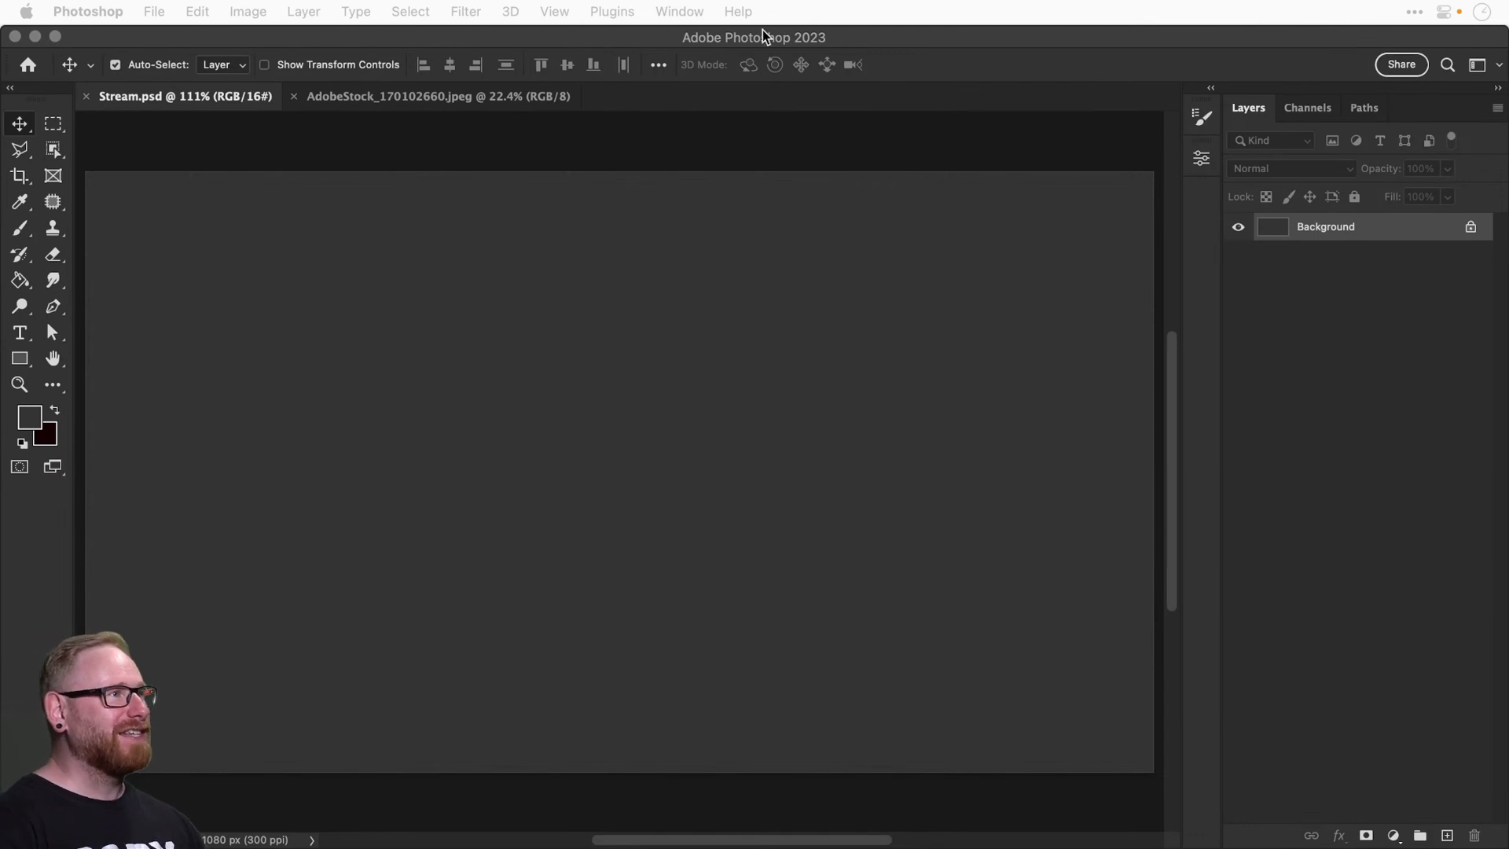
# Bring Photoshop into focus, then reveal the desktop showing Practice.psd beside Stream.psd.
pyautogui.click(757, 39)
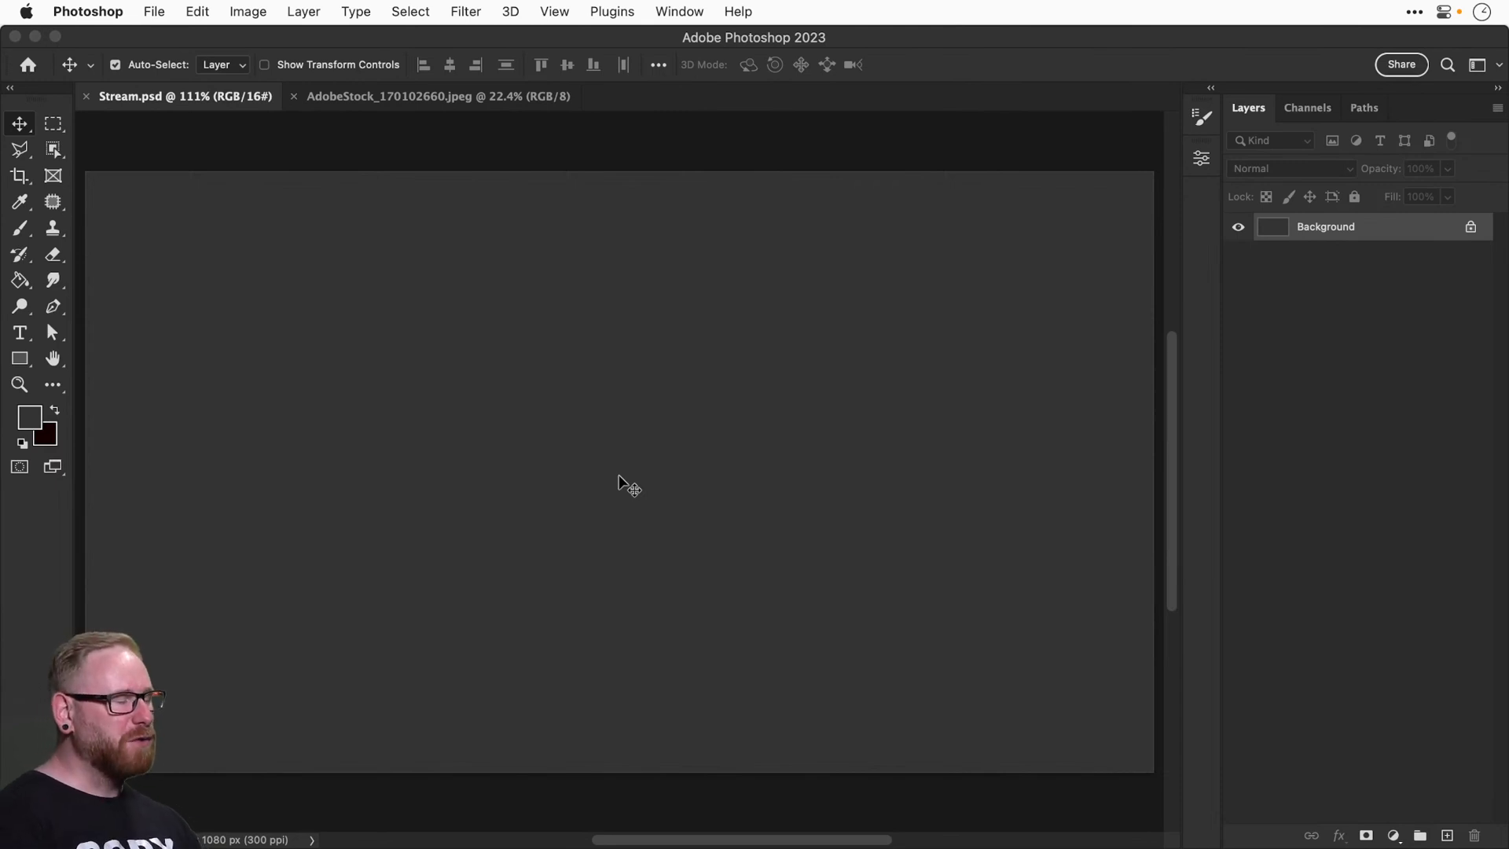
pyautogui.press('super')
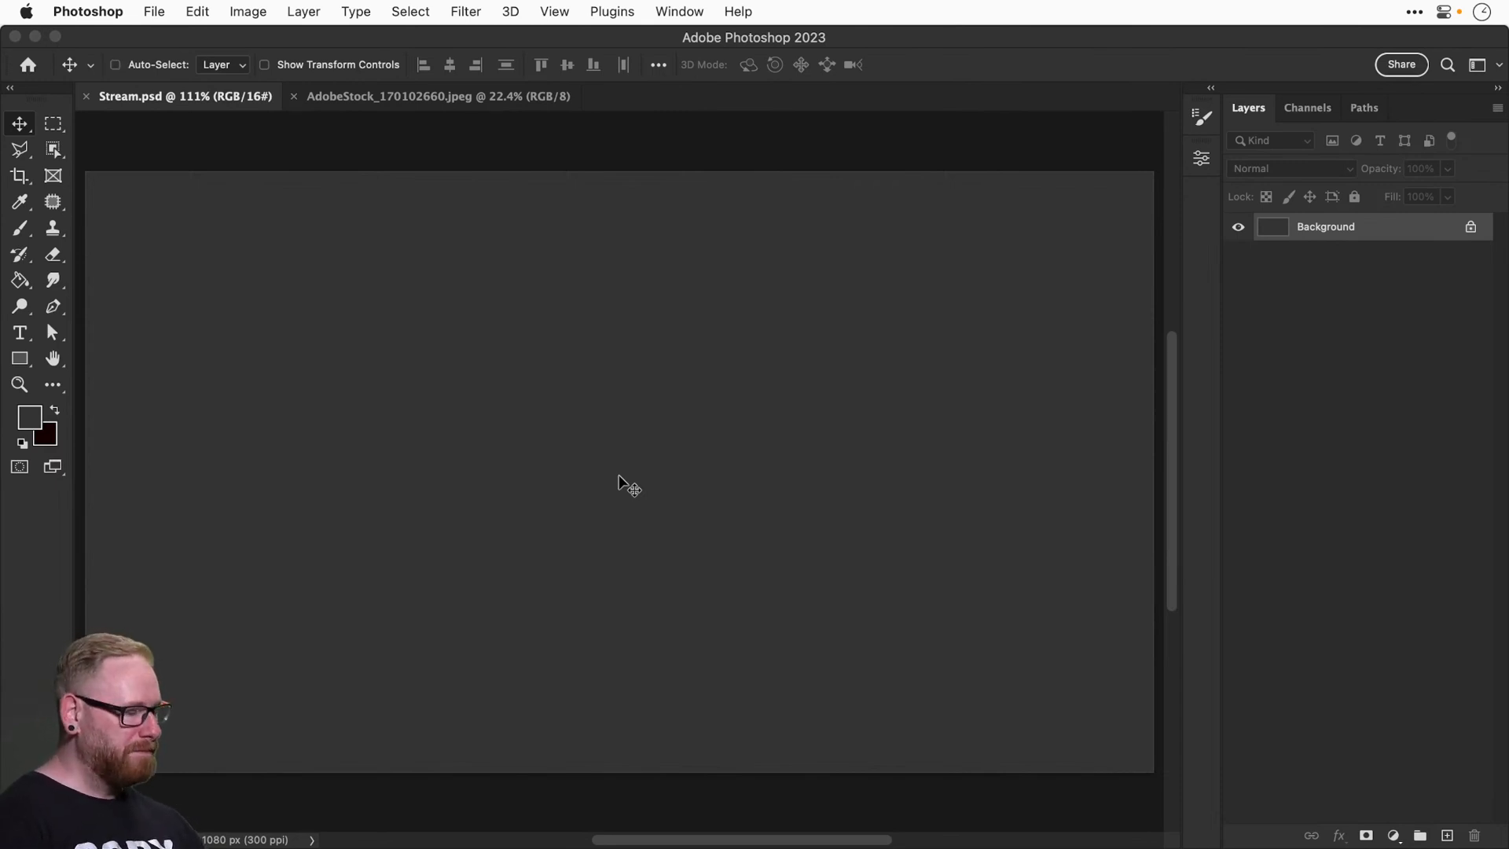
pyautogui.press('F11')
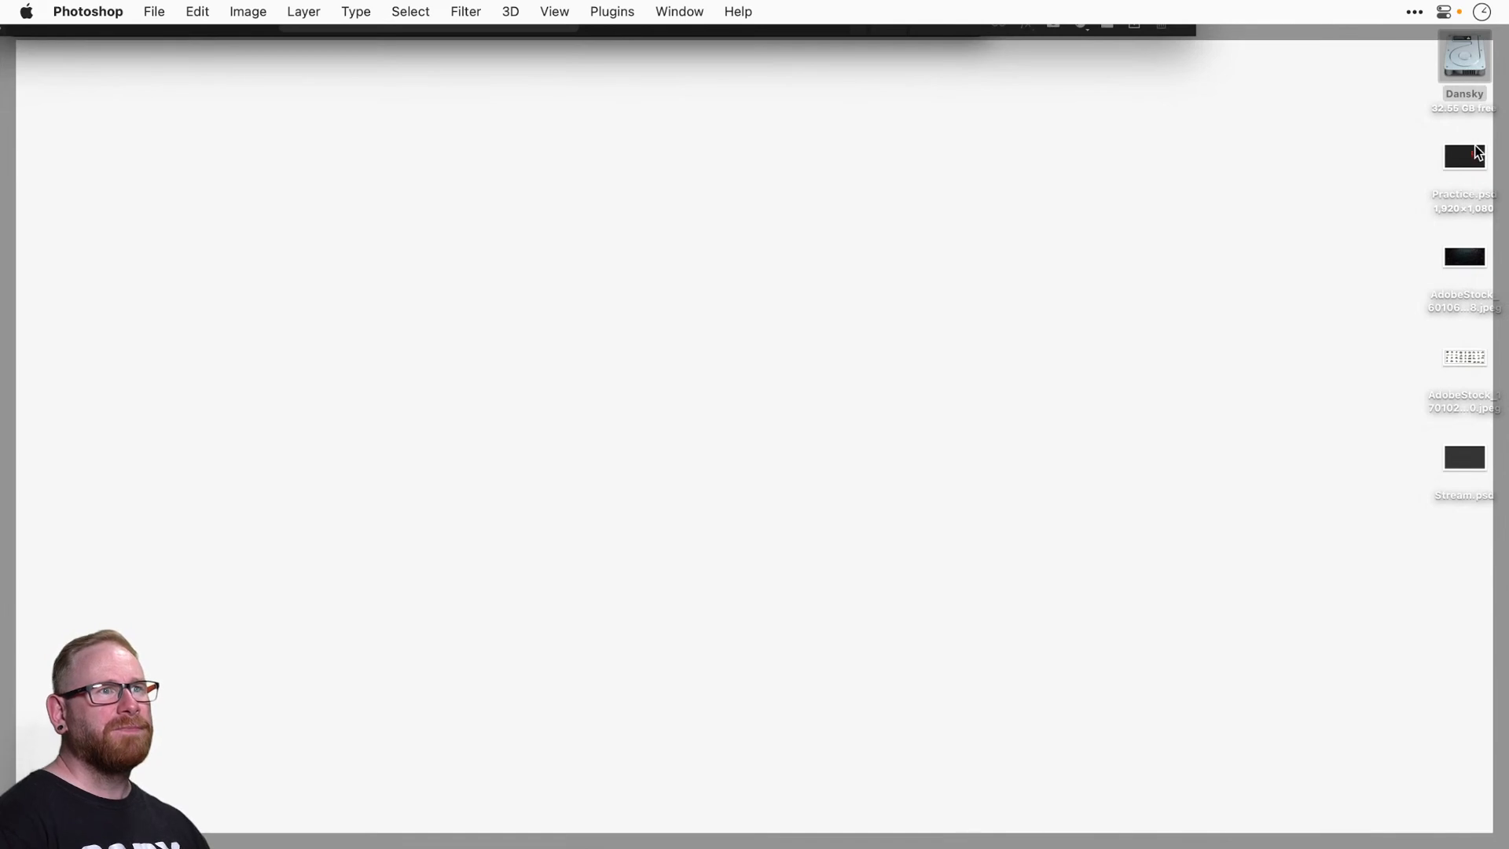
# Open Practice.psd and view the glowing crystal group 1 up close with group 2 hidden.
pyautogui.click(1463, 158)
pyautogui.moveTo(1459, 154); pyautogui.dragTo(487, 342)
pyautogui.click(1237, 225)
pyautogui.click(1238, 251)
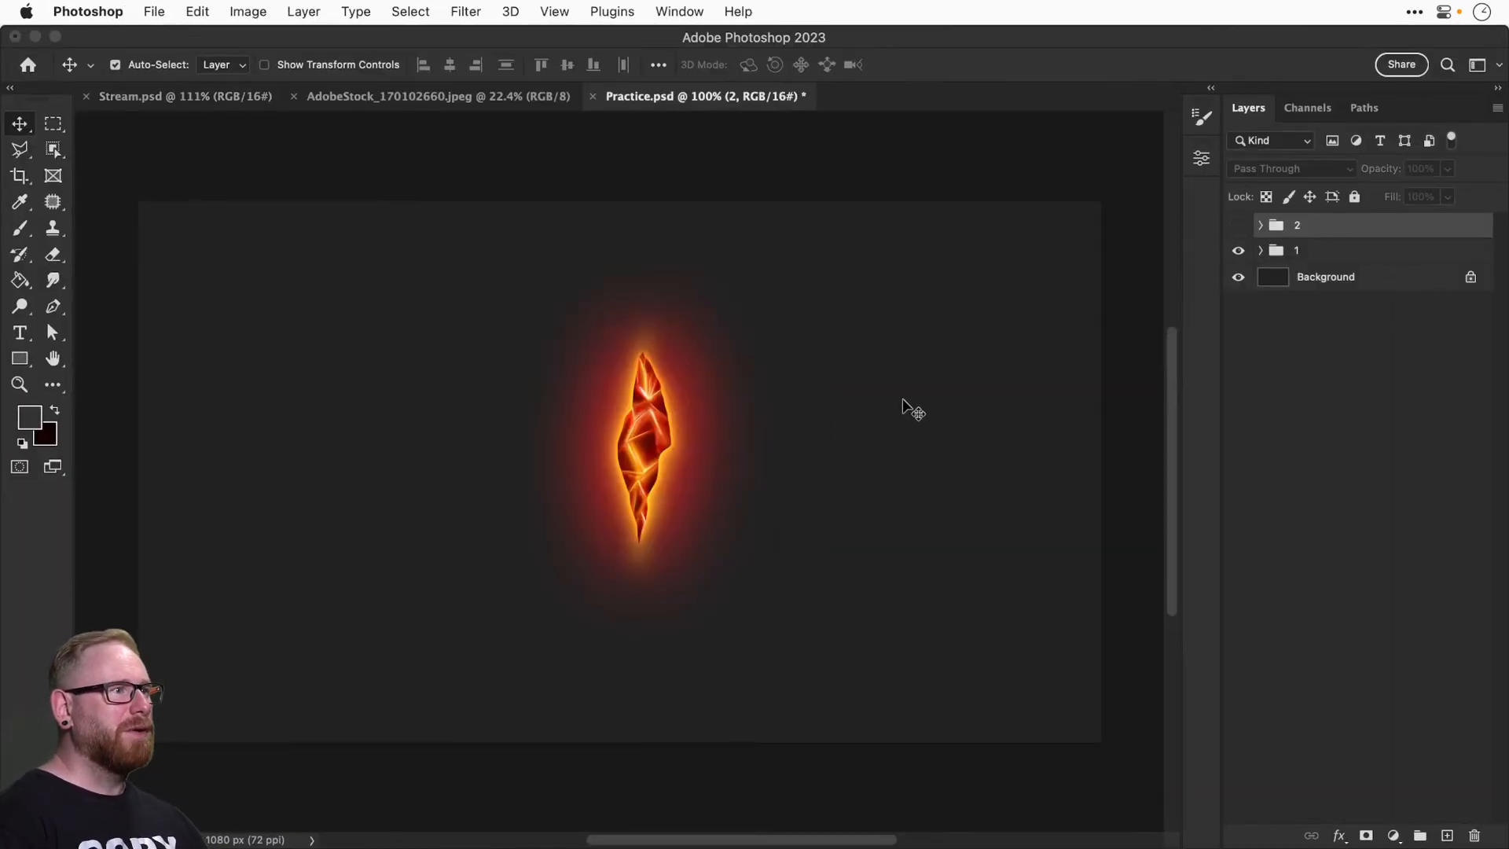
pyautogui.press('super')
pyautogui.press('super+equal')
pyautogui.press('super+equal')
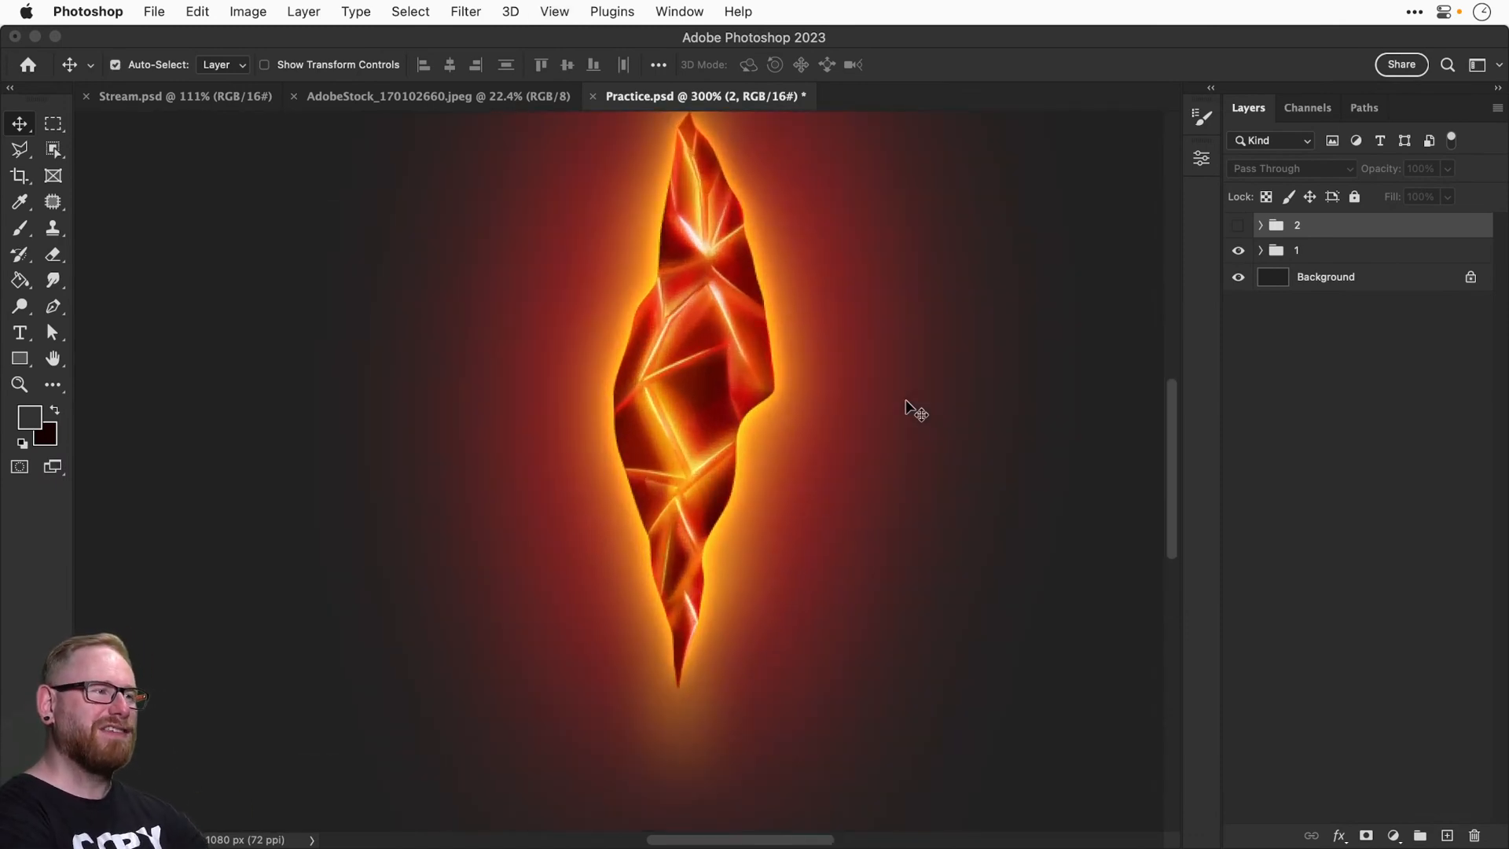
# Switch to the rough crystal group 2, zoom out a step and centre it.
pyautogui.click(1238, 251)
pyautogui.click(1238, 226)
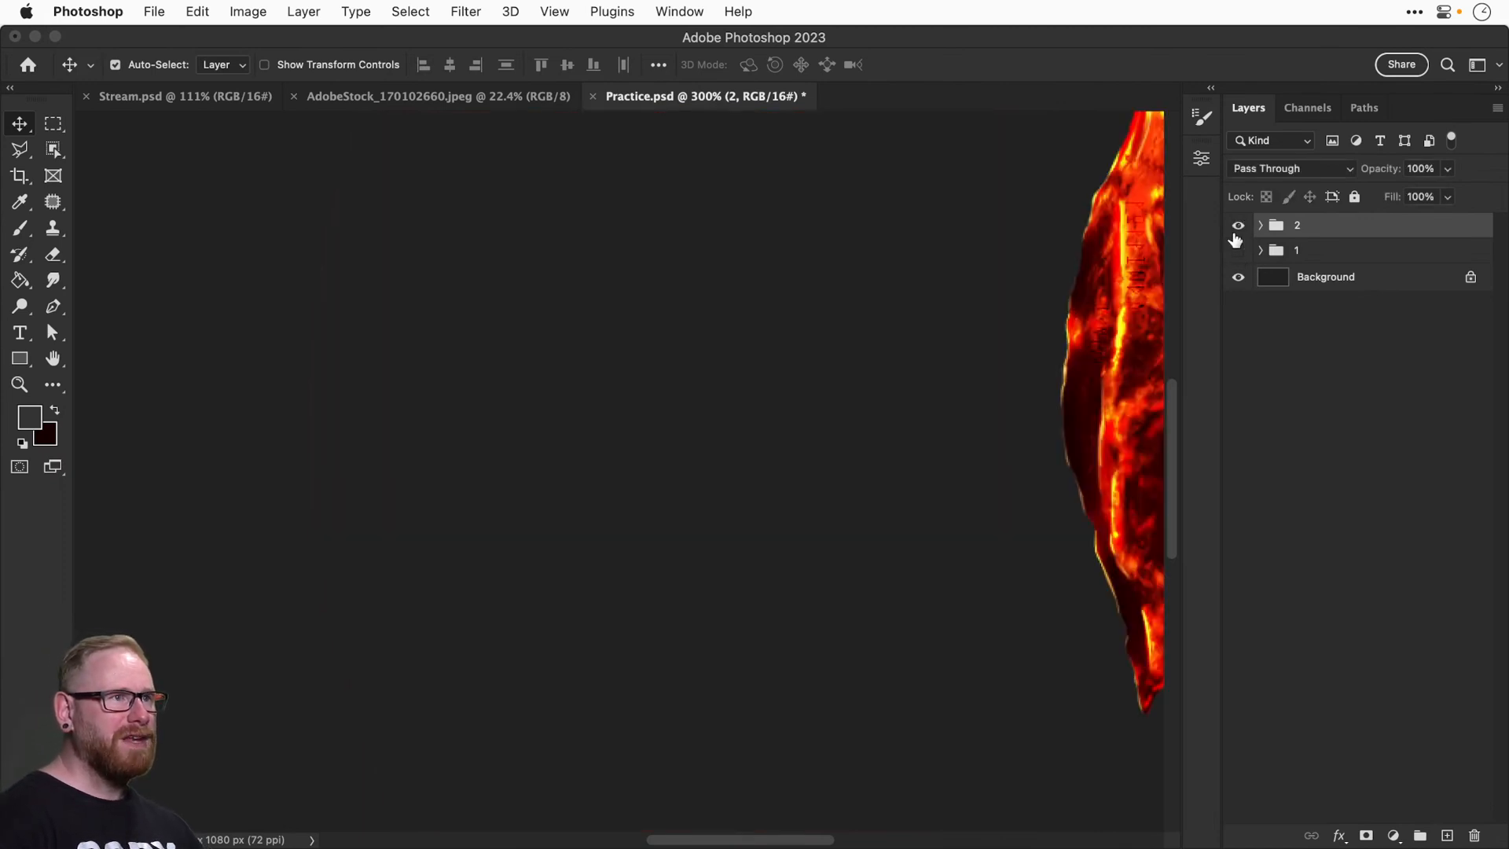
pyautogui.press('super+minus')
pyautogui.moveTo(1041, 384); pyautogui.dragTo(686, 397)
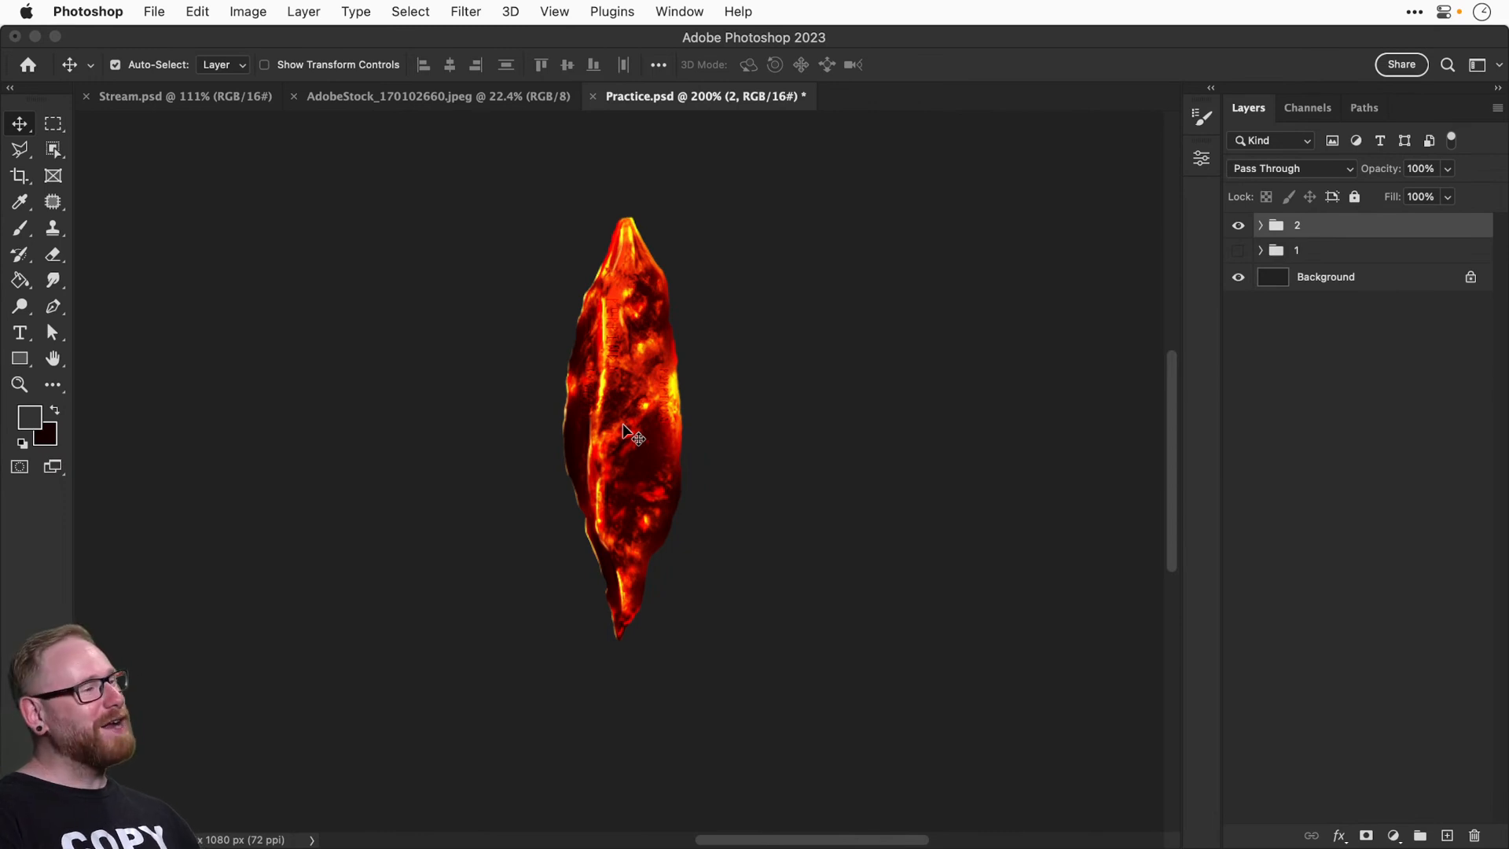
# Close Practice.psd without saving.
pyautogui.press('super')
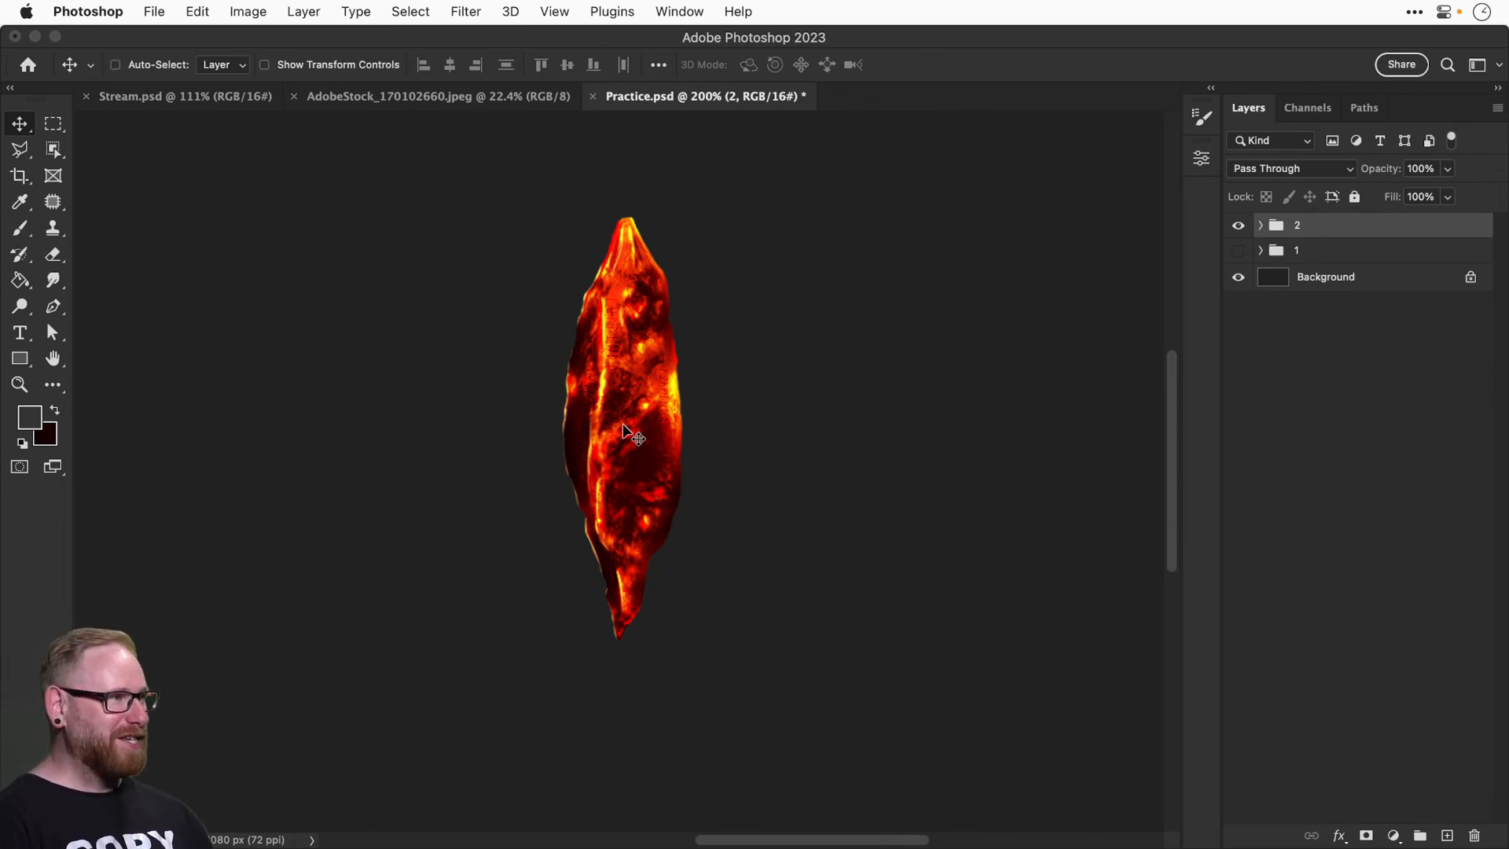
pyautogui.press('super')
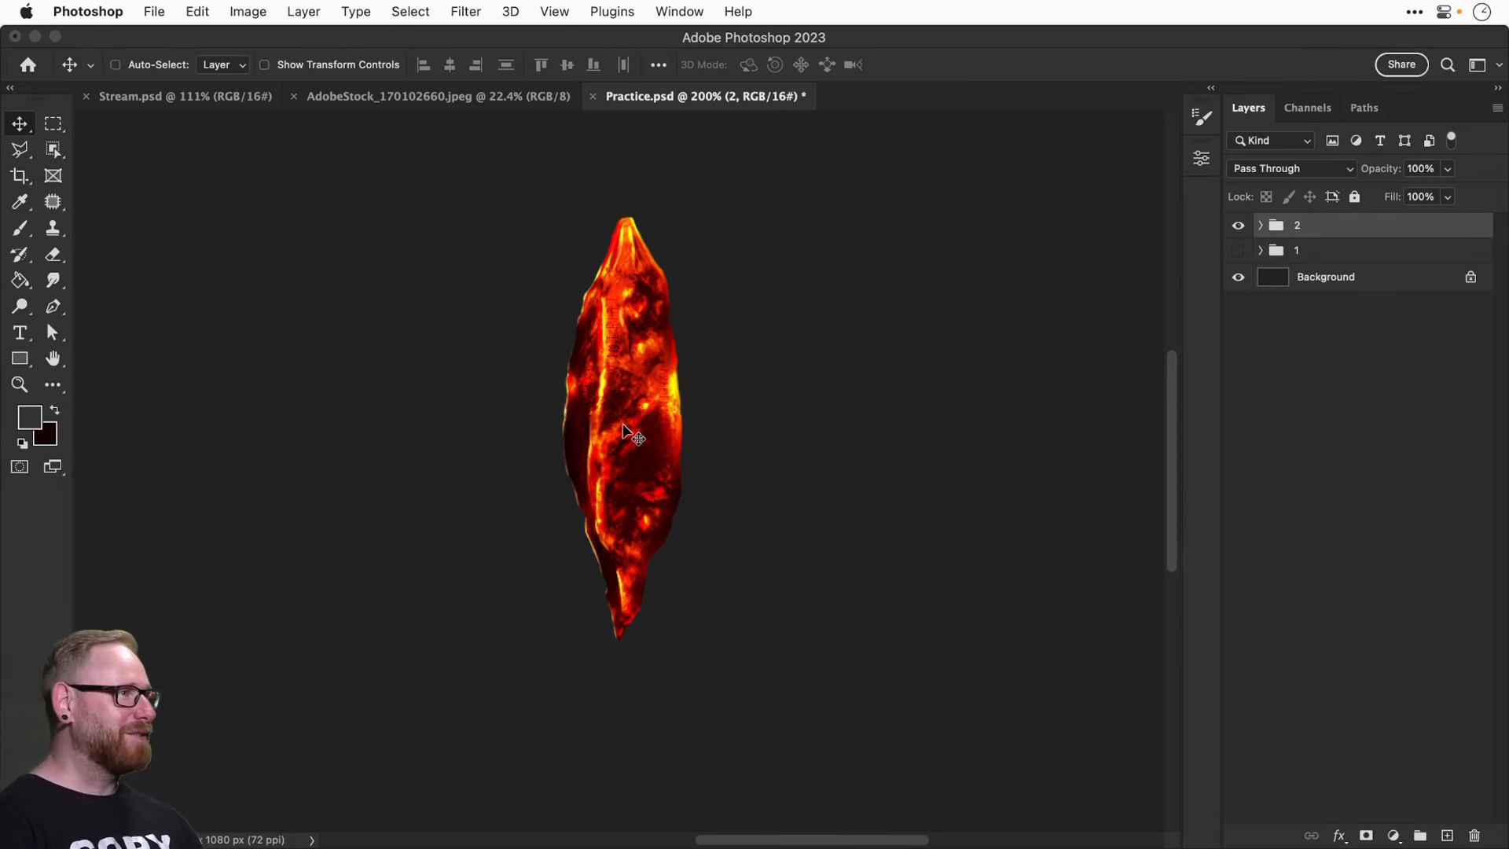
pyautogui.press('super+w')
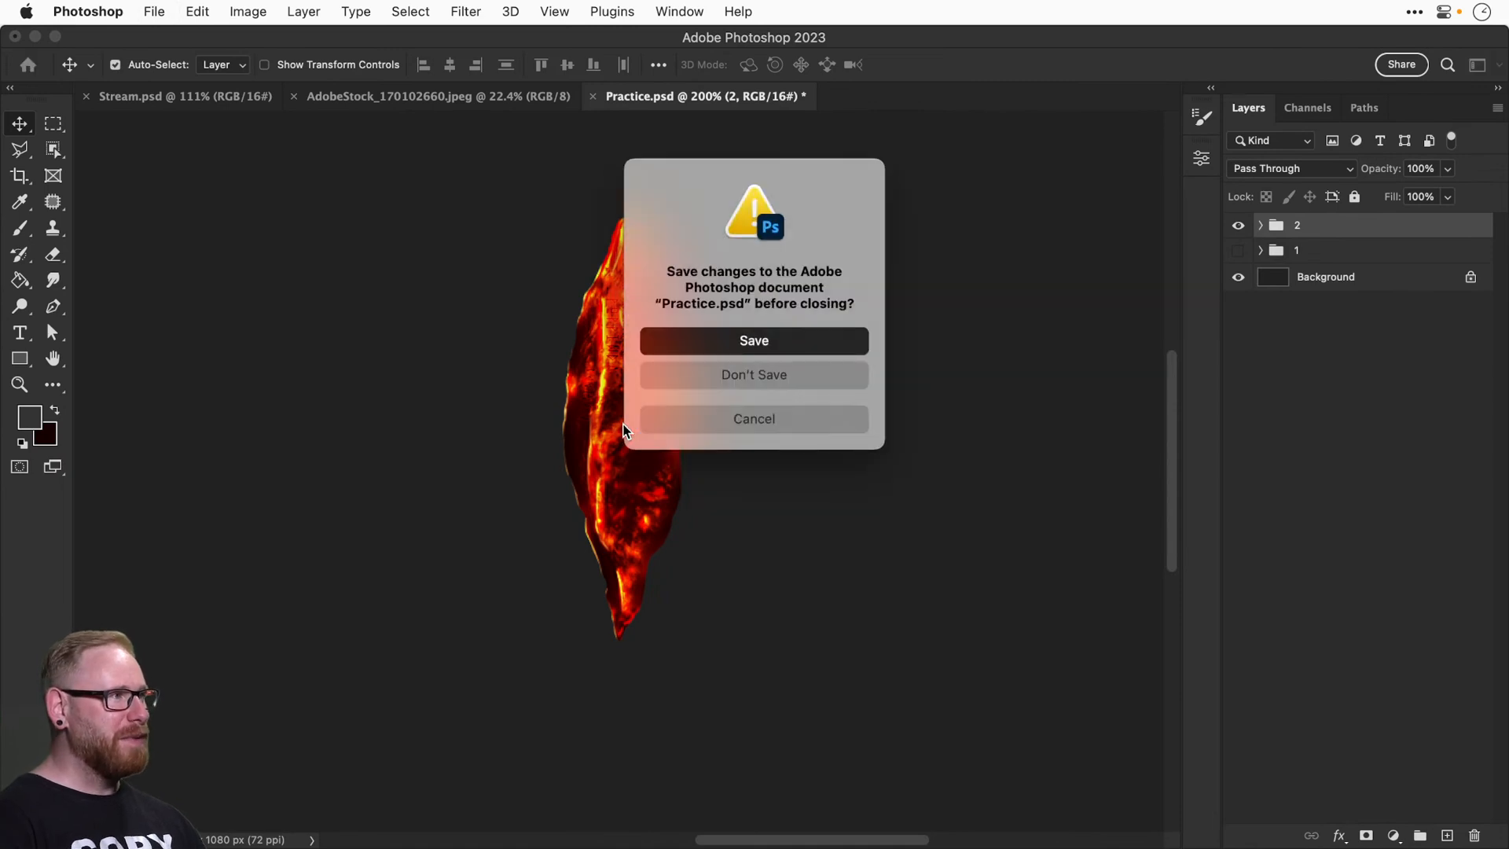
pyautogui.click(770, 374)
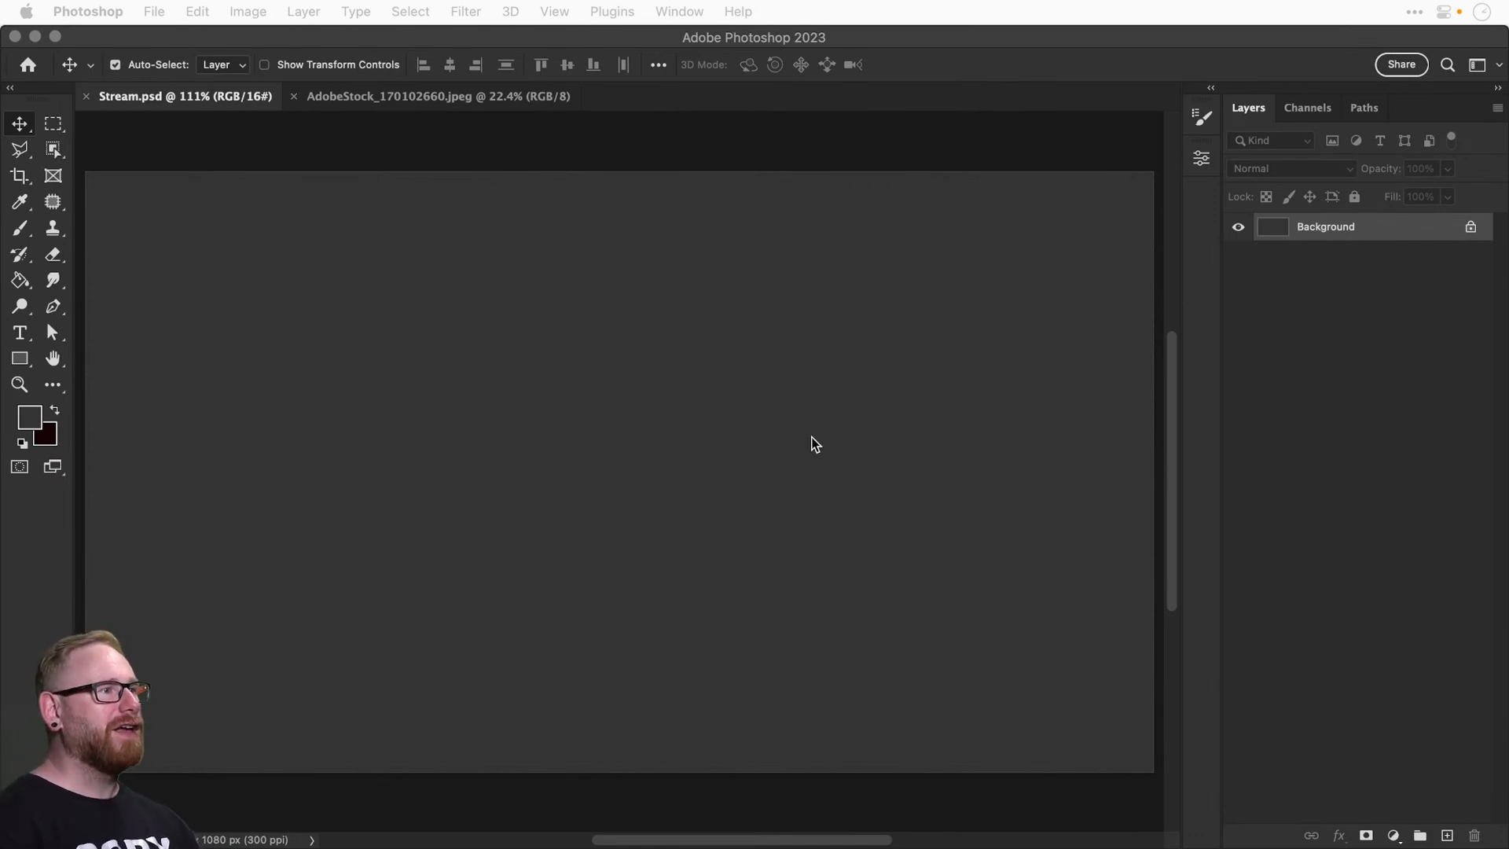
pyautogui.click(1334, 420)
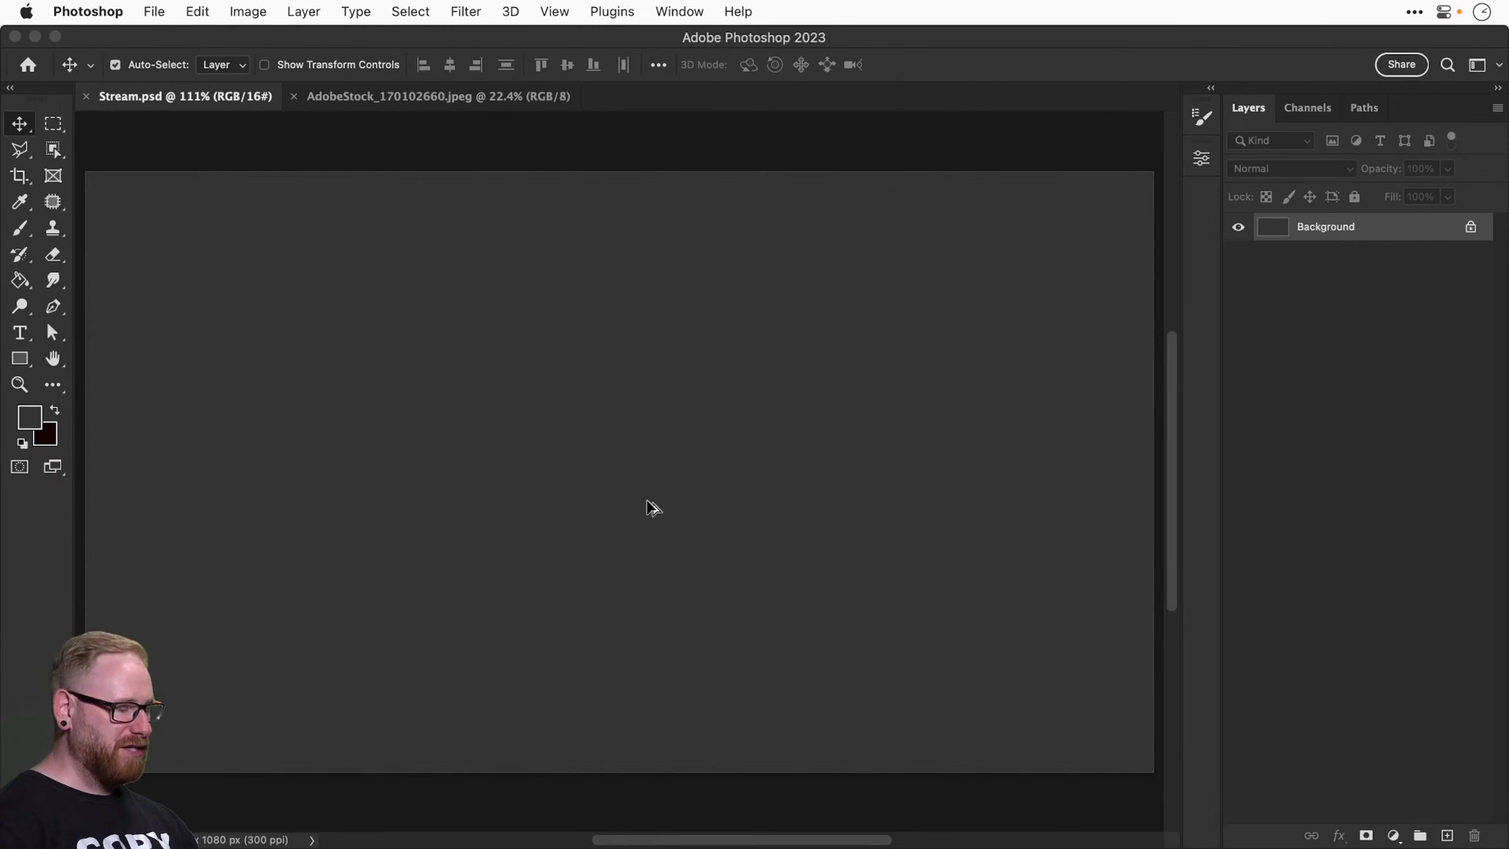
pyautogui.press('super+alt+c')
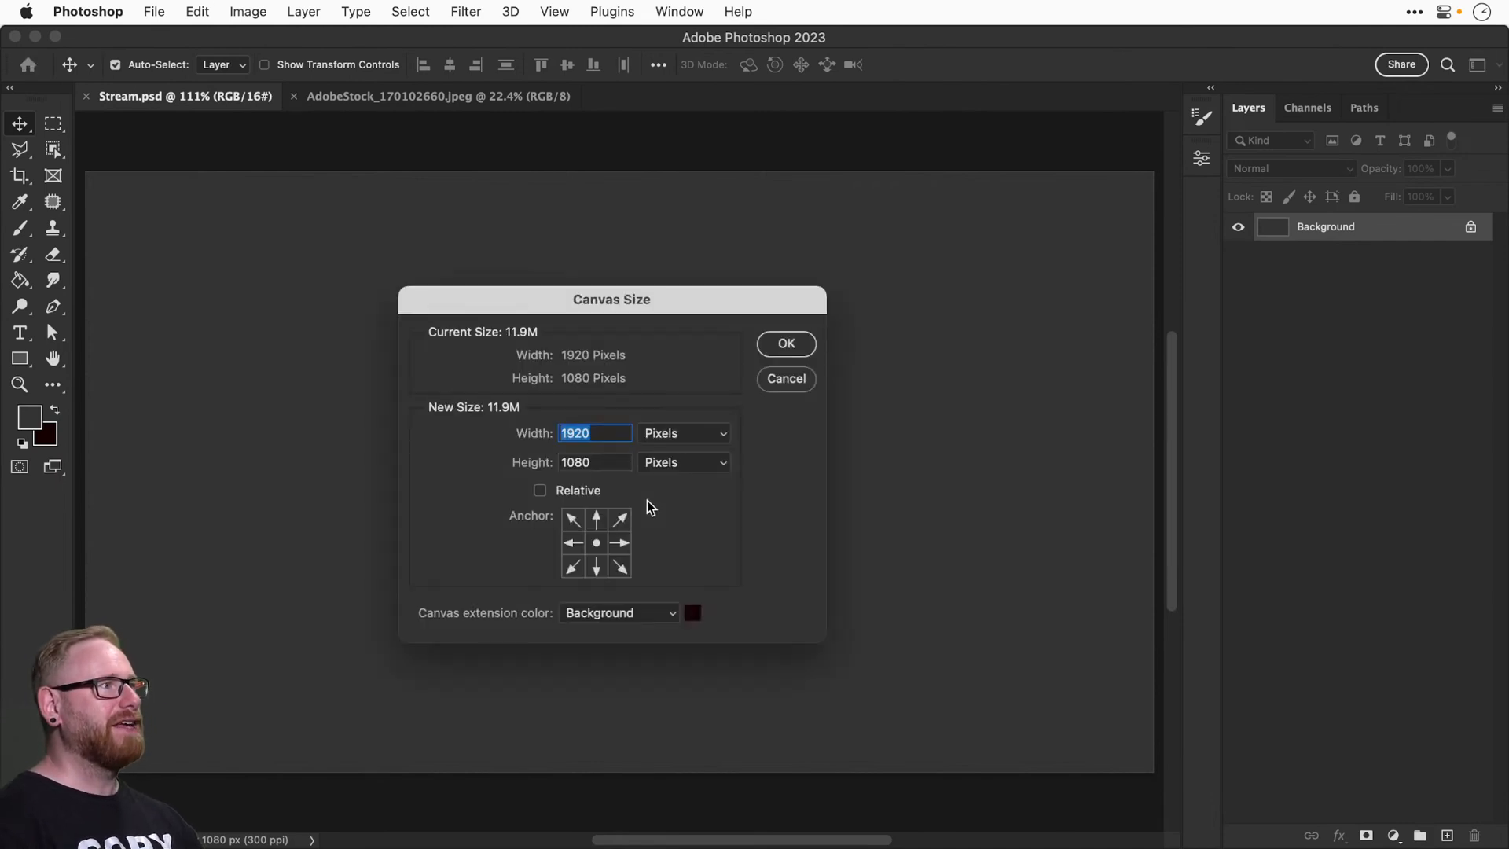
pyautogui.press('Escape')
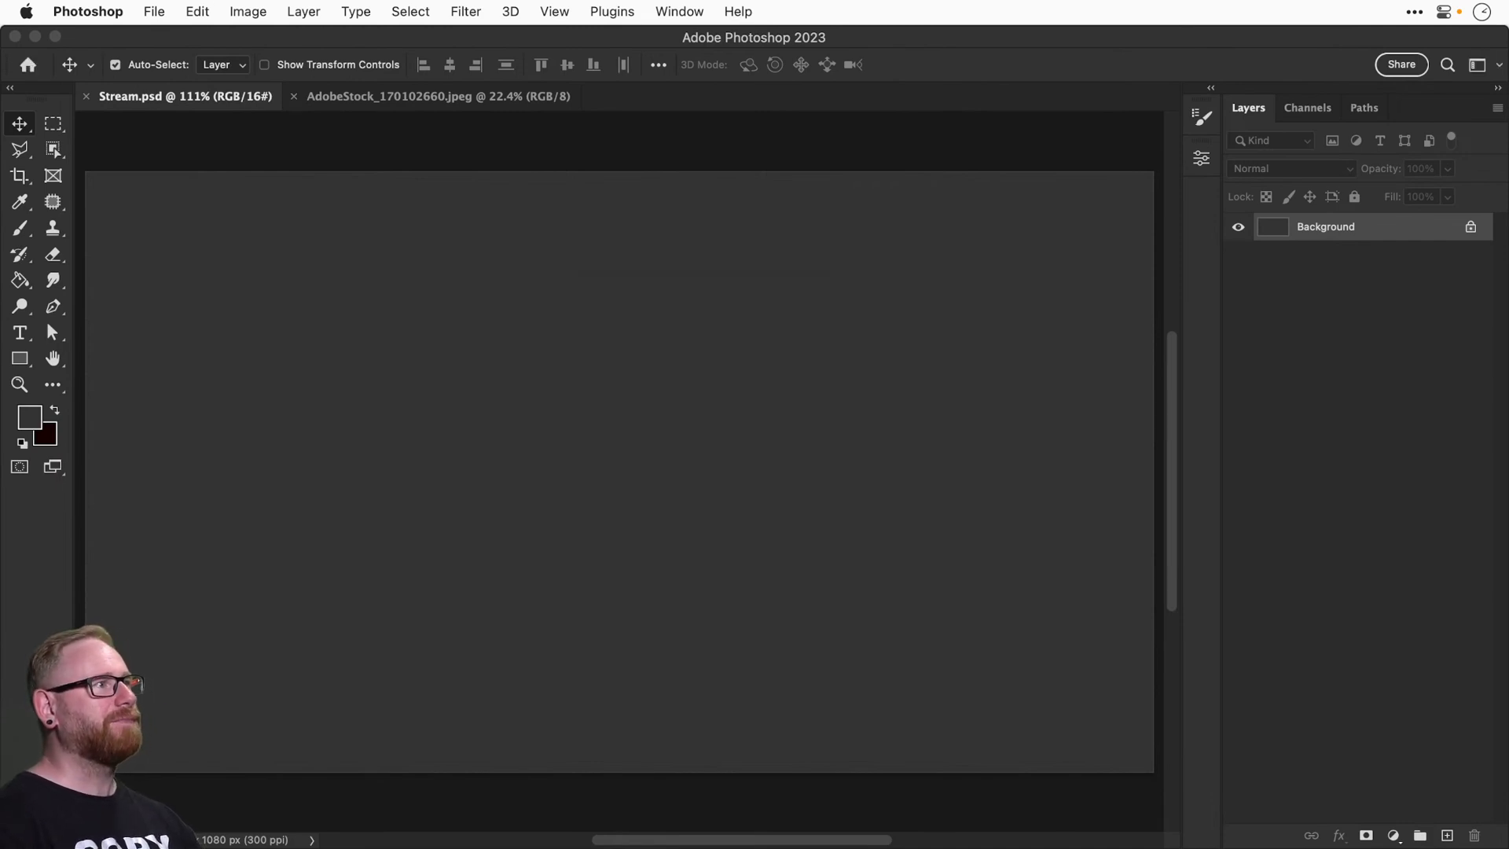
# Switch to the rocks stock photo and zoom in twice on the long flat rock.
pyautogui.click(430, 96)
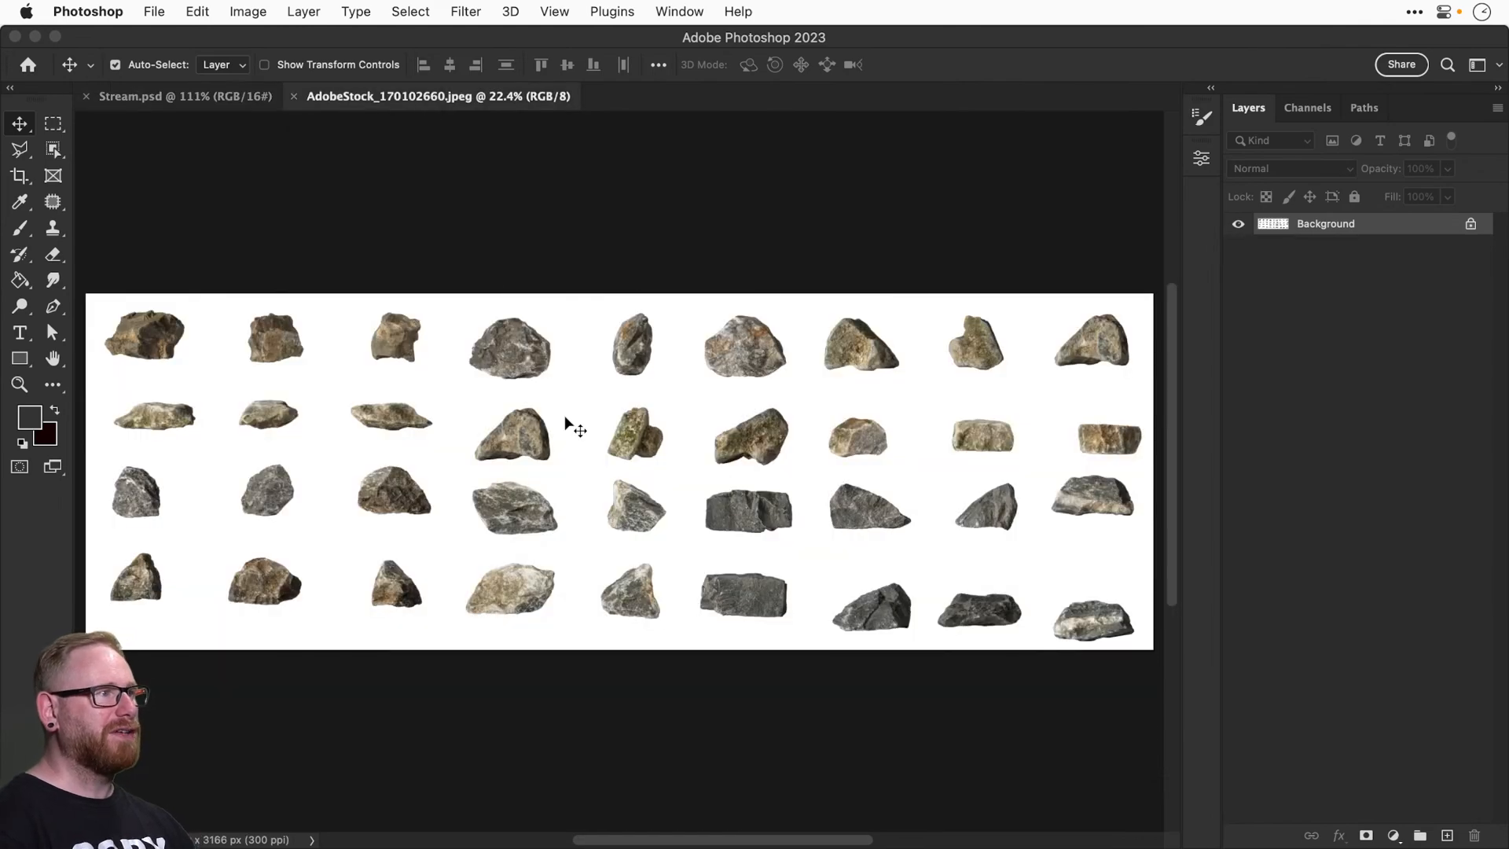
pyautogui.press('z')
pyautogui.click(382, 417)
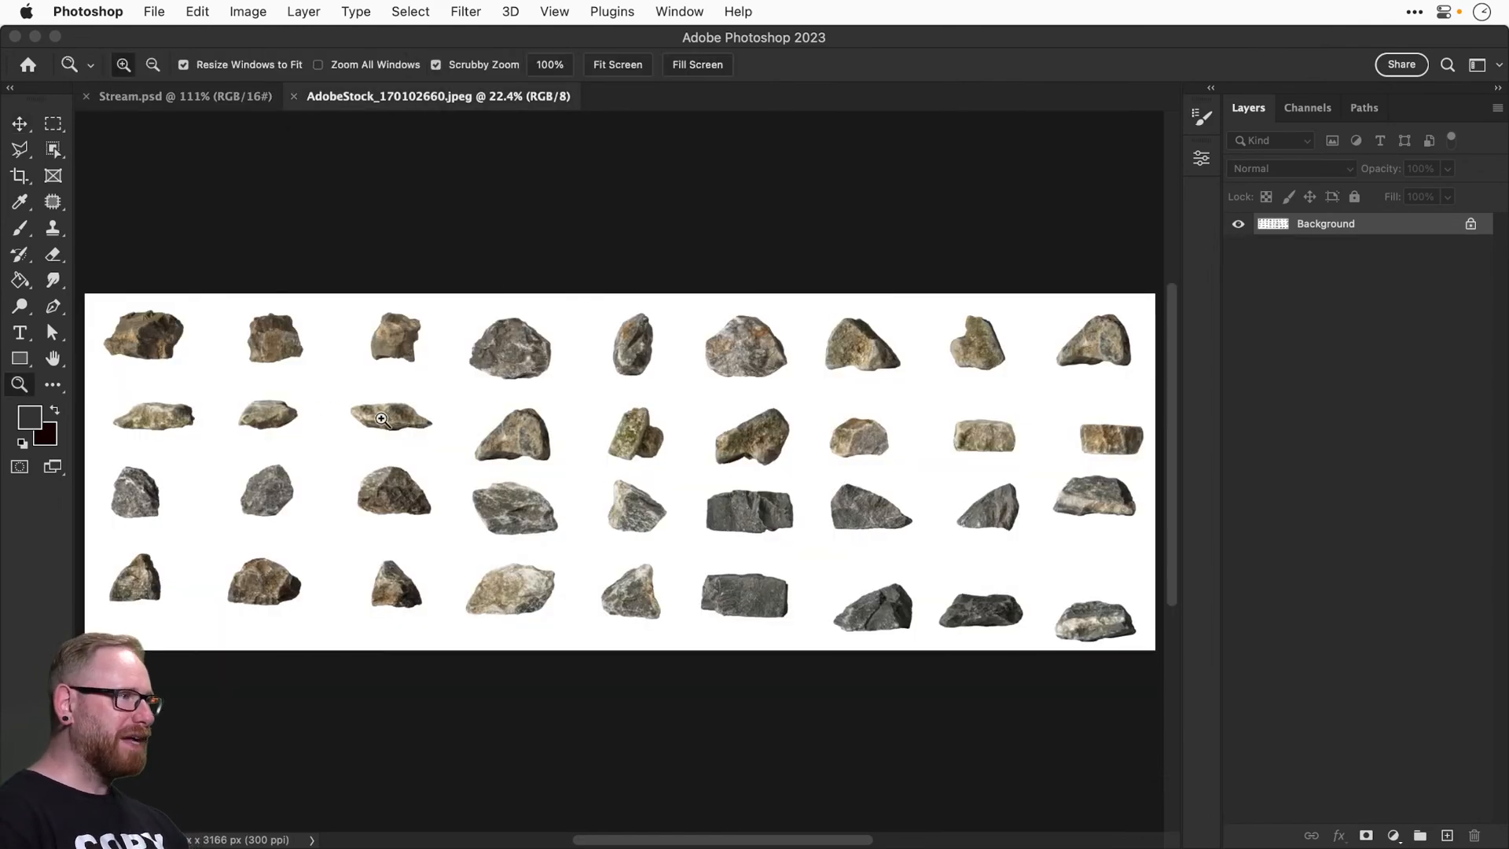
pyautogui.click(383, 417)
pyautogui.moveTo(383, 417); pyautogui.dragTo(662, 392)
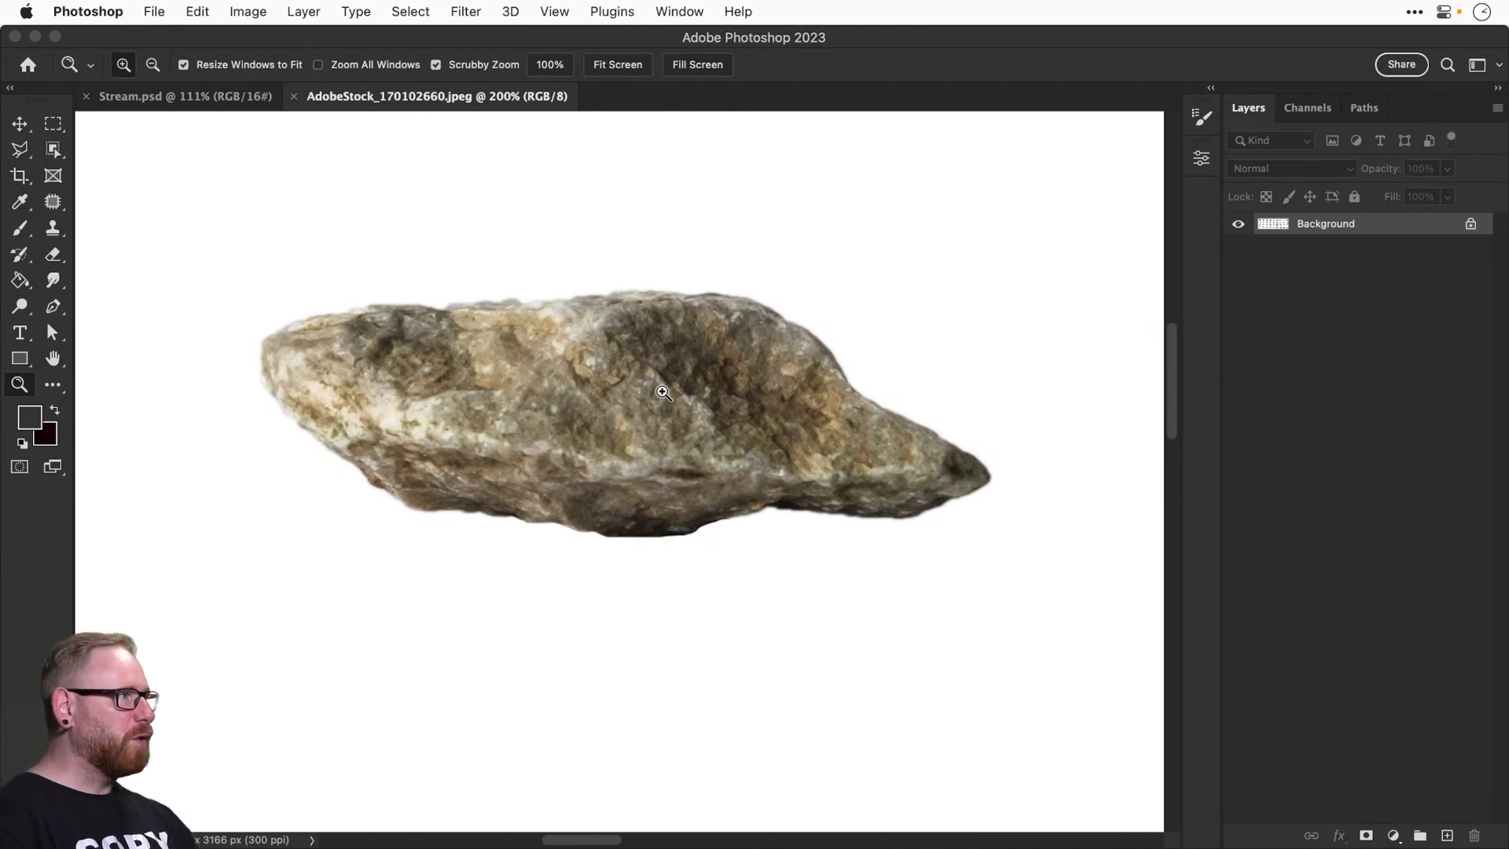
# Select the flat rock's outline with the Object Selection Tool.
pyautogui.click(51, 126)
pyautogui.moveTo(52, 149); pyautogui.dragTo(150, 147)
pyautogui.moveTo(196, 230); pyautogui.dragTo(1107, 629)
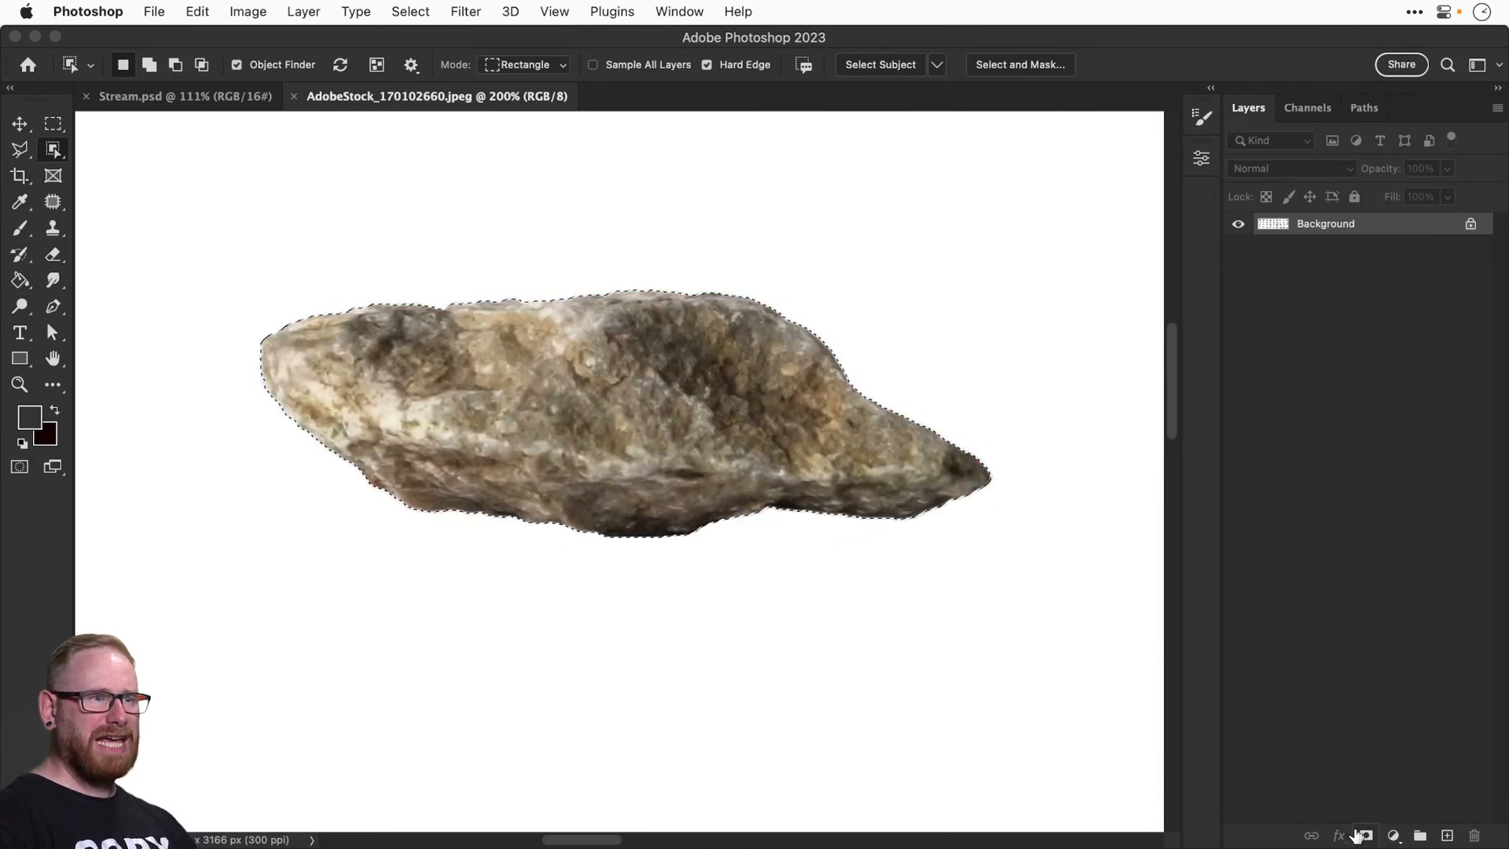
# Mask out the rock's white background and rename the layer 'Rock'.
pyautogui.click(1363, 834)
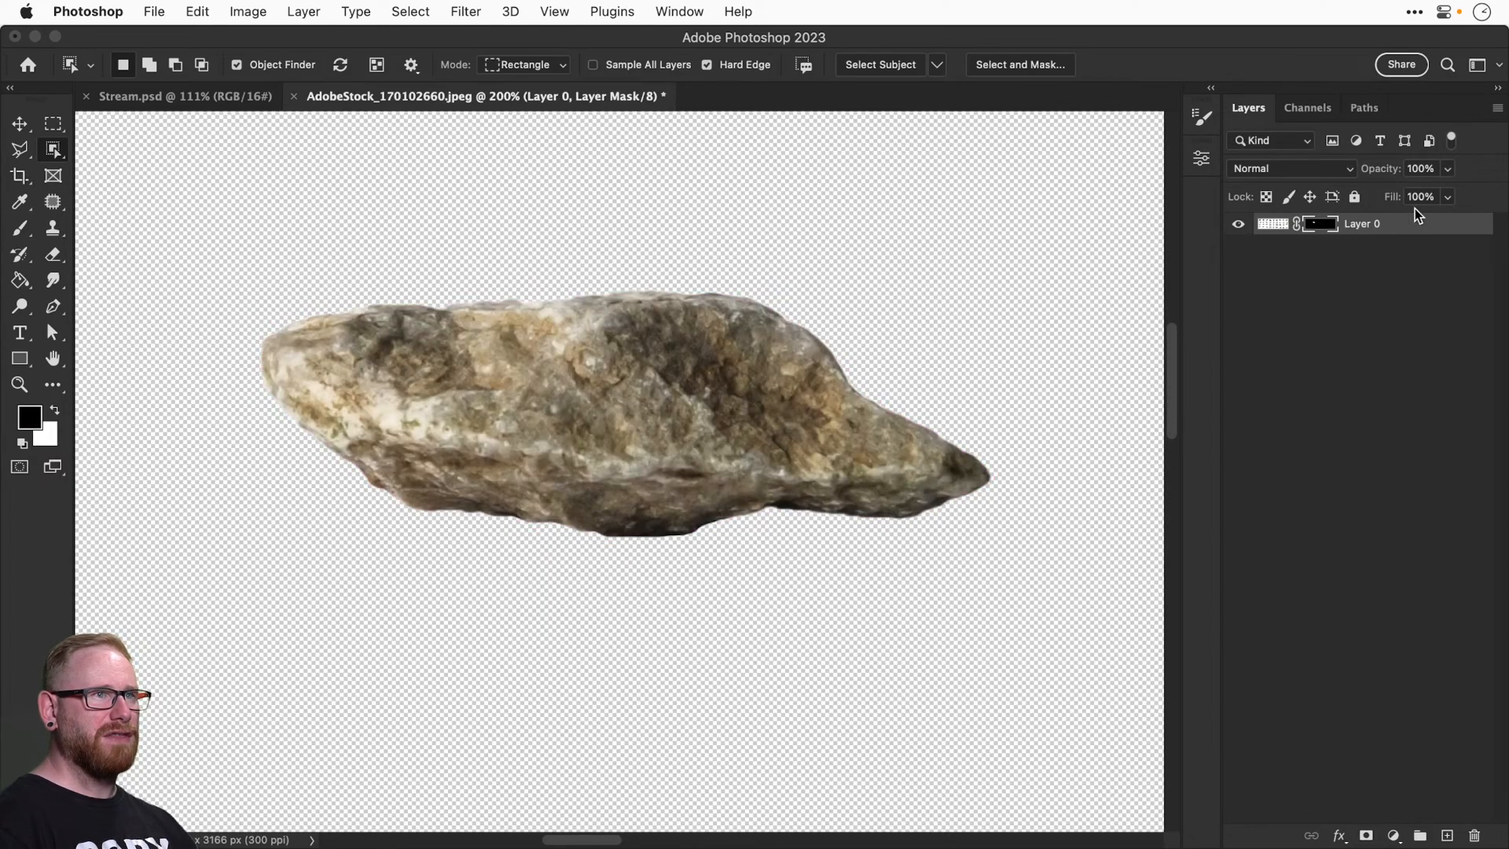
pyautogui.doubleClick(1372, 226)
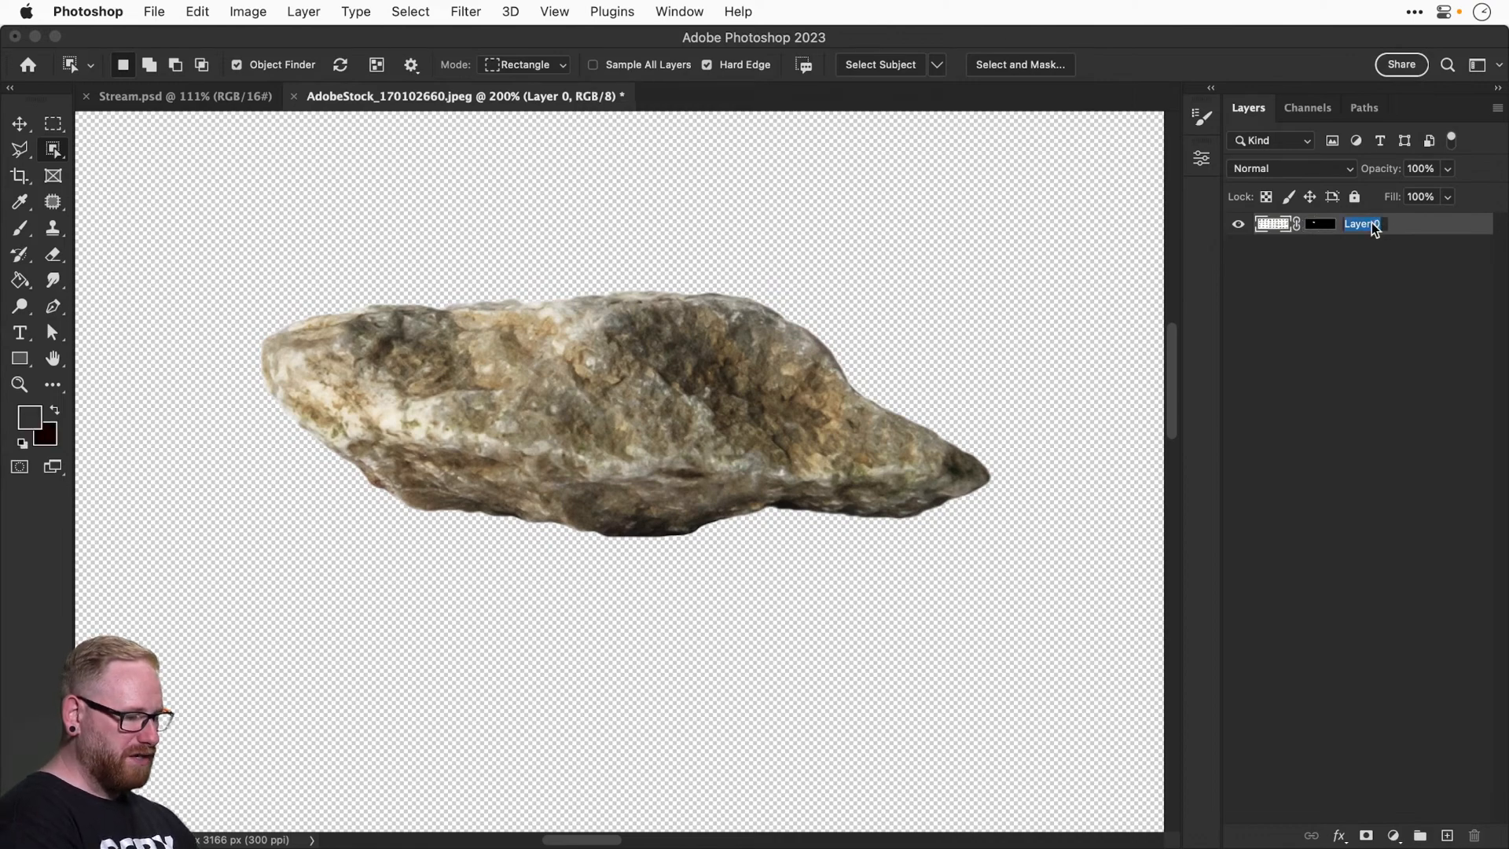
pyautogui.write('Rock')
pyautogui.press('Return')
# Duplicate the Rock layer into Stream.psd and select it there with the Move tool.
pyautogui.rightClick(1379, 224)
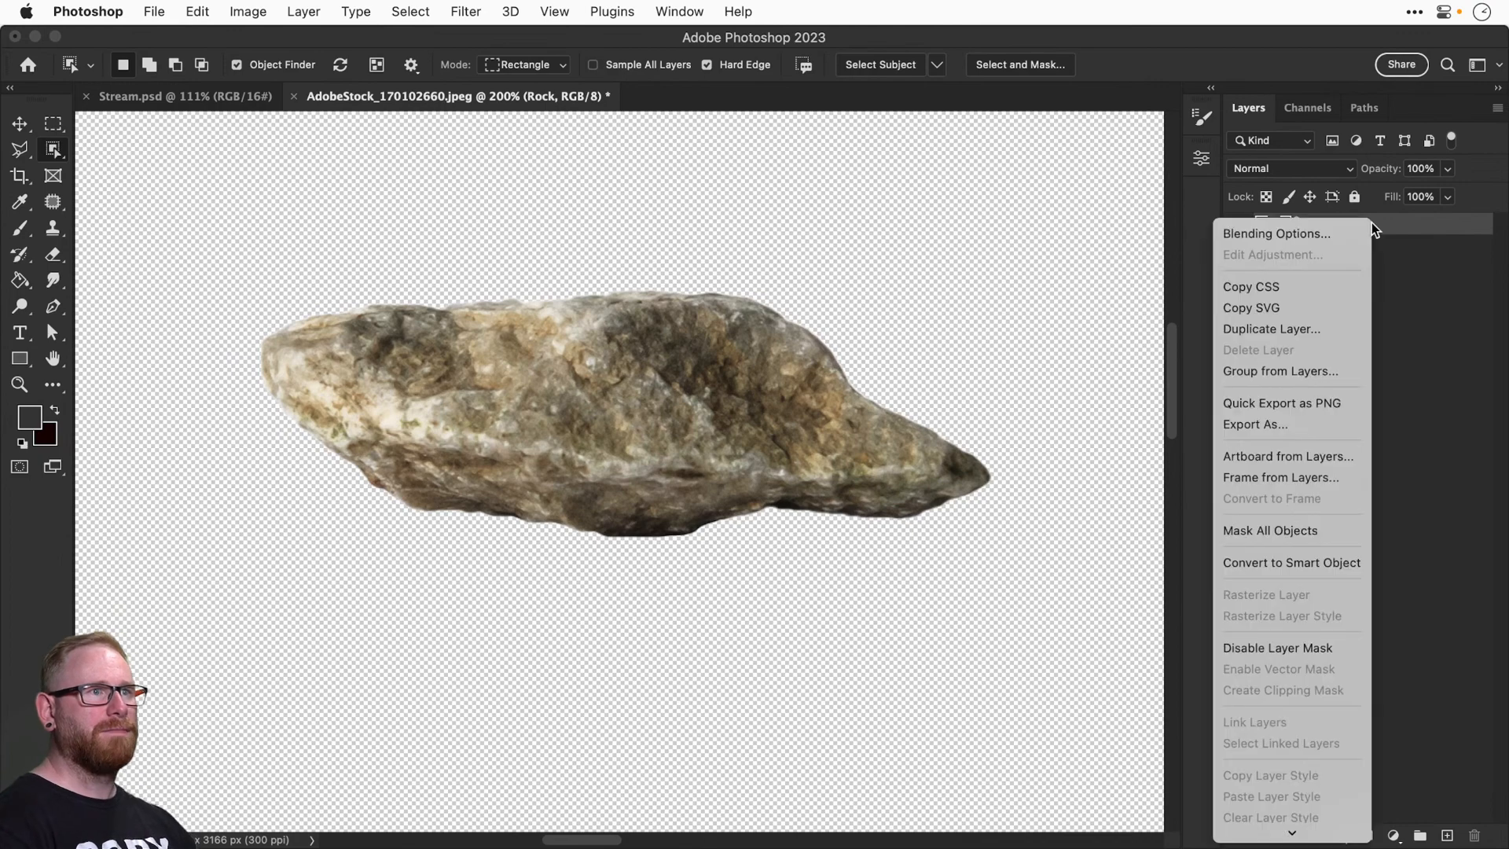
pyautogui.click(1299, 328)
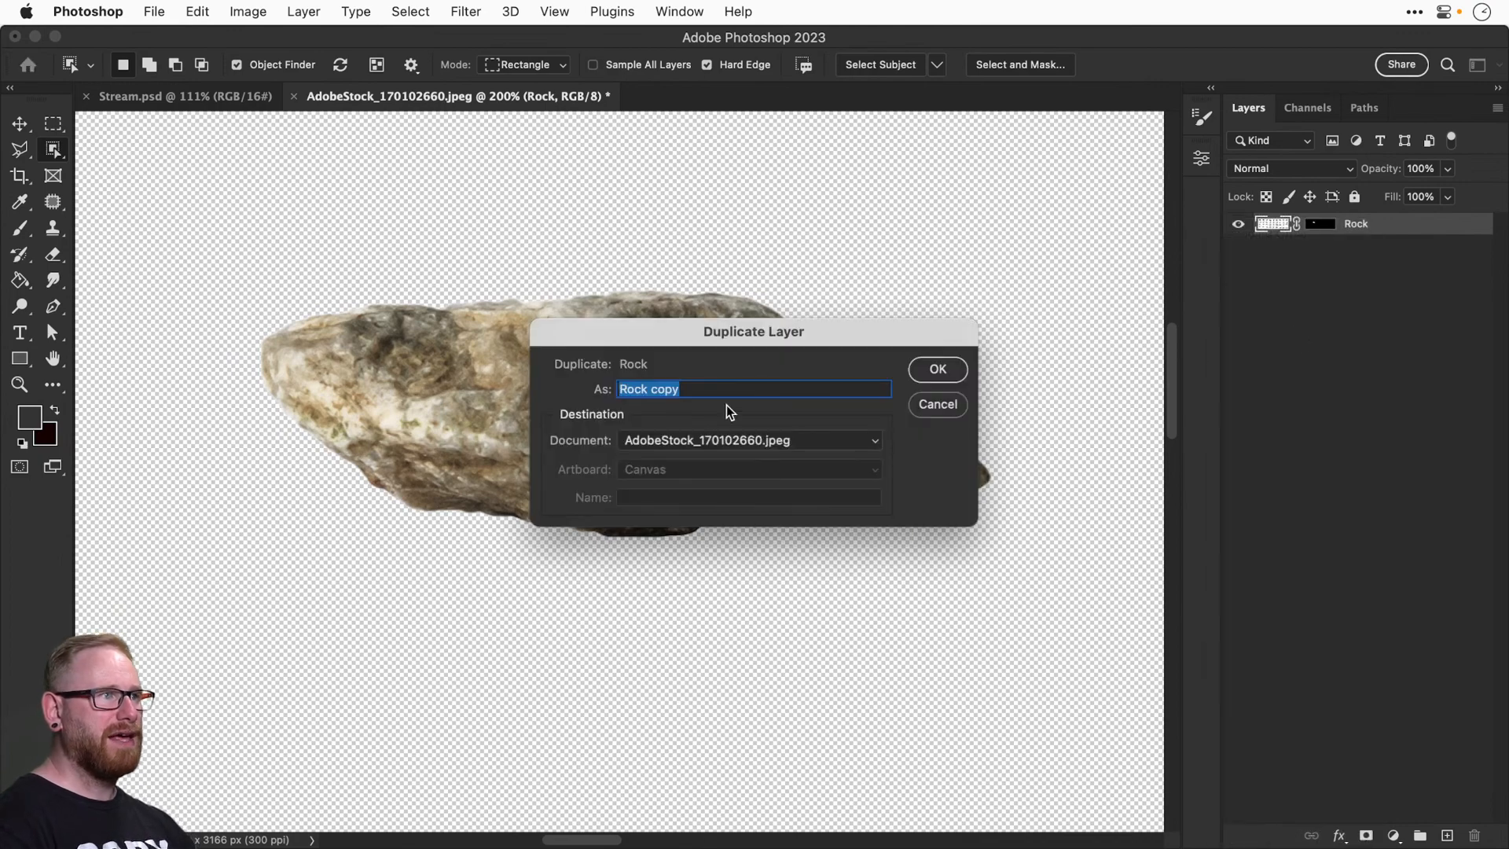
pyautogui.click(664, 441)
pyautogui.click(660, 464)
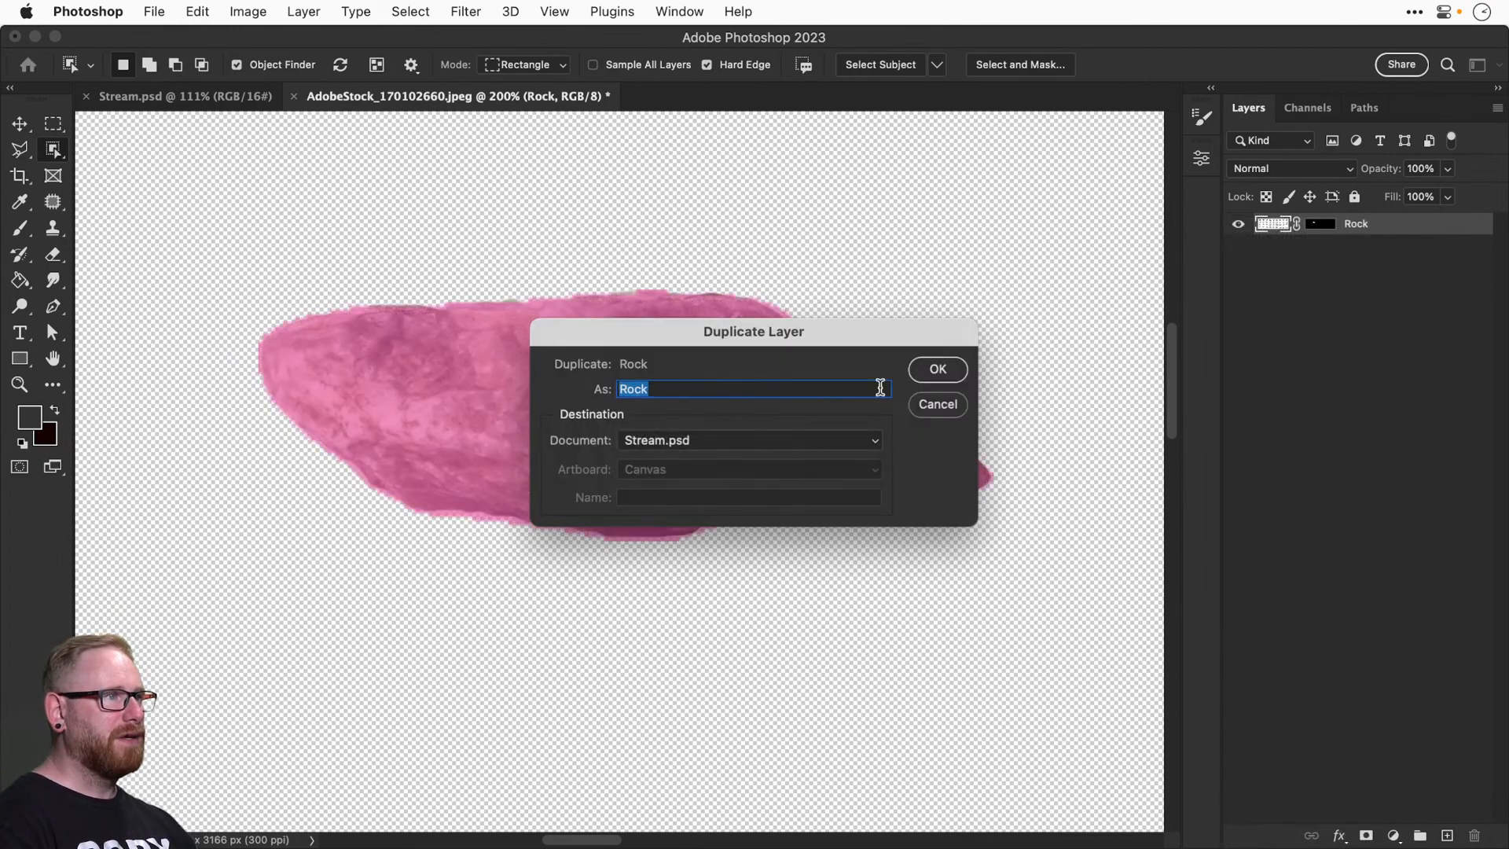
pyautogui.click(937, 369)
pyautogui.click(213, 97)
pyautogui.press('v')
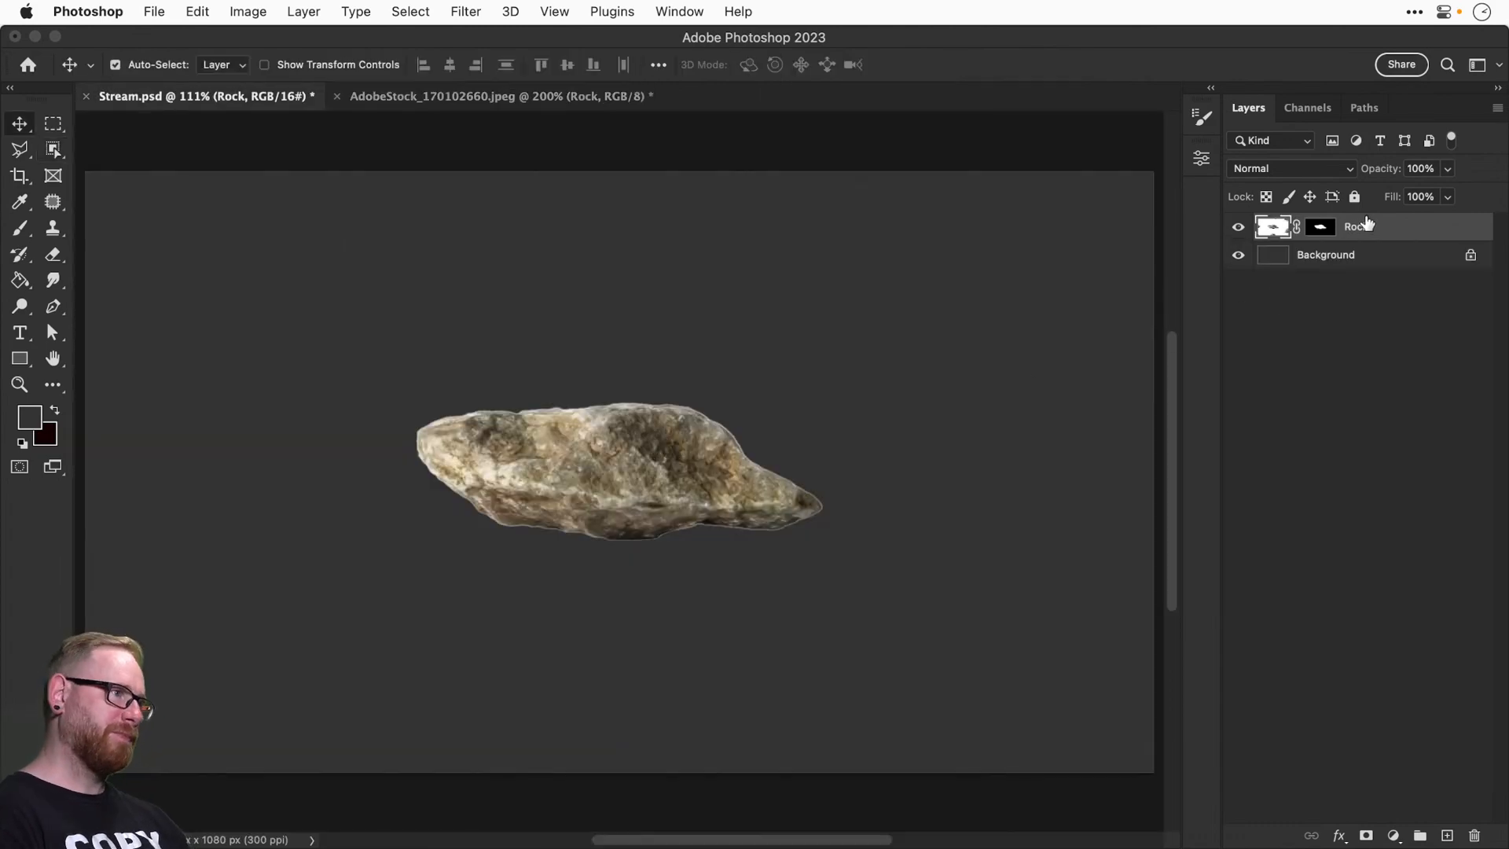
pyautogui.rightClick(1367, 223)
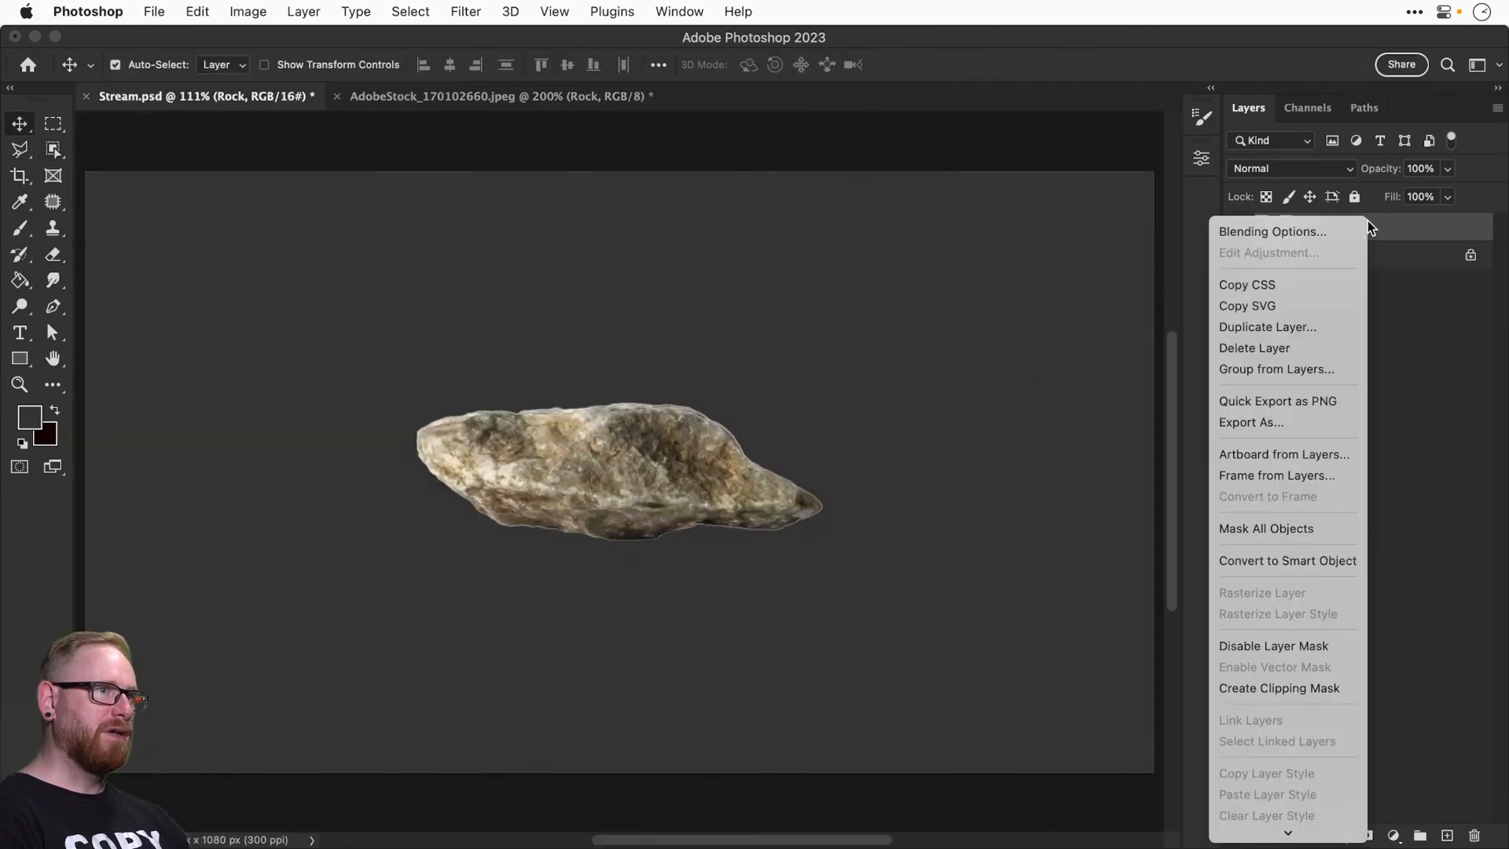
# Convert Rock to a smart object, inspect its contents, then close Rock.psb saving it.
pyautogui.click(1287, 561)
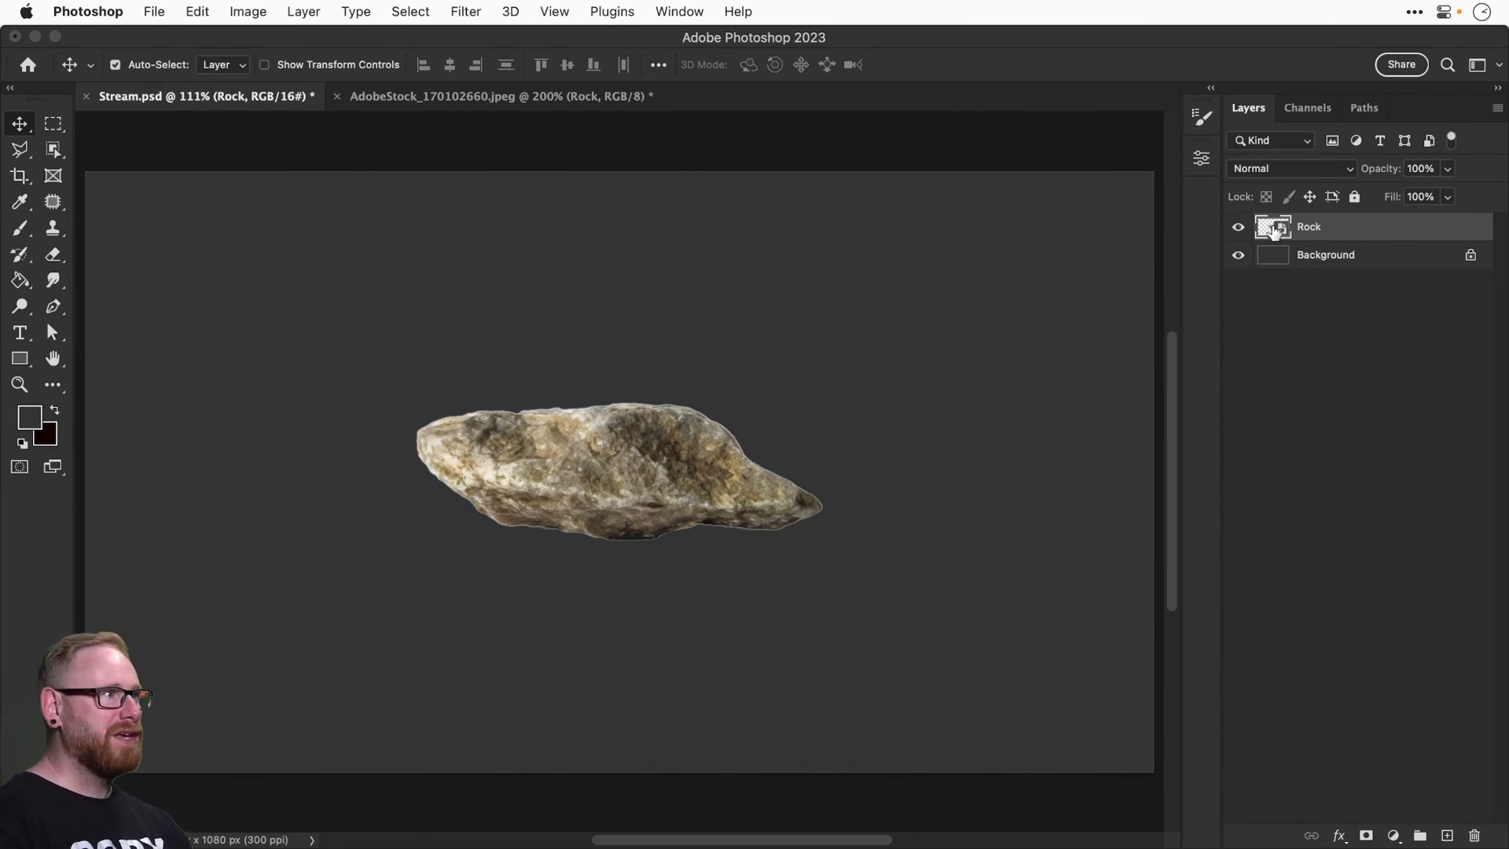
pyautogui.doubleClick(1273, 227)
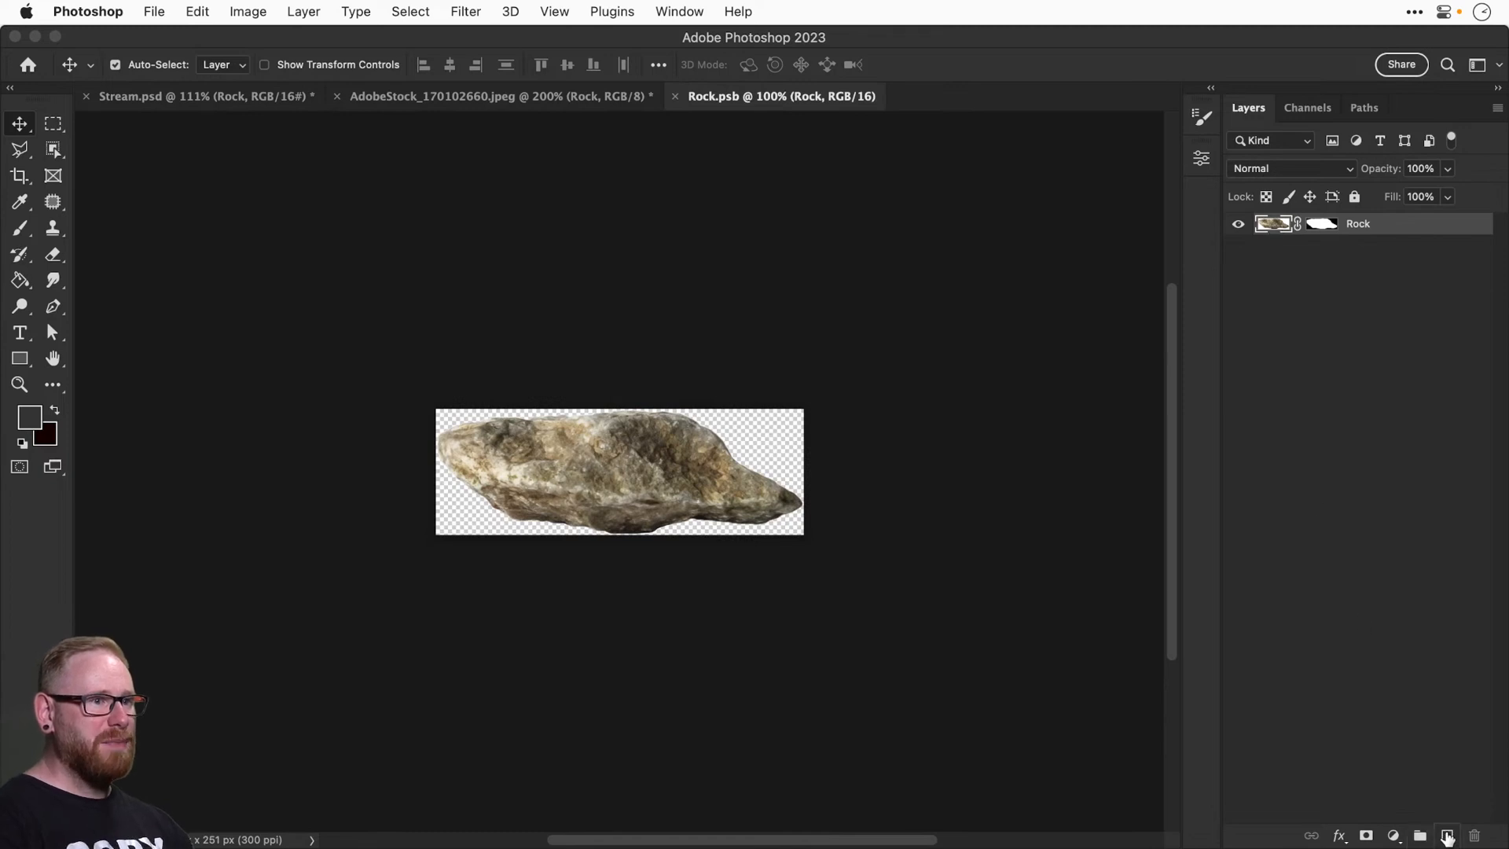
pyautogui.click(1447, 835)
pyautogui.click(1447, 835)
pyautogui.click(1446, 835)
pyautogui.click(1446, 835)
pyautogui.press('super+z')
pyautogui.press('super+z')
pyautogui.press('super+z')
pyautogui.press('super+z')
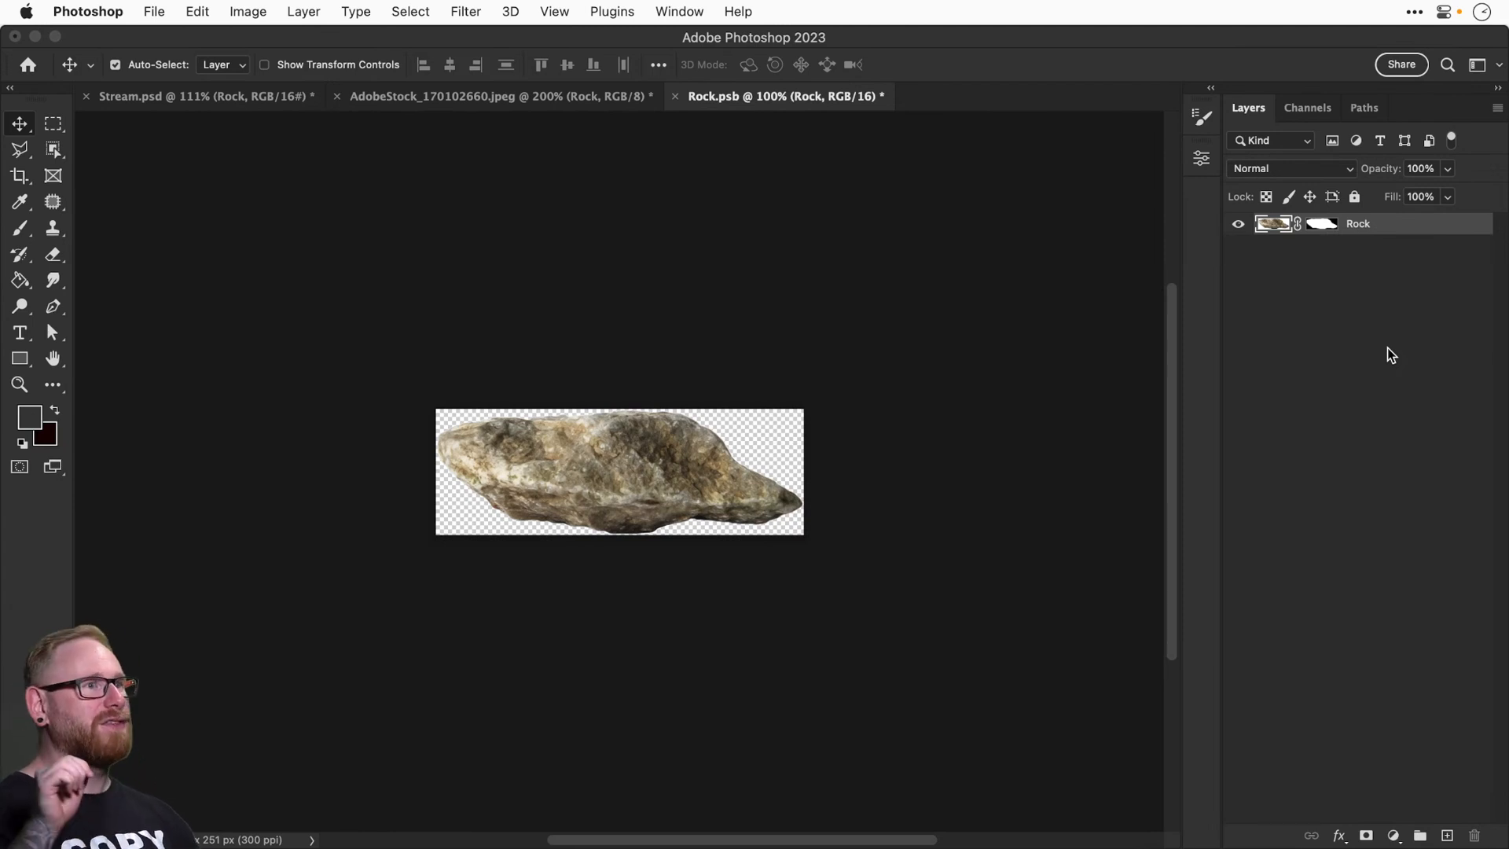
pyautogui.press('super+w')
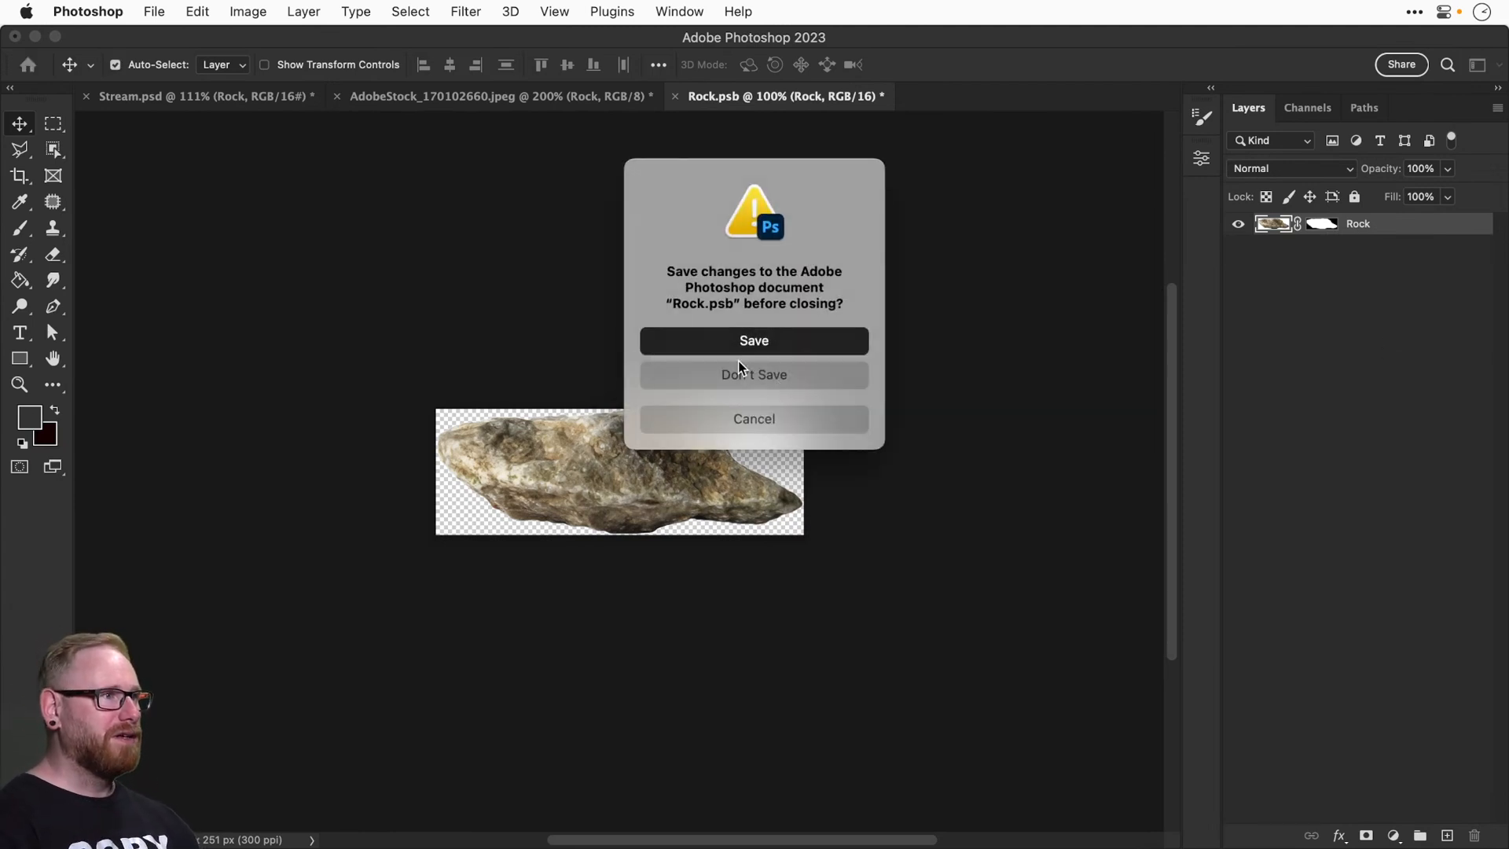
pyautogui.press('Return')
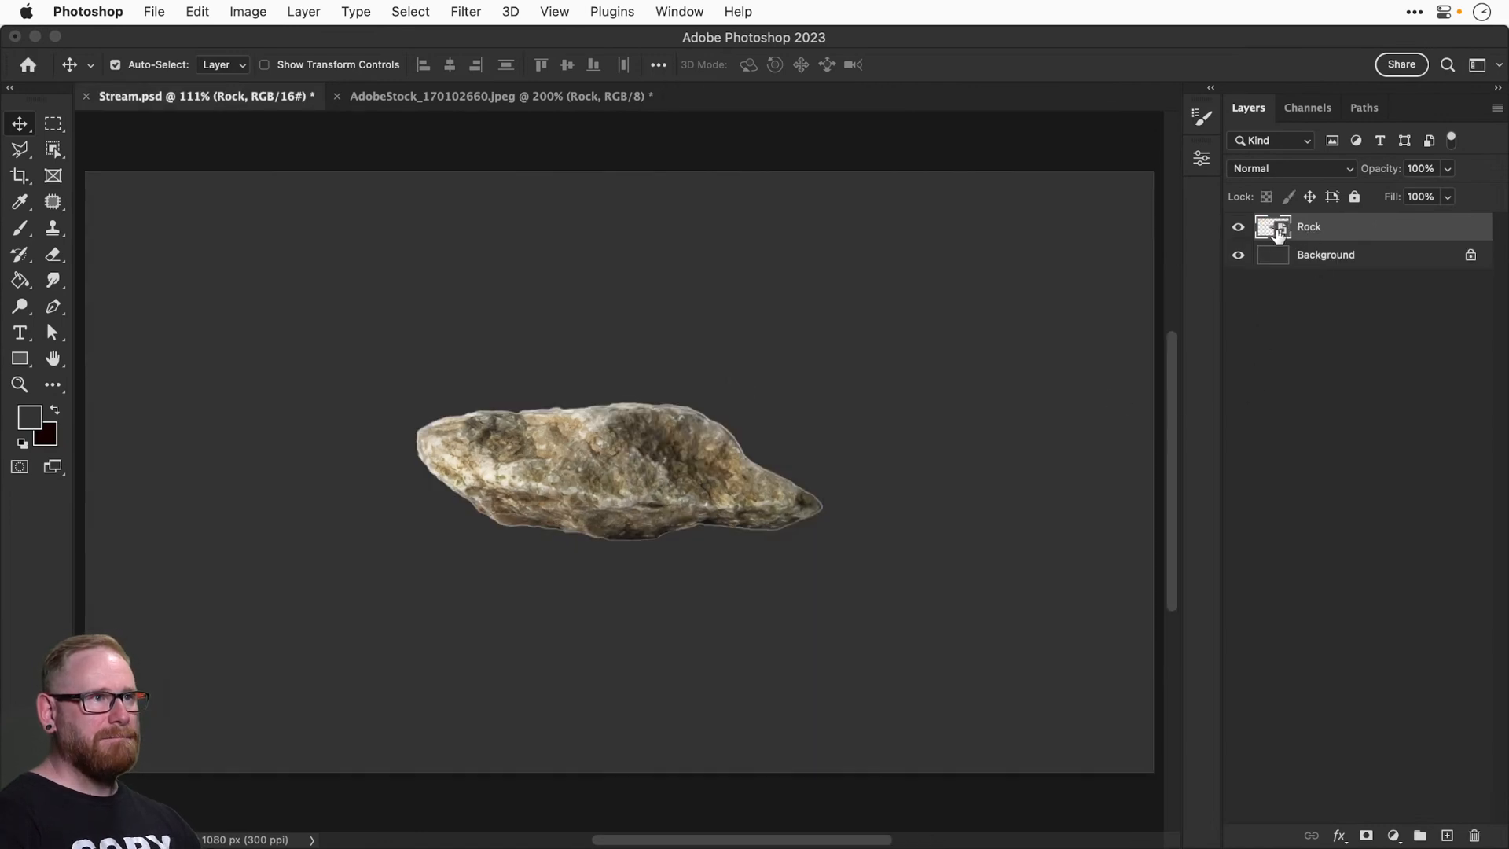
# Put a Free Transform box around the rock.
pyautogui.press('super')
pyautogui.press('super+t')
pyautogui.press('Escape')
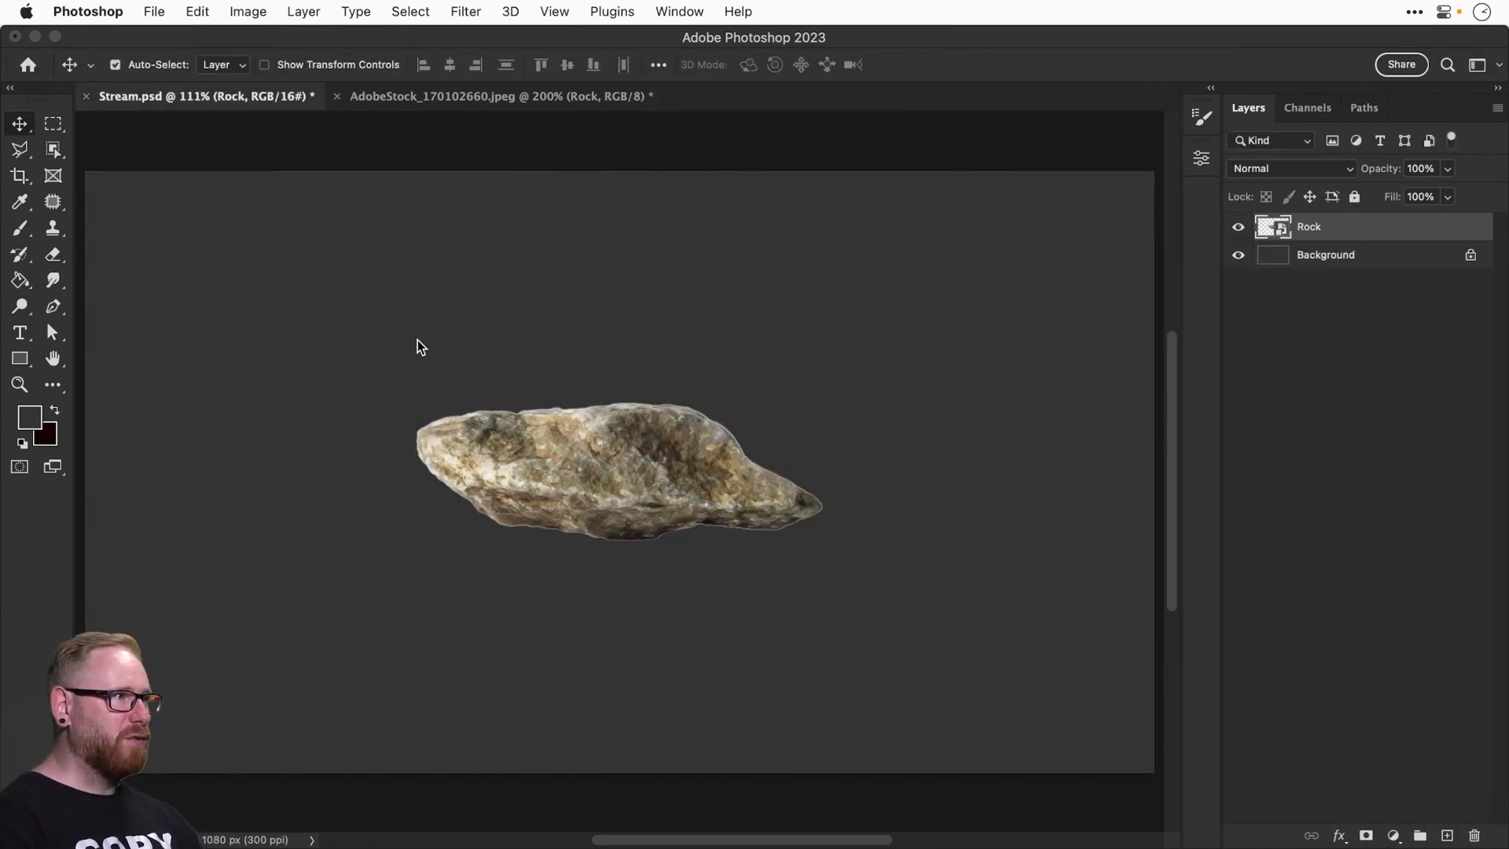
pyautogui.press('super+t')
# Rotate the rock about 75° toward upright and add a vertical guide at X 961.5 px.
pyautogui.moveTo(368, 369); pyautogui.dragTo(633, 377)
pyautogui.press('Return')
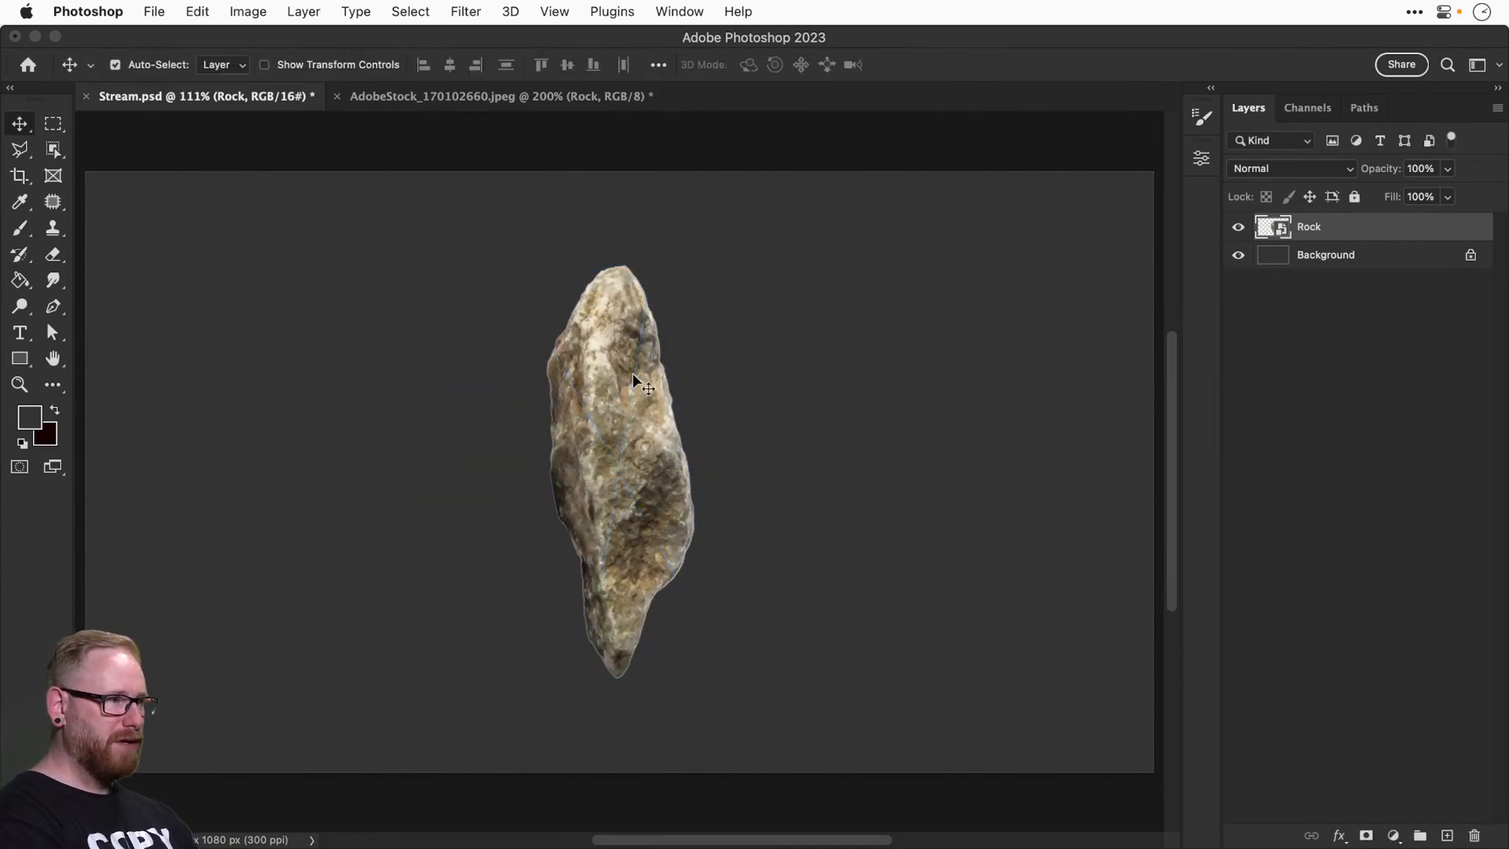
pyautogui.press('super+r')
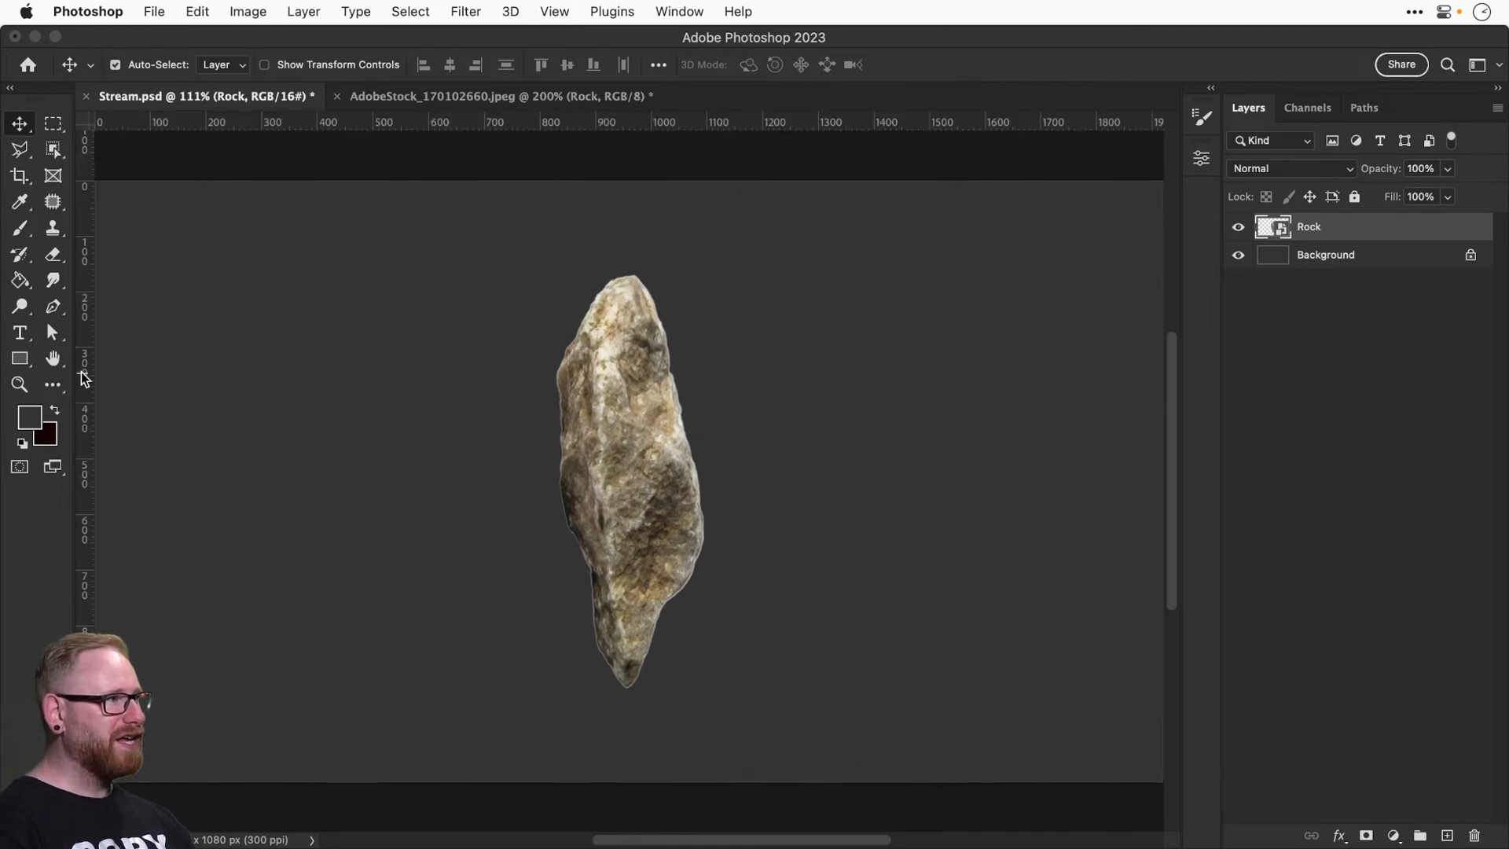
pyautogui.moveTo(85, 379); pyautogui.dragTo(628, 398)
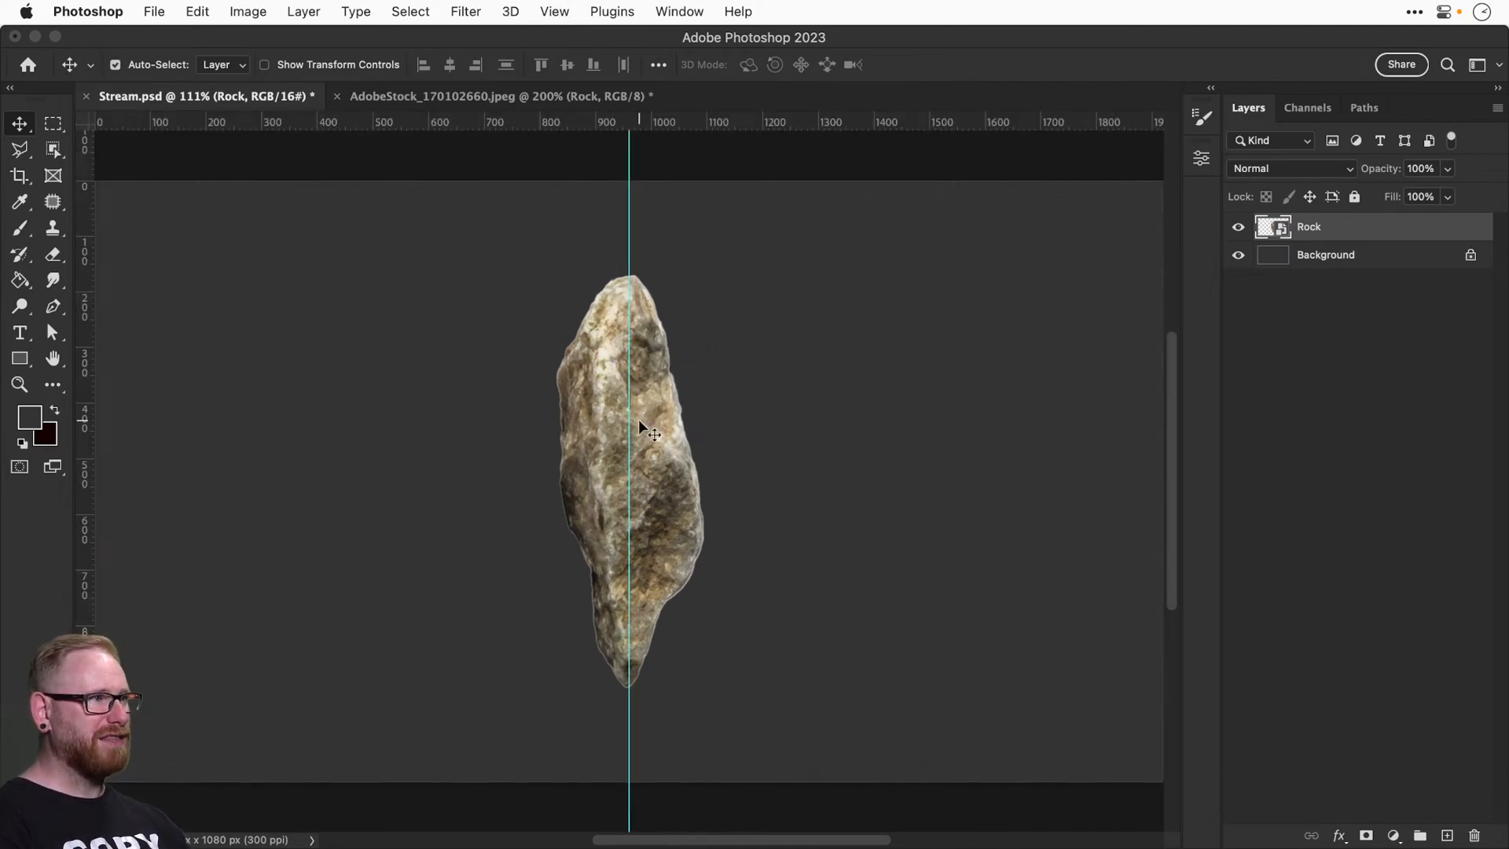
# Fine-tune the rock to about 82°, centre it on the guide, and hide the rulers.
pyautogui.press('super+t')
pyautogui.moveTo(722, 363); pyautogui.dragTo(669, 380)
pyautogui.press('Return')
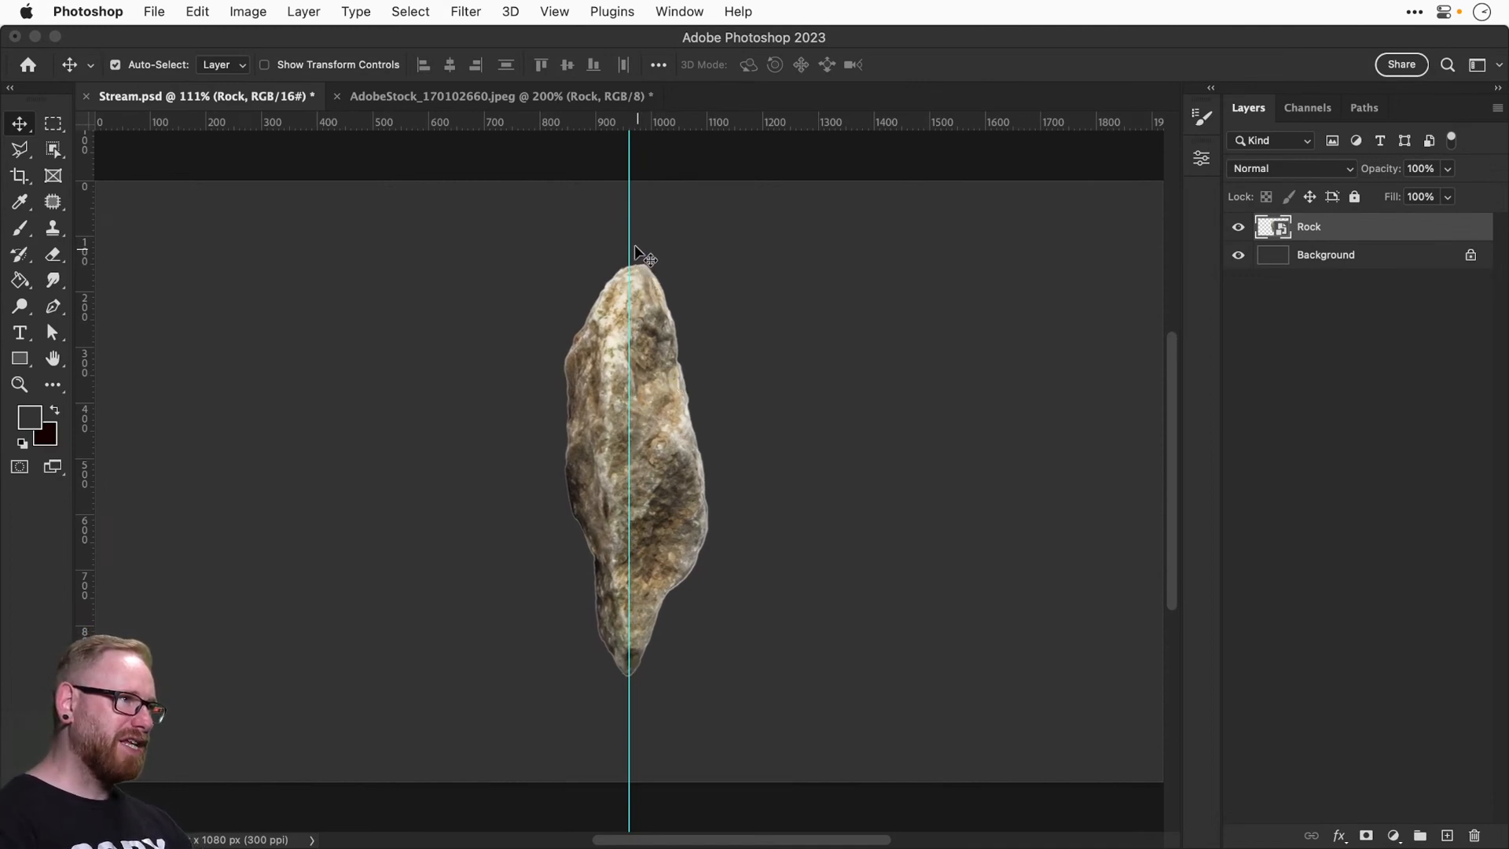
pyautogui.press('super+r')
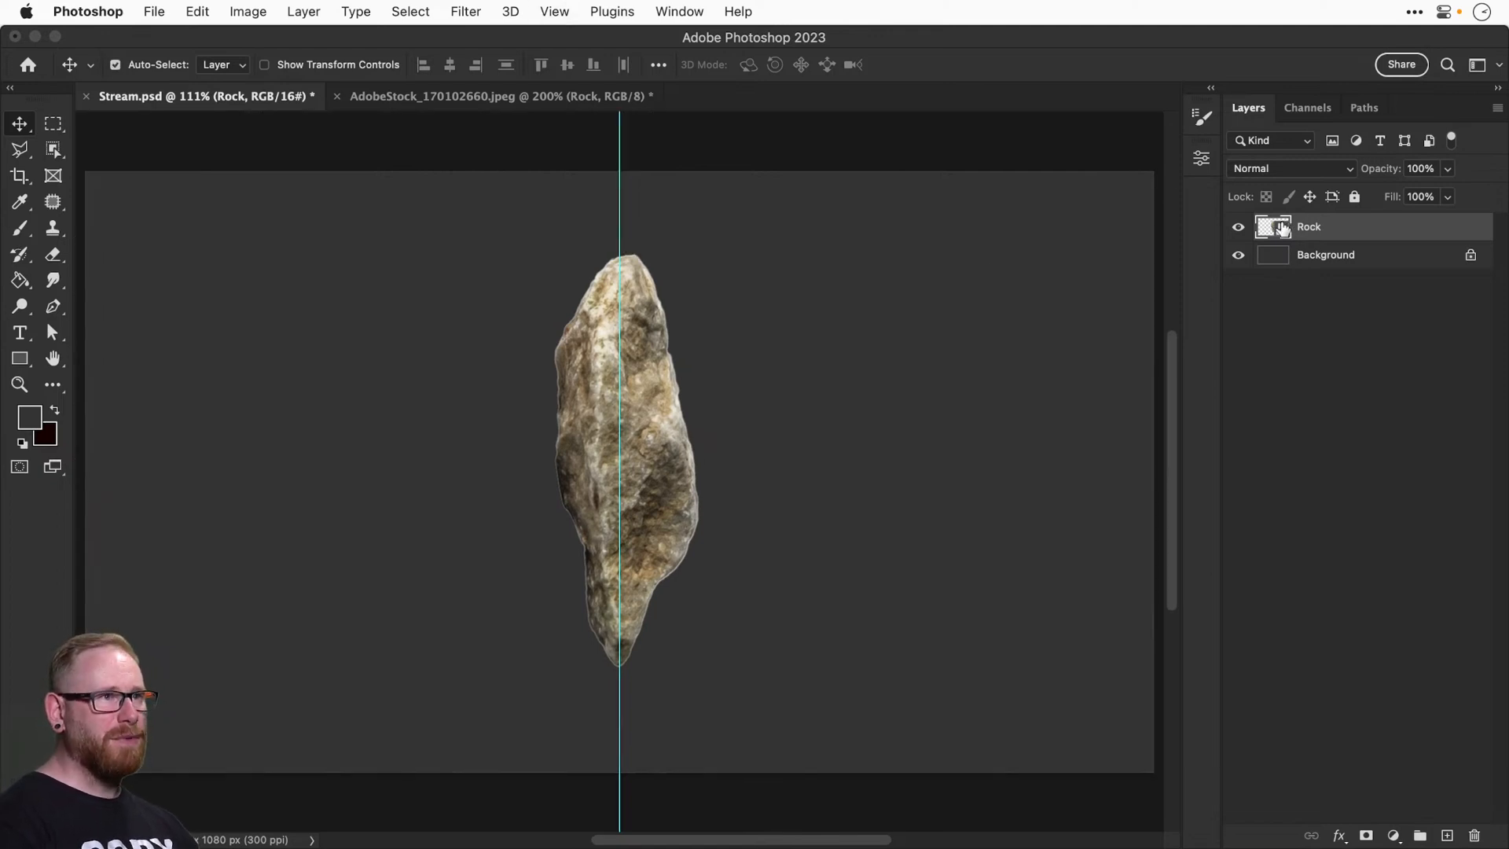
pyautogui.click(470, 14)
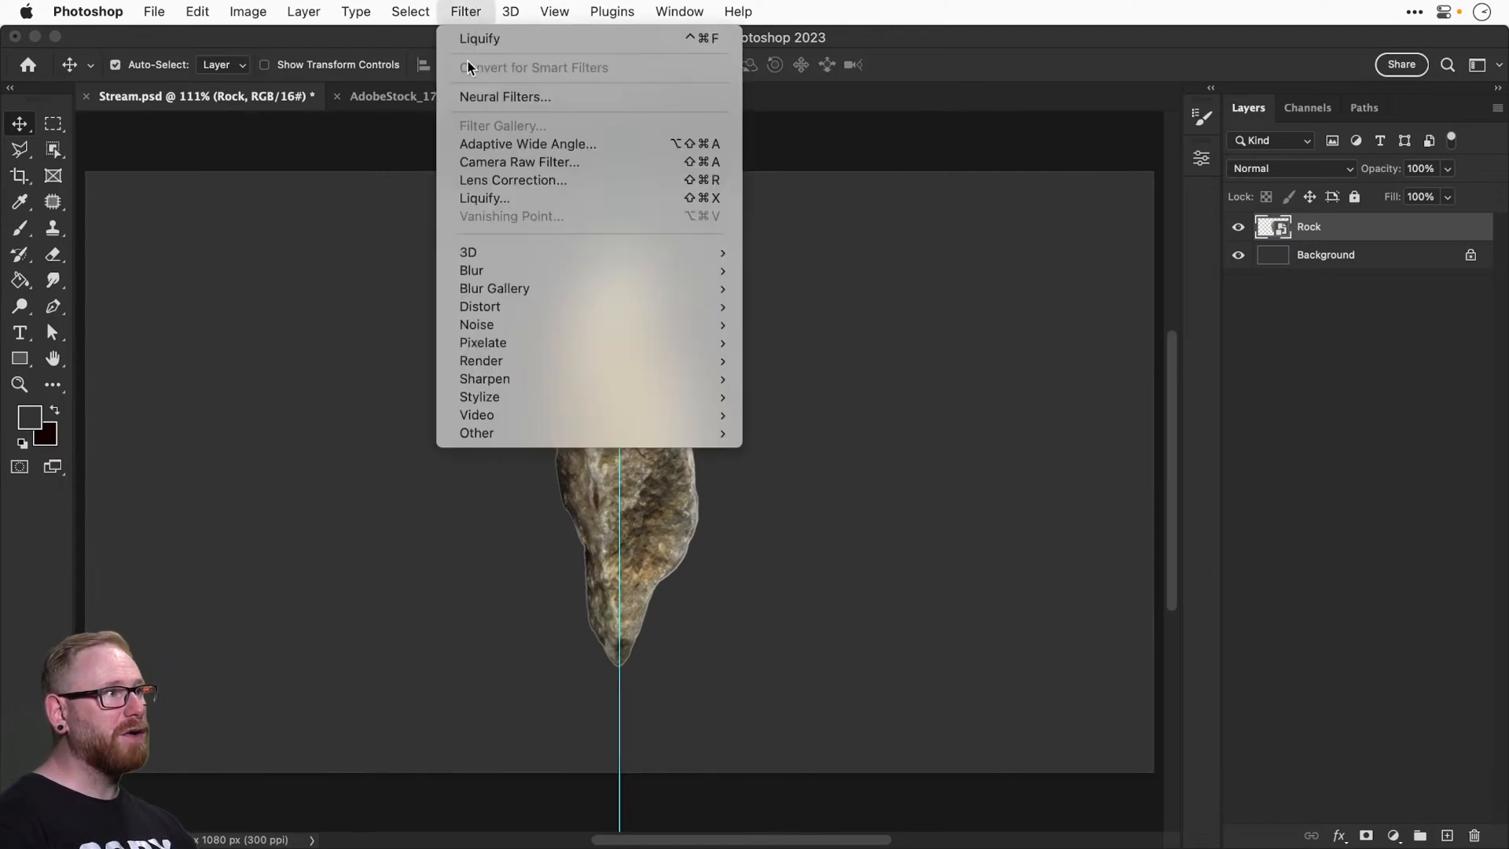
# Open Liquify on the rock, zoomed to 300% on its top.
pyautogui.click(501, 201)
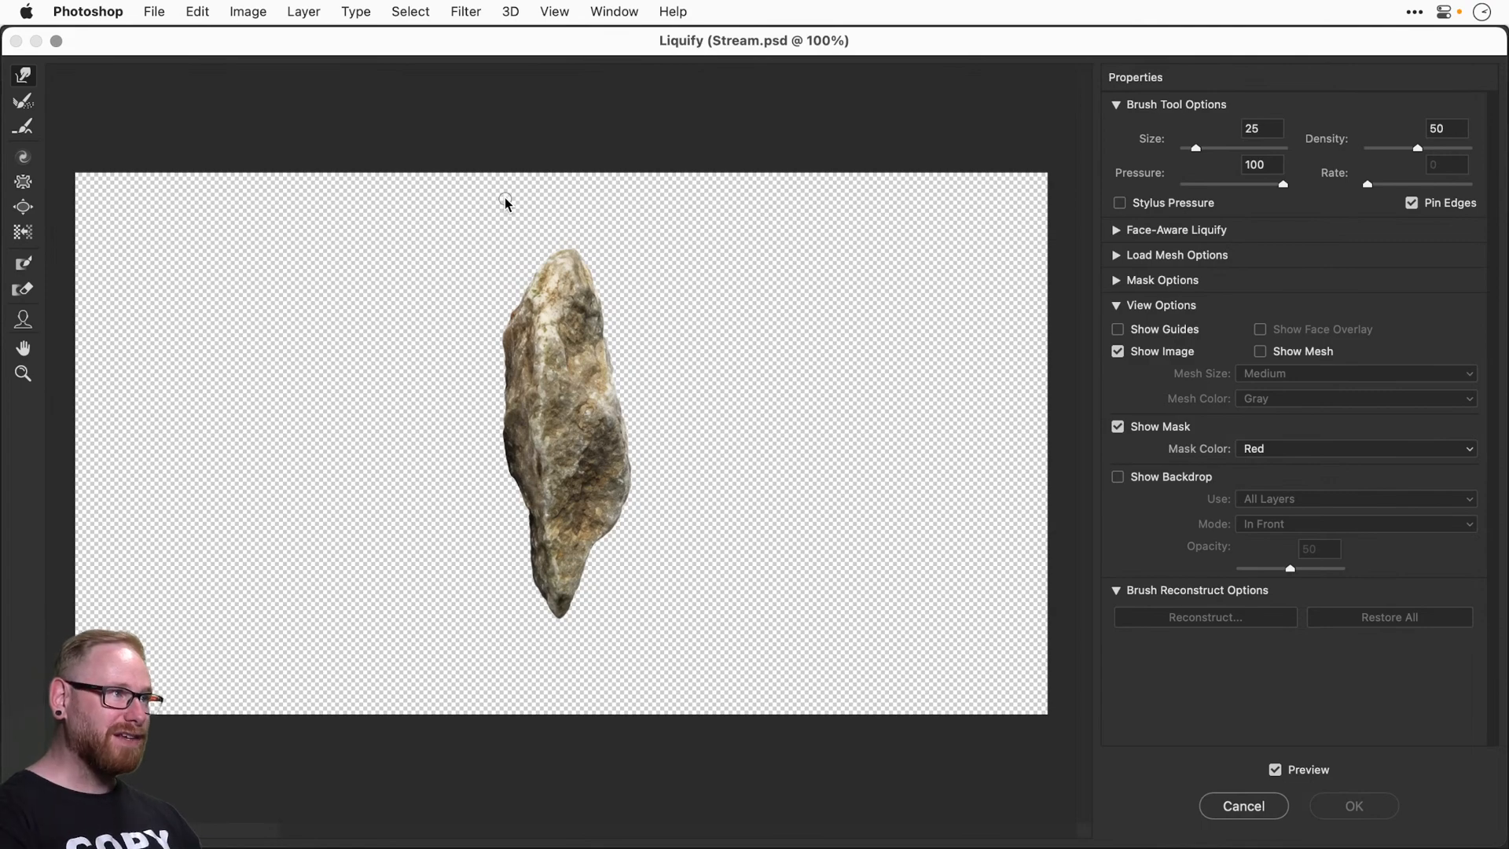
pyautogui.press('super+plus')
pyautogui.press('super+plus')
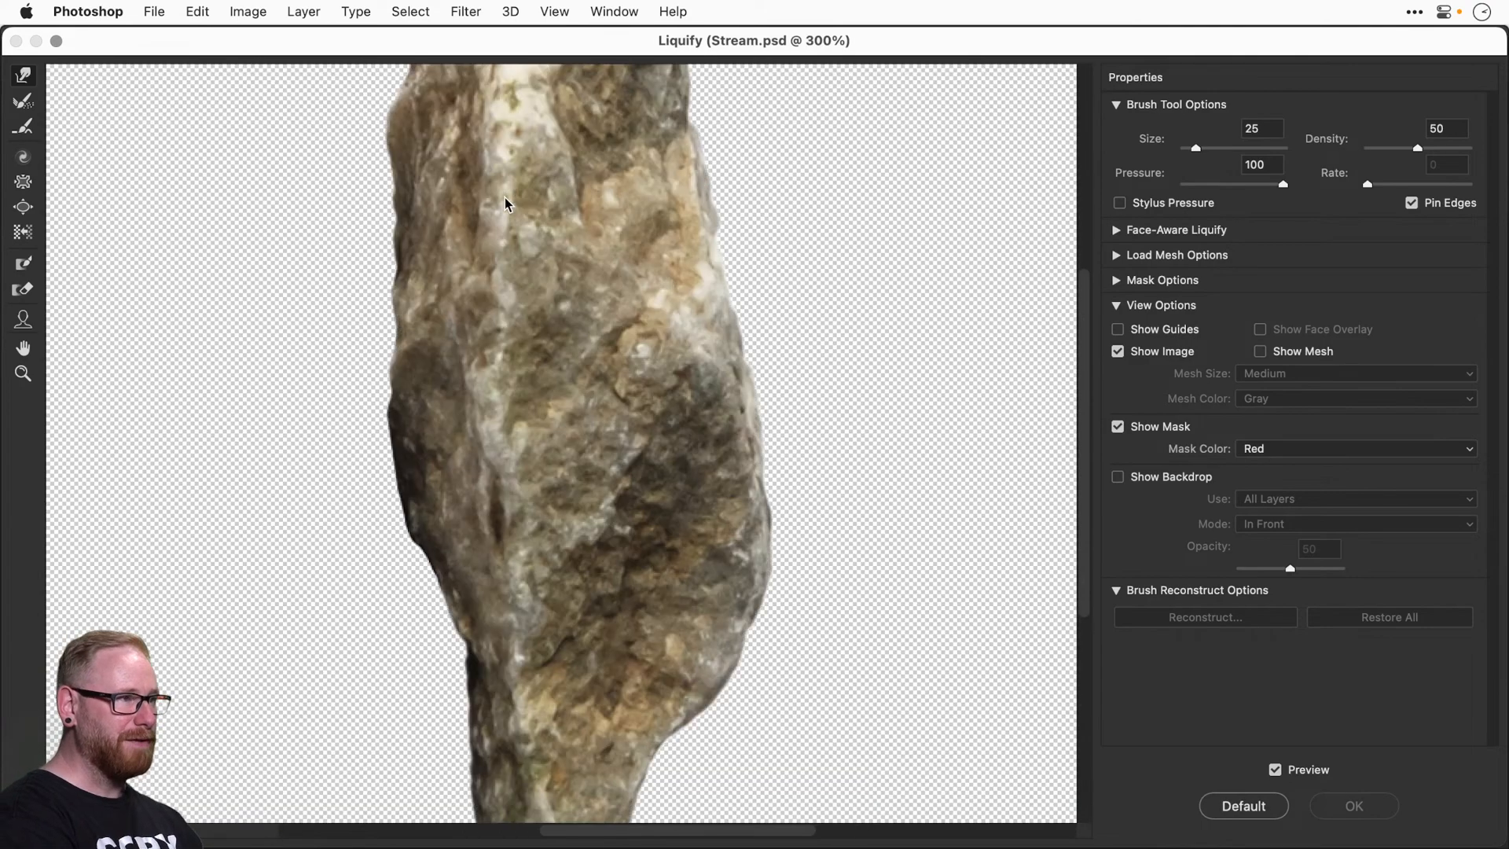
pyautogui.moveTo(501, 190)
pyautogui.mouseDown()
pyautogui.moveTo(519, 487)
pyautogui.moveTo(535, 493)
pyautogui.mouseUp()
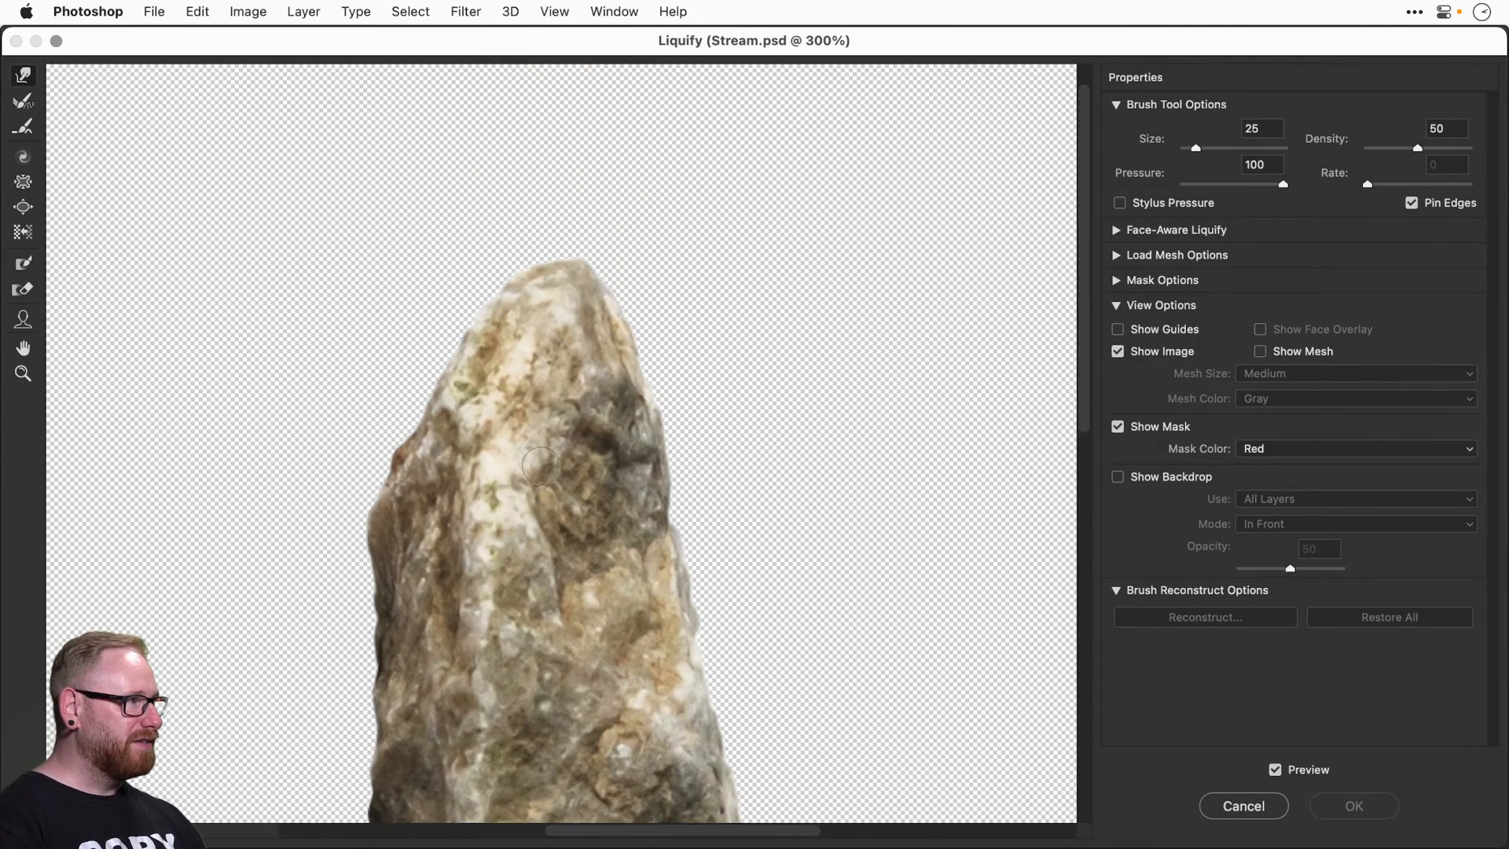
# Push the rock's tip left with the Forward Warp brush, sized between 70 and 150.
pyautogui.press(']')
pyautogui.press(']')
pyautogui.press(']')
pyautogui.press(']')
pyautogui.press(']')
pyautogui.press(']')
pyautogui.press(']')
pyautogui.press(']')
pyautogui.press(']')
pyautogui.press(']')
pyautogui.press(']')
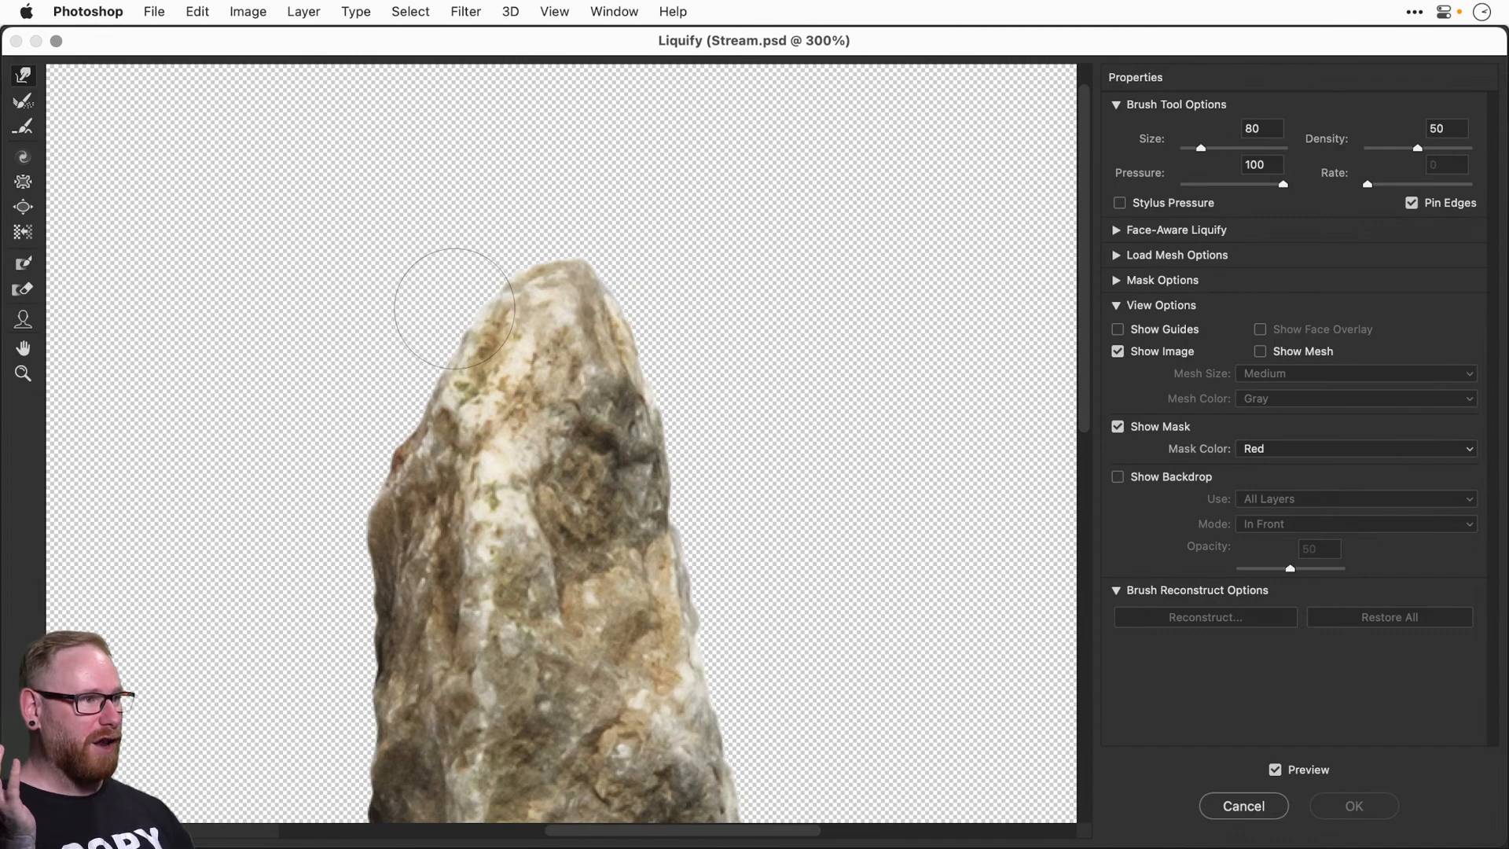
pyautogui.press(']')
pyautogui.press(']')
pyautogui.press(']')
pyautogui.press(']')
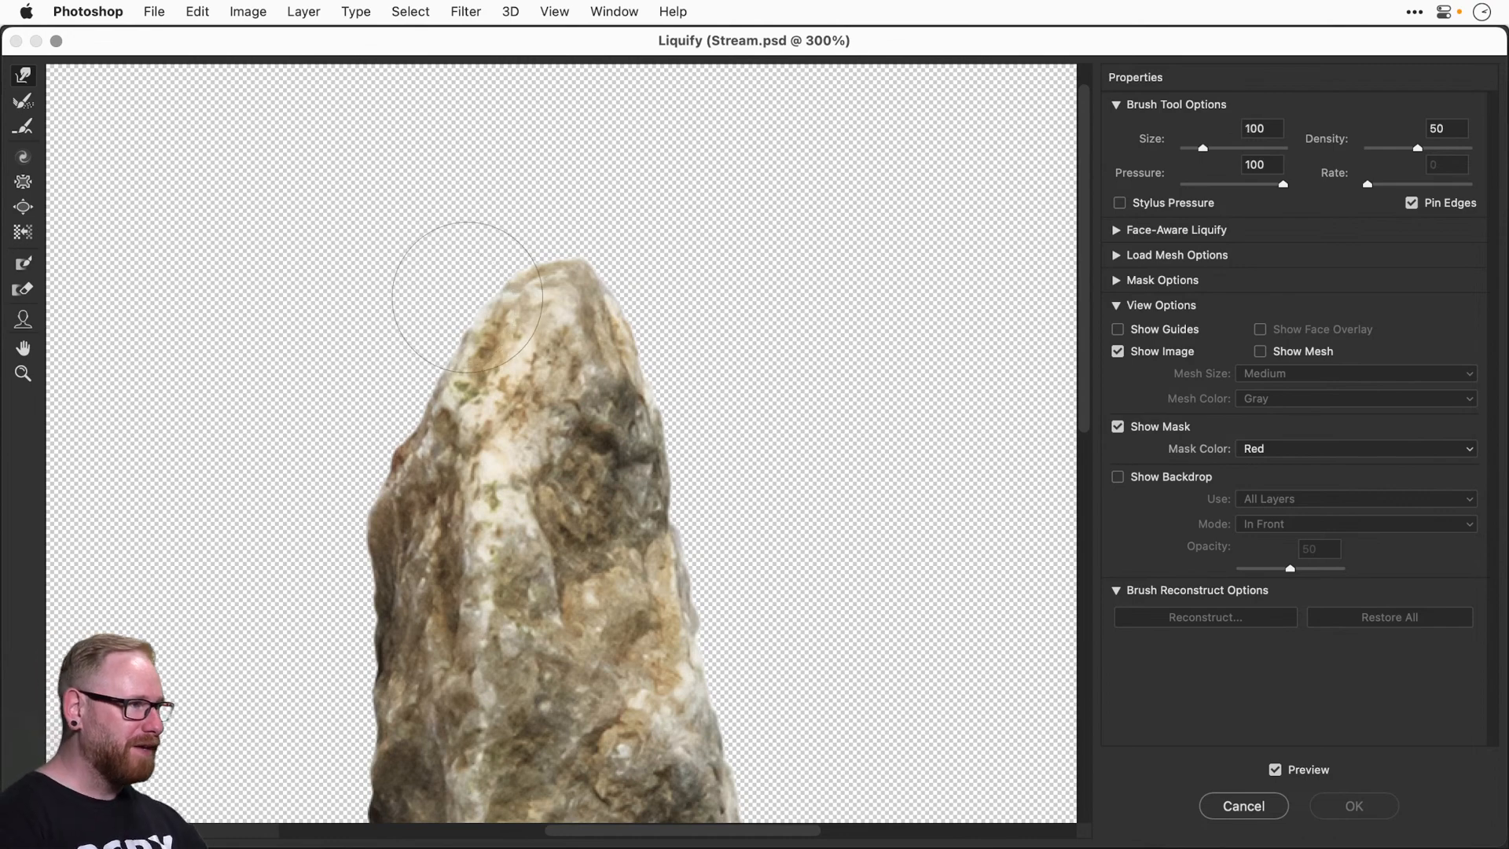
pyautogui.press('[')
pyautogui.press('[')
pyautogui.press('[')
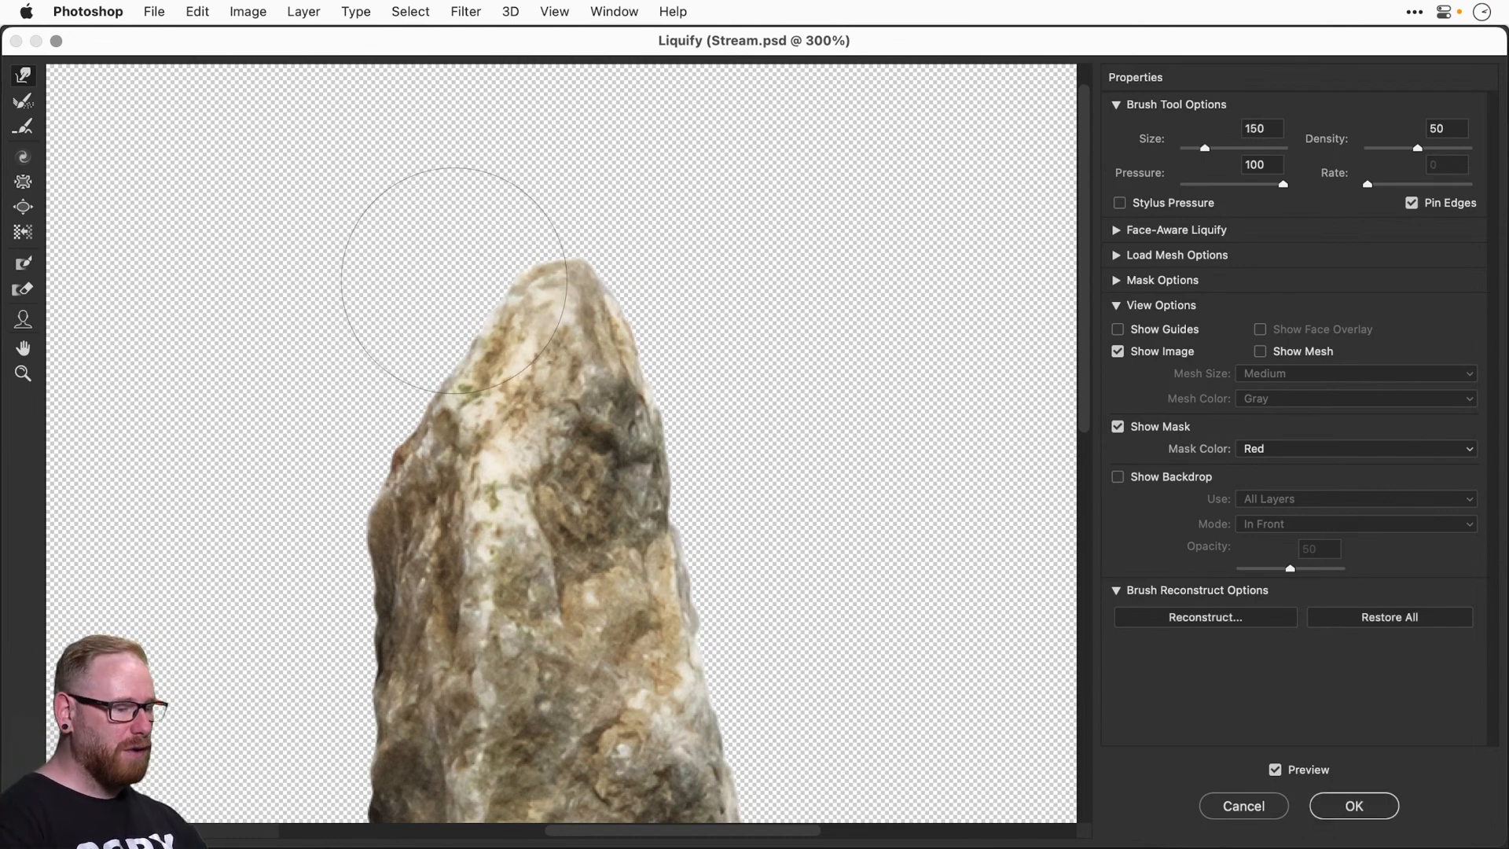
pyautogui.press('[')
pyautogui.press('[')
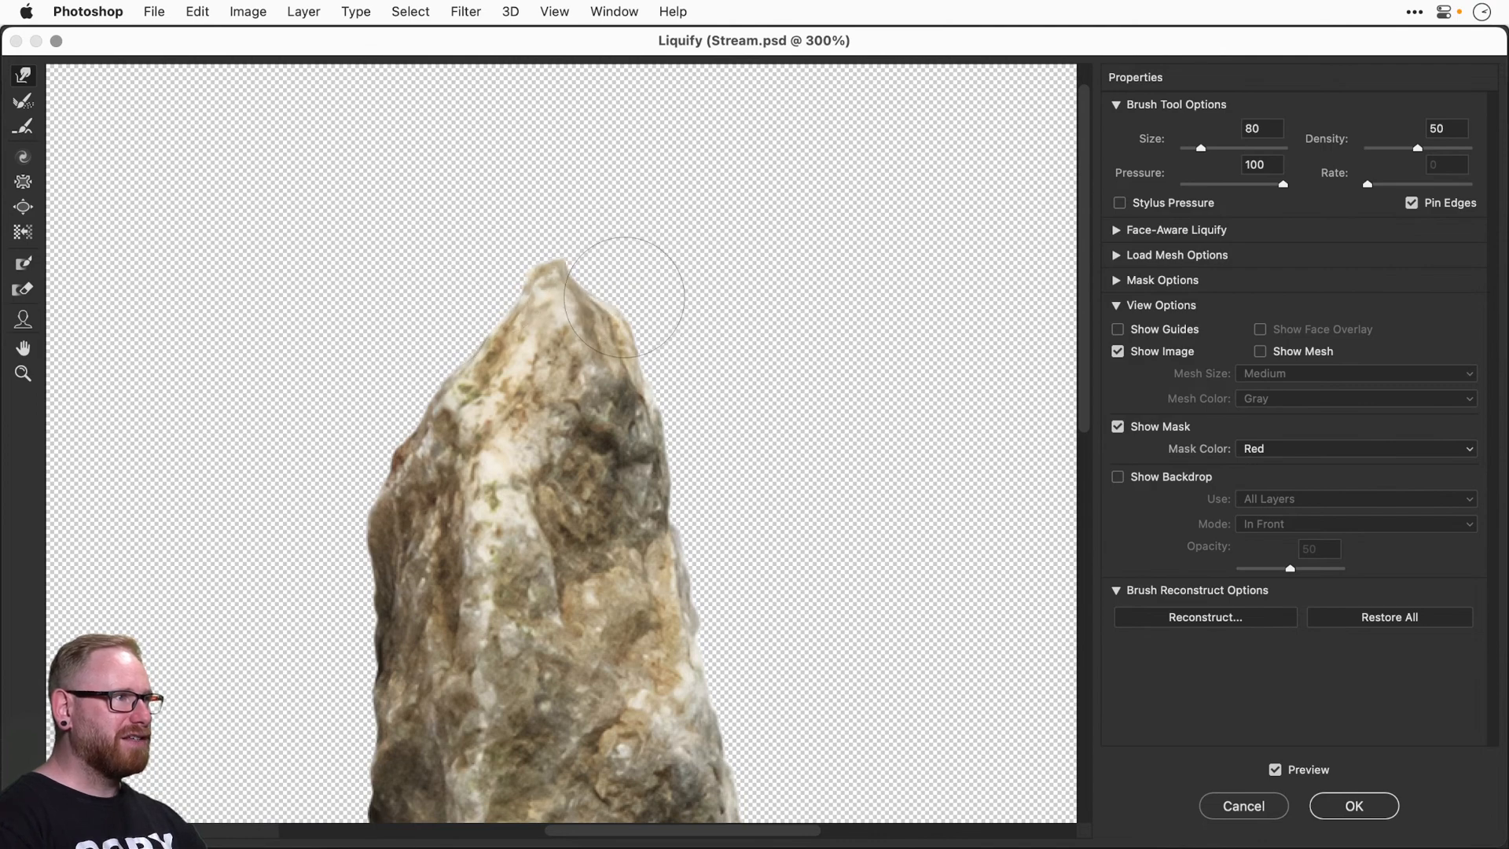
pyautogui.press(']')
pyautogui.press(']')
pyautogui.press(']')
pyautogui.press(']')
pyautogui.press(']')
pyautogui.press(']')
pyautogui.press(']')
pyautogui.press(']')
pyautogui.moveTo(571, 330); pyautogui.dragTo(498, 302)
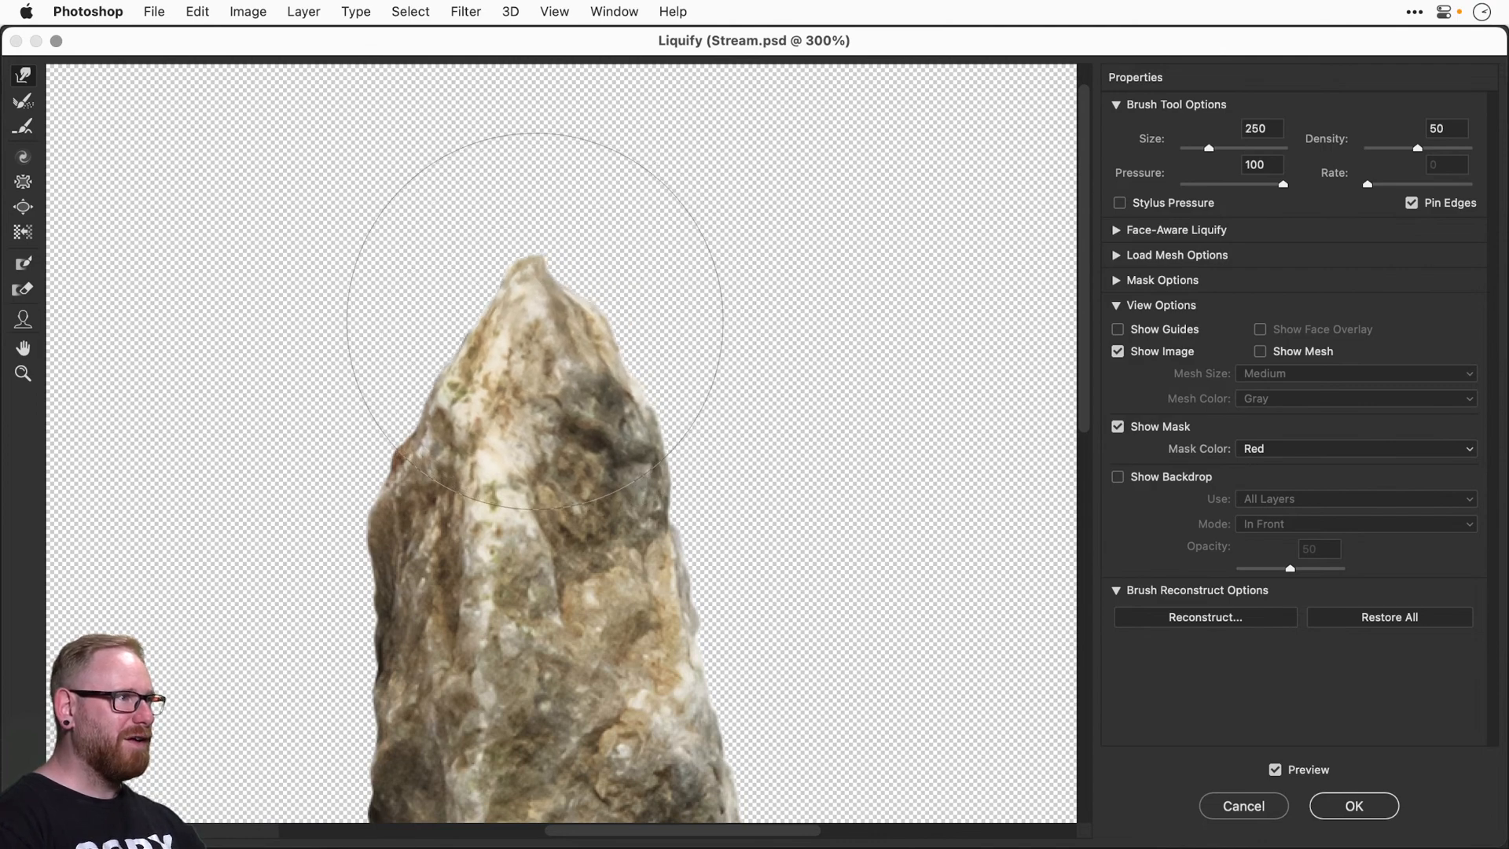
pyautogui.press('[')
pyautogui.press('[')
pyautogui.press('[')
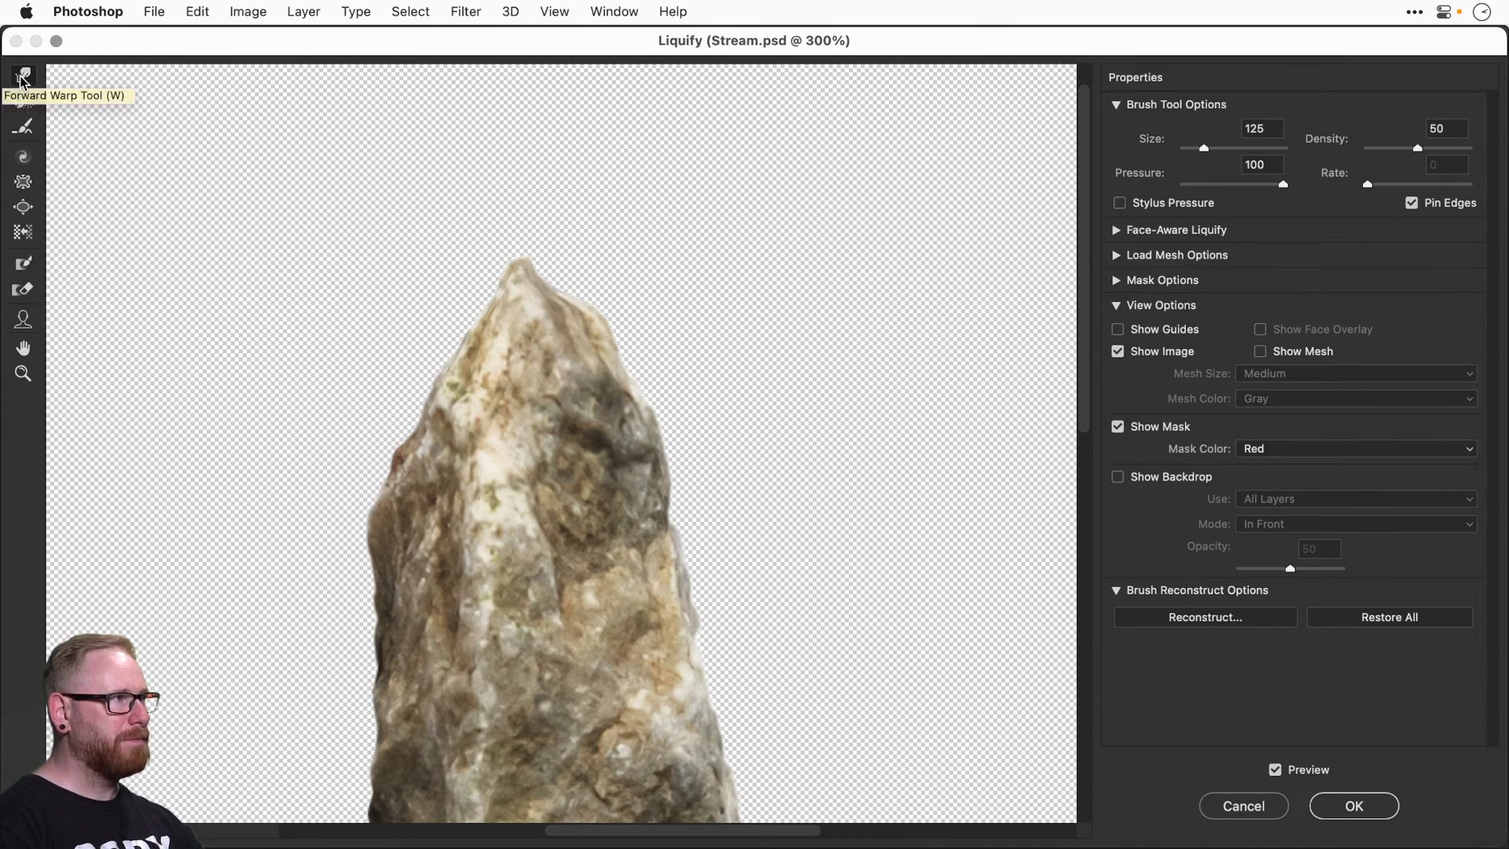
pyautogui.press('[')
pyautogui.press('[')
pyautogui.press('[')
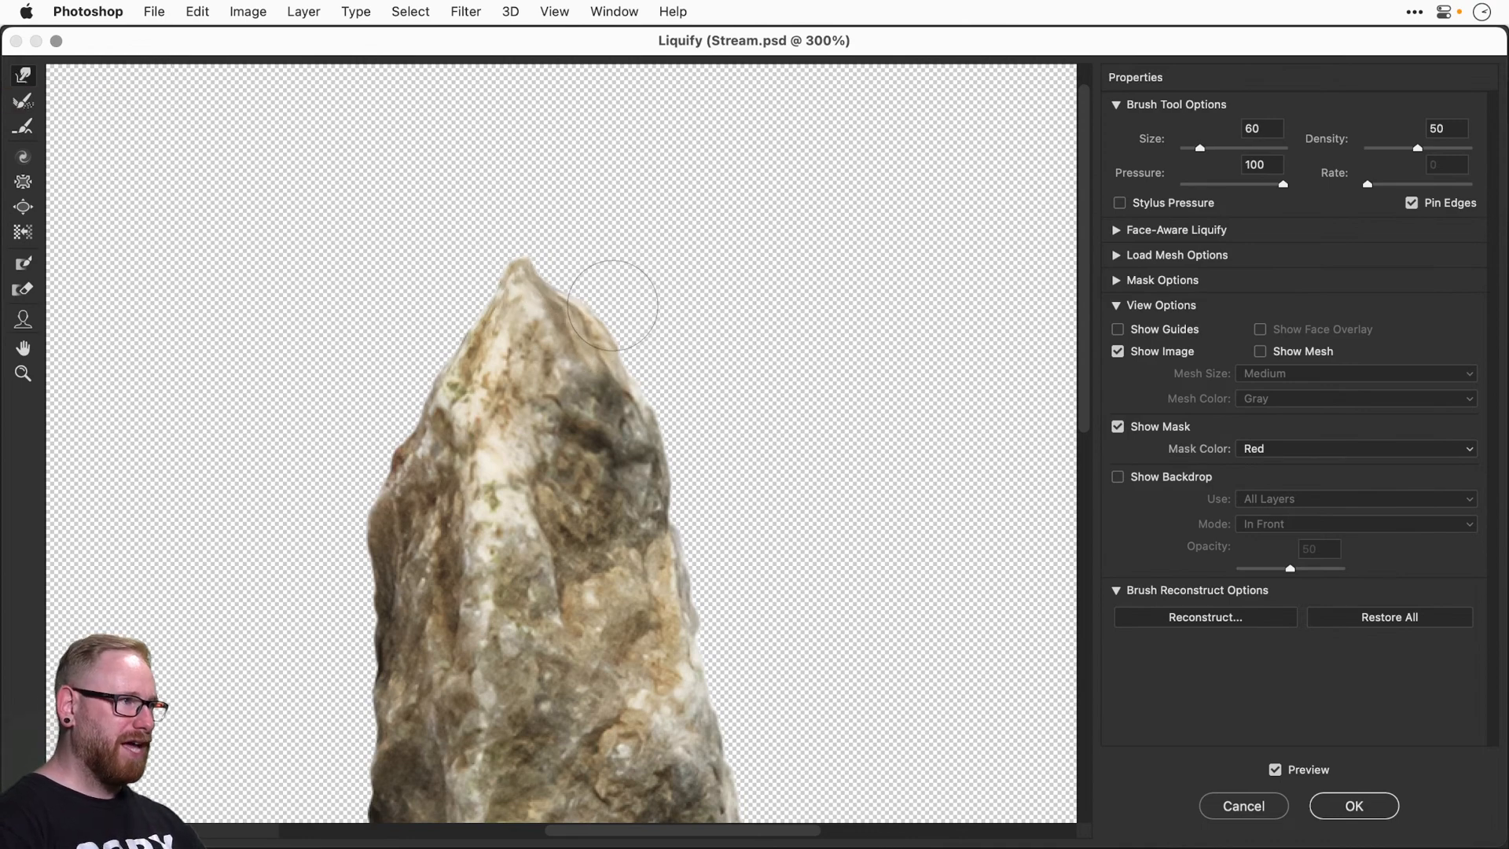
pyautogui.press(']')
pyautogui.press(']')
pyautogui.press(']')
pyautogui.press(']')
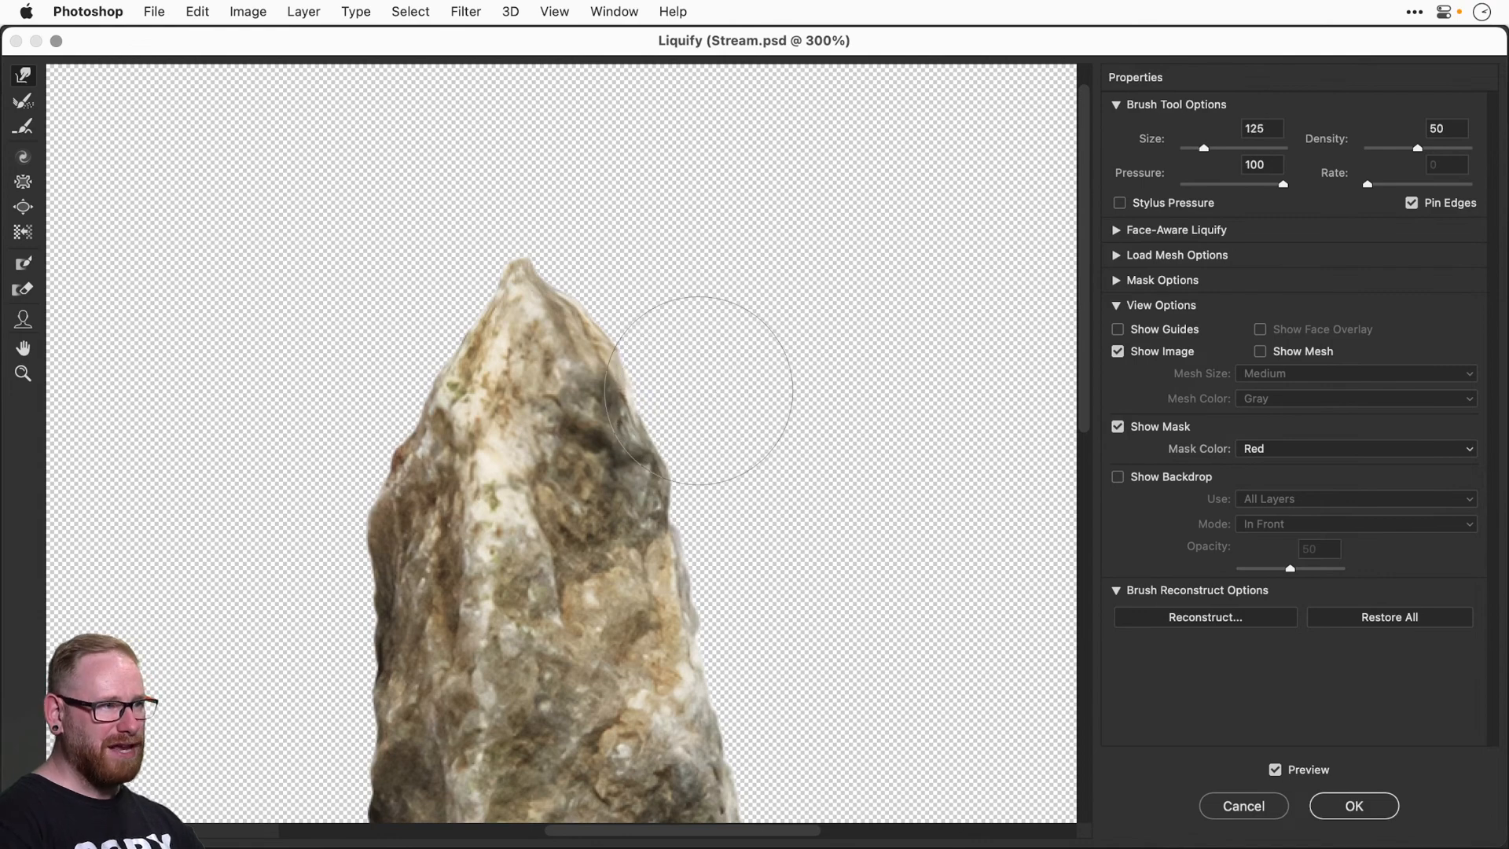
pyautogui.press('super+minus')
pyautogui.press('super+minus')
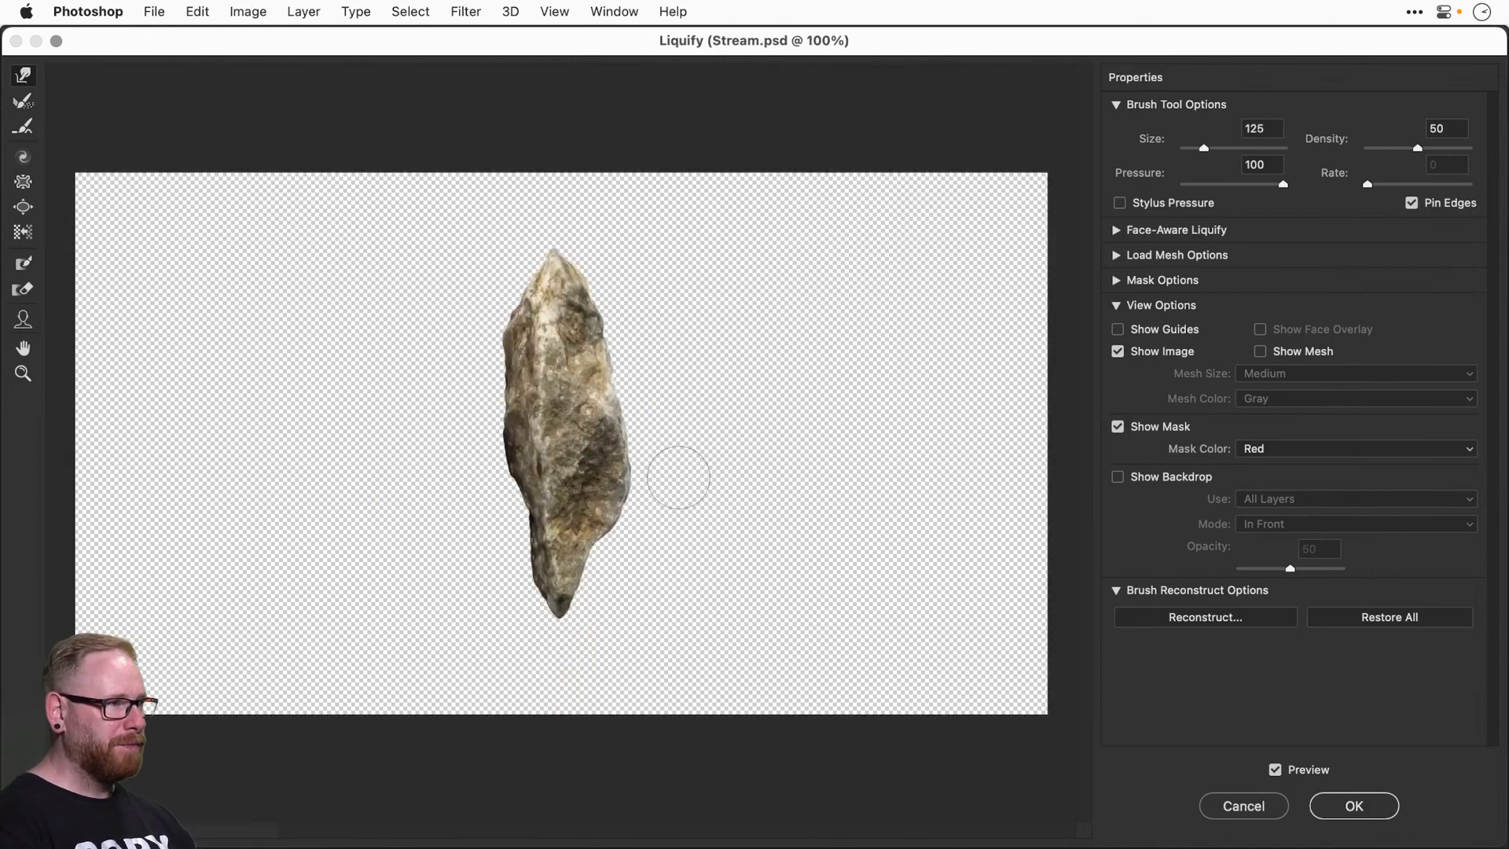
# Pull the bottom tip into a thin point and tuck the lower sides in with a 400 brush.
pyautogui.press('[')
pyautogui.press('[')
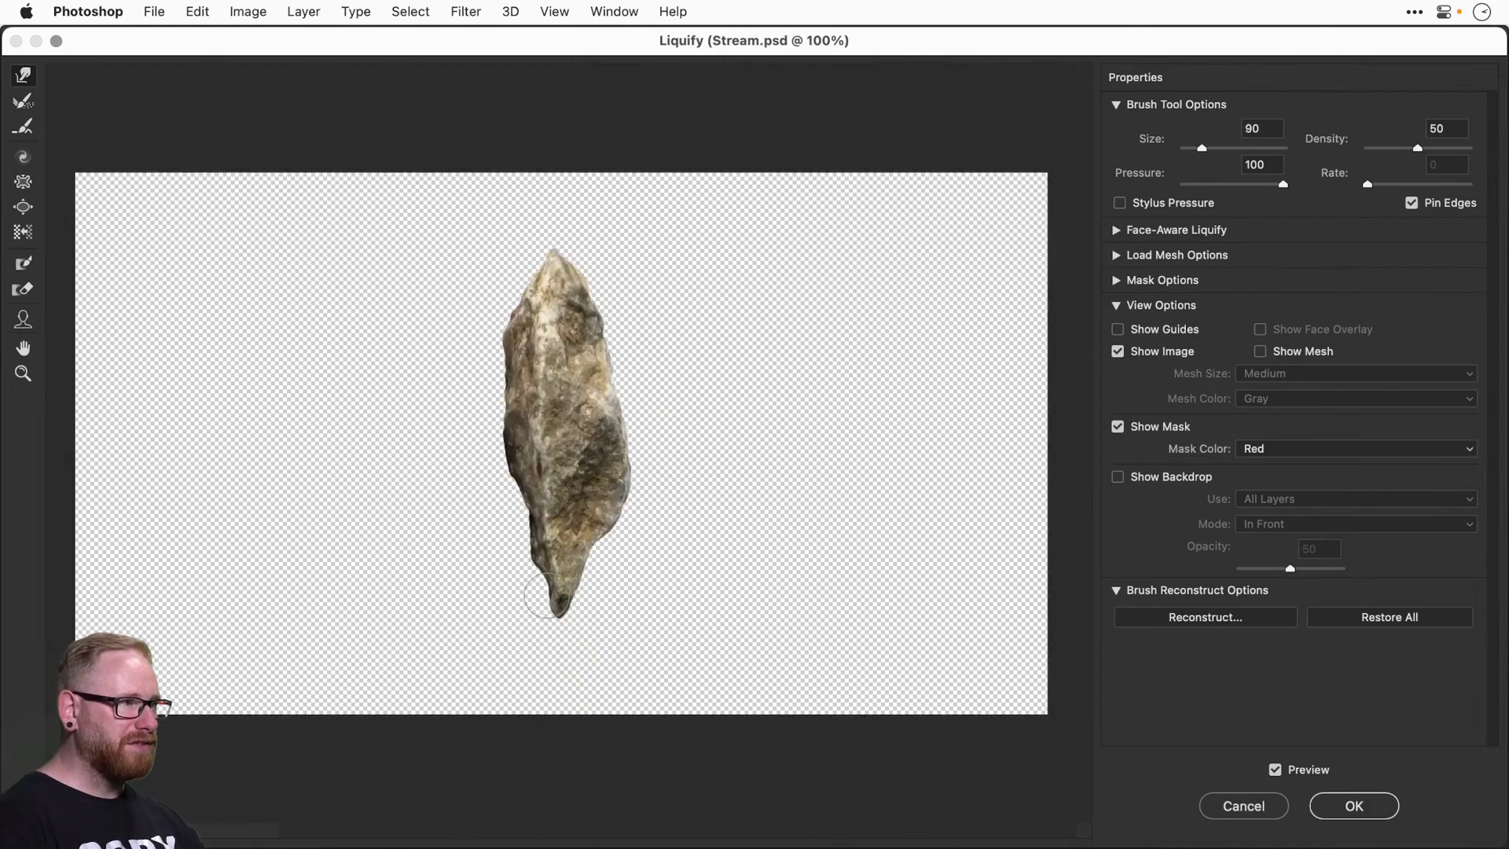
pyautogui.moveTo(550, 608); pyautogui.dragTo(562, 607)
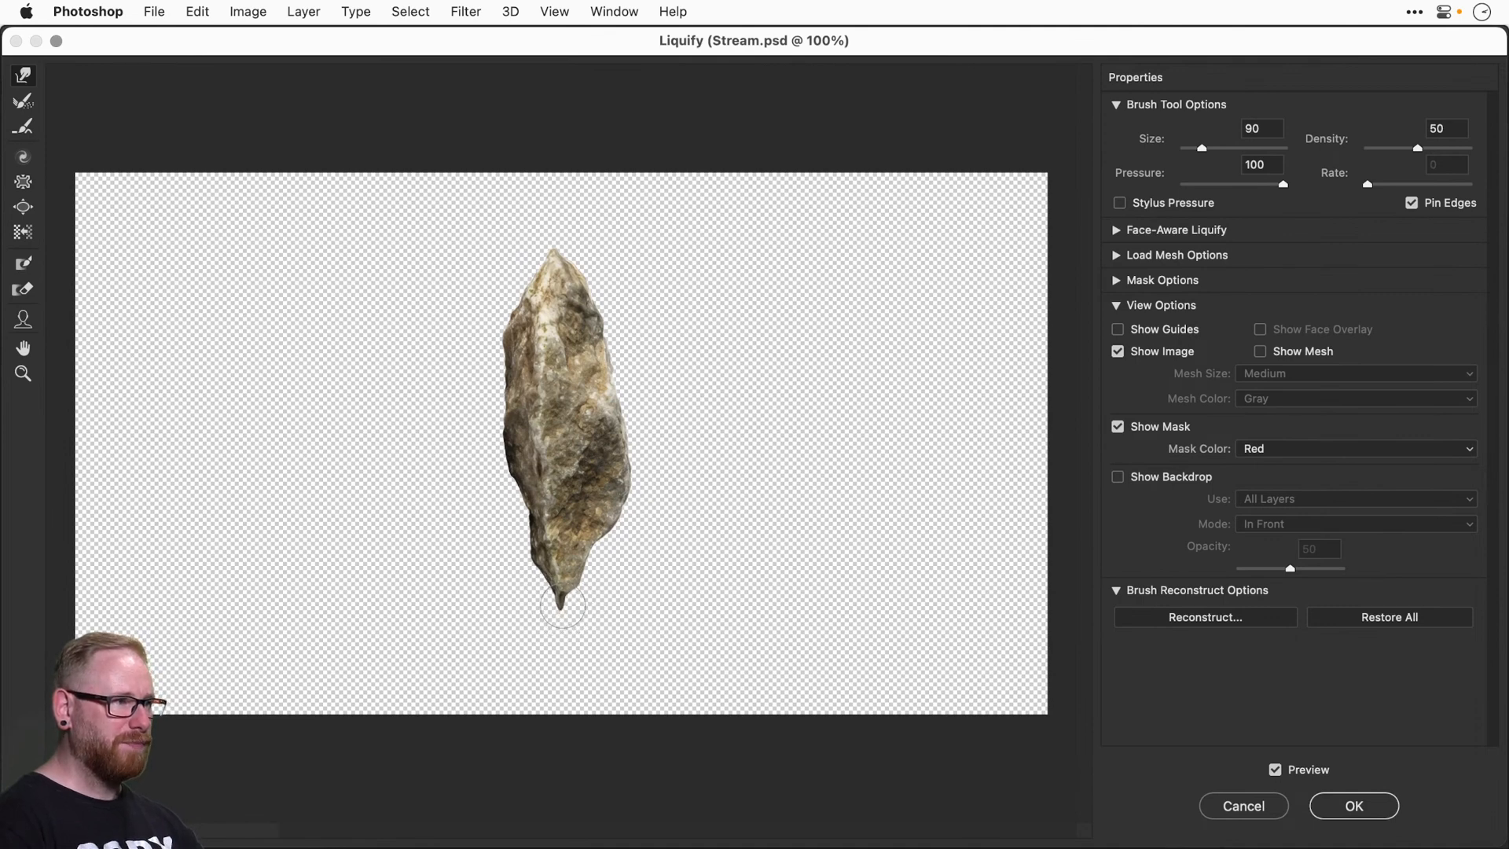
pyautogui.press(']')
pyautogui.press(']')
pyautogui.press(']')
pyautogui.press(']')
pyautogui.press(']')
pyautogui.press(']')
pyautogui.press(']')
pyautogui.press(']')
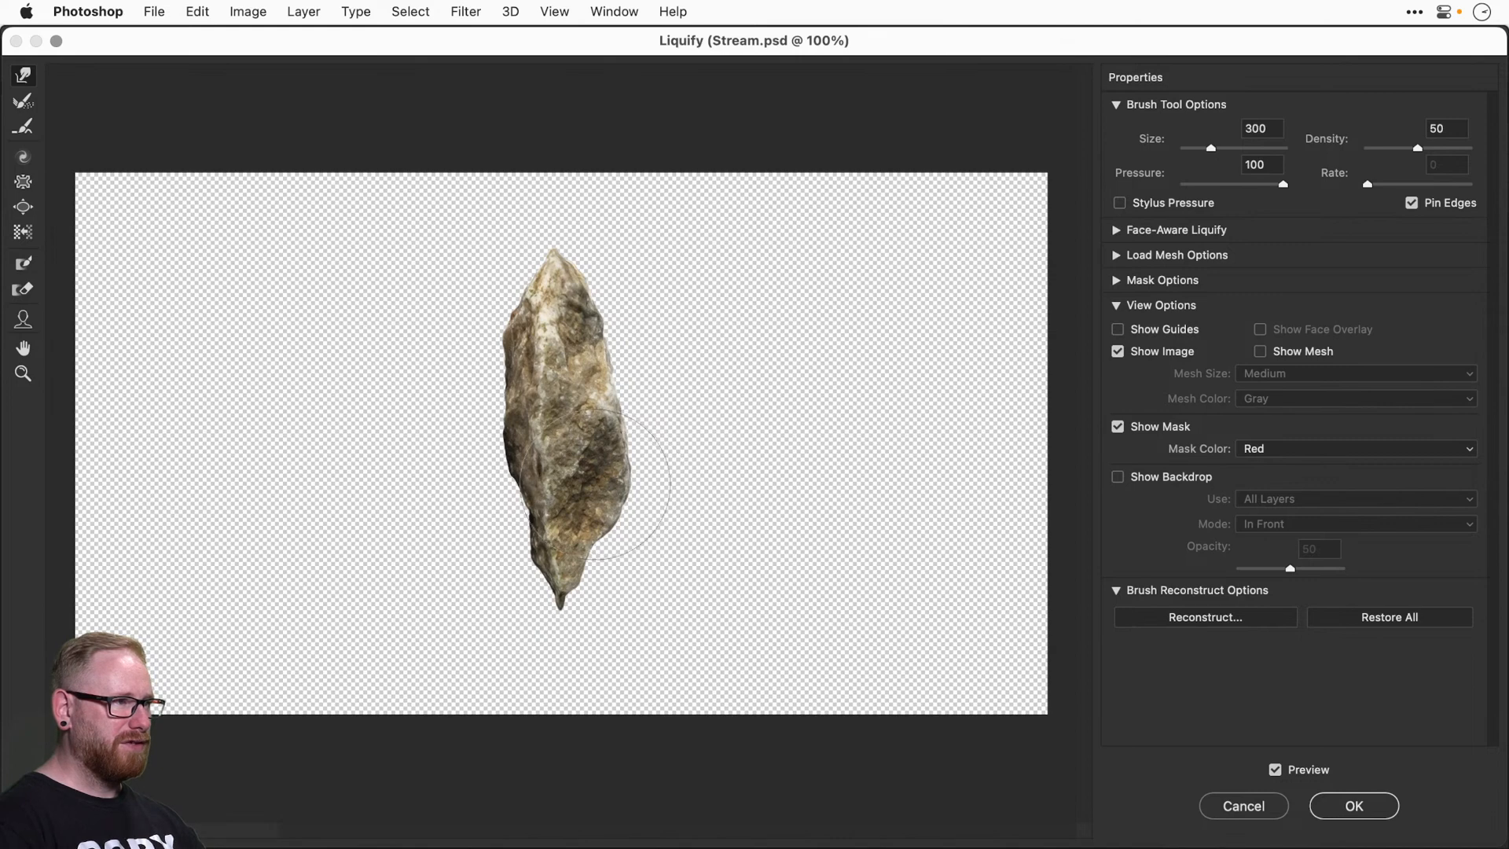
pyautogui.press(']')
pyautogui.press('[')
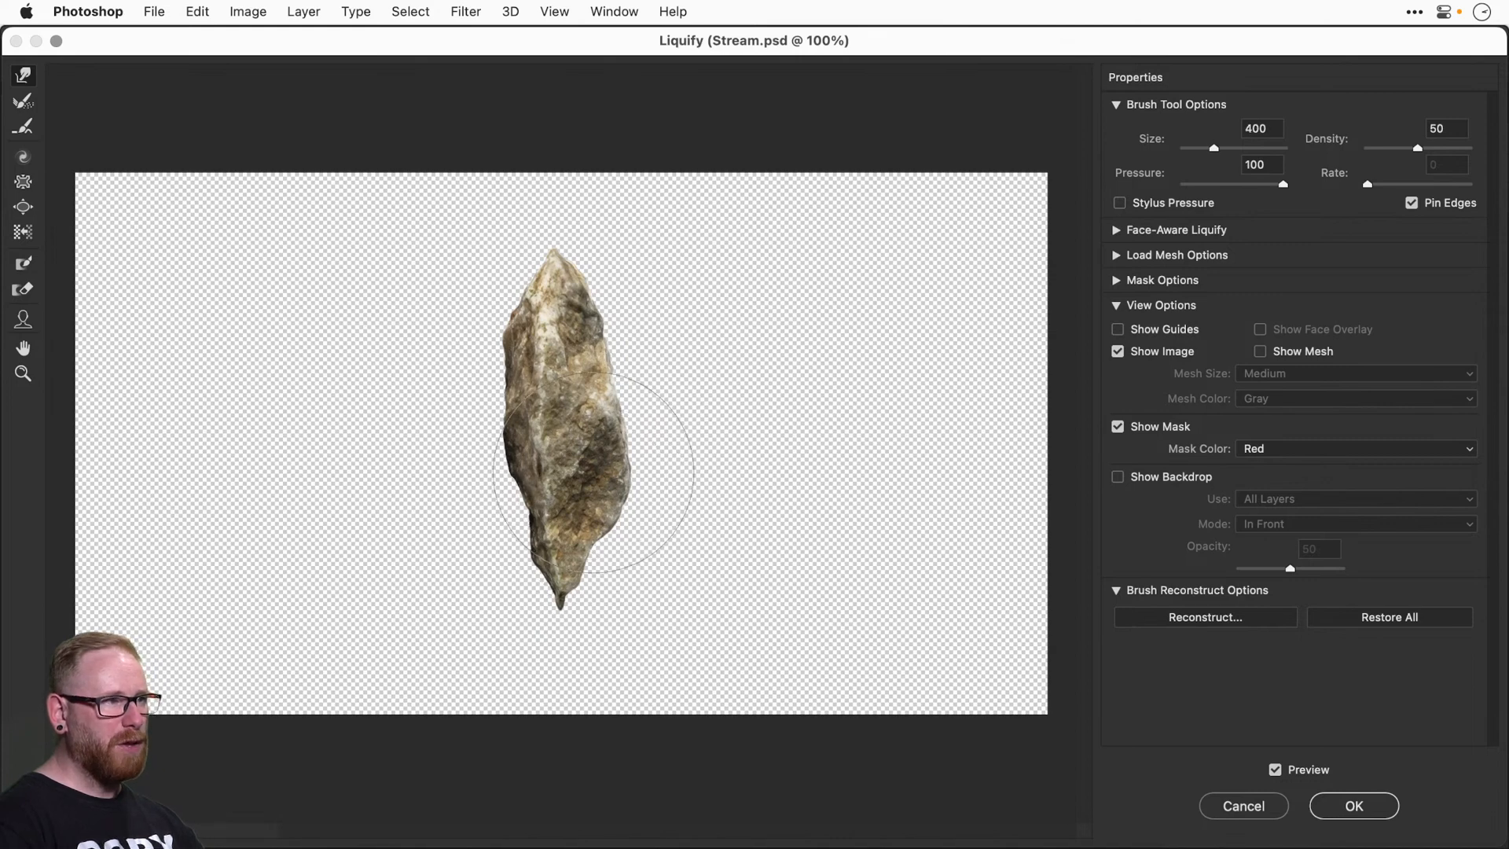
pyautogui.moveTo(595, 474); pyautogui.dragTo(625, 482)
pyautogui.moveTo(533, 490); pyautogui.dragTo(528, 485)
# Push the upper-left edge inward and nudge the top tip up-right with a 300 brush.
pyautogui.press('[')
pyautogui.press('[')
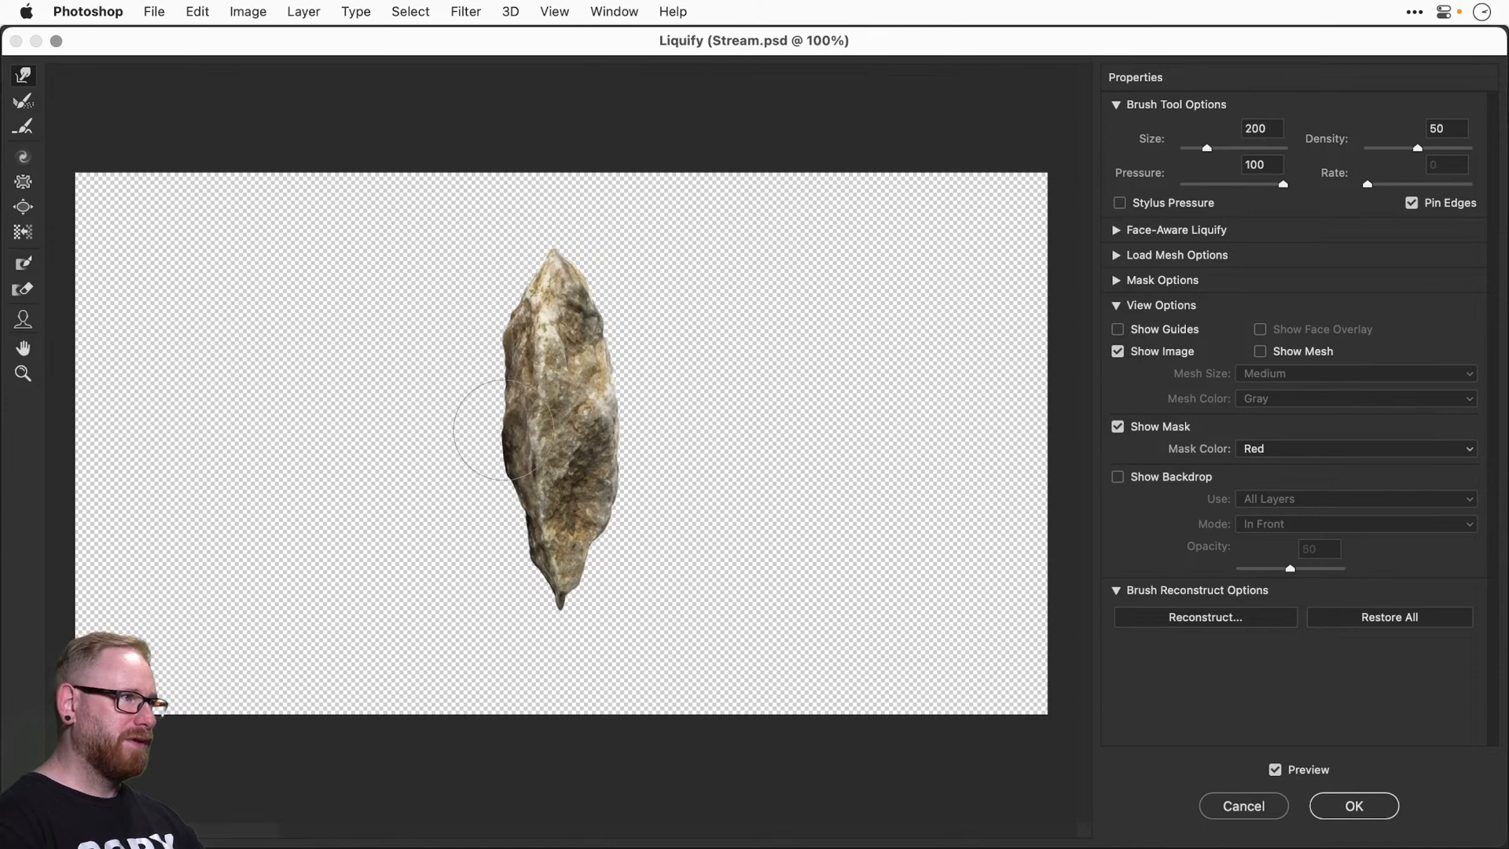
pyautogui.press(']')
pyautogui.press(']')
pyautogui.moveTo(495, 347); pyautogui.dragTo(506, 345)
pyautogui.moveTo(539, 258); pyautogui.dragTo(543, 252)
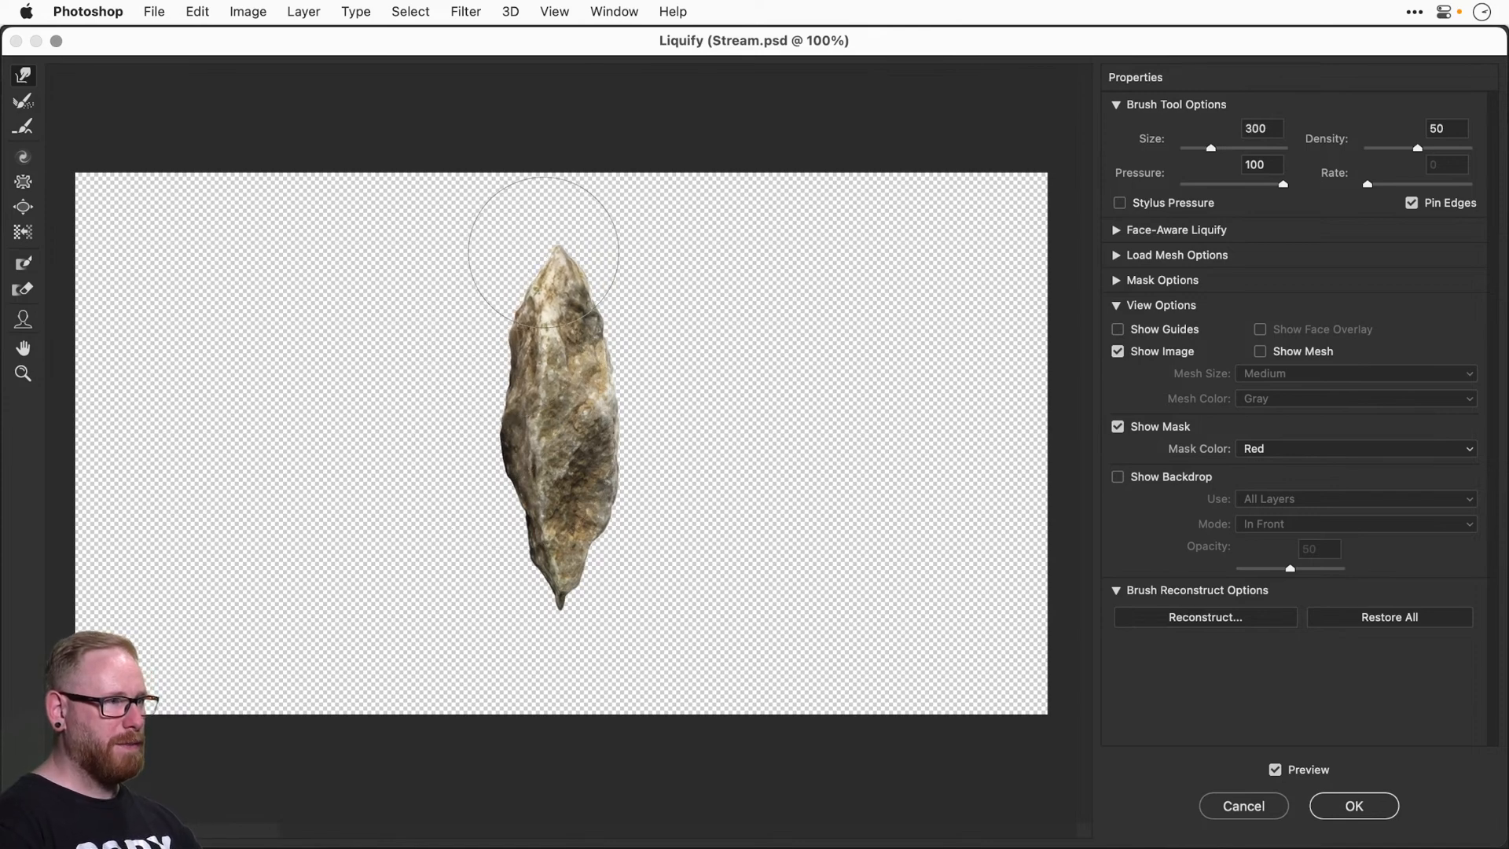
pyautogui.press('super+equal')
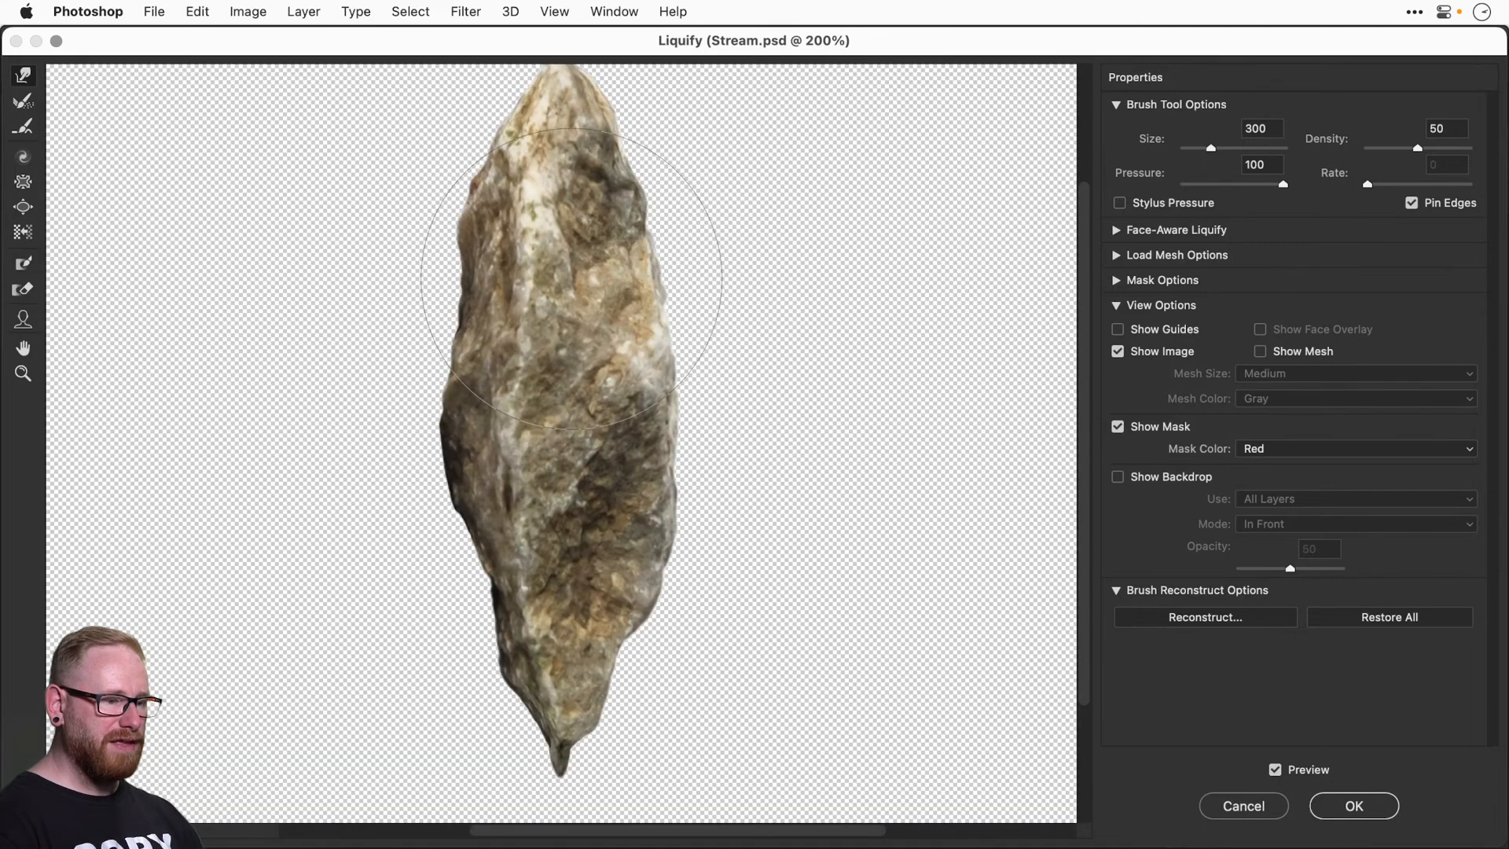
# Push the rock's lower-left edge inward with a 175 warp brush.
pyautogui.scroll(4, 572, 255)
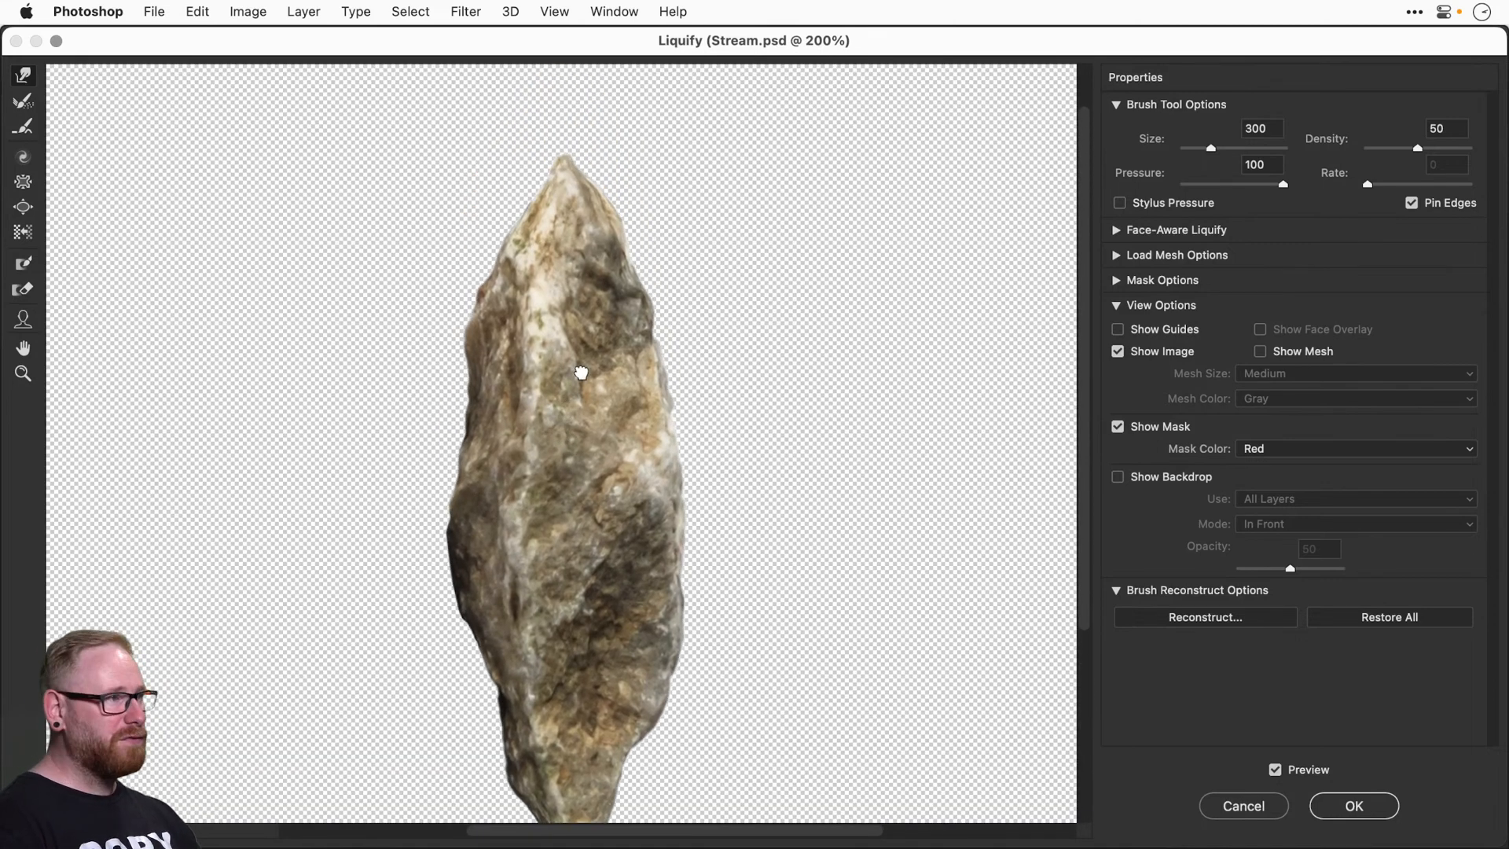
pyautogui.press('[')
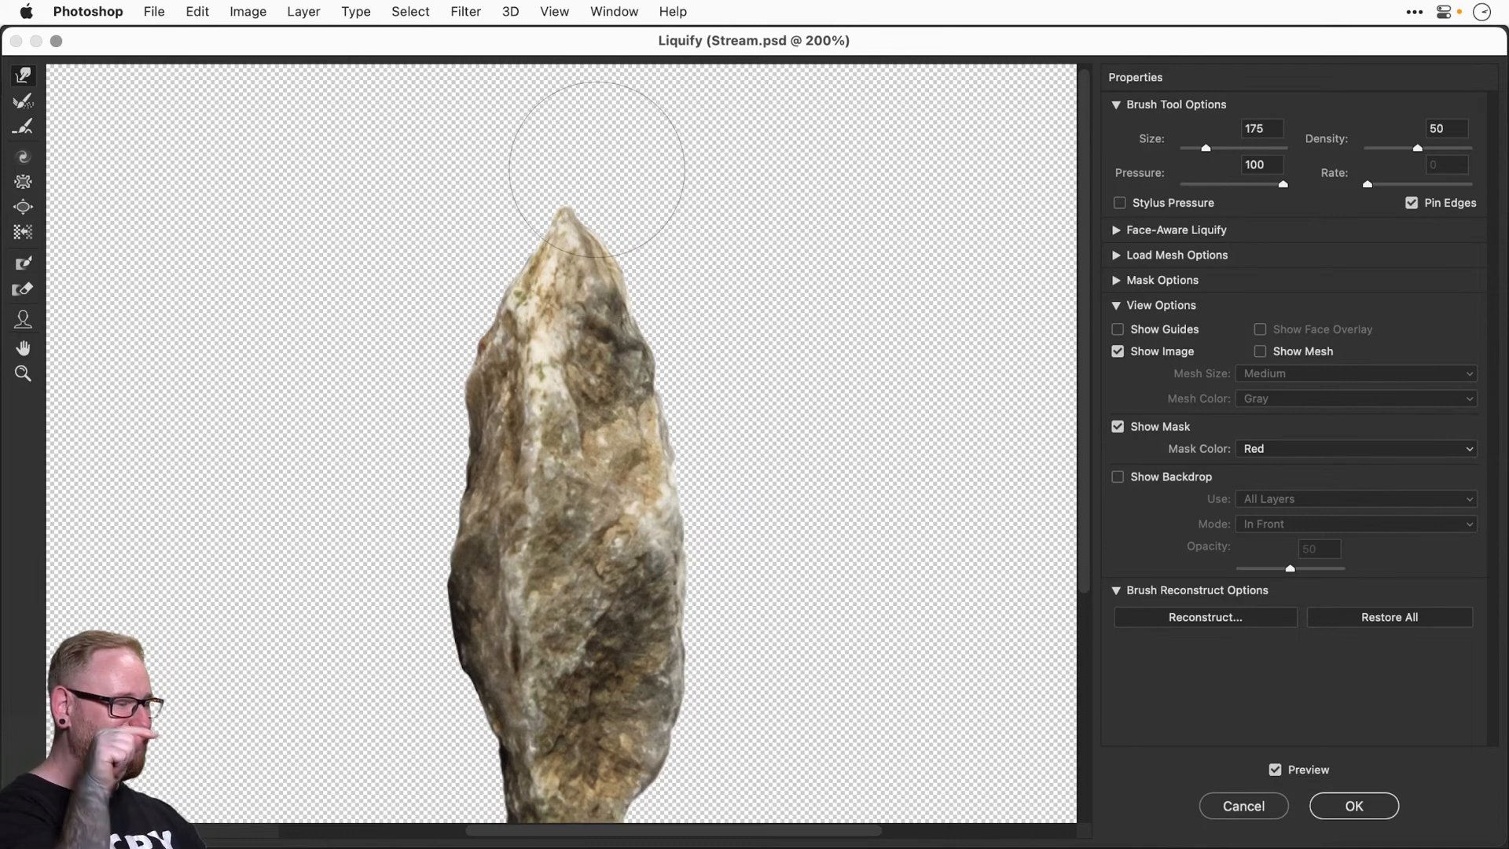
pyautogui.press('[')
pyautogui.press('[')
pyautogui.press('[')
pyautogui.press('[')
pyautogui.press('[')
pyautogui.press('[')
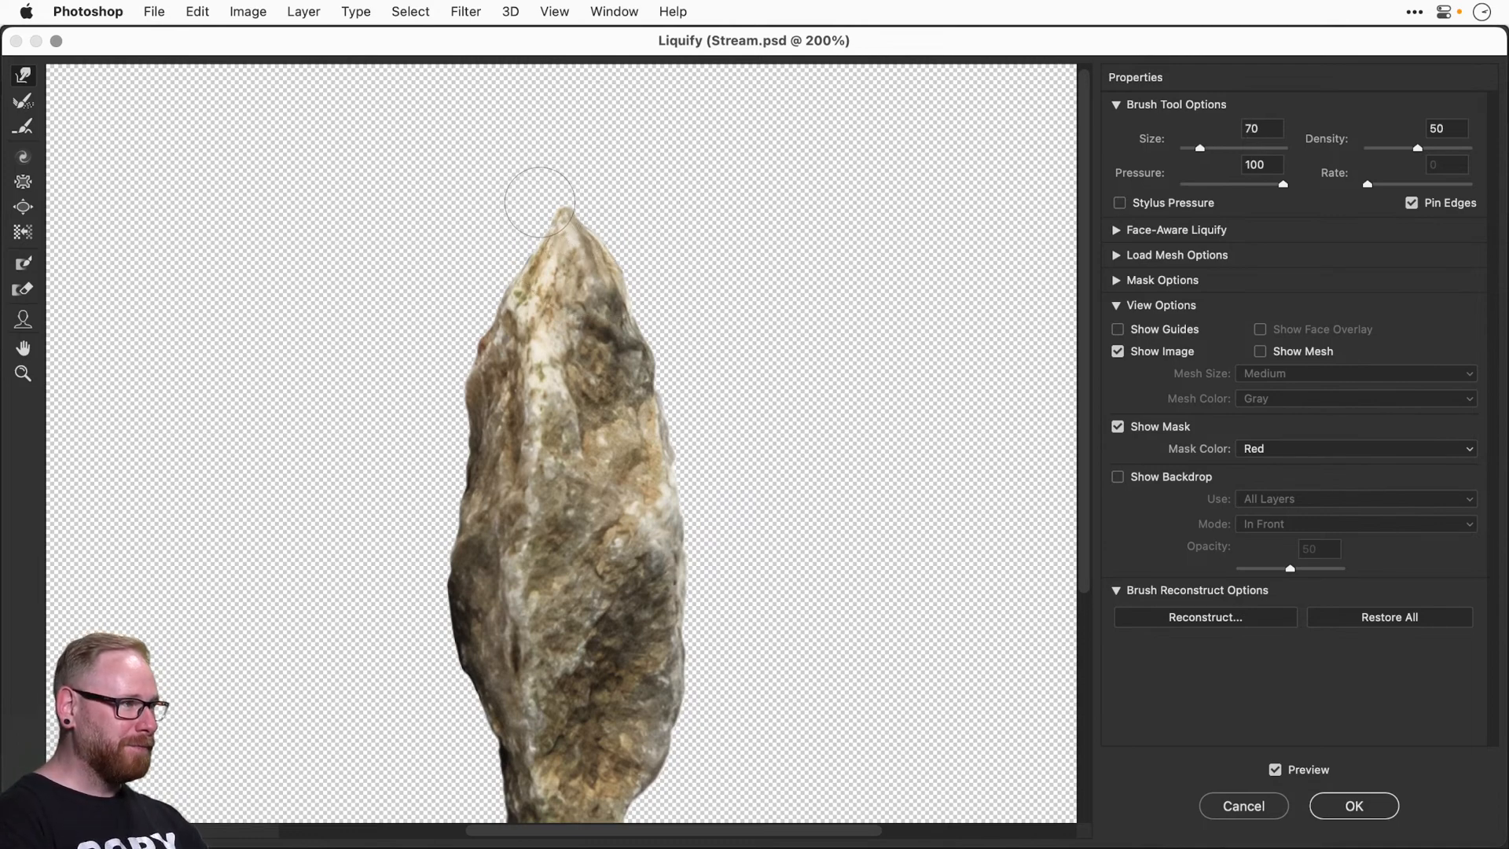
pyautogui.press('[')
pyautogui.press('[')
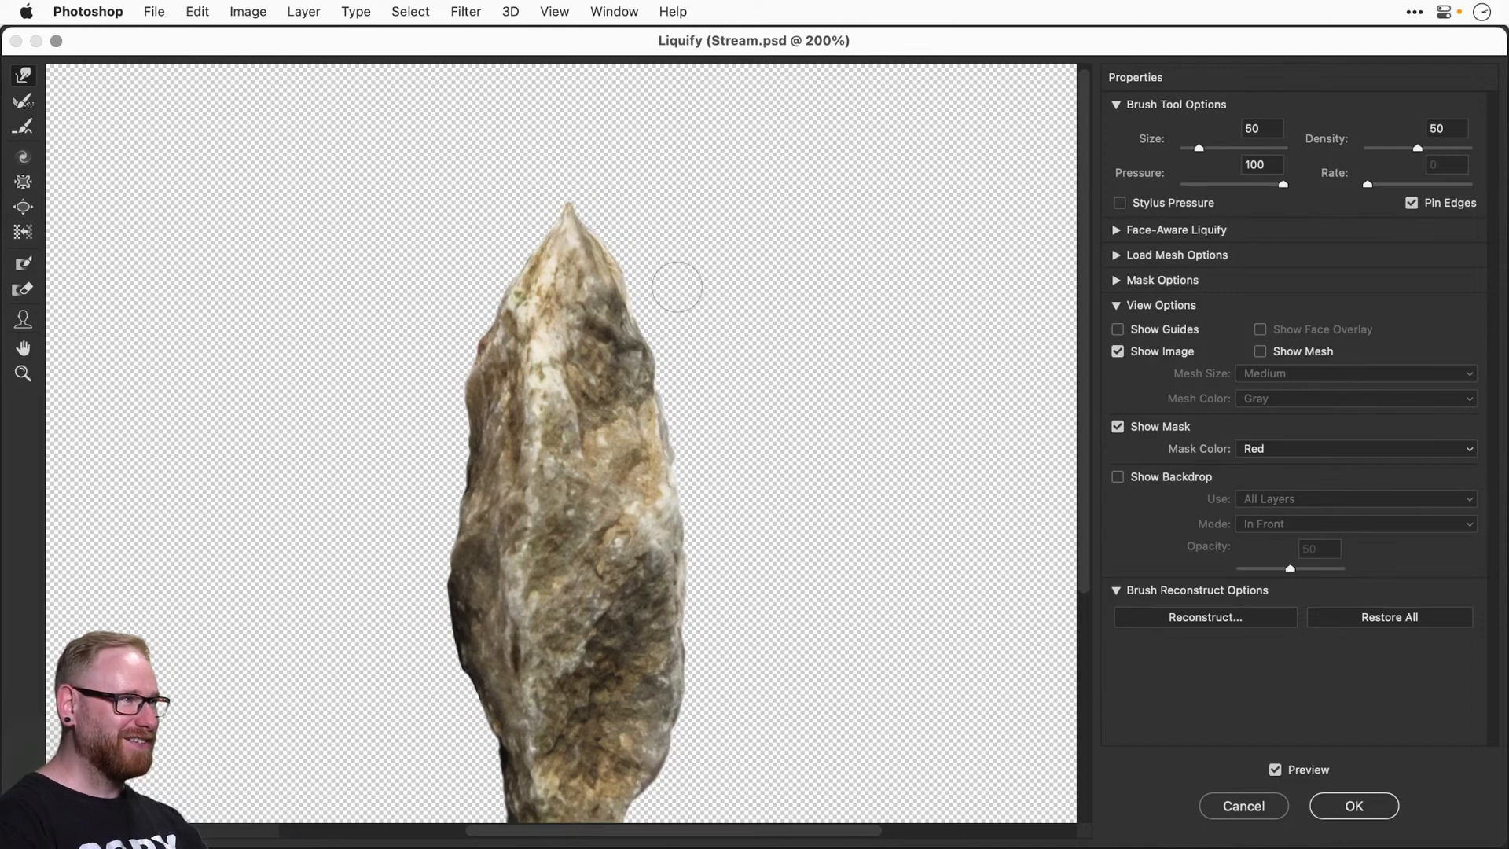
pyautogui.scroll(-5, 674, 284)
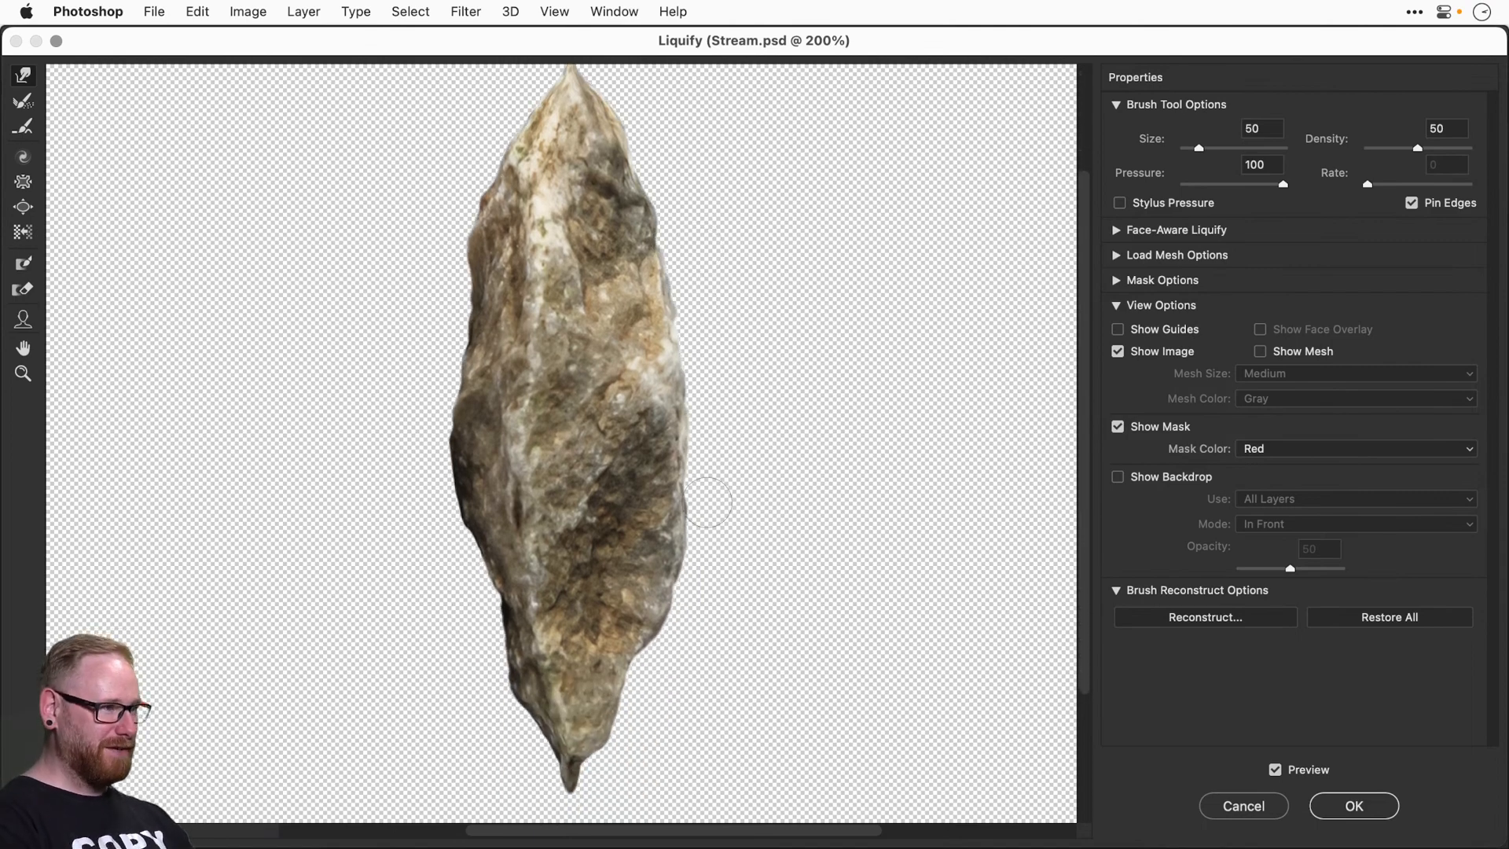
pyautogui.press(']')
pyautogui.press(']')
pyautogui.press(']')
pyautogui.press(']')
pyautogui.press(']')
pyautogui.press(']')
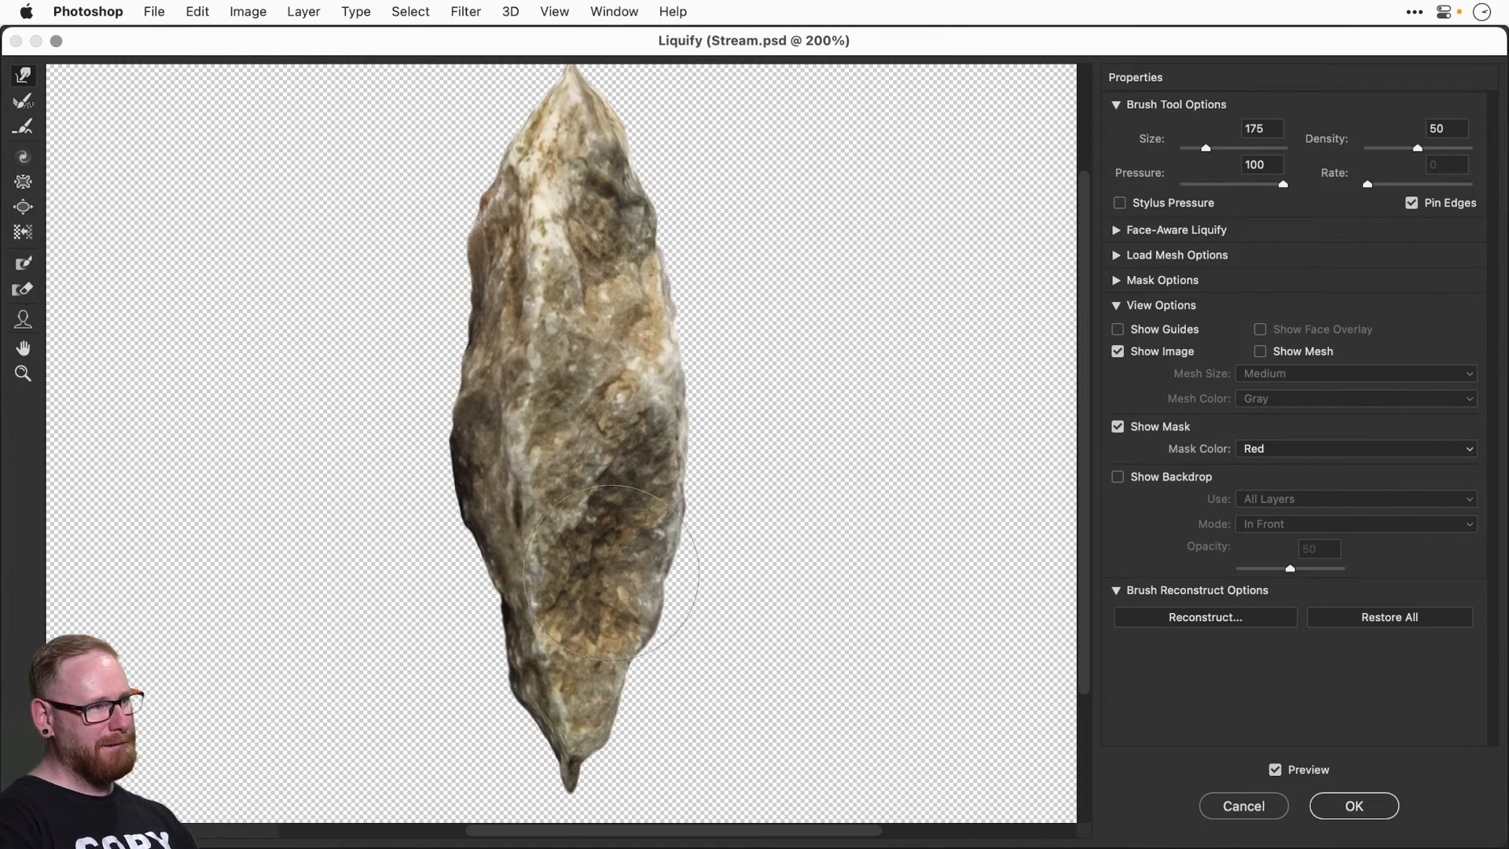
pyautogui.moveTo(535, 586)
pyautogui.mouseDown()
pyautogui.moveTo(537, 563)
pyautogui.moveTo(514, 550)
pyautogui.mouseUp()
pyautogui.moveTo(534, 465); pyautogui.dragTo(528, 476)
# Shrink the brush to 40, zoom to 300%, and apply Liquify as a smart filter on Rock.
pyautogui.scroll(-5, 519, 589)
pyautogui.press('[')
pyautogui.press('[')
pyautogui.press('[')
pyautogui.press('[')
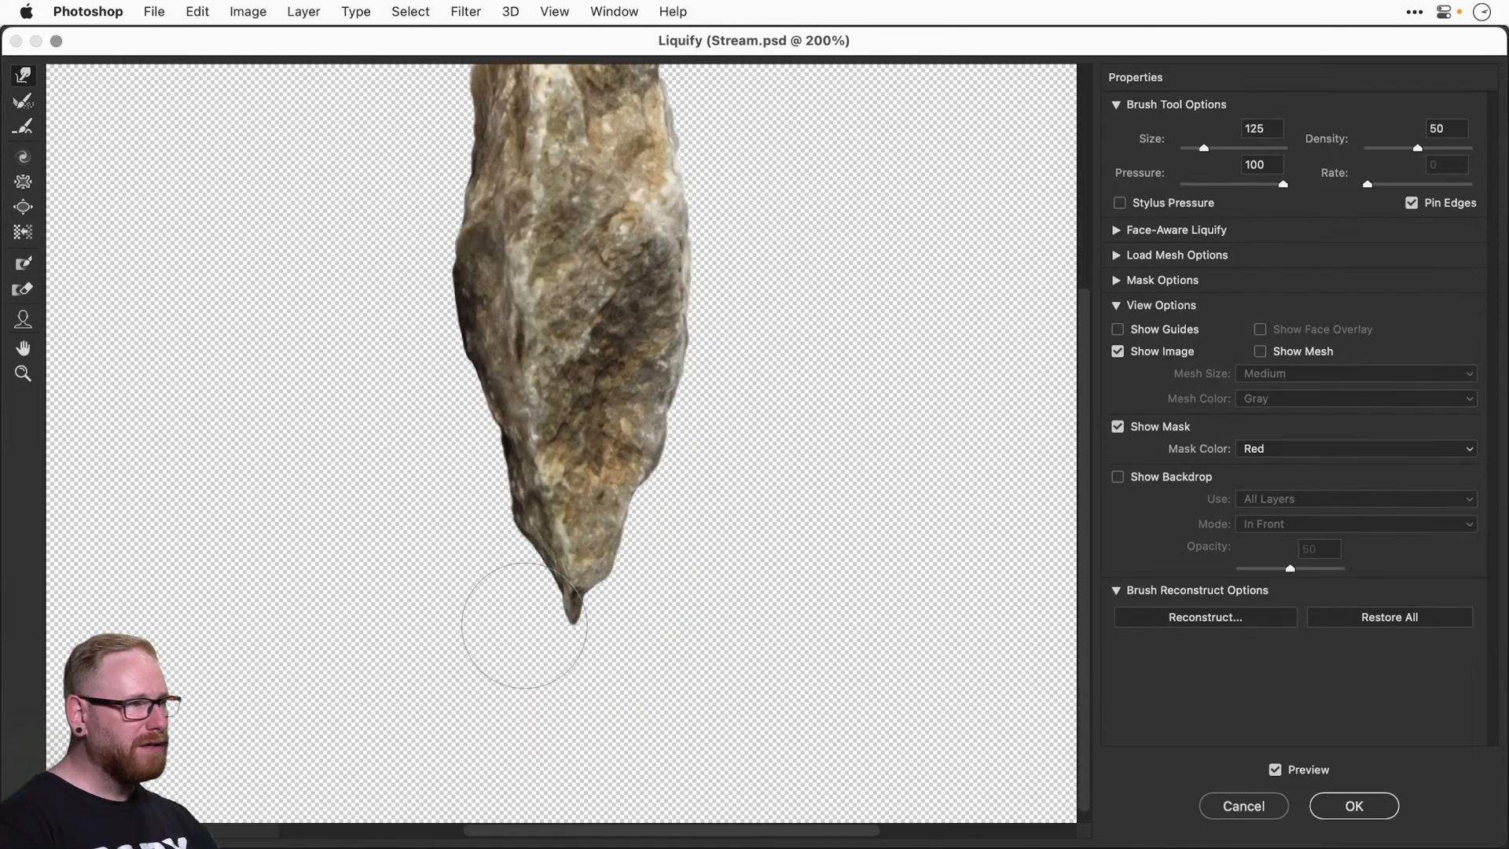
pyautogui.press('[')
pyautogui.press('[')
pyautogui.press('[')
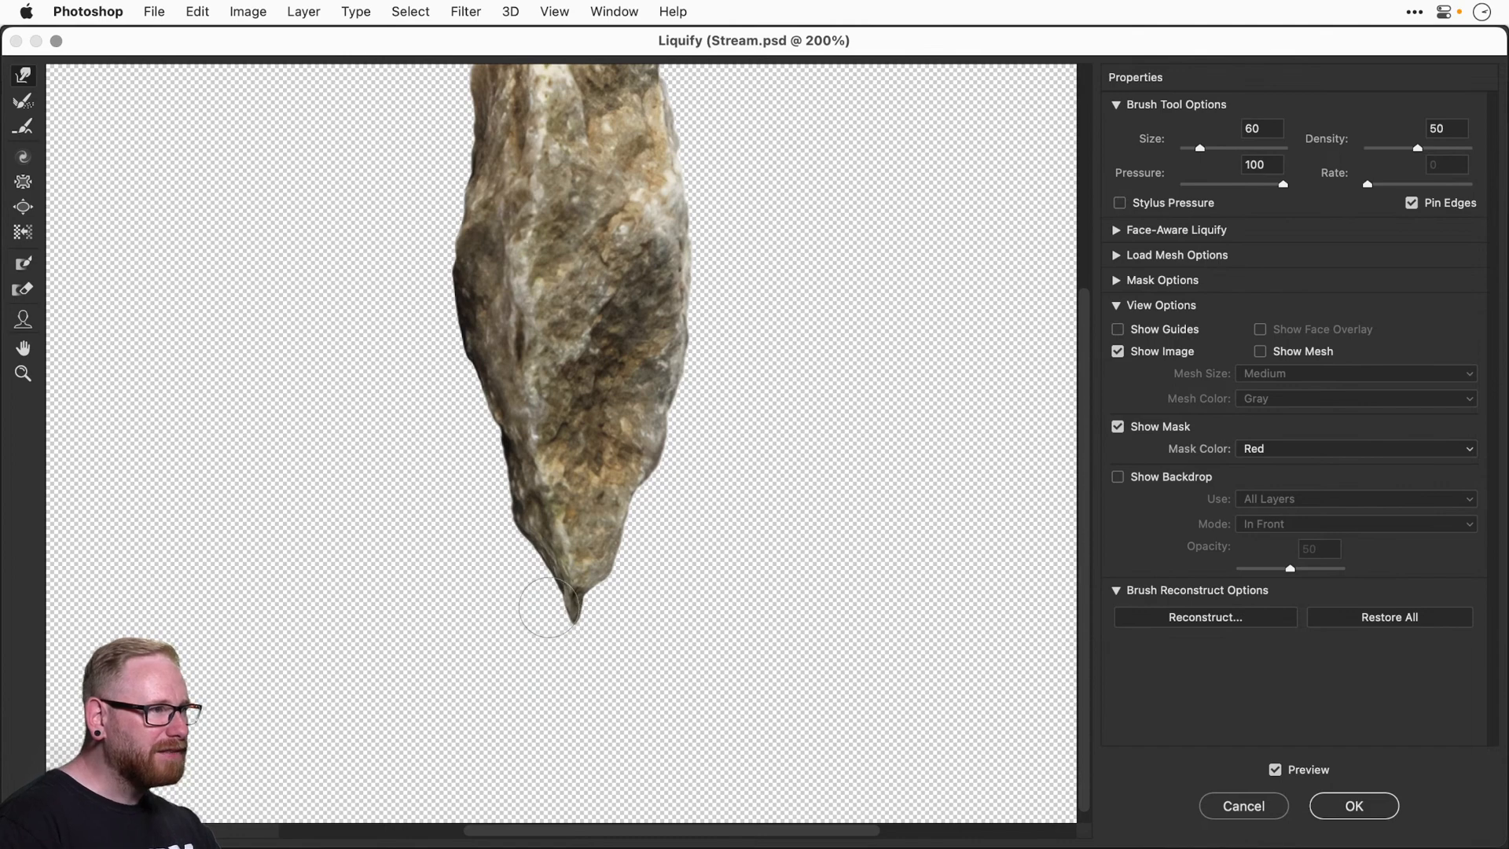
pyautogui.press('[')
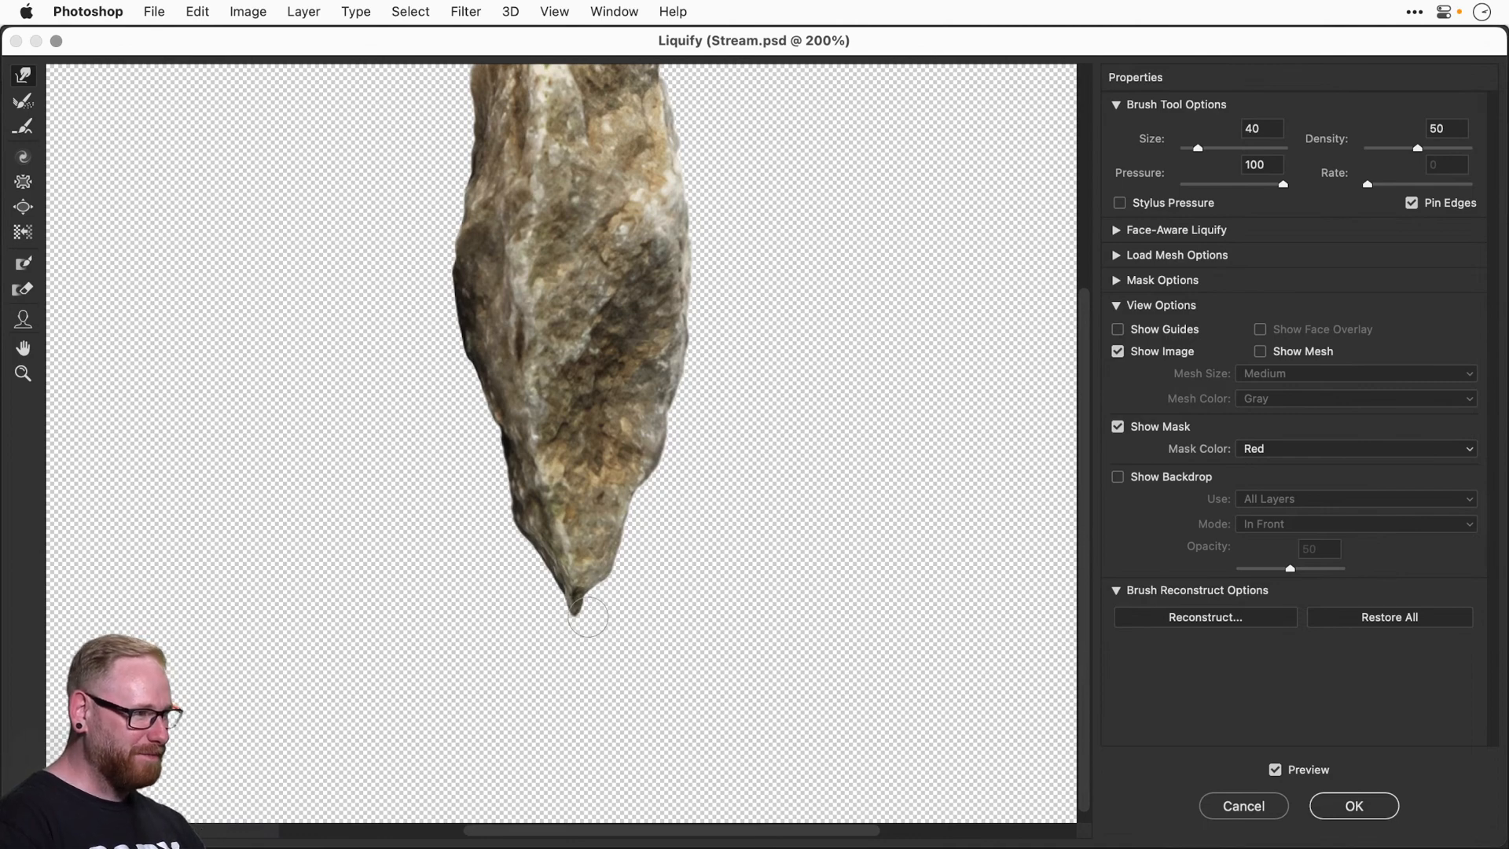
pyautogui.scroll(5, 606, 404)
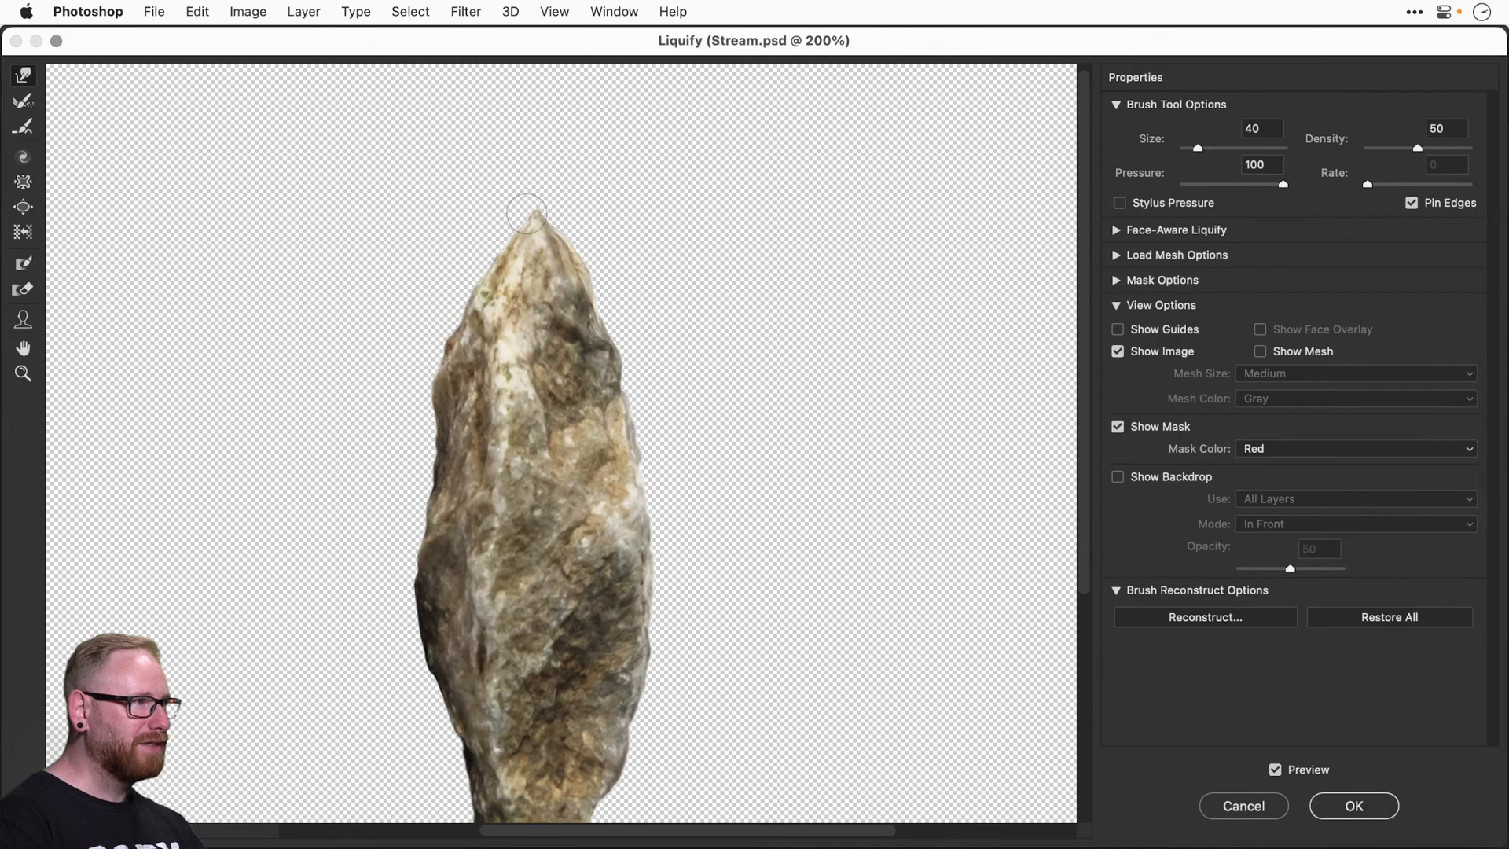
pyautogui.scroll(-5, 550, 236)
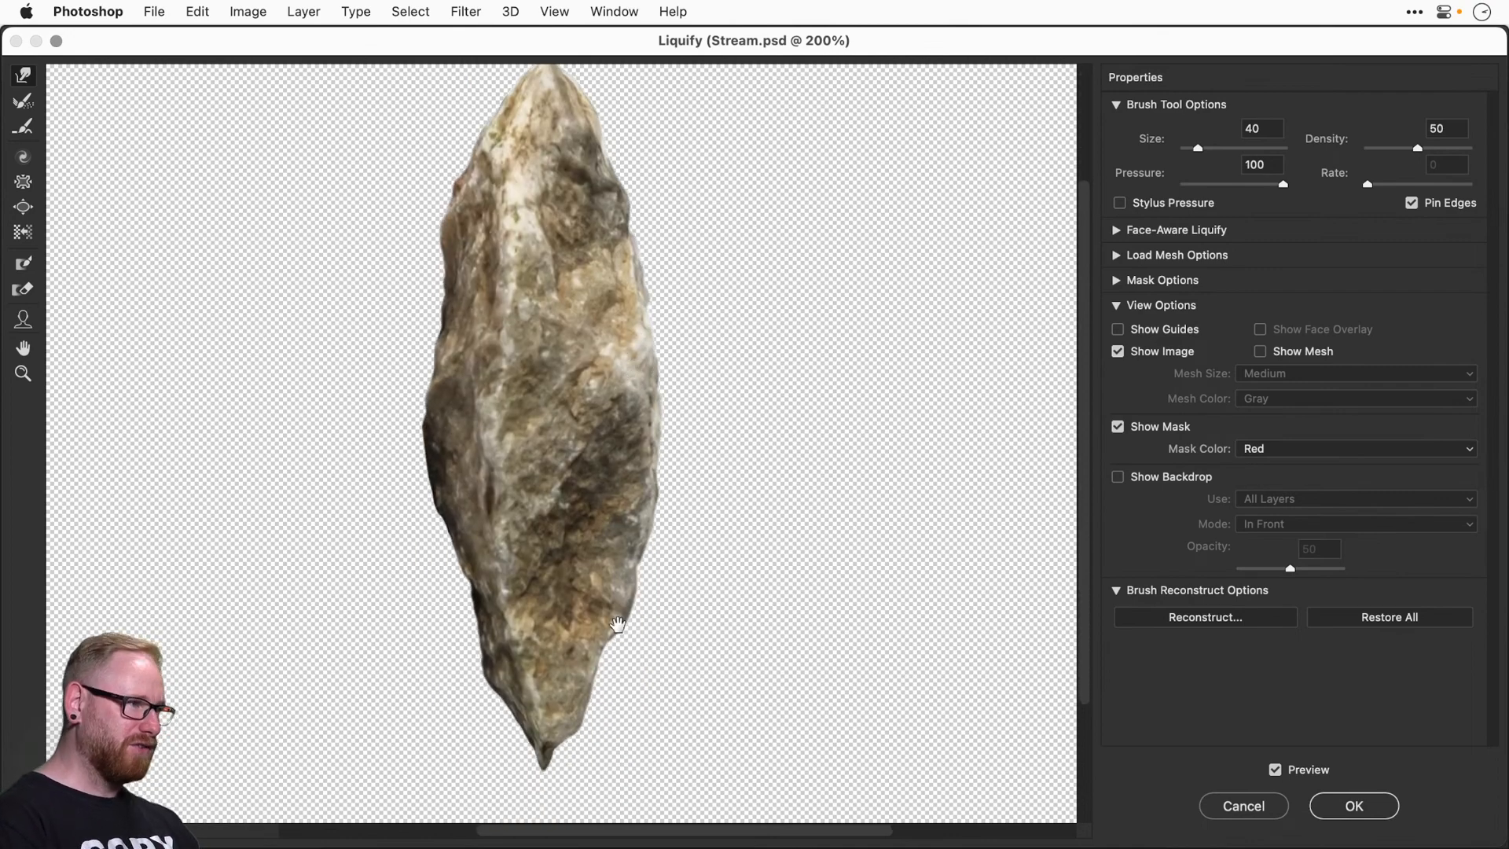
pyautogui.scroll(5, 568, 236)
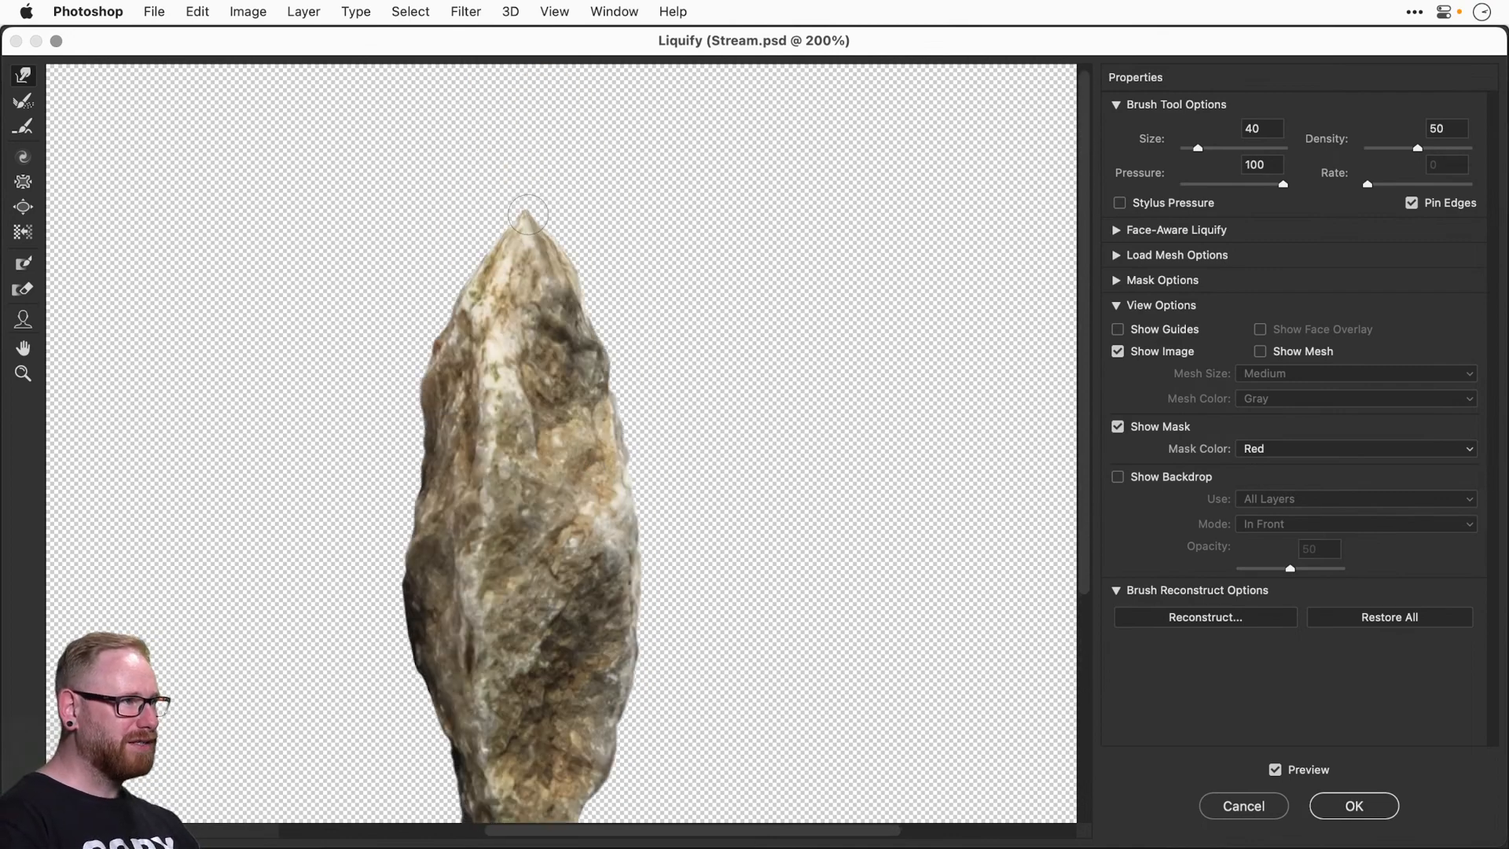
pyautogui.scroll(-3, 637, 495)
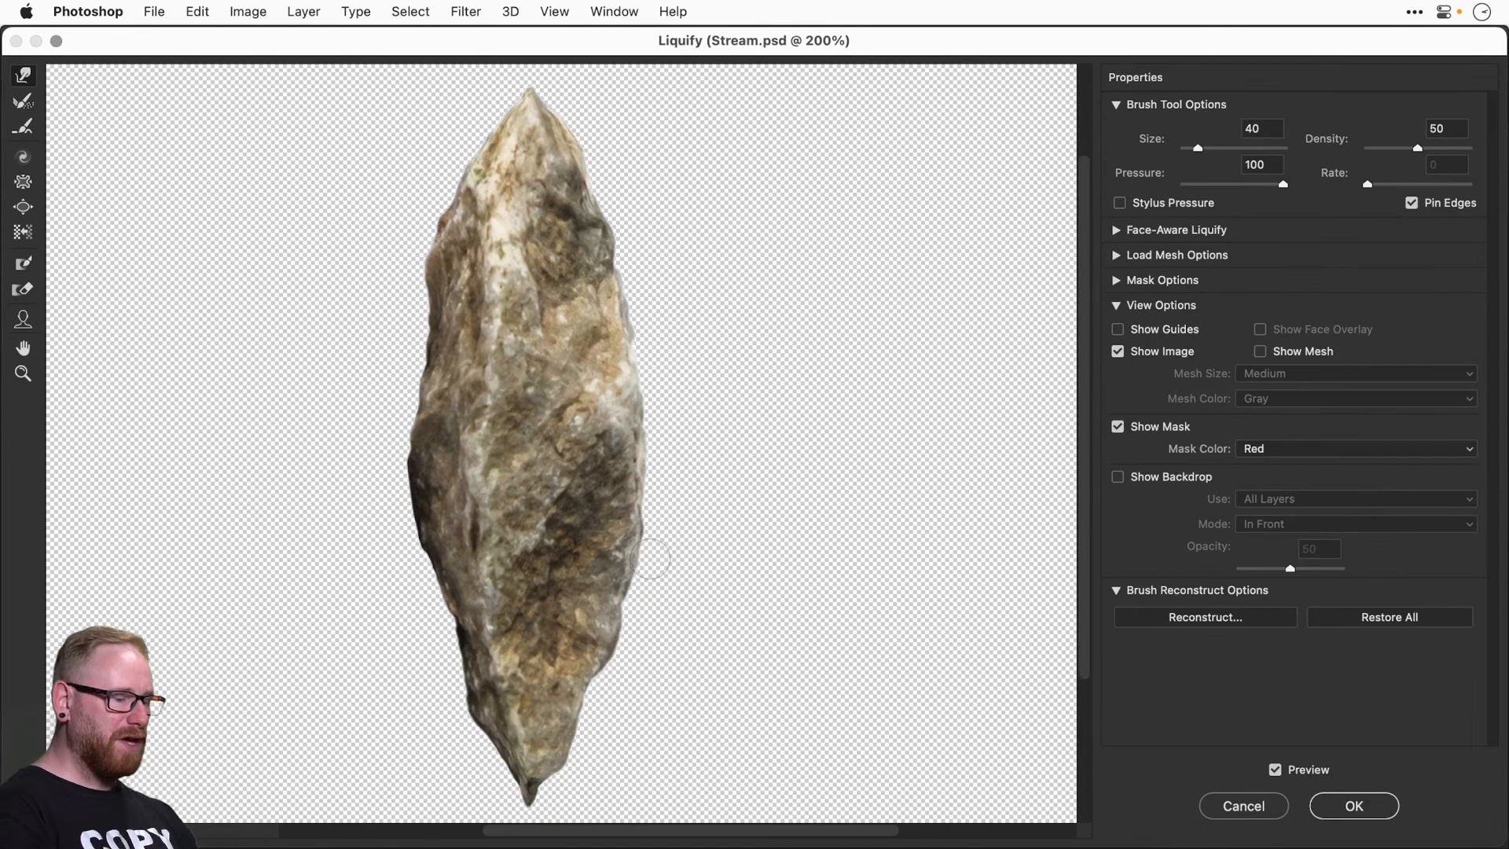
pyautogui.click(650, 559)
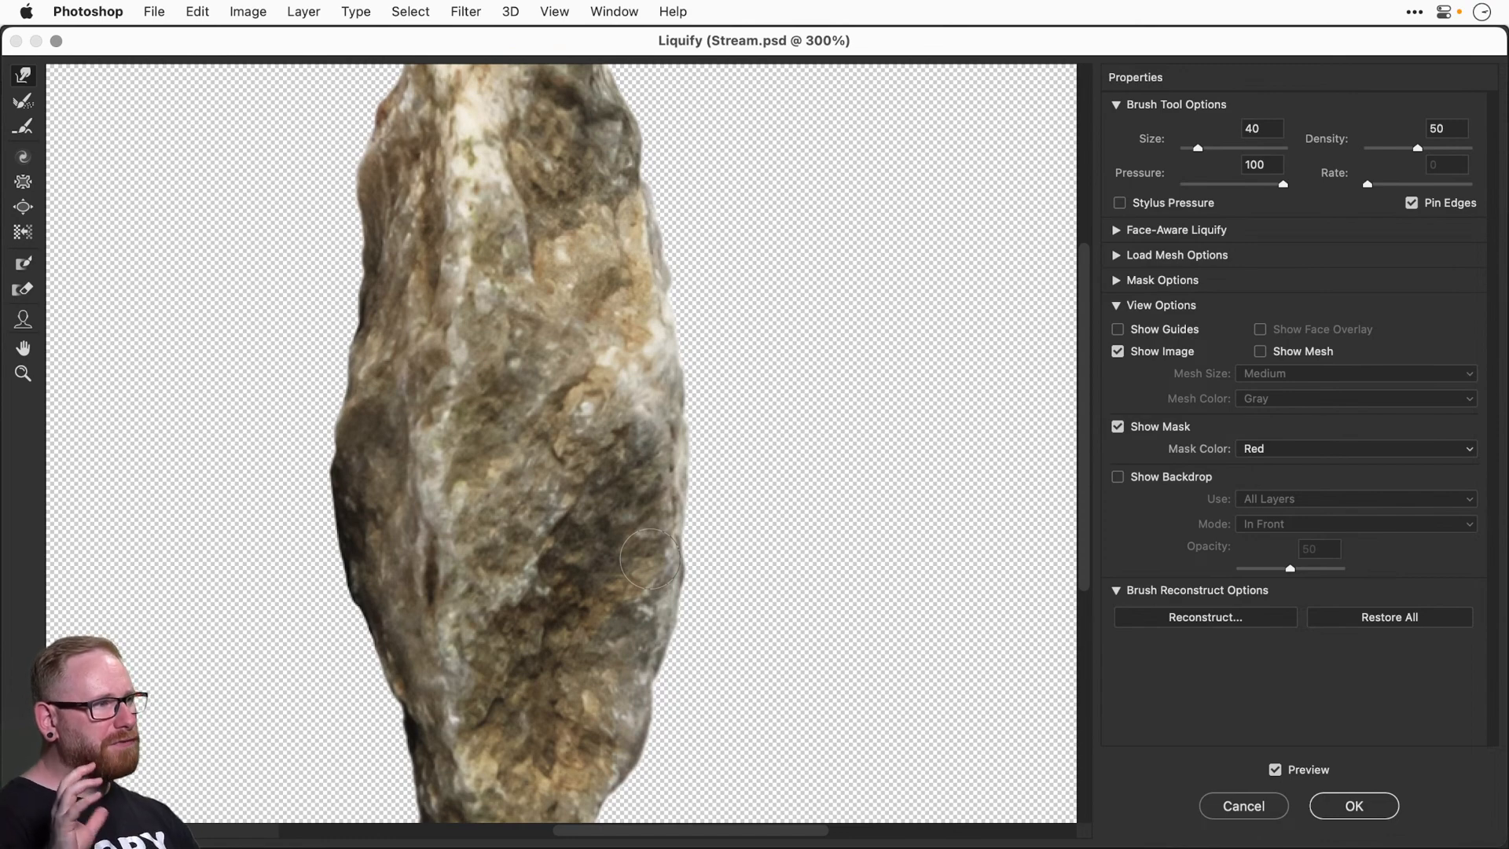
pyautogui.click(1352, 805)
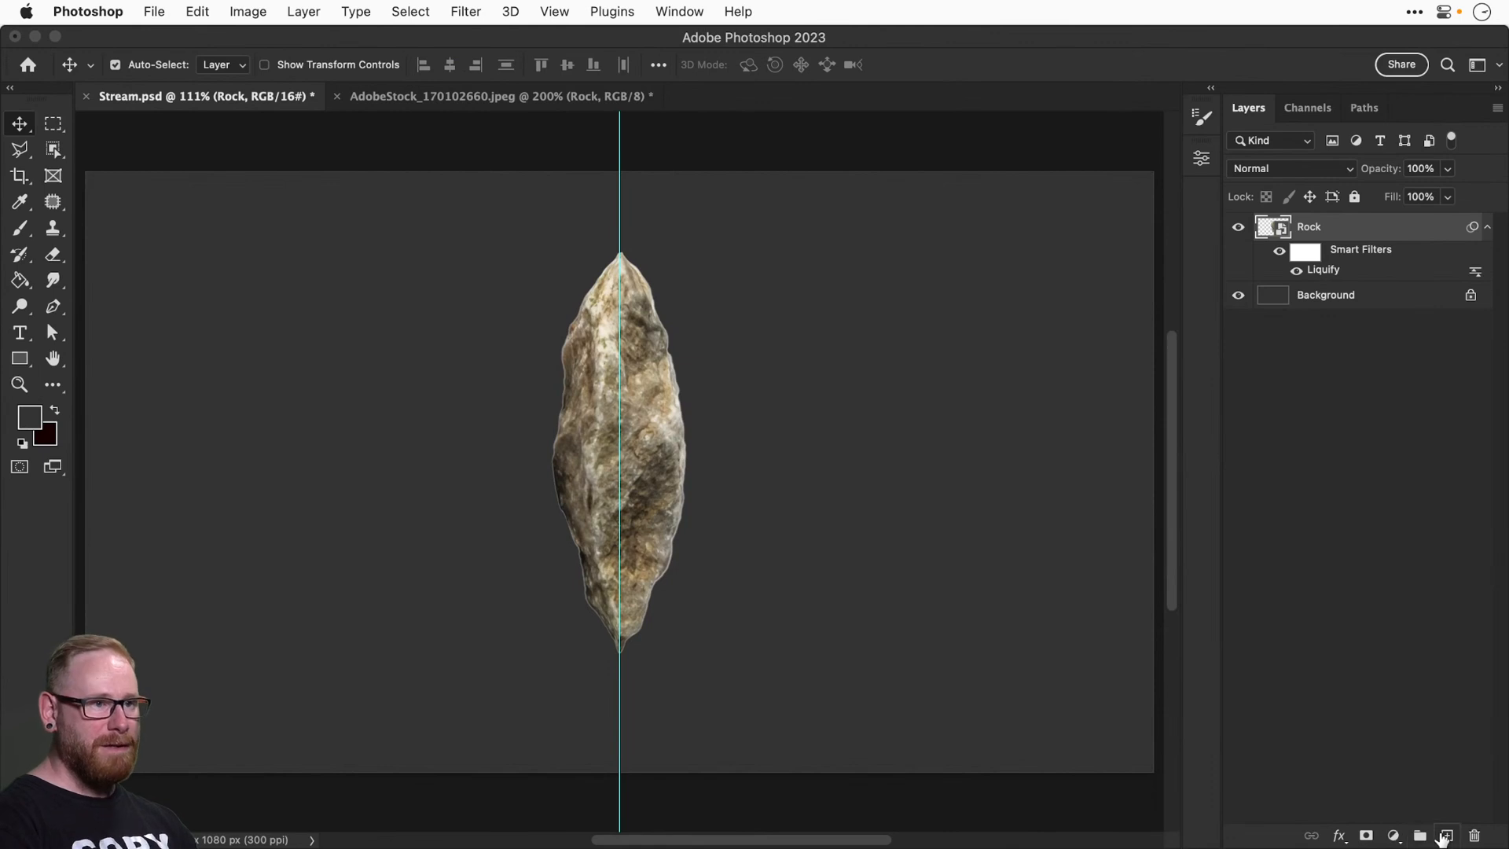
# Add Layer 1 above Rock, hide the guide, and set the foreground colour to pure white.
pyautogui.click(1445, 836)
pyautogui.press('super+semicolon')
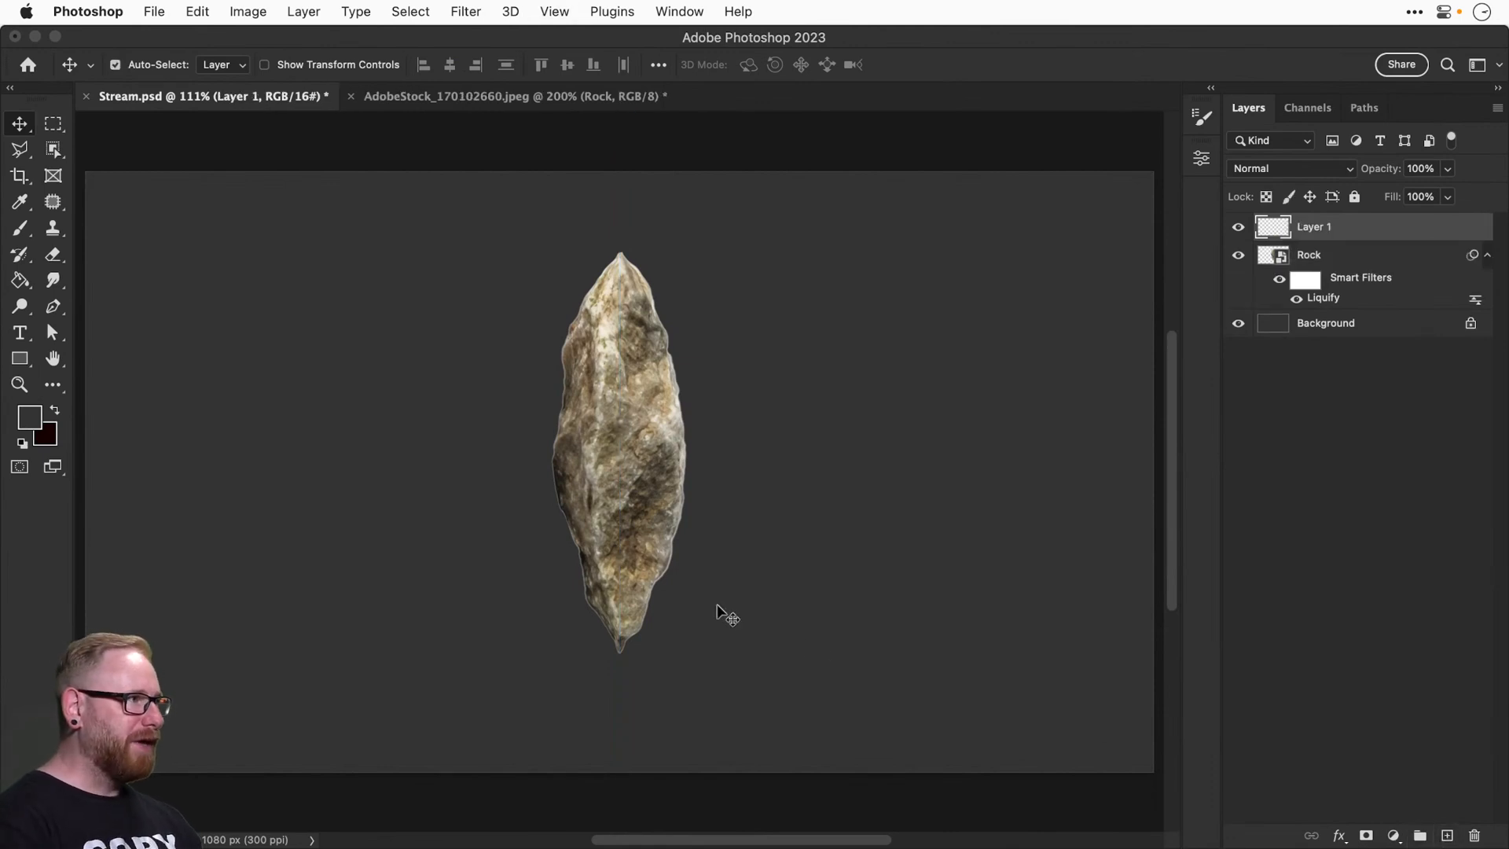
pyautogui.click(26, 229)
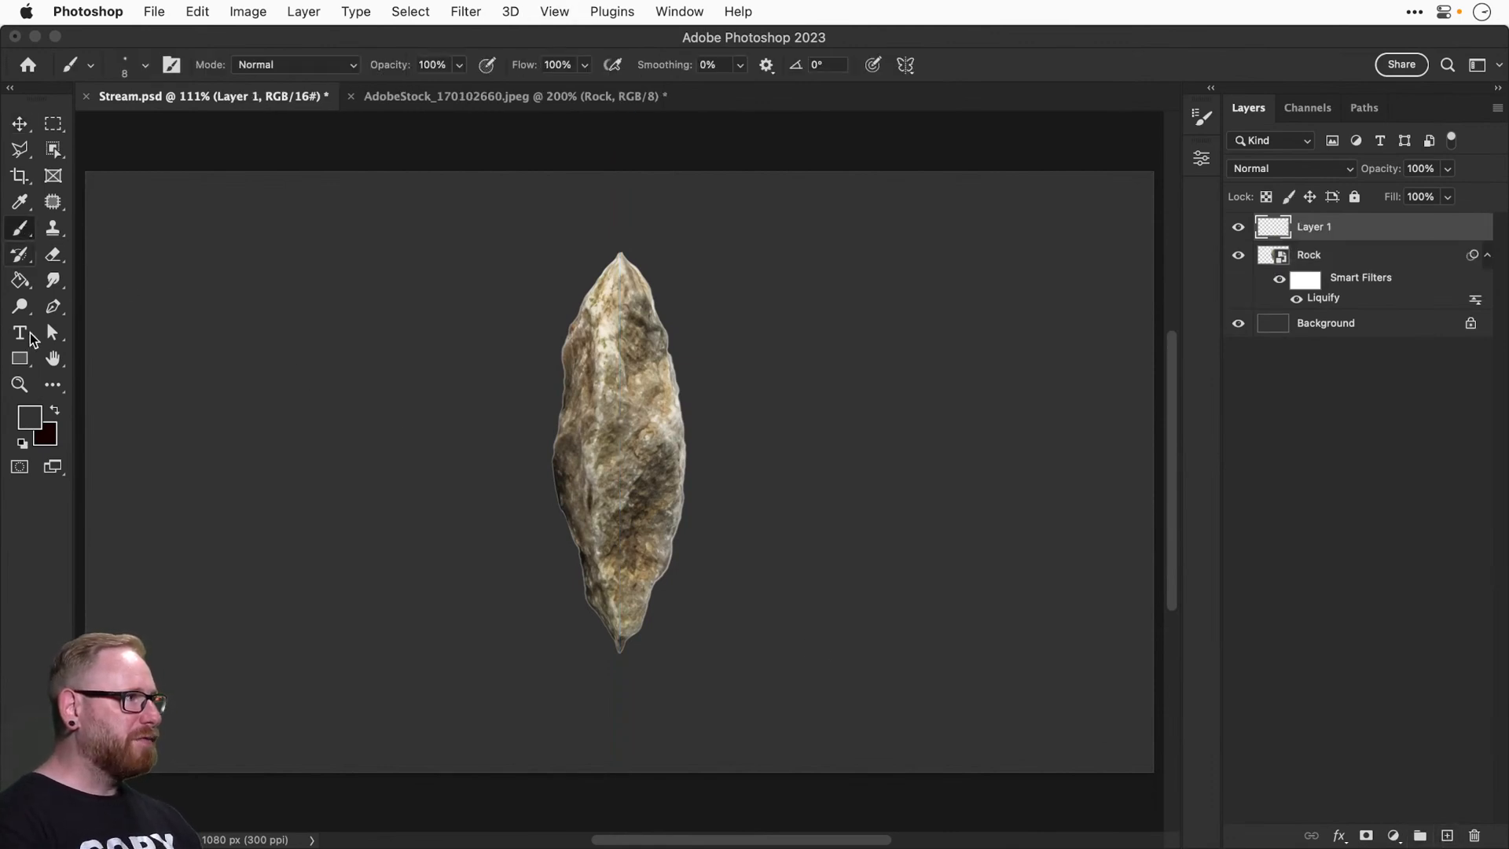
pyautogui.click(29, 416)
pyautogui.click(843, 429)
pyautogui.moveTo(843, 429); pyautogui.dragTo(812, 402)
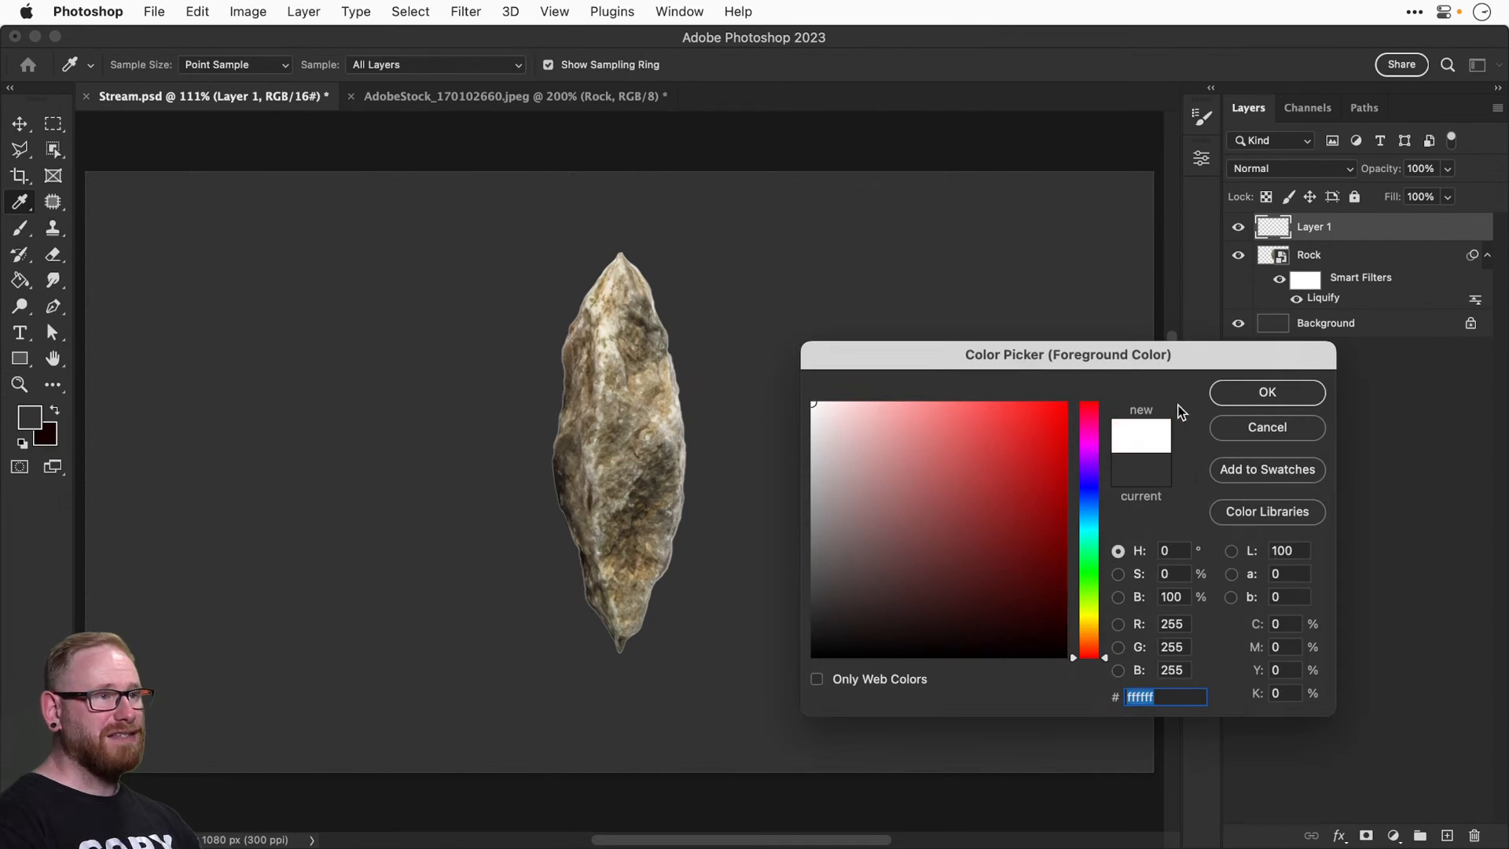
pyautogui.click(1222, 395)
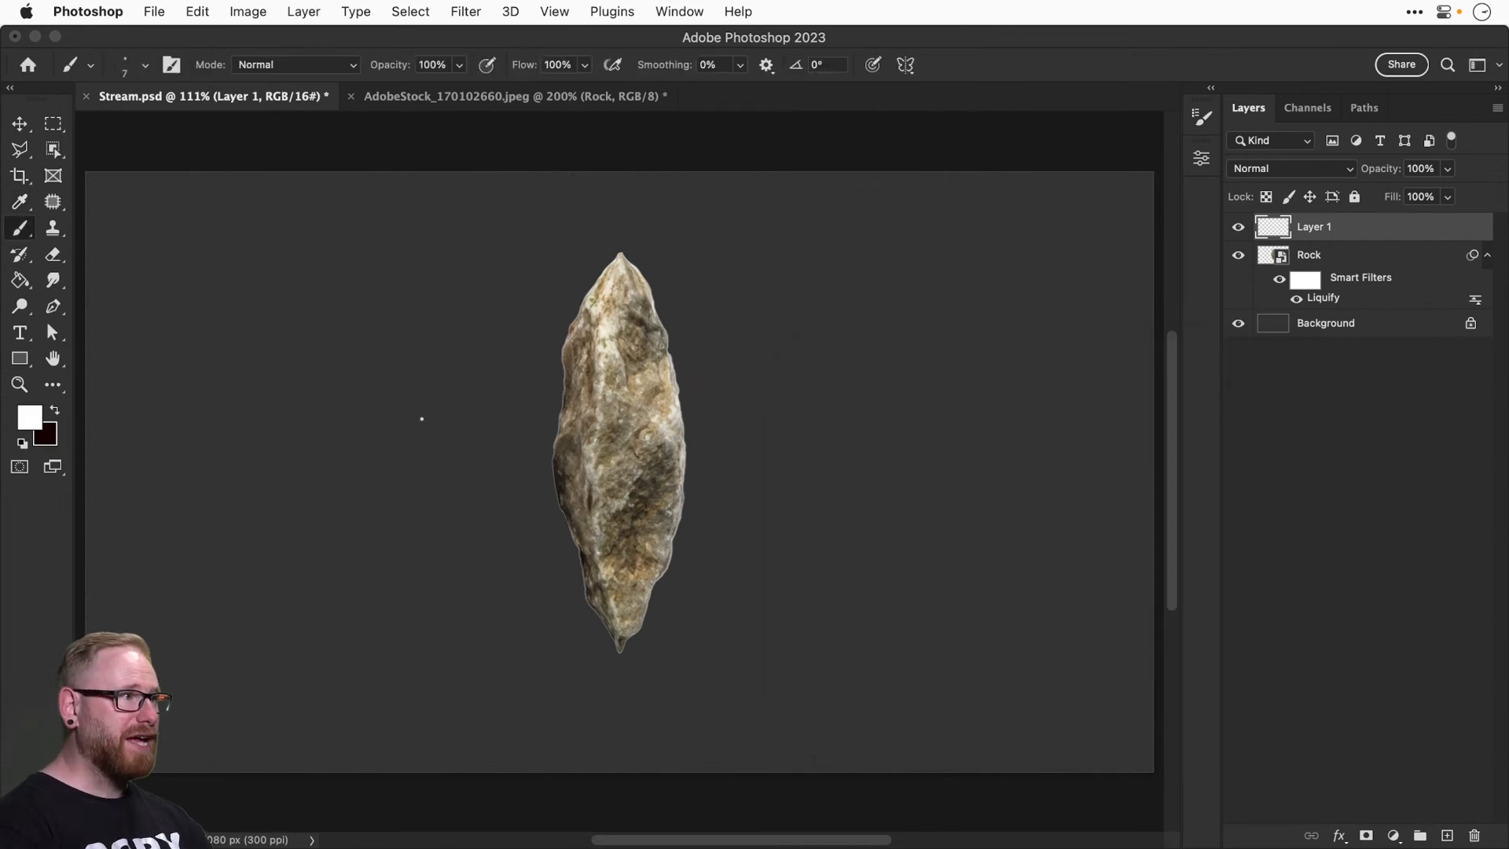
# Paint a trial white shard outline left of the rock, then undo it.
pyautogui.moveTo(325, 389)
pyautogui.mouseDown()
pyautogui.moveTo(344, 430)
pyautogui.moveTo(331, 493)
pyautogui.mouseUp()
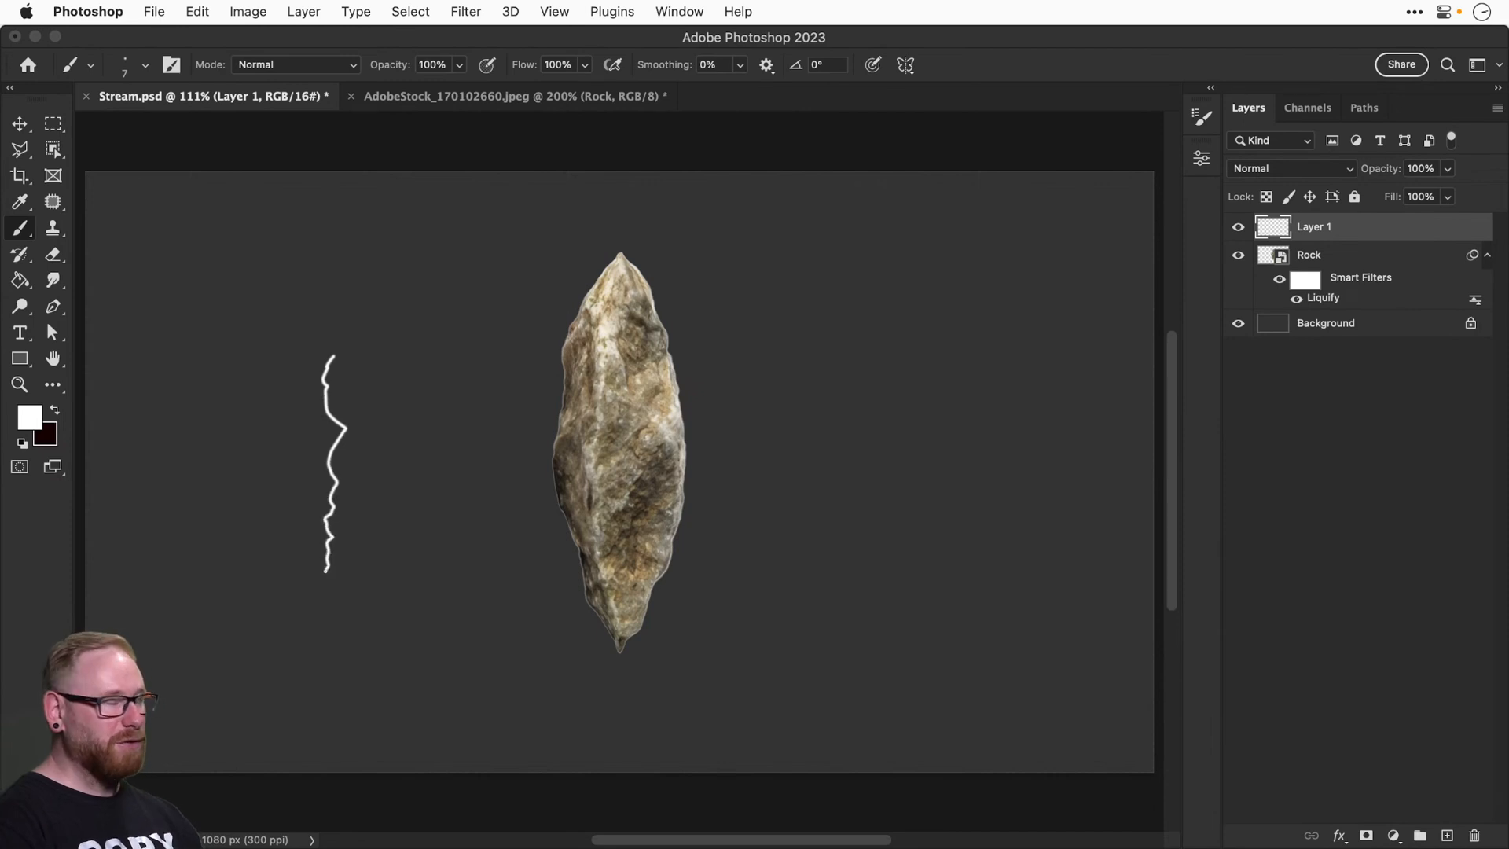
pyautogui.moveTo(326, 579)
pyautogui.mouseDown()
pyautogui.moveTo(322, 607)
pyautogui.moveTo(366, 656)
pyautogui.moveTo(436, 556)
pyautogui.moveTo(394, 291)
pyautogui.moveTo(357, 307)
pyautogui.moveTo(341, 346)
pyautogui.mouseUp()
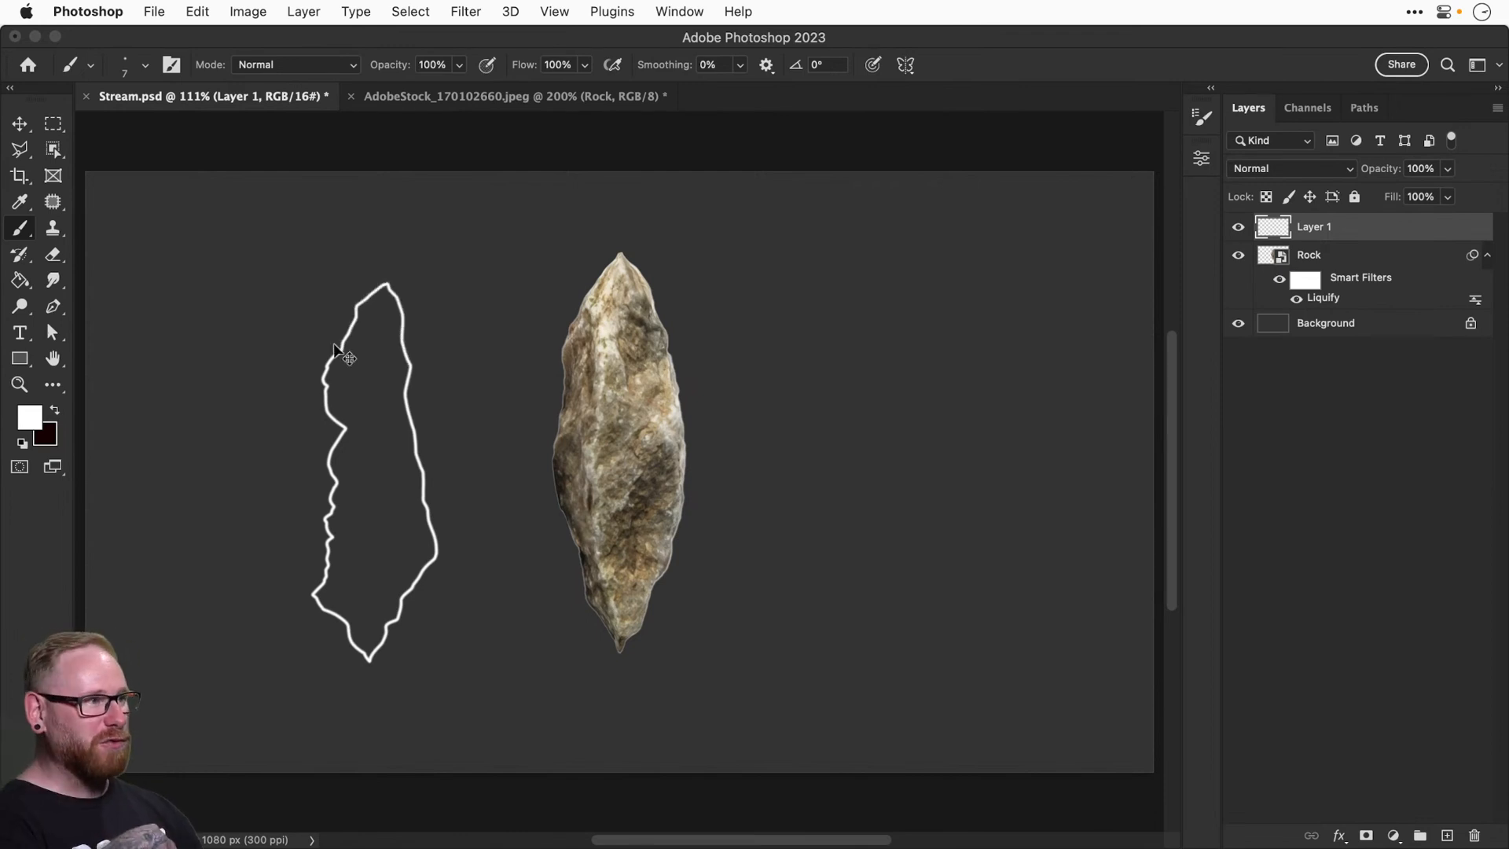
pyautogui.press('super+z')
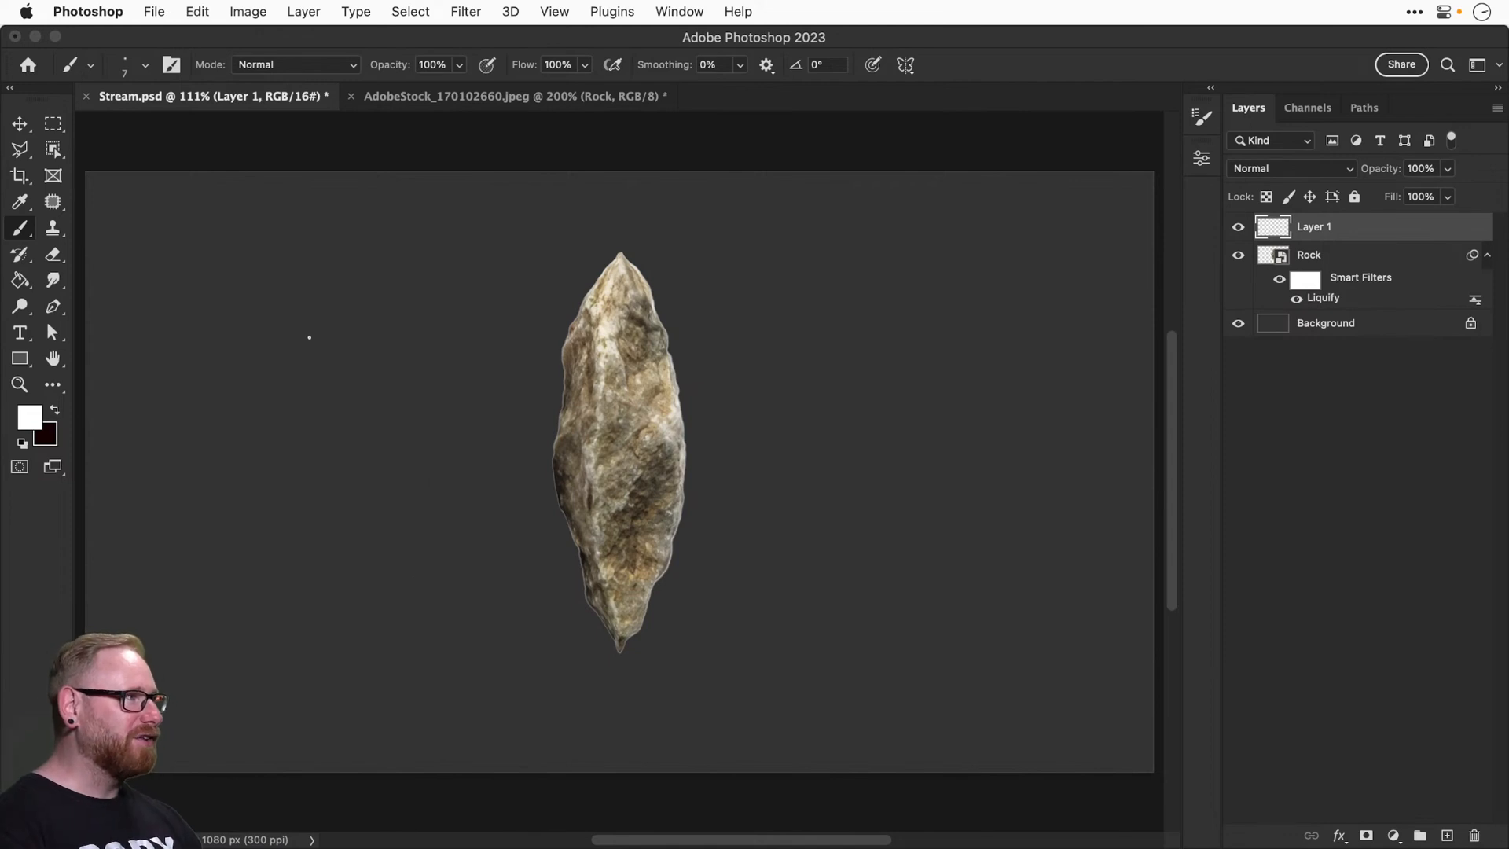
# Lasso a shard shape, fill it white on a new Layer 2, then delete Layer 2.
pyautogui.click(20, 149)
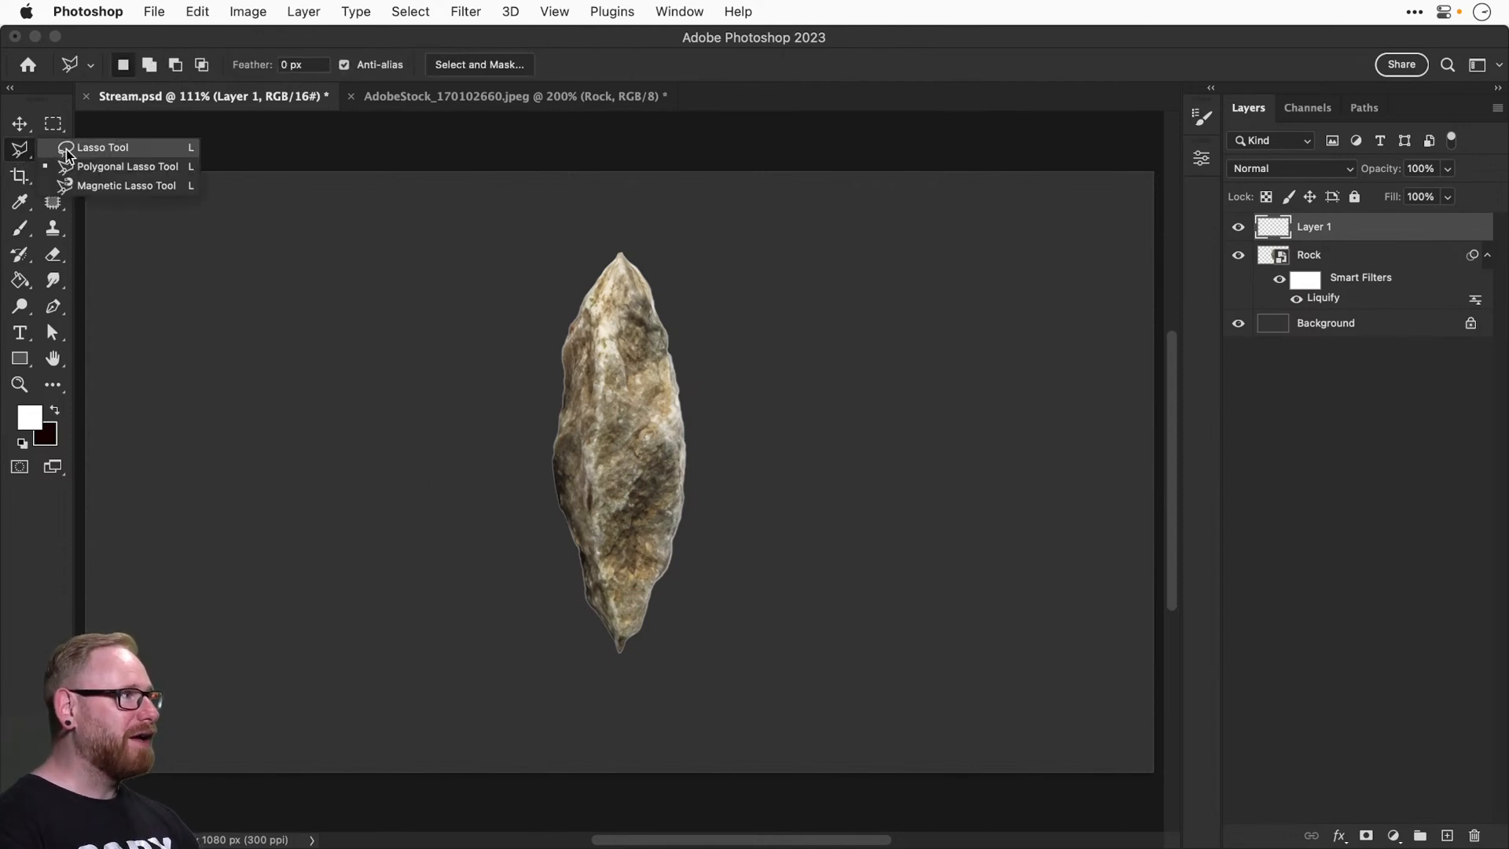
pyautogui.click(66, 150)
pyautogui.moveTo(294, 284)
pyautogui.mouseDown()
pyautogui.moveTo(265, 316)
pyautogui.moveTo(216, 501)
pyautogui.moveTo(231, 621)
pyautogui.moveTo(300, 710)
pyautogui.moveTo(341, 592)
pyautogui.moveTo(344, 517)
pyautogui.moveTo(297, 283)
pyautogui.mouseUp()
pyautogui.click(1444, 836)
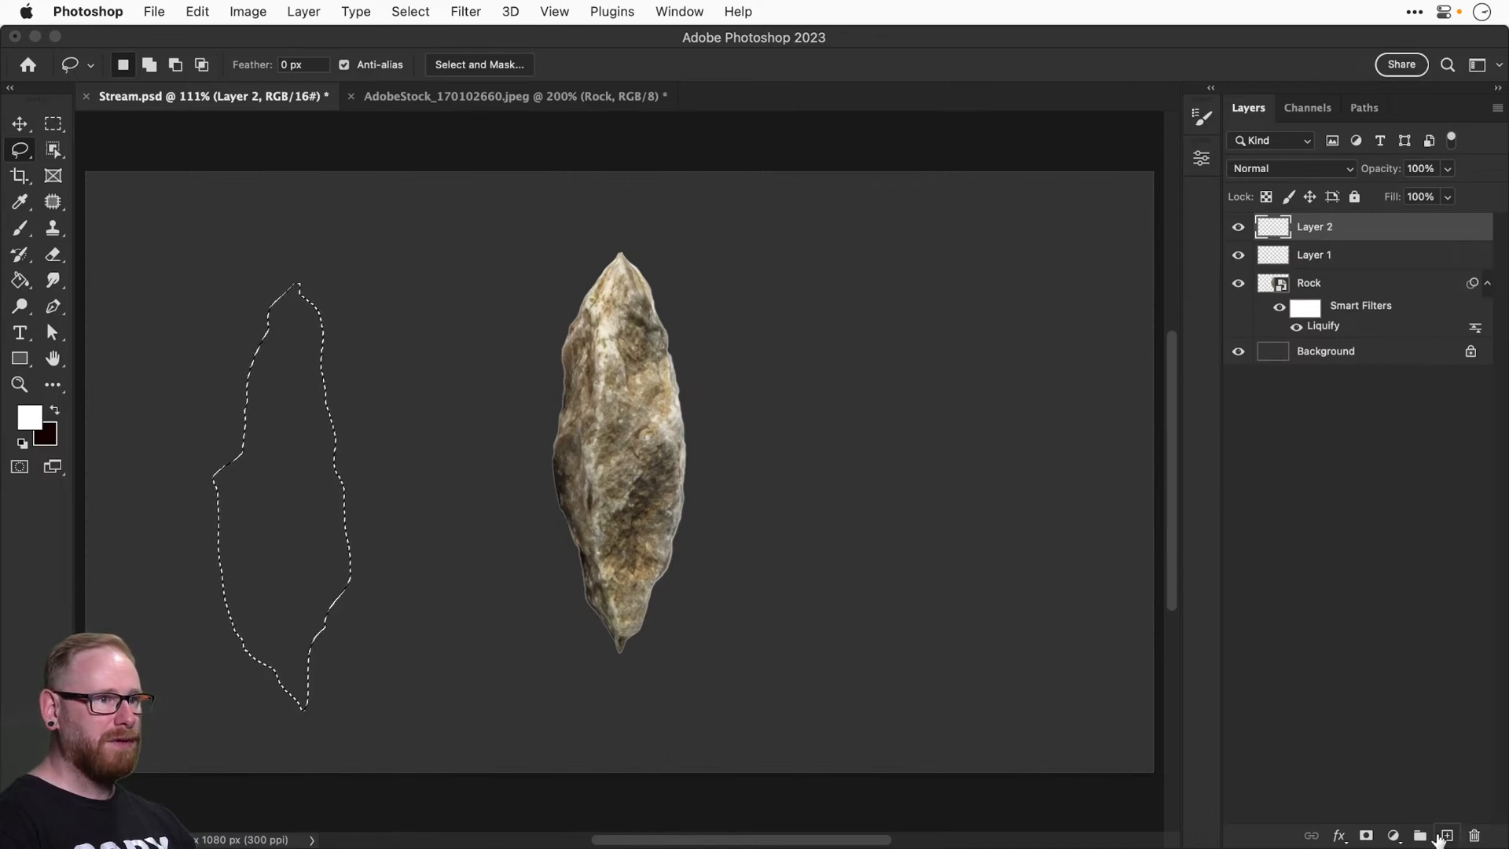
pyautogui.press('g')
pyautogui.click(297, 528)
pyautogui.press('super+d')
pyautogui.press('v')
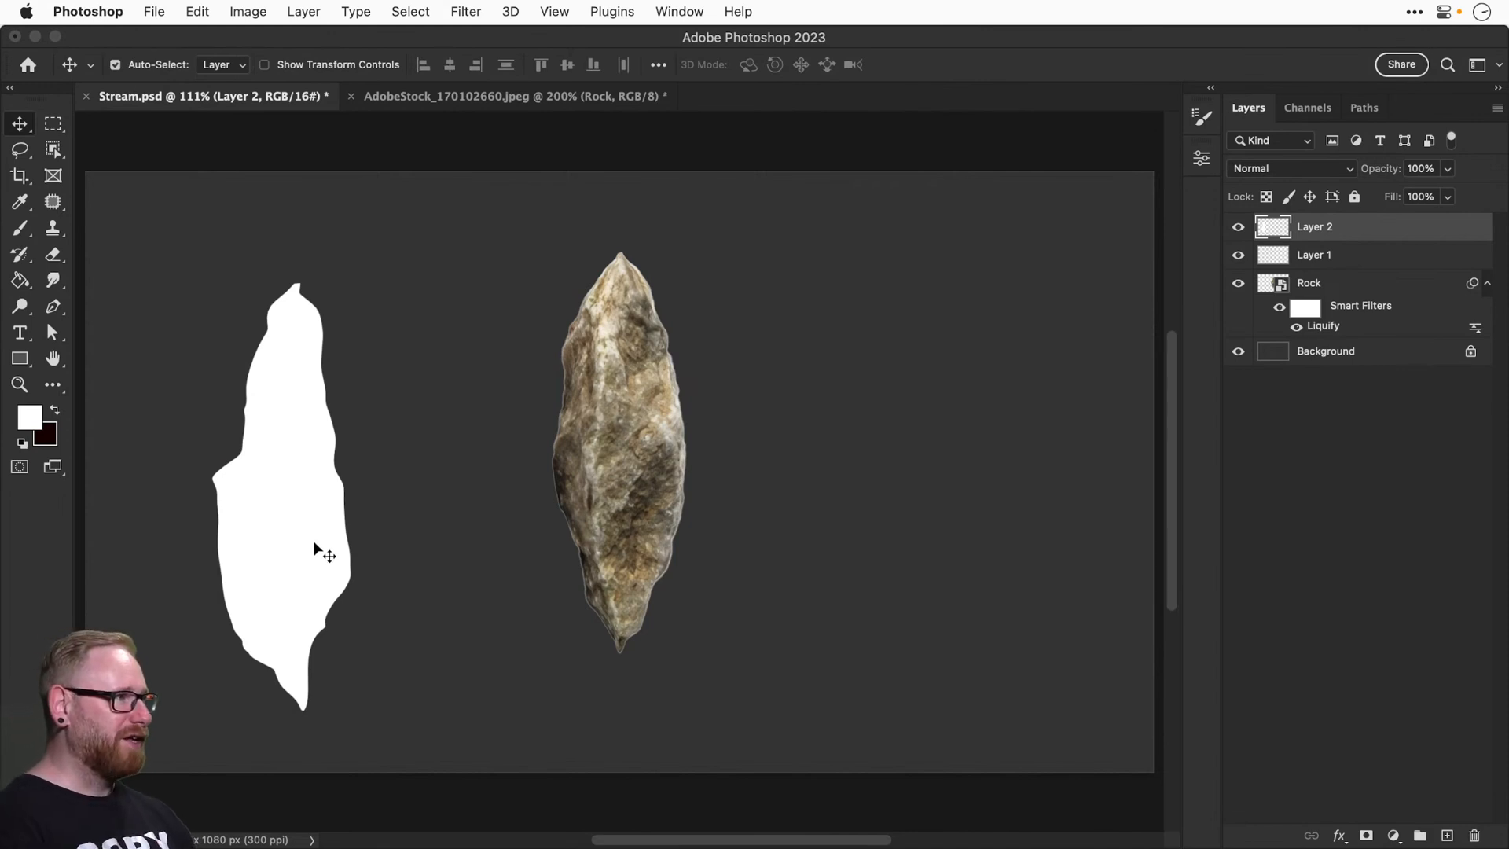
pyautogui.press('BackSpace')
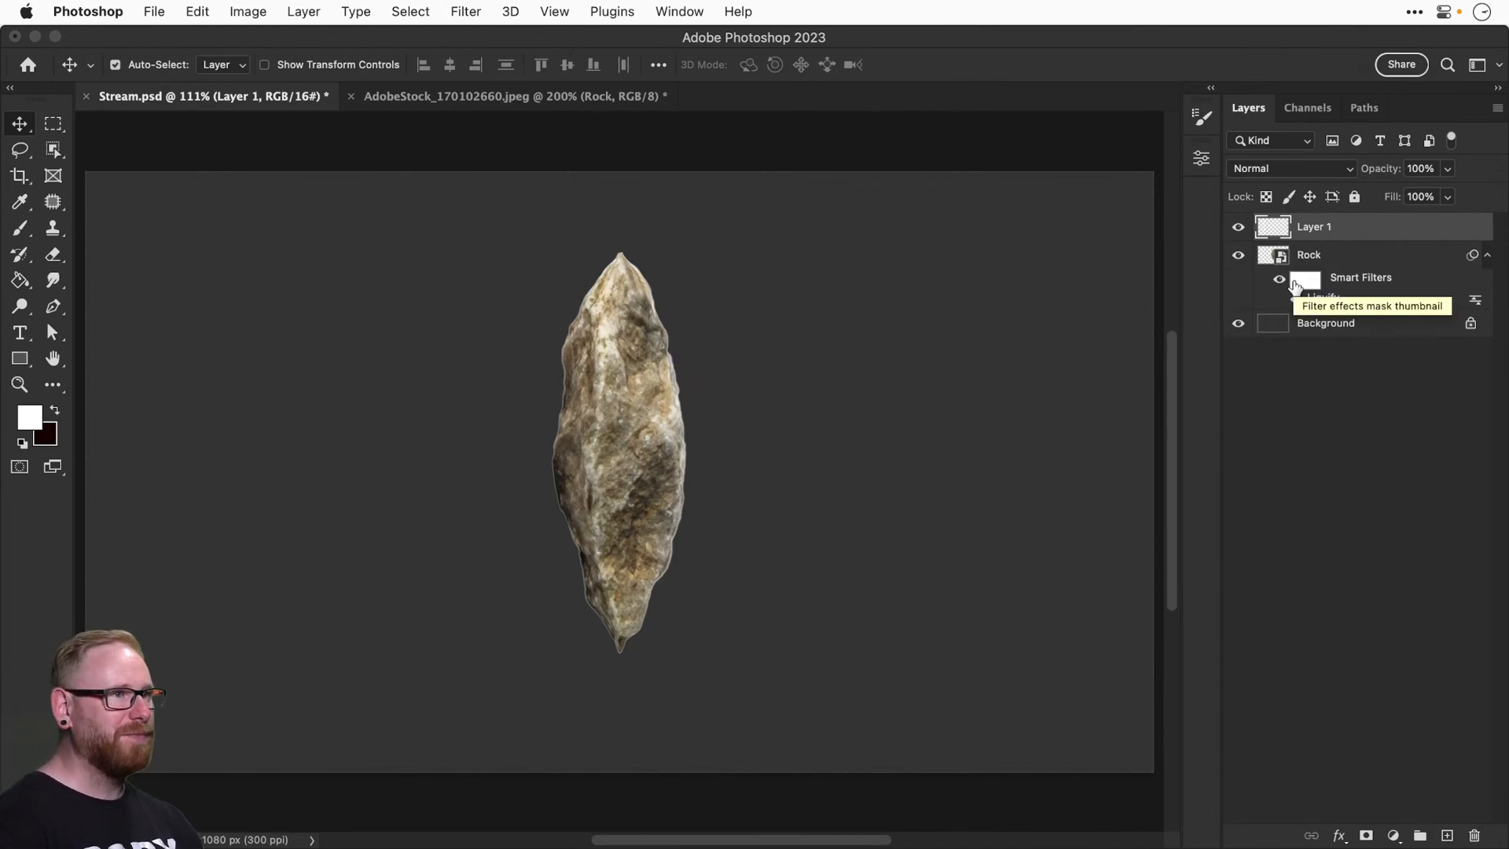
# Flick Layer 1's visibility off and on, zoom the rock to 200%, and select the Rock layer.
pyautogui.click(1239, 228)
pyautogui.click(1239, 228)
pyautogui.press('z')
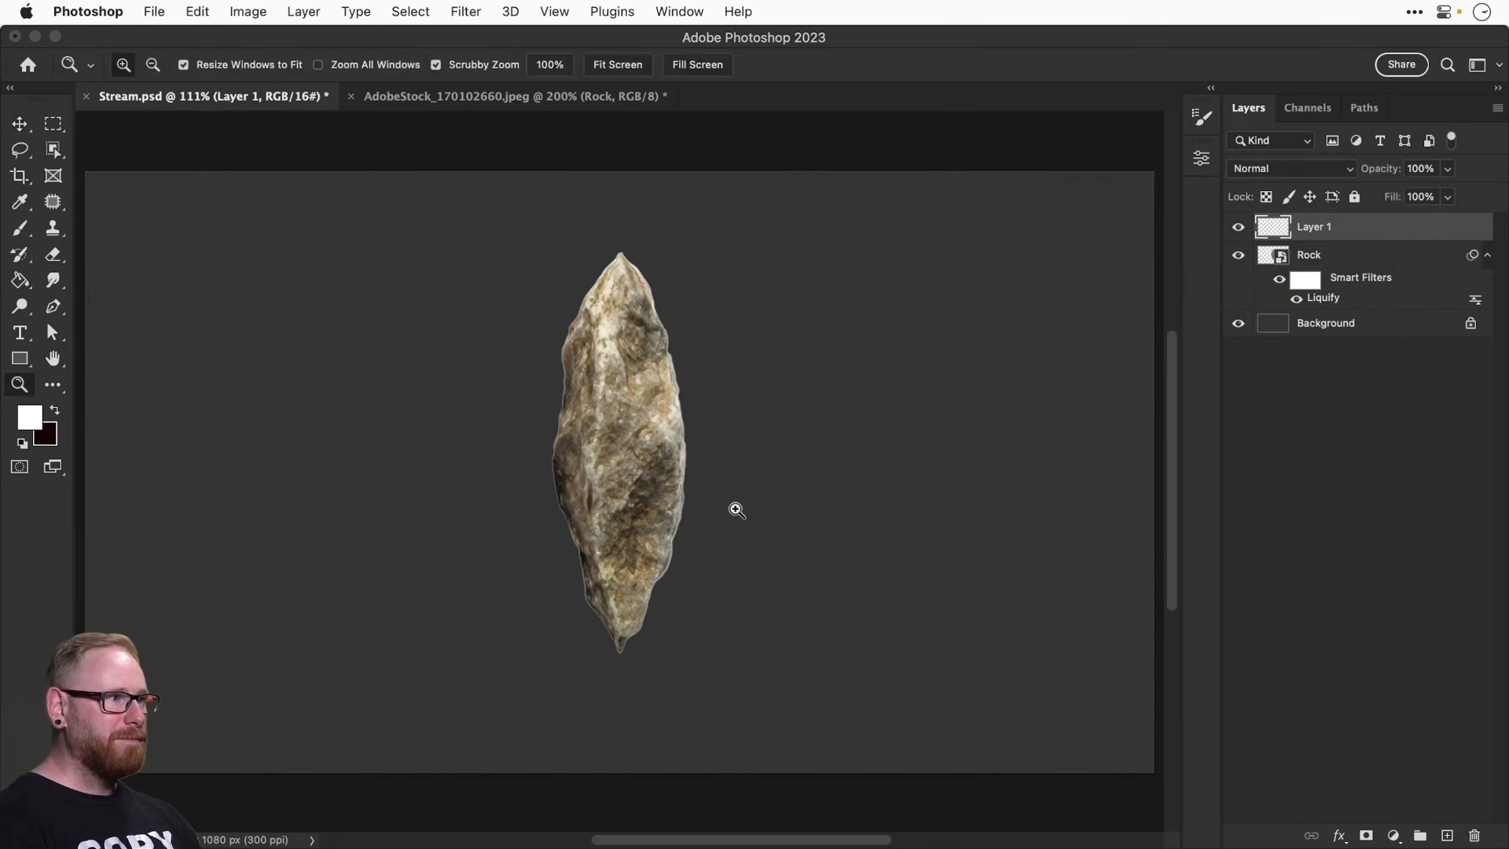
pyautogui.click(618, 453)
pyautogui.press('v')
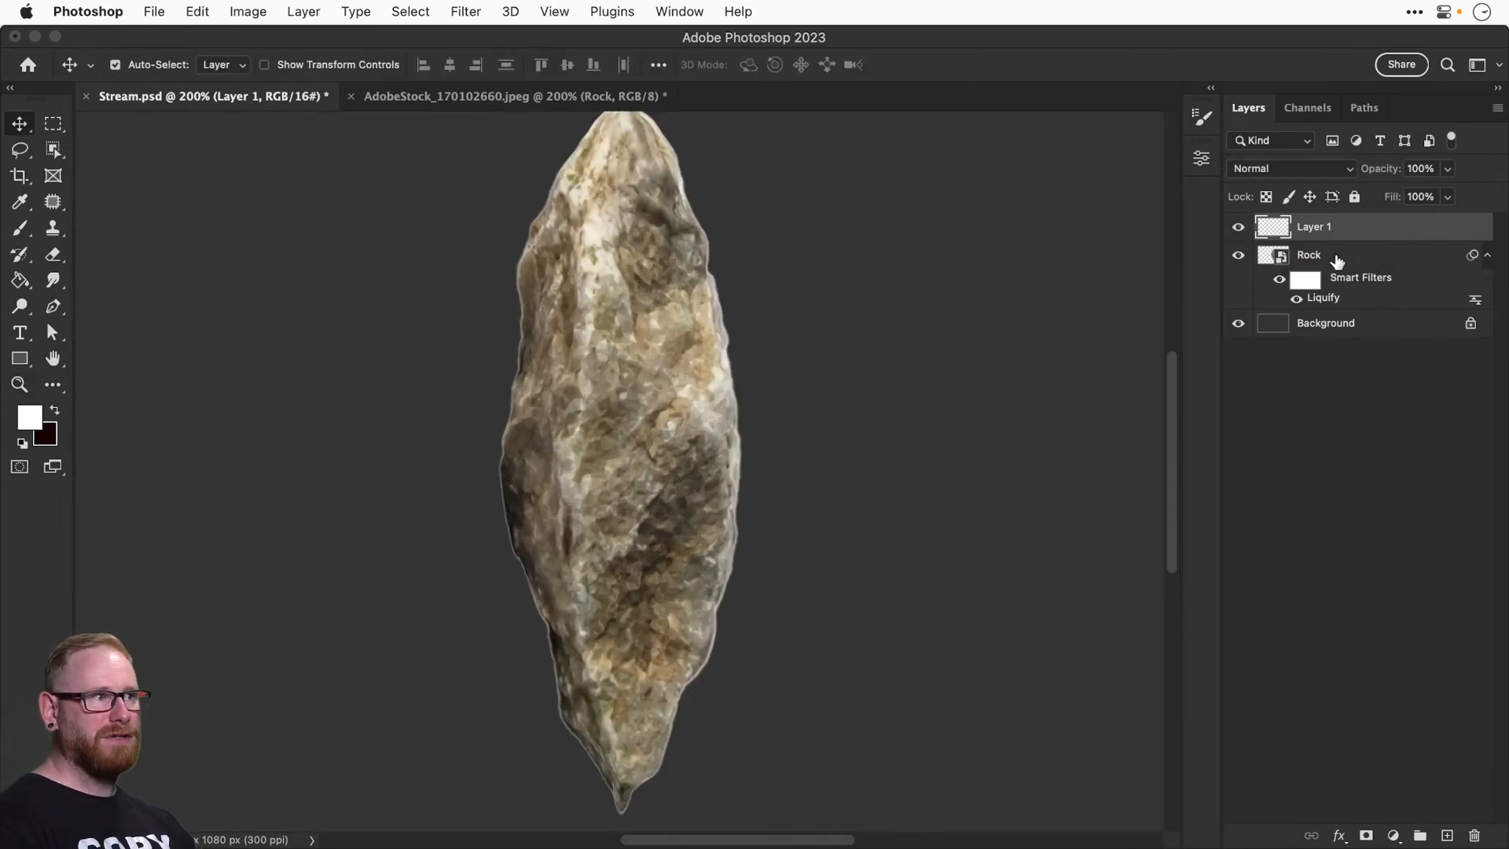
pyautogui.click(1336, 258)
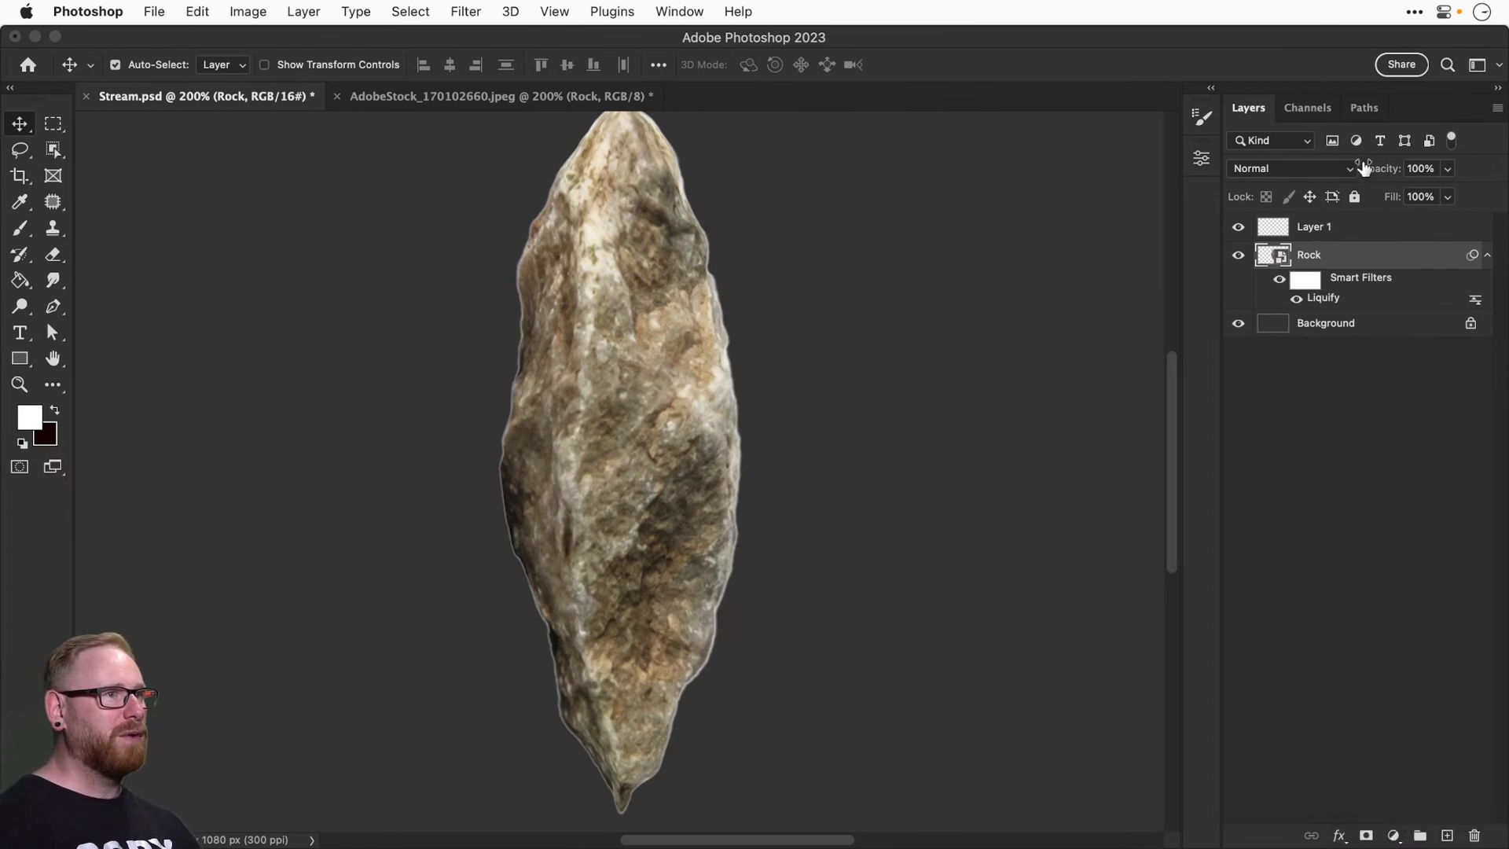
# Desaturate the Rock layer with a Hue/Saturation smart filter at Saturation -100.
pyautogui.press('super+u')
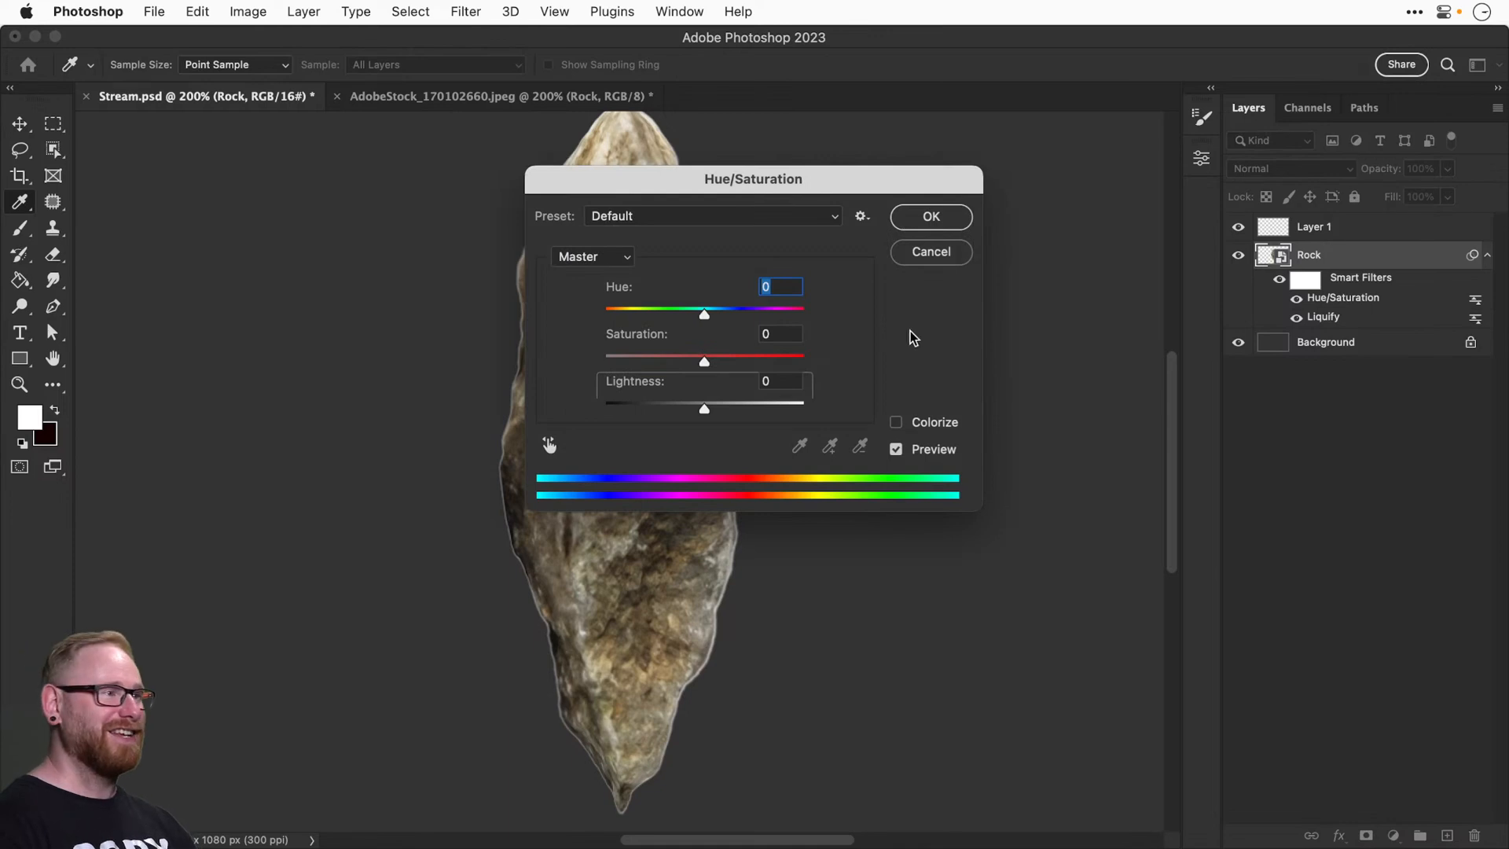
pyautogui.moveTo(707, 363); pyautogui.dragTo(590, 352)
pyautogui.click(917, 217)
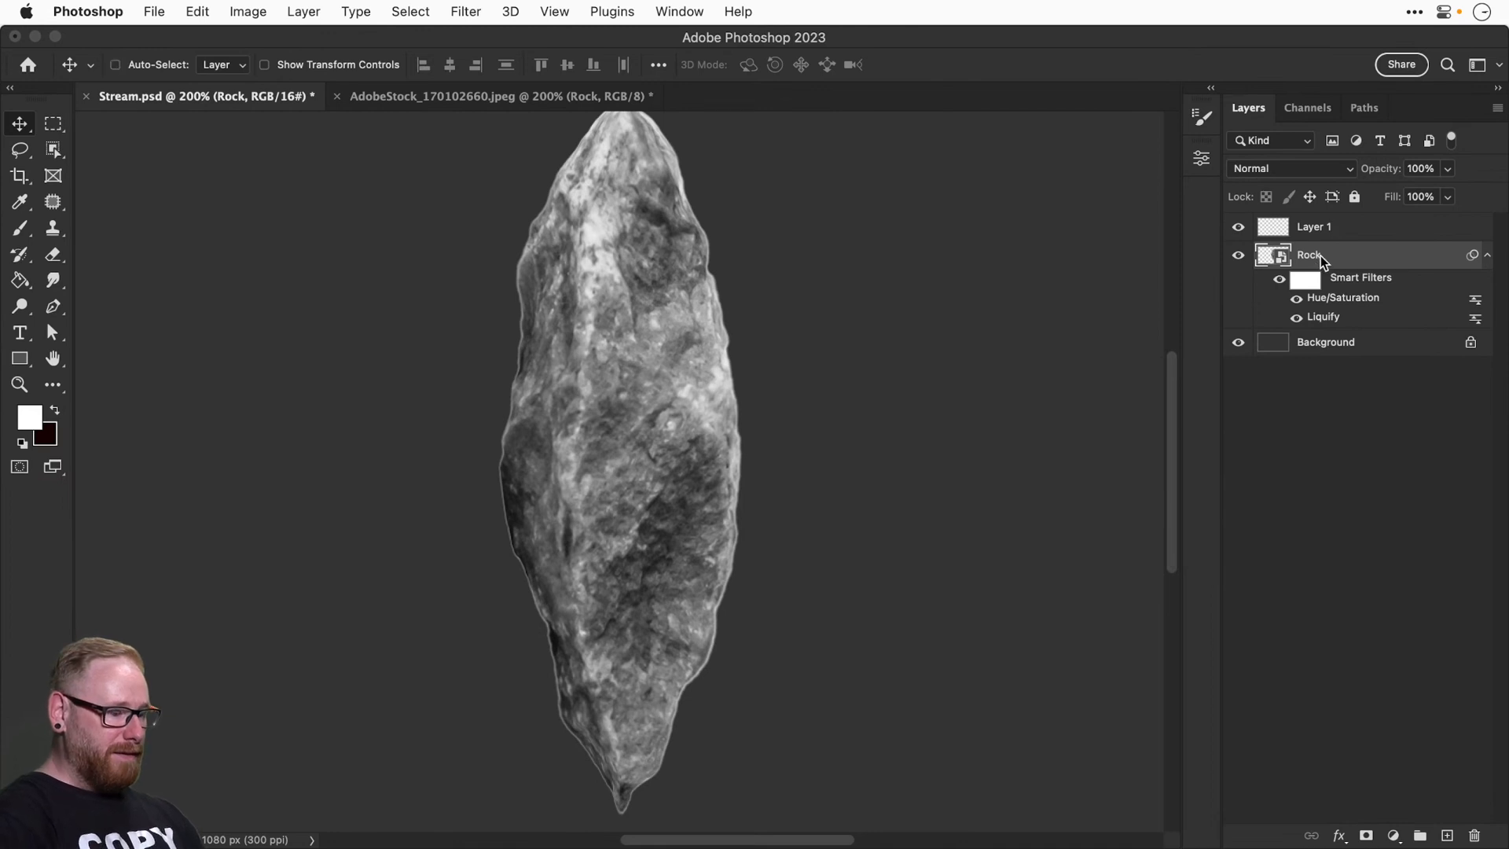
# Add a layer mask to the Rock layer and ready a smaller brush at close zoom.
pyautogui.press('super+plus')
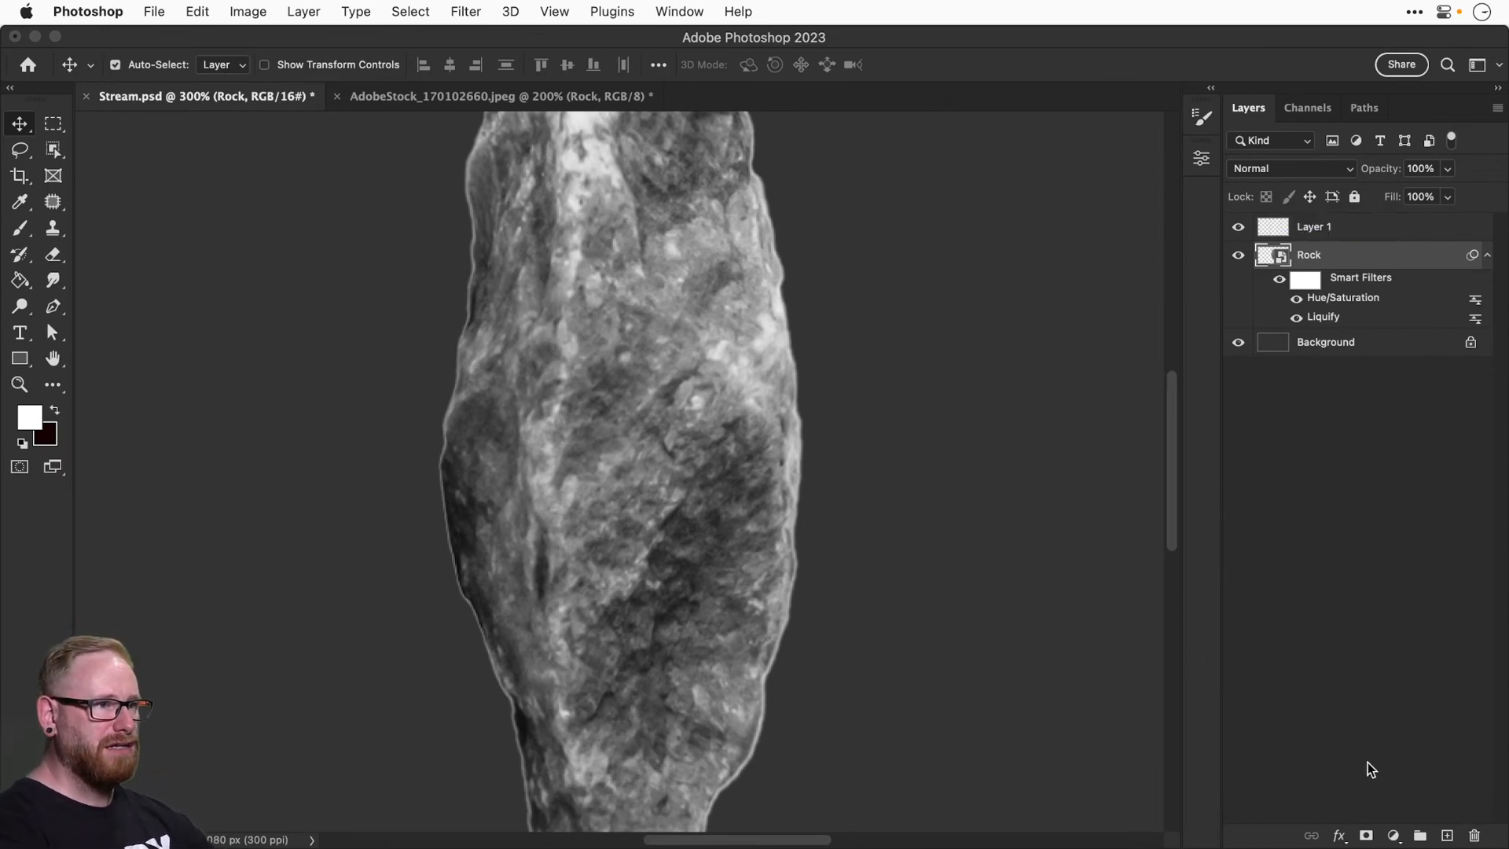
pyautogui.scroll(-3, 498, 603)
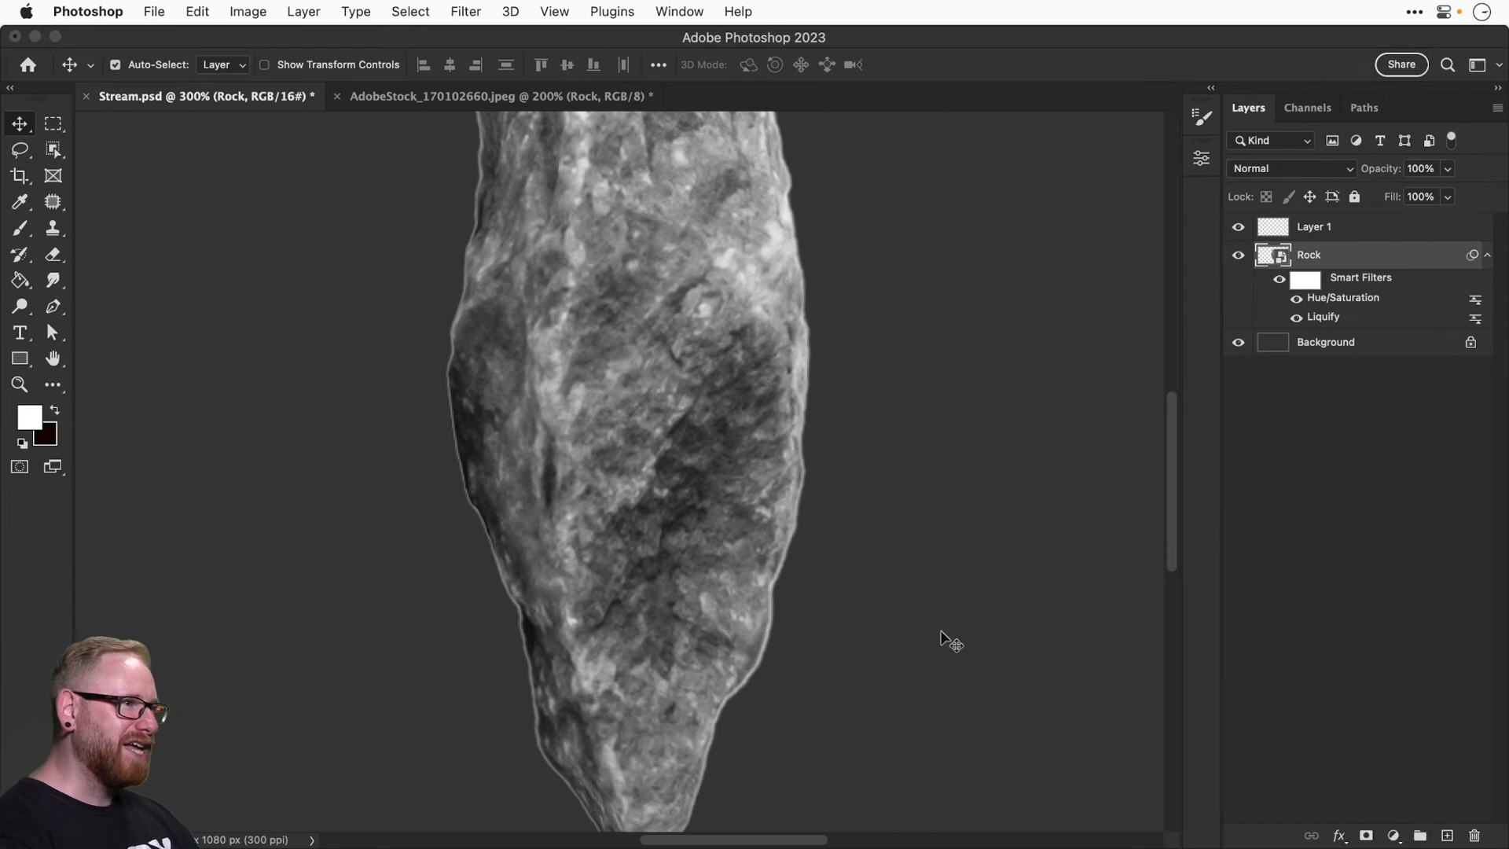
pyautogui.click(1366, 835)
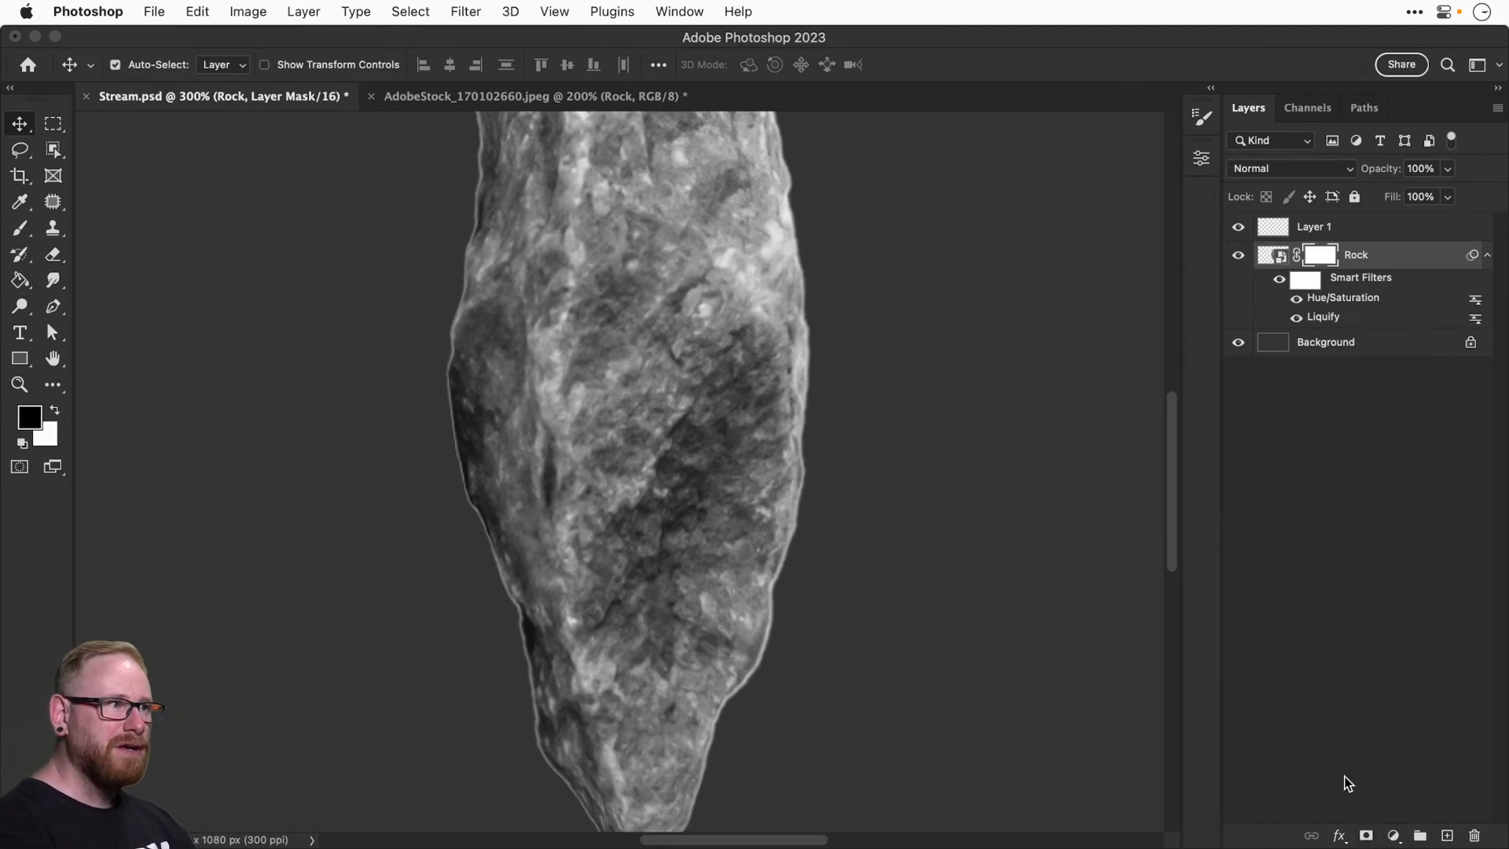
pyautogui.press('b')
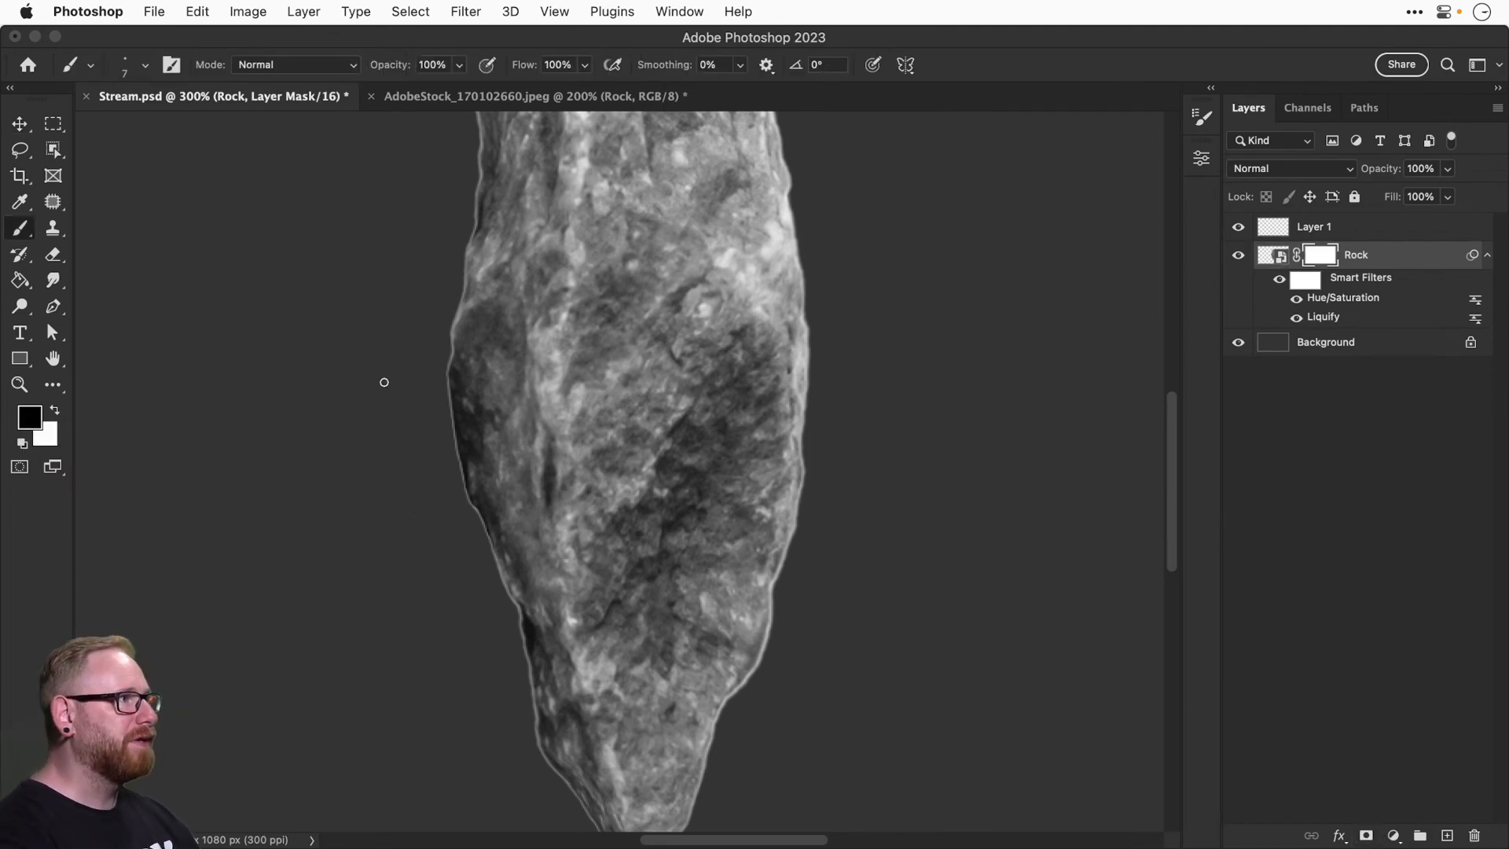
pyautogui.press('super+plus')
pyautogui.press('[')
pyautogui.press('[')
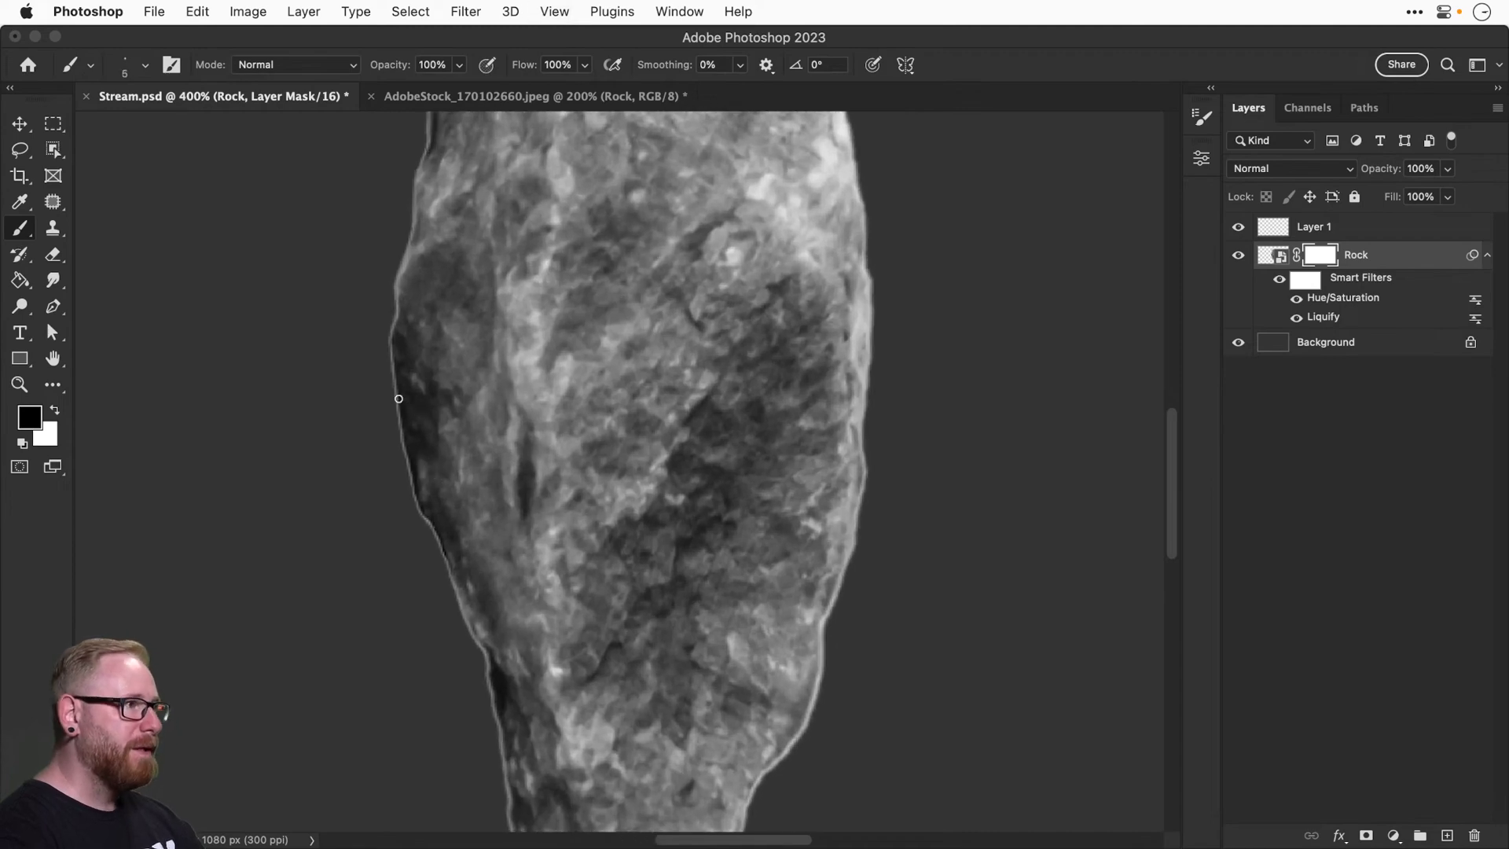
# Paint black on the mask to hide the pale fringe along the rock's left edge.
pyautogui.moveTo(391, 393)
pyautogui.mouseDown()
pyautogui.moveTo(388, 358)
pyautogui.moveTo(396, 453)
pyautogui.mouseUp()
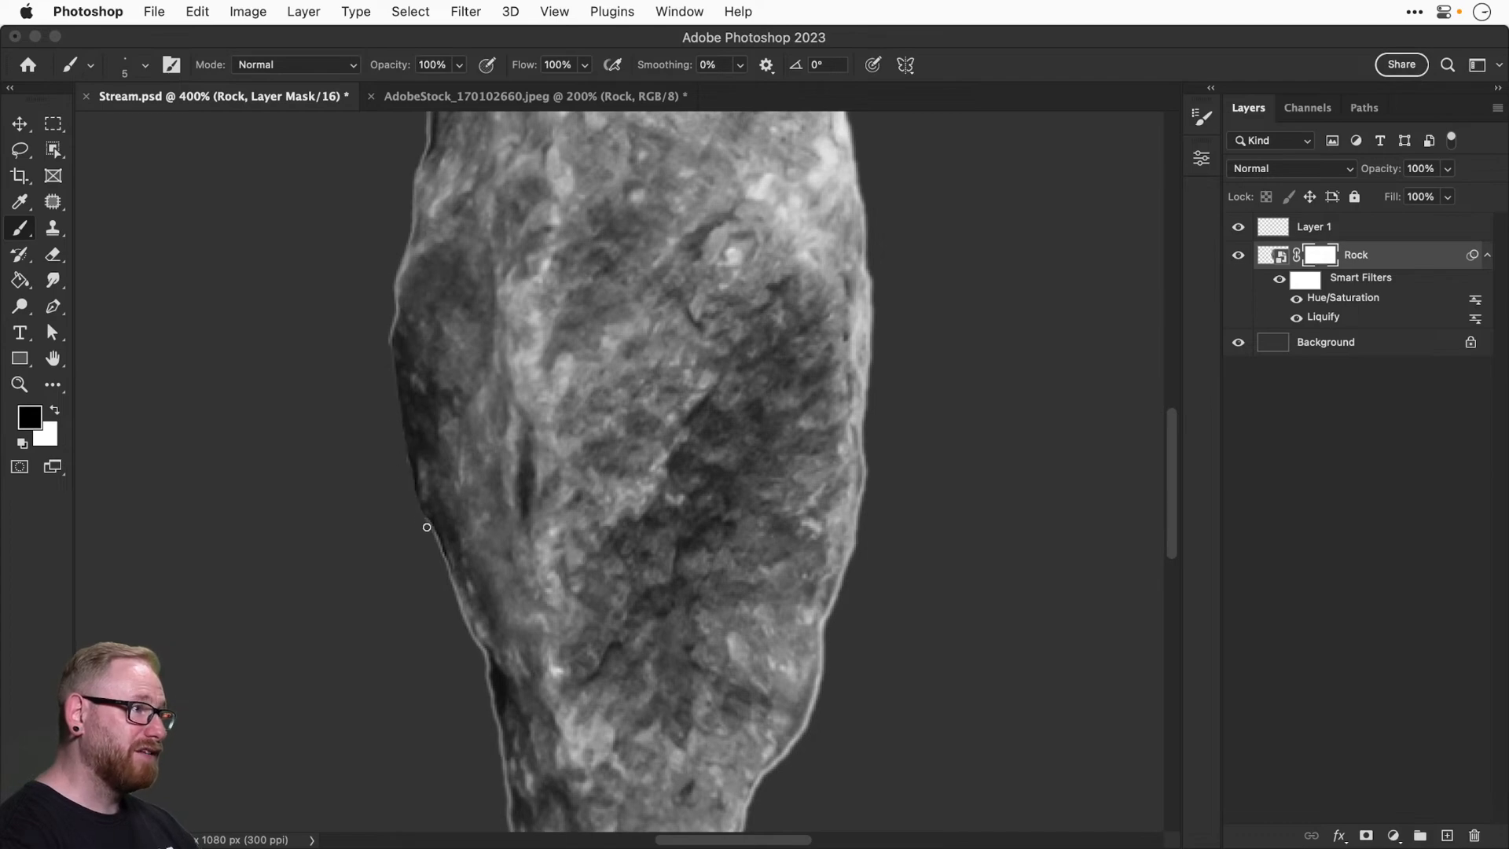
pyautogui.moveTo(427, 527)
pyautogui.mouseDown()
pyautogui.moveTo(435, 581)
pyautogui.moveTo(450, 580)
pyautogui.moveTo(431, 535)
pyautogui.moveTo(474, 634)
pyautogui.mouseUp()
pyautogui.press('super+z')
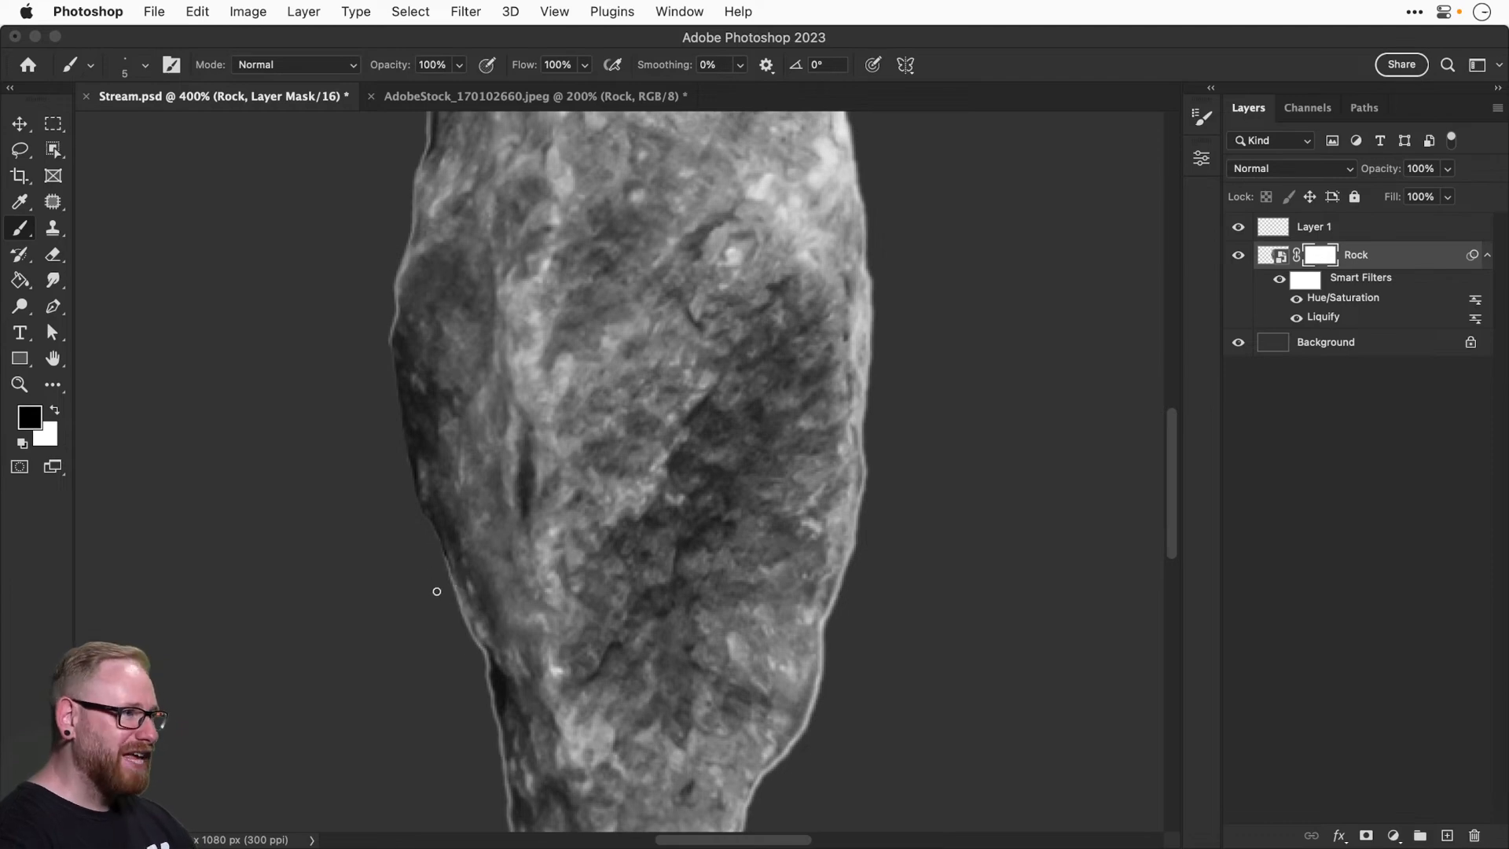
pyautogui.moveTo(443, 564)
pyautogui.mouseDown()
pyautogui.moveTo(475, 667)
pyautogui.moveTo(476, 559)
pyautogui.moveTo(495, 710)
pyautogui.mouseUp()
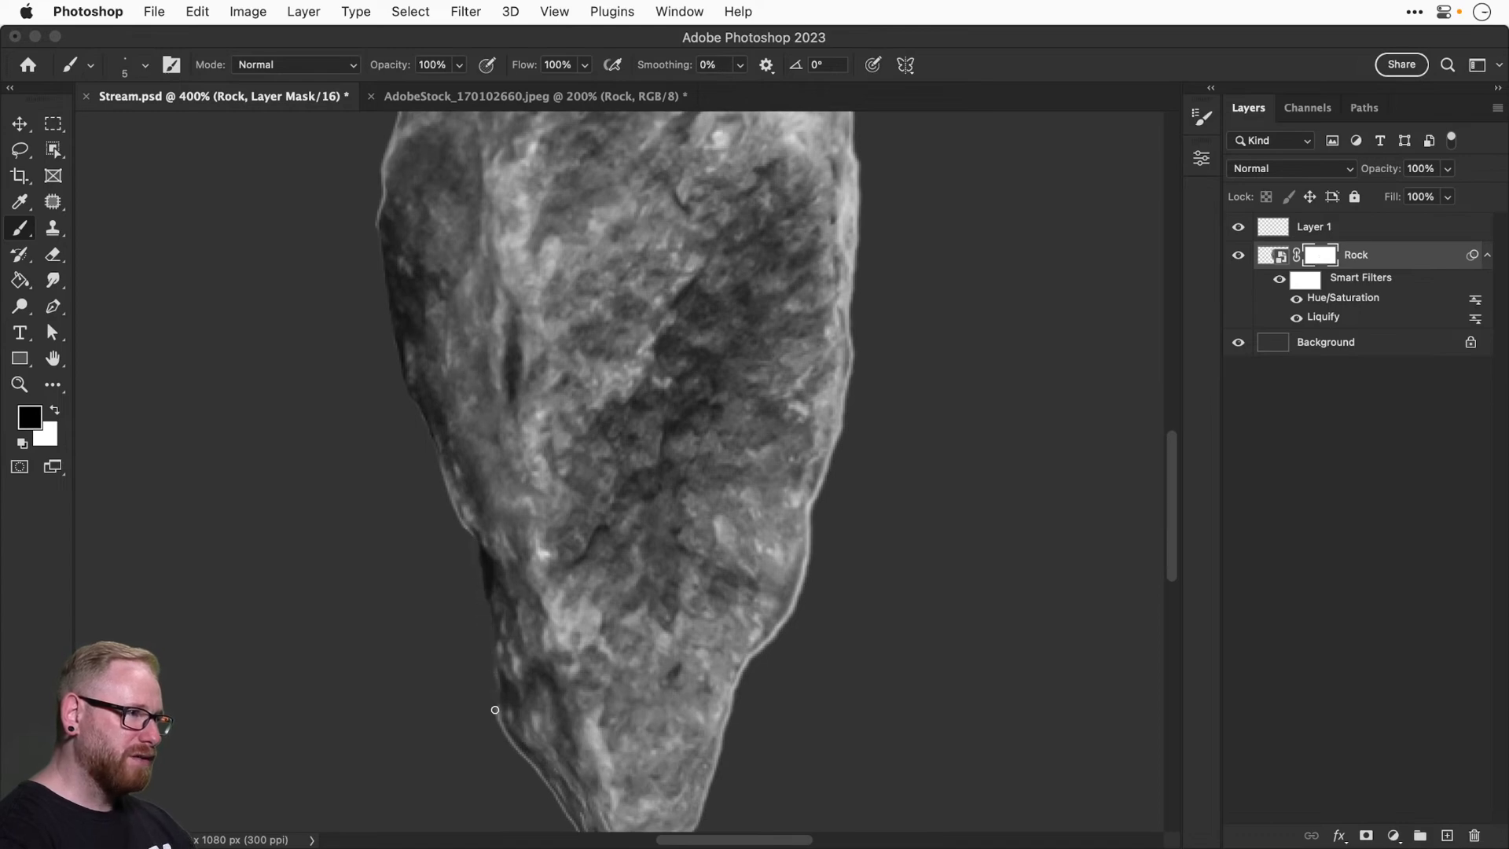
pyautogui.scroll(-5, 478, 650)
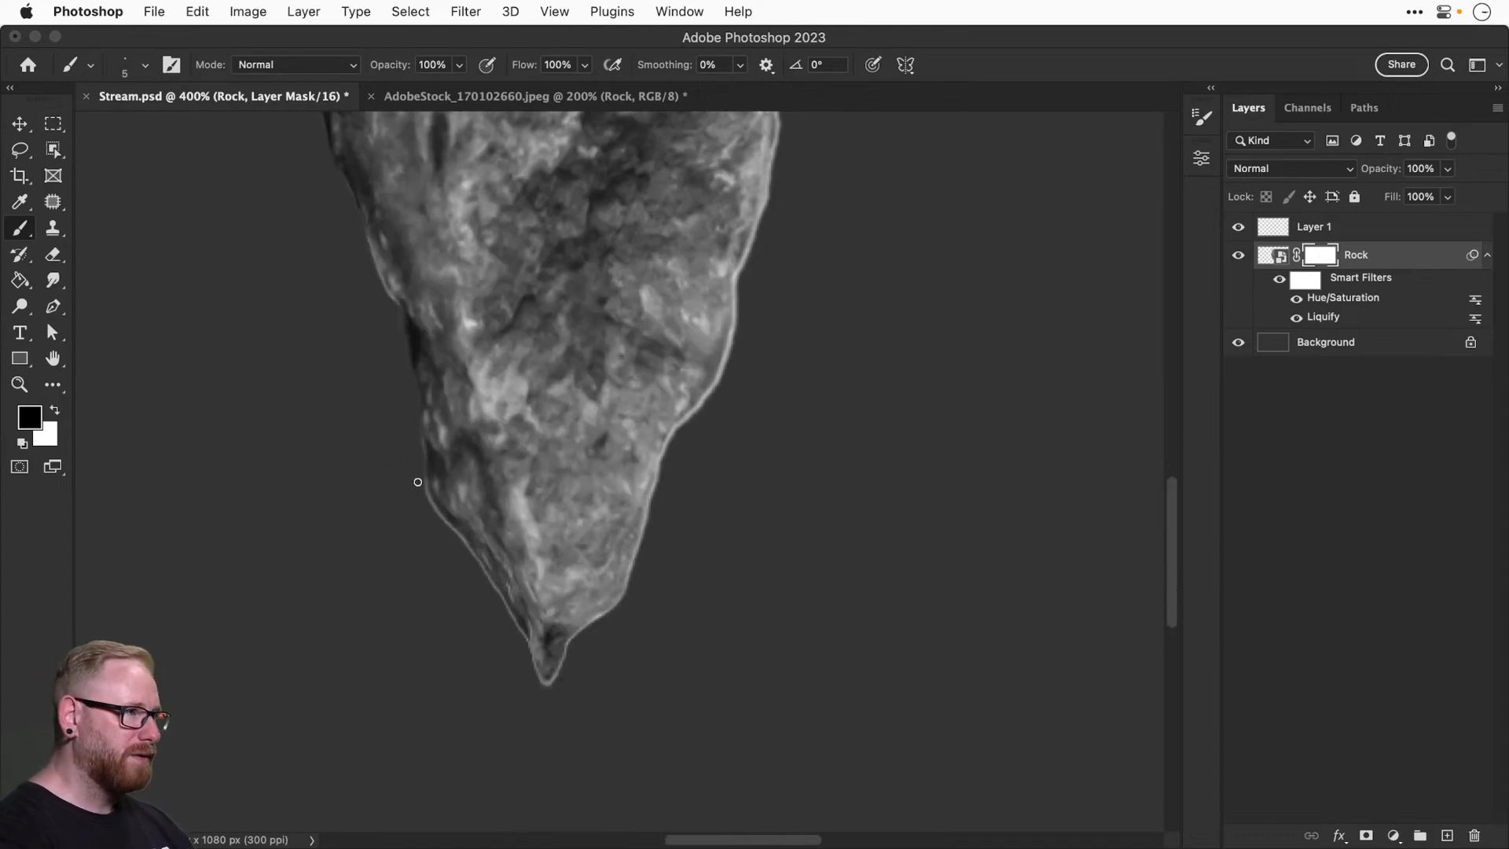
pyautogui.moveTo(435, 514); pyautogui.dragTo(459, 547)
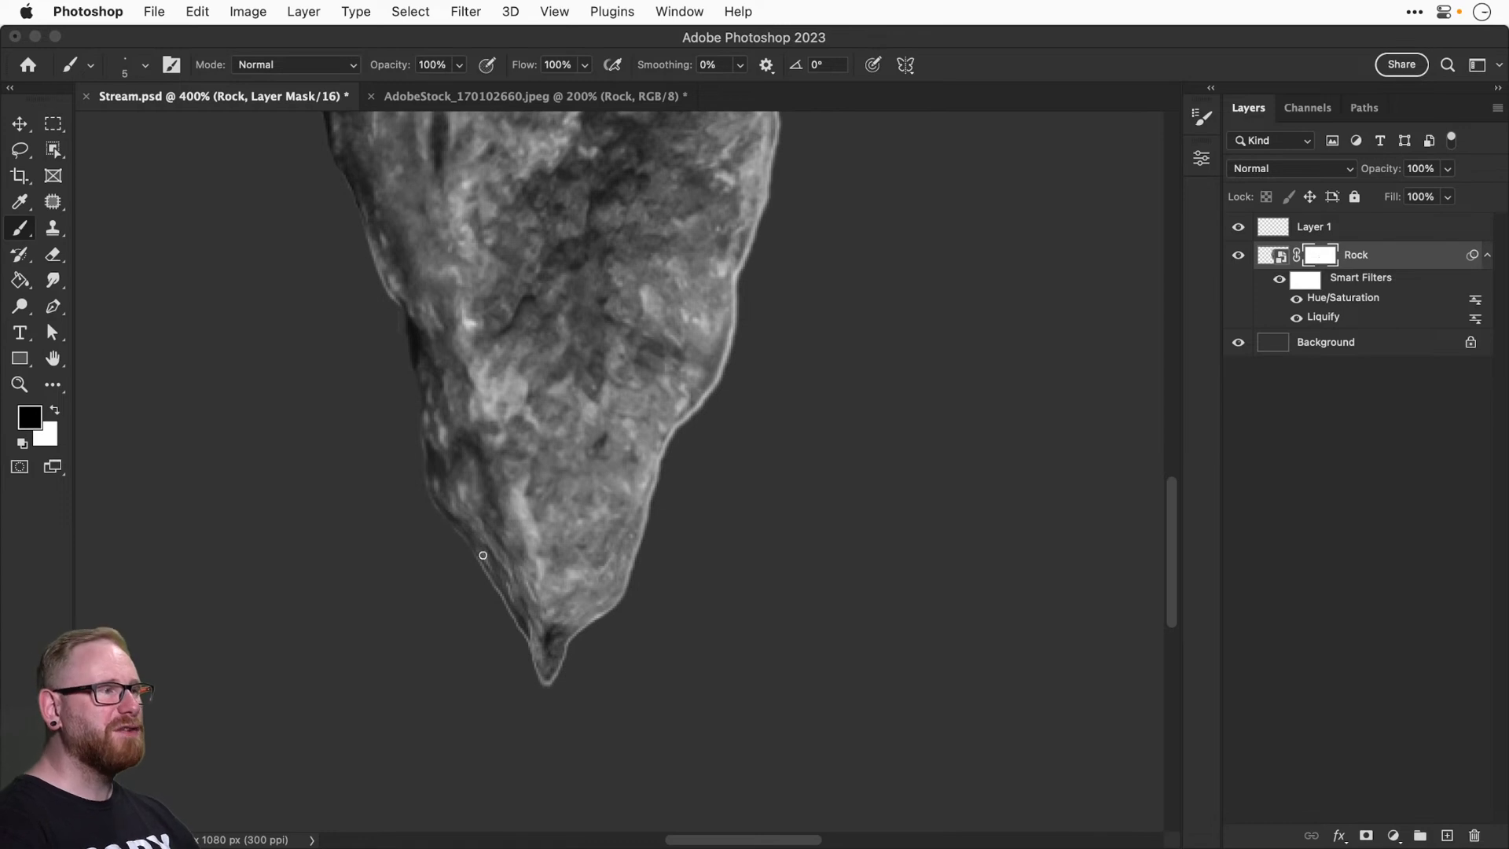
# Mask out the pale fringe on the lower-left edge, bottom tip and right edge.
pyautogui.moveTo(476, 564); pyautogui.dragTo(524, 645)
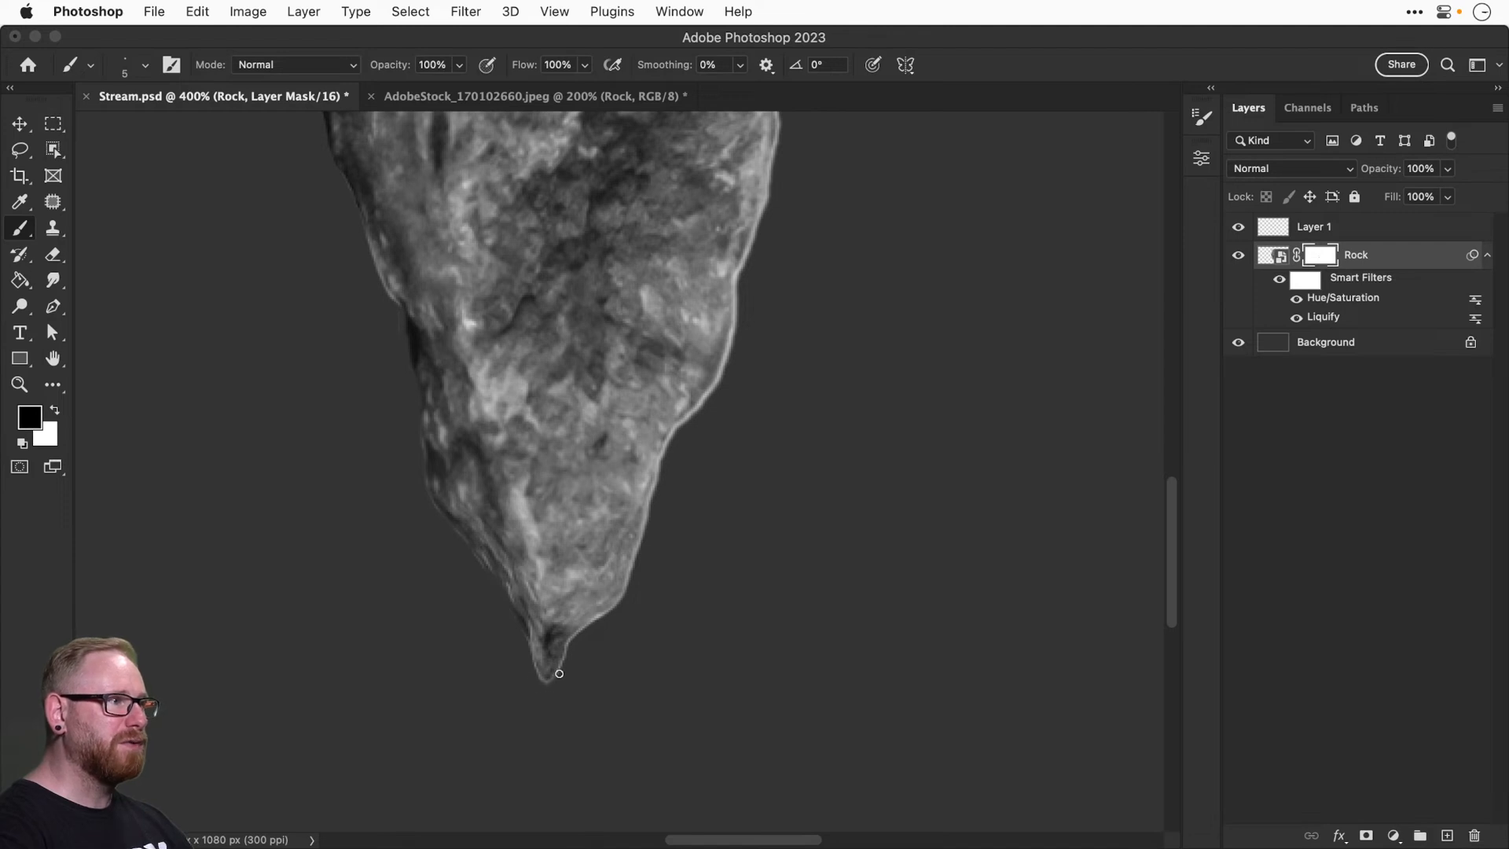
pyautogui.moveTo(560, 673)
pyautogui.mouseDown()
pyautogui.moveTo(569, 646)
pyautogui.moveTo(543, 690)
pyautogui.mouseUp()
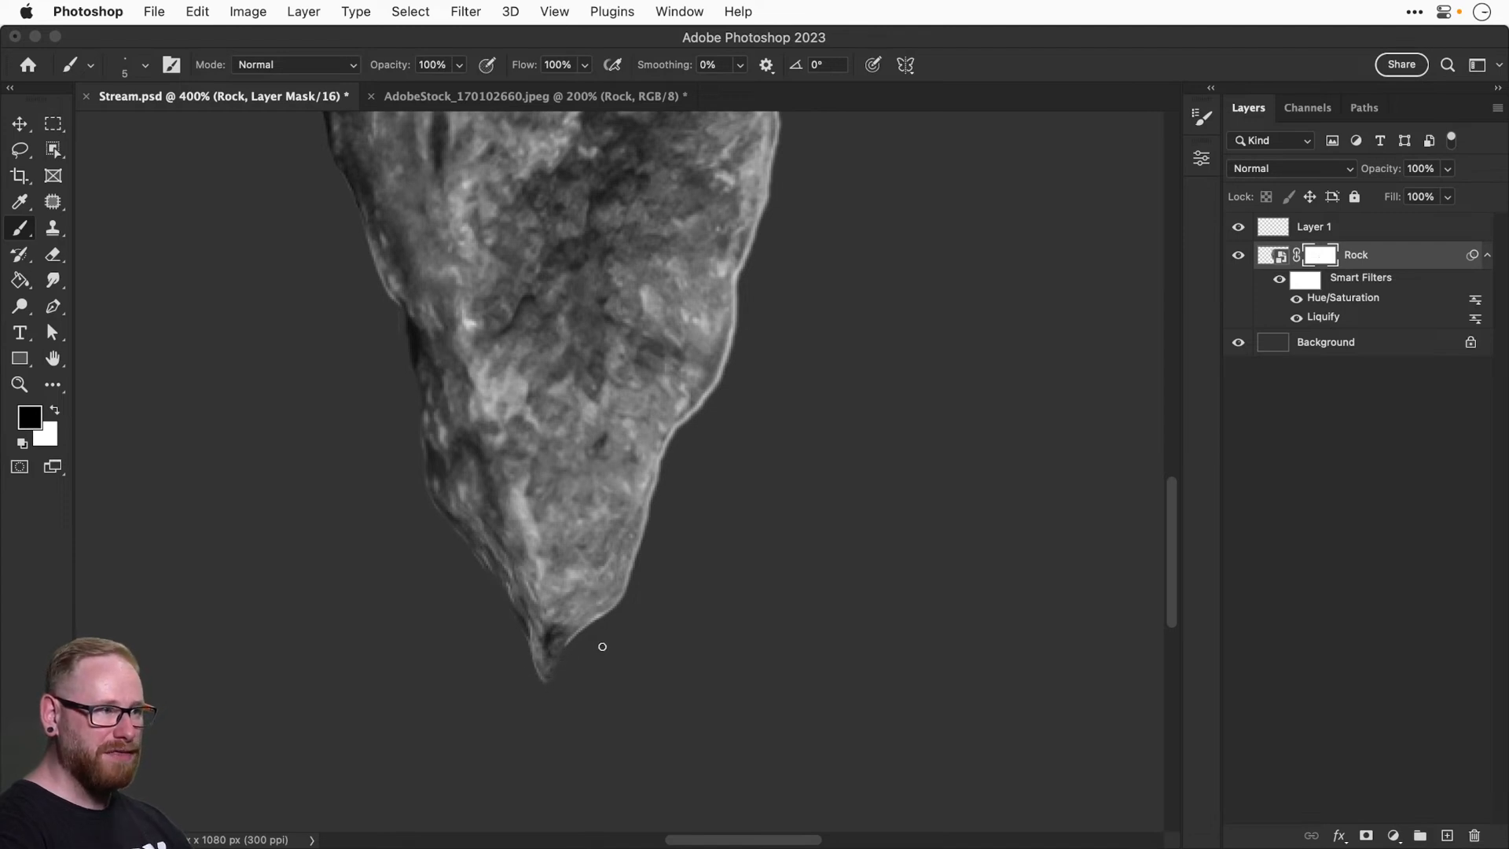
pyautogui.moveTo(587, 629)
pyautogui.mouseDown()
pyautogui.moveTo(602, 616)
pyautogui.moveTo(573, 646)
pyautogui.mouseUp()
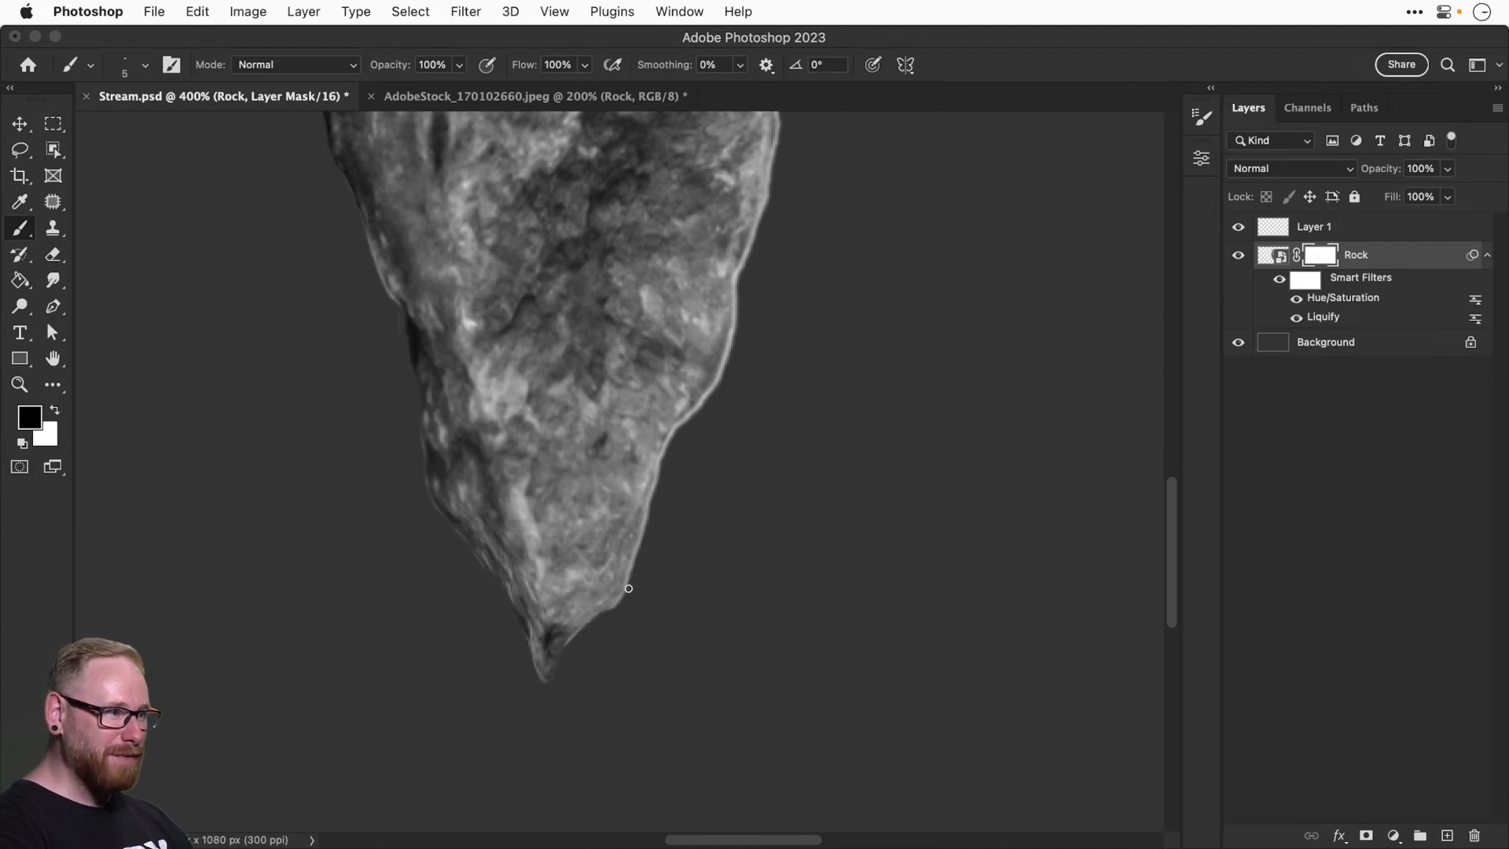
pyautogui.moveTo(612, 567)
pyautogui.mouseDown()
pyautogui.moveTo(618, 524)
pyautogui.moveTo(580, 607)
pyautogui.moveTo(652, 466)
pyautogui.moveTo(625, 540)
pyautogui.mouseUp()
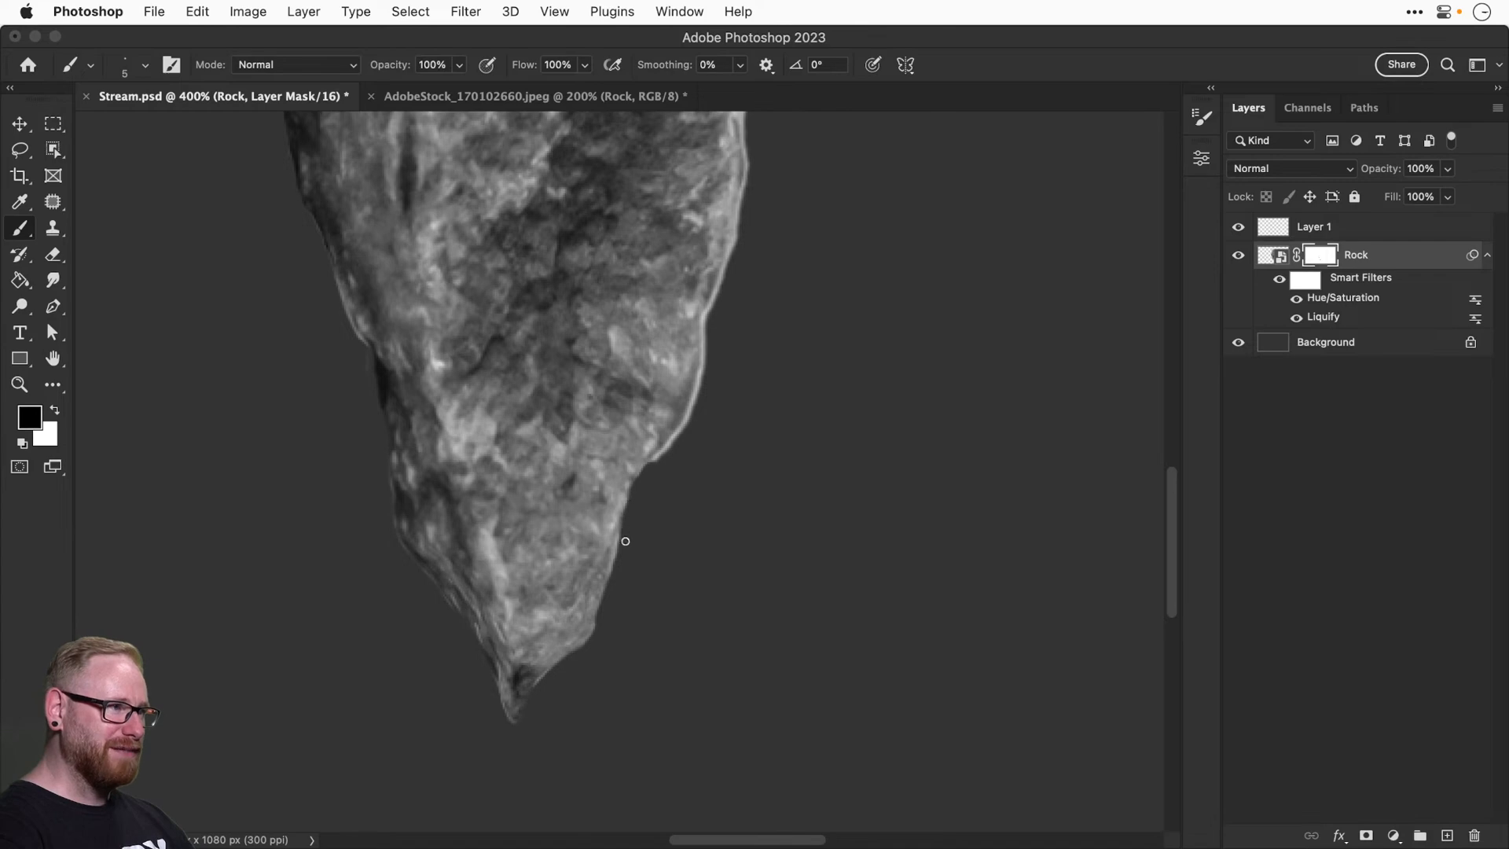
pyautogui.moveTo(654, 461)
pyautogui.mouseDown()
pyautogui.moveTo(692, 404)
pyautogui.moveTo(706, 339)
pyautogui.moveTo(692, 406)
pyautogui.mouseUp()
# Paint out the light fringe along the rock's upper right edge on the mask.
pyautogui.scroll(4, 668, 456)
pyautogui.hscroll(4, 668, 456)
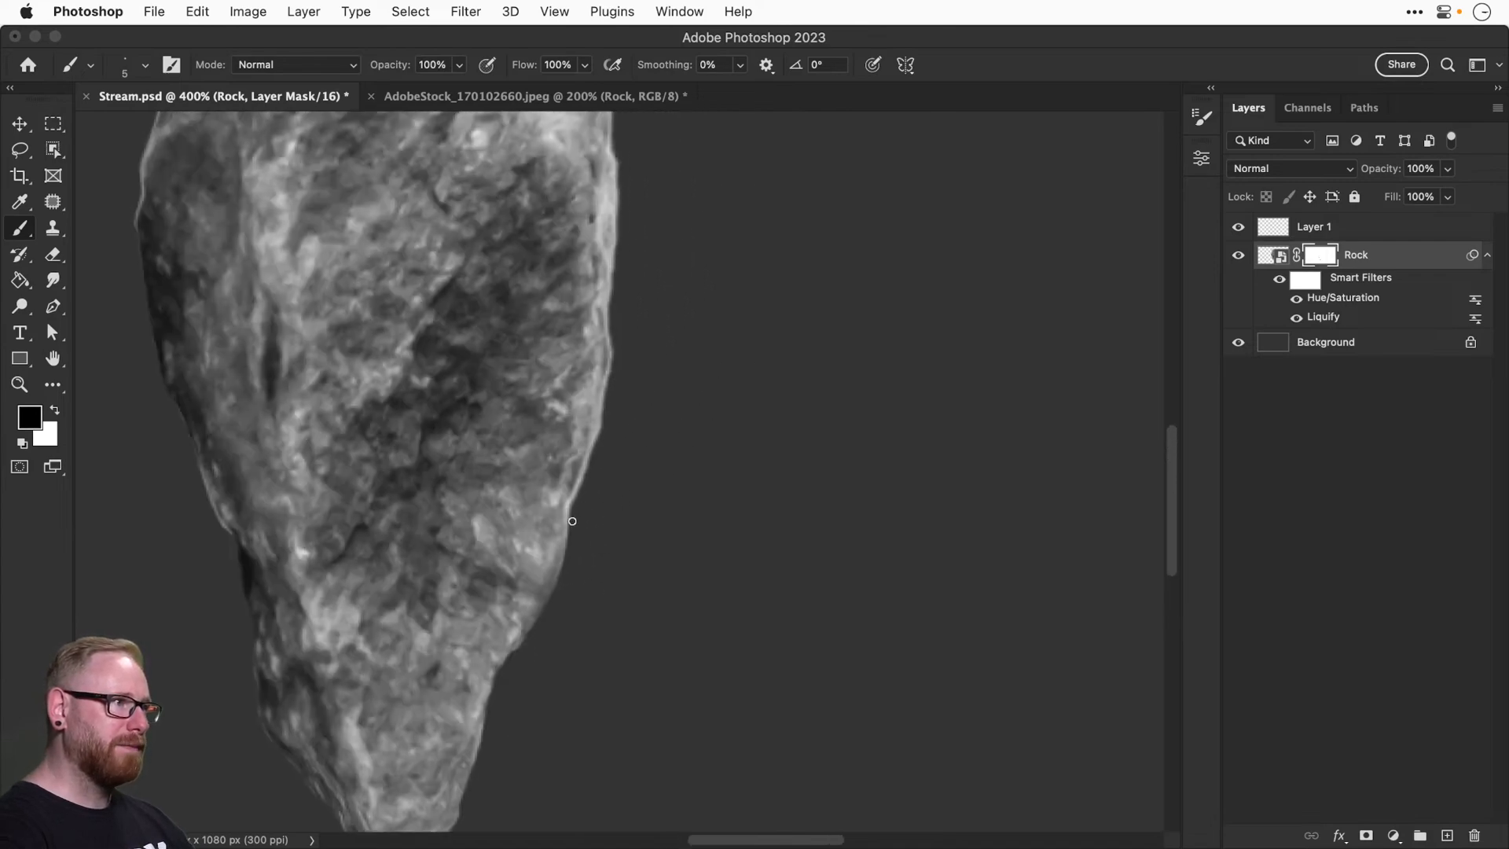
pyautogui.moveTo(575, 499)
pyautogui.mouseDown()
pyautogui.moveTo(600, 423)
pyautogui.moveTo(568, 519)
pyautogui.mouseUp()
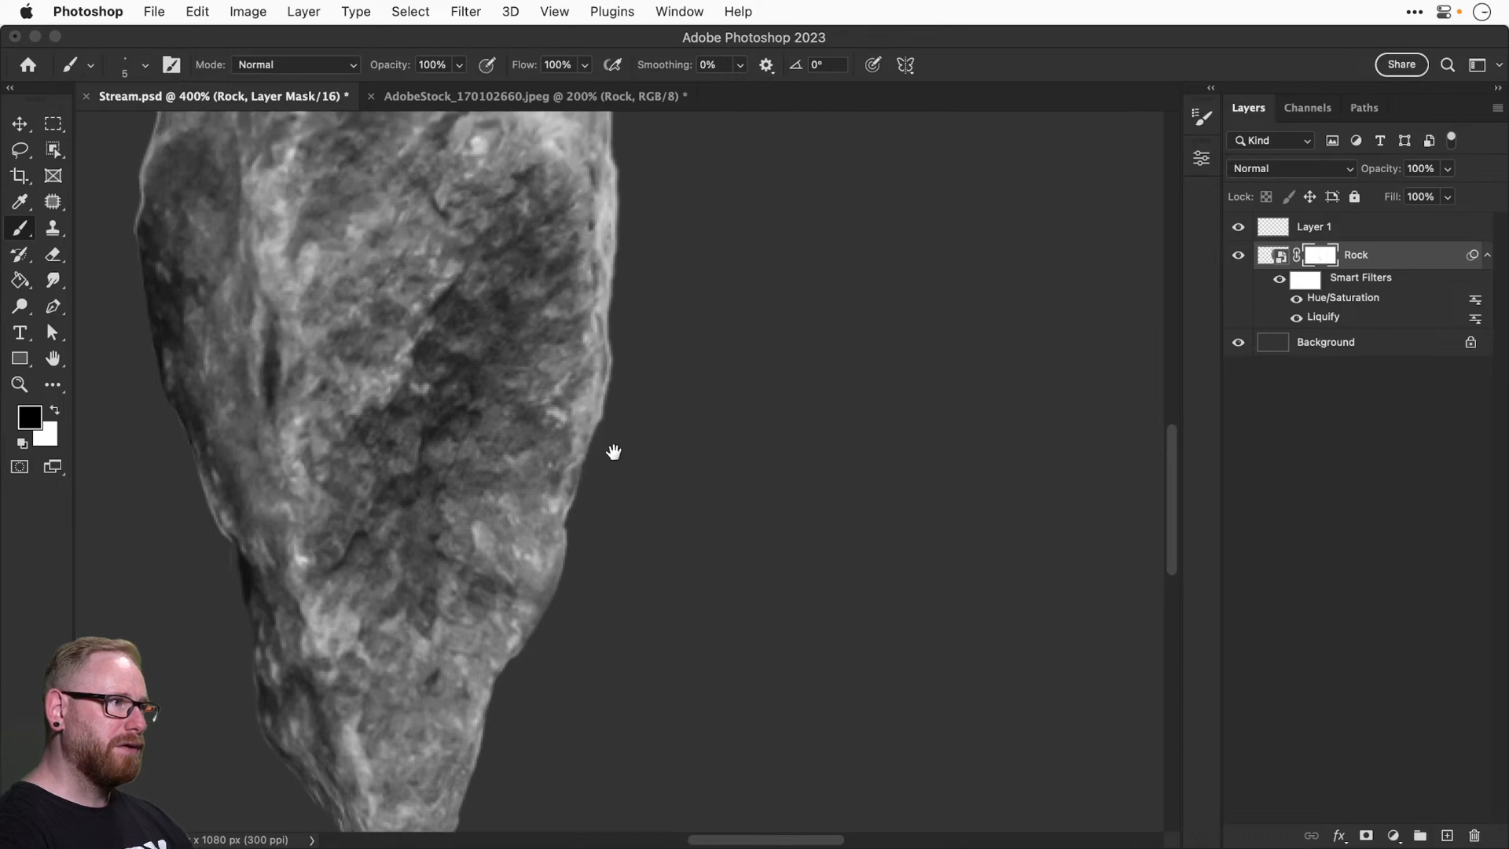
pyautogui.moveTo(670, 351); pyautogui.dragTo(635, 469)
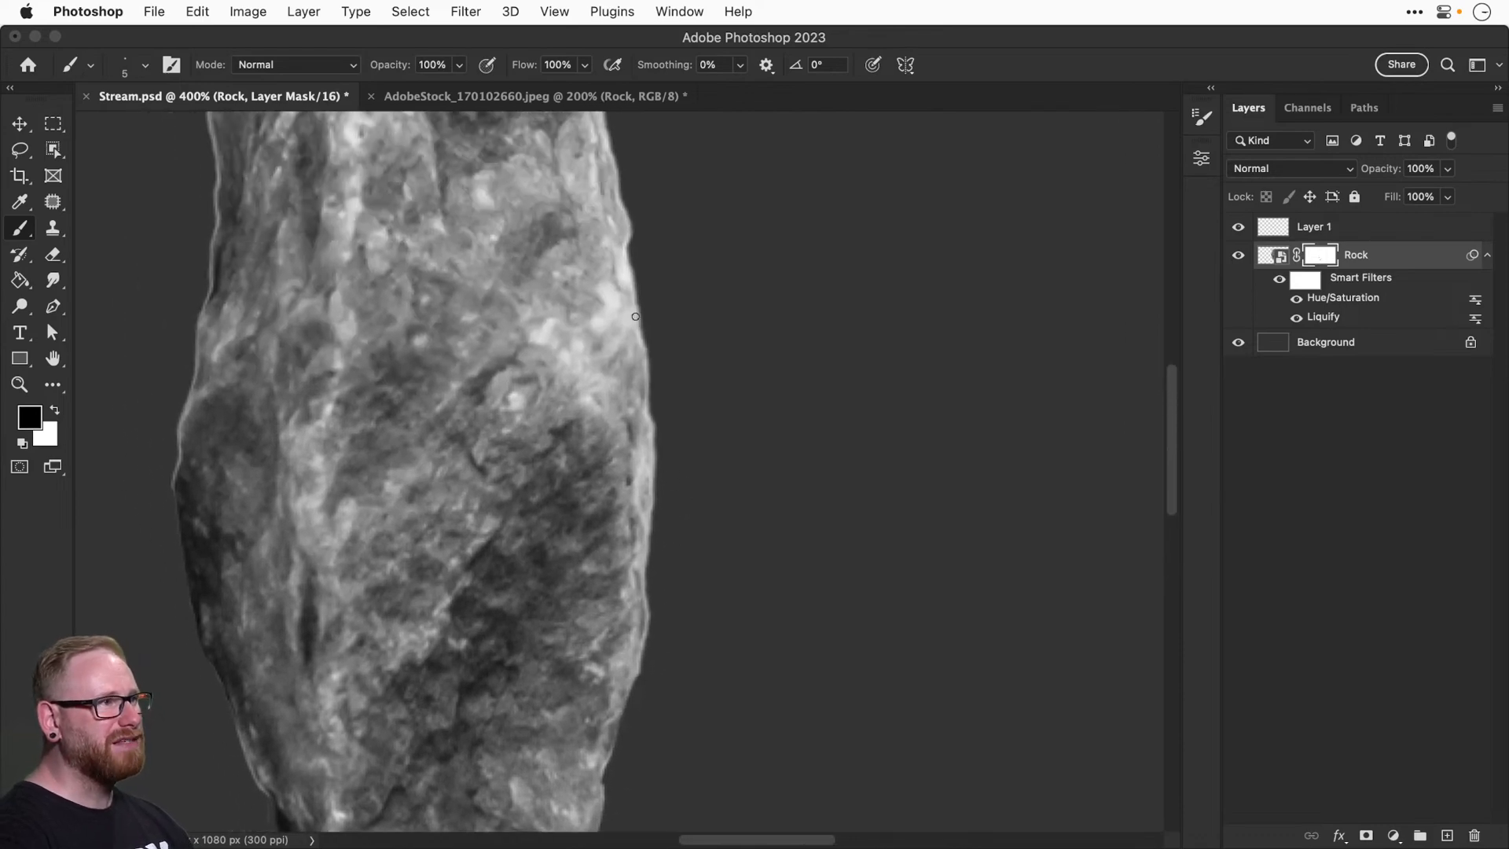
pyautogui.moveTo(635, 315); pyautogui.dragTo(683, 584)
# Darken the rock's left rim on the mask to remove its light fringe.
pyautogui.moveTo(369, 413); pyautogui.dragTo(462, 430)
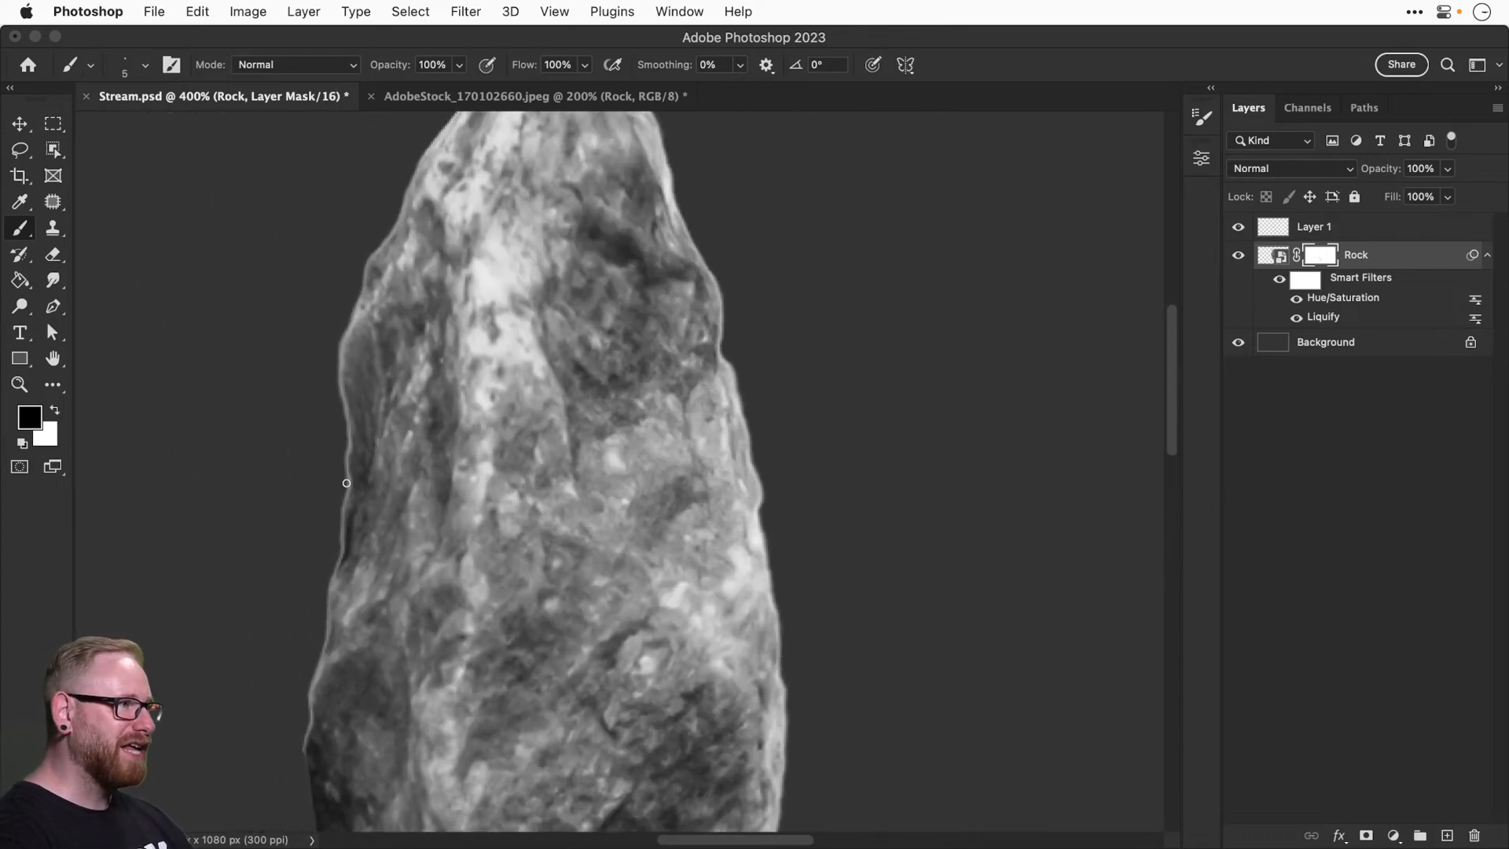
pyautogui.moveTo(343, 448)
pyautogui.mouseDown()
pyautogui.moveTo(299, 753)
pyautogui.moveTo(317, 650)
pyautogui.moveTo(306, 735)
pyautogui.mouseUp()
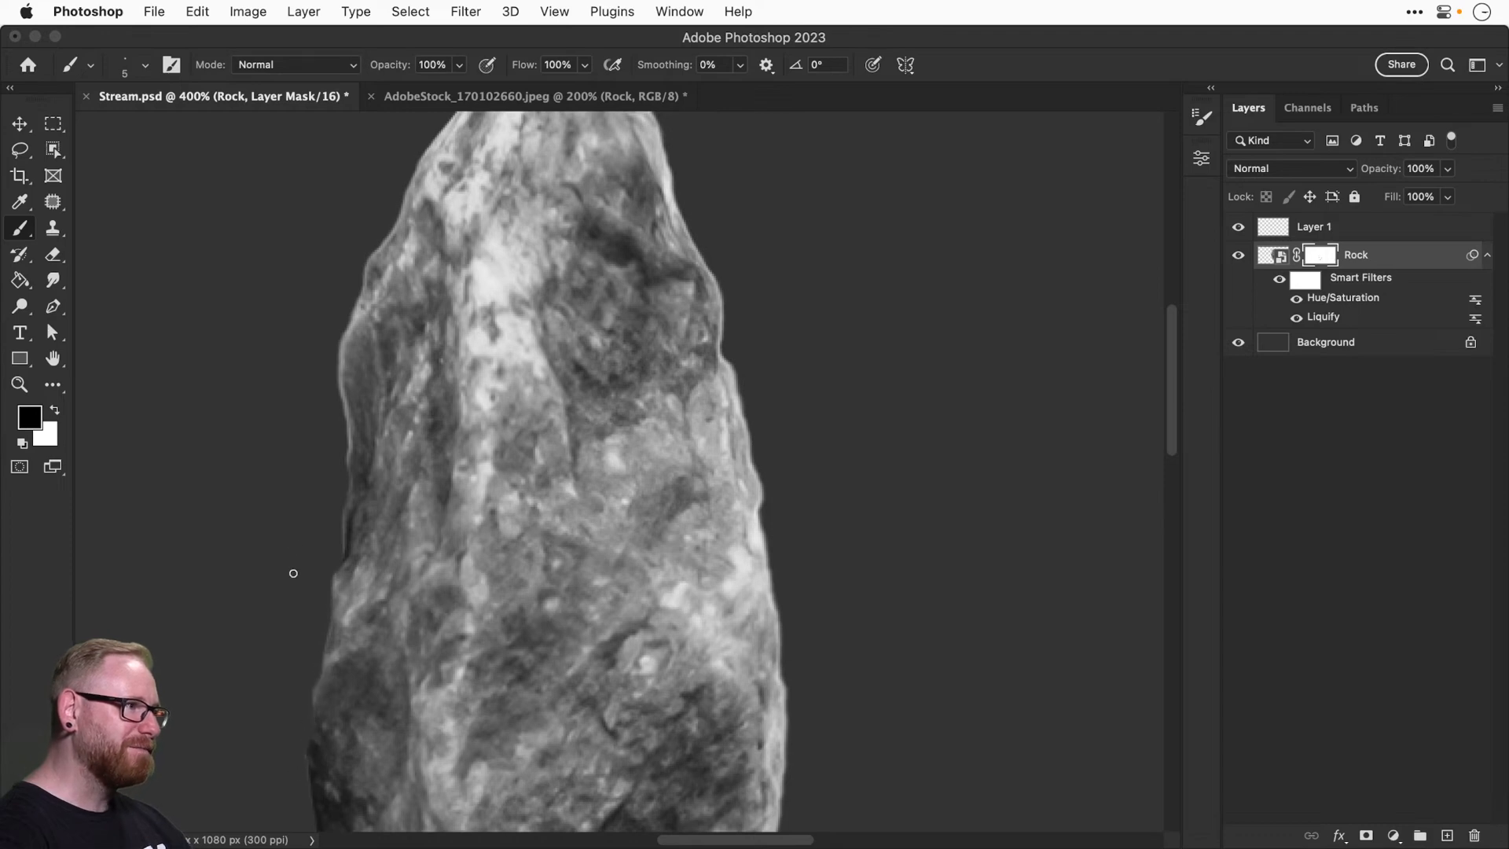
pyautogui.scroll(2, 326, 461)
pyautogui.moveTo(350, 377)
pyautogui.mouseDown()
pyautogui.moveTo(346, 493)
pyautogui.moveTo(344, 460)
pyautogui.moveTo(348, 475)
pyautogui.mouseUp()
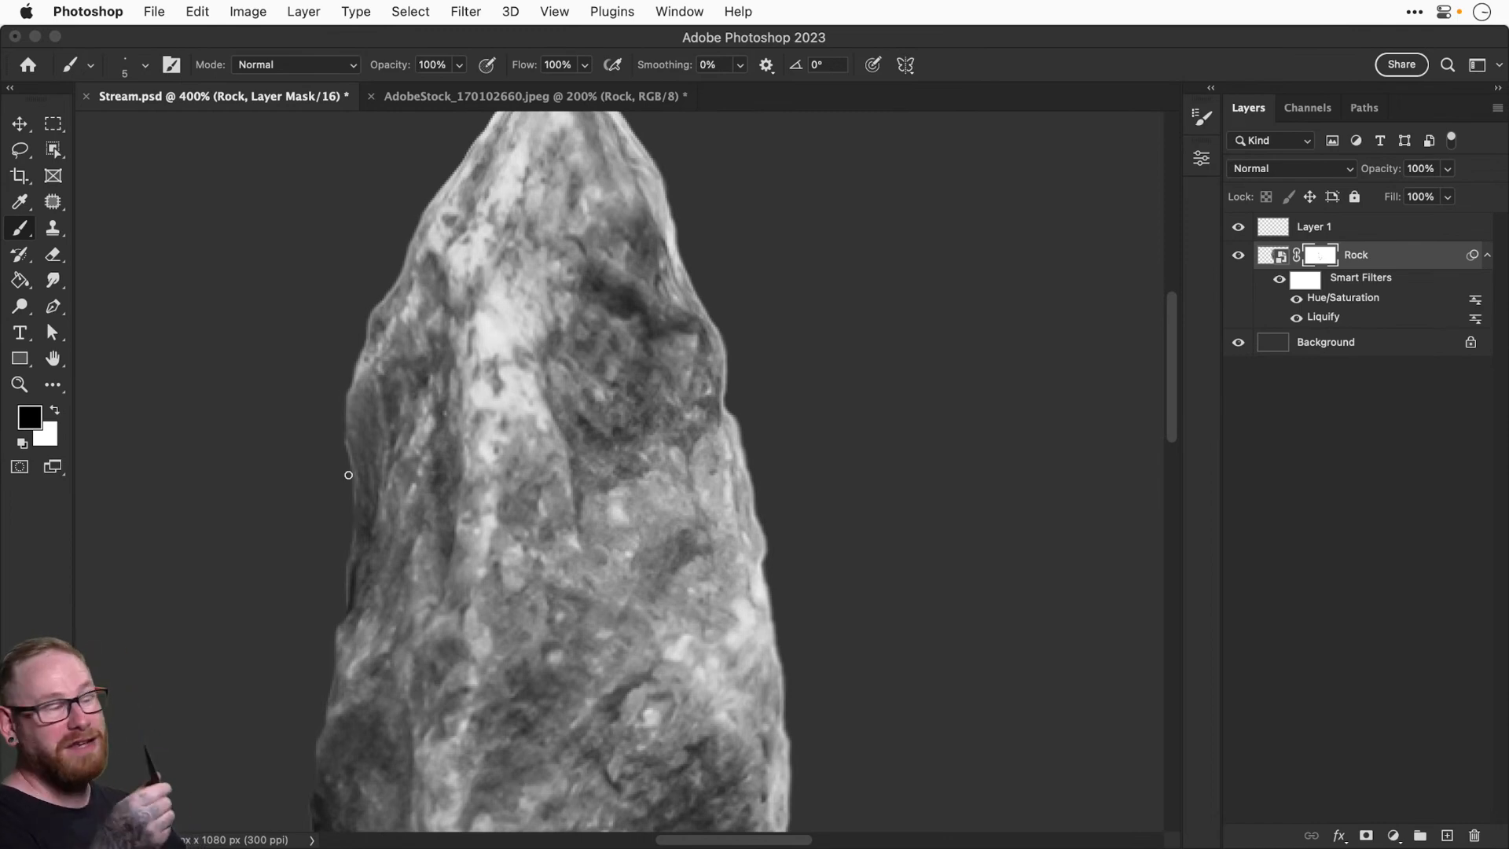
pyautogui.scroll(3, 344, 431)
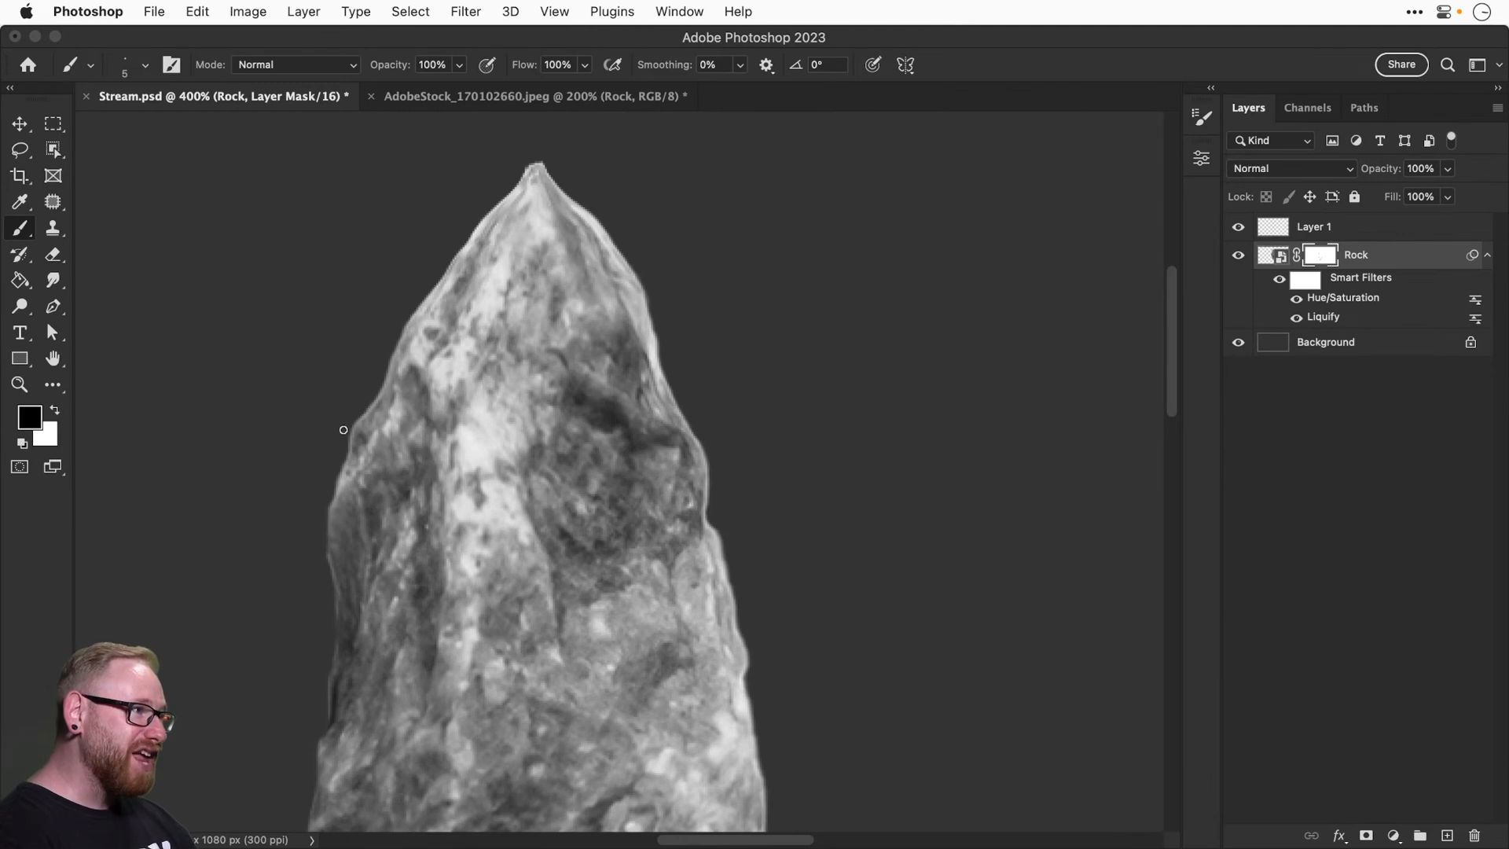
pyautogui.moveTo(343, 430); pyautogui.dragTo(406, 318)
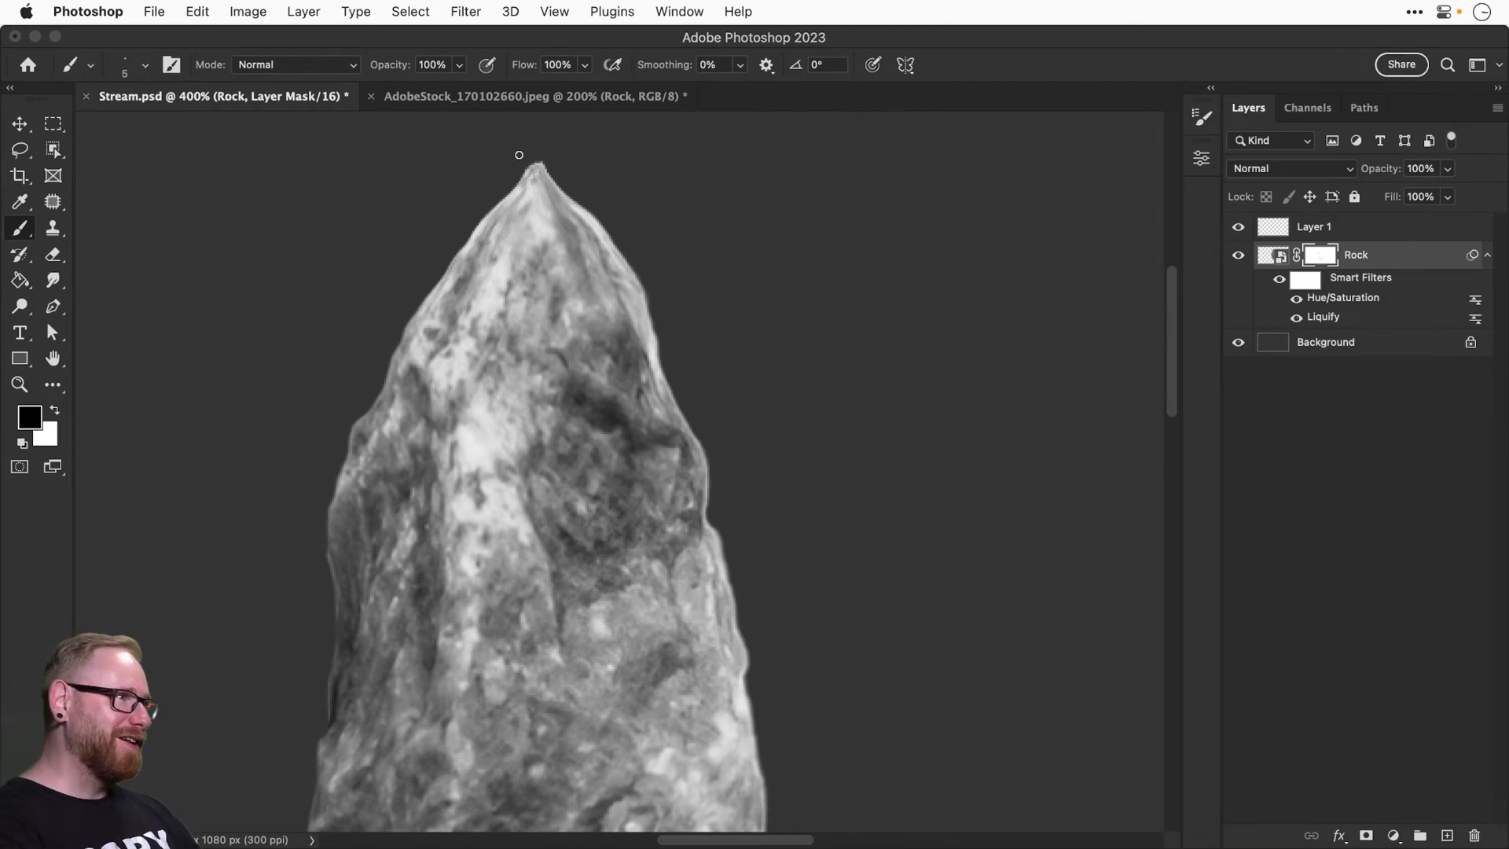
# Trim the fringe from the top point and lower-left edge, then zoom back to 200%.
pyautogui.moveTo(539, 154); pyautogui.dragTo(610, 240)
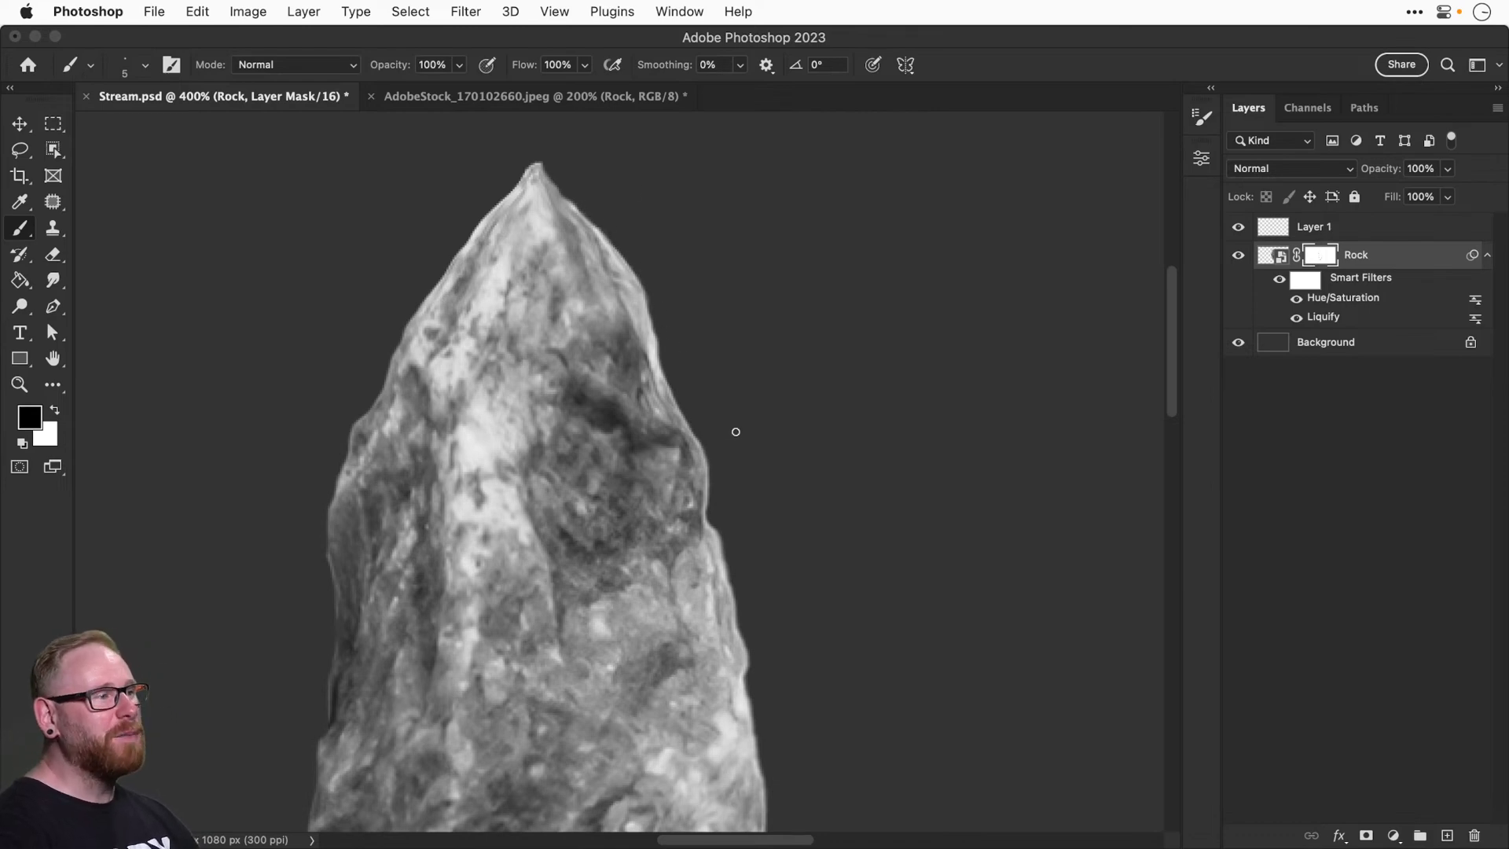
pyautogui.moveTo(703, 385)
pyautogui.mouseDown()
pyautogui.moveTo(714, 339)
pyautogui.moveTo(720, 471)
pyautogui.moveTo(778, 539)
pyautogui.moveTo(767, 458)
pyautogui.moveTo(811, 390)
pyautogui.moveTo(762, 421)
pyautogui.moveTo(748, 400)
pyautogui.moveTo(768, 491)
pyautogui.mouseUp()
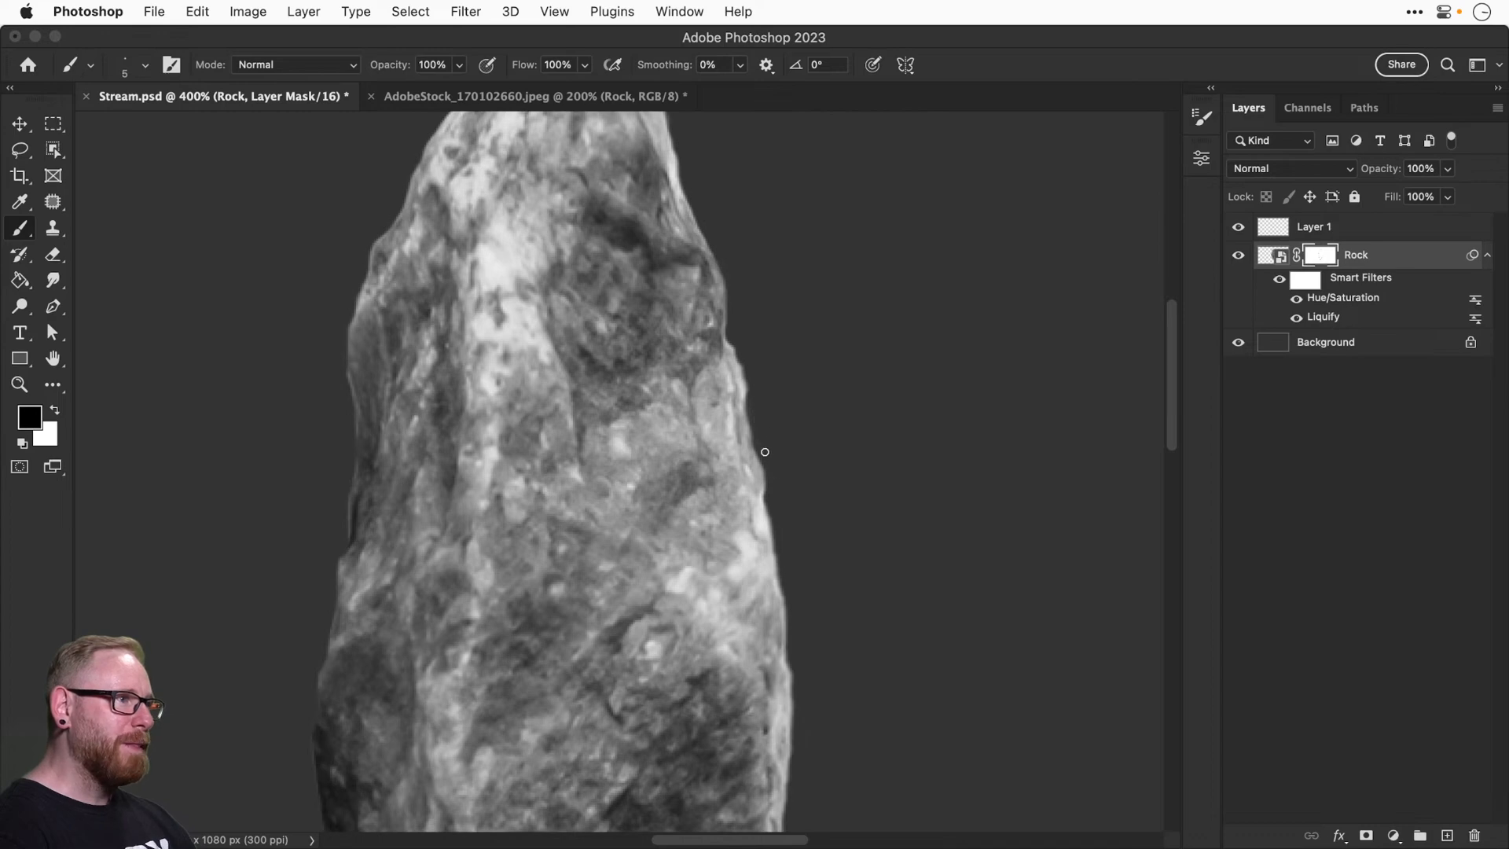
pyautogui.scroll(-10, 754, 406)
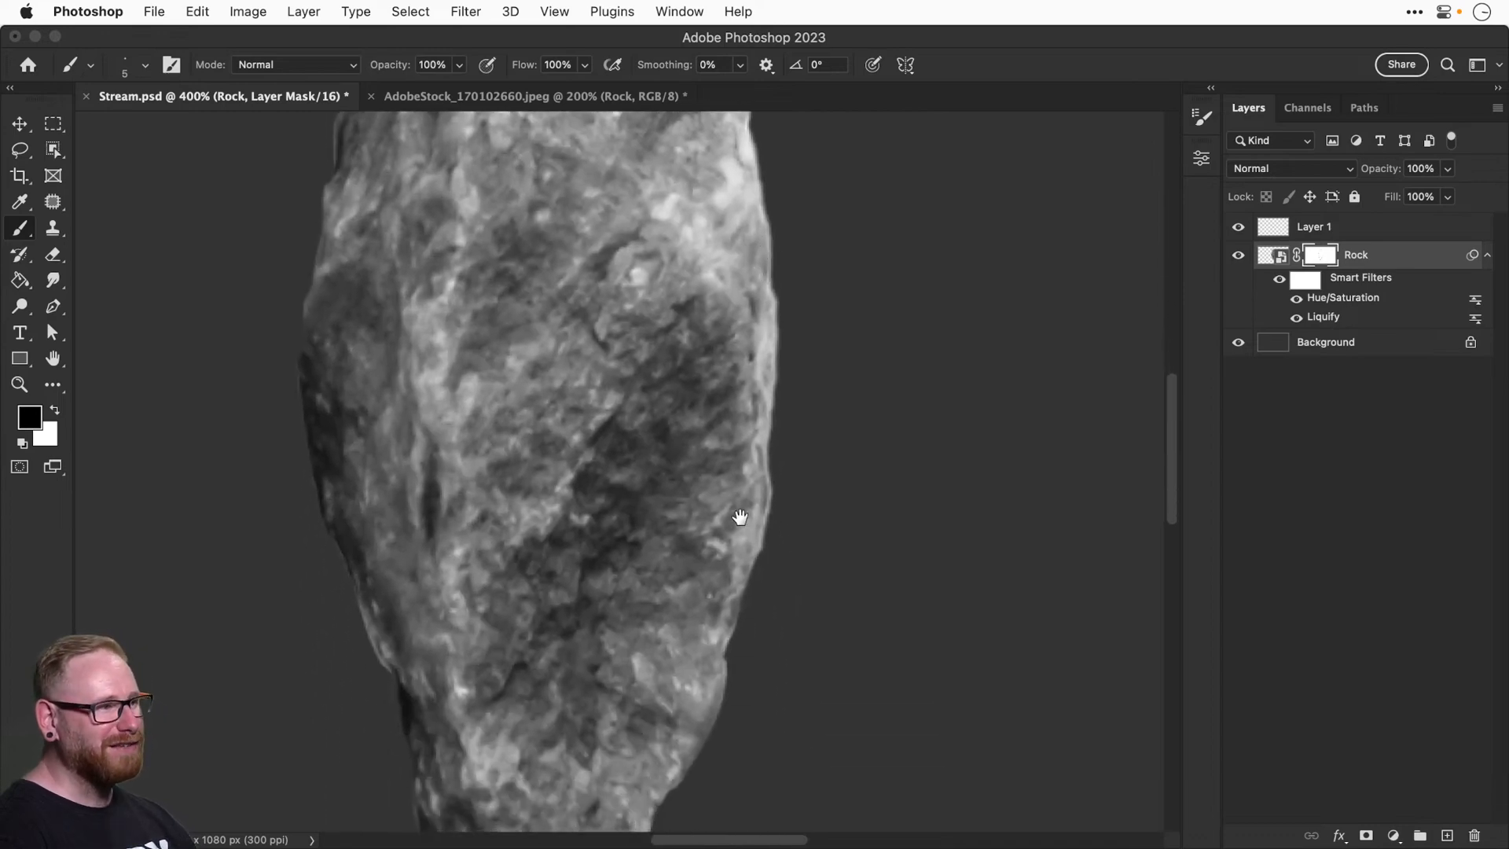
pyautogui.moveTo(382, 478); pyautogui.dragTo(410, 538)
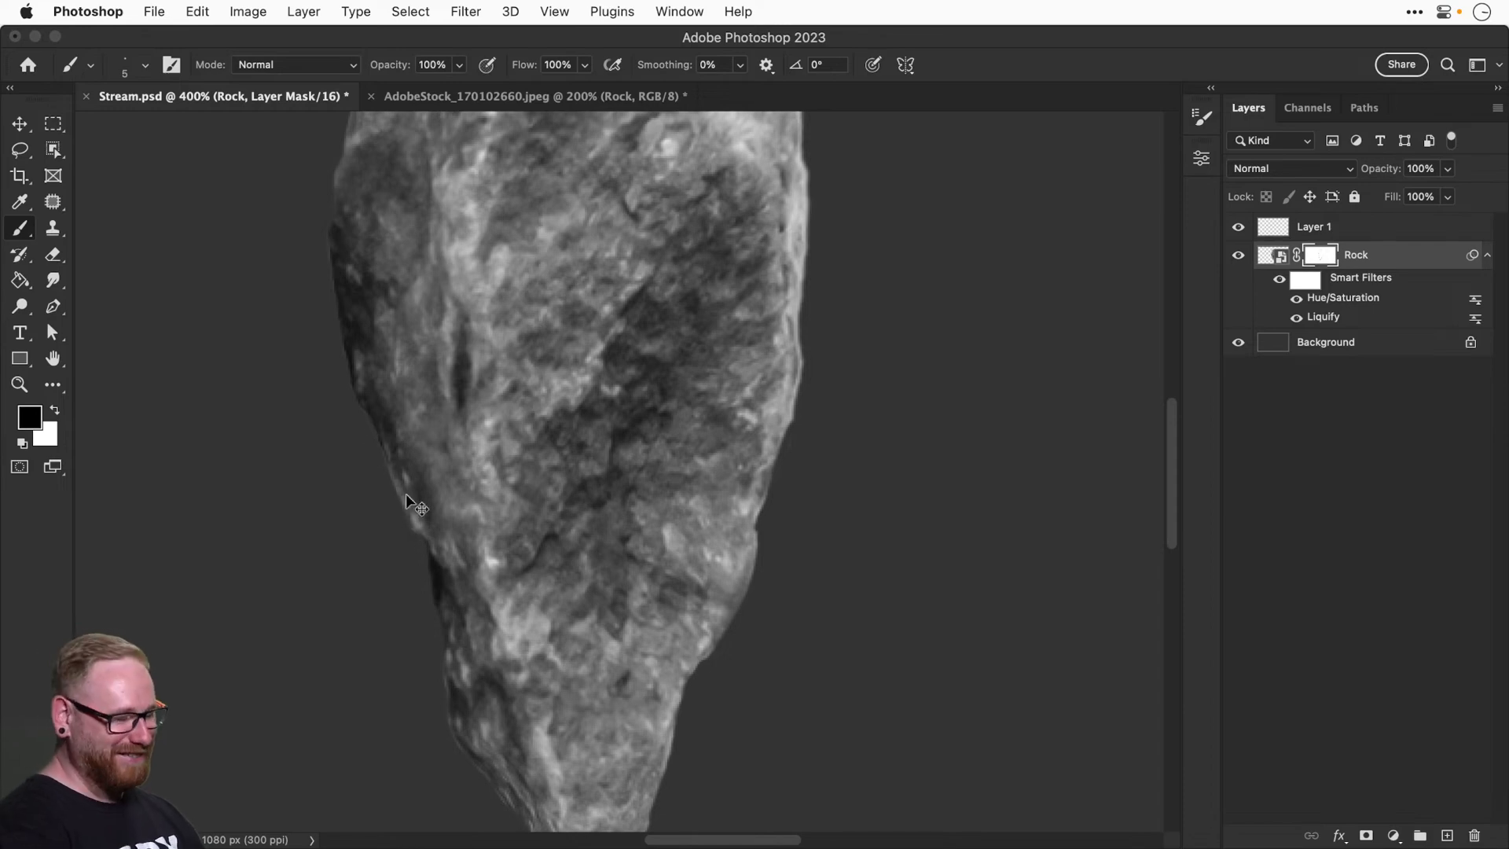
pyautogui.press('super+minus')
pyautogui.press('super+plus')
pyautogui.press('super+minus')
pyautogui.press('super+minus')
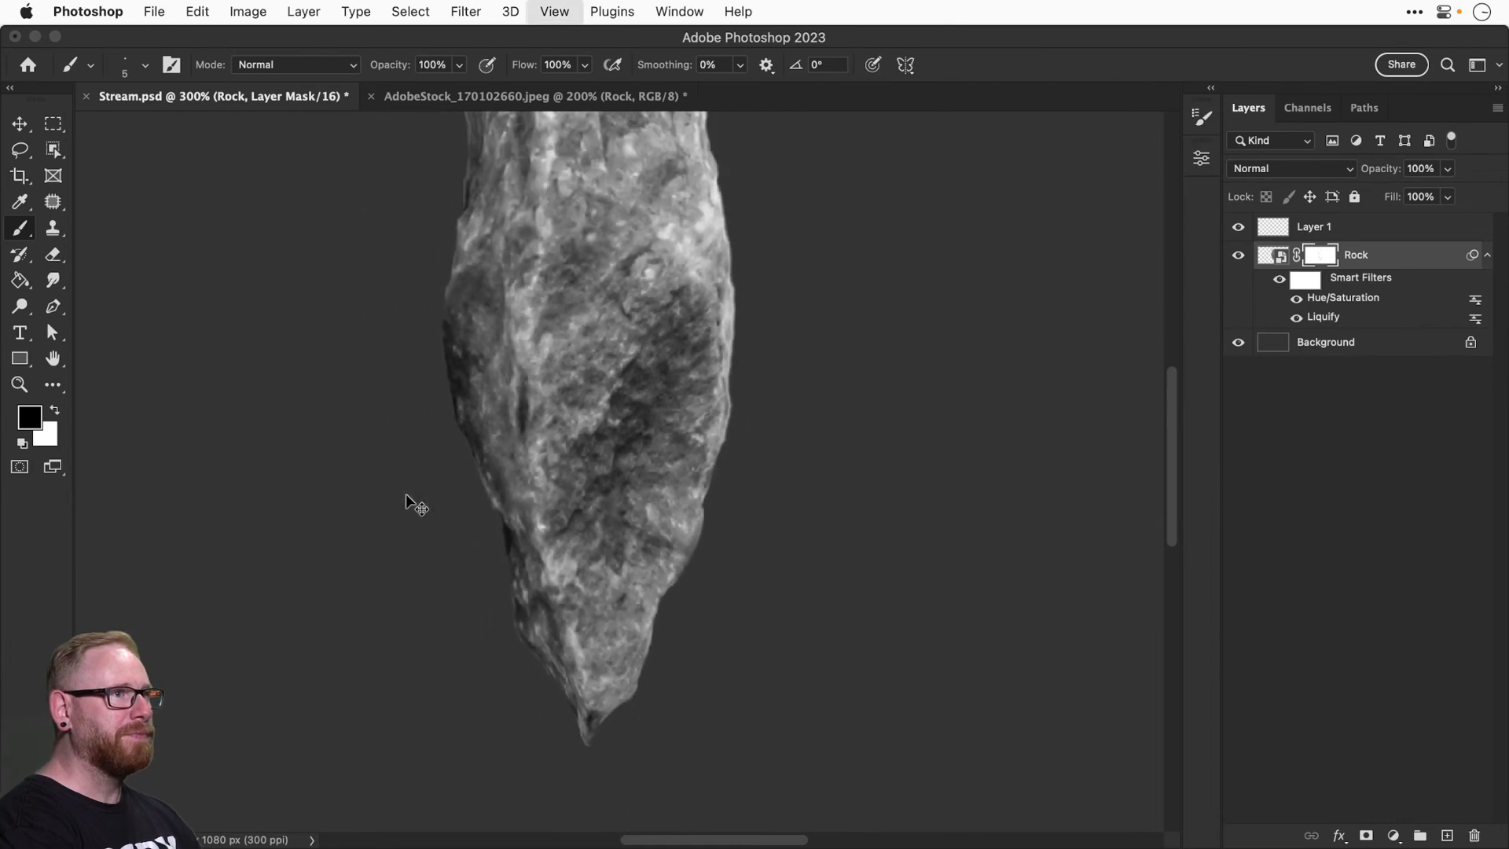
# Recentre the rock and toggle the Rock layer mask off and on to compare.
pyautogui.press('v')
pyautogui.moveTo(744, 381); pyautogui.dragTo(714, 499)
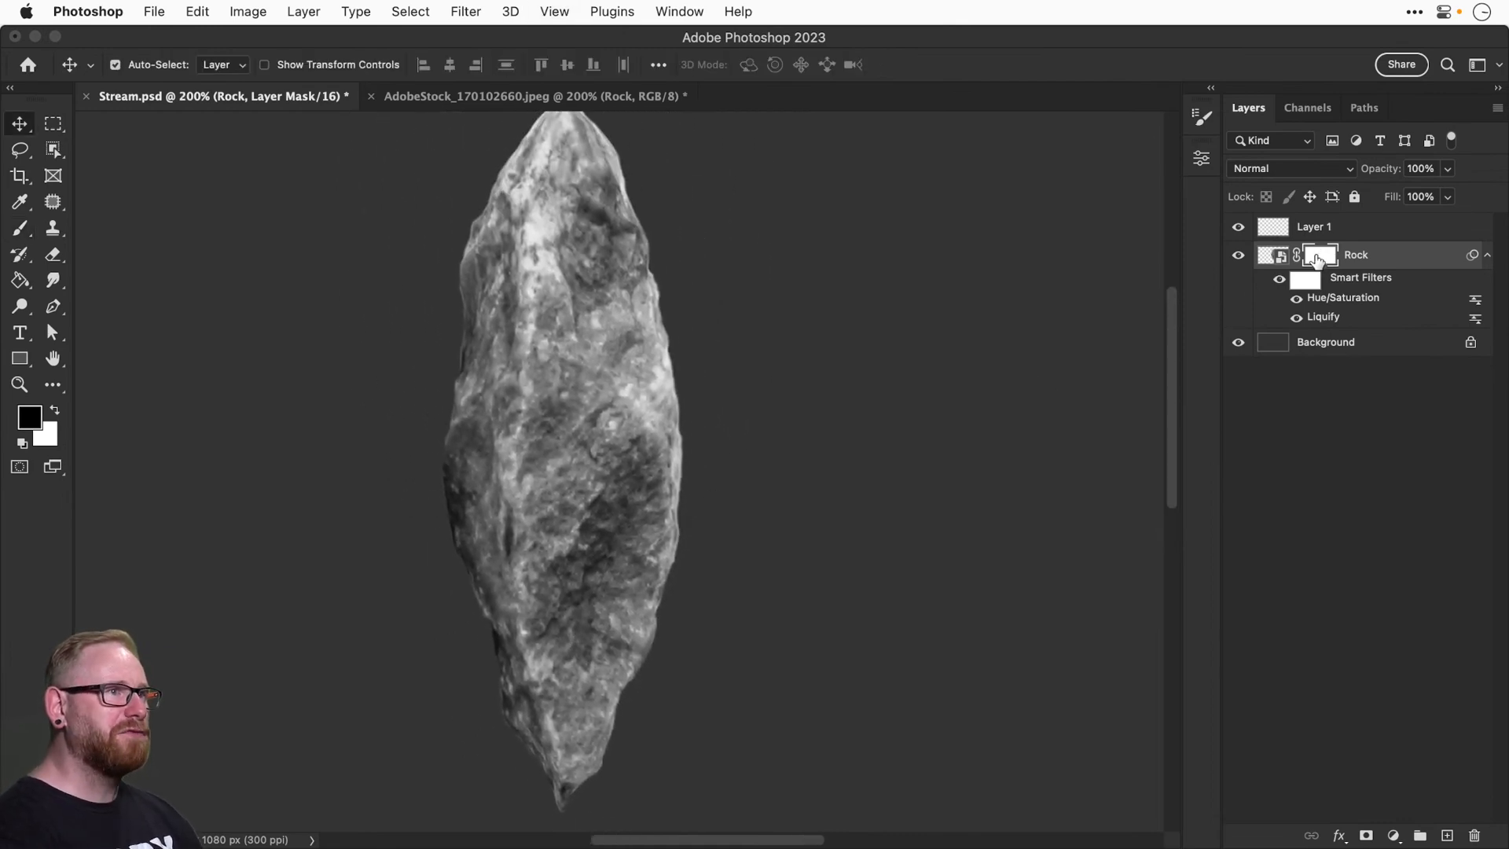
pyautogui.keyDown('shift'); pyautogui.click(1320, 259); pyautogui.keyUp('shift')
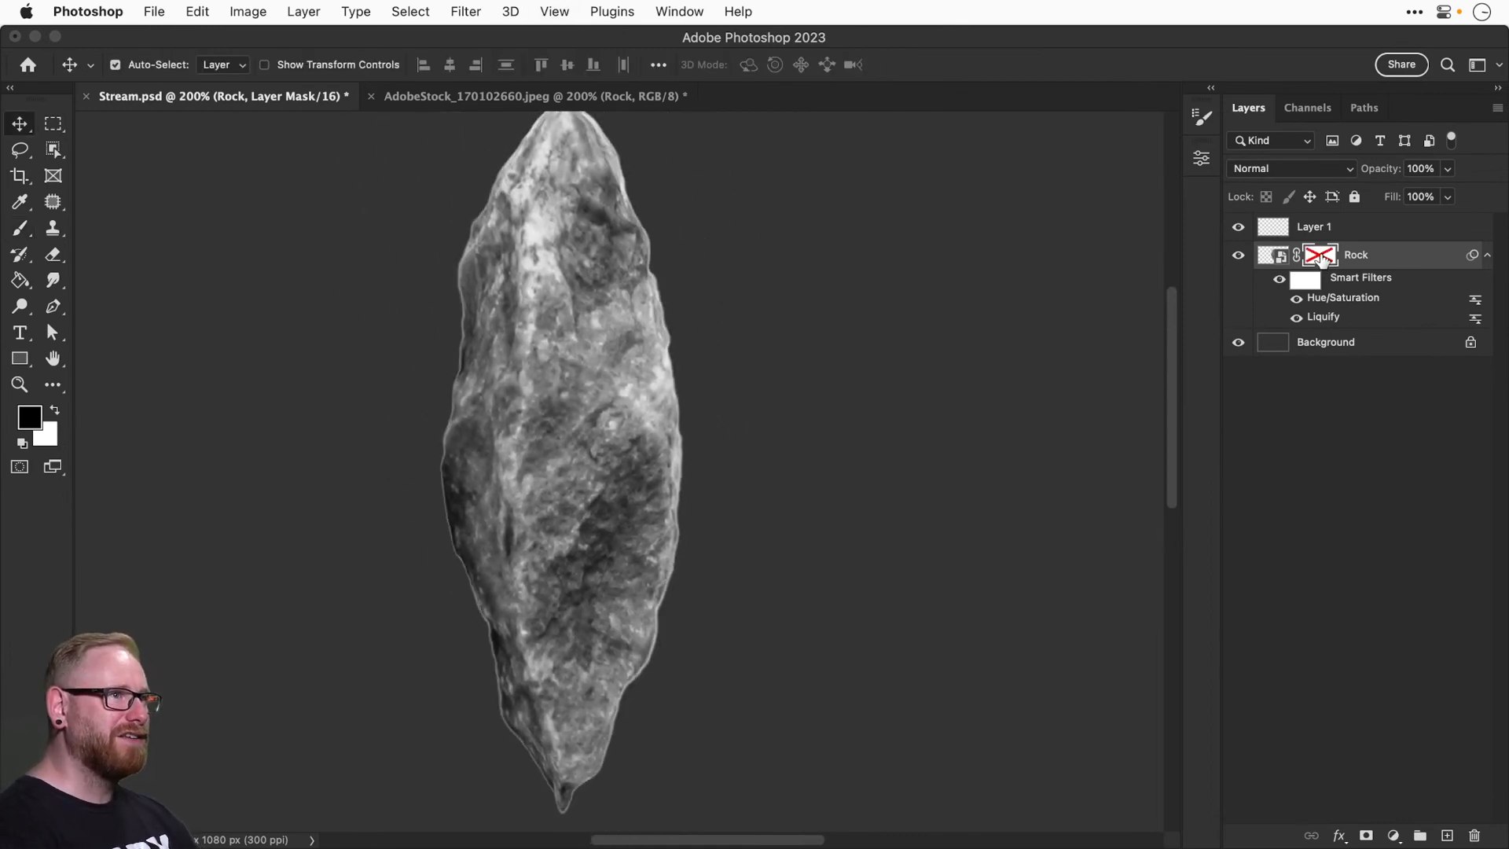
pyautogui.keyDown('shift'); pyautogui.click(1320, 259); pyautogui.keyUp('shift')
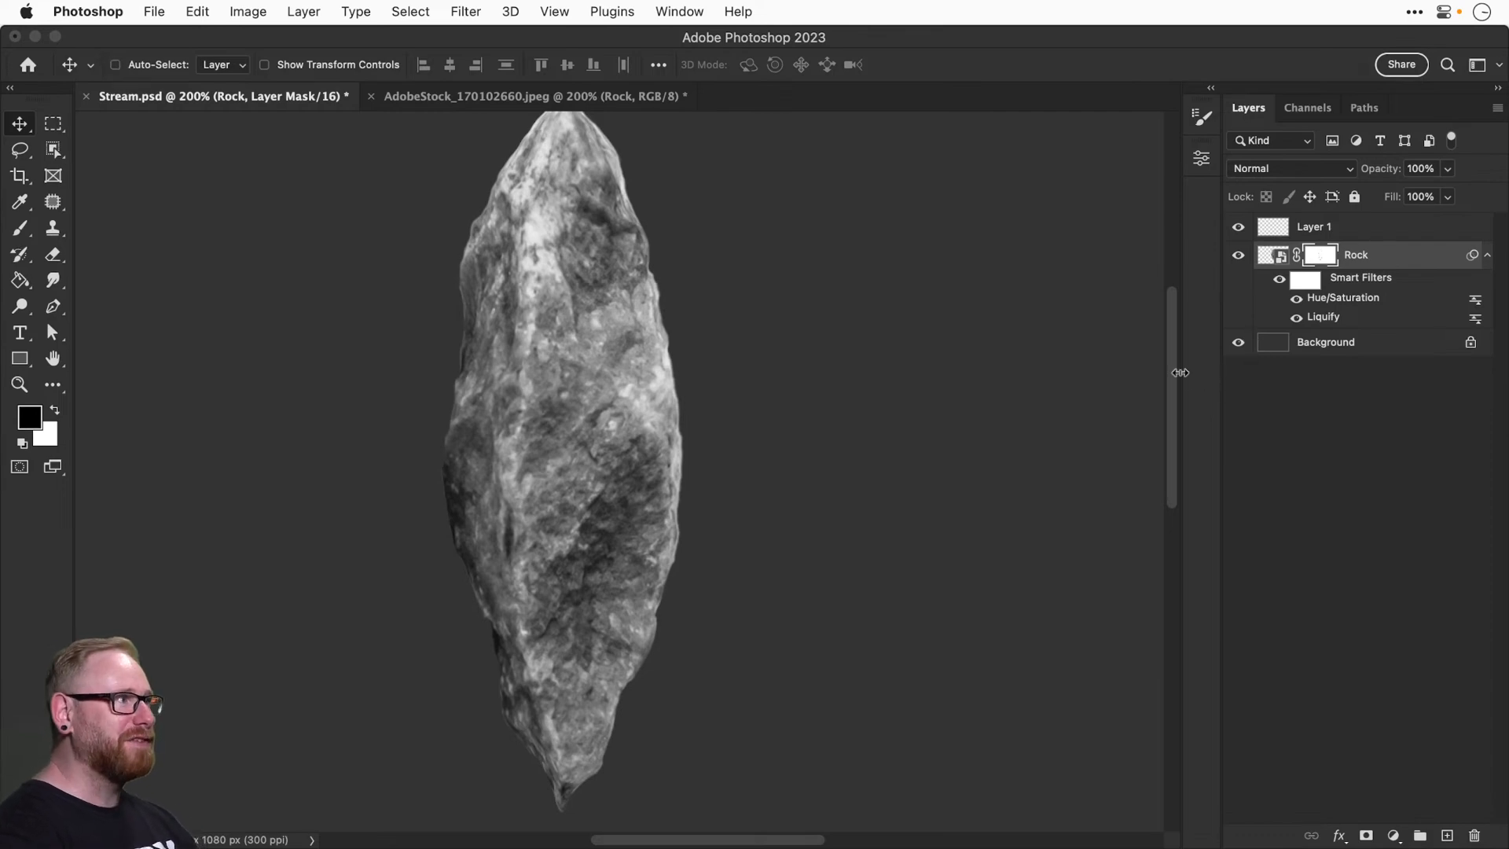
# Save Stream.psd and close the stock rock photo without saving its changes.
pyautogui.press('super+s')
pyautogui.click(599, 96)
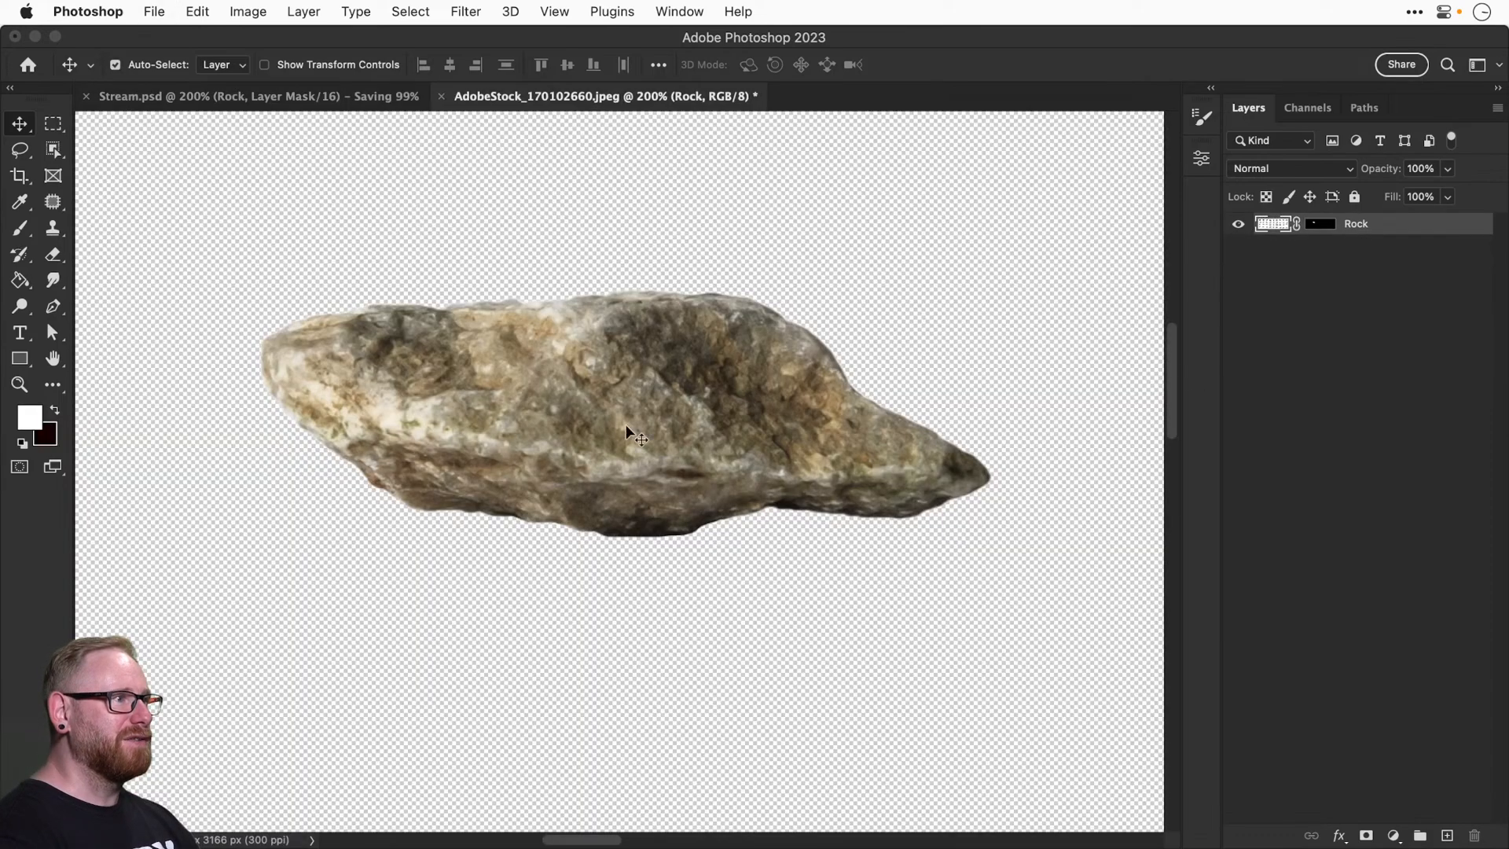
pyautogui.press('super+w')
pyautogui.press('super+d')
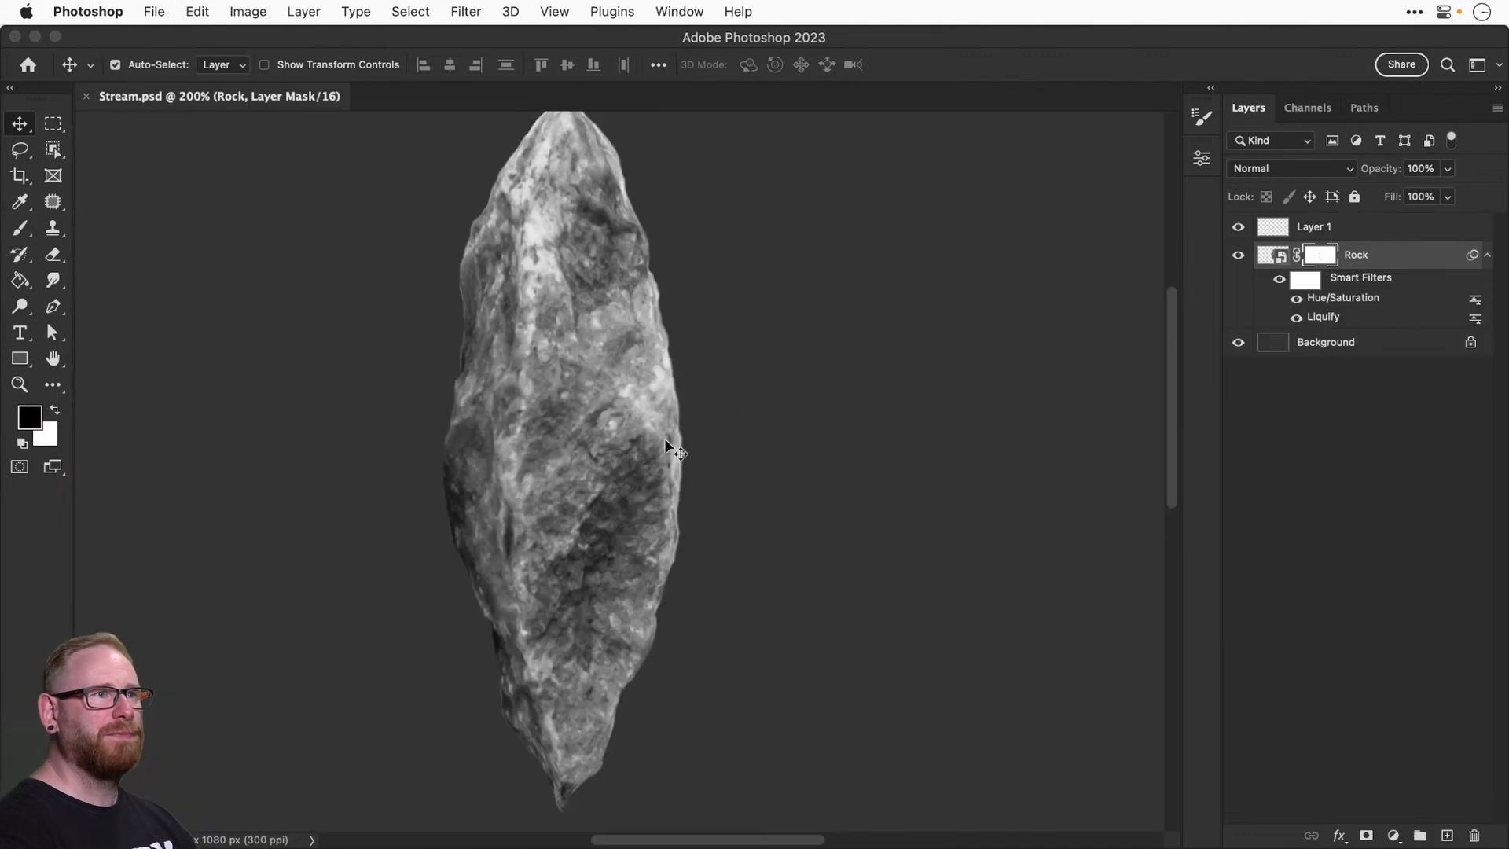
# Zoom out to the whole canvas and target the Rock layer's image instead of its mask.
pyautogui.click(1238, 228)
pyautogui.click(1237, 228)
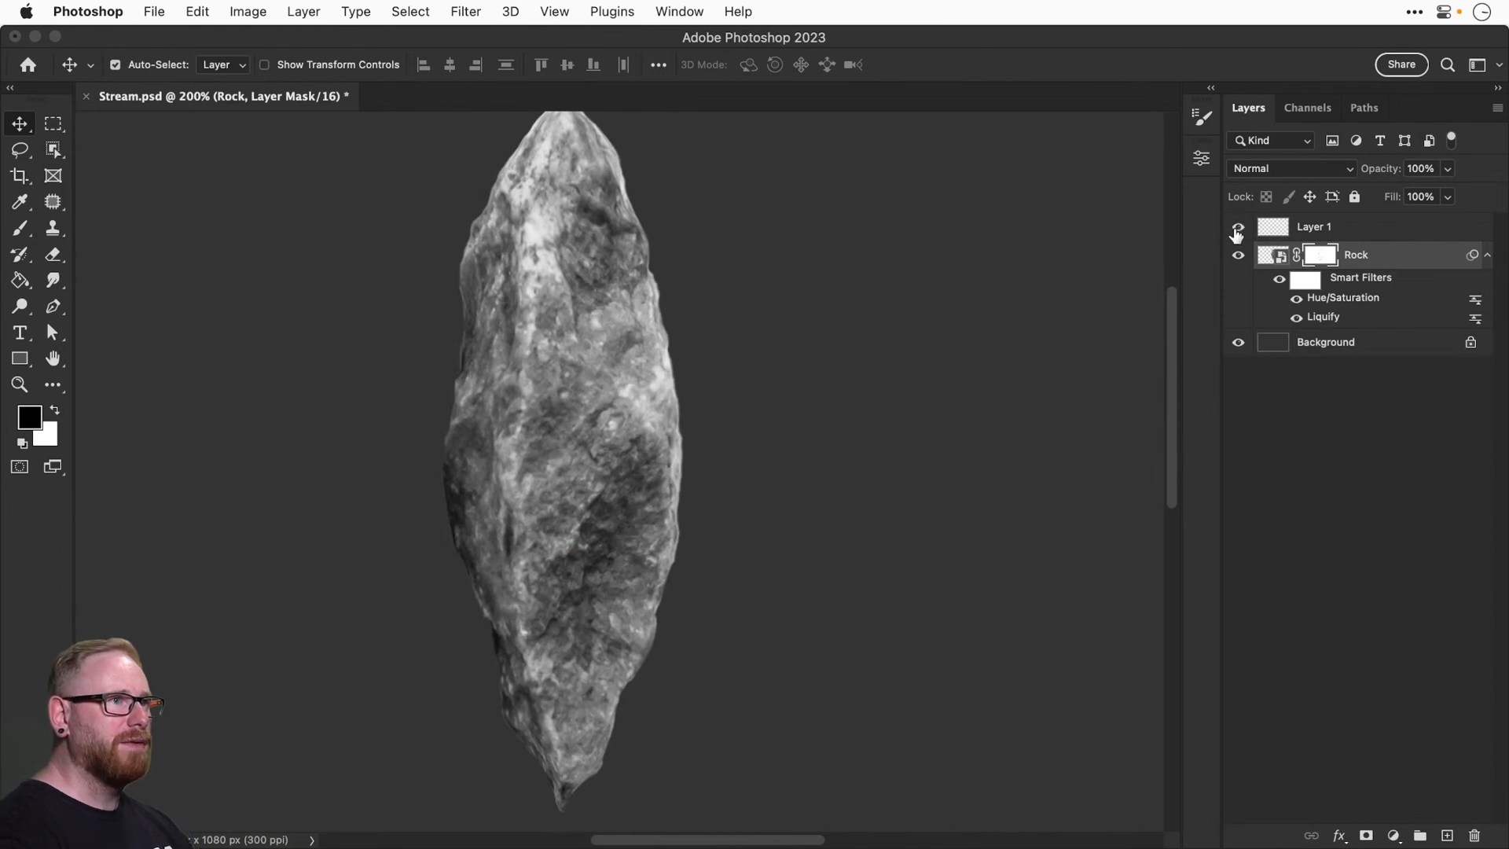
pyautogui.press('super+minus')
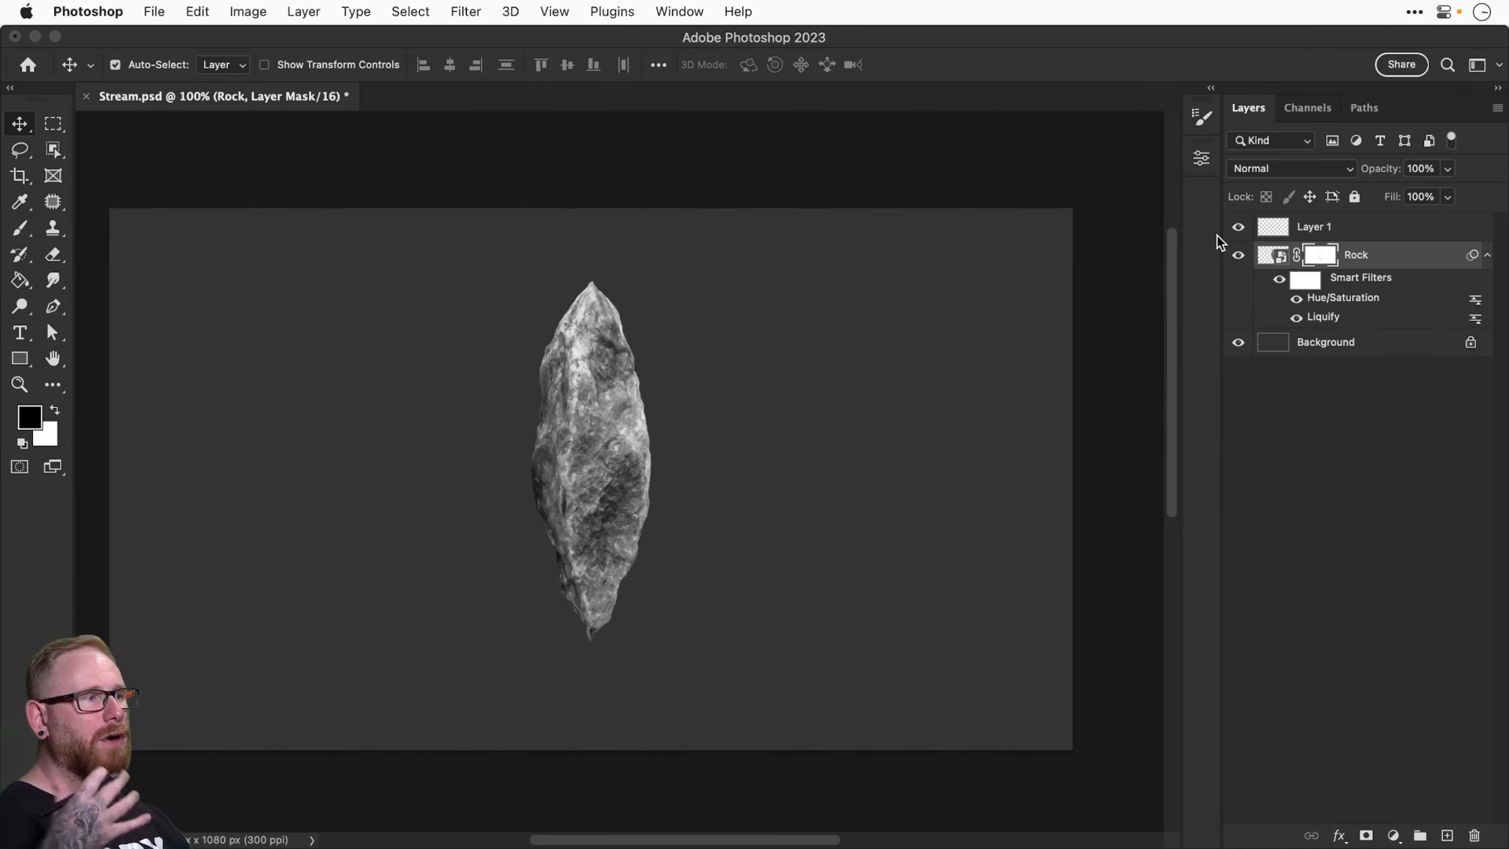
pyautogui.click(1338, 235)
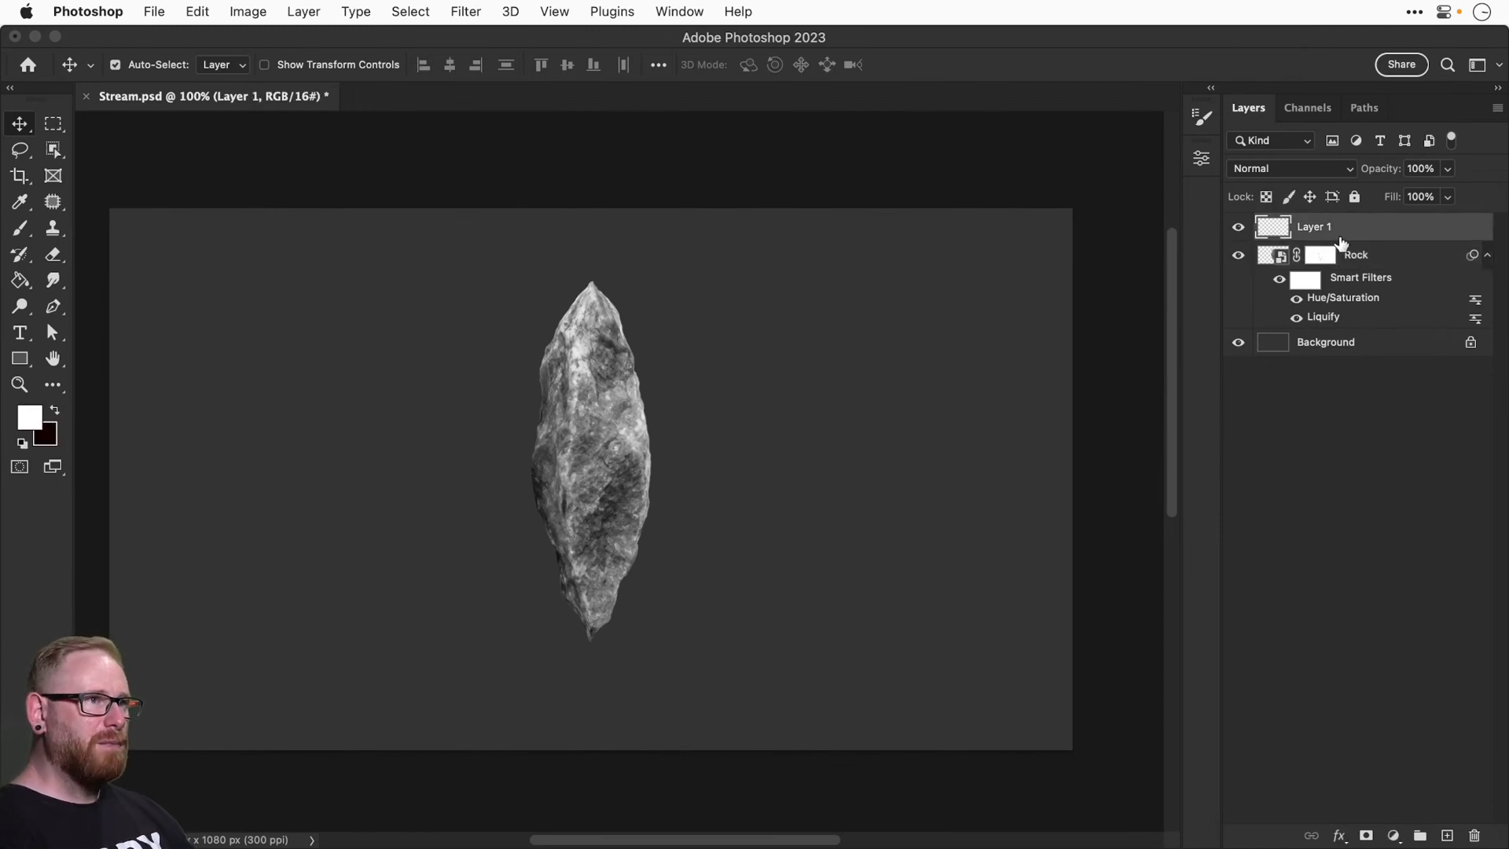
pyautogui.click(1365, 260)
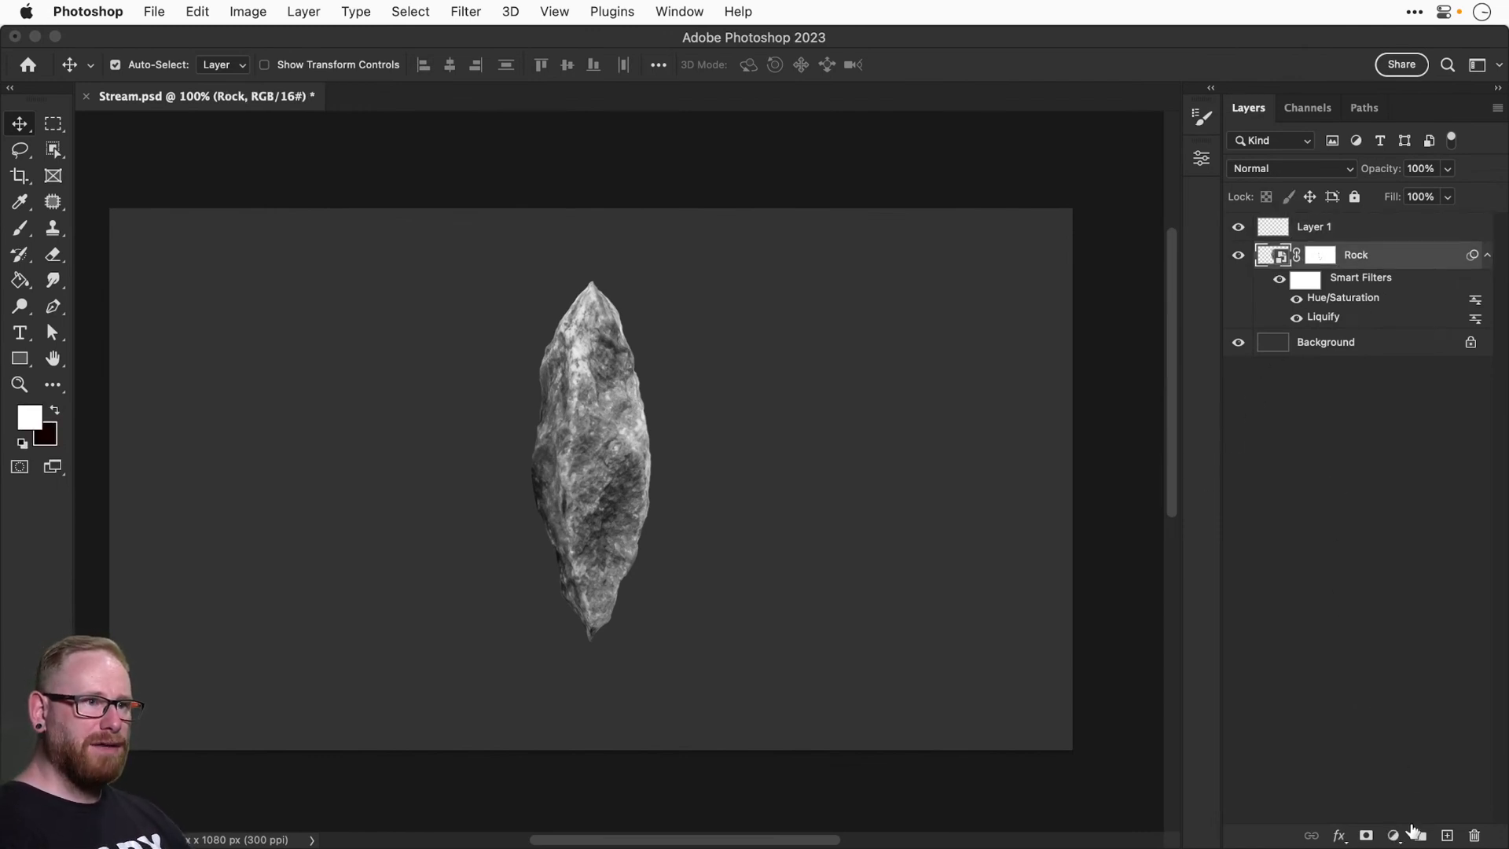
# Set the Rock layer's Levels input sliders to 52 / 1.04 / 232, checking Preview before applying.
pyautogui.press('super+l')
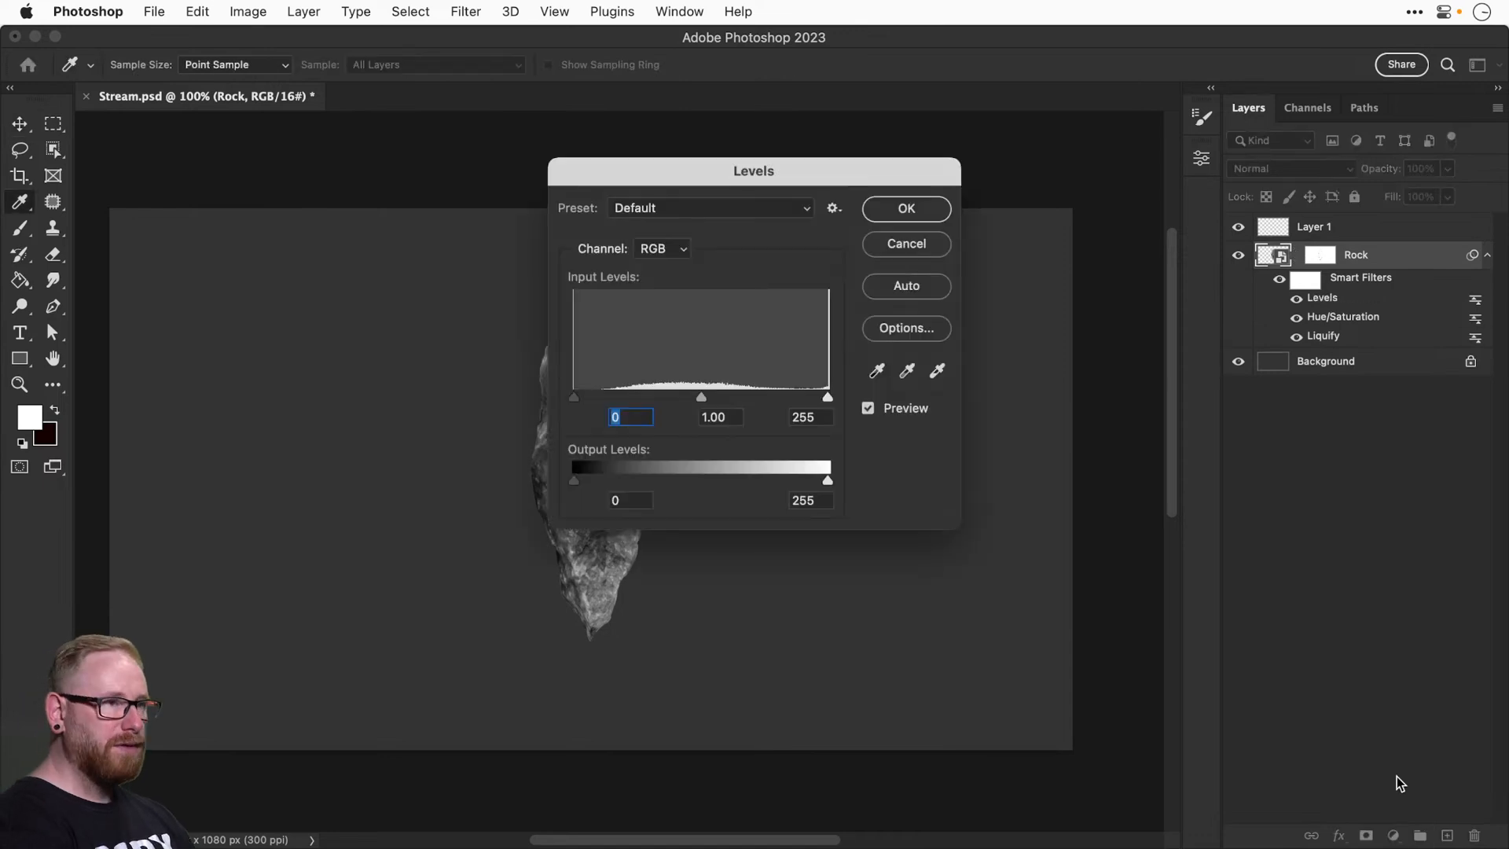
pyautogui.moveTo(711, 173); pyautogui.dragTo(869, 151)
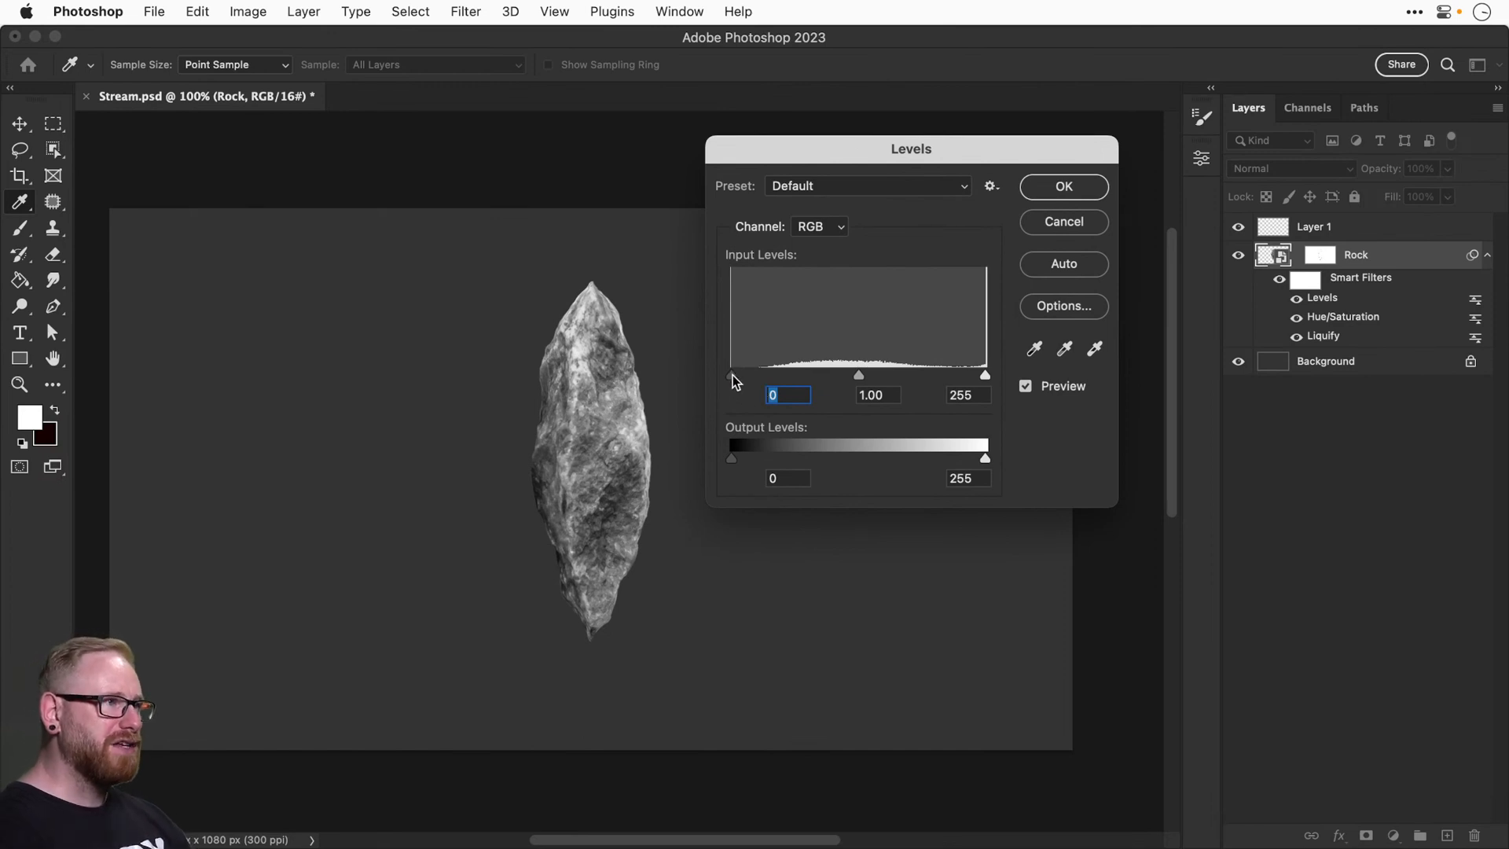
pyautogui.moveTo(733, 374); pyautogui.dragTo(785, 376)
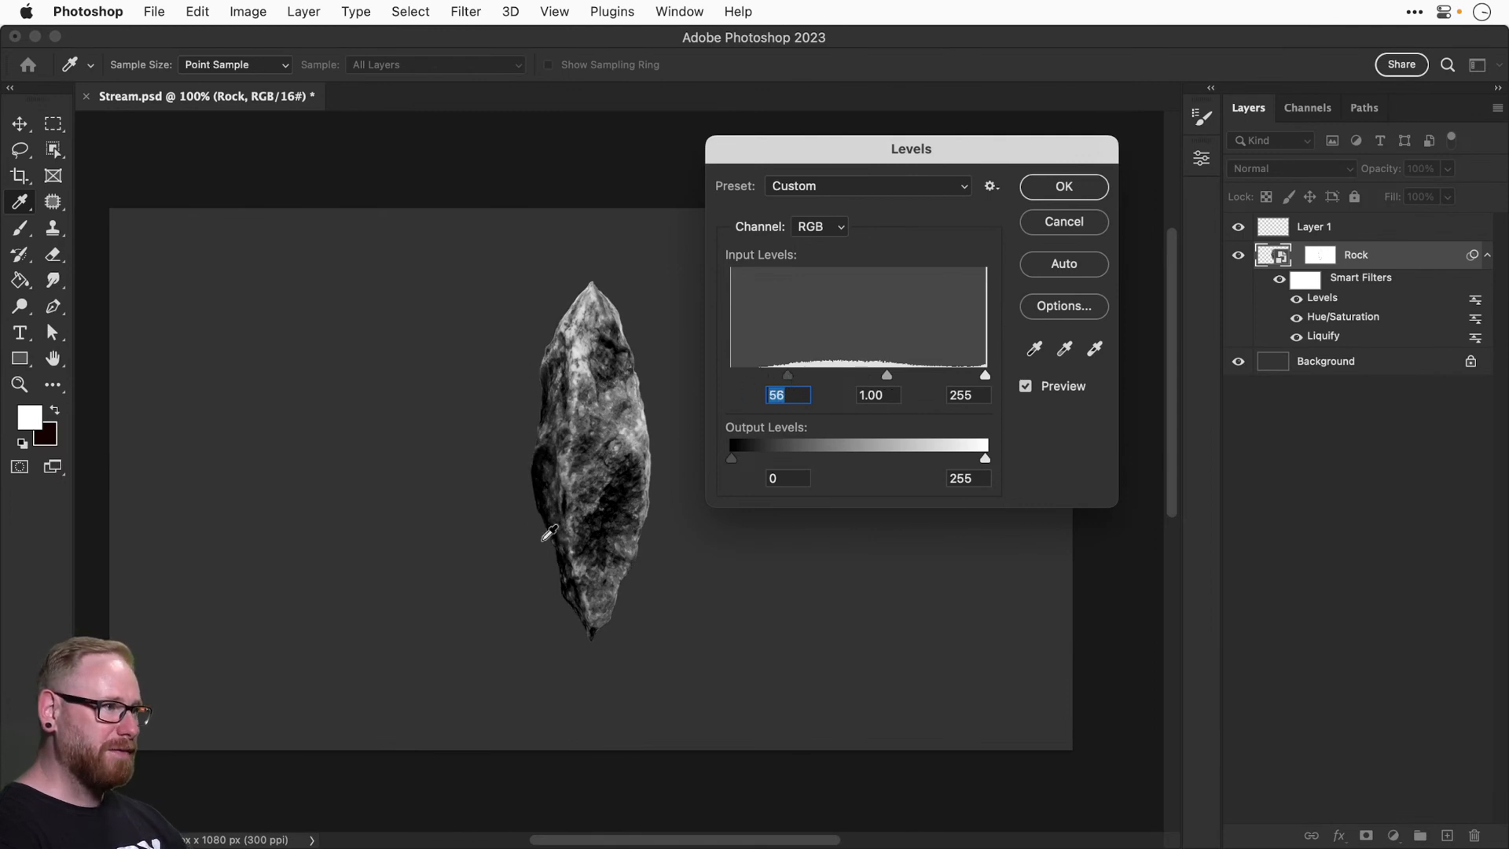
pyautogui.moveTo(878, 374)
pyautogui.mouseDown()
pyautogui.moveTo(827, 365)
pyautogui.moveTo(893, 367)
pyautogui.moveTo(871, 371)
pyautogui.mouseUp()
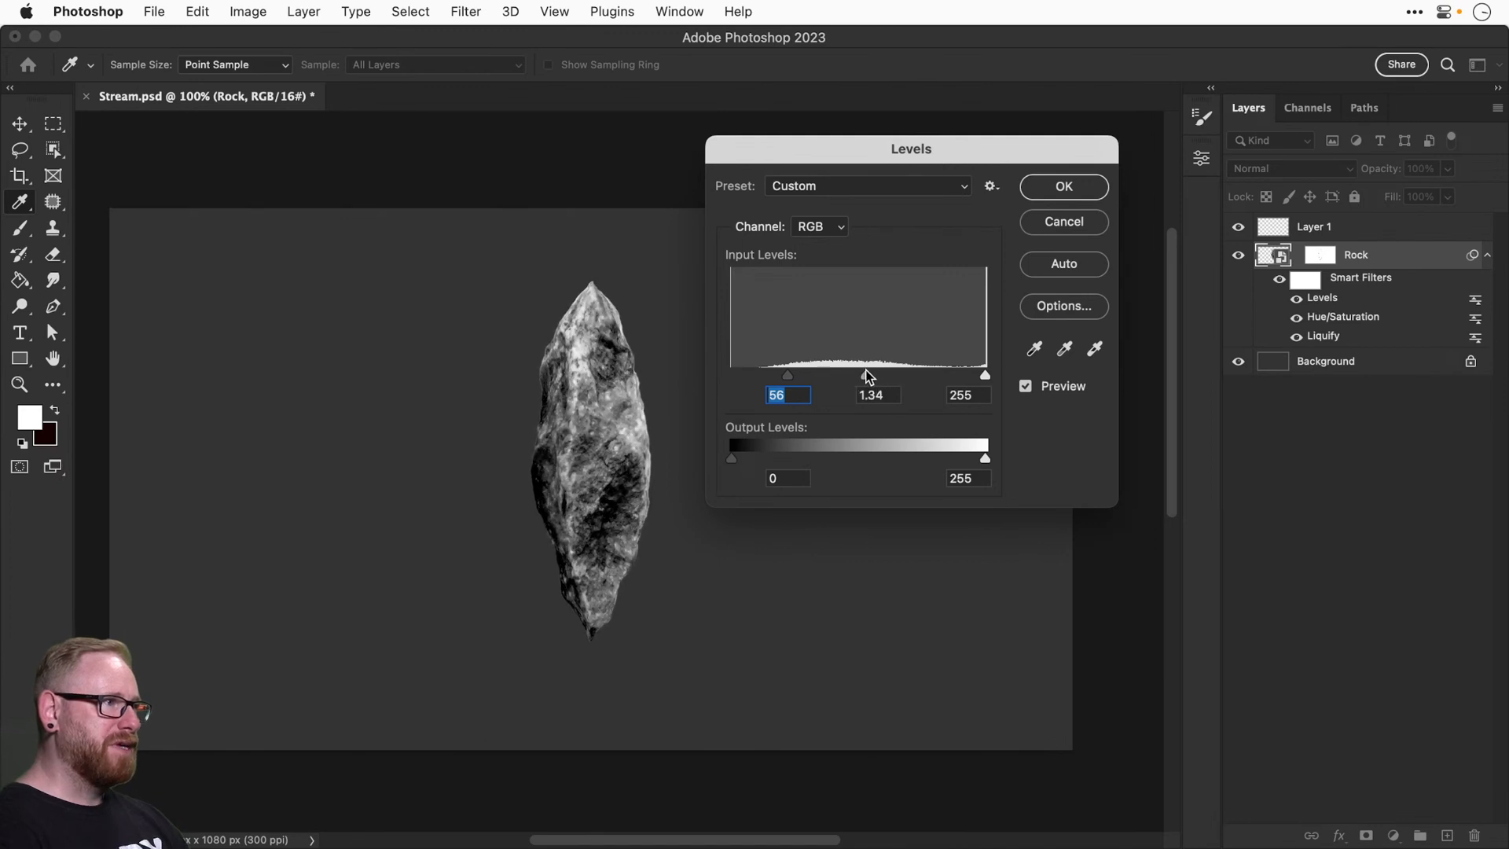
pyautogui.moveTo(983, 376); pyautogui.dragTo(865, 373)
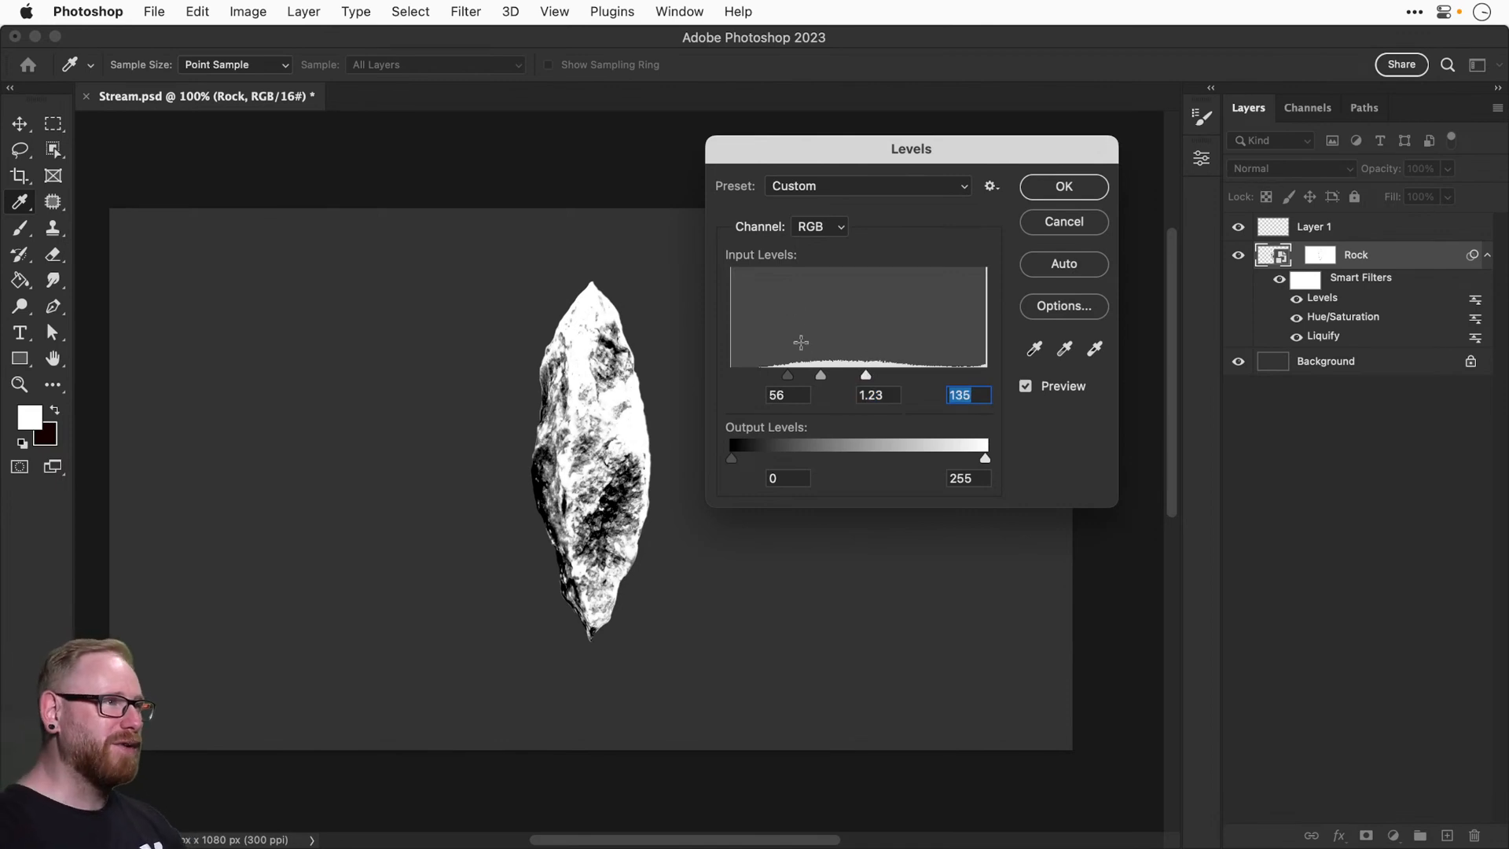
pyautogui.moveTo(865, 376); pyautogui.dragTo(985, 374)
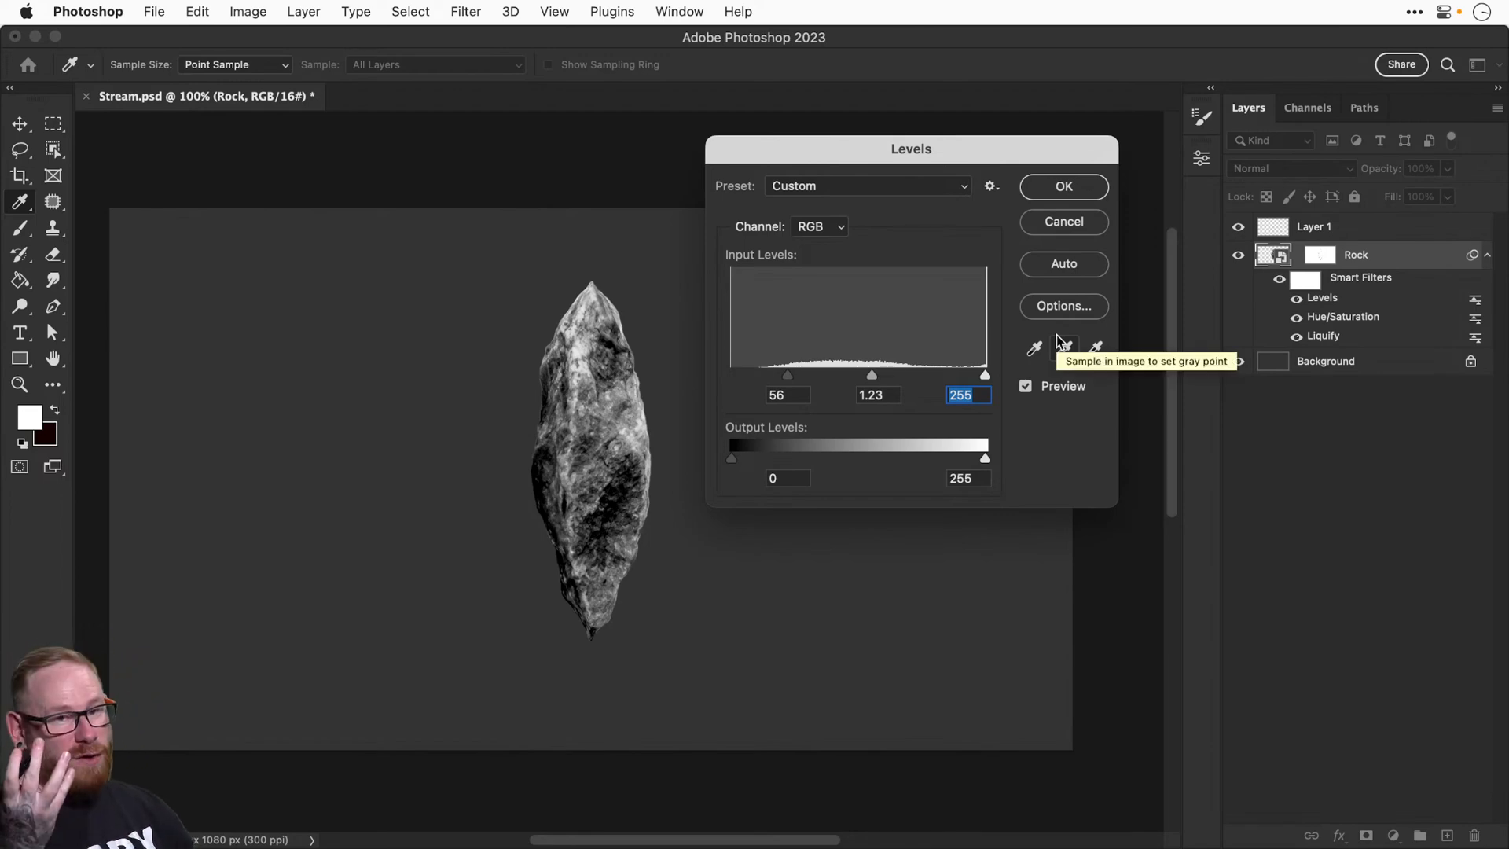
pyautogui.moveTo(979, 377); pyautogui.dragTo(962, 377)
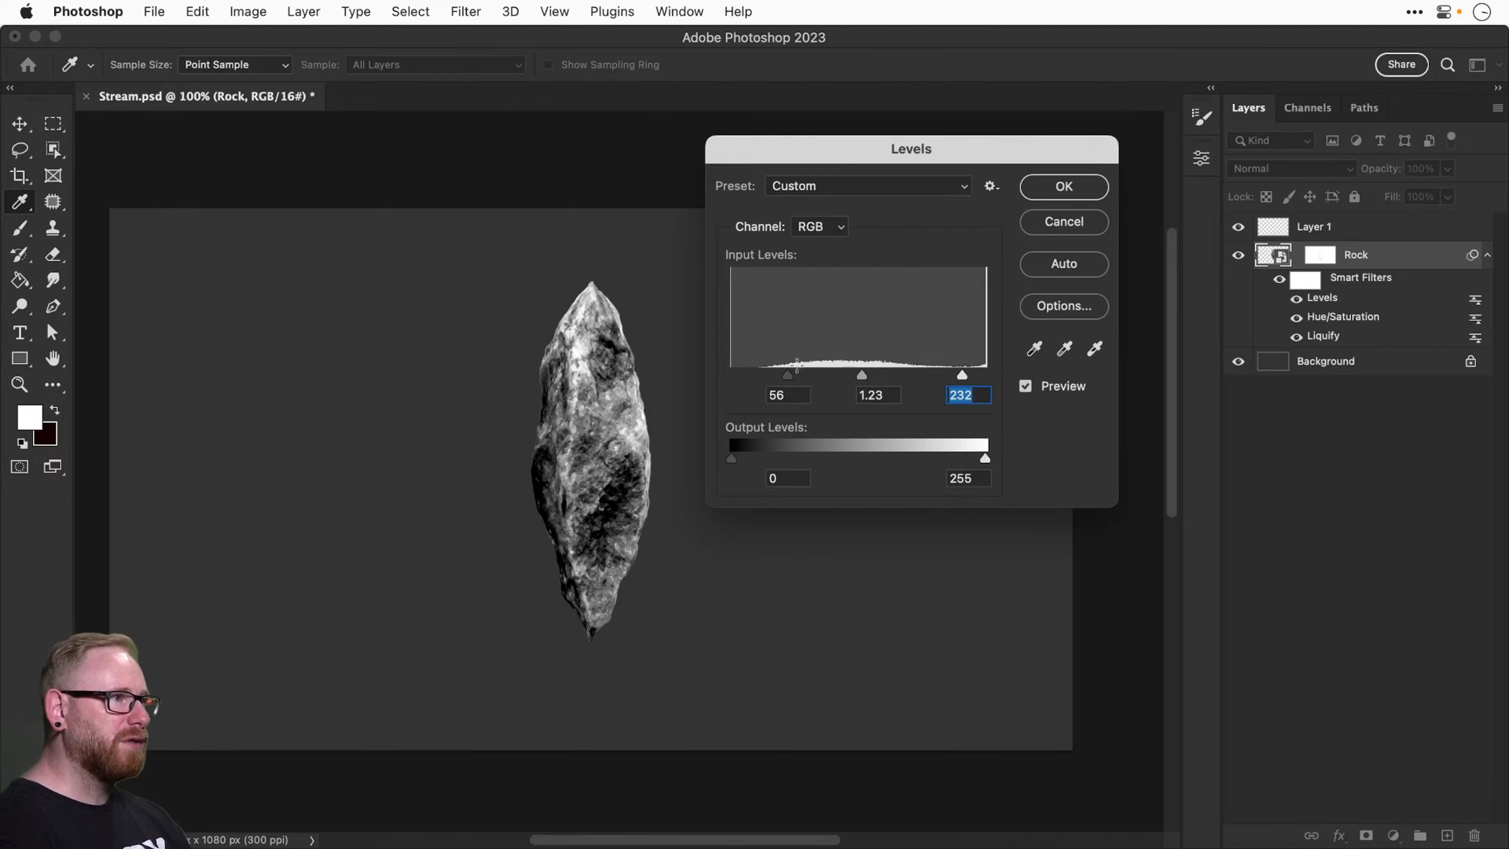
pyautogui.moveTo(788, 375); pyautogui.dragTo(879, 374)
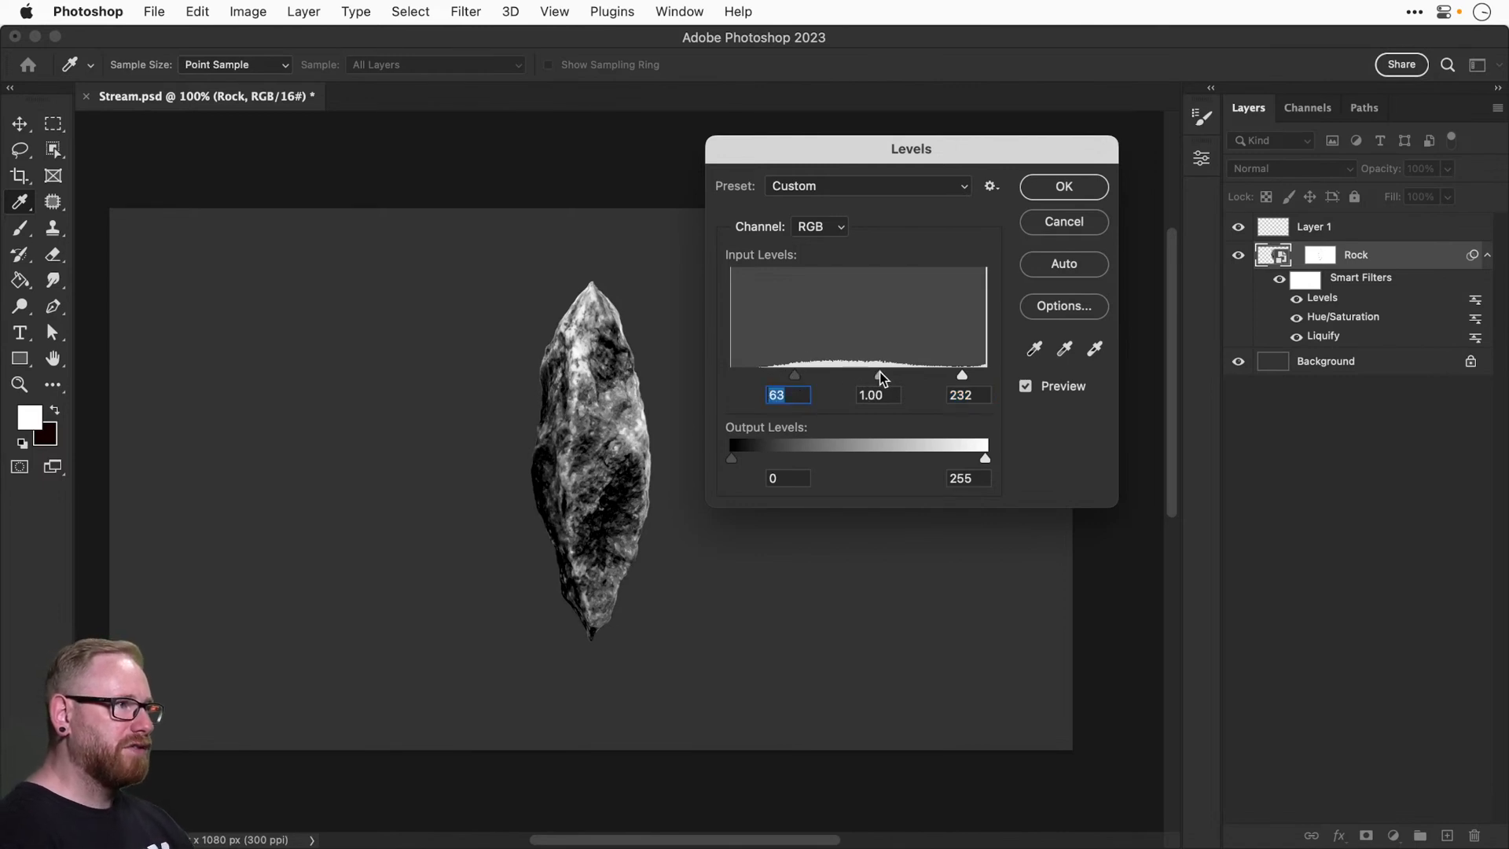
pyautogui.click(1025, 385)
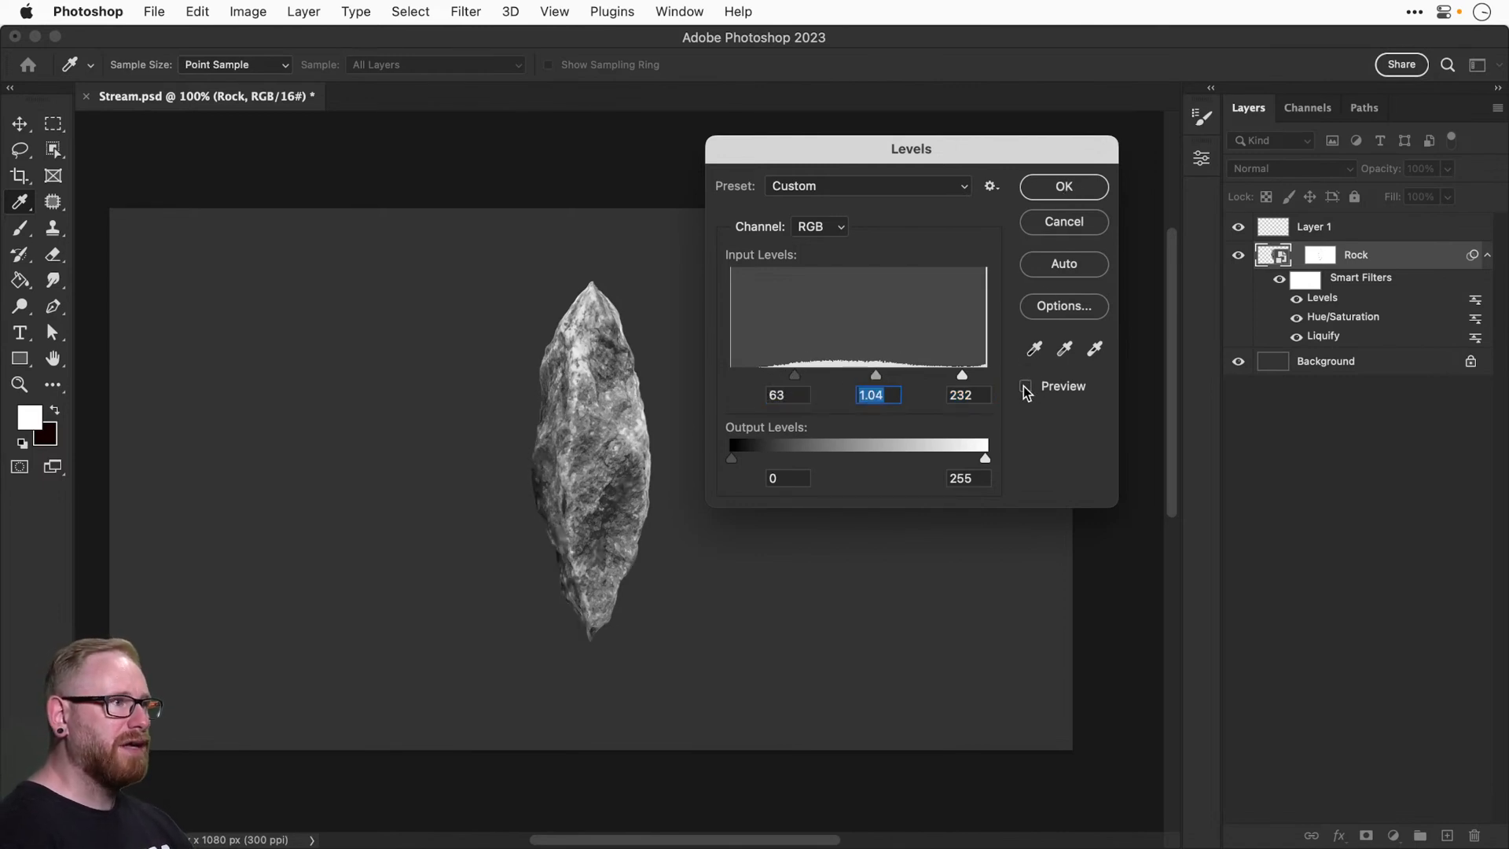
pyautogui.click(1026, 386)
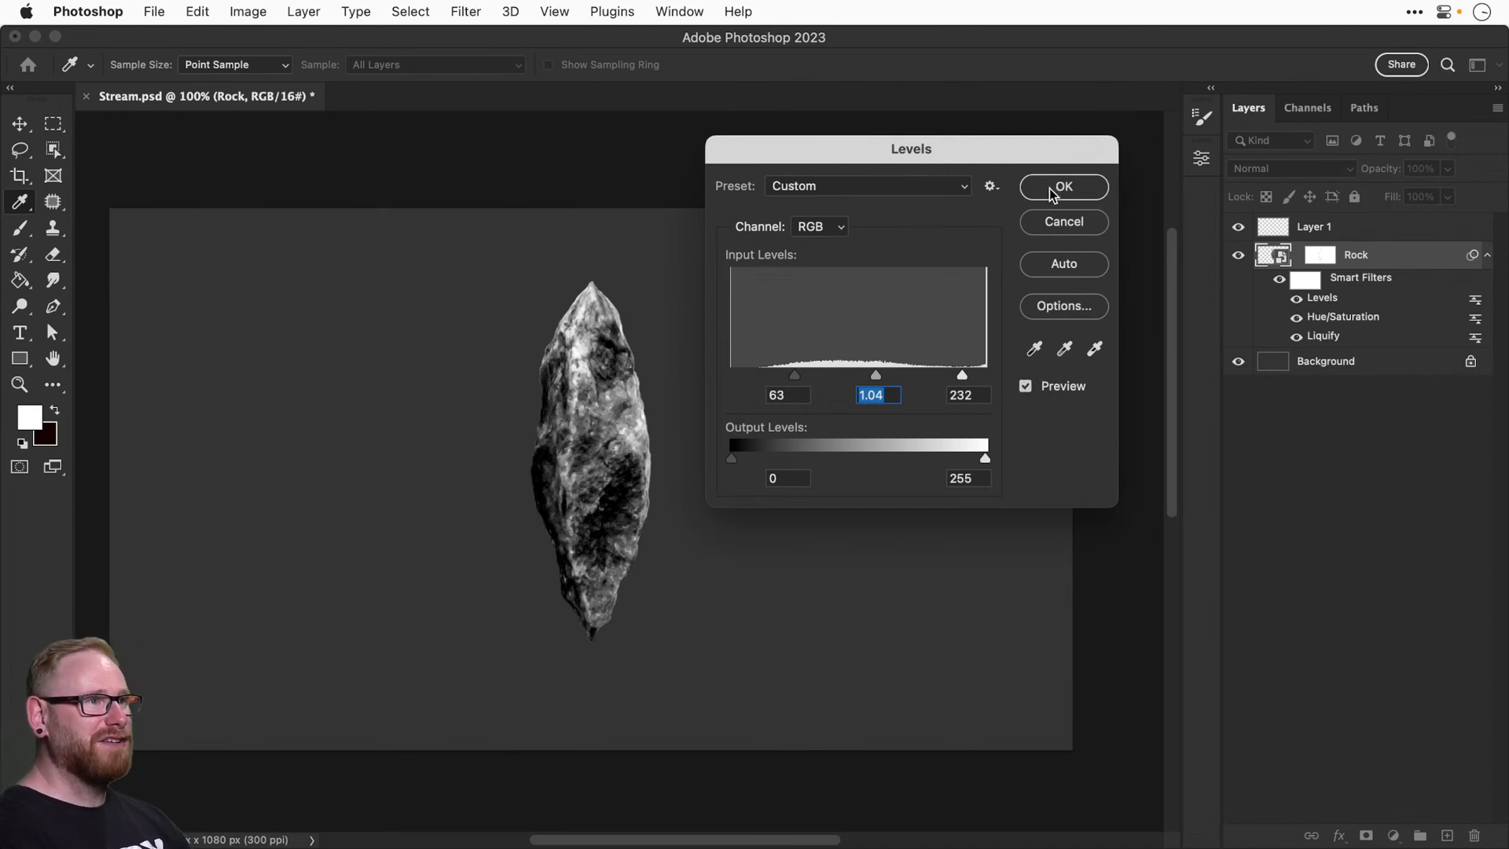
pyautogui.moveTo(794, 376); pyautogui.dragTo(785, 384)
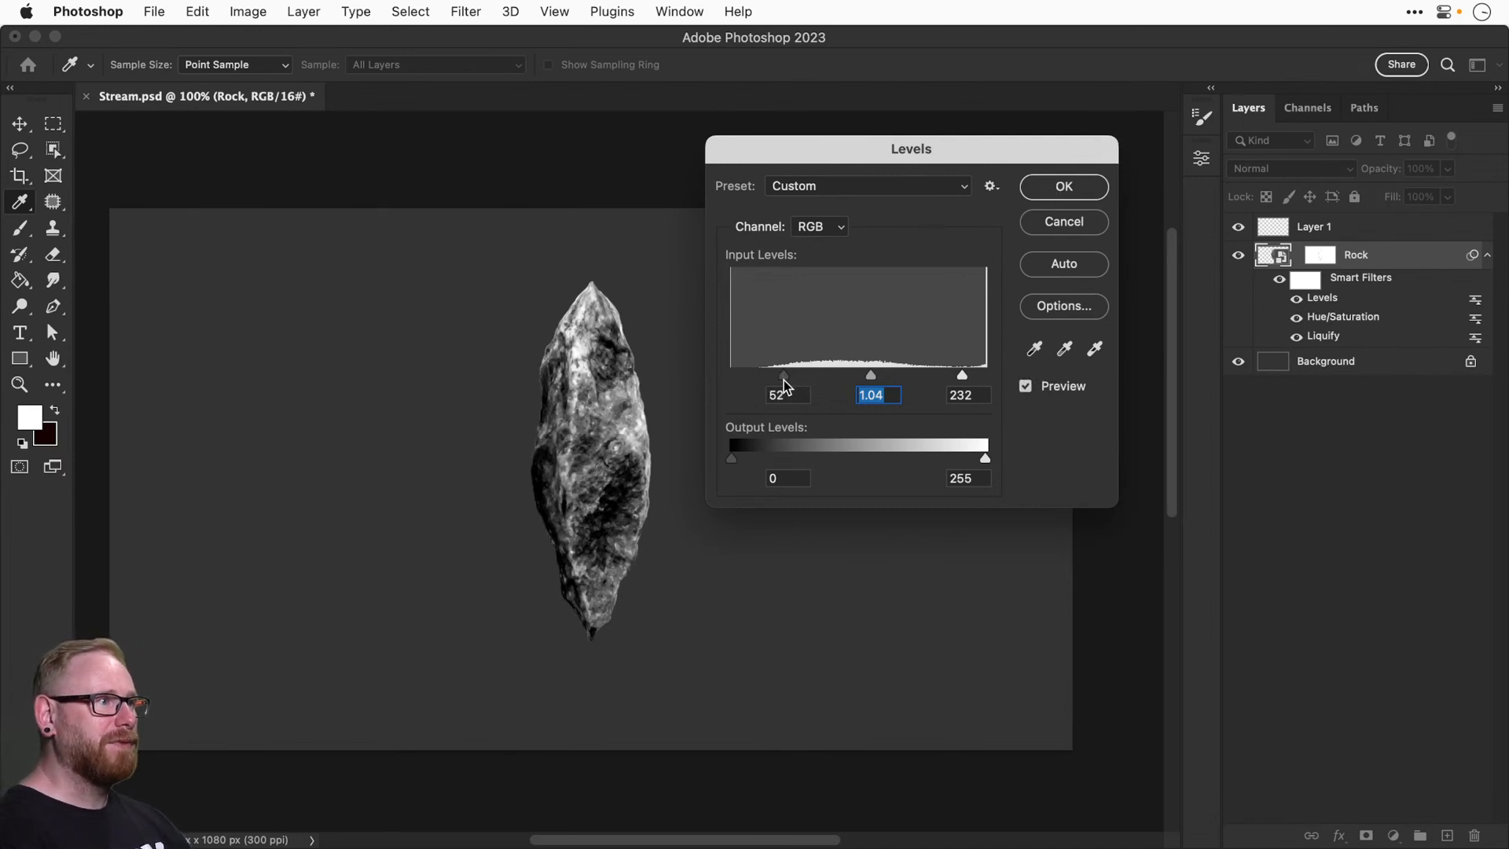
pyautogui.click(1064, 186)
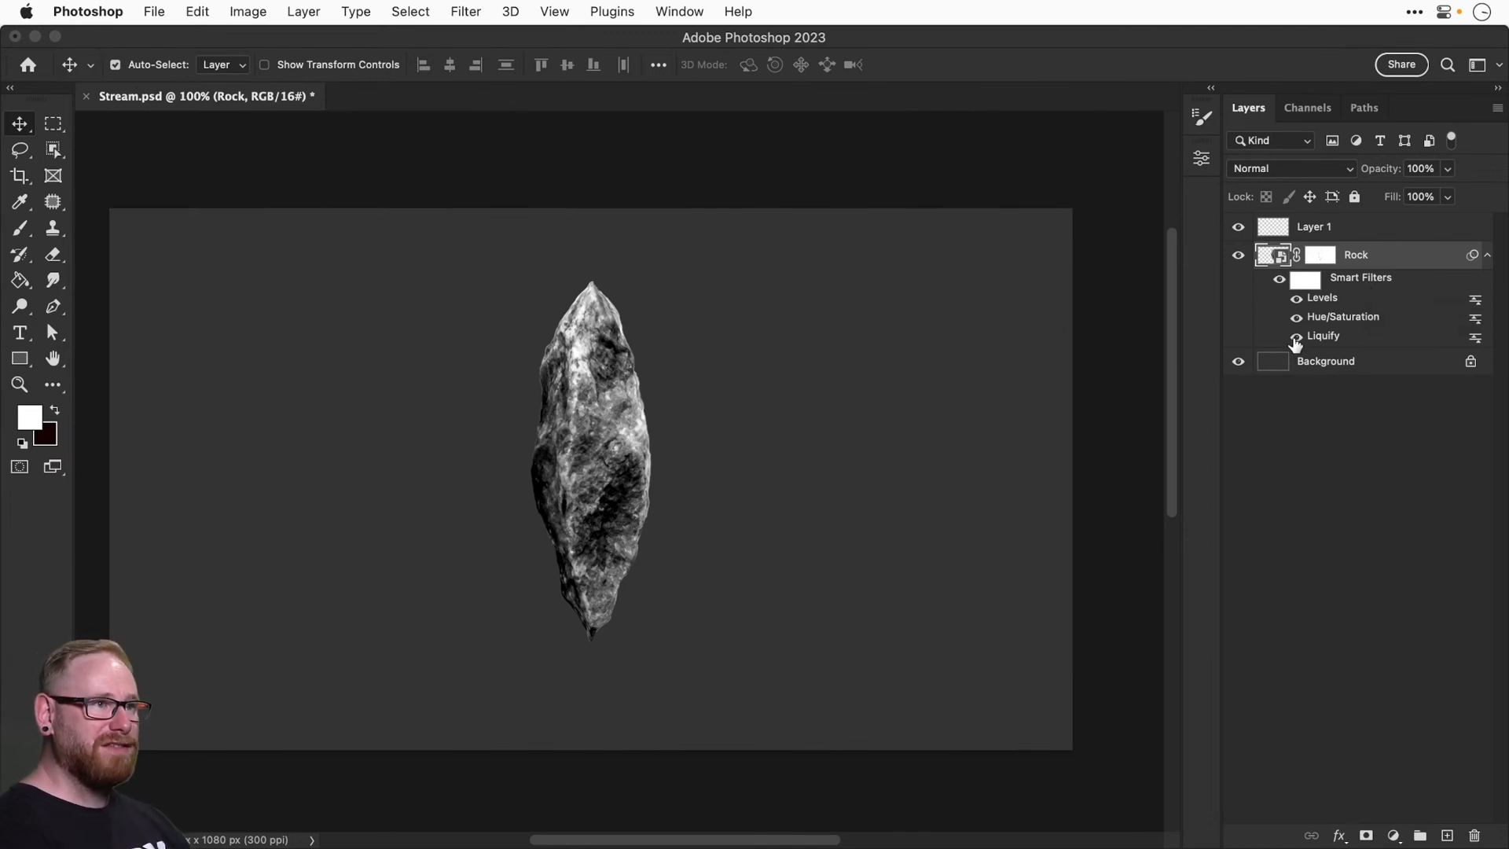
# Save the document and toggle the smart filters to compare against the original rock.
pyautogui.moveTo(1334, 322); pyautogui.dragTo(1346, 474)
pyautogui.press('super+s')
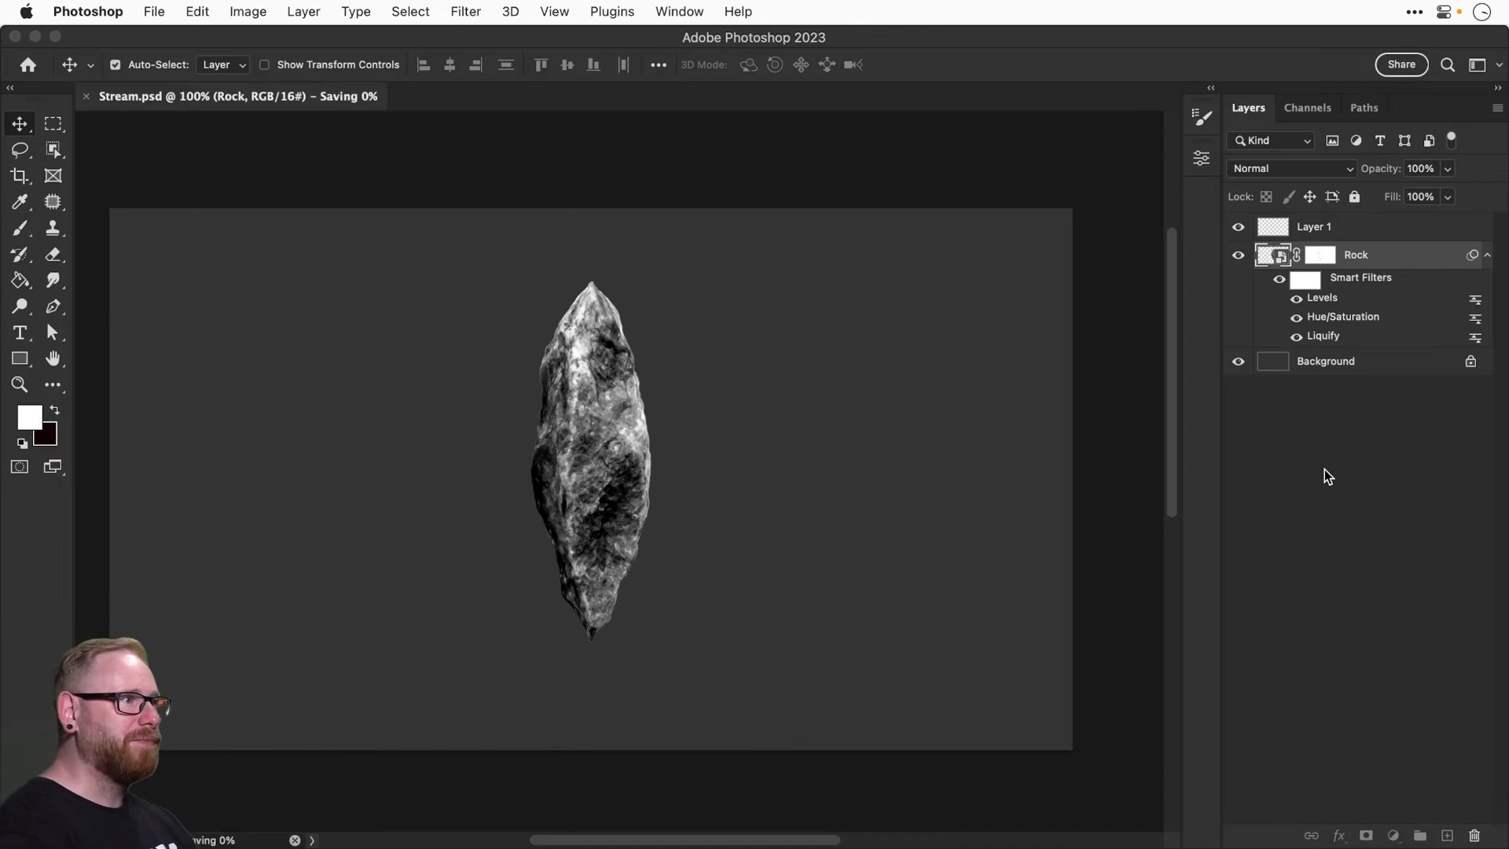
pyautogui.moveTo(1299, 301)
pyautogui.mouseDown()
pyautogui.moveTo(1290, 352)
pyautogui.moveTo(1286, 301)
pyautogui.mouseUp()
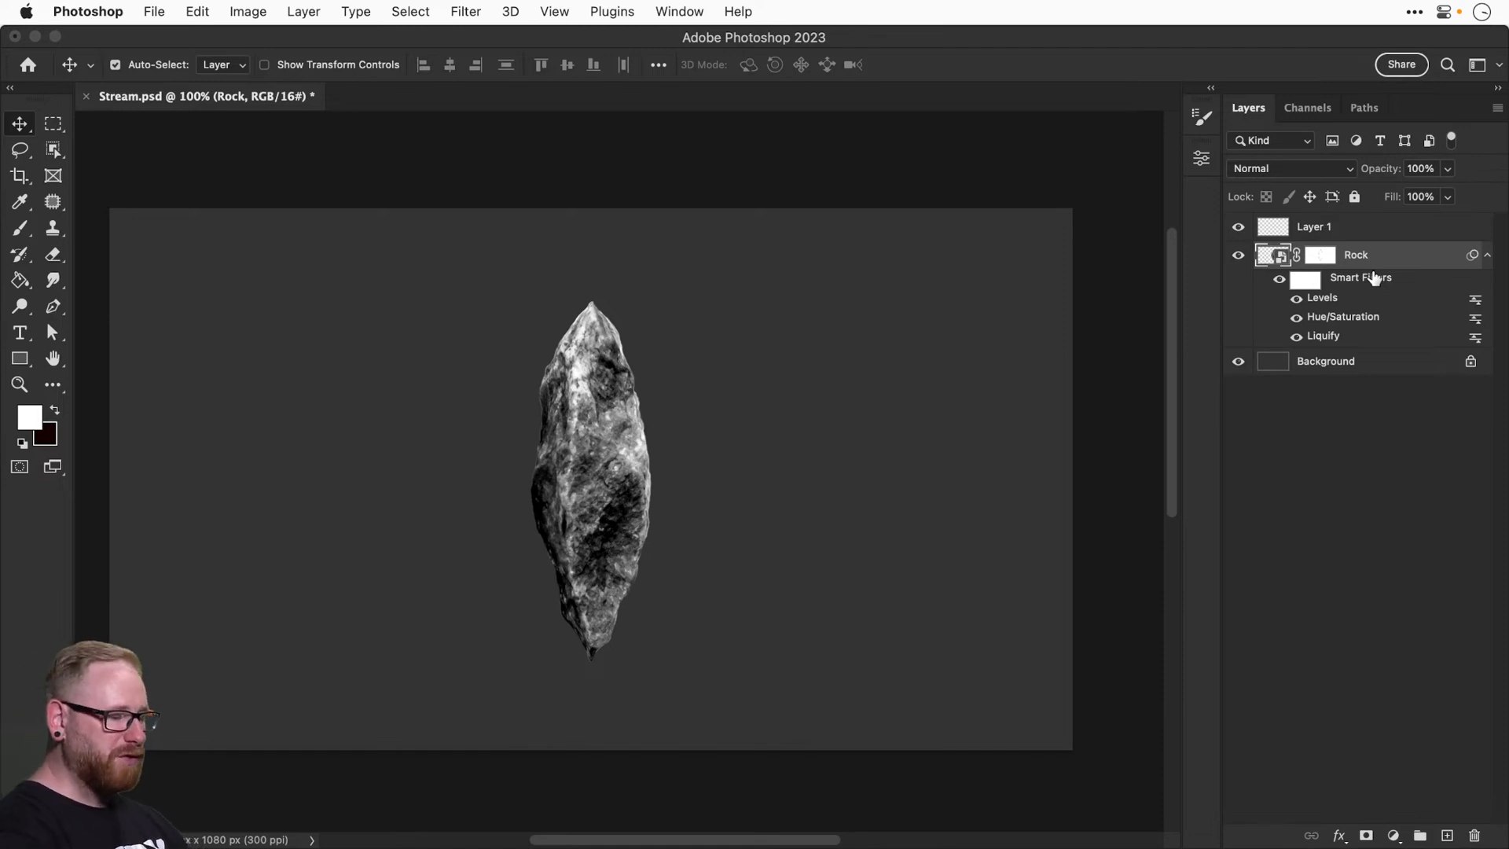
# Zoom to 300% and pan across the adjusted rock to inspect it.
pyautogui.press('super')
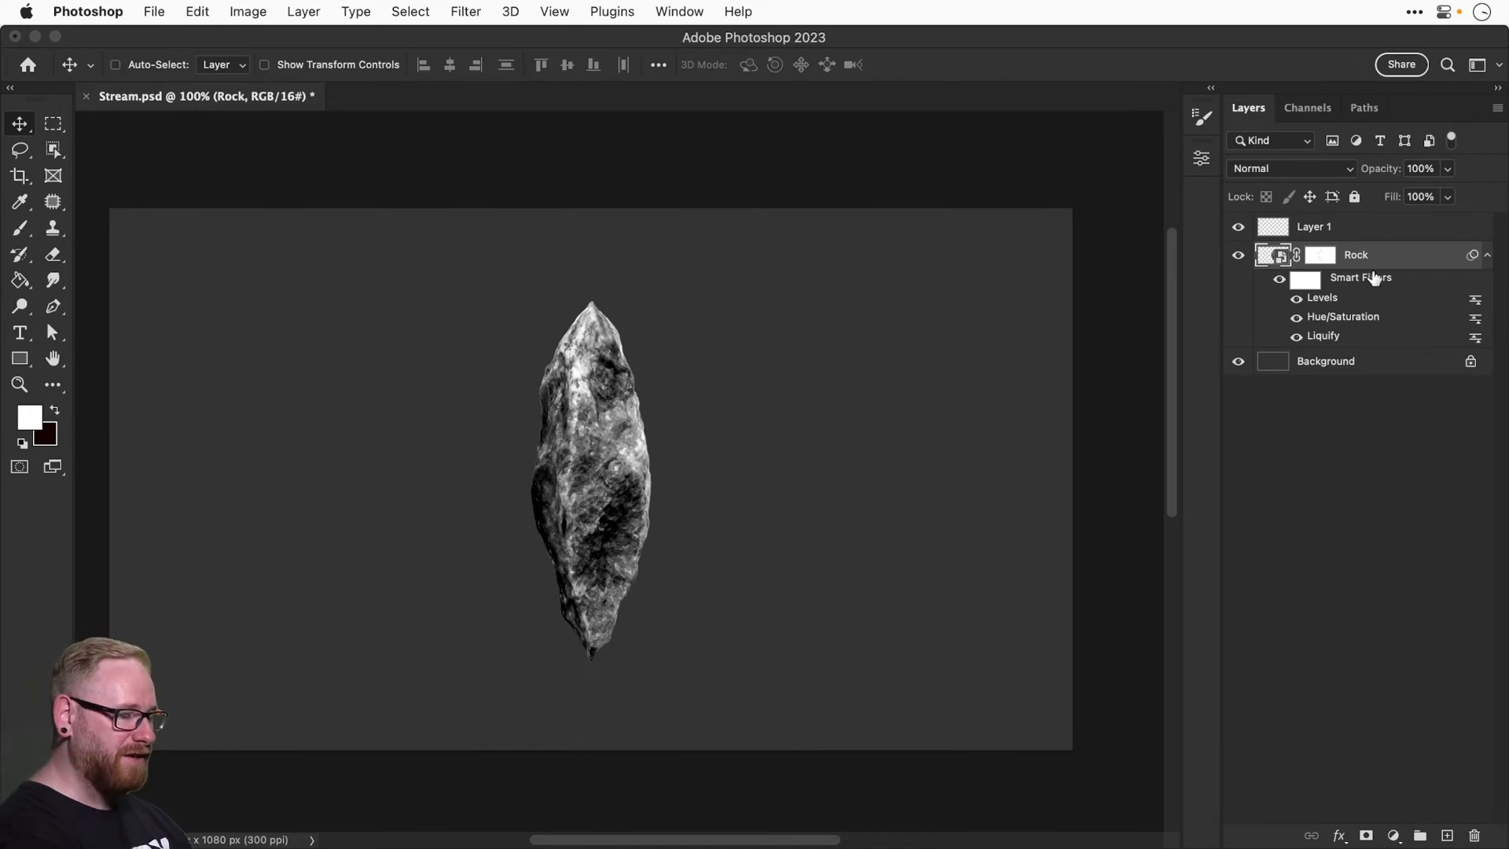
pyautogui.press('super+plus')
pyautogui.press('super')
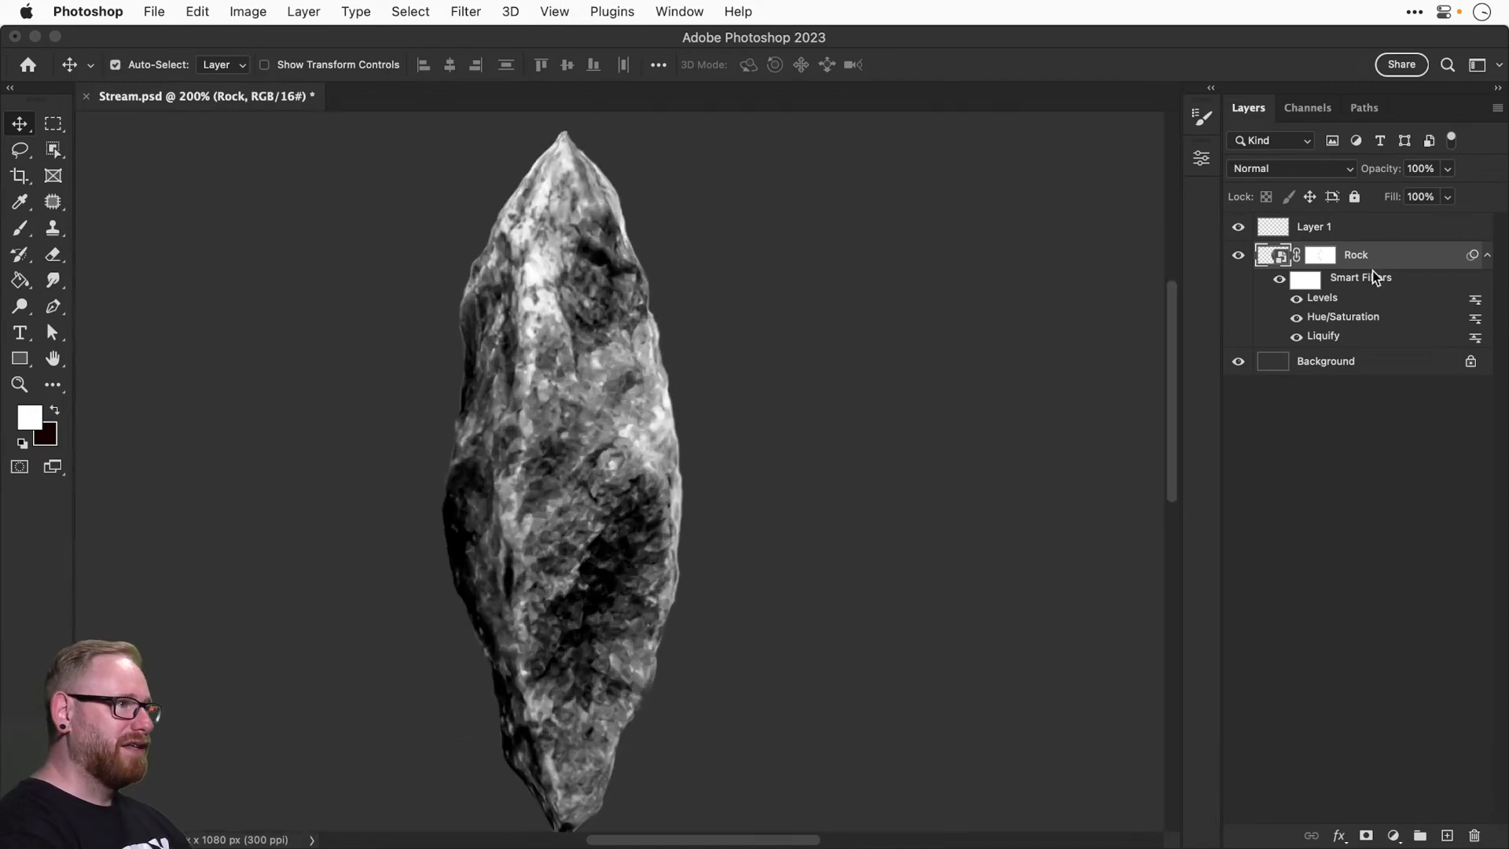
pyautogui.moveTo(691, 614); pyautogui.dragTo(724, 571)
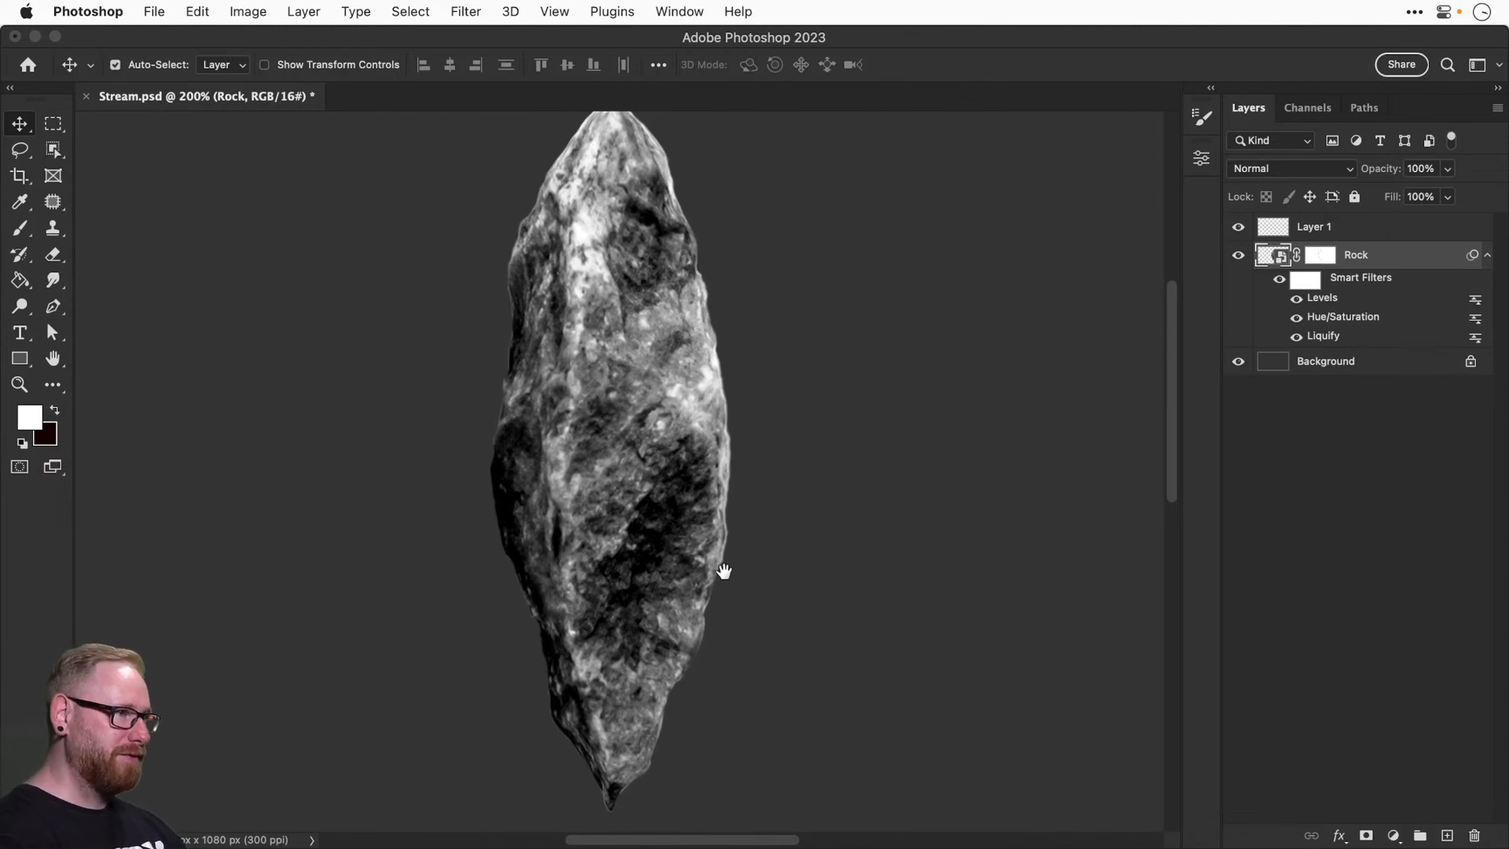
pyautogui.press('super+plus')
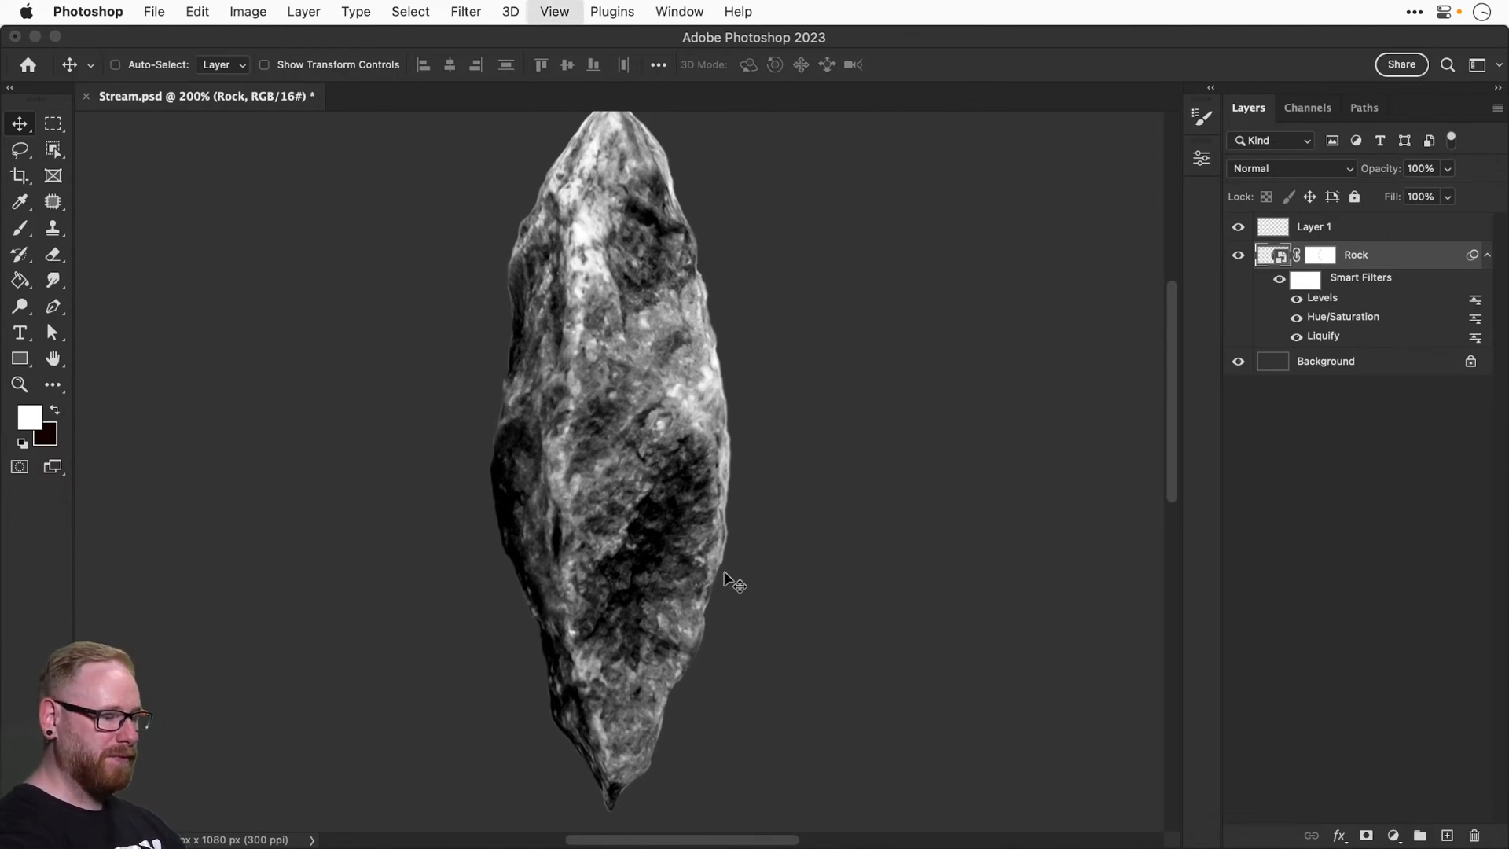
pyautogui.moveTo(590, 460); pyautogui.dragTo(628, 581)
# Target the Rock mask with default black and white colours, then fit the canvas on screen.
pyautogui.click(1320, 257)
pyautogui.press('x')
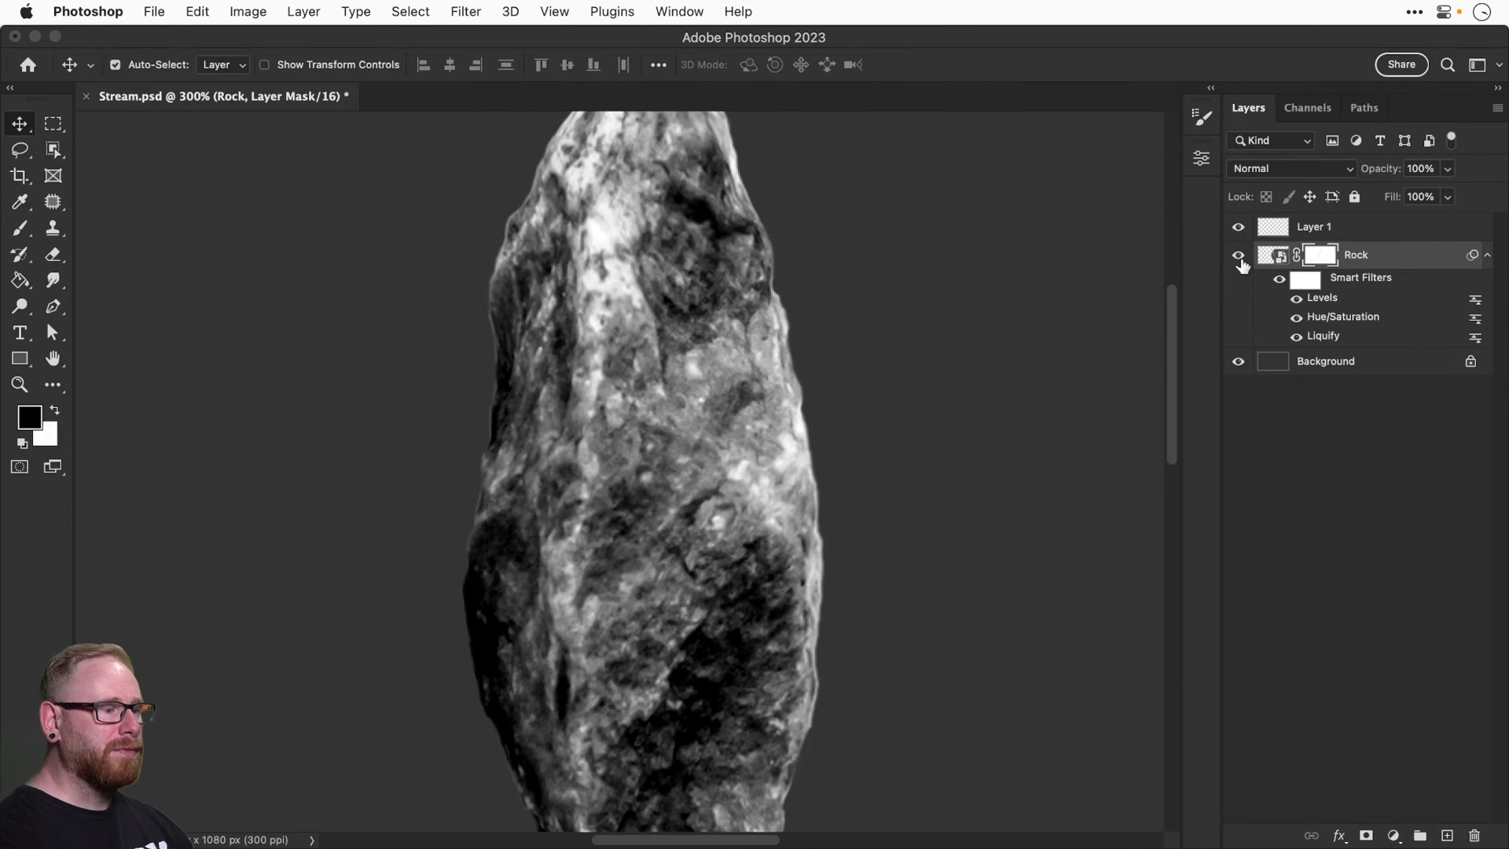
pyautogui.press('b')
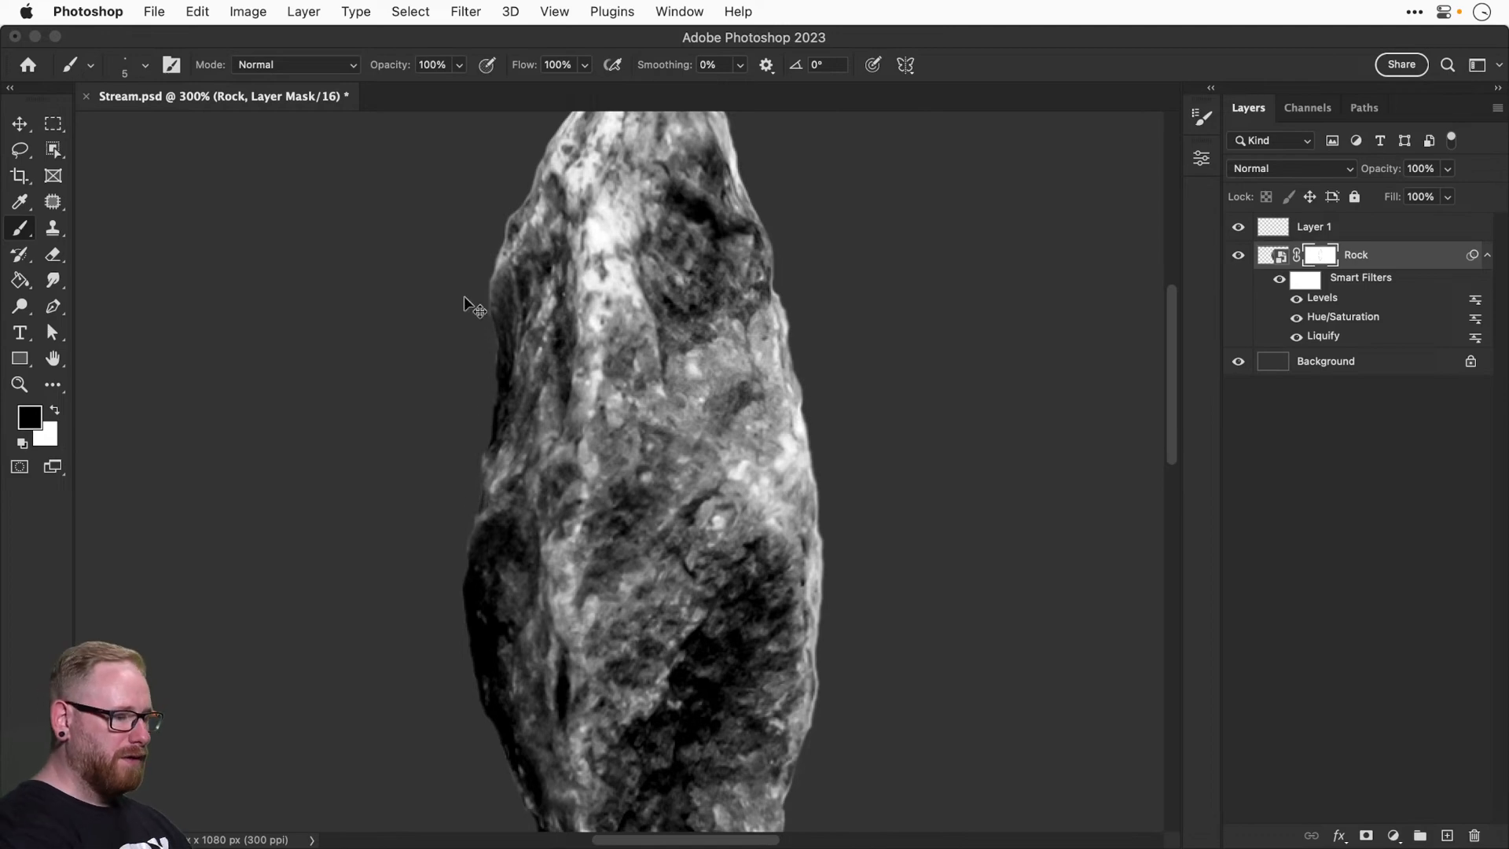
pyautogui.press('v')
pyautogui.press('super+minus')
pyautogui.press('super+0')
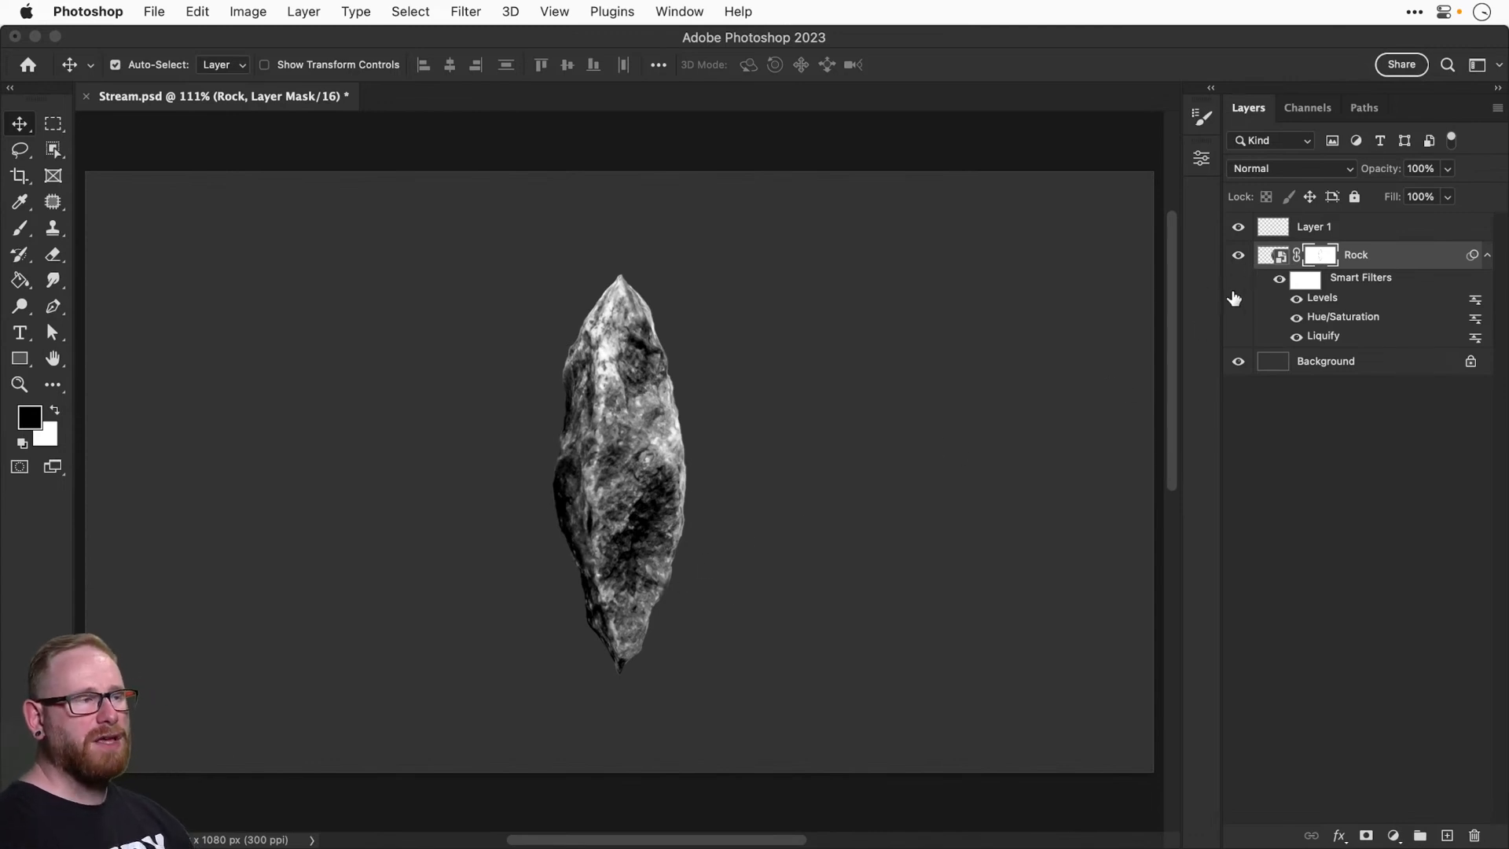
# Create a clipping mask from Layer 1 onto Rock and zoom in to 300% on the shard.
pyautogui.click(1395, 836)
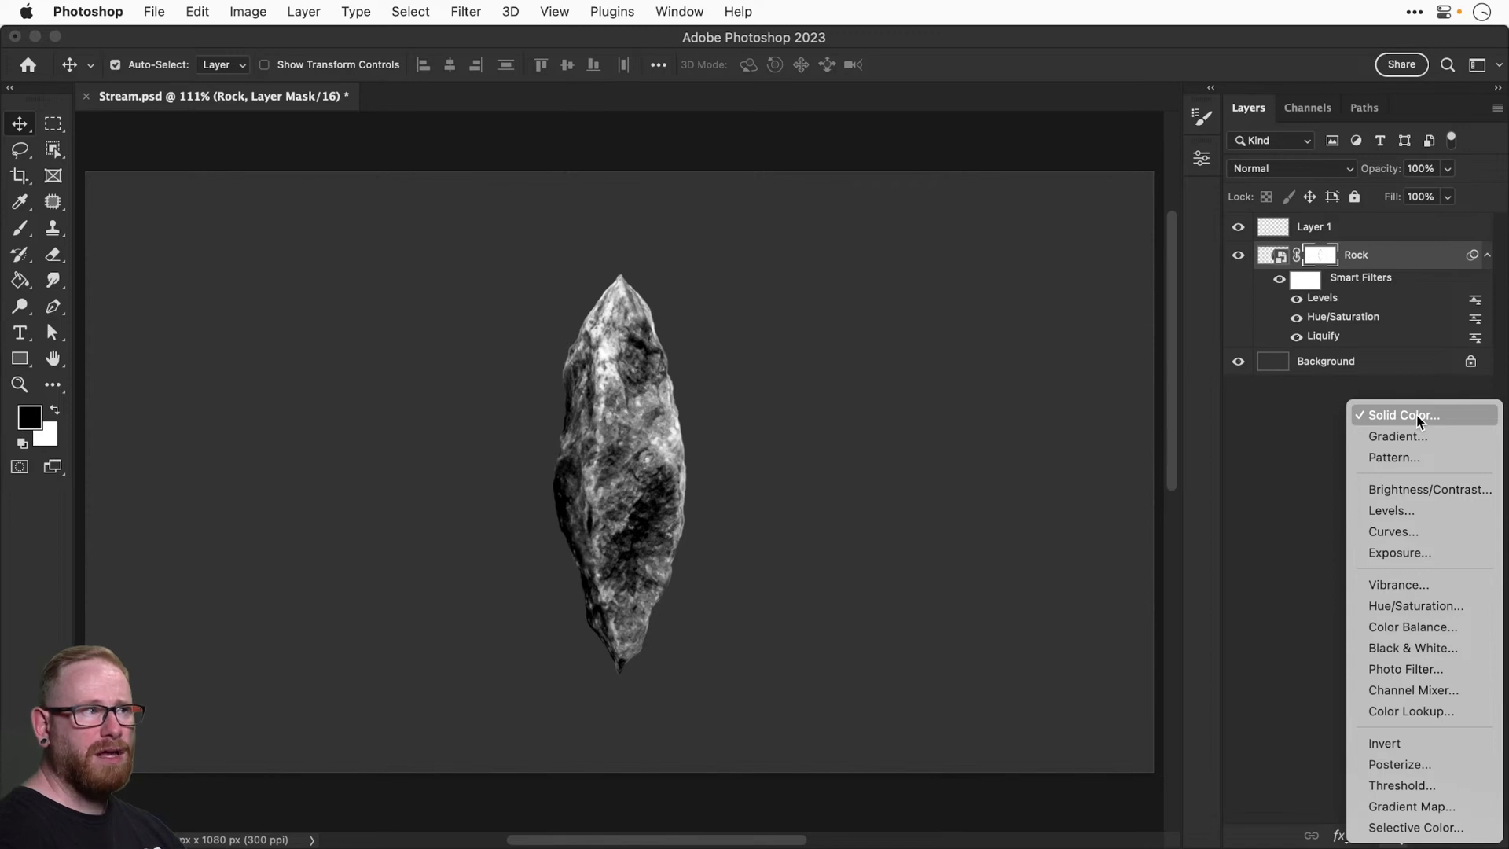
pyautogui.click(1371, 242)
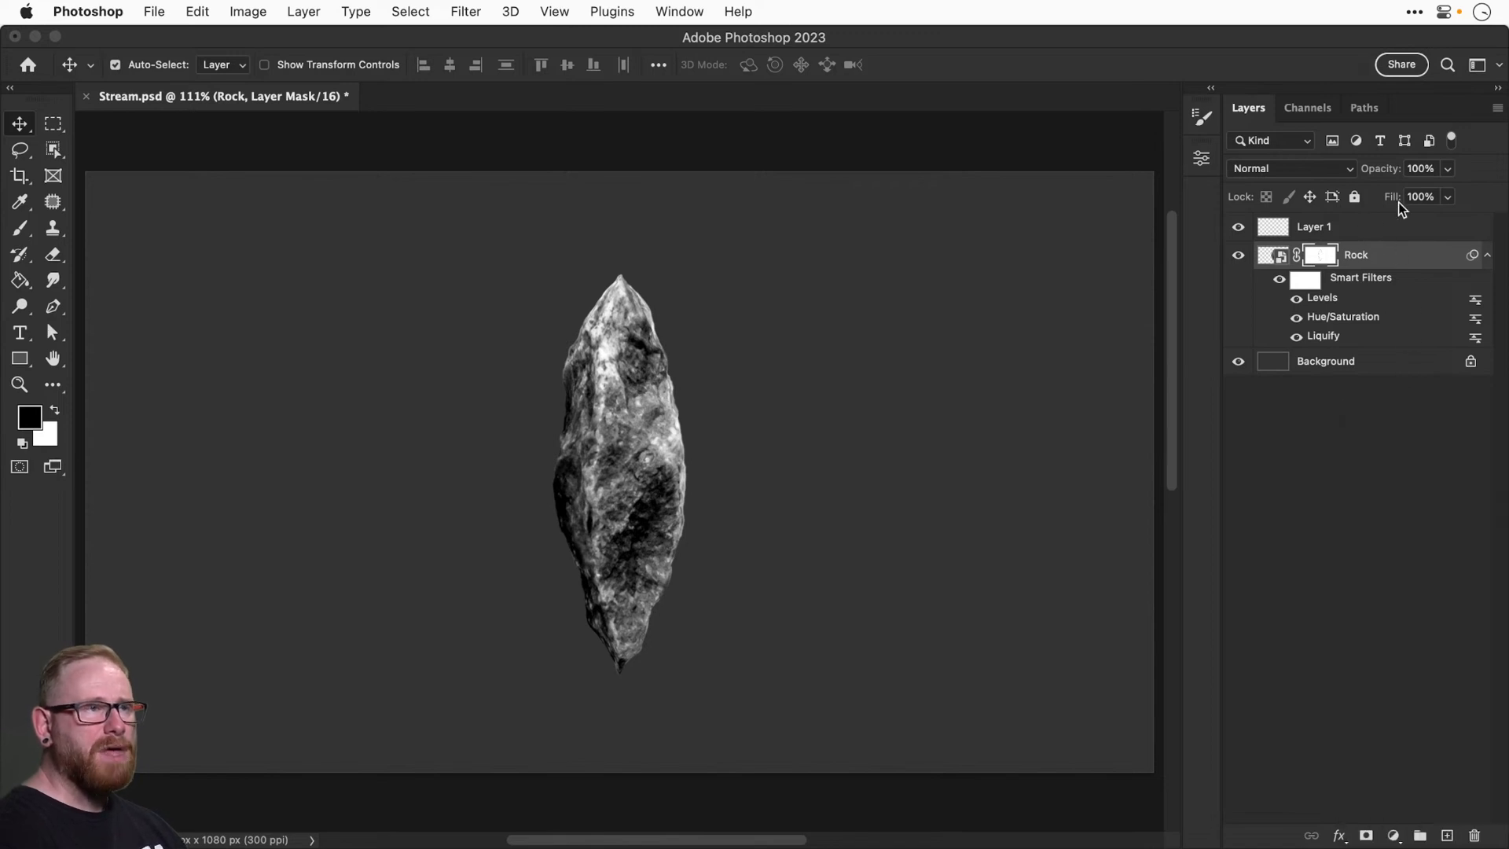
pyautogui.keyDown('alt'); pyautogui.click(1364, 234); pyautogui.keyUp('alt')
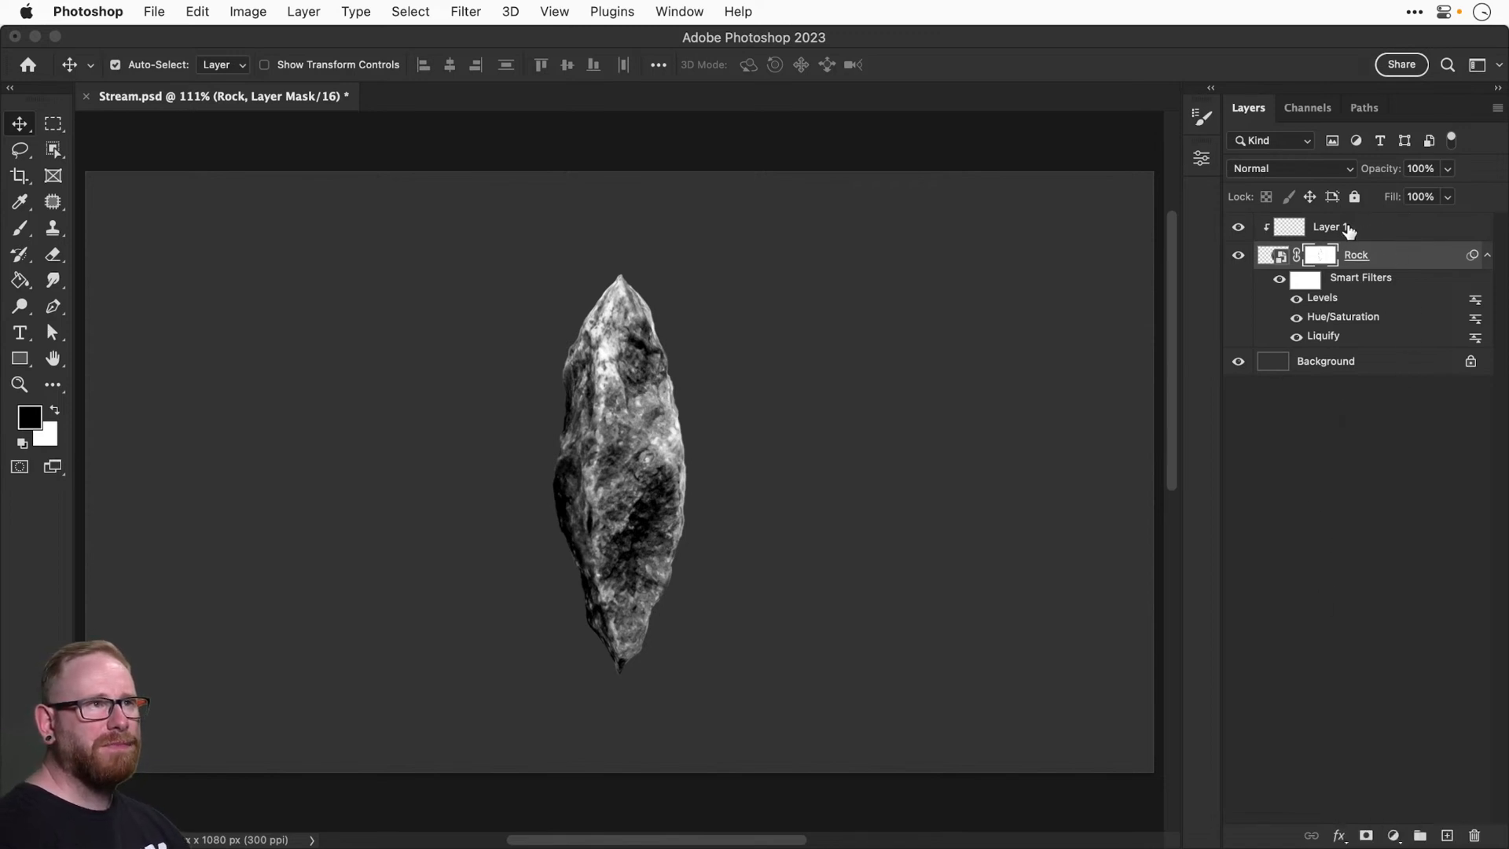
pyautogui.press('super+plus')
pyautogui.press('super+plus')
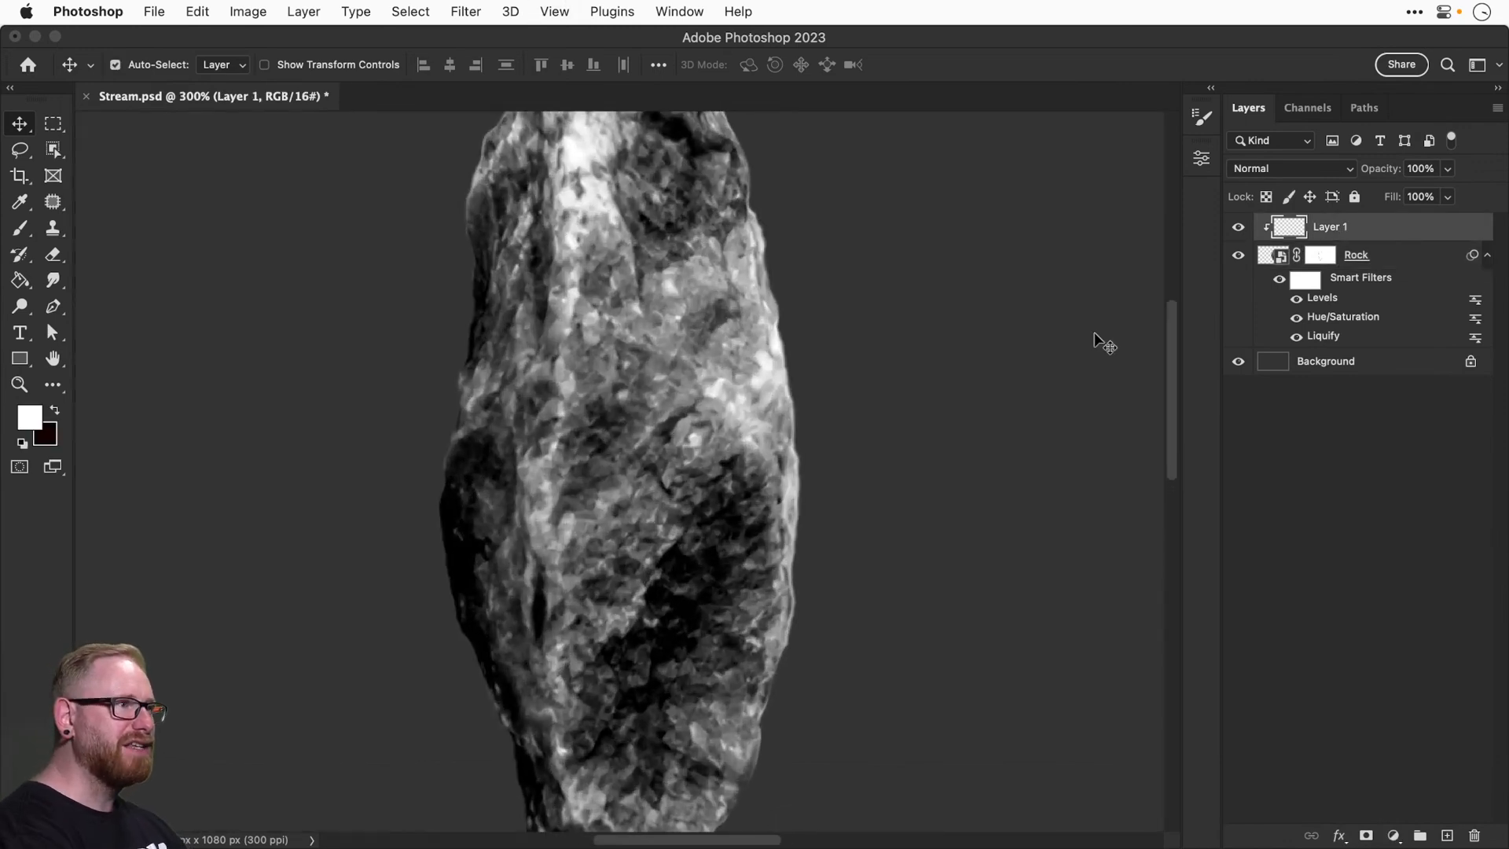
pyautogui.moveTo(536, 370); pyautogui.dragTo(528, 489)
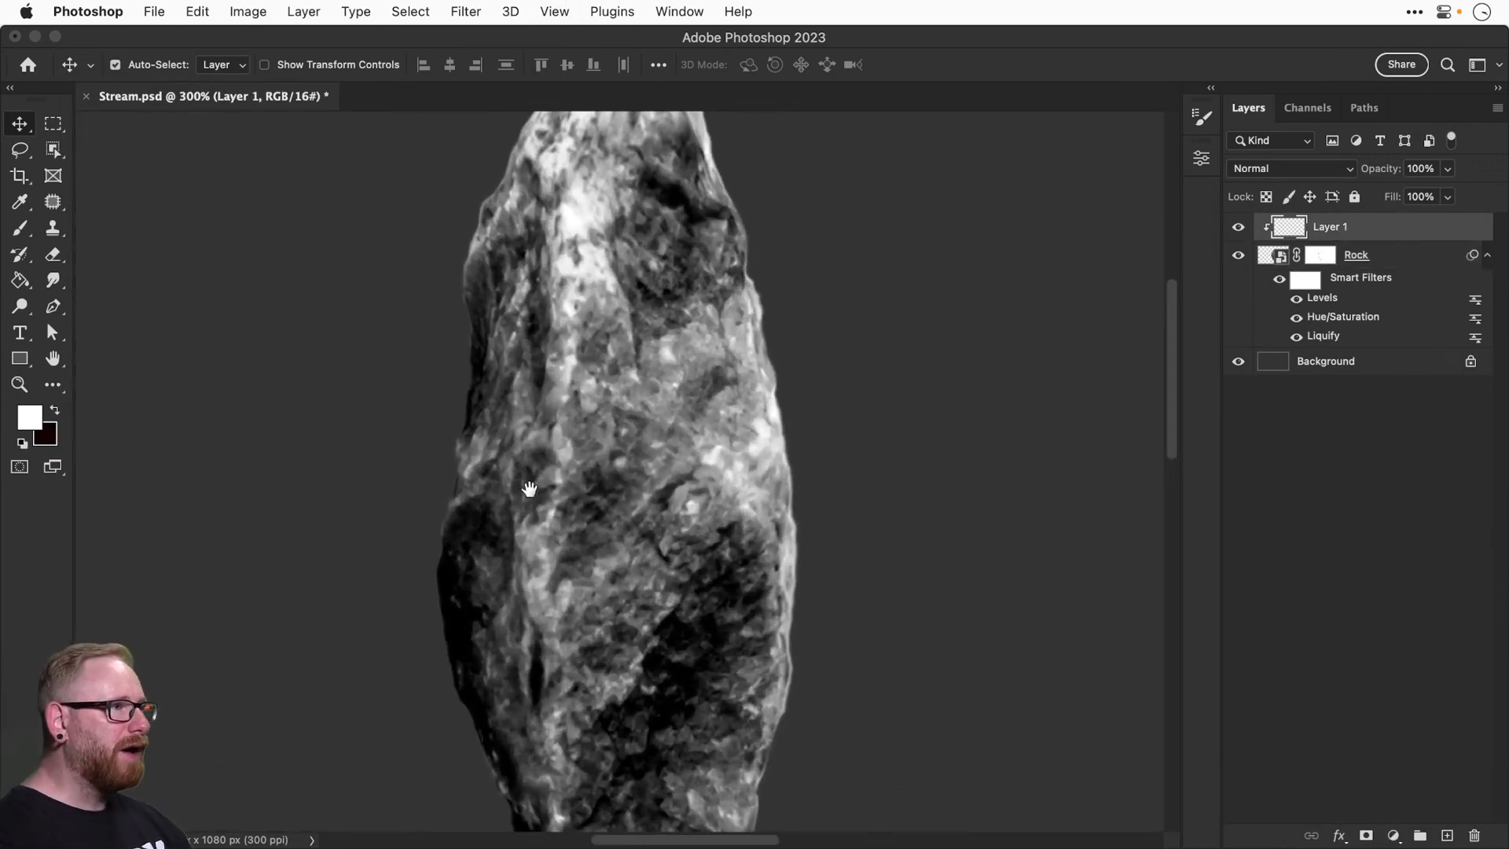
pyautogui.click(20, 150)
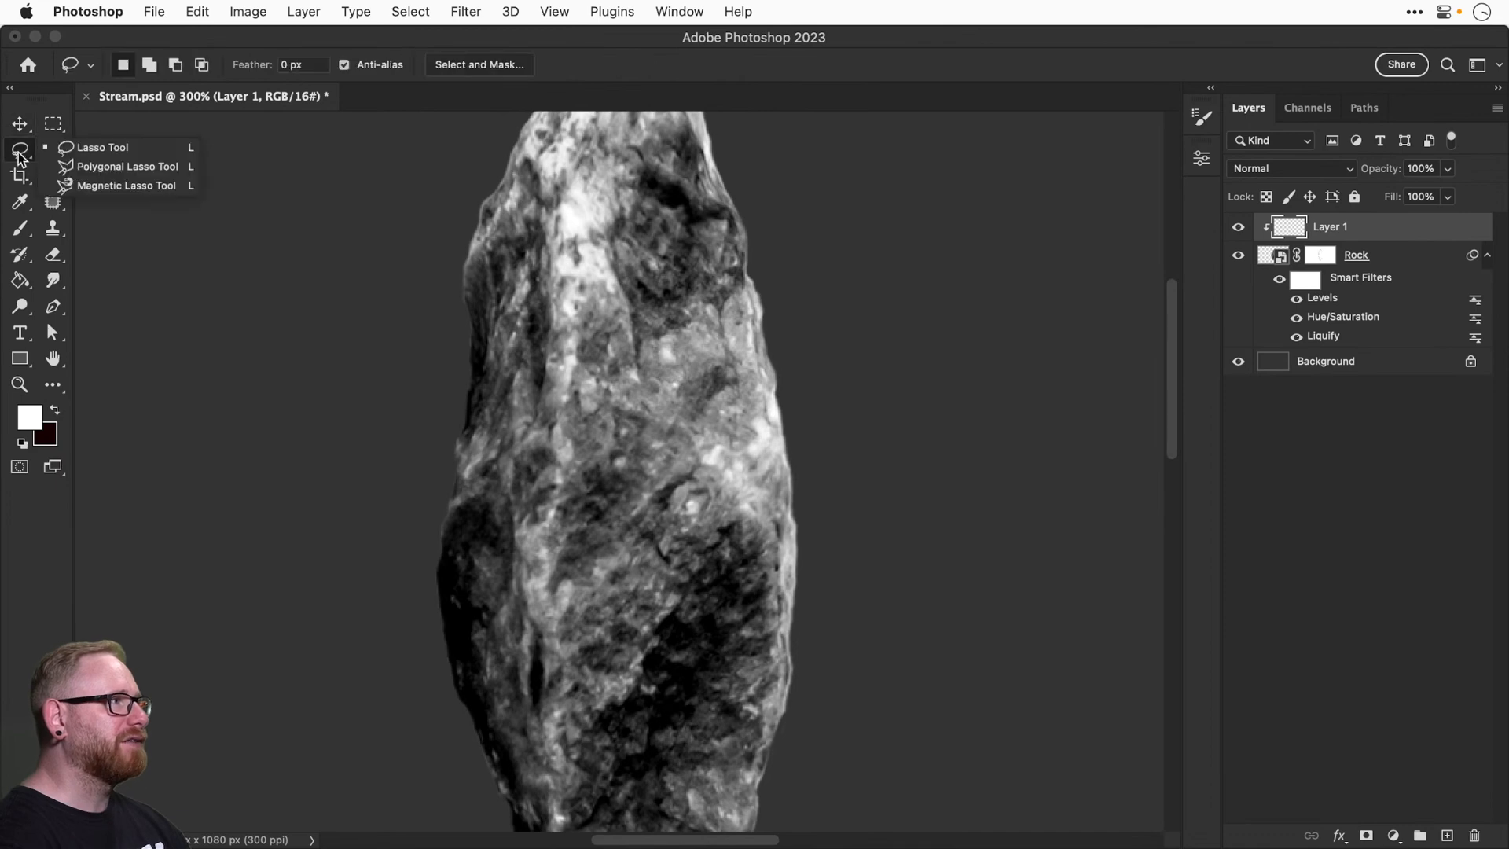
# Settle on the freehand Lasso tool after briefly trying the Polygonal Lasso.
pyautogui.click(123, 166)
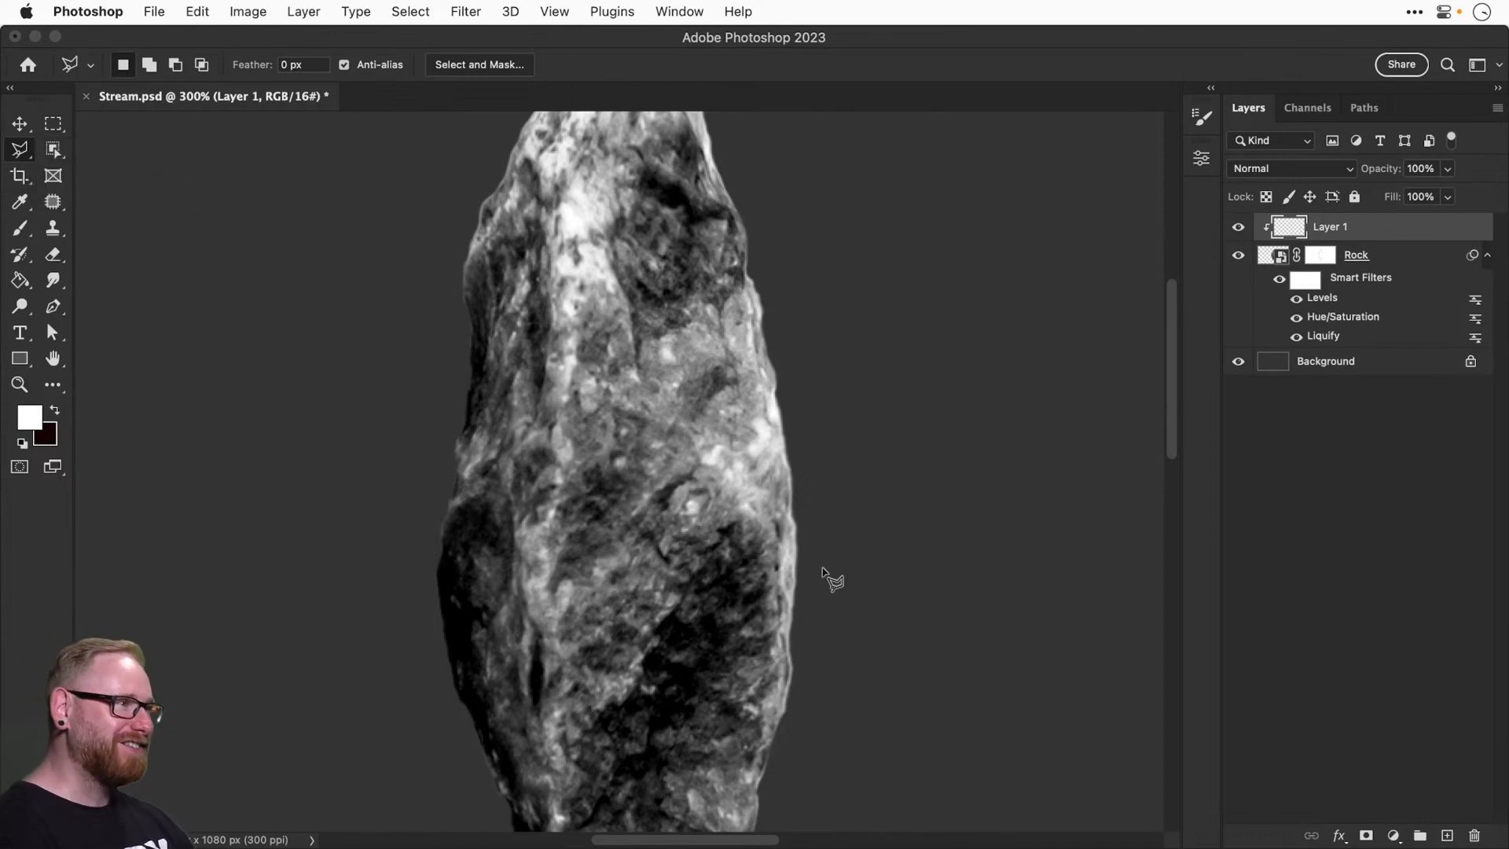
pyautogui.scroll(3, 659, 548)
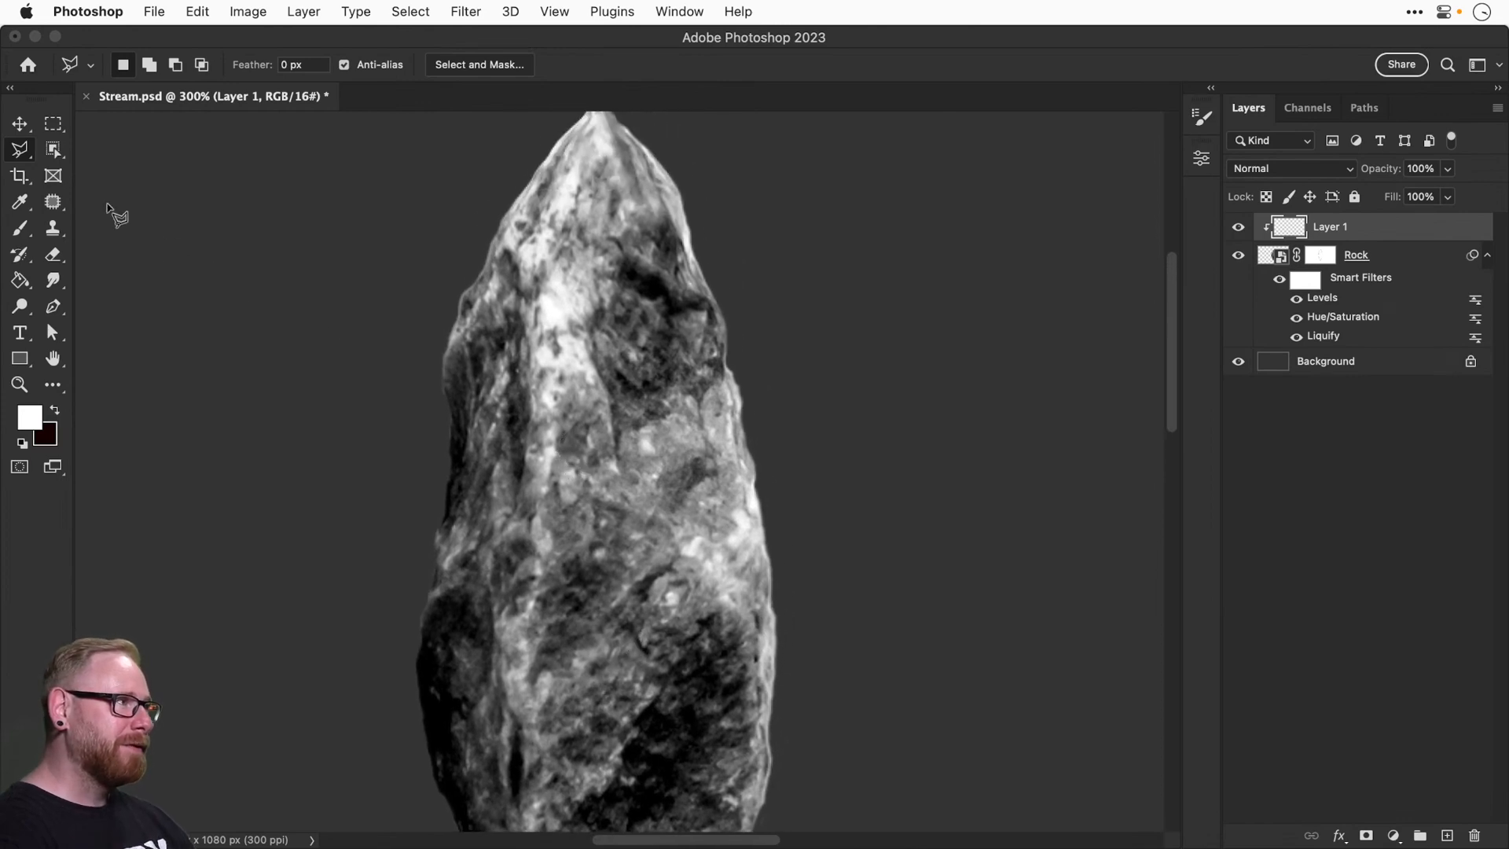
pyautogui.click(21, 158)
pyautogui.click(101, 144)
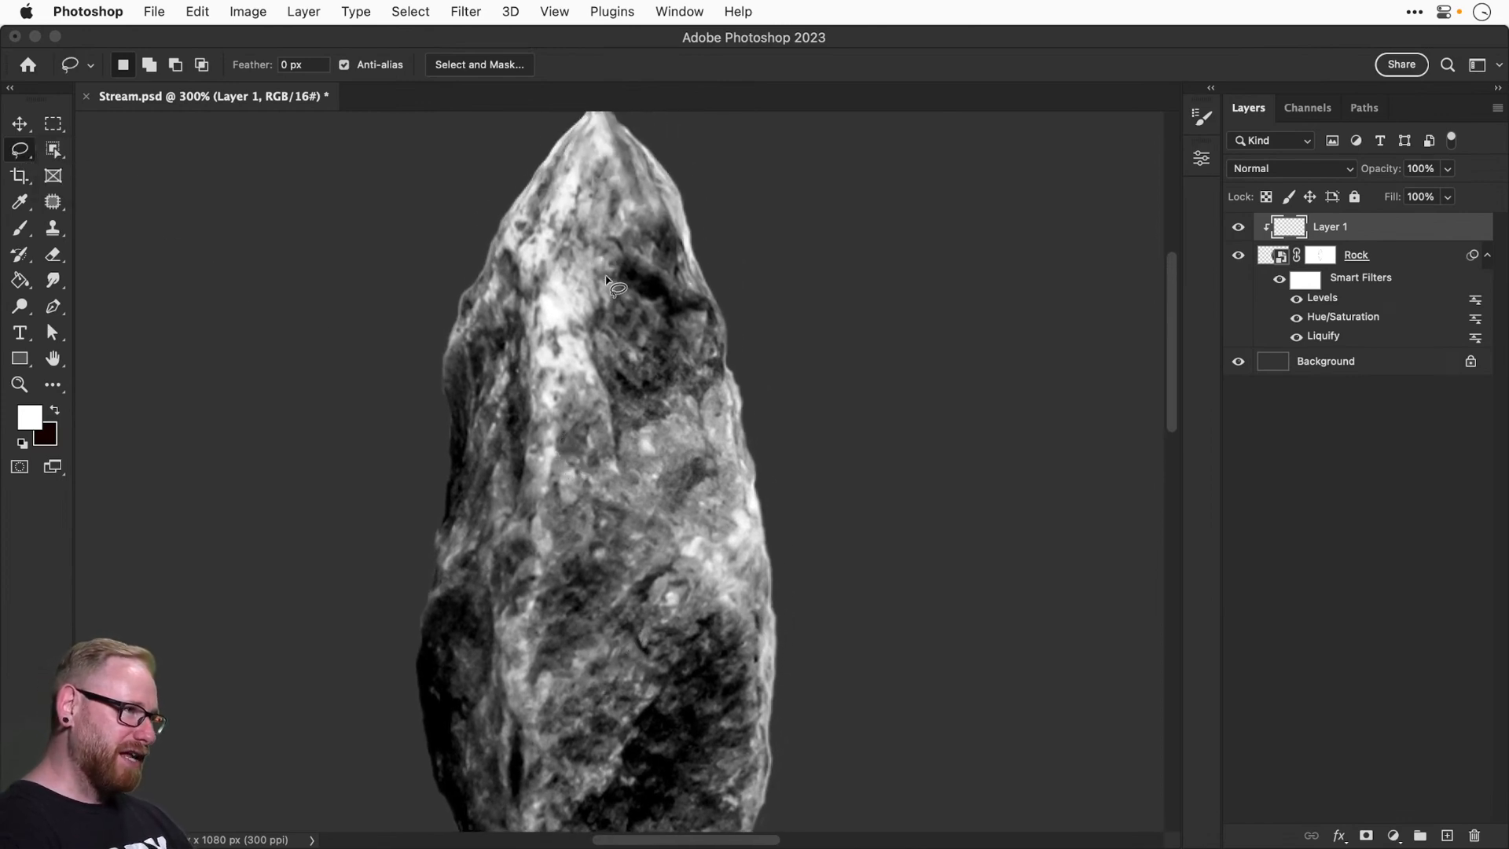
pyautogui.scroll(-6, 620, 315)
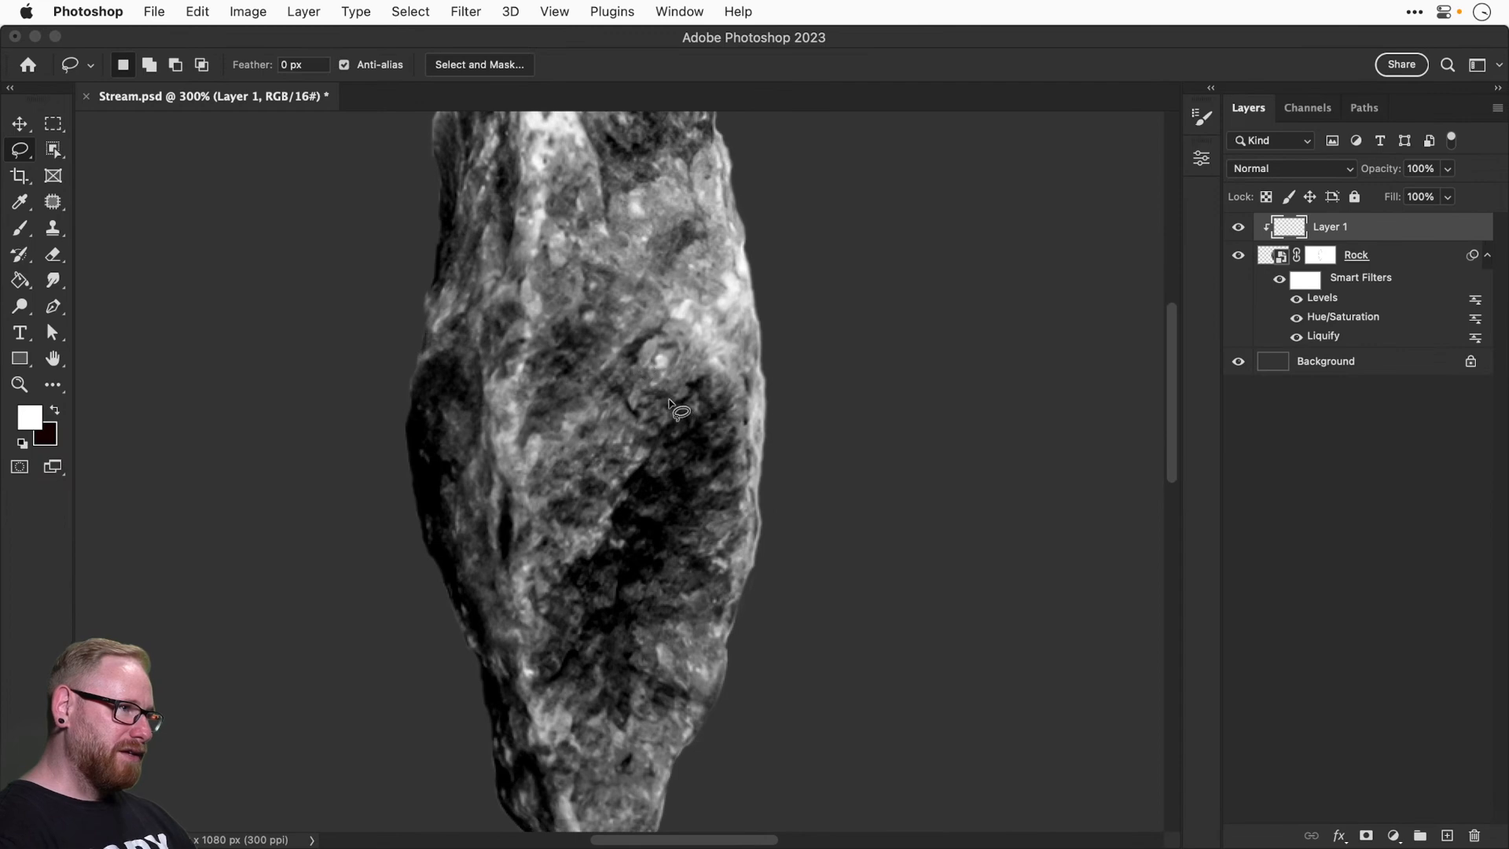
# Lasso the large middle dark patch, adding the left-edge, upper-right and upper-left patches.
pyautogui.moveTo(668, 401)
pyautogui.mouseDown()
pyautogui.moveTo(537, 610)
pyautogui.moveTo(544, 679)
pyautogui.moveTo(591, 719)
pyautogui.moveTo(660, 709)
pyautogui.moveTo(641, 670)
pyautogui.moveTo(649, 639)
pyautogui.moveTo(703, 581)
pyautogui.moveTo(731, 505)
pyautogui.mouseUp()
pyautogui.moveTo(738, 432)
pyautogui.mouseDown()
pyautogui.moveTo(717, 393)
pyautogui.moveTo(668, 407)
pyautogui.mouseUp()
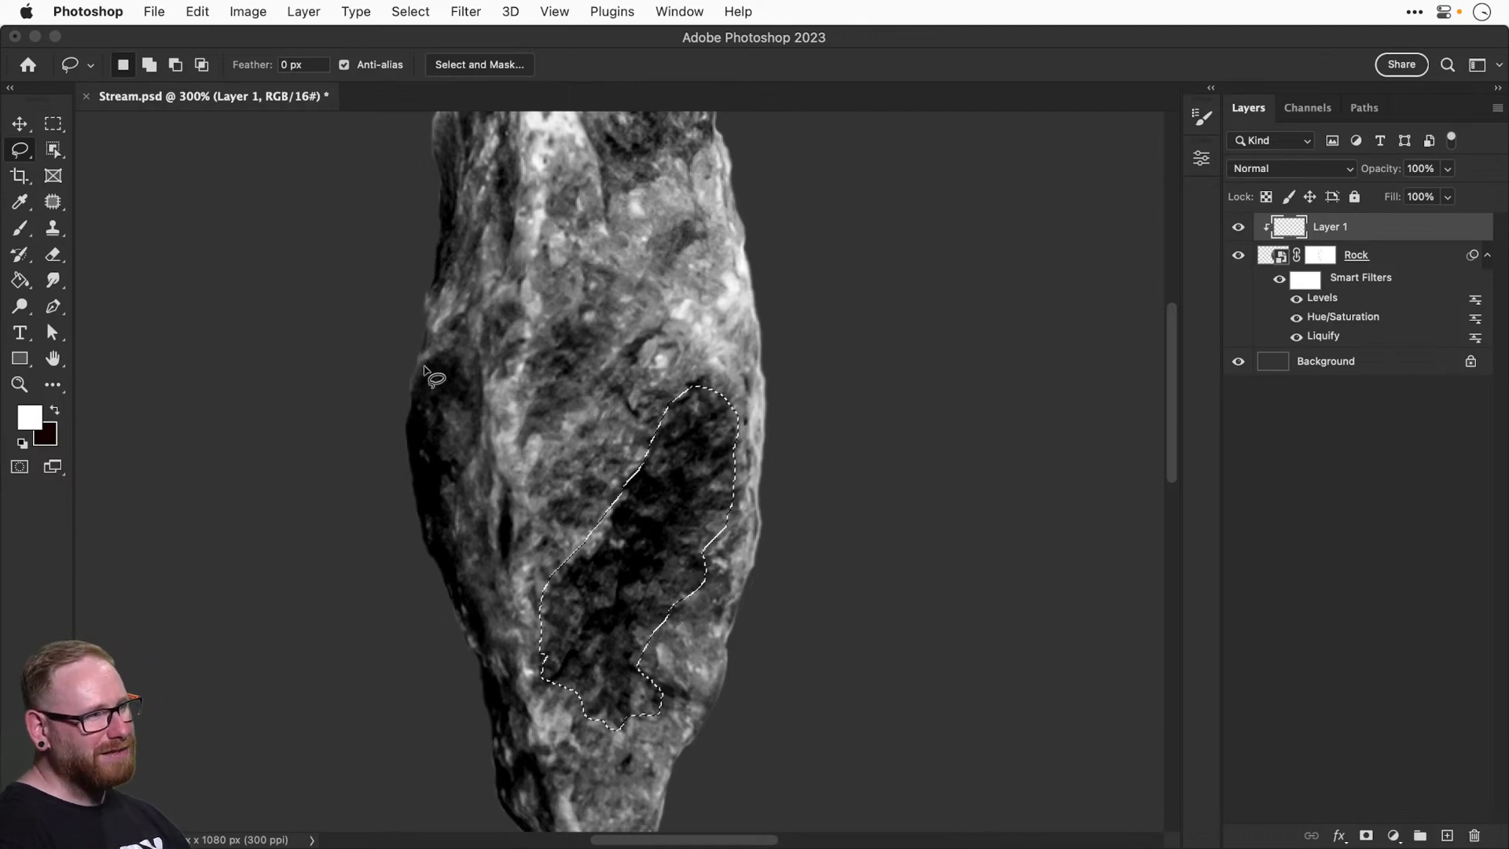
pyautogui.press('shift')
pyautogui.moveTo(422, 367)
pyautogui.mouseDown()
pyautogui.moveTo(452, 355)
pyautogui.moveTo(478, 408)
pyautogui.moveTo(464, 477)
pyautogui.moveTo(489, 649)
pyautogui.moveTo(409, 495)
pyautogui.moveTo(407, 393)
pyautogui.moveTo(424, 363)
pyautogui.mouseUp()
pyautogui.scroll(5, 553, 475)
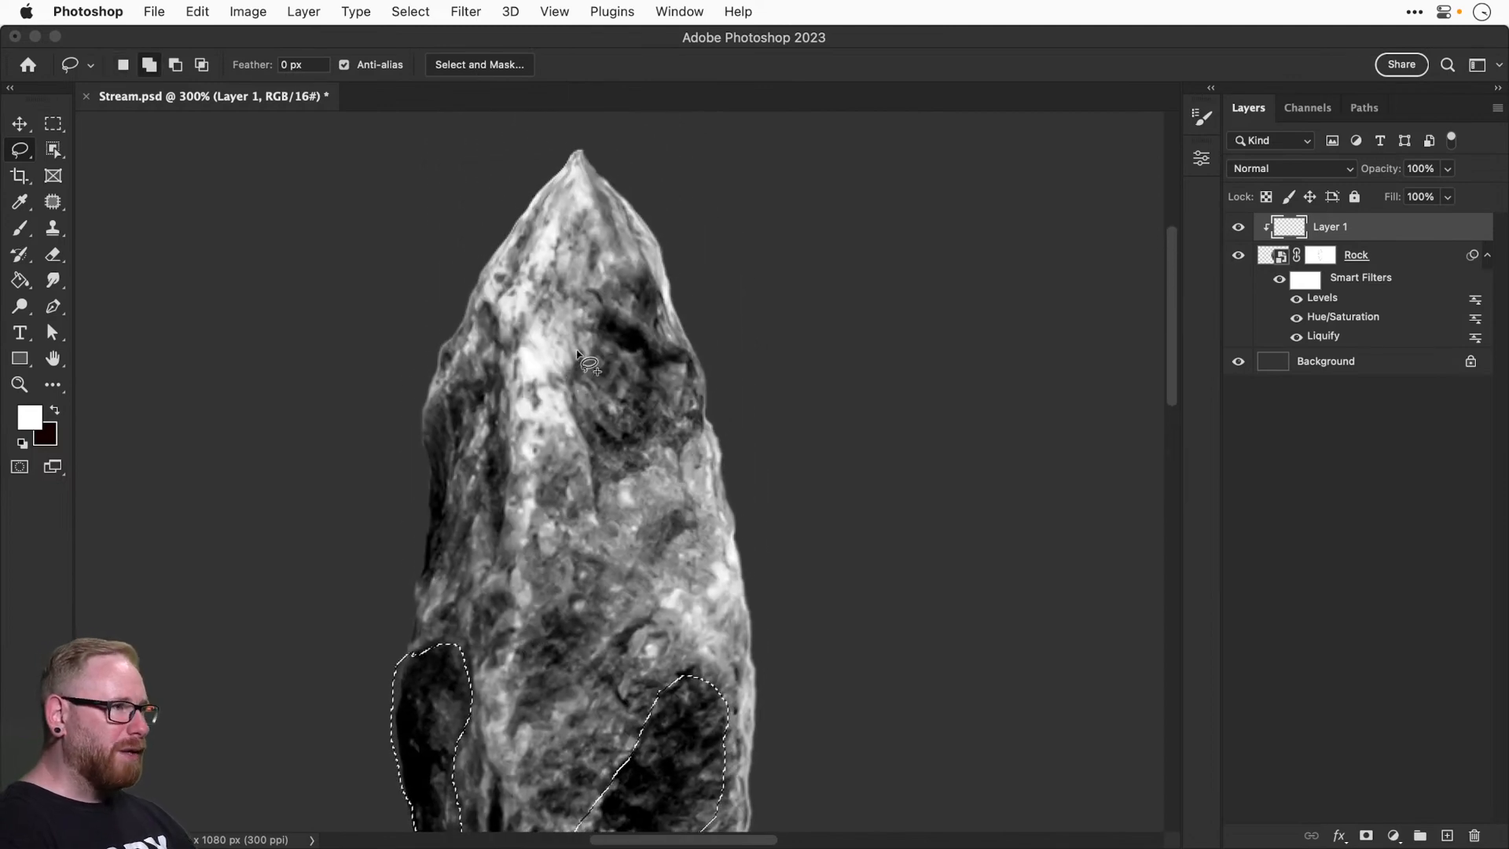
pyautogui.moveTo(620, 297)
pyautogui.mouseDown()
pyautogui.moveTo(569, 411)
pyautogui.moveTo(595, 507)
pyautogui.moveTo(685, 394)
pyautogui.moveTo(657, 292)
pyautogui.moveTo(643, 273)
pyautogui.moveTo(619, 300)
pyautogui.mouseUp()
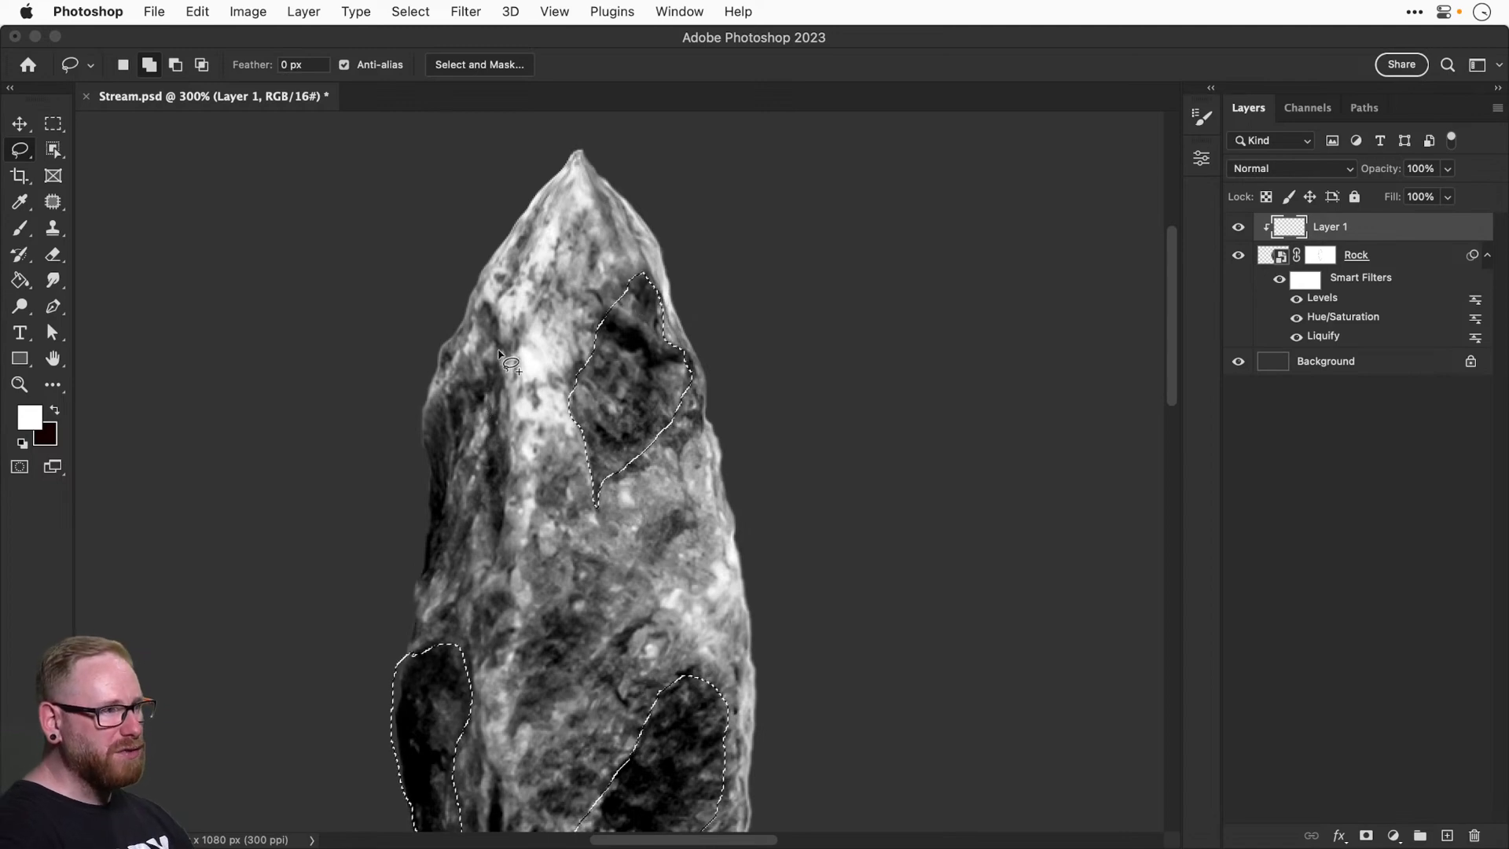
pyautogui.moveTo(491, 311)
pyautogui.mouseDown()
pyautogui.moveTo(503, 519)
pyautogui.moveTo(495, 558)
pyautogui.moveTo(440, 572)
pyautogui.moveTo(411, 559)
pyautogui.moveTo(402, 433)
pyautogui.moveTo(419, 365)
pyautogui.moveTo(497, 317)
pyautogui.mouseUp()
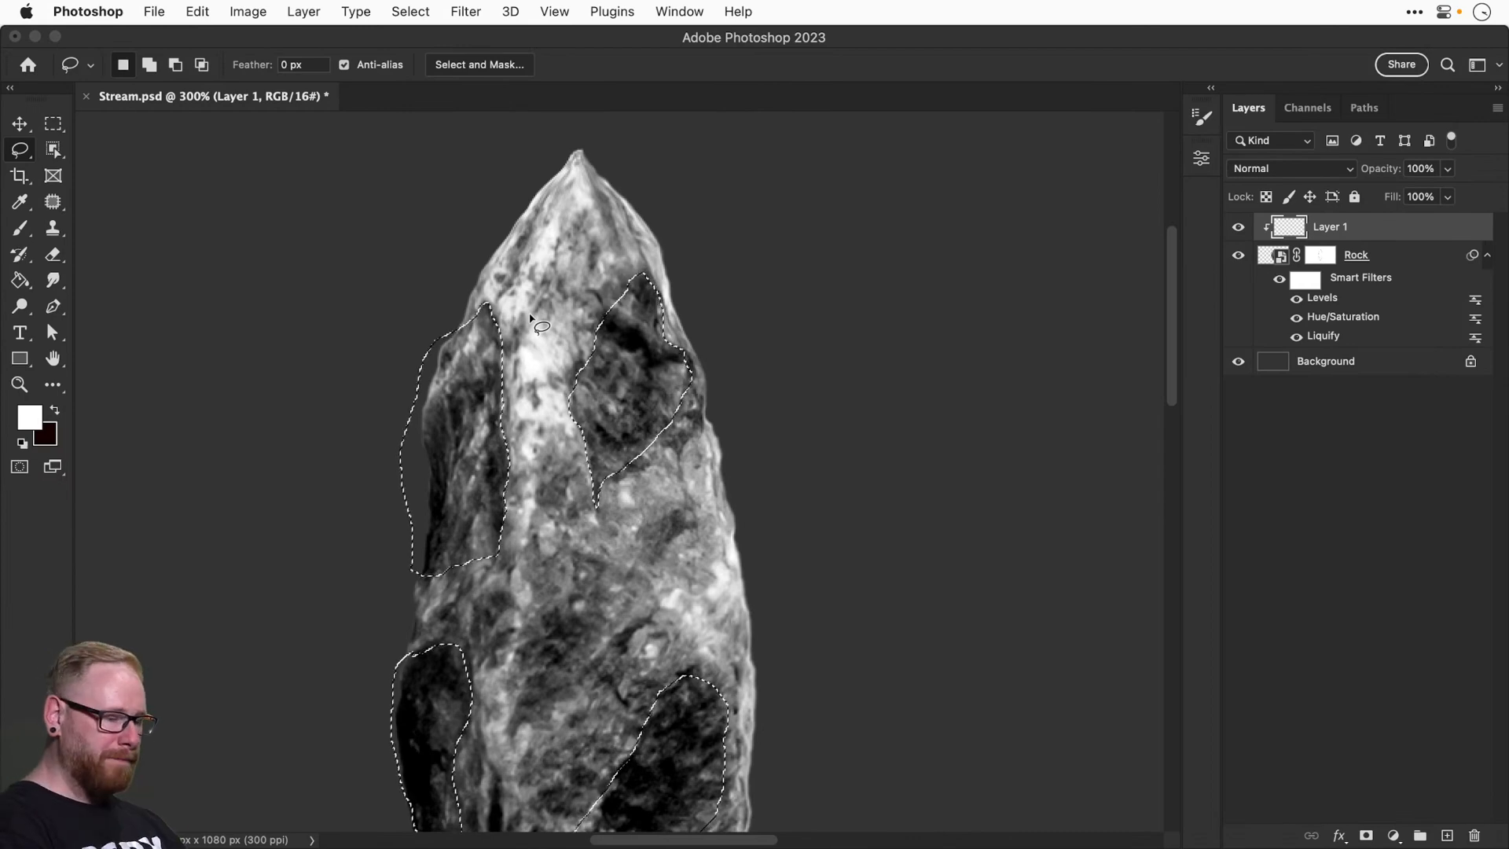
# Add the dark strip running toward the rock's tip to the selection, then fit the canvas.
pyautogui.press('super+minus')
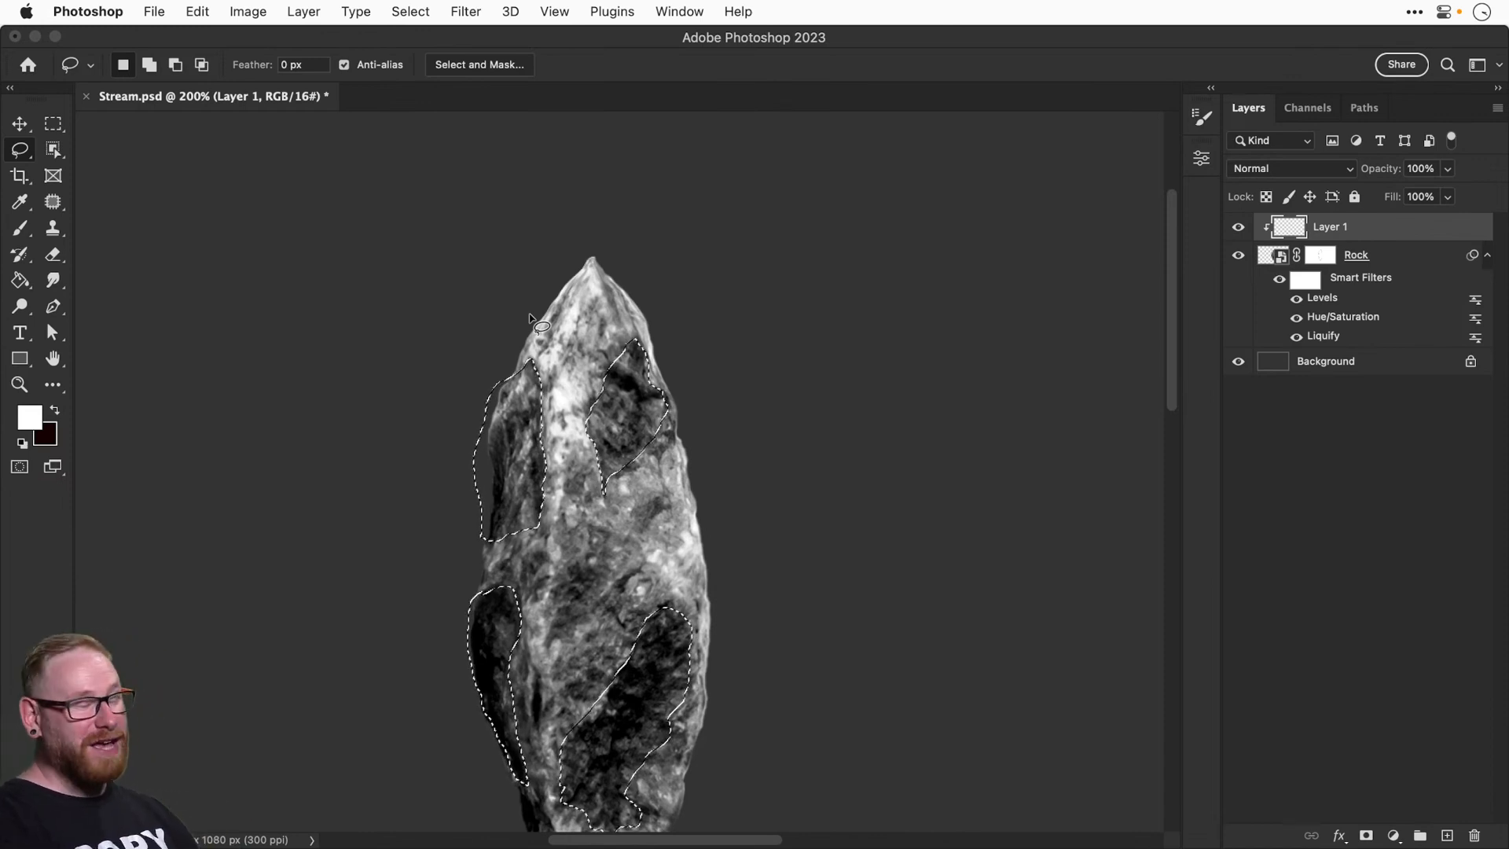
pyautogui.moveTo(564, 612); pyautogui.dragTo(572, 441)
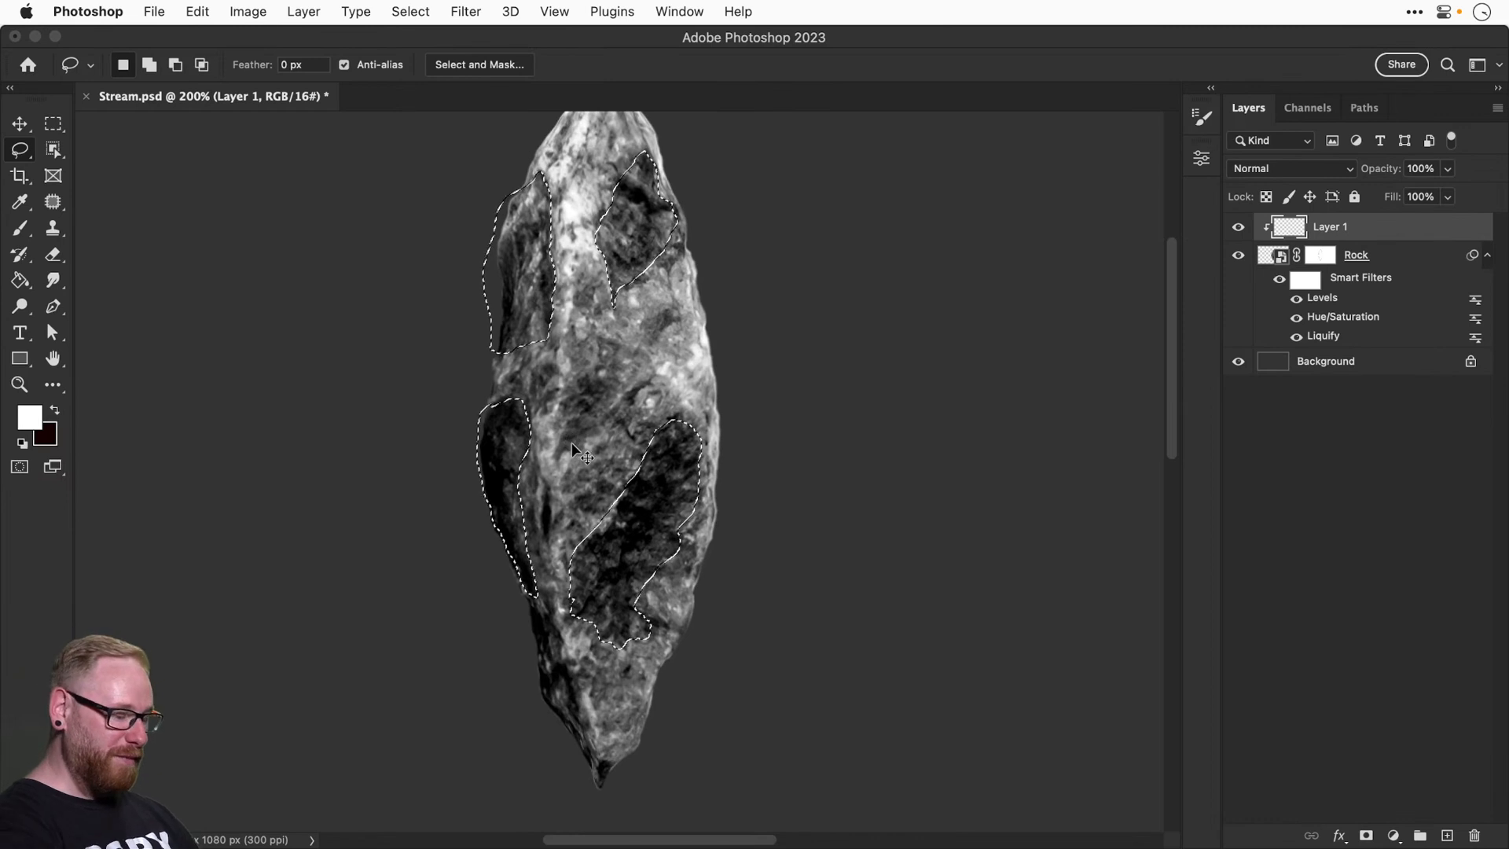
pyautogui.hotkey('ctrl', '+')
pyautogui.moveTo(535, 597); pyautogui.dragTo(565, 423)
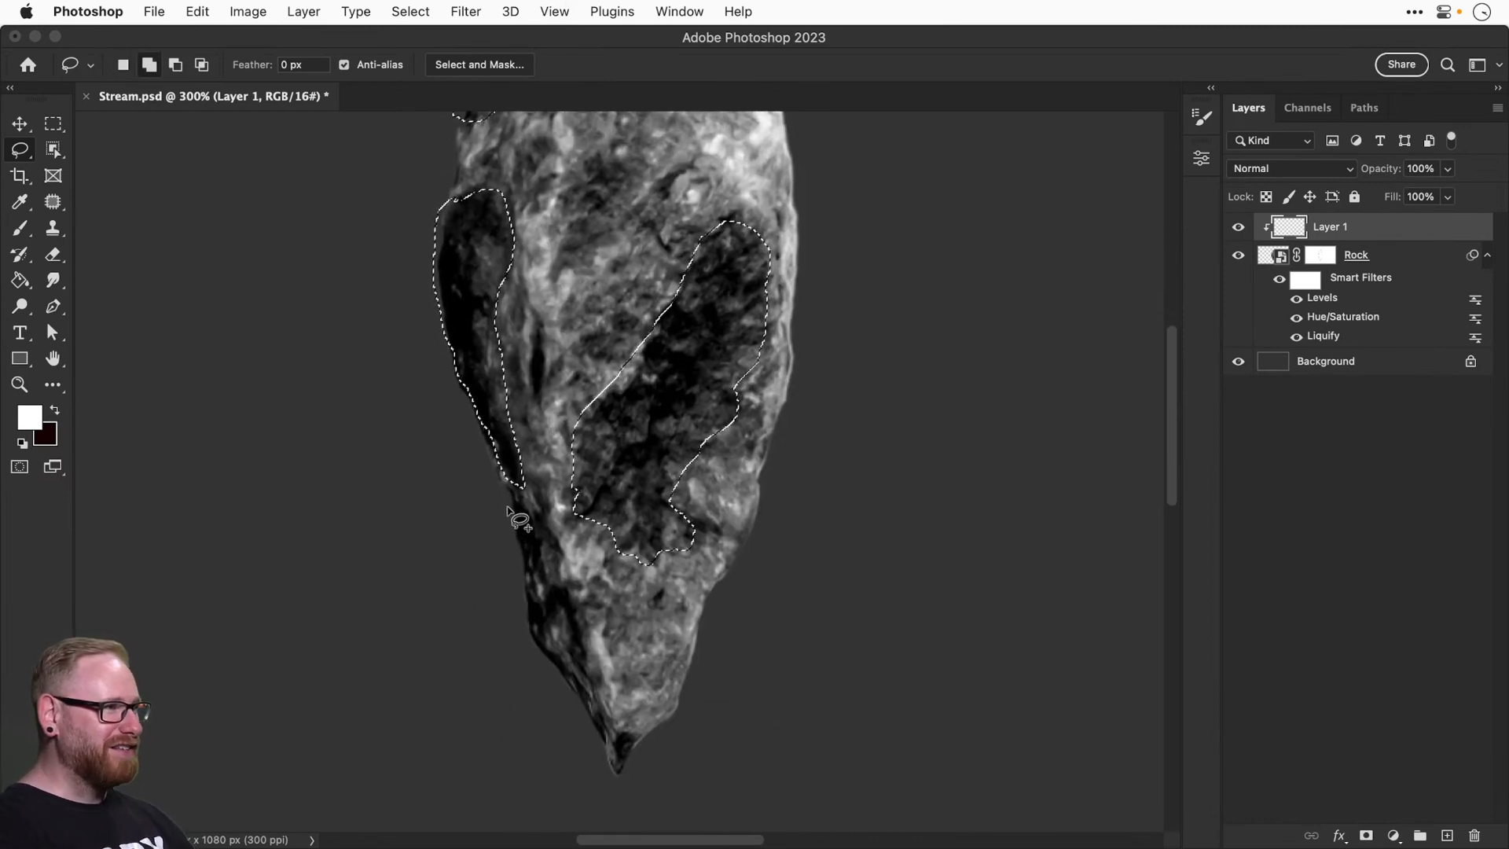
pyautogui.moveTo(507, 506); pyautogui.dragTo(542, 552)
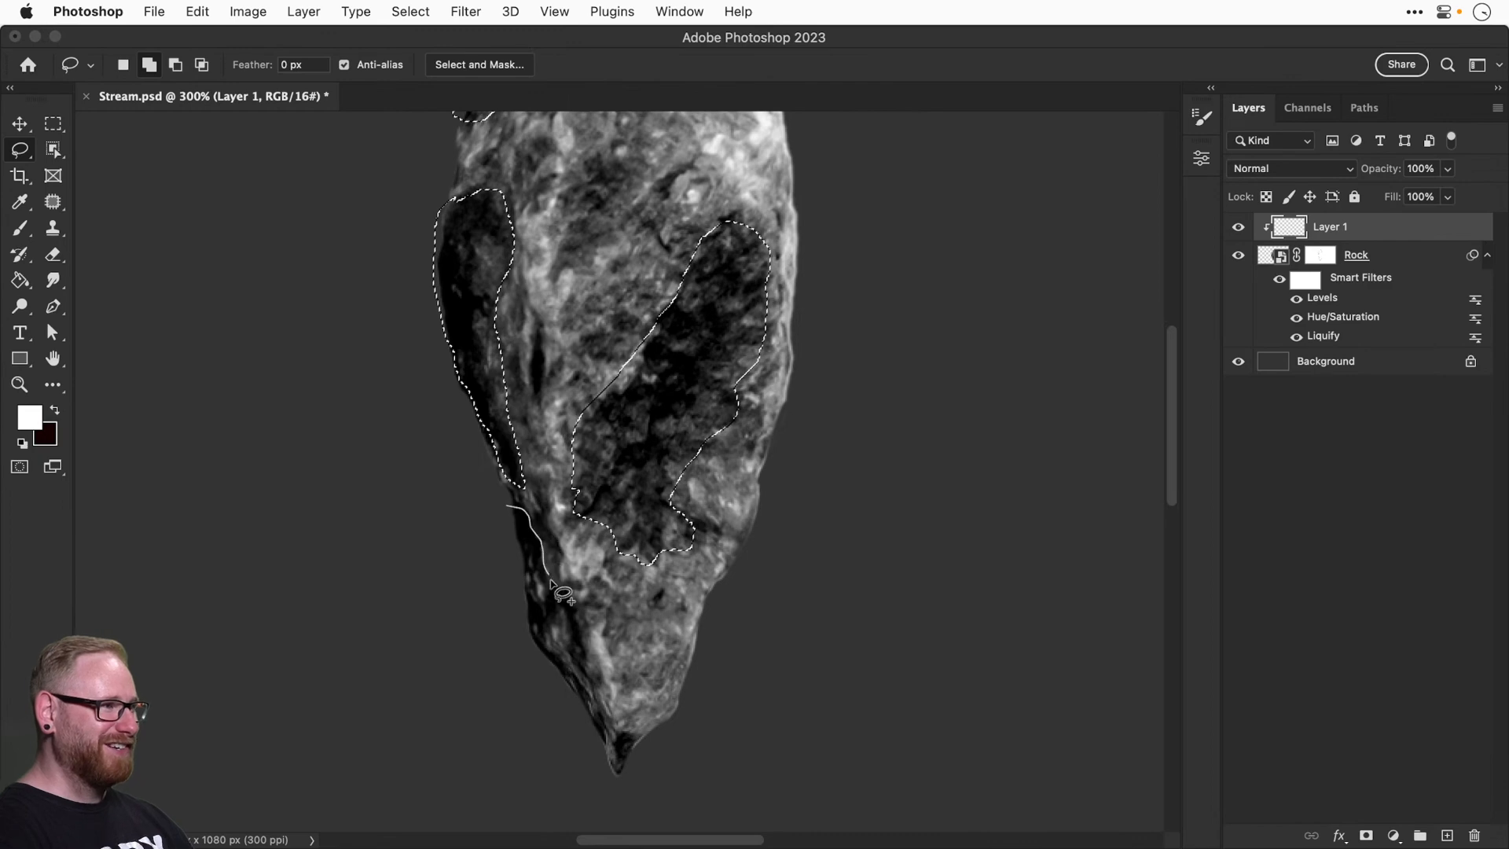
pyautogui.moveTo(571, 601)
pyautogui.mouseDown()
pyautogui.moveTo(592, 733)
pyautogui.moveTo(512, 629)
pyautogui.mouseUp()
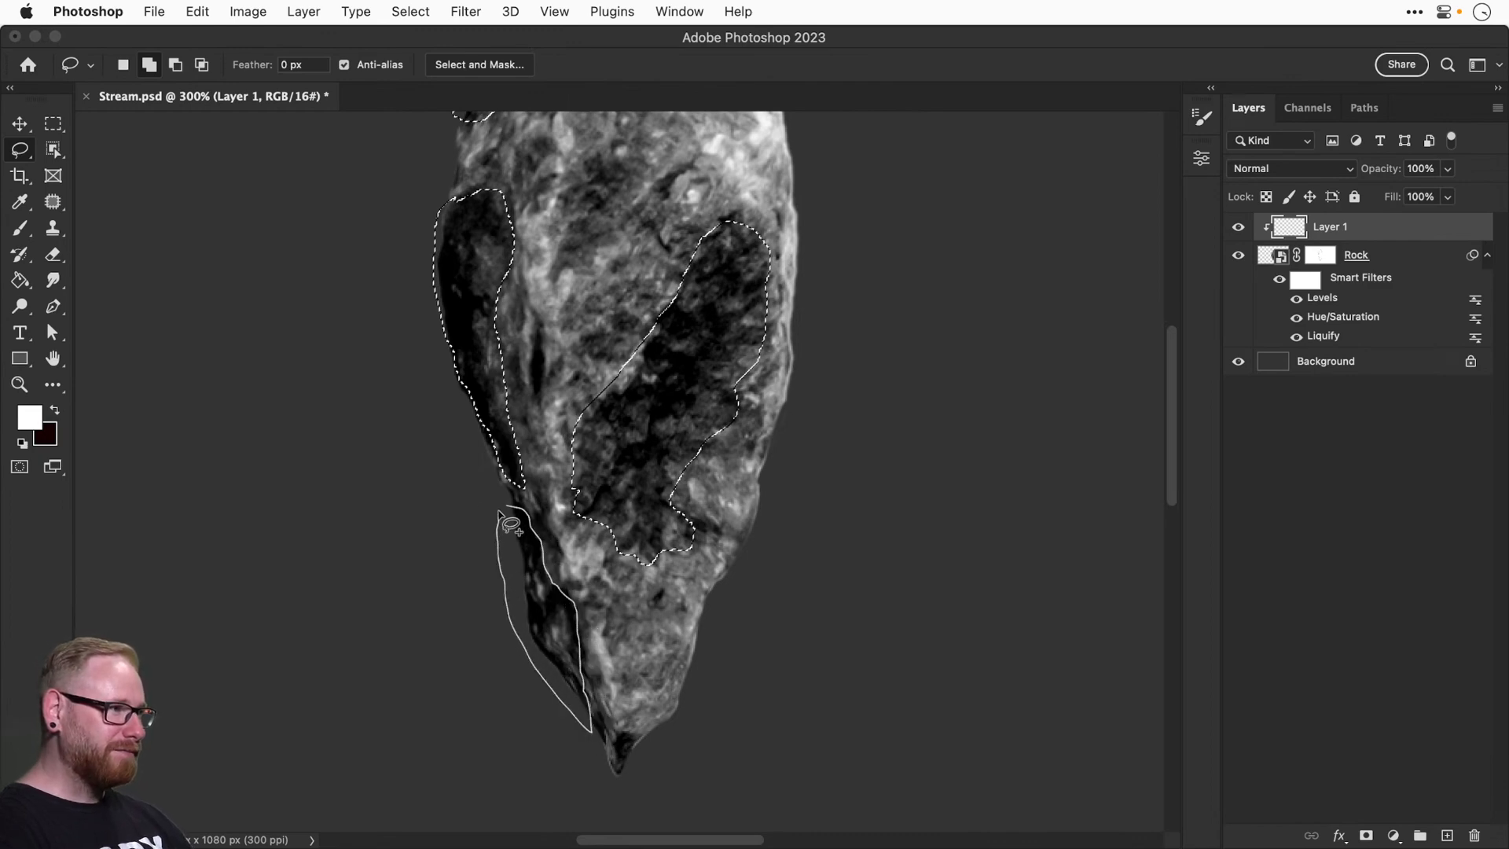
pyautogui.moveTo(511, 524); pyautogui.dragTo(503, 515)
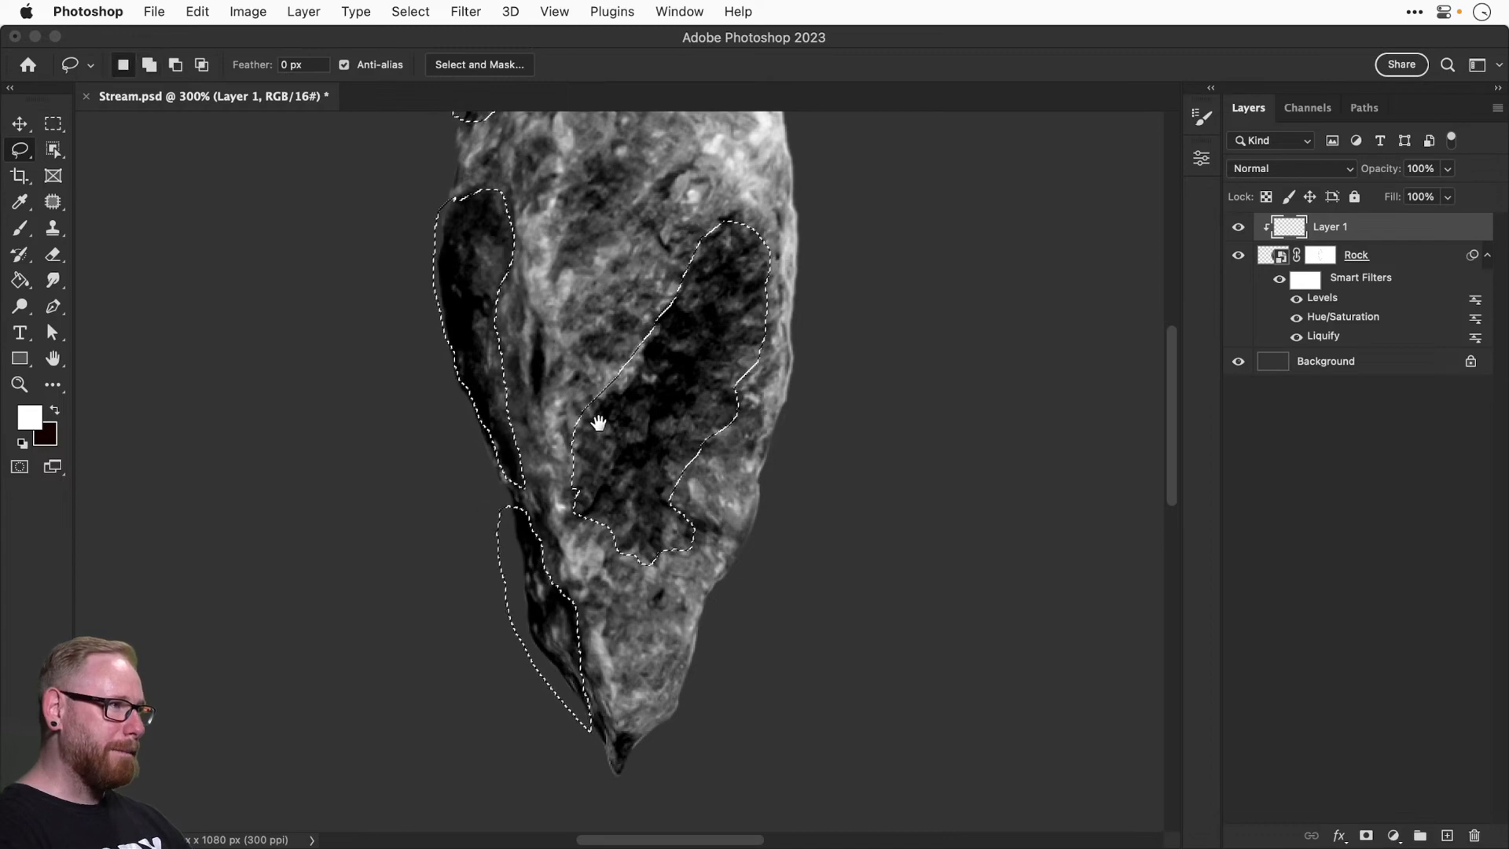
pyautogui.moveTo(598, 422); pyautogui.dragTo(560, 528)
pyautogui.press('super+minus')
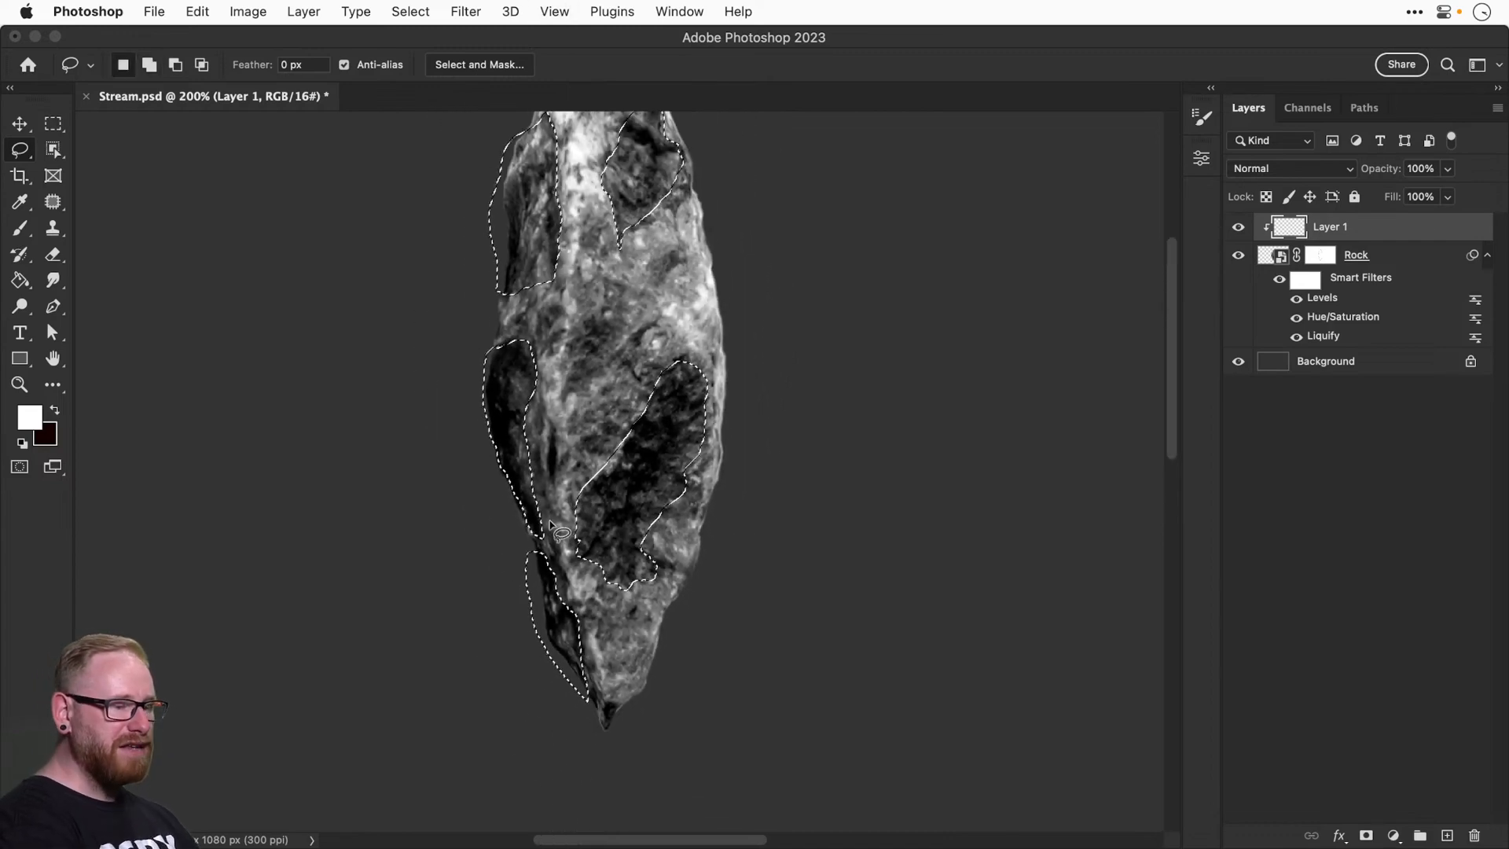
pyautogui.press('super+0')
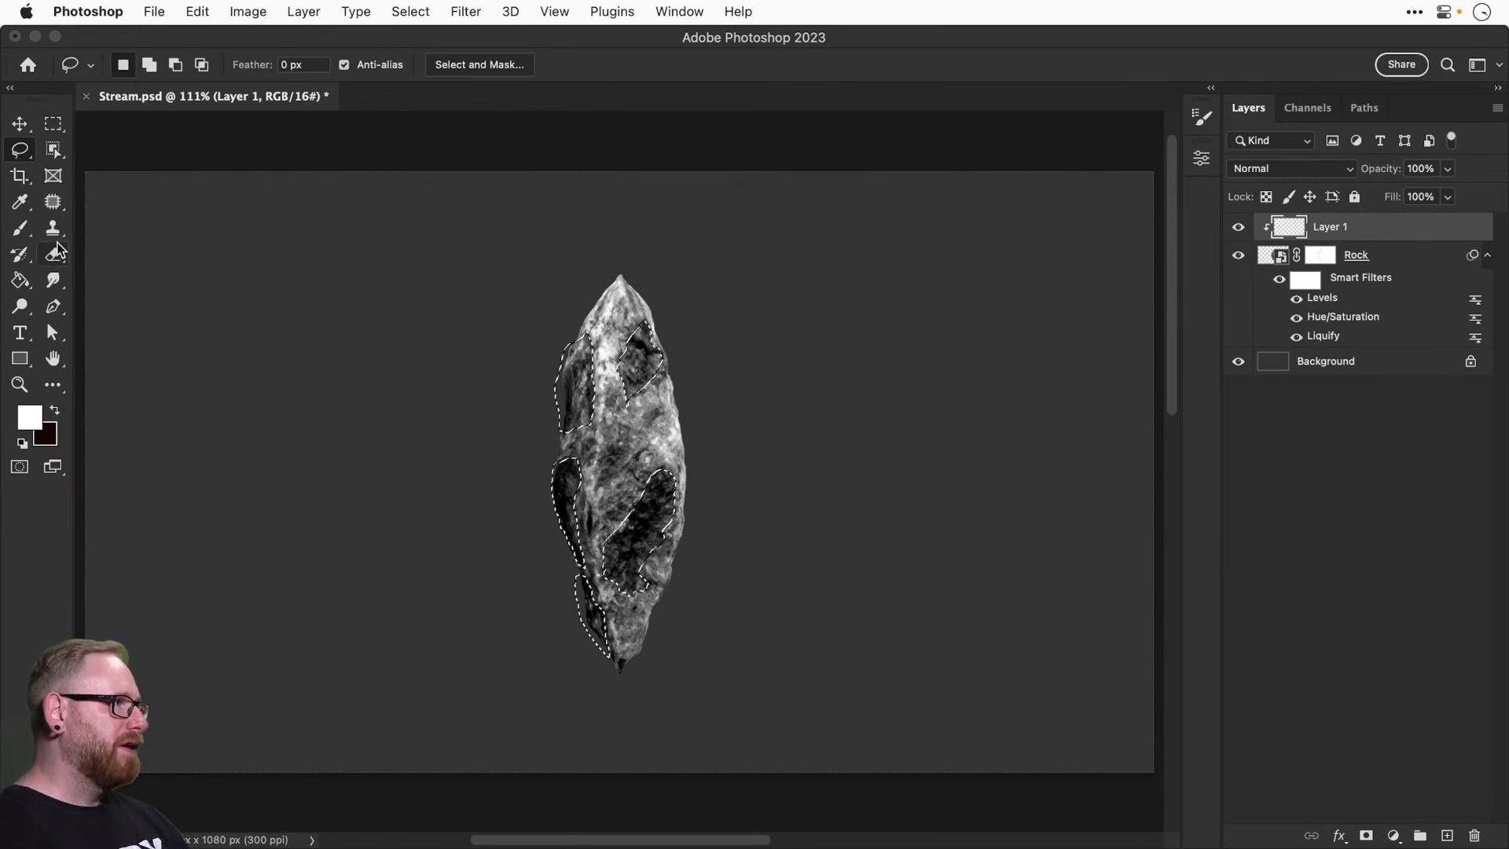
# Select the Brush tool with the Soft Round Pressure Opacity preset at 95 px.
pyautogui.click(26, 230)
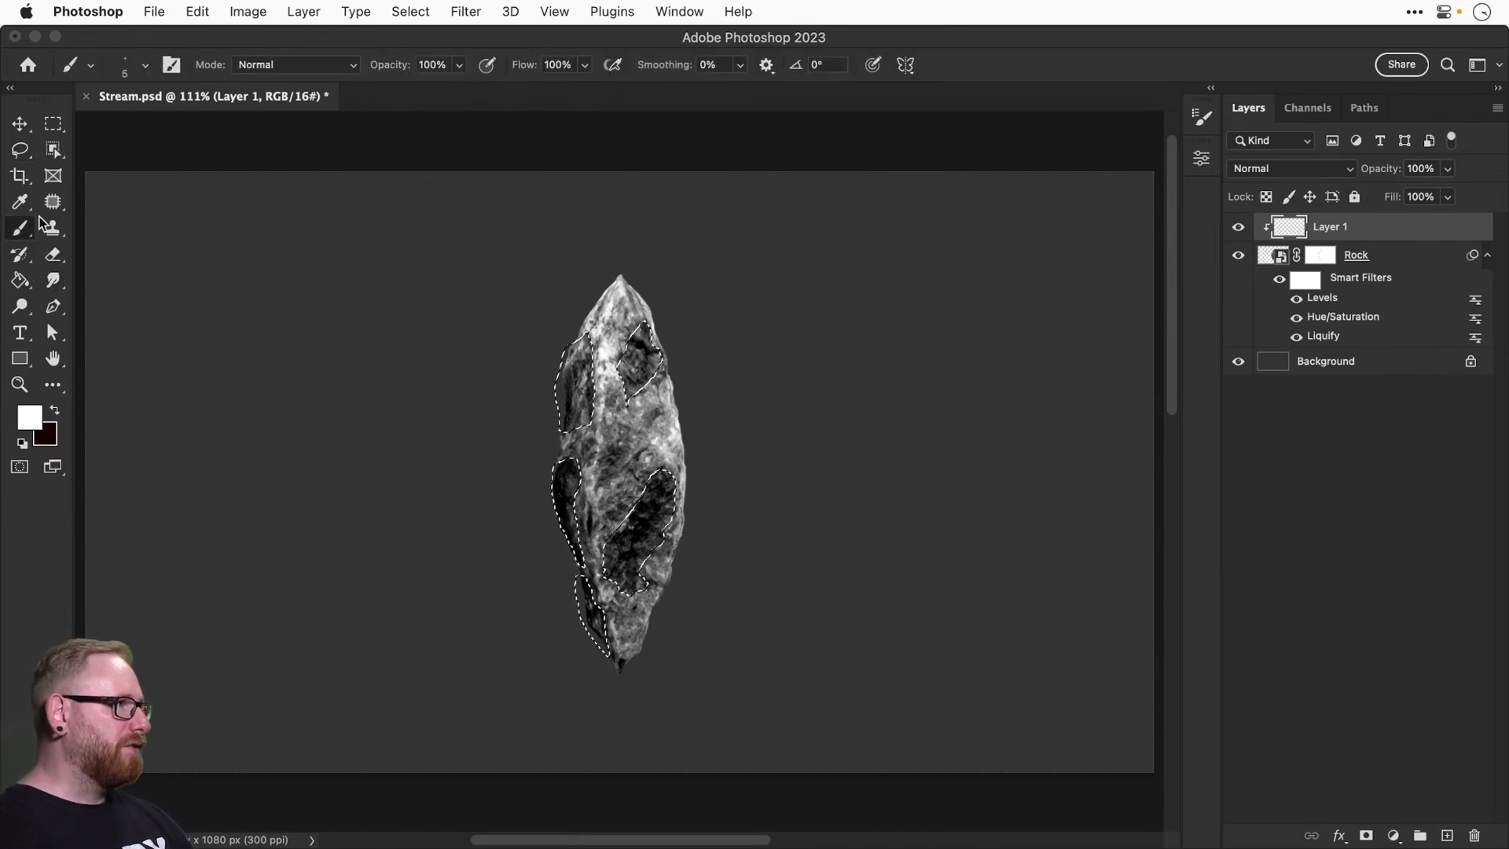
pyautogui.click(138, 69)
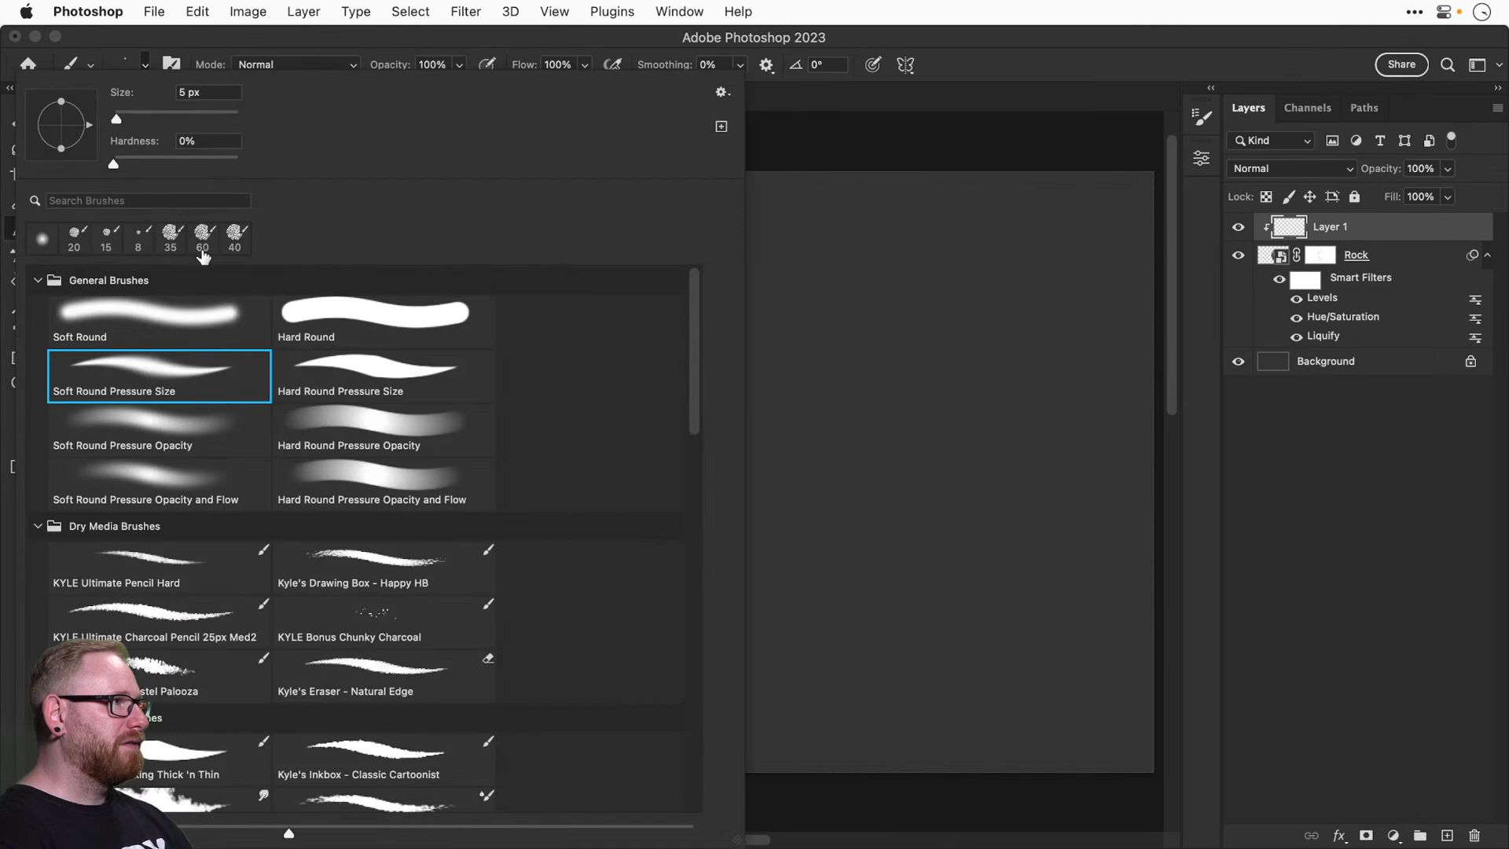
pyautogui.click(160, 442)
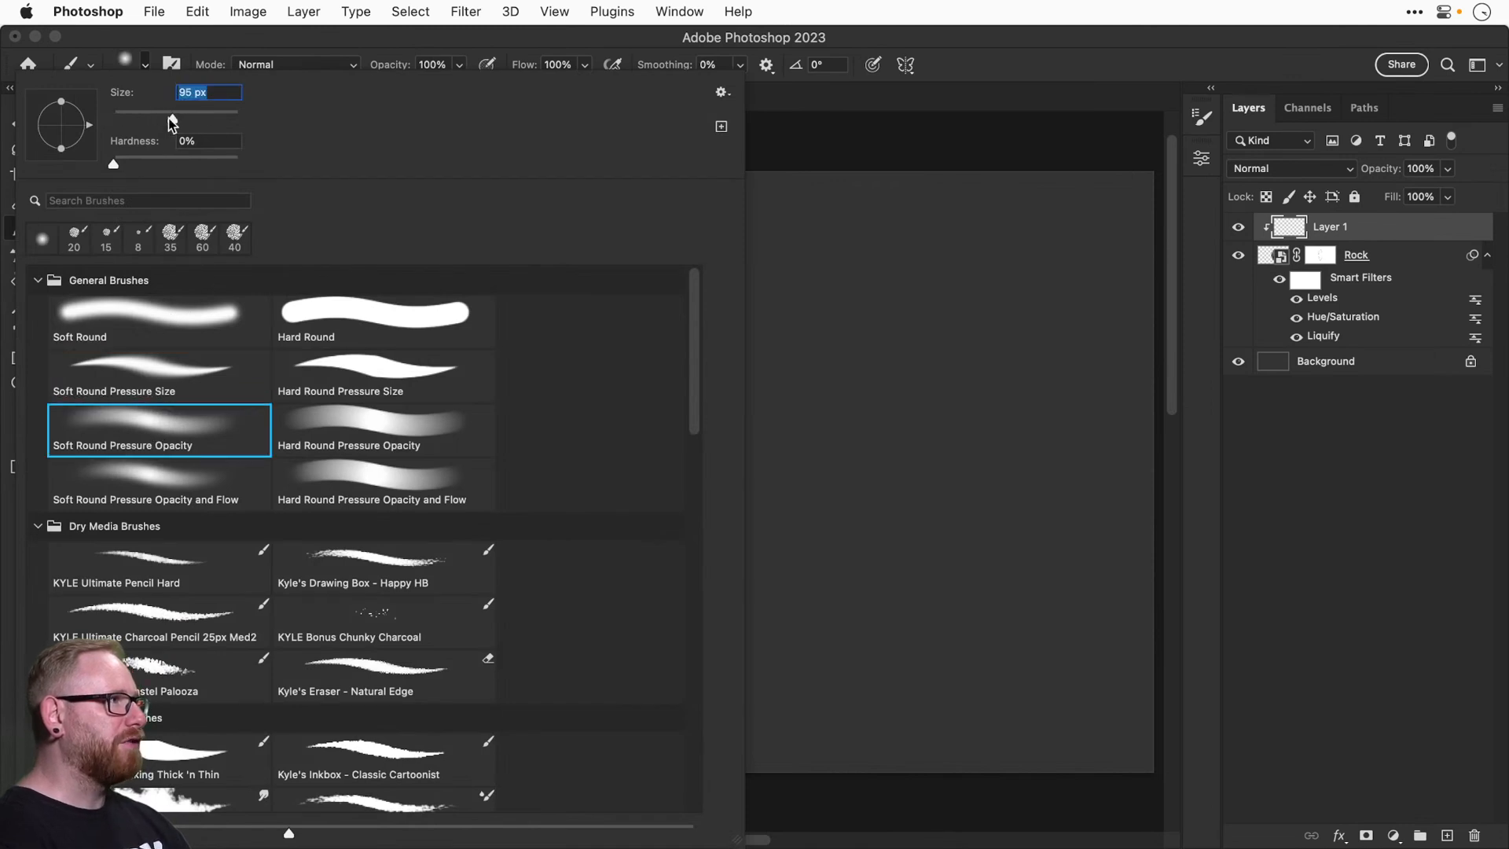
pyautogui.click(151, 67)
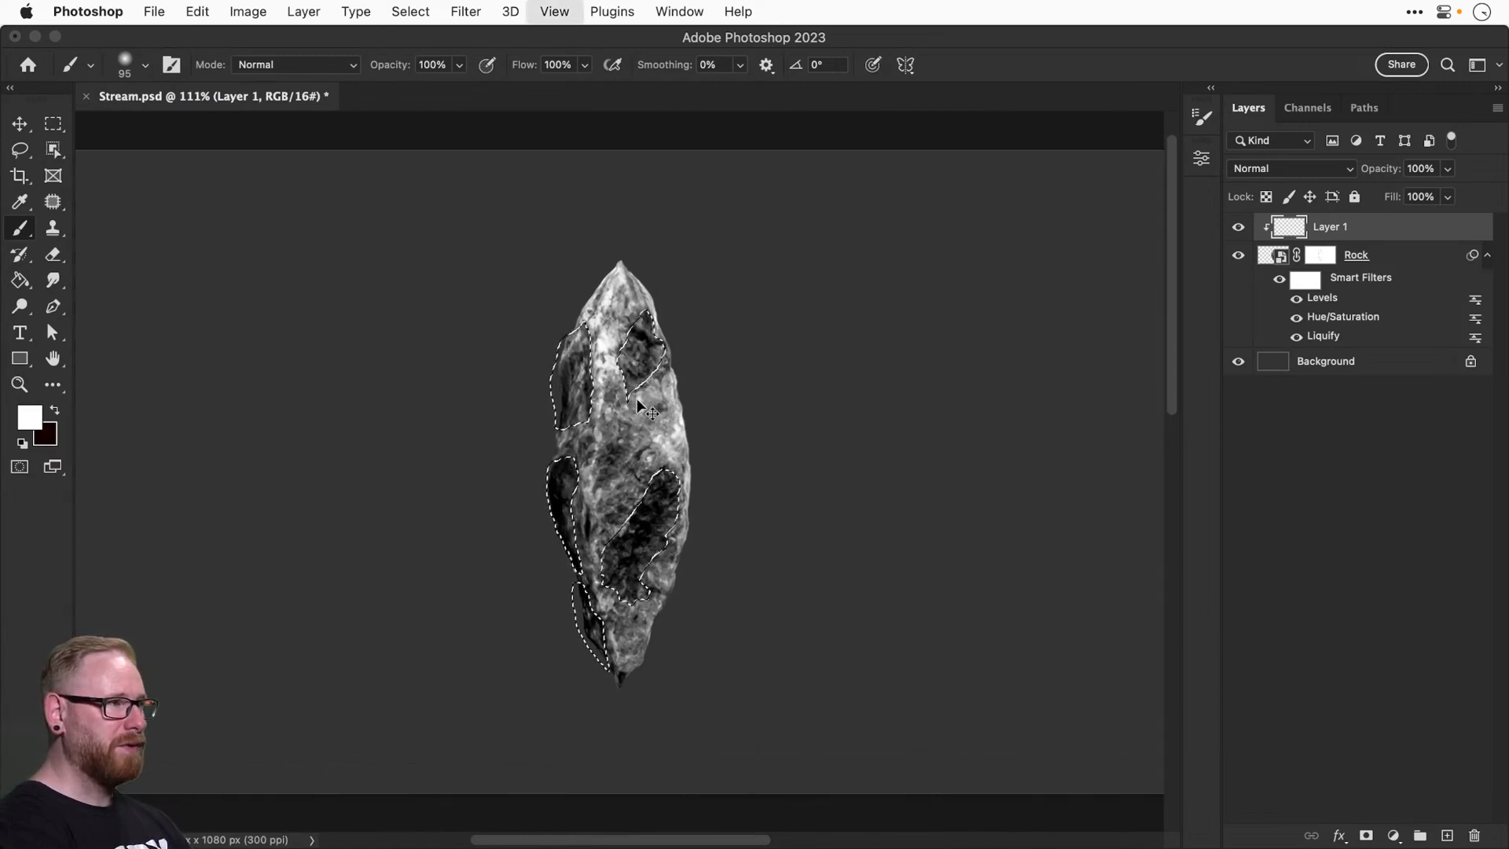
# Zoom to 200% and set the brush opacity to 50%.
pyautogui.press('super+equal')
pyautogui.moveTo(646, 382); pyautogui.dragTo(621, 461)
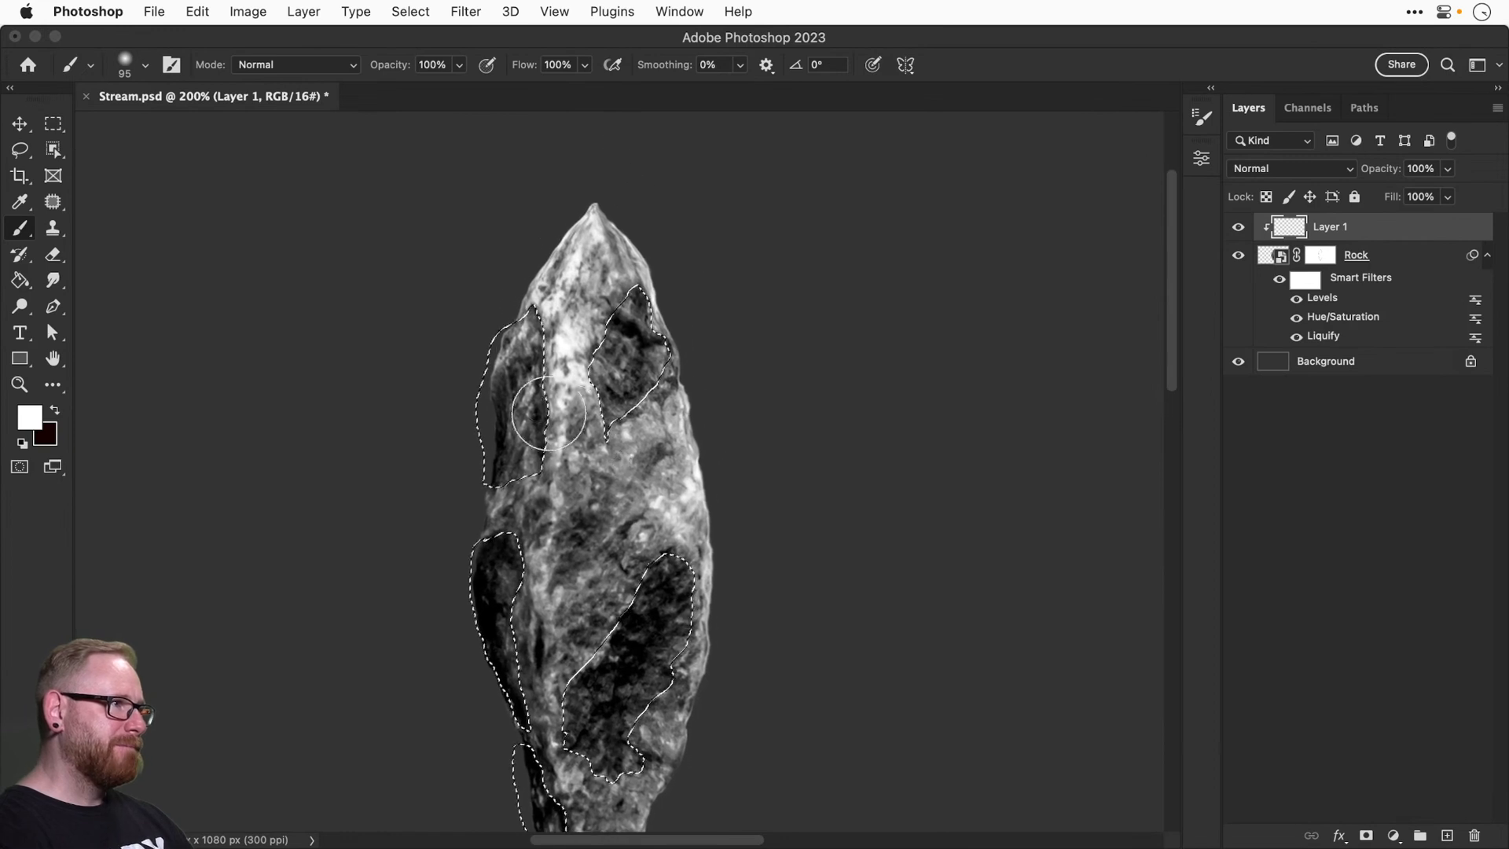
pyautogui.moveTo(446, 65); pyautogui.dragTo(365, 49)
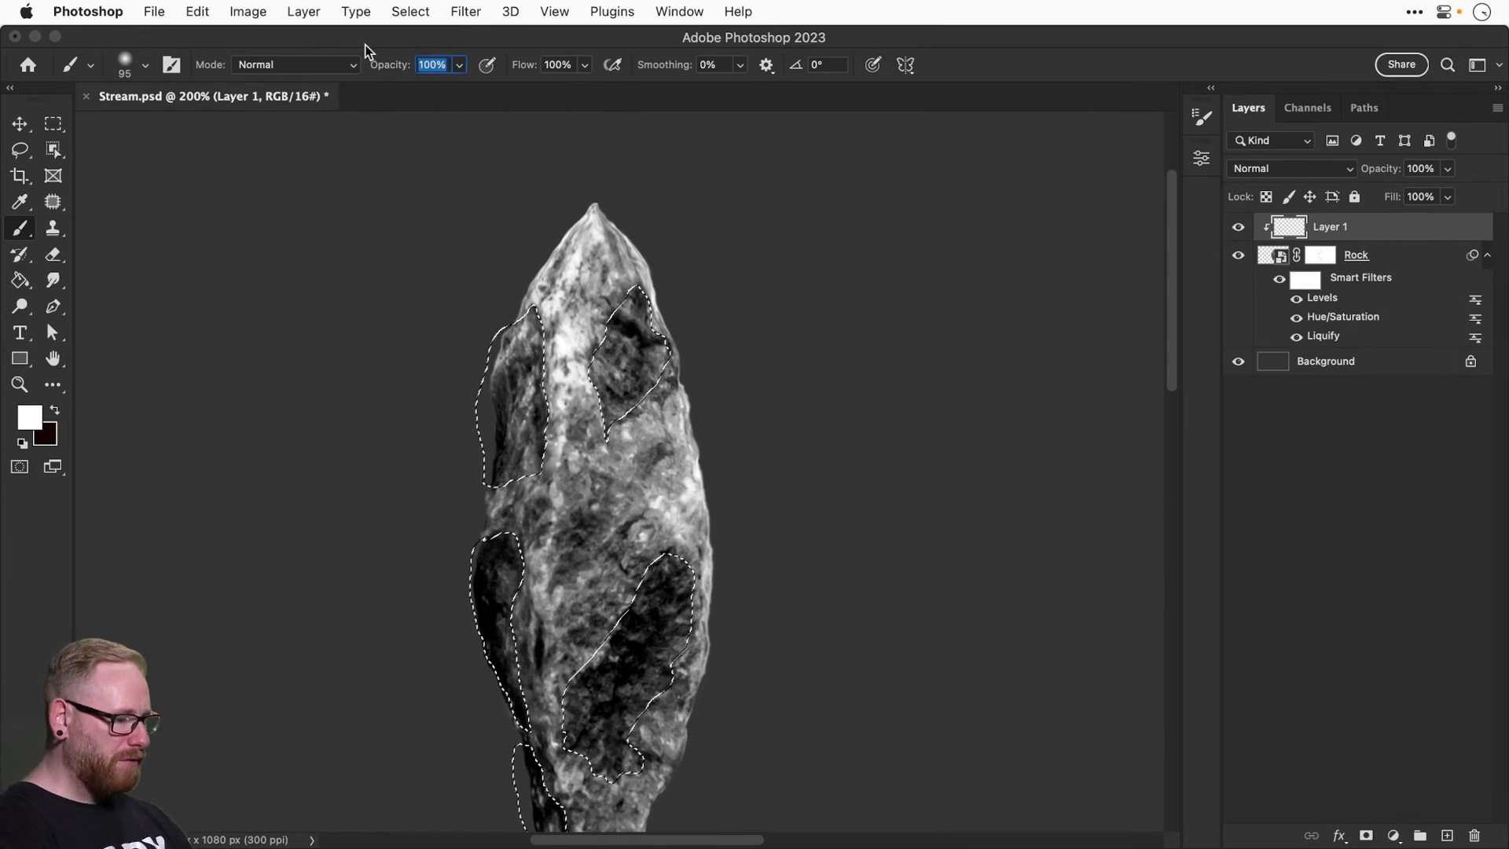
pyautogui.write('50')
pyautogui.press('Return')
# Zoom to 300% and paint white over the upper-right dark patch inside the selection.
pyautogui.press('super+equal')
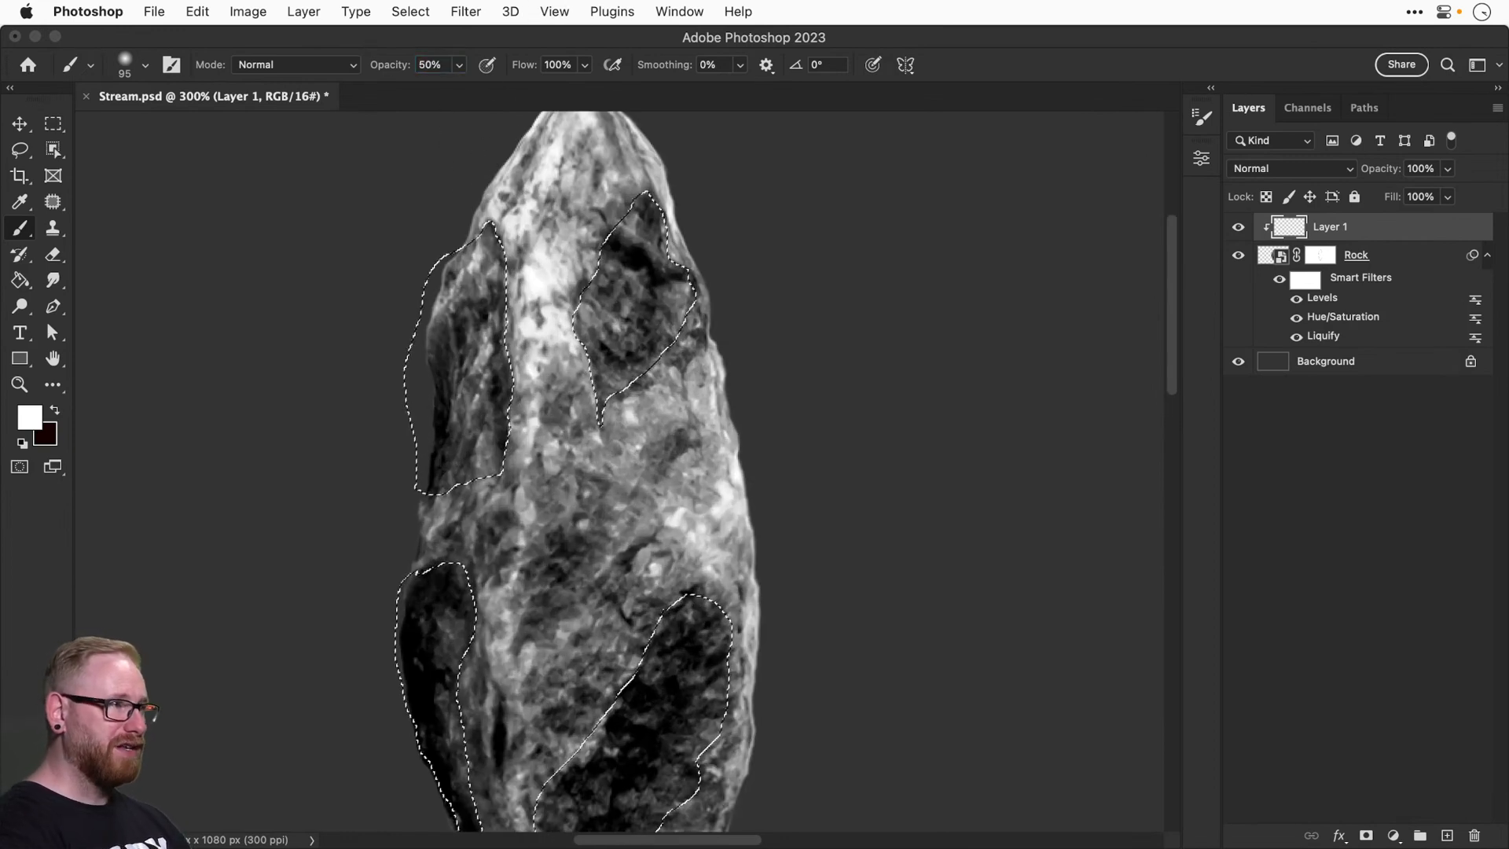
pyautogui.scroll(-6, 502, 382)
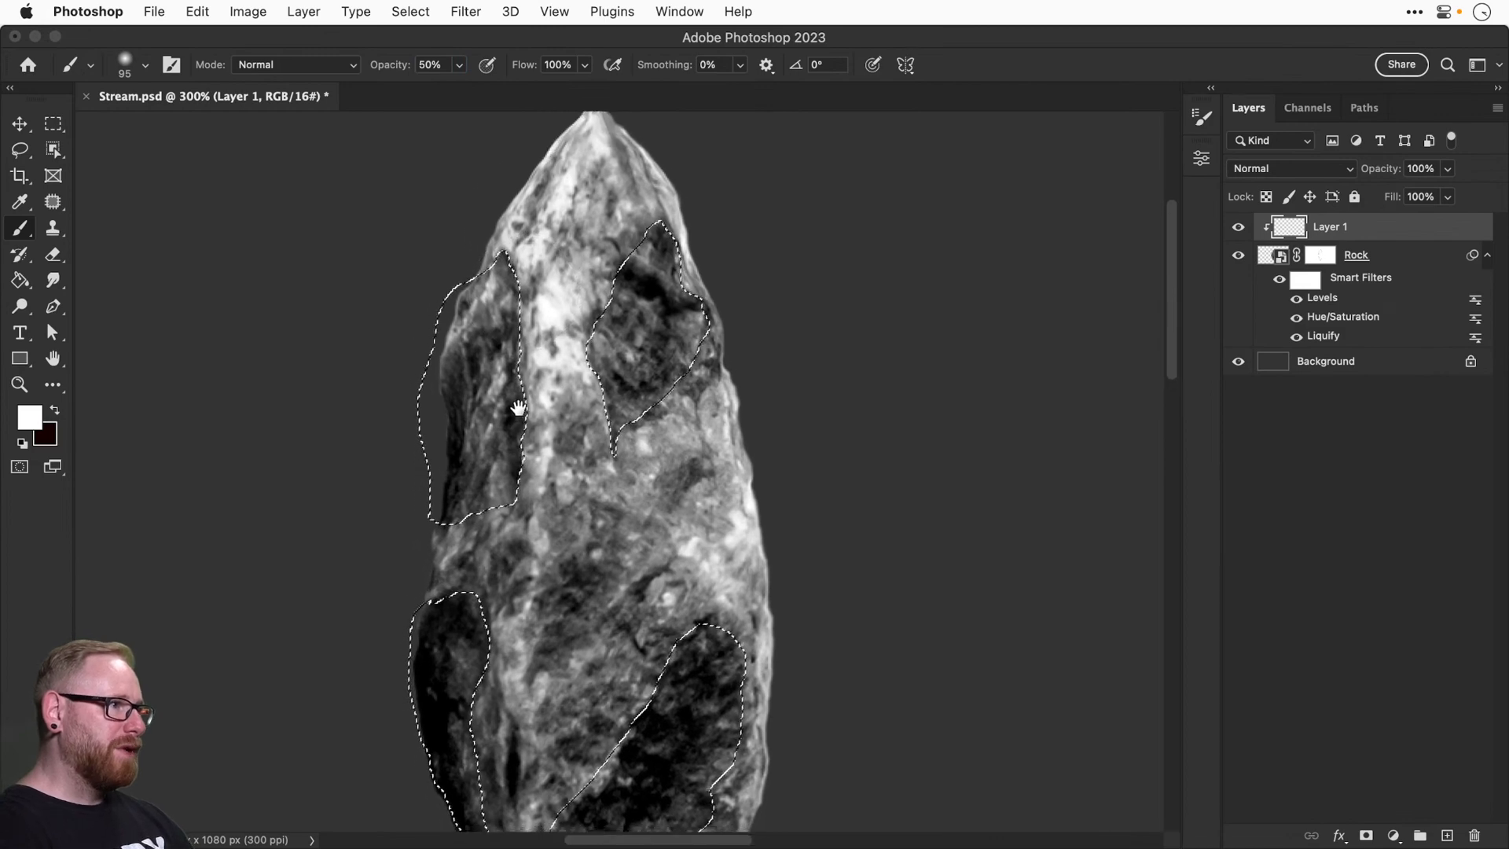
pyautogui.moveTo(583, 444)
pyautogui.mouseDown()
pyautogui.moveTo(592, 292)
pyautogui.moveTo(518, 573)
pyautogui.mouseUp()
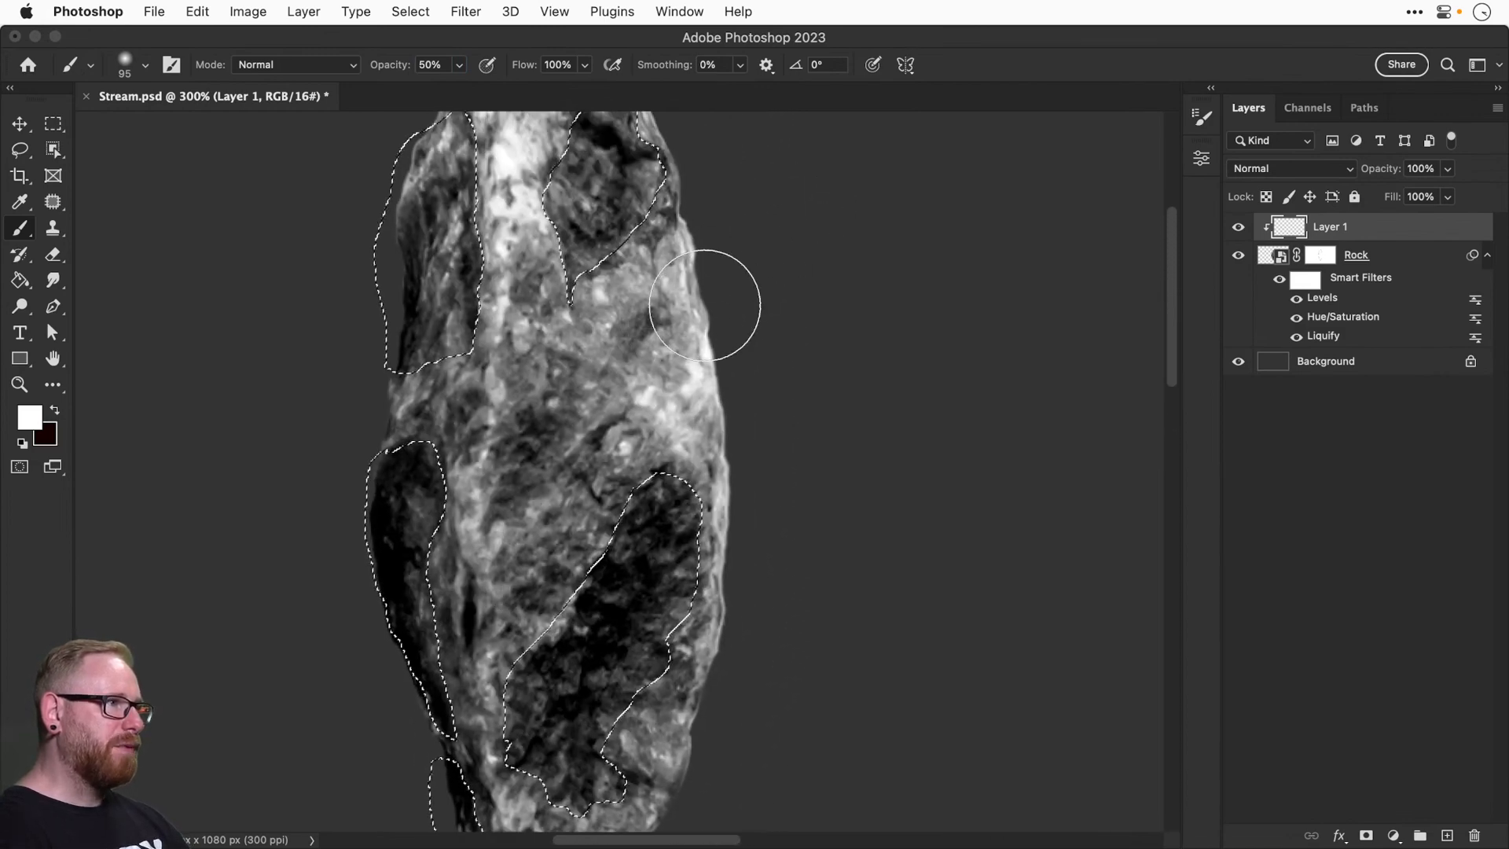
pyautogui.moveTo(563, 283); pyautogui.dragTo(559, 480)
pyautogui.press('p')
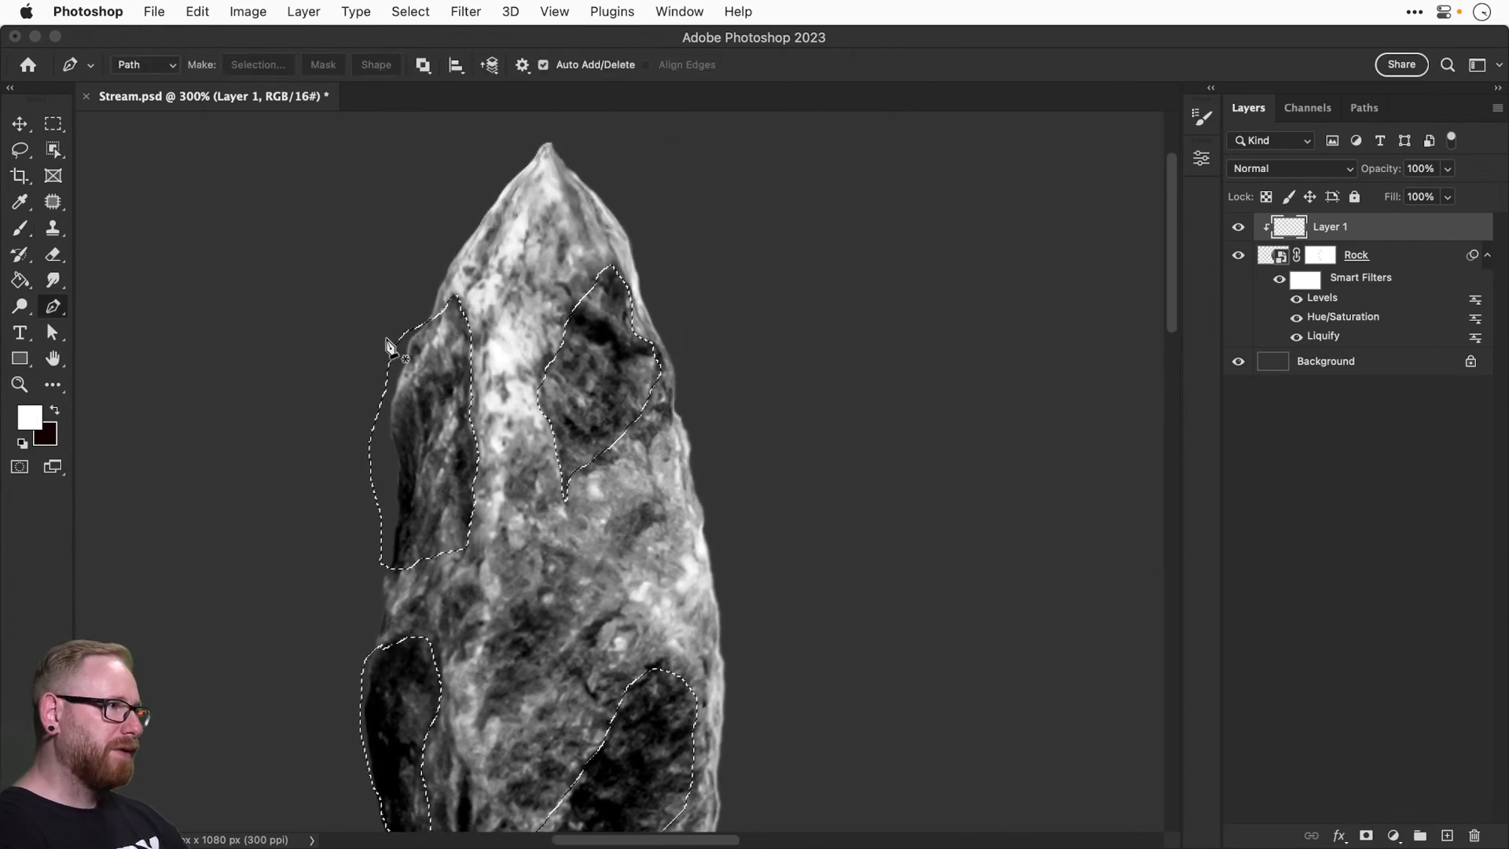
pyautogui.press('b')
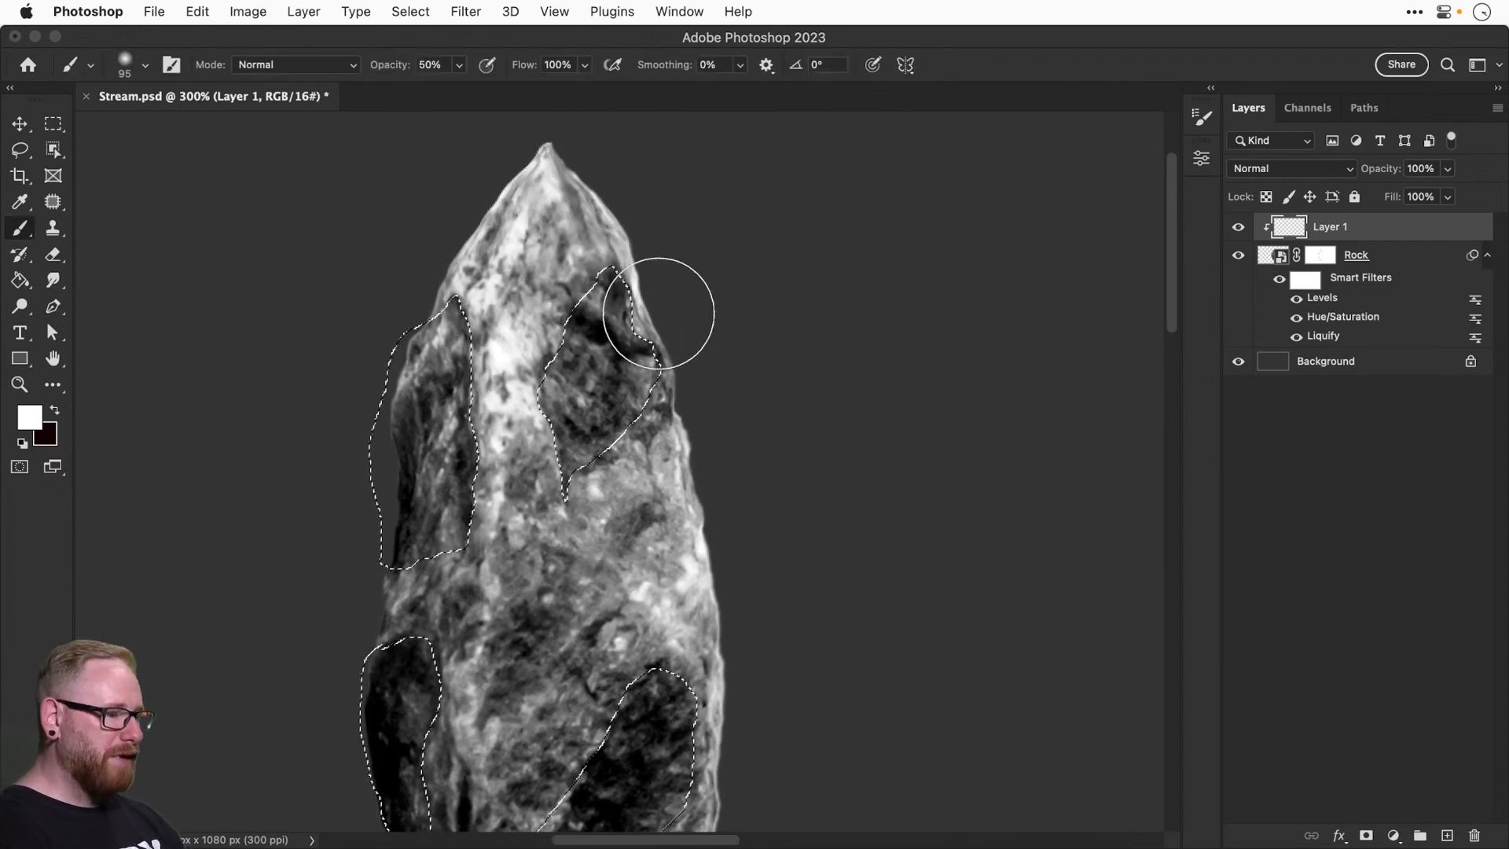
pyautogui.moveTo(640, 249); pyautogui.dragTo(700, 438)
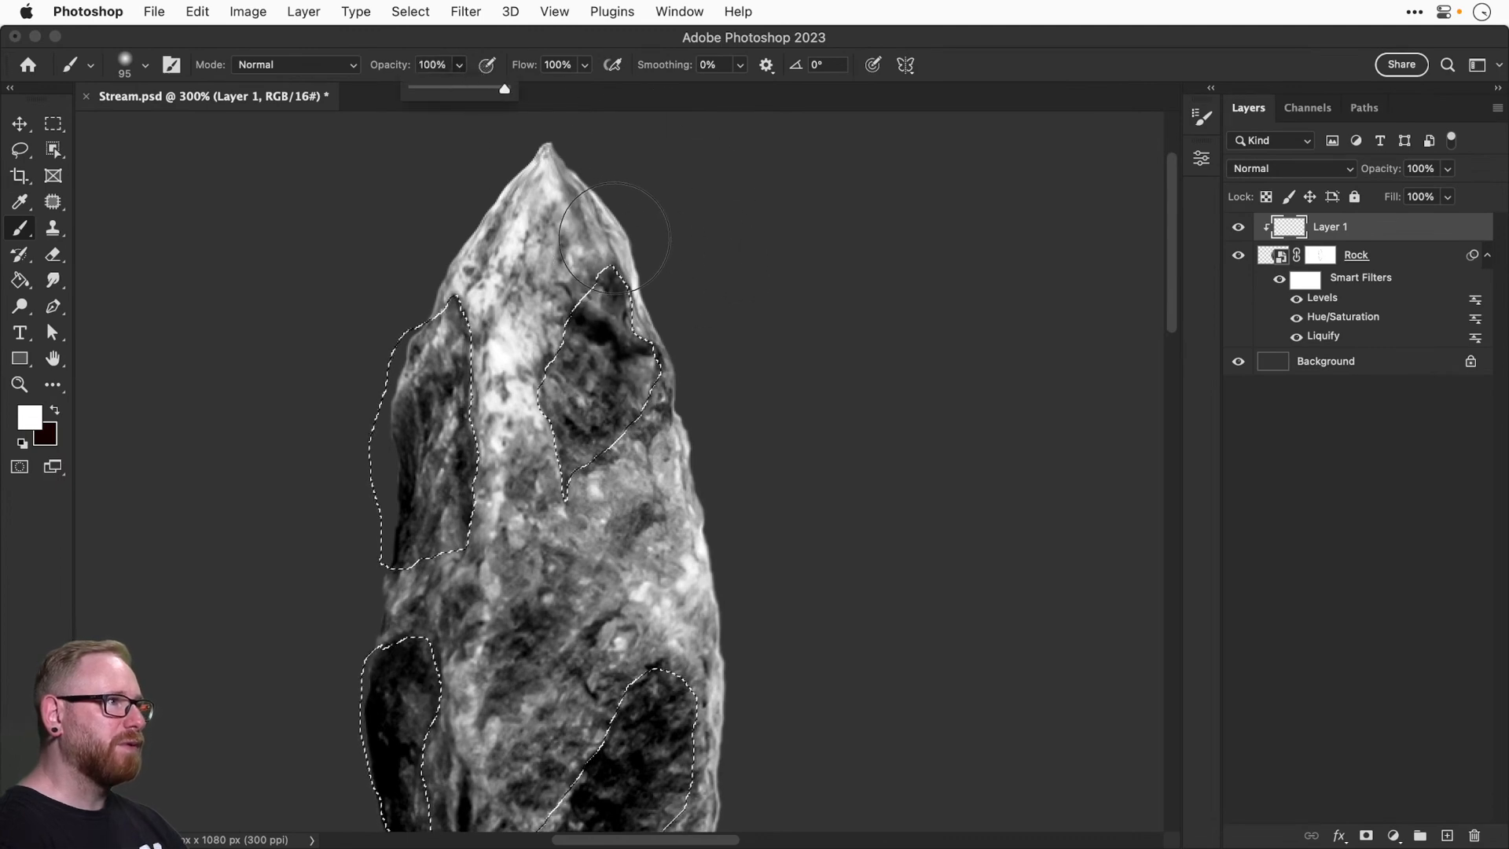
pyautogui.click(445, 64)
# Paint more white into the upper-right dark patch of the rock with a size-90 brush.
pyautogui.write('90')
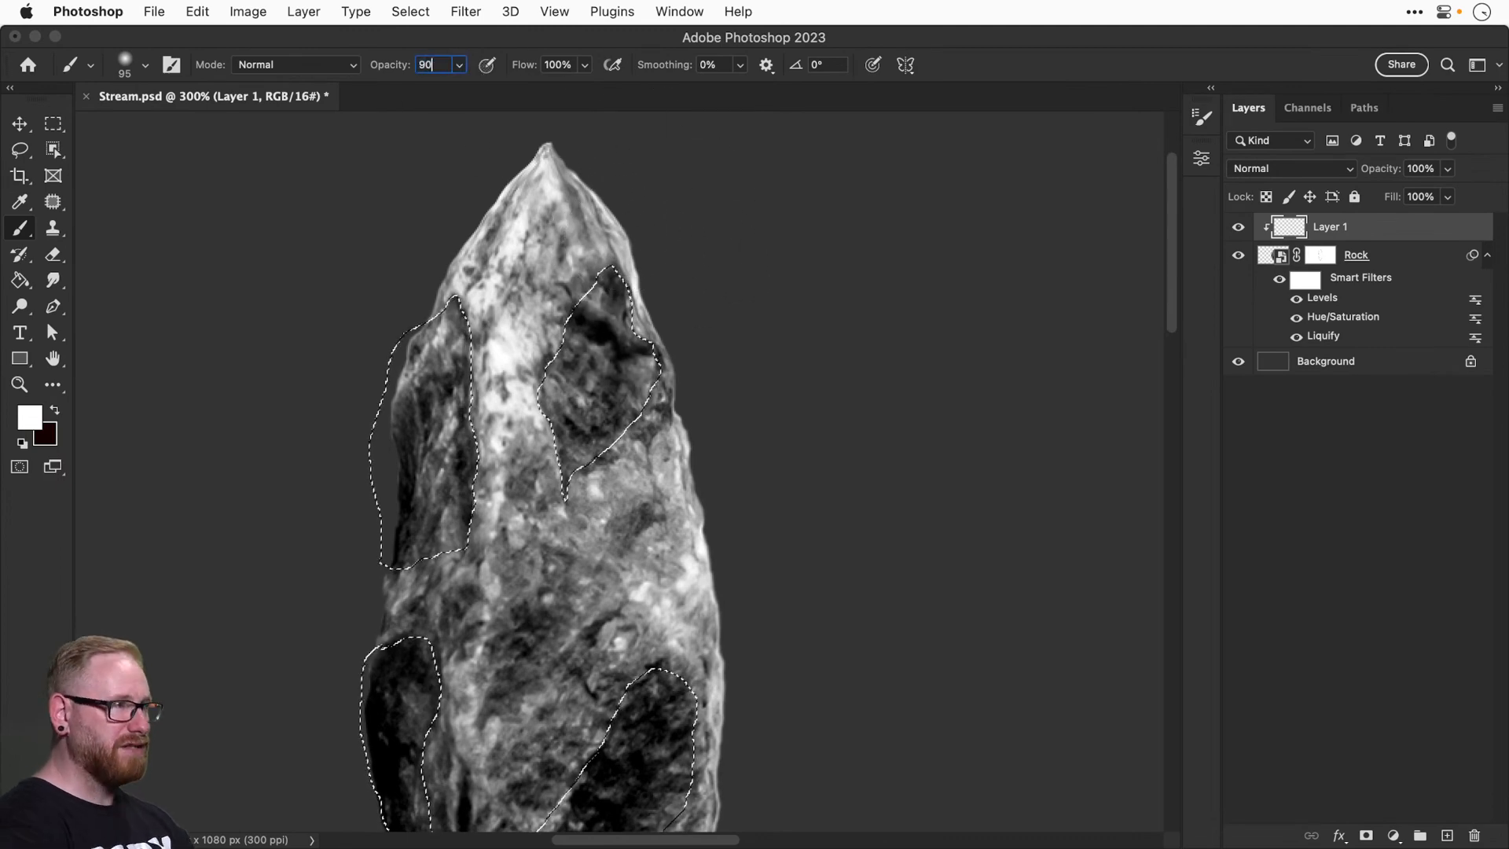
pyautogui.moveTo(618, 218); pyautogui.dragTo(633, 338)
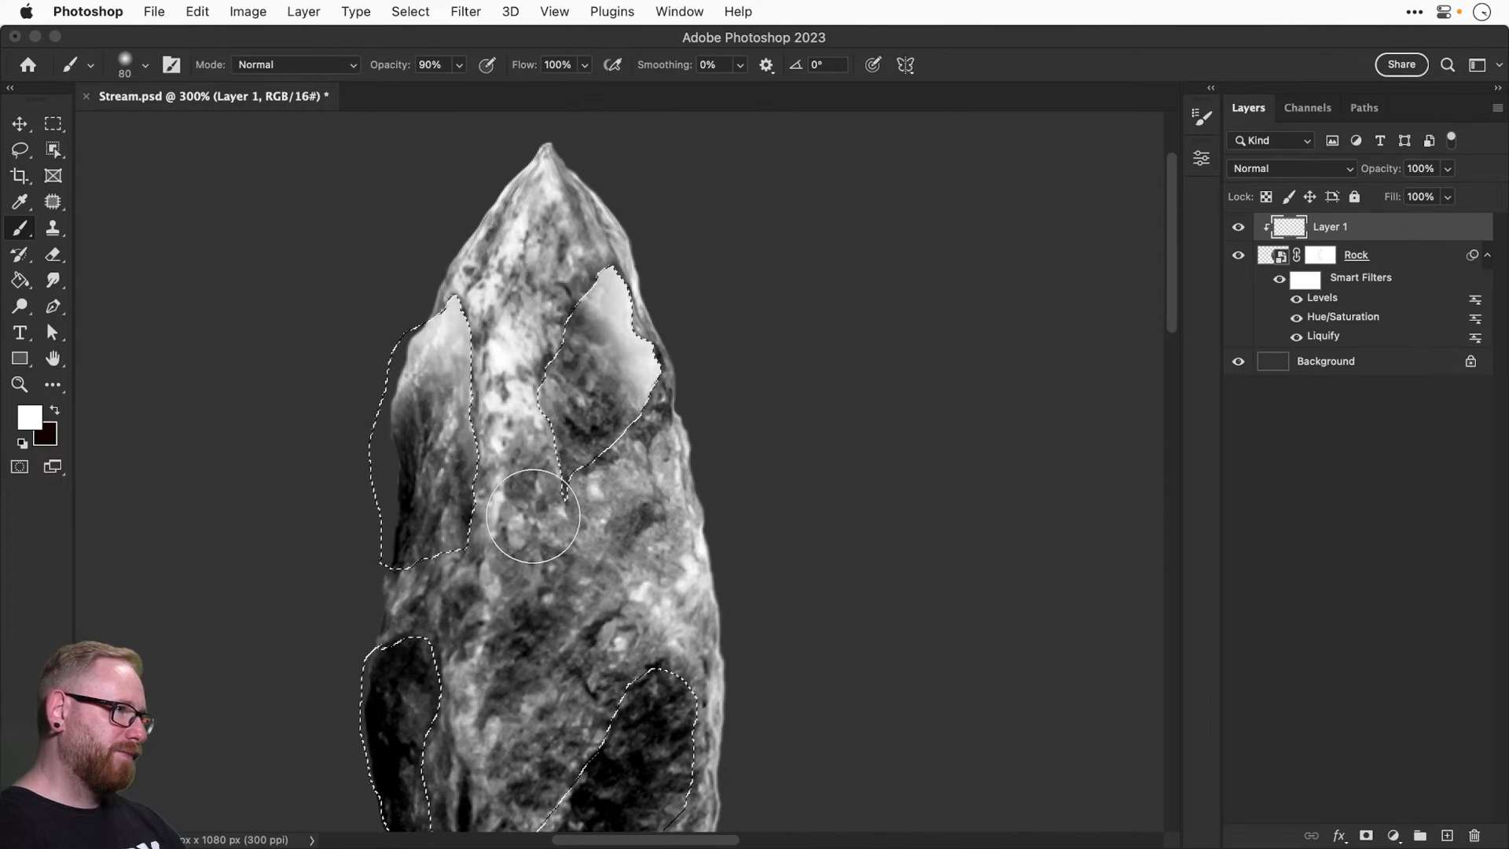
pyautogui.scroll(-5, 550, 431)
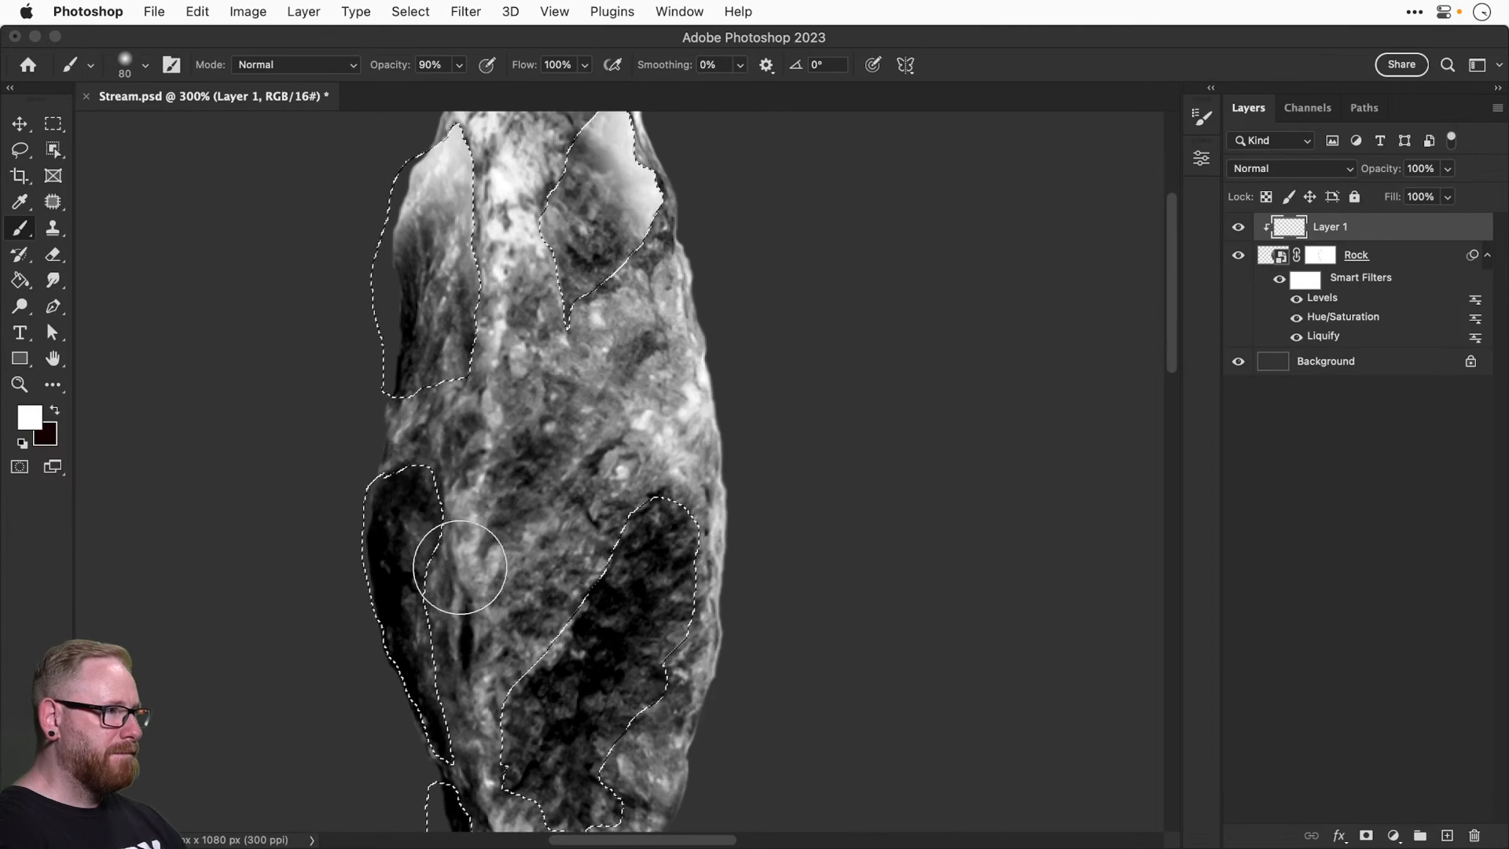
pyautogui.scroll(-2, 462, 585)
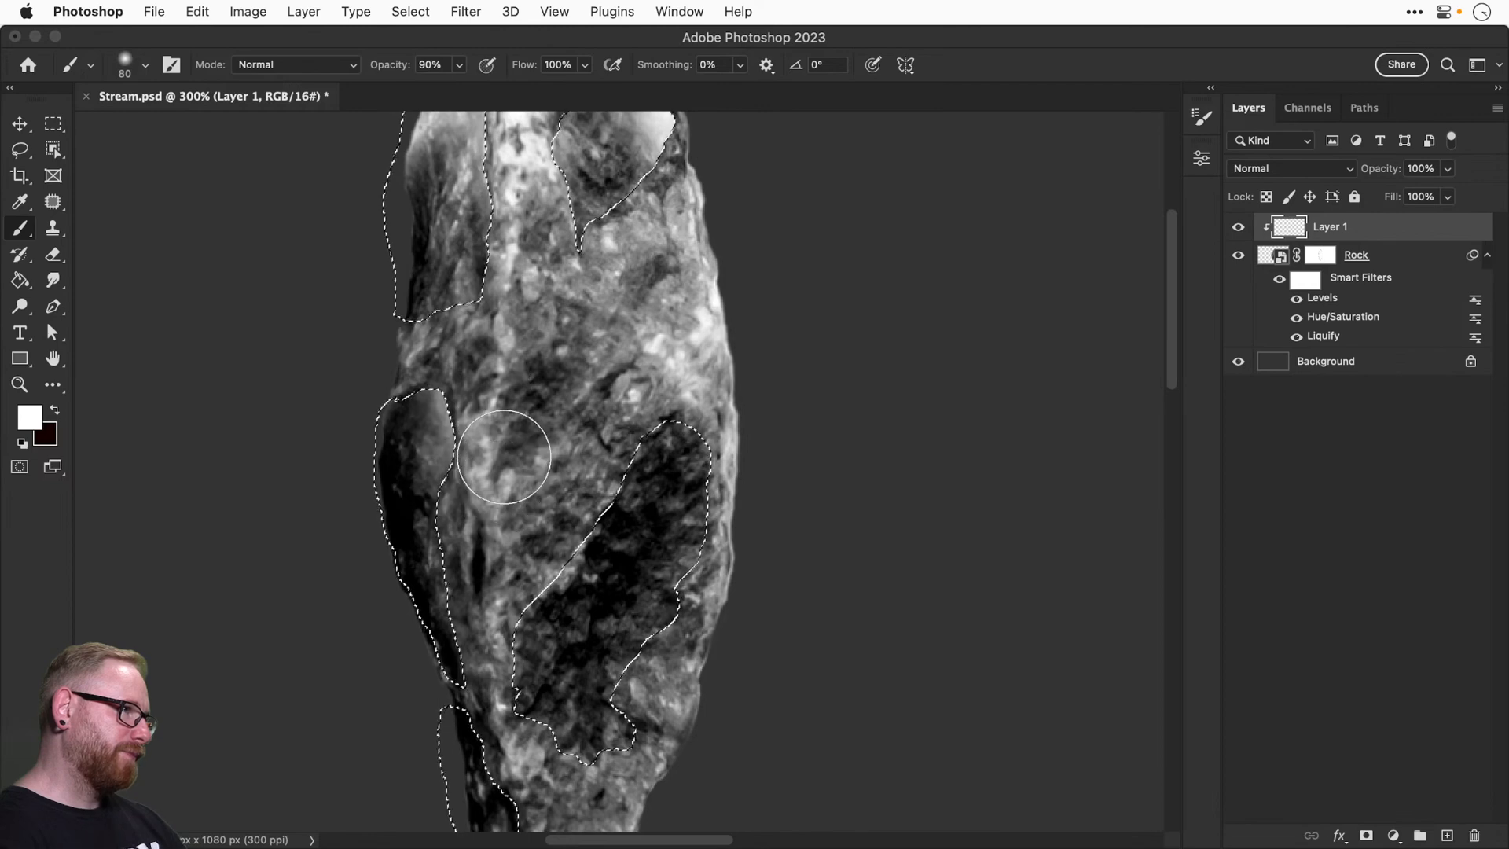
pyautogui.press('super+shift+z')
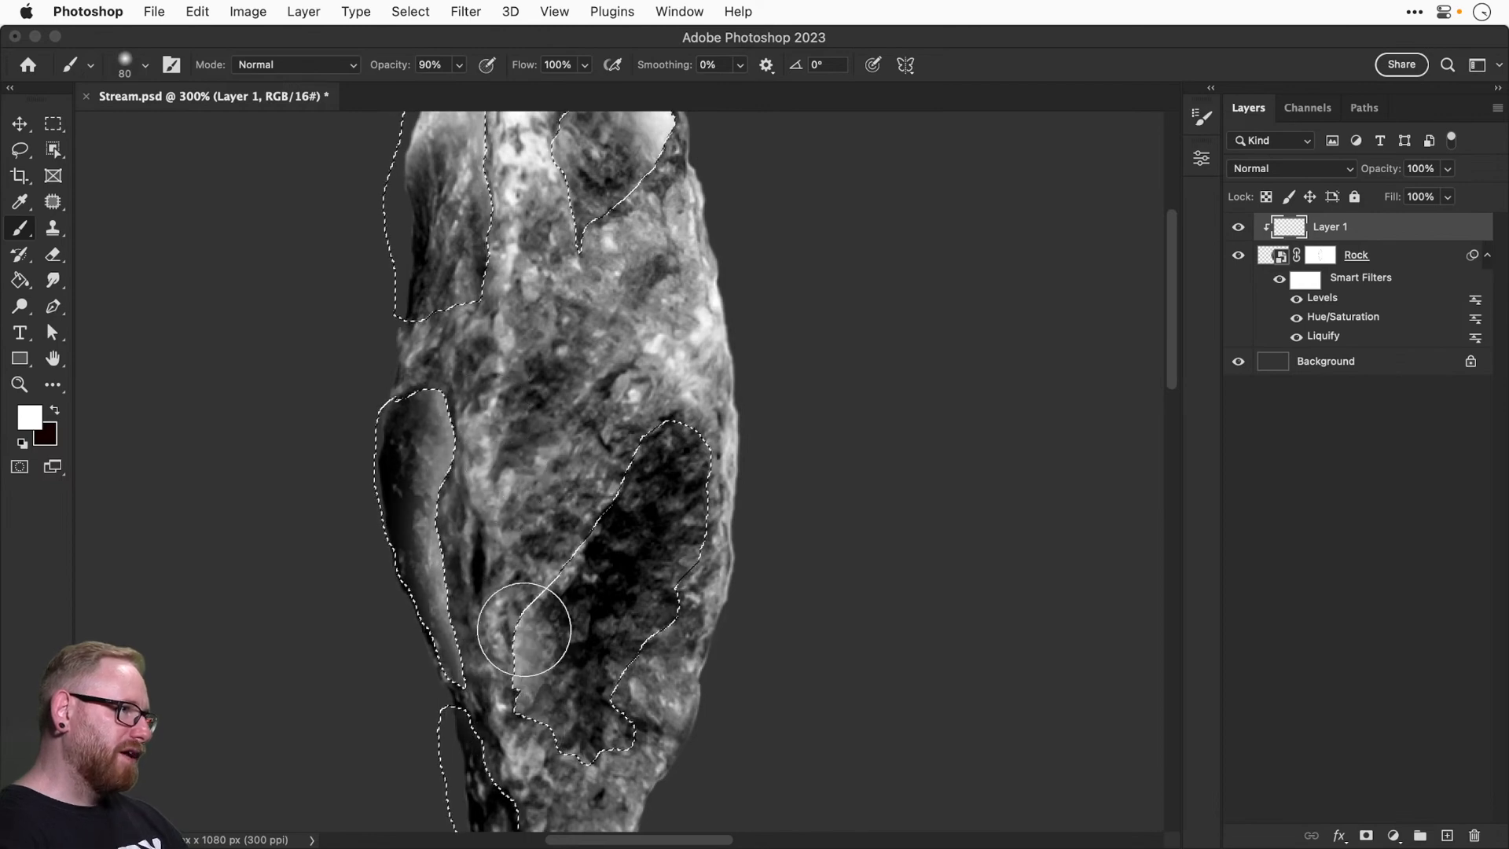
pyautogui.press('x')
pyautogui.press('e')
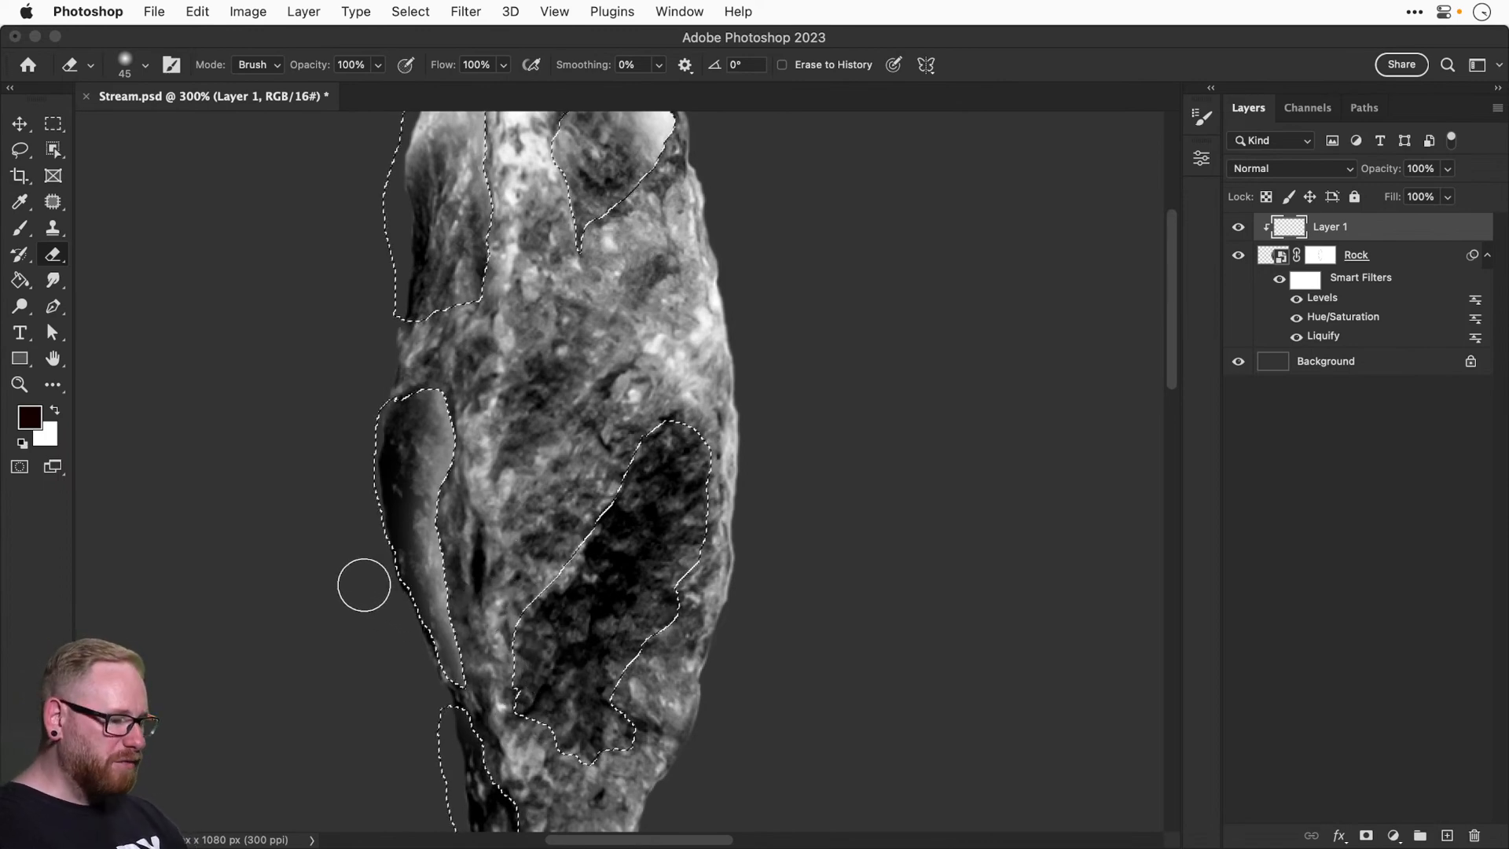
pyautogui.press(']')
pyautogui.press(']')
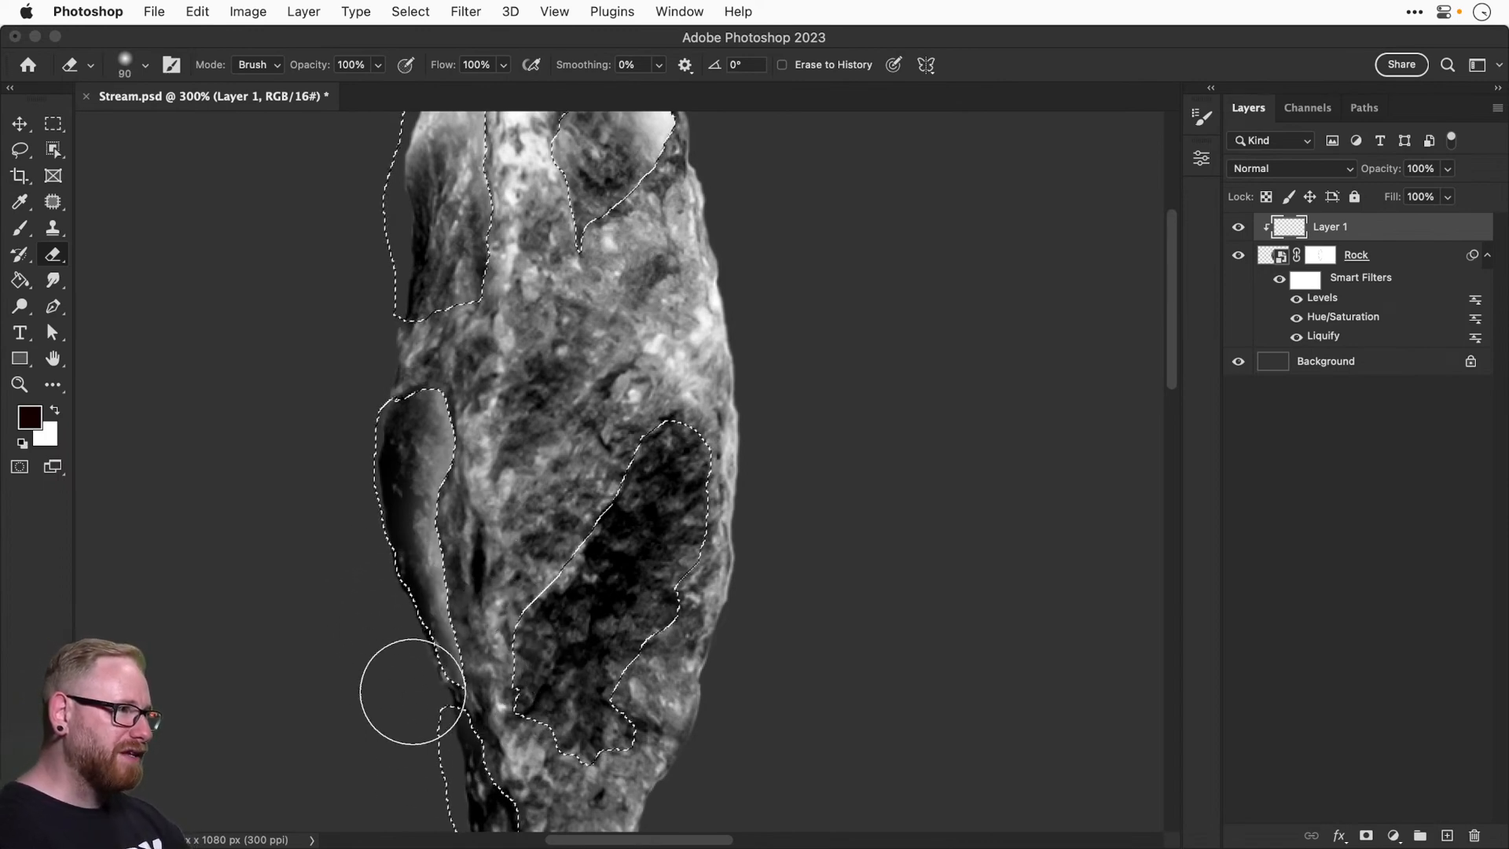
pyautogui.press('b')
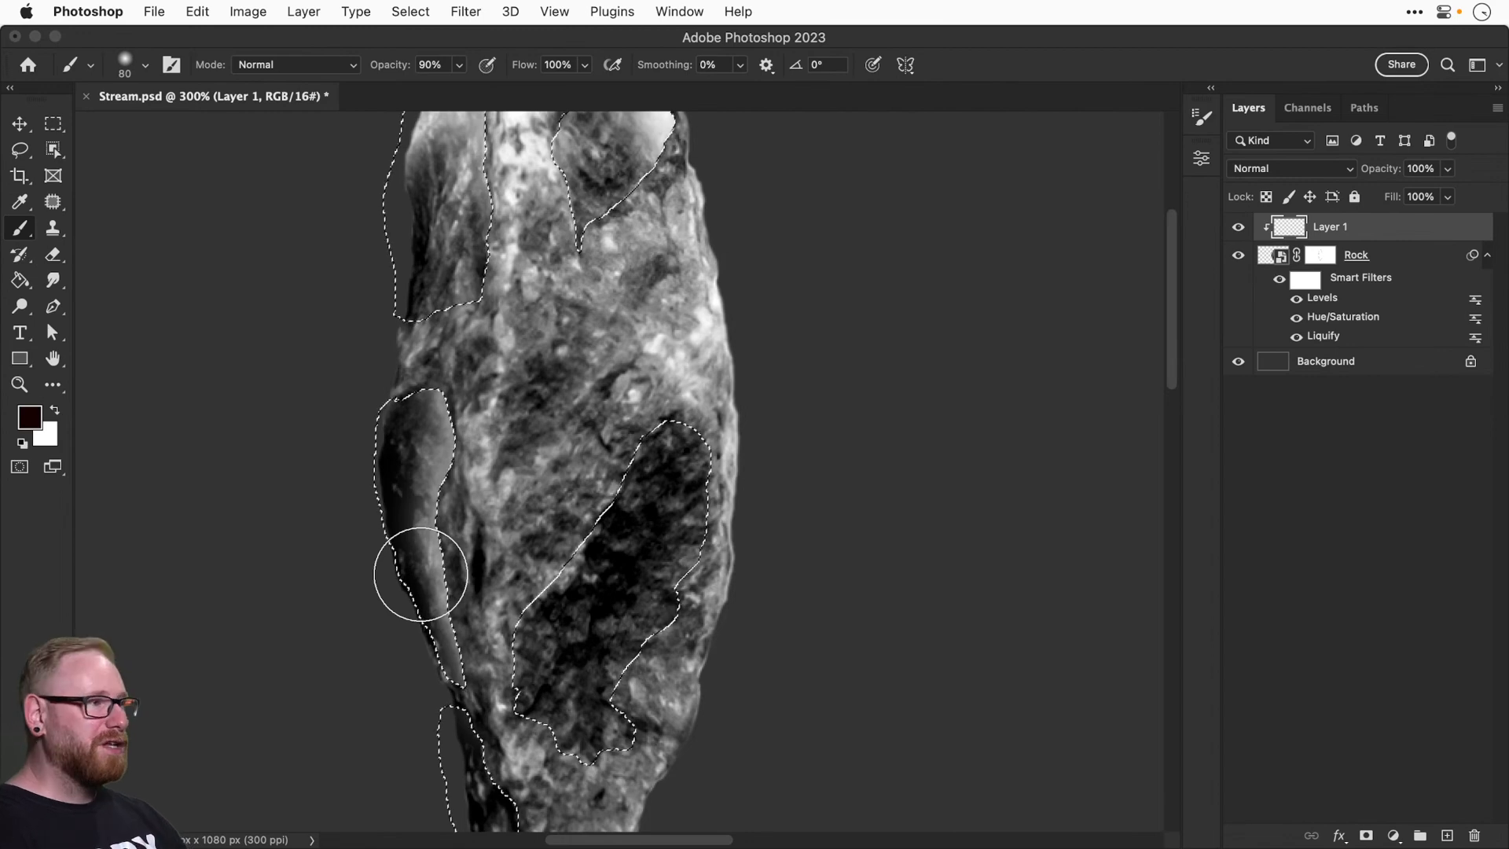
# Brush soft white highlights into the lower-right facets with a larger brush, then deselect.
pyautogui.press('super+minus')
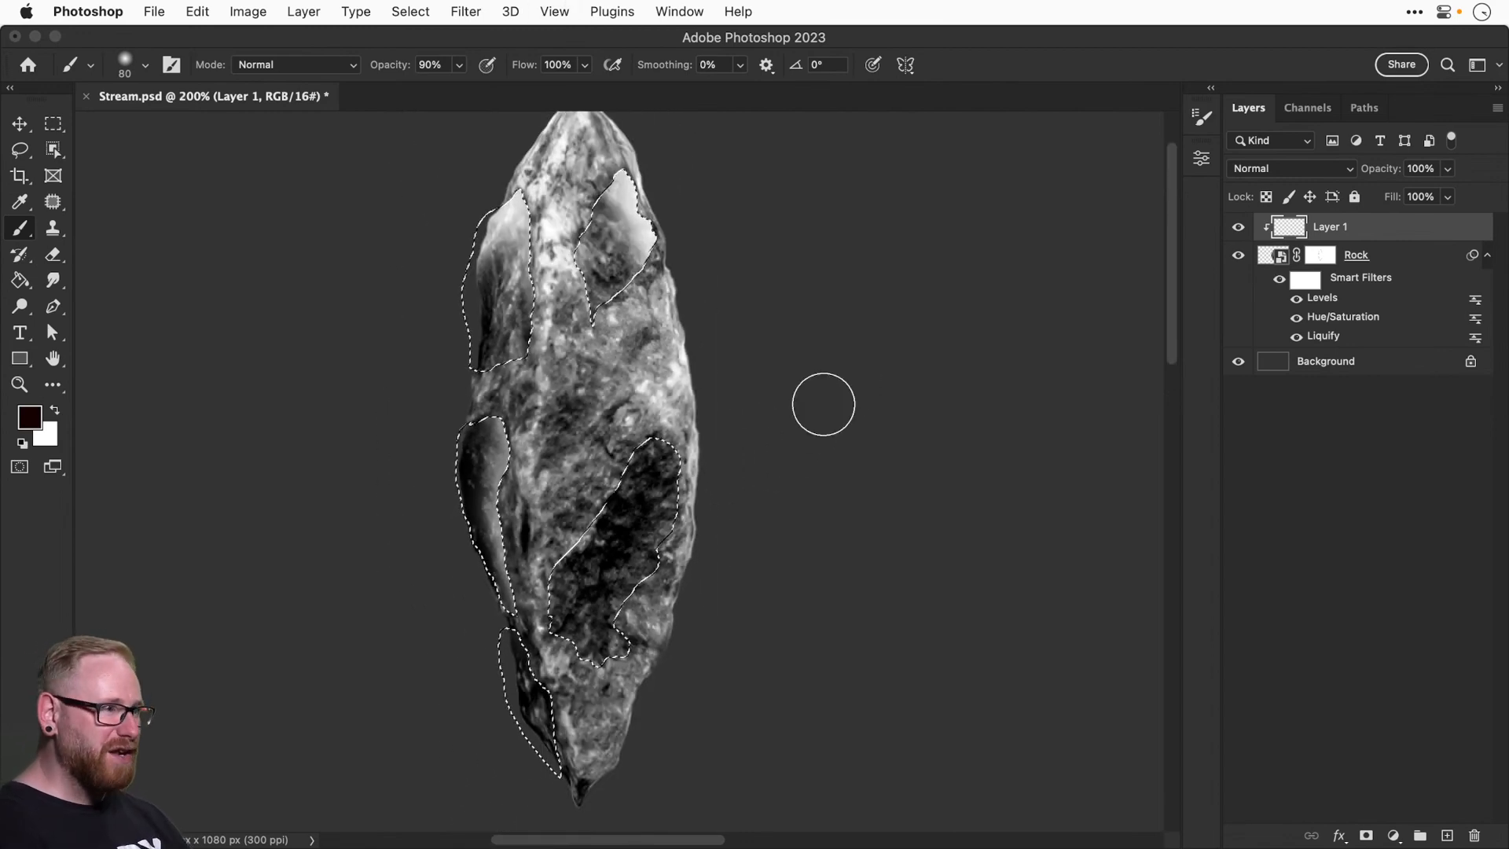
pyautogui.press(']')
pyautogui.press(']')
pyautogui.press(']')
pyautogui.press(']')
pyautogui.press(']')
pyautogui.press(']')
pyautogui.press(']')
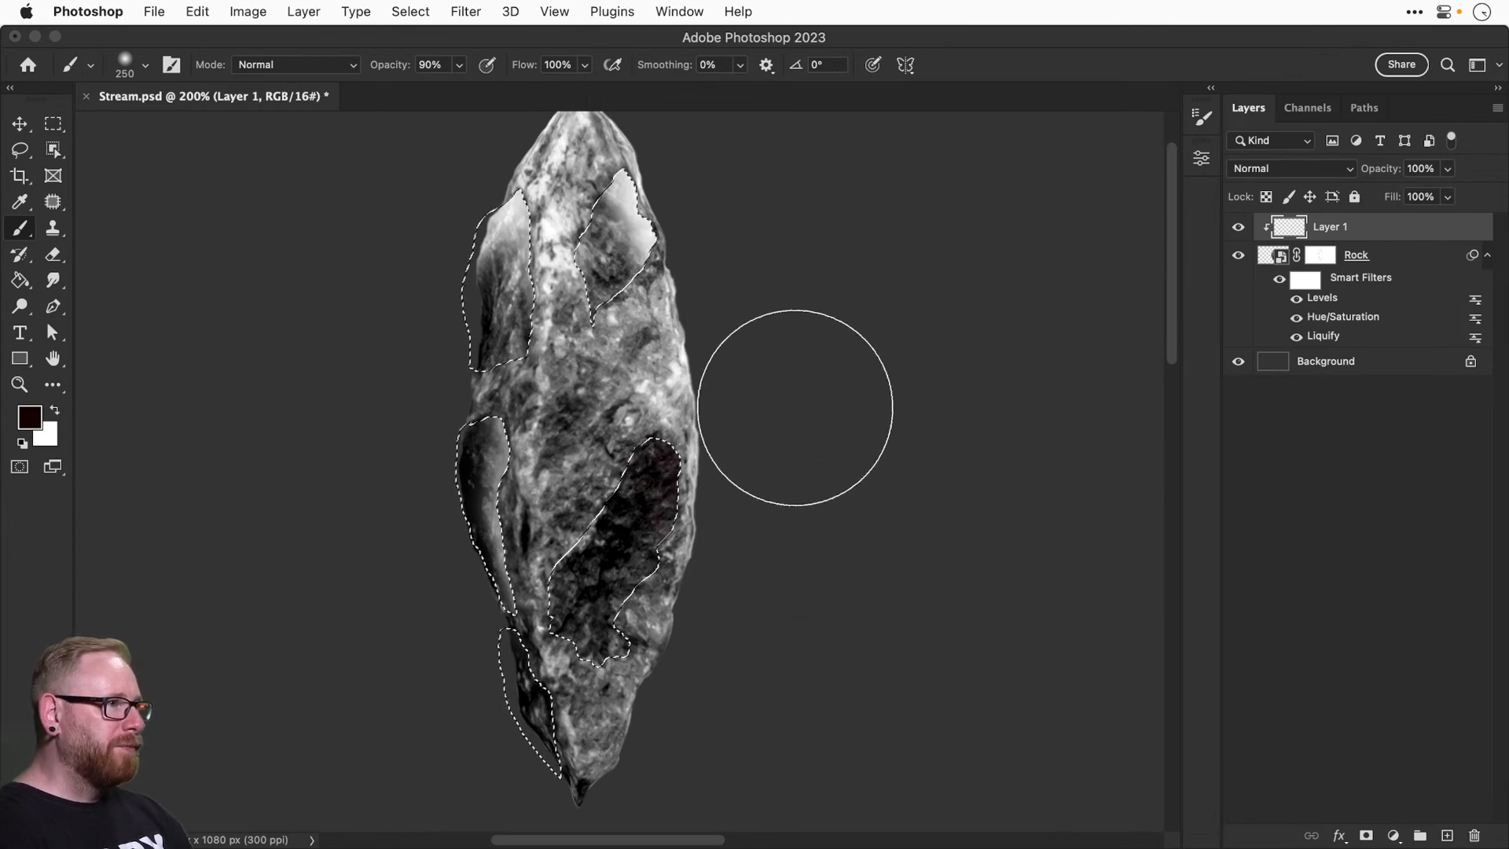
pyautogui.press('x')
pyautogui.moveTo(733, 417)
pyautogui.mouseDown()
pyautogui.moveTo(755, 554)
pyautogui.moveTo(729, 439)
pyautogui.moveTo(757, 394)
pyautogui.moveTo(743, 395)
pyautogui.moveTo(757, 413)
pyautogui.moveTo(755, 381)
pyautogui.moveTo(770, 462)
pyautogui.moveTo(687, 383)
pyautogui.moveTo(750, 569)
pyautogui.moveTo(648, 448)
pyautogui.moveTo(712, 591)
pyautogui.mouseUp()
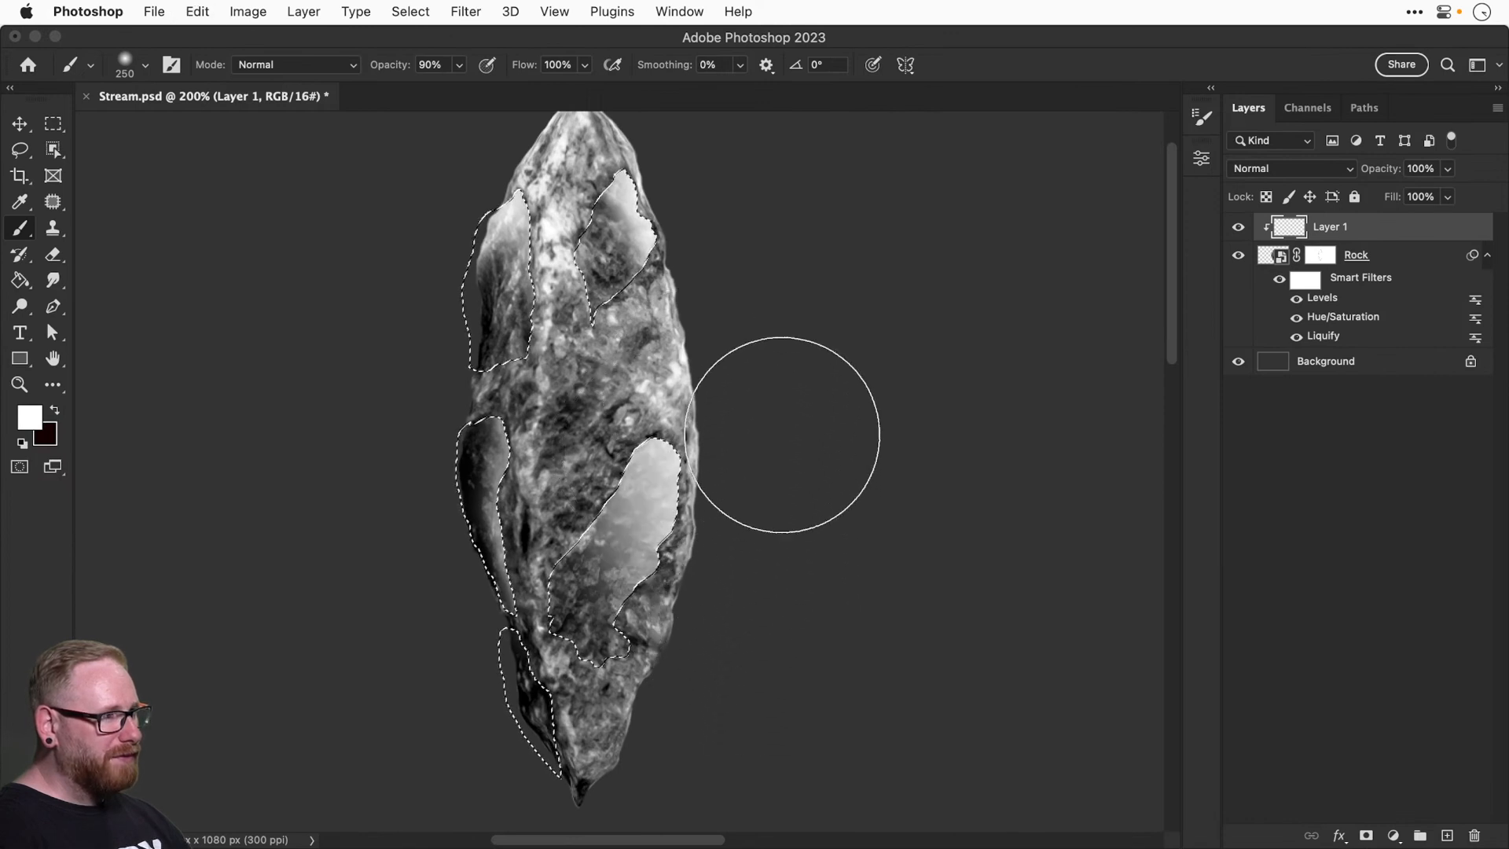
pyautogui.press('super+z')
pyautogui.moveTo(714, 397)
pyautogui.mouseDown()
pyautogui.moveTo(745, 511)
pyautogui.moveTo(733, 406)
pyautogui.moveTo(764, 470)
pyautogui.mouseUp()
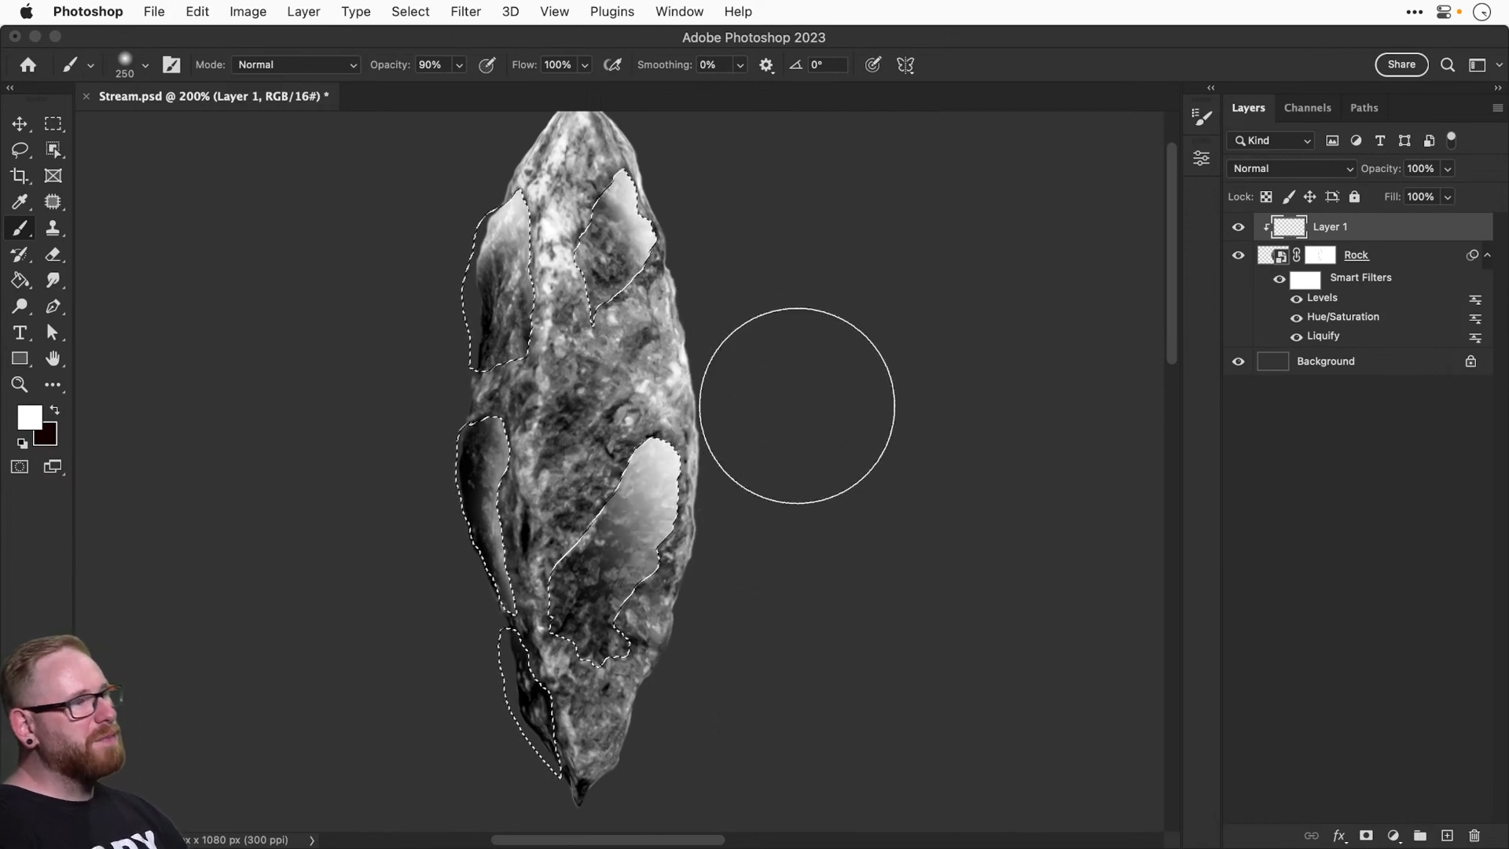
pyautogui.press('super+d')
pyautogui.press('v')
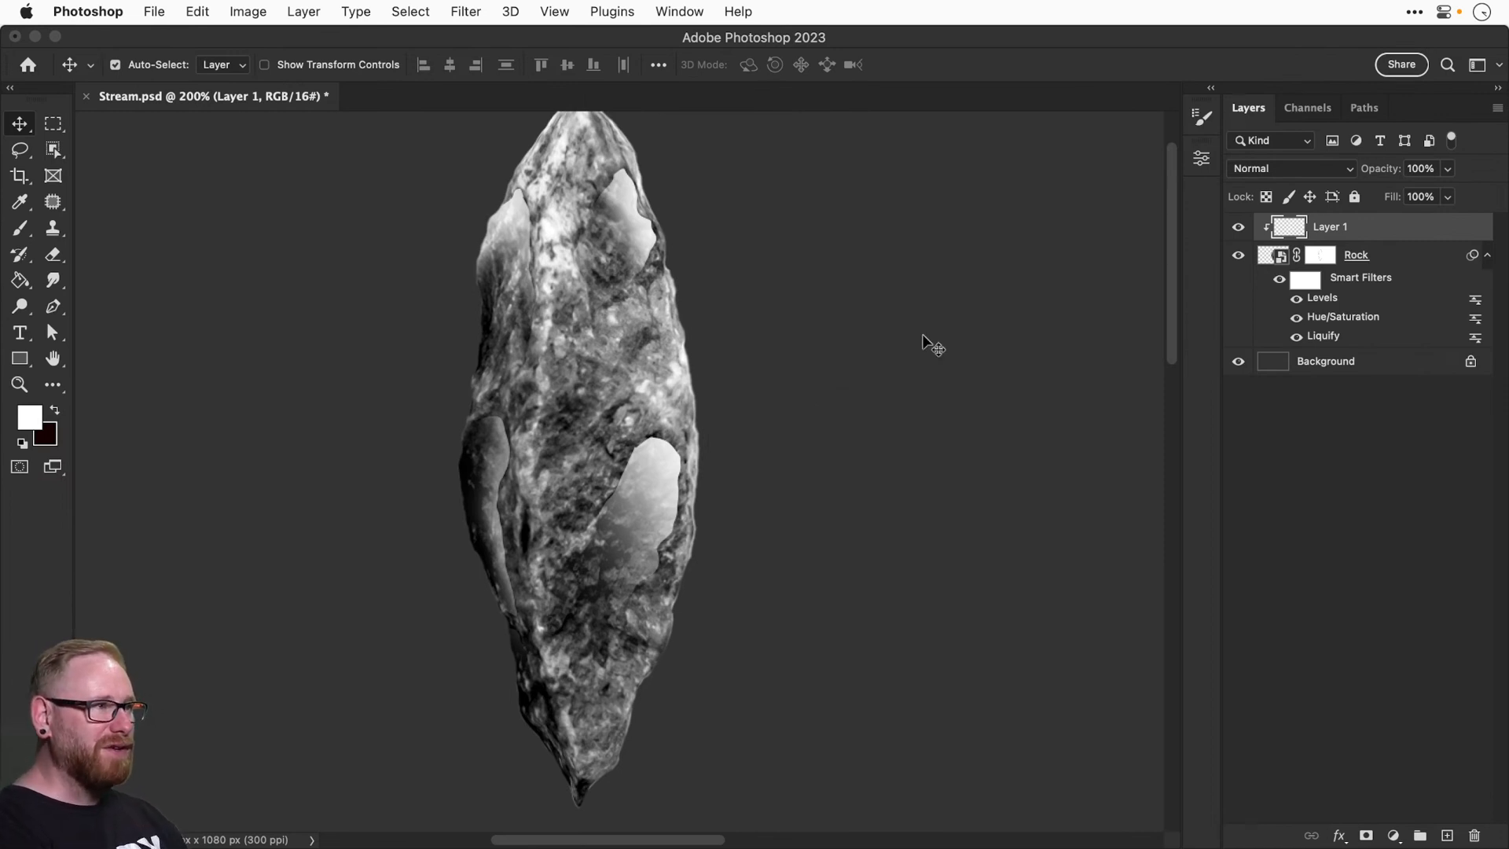
pyautogui.click(1270, 168)
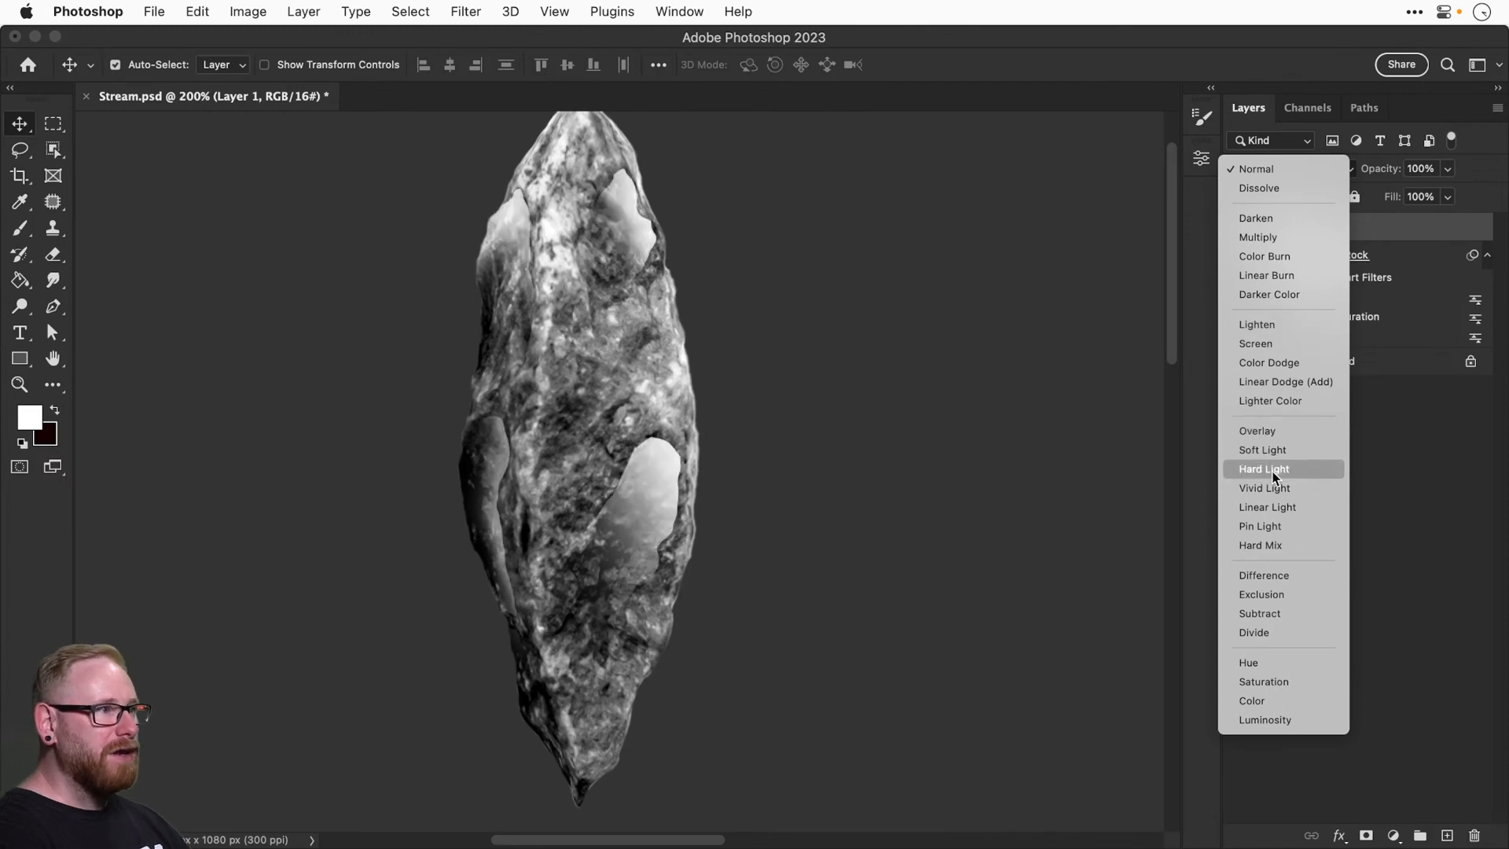
pyautogui.click(1260, 177)
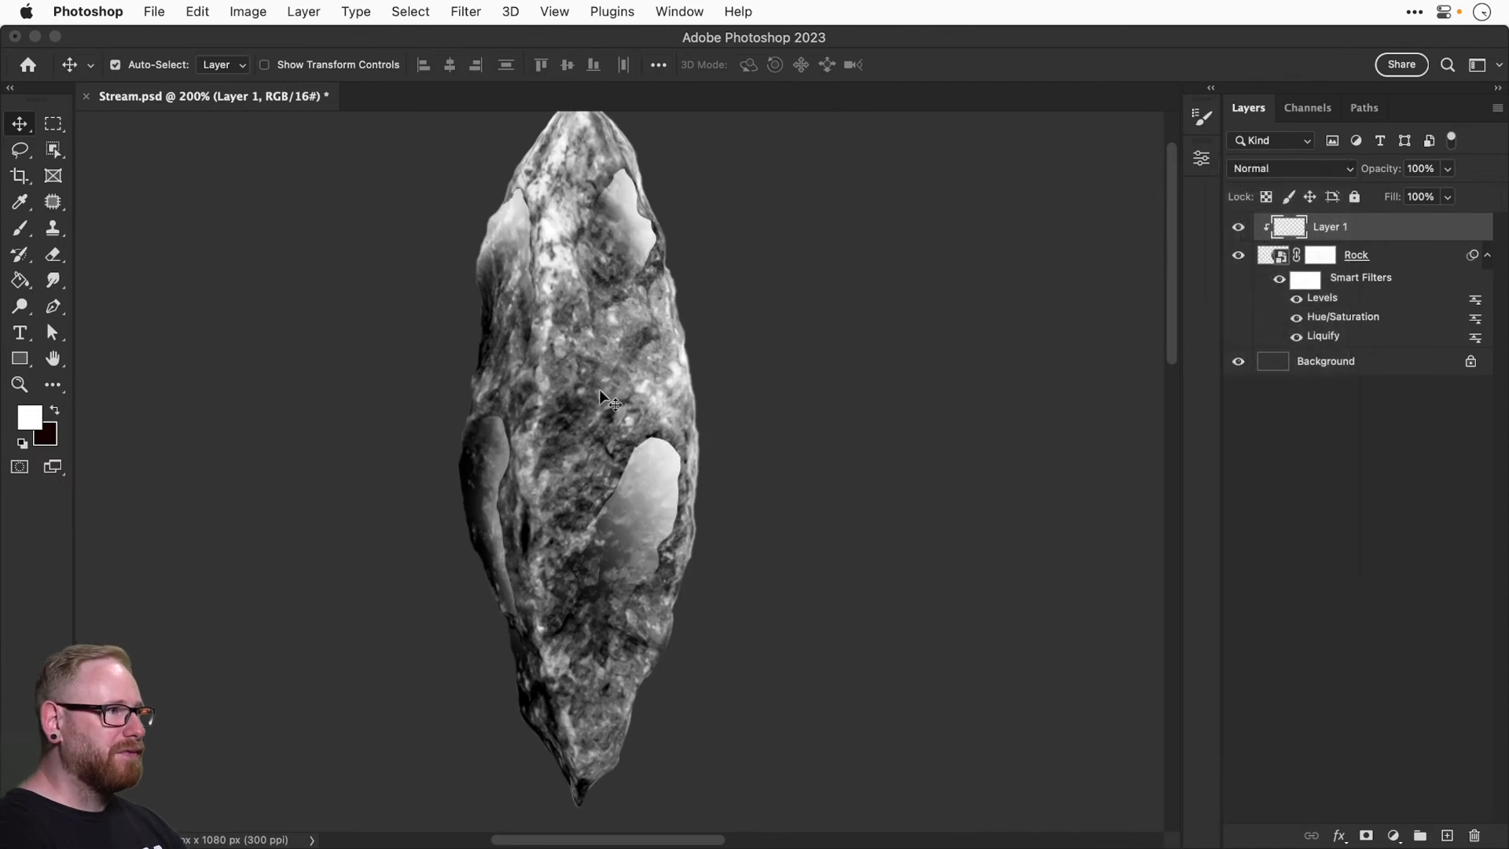
pyautogui.press('super+equal')
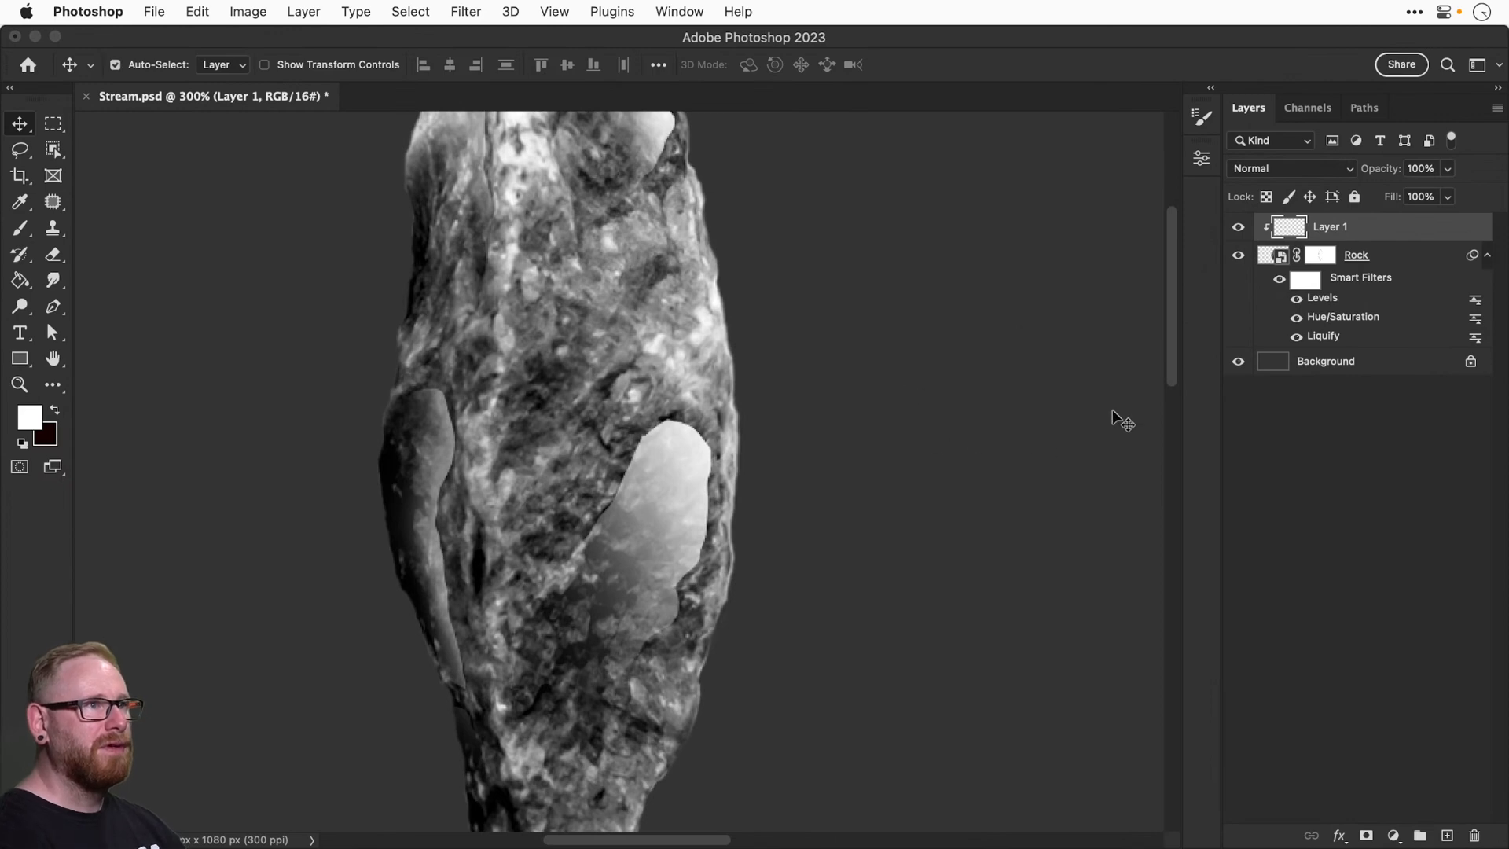
pyautogui.keyDown('alt'); pyautogui.click(1359, 237); pyautogui.keyUp('alt')
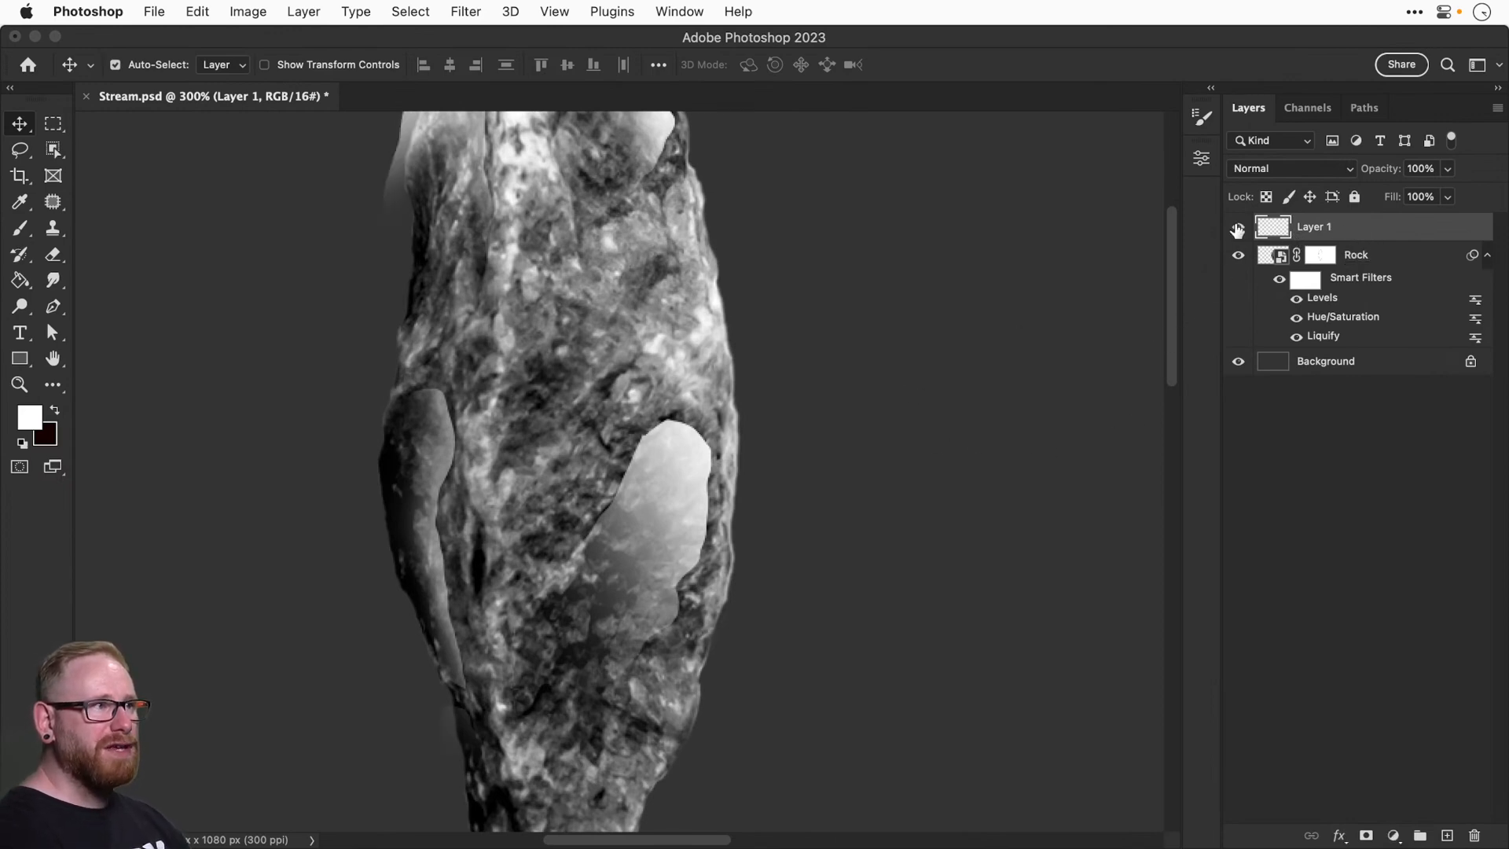
pyautogui.moveTo(838, 393); pyautogui.dragTo(856, 514)
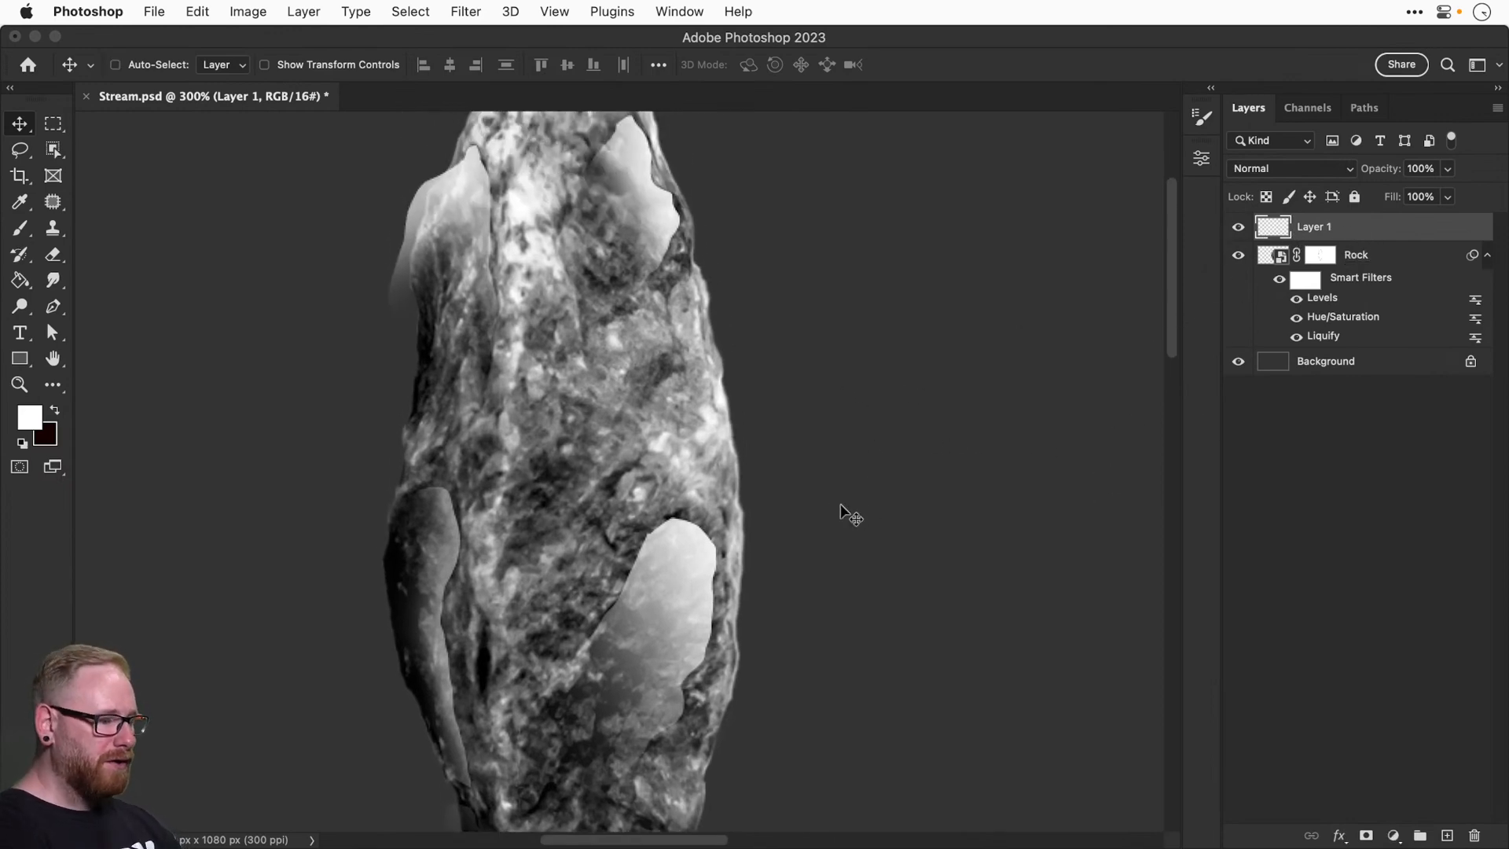
pyautogui.press('super+minus')
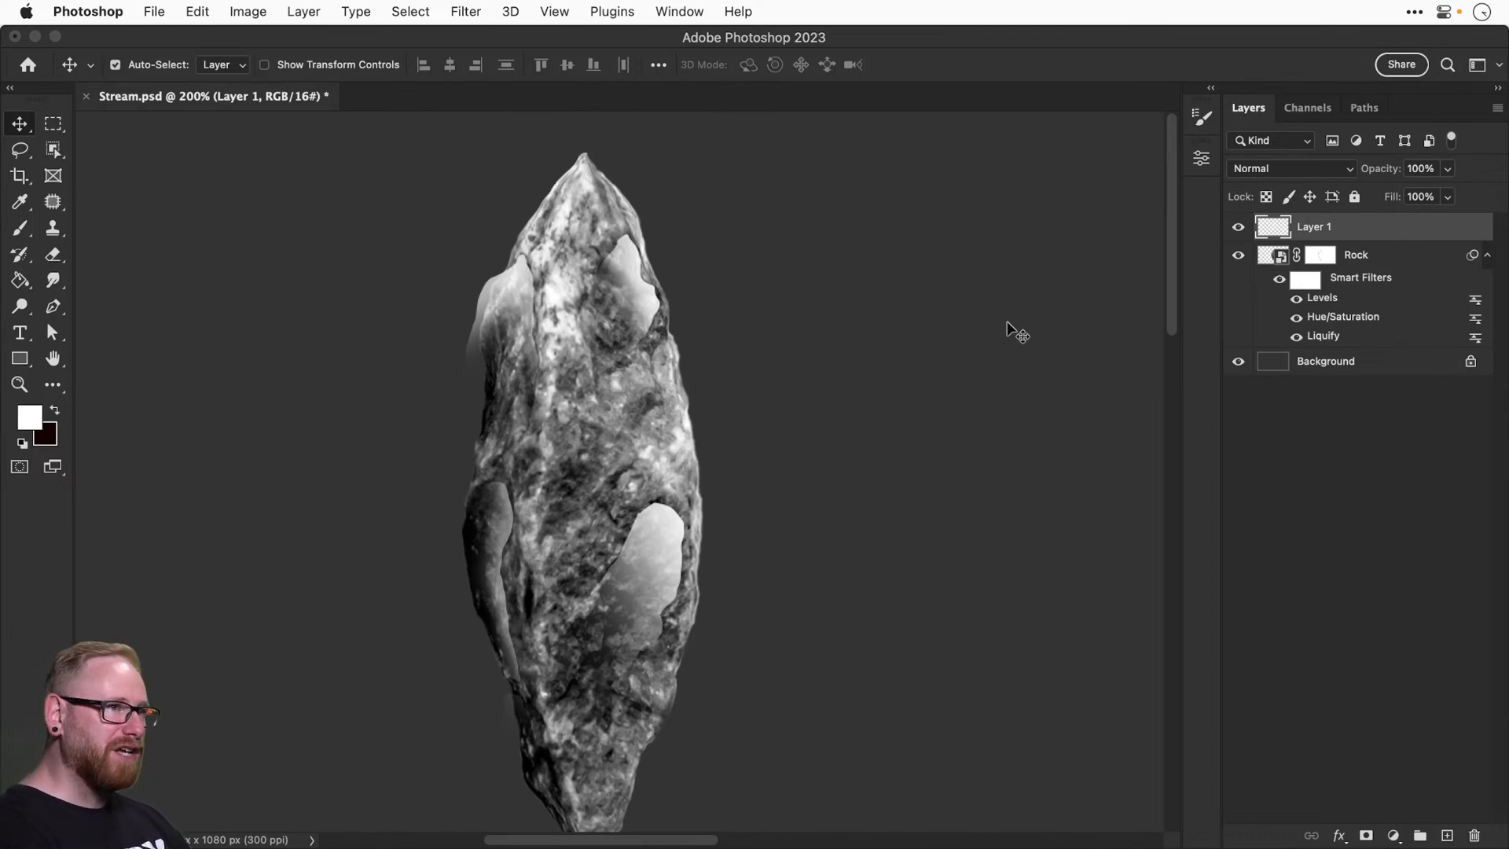
pyautogui.moveTo(1289, 258); pyautogui.dragTo(1383, 233)
pyautogui.keyDown('alt'); pyautogui.click(1382, 238); pyautogui.keyUp('alt')
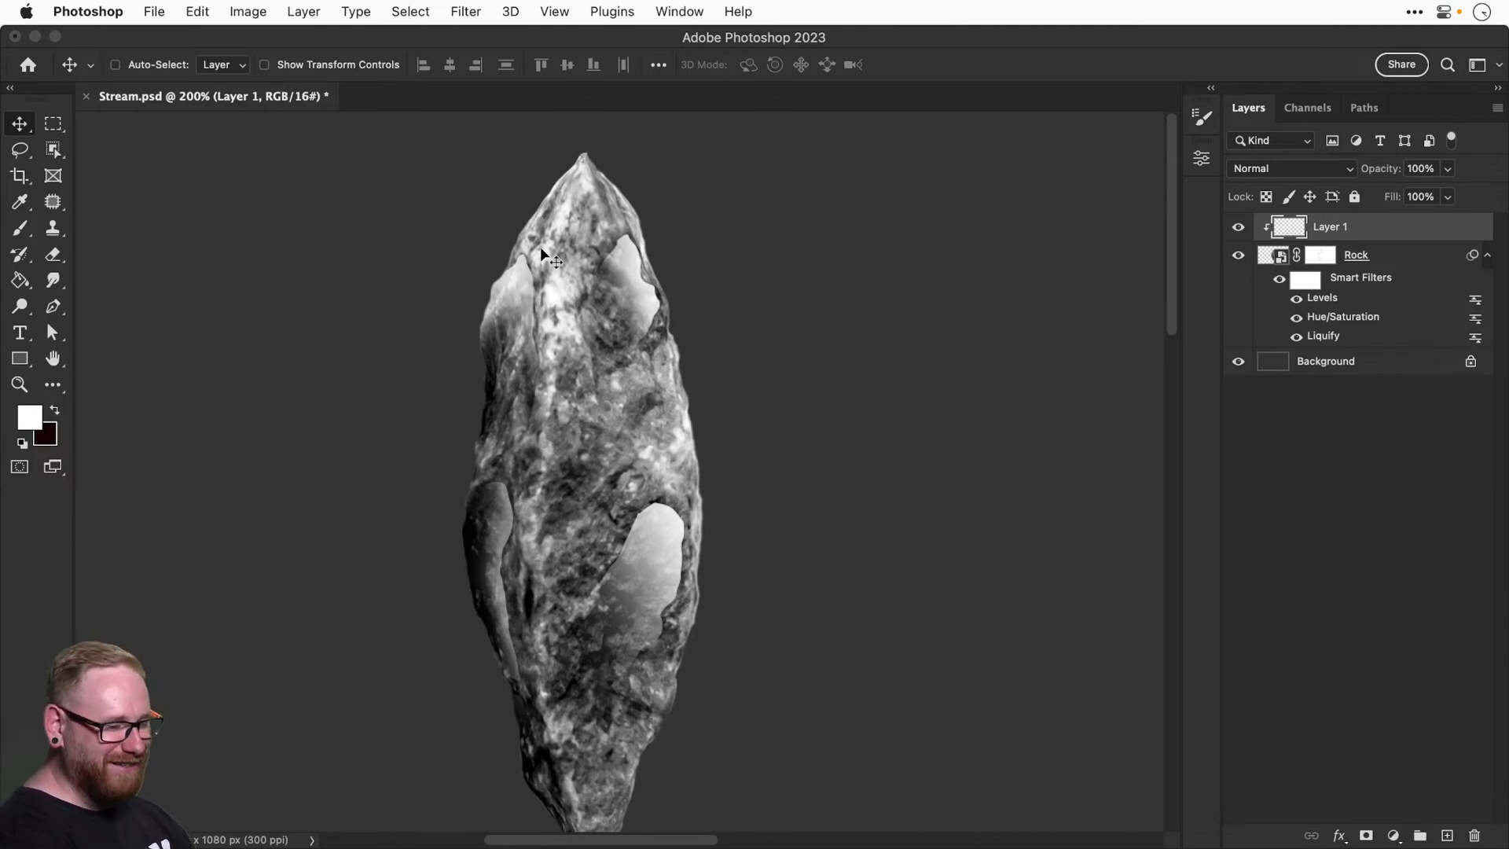
pyautogui.press('super+minus')
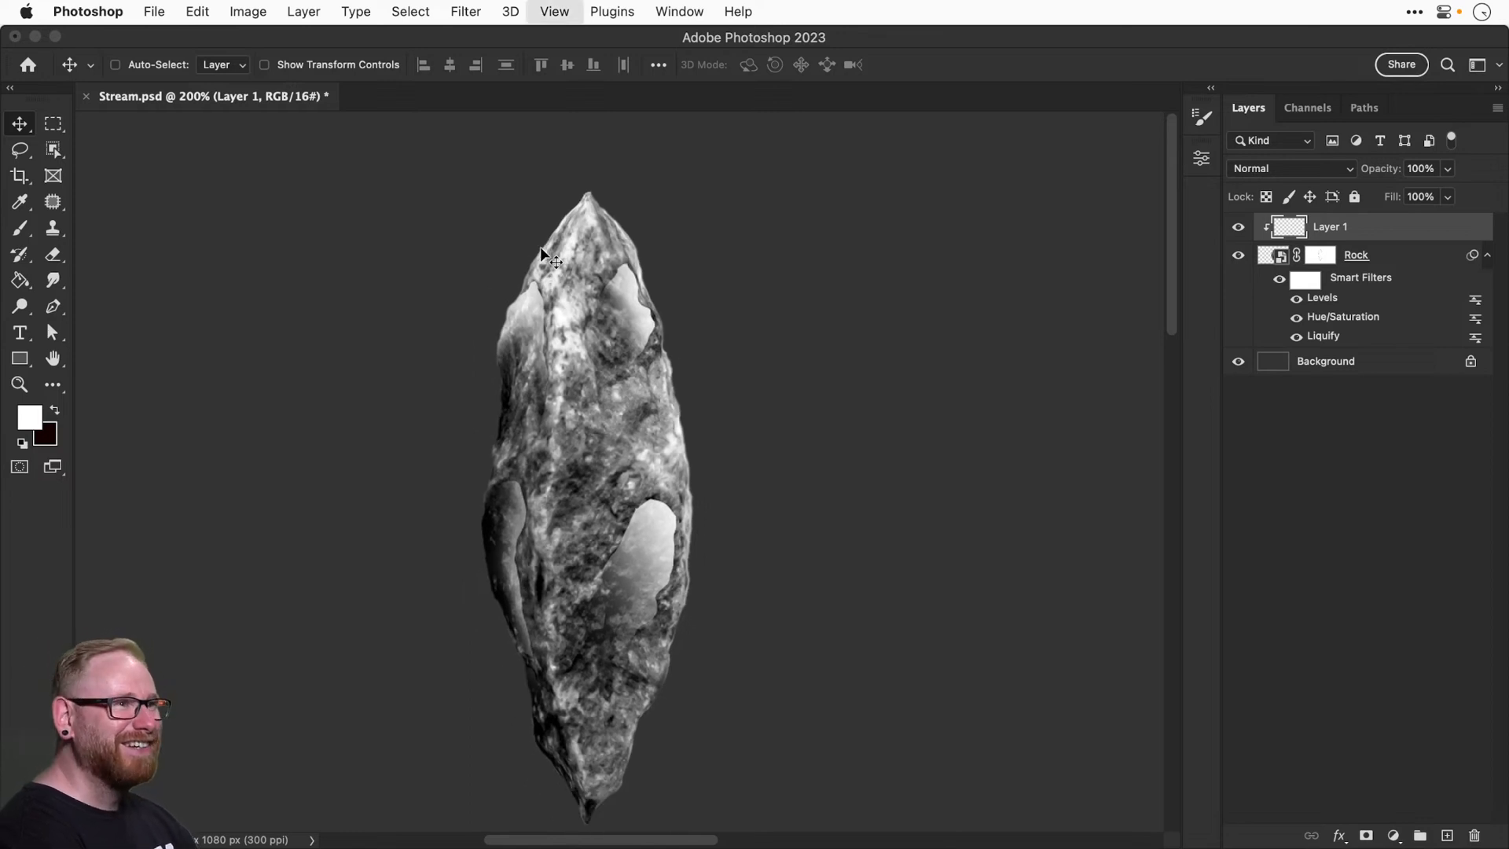
pyautogui.press('super+equal')
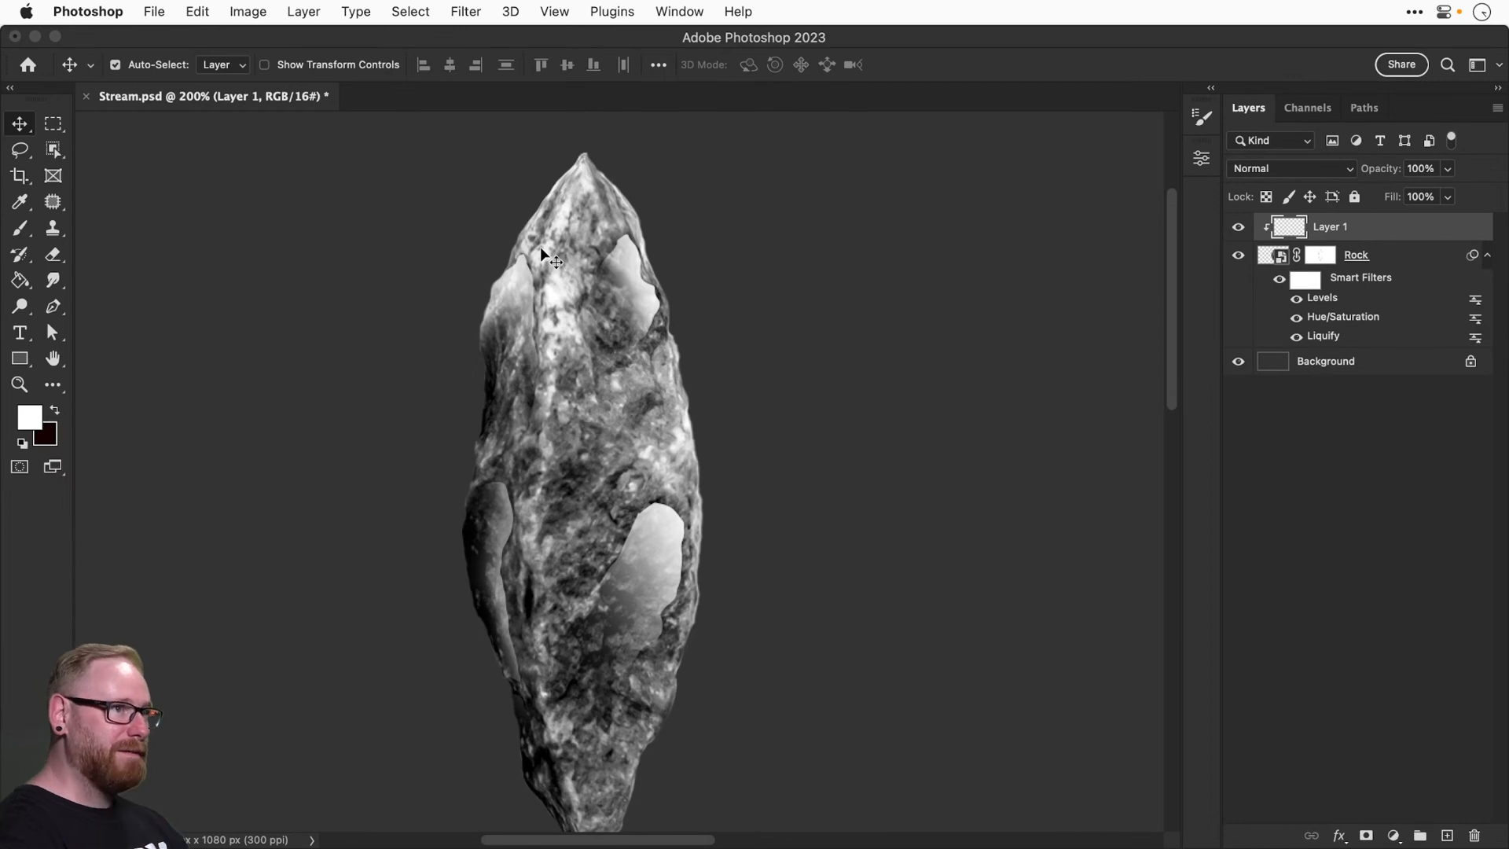
pyautogui.moveTo(565, 374); pyautogui.dragTo(605, 334)
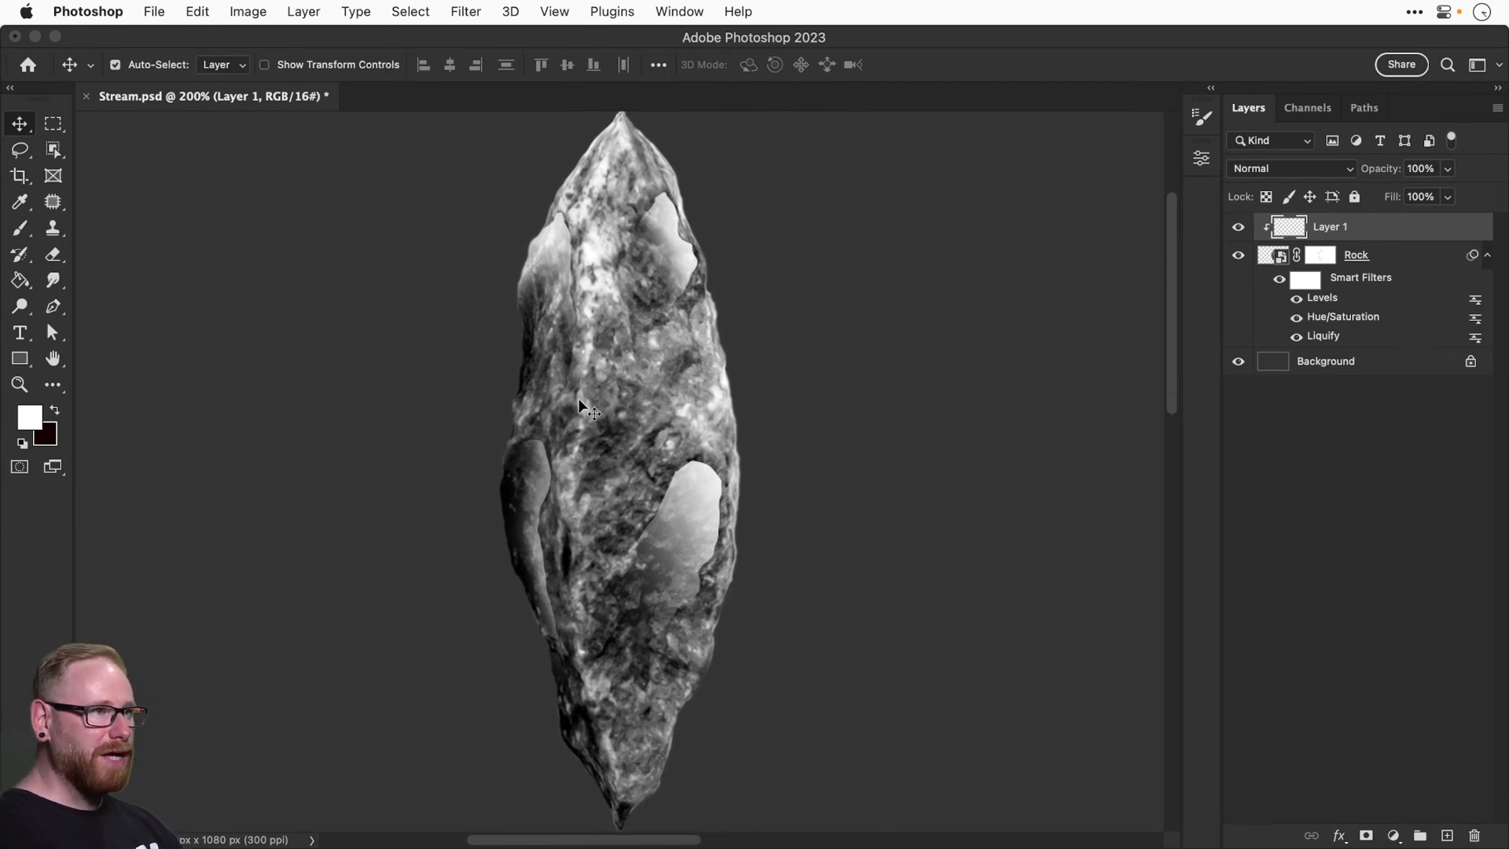
pyautogui.press('z')
pyautogui.click(667, 511)
pyautogui.click(667, 511)
pyautogui.press('v')
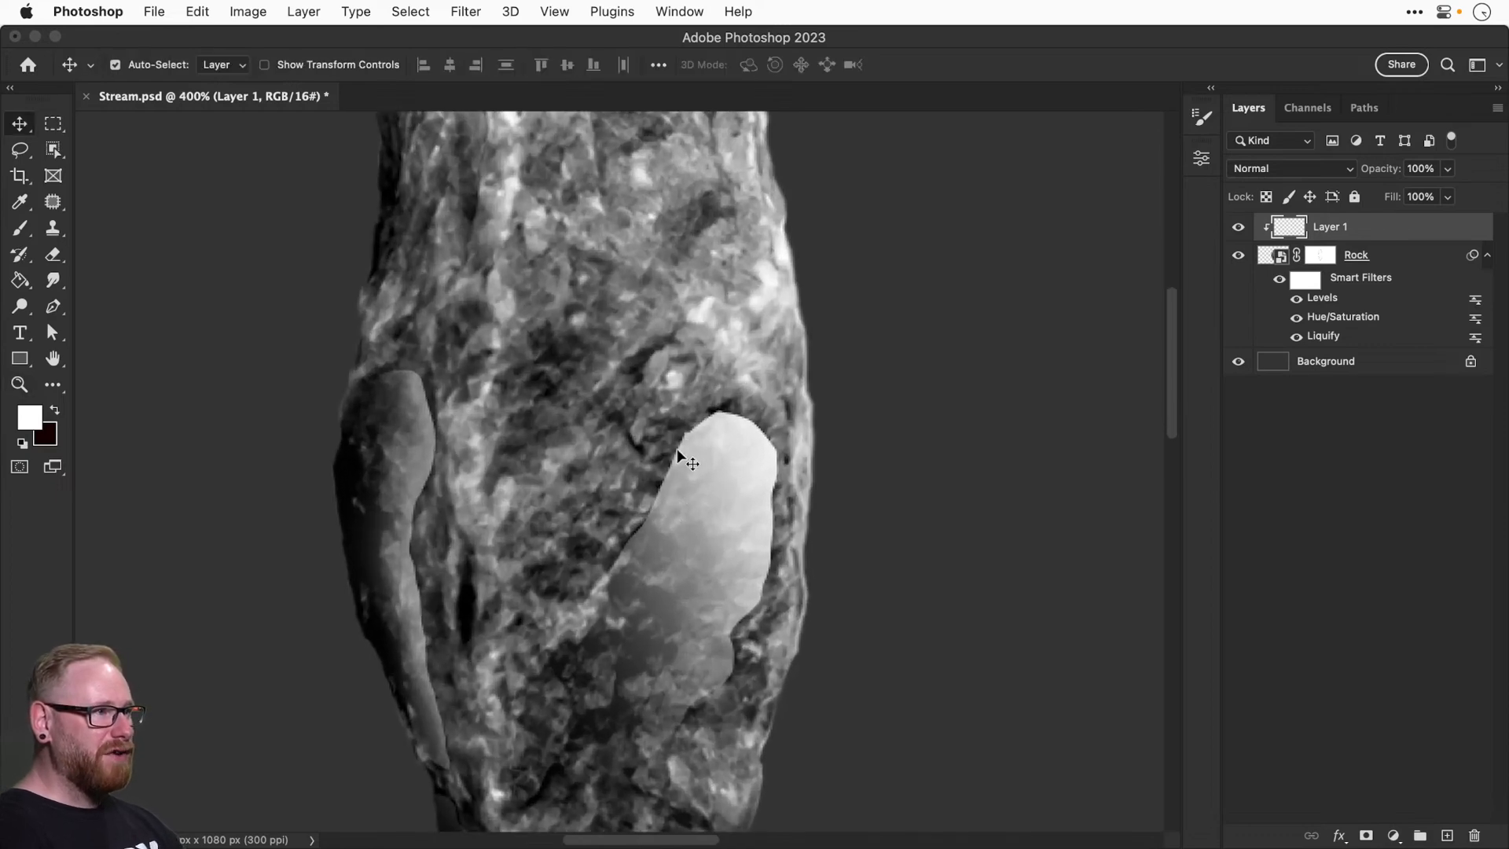
# Apply a Gaussian Blur to Layer 1's pale patches, fine-tuning the radius in the preview.
pyautogui.click(471, 16)
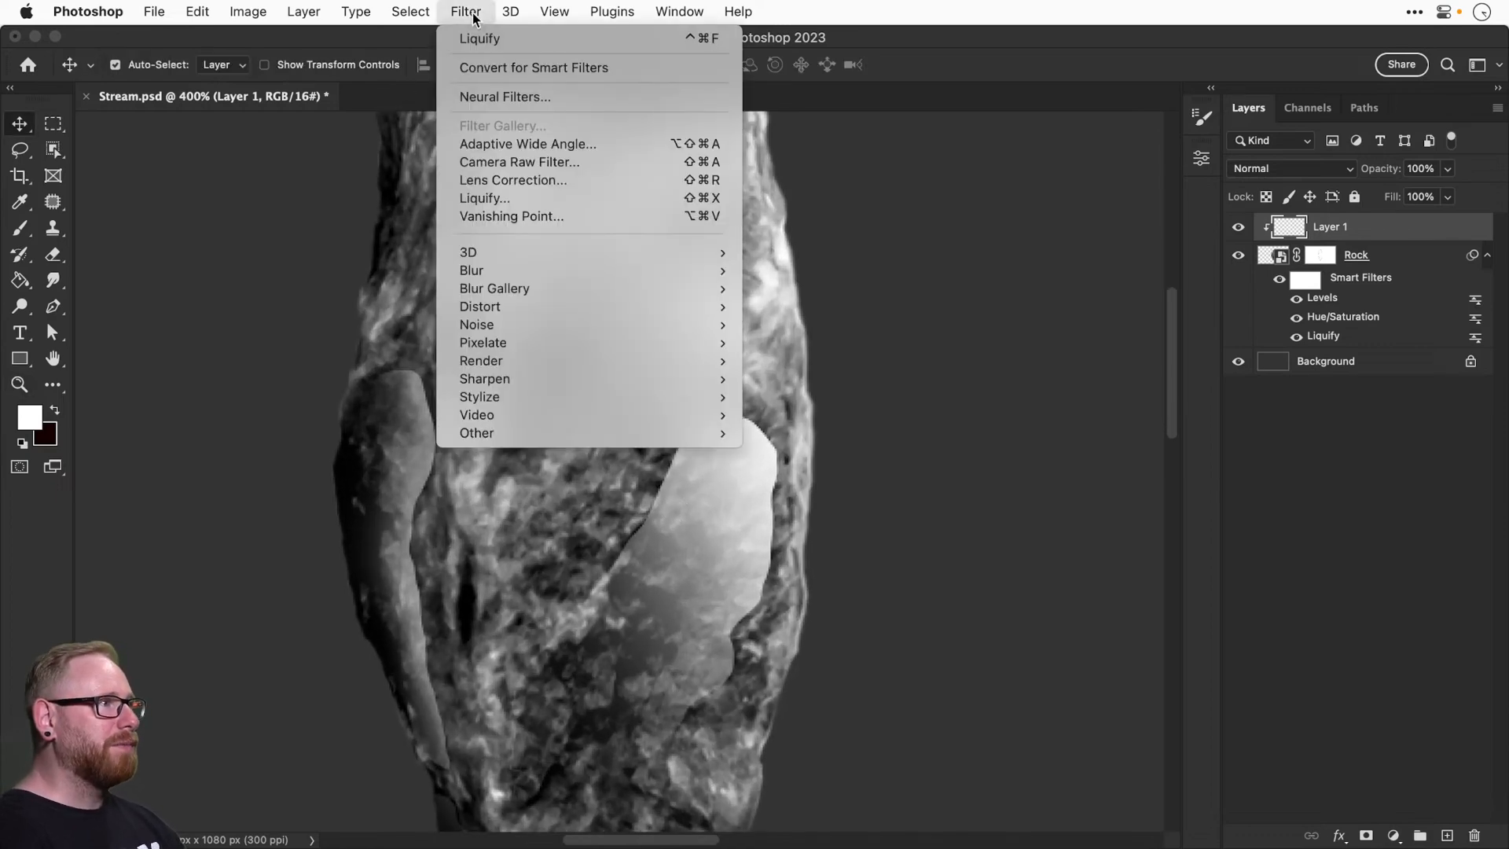
pyautogui.moveTo(555, 270)
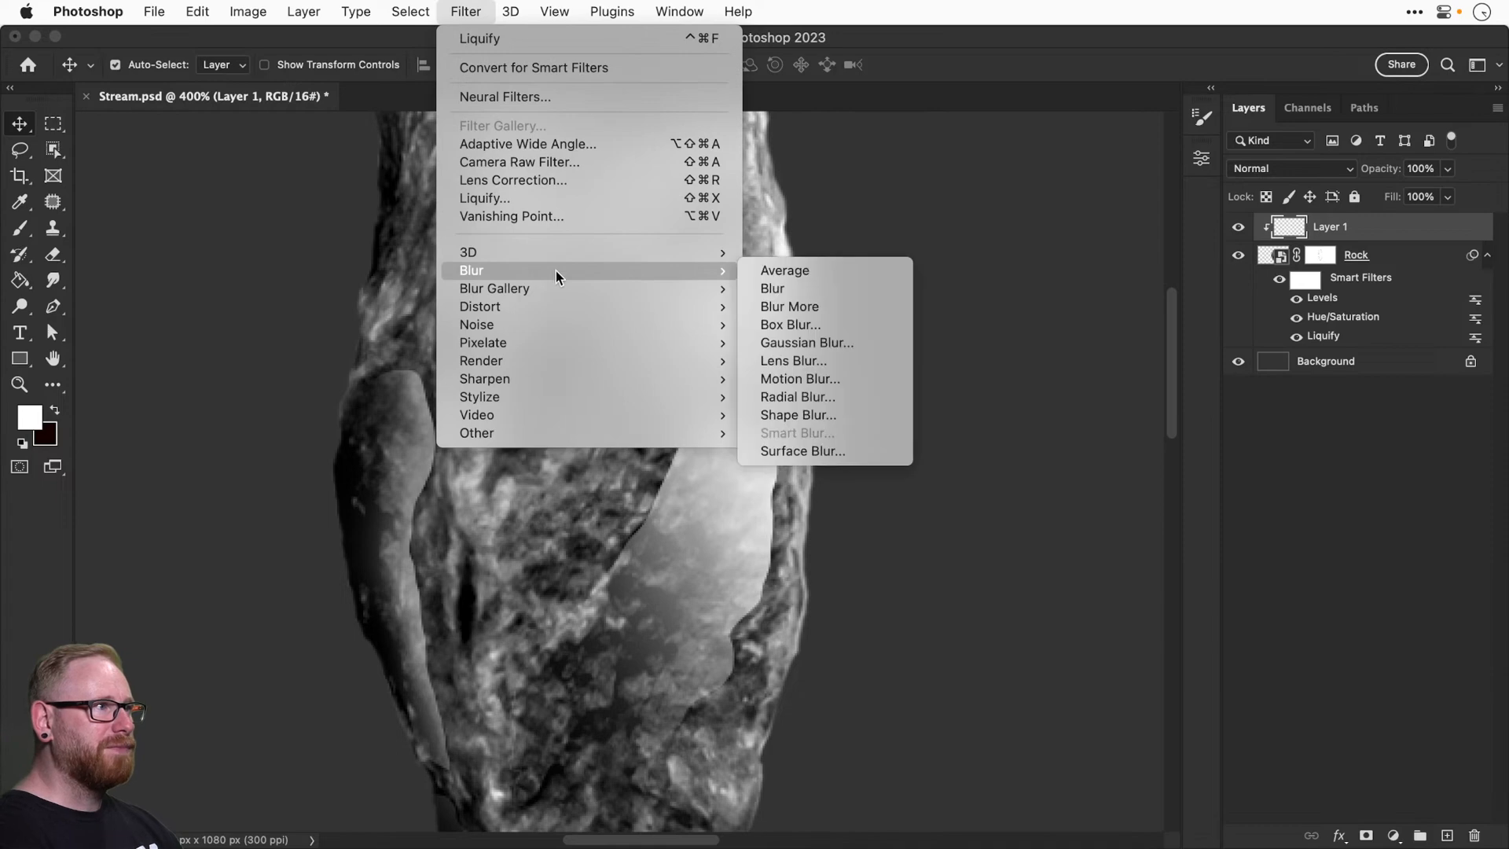
pyautogui.click(854, 327)
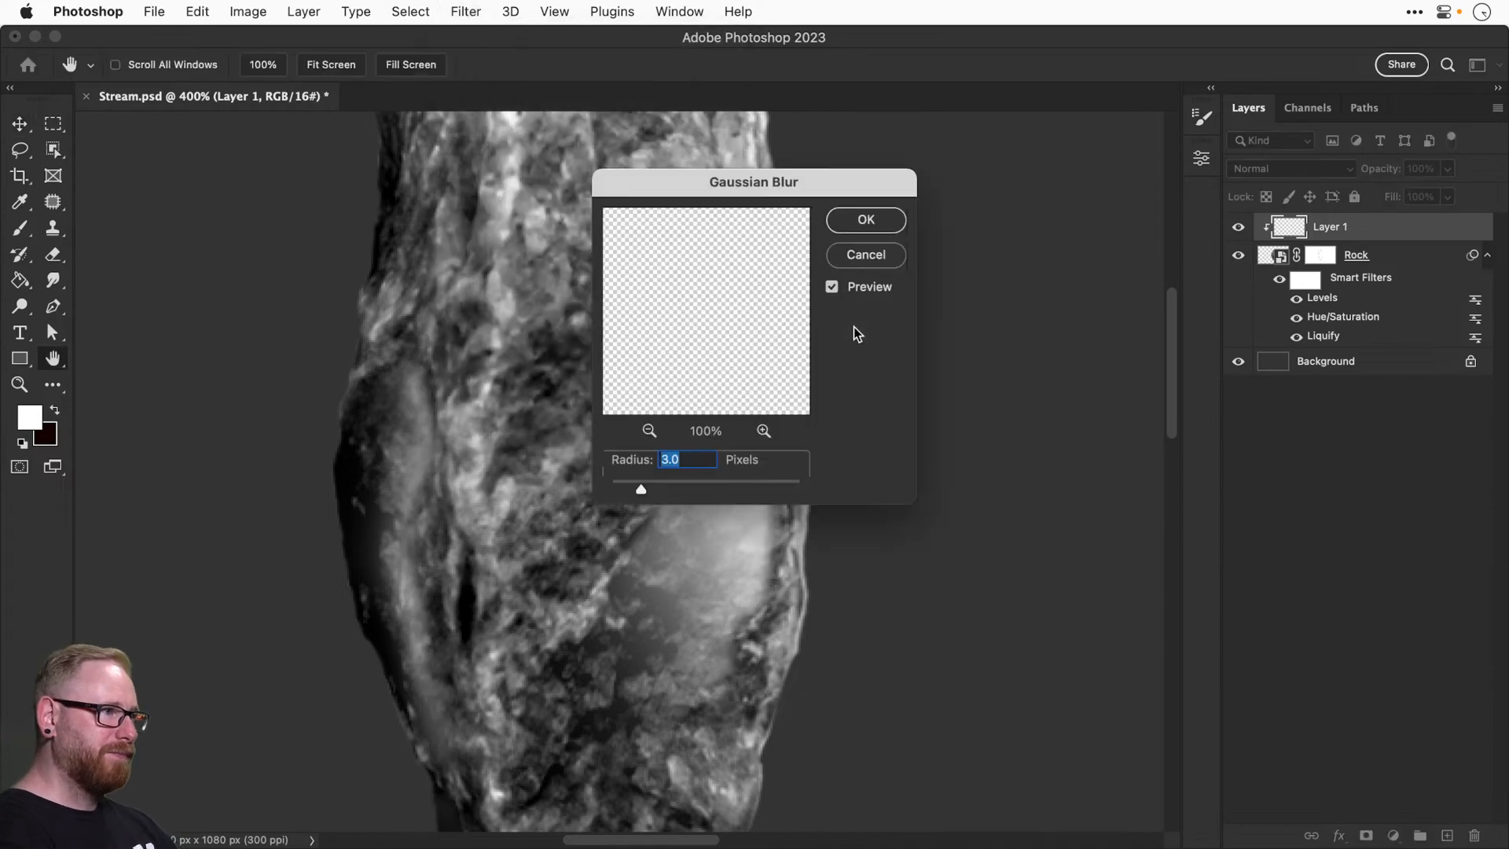
pyautogui.press('super+minus')
pyautogui.moveTo(519, 458); pyautogui.dragTo(380, 594)
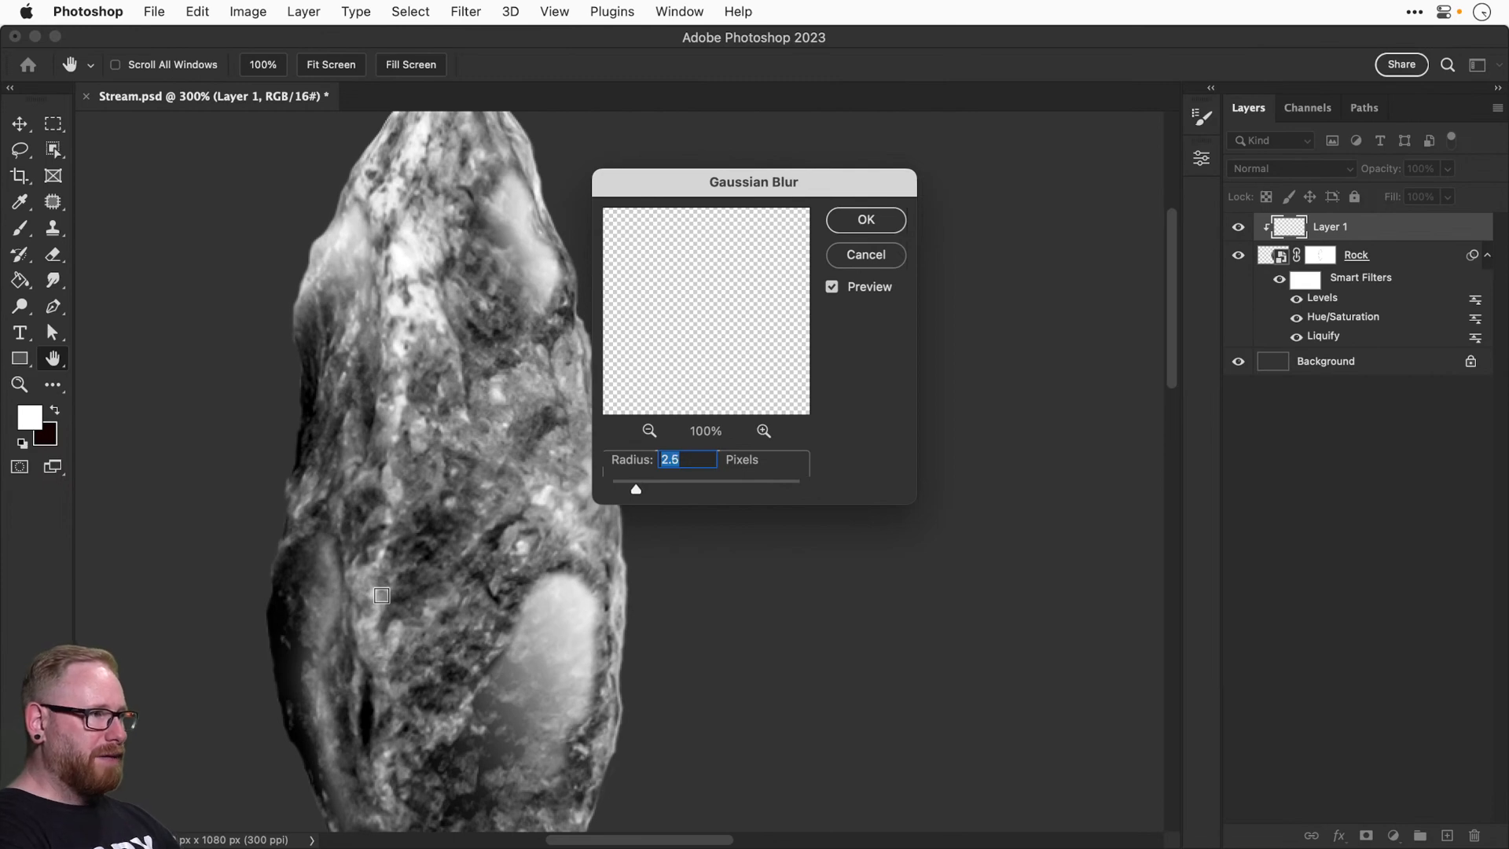
pyautogui.press('Down')
pyautogui.press('Down')
pyautogui.press('Down')
pyautogui.press('Down')
pyautogui.press('Down')
pyautogui.press('Down')
pyautogui.press('Down')
pyautogui.press('Down')
pyautogui.press('Down')
pyautogui.press('Down')
pyautogui.press('Down')
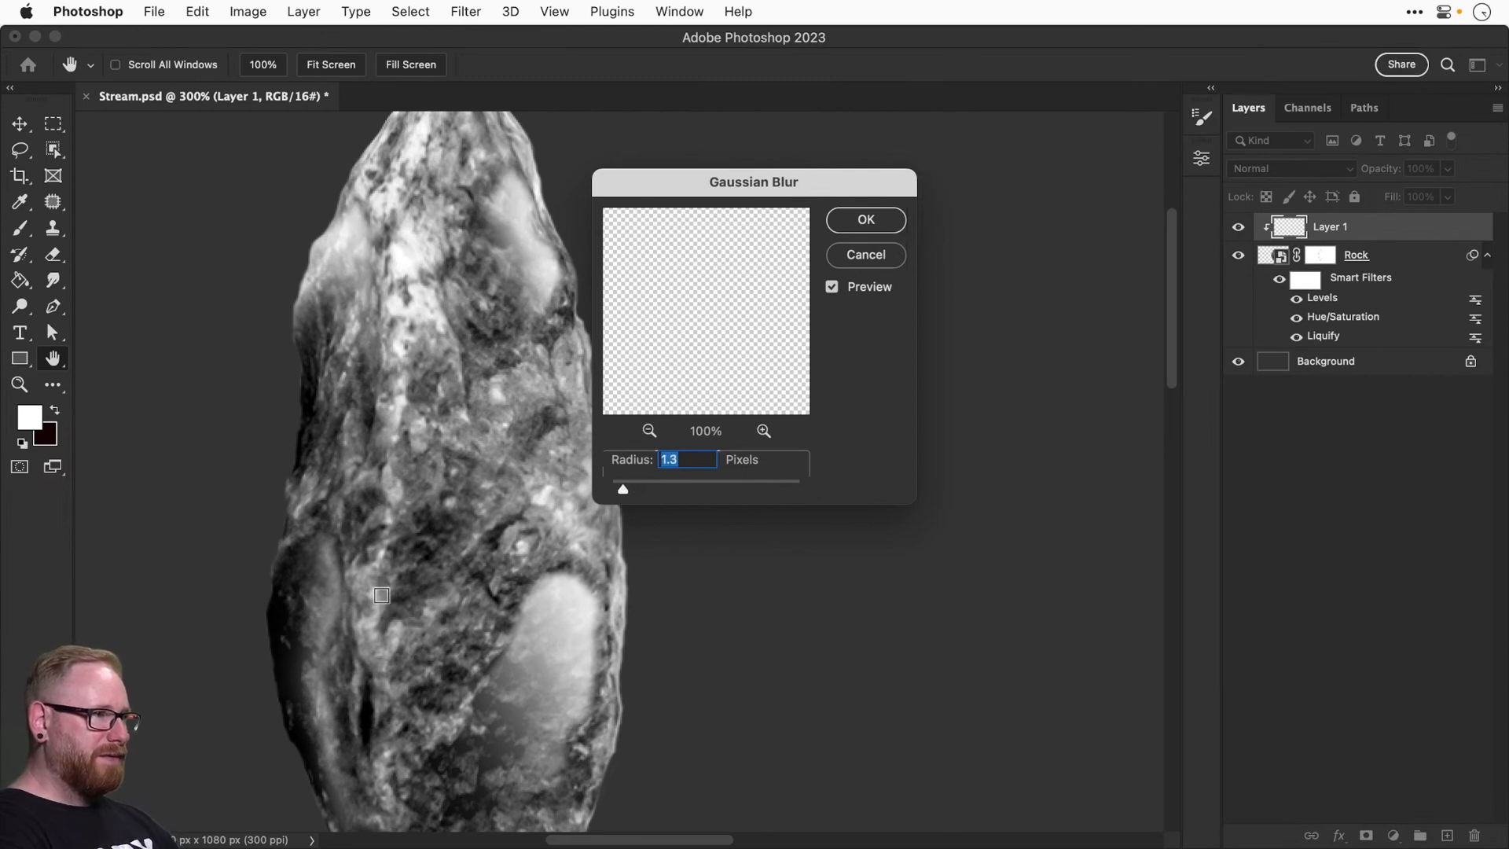
pyautogui.press('Down')
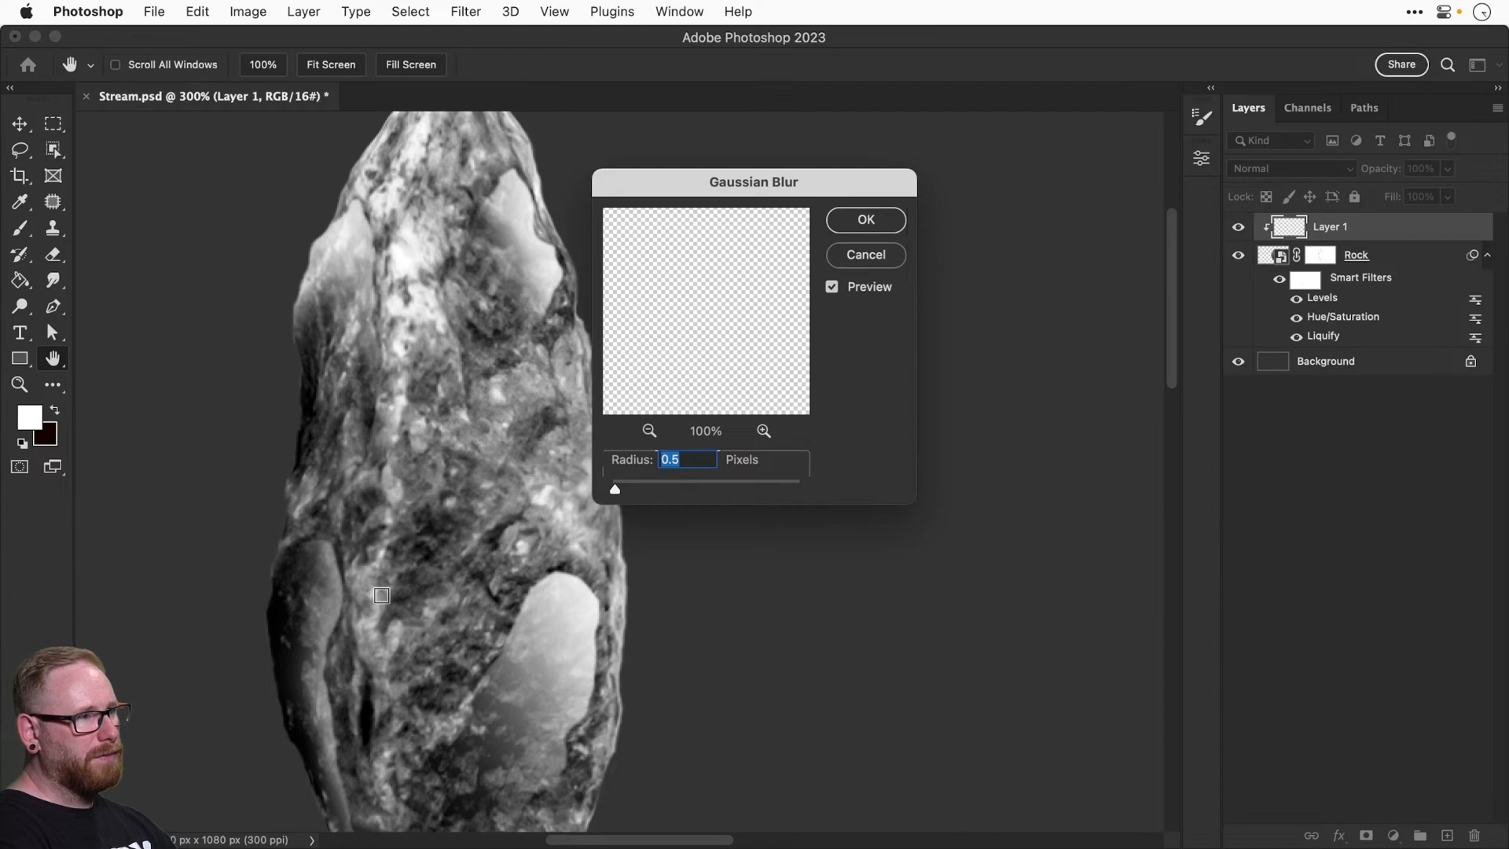
pyautogui.press('Up')
pyautogui.press('Up')
pyautogui.press('Up')
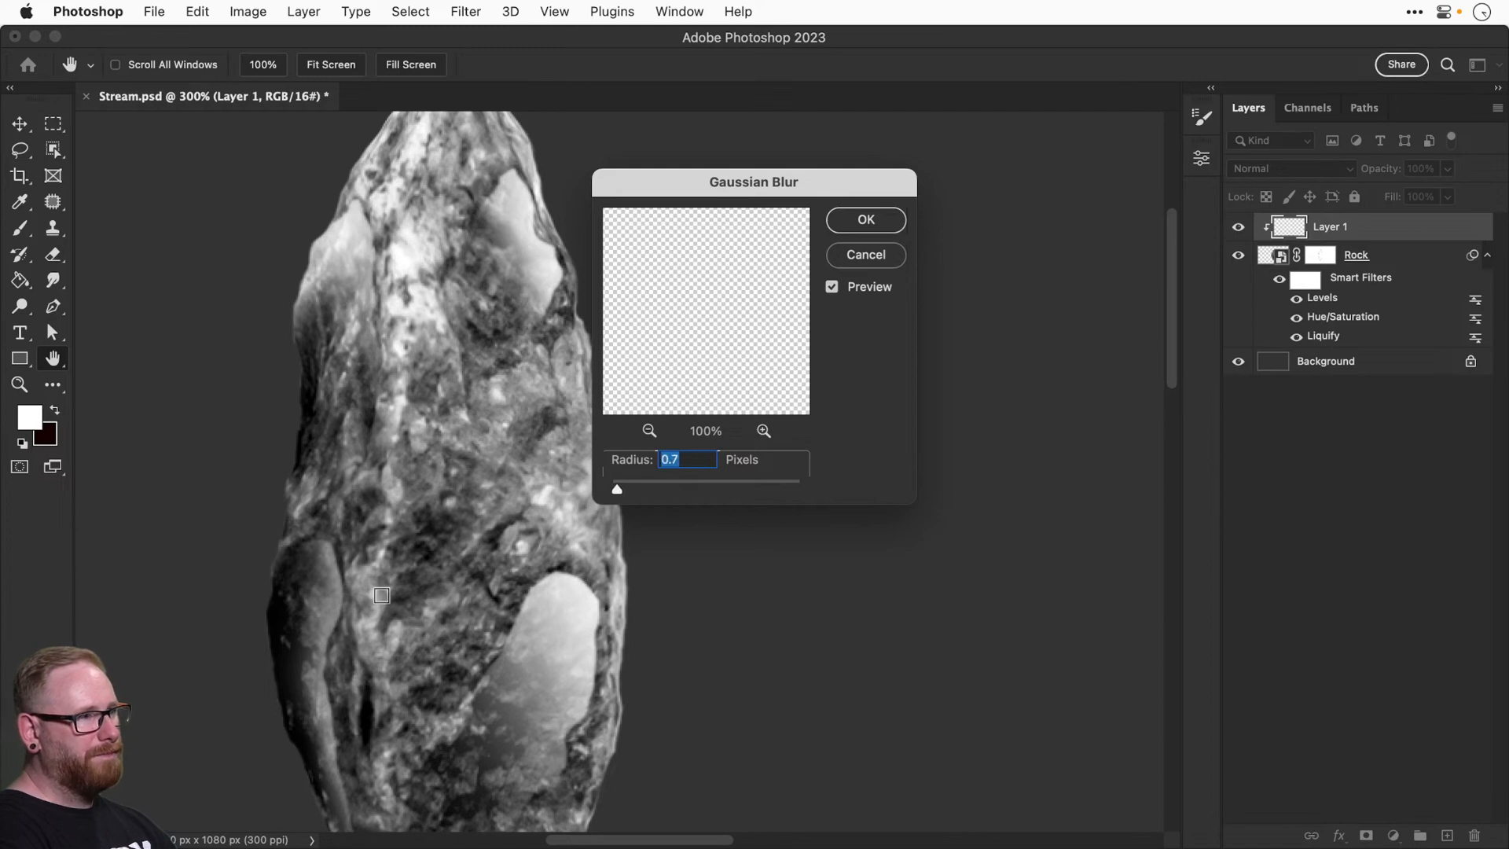
pyautogui.press('Return')
# Compare blurred versus unblurred, then toggle Layer 1 off and on and try a lower opacity.
pyautogui.press('super+z')
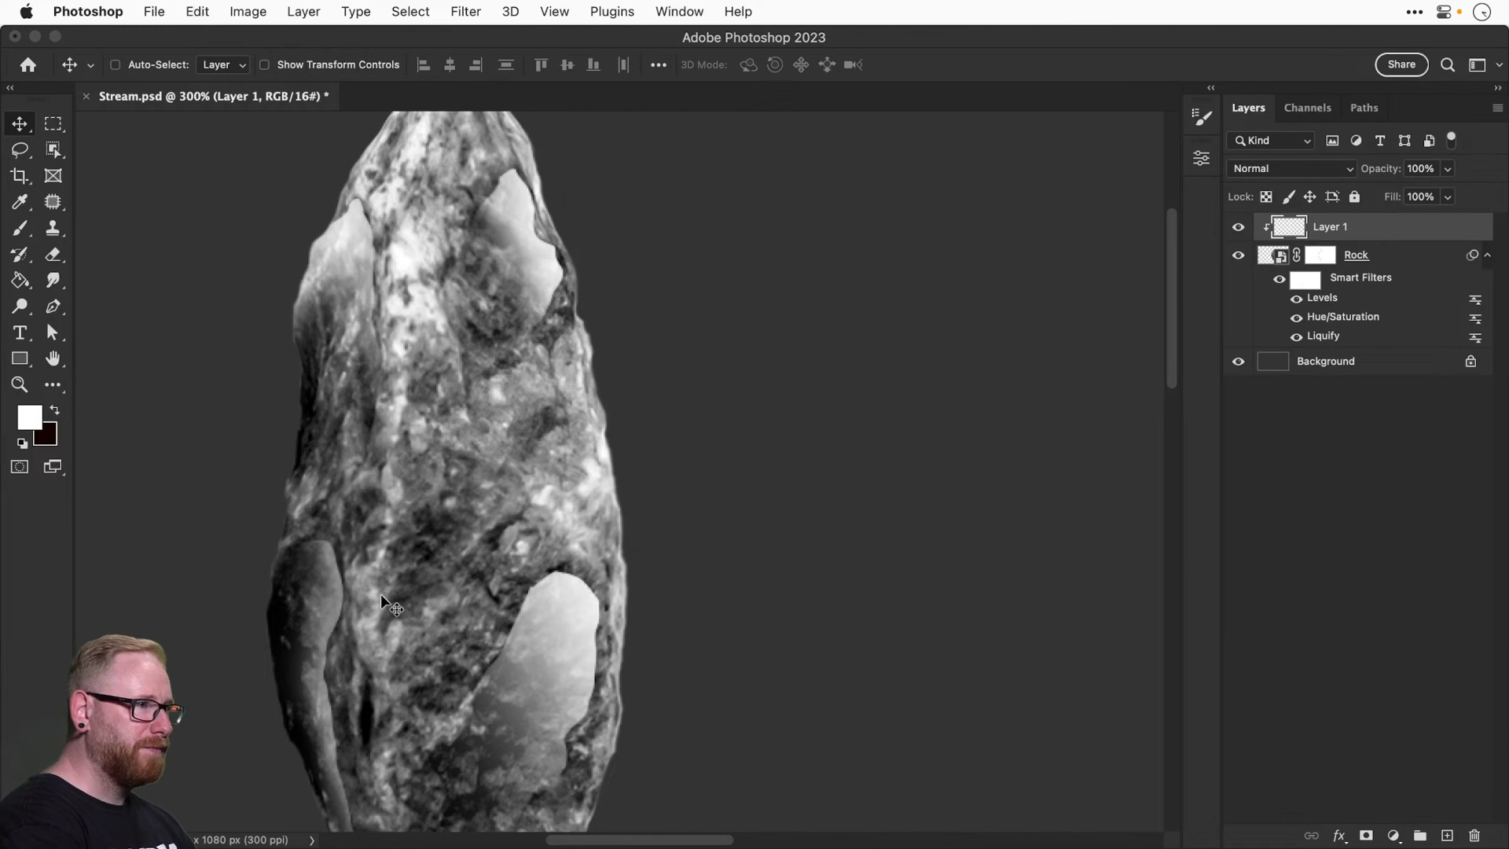
pyautogui.press('super+shift+z')
pyautogui.press('super+minus')
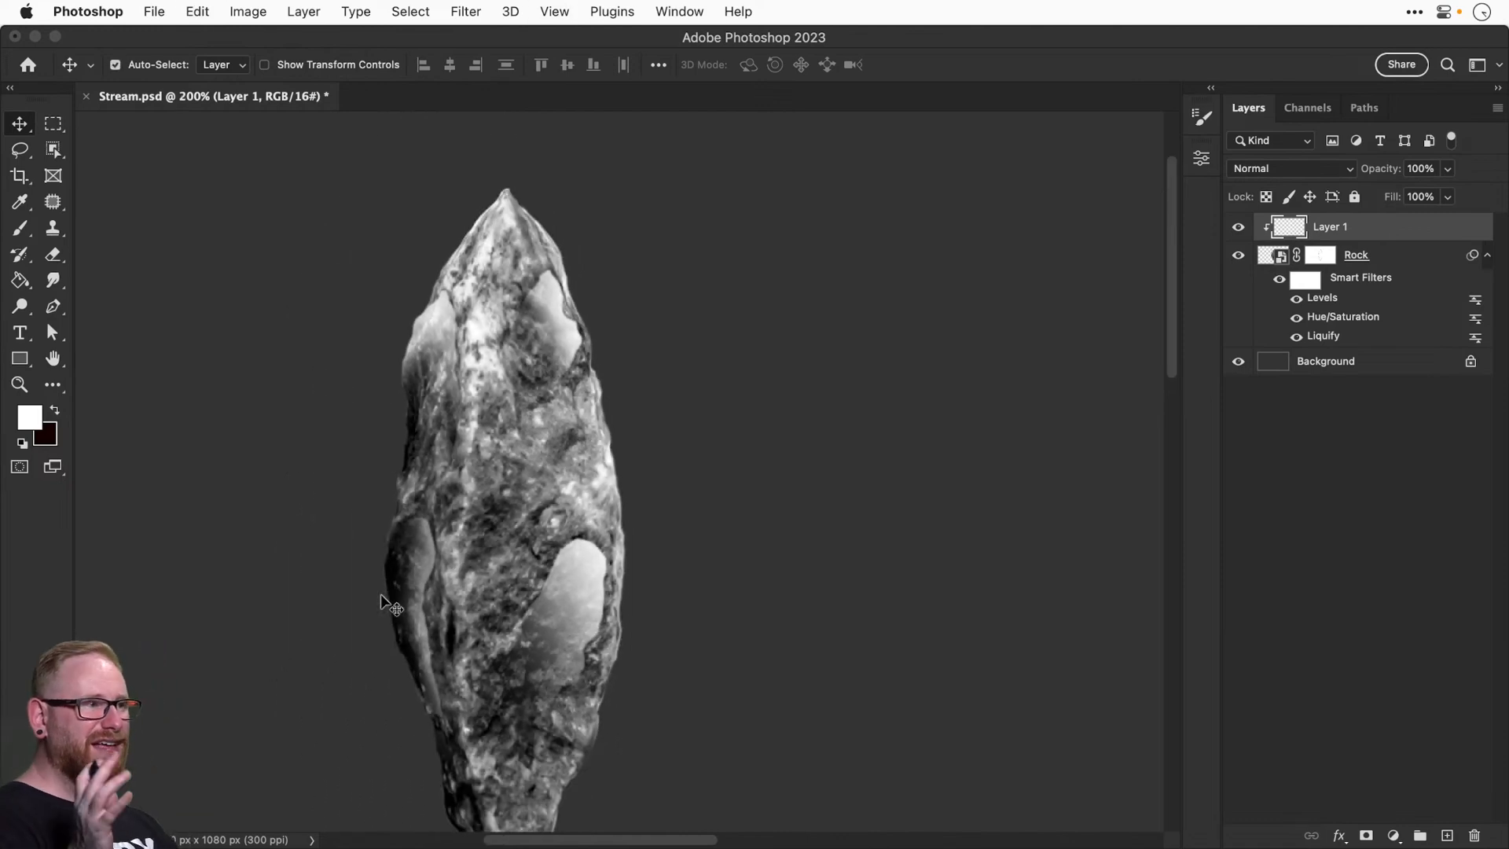
pyautogui.press('super+minus')
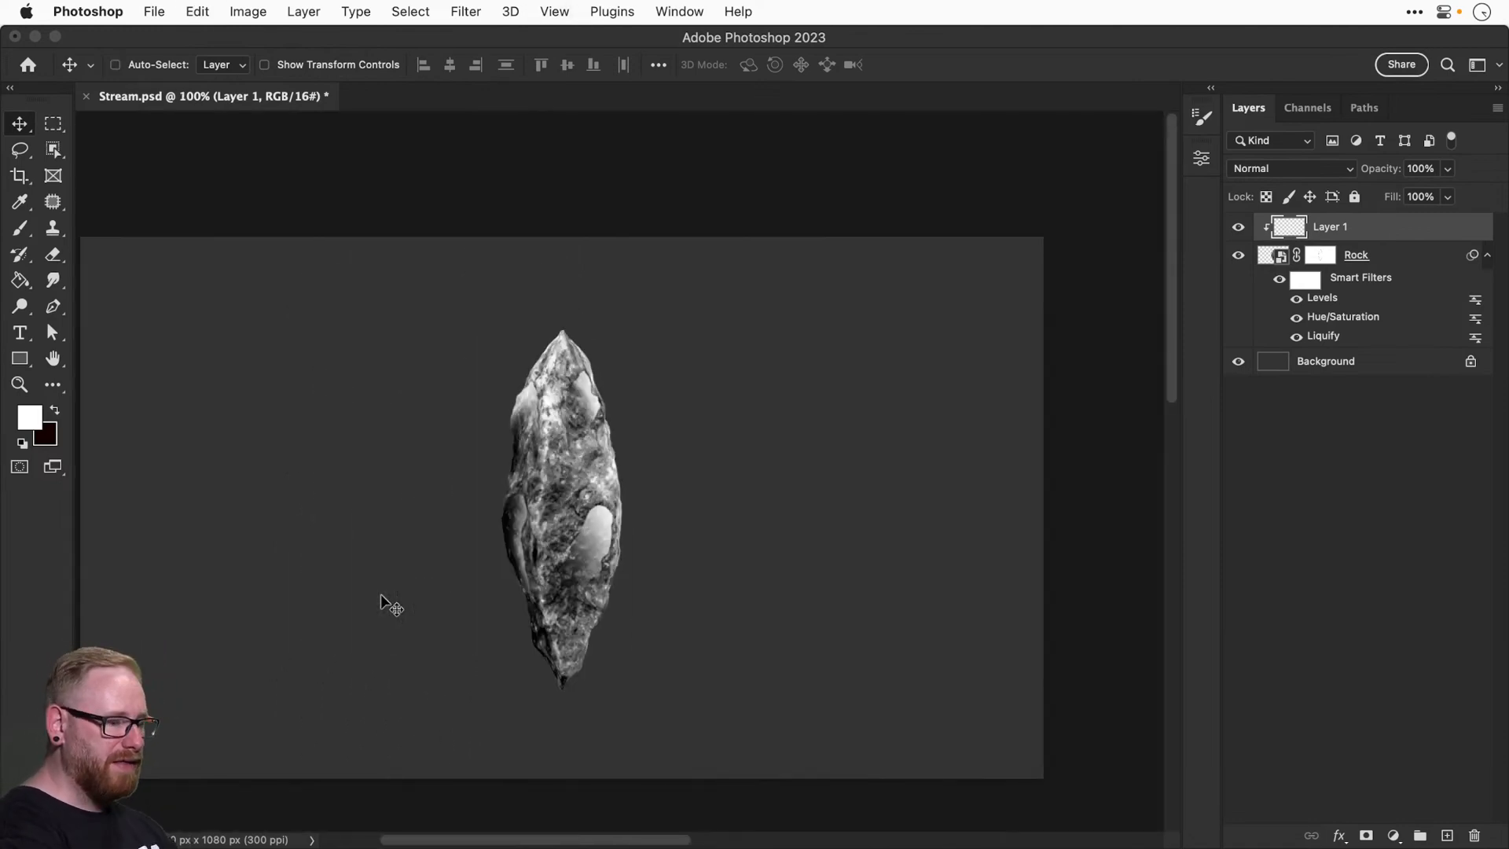
pyautogui.press('super+plus')
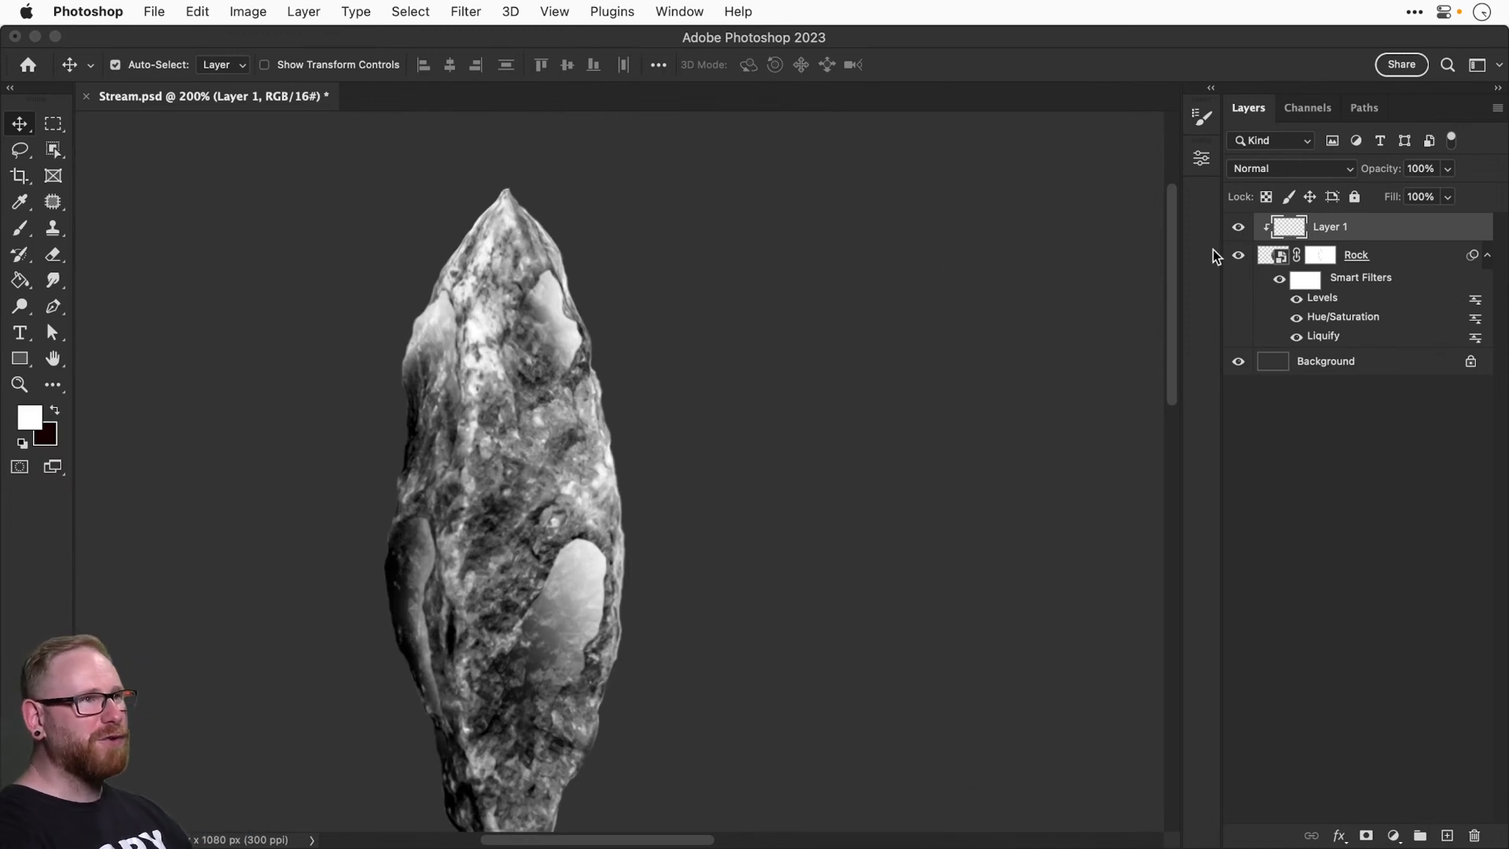
pyautogui.click(1239, 229)
pyautogui.click(1240, 229)
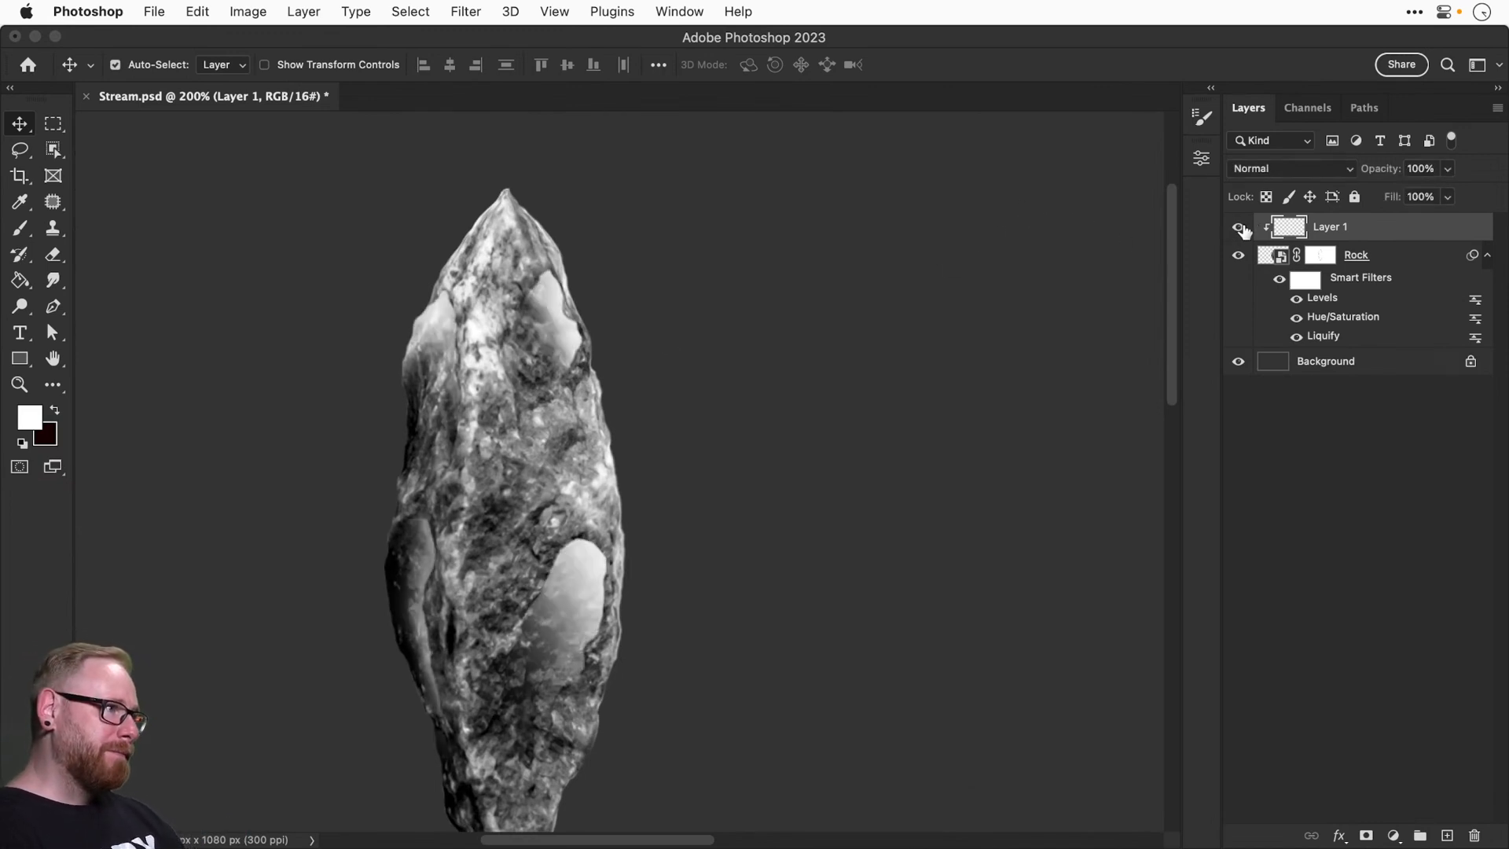
pyautogui.moveTo(1446, 168)
pyautogui.mouseDown()
pyautogui.moveTo(1406, 194)
pyautogui.moveTo(1449, 192)
pyautogui.mouseUp()
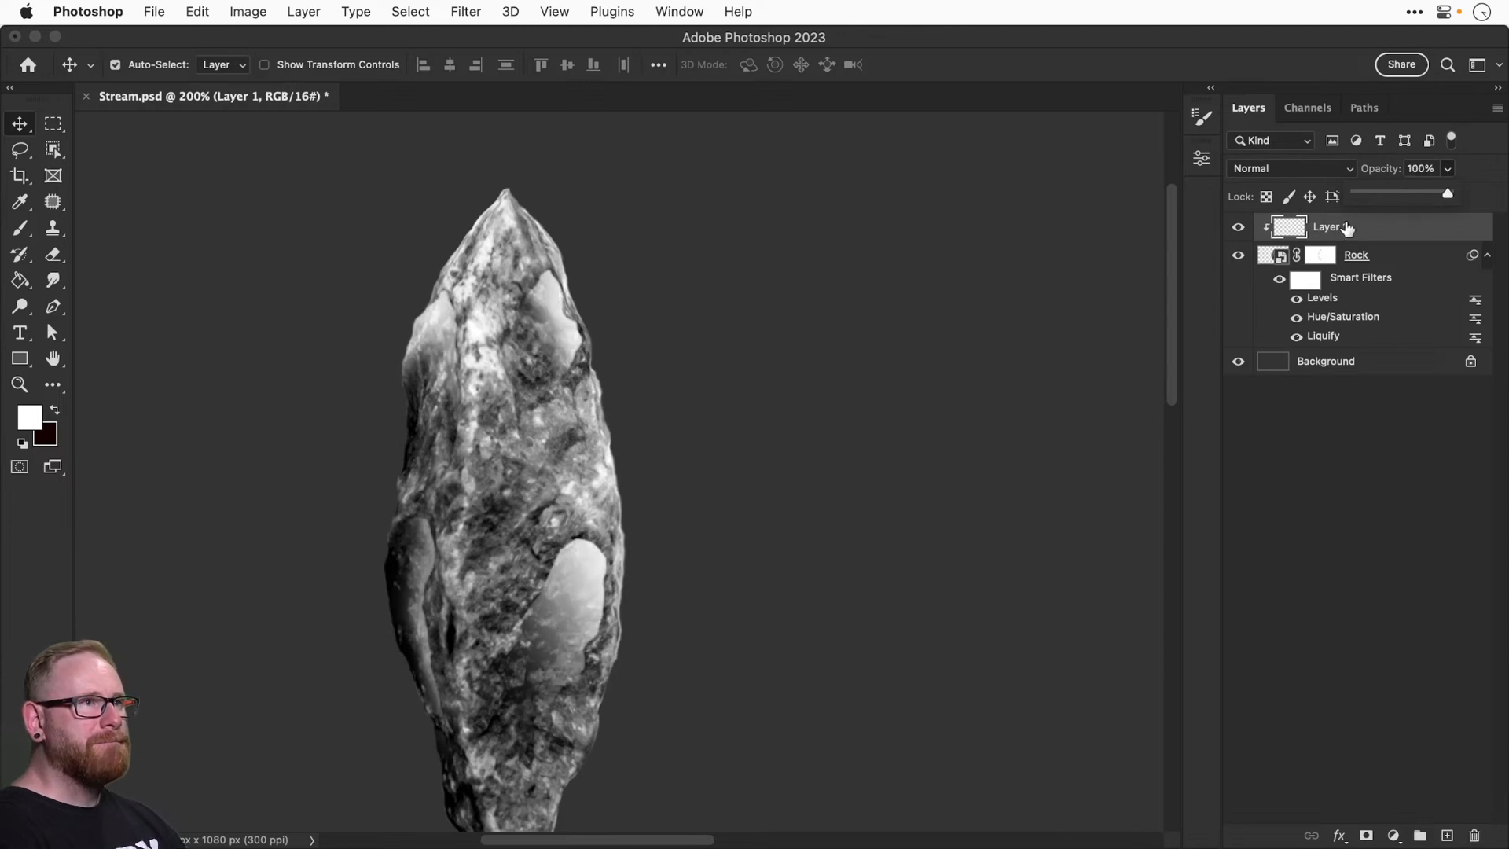
# Set Layer 1's Blend If underlying black slider split to 0/48 in Blending Options.
pyautogui.rightClick(1347, 227)
pyautogui.click(1182, 281)
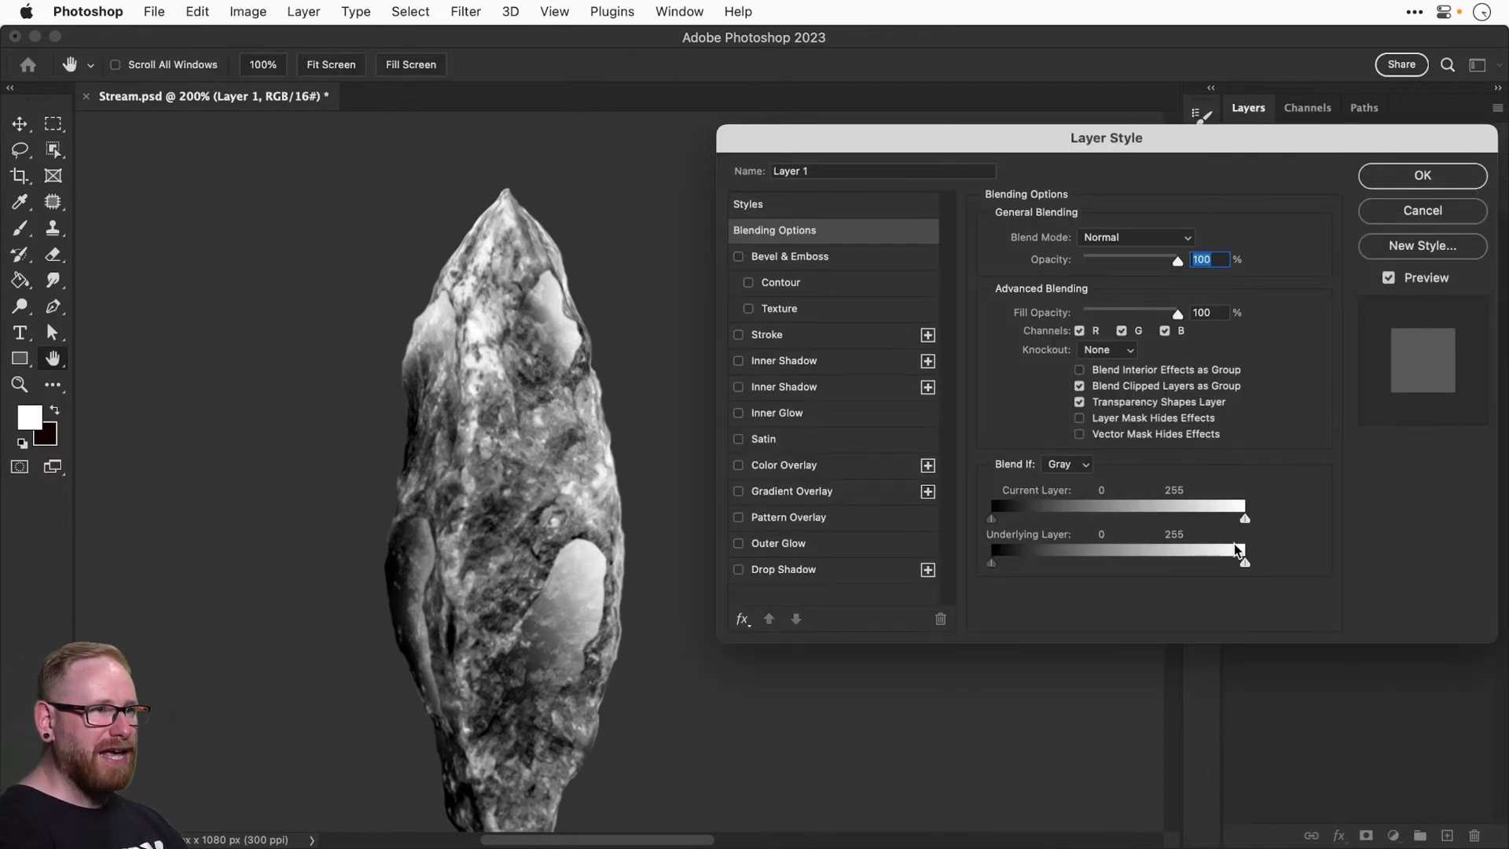
pyautogui.moveTo(1242, 563)
pyautogui.mouseDown()
pyautogui.moveTo(1019, 558)
pyautogui.moveTo(1108, 542)
pyautogui.moveTo(1245, 554)
pyautogui.mouseUp()
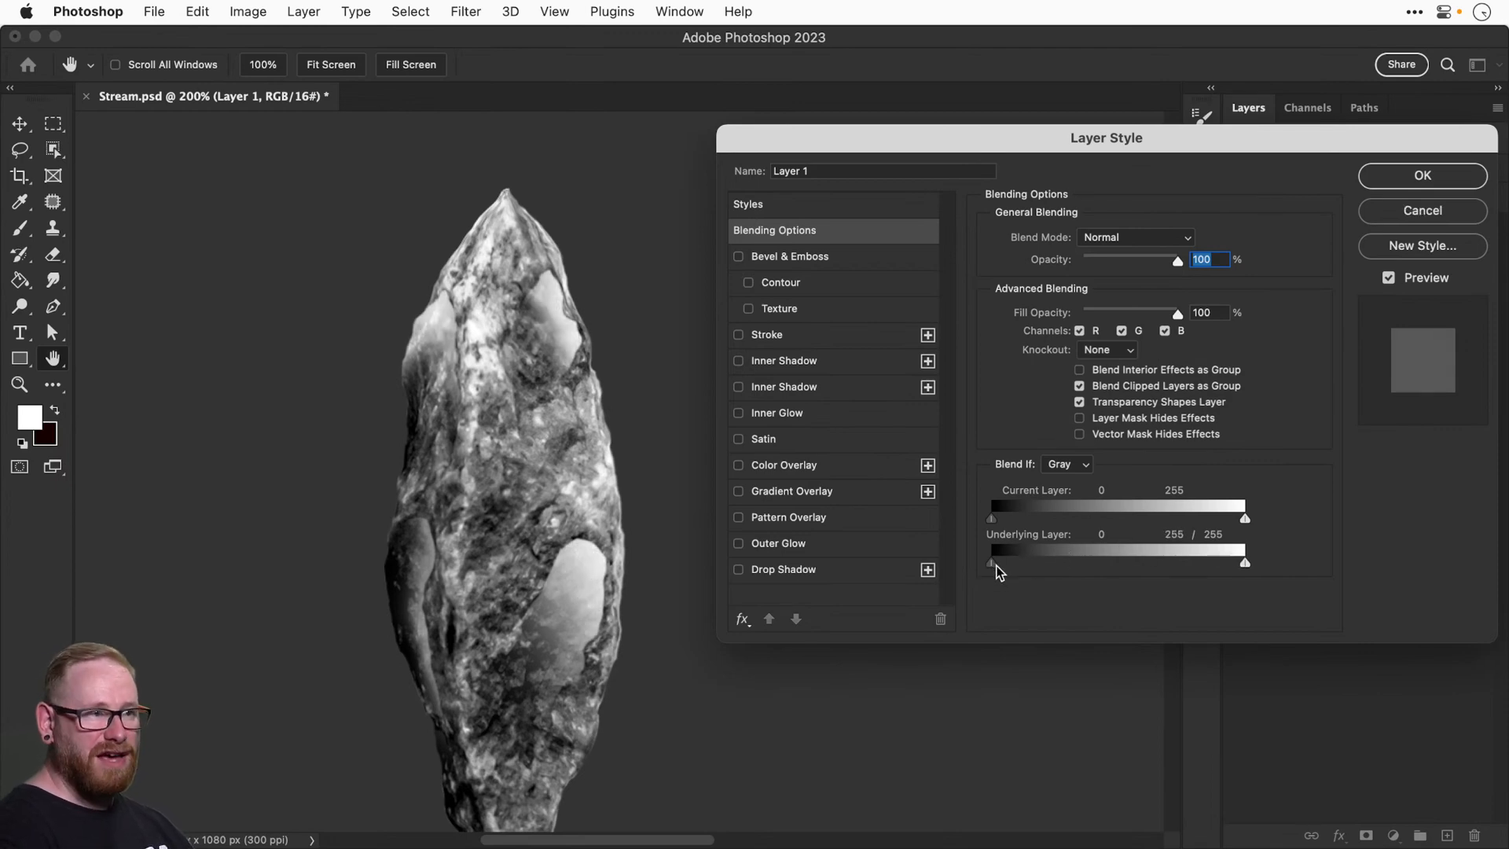
pyautogui.moveTo(995, 569); pyautogui.dragTo(1026, 567)
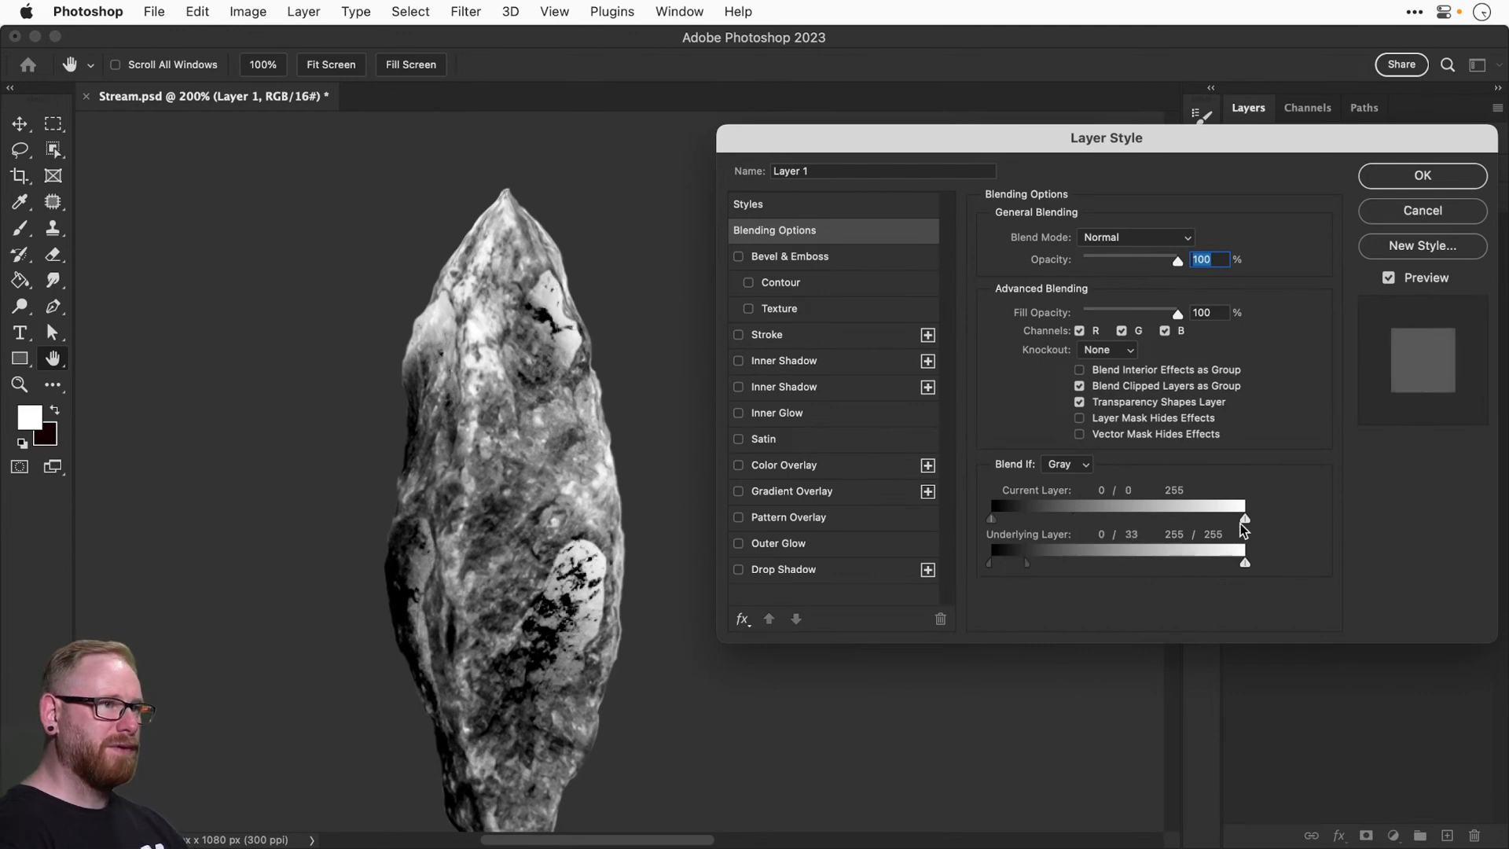
pyautogui.moveTo(1245, 518); pyautogui.dragTo(1164, 520)
pyautogui.press('super+z')
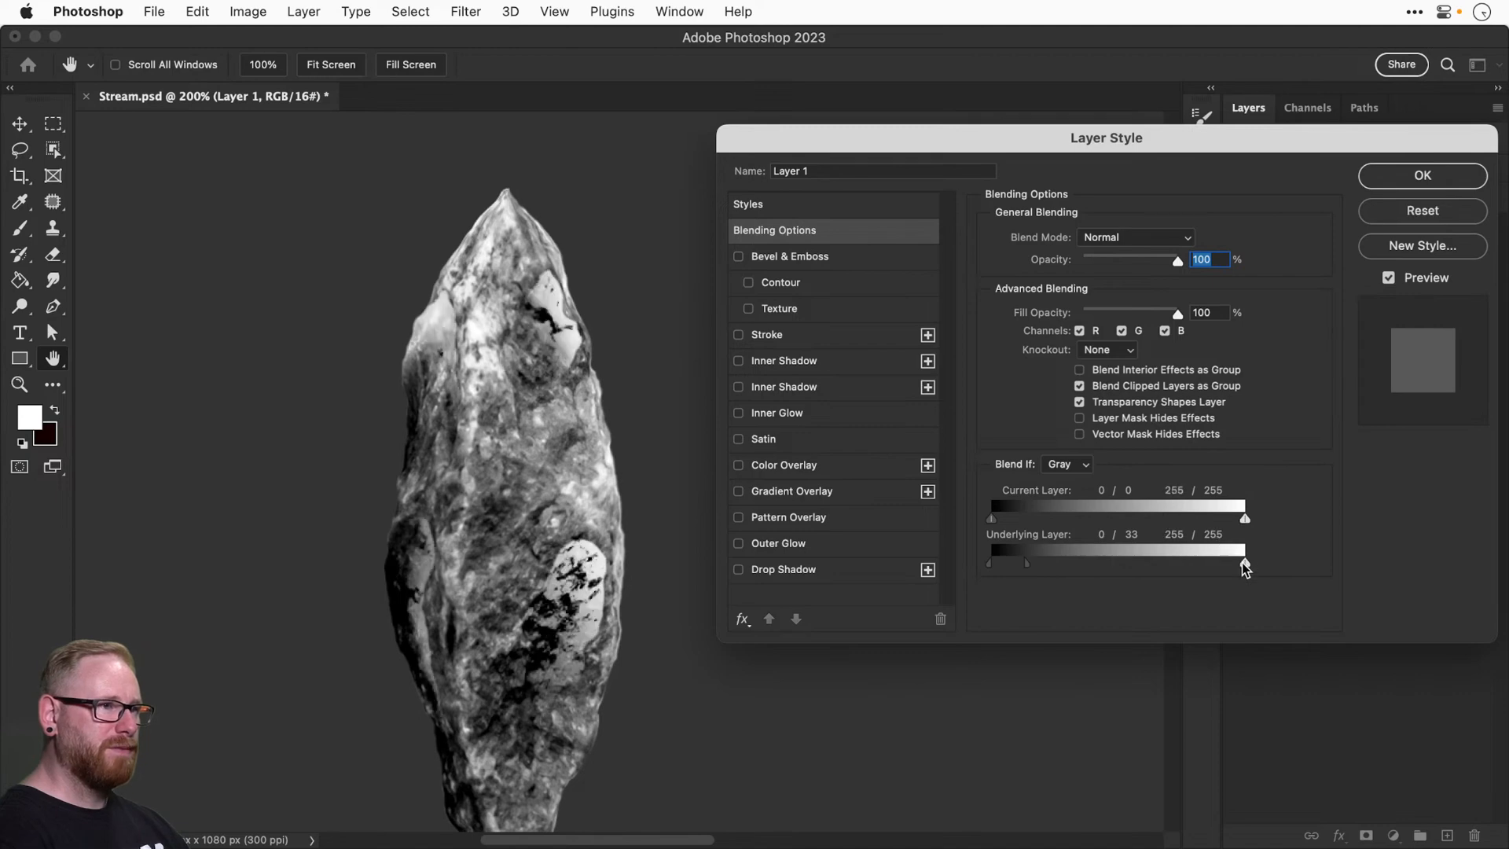
pyautogui.moveTo(1244, 567); pyautogui.dragTo(1179, 564)
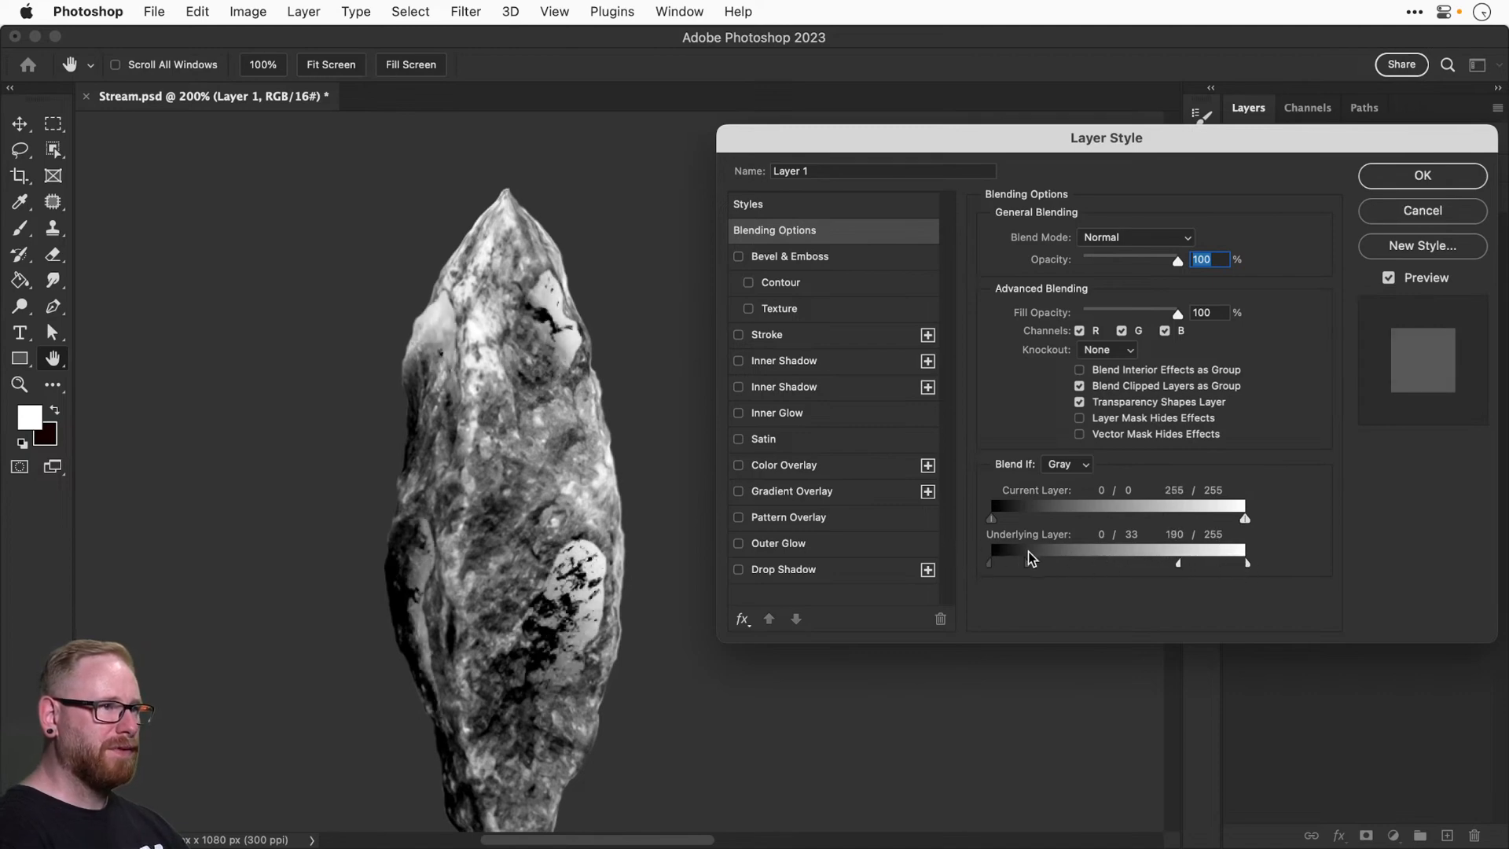
pyautogui.moveTo(1028, 571); pyautogui.dragTo(1081, 564)
pyautogui.press('super+z')
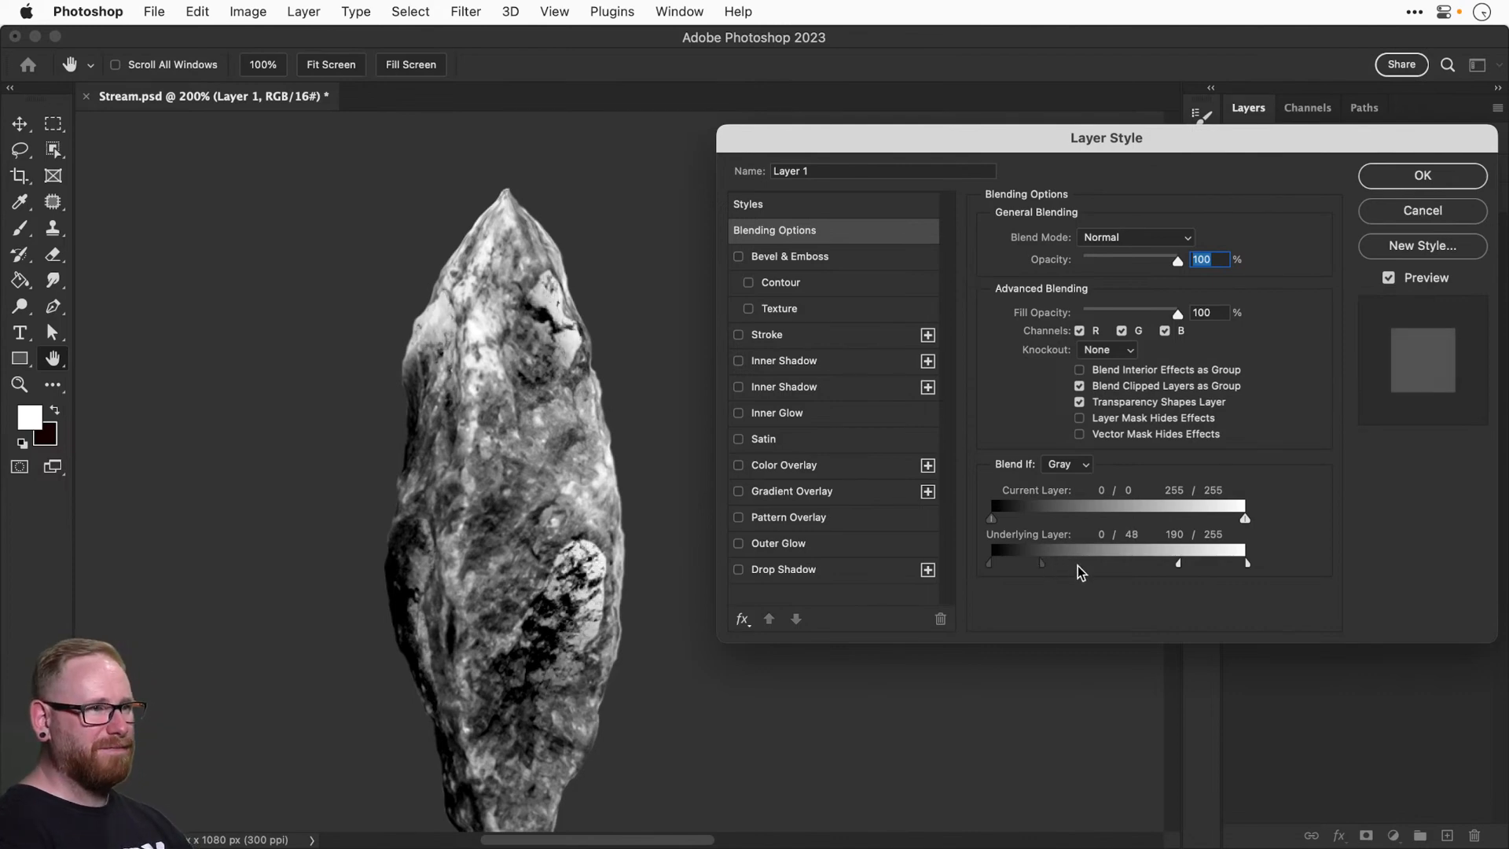
pyautogui.moveTo(1178, 564); pyautogui.dragTo(1253, 557)
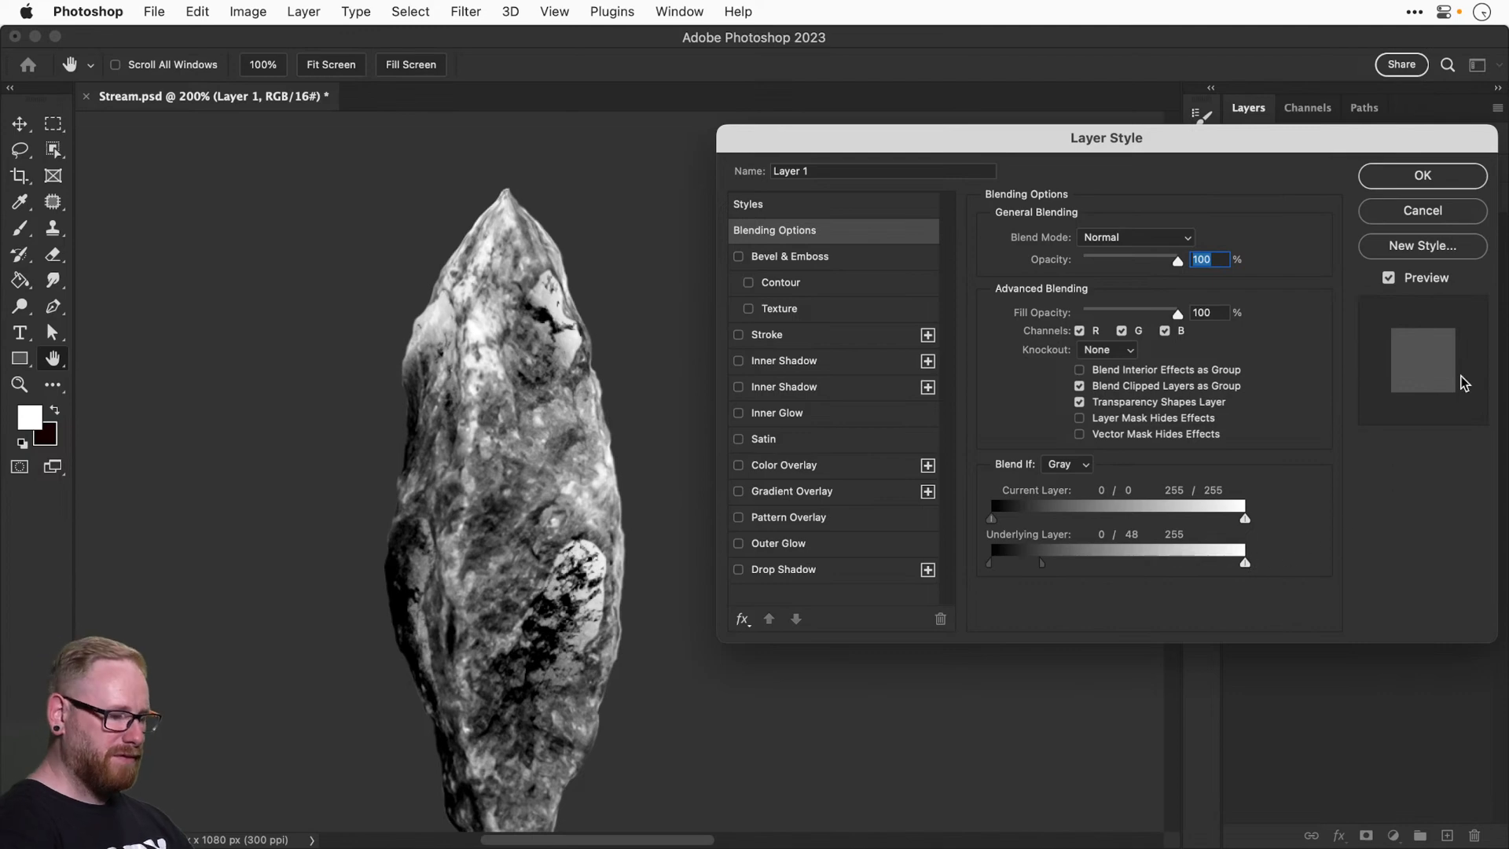
pyautogui.press('Return')
pyautogui.press('super+1')
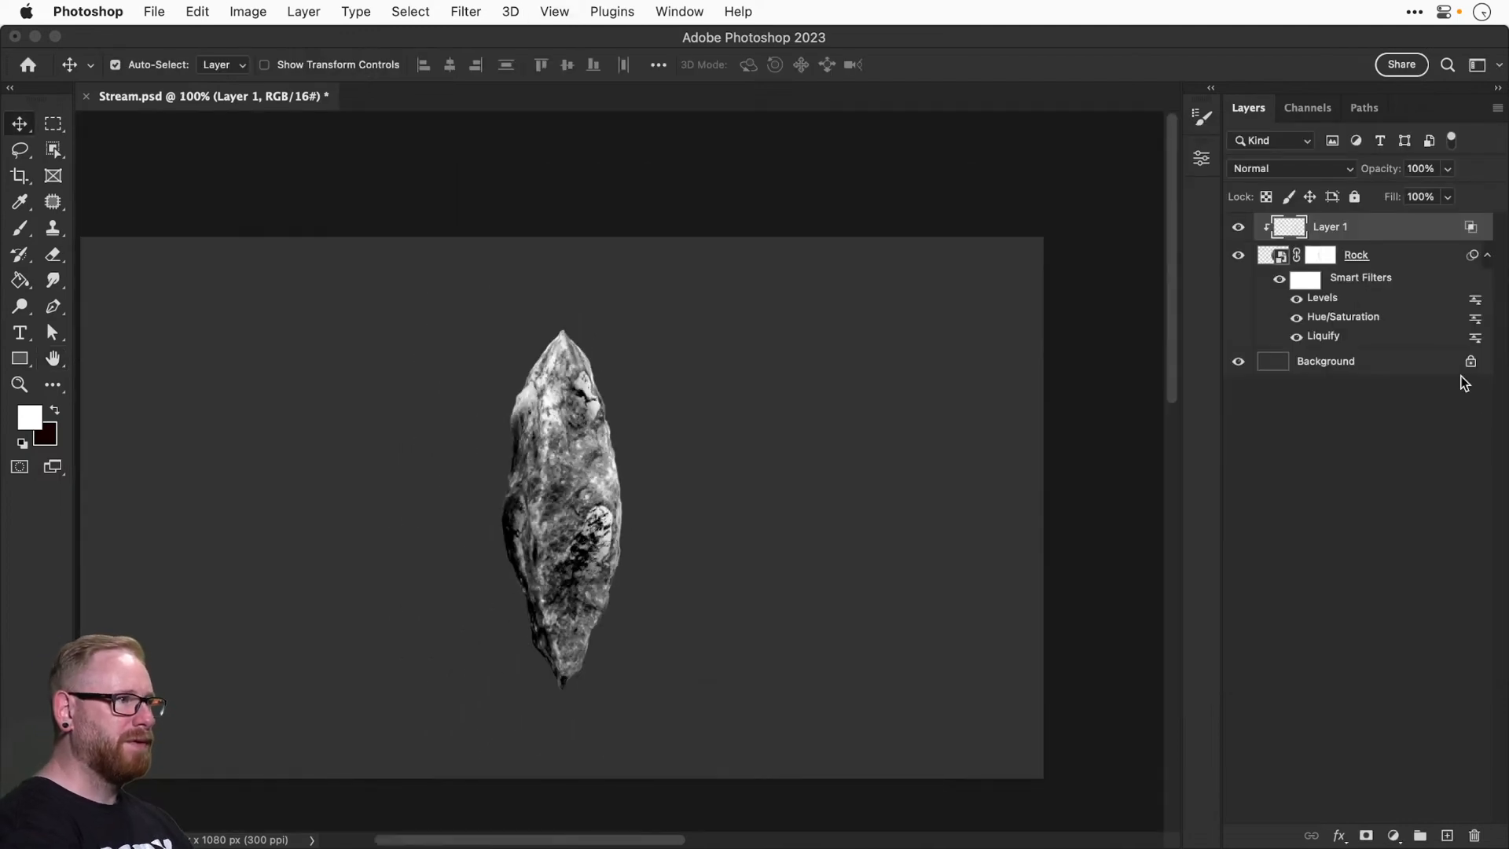
# Toggle Layer 1's visibility repeatedly to compare the rock, then zoom in.
pyautogui.click(1239, 228)
pyautogui.click(1239, 228)
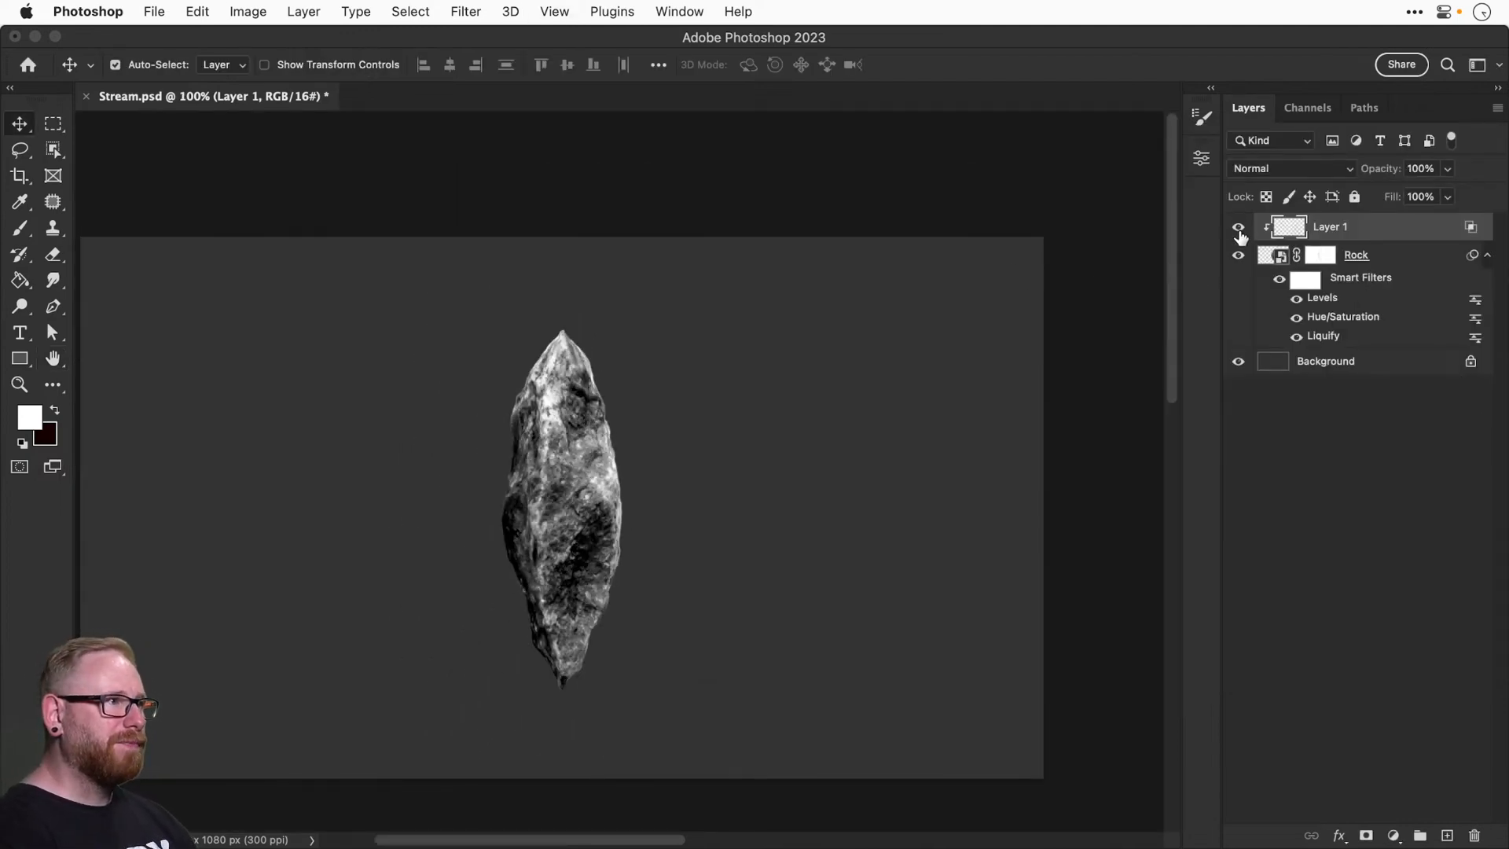
pyautogui.click(1240, 228)
pyautogui.click(1239, 228)
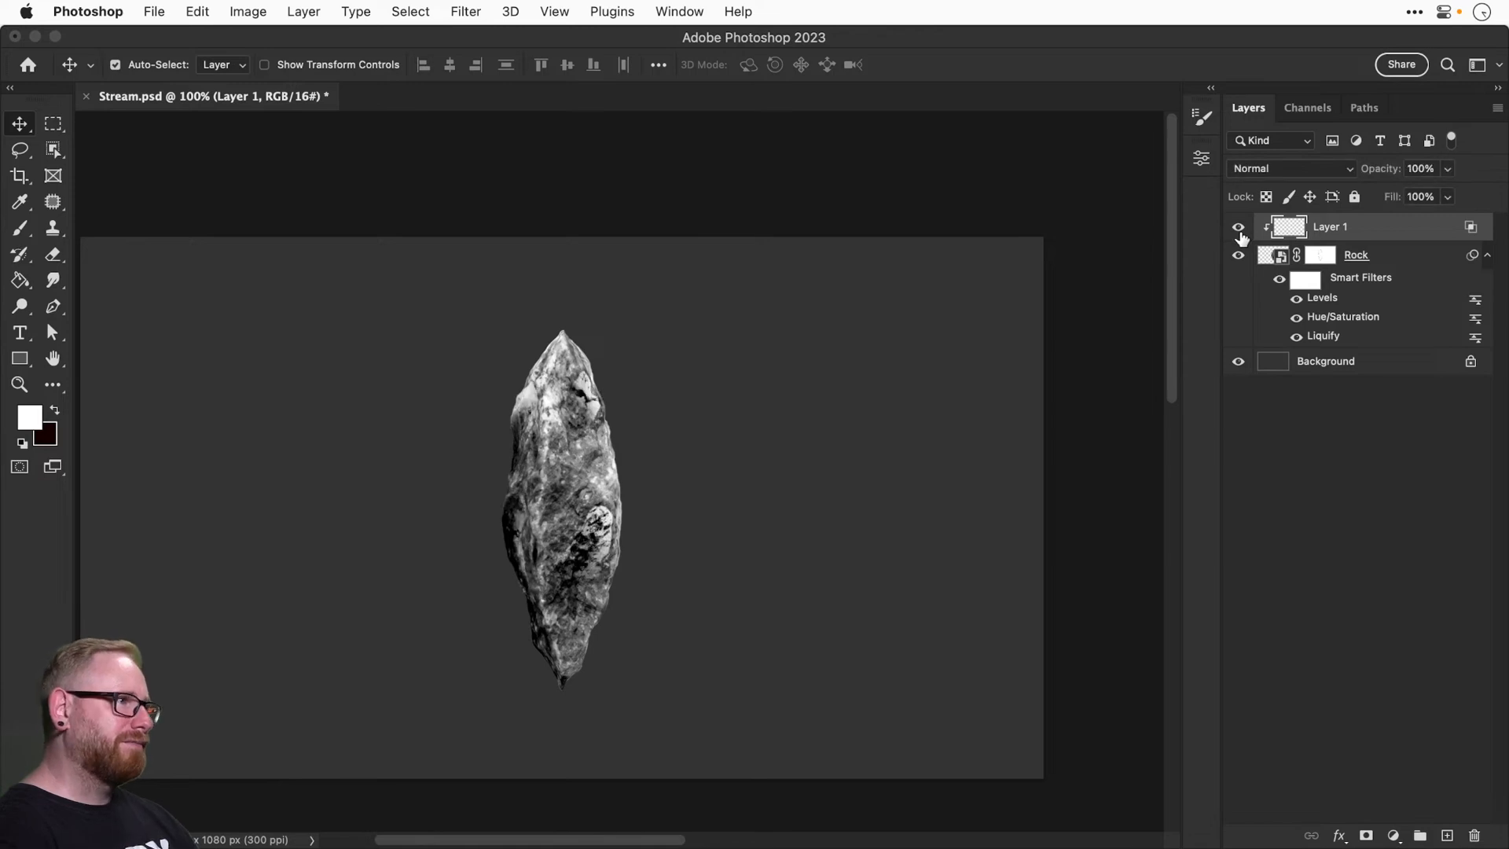
pyautogui.click(1239, 228)
pyautogui.click(1239, 228)
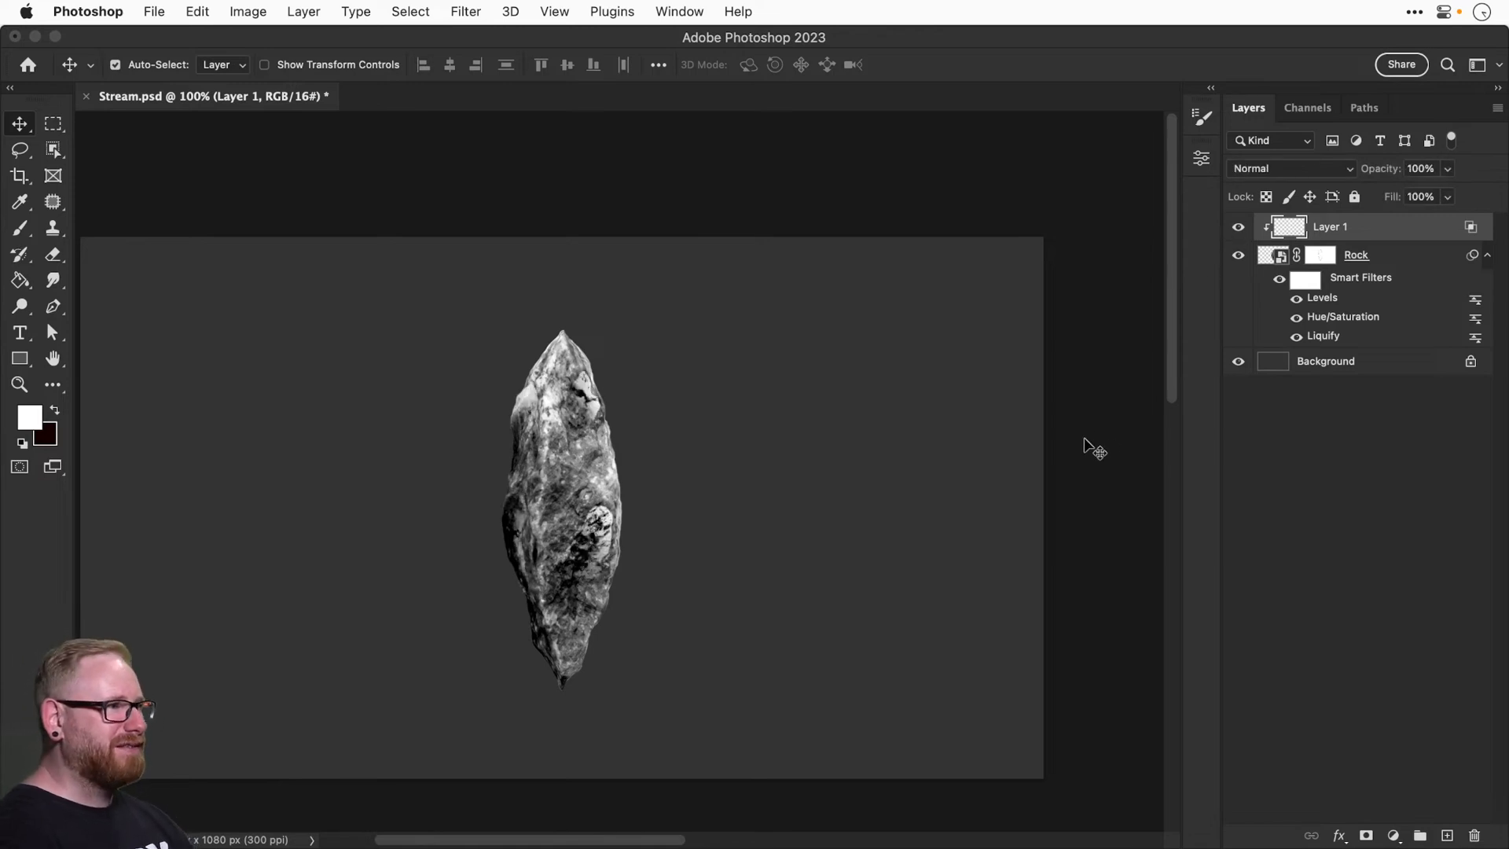
pyautogui.press('super+1')
pyautogui.press('super+equal')
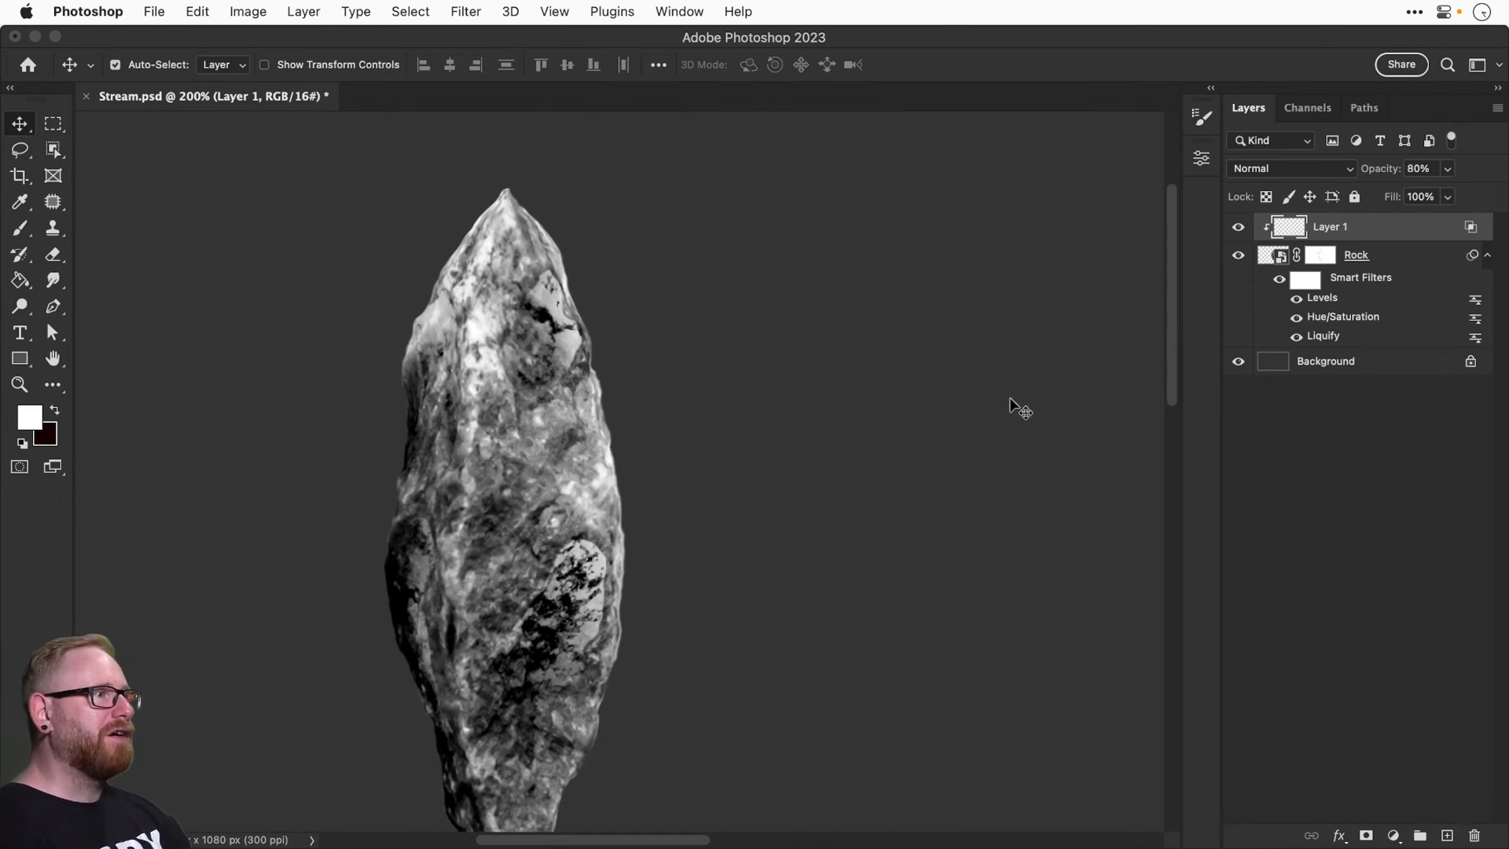
# Set Layer 1's opacity to 70% and compare it once more against the hidden layer.
pyautogui.press('8')
pyautogui.press('7')
pyautogui.press('7')
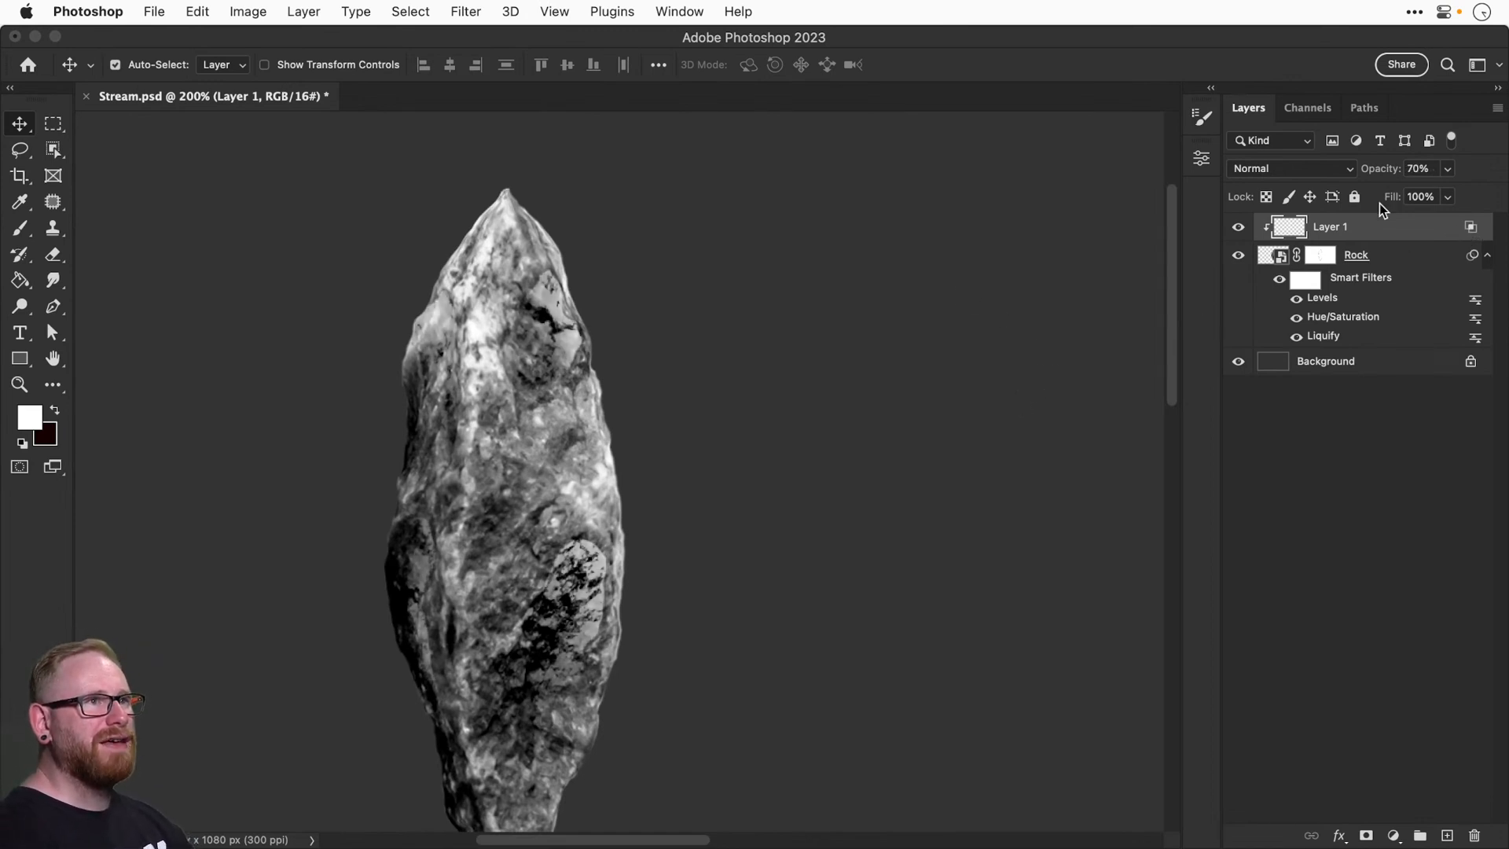
pyautogui.click(1236, 227)
pyautogui.click(1237, 229)
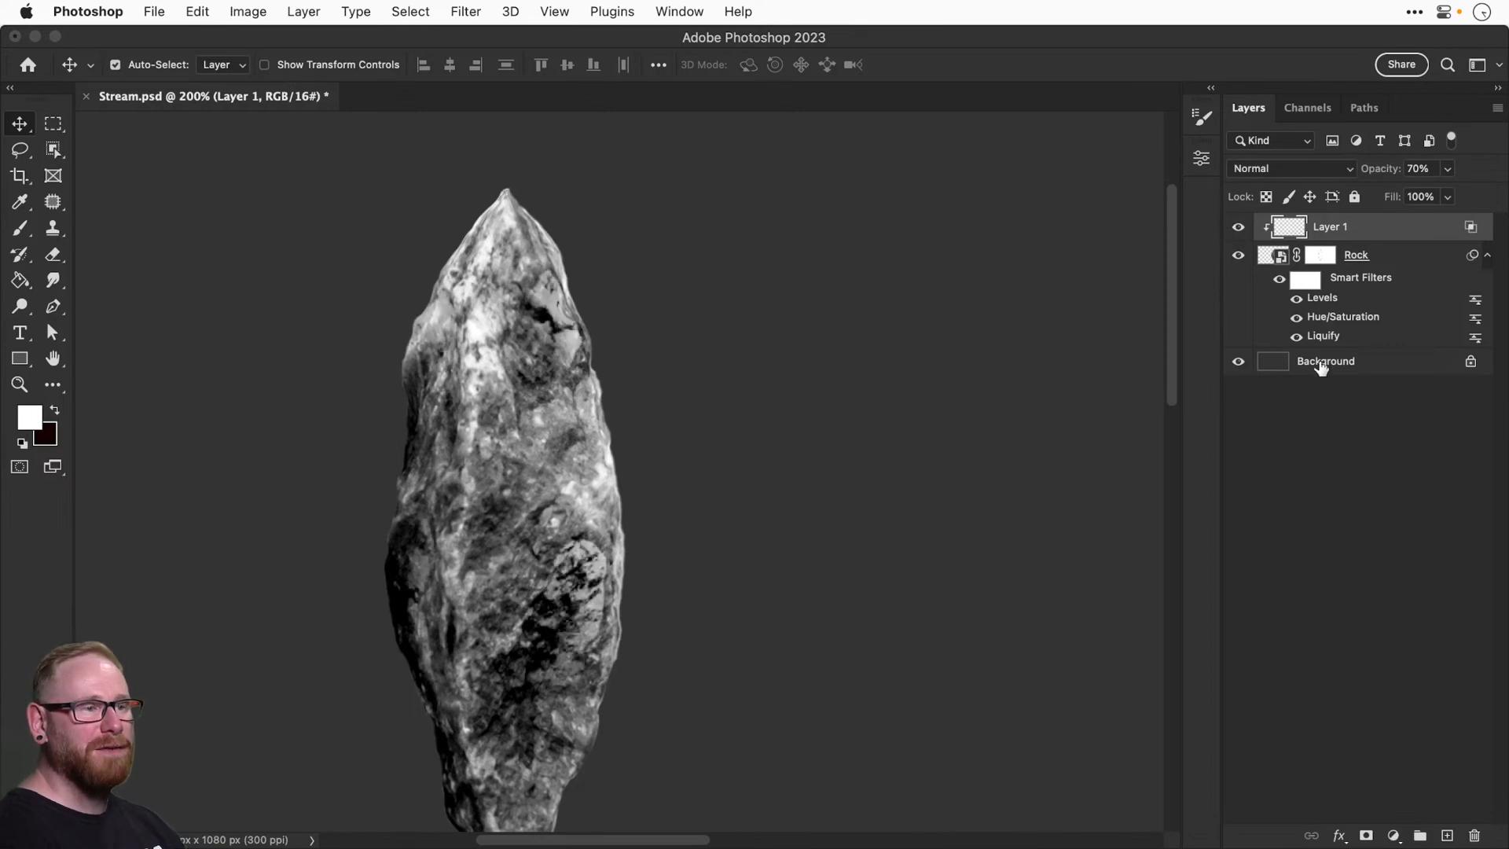
pyautogui.click(1388, 833)
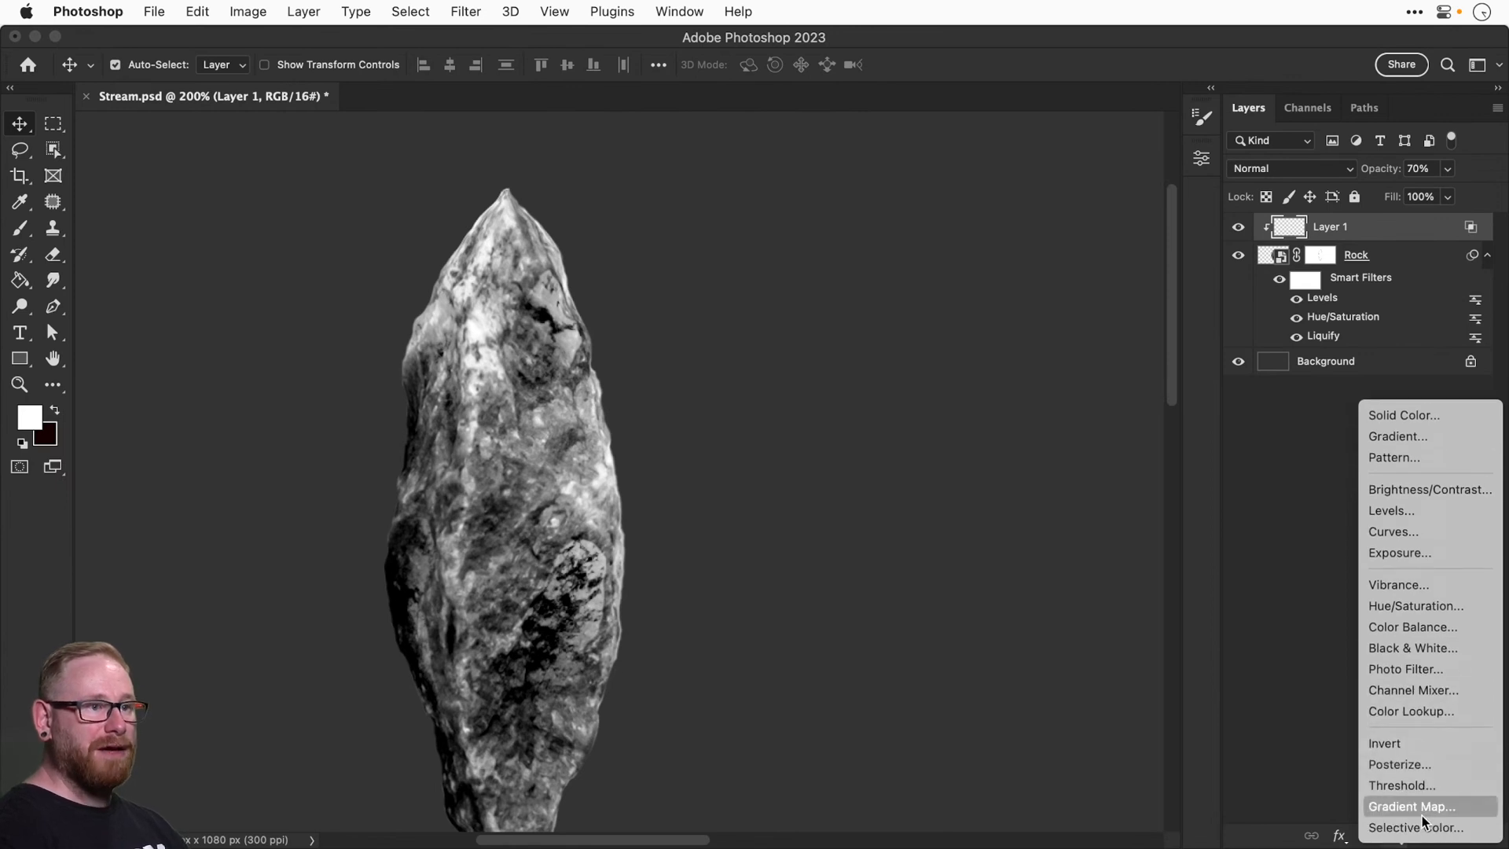
# Add a Gradient Map from the black-to-white preset and make its dark end a deep maroon red.
pyautogui.click(1419, 808)
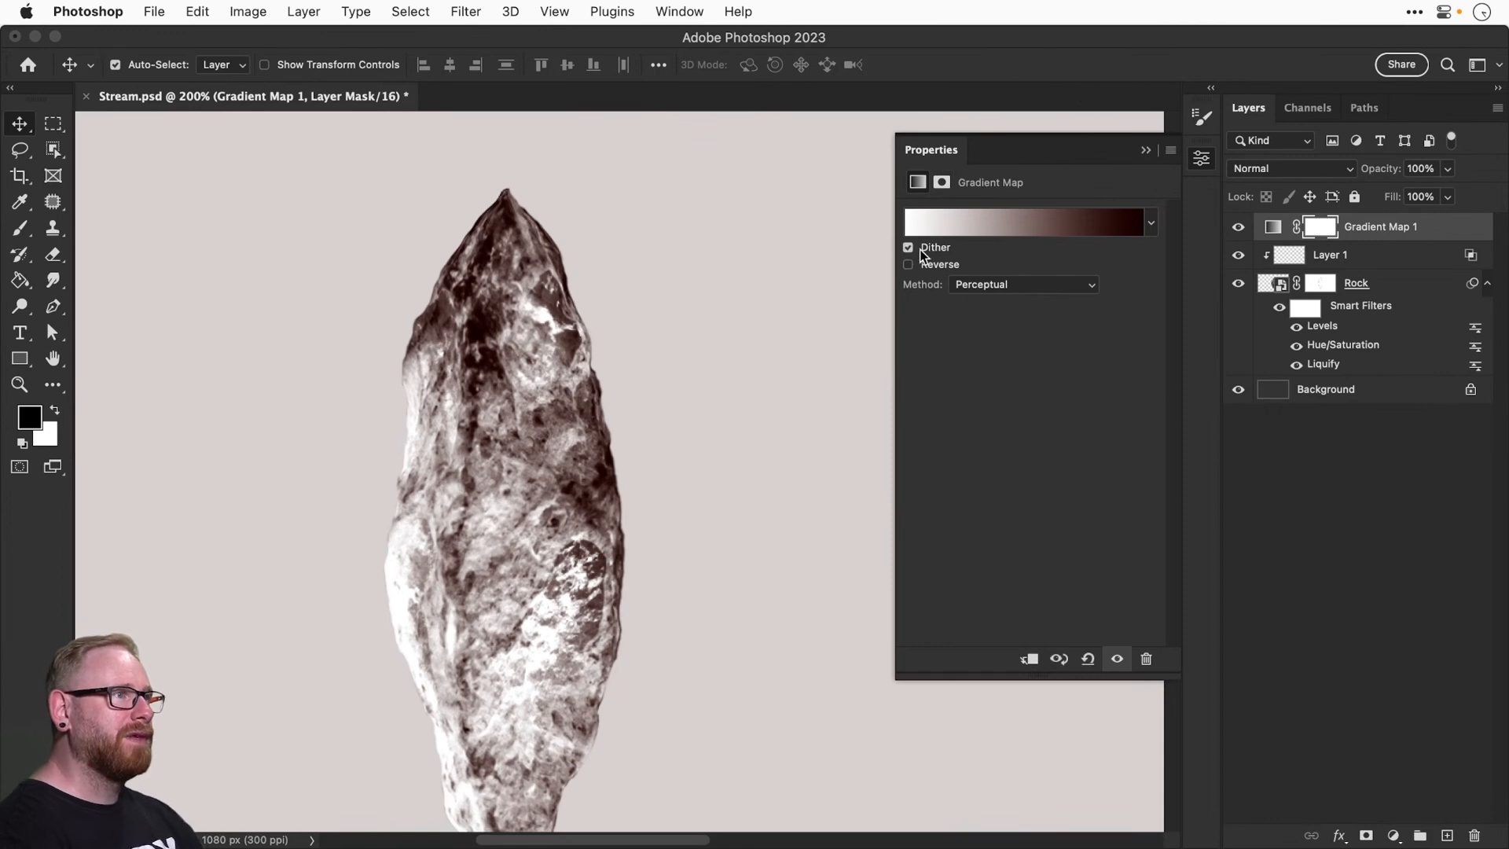
pyautogui.click(926, 224)
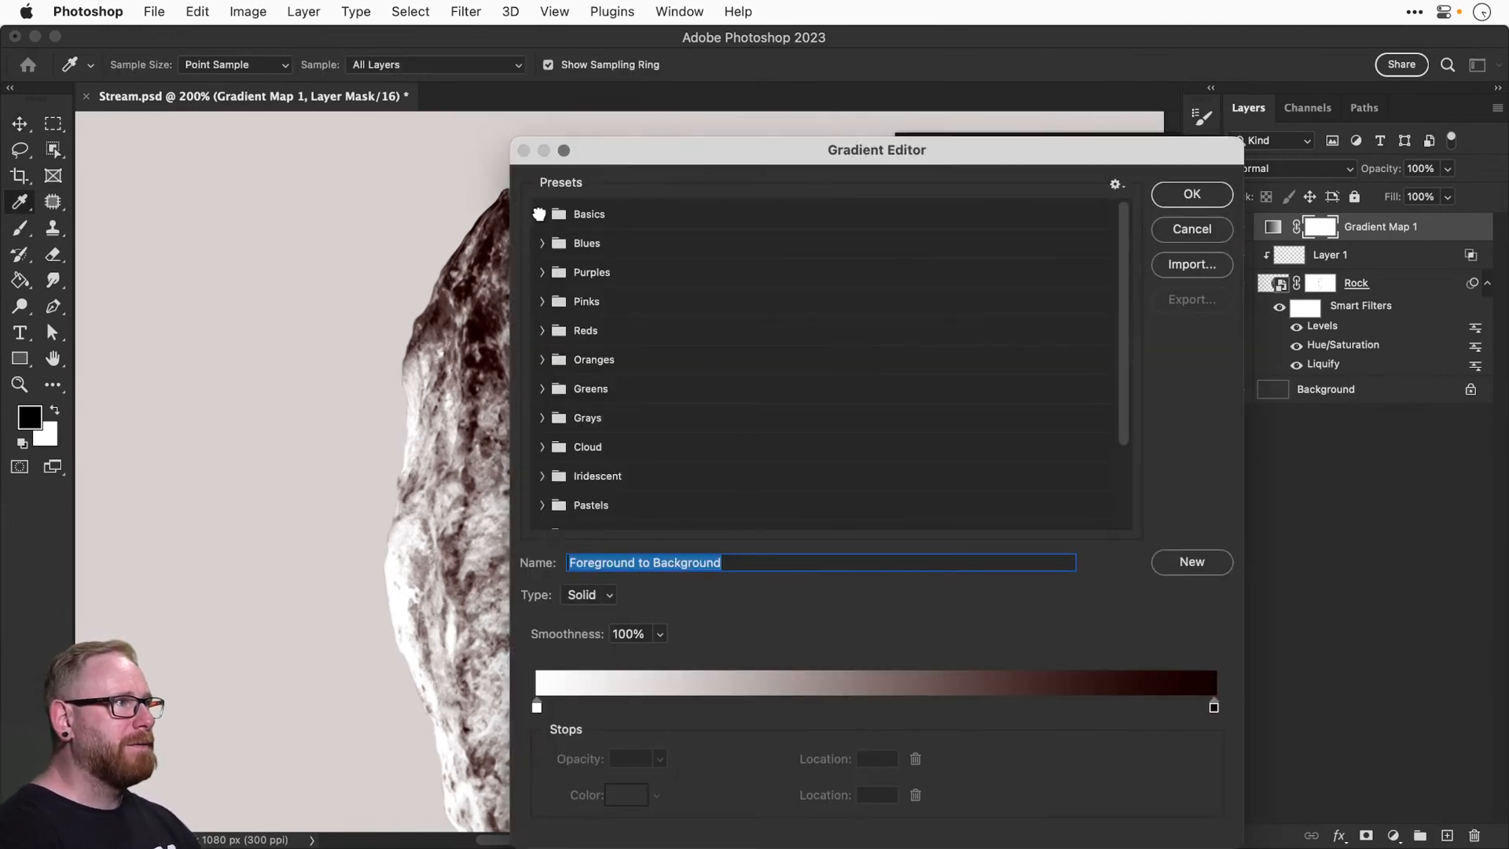
pyautogui.click(542, 213)
pyautogui.click(569, 246)
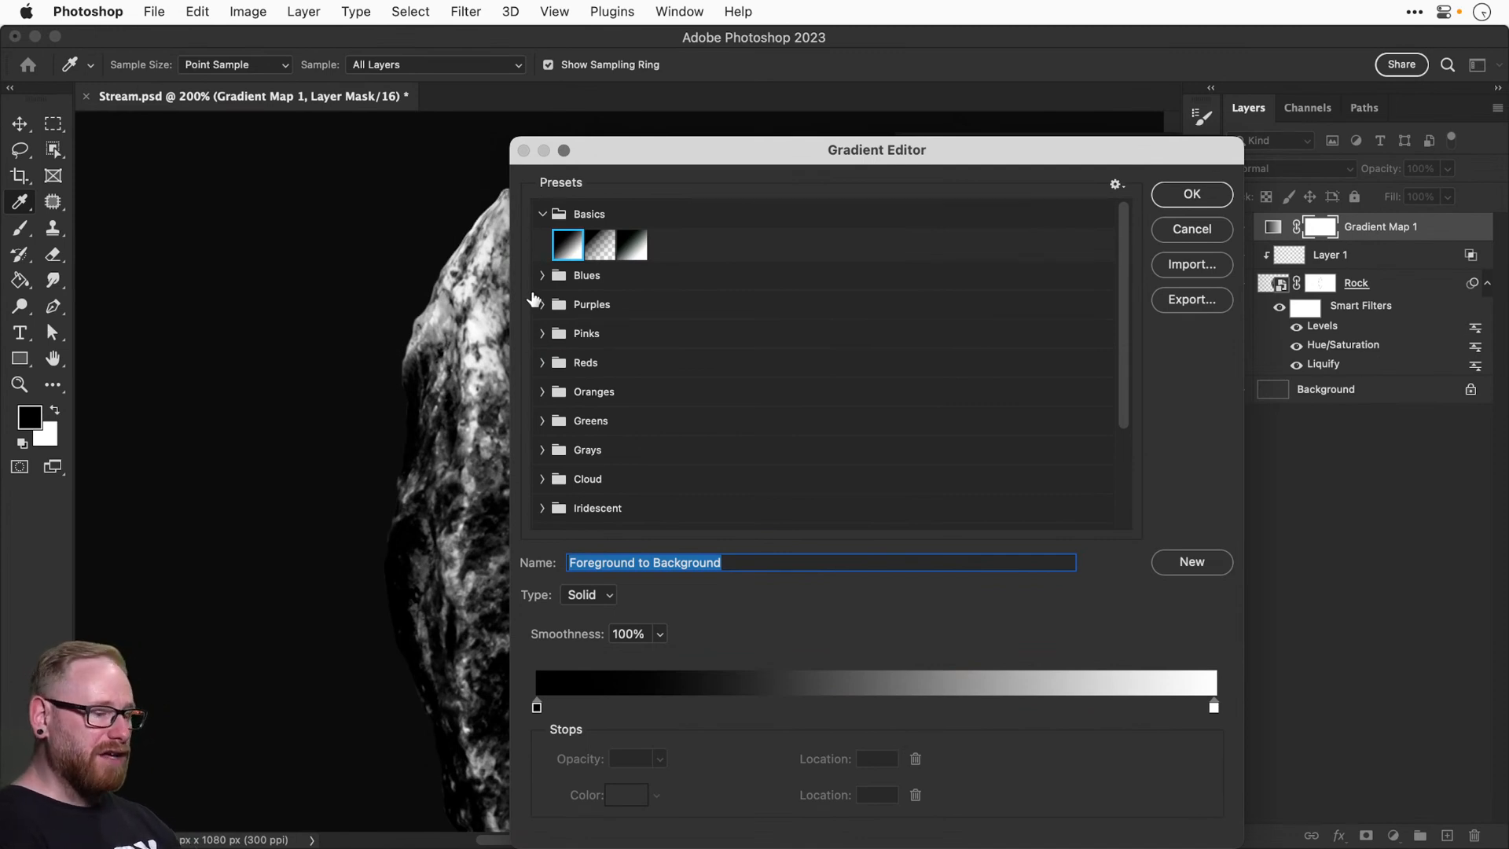
pyautogui.doubleClick(537, 705)
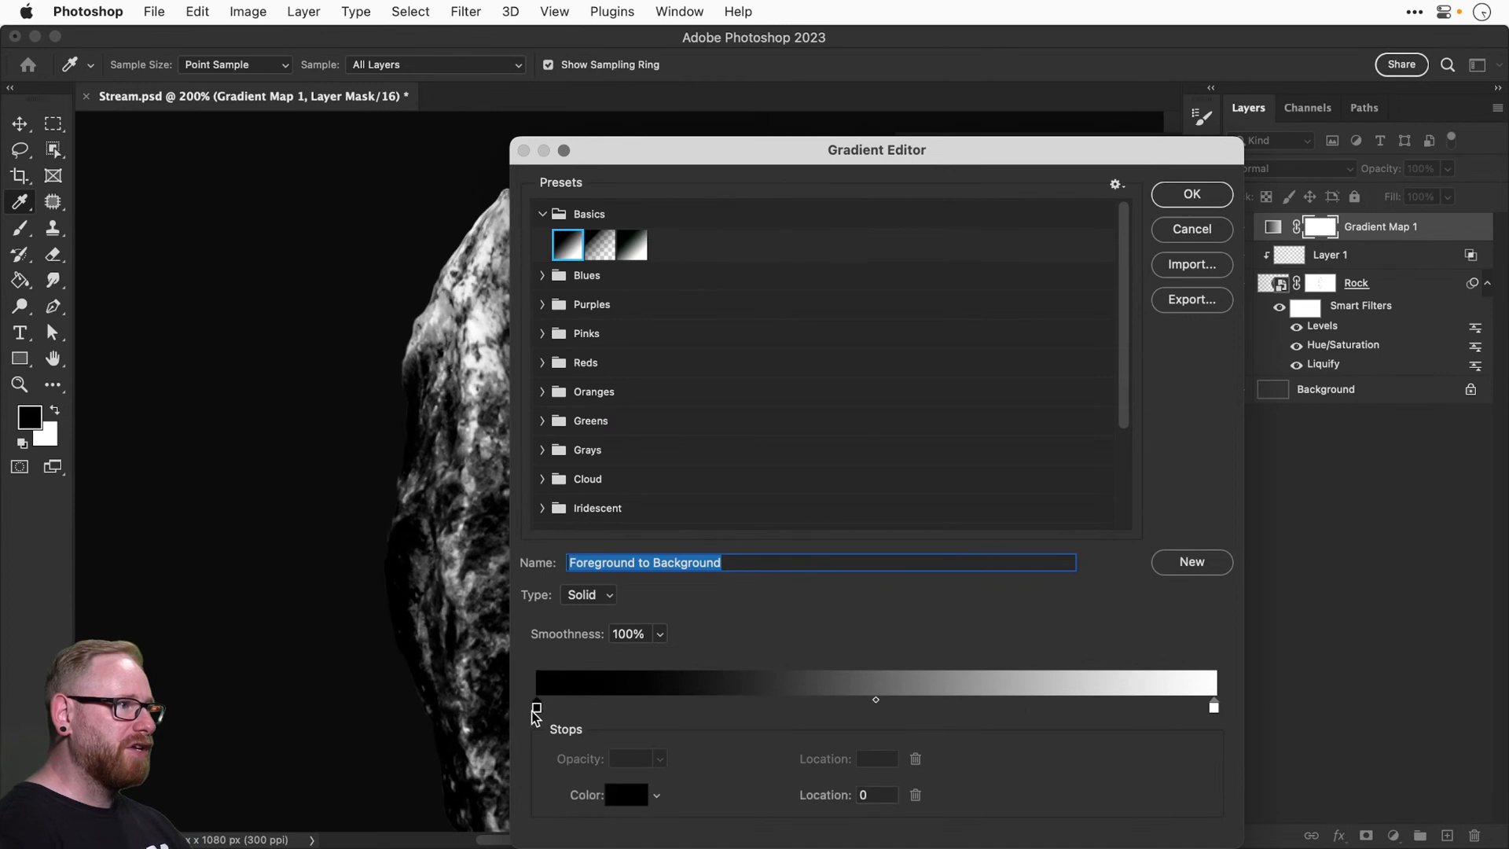
pyautogui.moveTo(1029, 550)
pyautogui.mouseDown()
pyautogui.moveTo(1070, 586)
pyautogui.moveTo(1064, 626)
pyautogui.moveTo(1077, 580)
pyautogui.moveTo(1039, 535)
pyautogui.moveTo(1059, 379)
pyautogui.mouseUp()
pyautogui.moveTo(1048, 606)
pyautogui.mouseDown()
pyautogui.moveTo(1066, 625)
pyautogui.moveTo(1091, 609)
pyautogui.mouseUp()
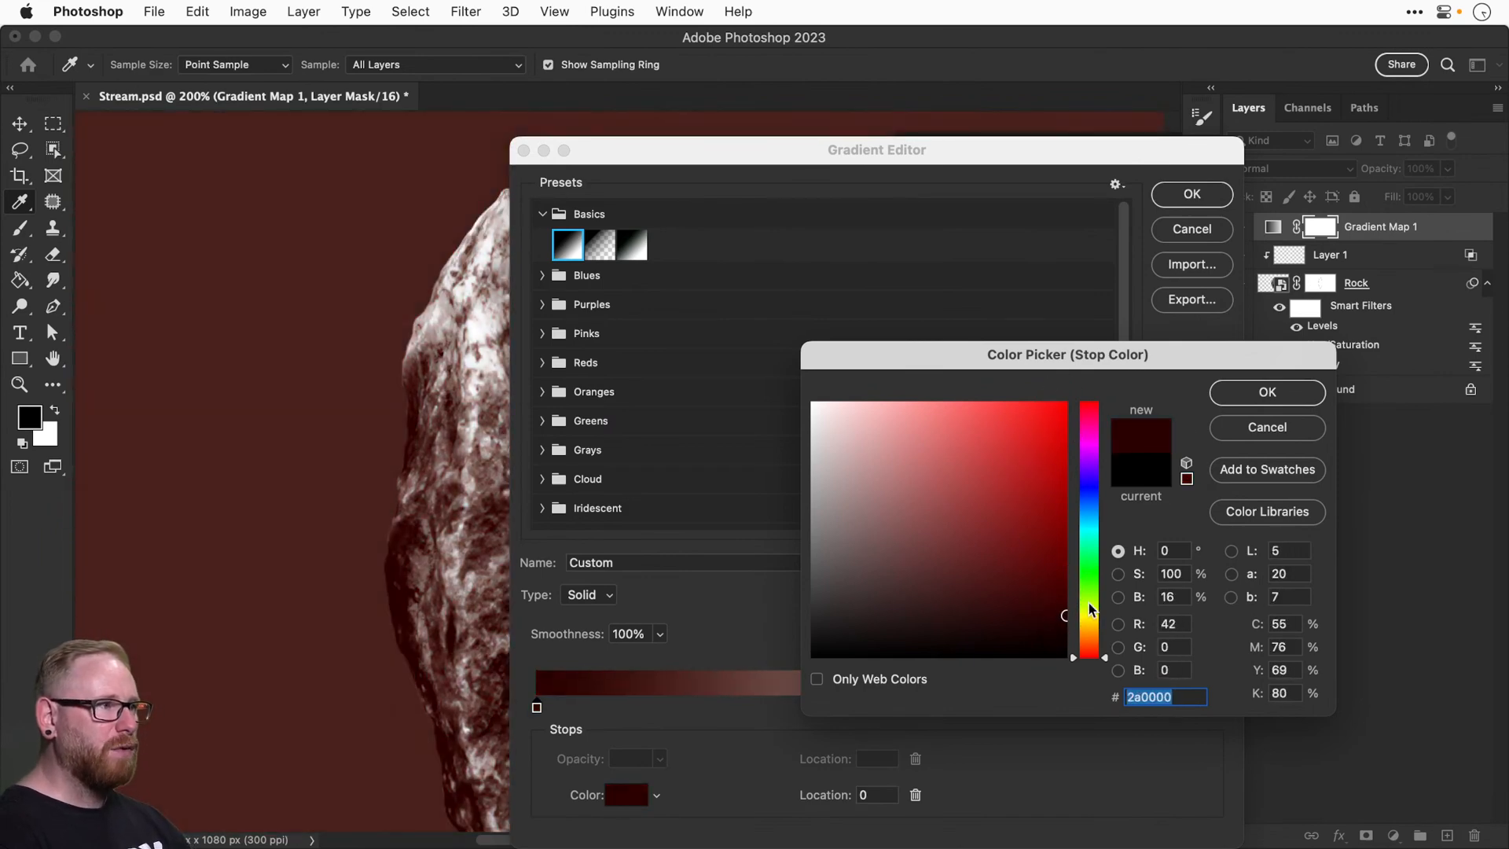
pyautogui.click(1249, 397)
# Set the gradient's light end to a bright red-orange, about ff4e36, and apply the map.
pyautogui.click(1214, 710)
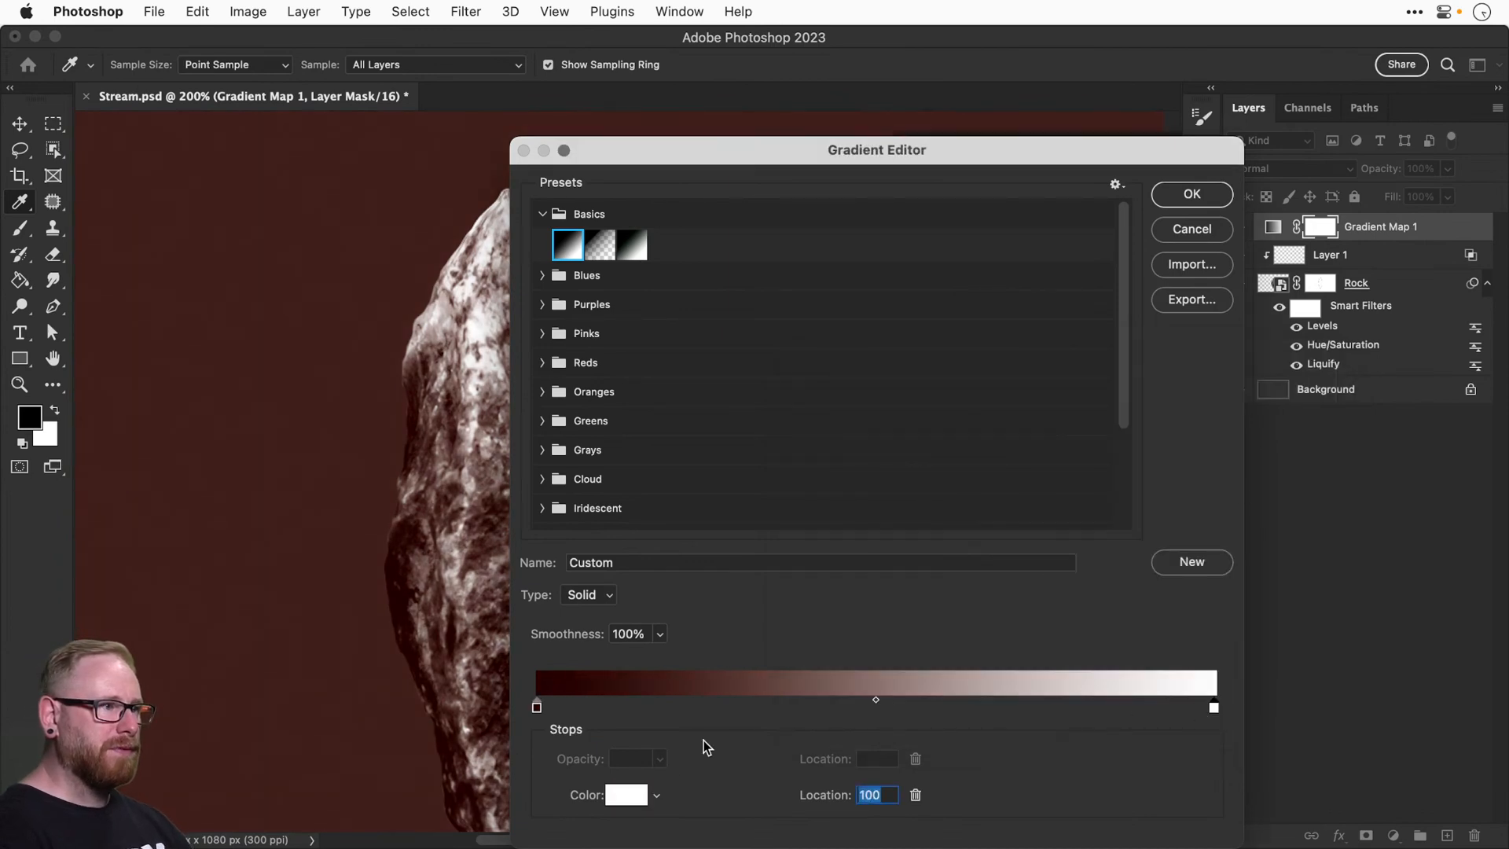
pyautogui.click(626, 794)
pyautogui.moveTo(1076, 649)
pyautogui.mouseDown()
pyautogui.moveTo(1051, 580)
pyautogui.moveTo(1094, 553)
pyautogui.mouseUp()
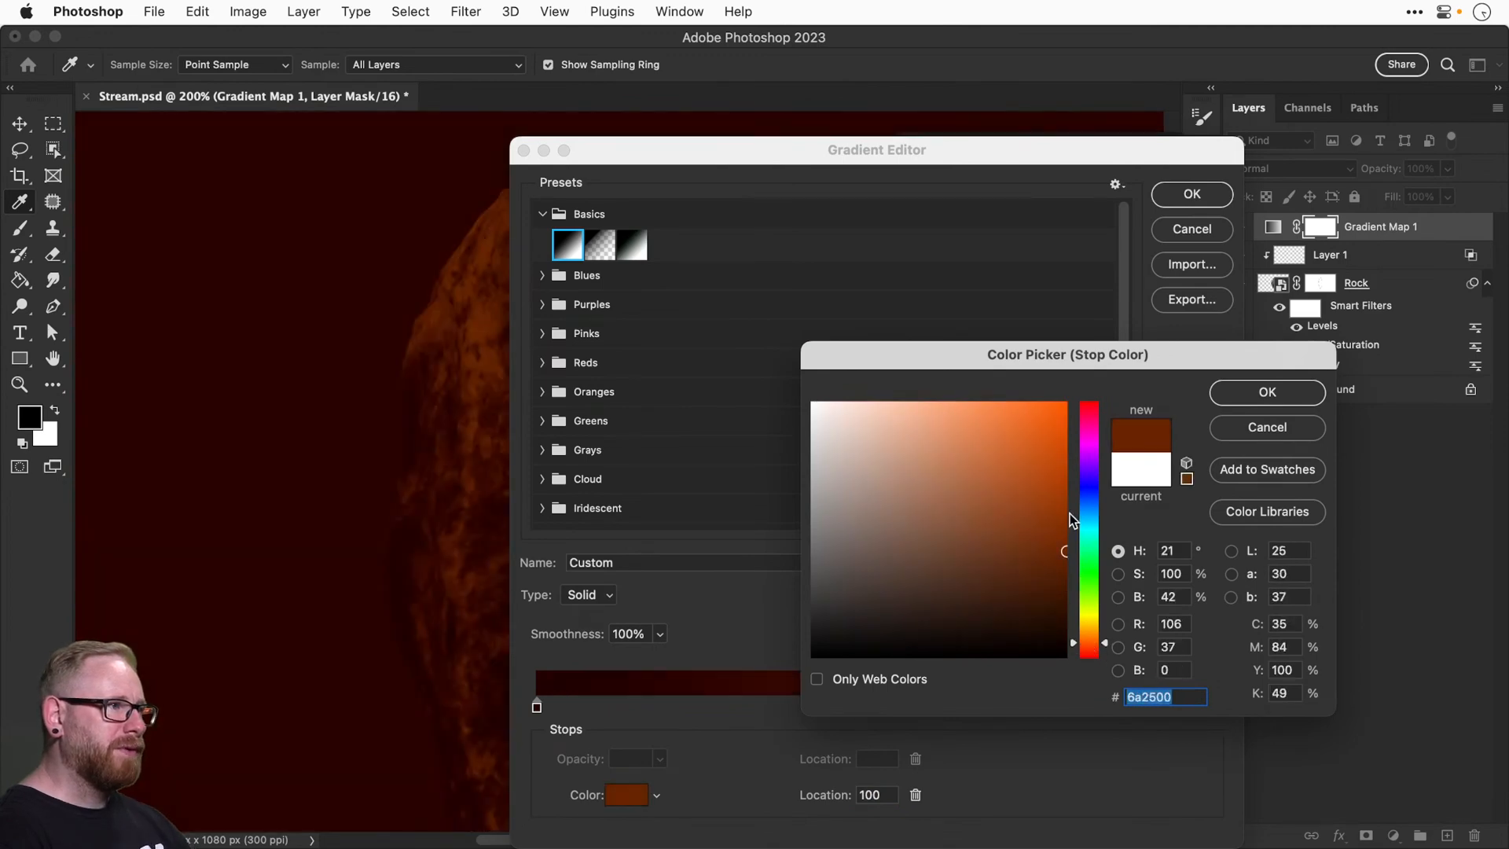
pyautogui.moveTo(1088, 495); pyautogui.dragTo(1088, 455)
pyautogui.click(1088, 627)
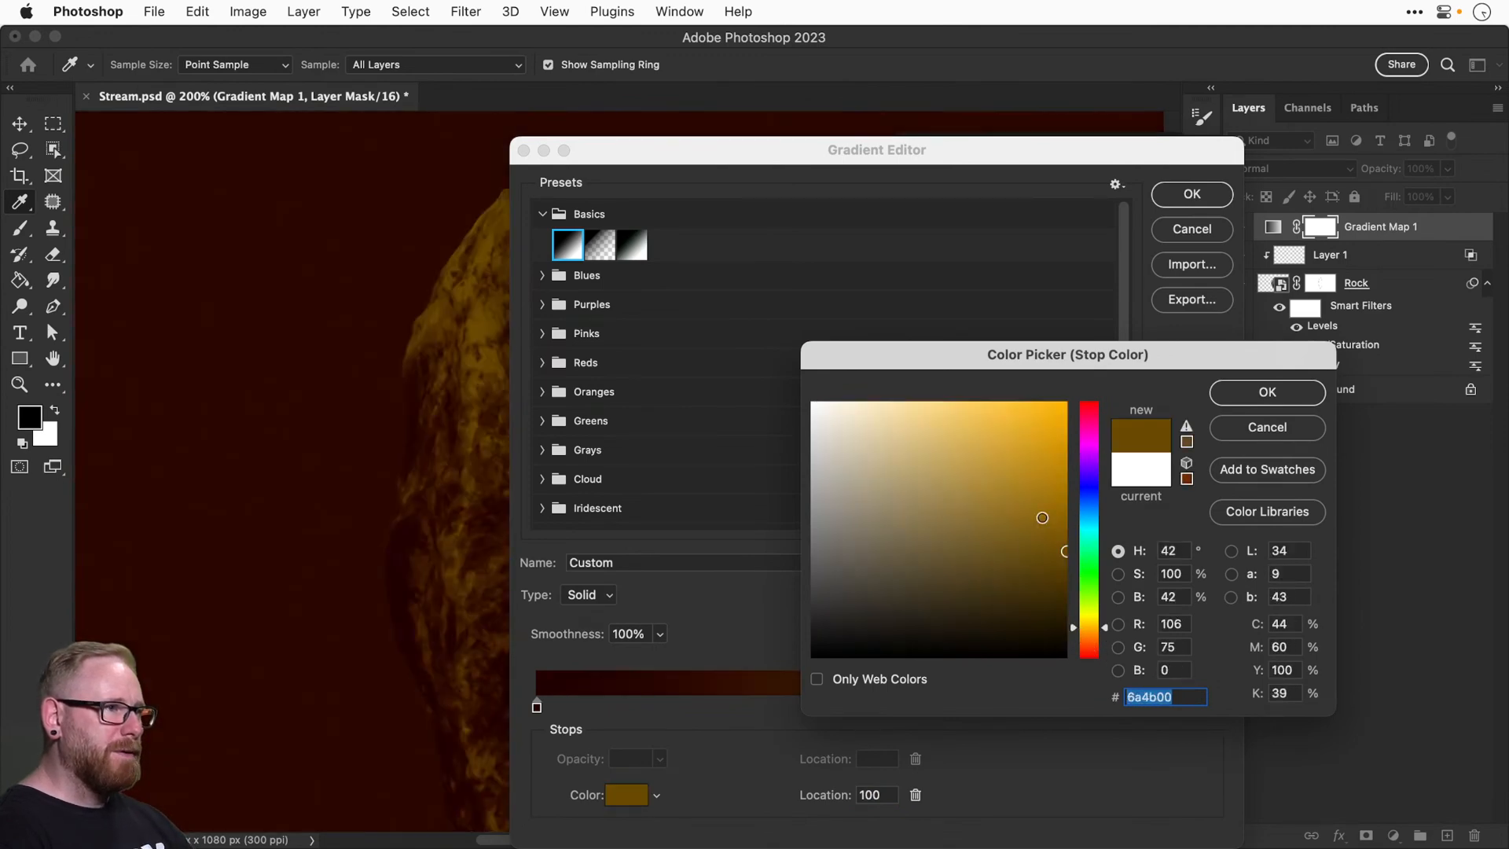
pyautogui.moveTo(1042, 517); pyautogui.dragTo(1067, 413)
pyautogui.click(1089, 648)
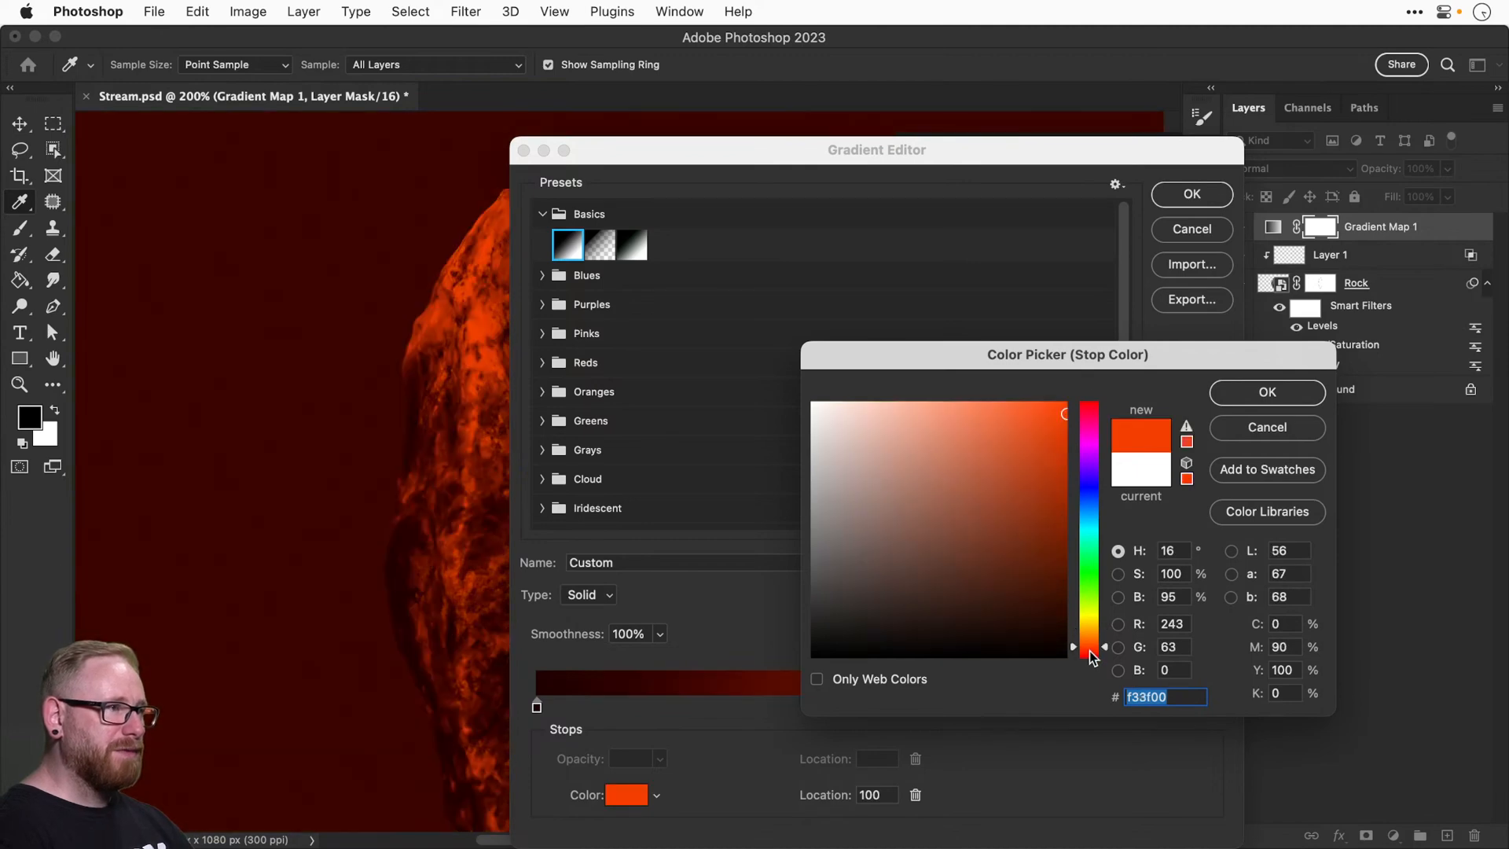
pyautogui.moveTo(1090, 657); pyautogui.dragTo(1096, 656)
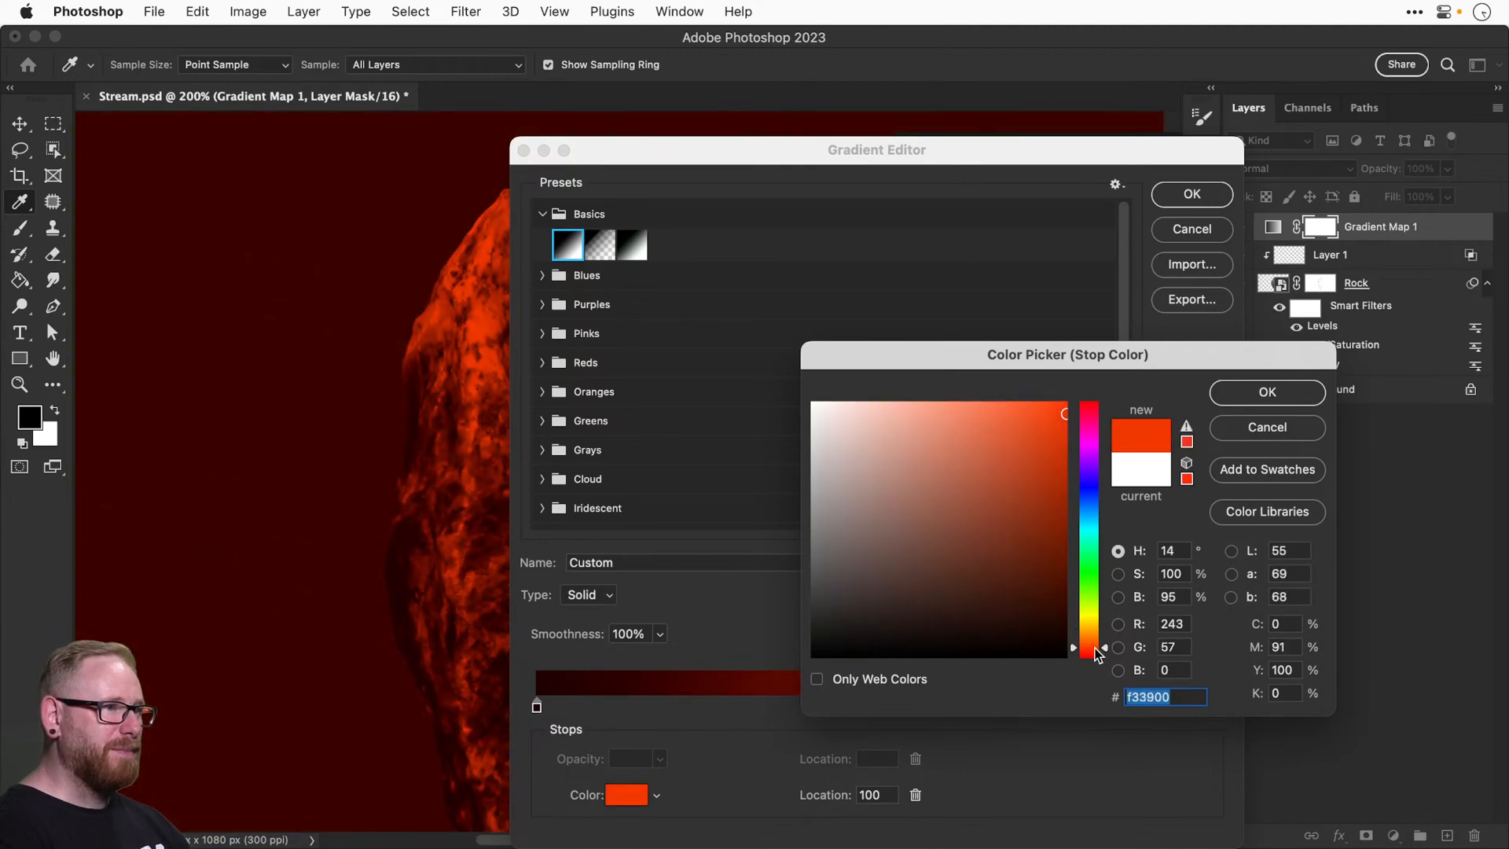
pyautogui.moveTo(1054, 453); pyautogui.dragTo(1067, 402)
pyautogui.click(1089, 652)
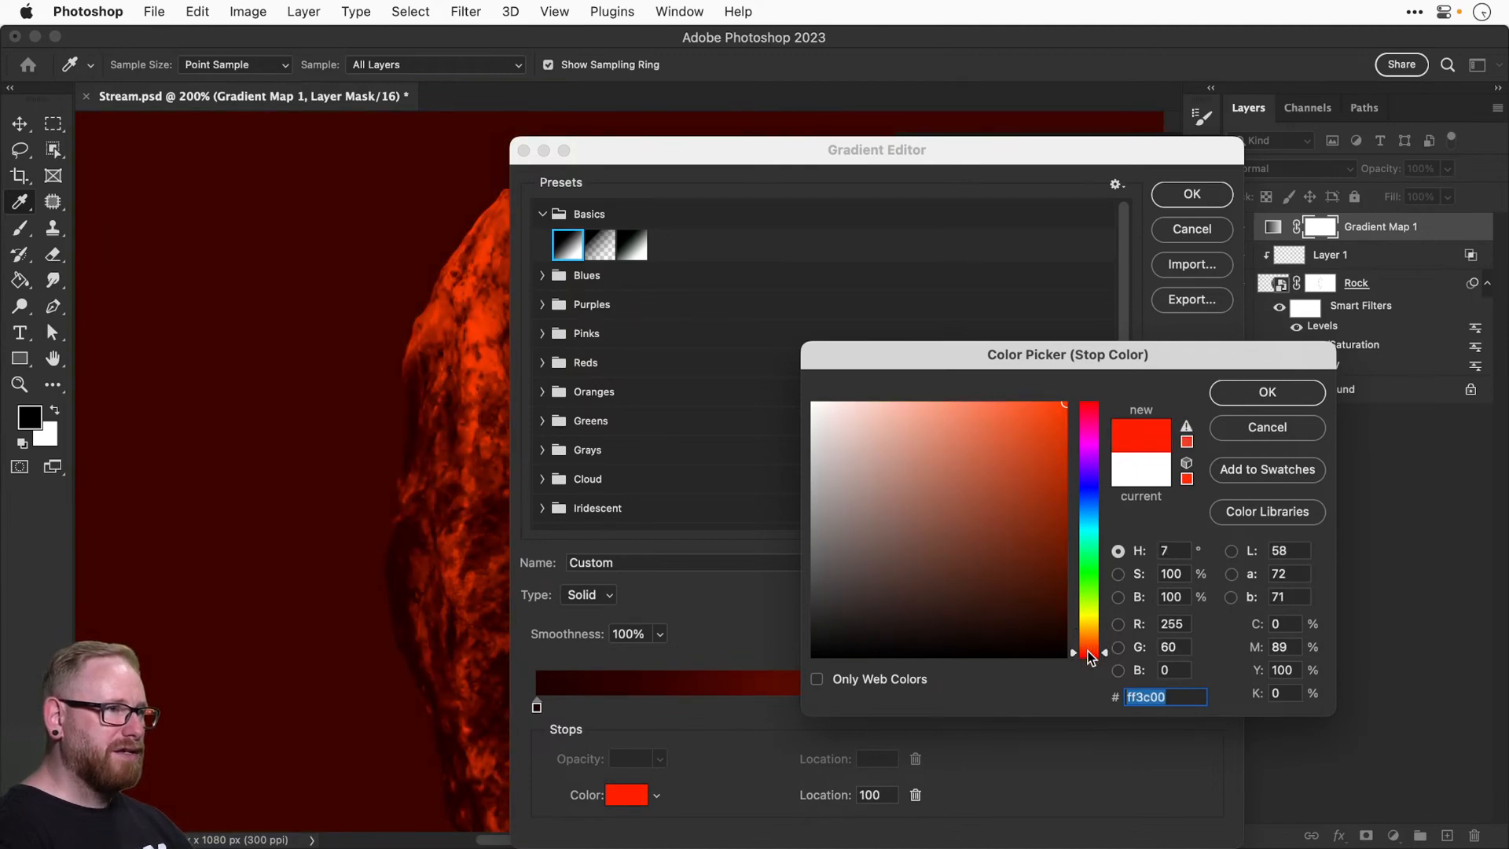
pyautogui.moveTo(1041, 458); pyautogui.dragTo(982, 378)
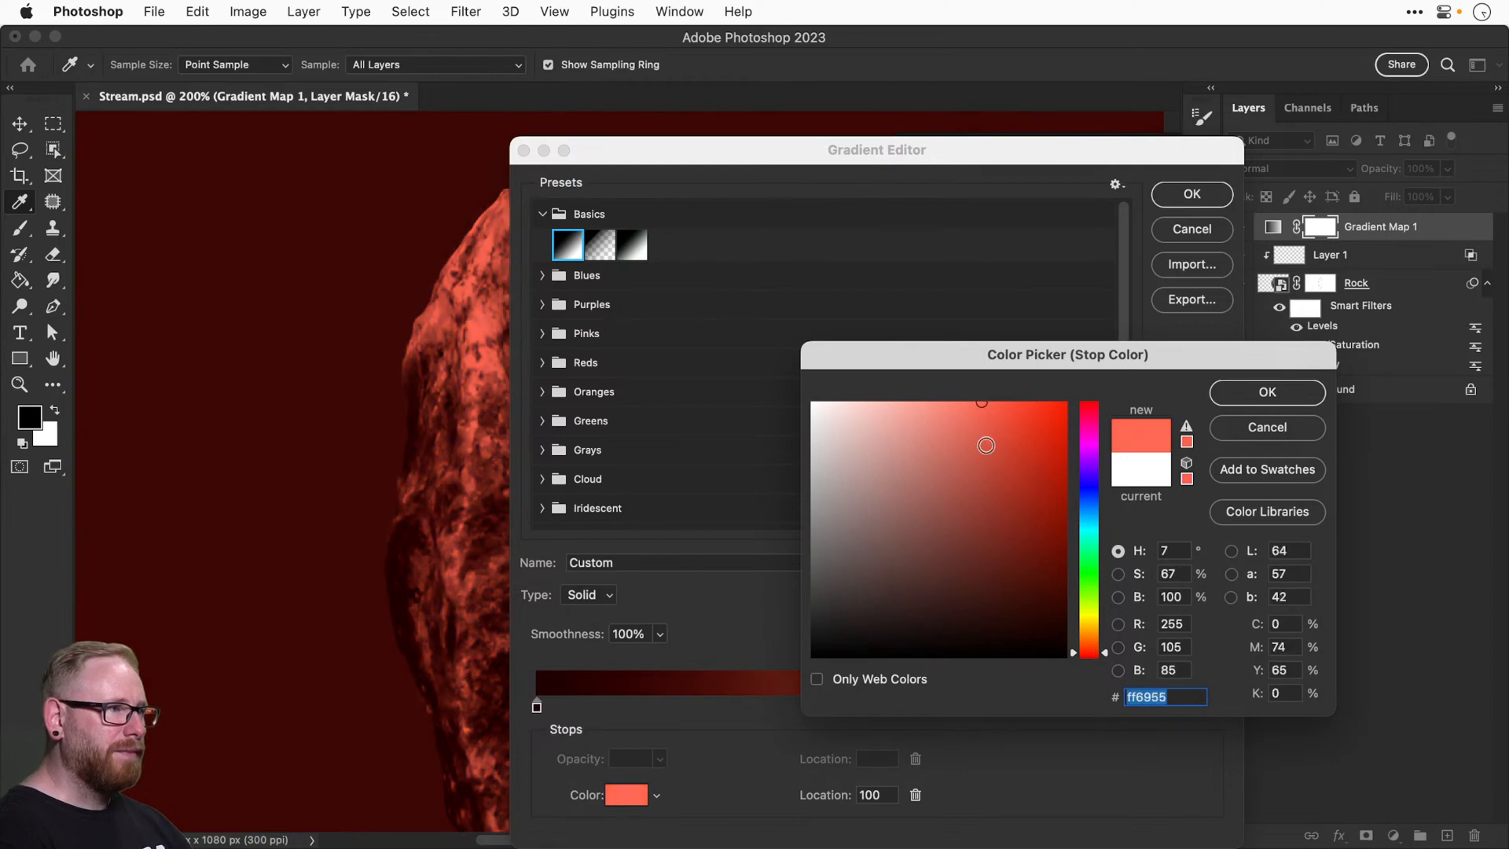
pyautogui.moveTo(988, 457)
pyautogui.mouseDown()
pyautogui.moveTo(1010, 399)
pyautogui.moveTo(980, 405)
pyautogui.moveTo(1002, 381)
pyautogui.mouseUp()
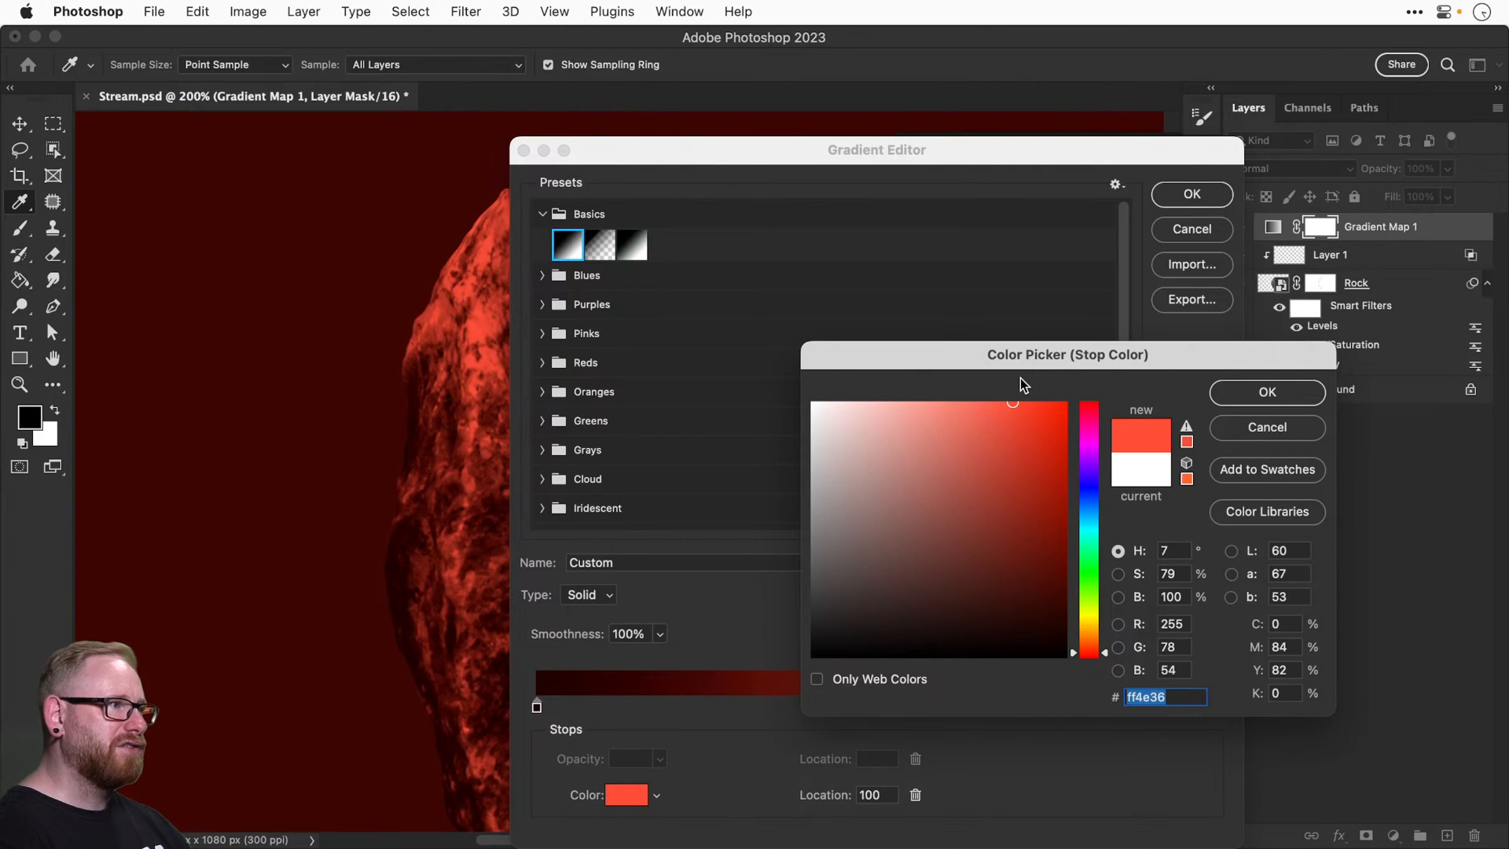
pyautogui.click(1240, 390)
pyautogui.click(1192, 196)
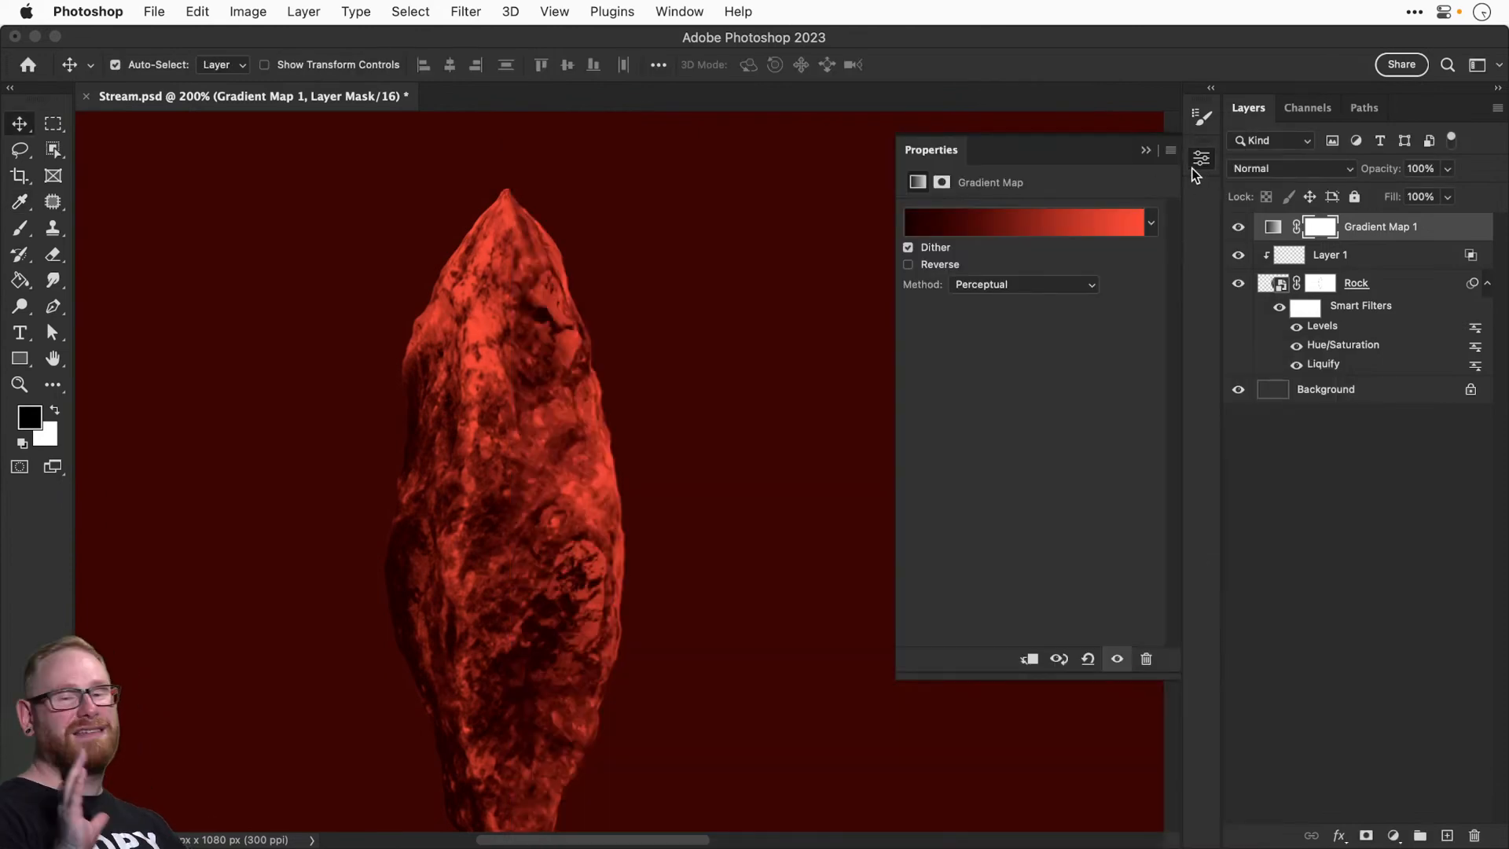
# Clip Gradient Map 1 into the Rock stack, save the file, collapse Properties, and zoom back in.
pyautogui.press('super+0')
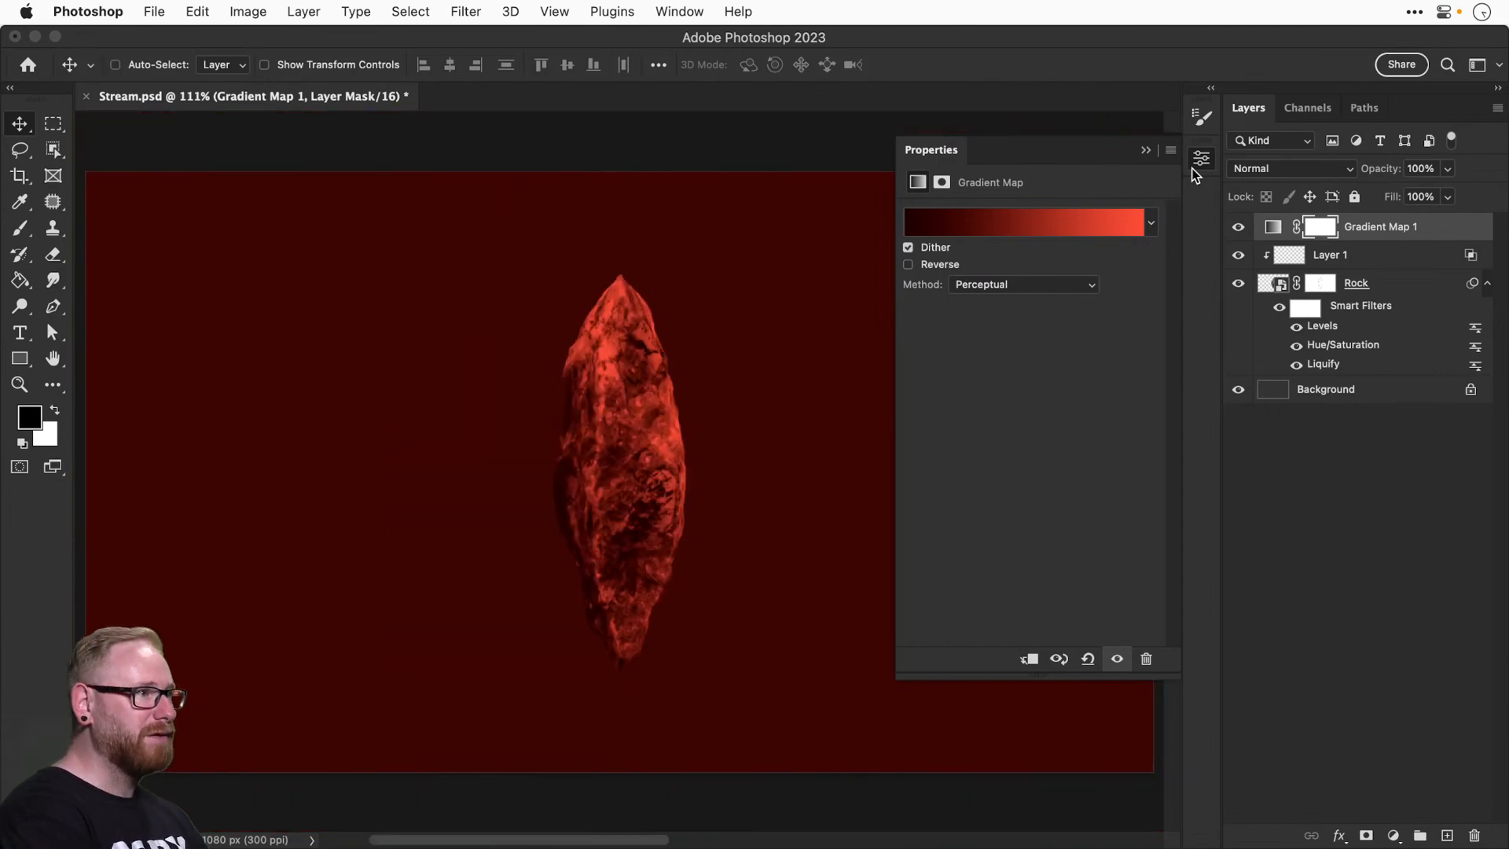
pyautogui.keyDown('alt'); pyautogui.click(1375, 233); pyautogui.keyUp('alt')
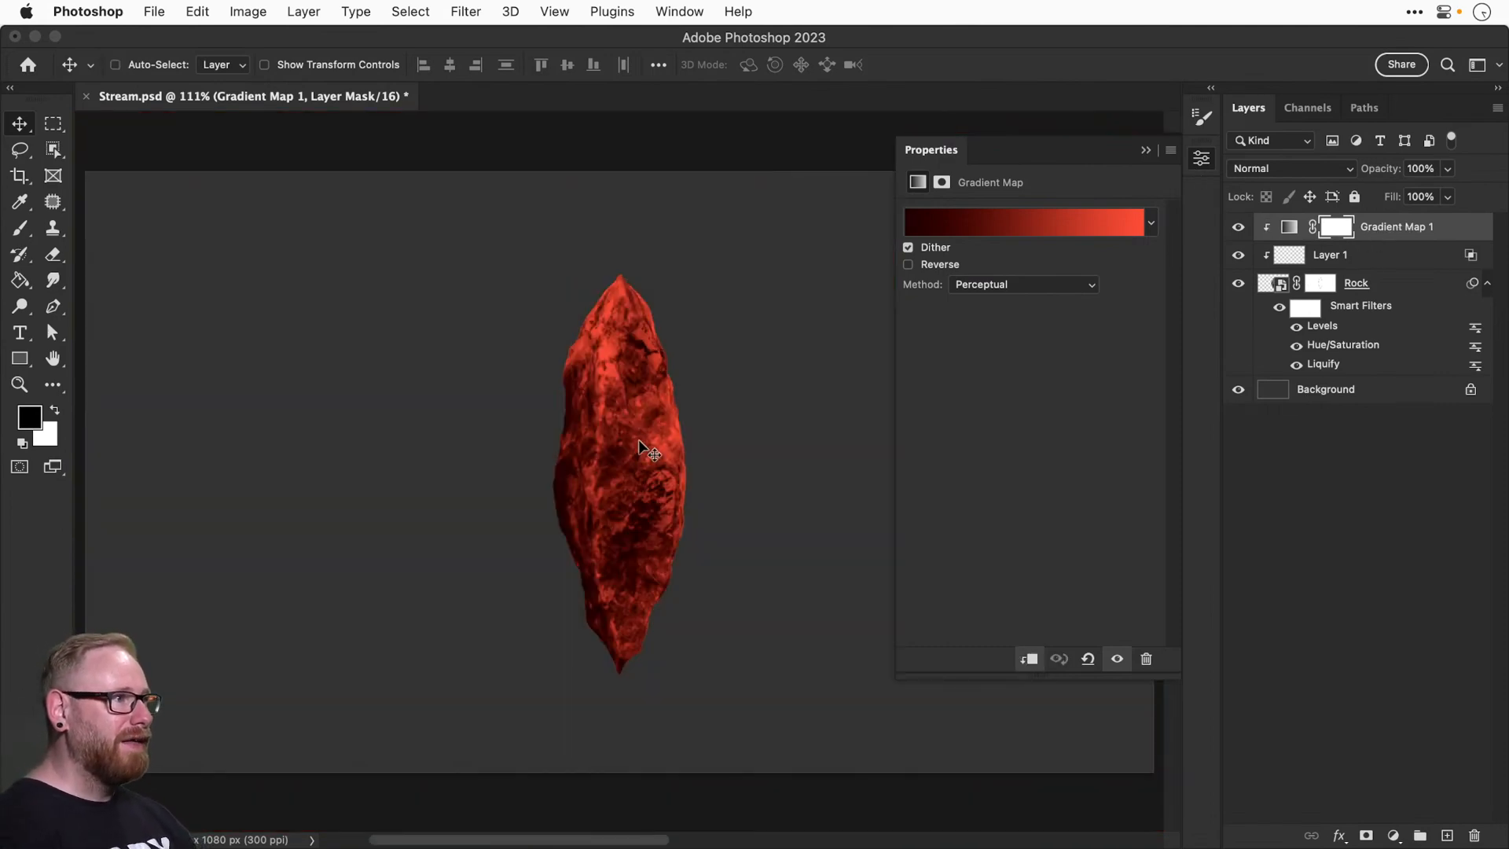
pyautogui.press('super+s')
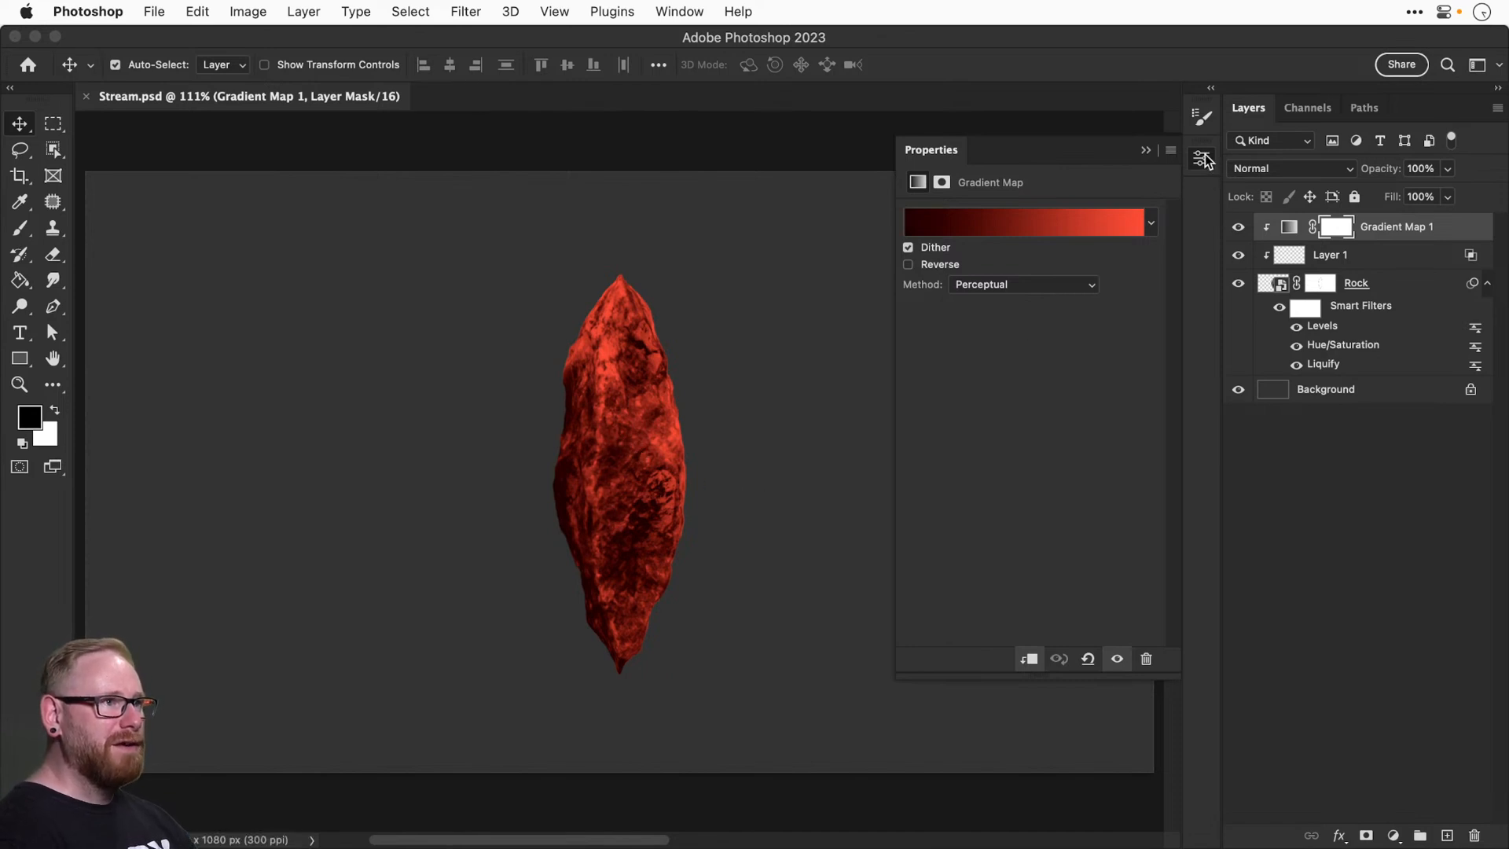
pyautogui.click(1201, 158)
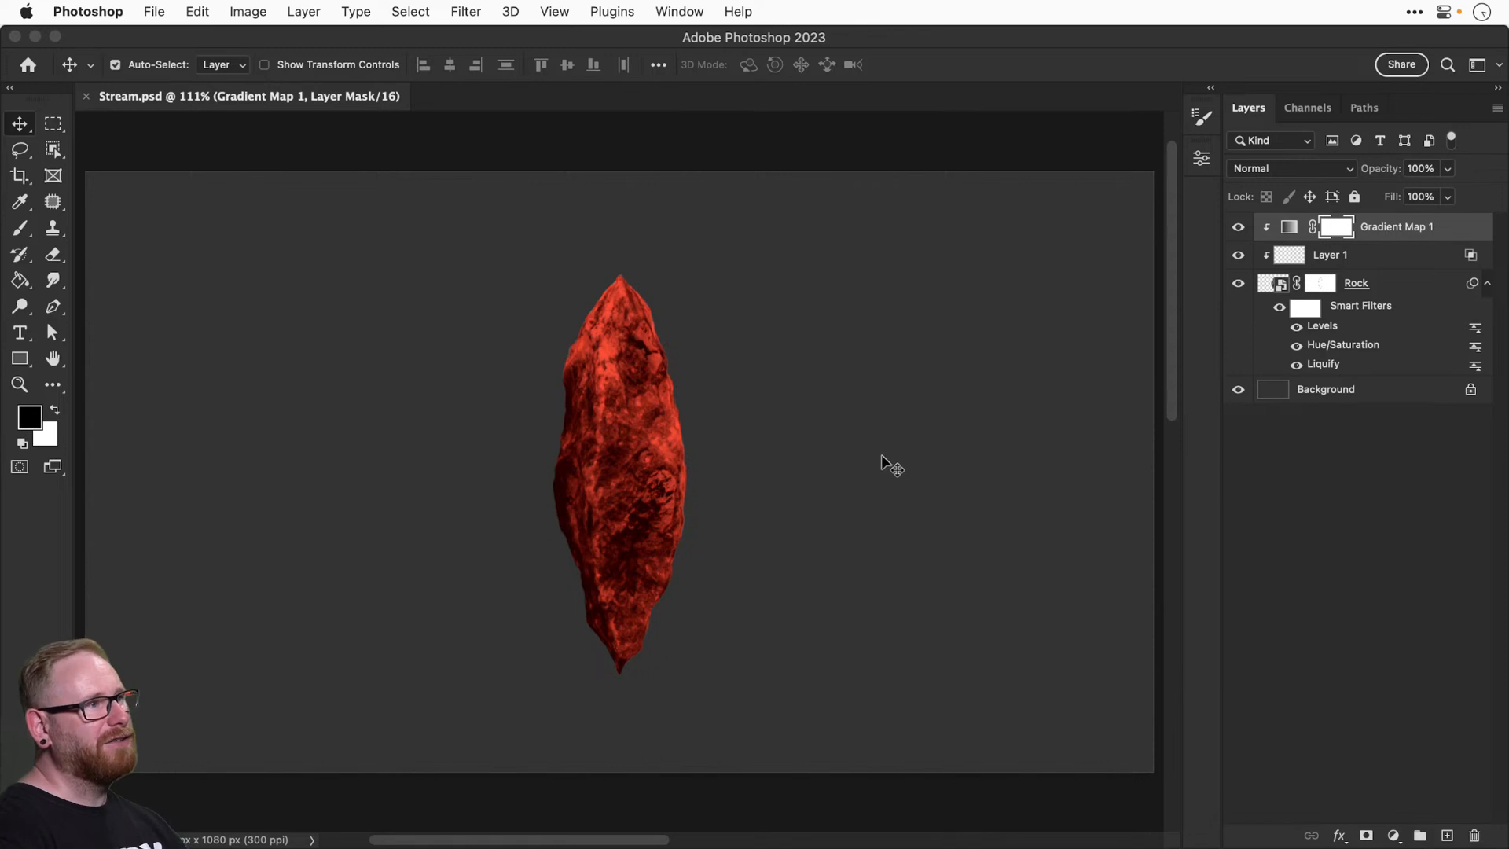
pyautogui.press('super+equal')
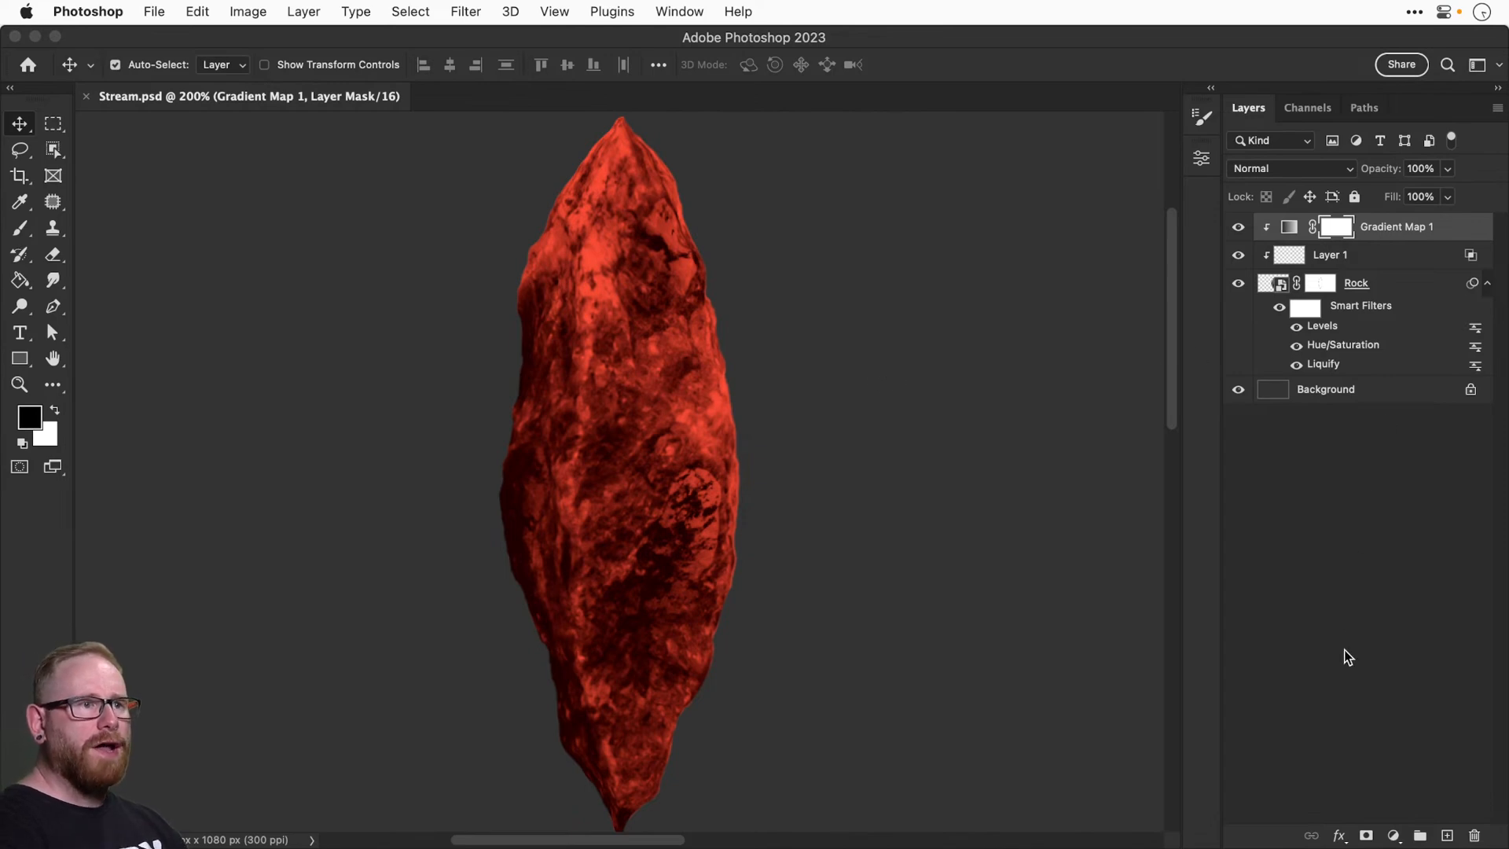
pyautogui.click(1396, 833)
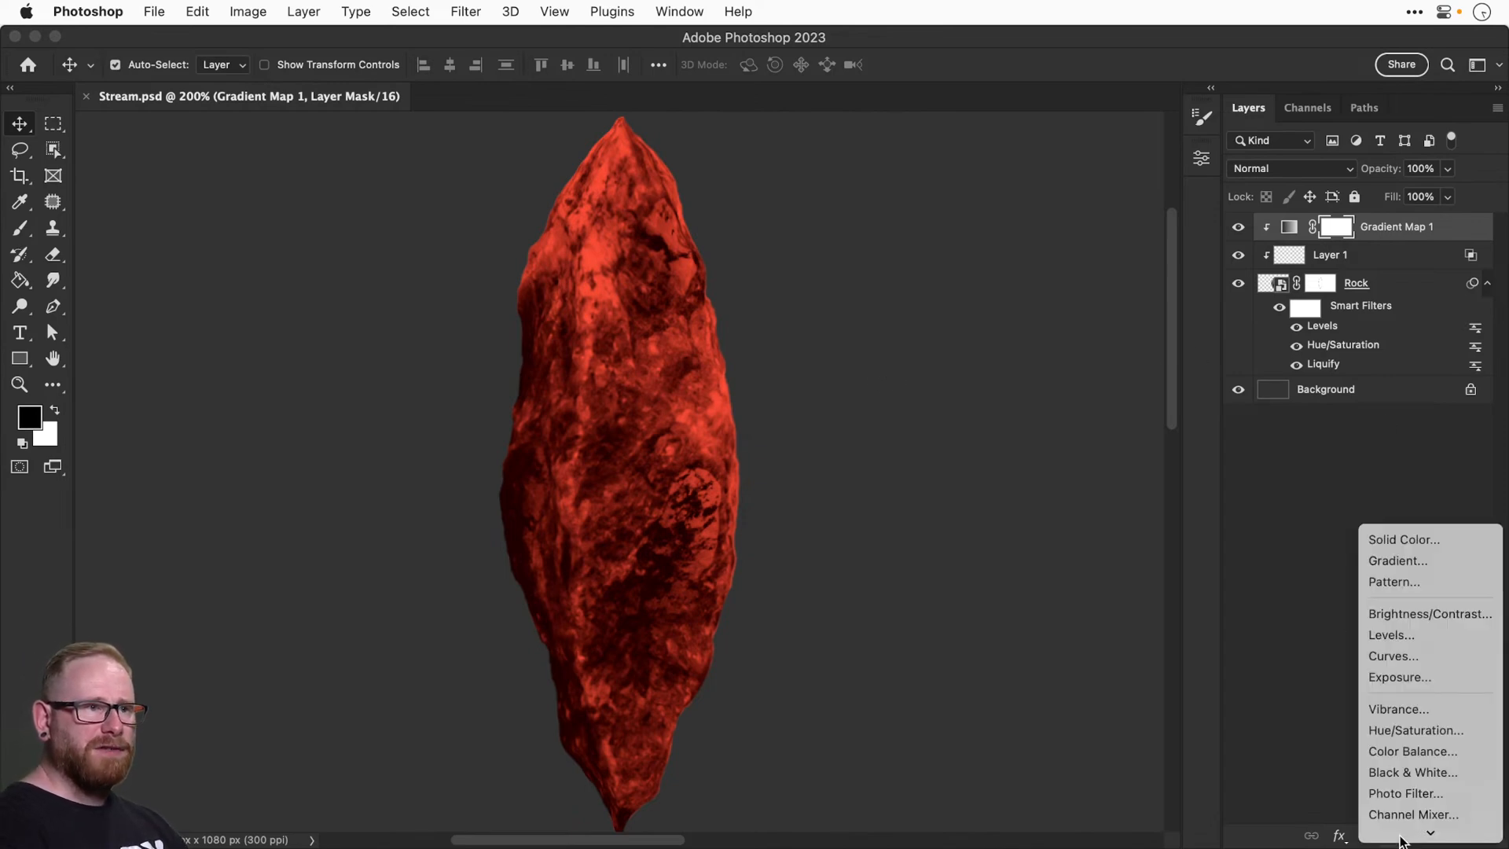
# Add a golden-yellow ffc600 Solid Color fill, clipped in Color Dodge mode with an inverted black mask.
pyautogui.click(1412, 540)
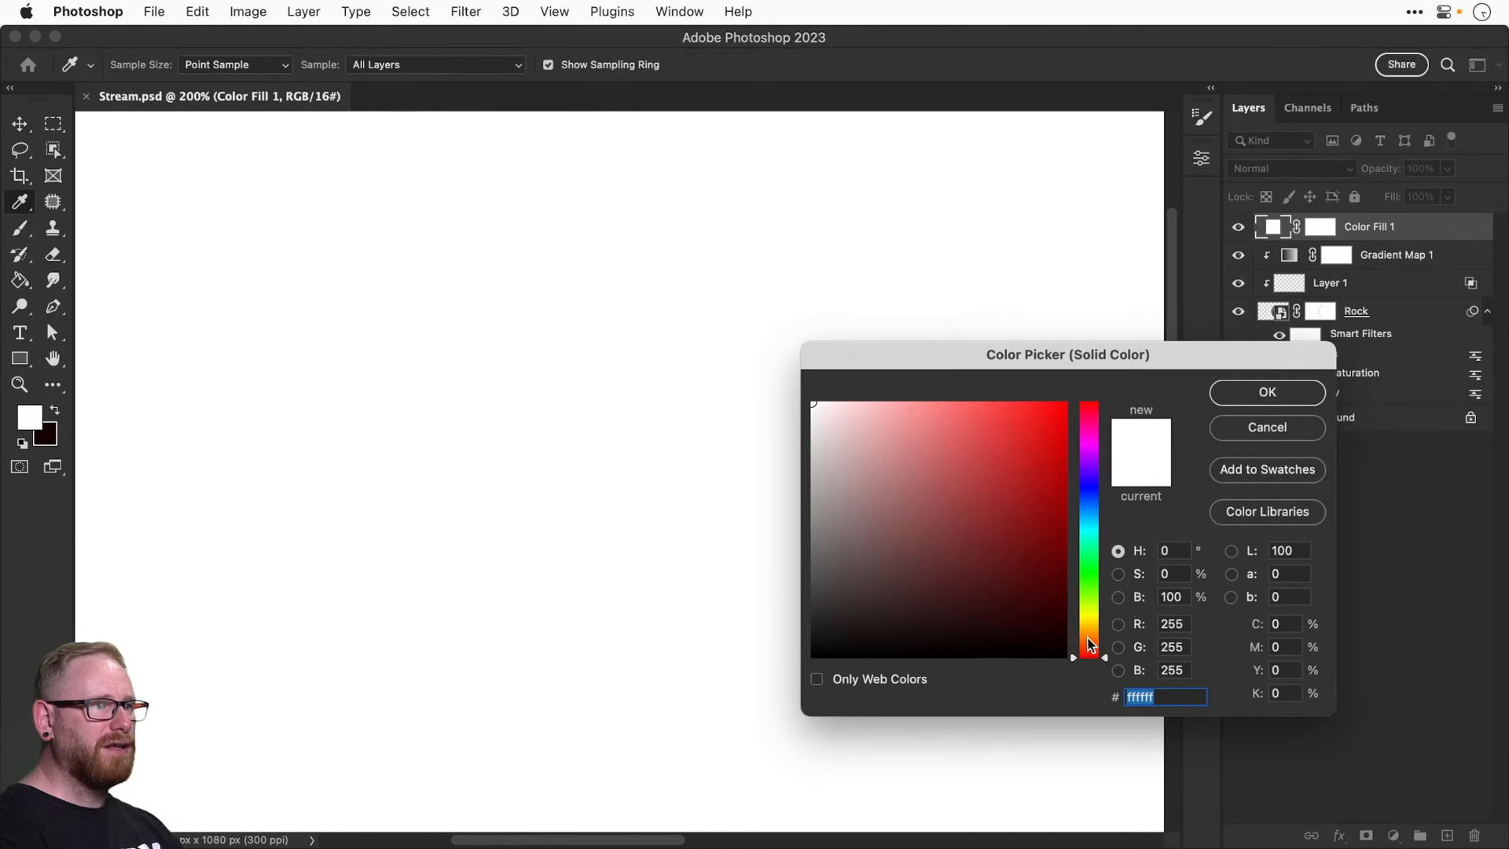
pyautogui.moveTo(1089, 644); pyautogui.dragTo(1089, 627)
pyautogui.moveTo(1064, 532); pyautogui.dragTo(1082, 385)
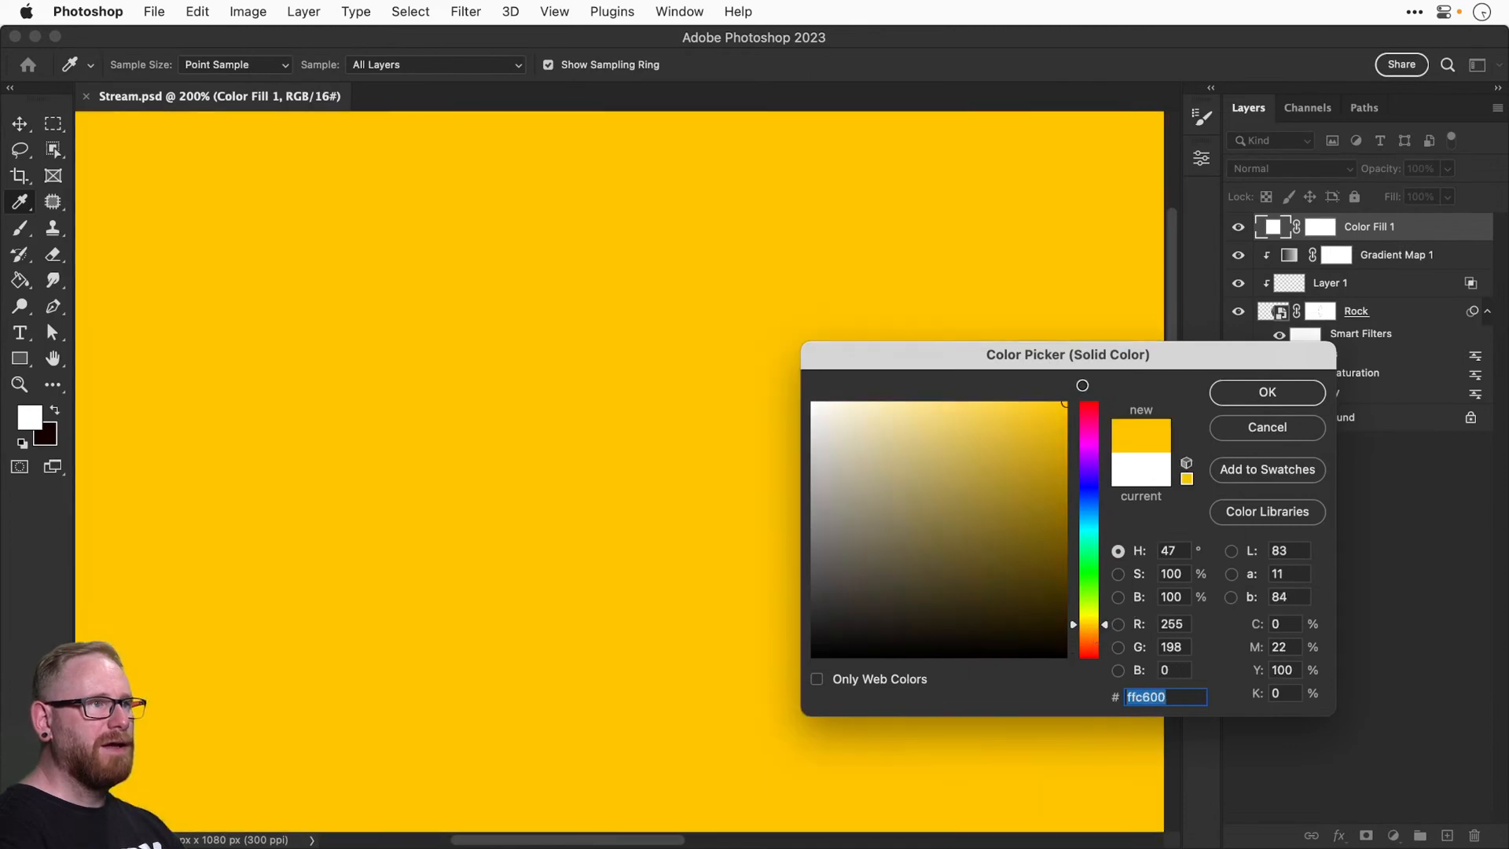
pyautogui.click(1246, 397)
pyautogui.keyDown('alt'); pyautogui.click(1393, 232); pyautogui.keyUp('alt')
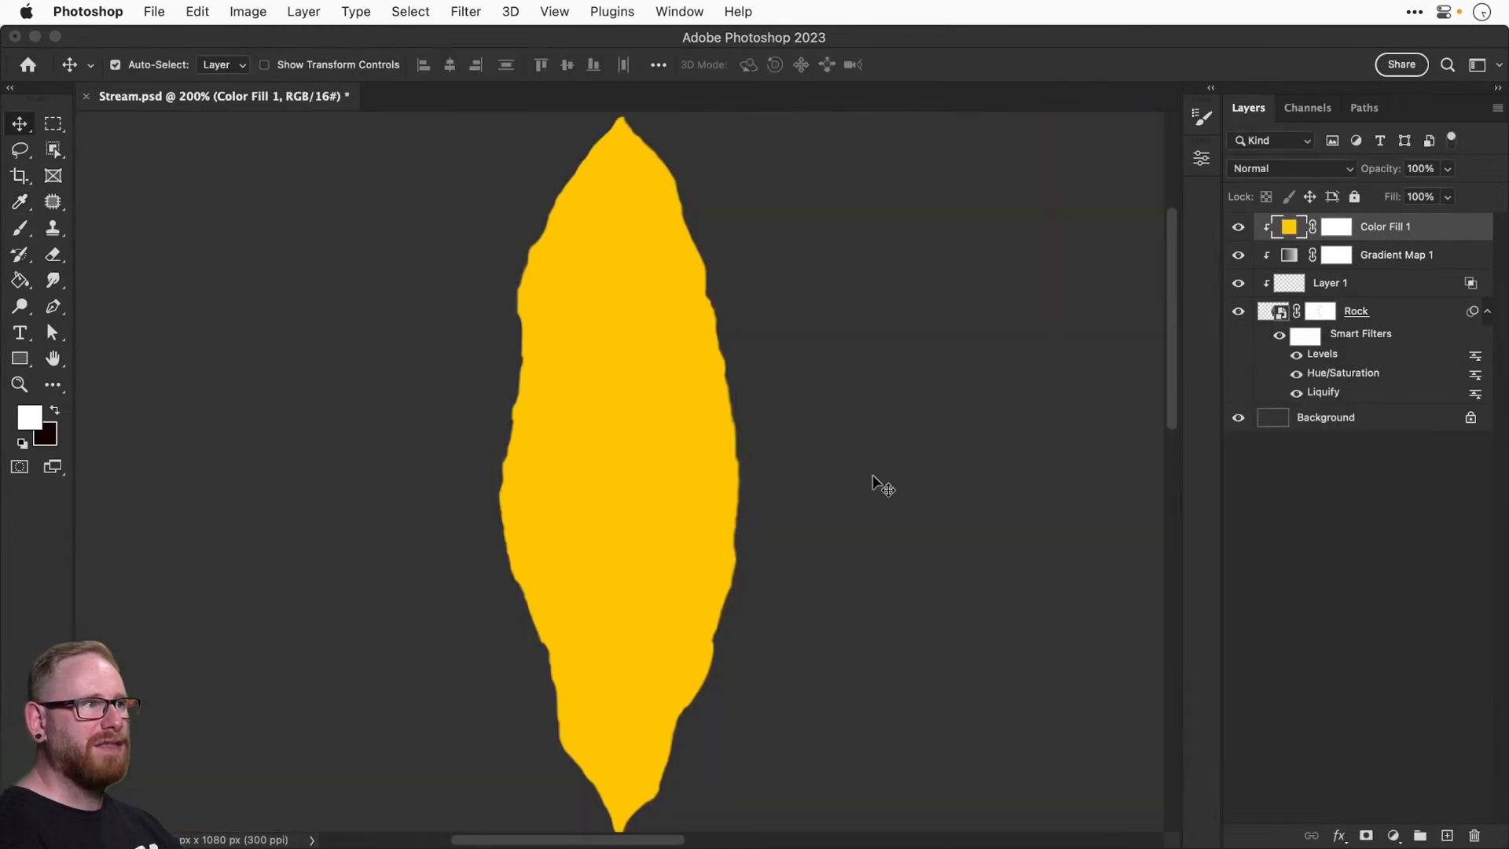
pyautogui.click(1299, 166)
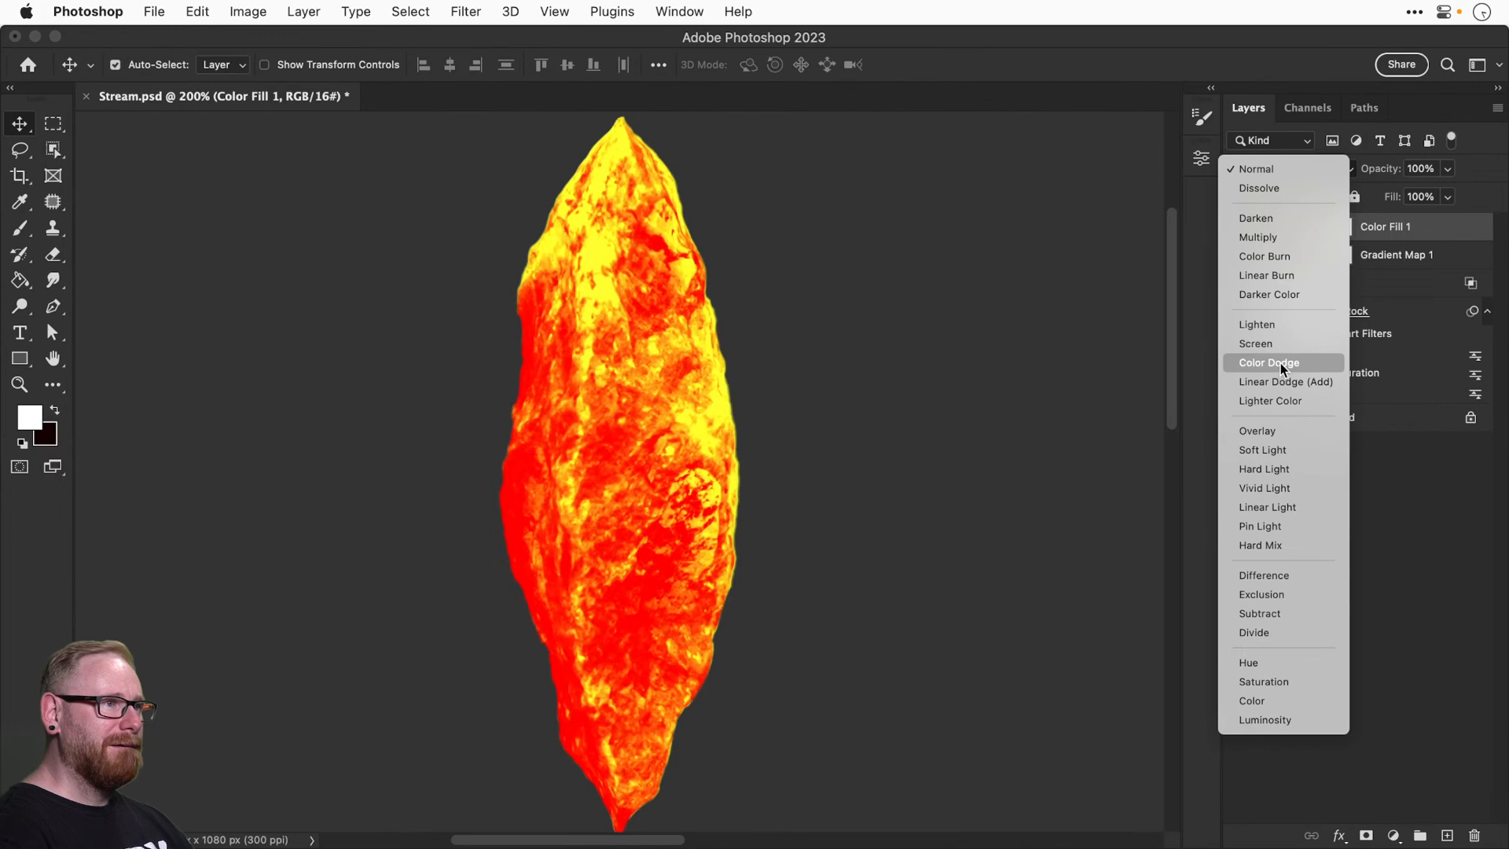
pyautogui.click(1280, 363)
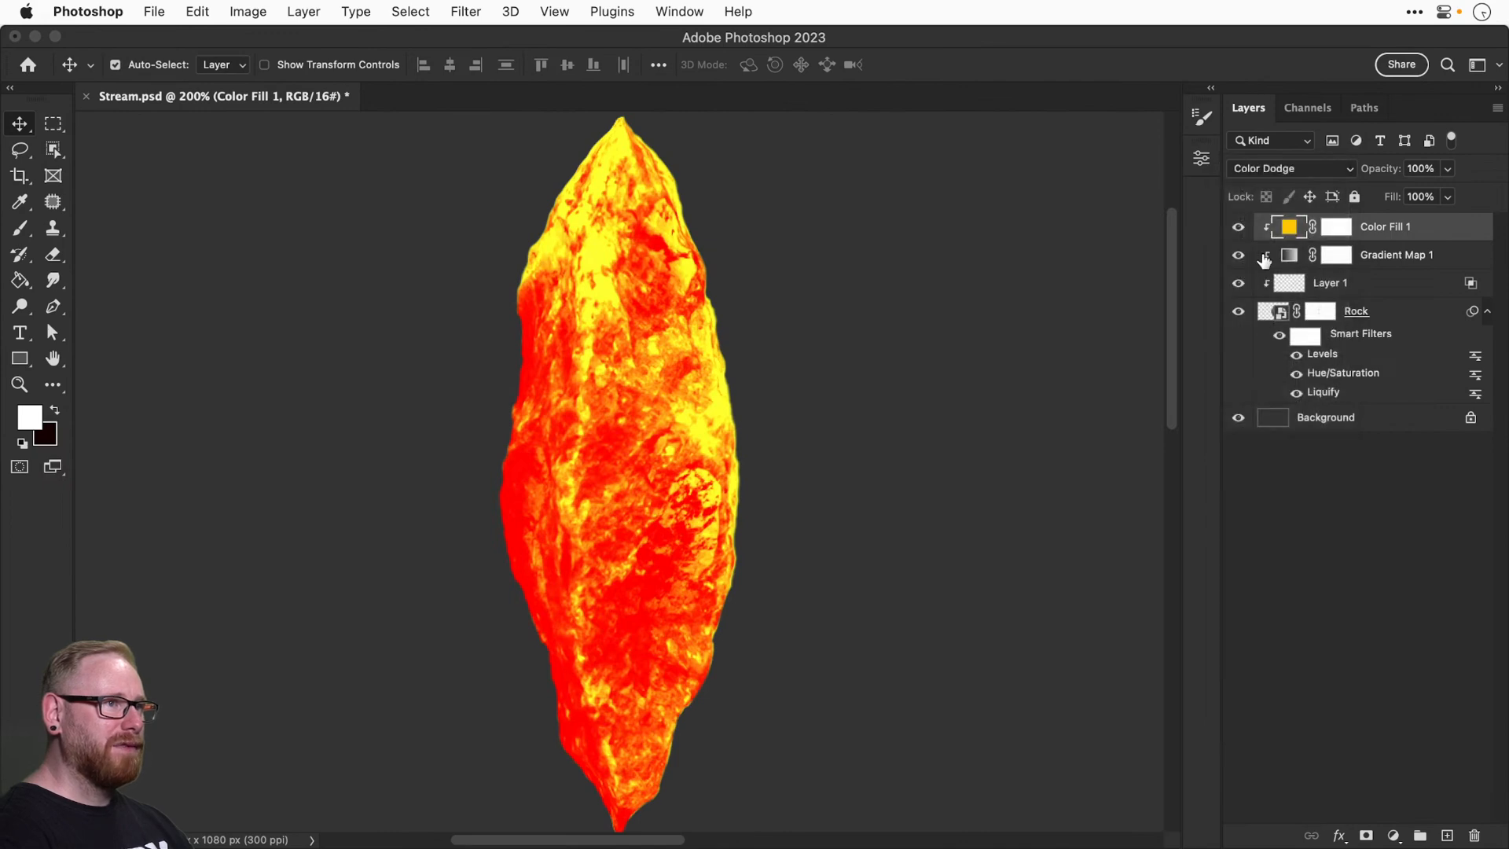
pyautogui.click(1335, 227)
pyautogui.press('super+i')
# Test white glow strokes on the rock's top and tip in the fill's mask, undoing them.
pyautogui.press('super+minus')
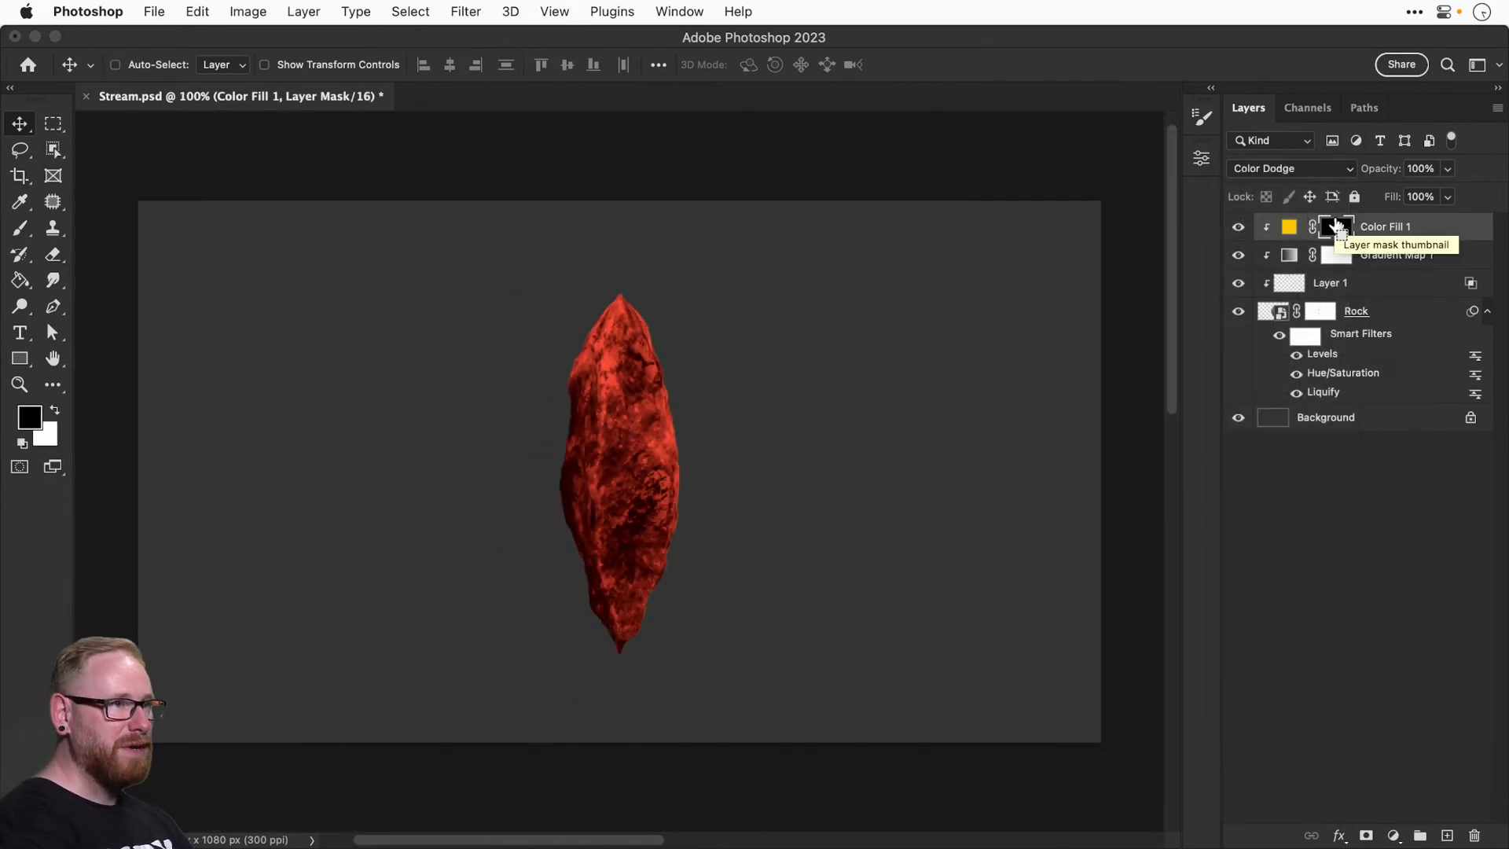
pyautogui.press('x')
pyautogui.press('b')
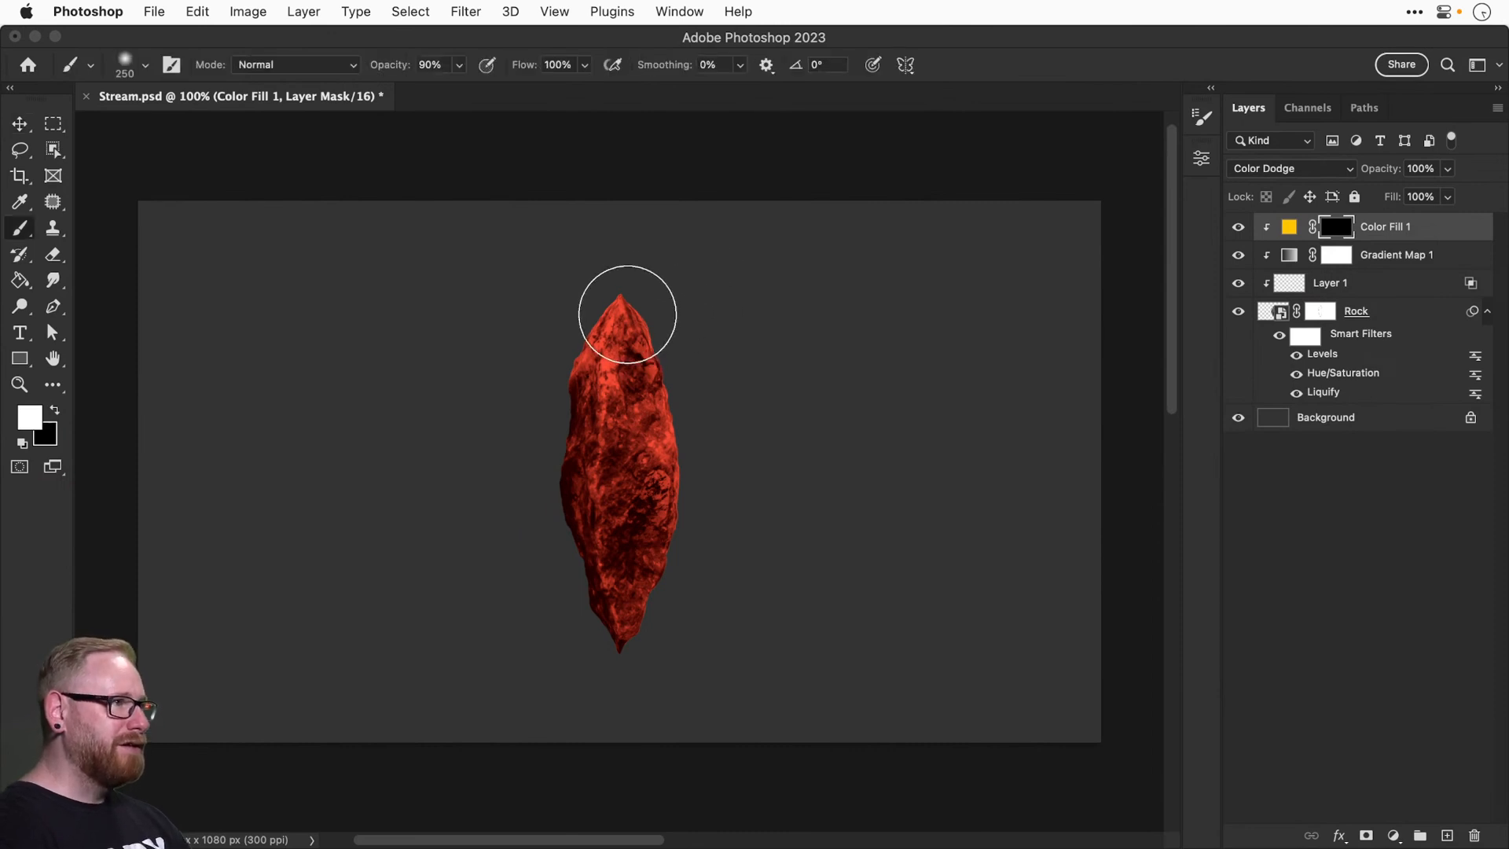
pyautogui.moveTo(625, 311)
pyautogui.mouseDown()
pyautogui.moveTo(663, 371)
pyautogui.moveTo(685, 311)
pyautogui.mouseUp()
pyautogui.press('super+z')
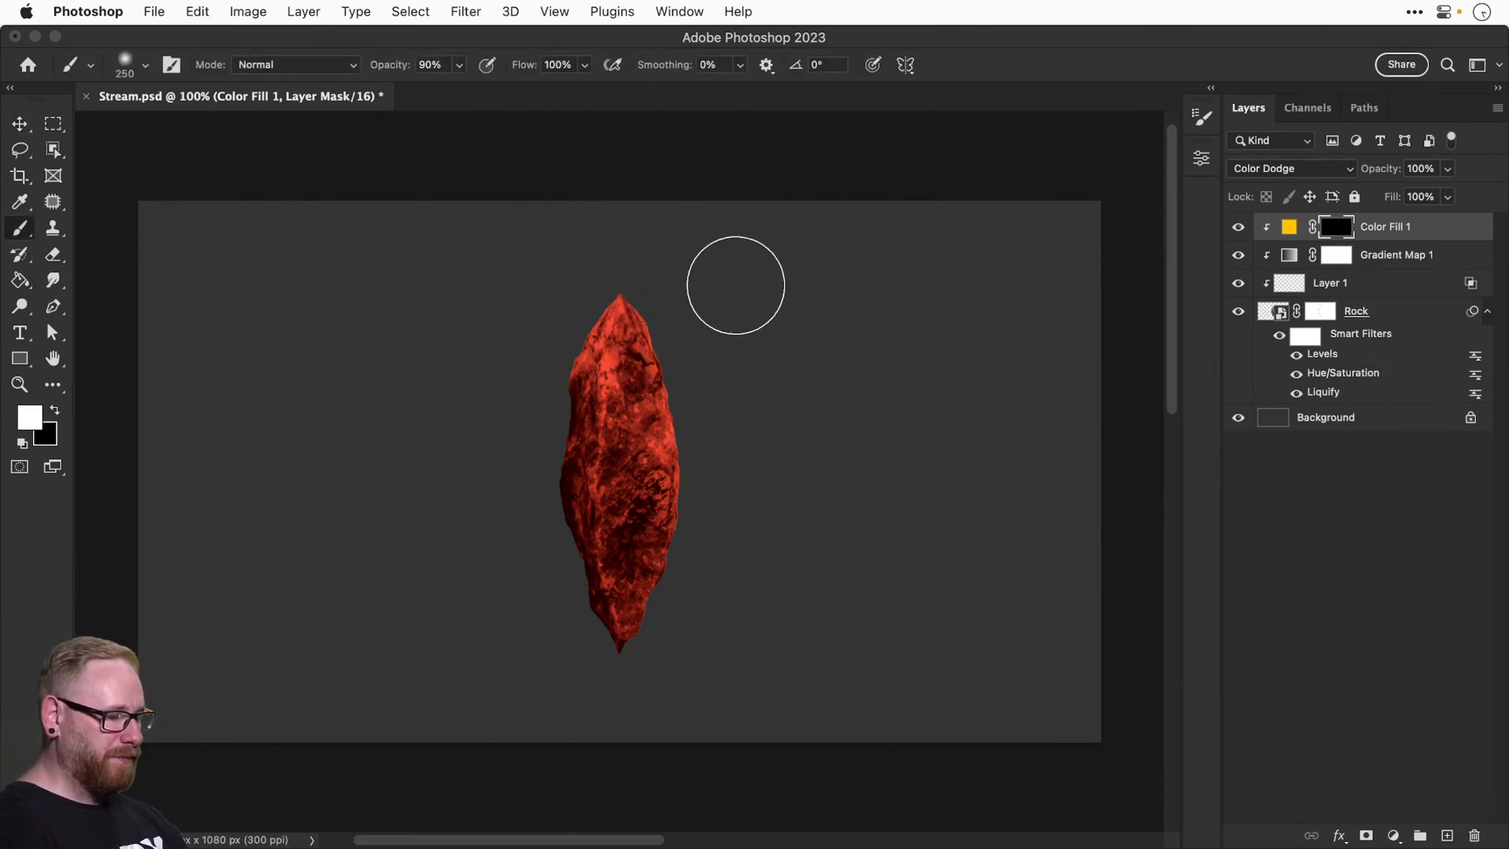
pyautogui.press('p')
pyautogui.press('b')
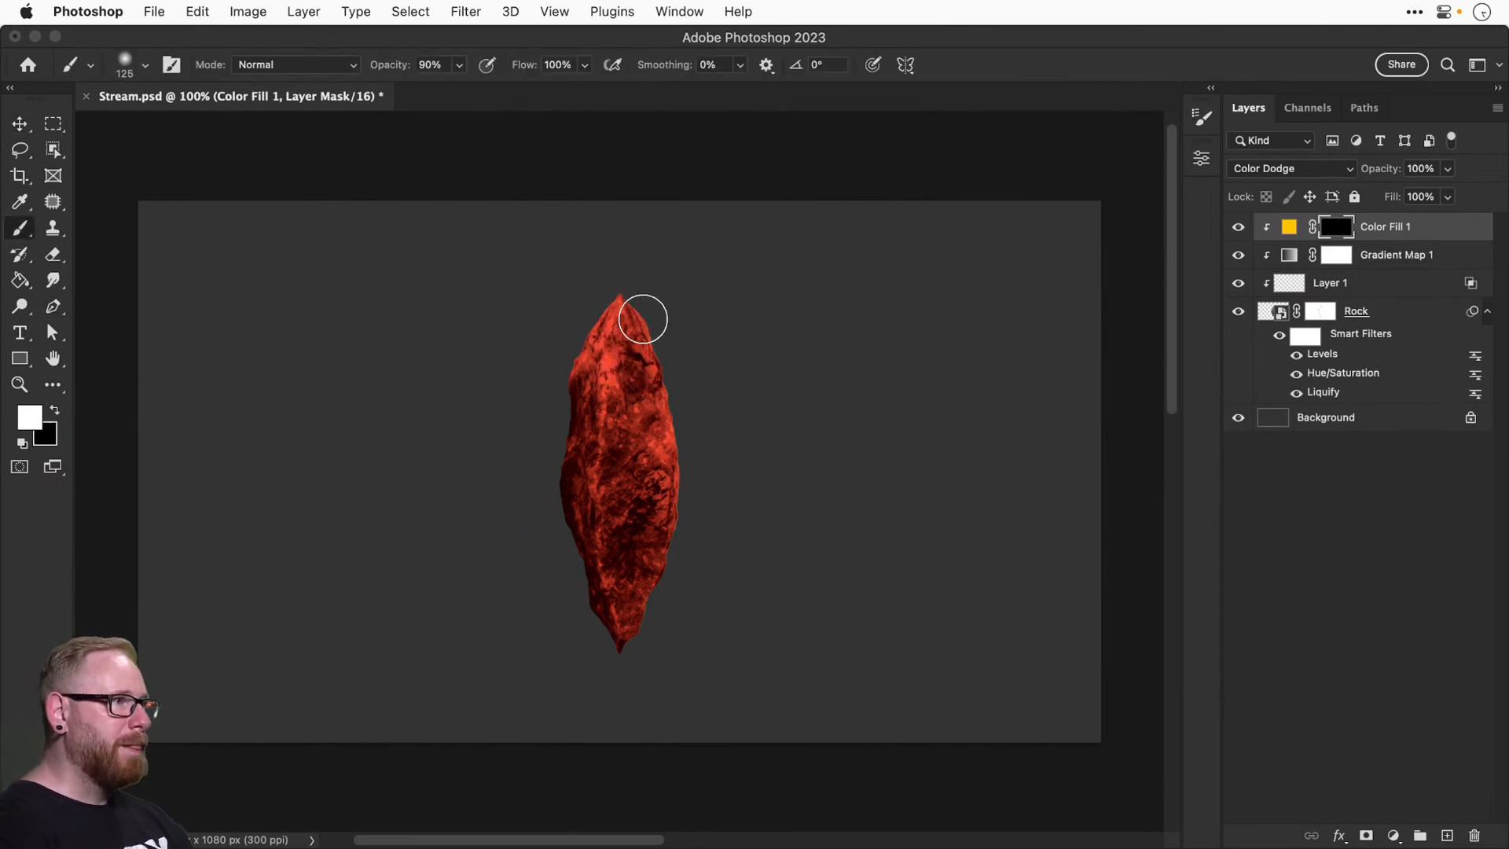
pyautogui.moveTo(638, 326)
pyautogui.mouseDown()
pyautogui.moveTo(617, 520)
pyautogui.moveTo(582, 531)
pyautogui.moveTo(633, 586)
pyautogui.mouseUp()
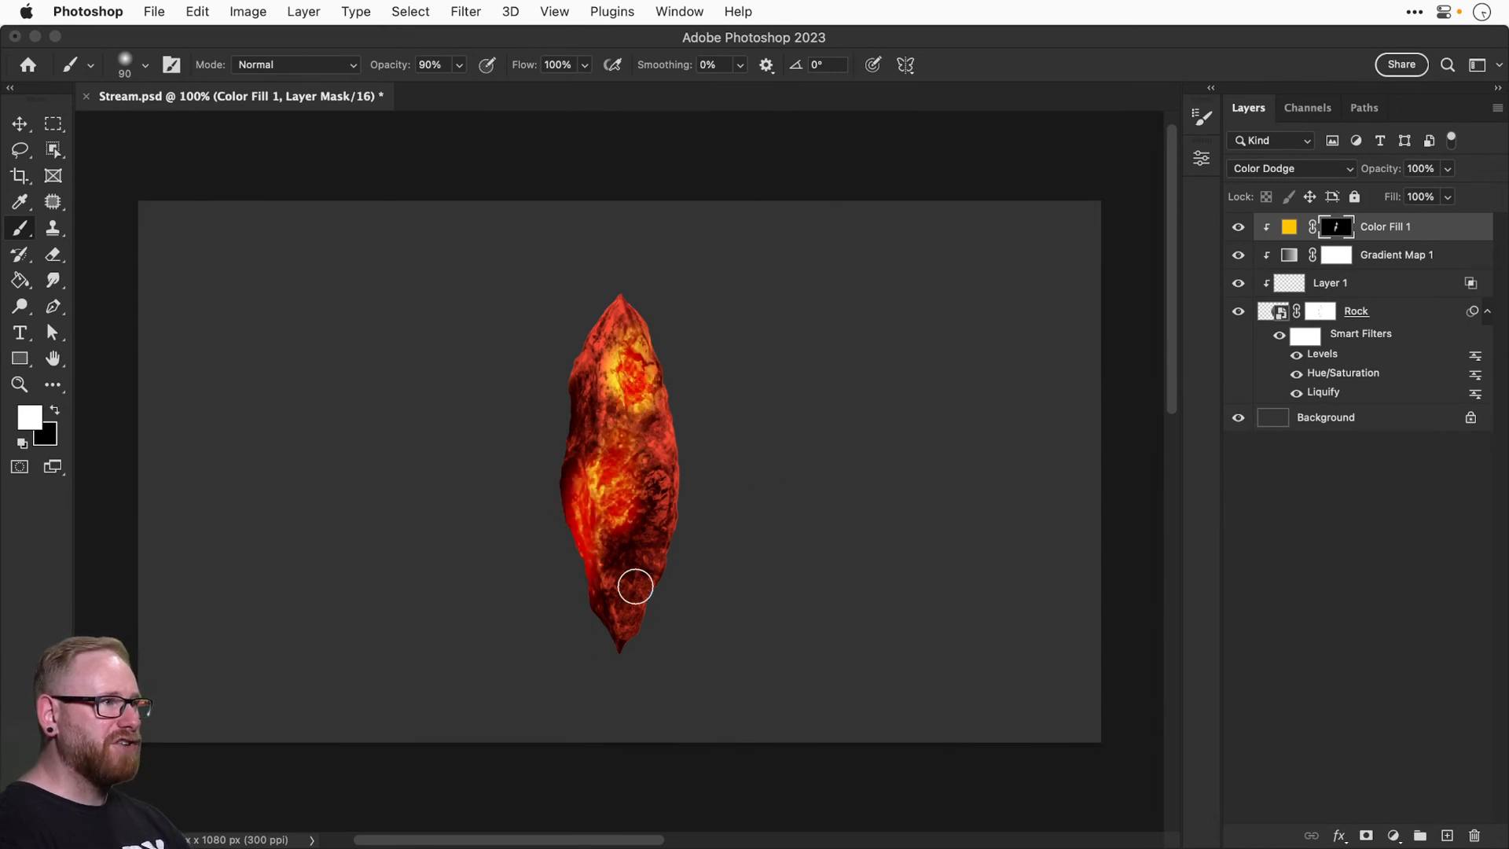
pyautogui.press('super+z')
pyautogui.press('super+z')
pyautogui.press('super+equal')
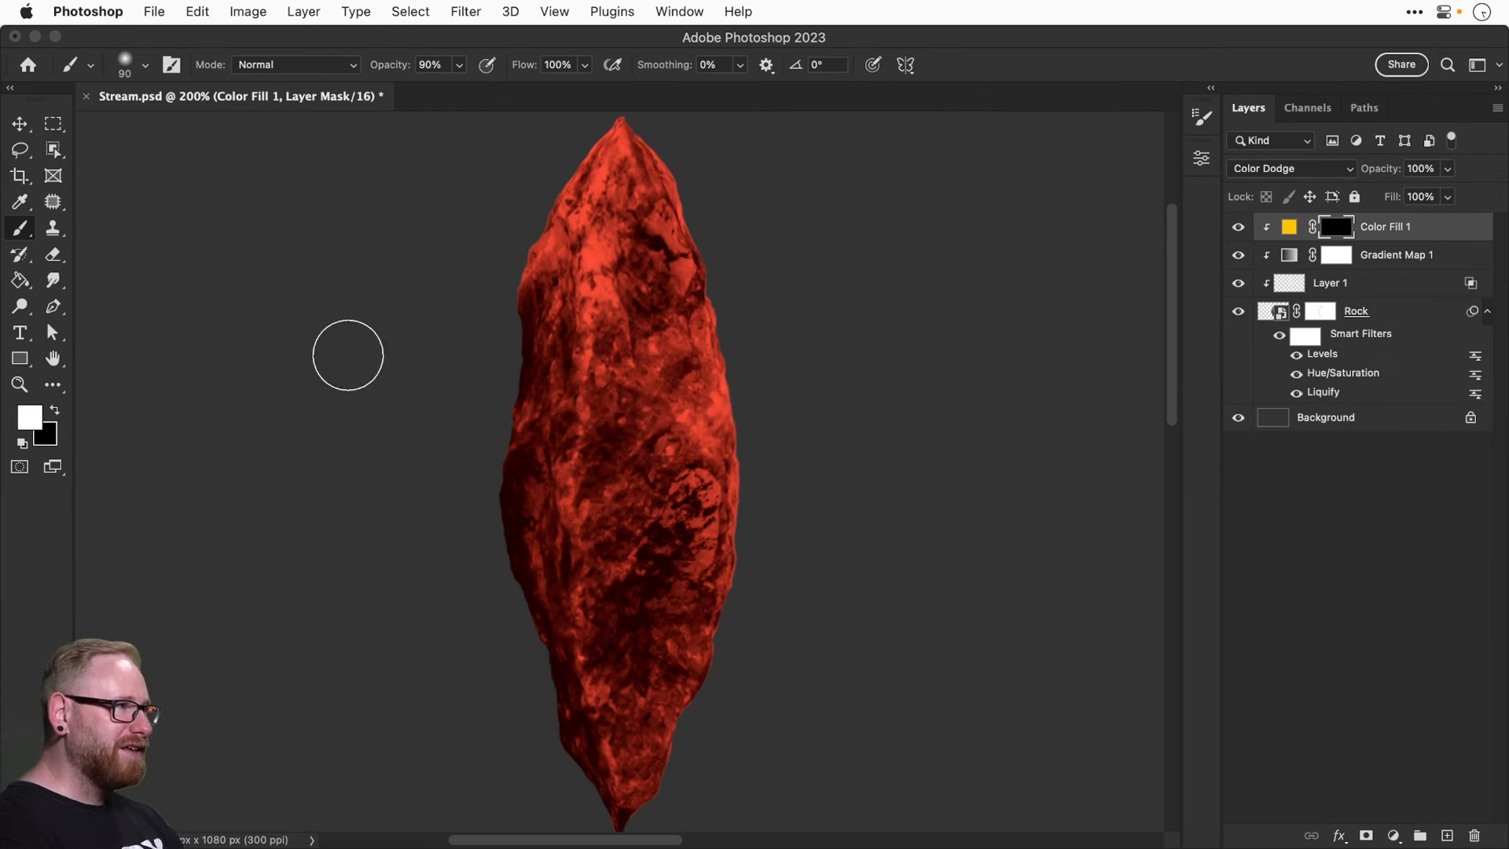
pyautogui.click(135, 75)
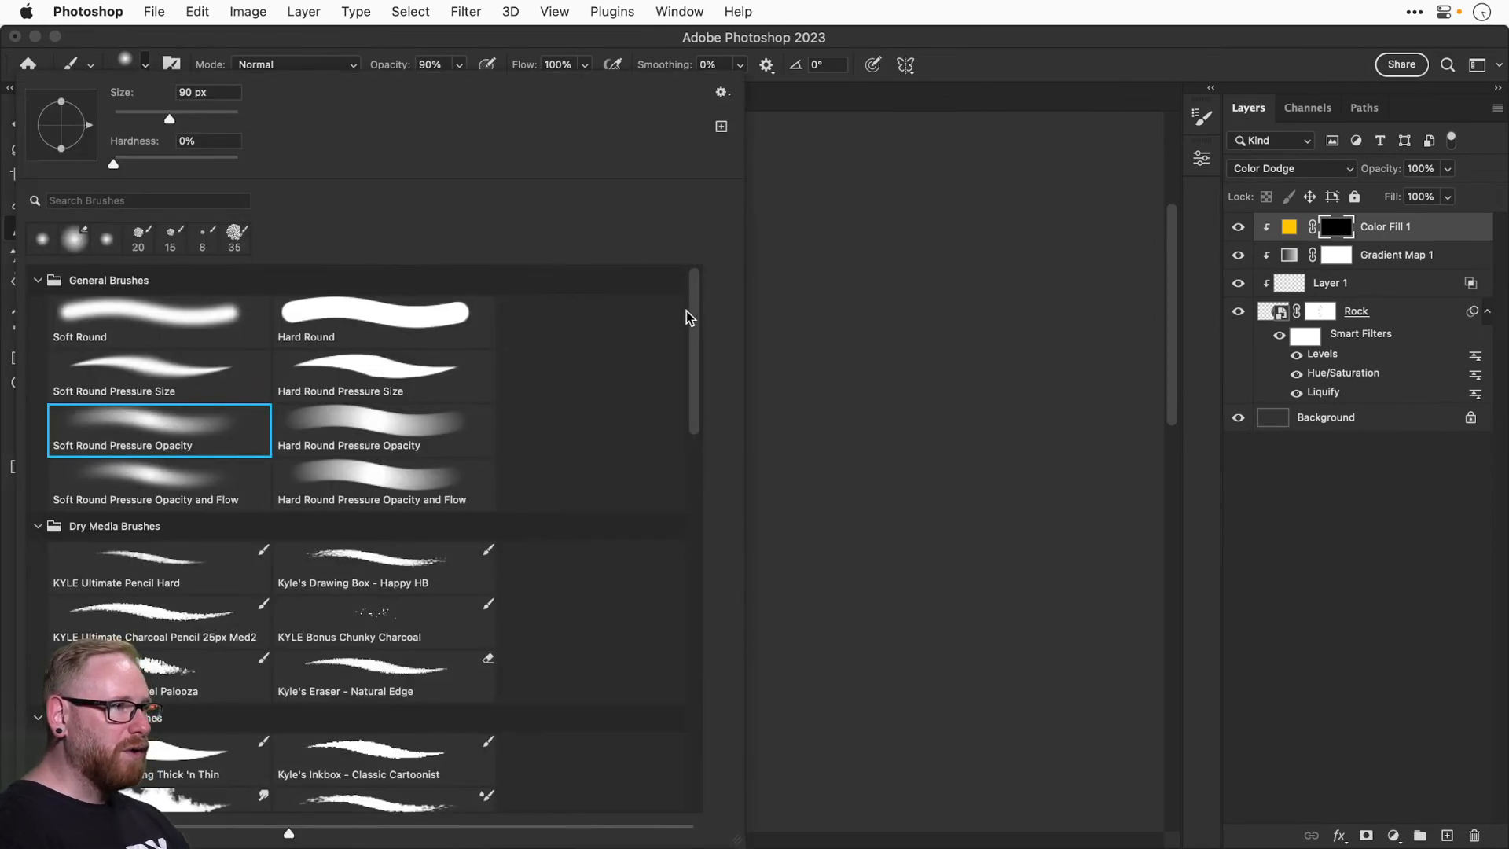
# Pick the Ultimate Pastel Palooza brush from the Dry Media Brushes presets.
pyautogui.moveTo(689, 316); pyautogui.dragTo(699, 692)
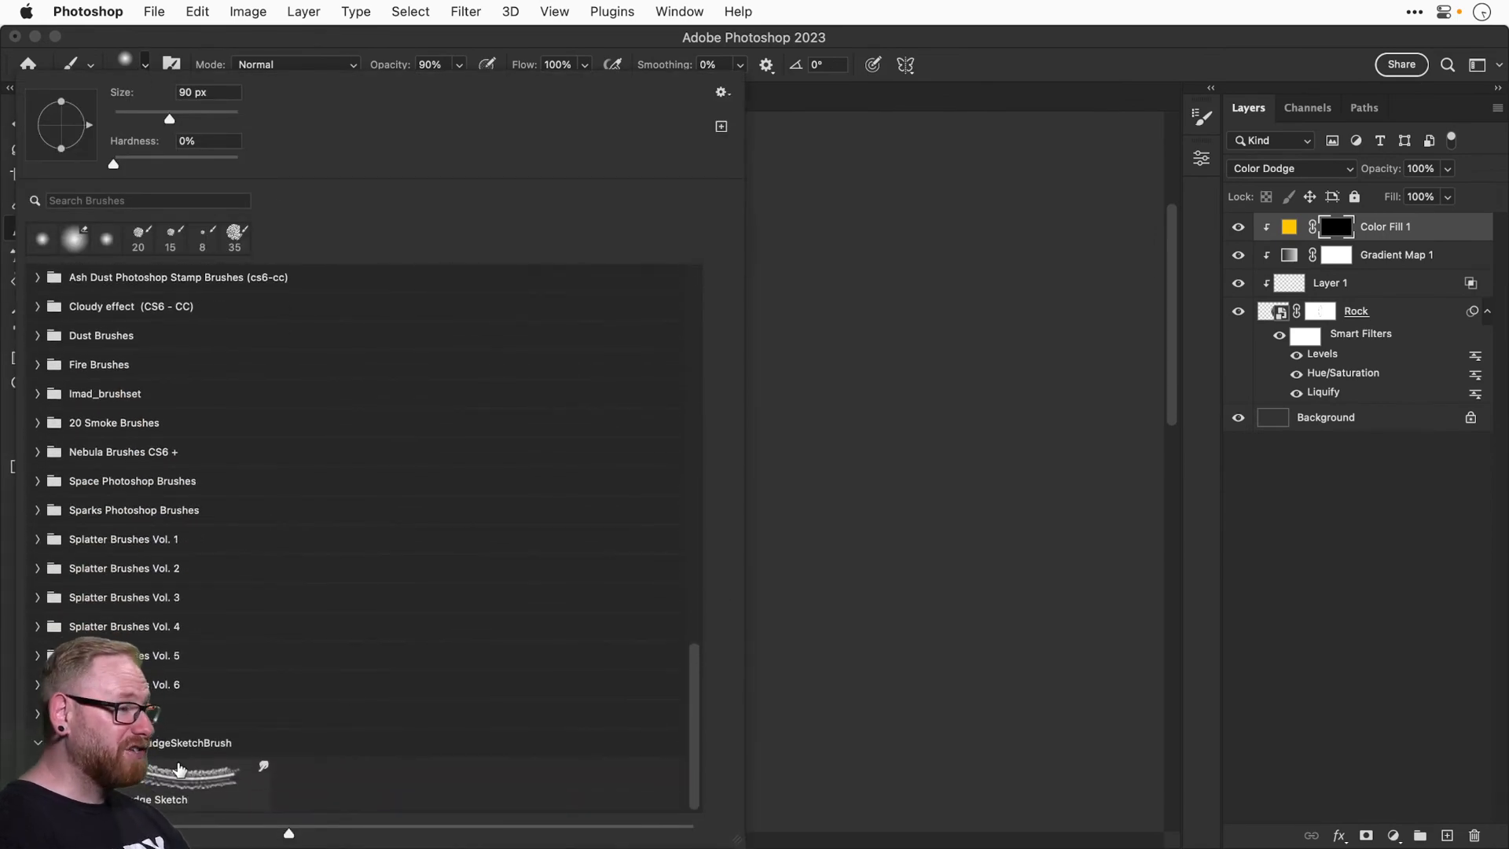
pyautogui.click(139, 792)
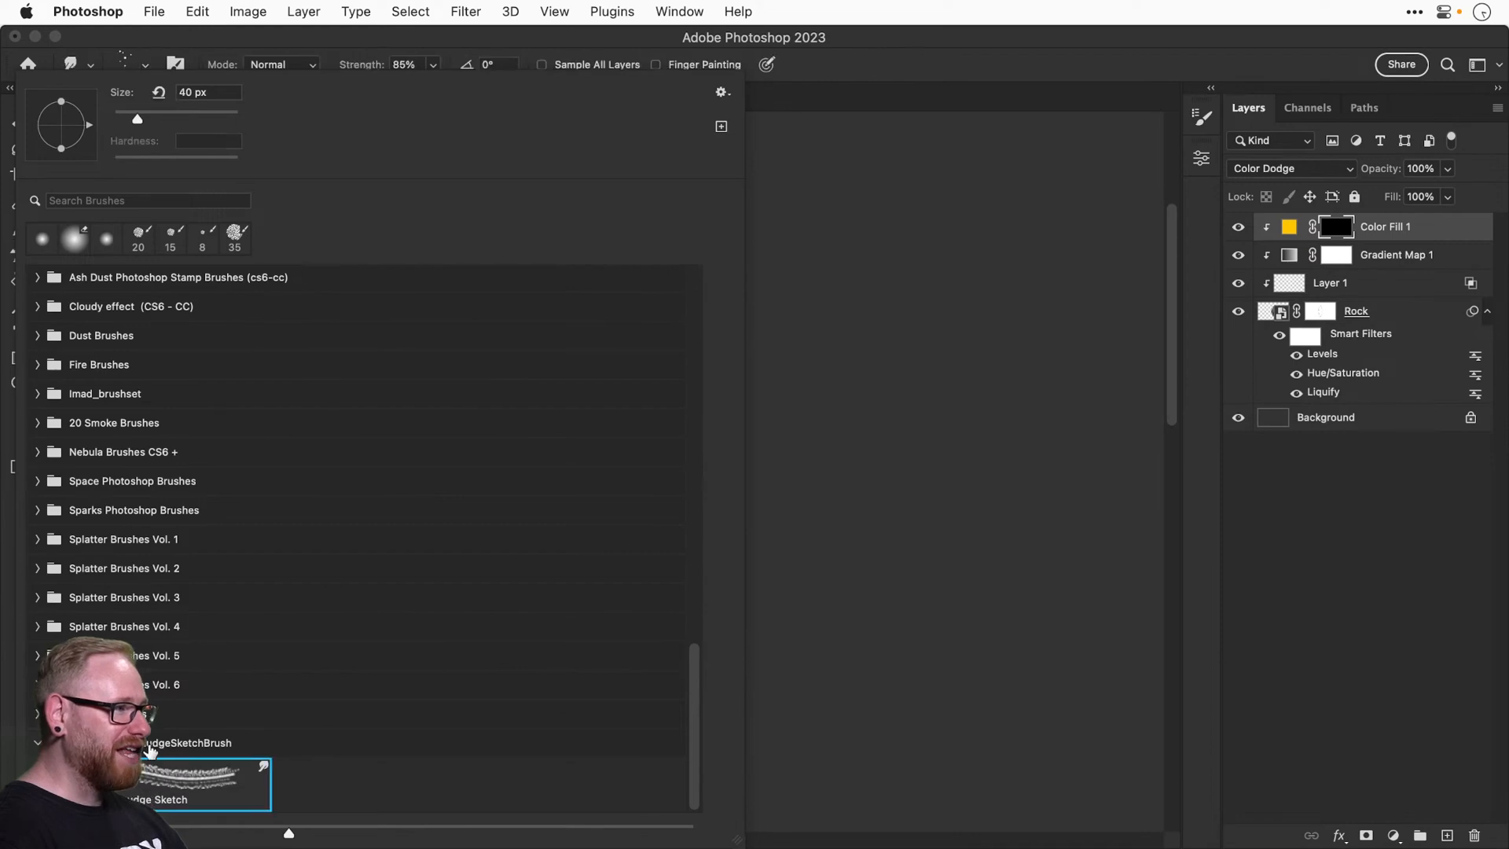
pyautogui.click(148, 68)
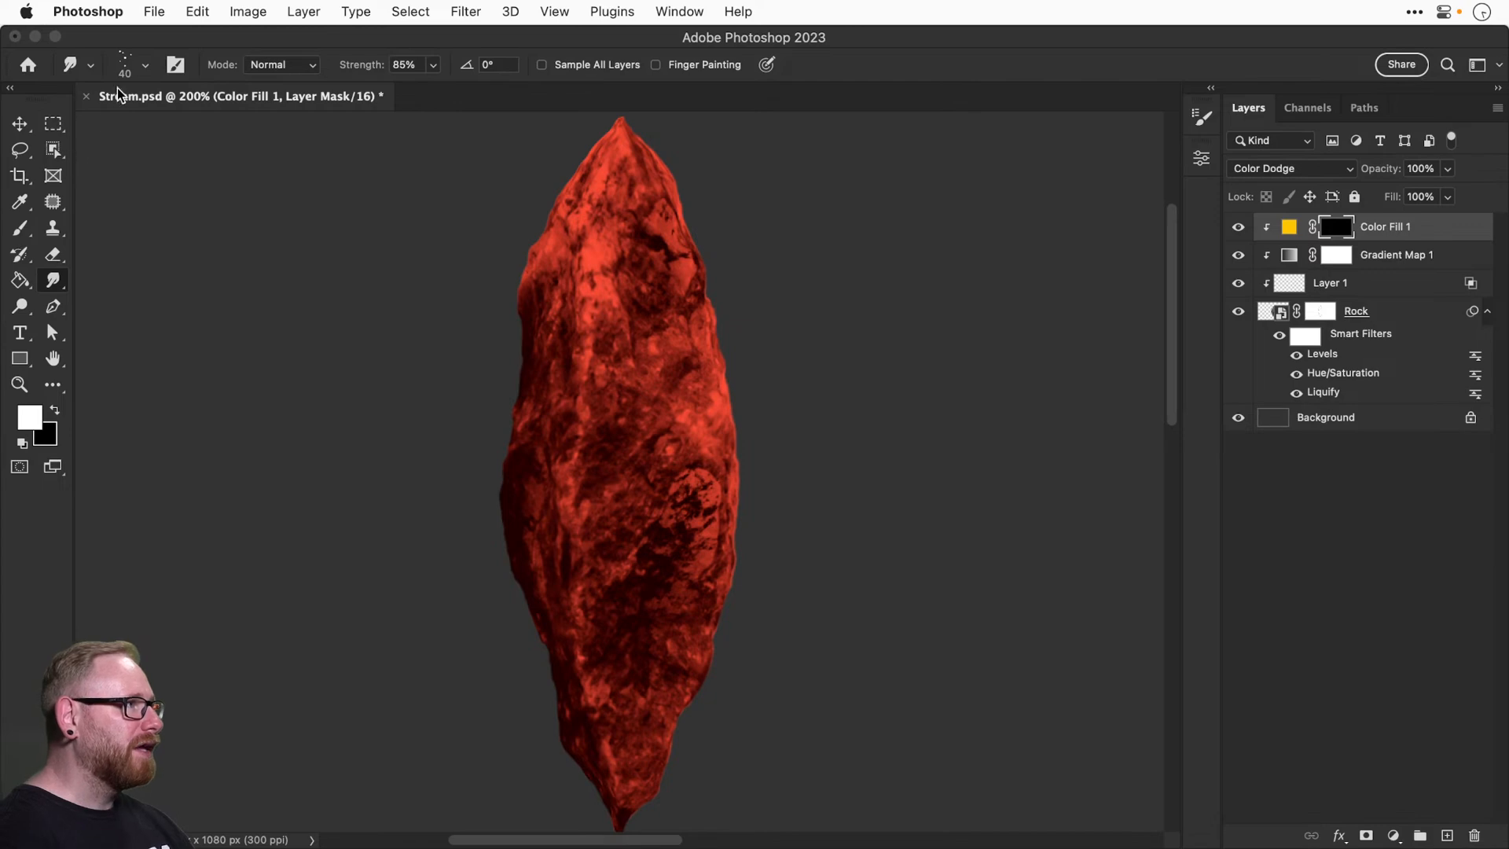
pyautogui.click(20, 123)
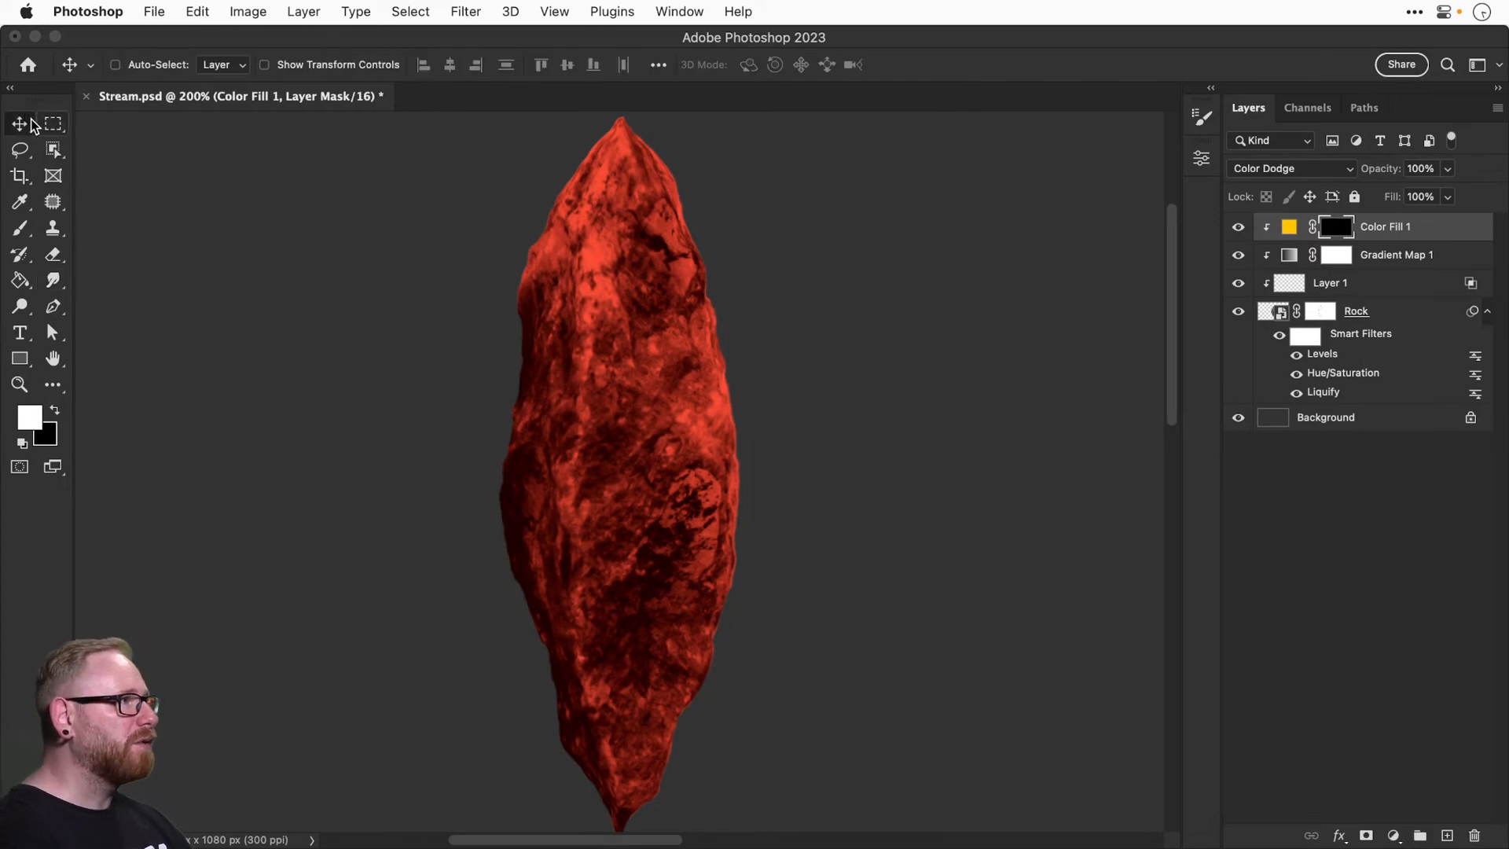
pyautogui.press('b')
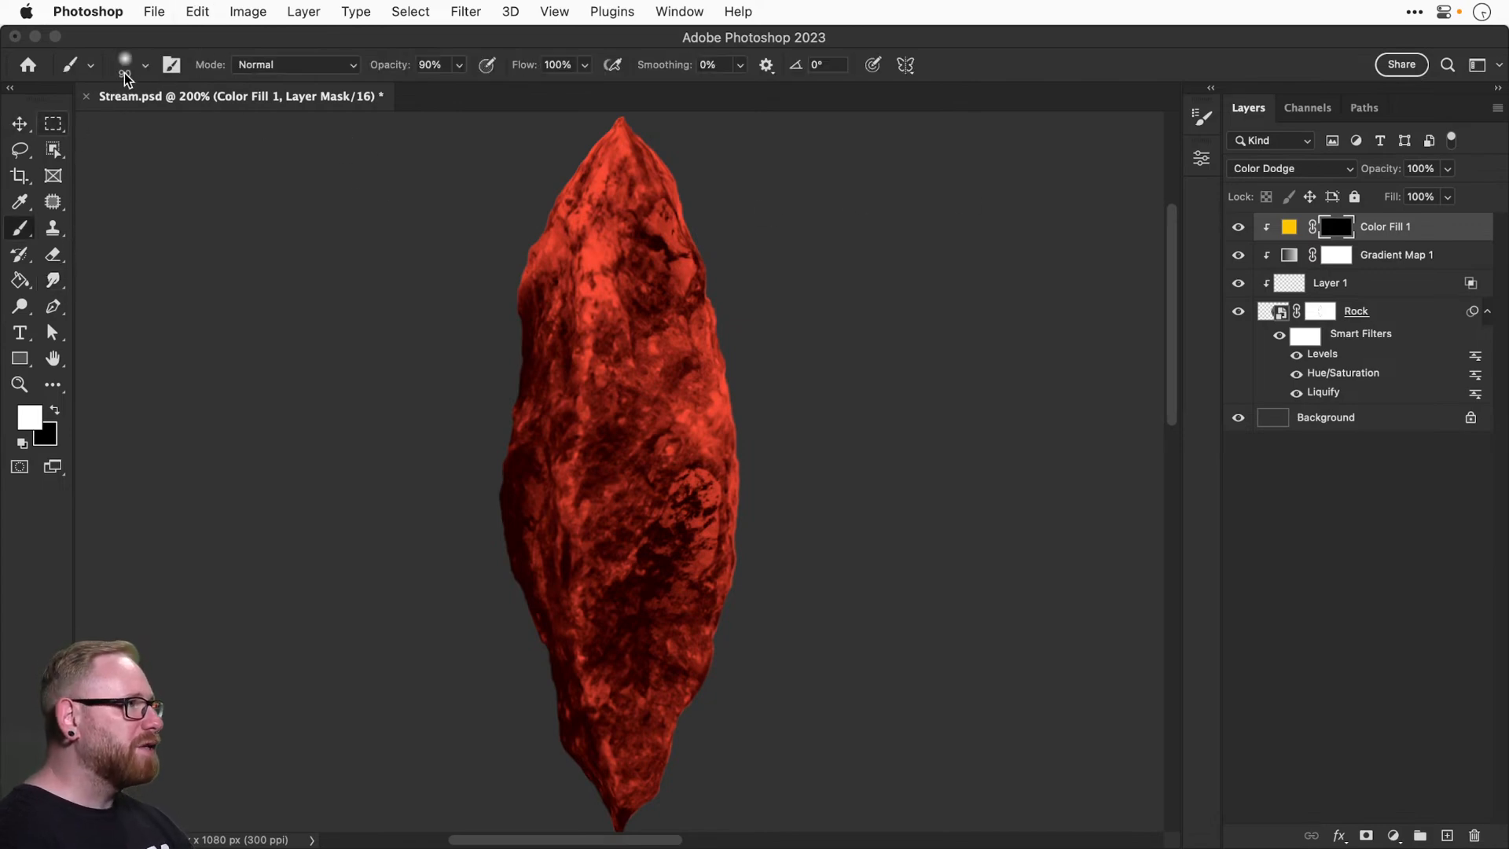
pyautogui.click(140, 66)
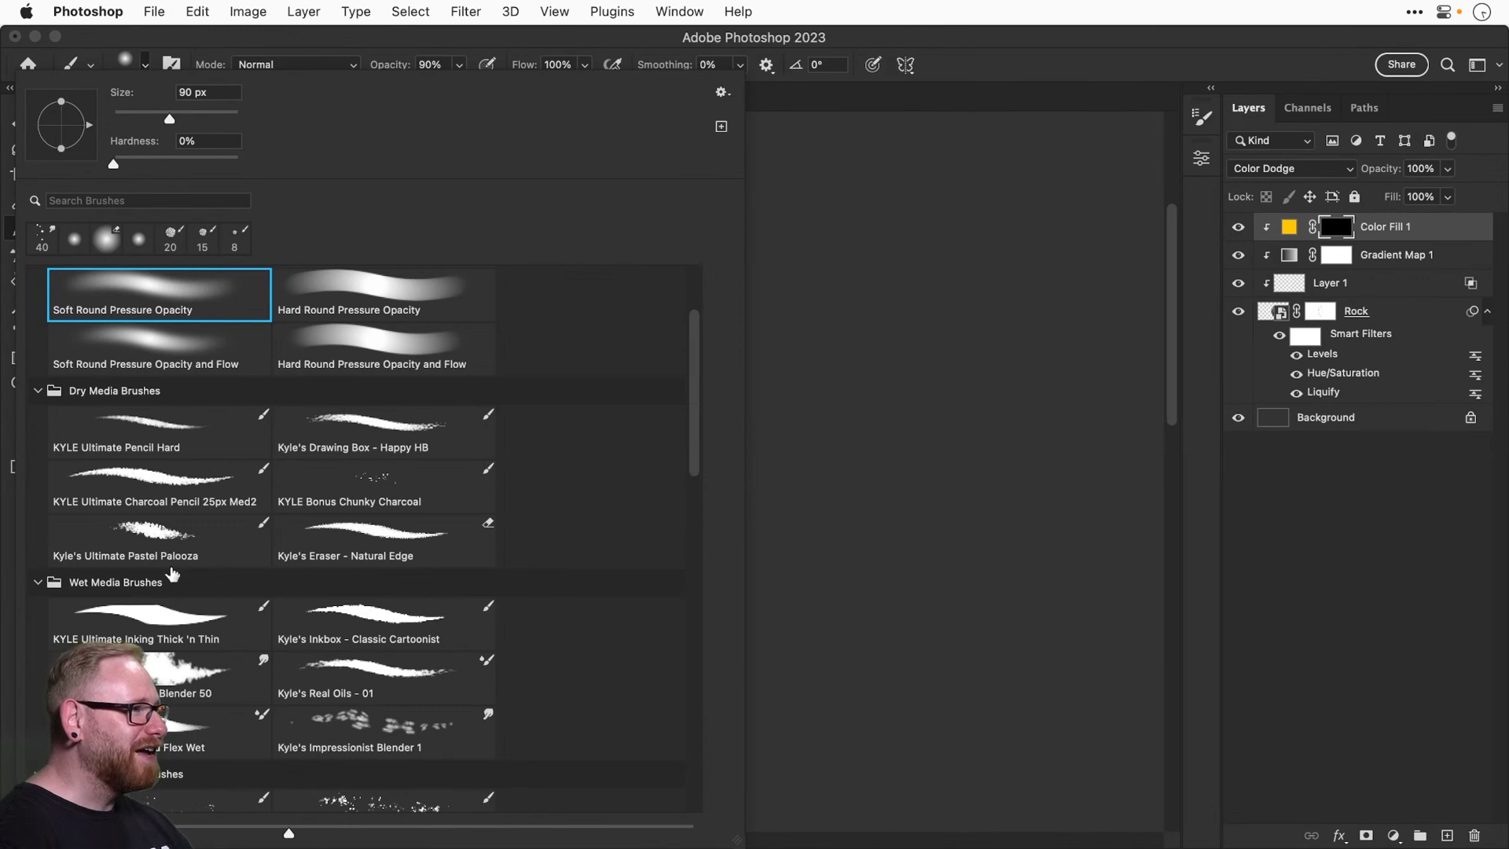
pyautogui.click(180, 542)
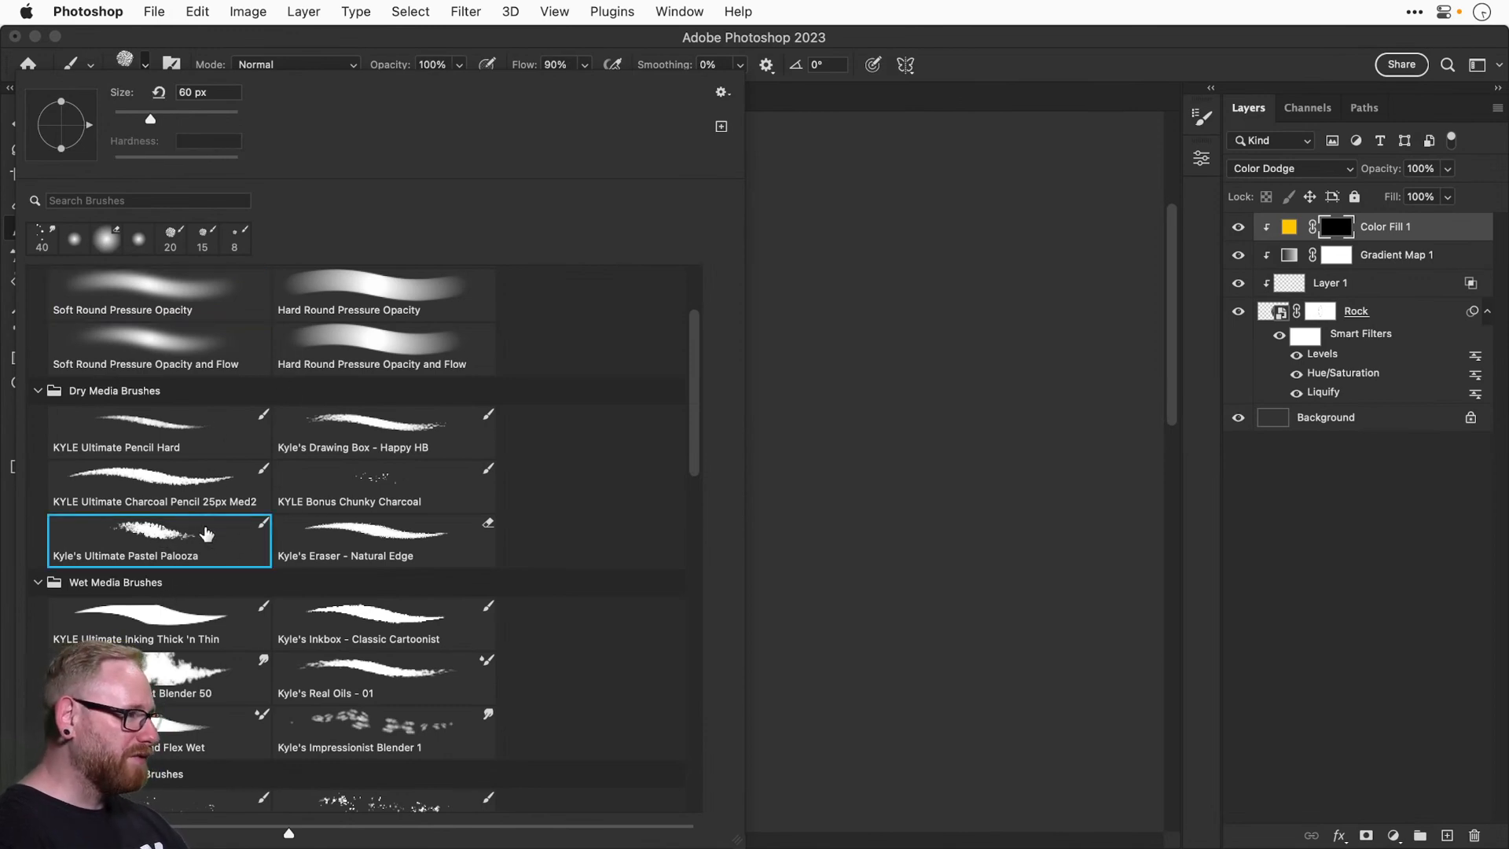
pyautogui.click(912, 381)
# At 19% flow and size 30, paint speckled glow up the rock's upper-left crease.
pyautogui.moveTo(513, 395); pyautogui.dragTo(517, 360)
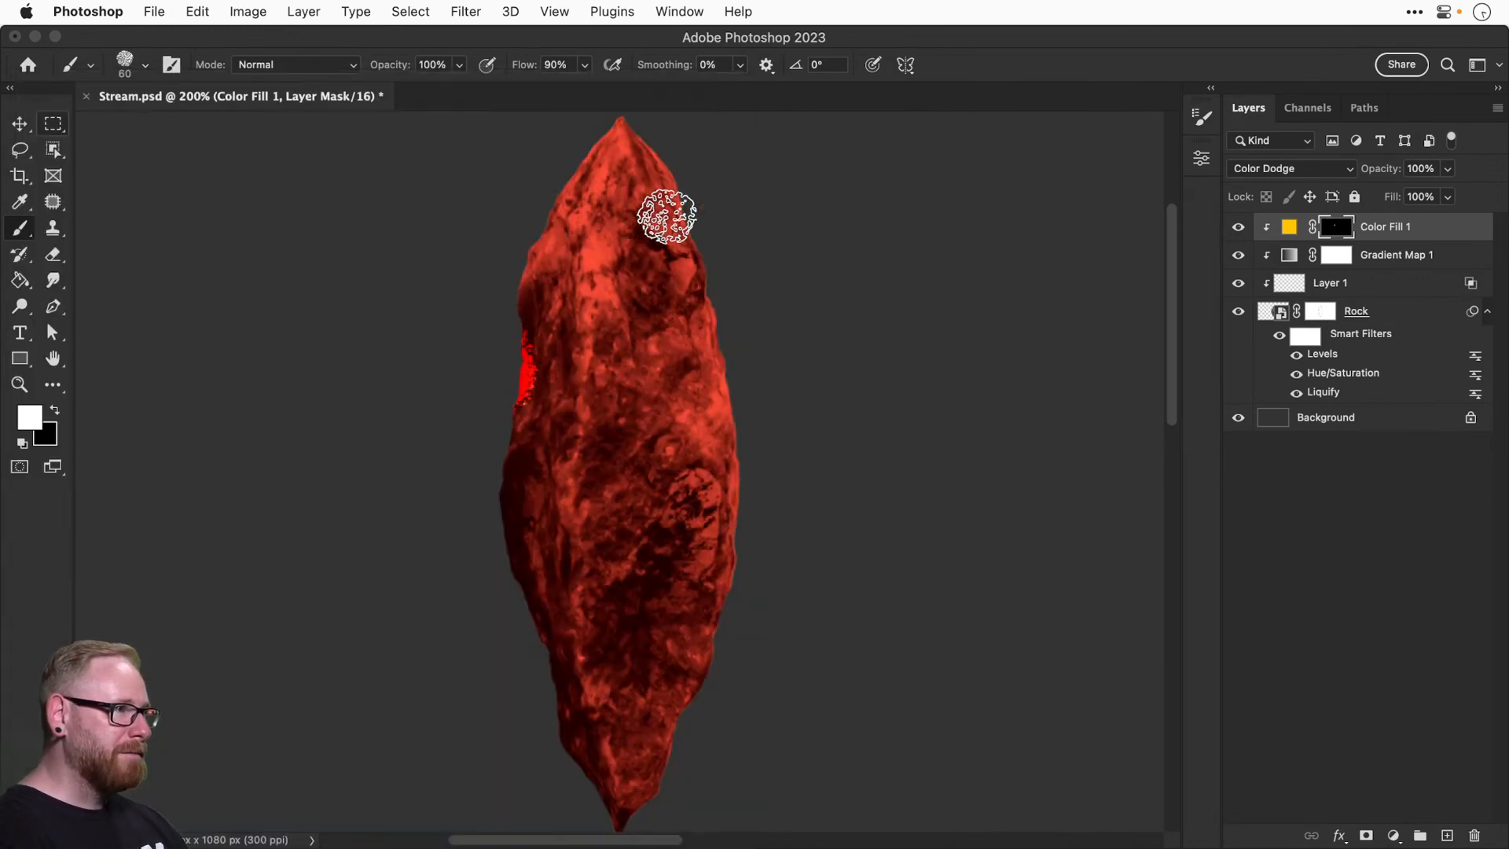
pyautogui.press('super+z')
pyautogui.press('super+z')
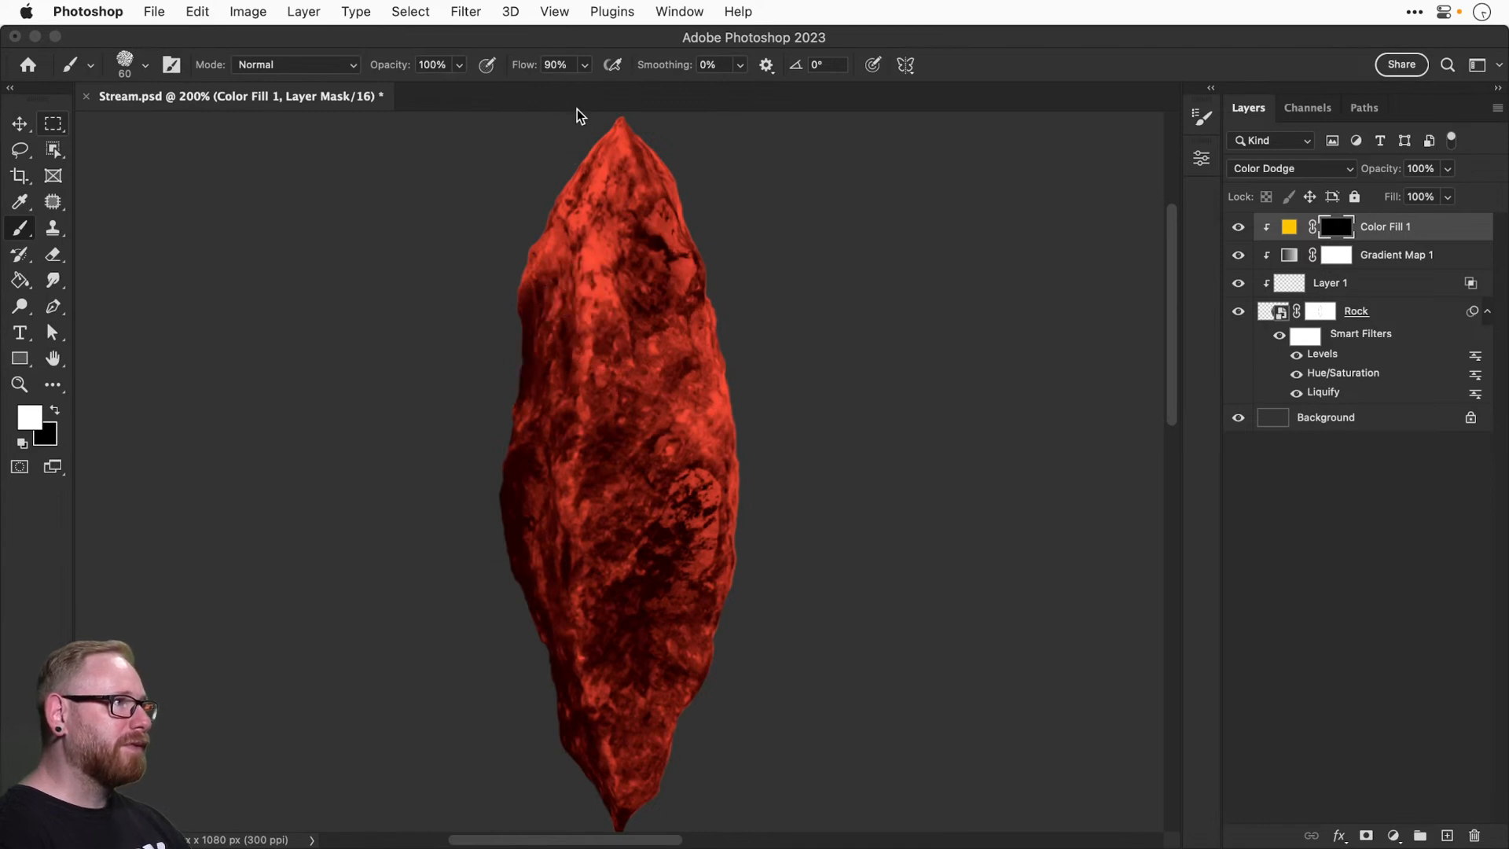
pyautogui.click(586, 66)
pyautogui.moveTo(525, 90); pyautogui.dragTo(519, 90)
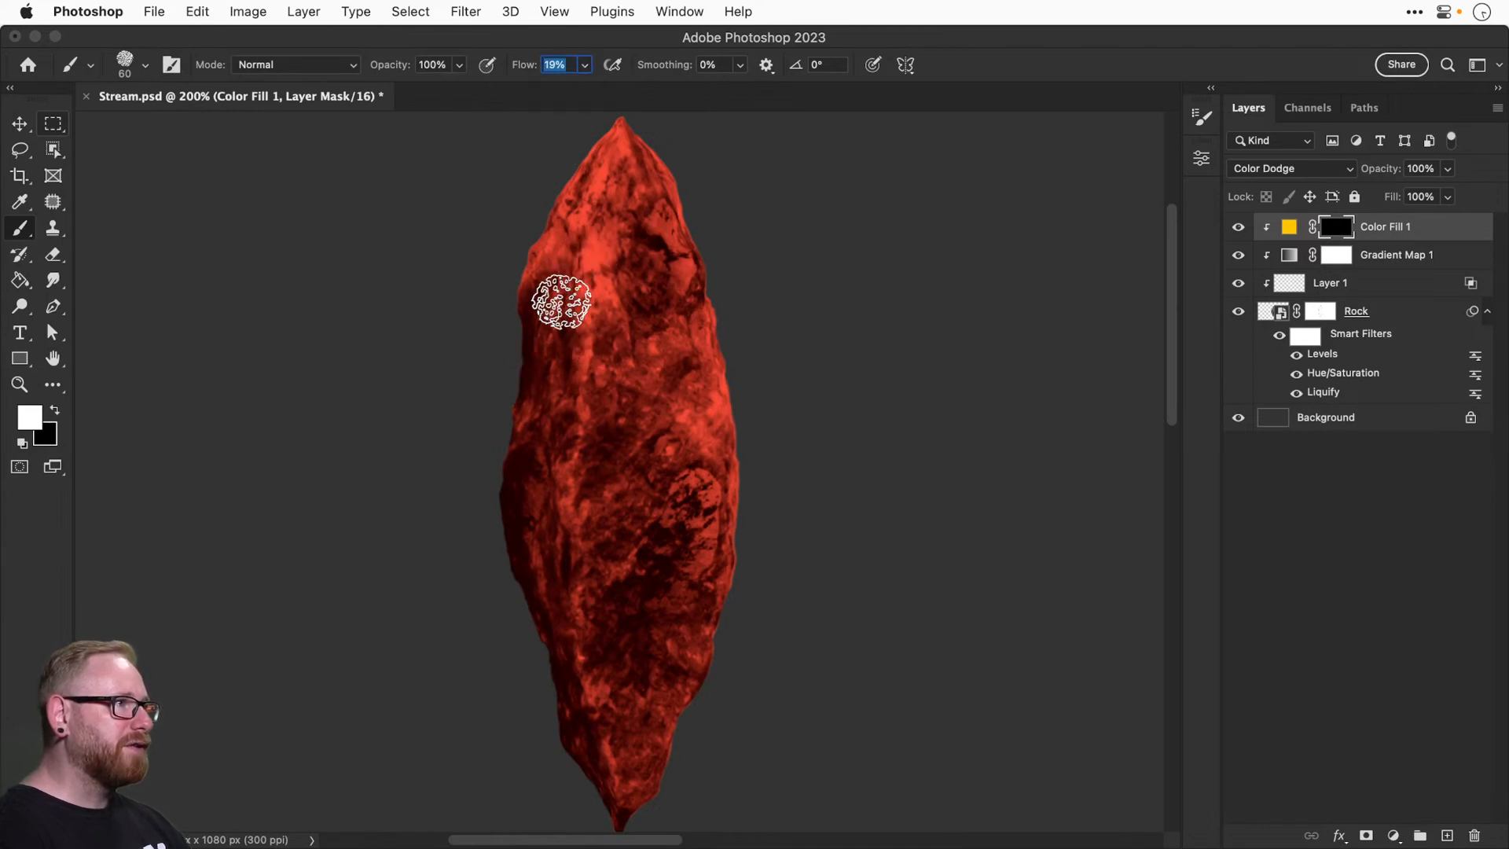
pyautogui.press('[')
pyautogui.press('[')
pyautogui.press('[')
pyautogui.press('[')
pyautogui.press('[')
pyautogui.moveTo(564, 302)
pyautogui.mouseDown()
pyautogui.moveTo(536, 389)
pyautogui.moveTo(550, 366)
pyautogui.mouseUp()
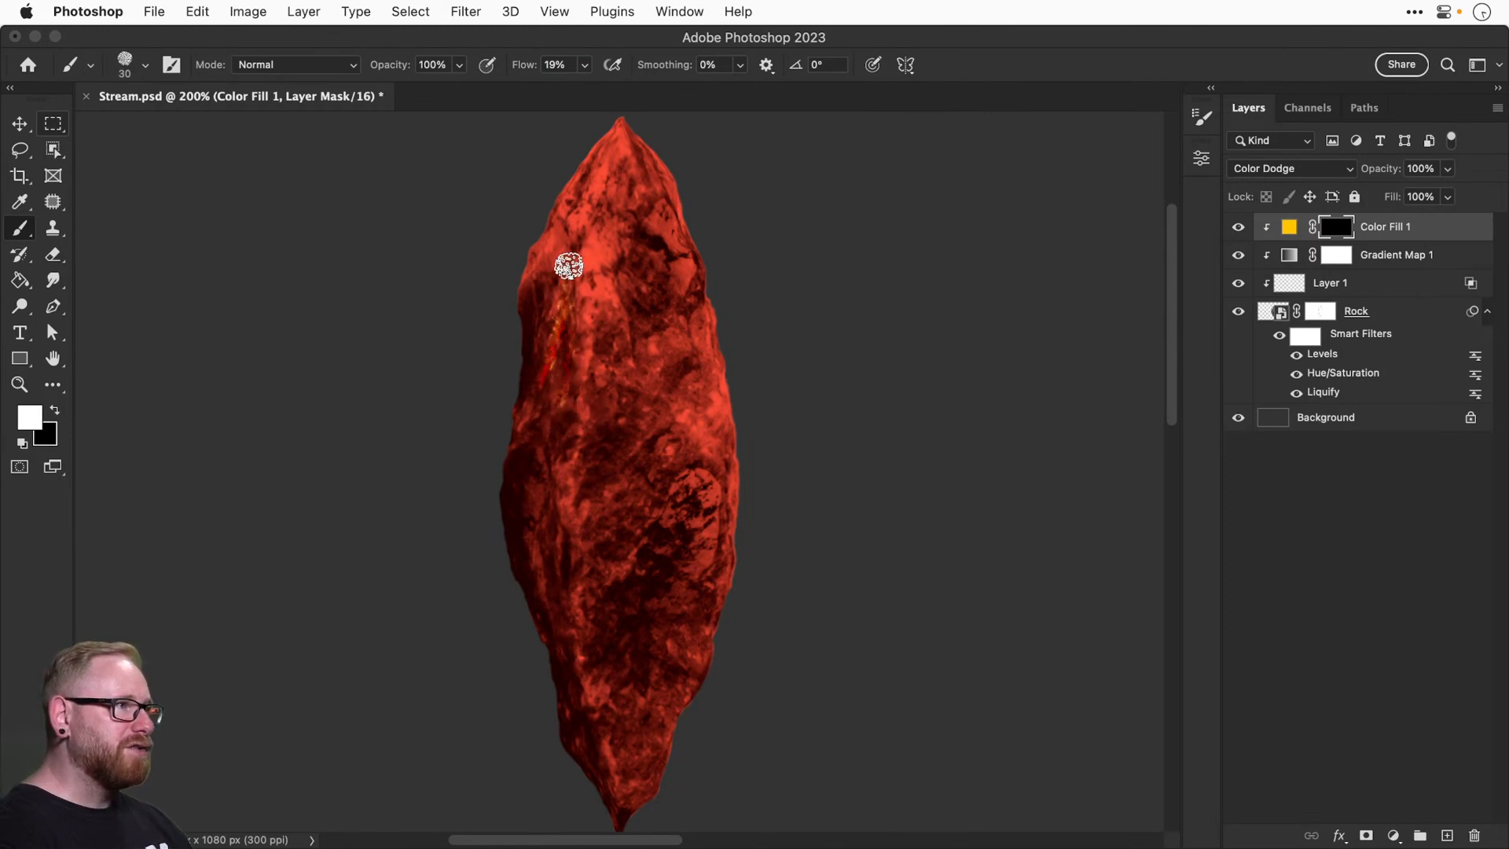
pyautogui.moveTo(569, 262); pyautogui.dragTo(575, 240)
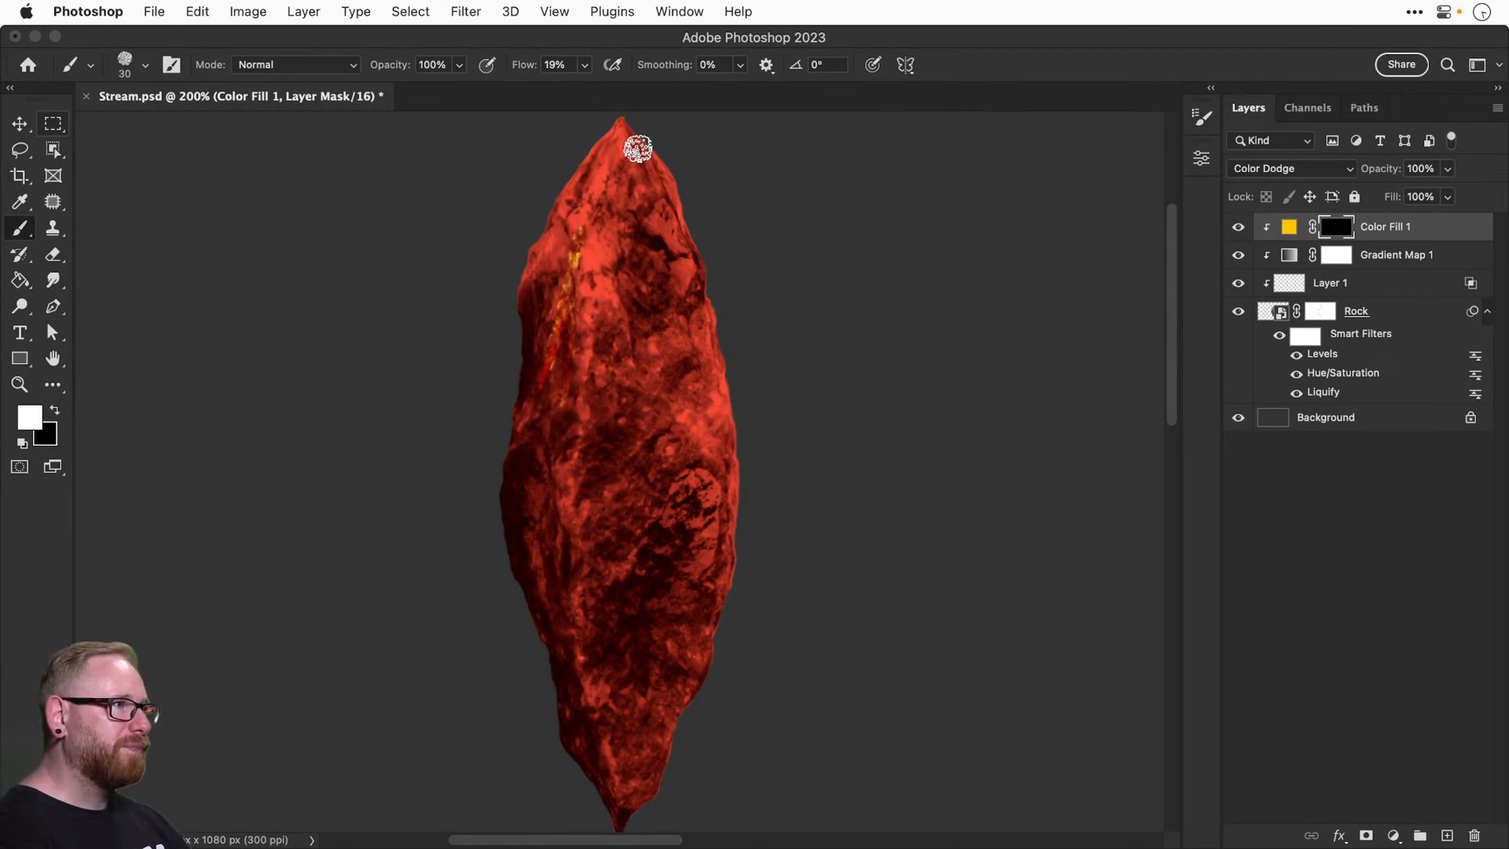
pyautogui.press('[')
pyautogui.press('[')
pyautogui.press('[')
pyautogui.moveTo(572, 176); pyautogui.dragTo(576, 169)
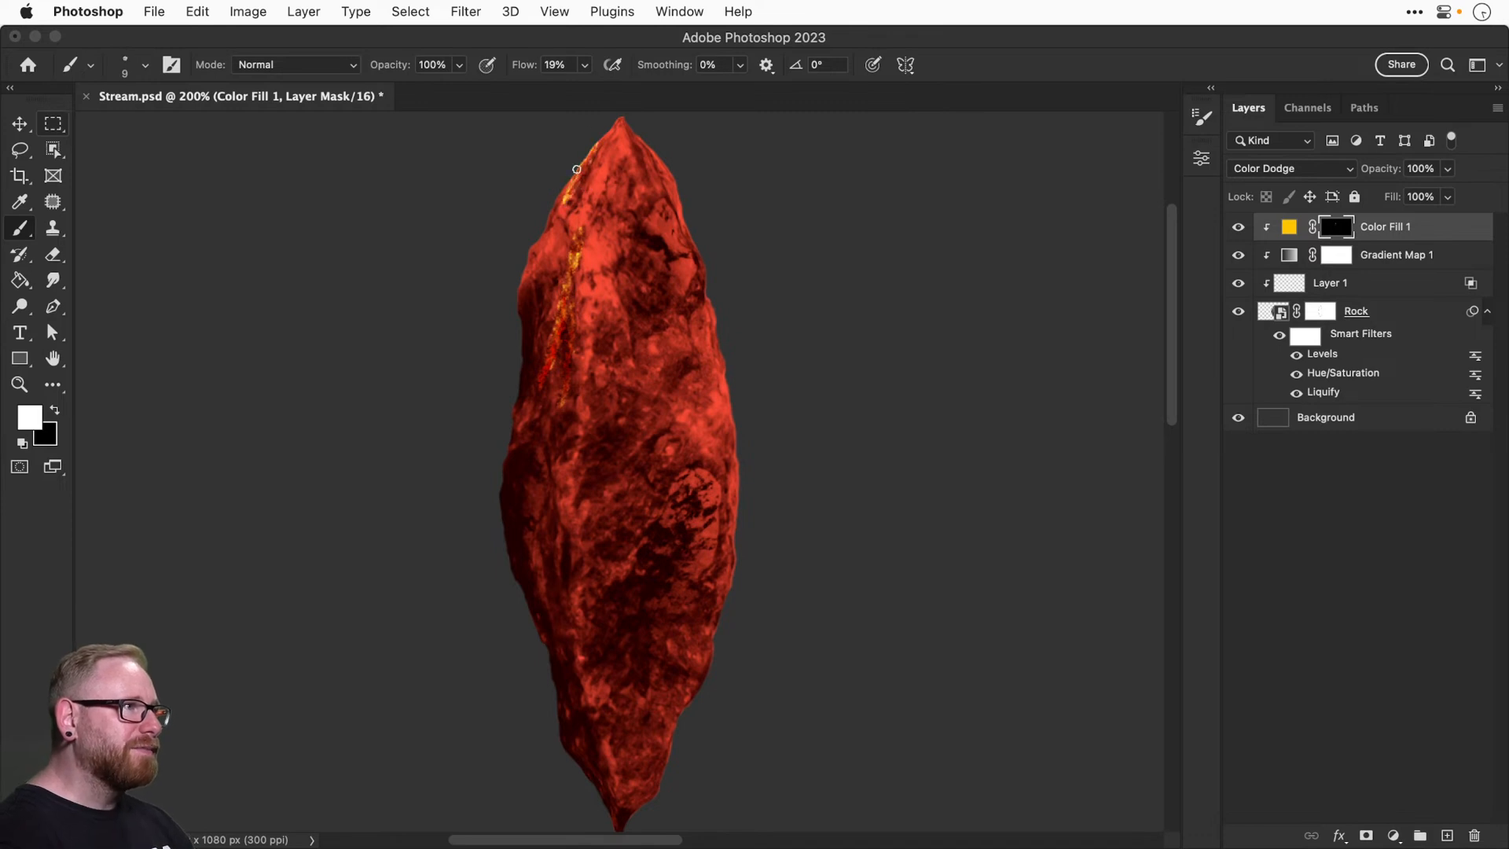
pyautogui.press('super+z')
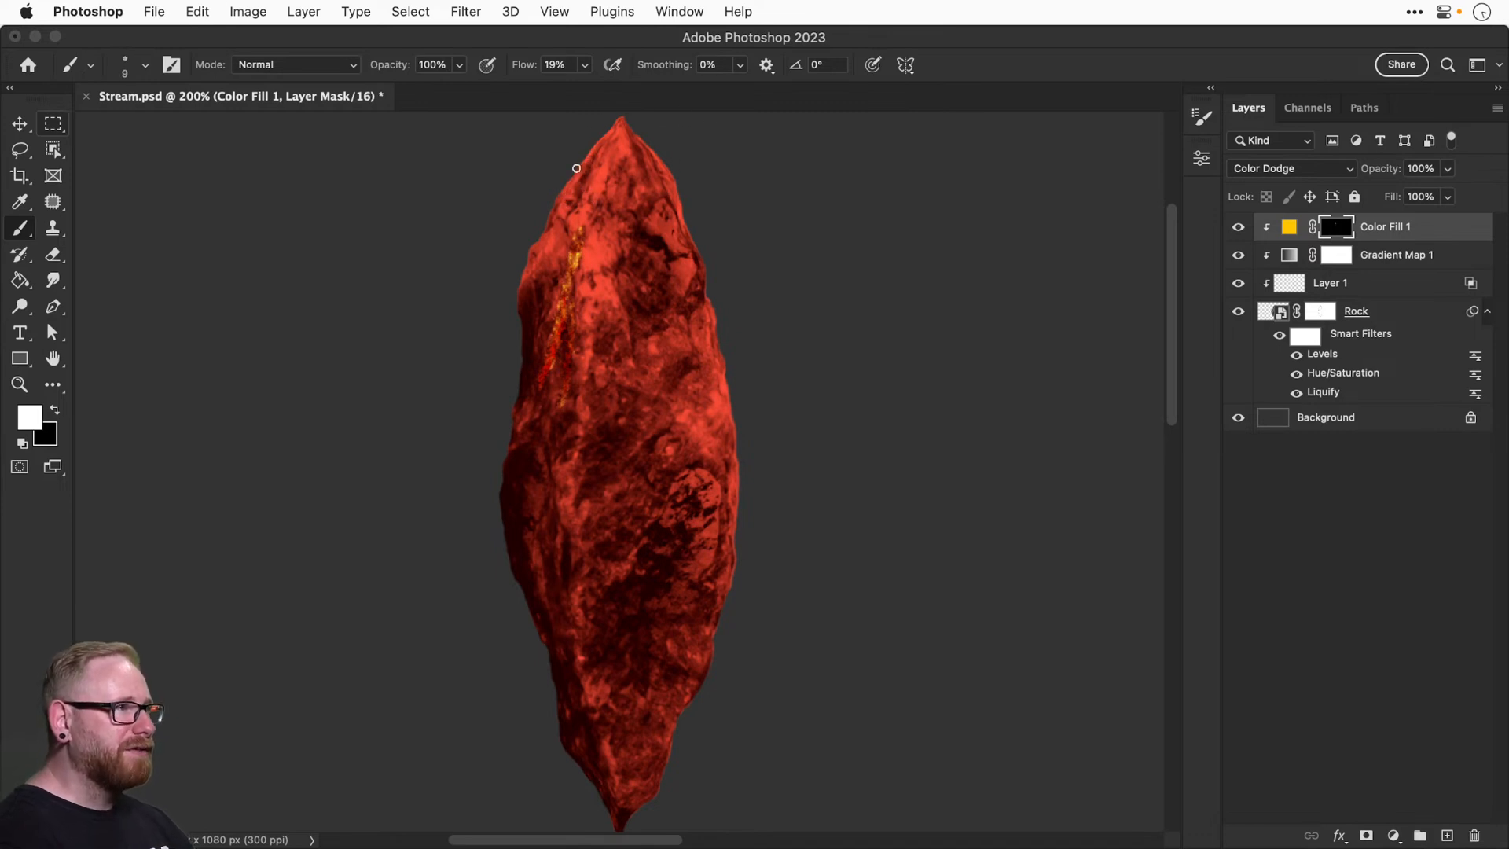
# At 43% flow, paint yellow streaks low on the left and across the right side, then hide Layer 1.
pyautogui.hotkey('shift', '4')
pyautogui.hotkey('shift', '3')
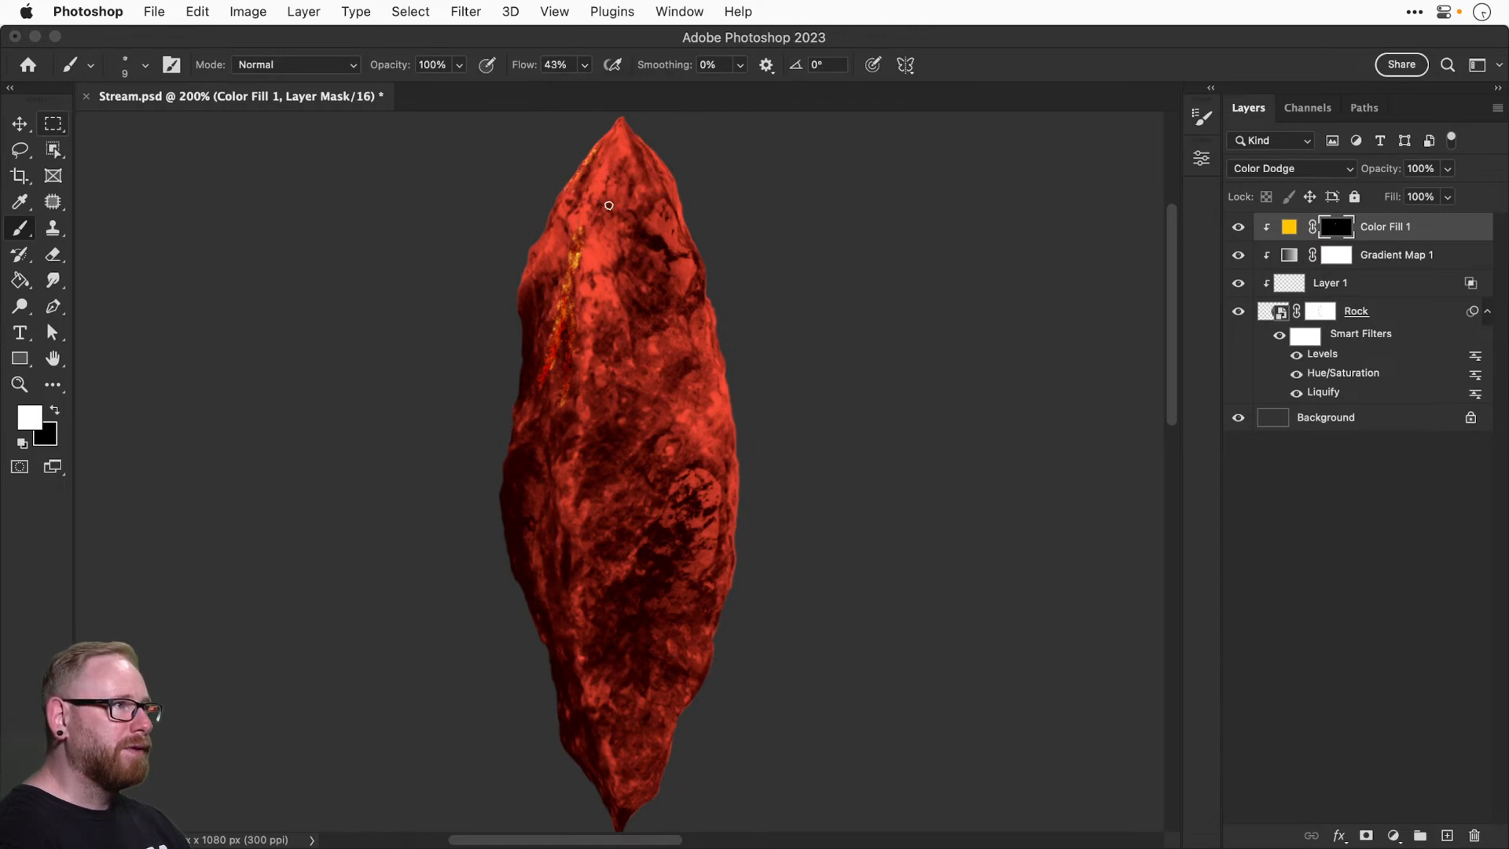
pyautogui.press('super+z')
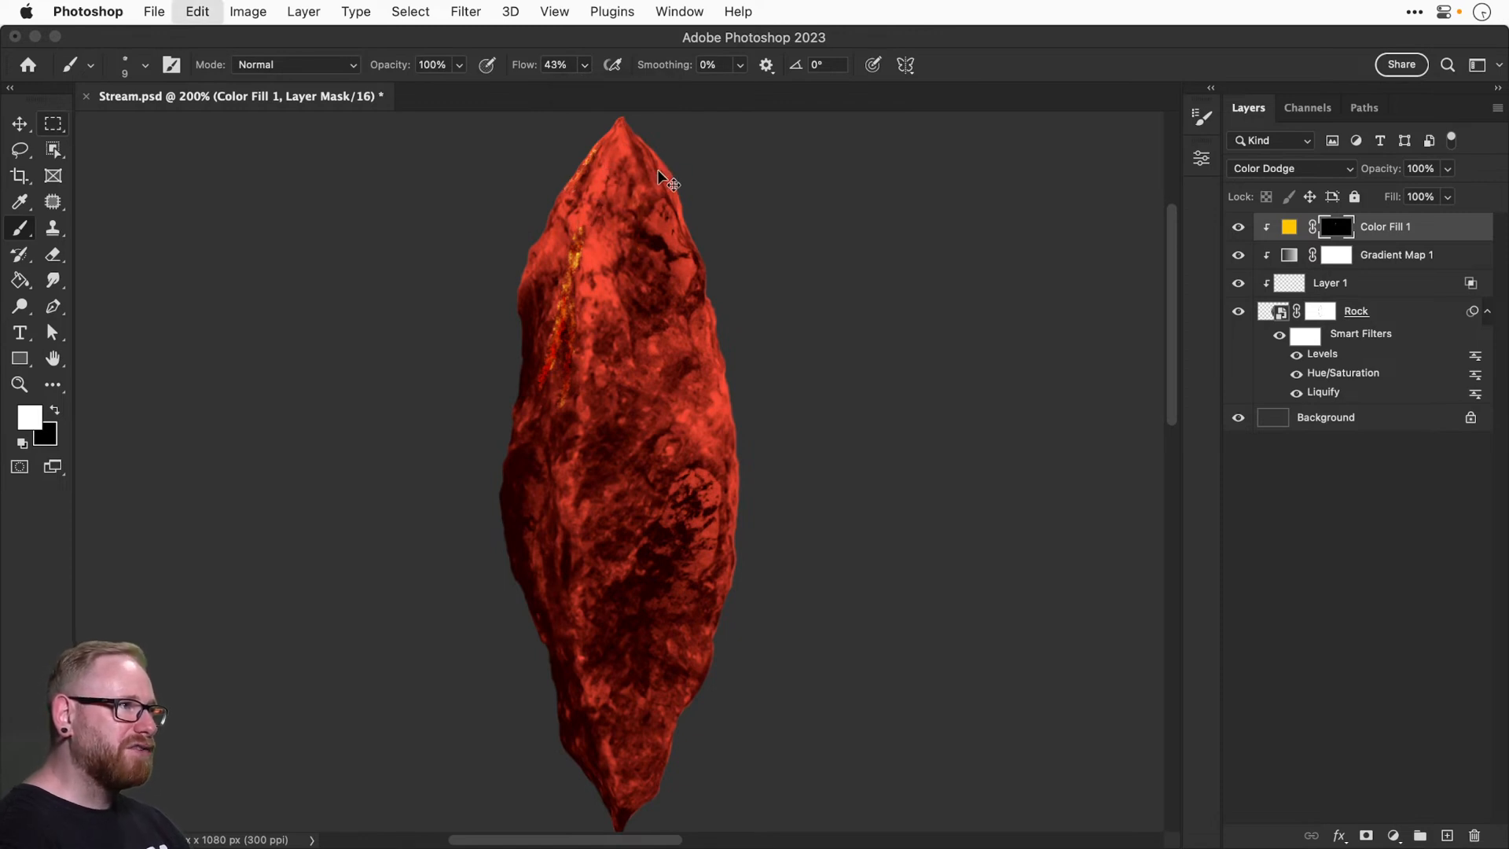
pyautogui.press(']')
pyautogui.press(']')
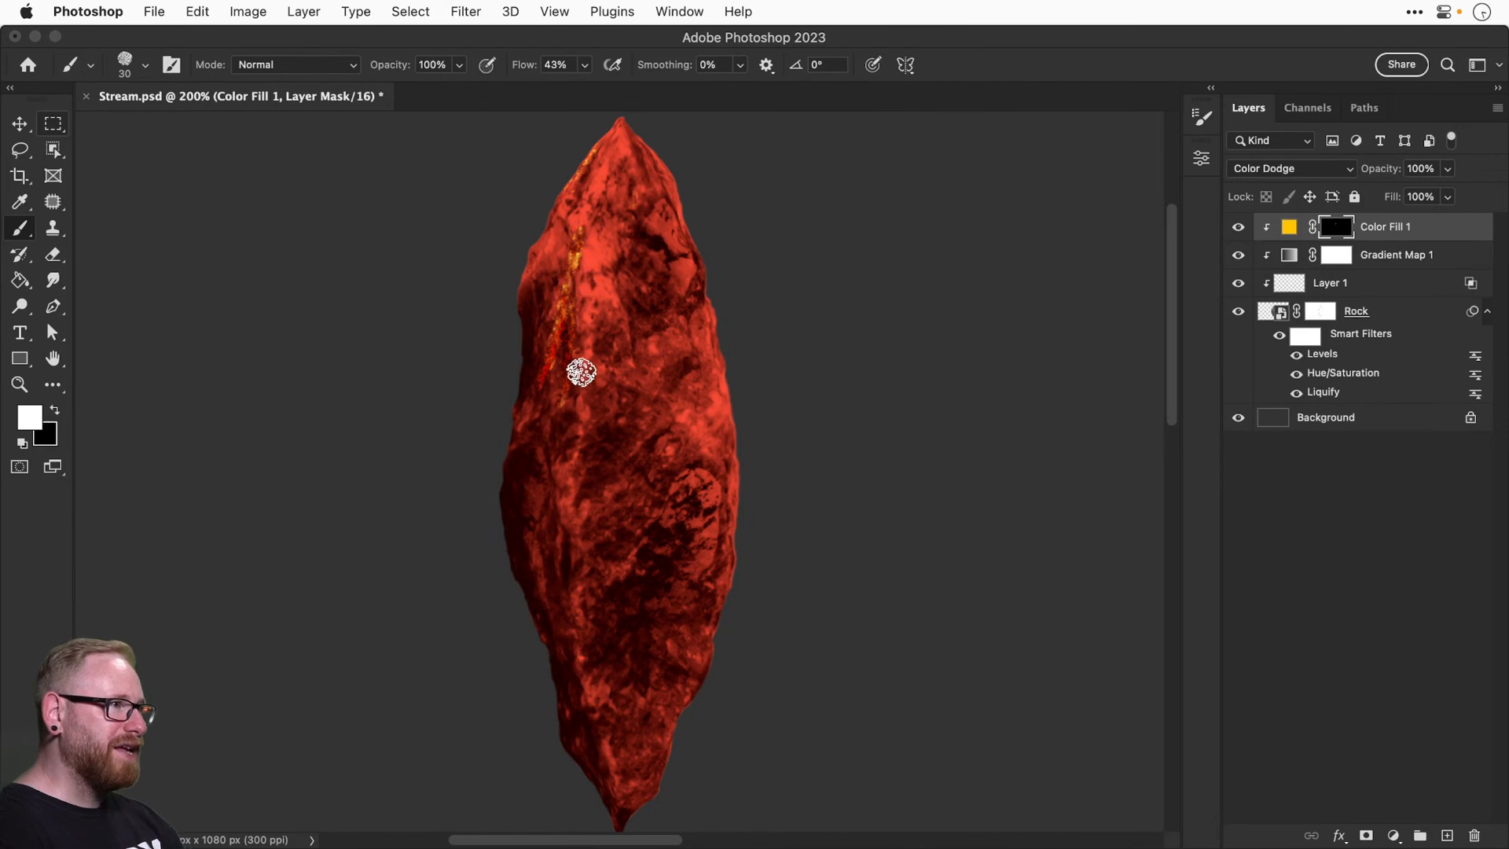
pyautogui.press('super+z')
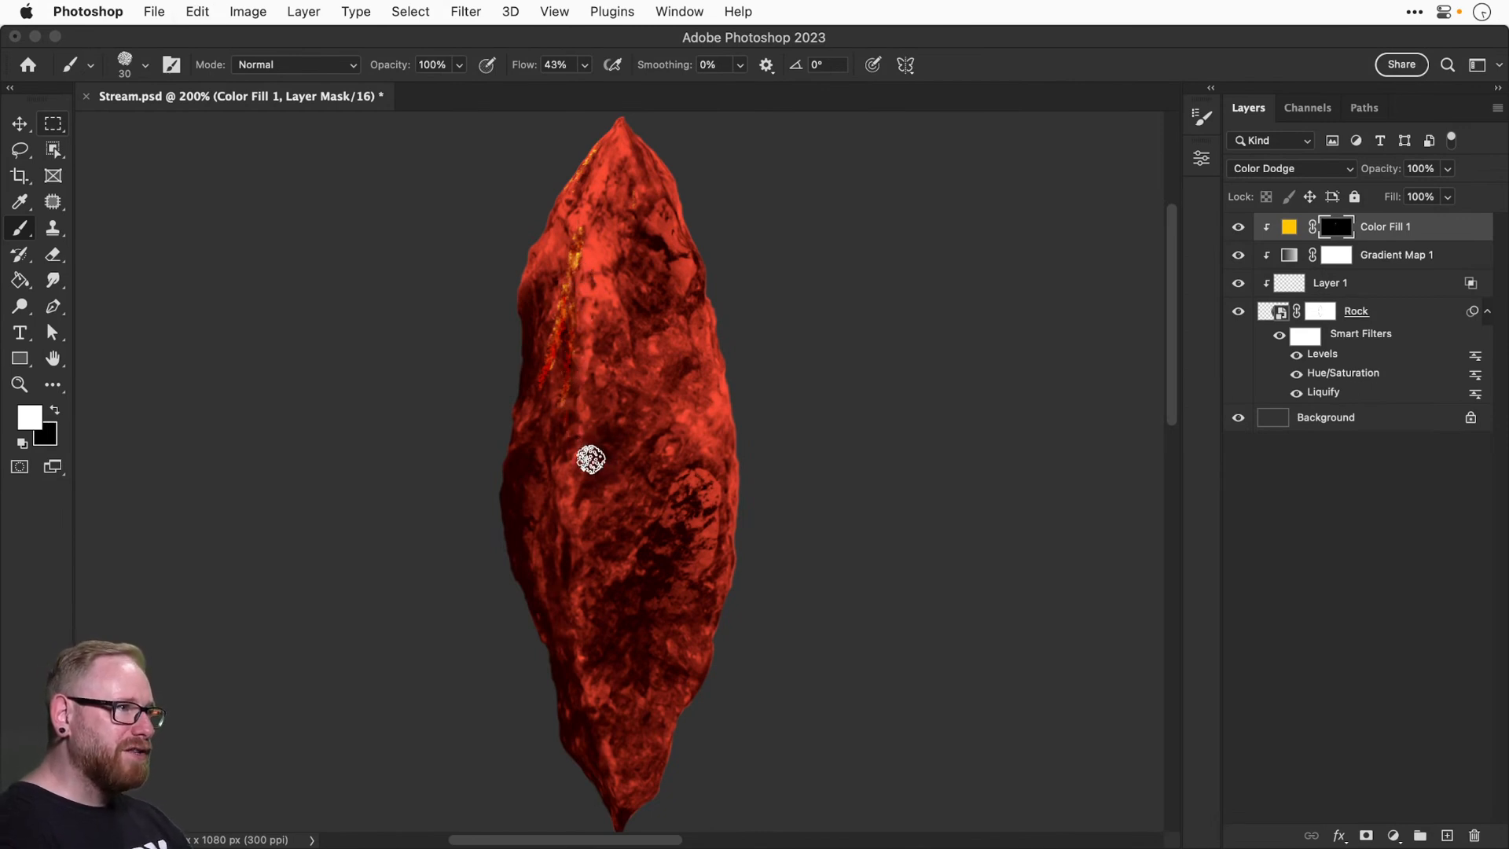
pyautogui.moveTo(586, 424)
pyautogui.mouseDown()
pyautogui.moveTo(557, 483)
pyautogui.moveTo(588, 452)
pyautogui.moveTo(595, 412)
pyautogui.moveTo(567, 519)
pyautogui.moveTo(581, 485)
pyautogui.moveTo(582, 542)
pyautogui.mouseUp()
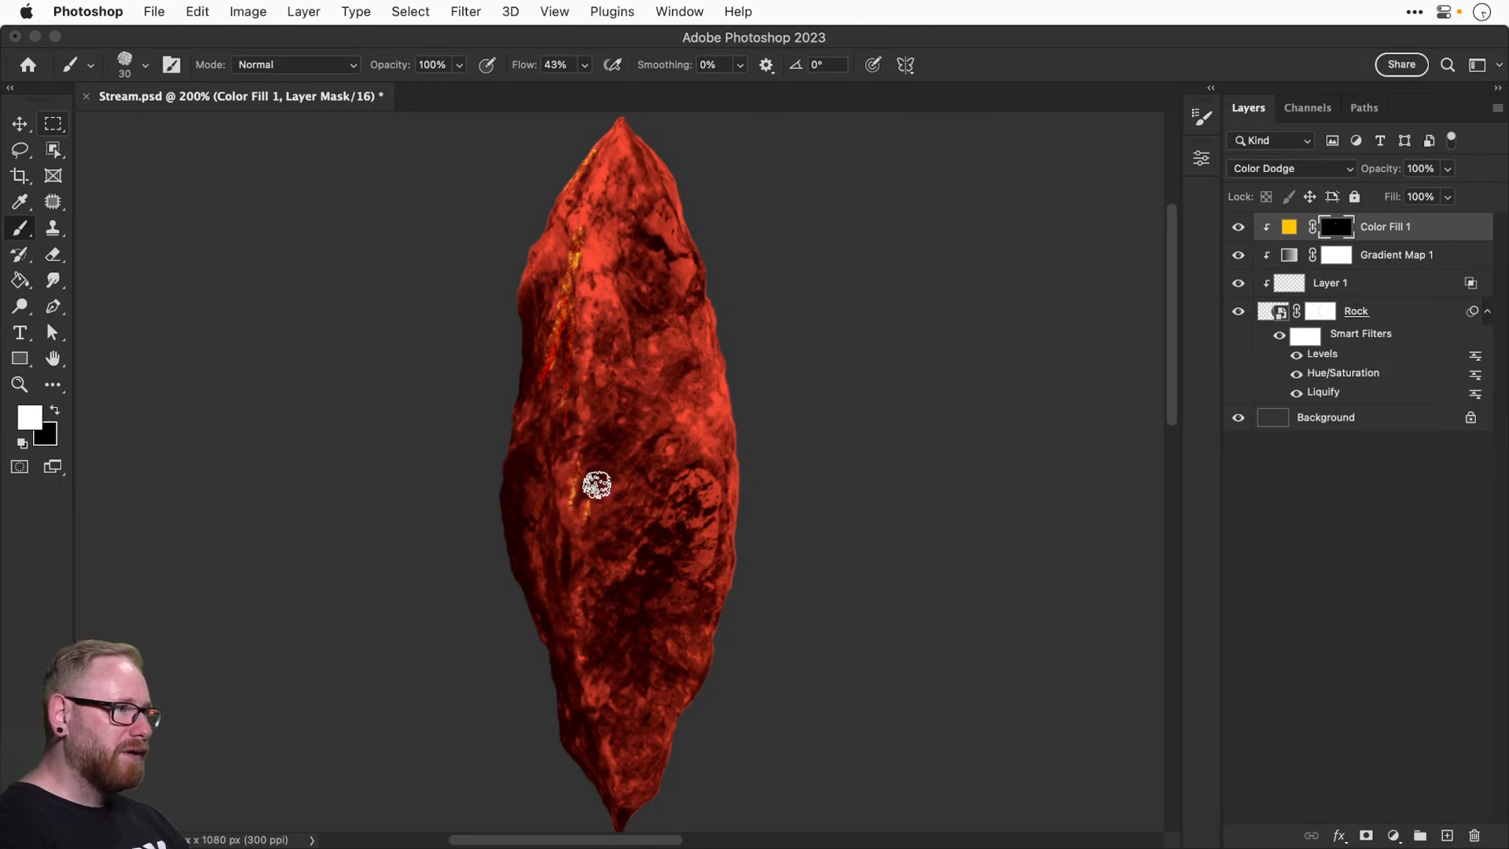
pyautogui.press('super+equal')
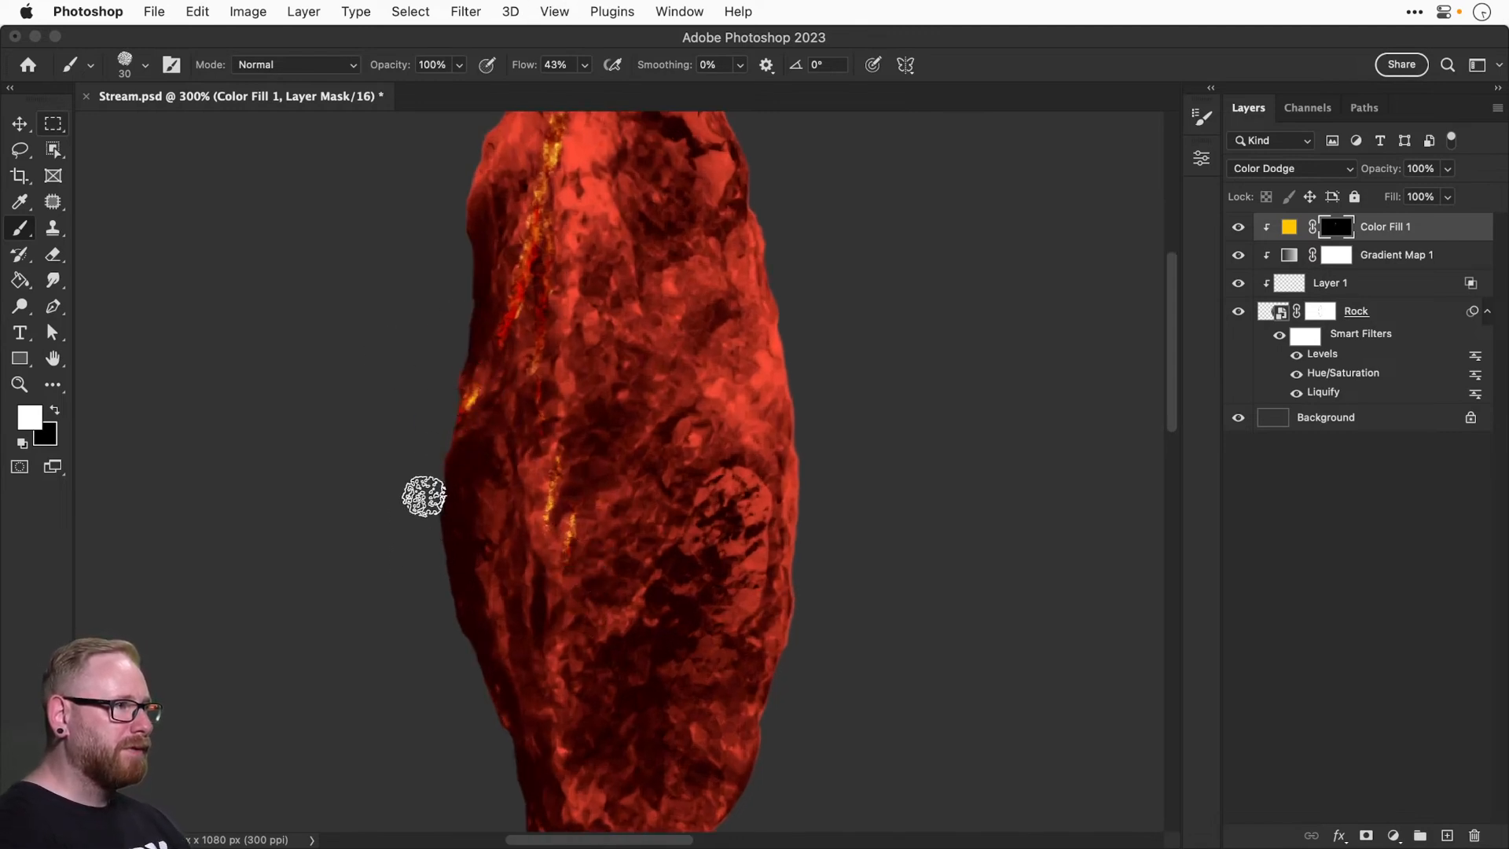
pyautogui.moveTo(457, 423); pyautogui.dragTo(413, 617)
pyautogui.press('super+z')
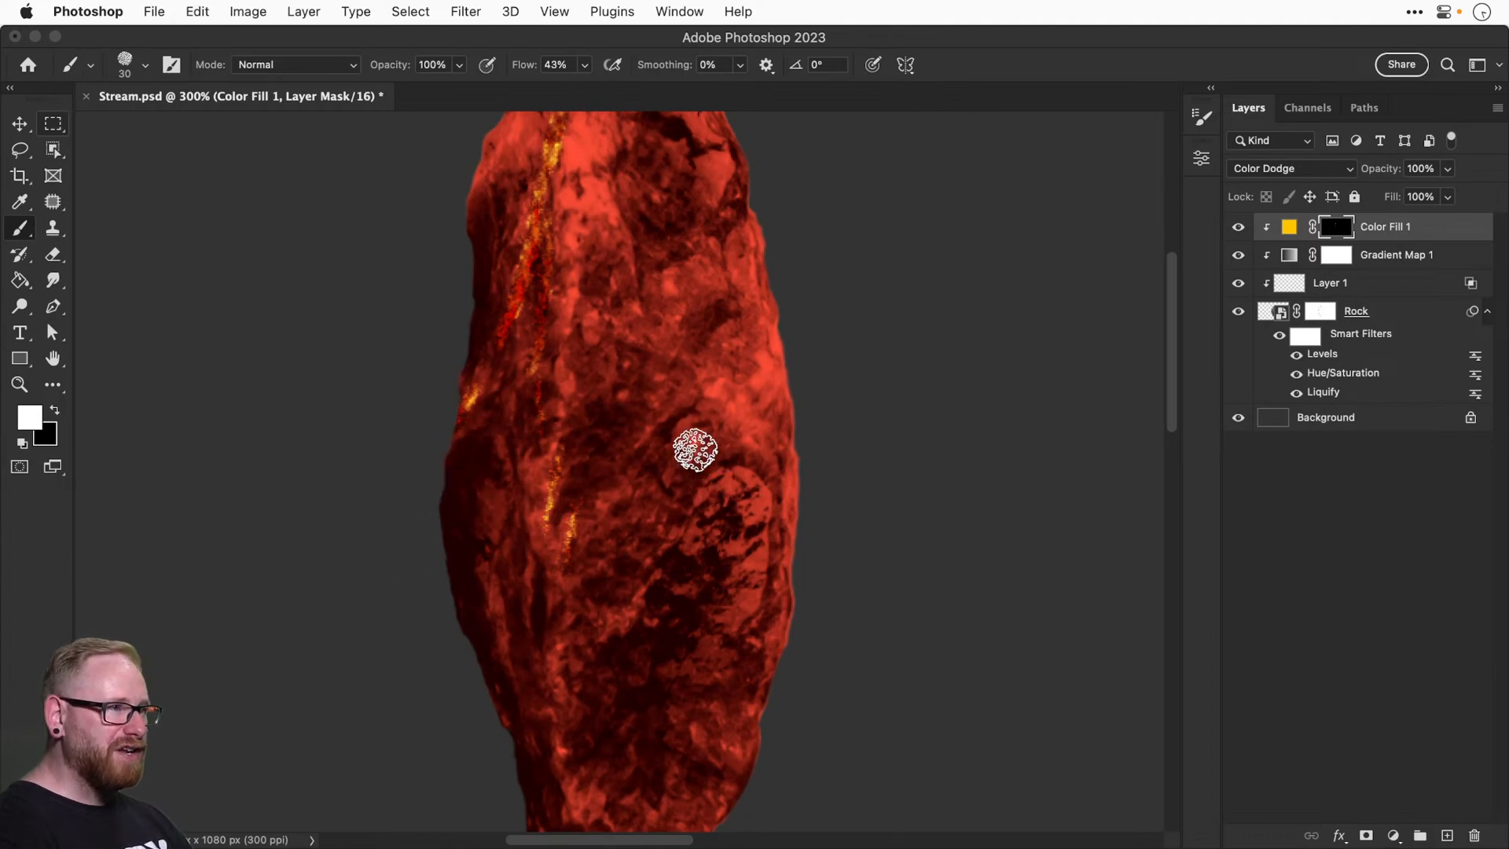
pyautogui.moveTo(705, 427); pyautogui.dragTo(694, 447)
pyautogui.moveTo(731, 496)
pyautogui.mouseDown()
pyautogui.moveTo(743, 460)
pyautogui.moveTo(711, 487)
pyautogui.moveTo(768, 488)
pyautogui.mouseUp()
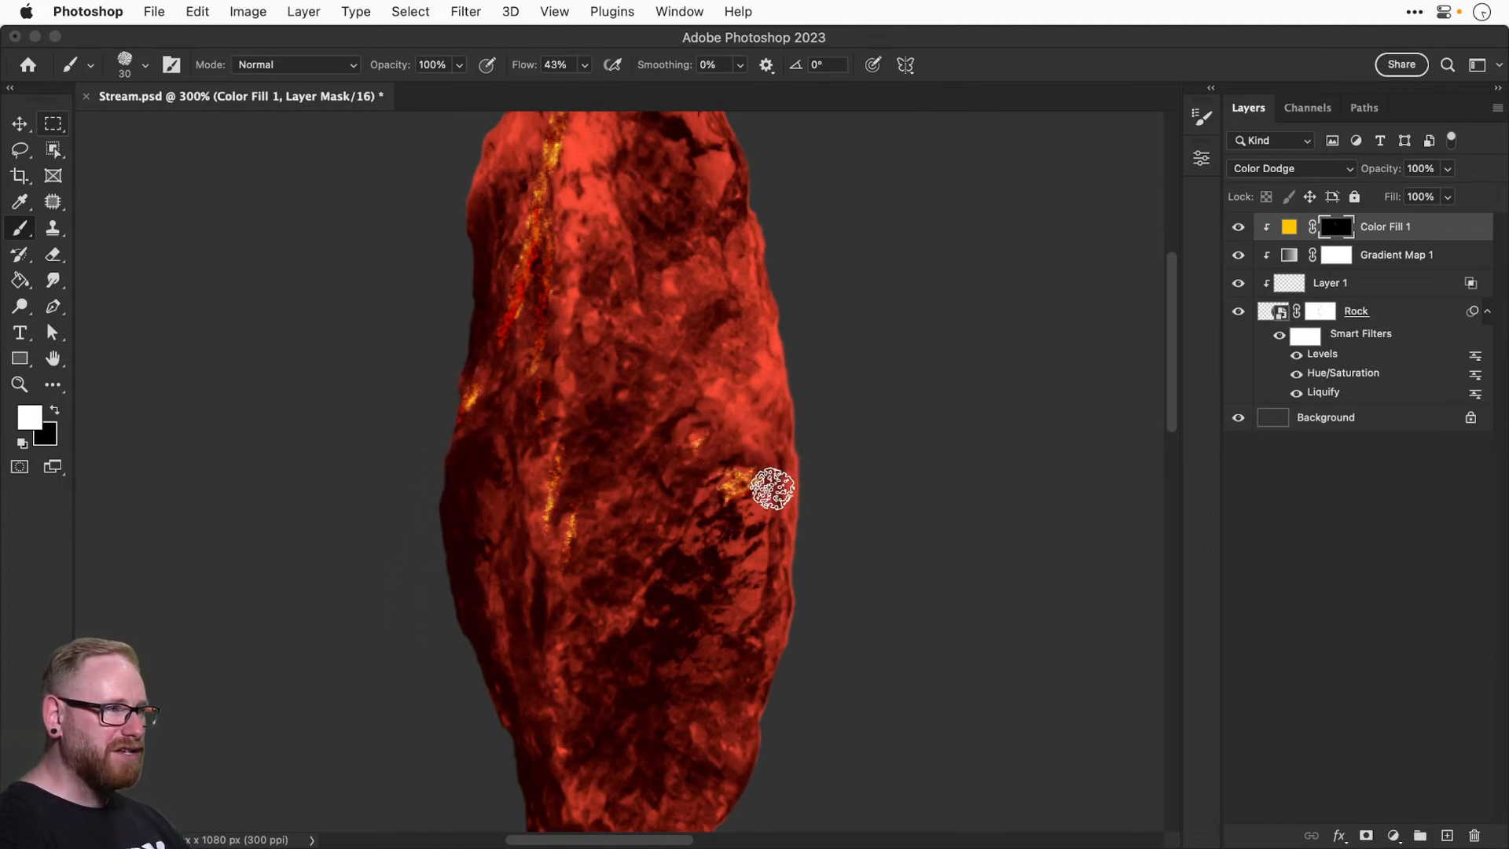
pyautogui.click(1236, 283)
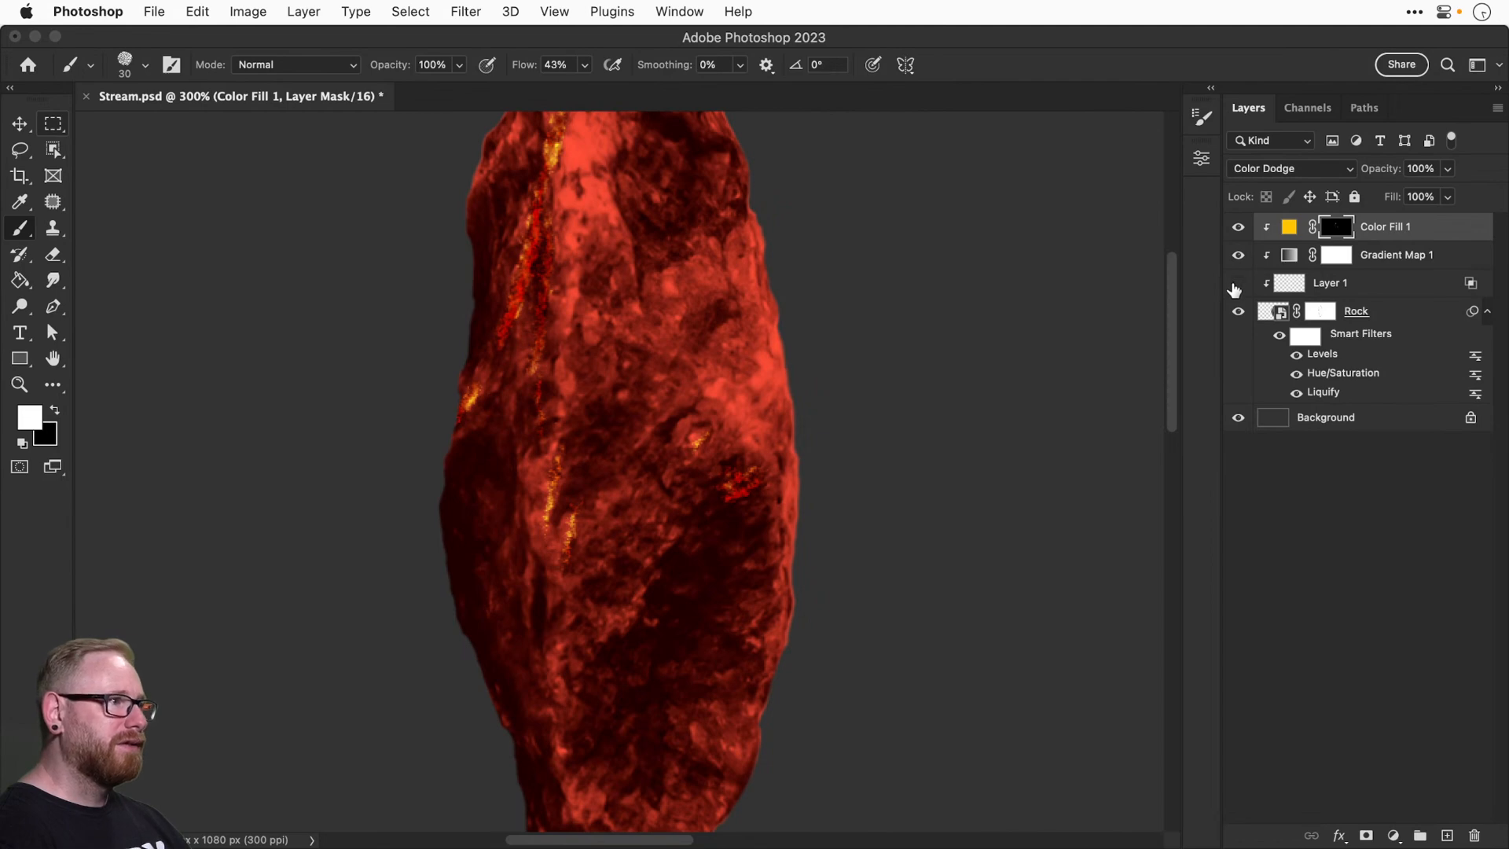
# Compare with Layer 1 briefly shown, then speckle gold along the shard's right edge.
pyautogui.click(1234, 289)
pyautogui.click(1236, 292)
pyautogui.moveTo(774, 483); pyautogui.dragTo(808, 347)
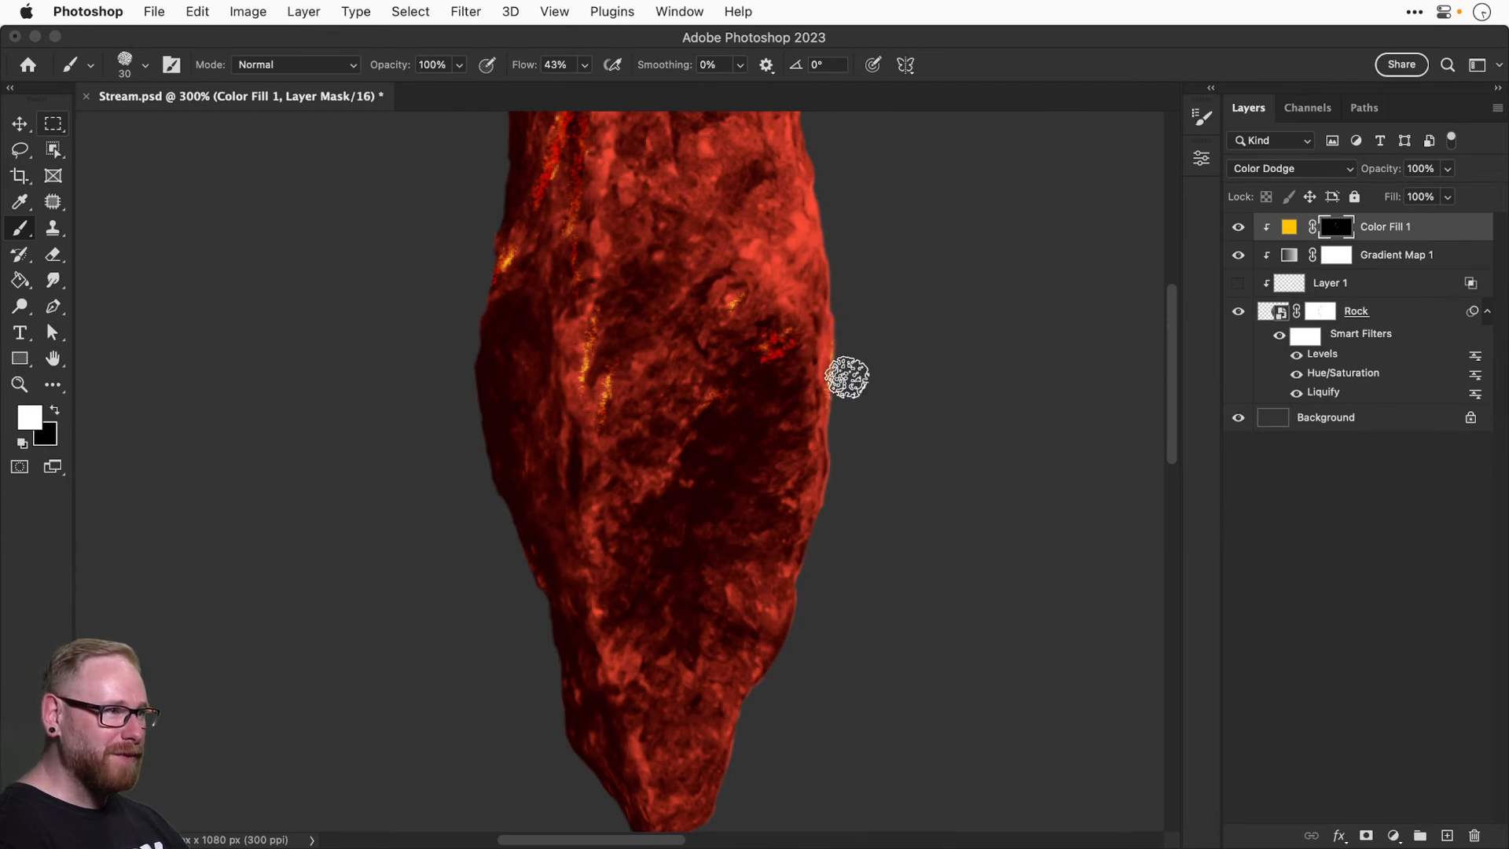
pyautogui.moveTo(829, 451); pyautogui.dragTo(841, 486)
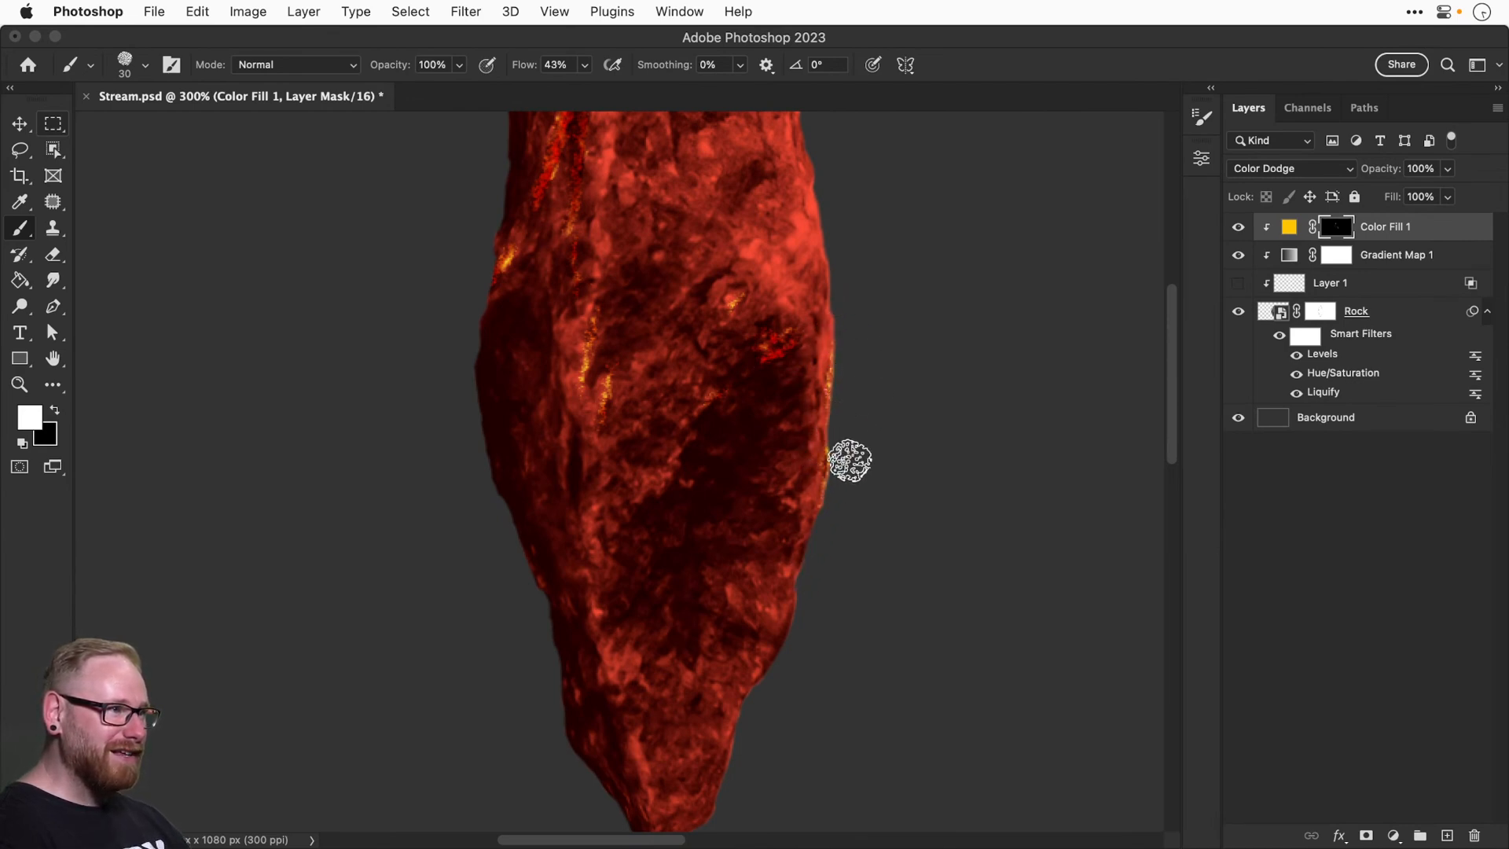
pyautogui.click(782, 613)
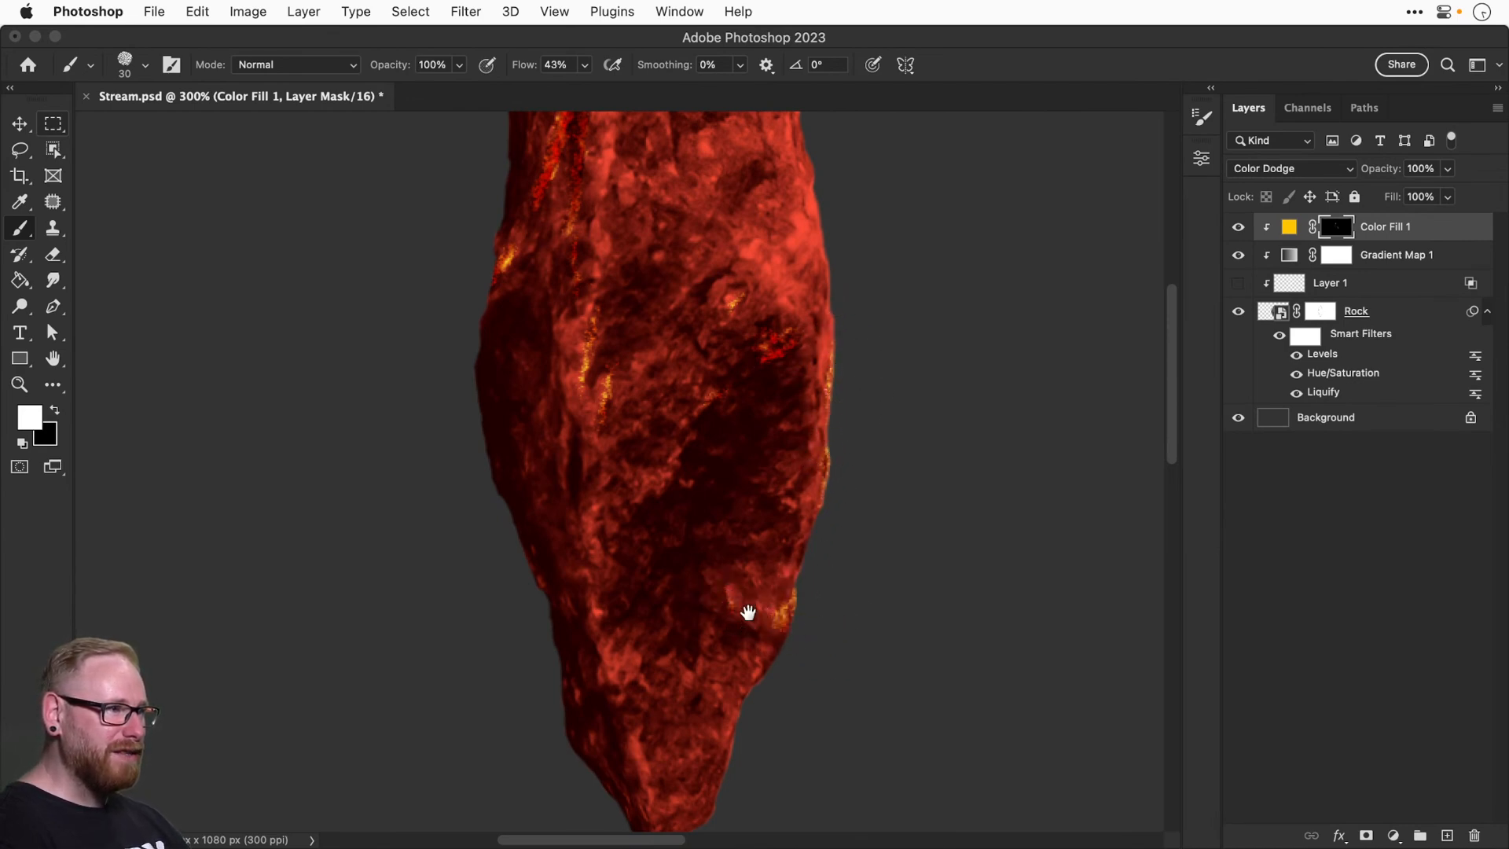
# Paint gold streaks down the left edge and speckles along the lower right near the bottom tip.
pyautogui.moveTo(747, 613); pyautogui.dragTo(780, 454)
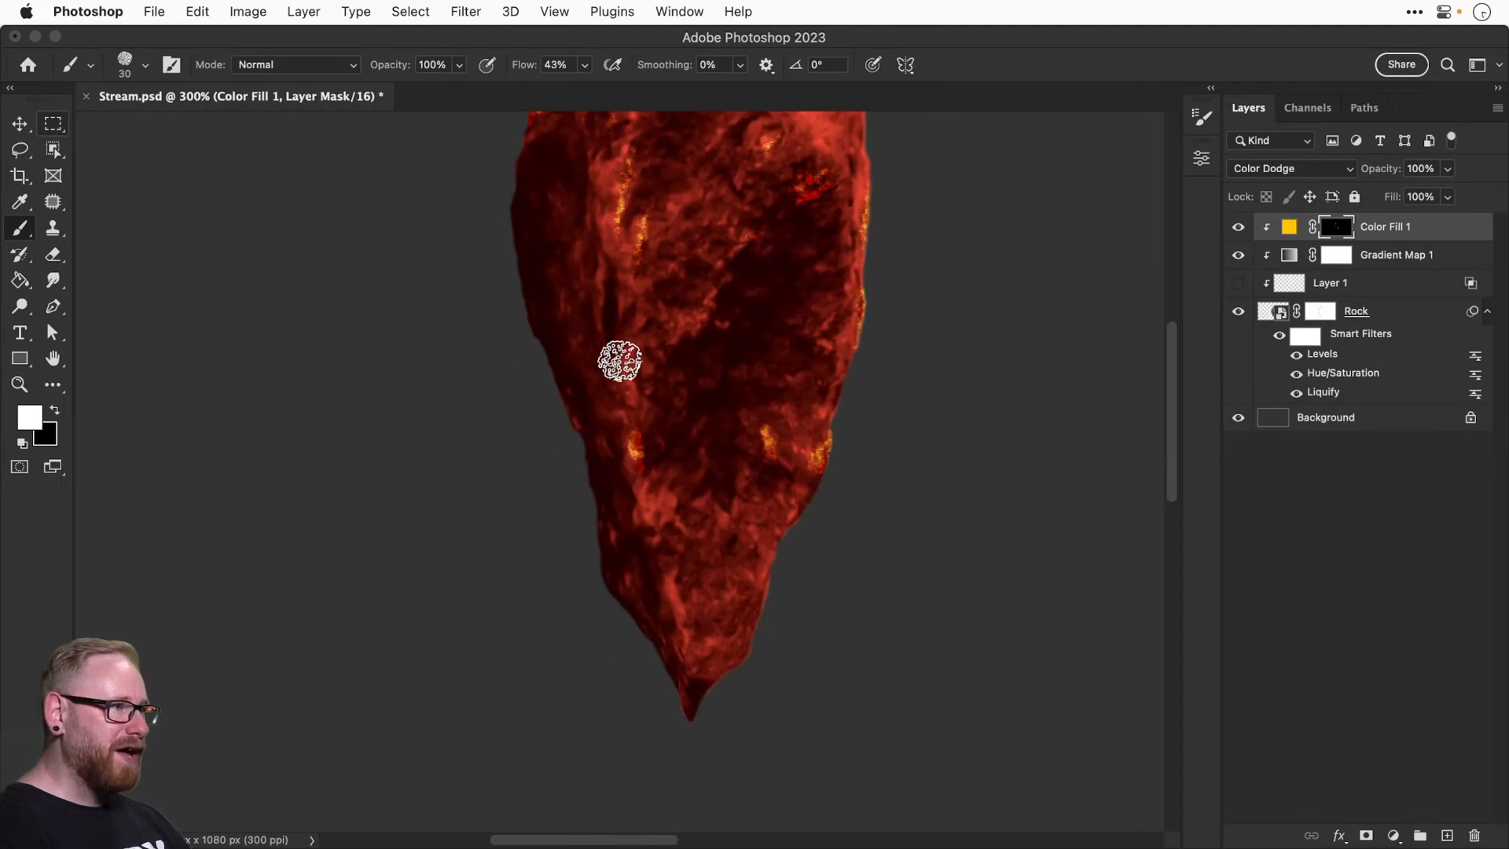
pyautogui.moveTo(620, 360)
pyautogui.mouseDown()
pyautogui.moveTo(672, 542)
pyautogui.moveTo(638, 480)
pyautogui.moveTo(690, 531)
pyautogui.mouseUp()
pyautogui.click(662, 585)
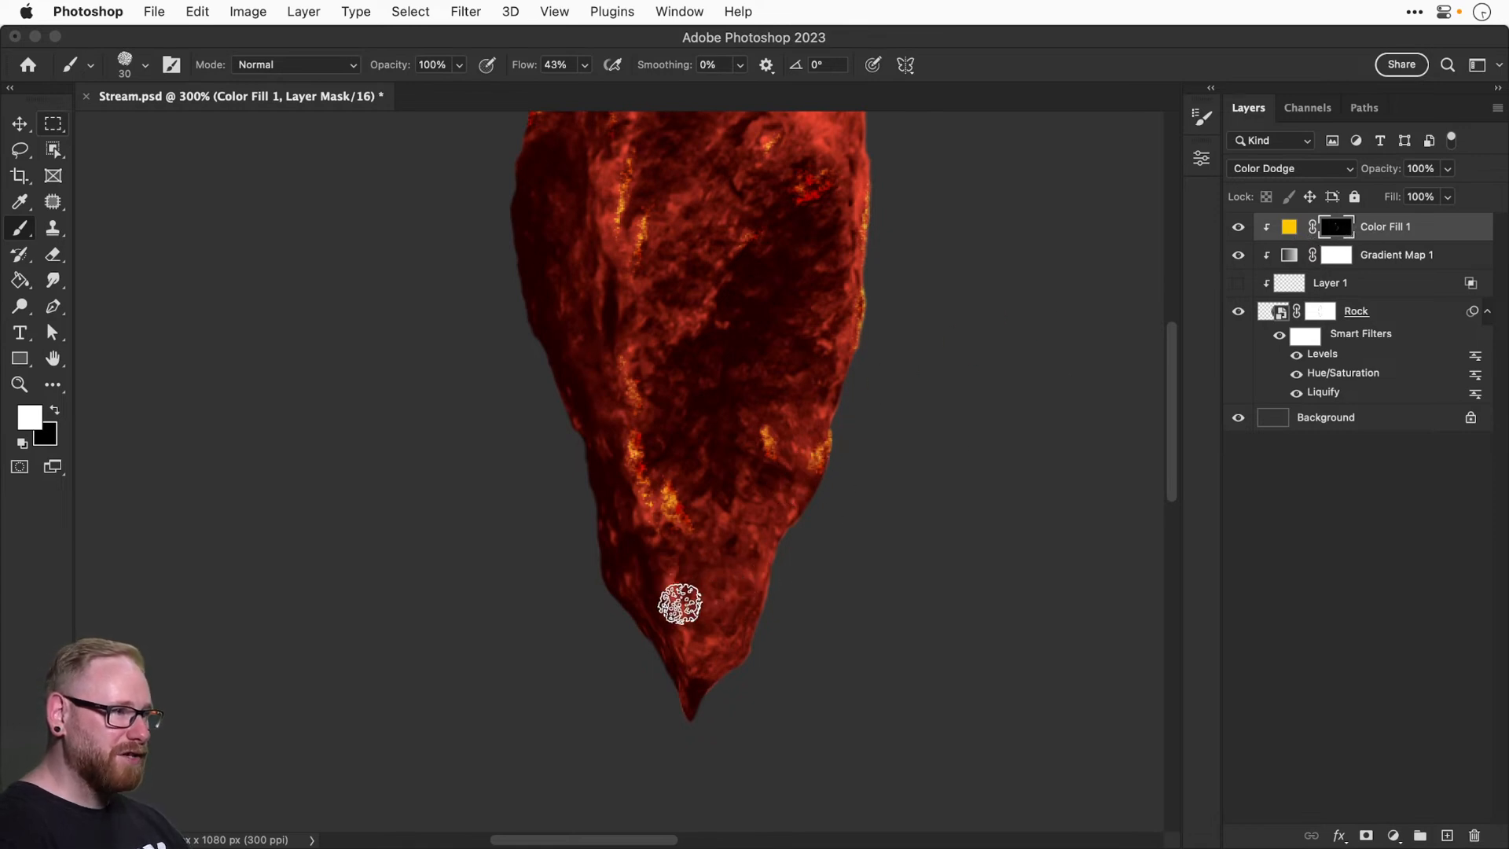
pyautogui.moveTo(752, 638); pyautogui.dragTo(737, 657)
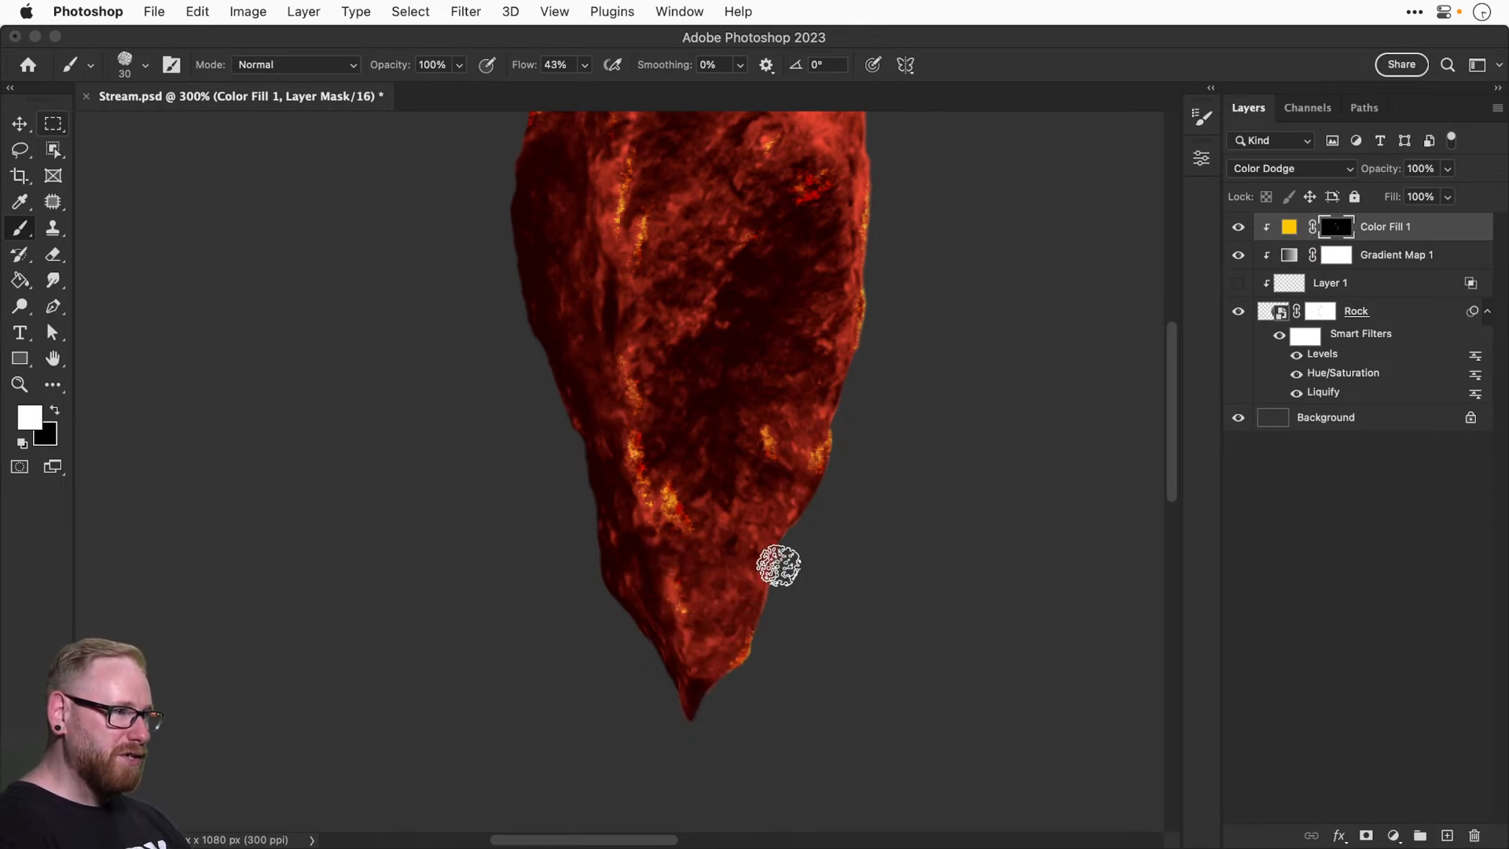
pyautogui.moveTo(733, 587); pyautogui.dragTo(741, 610)
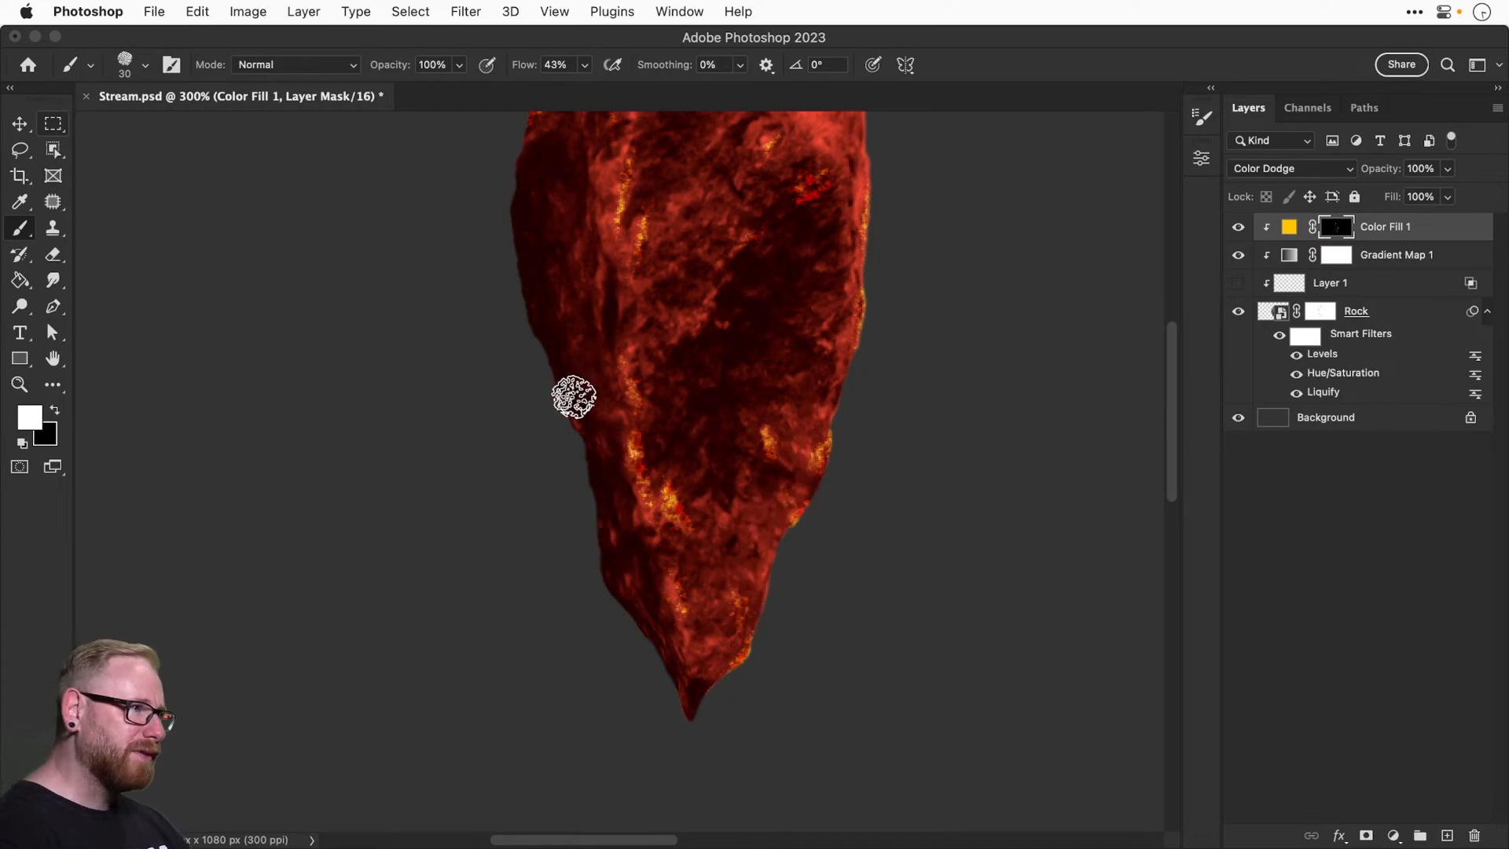
# At brush size 25, paint bright yellow streaks on the left side and centre, undoing a stray stroke.
pyautogui.press('[')
pyautogui.press('[')
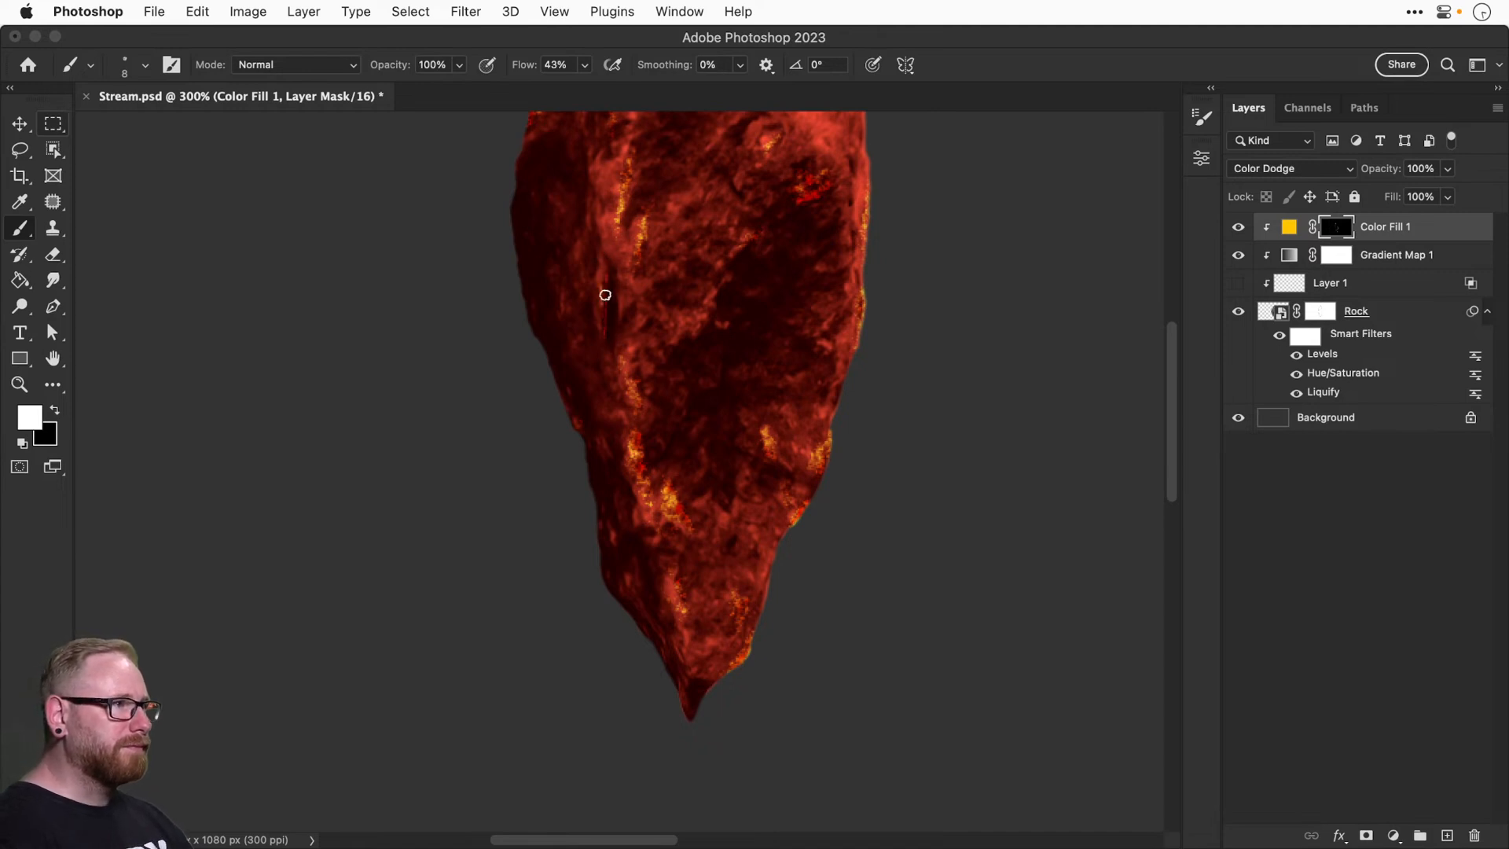
pyautogui.press(']')
pyautogui.press(']')
pyautogui.press(']')
pyautogui.press(']')
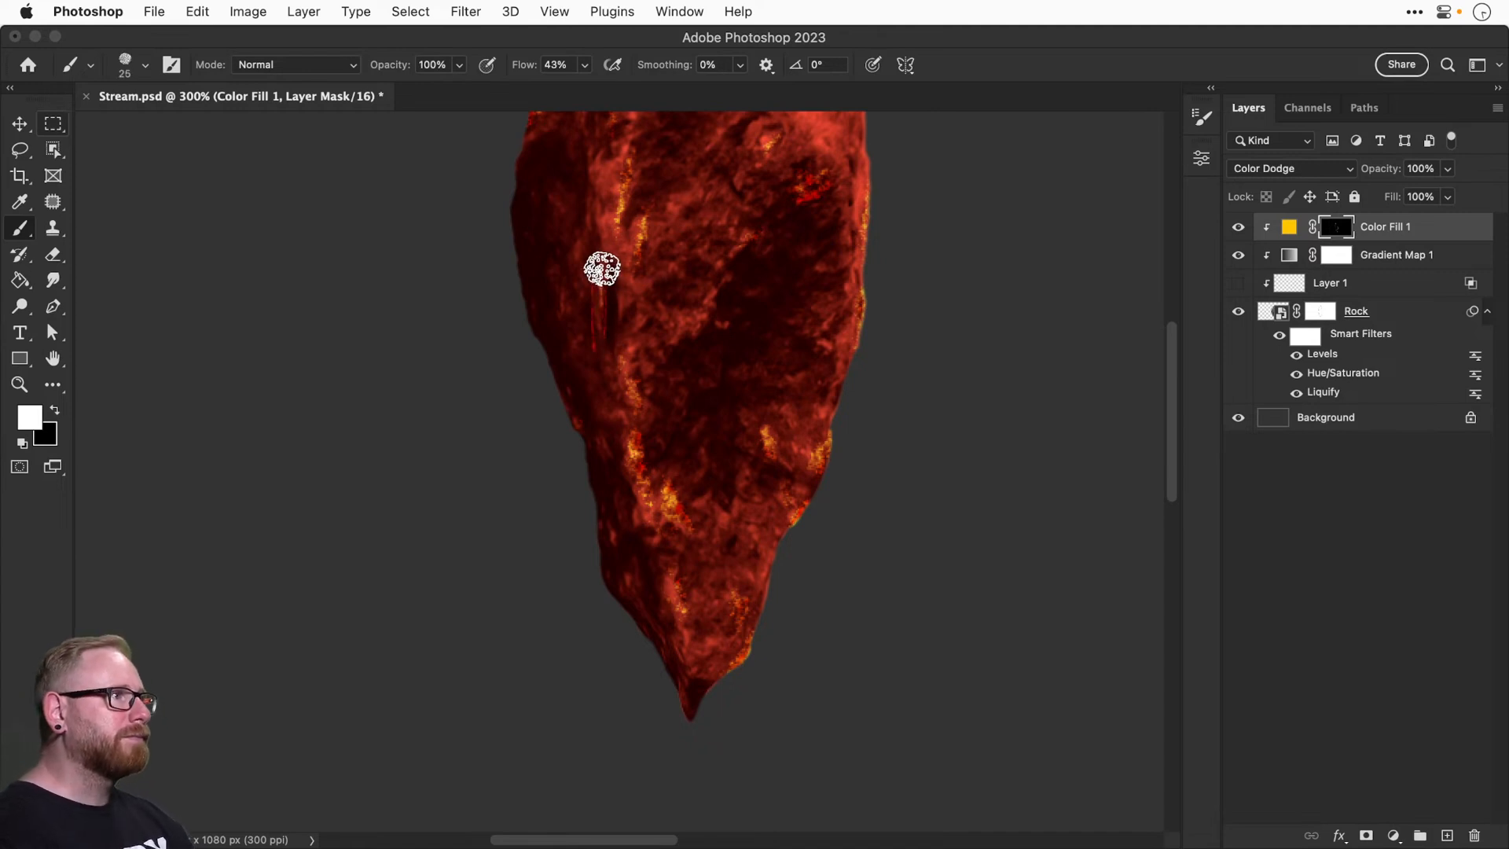
pyautogui.moveTo(609, 268)
pyautogui.mouseDown()
pyautogui.moveTo(592, 312)
pyautogui.moveTo(611, 253)
pyautogui.moveTo(630, 321)
pyautogui.moveTo(657, 339)
pyautogui.mouseUp()
pyautogui.moveTo(719, 303); pyautogui.dragTo(697, 332)
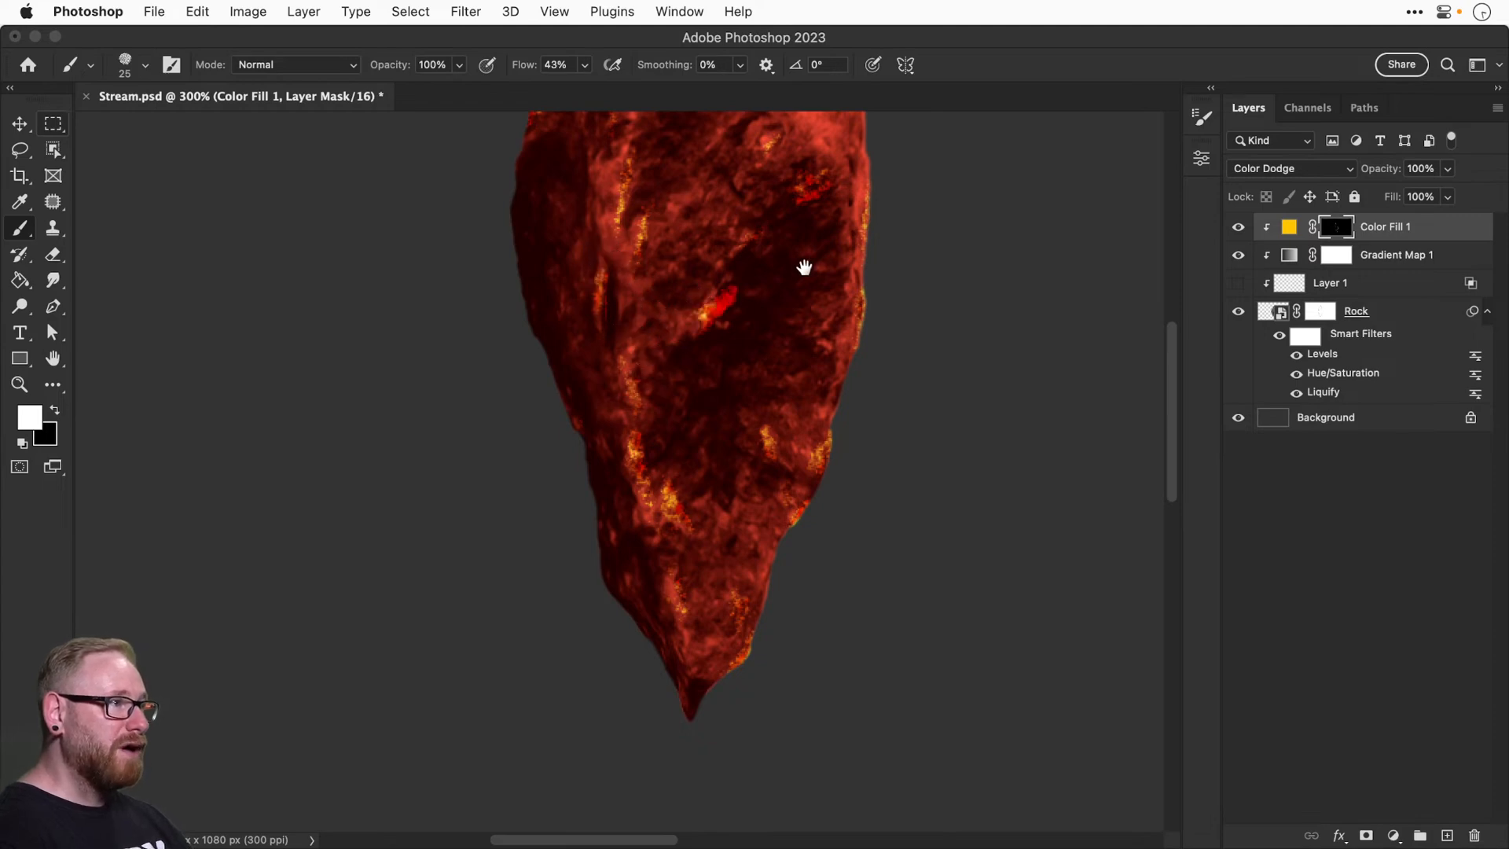
pyautogui.moveTo(801, 266)
pyautogui.mouseDown()
pyautogui.moveTo(811, 356)
pyautogui.moveTo(780, 307)
pyautogui.mouseUp()
pyautogui.press('super+z')
# Paint yellow veins across the upper left and a diagonal vein down the upper middle.
pyautogui.scroll(5, 717, 317)
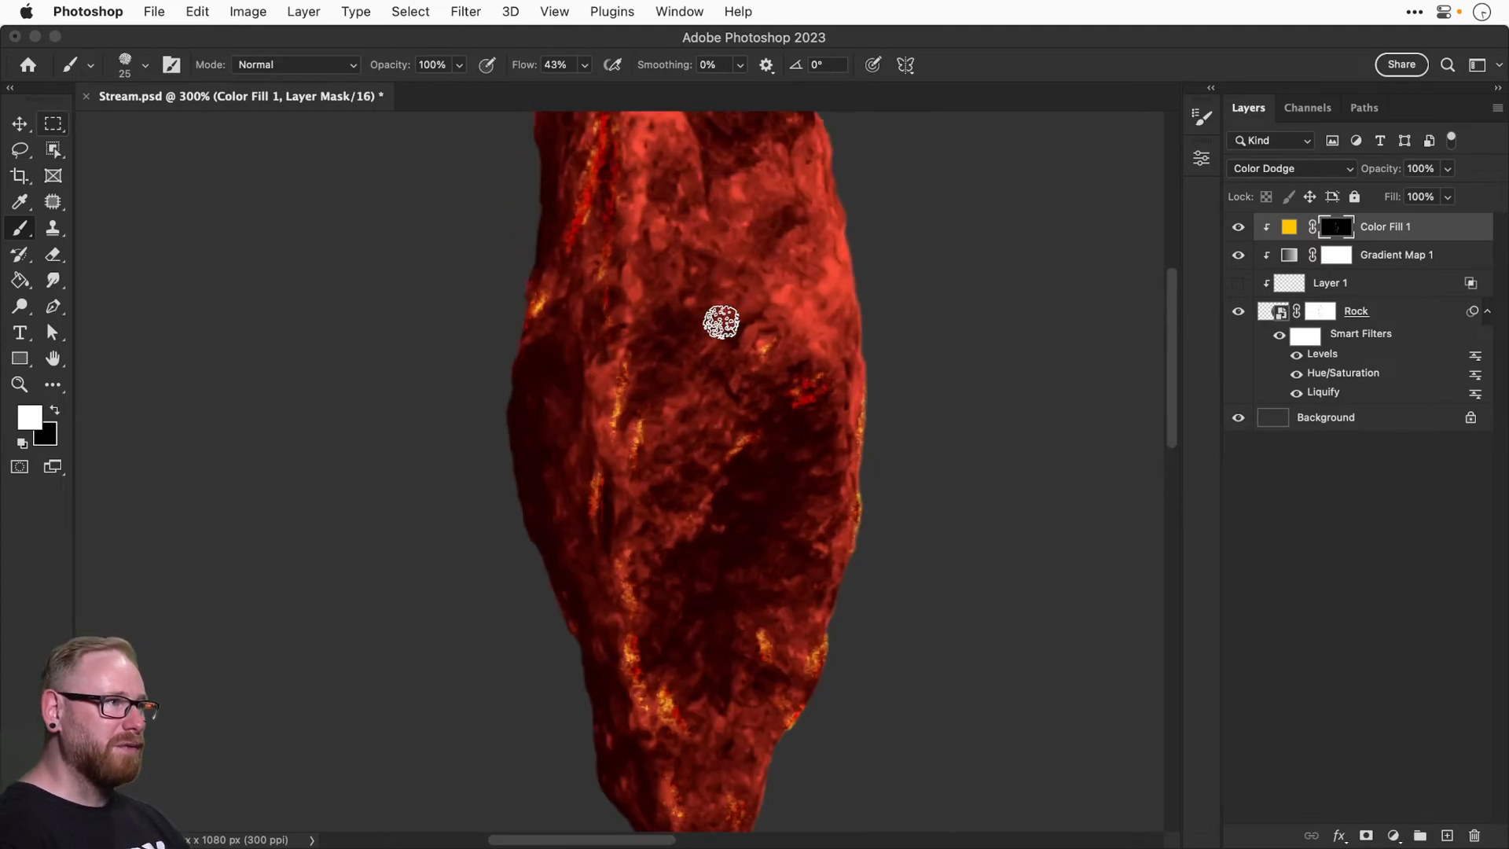
pyautogui.moveTo(624, 262)
pyautogui.mouseDown()
pyautogui.moveTo(632, 307)
pyautogui.moveTo(675, 305)
pyautogui.moveTo(630, 196)
pyautogui.moveTo(635, 253)
pyautogui.moveTo(657, 227)
pyautogui.moveTo(721, 275)
pyautogui.mouseUp()
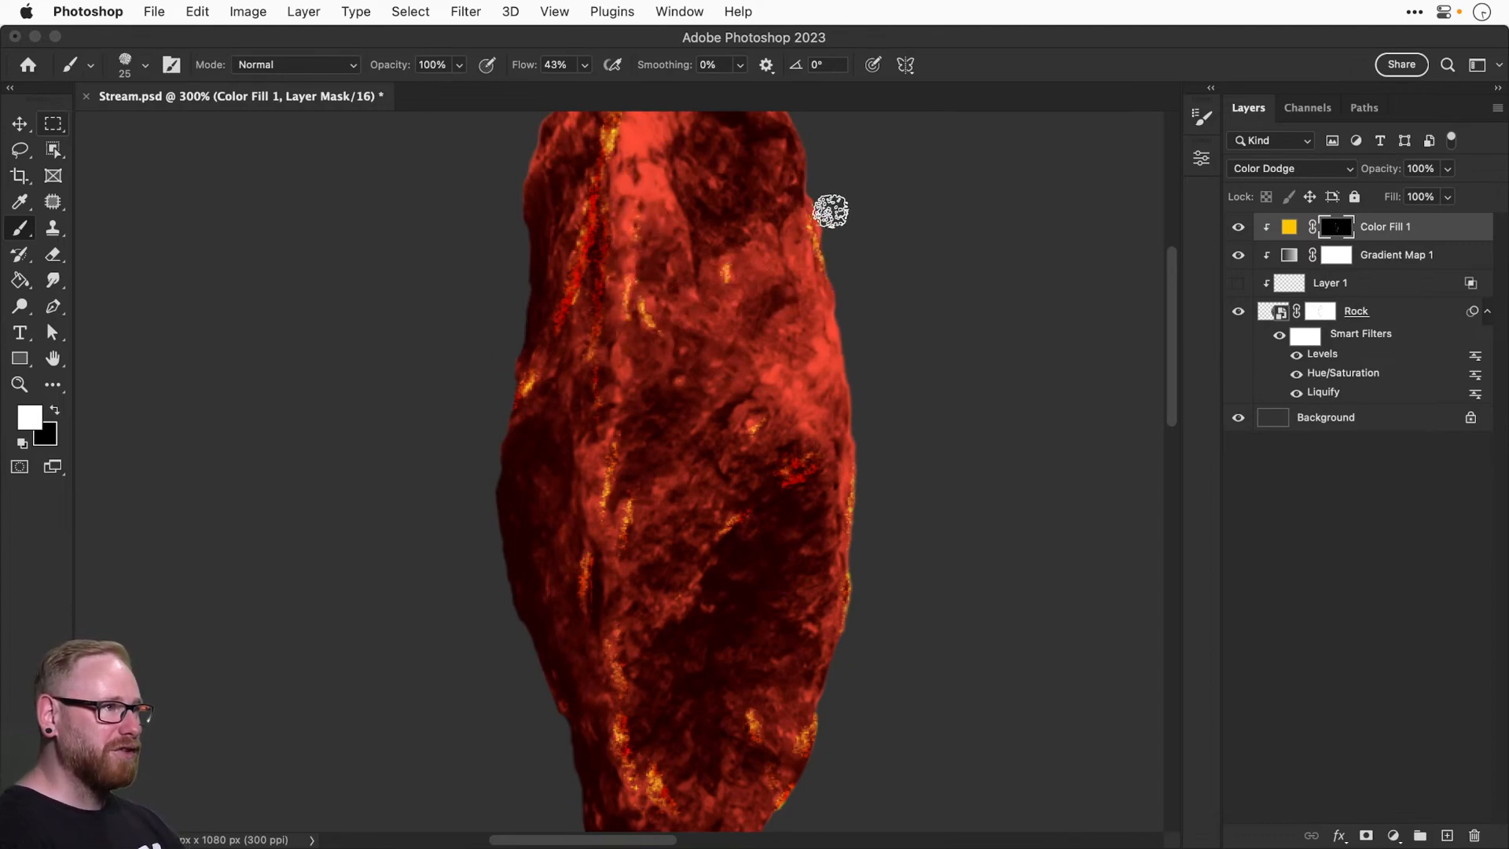
pyautogui.scroll(3, 768, 350)
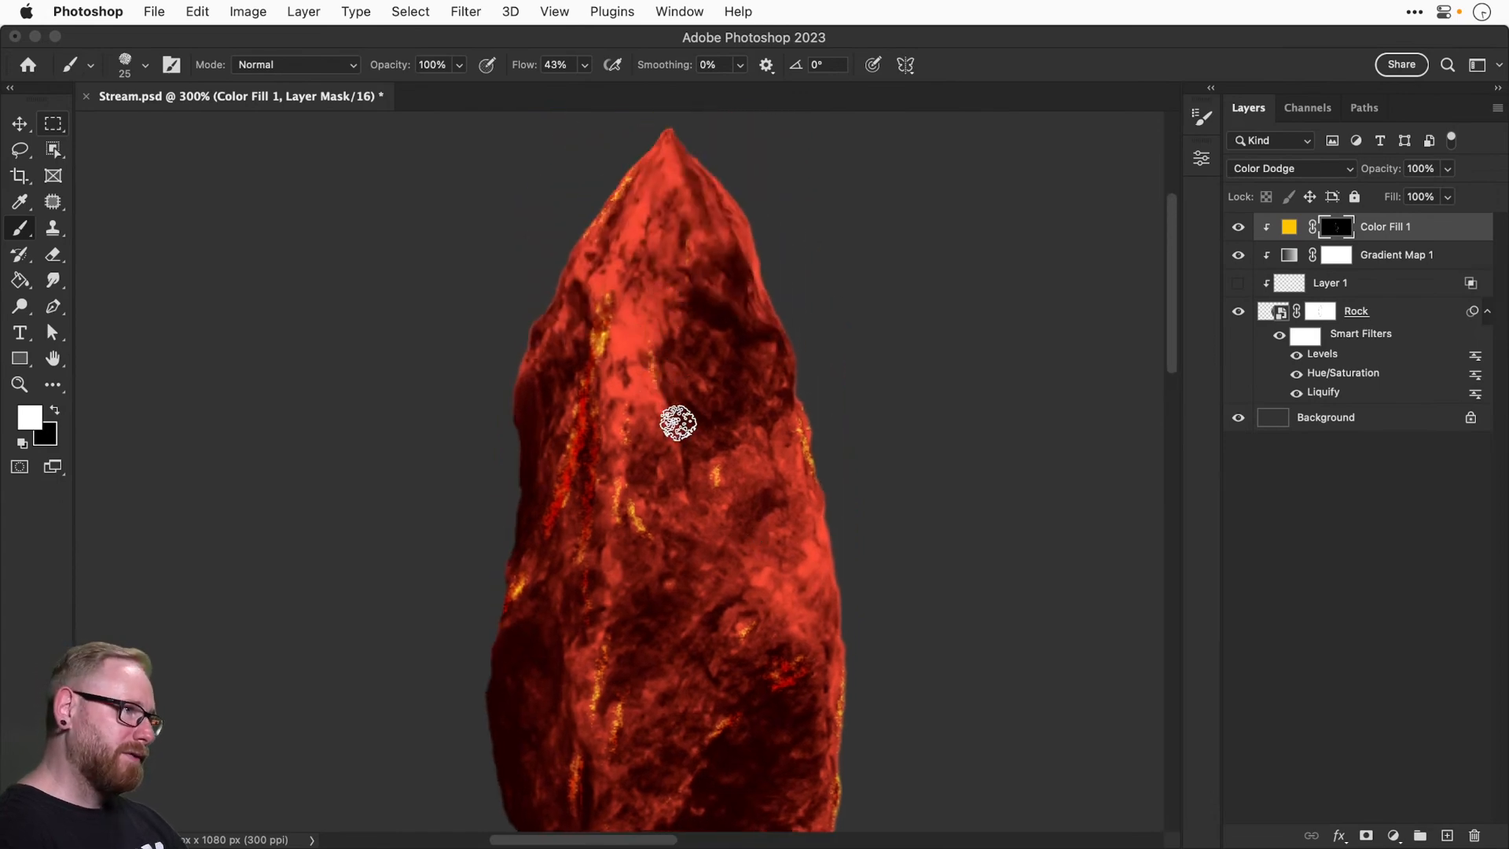
pyautogui.moveTo(658, 369); pyautogui.dragTo(683, 475)
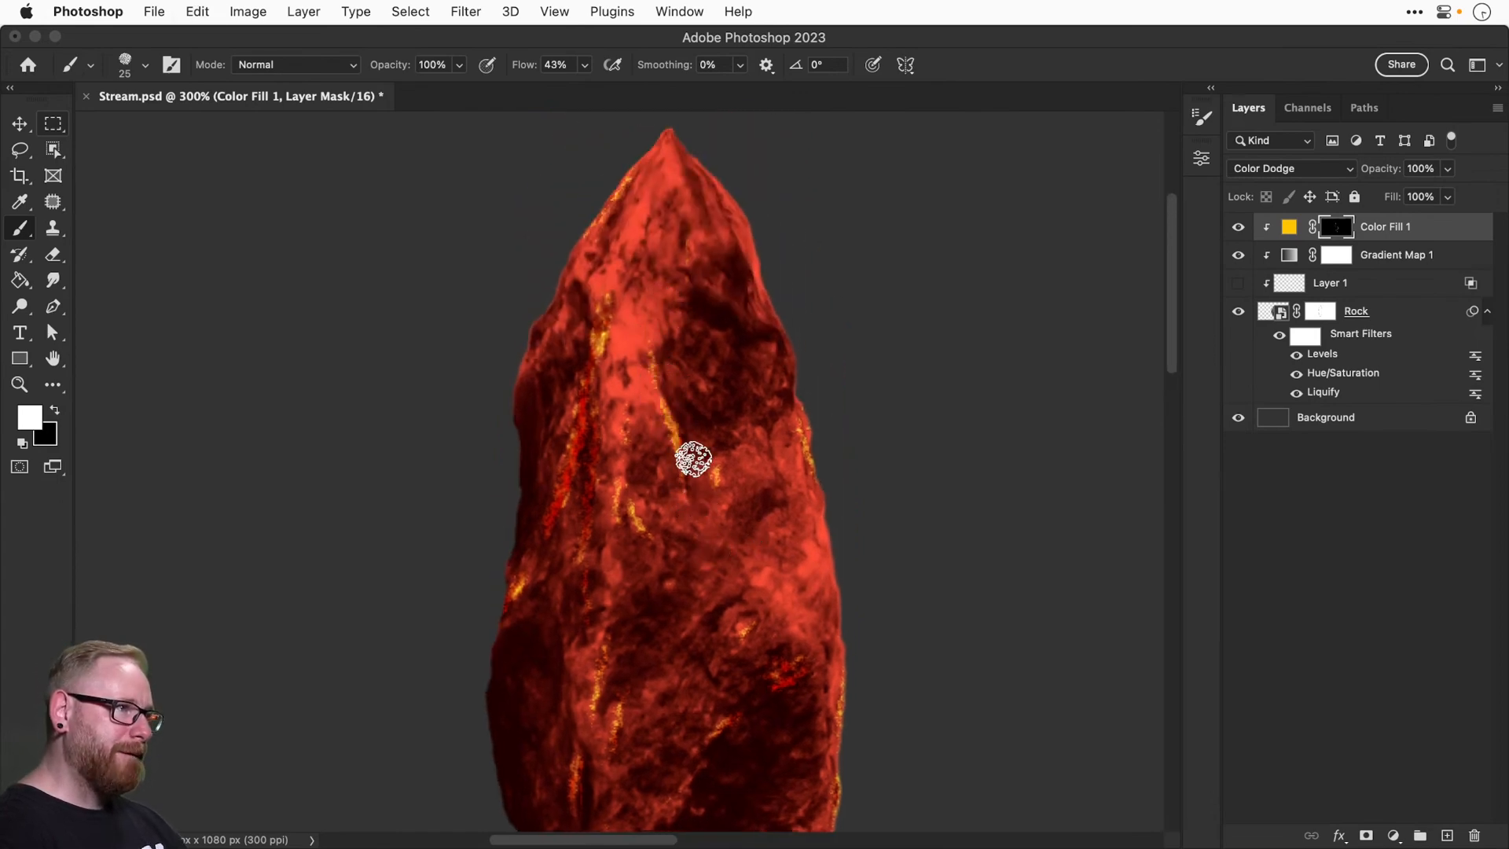
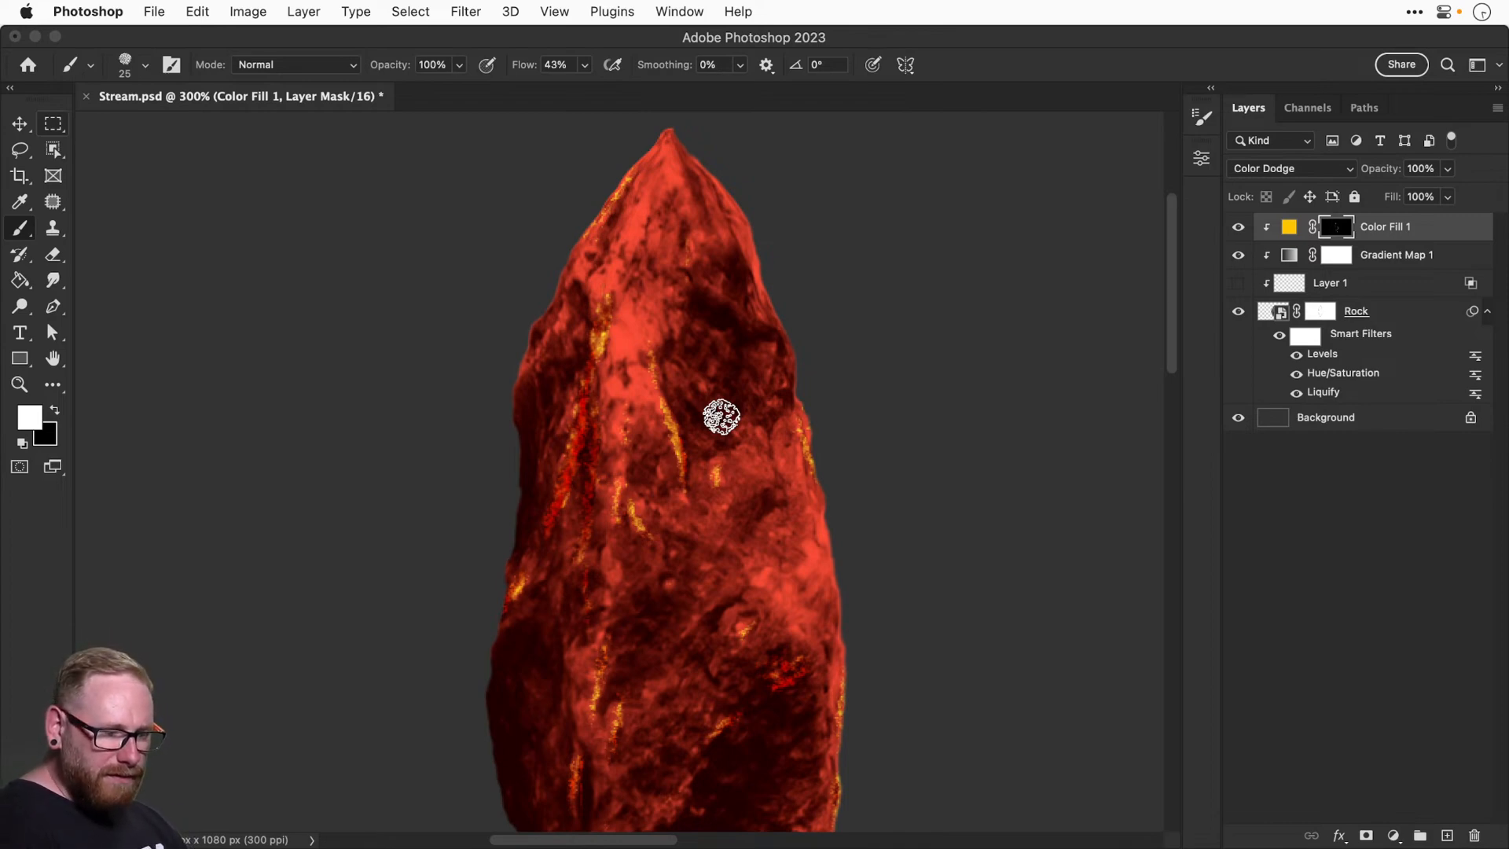
# Add a new empty Layer 2 above Color Fill 1 and switch to the Gradient Tool.
pyautogui.hscroll(2, 668, 294)
pyautogui.scroll(1, 668, 295)
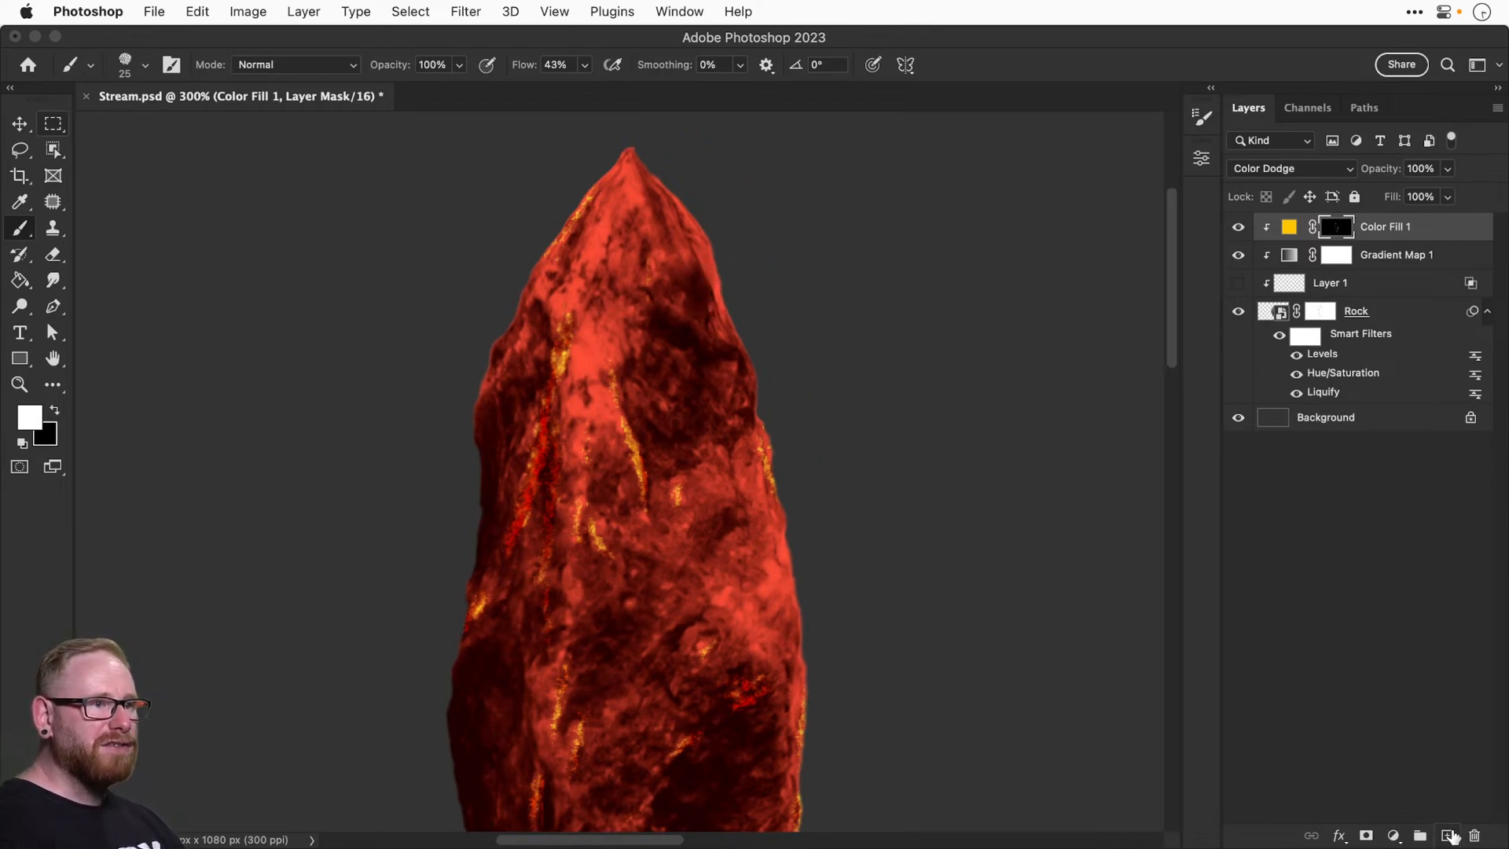
pyautogui.click(1448, 835)
pyautogui.click(47, 288)
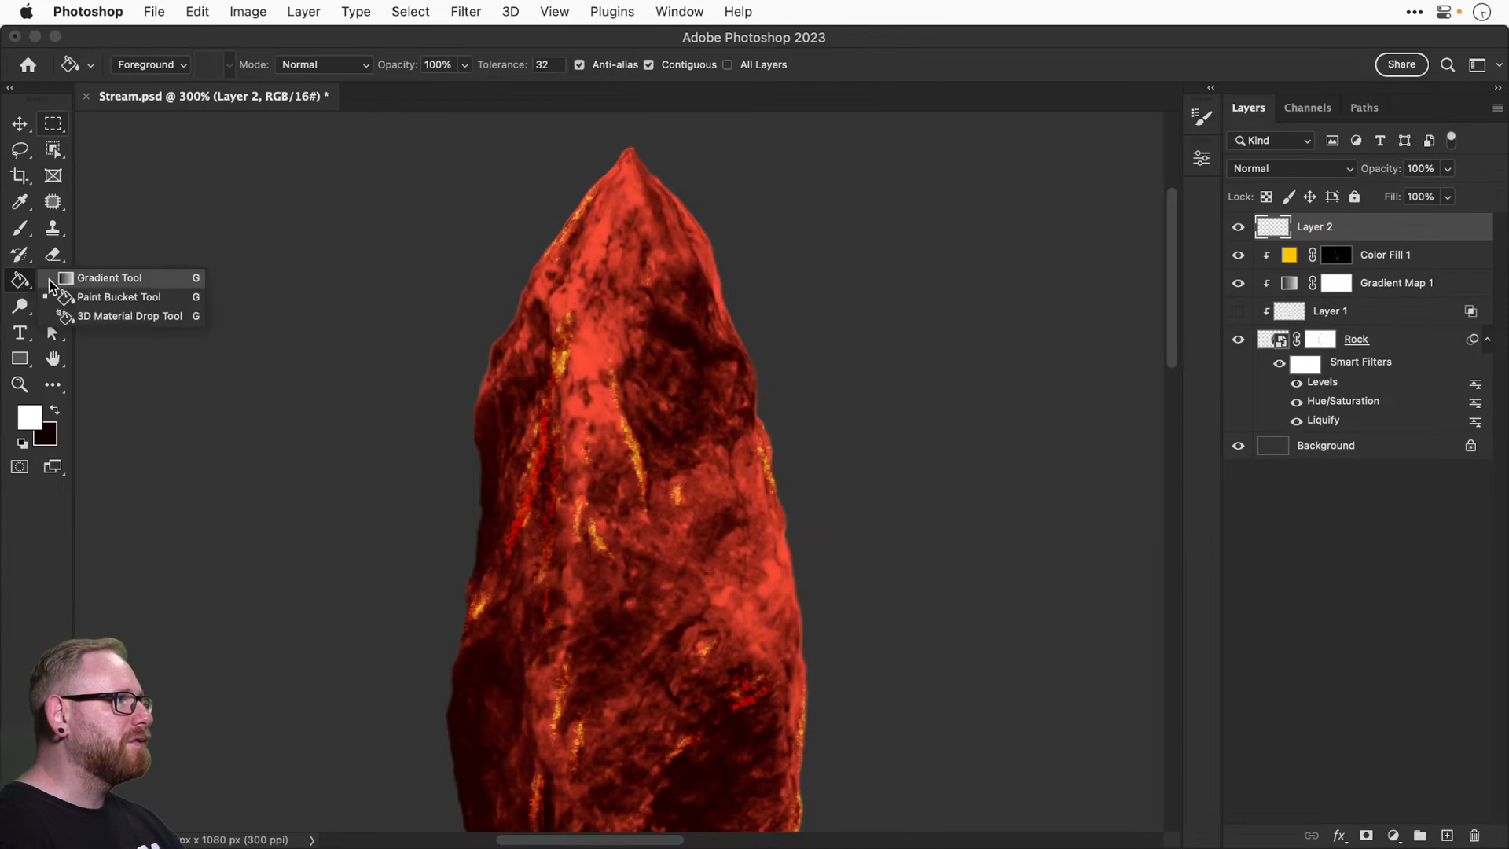
pyautogui.click(65, 279)
# Choose the first Basics gradient from the gradient presets list.
pyautogui.click(321, 65)
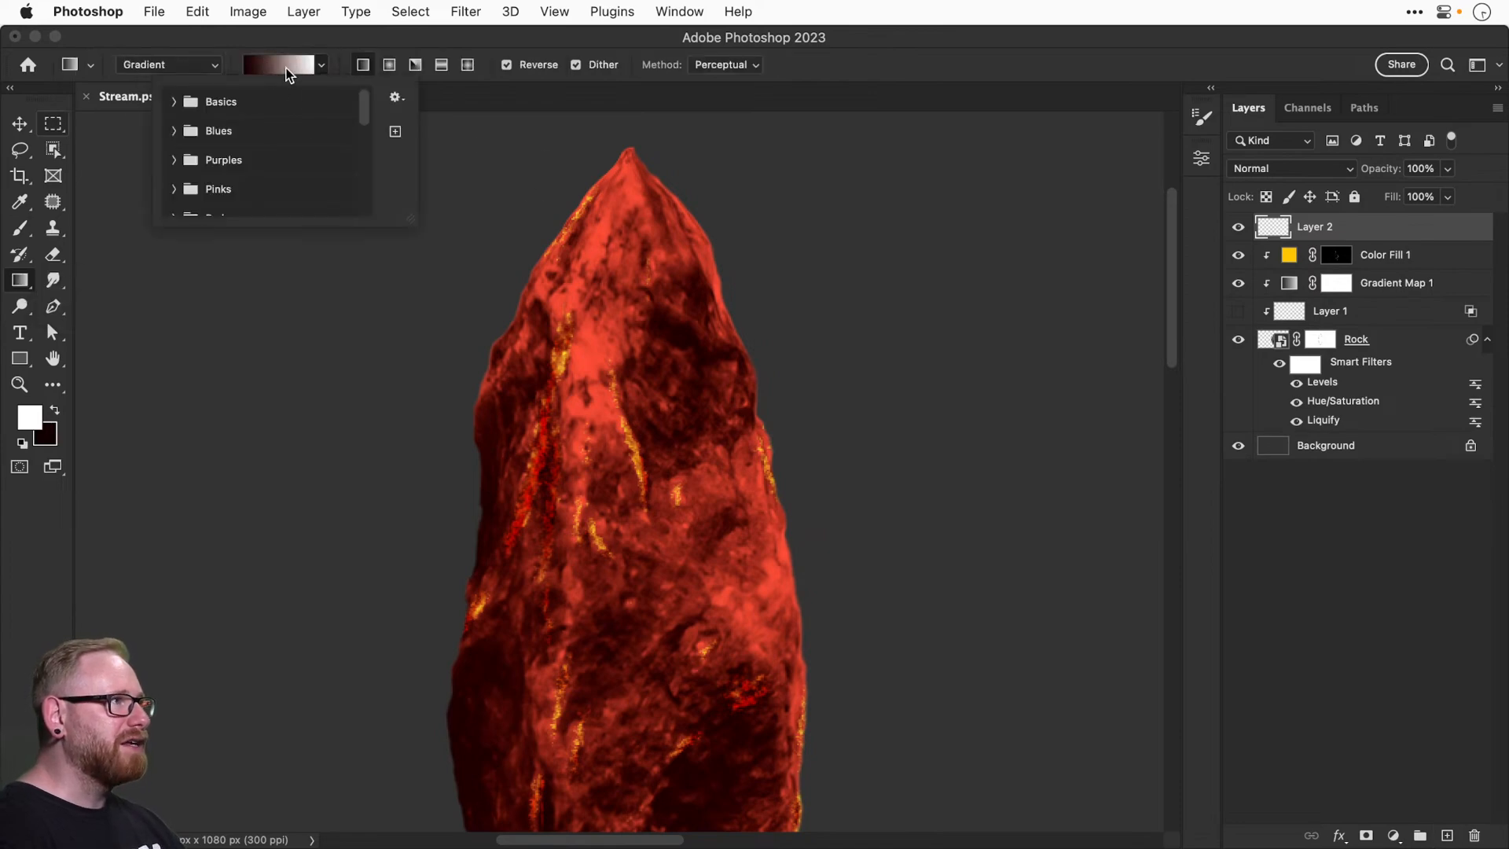
pyautogui.click(286, 69)
pyautogui.click(281, 65)
pyautogui.click(277, 69)
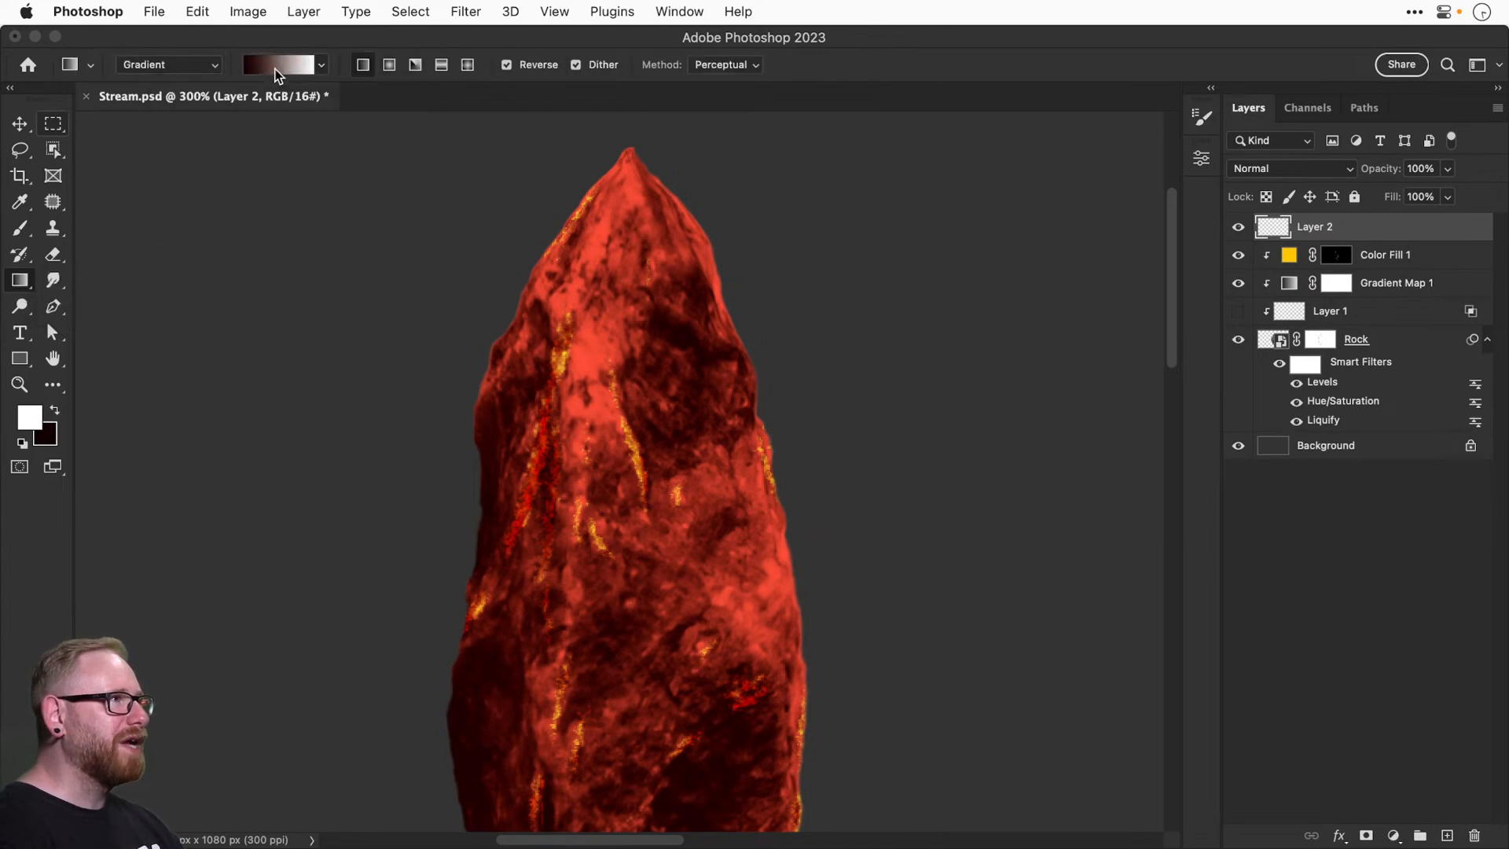
pyautogui.click(258, 68)
pyautogui.click(267, 64)
pyautogui.click(258, 65)
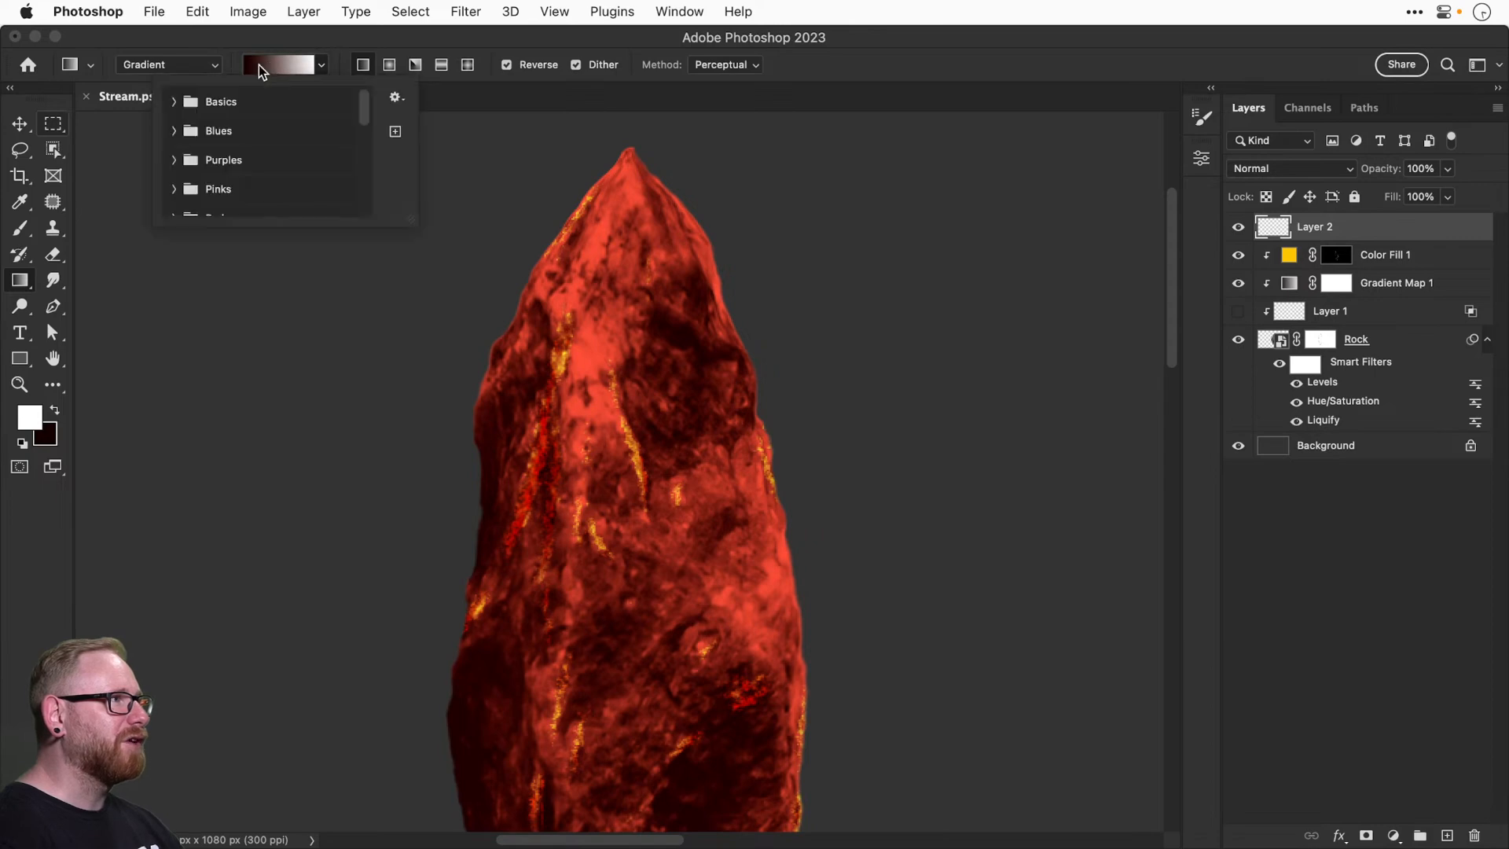
pyautogui.click(176, 103)
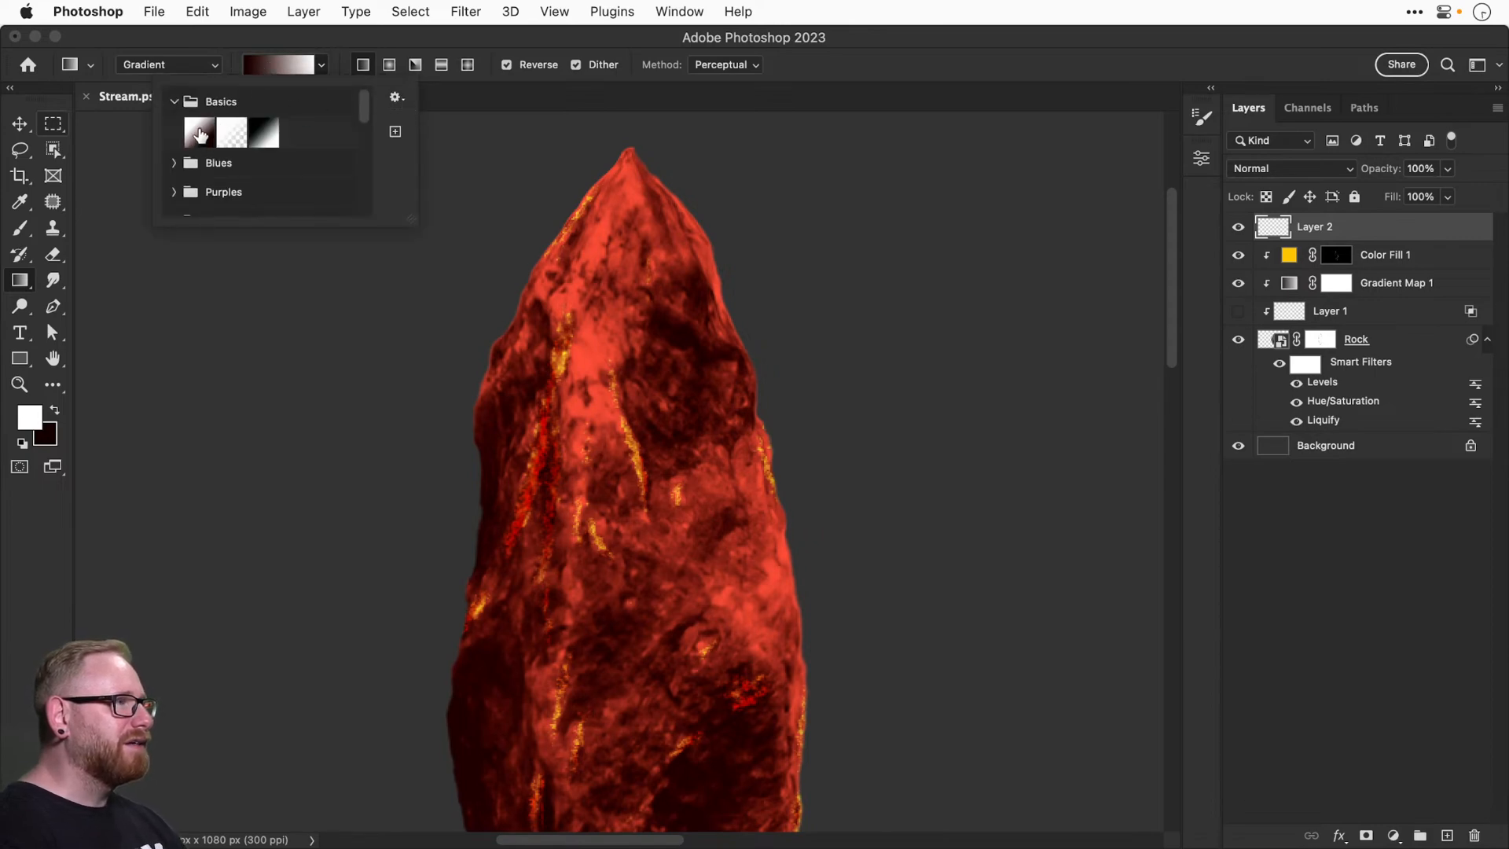
pyautogui.moveTo(414, 222); pyautogui.dragTo(431, 480)
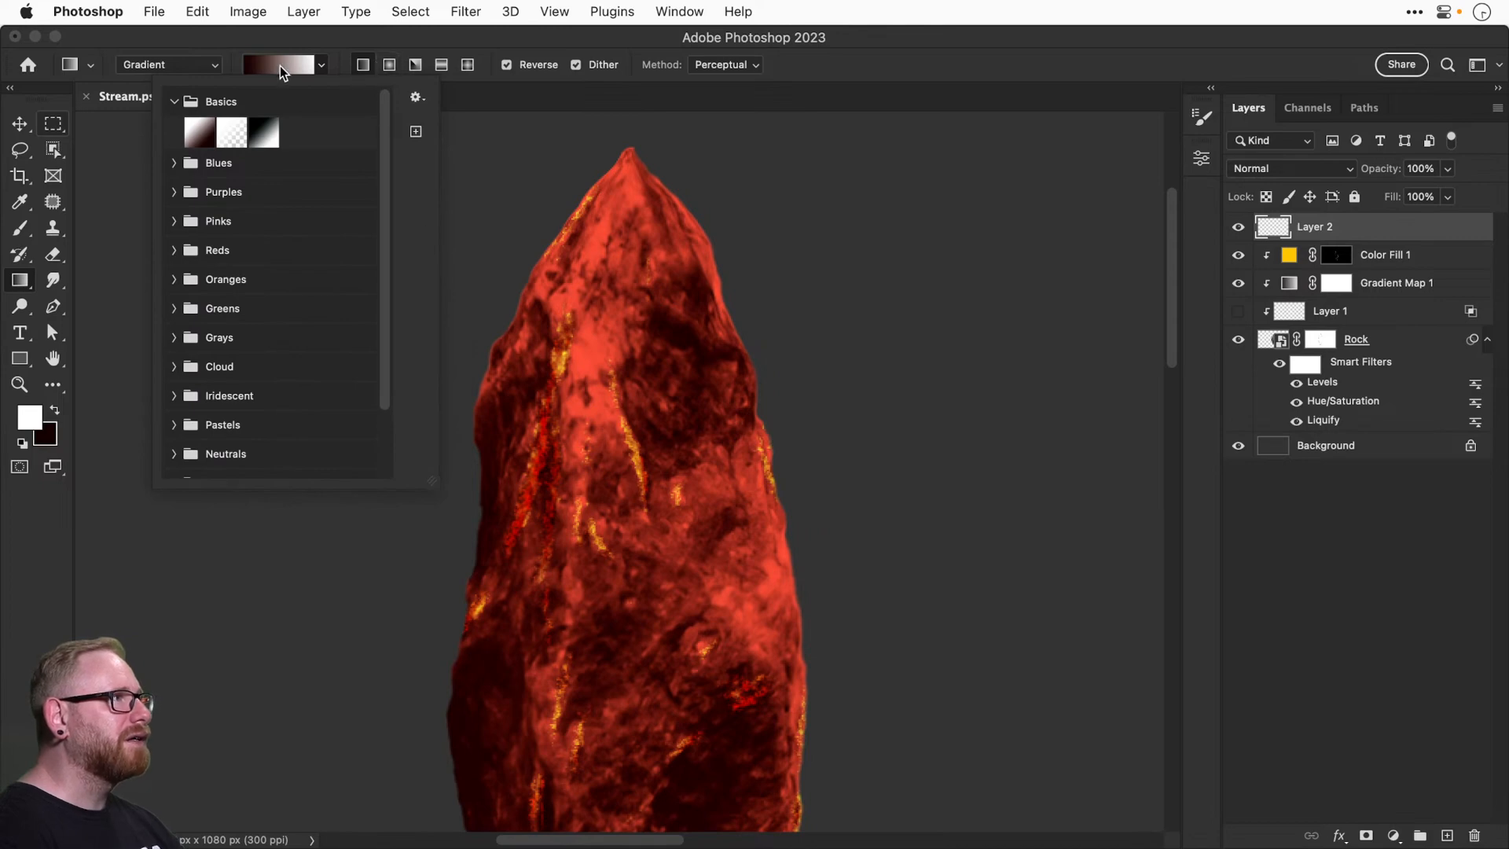
pyautogui.click(198, 141)
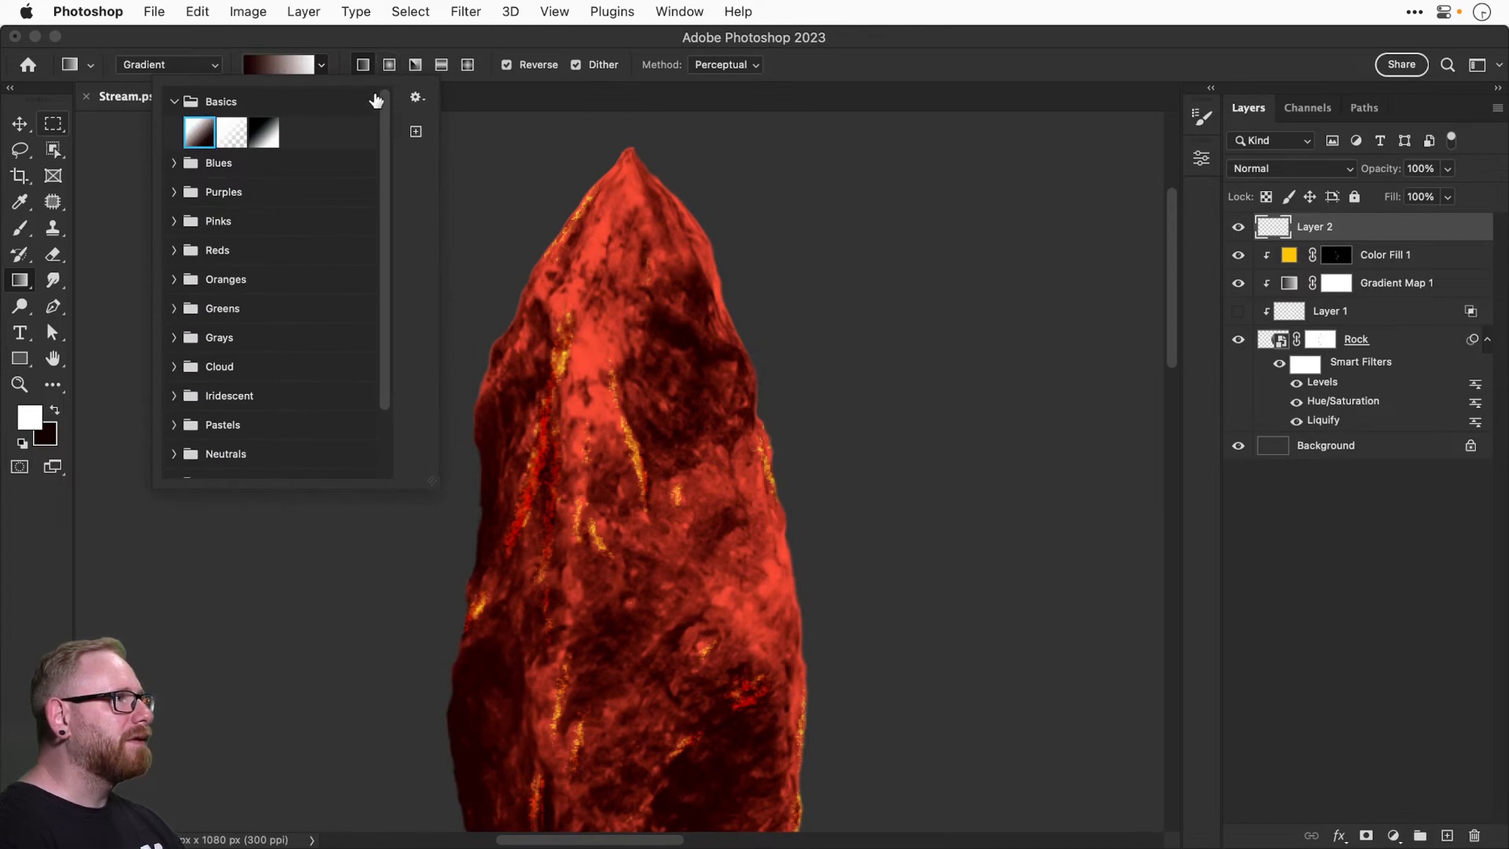
pyautogui.click(416, 98)
pyautogui.click(408, 102)
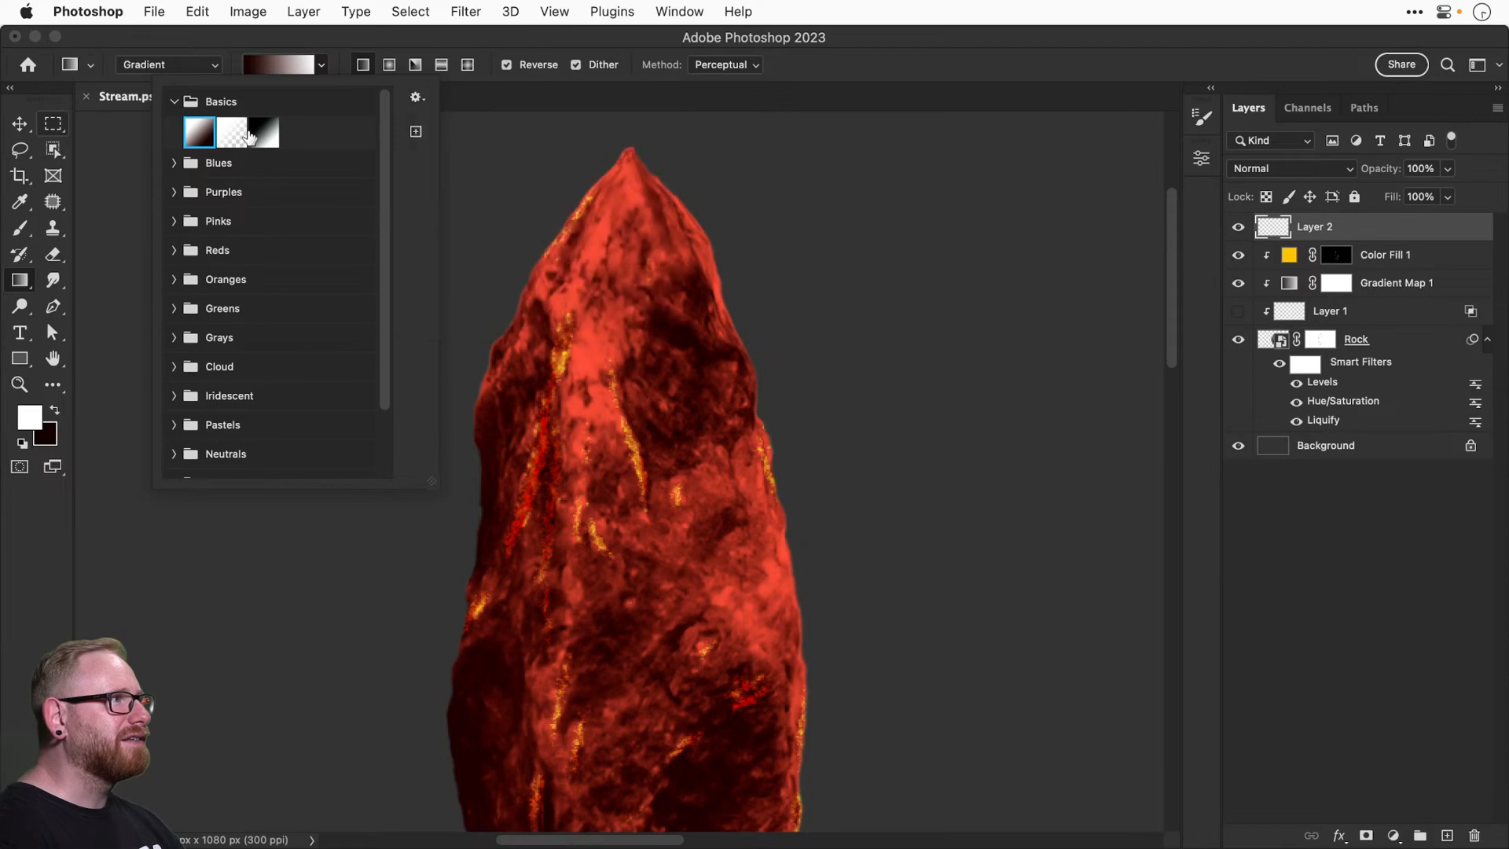
pyautogui.doubleClick(197, 138)
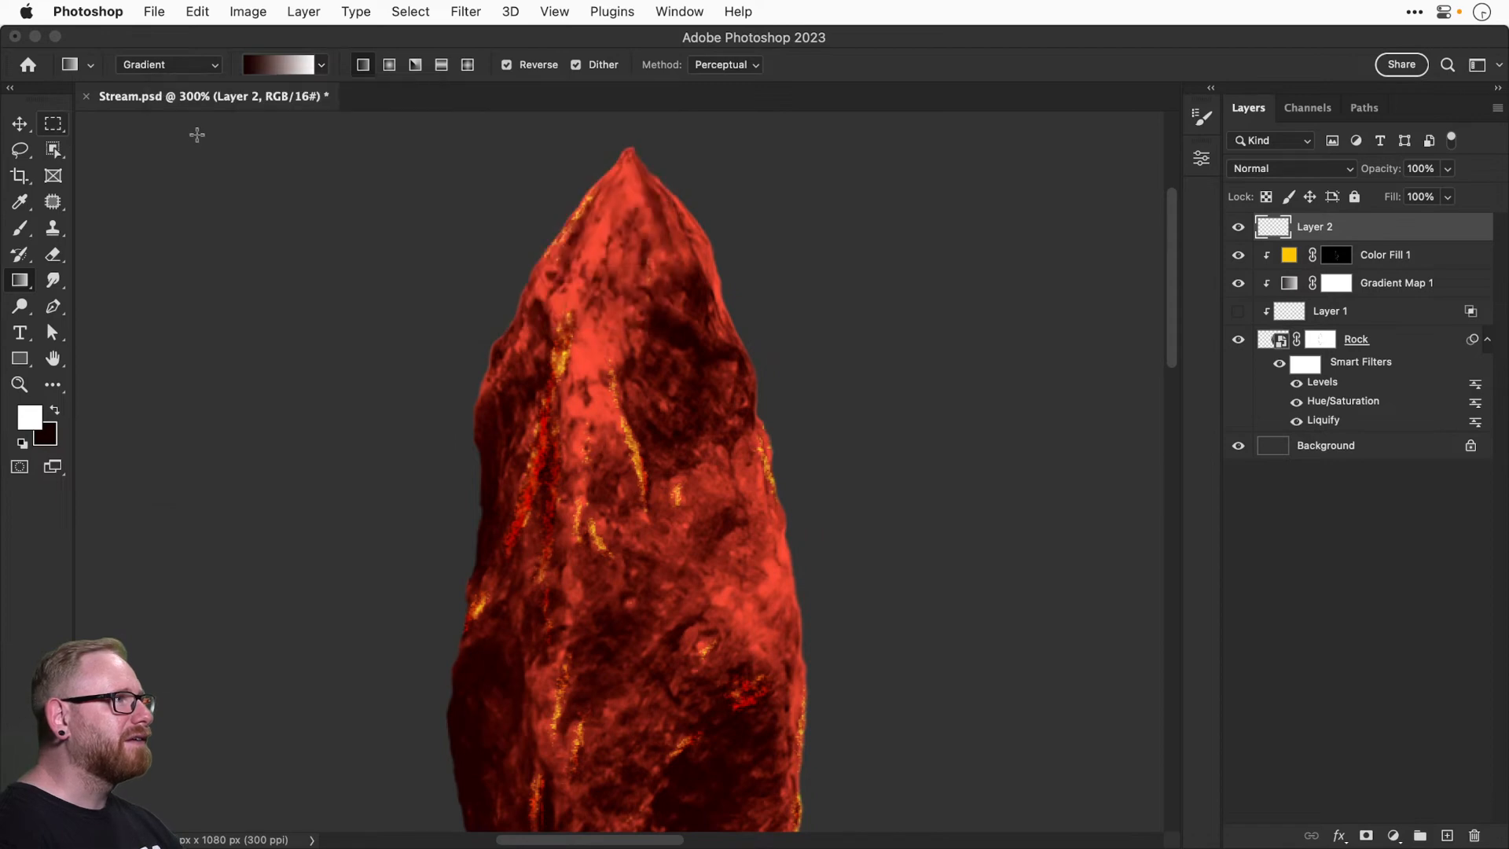
# Set the gradient type to Classic, then preview Foreground to Transparent in the Gradient Editor and cancel.
pyautogui.click(203, 69)
pyautogui.click(189, 83)
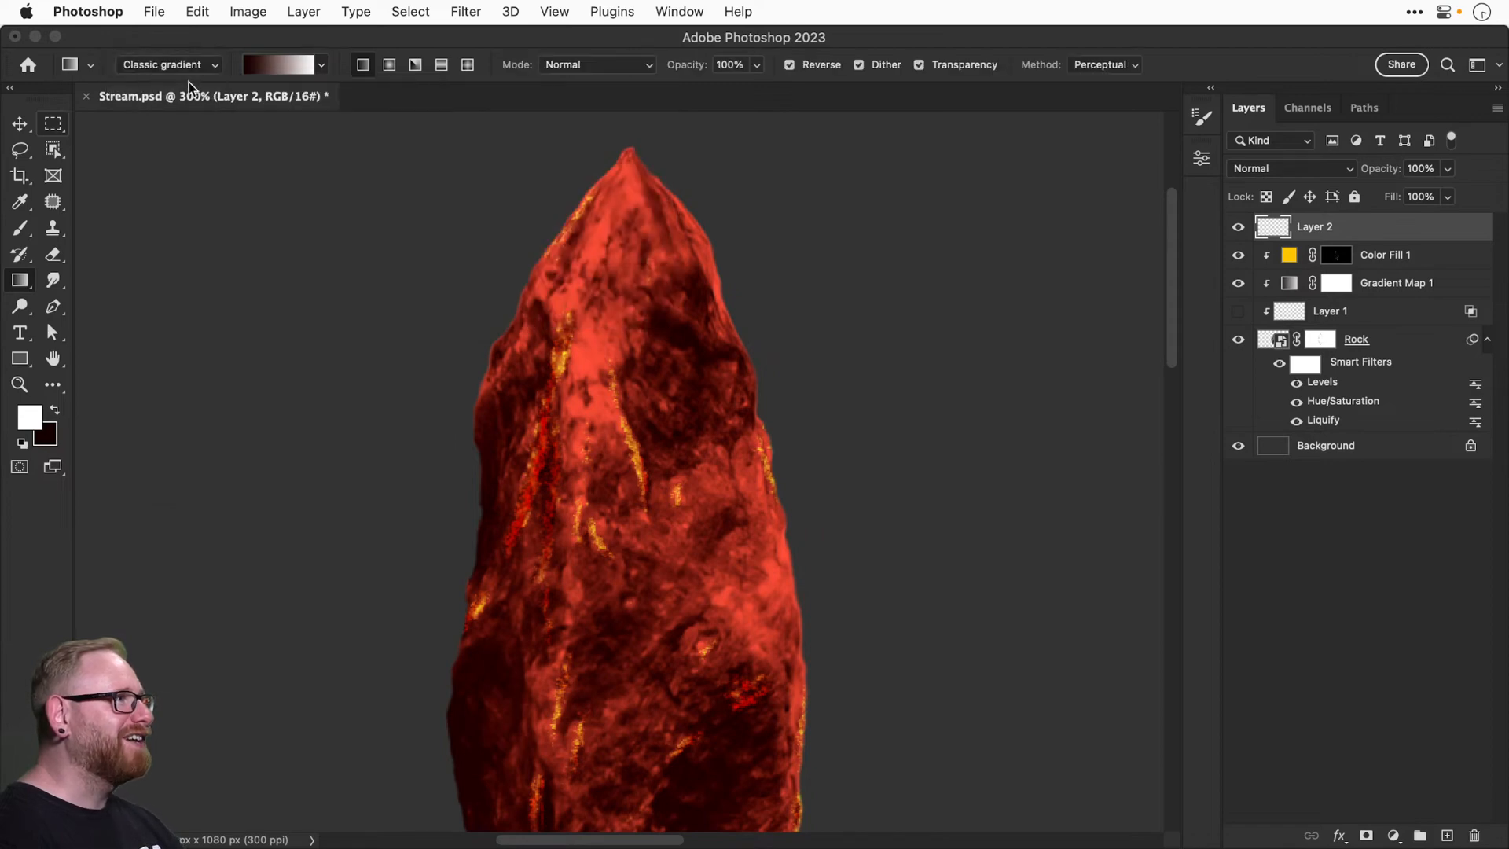
pyautogui.click(288, 71)
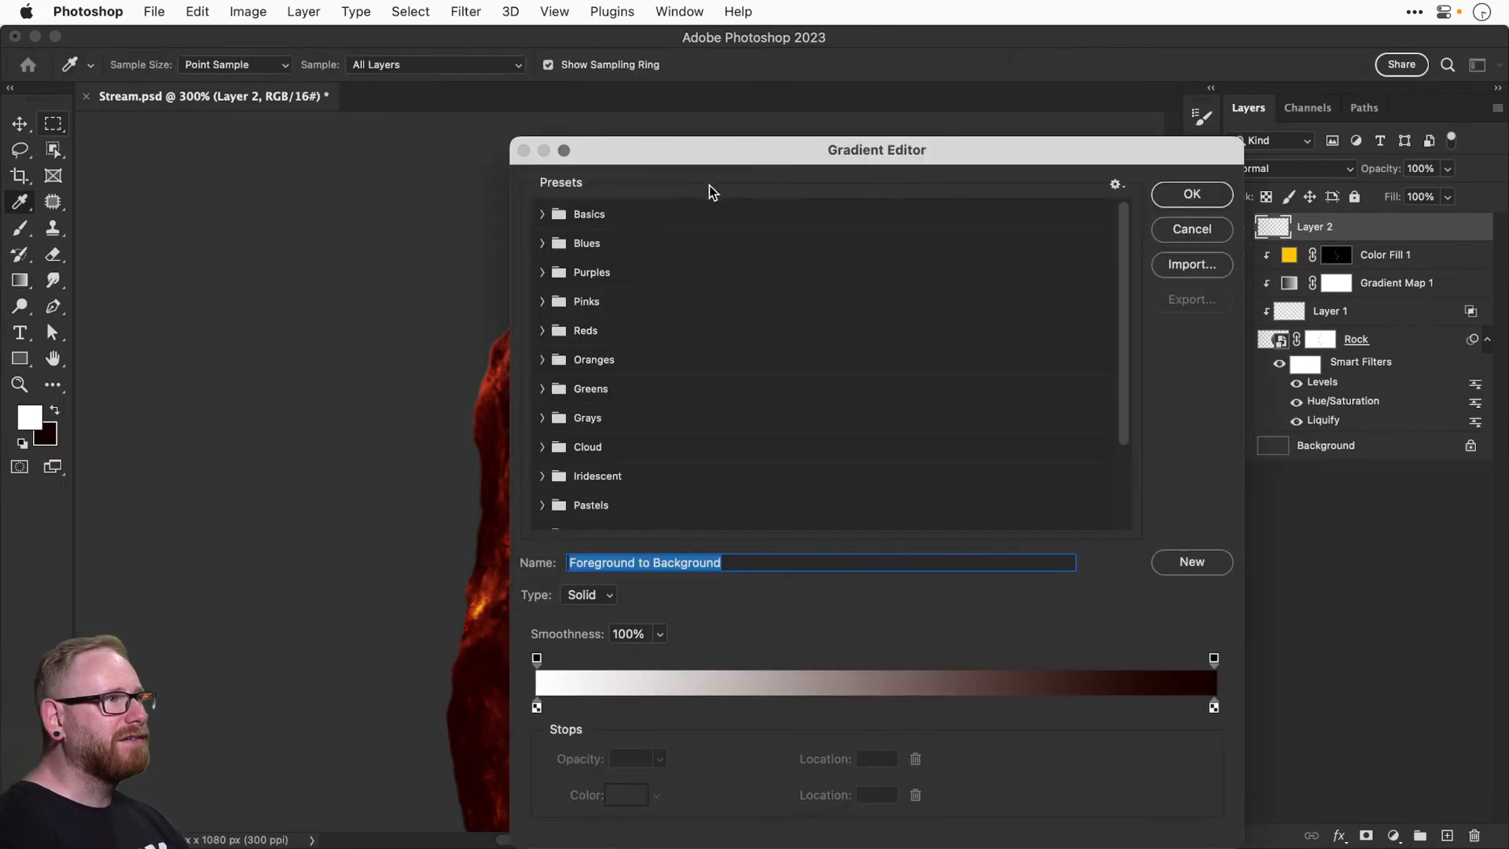
pyautogui.click(541, 216)
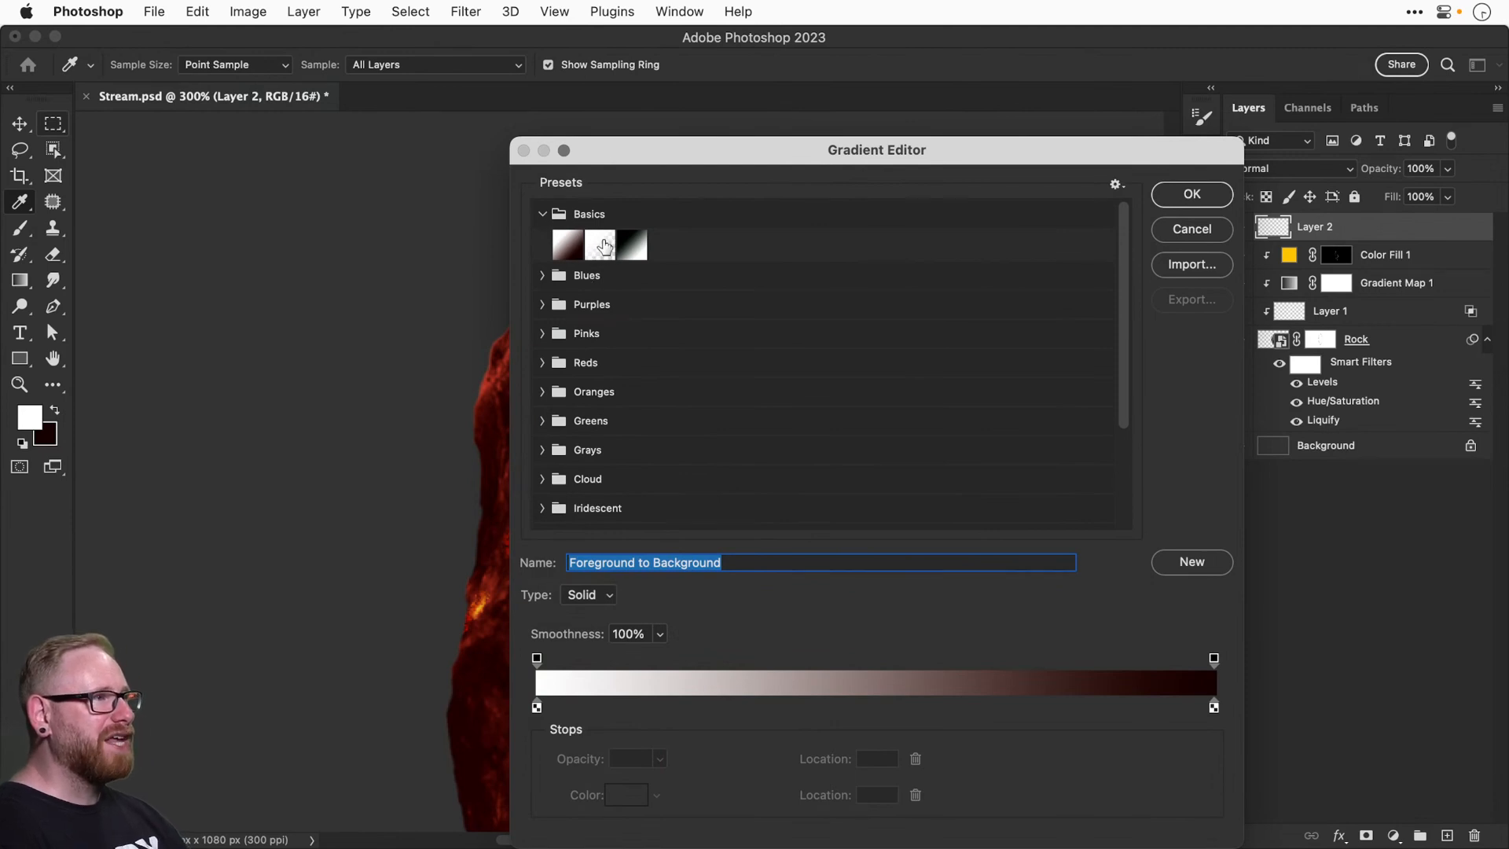
pyautogui.click(601, 248)
pyautogui.click(540, 214)
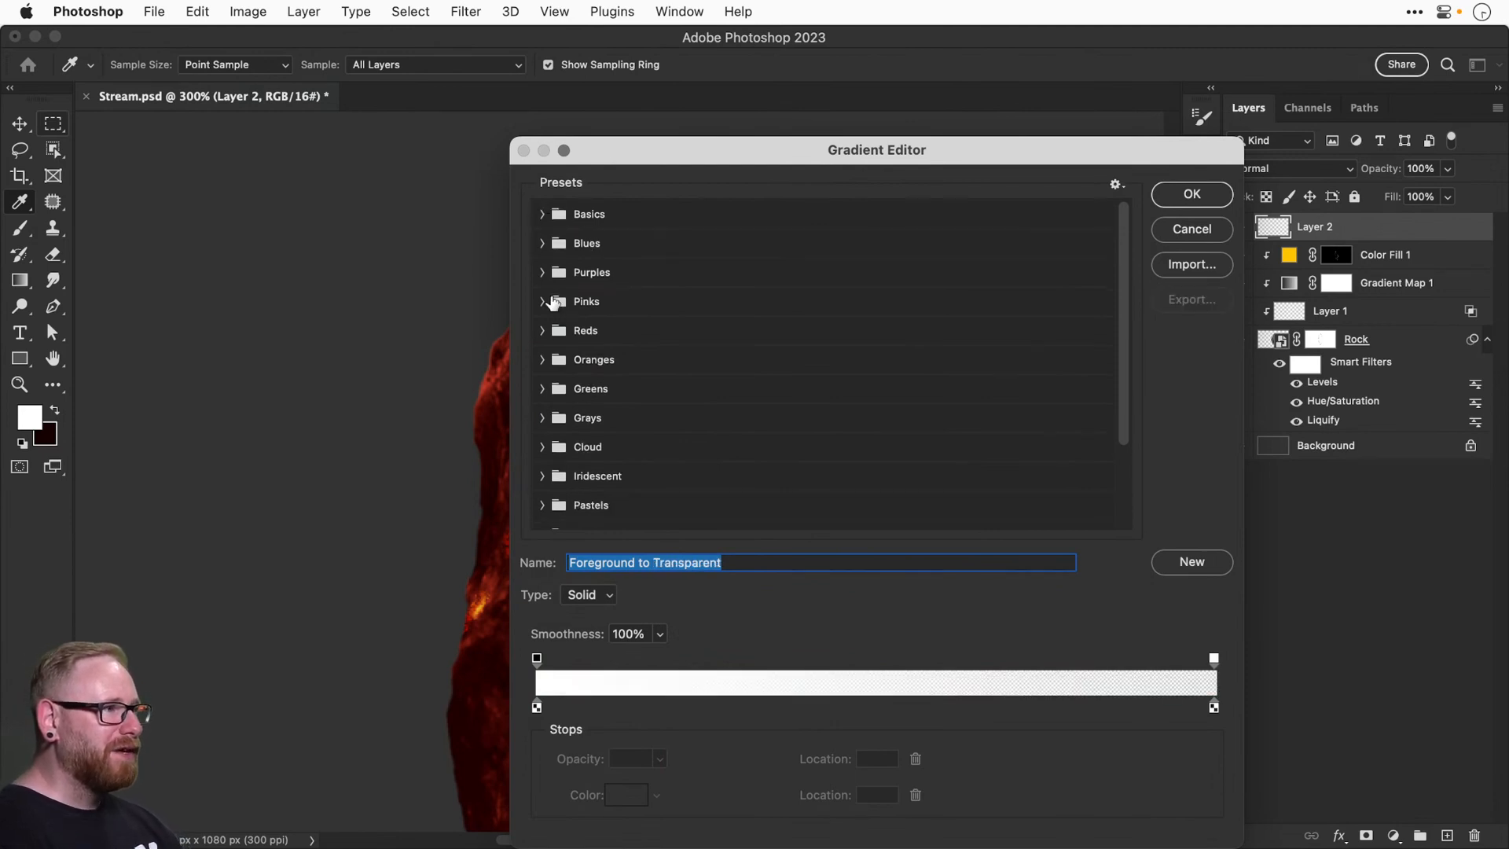
pyautogui.click(536, 707)
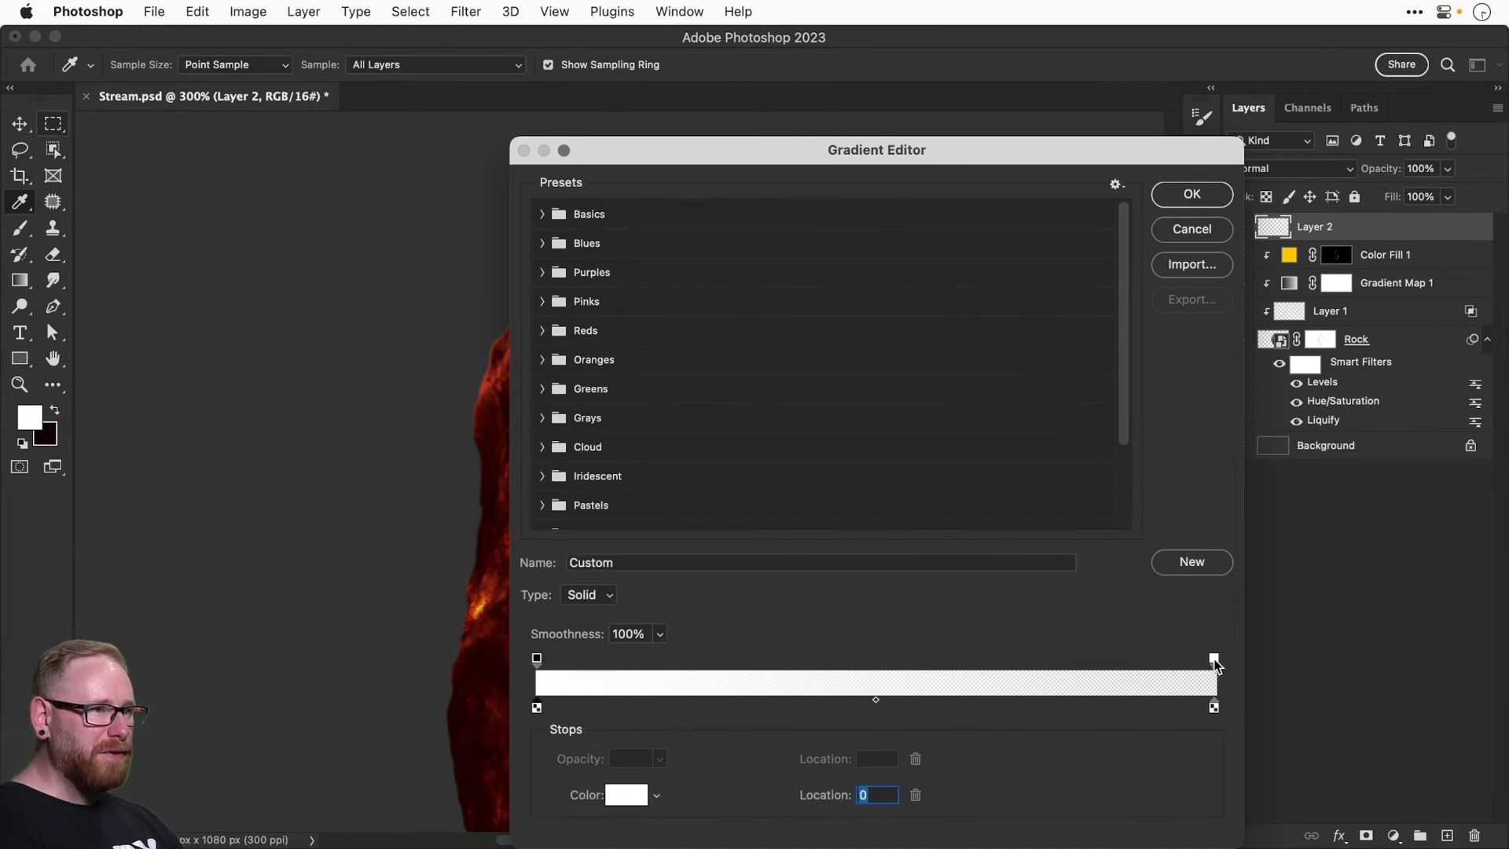
pyautogui.click(1213, 659)
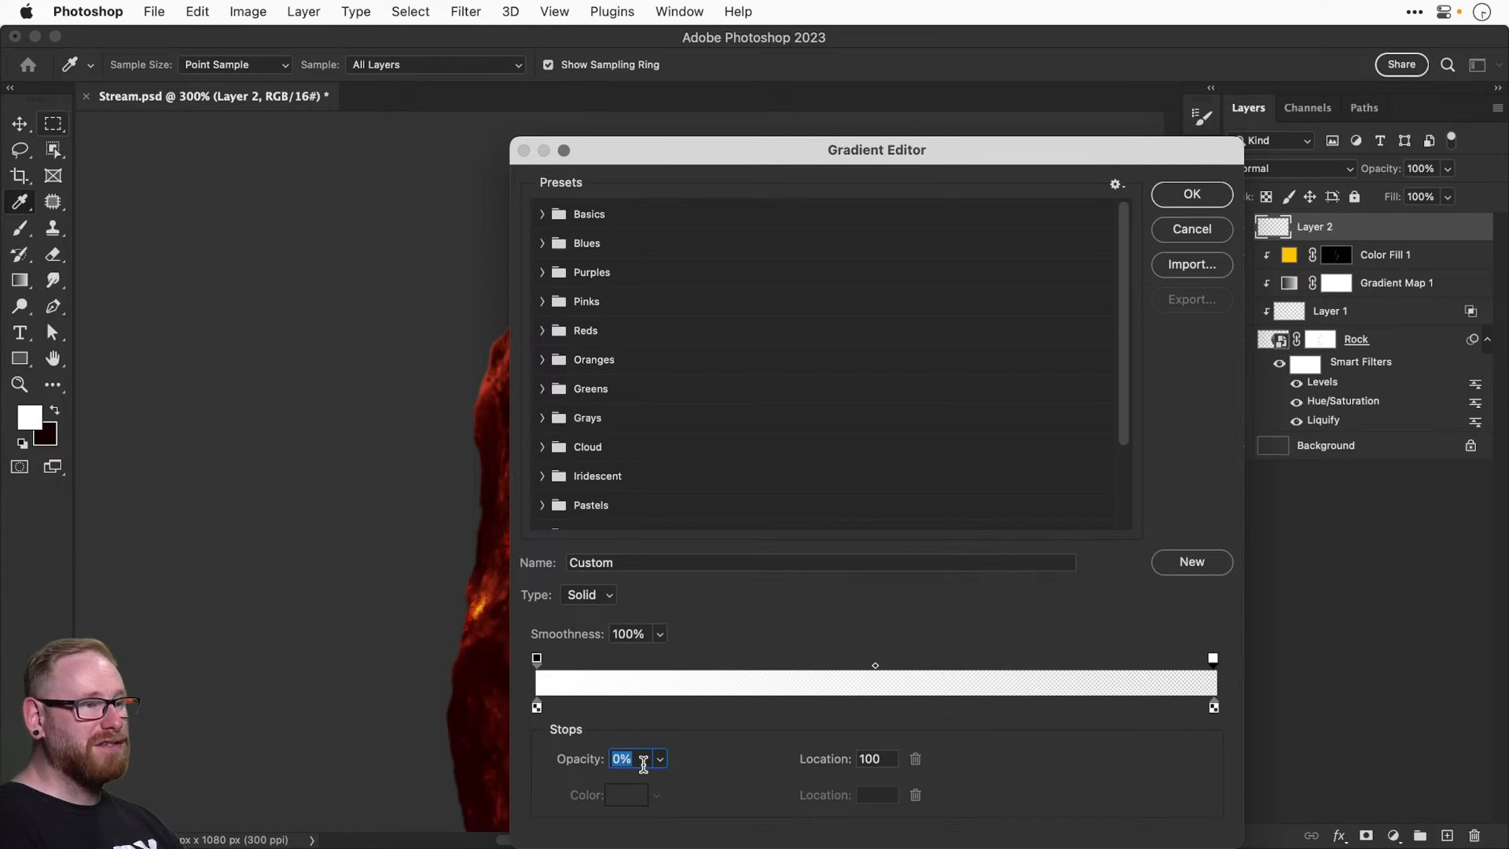
pyautogui.click(1183, 235)
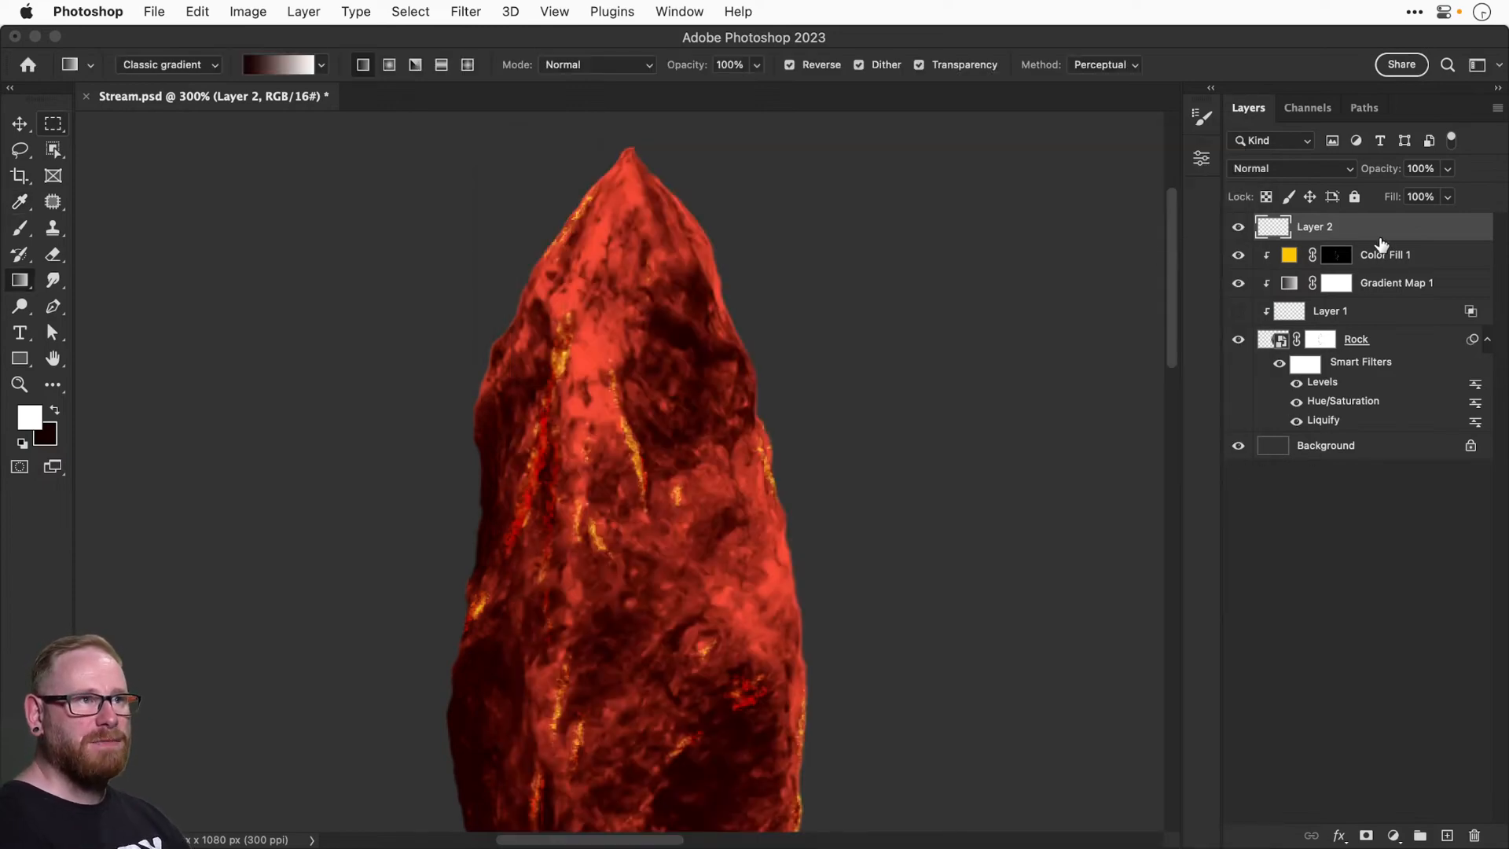
# On the Color Fill 1 mask, brush yellow glow down the rock's upper-right edge.
pyautogui.click(1337, 258)
pyautogui.press('b')
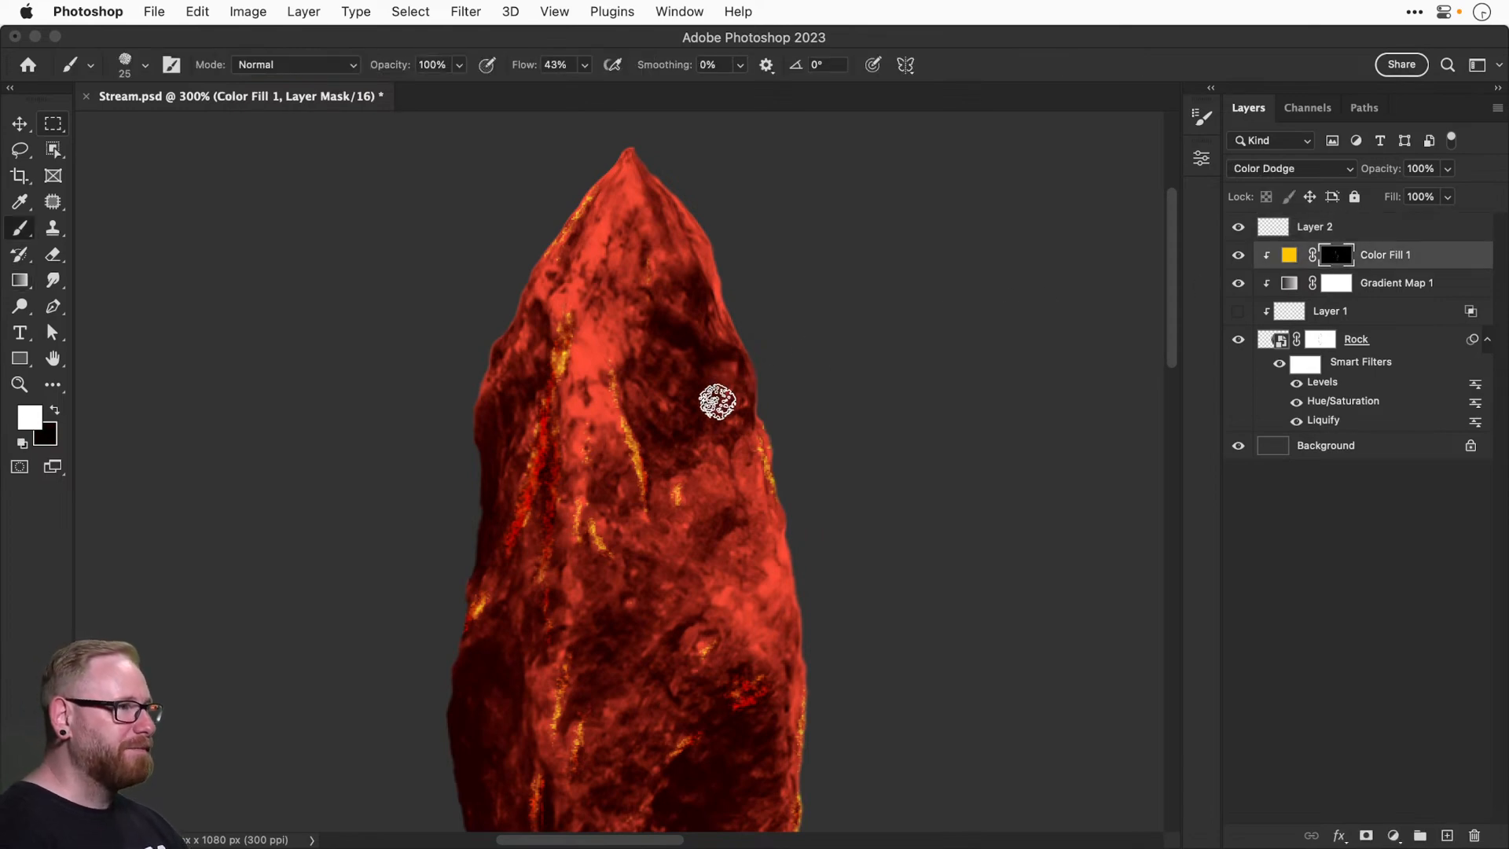
pyautogui.moveTo(660, 175)
pyautogui.mouseDown()
pyautogui.moveTo(705, 210)
pyautogui.moveTo(719, 203)
pyautogui.moveTo(700, 228)
pyautogui.mouseUp()
pyautogui.moveTo(745, 320)
pyautogui.mouseDown()
pyautogui.moveTo(721, 284)
pyautogui.moveTo(733, 260)
pyautogui.moveTo(755, 286)
pyautogui.moveTo(735, 270)
pyautogui.moveTo(744, 319)
pyautogui.mouseUp()
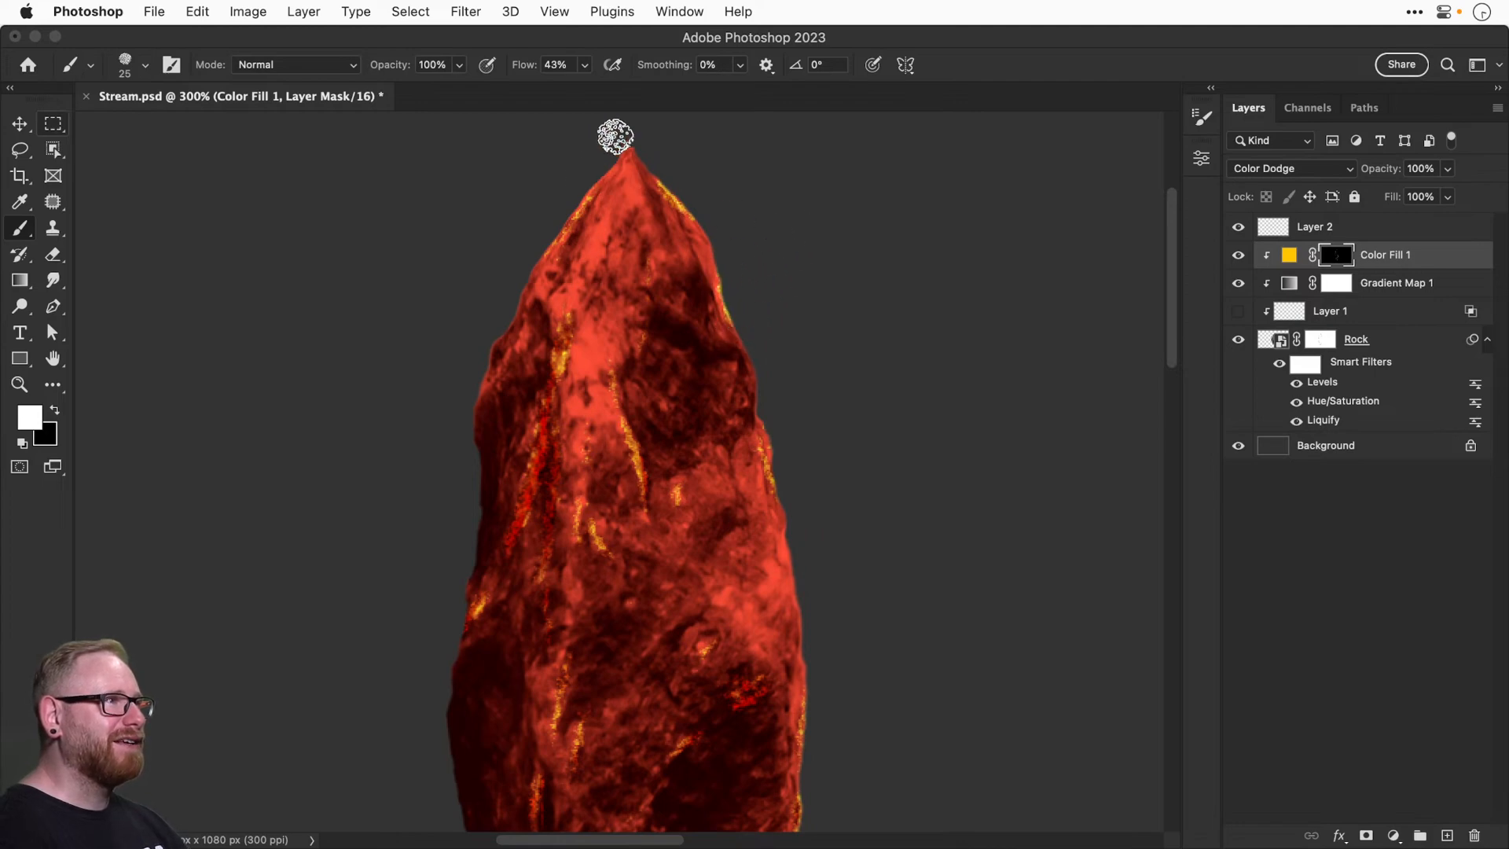
pyautogui.moveTo(539, 451); pyautogui.dragTo(542, 341)
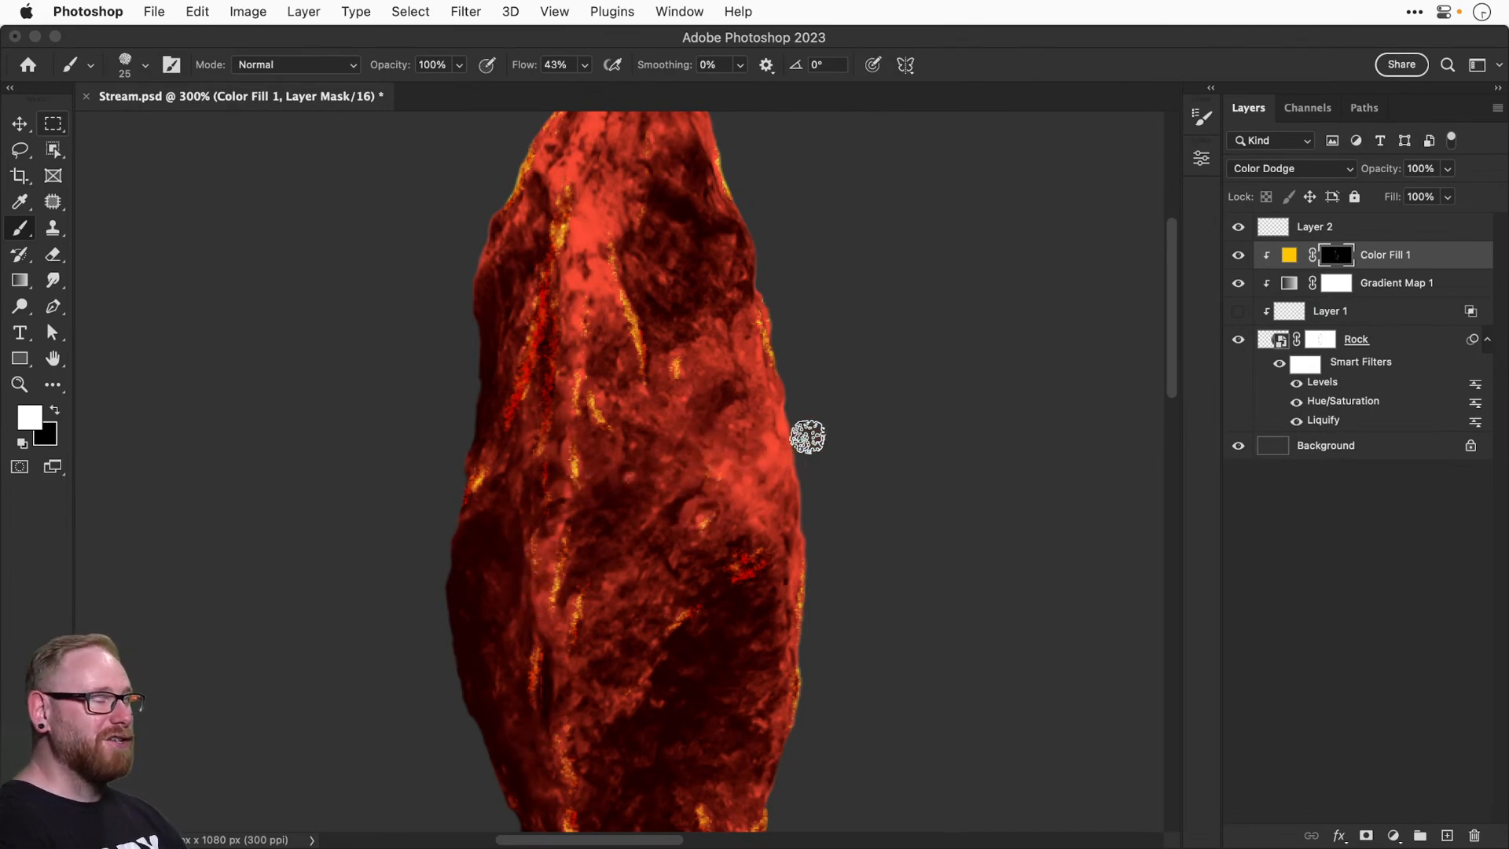
pyautogui.moveTo(736, 533); pyautogui.dragTo(717, 410)
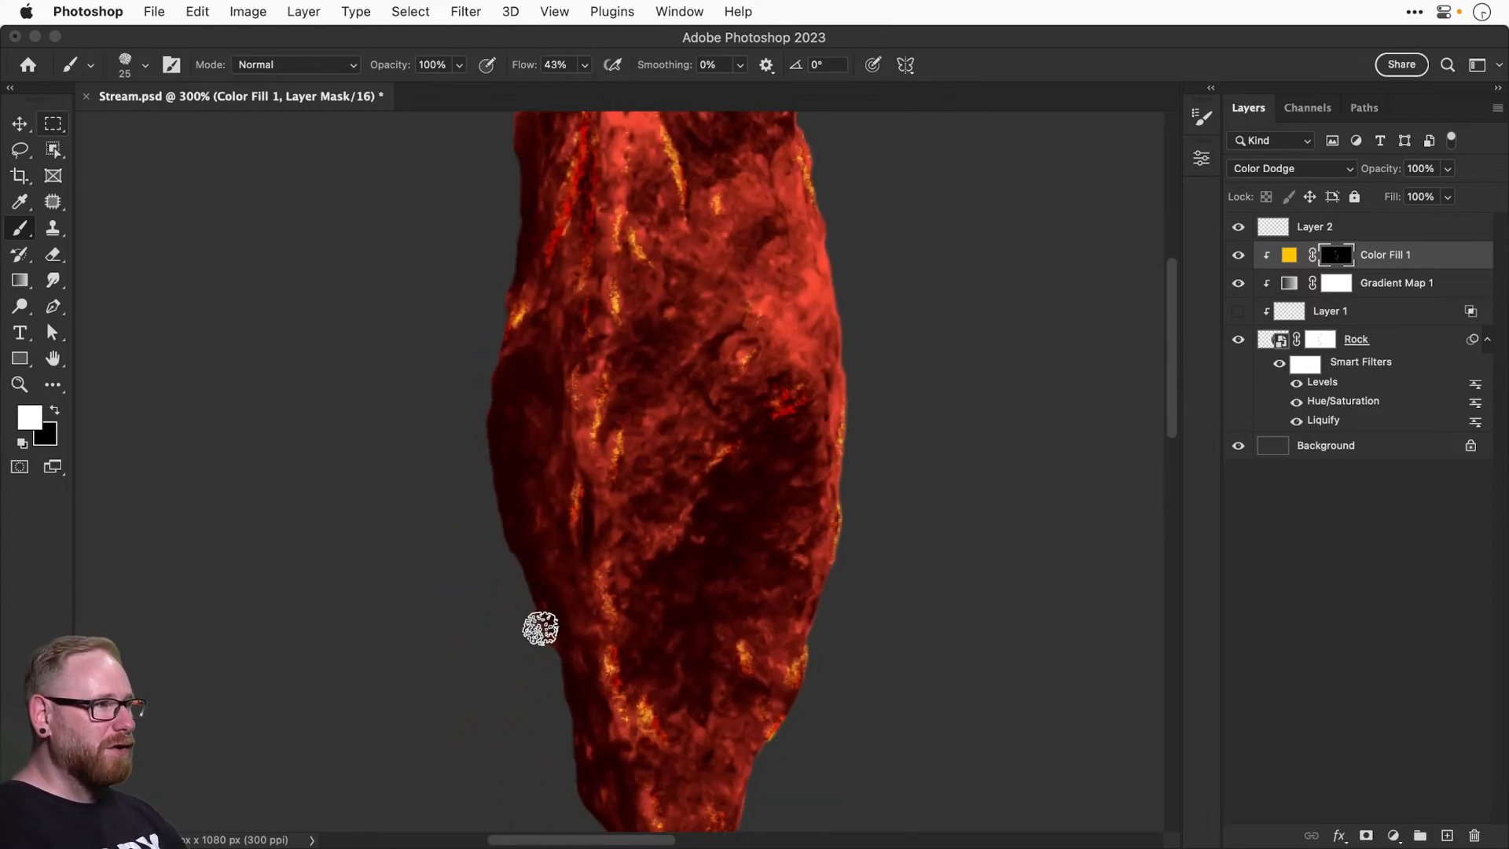
pyautogui.scroll(-5, 663, 606)
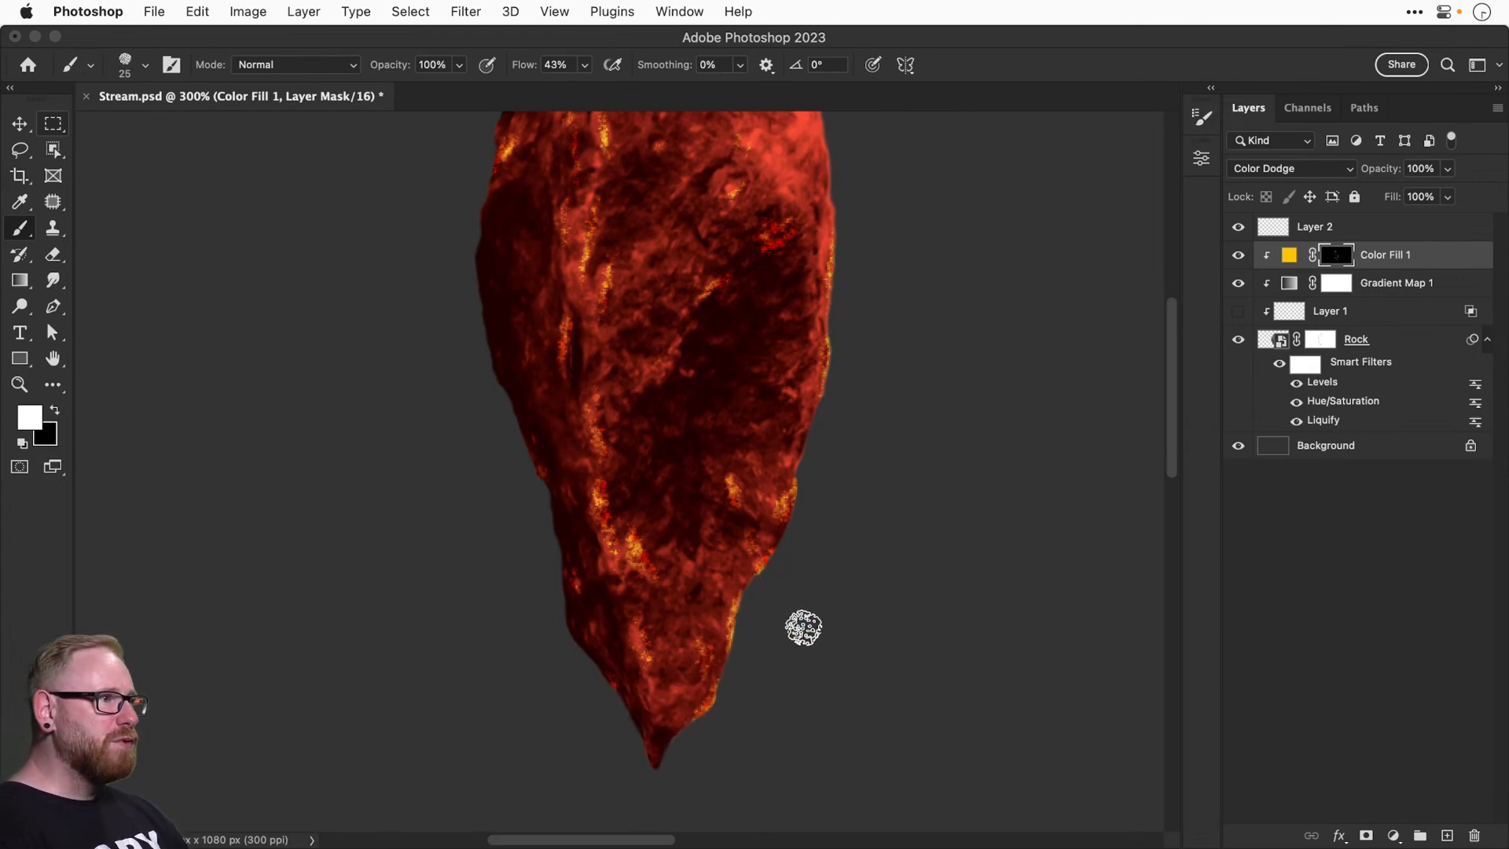
pyautogui.scroll(2, 728, 616)
pyautogui.hscroll(1, 728, 616)
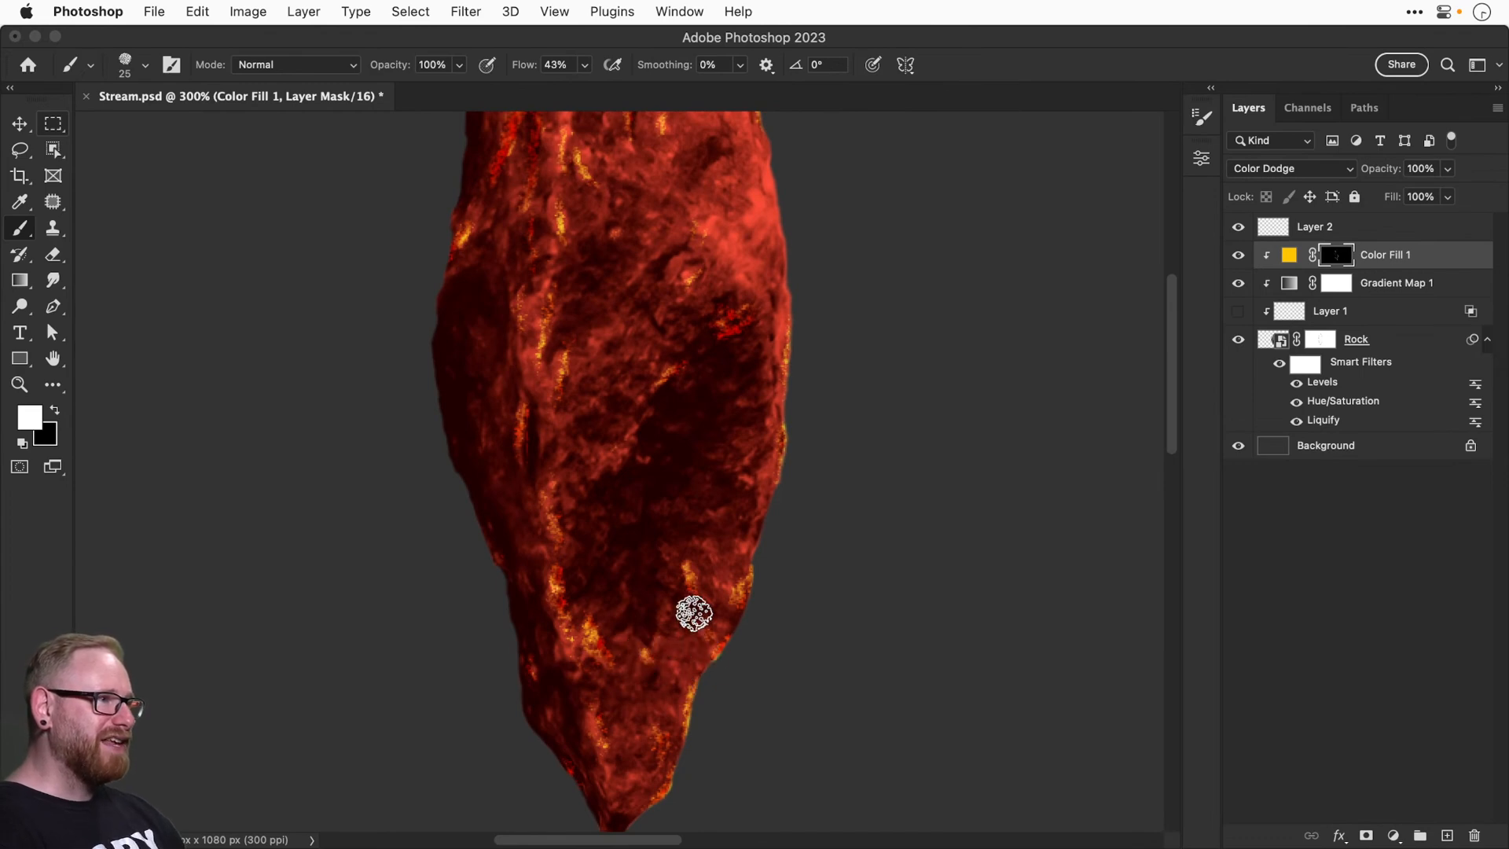
pyautogui.scroll(3, 746, 463)
pyautogui.hscroll(1, 747, 464)
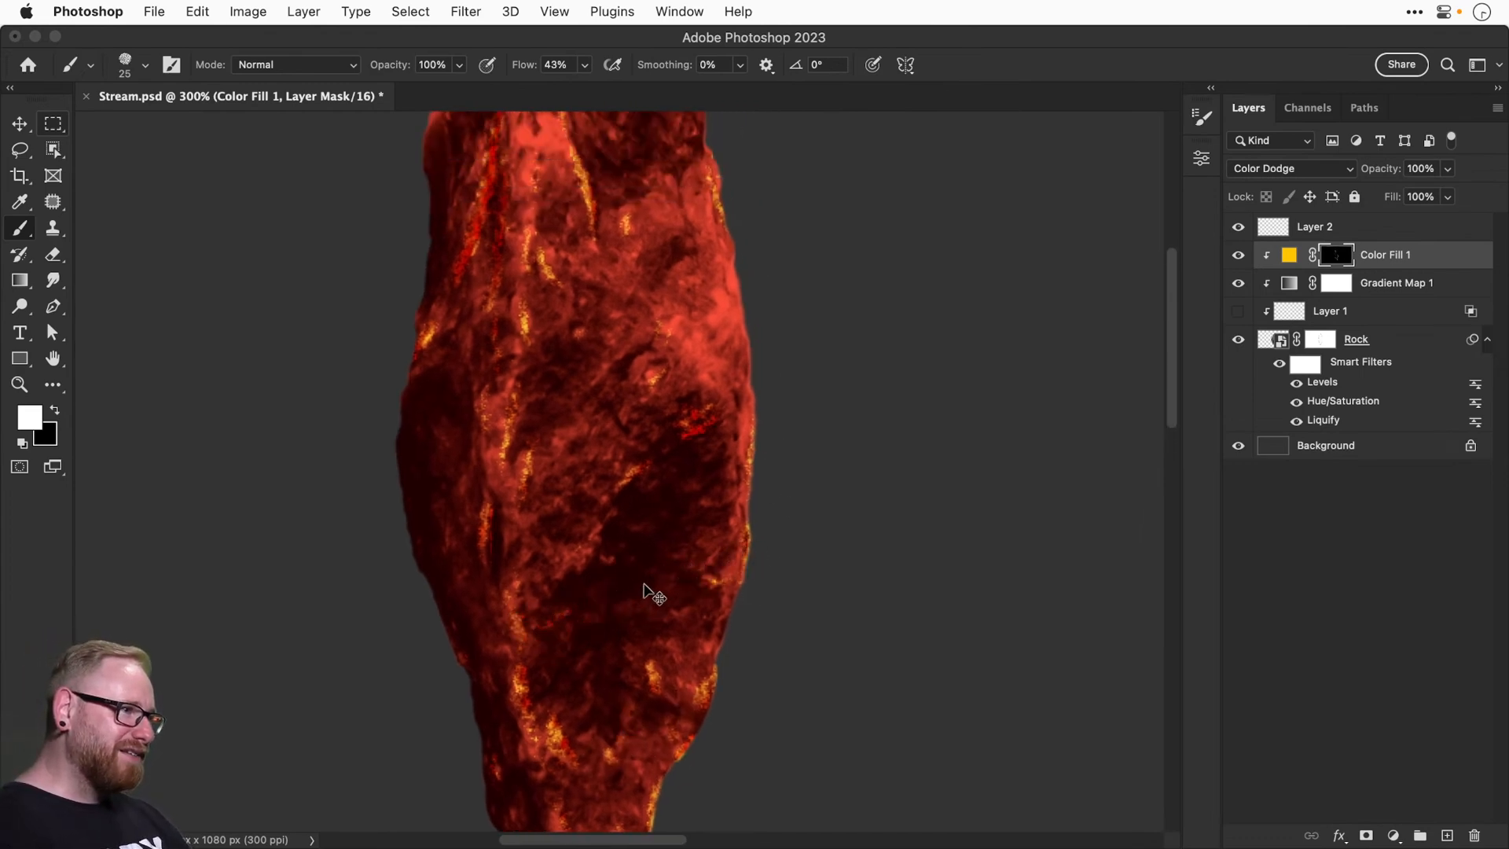
pyautogui.scroll(3, 797, 503)
pyautogui.hscroll(1, 797, 503)
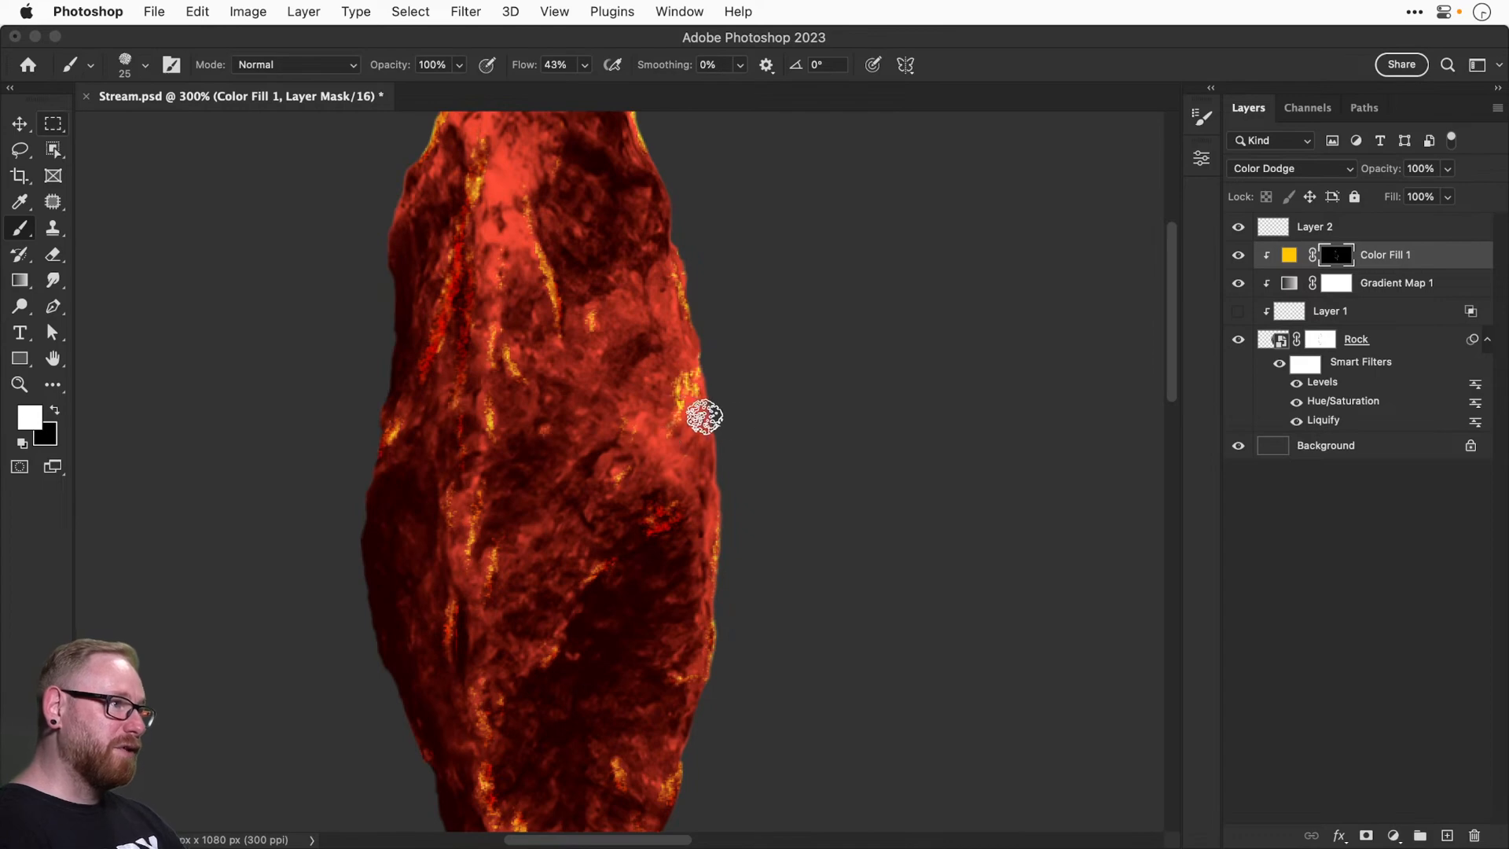
# Swap colours and paint a thin glow along the right edge, undoing broader trial strokes.
pyautogui.press('x')
pyautogui.press('x')
pyautogui.moveTo(719, 399); pyautogui.dragTo(727, 448)
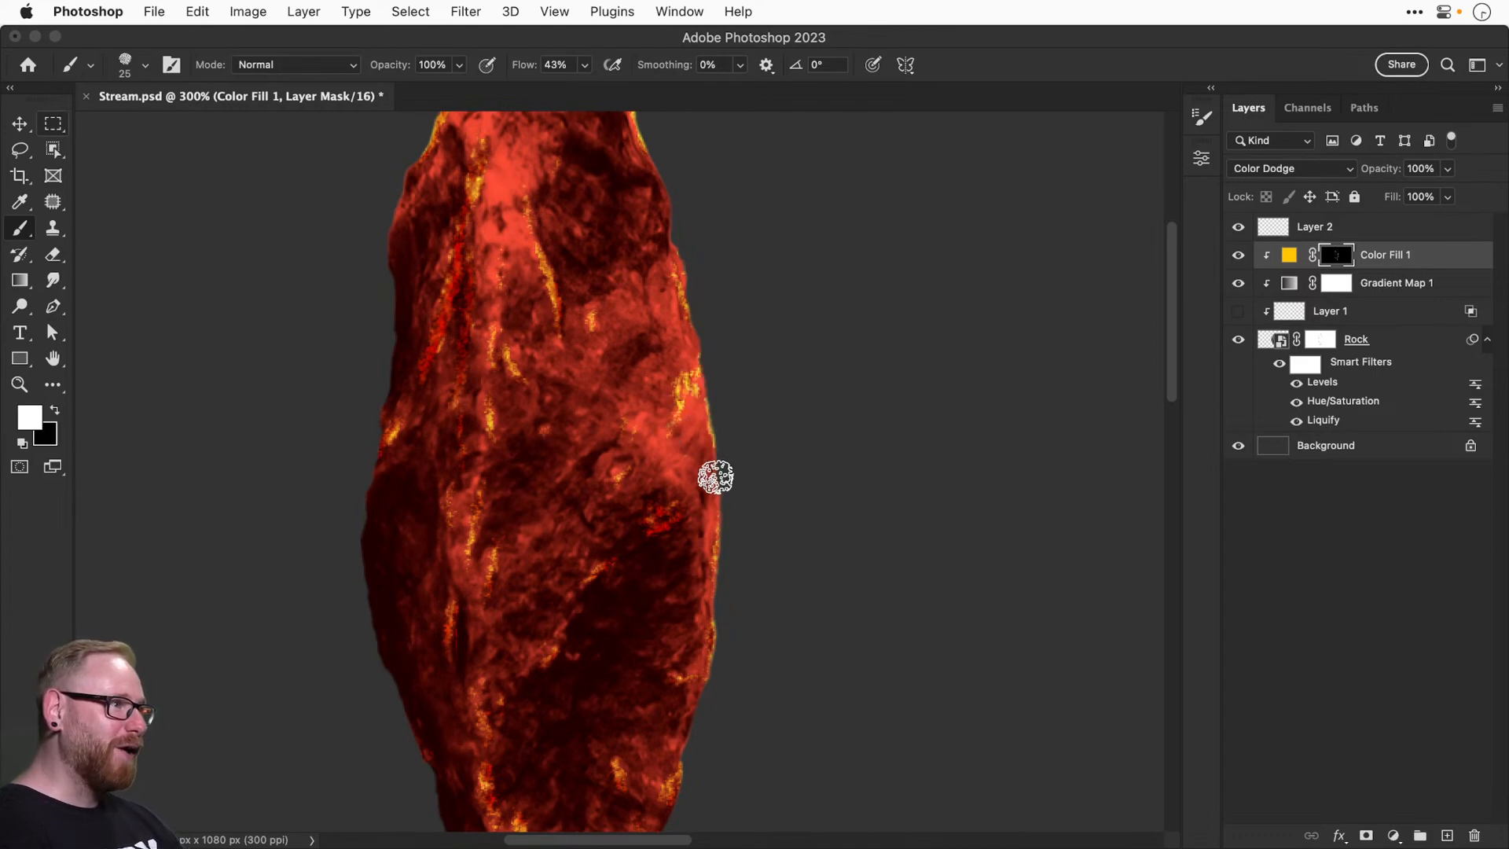
pyautogui.scroll(3, 734, 404)
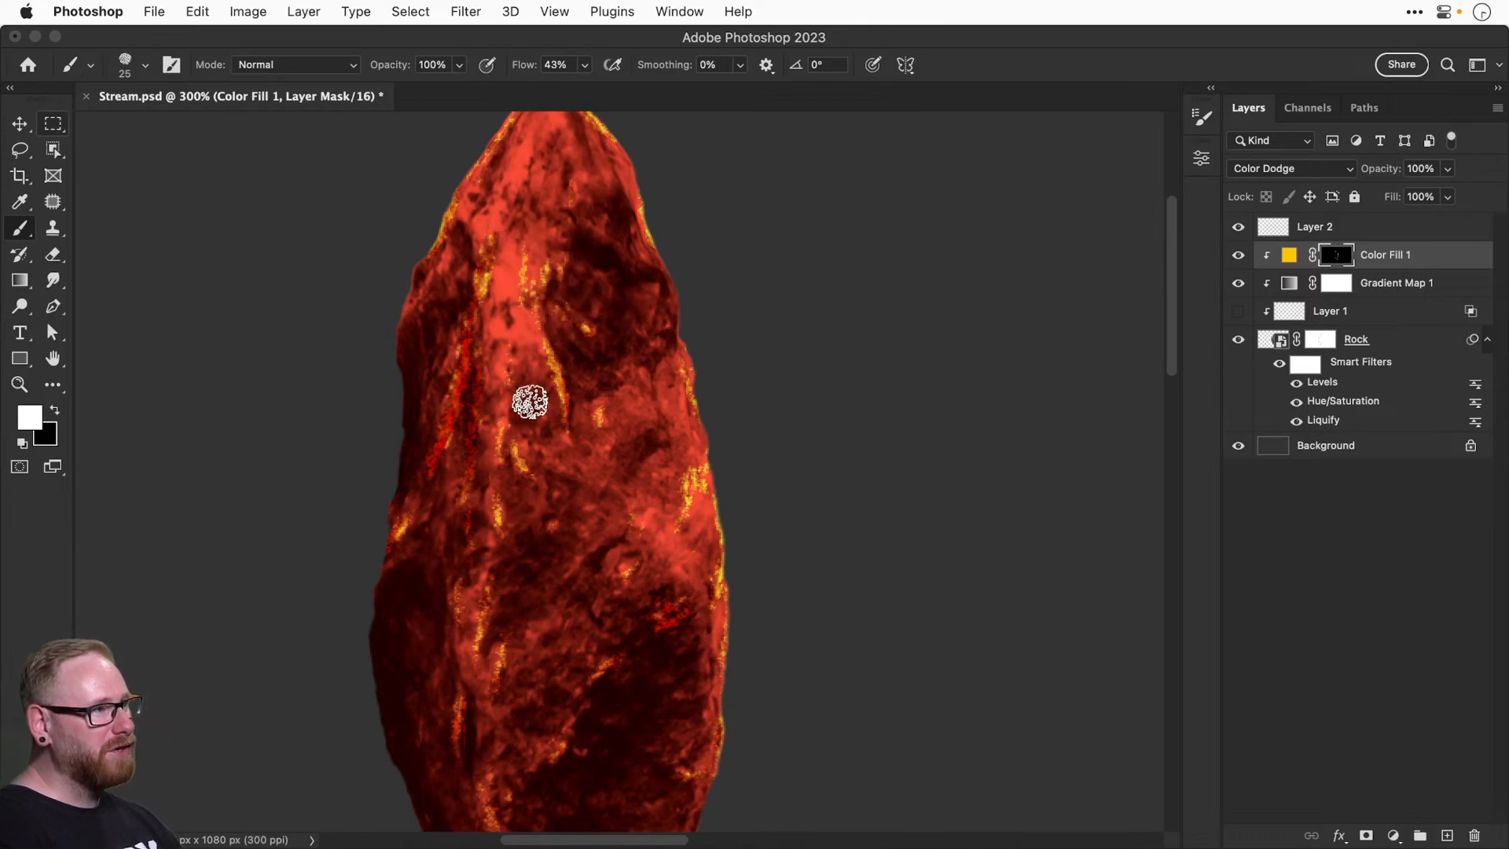
pyautogui.press(']')
pyautogui.press(']')
pyautogui.press(']')
pyautogui.press(']')
pyautogui.press(']')
pyautogui.moveTo(525, 236); pyautogui.dragTo(518, 385)
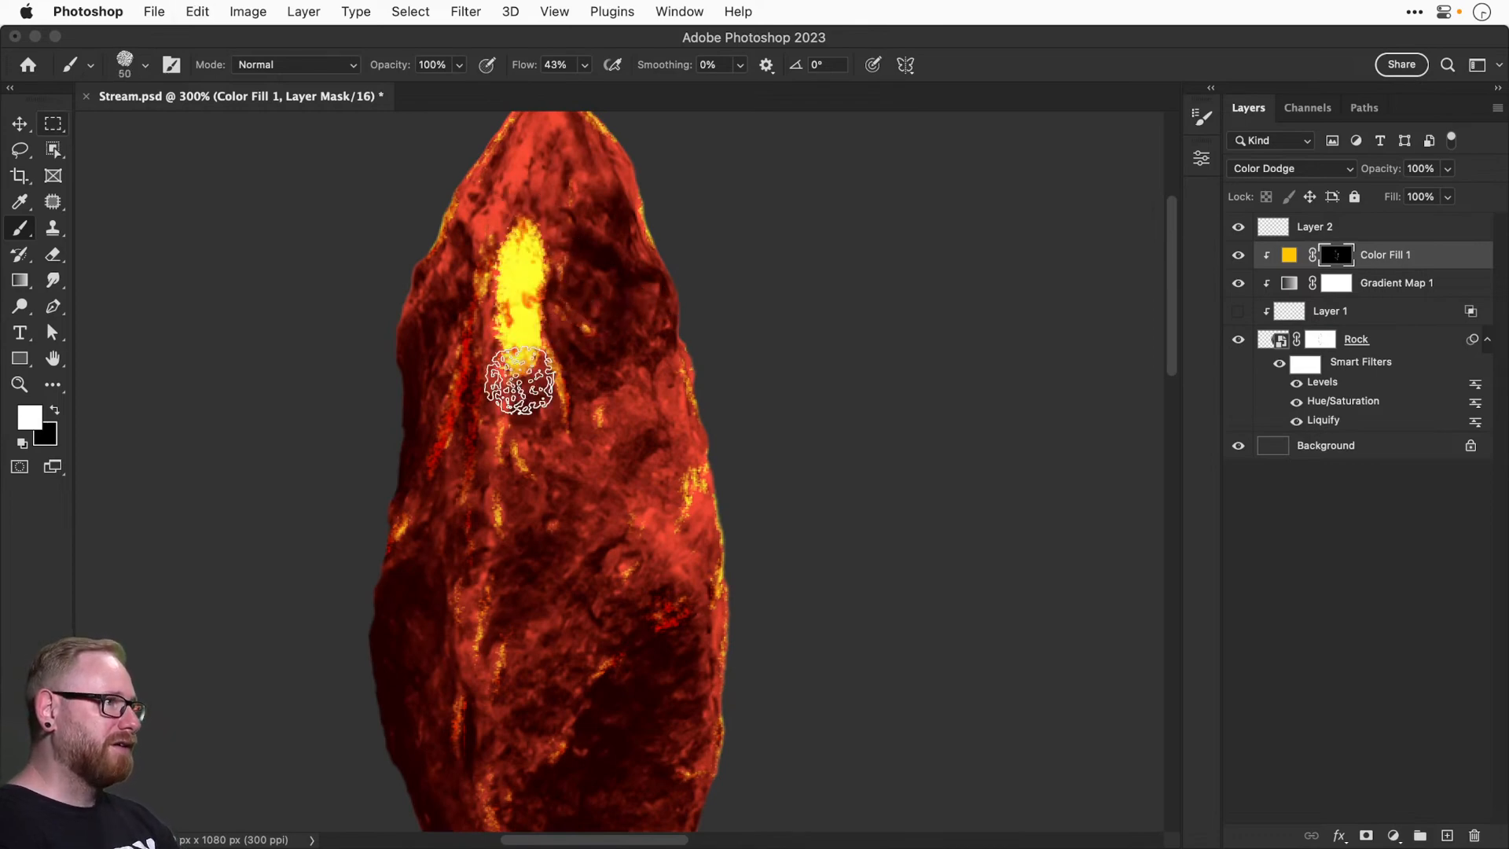
pyautogui.press('super+z')
pyautogui.moveTo(517, 278); pyautogui.dragTo(500, 601)
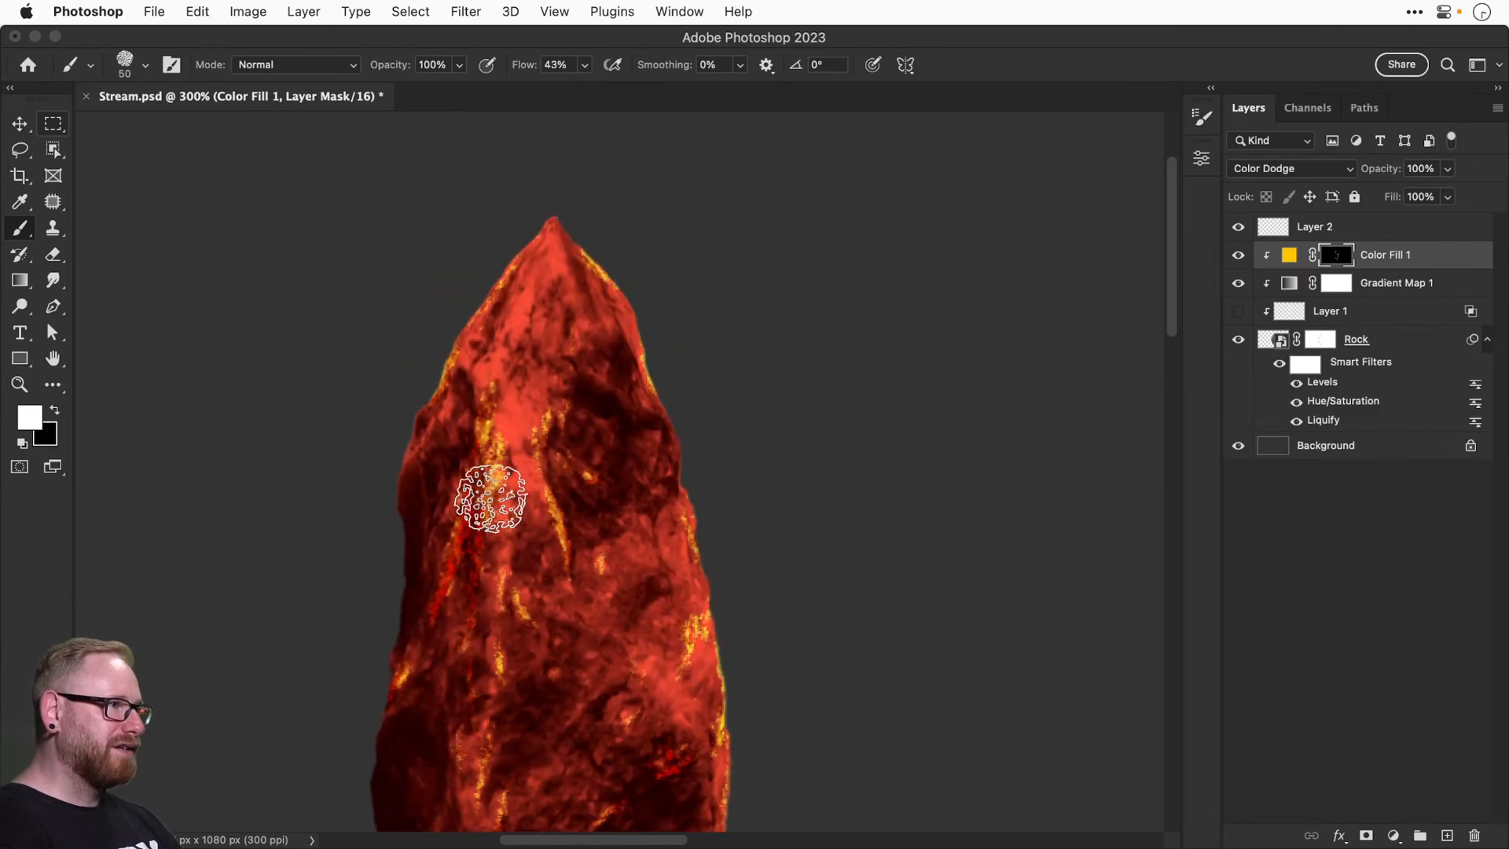
pyautogui.press('super+z')
pyautogui.moveTo(487, 409); pyautogui.dragTo(432, 657)
pyautogui.press('super+z')
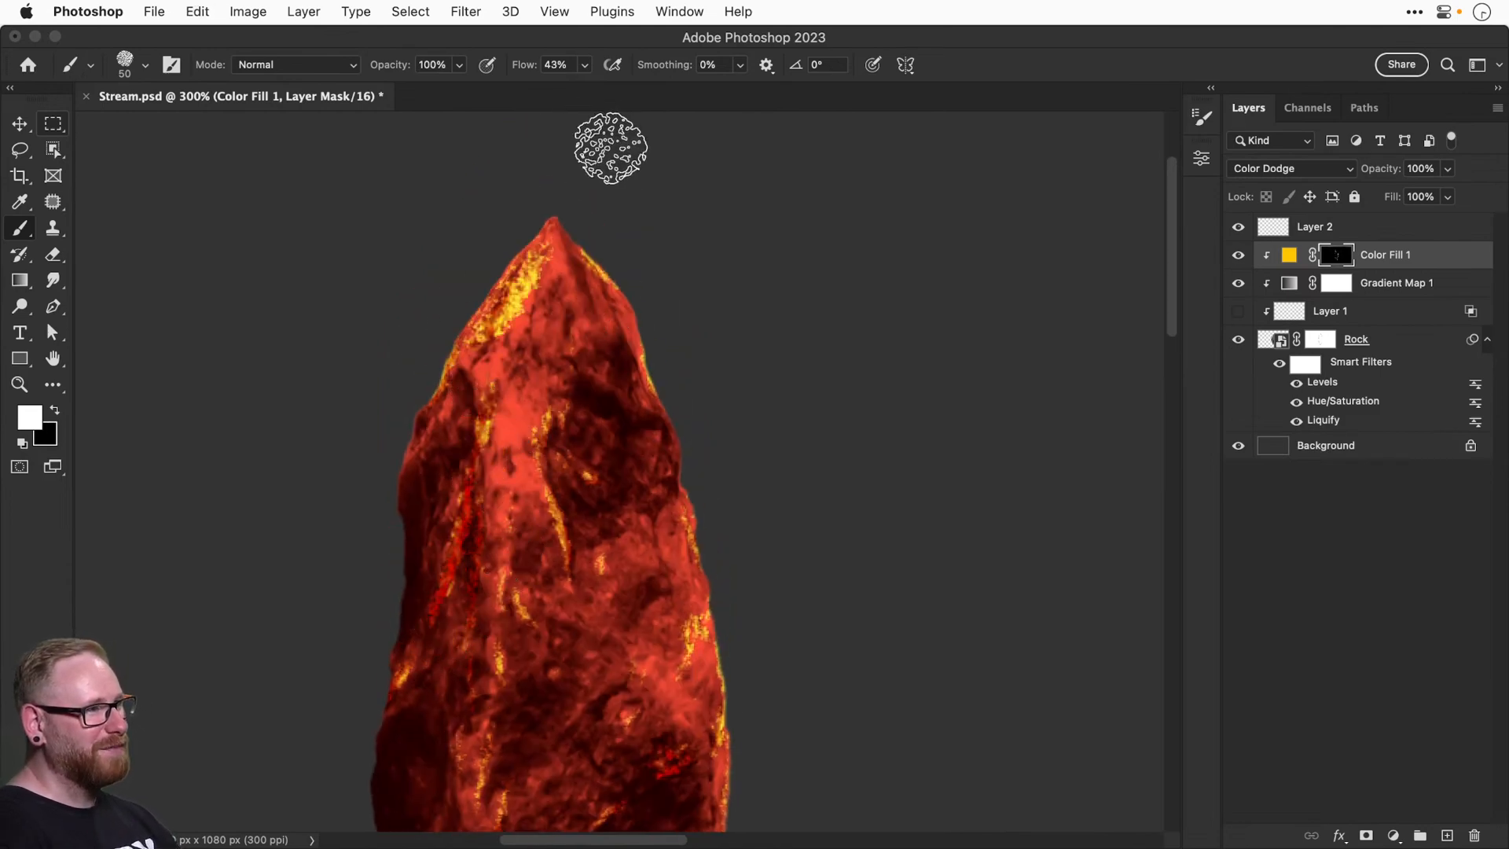
pyautogui.press('[')
pyautogui.press('[')
pyautogui.press('[')
pyautogui.press('[')
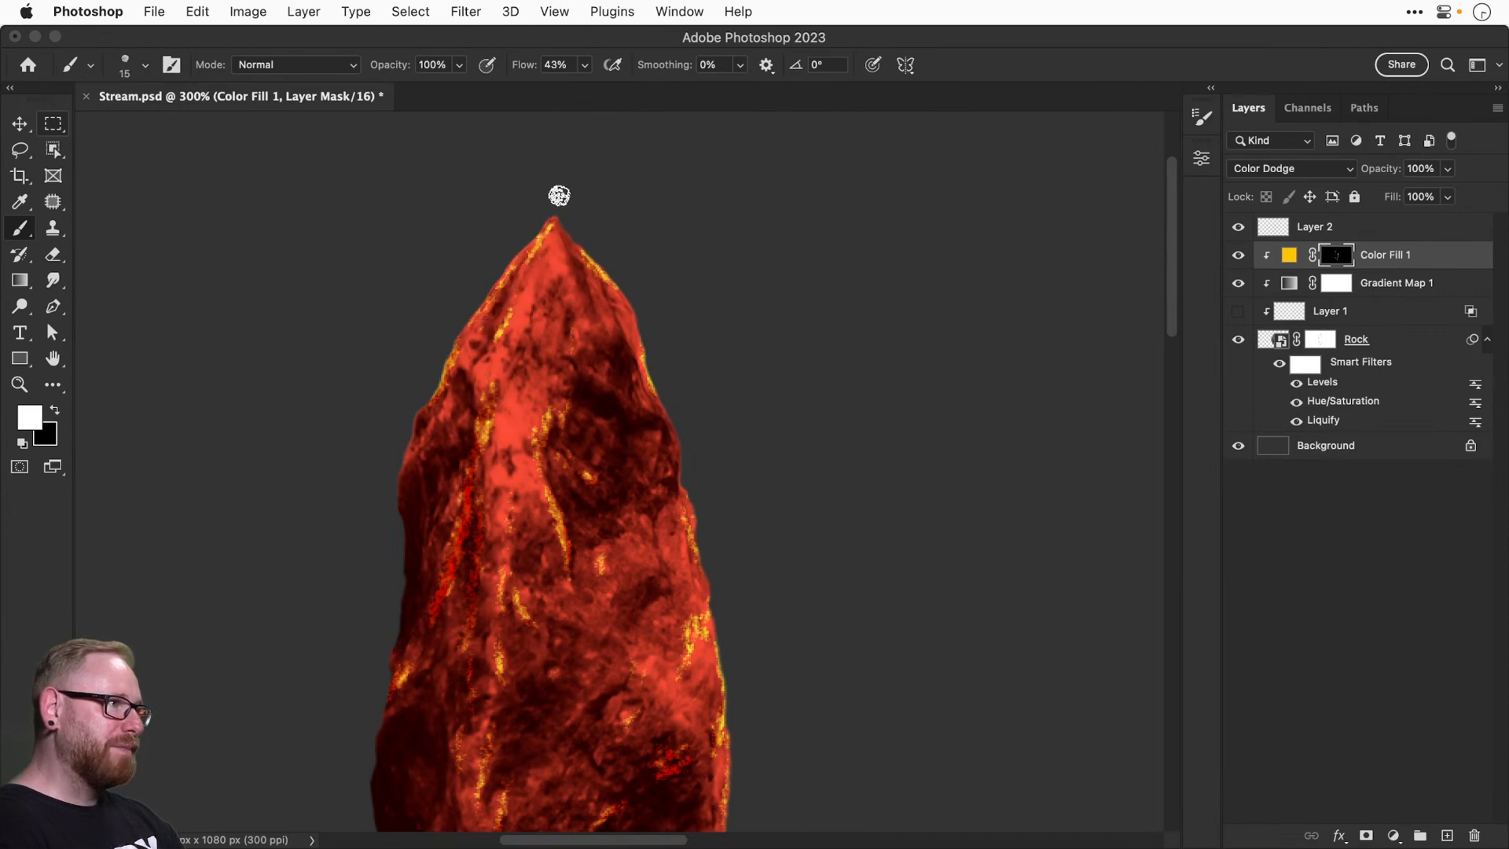
pyautogui.press(']')
pyautogui.press(']')
pyautogui.moveTo(545, 222)
pyautogui.mouseDown()
pyautogui.moveTo(507, 258)
pyautogui.moveTo(585, 257)
pyautogui.mouseUp()
pyautogui.press('super+z')
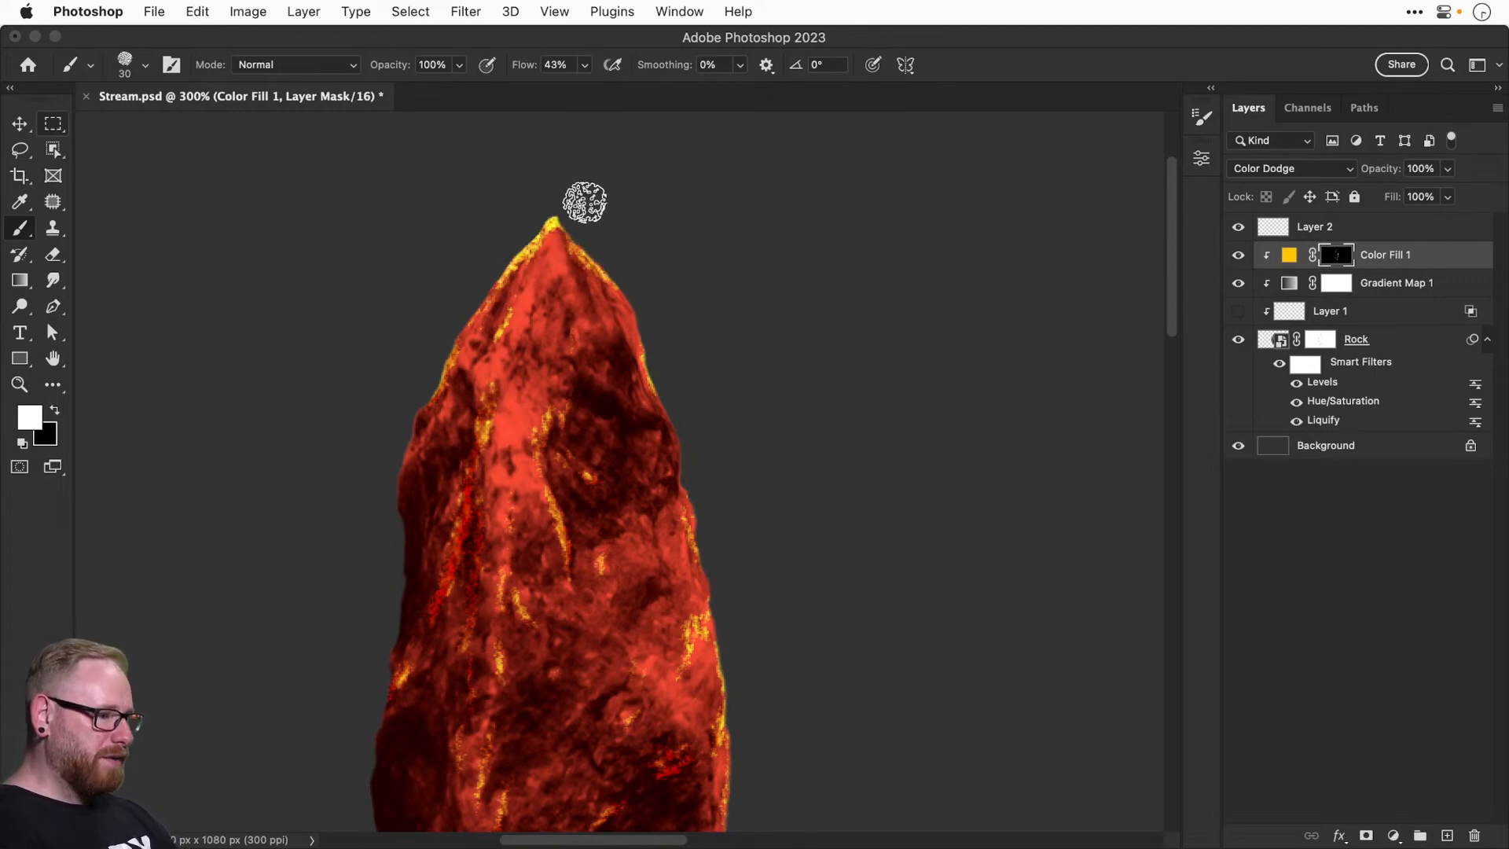
# With a 45 px brush at 200% zoom, paint glow along the lower tip, undoing a stray dab.
pyautogui.press(']')
pyautogui.press(']')
pyautogui.press(']')
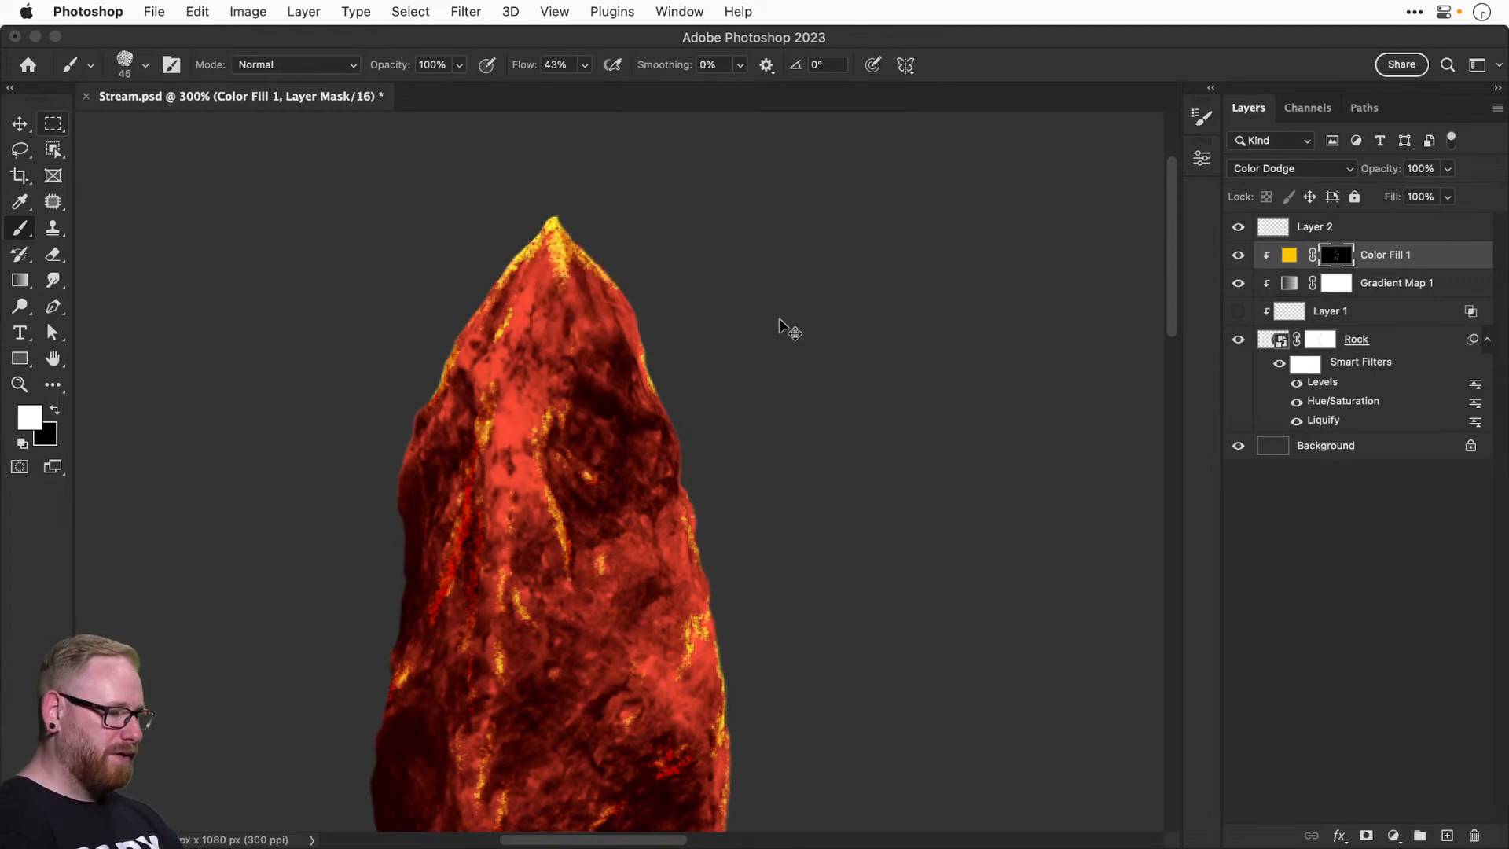
pyautogui.press('super+minus')
pyautogui.scroll(-10, 542, 442)
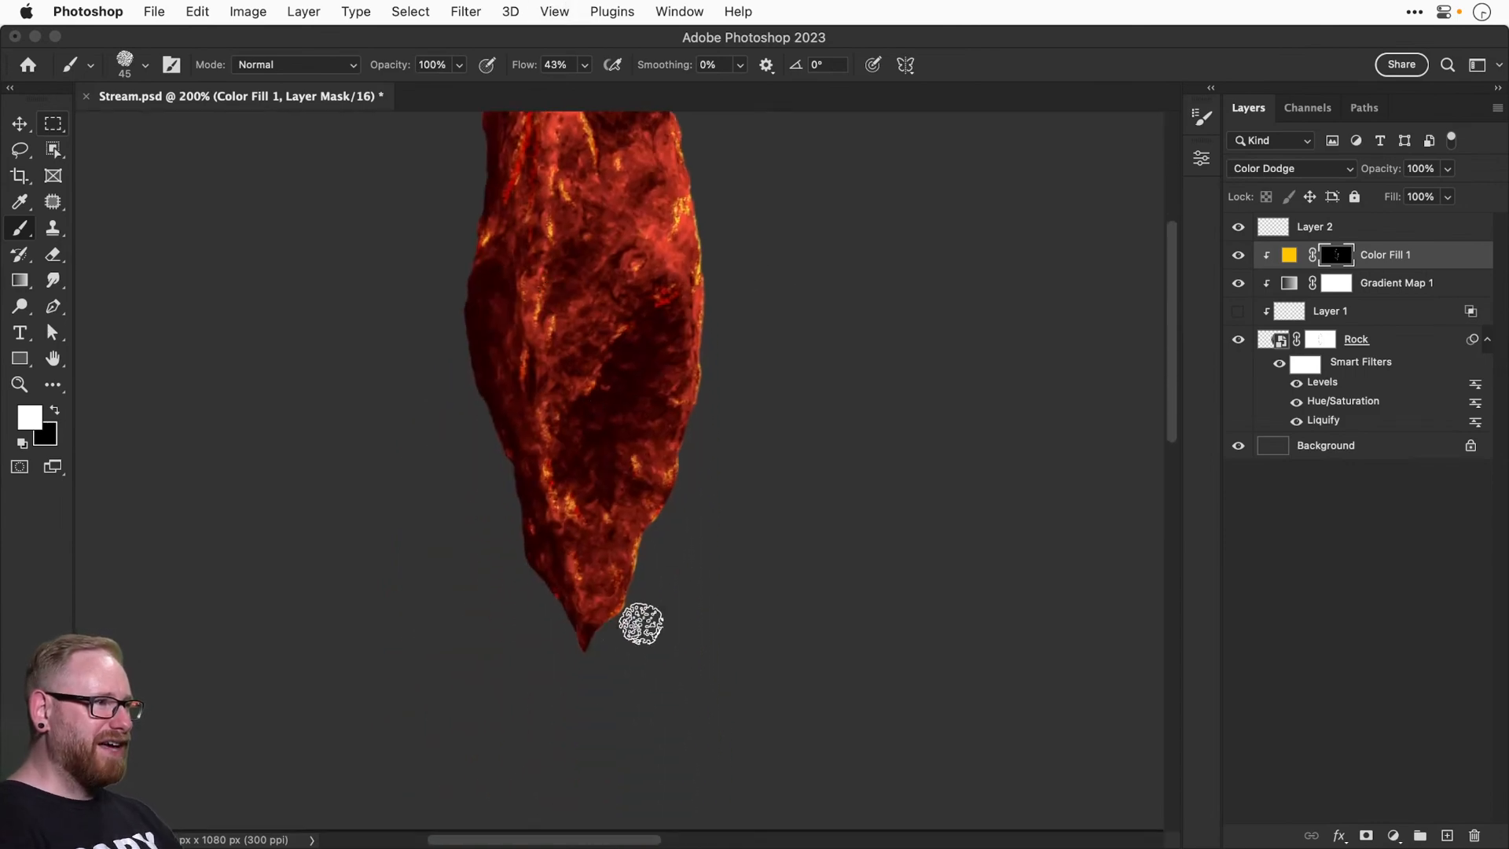
pyautogui.moveTo(609, 626)
pyautogui.mouseDown()
pyautogui.moveTo(641, 612)
pyautogui.moveTo(685, 462)
pyautogui.moveTo(627, 631)
pyautogui.moveTo(581, 626)
pyautogui.moveTo(540, 584)
pyautogui.moveTo(572, 570)
pyautogui.mouseUp()
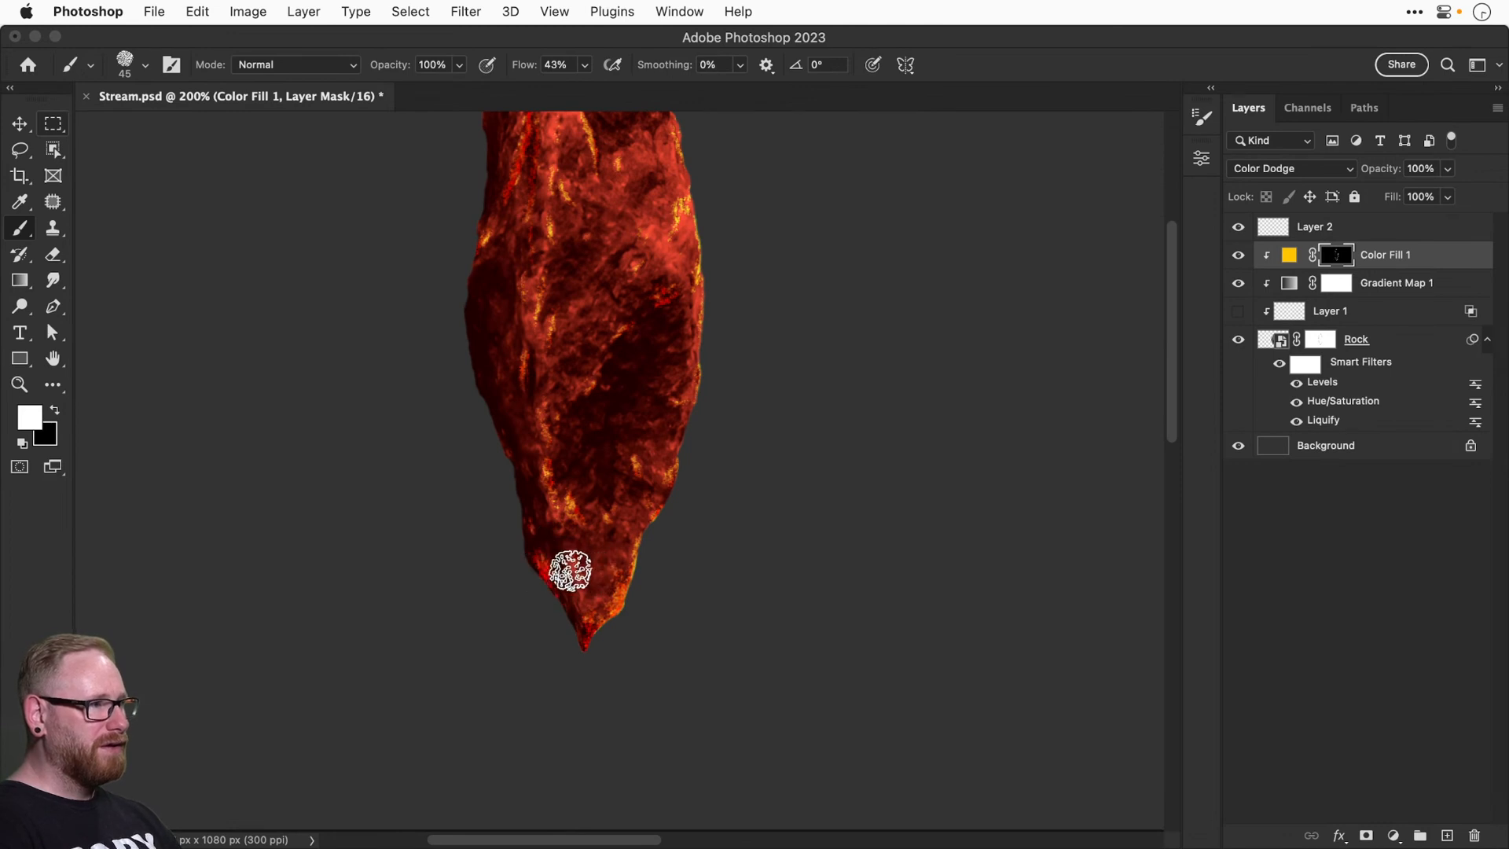
pyautogui.press('super+z')
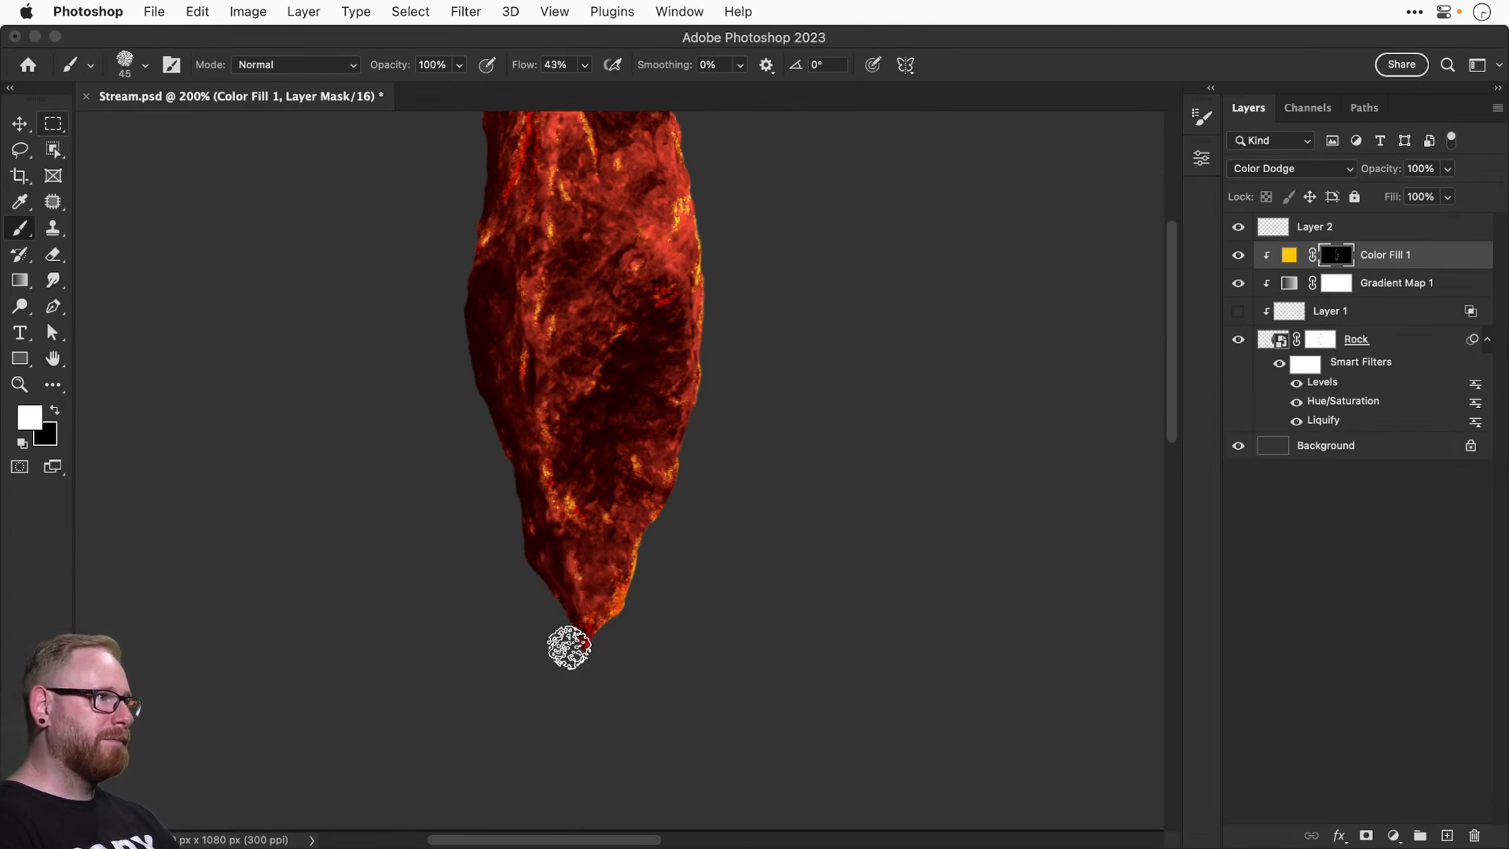
pyautogui.press('super+0')
# Toggle Color Fill 1 off and on, keep its Color Dodge blending, and save Stream.psd.
pyautogui.press('v')
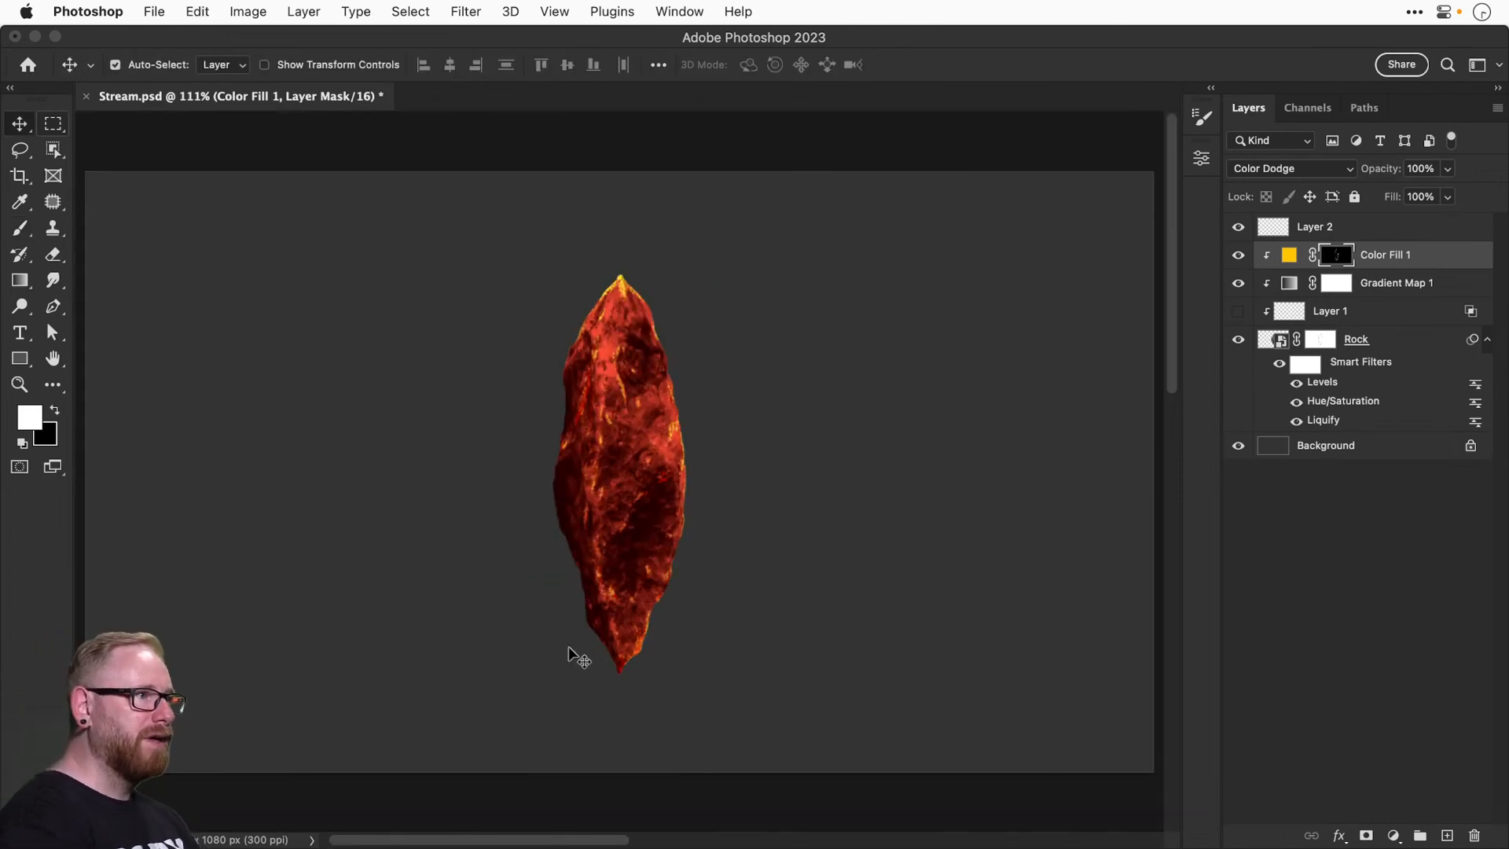
pyautogui.click(1236, 256)
pyautogui.click(1237, 256)
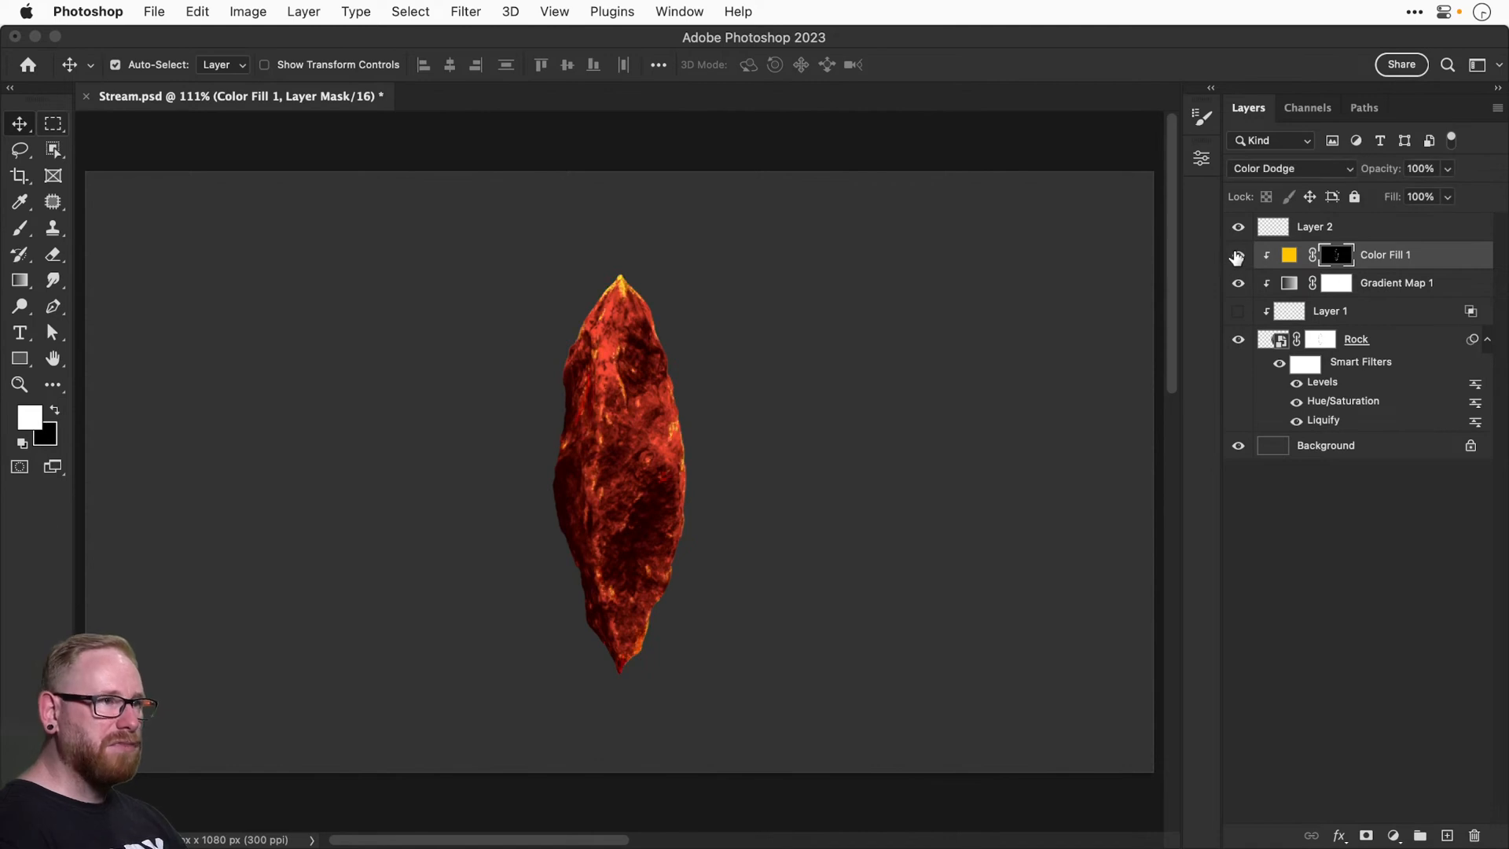
pyautogui.press('super+j')
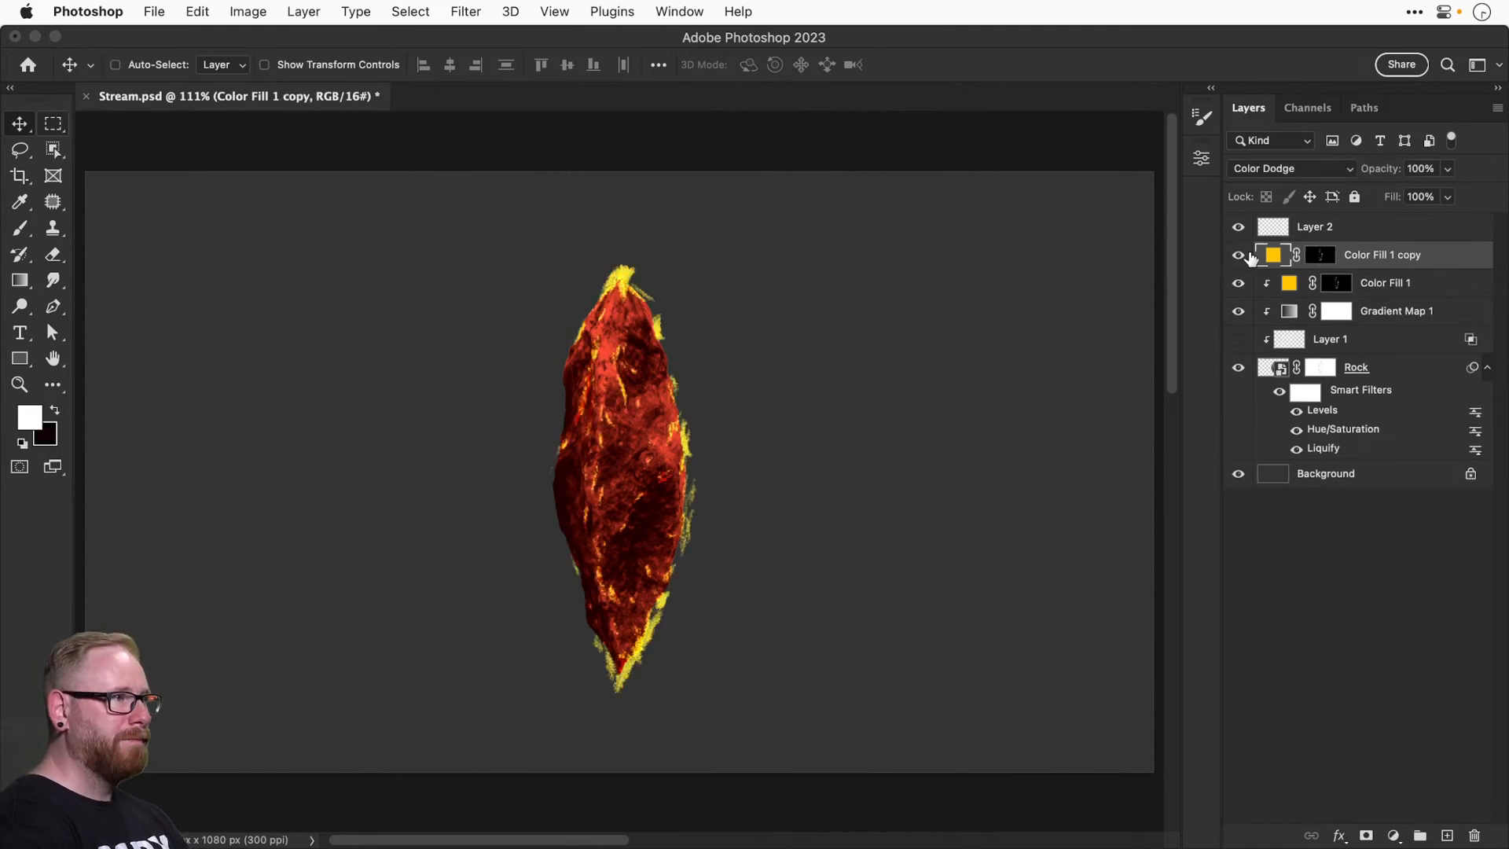
pyautogui.press('super+z')
pyautogui.click(1277, 169)
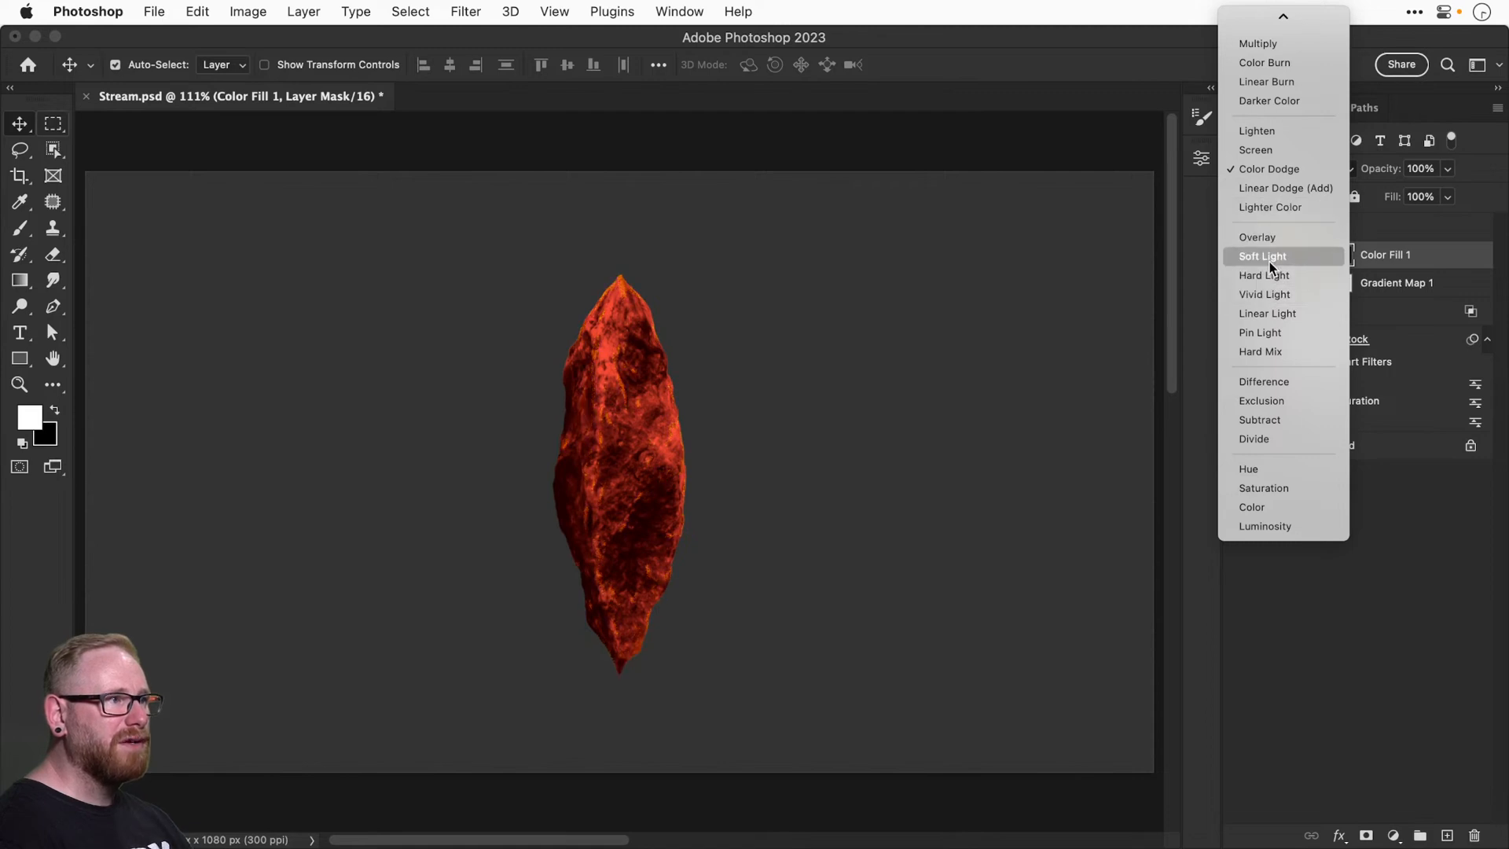
pyautogui.click(1293, 167)
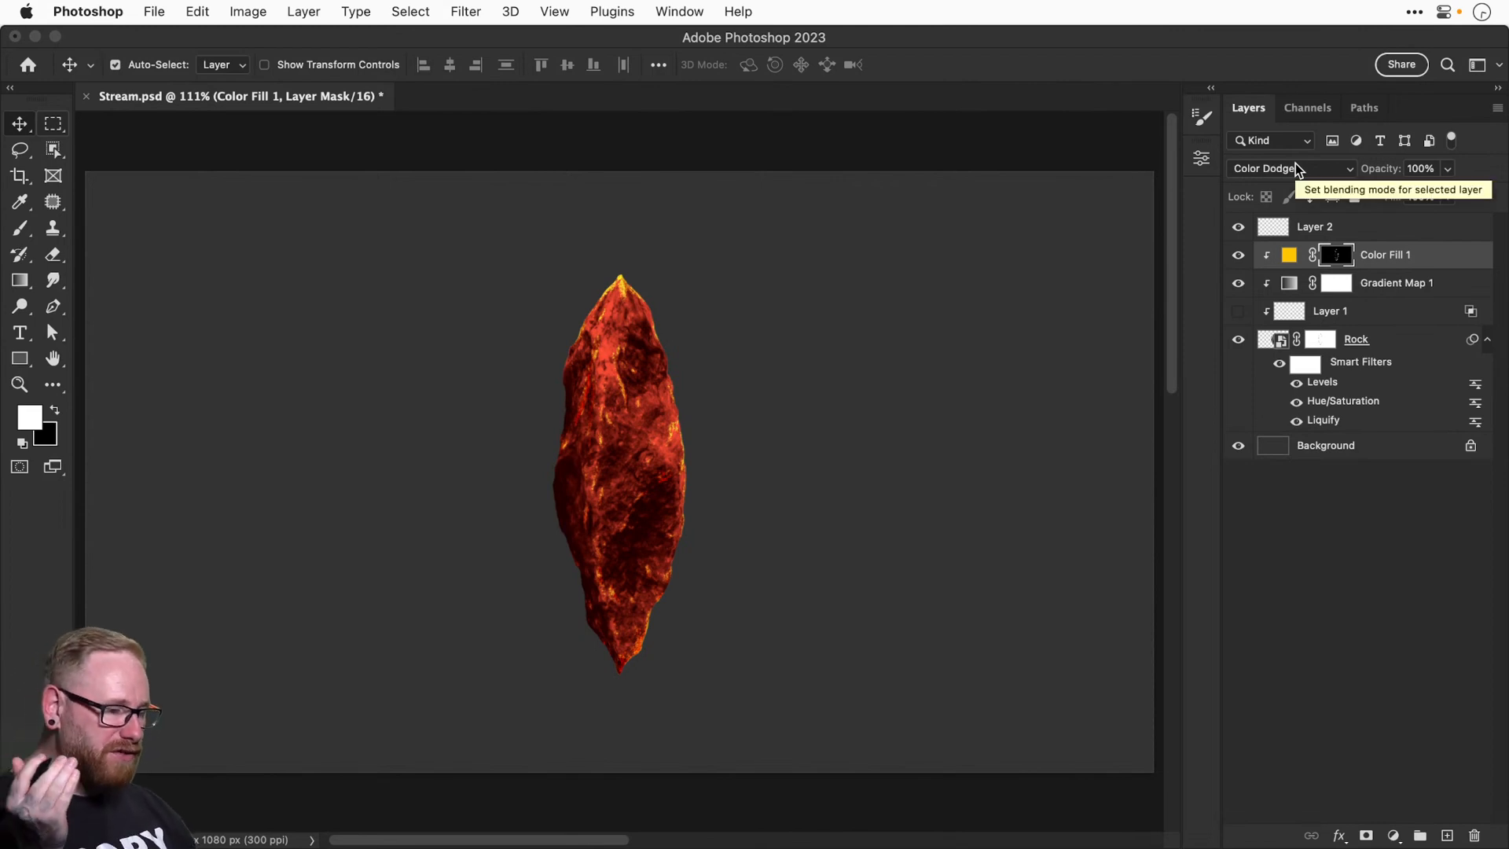
pyautogui.press('super+s')
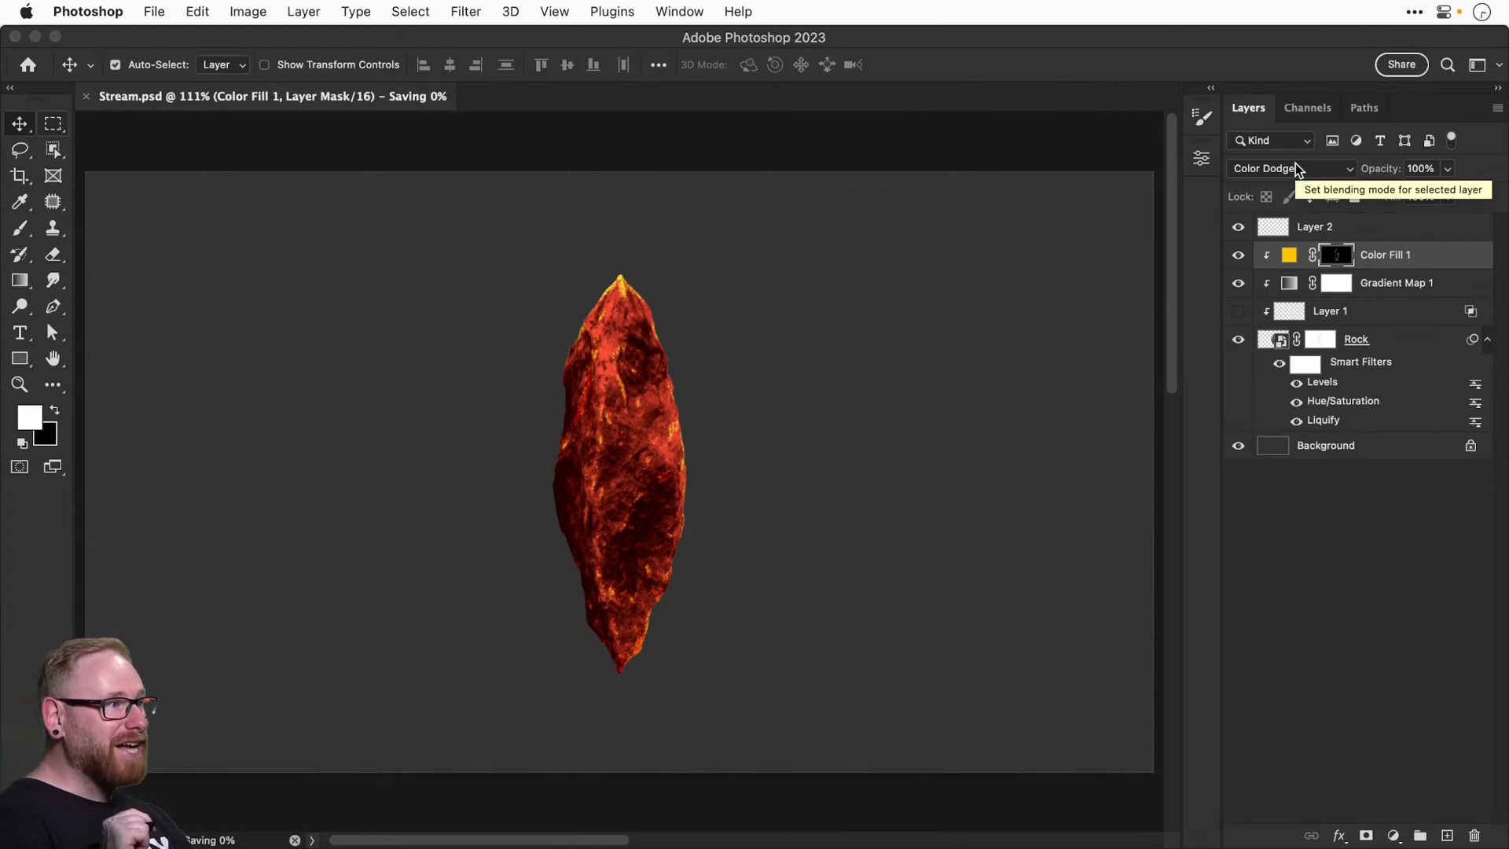
pyautogui.press('super+plus')
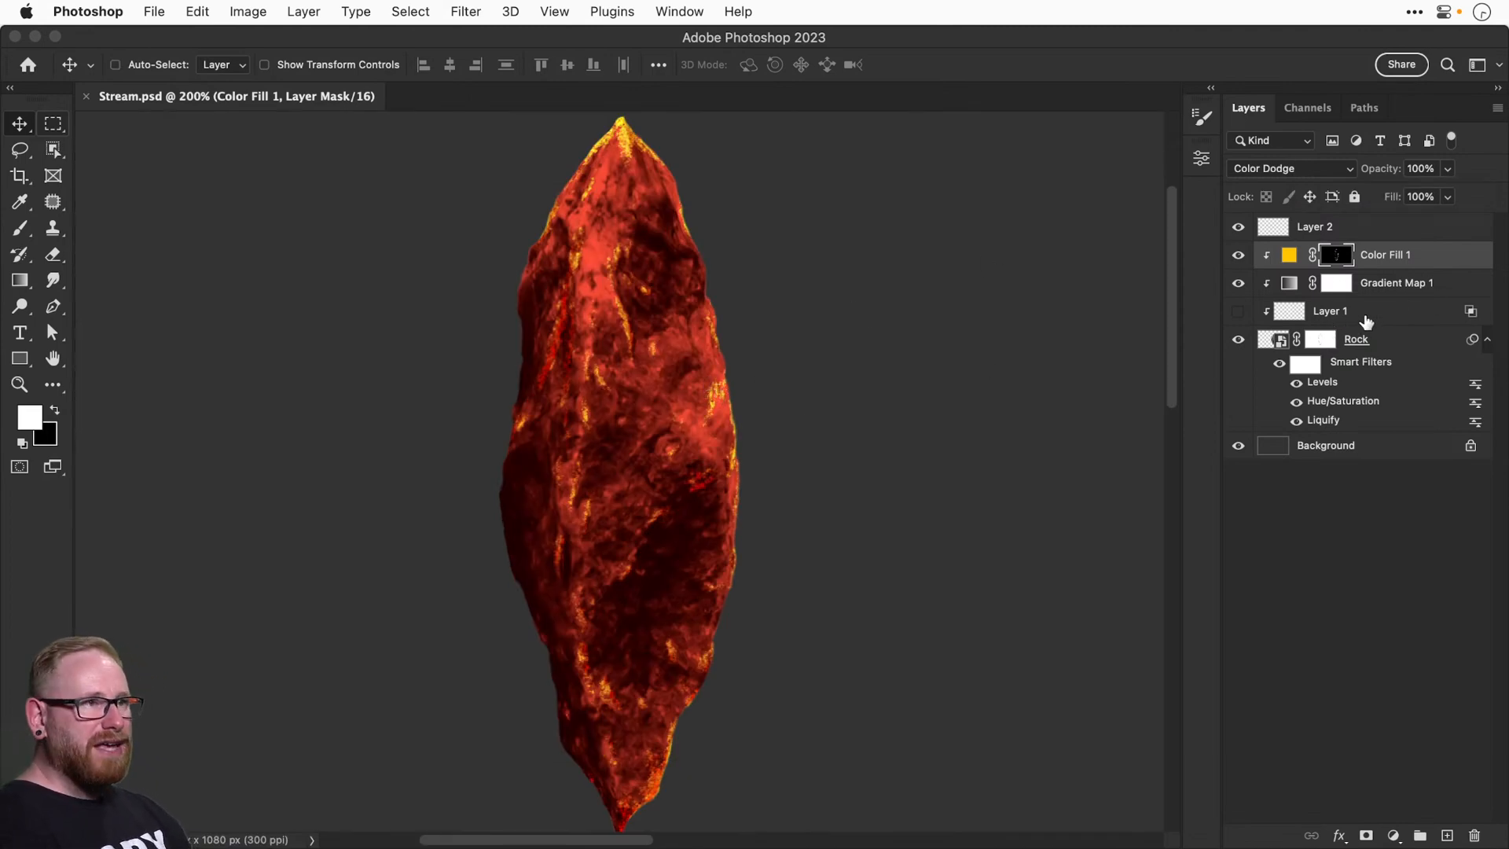
# Duplicate Color Fill 1, delete the copy's mask, clip it to the rock and add a black mask.
pyautogui.press('super+j')
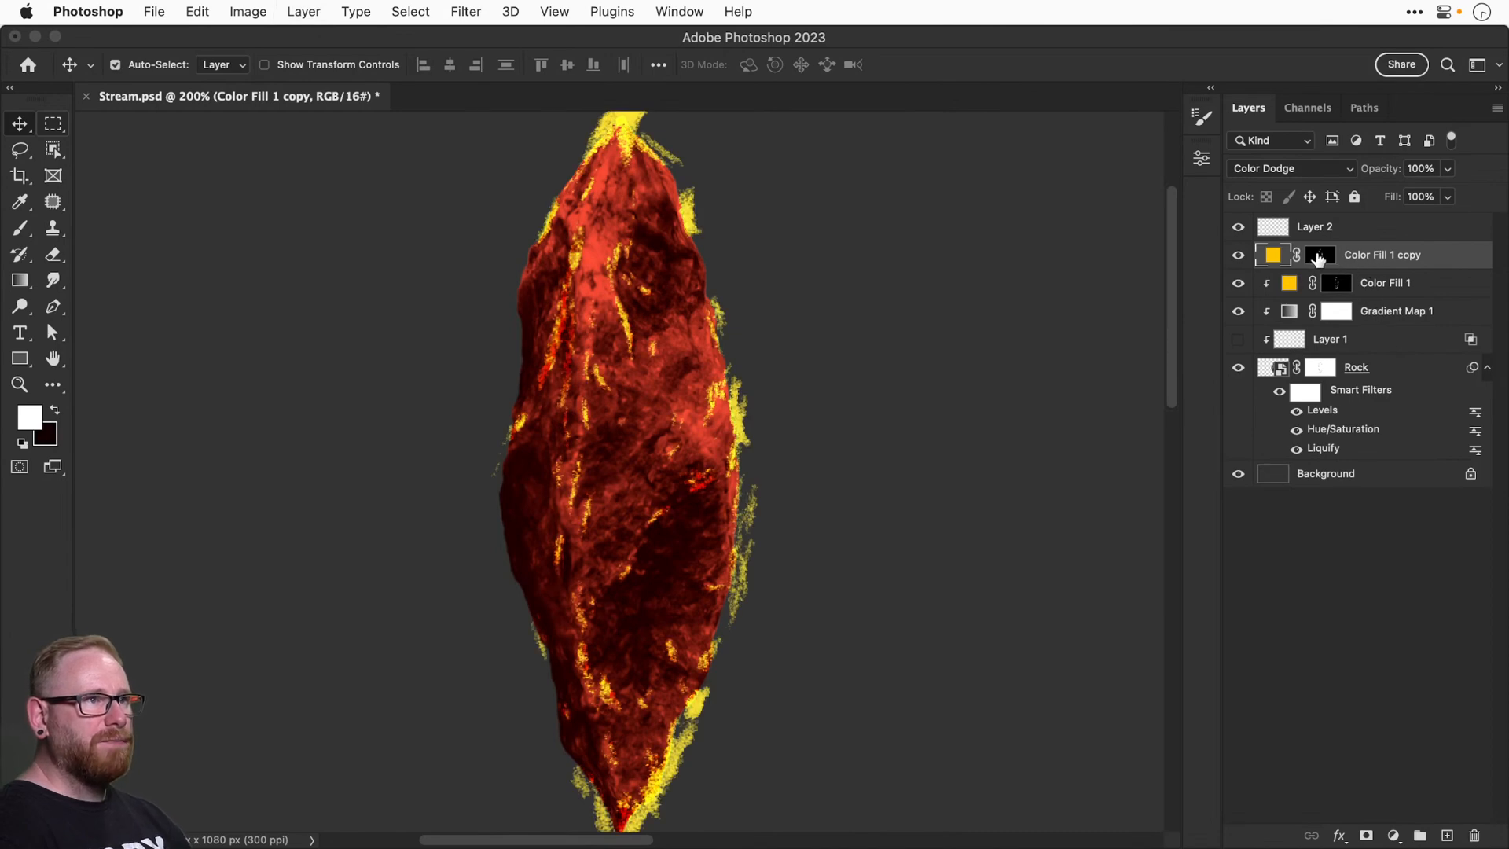
pyautogui.rightClick(1320, 260)
pyautogui.click(1303, 297)
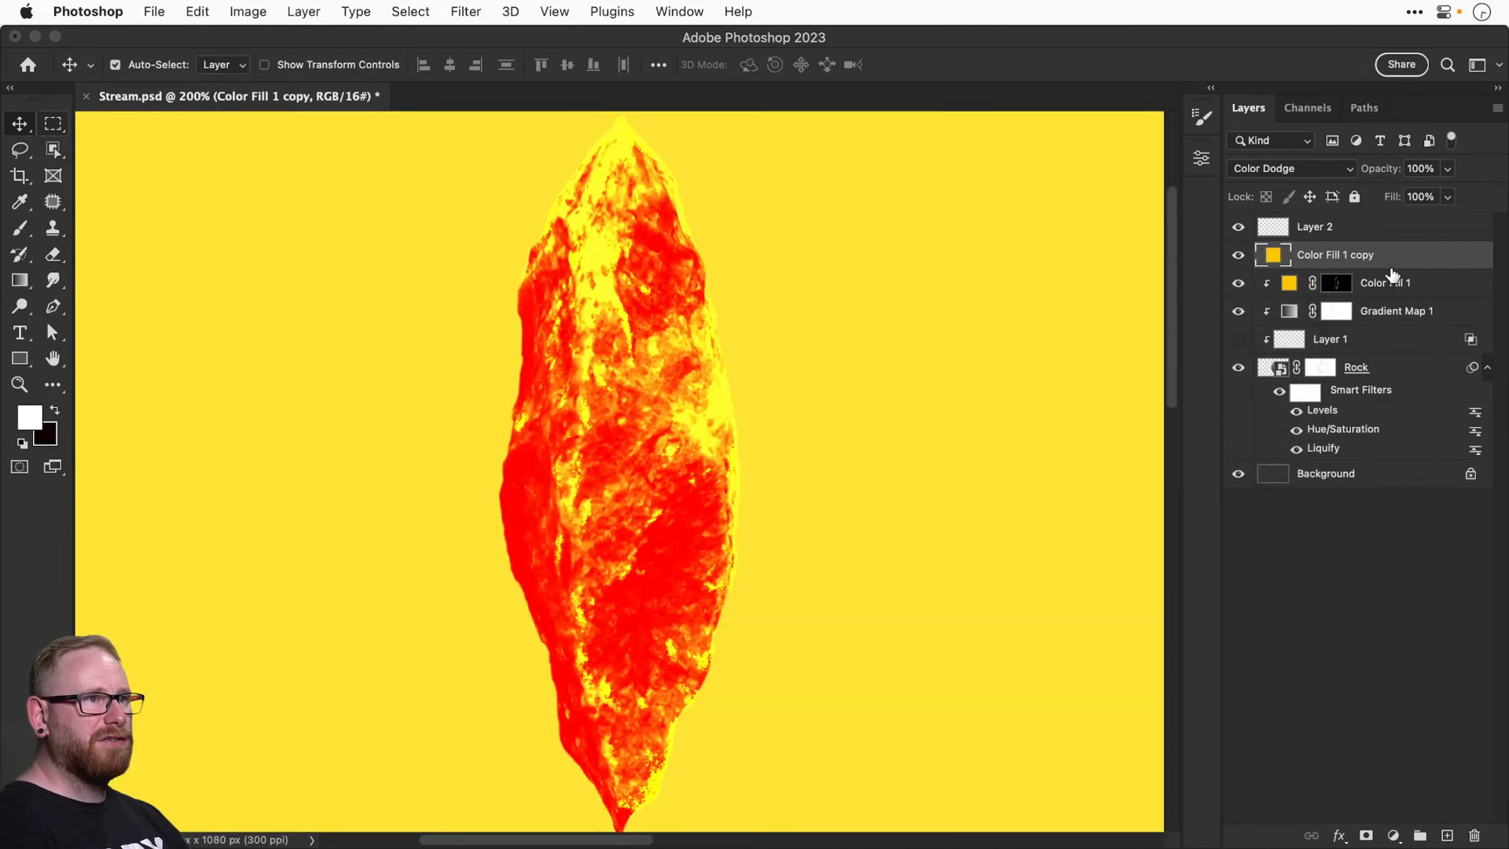
pyautogui.keyDown('alt'); pyautogui.click(1386, 264); pyautogui.keyUp('alt')
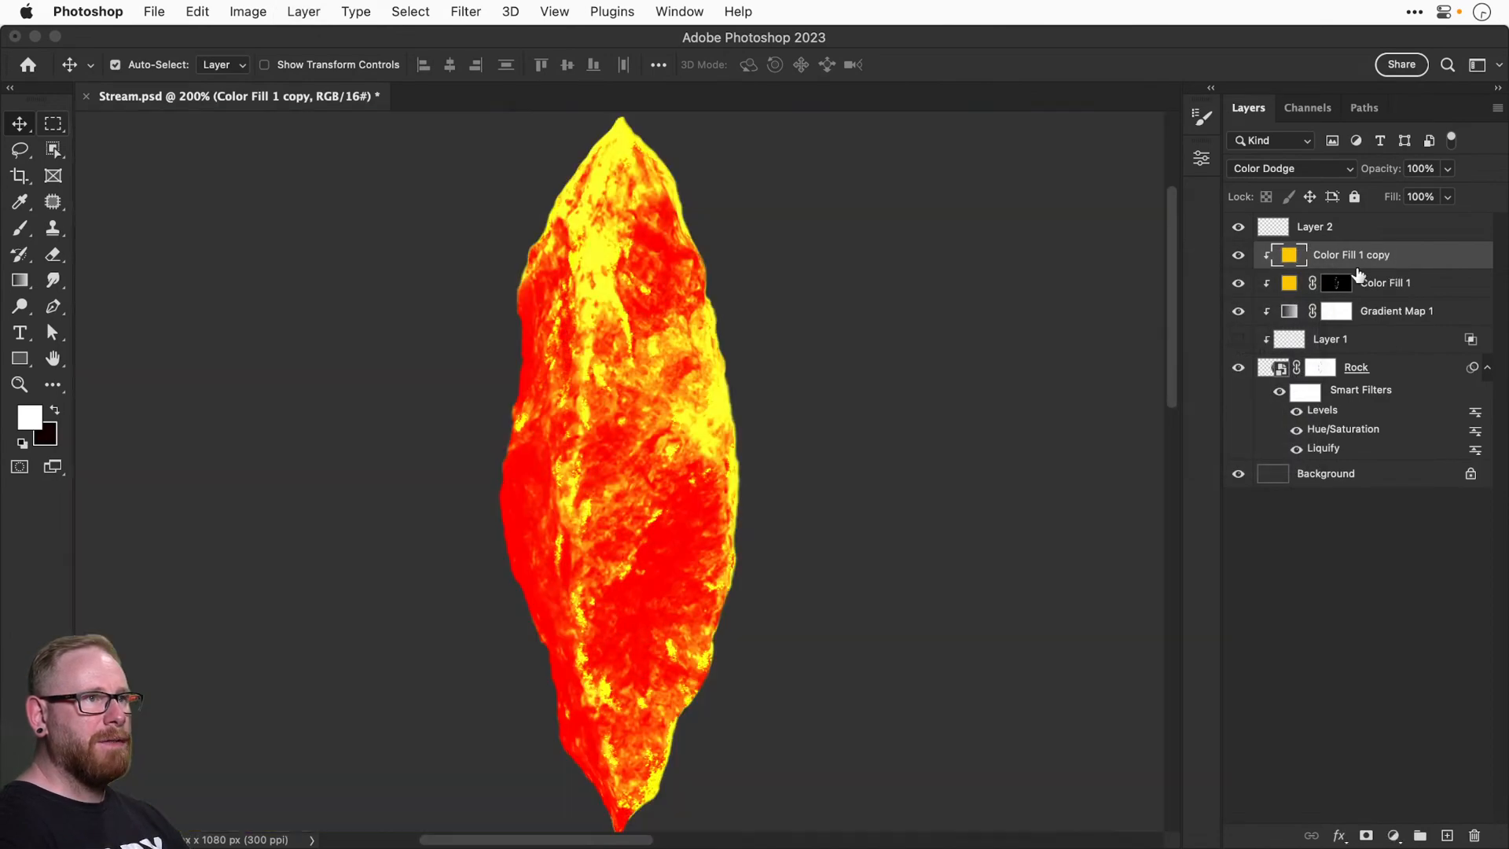
pyautogui.keyDown('alt'); pyautogui.click(1366, 836); pyautogui.keyUp('alt')
# Switch to the Brush tool and bring up the brush preset picker.
pyautogui.press('b')
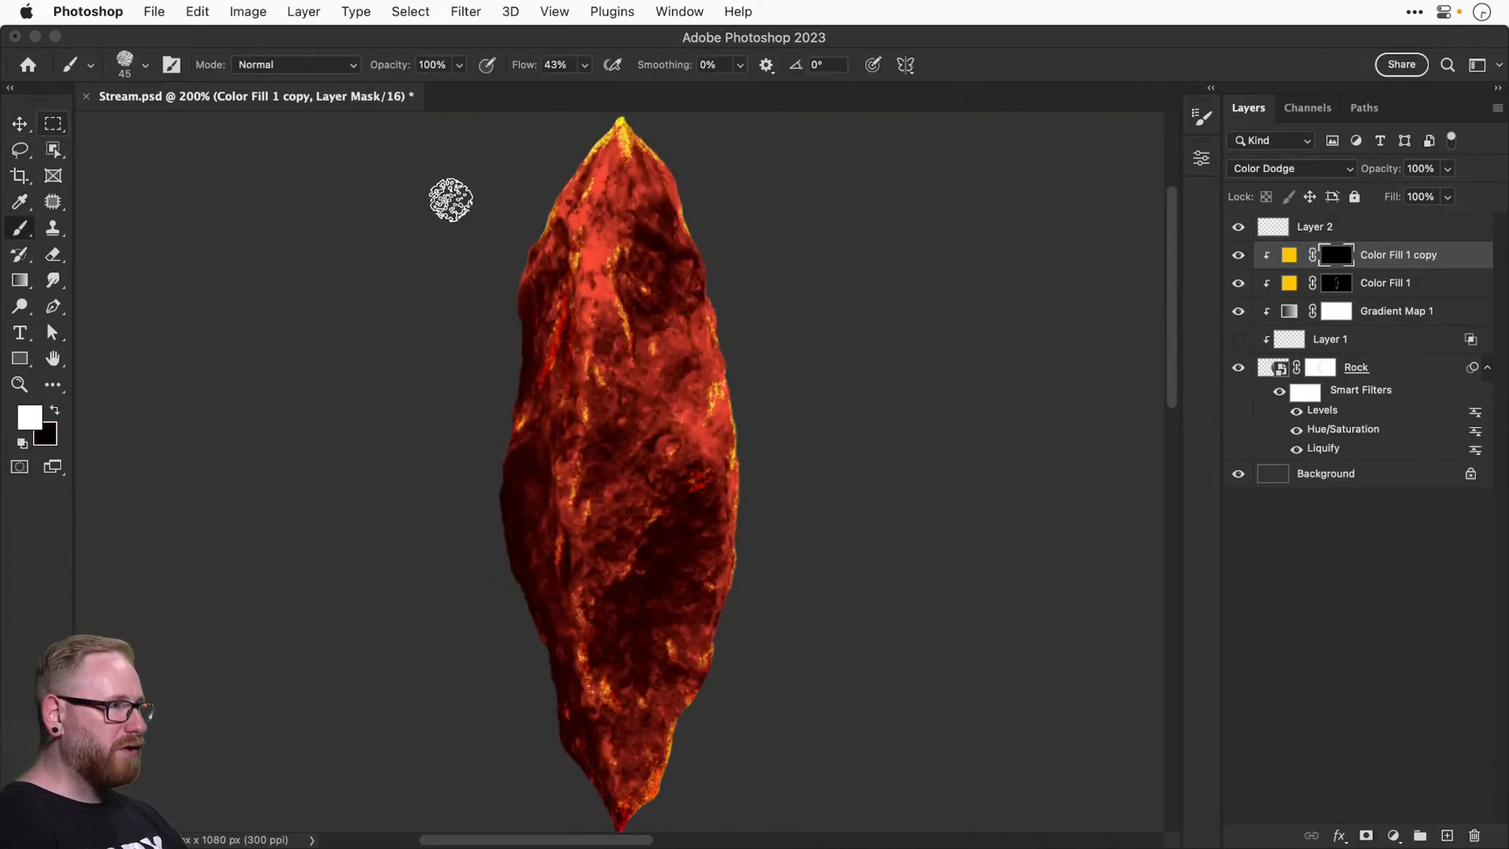
pyautogui.click(132, 69)
pyautogui.moveTo(707, 380); pyautogui.dragTo(681, 572)
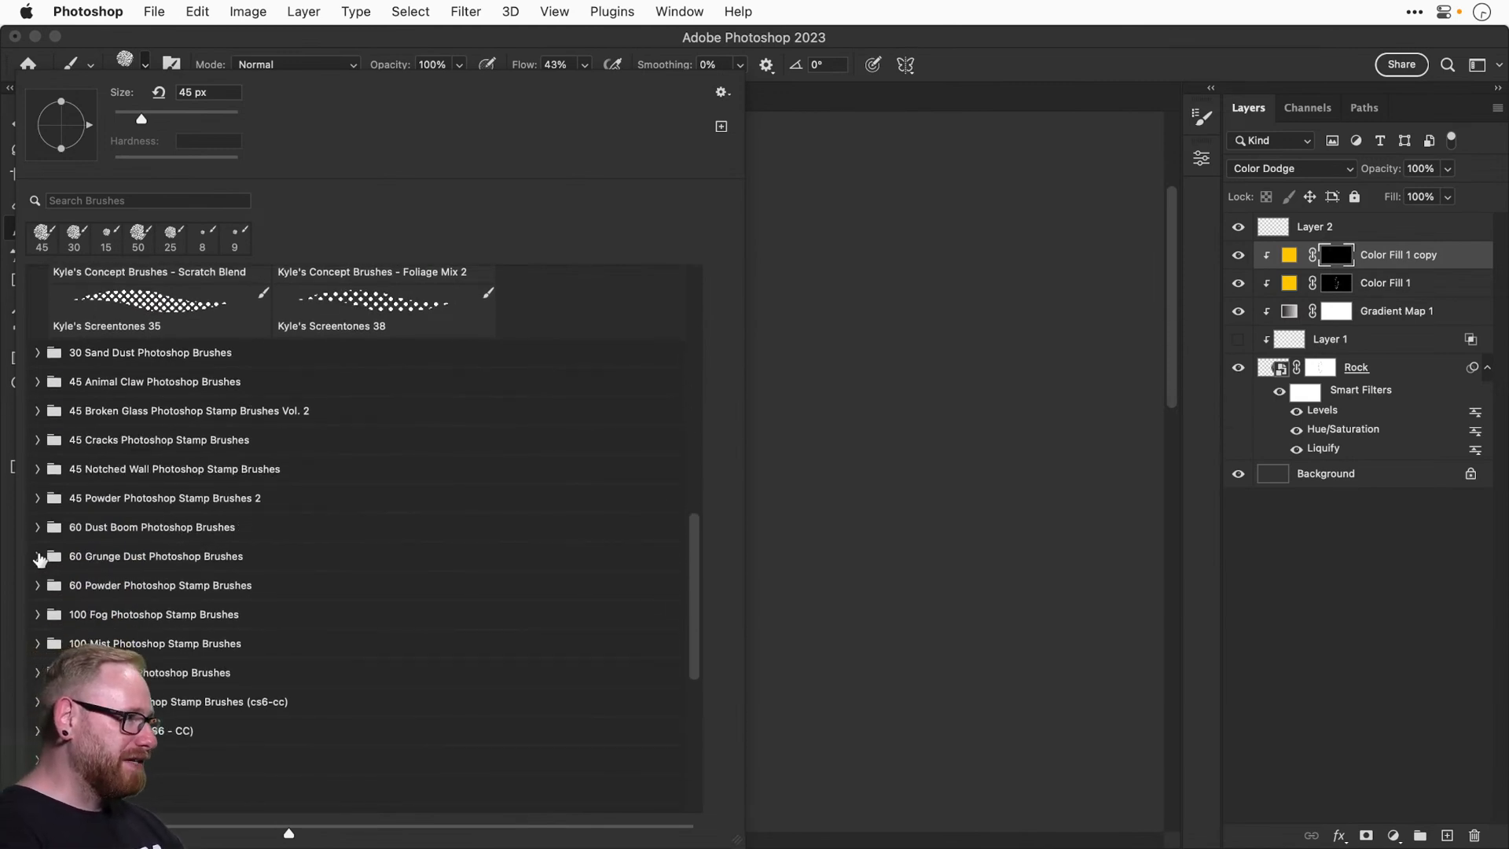
# Choose Dust Boom brush 3 and test glow dabs on the copy's mask at sizes 250 and 150, undoing them.
pyautogui.click(37, 527)
pyautogui.click(157, 621)
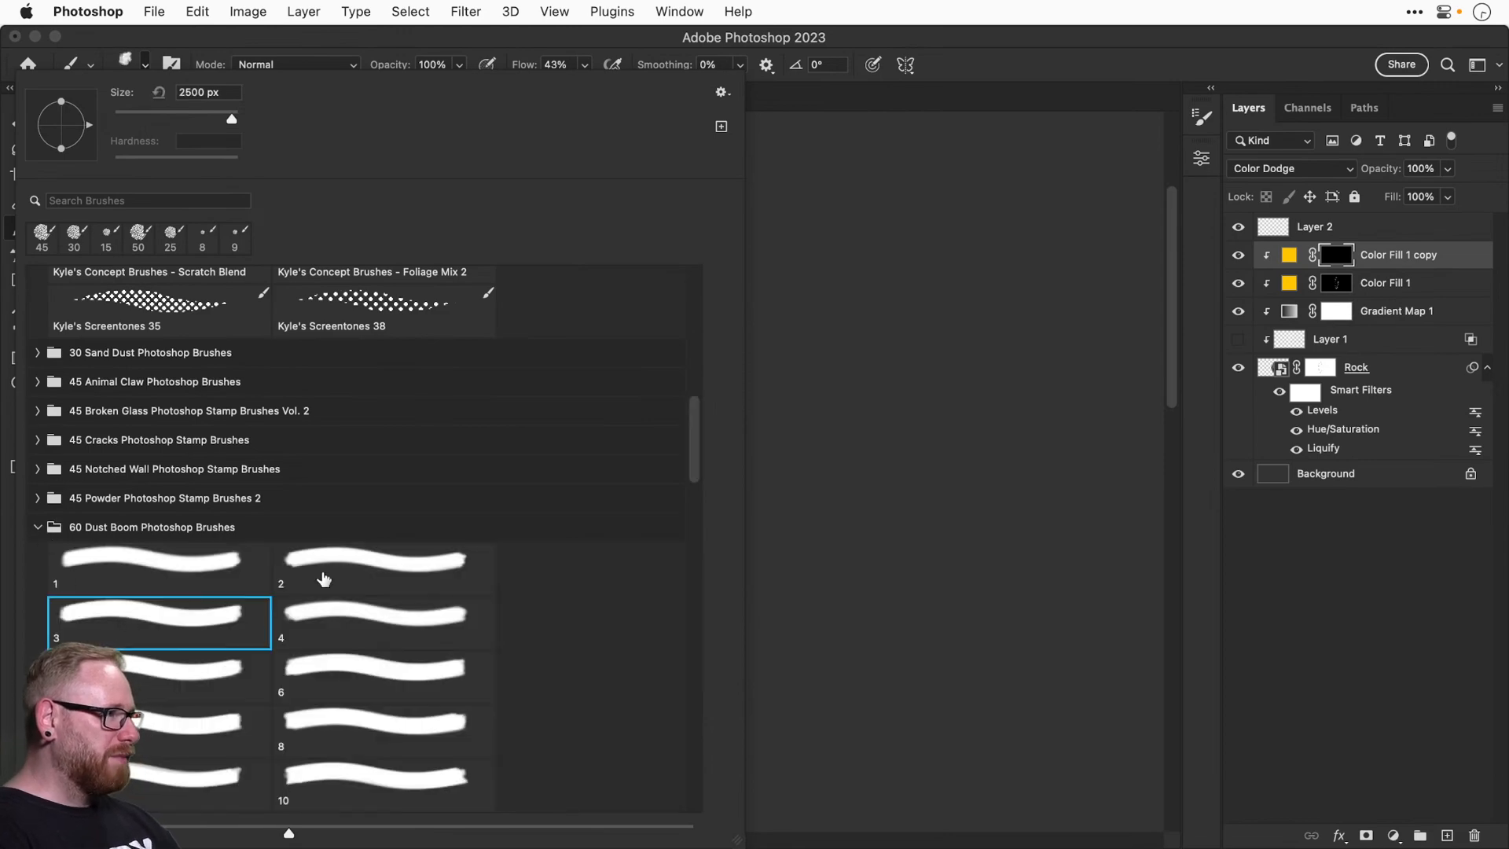
pyautogui.press('super+minus')
pyautogui.press('super+minus')
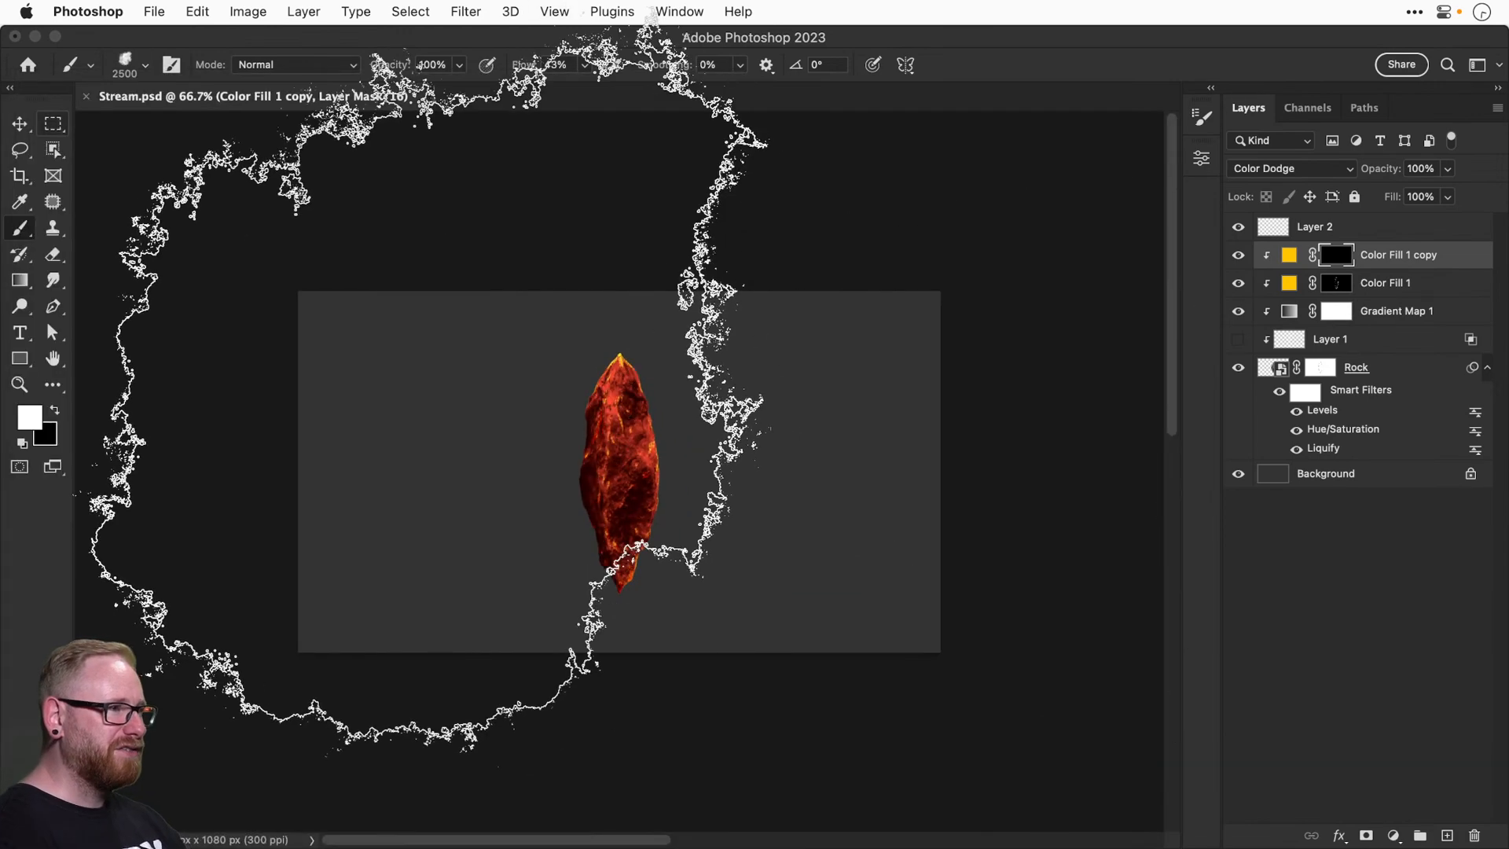
pyautogui.press('[')
pyautogui.press('[')
pyautogui.press('[')
pyautogui.press('[')
pyautogui.press('[')
pyautogui.press('[')
pyautogui.press('[')
pyautogui.press('[')
pyautogui.press('[')
pyautogui.press('[')
pyautogui.press('[')
pyautogui.press('[')
pyautogui.press('[')
pyautogui.press('[')
pyautogui.press('[')
pyautogui.press('[')
pyautogui.press('[')
pyautogui.press('[')
pyautogui.press('[')
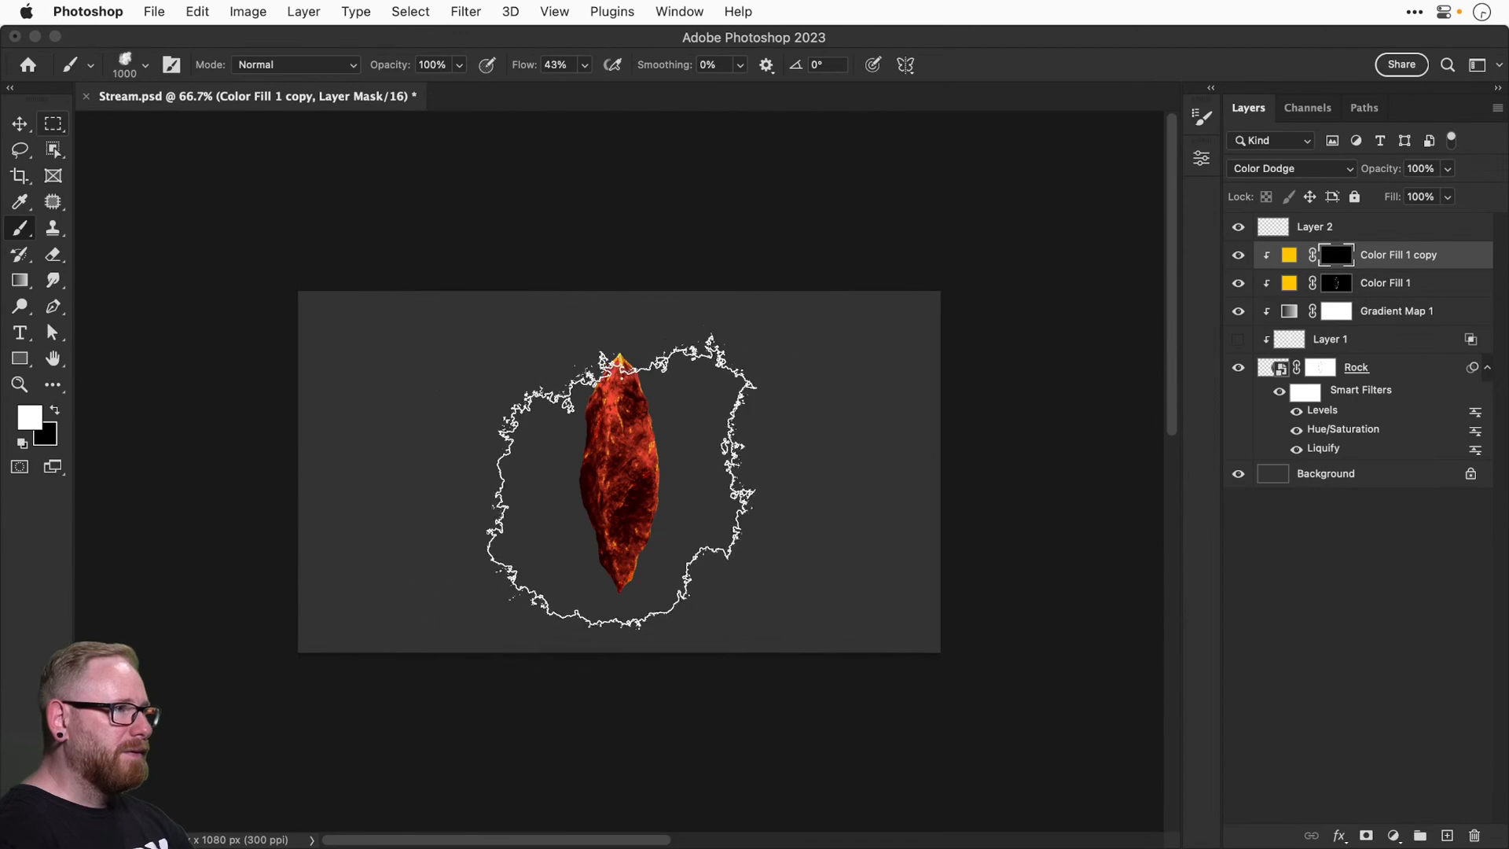
pyautogui.click(620, 471)
pyautogui.press('super+plus')
pyautogui.press('super+plus')
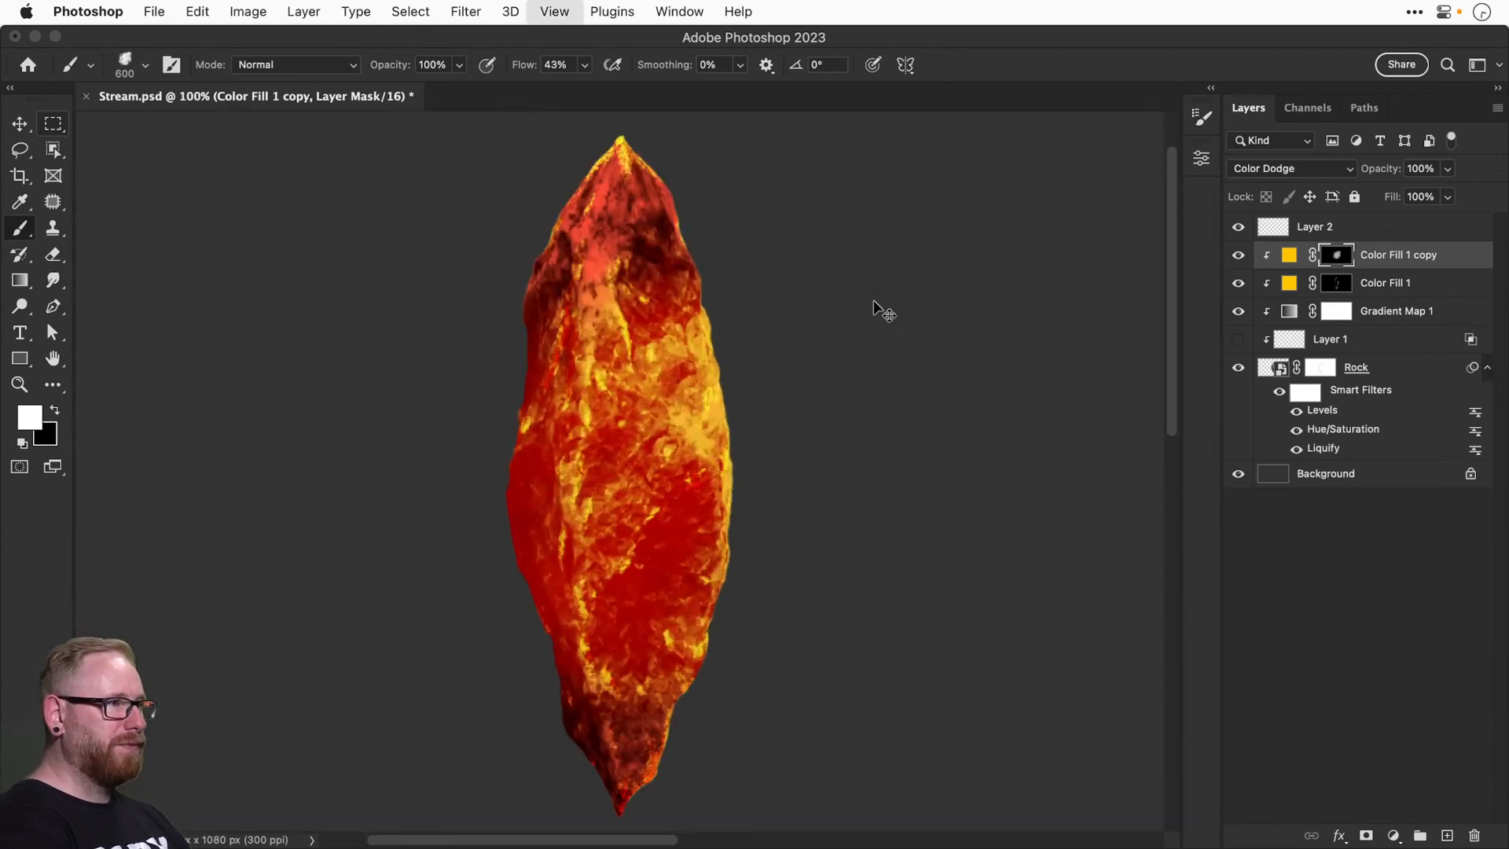
pyautogui.press('super+z')
pyautogui.press('[')
pyautogui.press('[')
pyautogui.press('[')
pyautogui.press('[')
pyautogui.click(456, 530)
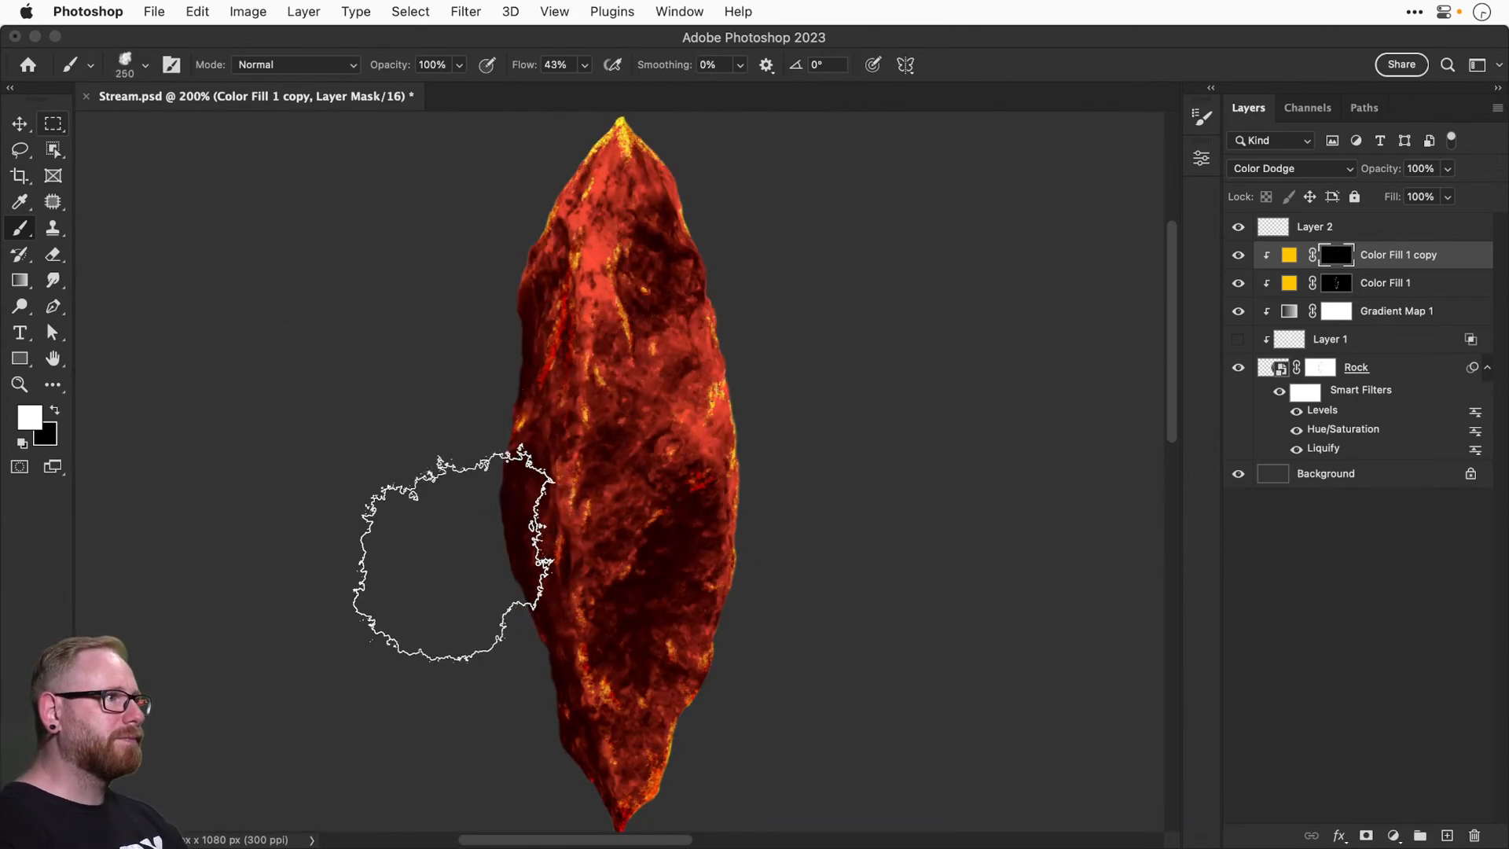
pyautogui.press('super+z')
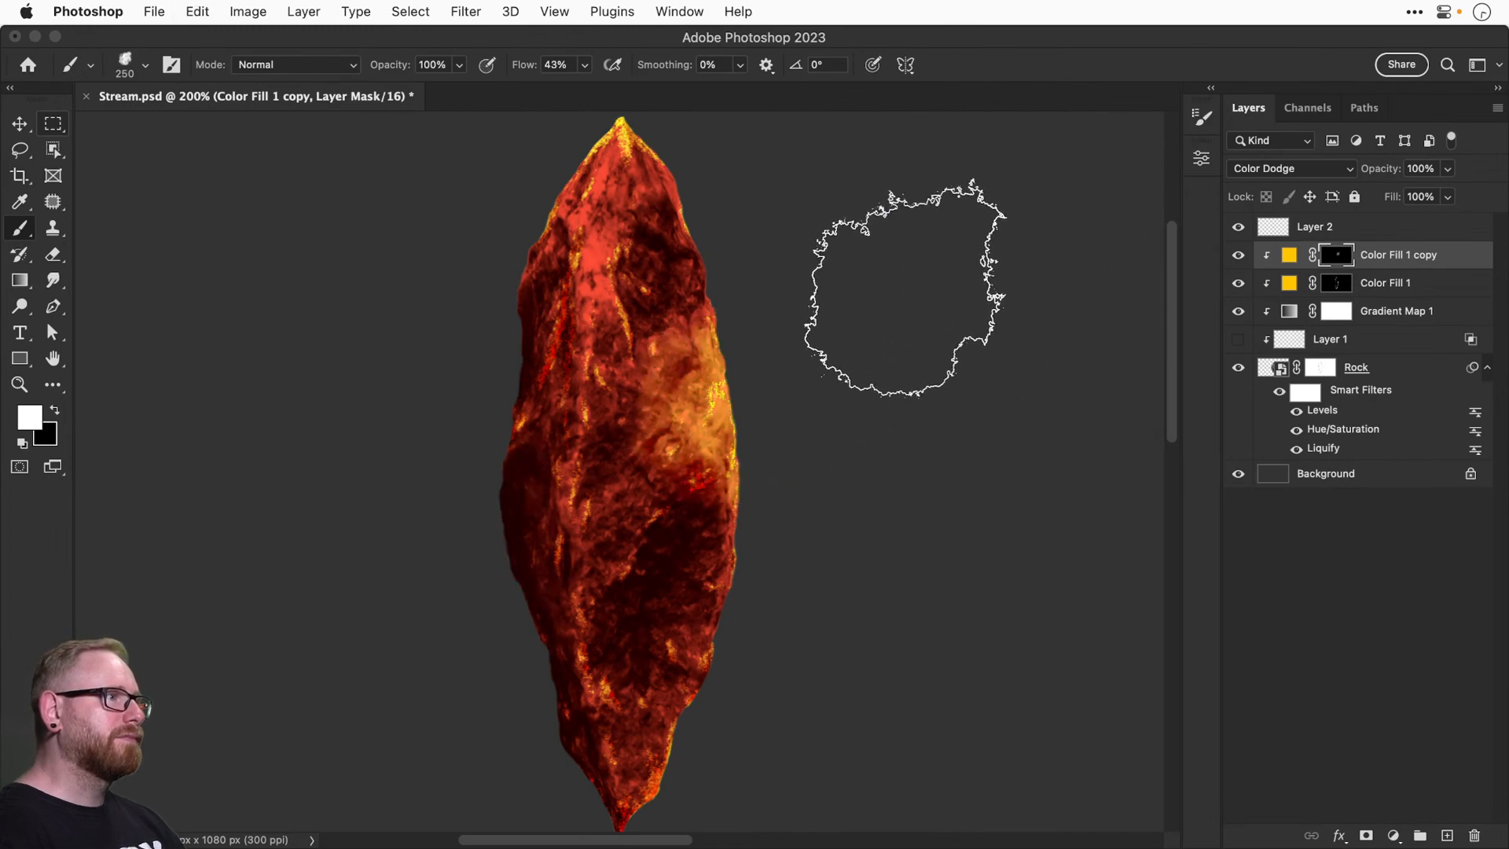
pyautogui.press('[')
pyautogui.press('[')
pyautogui.press('[')
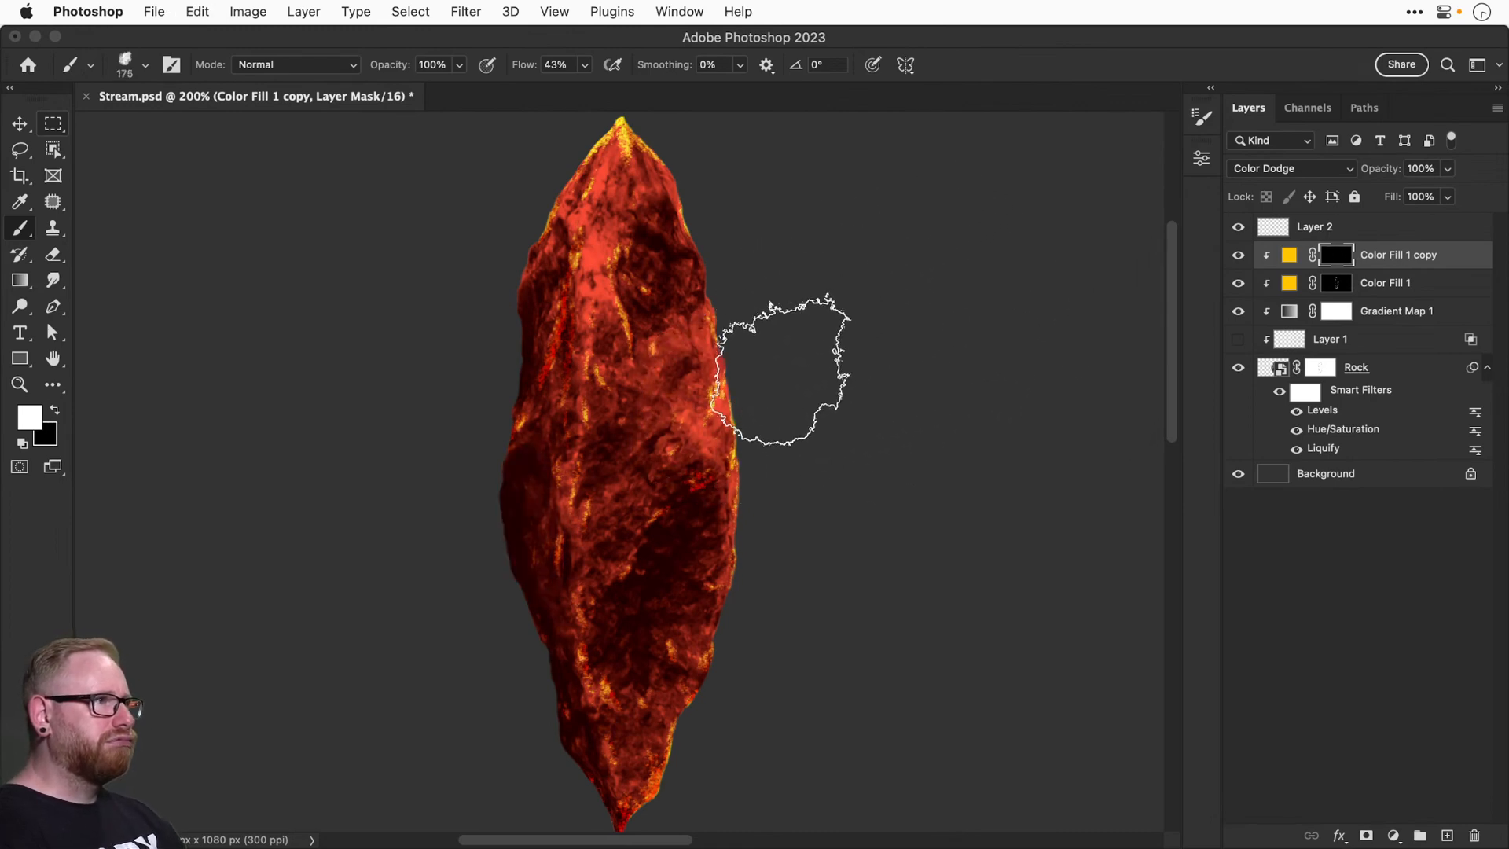
# Raise brush flow to 100%, test and undo edge patches, then add a new empty Layer 3.
pyautogui.click(584, 65)
pyautogui.moveTo(582, 92); pyautogui.dragTo(655, 92)
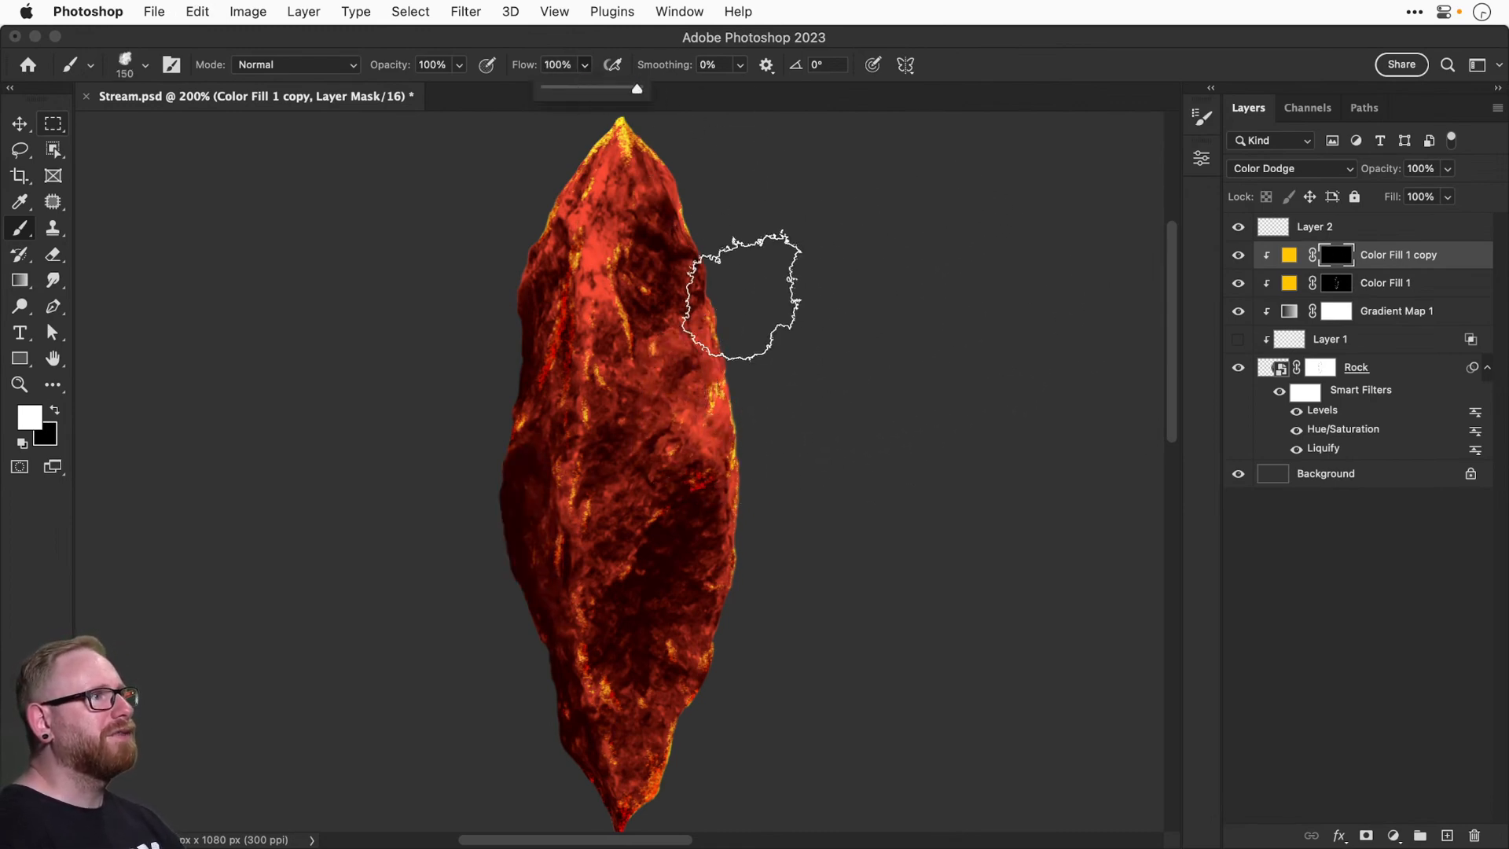
pyautogui.click(723, 401)
pyautogui.press('super+z')
pyautogui.press(']')
pyautogui.press(']')
pyautogui.press(']')
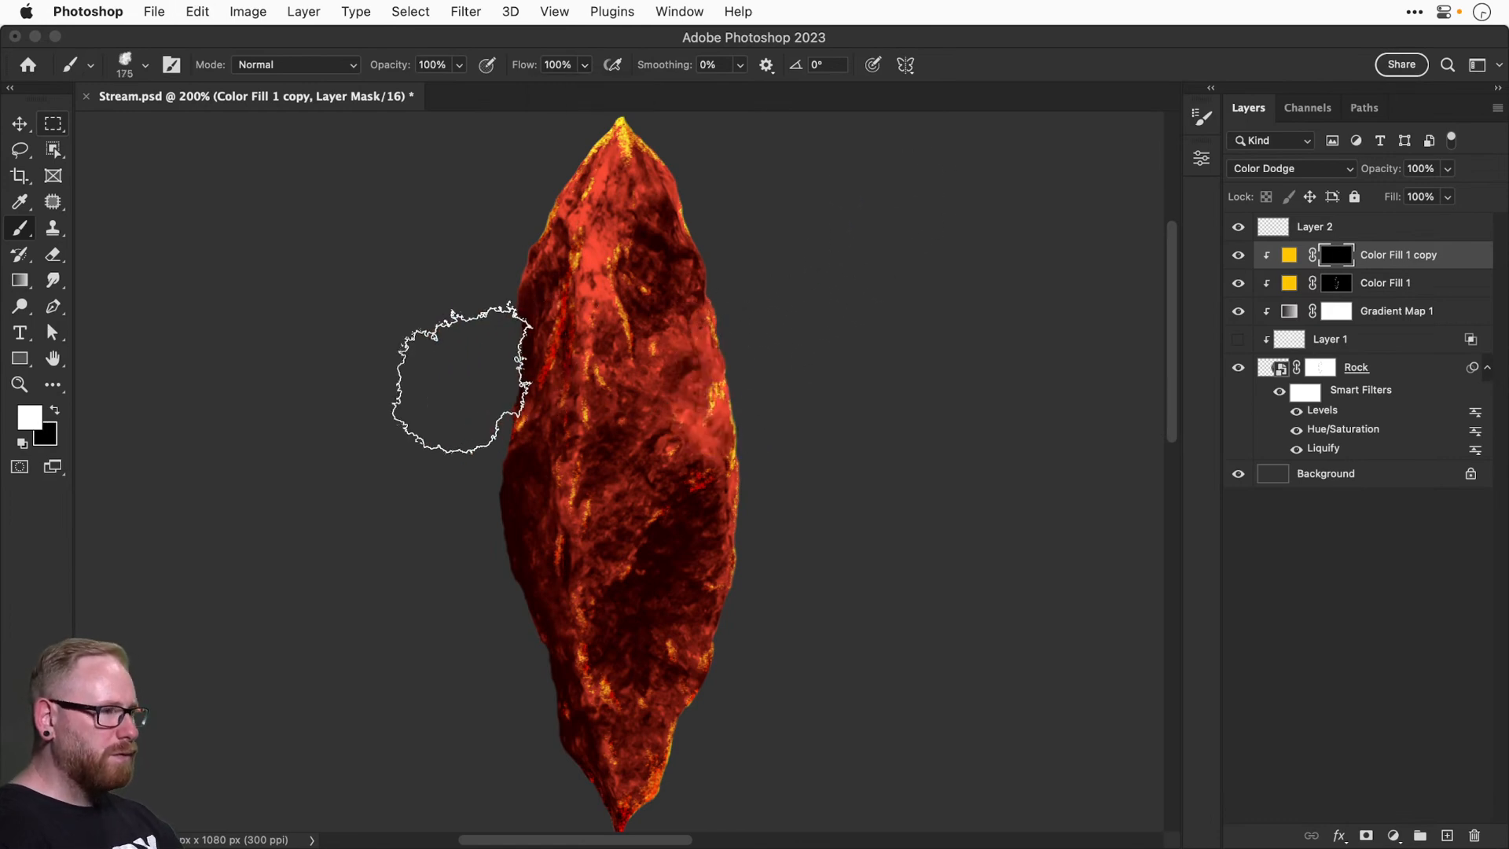
pyautogui.click(457, 371)
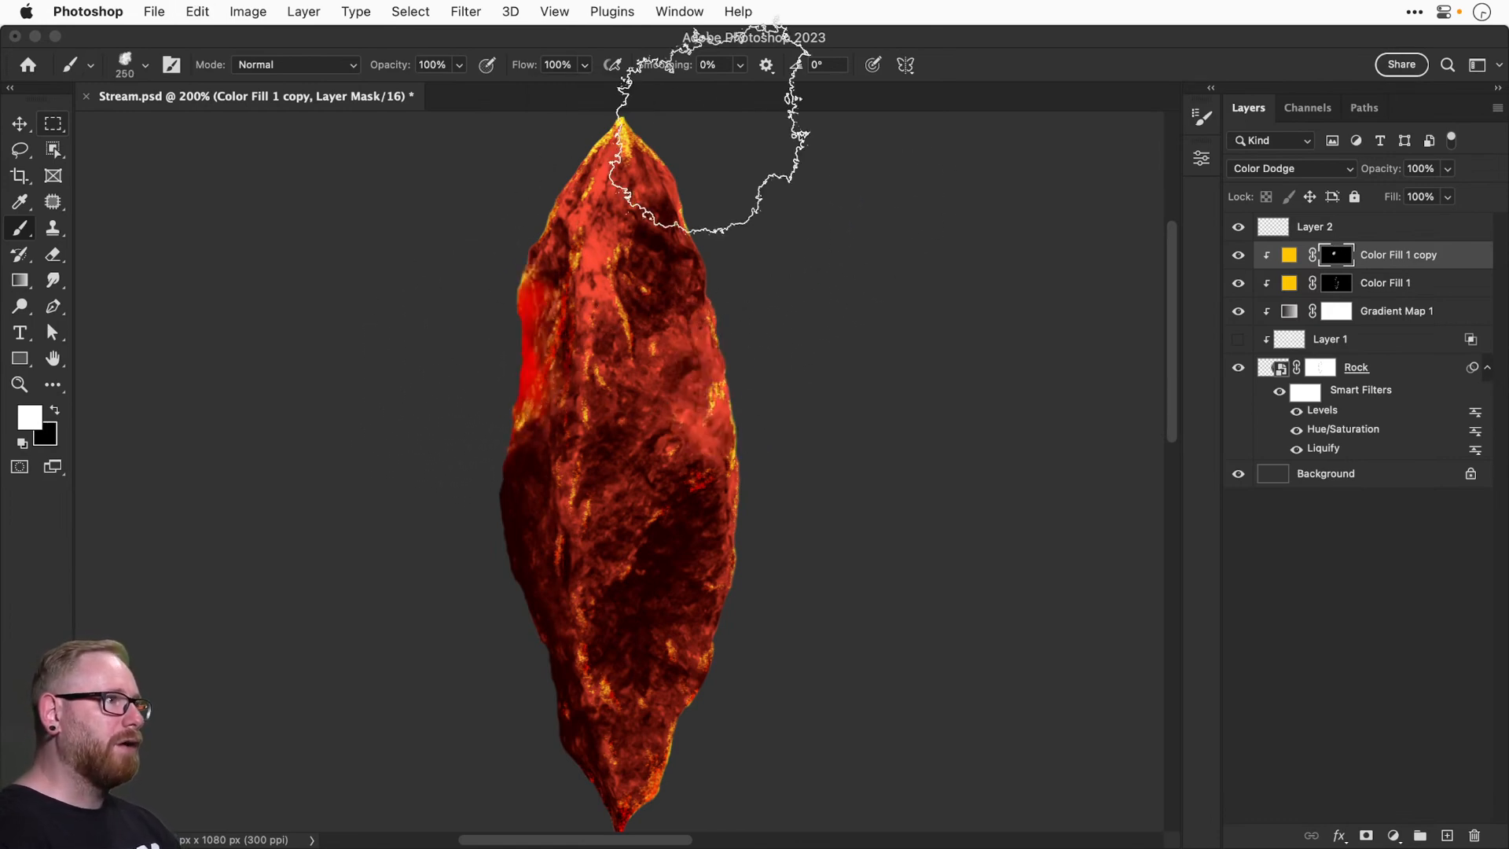
pyautogui.press('super+z')
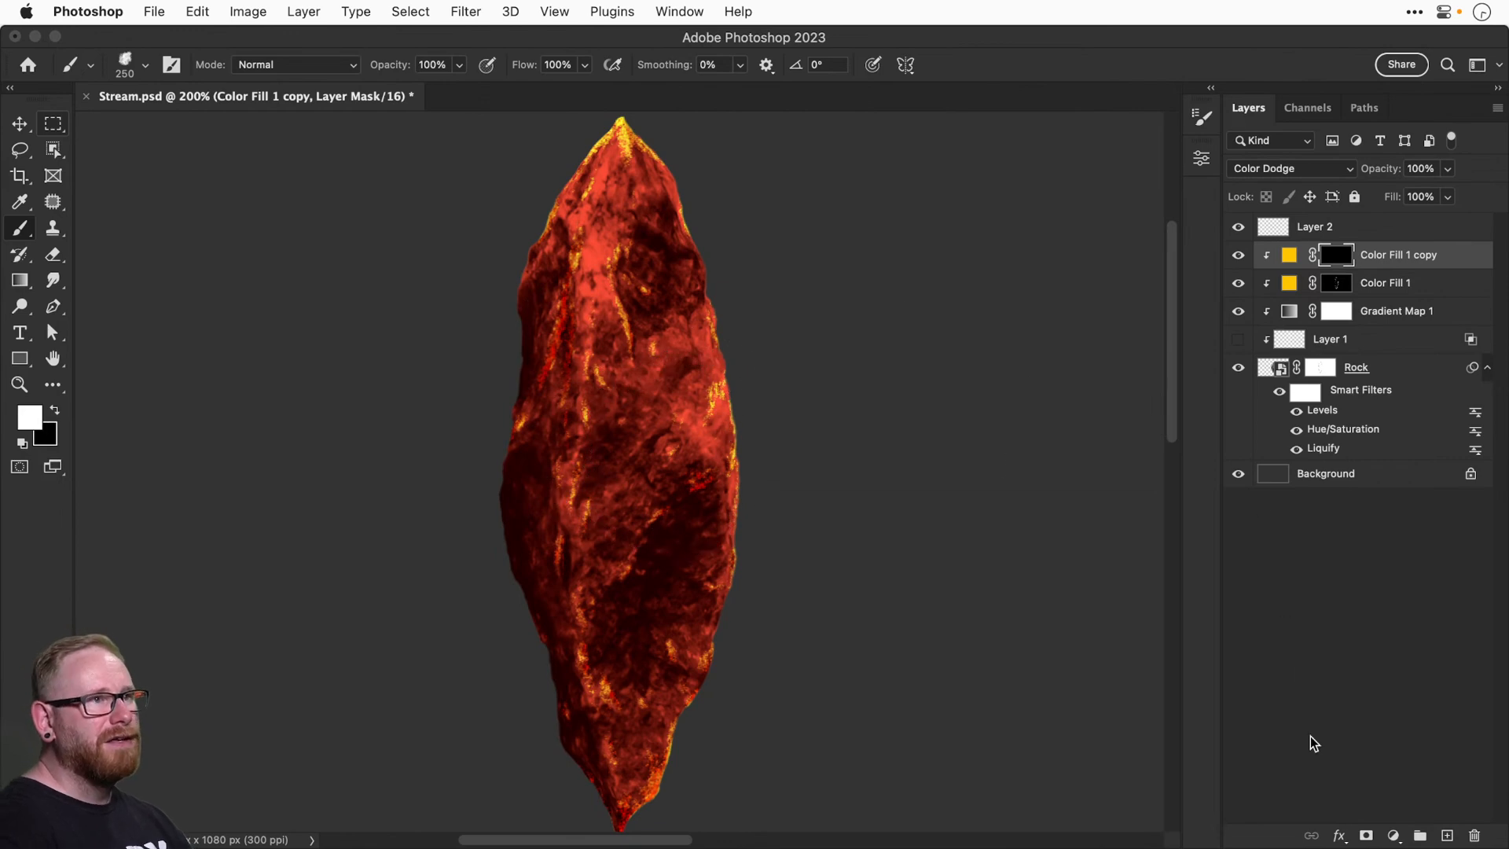
pyautogui.click(1447, 836)
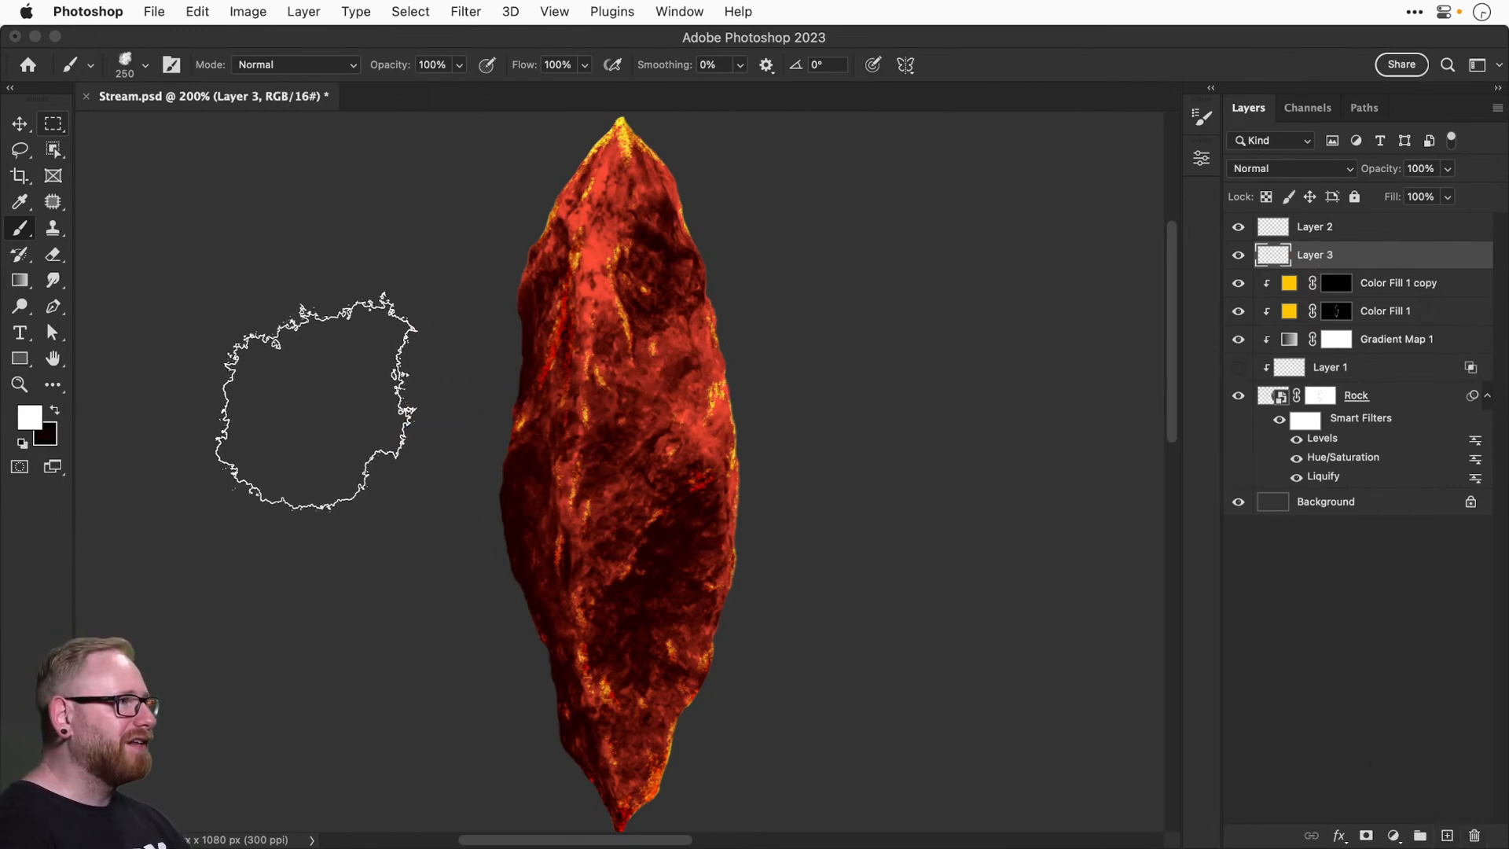
# Test one Dust Boom dab on Layer 3, undo it, and reselect the Color Fill 1 copy mask.
pyautogui.click(314, 404)
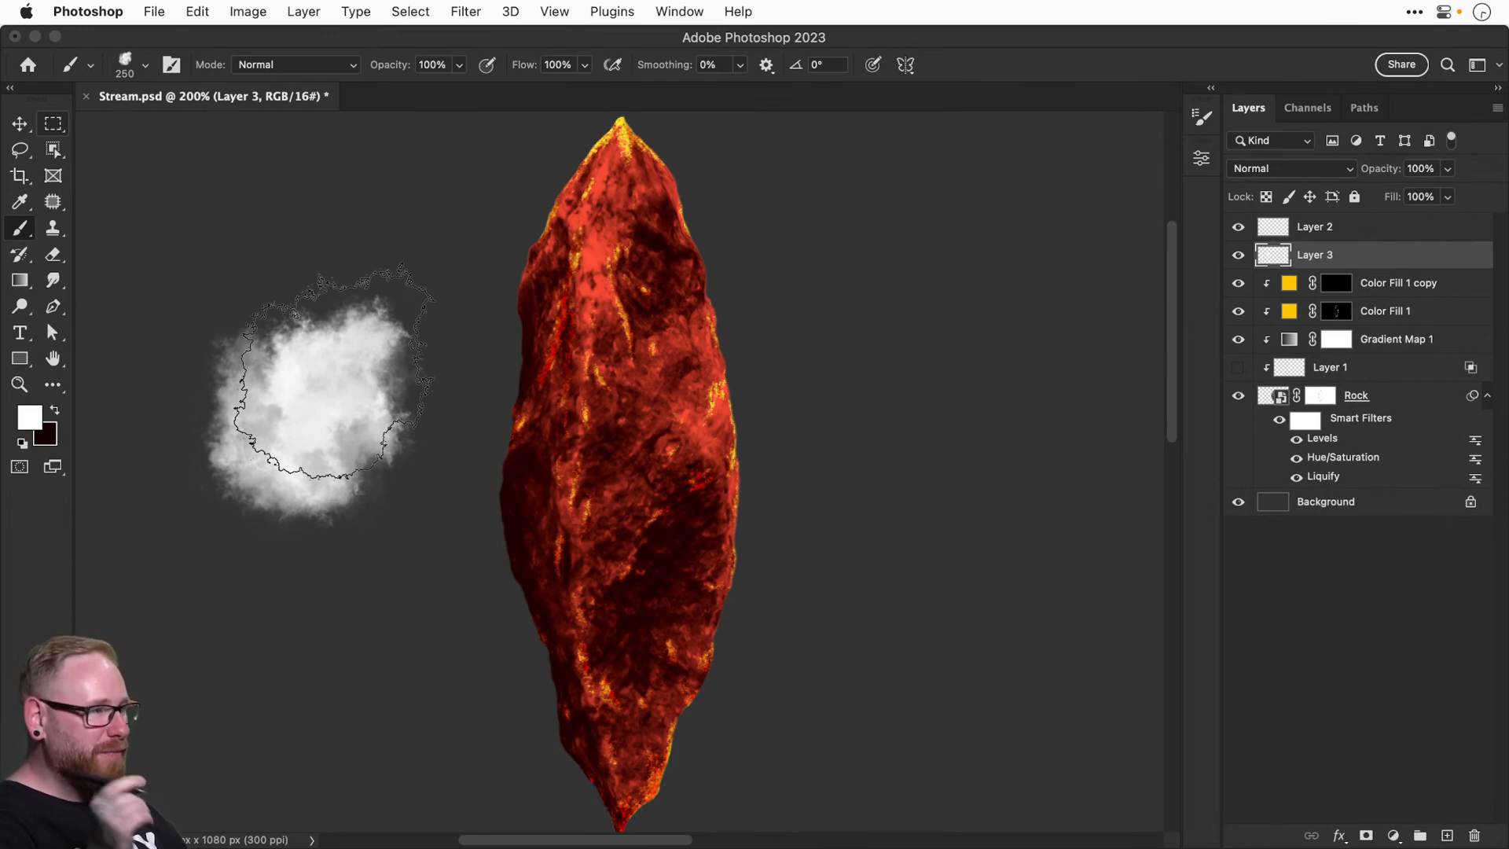
pyautogui.press('super+z')
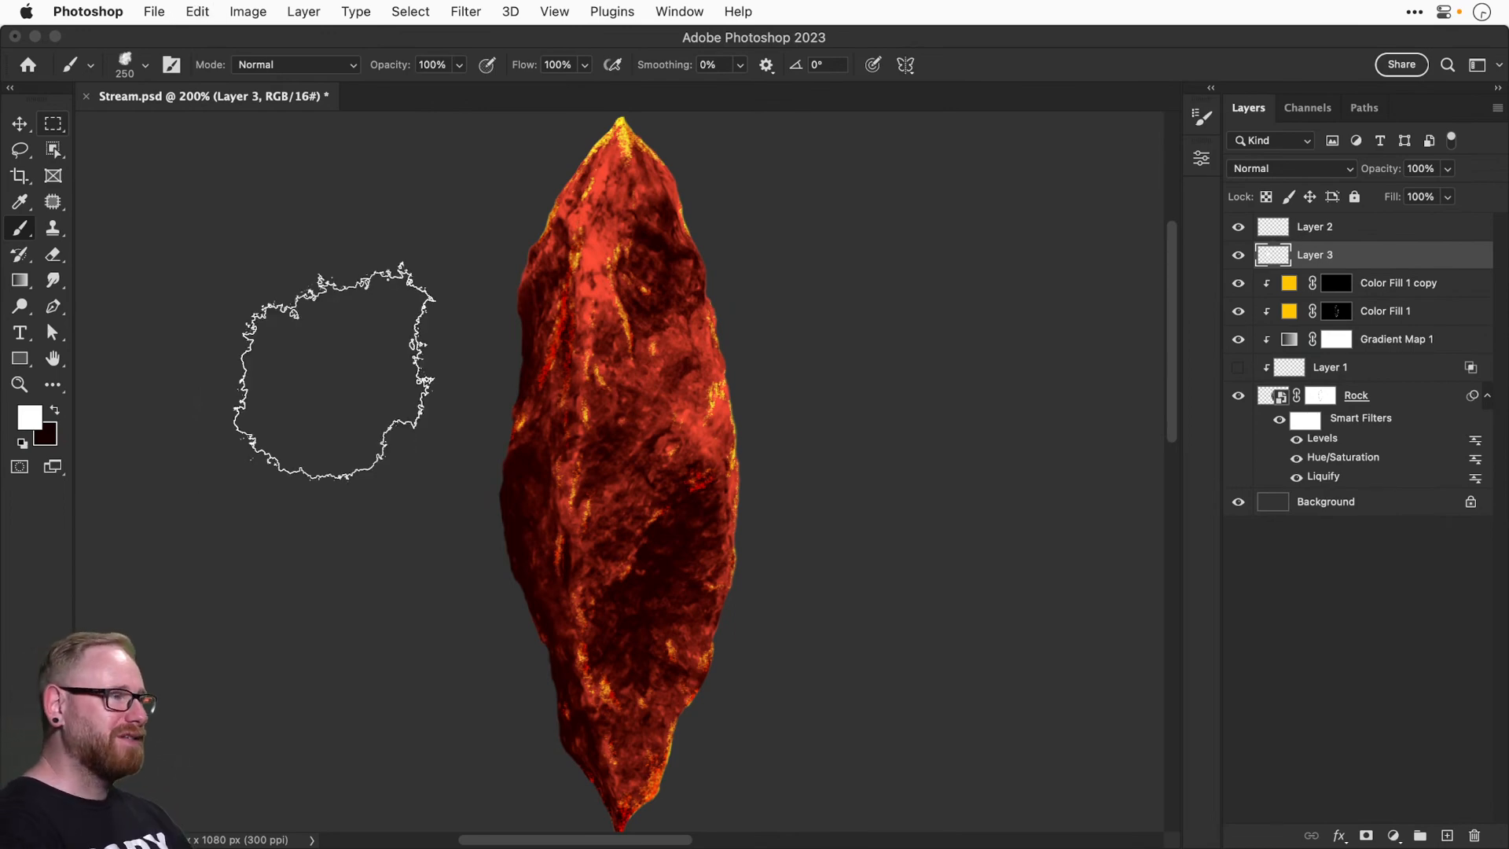
pyautogui.click(1334, 284)
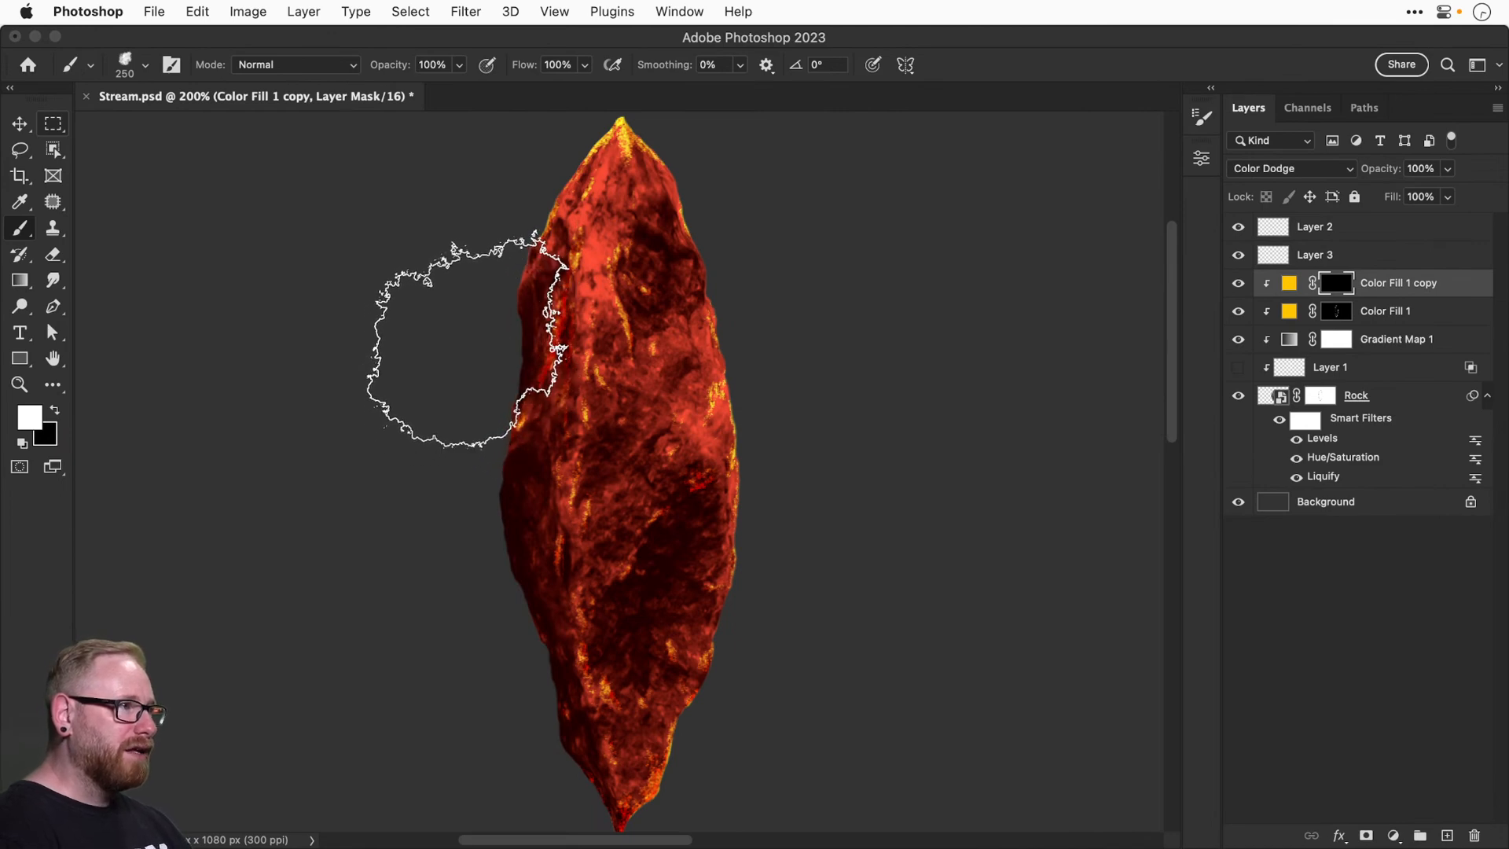
# Rotate the brush tip and paint glow on the rock's upper-left and lower-left edges, undoing a lower-right stroke.
pyautogui.press('Right')
pyautogui.press('Right')
pyautogui.press('Right')
pyautogui.press('Right')
pyautogui.press('Right')
pyautogui.press('Right')
pyautogui.press('Right')
pyautogui.press('Right')
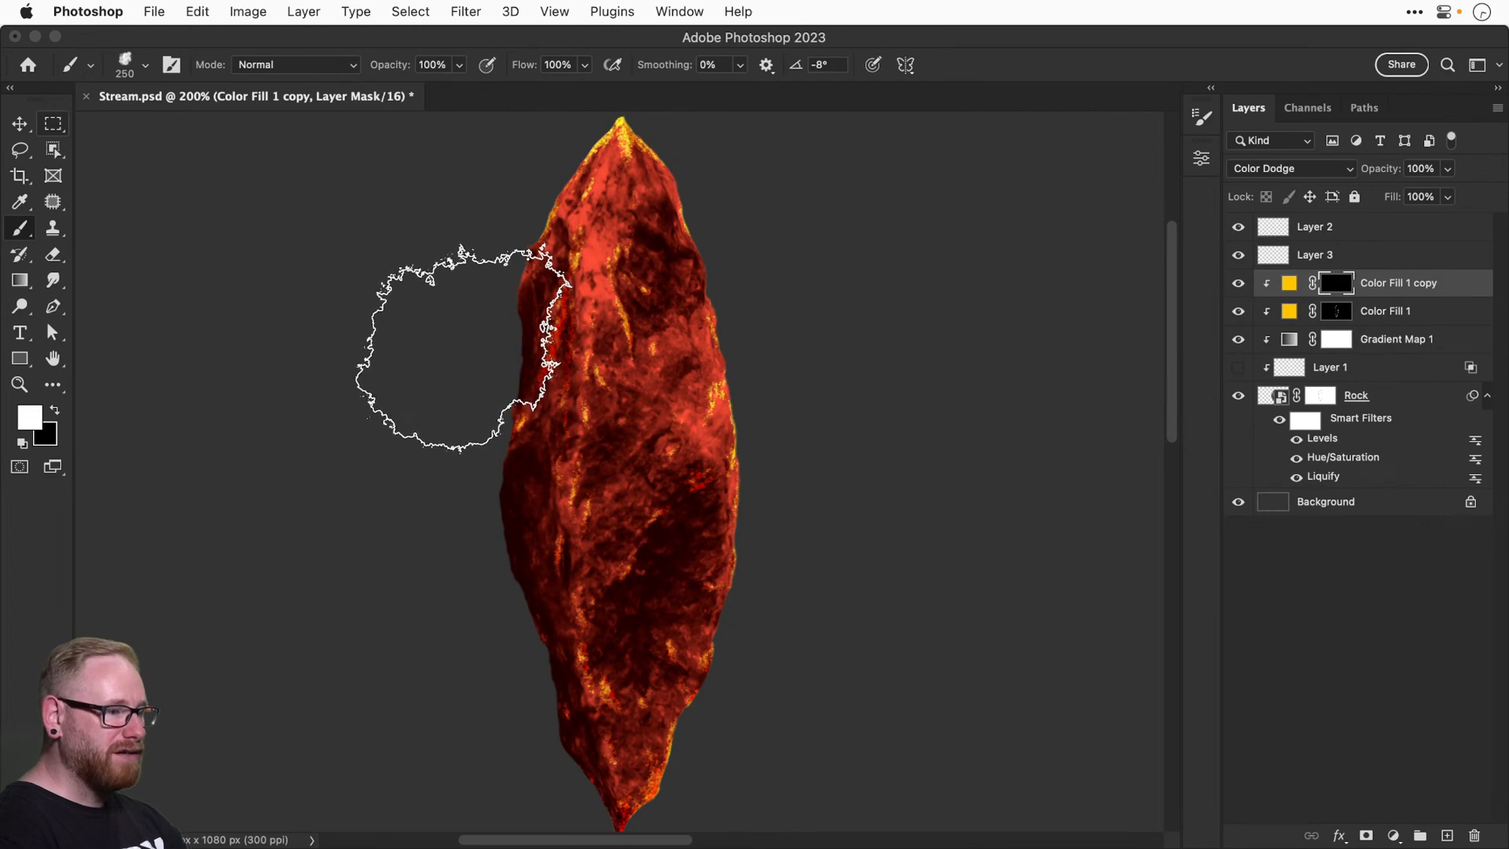
pyautogui.click(460, 346)
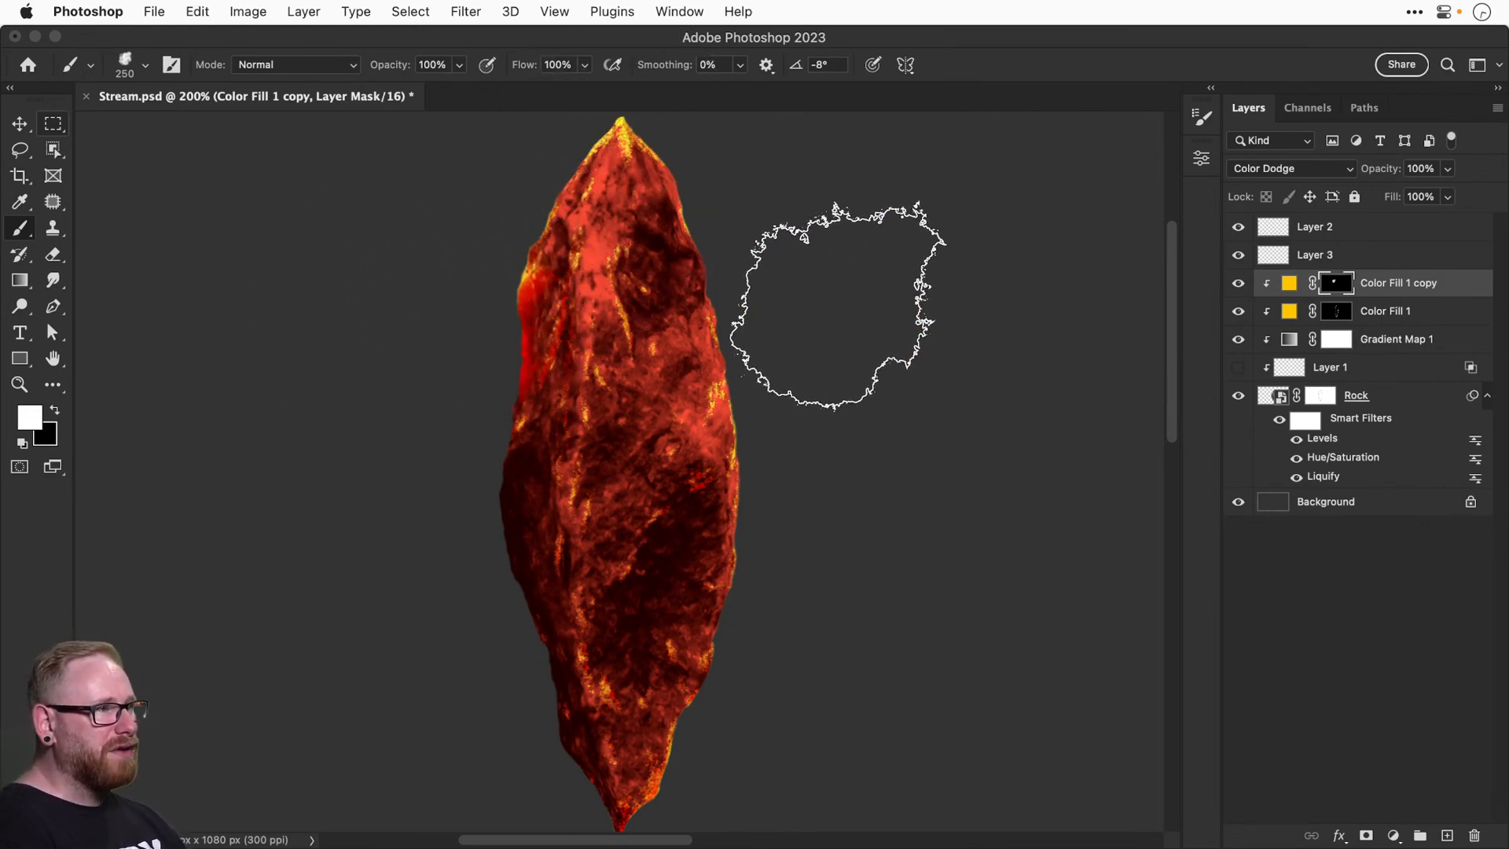
pyautogui.press('Left')
pyautogui.press('Left')
pyautogui.press('Left')
pyautogui.press('Left')
pyautogui.press('Left')
pyautogui.press('Left')
pyautogui.press('Left')
pyautogui.press('Left')
pyautogui.press('Left')
pyautogui.press('Left')
pyautogui.press('Left')
pyautogui.press('Left')
pyautogui.press('Left')
pyautogui.press('Left')
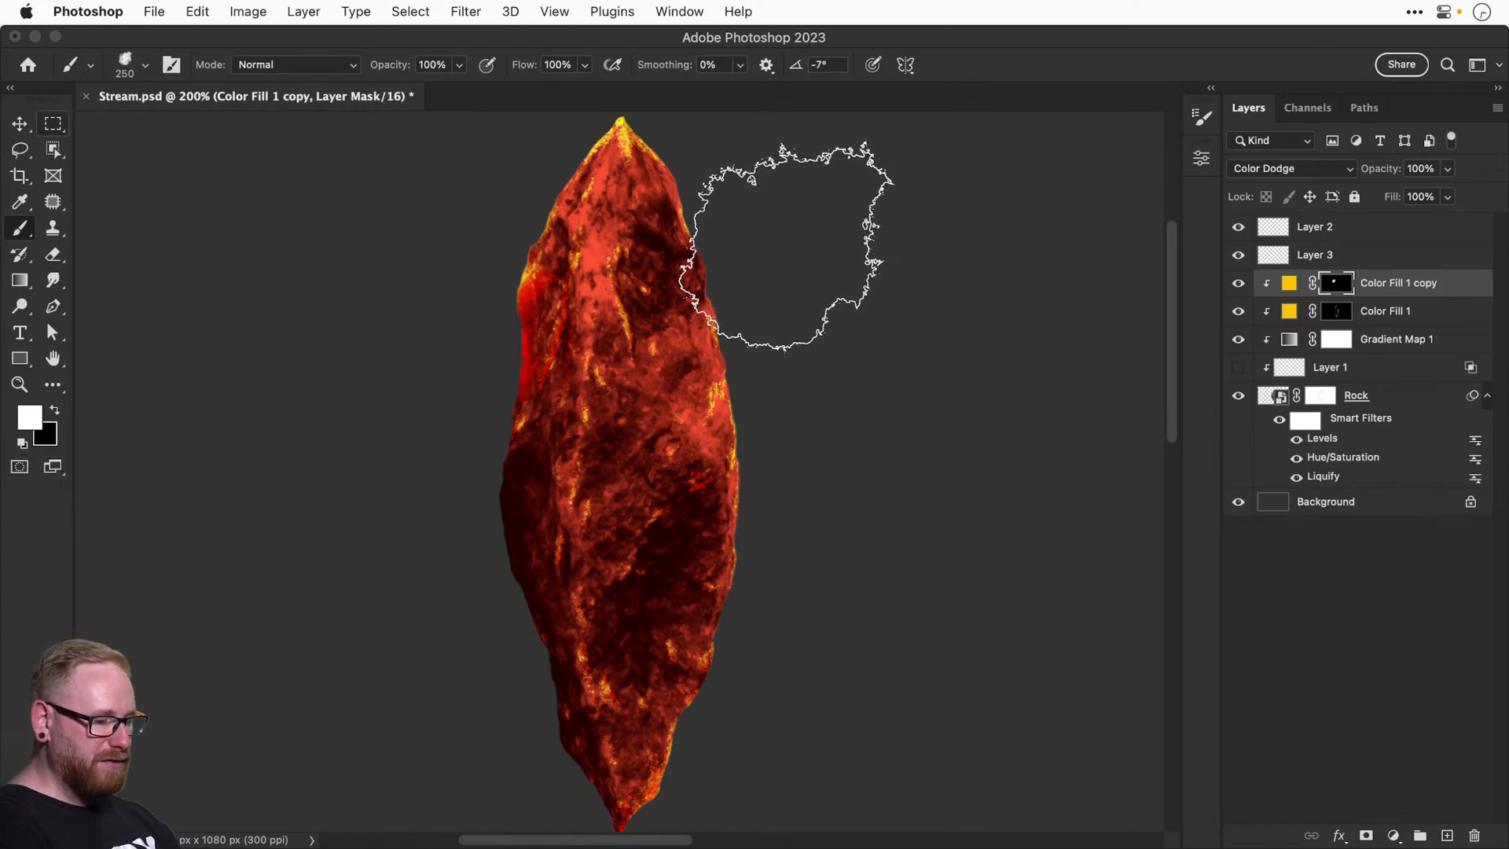
pyautogui.press('Left')
pyautogui.press('Left')
pyautogui.press('Left')
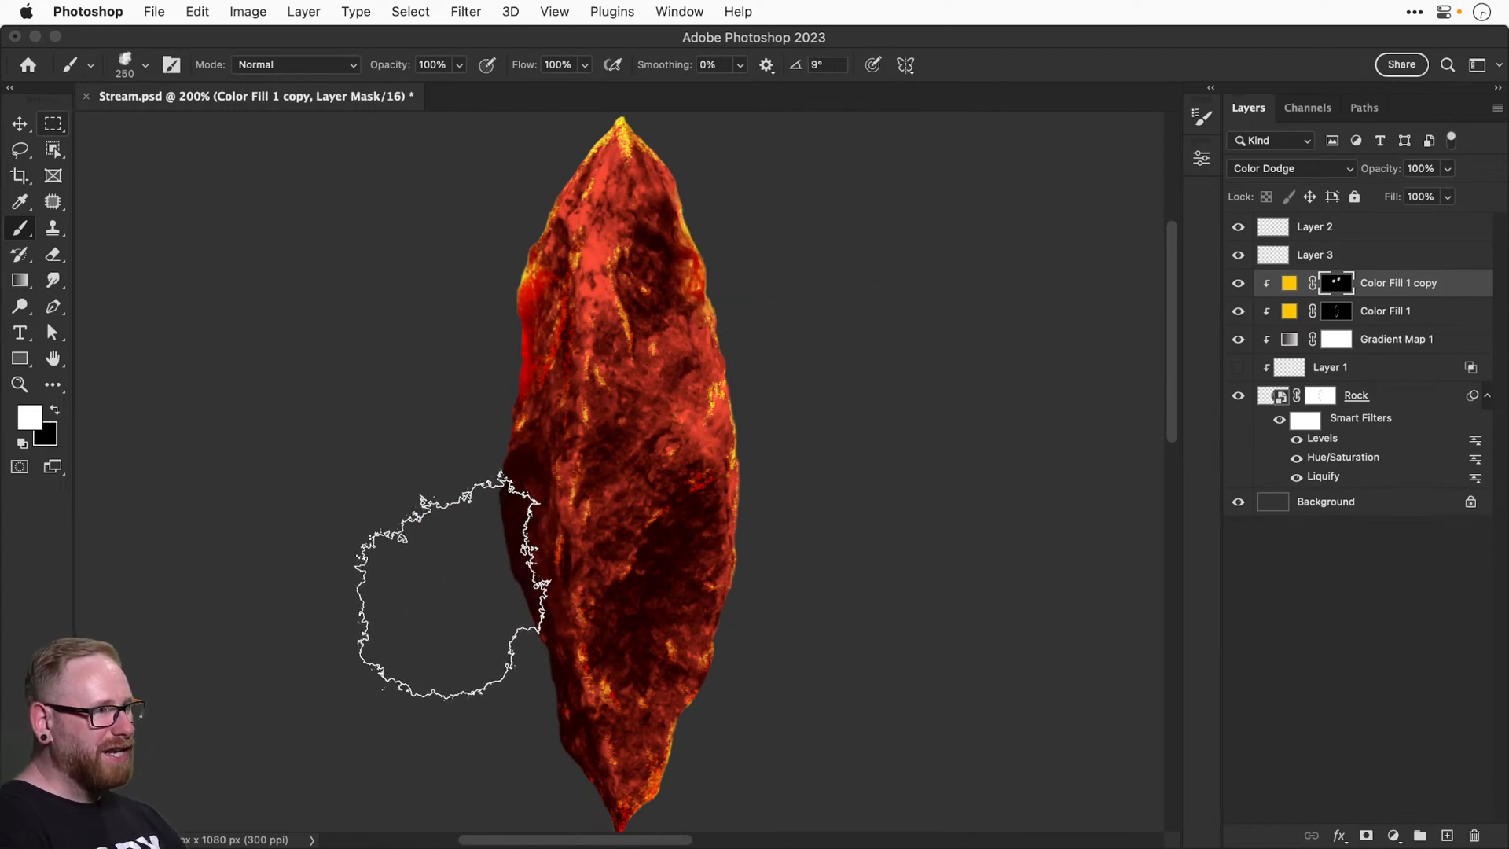
pyautogui.moveTo(447, 585)
pyautogui.mouseDown()
pyautogui.moveTo(456, 713)
pyautogui.moveTo(480, 735)
pyautogui.mouseUp()
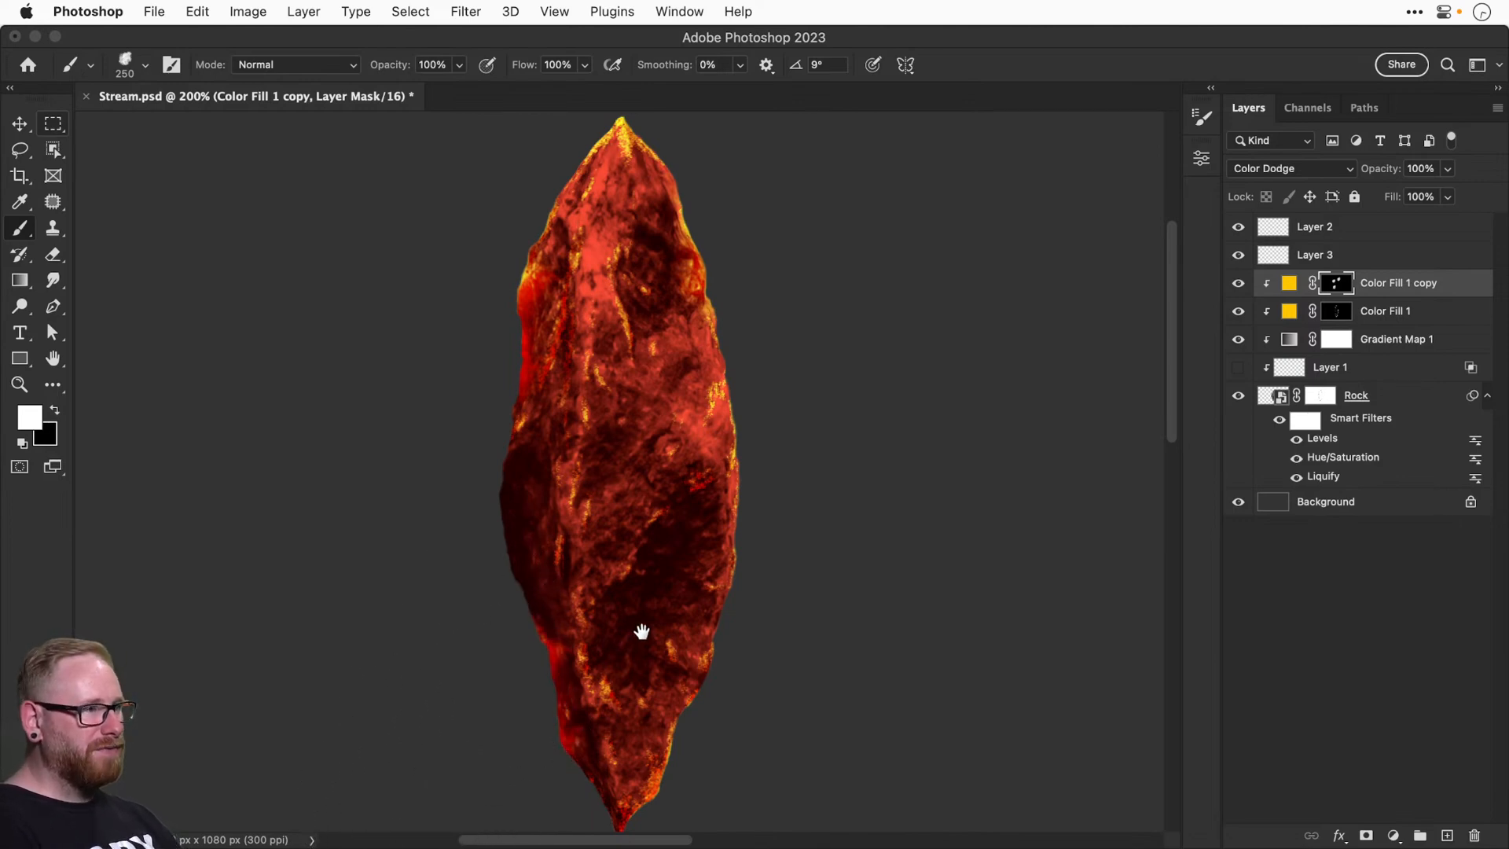
pyautogui.scroll(-3, 640, 630)
pyautogui.press('Right')
pyautogui.press('Right')
pyautogui.press('Right')
pyautogui.press('Right')
pyautogui.press('Right')
pyautogui.press('Right')
pyautogui.press('Right')
pyautogui.press('Right')
pyautogui.press('Right')
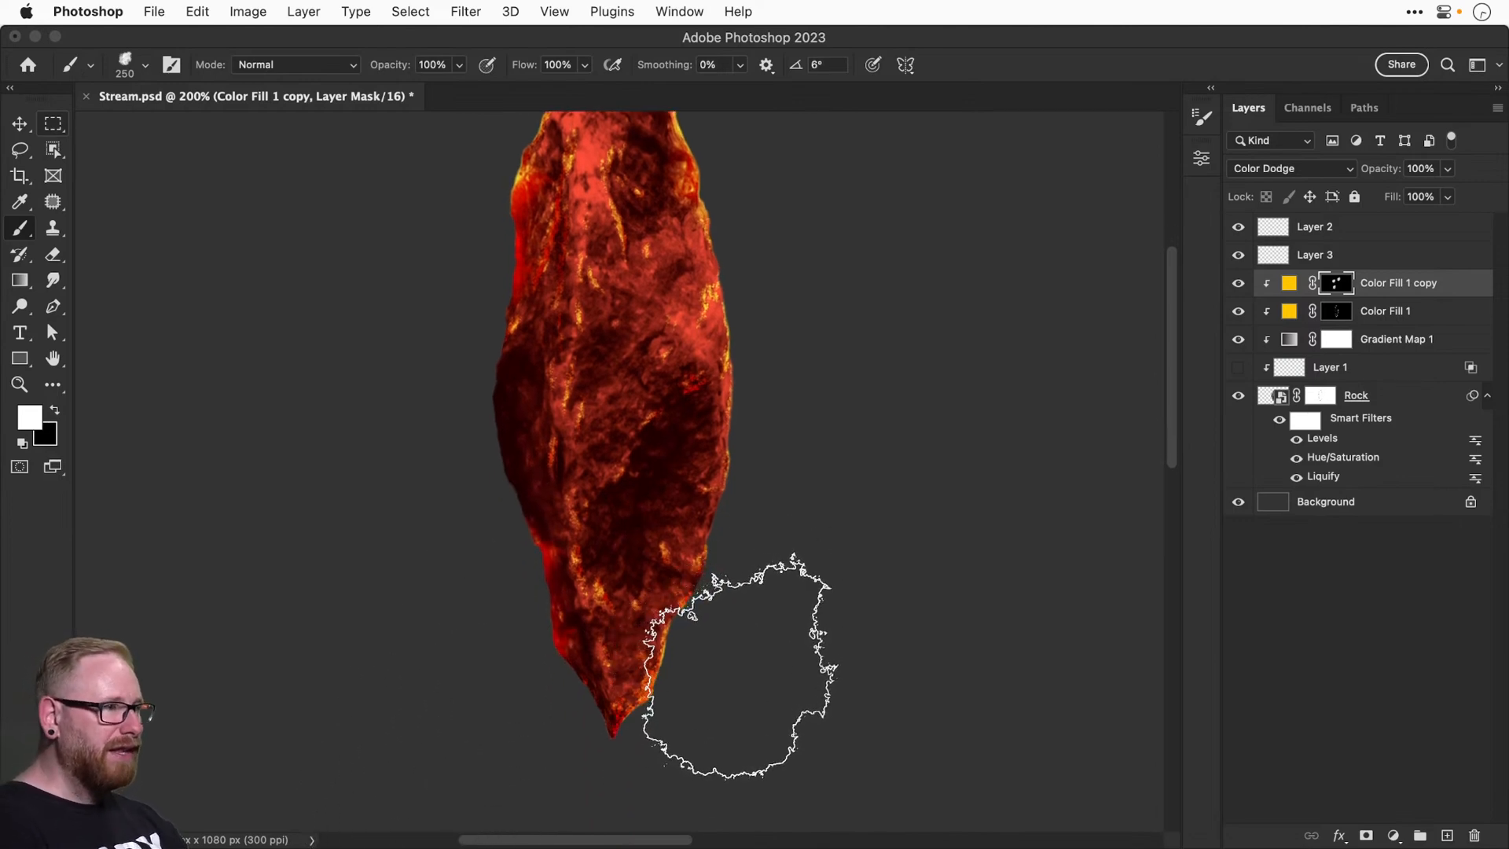
pyautogui.moveTo(740, 677)
pyautogui.mouseDown()
pyautogui.moveTo(731, 664)
pyautogui.moveTo(707, 707)
pyautogui.mouseUp()
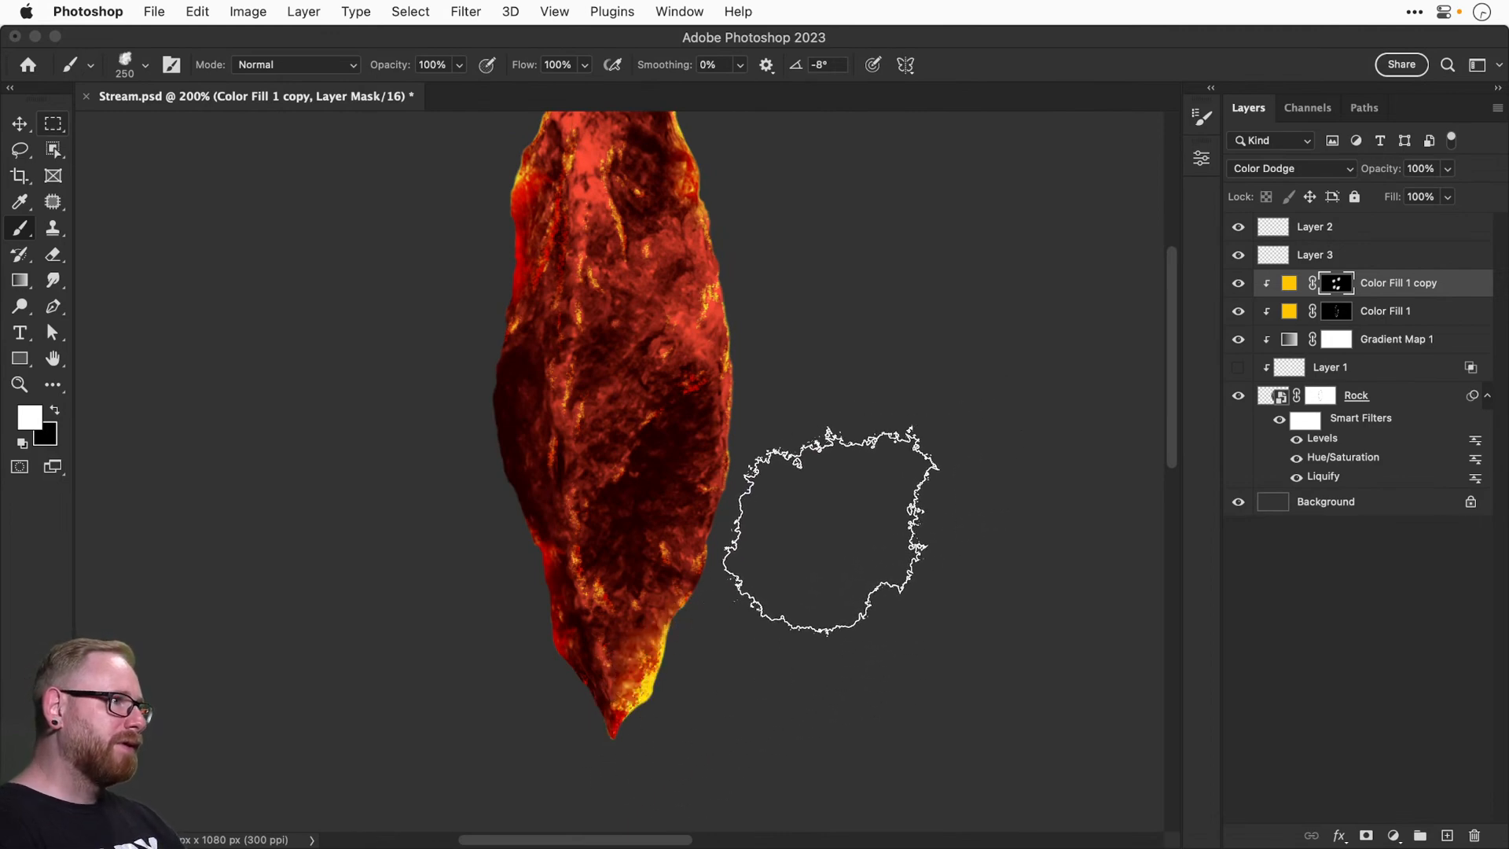
pyautogui.press('super+z')
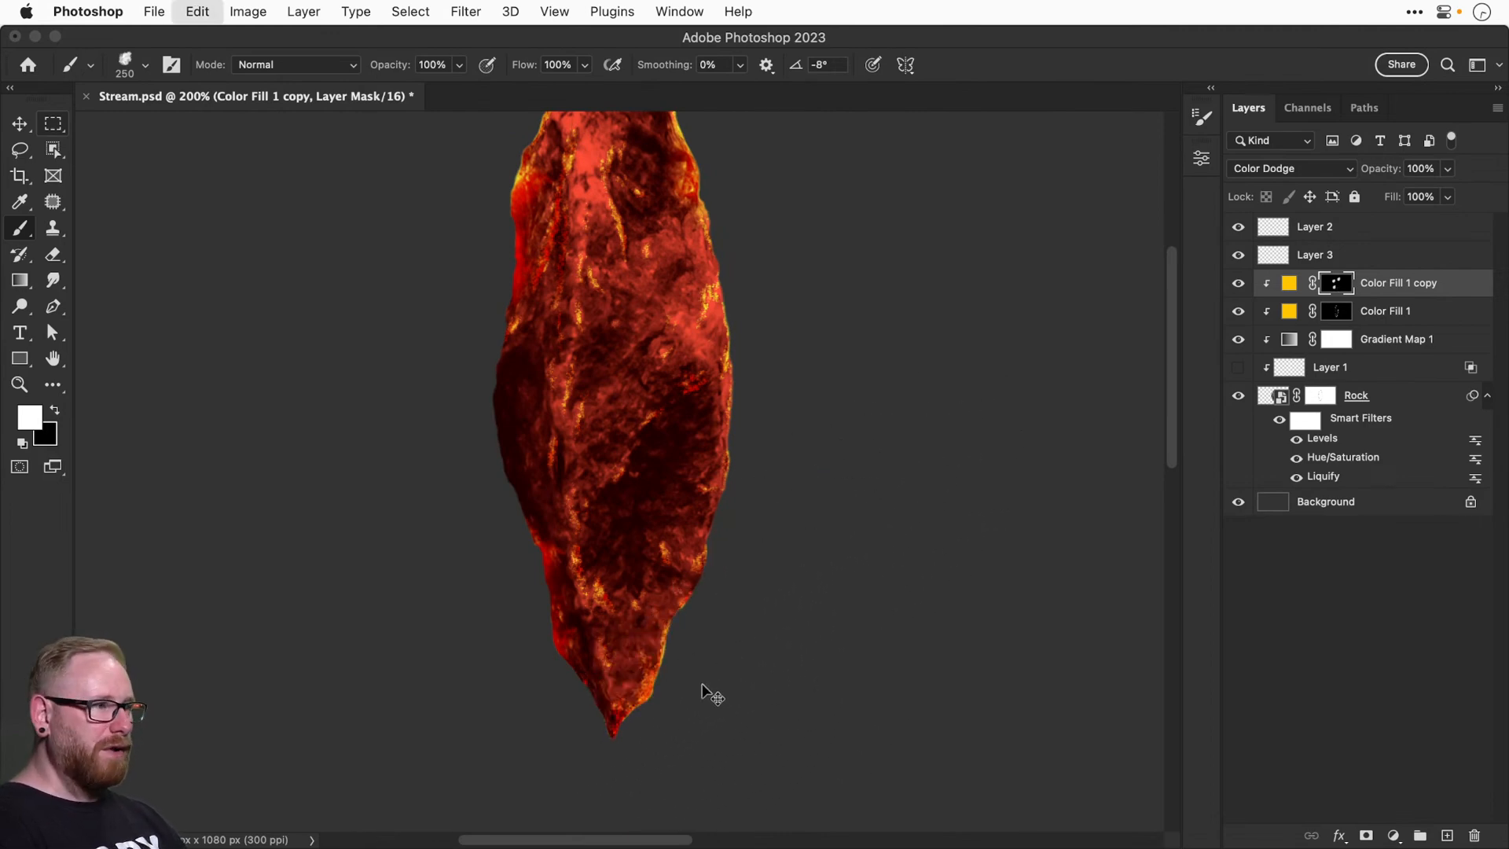
# Paint a glow dab near the upper-left tip and toggle Color Fill 1 copy to compare.
pyautogui.moveTo(851, 477); pyautogui.dragTo(826, 568)
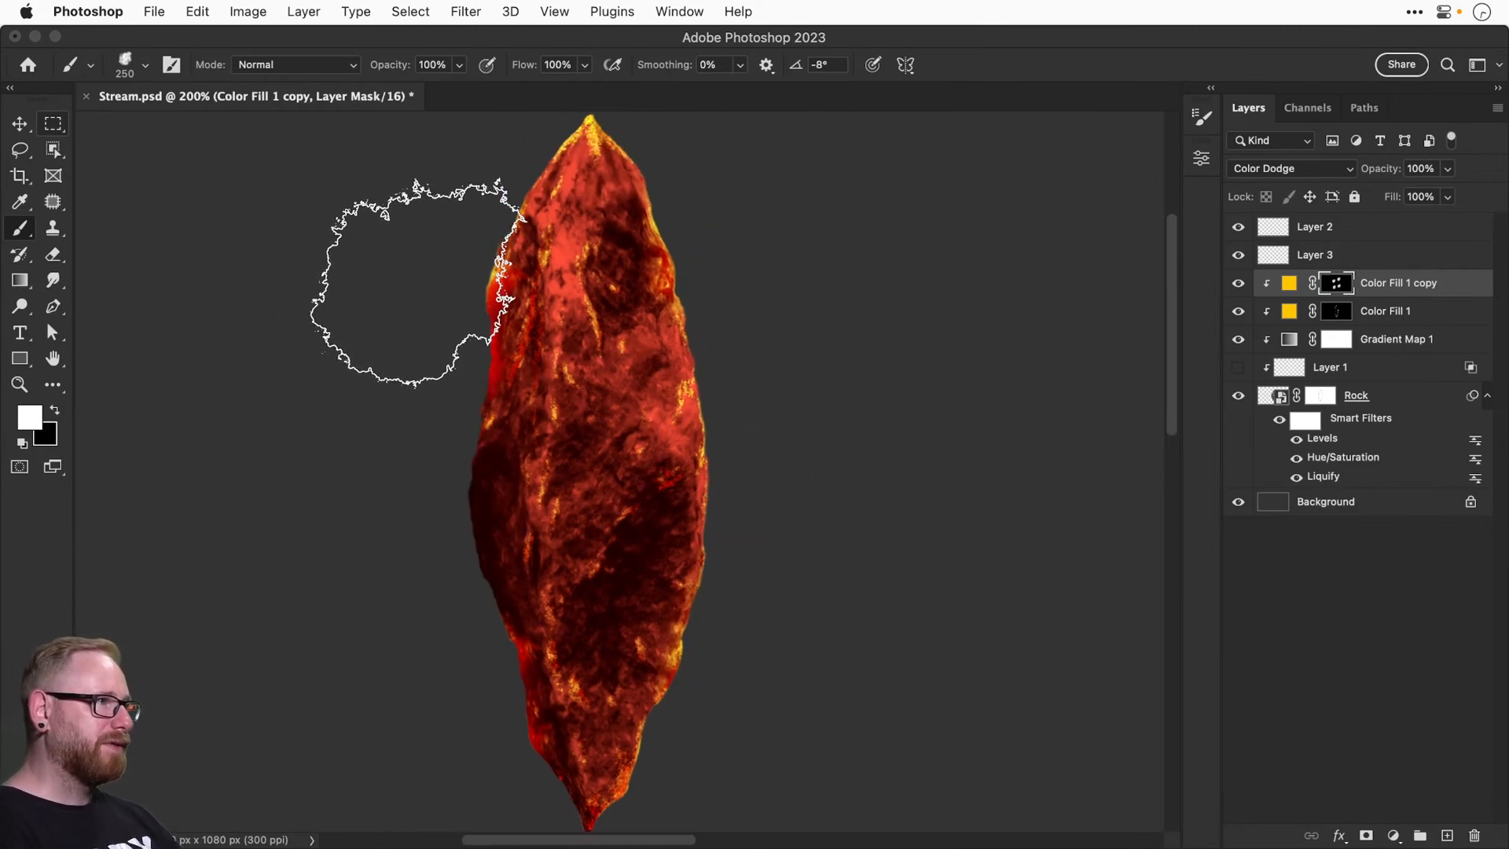
pyautogui.press('x')
pyautogui.press('x')
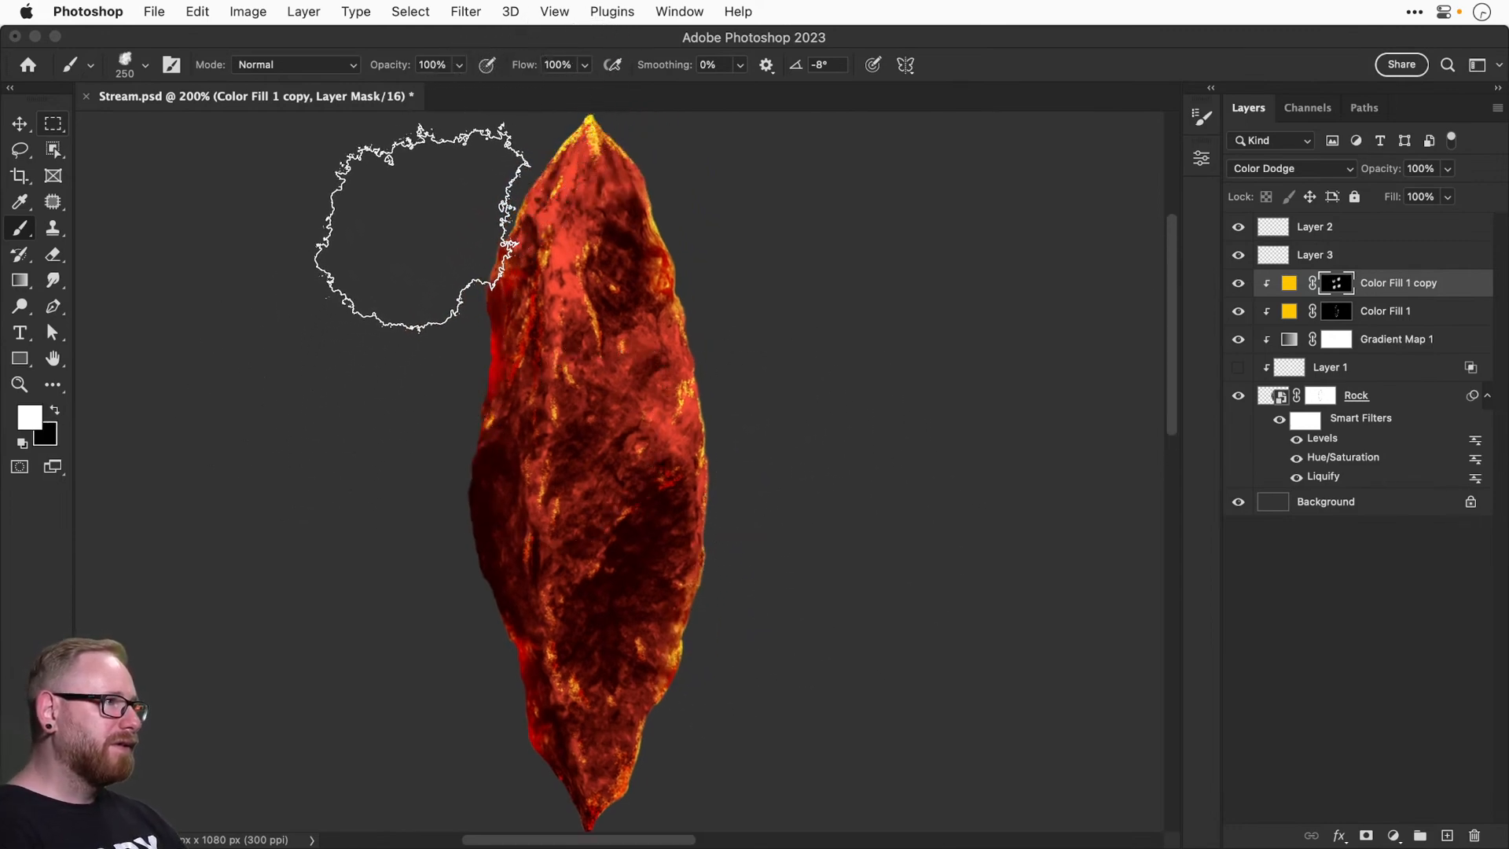
pyautogui.moveTo(404, 246); pyautogui.dragTo(342, 354)
pyautogui.press('Right')
pyautogui.press('Right')
pyautogui.press('Right')
pyautogui.press('Right')
pyautogui.press('Right')
pyautogui.click(417, 267)
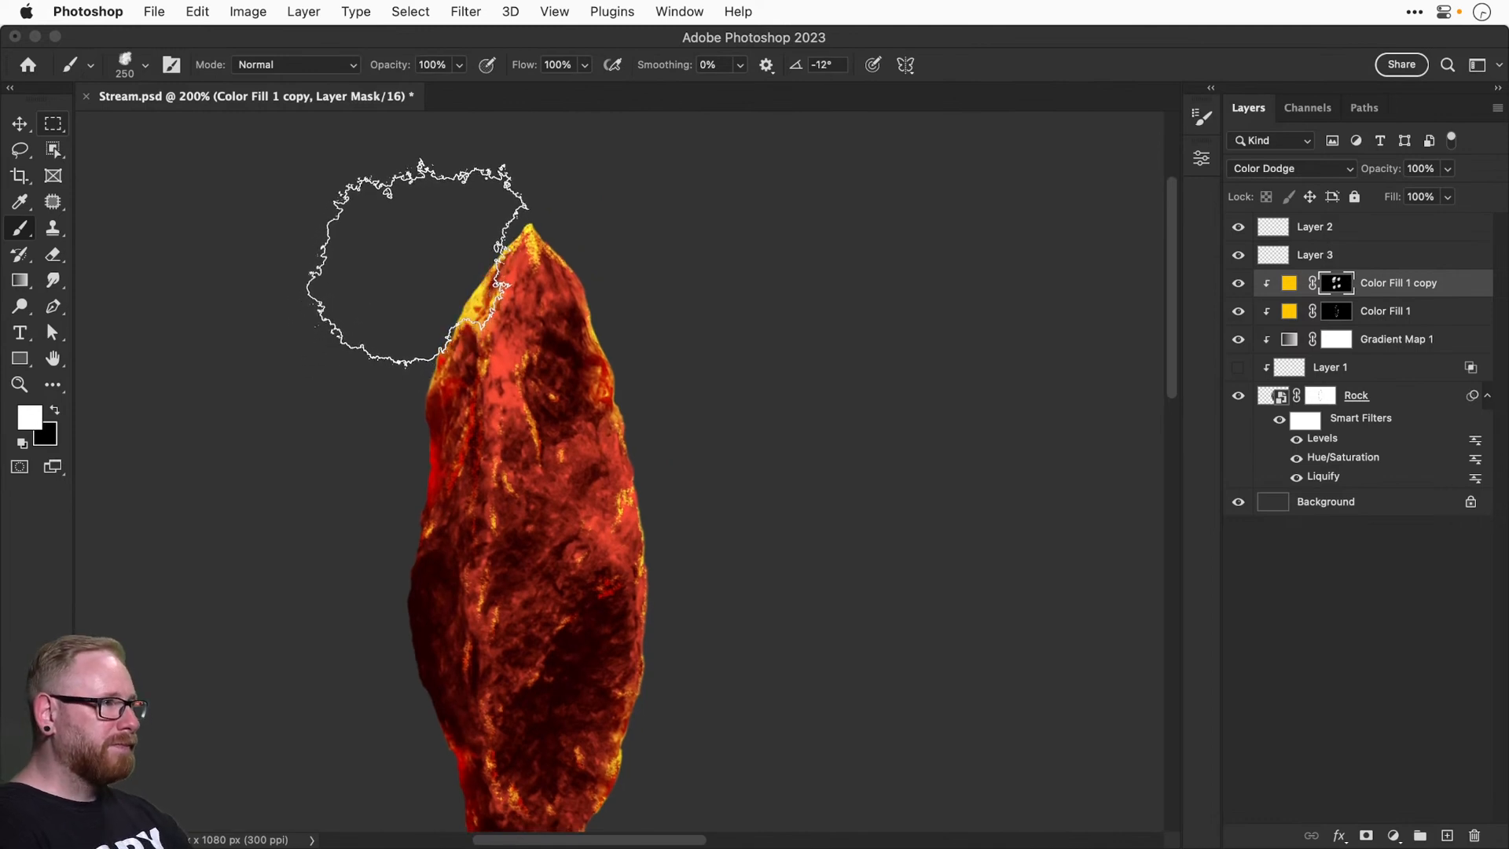
pyautogui.moveTo(582, 482); pyautogui.dragTo(591, 440)
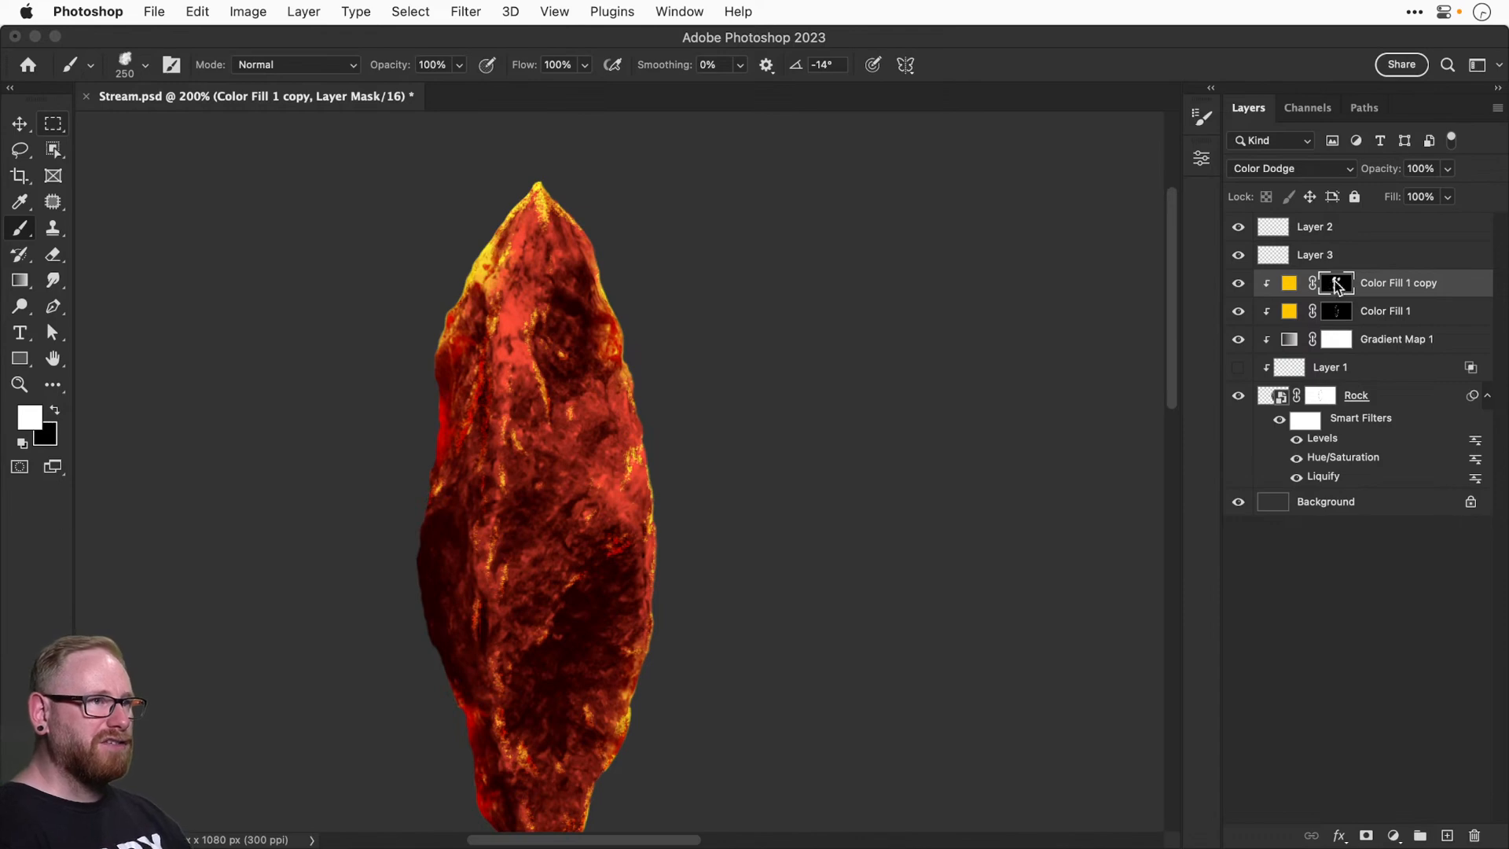
pyautogui.click(1238, 283)
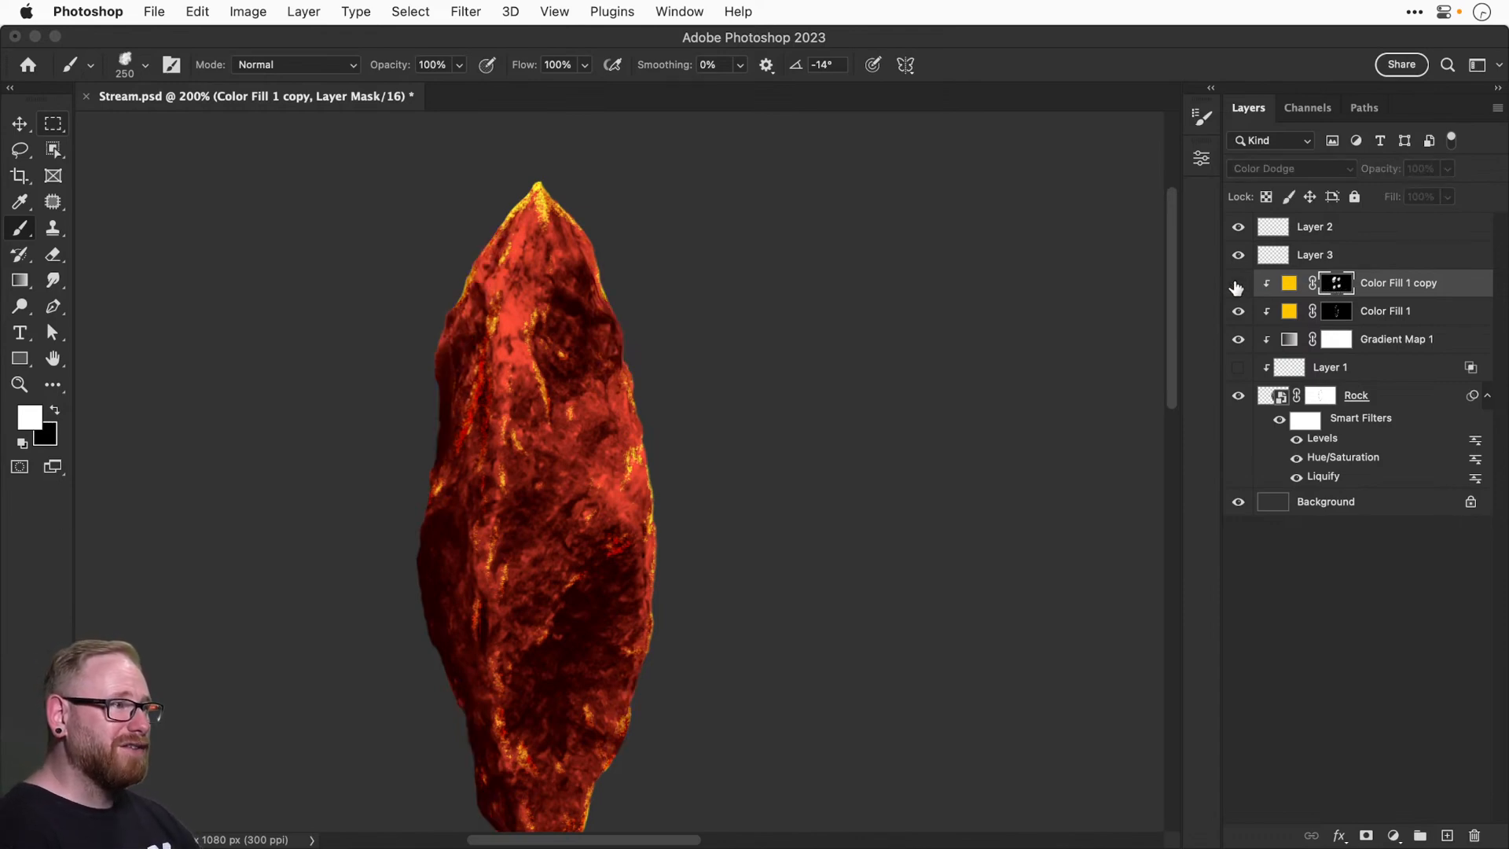
pyautogui.click(1238, 282)
# At brush size 125, try glow dabs at the rock's centre, top and lower-left, undoing each.
pyautogui.press('[')
pyautogui.press('[')
pyautogui.press('[')
pyautogui.press('[')
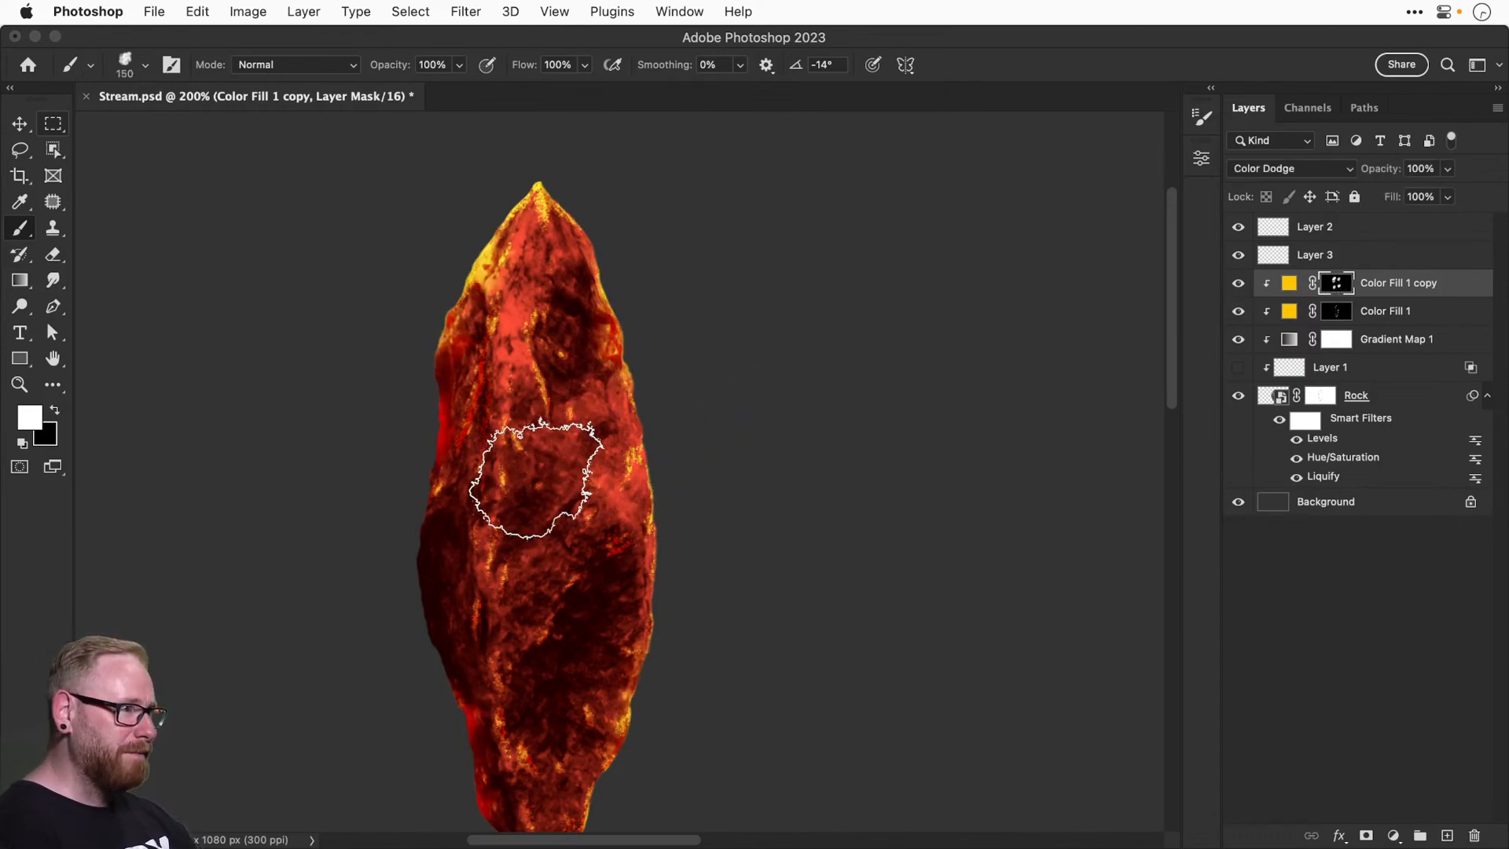
pyautogui.click(522, 410)
pyautogui.press('super+z')
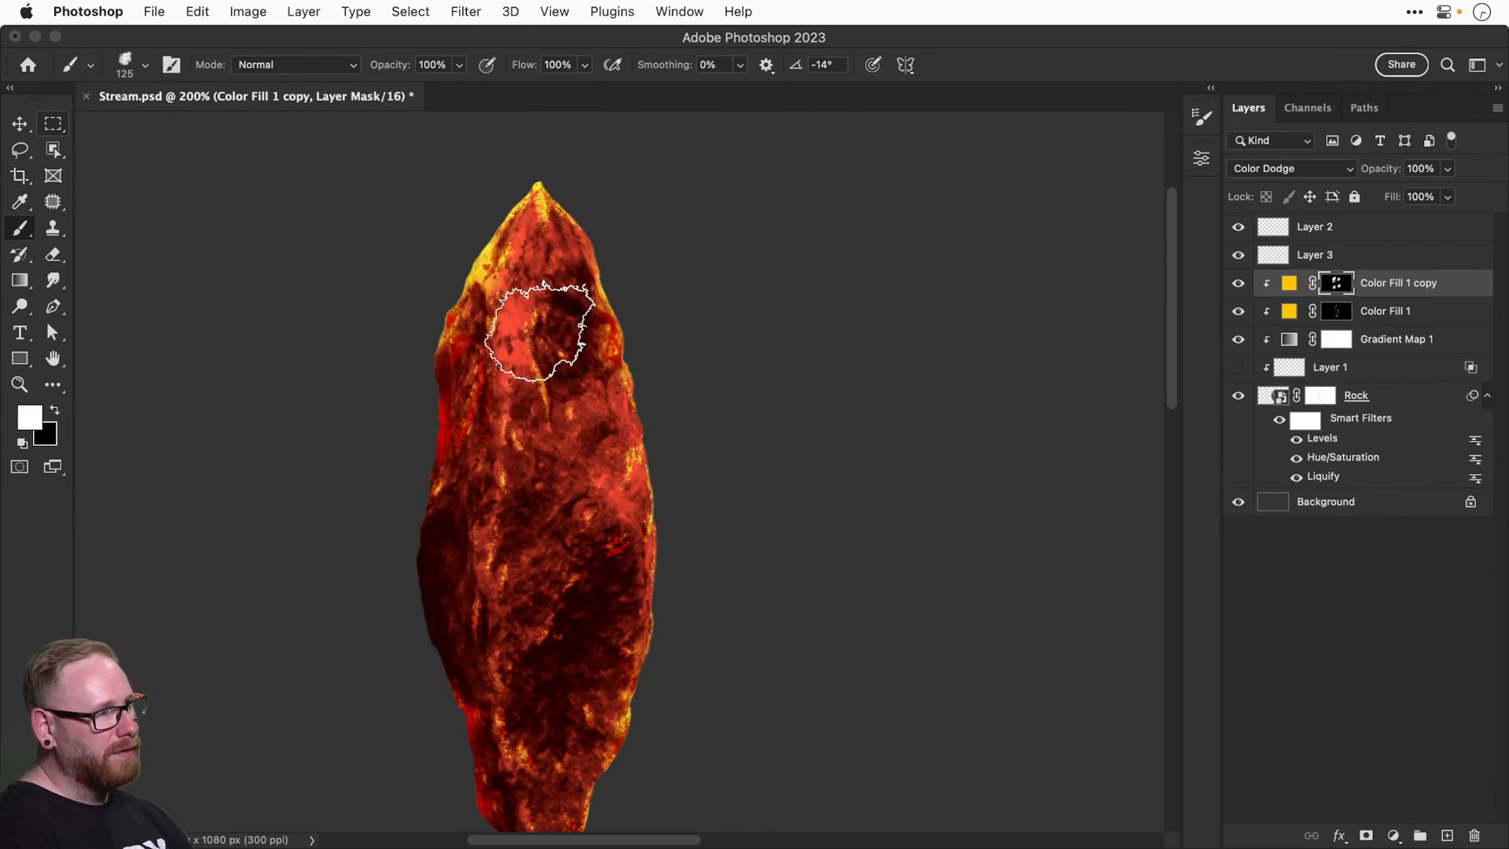
pyautogui.click(540, 331)
pyautogui.press('super+z')
pyautogui.click(498, 545)
pyautogui.press('super+z')
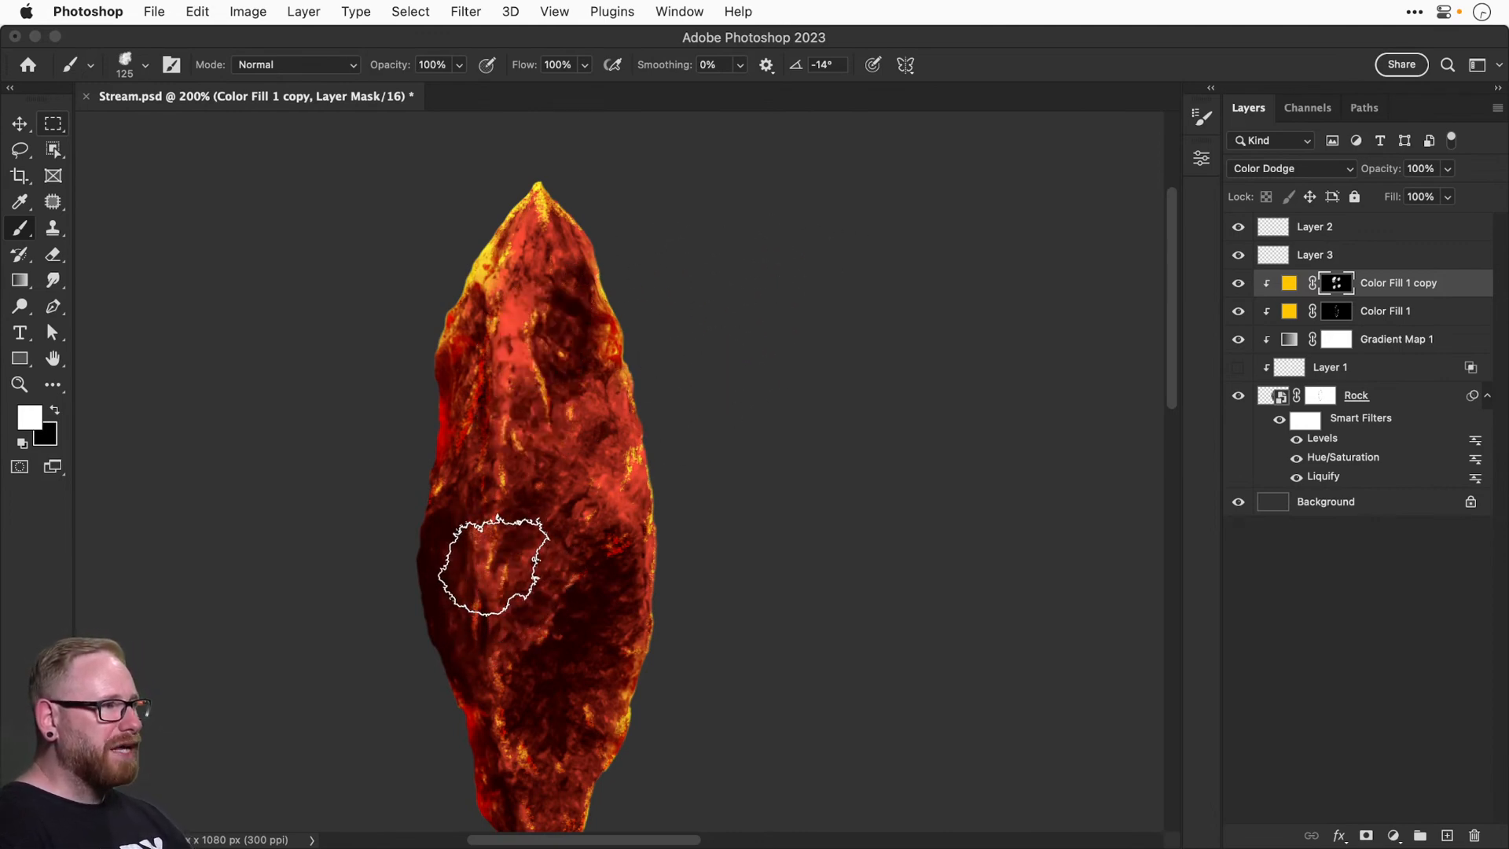
pyautogui.click(496, 563)
pyautogui.press('super+z')
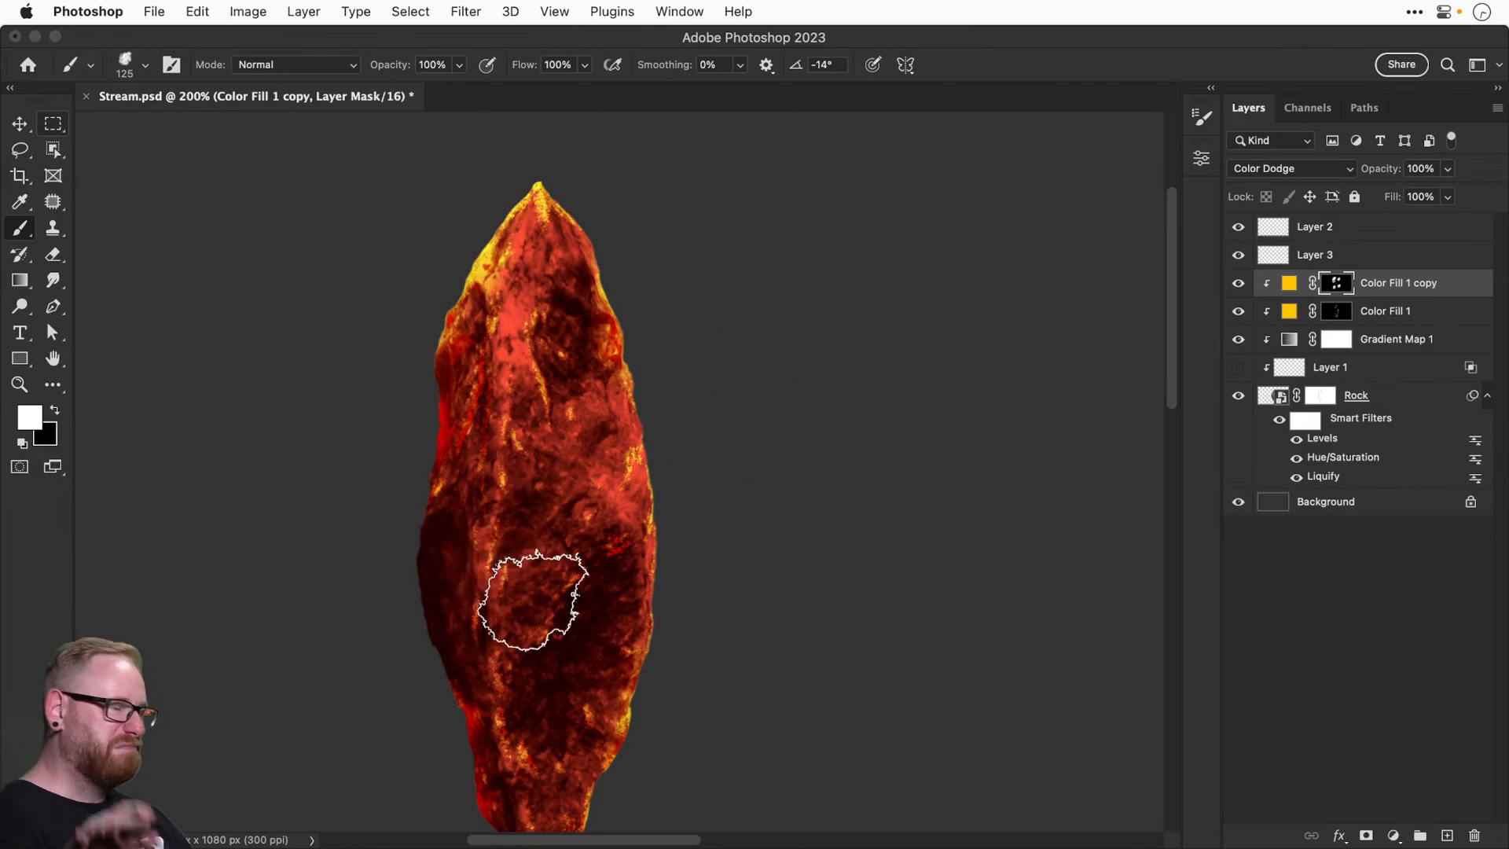
pyautogui.click(127, 69)
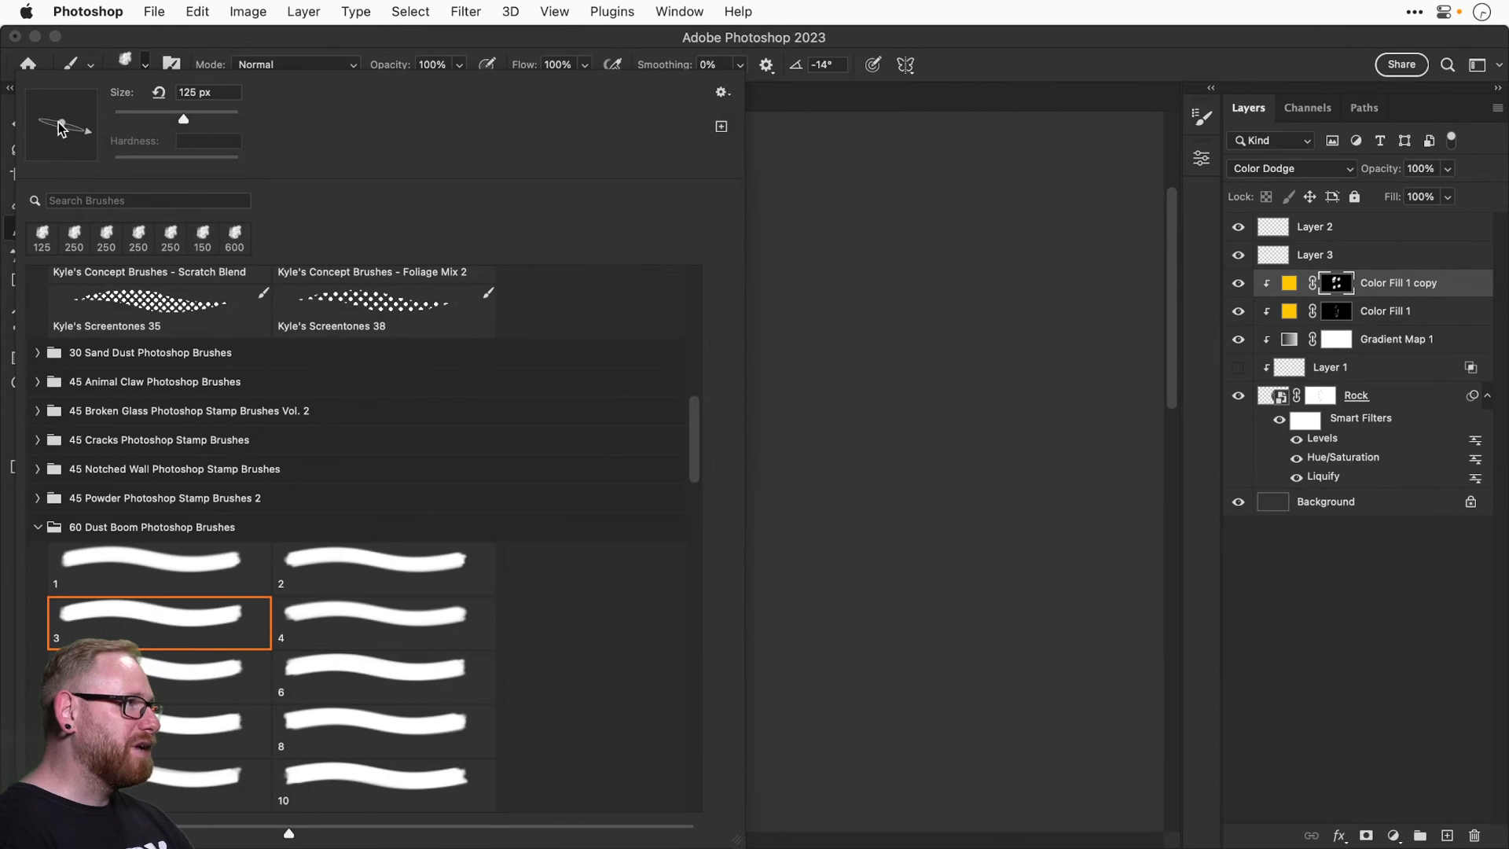
# Paint a yellow streak down the rock's left-centre at brush size 300, then undo the streaks.
pyautogui.click(141, 66)
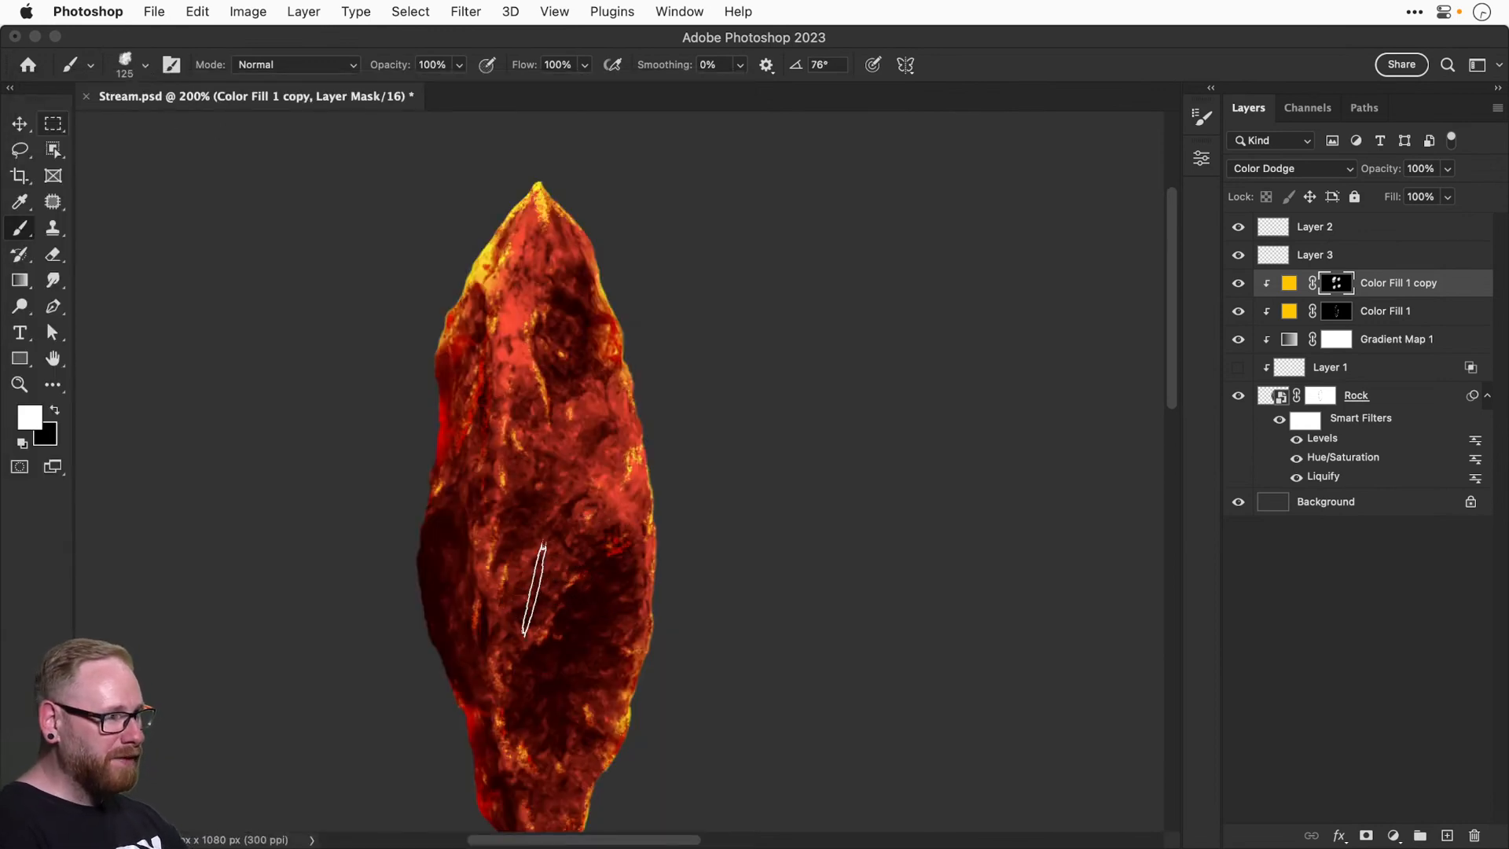
pyautogui.press(']')
pyautogui.press(']')
pyautogui.press(']')
pyautogui.press(']')
pyautogui.press(']')
pyautogui.press(']')
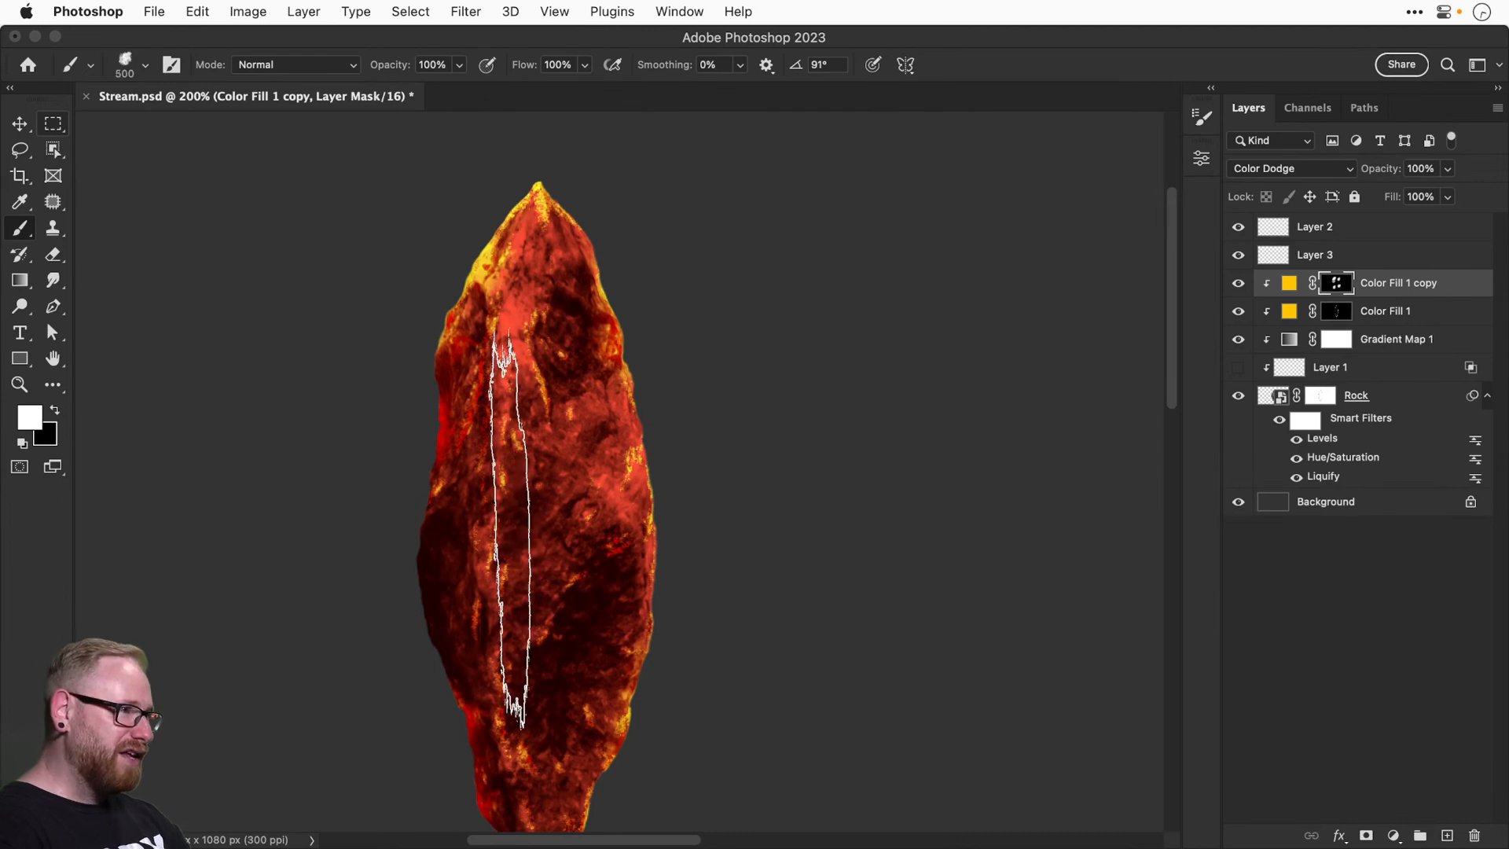
pyautogui.press('[')
pyautogui.press('[')
pyautogui.moveTo(505, 531); pyautogui.dragTo(491, 518)
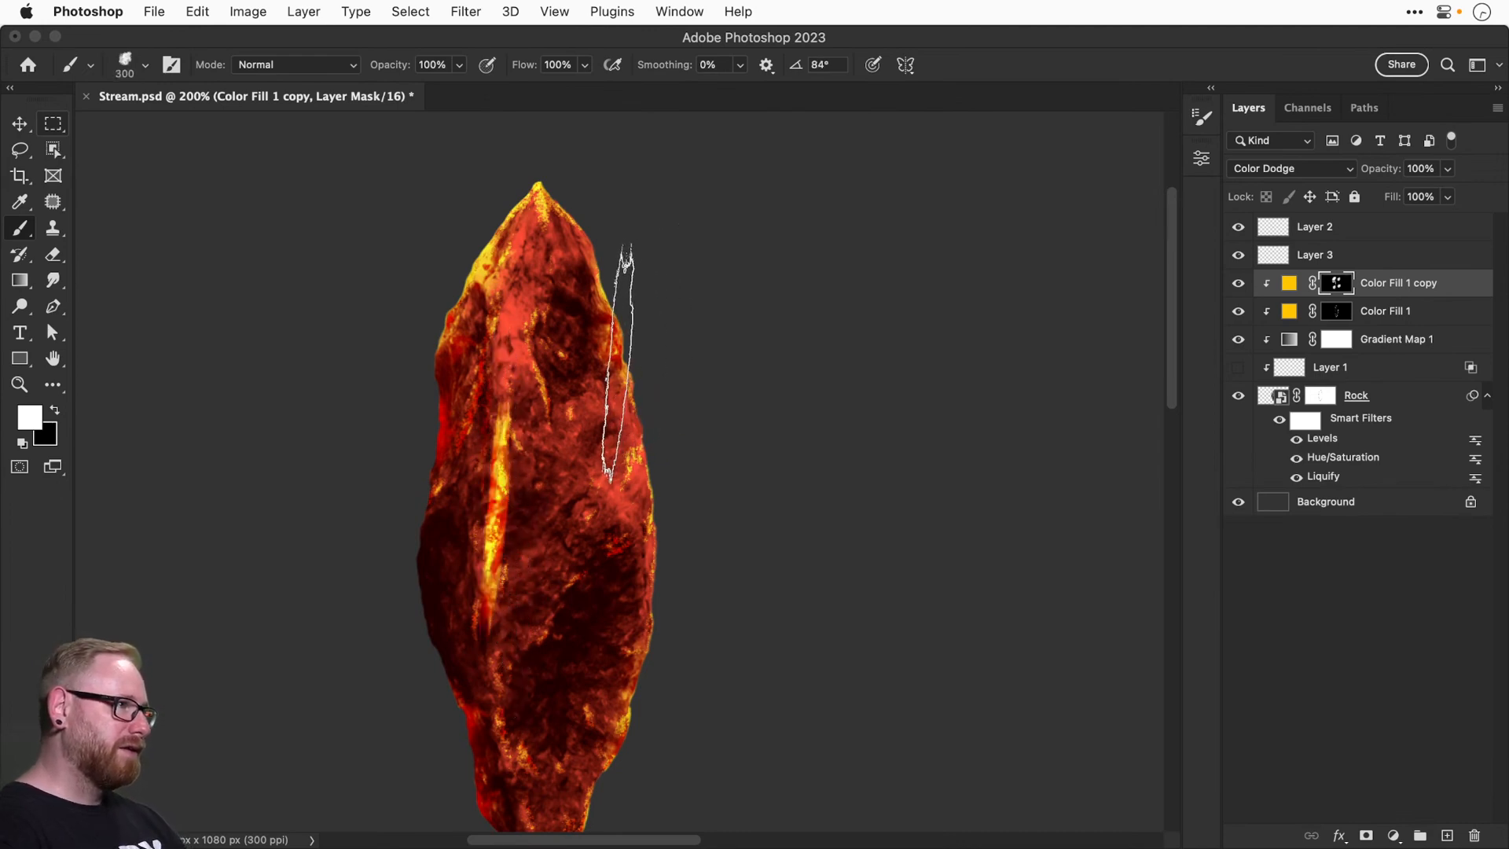
pyautogui.press('super+z')
pyautogui.press('[')
pyautogui.press('[')
pyautogui.press('[')
pyautogui.press('[')
pyautogui.press('[')
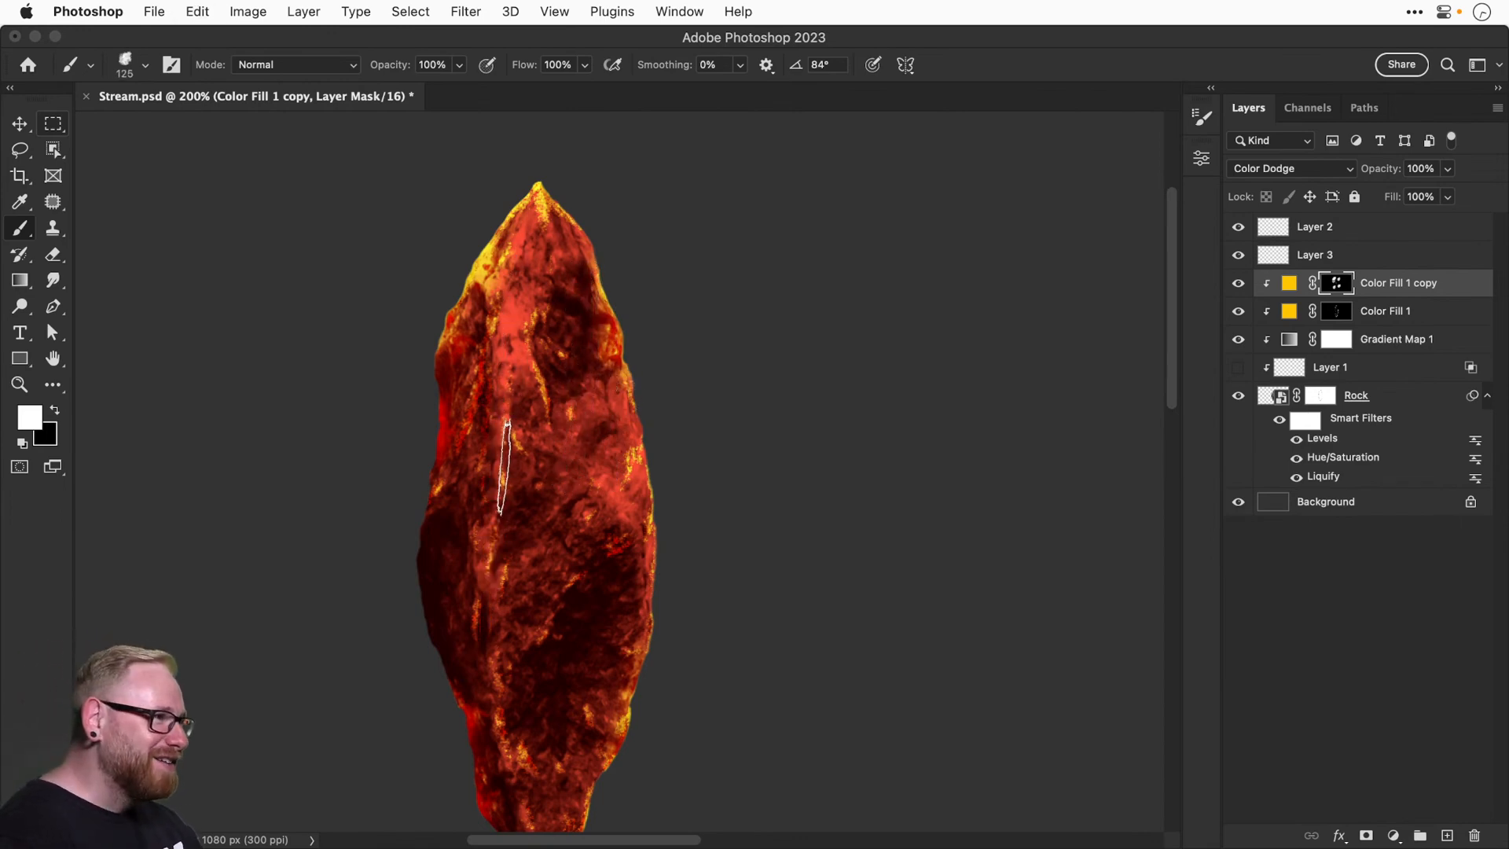
pyautogui.press('super+z')
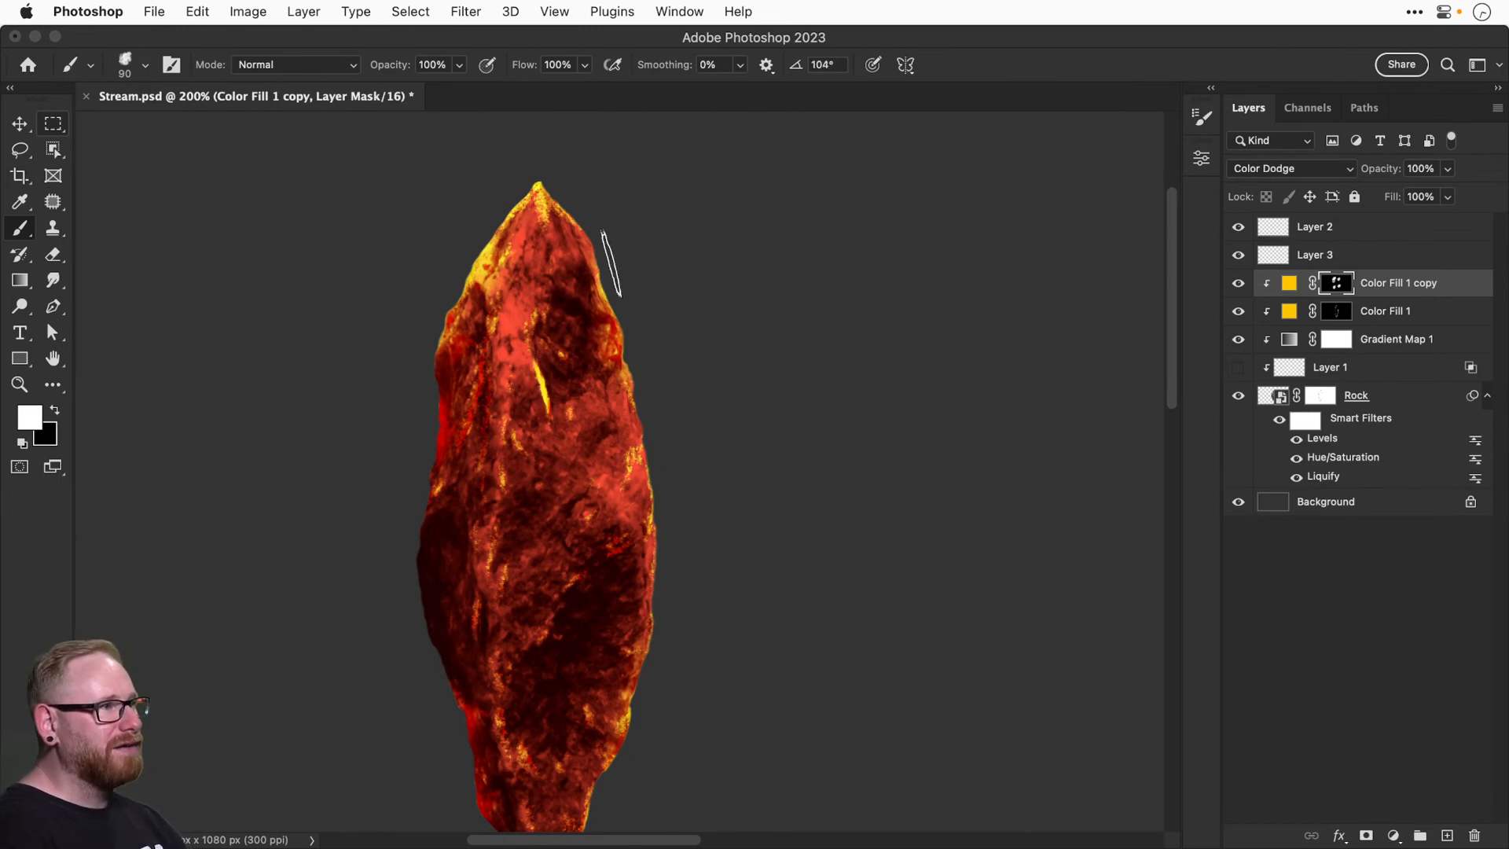
pyautogui.press('super+z')
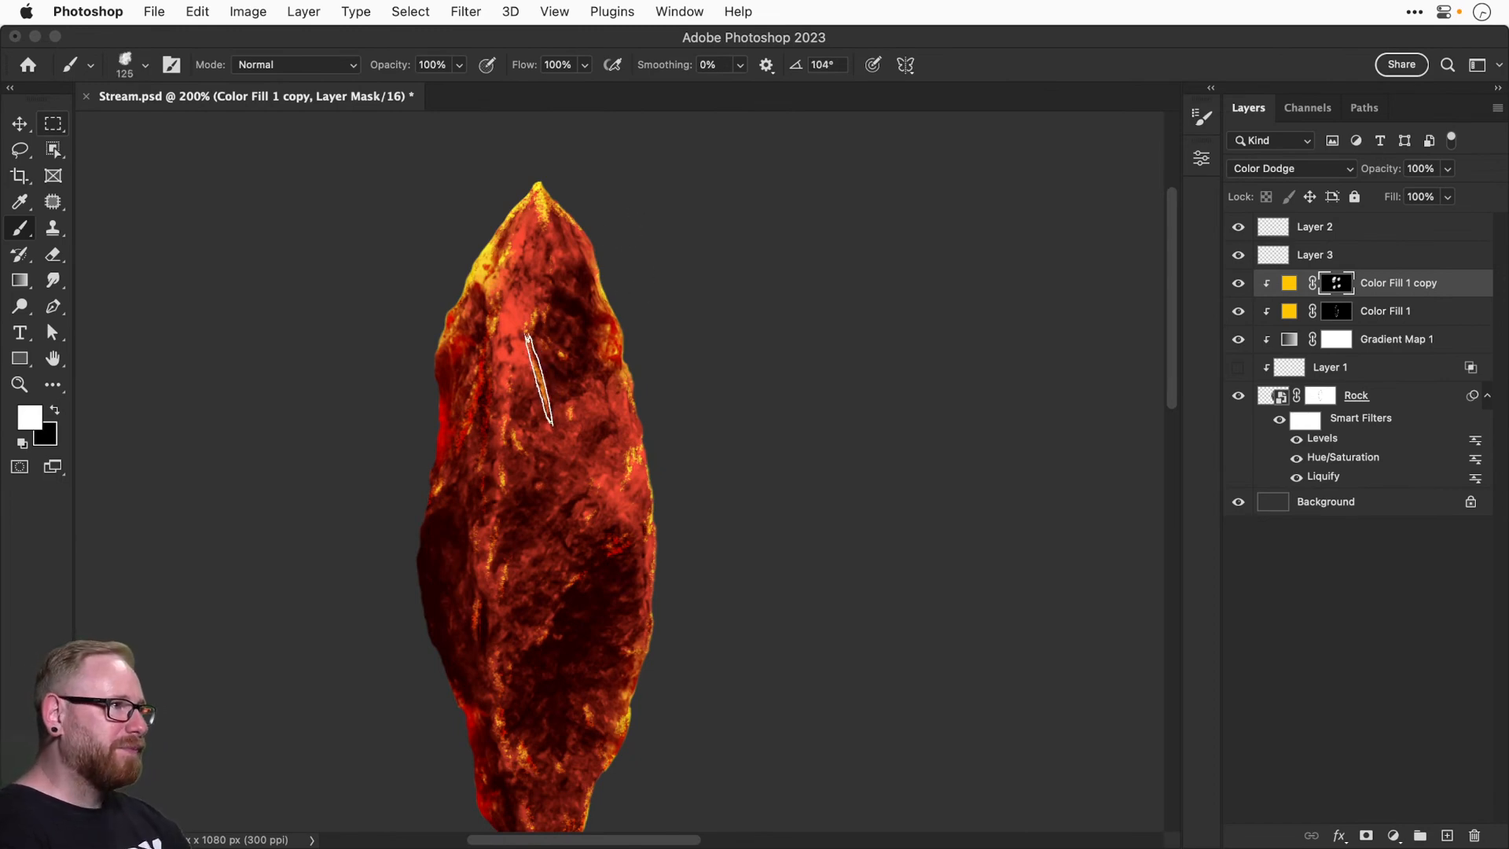
# Switch to painting black, compare Color Fill 1 copy on and off, and reopen the brush presets.
pyautogui.press('x')
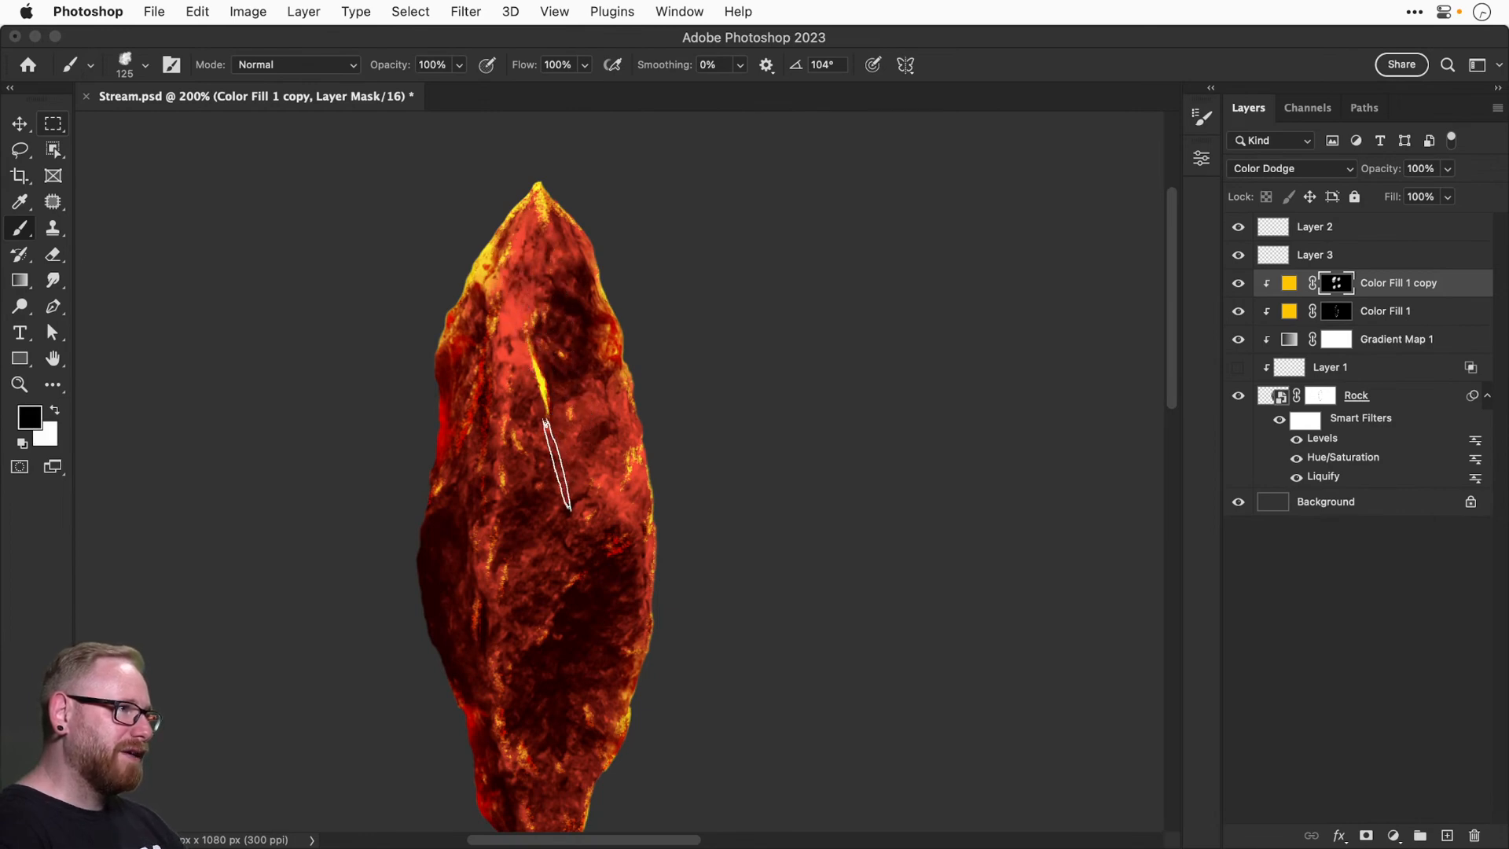
pyautogui.scroll(-2, 539, 387)
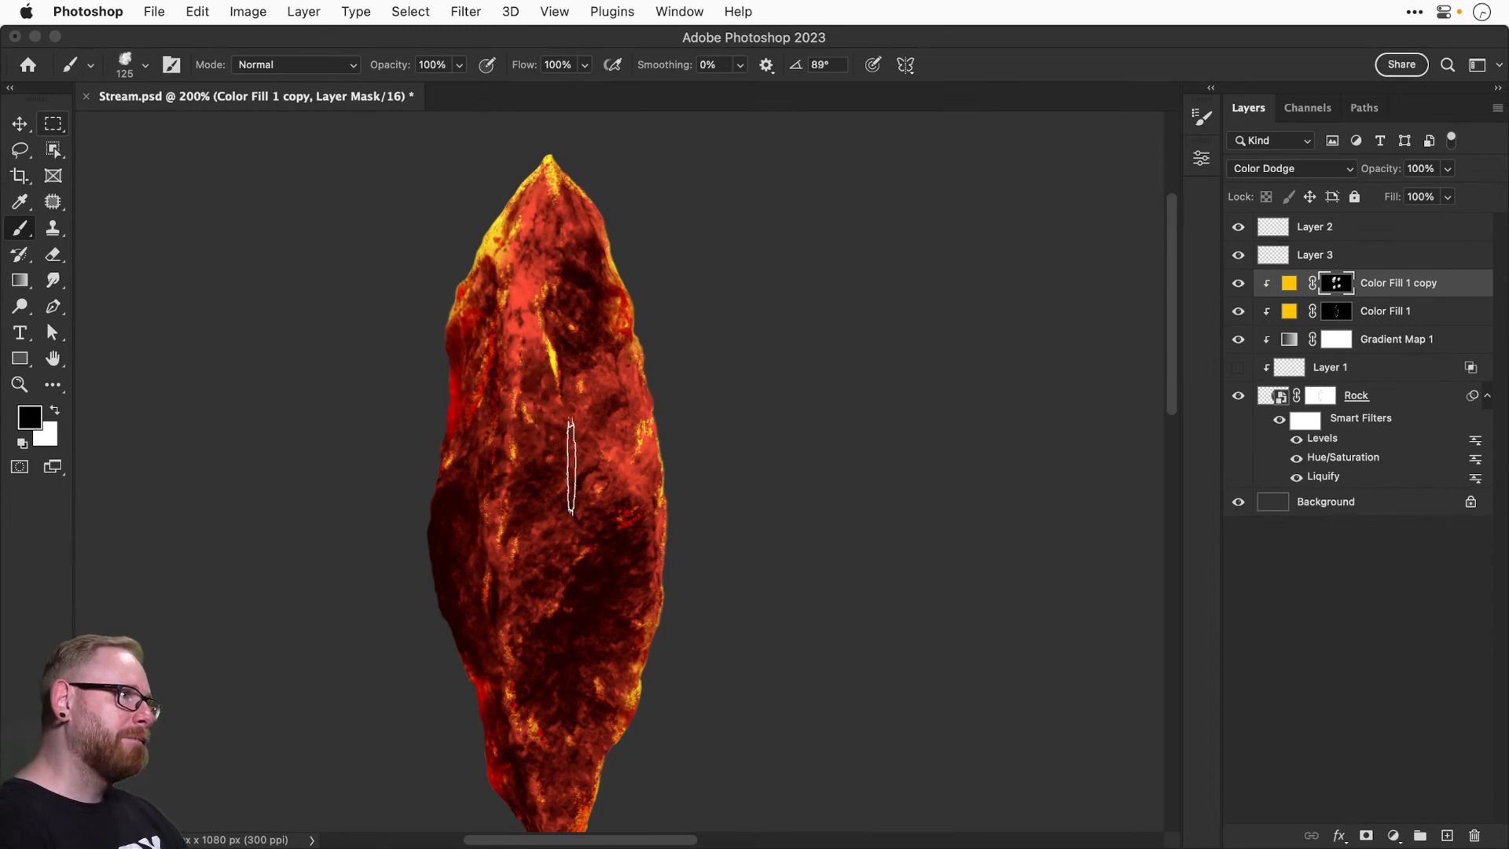
pyautogui.click(1238, 283)
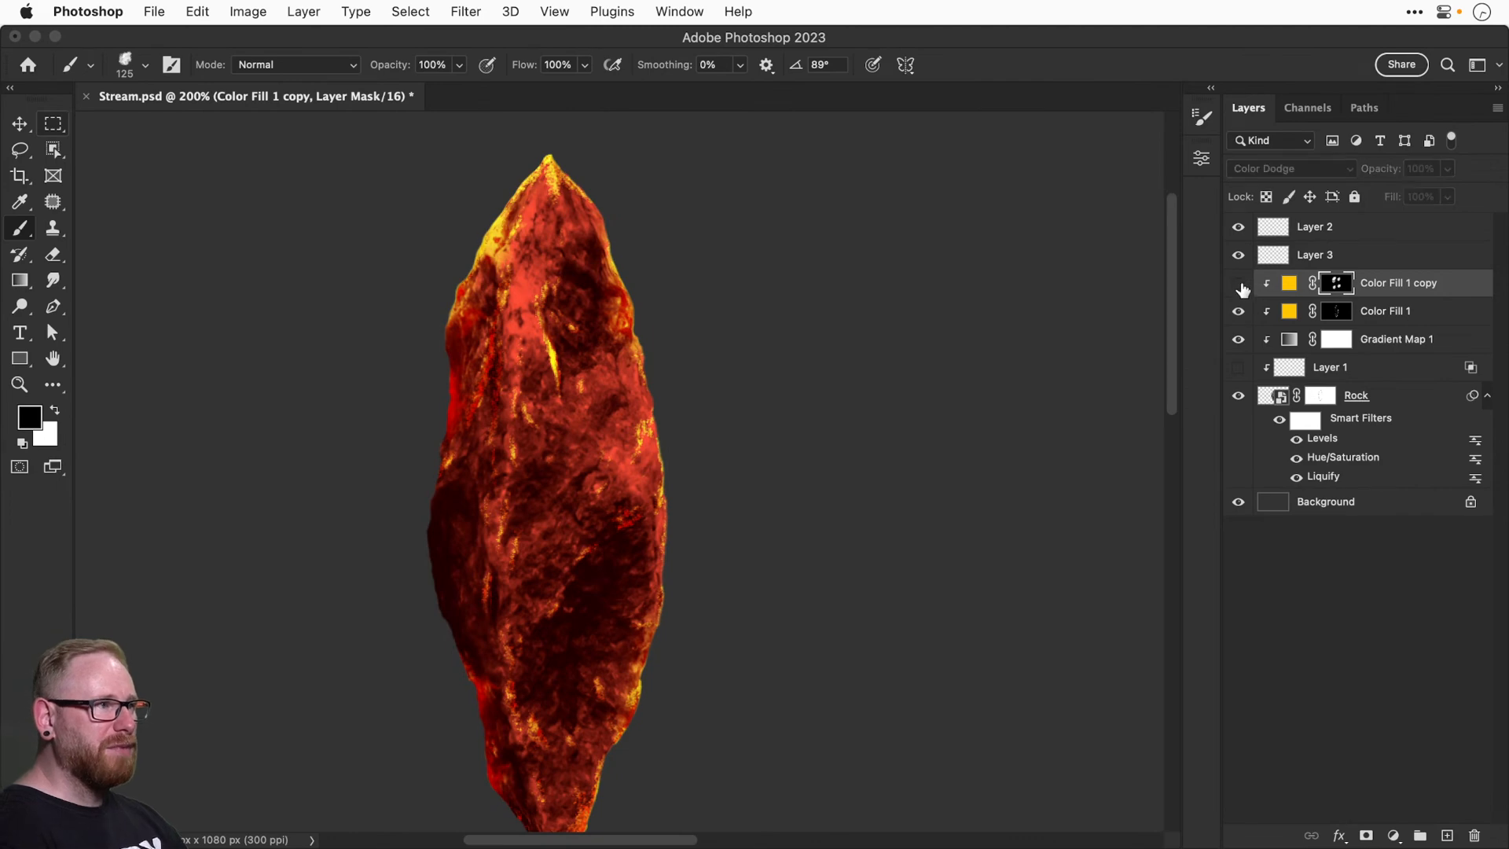
pyautogui.click(1238, 283)
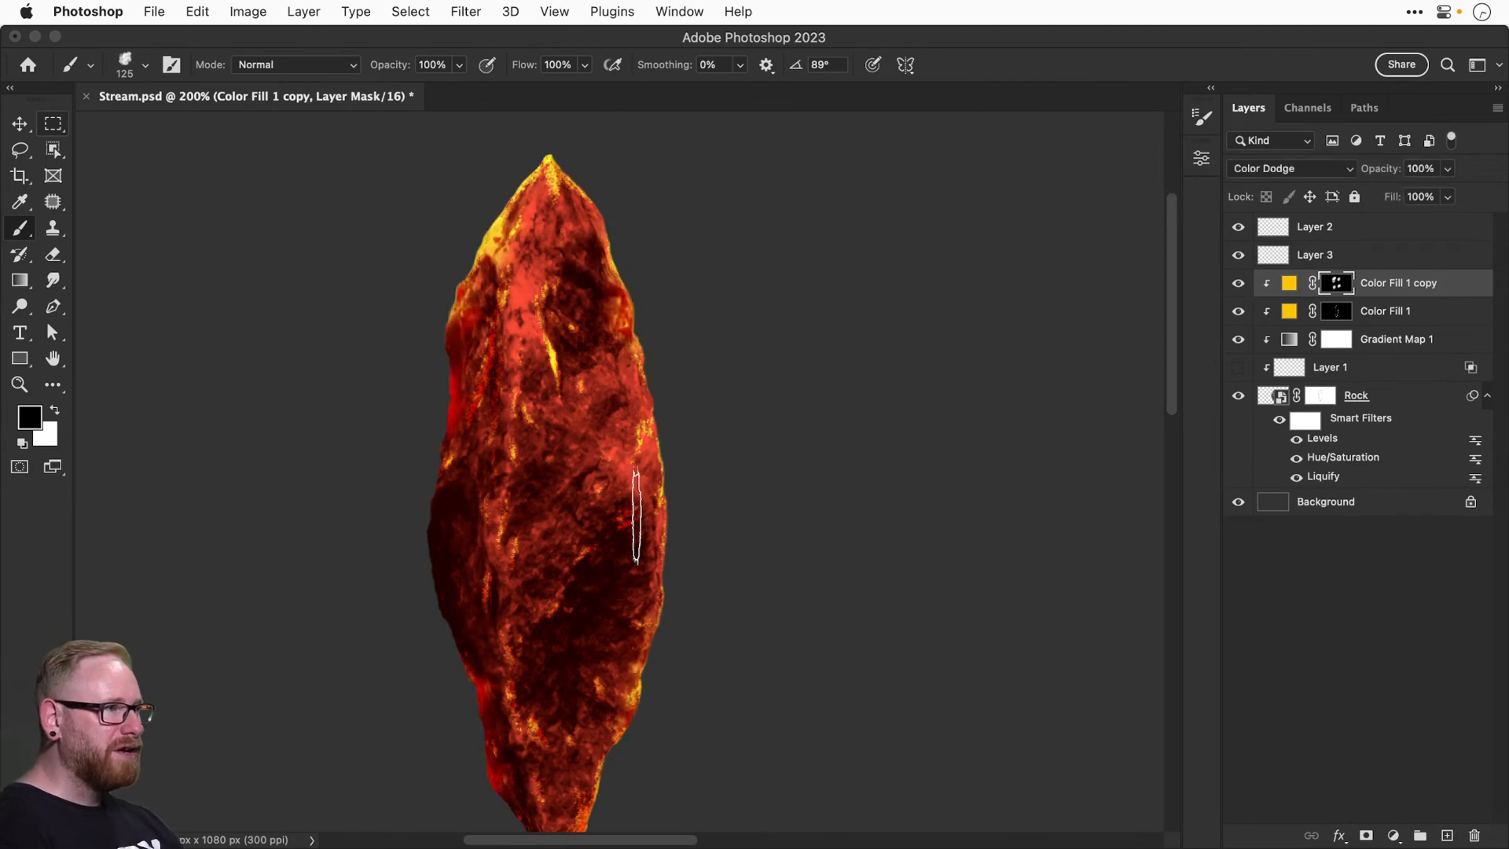
pyautogui.click(142, 71)
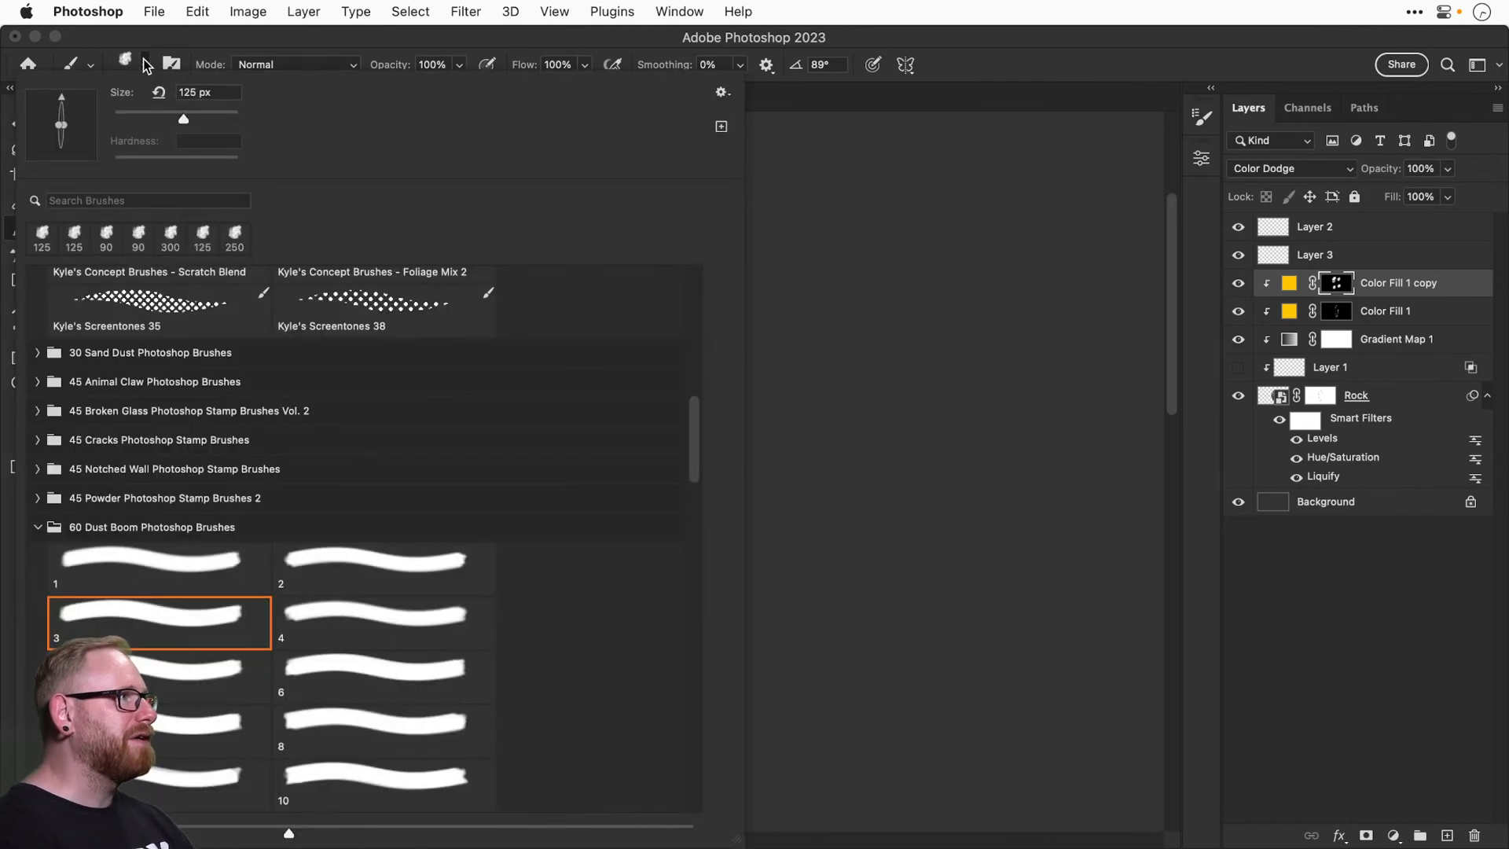
# Pick Cracks brush 2 and stamp a large white crack on a new Layer 4.
pyautogui.click(37, 528)
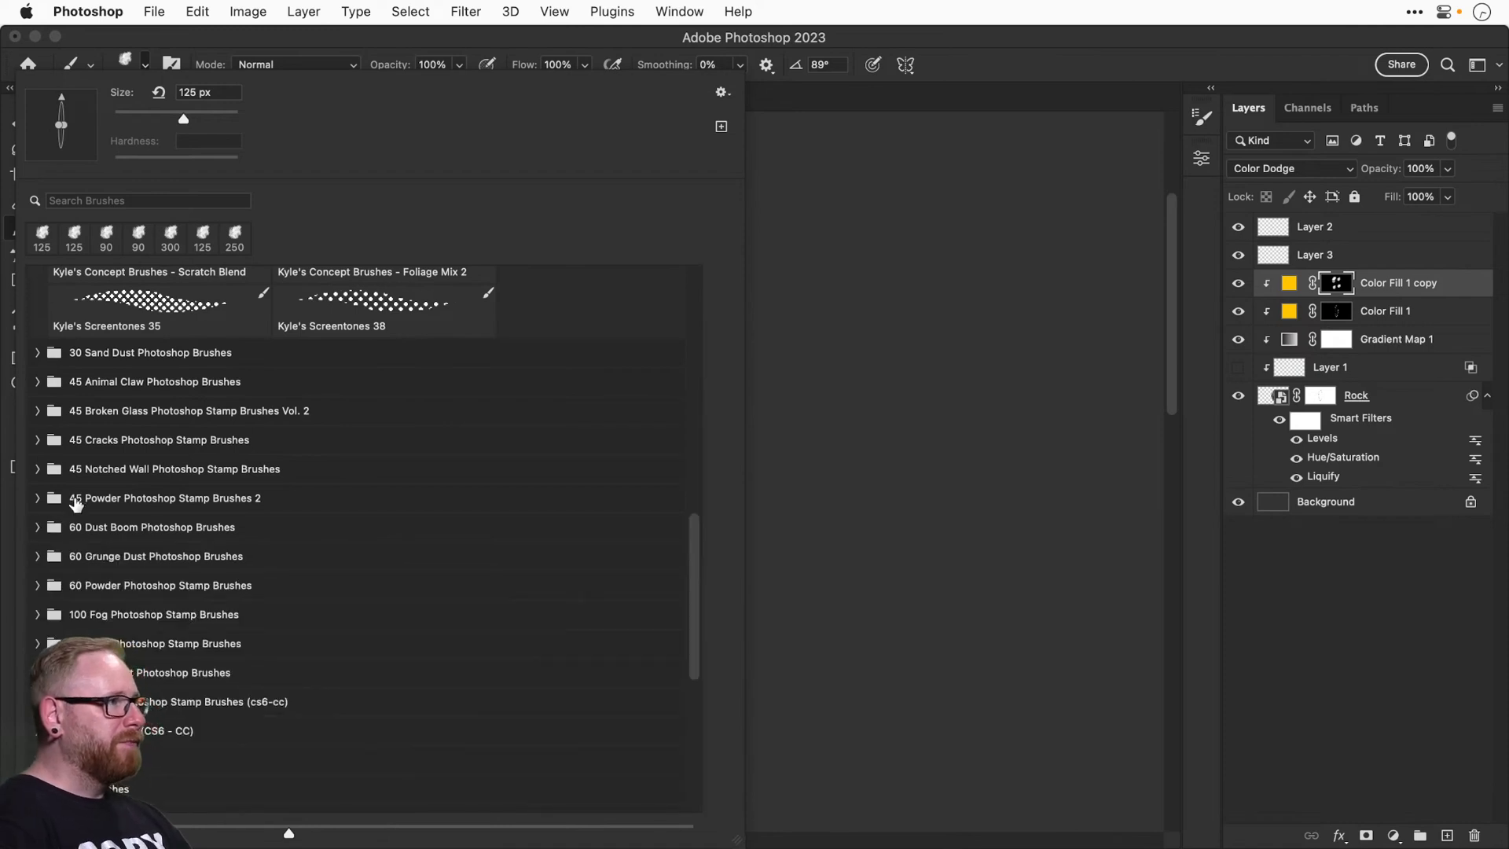
pyautogui.click(37, 439)
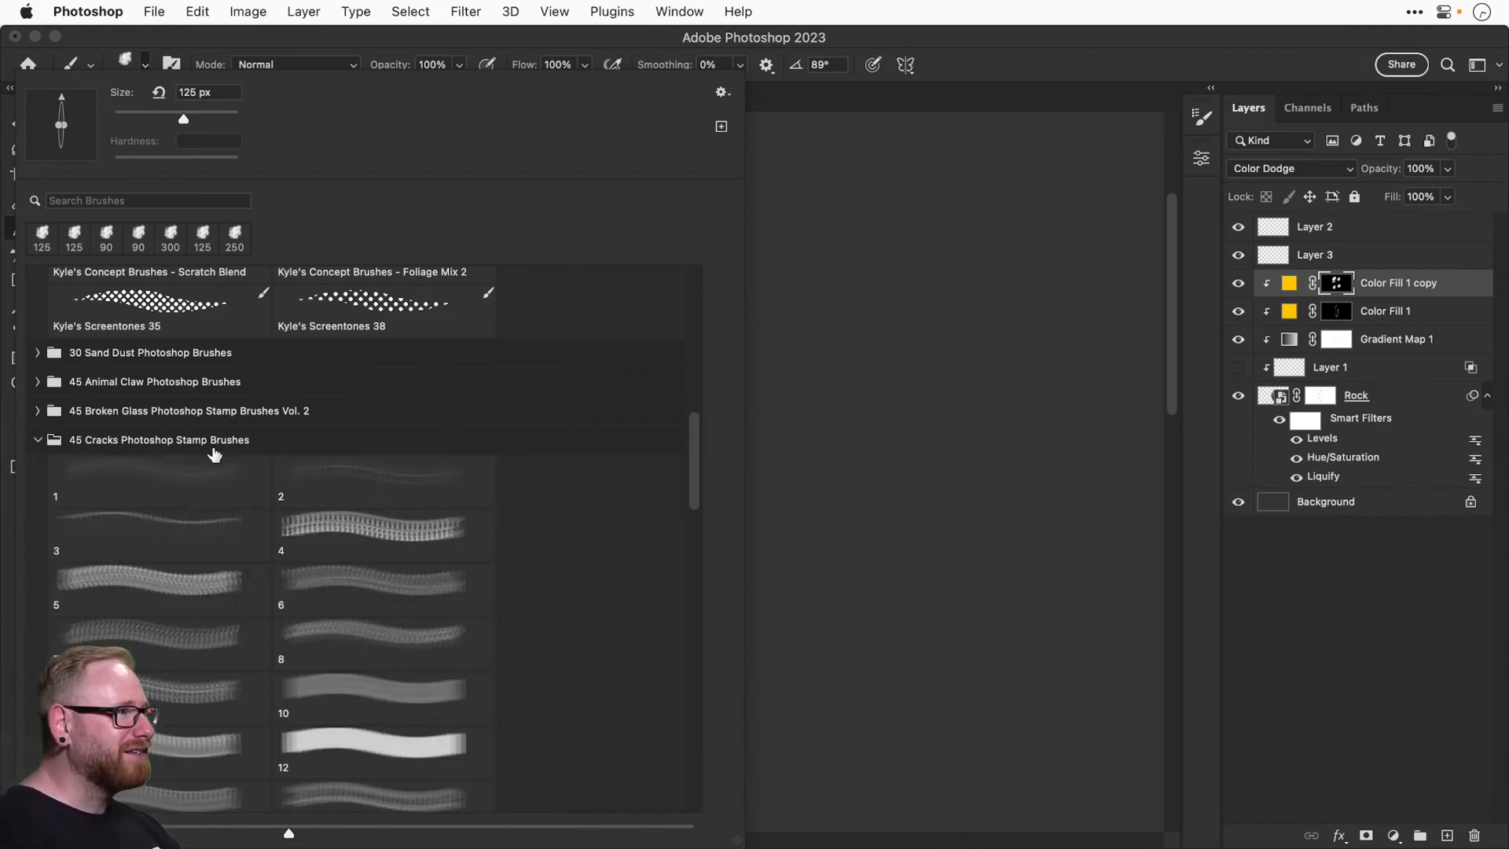
pyautogui.click(395, 477)
pyautogui.press('Return')
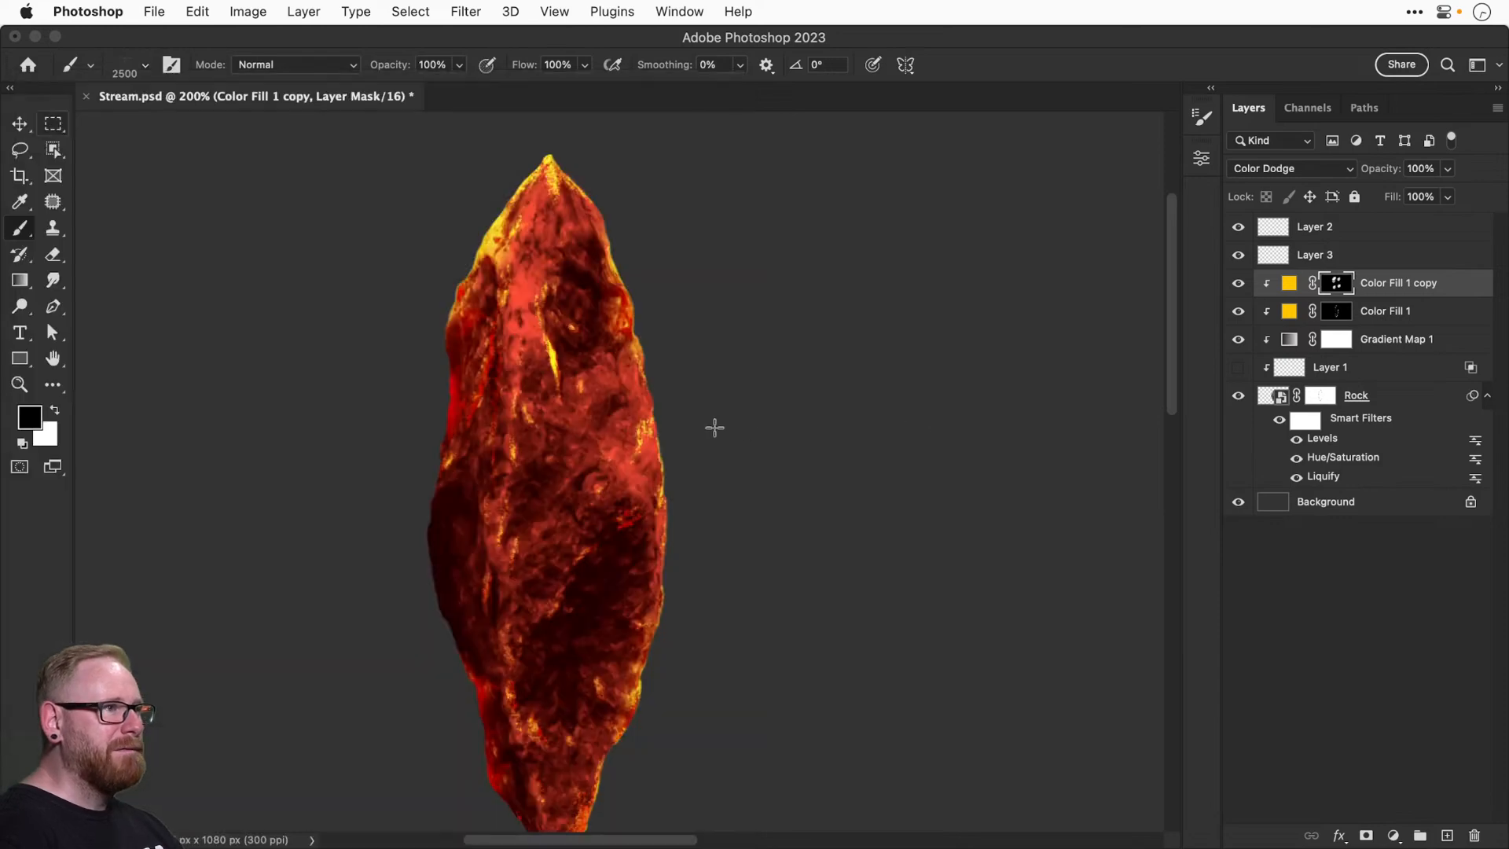
pyautogui.click(1446, 836)
pyautogui.press('x')
pyautogui.click(304, 473)
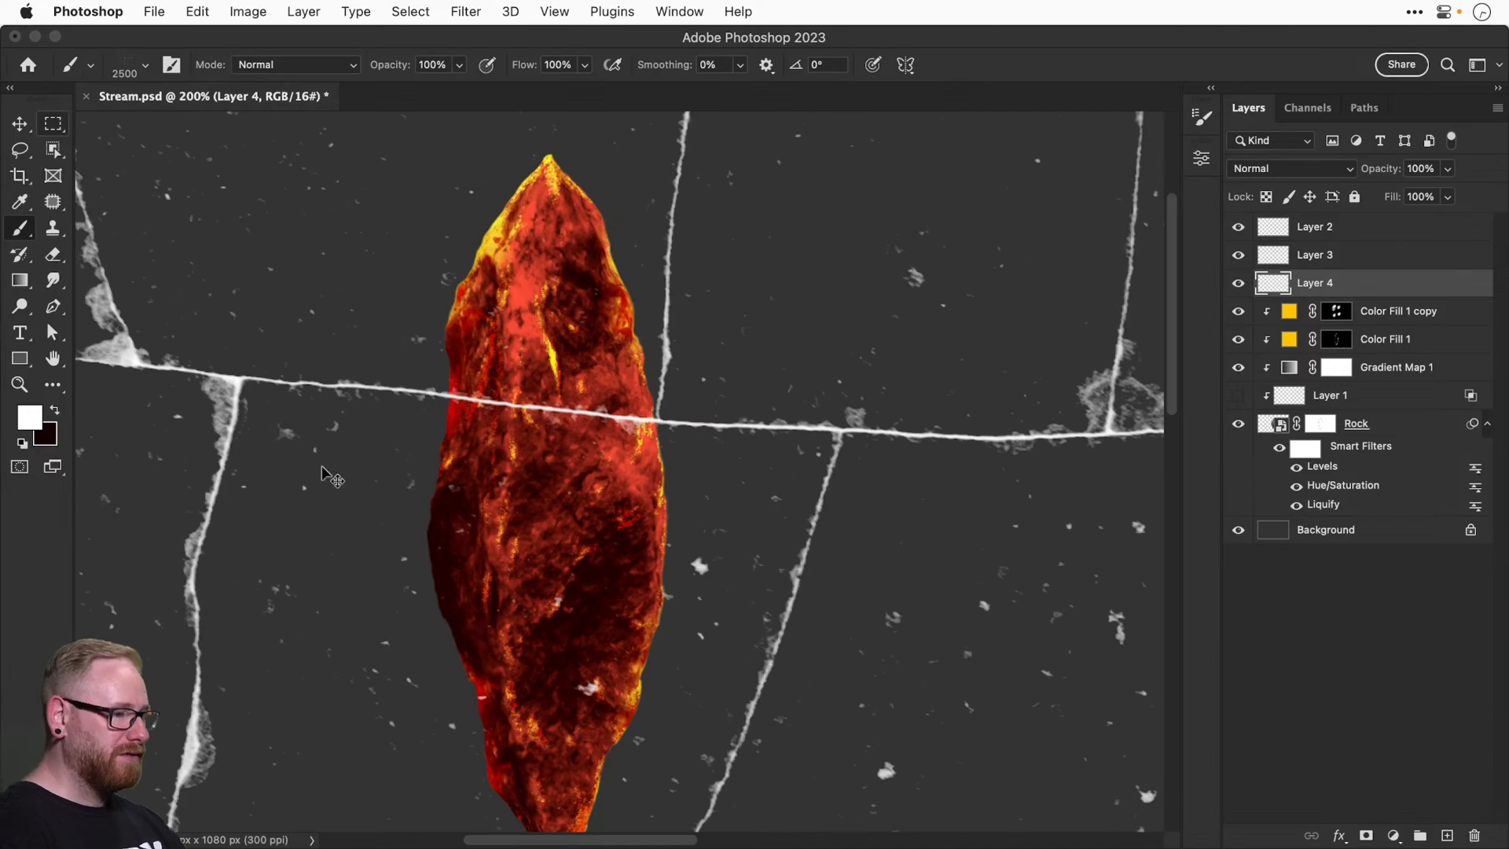
# Resize the crack brush to 800 px, stamp cracks around the rock, and inspect them at 200%.
pyautogui.press('super+minus')
pyautogui.press('super+minus')
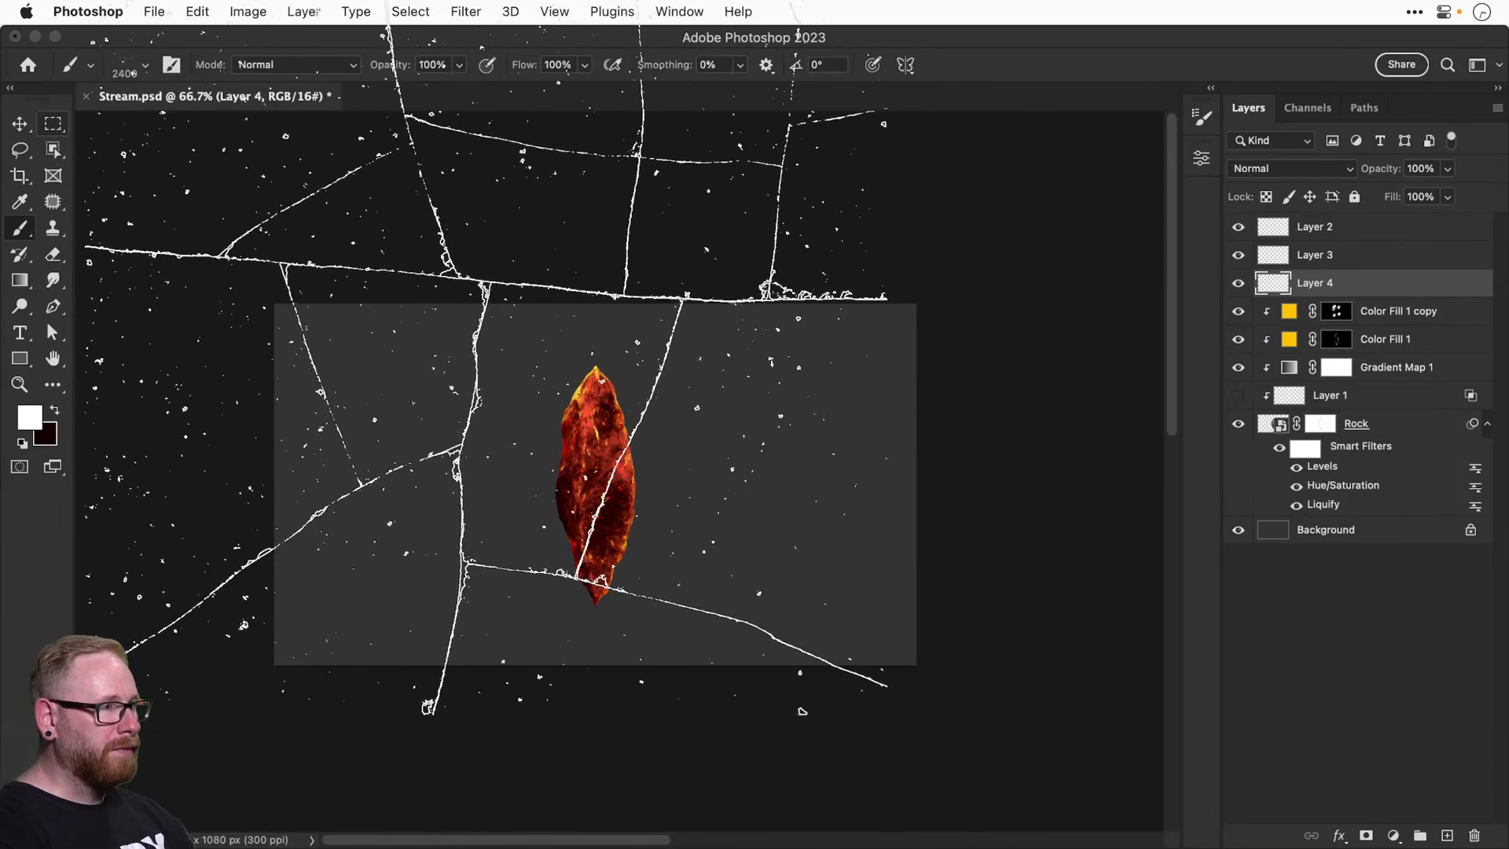
pyautogui.press('[')
pyautogui.press('[')
pyautogui.press('[')
pyautogui.press('[')
pyautogui.press('[')
pyautogui.press('[')
pyautogui.press('[')
pyautogui.press('[')
pyautogui.press('[')
pyautogui.press('[')
pyautogui.press('[')
pyautogui.press('[')
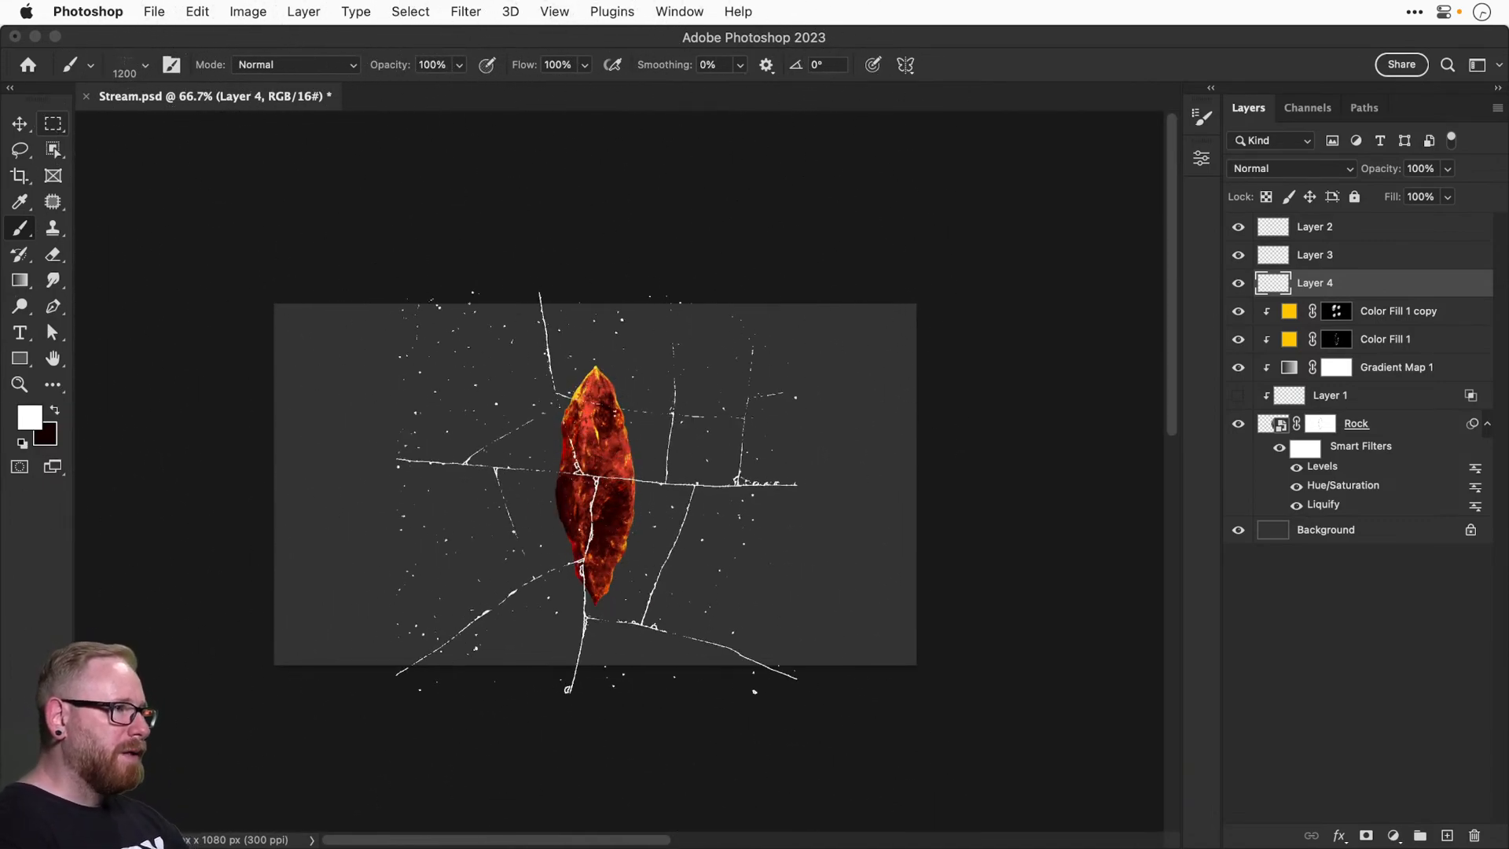
pyautogui.press('[')
pyautogui.press('[')
pyautogui.press('[')
pyautogui.press('[')
pyautogui.press('[')
pyautogui.press('[')
pyautogui.press('[')
pyautogui.press('[')
pyautogui.press('[')
pyautogui.press('[')
pyautogui.press('[')
pyautogui.press('[')
pyautogui.press(']')
pyautogui.press(']')
pyautogui.press(']')
pyautogui.press(']')
pyautogui.press(']')
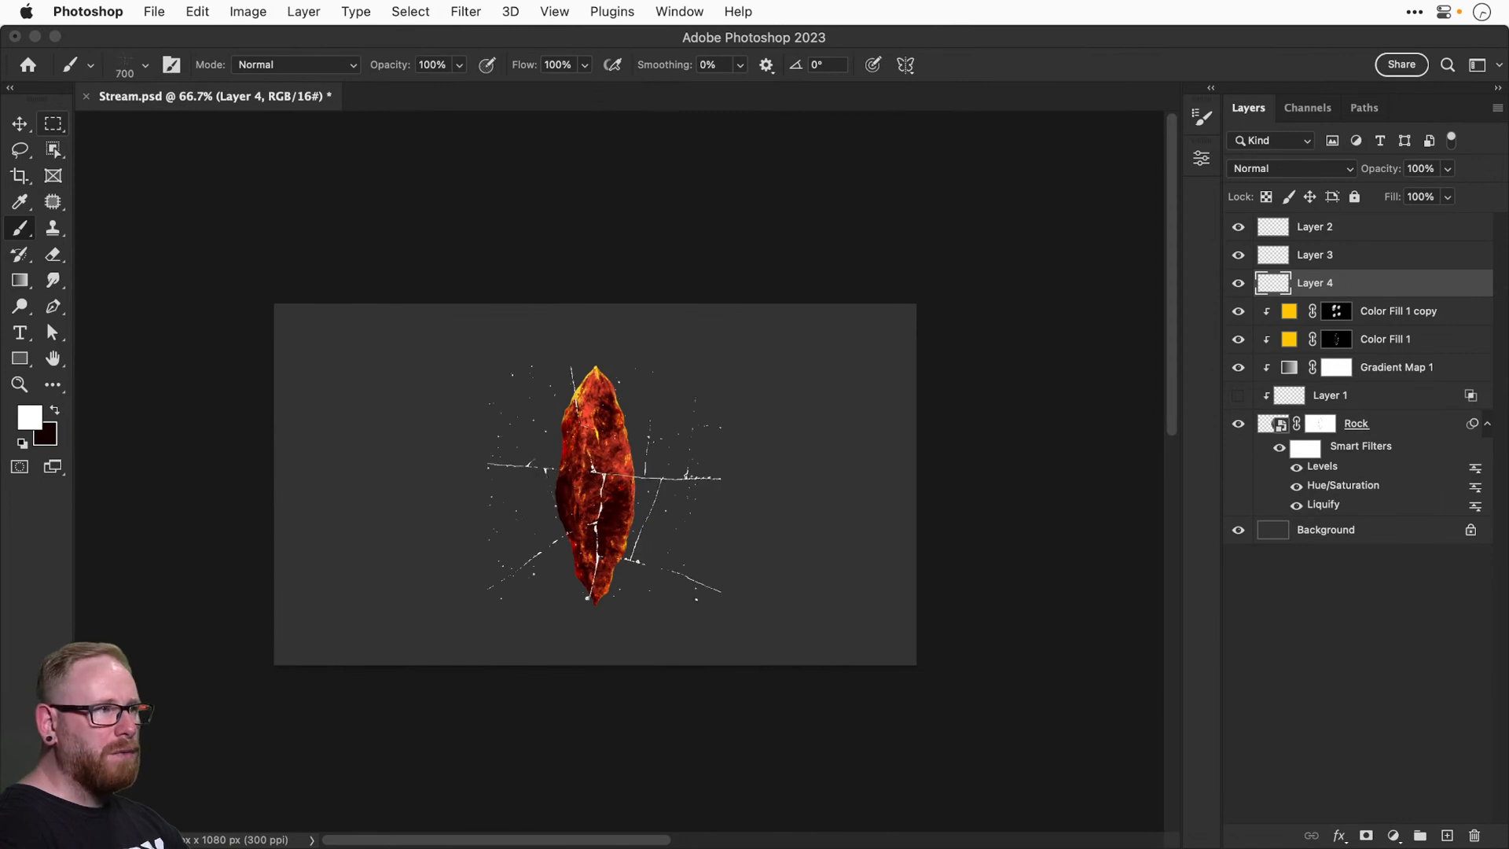
pyautogui.click(605, 481)
pyautogui.press('super+1')
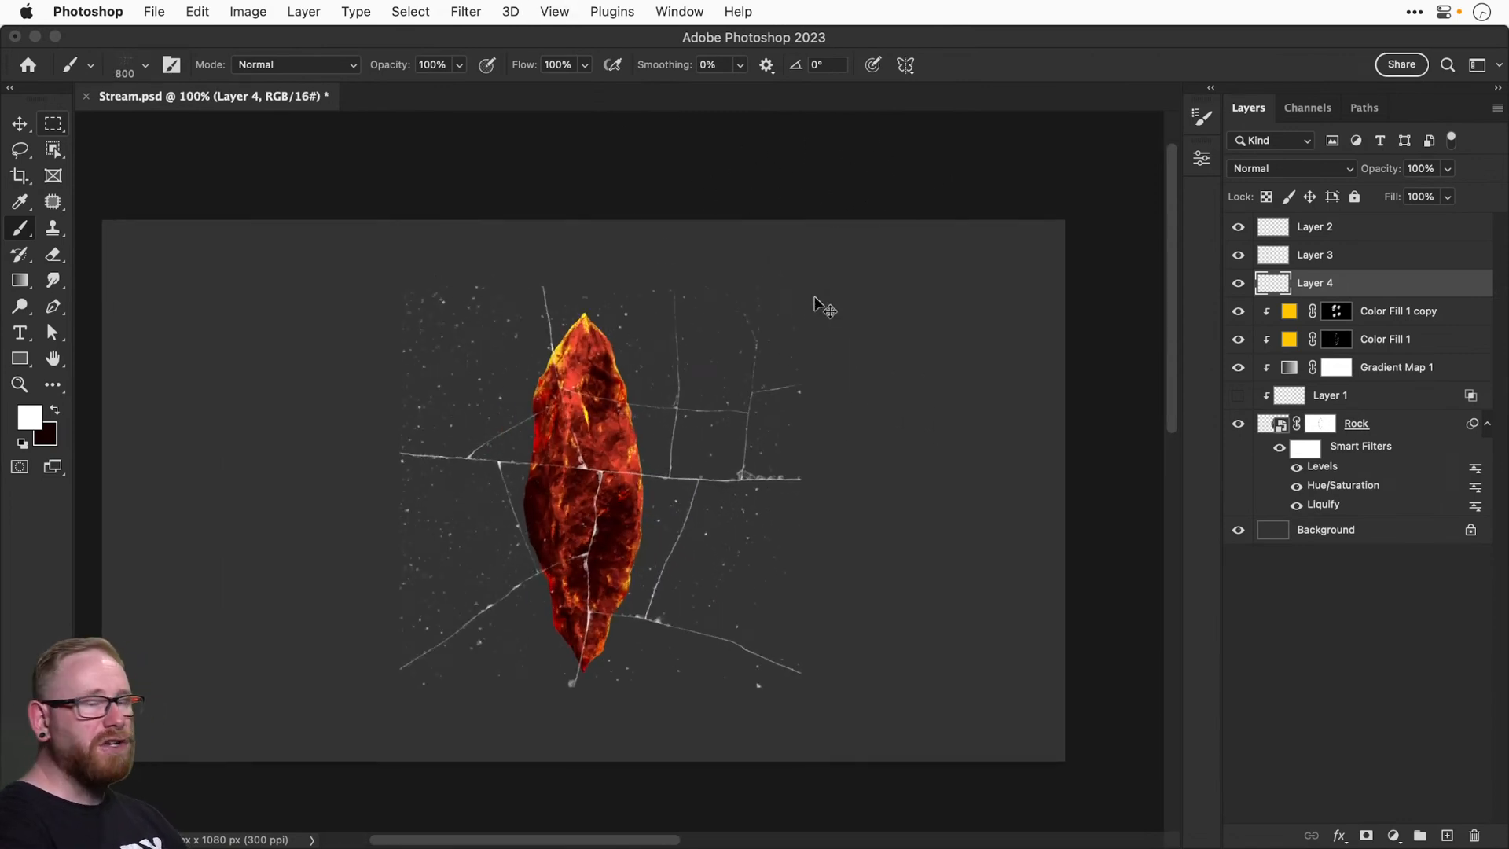
pyautogui.press('super+equal')
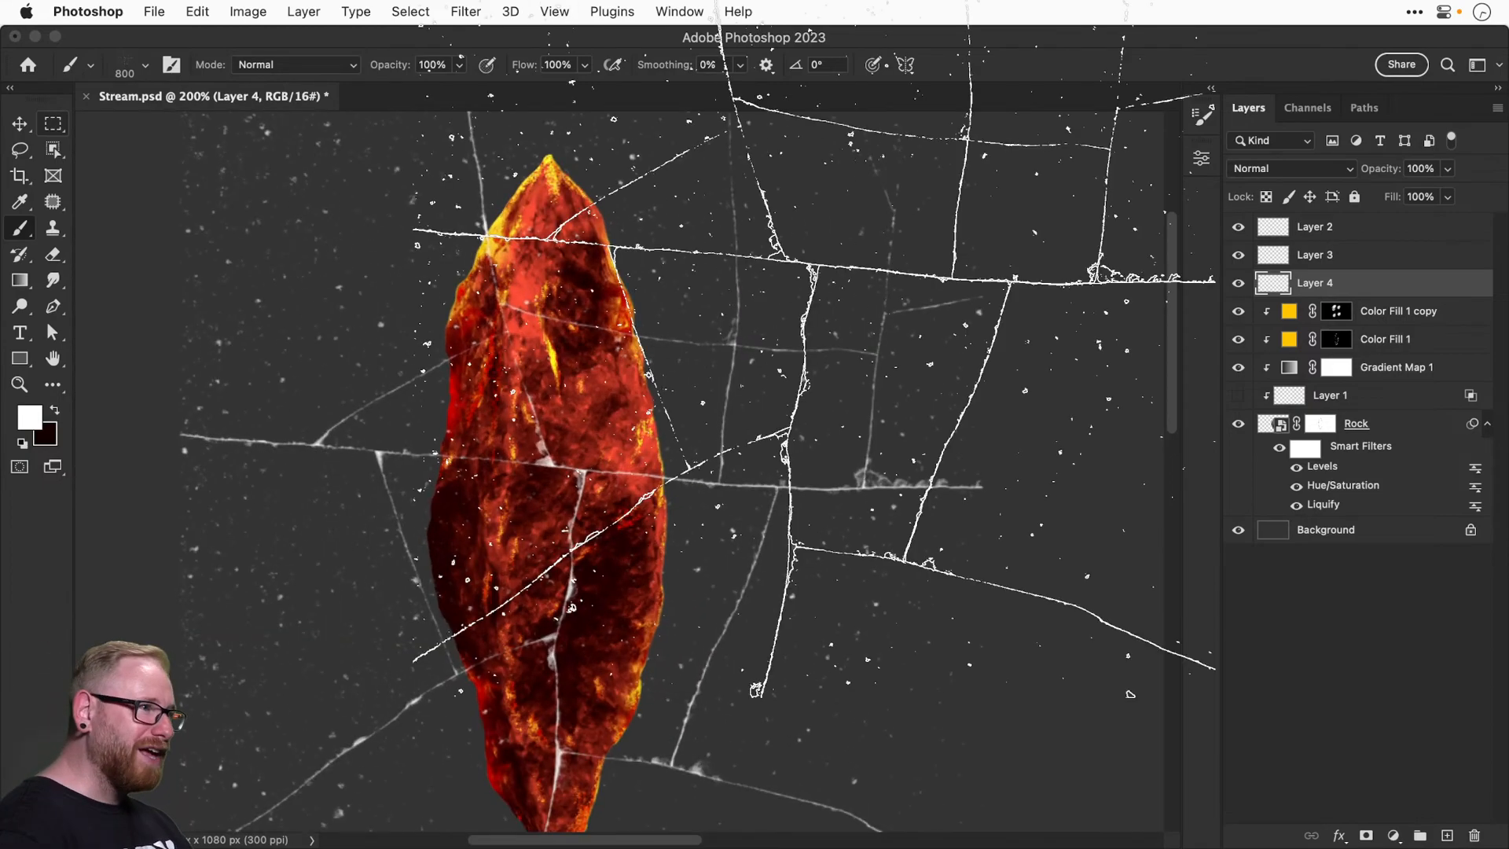
pyautogui.press('super+minus')
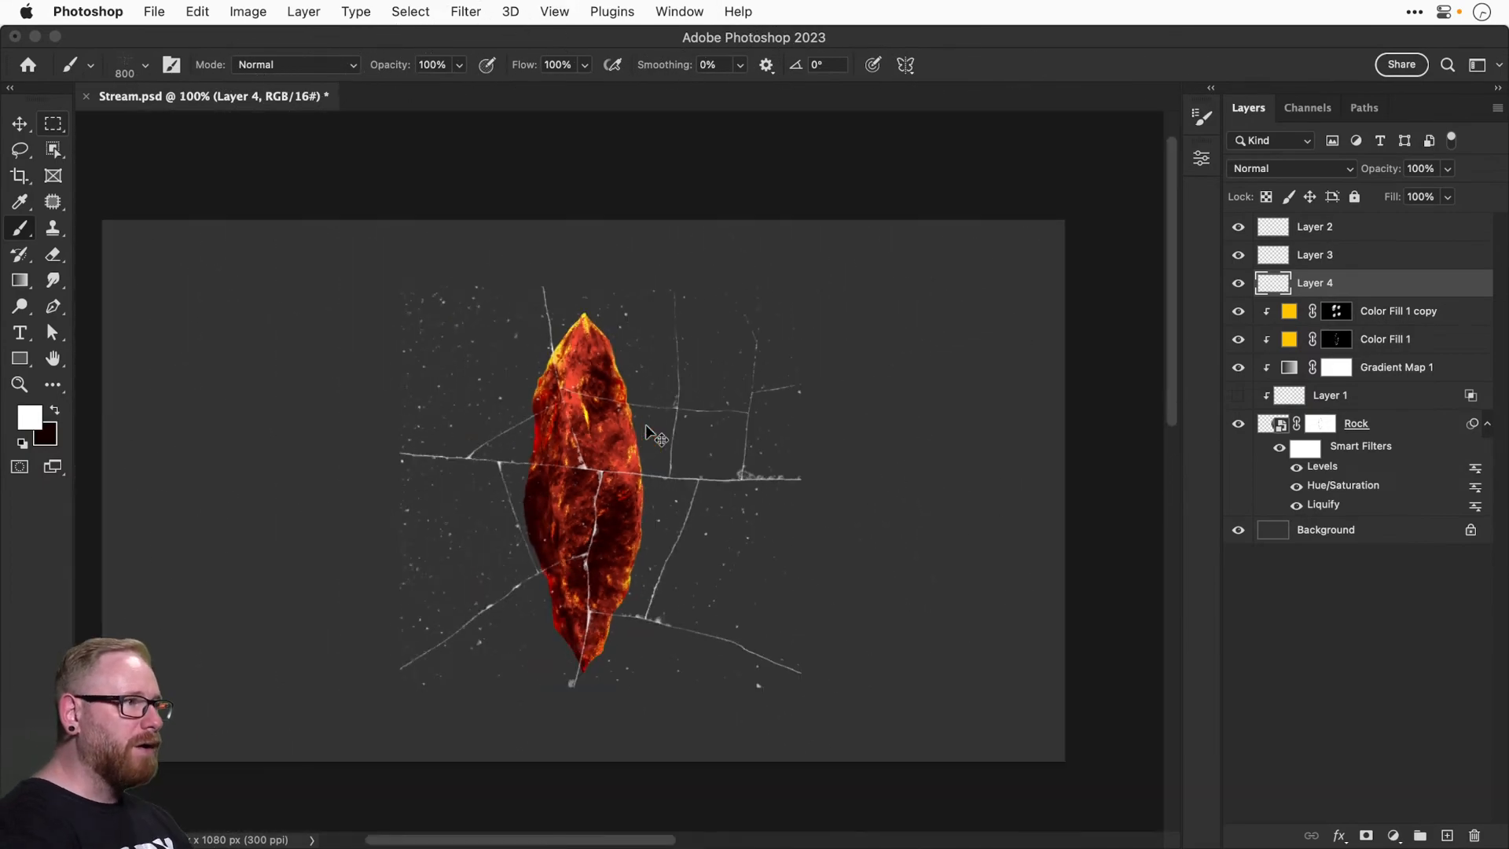
pyautogui.click(144, 66)
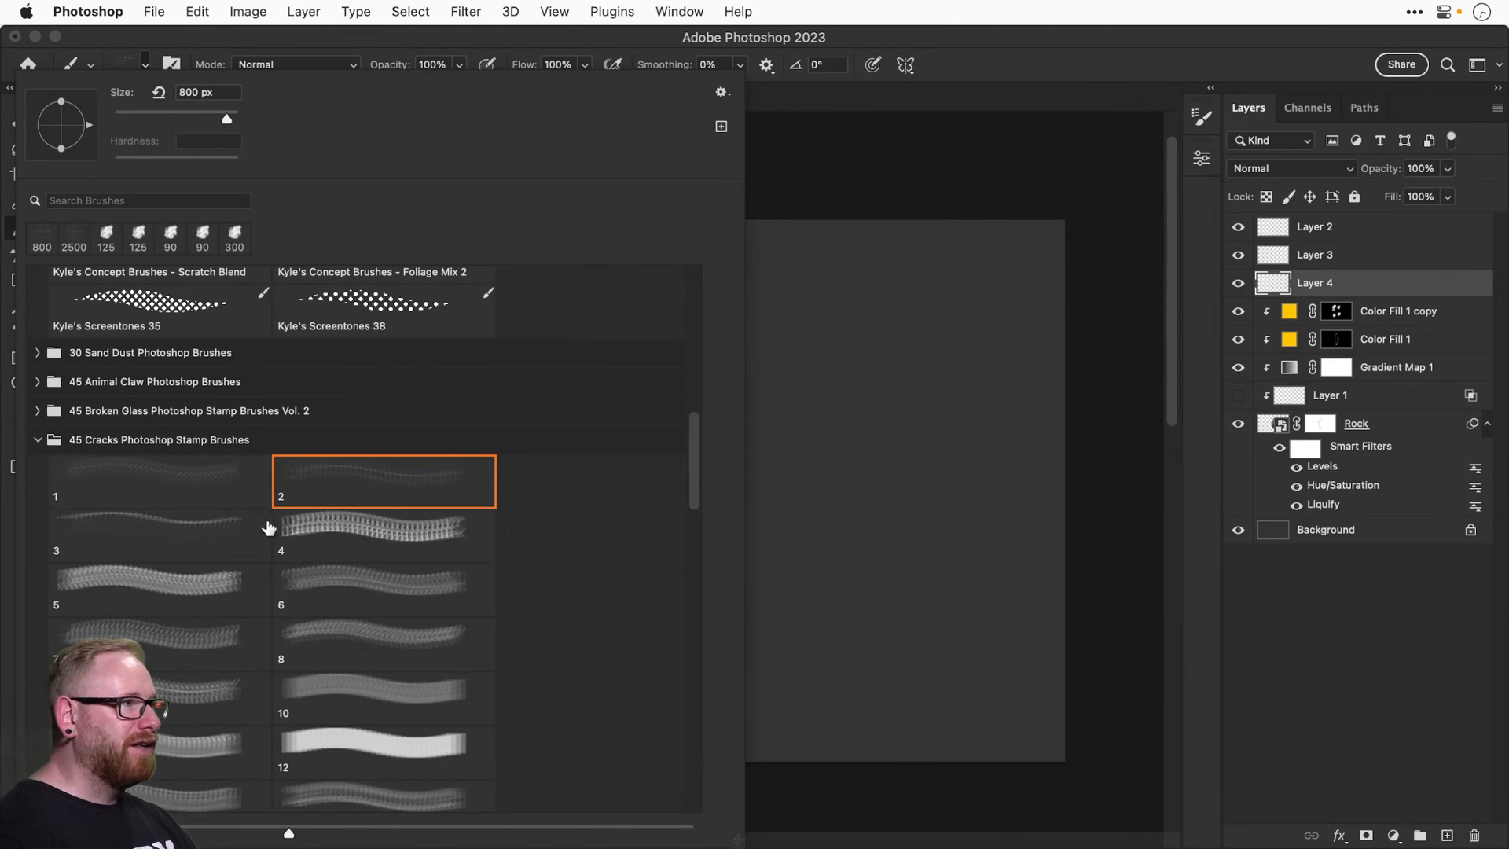
# Switch to Cracks brush 4 and, after undoing trial stamps, stamp an 800 px crack pattern over the rock.
pyautogui.click(295, 531)
pyautogui.click(145, 69)
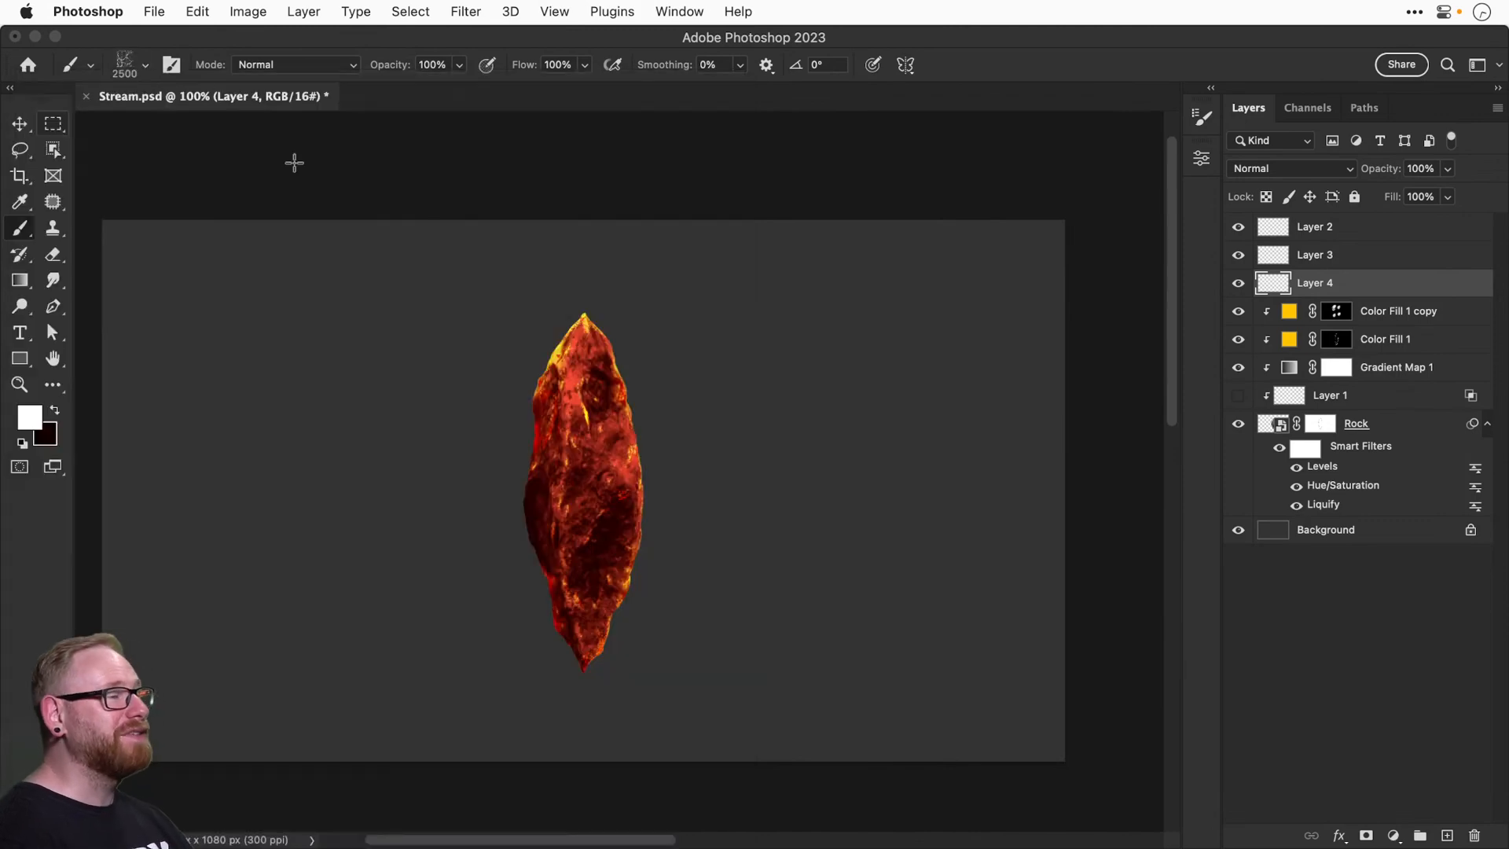
pyautogui.click(558, 502)
pyautogui.press('super+z')
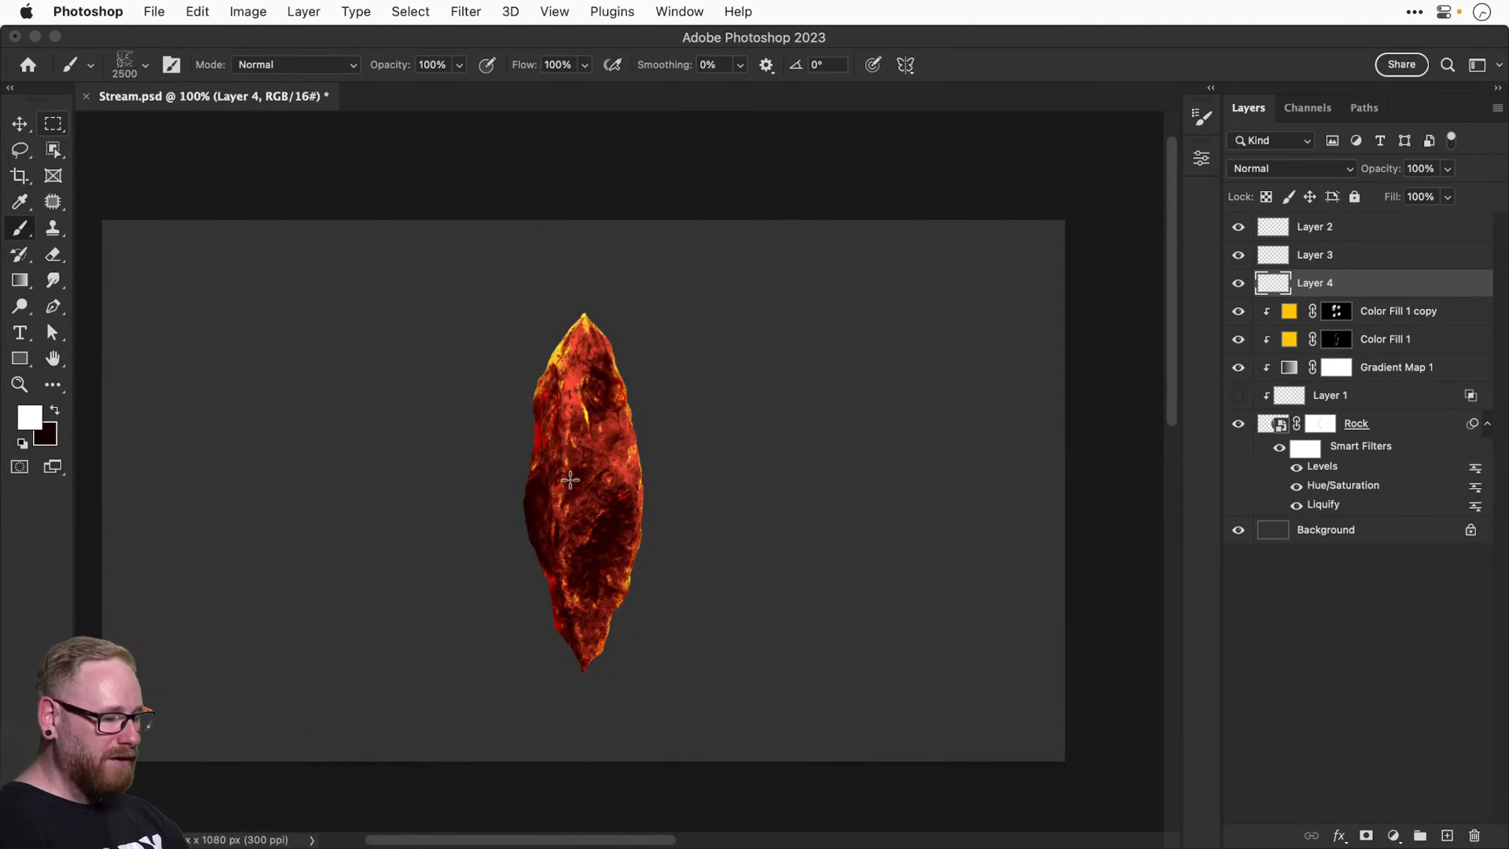
pyautogui.press('[')
pyautogui.press('[')
pyautogui.press('[')
pyautogui.press('[')
pyautogui.press('[')
pyautogui.press('[')
pyautogui.press('[')
pyautogui.press('[')
pyautogui.press('[')
pyautogui.press('[')
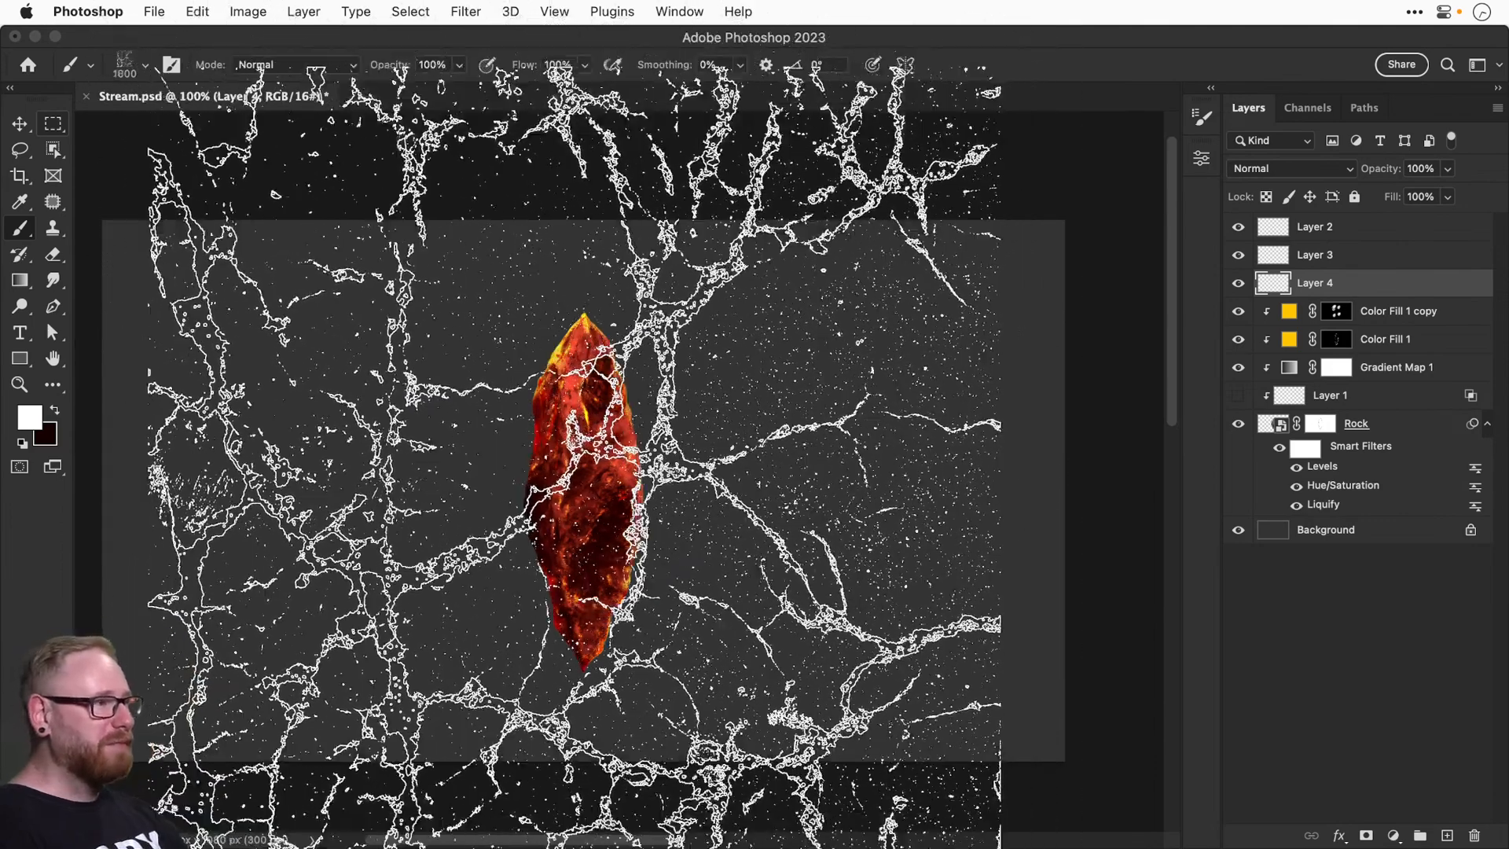
pyautogui.press('[')
pyautogui.press('[')
pyautogui.press('[')
pyautogui.press('[')
pyautogui.press('[')
pyautogui.press('[')
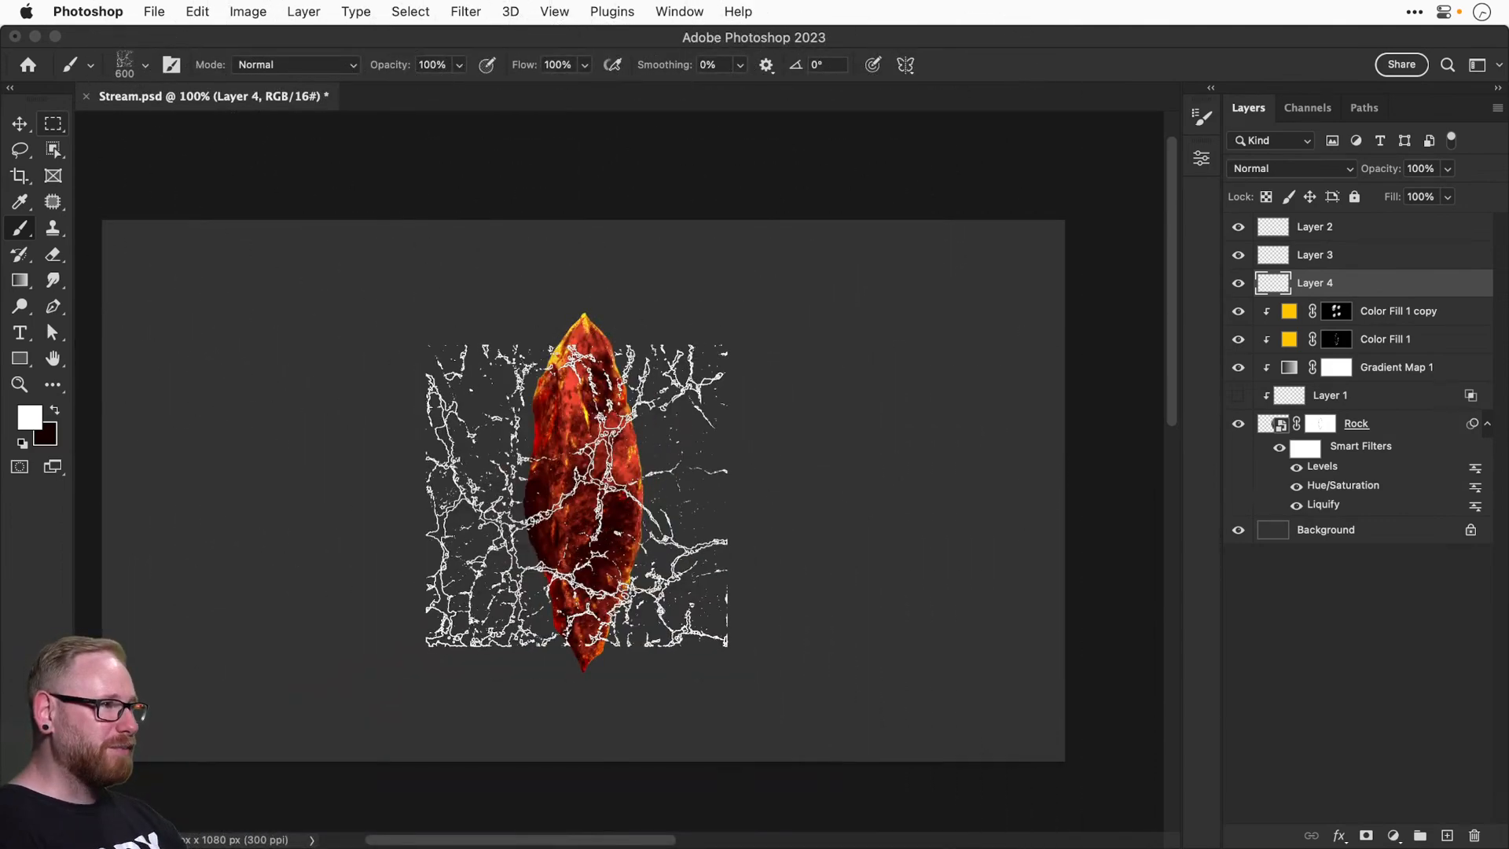
pyautogui.click(583, 493)
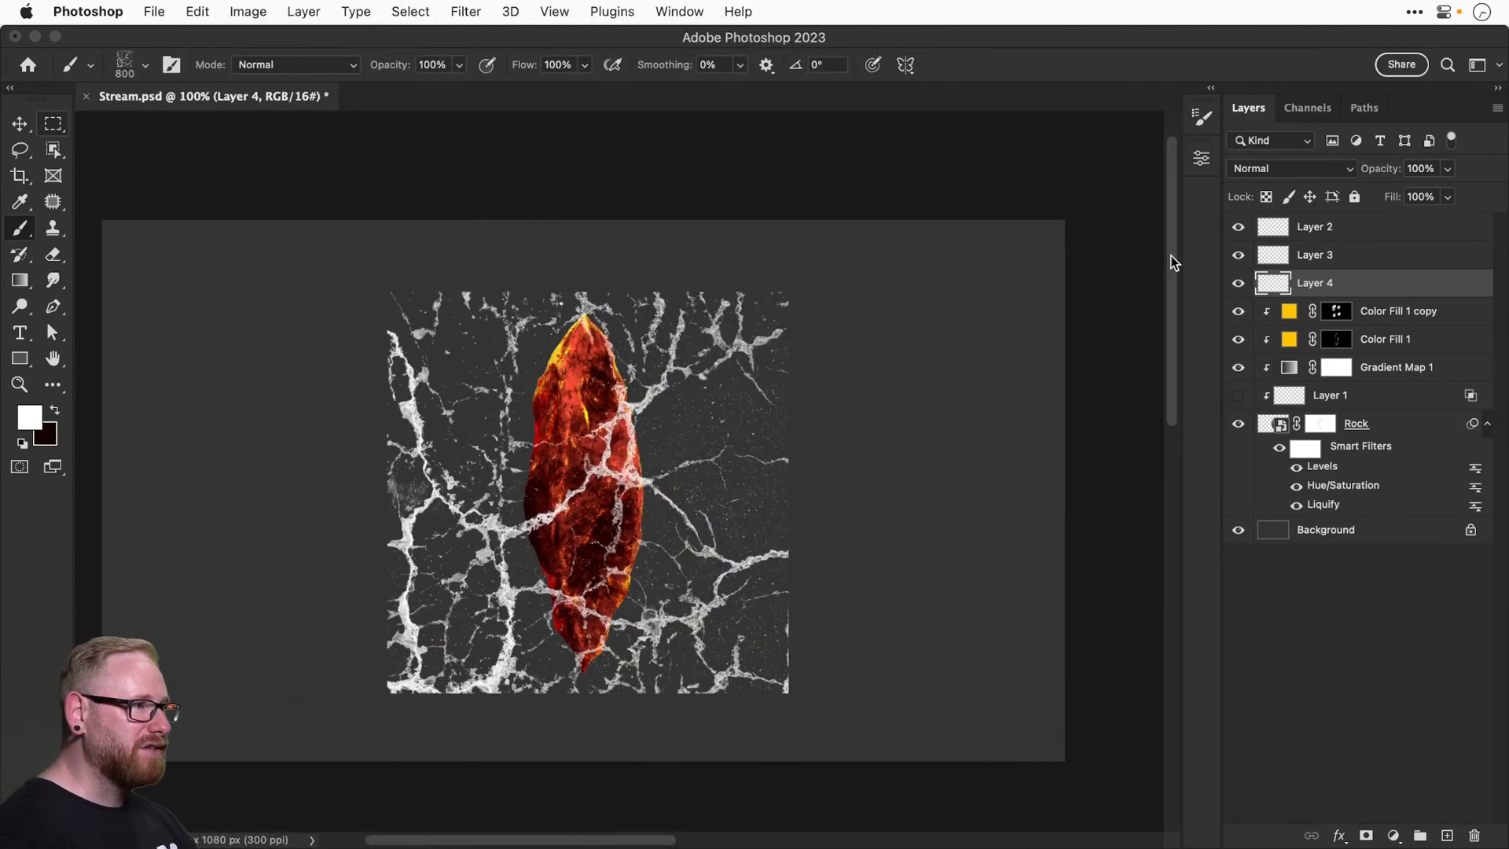
pyautogui.press('super+z')
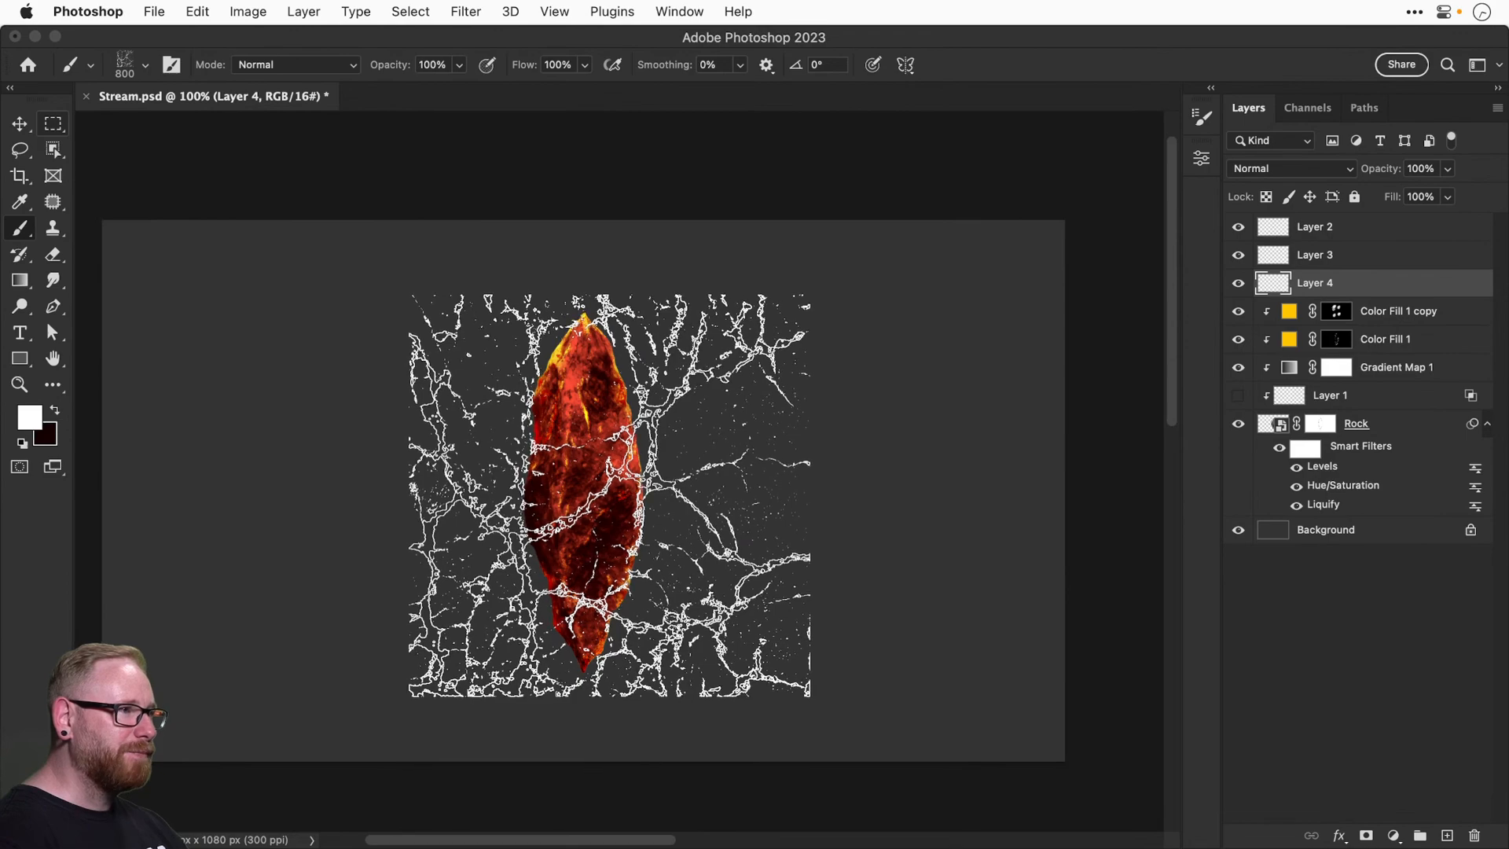
pyautogui.click(609, 495)
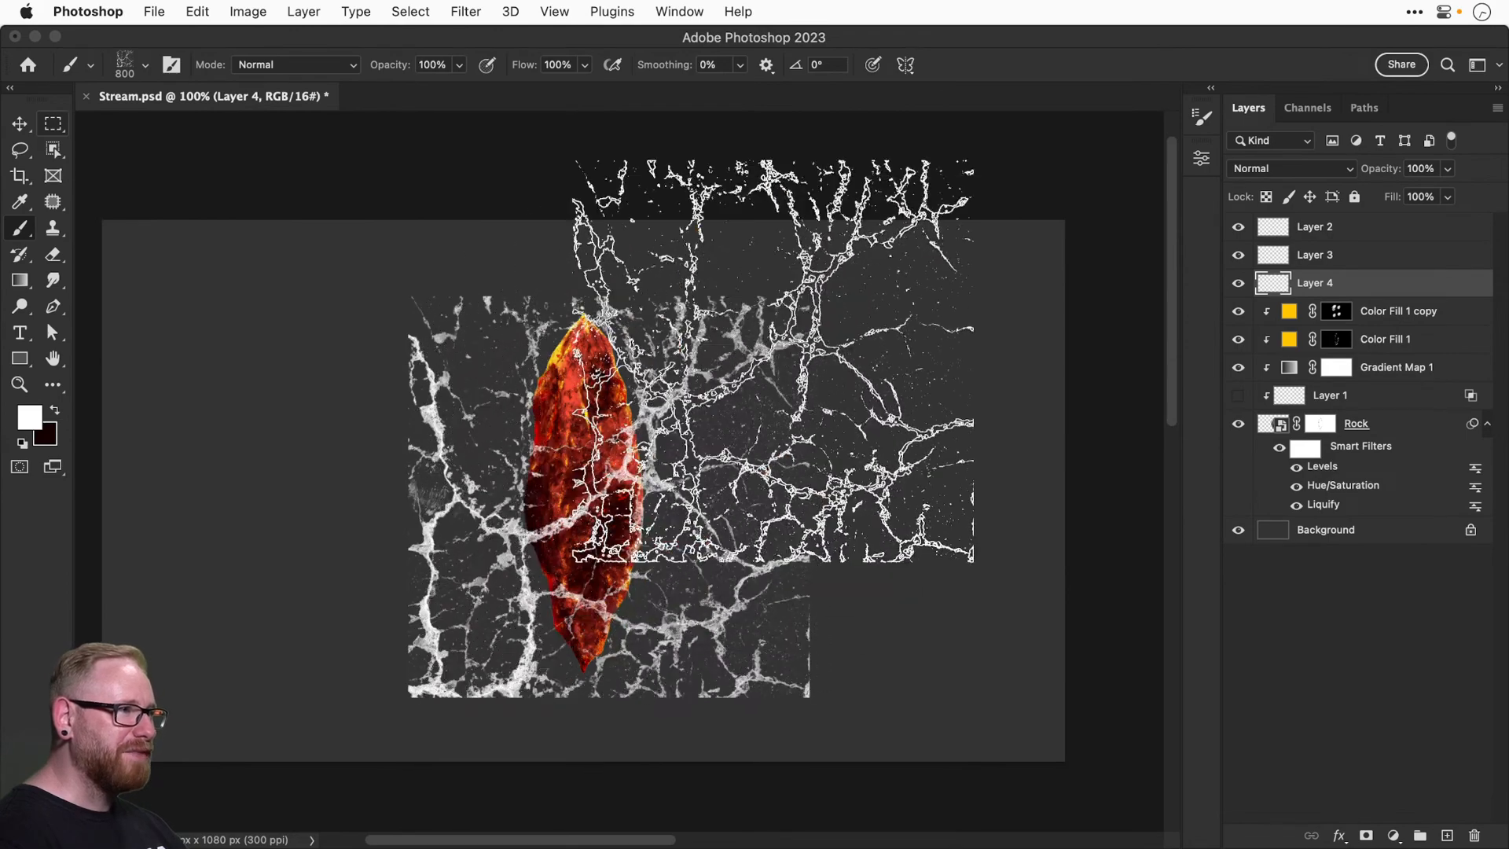
# Clip Layer 4 to the rock layer, then test a -45° rotated crack stamp and undo it.
pyautogui.keyDown('alt'); pyautogui.click(1371, 289); pyautogui.keyUp('alt')
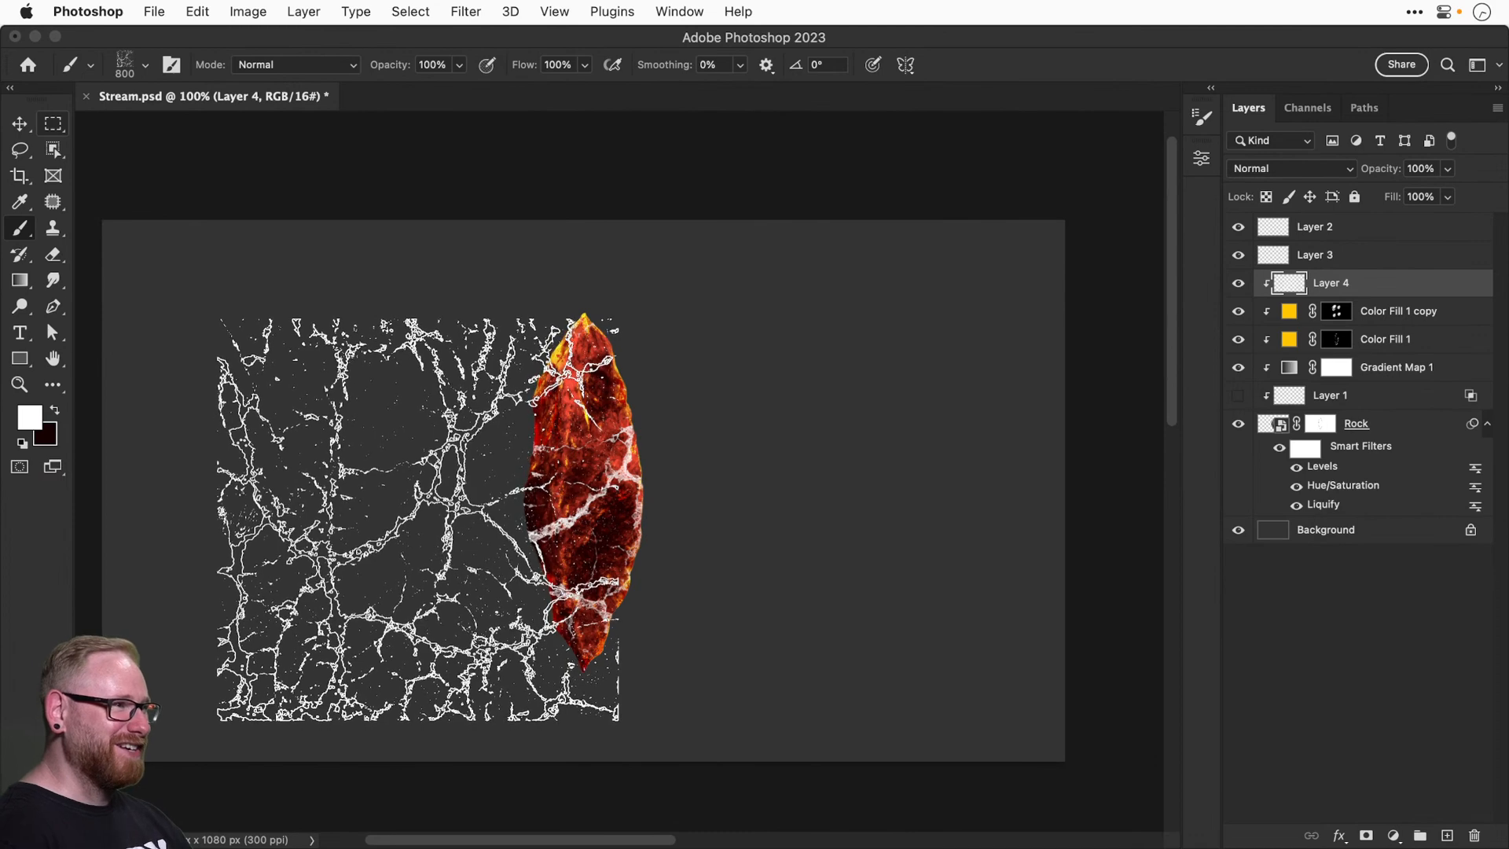
pyautogui.hotkey('shift', 'Right')
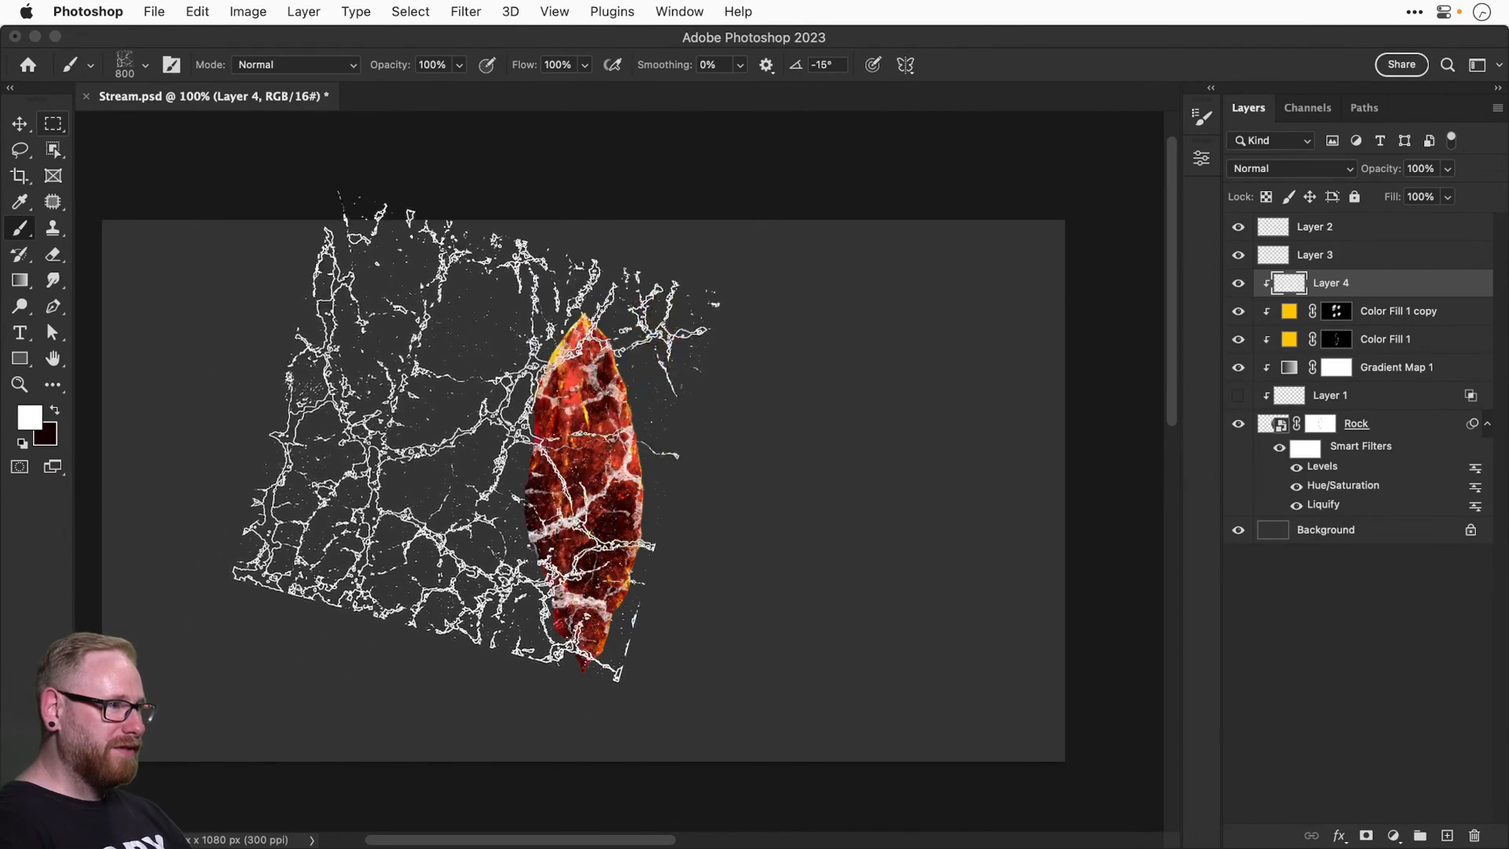
pyautogui.hotkey('shift', 'Right')
pyautogui.hotkey('shift', 'Right')
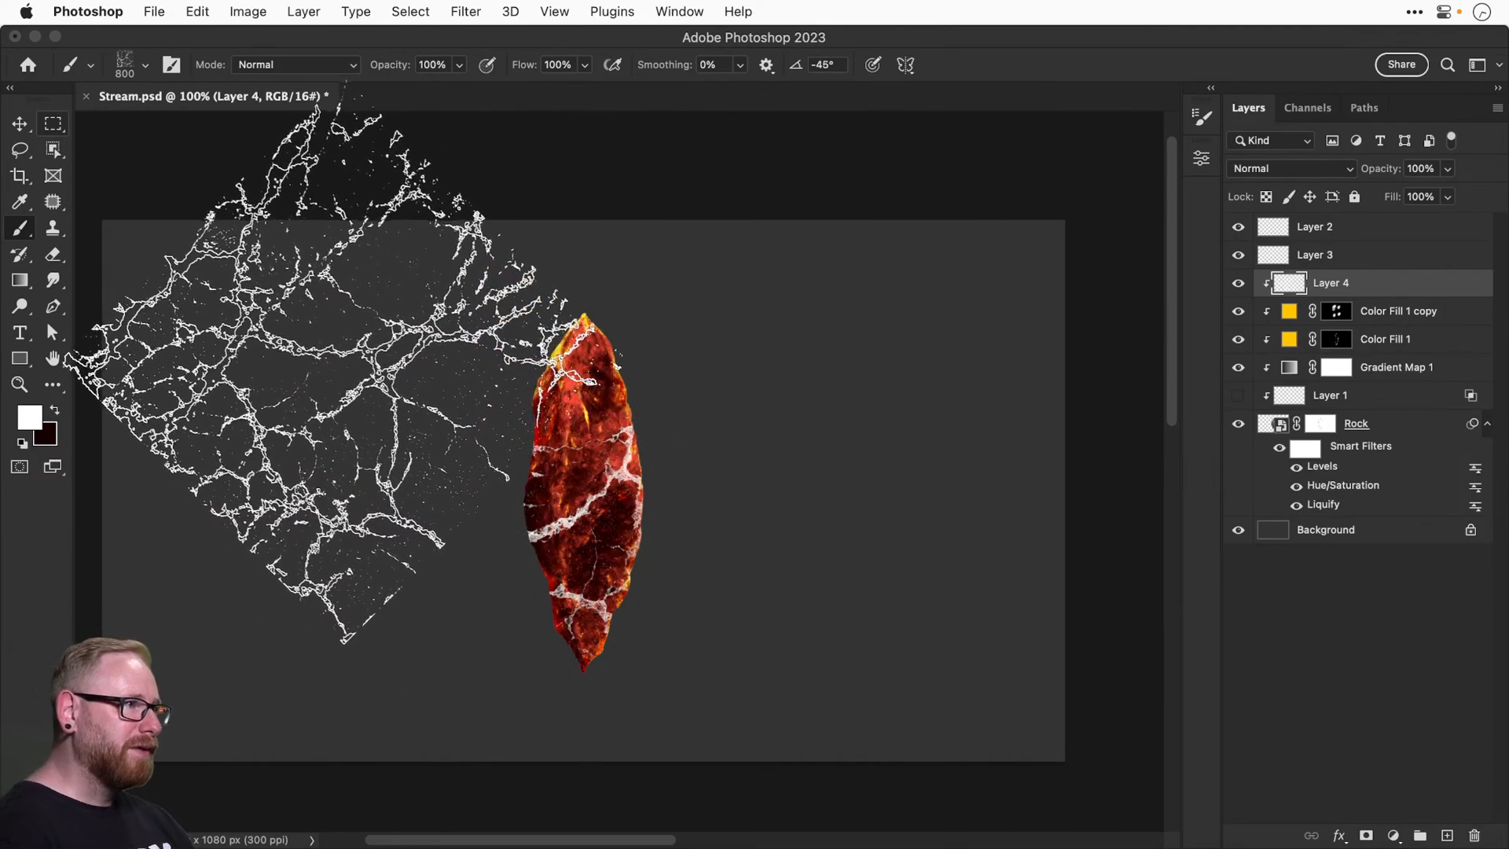
pyautogui.click(345, 359)
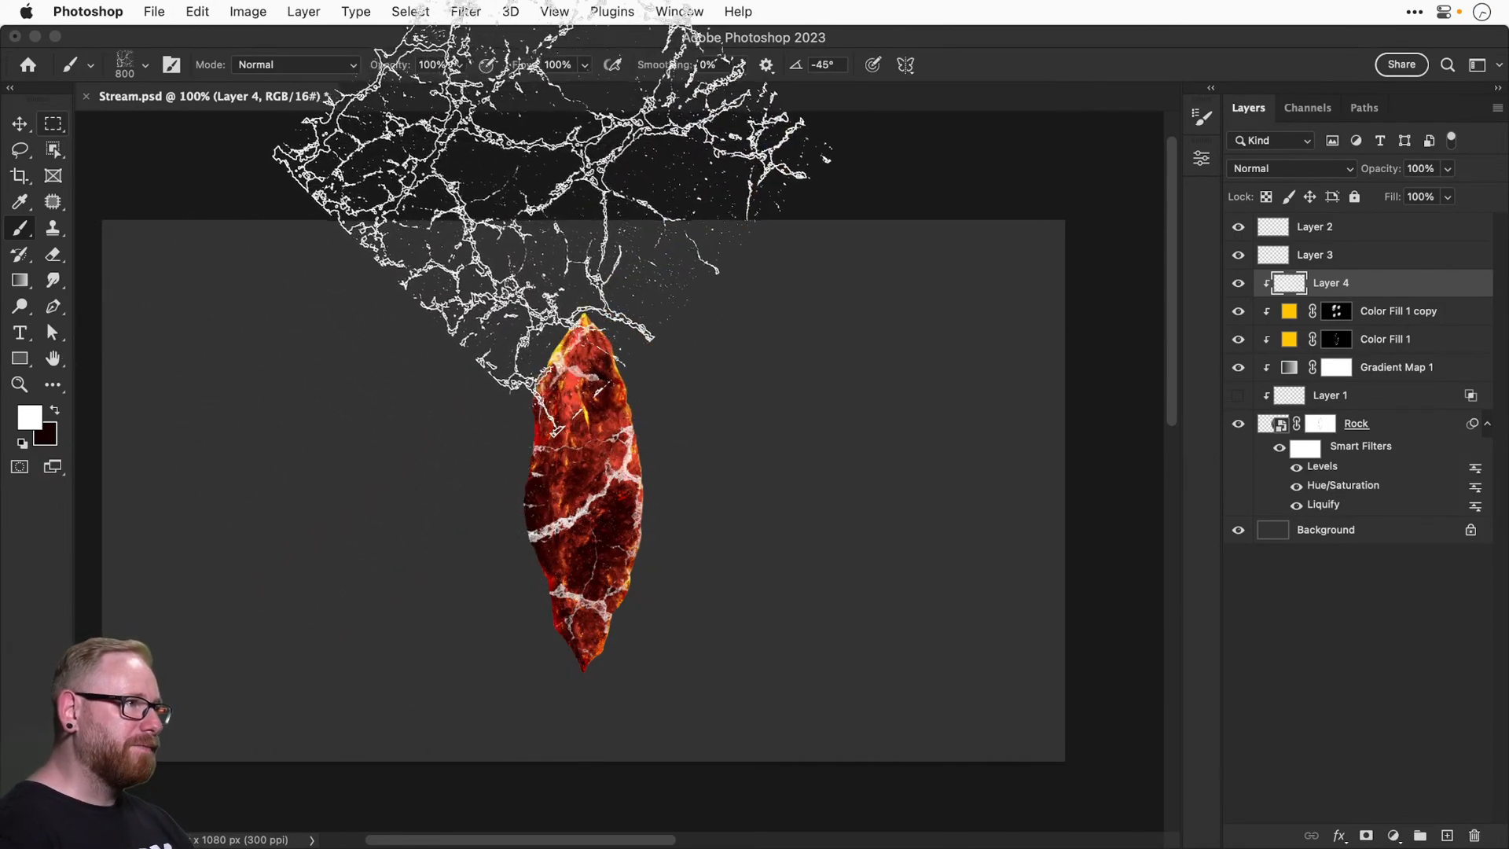
pyautogui.press('super+z')
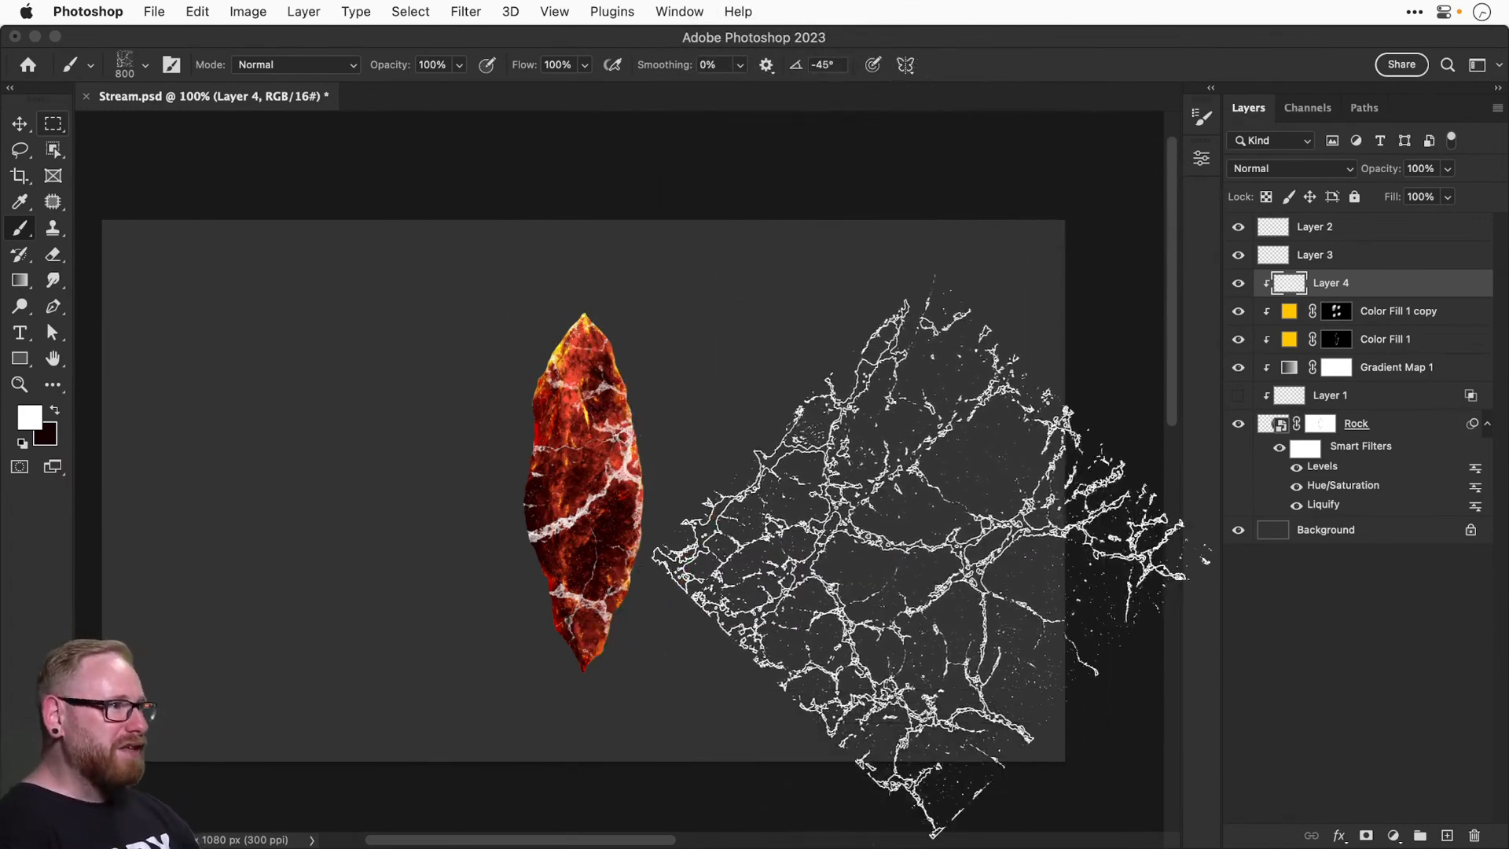
pyautogui.press('v')
pyautogui.press('super+plus')
pyautogui.press('super+minus')
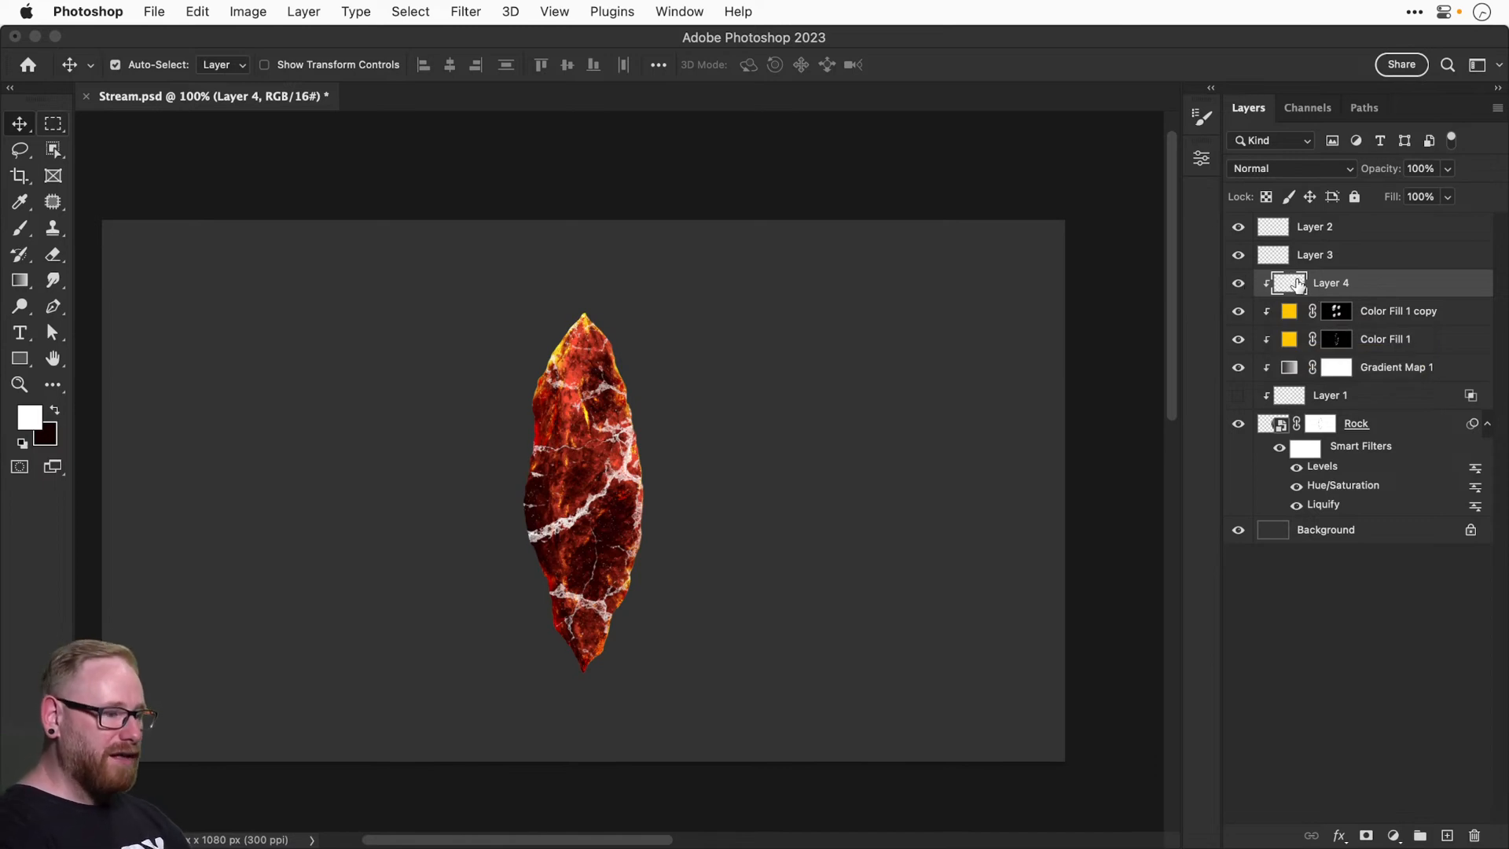
# Colorize Layer 4's cracks via Hue/Saturation at Hue 58, Saturation +100, Lightness -37.
pyautogui.click(247, 11)
pyautogui.moveTo(304, 67)
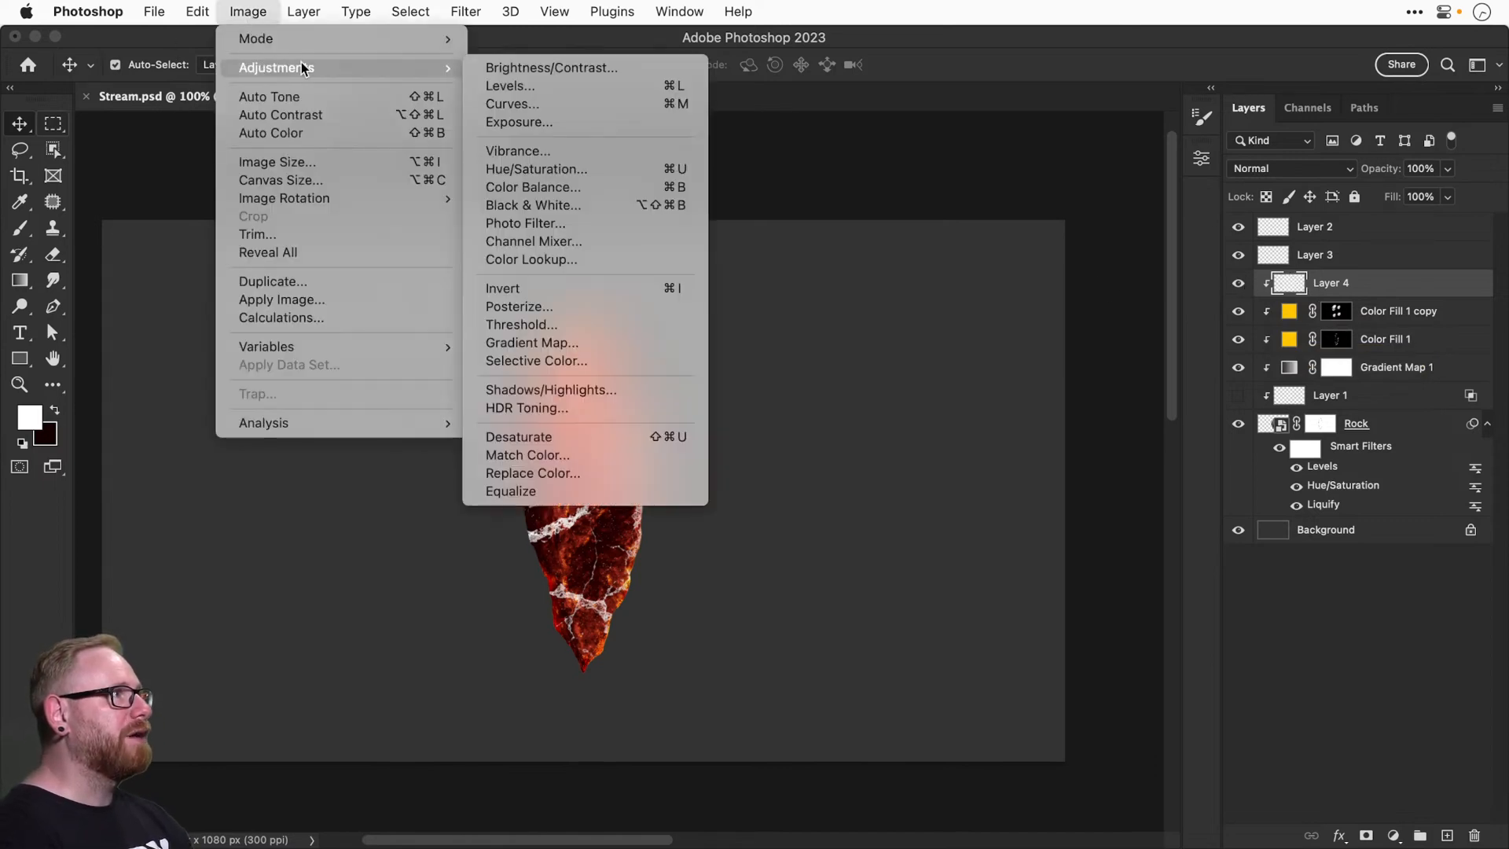
pyautogui.click(539, 167)
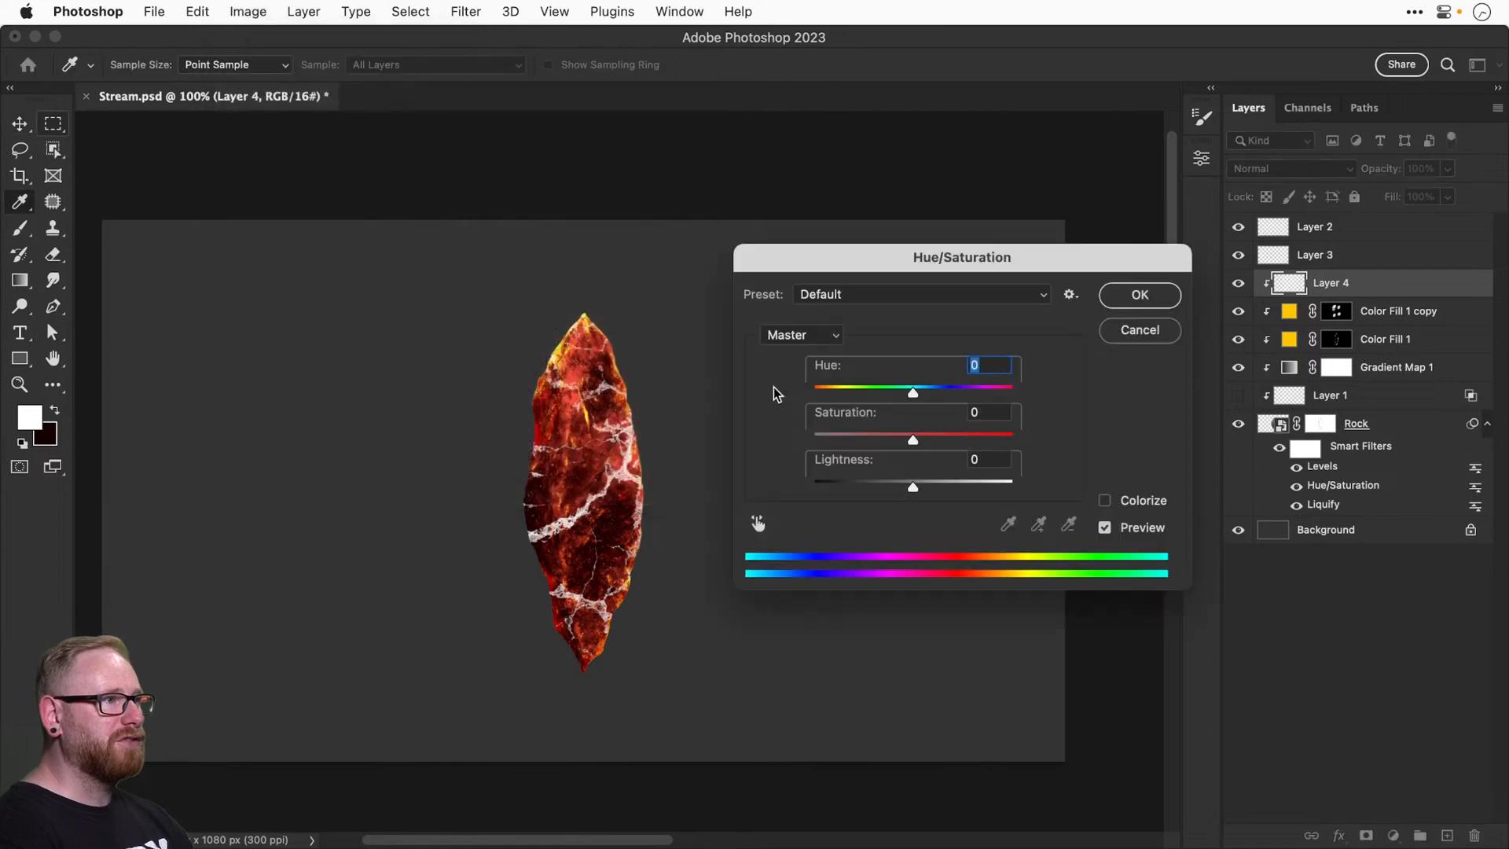
pyautogui.click(1128, 499)
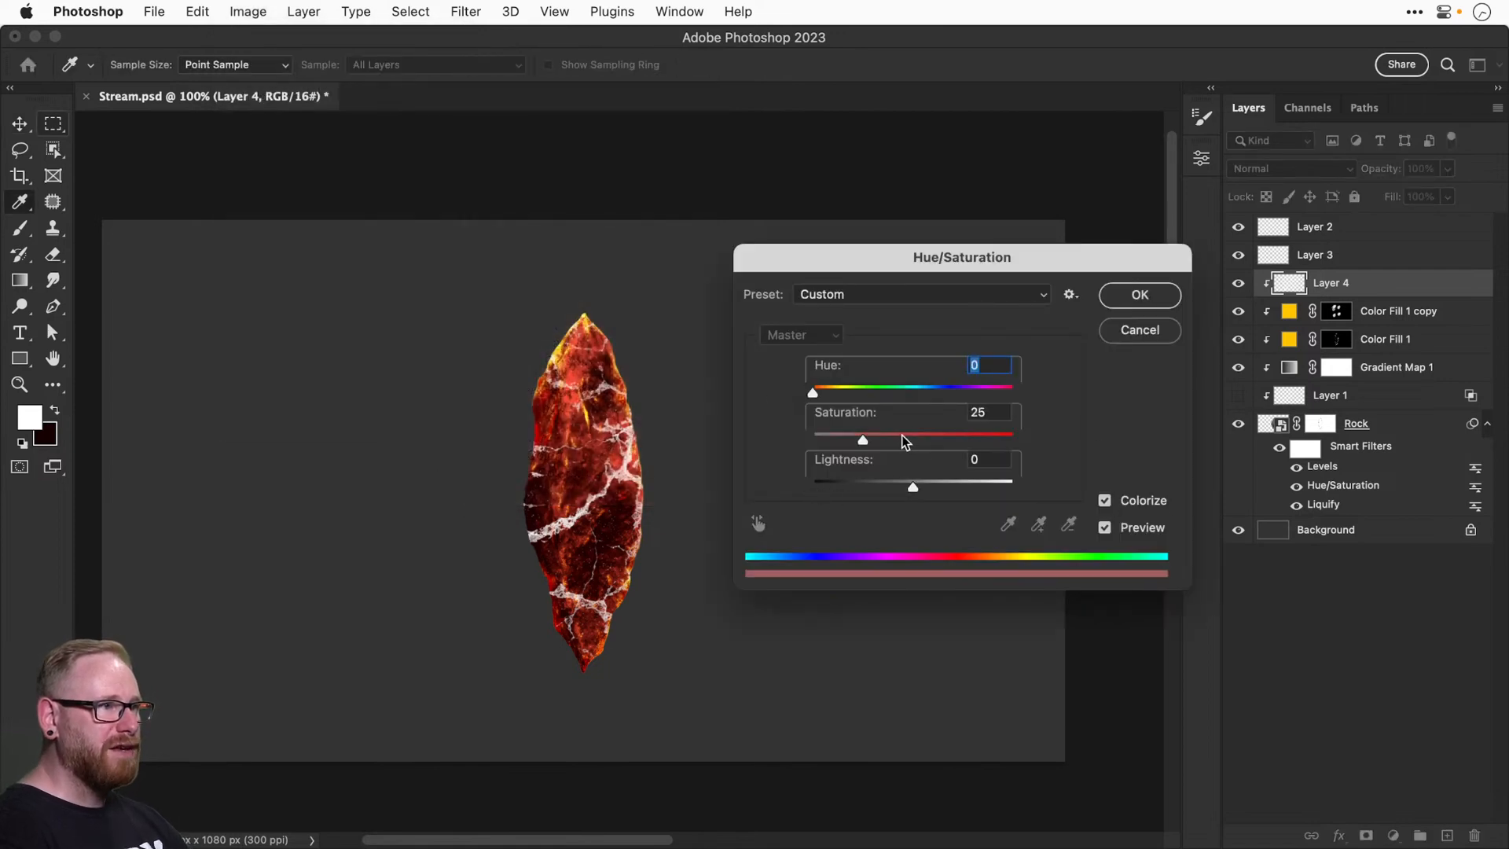
pyautogui.moveTo(901, 439); pyautogui.dragTo(1013, 439)
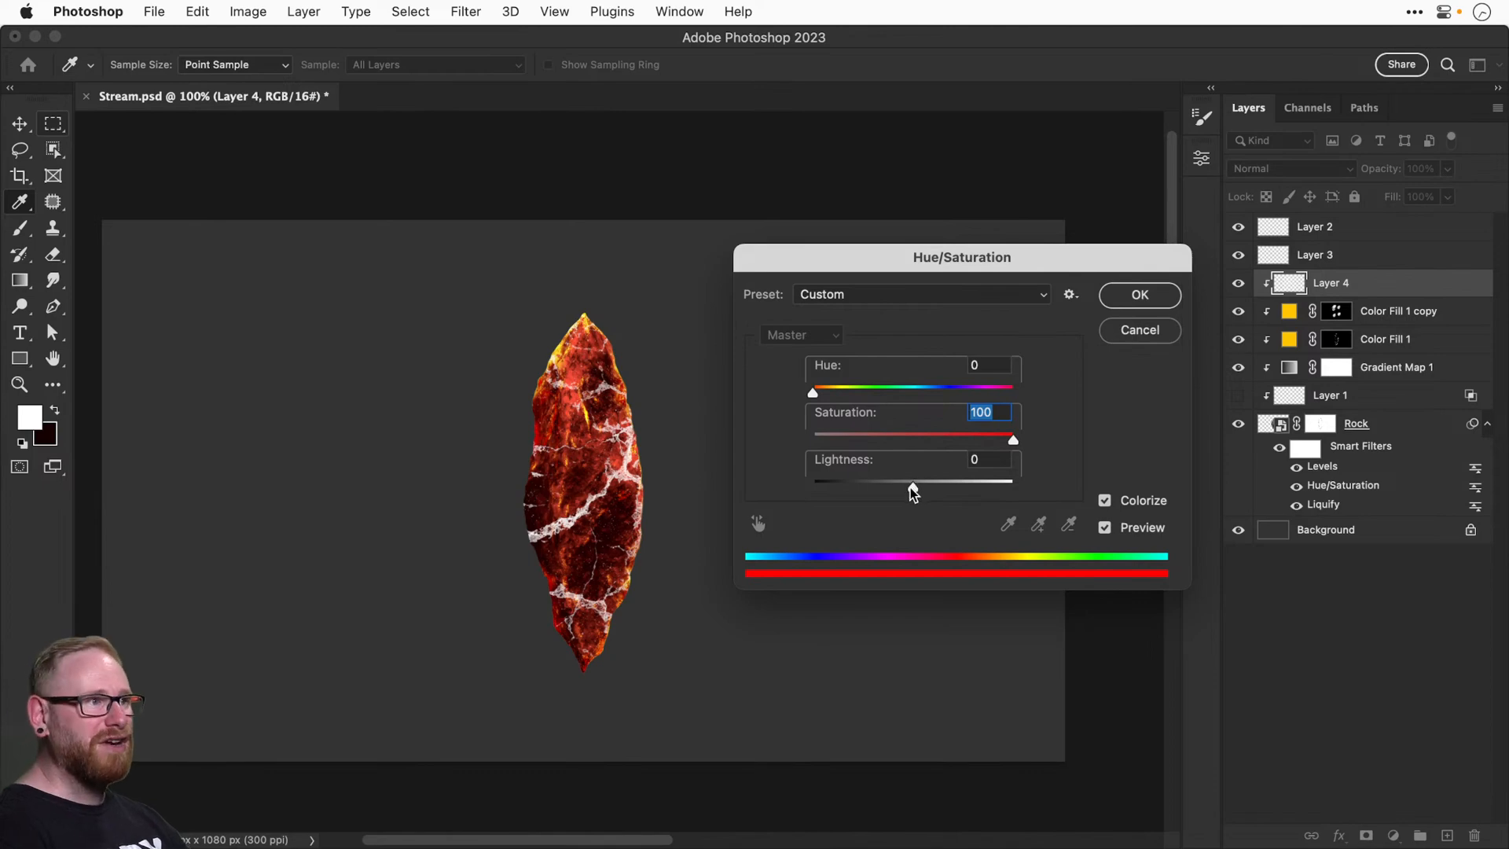
pyautogui.moveTo(912, 485); pyautogui.dragTo(881, 478)
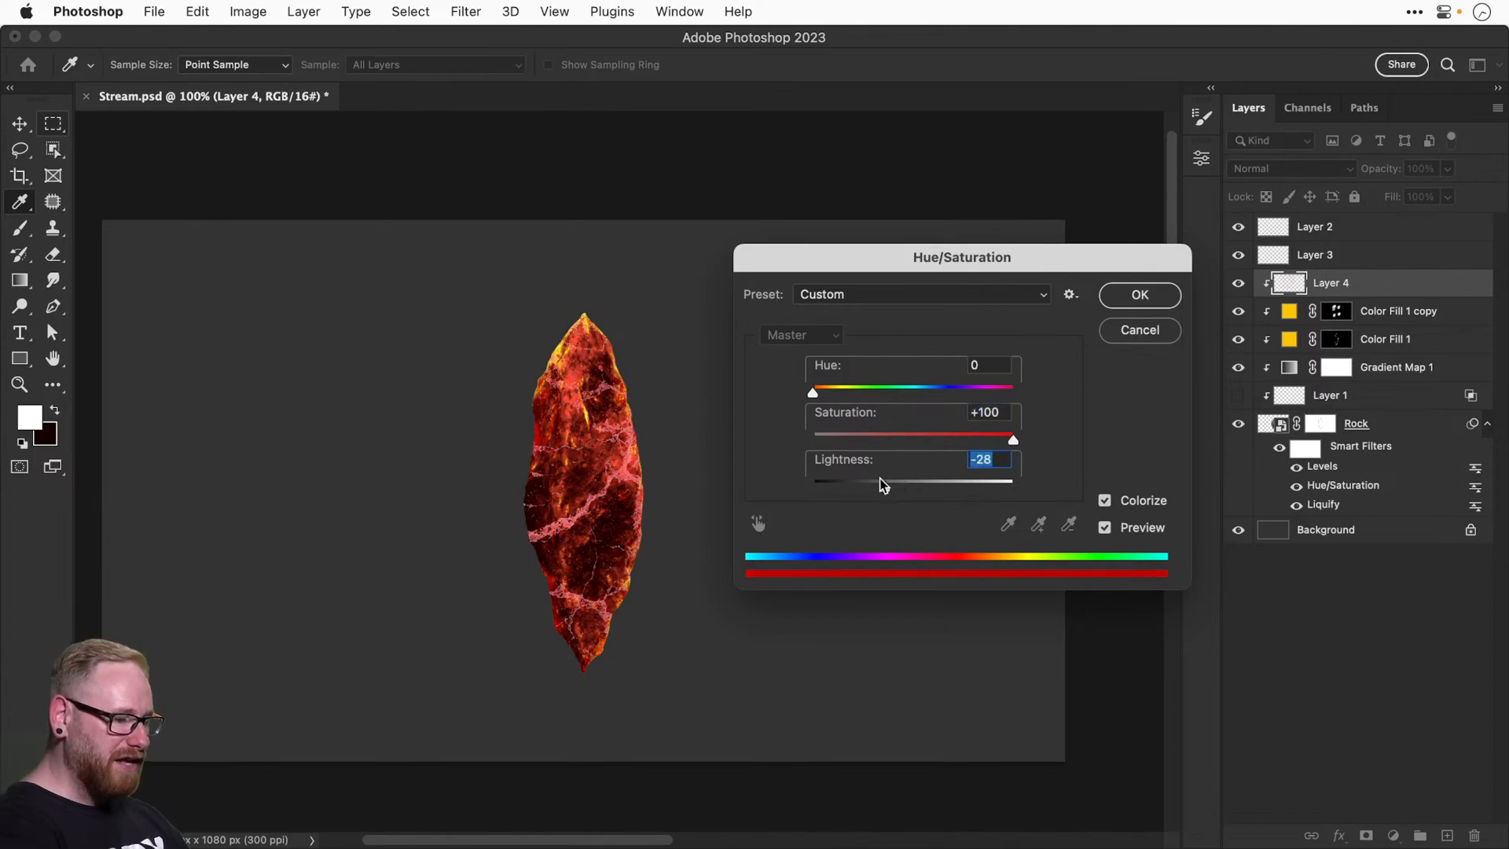
pyautogui.press('super+plus')
pyautogui.moveTo(816, 393)
pyautogui.mouseDown()
pyautogui.moveTo(1010, 390)
pyautogui.moveTo(798, 393)
pyautogui.moveTo(836, 389)
pyautogui.mouseUp()
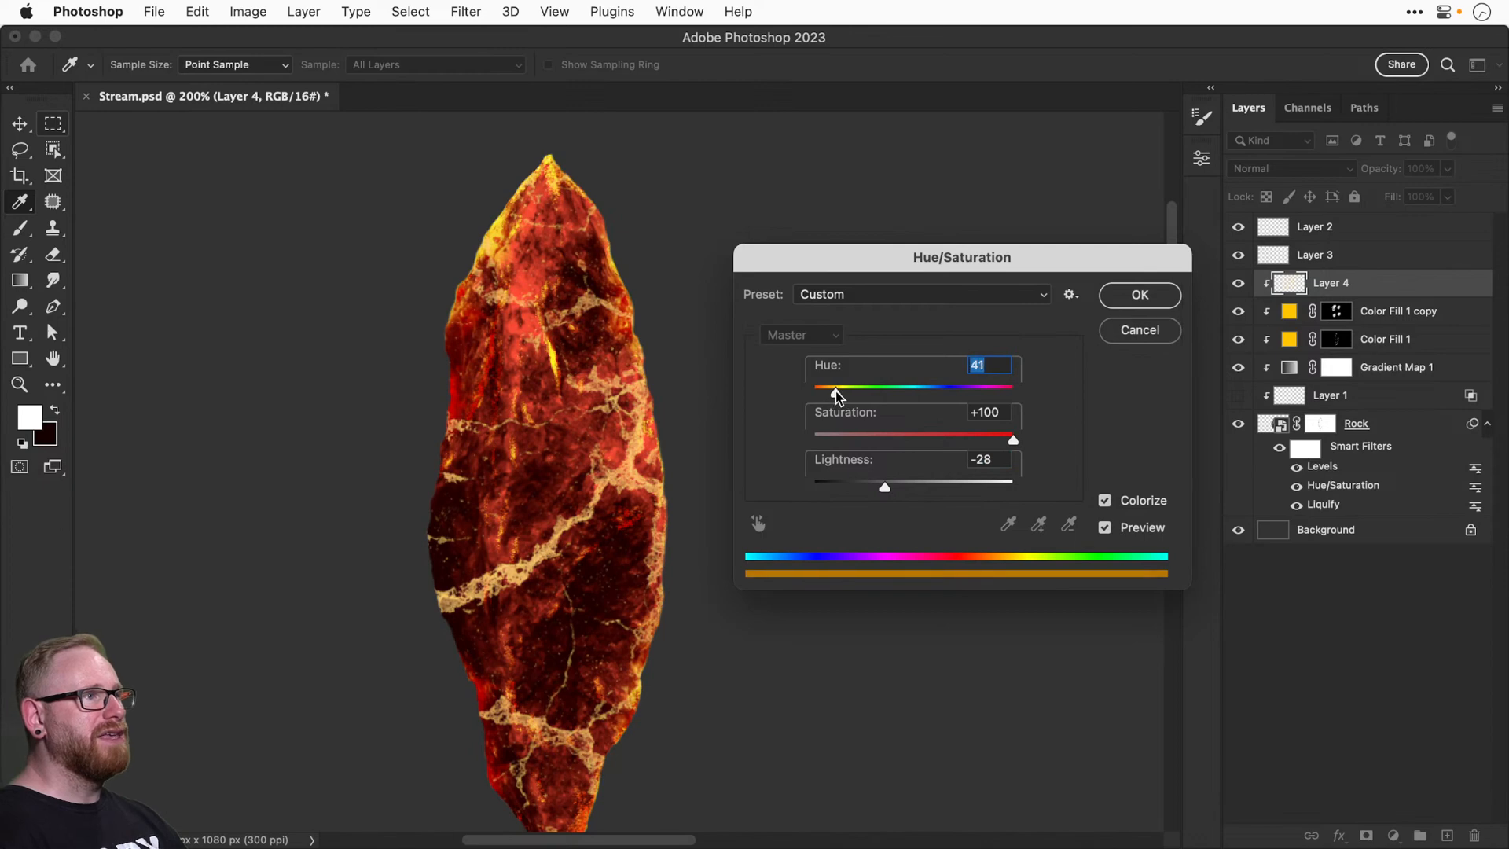
pyautogui.moveTo(886, 487)
pyautogui.mouseDown()
pyautogui.moveTo(998, 481)
pyautogui.moveTo(784, 483)
pyautogui.moveTo(893, 484)
pyautogui.moveTo(877, 492)
pyautogui.mouseUp()
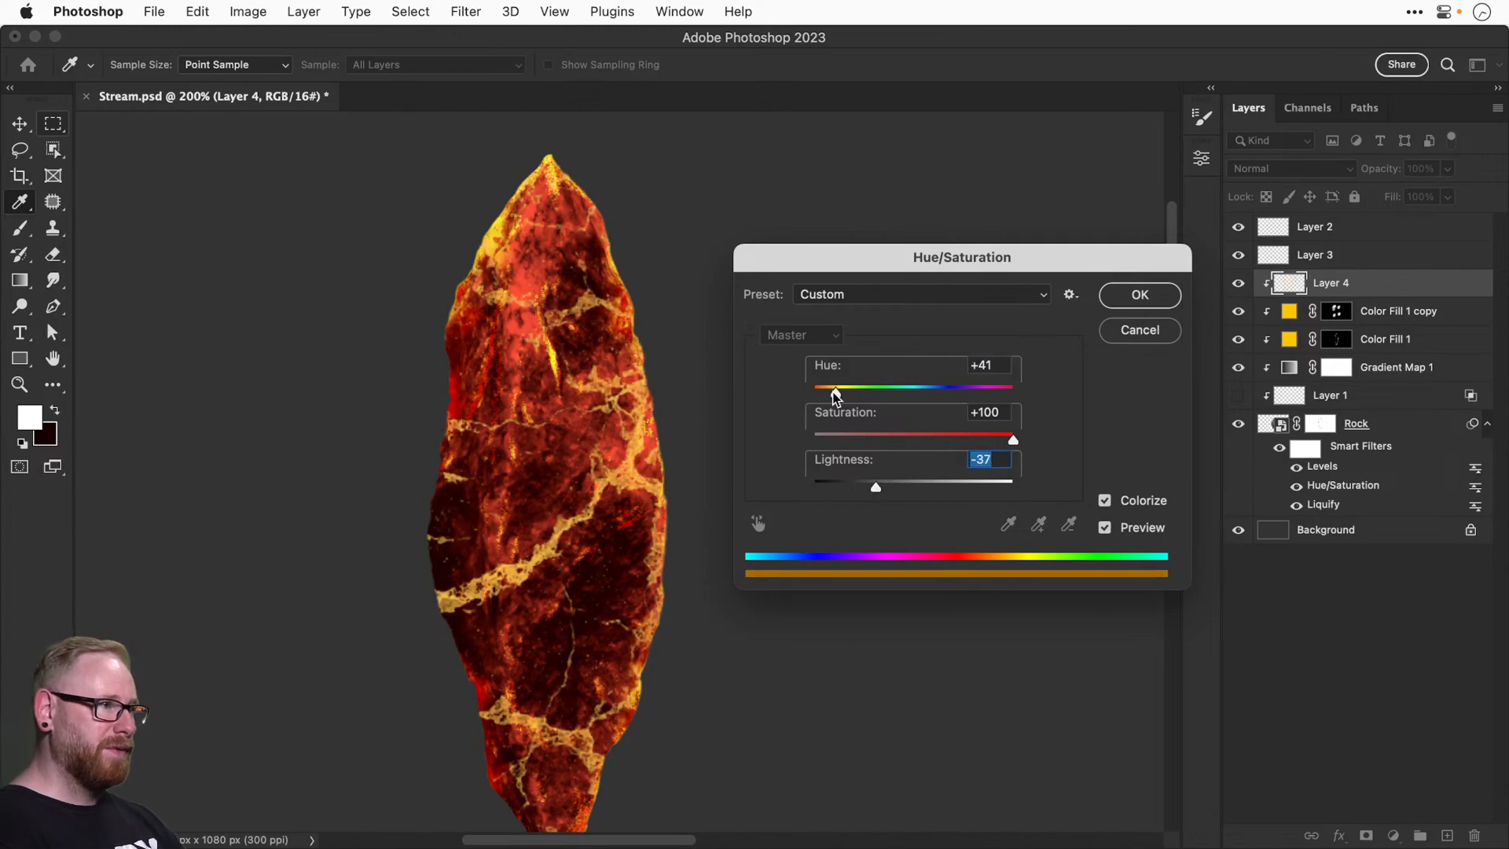
pyautogui.moveTo(834, 392); pyautogui.dragTo(845, 395)
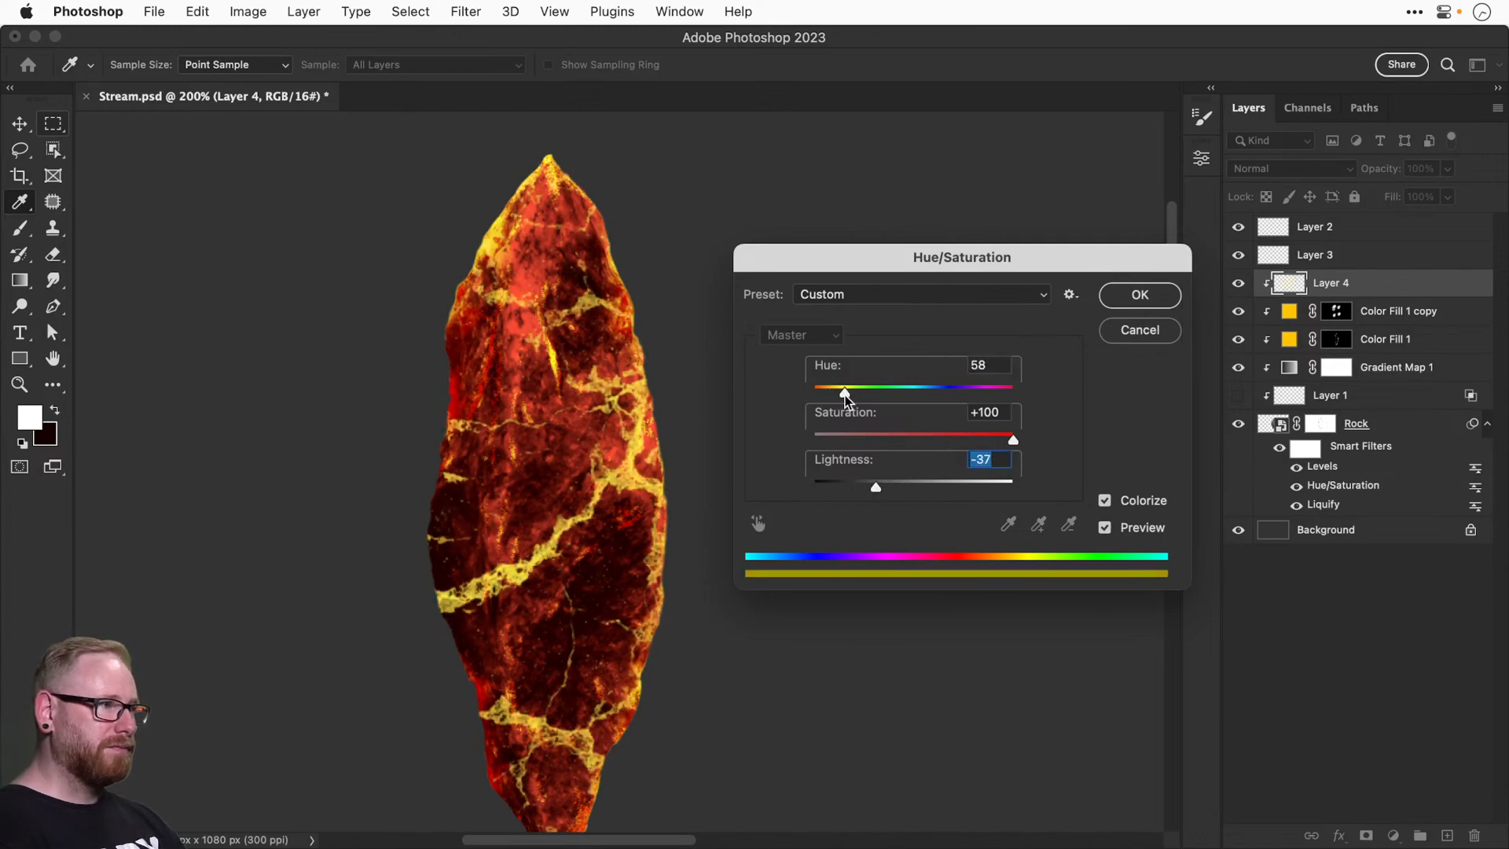
pyautogui.click(1132, 297)
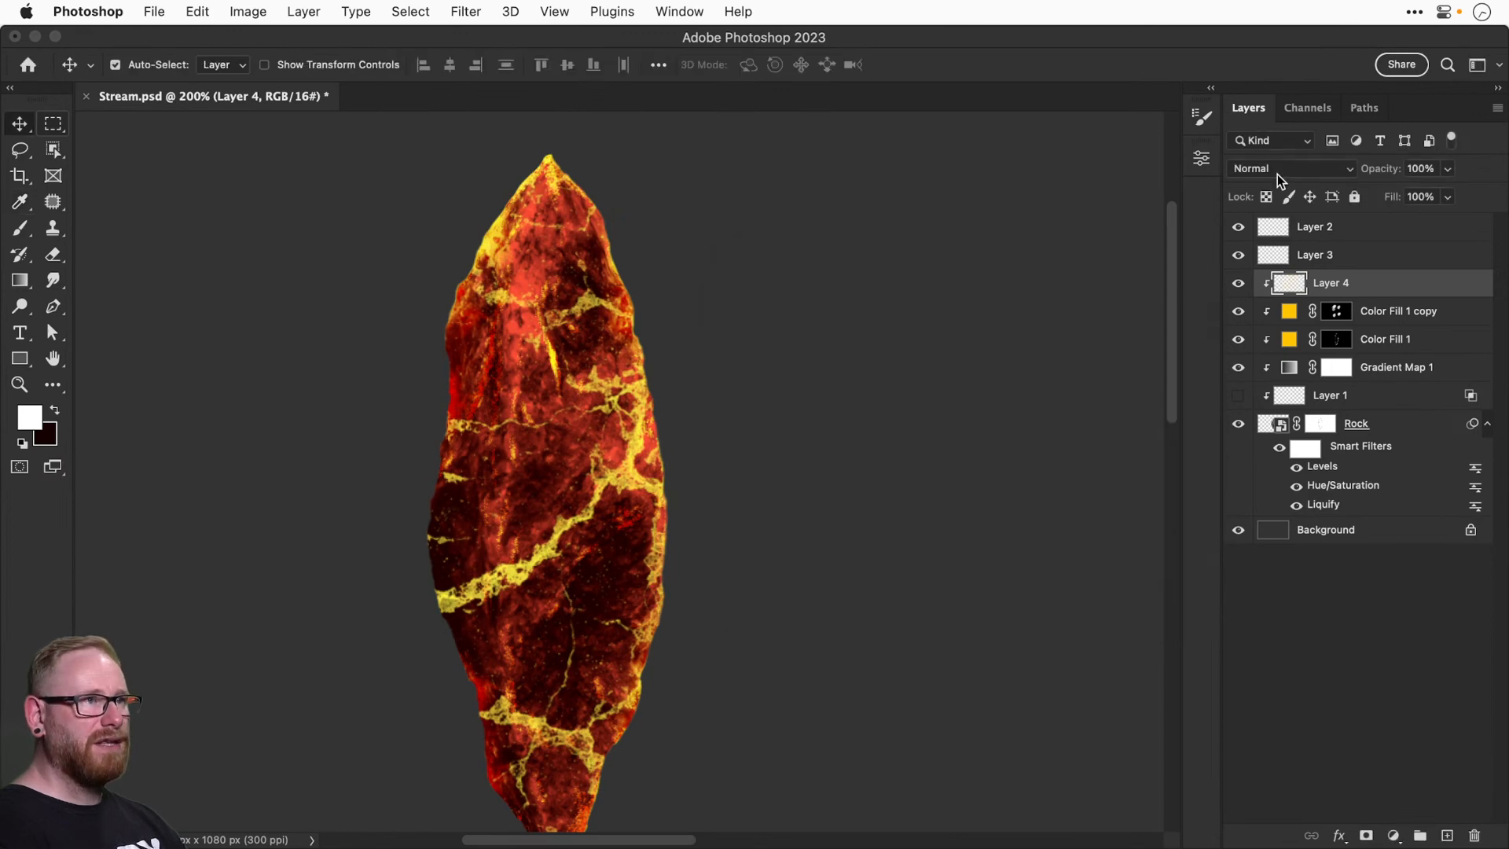
# Set Layer 4 to Hard Light and retint its veins with Hue -18, Saturation -29, Lightness +75.
pyautogui.click(1276, 172)
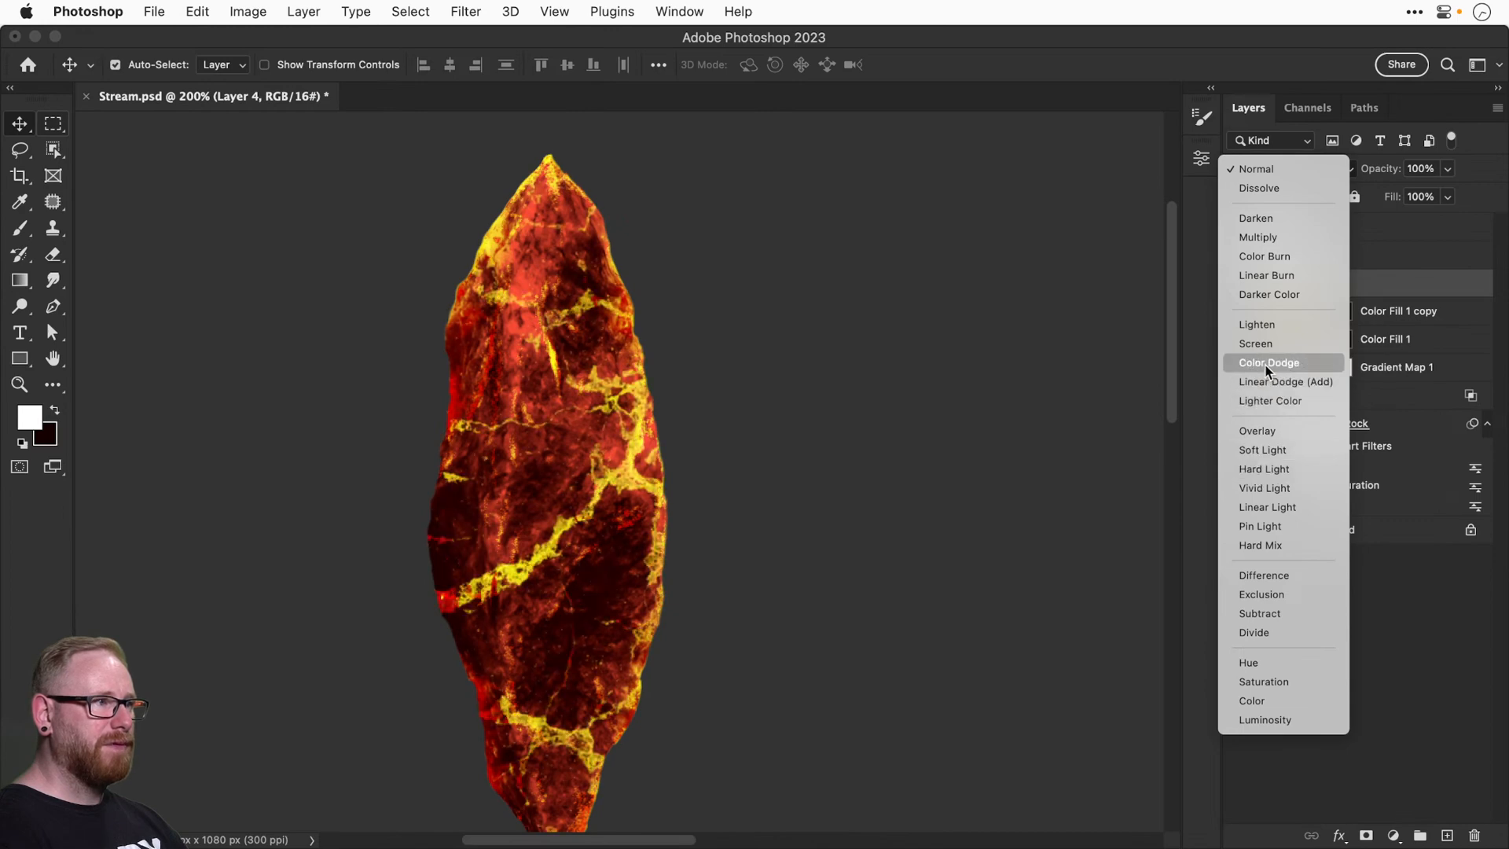
pyautogui.click(1251, 470)
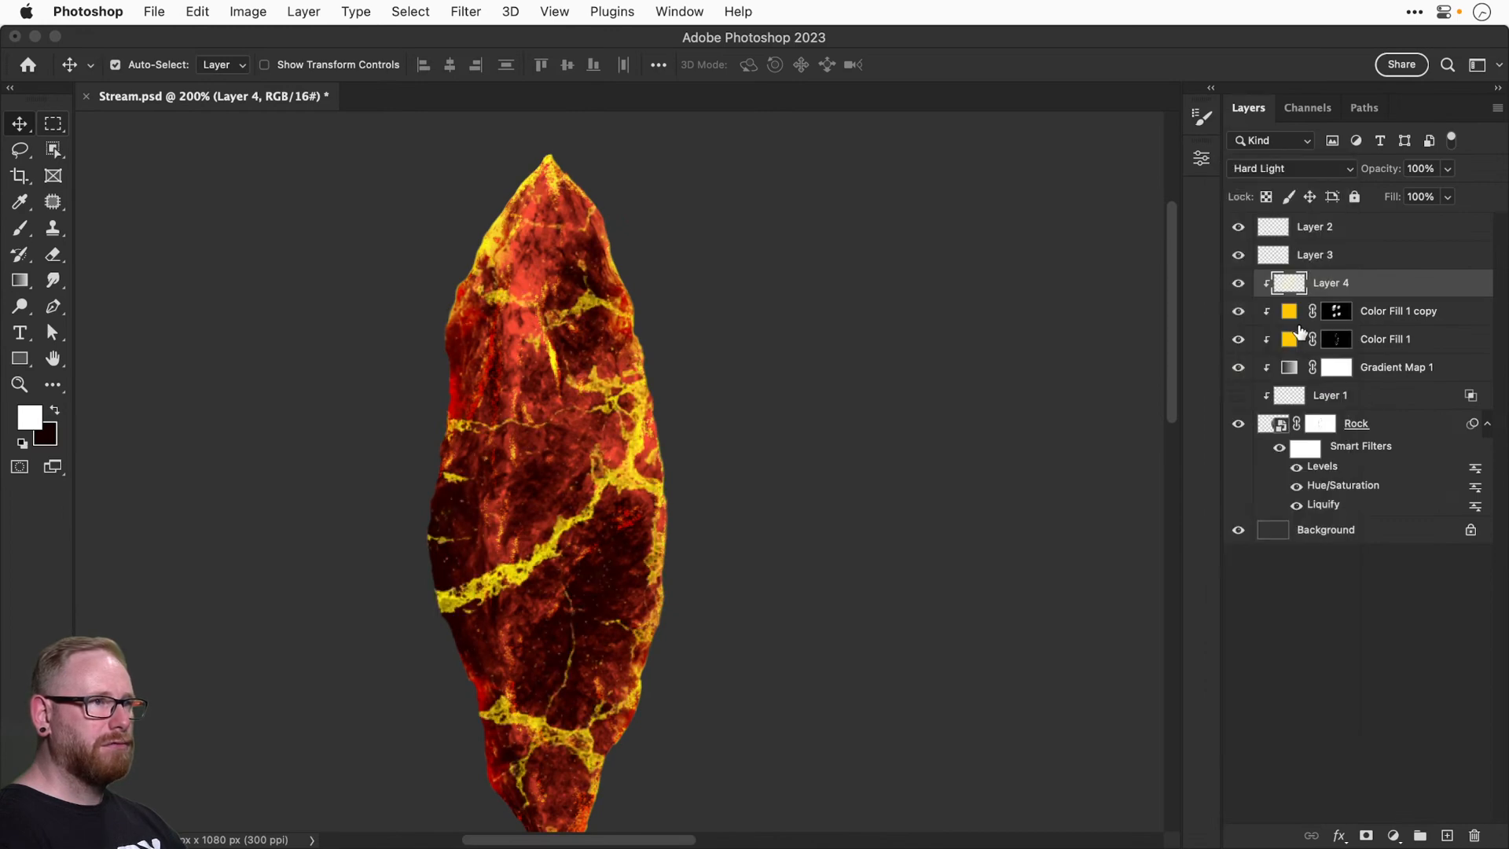
pyautogui.press('super+u')
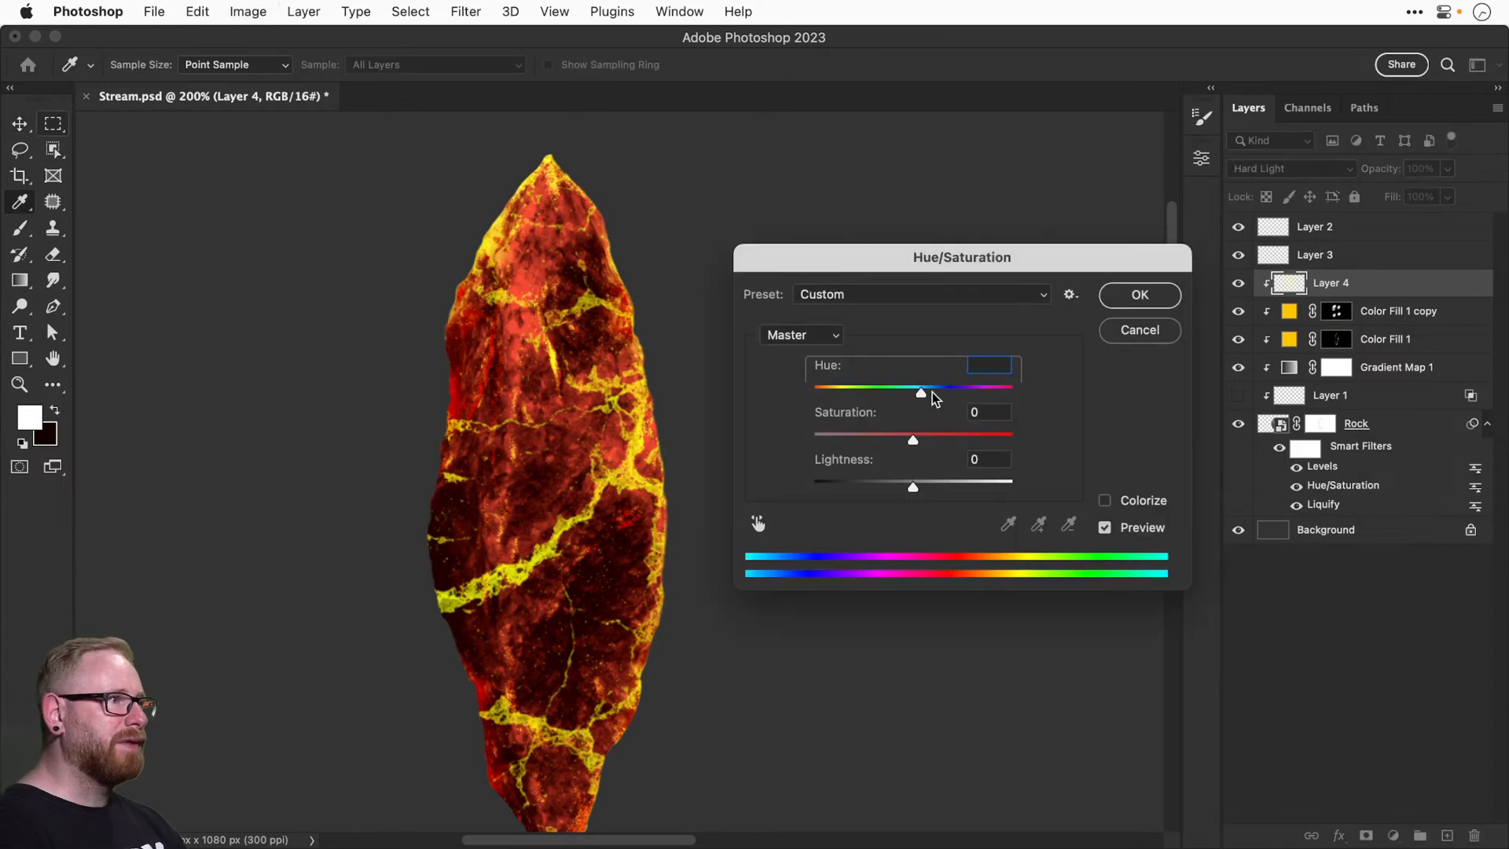
pyautogui.moveTo(931, 393); pyautogui.dragTo(886, 398)
pyautogui.moveTo(869, 399); pyautogui.dragTo(901, 398)
pyautogui.moveTo(911, 487); pyautogui.dragTo(988, 487)
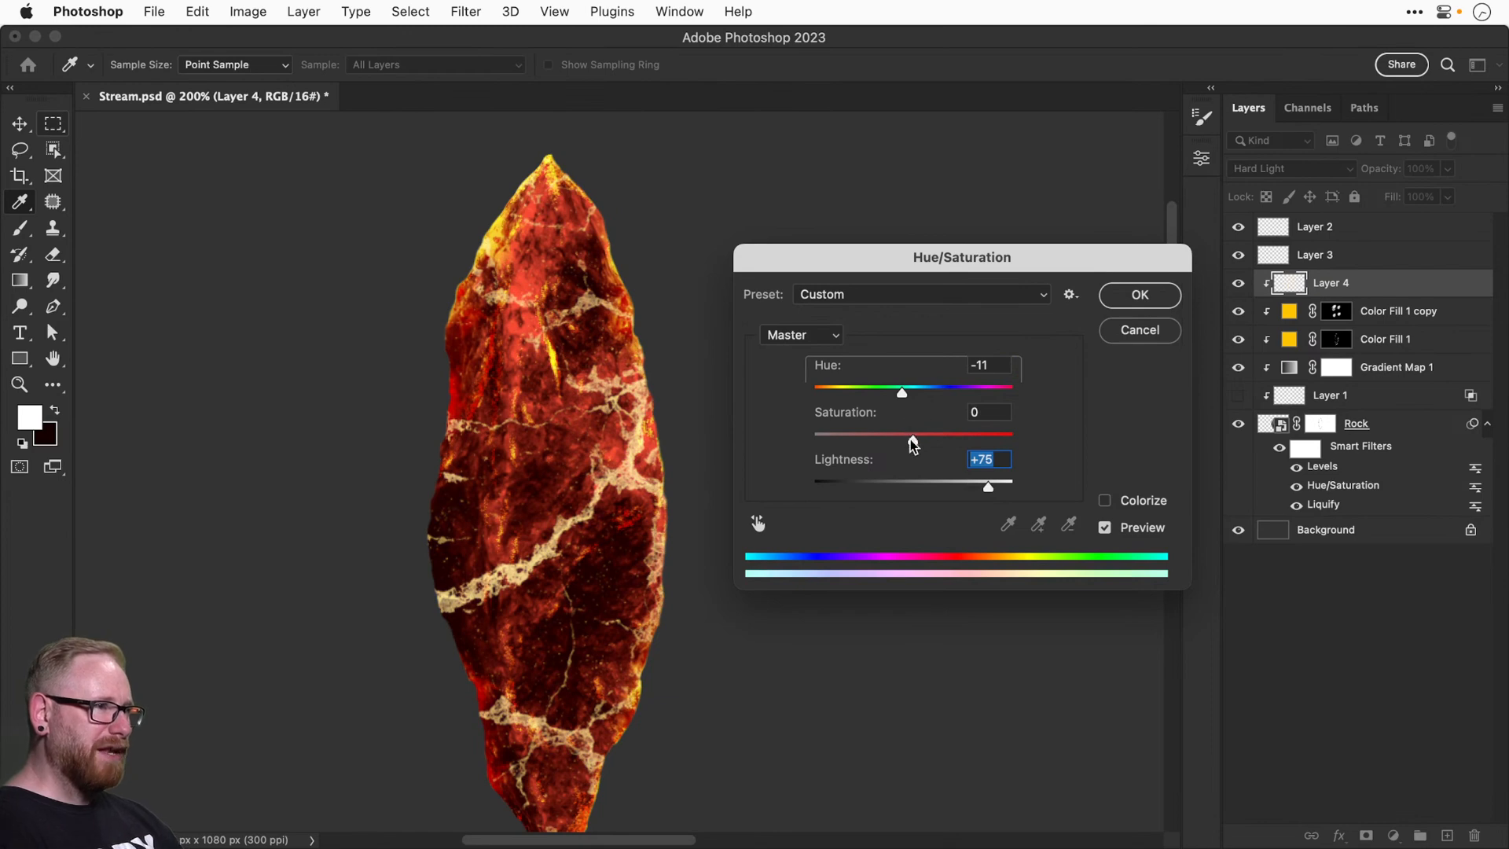
pyautogui.moveTo(911, 438); pyautogui.dragTo(886, 458)
pyautogui.moveTo(902, 394); pyautogui.dragTo(891, 396)
pyautogui.click(1128, 294)
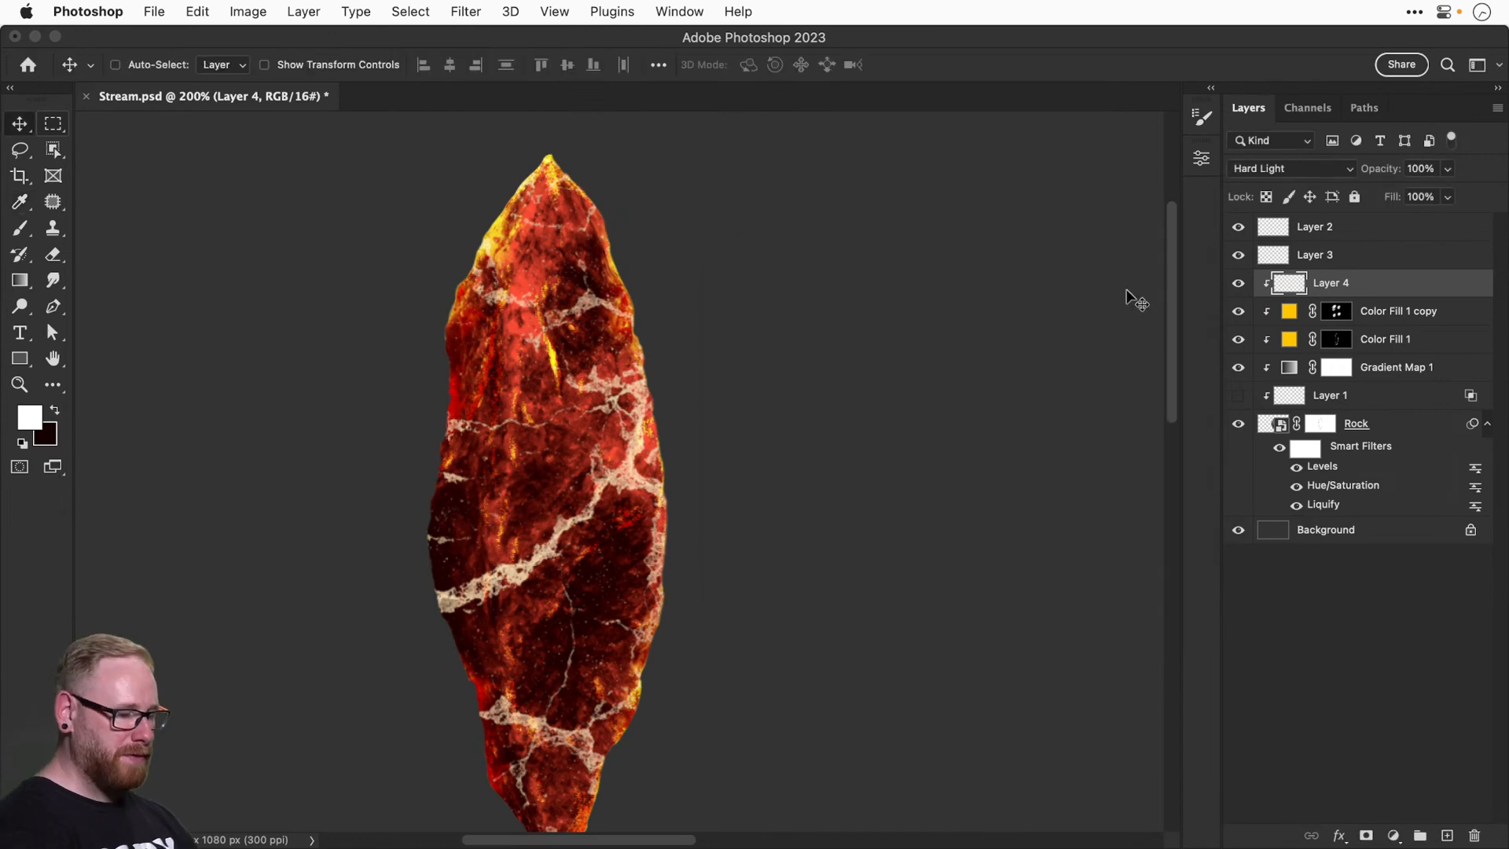
pyautogui.press('super+minus')
pyautogui.press('super+plus')
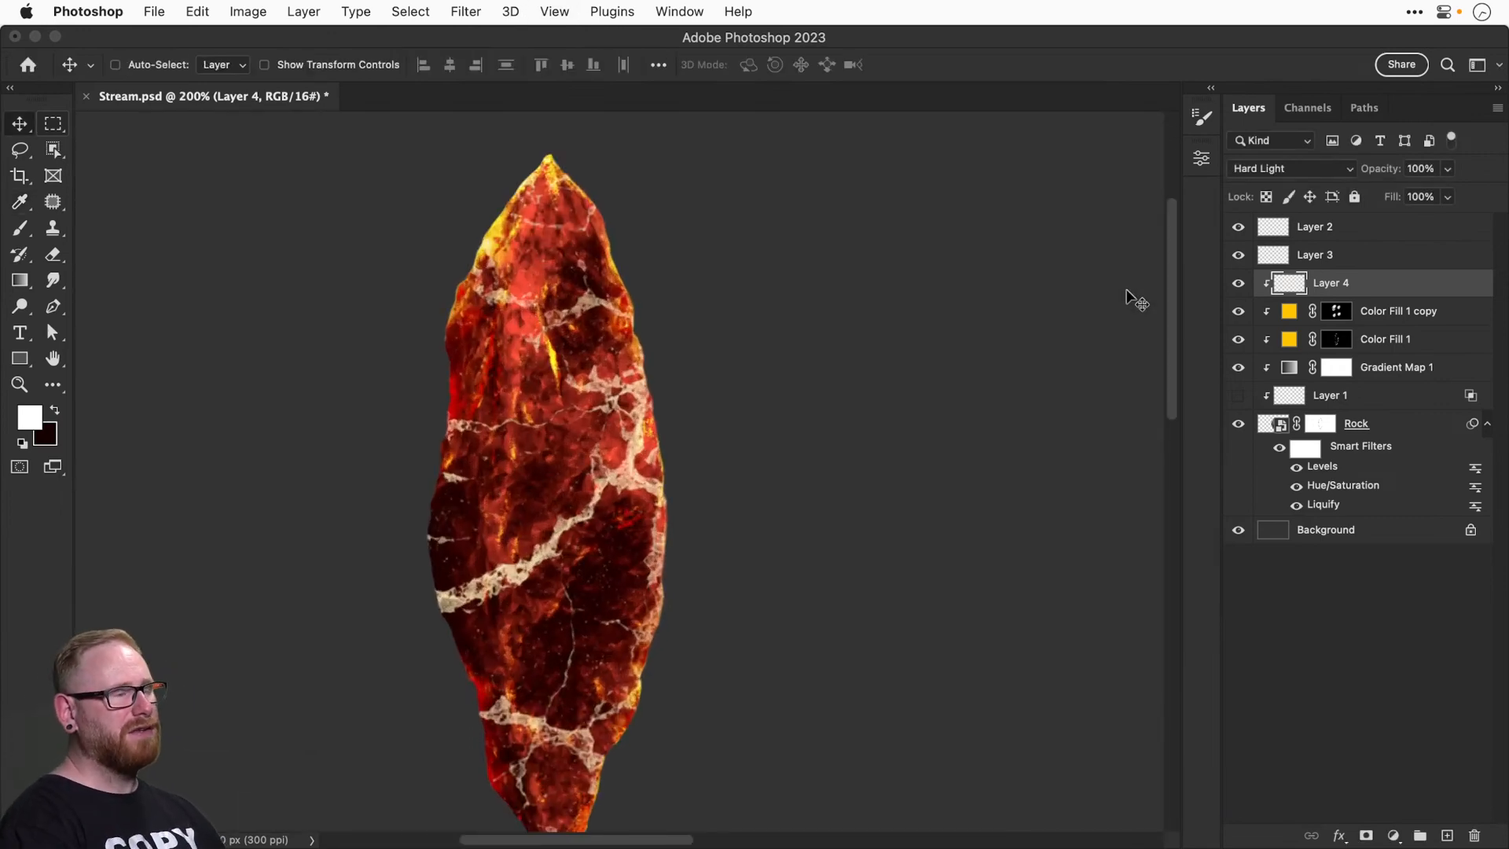
# In Layer 4's Blending Options, split the Underlying Layer black slider at 0/60 and confirm.
pyautogui.rightClick(1346, 282)
pyautogui.click(1293, 293)
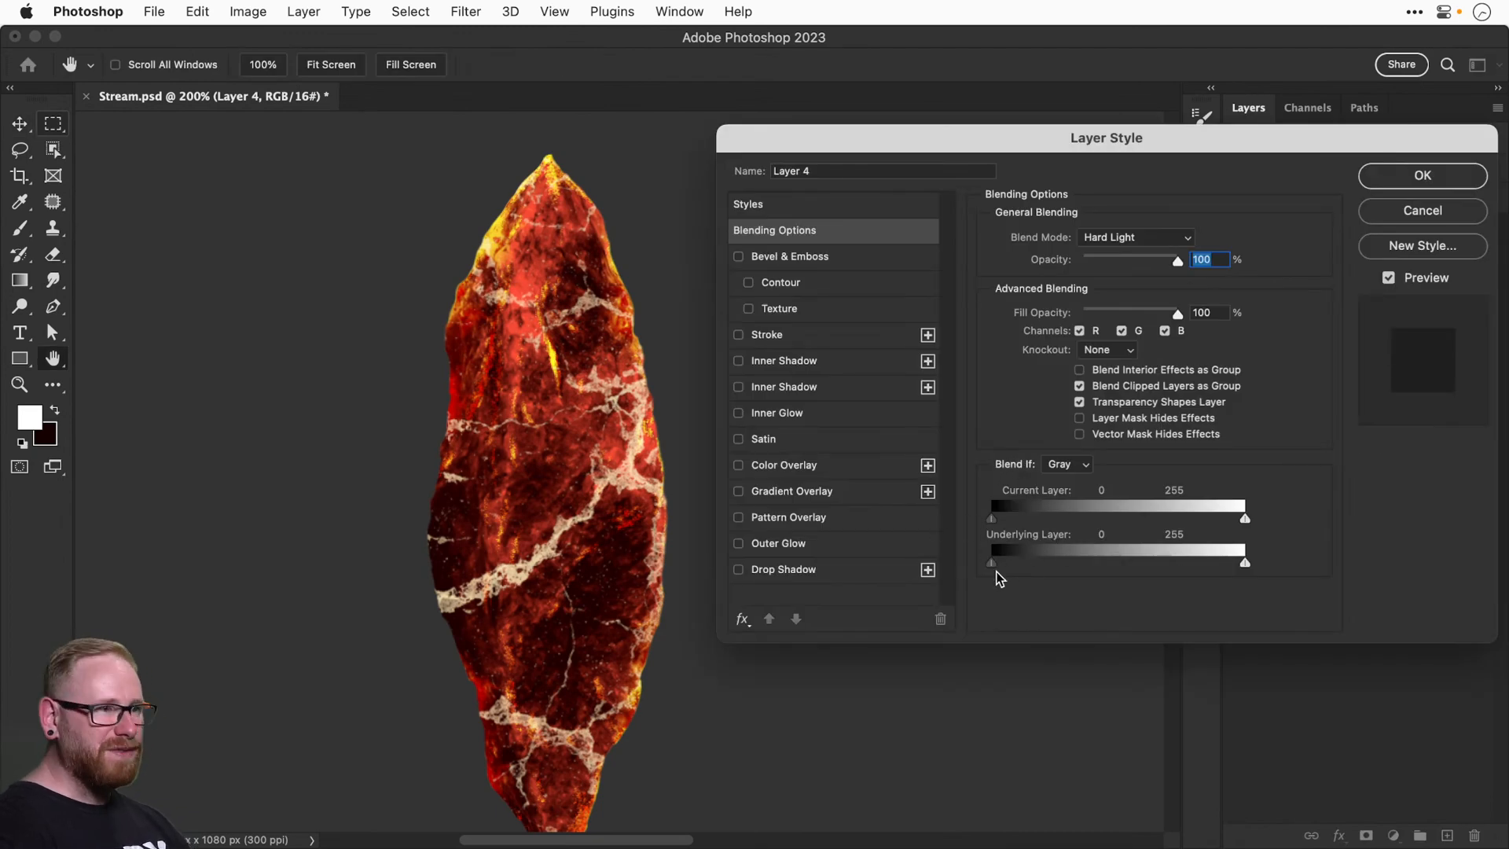
pyautogui.moveTo(992, 563); pyautogui.dragTo(1055, 558)
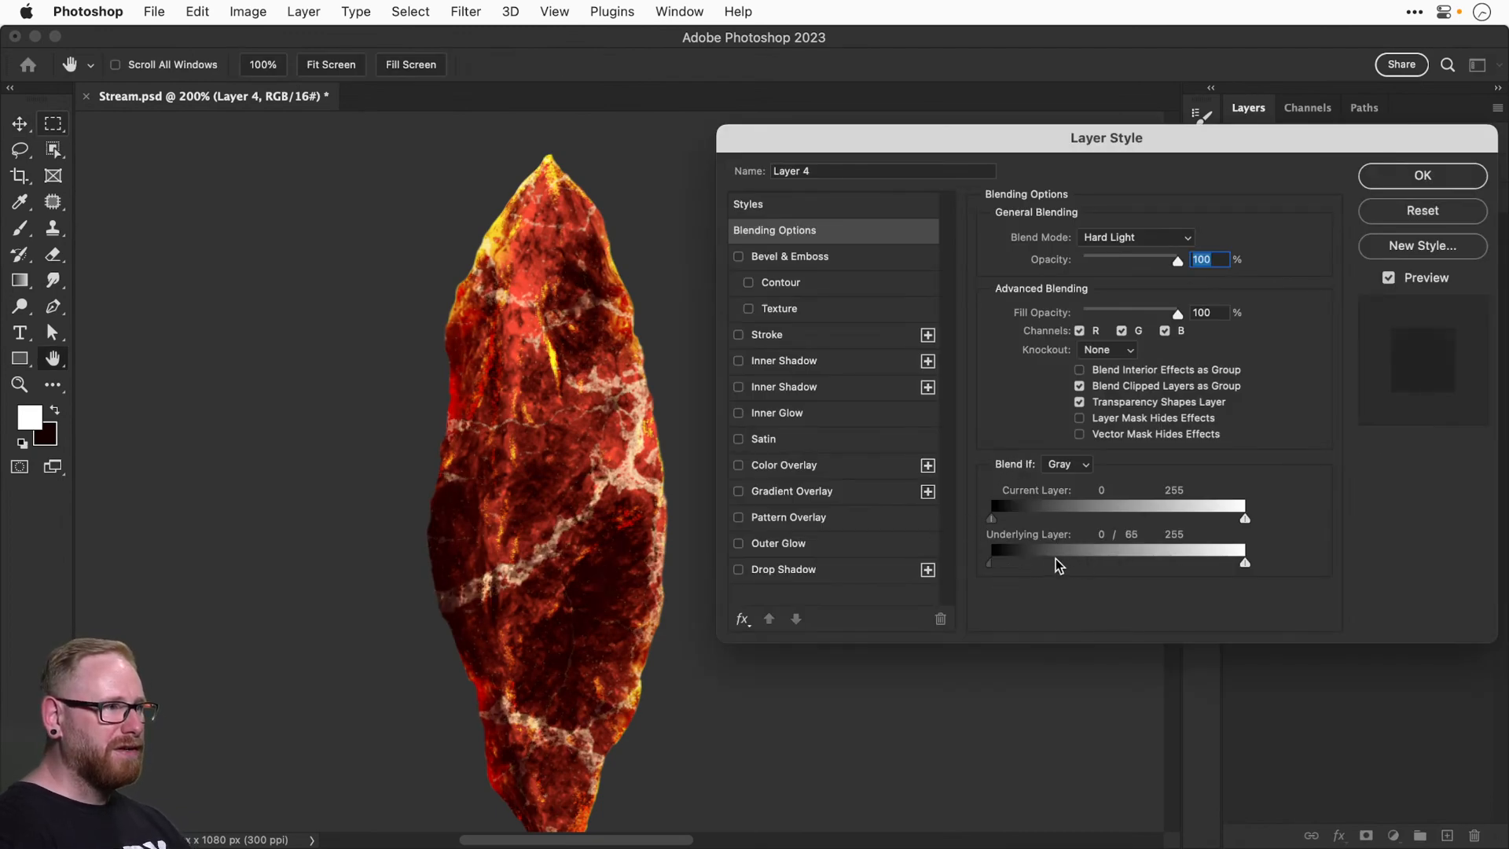
pyautogui.press('super+z')
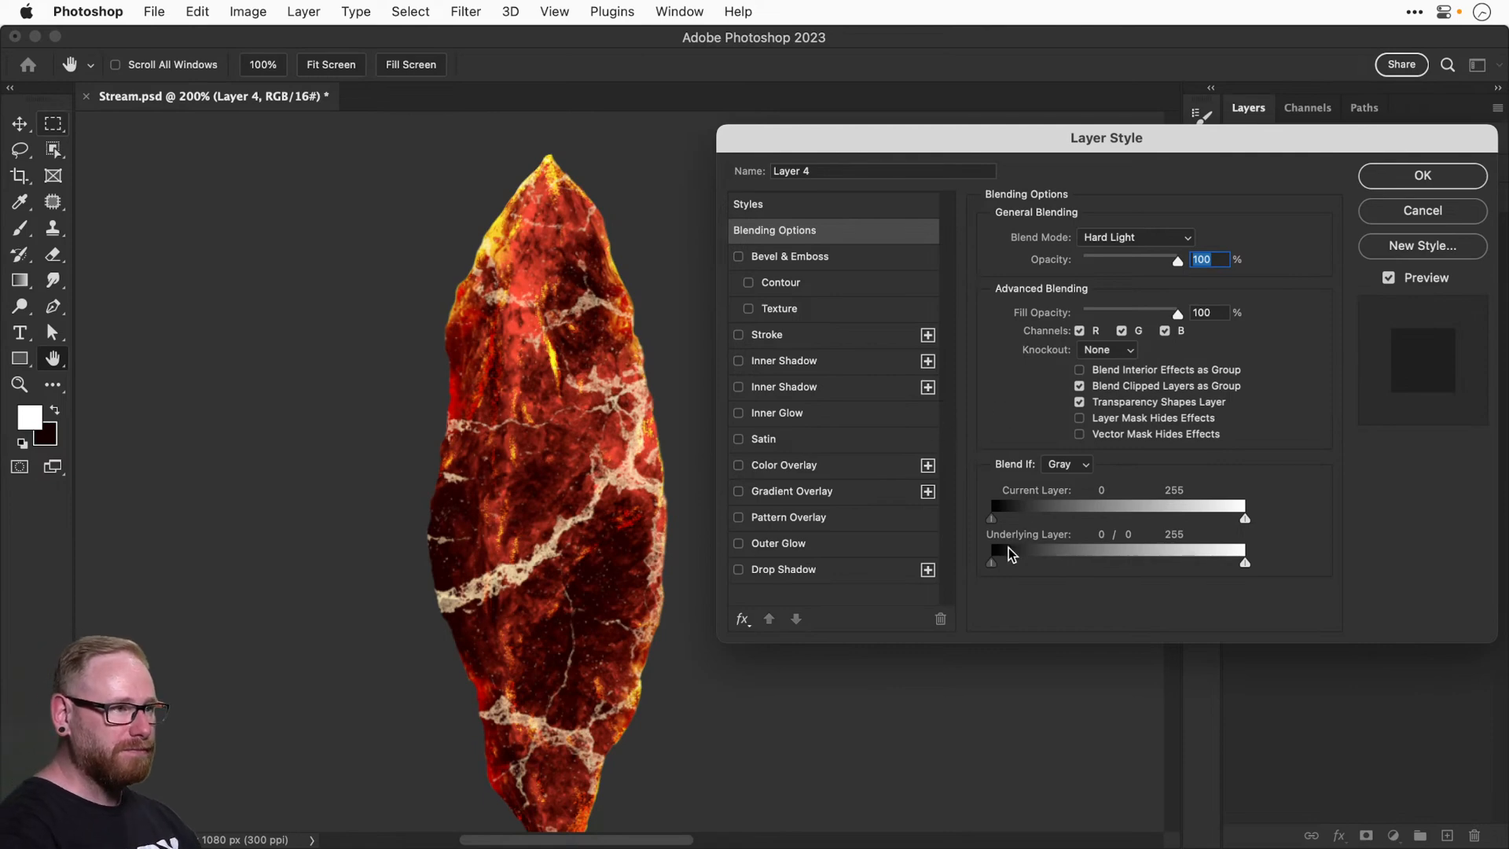
pyautogui.press('alt')
pyautogui.moveTo(993, 565); pyautogui.dragTo(1059, 566)
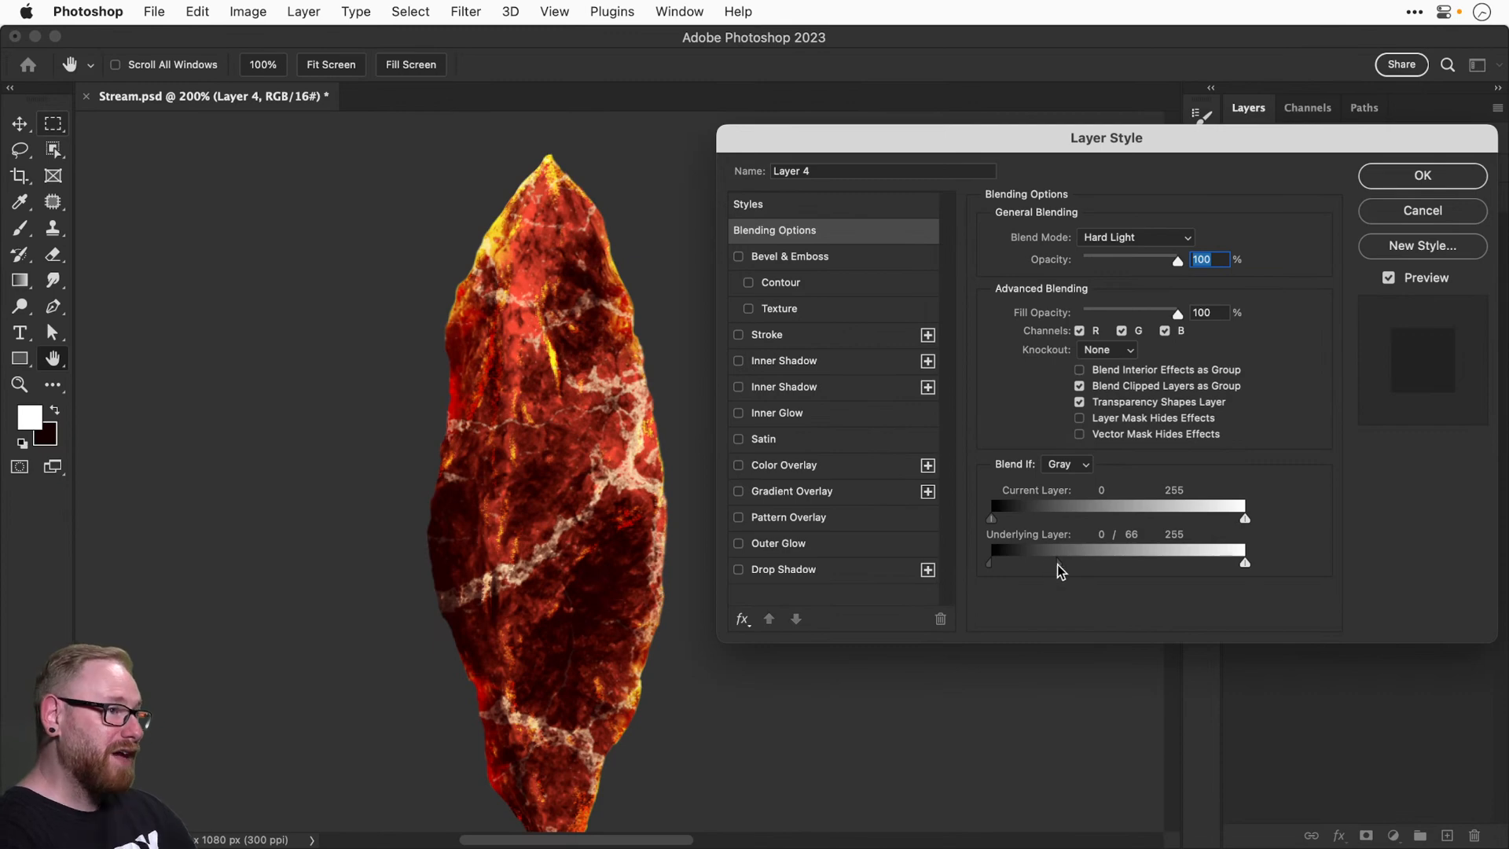
pyautogui.moveTo(1060, 564)
pyautogui.mouseDown()
pyautogui.moveTo(1136, 563)
pyautogui.moveTo(1055, 567)
pyautogui.mouseUp()
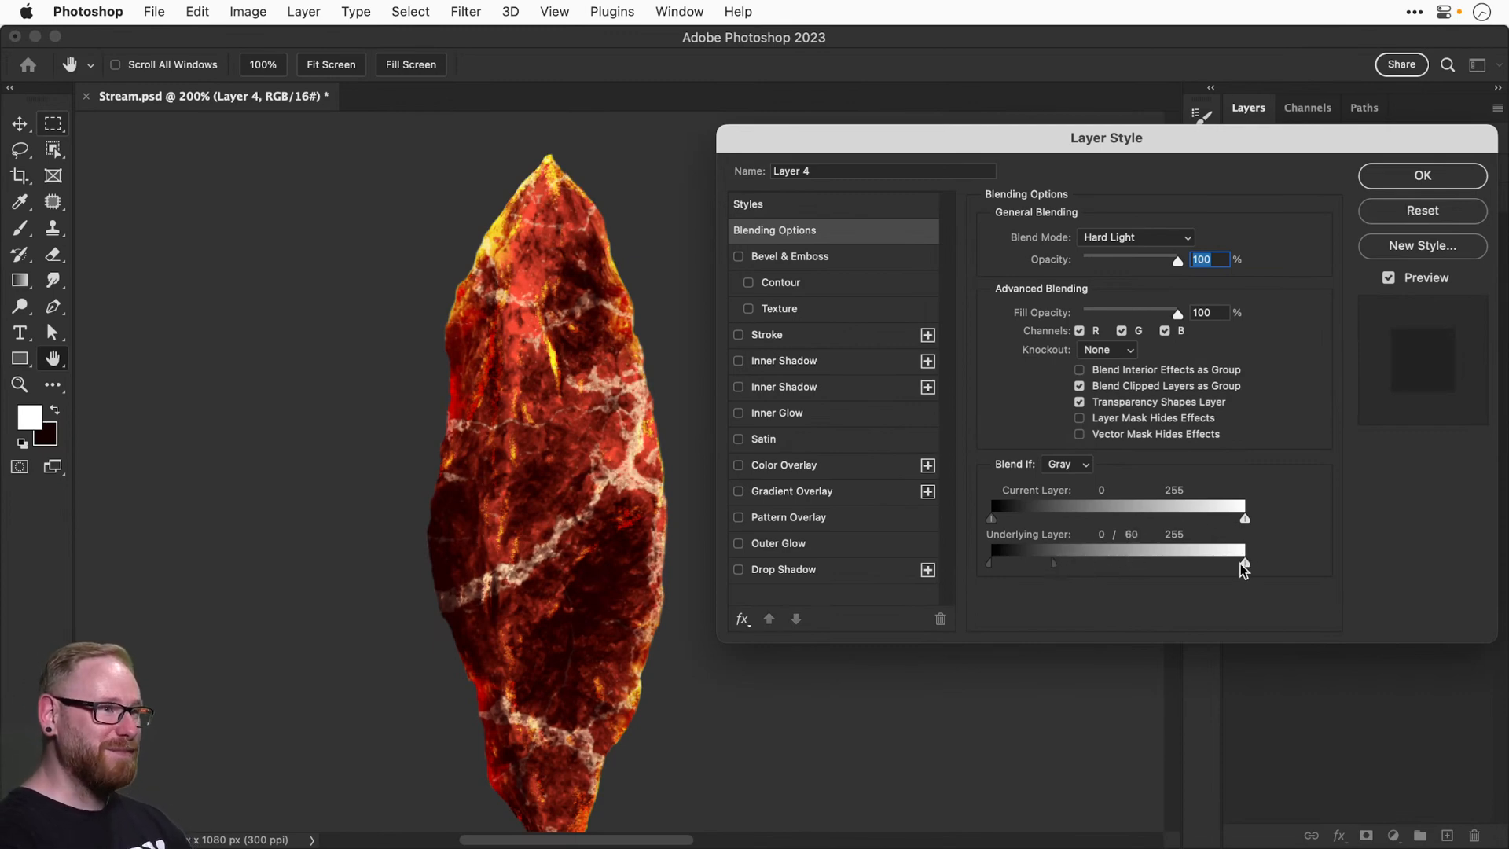
pyautogui.moveTo(1244, 564)
pyautogui.mouseDown()
pyautogui.moveTo(1095, 559)
pyautogui.moveTo(1244, 550)
pyautogui.mouseUp()
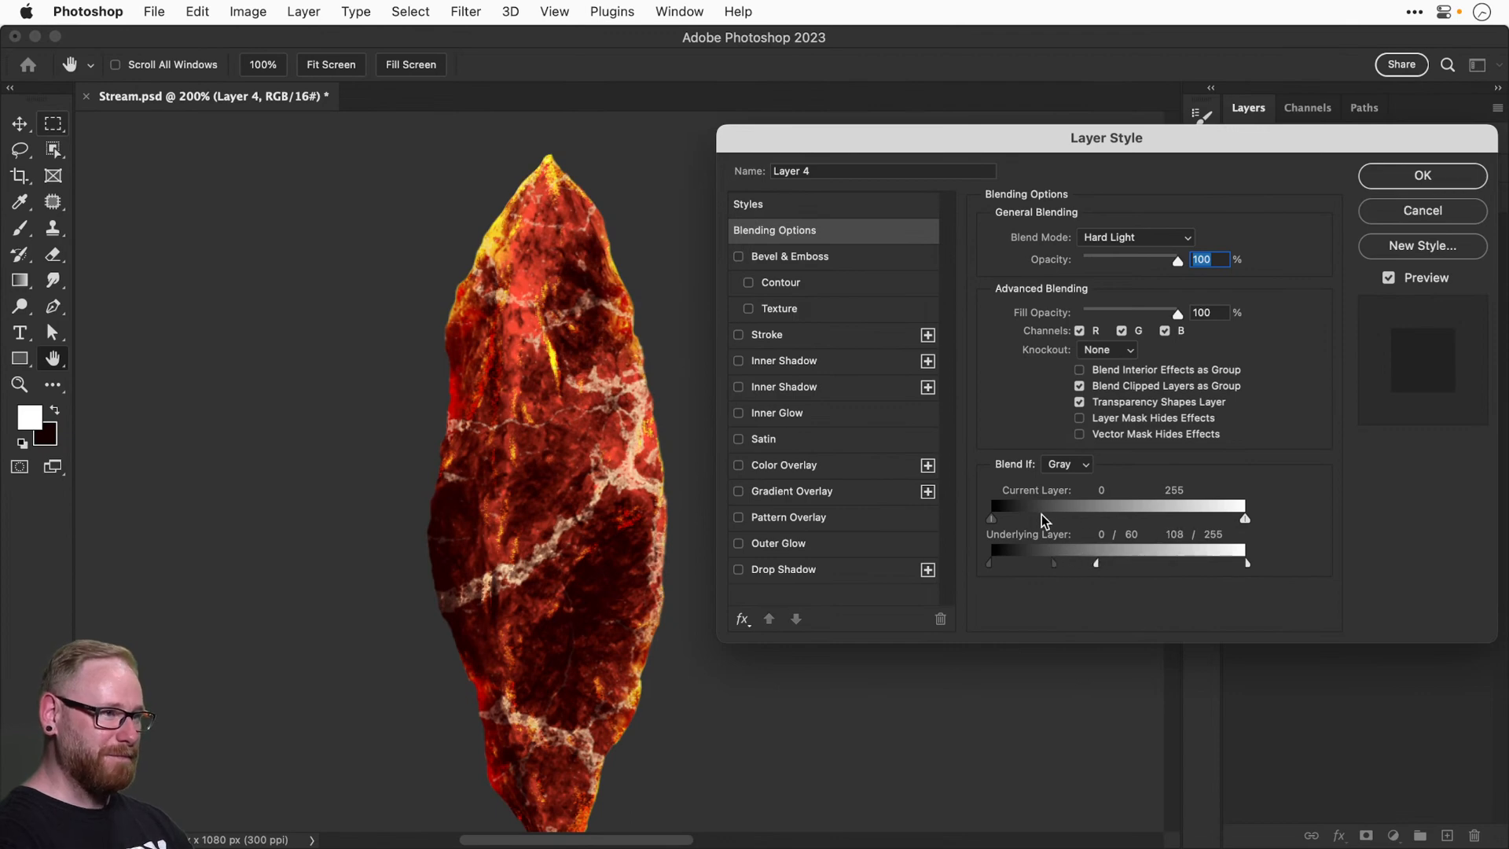
pyautogui.moveTo(992, 517); pyautogui.dragTo(1105, 512)
pyautogui.press('super+z')
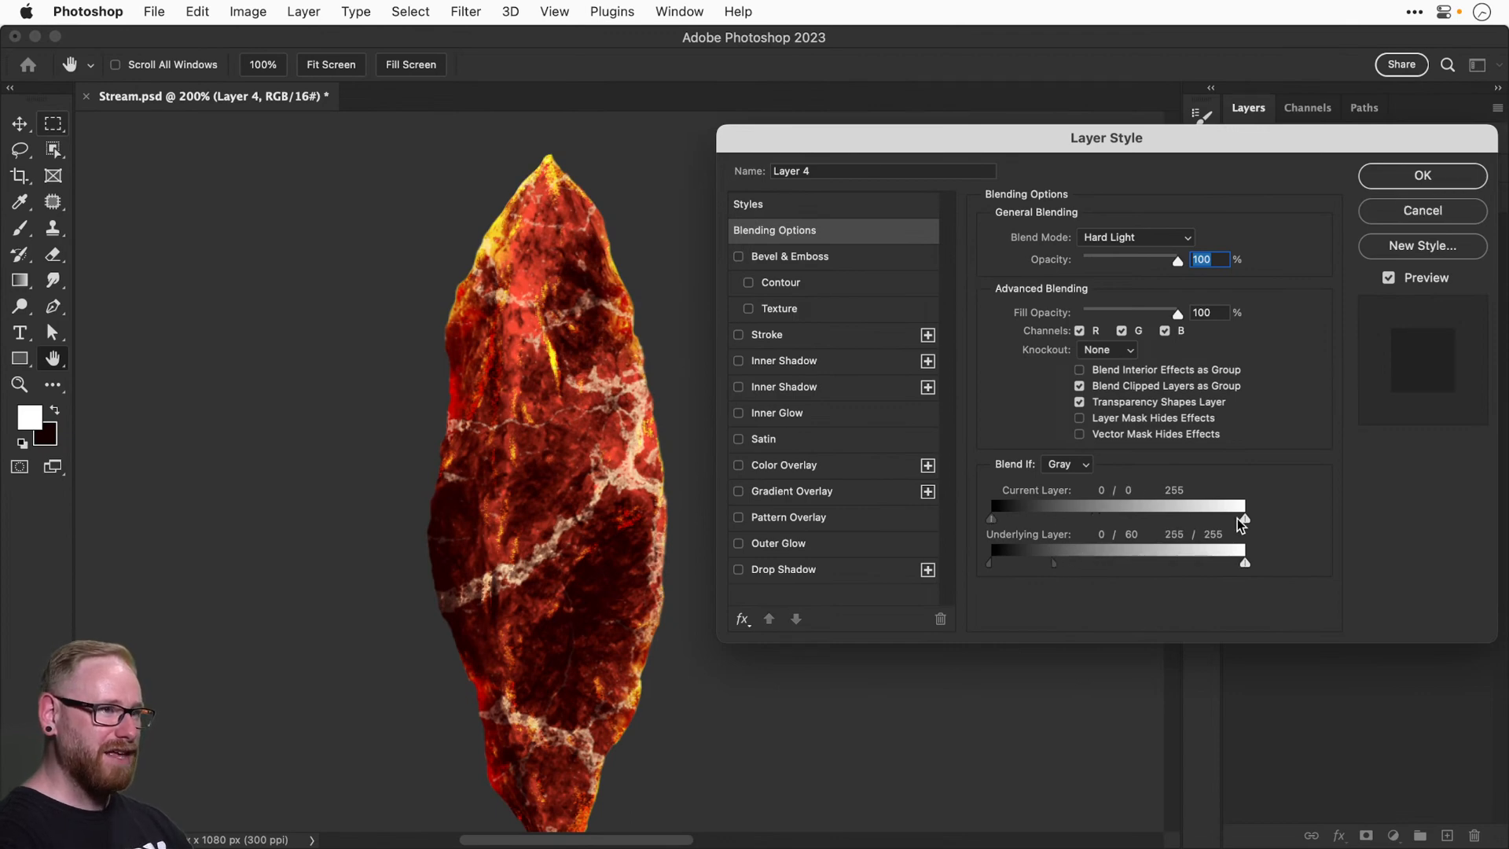
pyautogui.moveTo(1241, 517); pyautogui.dragTo(1287, 529)
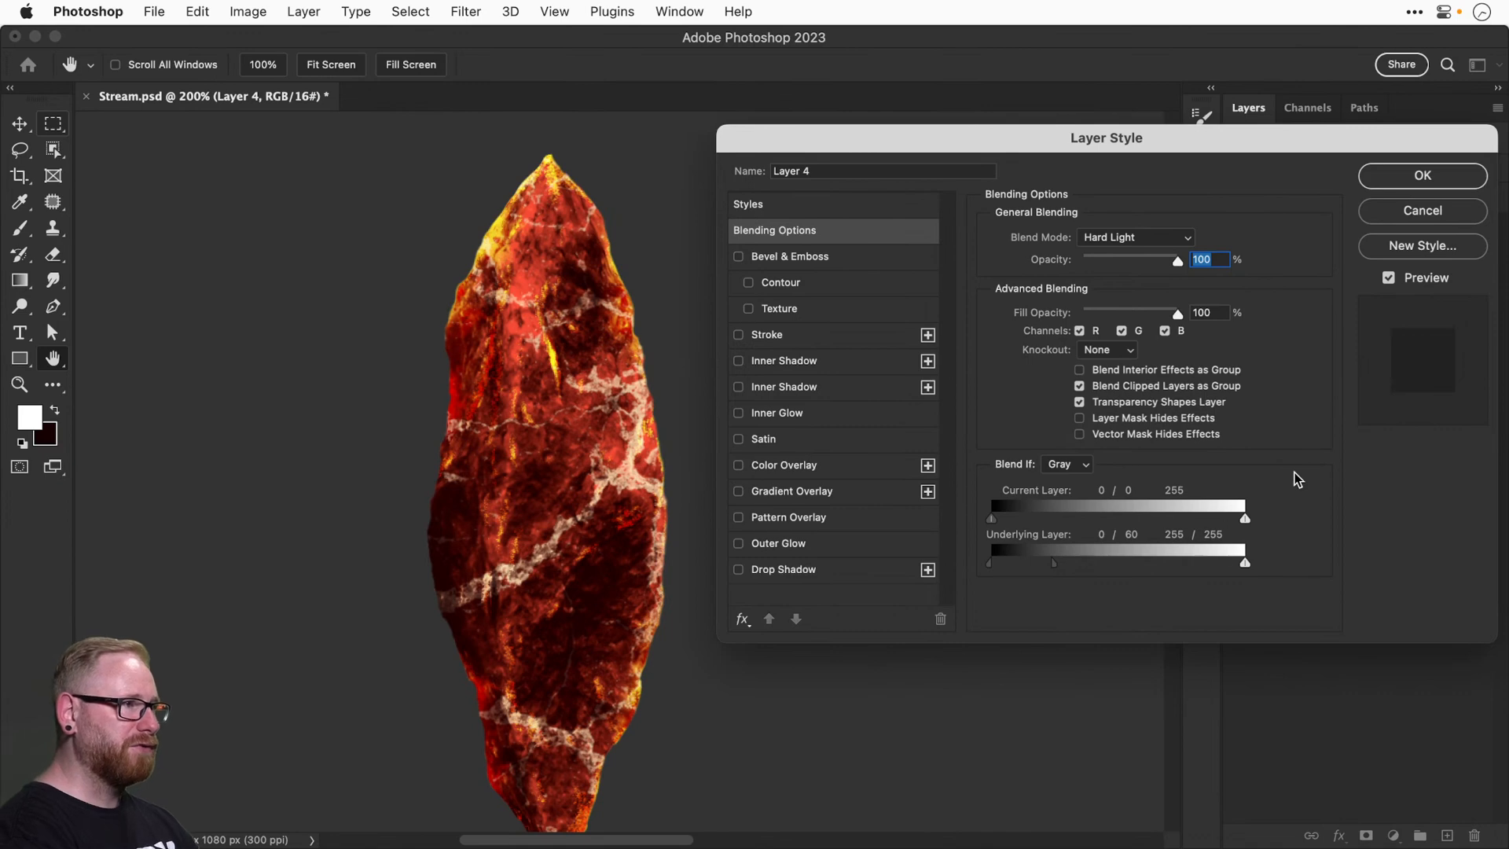
pyautogui.press('Return')
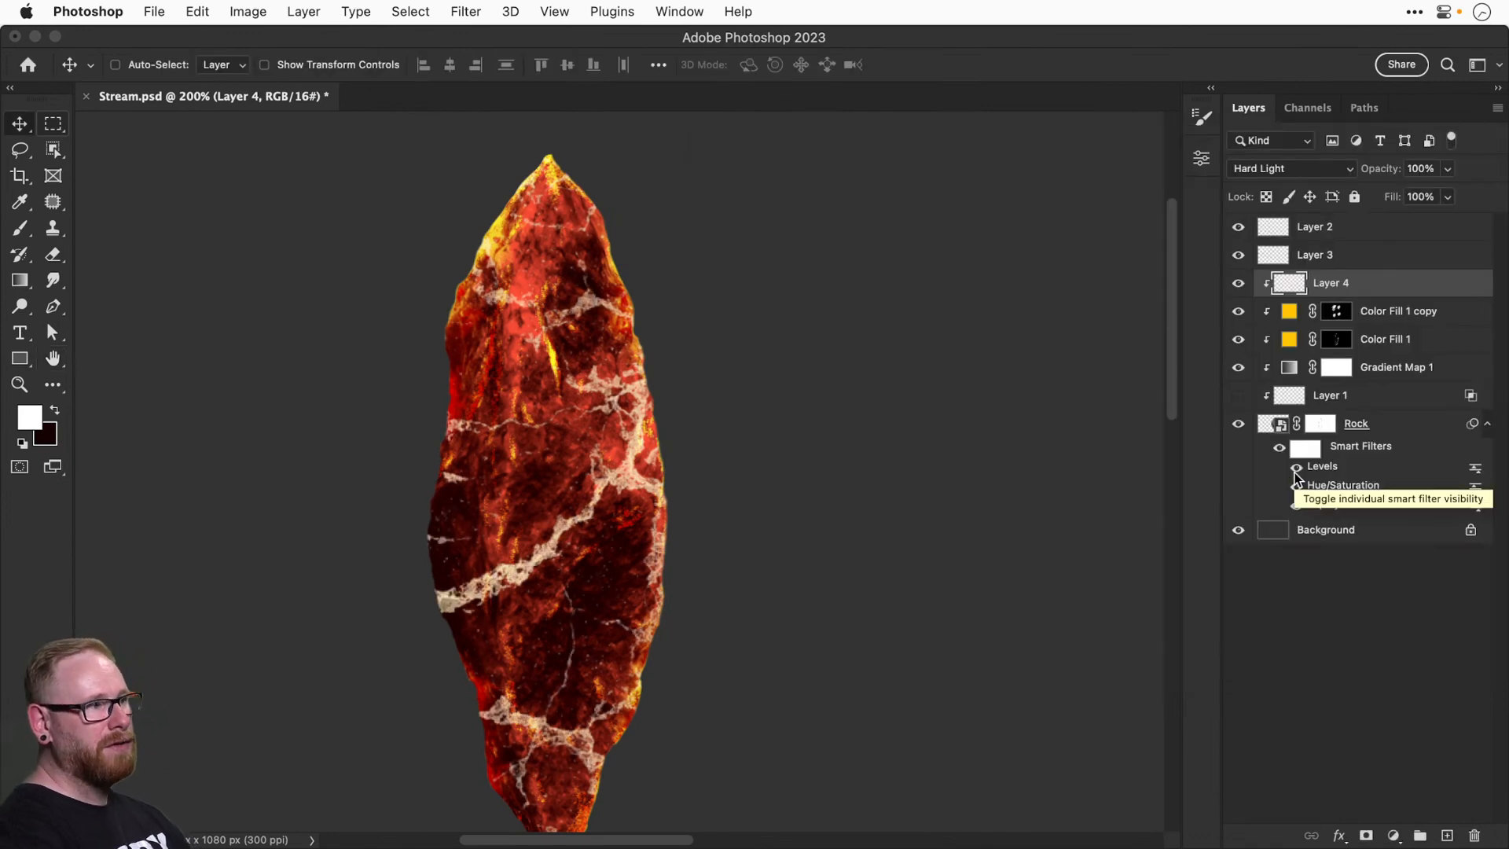
# Reapply the blending change, compare with upper layers and the Levels filter toggled, and save Stream.psd.
pyautogui.press('super+shift+z')
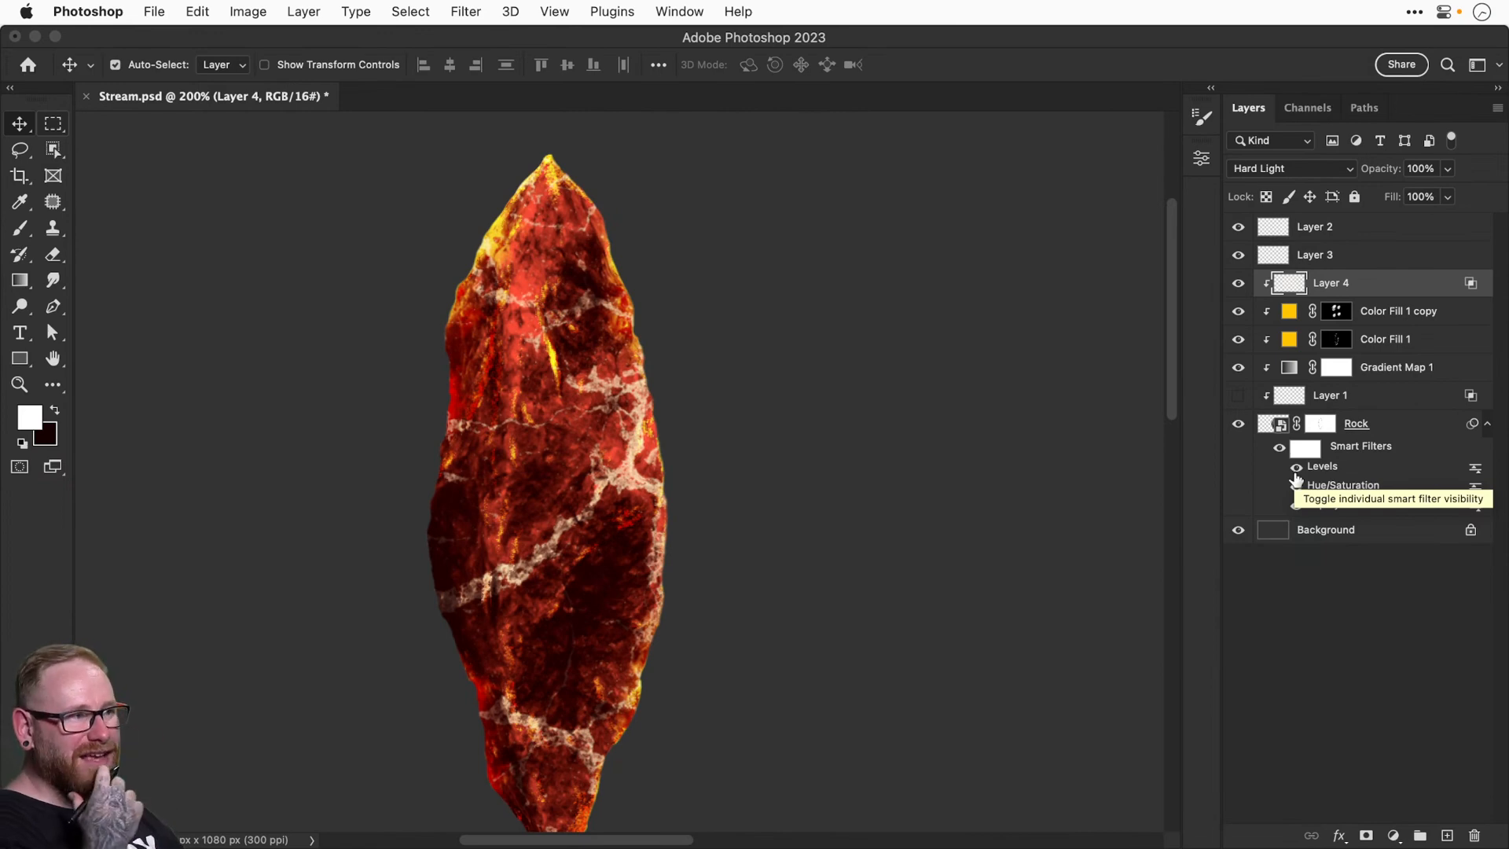
pyautogui.press('super+minus')
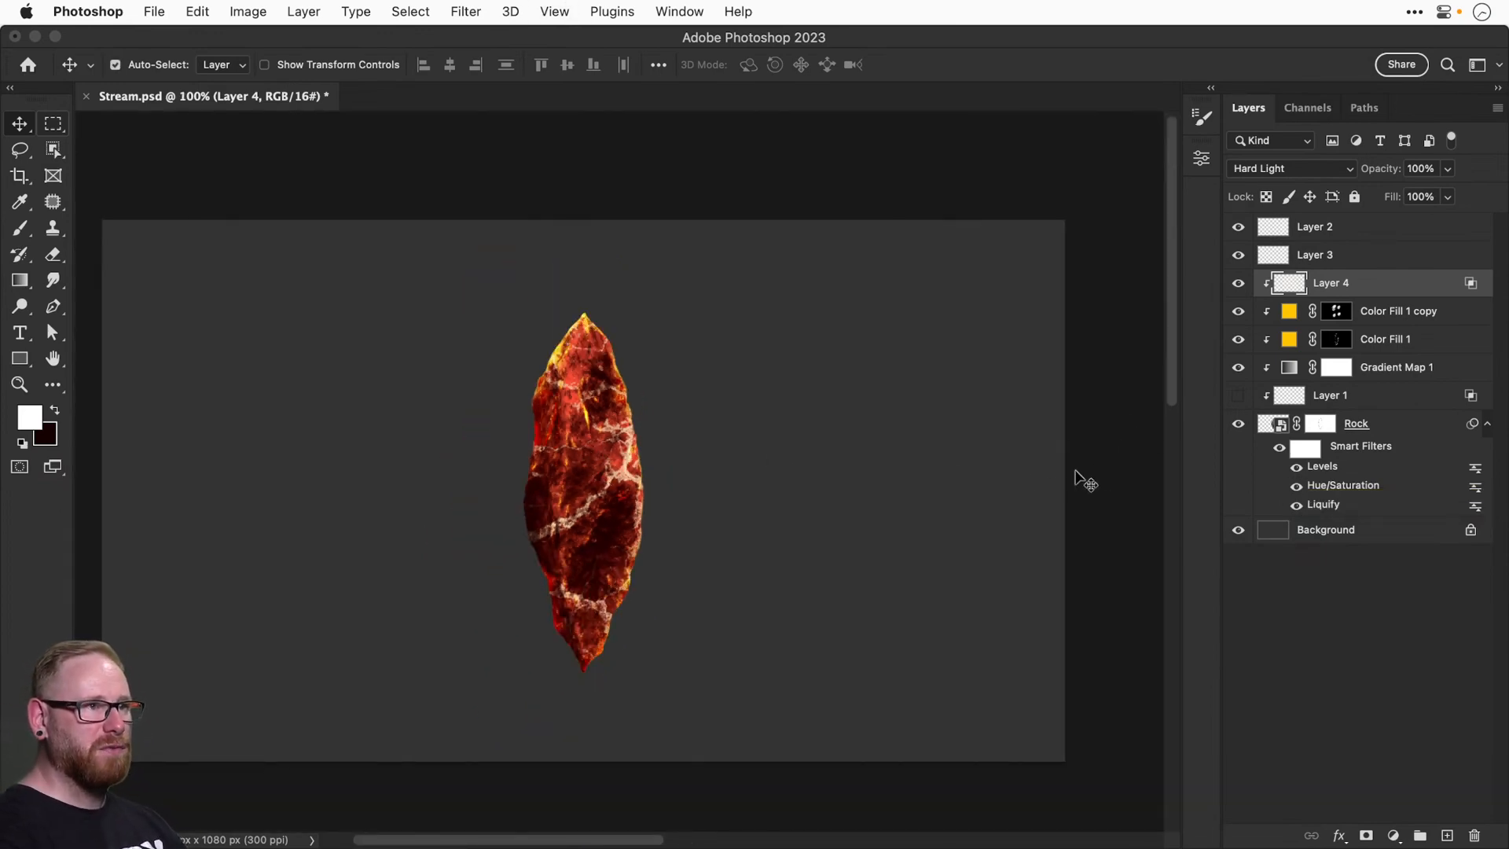
pyautogui.moveTo(1237, 227); pyautogui.dragTo(1234, 374)
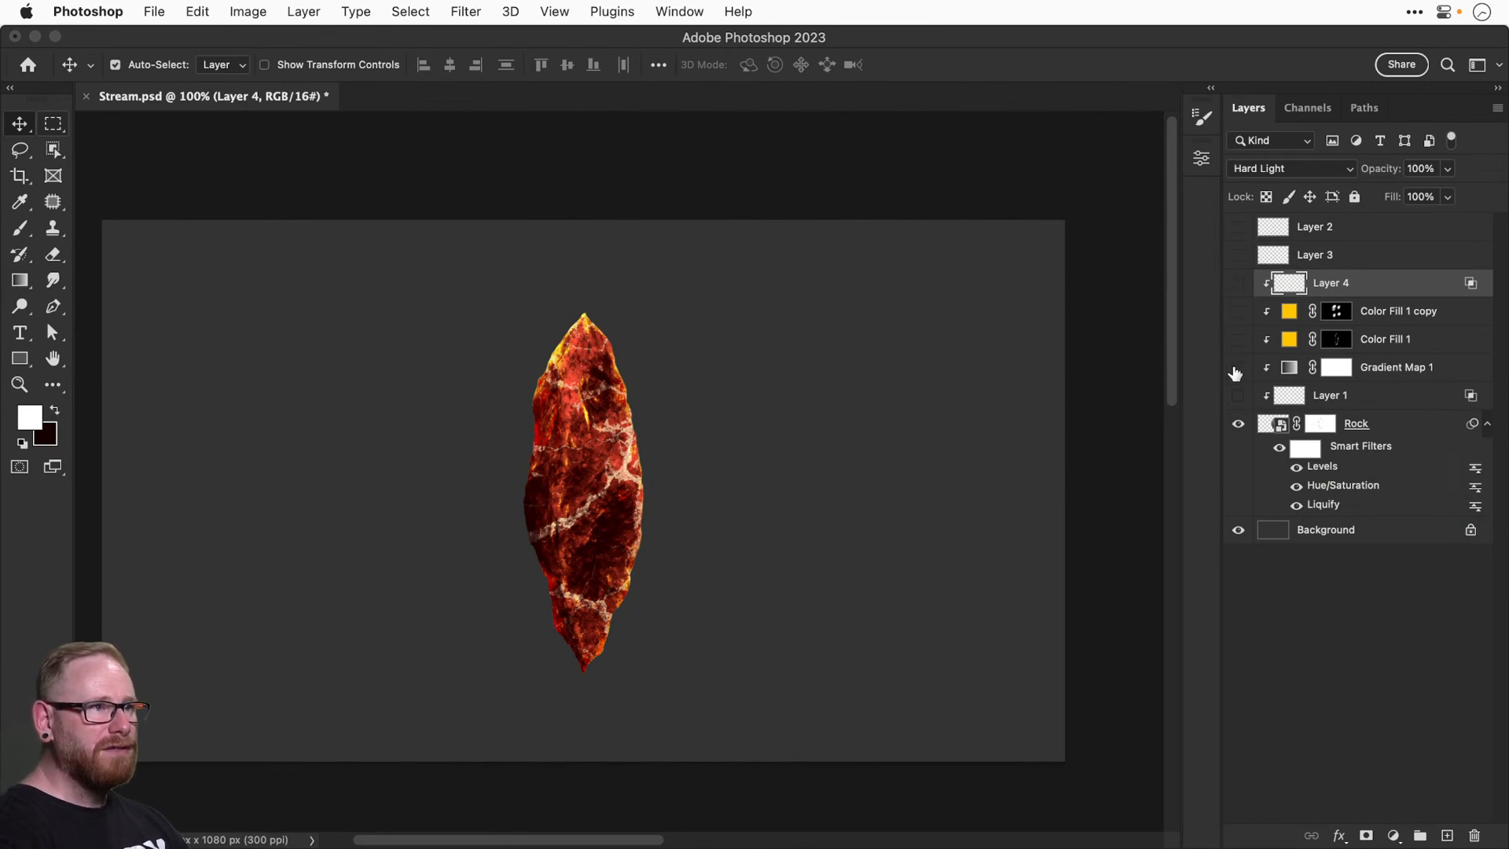
pyautogui.click(1297, 467)
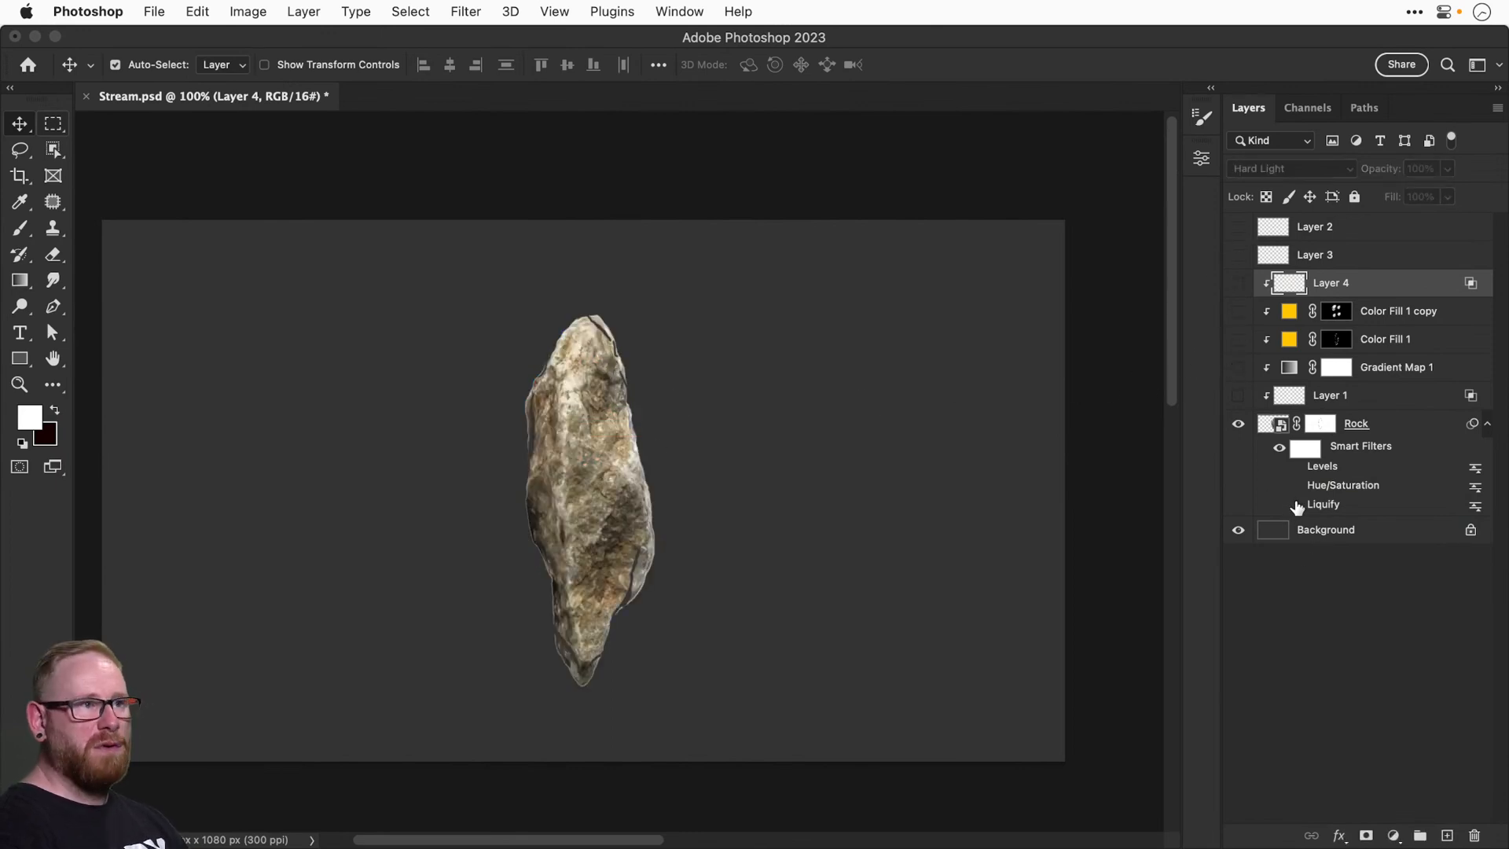
pyautogui.click(1297, 467)
pyautogui.moveTo(1234, 397); pyautogui.dragTo(1239, 227)
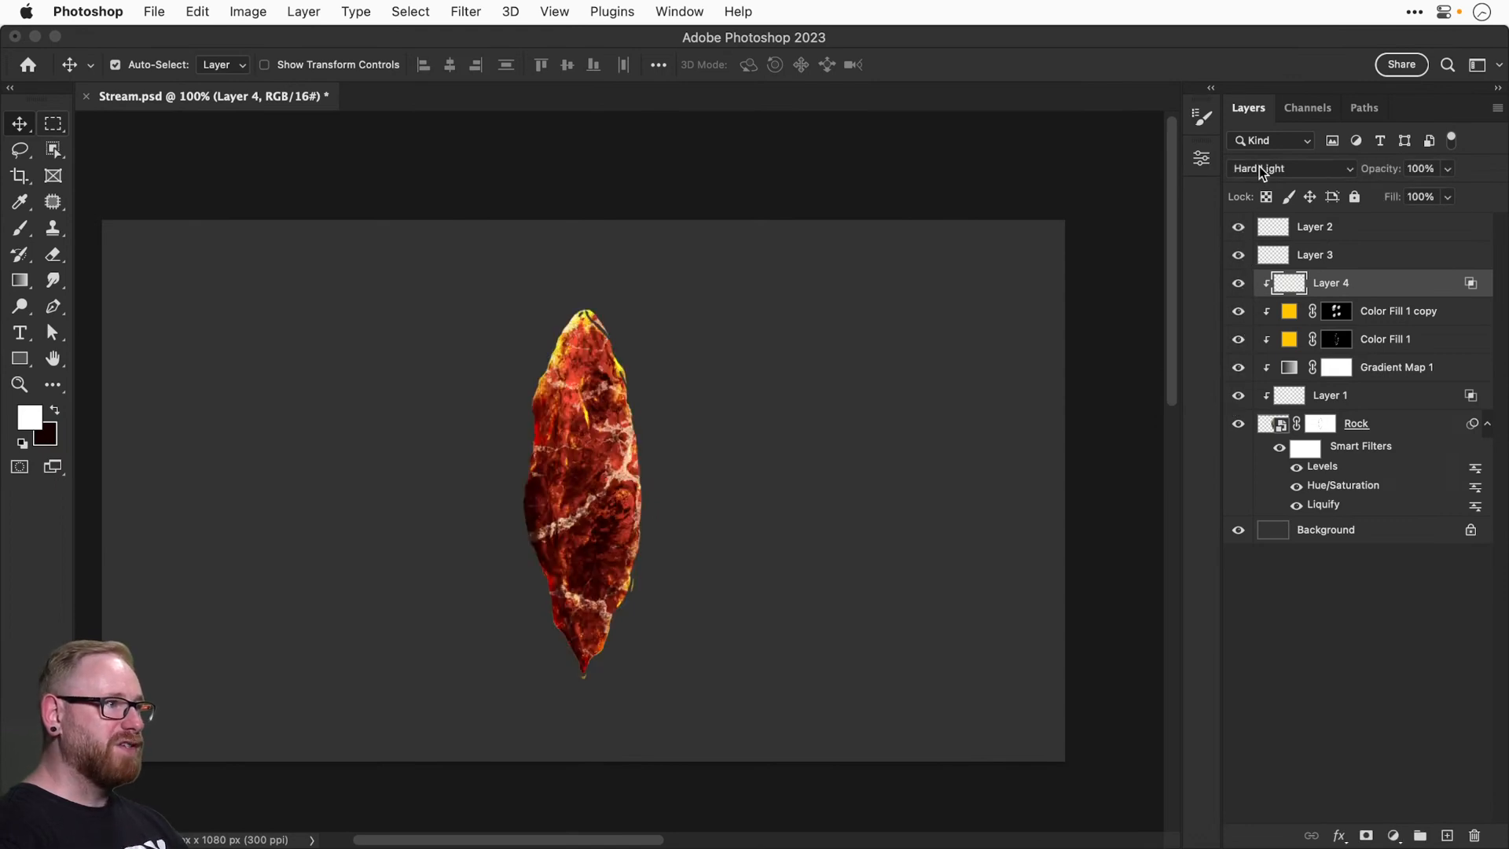
pyautogui.press('super+equal')
pyautogui.press('super+s')
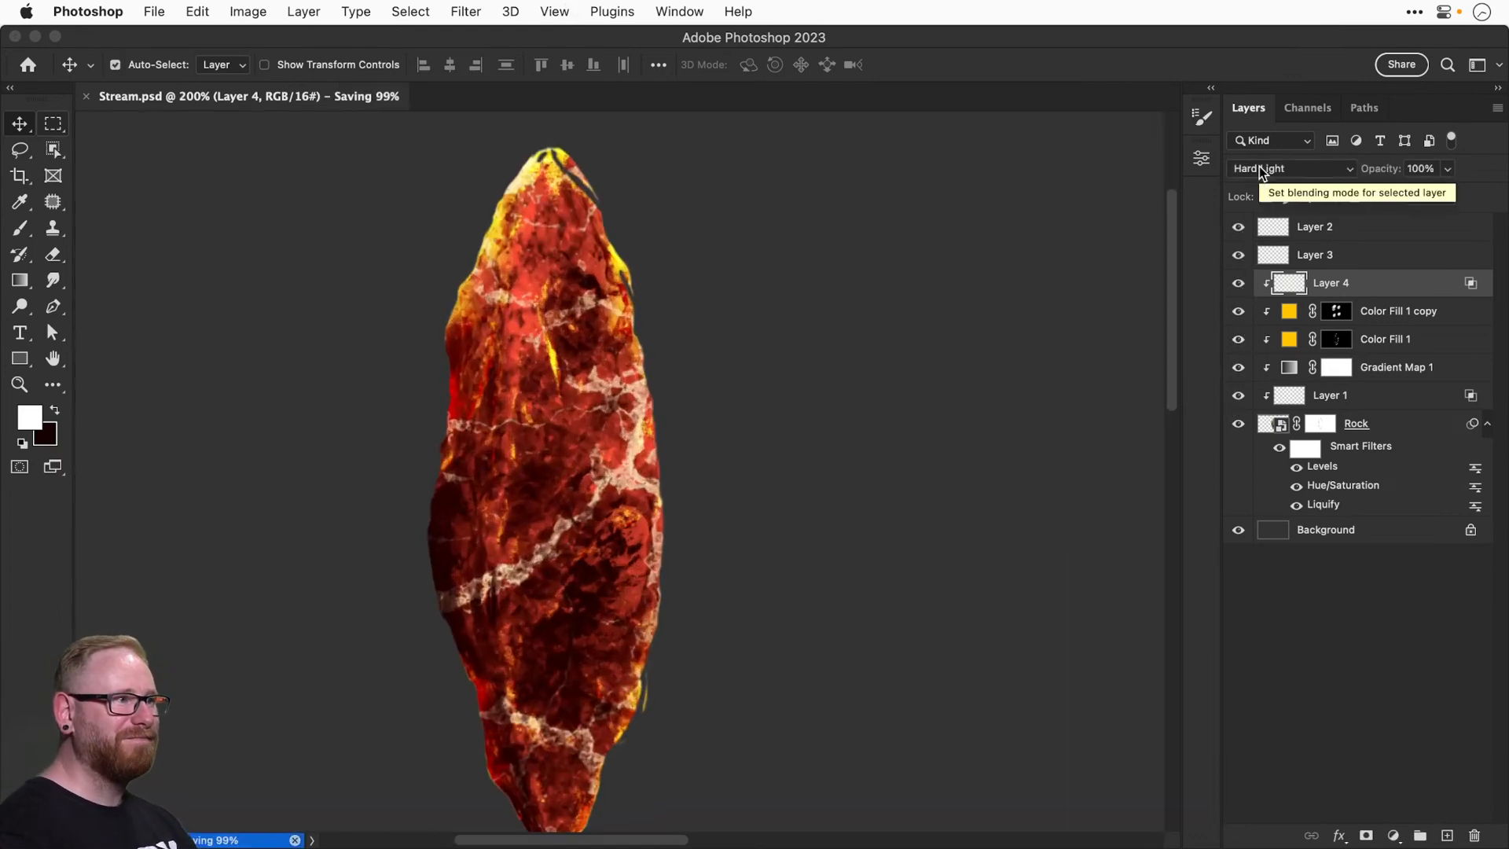
# Delete the unused Layer 2 and Layer 3, leaving Layer 4 on top.
pyautogui.click(1236, 283)
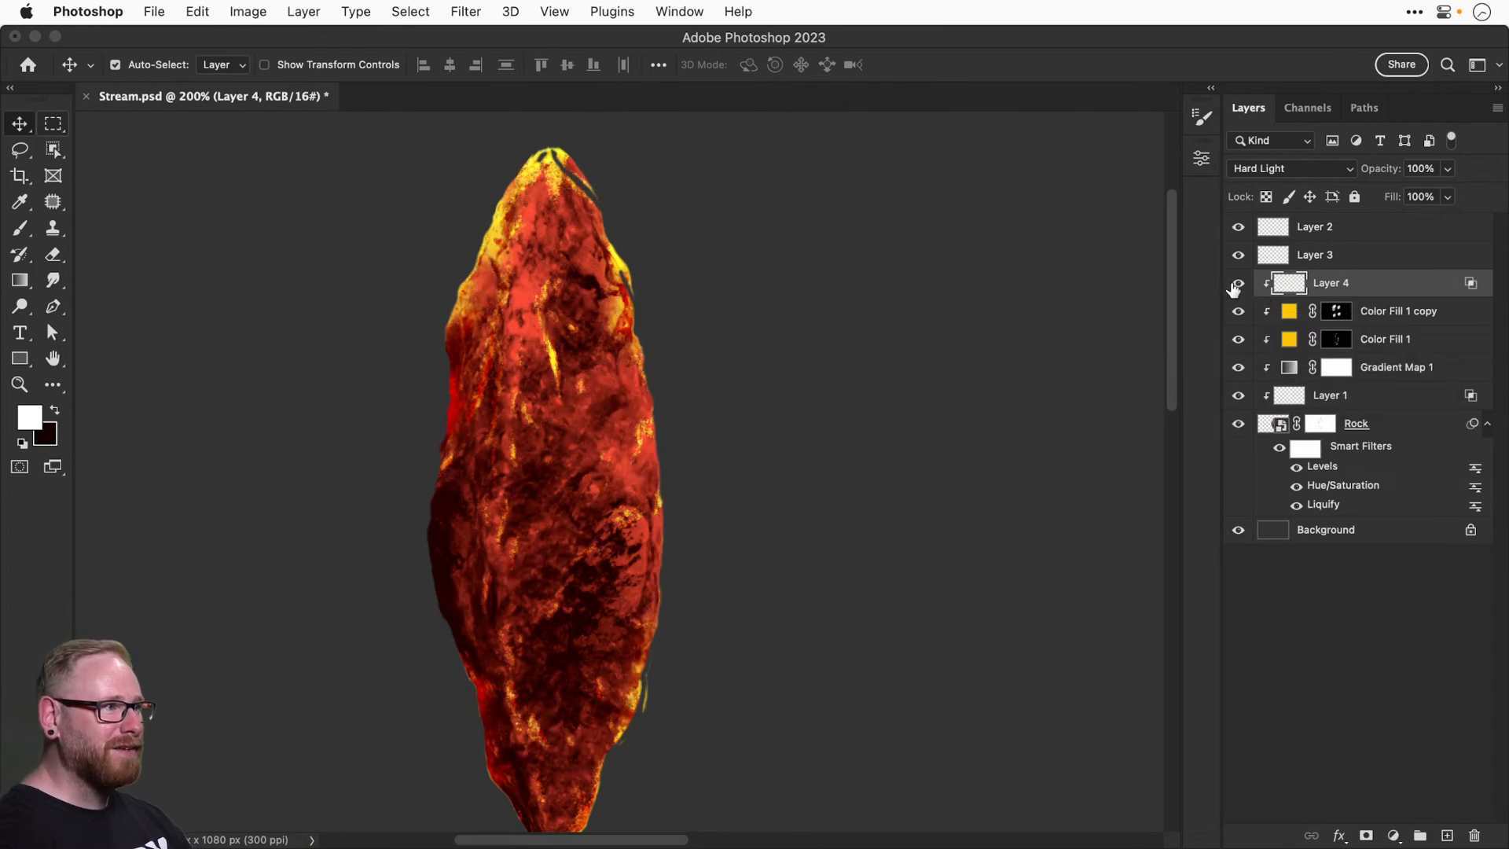
pyautogui.click(1238, 254)
pyautogui.click(1233, 227)
pyautogui.click(1312, 227)
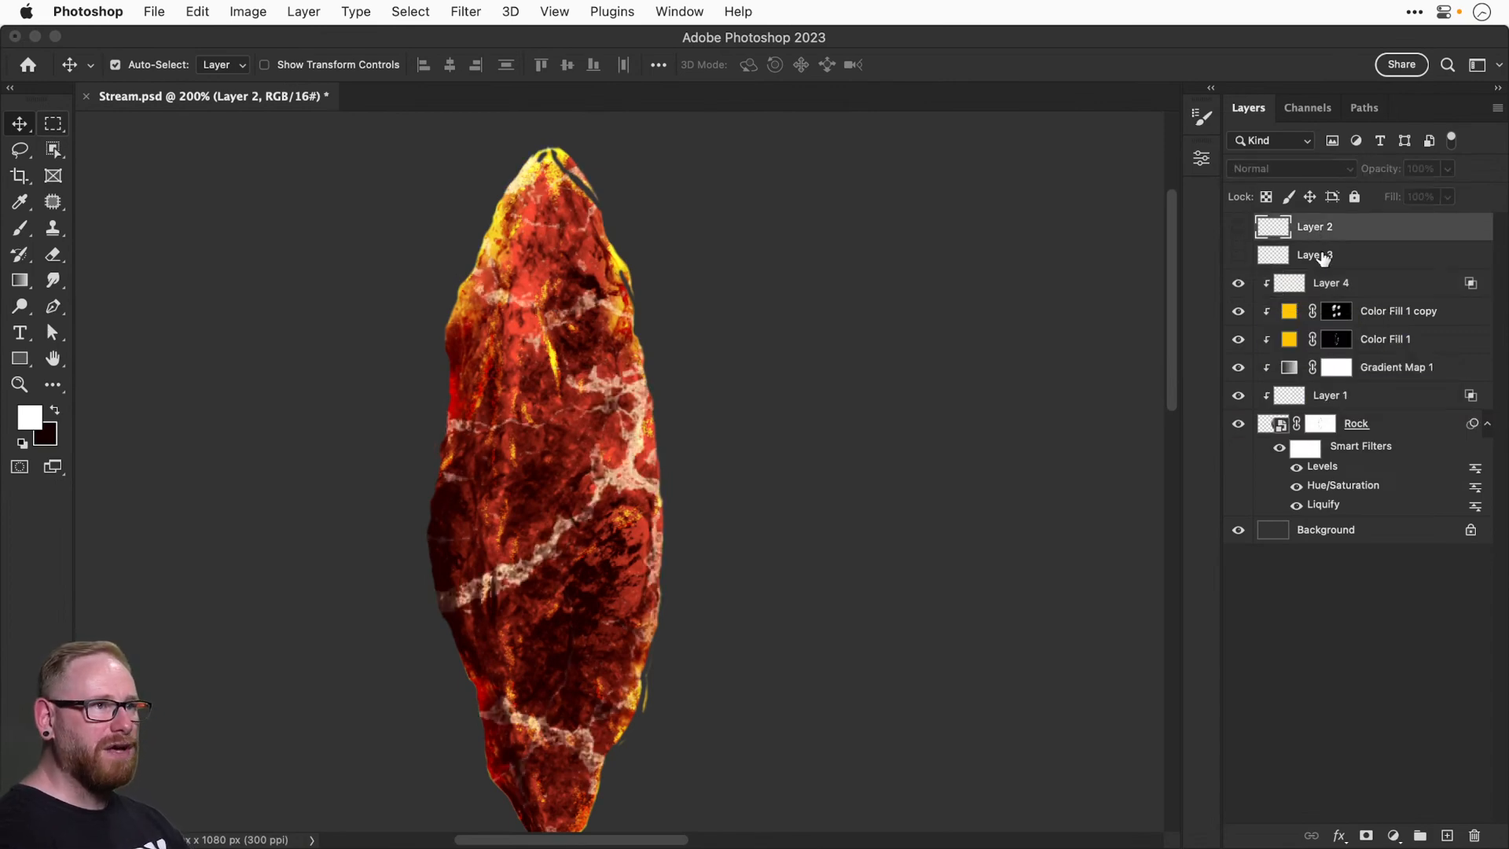
pyautogui.press('Delete')
pyautogui.click(1237, 227)
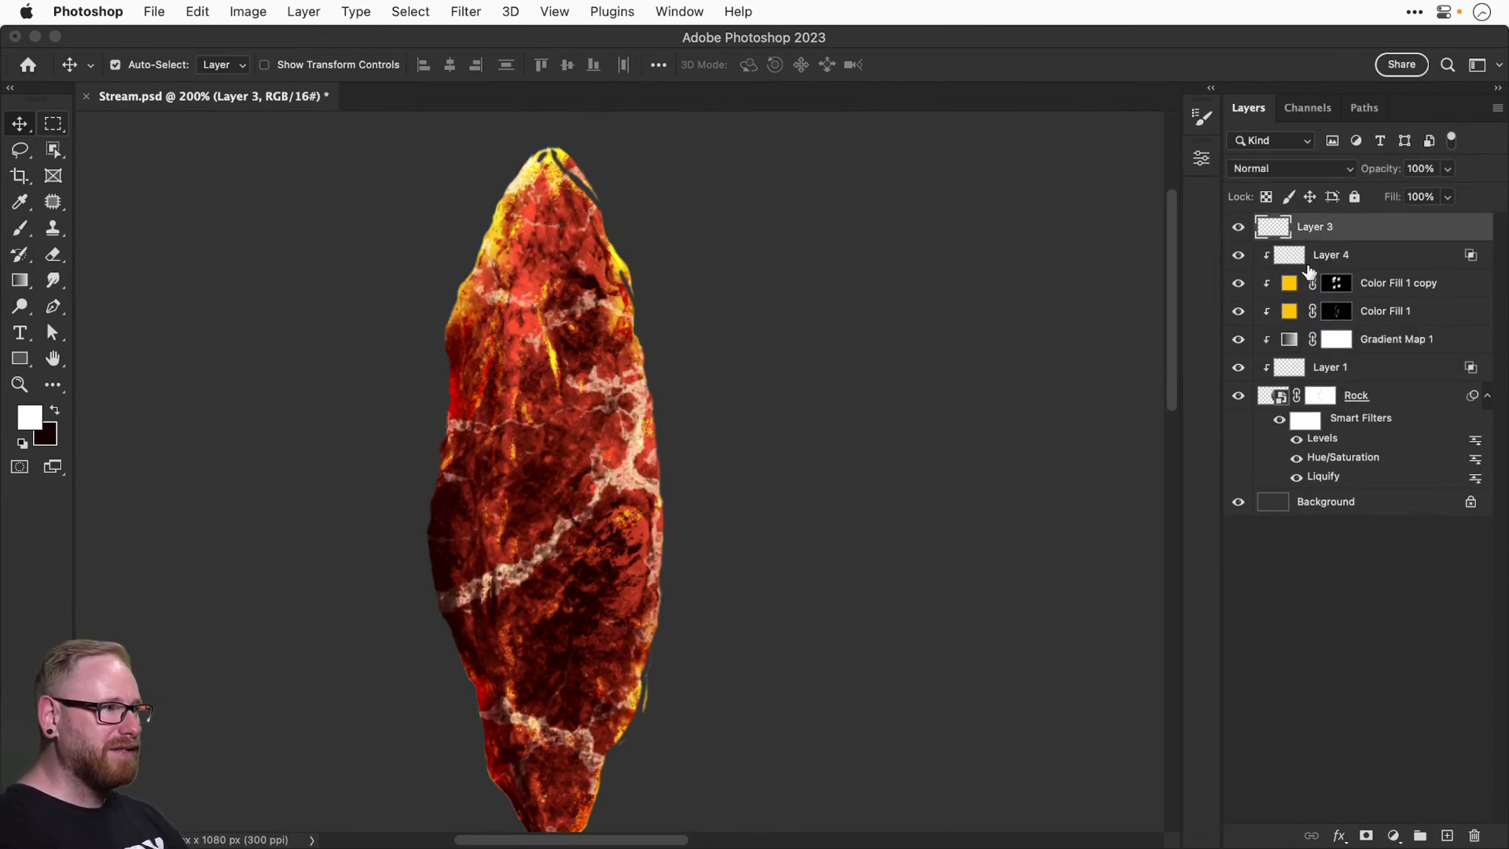
pyautogui.keyDown('alt'); pyautogui.click(1349, 239); pyautogui.keyUp('alt')
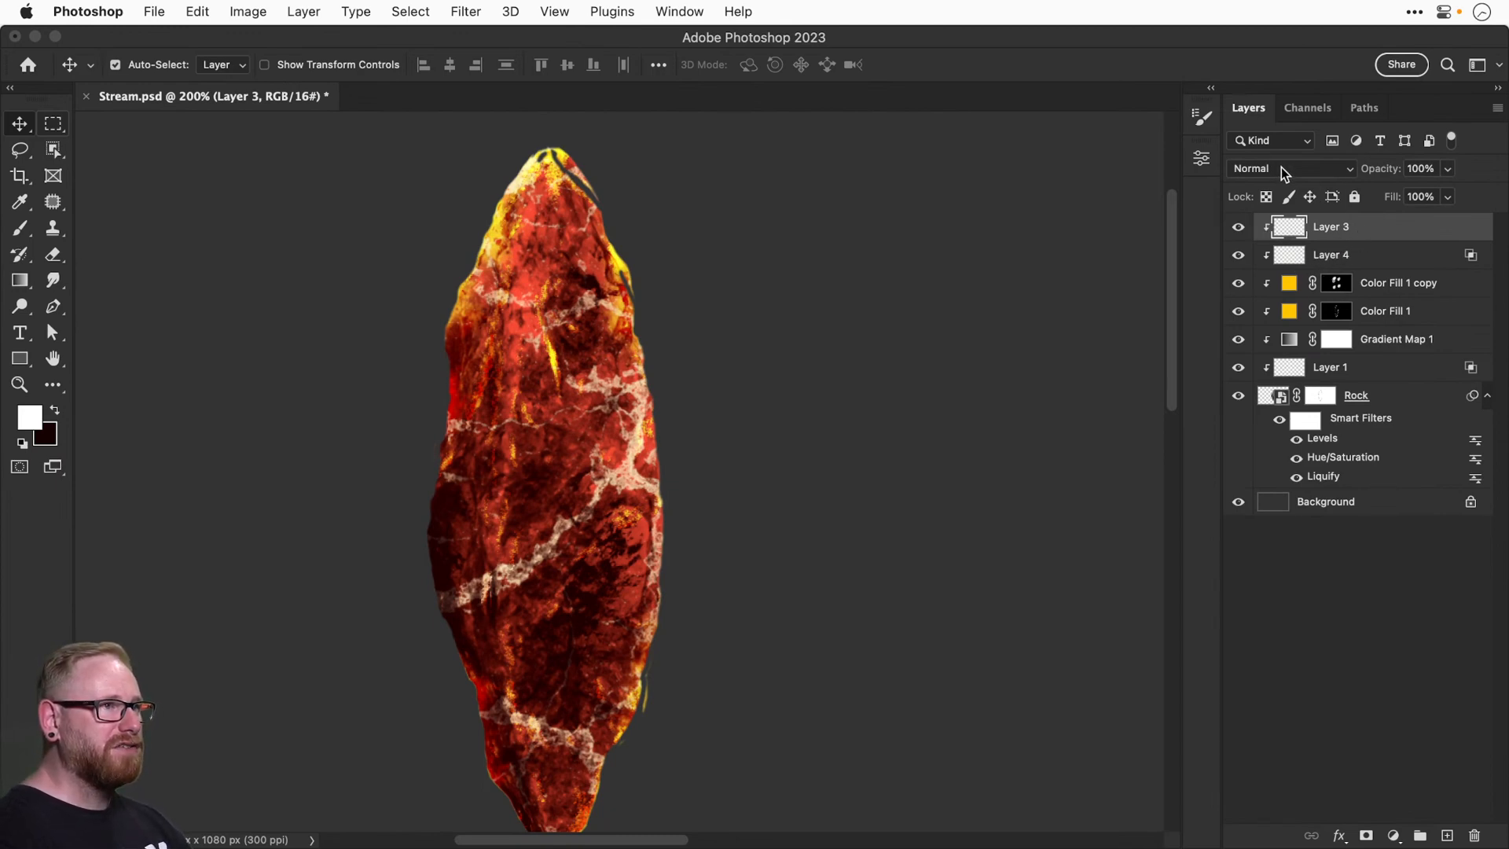
pyautogui.click(1239, 227)
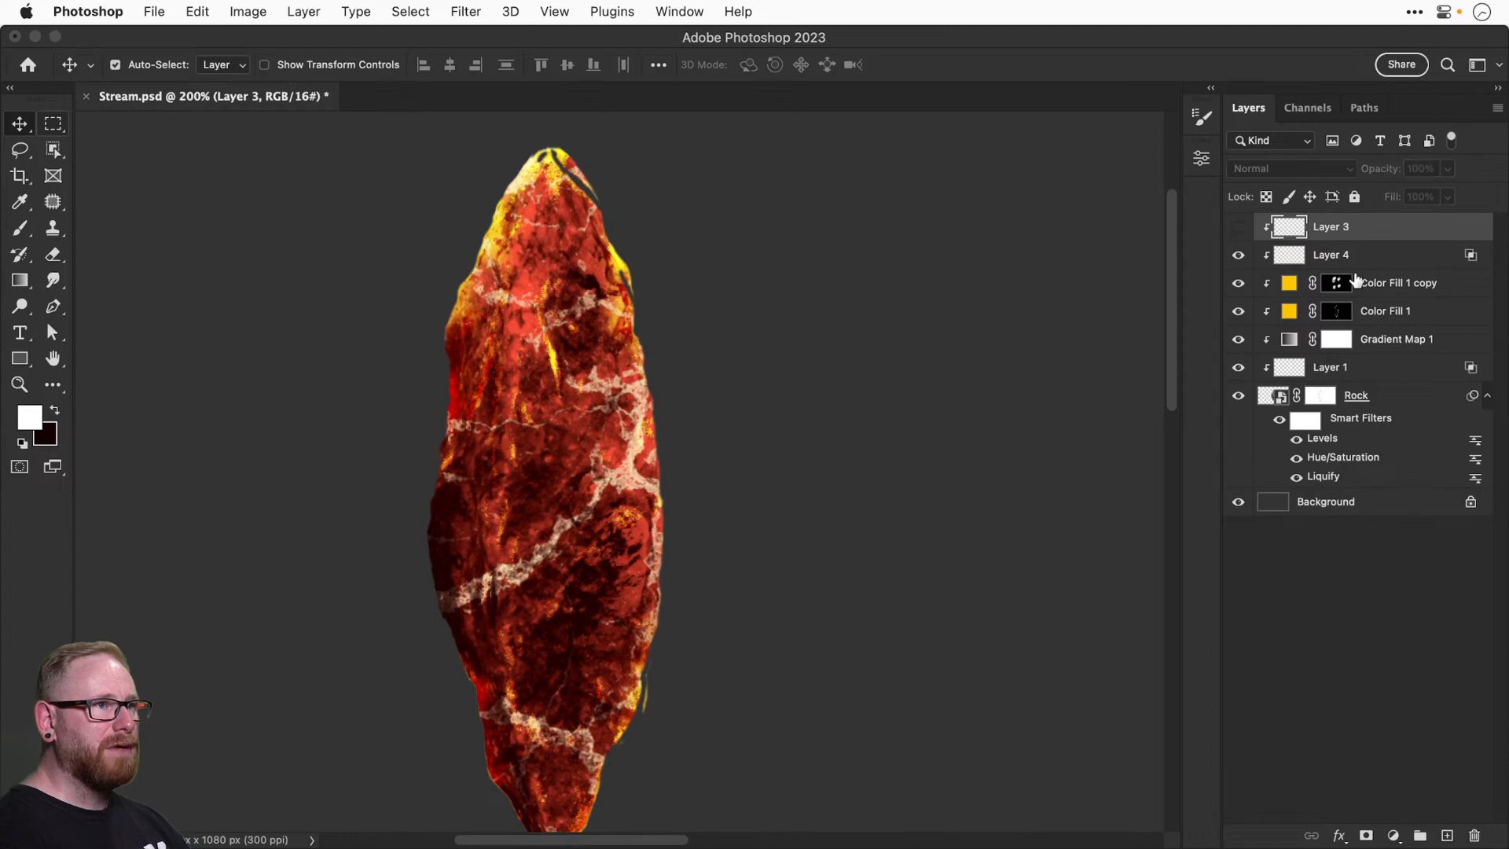
pyautogui.press('Delete')
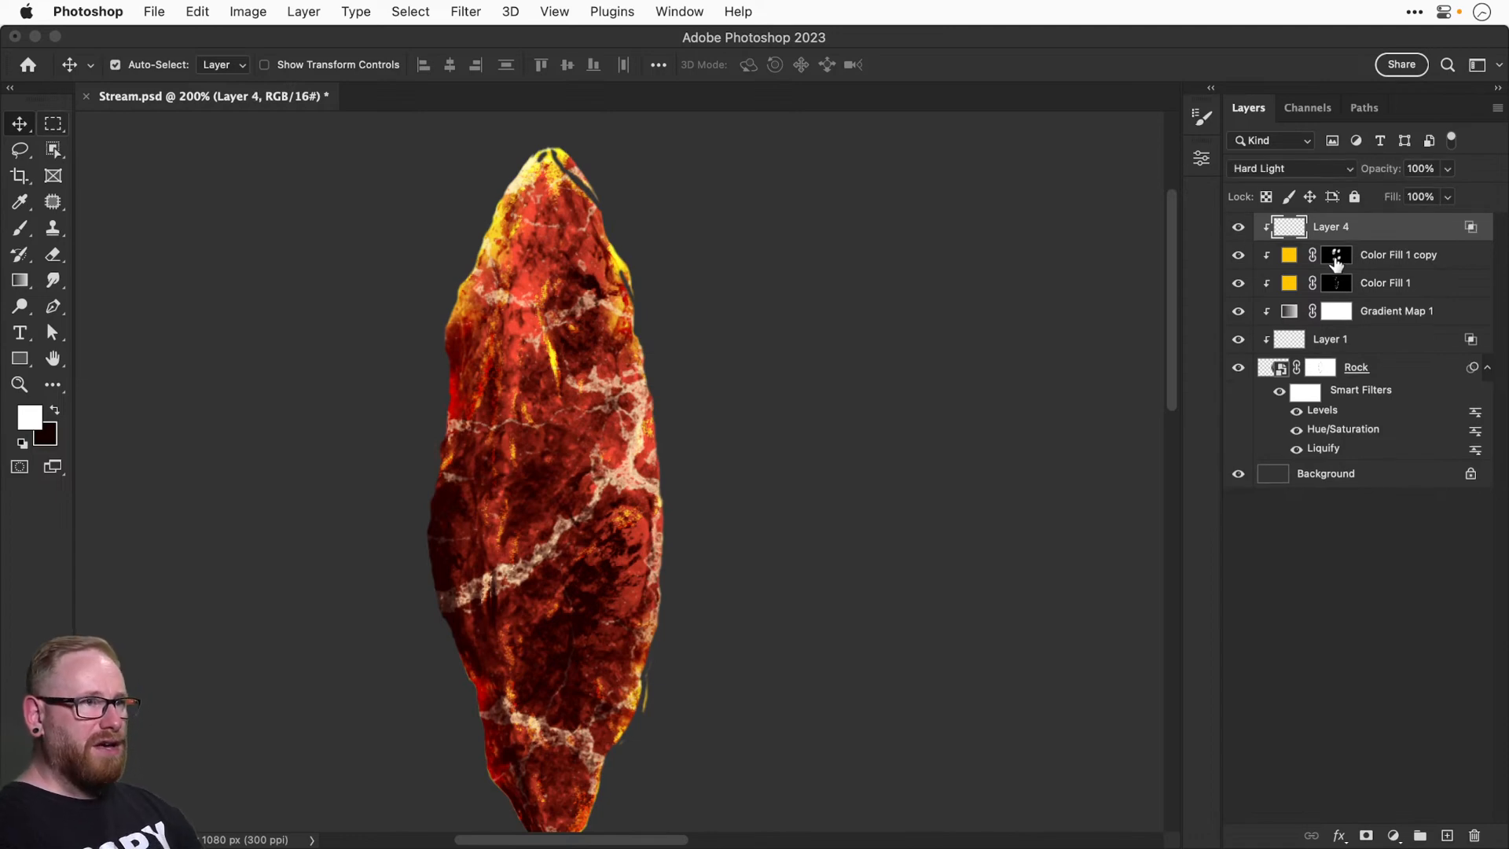
# Add an Exposure layer clipped to Layer 4 with Gamma 0.49 and invert its mask to black.
pyautogui.click(1388, 834)
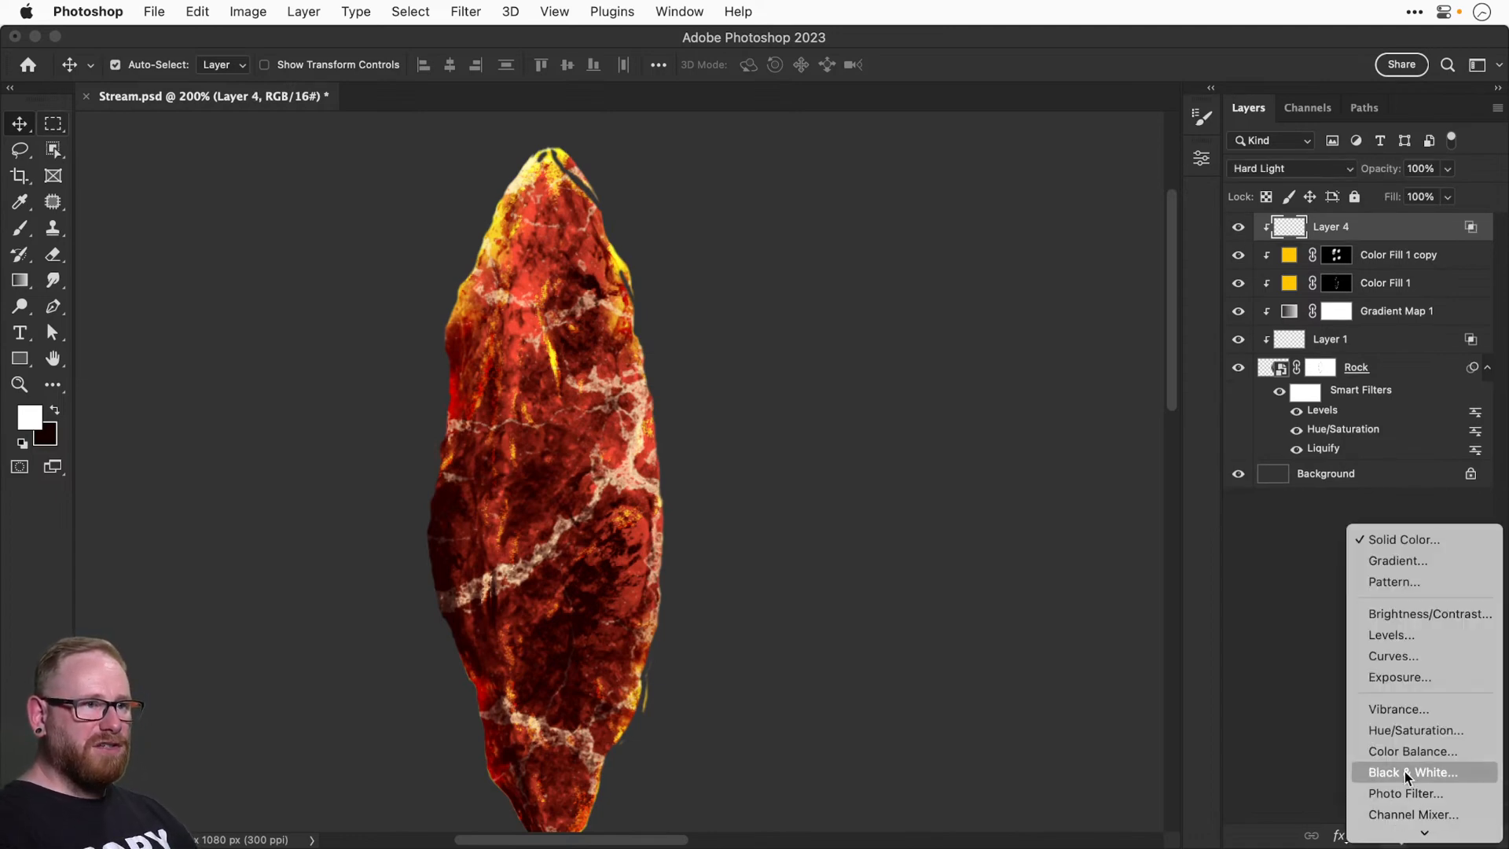
pyautogui.click(1414, 677)
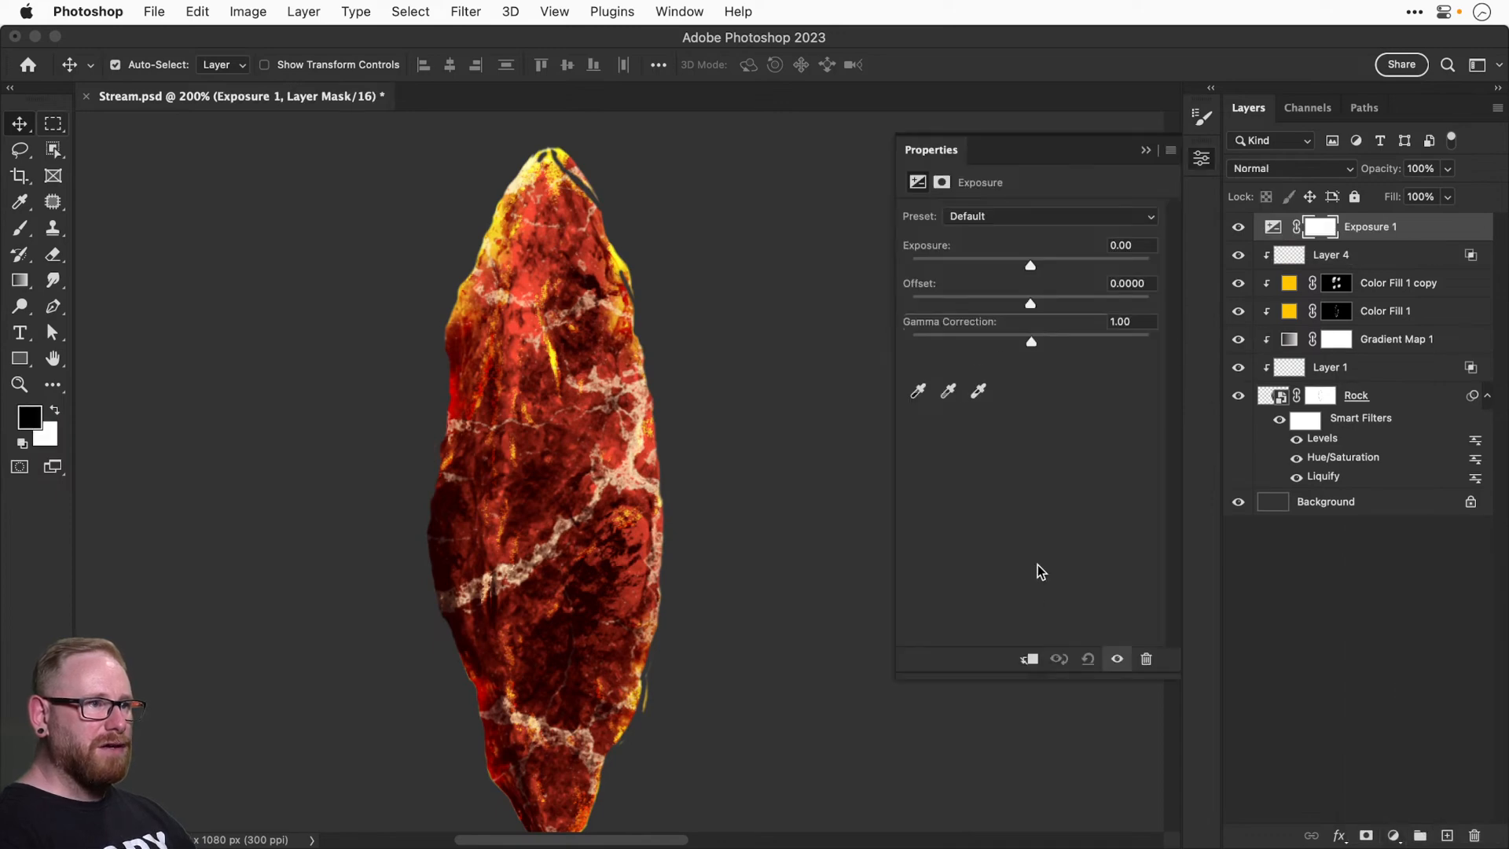
pyautogui.click(1027, 659)
pyautogui.moveTo(1051, 344); pyautogui.dragTo(1063, 337)
pyautogui.moveTo(1021, 256); pyautogui.dragTo(1001, 253)
pyautogui.press('super+z')
pyautogui.press('super+z')
pyautogui.moveTo(1062, 341); pyautogui.dragTo(1082, 340)
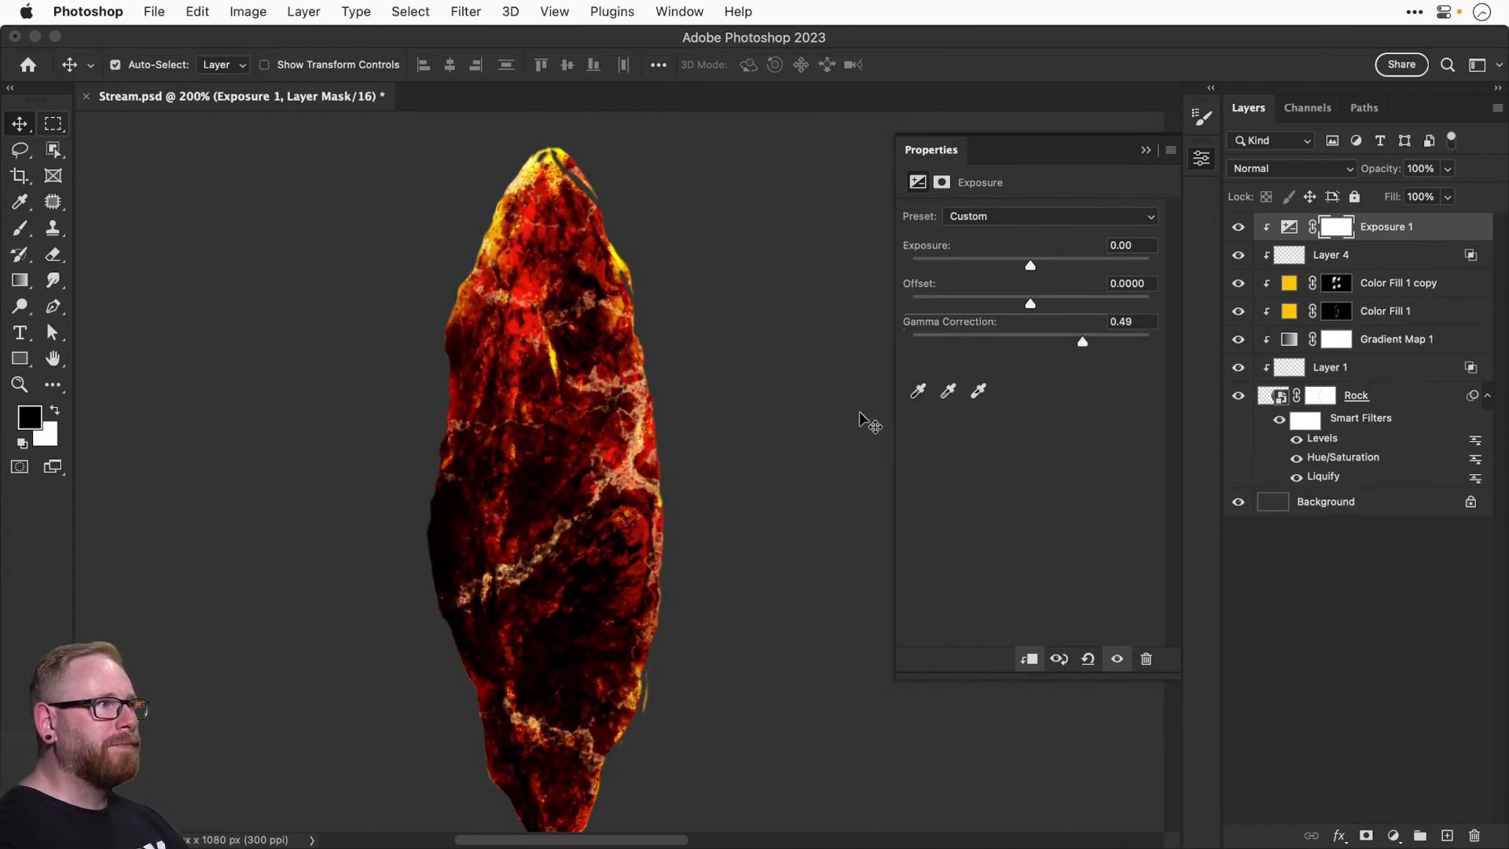
pyautogui.press('super+minus')
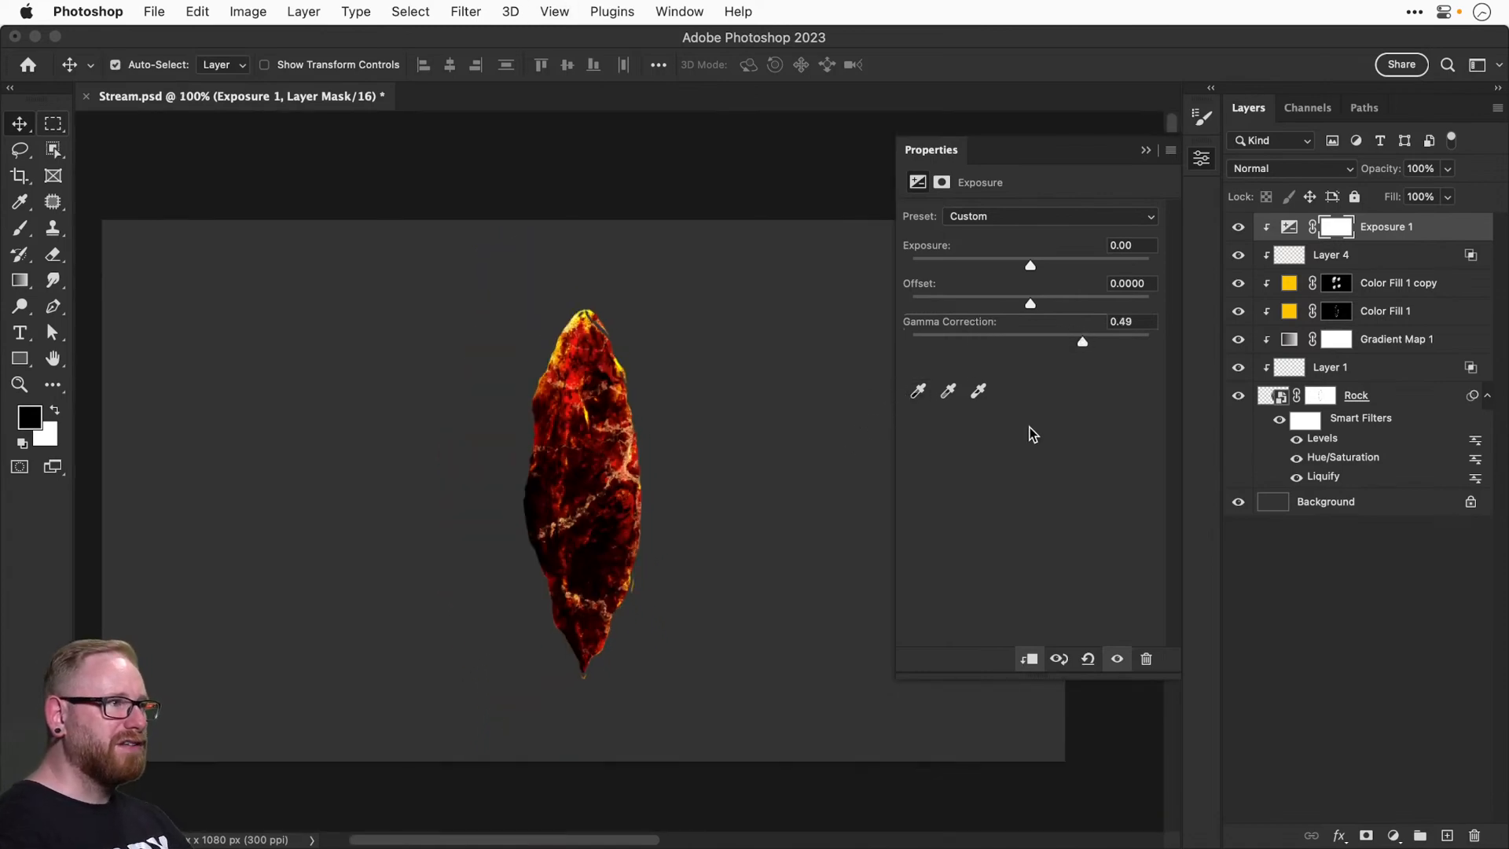
pyautogui.press('super+i')
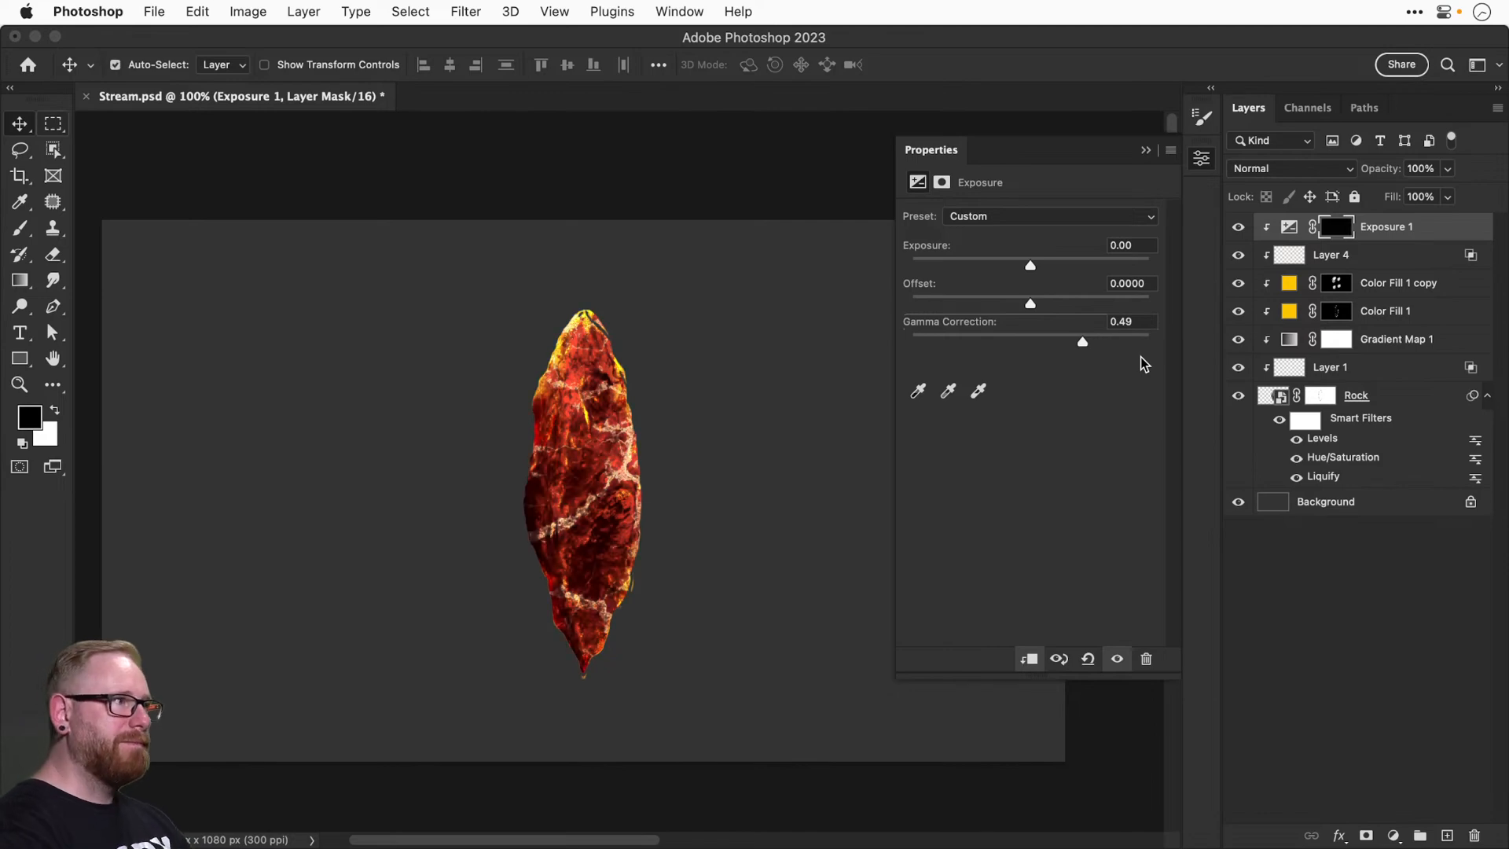
pyautogui.press('b')
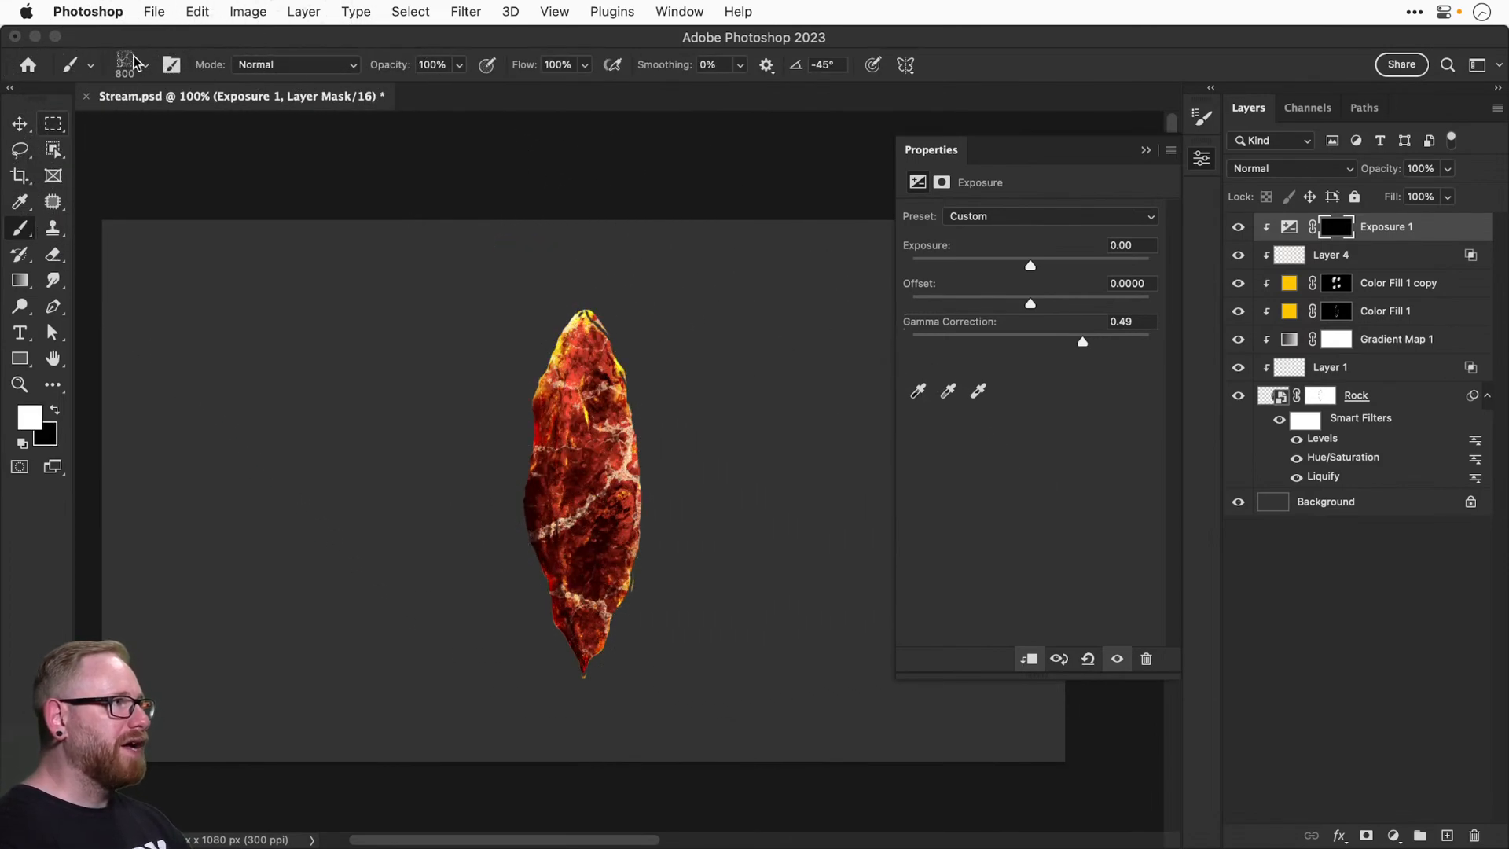
# Choose the Soft Round Pressure Size brush from General Brushes and size it to 600 px.
pyautogui.click(144, 65)
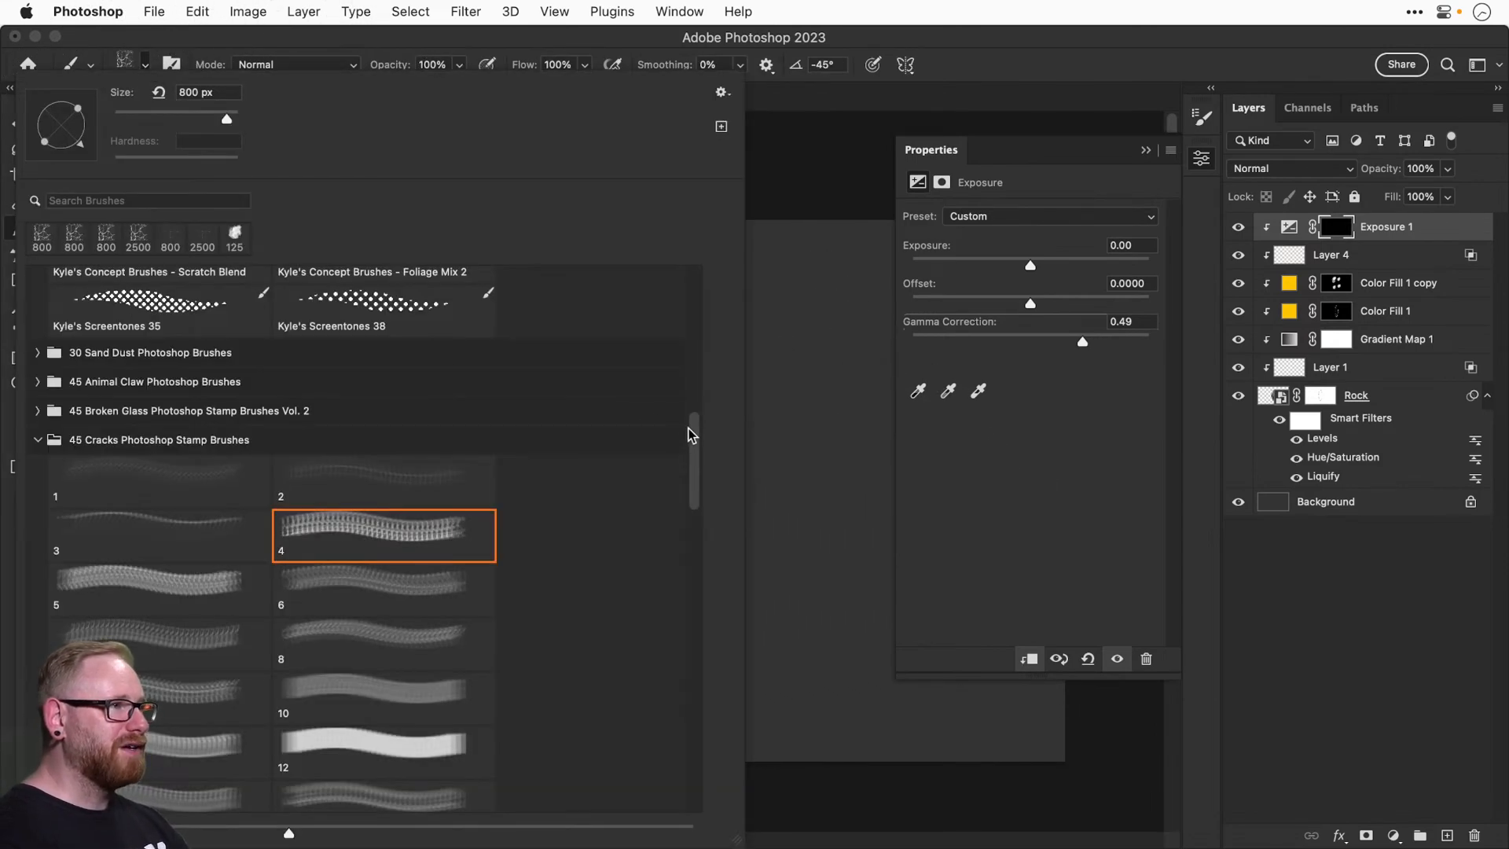
pyautogui.moveTo(688, 434); pyautogui.dragTo(694, 290)
pyautogui.click(169, 428)
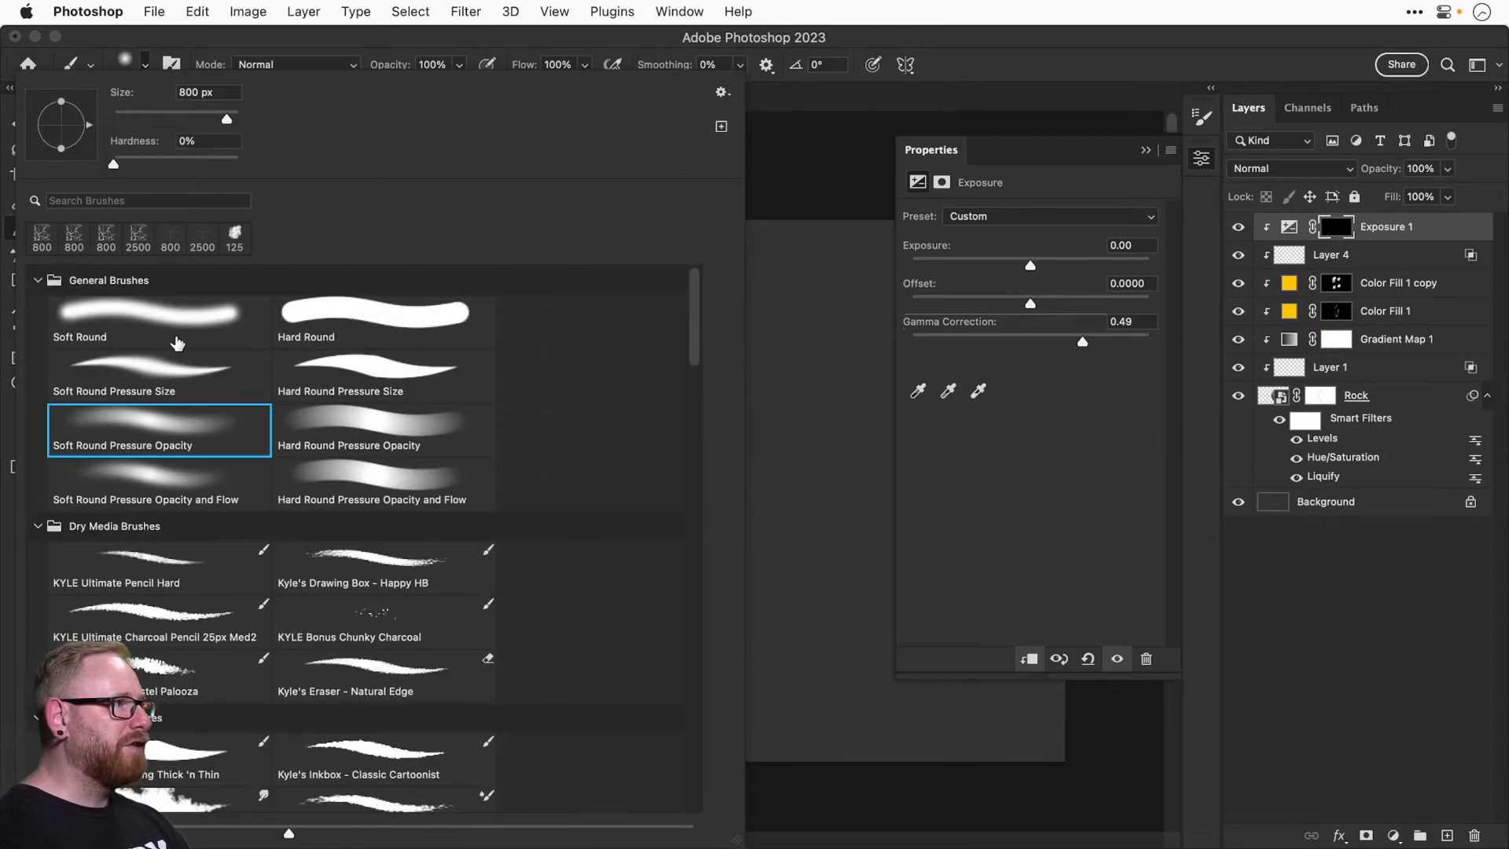
pyautogui.click(160, 365)
pyautogui.click(146, 61)
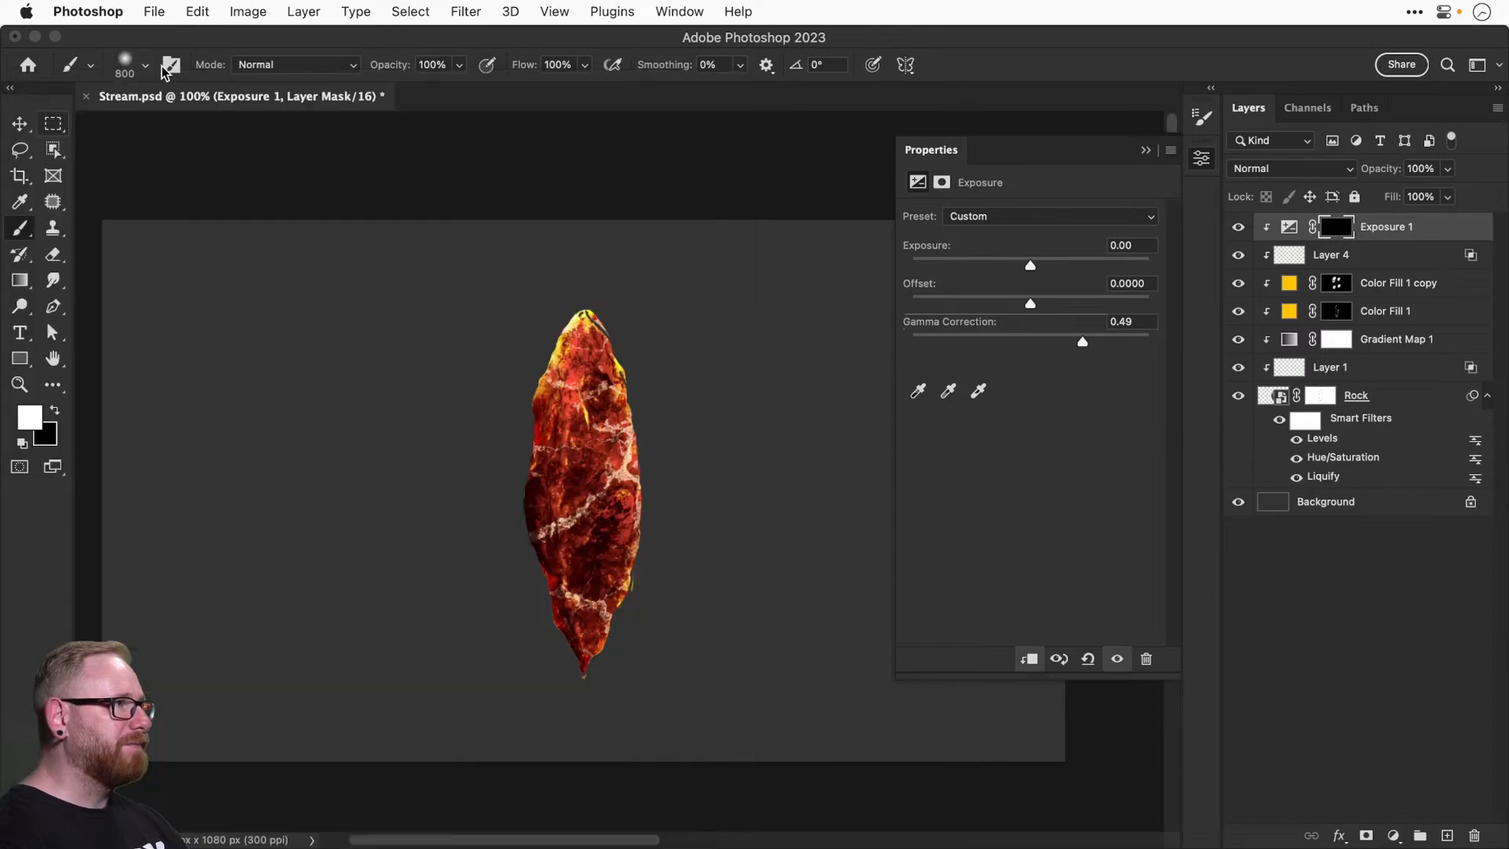
pyautogui.press('[')
pyautogui.press('[')
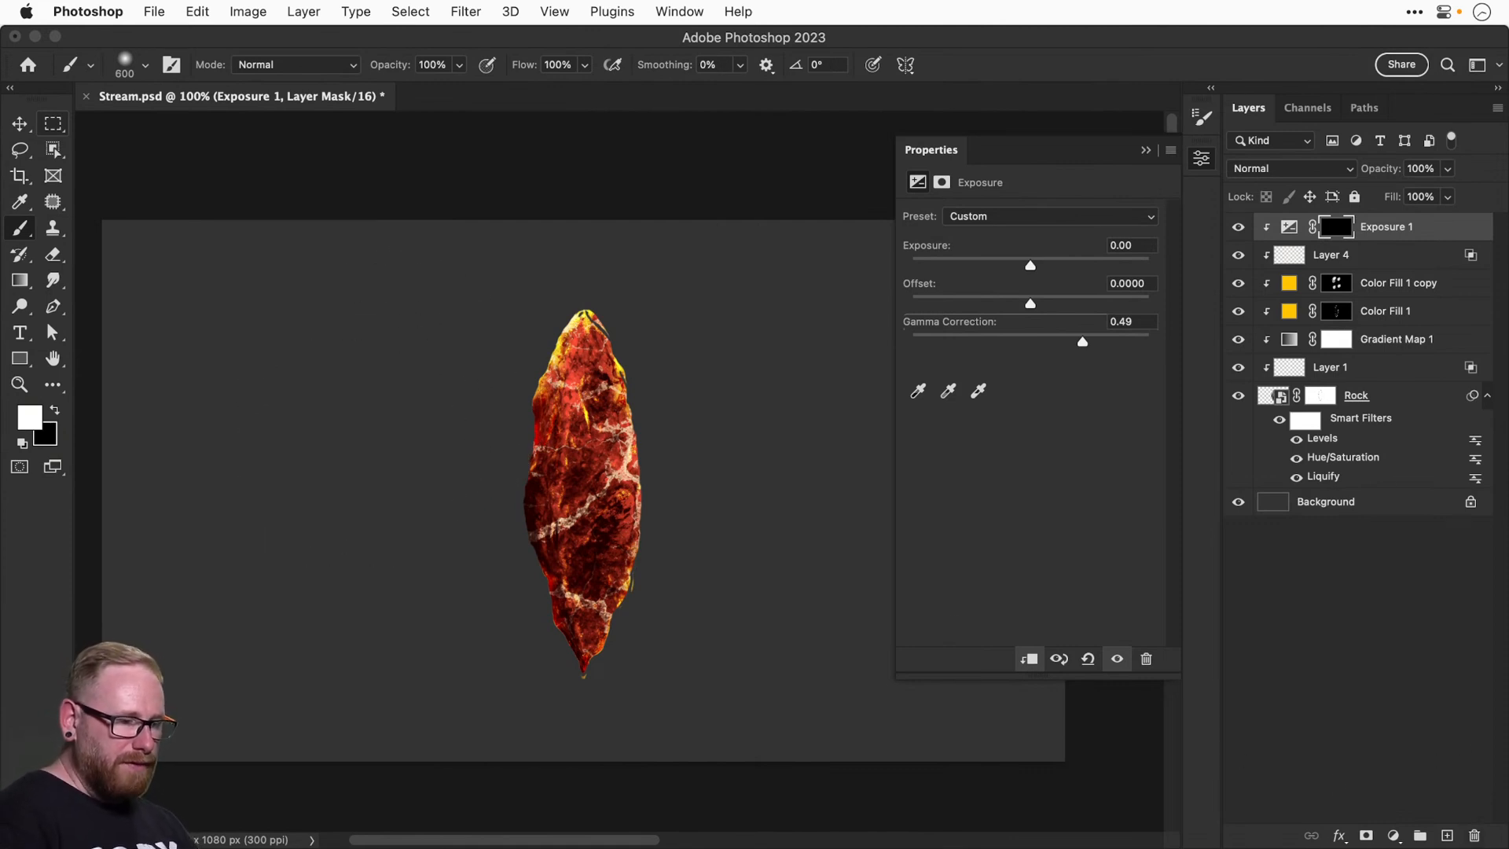
# Dismiss the Exposure properties and move to the Envato Elements page in Chrome.
pyautogui.press('super+Tab')
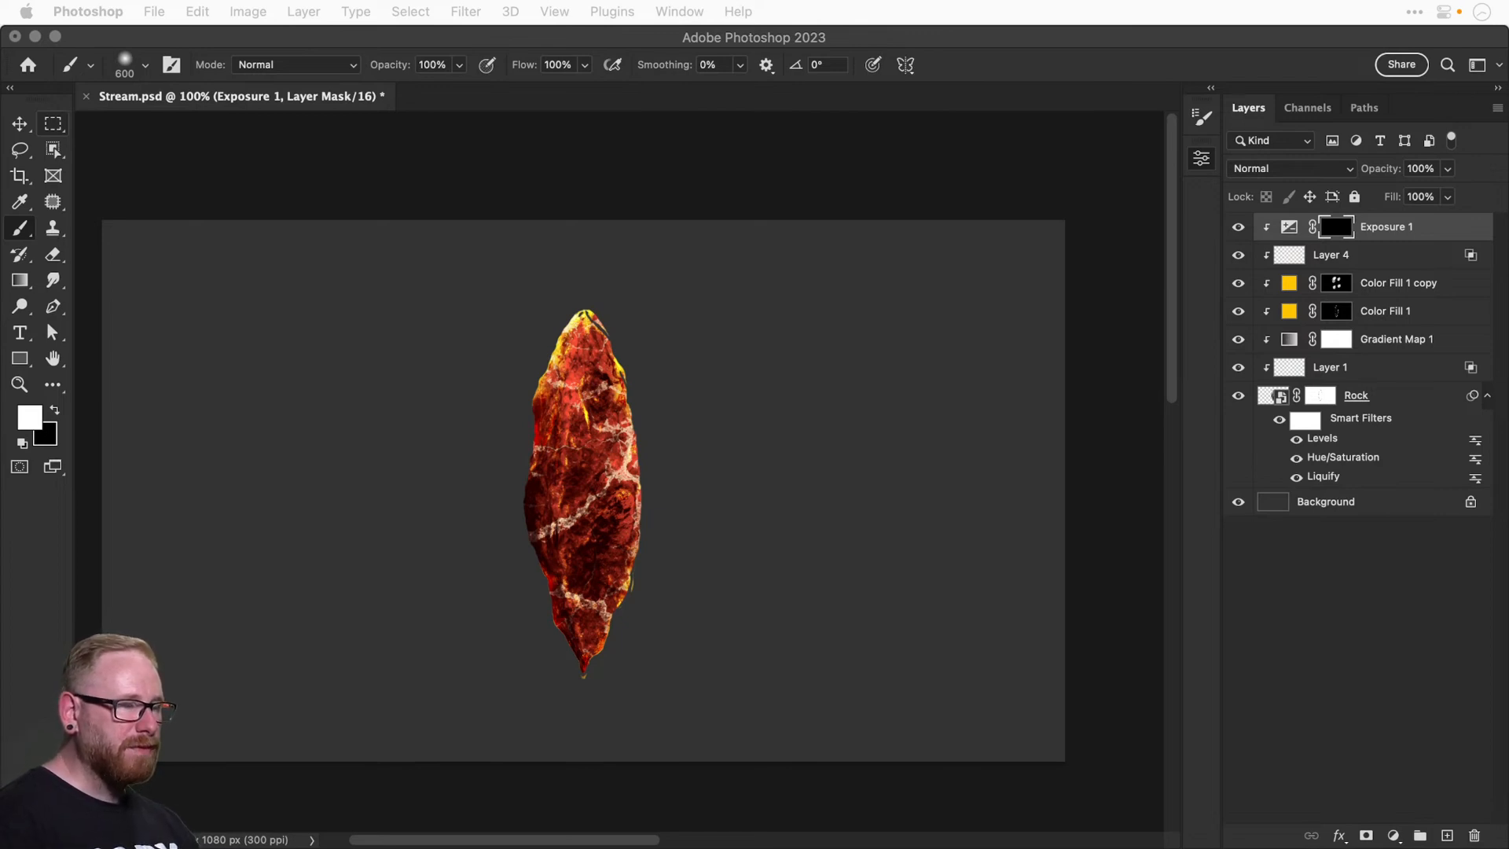
pyautogui.press('super+Tab')
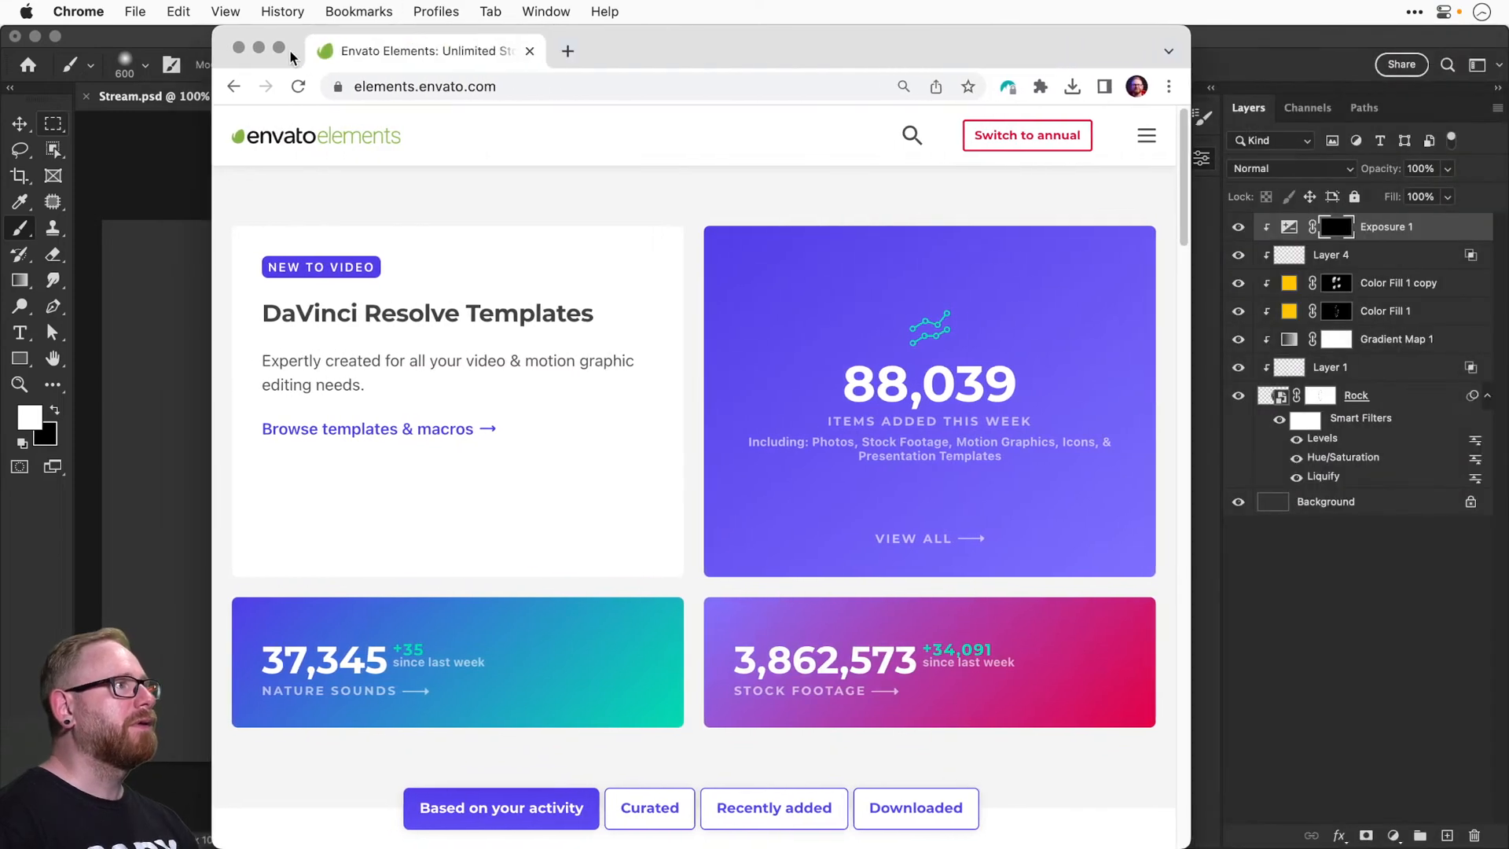
# Maximize the browser and search Envato Elements for 'brushes'.
pyautogui.click(279, 50)
pyautogui.click(308, 135)
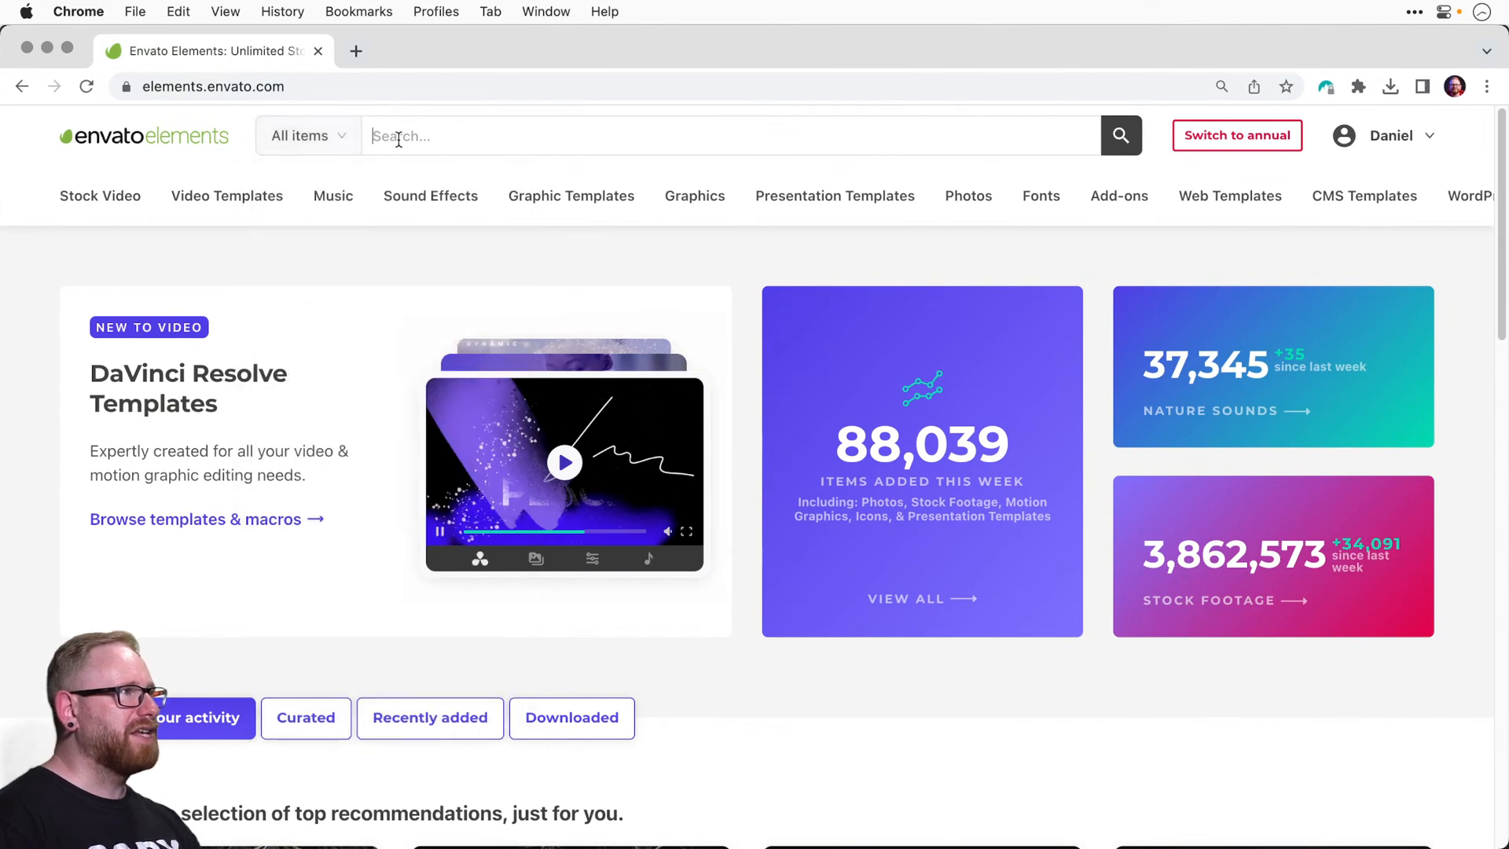
pyautogui.write('brushes')
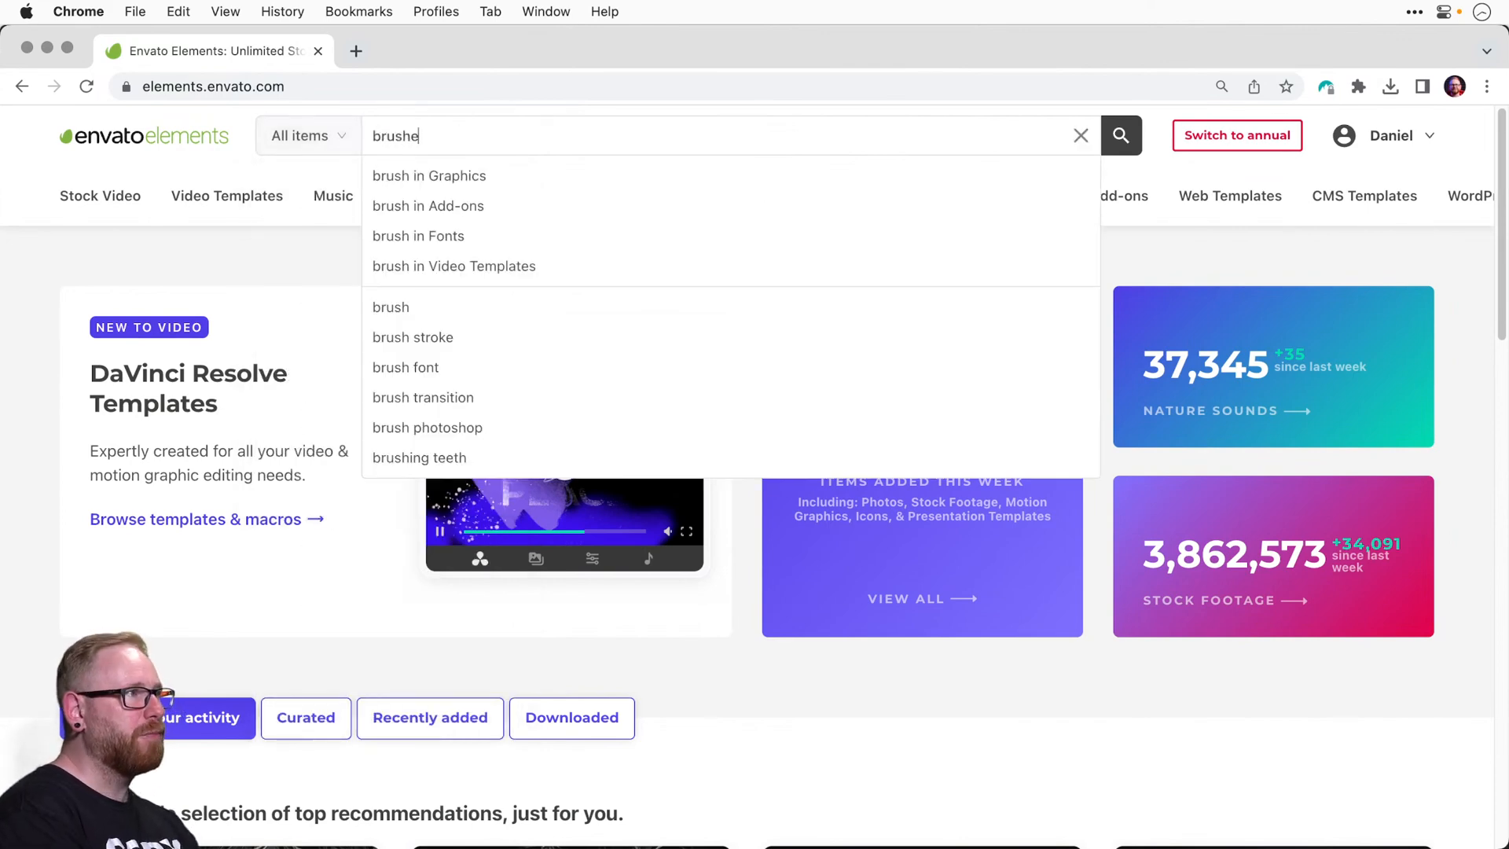
pyautogui.press('Return')
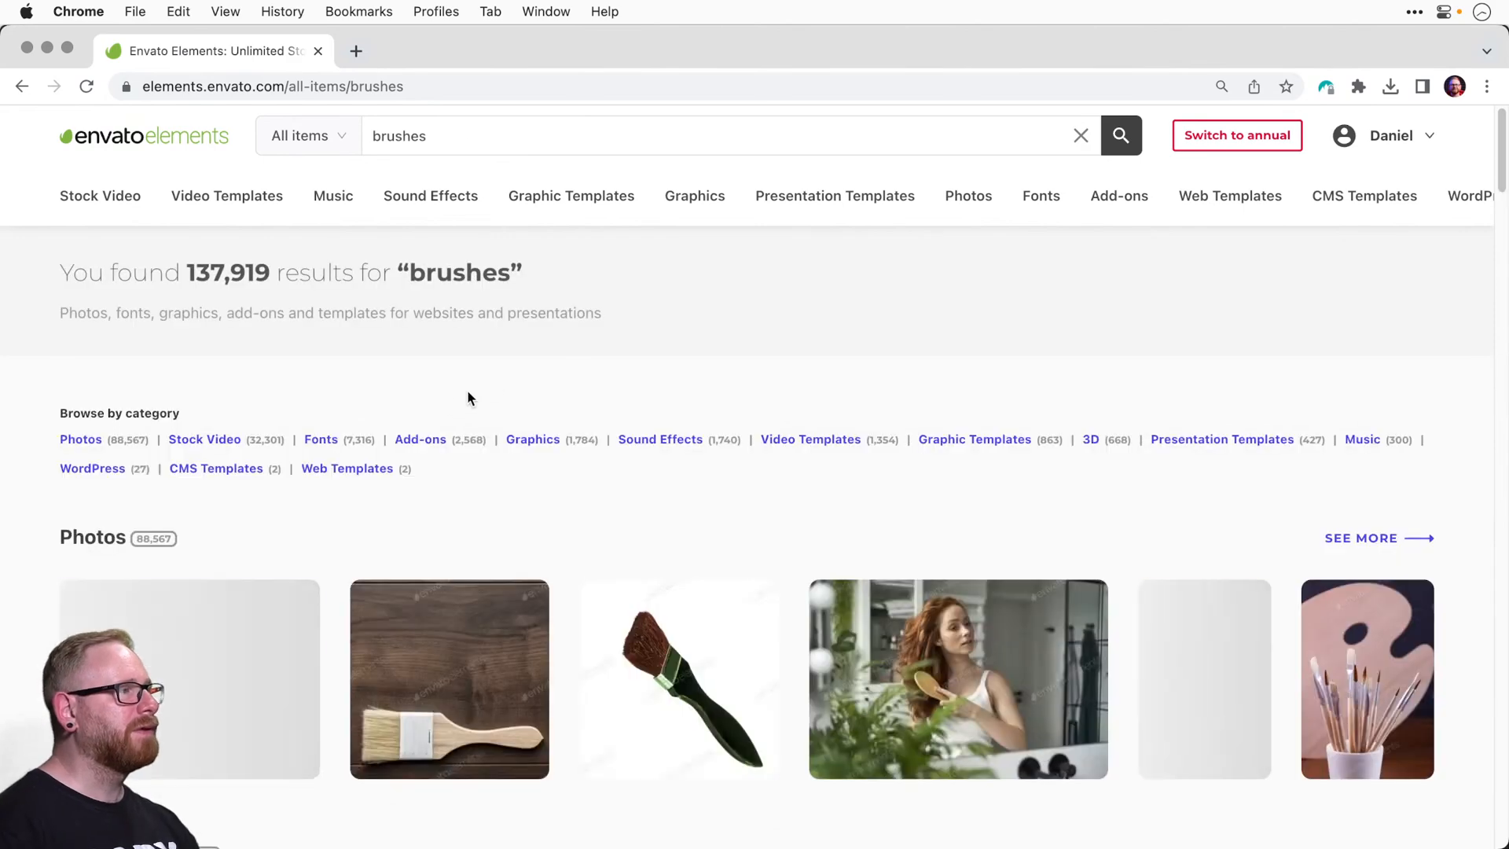
# Browse the brush results and open the full Add-ons brush listing.
pyautogui.scroll(-8, 587, 385)
pyautogui.scroll(-2, 588, 385)
pyautogui.scroll(3, 589, 393)
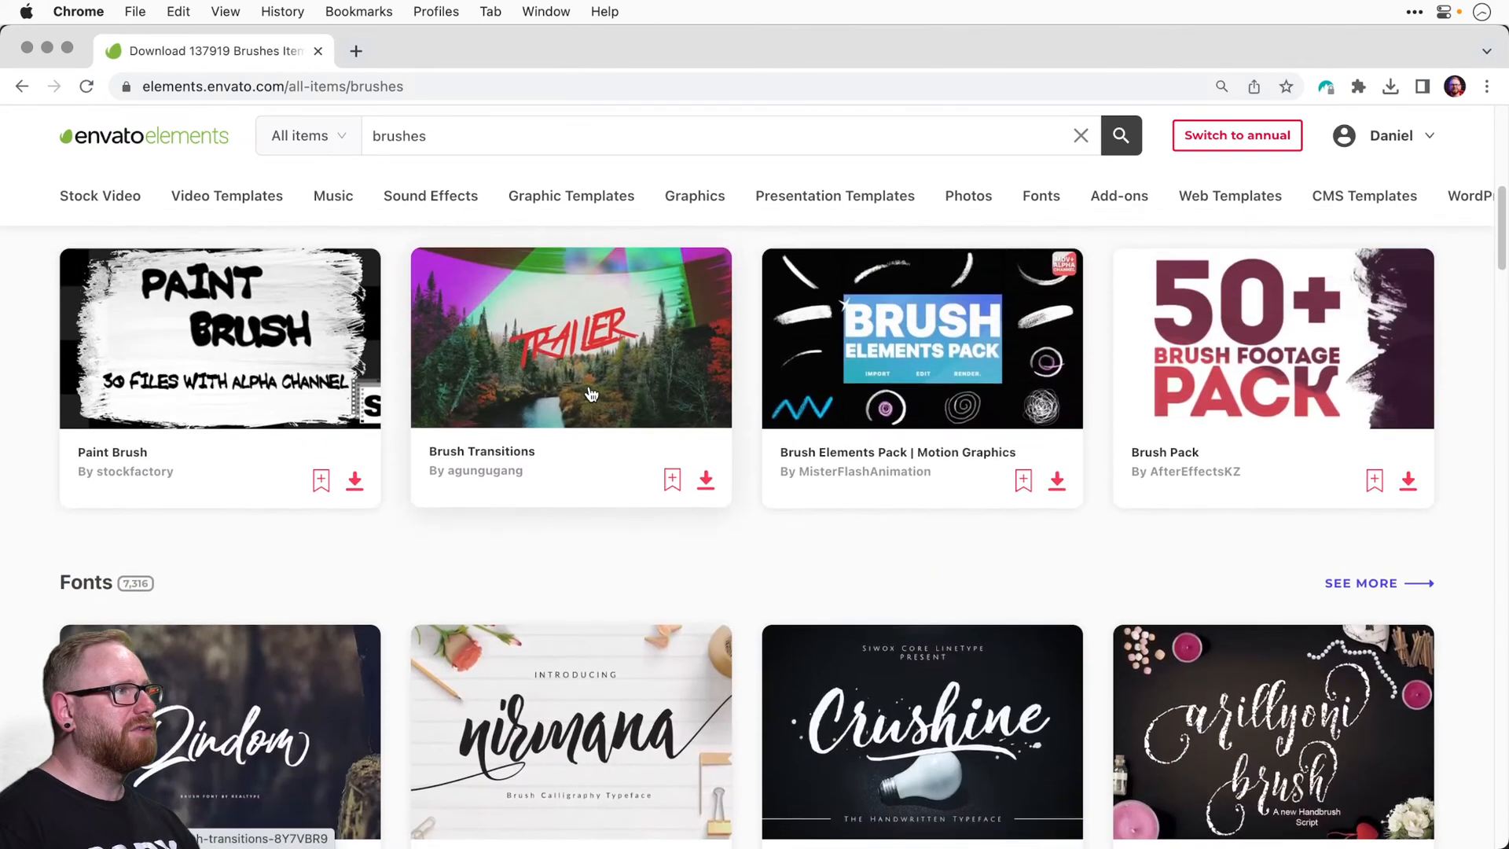
pyautogui.scroll(-10, 587, 395)
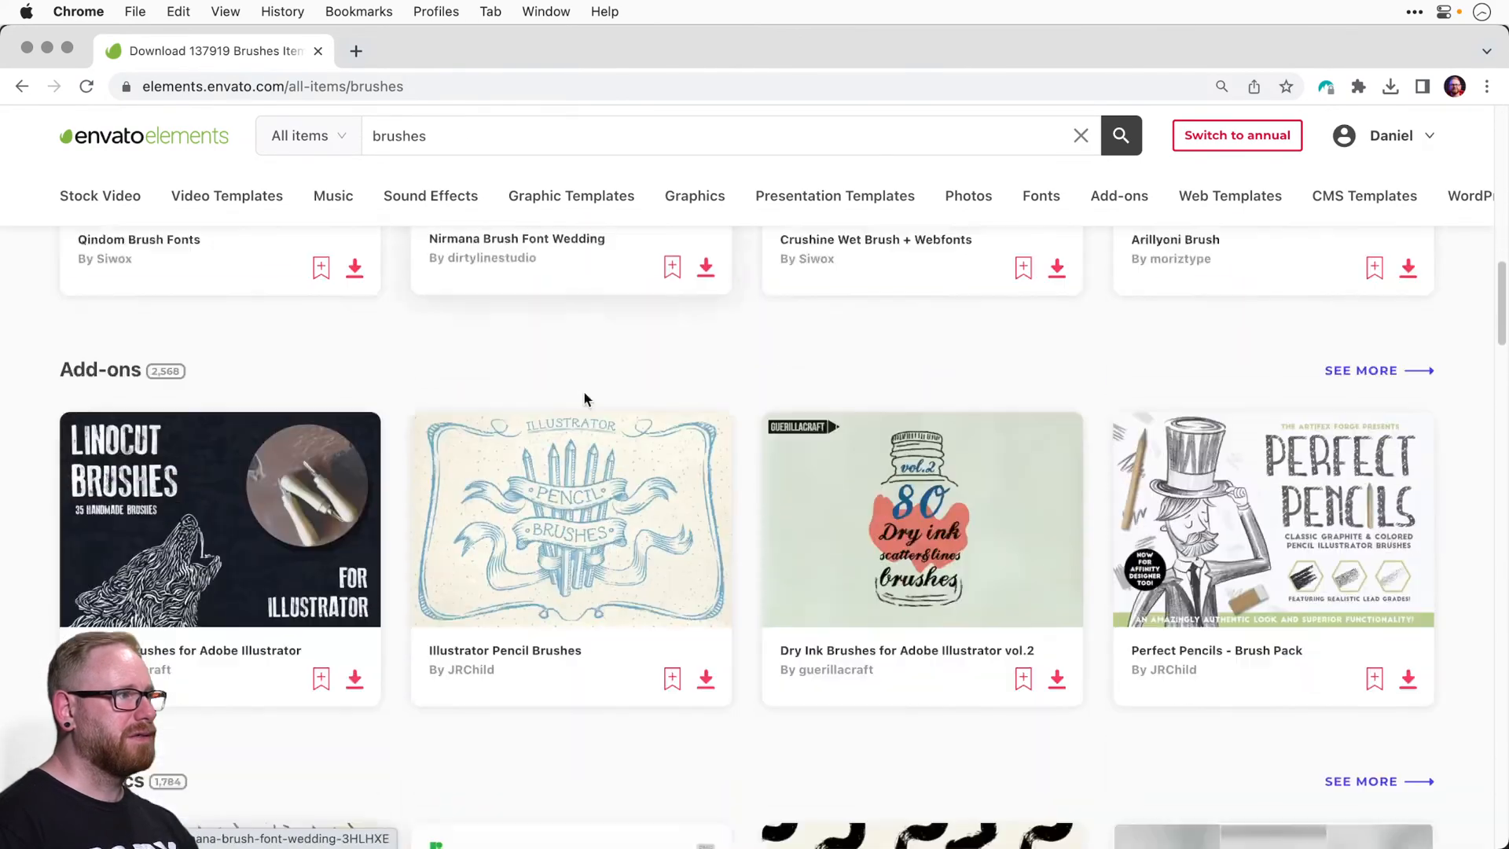
pyautogui.scroll(-8, 585, 399)
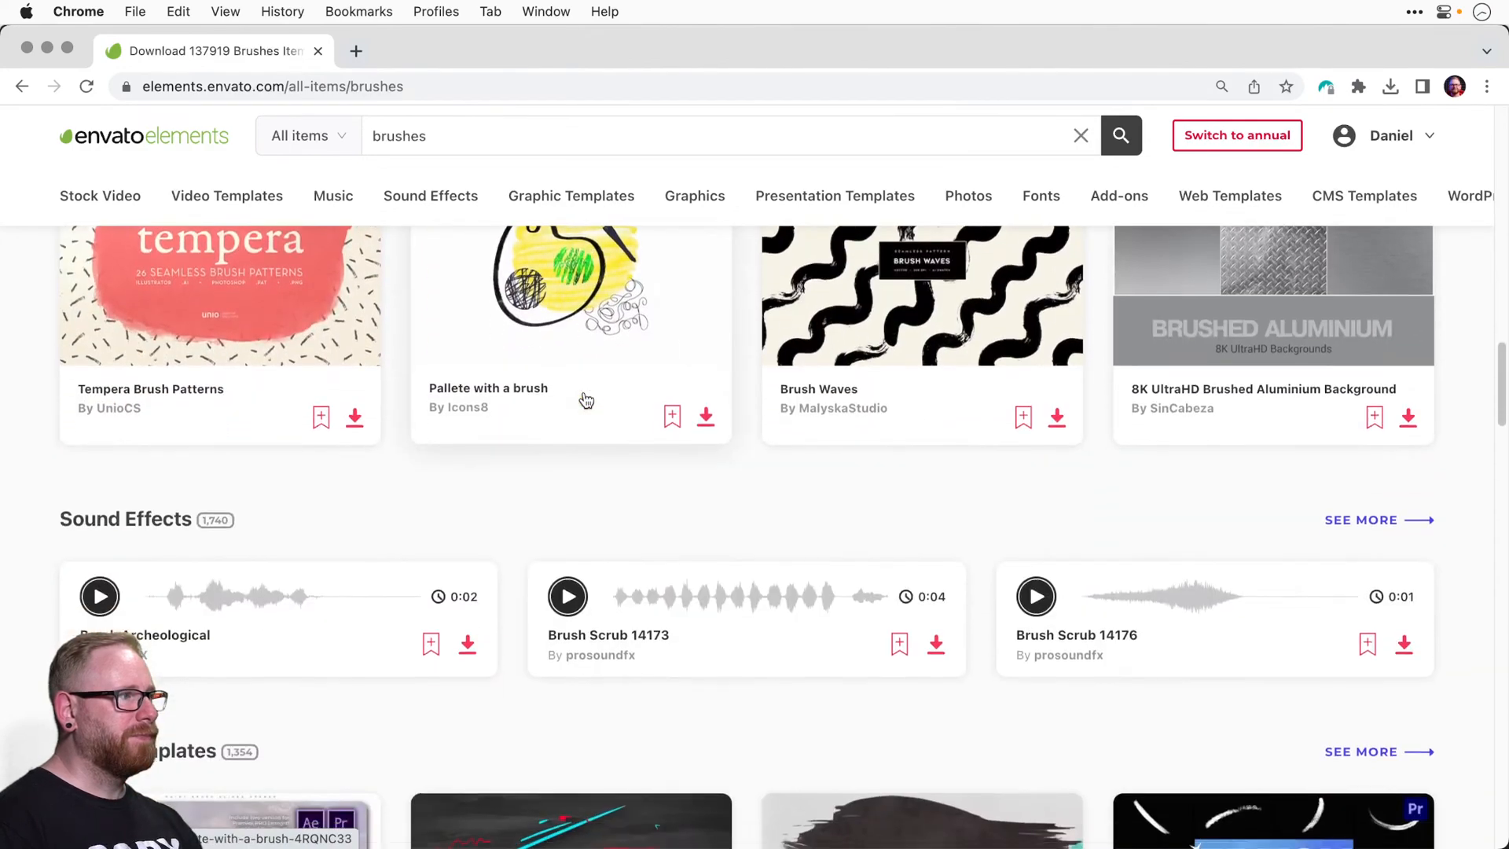
pyautogui.scroll(12, 584, 399)
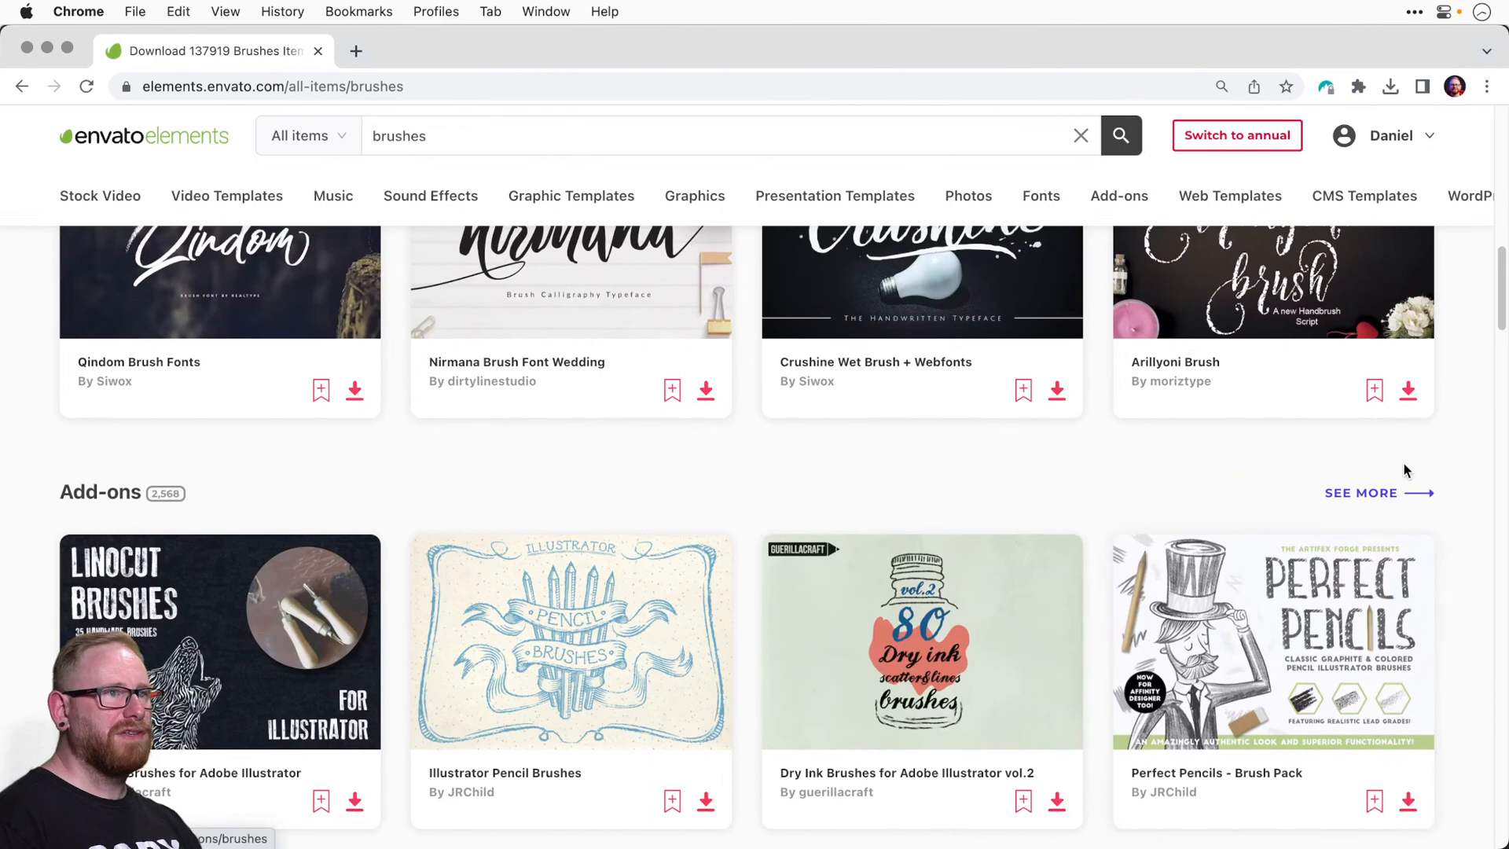
pyautogui.click(1386, 493)
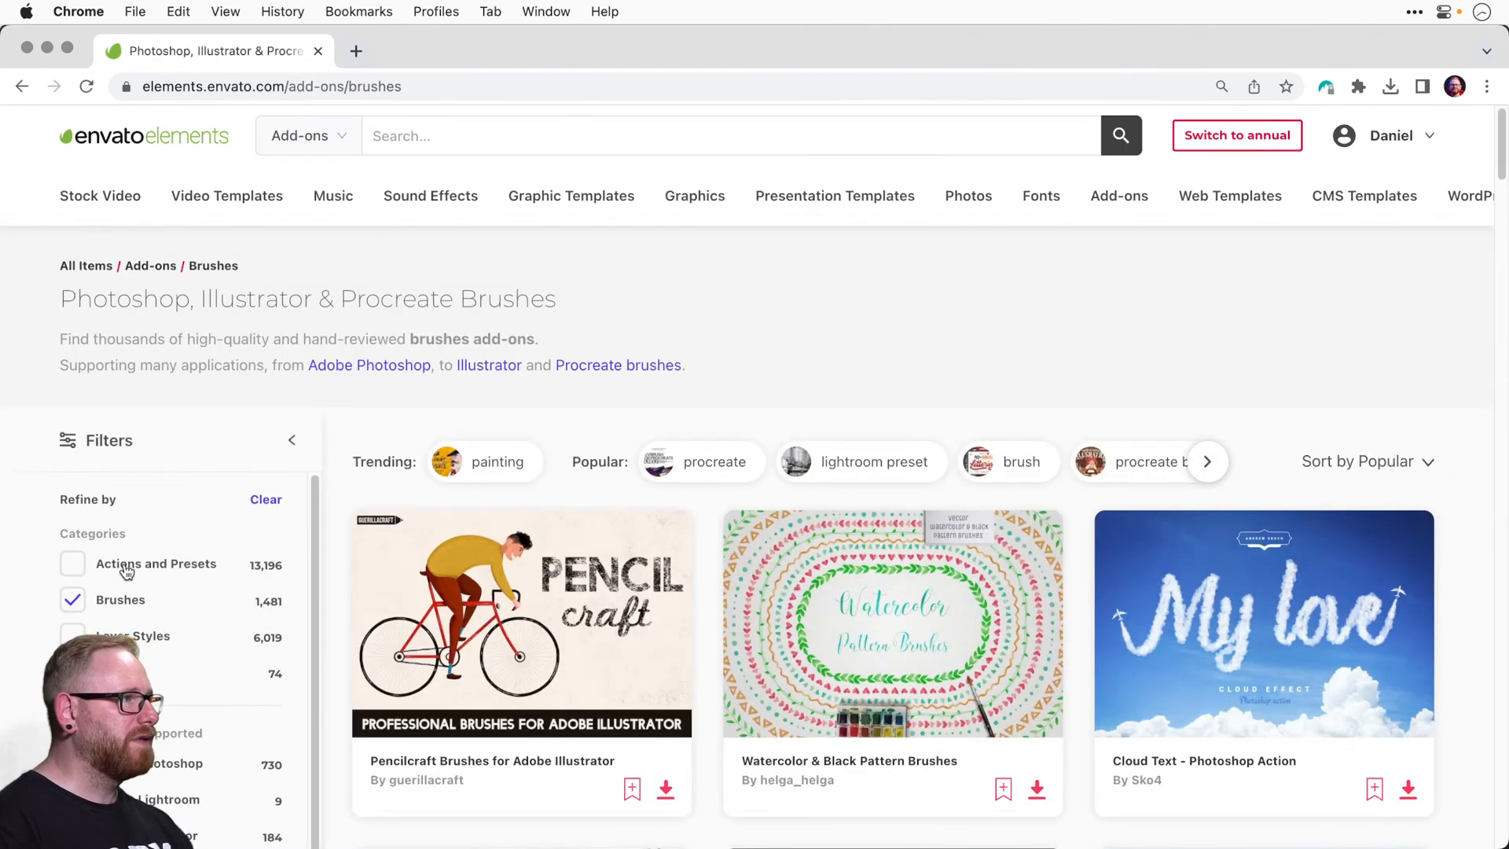
# Filter the brush add-ons to Adobe Photoshop and browse the first page.
pyautogui.scroll(-1, 117, 578)
pyautogui.click(117, 756)
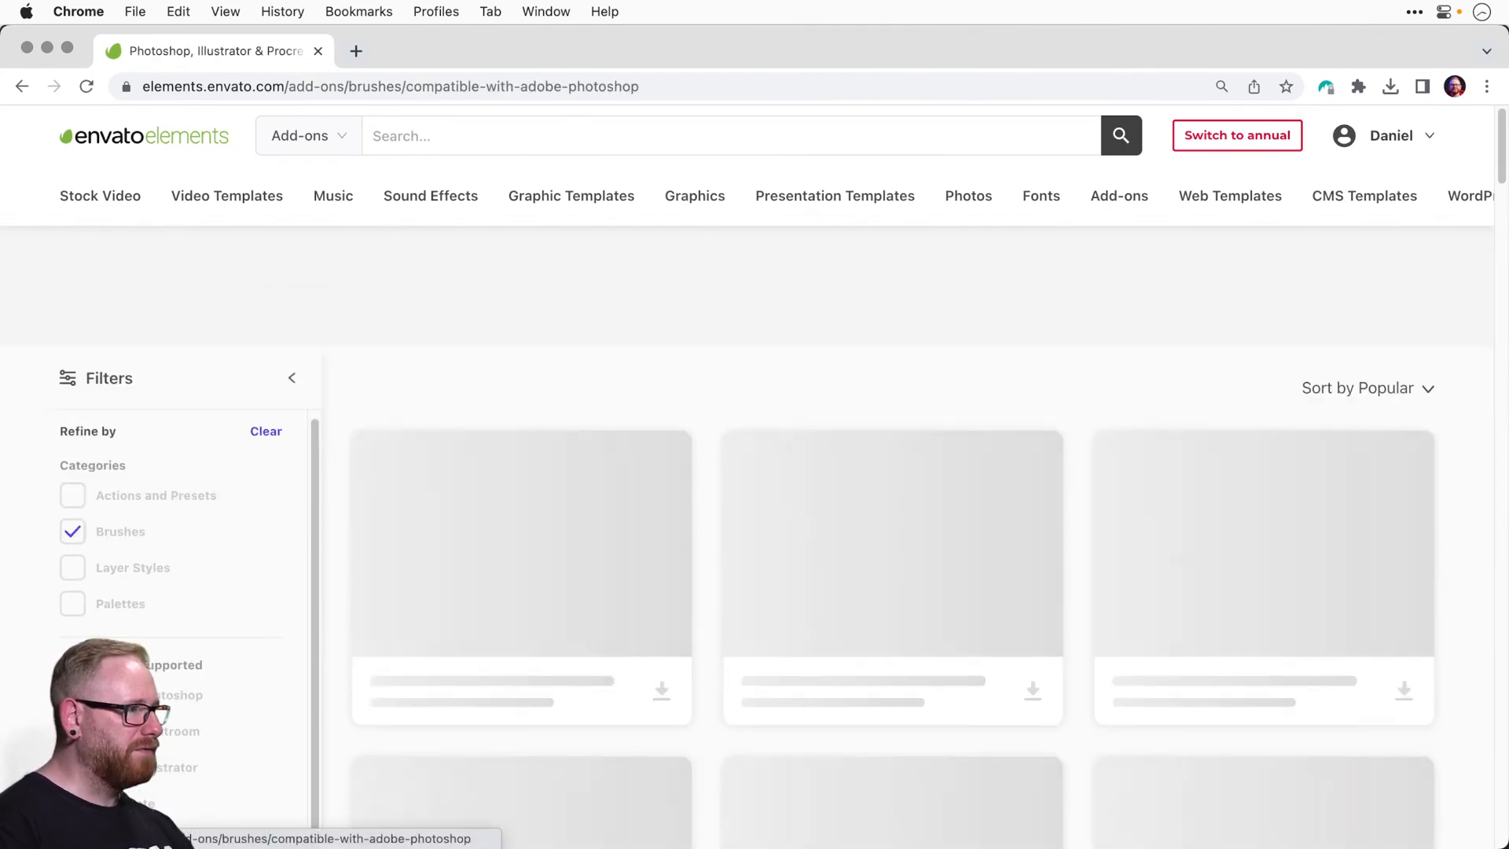
pyautogui.scroll(-10, 858, 345)
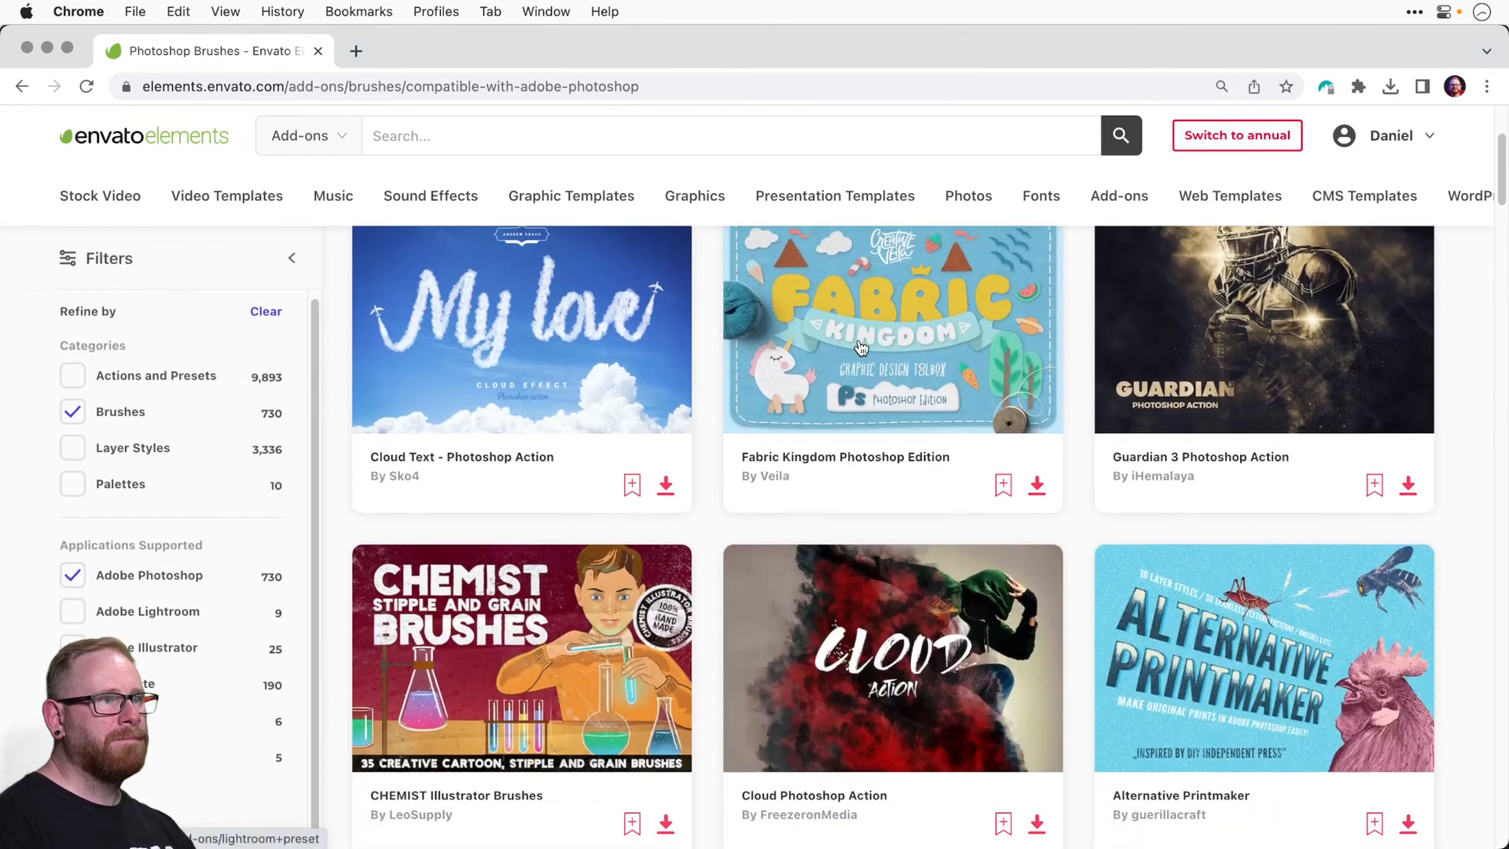
pyautogui.scroll(-10, 857, 346)
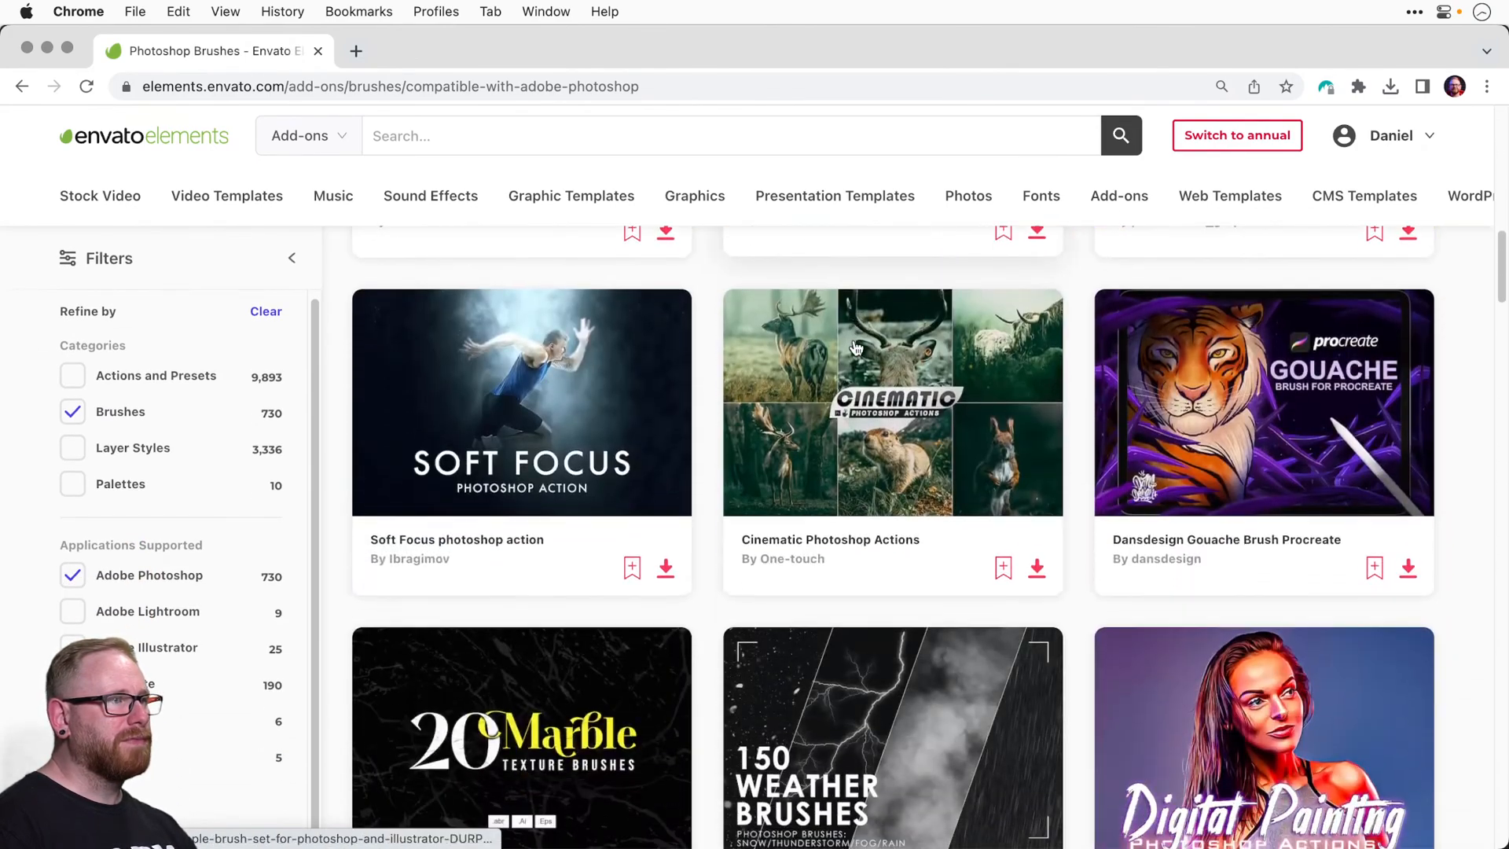
pyautogui.scroll(-10, 857, 346)
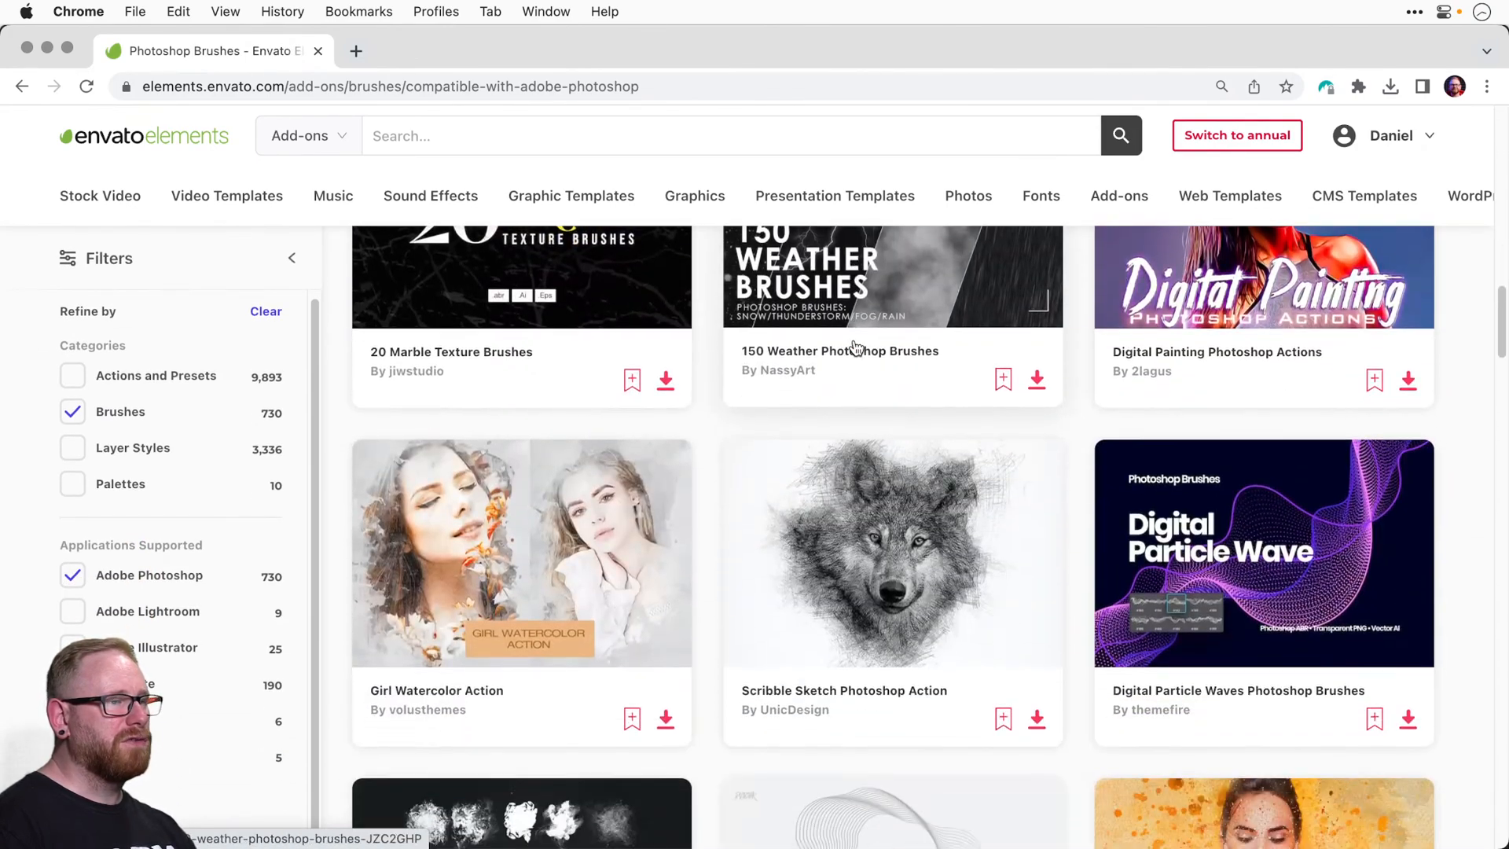
pyautogui.scroll(-10, 856, 347)
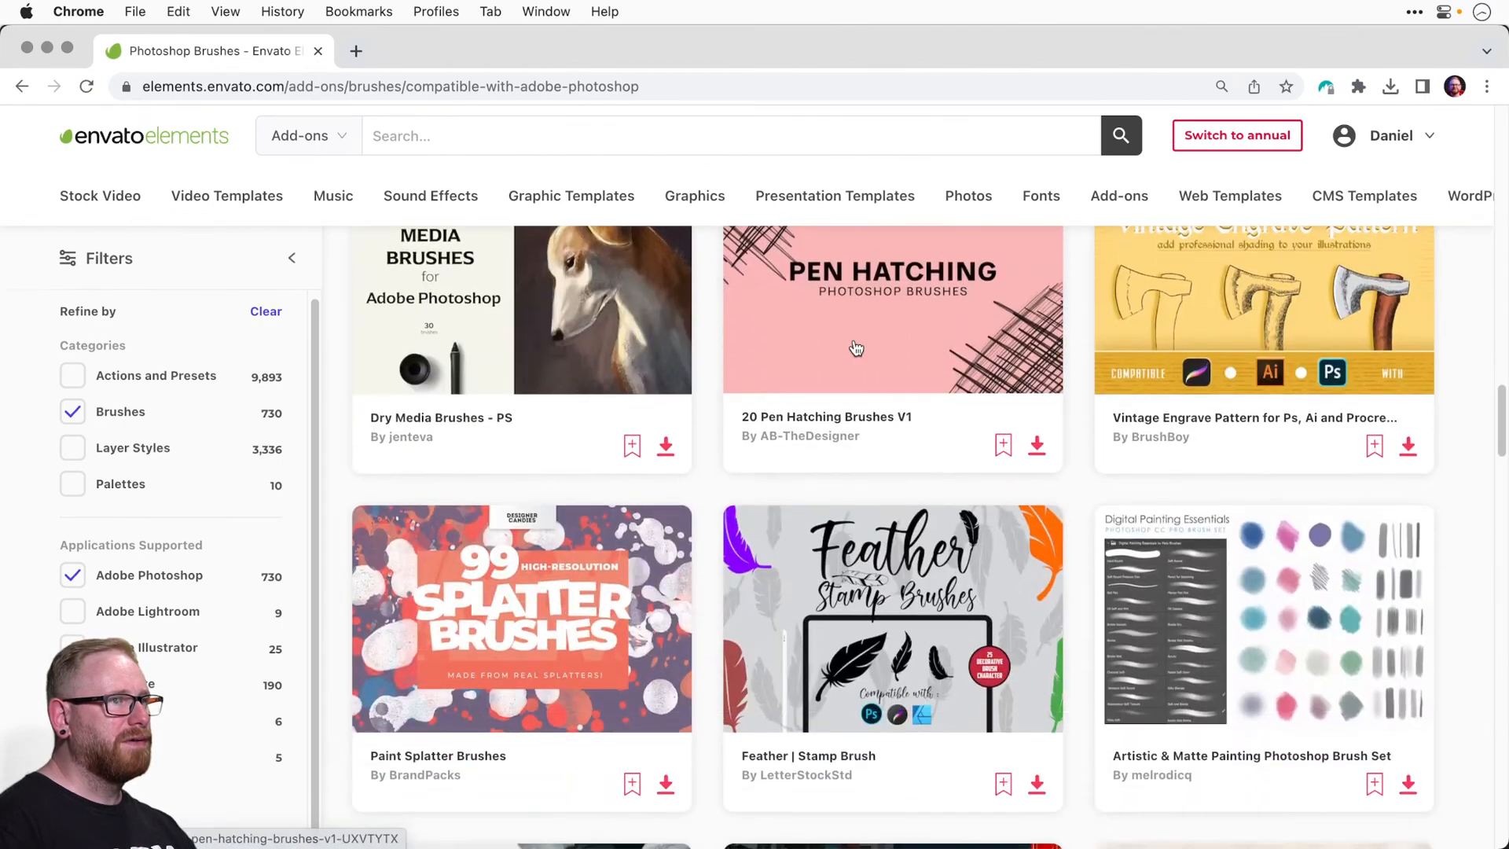
pyautogui.scroll(-10, 857, 347)
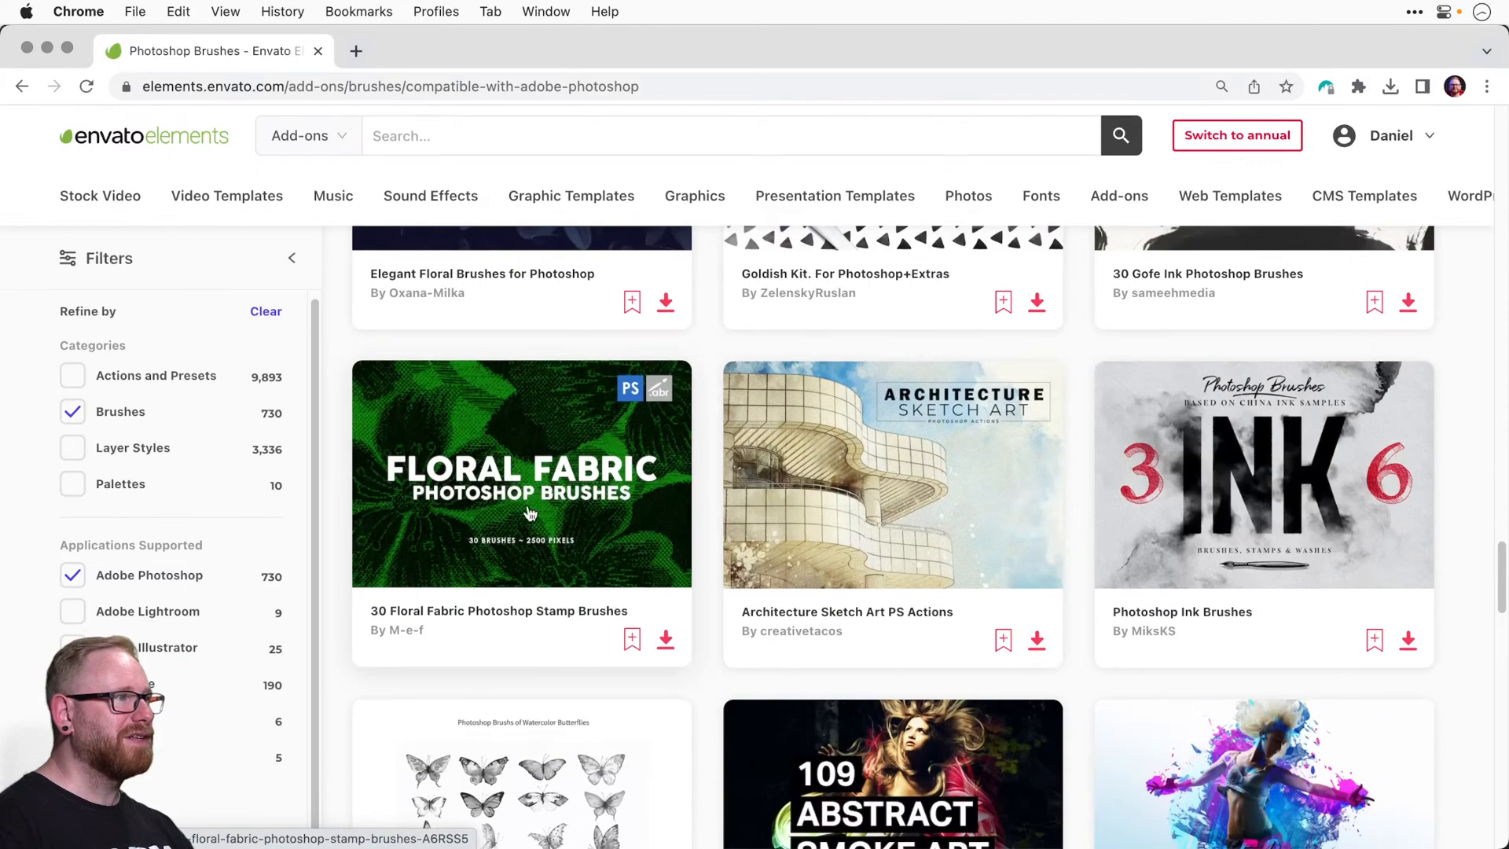
pyautogui.scroll(5, 522, 491)
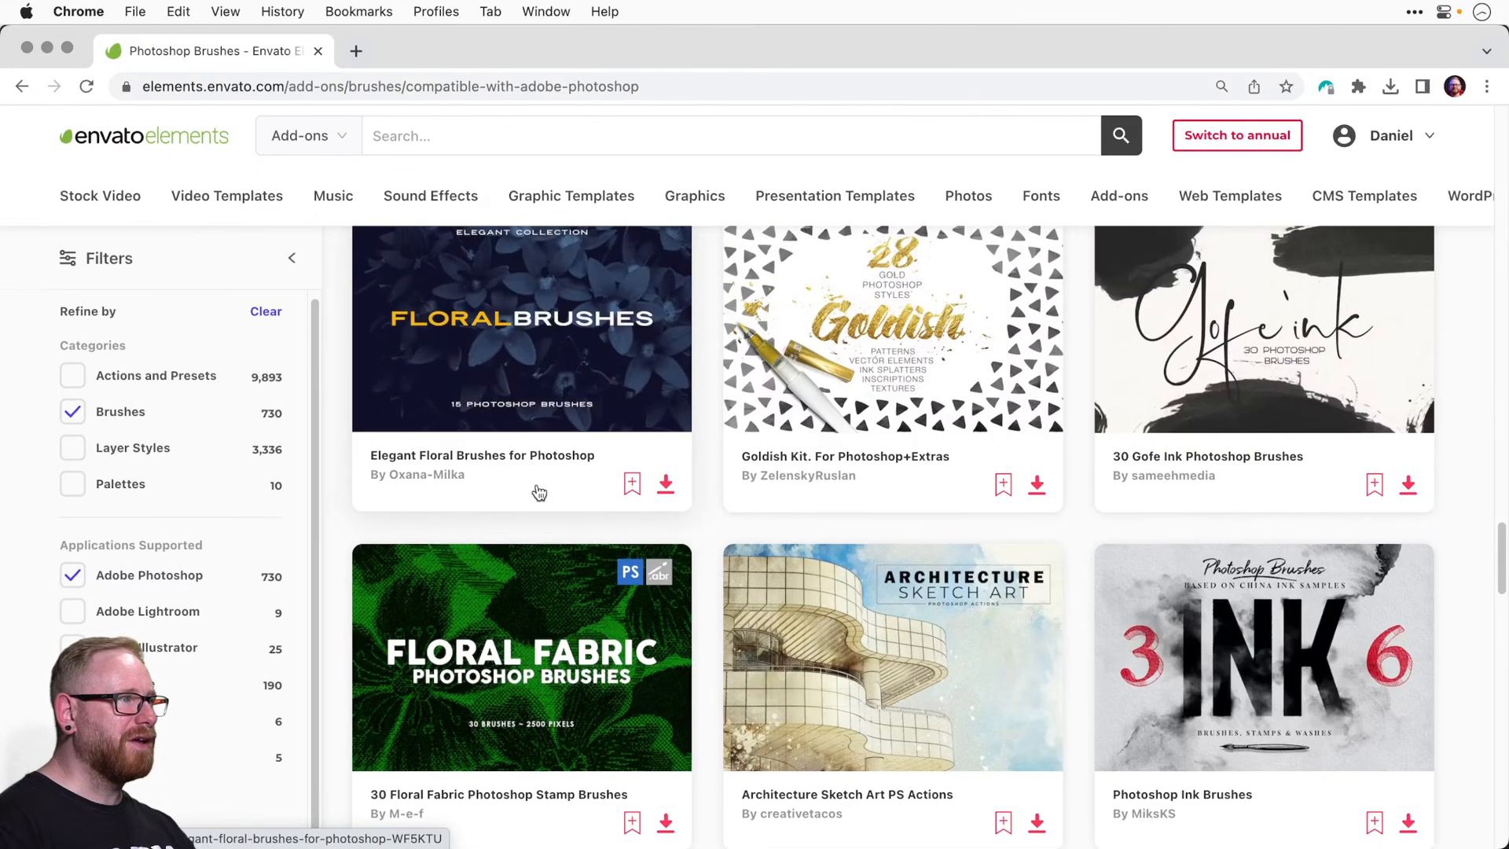
pyautogui.scroll(-15, 561, 615)
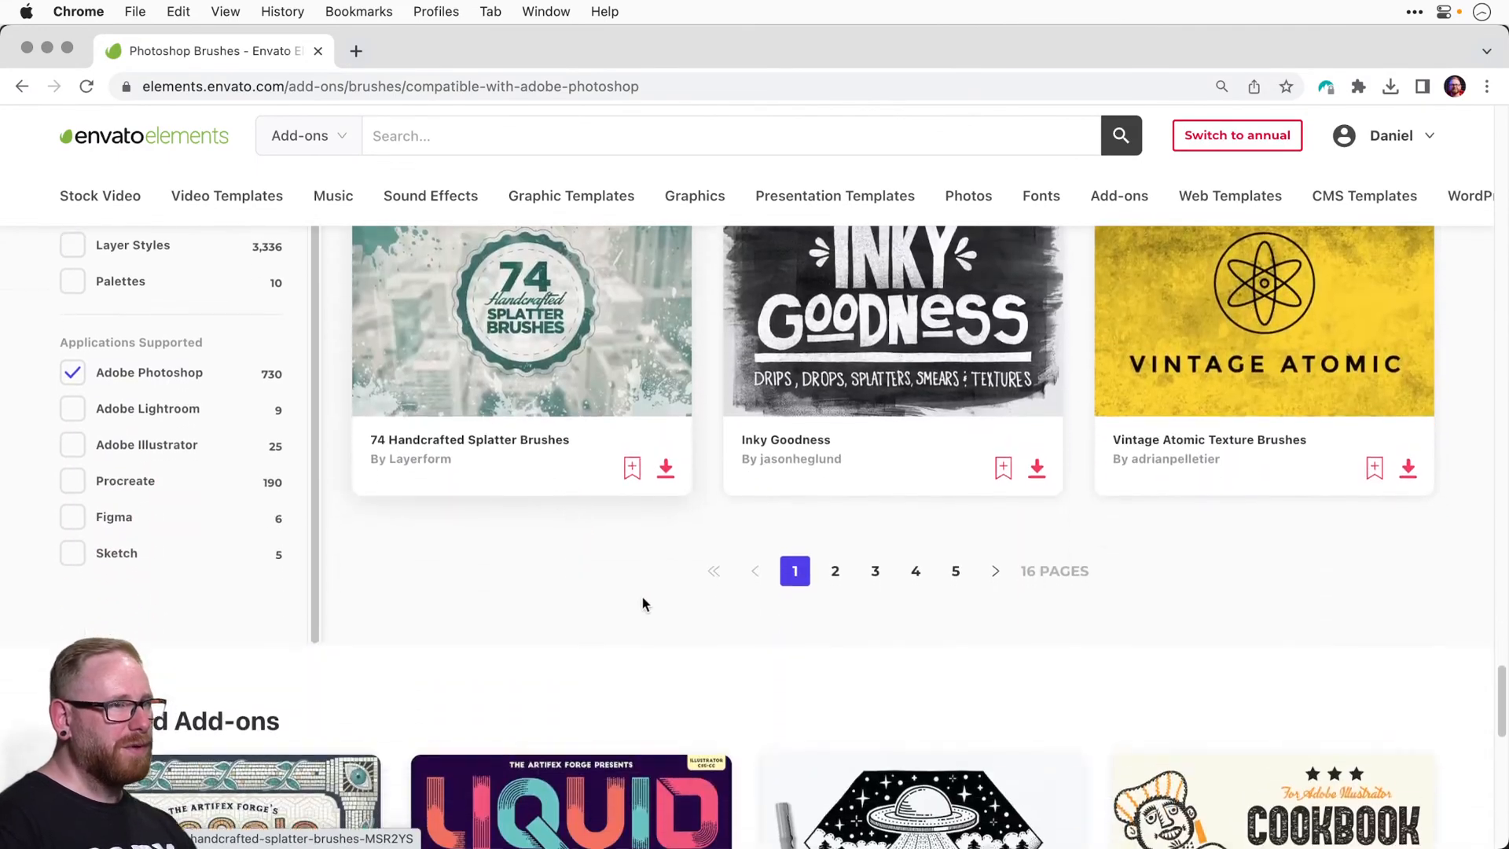
# Browse the second page of Photoshop brush results.
pyautogui.click(835, 570)
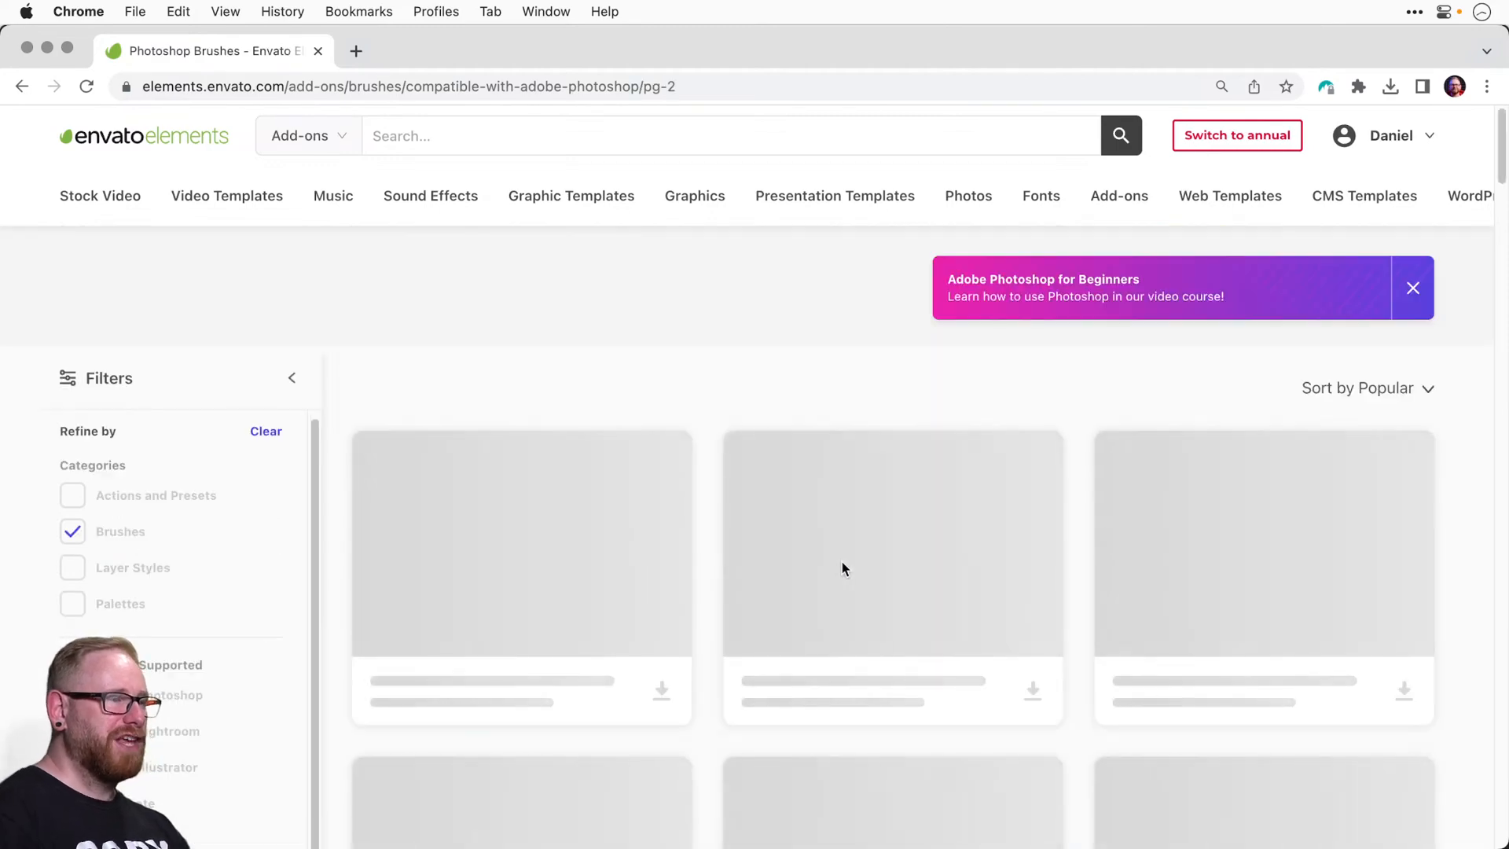
pyautogui.scroll(-10, 748, 538)
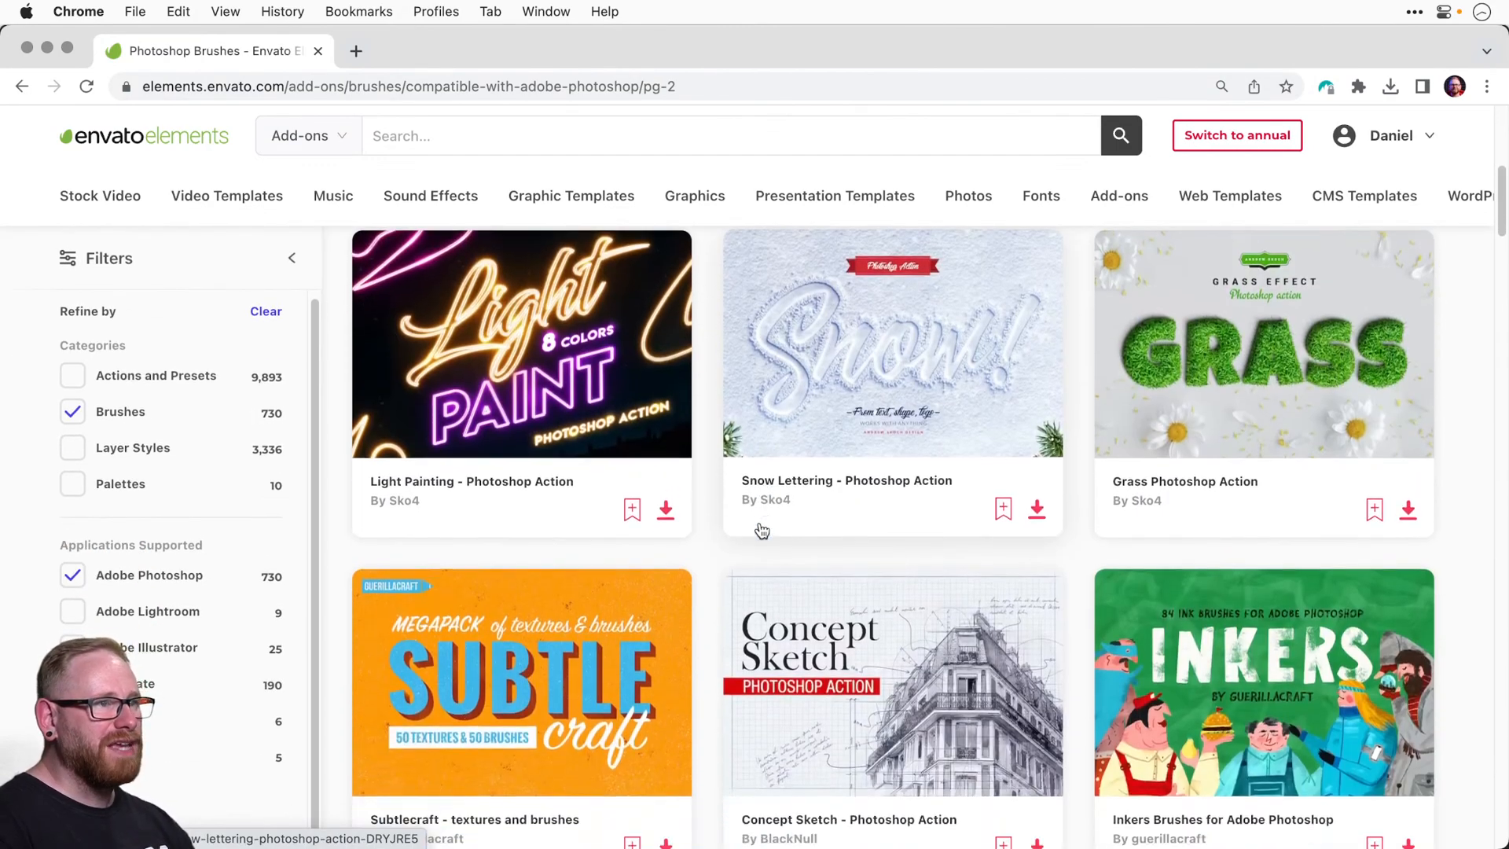
pyautogui.scroll(-2, 761, 528)
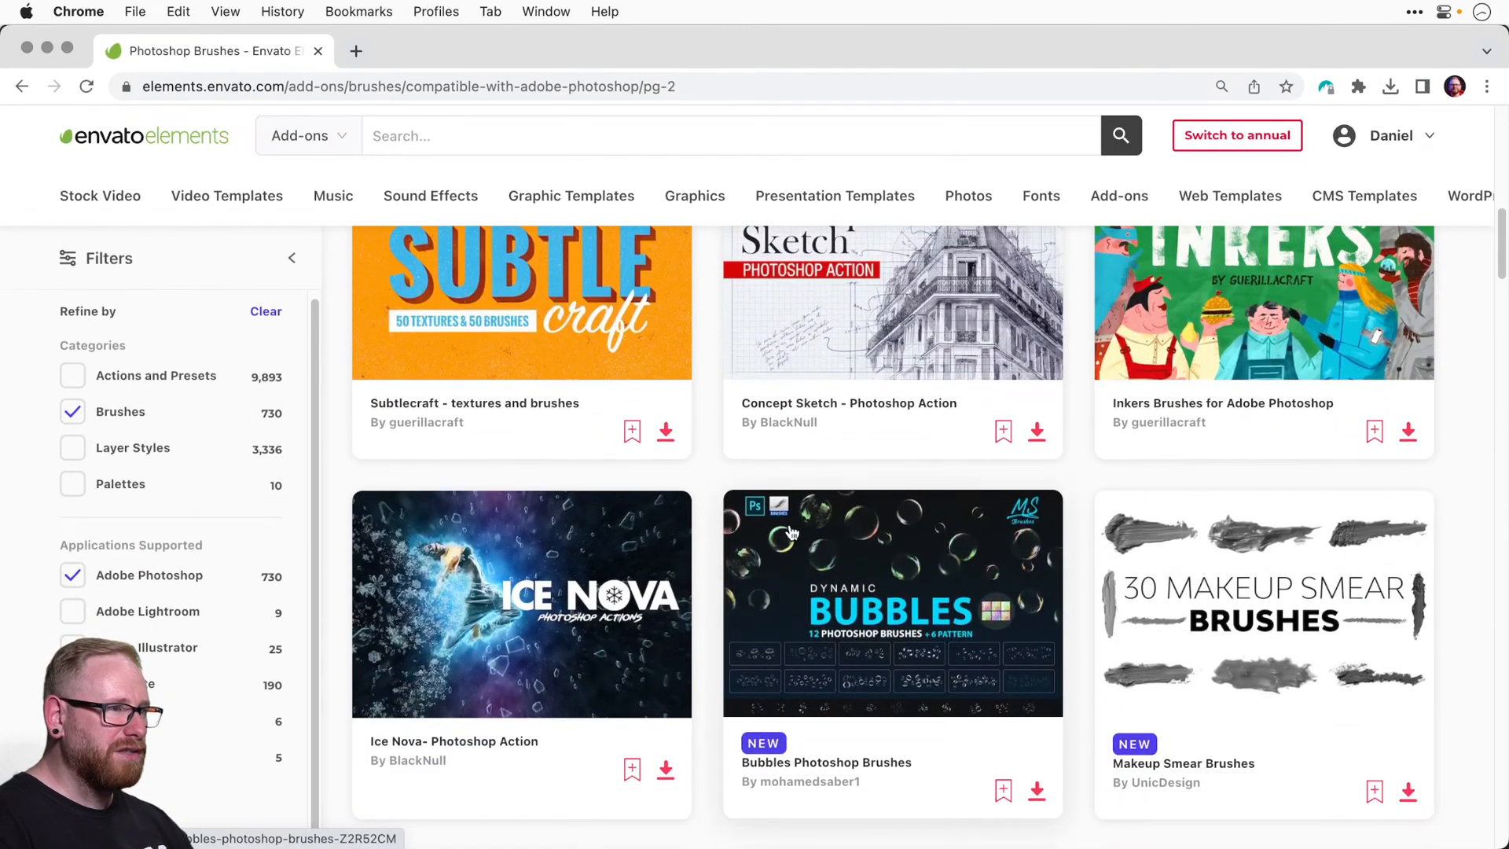
pyautogui.scroll(-5, 857, 566)
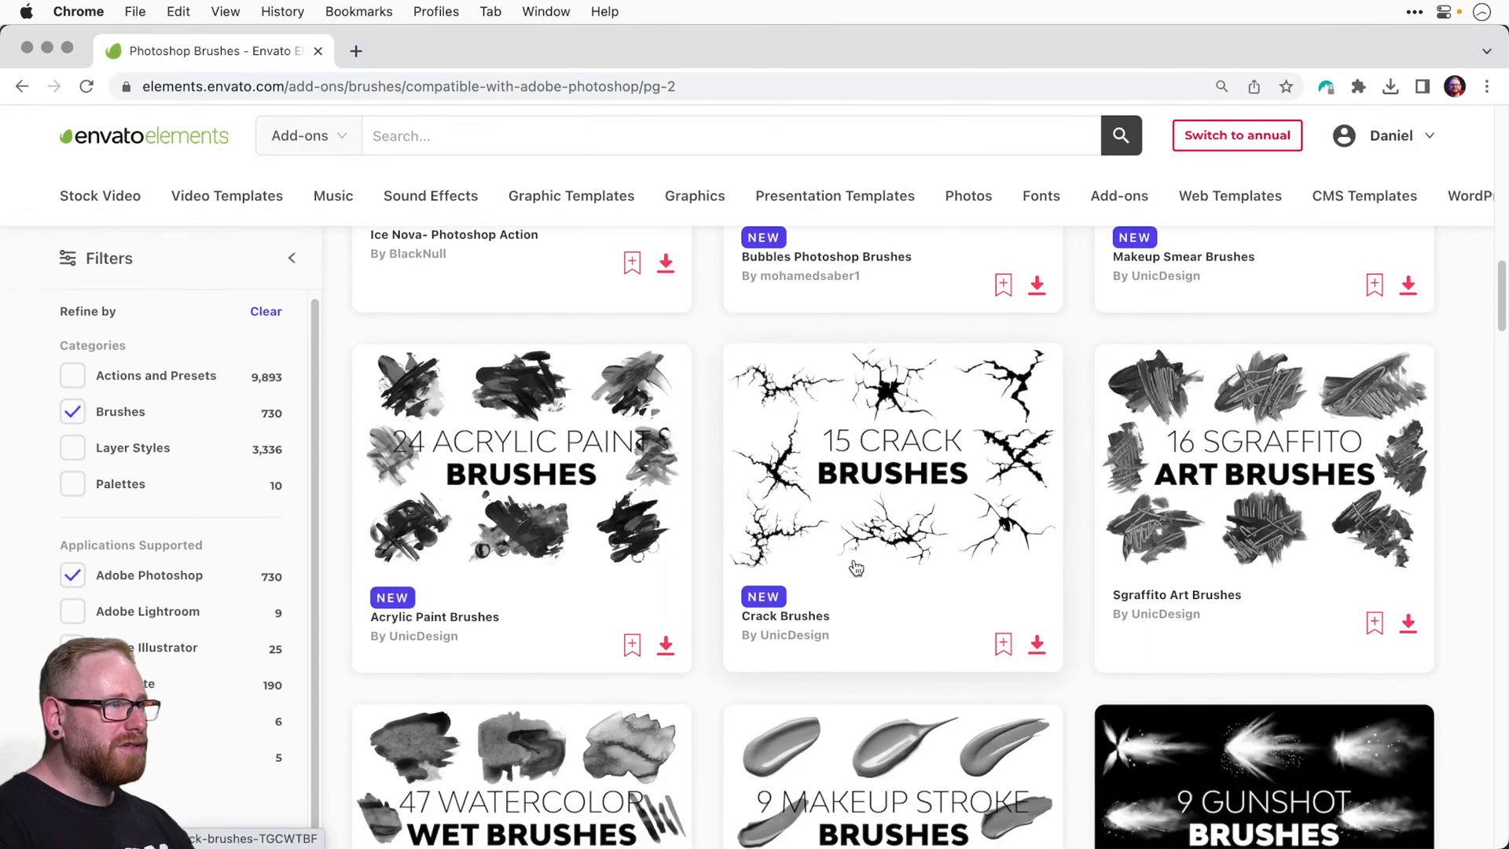
pyautogui.scroll(-12, 901, 451)
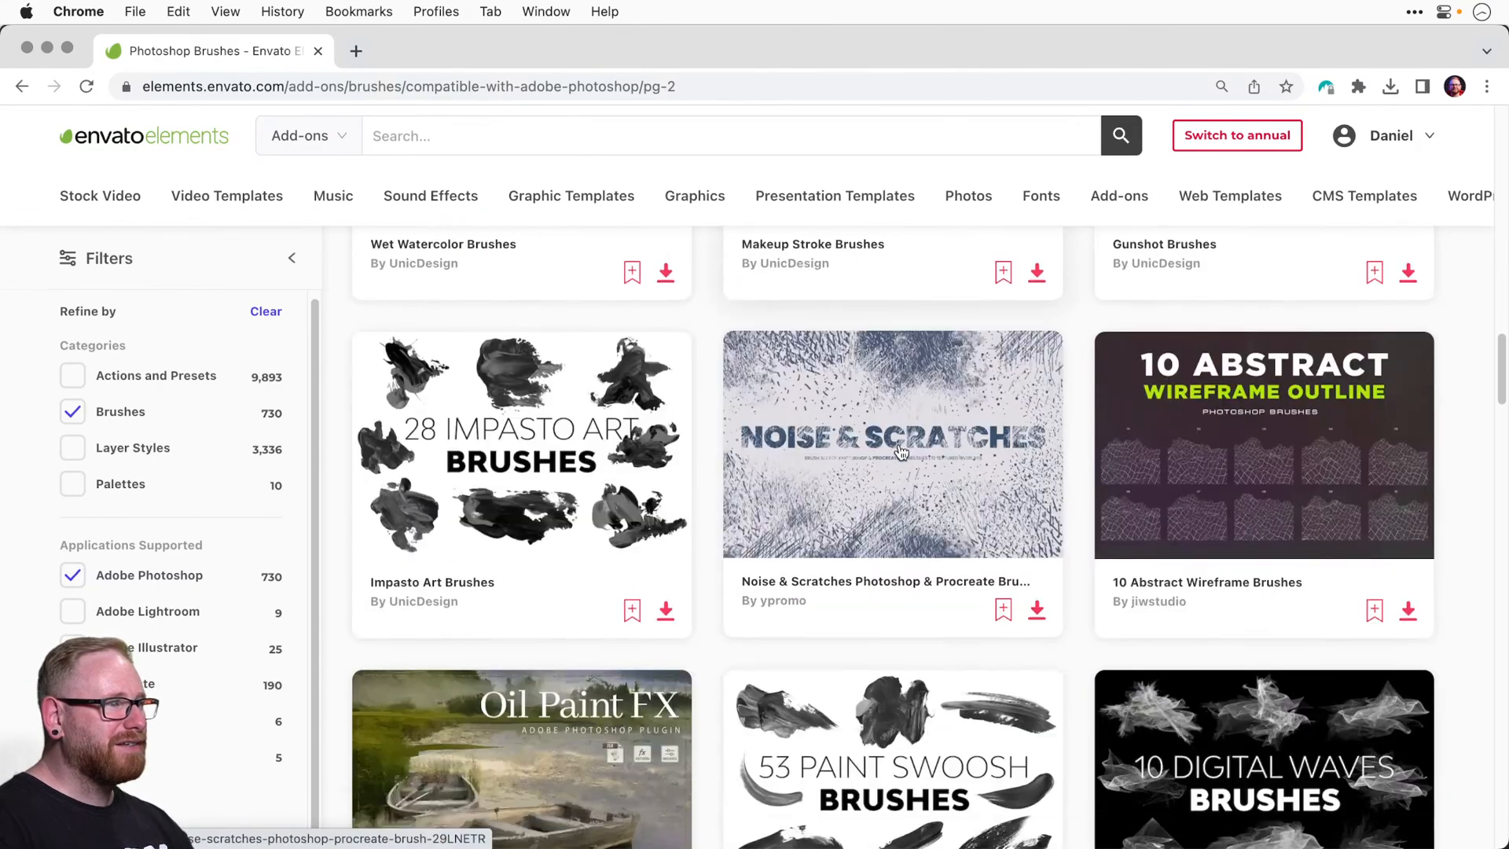
pyautogui.scroll(2, 900, 451)
pyautogui.scroll(-7, 901, 451)
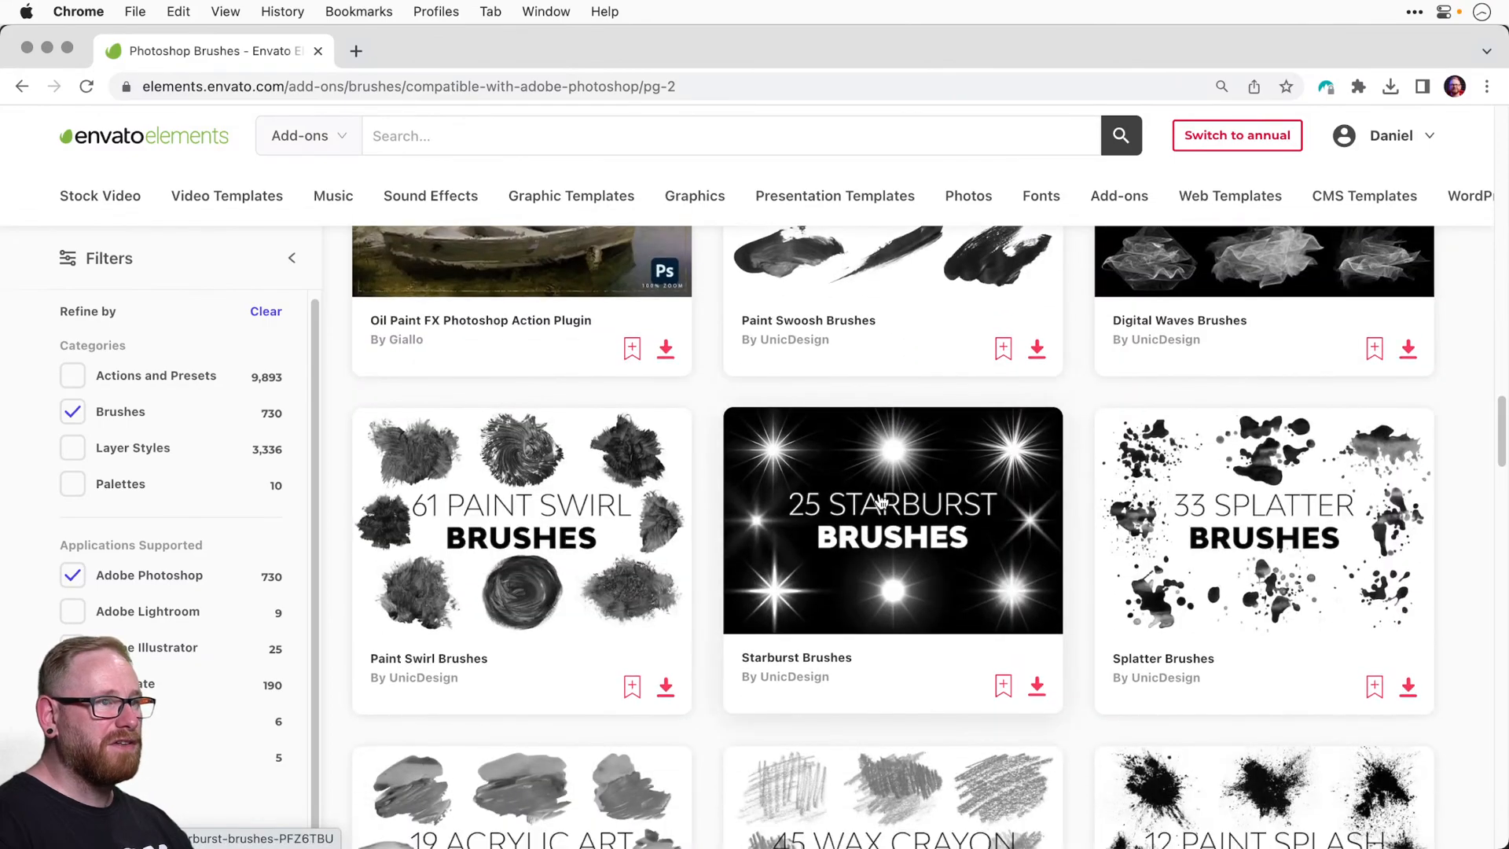
pyautogui.scroll(-6, 881, 491)
pyautogui.scroll(-8, 882, 485)
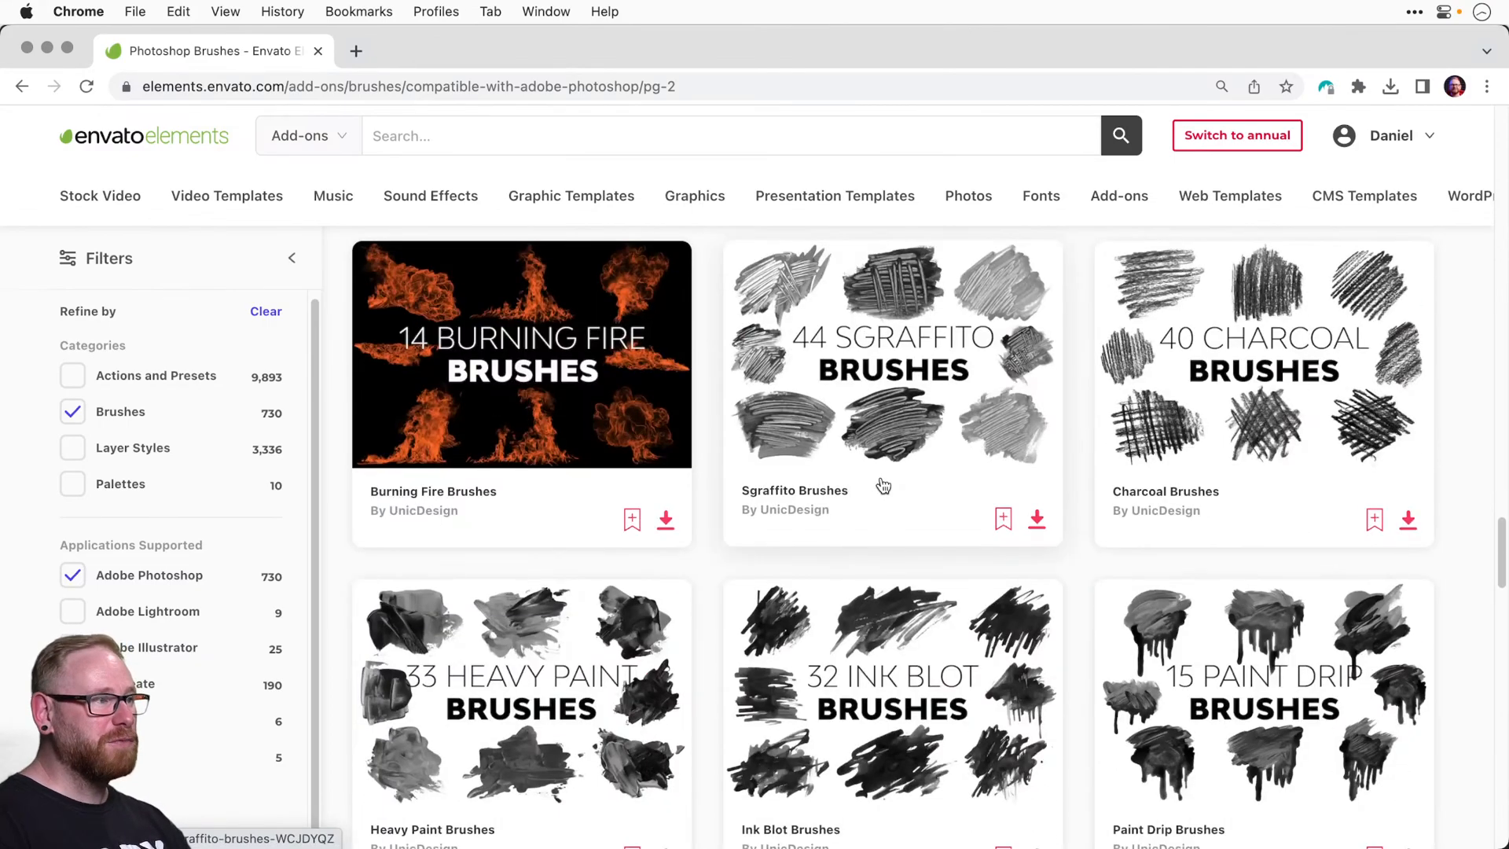
pyautogui.scroll(-9, 880, 484)
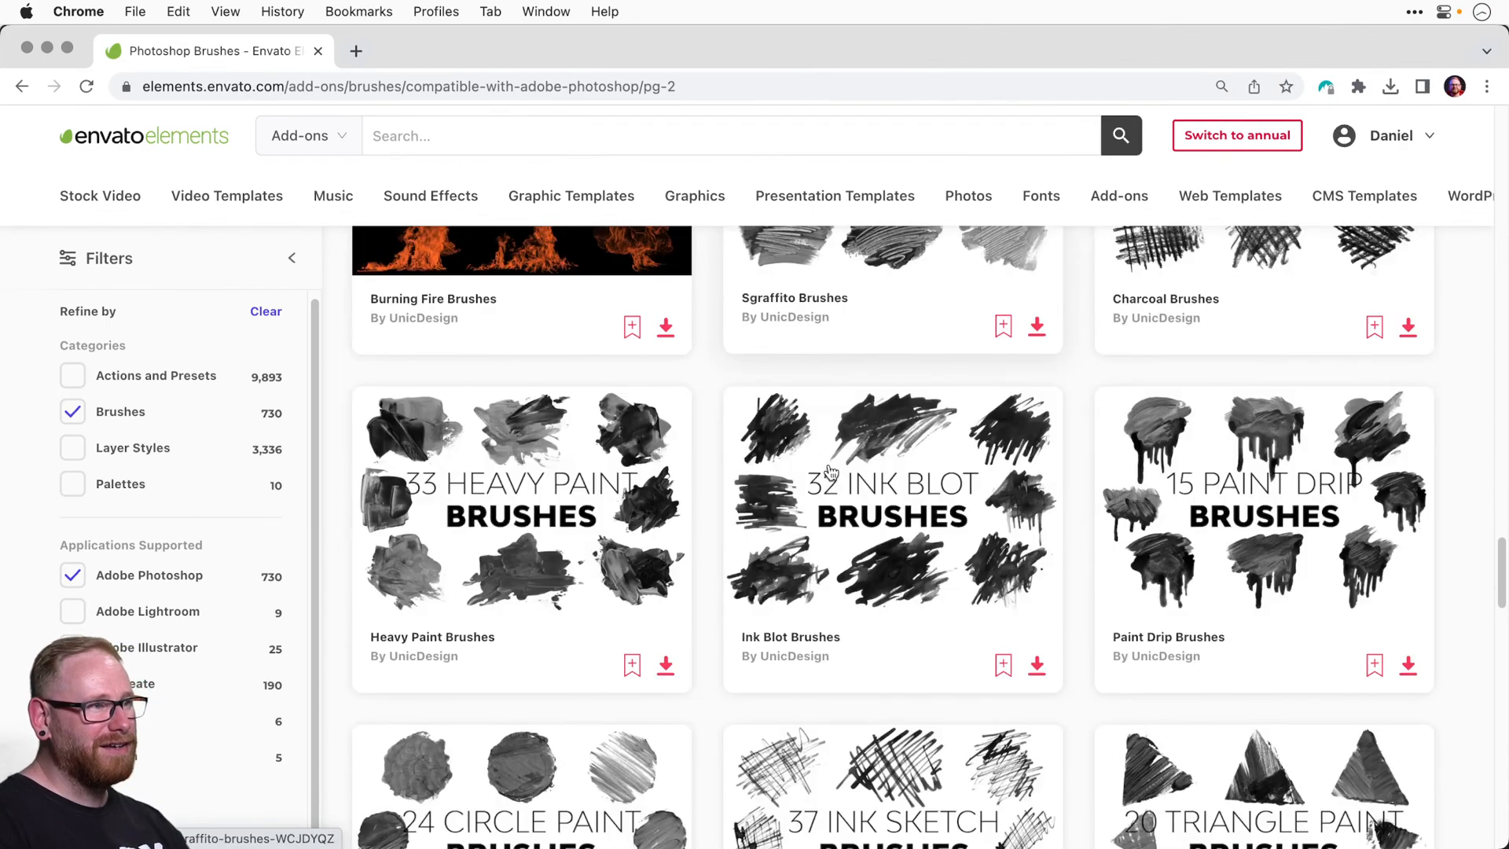
pyautogui.scroll(-12, 829, 465)
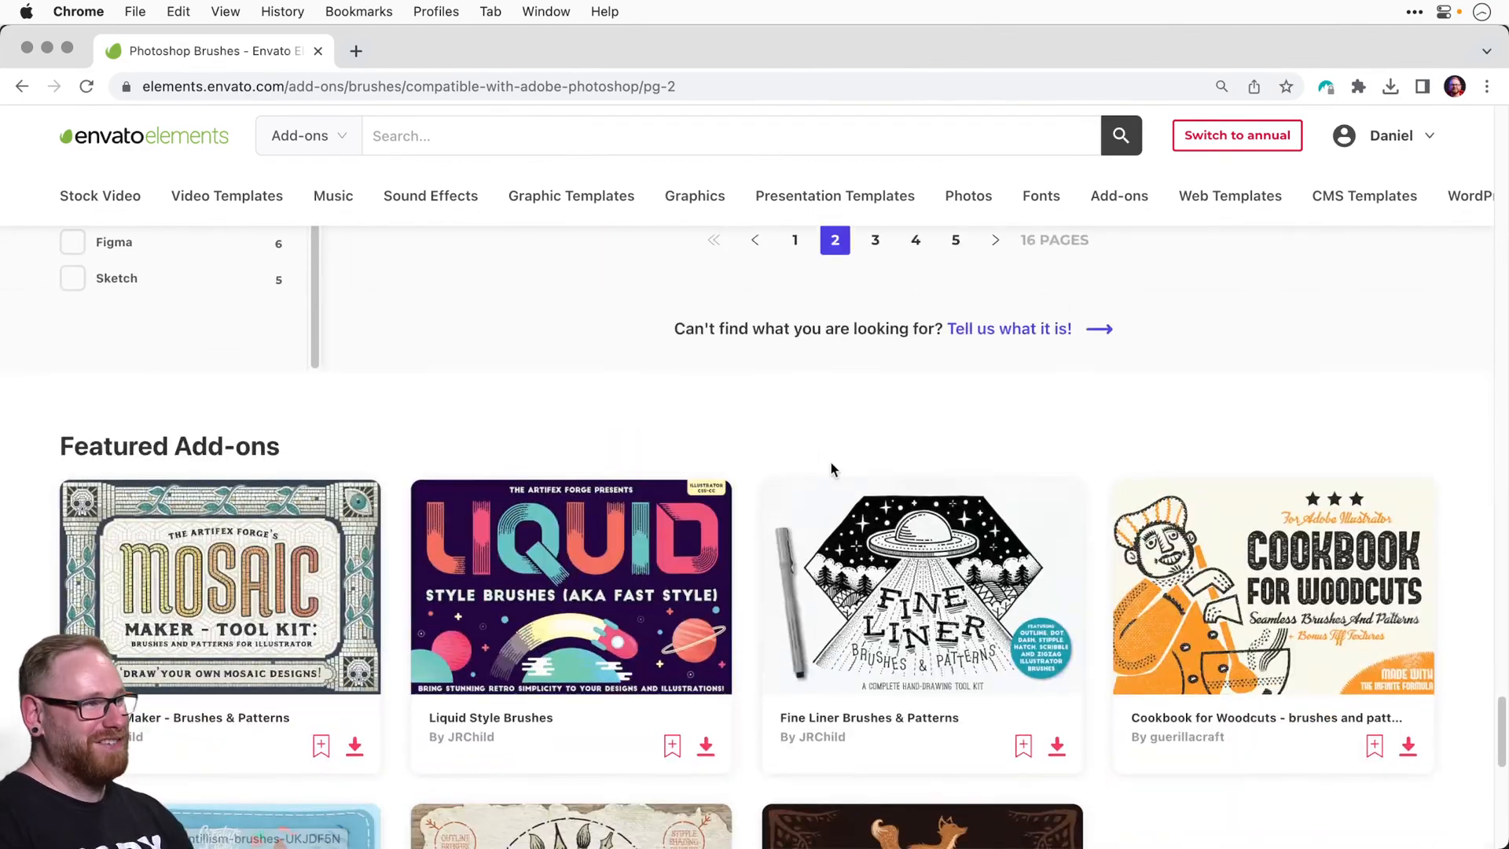
# Look through the third results page, then minimize Chrome to return to Photoshop.
pyautogui.click(864, 246)
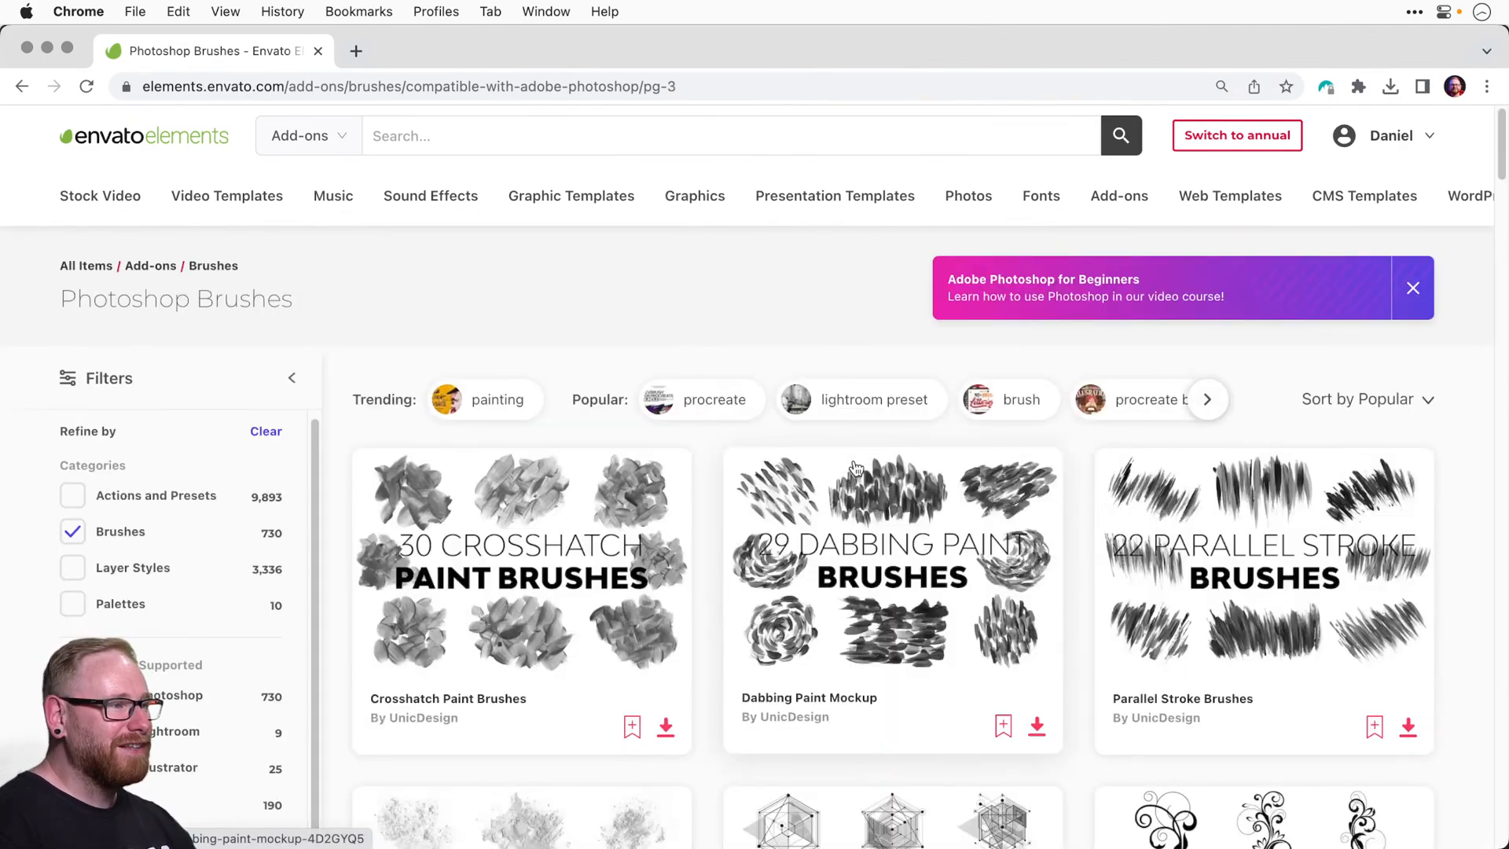
pyautogui.scroll(-2, 856, 466)
pyautogui.scroll(-15, 856, 465)
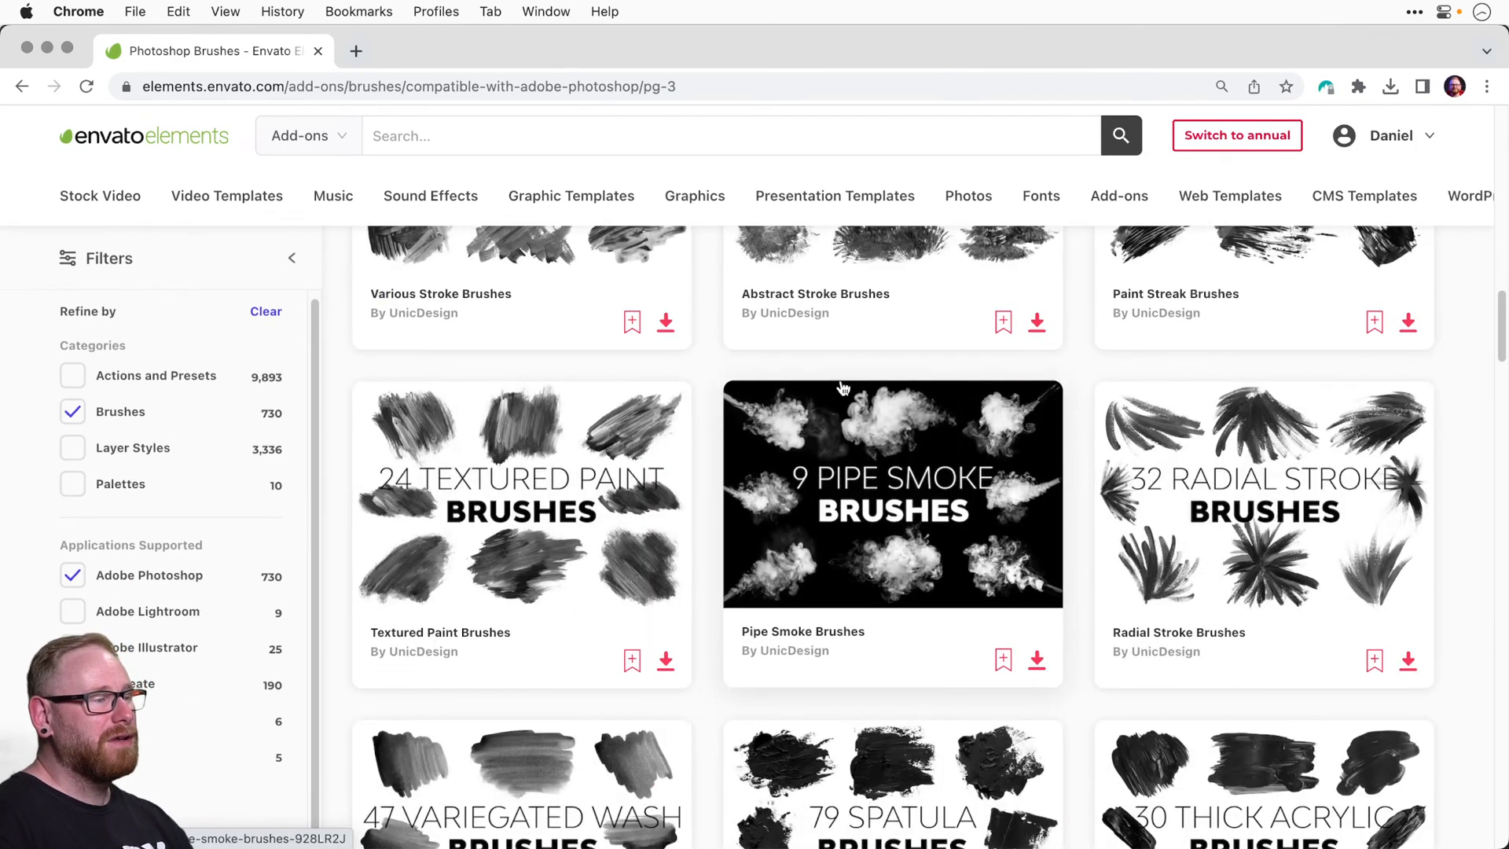
pyautogui.click(48, 47)
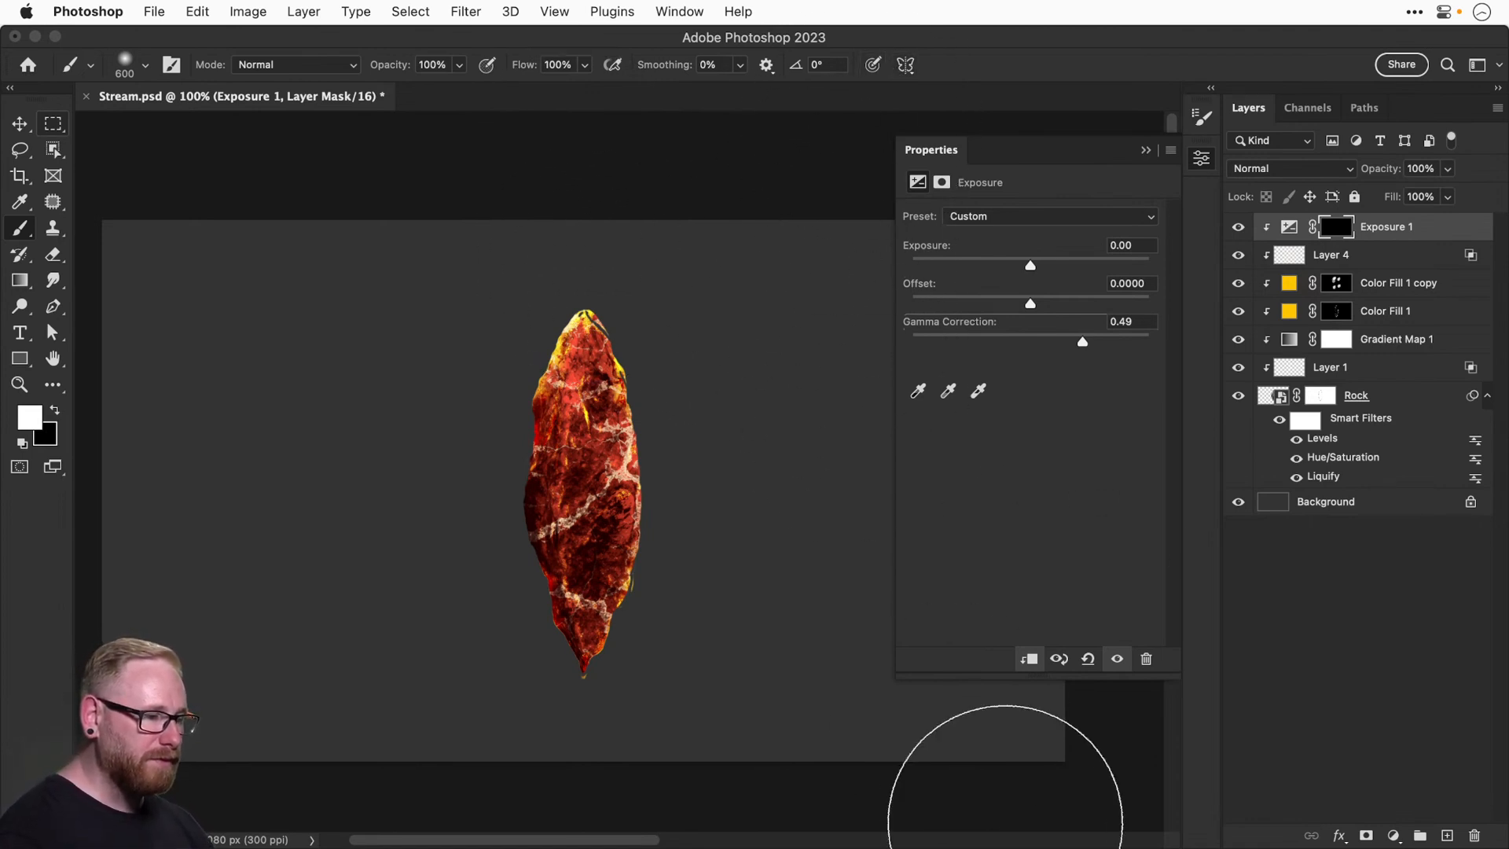
# Close Exposure 1's settings, switch to the Move tool, zoom in, and select Layer 4.
pyautogui.press('super+Tab')
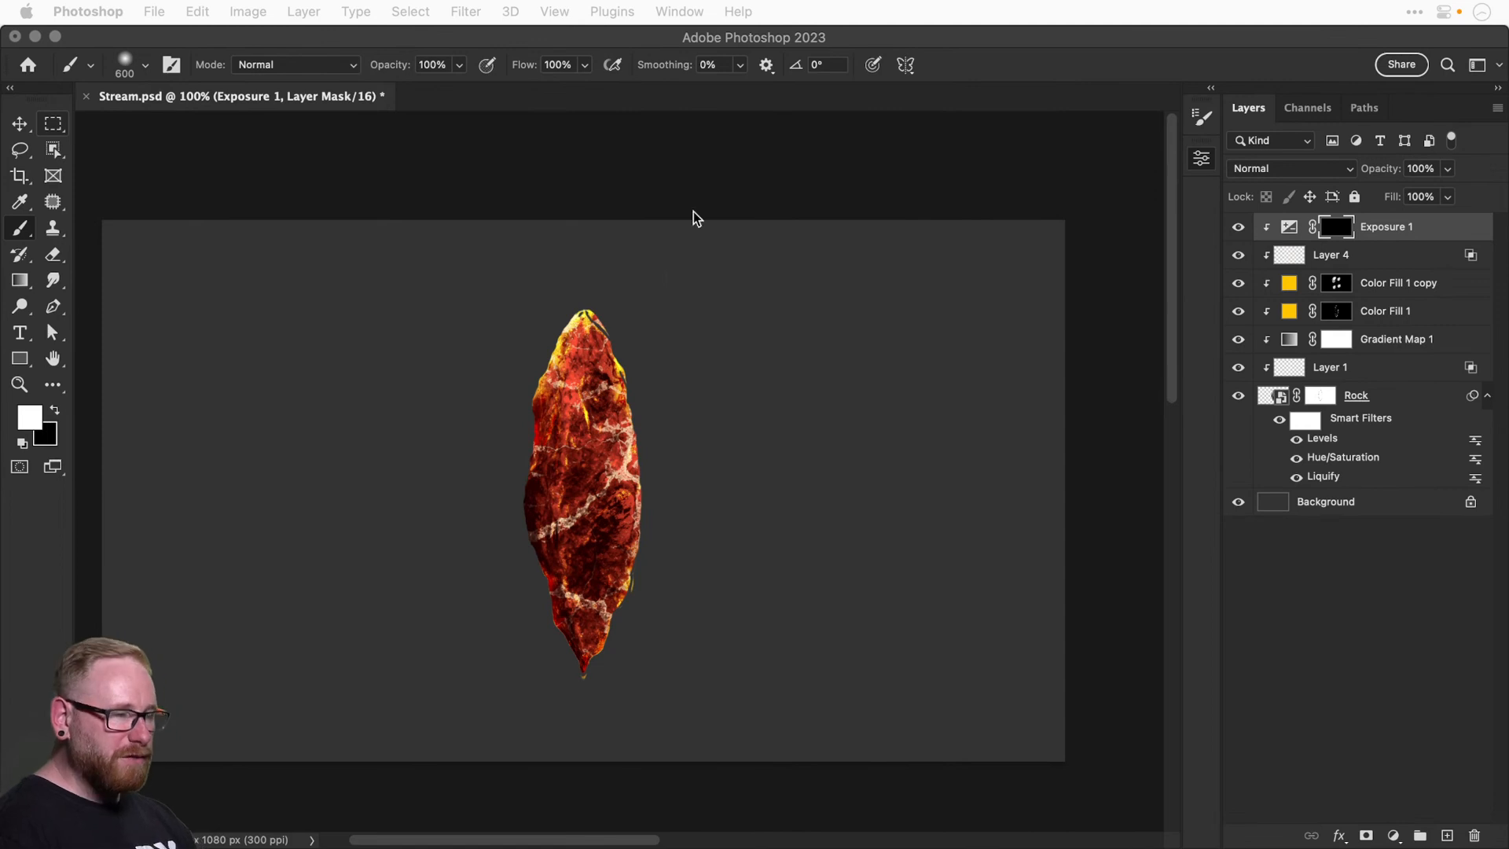
pyautogui.click(558, 150)
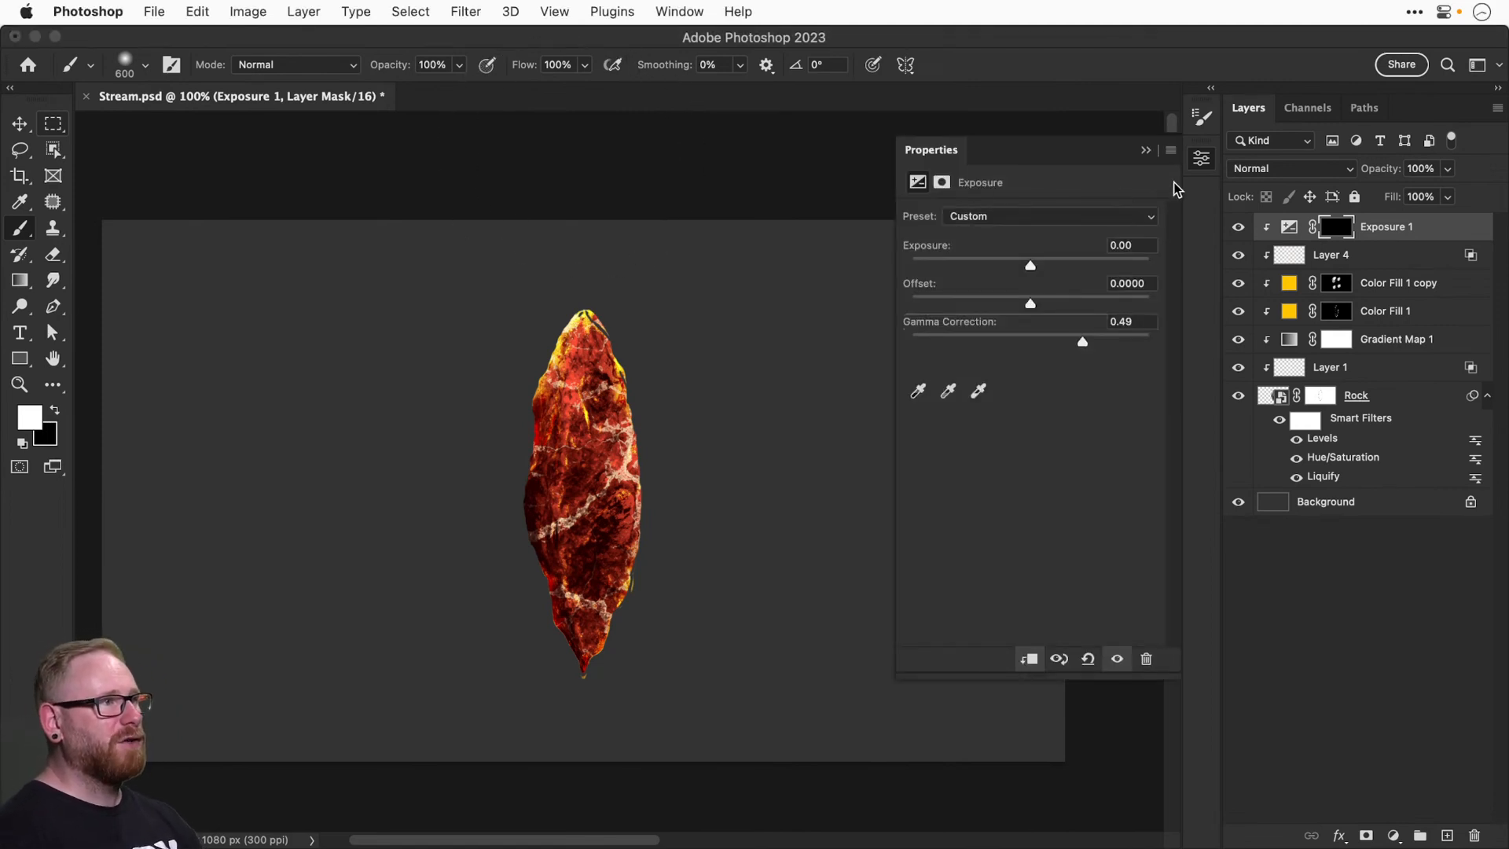
pyautogui.click(1200, 157)
pyautogui.press('v')
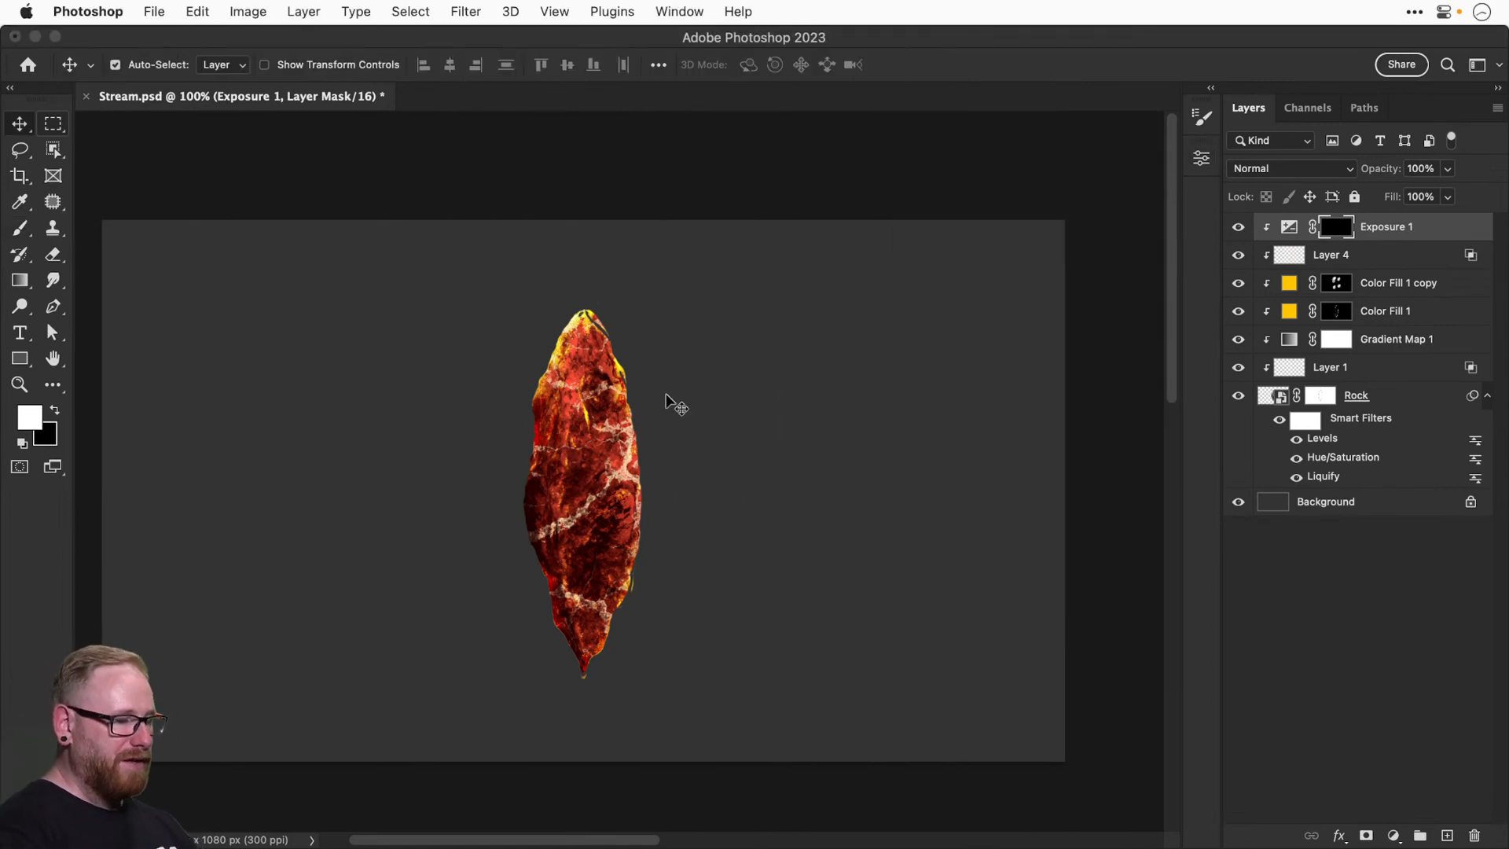
pyautogui.press('super+equal')
pyautogui.press('super+equal')
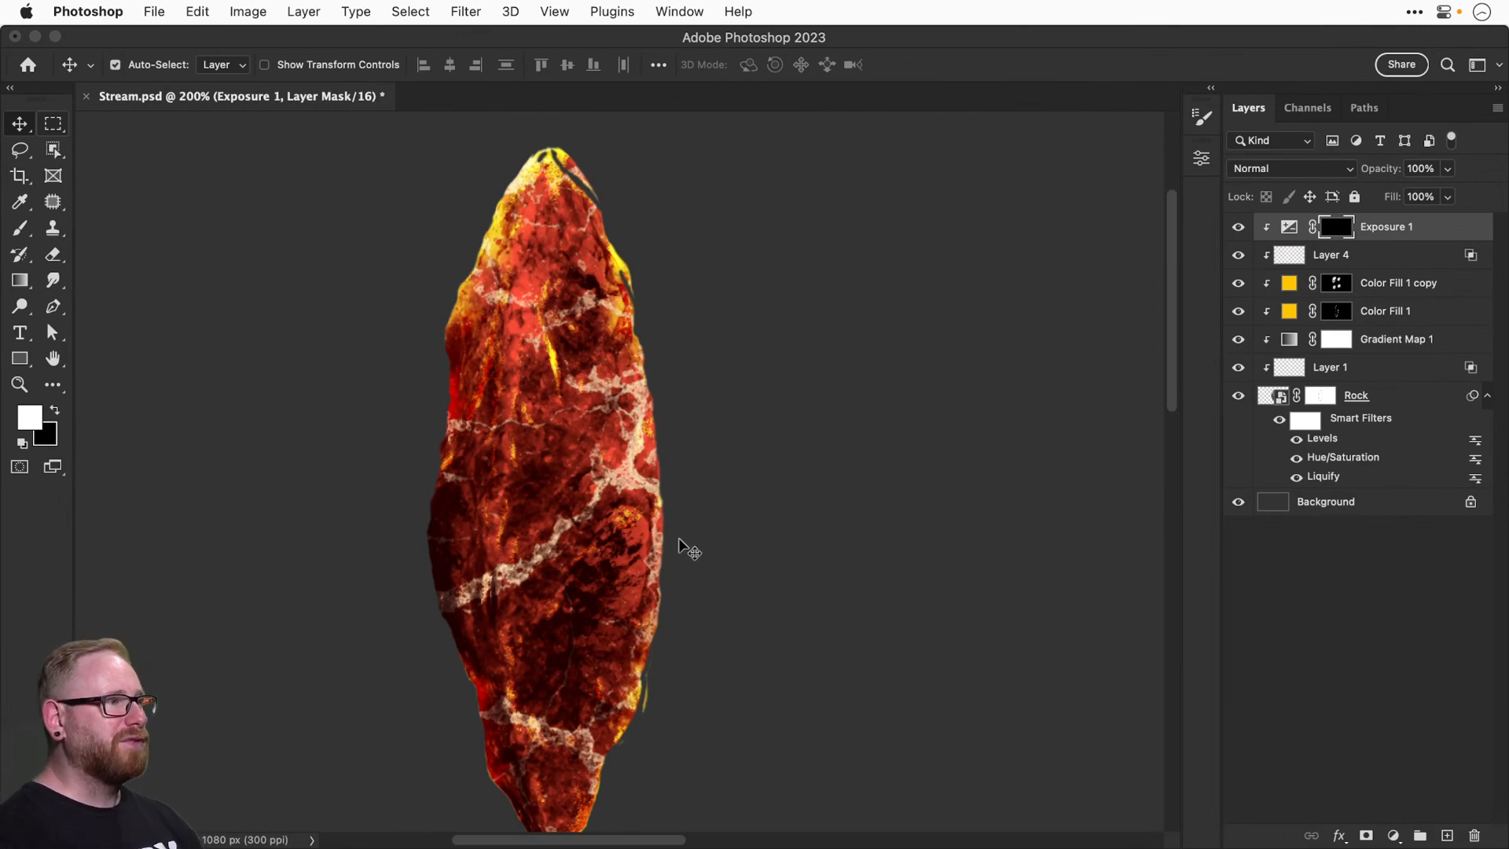
pyautogui.click(1239, 256)
pyautogui.click(1238, 256)
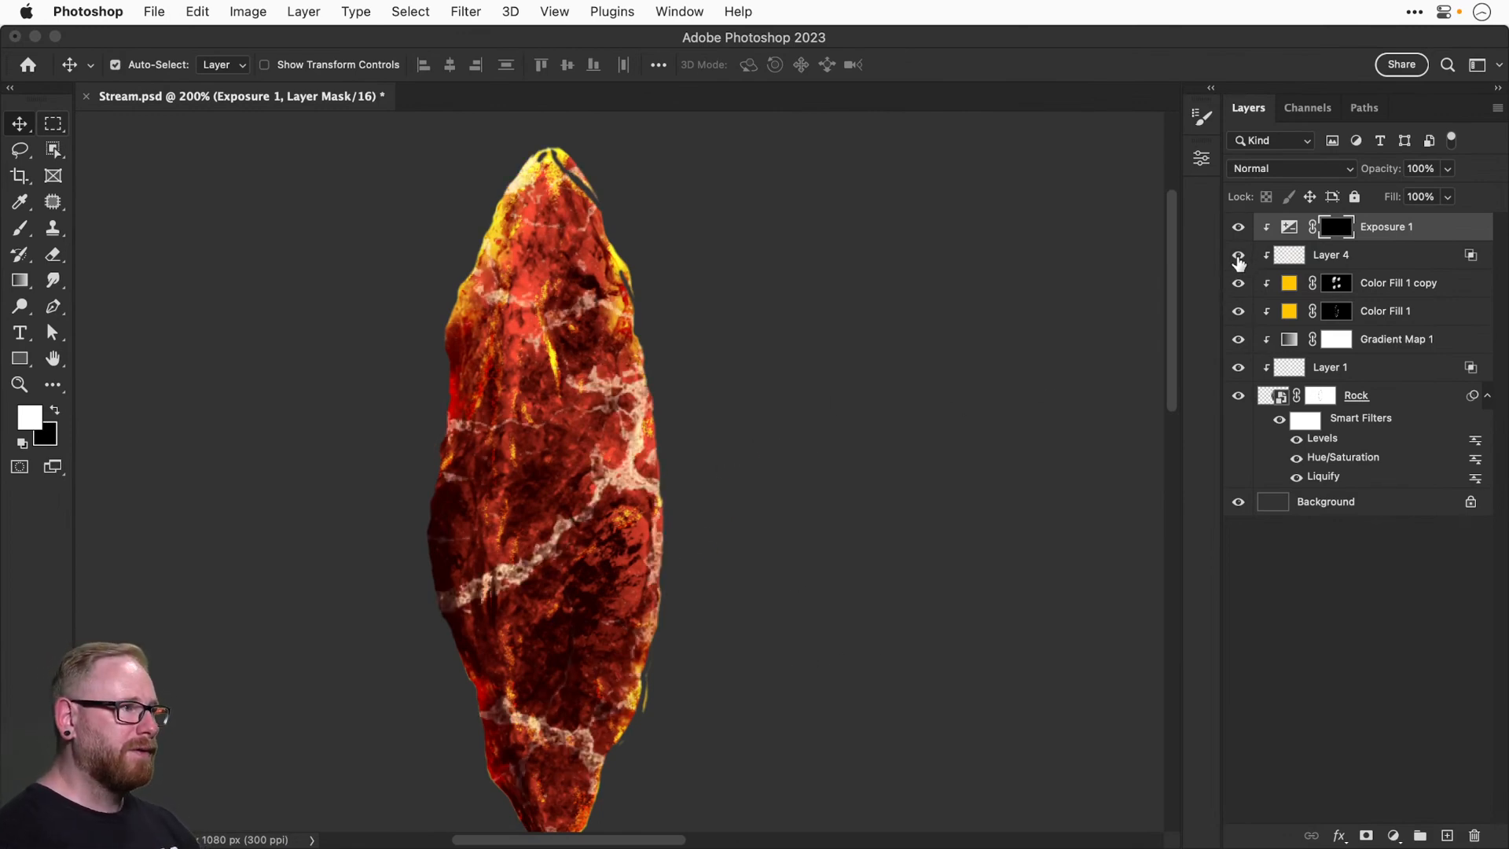
pyautogui.click(1343, 257)
# Open Layer 4's Blending Options and add an Inner Bevel, Chisel Hard Bevel & Emboss.
pyautogui.rightClick(1345, 258)
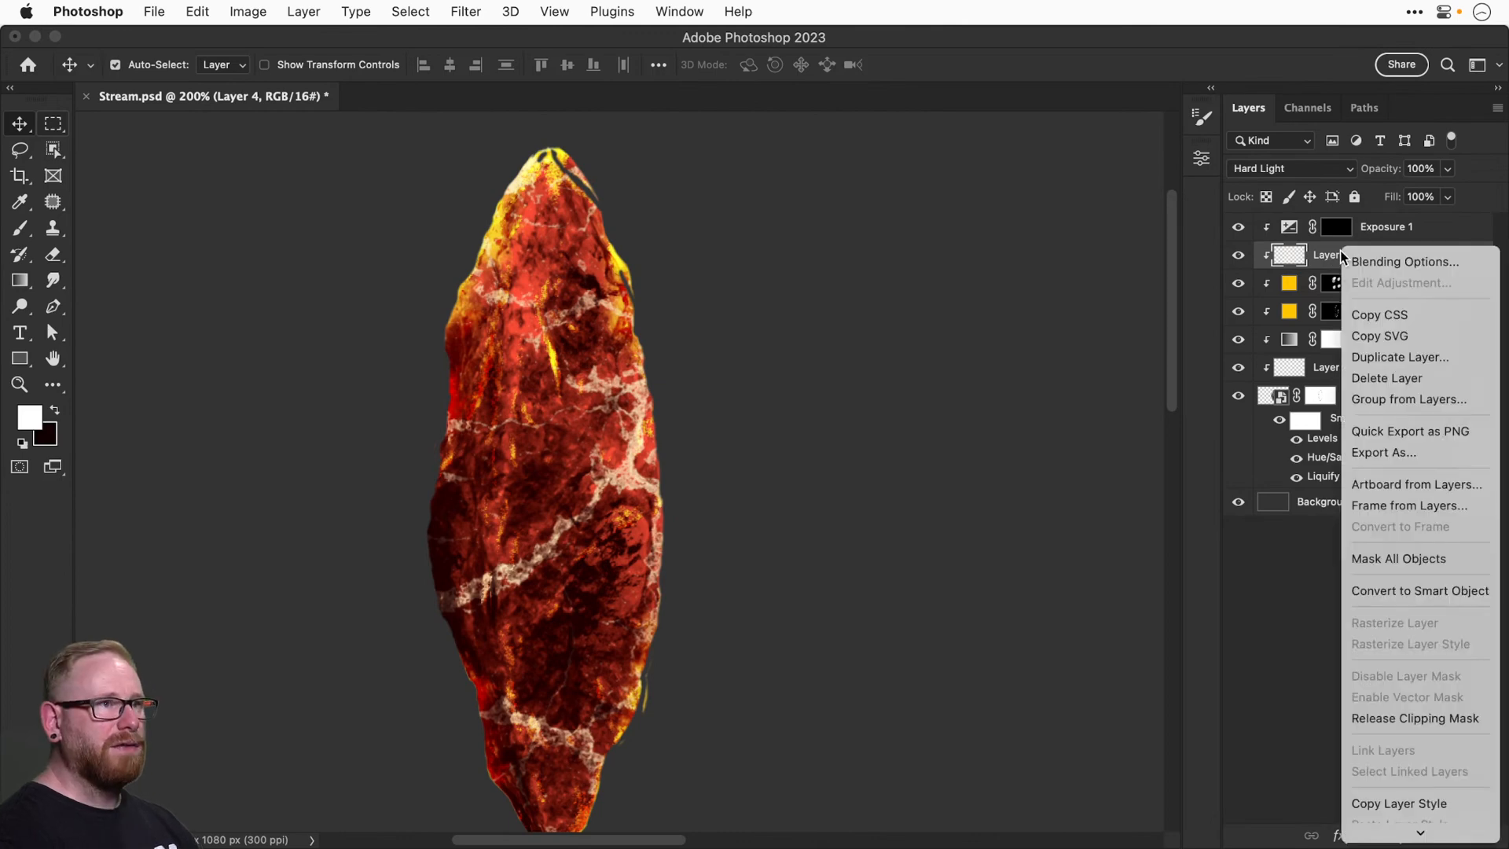
pyautogui.click(1360, 263)
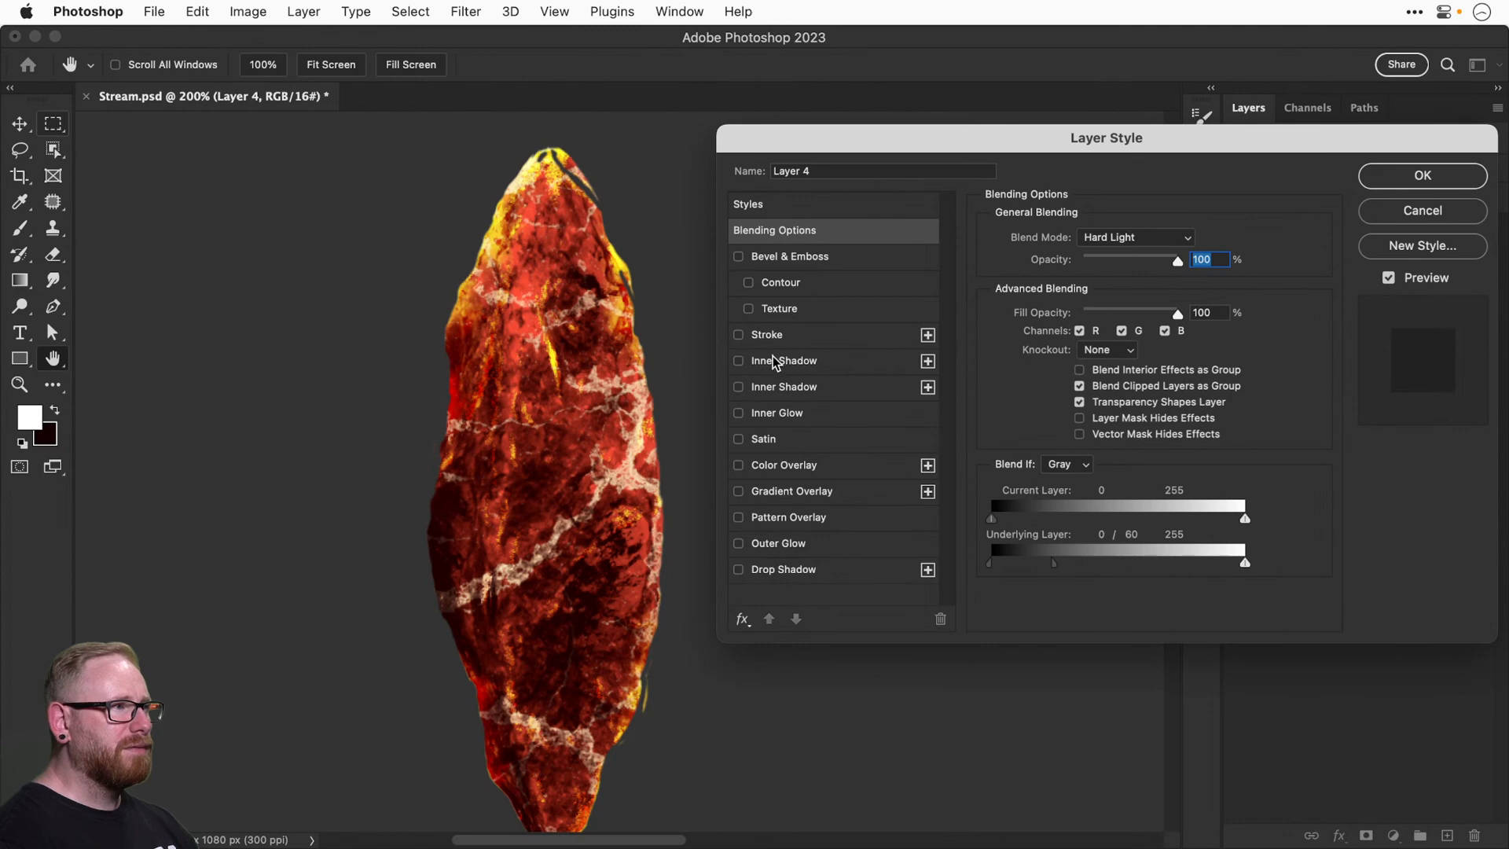
pyautogui.click(778, 572)
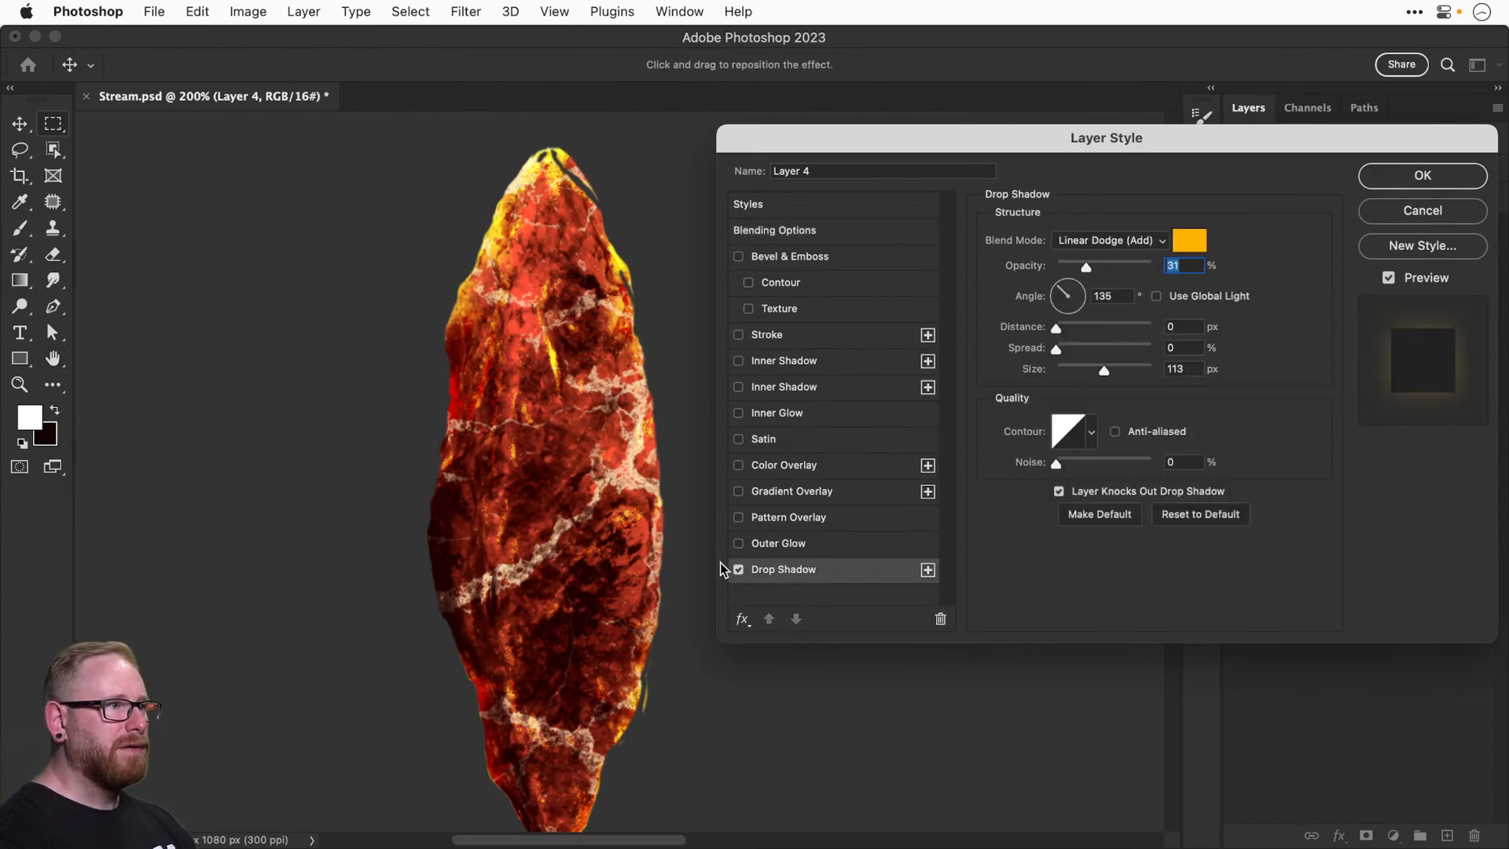
pyautogui.click(739, 570)
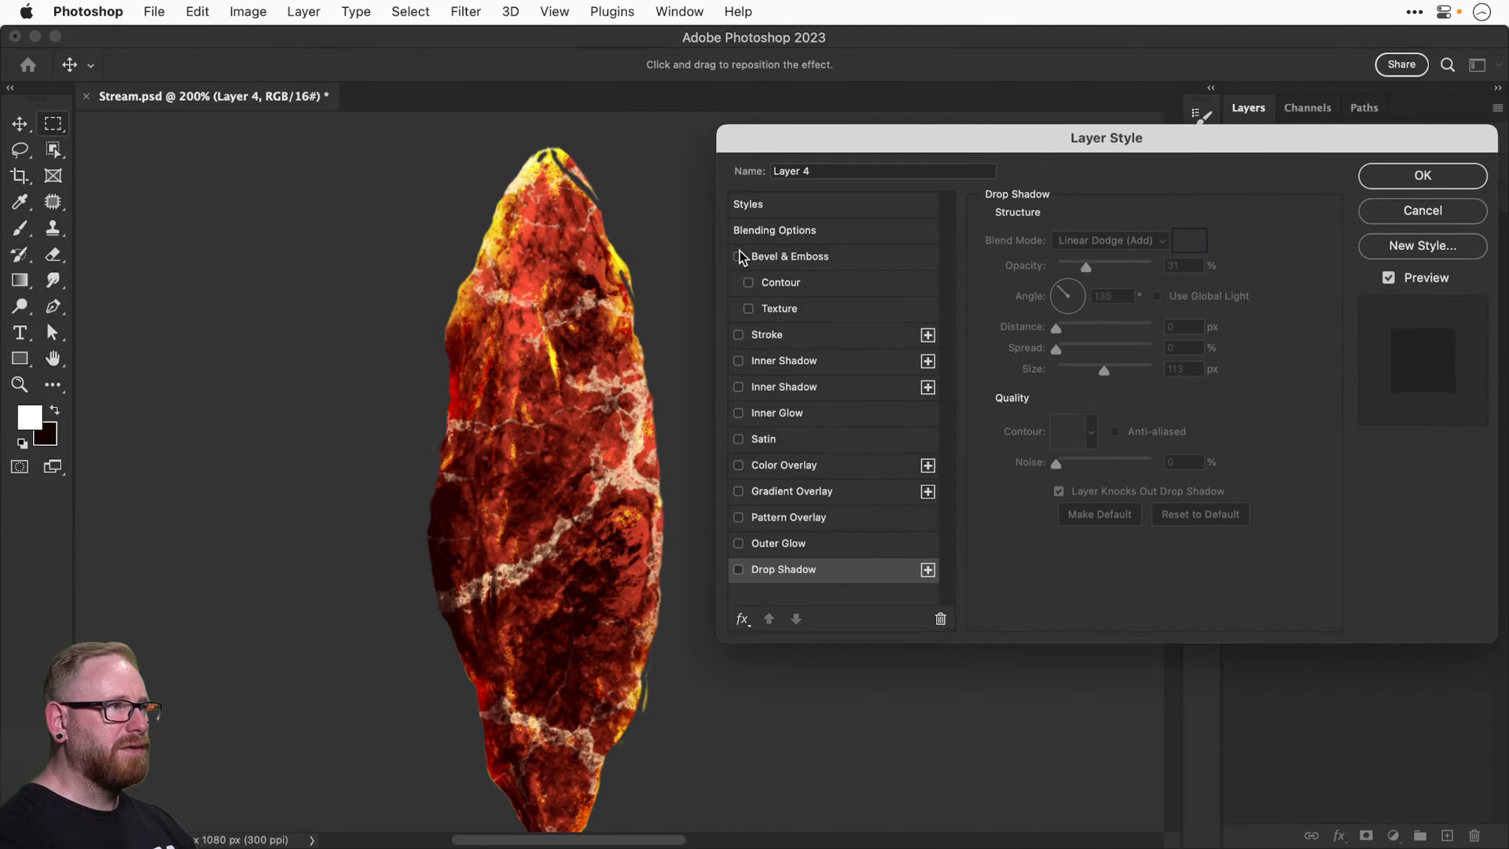
pyautogui.click(787, 253)
pyautogui.click(1104, 237)
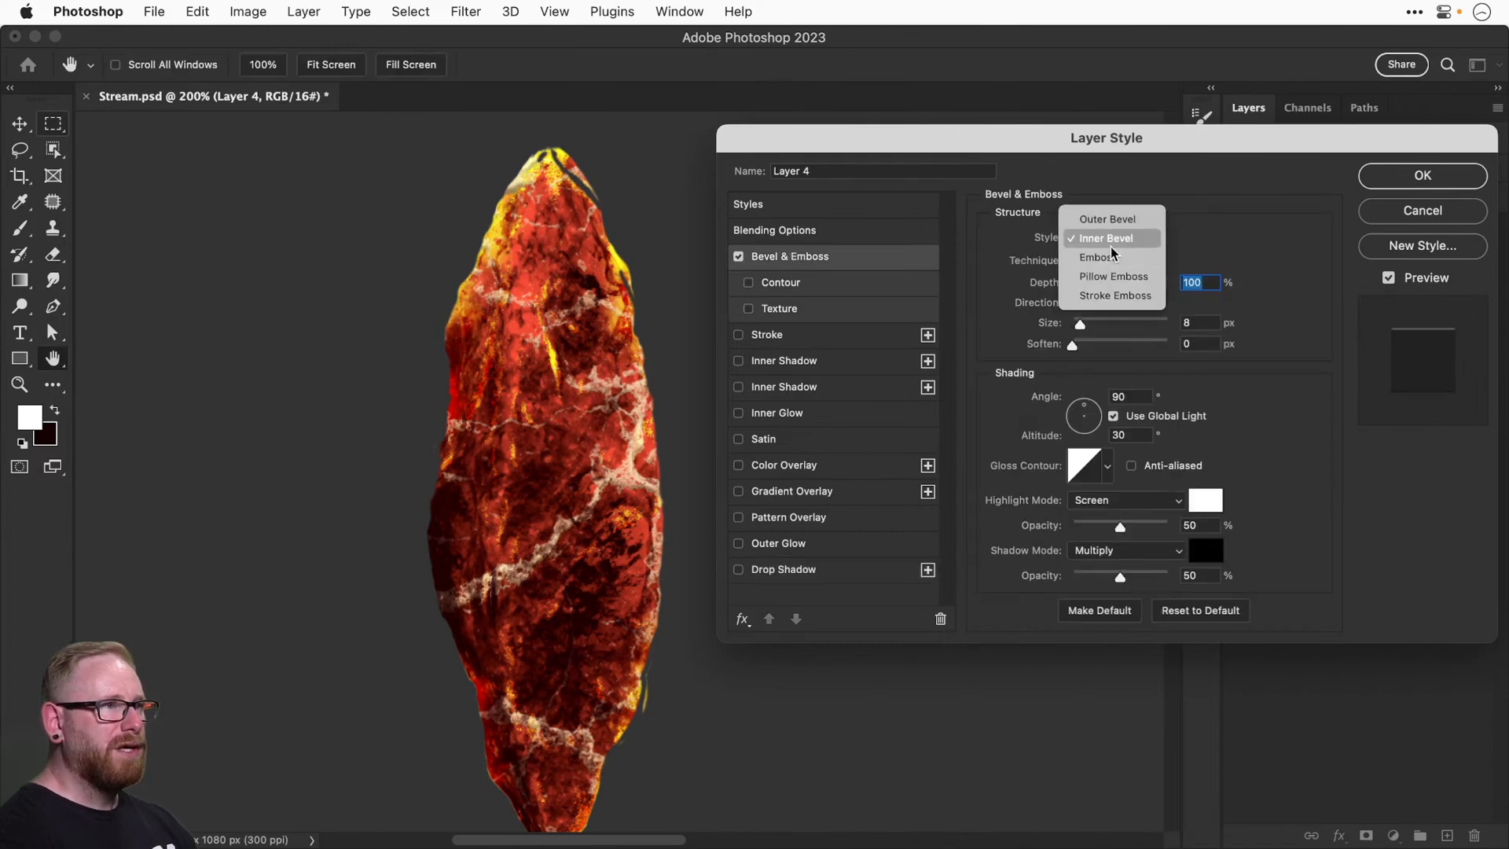
pyautogui.click(1110, 237)
pyautogui.click(1108, 260)
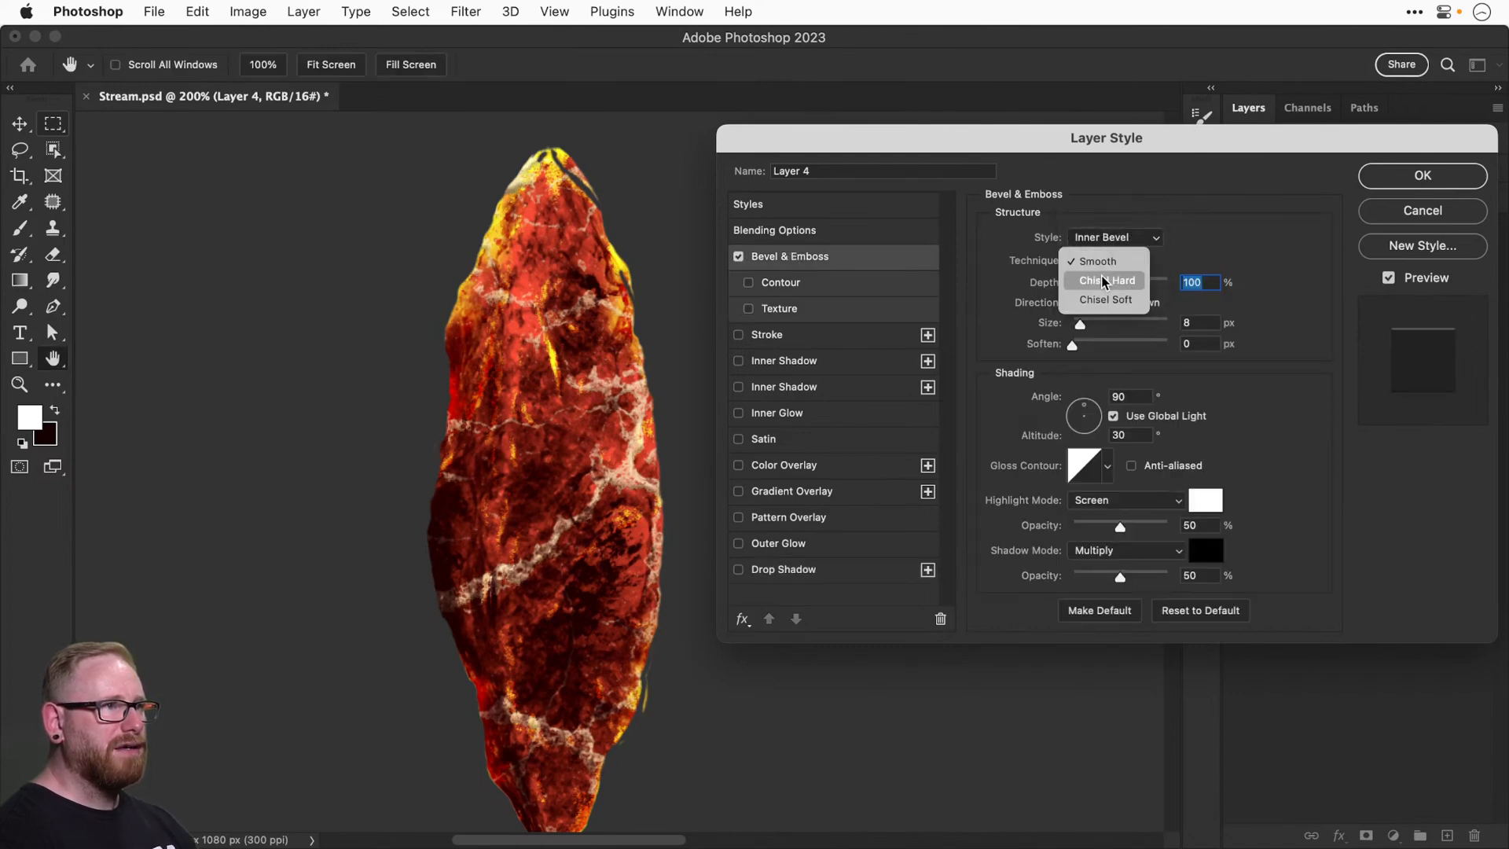
pyautogui.click(1108, 280)
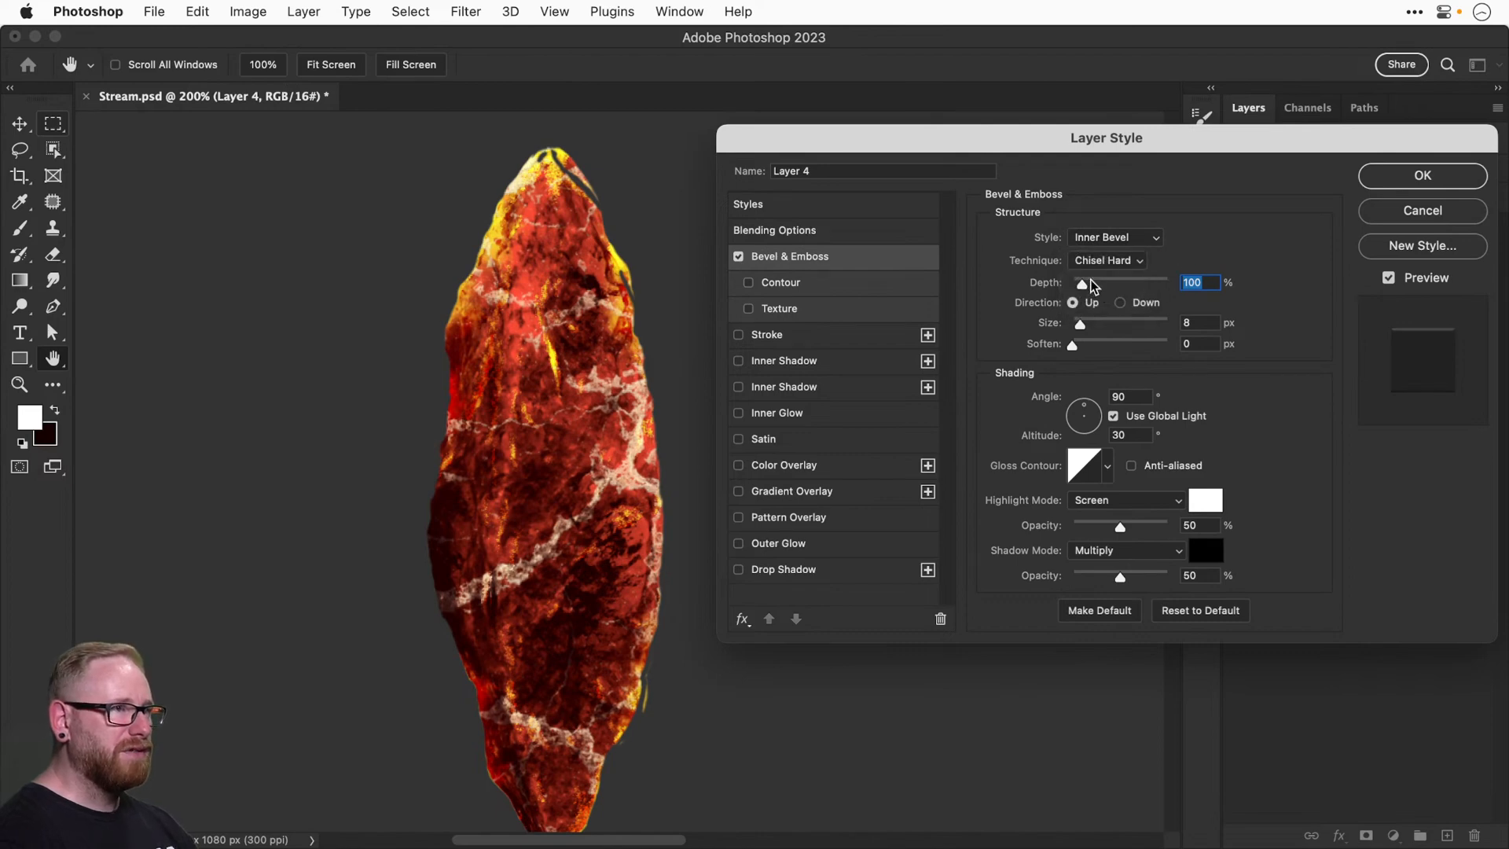
pyautogui.moveTo(1093, 286); pyautogui.dragTo(1151, 328)
pyautogui.click(1071, 345)
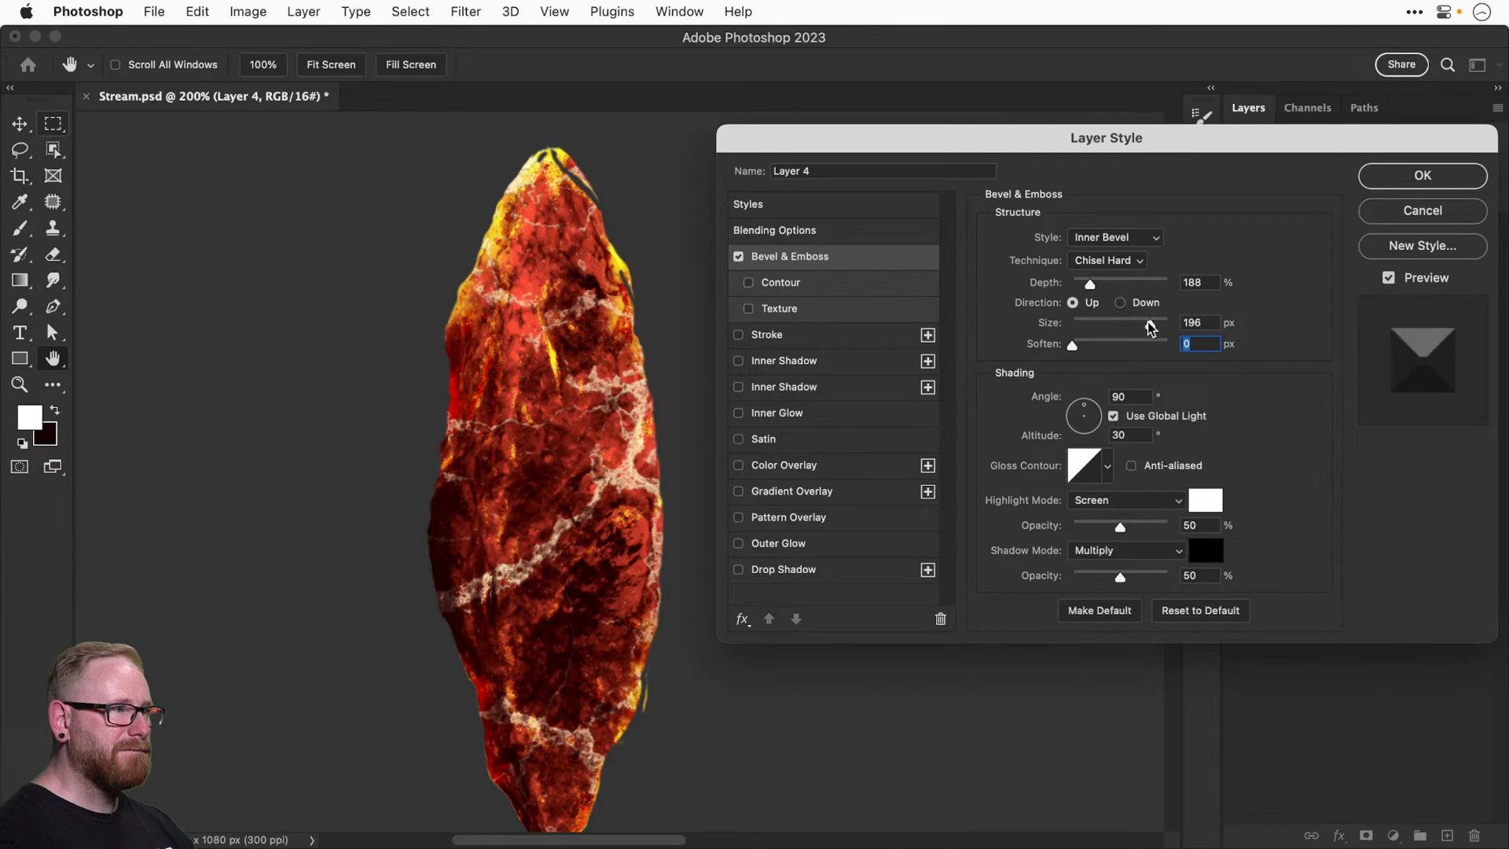
# Set the bevel Direction to Down, Size 51 px and Depth 1000%.
pyautogui.click(792, 231)
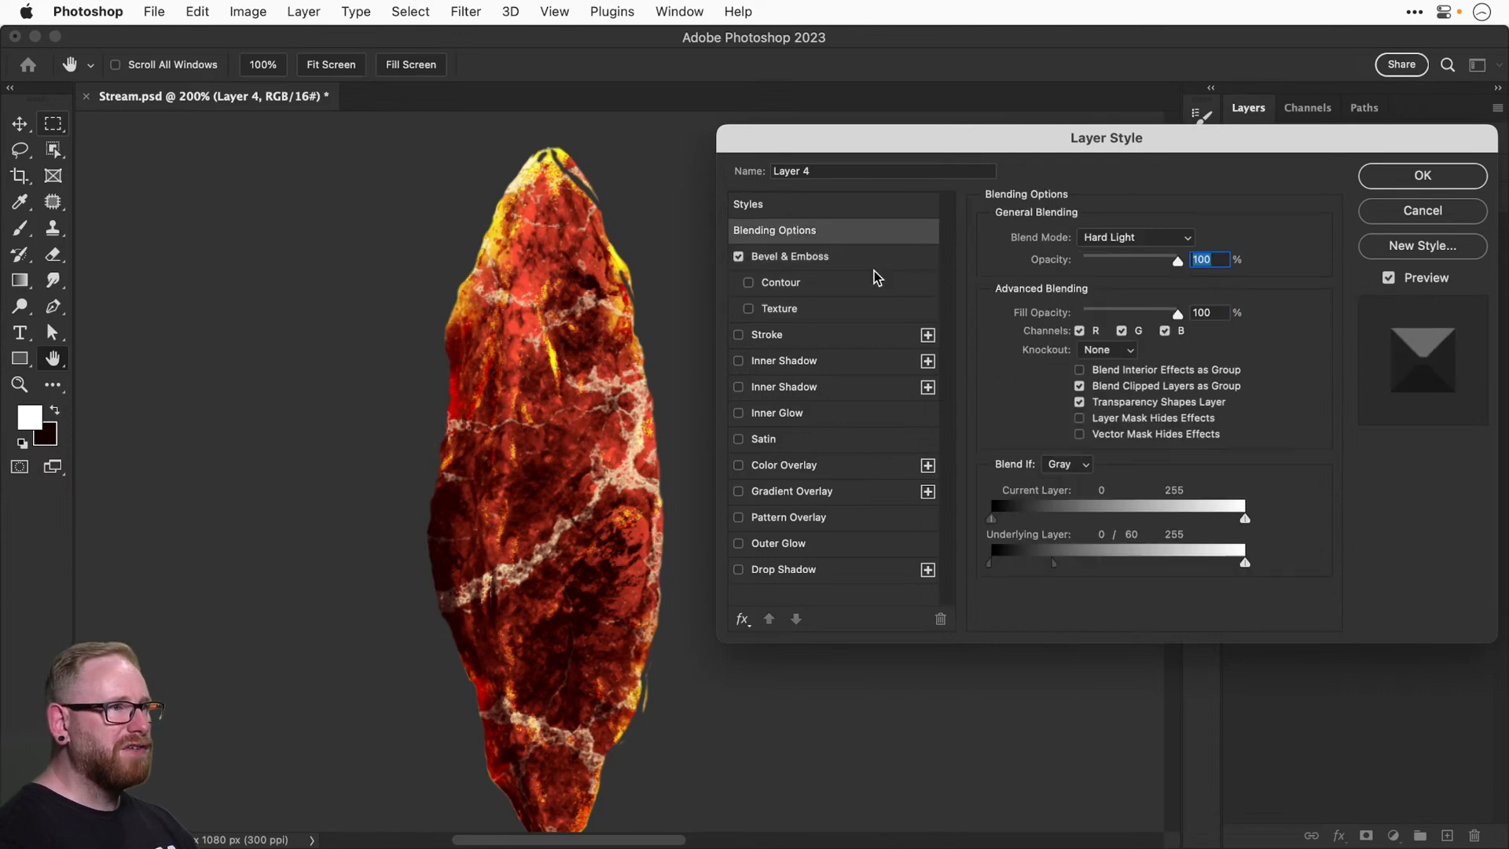
pyautogui.moveTo(1038, 565); pyautogui.dragTo(902, 519)
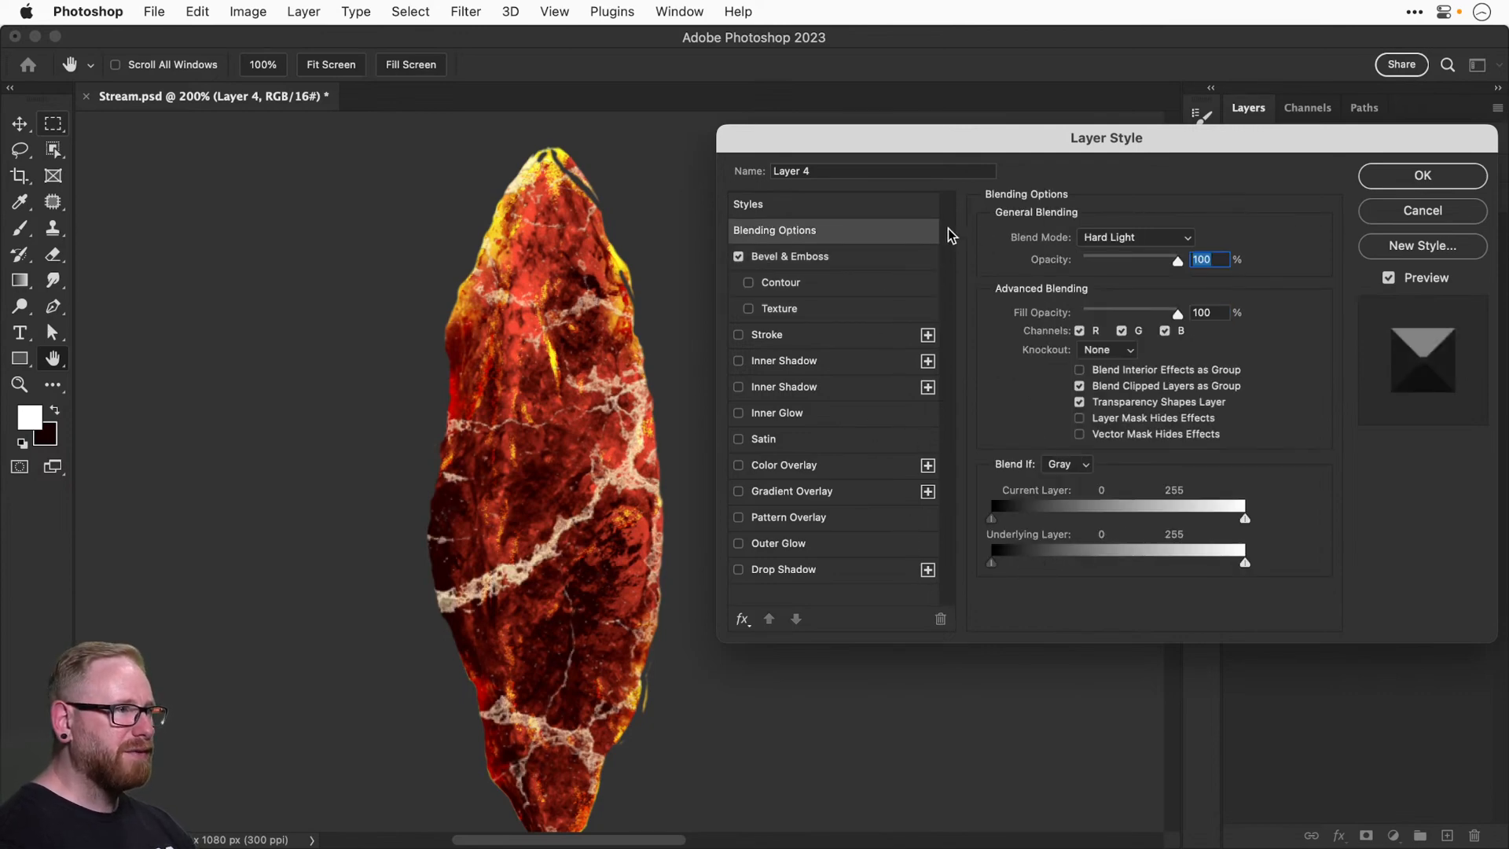
pyautogui.click(797, 256)
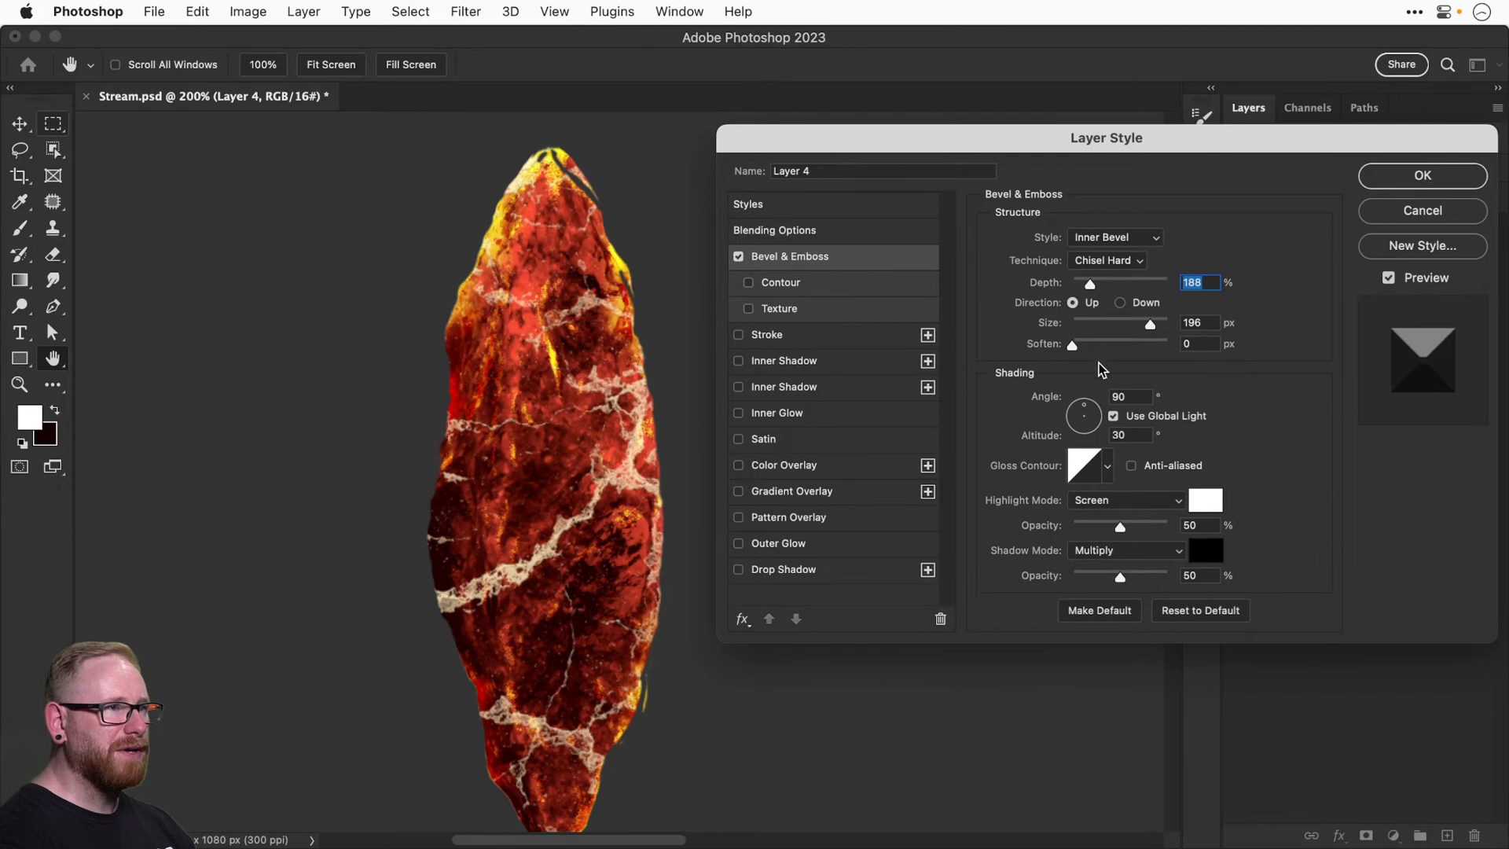
pyautogui.click(1389, 279)
pyautogui.click(1389, 279)
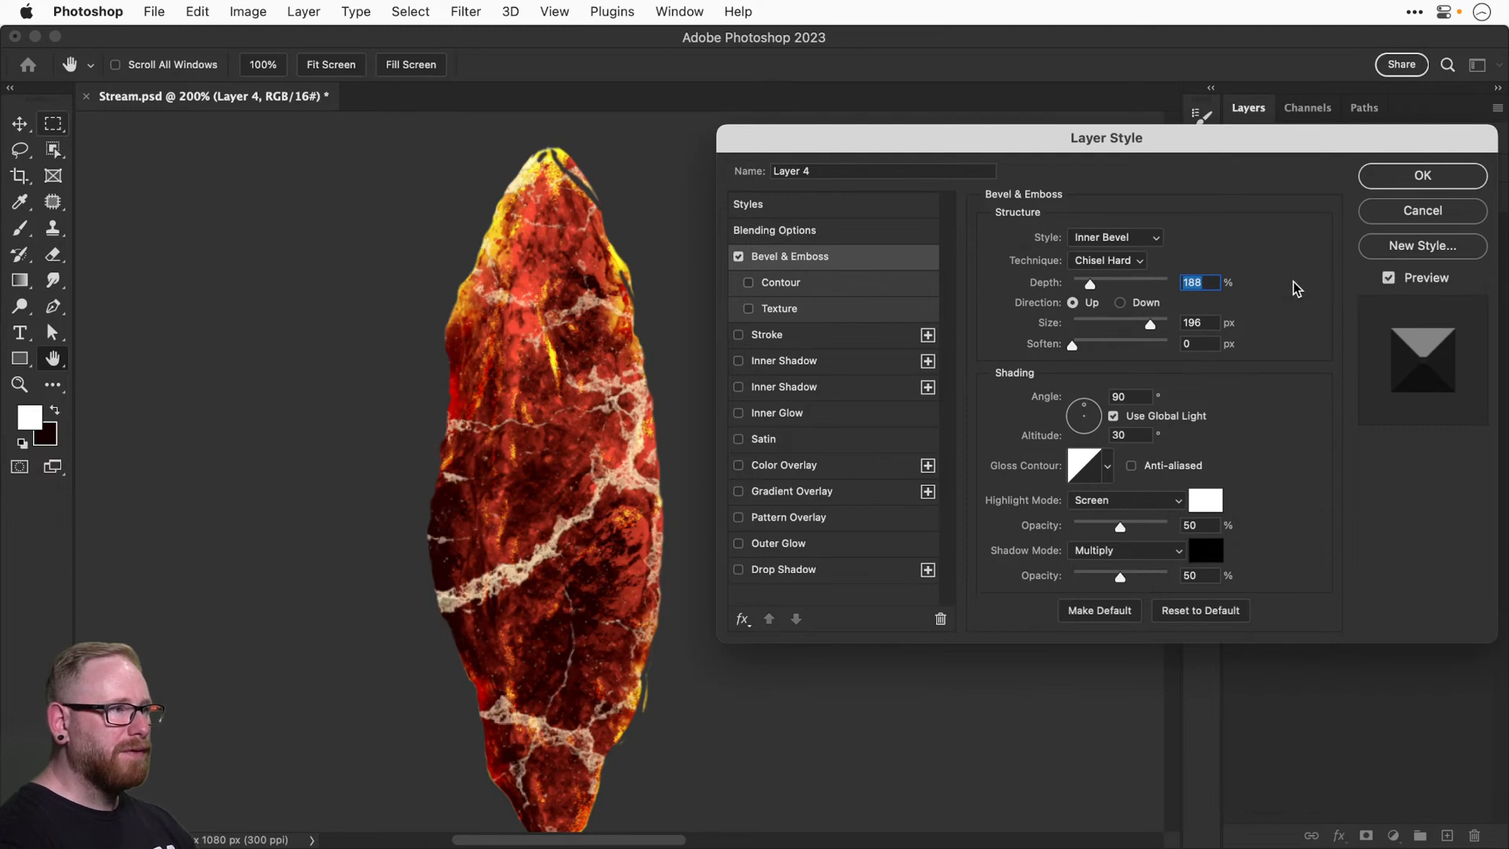
pyautogui.click(738, 257)
pyautogui.click(738, 257)
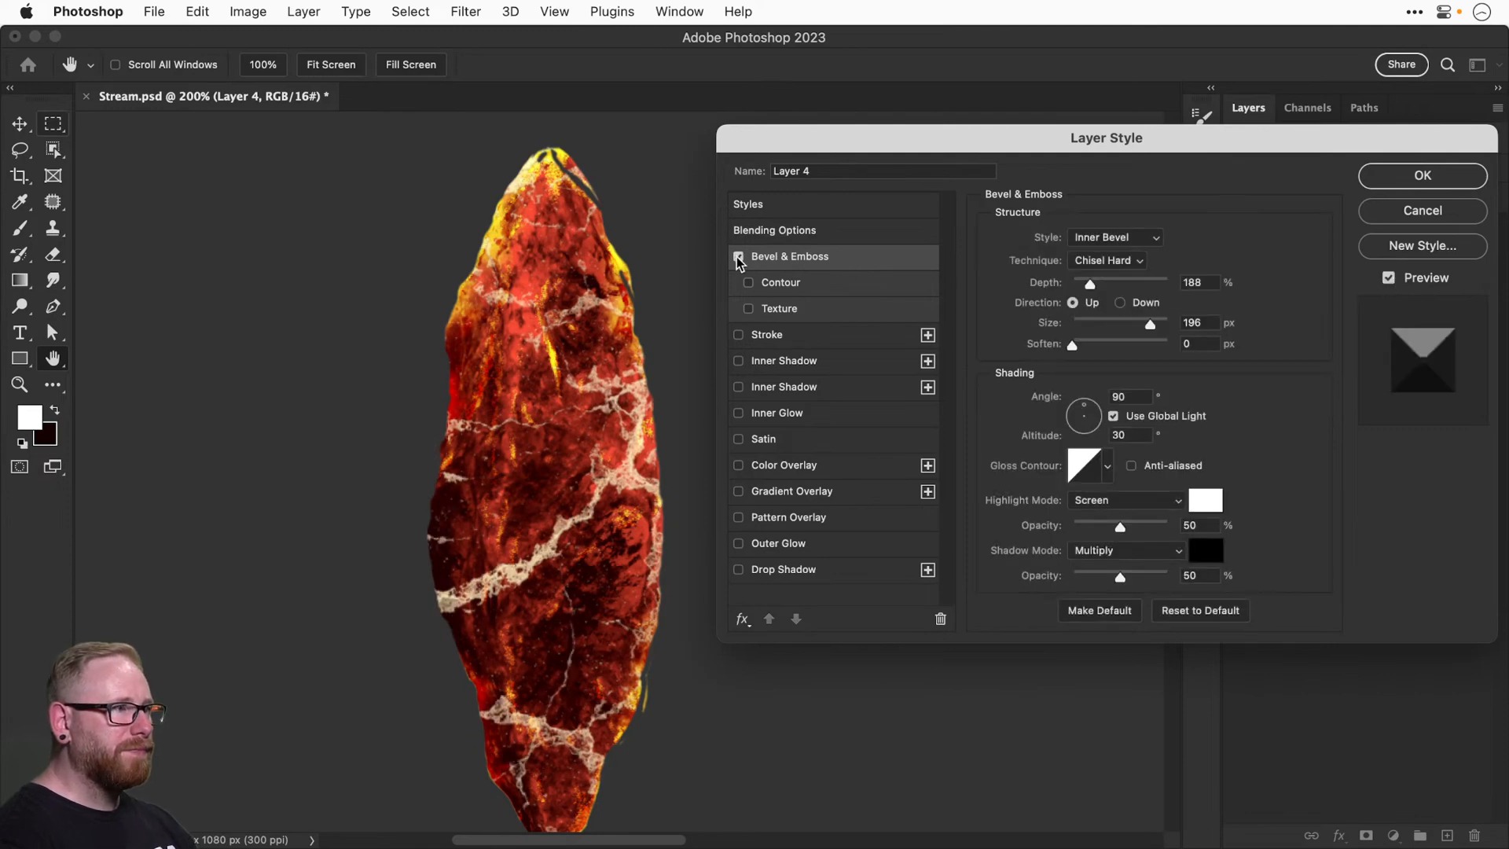
pyautogui.click(1119, 303)
pyautogui.click(1113, 322)
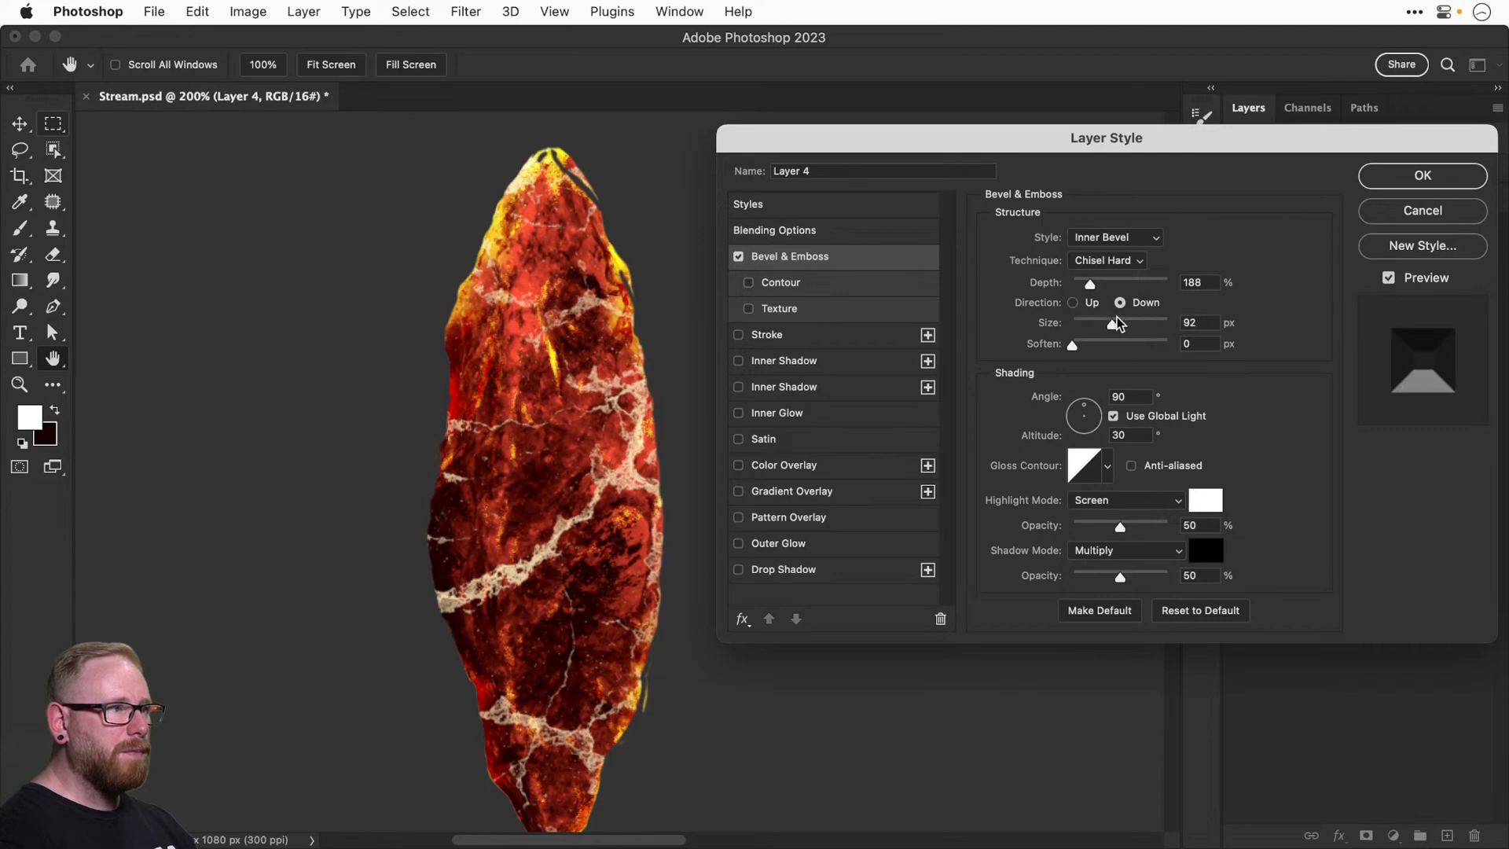
pyautogui.moveTo(1104, 330); pyautogui.dragTo(1228, 293)
pyautogui.press('super+plus')
pyautogui.press('super+plus')
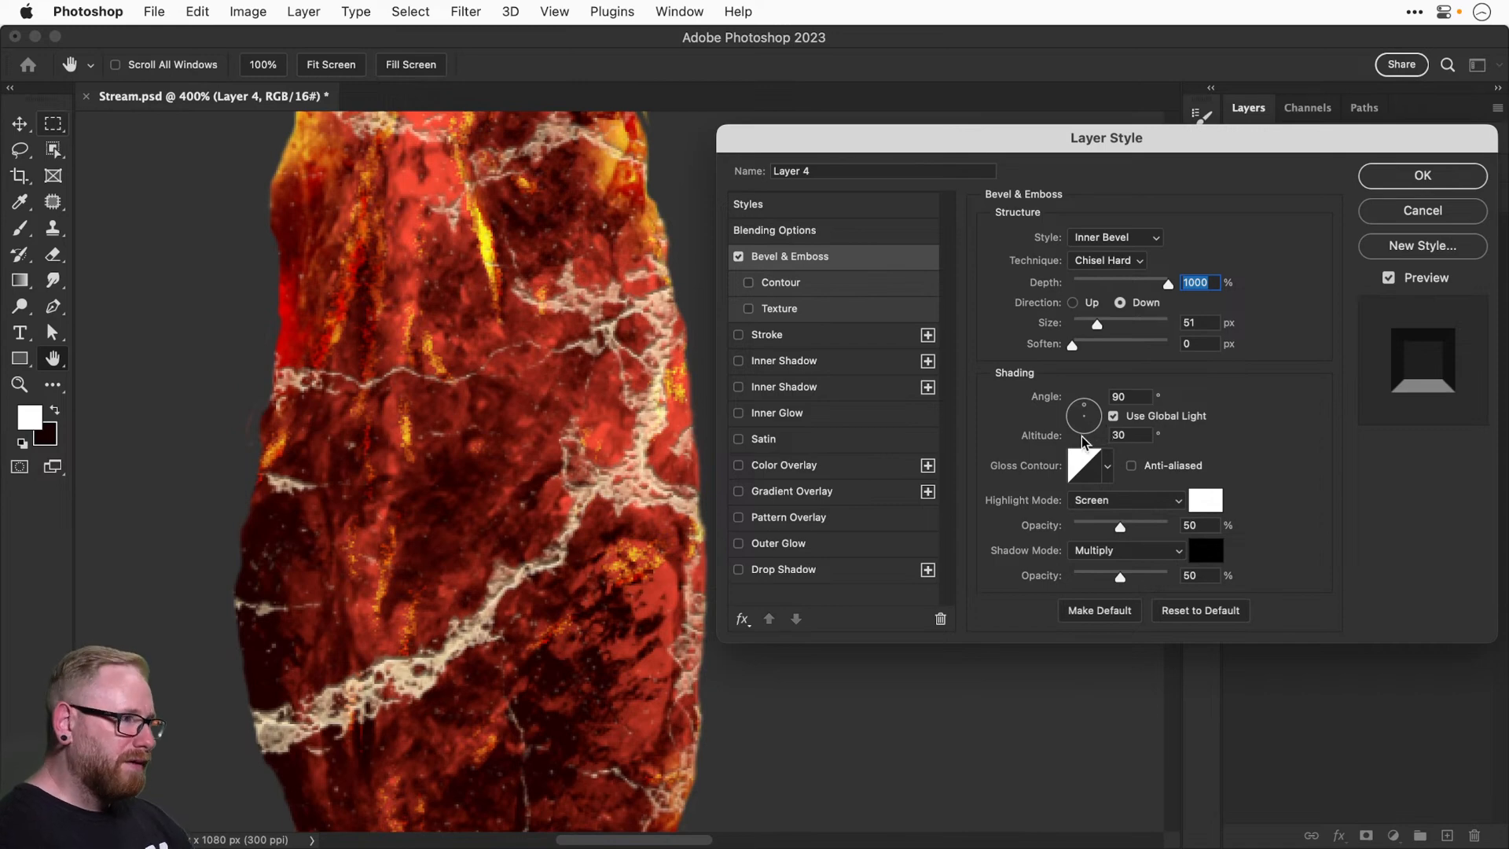
# Disable Use Global Light, light the bevel at 49° angle, 21° altitude, and size it 29 px.
pyautogui.click(1112, 416)
pyautogui.moveTo(1096, 422); pyautogui.dragTo(1094, 414)
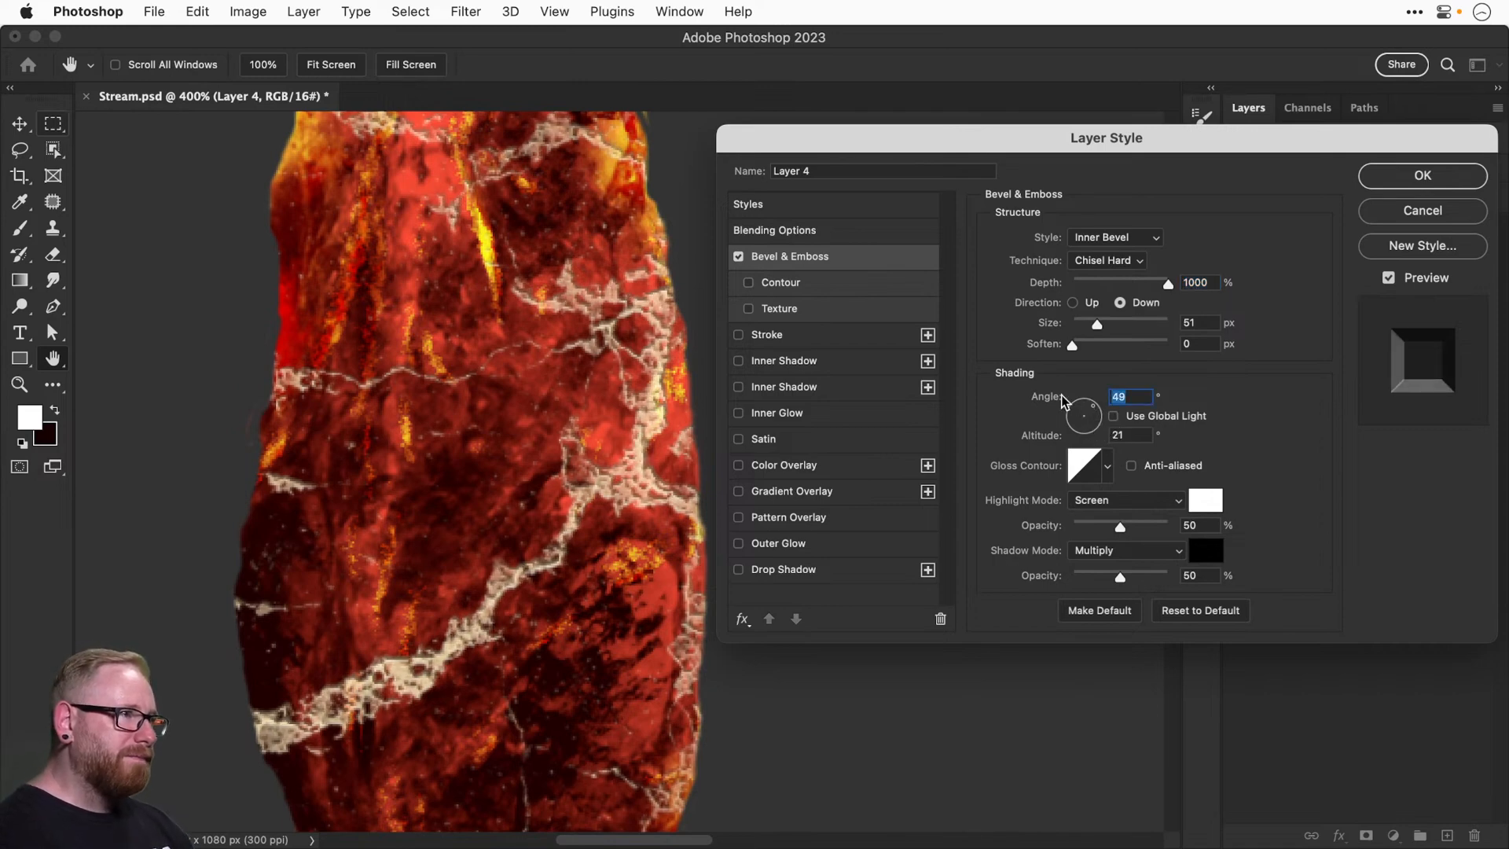
pyautogui.click(738, 258)
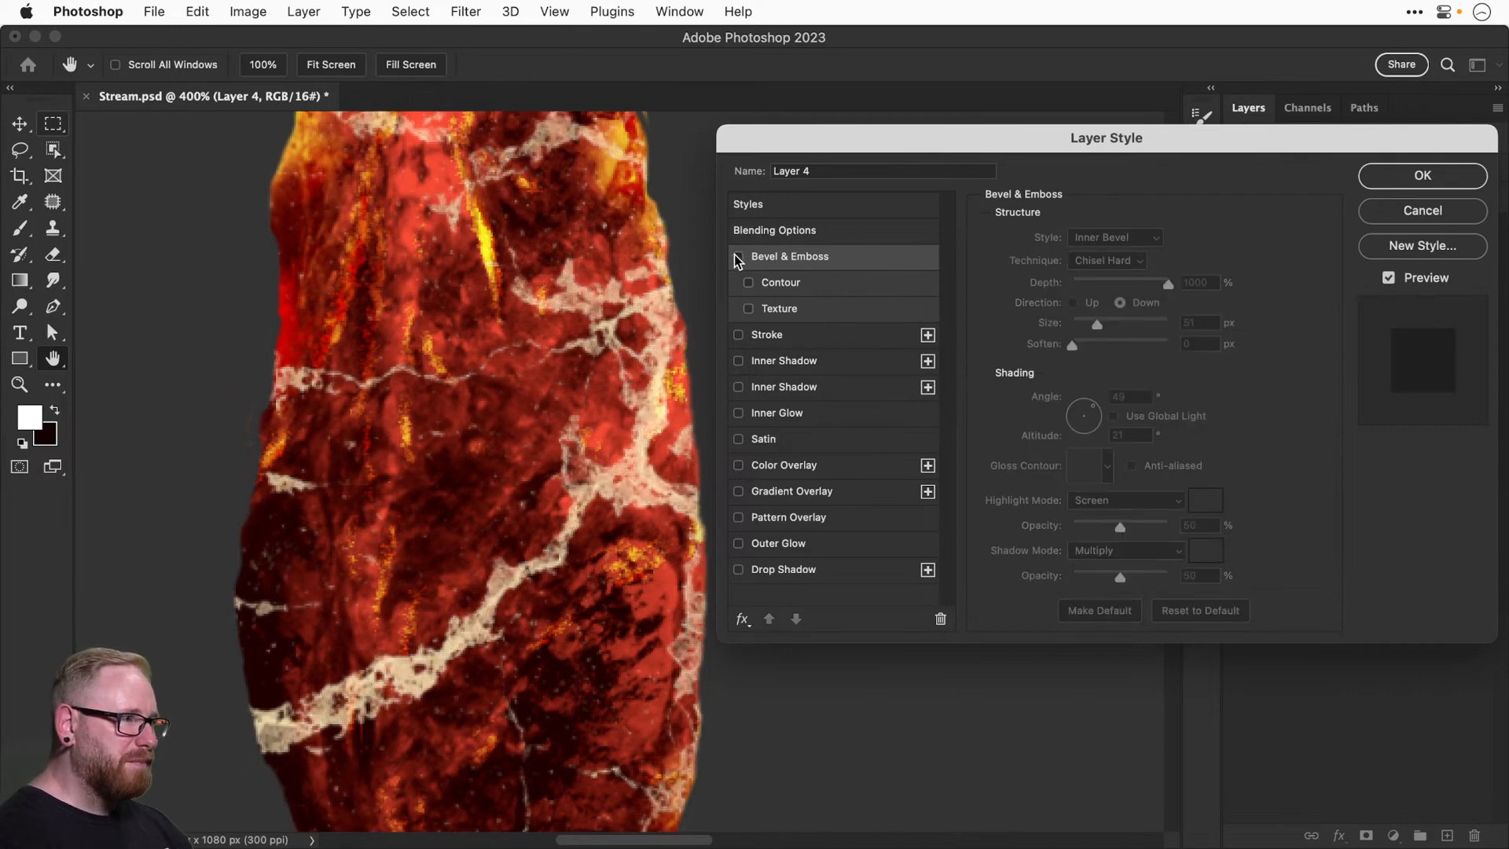
pyautogui.click(738, 258)
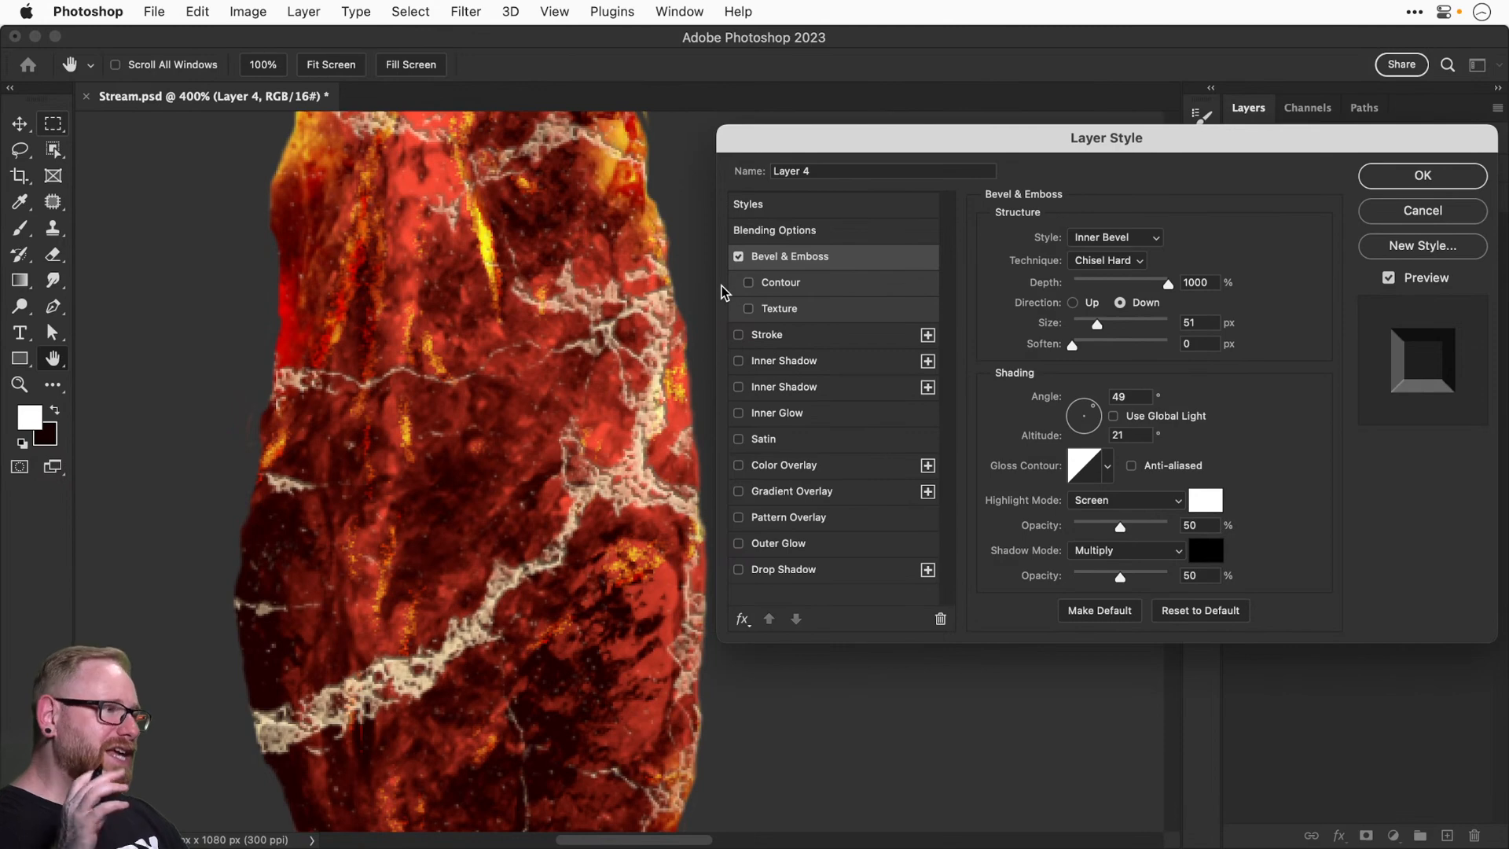
pyautogui.moveTo(1086, 322)
pyautogui.mouseDown()
pyautogui.moveTo(1117, 318)
pyautogui.moveTo(1091, 329)
pyautogui.mouseUp()
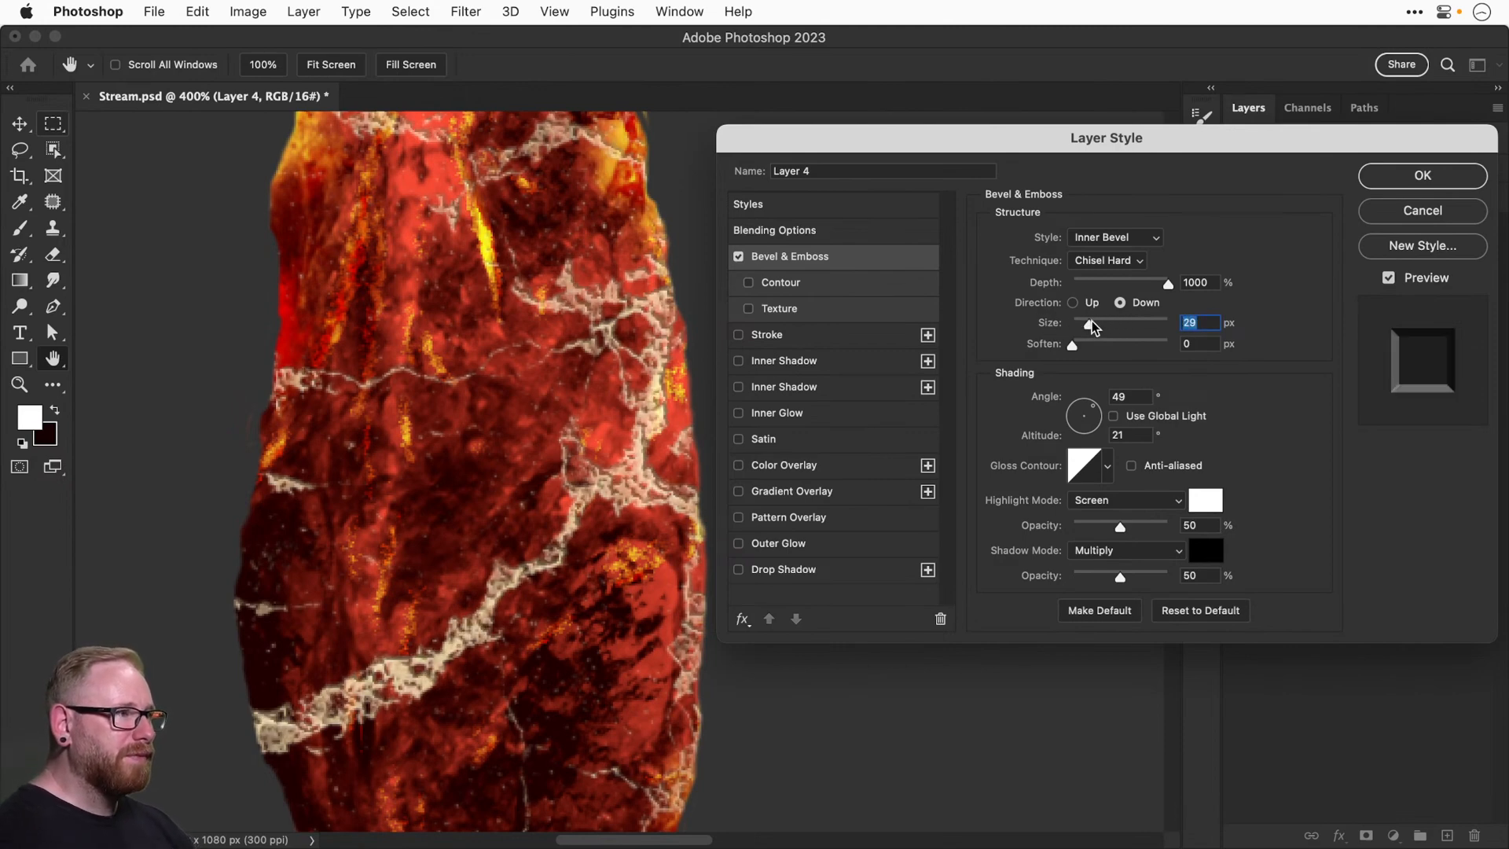
# Keep the bevel direction Down and raise the shadow opacity to 85%.
pyautogui.click(1072, 303)
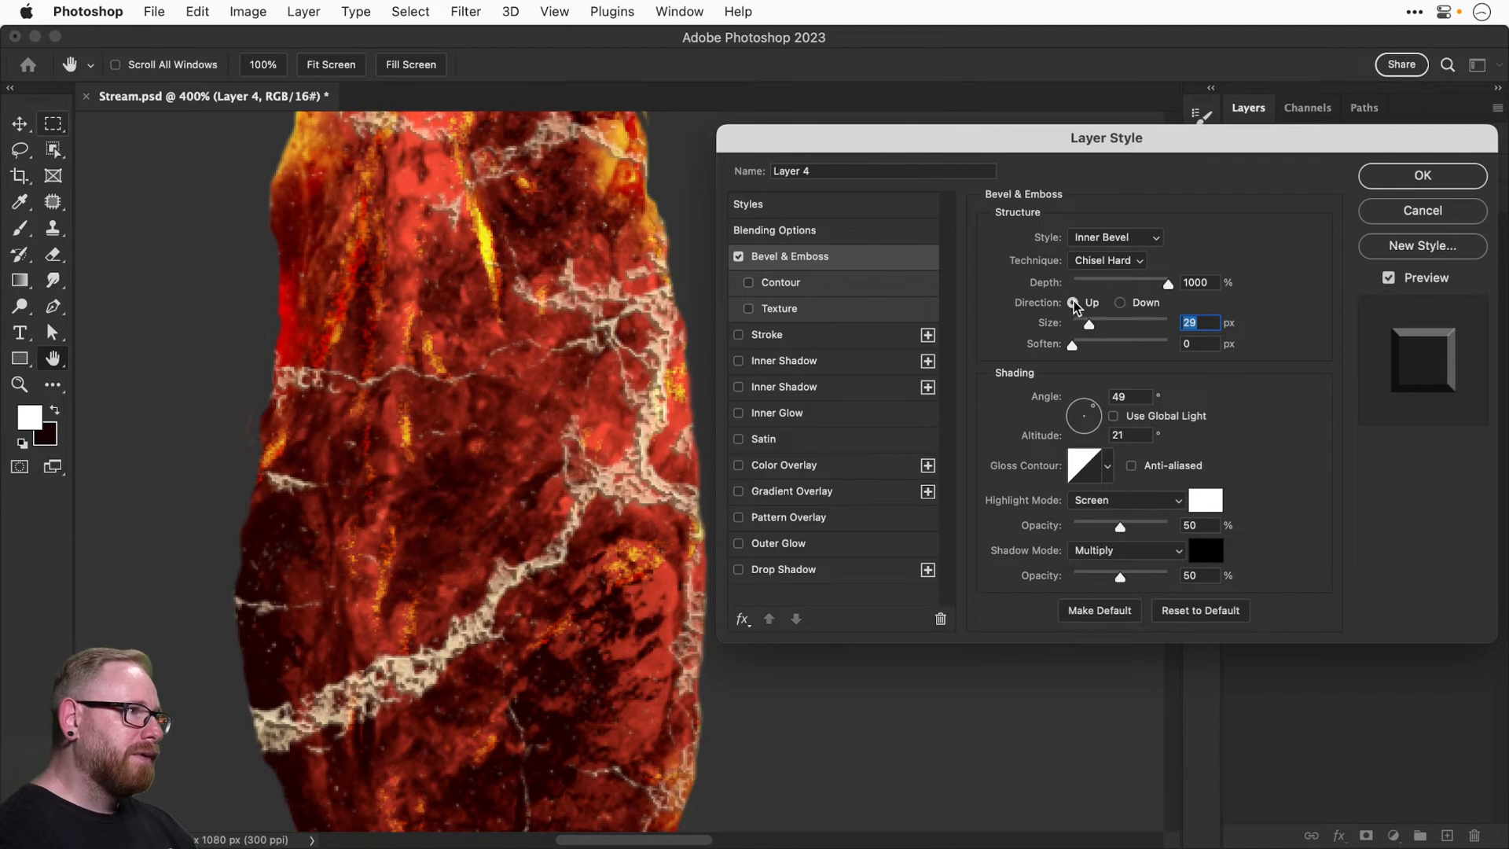
pyautogui.click(1120, 305)
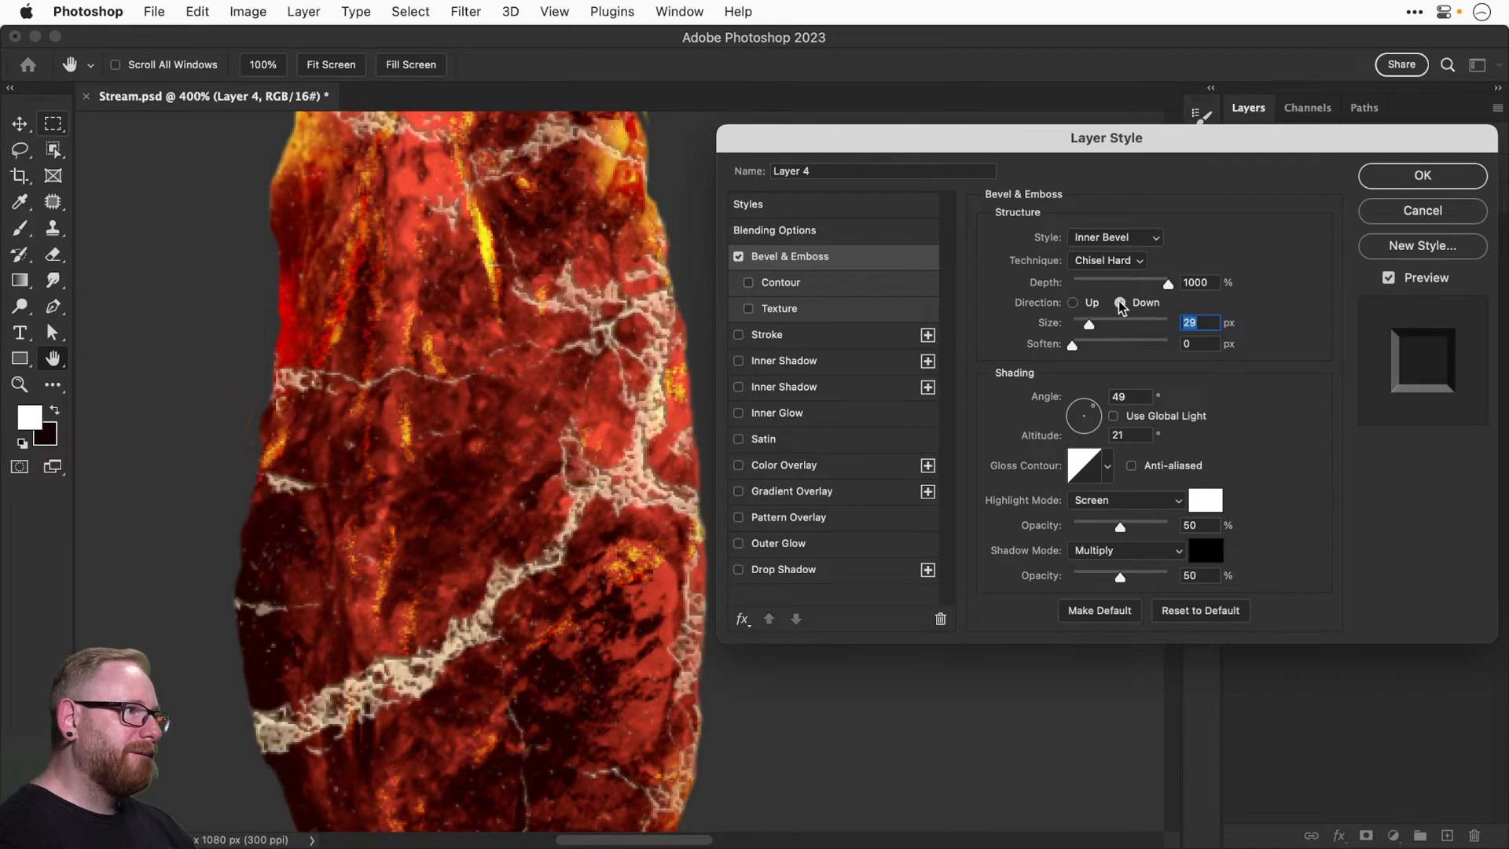
pyautogui.click(1074, 306)
pyautogui.click(1122, 306)
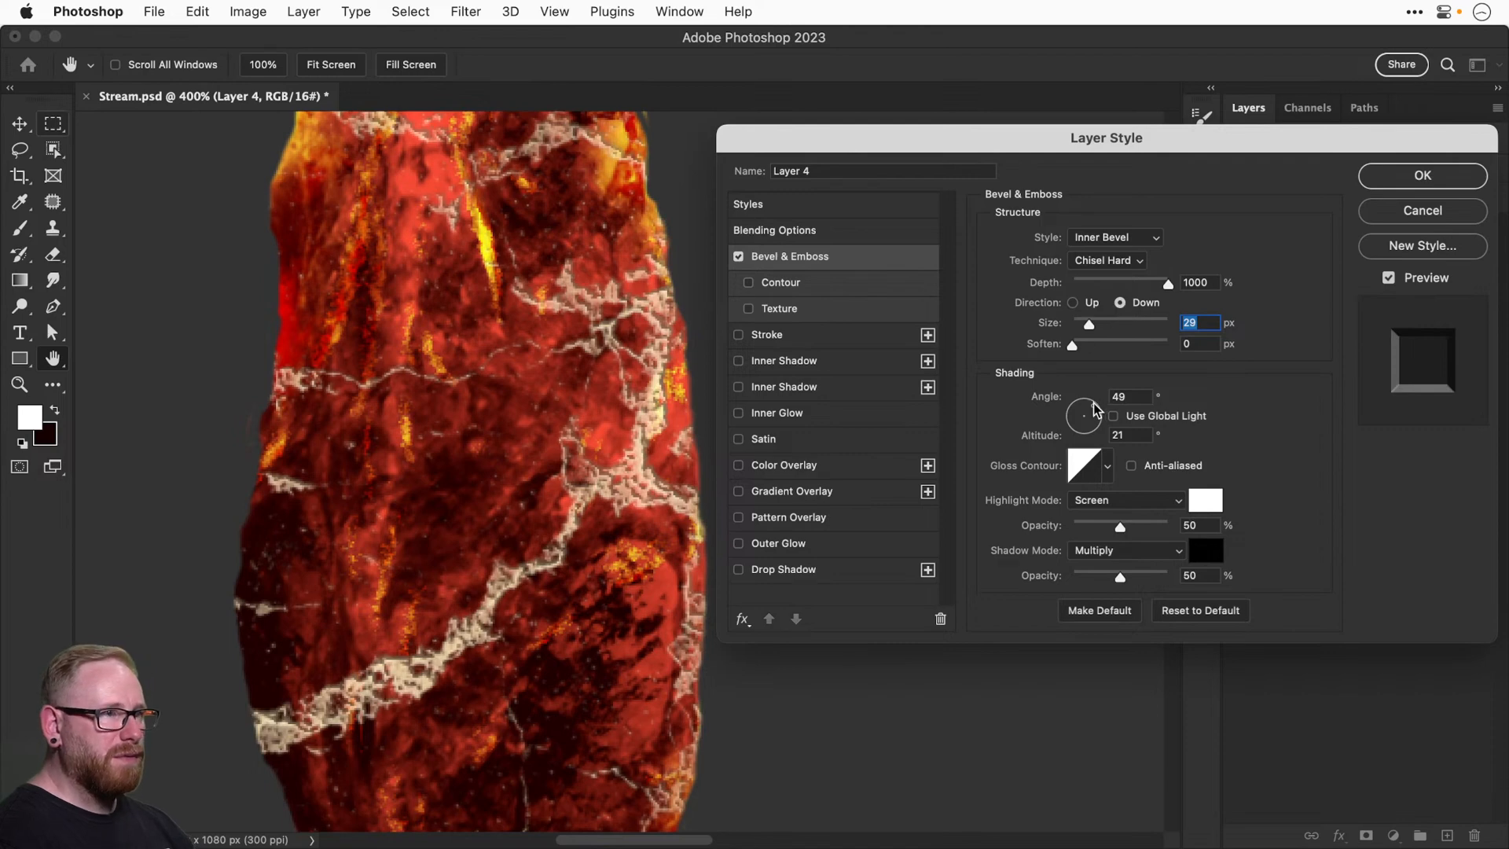
pyautogui.moveTo(1119, 526)
pyautogui.mouseDown()
pyautogui.moveTo(1171, 528)
pyautogui.moveTo(1122, 526)
pyautogui.mouseUp()
pyautogui.moveTo(1118, 582); pyautogui.dragTo(1166, 576)
pyautogui.press('super+minus')
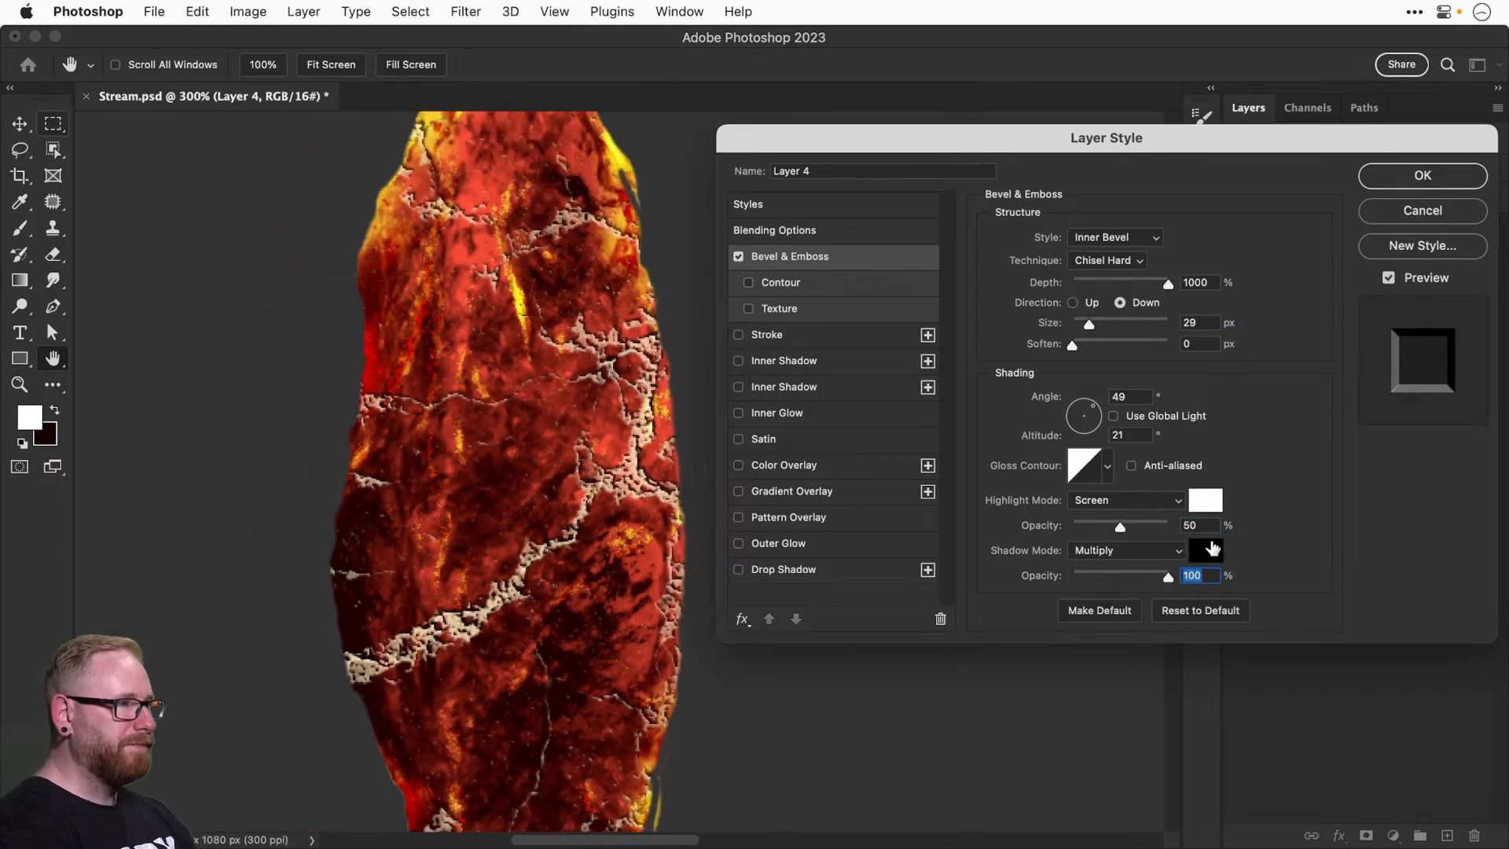
pyautogui.moveTo(1168, 577)
pyautogui.mouseDown()
pyautogui.moveTo(1135, 579)
pyautogui.moveTo(1155, 578)
pyautogui.mouseUp()
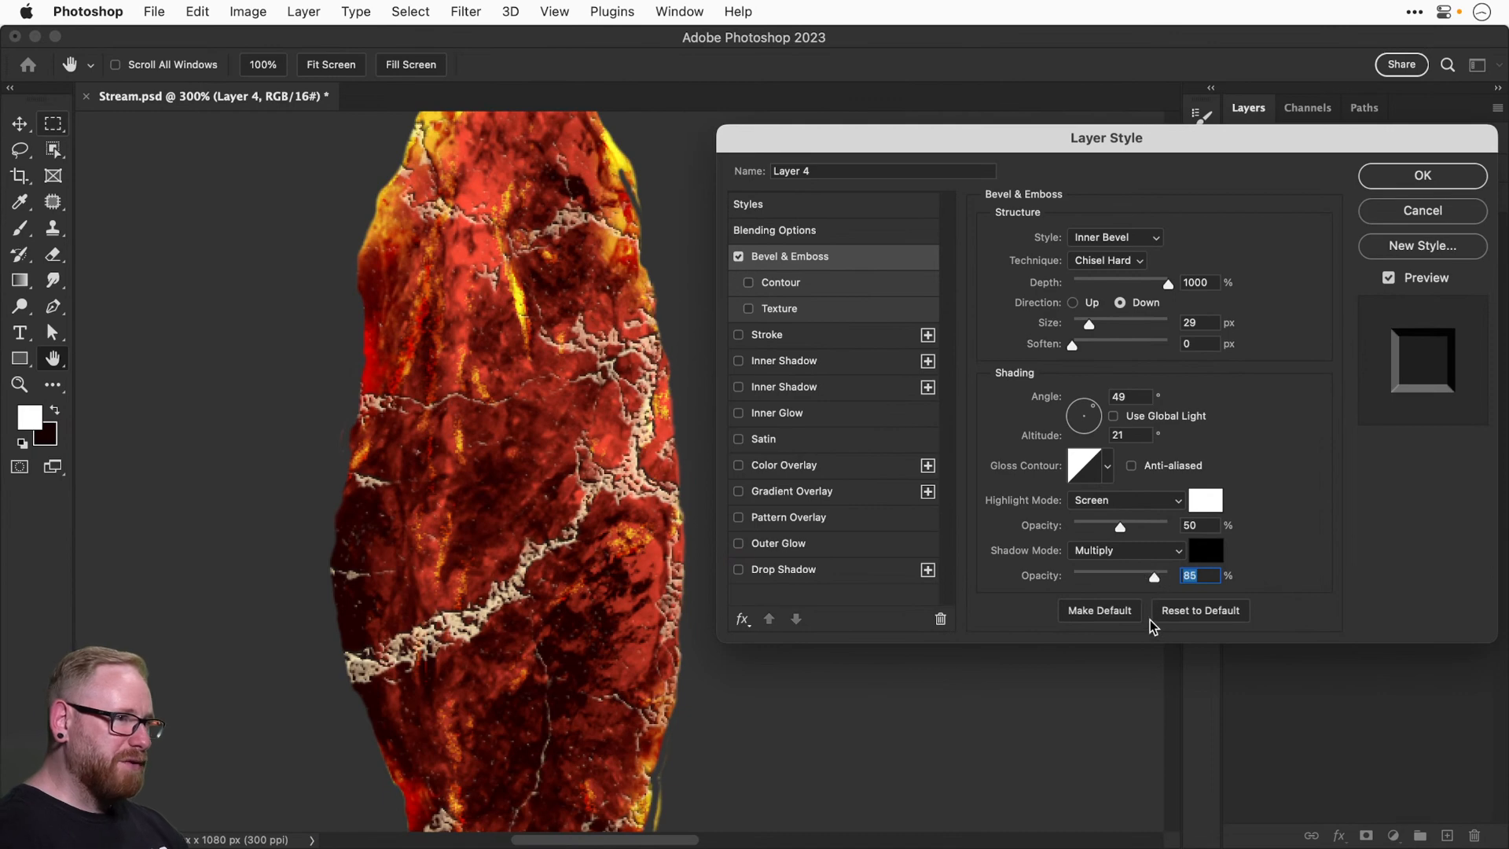
pyautogui.click(1155, 555)
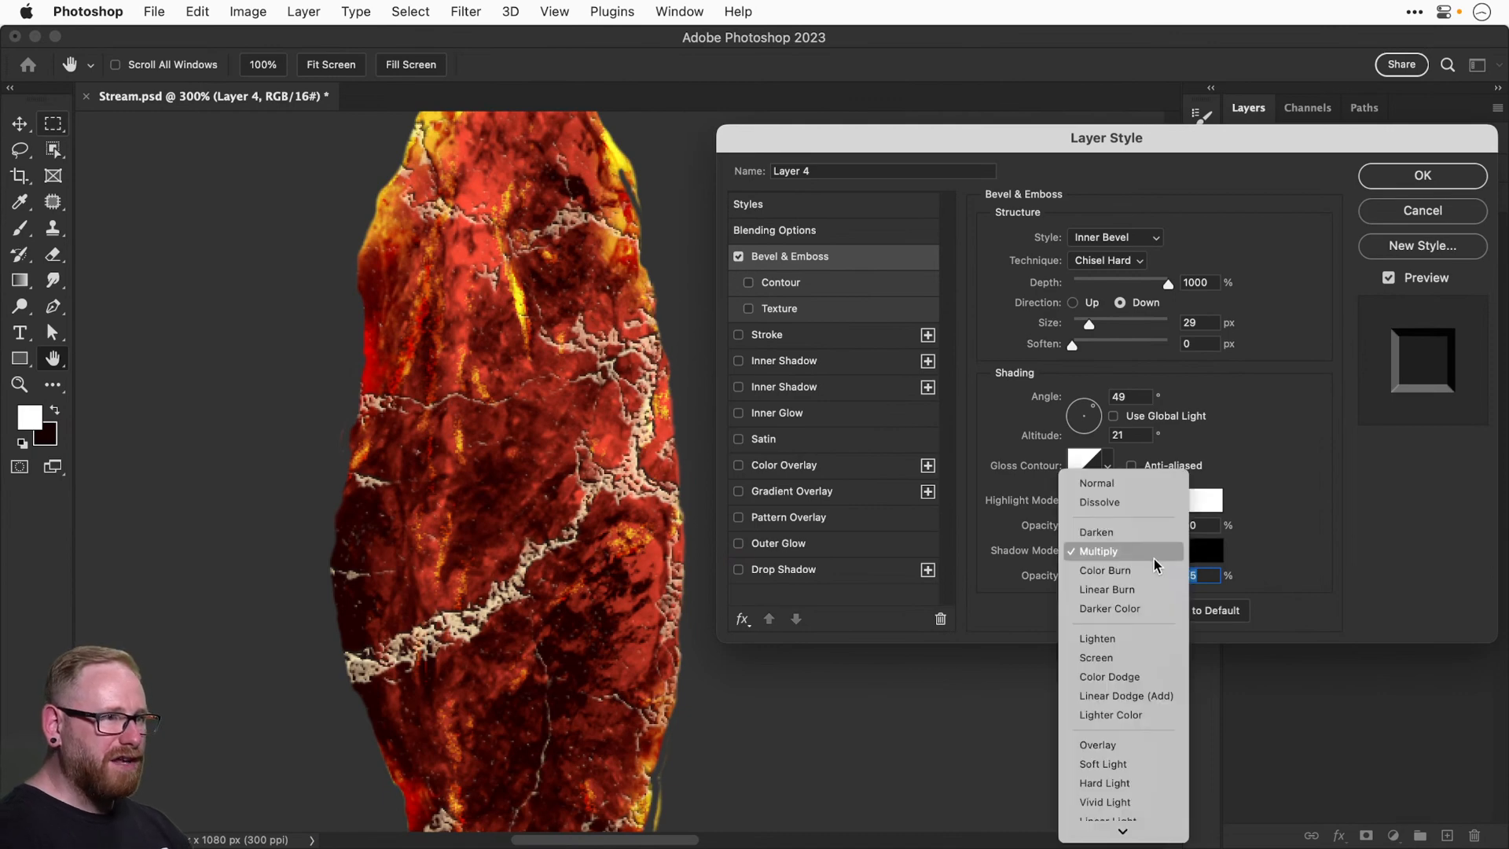
# Try several shadow blend modes for the bevel and settle on Color Burn.
pyautogui.click(1121, 676)
pyautogui.click(1122, 556)
pyautogui.click(1123, 569)
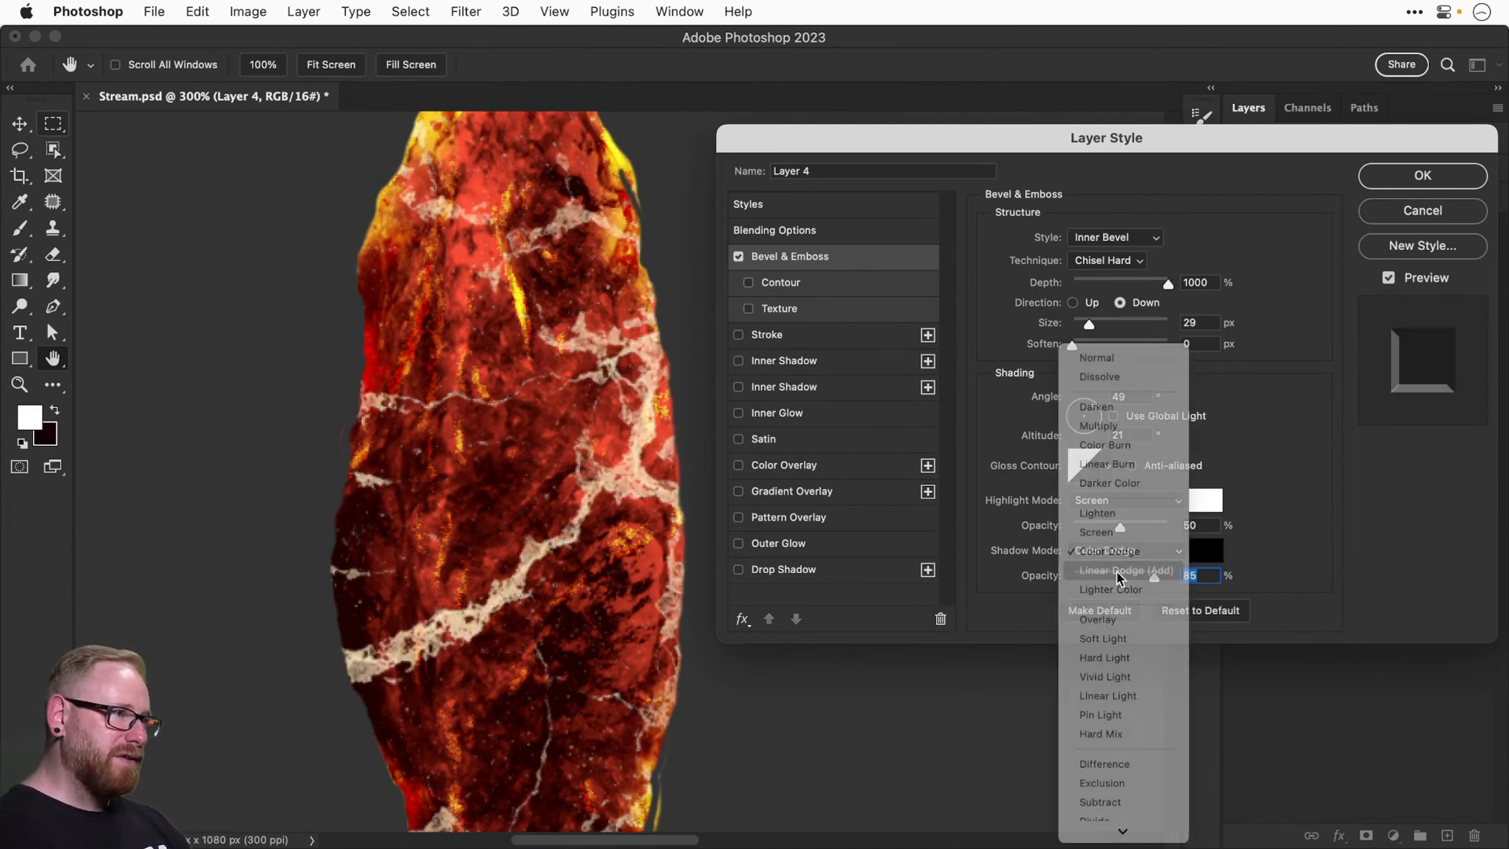
pyautogui.click(1122, 554)
pyautogui.click(1111, 600)
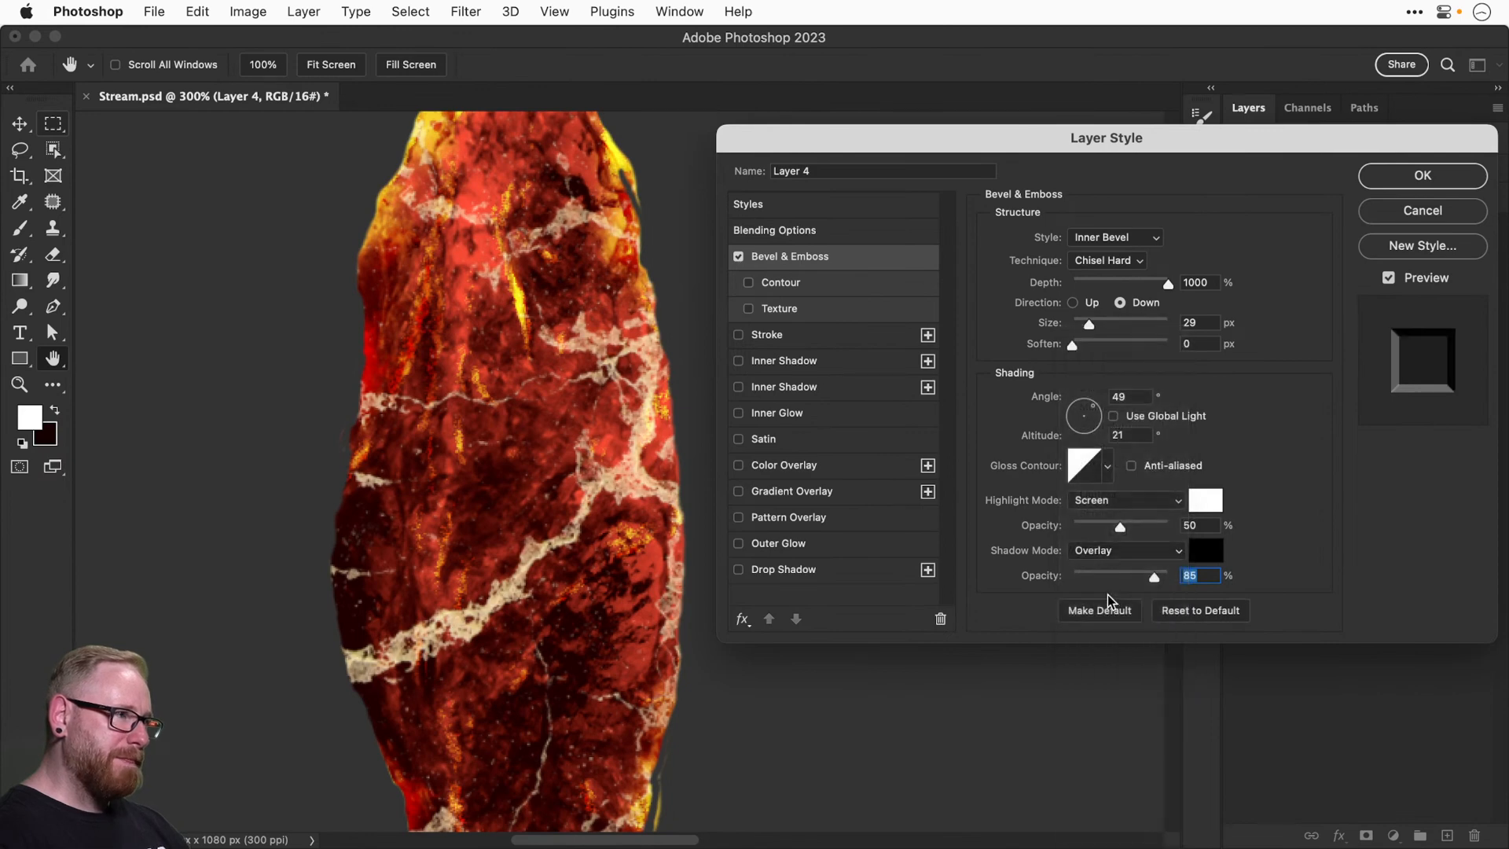
pyautogui.click(1112, 557)
pyautogui.click(1112, 552)
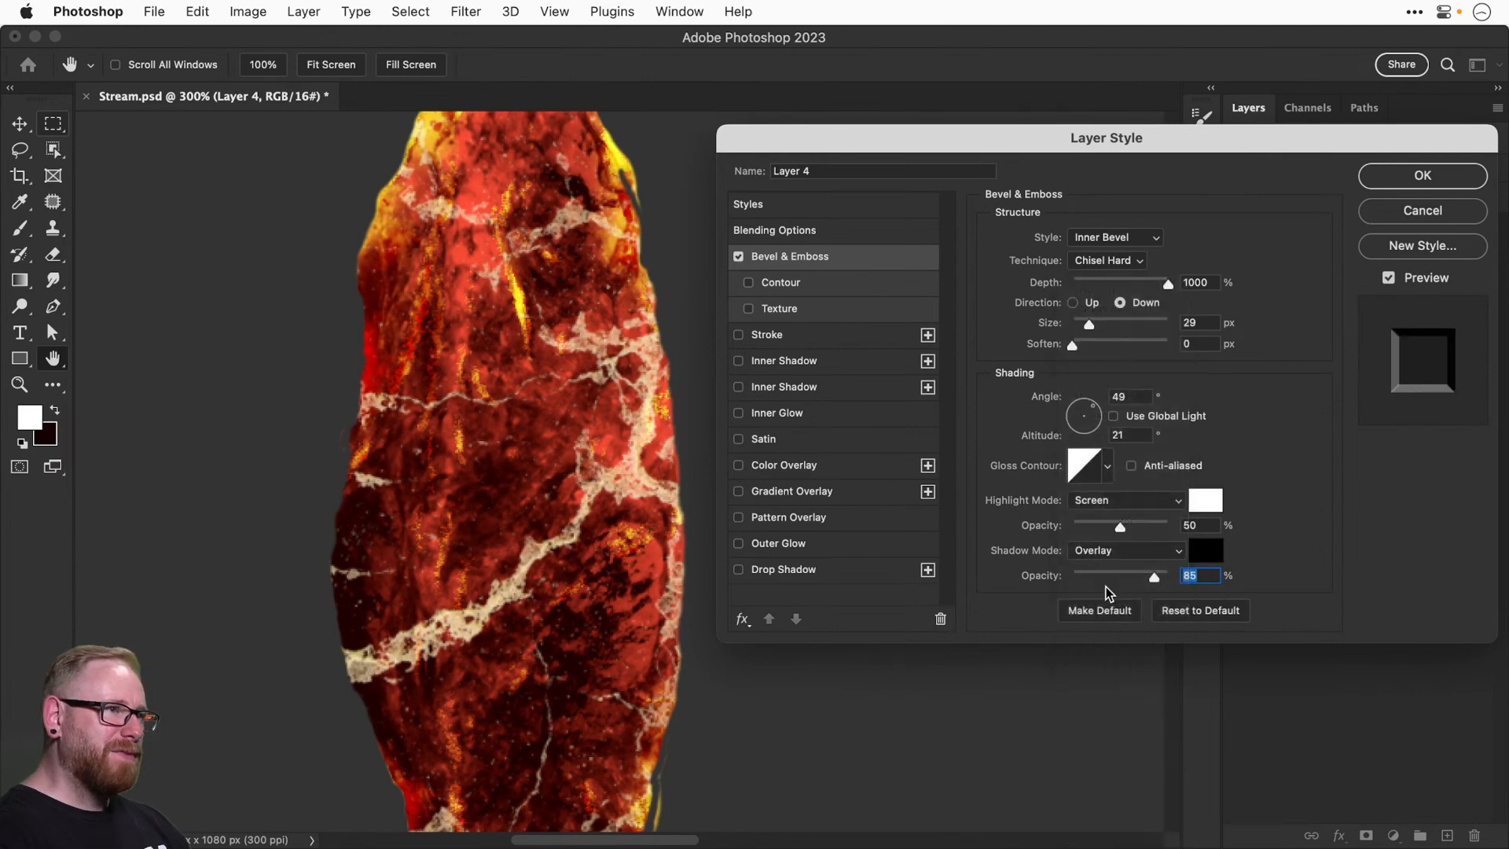
pyautogui.click(1115, 553)
pyautogui.click(1108, 589)
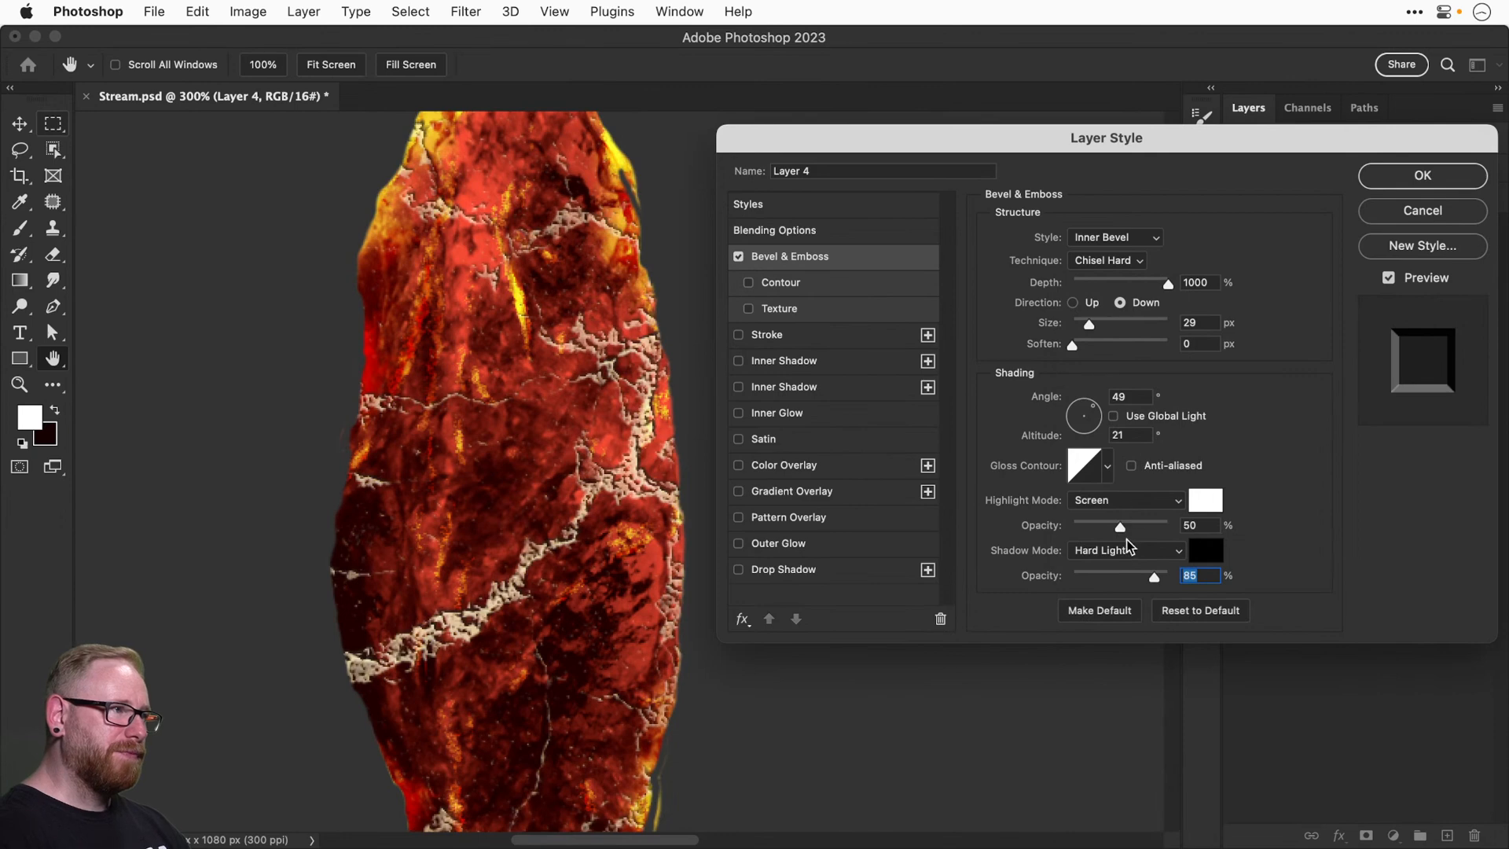
pyautogui.click(1119, 550)
pyautogui.click(1088, 344)
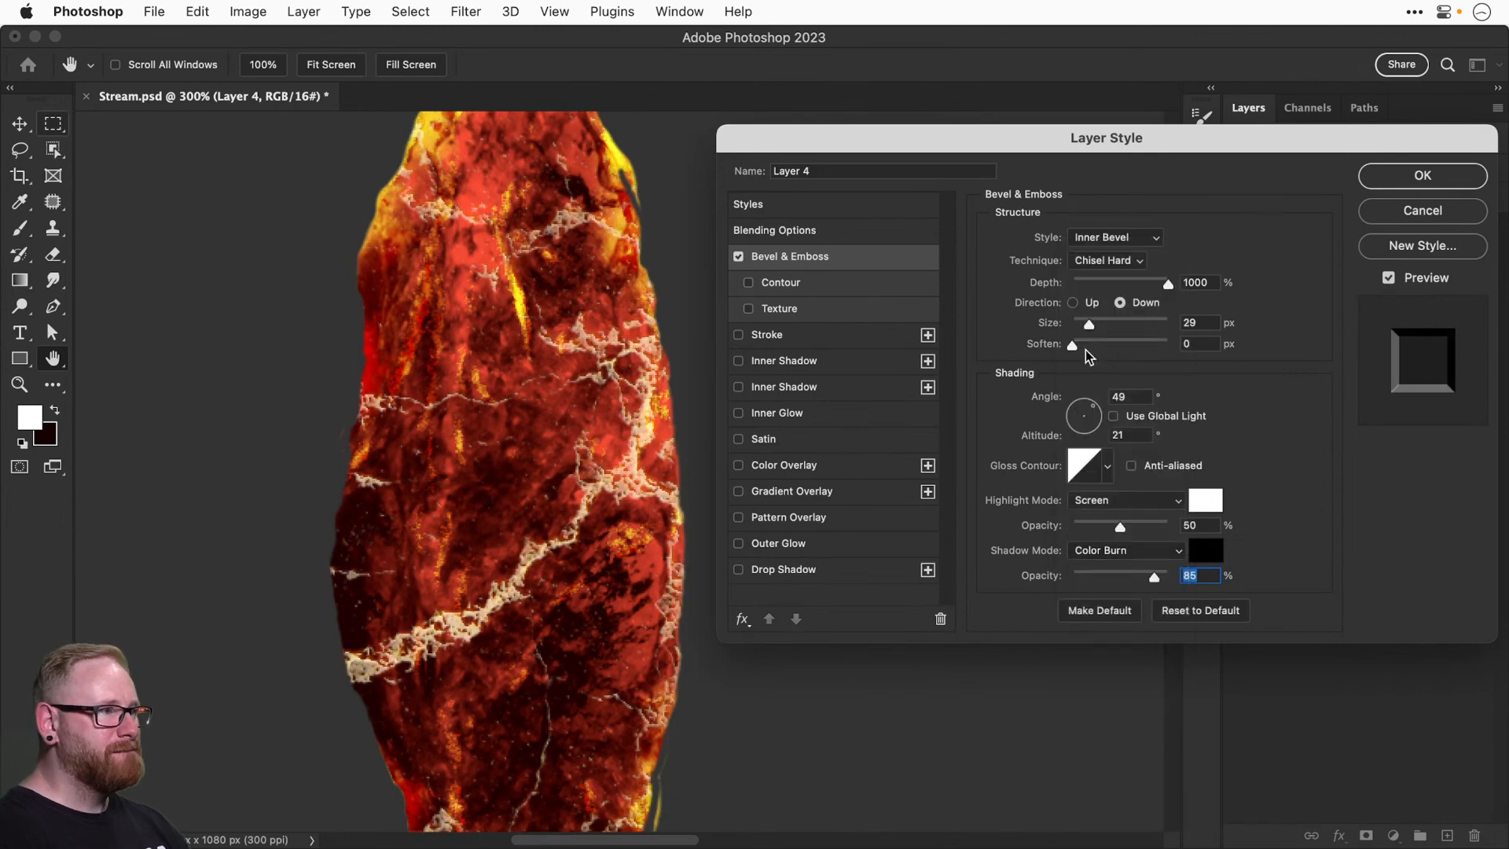
pyautogui.click(1112, 550)
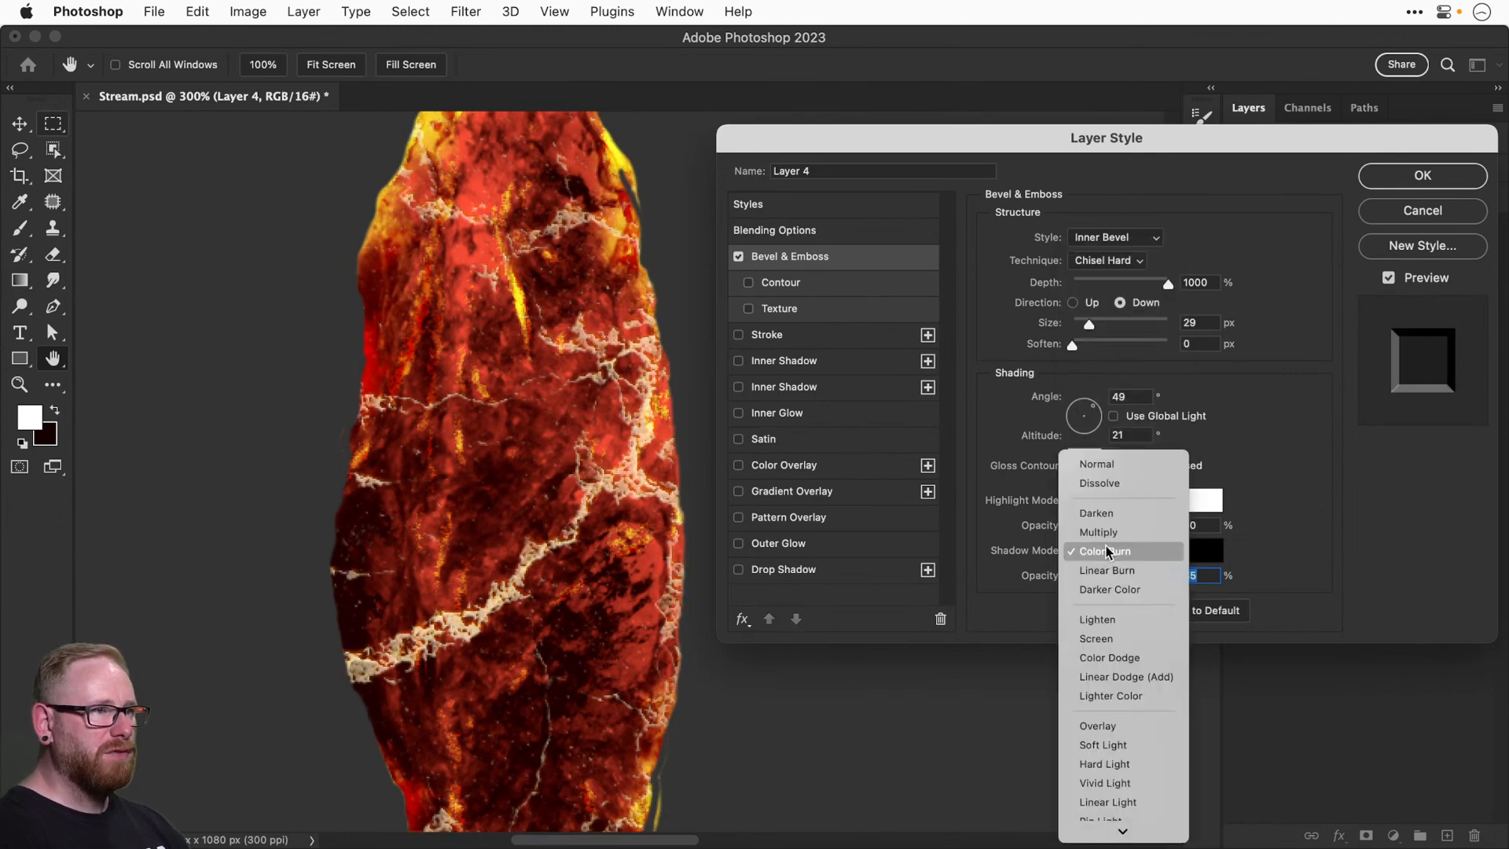
pyautogui.click(1119, 550)
# Set the bevel Shadow Opacity to 95% and compare with the bevel off.
pyautogui.moveTo(1144, 578)
pyautogui.mouseDown()
pyautogui.moveTo(1130, 578)
pyautogui.moveTo(1163, 576)
pyautogui.mouseUp()
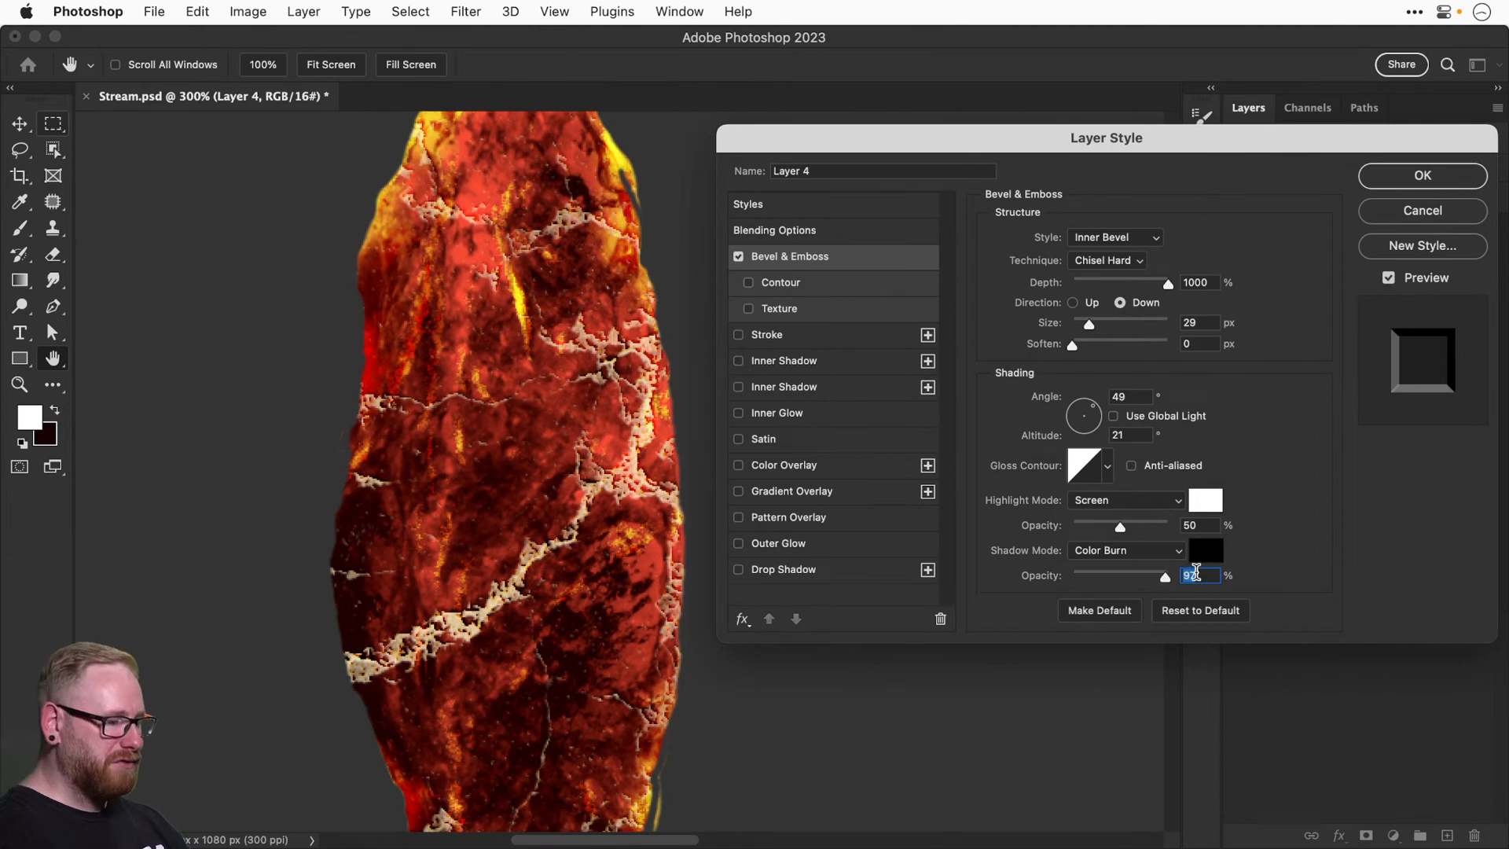
pyautogui.write('95')
pyautogui.click(738, 256)
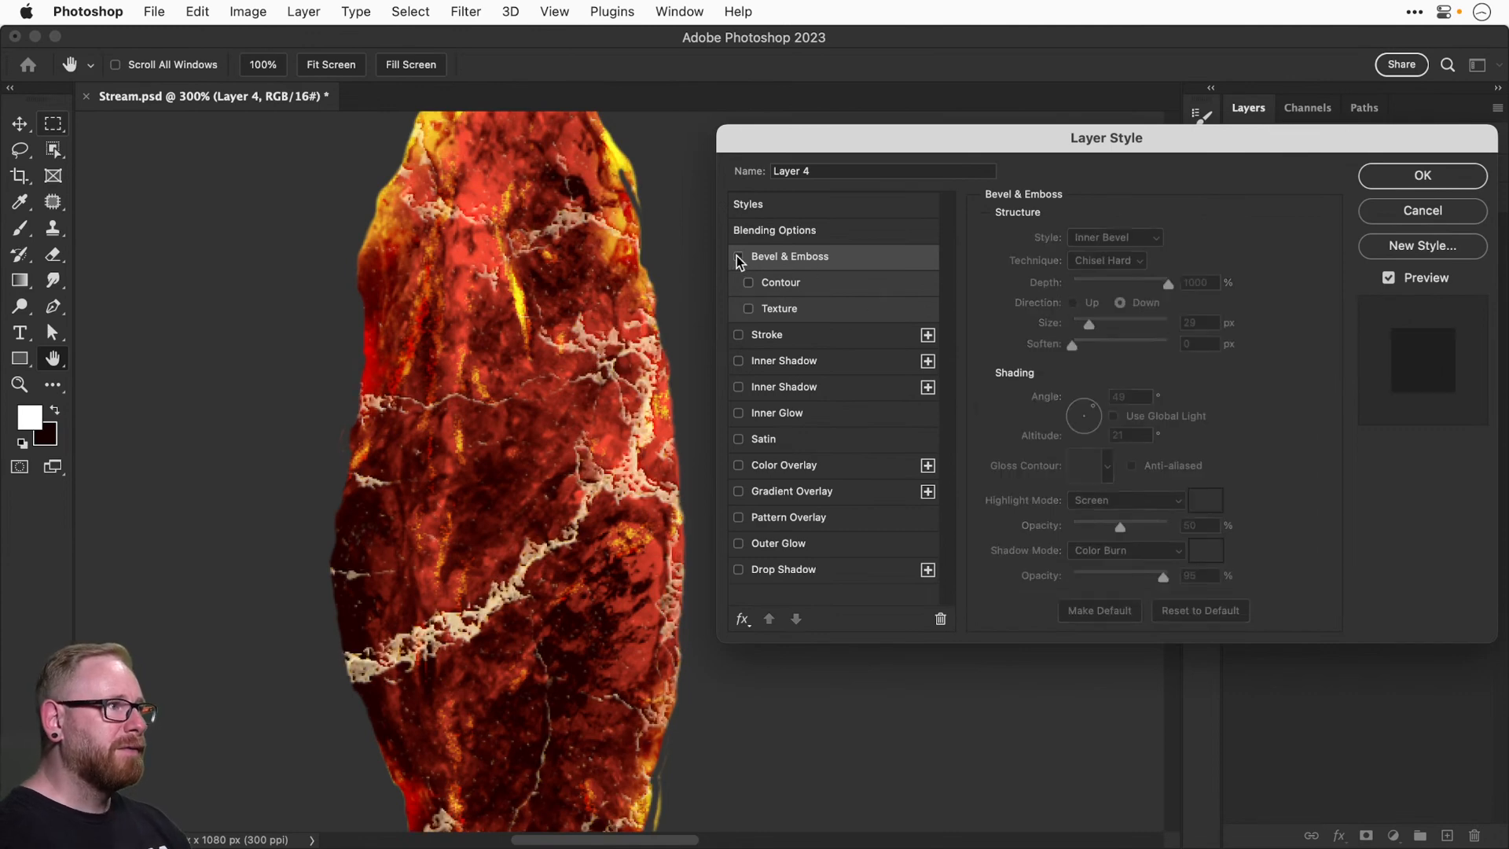
pyautogui.click(738, 256)
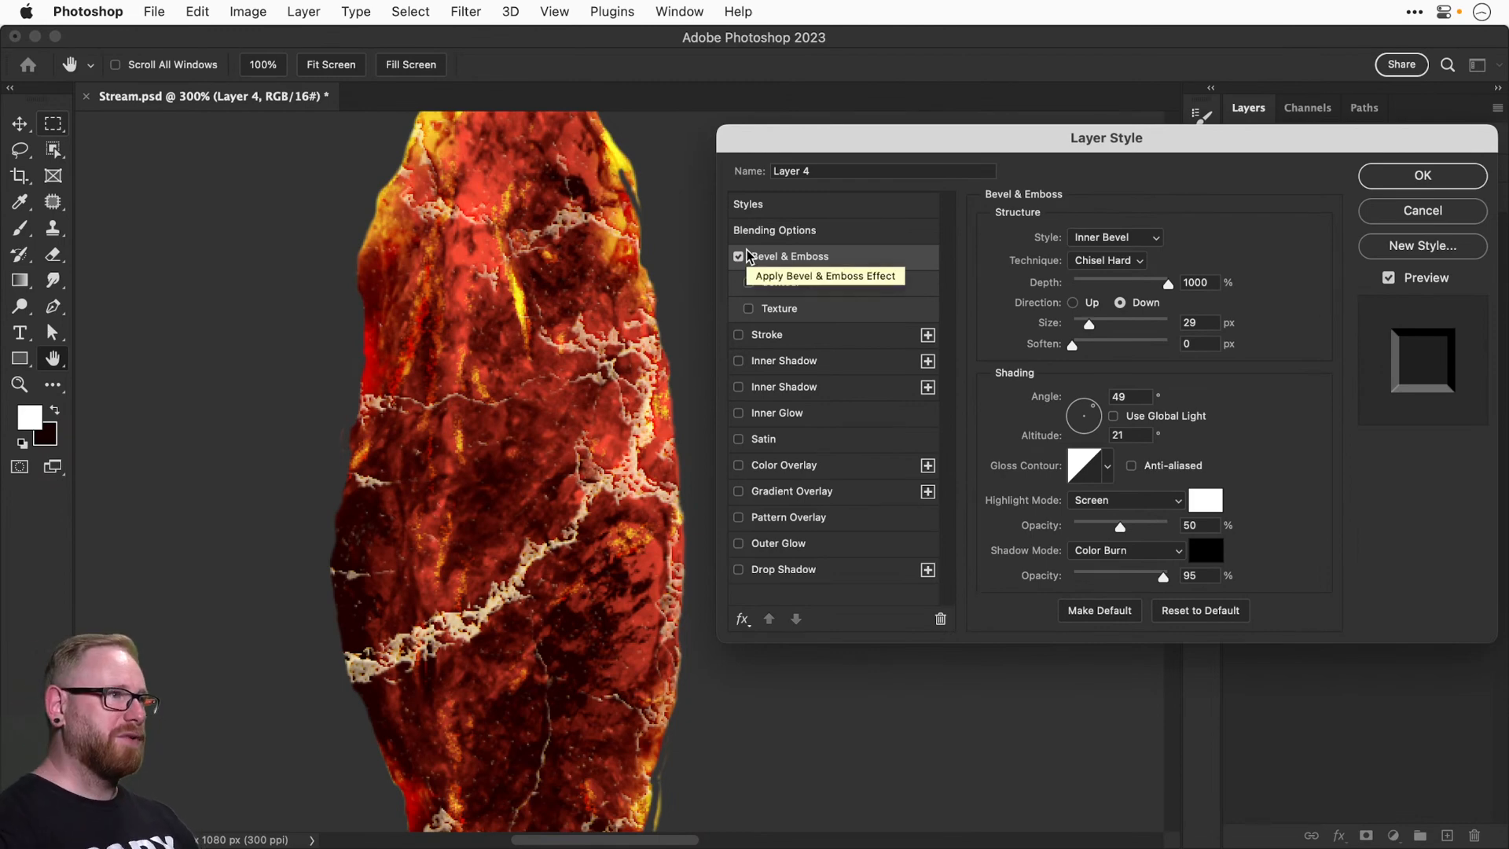
# Try Inner Shadow and Satin, then keep an Outer Glow on the crystal.
pyautogui.click(738, 361)
pyautogui.click(739, 361)
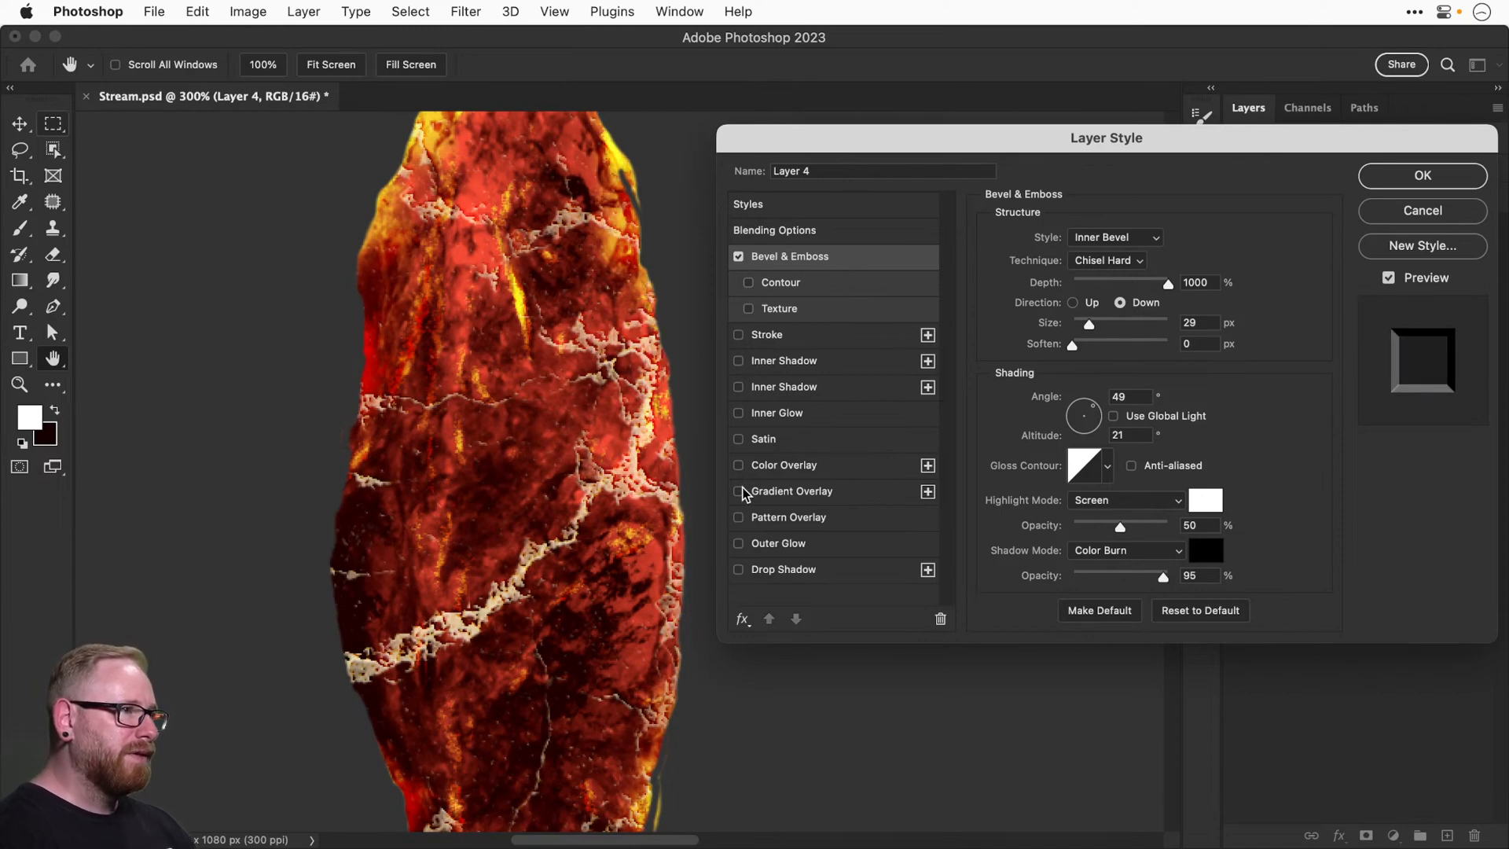
pyautogui.click(739, 440)
pyautogui.click(738, 440)
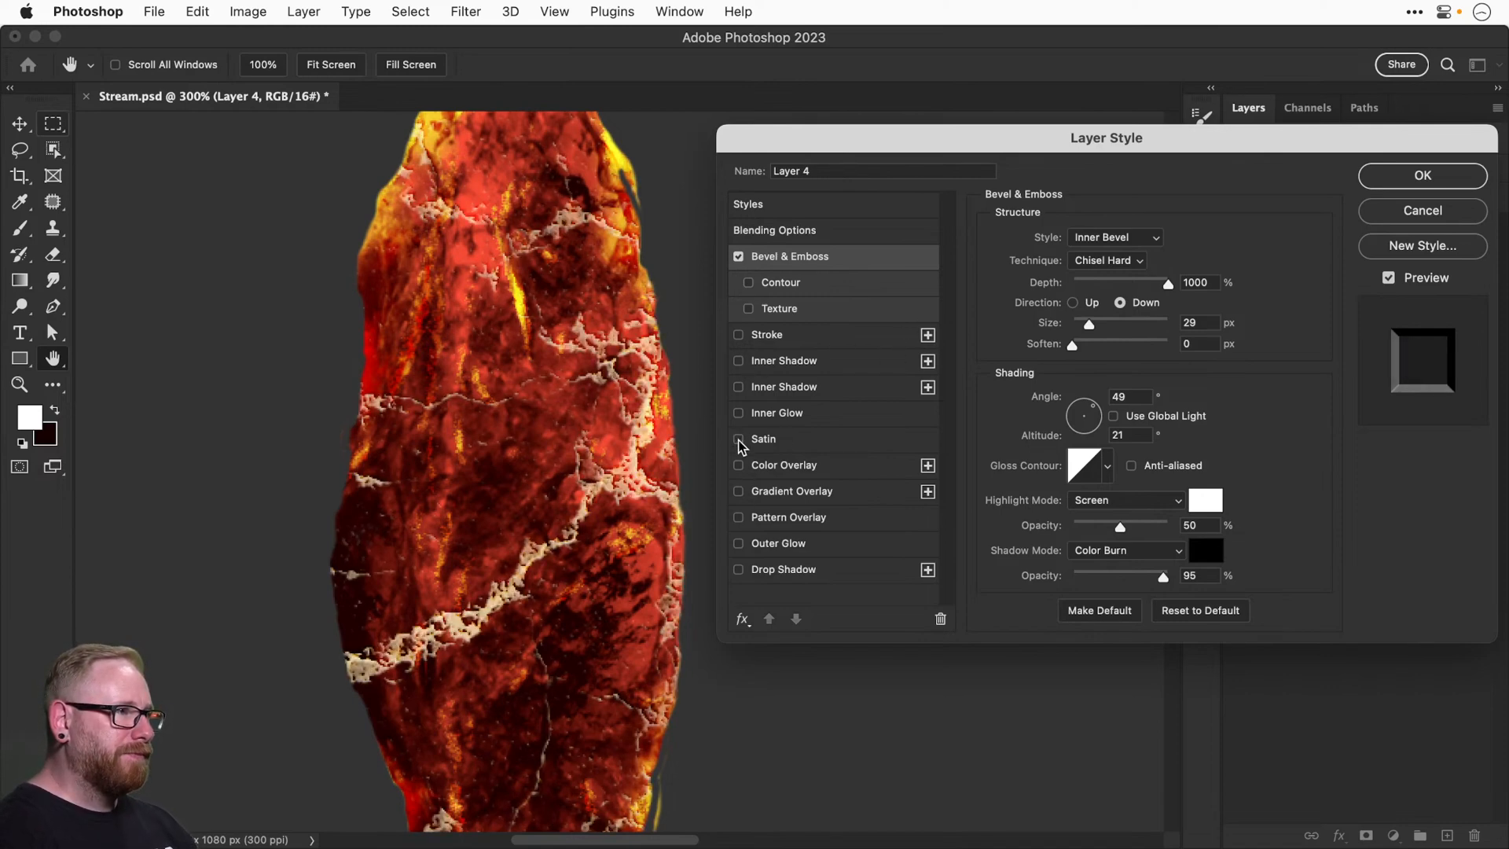
pyautogui.click(739, 543)
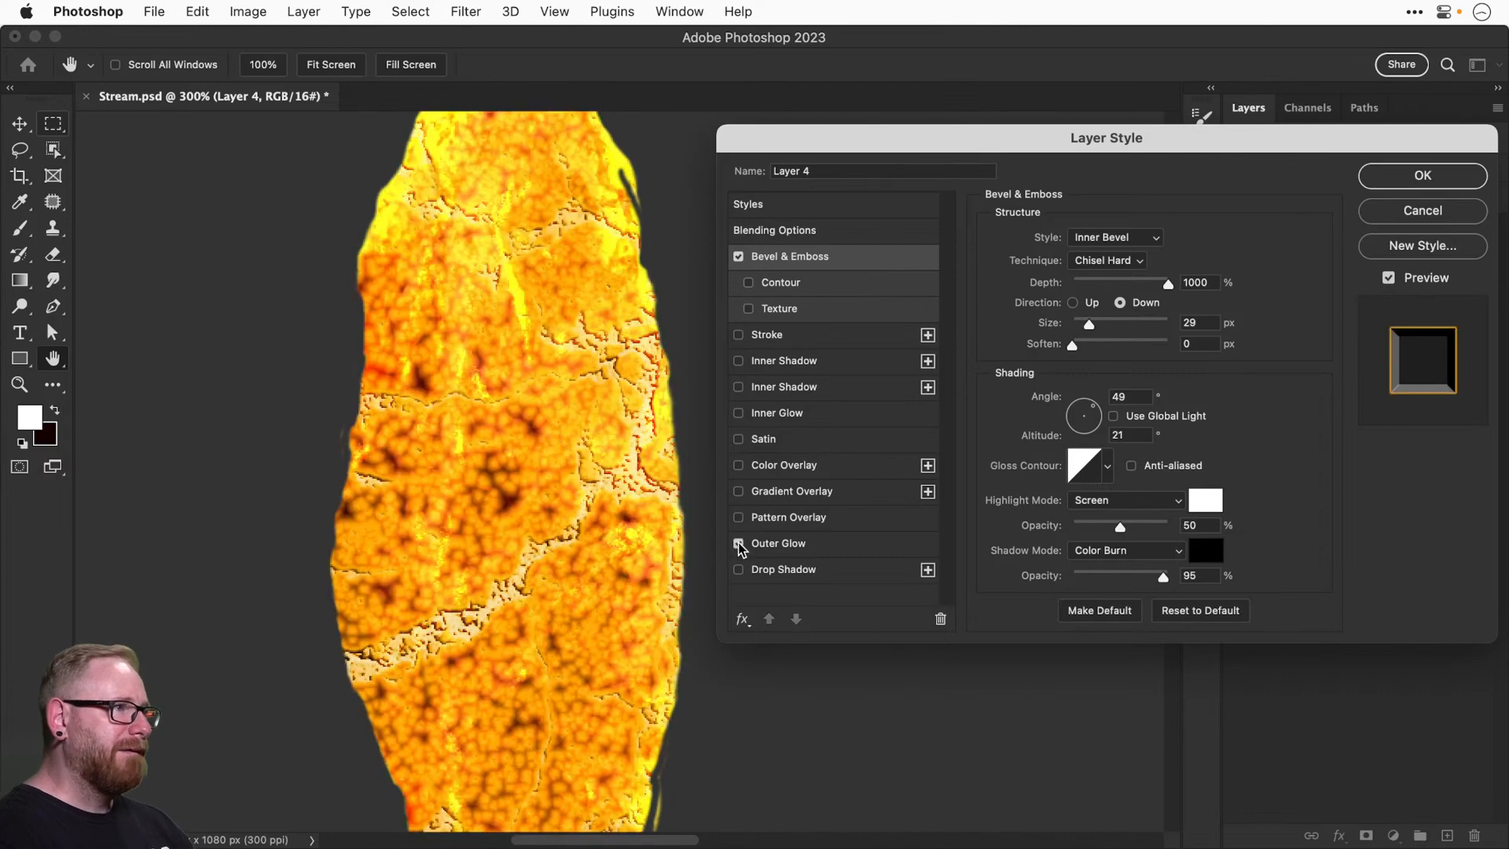
pyautogui.click(738, 543)
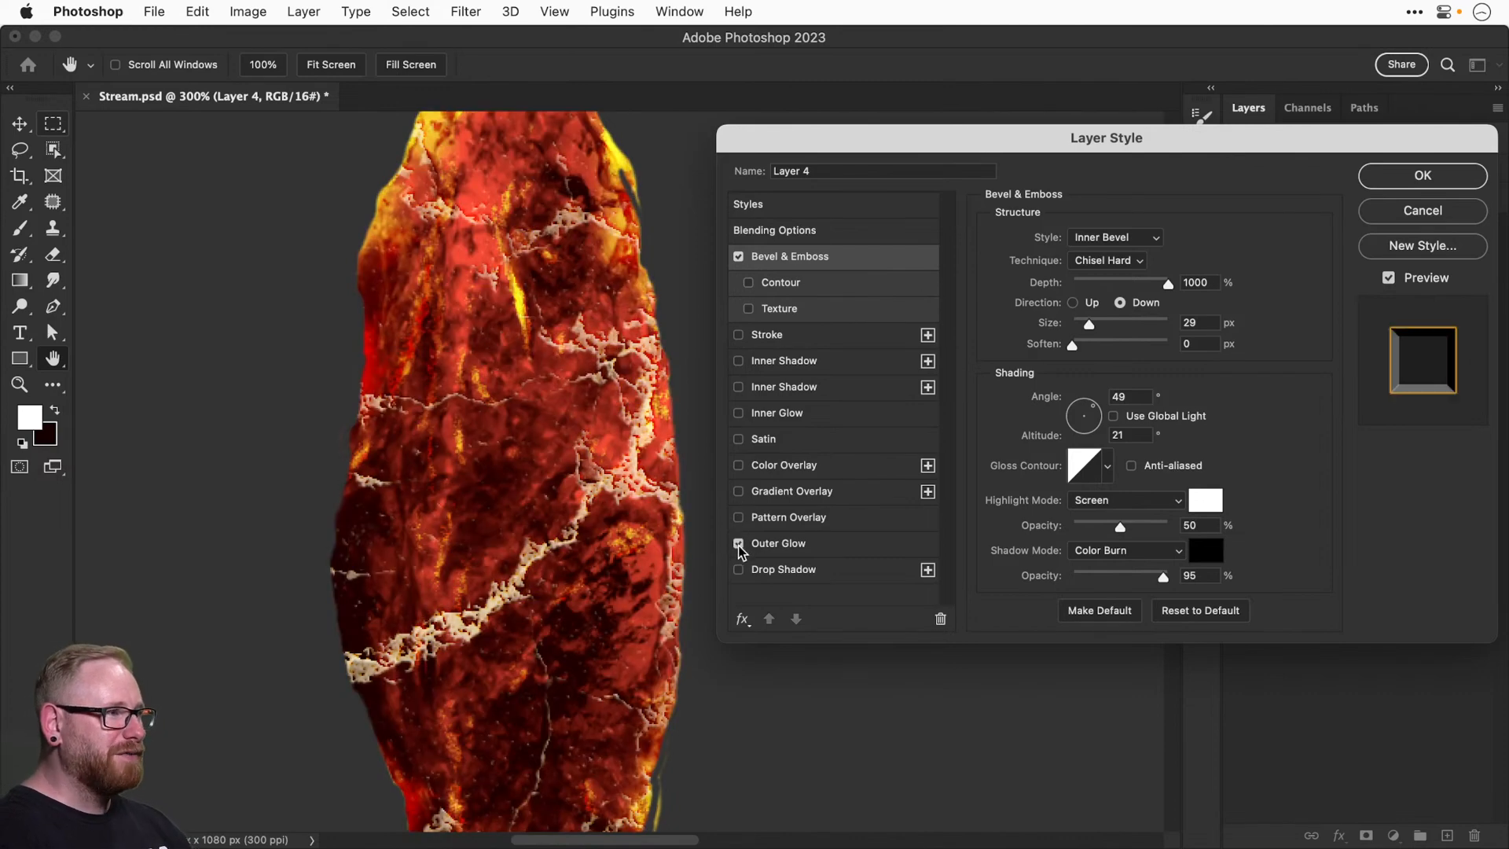
pyautogui.click(739, 544)
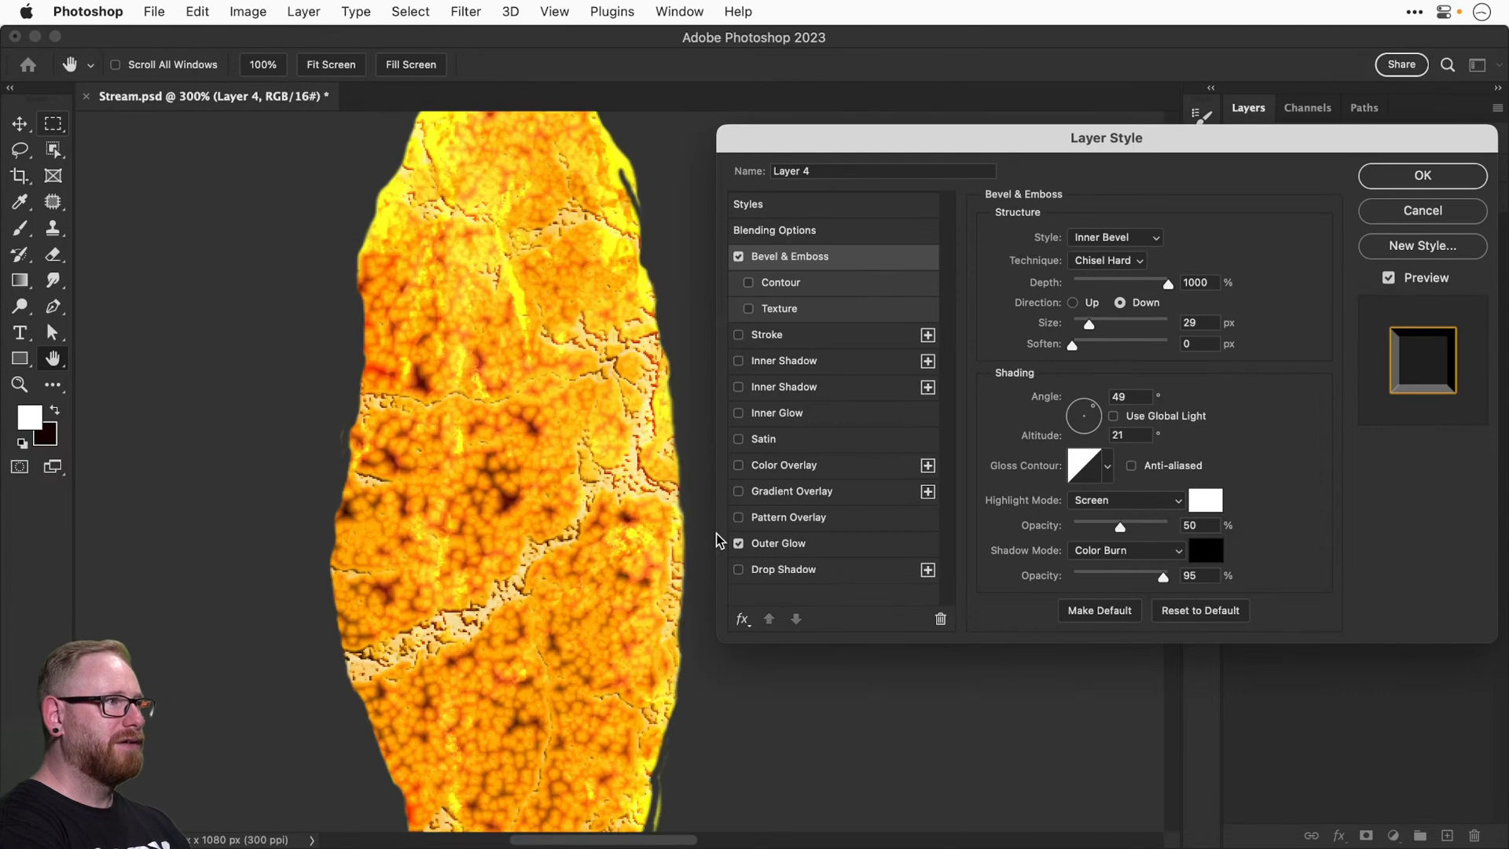
# Set the Outer Glow to Overlay blend mode at 50% opacity.
pyautogui.click(782, 544)
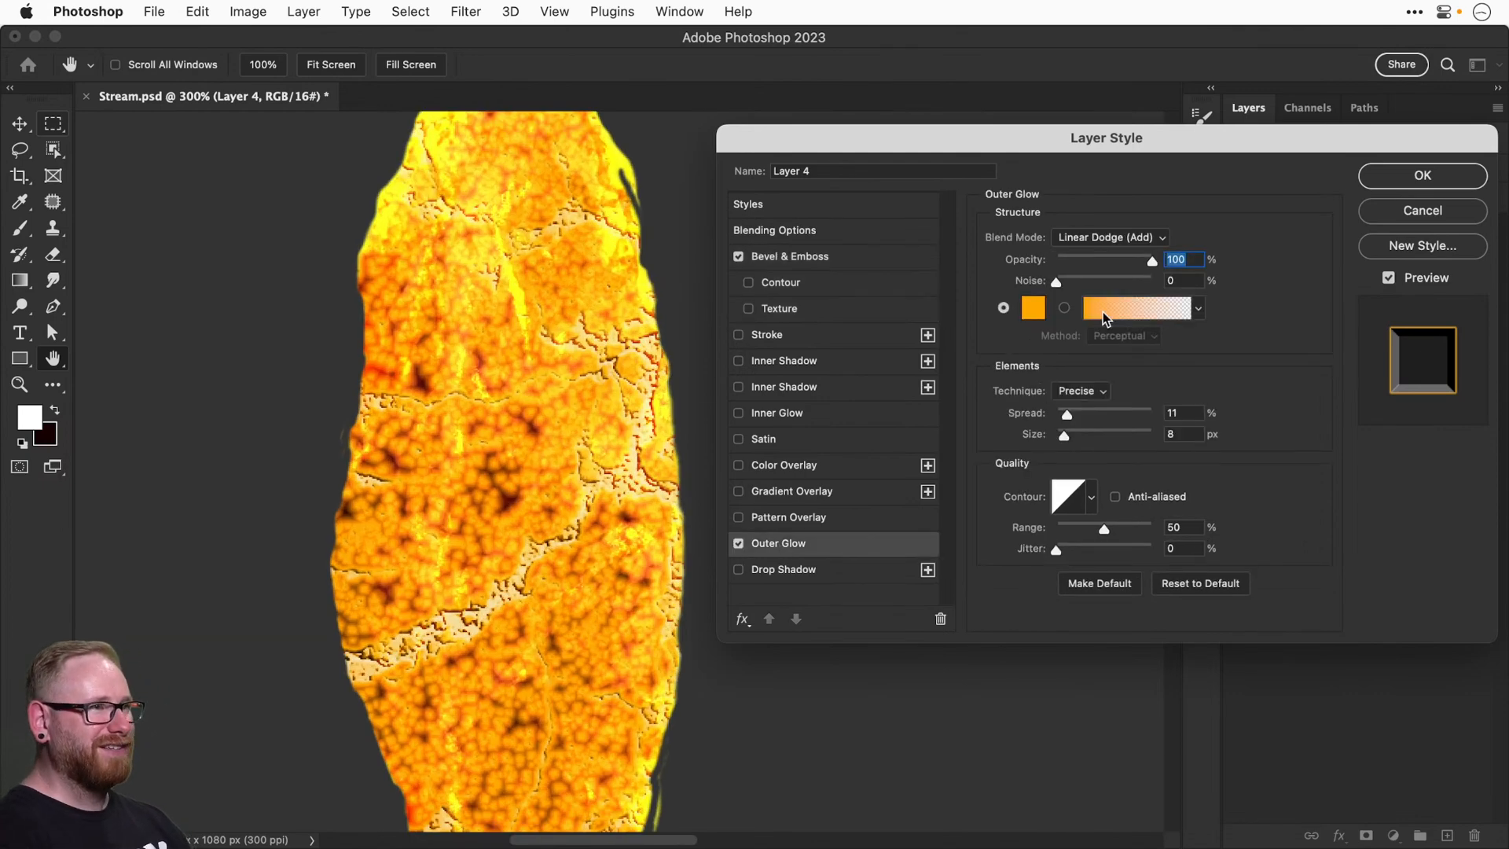
pyautogui.click(1106, 237)
pyautogui.click(1090, 289)
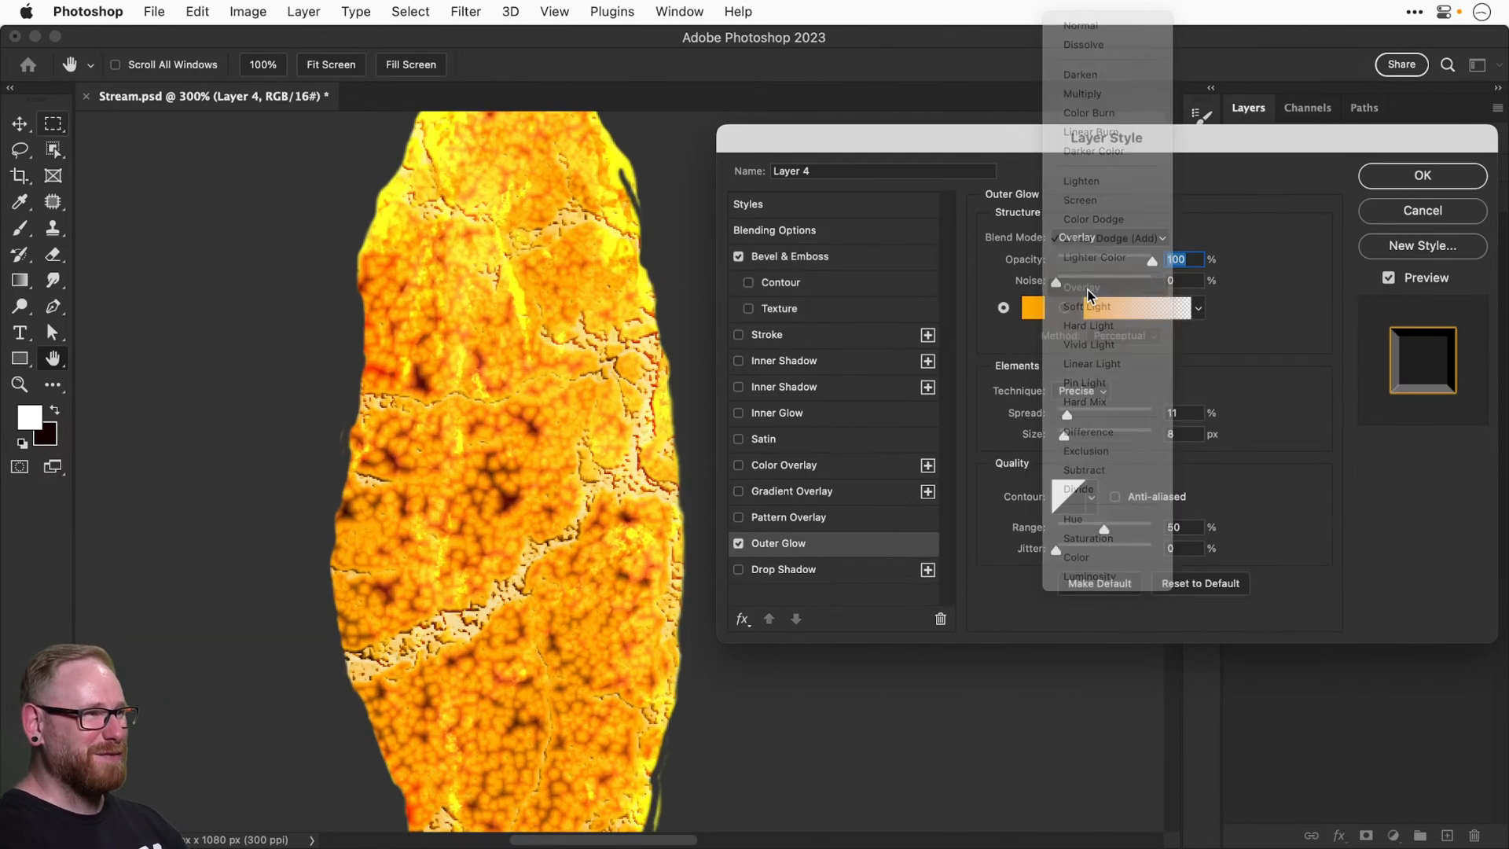
pyautogui.press('super+minus')
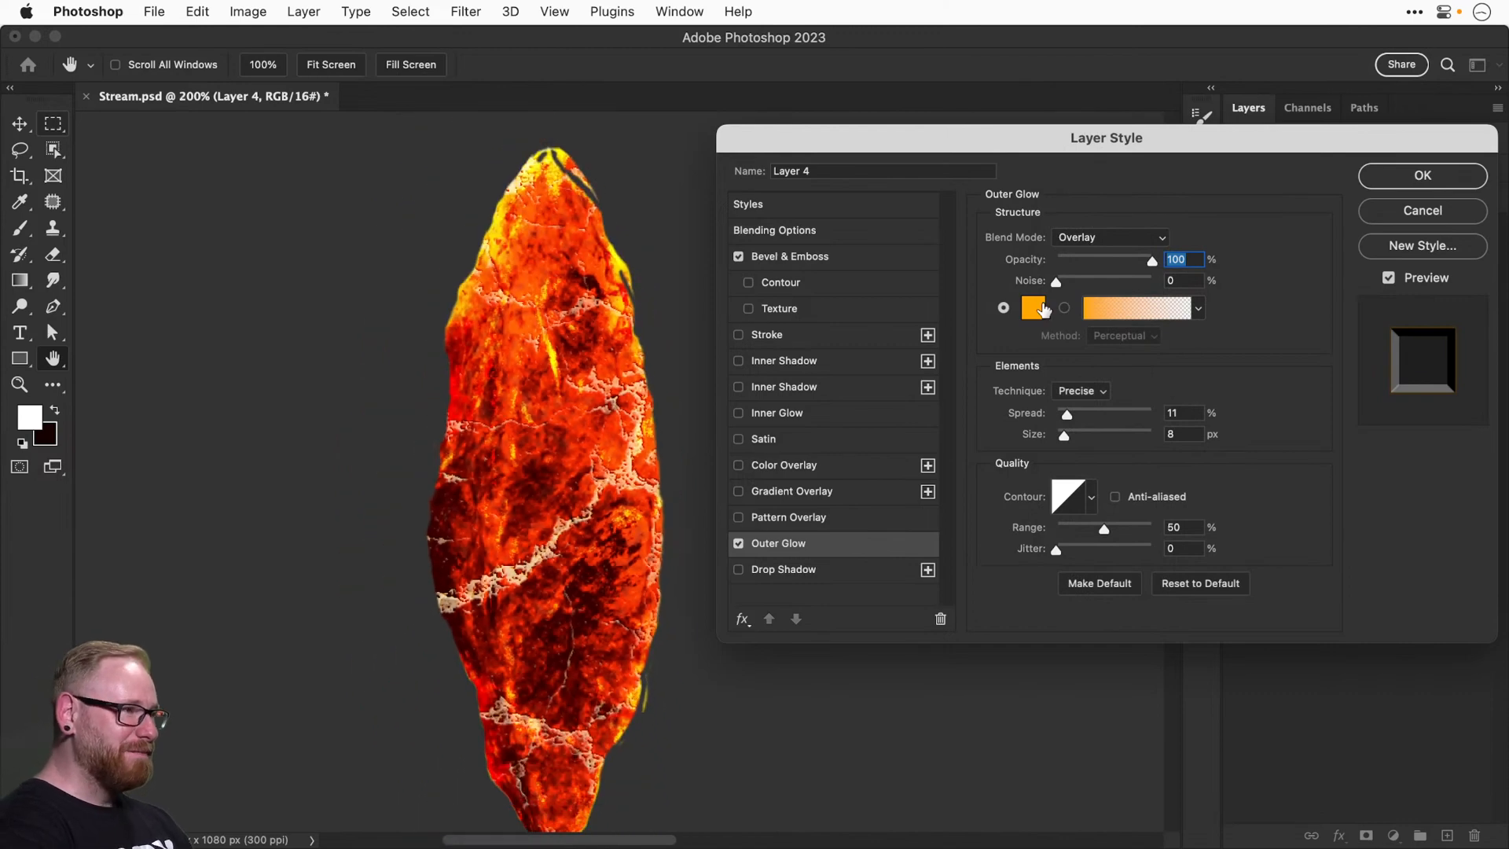
pyautogui.click(738, 544)
pyautogui.click(737, 544)
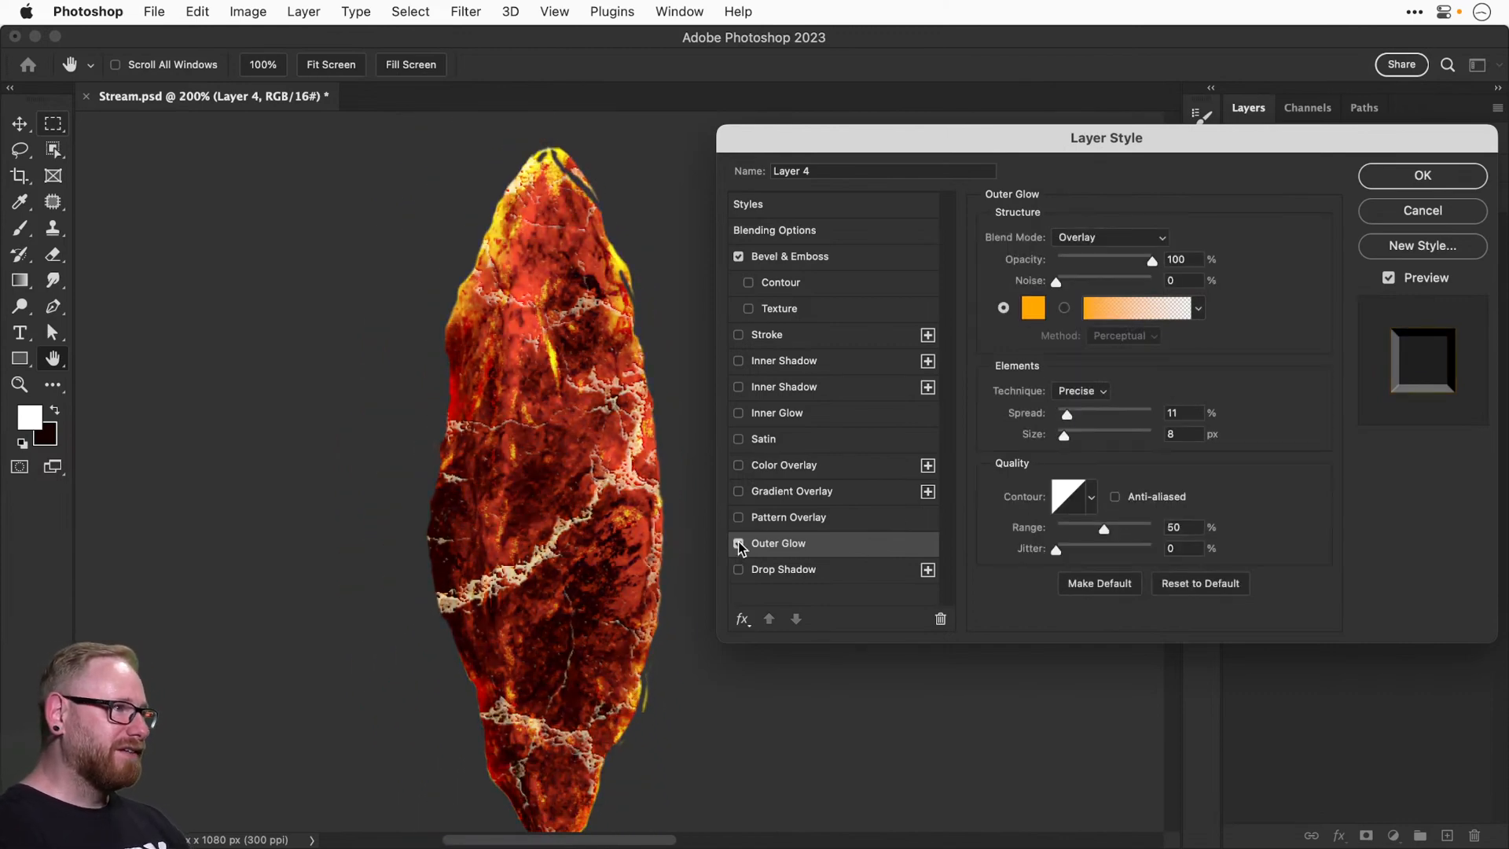
pyautogui.click(738, 544)
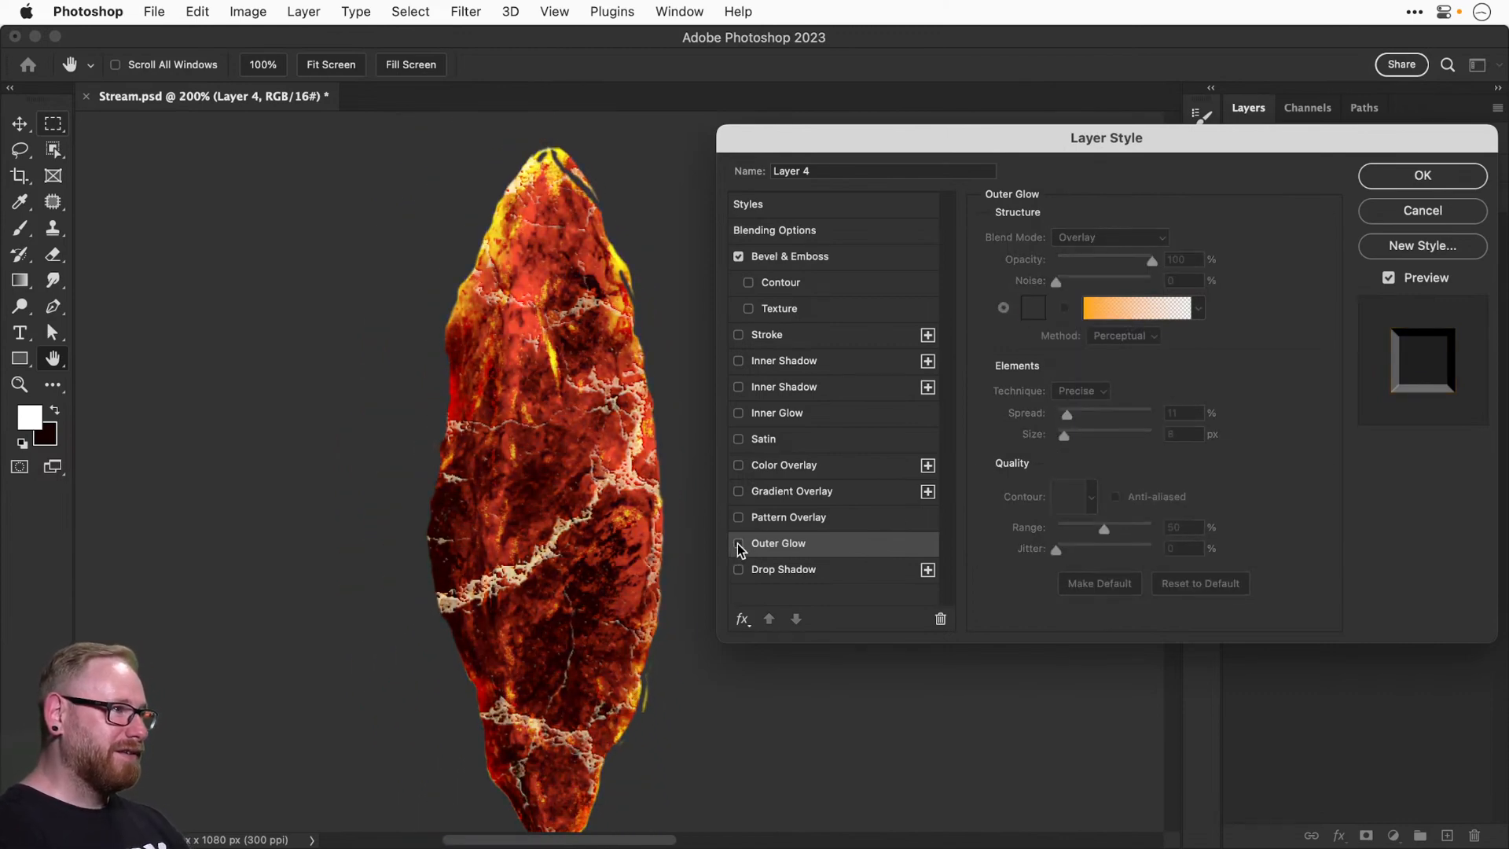
pyautogui.click(738, 544)
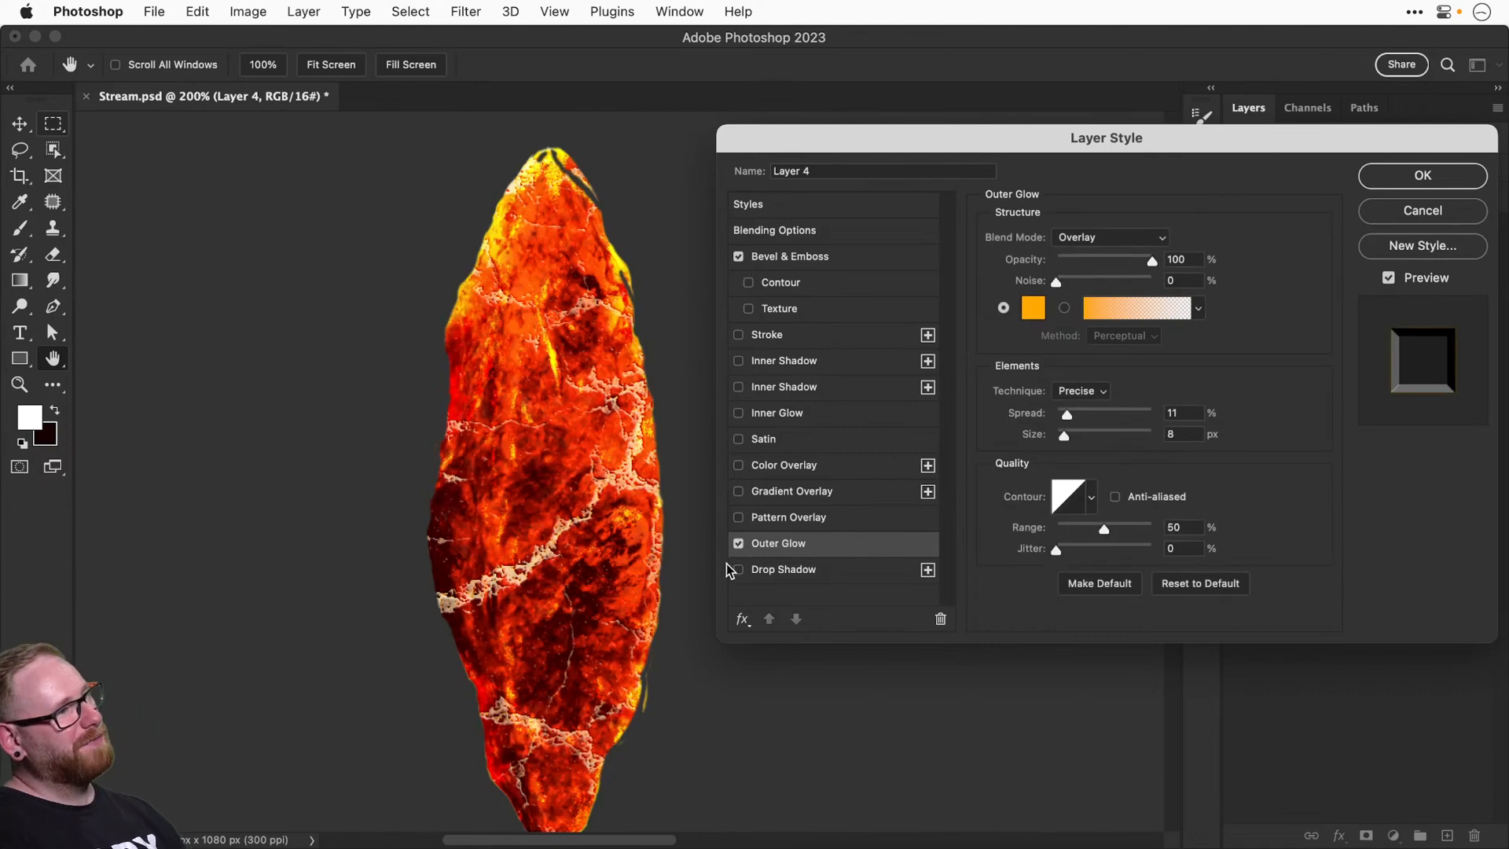
pyautogui.click(738, 544)
pyautogui.click(738, 544)
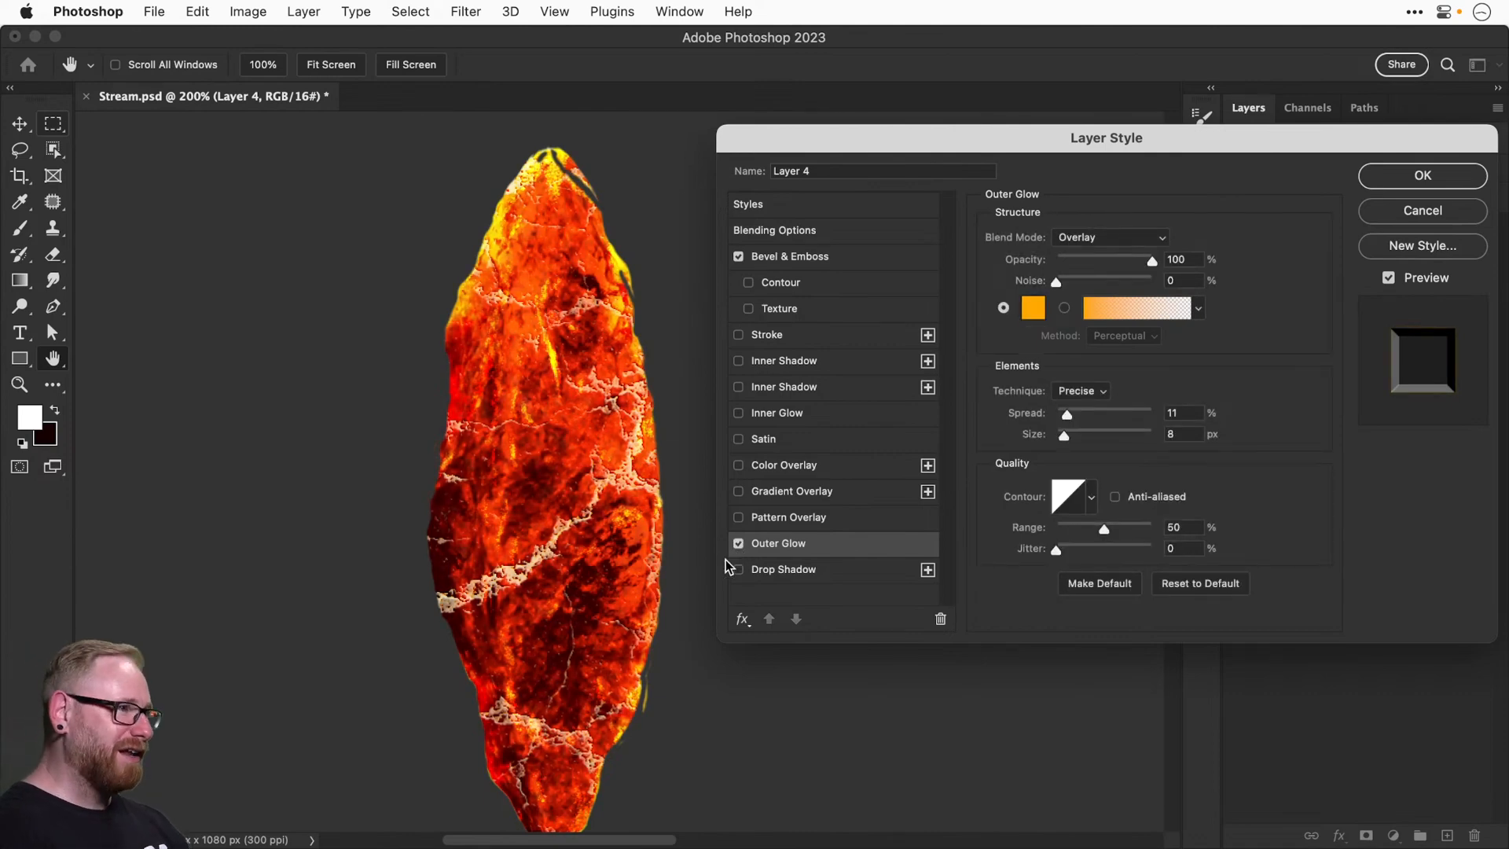
pyautogui.click(737, 544)
pyautogui.click(738, 543)
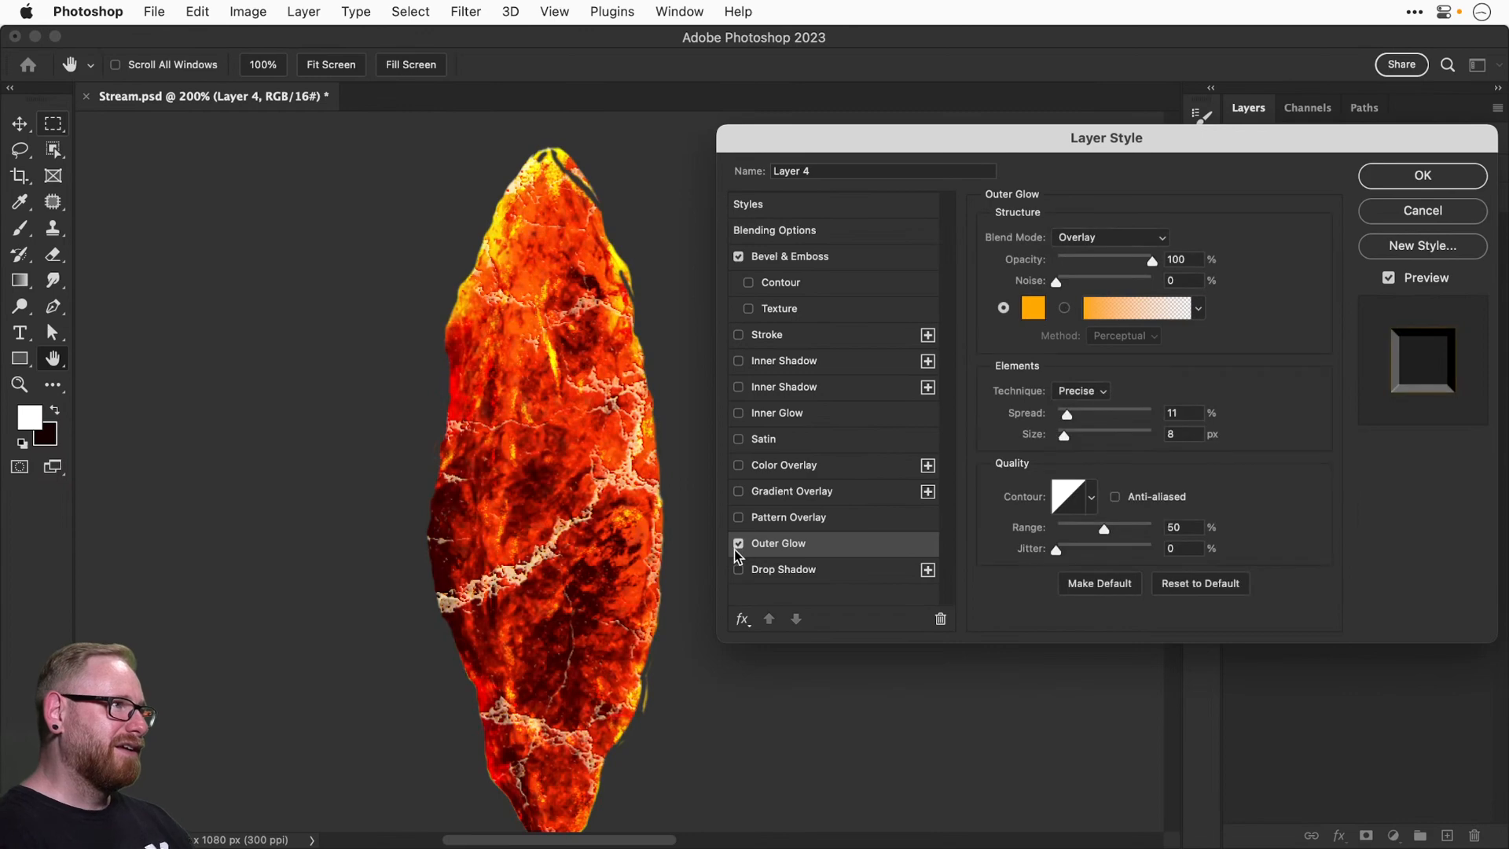
pyautogui.moveTo(1108, 258)
pyautogui.mouseDown()
pyautogui.moveTo(1081, 258)
pyautogui.moveTo(1106, 251)
pyautogui.mouseUp()
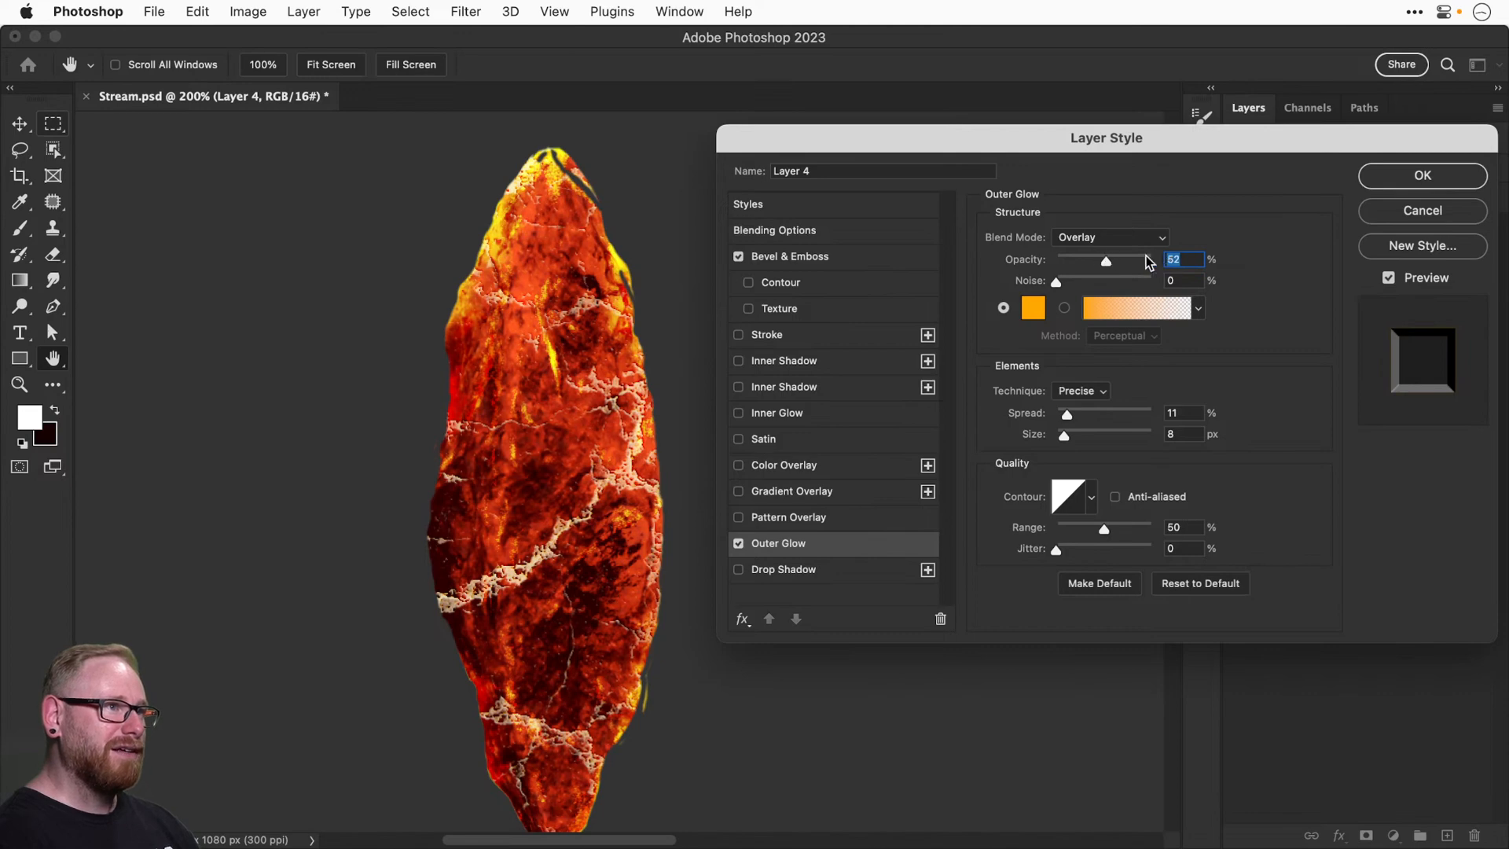
pyautogui.write('50')
# Split the Underlying Layer black slider so darker tones show through the rock.
pyautogui.click(788, 256)
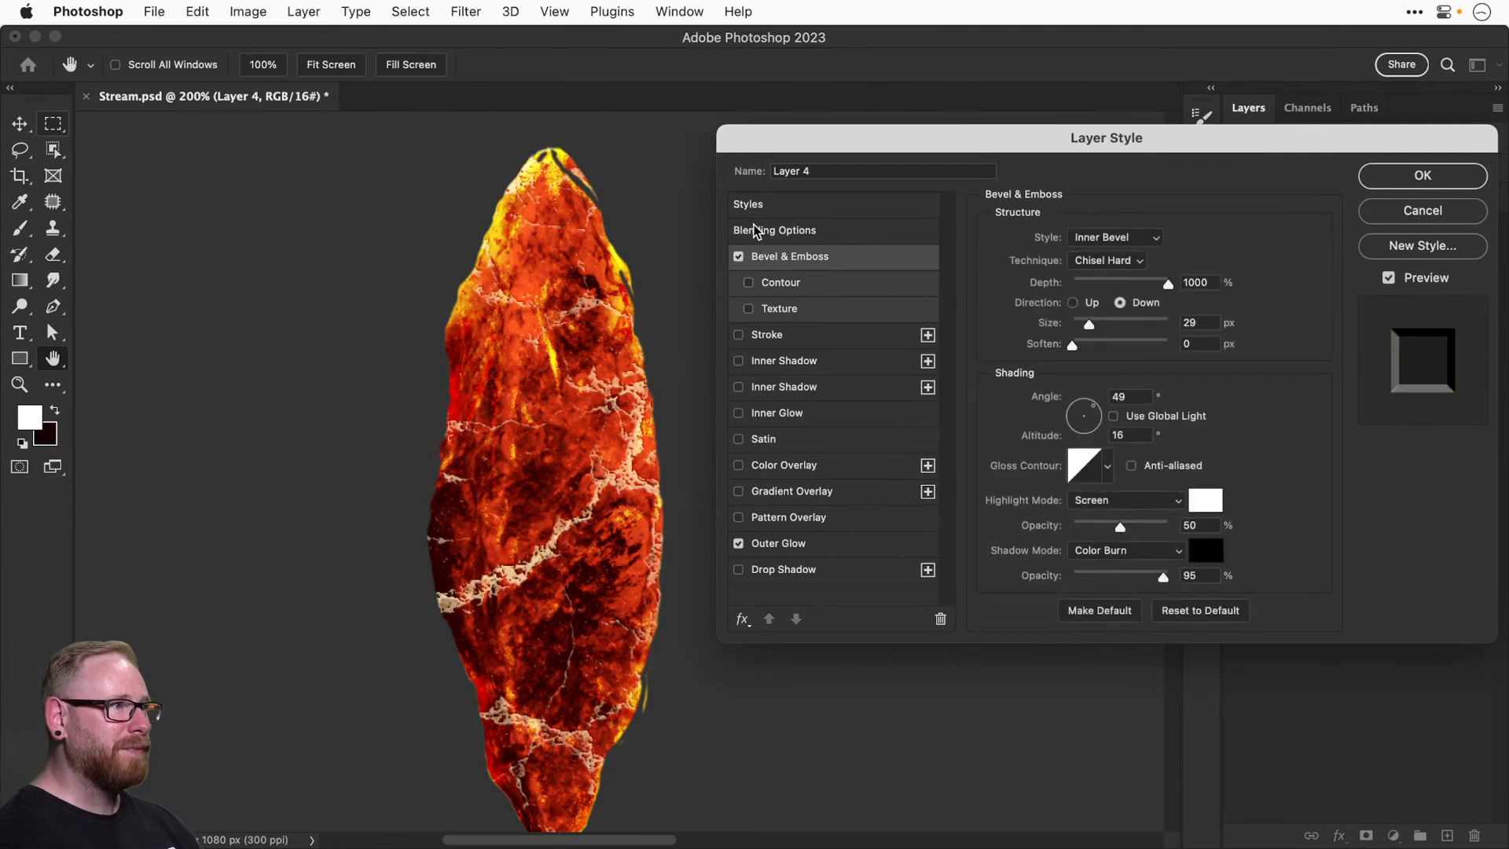
pyautogui.click(754, 230)
pyautogui.moveTo(992, 562); pyautogui.dragTo(1054, 565)
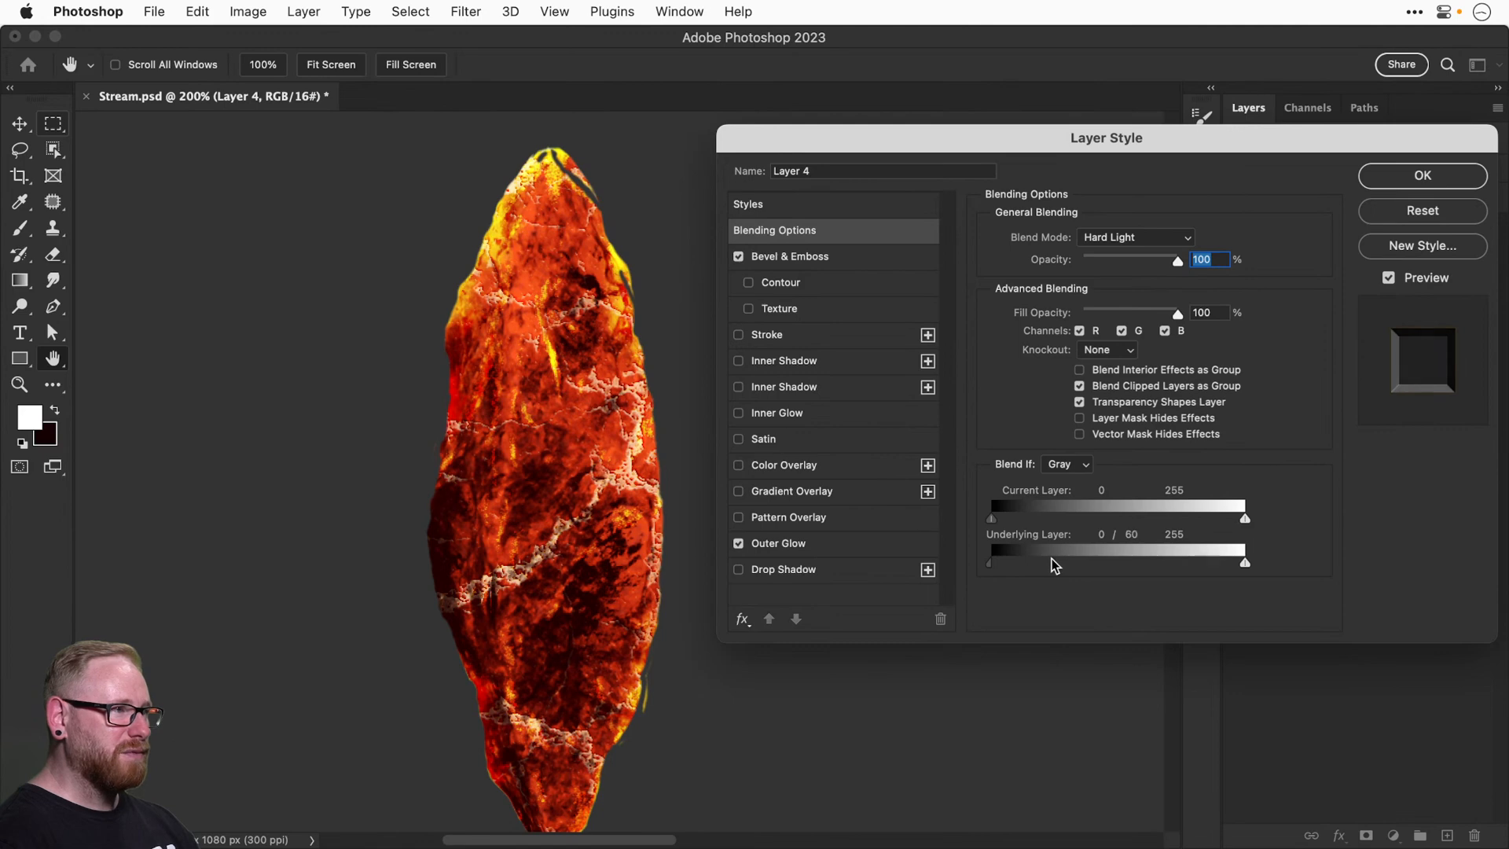
pyautogui.press('Return')
pyautogui.press('super+1')
pyautogui.press('super+s')
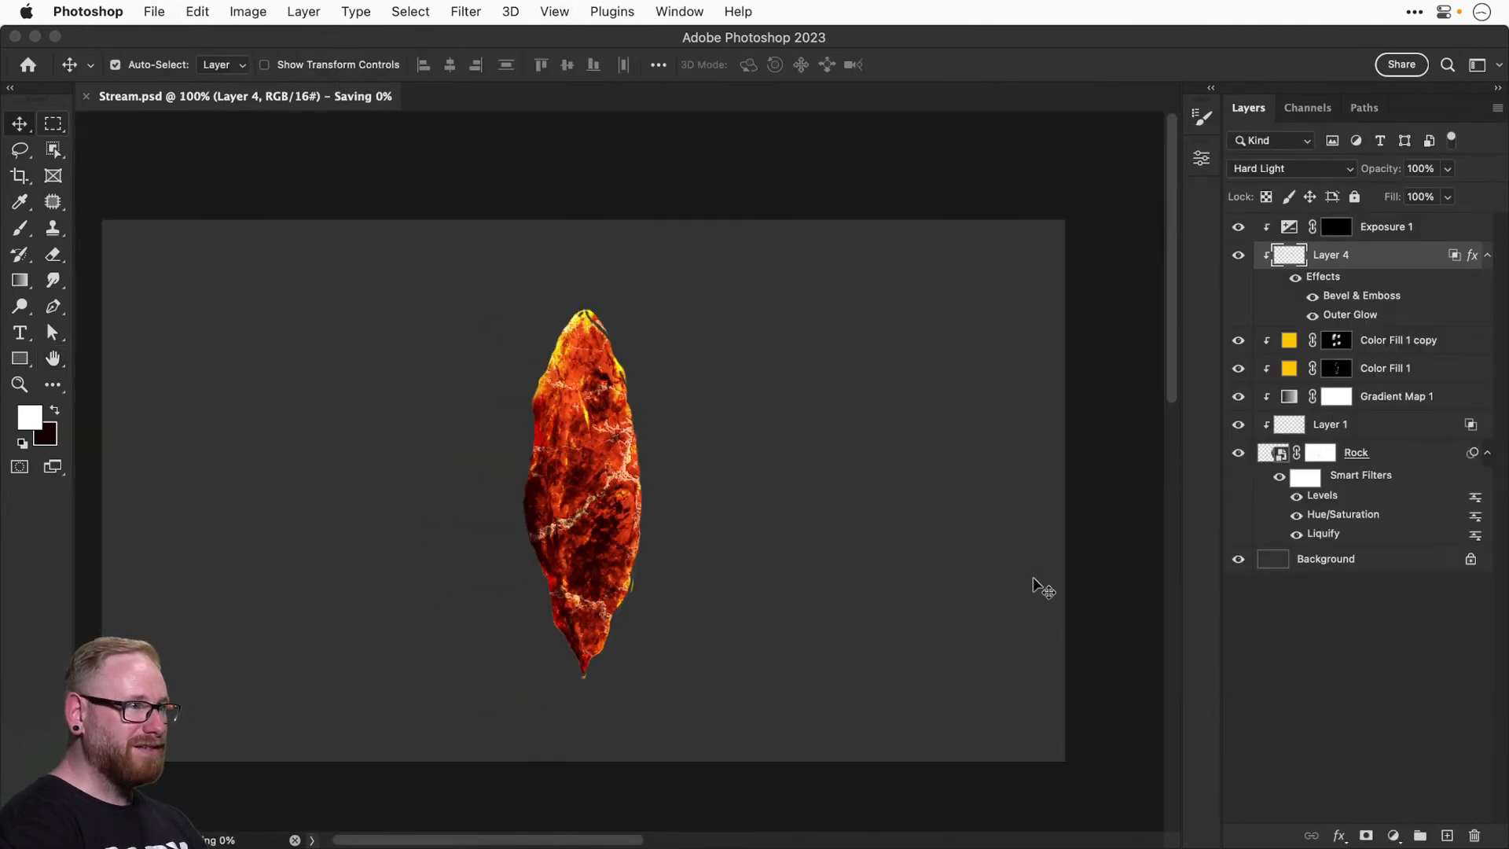
pyautogui.press('super+0')
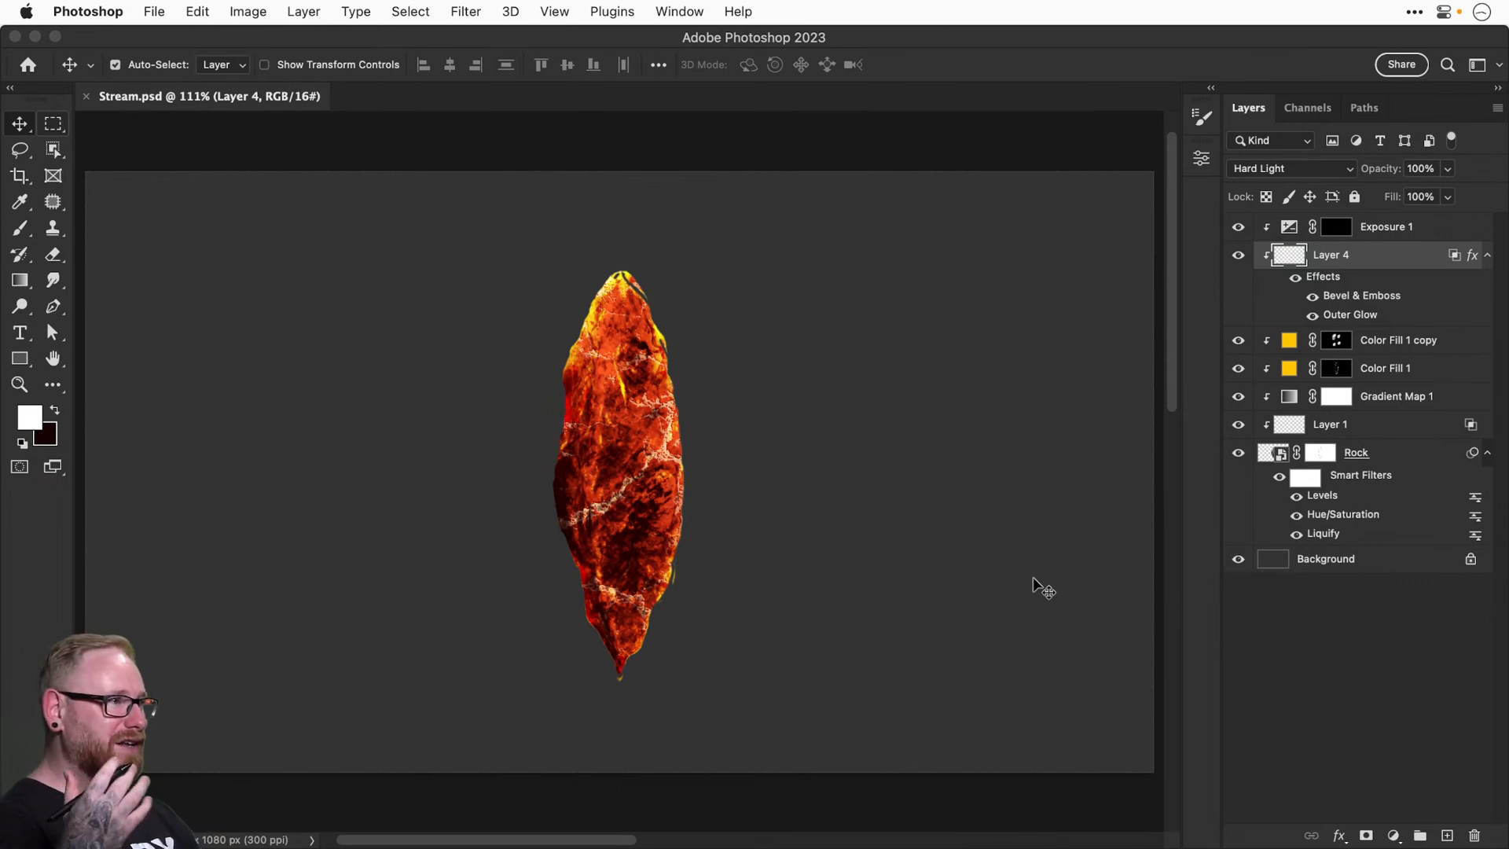
pyautogui.press('super+equal')
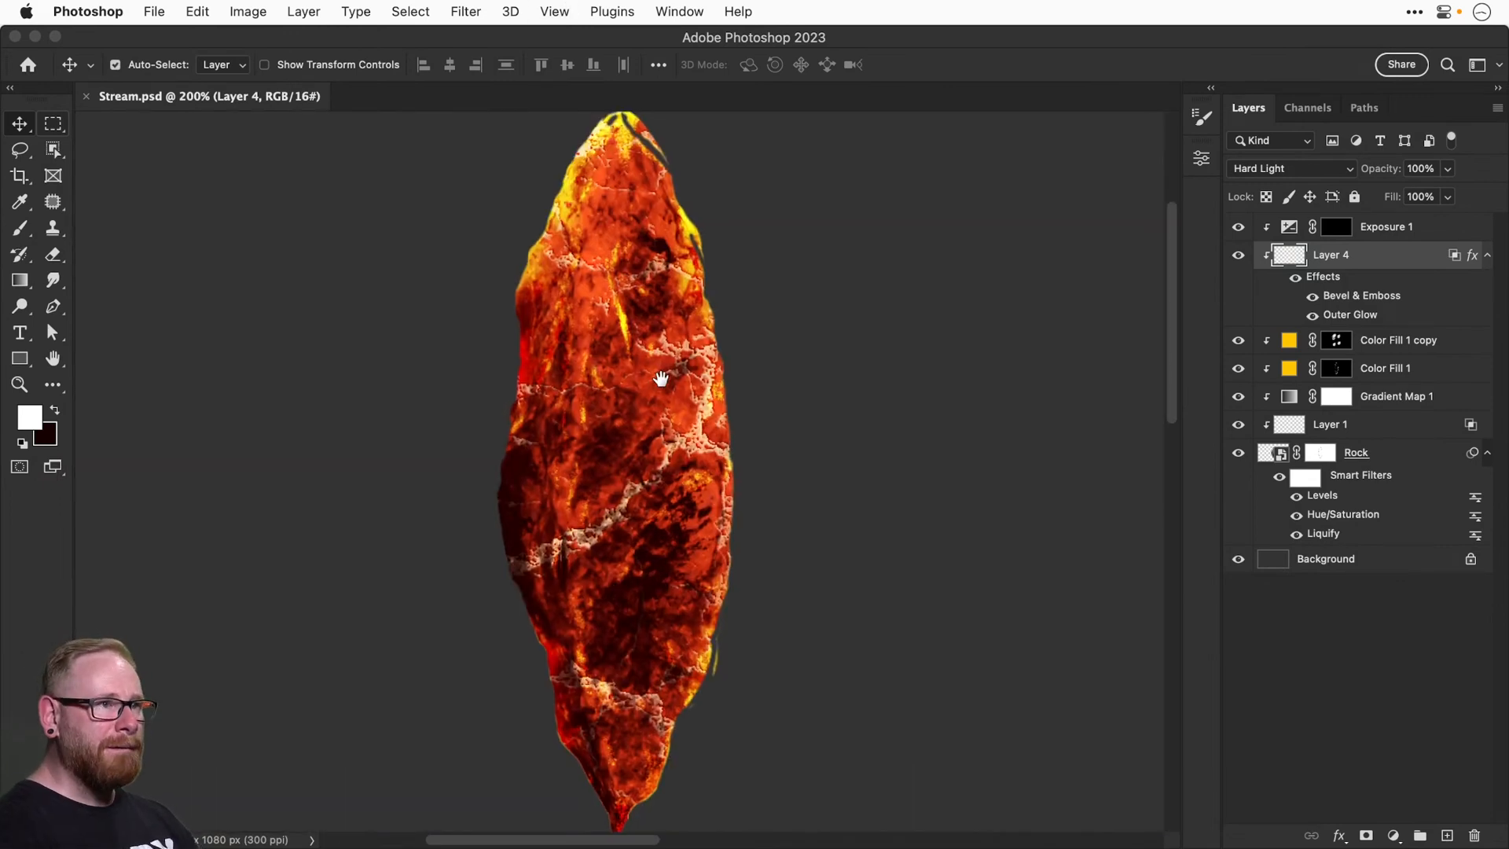
pyautogui.moveTo(660, 379); pyautogui.dragTo(629, 588)
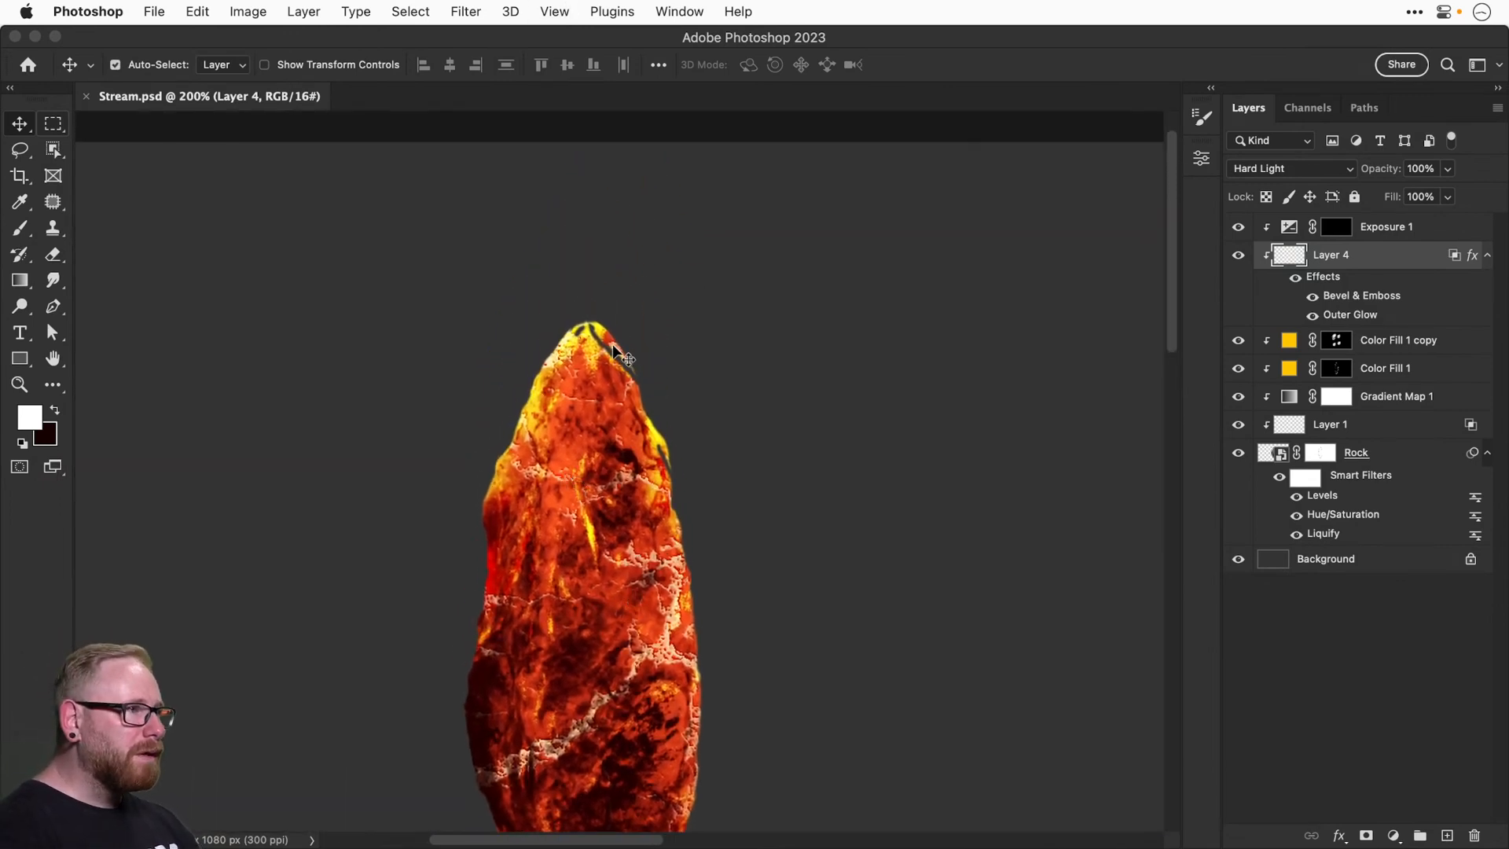
pyautogui.press('super+equal')
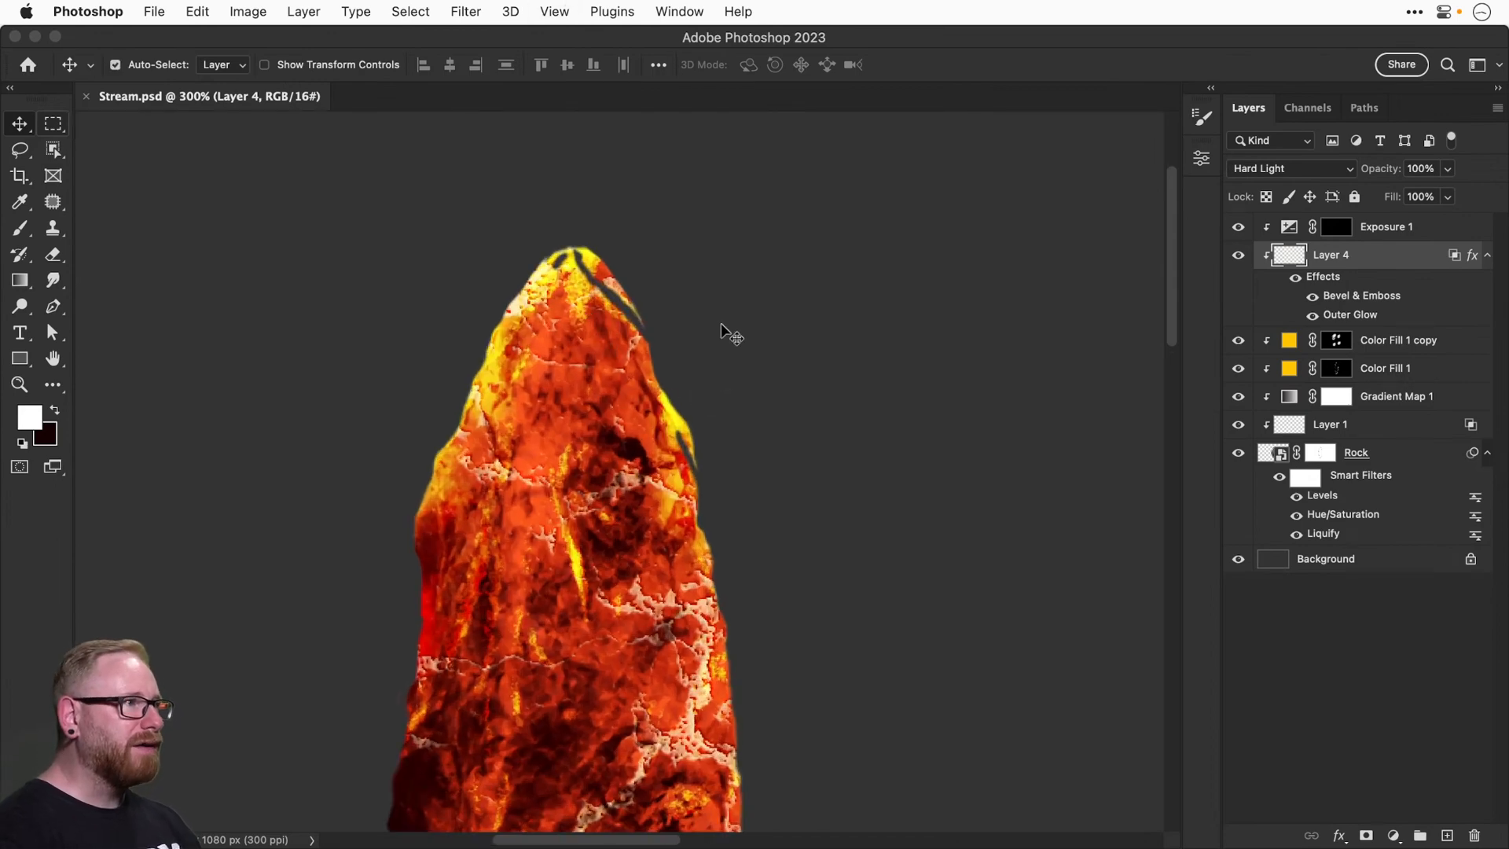
pyautogui.keyDown('shift'); pyautogui.click(1318, 454); pyautogui.keyUp('shift')
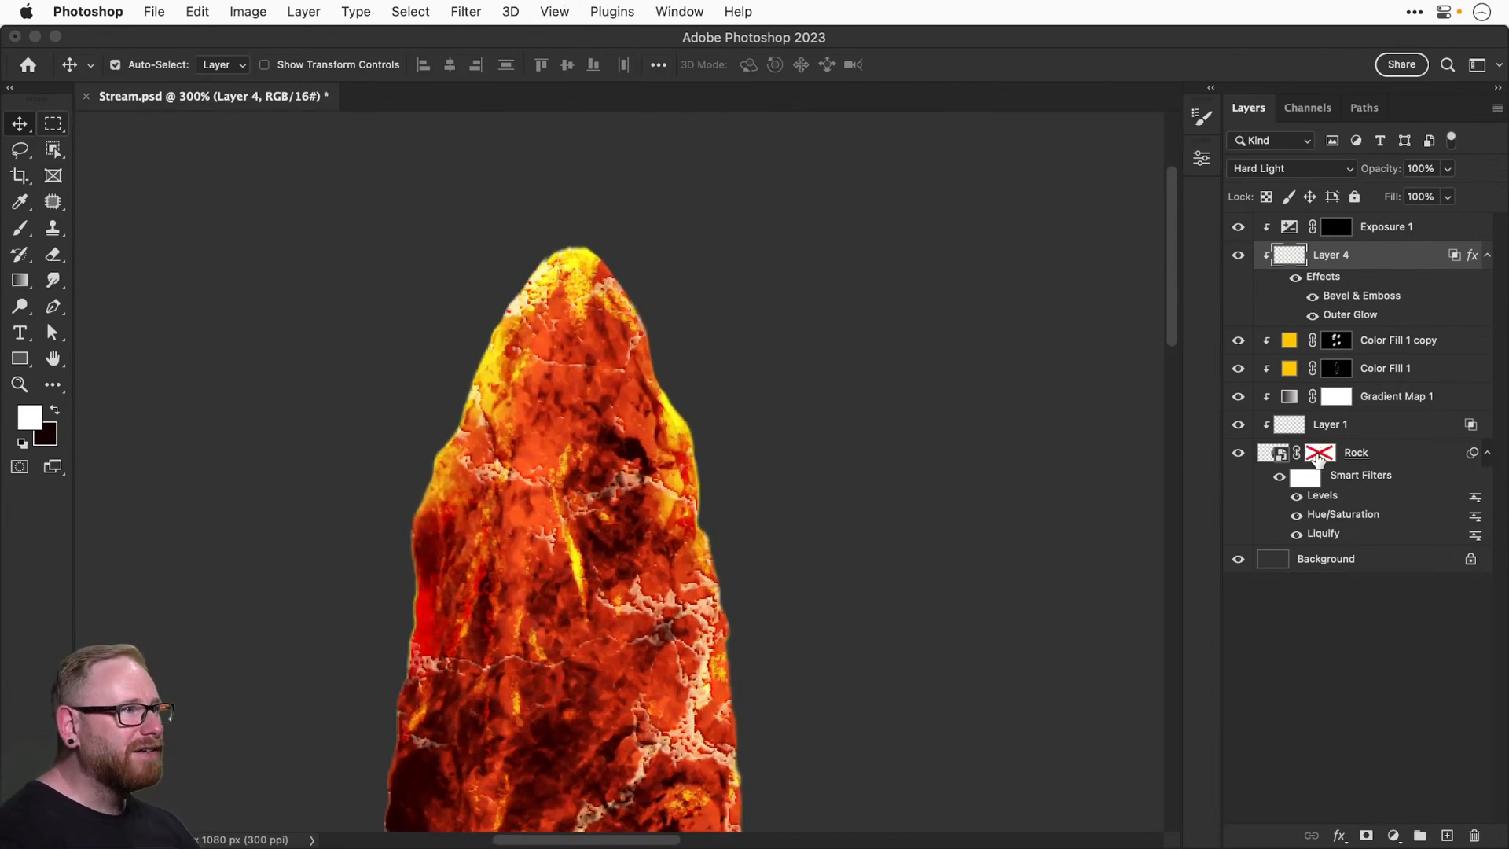
pyautogui.keyDown('shift'); pyautogui.click(1318, 458); pyautogui.keyUp('shift')
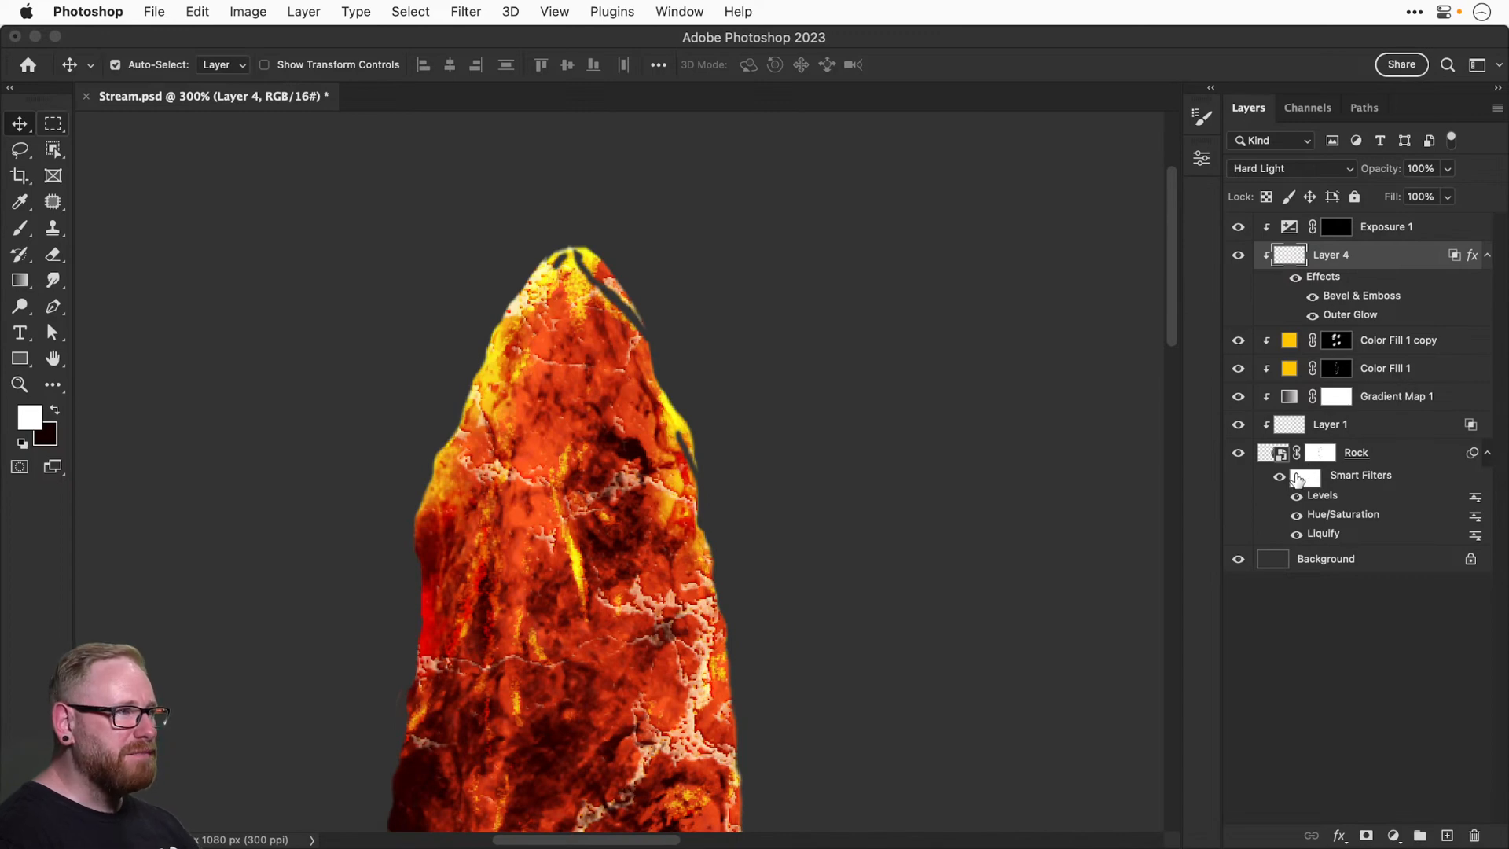
pyautogui.press('super+minus')
pyautogui.press('super+minus')
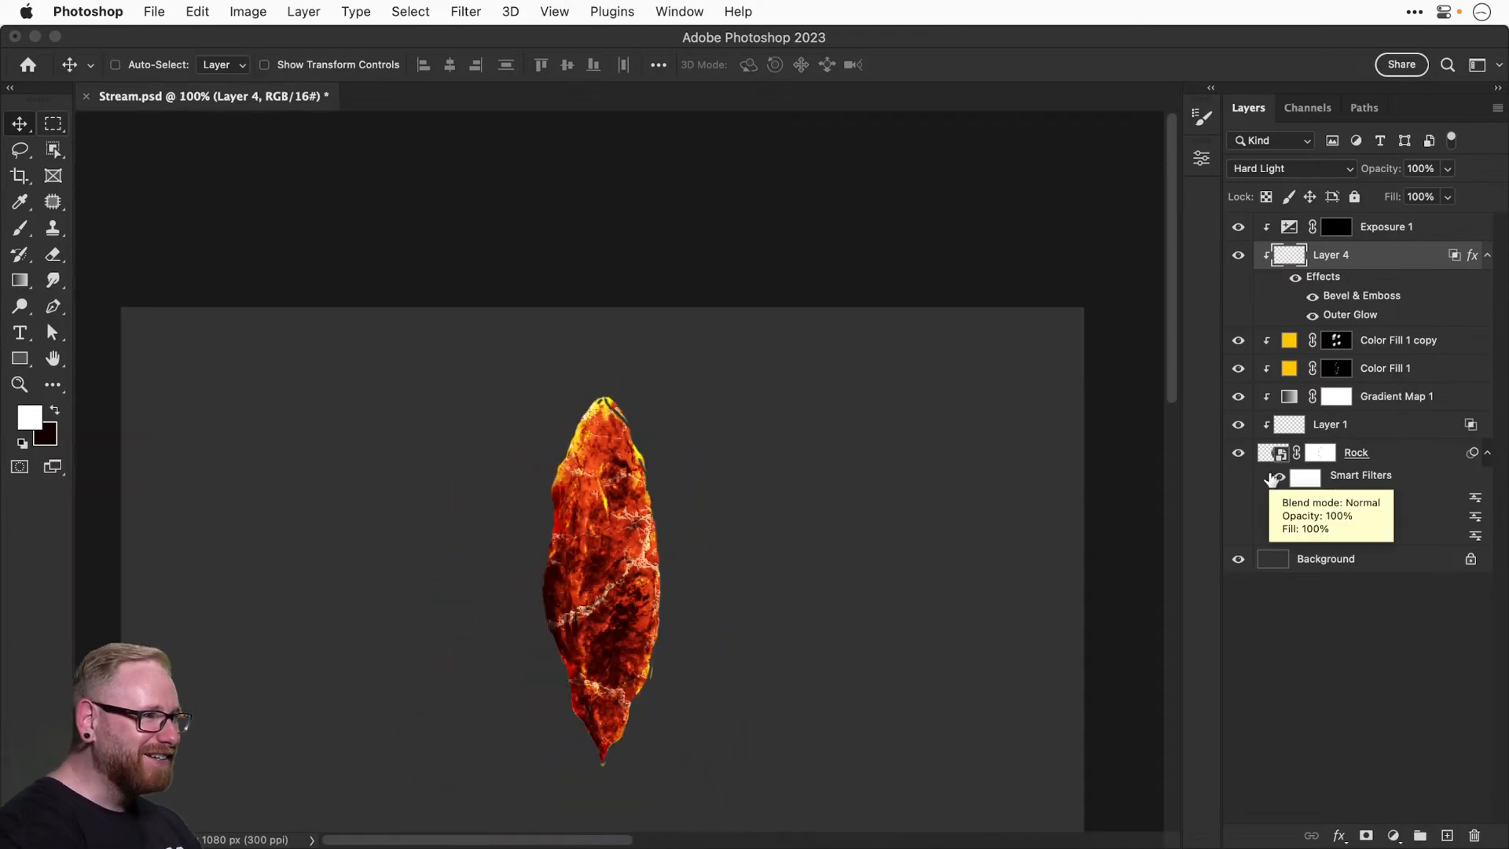
pyautogui.press('super+plus')
pyautogui.moveTo(575, 516); pyautogui.dragTo(617, 315)
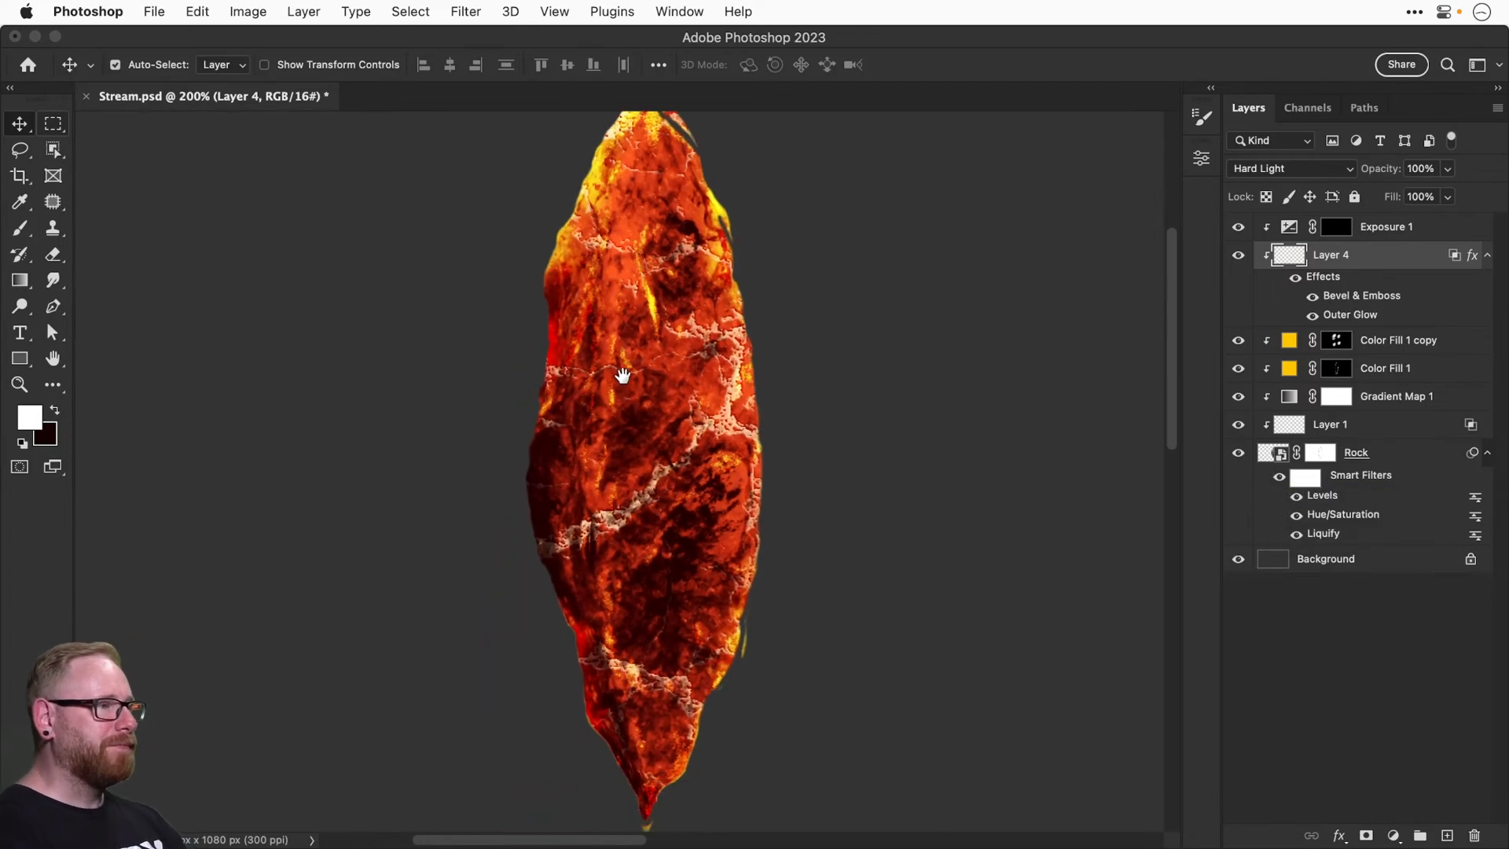
pyautogui.press('super+z')
pyautogui.press('super+z')
pyautogui.press('super+z')
pyautogui.press('super+z')
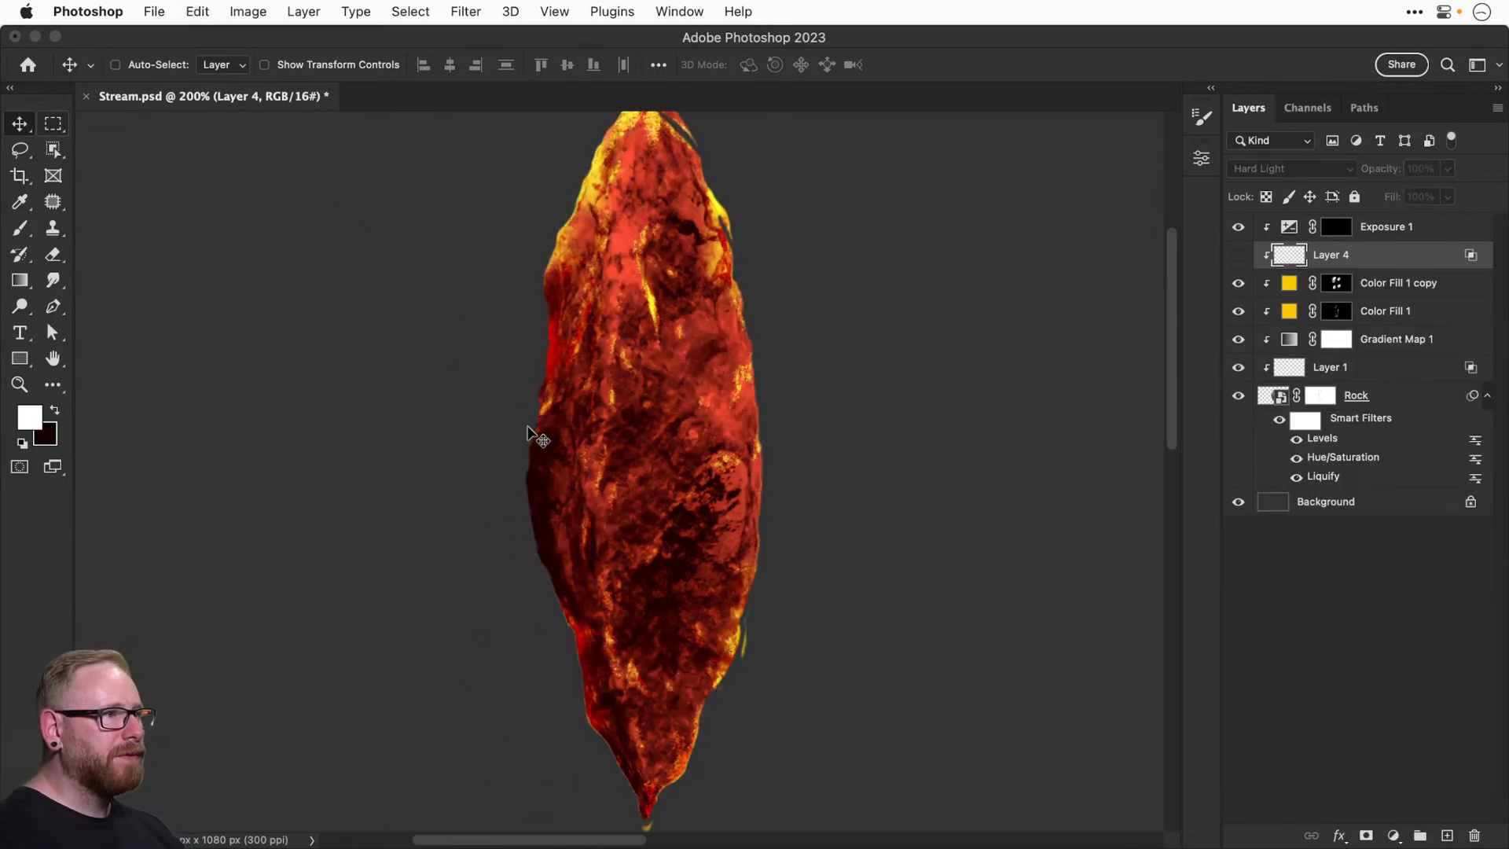
pyautogui.press('super+z')
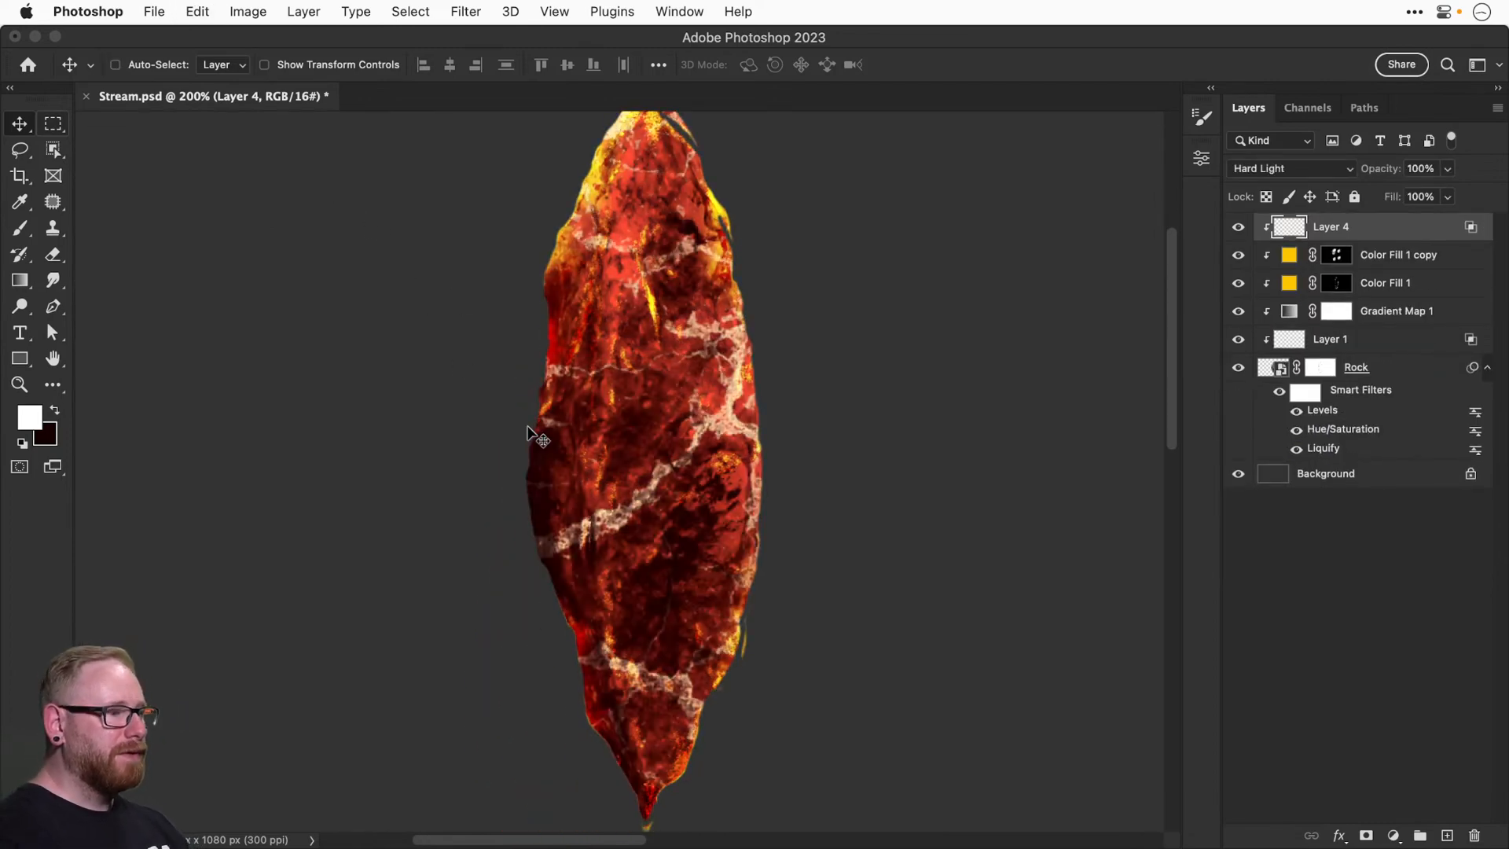
pyautogui.press('super+minus')
pyautogui.press('super+z')
pyautogui.press('super+z')
pyautogui.press('super+z')
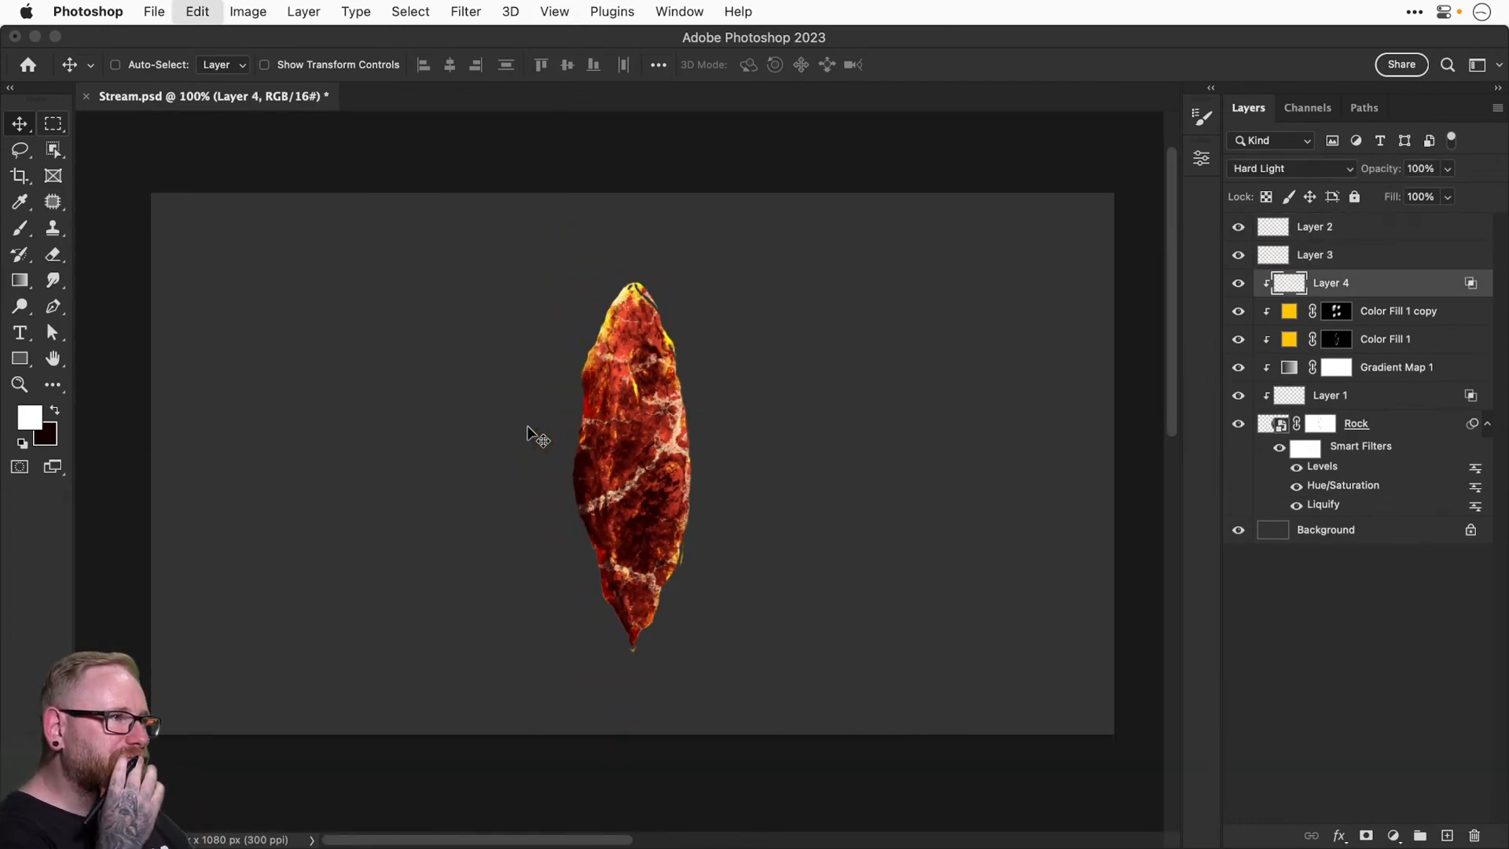
pyautogui.press('super+z')
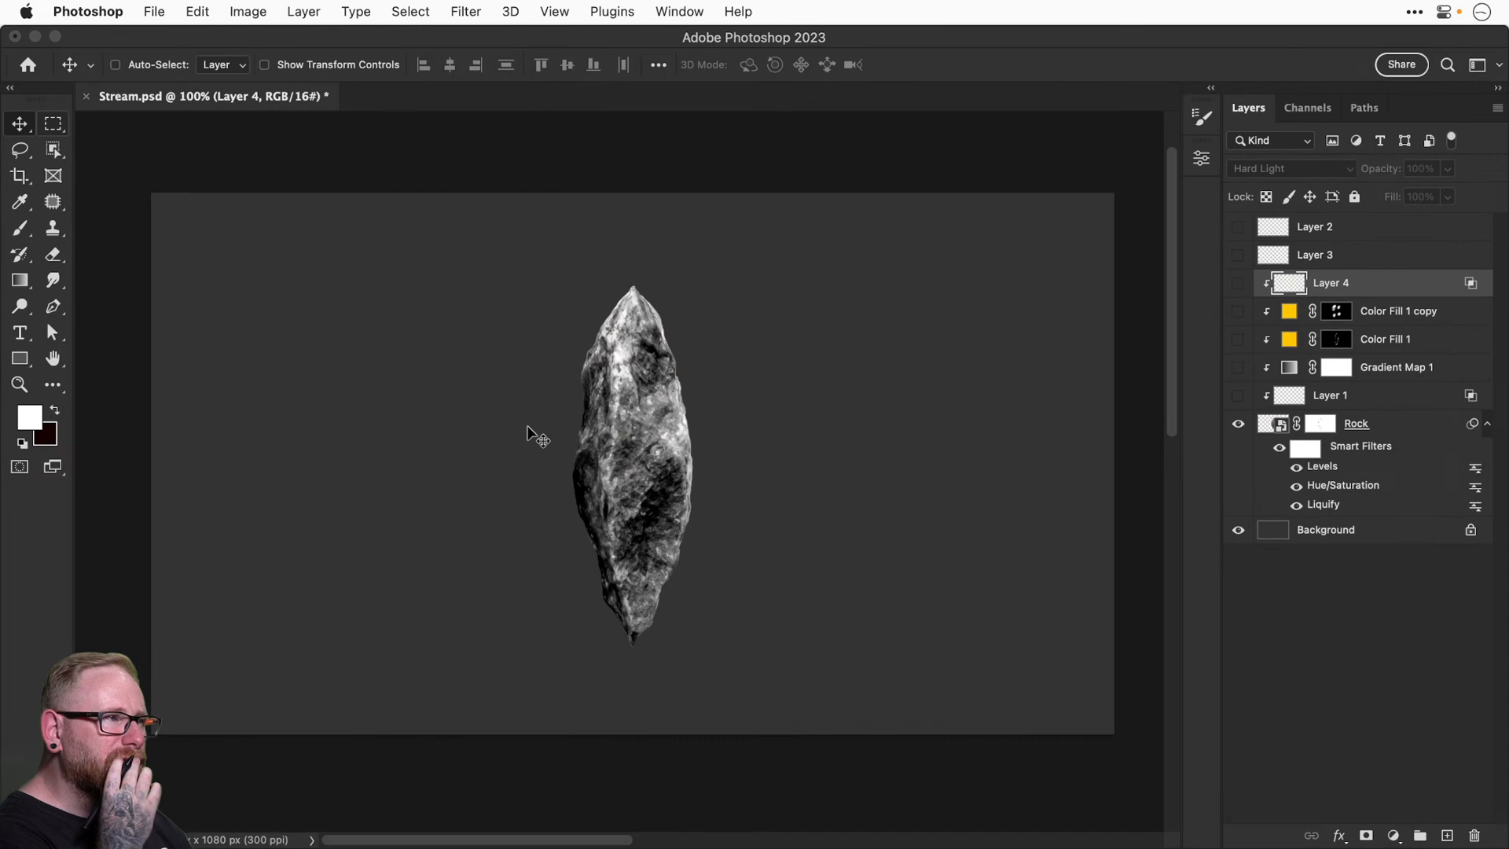
pyautogui.press('super+shift+z')
pyautogui.press('super+shift+z')
pyautogui.press('super+shift+z')
pyautogui.press('super+shift+z')
pyautogui.press('super+shift+z')
pyautogui.press('super+shift+z')
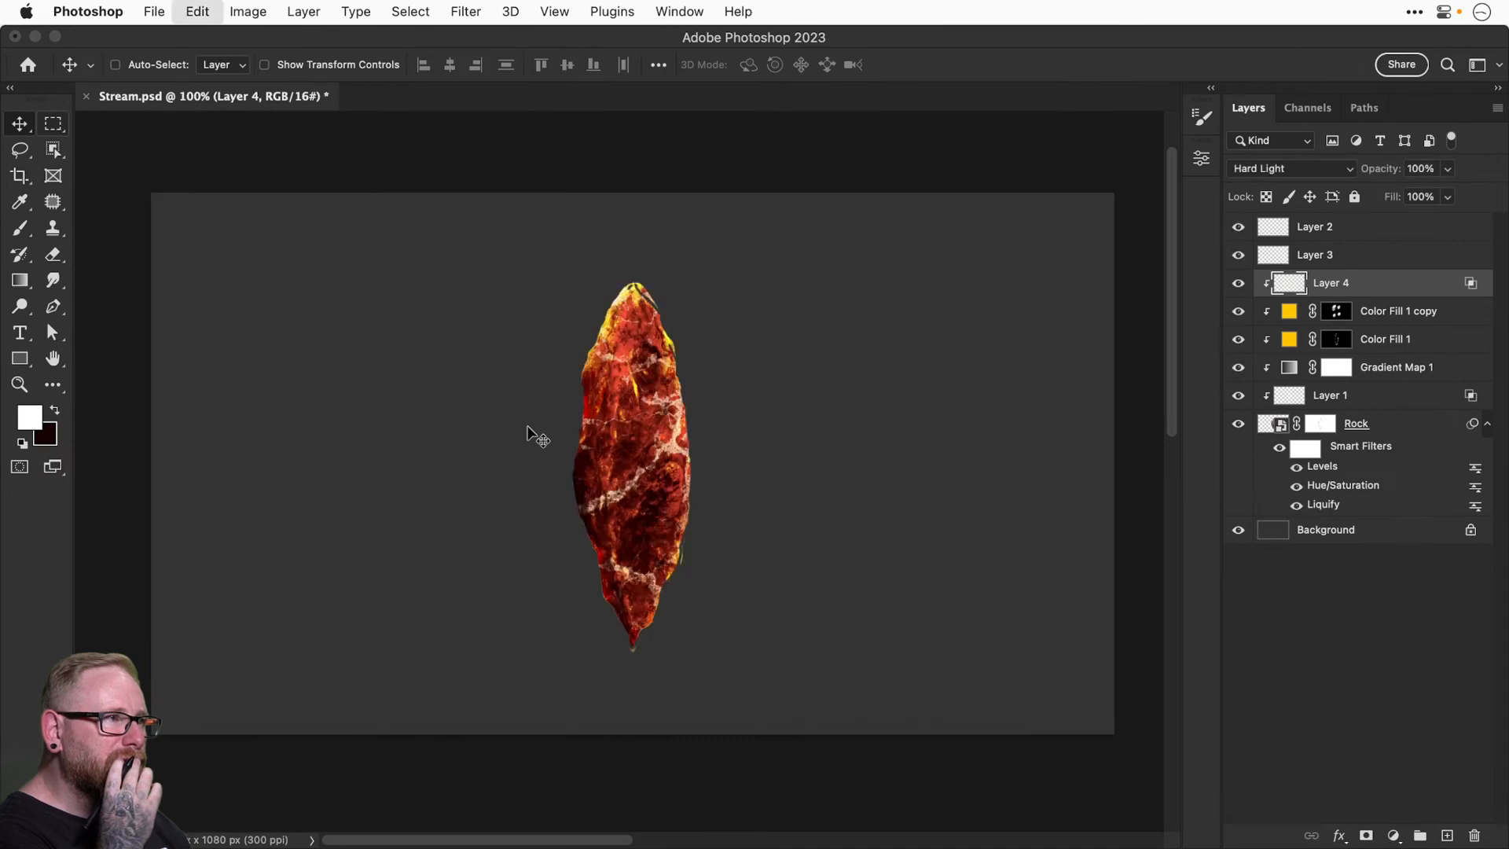
pyautogui.press('super+shift+z')
pyautogui.press('super+shift+z')
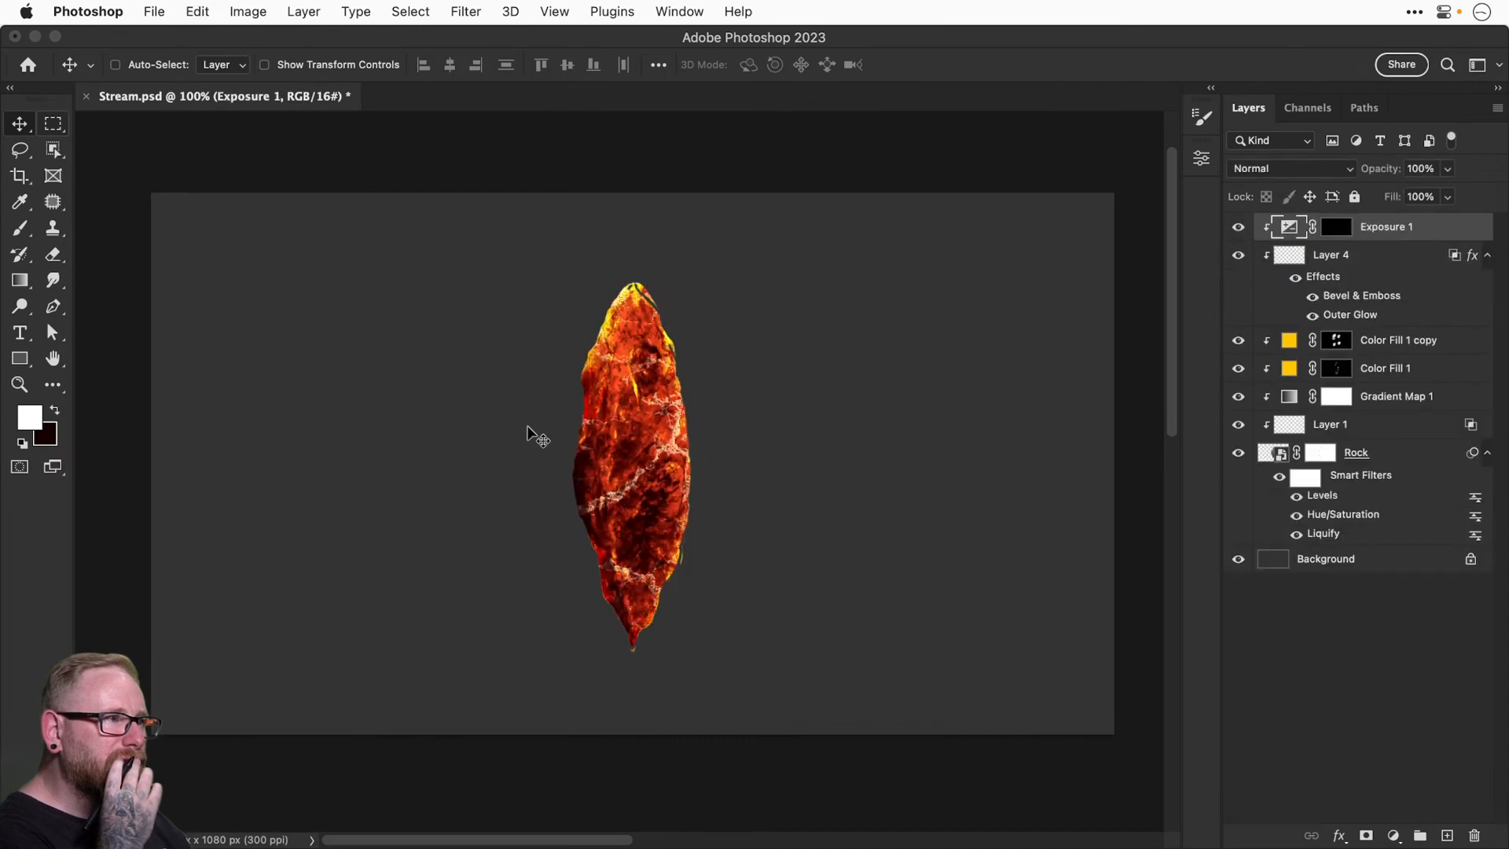
pyautogui.press('super+equal')
pyautogui.press('super+equal')
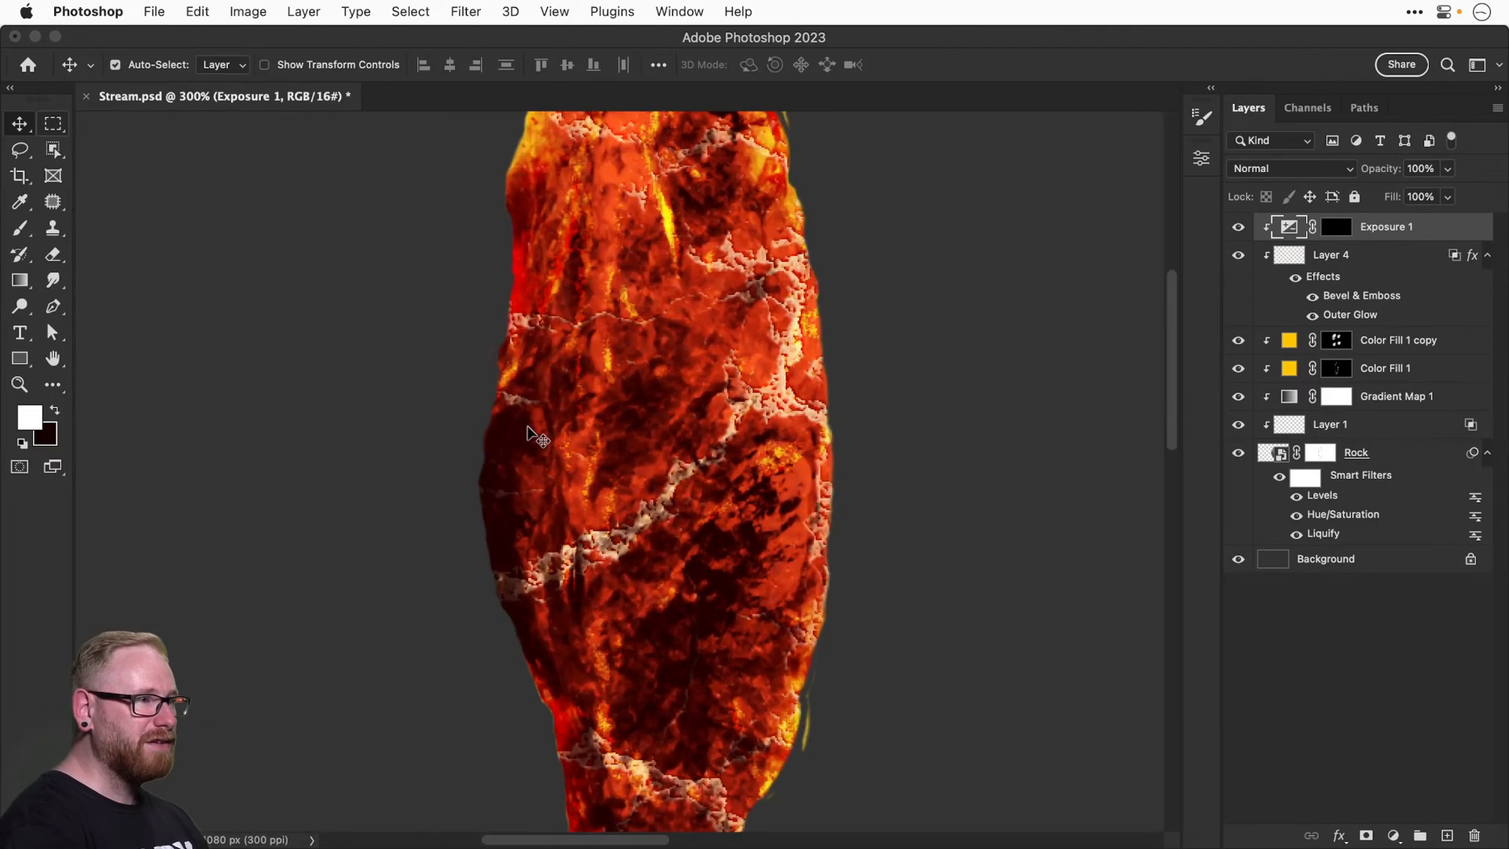
# On the Rock layer mask, paint black with a small brush to trim the tip's ragged edges.
pyautogui.click(1319, 457)
pyautogui.scroll(5, 512, 555)
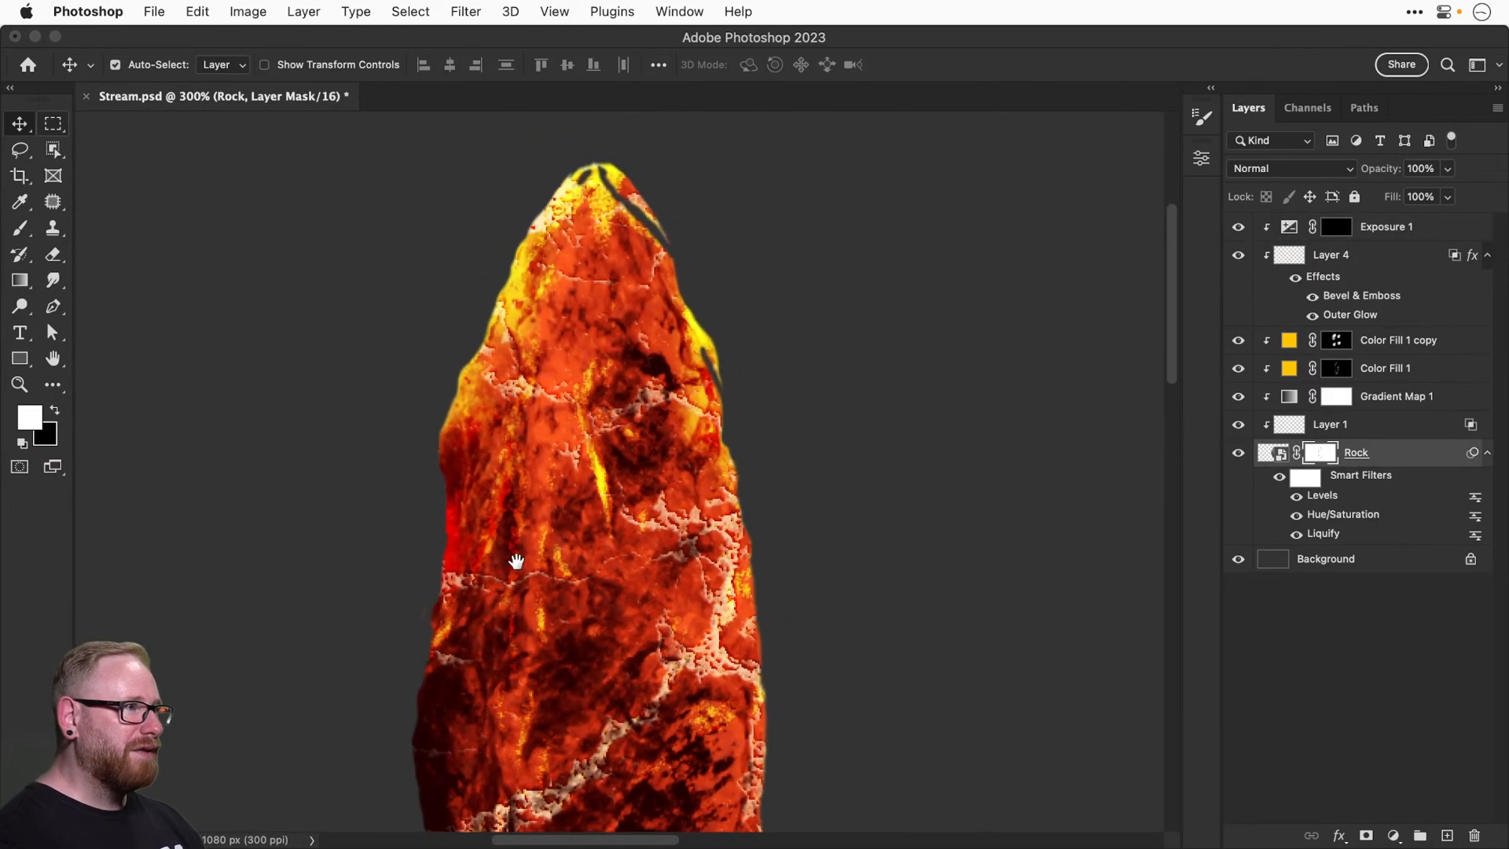
pyautogui.press('x')
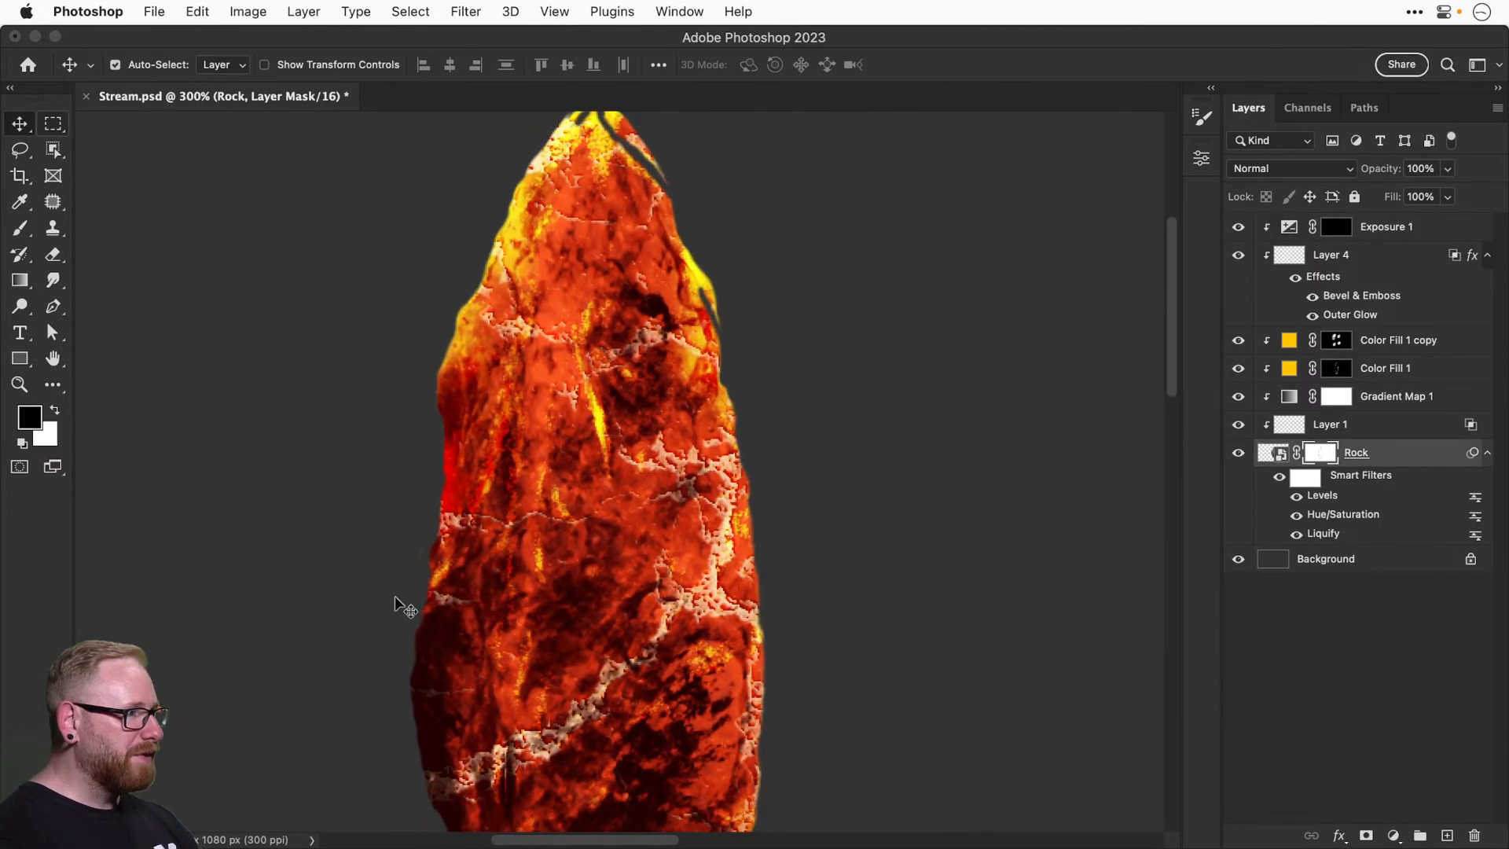
pyautogui.press('b')
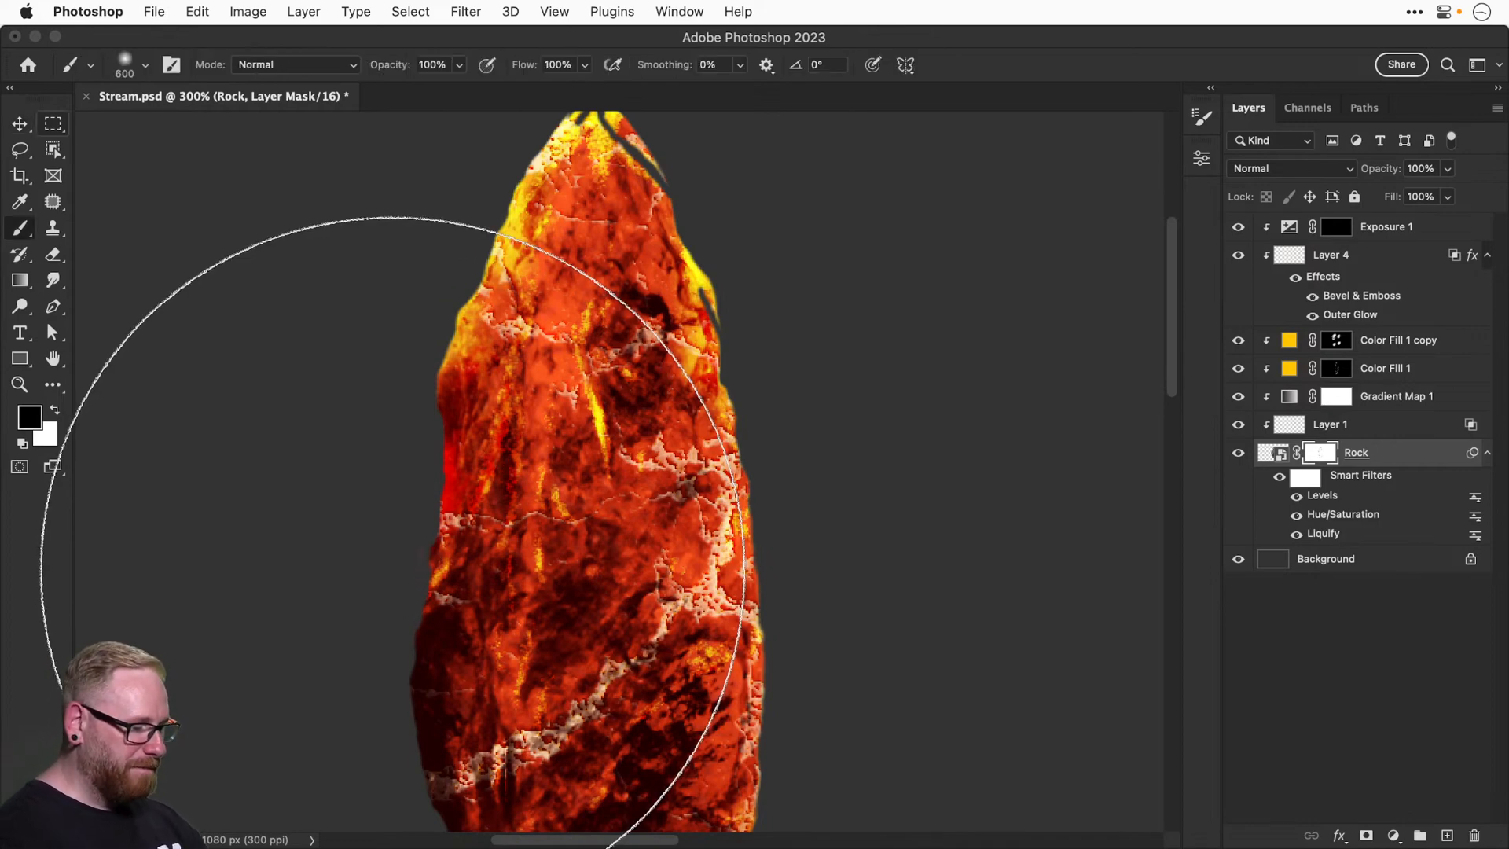
pyautogui.press('[')
pyautogui.press('[')
pyautogui.press('[')
pyautogui.press('[')
pyautogui.press('[')
pyautogui.press('[')
pyautogui.press('[')
pyautogui.press('[')
pyautogui.press('[')
pyautogui.press('[')
pyautogui.press('[')
pyautogui.press('[')
pyautogui.press('[')
pyautogui.press('[')
pyautogui.press('[')
pyautogui.press('[')
pyautogui.press('[')
pyautogui.press('[')
pyautogui.press('[')
pyautogui.press('[')
pyautogui.press('[')
pyautogui.press('[')
pyautogui.press('[')
pyautogui.press('[')
pyautogui.press('[')
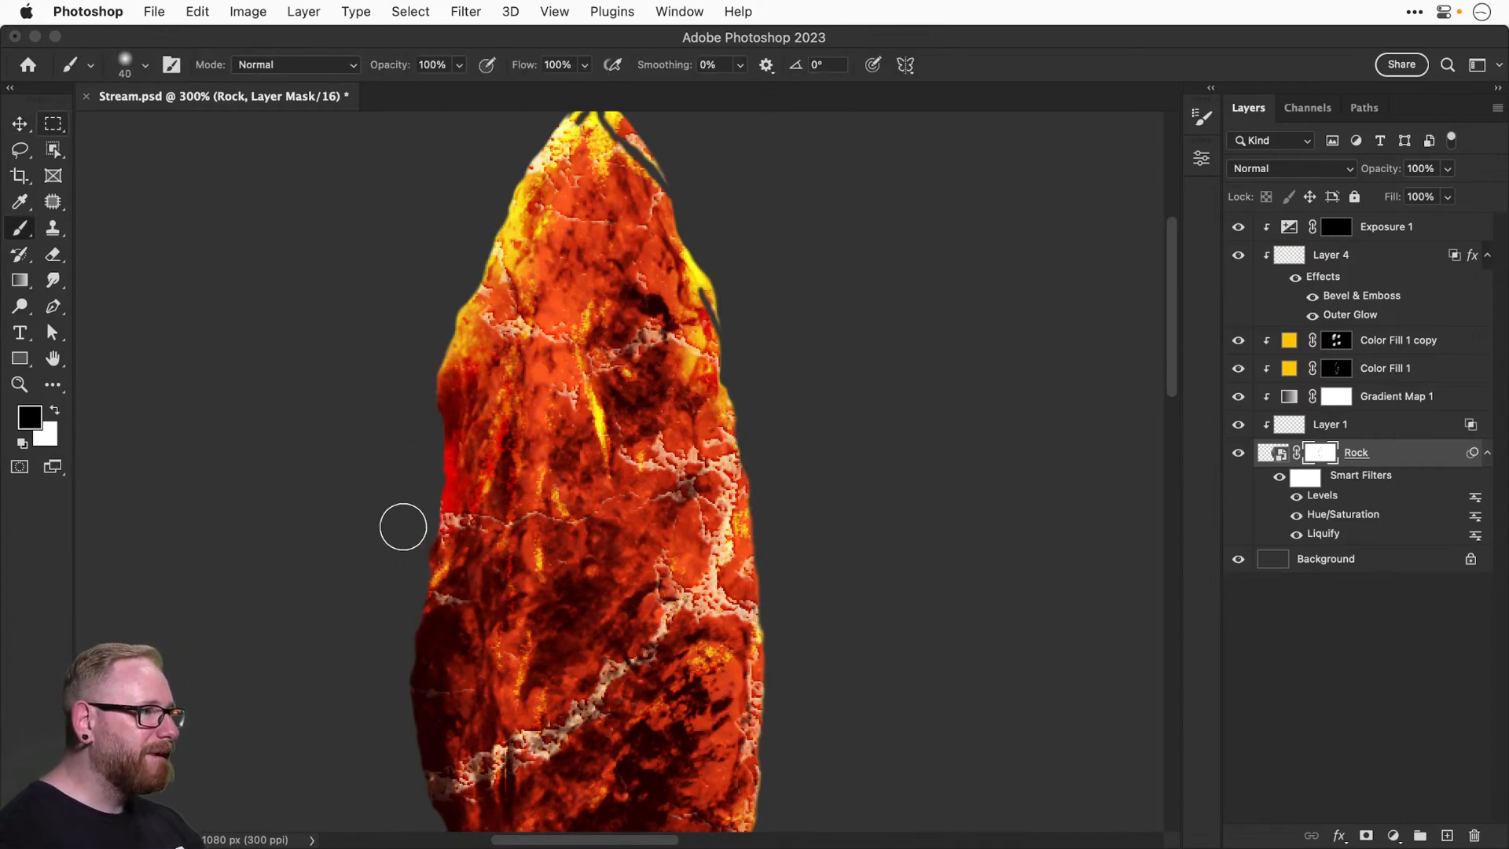
pyautogui.moveTo(697, 366); pyautogui.dragTo(679, 621)
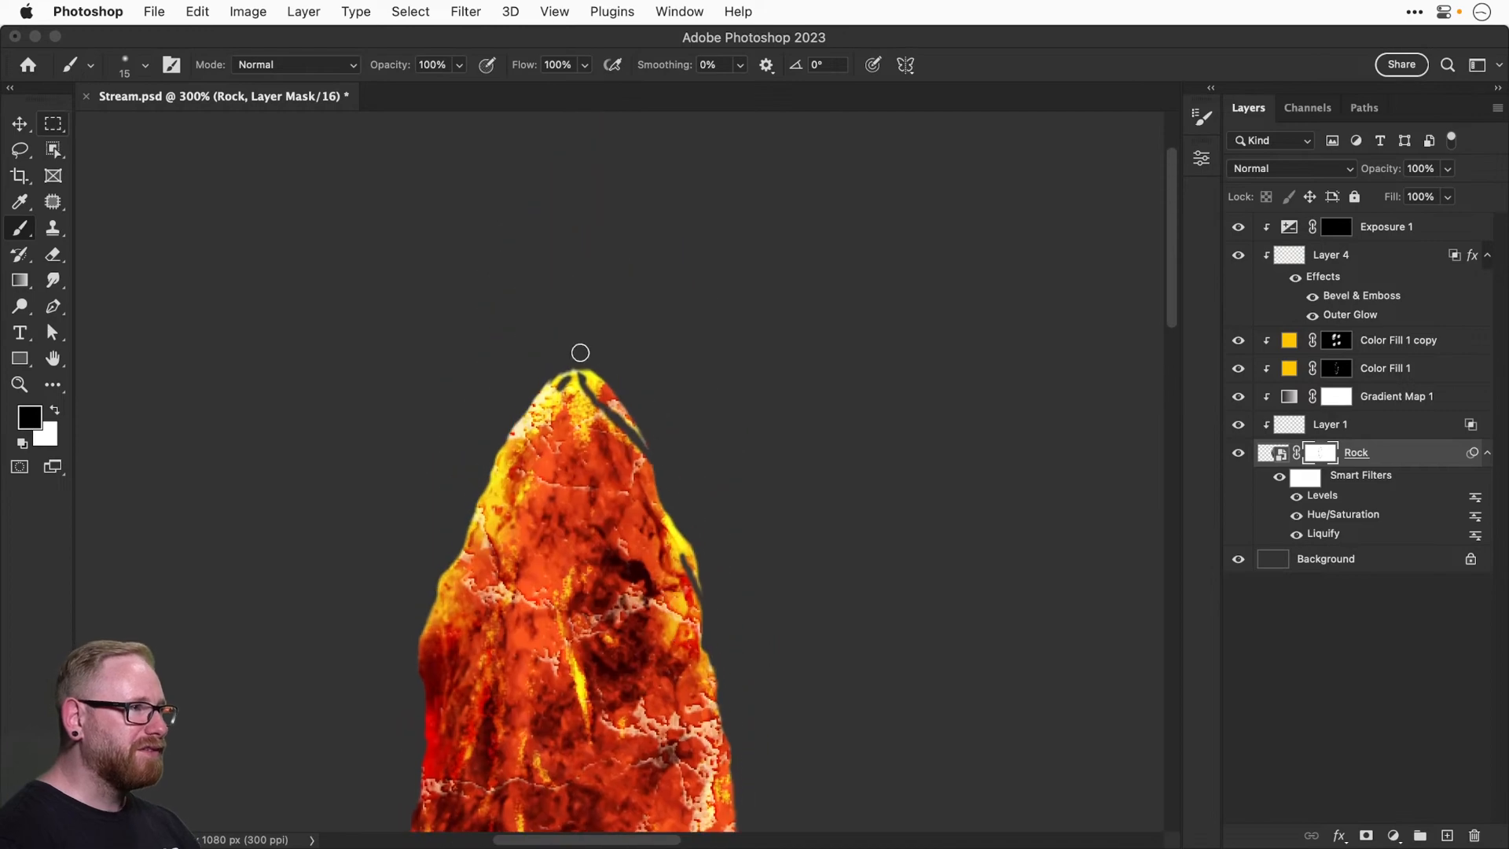
pyautogui.press('[')
pyautogui.press('[')
pyautogui.press('[')
pyautogui.press('[')
pyautogui.moveTo(509, 429)
pyautogui.mouseDown()
pyautogui.moveTo(574, 373)
pyautogui.moveTo(600, 397)
pyautogui.moveTo(585, 369)
pyautogui.mouseUp()
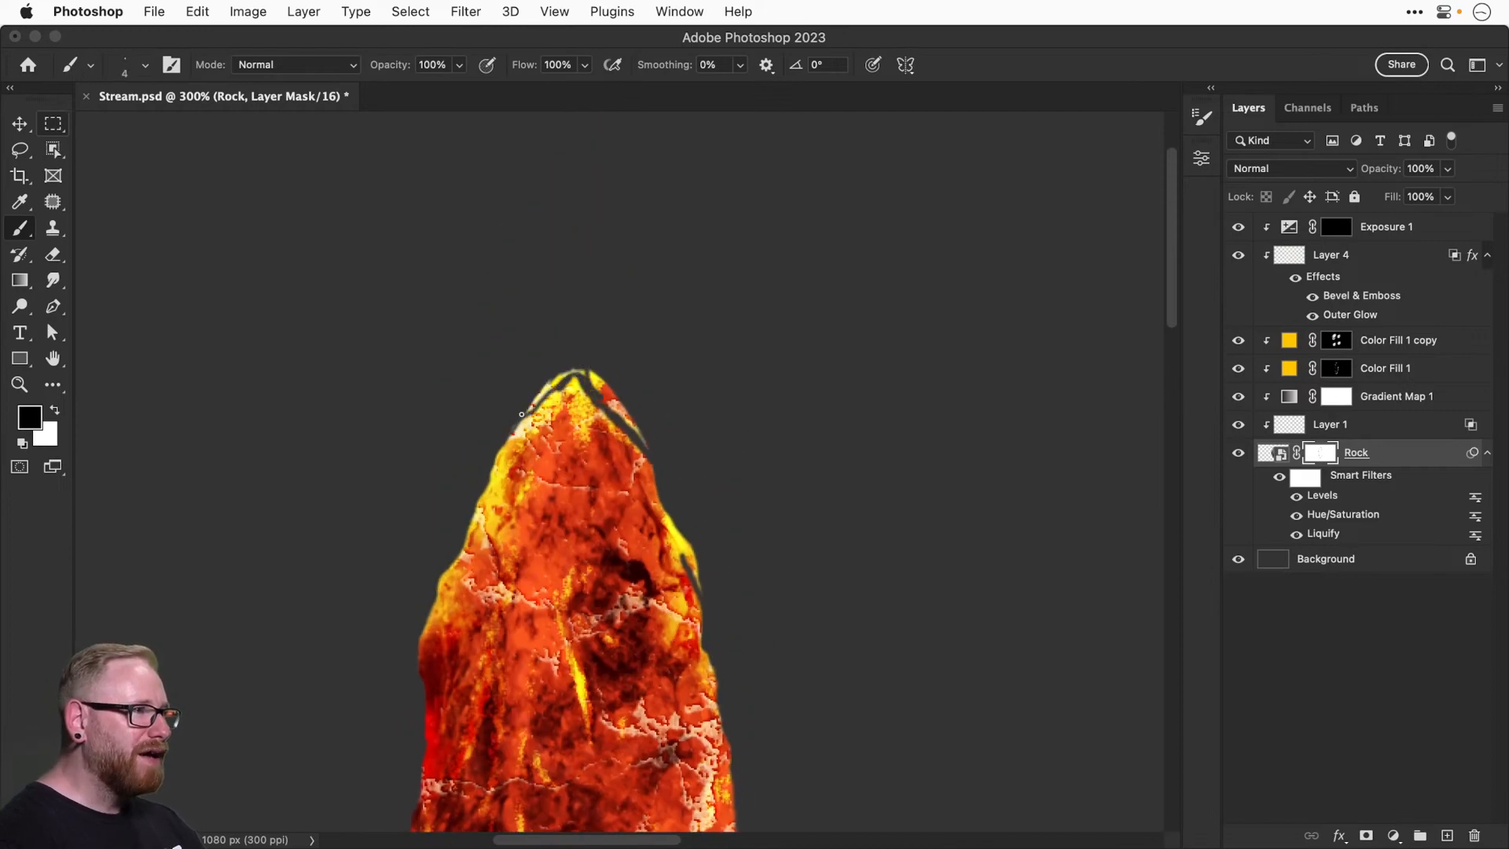
pyautogui.moveTo(521, 414)
pyautogui.mouseDown()
pyautogui.moveTo(582, 364)
pyautogui.moveTo(558, 377)
pyautogui.moveTo(659, 439)
pyautogui.moveTo(655, 456)
pyautogui.moveTo(612, 388)
pyautogui.mouseUp()
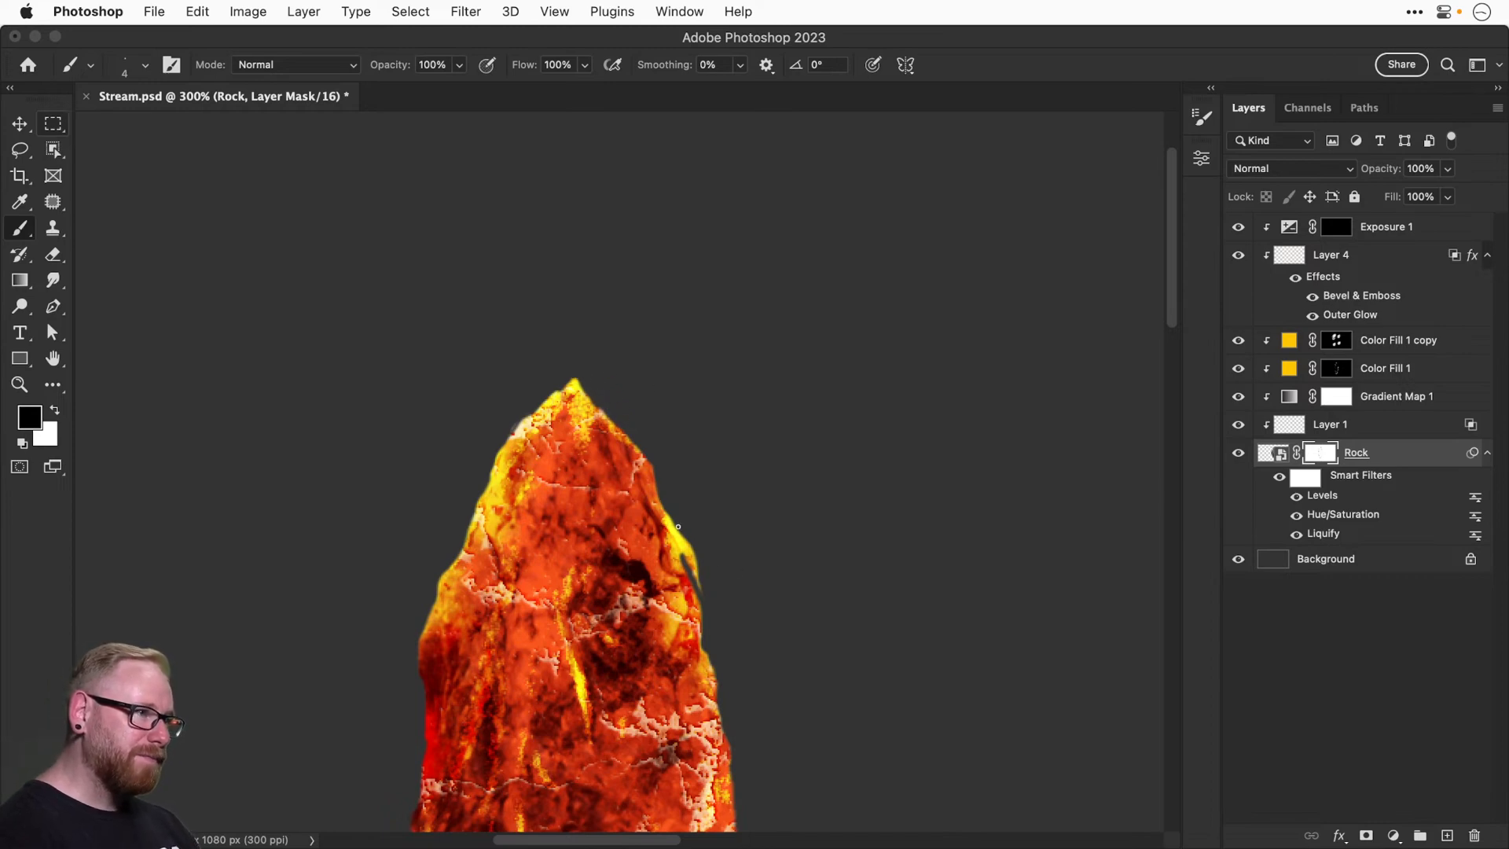
# Mask out the yellow slivers along the right and lower-right edges.
pyautogui.moveTo(678, 526)
pyautogui.mouseDown()
pyautogui.moveTo(692, 562)
pyautogui.moveTo(686, 550)
pyautogui.mouseUp()
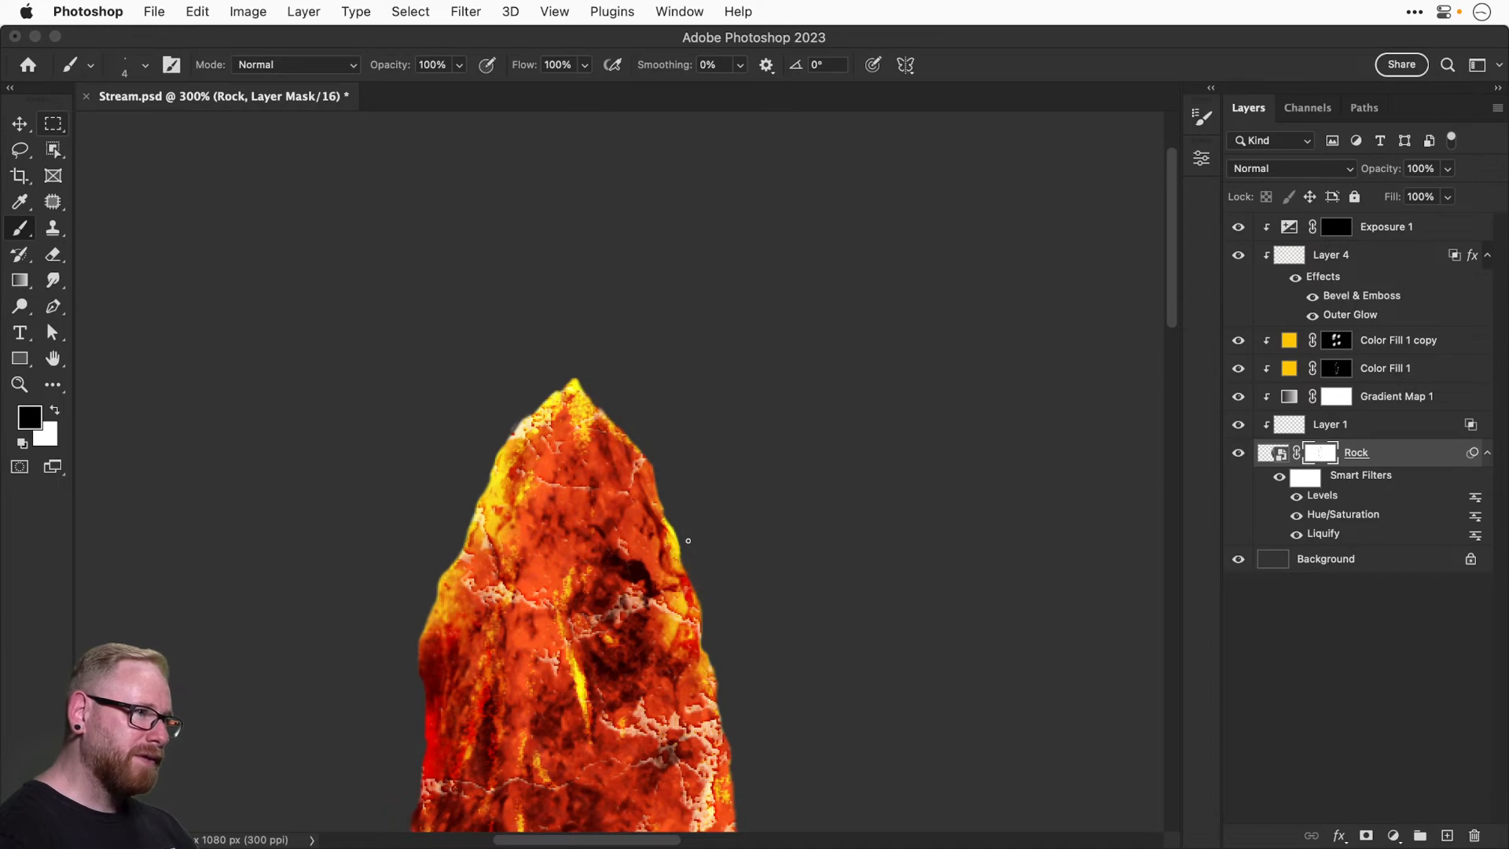
pyautogui.scroll(-10, 651, 553)
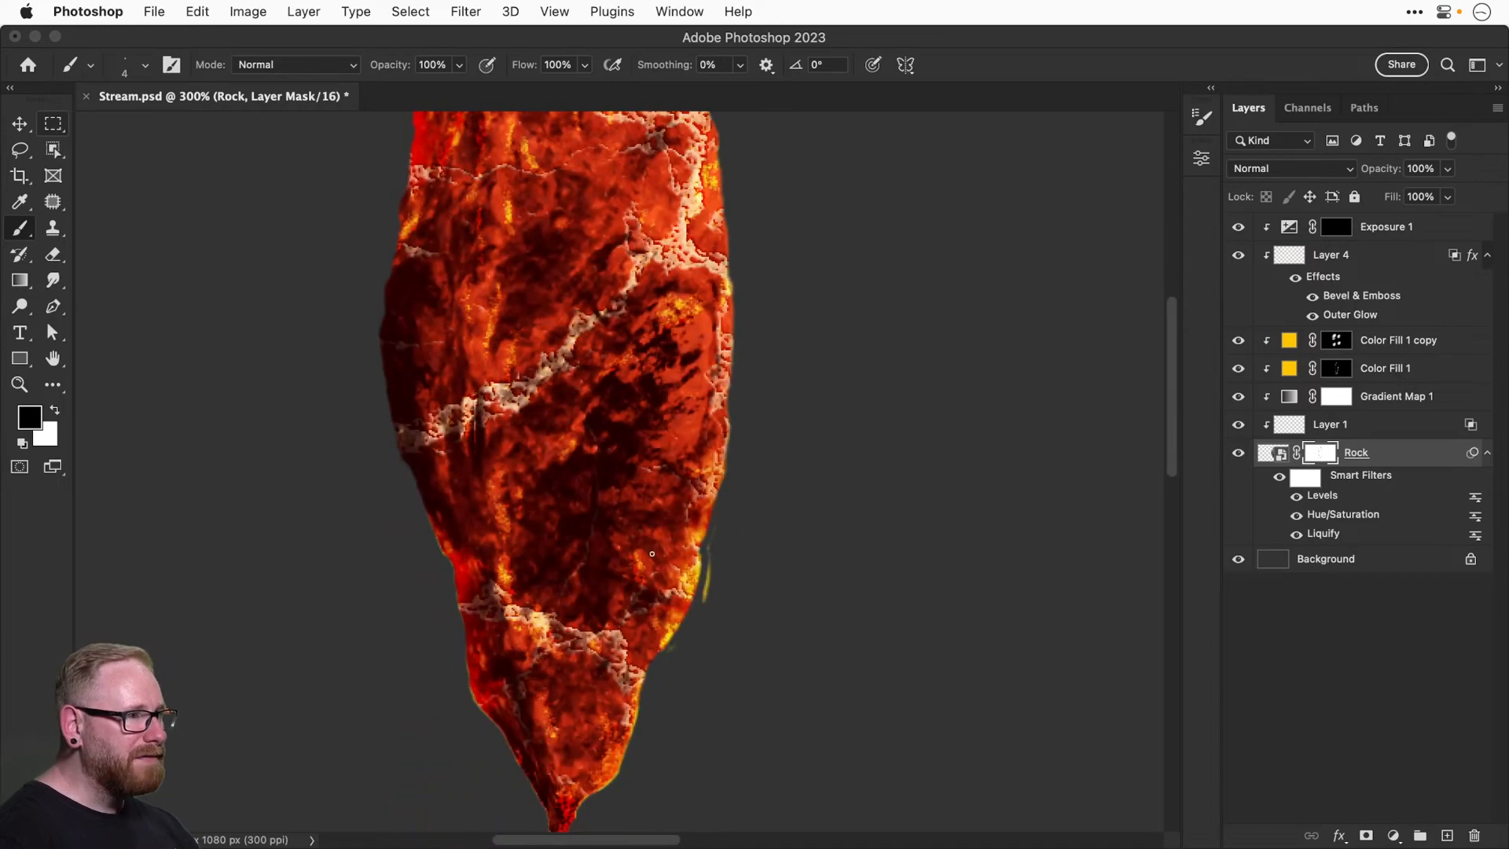
pyautogui.moveTo(708, 550); pyautogui.dragTo(716, 545)
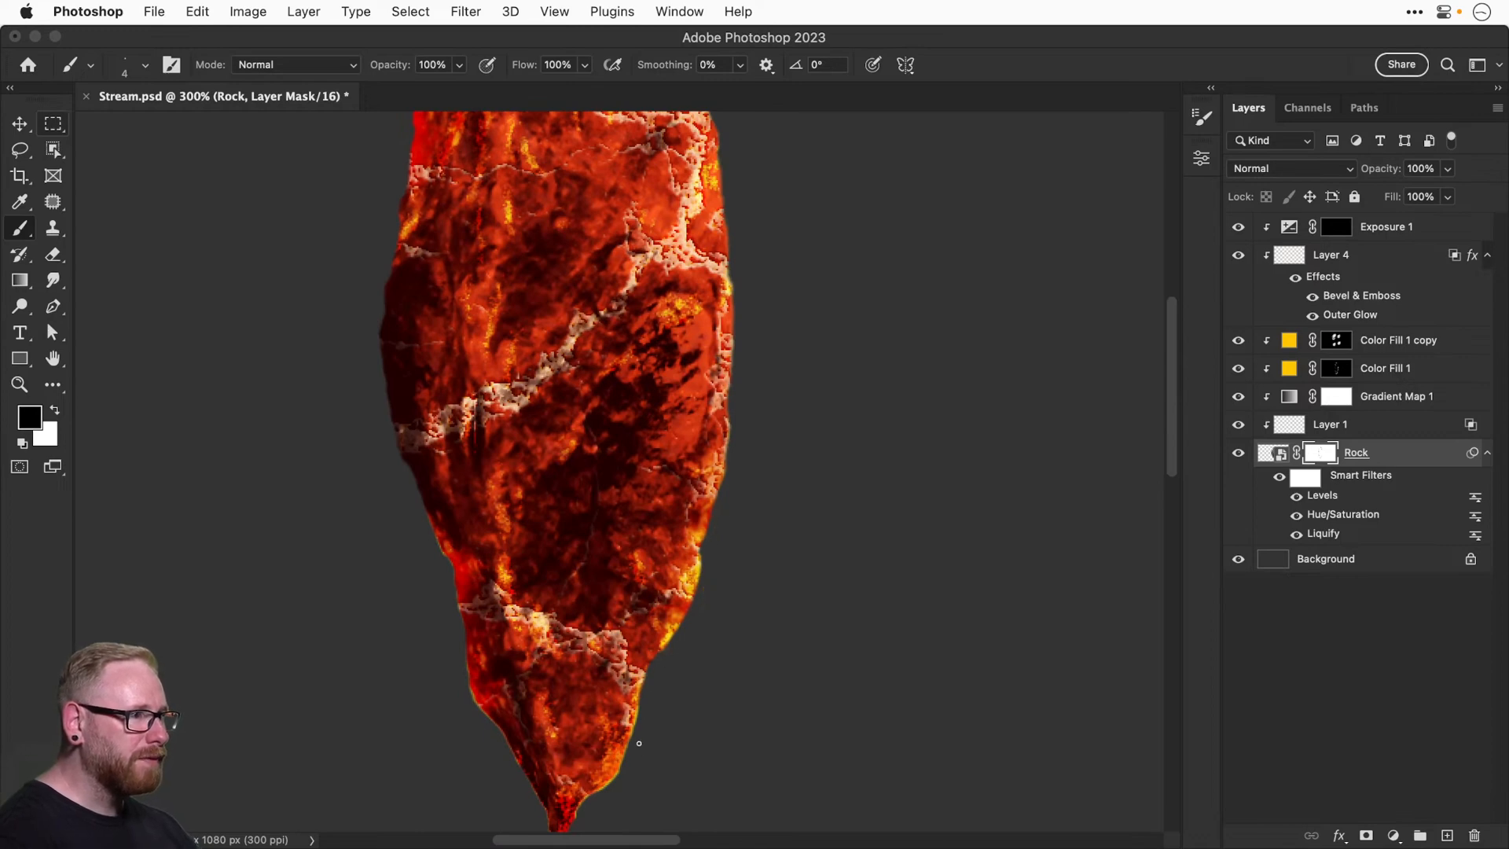
pyautogui.scroll(-5, 639, 743)
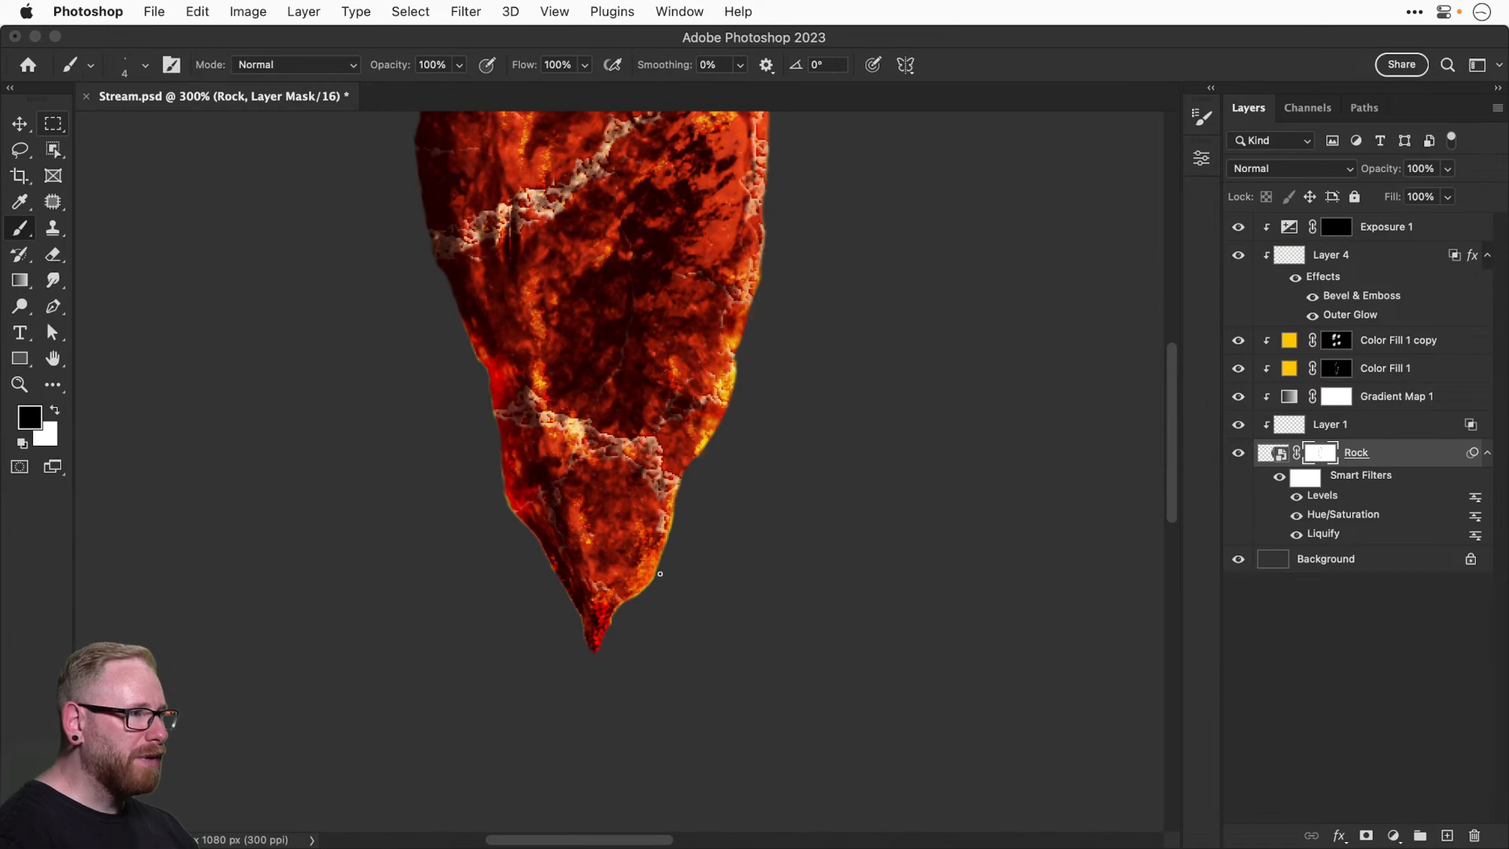
pyautogui.moveTo(622, 602); pyautogui.dragTo(658, 567)
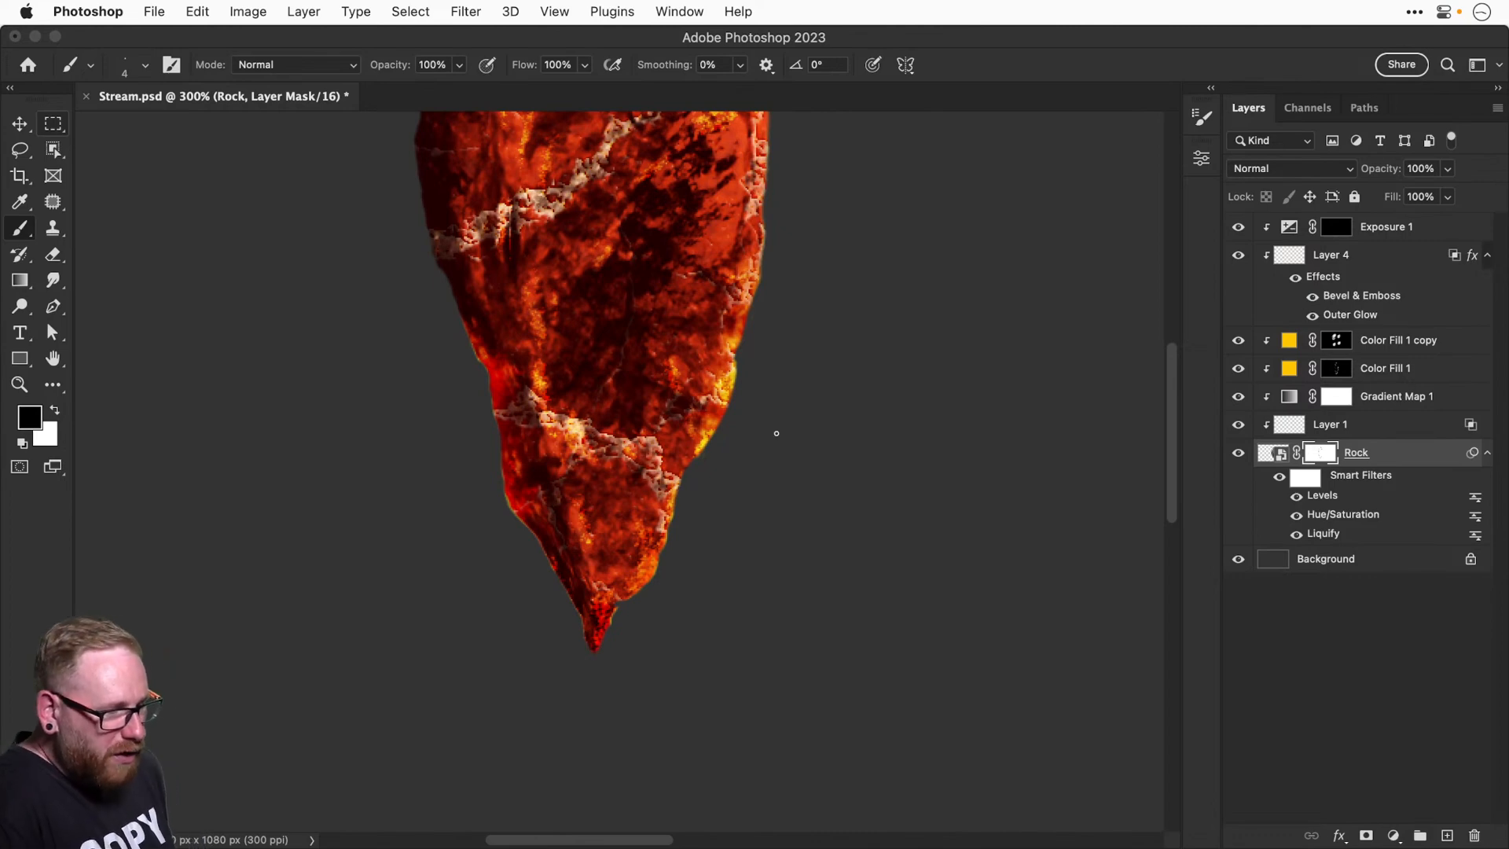
# Fit the canvas in view, return to the Move tool, and save Stream.psd.
pyautogui.press('super+0')
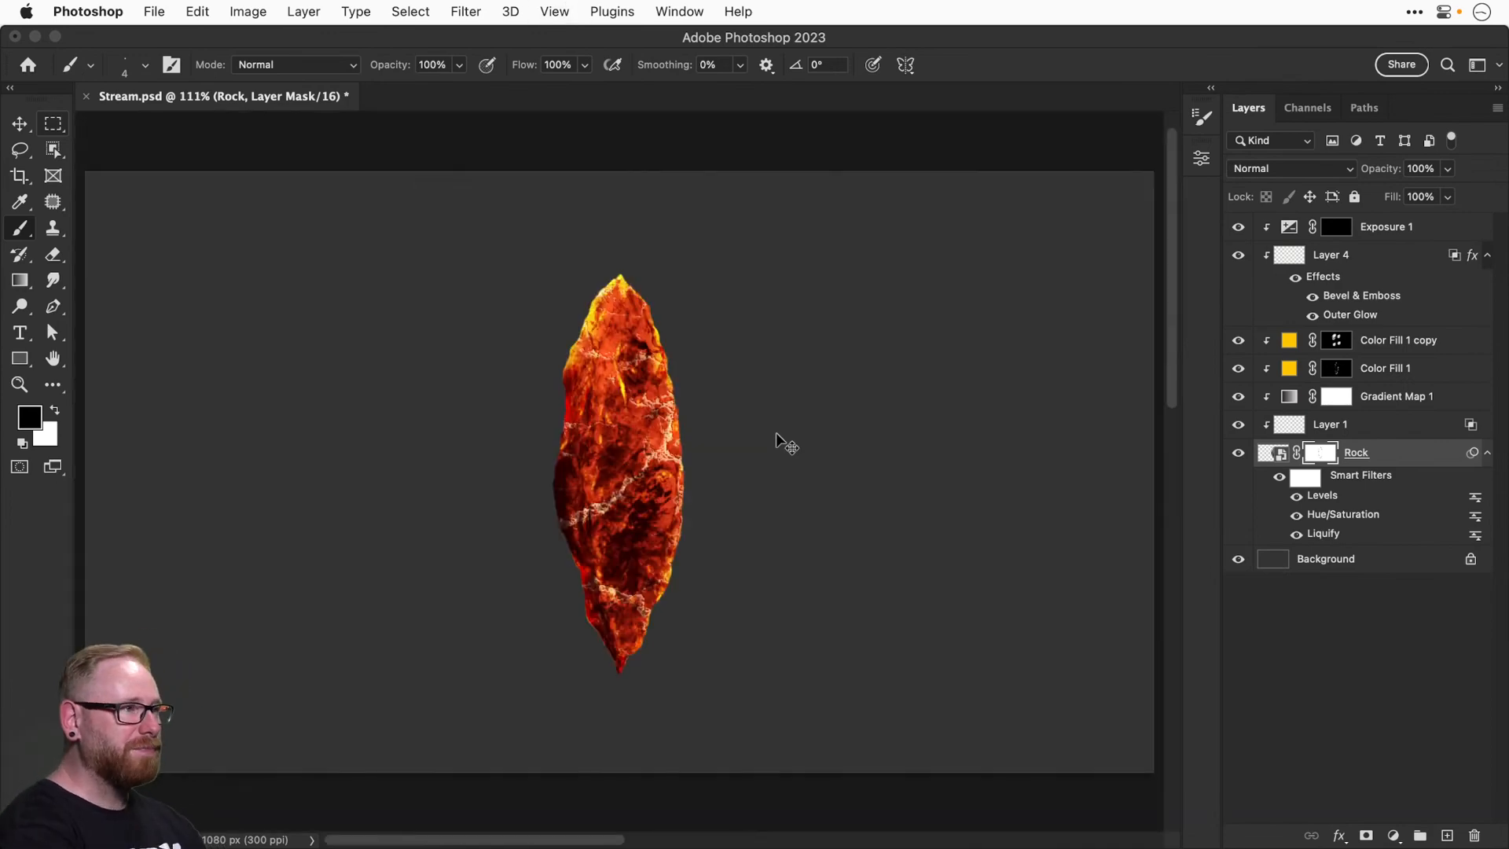
pyautogui.press('v')
pyautogui.press('super+s')
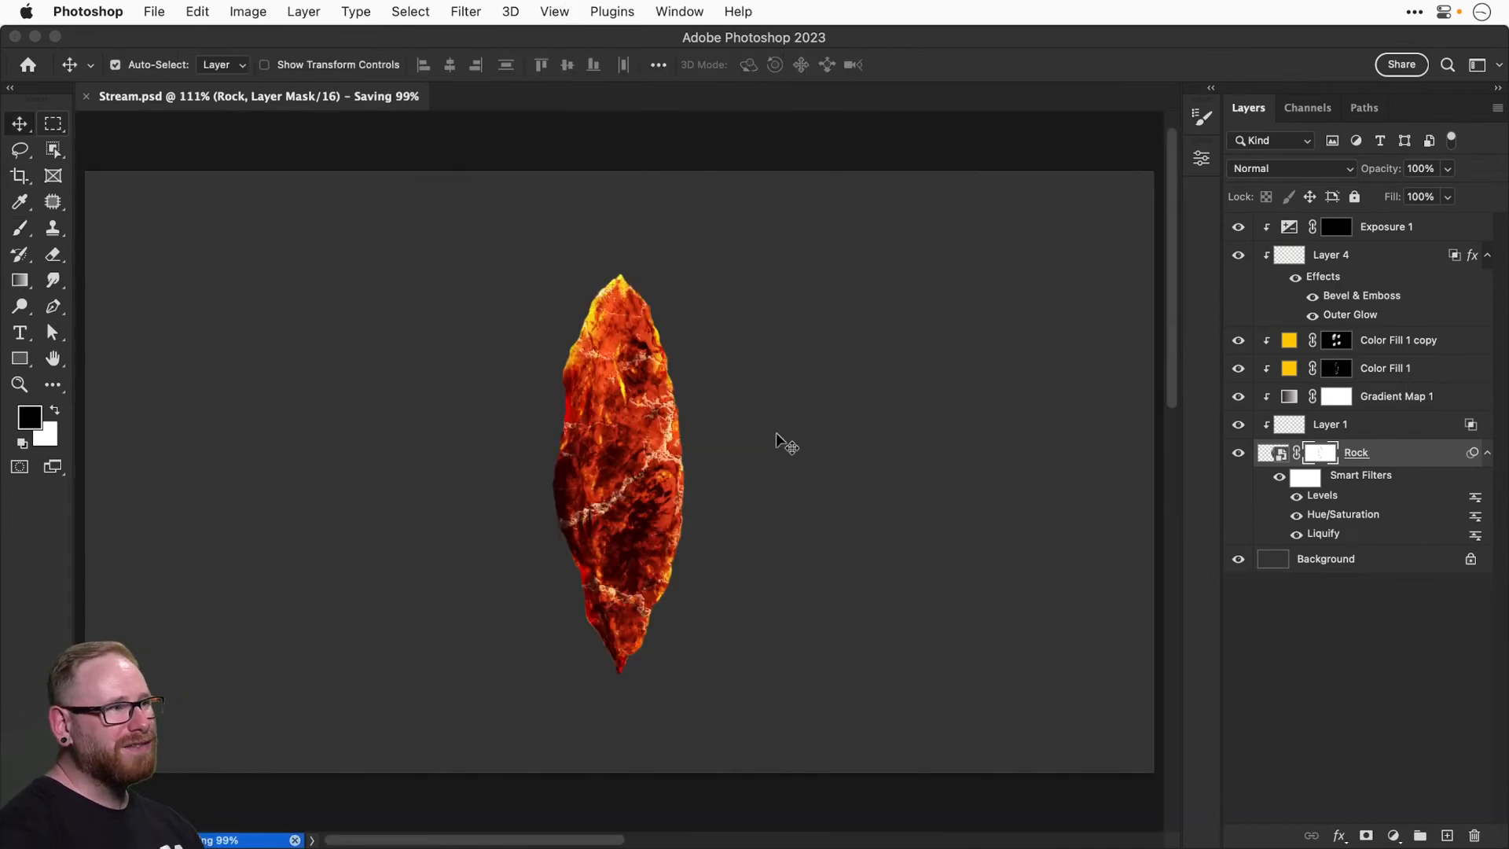
pyautogui.press('super+equal')
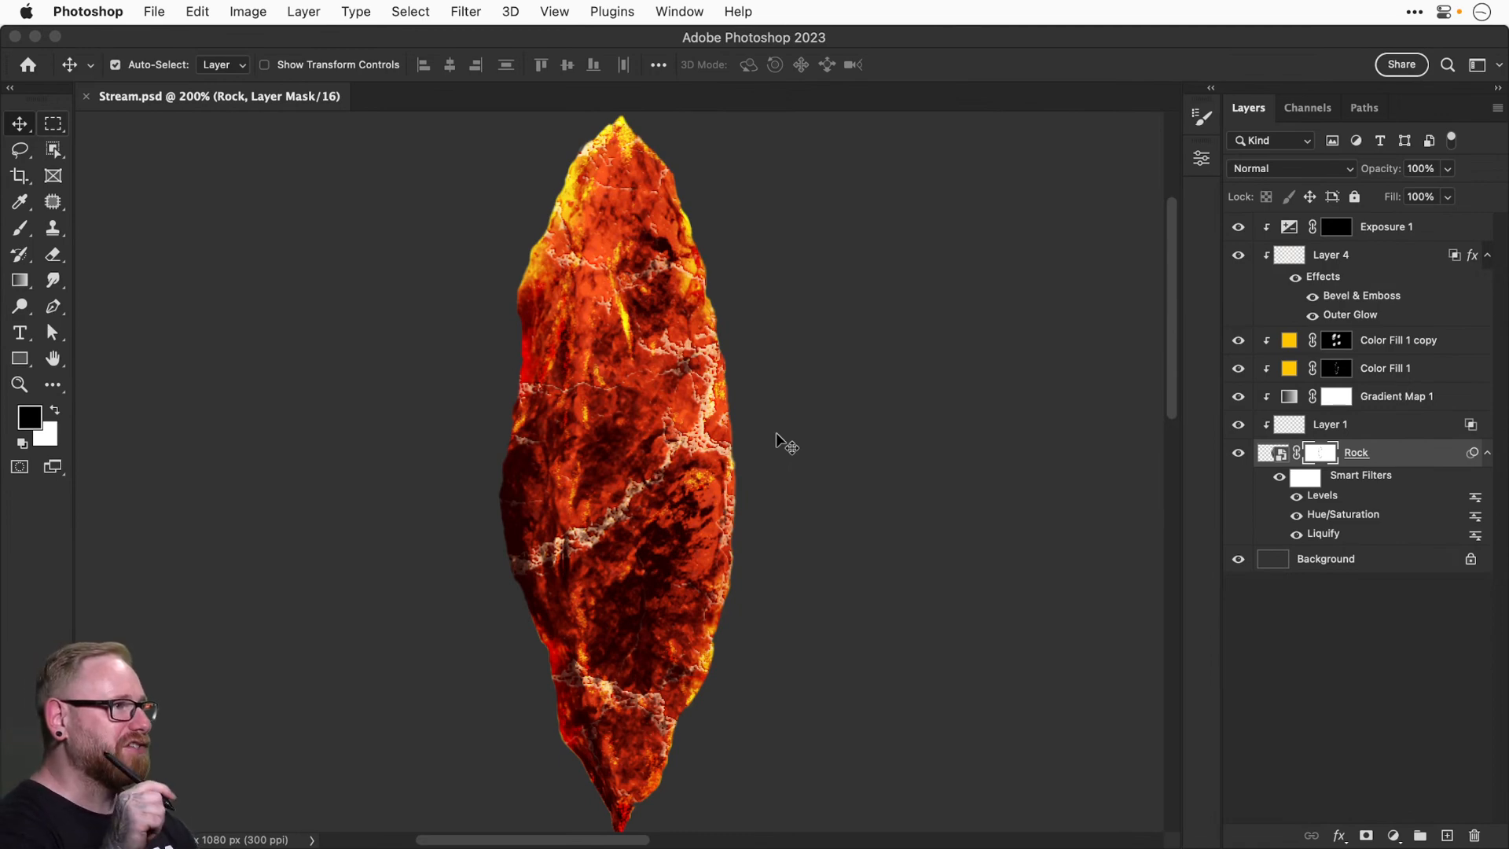
pyautogui.press('b')
pyautogui.click(145, 64)
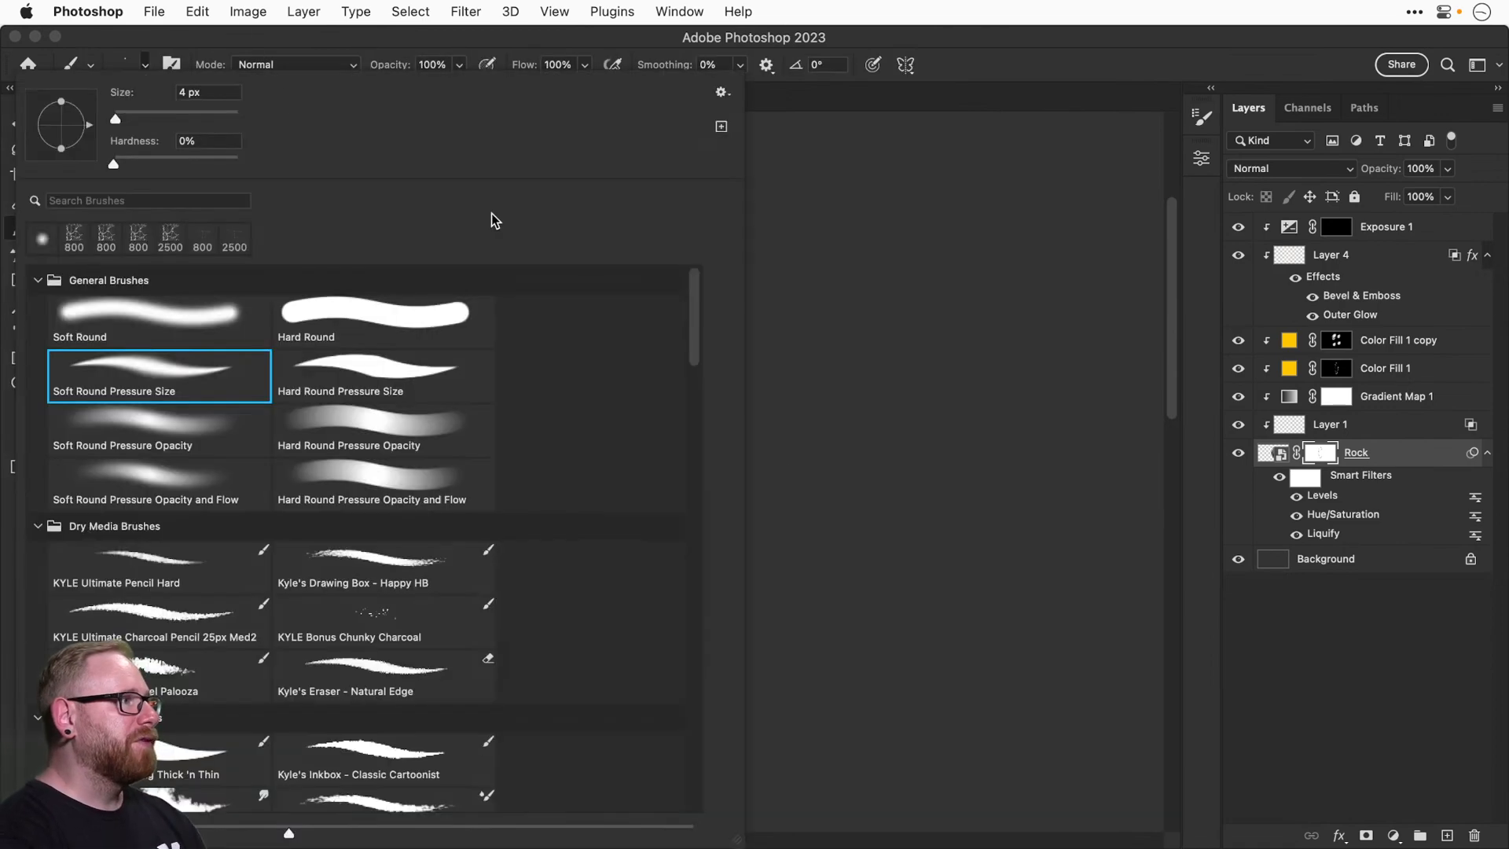
pyautogui.click(37, 280)
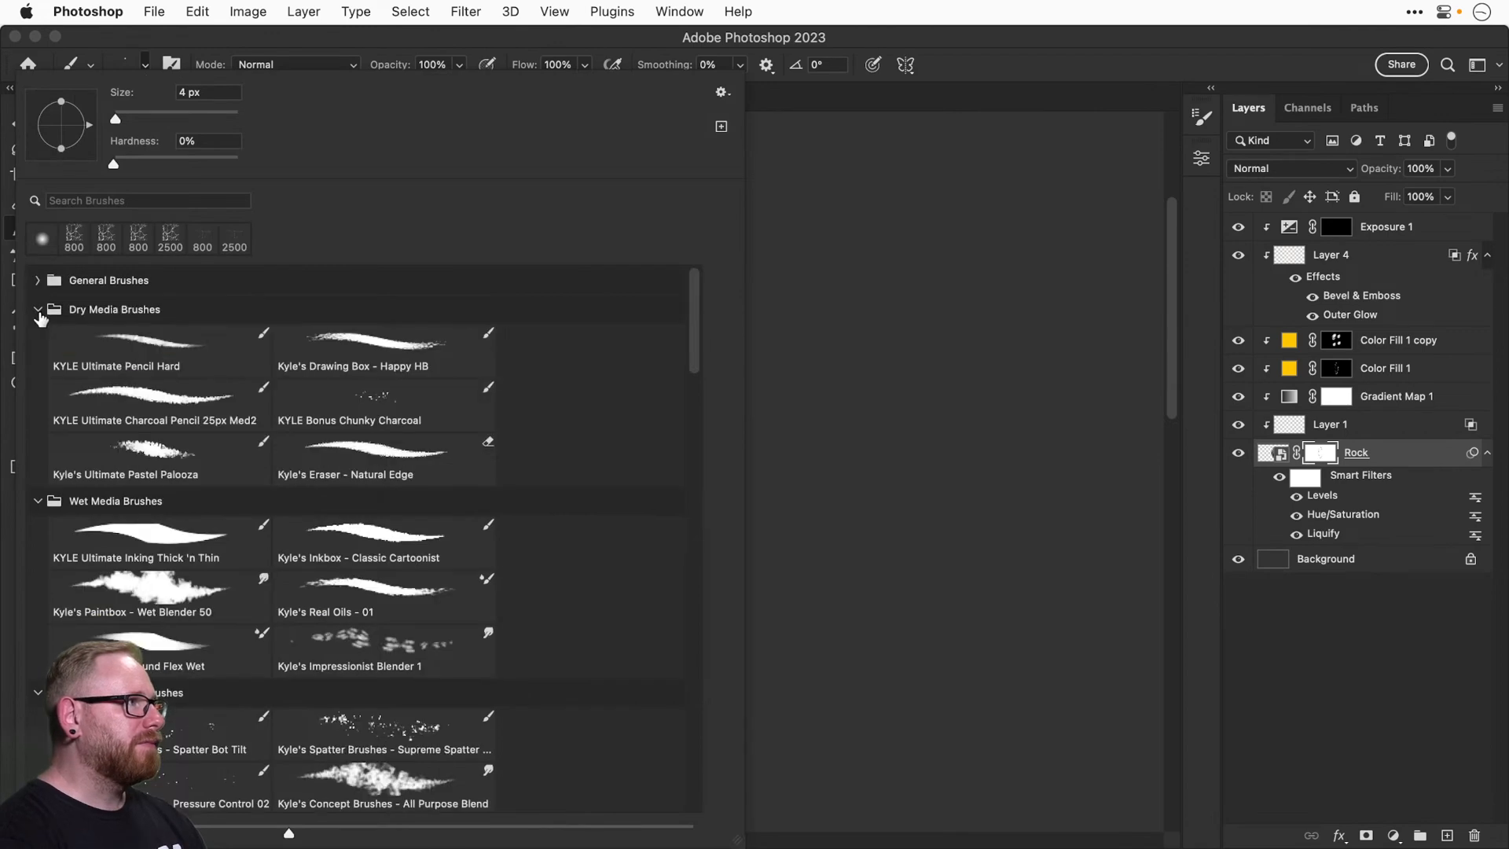
pyautogui.click(37, 308)
pyautogui.click(38, 339)
pyautogui.click(37, 368)
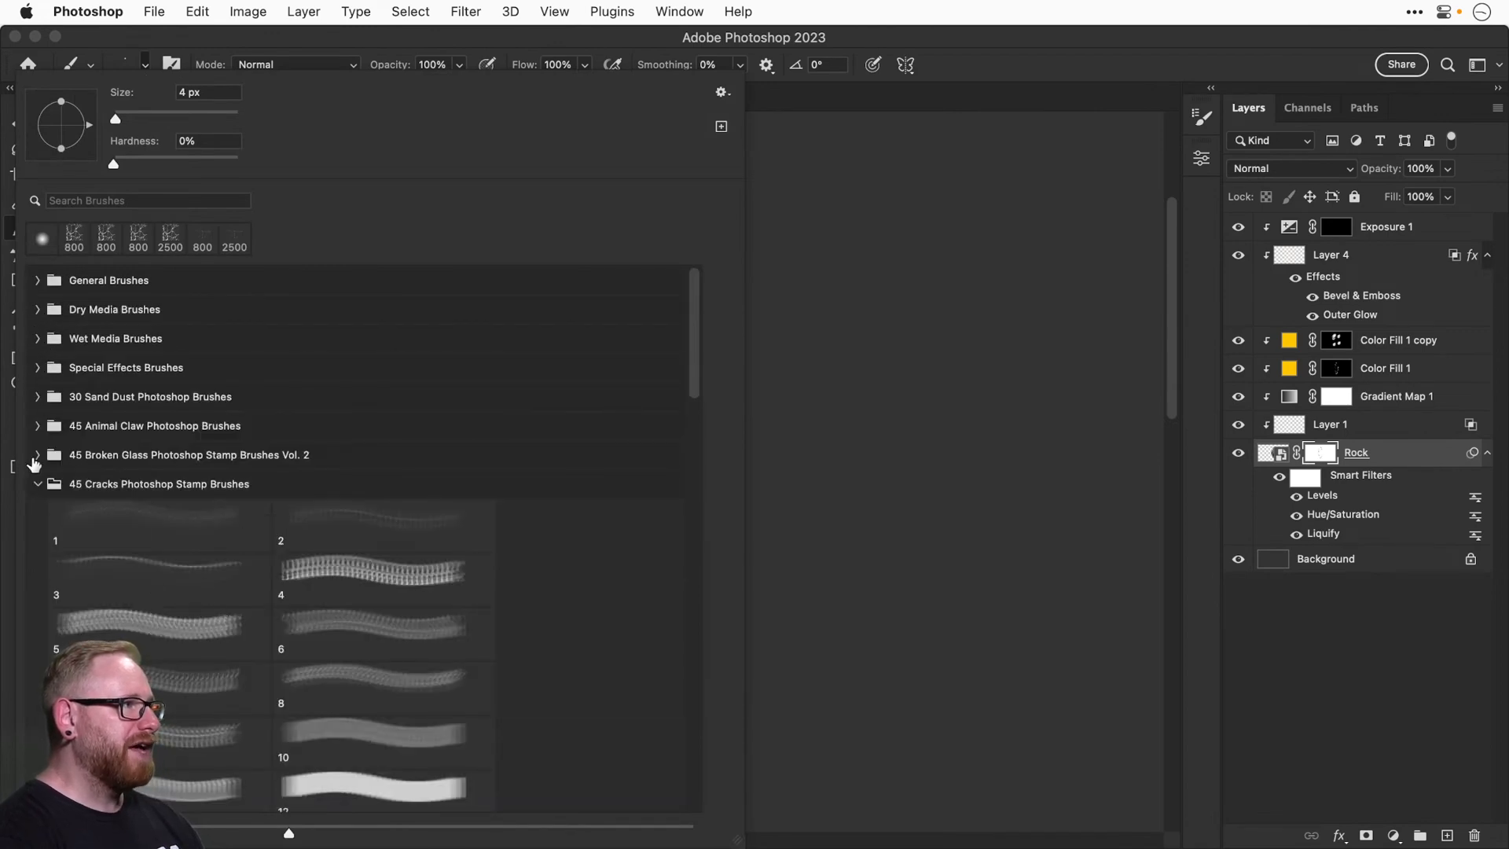
pyautogui.click(37, 484)
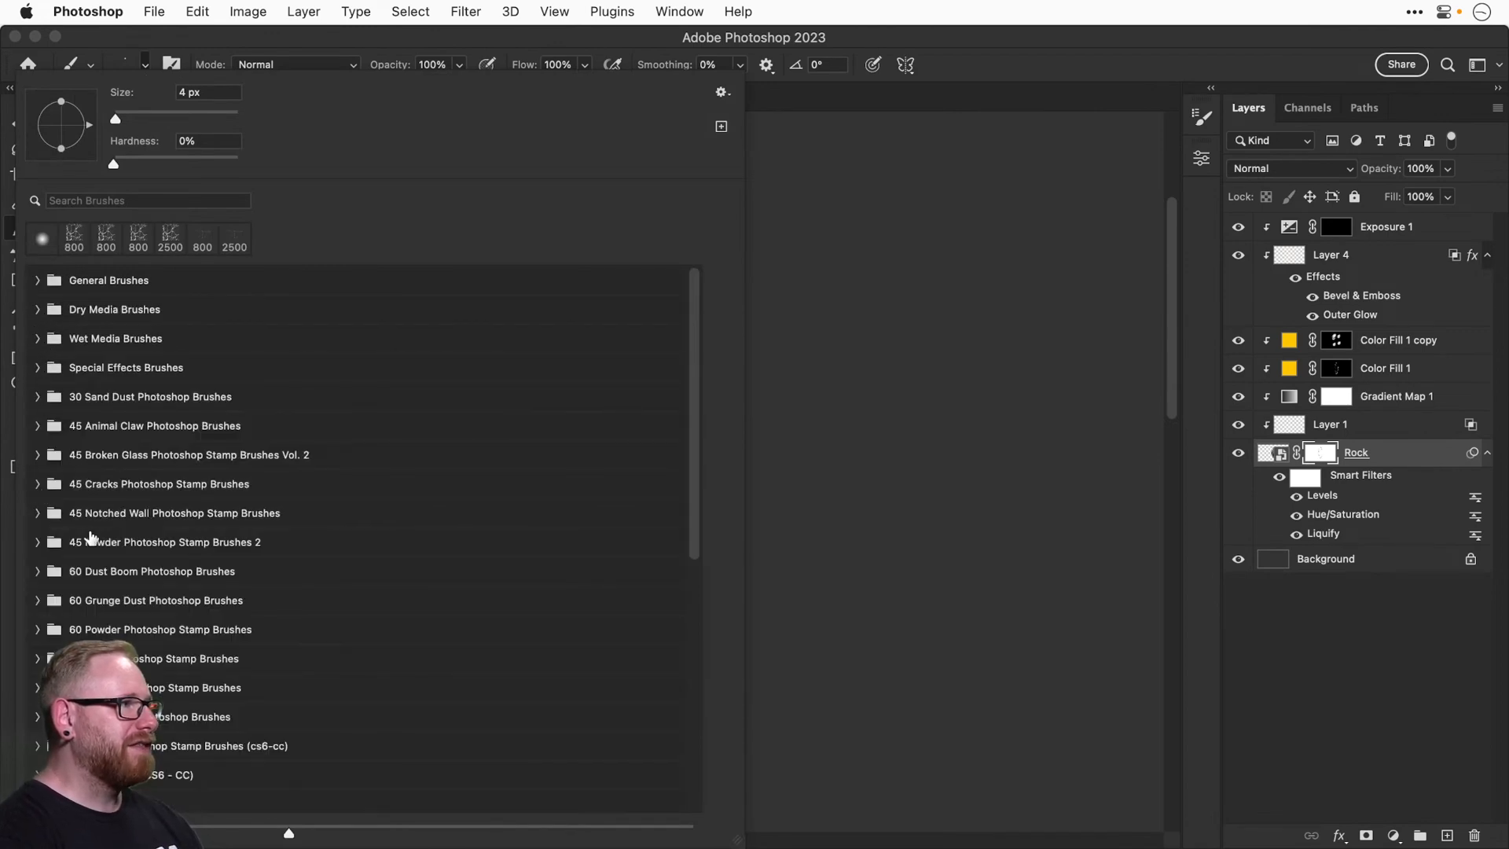
pyautogui.click(37, 310)
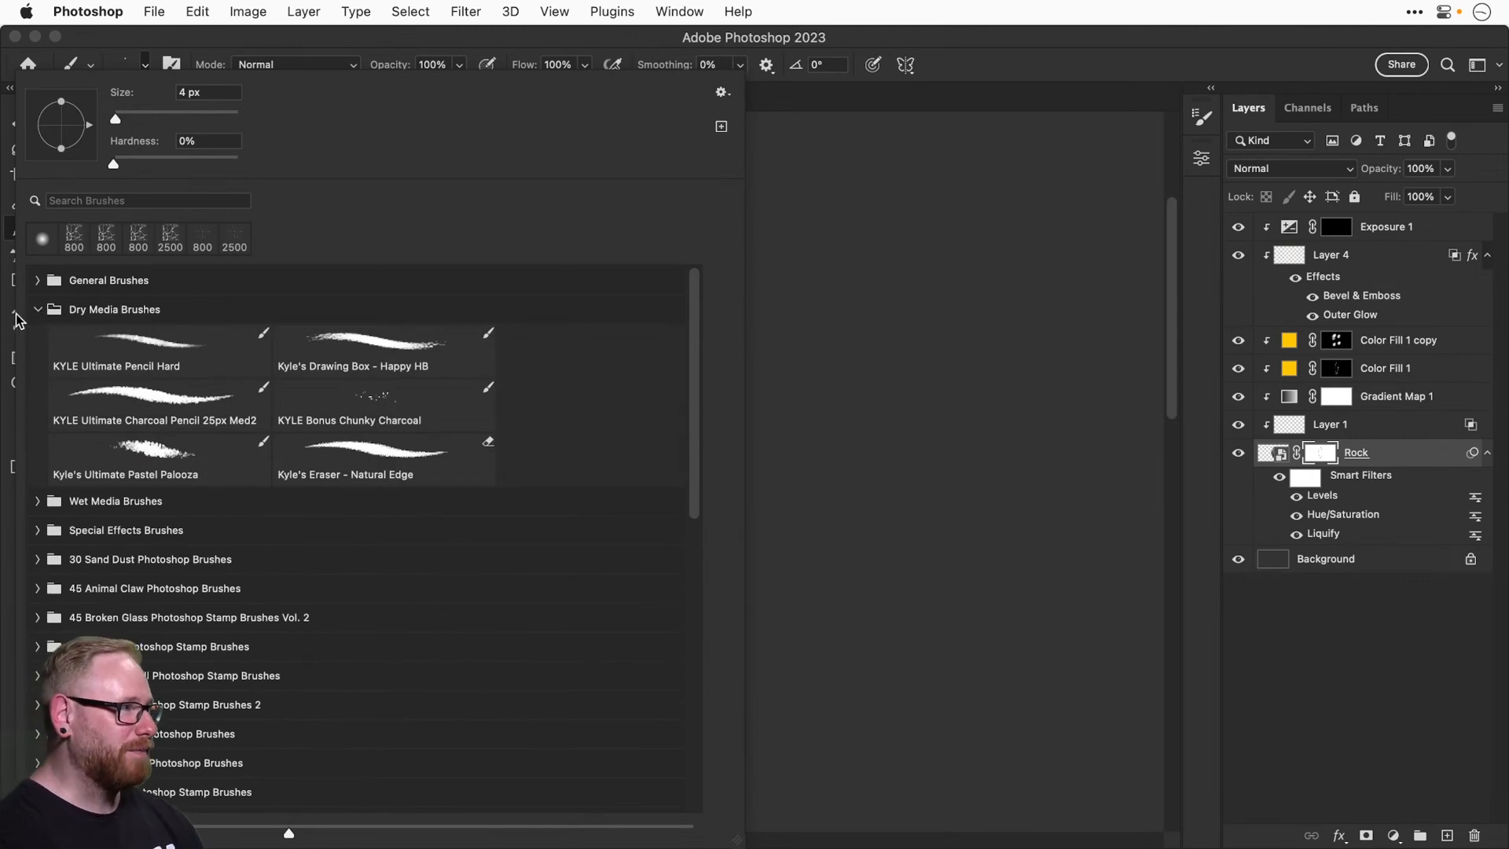
pyautogui.click(38, 310)
pyautogui.click(145, 64)
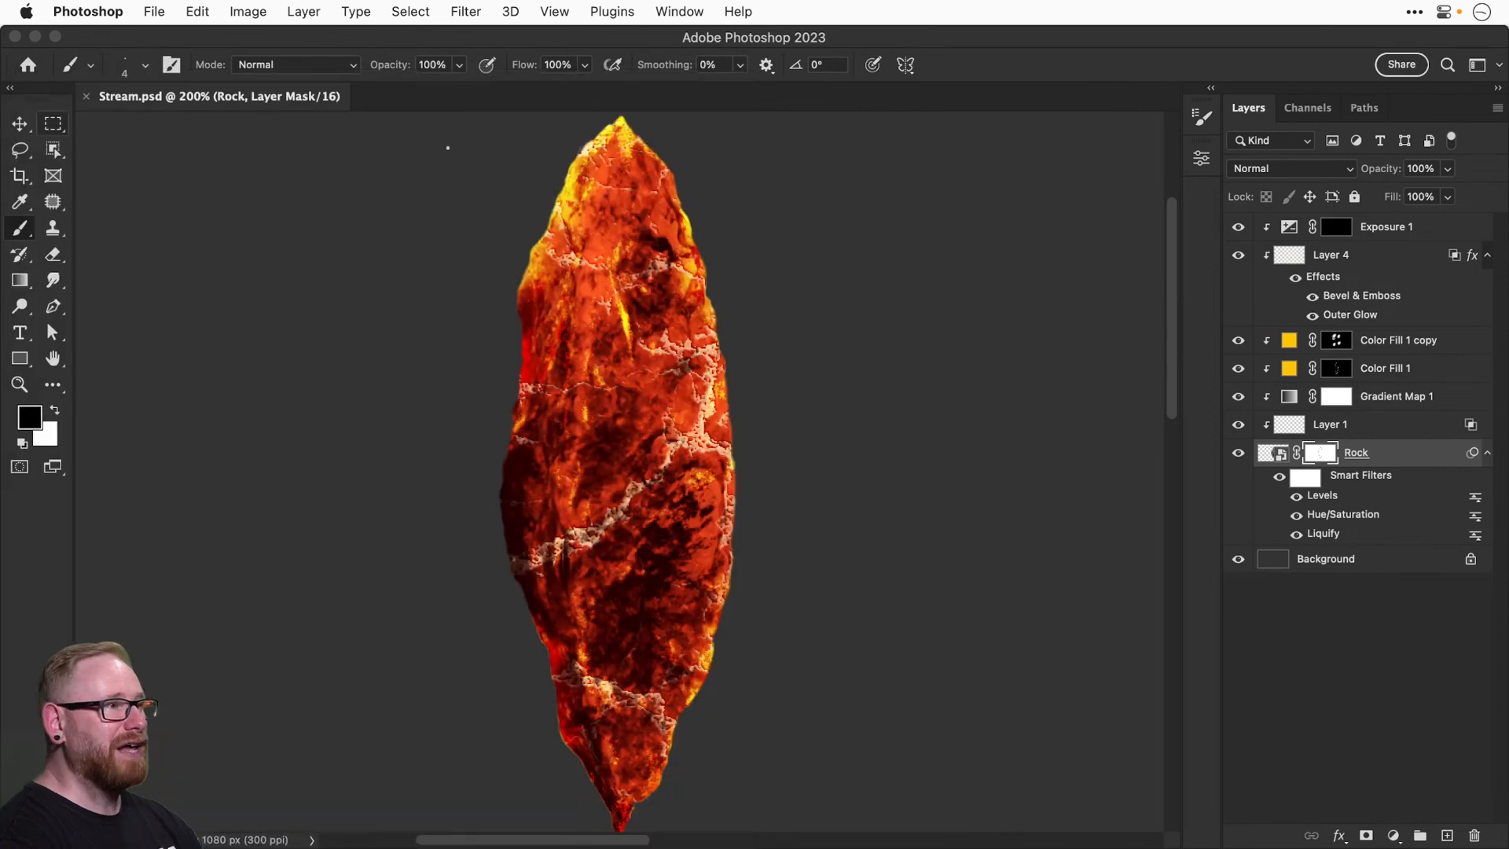
pyautogui.press('v')
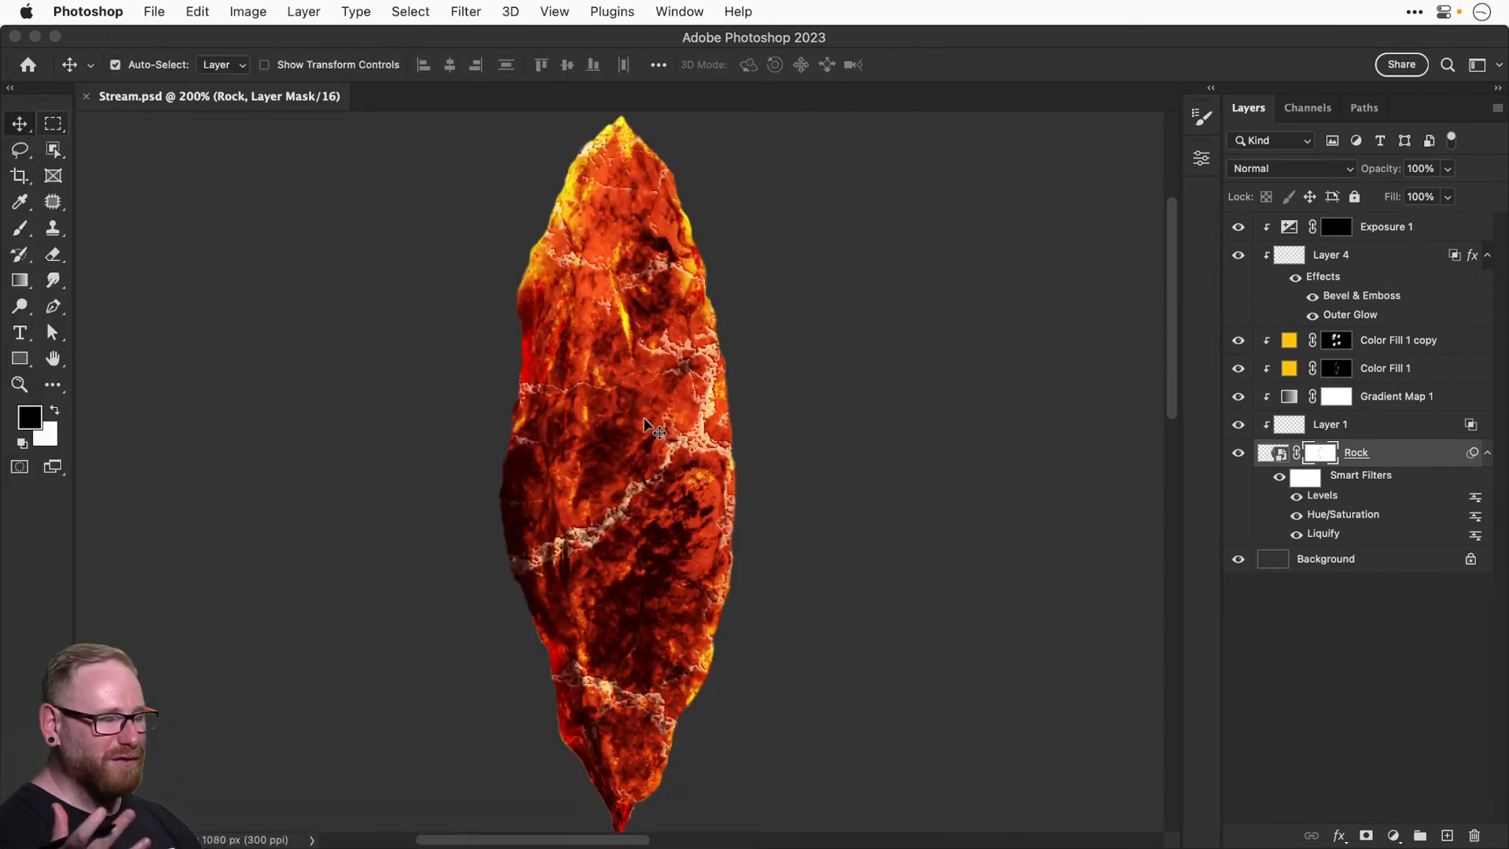
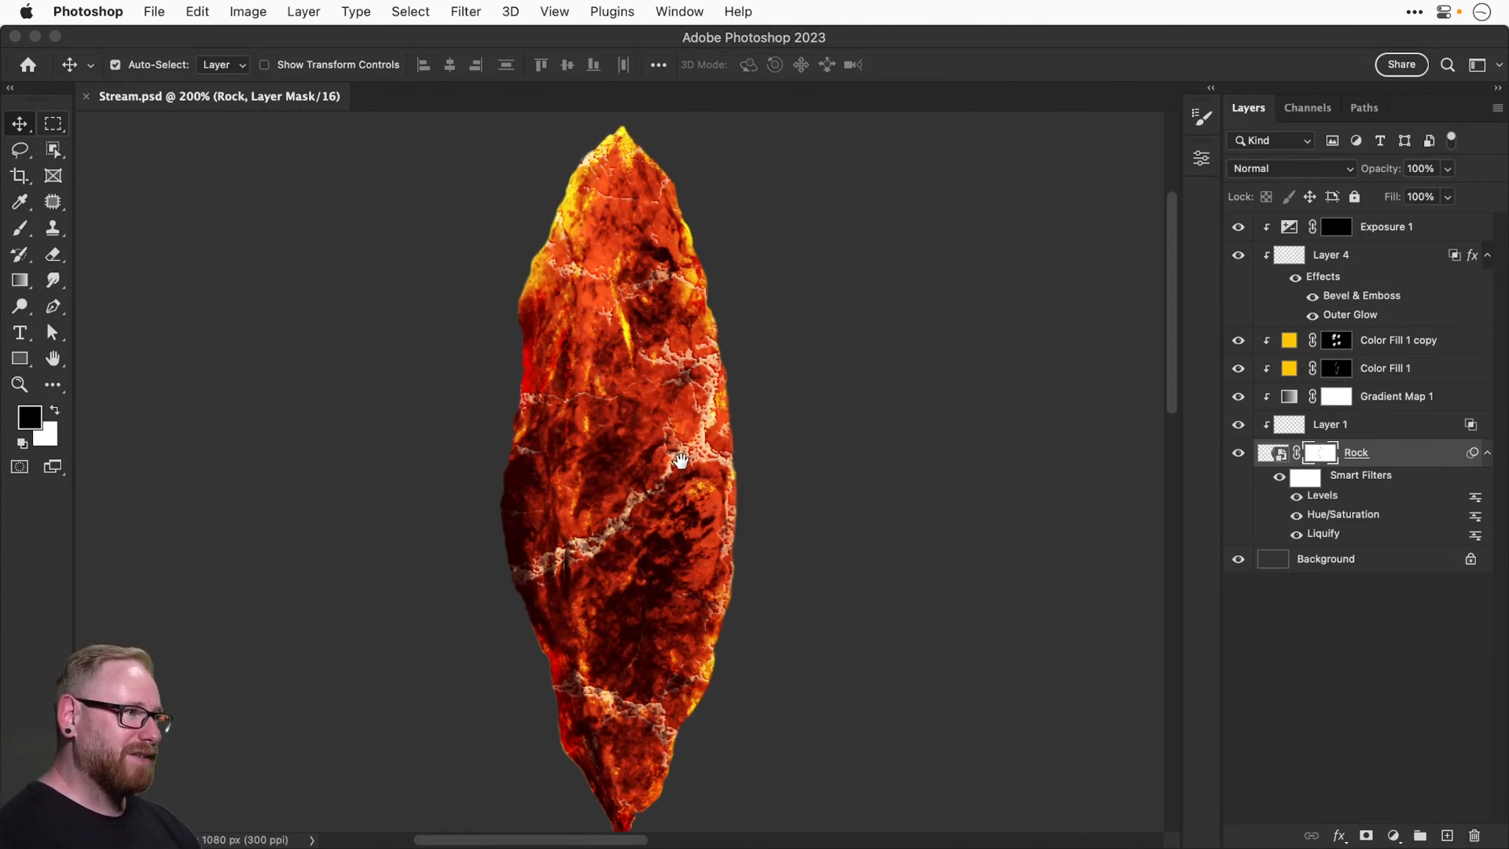
# Compare the rock with Layer 1 hidden, delete Layer 1, and save Stream.psd.
pyautogui.press('super+minus')
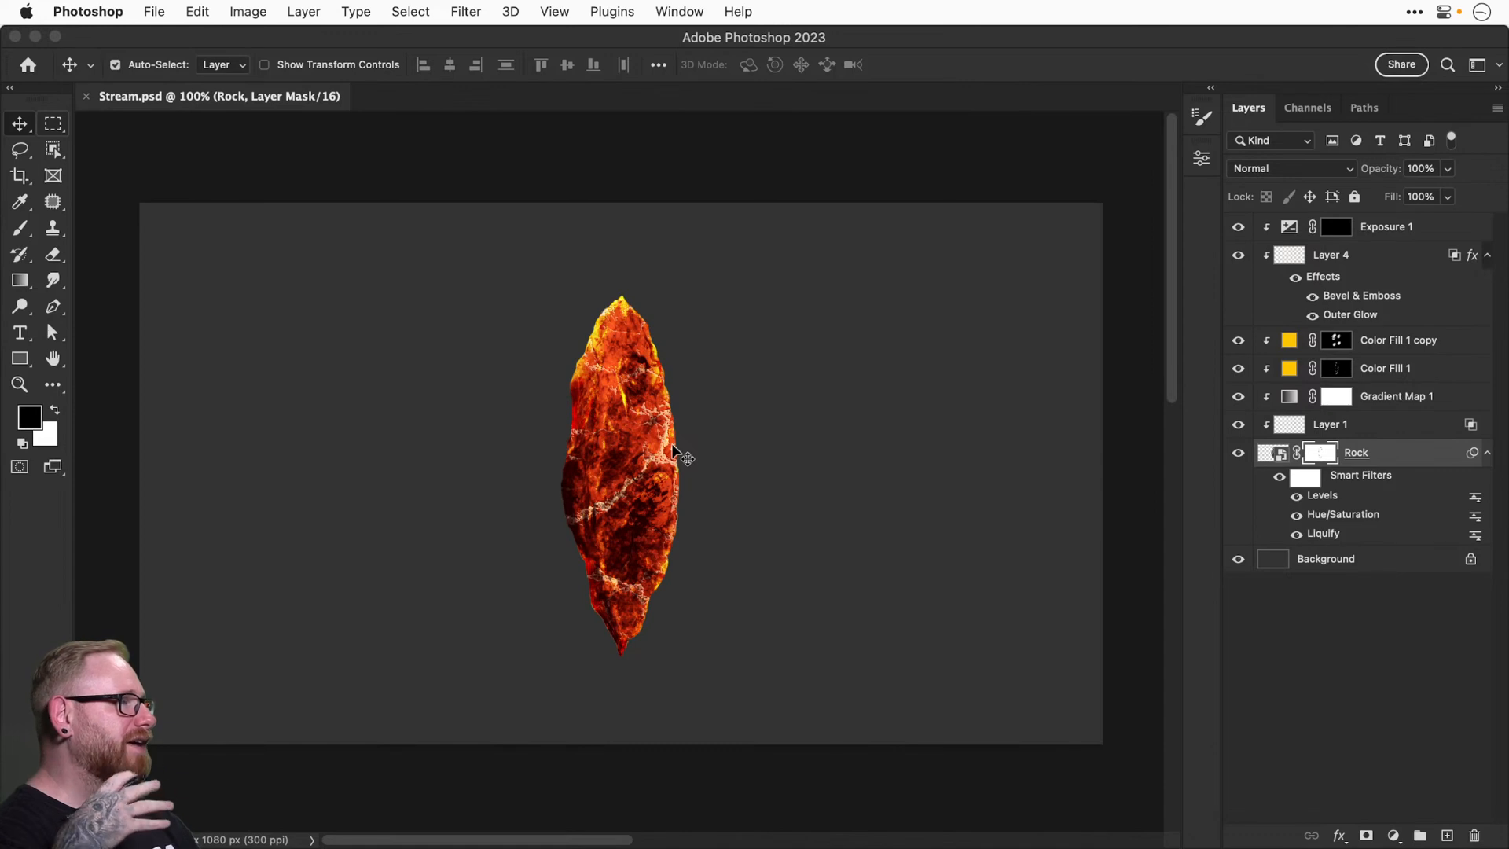
pyautogui.press('super+equal')
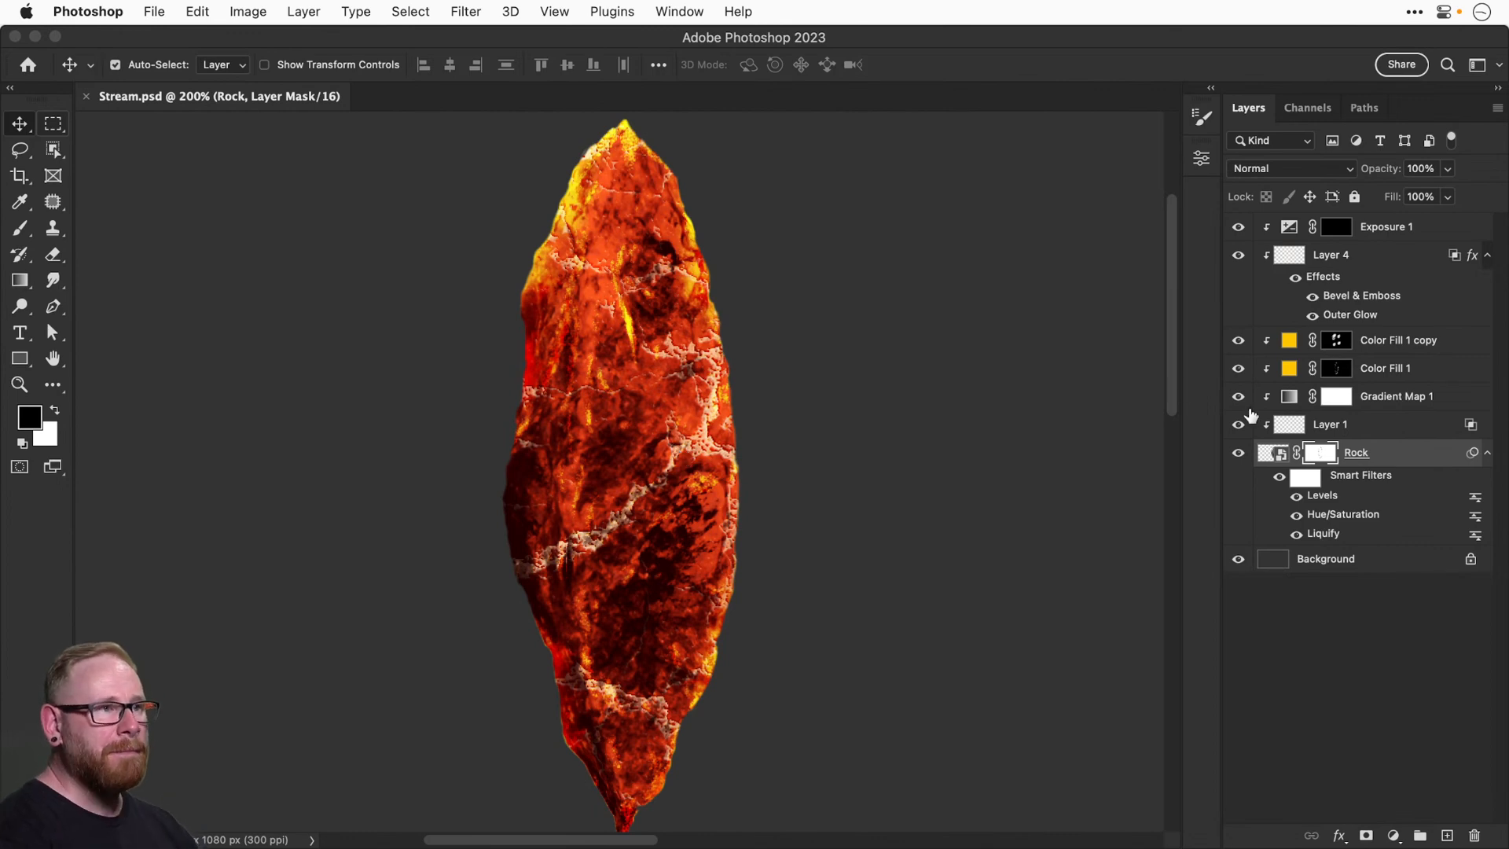
pyautogui.click(1239, 425)
pyautogui.click(1239, 426)
pyautogui.click(1239, 425)
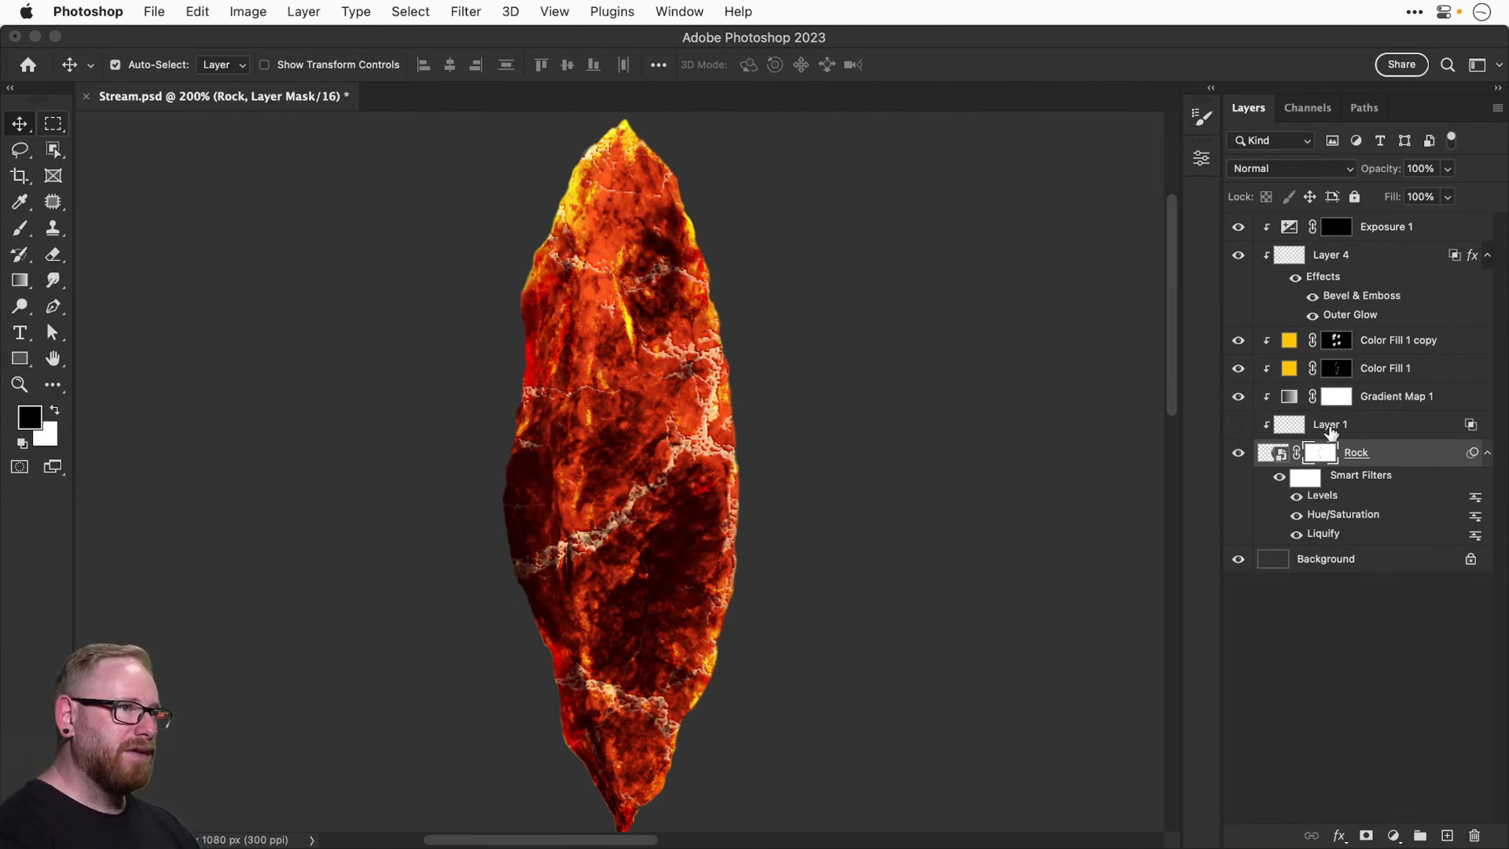
pyautogui.click(1328, 429)
pyautogui.press('BackSpace')
pyautogui.press('super+s')
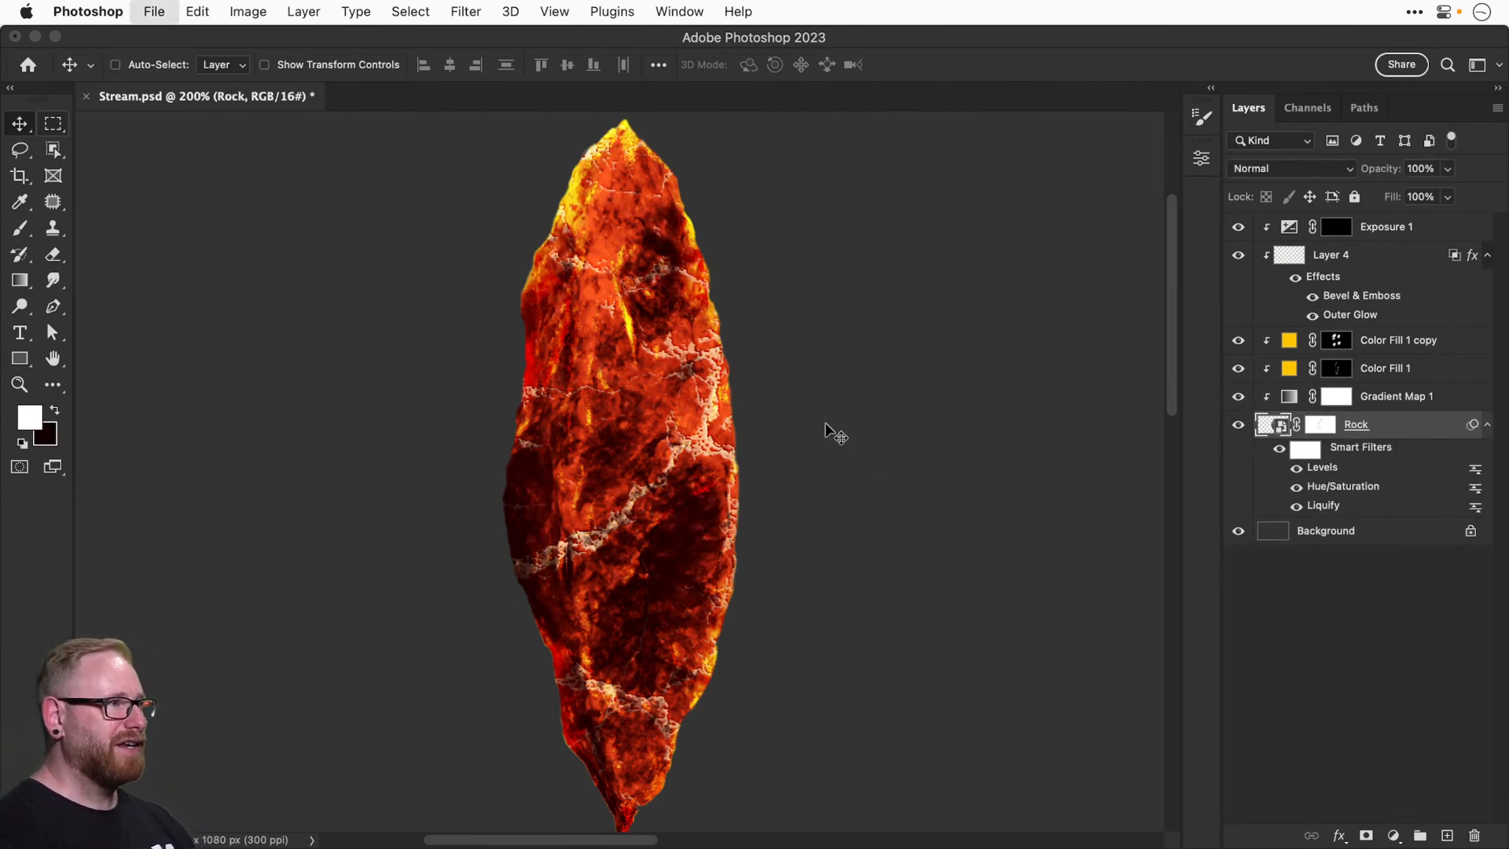
# Recentre and zoom out to the full canvas, then select the Exposure 1 layer mask.
pyautogui.moveTo(741, 427); pyautogui.dragTo(698, 380)
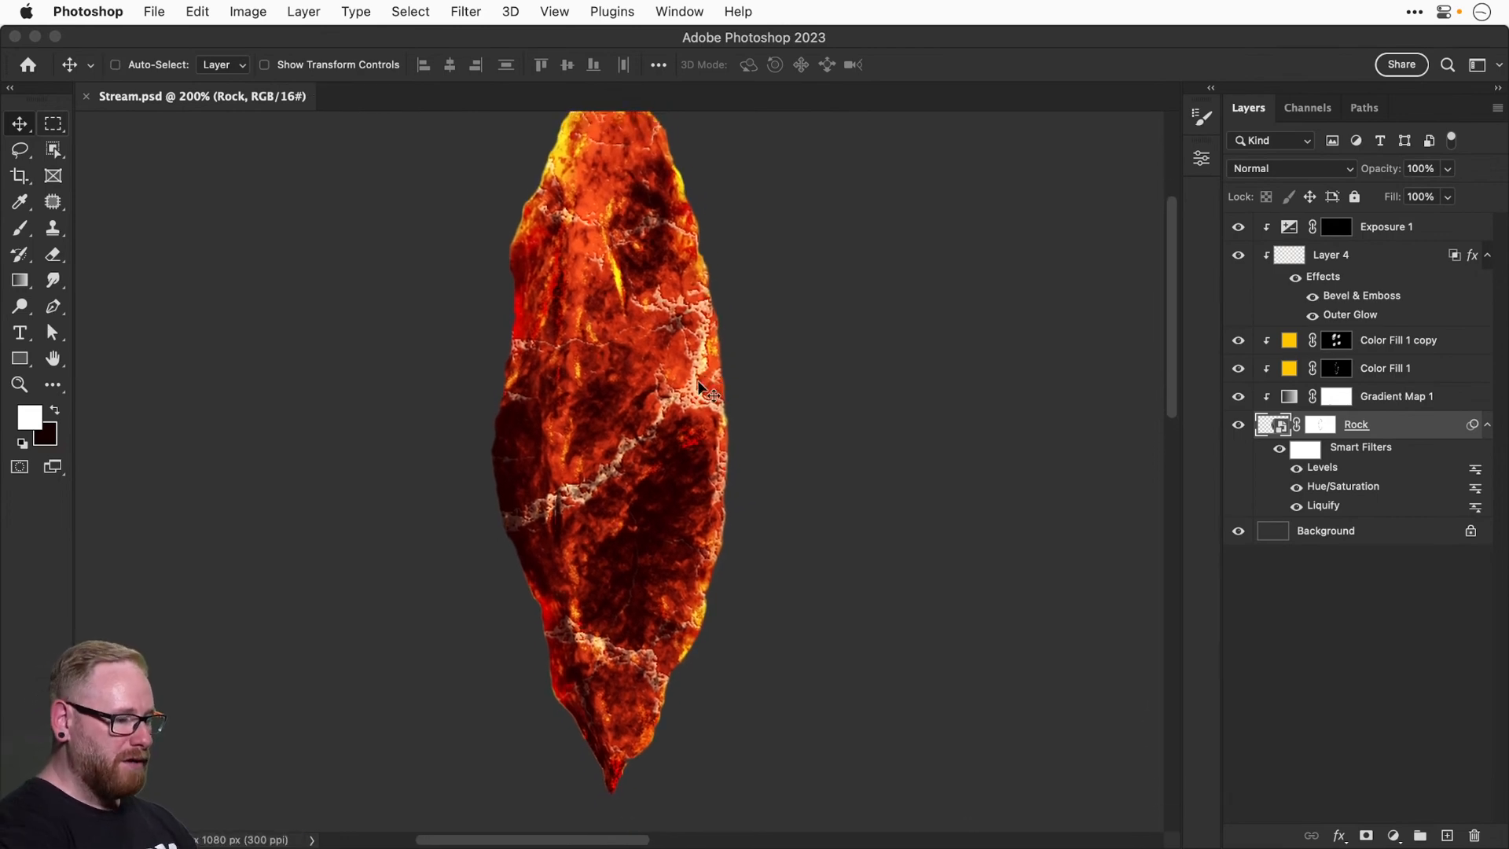
pyautogui.press('super+minus')
pyautogui.click(1334, 231)
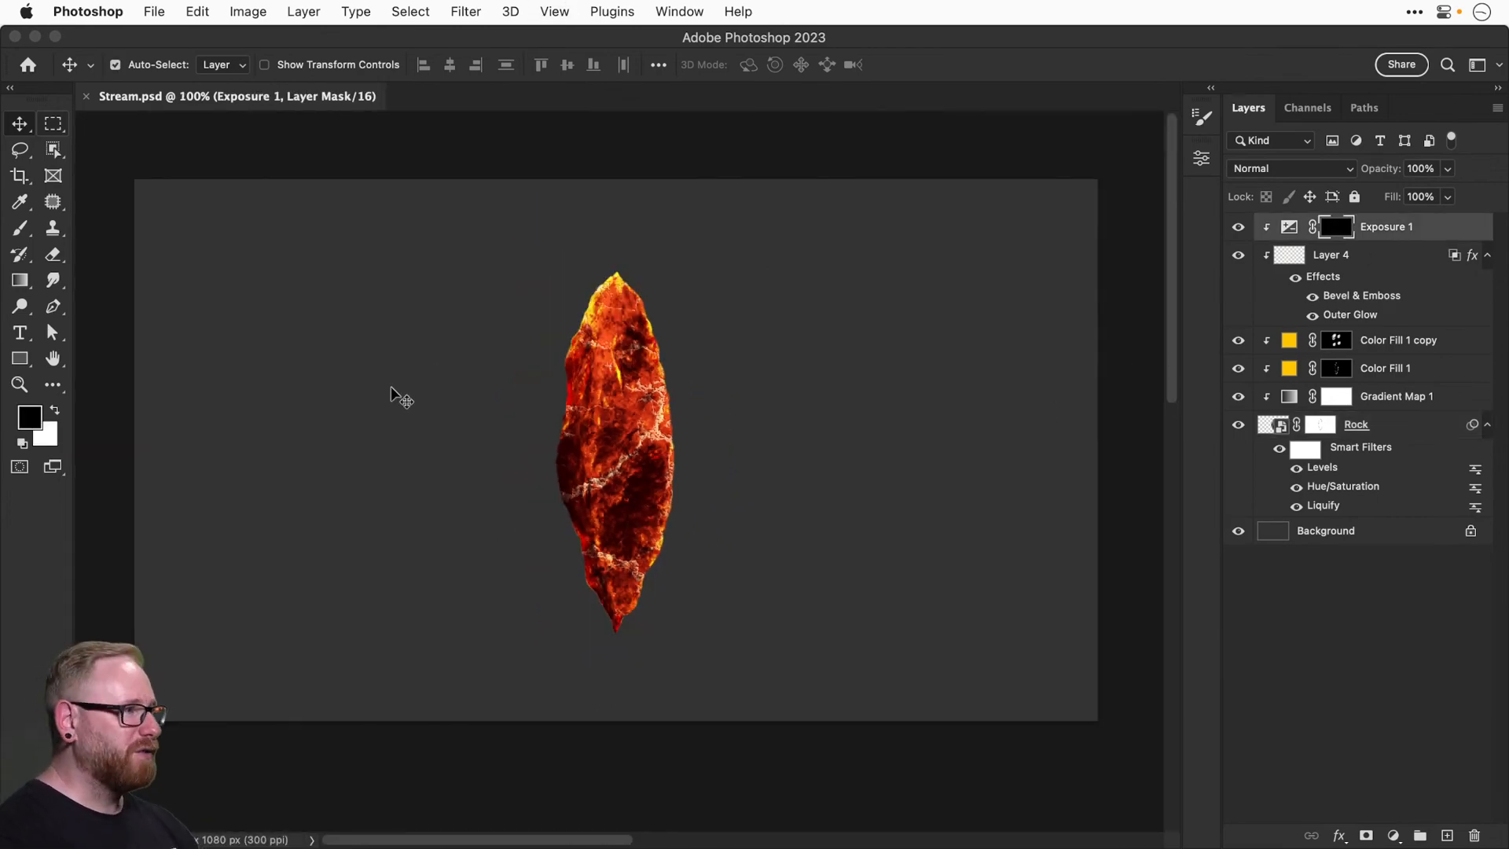
# With a white 175 px brush, paint the rock's left and lower-left edges on the Exposure 1 mask.
pyautogui.press('b')
pyautogui.press('x')
pyautogui.click(144, 65)
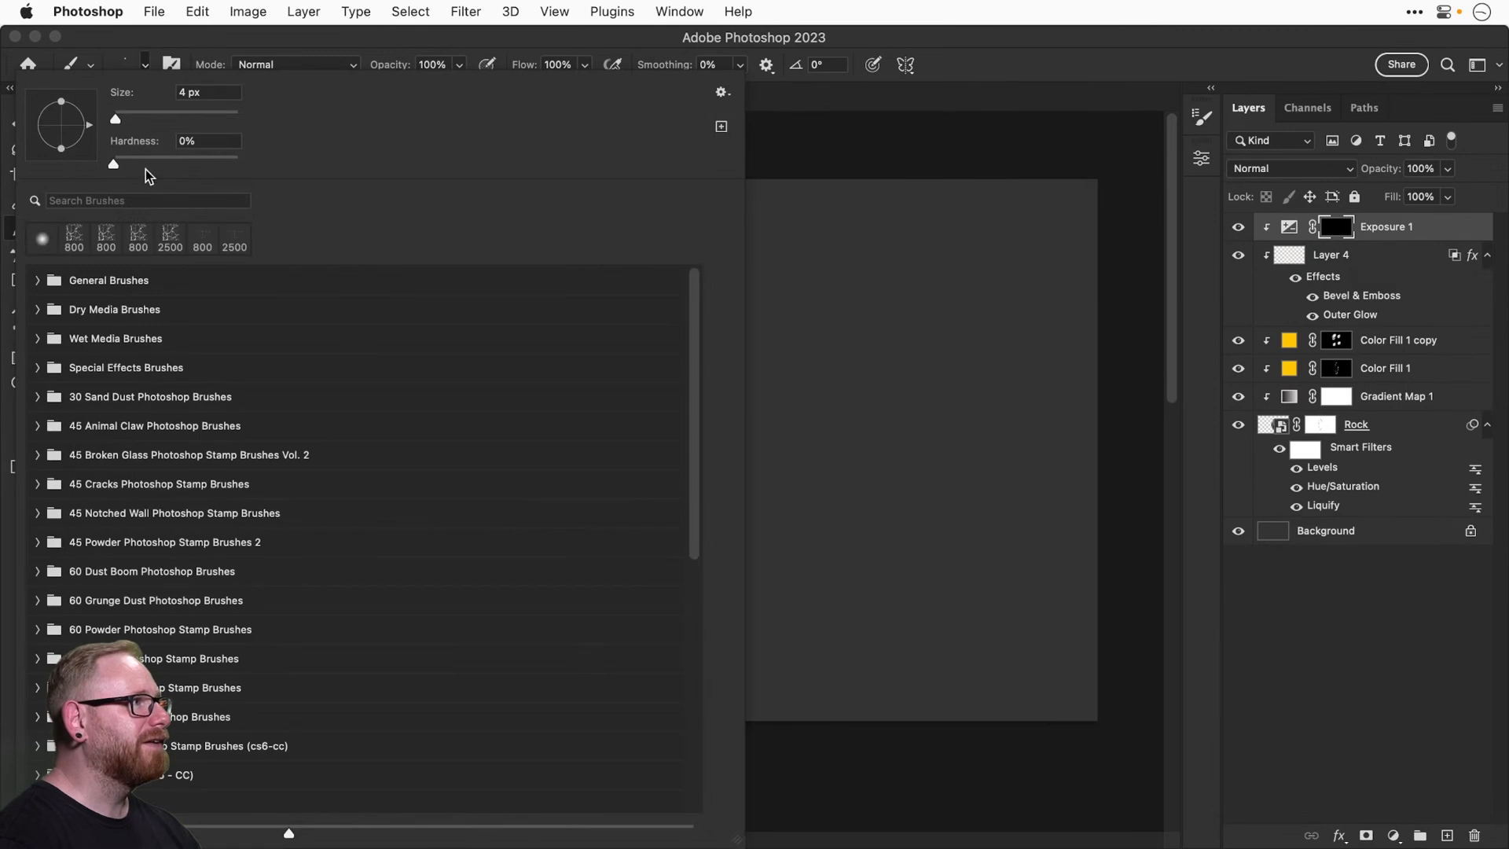
pyautogui.click(144, 66)
pyautogui.press(']')
pyautogui.press(']')
pyautogui.press(']')
pyautogui.press(']')
pyautogui.press(']')
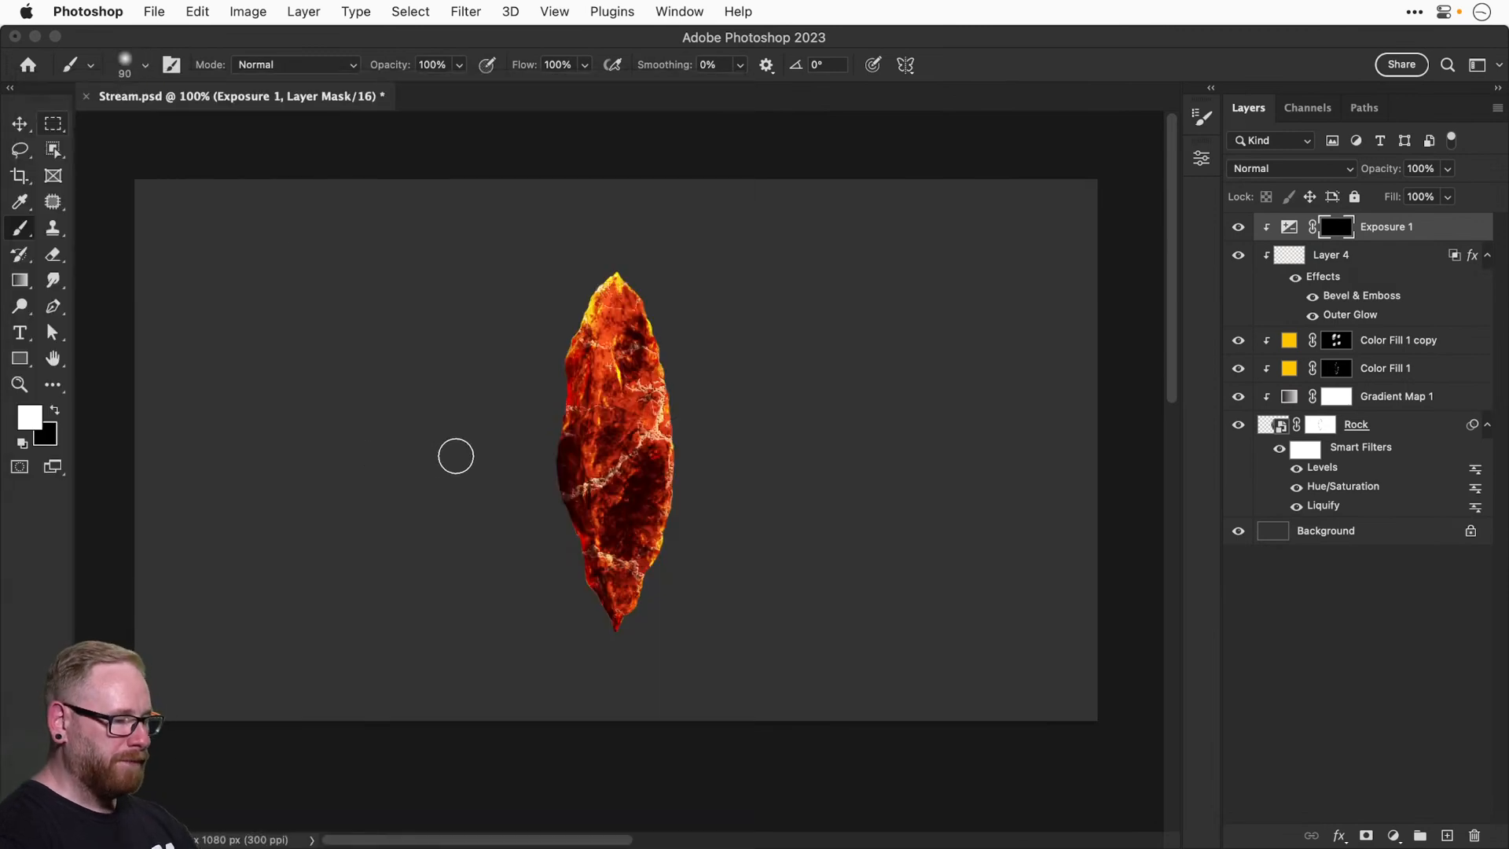
pyautogui.click(550, 478)
pyautogui.press('super+equal')
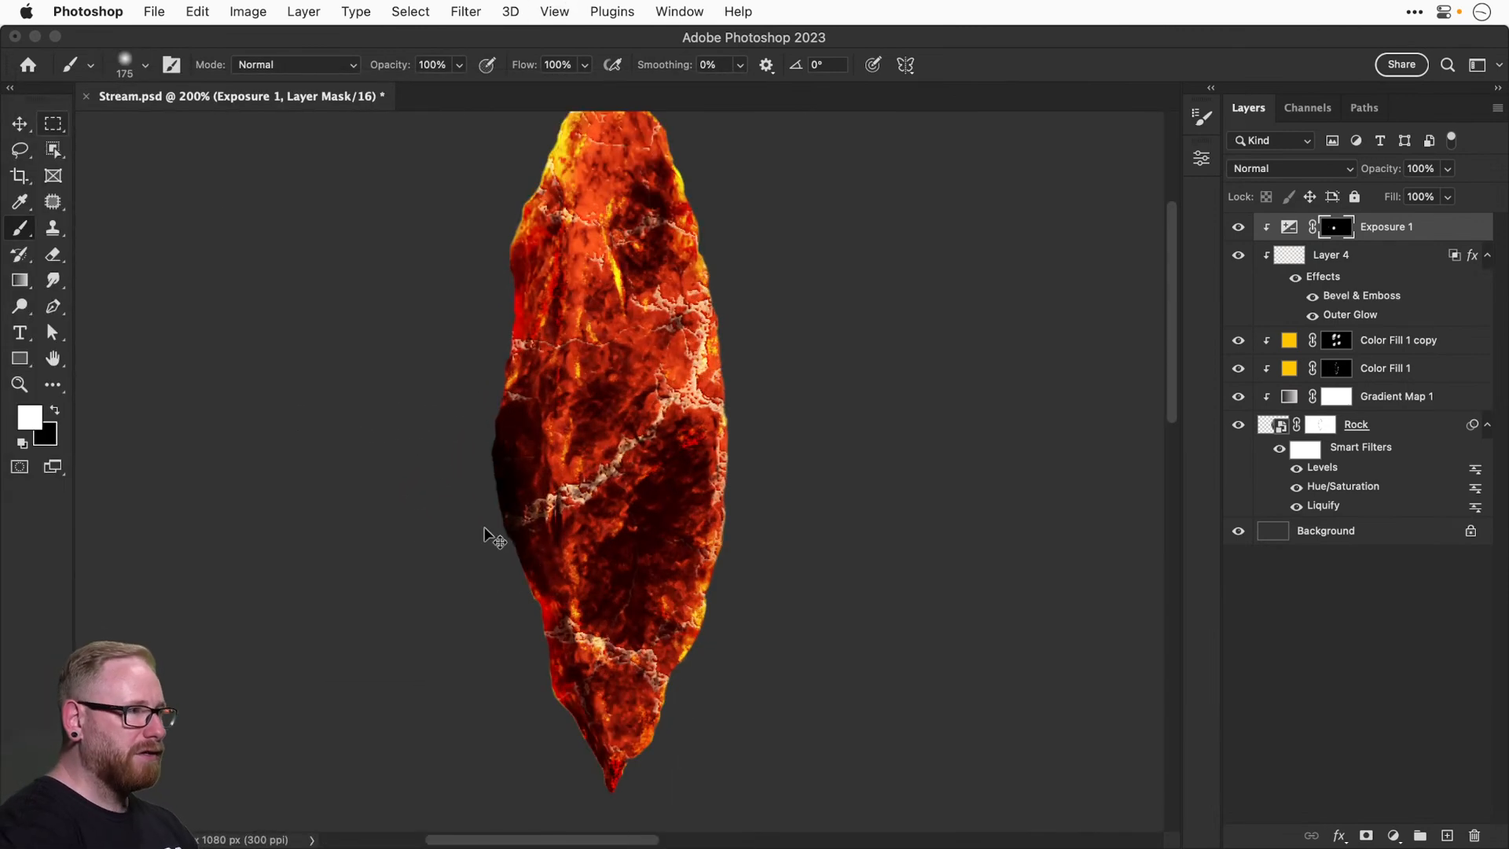
pyautogui.moveTo(455, 381)
pyautogui.mouseDown()
pyautogui.moveTo(462, 266)
pyautogui.moveTo(444, 332)
pyautogui.mouseUp()
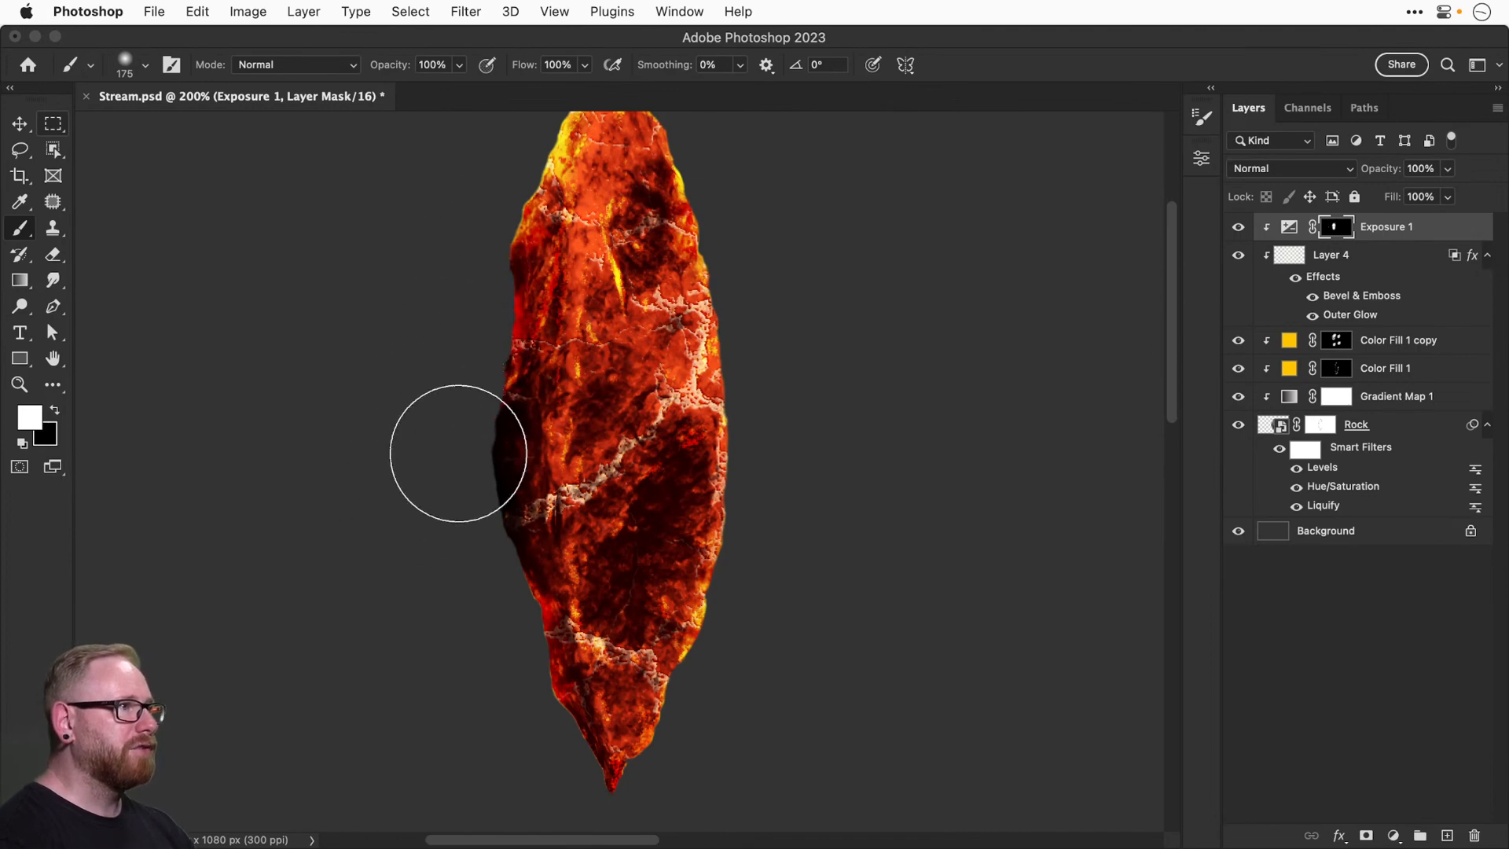
pyautogui.moveTo(453, 575); pyautogui.dragTo(448, 515)
pyautogui.moveTo(472, 623)
pyautogui.mouseDown()
pyautogui.moveTo(491, 568)
pyautogui.moveTo(487, 608)
pyautogui.moveTo(515, 592)
pyautogui.mouseUp()
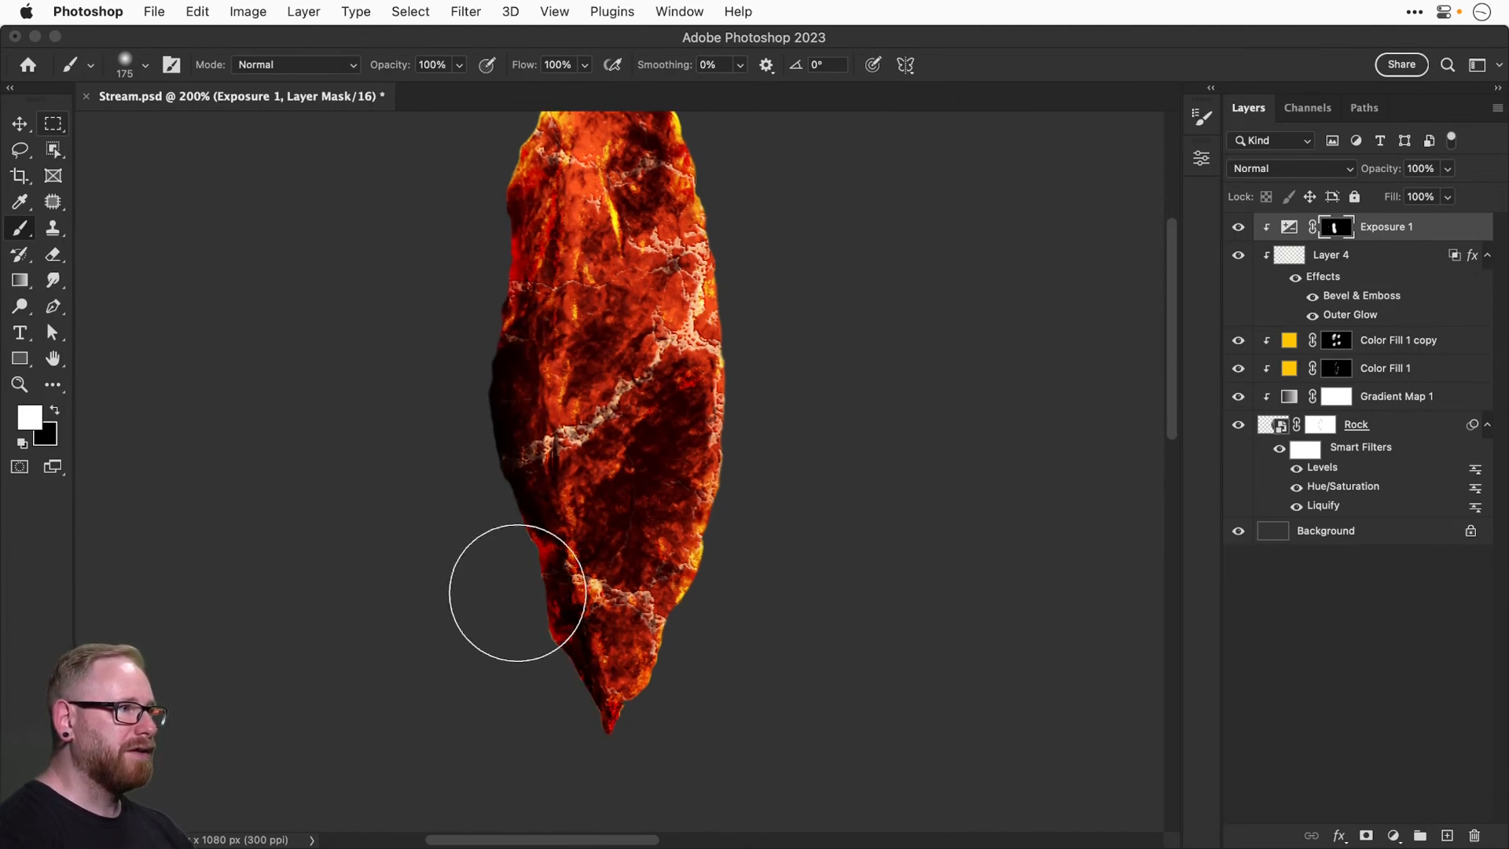
# Shrink the brush to 80 px and compare the rock with Exposure 1 hidden and shown.
pyautogui.moveTo(741, 200); pyautogui.dragTo(686, 343)
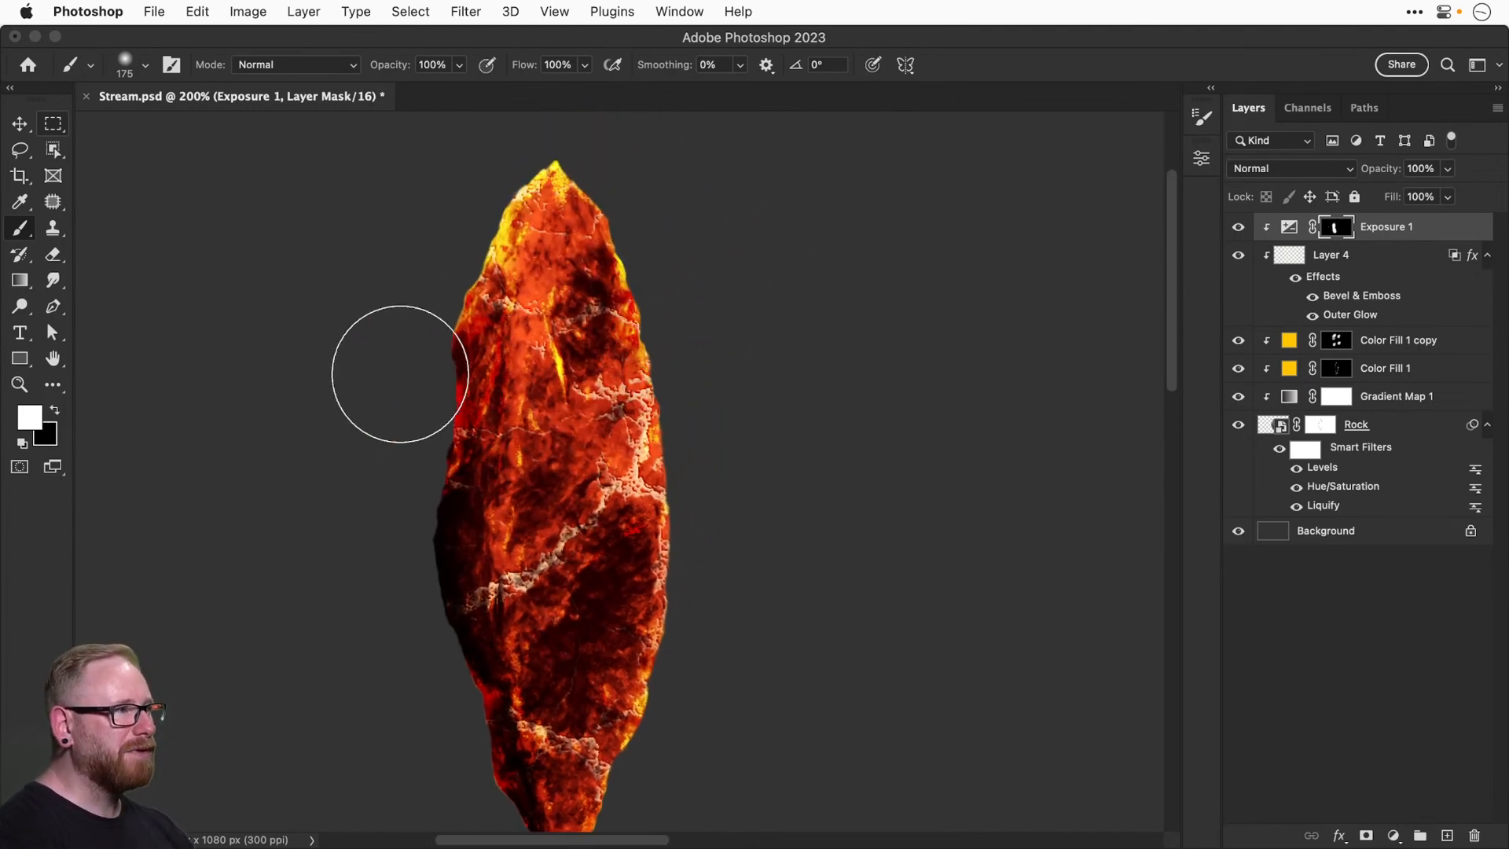
pyautogui.press('[')
pyautogui.press('[')
pyautogui.press('[')
pyautogui.press('[')
pyautogui.press('[')
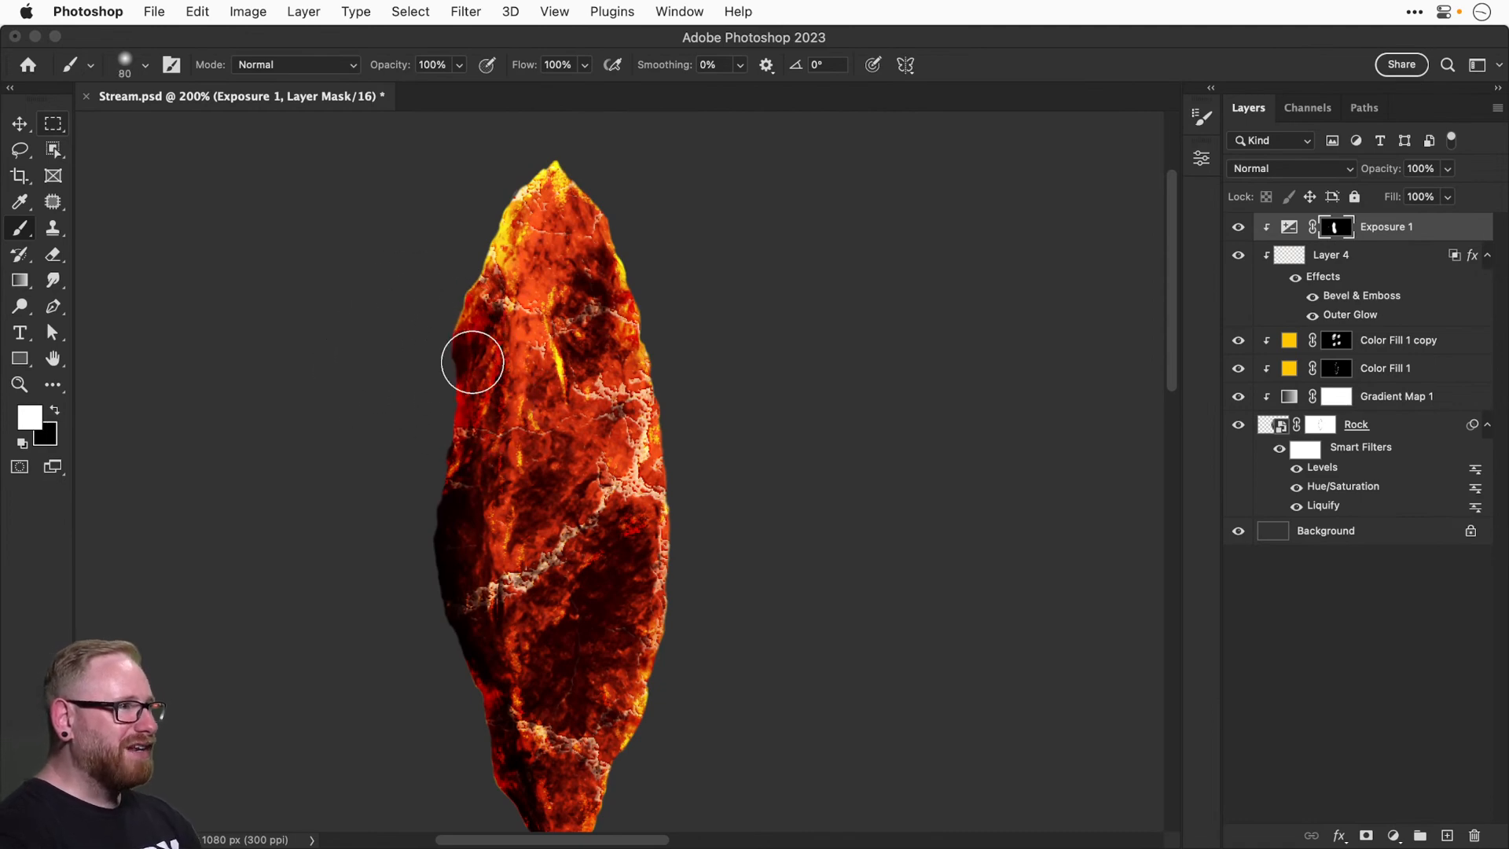
pyautogui.scroll(-5, 488, 550)
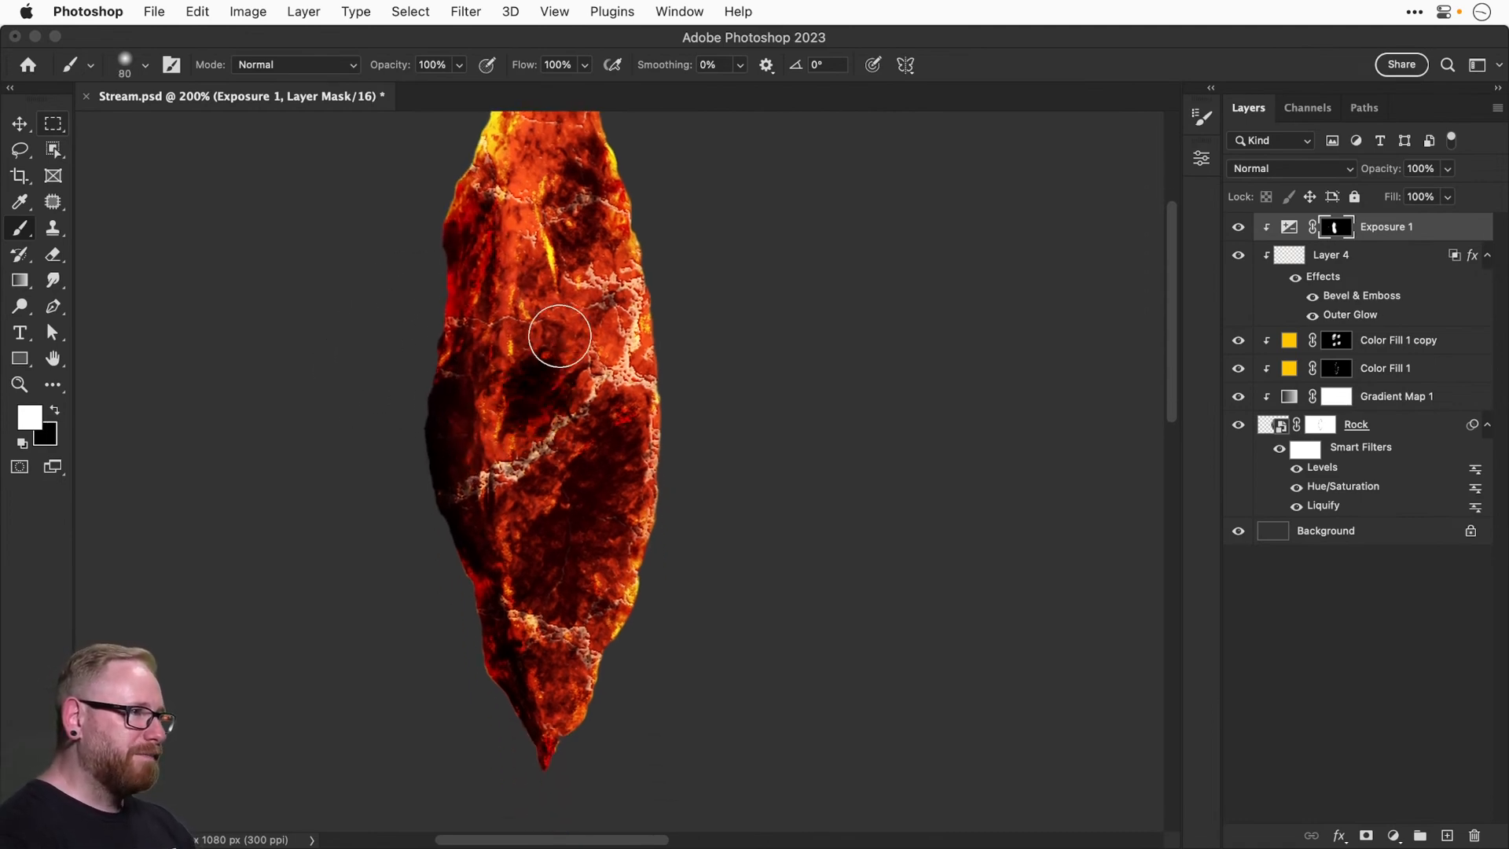
pyautogui.scroll(5, 549, 337)
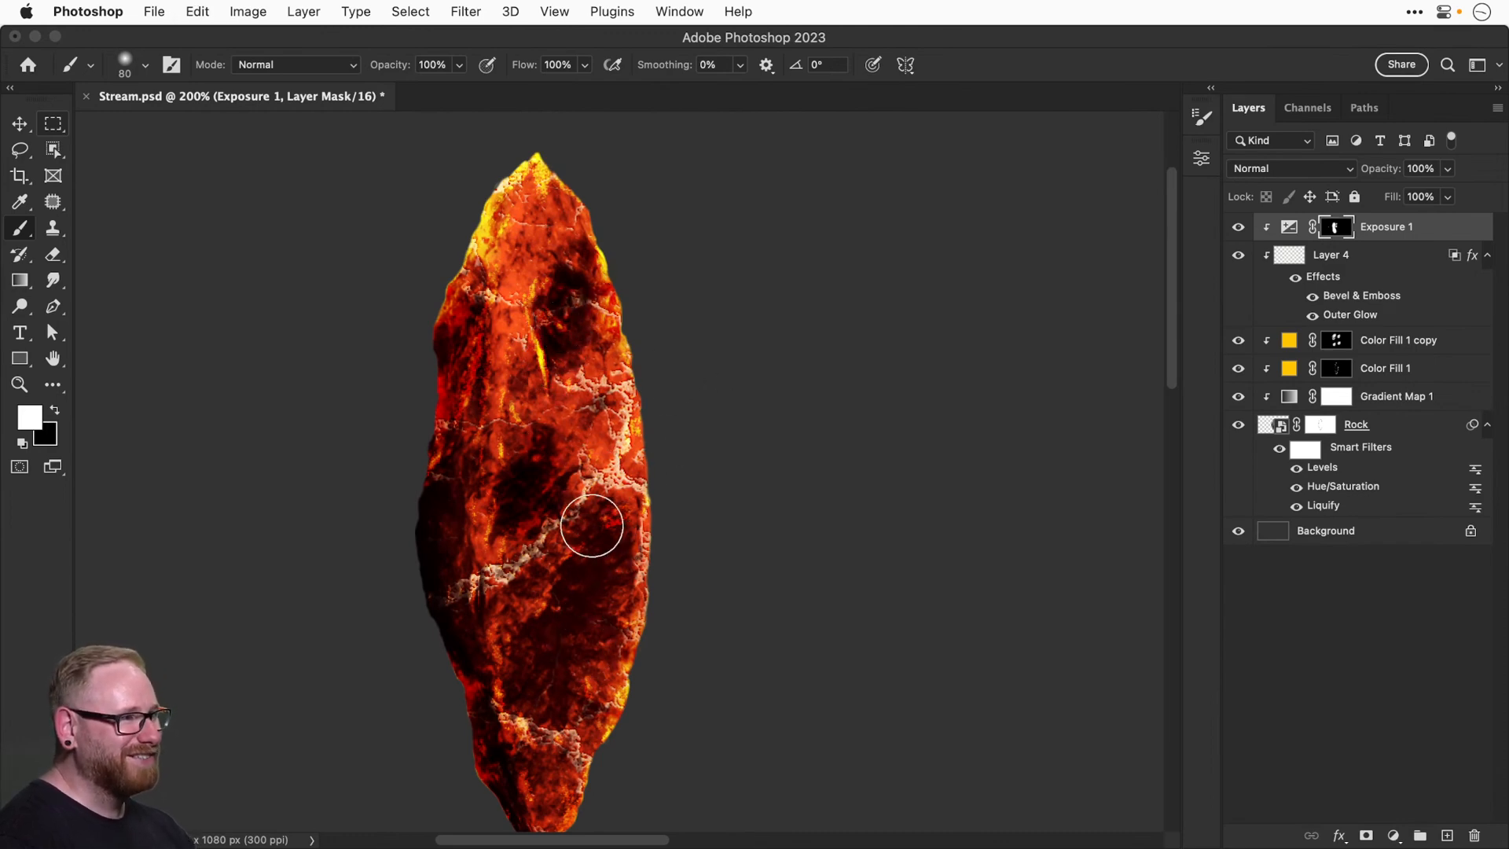
pyautogui.scroll(-4, 566, 680)
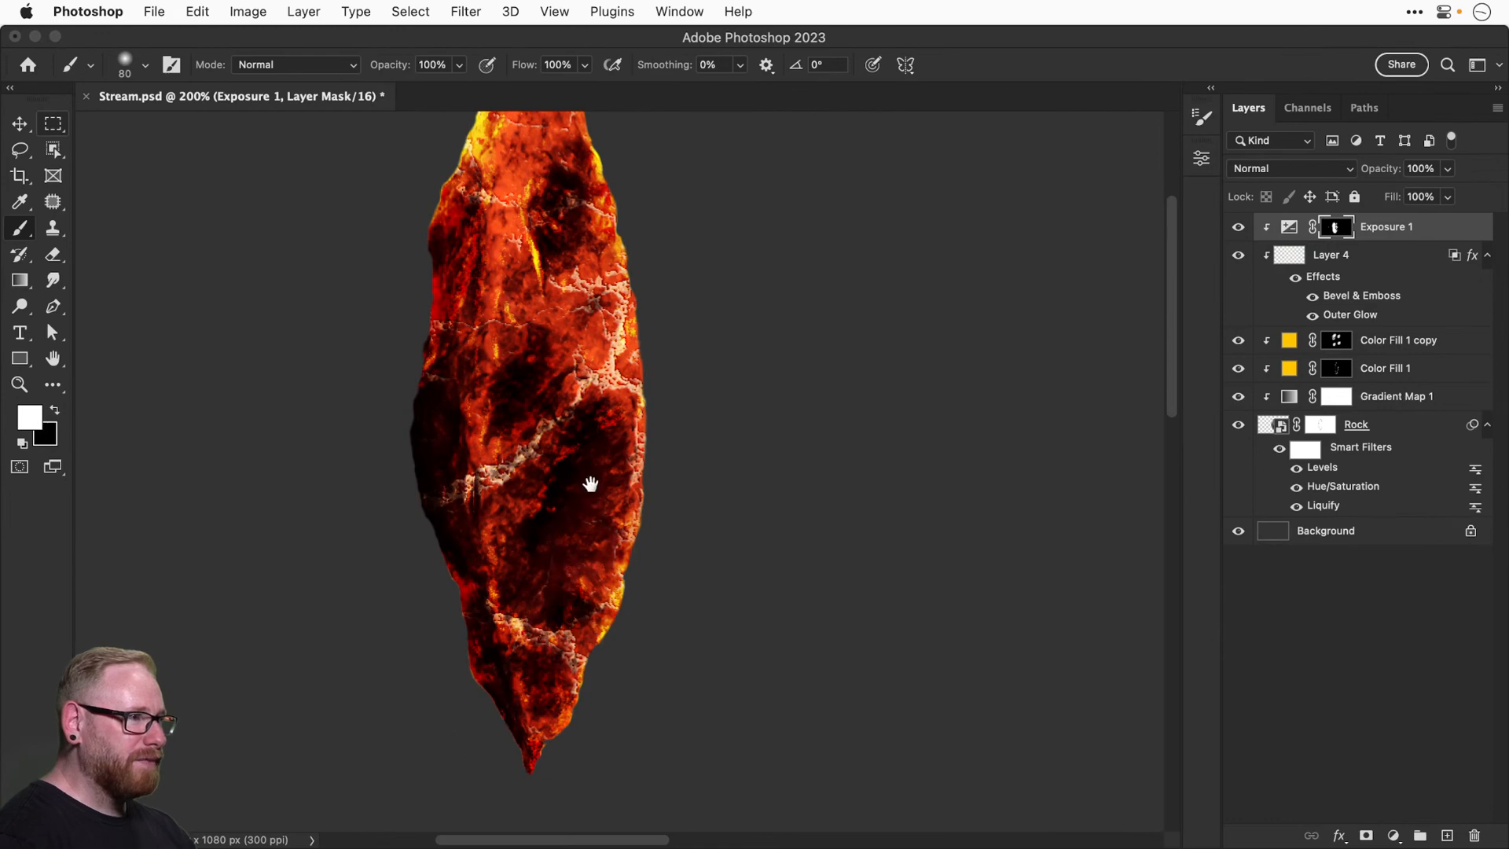
pyautogui.scroll(4, 550, 472)
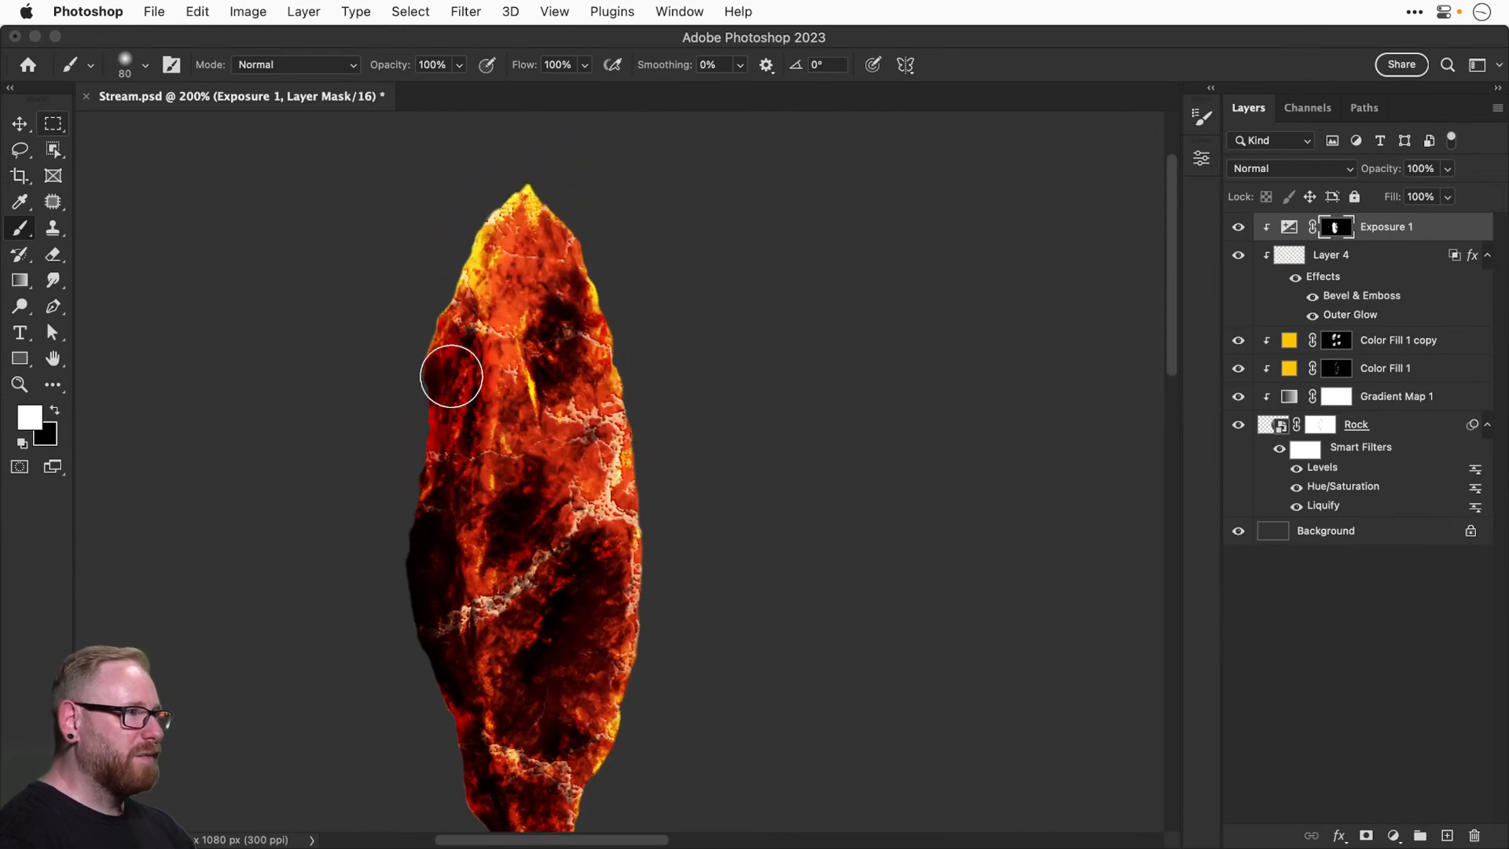
pyautogui.scroll(-2, 768, 559)
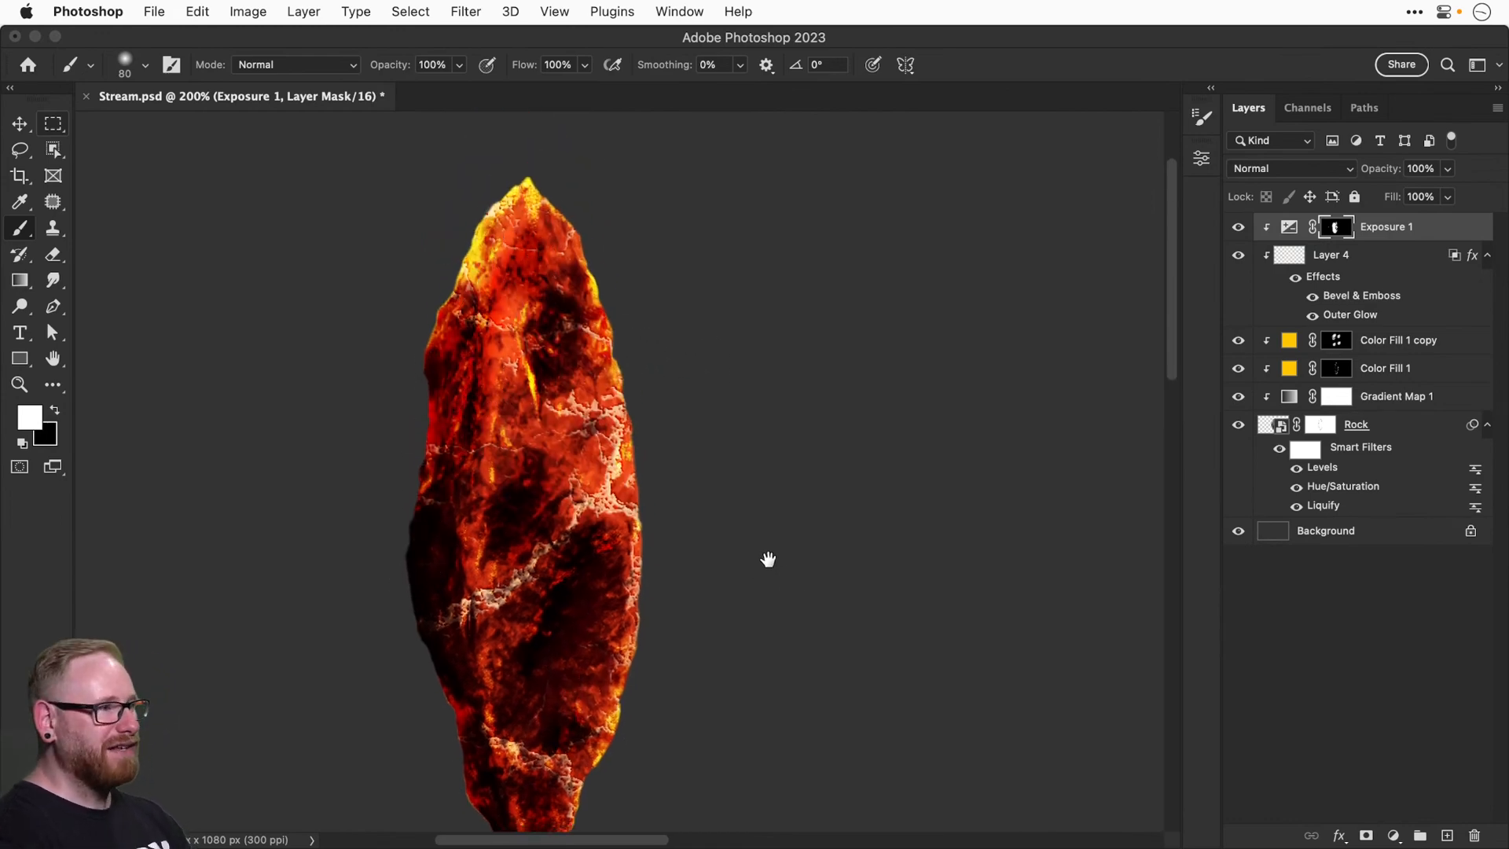
pyautogui.click(1238, 229)
pyautogui.click(1238, 230)
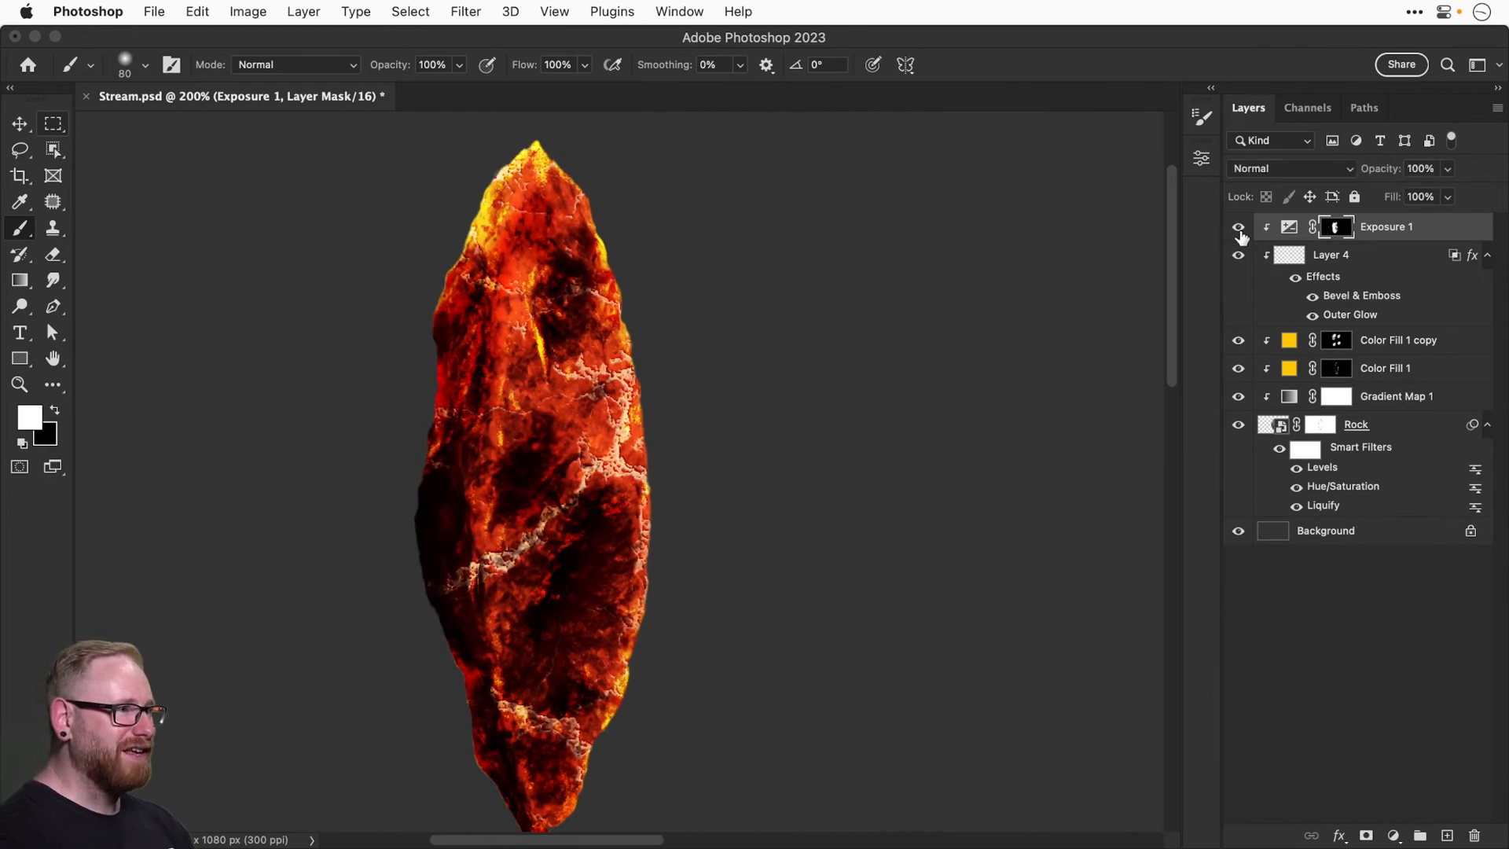
pyautogui.moveTo(994, 546); pyautogui.dragTo(969, 491)
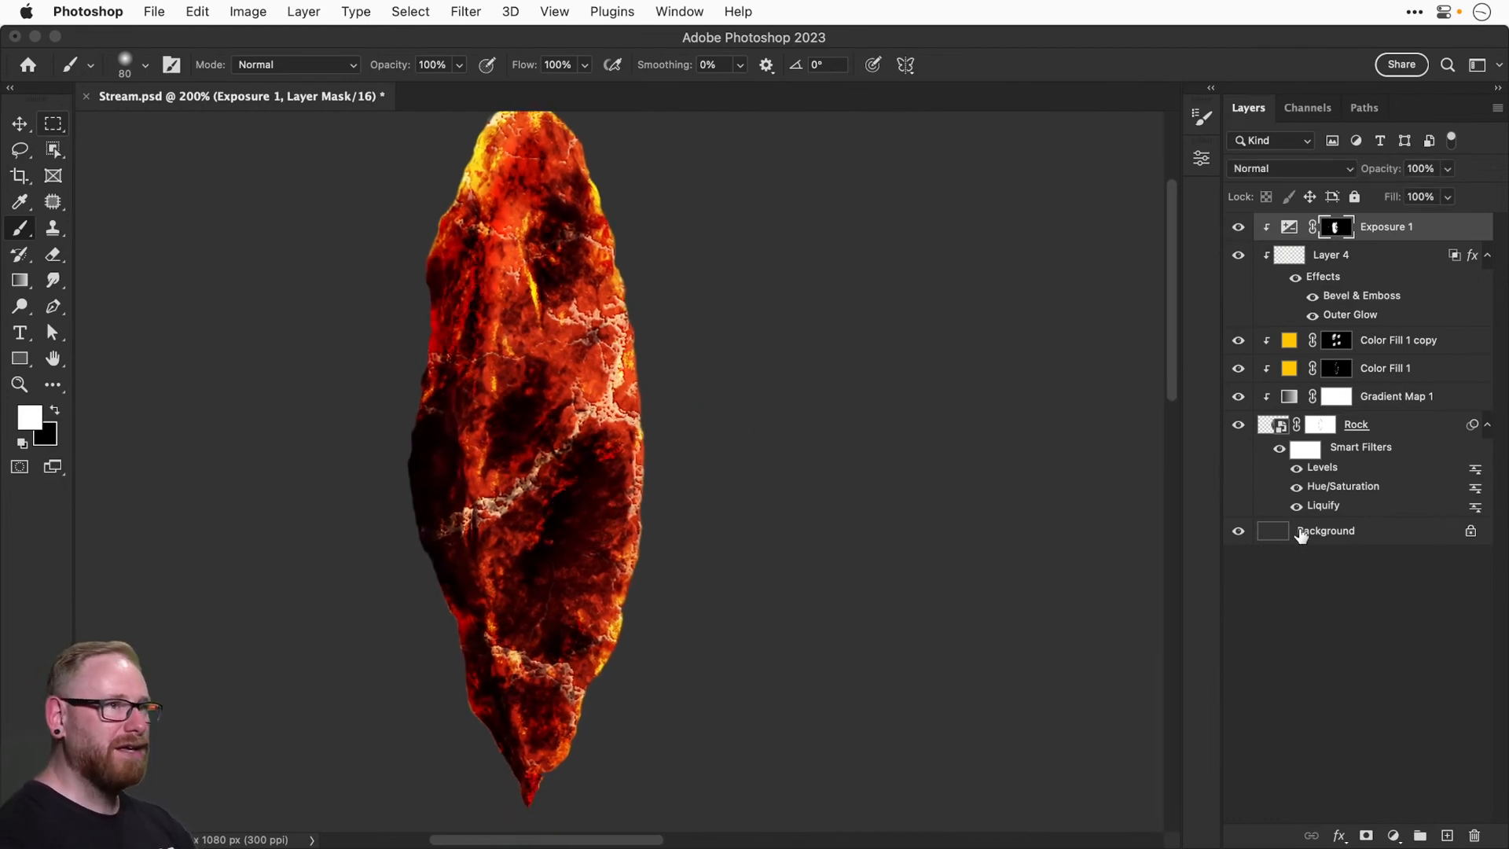
pyautogui.click(1393, 835)
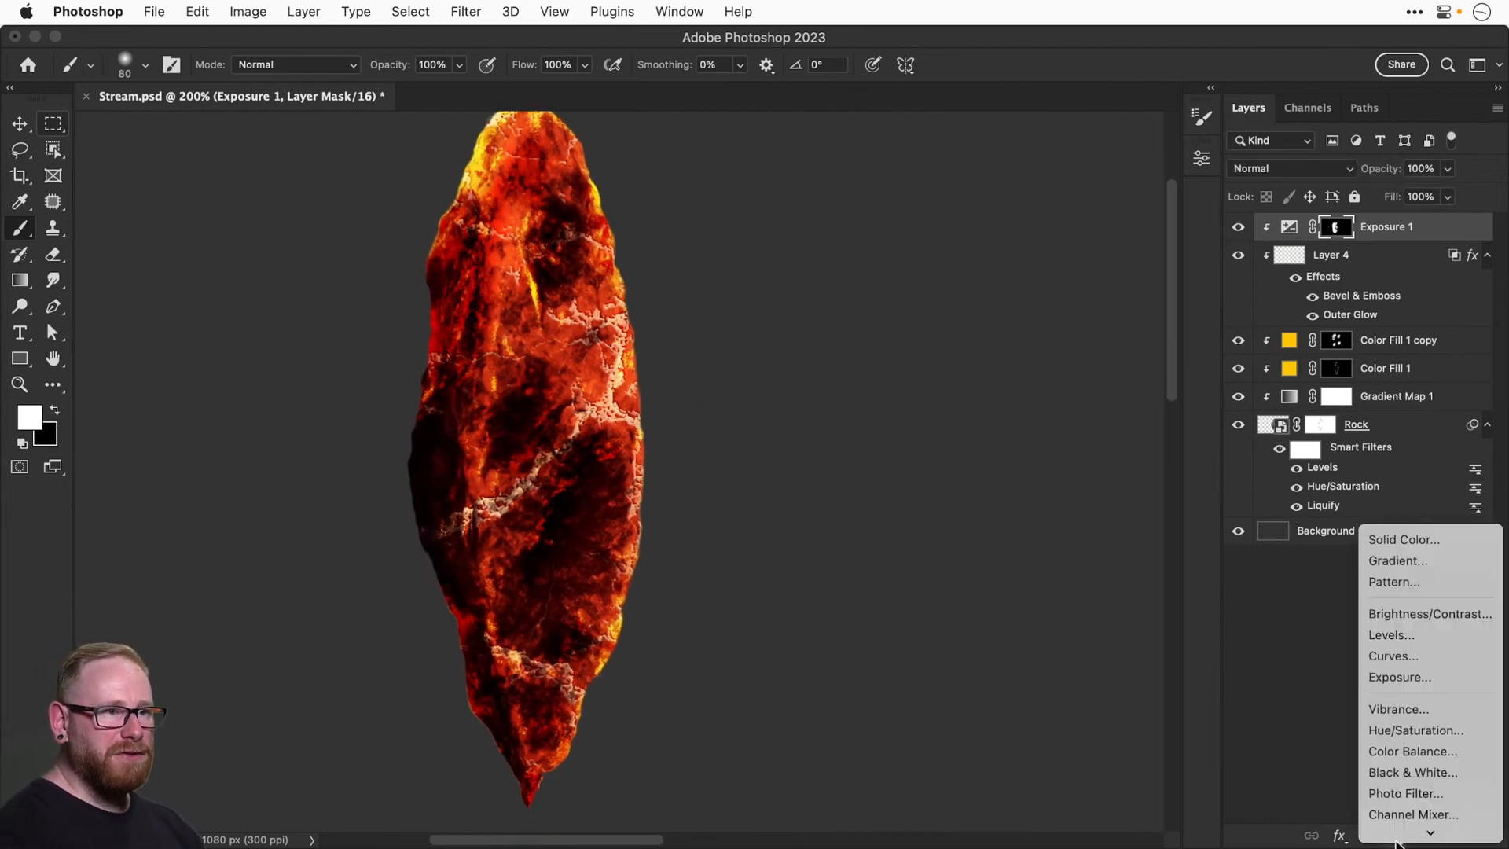
# Add Exposure 2 clipped to the rock with gamma 2.99 and exposure 0.00, and invert its mask to black.
pyautogui.click(1448, 675)
pyautogui.keyDown('alt'); pyautogui.click(1383, 240); pyautogui.keyUp('alt')
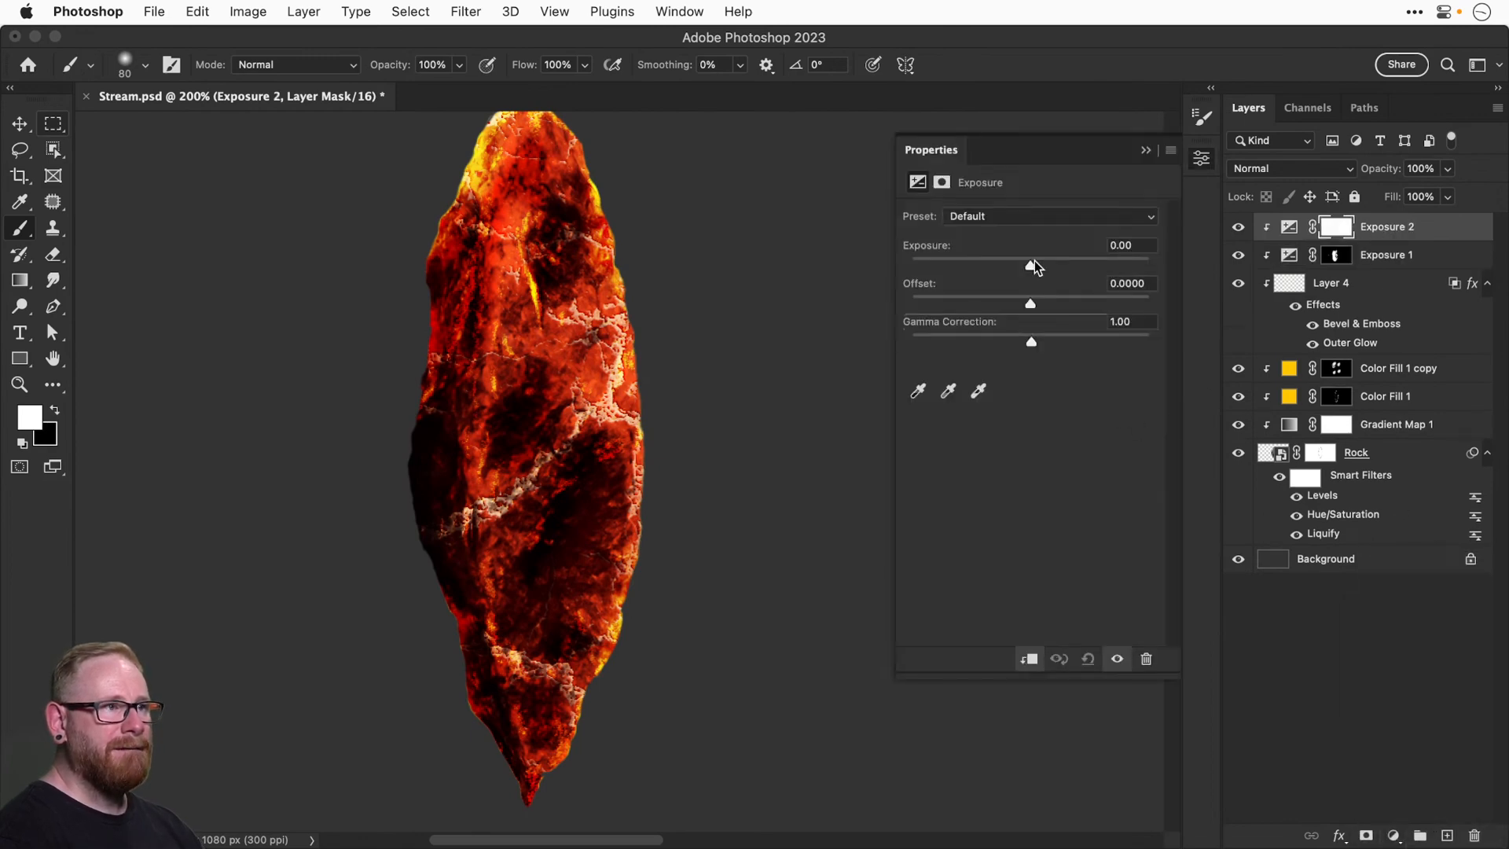
pyautogui.moveTo(1036, 347); pyautogui.dragTo(942, 343)
pyautogui.moveTo(1030, 265); pyautogui.dragTo(1062, 278)
pyautogui.doubleClick(1060, 279)
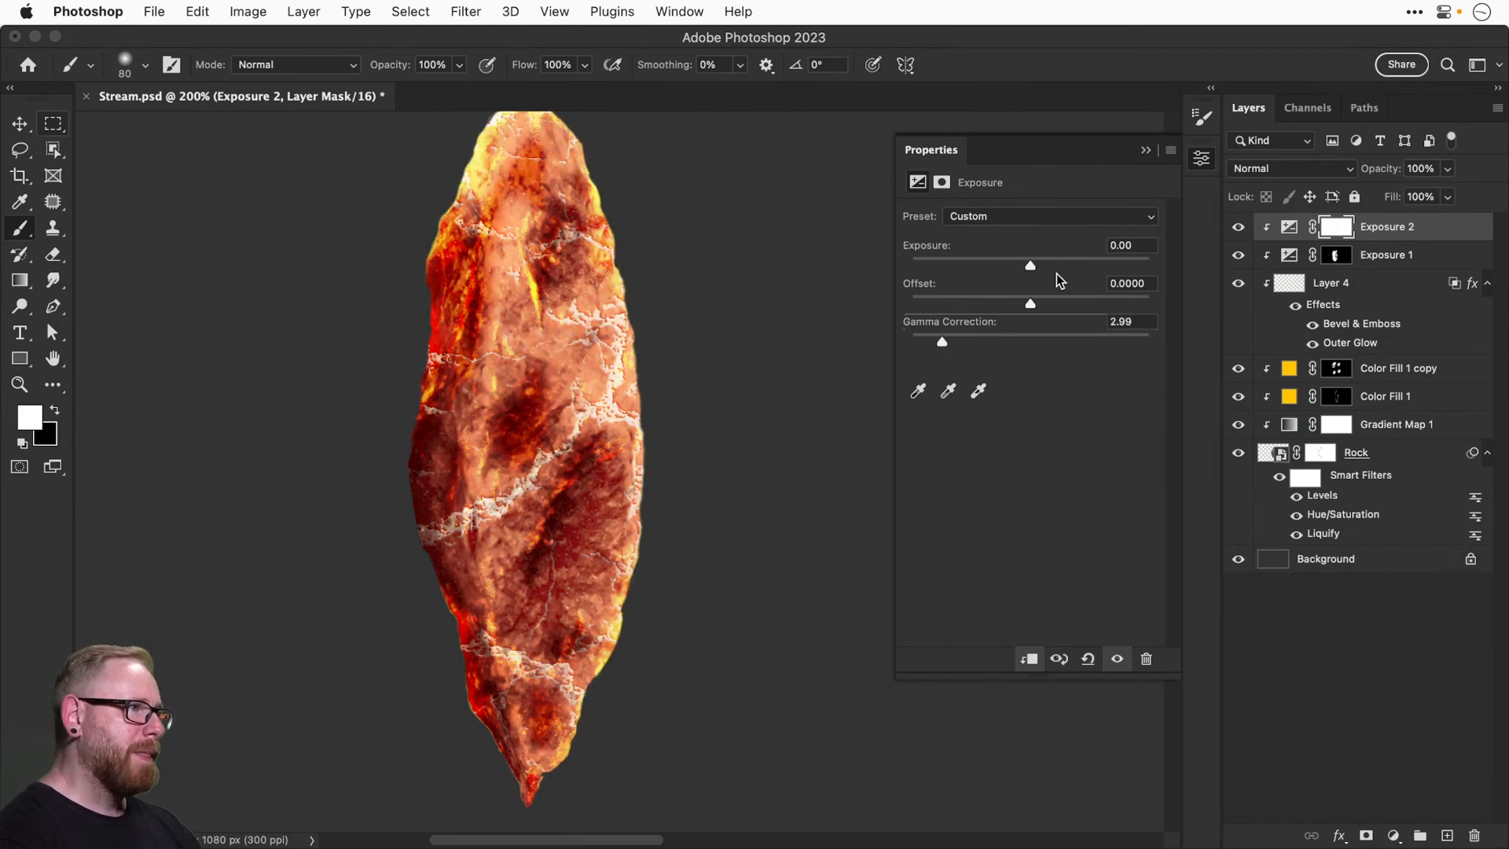
pyautogui.click(1199, 161)
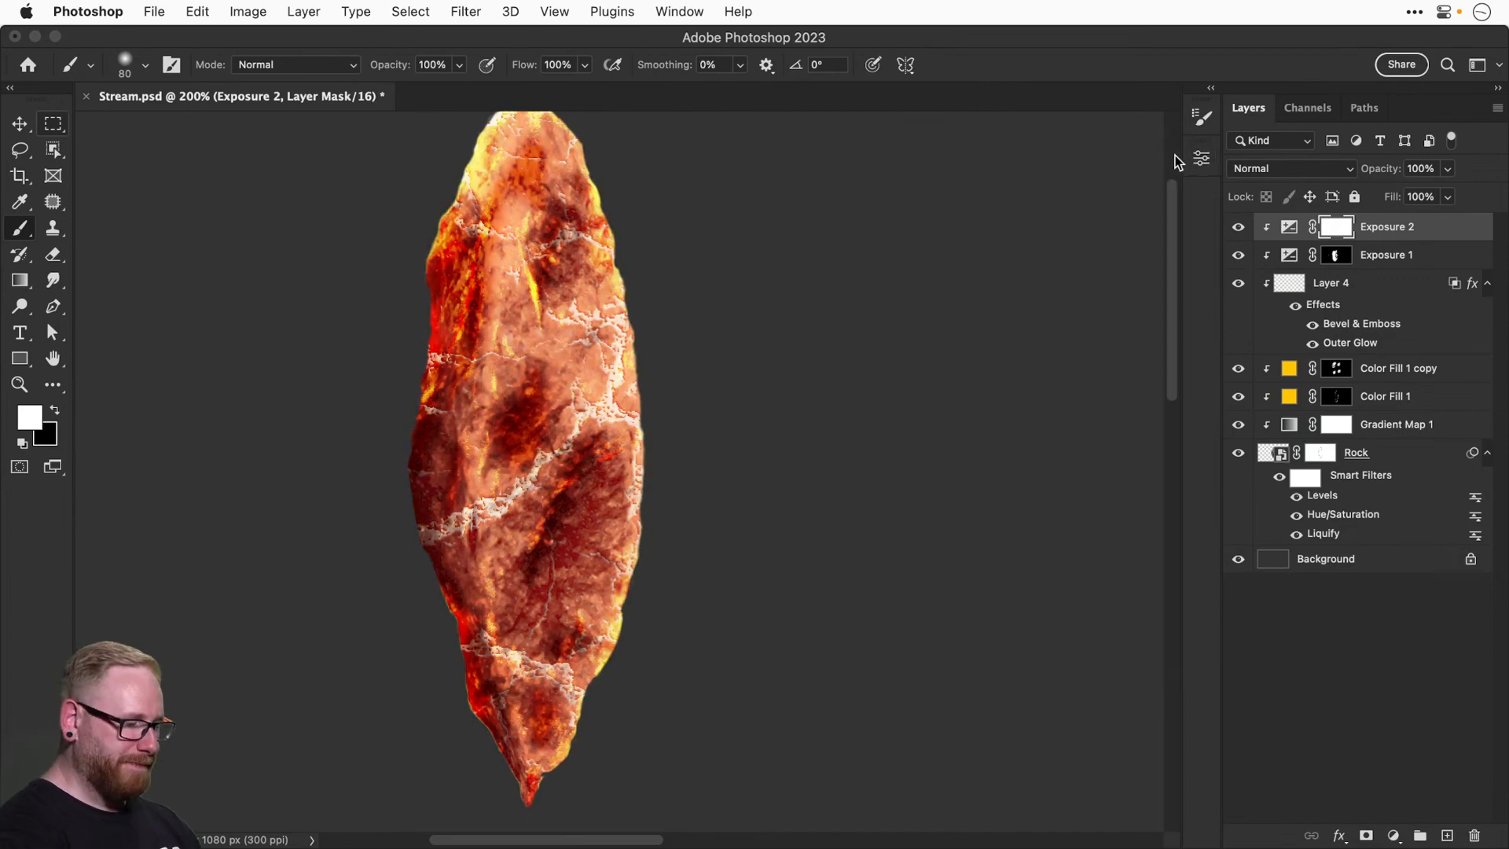
pyautogui.press('super+i')
pyautogui.press('super+minus')
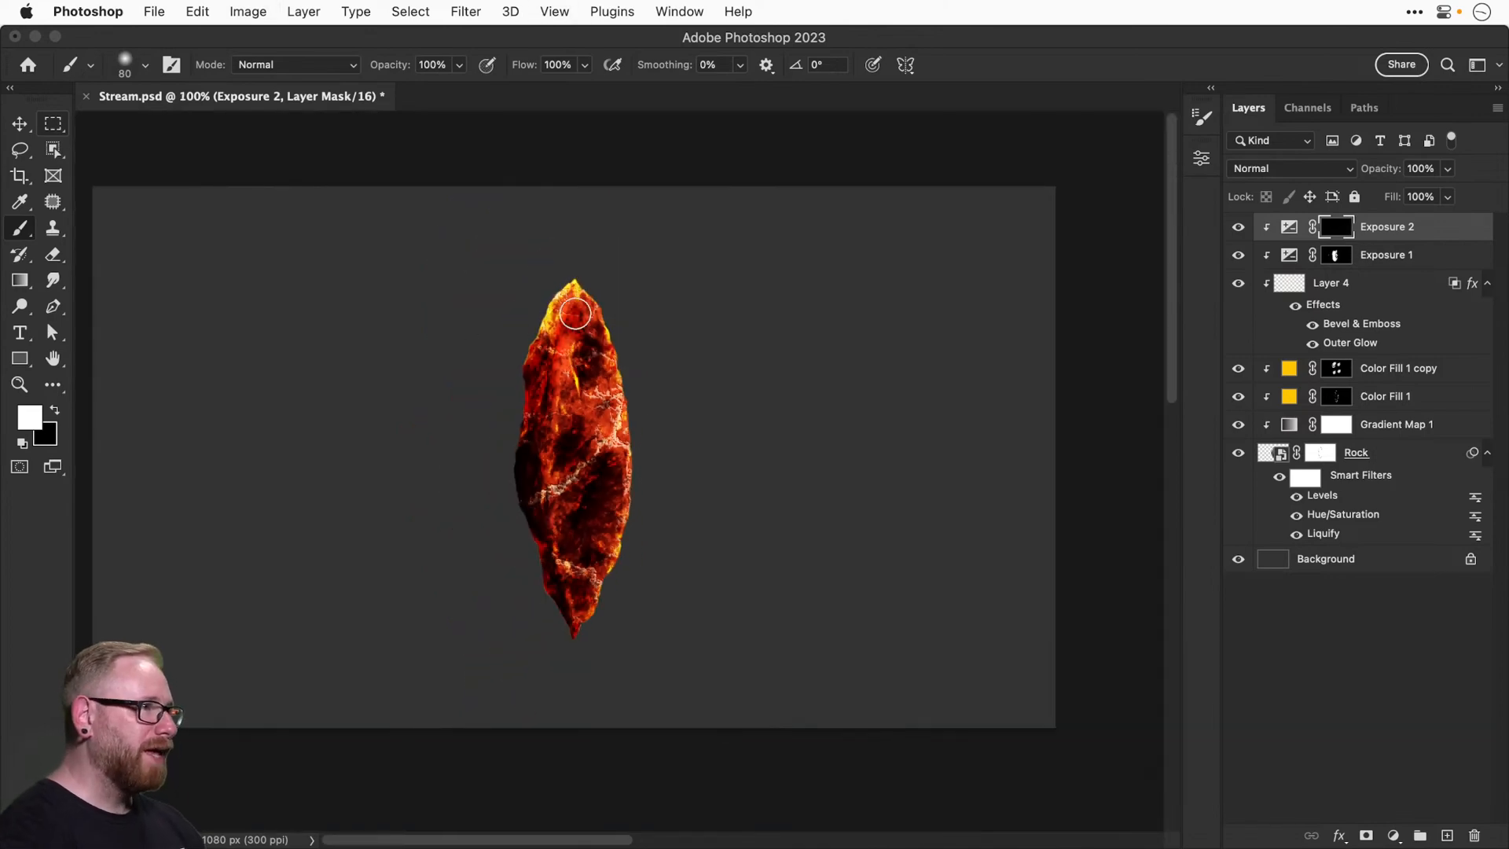
# Paint 25 px white strokes along the rock's right edge on the Exposure 2 mask, then undo them.
pyautogui.press('super+equal')
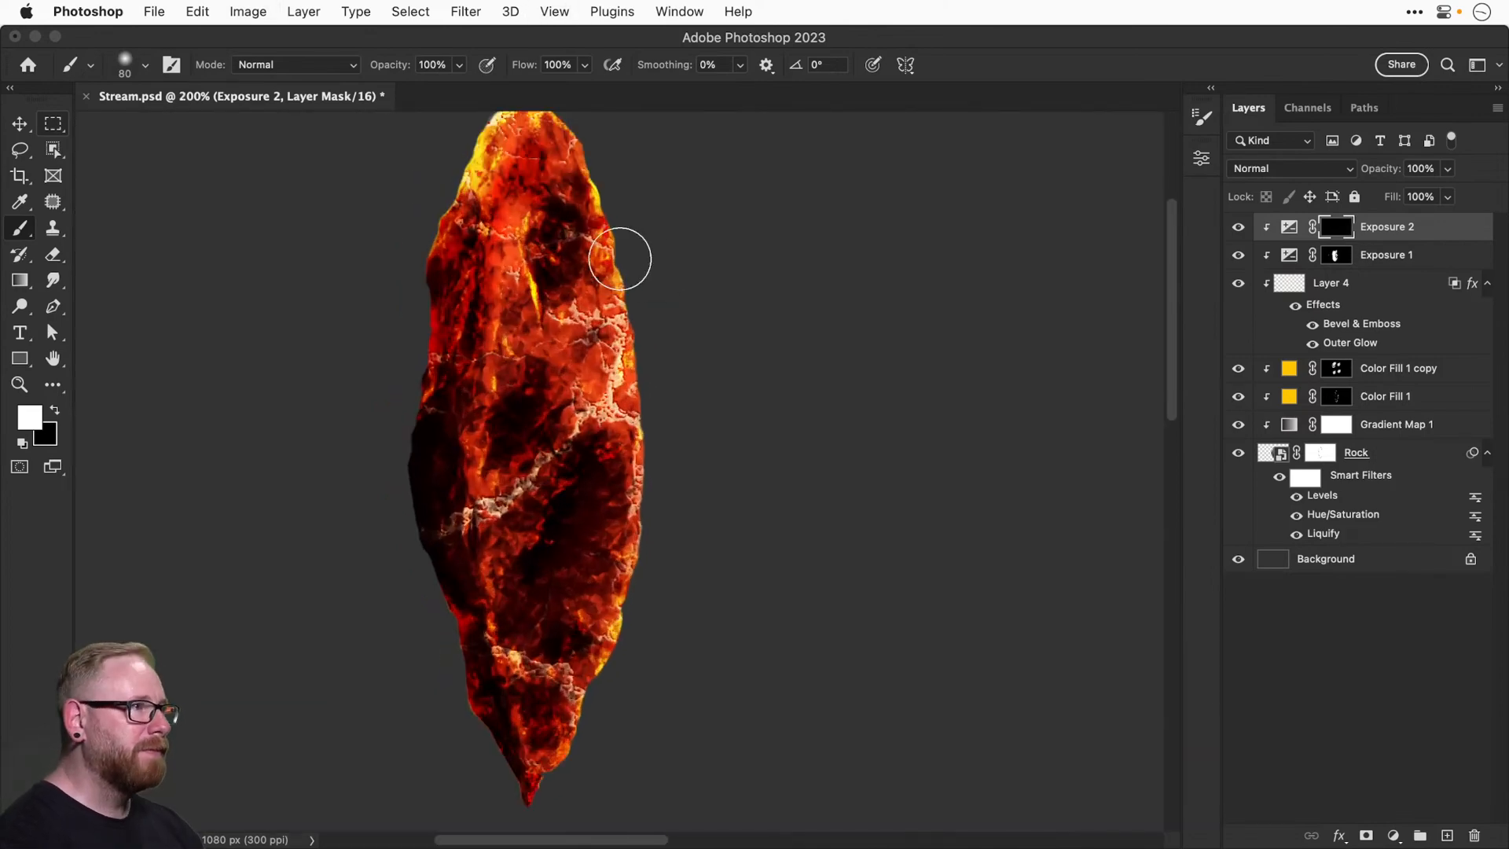
pyautogui.scroll(5, 613, 259)
pyautogui.press('[')
pyautogui.press('[')
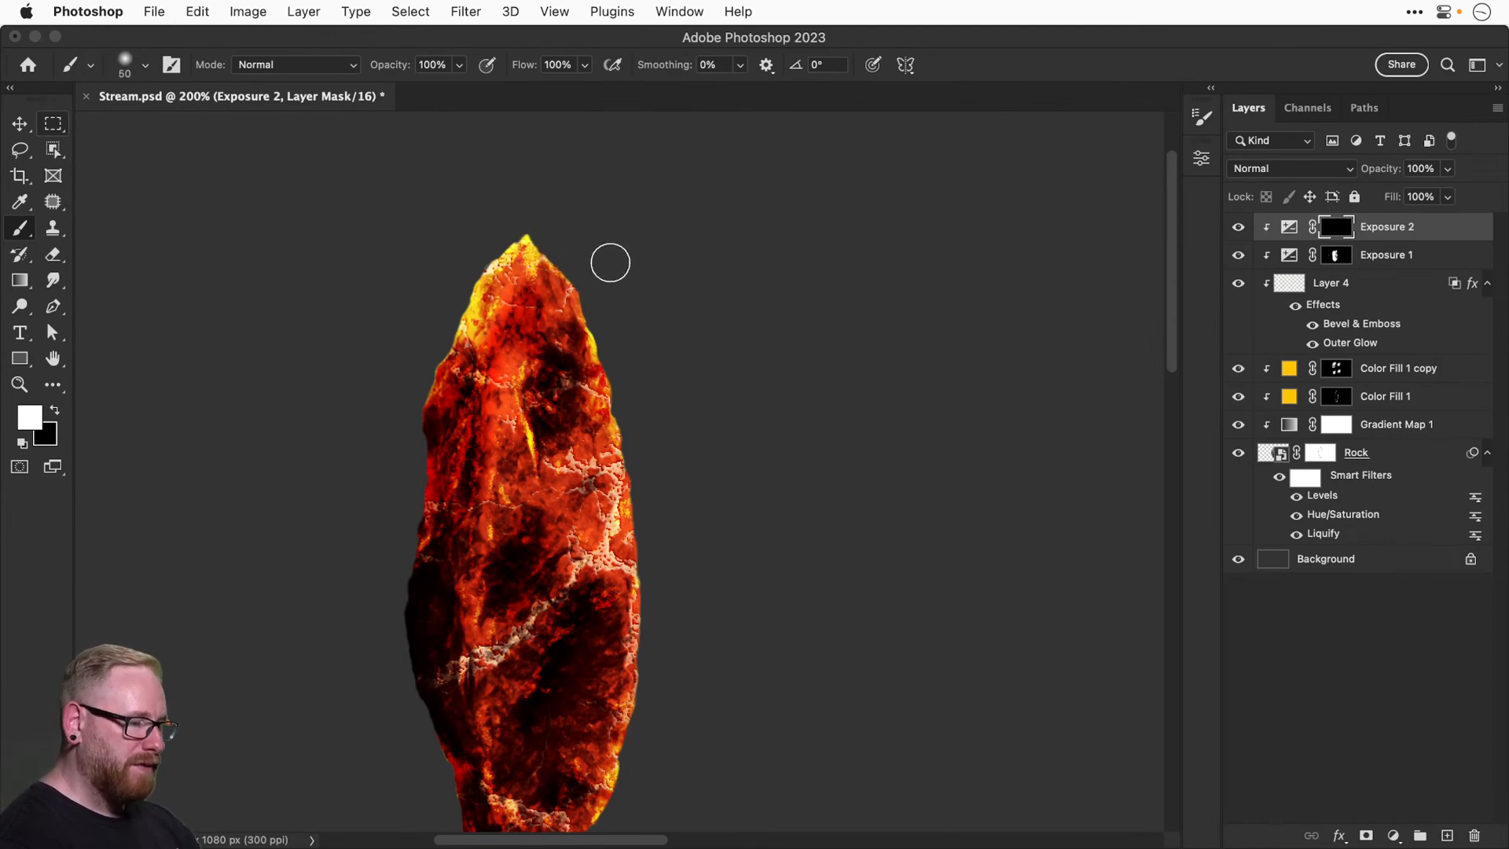
pyautogui.press('[')
pyautogui.press('[')
pyautogui.press('[')
pyautogui.press('[')
pyautogui.moveTo(594, 321); pyautogui.dragTo(621, 388)
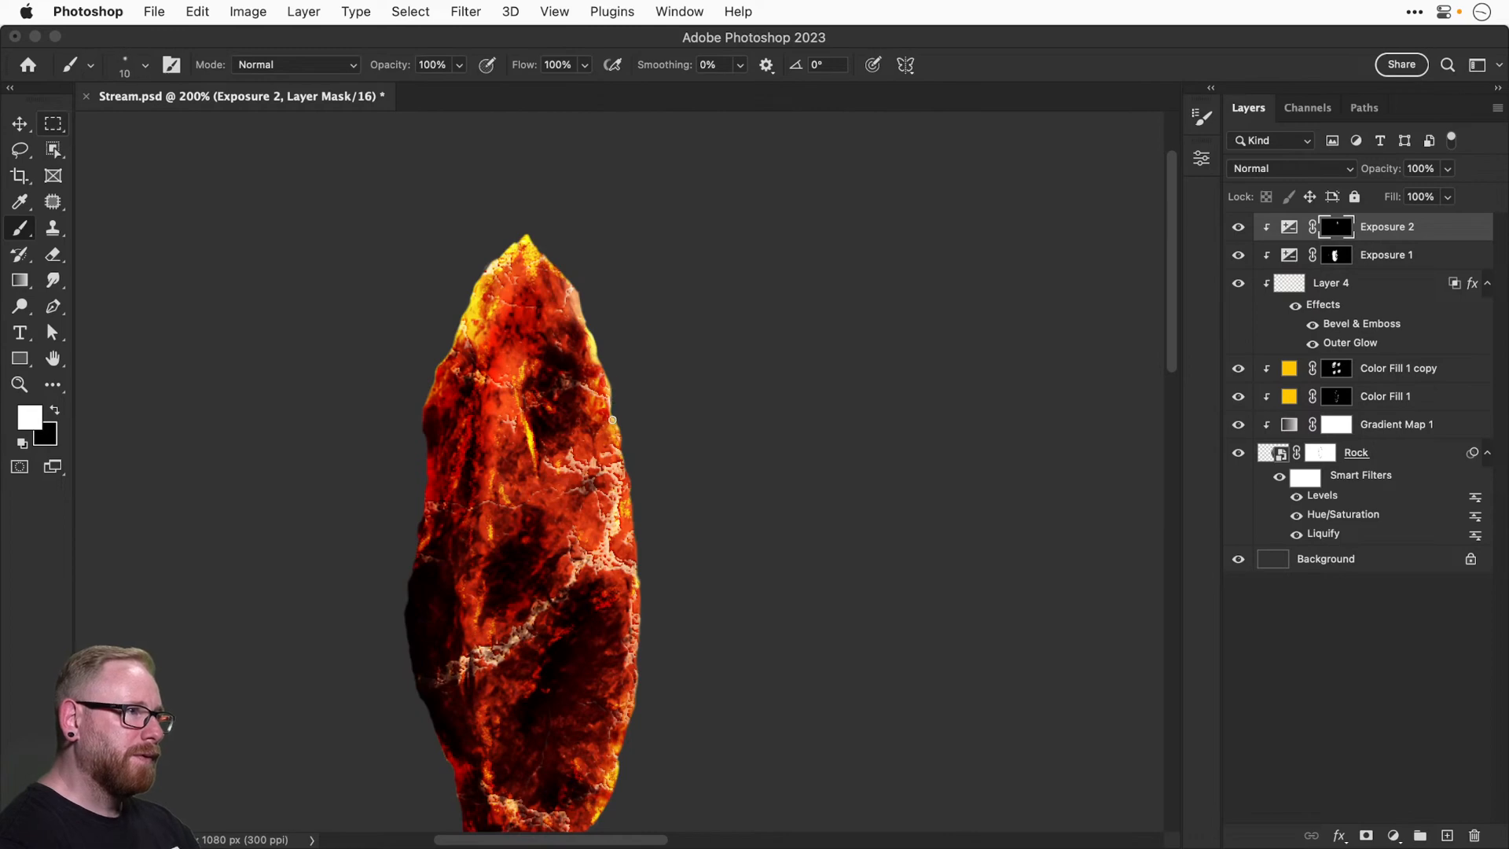
pyautogui.moveTo(625, 448); pyautogui.dragTo(638, 481)
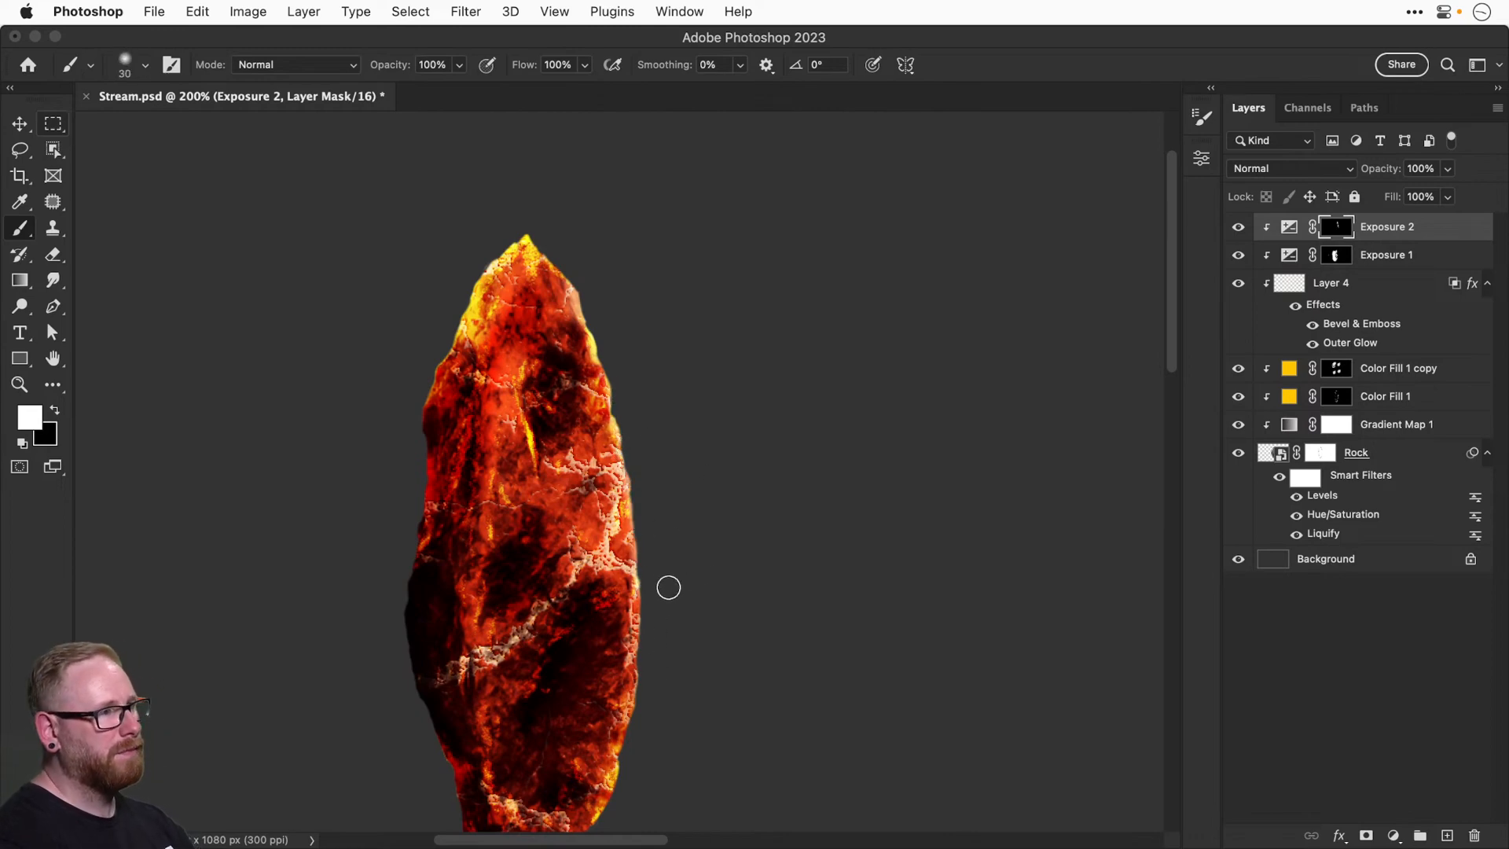
pyautogui.press(']')
pyautogui.moveTo(638, 636); pyautogui.dragTo(647, 533)
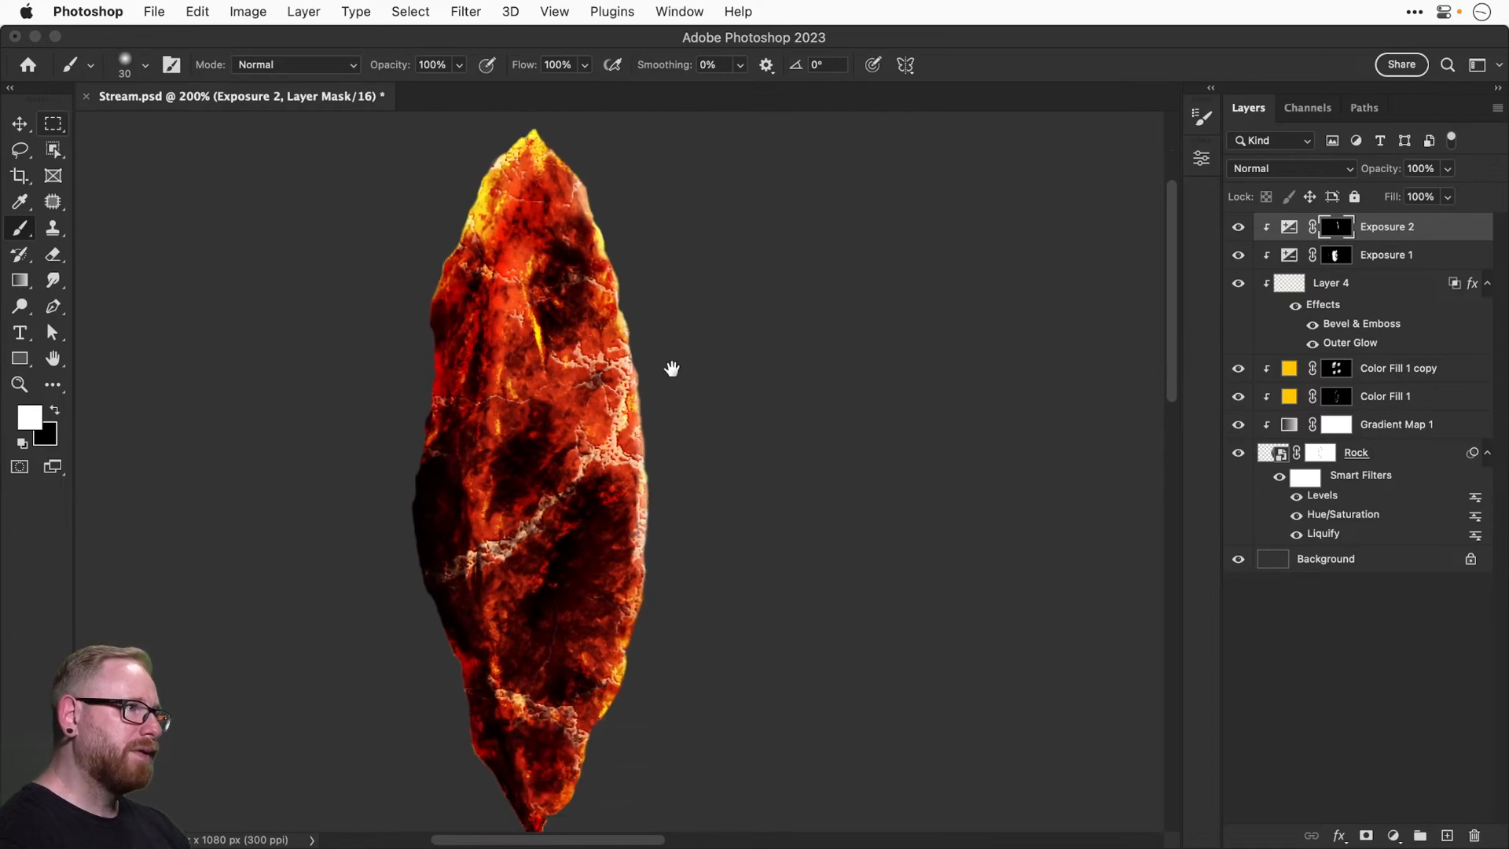
pyautogui.moveTo(670, 370); pyautogui.dragTo(667, 453)
pyautogui.press('super+z')
pyautogui.press('super+z')
# At 300% with a 15 px brush, paint thin bright streaks near the tip and down the upper-left edge.
pyautogui.moveTo(525, 305); pyautogui.dragTo(522, 391)
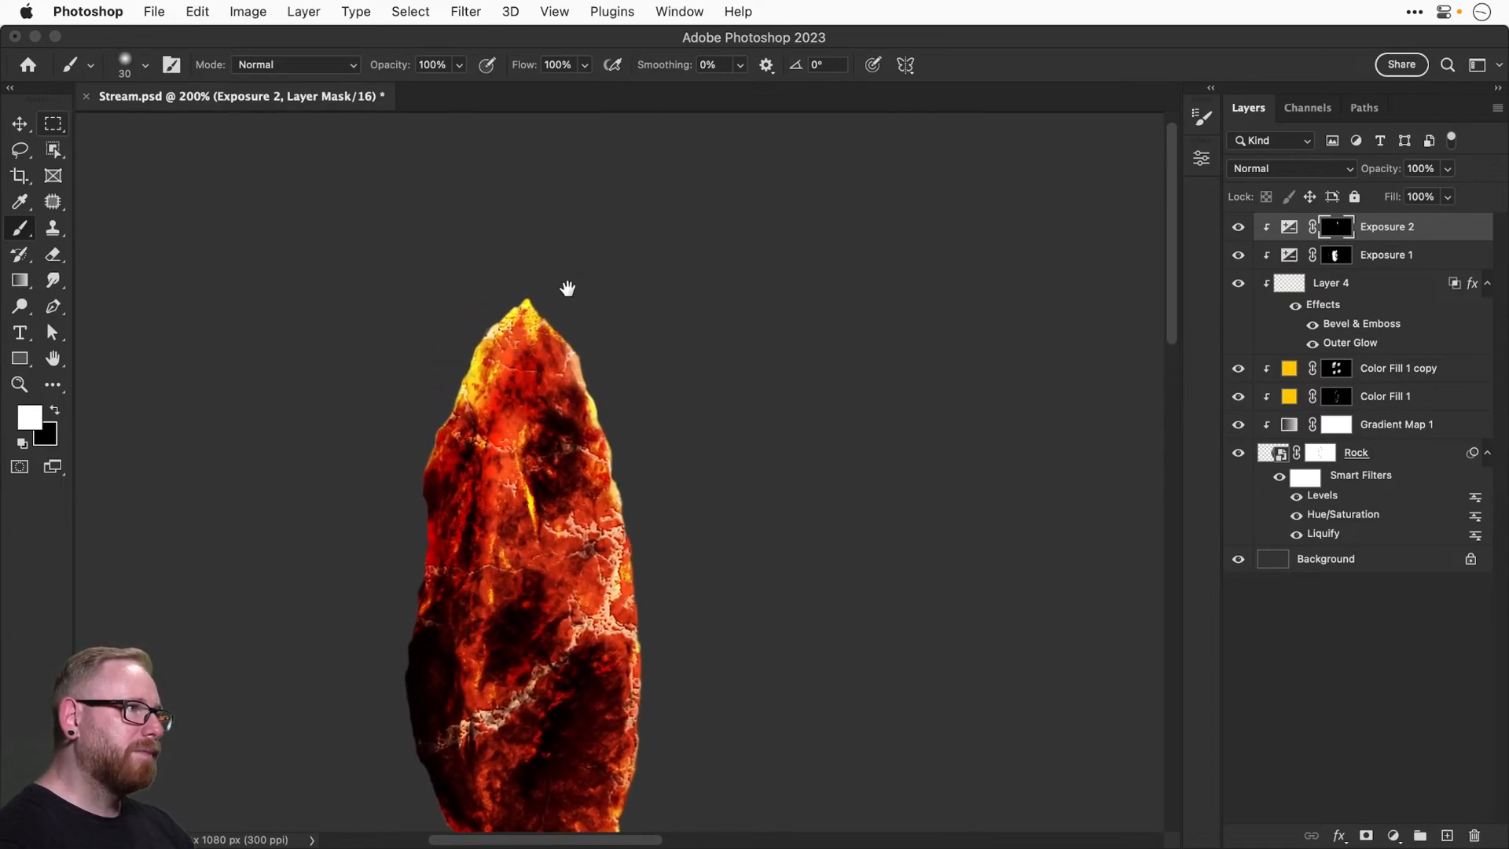
pyautogui.press('[')
pyautogui.press('[')
pyautogui.press('[')
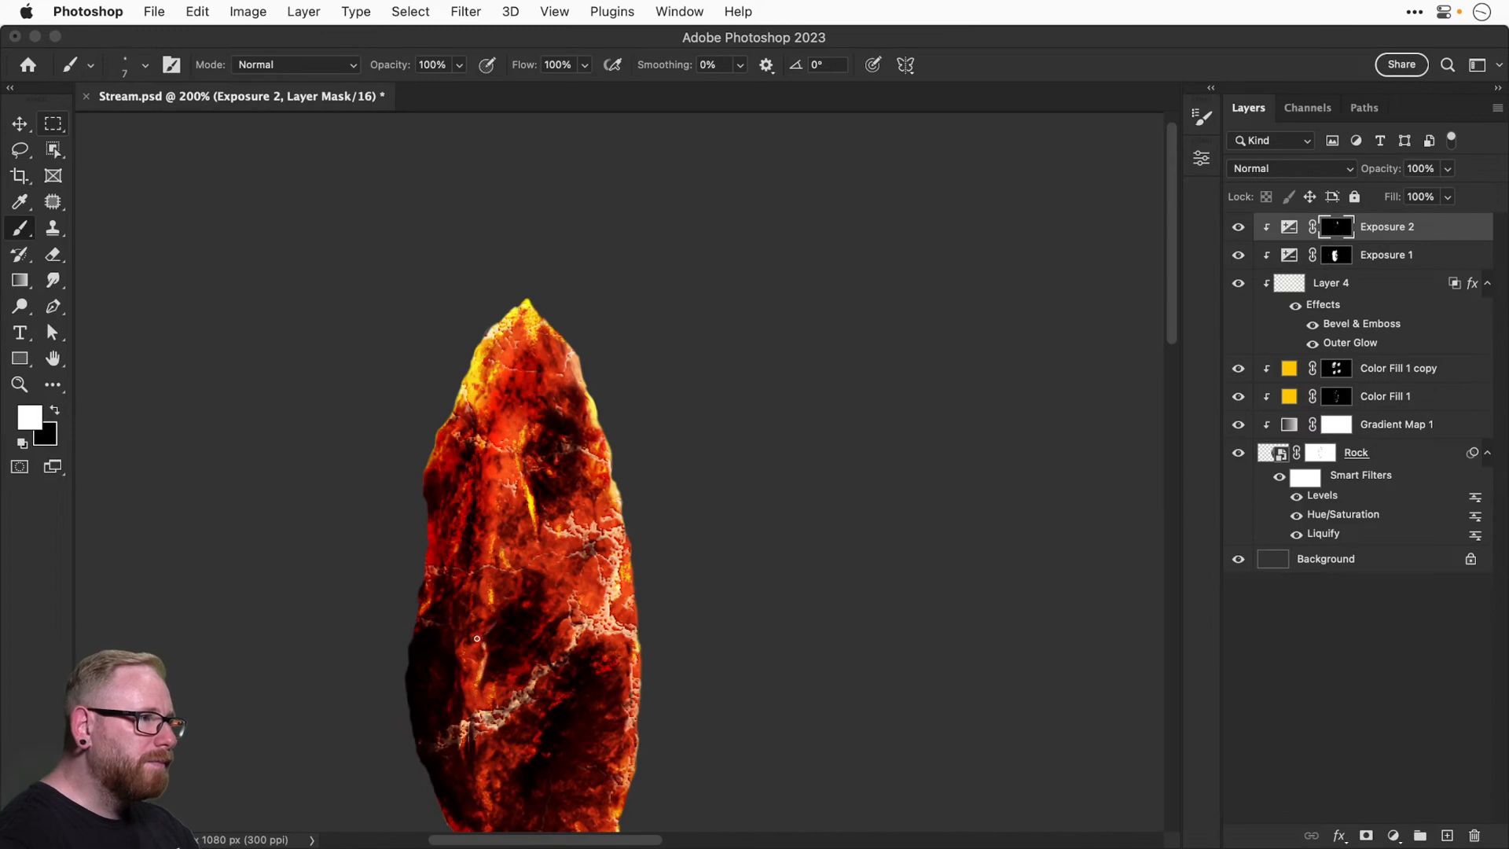
pyautogui.press('super+equal')
pyautogui.moveTo(501, 404); pyautogui.dragTo(496, 284)
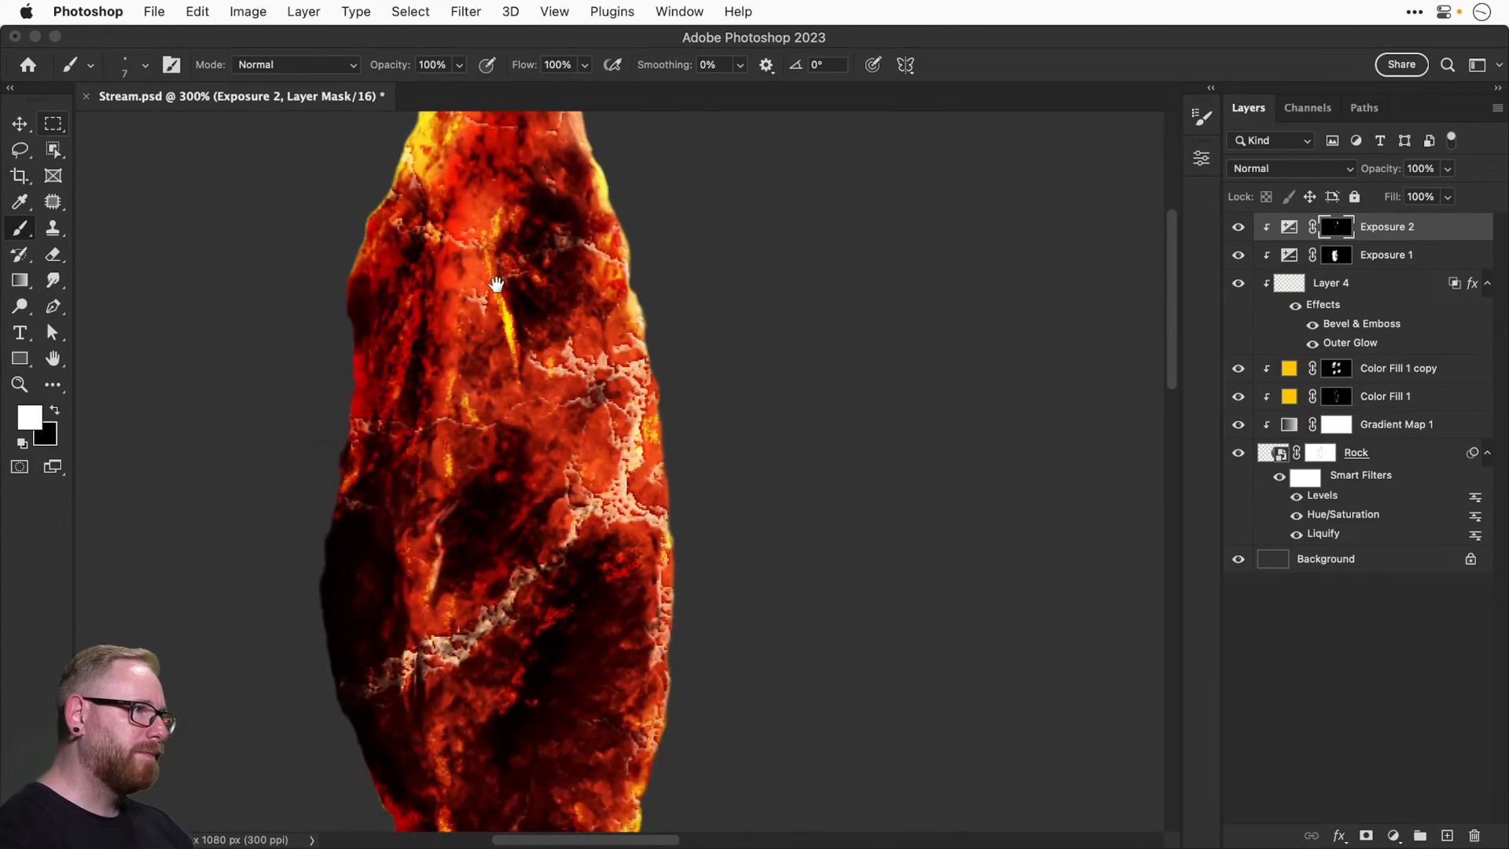
pyautogui.click(1239, 286)
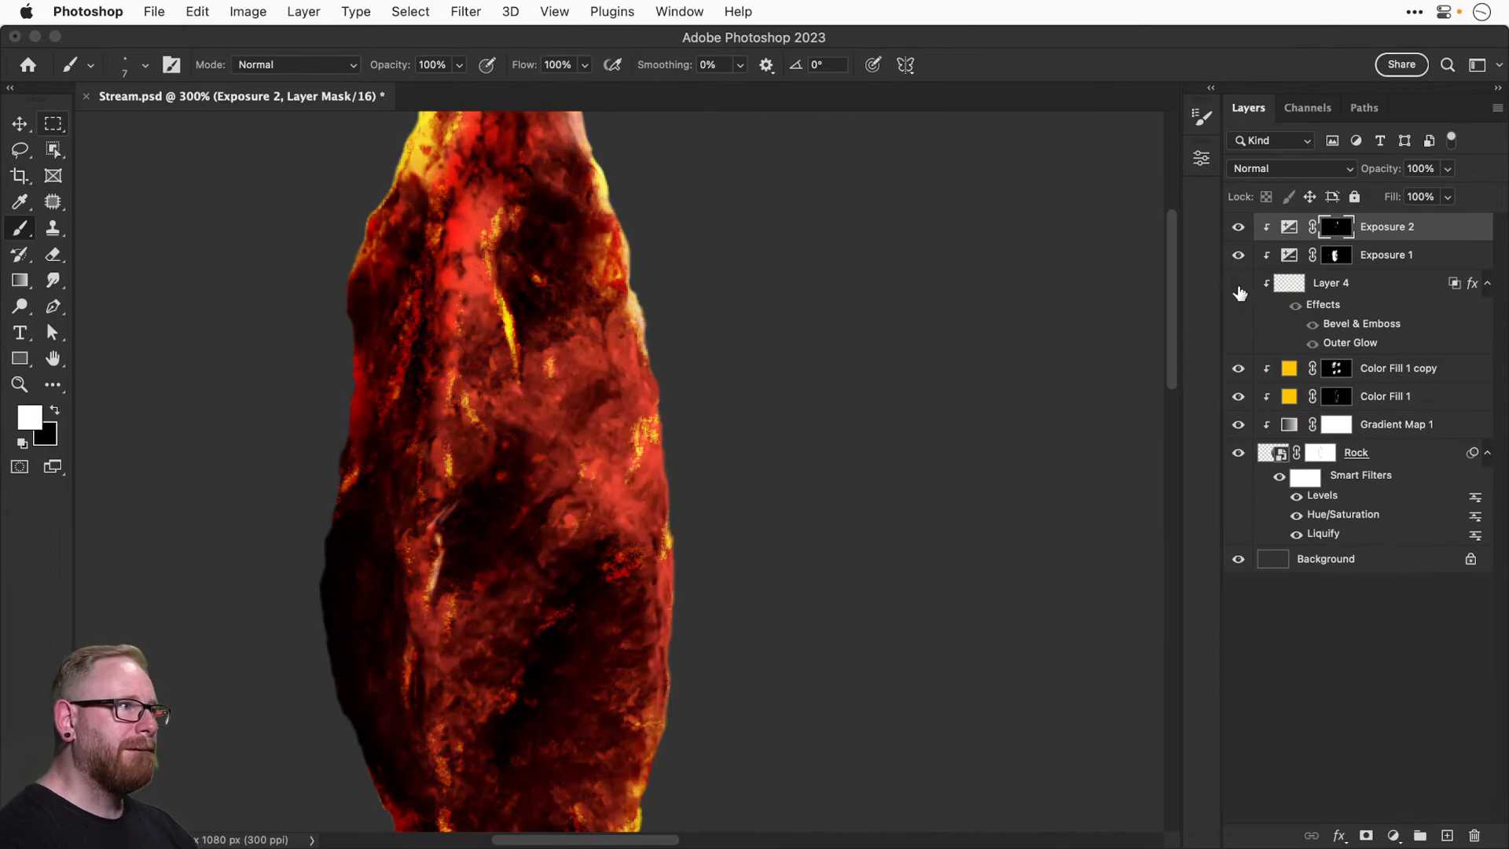
pyautogui.click(1238, 288)
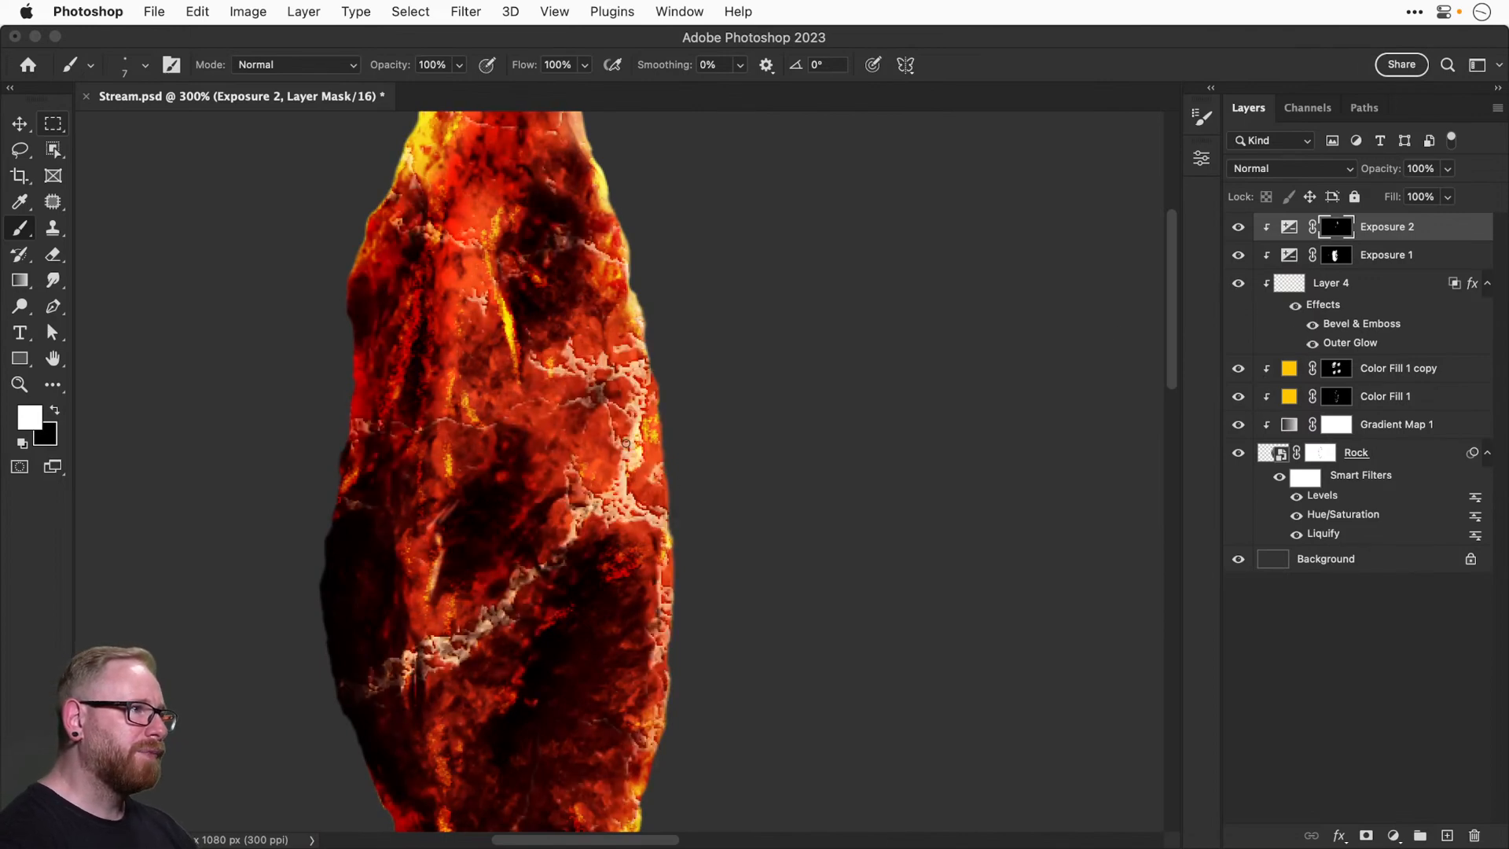
pyautogui.scroll(4, 541, 400)
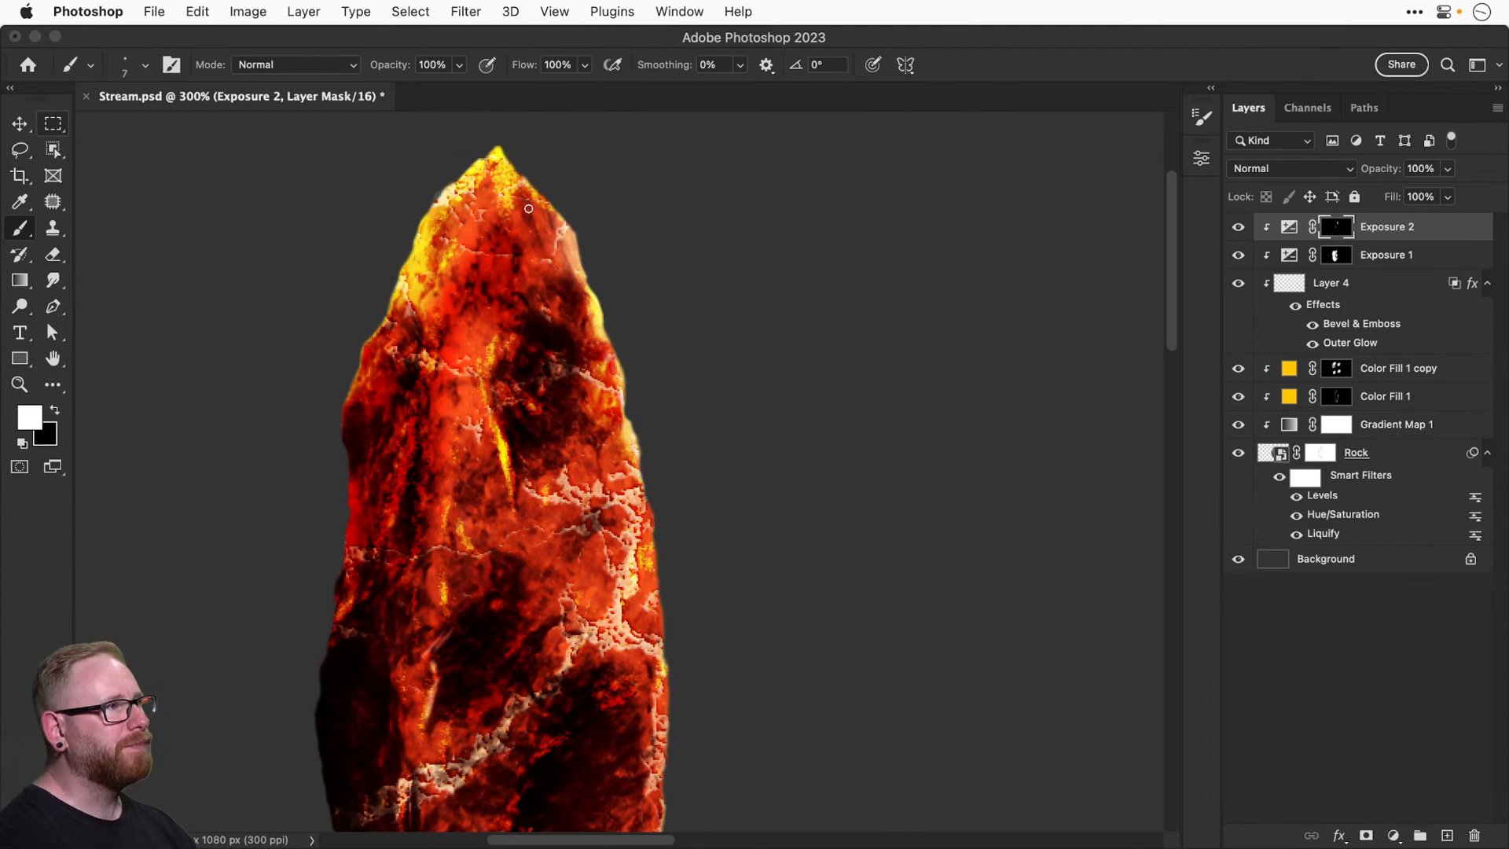
pyautogui.moveTo(477, 240); pyautogui.dragTo(462, 302)
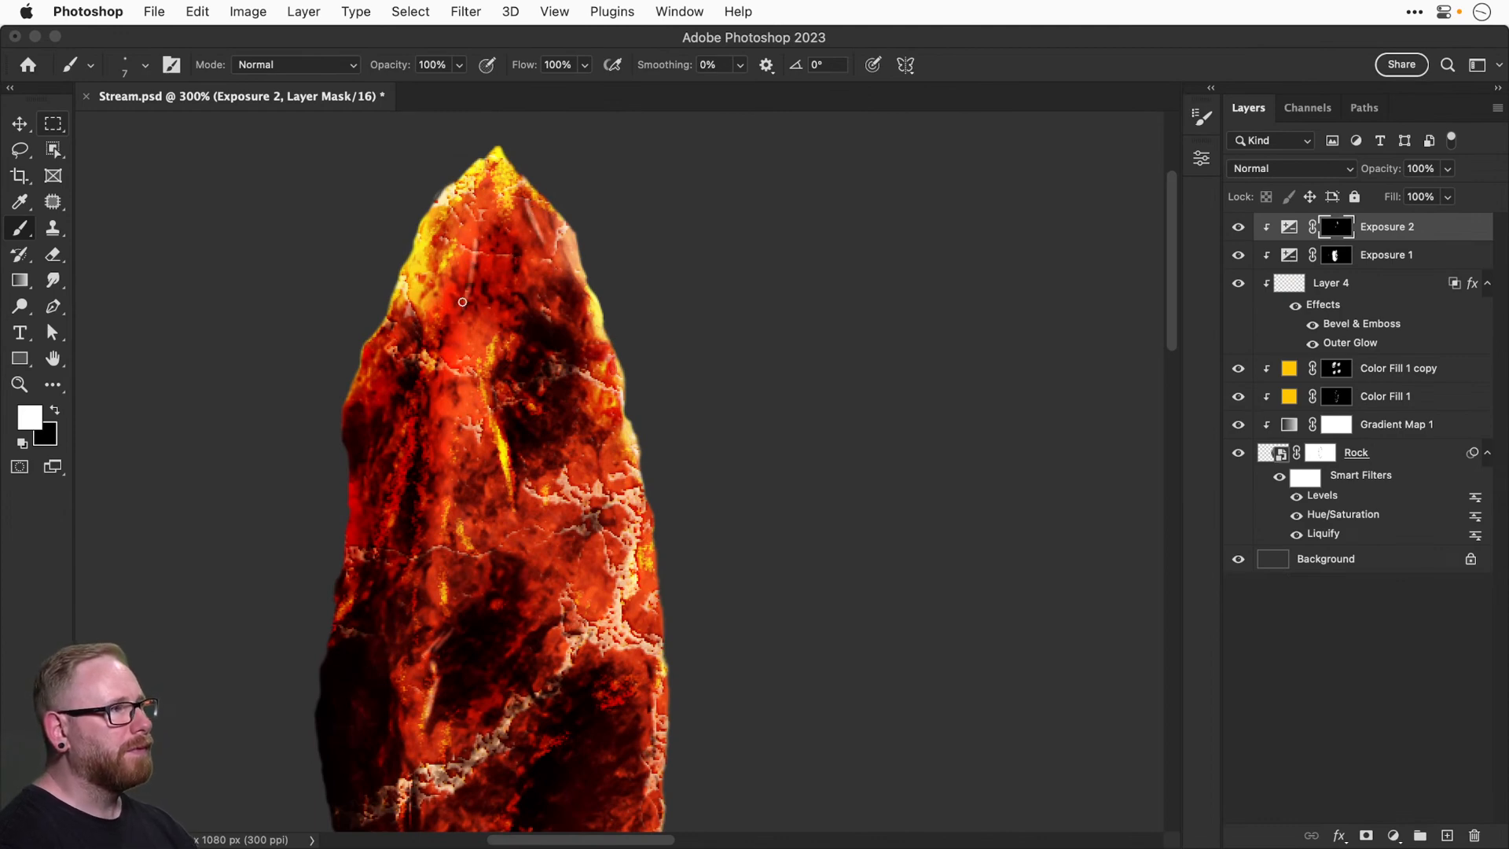
pyautogui.moveTo(400, 407)
pyautogui.mouseDown()
pyautogui.moveTo(391, 544)
pyautogui.moveTo(417, 487)
pyautogui.mouseUp()
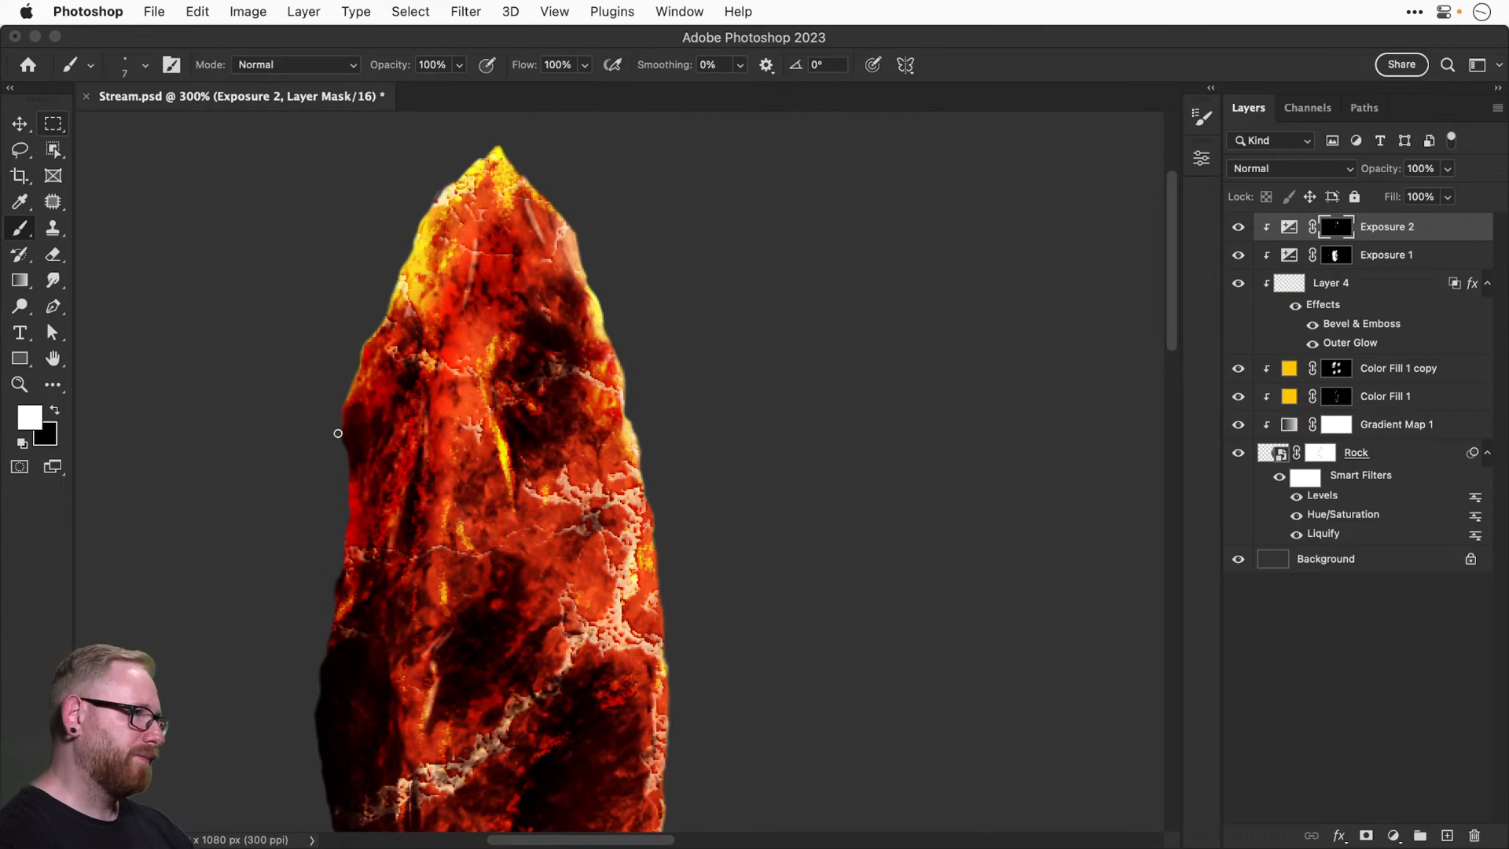
pyautogui.moveTo(456, 458); pyautogui.dragTo(434, 319)
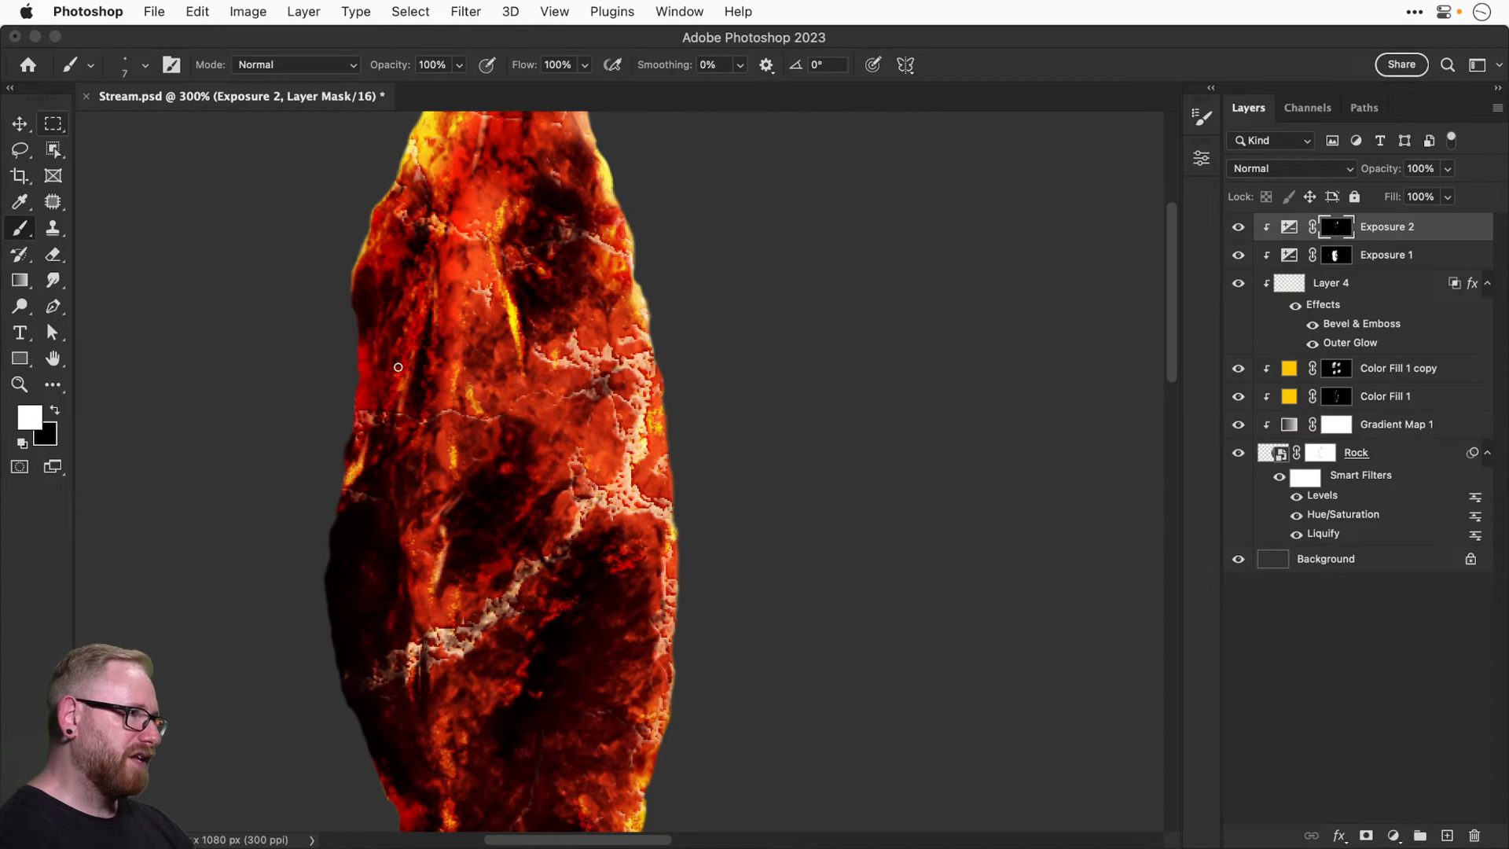
pyautogui.moveTo(658, 358); pyautogui.dragTo(538, 341)
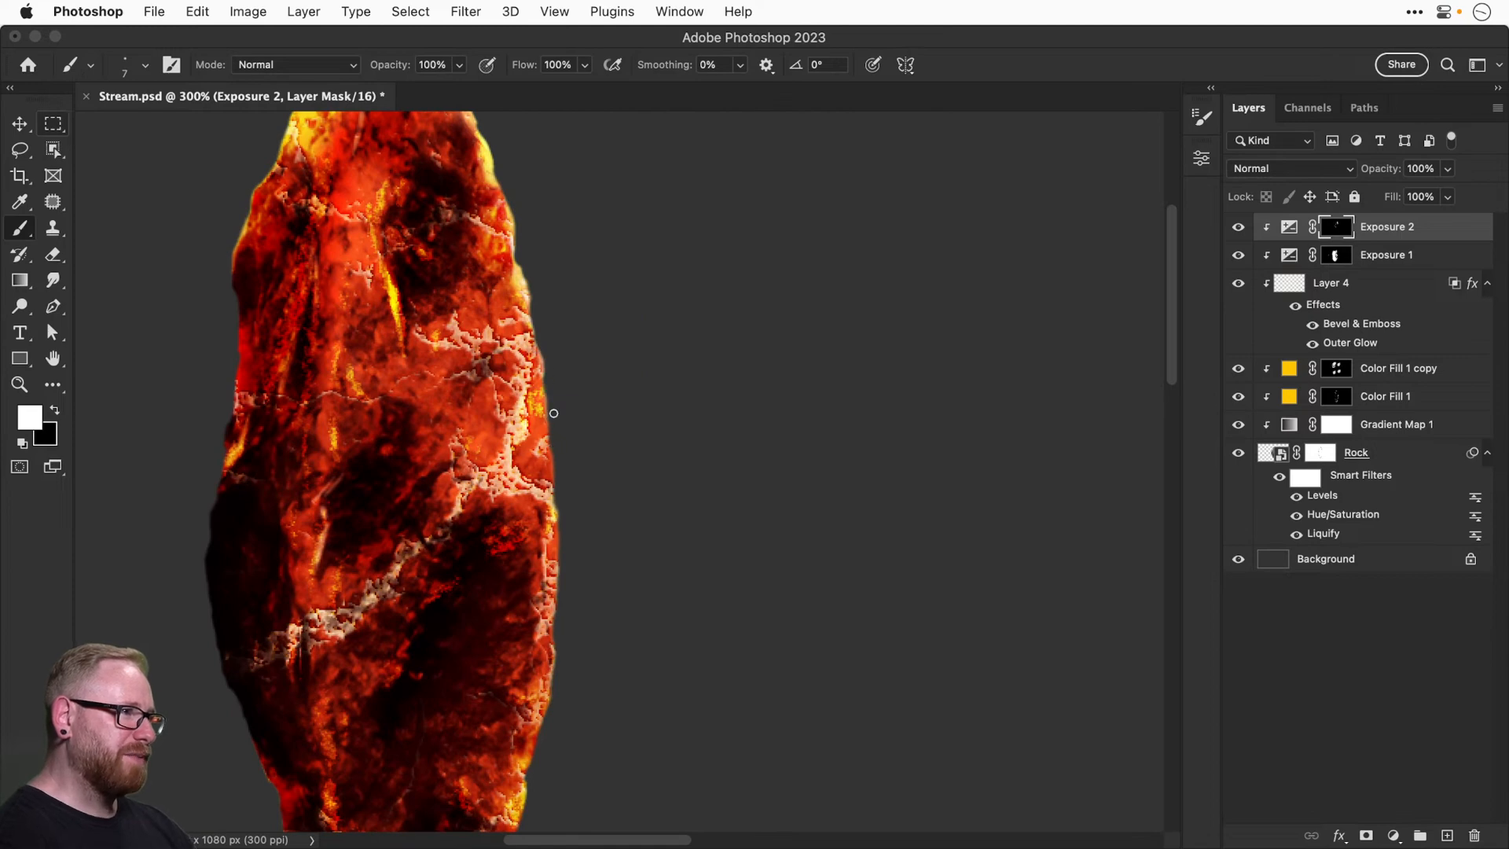
pyautogui.moveTo(566, 531)
pyautogui.mouseDown()
pyautogui.moveTo(590, 415)
pyautogui.moveTo(586, 460)
pyautogui.mouseUp()
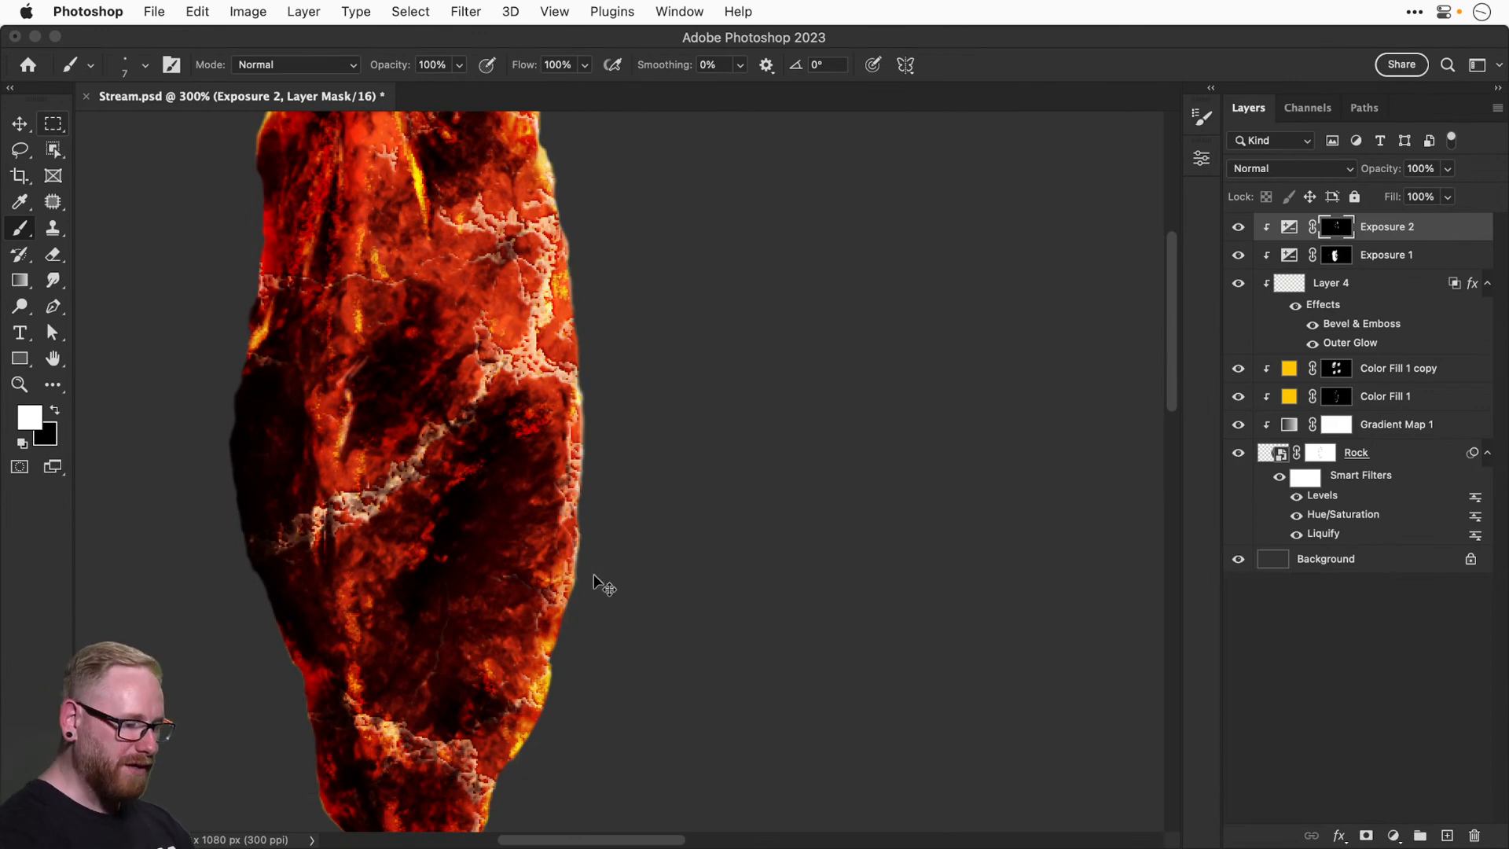
pyautogui.press('super+minus')
pyautogui.press('v')
pyautogui.press('super+0')
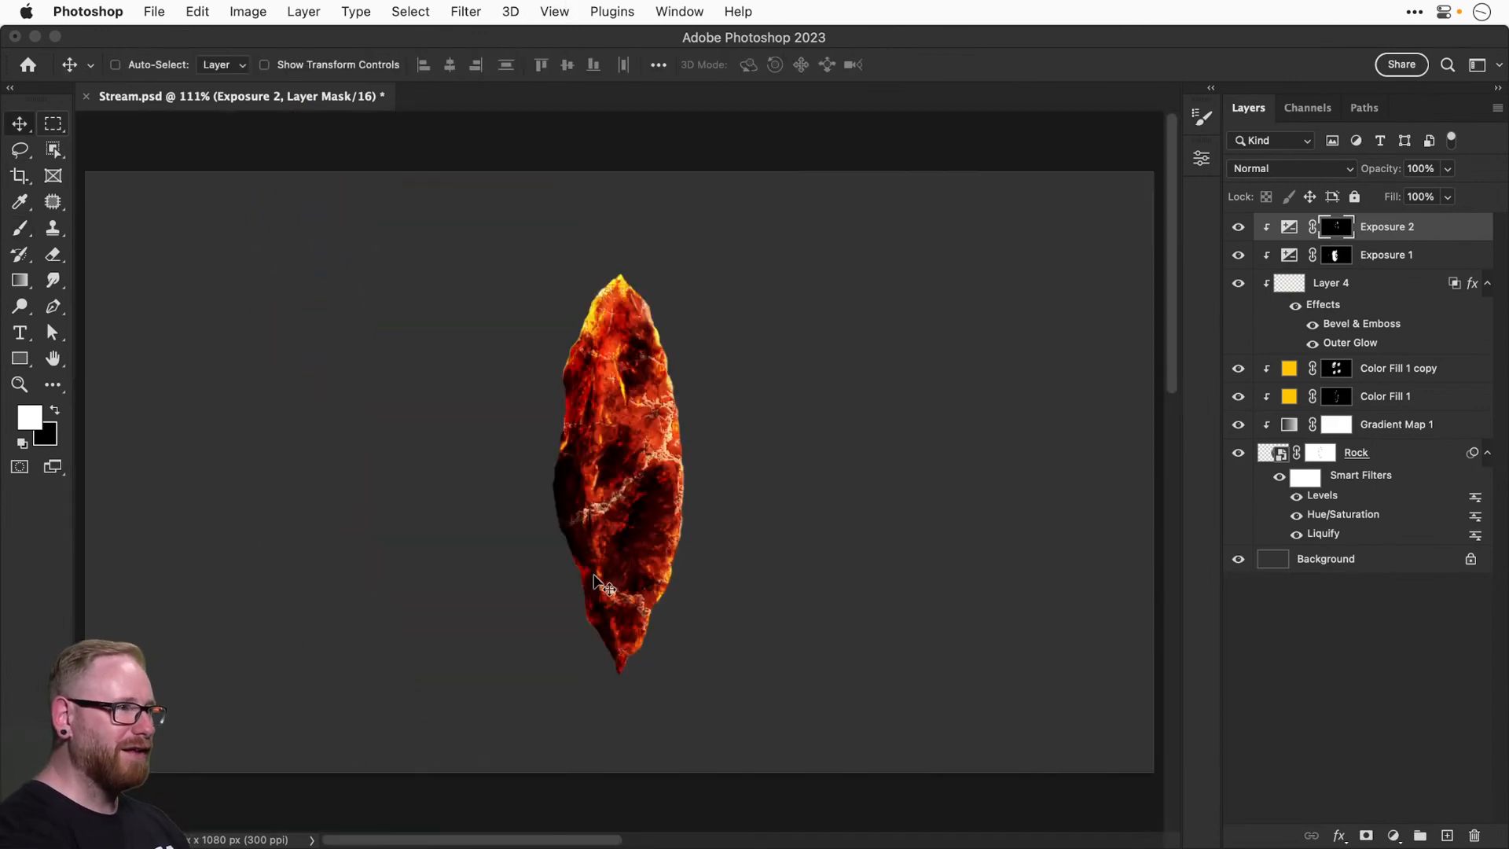
pyautogui.click(1238, 228)
pyautogui.click(1237, 228)
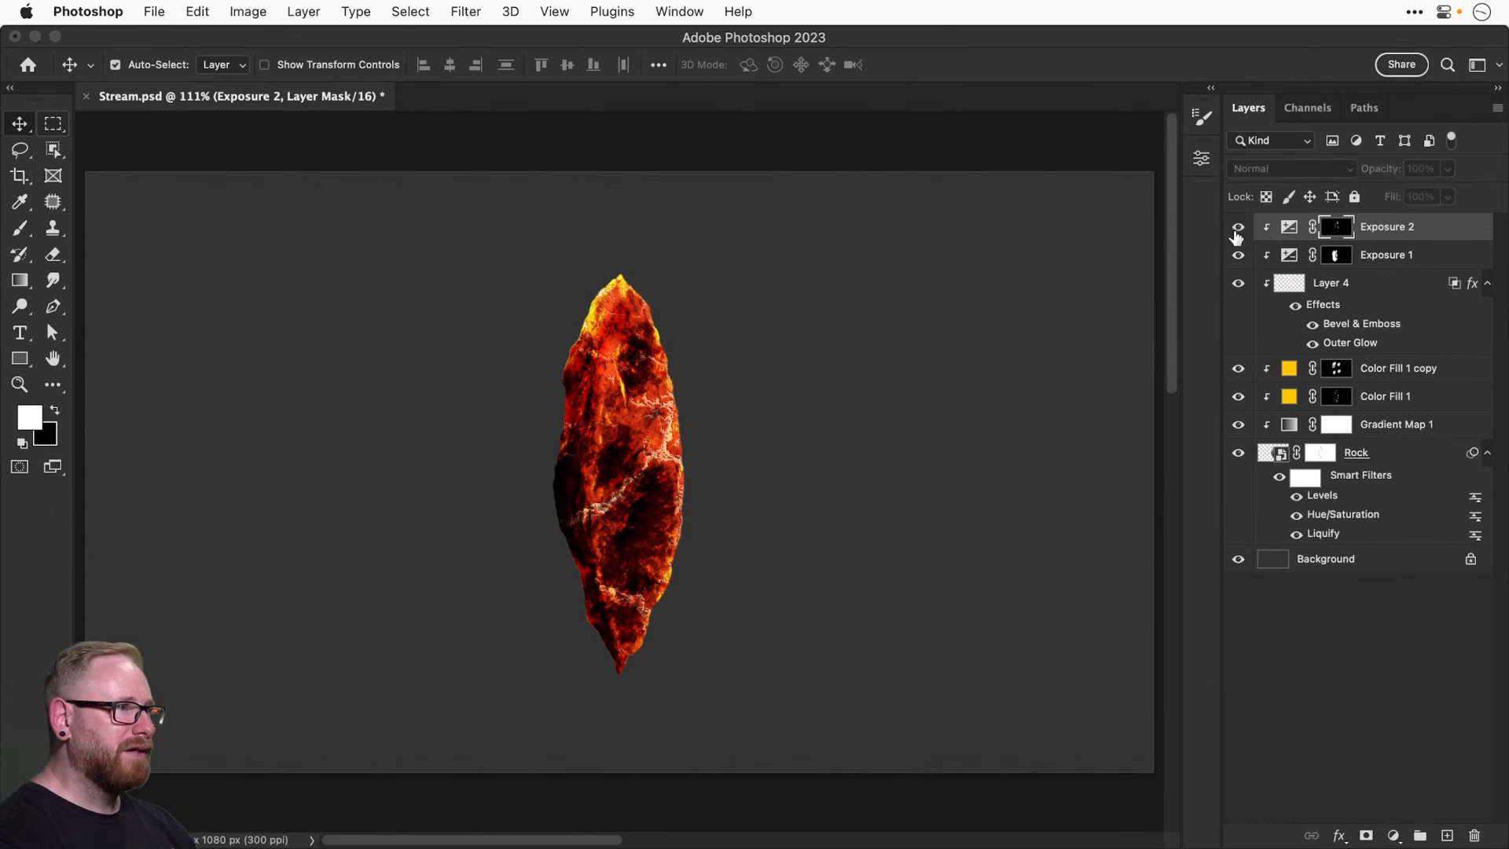
pyautogui.click(1237, 228)
pyautogui.click(1237, 228)
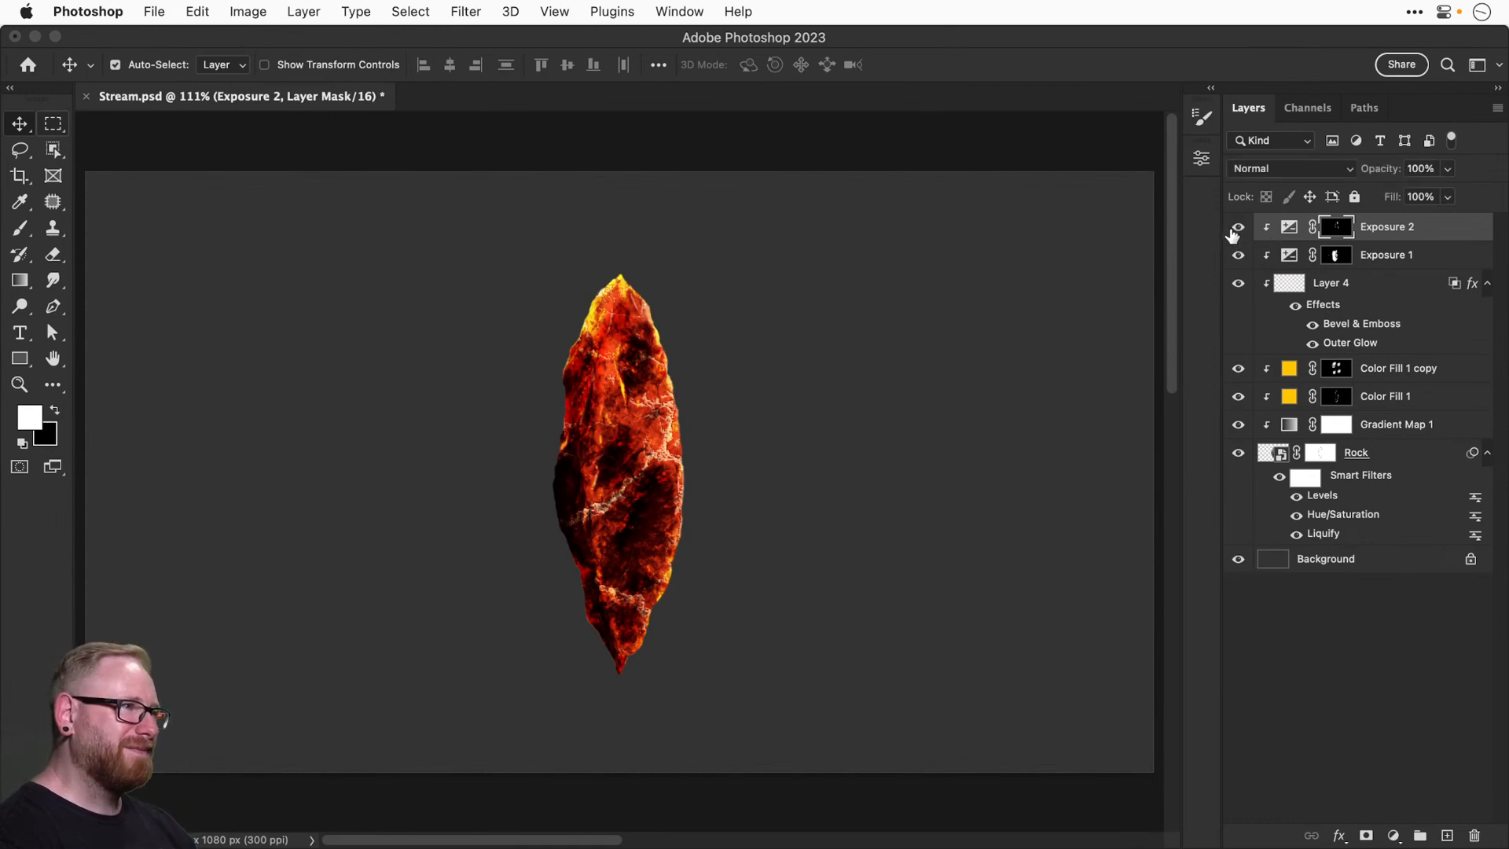
pyautogui.click(1235, 228)
pyautogui.click(1235, 230)
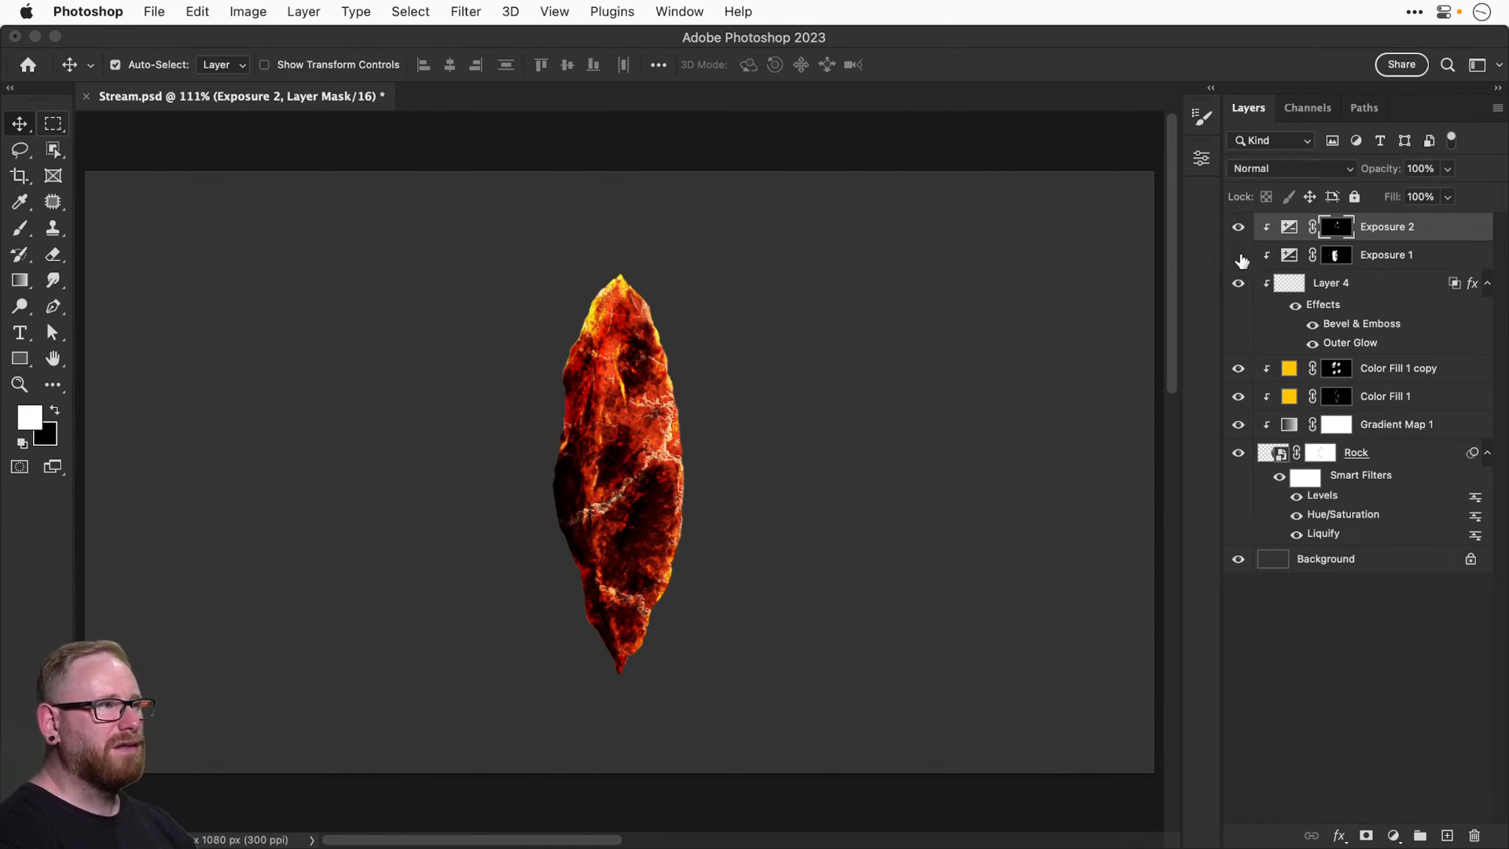
pyautogui.click(1239, 256)
pyautogui.click(1236, 228)
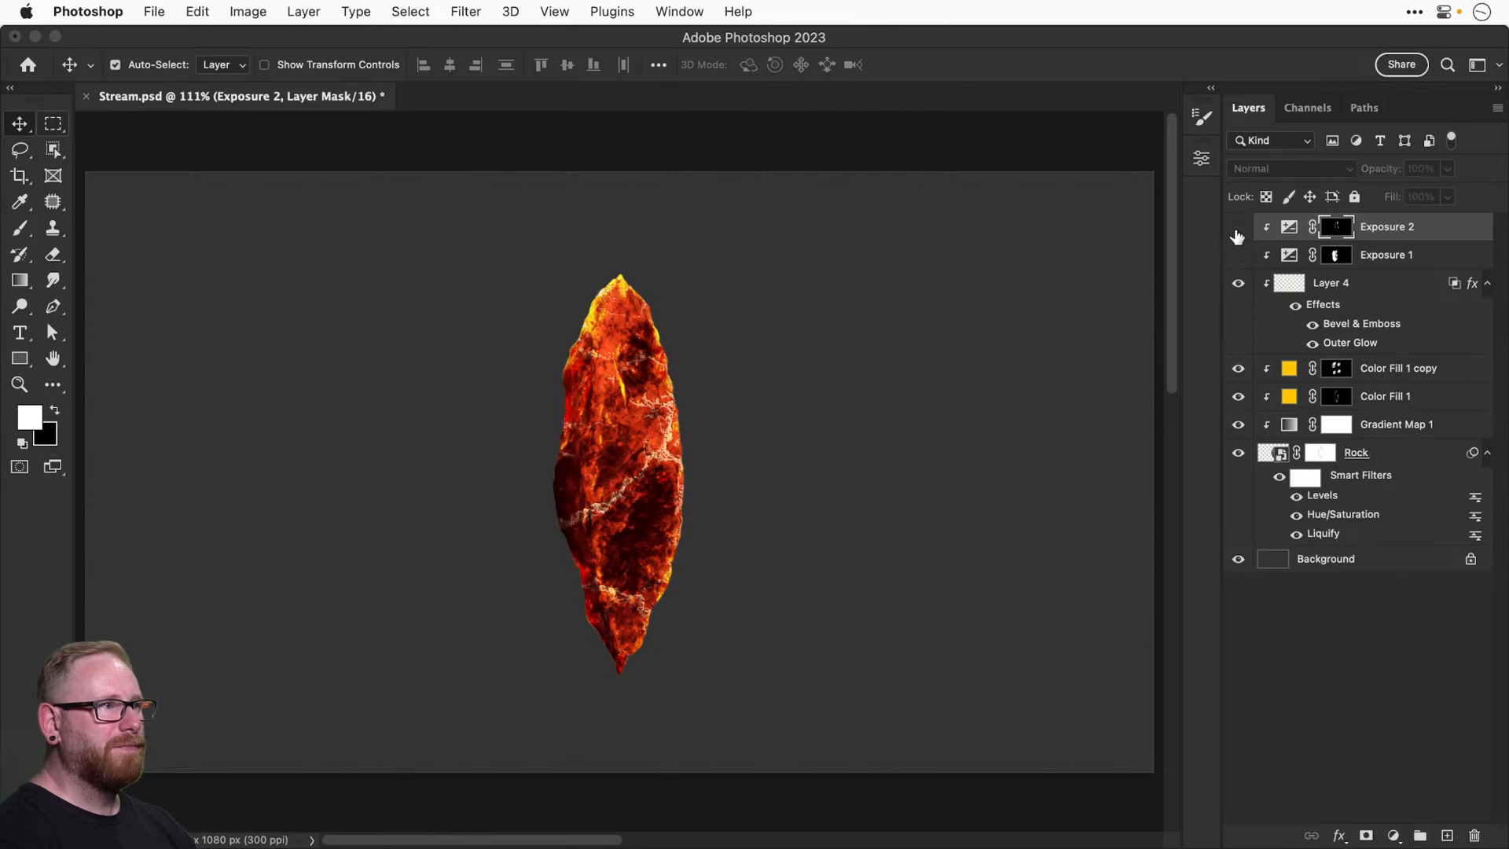
pyautogui.click(1236, 231)
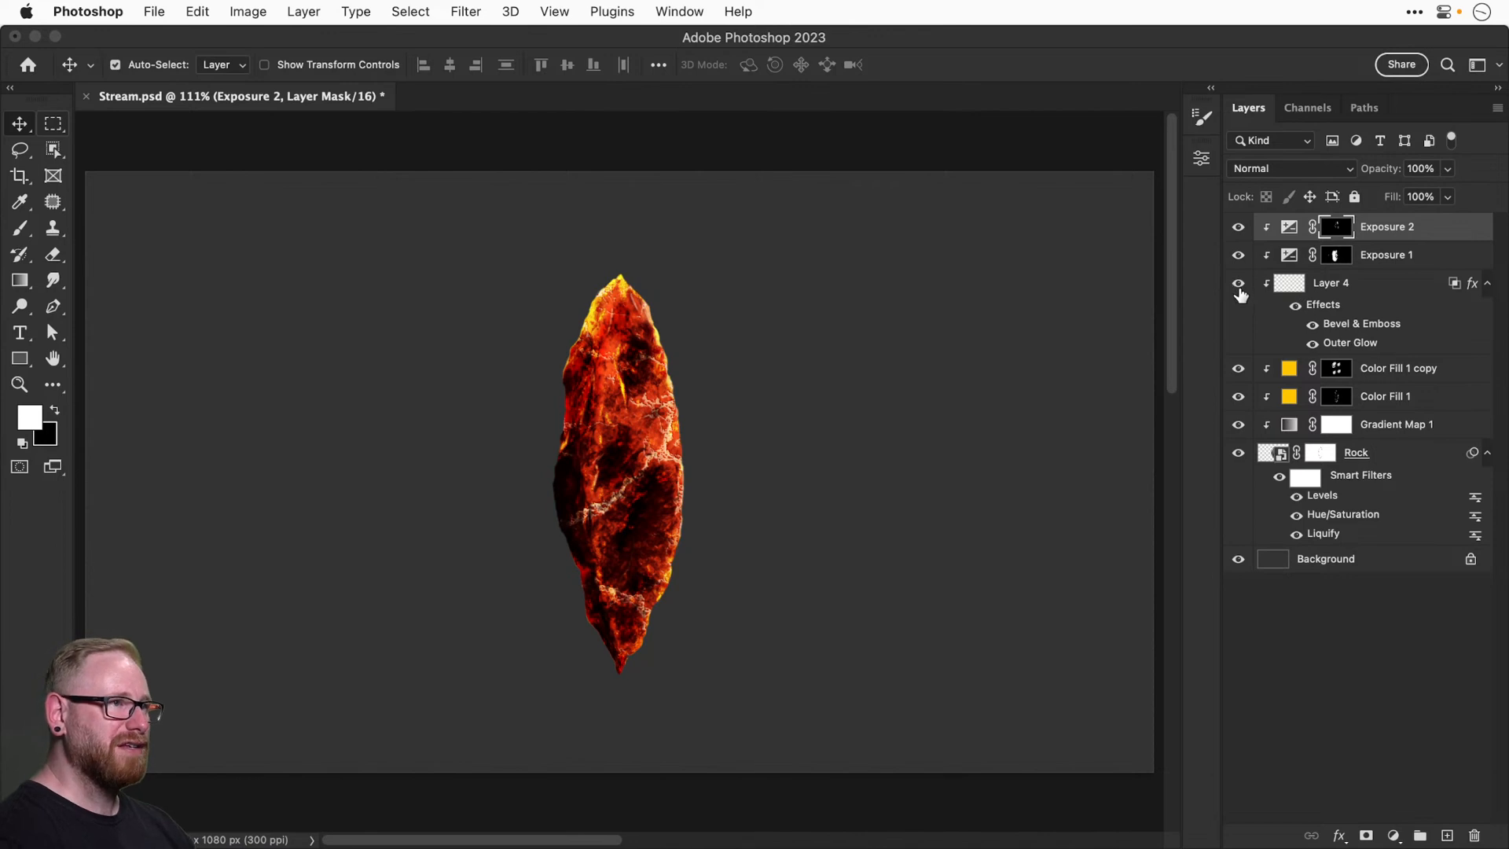
pyautogui.click(1238, 284)
pyautogui.click(1238, 285)
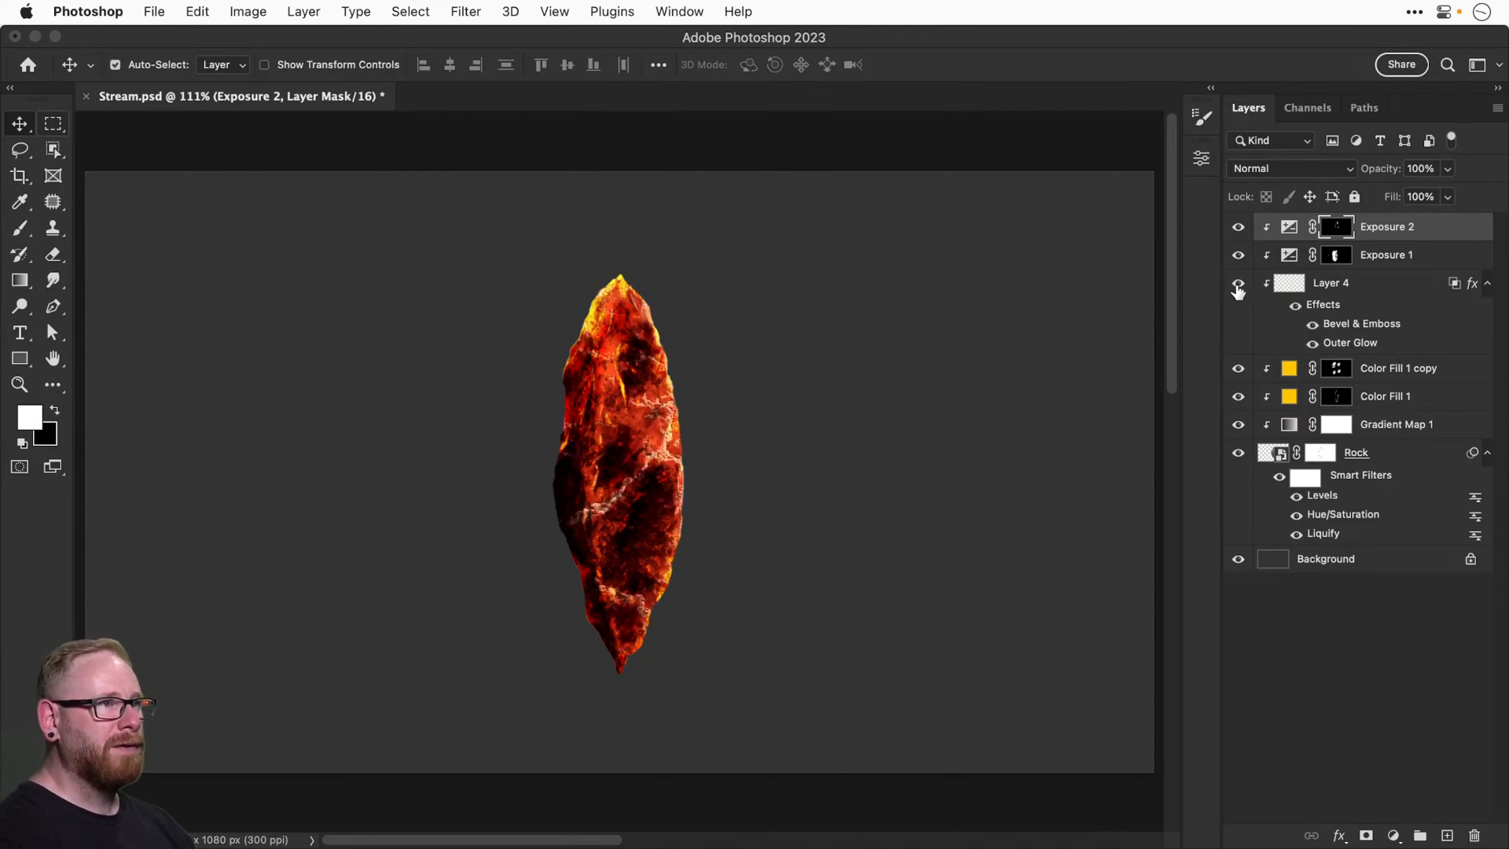
pyautogui.click(1238, 285)
pyautogui.click(1338, 286)
pyautogui.click(1236, 284)
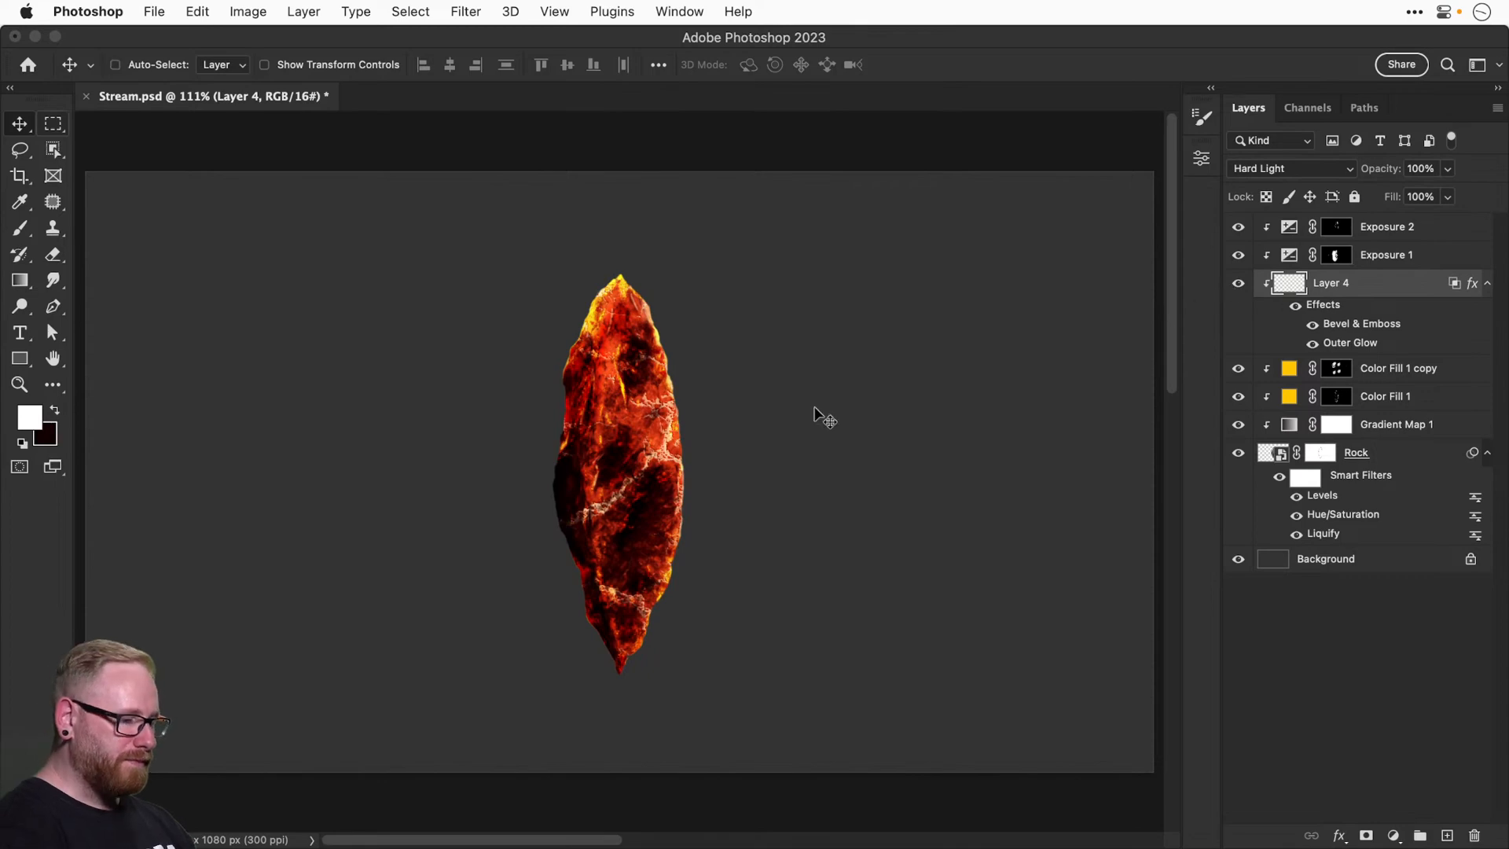
# At 300% zoom, toggle Layer 4's Bevel & Emboss and Outer Glow effects off and back on.
pyautogui.press('super+plus')
pyautogui.press('super+plus')
pyautogui.moveTo(615, 513); pyautogui.dragTo(629, 388)
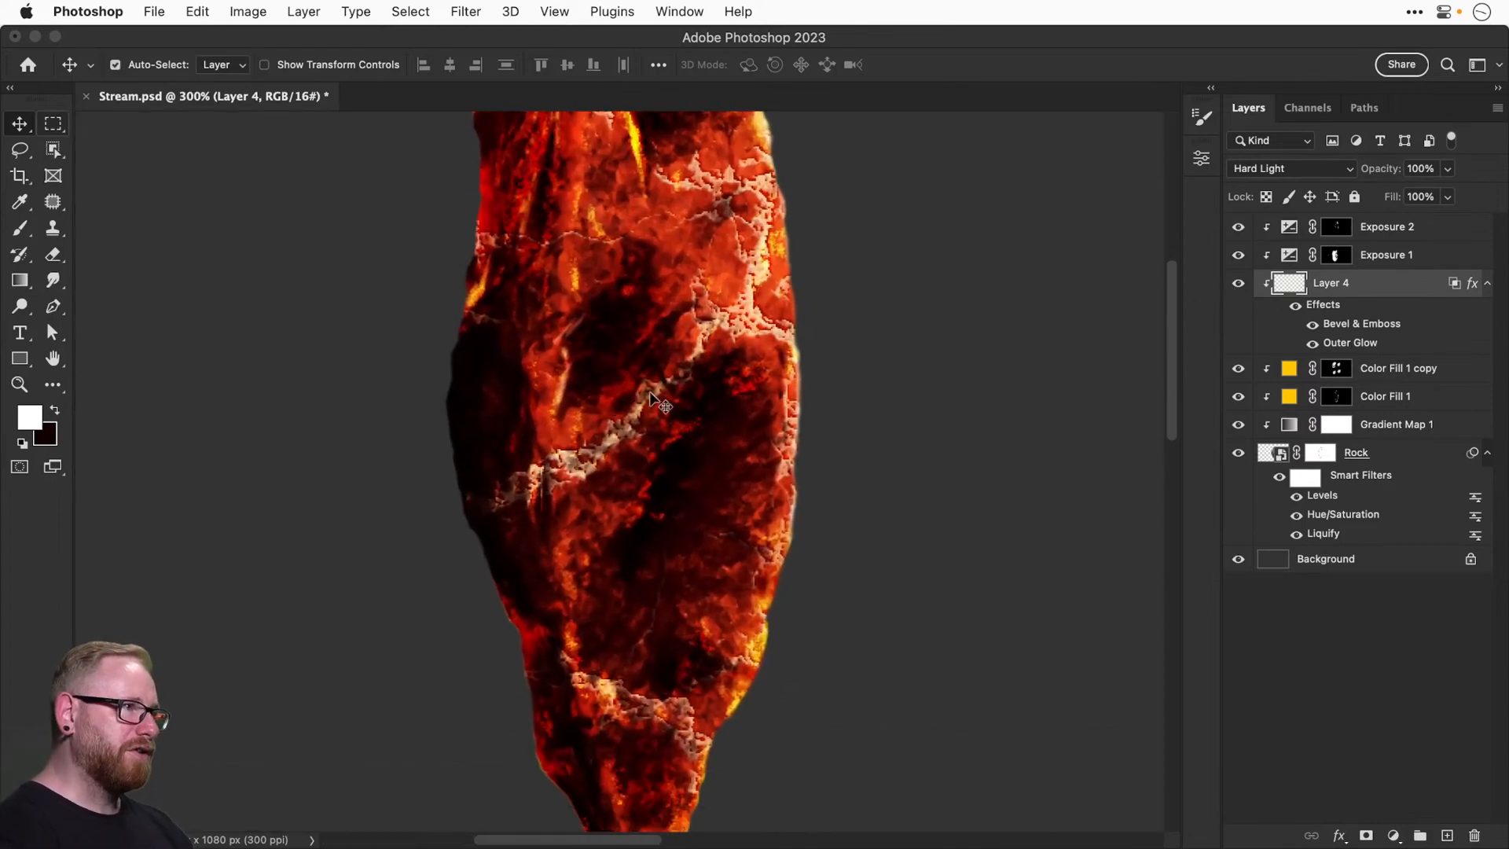
pyautogui.moveTo(1312, 324); pyautogui.dragTo(1311, 346)
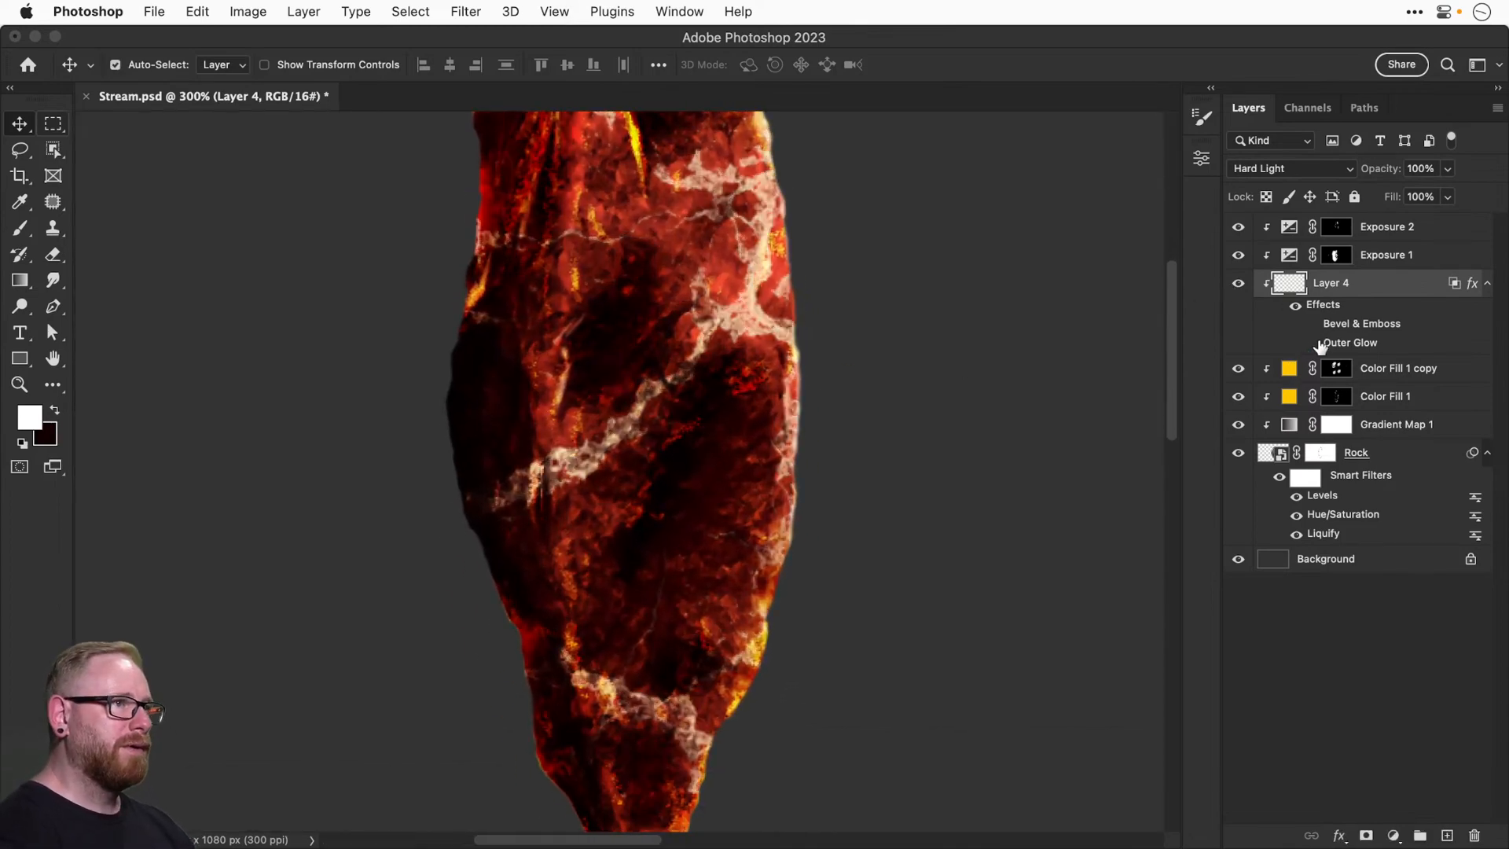
pyautogui.click(1314, 344)
pyautogui.click(1312, 324)
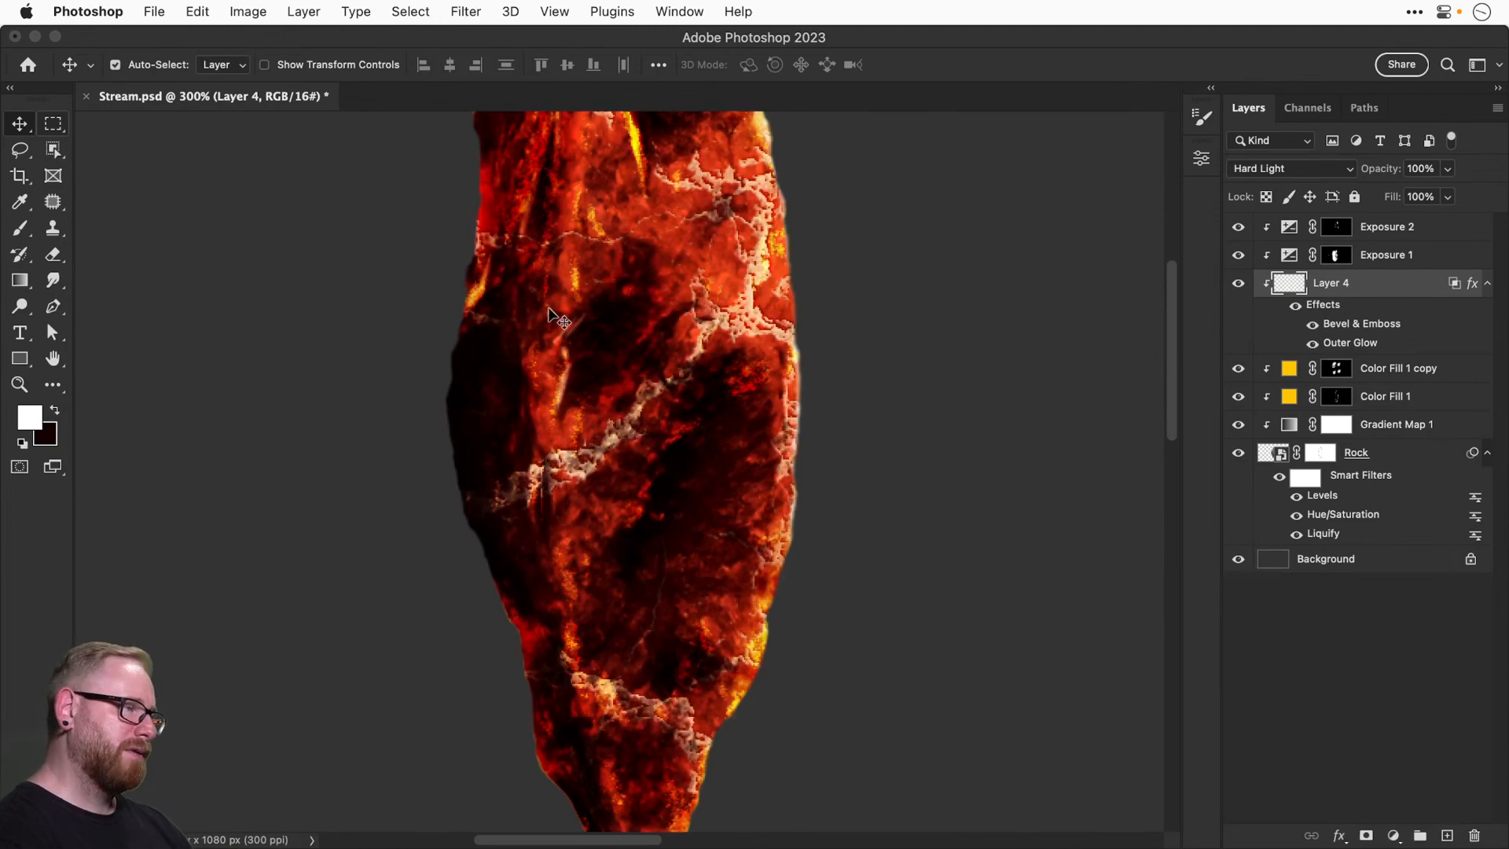
pyautogui.click(471, 12)
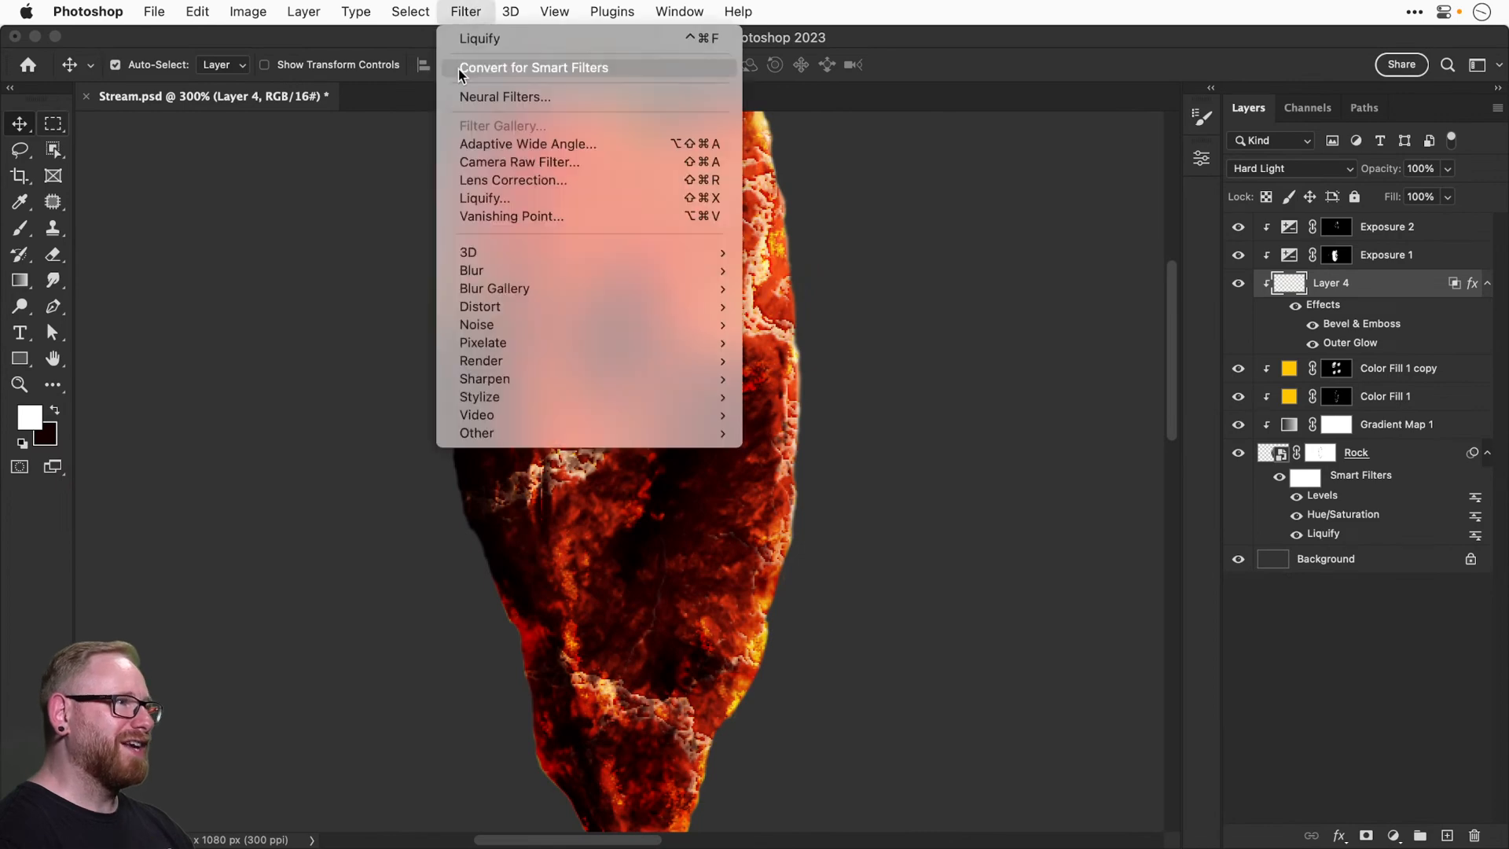
# In Liquify on Layer 4, show a semi-transparent backdrop behind the crack layer and nudge the crack band.
pyautogui.click(517, 199)
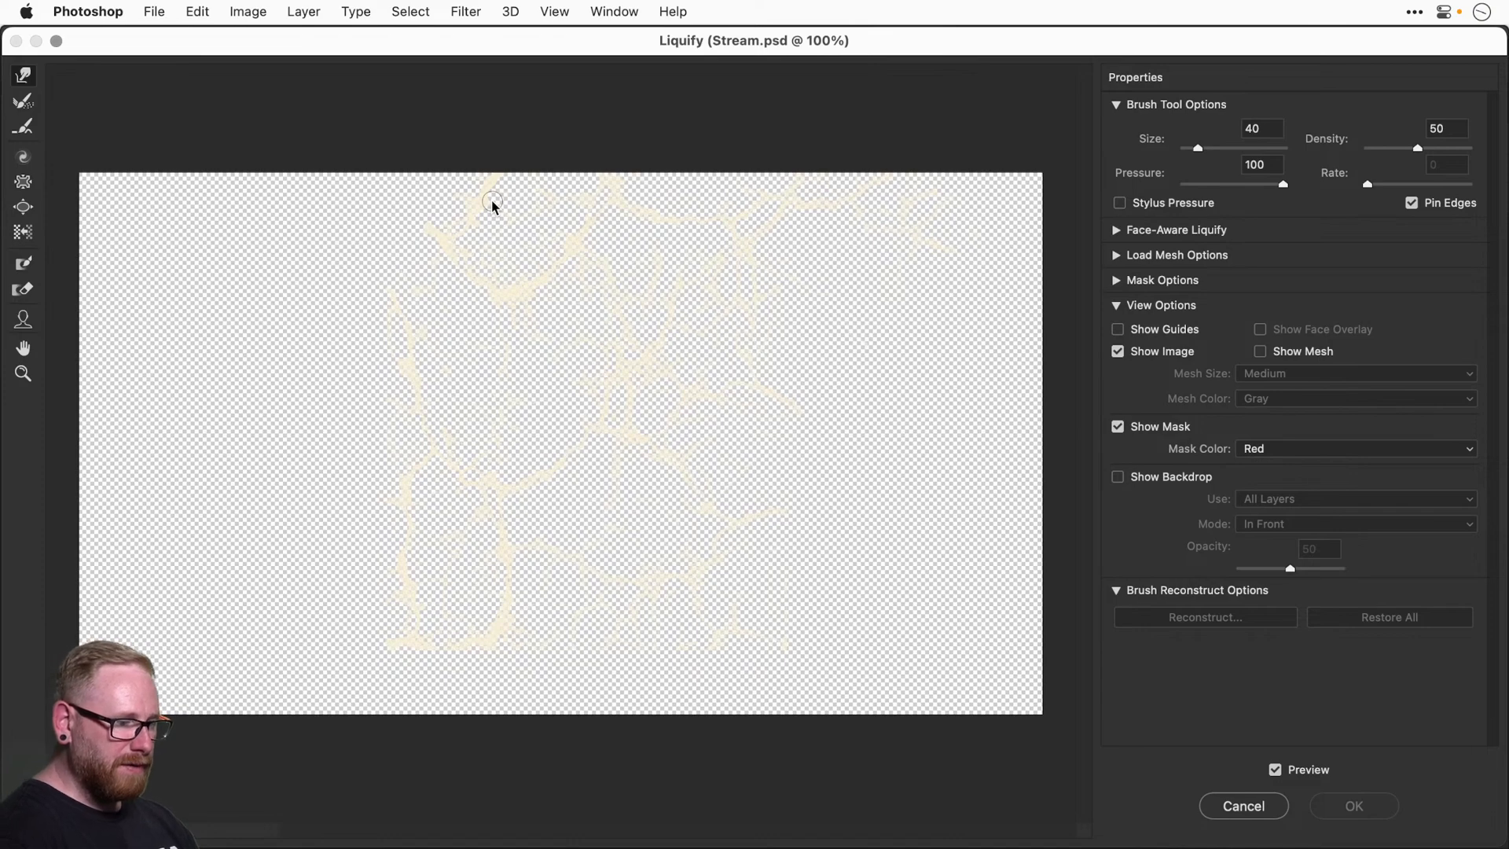
pyautogui.click(1119, 479)
pyautogui.scroll(2, 599, 557)
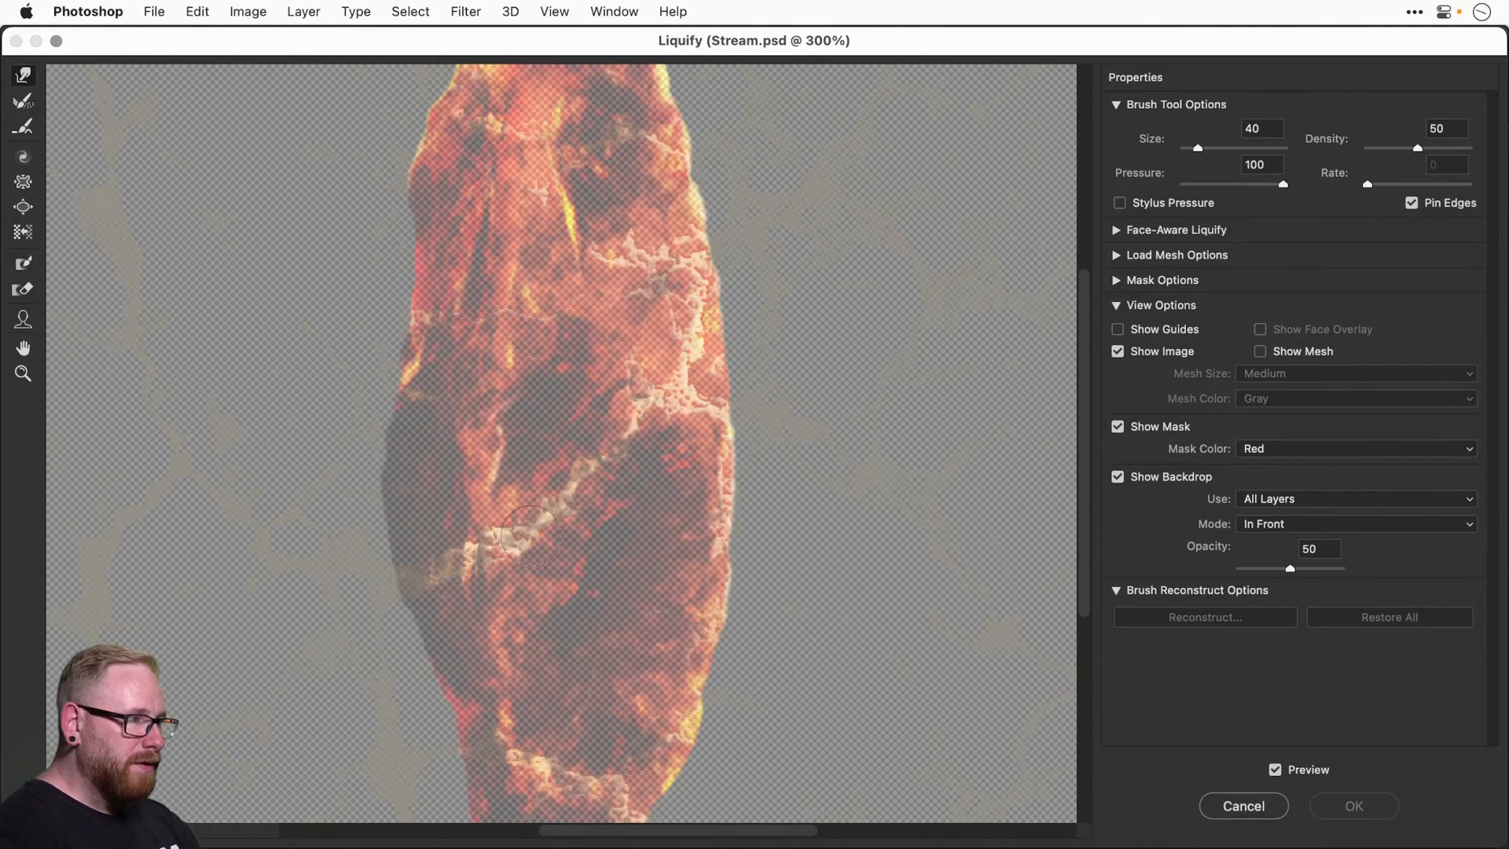
pyautogui.press(']')
pyautogui.press(']')
pyautogui.press(']')
pyautogui.press(']')
pyautogui.press(']')
pyautogui.press(']')
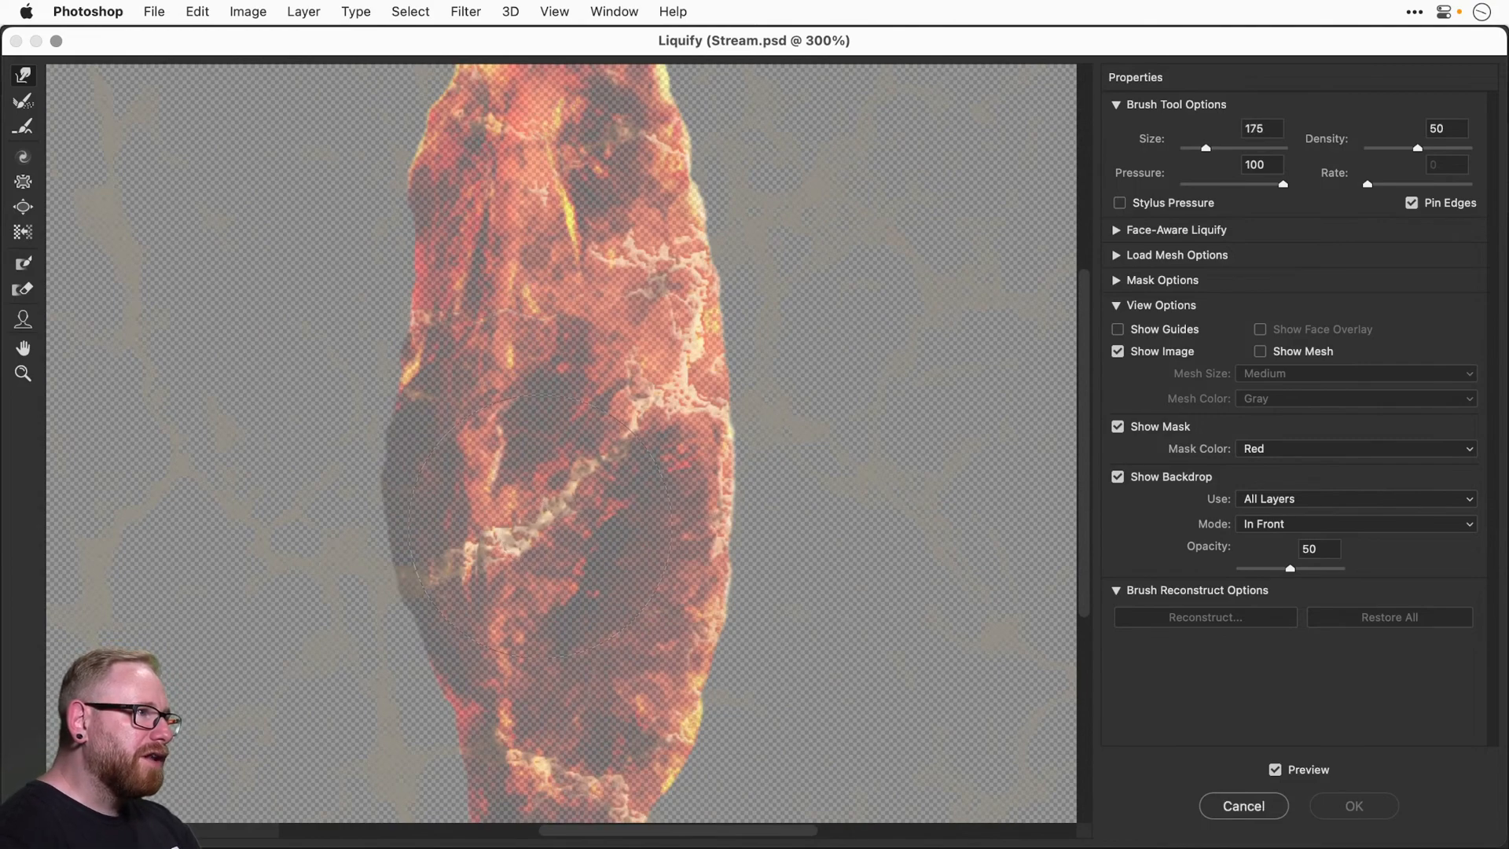
pyautogui.moveTo(1290, 568)
pyautogui.mouseDown()
pyautogui.moveTo(1273, 568)
pyautogui.moveTo(1292, 568)
pyautogui.mouseUp()
pyautogui.click(1282, 523)
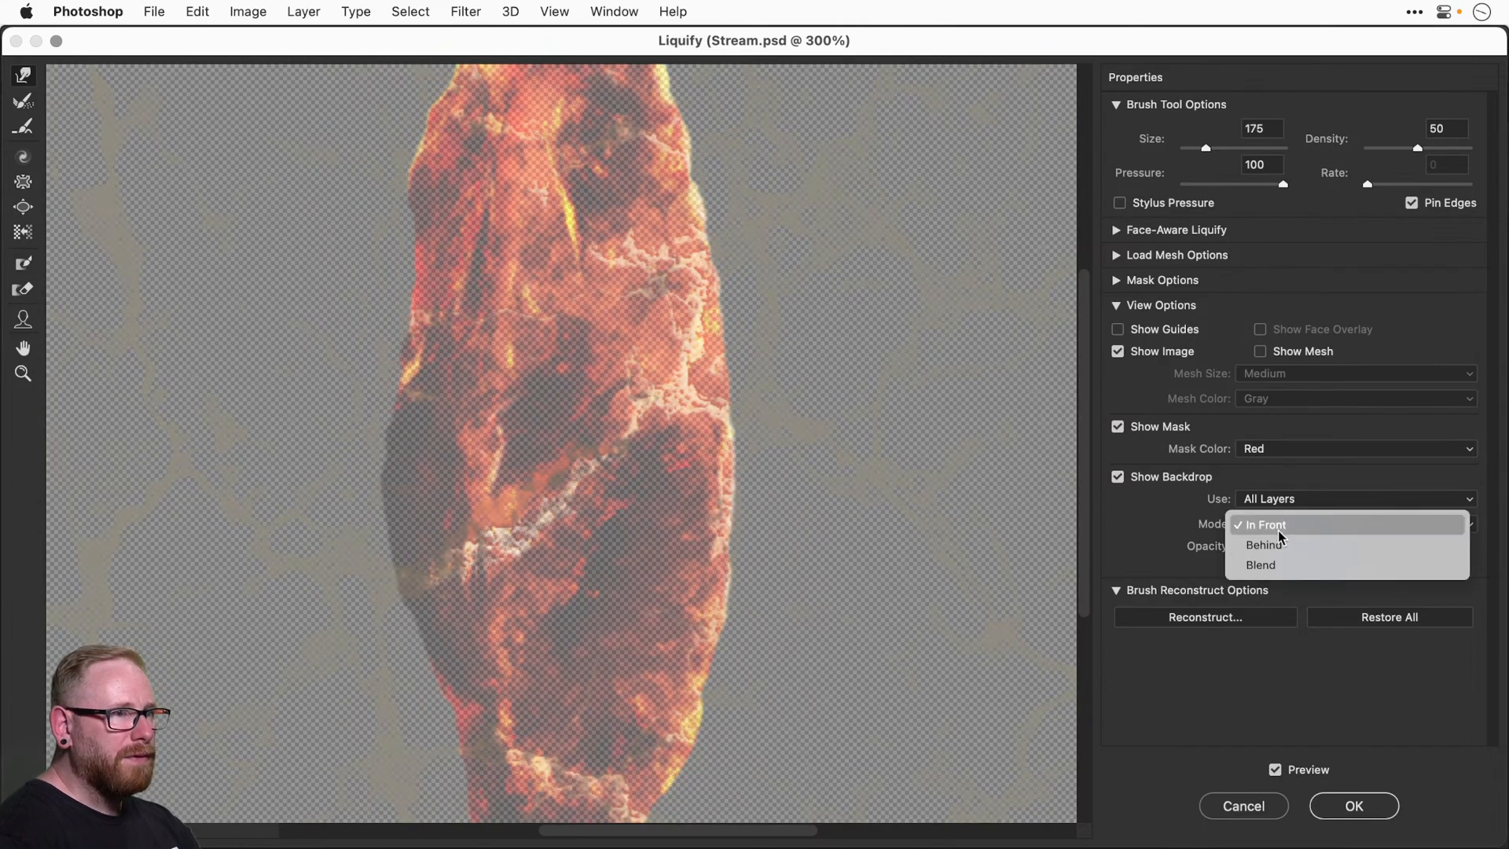
pyautogui.click(1279, 542)
pyautogui.moveTo(580, 544); pyautogui.dragTo(568, 538)
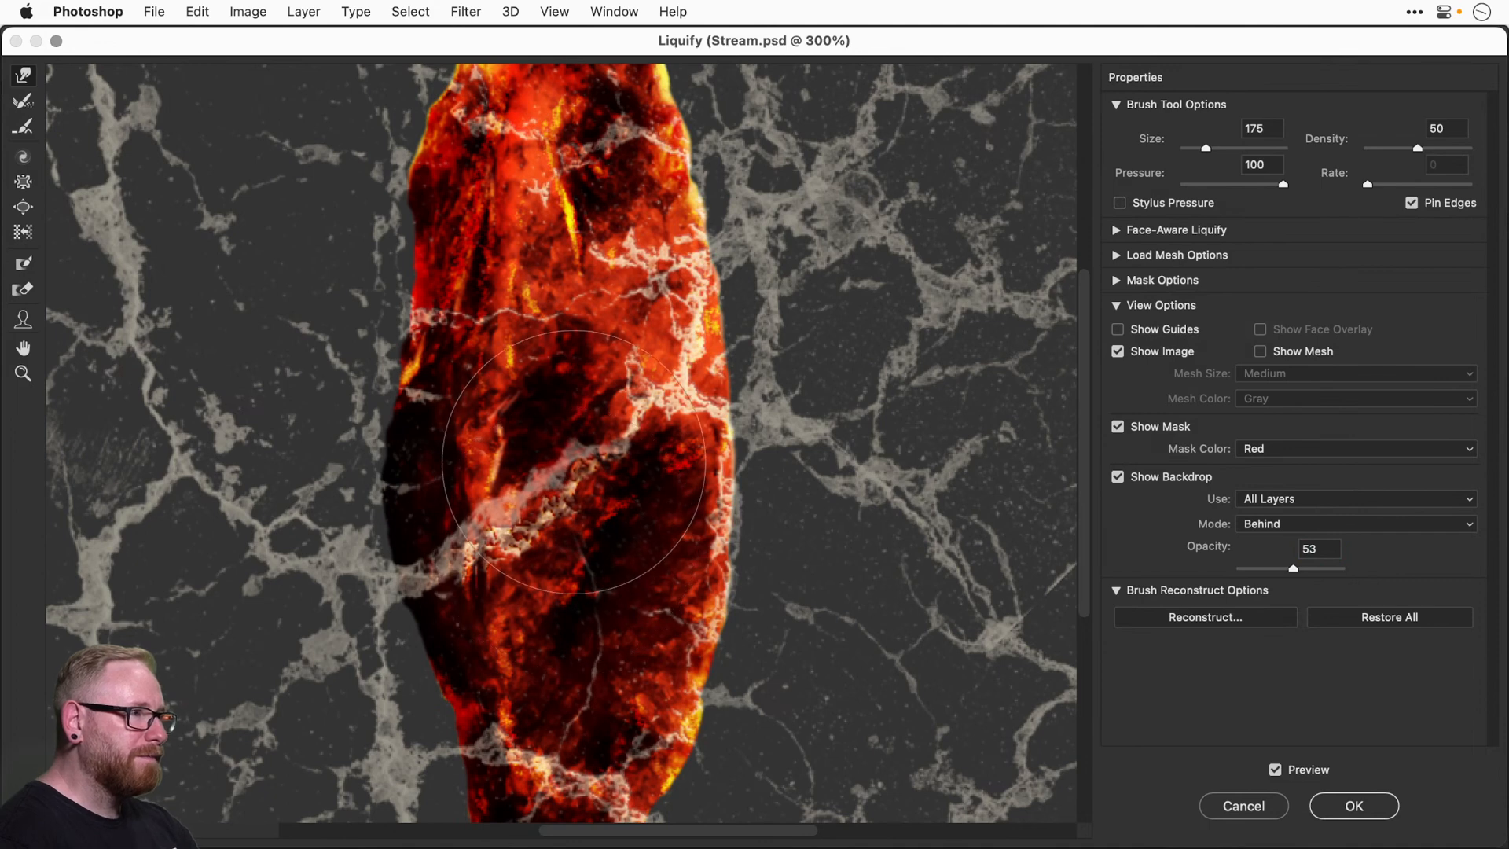
# Push the crack band off the rock's left edge, then nudge the edge and cracks with a size-20 brush.
pyautogui.press('[')
pyautogui.press('[')
pyautogui.press('[')
pyautogui.press('[')
pyautogui.moveTo(475, 536)
pyautogui.mouseDown()
pyautogui.moveTo(453, 574)
pyautogui.moveTo(396, 591)
pyautogui.mouseUp()
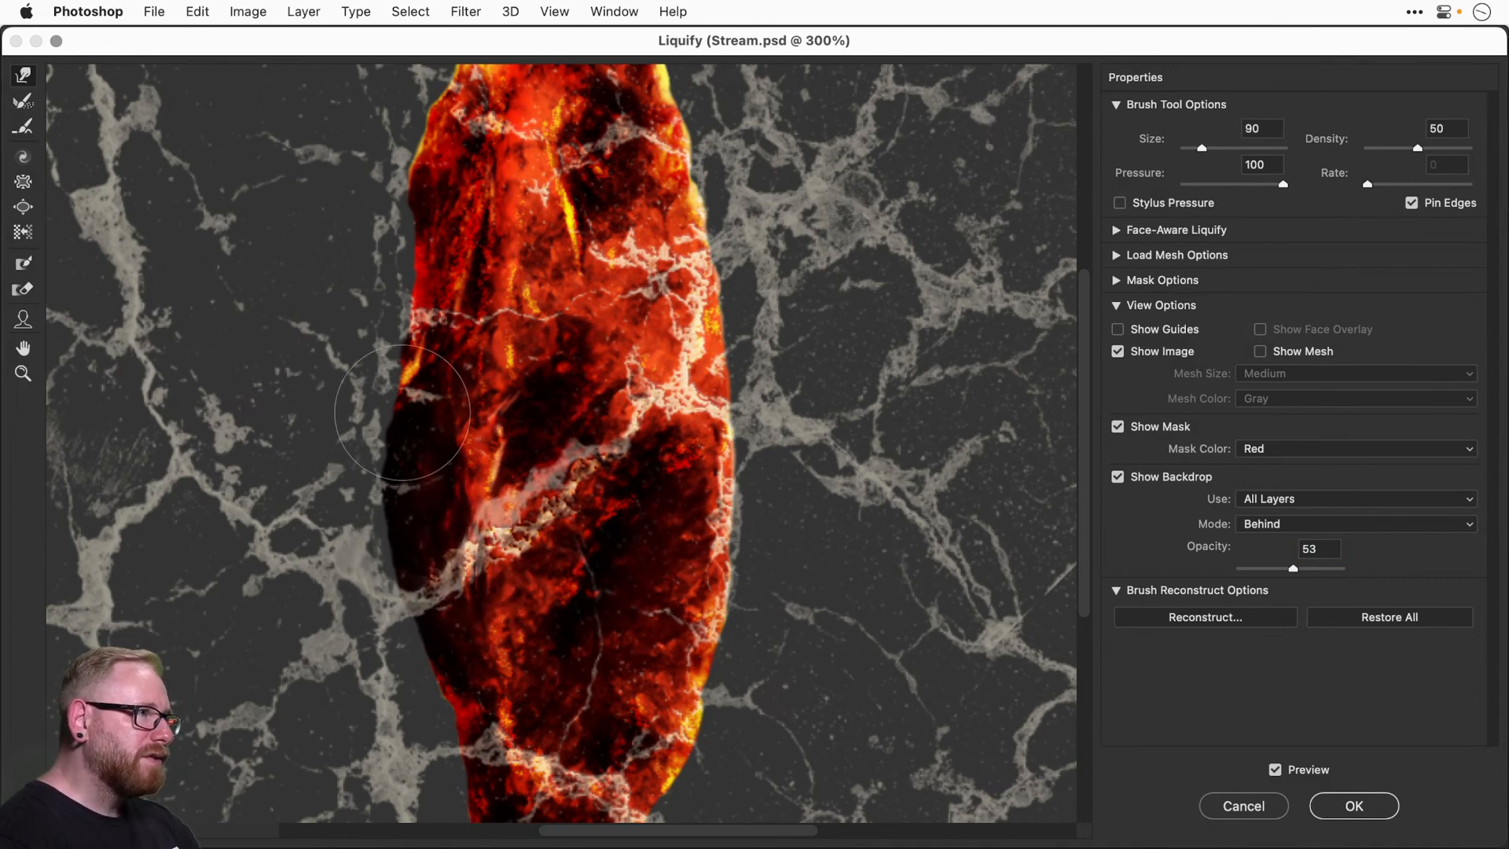
pyautogui.press('[')
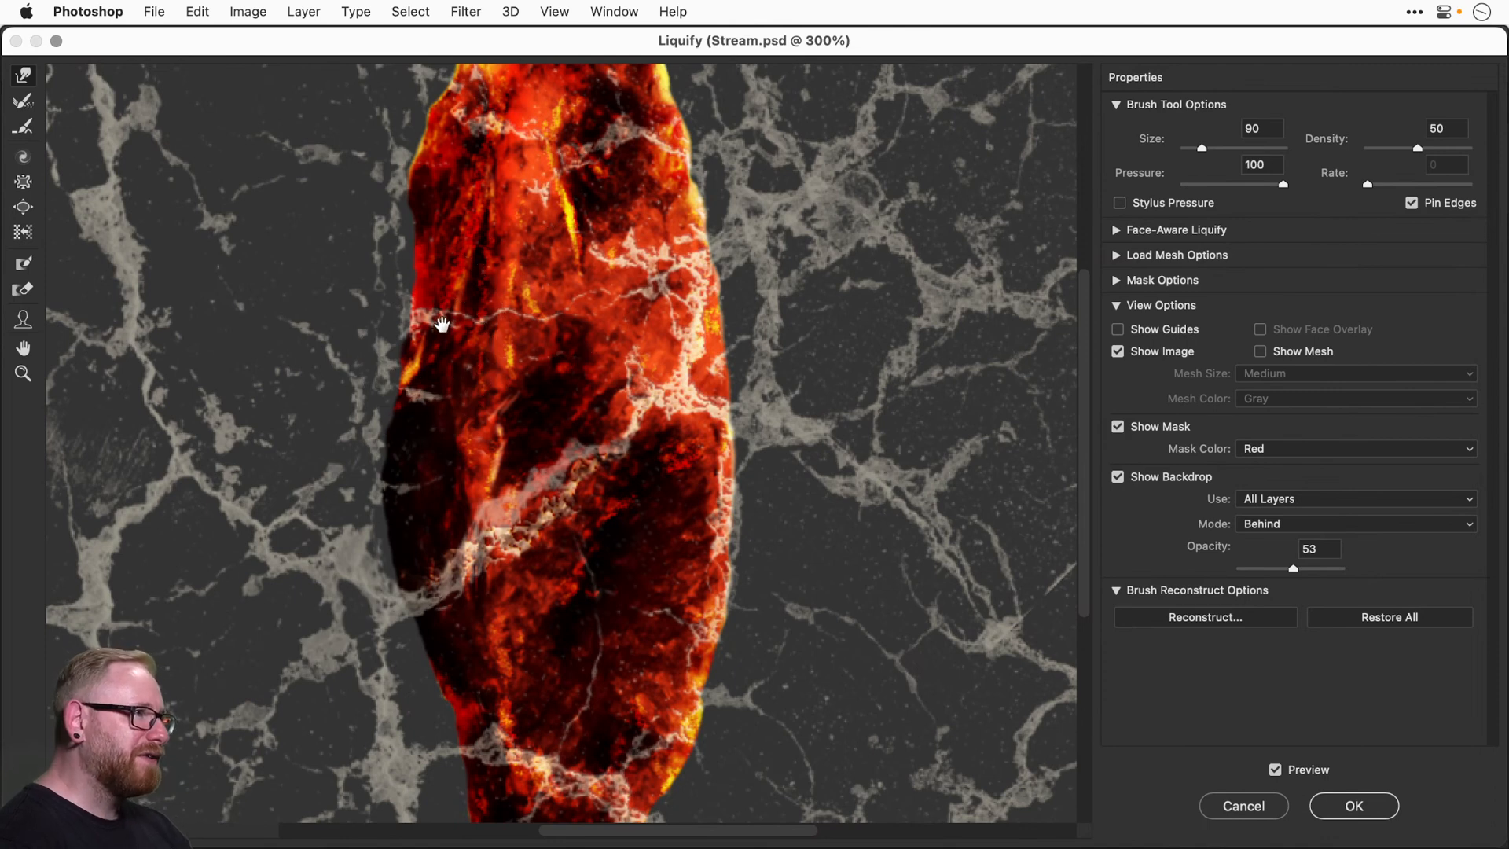
pyautogui.scroll(1, 440, 330)
pyautogui.press('[')
pyautogui.press('[')
pyautogui.press('[')
pyautogui.press('[')
pyautogui.press('[')
pyautogui.press('[')
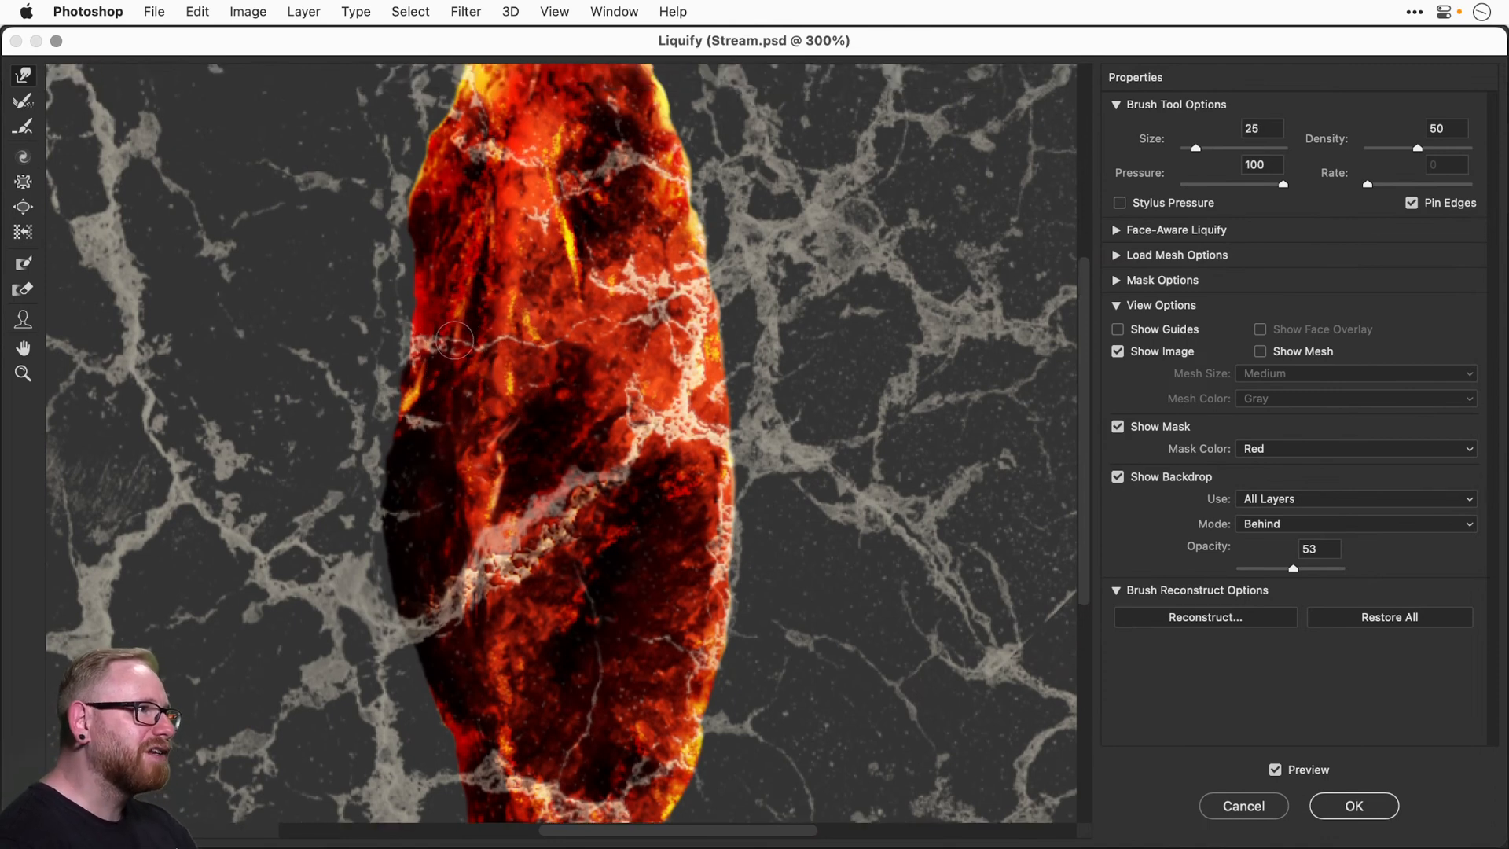
pyautogui.moveTo(429, 352); pyautogui.dragTo(421, 336)
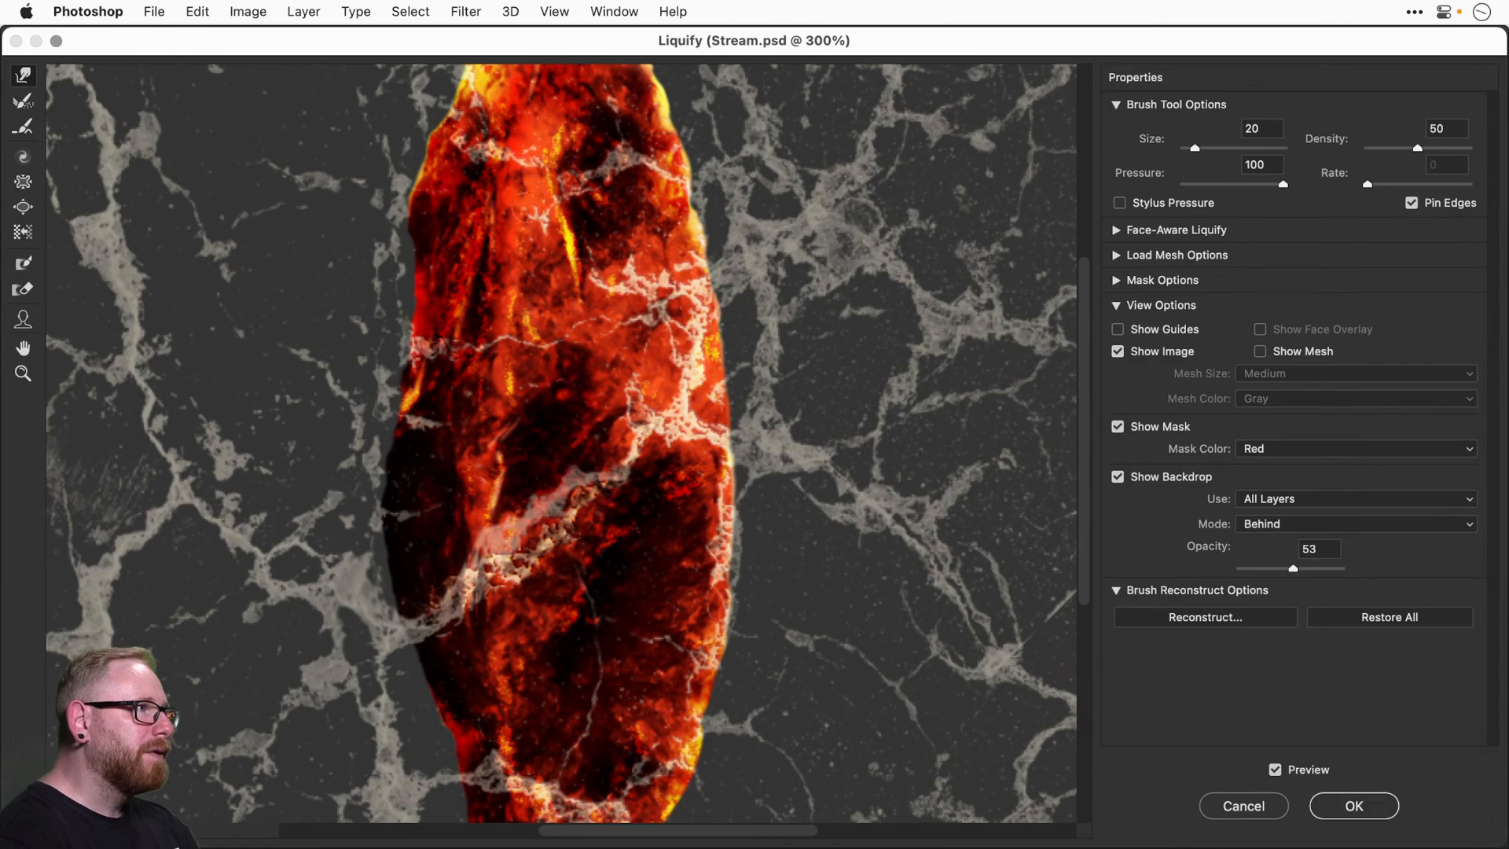
pyautogui.moveTo(493, 196); pyautogui.dragTo(476, 295)
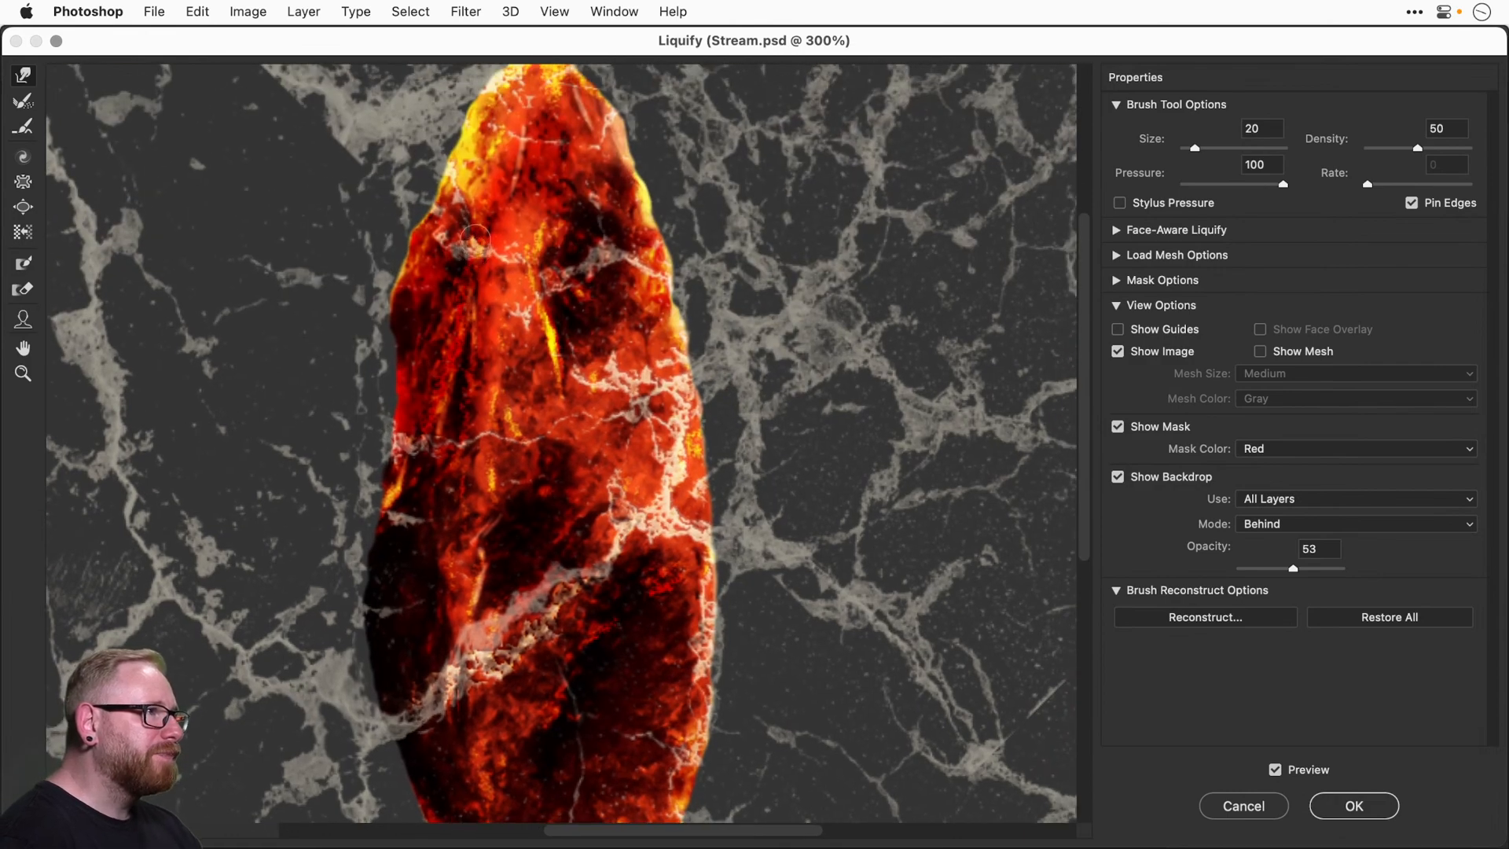
pyautogui.moveTo(476, 240); pyautogui.dragTo(475, 253)
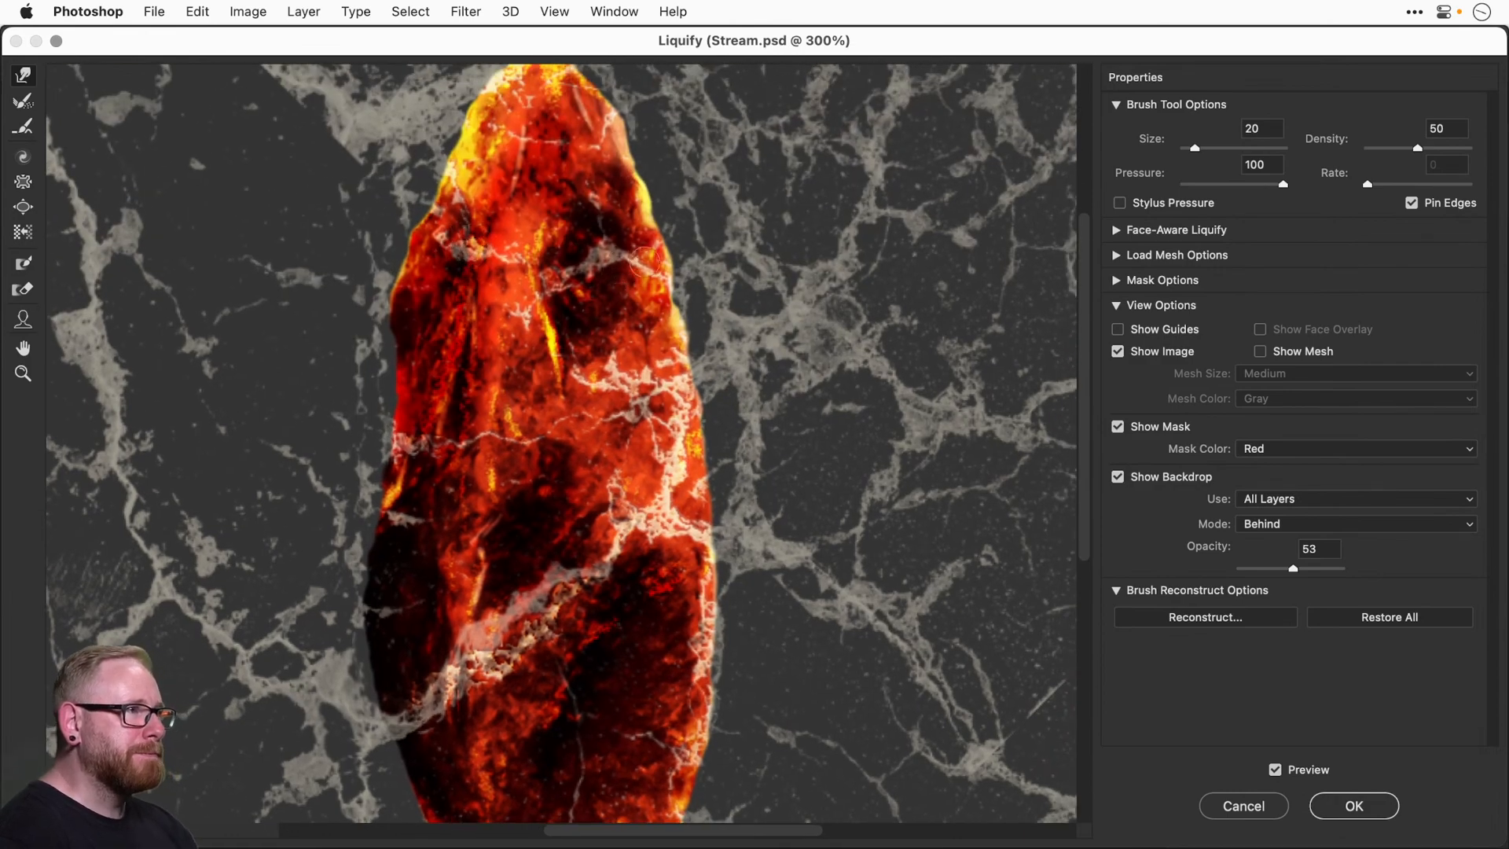
pyautogui.moveTo(632, 255); pyautogui.dragTo(642, 268)
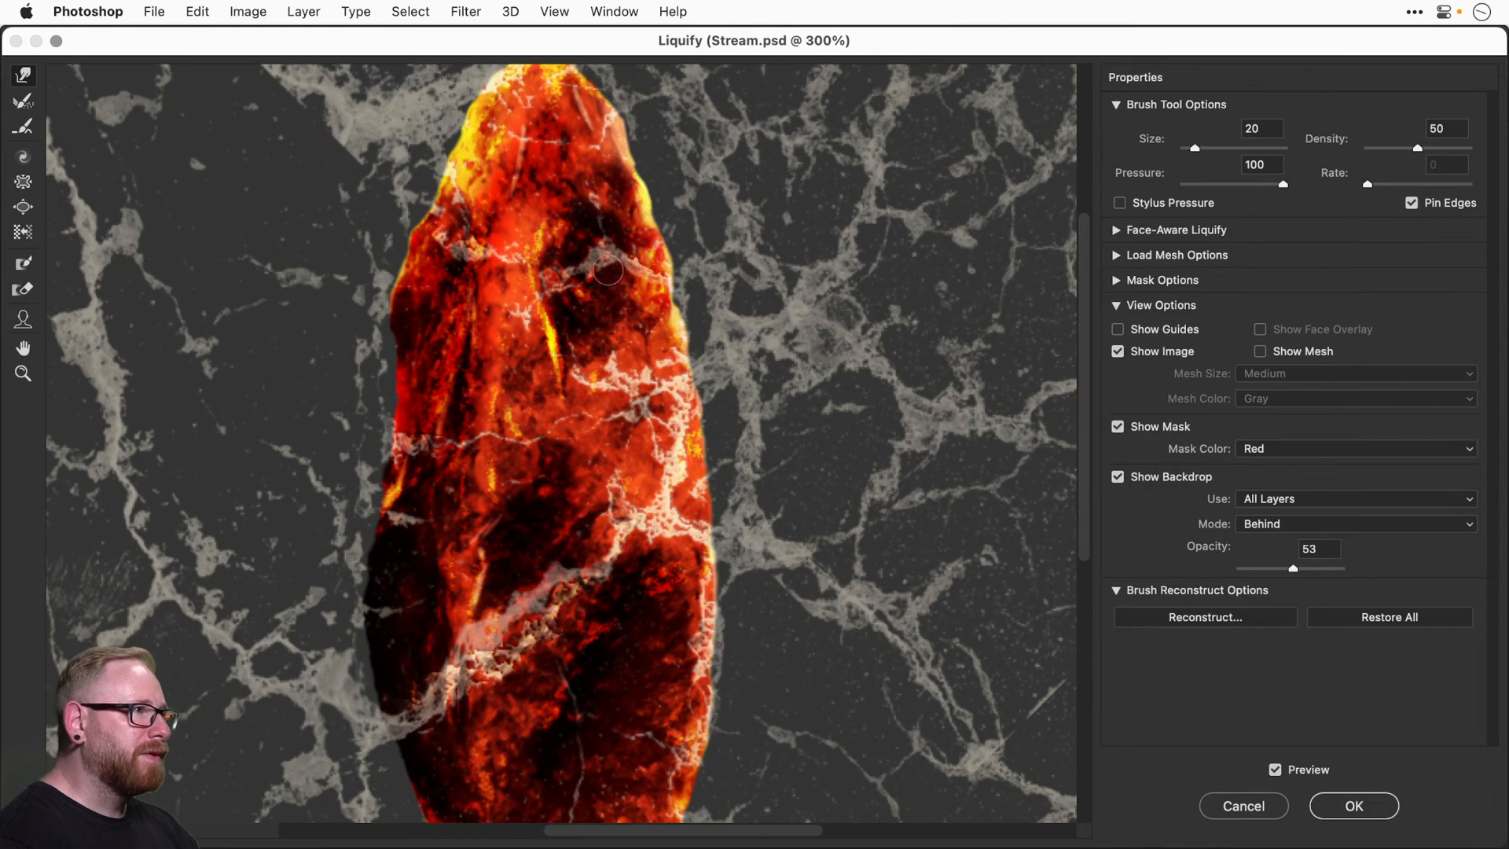
# Push the lower-left edge and grey vein down, smear the vein up-right at size 70, and apply Liquify.
pyautogui.scroll(2, 546, 267)
pyautogui.scroll(-5, 569, 300)
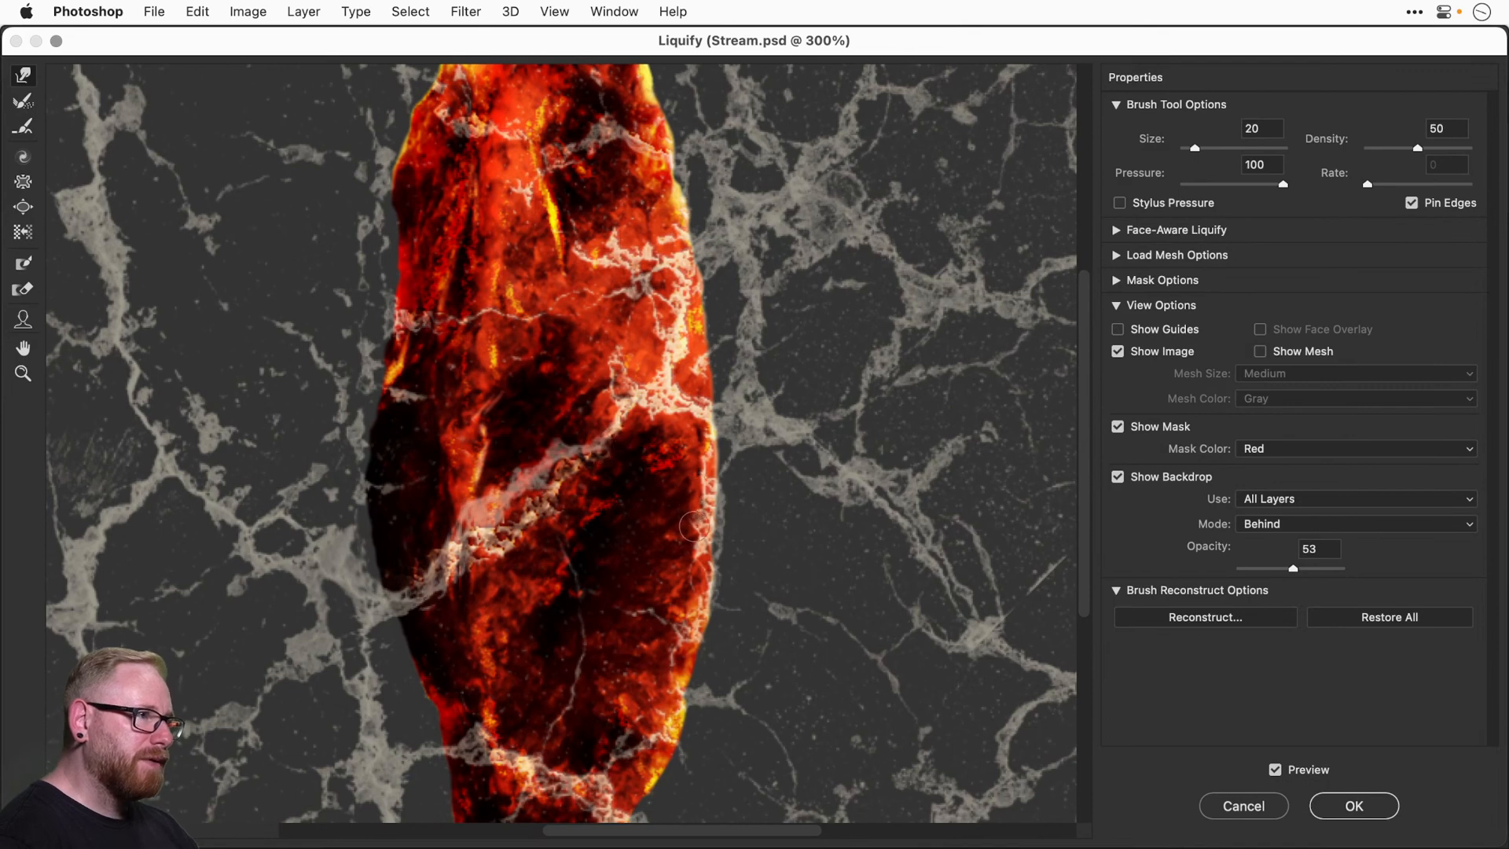
pyautogui.scroll(-3, 694, 524)
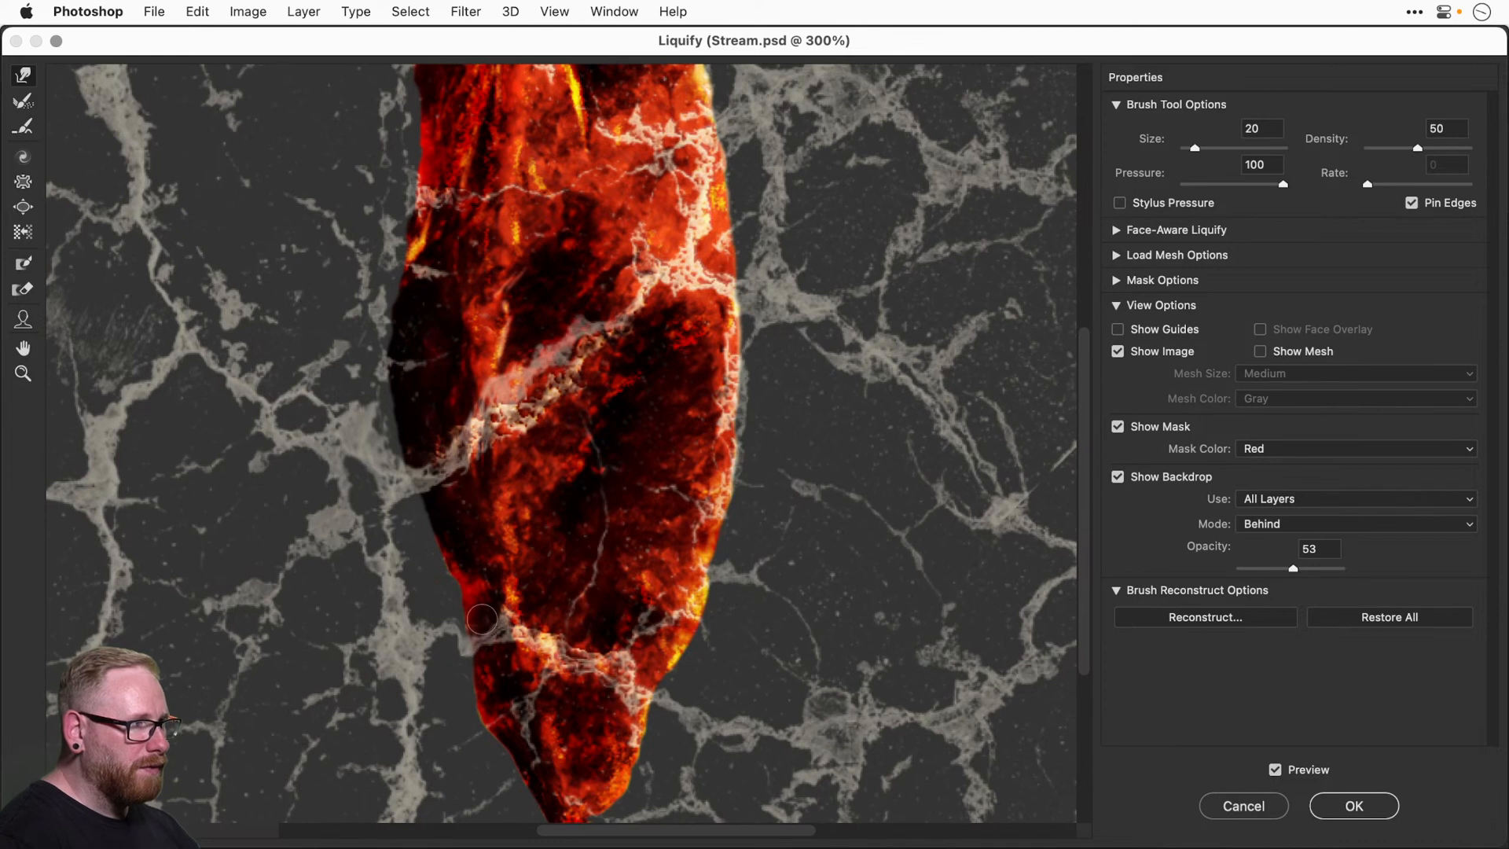
pyautogui.moveTo(482, 619); pyautogui.dragTo(462, 692)
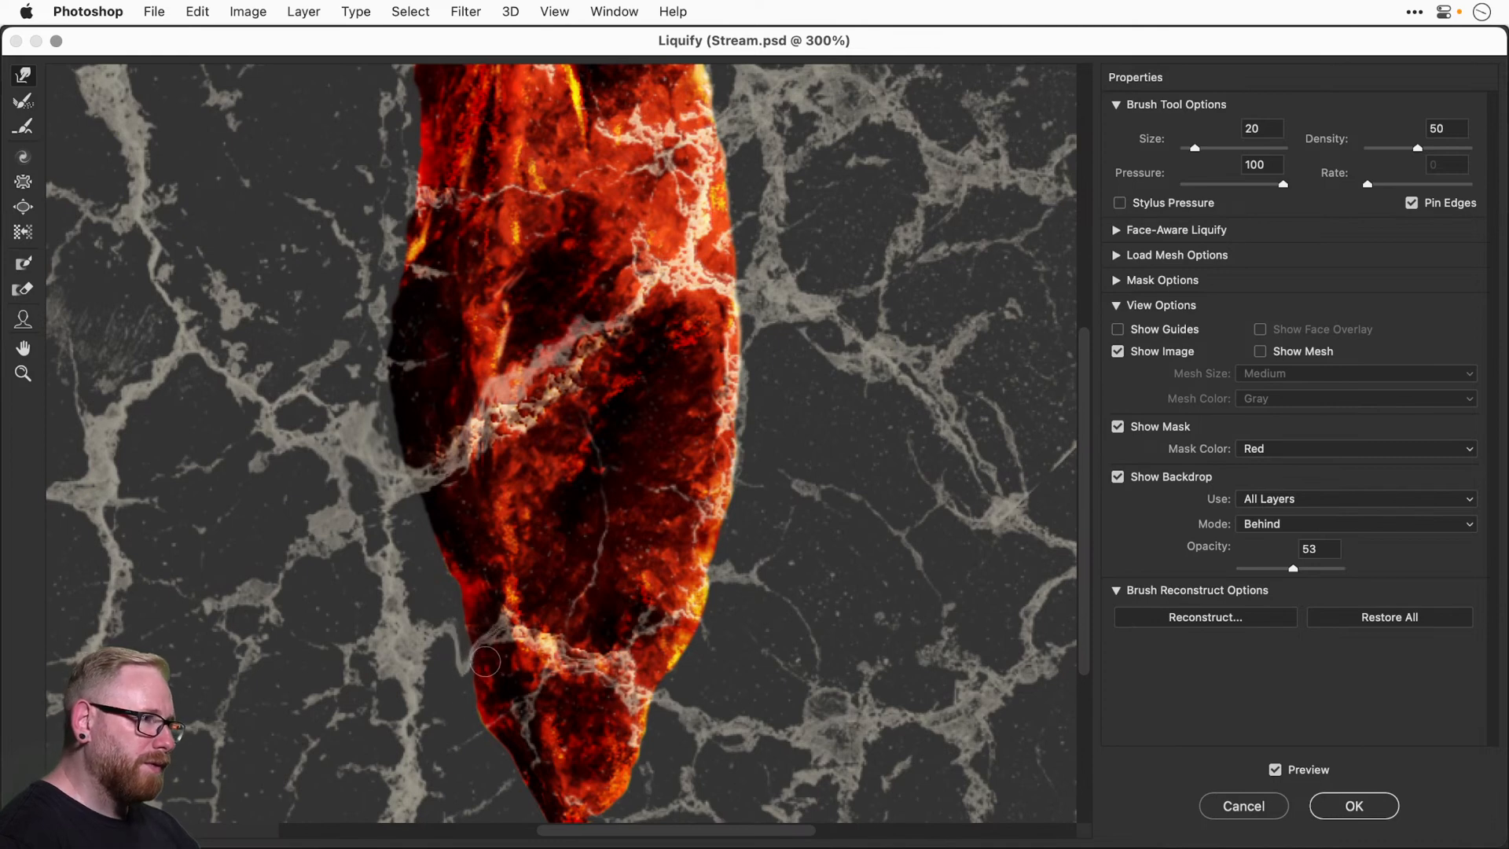
pyautogui.moveTo(464, 658)
pyautogui.mouseDown()
pyautogui.moveTo(496, 671)
pyautogui.moveTo(480, 657)
pyautogui.moveTo(484, 620)
pyautogui.moveTo(441, 708)
pyautogui.moveTo(497, 649)
pyautogui.moveTo(480, 611)
pyautogui.moveTo(436, 705)
pyautogui.mouseUp()
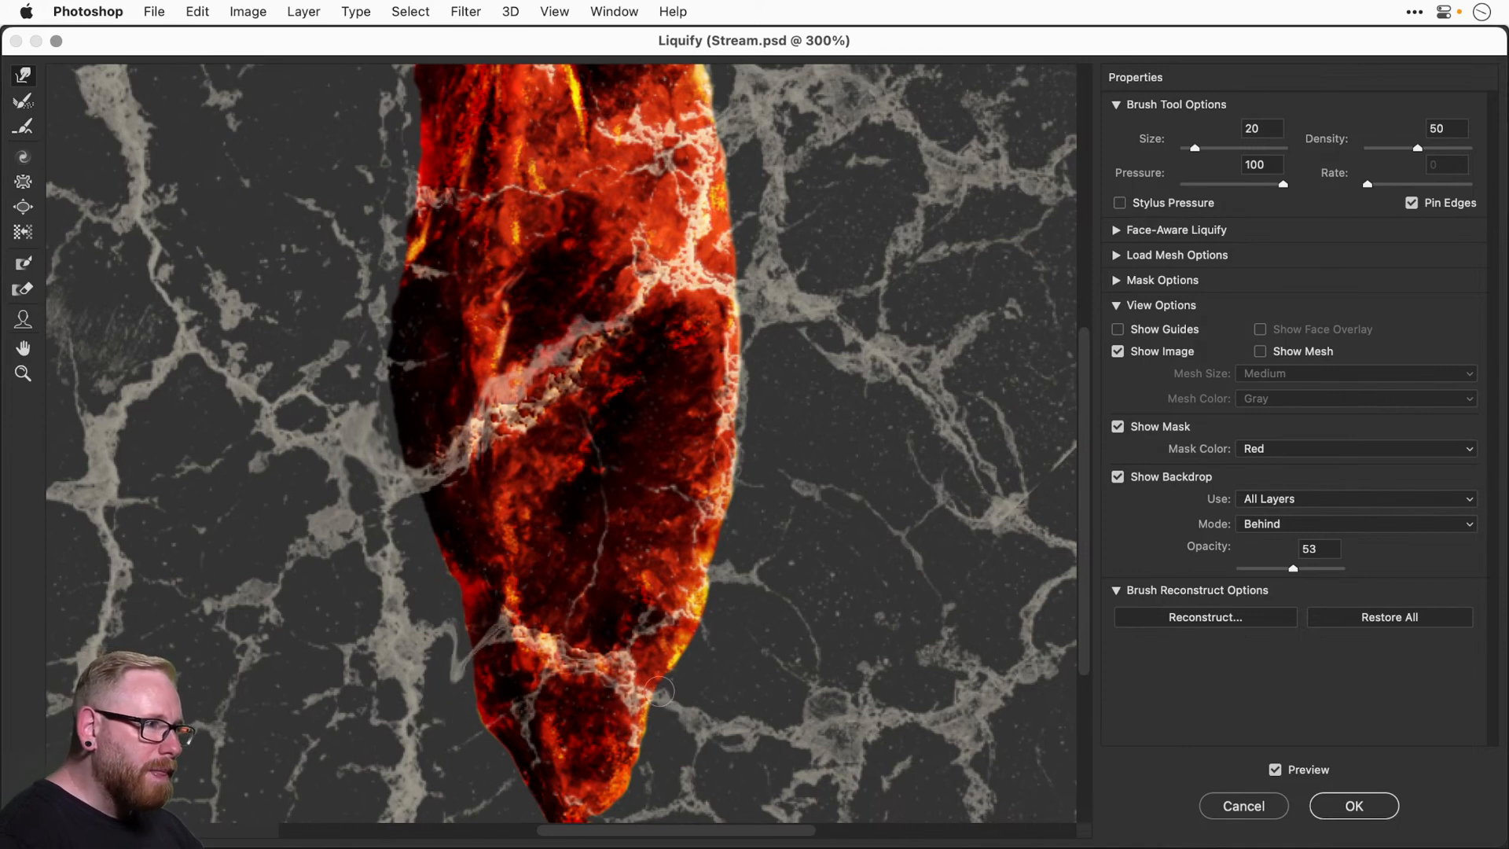
pyautogui.scroll(3, 579, 660)
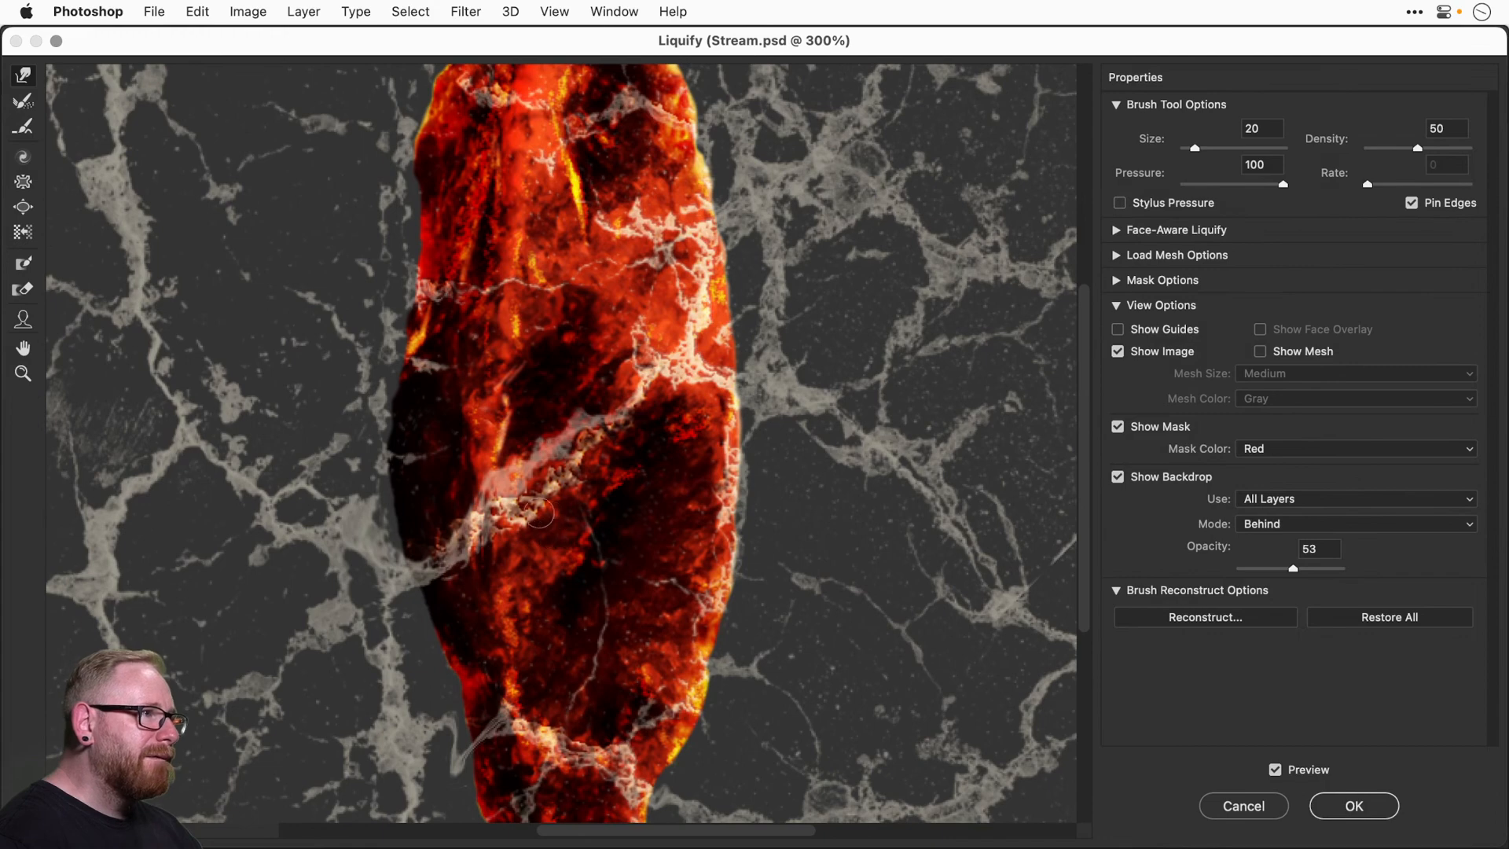
pyautogui.press(']')
pyautogui.press(']')
pyautogui.press(']')
pyautogui.press(']')
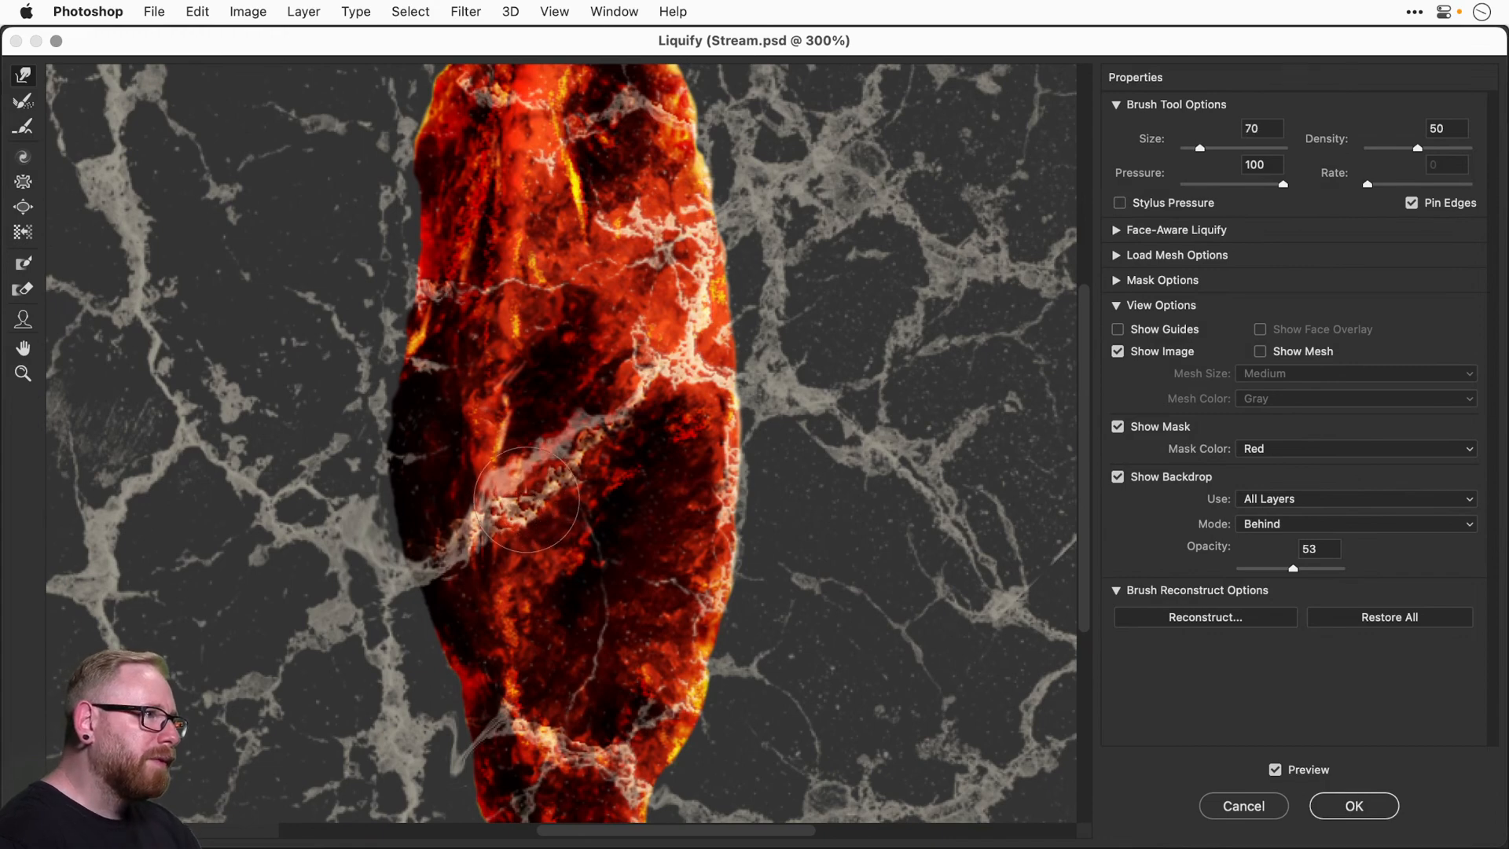
pyautogui.moveTo(526, 523); pyautogui.dragTo(582, 491)
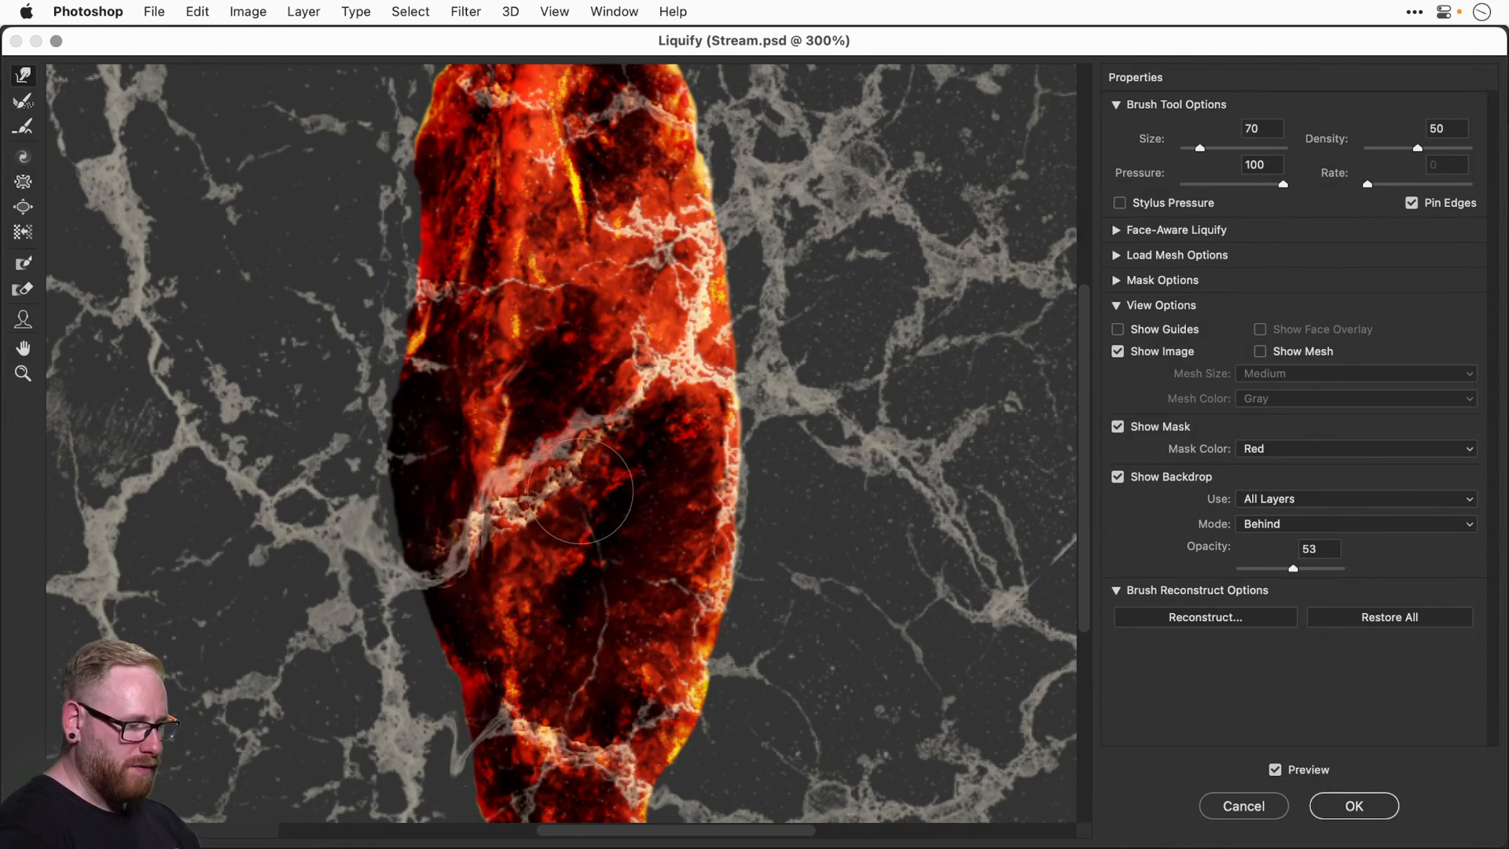
pyautogui.press('Return')
pyautogui.press('super+minus')
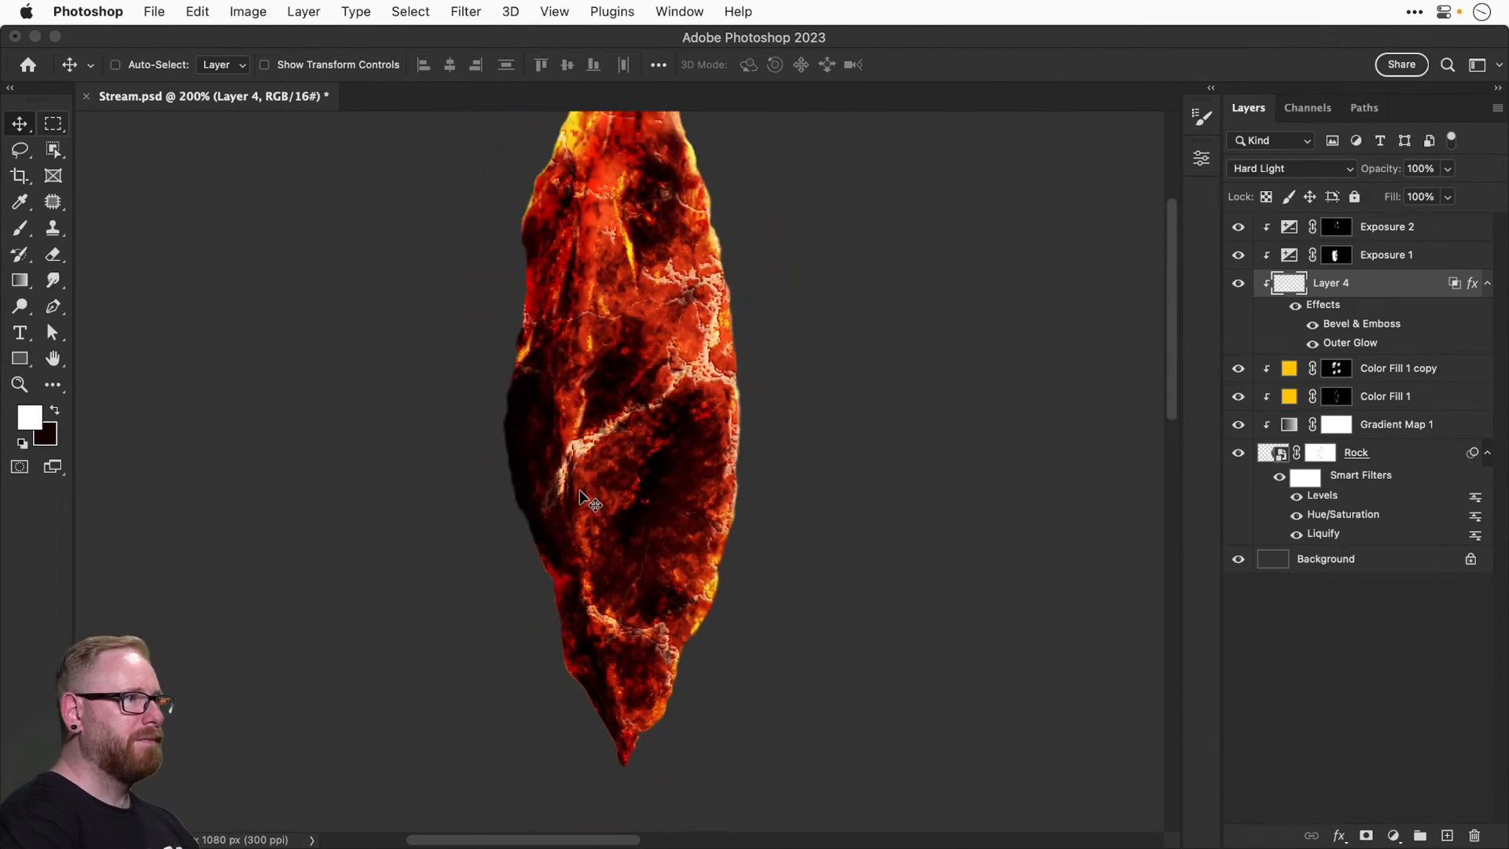
# Zoom to 100% and save Stream.psd.
pyautogui.press('super+minus')
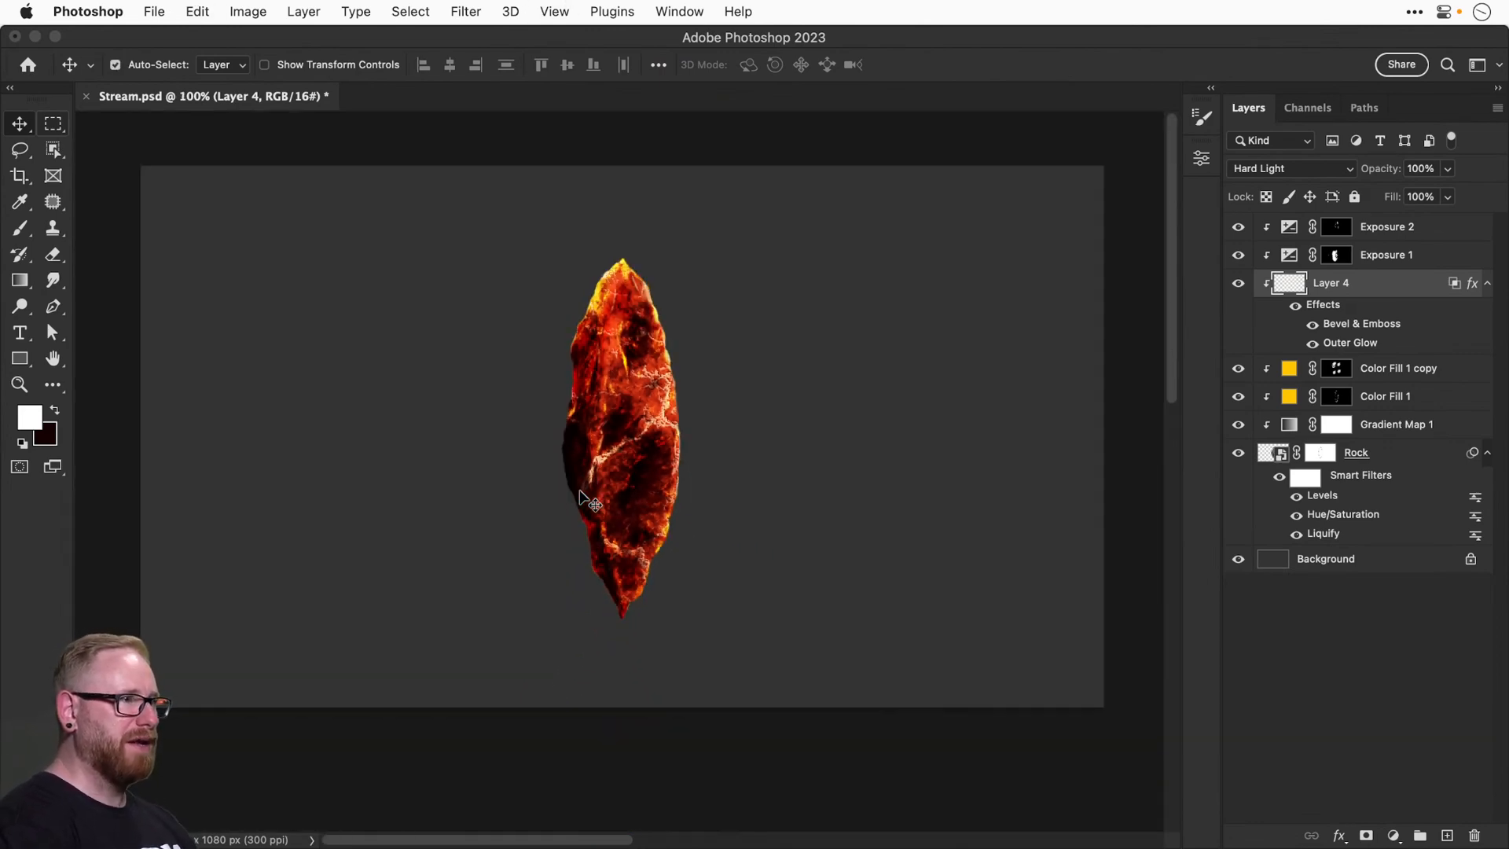
pyautogui.press('super+s')
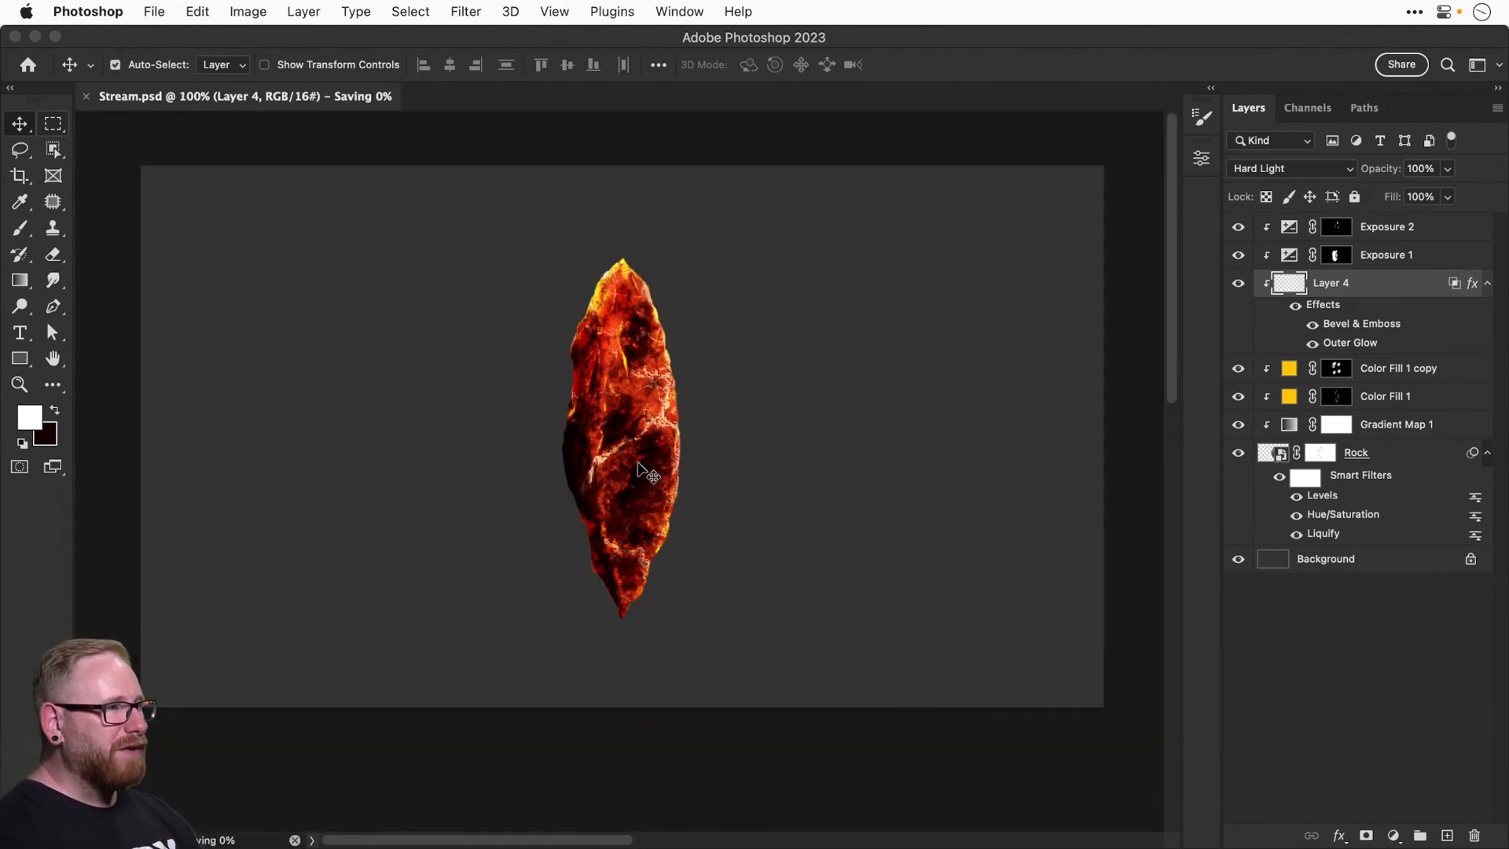
pyautogui.press('super+plus')
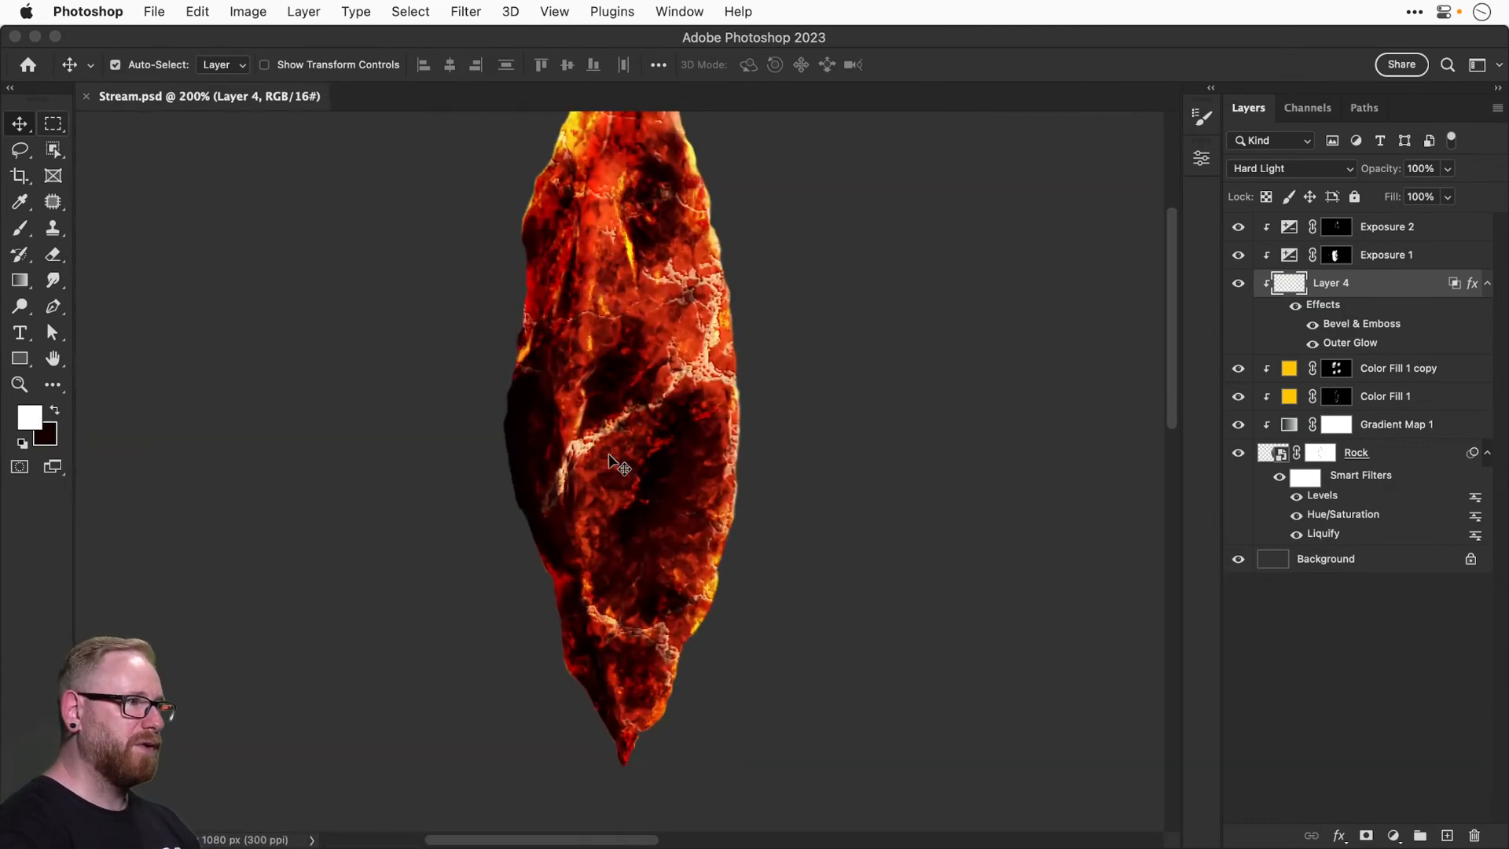
pyautogui.moveTo(706, 415); pyautogui.dragTo(729, 457)
pyautogui.press('super+minus')
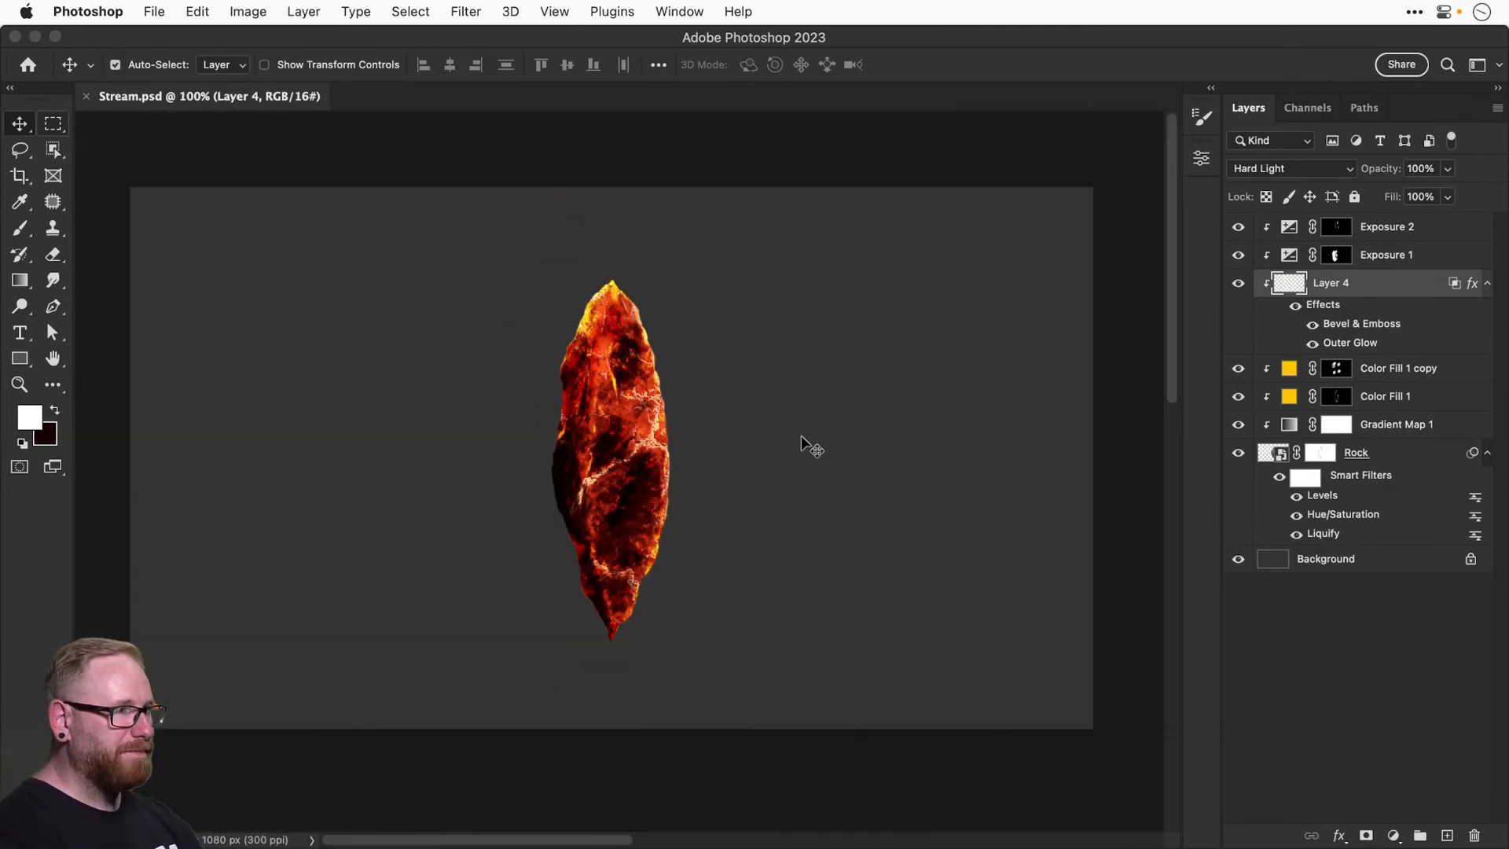
# Compare the rock with Layer 4 toggled off and on, then select Exposure 2.
pyautogui.click(1239, 290)
pyautogui.click(1239, 289)
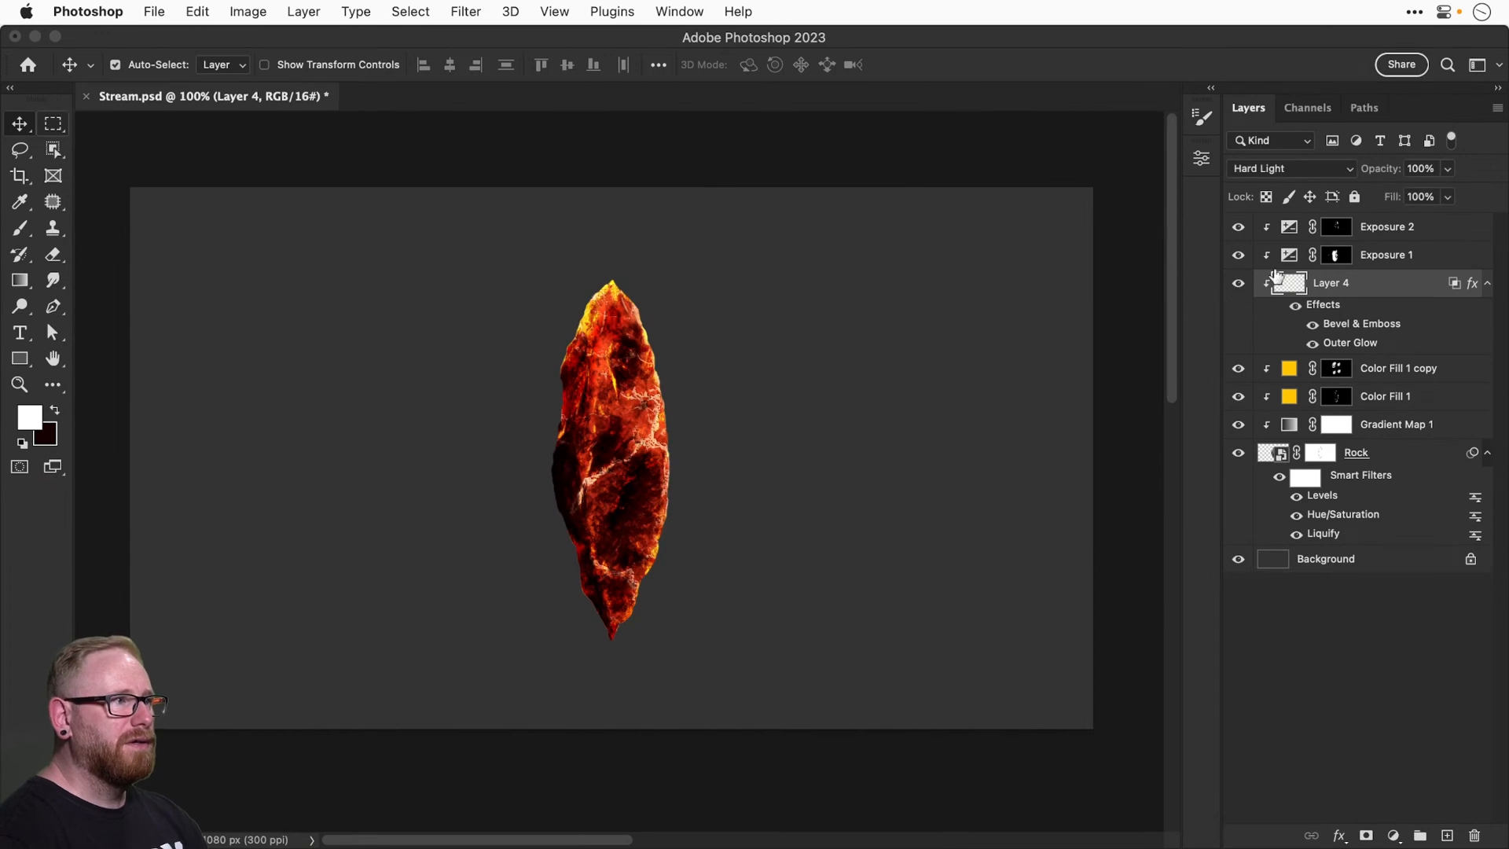
pyautogui.click(1379, 236)
pyautogui.click(1391, 836)
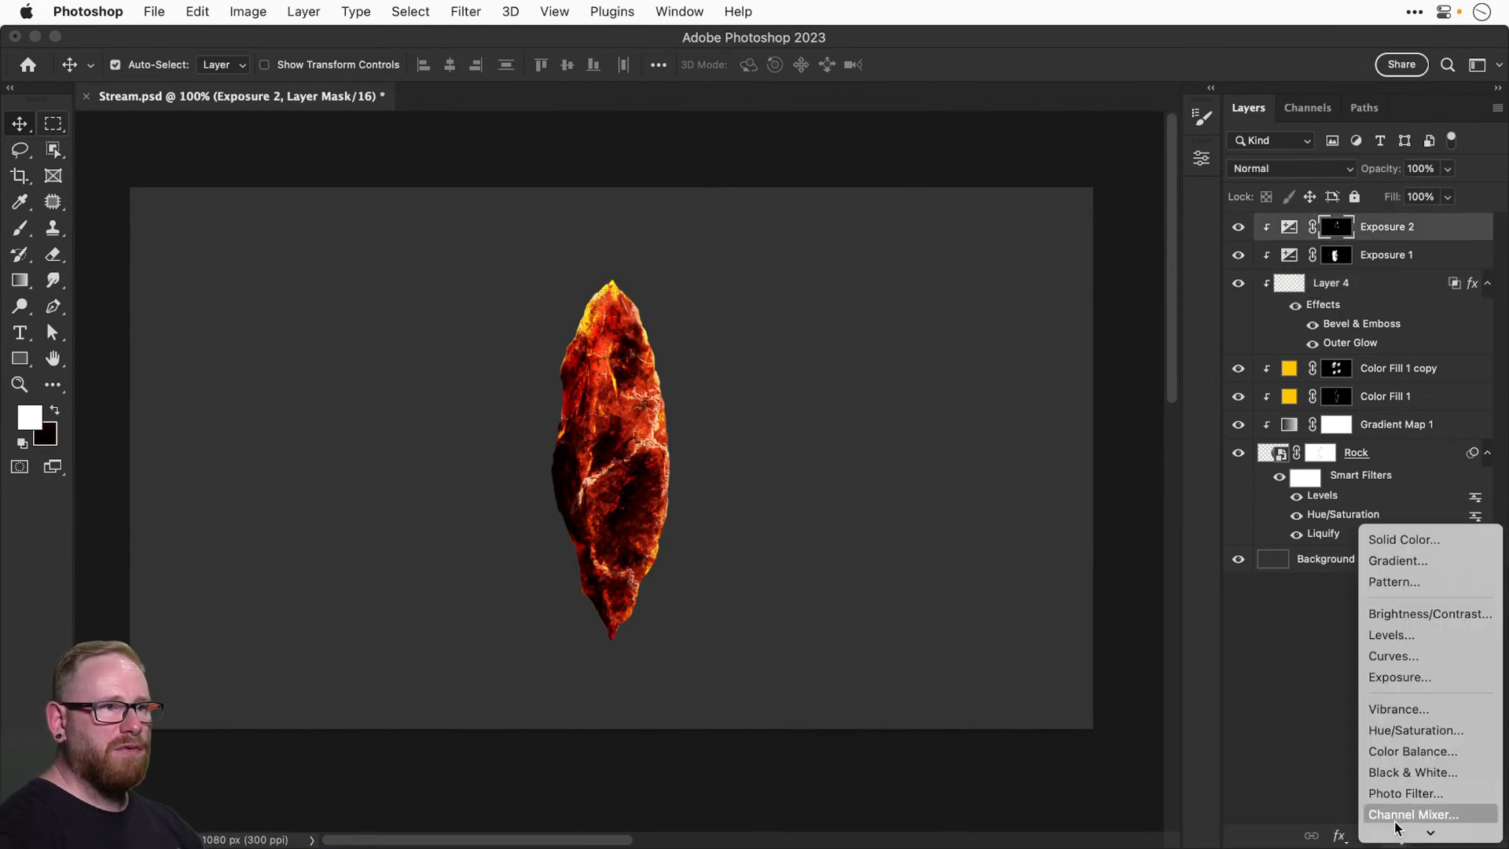
# Add a Solid Color fill layer in orange (ffae00).
pyautogui.click(1406, 539)
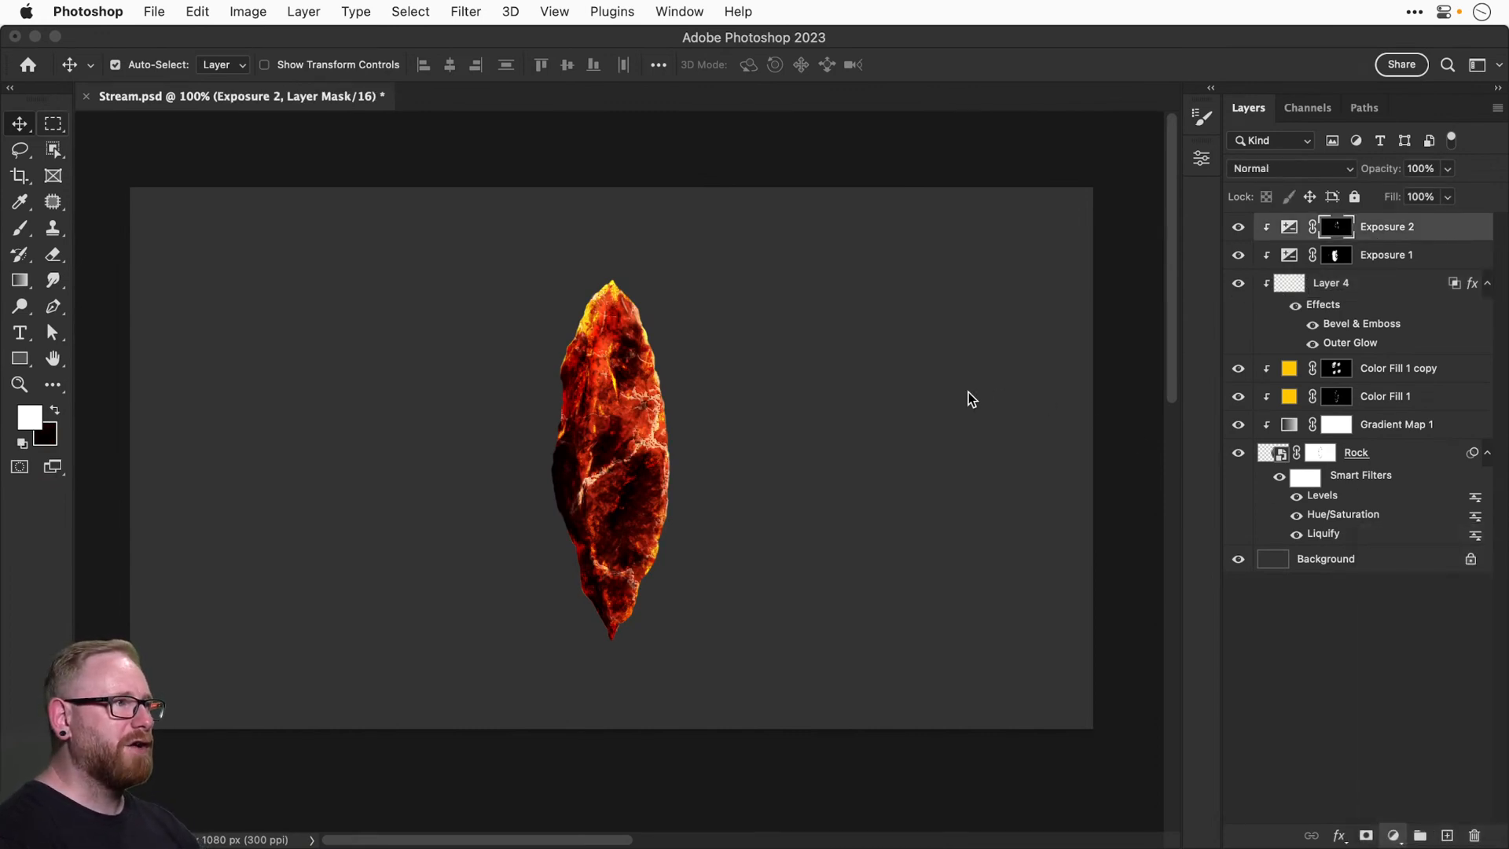
pyautogui.click(1064, 403)
pyautogui.moveTo(1096, 607); pyautogui.dragTo(1088, 627)
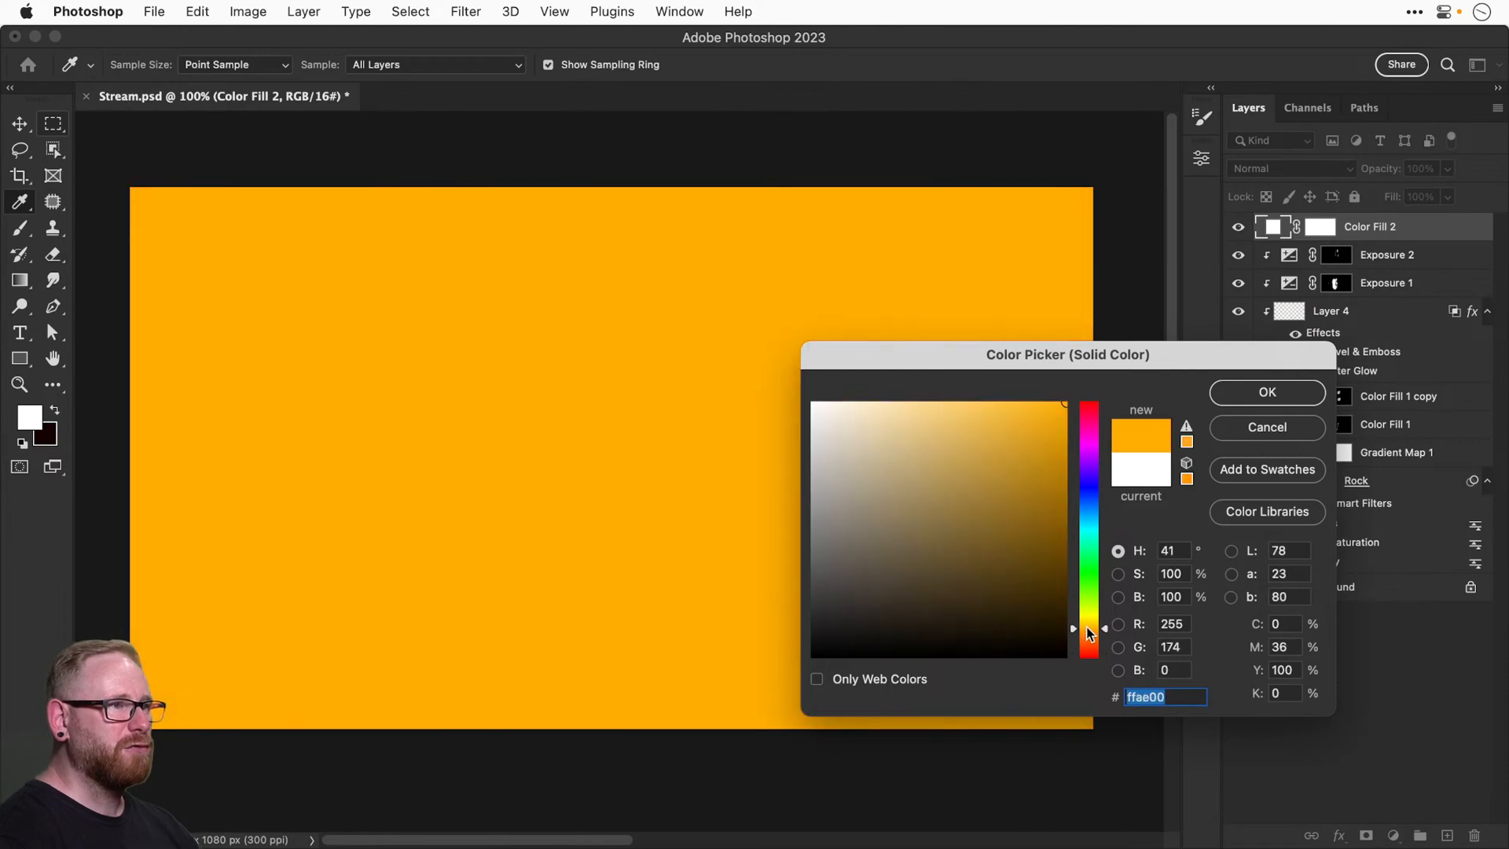
pyautogui.click(1266, 393)
# Clip Color Fill 2 to the rock in Color Dodge mode and invert its mask to black.
pyautogui.click(1284, 172)
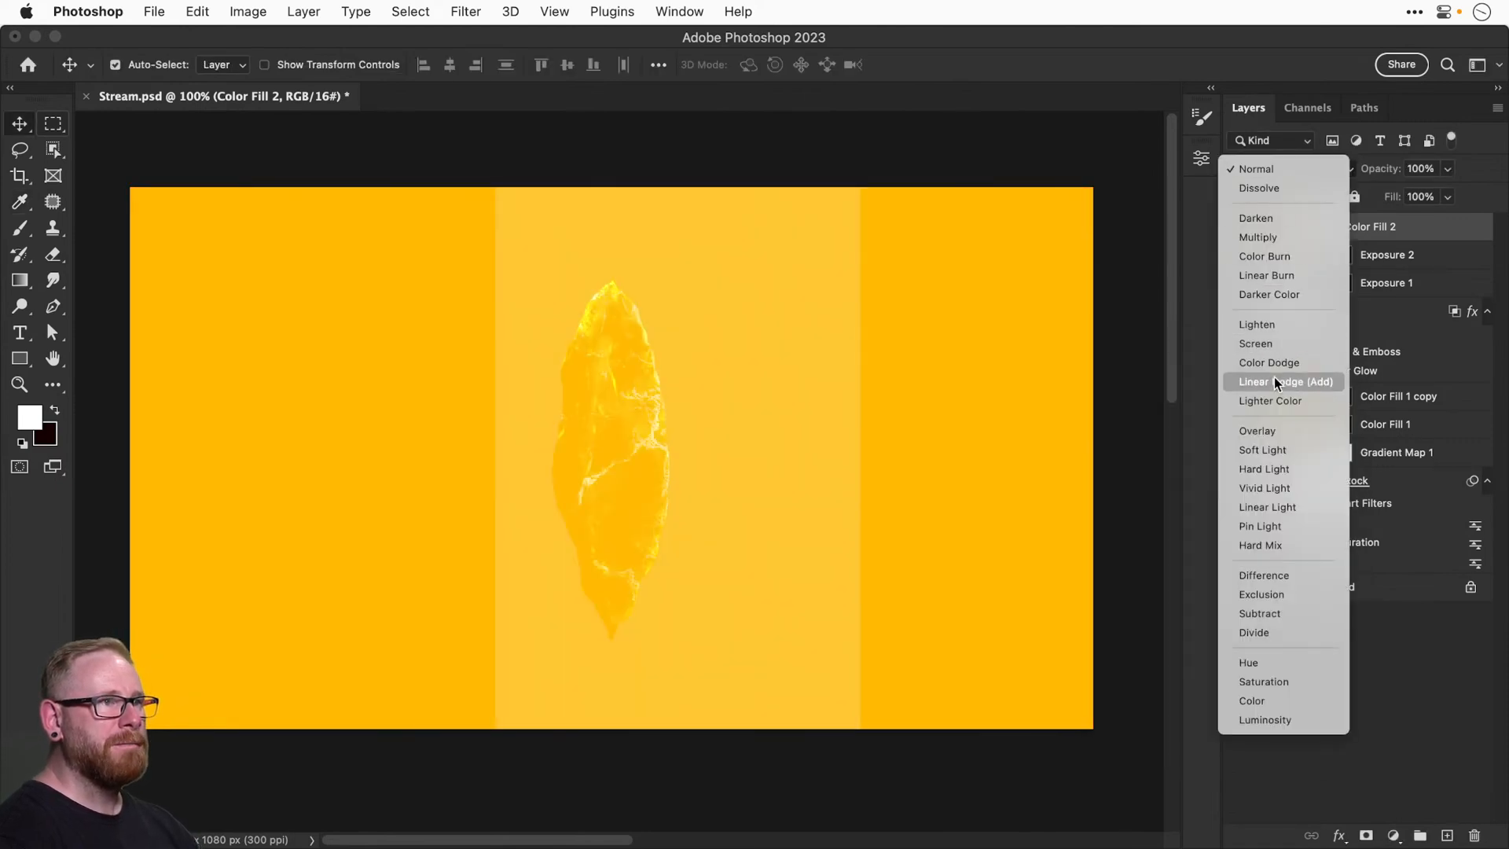
pyautogui.click(1253, 429)
pyautogui.keyDown('alt'); pyautogui.click(1371, 231); pyautogui.keyUp('alt')
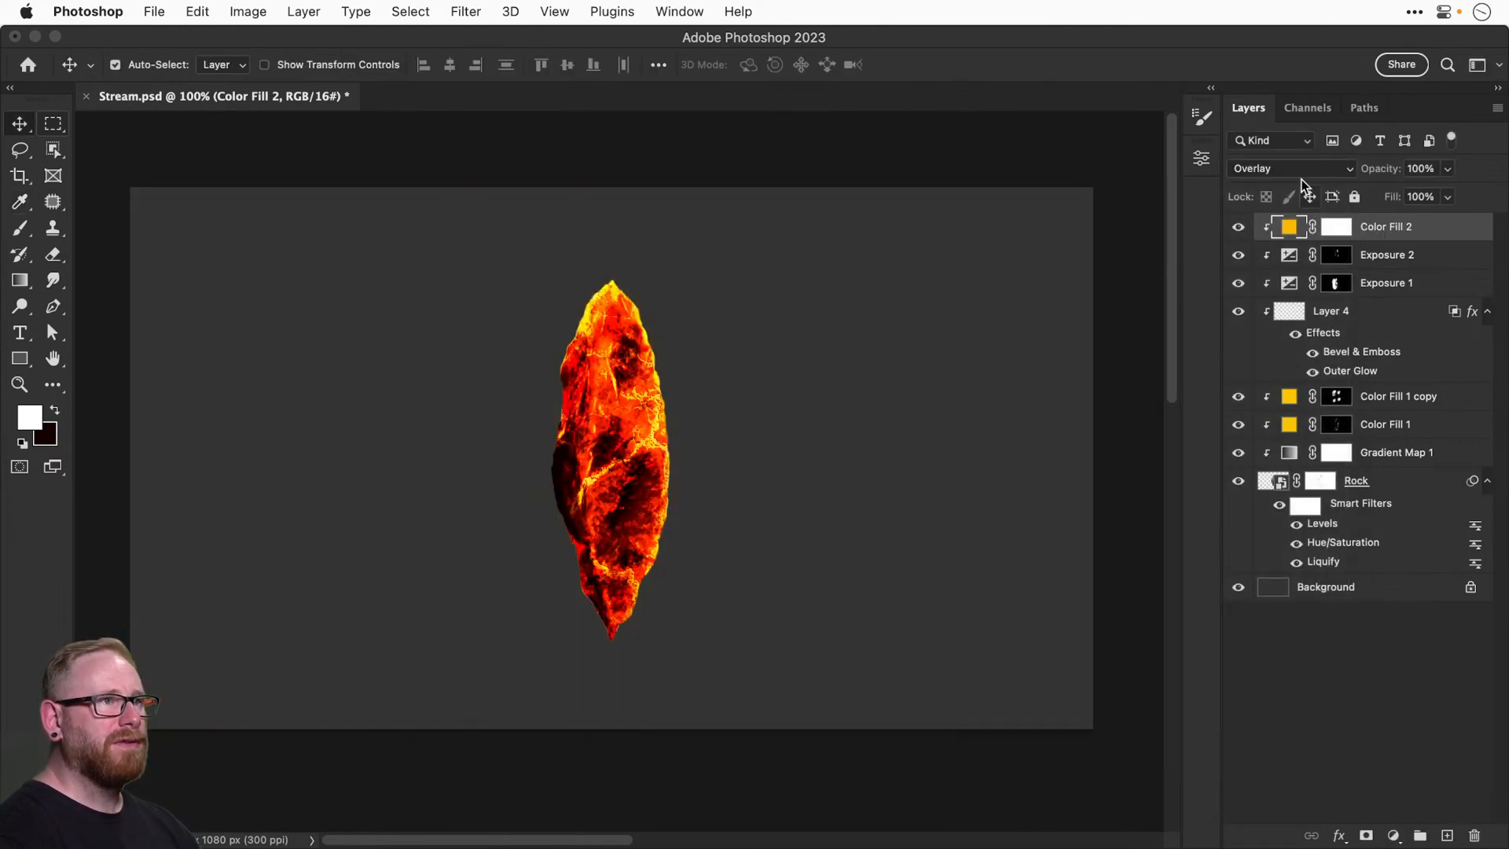
pyautogui.click(1298, 168)
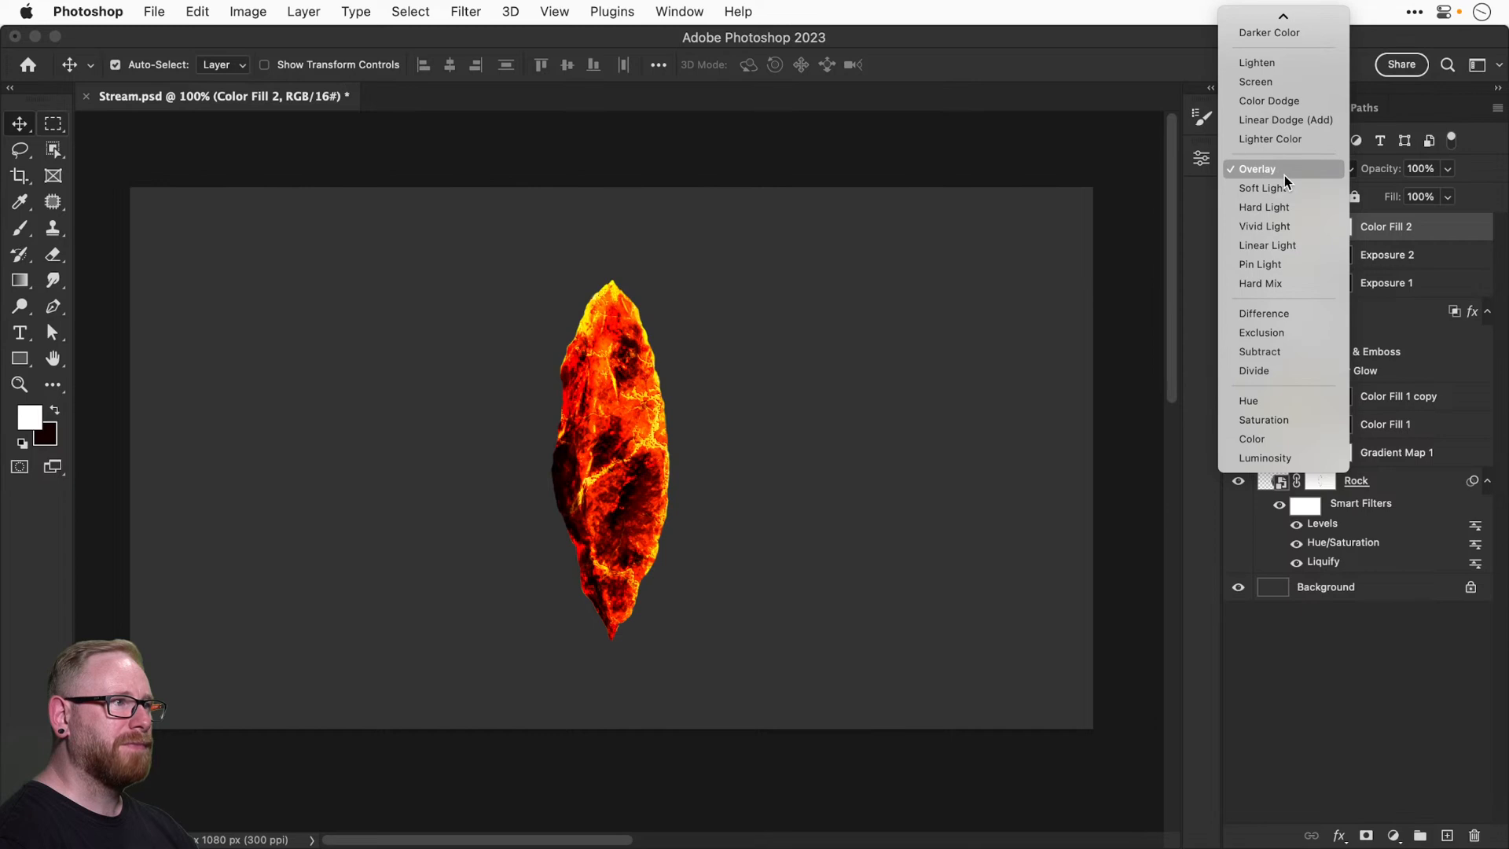
pyautogui.click(1281, 101)
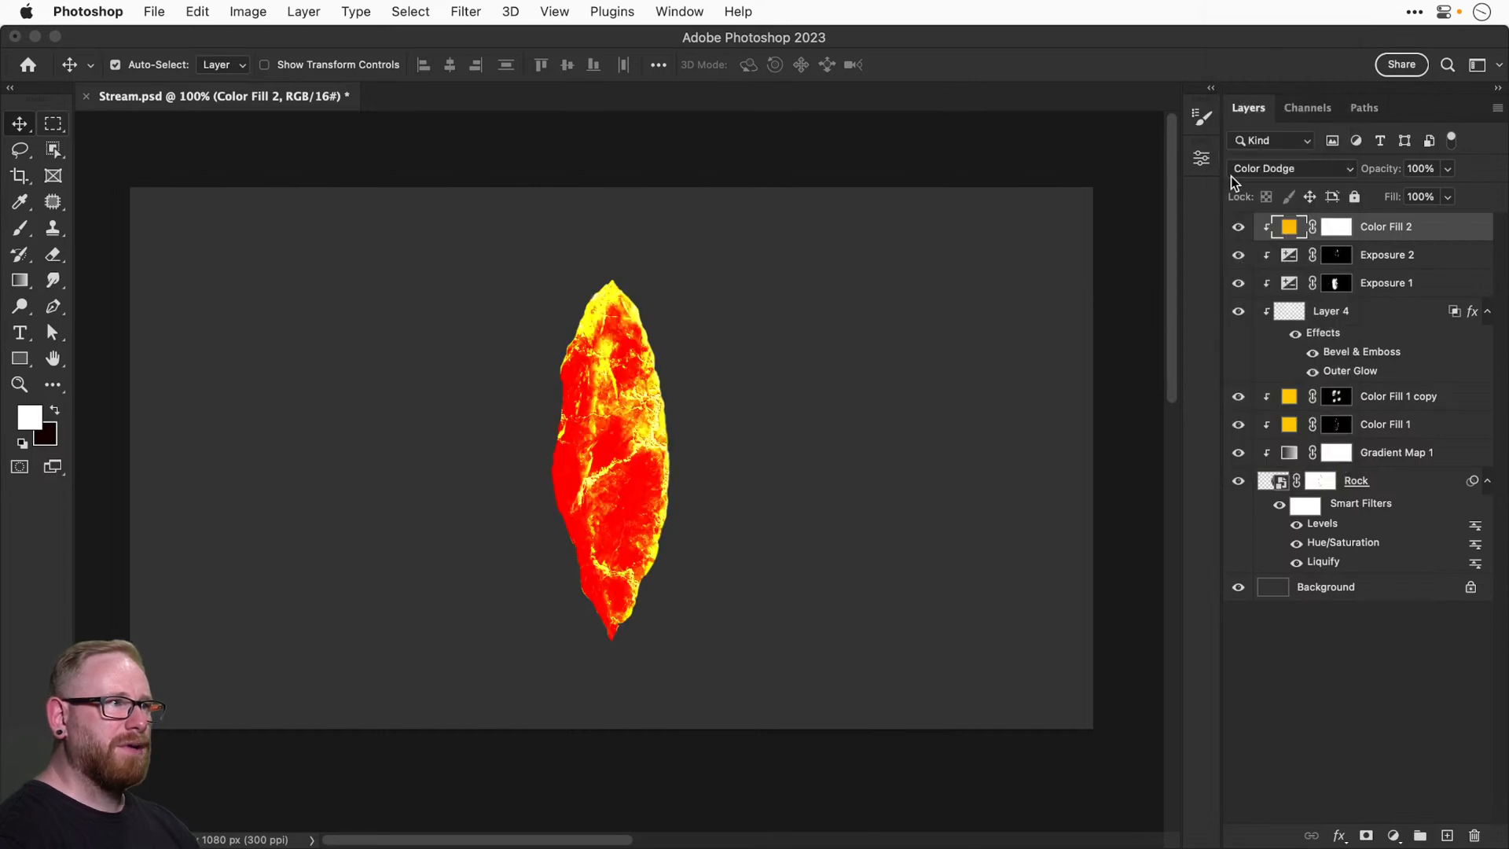
pyautogui.click(1336, 230)
pyautogui.press('super+i')
pyautogui.press('b')
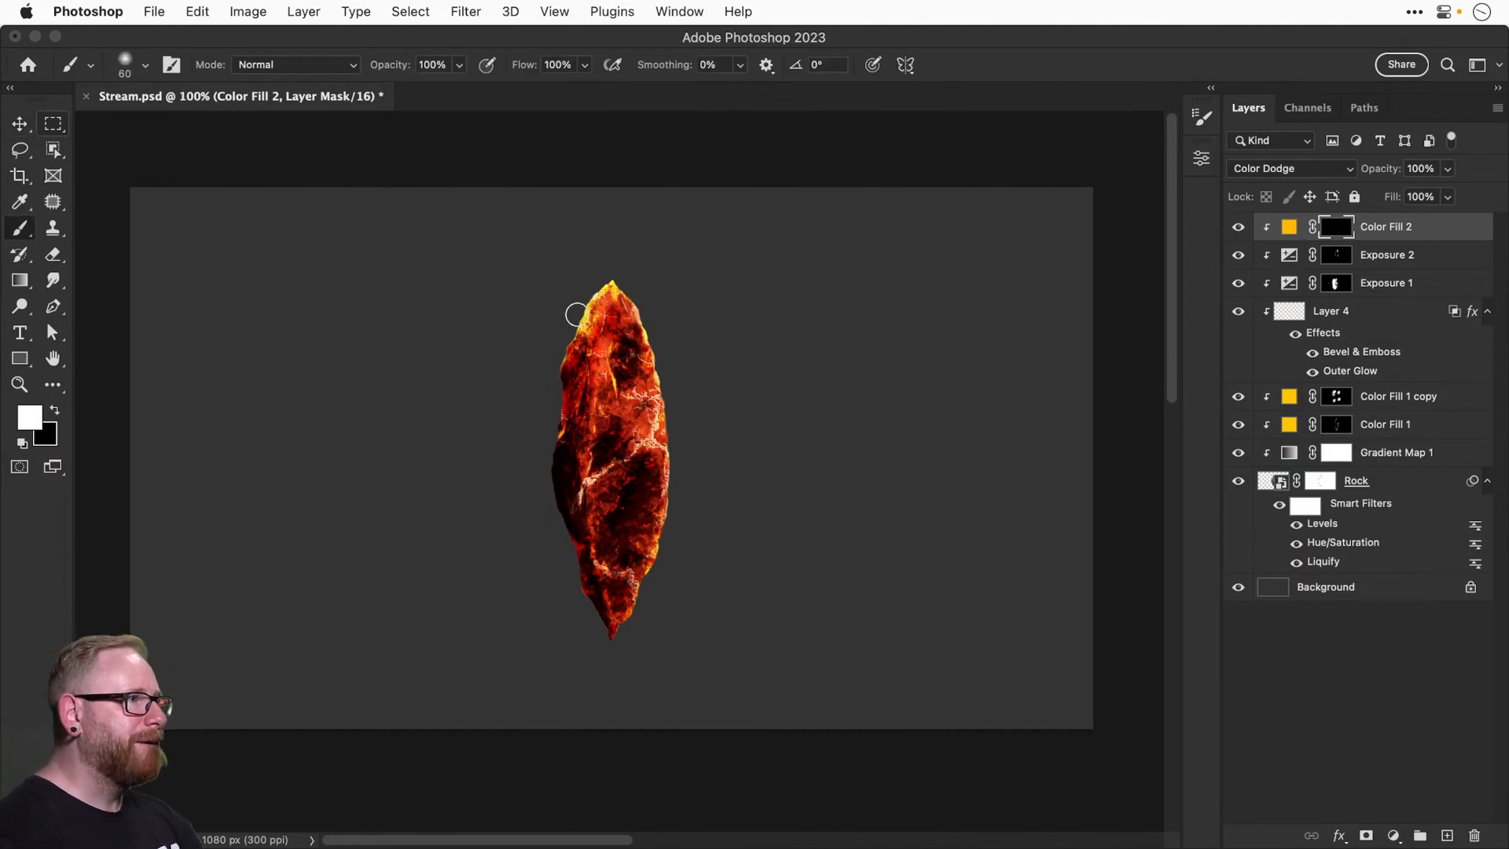
# Try enlarged glow dabs on the rock's upper left and centre, undo them, and shrink the brush to 125 px.
pyautogui.press(']')
pyautogui.press(']')
pyautogui.press(']')
pyautogui.press(']')
pyautogui.press(']')
pyautogui.press(']')
pyautogui.click(572, 363)
pyautogui.press(']')
pyautogui.press(']')
pyautogui.press(']')
pyautogui.press(']')
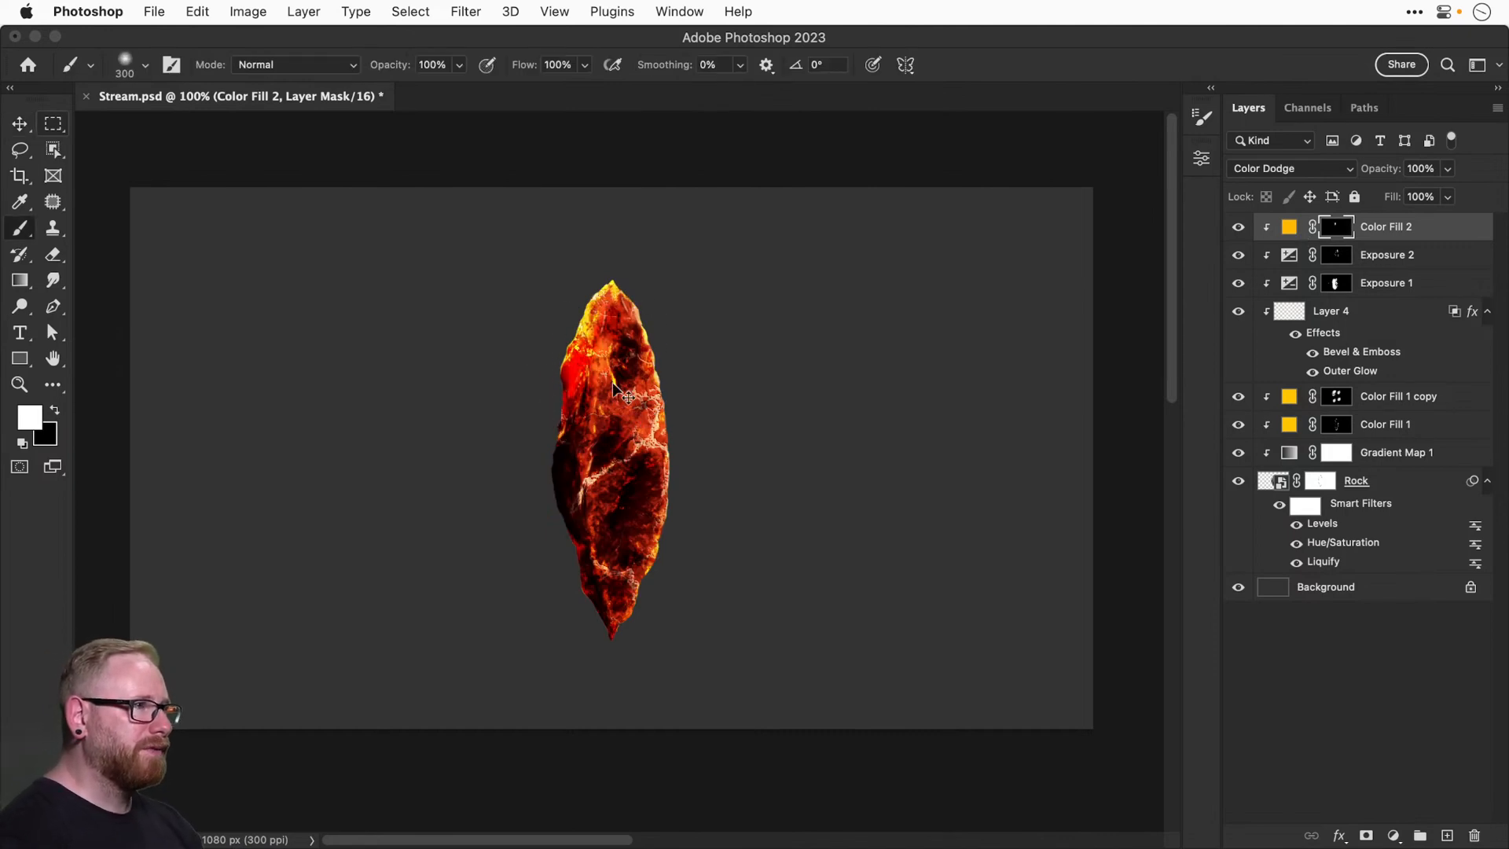
pyautogui.press('super+z')
pyautogui.click(614, 390)
pyautogui.press('super+z')
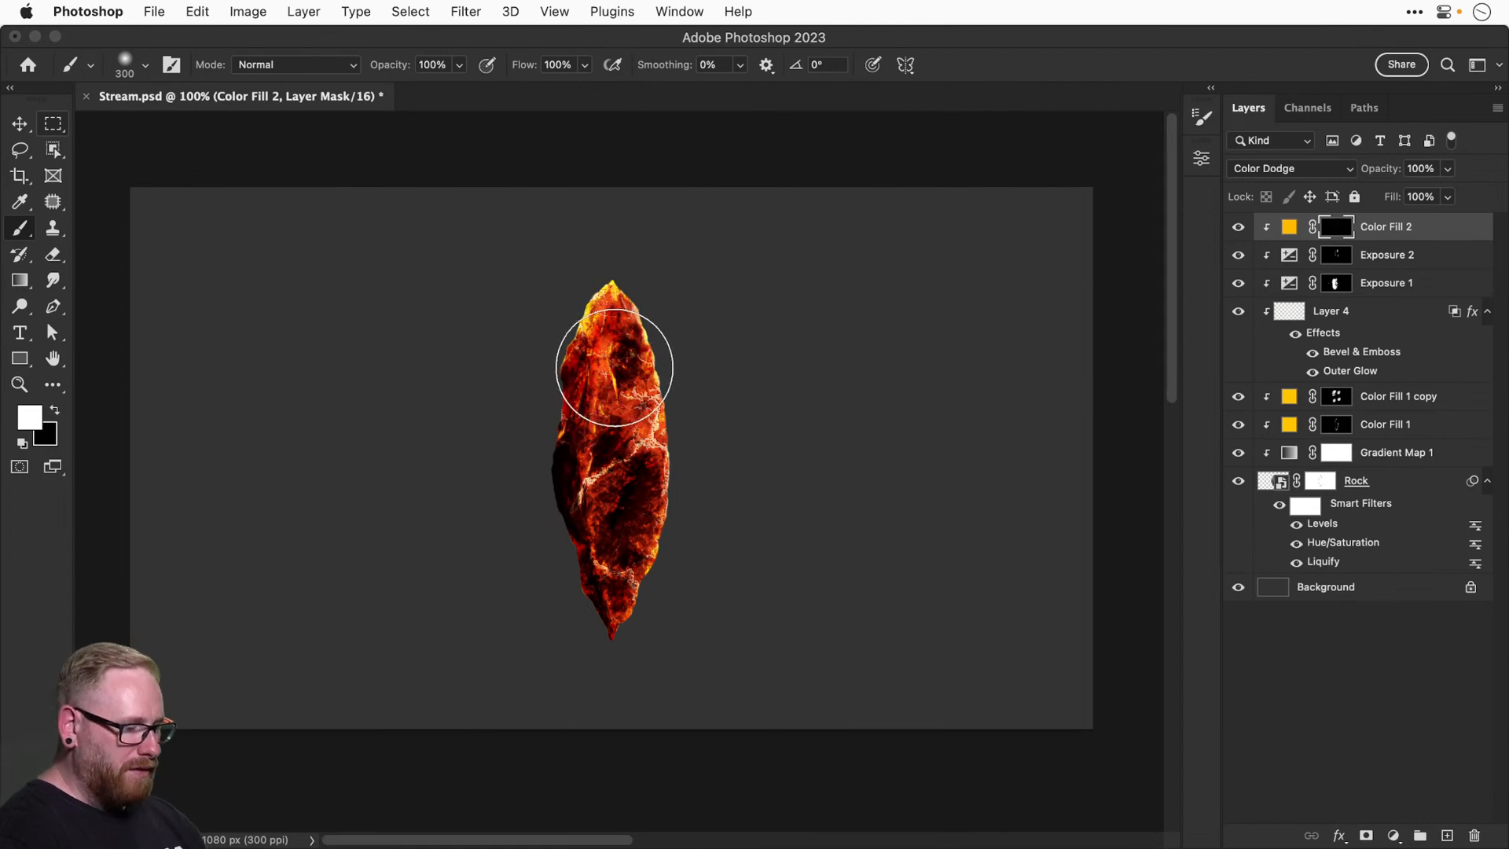
pyautogui.press('[')
pyautogui.press('[')
pyautogui.press('[')
pyautogui.press('[')
pyautogui.press('[')
# Flatten the brush tip into a narrow ellipse, enlarge it to 200 px, and angle it along the rock's edges.
pyautogui.click(144, 68)
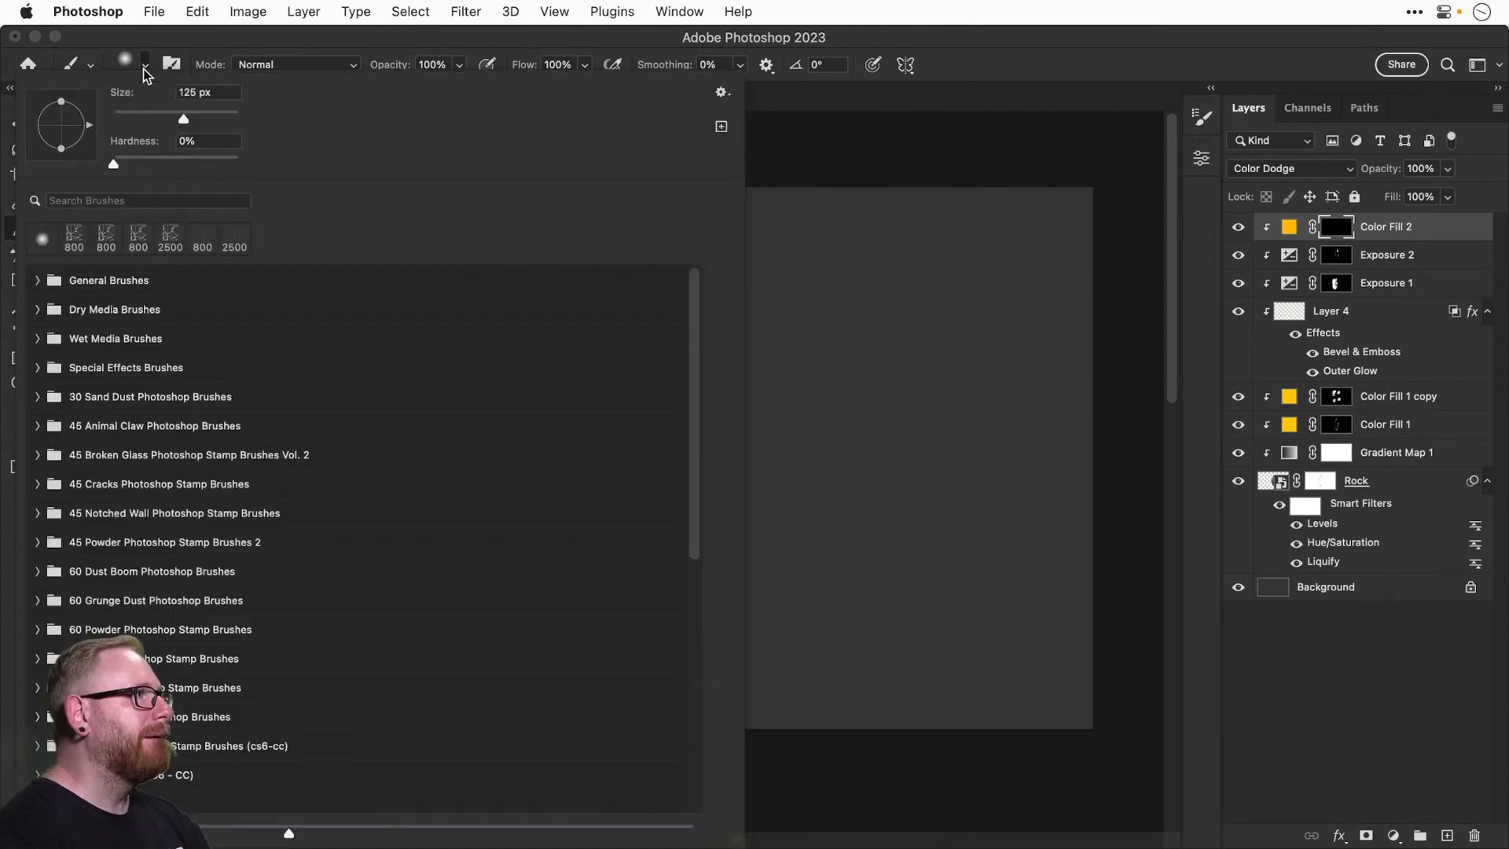
pyautogui.moveTo(62, 104); pyautogui.dragTo(63, 119)
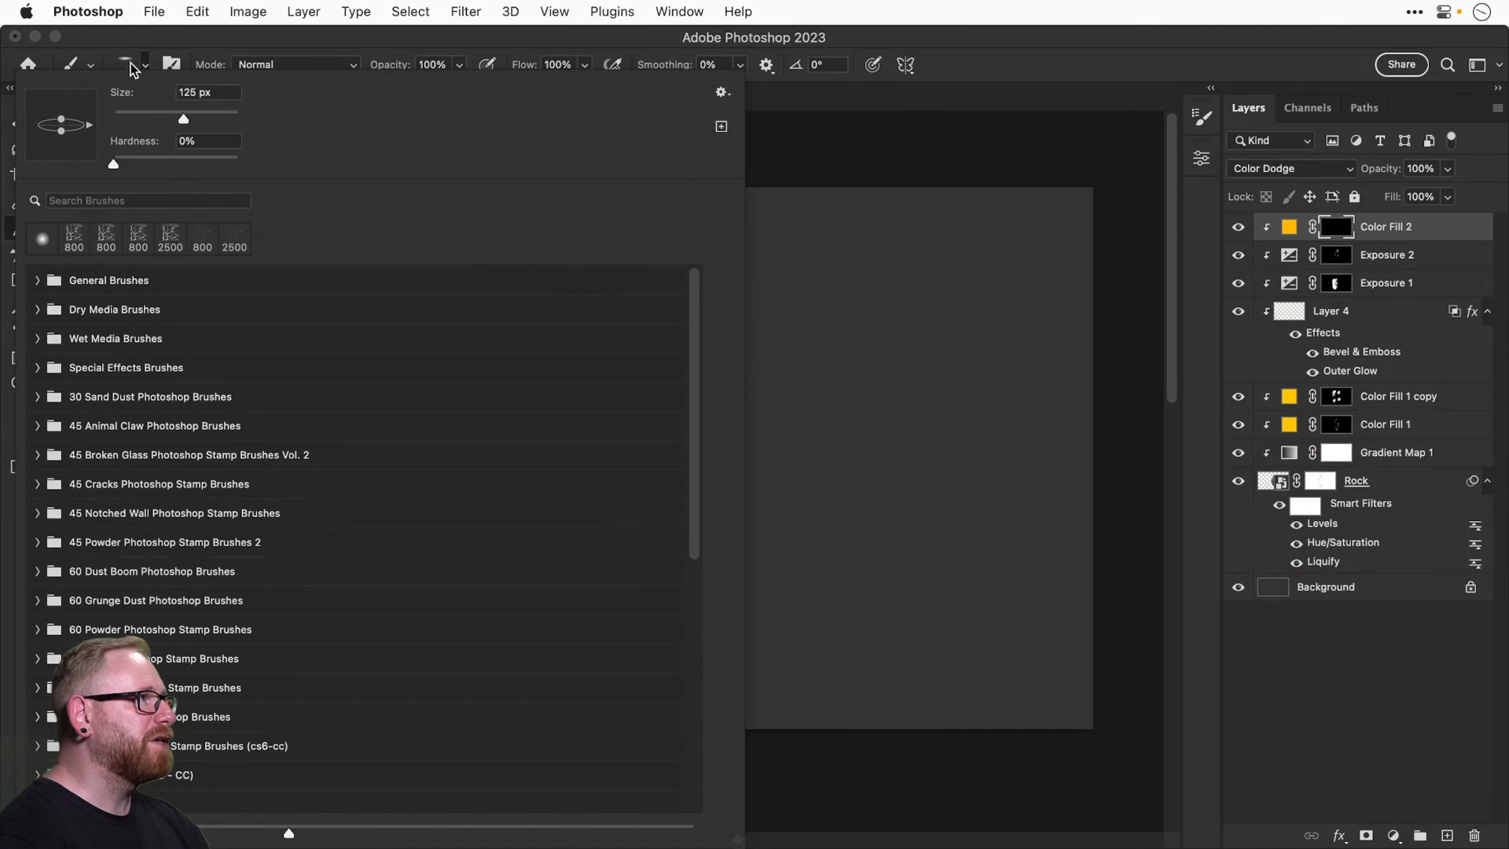
pyautogui.click(132, 70)
pyautogui.hotkey('shift', 'Left')
pyautogui.hotkey('shift', 'Left')
pyautogui.hotkey('shift', 'Left')
pyautogui.hotkey('shift', 'Left')
pyautogui.hotkey('shift', 'Left')
pyautogui.hotkey('shift', 'Left')
pyautogui.hotkey('shift', 'Left')
pyautogui.hotkey('shift', 'Left')
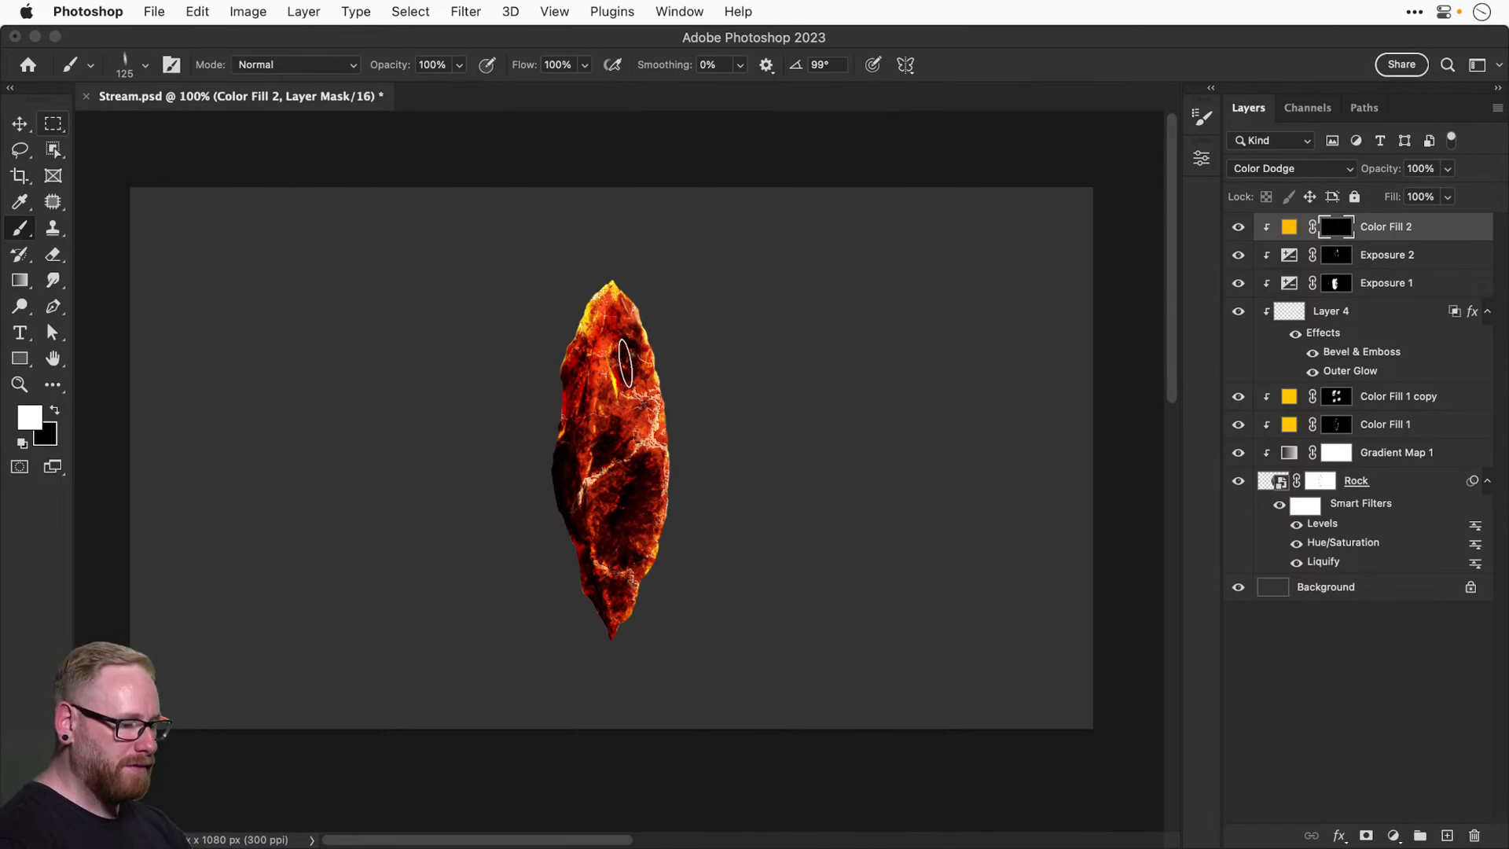
pyautogui.press(']')
pyautogui.press(']')
pyautogui.press(']')
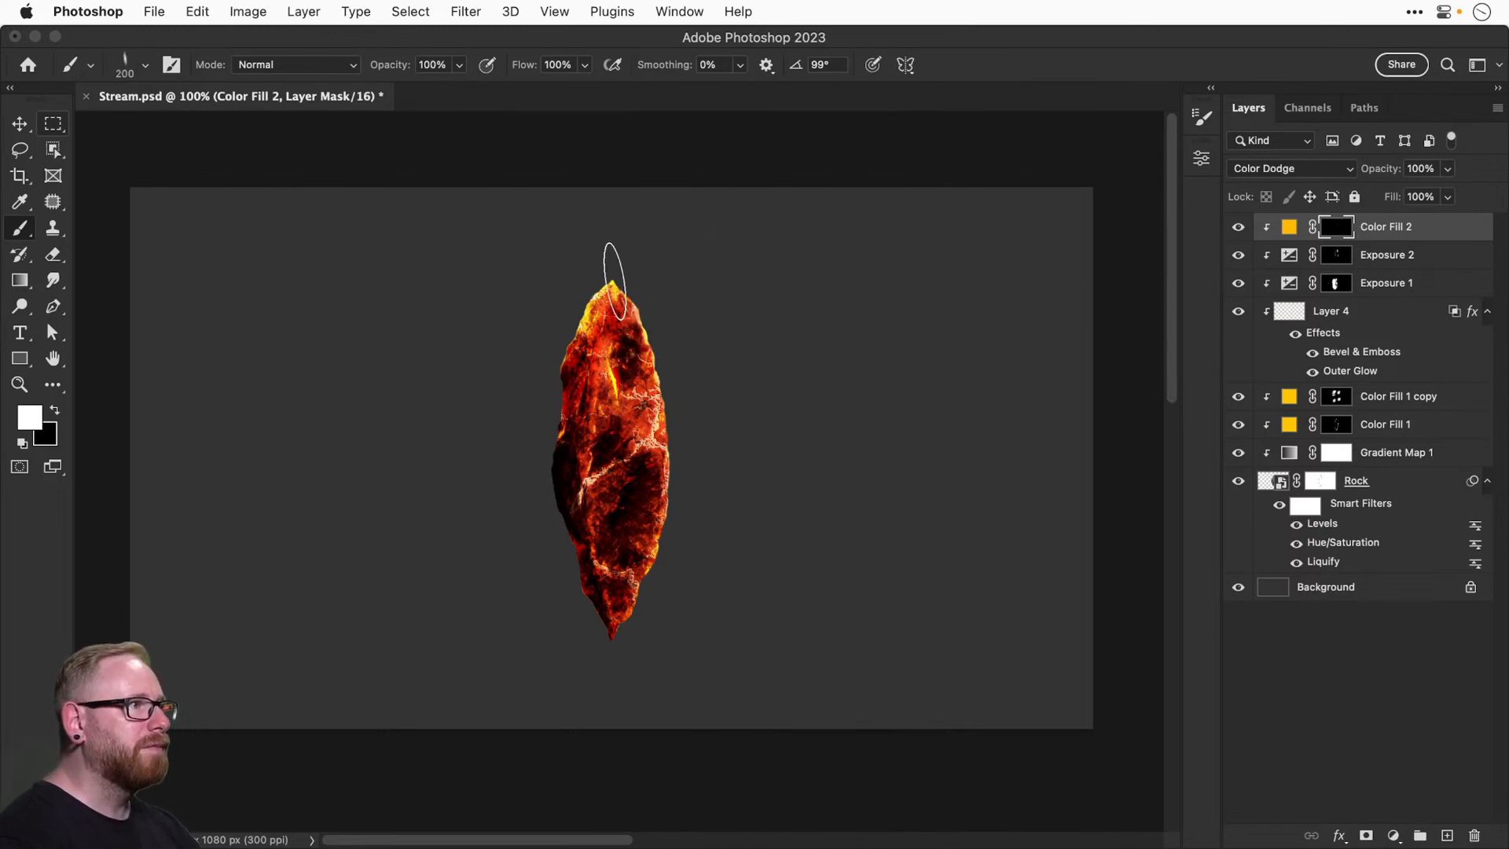
pyautogui.hotkey('shift', 'Right')
pyautogui.hotkey('shift', 'Right')
pyautogui.hotkey('shift', 'Right')
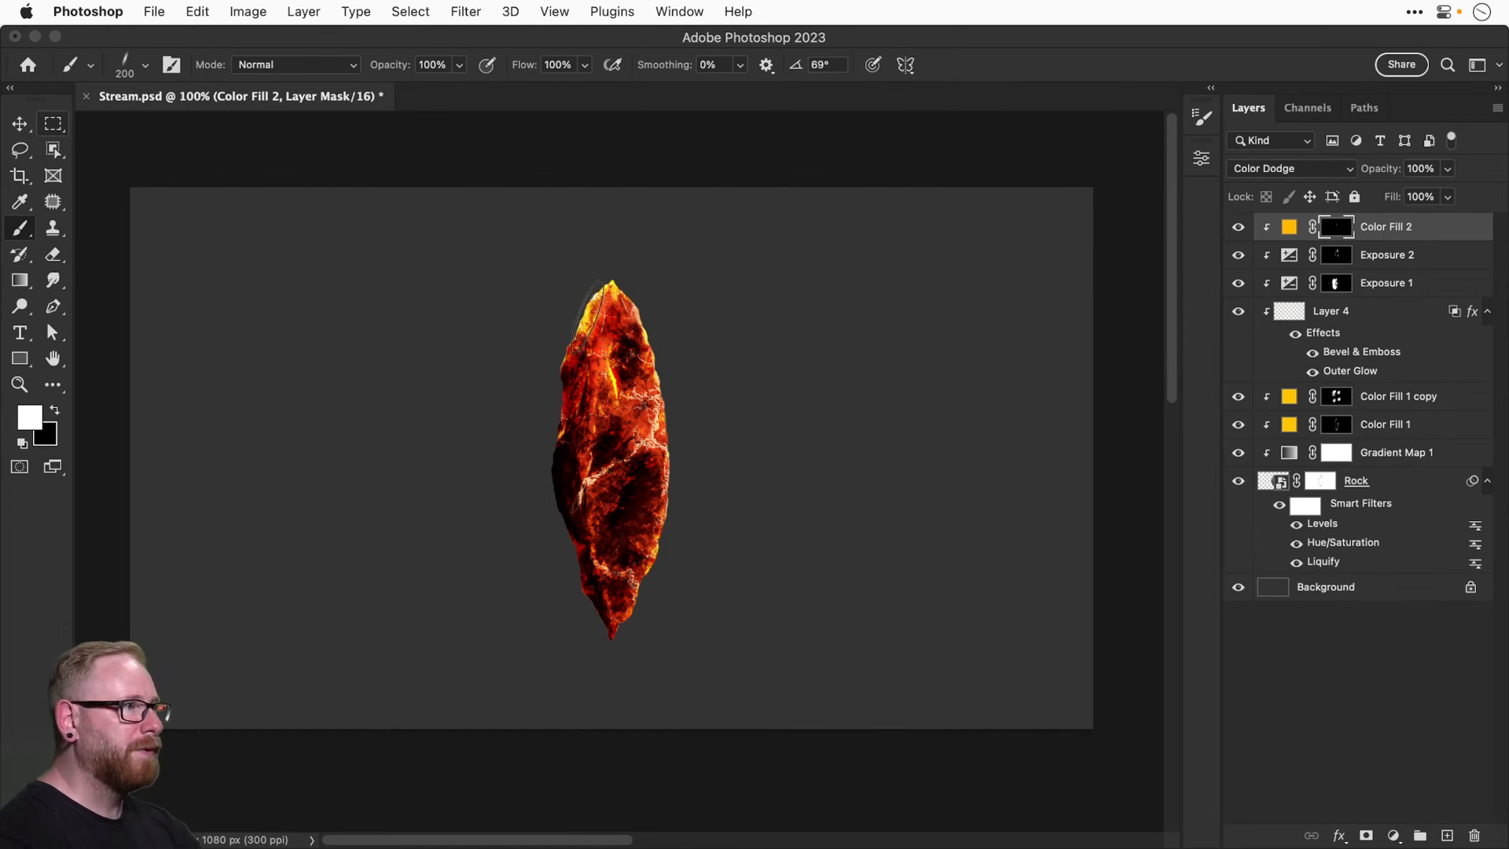
pyautogui.press('Right')
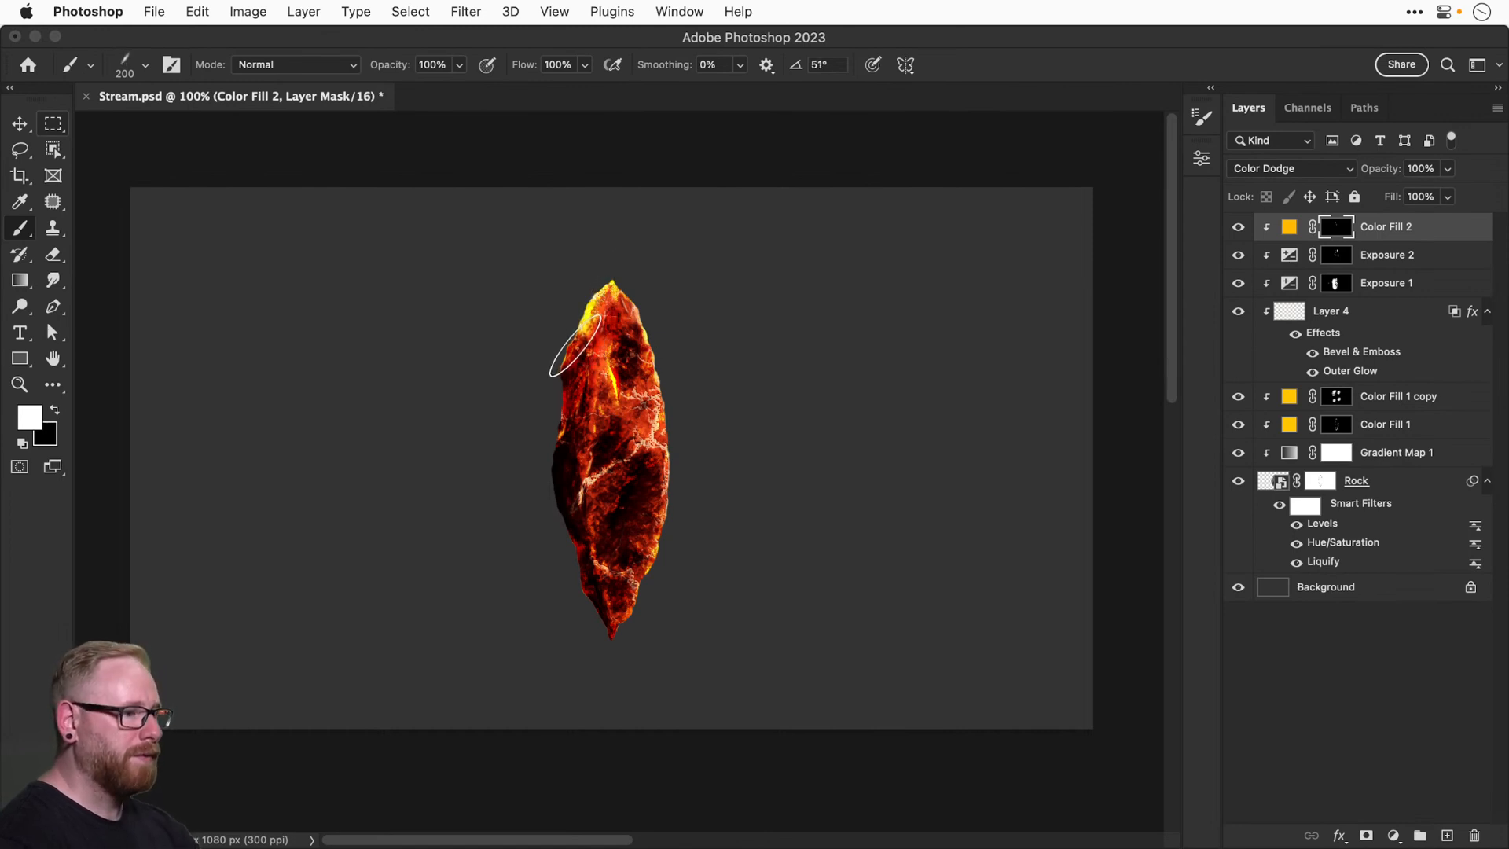
pyautogui.press('Left')
pyautogui.press('Left')
pyautogui.press('Left')
pyautogui.press('Left')
pyautogui.press('Left')
pyautogui.press('Left')
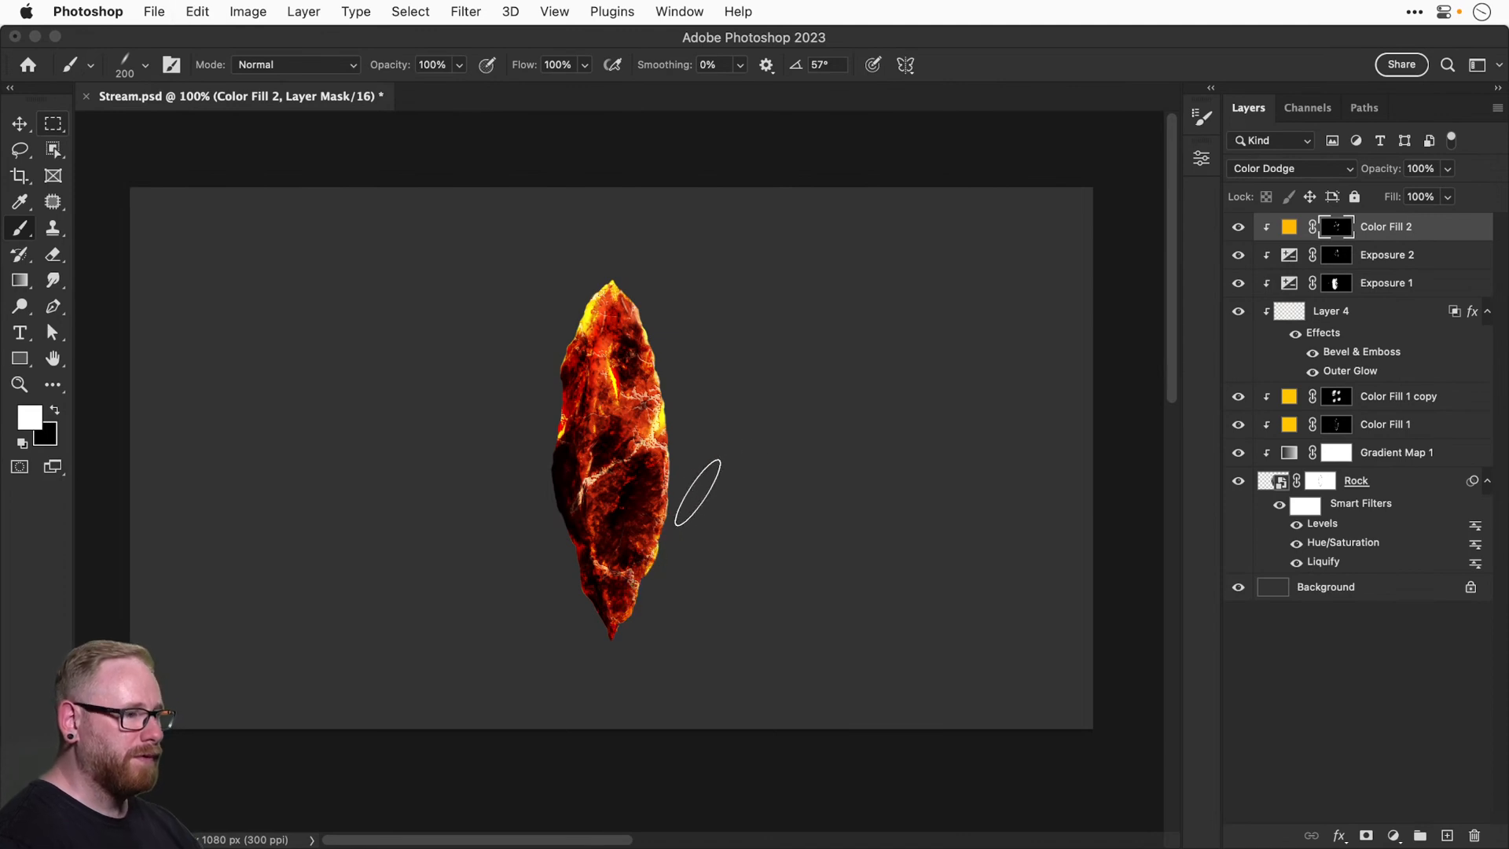
pyautogui.hotkey('shift', 'Right')
pyautogui.hotkey('shift', 'Right')
pyautogui.hotkey('shift', 'Right')
pyautogui.hotkey('shift', 'Right')
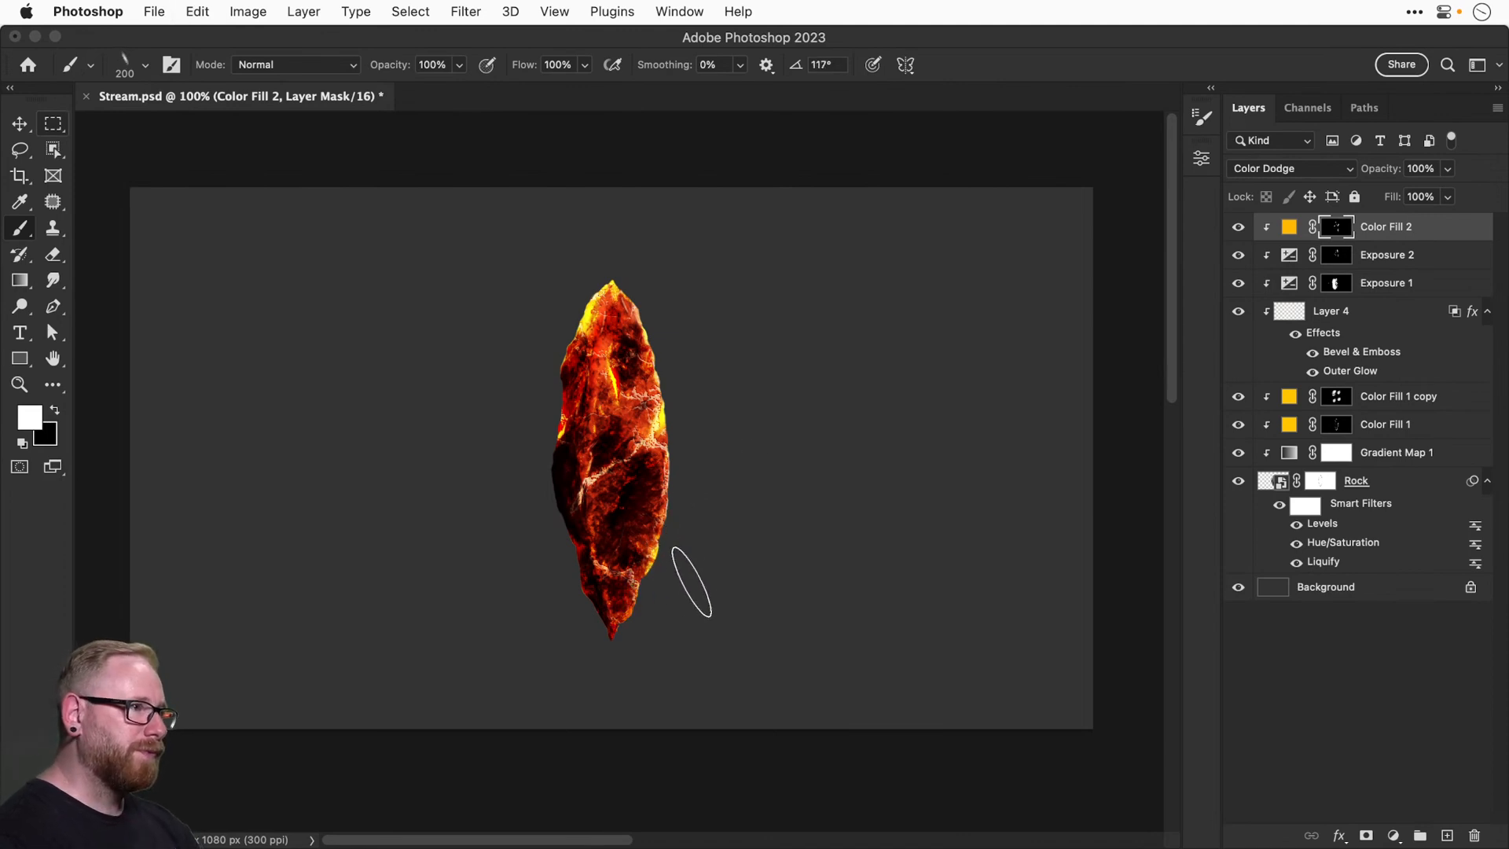
pyautogui.hotkey('shift', 'Left')
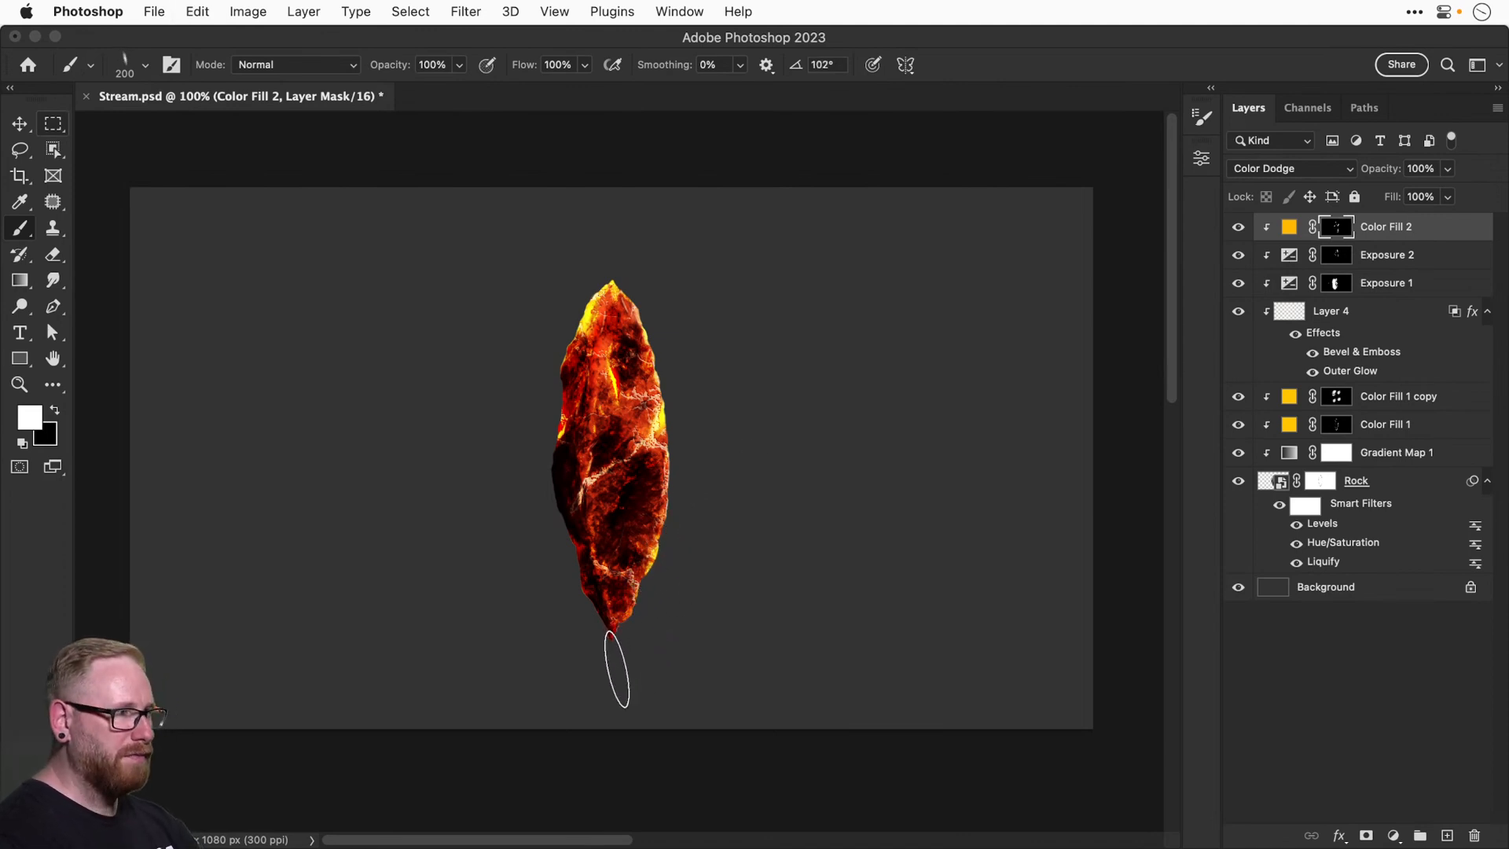
pyautogui.hotkey('shift', 'Left')
pyautogui.hotkey('shift', 'Left')
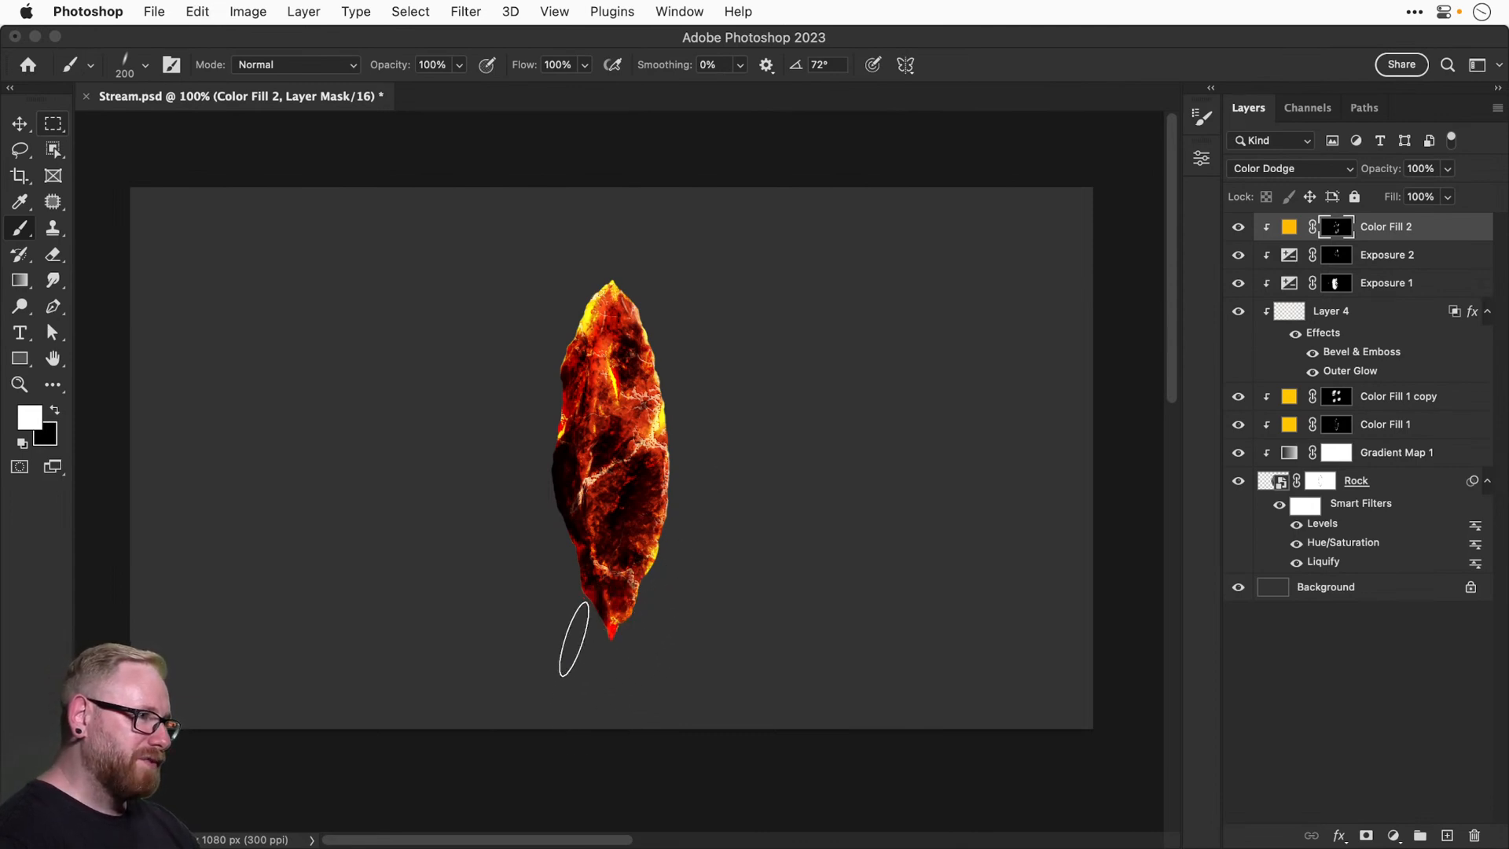
# At 200% zoom, paint yellow glow on the left-centre crack with a 100 px brush, then hide Layer 4.
pyautogui.press('super+equal')
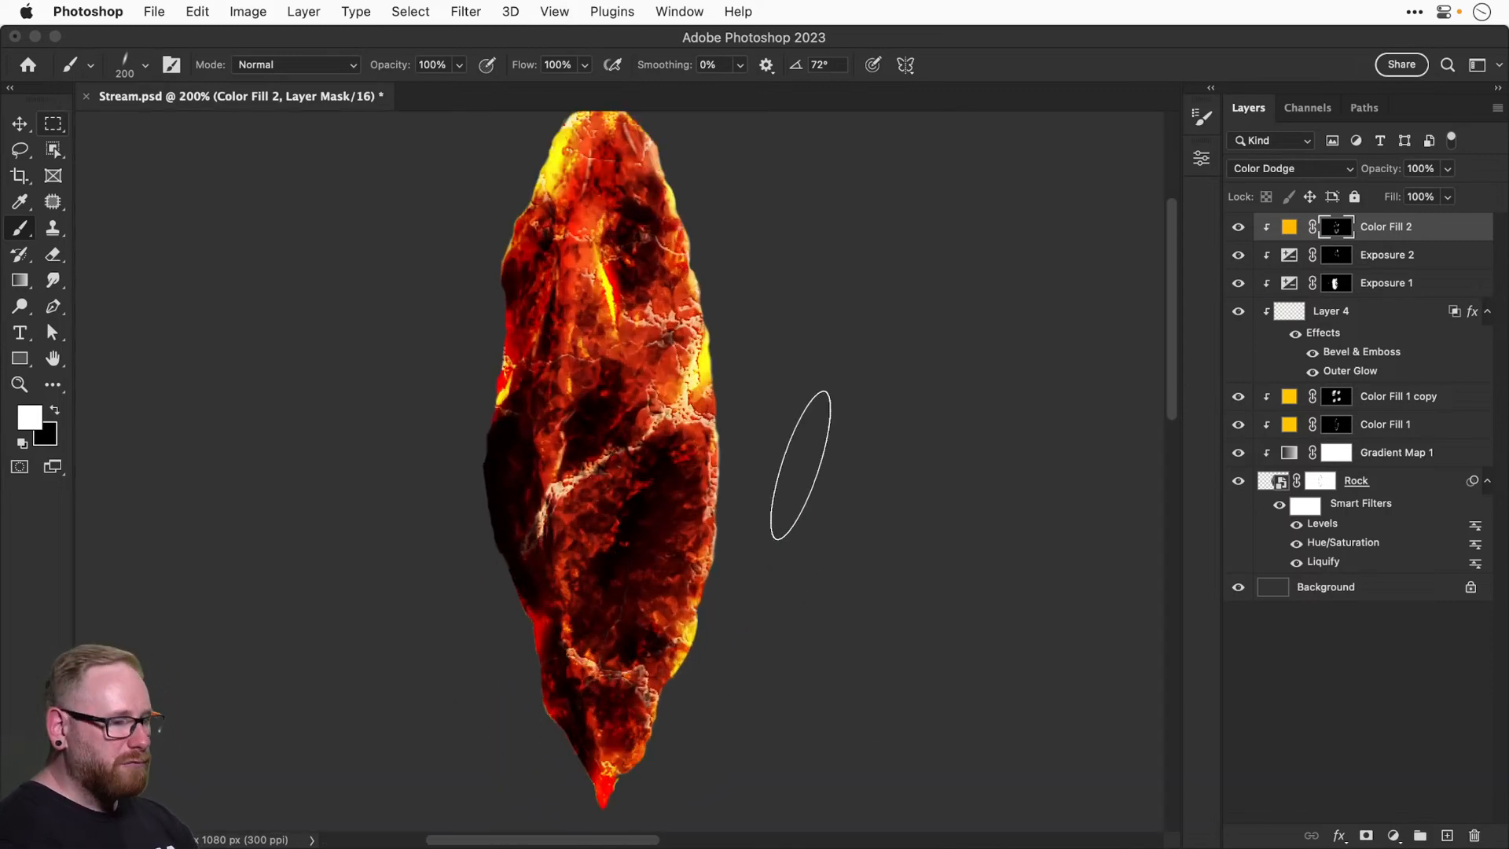
pyautogui.press('Right')
pyautogui.press('Right')
pyautogui.press('Right')
pyautogui.press('Right')
pyautogui.press('Right')
pyautogui.press('Right')
pyautogui.press('Right')
pyautogui.press('Right')
pyautogui.press('Right')
pyautogui.press('Right')
pyautogui.press('Right')
pyautogui.press('Right')
pyautogui.press('Right')
pyautogui.press('Right')
pyautogui.press('Right')
pyautogui.press('Right')
pyautogui.press('Right')
pyautogui.press('Right')
pyautogui.press('Right')
pyautogui.press('Right')
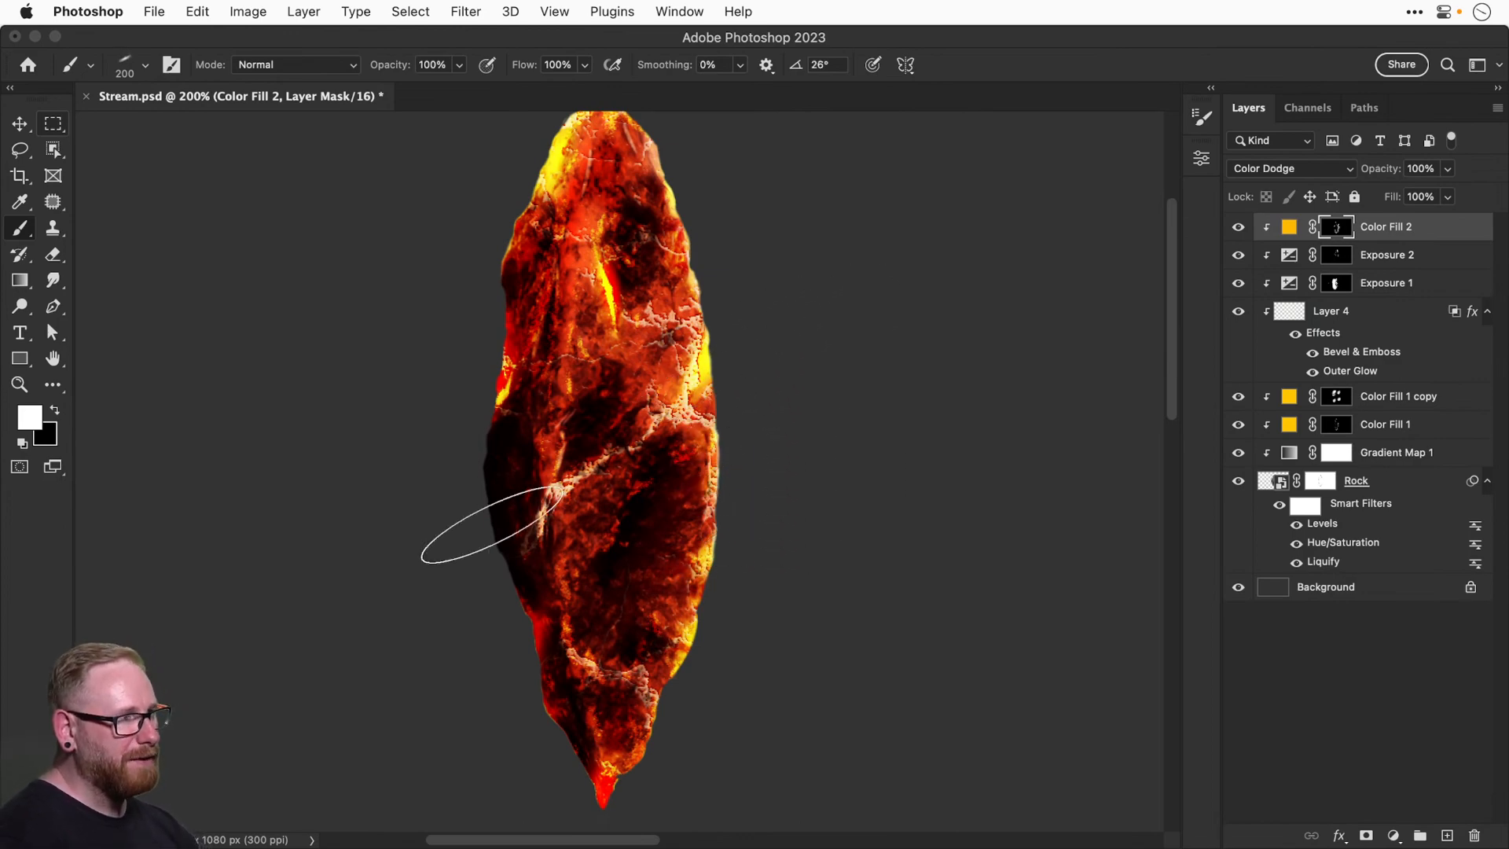
pyautogui.click(493, 488)
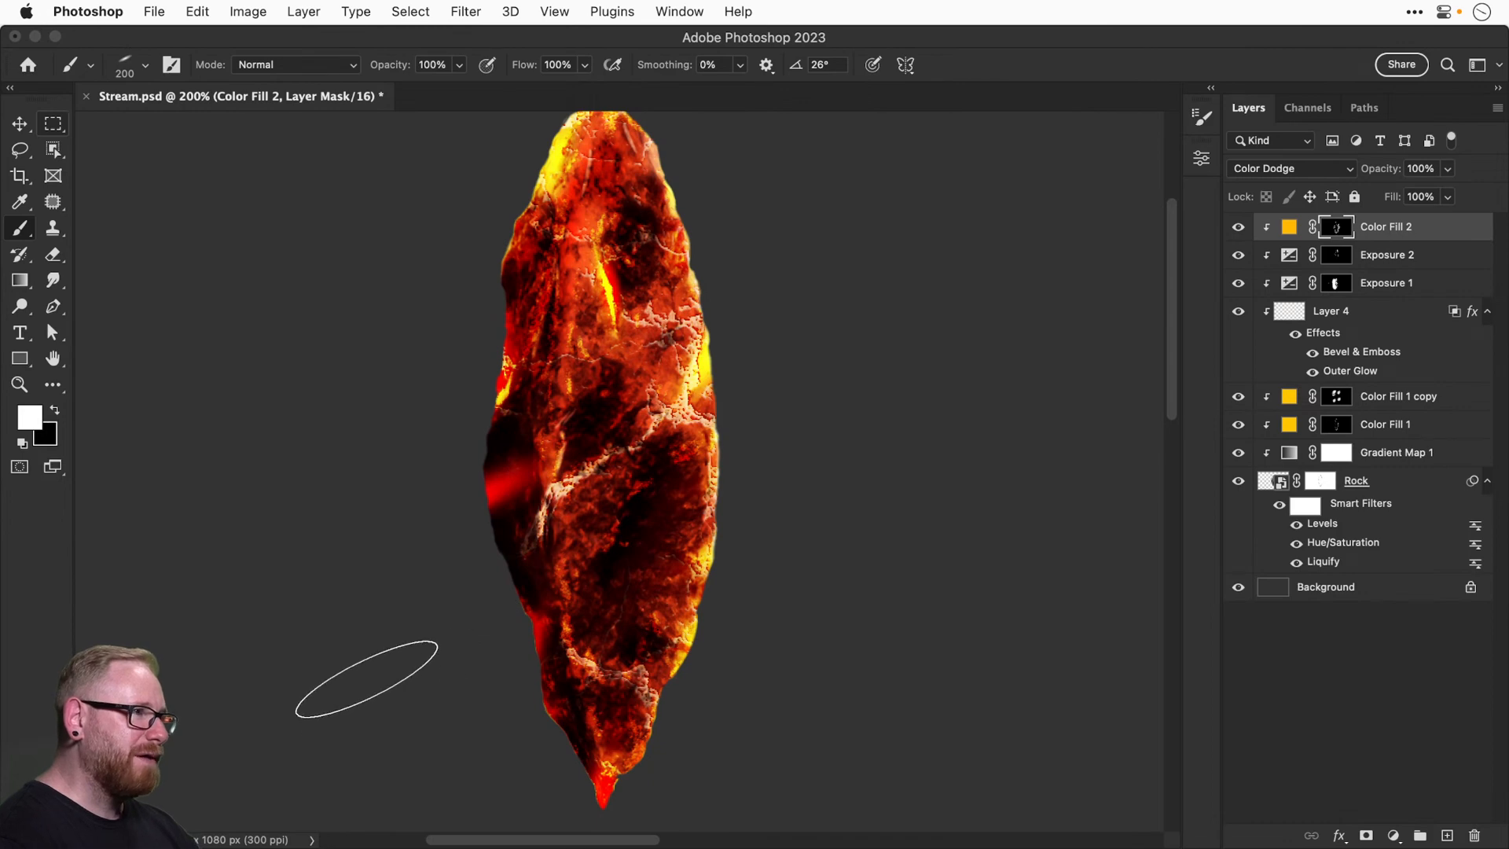
pyautogui.press('super+z')
pyautogui.scroll(5, 487, 534)
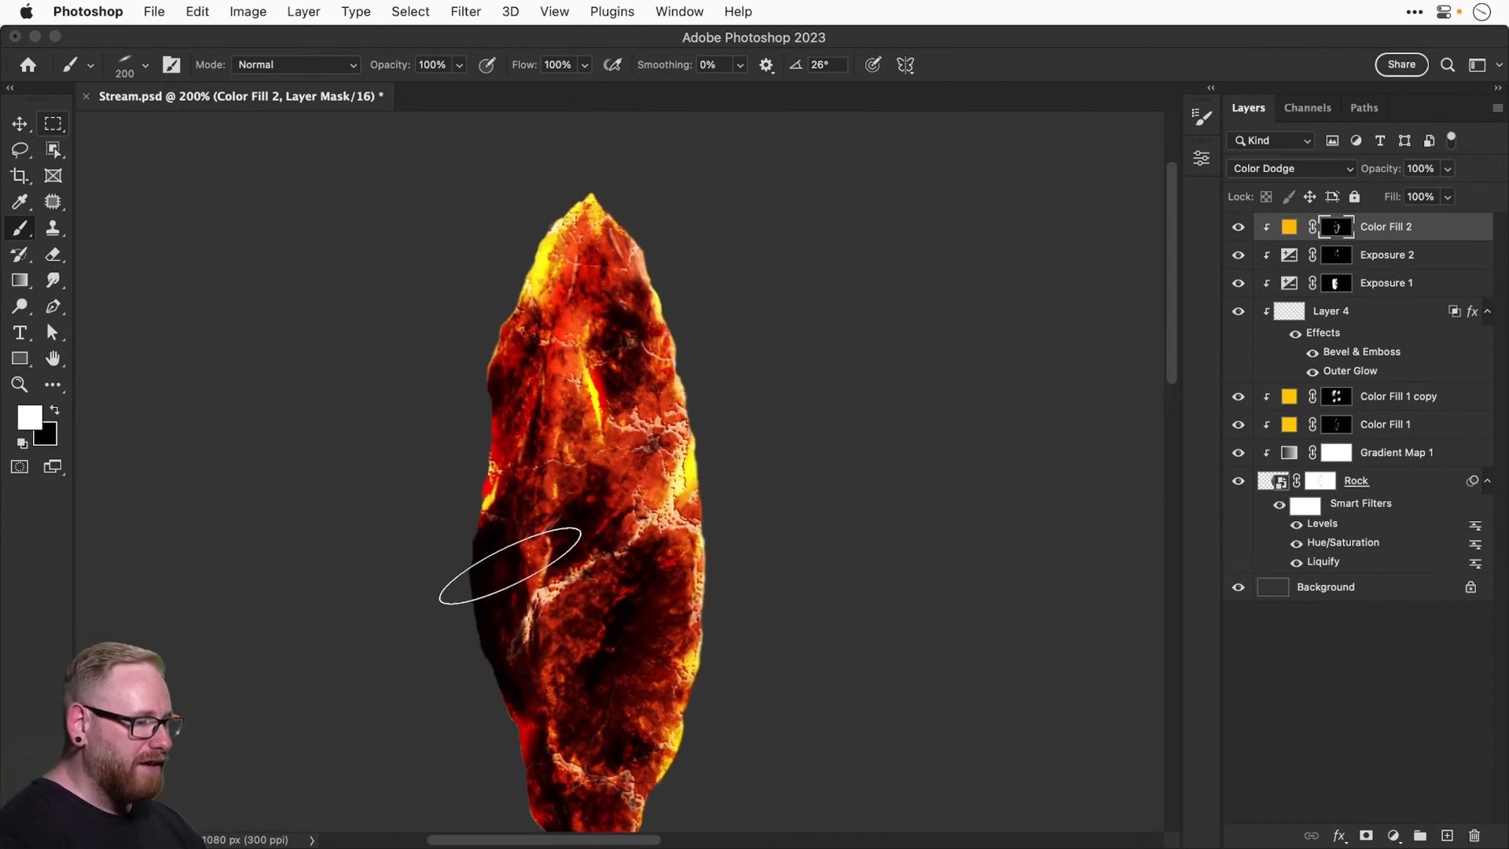
pyautogui.hotkey('shift', 'Left')
pyautogui.hotkey('shift', 'Left')
pyautogui.hotkey('shift', 'Left')
pyautogui.hotkey('shift', 'Left')
pyautogui.click(543, 528)
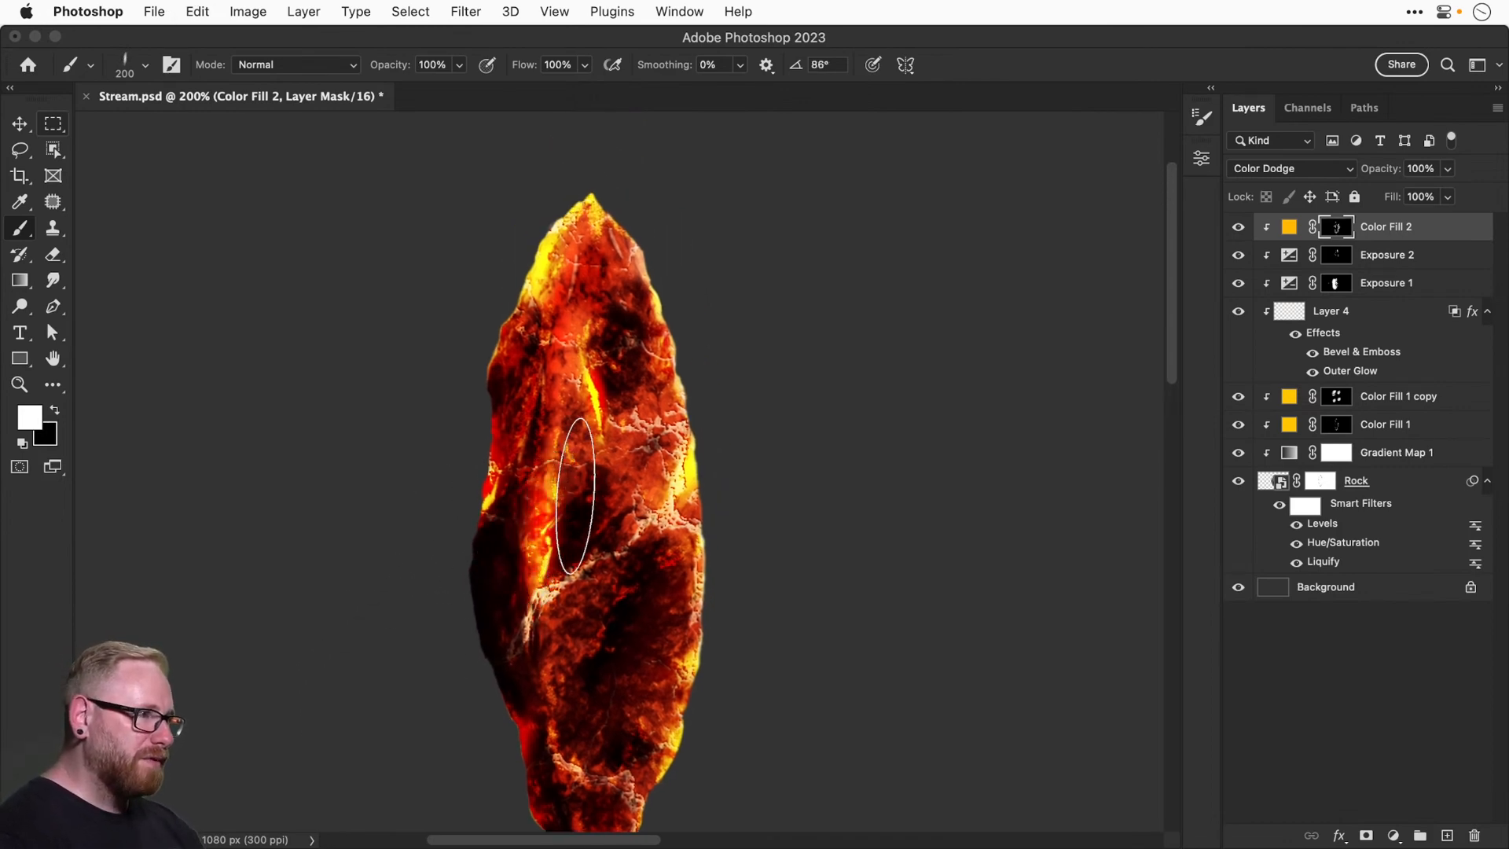
pyautogui.press('super+z')
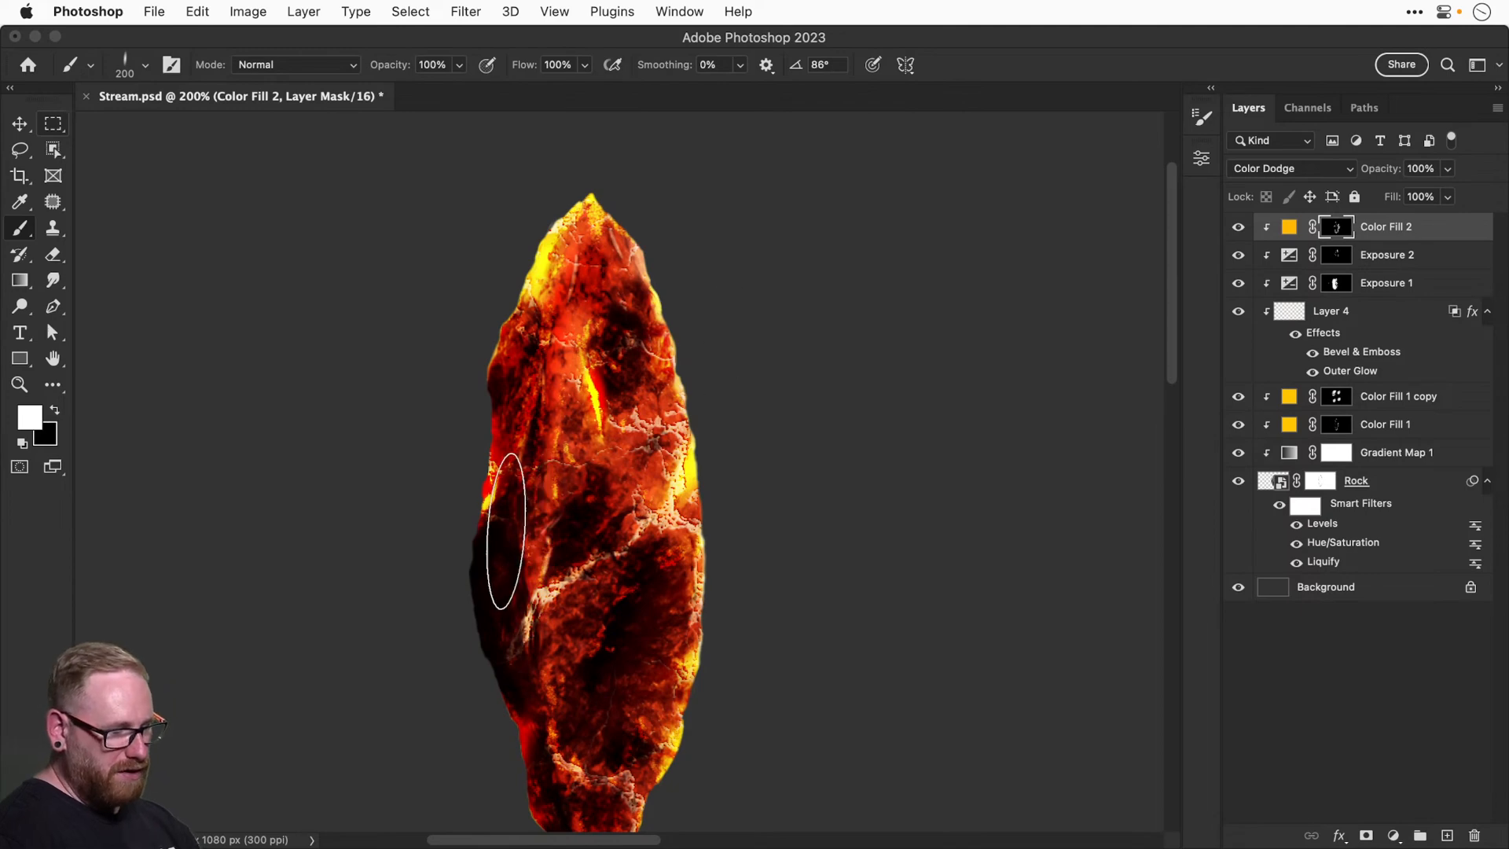
pyautogui.press('[')
pyautogui.press('[')
pyautogui.press('[')
pyautogui.press('[')
pyautogui.click(550, 550)
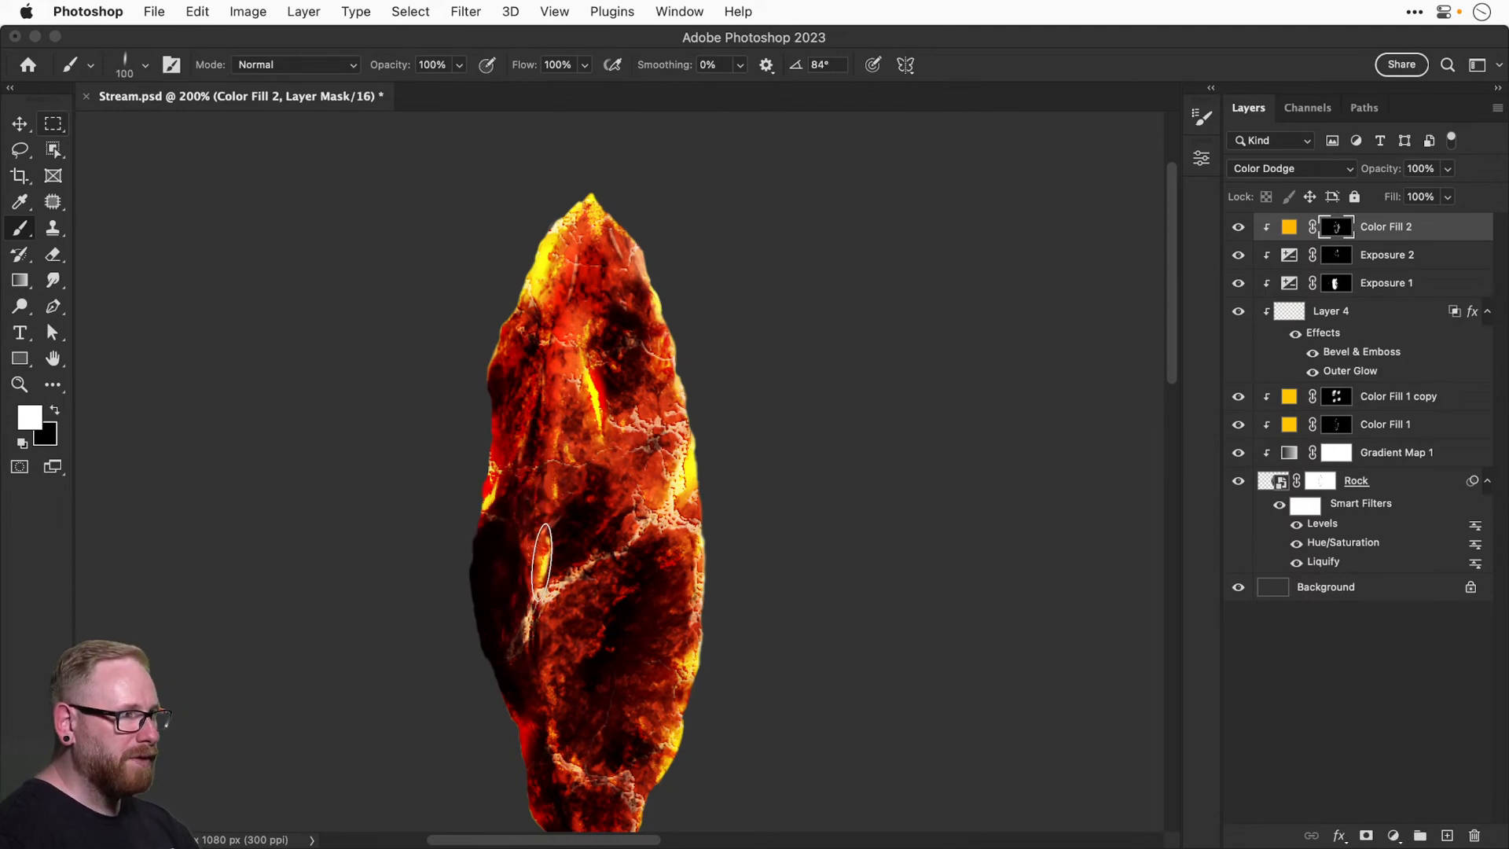
pyautogui.press('Right')
pyautogui.press('Right')
pyautogui.scroll(3, 597, 480)
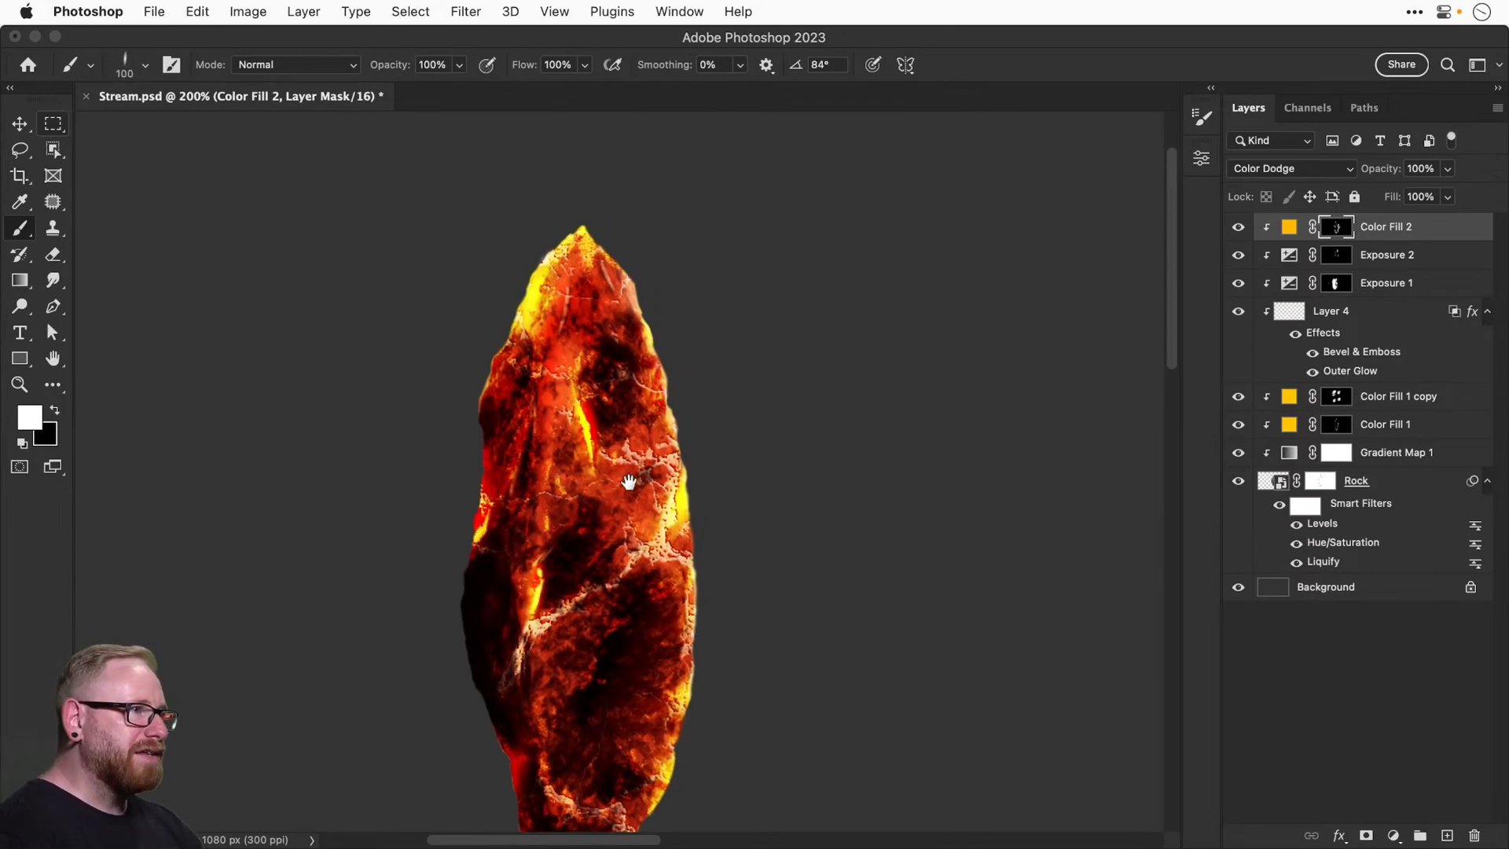
pyautogui.click(1237, 313)
# Show Layer 4 again, change its blend mode from Hard Light to Color Dodge, and toggle Bevel & Emboss off and on.
pyautogui.click(1236, 313)
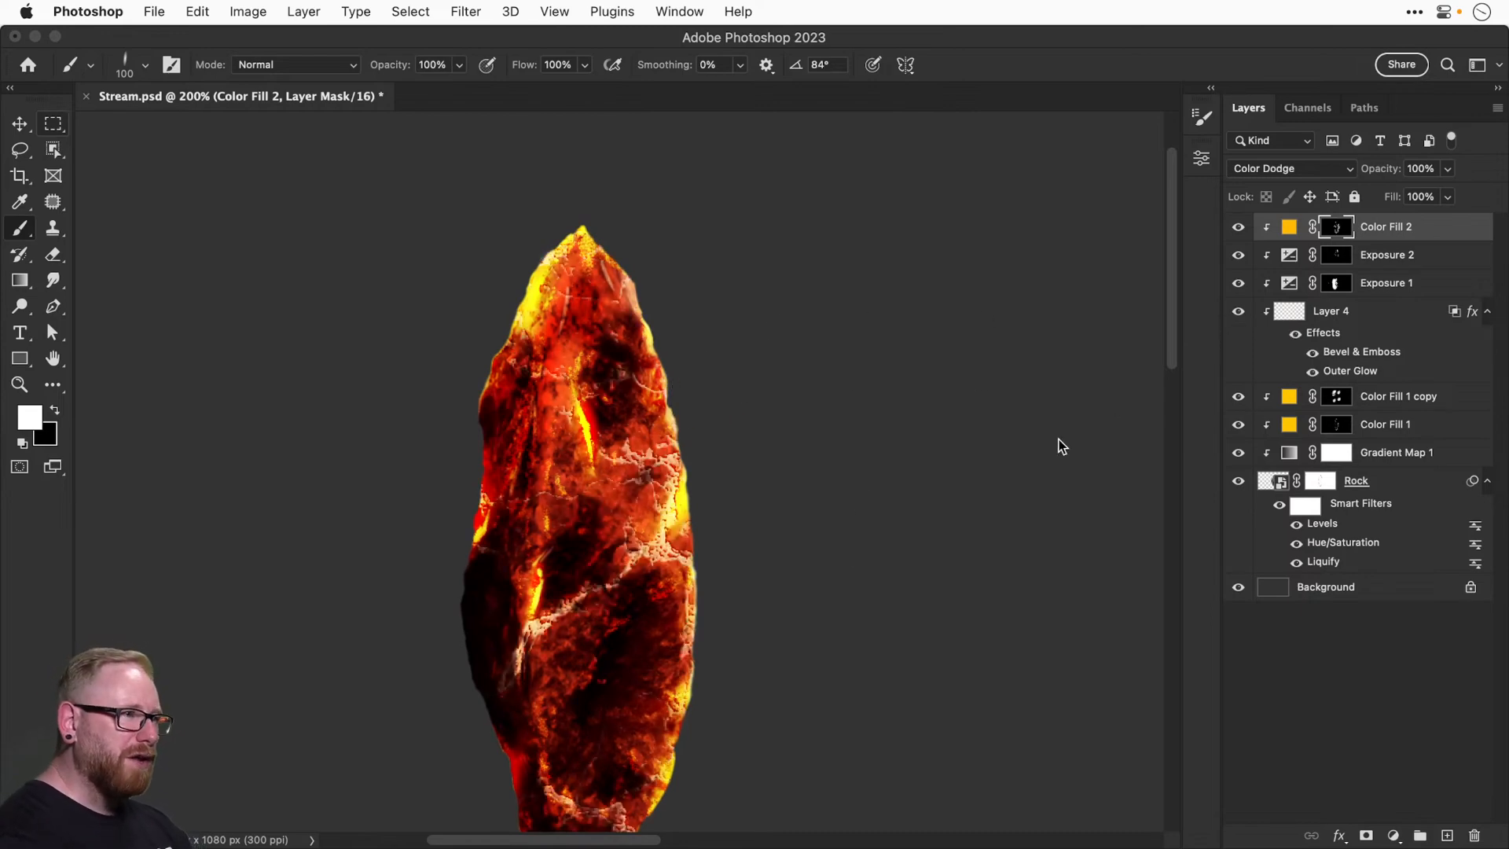
pyautogui.click(1326, 330)
pyautogui.click(1317, 168)
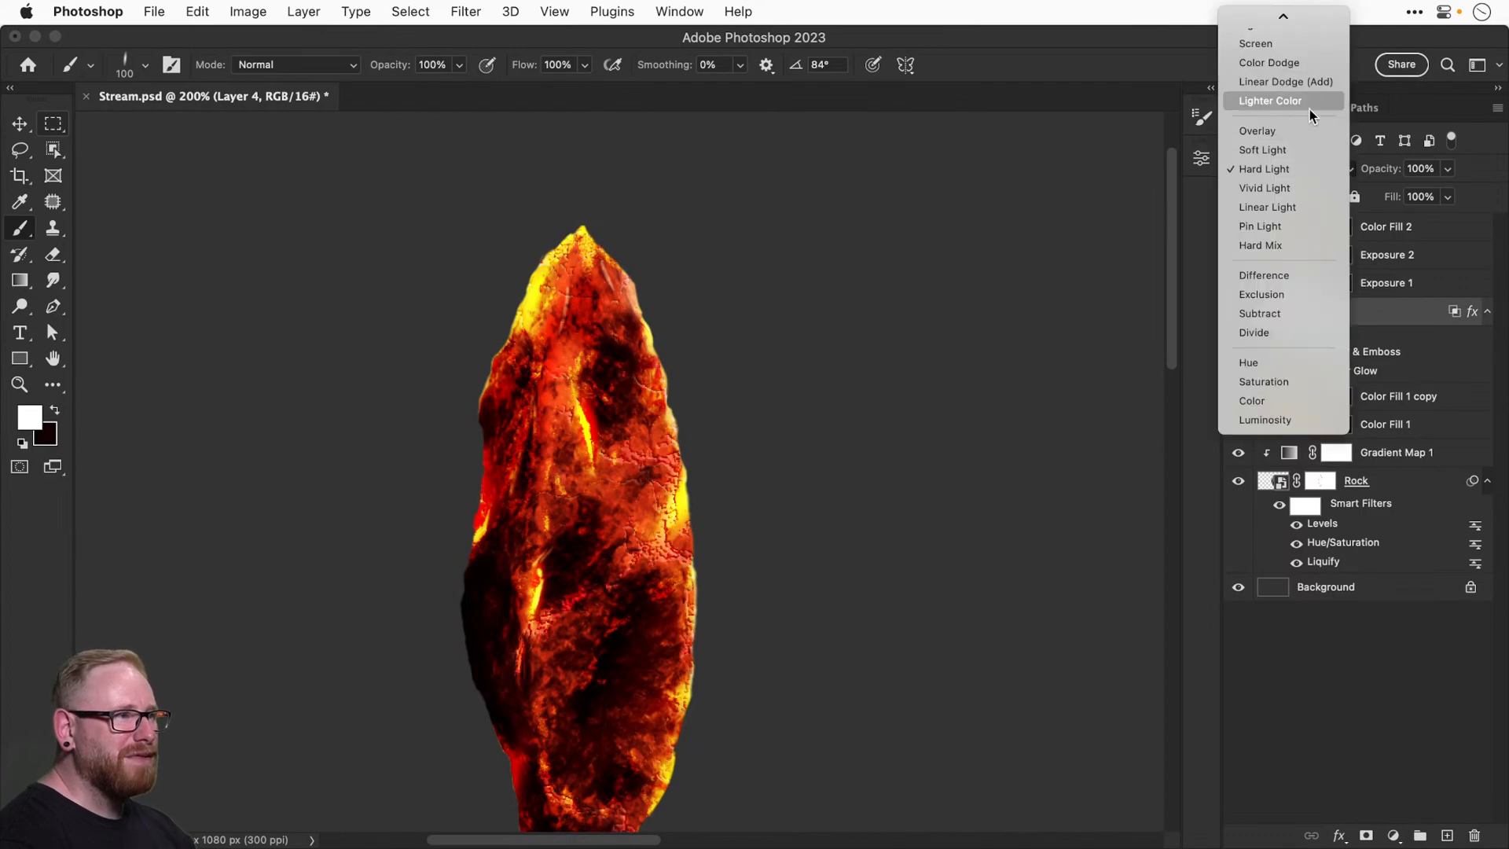
pyautogui.scroll(3, 1296, 118)
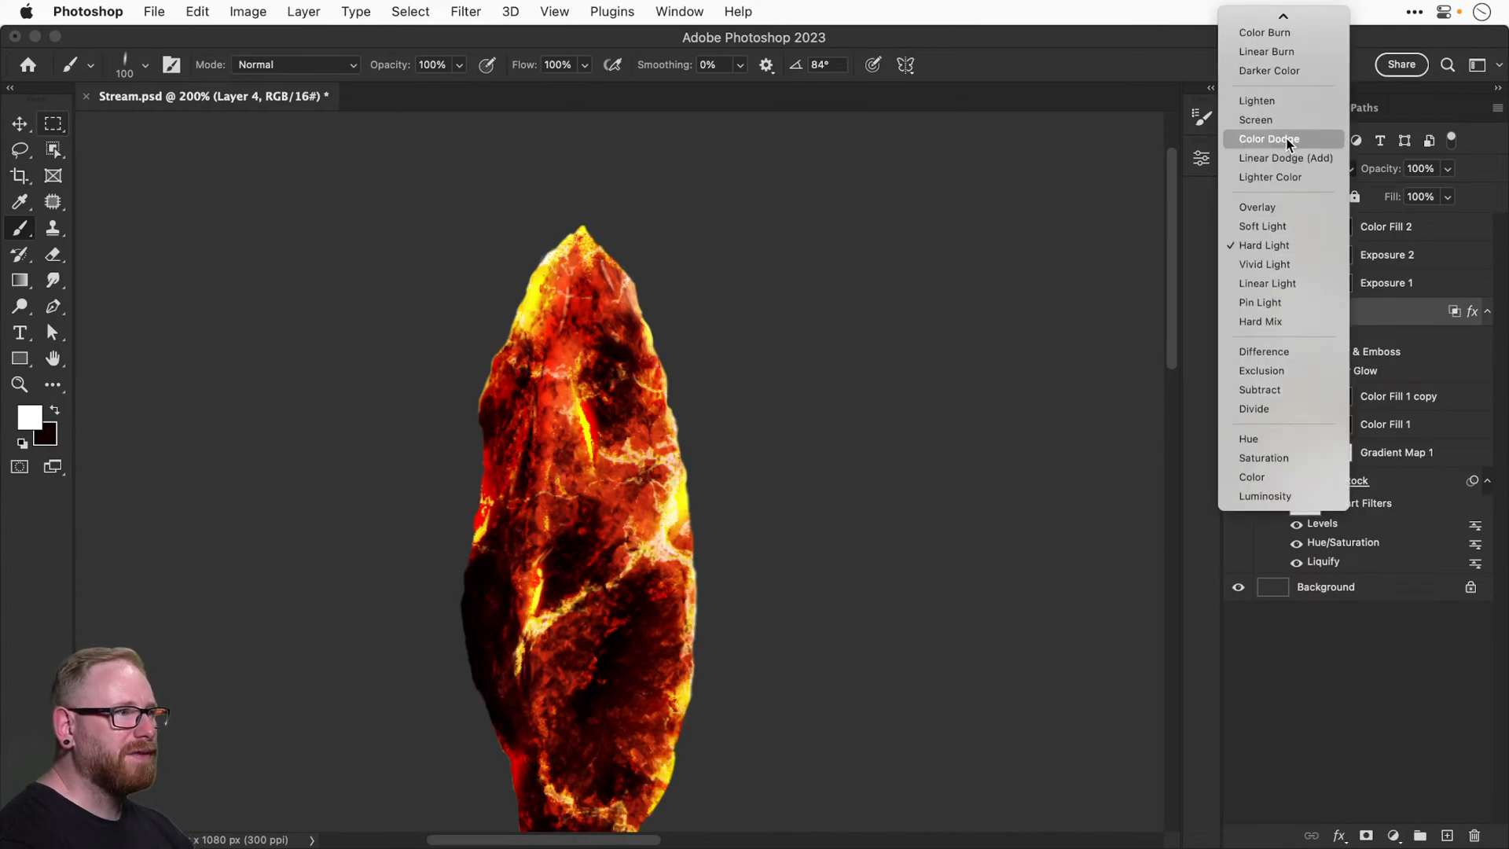
pyautogui.click(1332, 136)
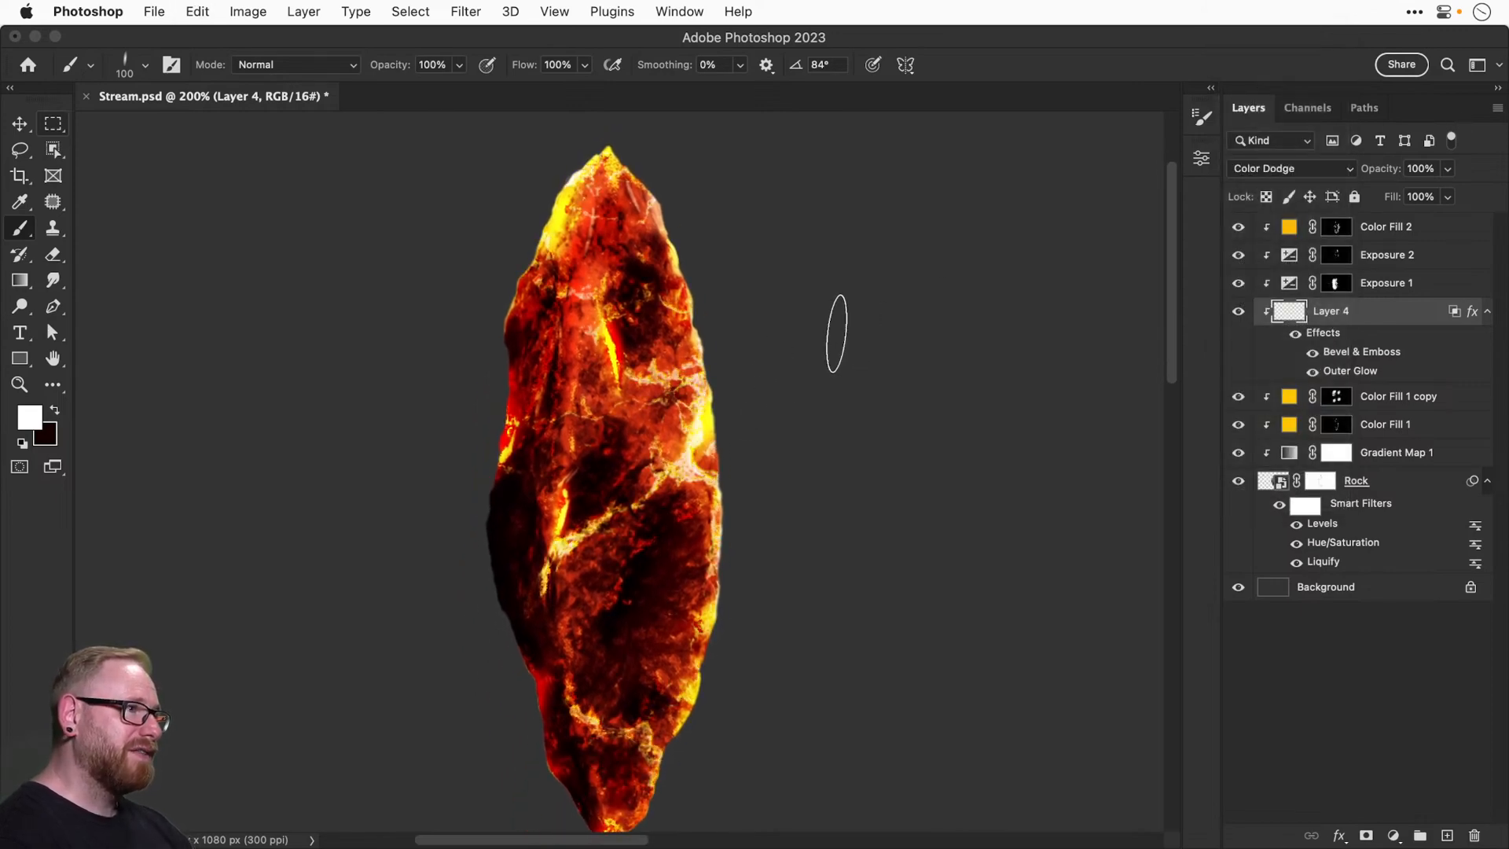
pyautogui.click(1314, 353)
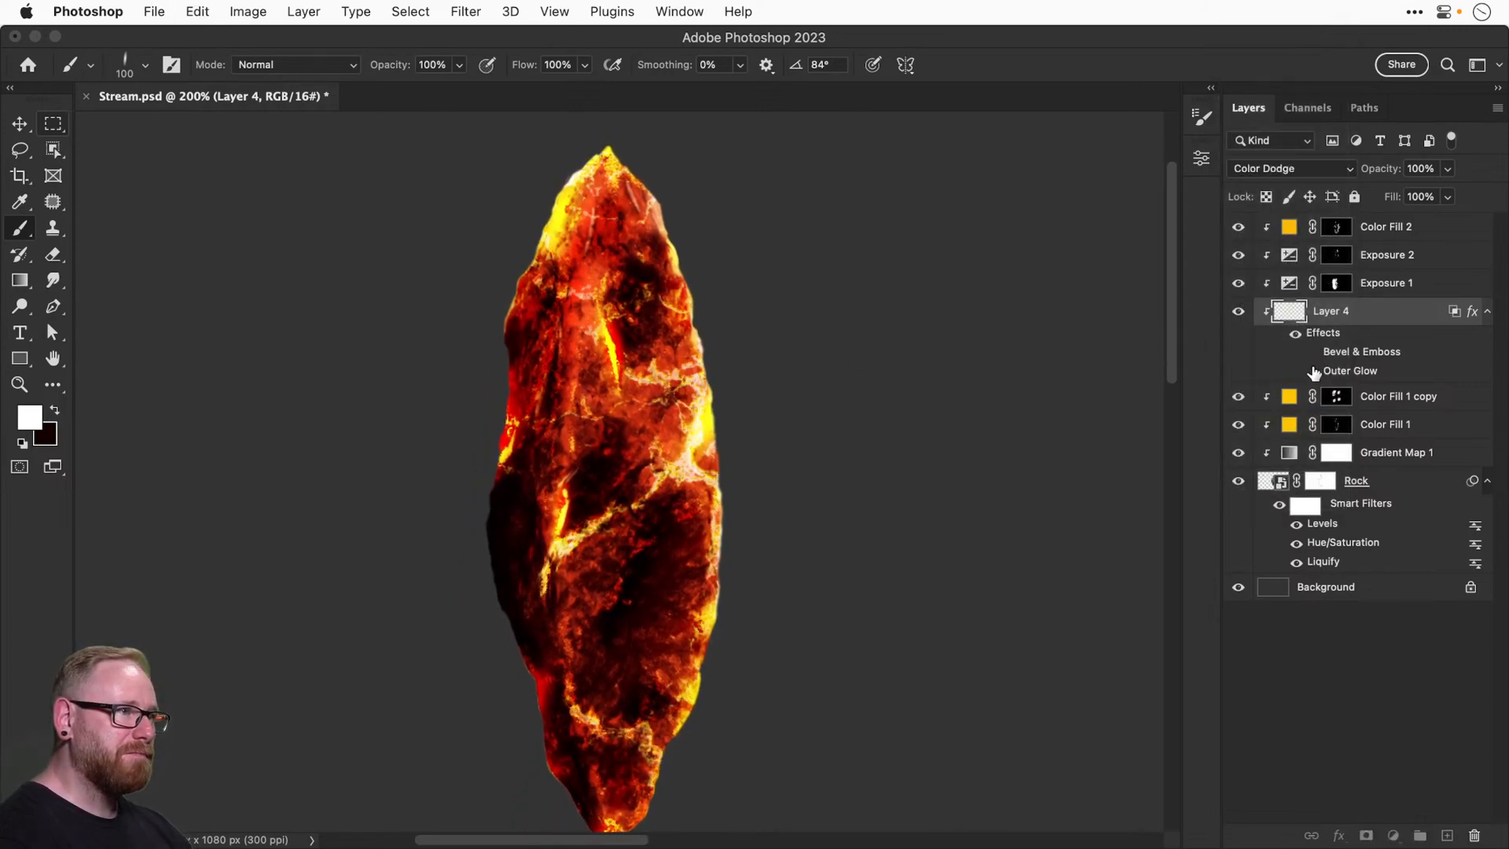
pyautogui.click(1312, 372)
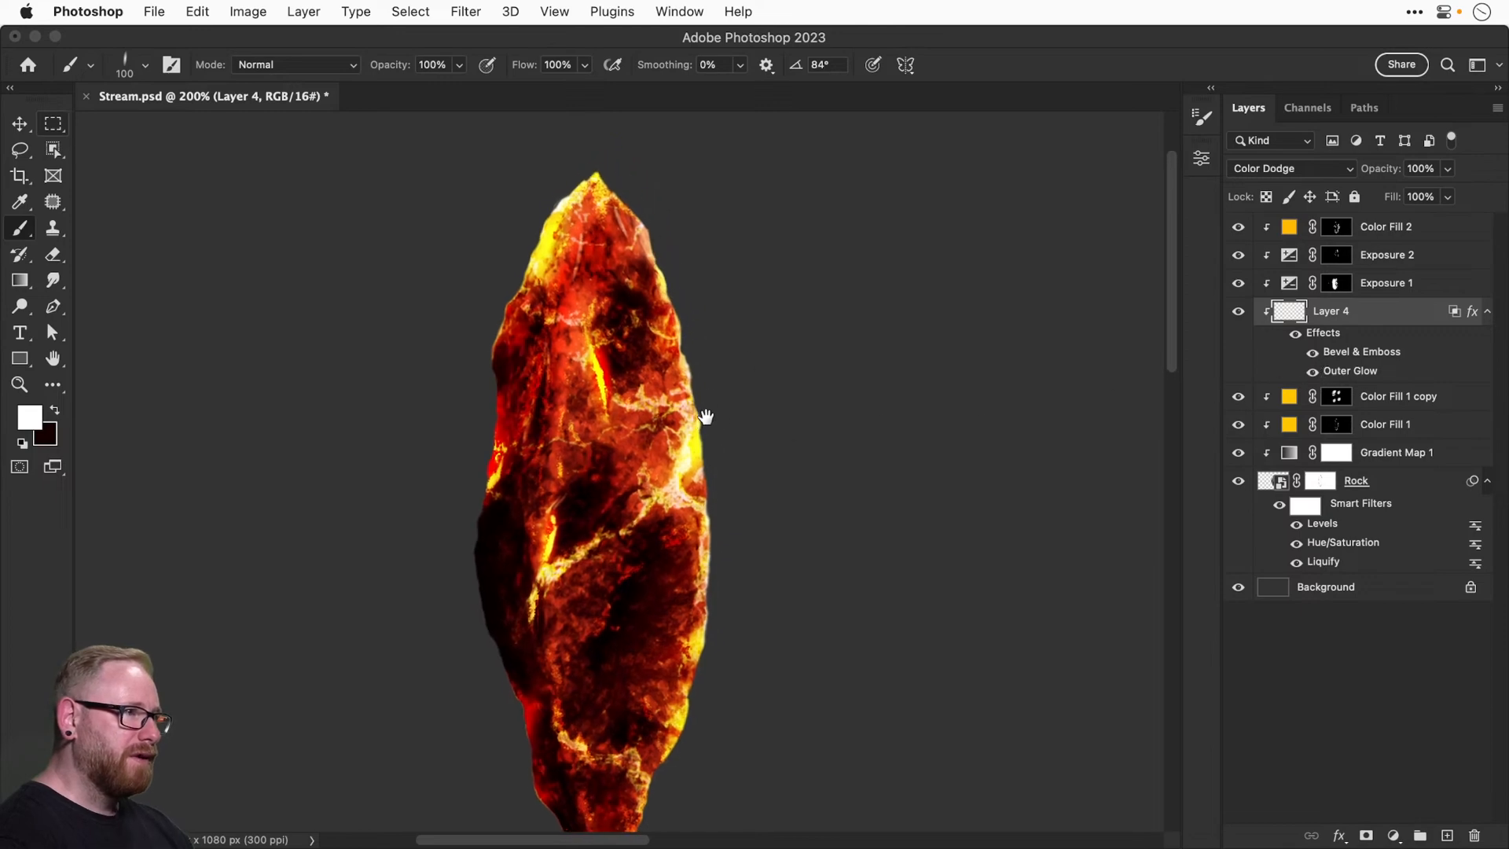
# Rotate the brush tip horizontal, test a dab on the rock, and undo it.
pyautogui.hotkey('shift', 'Right')
pyautogui.hotkey('shift', 'Right')
pyautogui.hotkey('shift', 'Right')
pyautogui.hotkey('shift', 'Right')
pyautogui.hotkey('shift', 'Right')
pyautogui.hotkey('shift', 'Right')
pyautogui.click(655, 414)
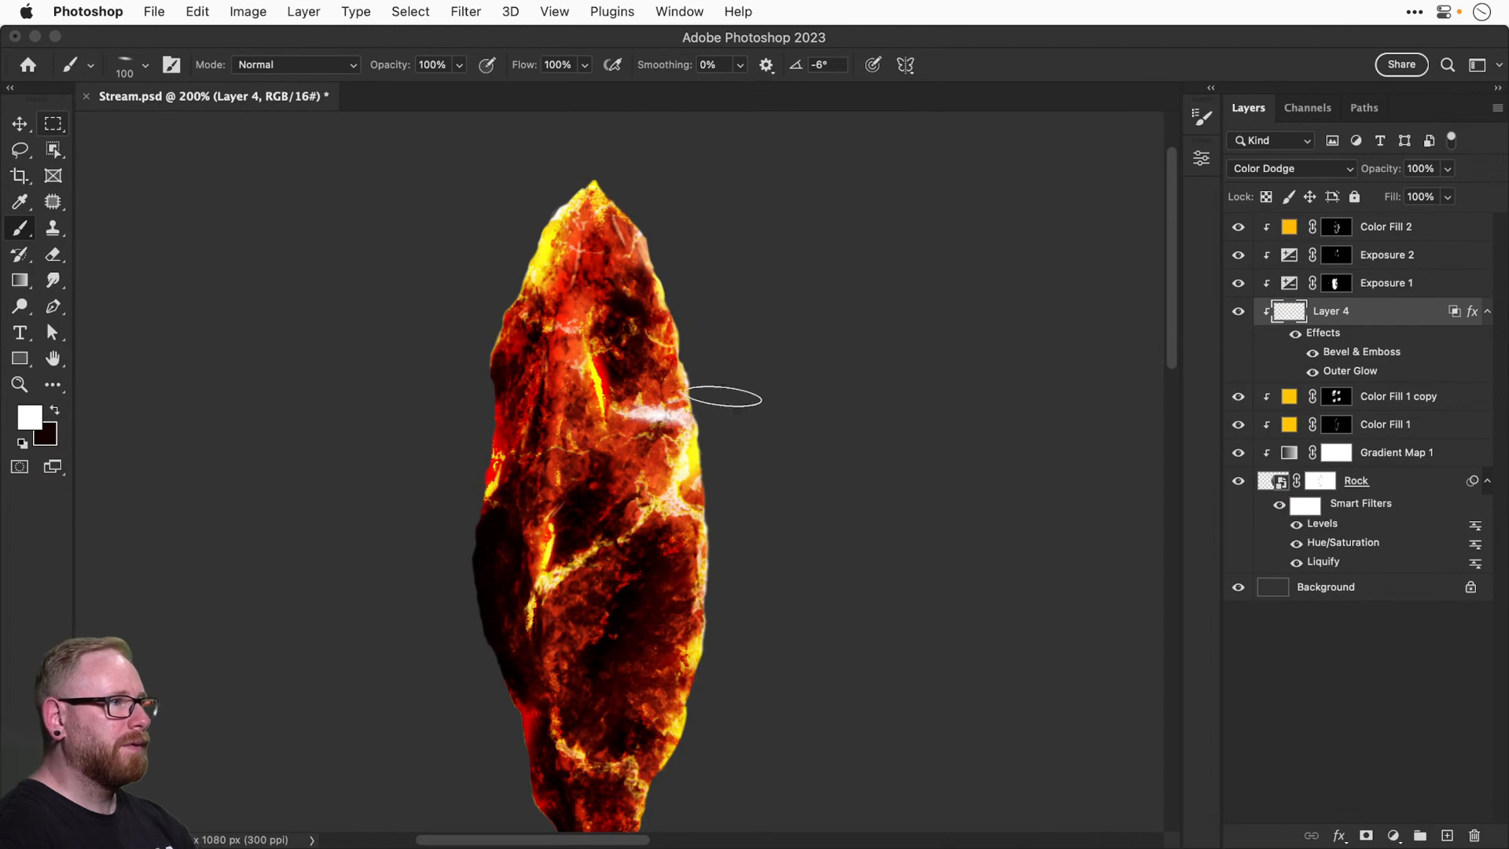
pyautogui.press('super+z')
# Target Color Fill 2's mask, set a vertical 60 px brush, undo the last stroke, then zoom out with the Move tool.
pyautogui.click(1336, 227)
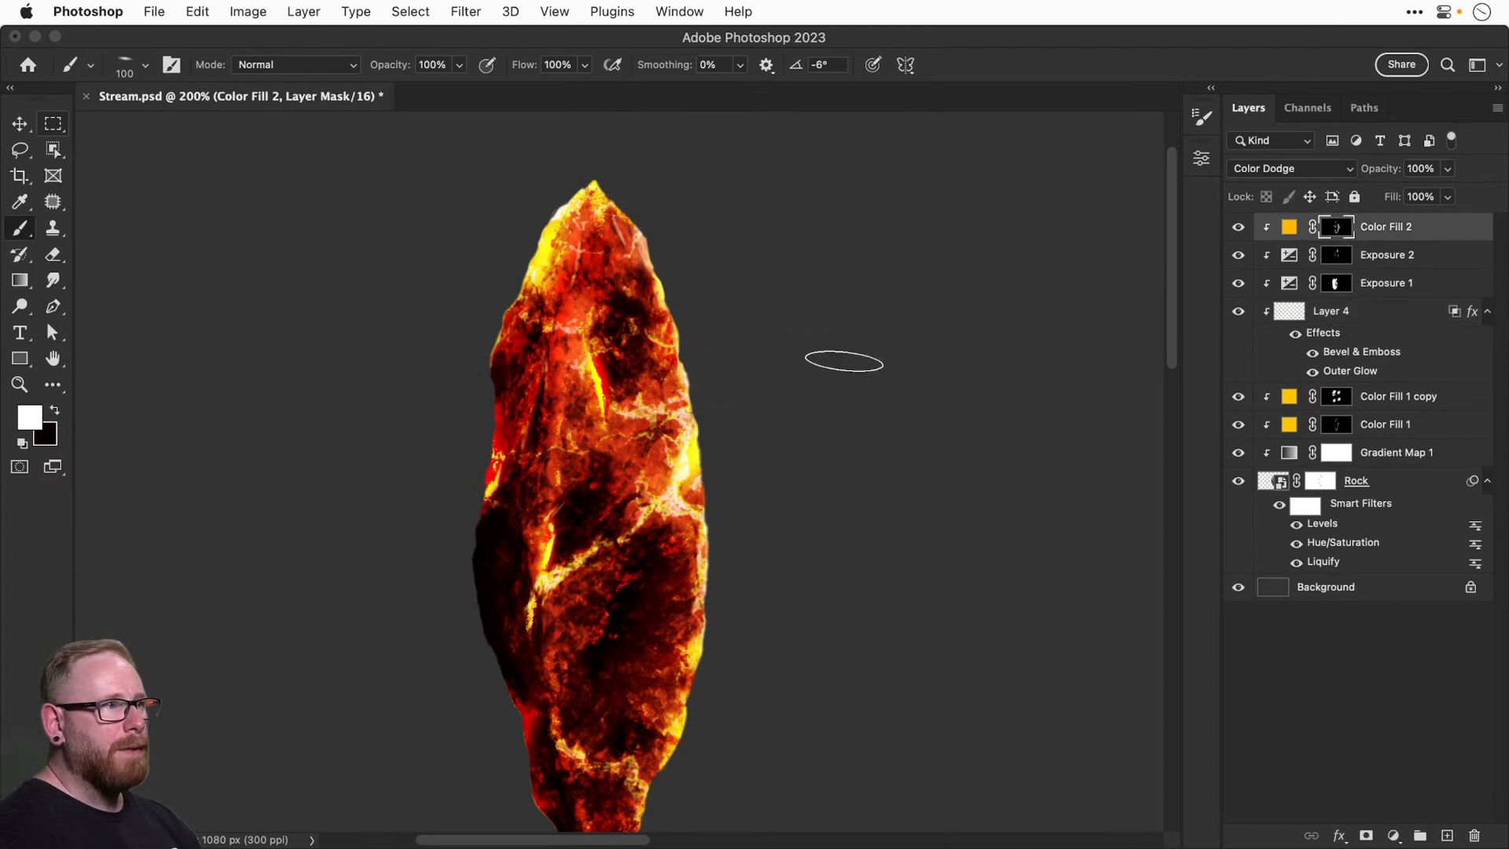
pyautogui.press(']')
pyautogui.press(']')
pyautogui.press(']')
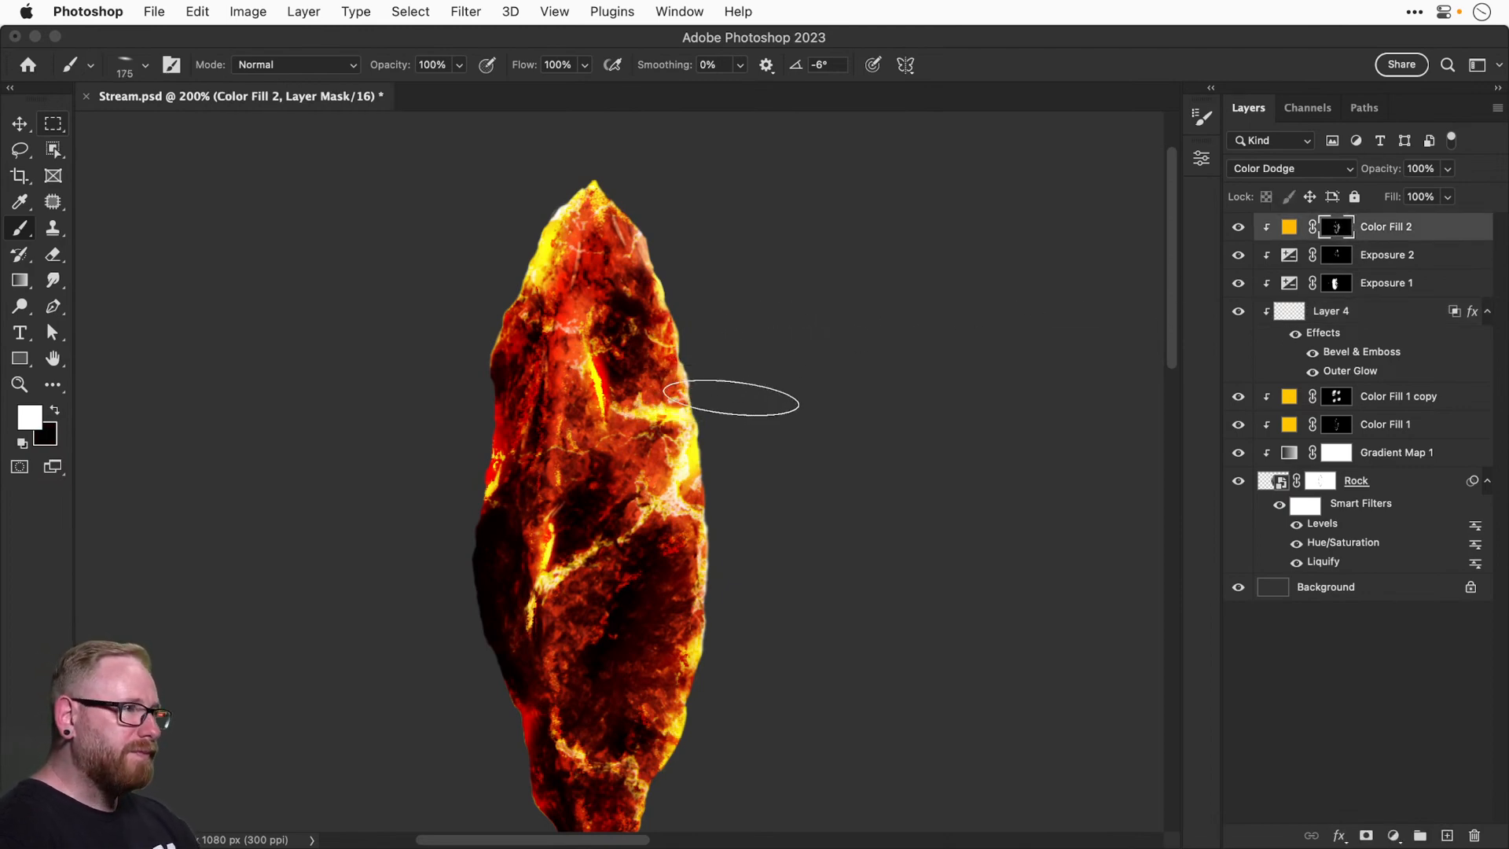
pyautogui.press('[')
pyautogui.press('[')
pyautogui.press('[')
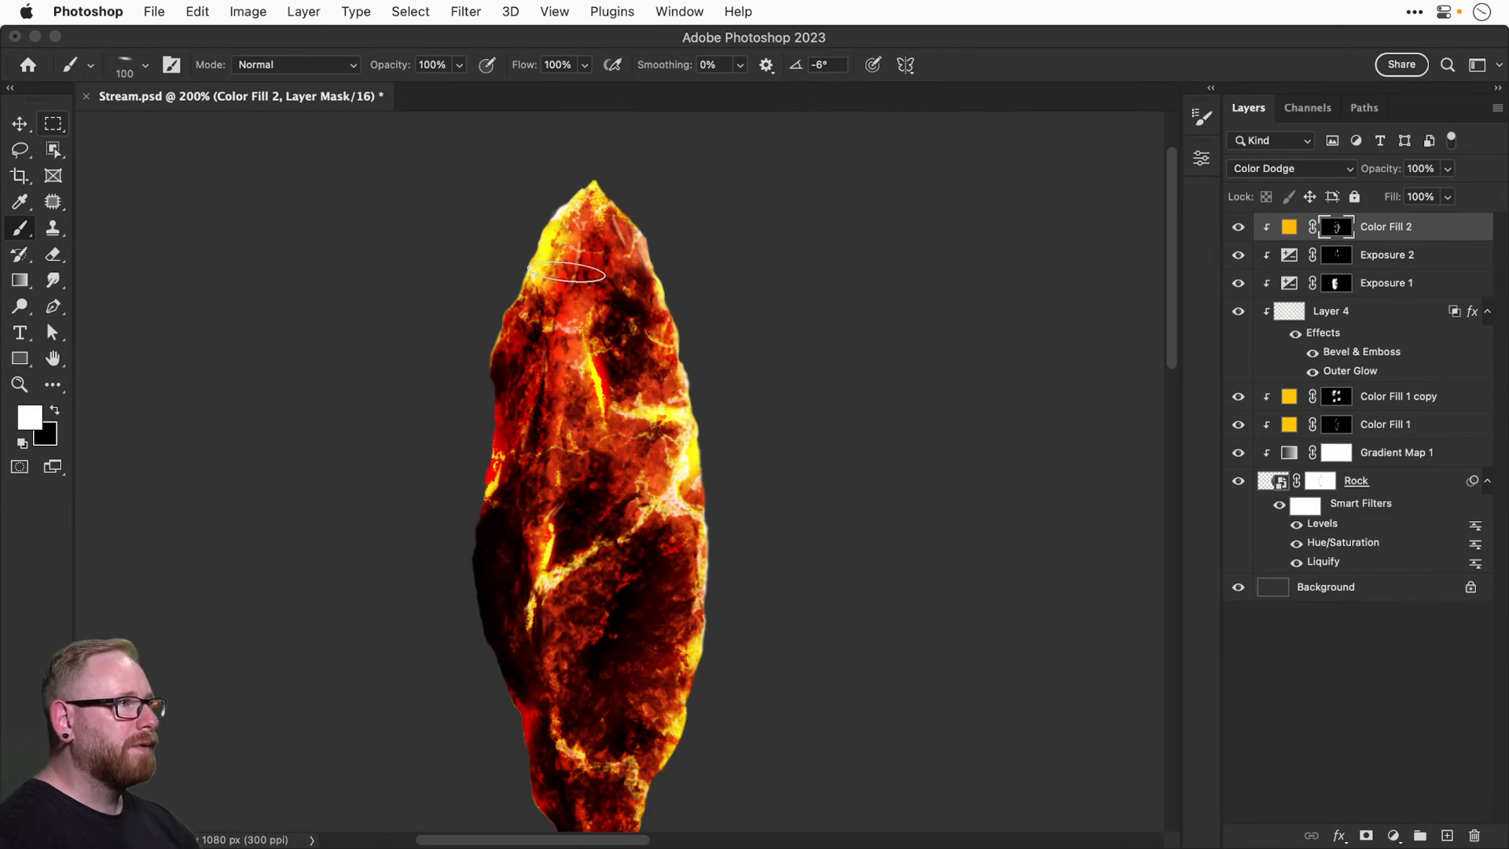
pyautogui.hotkey('shift', 'Right')
pyautogui.hotkey('shift', 'Right')
pyautogui.hotkey('shift', 'Right')
pyautogui.hotkey('shift', 'Right')
pyautogui.hotkey('shift', 'Right')
pyautogui.hotkey('shift', 'Right')
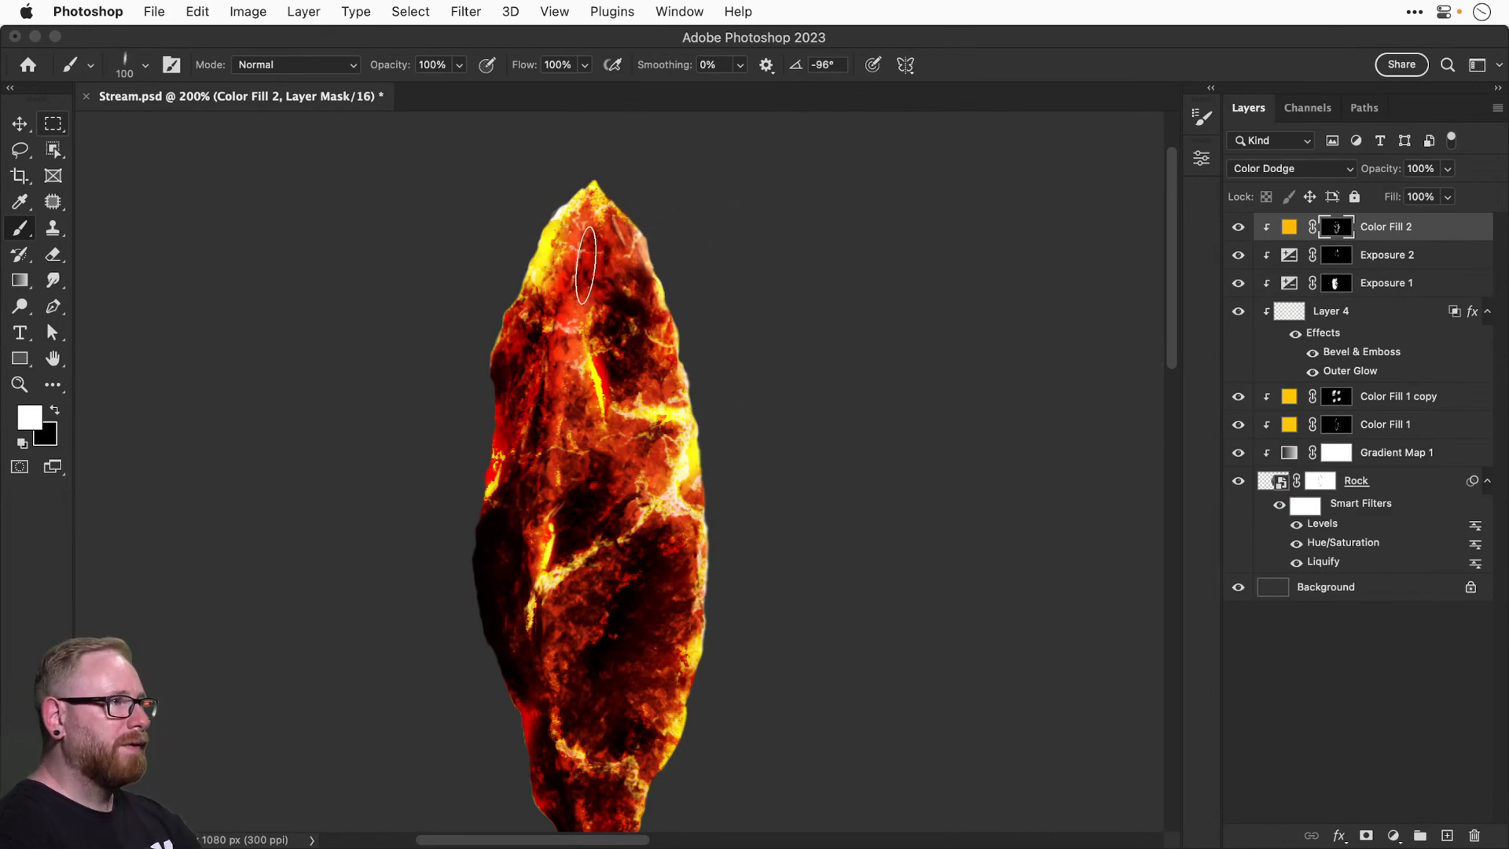
pyautogui.press('[')
pyautogui.press('[')
pyautogui.press('[')
pyautogui.press('[')
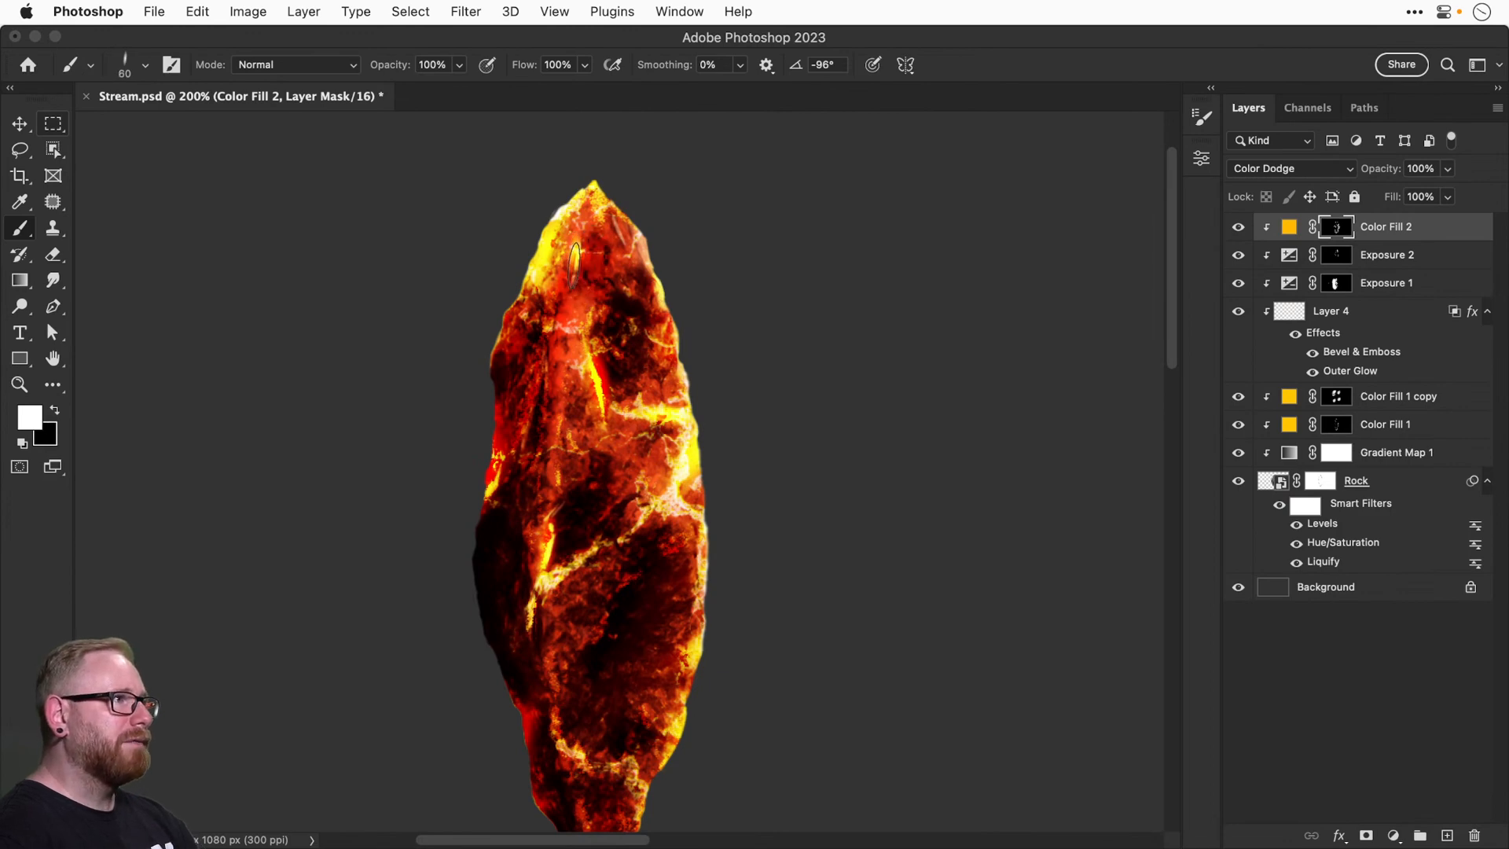
pyautogui.press('super+z')
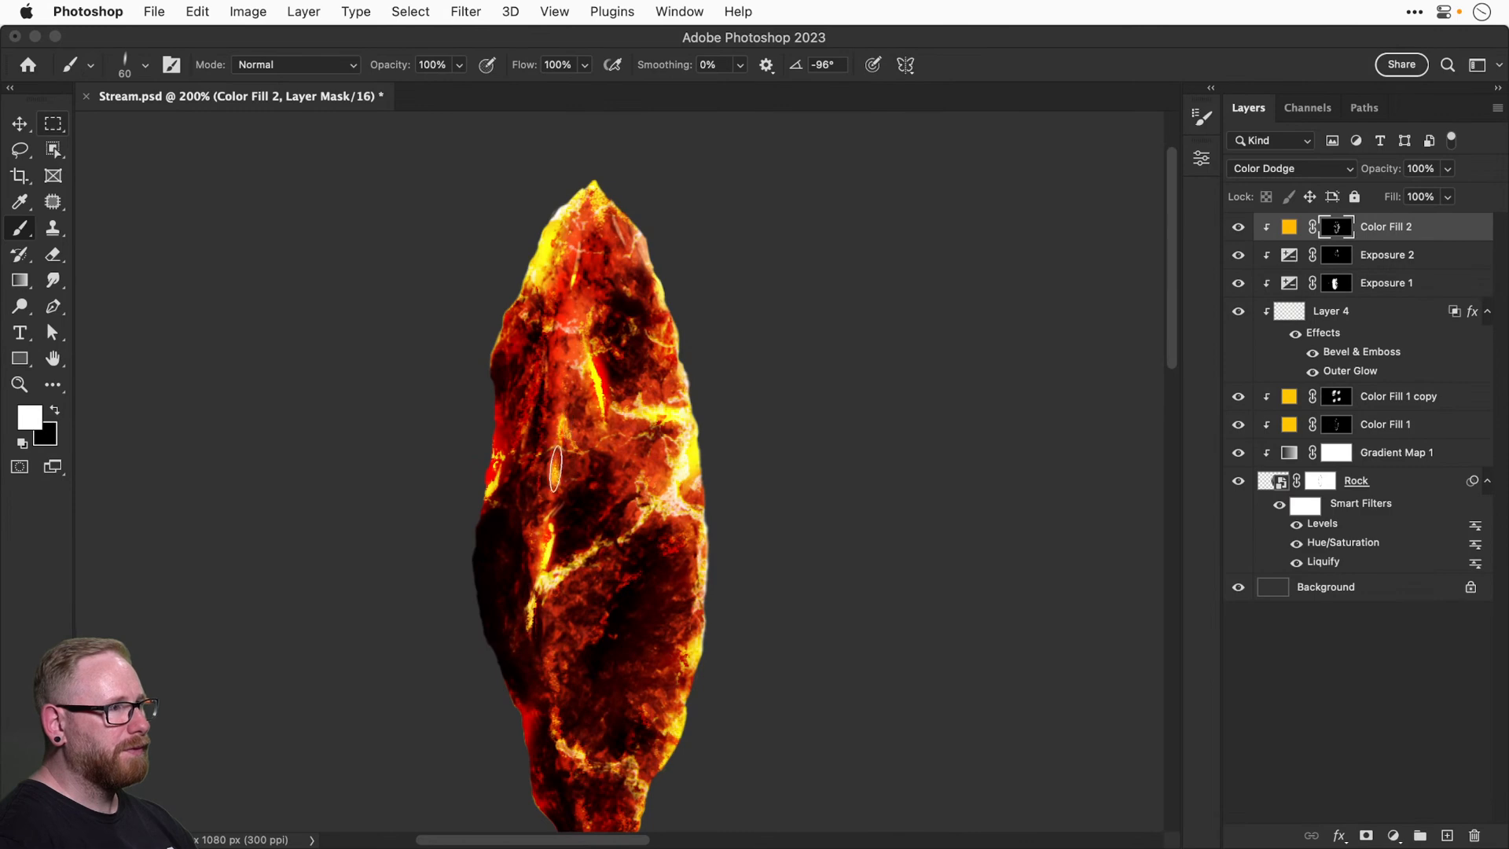
pyautogui.moveTo(638, 535); pyautogui.dragTo(633, 453)
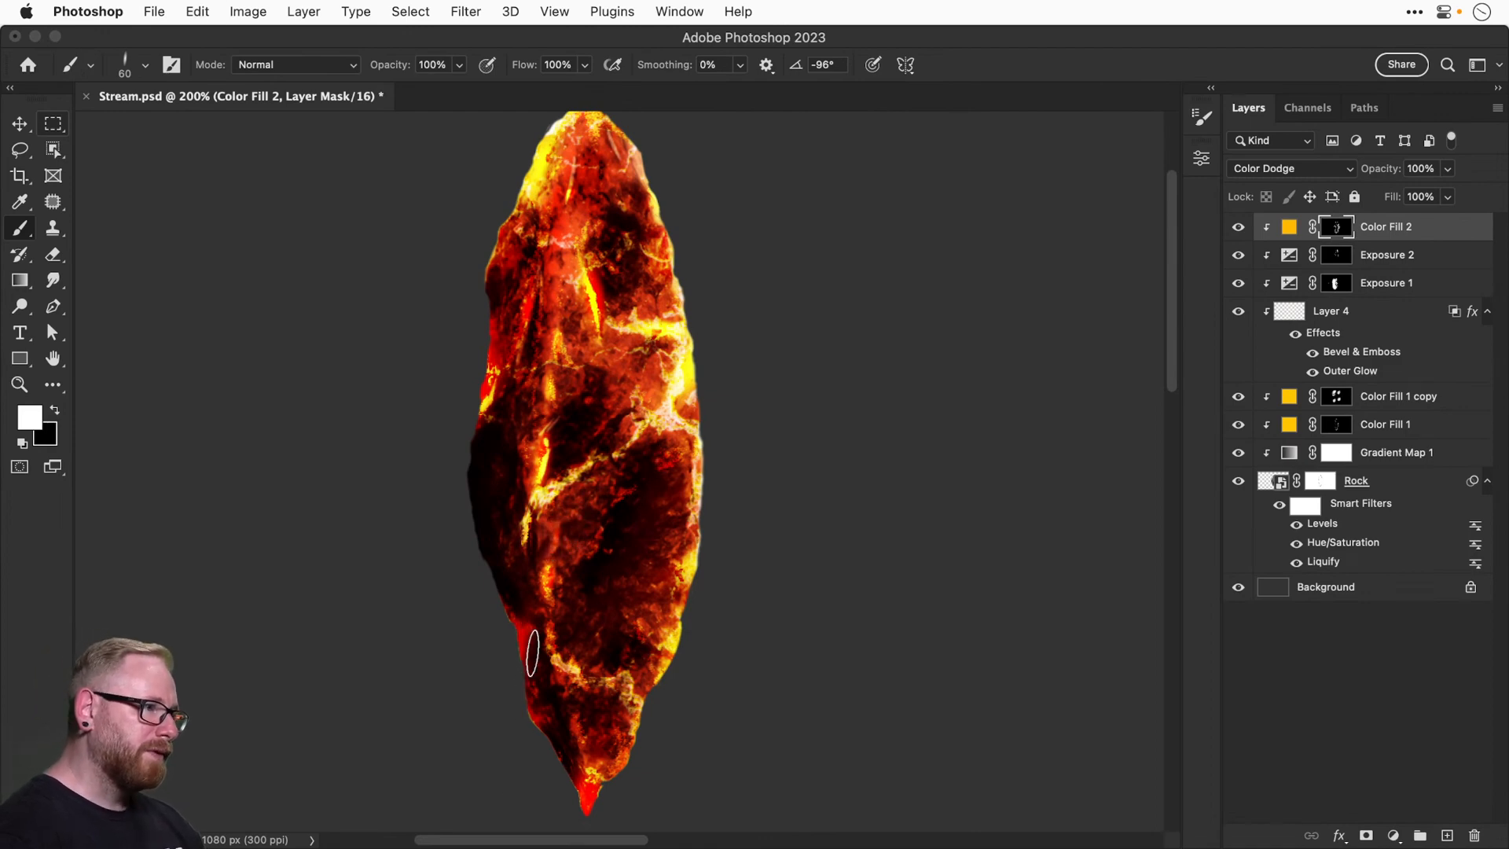
pyautogui.press('v')
pyautogui.press('super+minus')
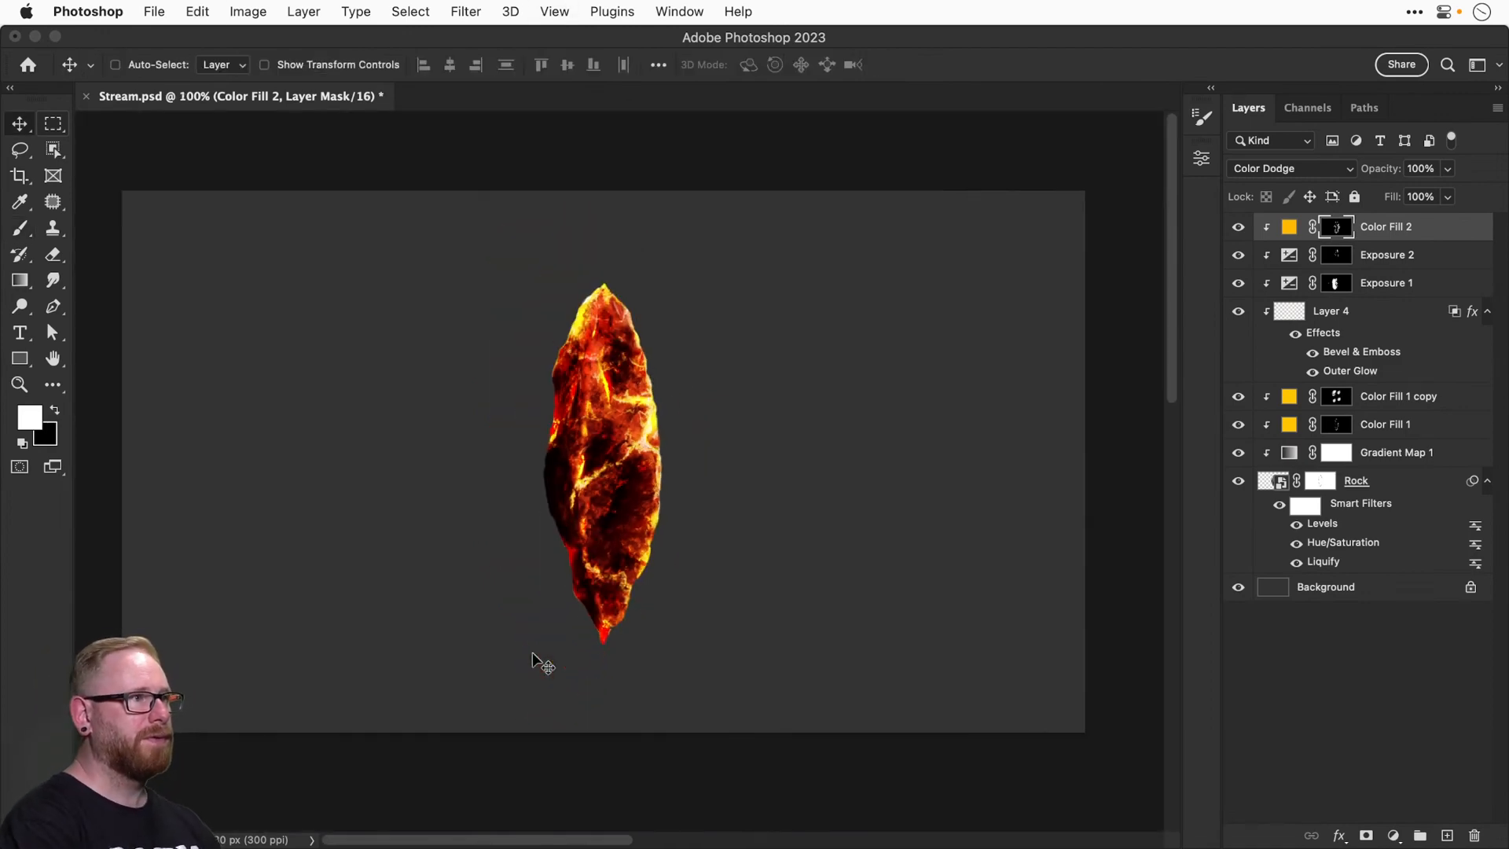
# Save Stream.psd with Cmd+S.
pyautogui.press('super+s')
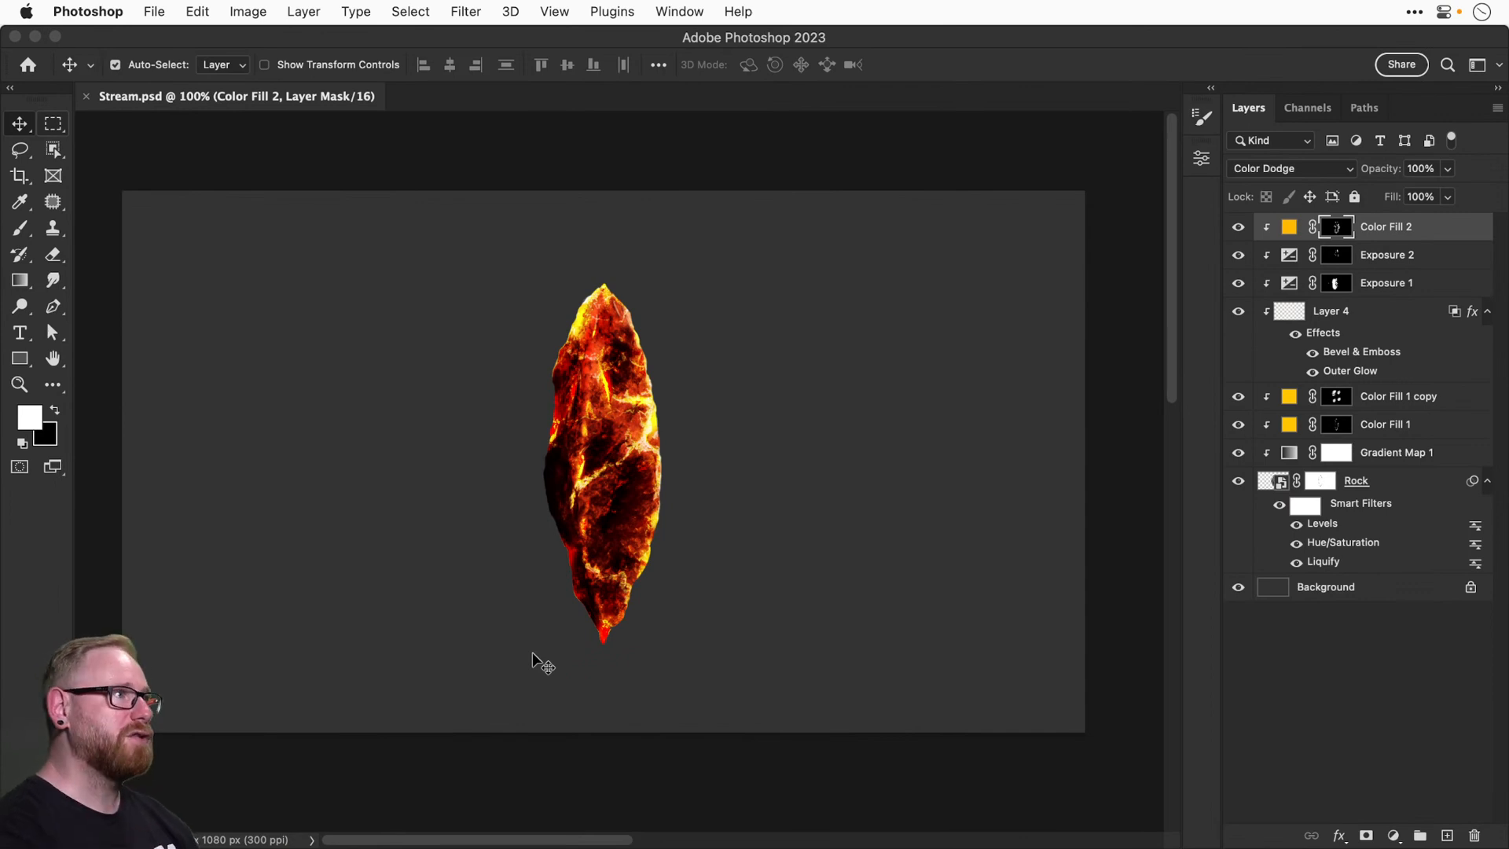
pyautogui.click(465, 9)
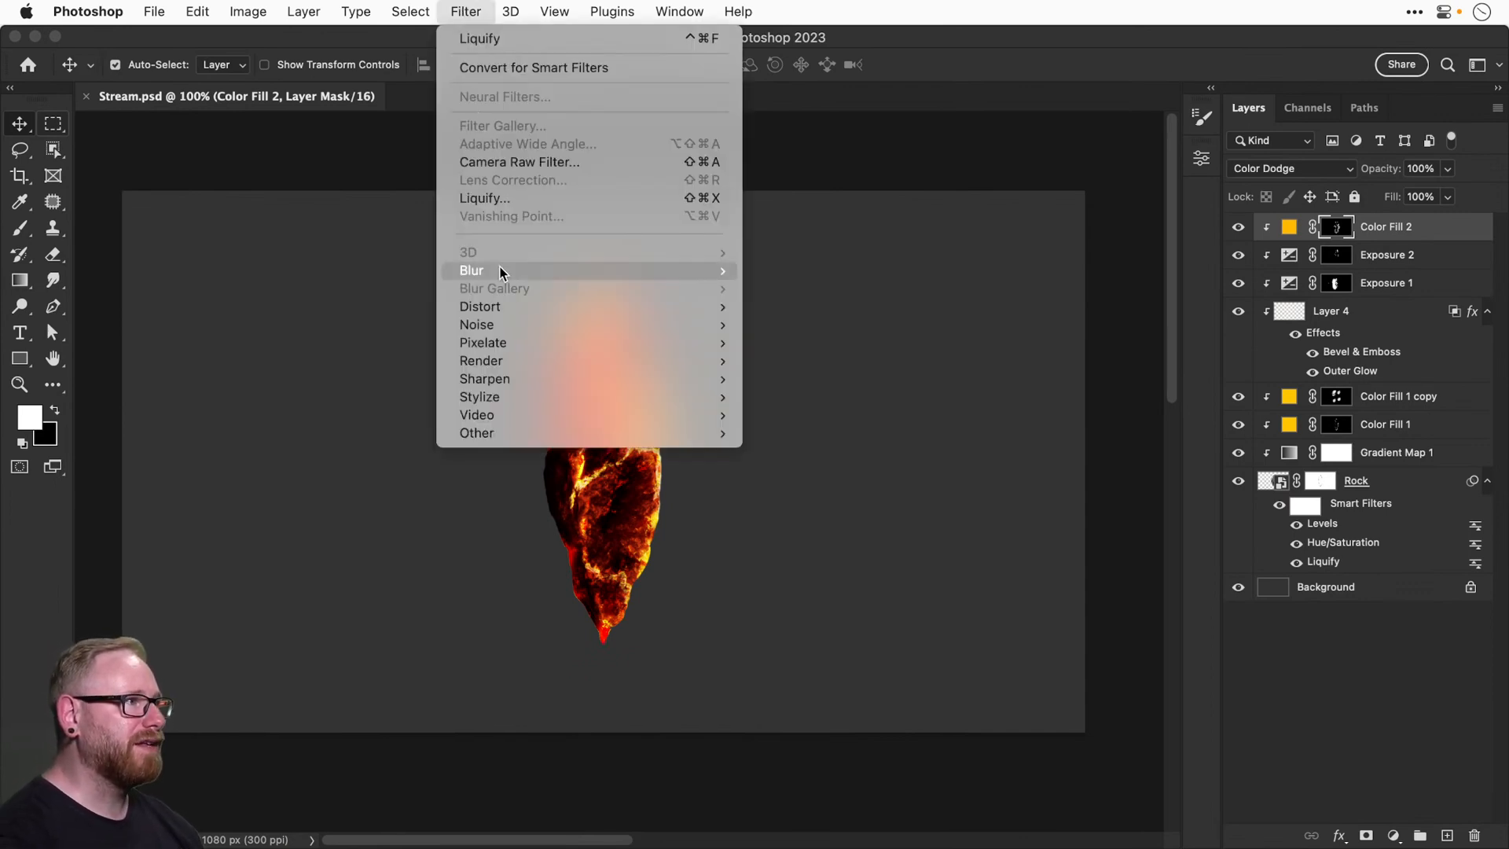
pyautogui.click(476, 8)
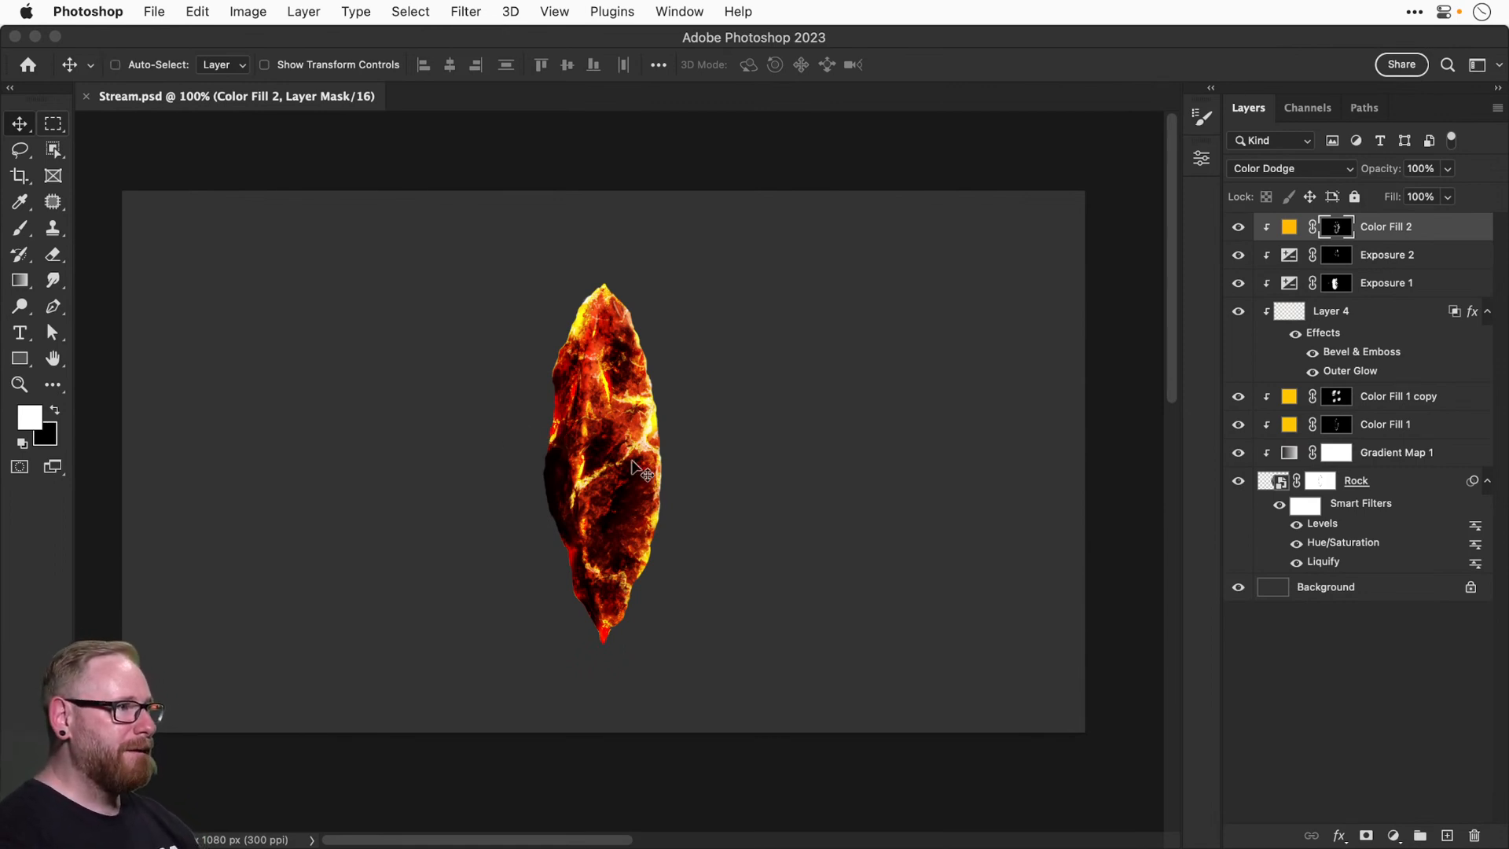
pyautogui.press('super+equal')
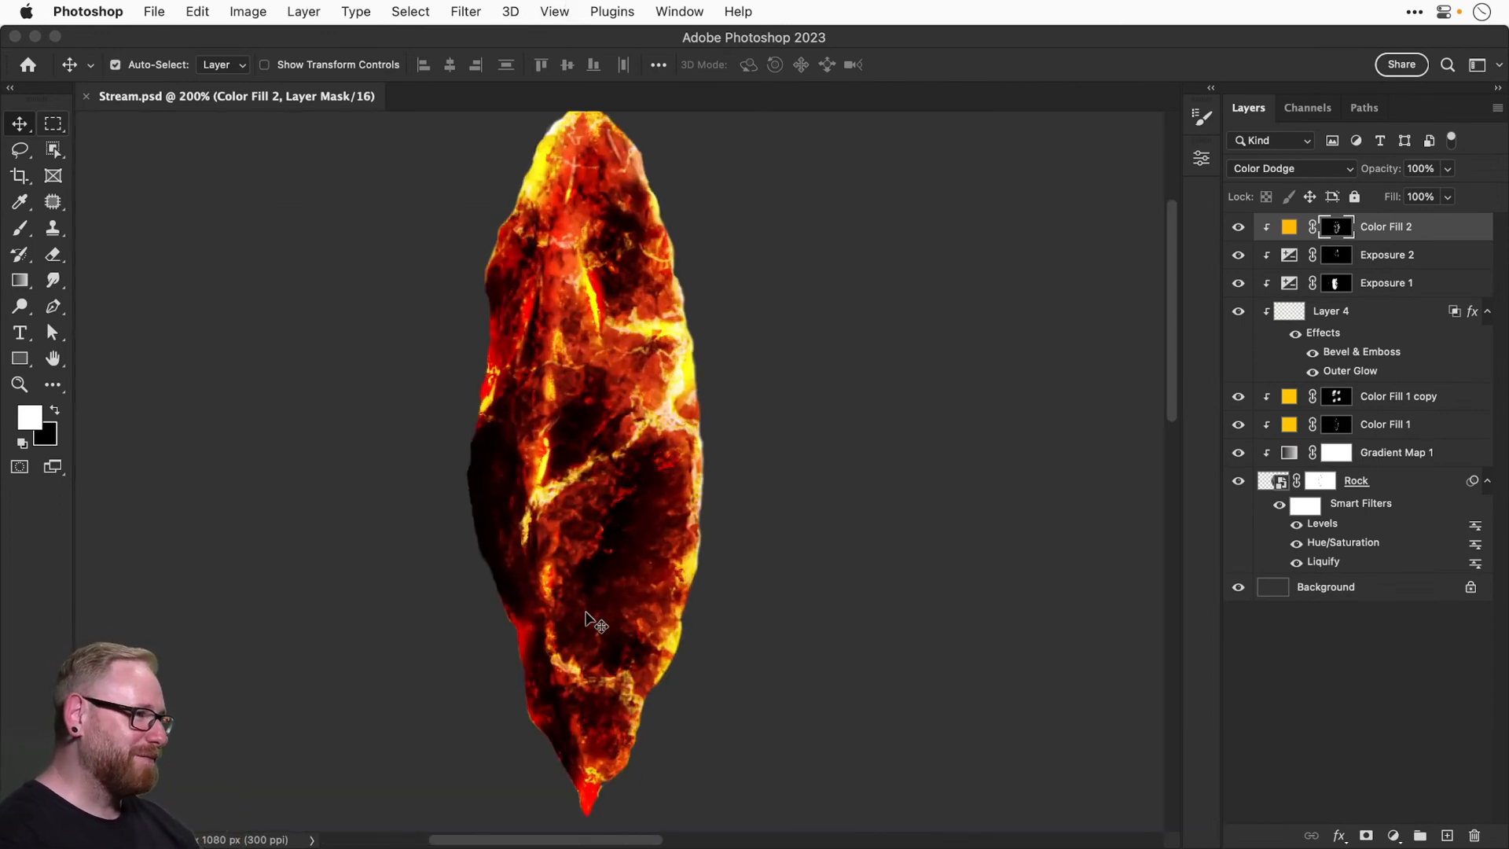
pyautogui.moveTo(589, 595); pyautogui.dragTo(587, 604)
pyautogui.press('super+minus')
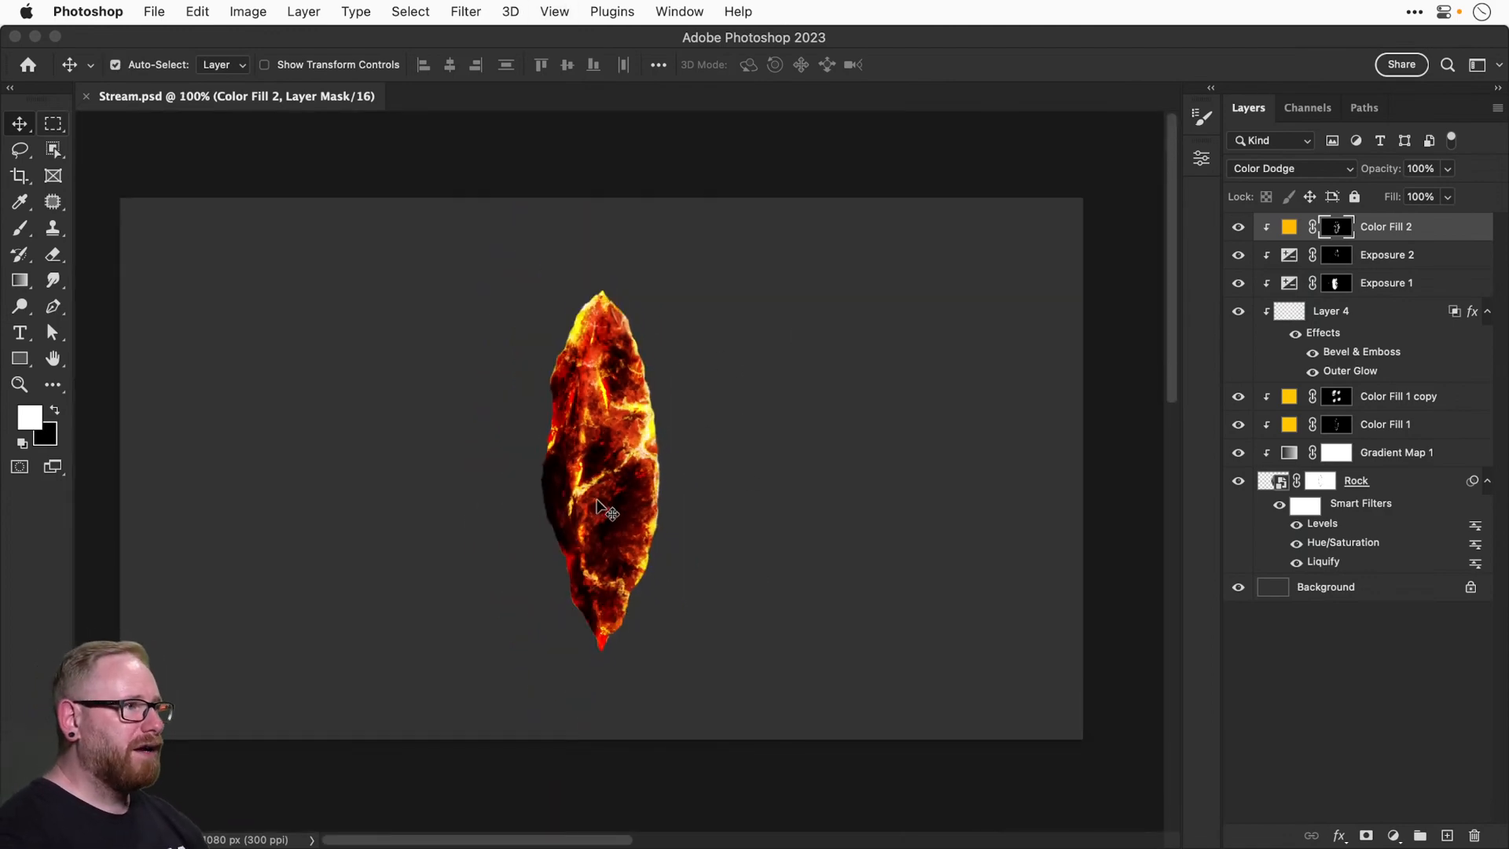
# Add a #ffae00 orange Solid Color fill layer and invert its mask to black.
pyautogui.click(1395, 836)
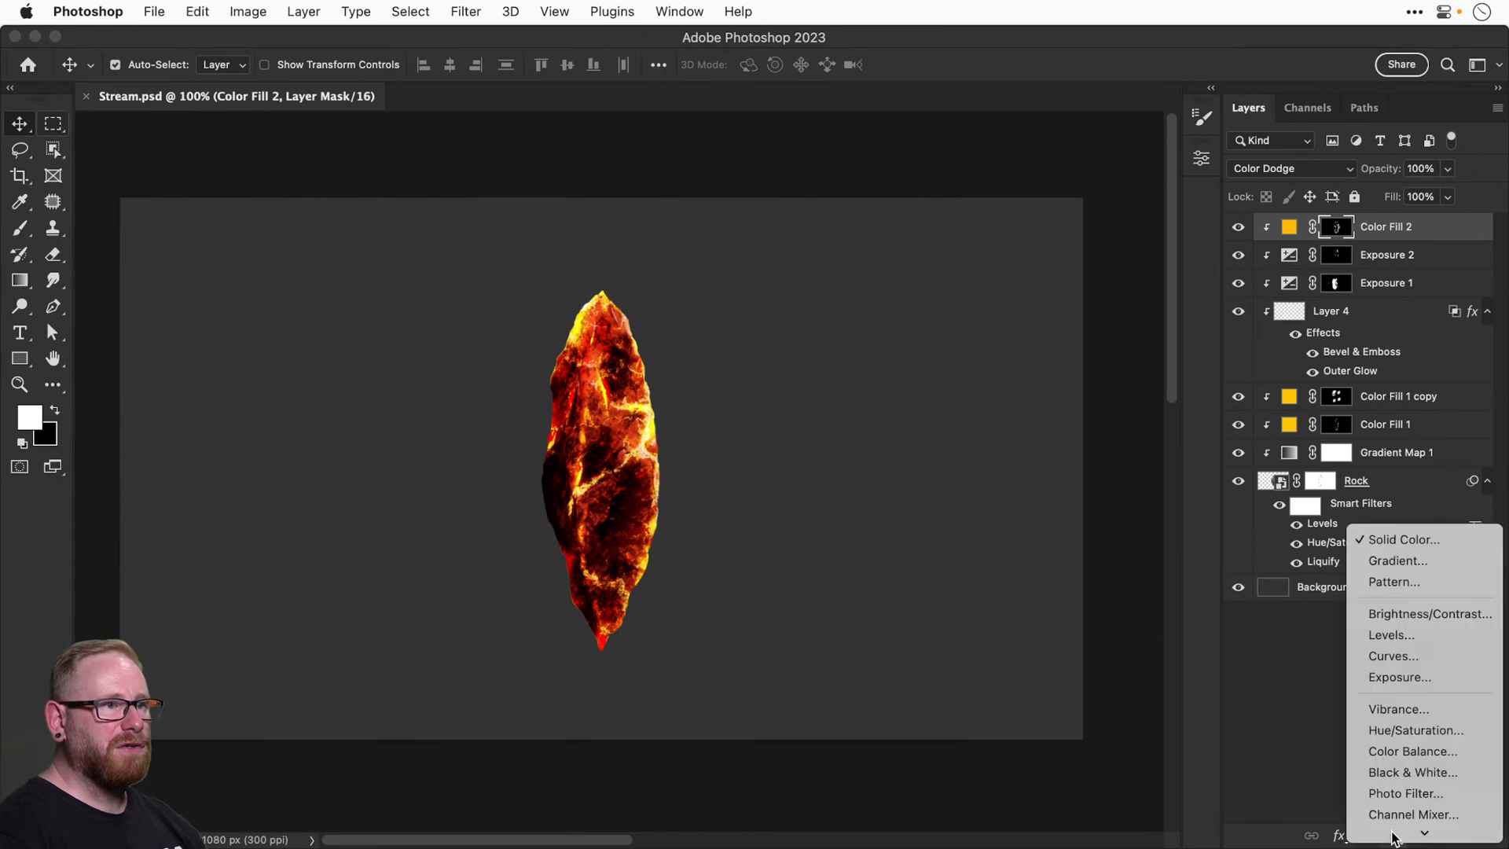
pyautogui.click(1397, 542)
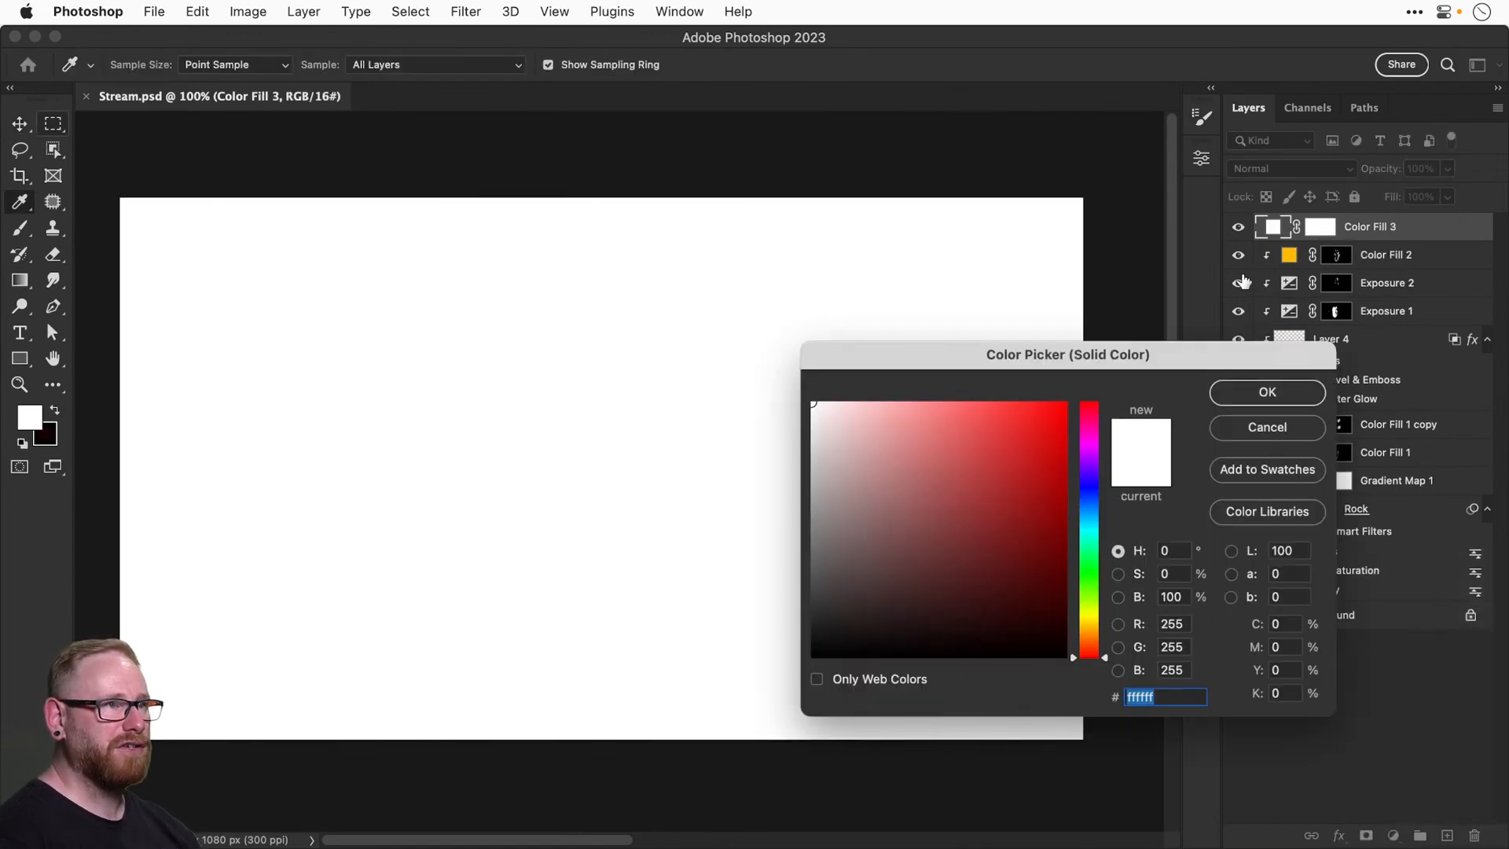
pyautogui.click(1088, 625)
pyautogui.click(1064, 402)
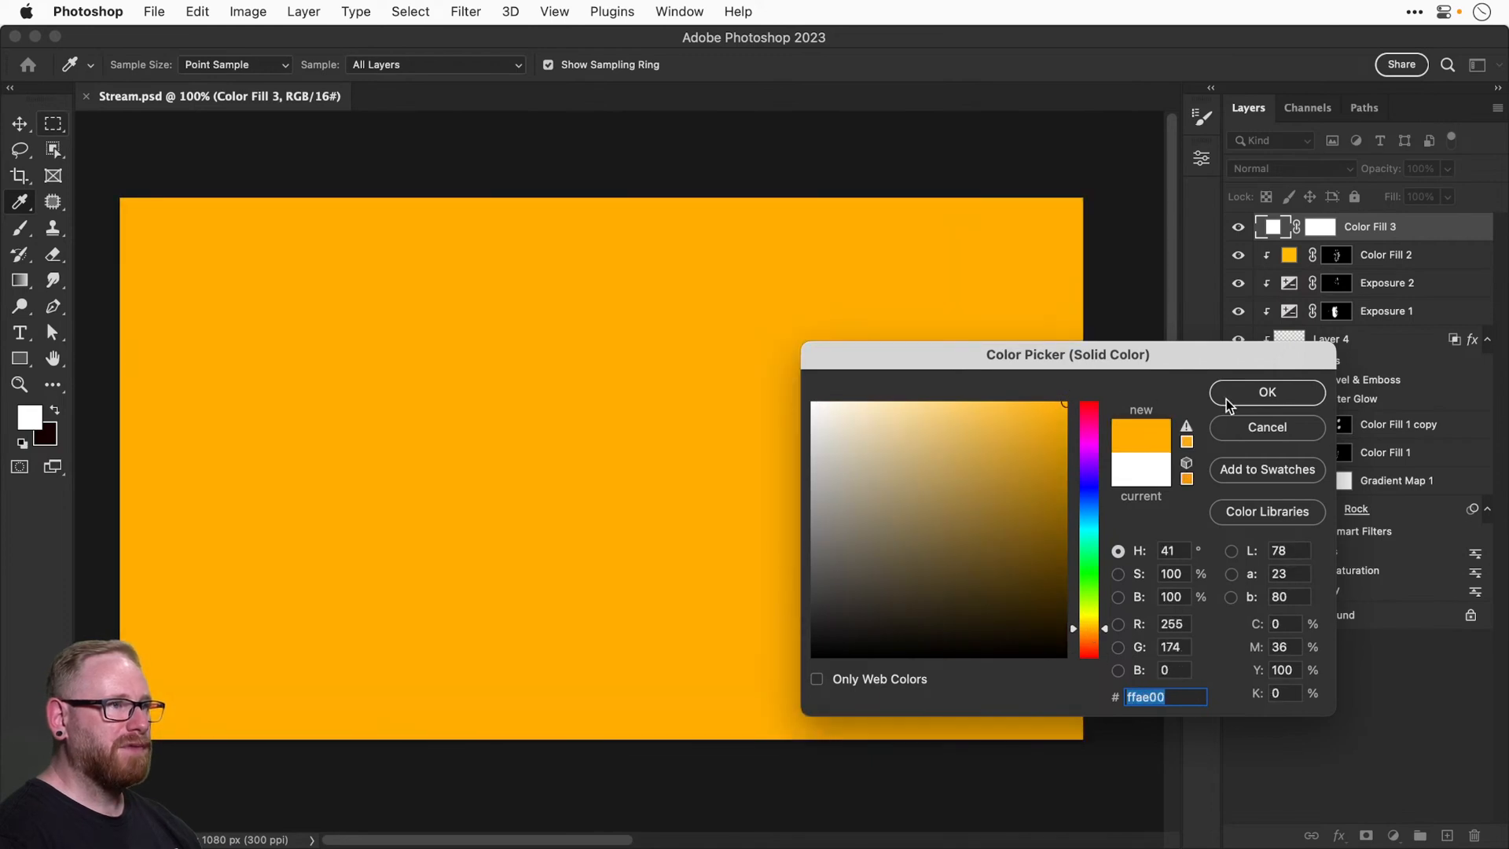
pyautogui.click(1267, 392)
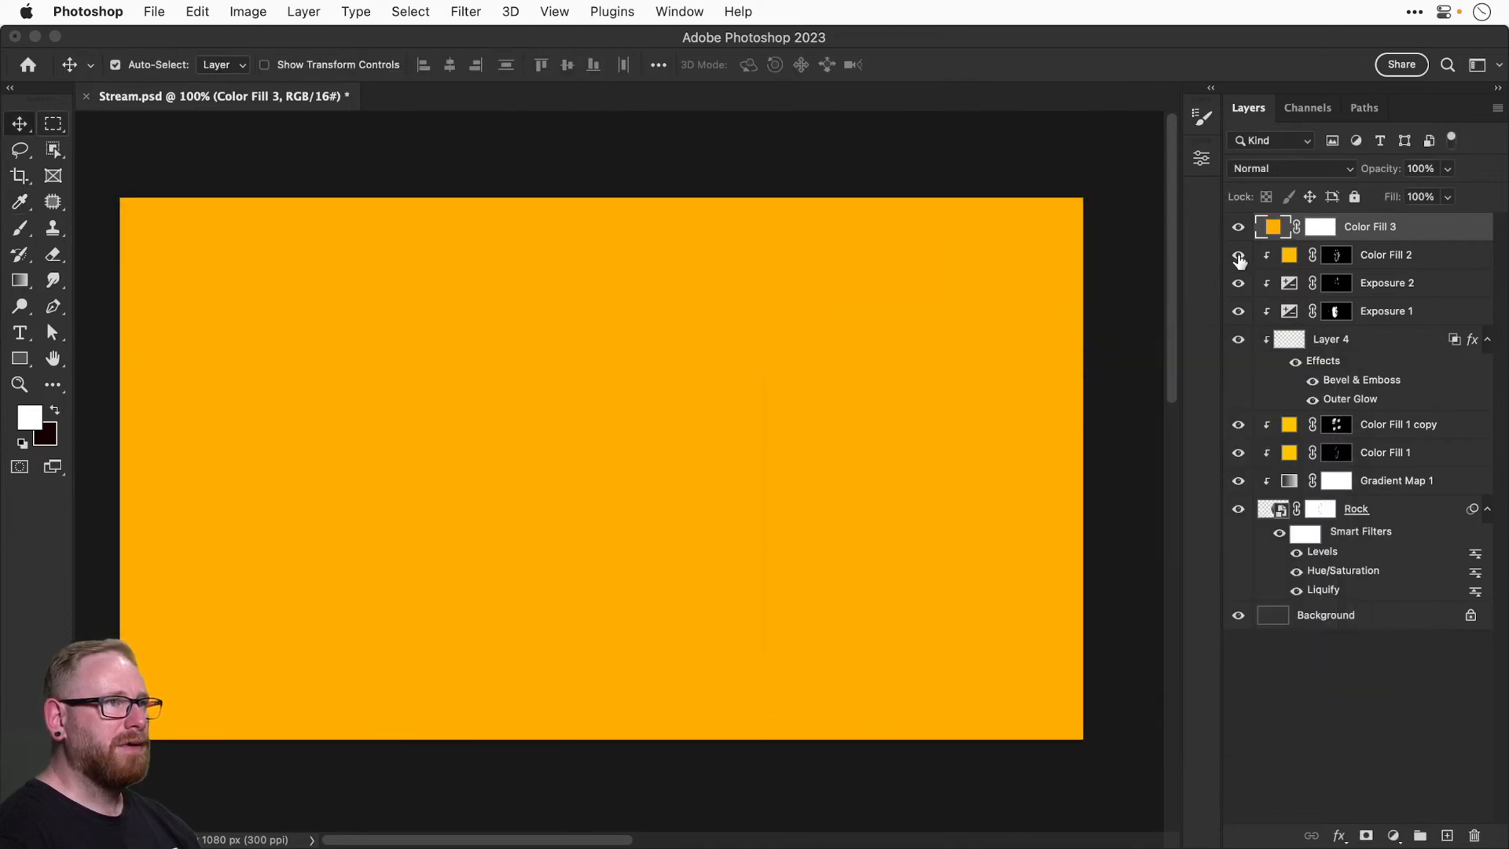
pyautogui.click(1326, 234)
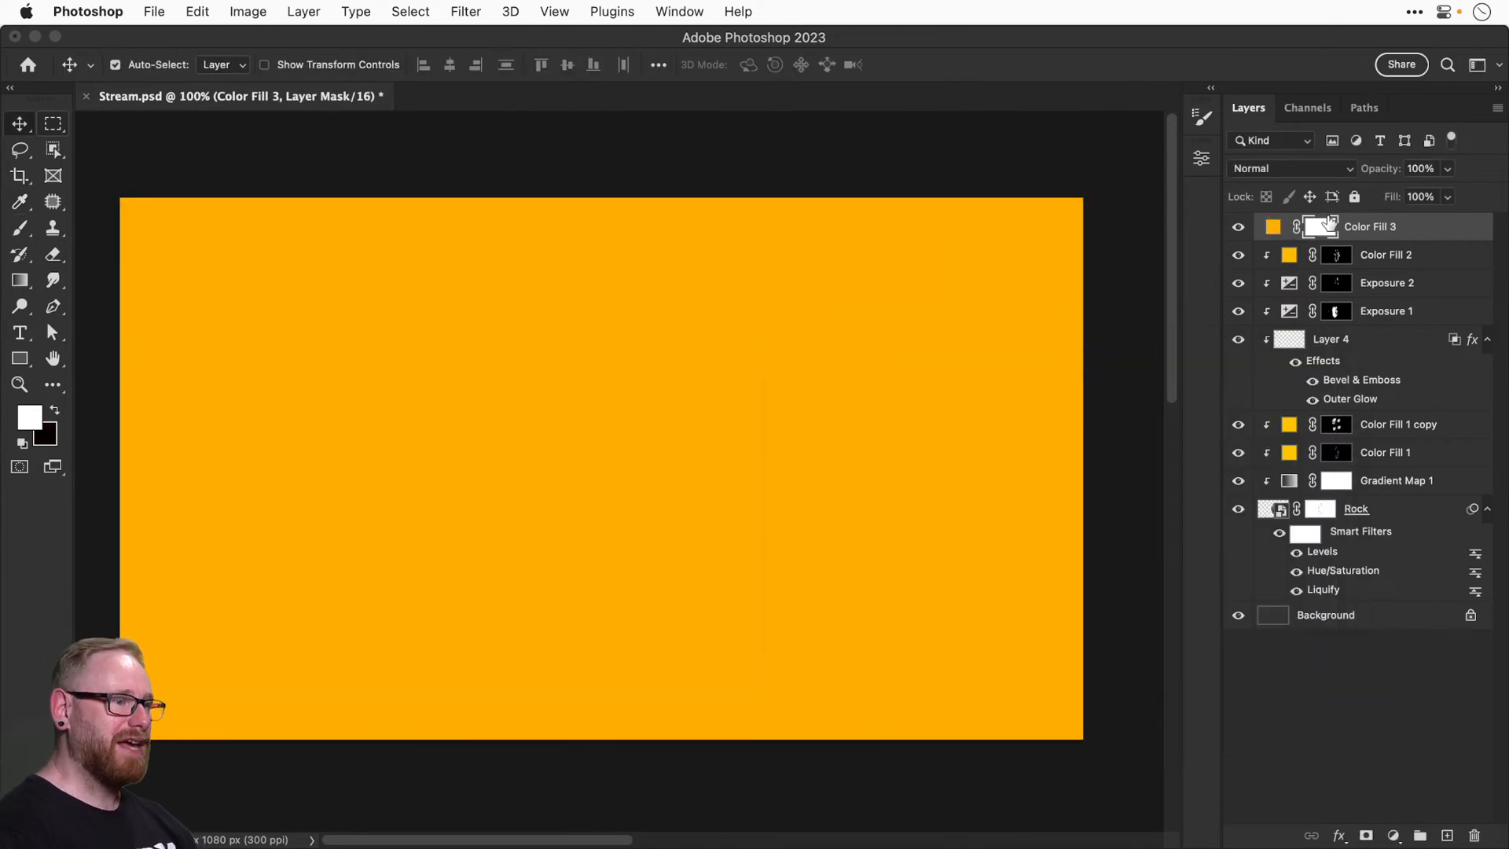
pyautogui.press('super+i')
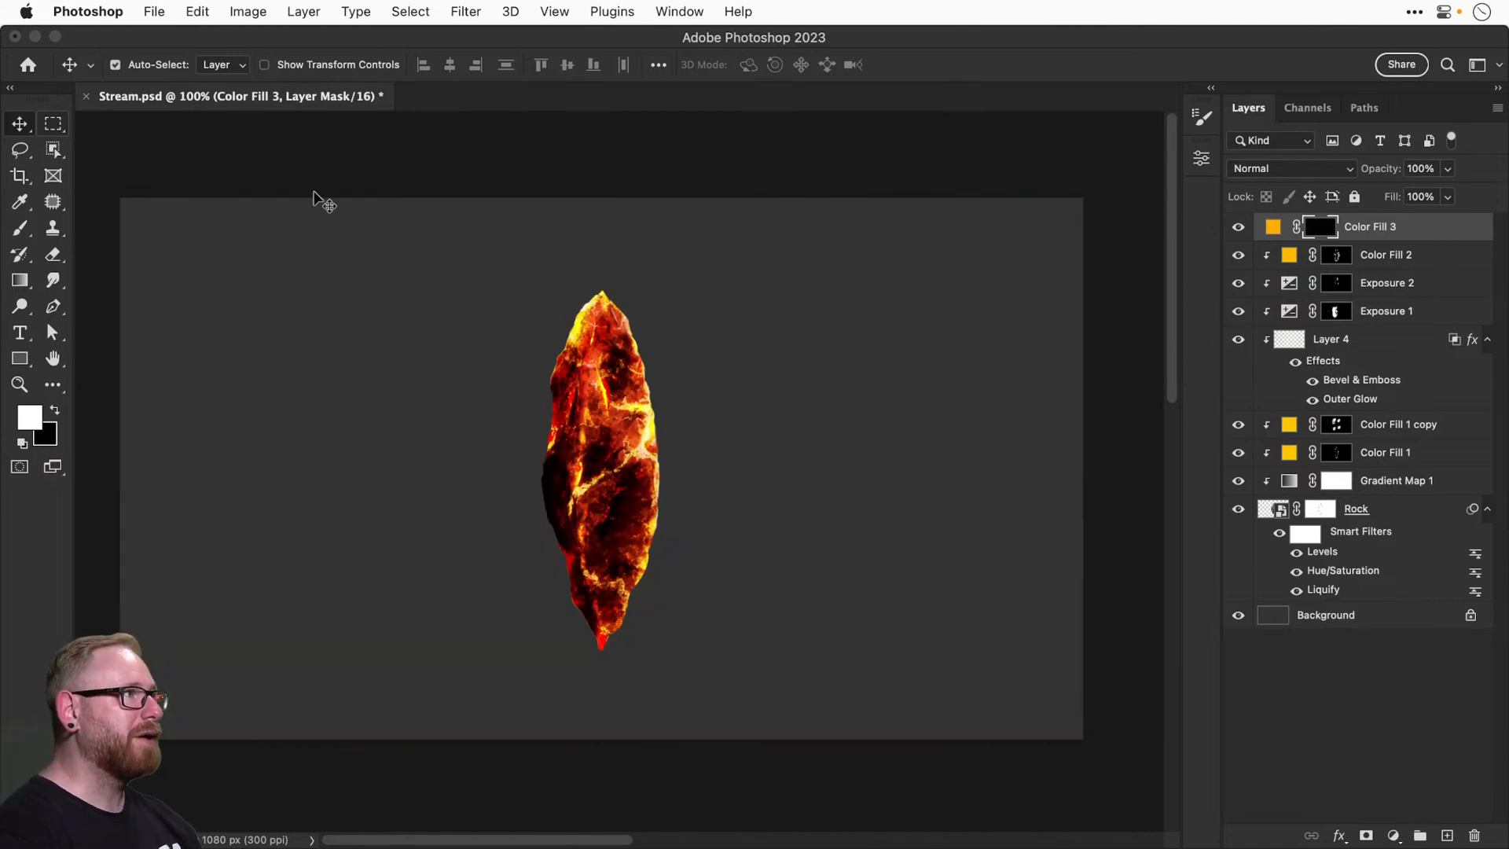
# Load Nebula Brush 1 from the Nebula Brushes CS6 + folder and clear a test stamp by filling the mask black.
pyautogui.press('b')
pyautogui.click(145, 65)
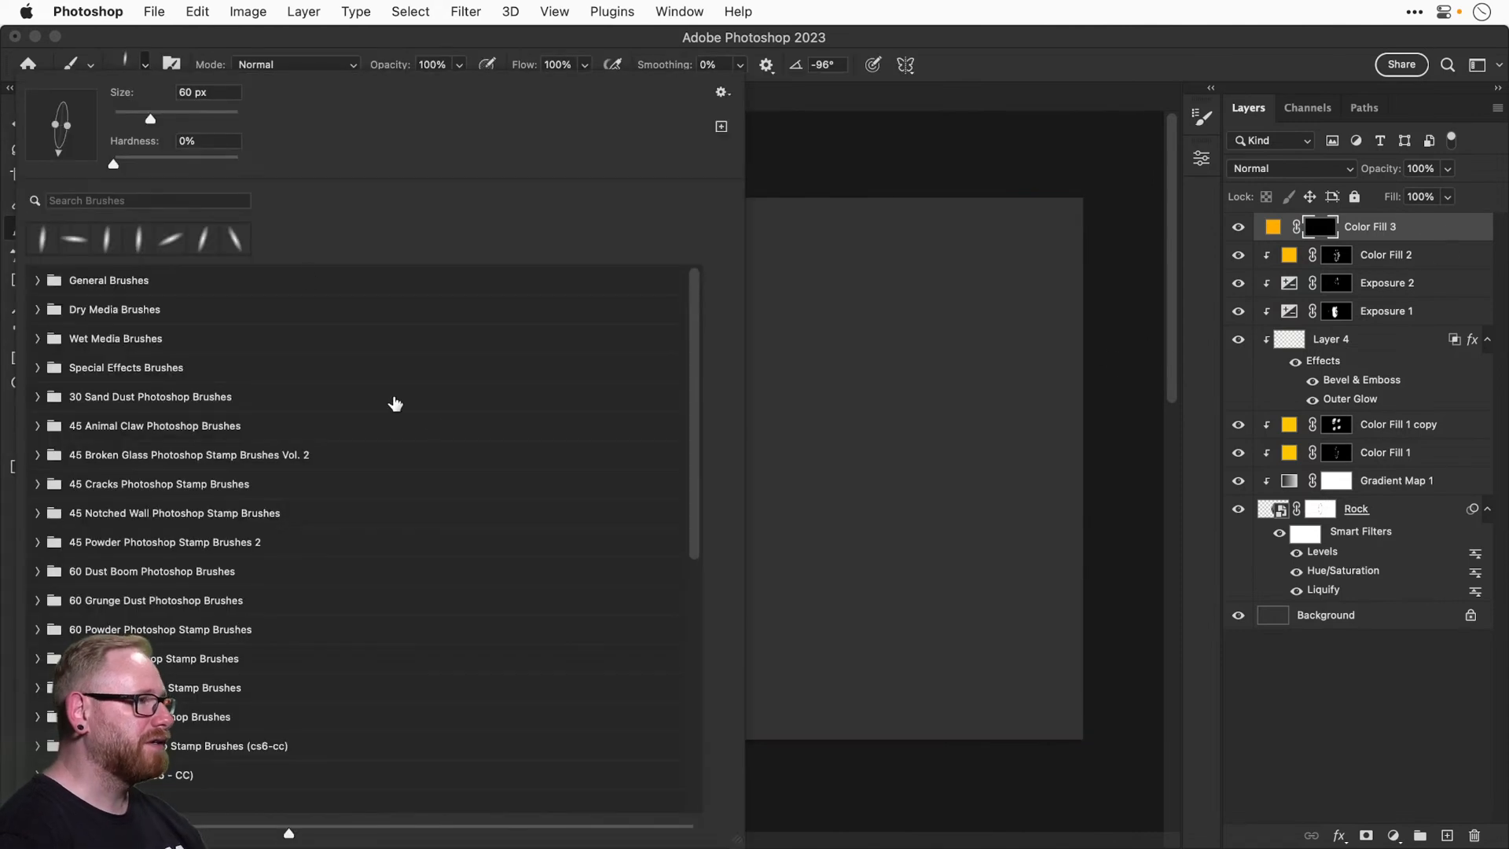
pyautogui.scroll(-5, 674, 407)
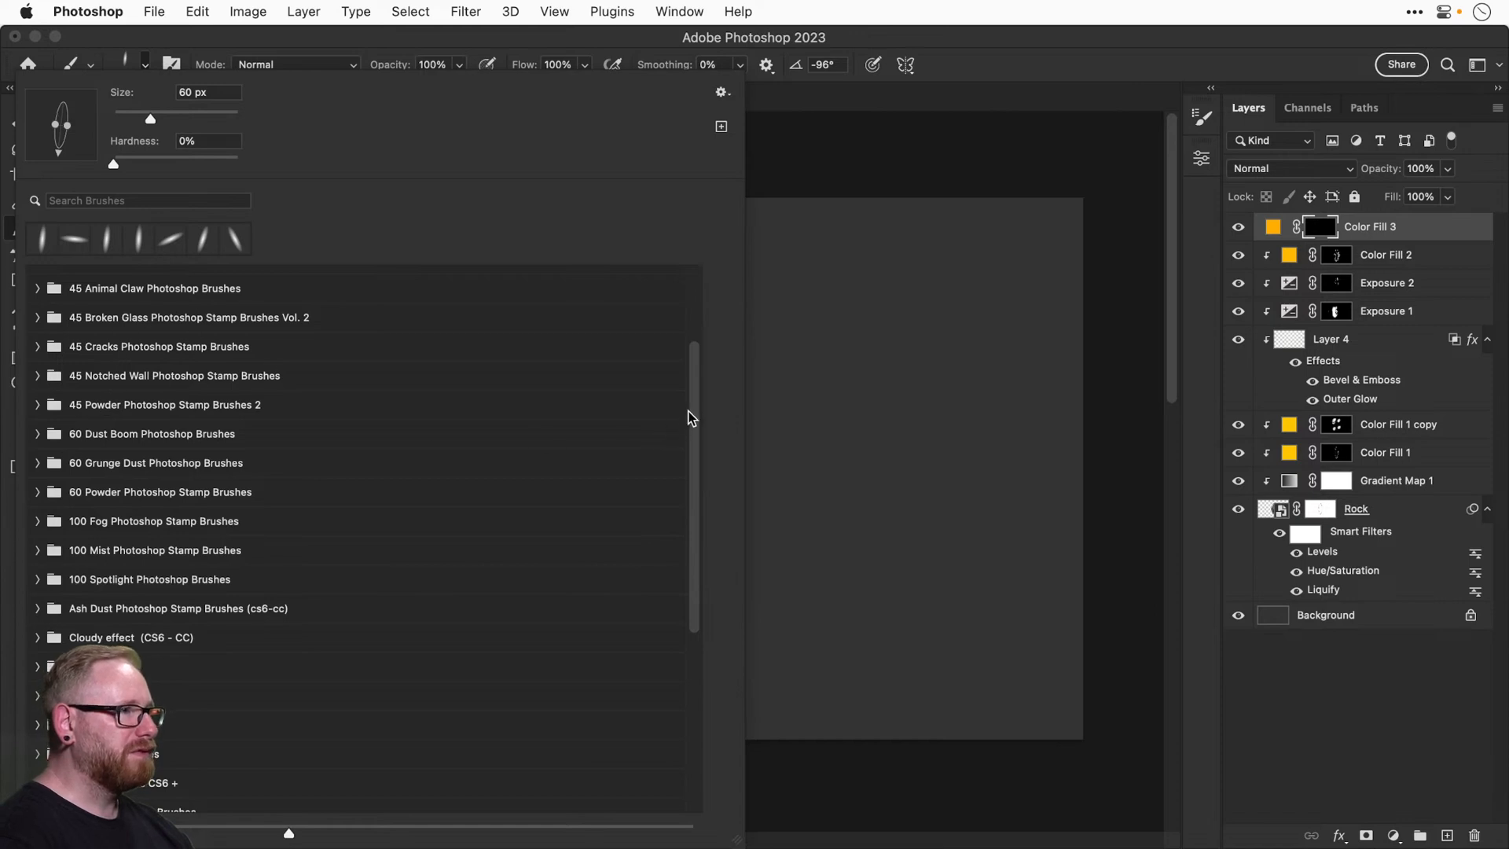
pyautogui.moveTo(690, 415); pyautogui.dragTo(692, 552)
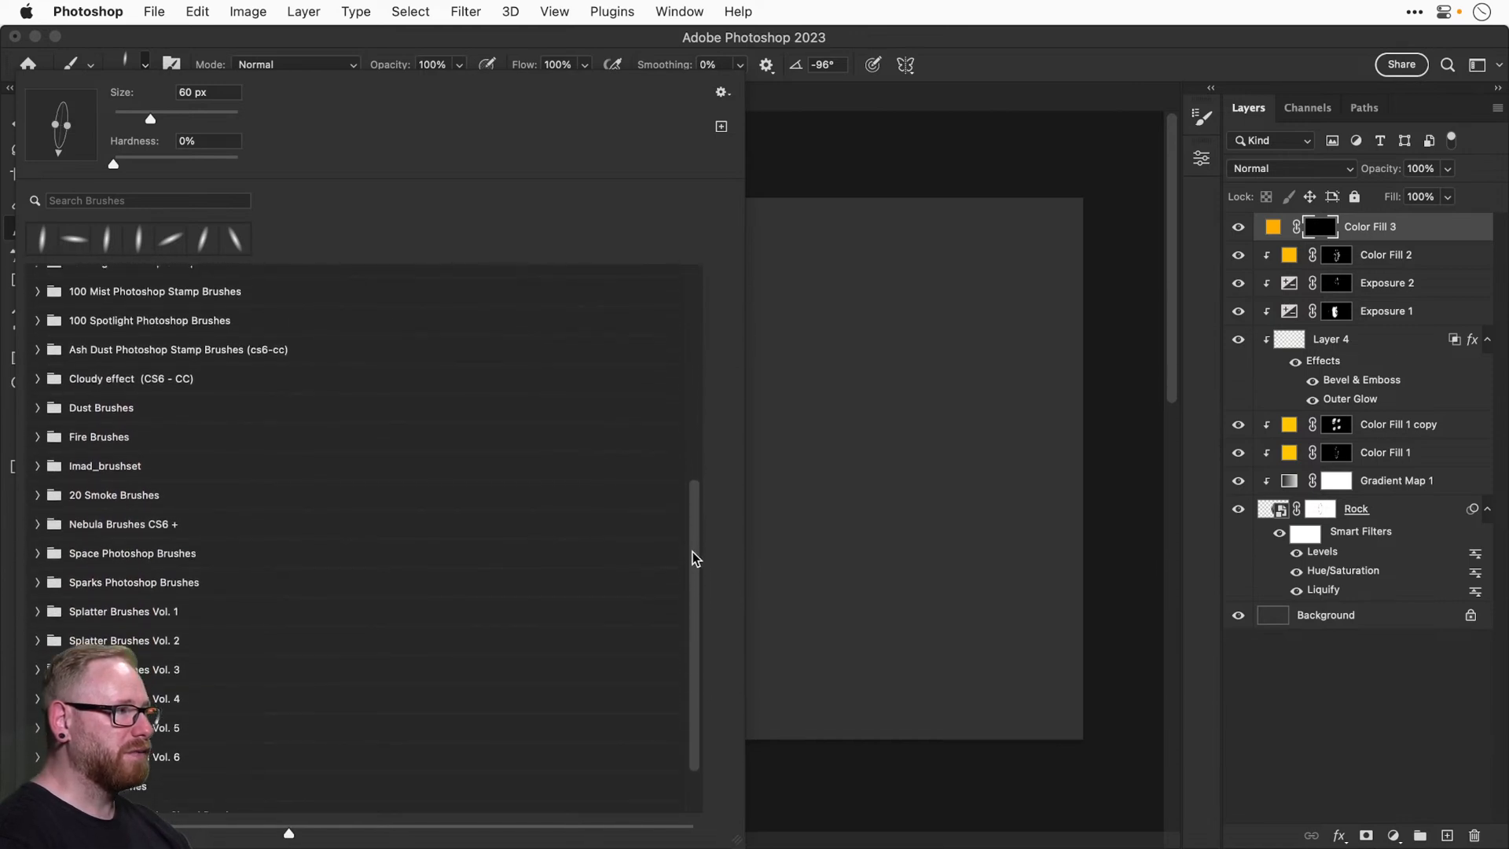
pyautogui.click(37, 514)
pyautogui.click(98, 548)
pyautogui.click(843, 444)
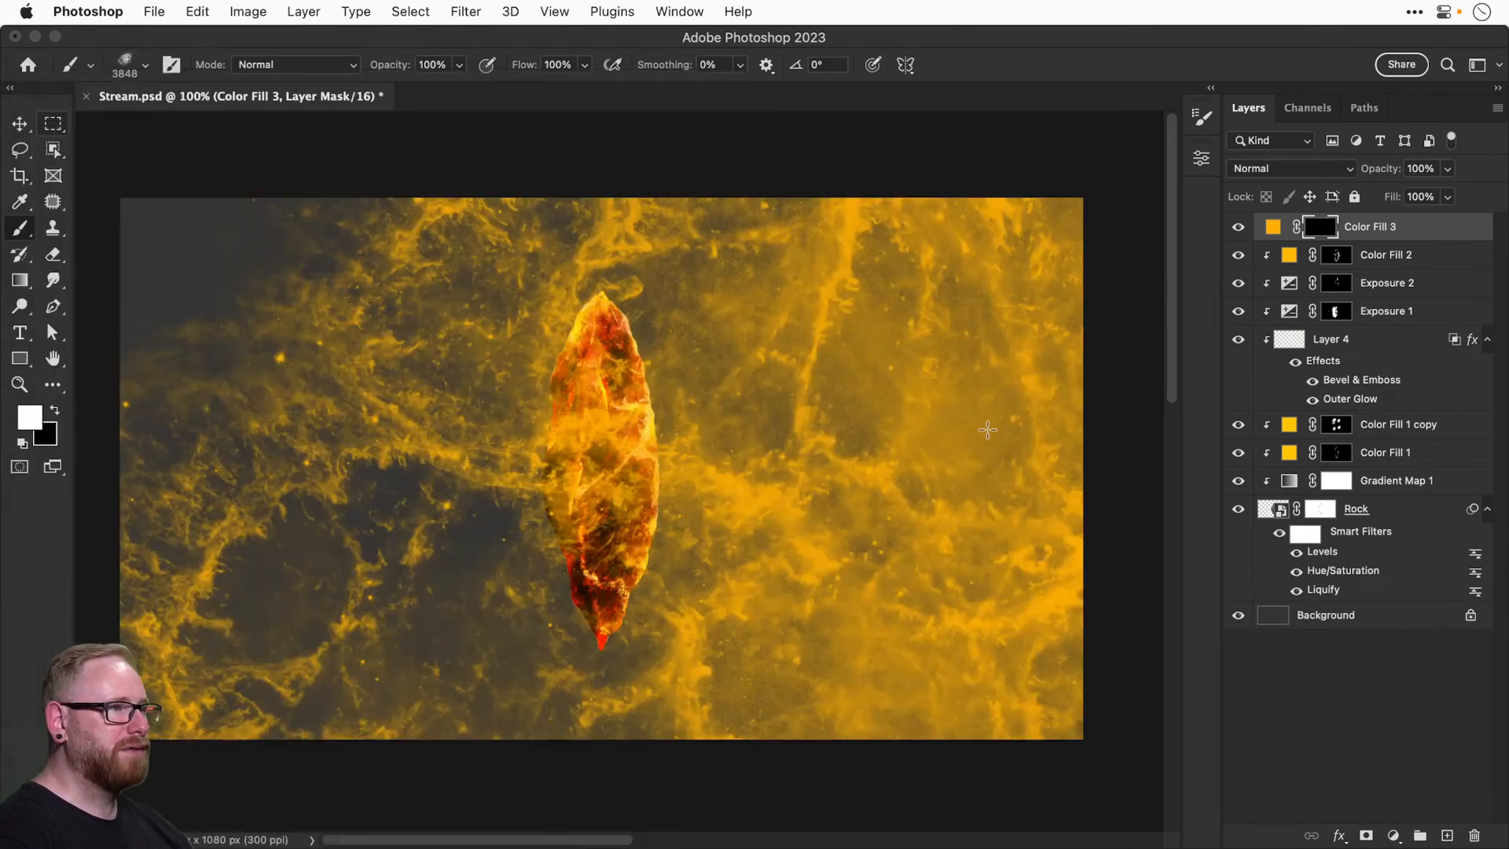
pyautogui.press('super+BackSpace')
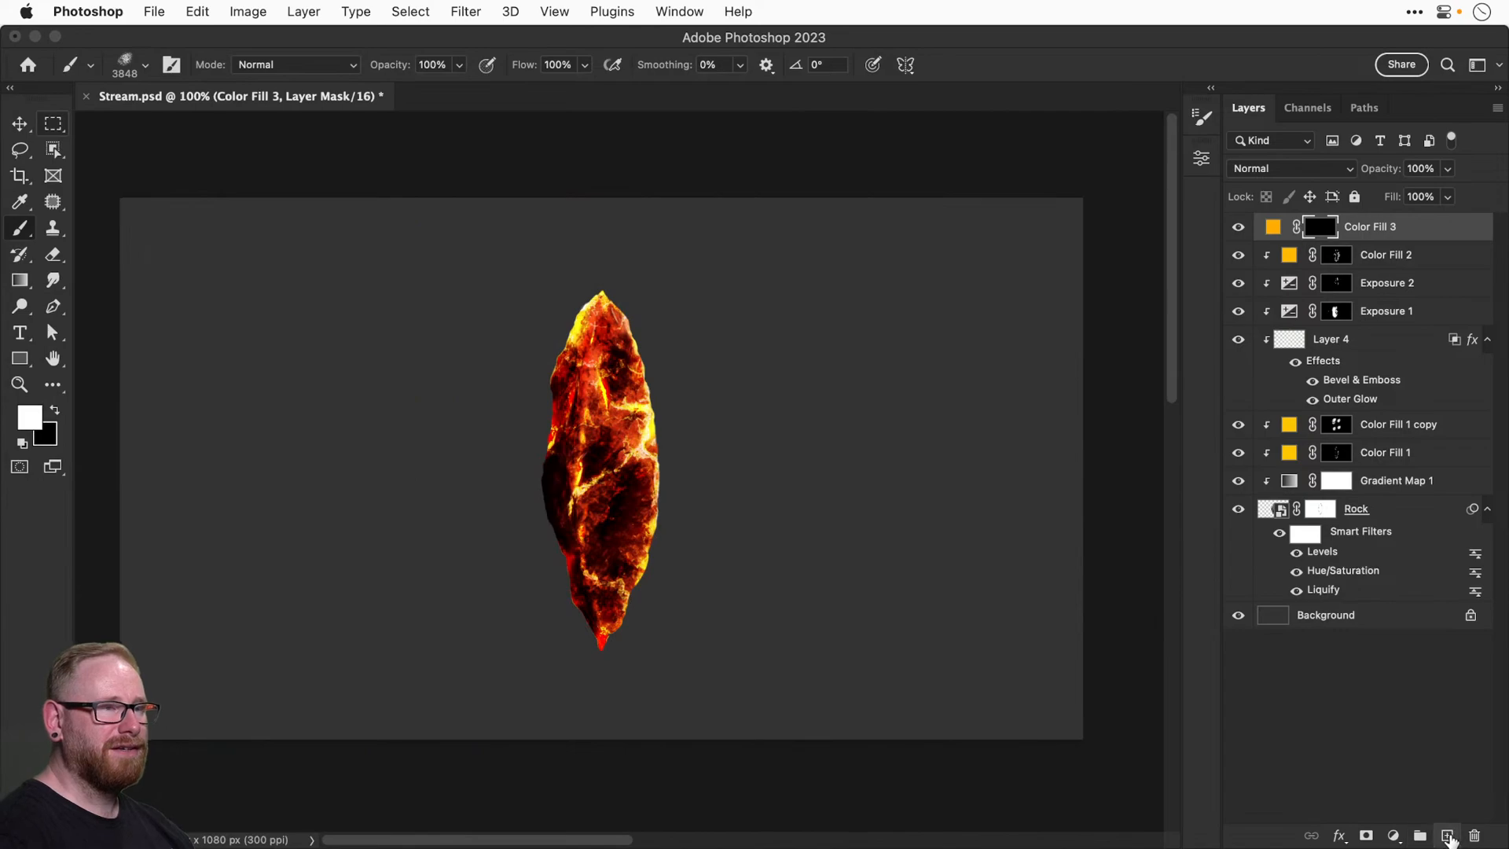
pyautogui.click(1446, 836)
pyautogui.press('[')
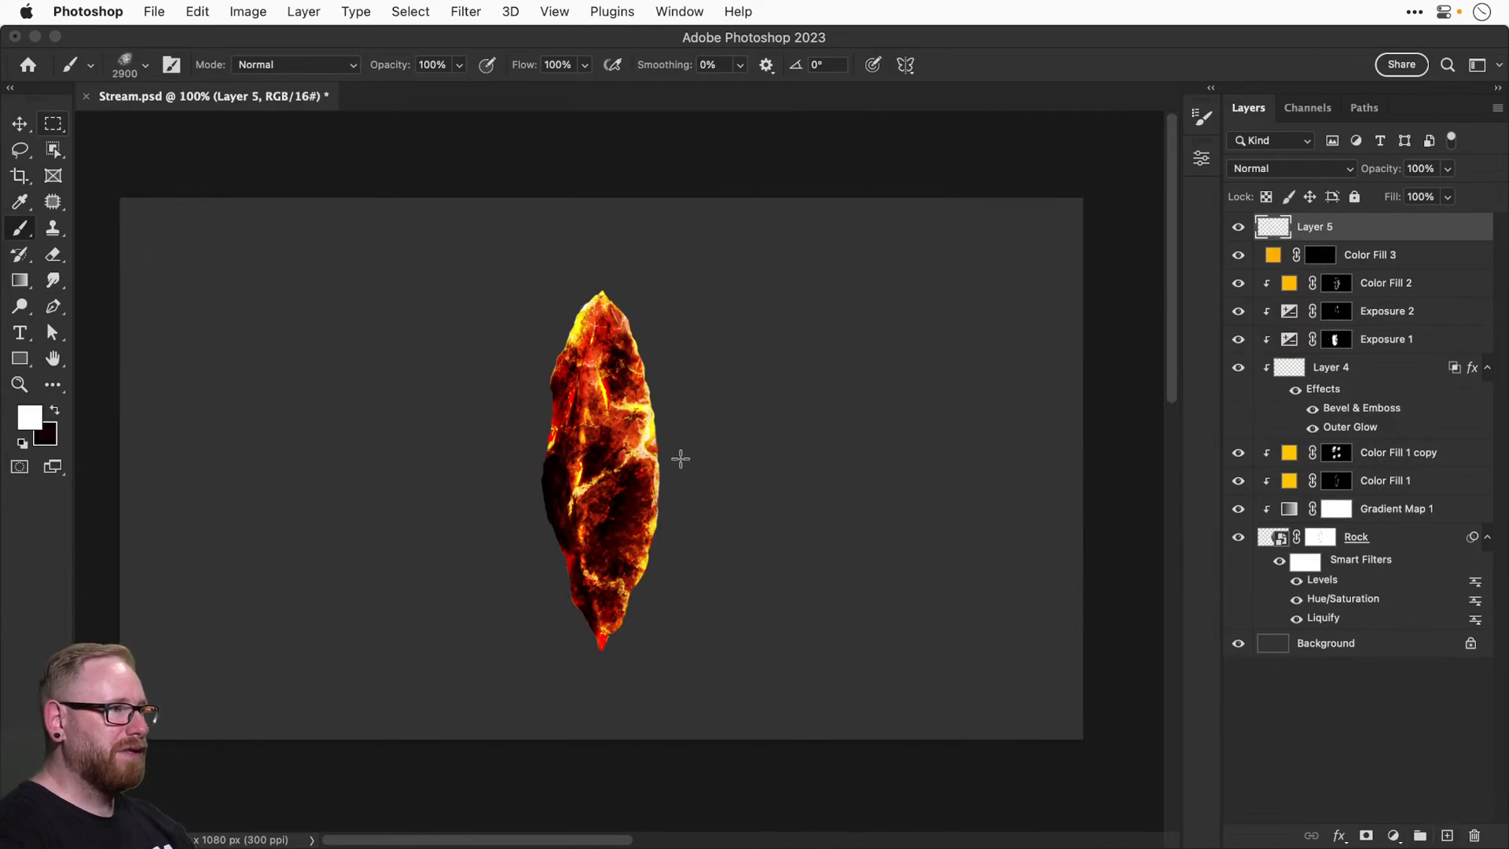
pyautogui.press('[')
pyautogui.press('[')
pyautogui.press('[')
pyautogui.press('[')
pyautogui.press('[')
pyautogui.press('[')
pyautogui.press('[')
pyautogui.press('[')
pyautogui.press('[')
pyautogui.press('[')
pyautogui.press('[')
pyautogui.press('[')
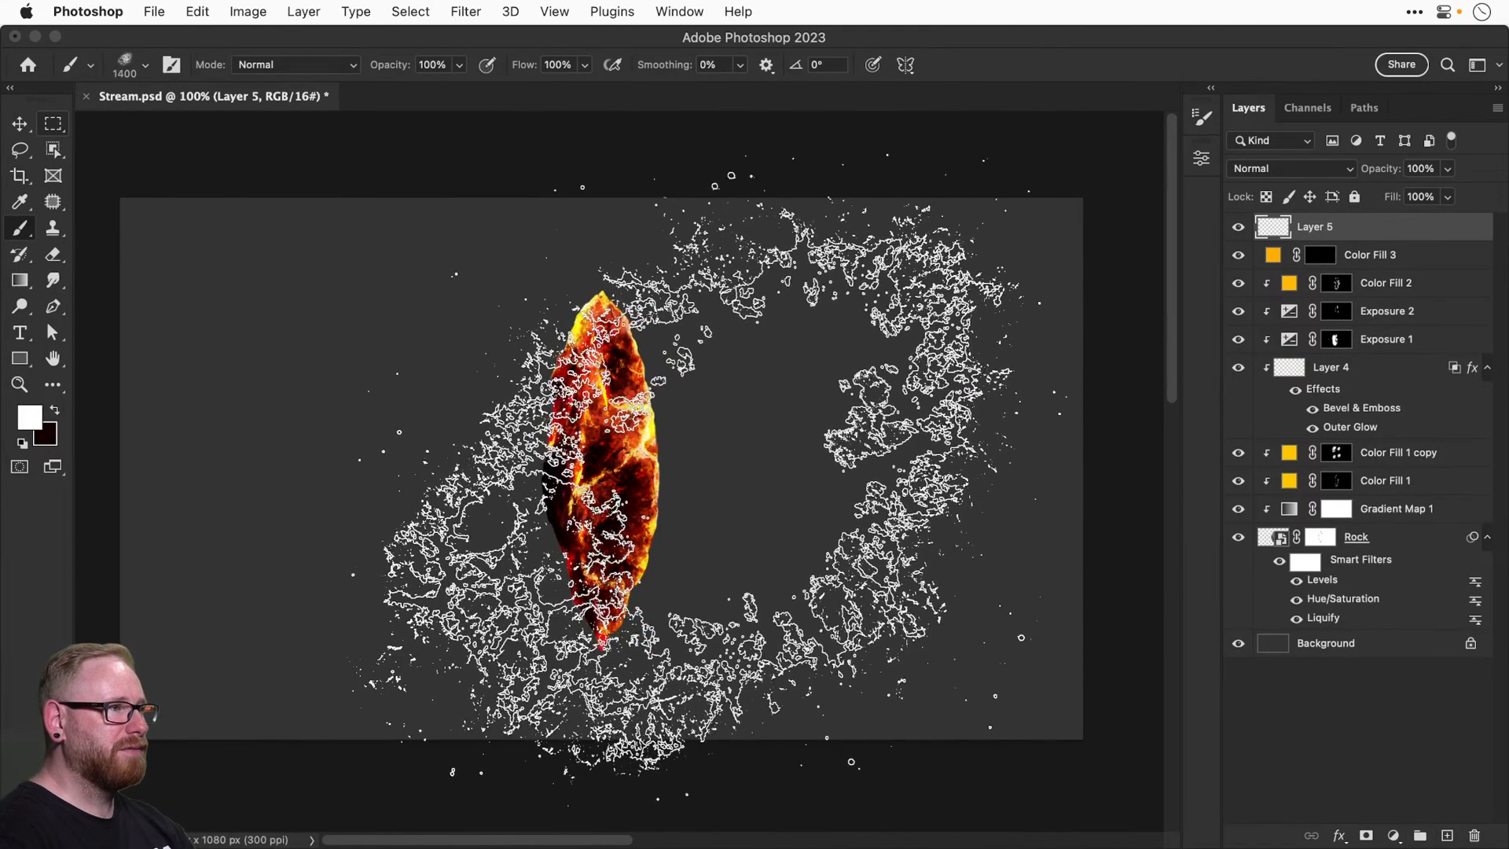
pyautogui.press('[')
pyautogui.press('[')
pyautogui.press('[')
pyautogui.press('[')
pyautogui.press('[')
pyautogui.press('[')
pyautogui.press('[')
pyautogui.press('[')
pyautogui.press('[')
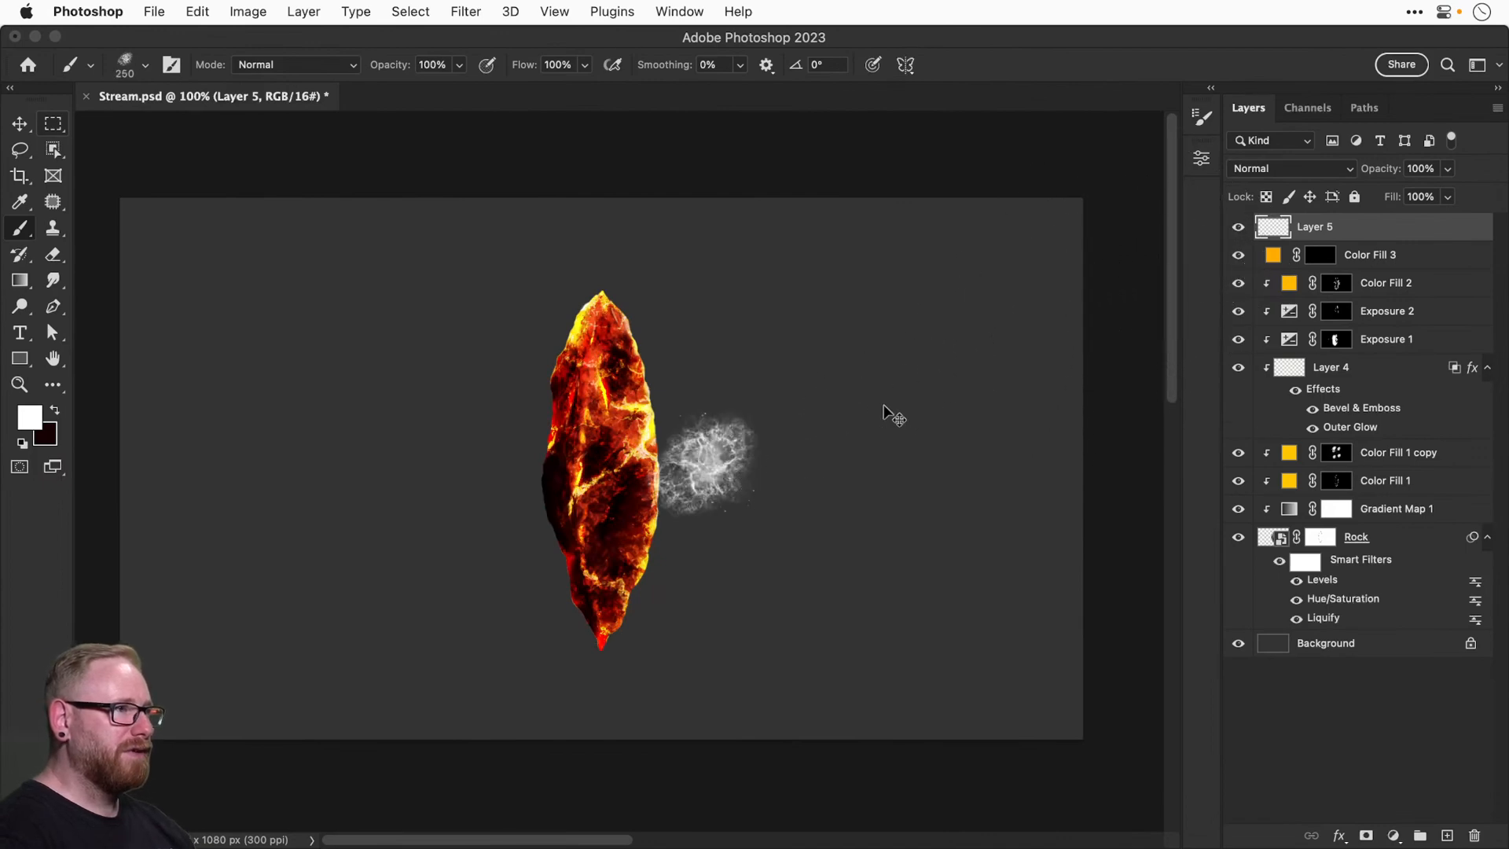
pyautogui.press(']')
pyautogui.press(']')
pyautogui.press(']')
pyautogui.press(']')
pyautogui.press(']')
pyautogui.press(']')
pyautogui.press(']')
pyautogui.click(785, 454)
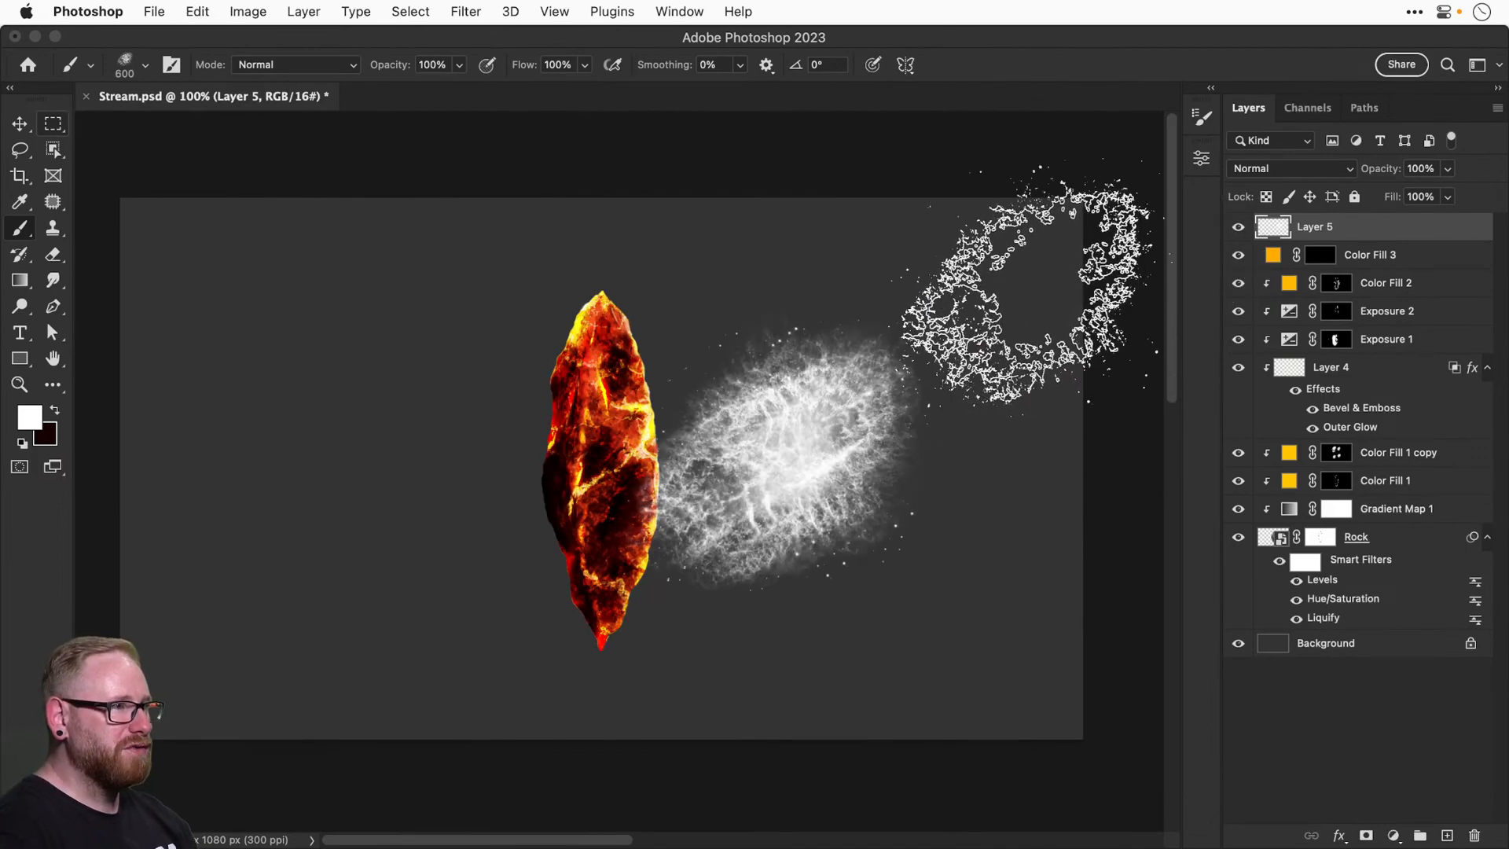
pyautogui.press('super+z')
pyautogui.click(786, 425)
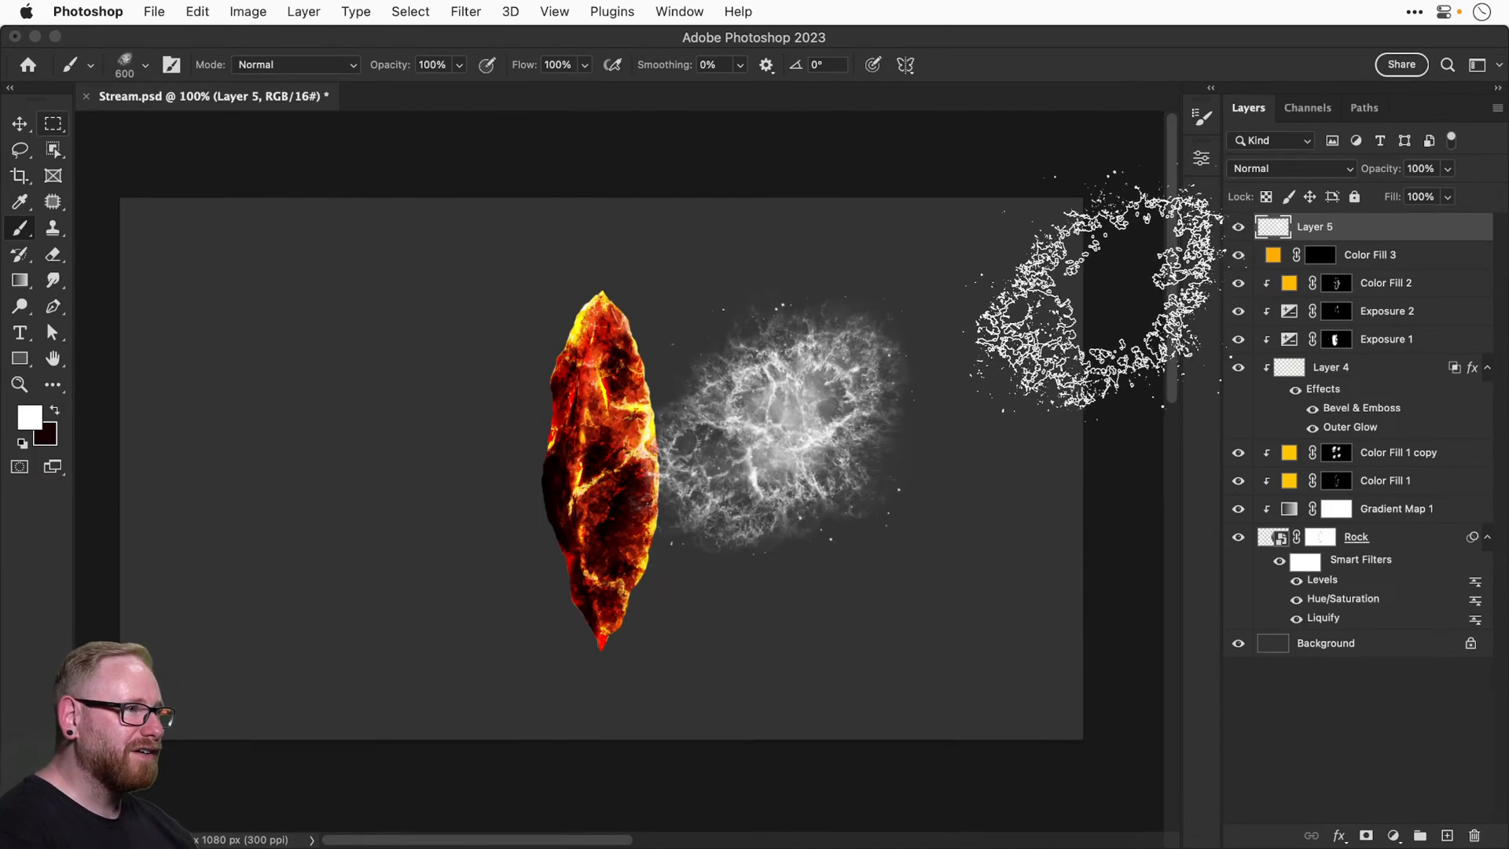
pyautogui.press('super+z')
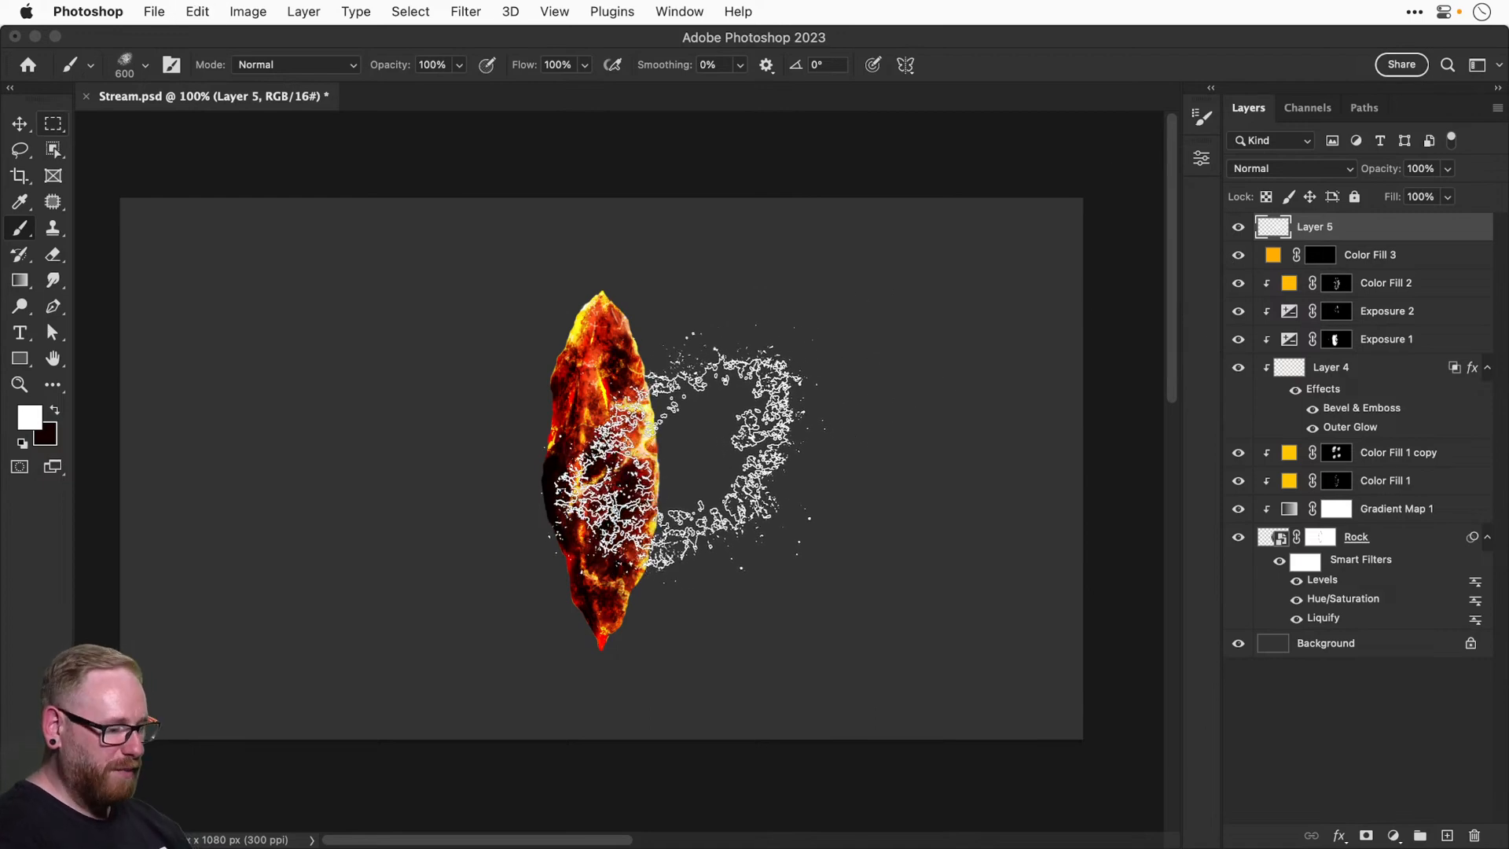
pyautogui.hotkey('shift', 'Right')
pyautogui.hotkey('shift', 'Right')
pyautogui.hotkey('shift', 'Right')
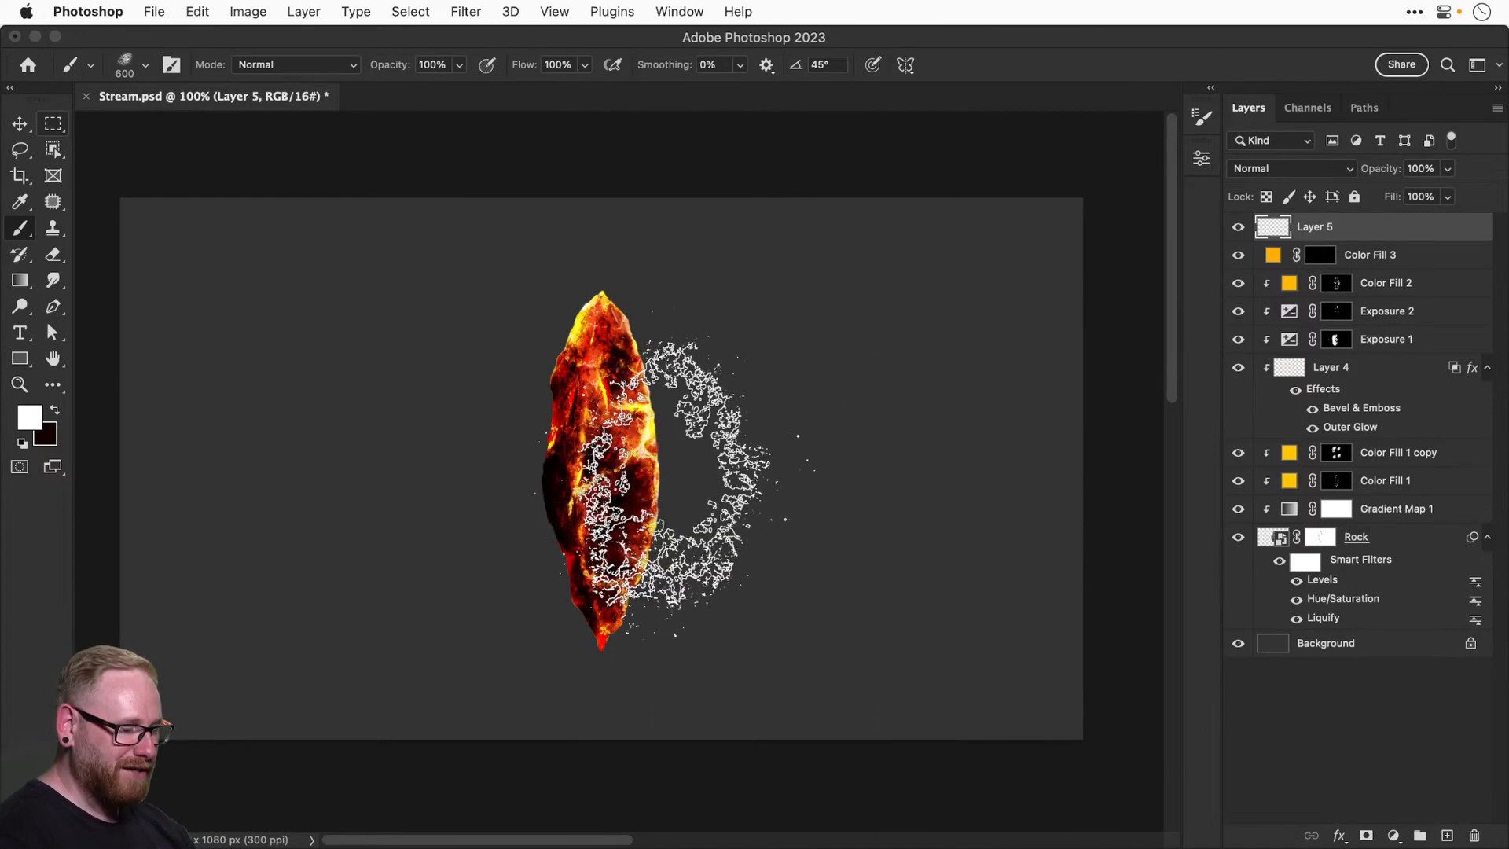
pyautogui.press(']')
pyautogui.press(']')
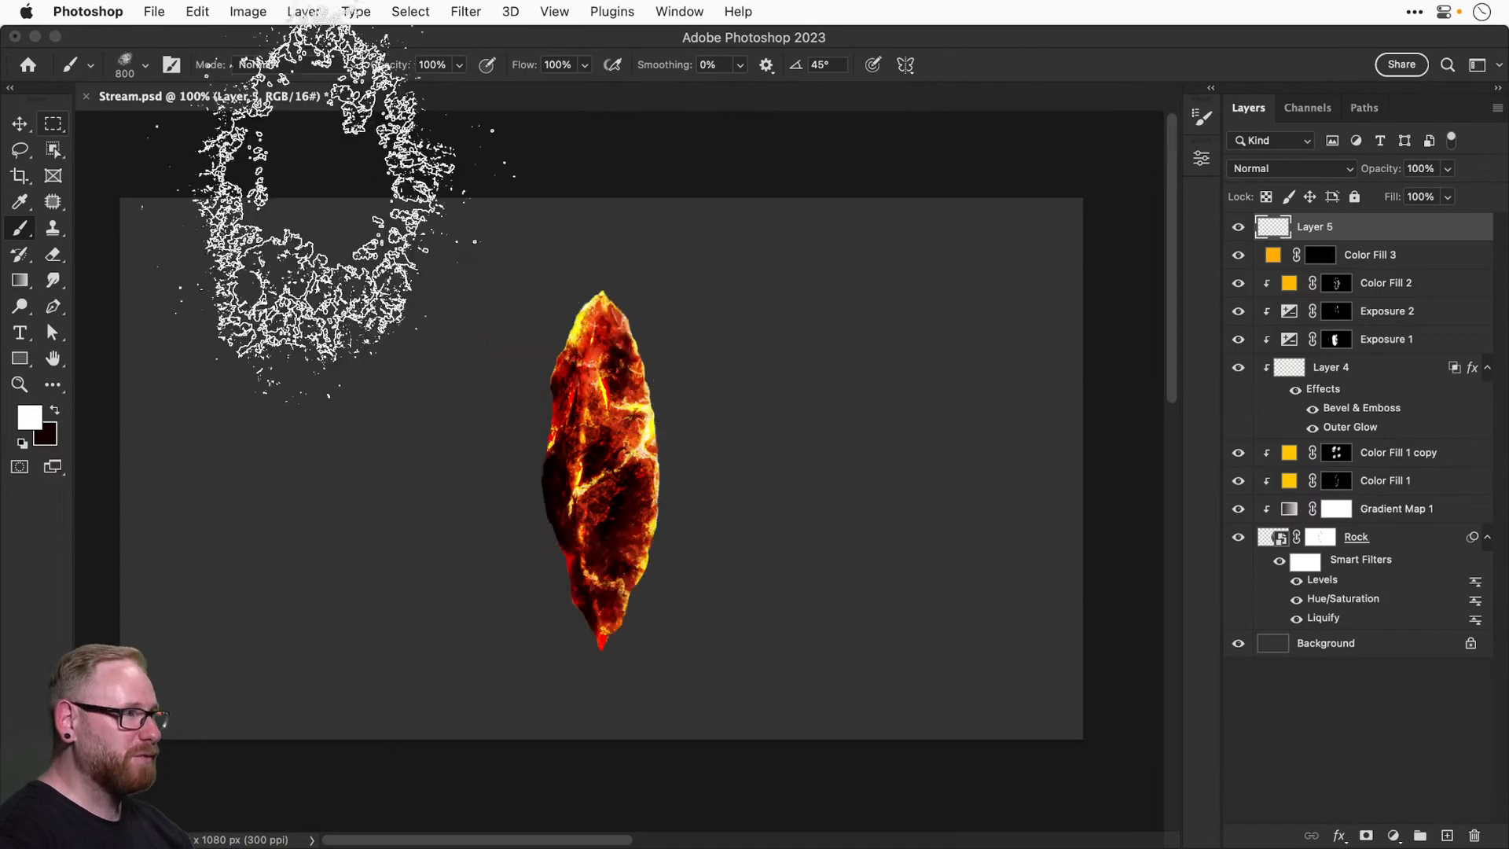
pyautogui.click(144, 66)
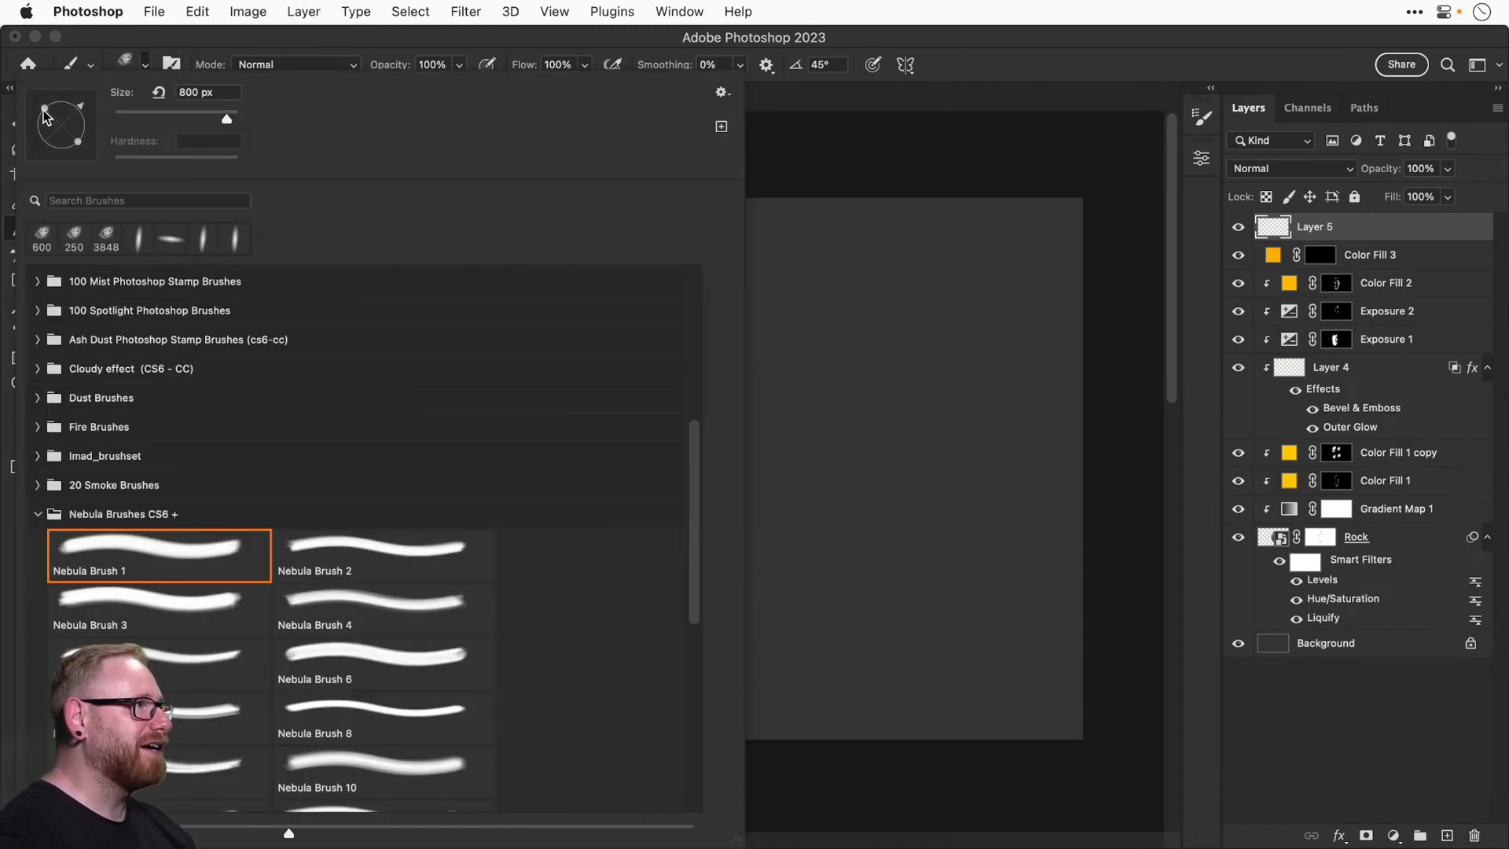
pyautogui.moveTo(44, 108); pyautogui.dragTo(43, 106)
pyautogui.click(145, 67)
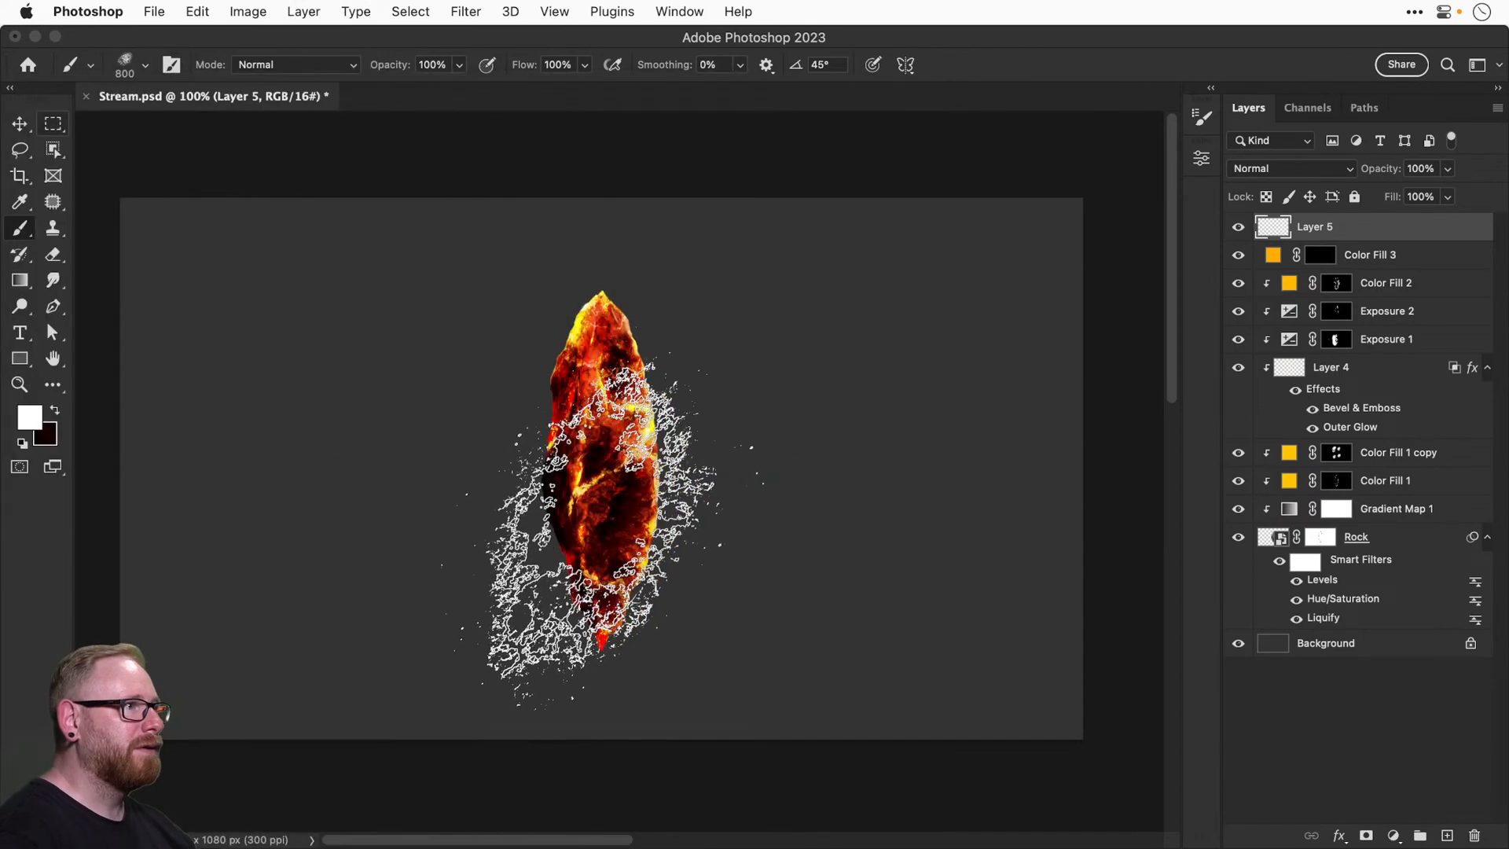
pyautogui.hotkey('shift', 'Right')
pyautogui.hotkey('shift', 'Right')
pyautogui.press('Left')
pyautogui.press('Left')
pyautogui.press('Left')
pyautogui.press('Left')
pyautogui.press('Left')
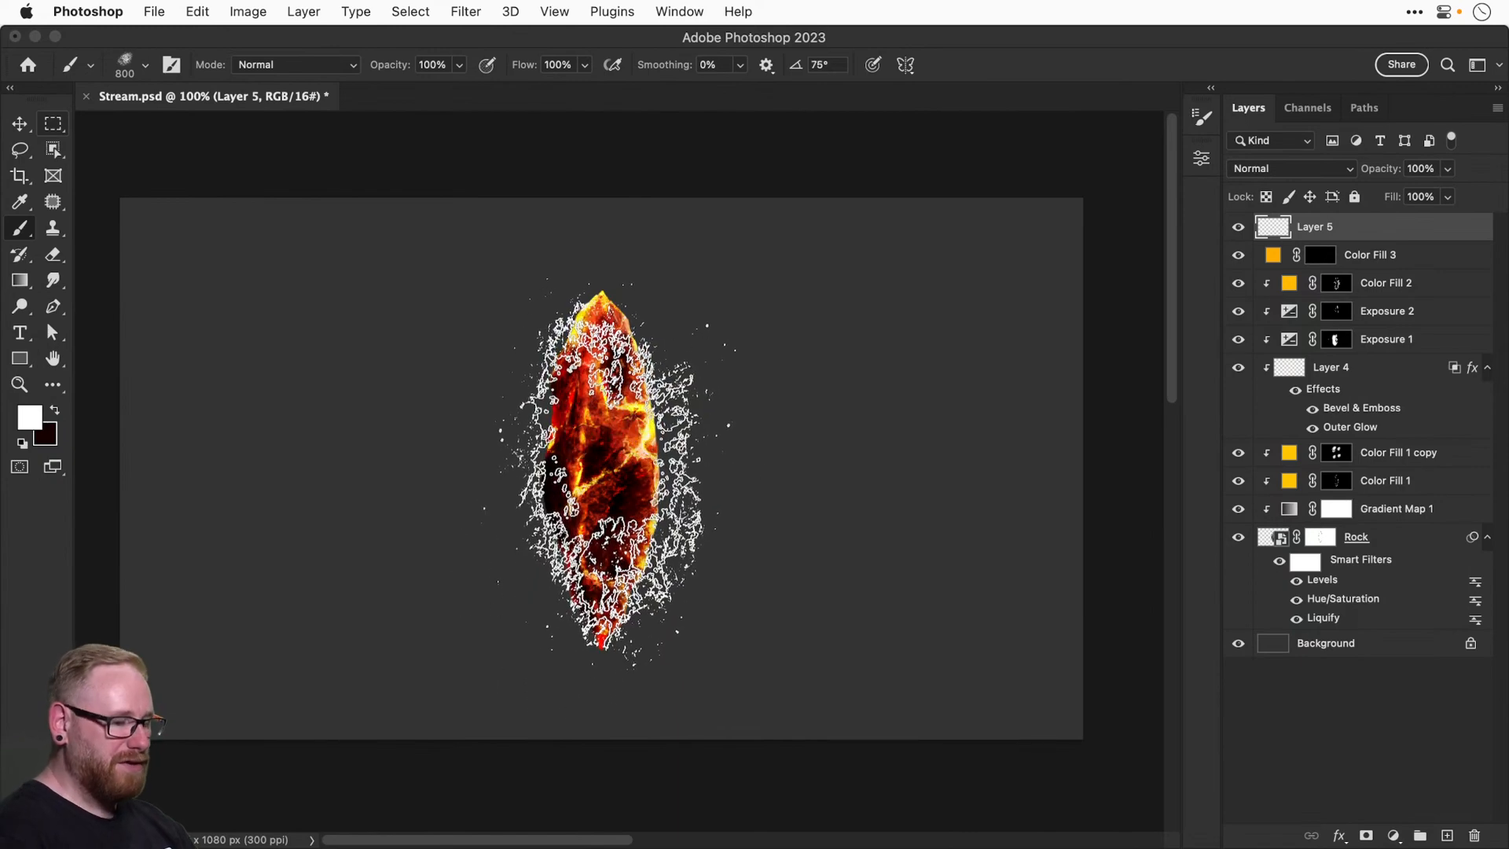
pyautogui.press(']')
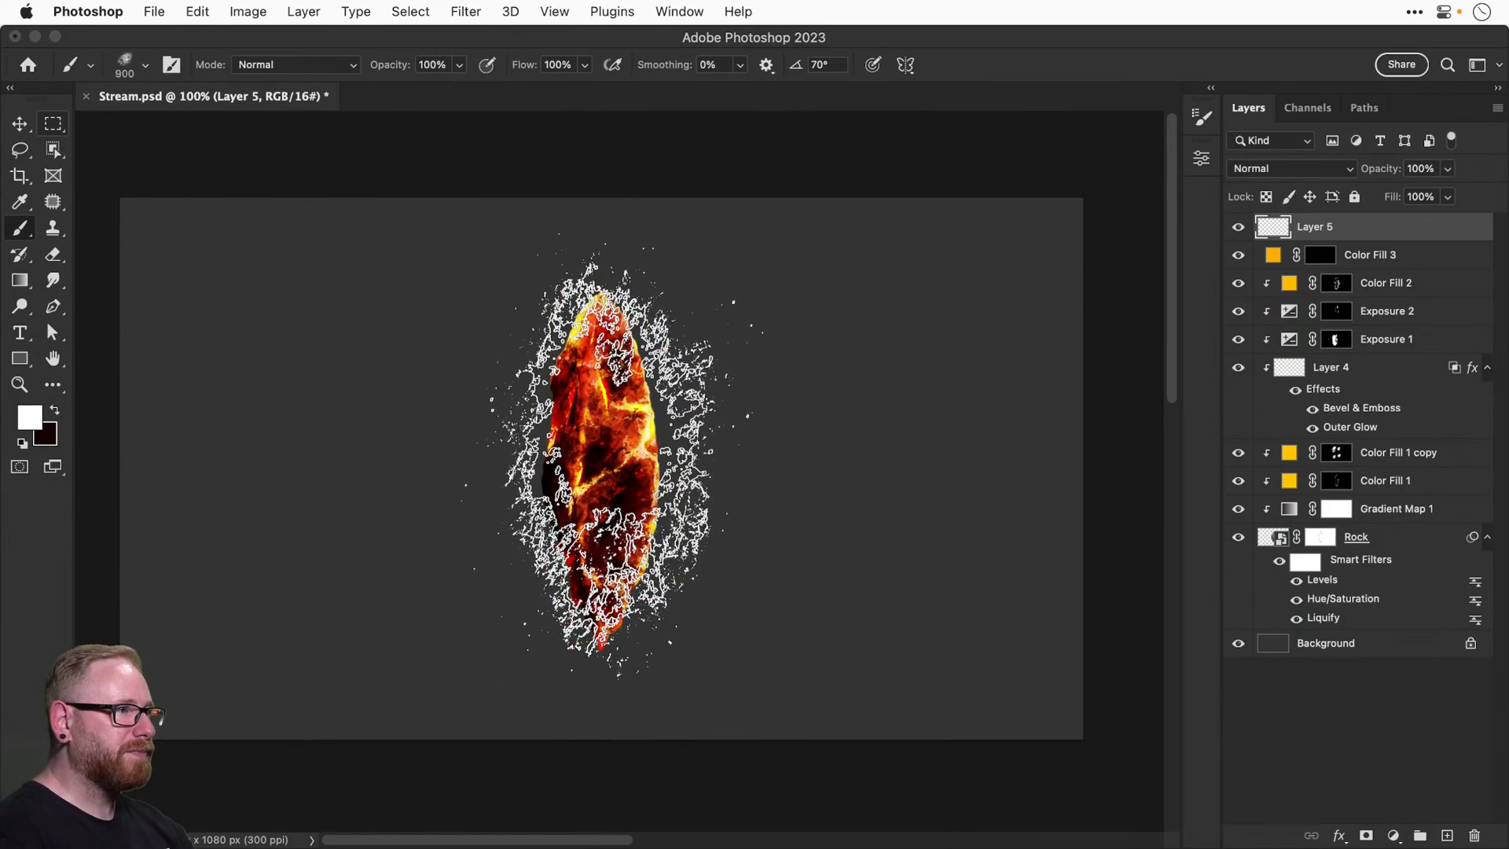
pyautogui.click(613, 462)
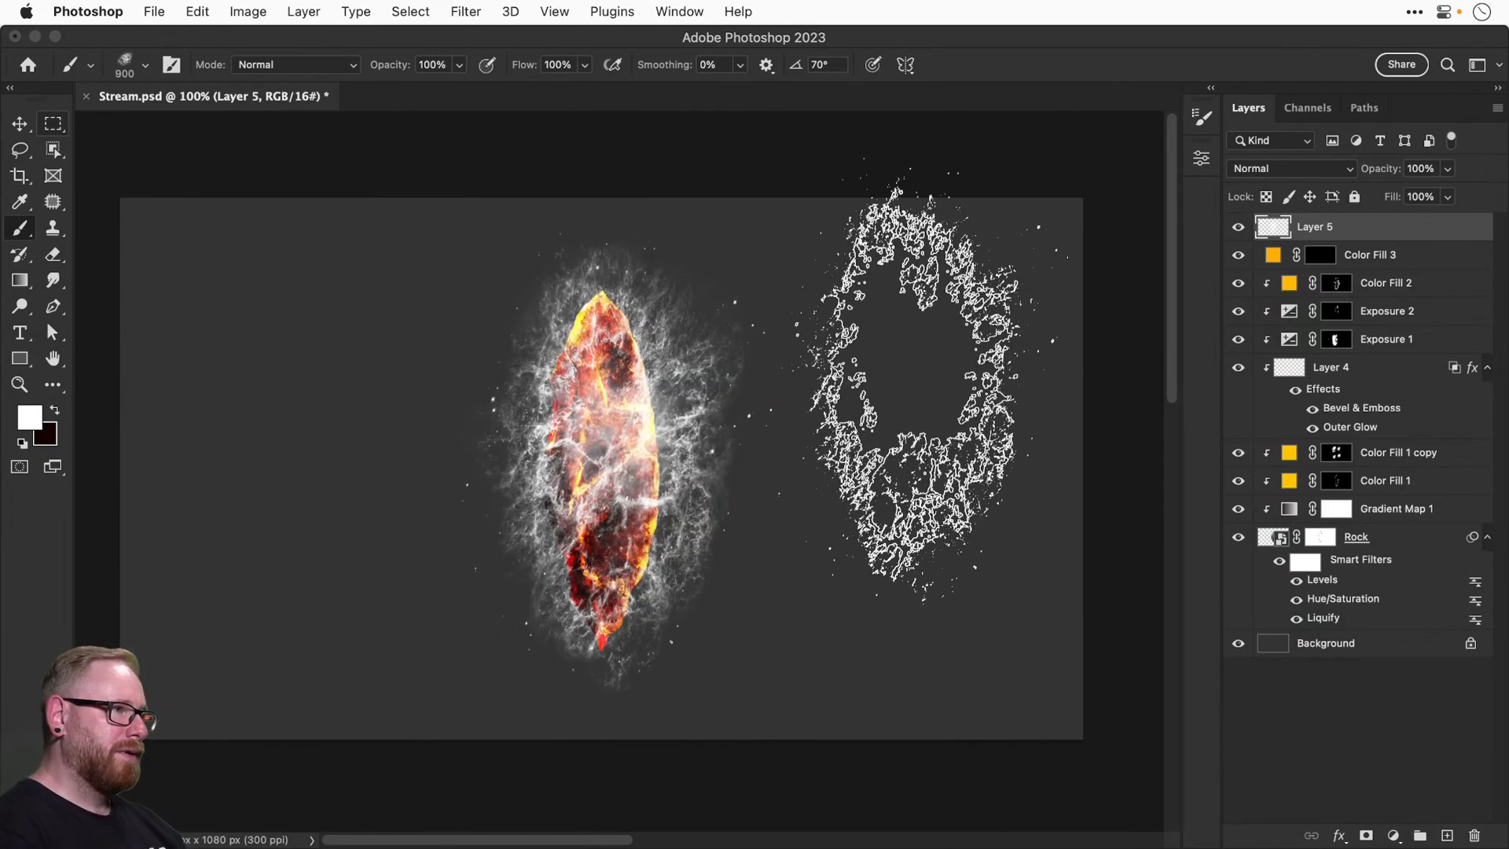
pyautogui.press('super+z')
pyautogui.press('[')
pyautogui.press('[')
pyautogui.press('[')
pyautogui.press('[')
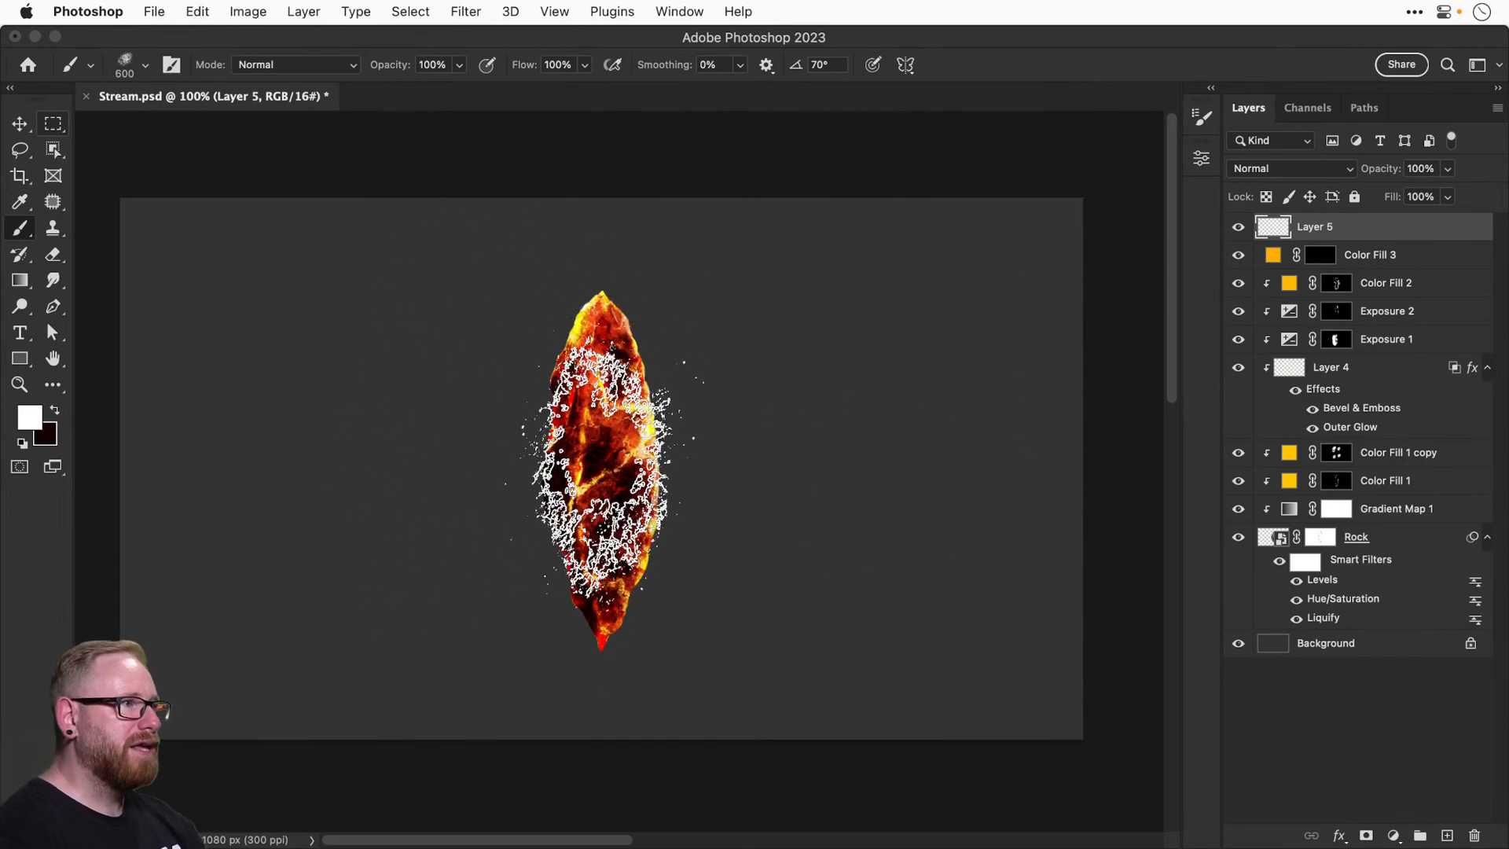
pyautogui.click(155, 63)
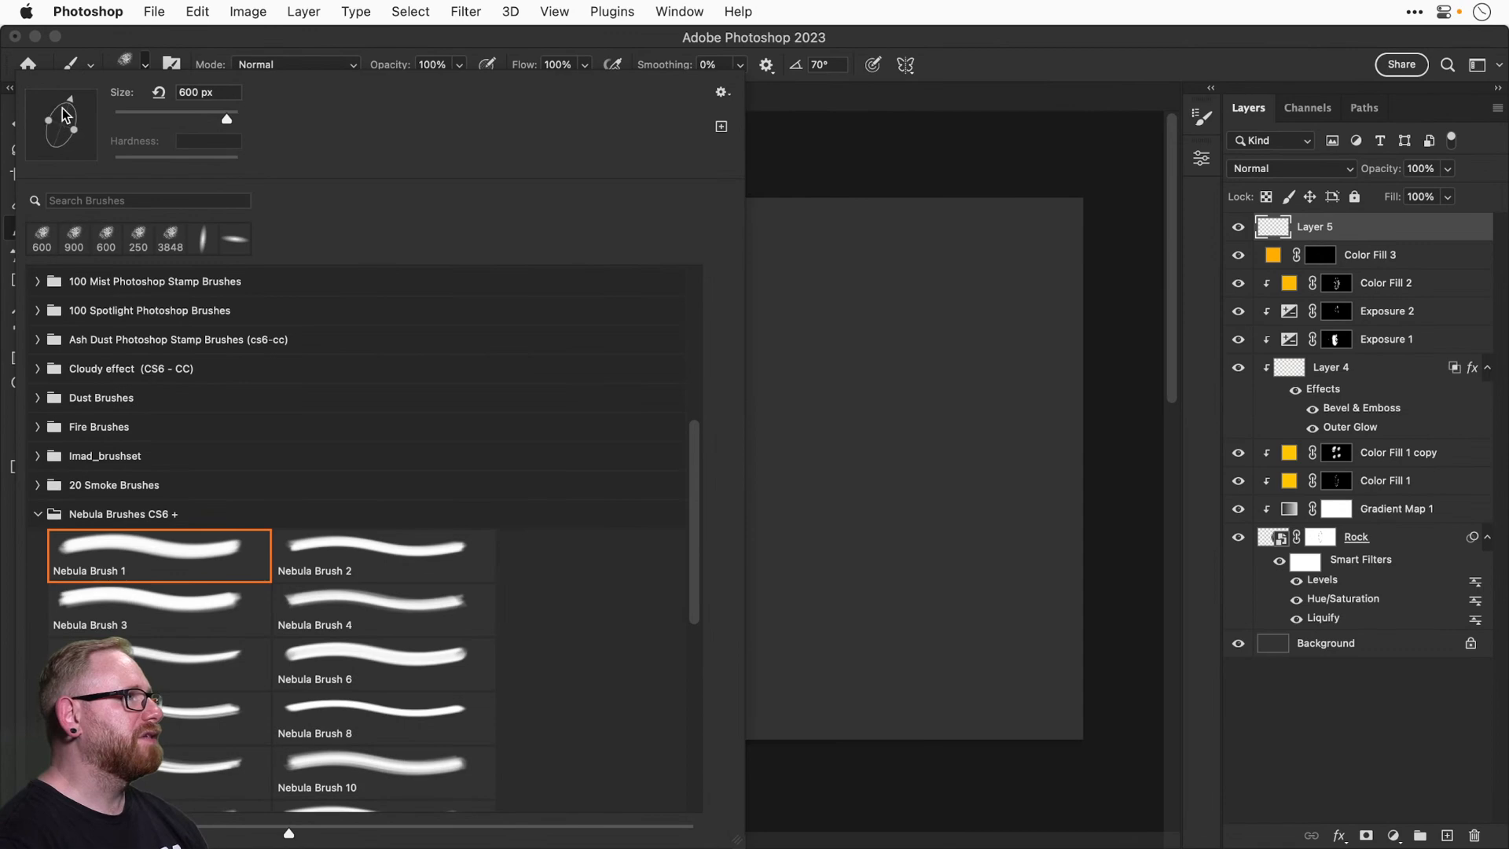
pyautogui.click(145, 65)
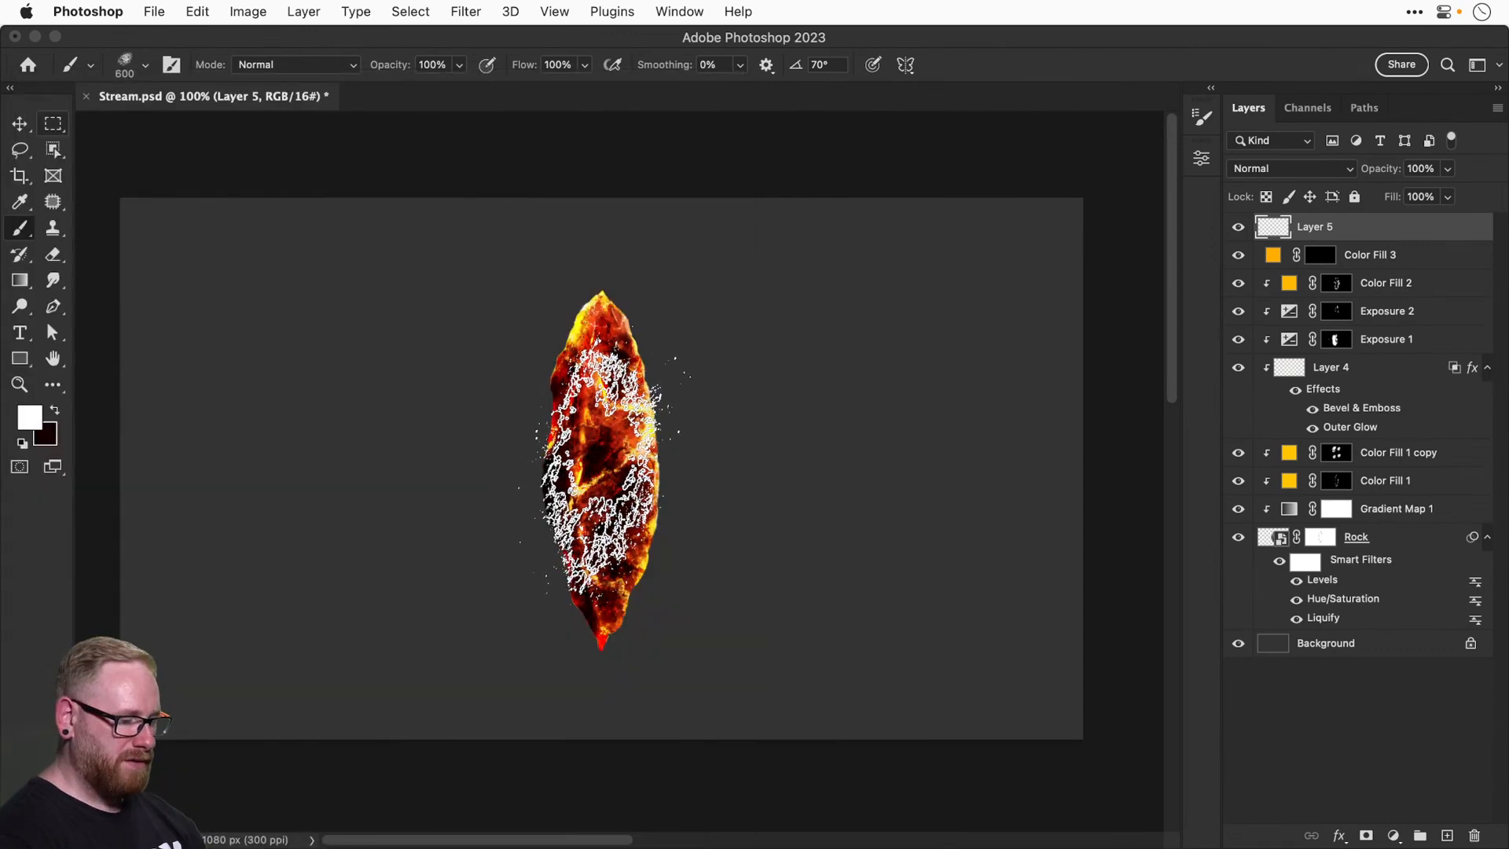
pyautogui.hotkey('shift', 'Left')
pyautogui.press('Right')
pyautogui.press('Right')
pyautogui.press('Right')
pyautogui.press('Right')
pyautogui.press('Right')
pyautogui.press('Right')
pyautogui.press('Right')
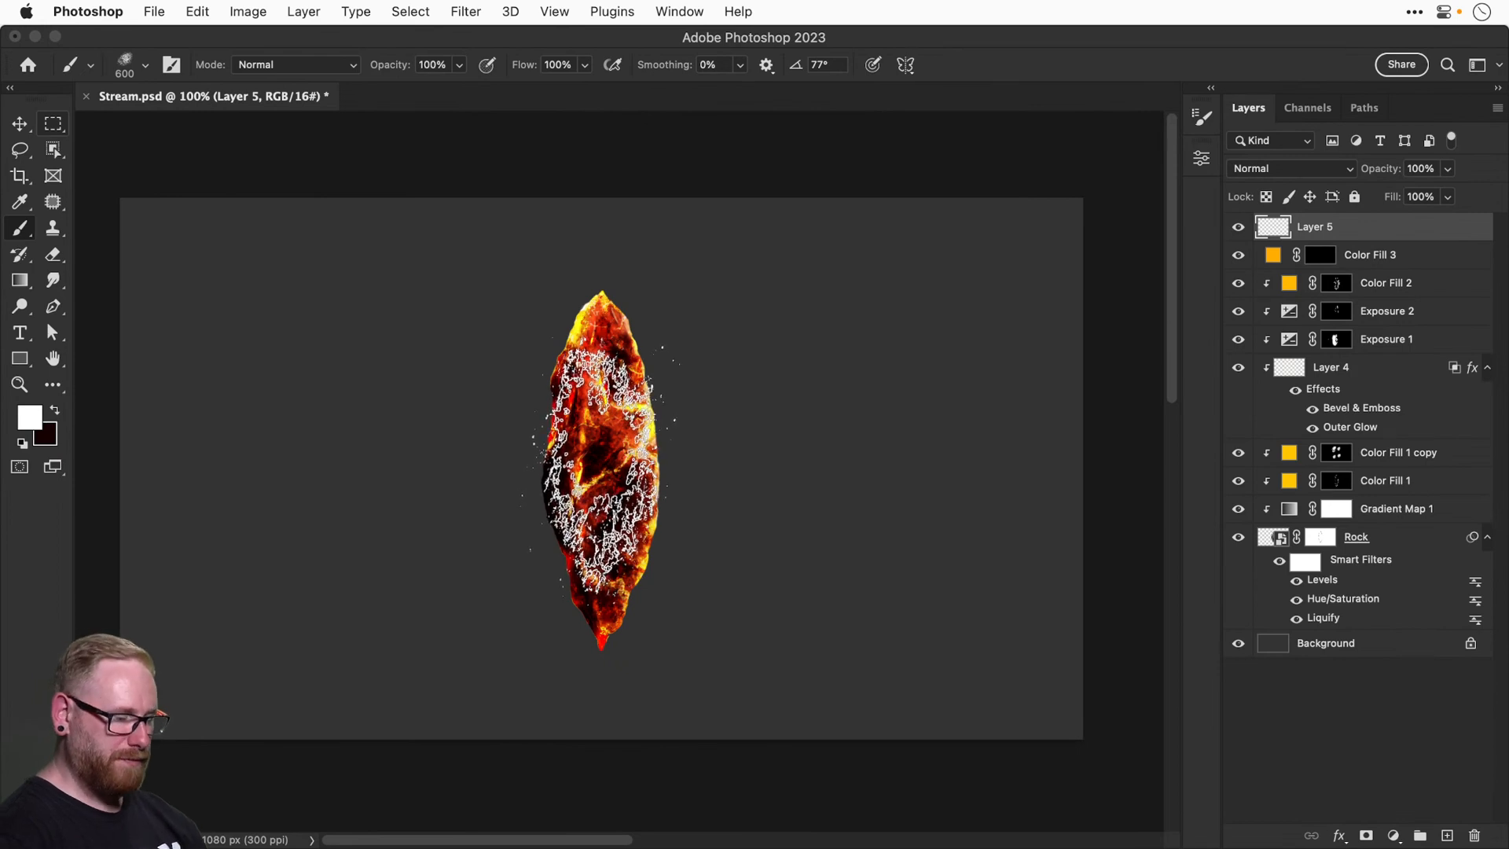
pyautogui.click(601, 466)
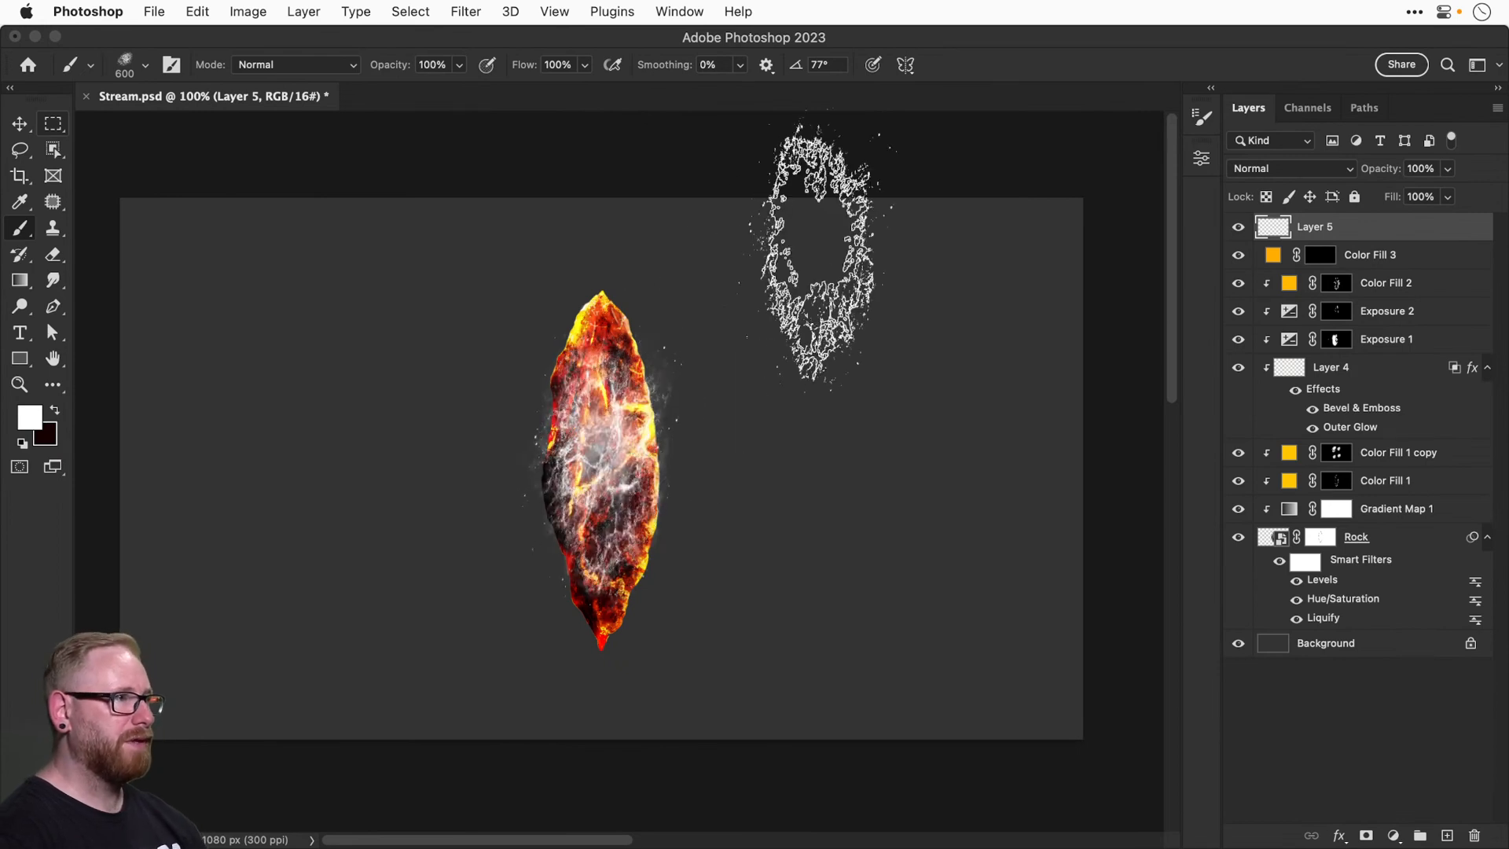
pyautogui.press('v')
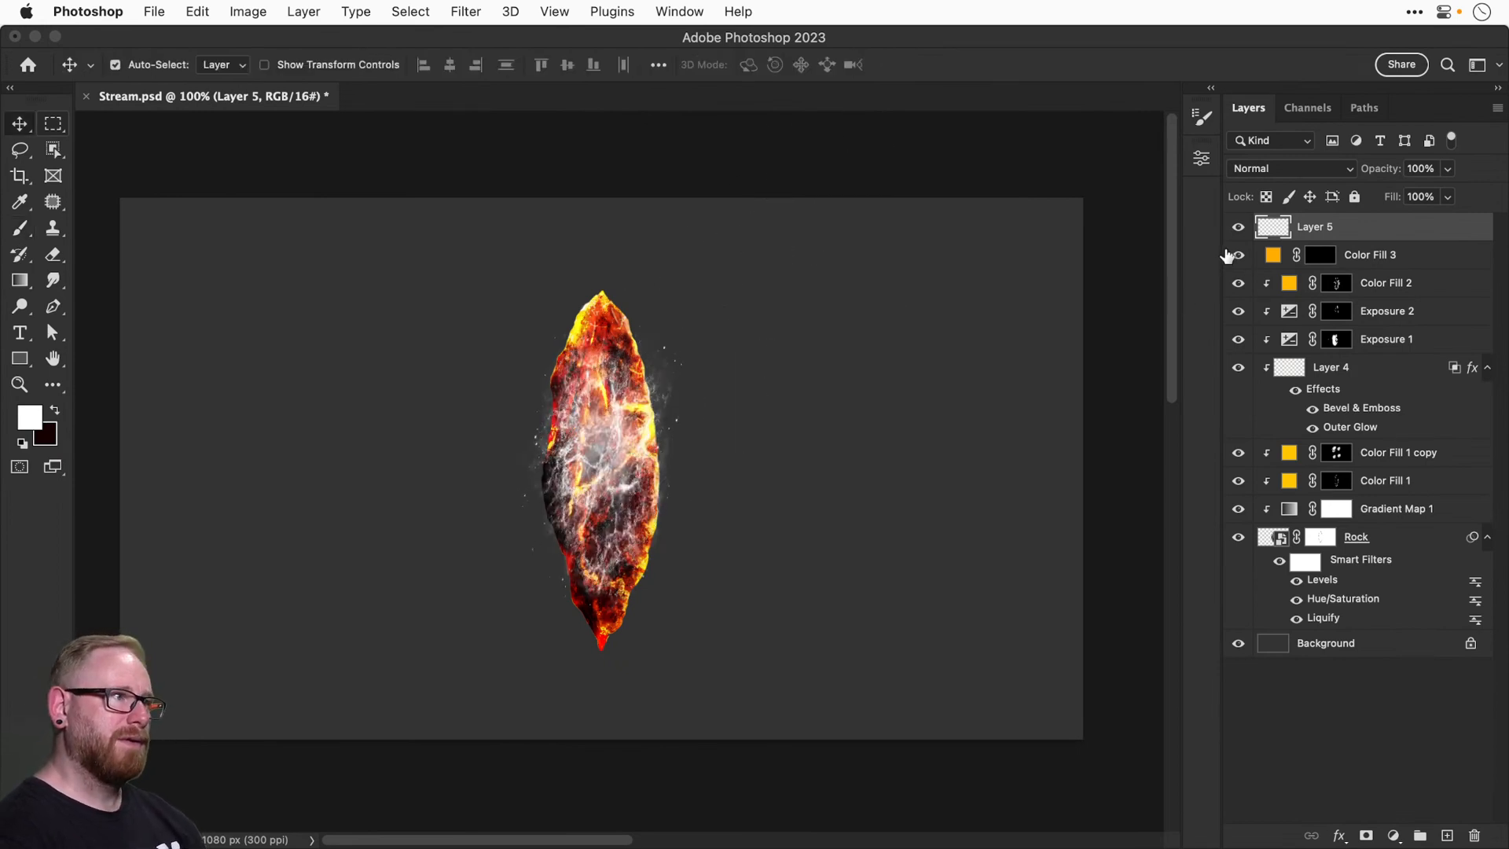
pyautogui.press('super+z')
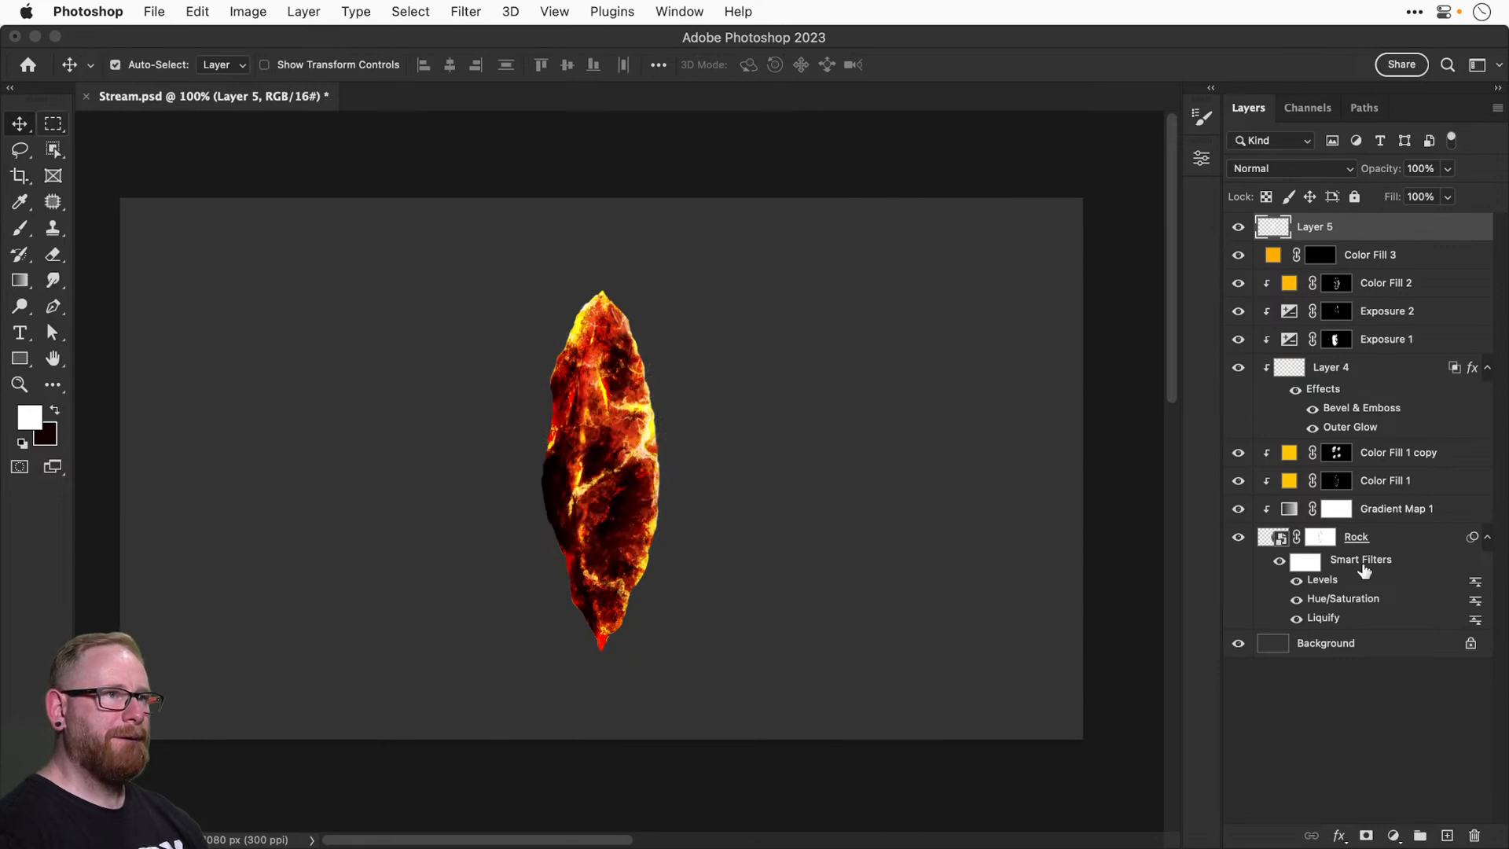
# Paint white nebula stamps on Color Fill 3's mask over the shard with a 700 px brush.
pyautogui.click(1306, 264)
pyautogui.press('b')
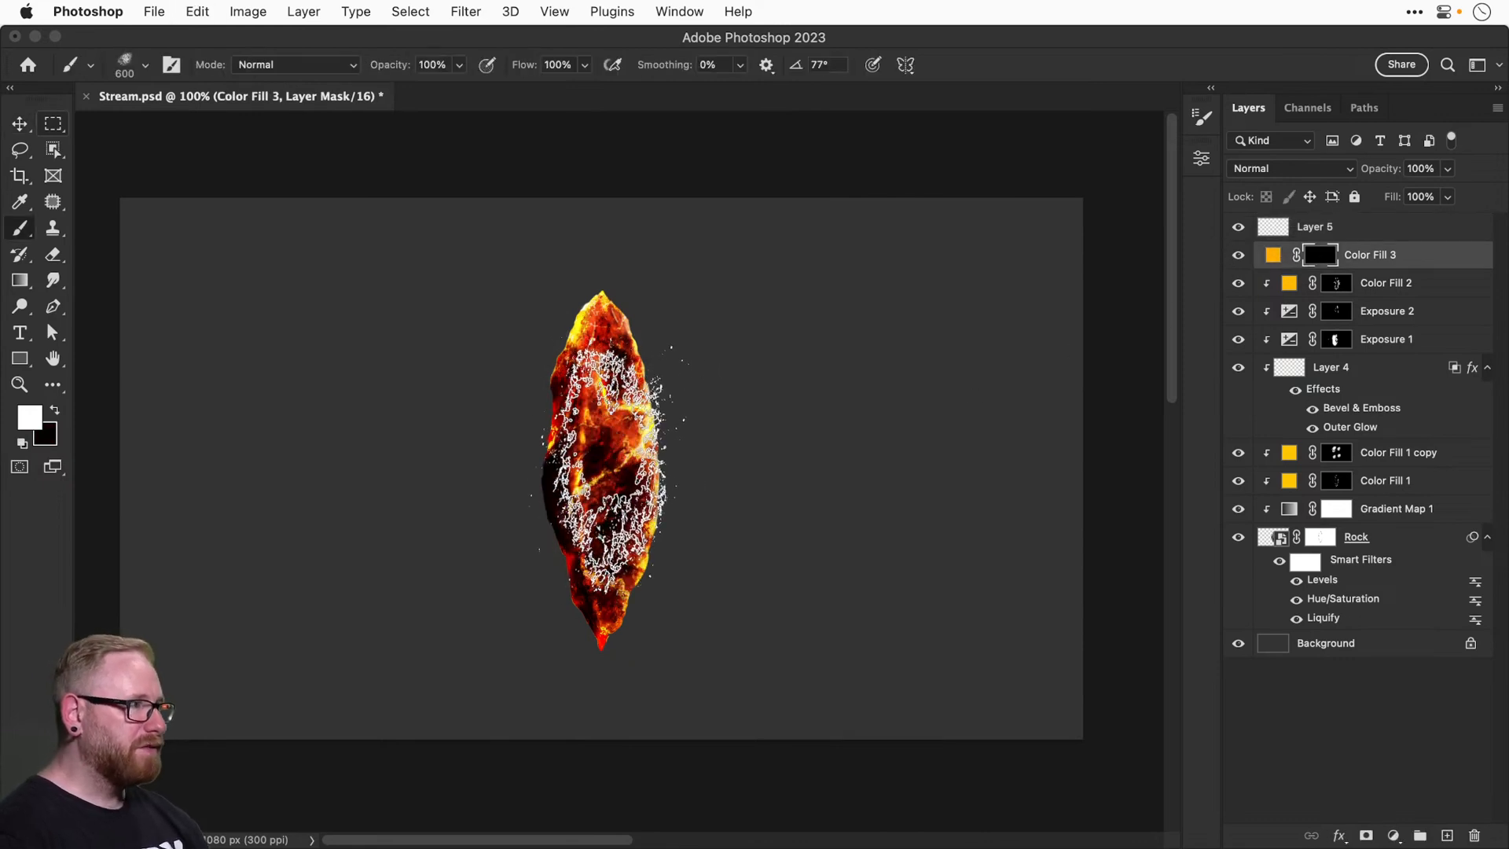
pyautogui.click(605, 459)
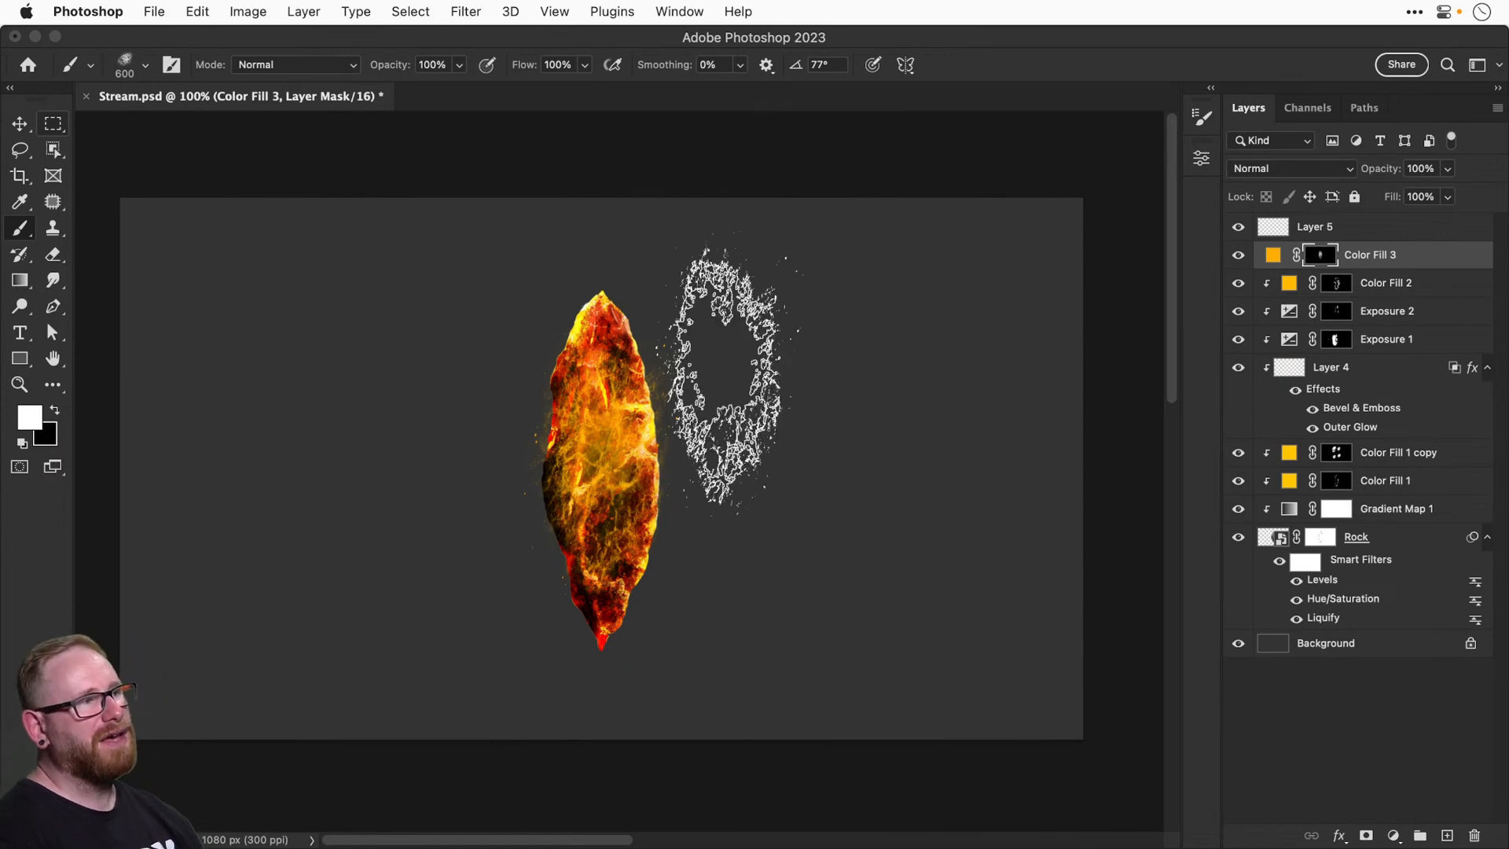
pyautogui.press('super+z')
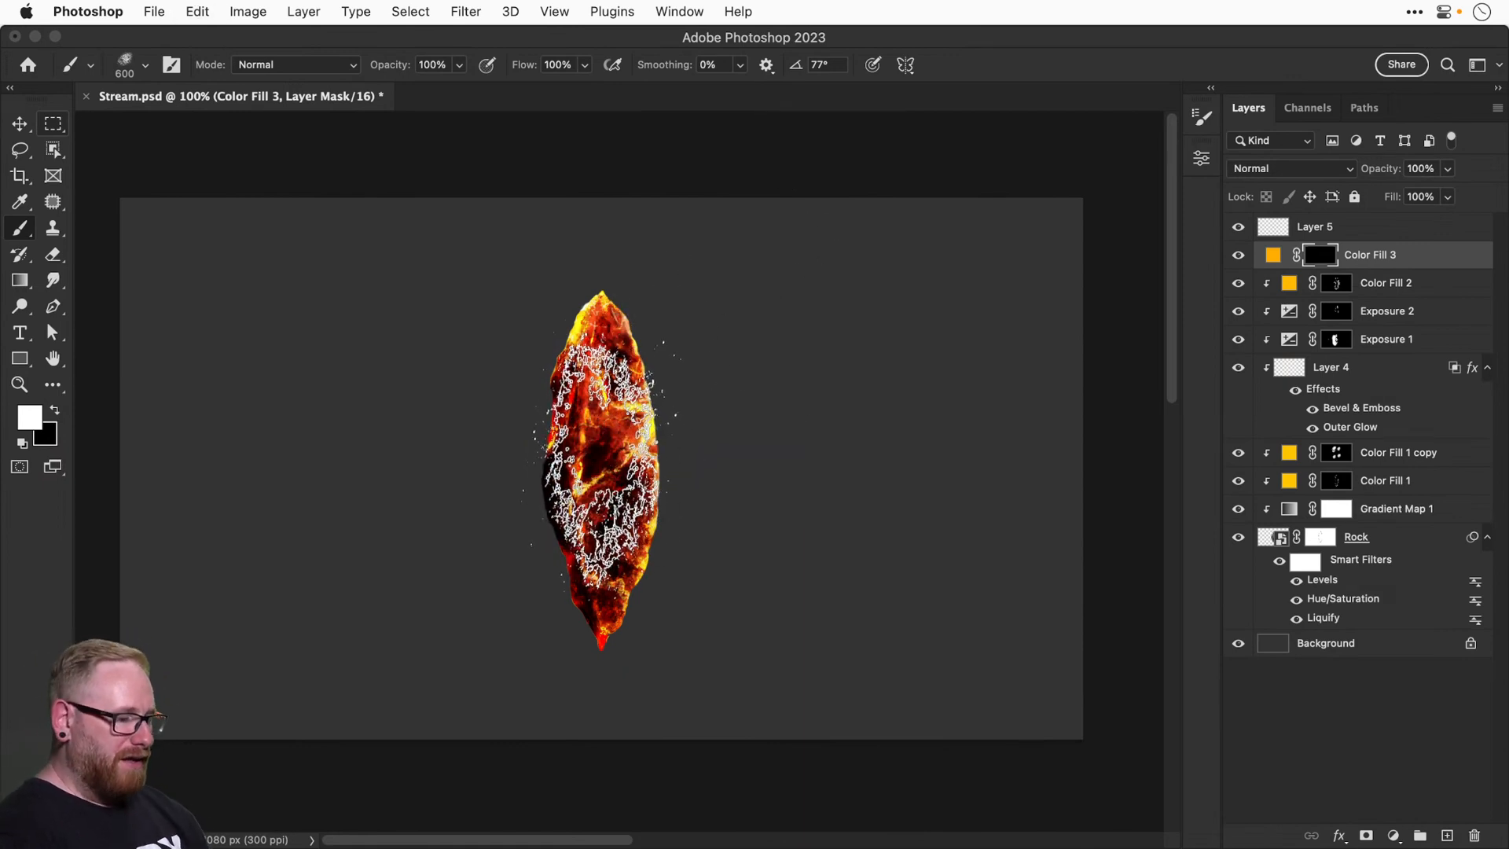
pyautogui.press(']')
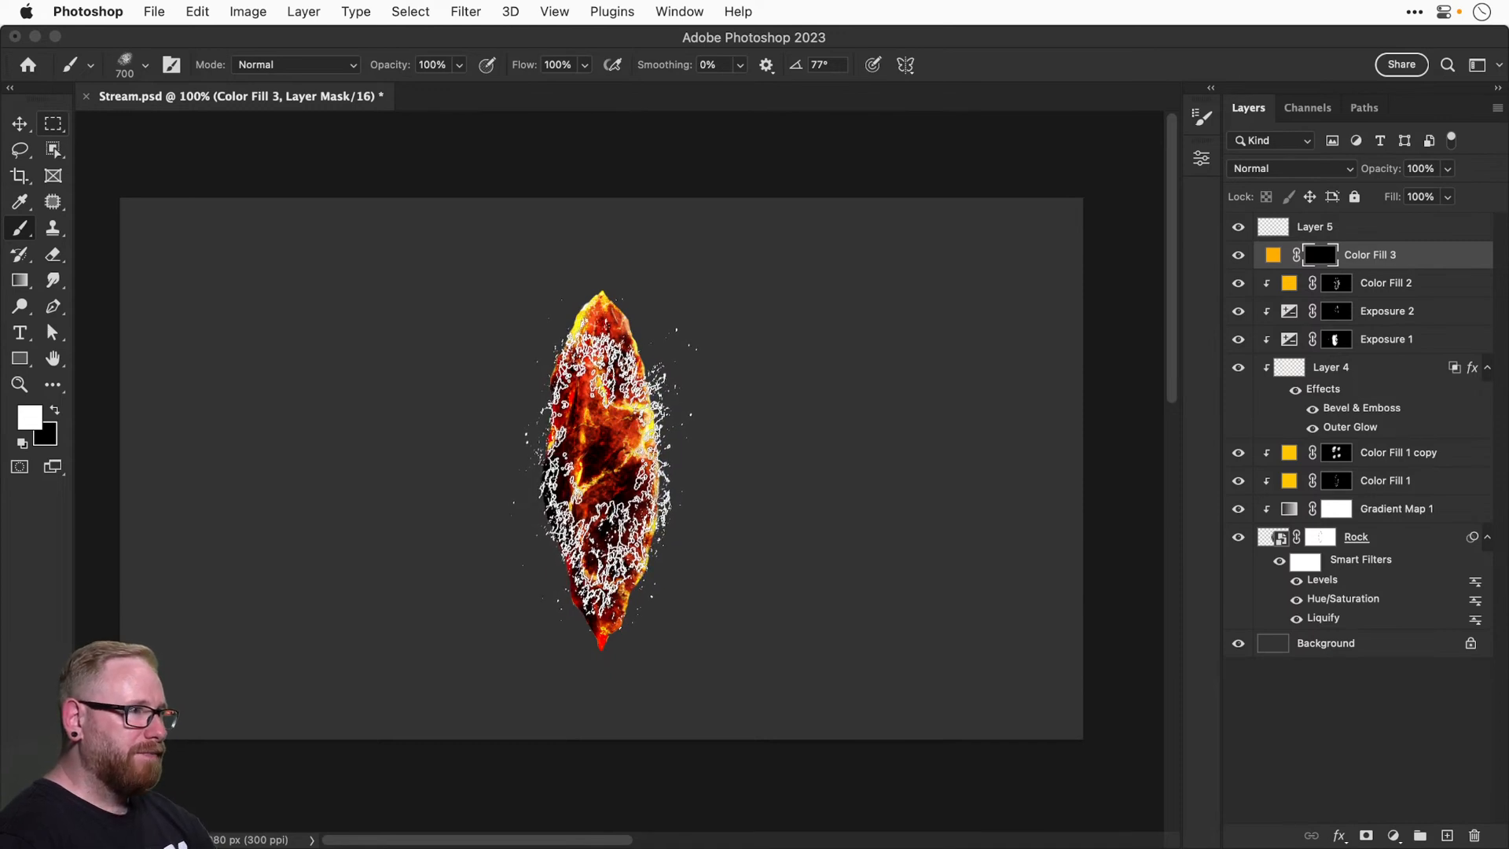
pyautogui.click(603, 467)
pyautogui.click(603, 469)
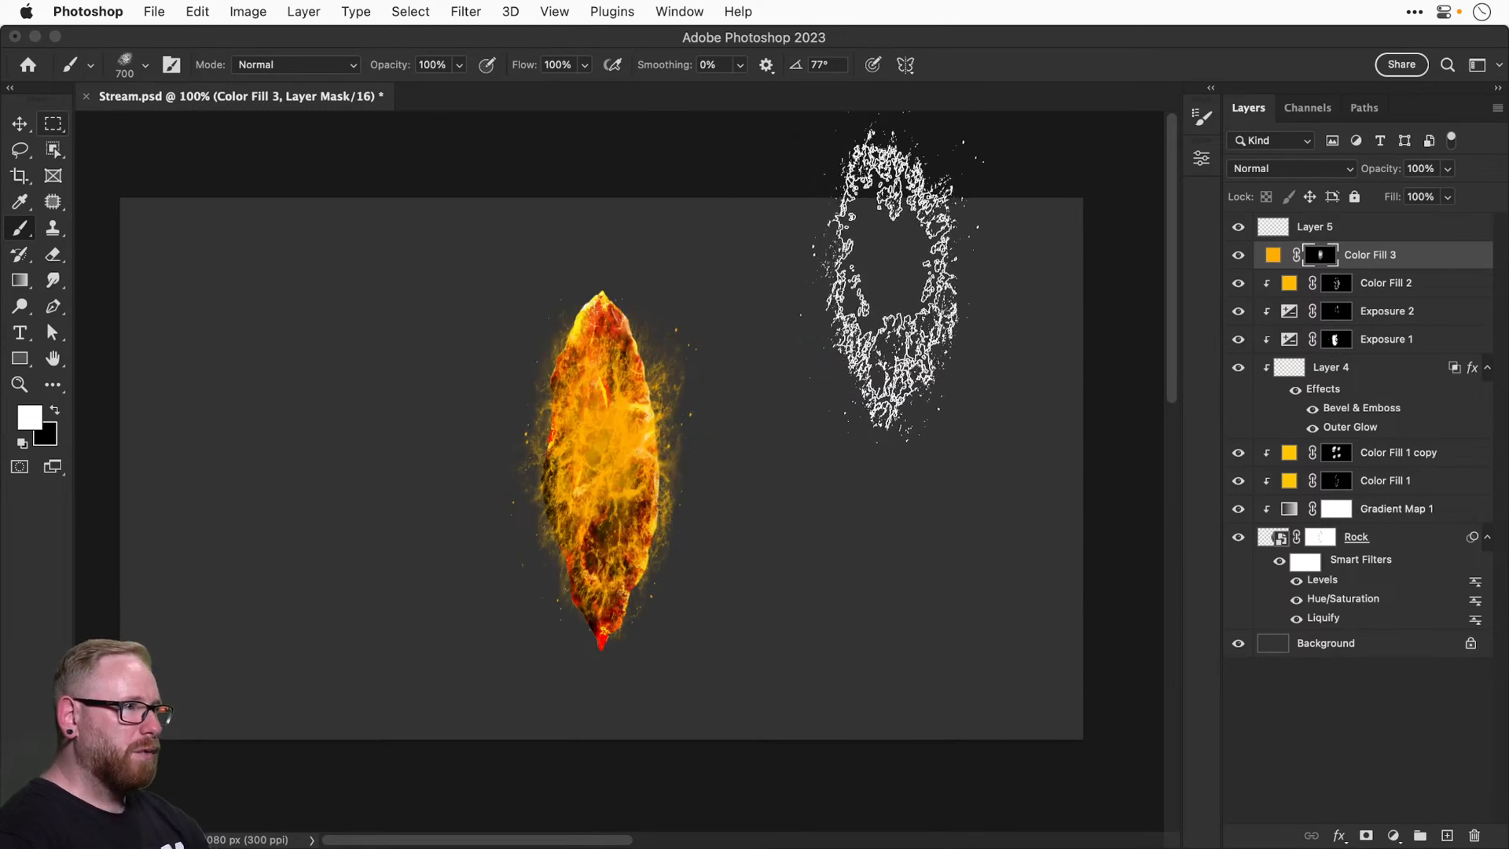
# Scale Color Fill 3's glow mask down to about 96% and commit the transform.
pyautogui.press('v')
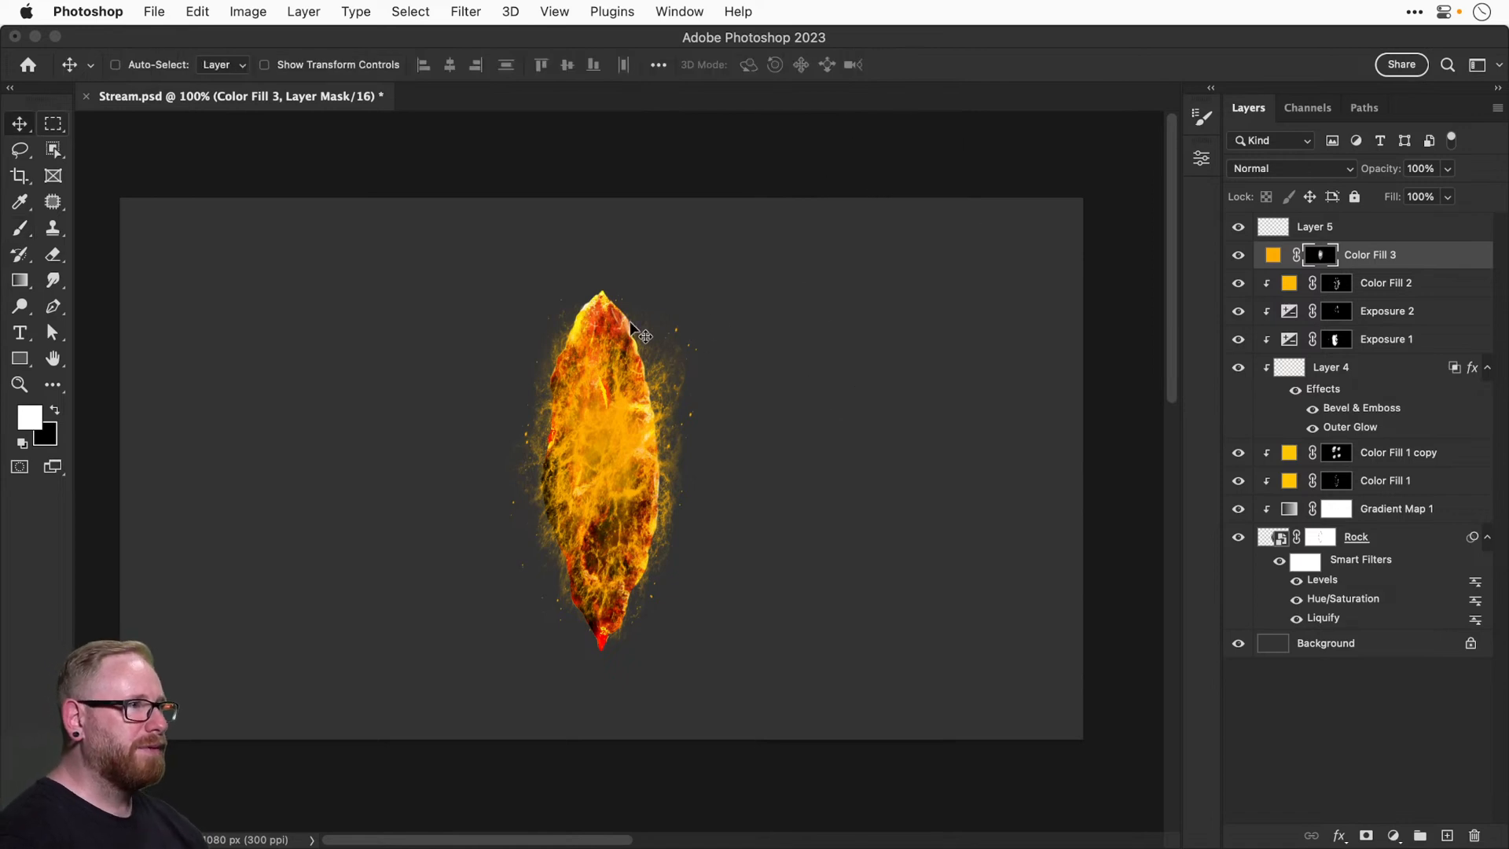
pyautogui.press('super+t')
pyautogui.moveTo(716, 281); pyautogui.dragTo(694, 313)
pyautogui.press('Return')
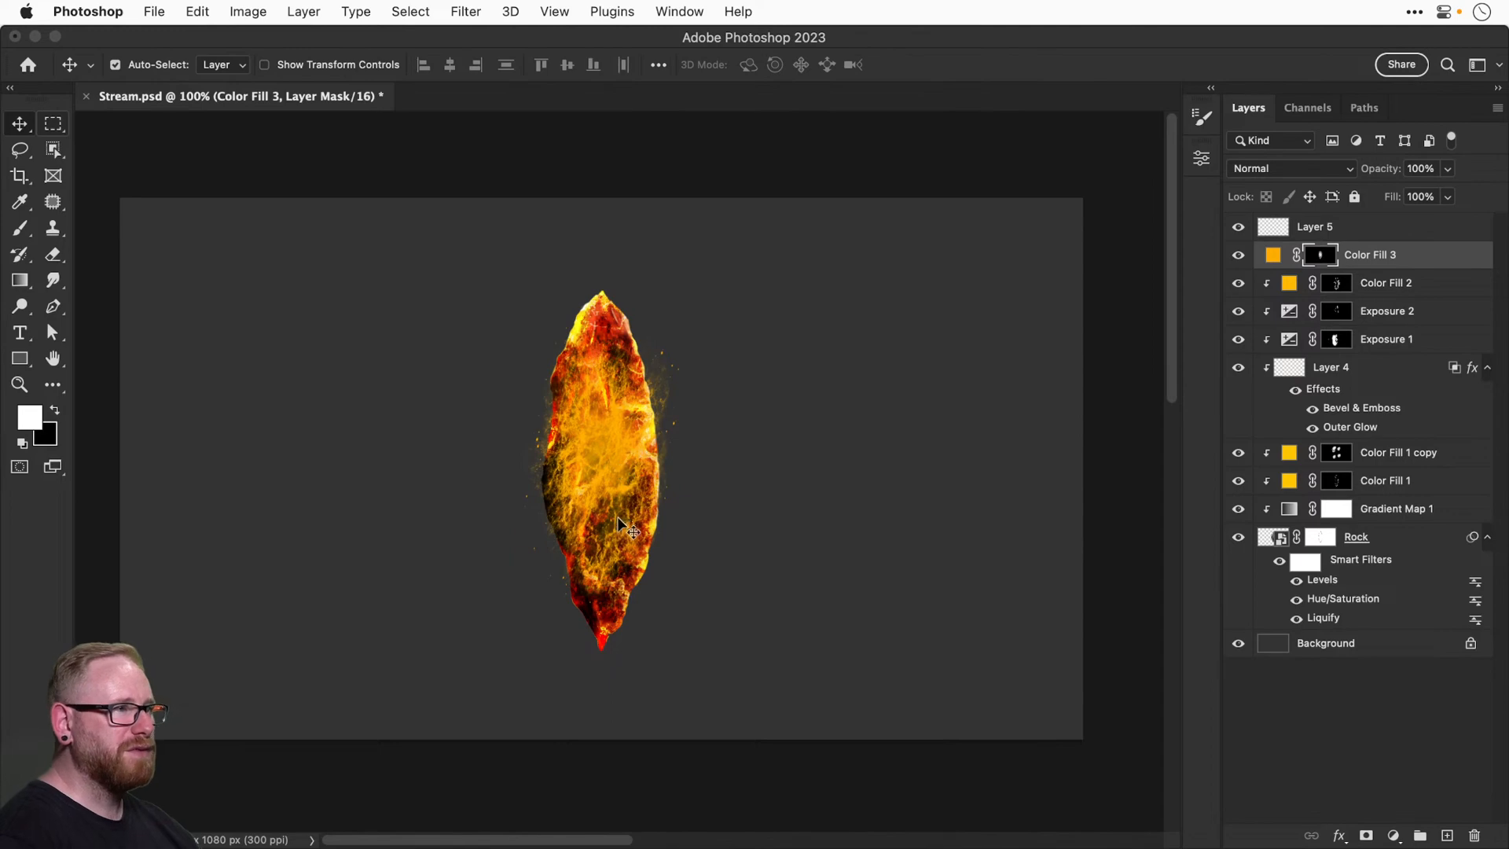
pyautogui.press('z')
pyautogui.click(542, 453)
pyautogui.click(542, 453)
pyautogui.press('v')
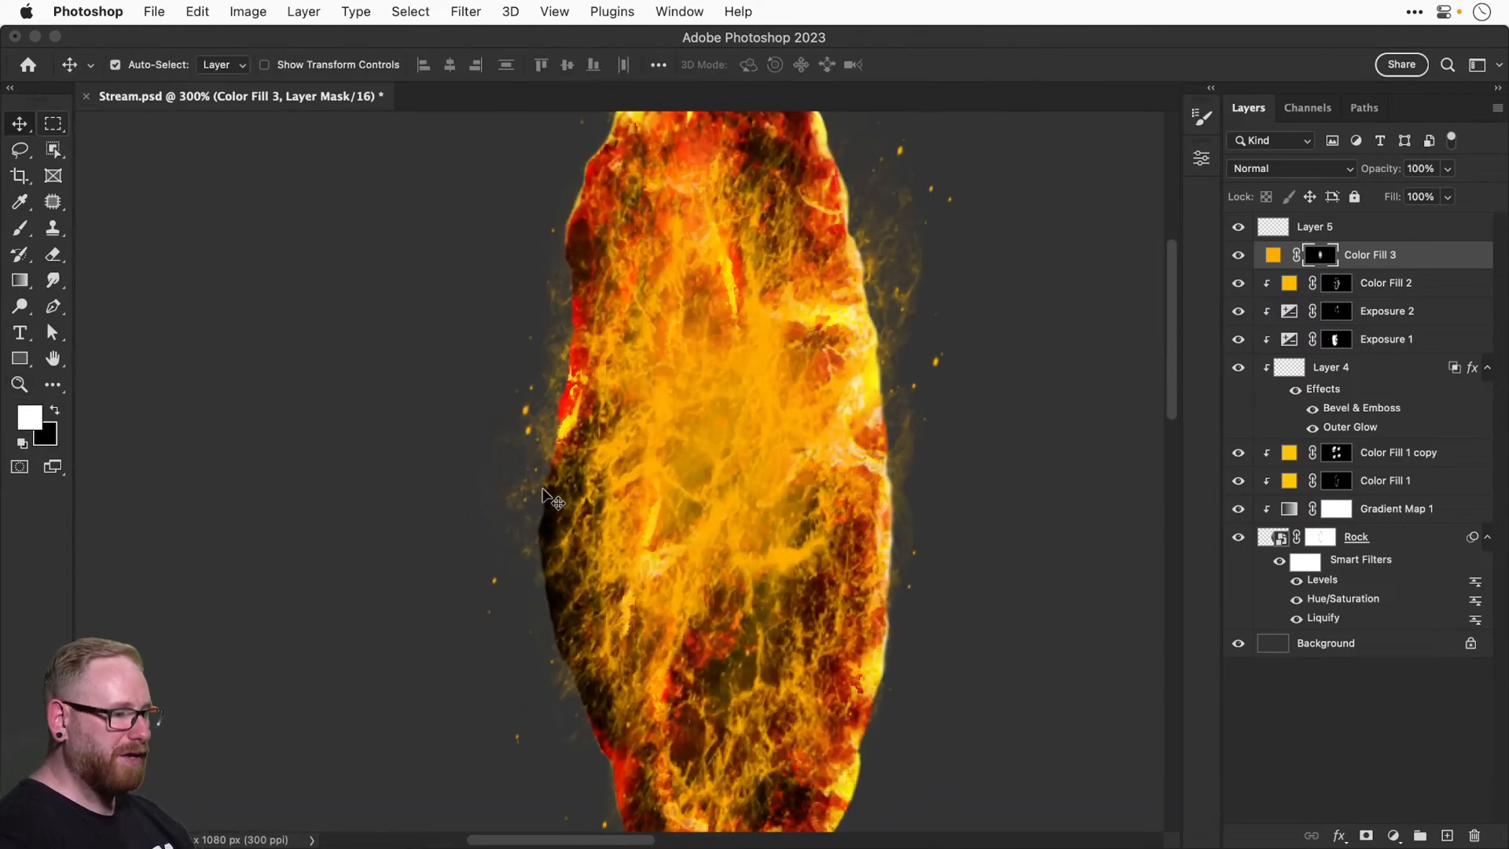
pyautogui.press('super+minus')
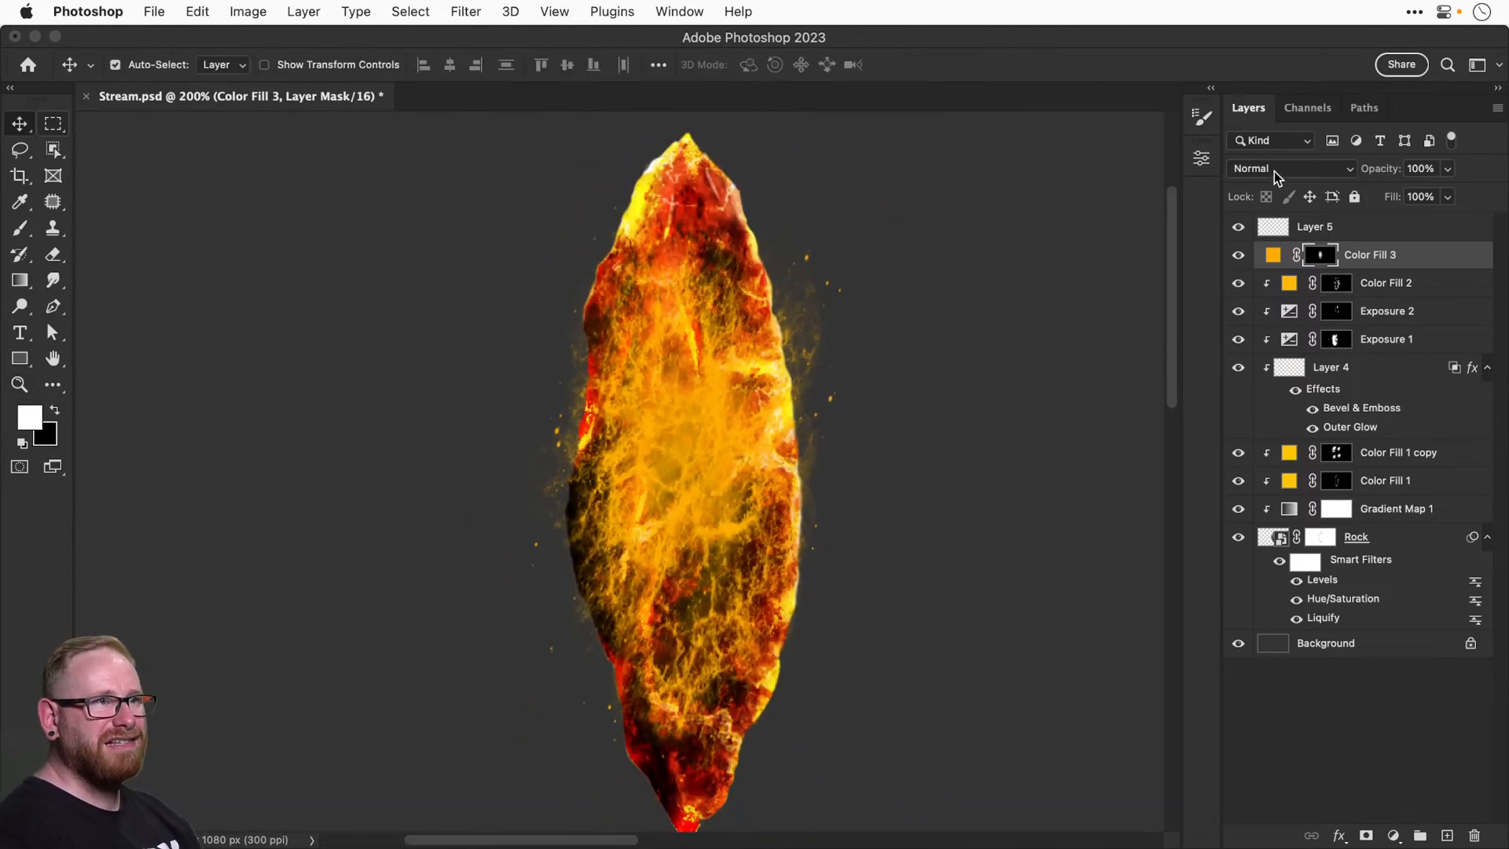
# Set Color Fill 3's blend mode to Color Dodge, then return to the brush at 200% zoom.
pyautogui.click(1274, 169)
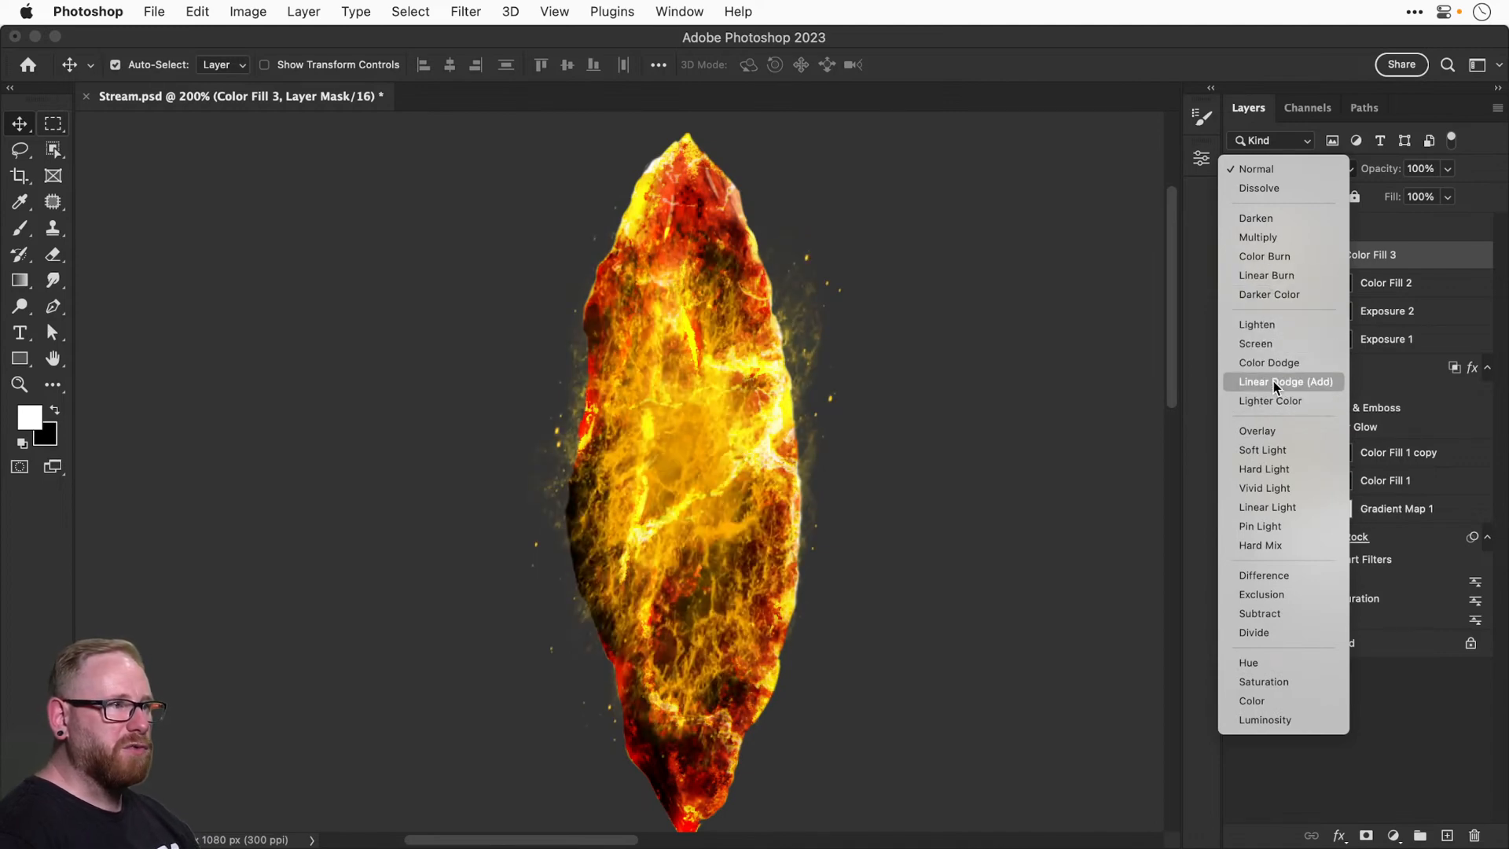
pyautogui.click(1273, 362)
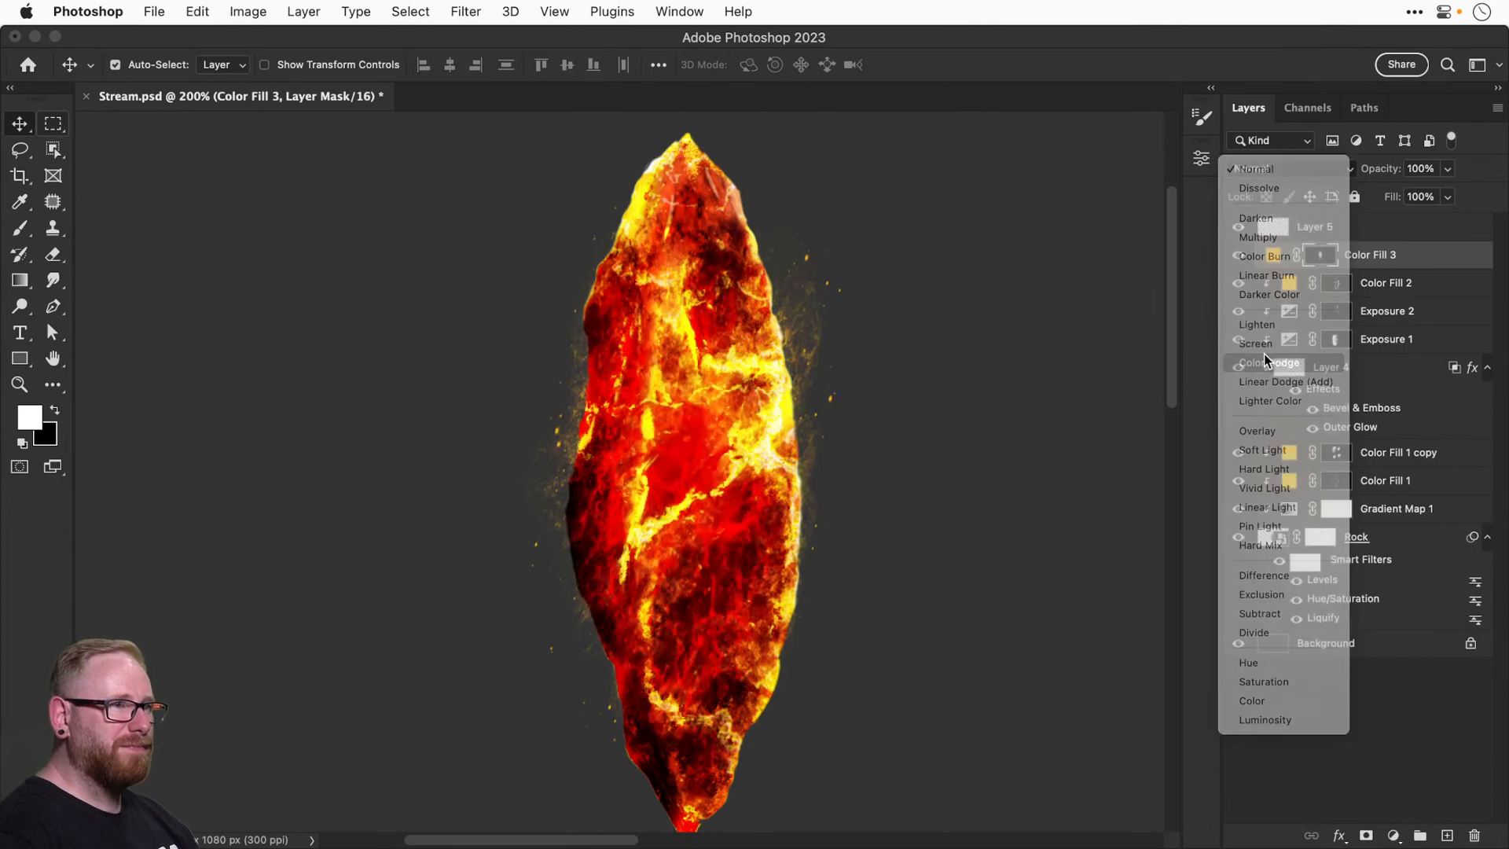
pyautogui.press('super+minus')
pyautogui.moveTo(775, 381); pyautogui.dragTo(734, 396)
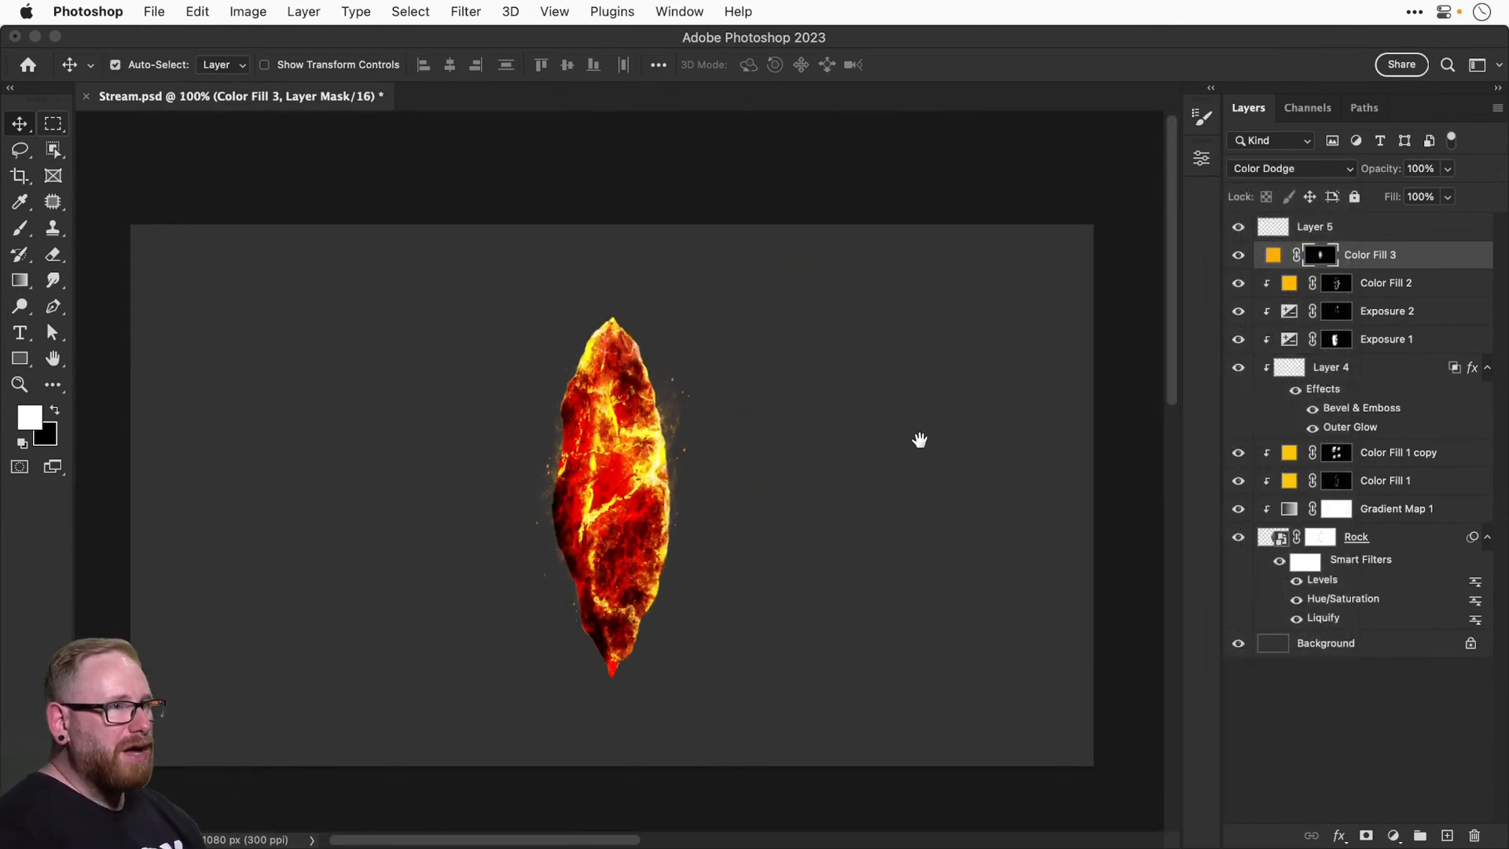
pyautogui.press('b')
pyautogui.press('super+plus')
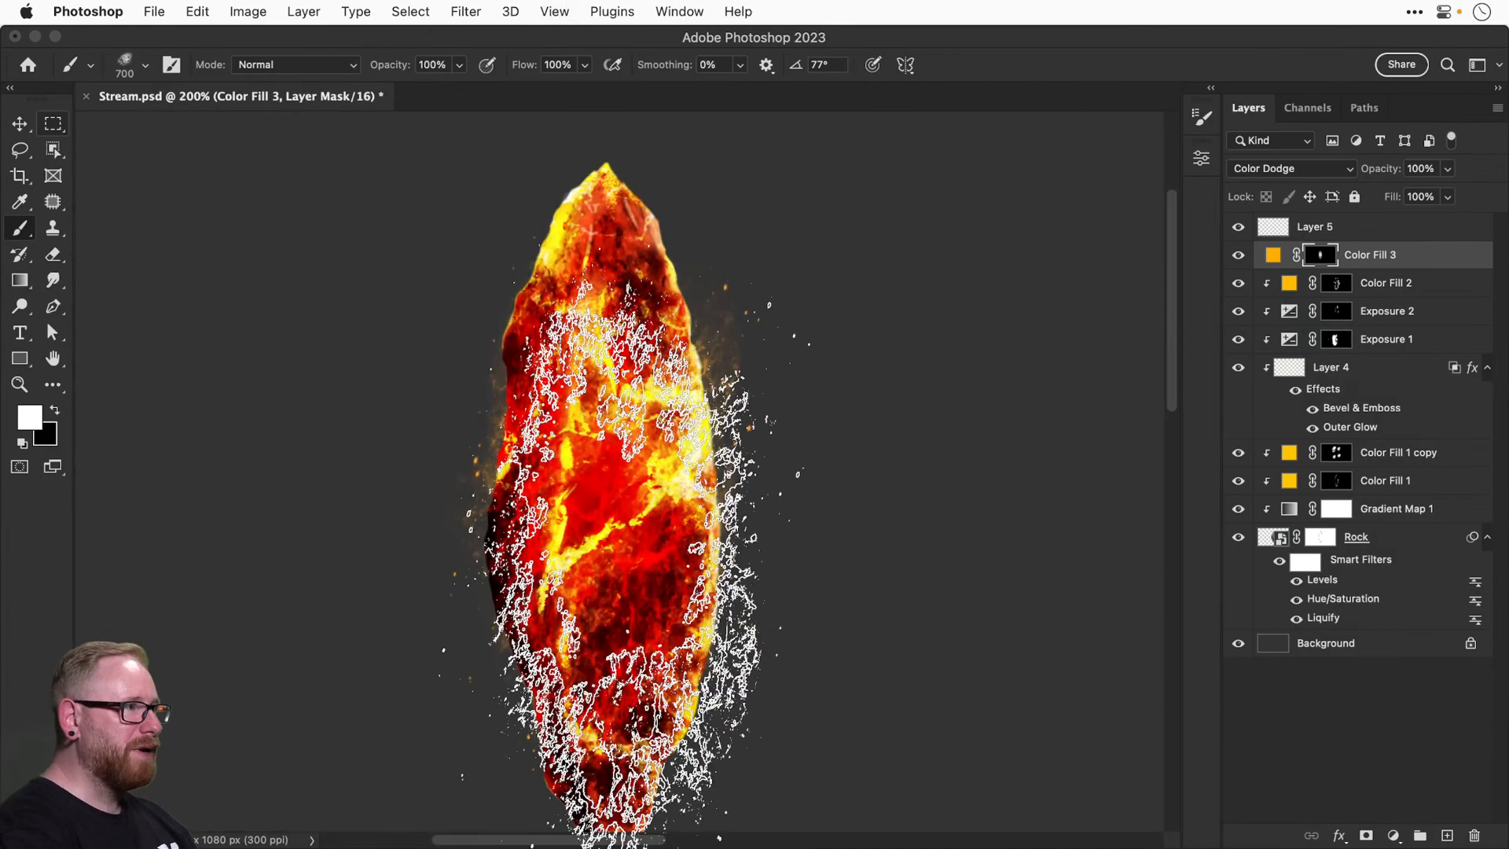
# Paint brighter glow onto the shard's top and peak with a 400 px brush.
pyautogui.moveTo(620, 465); pyautogui.dragTo(633, 282)
pyautogui.press('[')
pyautogui.press('[')
pyautogui.press('[')
pyautogui.press('[')
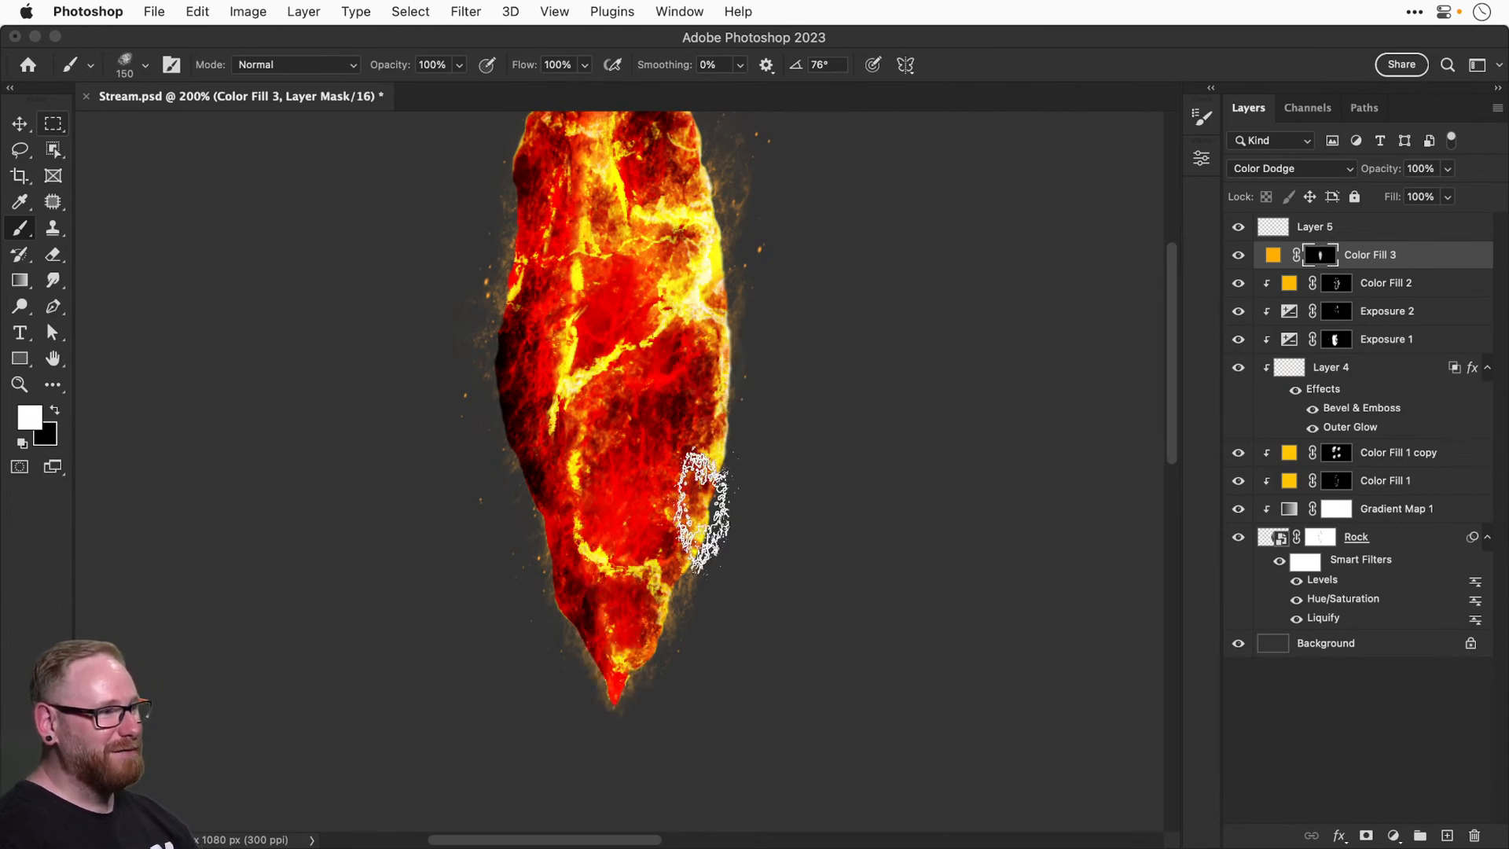
pyautogui.moveTo(618, 367); pyautogui.dragTo(582, 463)
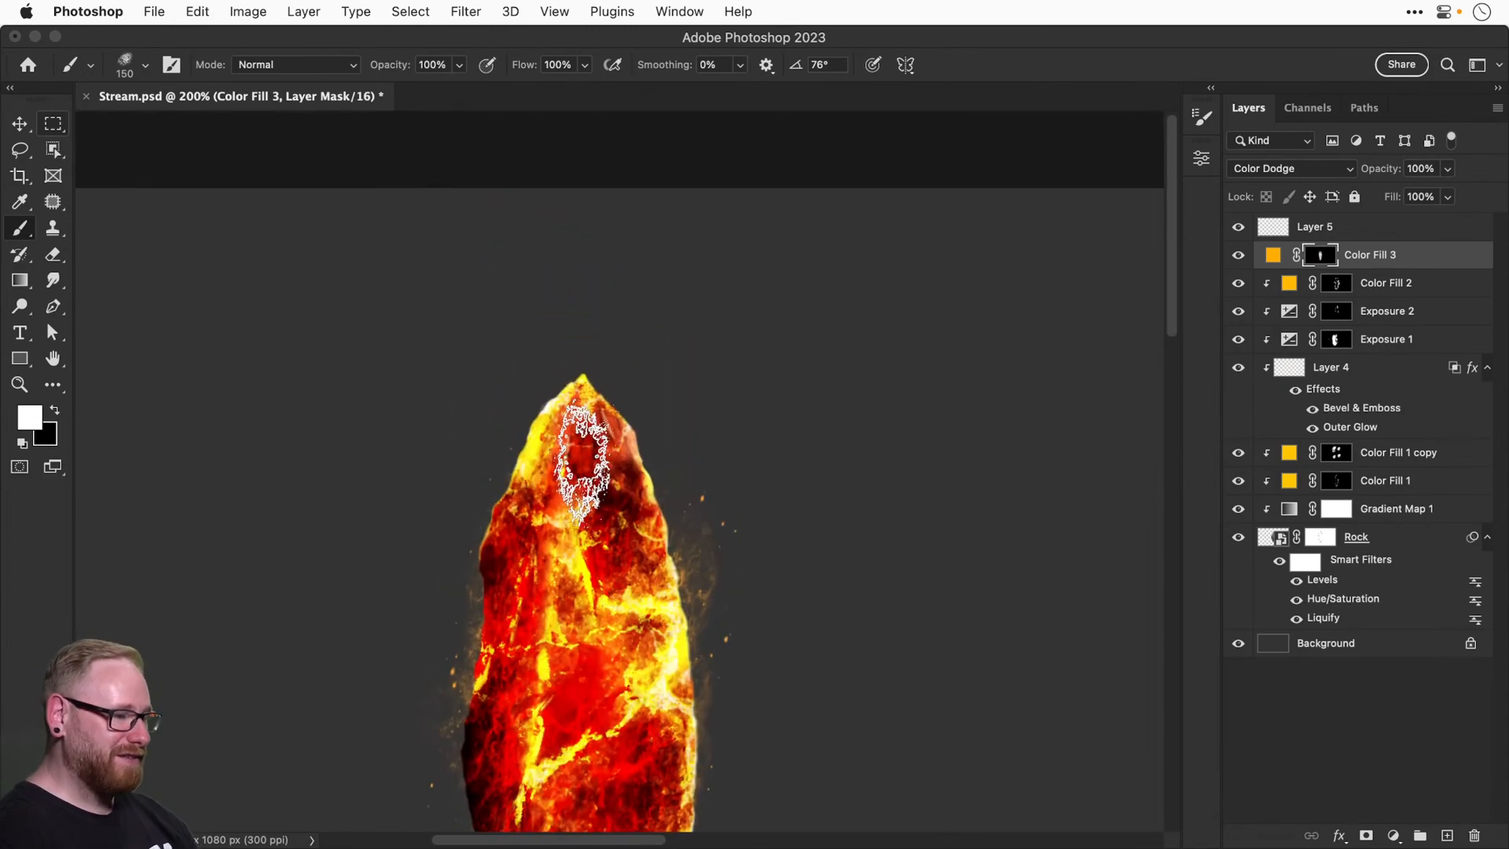
pyautogui.press(']')
pyautogui.press(']')
pyautogui.press(']')
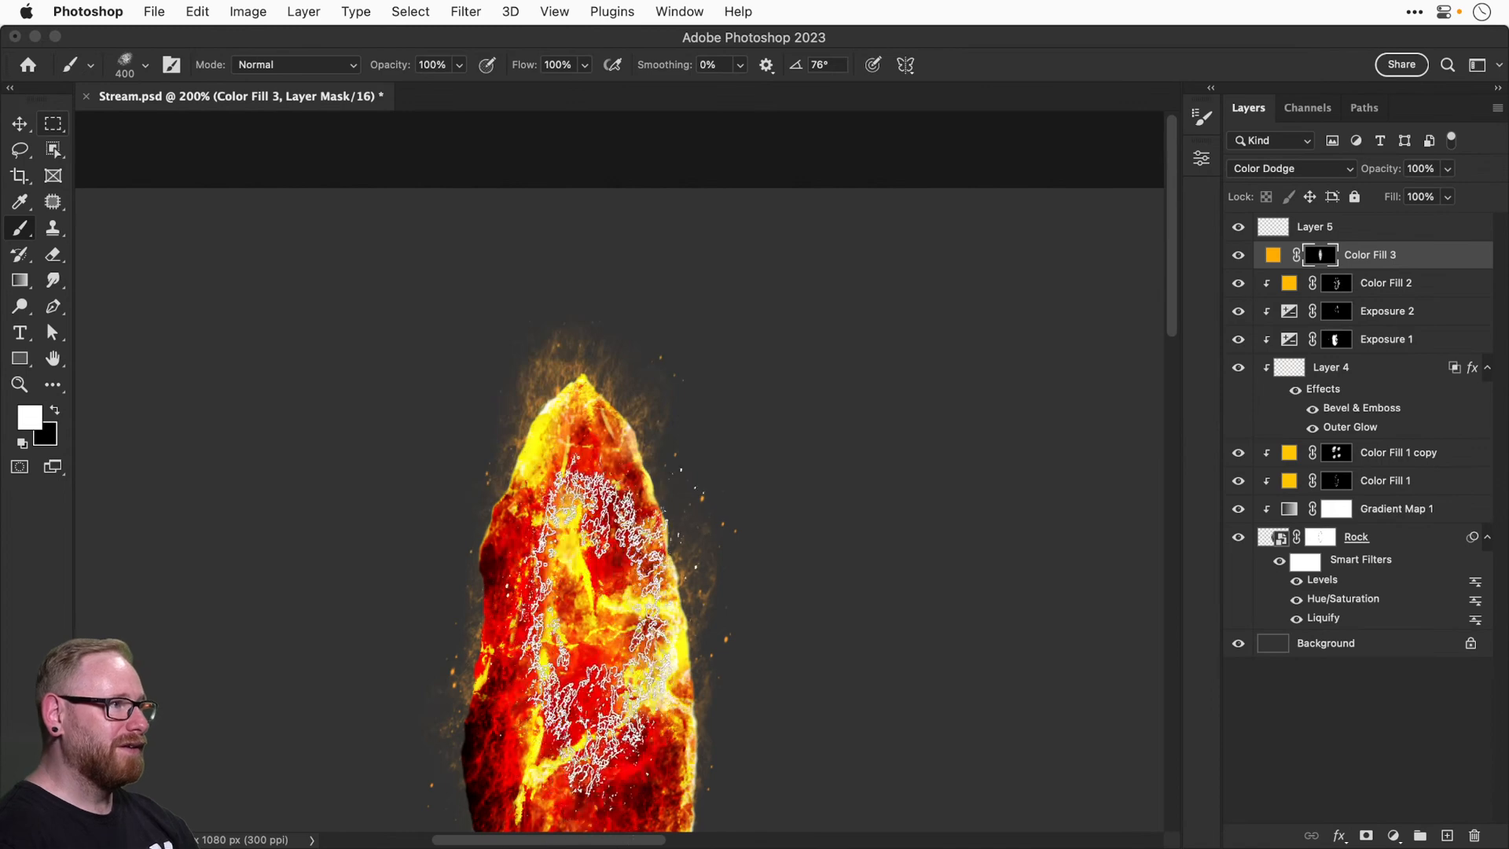
pyautogui.click(585, 576)
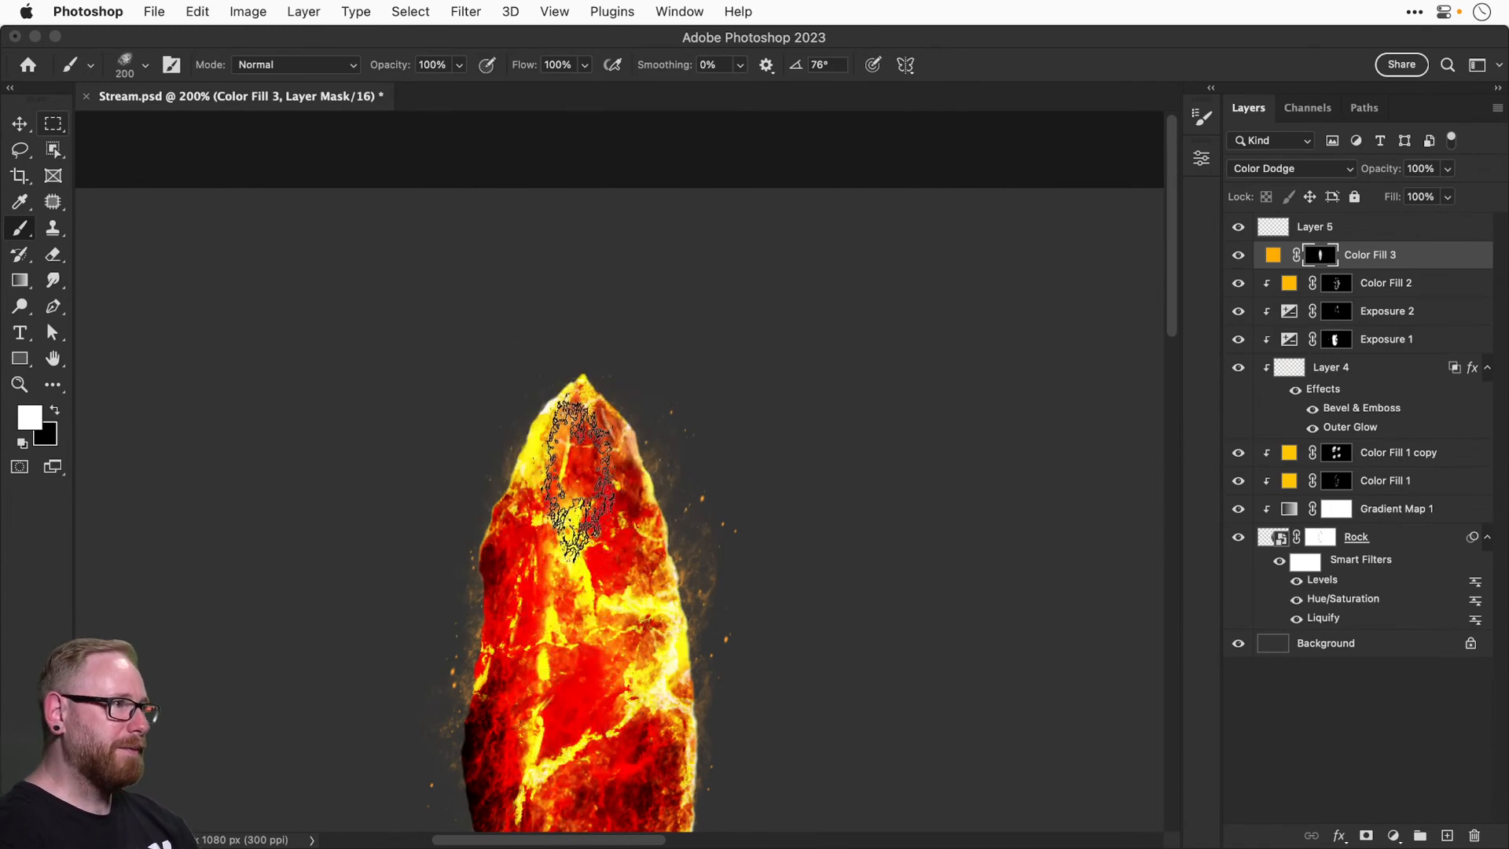
pyautogui.moveTo(580, 480); pyautogui.dragTo(577, 595)
pyautogui.press('super+minus')
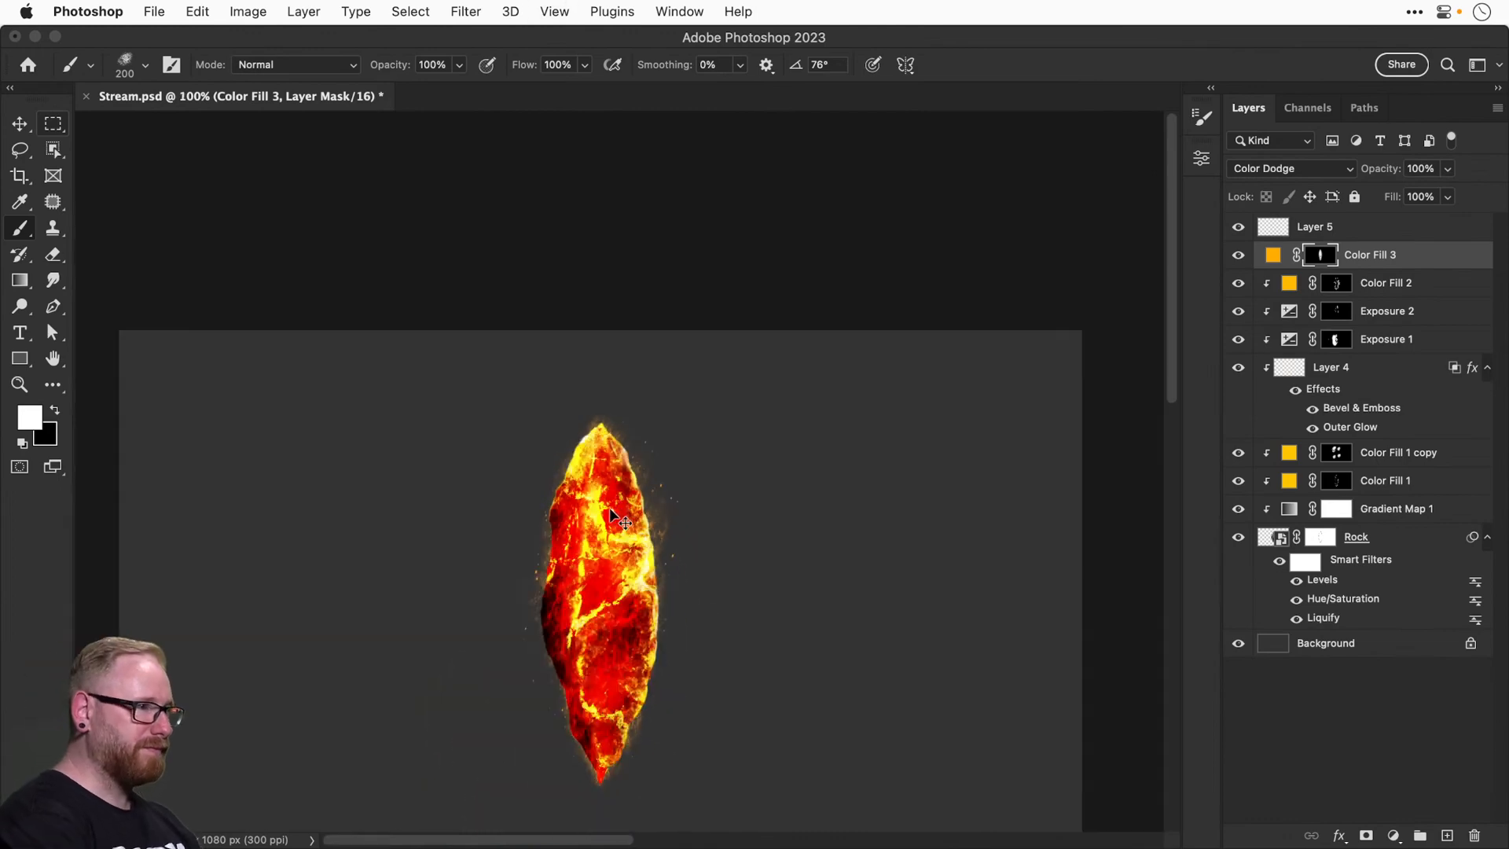
pyautogui.moveTo(610, 509); pyautogui.dragTo(616, 442)
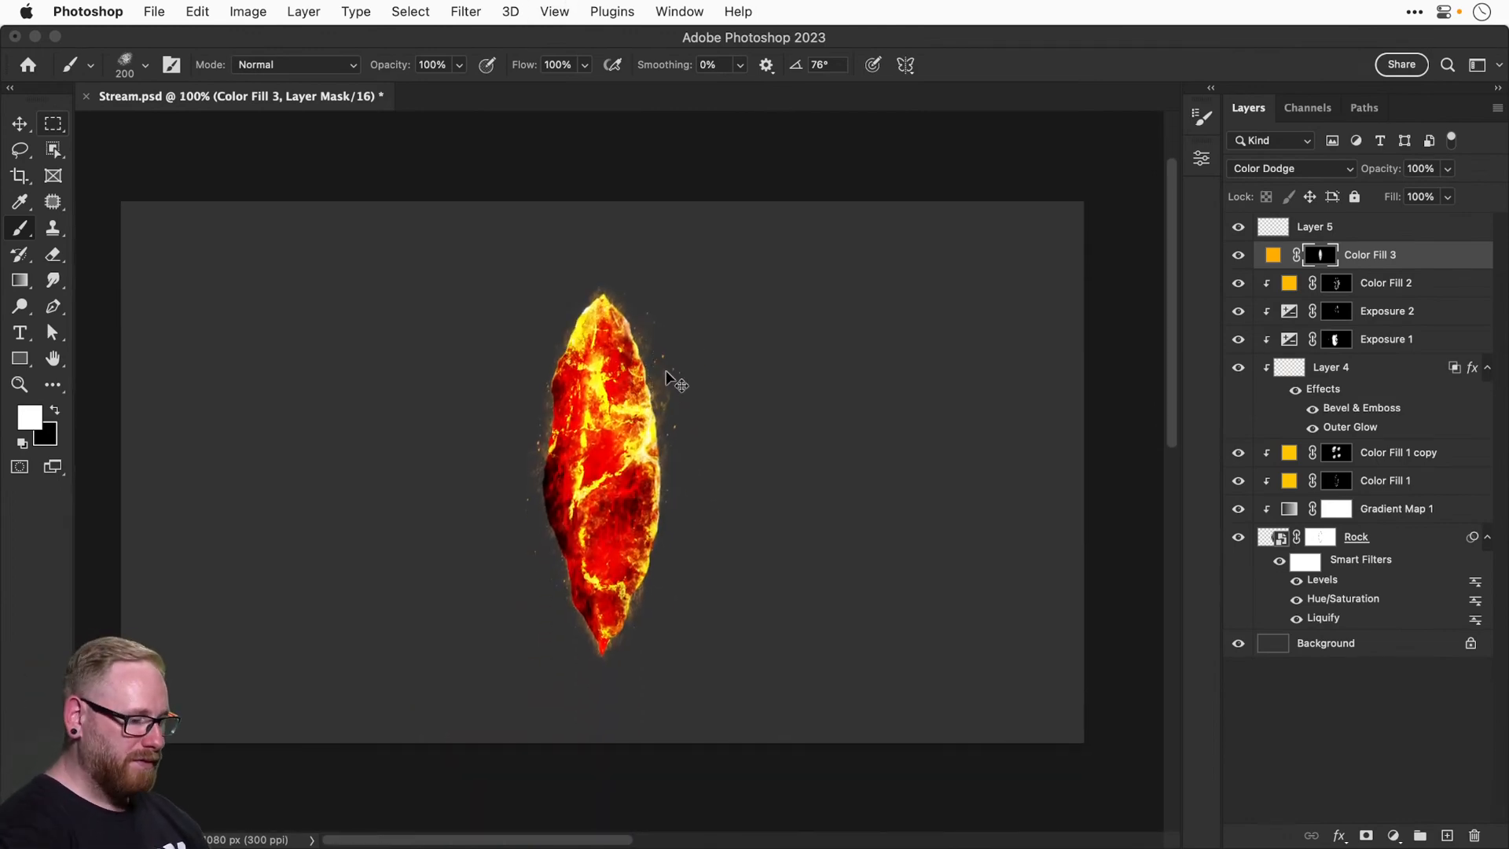
pyautogui.press('super+plus')
# Paint black over the shard's middle to hide glow, then toggle Color Fill 3 to compare.
pyautogui.press('v')
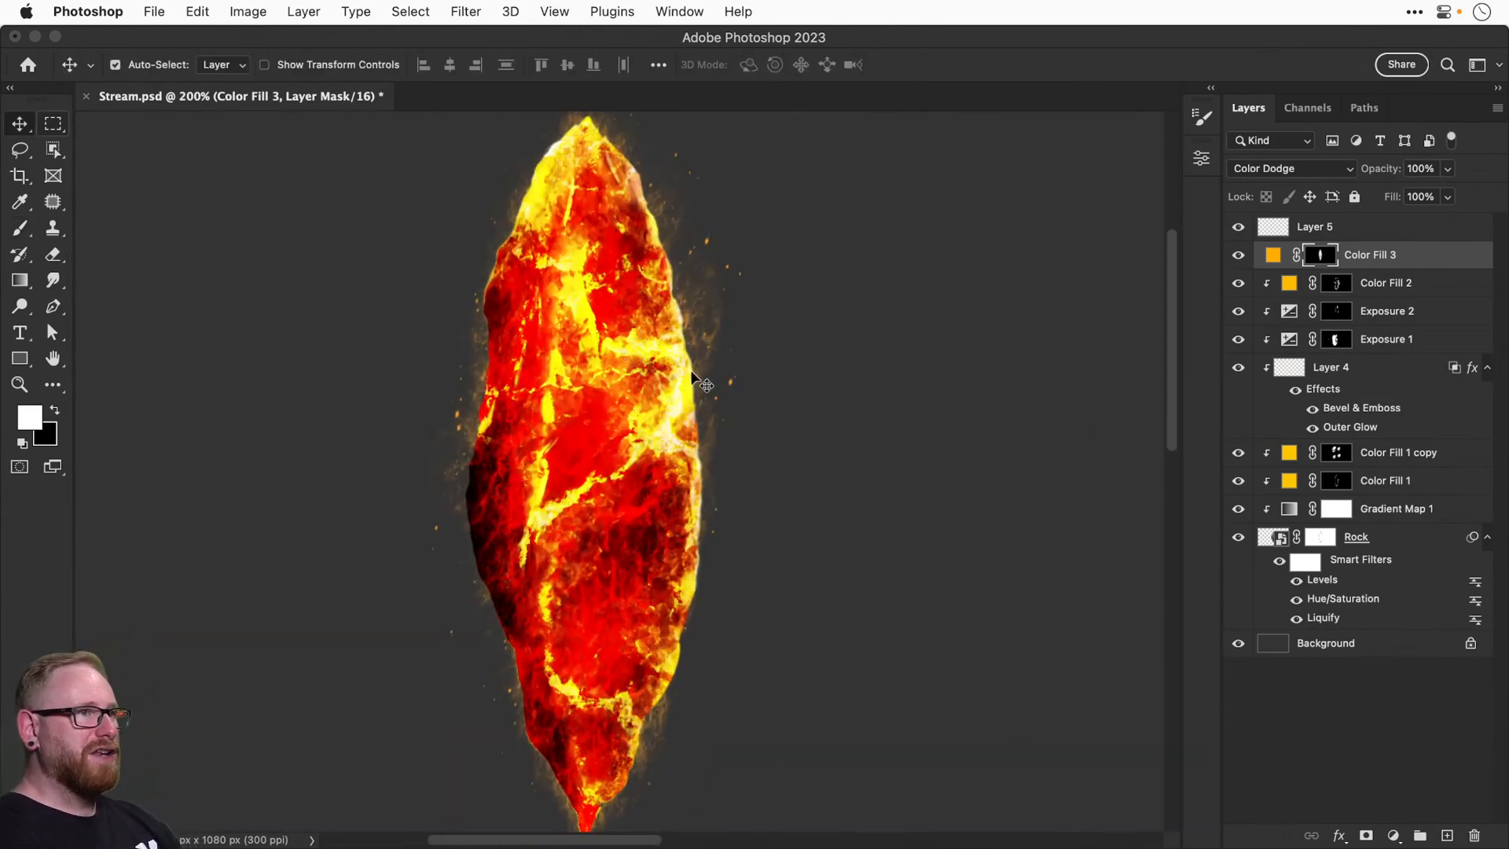
pyautogui.press('x')
pyautogui.press('b')
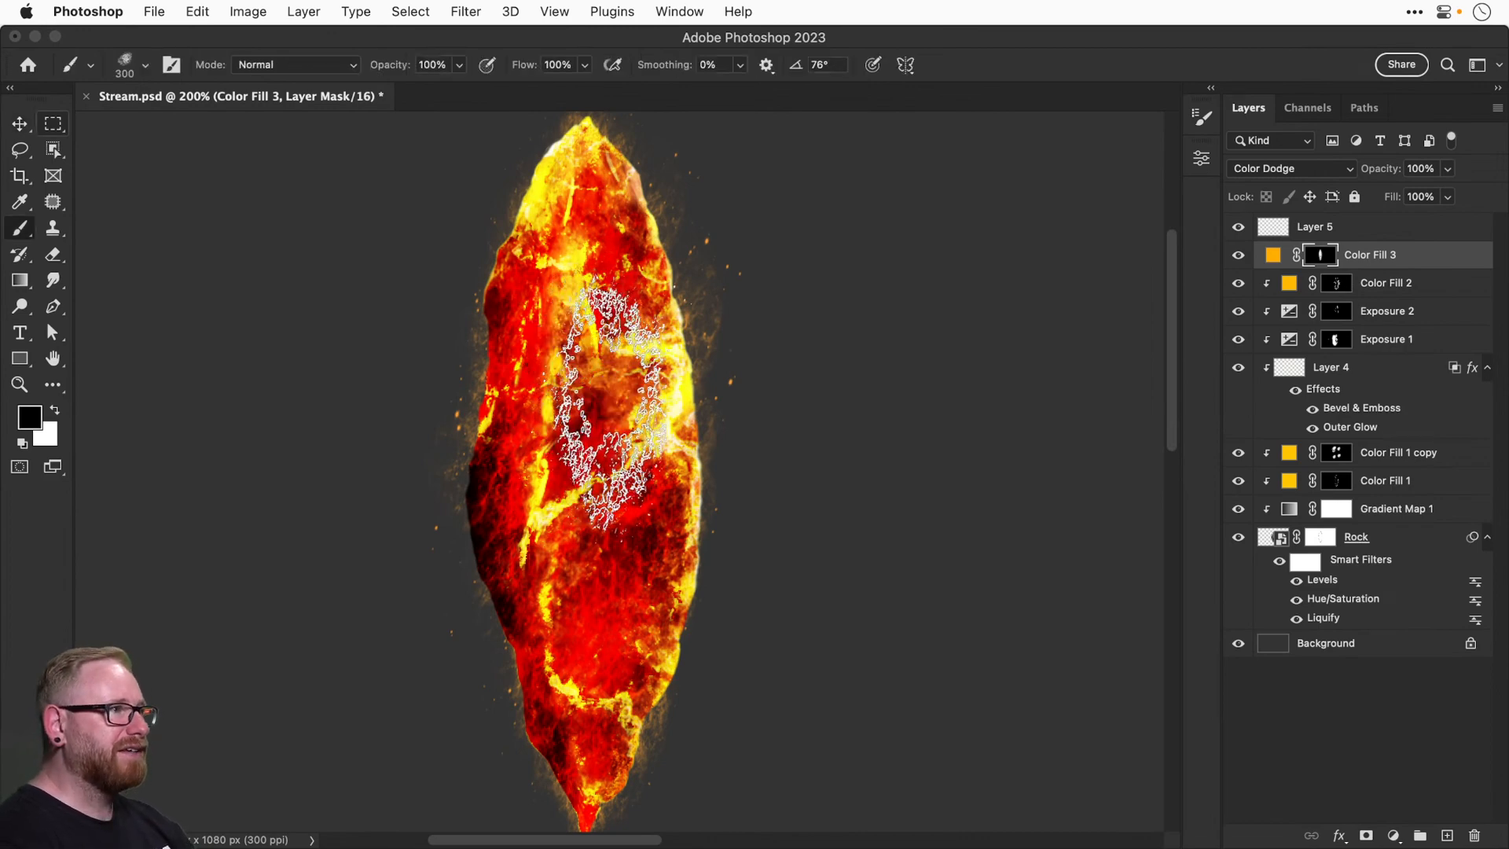
pyautogui.moveTo(617, 409)
pyautogui.mouseDown()
pyautogui.moveTo(581, 314)
pyautogui.moveTo(664, 593)
pyautogui.mouseUp()
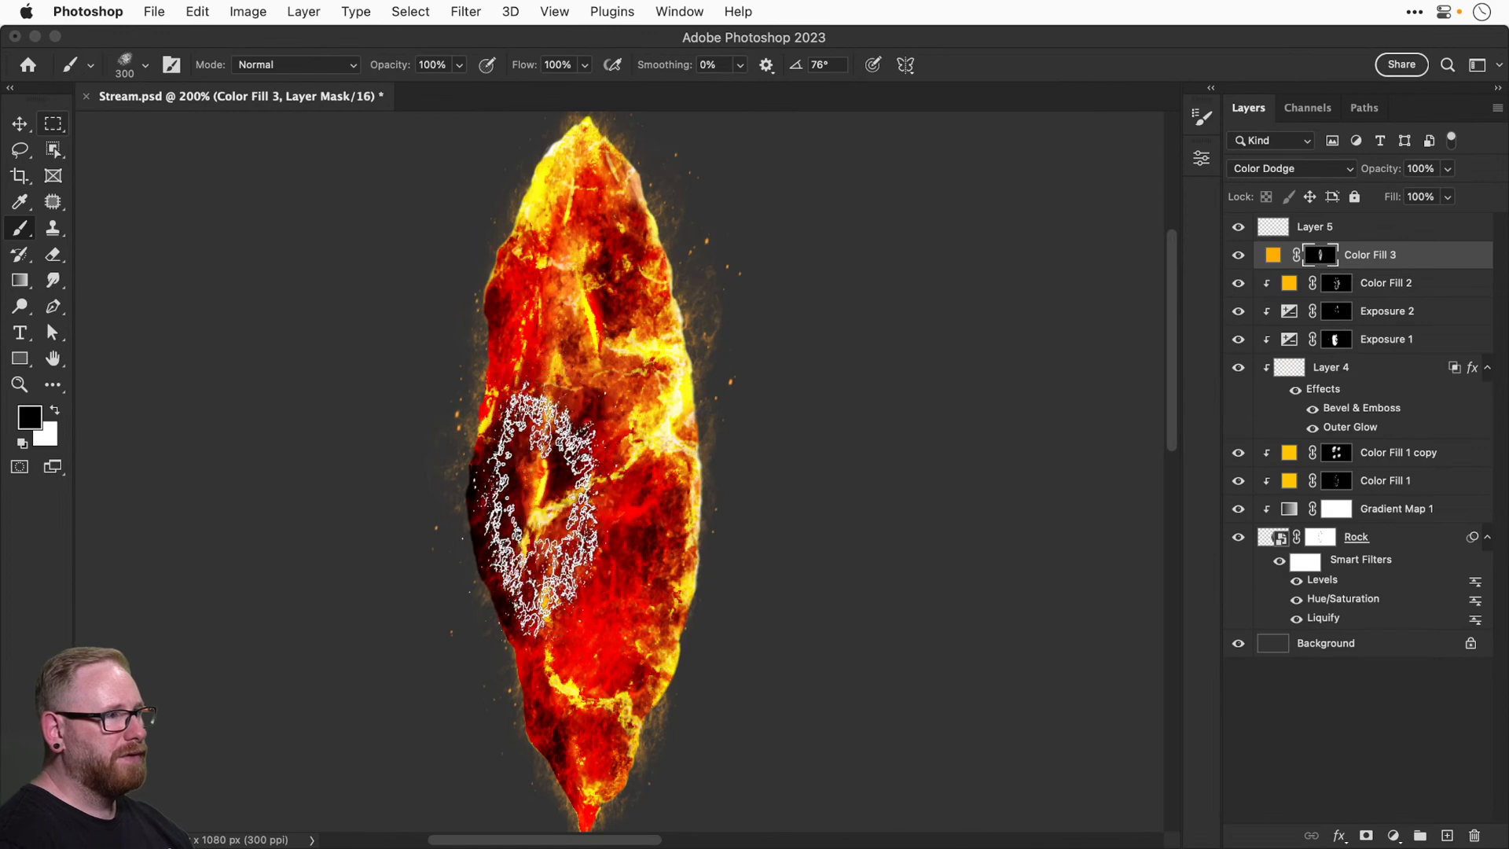
pyautogui.moveTo(543, 511)
pyautogui.mouseDown()
pyautogui.moveTo(605, 560)
pyautogui.moveTo(589, 660)
pyautogui.moveTo(589, 621)
pyautogui.moveTo(570, 668)
pyautogui.moveTo(758, 585)
pyautogui.moveTo(656, 373)
pyautogui.moveTo(589, 346)
pyautogui.moveTo(570, 362)
pyautogui.moveTo(617, 365)
pyautogui.moveTo(568, 284)
pyautogui.moveTo(565, 432)
pyautogui.moveTo(621, 452)
pyautogui.moveTo(589, 470)
pyautogui.mouseUp()
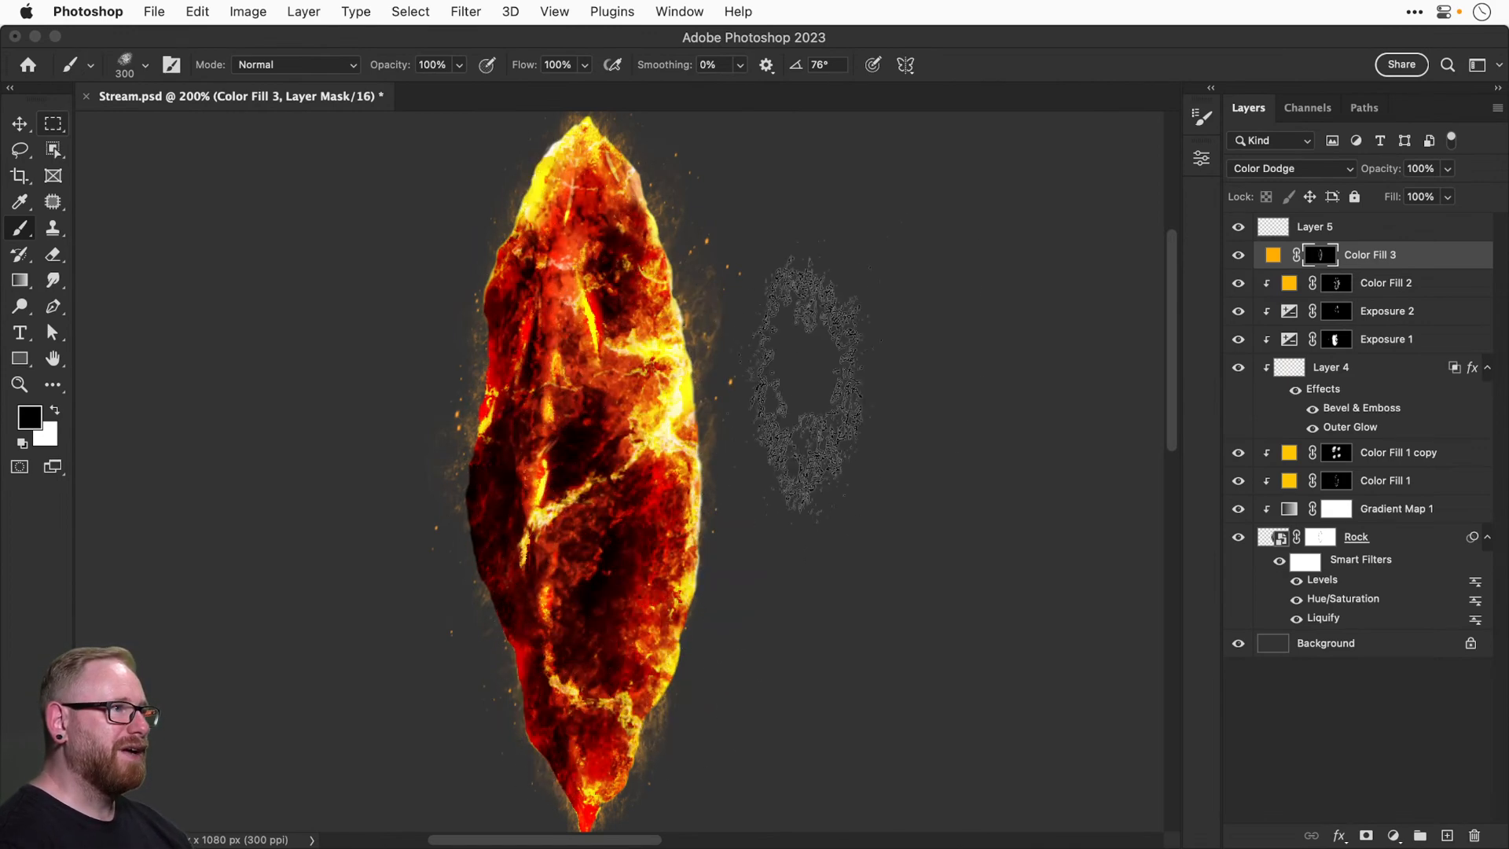
pyautogui.click(1239, 256)
pyautogui.click(1238, 256)
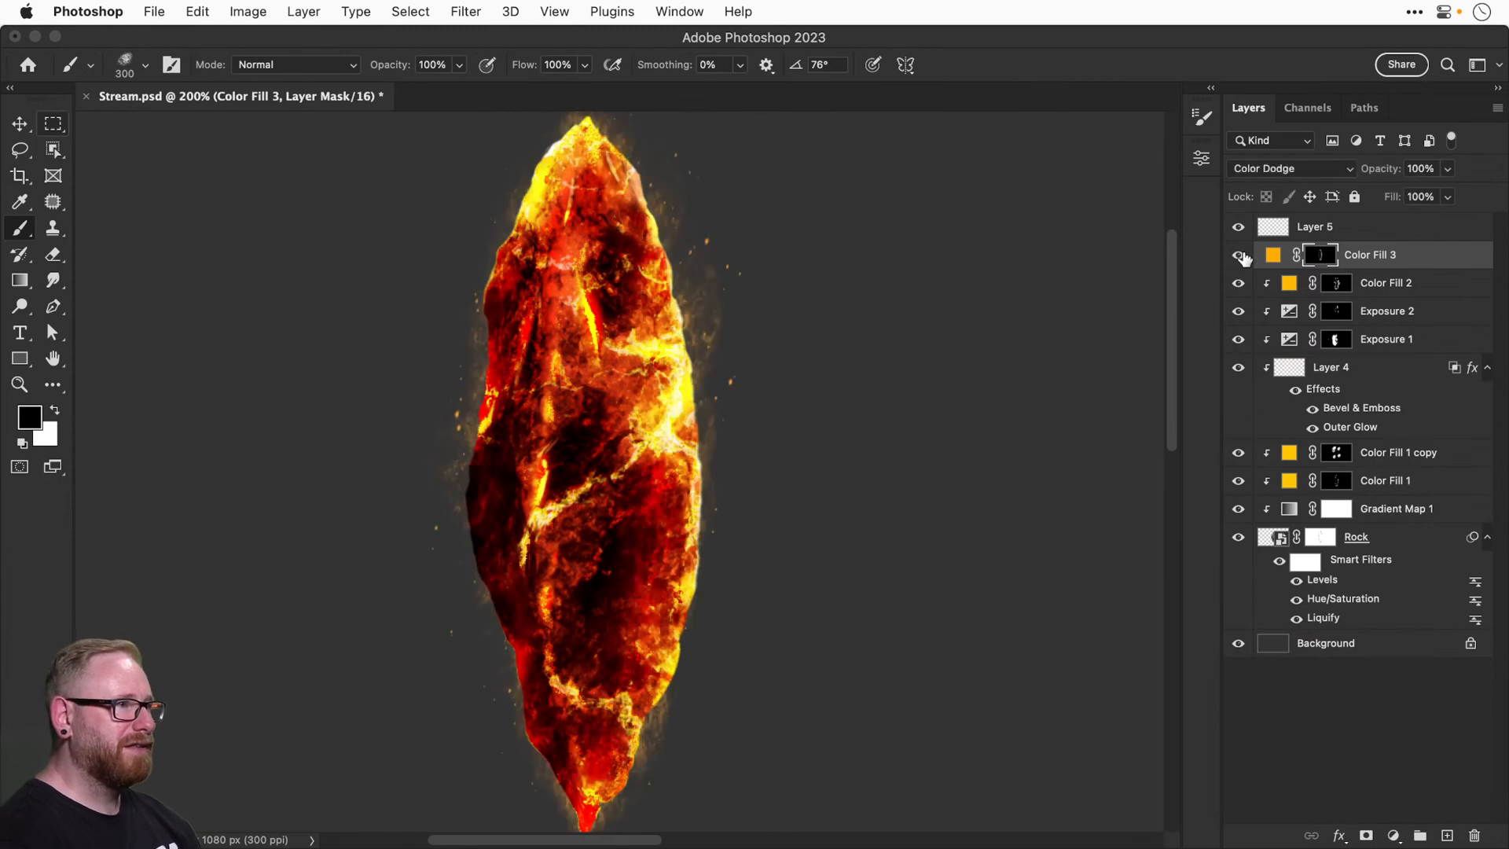
pyautogui.click(1239, 255)
pyautogui.click(1238, 256)
# Duplicate Color Fill 3, recolour the copy red ff0000 in Overlay mode, and move it below the original.
pyautogui.press('v')
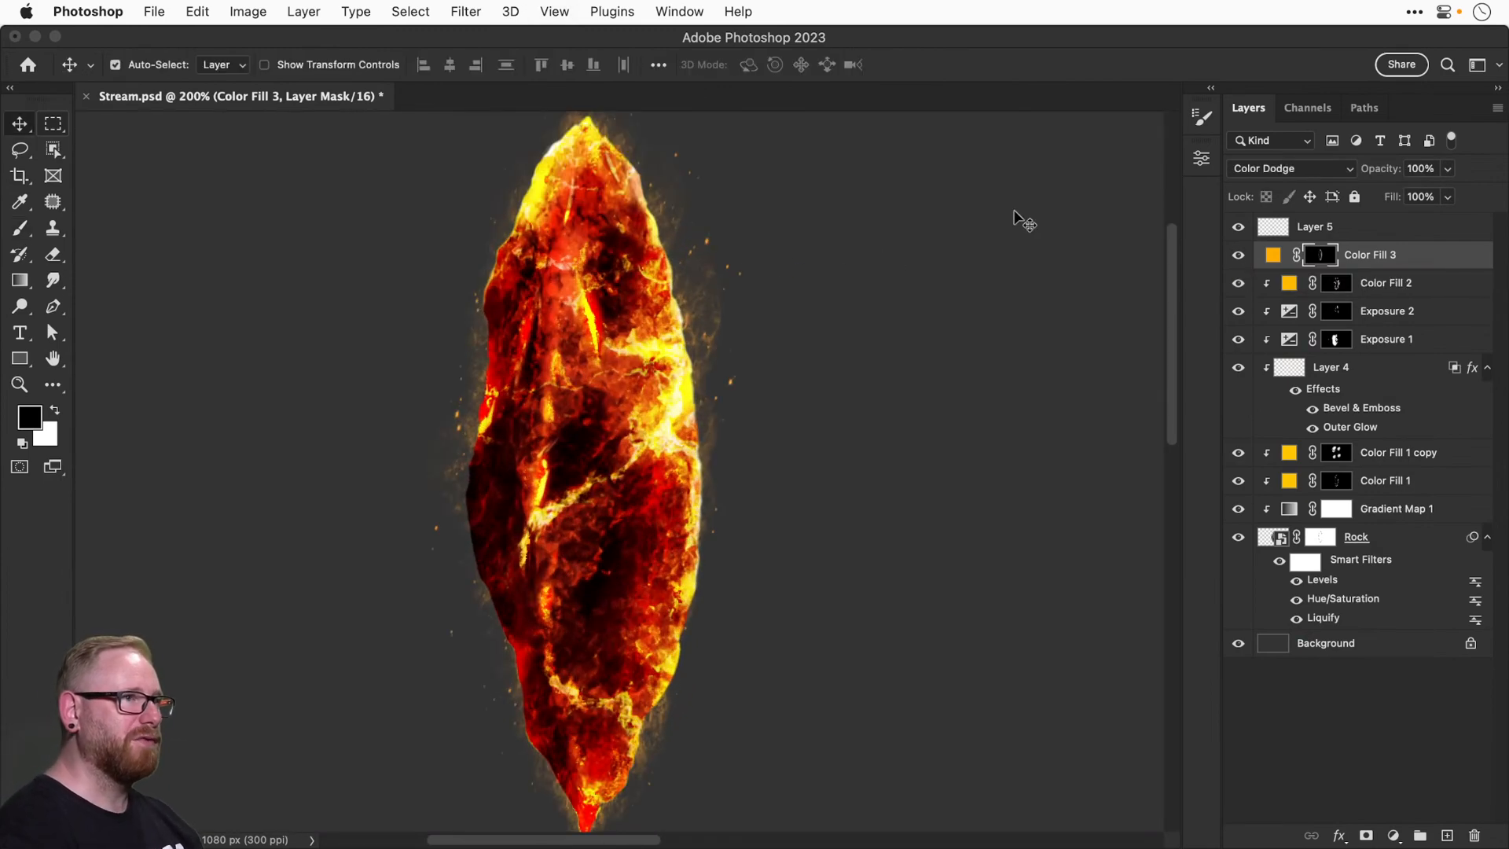
pyautogui.press('super+j')
pyautogui.press('x')
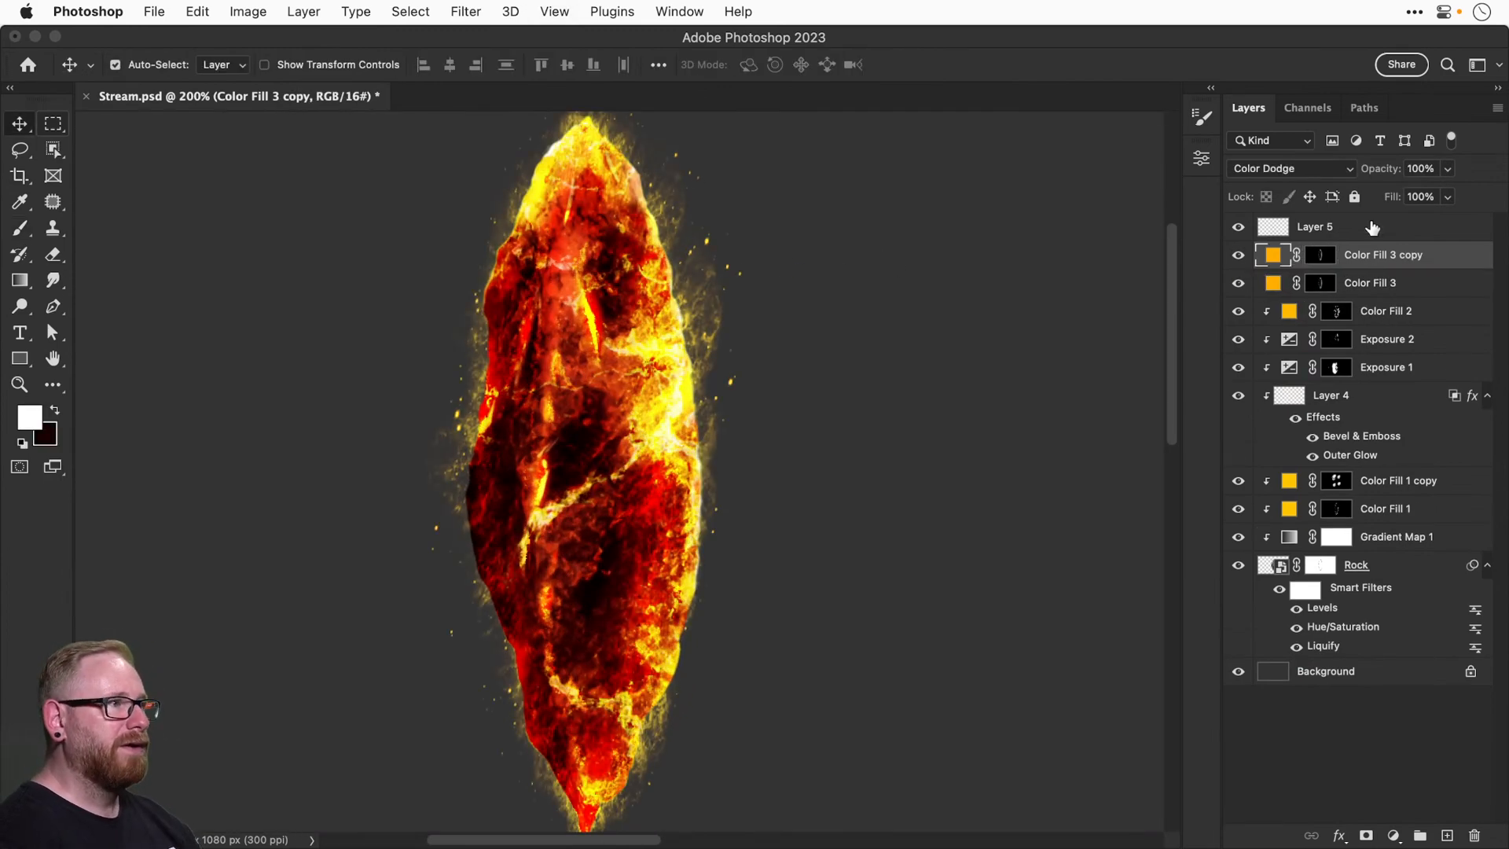
pyautogui.click(1283, 169)
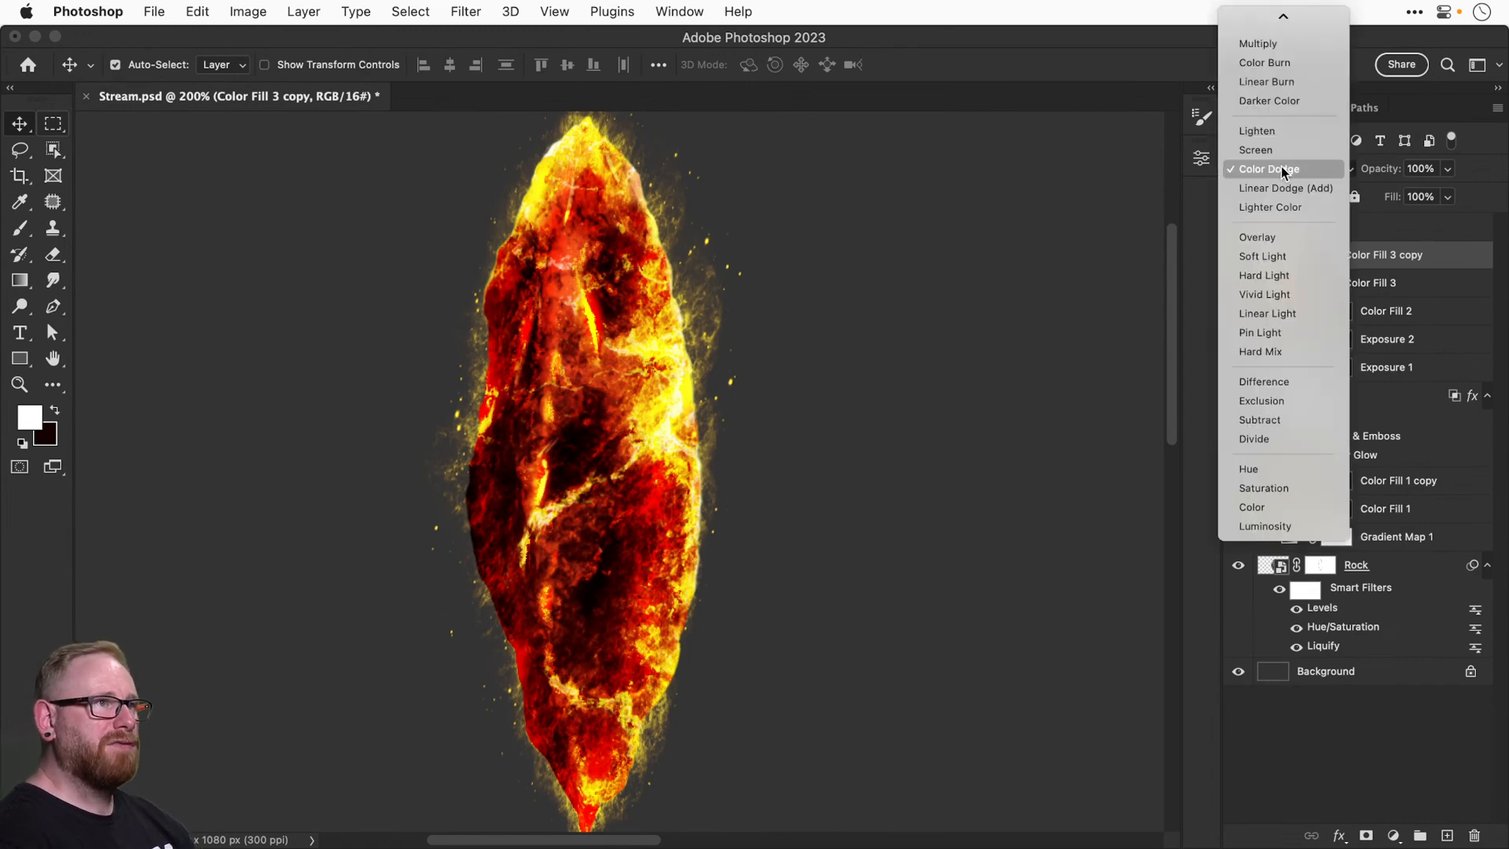
pyautogui.press('Escape')
pyautogui.doubleClick(1273, 255)
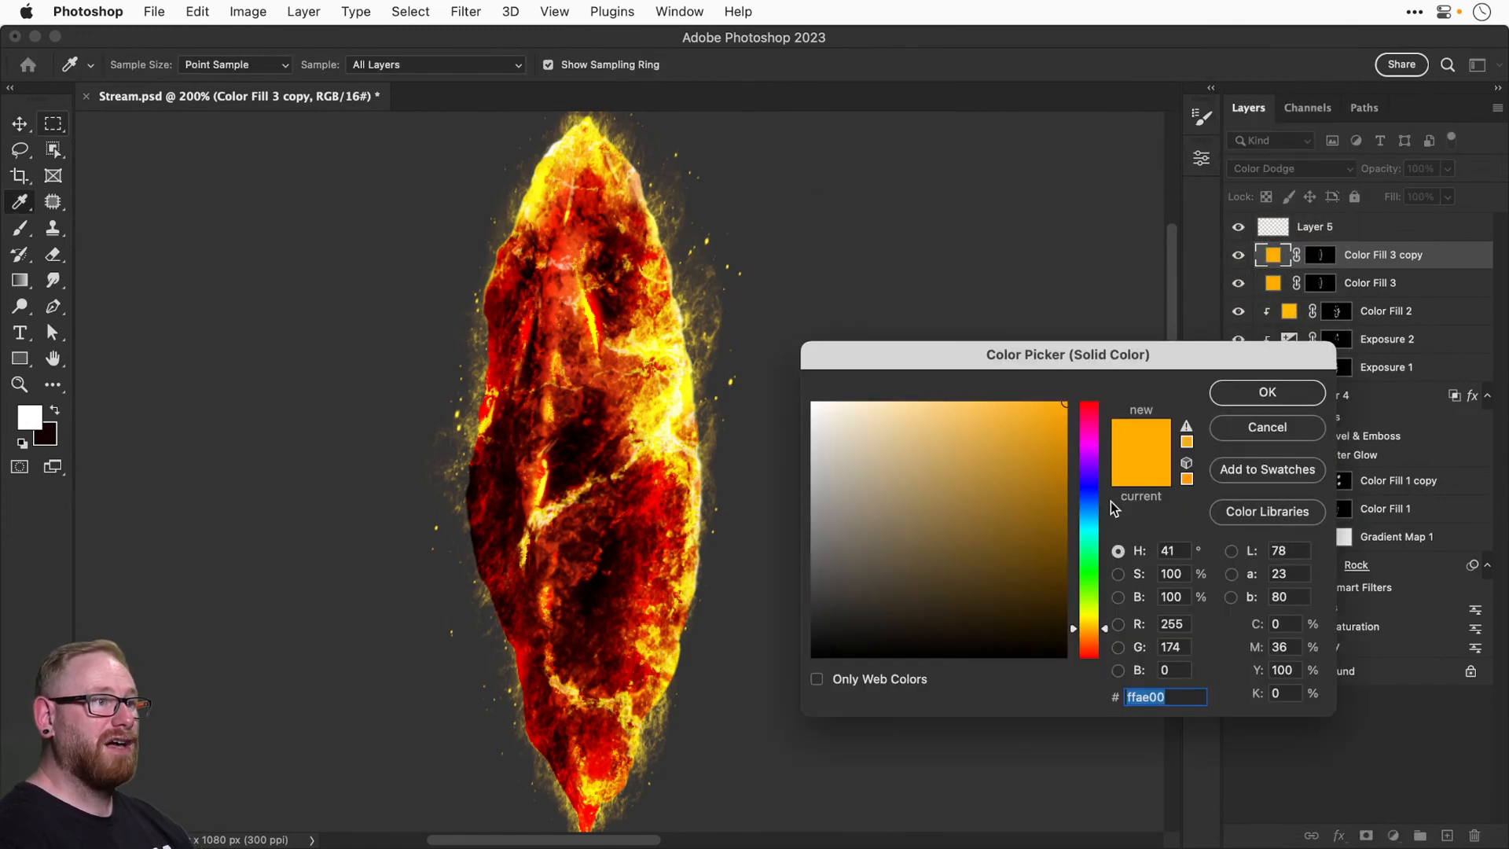
pyautogui.moveTo(1097, 623); pyautogui.dragTo(1091, 665)
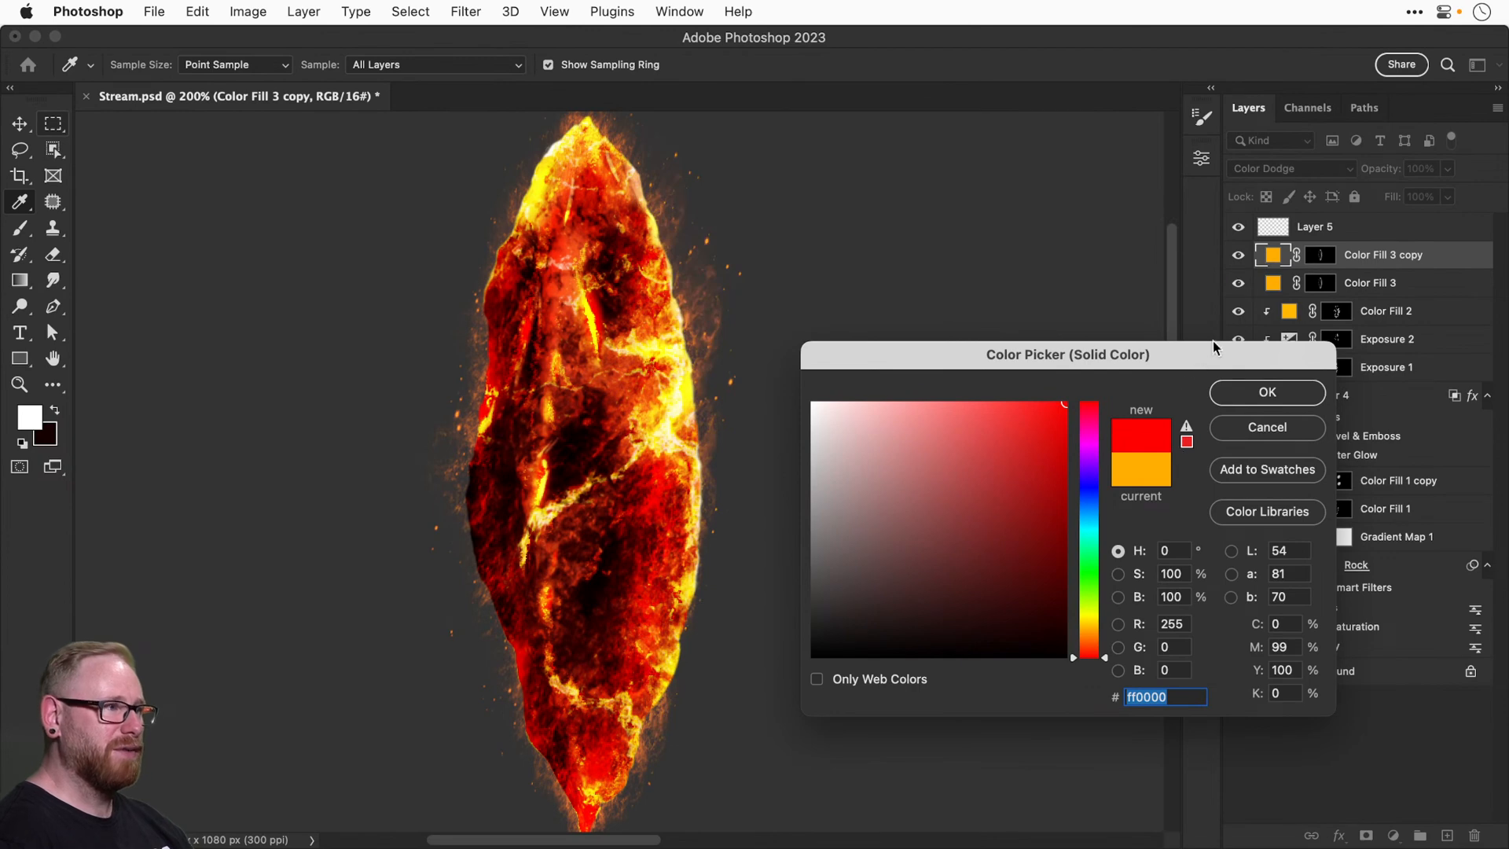
pyautogui.click(1230, 398)
pyautogui.click(1277, 169)
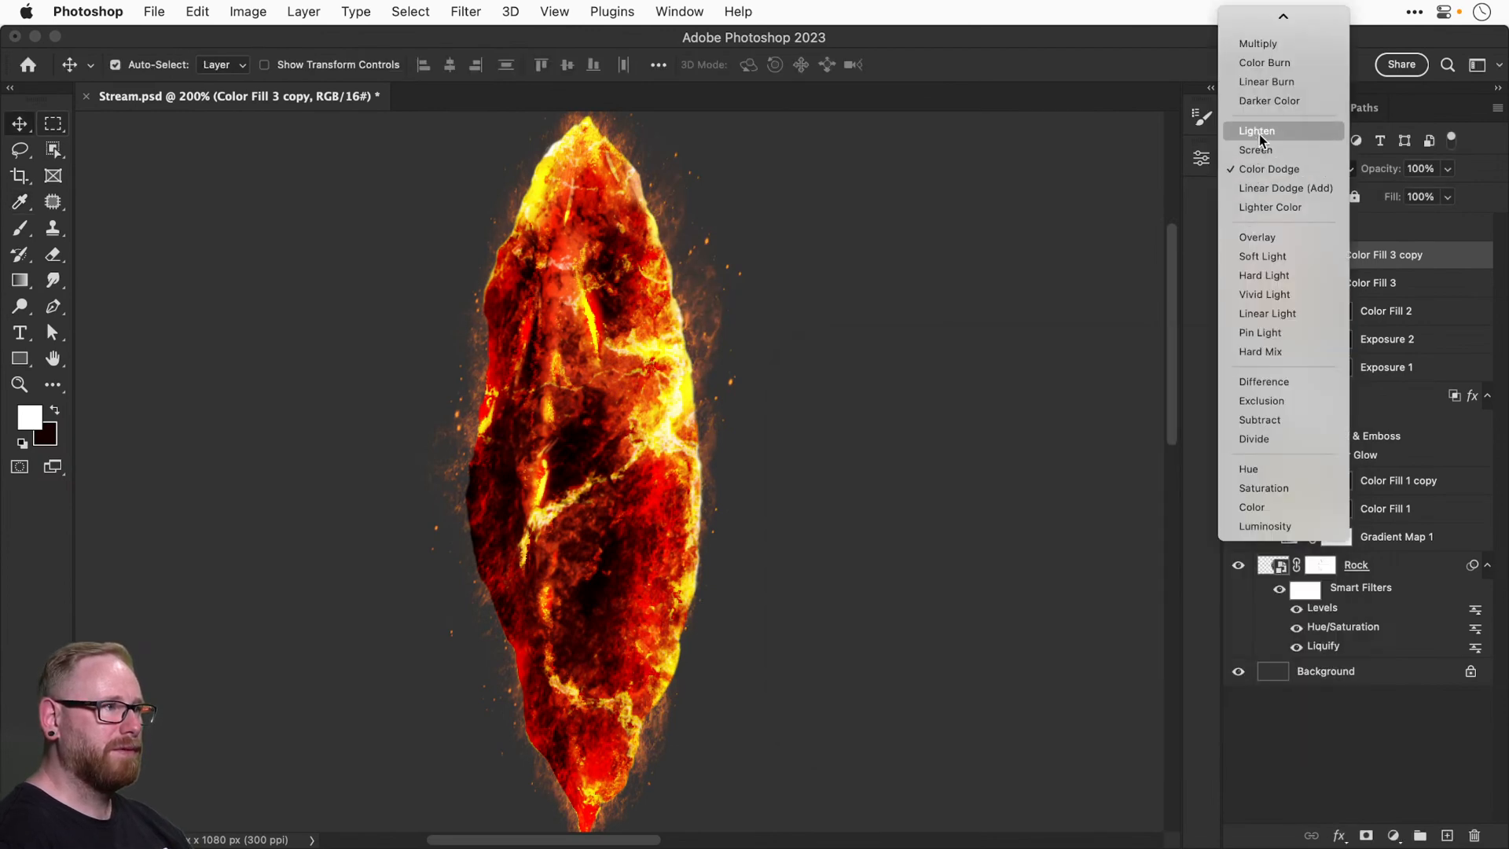
pyautogui.click(1267, 240)
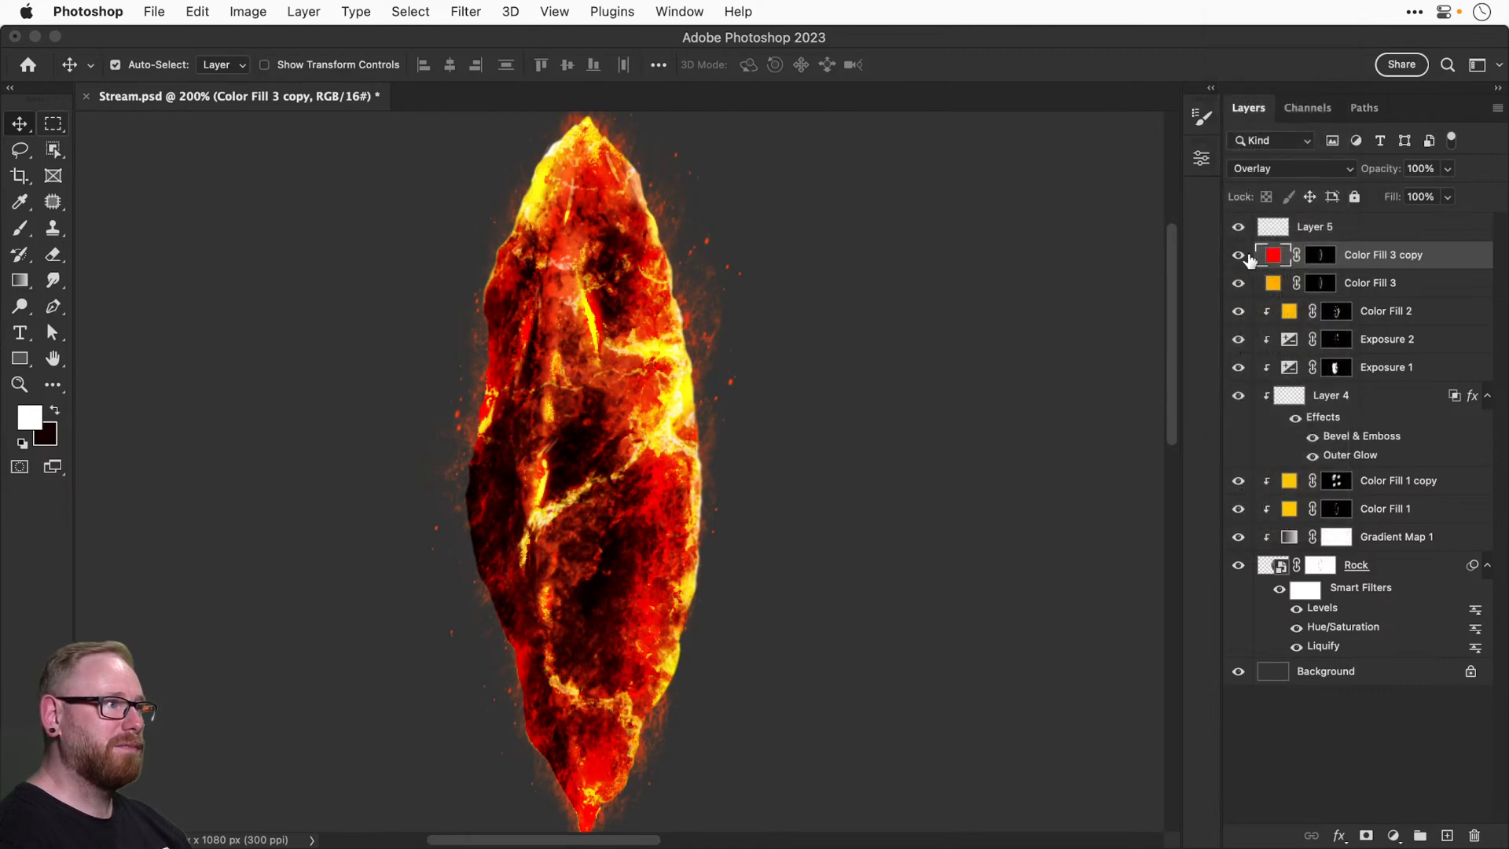
pyautogui.moveTo(1376, 268); pyautogui.dragTo(1369, 302)
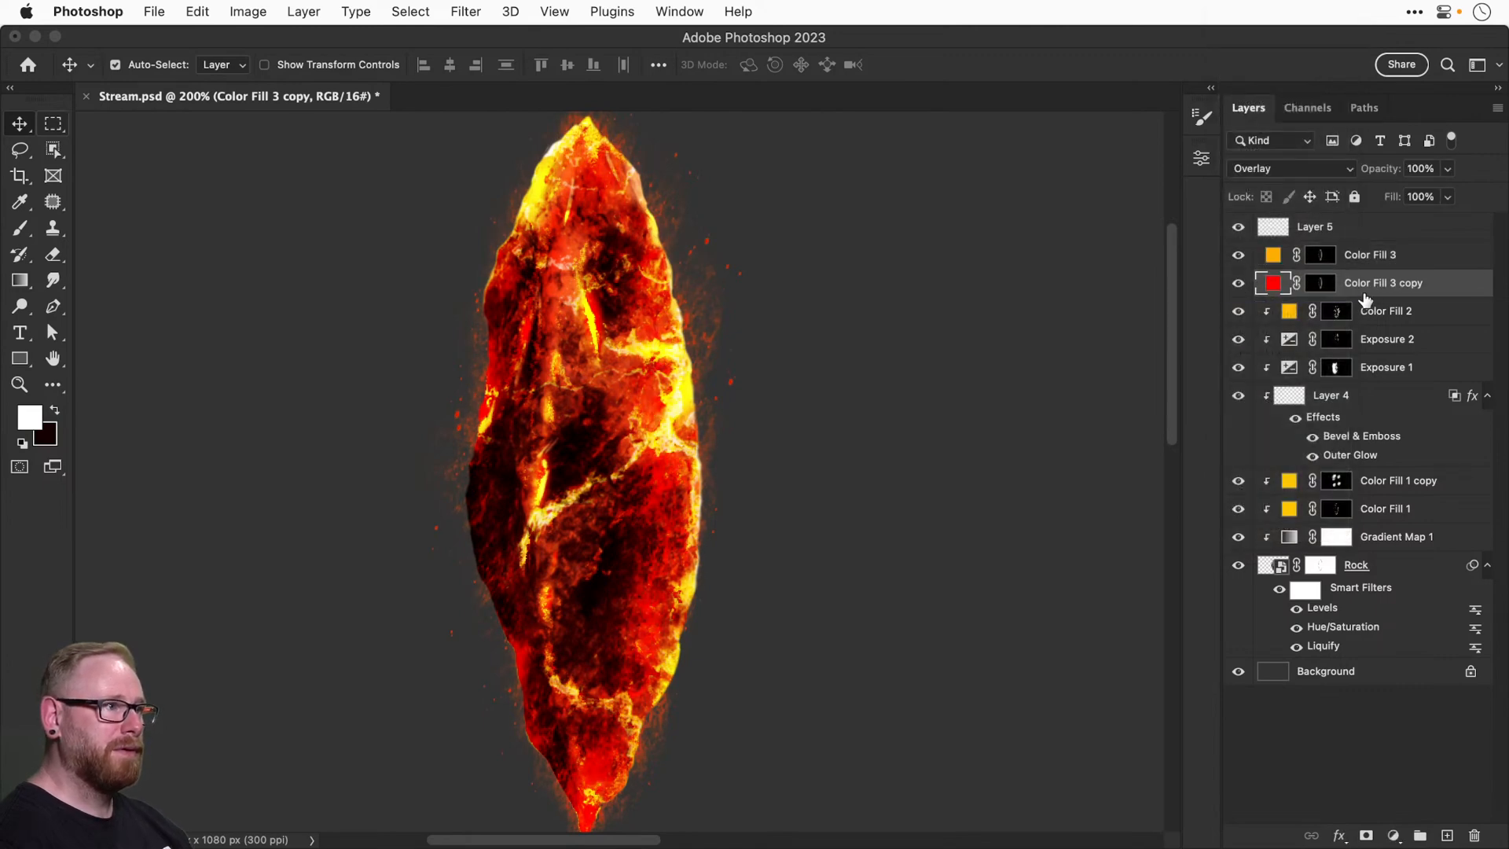
# Toggle Color Fill 3 and its red copy on and off to compare the glow.
pyautogui.click(1238, 255)
pyautogui.click(1239, 256)
pyautogui.click(1349, 250)
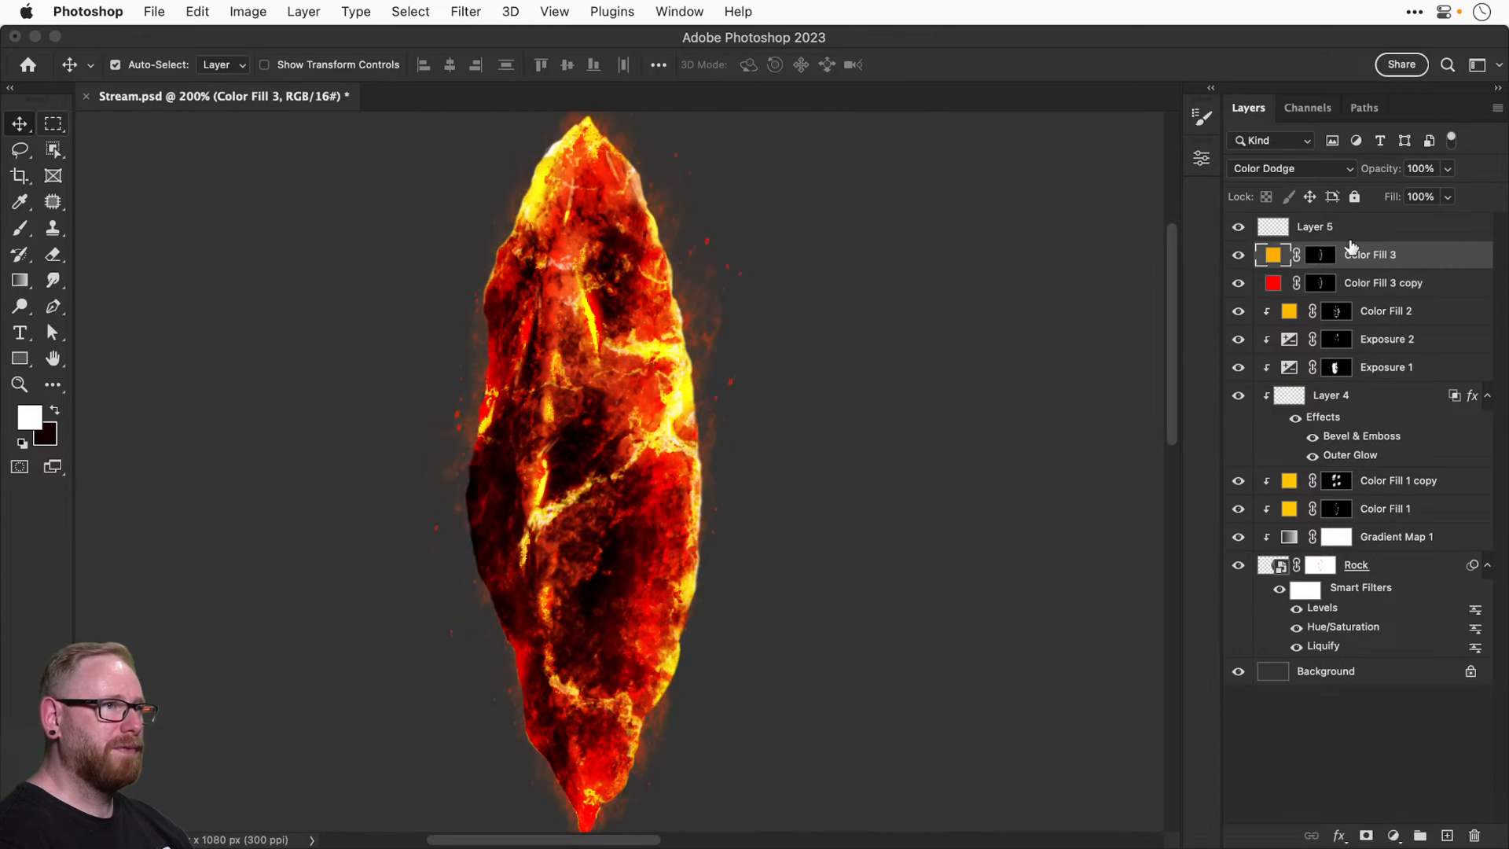
pyautogui.click(1239, 283)
pyautogui.click(1240, 284)
pyautogui.click(1239, 257)
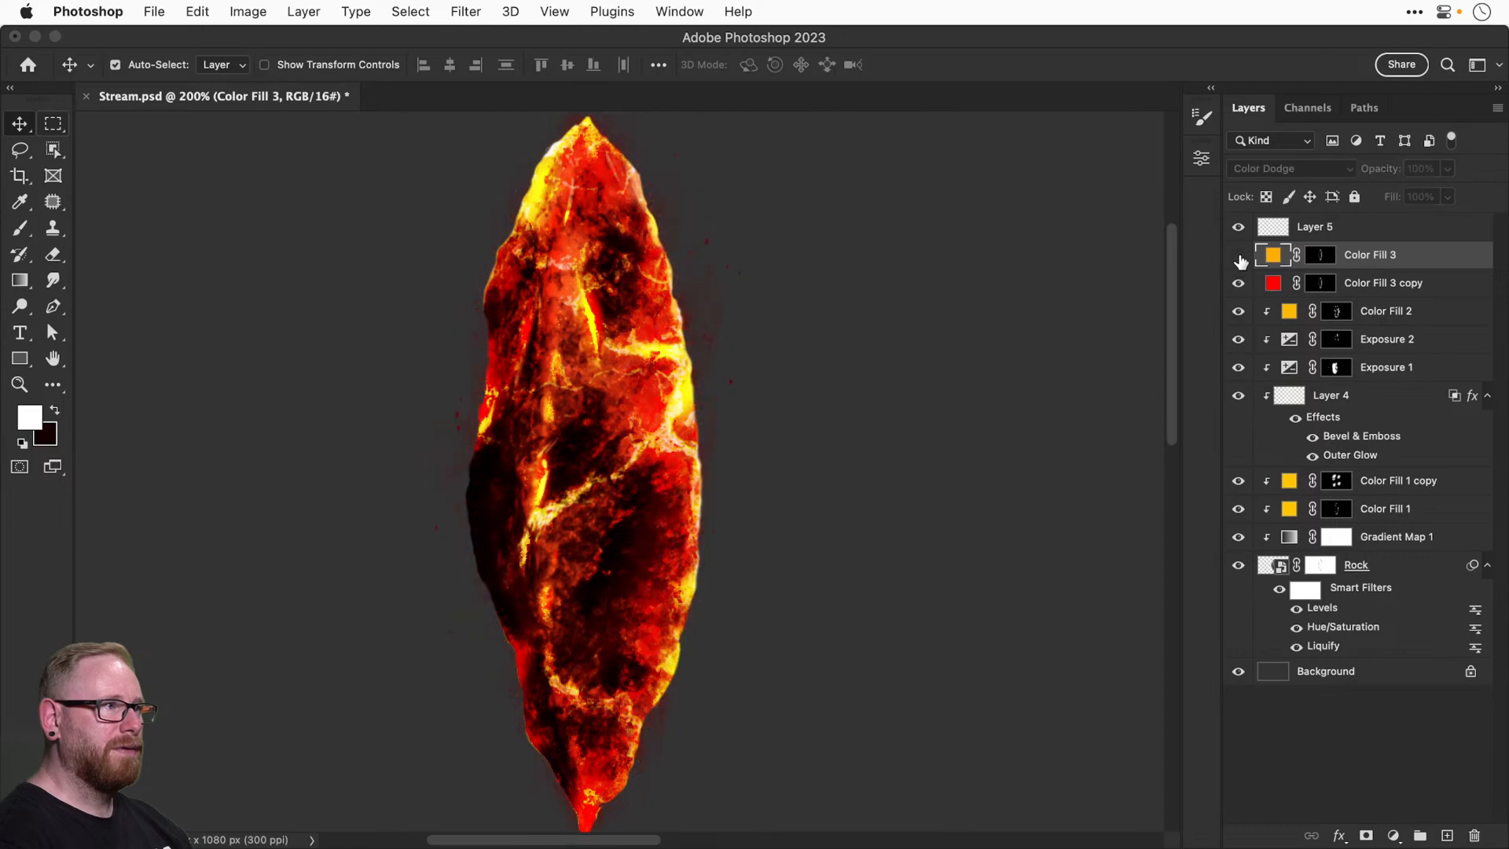
pyautogui.click(1239, 257)
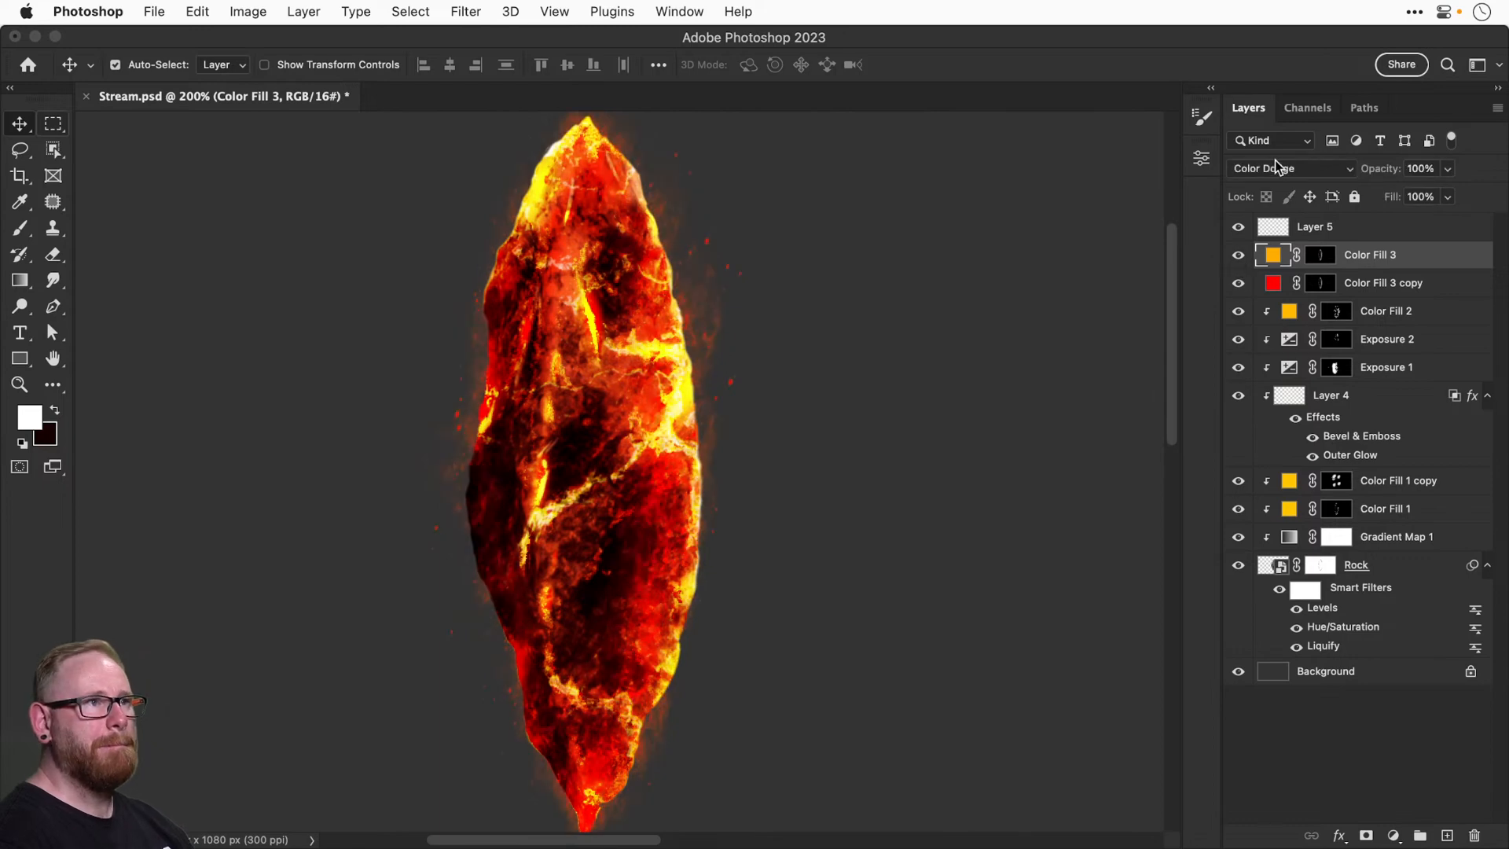
# Recolour Color Fill 3 to brighter yellow fff600, fit the image in the window, and save.
pyautogui.doubleClick(1272, 255)
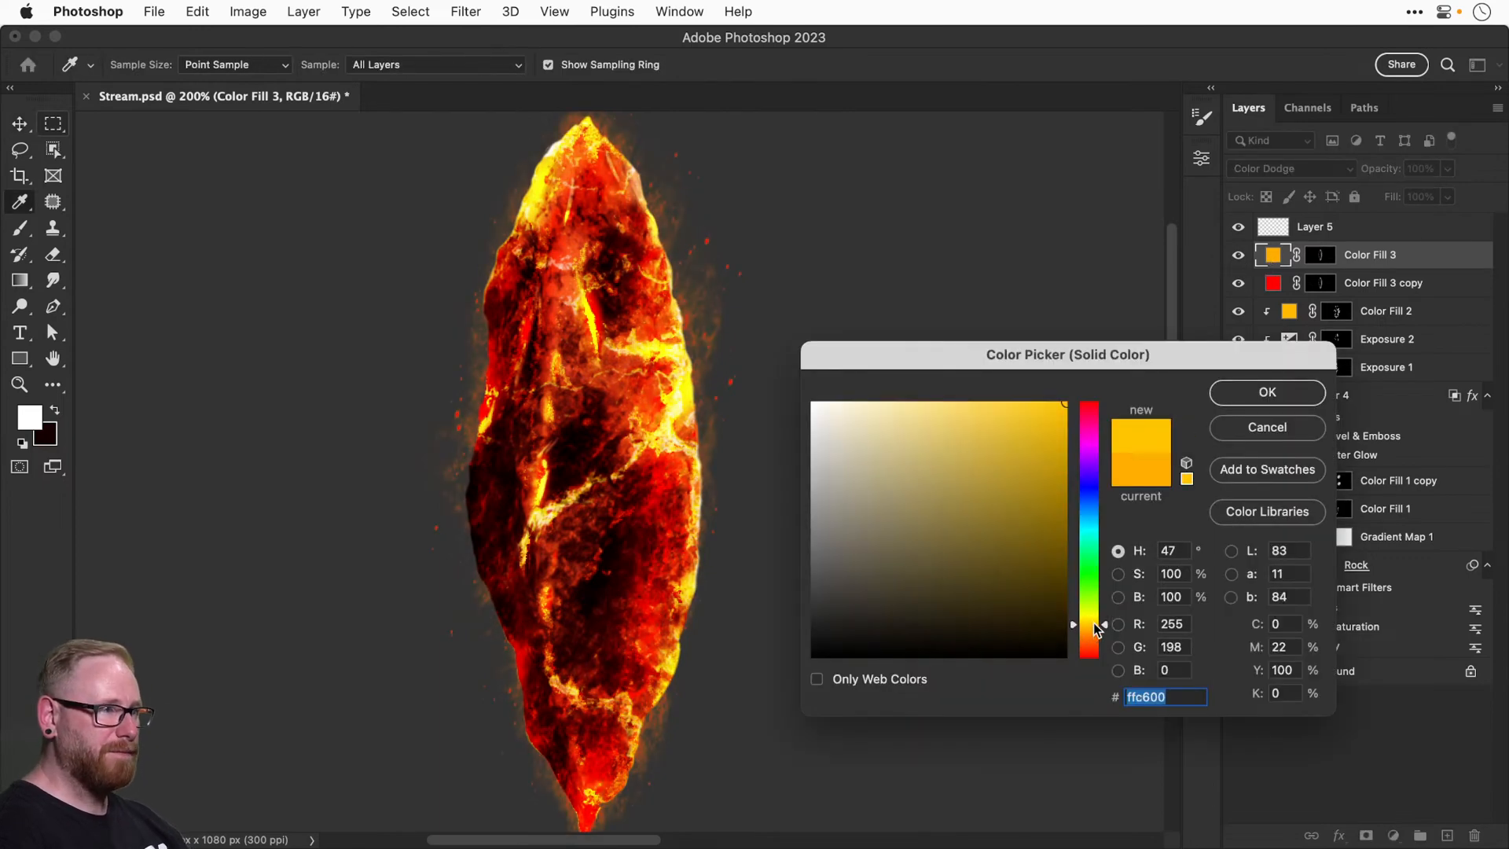
pyautogui.moveTo(1096, 629); pyautogui.dragTo(1092, 627)
pyautogui.click(1266, 392)
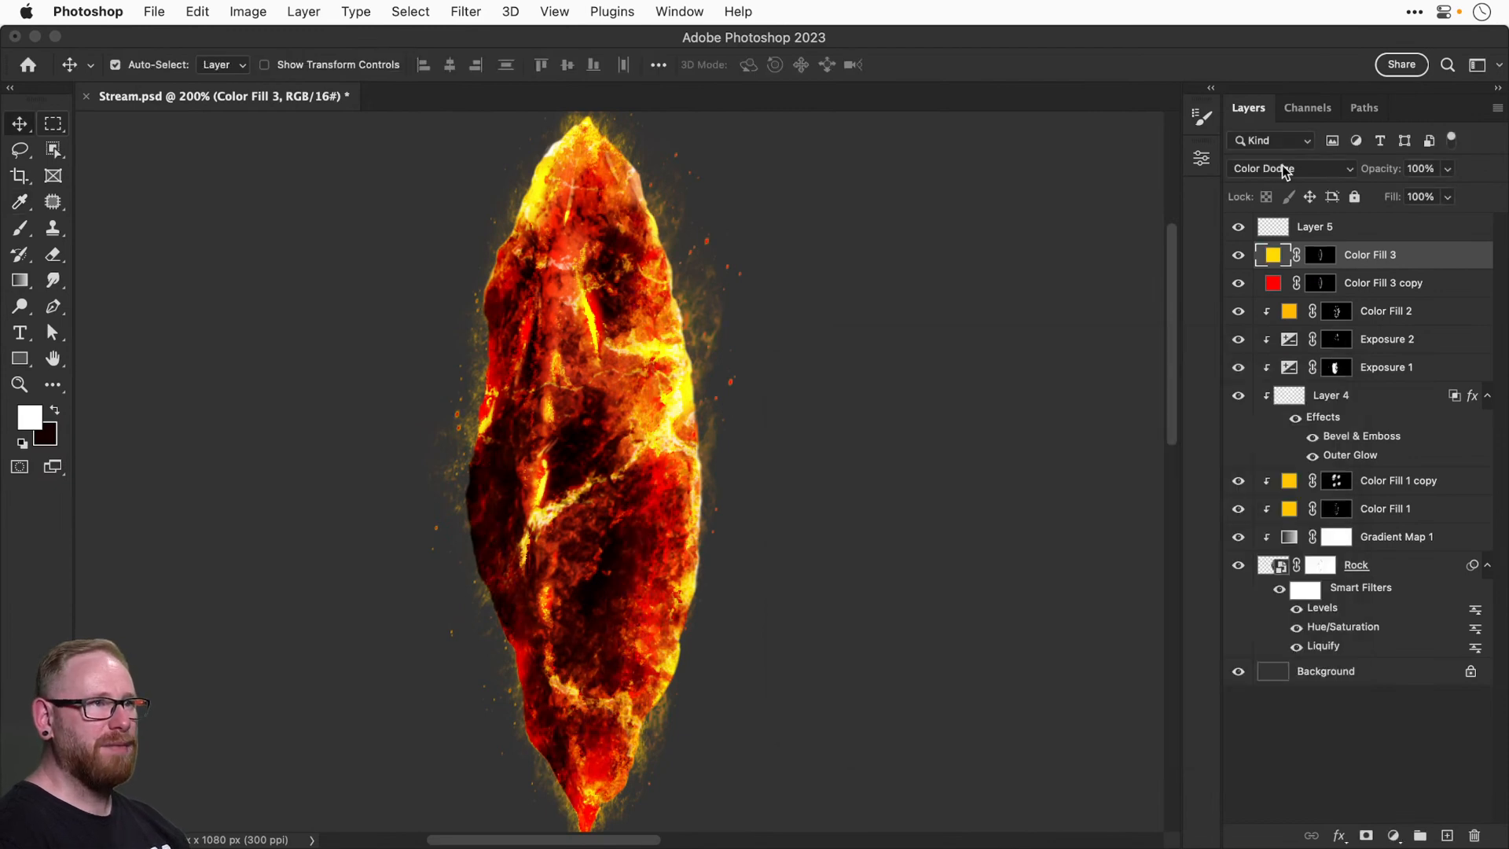
pyautogui.click(1283, 168)
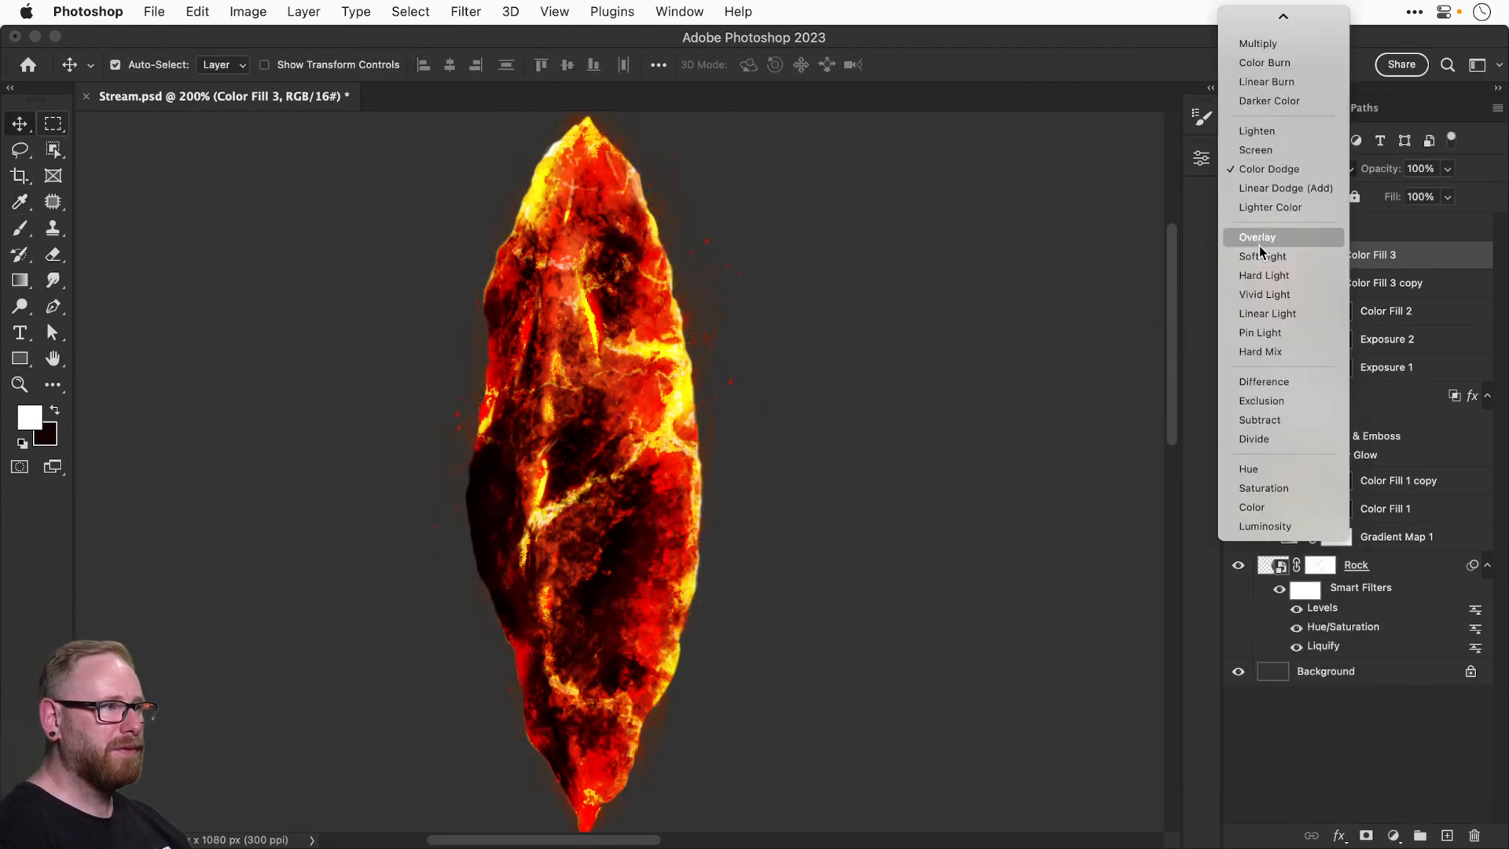
pyautogui.press('Escape')
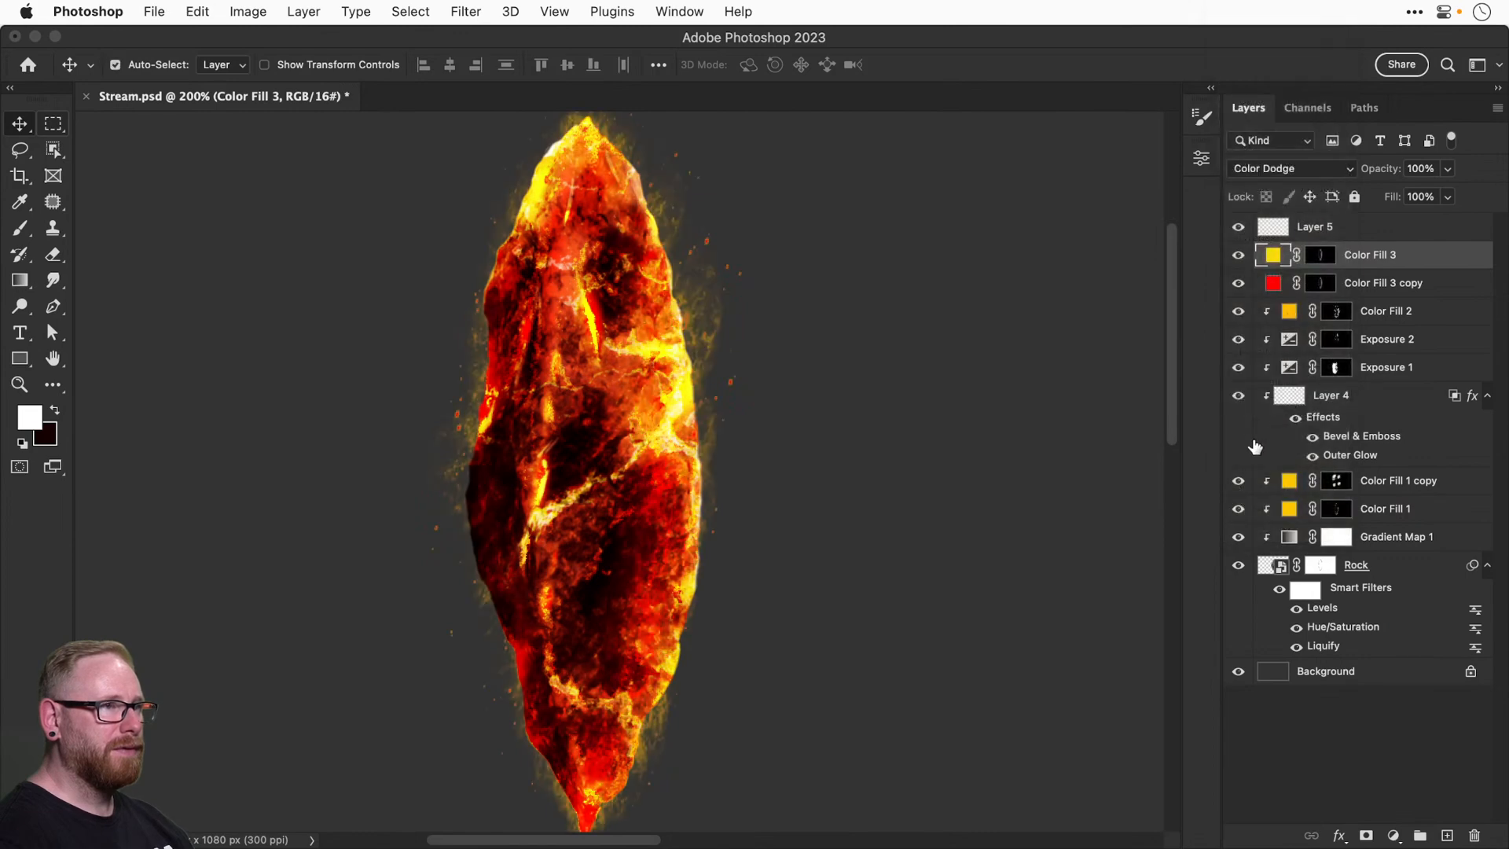
pyautogui.press('super+0')
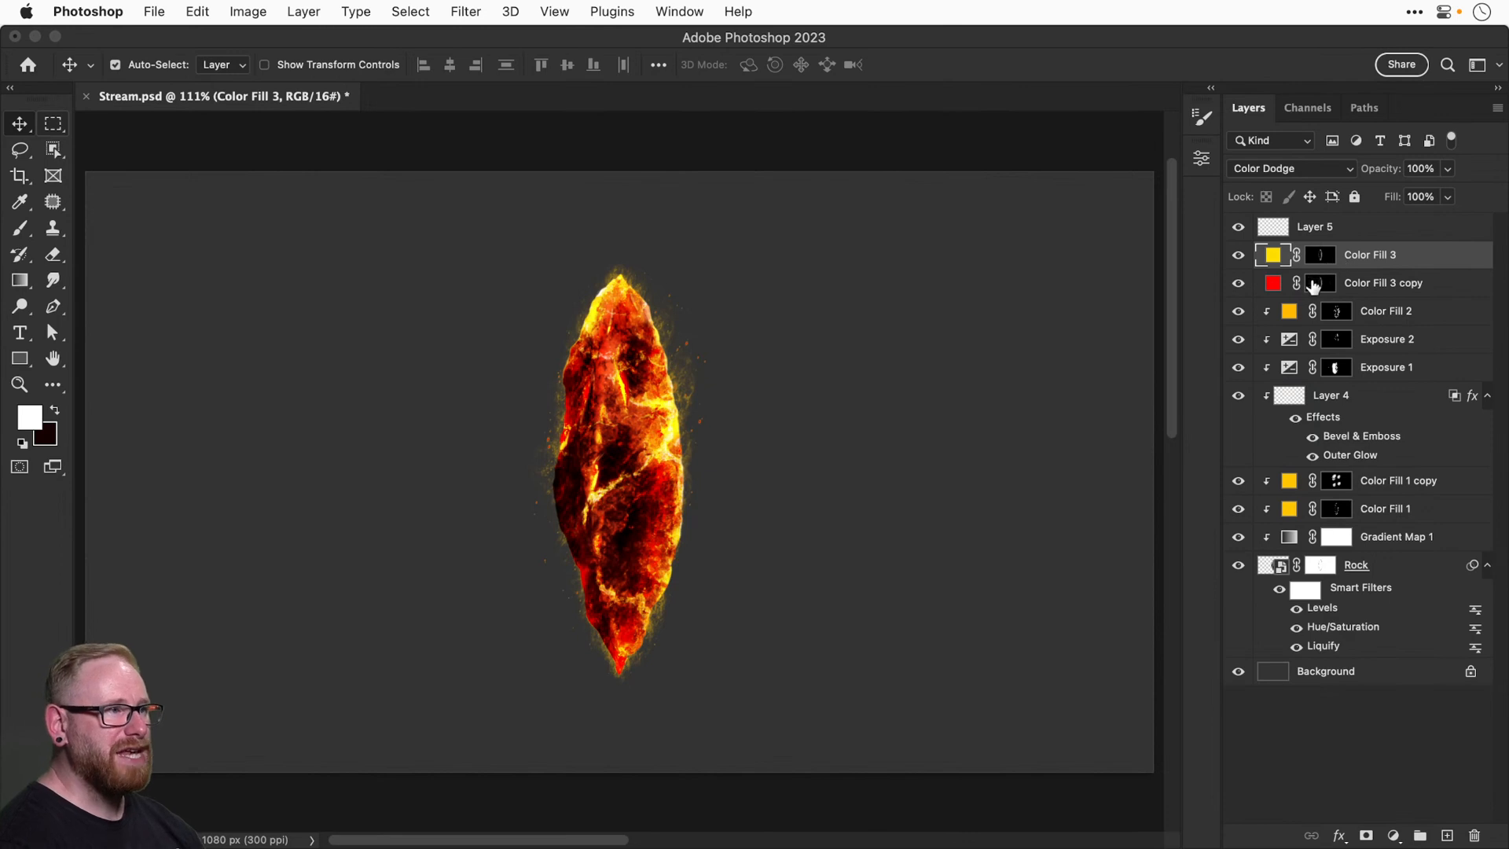
pyautogui.press('super+s')
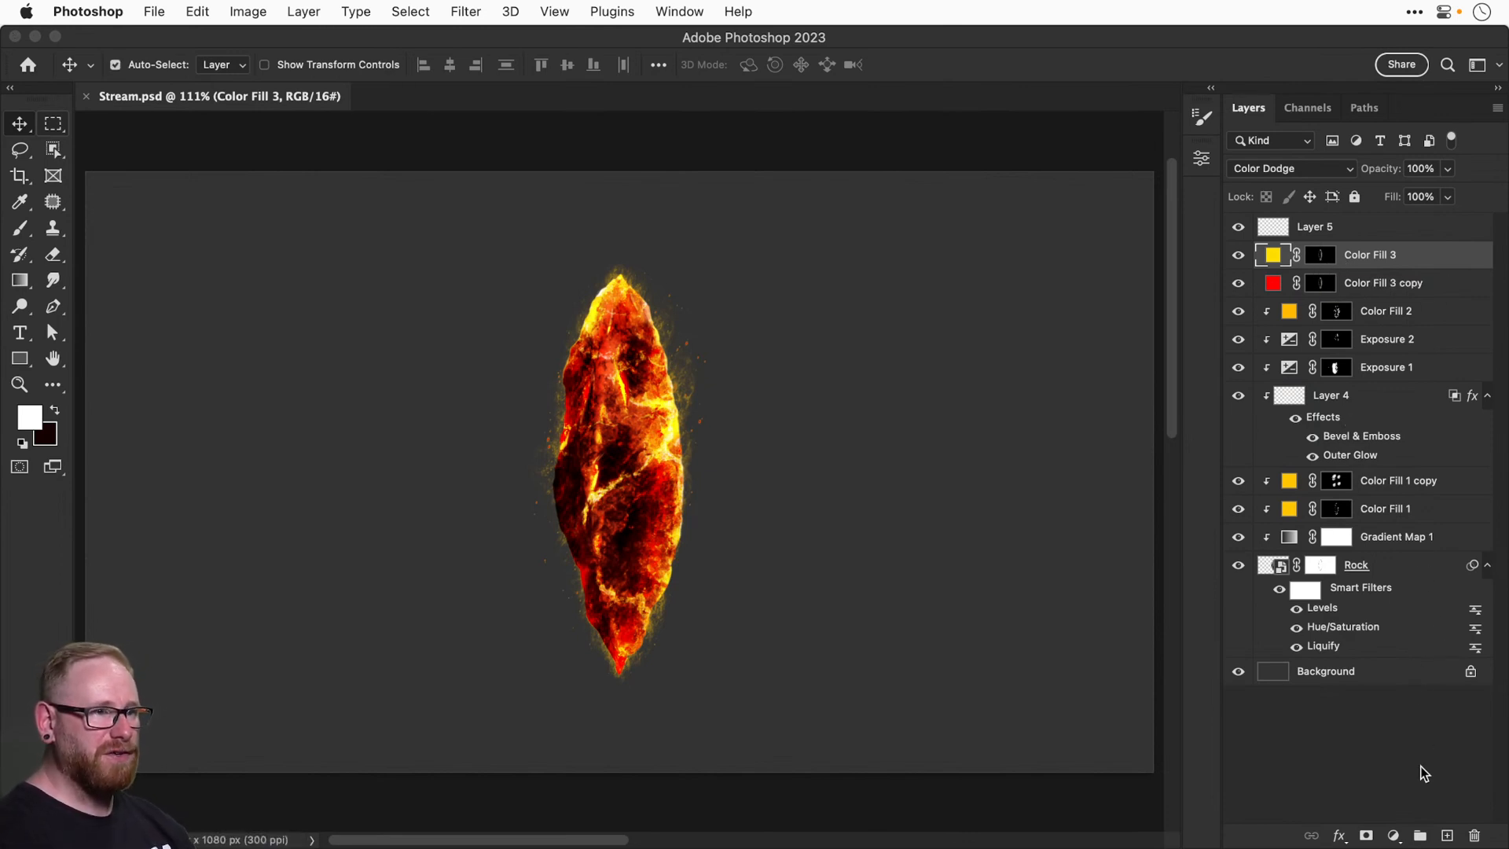
# Add a Curves adjustment layer below the colour fills and clip it to the layers beneath.
pyautogui.click(1393, 835)
pyautogui.click(1385, 663)
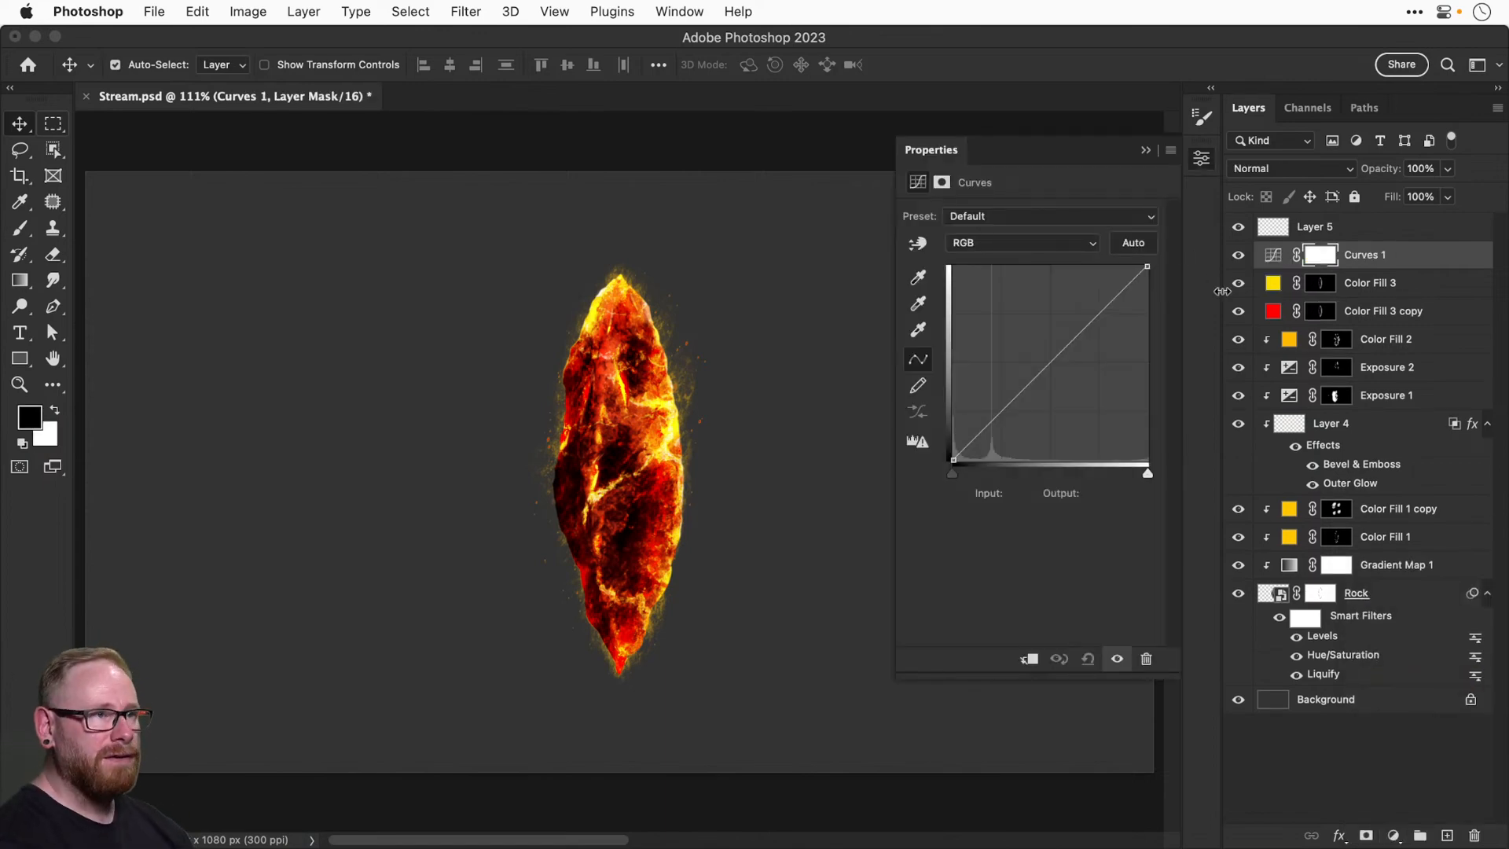
pyautogui.click(1238, 310)
pyautogui.moveTo(1309, 271); pyautogui.dragTo(1375, 329)
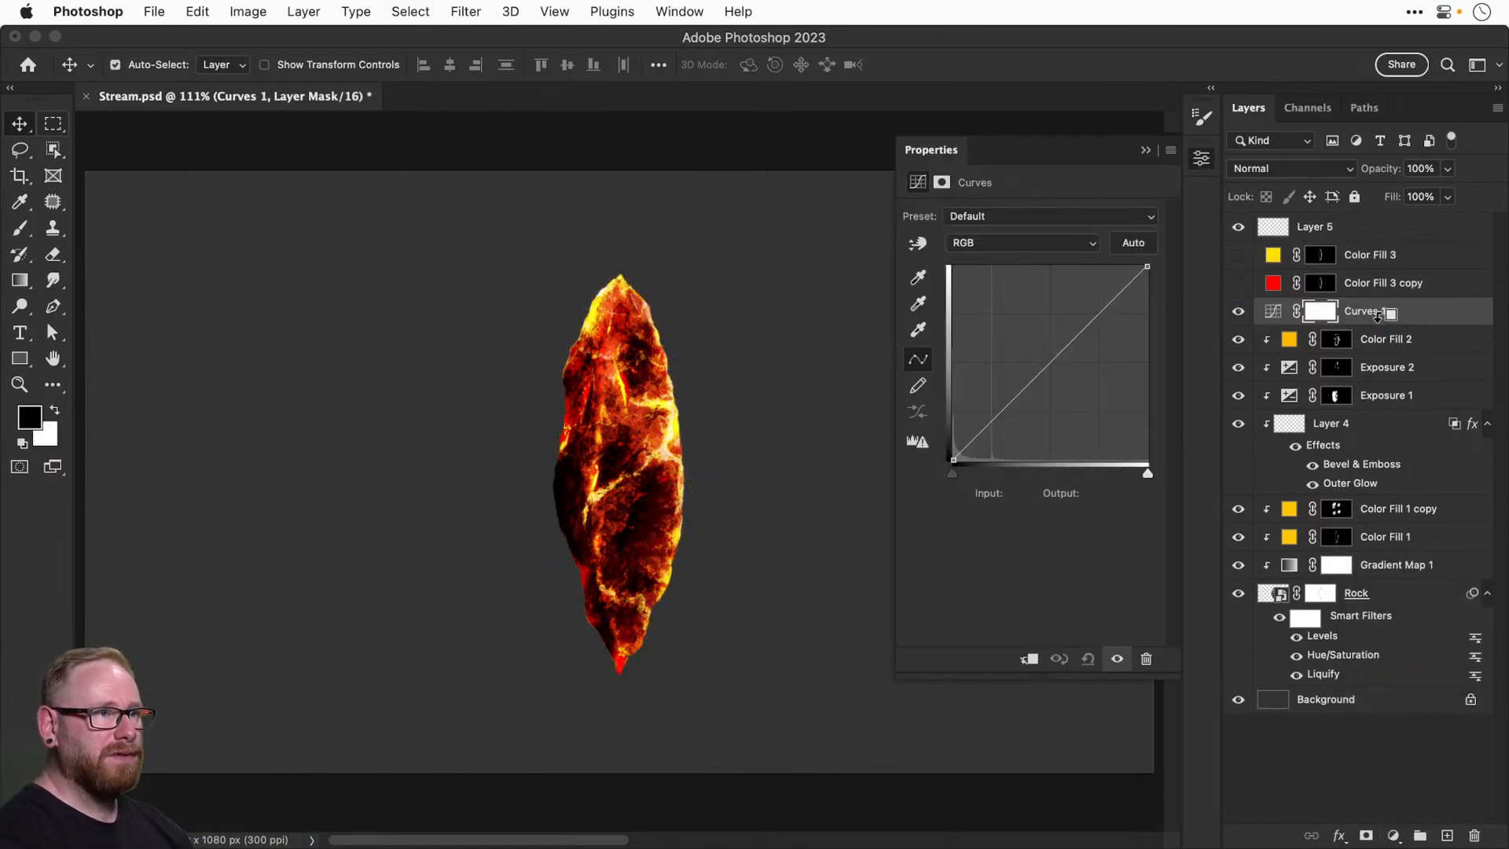
pyautogui.press('super+alt+g')
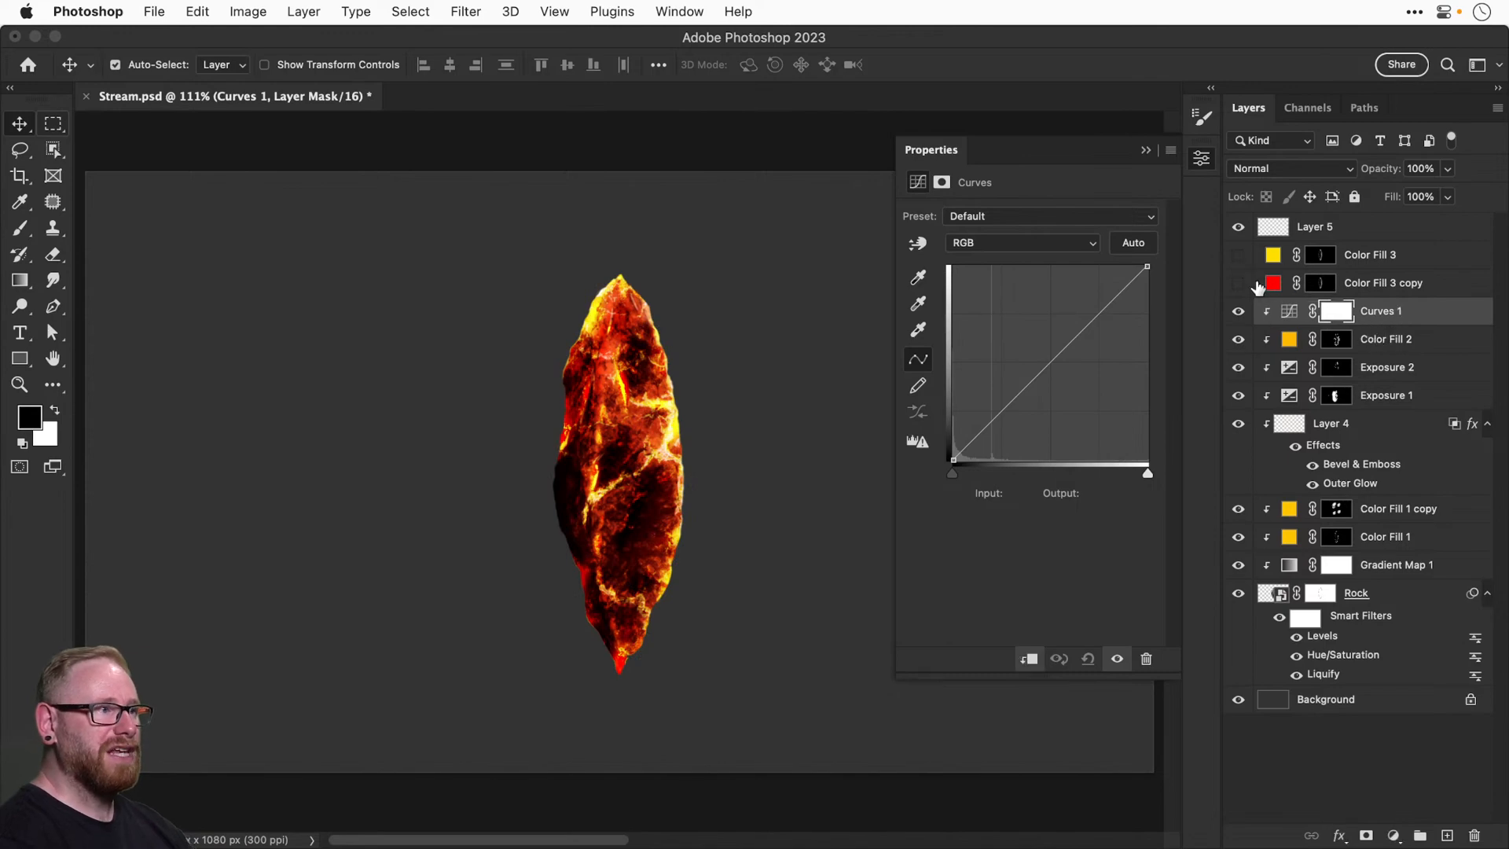
# Add two points to the RGB curve, returning the lower point to the diagonal.
pyautogui.moveTo(1027, 384)
pyautogui.mouseDown()
pyautogui.moveTo(1030, 408)
pyautogui.moveTo(975, 300)
pyautogui.moveTo(1037, 432)
pyautogui.moveTo(1010, 381)
pyautogui.moveTo(1021, 401)
pyautogui.mouseUp()
pyautogui.moveTo(1084, 330)
pyautogui.mouseDown()
pyautogui.moveTo(1070, 314)
pyautogui.moveTo(1098, 343)
pyautogui.moveTo(1080, 333)
pyautogui.mouseUp()
pyautogui.click(1024, 400)
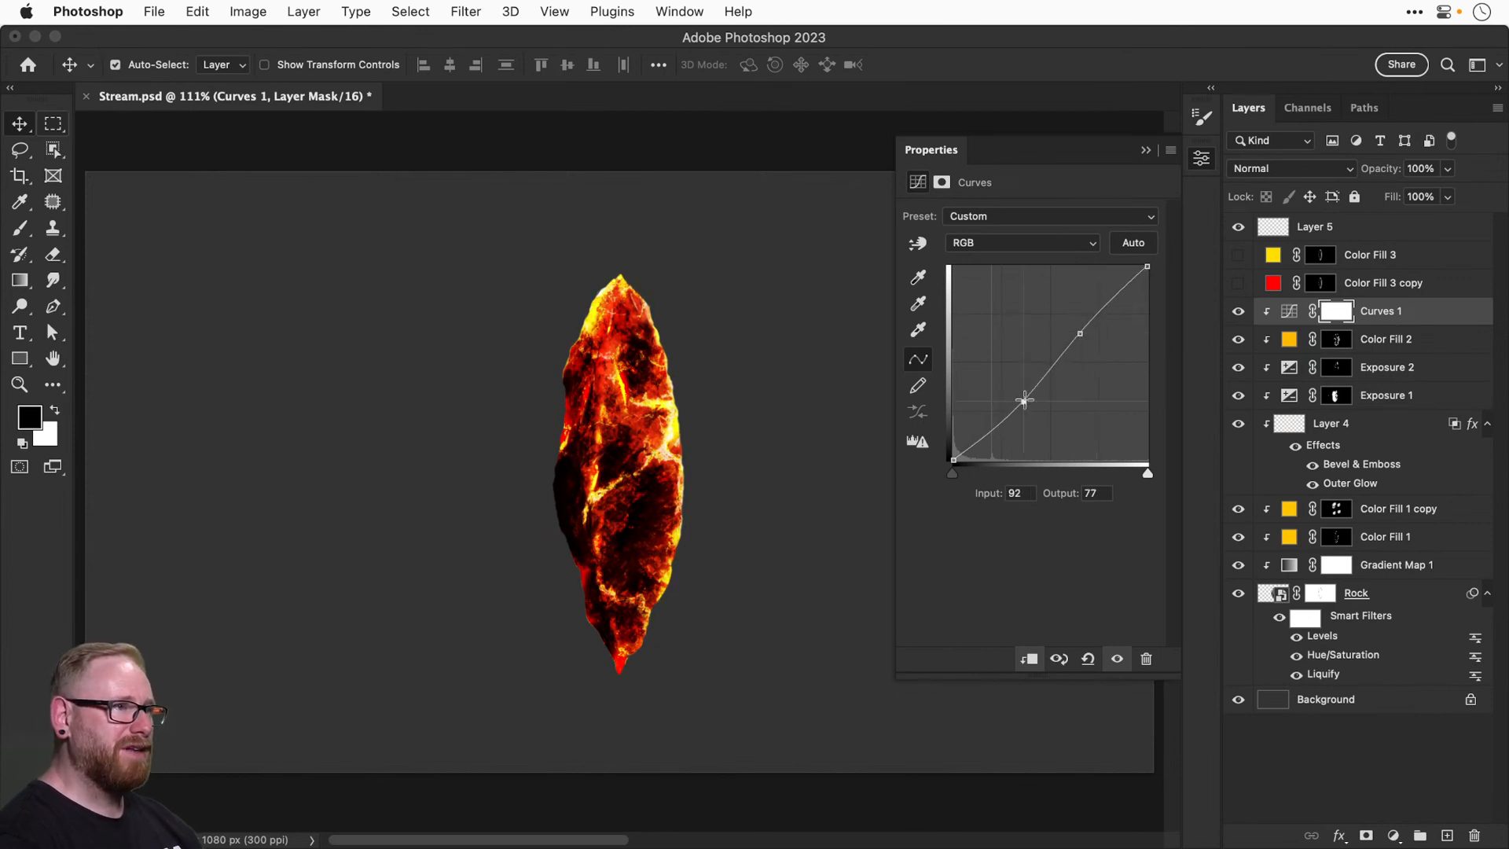
pyautogui.moveTo(1023, 400); pyautogui.dragTo(1011, 400)
# Darken the shadows with the lower curve point, comparing the Curves effect off and on.
pyautogui.click(1117, 661)
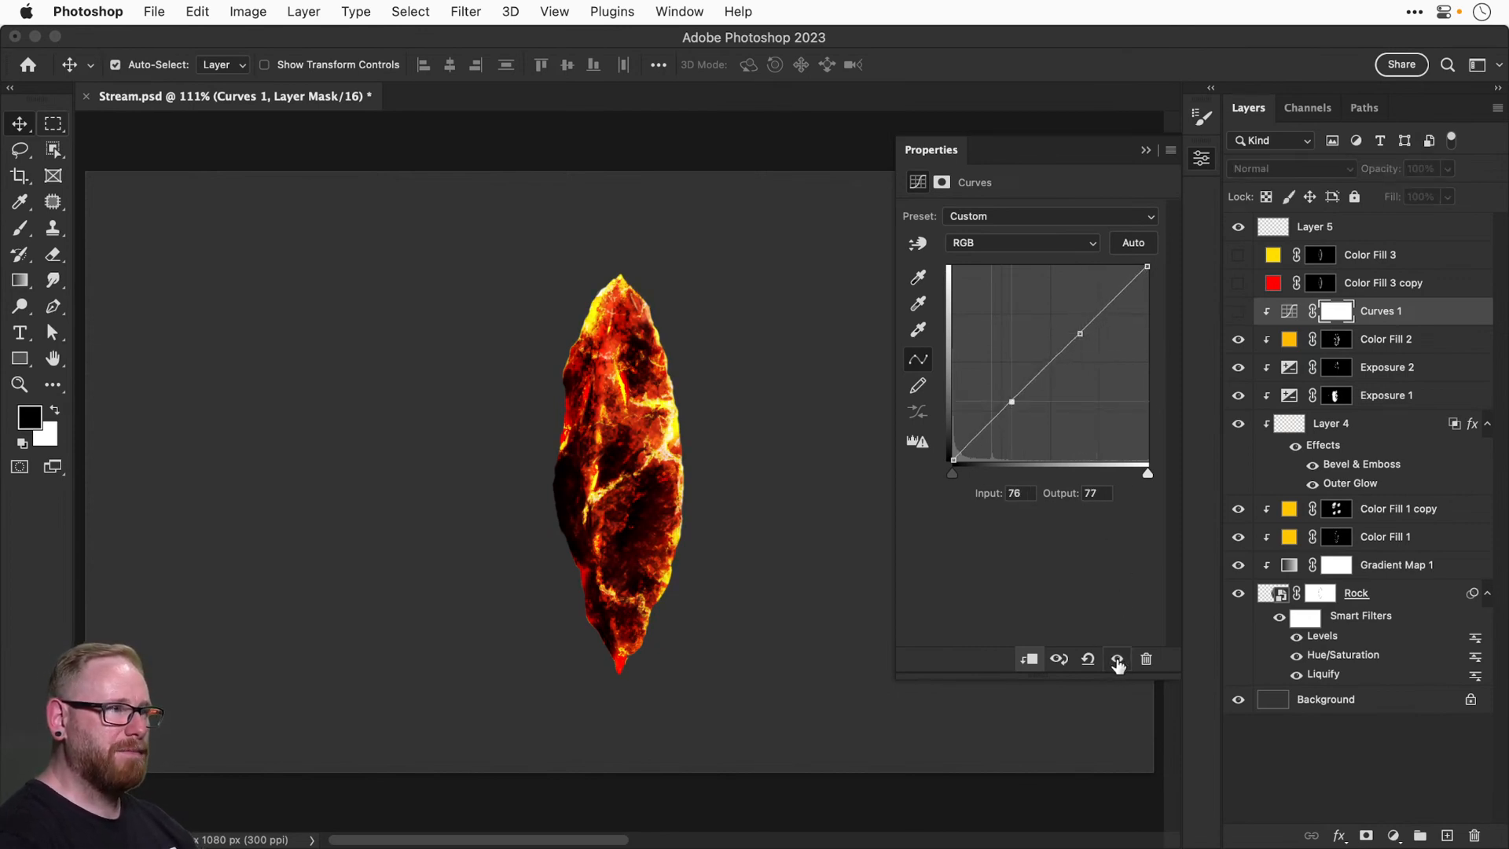
pyautogui.click(1117, 662)
pyautogui.click(1117, 662)
pyautogui.click(1117, 661)
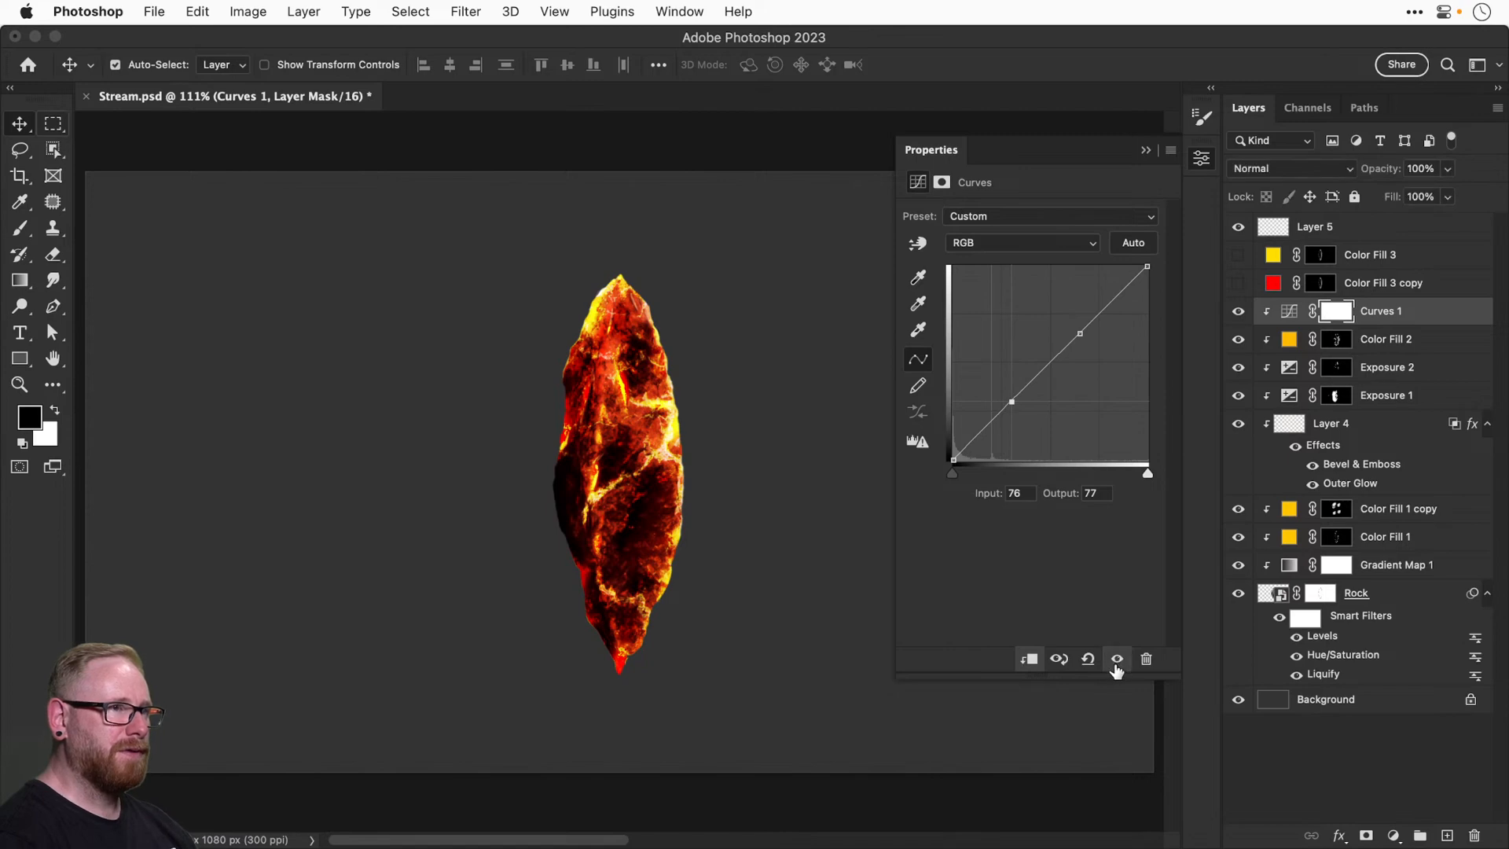
pyautogui.click(1116, 662)
pyautogui.click(1117, 661)
pyautogui.moveTo(1011, 401); pyautogui.dragTo(1015, 408)
pyautogui.click(1116, 660)
pyautogui.click(1116, 660)
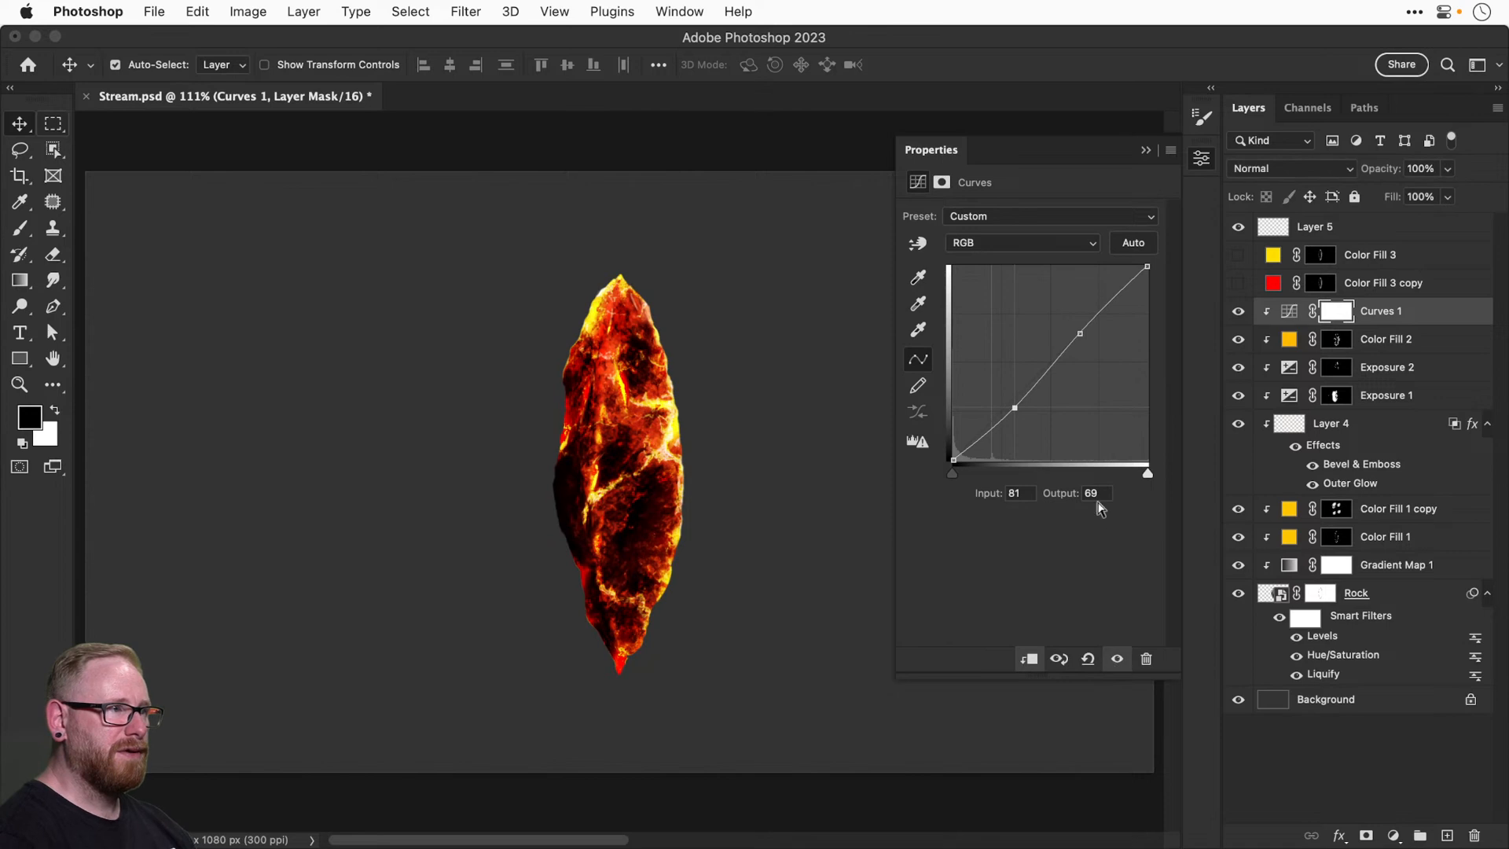
# Pull down the Red and Blue channel curves to reduce red and warm the rock.
pyautogui.click(979, 241)
pyautogui.click(976, 262)
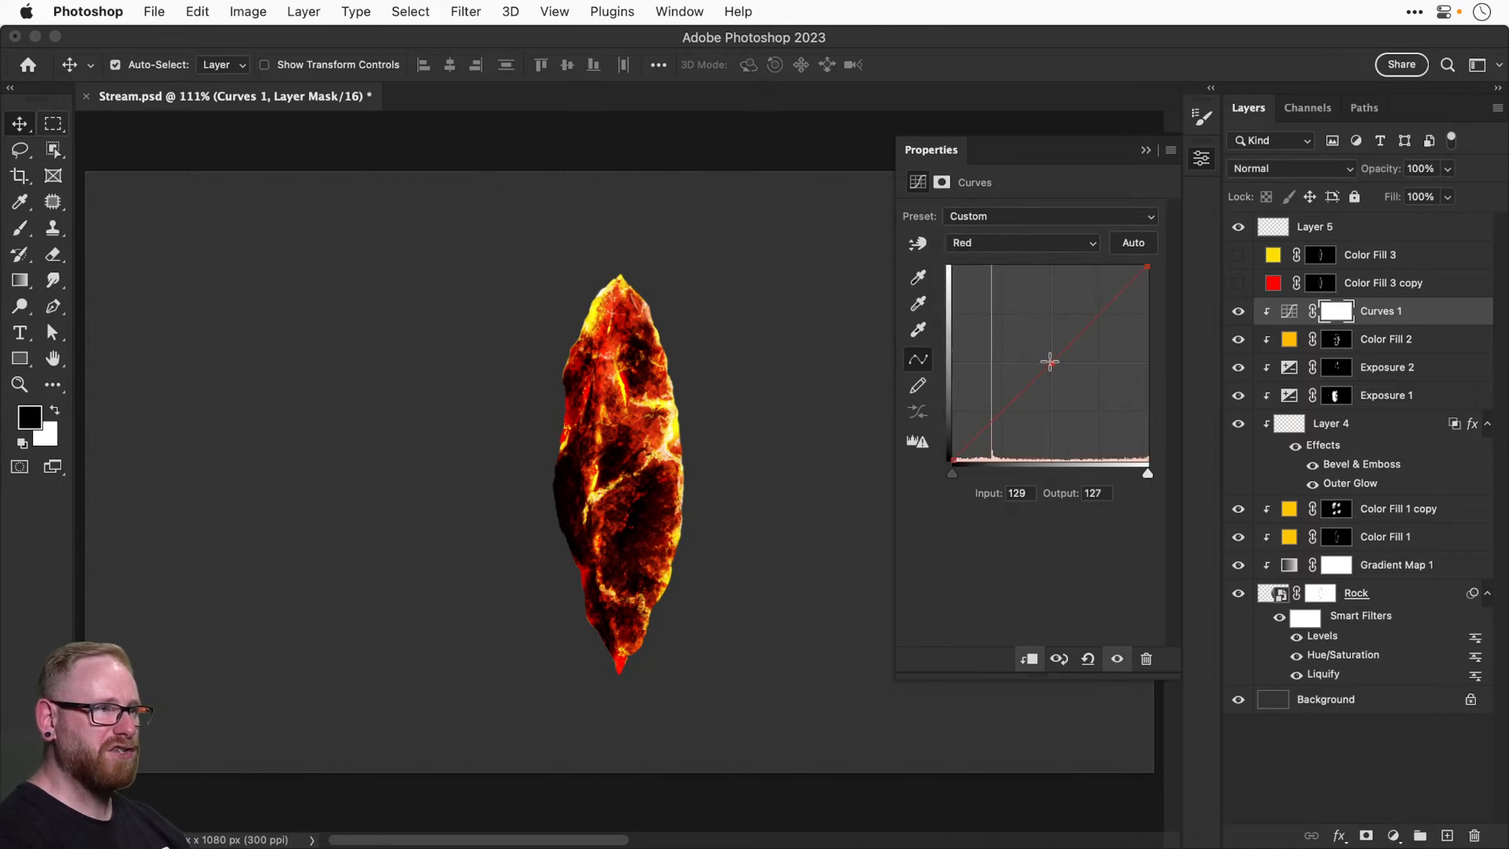
pyautogui.moveTo(1050, 361)
pyautogui.mouseDown()
pyautogui.moveTo(1027, 330)
pyautogui.moveTo(1073, 384)
pyautogui.moveTo(1041, 347)
pyautogui.mouseUp()
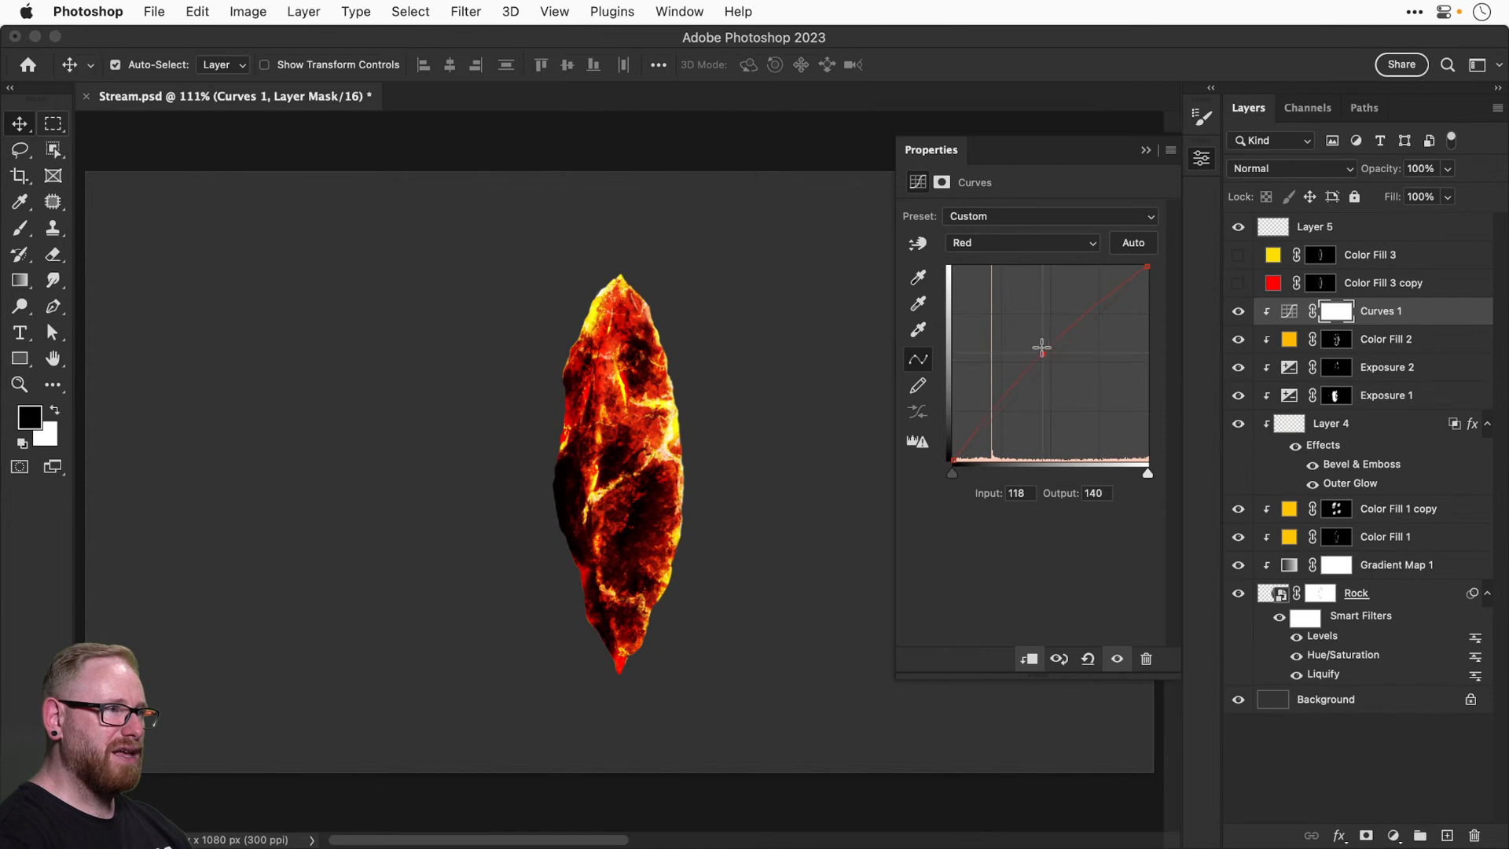
pyautogui.click(1064, 243)
pyautogui.click(1054, 281)
pyautogui.moveTo(1045, 360); pyautogui.dragTo(1076, 385)
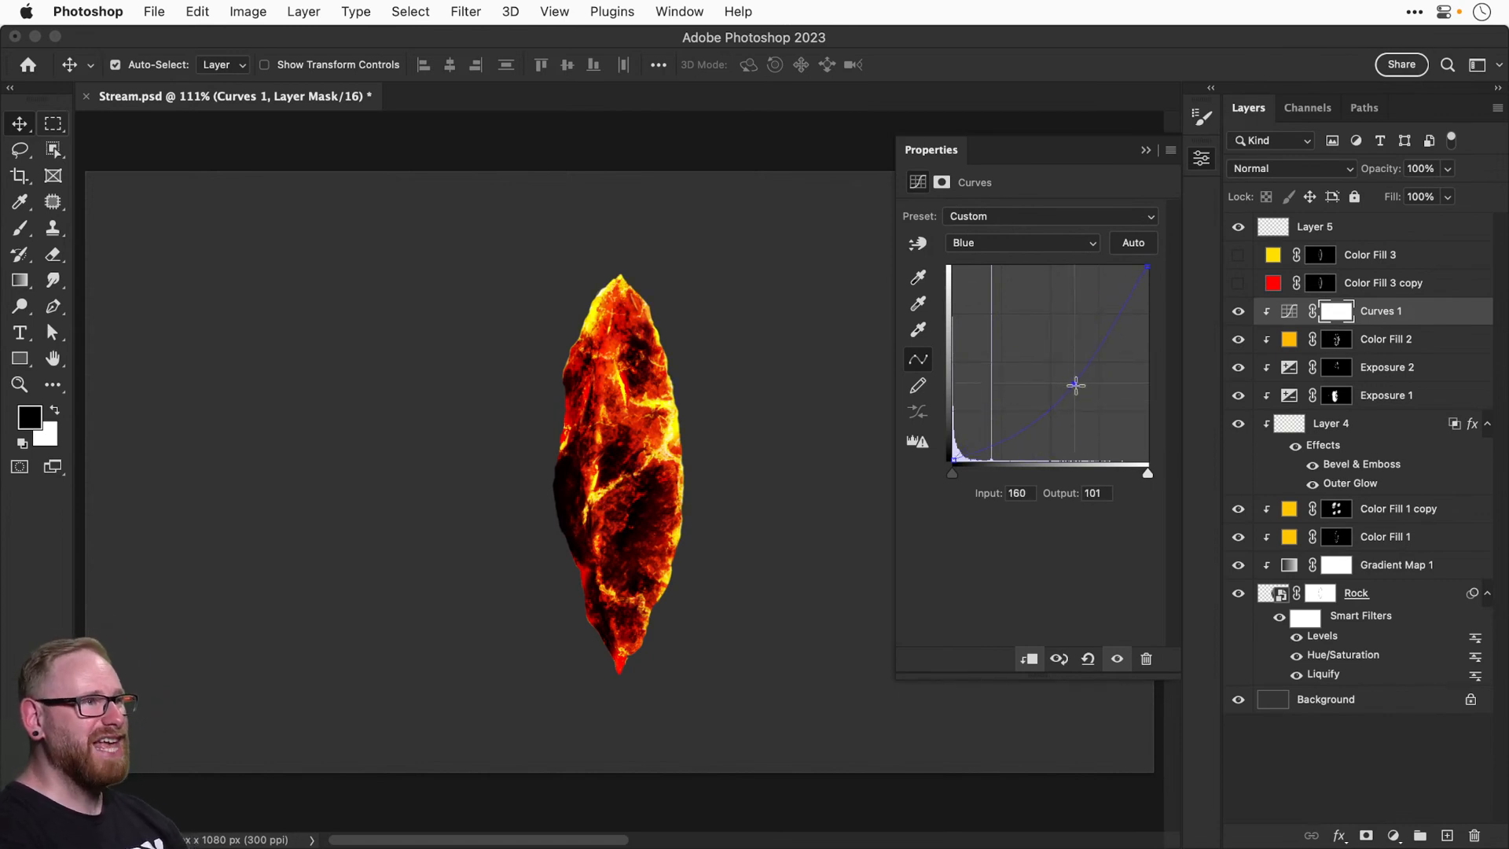
# Collapse the Curves properties and compare the canvas with Curves 1 hidden and shown.
pyautogui.click(1200, 158)
pyautogui.click(1238, 312)
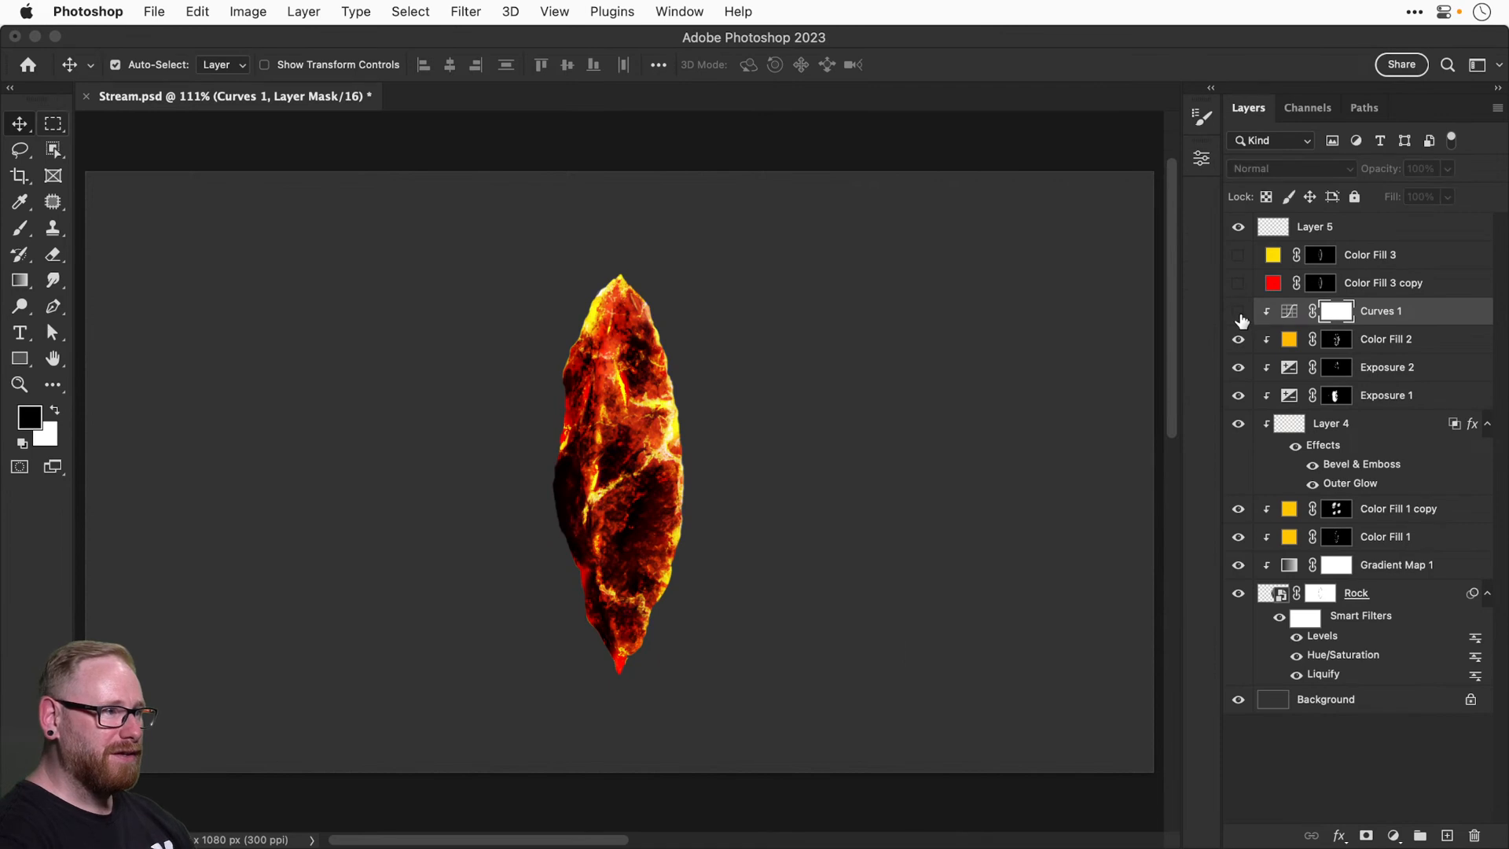
pyautogui.click(1238, 312)
pyautogui.click(1238, 312)
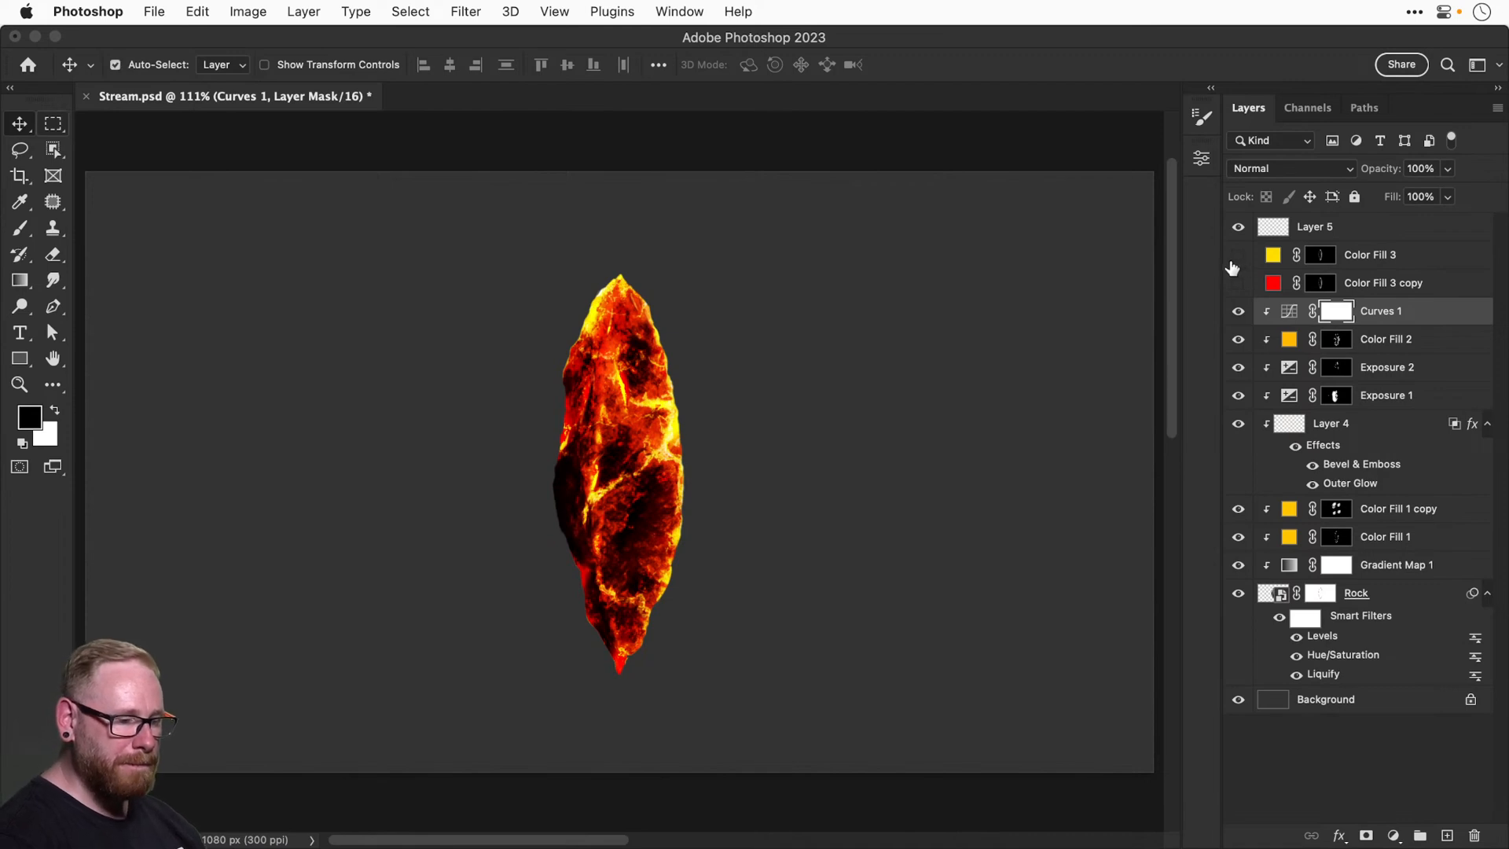
pyautogui.press('super')
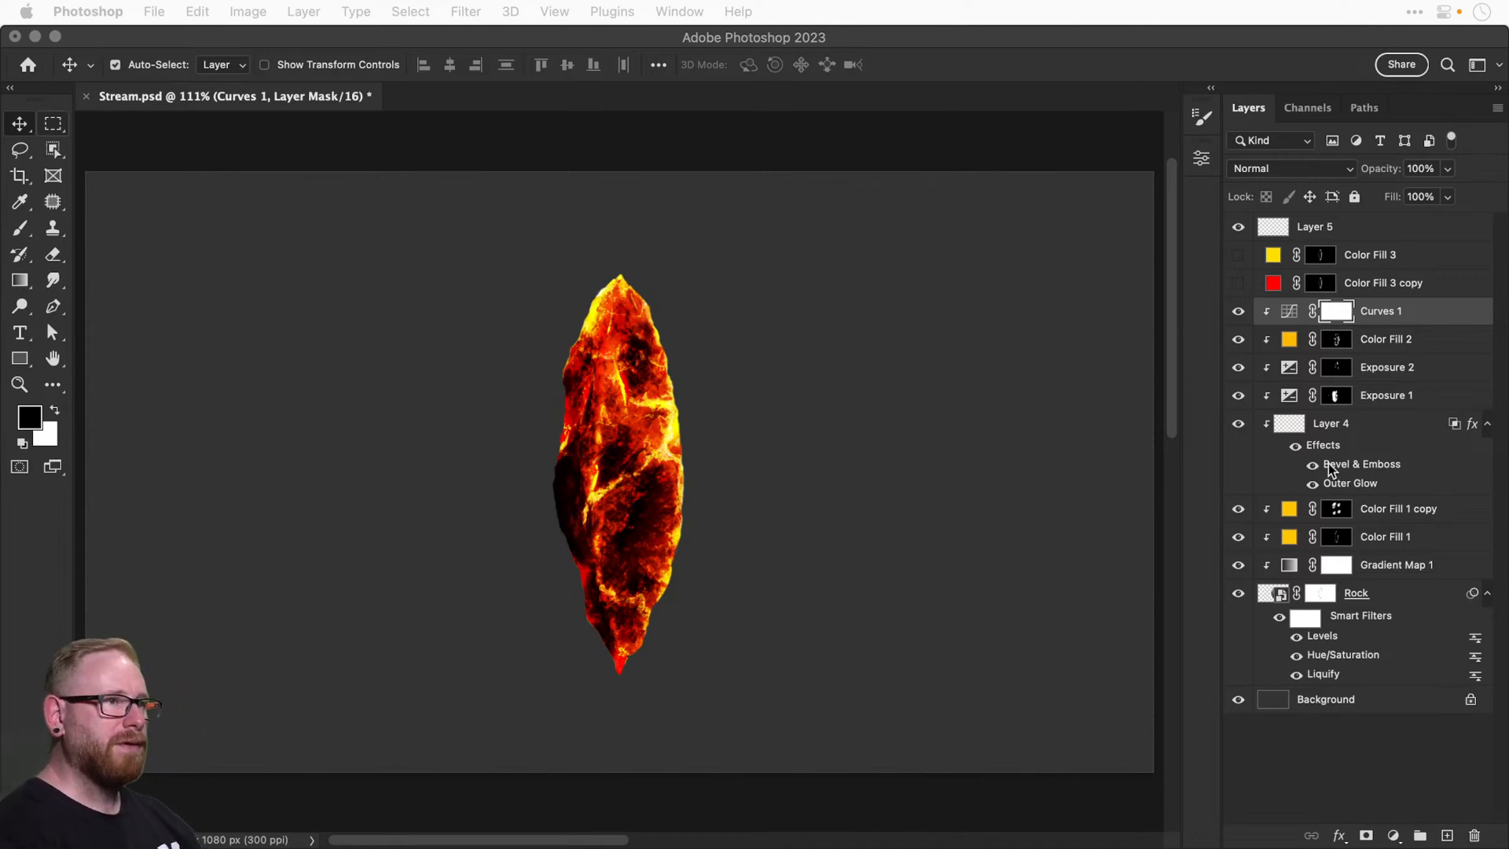
# Show the yellow Color Fill 3 and red Color Fill 3 copy glows, then test a white mask stroke and undo it.
pyautogui.click(1234, 273)
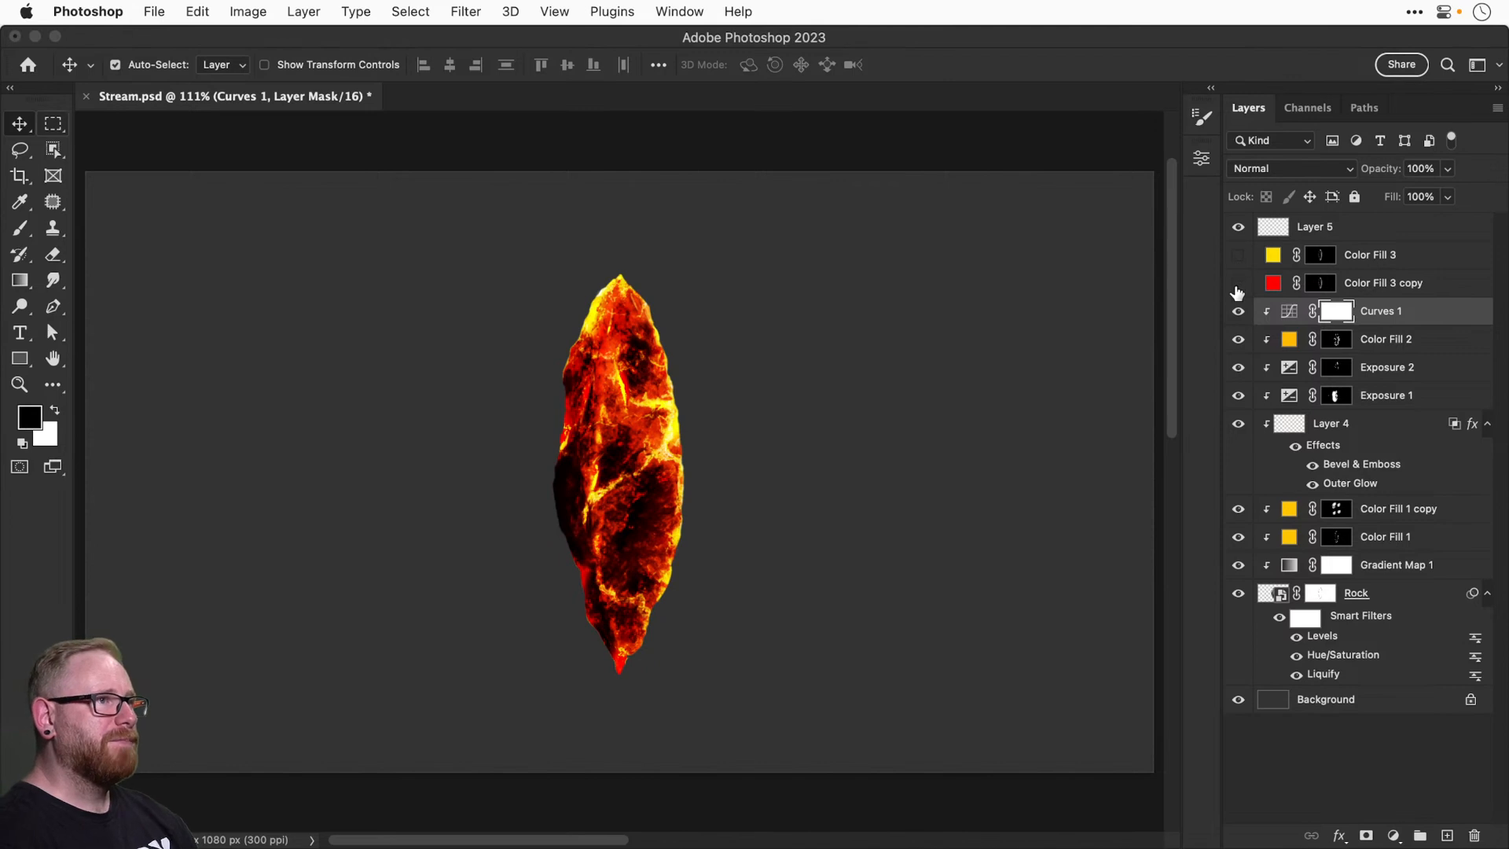
pyautogui.click(1238, 282)
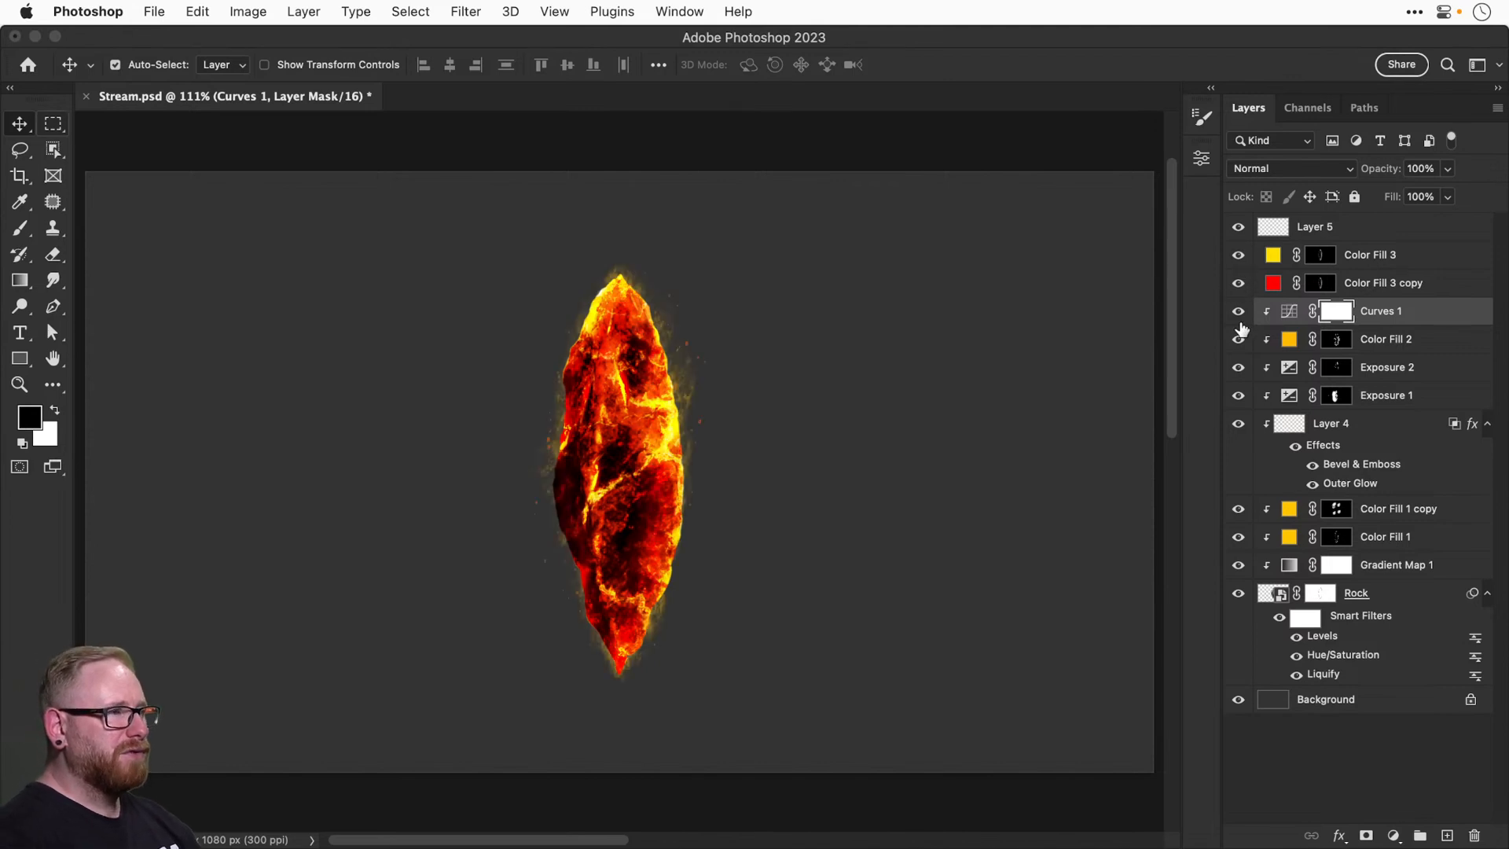
pyautogui.click(1320, 255)
pyautogui.press('b')
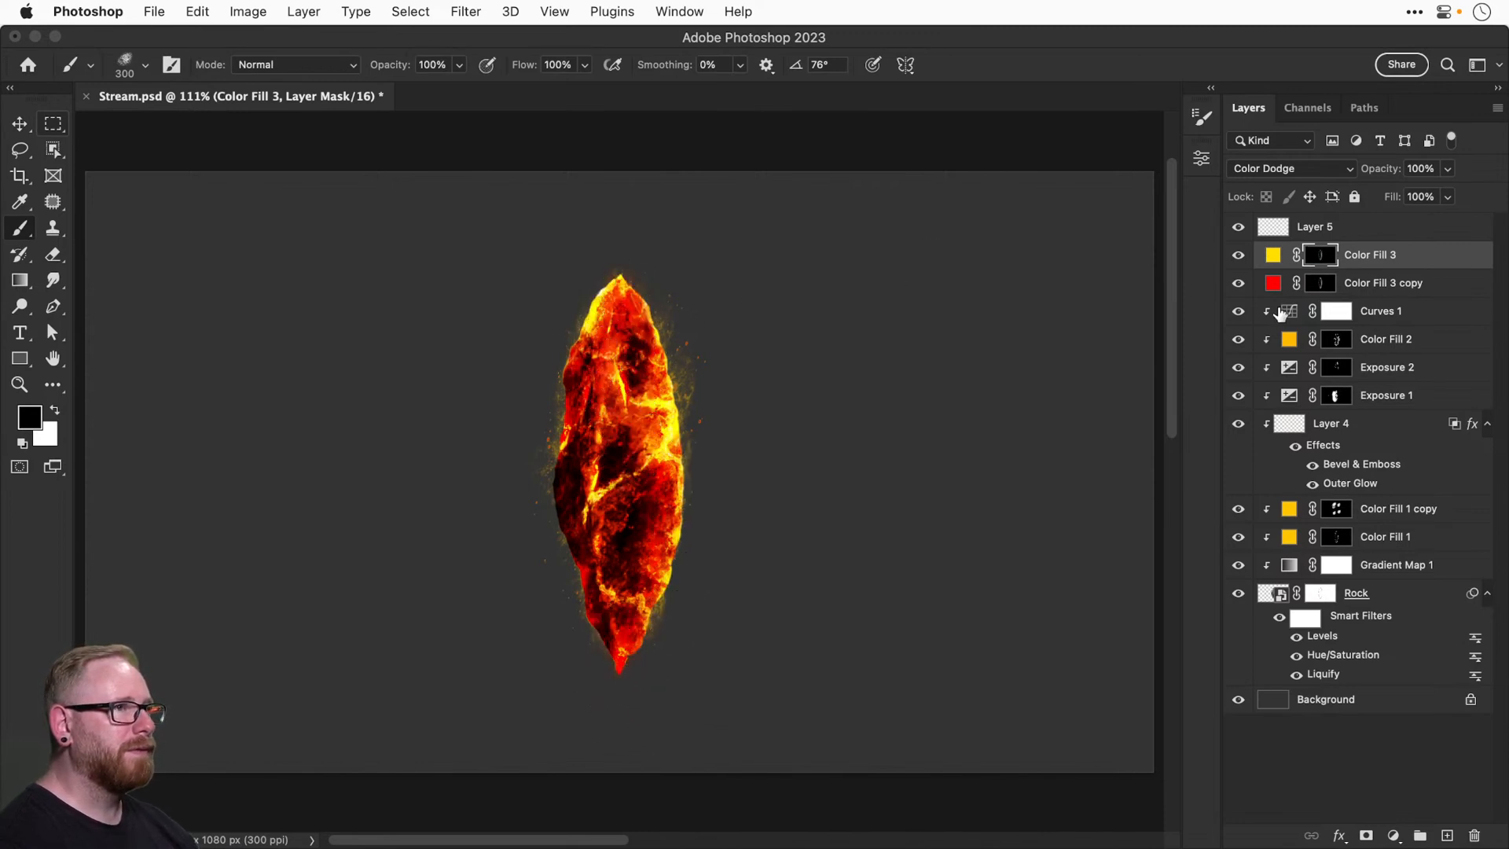
pyautogui.click(1320, 283)
pyautogui.press('x')
pyautogui.moveTo(616, 299); pyautogui.dragTo(636, 228)
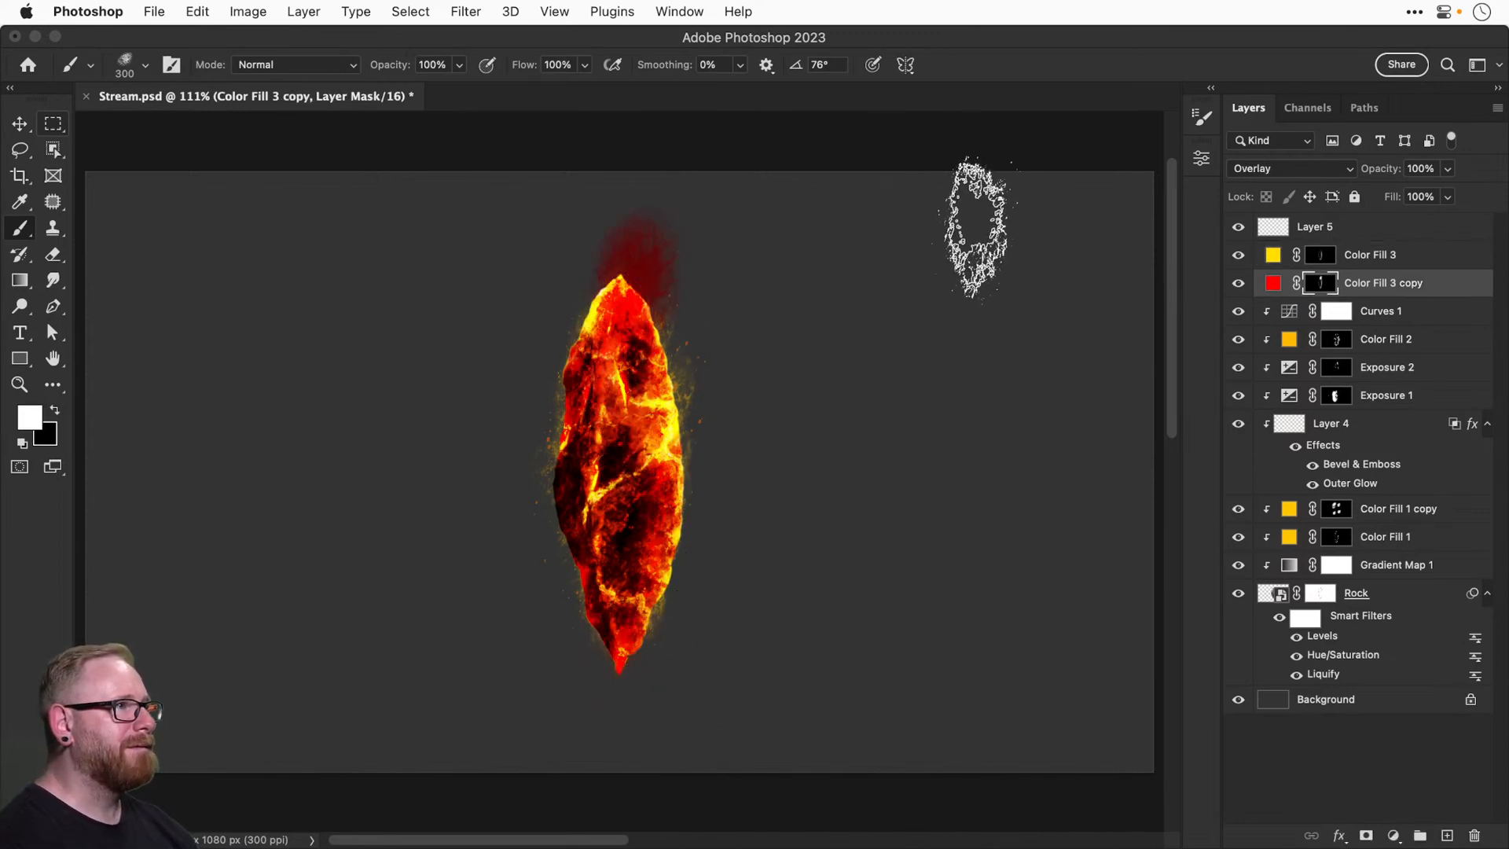
pyautogui.press('super+z')
# Check the Rock layer's visibility, open its Blending Options, and zoom the canvas to 200%.
pyautogui.press('v')
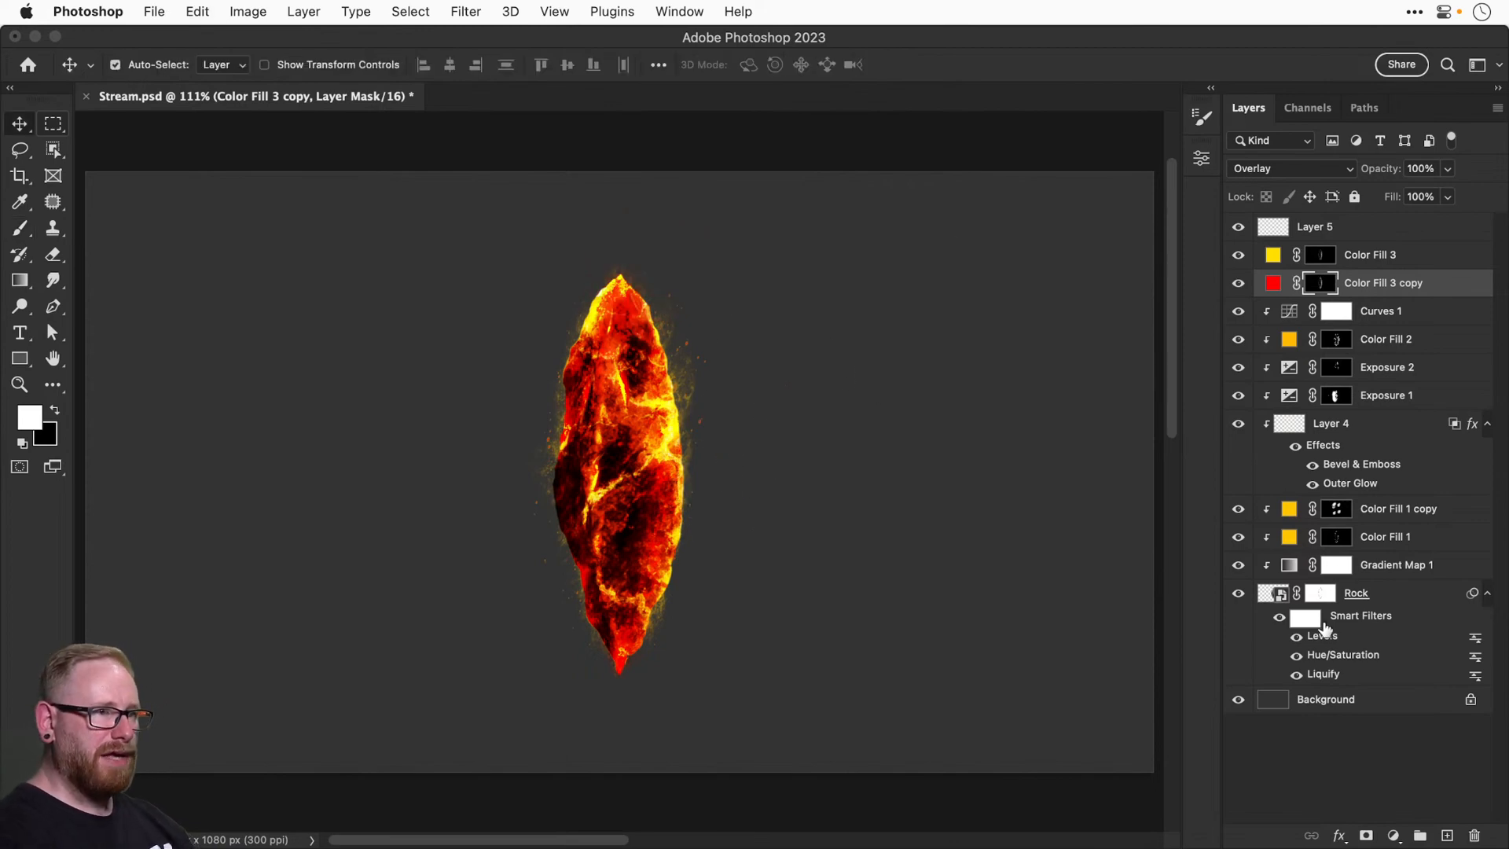
pyautogui.click(1367, 601)
pyautogui.click(1237, 594)
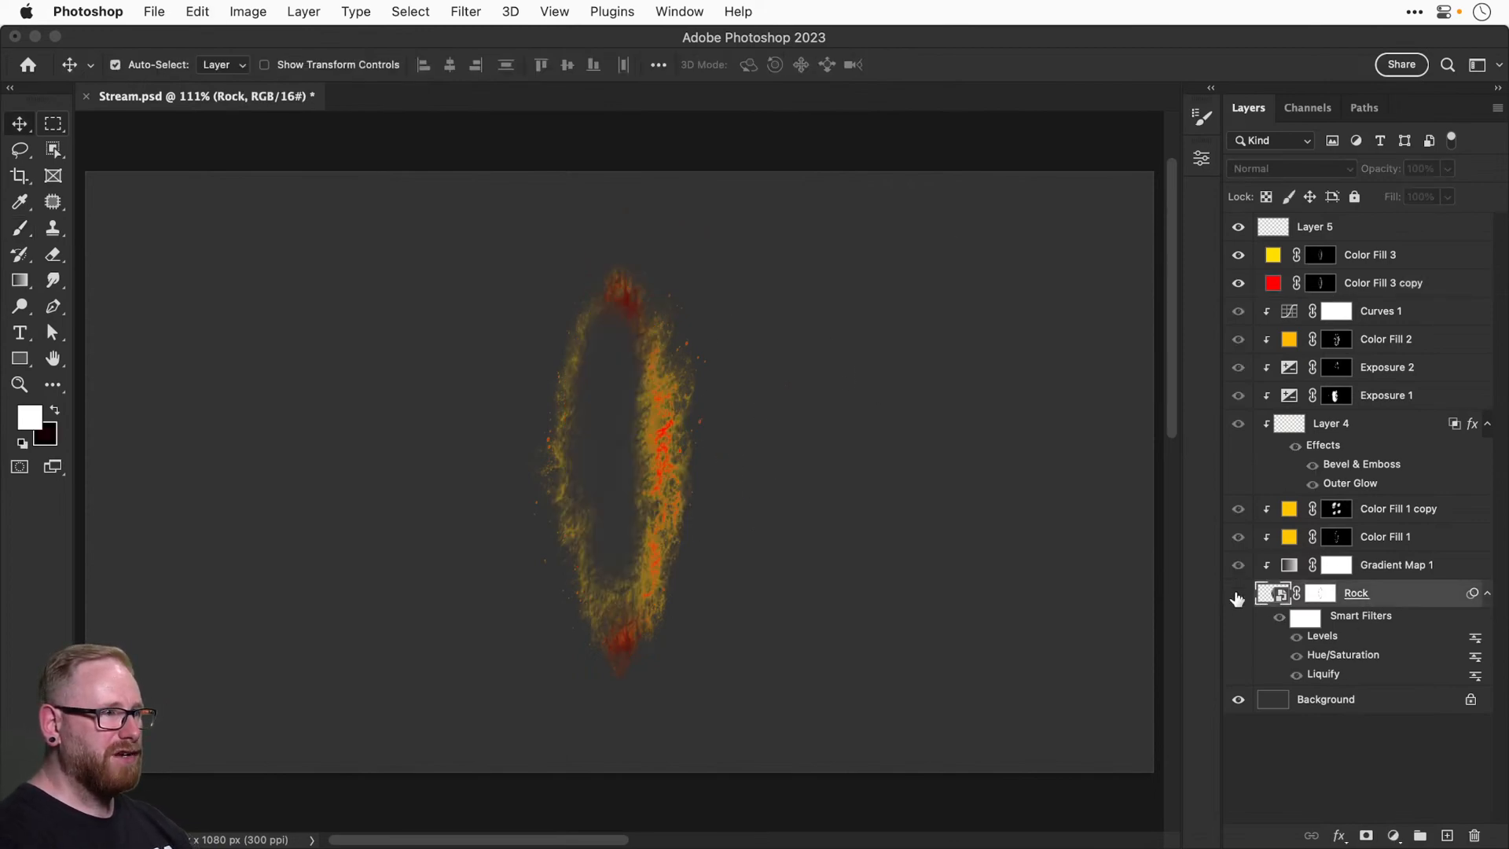
pyautogui.click(1237, 595)
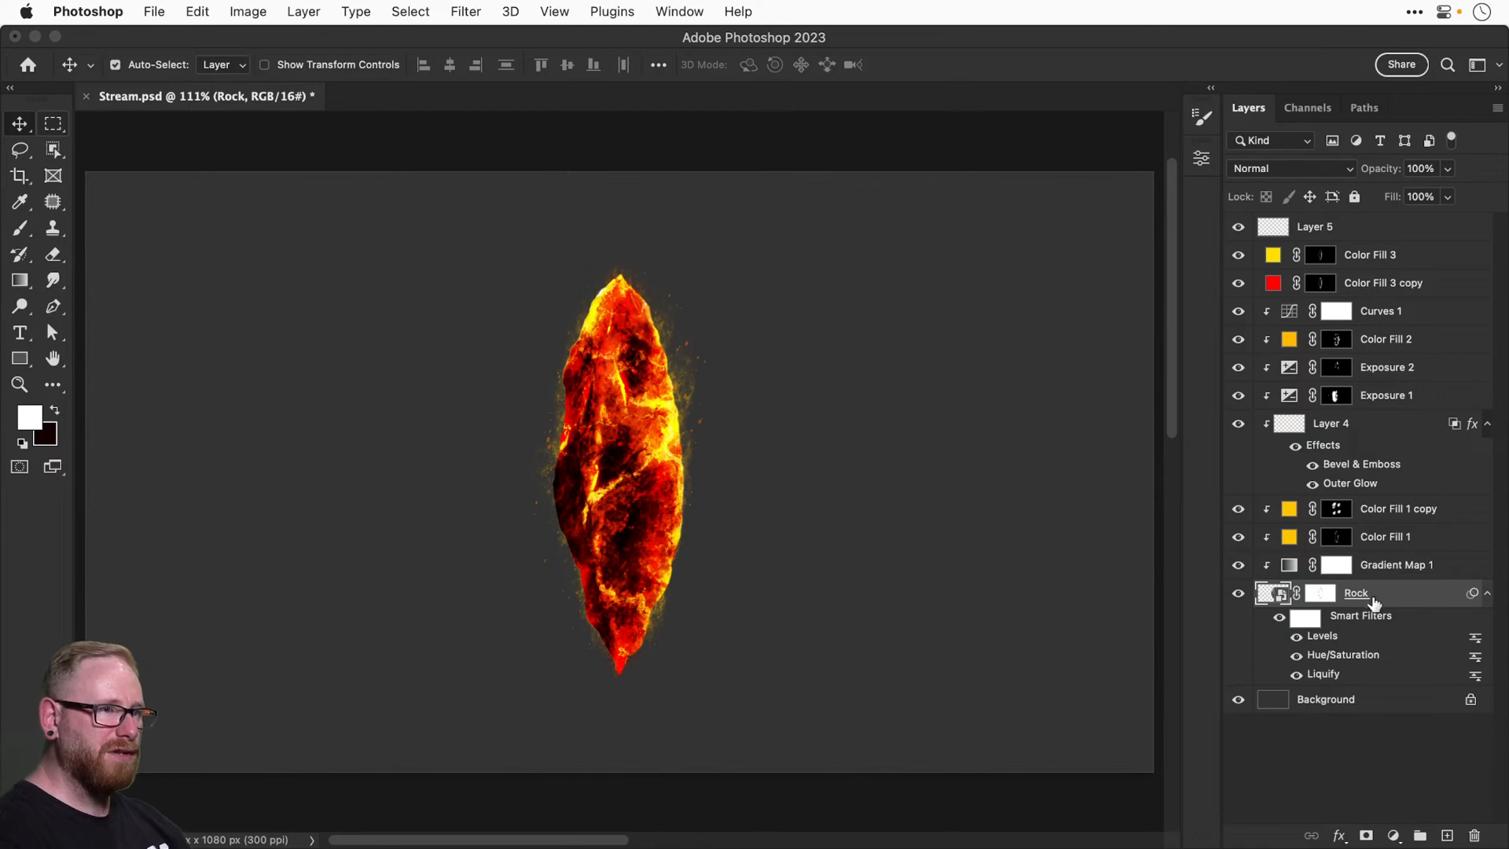
pyautogui.rightClick(1368, 596)
pyautogui.click(1323, 606)
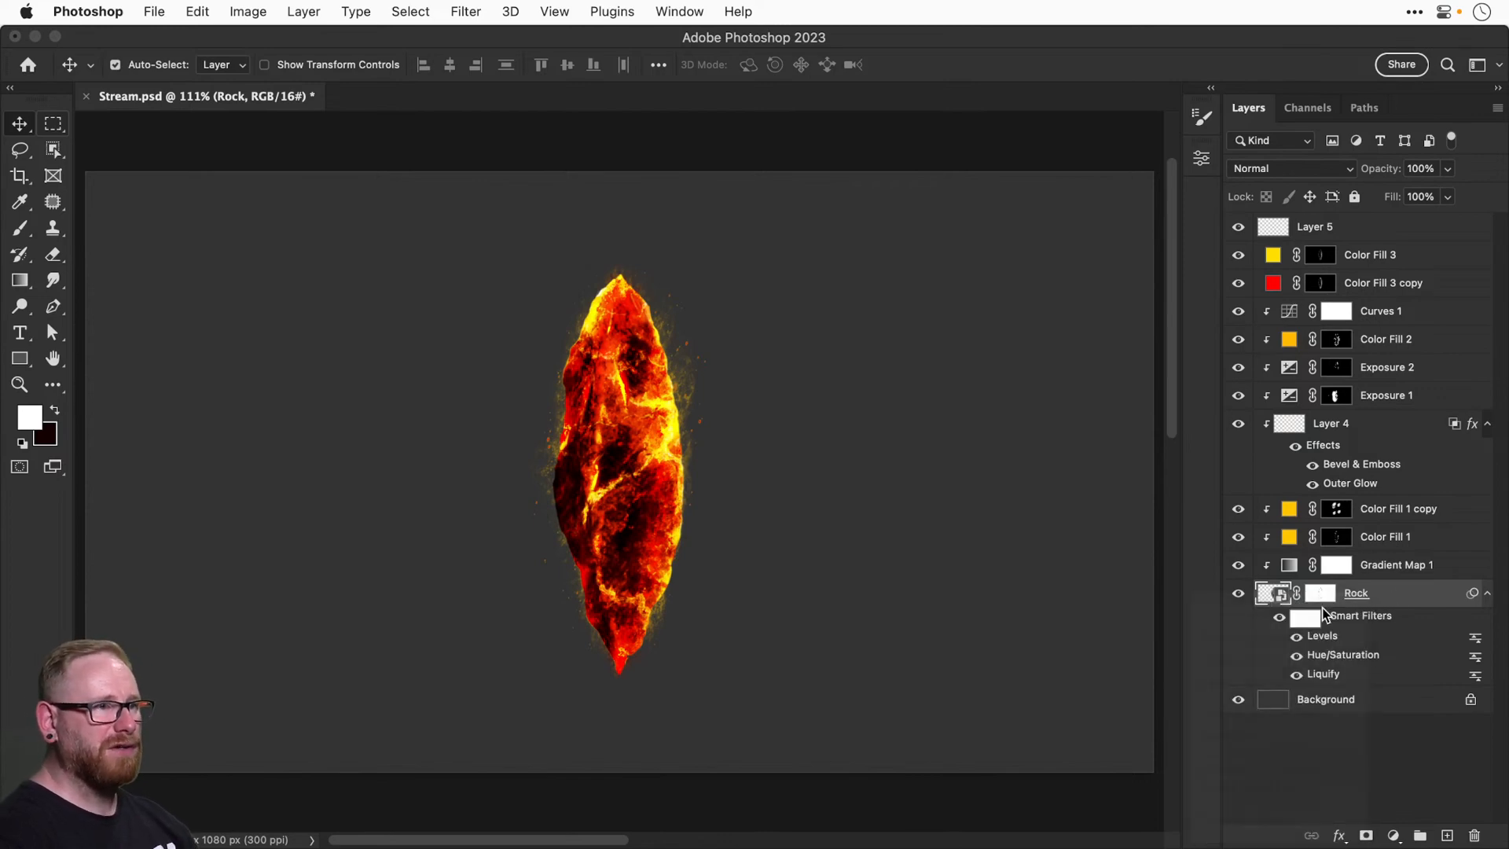
pyautogui.press('super+plus')
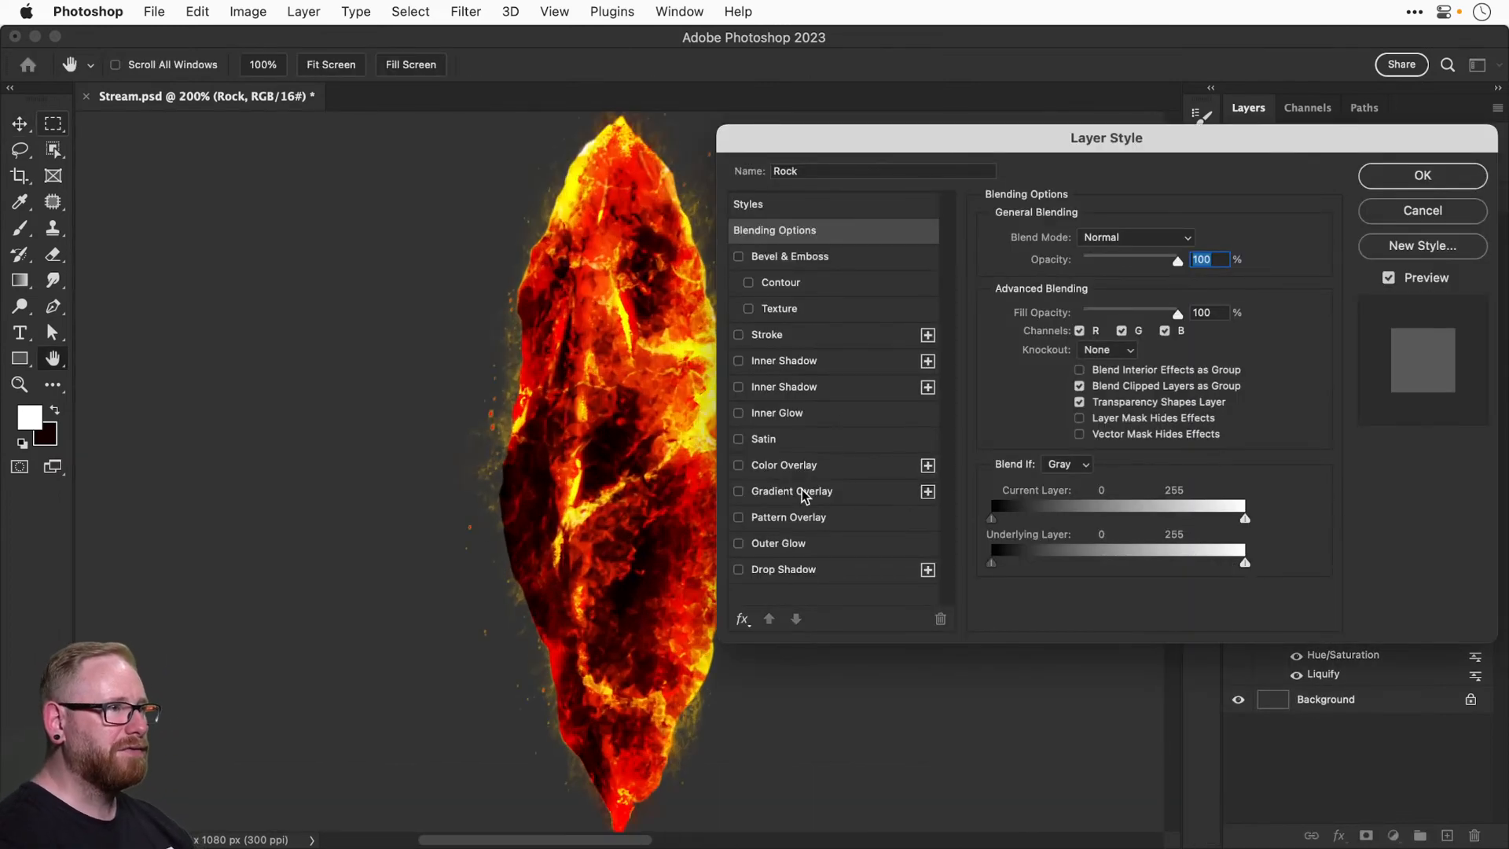
# Enable Outer Glow on Rock at 100% opacity with a red glow colour.
pyautogui.click(778, 544)
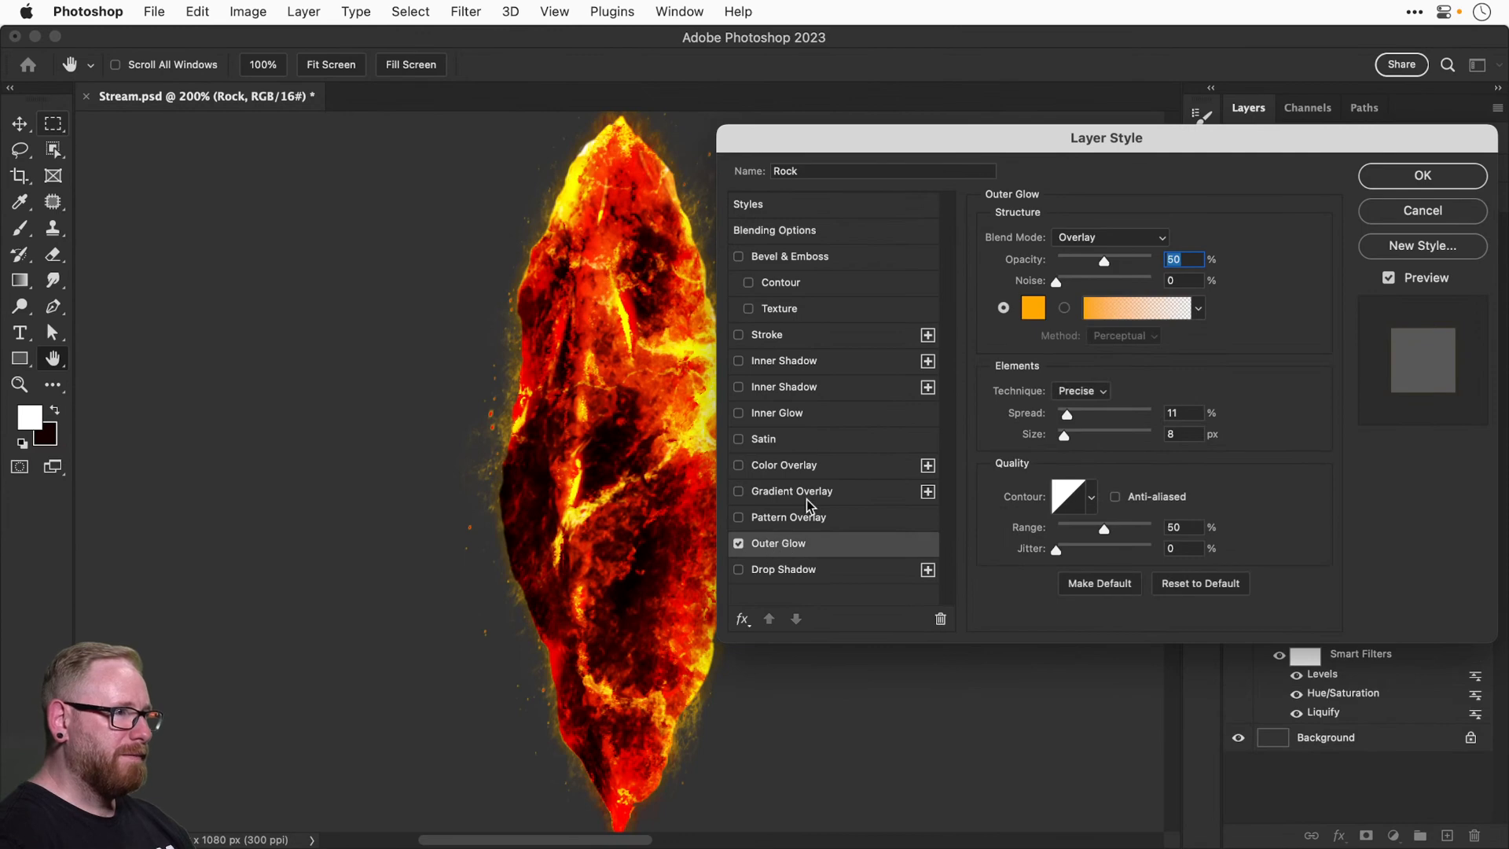
pyautogui.moveTo(1121, 265); pyautogui.dragTo(1192, 259)
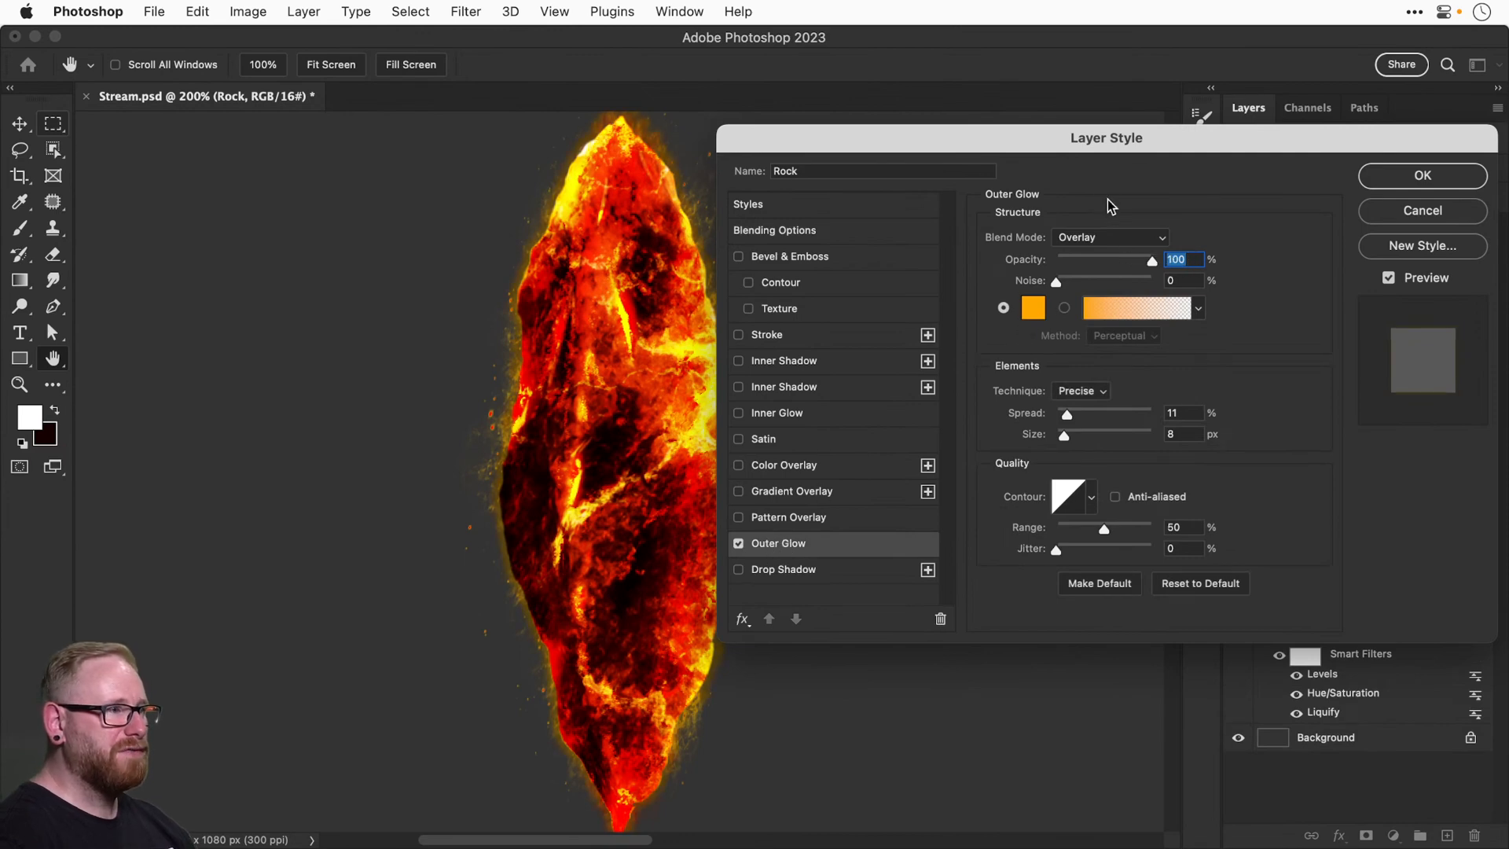
pyautogui.click(1034, 308)
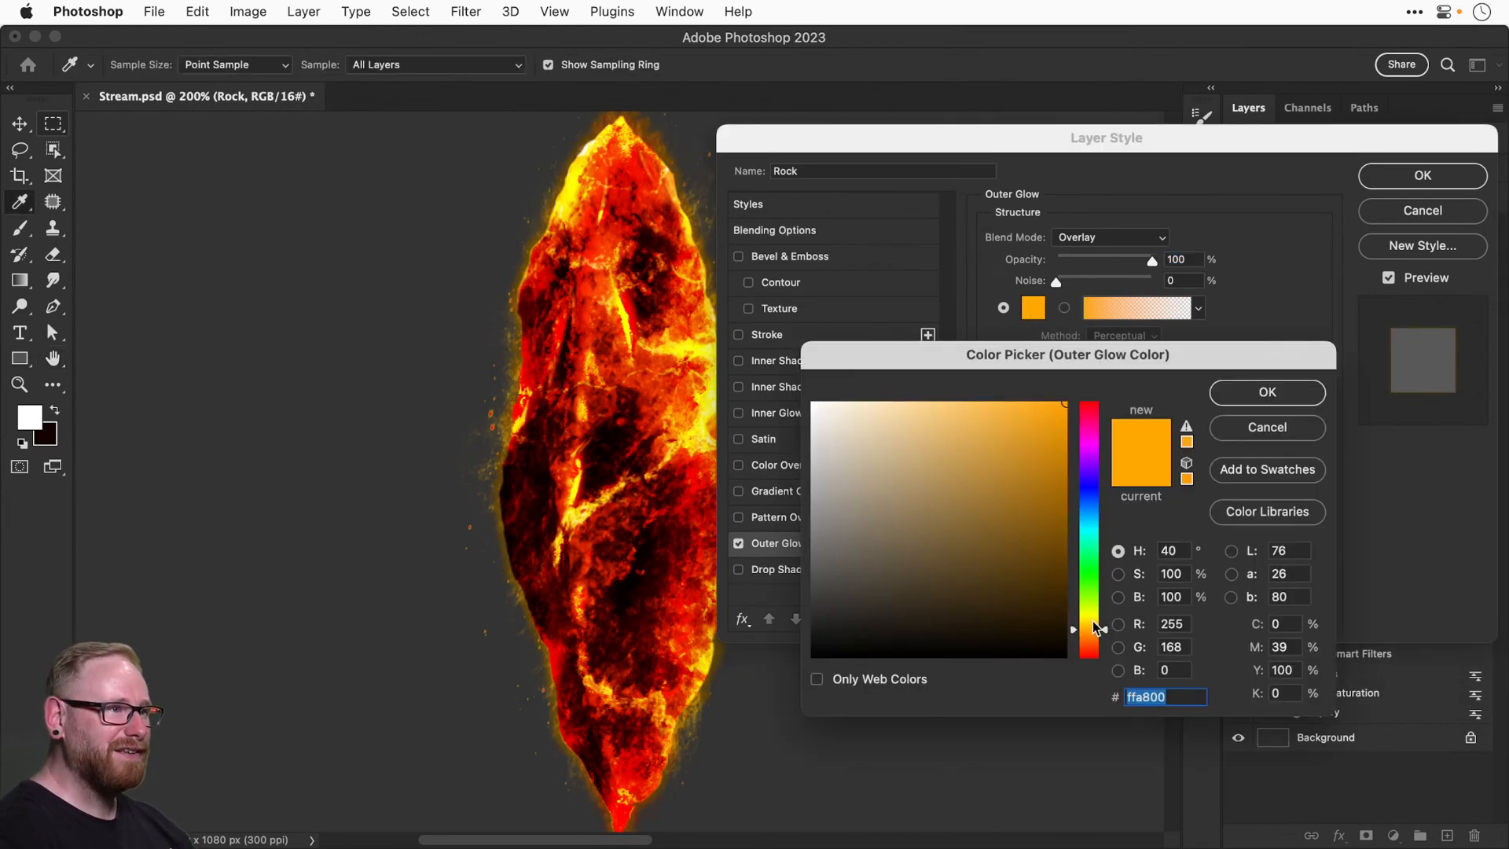
pyautogui.moveTo(1096, 628); pyautogui.dragTo(1089, 652)
pyautogui.click(1265, 397)
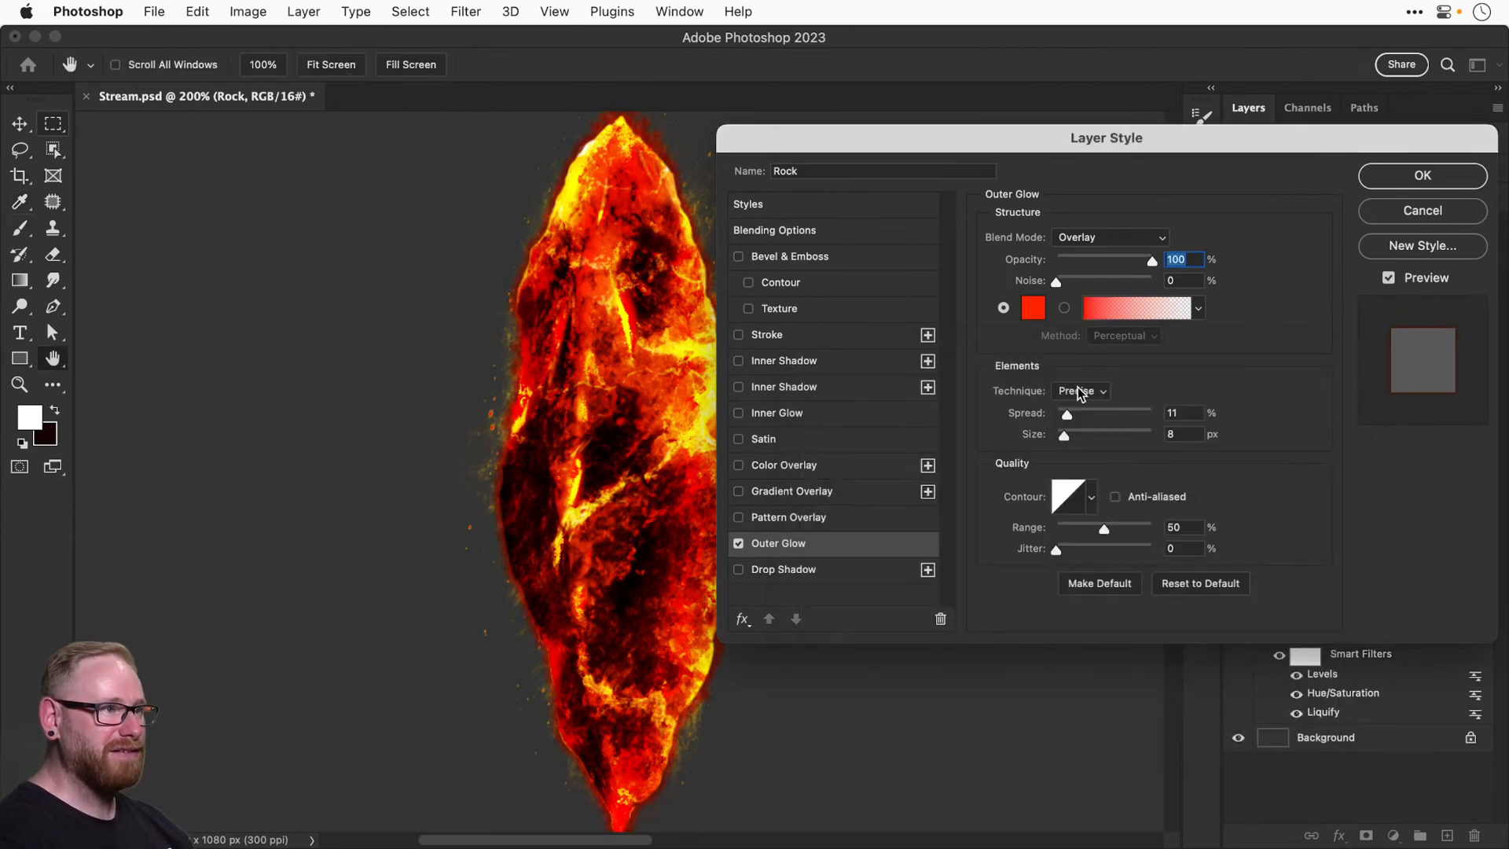
# Set the outer glow spread to 0 and size to 16 px, then enable Drop Shadow.
pyautogui.moveTo(1083, 415)
pyautogui.mouseDown()
pyautogui.moveTo(1117, 416)
pyautogui.moveTo(1053, 416)
pyautogui.moveTo(1078, 436)
pyautogui.moveTo(1063, 441)
pyautogui.moveTo(1075, 436)
pyautogui.mouseUp()
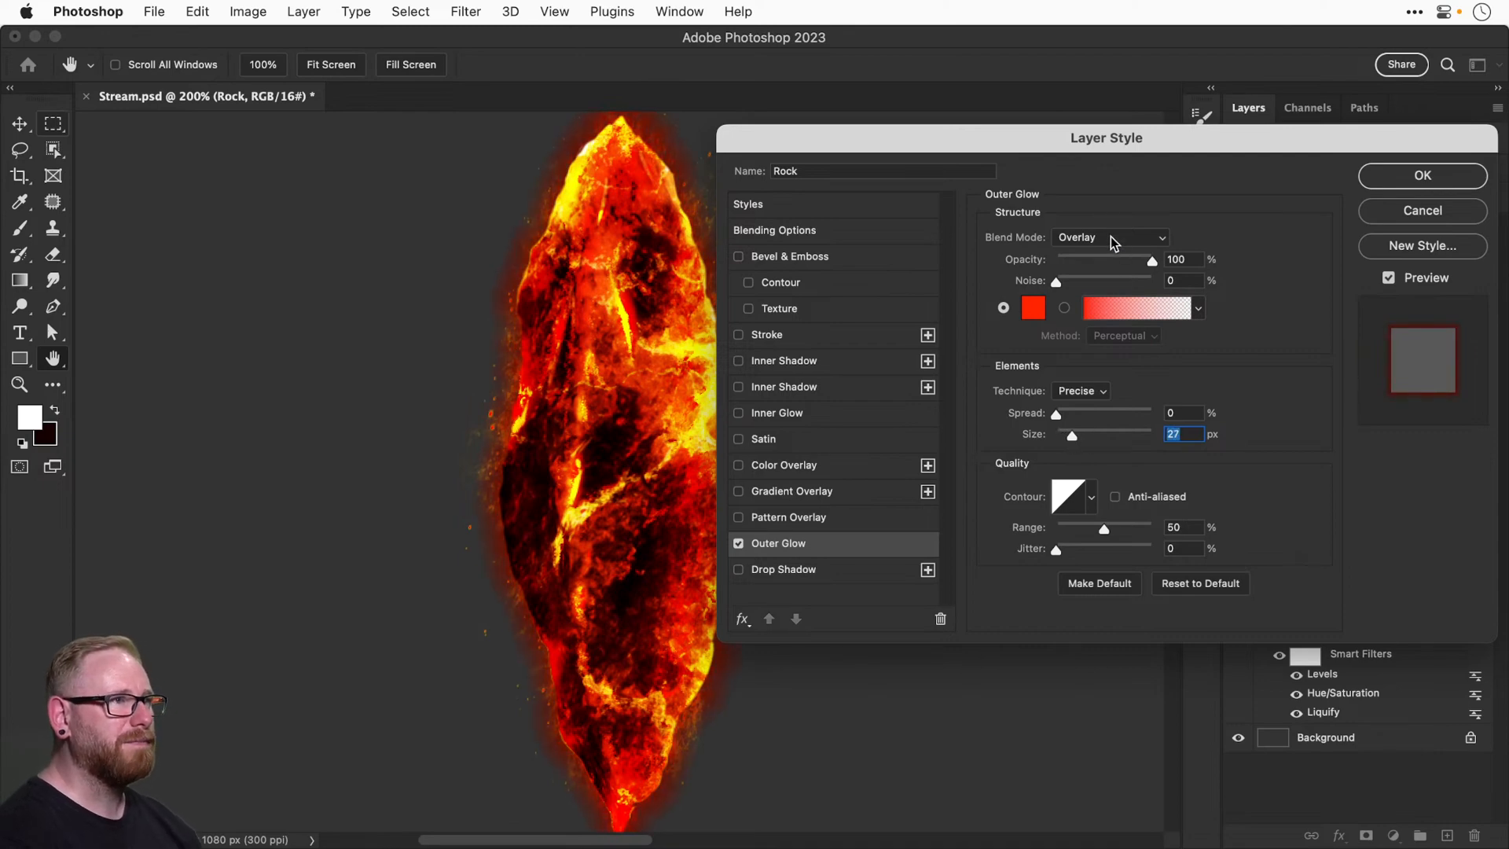
pyautogui.moveTo(1117, 262); pyautogui.dragTo(1203, 256)
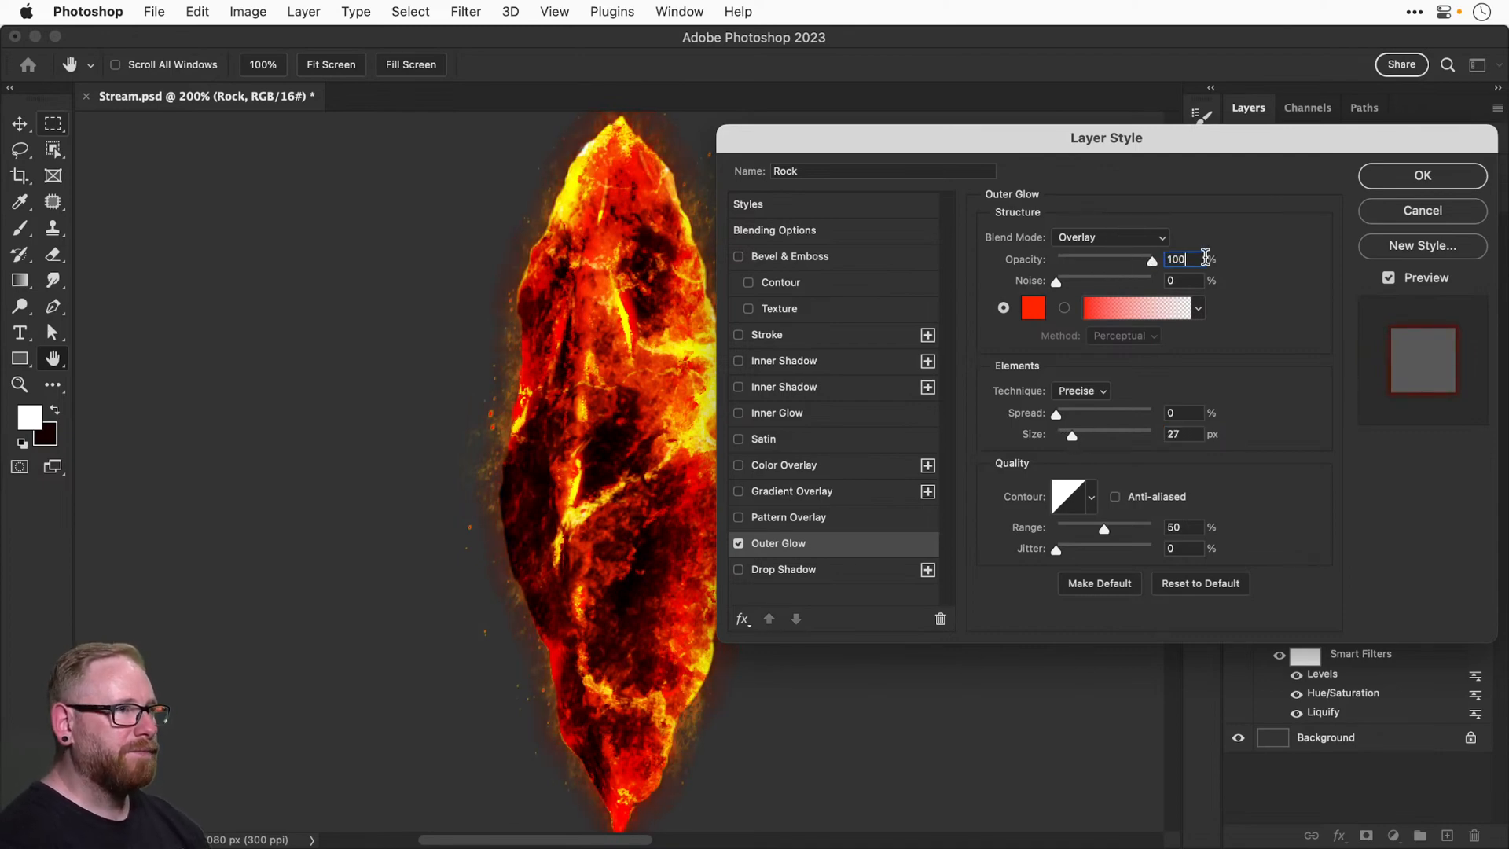
pyautogui.click(1063, 434)
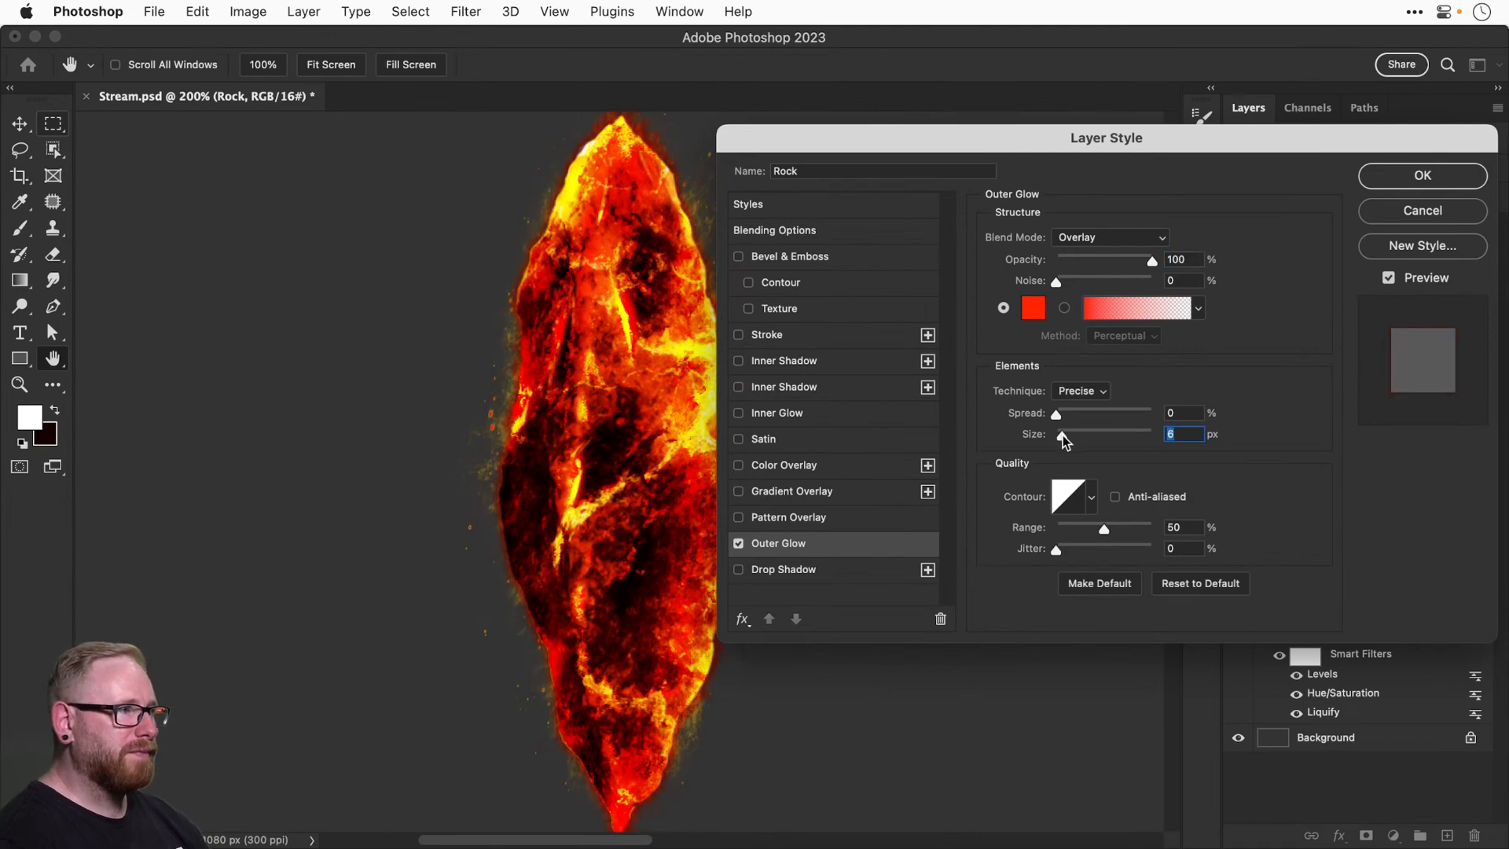
pyautogui.moveTo(1063, 436); pyautogui.dragTo(1067, 436)
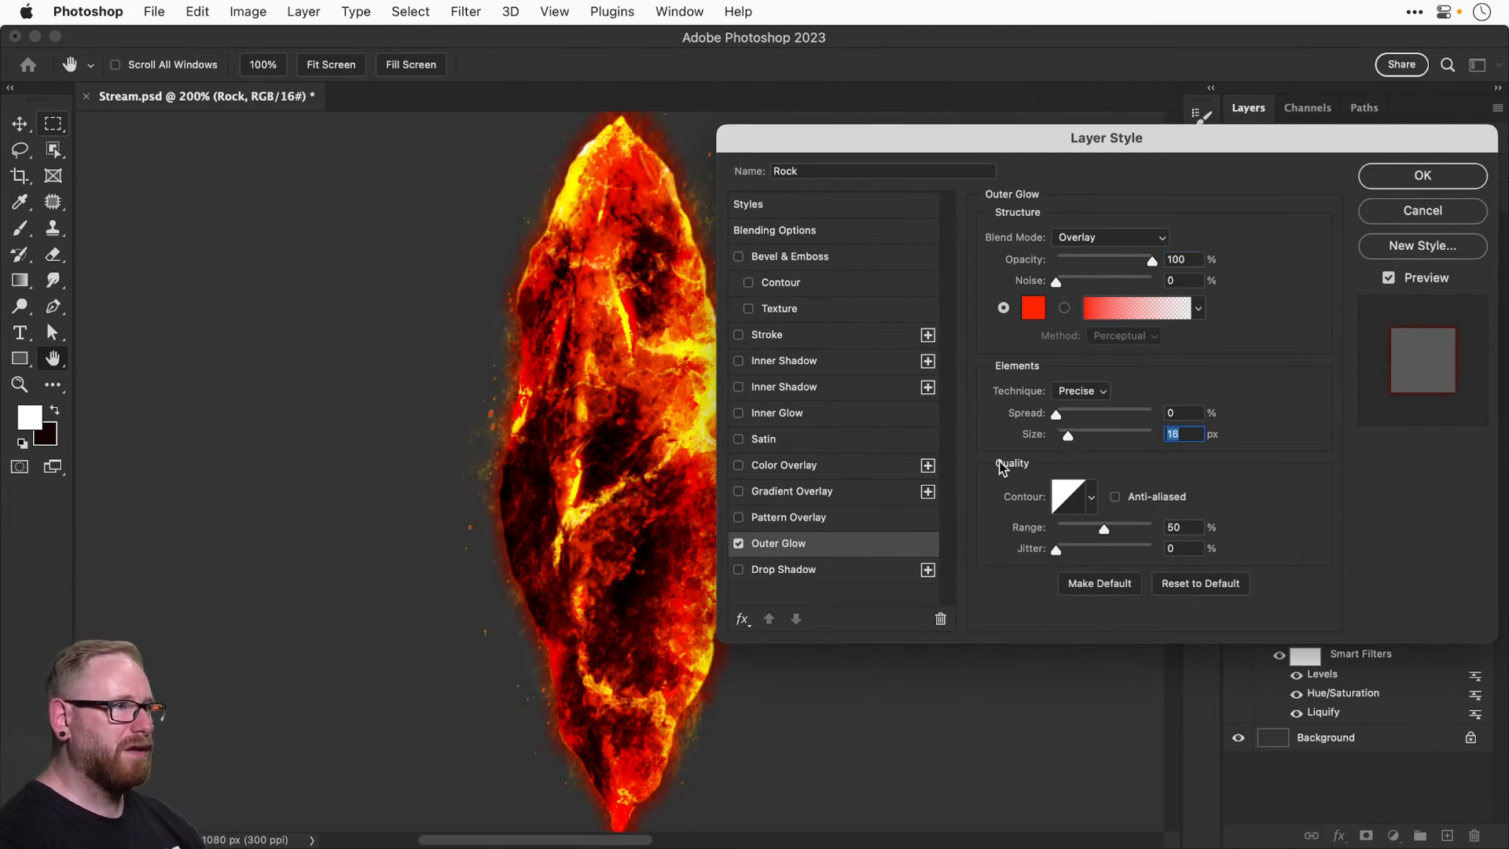
pyautogui.click(770, 573)
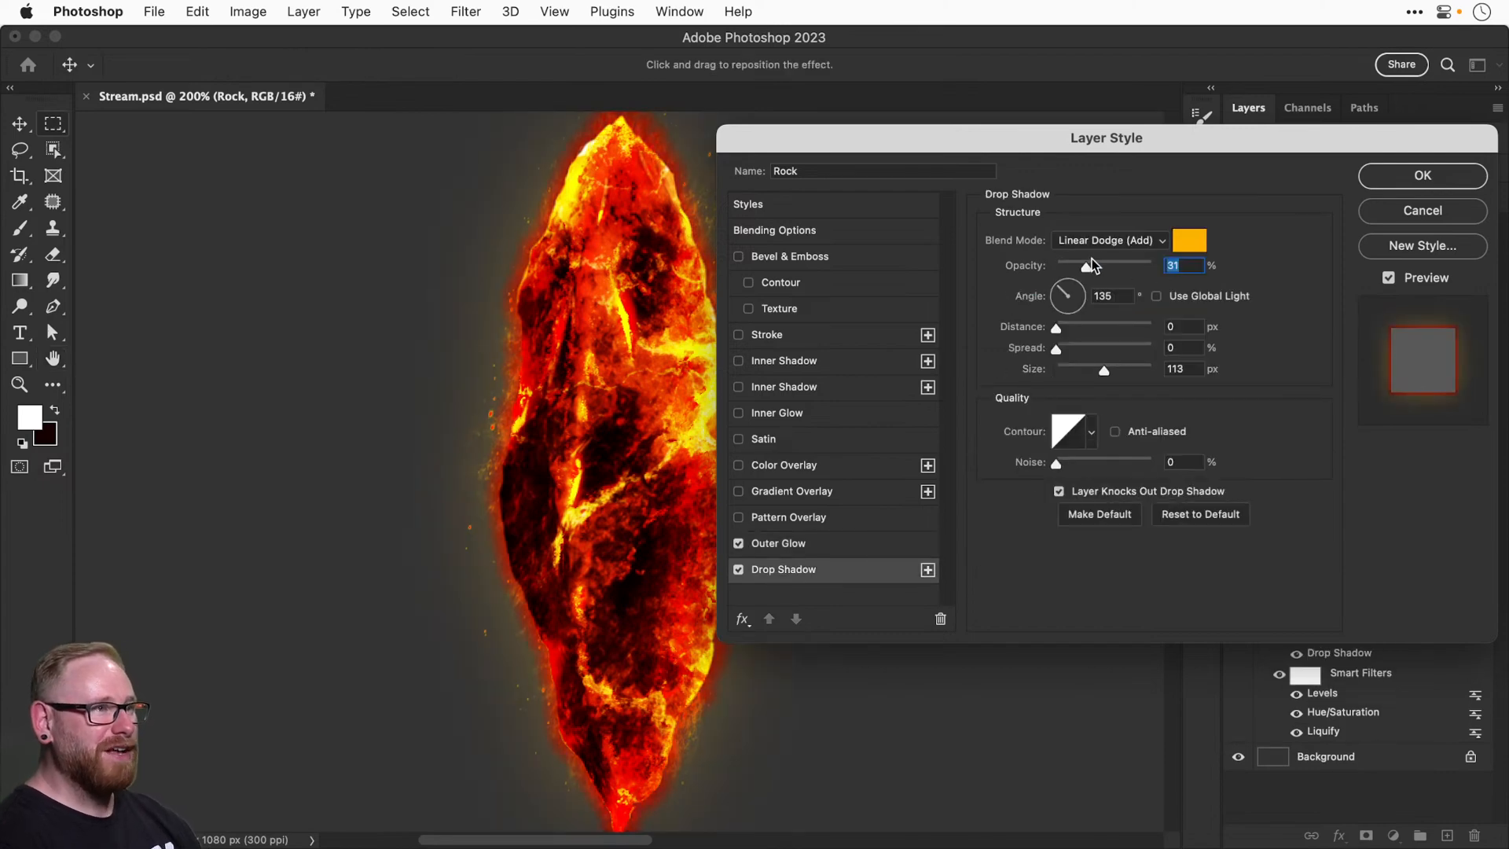
# Set the drop shadow blend mode to Linear Dodge (Add), after trying Overlay and distance offsets.
pyautogui.moveTo(1067, 325); pyautogui.dragTo(1025, 321)
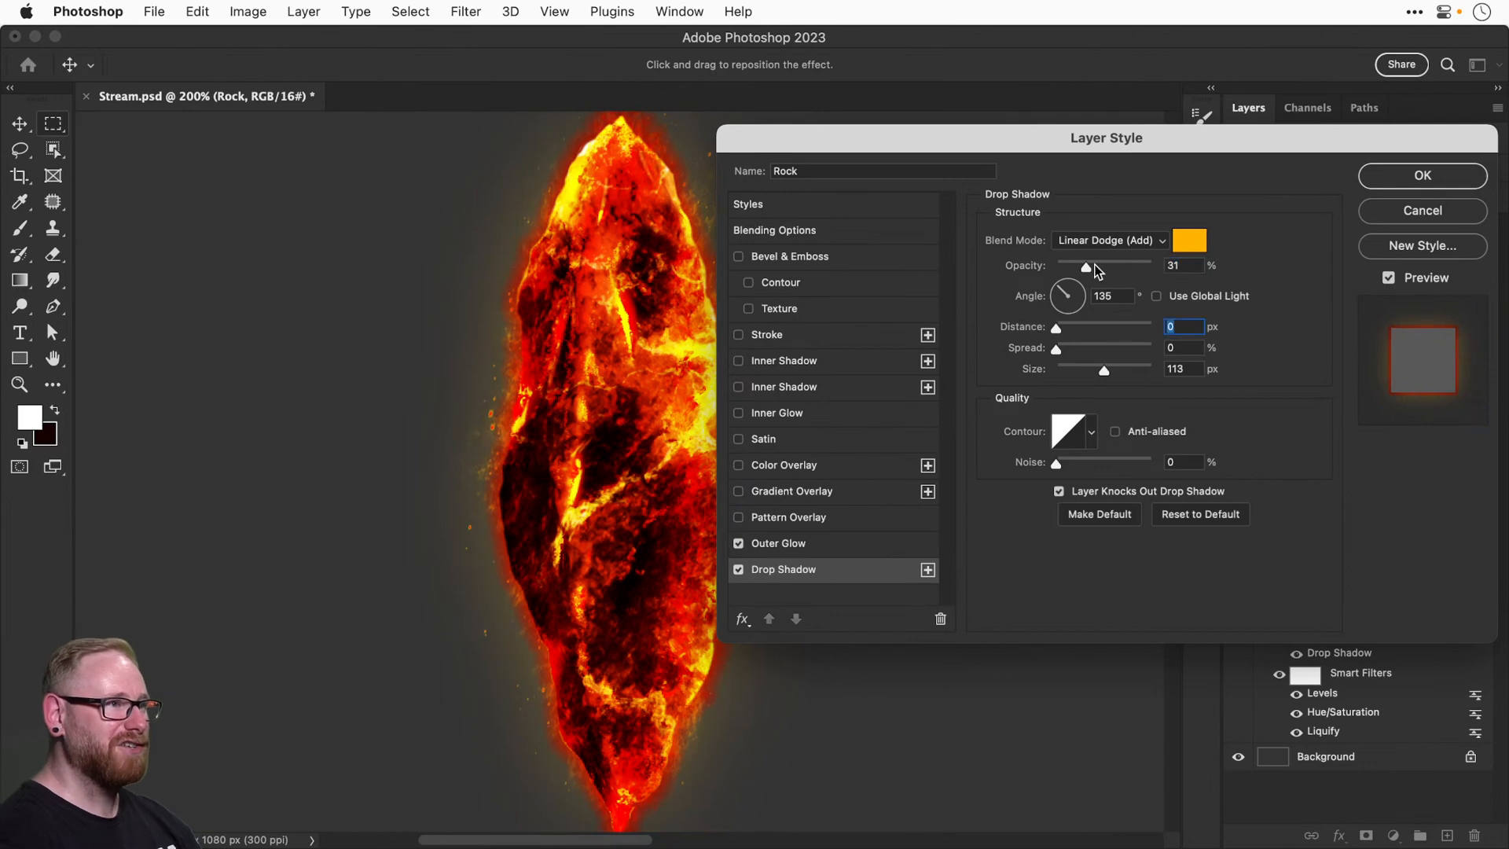
pyautogui.moveTo(1085, 267)
pyautogui.mouseDown()
pyautogui.moveTo(1182, 272)
pyautogui.moveTo(1089, 272)
pyautogui.mouseUp()
pyautogui.click(1127, 242)
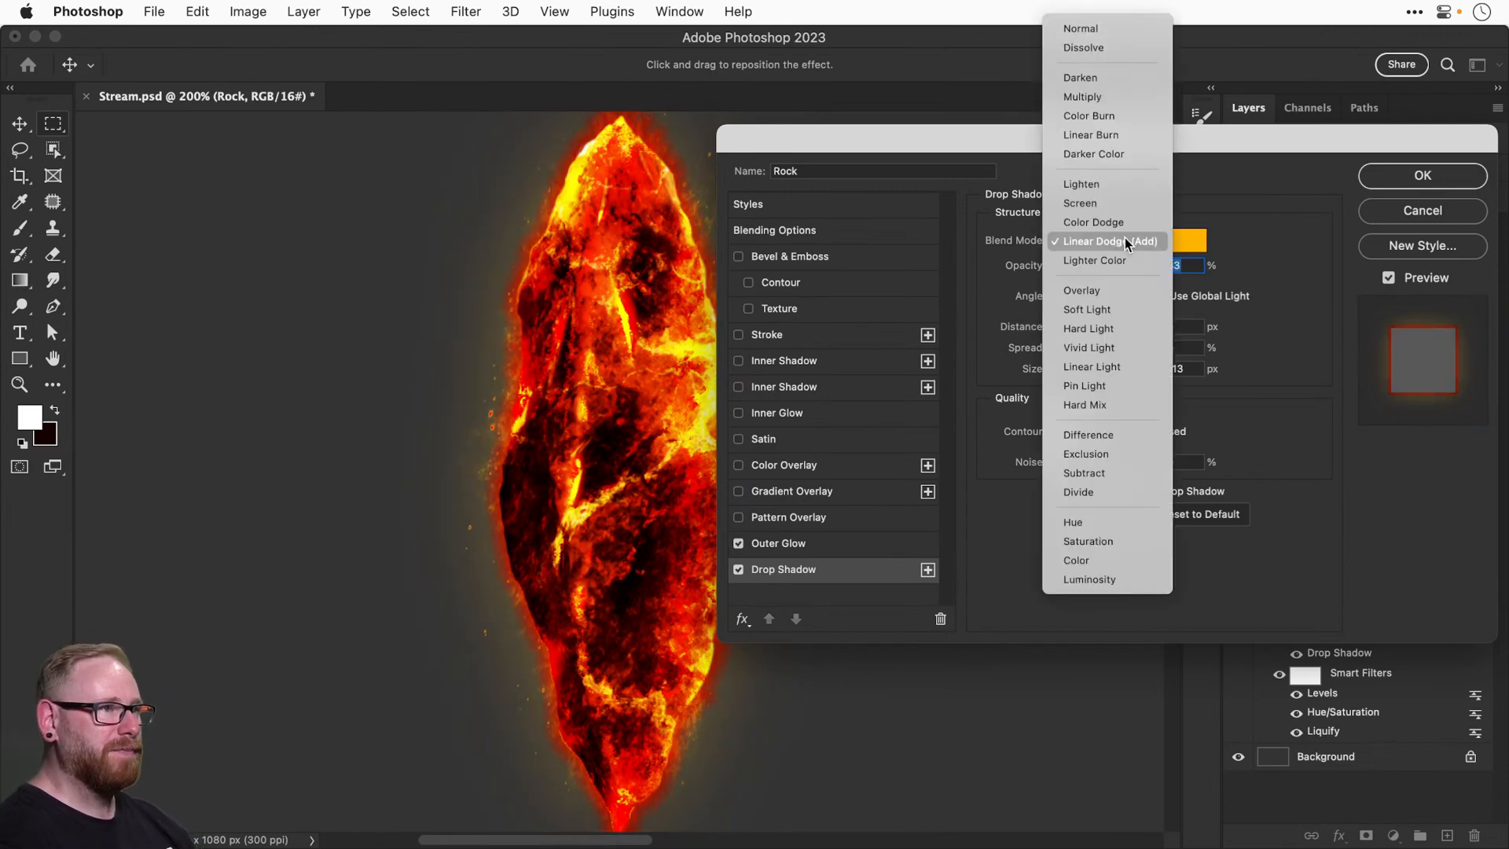
pyautogui.click(1104, 289)
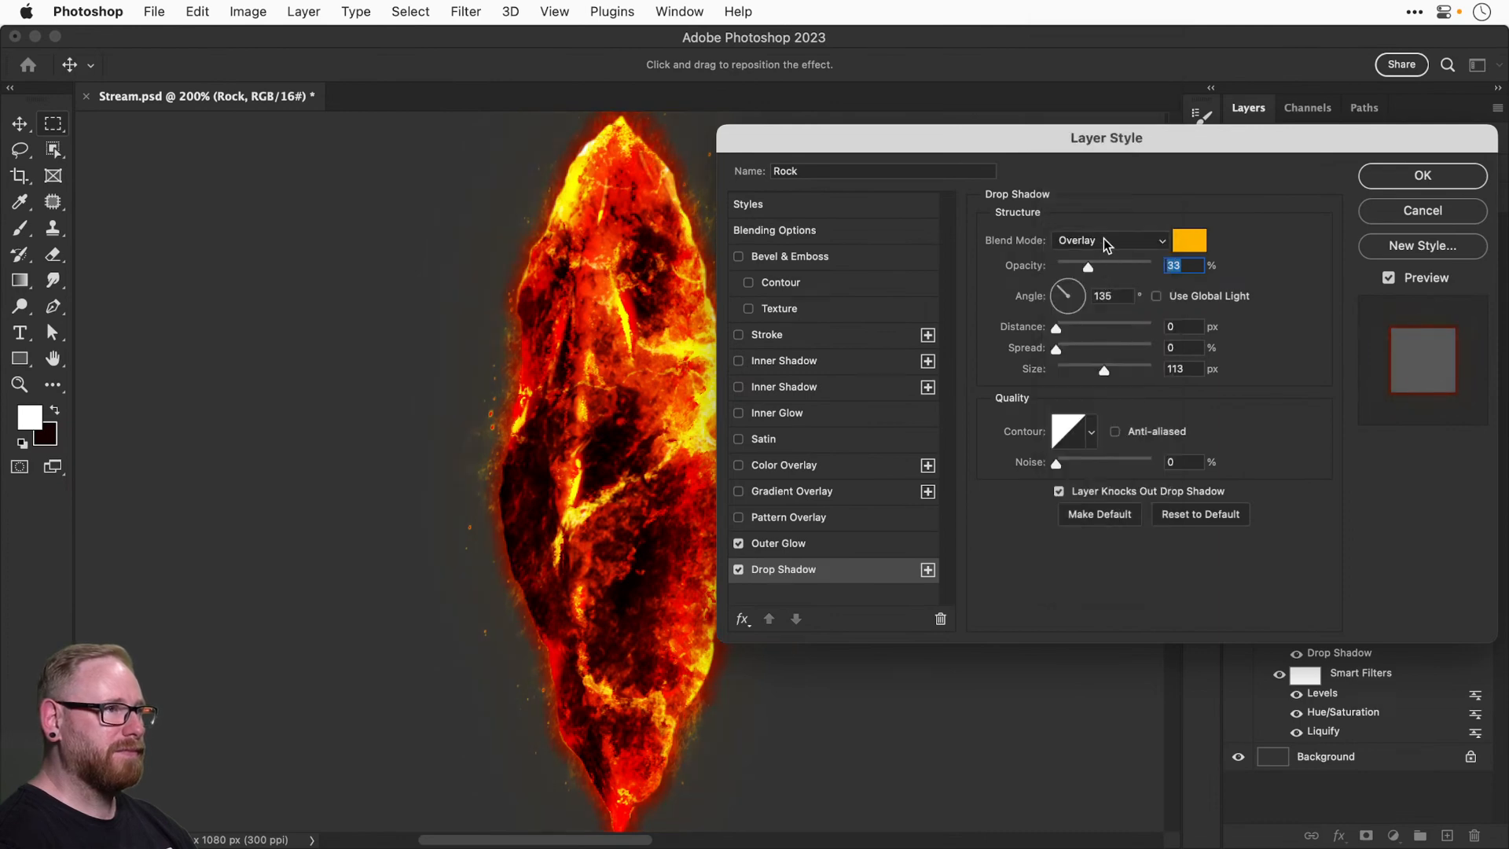
pyautogui.click(1103, 242)
pyautogui.click(1078, 240)
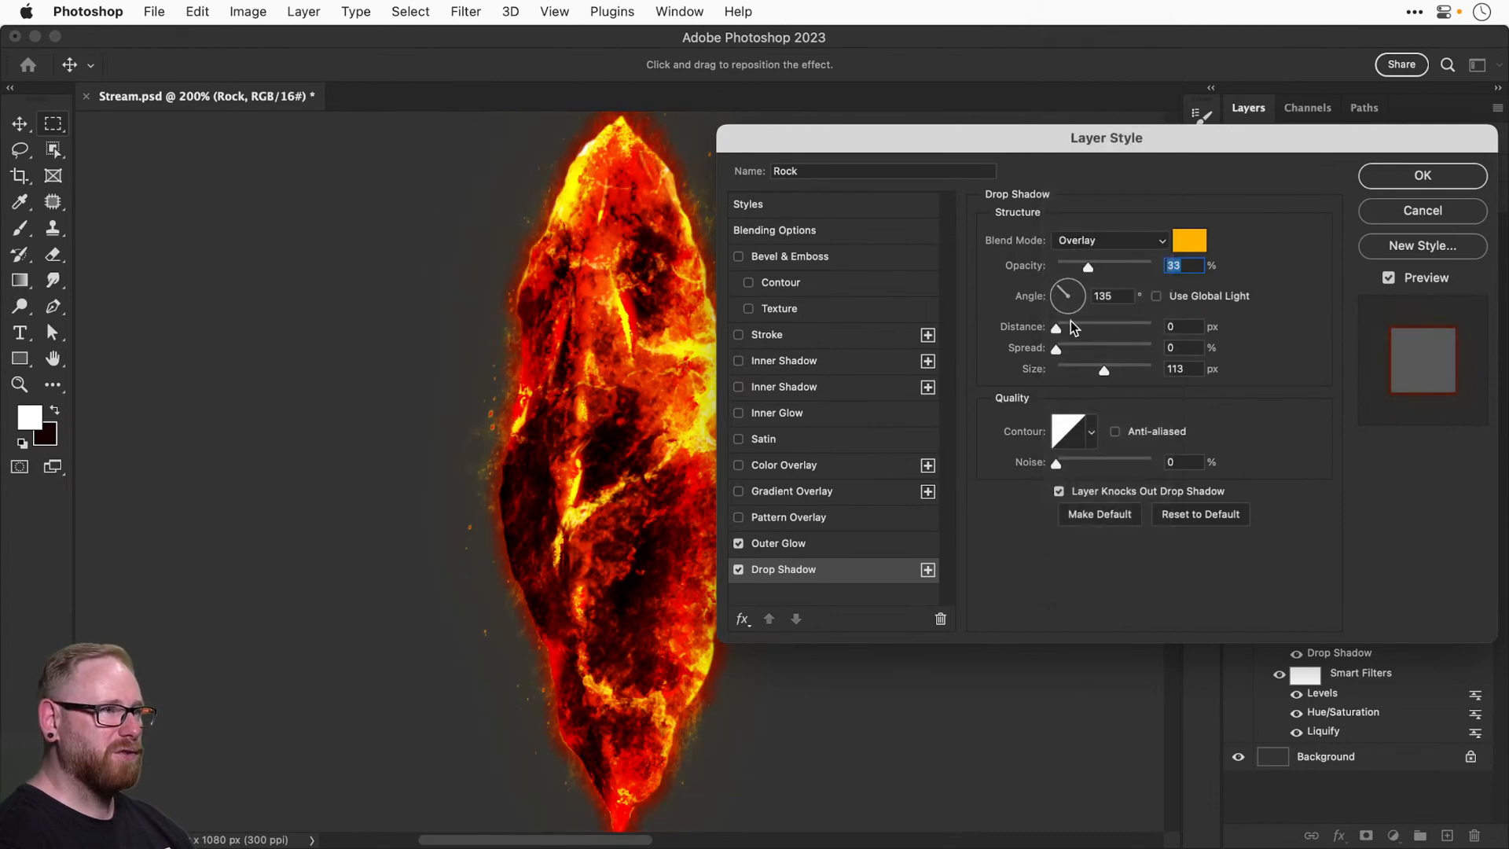
pyautogui.moveTo(1070, 322); pyautogui.dragTo(1119, 327)
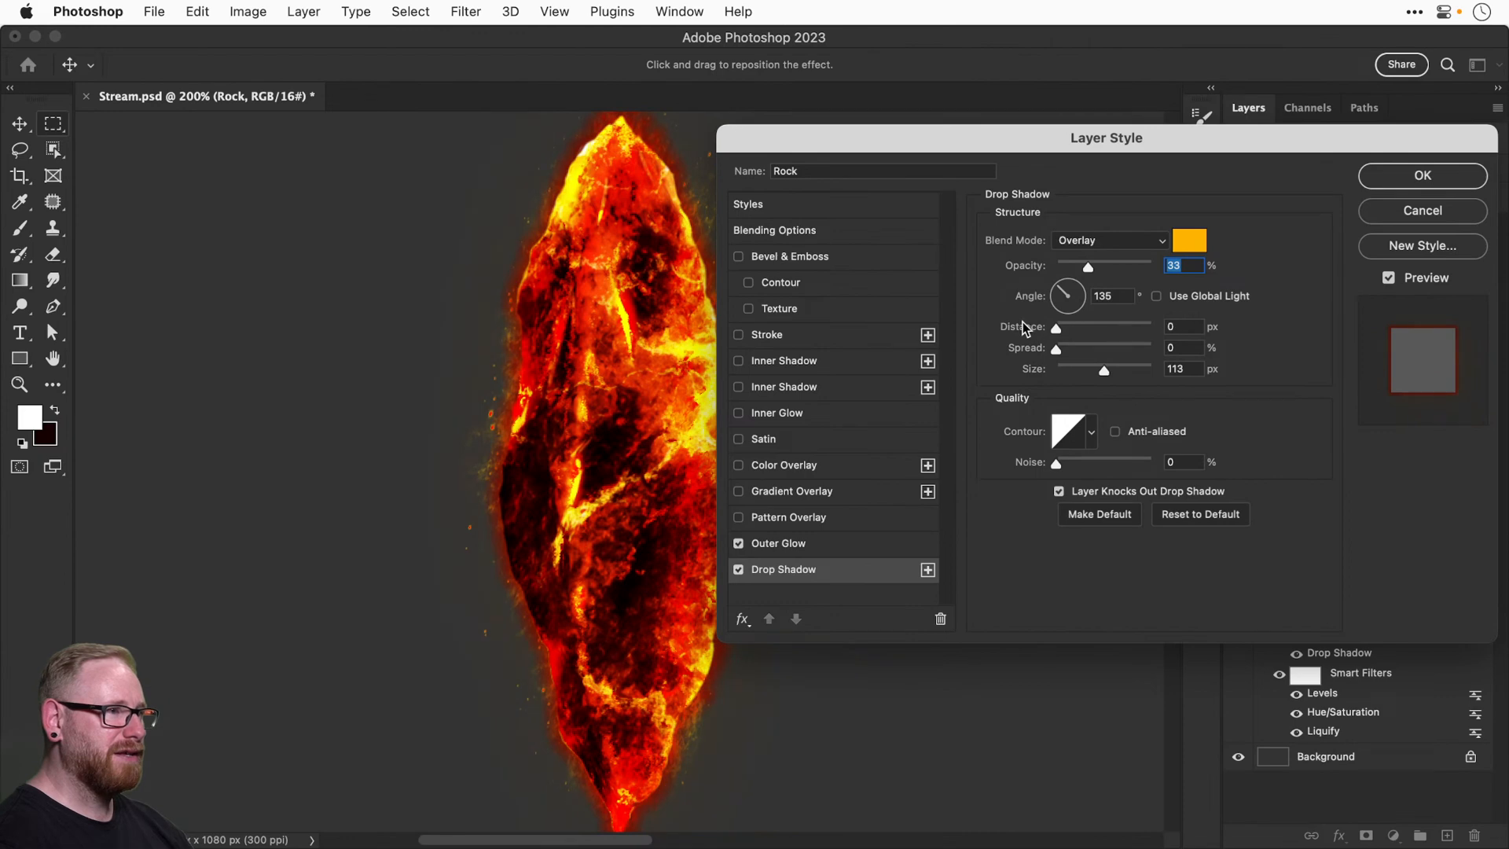
pyautogui.click(1100, 239)
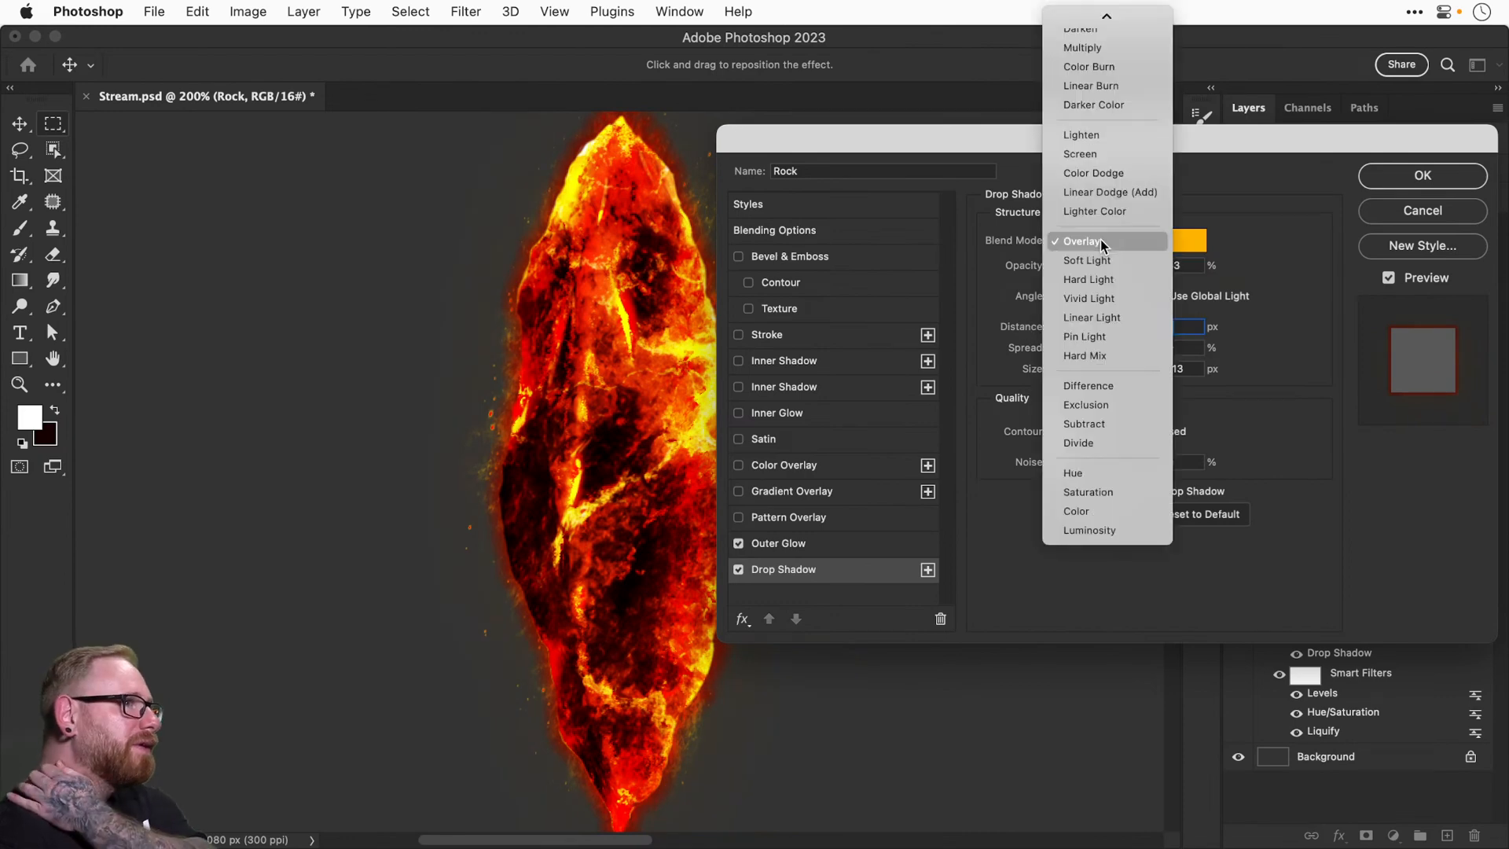
pyautogui.click(1110, 191)
# Make the drop shadow 34% opacity and 4 px size, apply the style, and zoom back to 100%.
pyautogui.moveTo(1100, 264); pyautogui.dragTo(1153, 267)
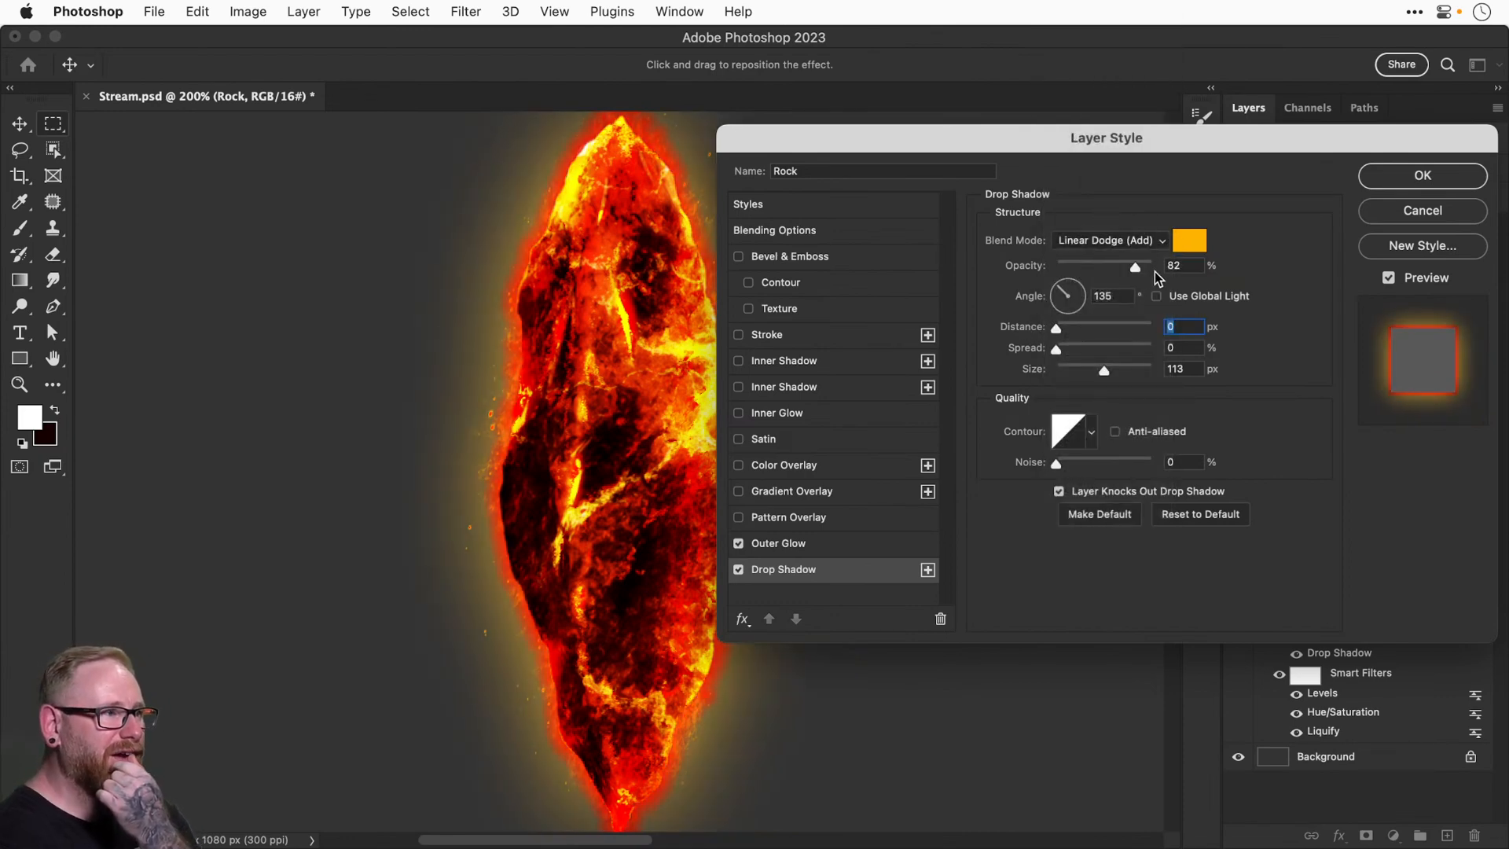
pyautogui.moveTo(1102, 370); pyautogui.dragTo(1059, 378)
pyautogui.moveTo(1117, 276)
pyautogui.mouseDown()
pyautogui.moveTo(1096, 265)
pyautogui.moveTo(1109, 270)
pyautogui.mouseUp()
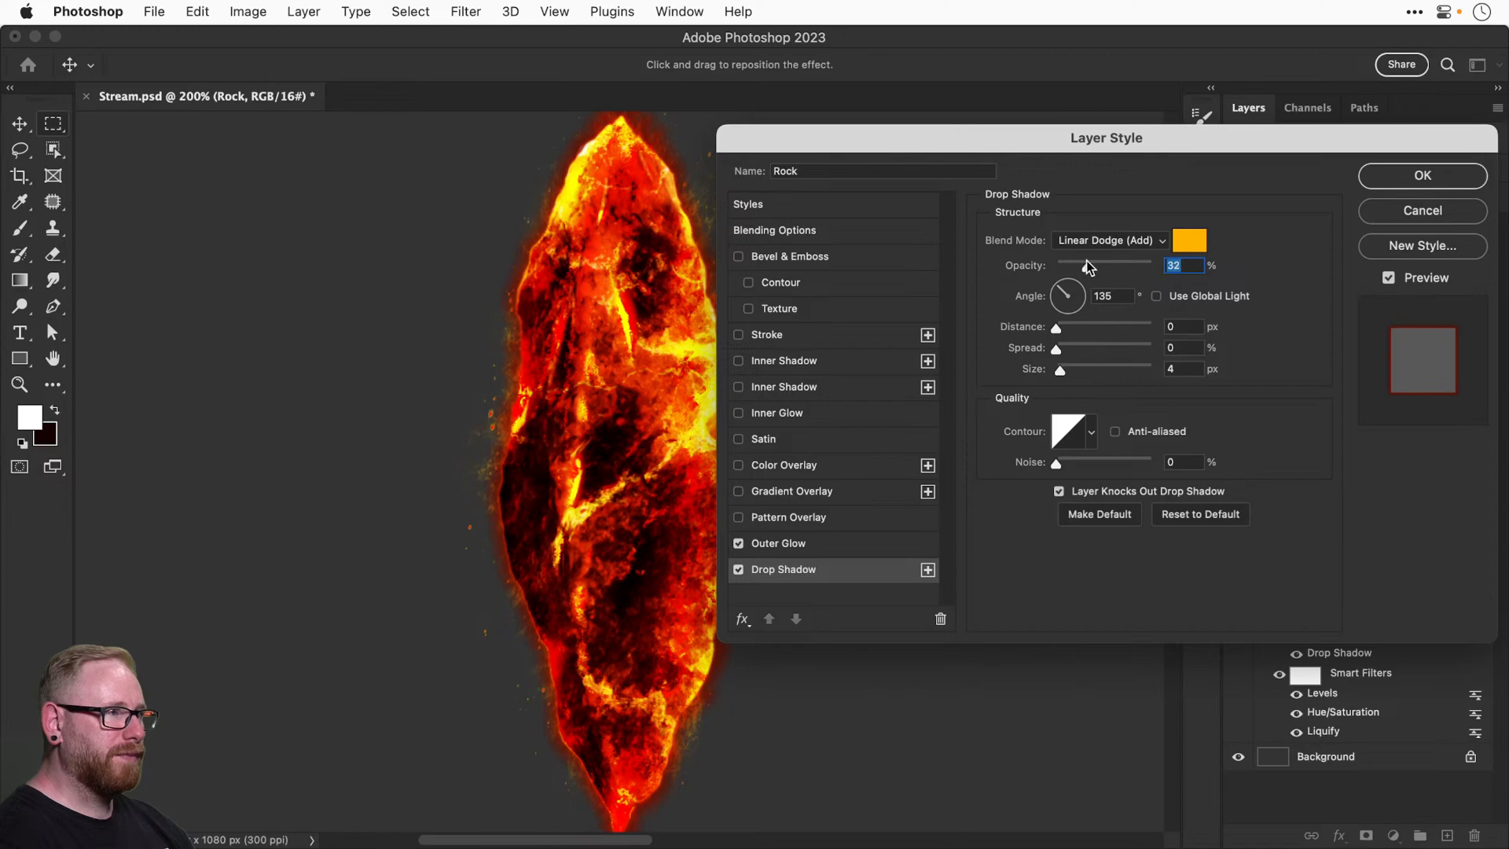
pyautogui.moveTo(1086, 261); pyautogui.dragTo(1089, 265)
pyautogui.click(1387, 278)
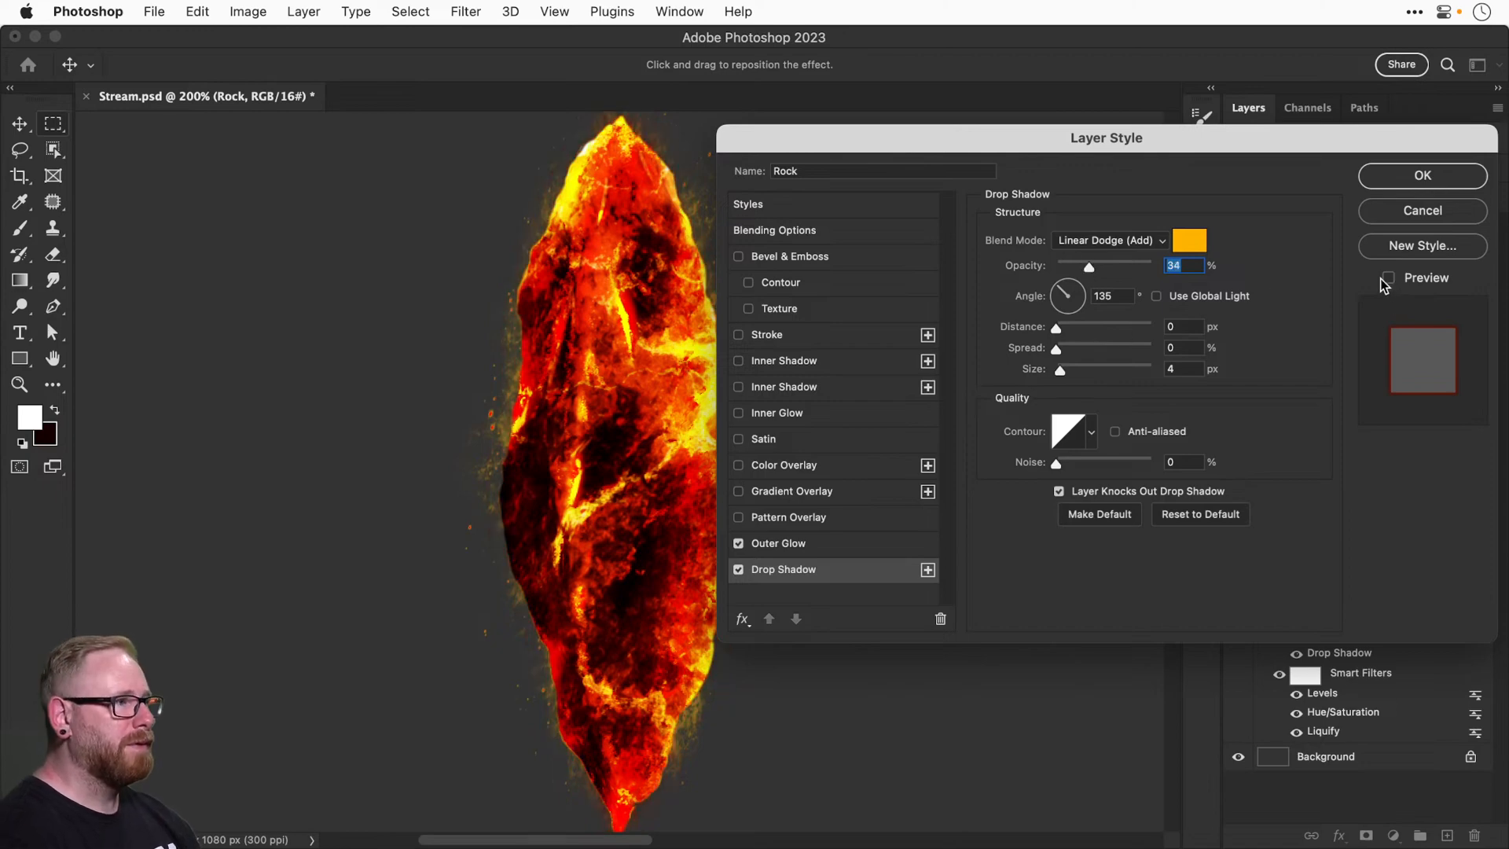
pyautogui.click(1388, 278)
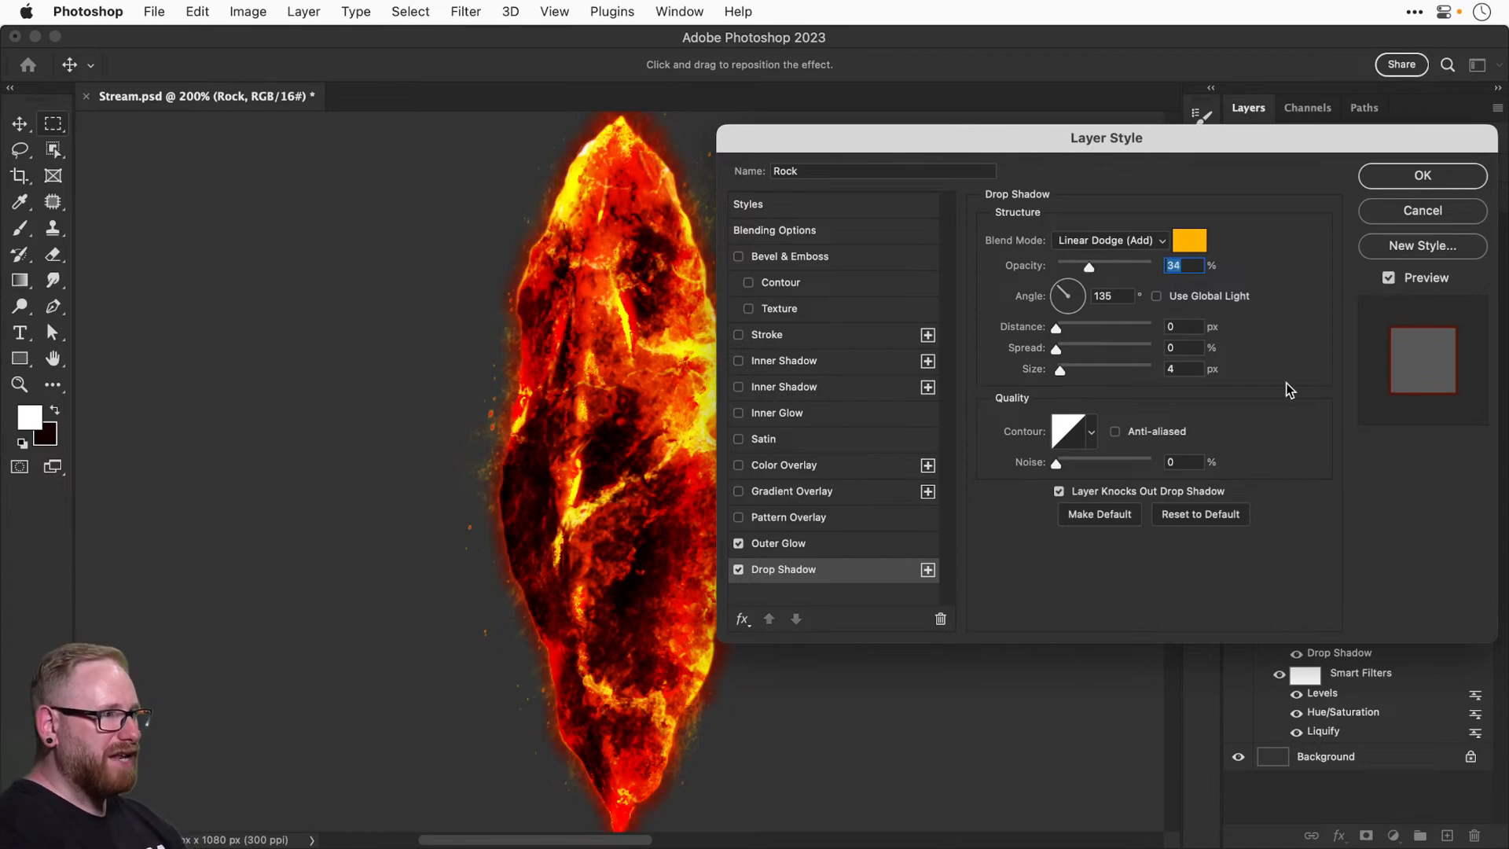
pyautogui.hscroll(5, 506, 360)
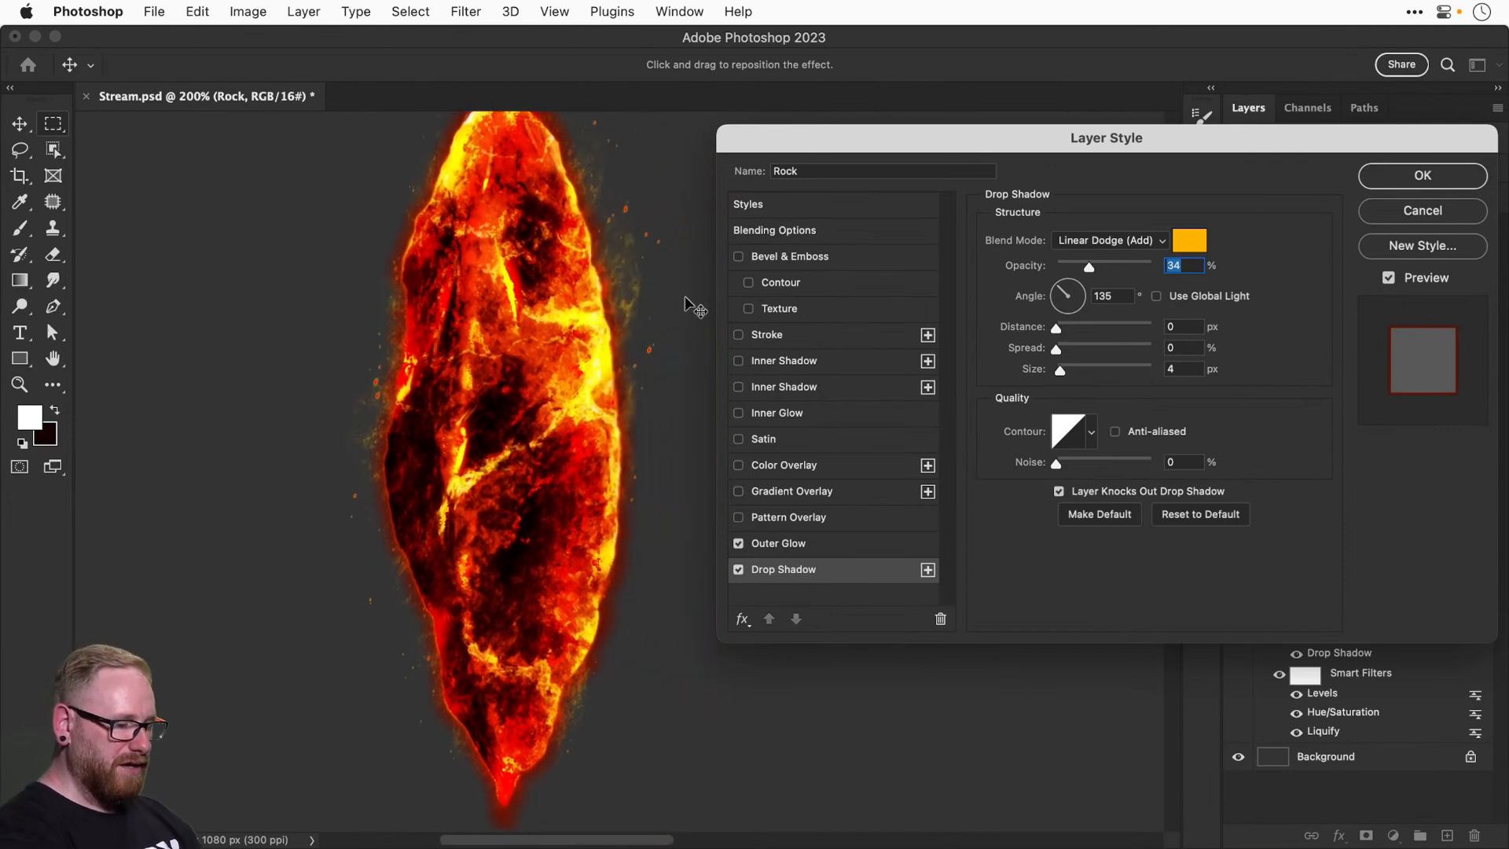
pyautogui.press('Return')
pyautogui.press('super+minus')
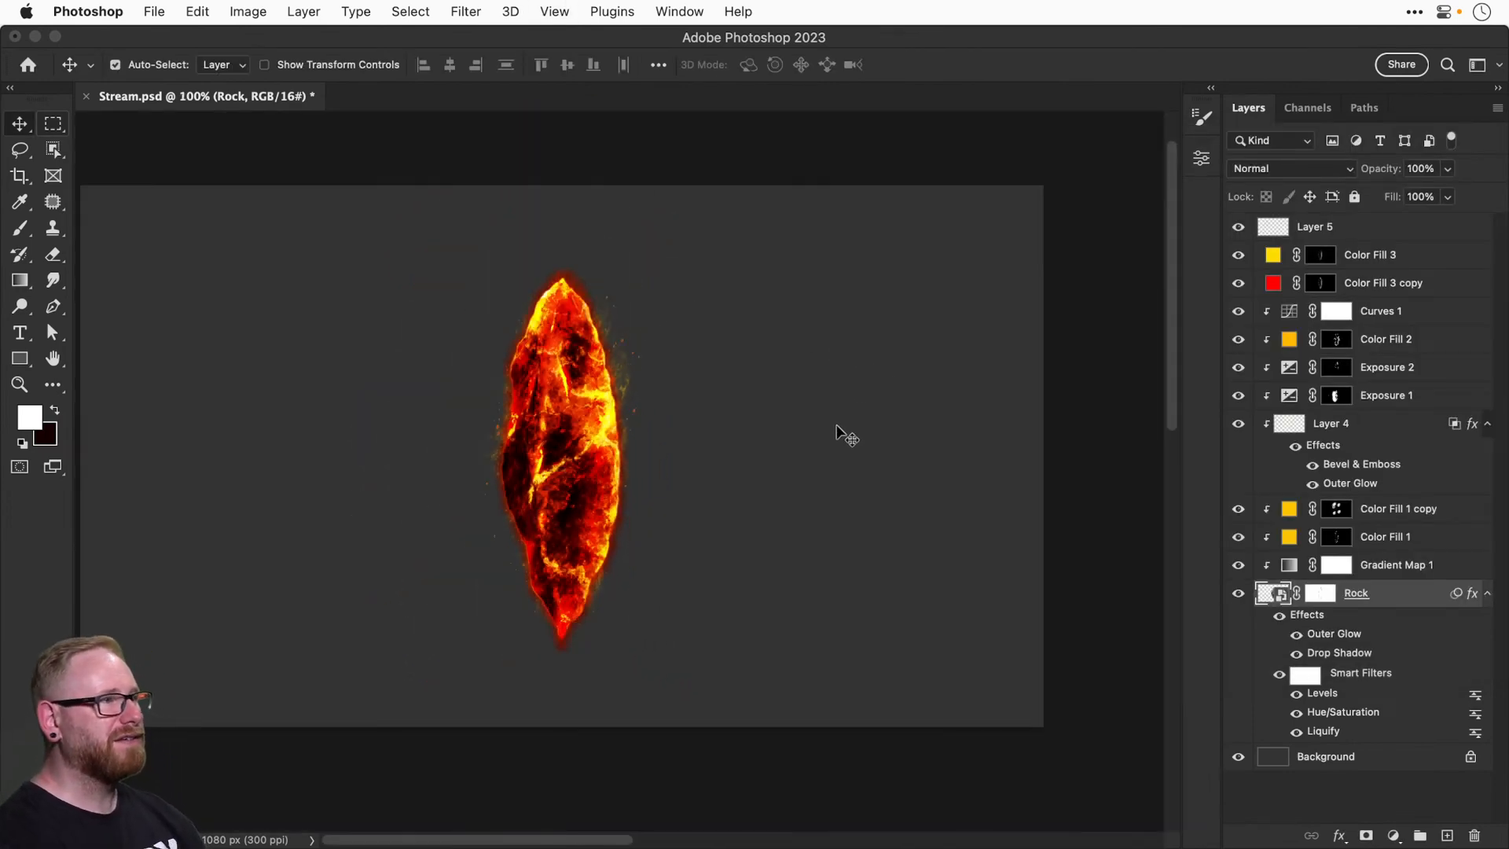
# Add an ff5400 Solid Color fill layer and move it below the Rock layer.
pyautogui.moveTo(662, 467); pyautogui.dragTo(675, 448)
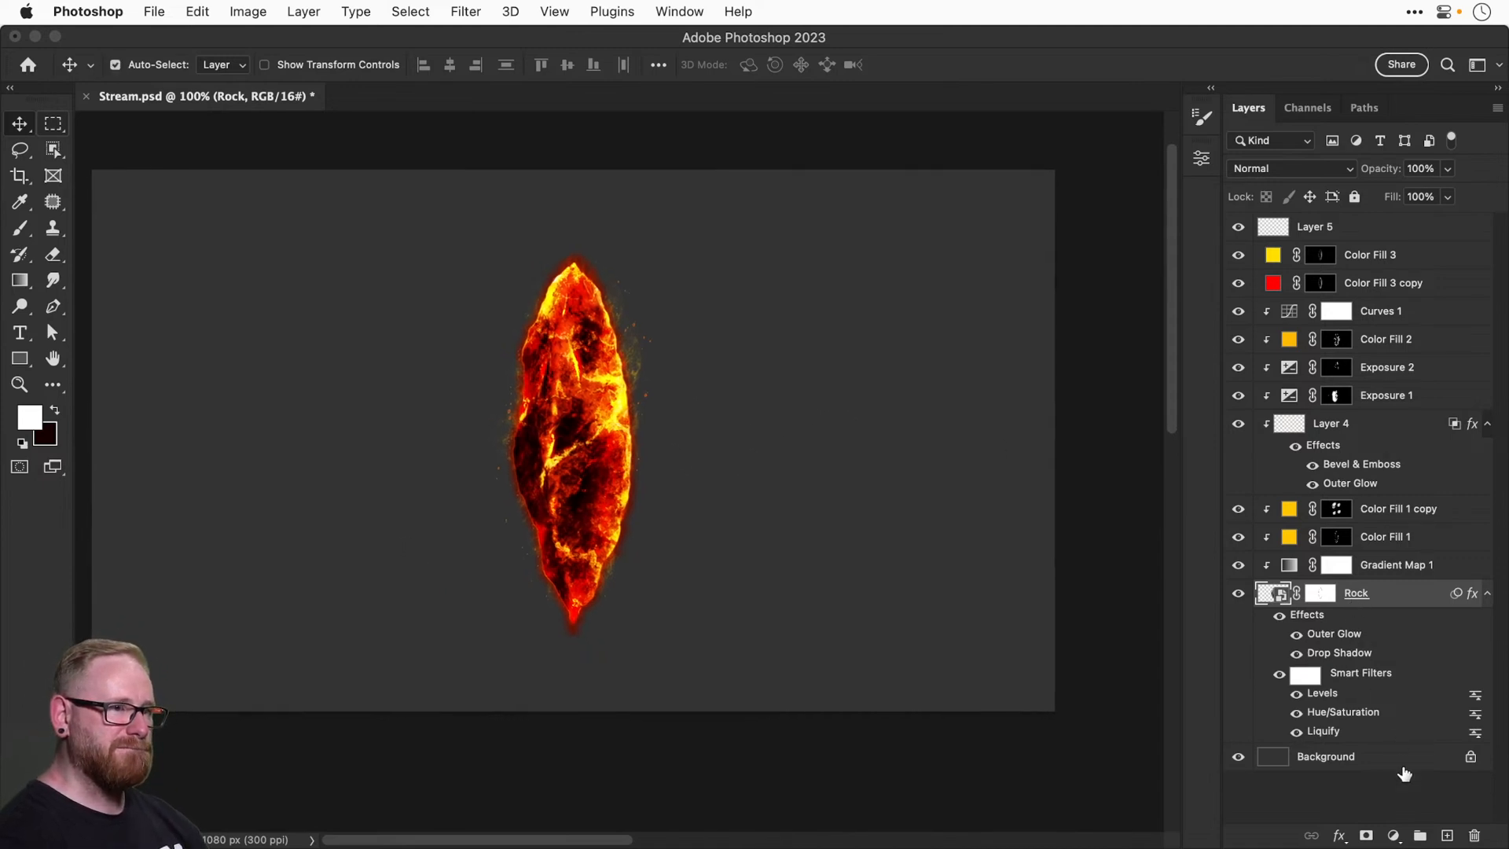
pyautogui.click(1394, 835)
pyautogui.click(1400, 539)
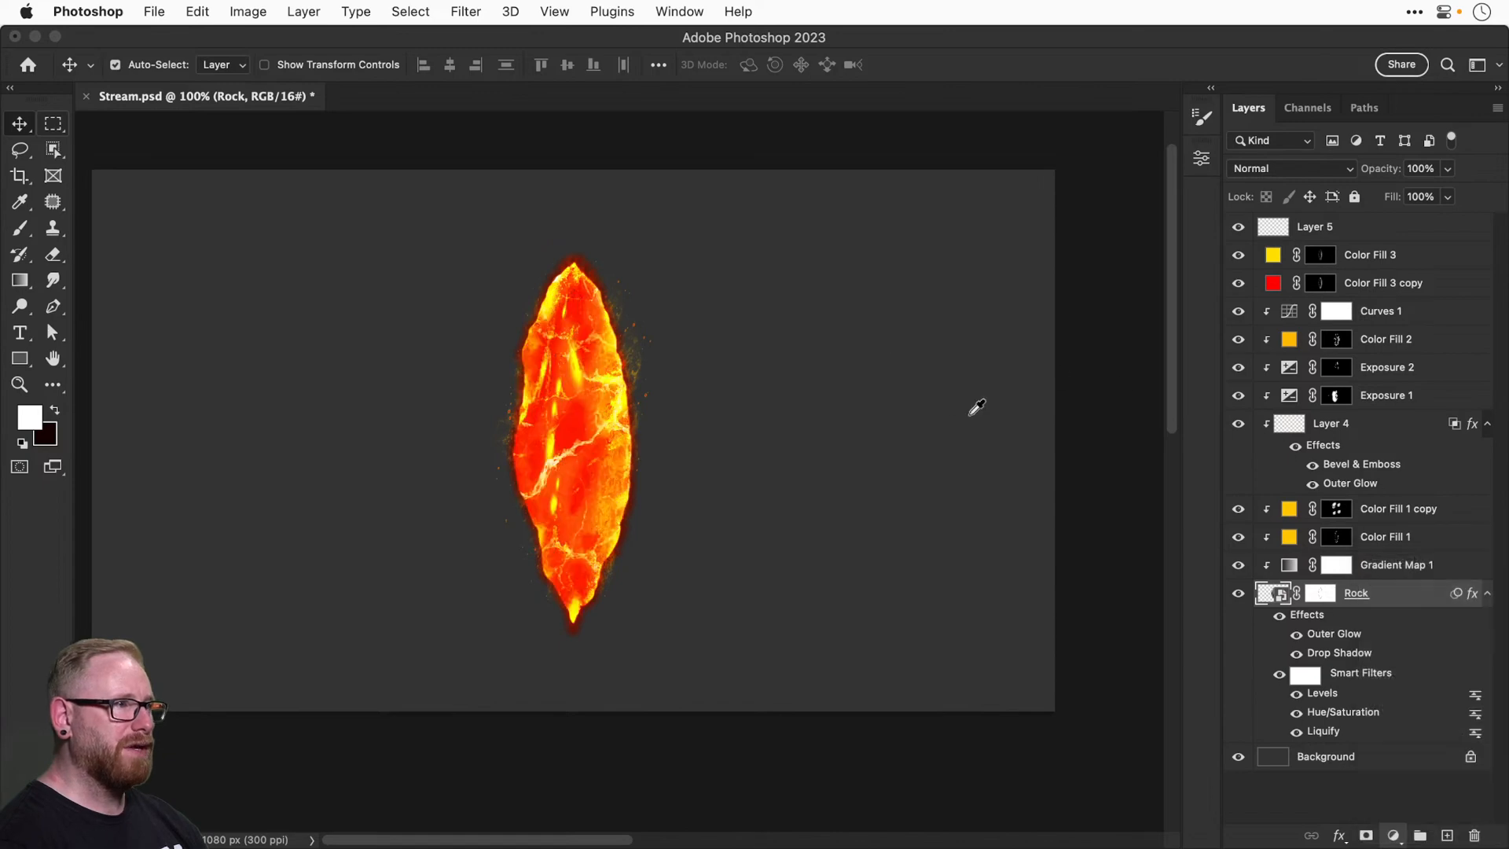
pyautogui.write('ff5400')
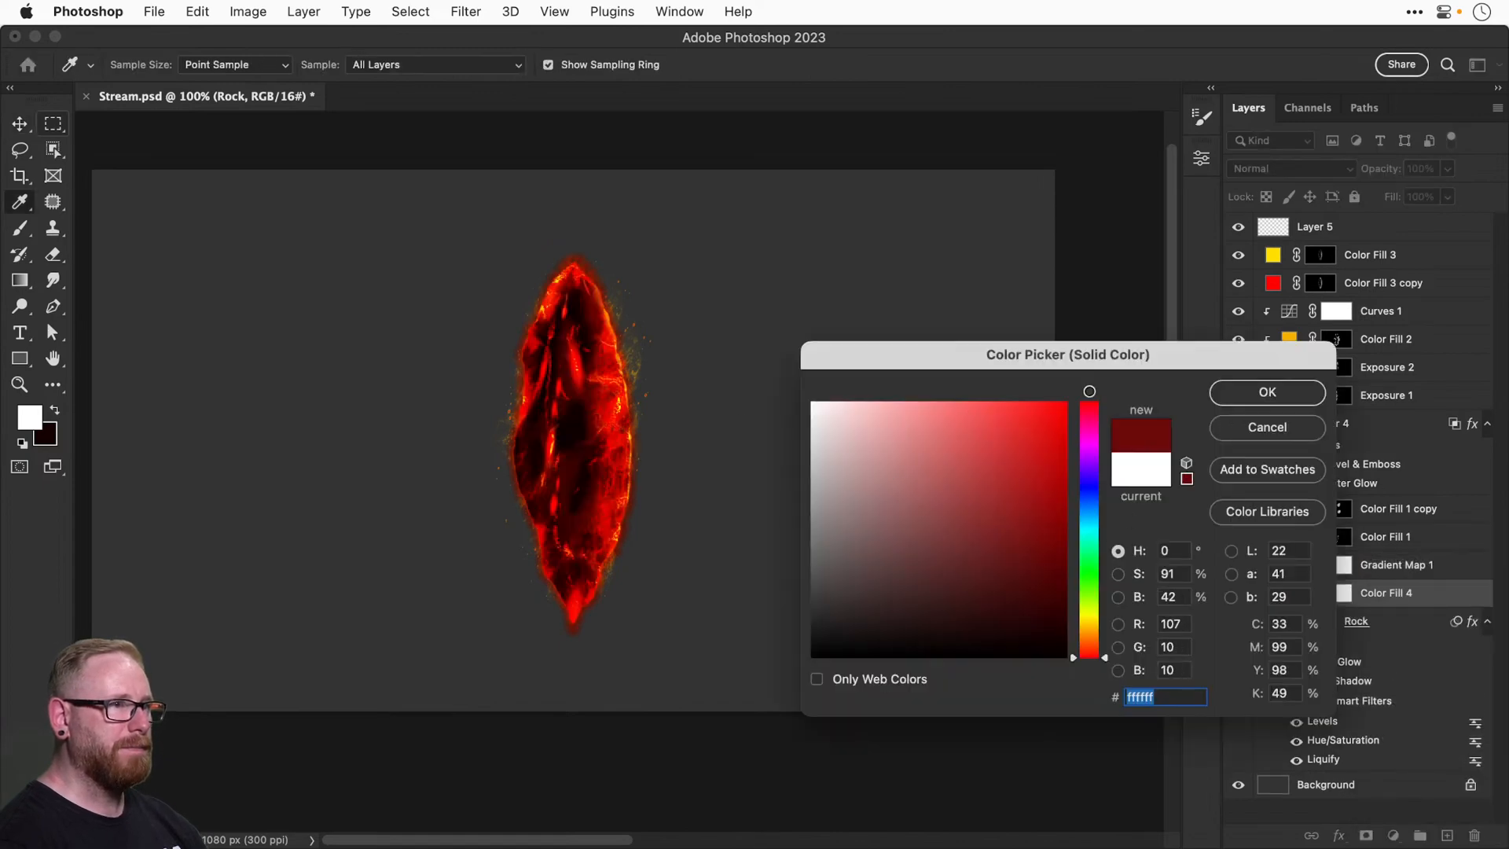
pyautogui.click(1233, 392)
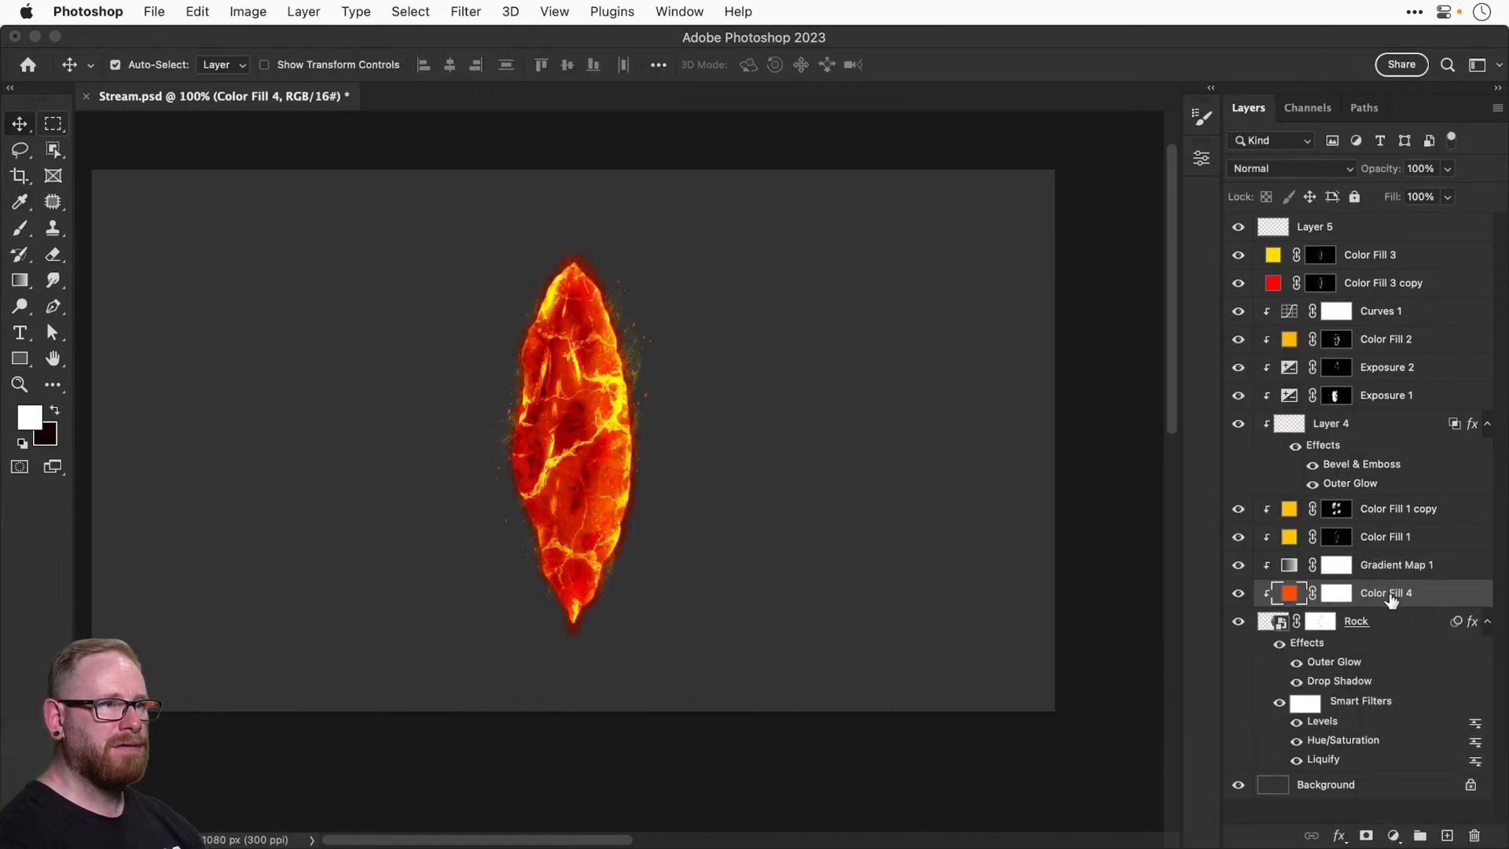
pyautogui.moveTo(1390, 598); pyautogui.dragTo(1328, 756)
# Invert Color Fill 4's mask and paint the orange glow back around the rock with a 1000 px brush.
pyautogui.click(1318, 759)
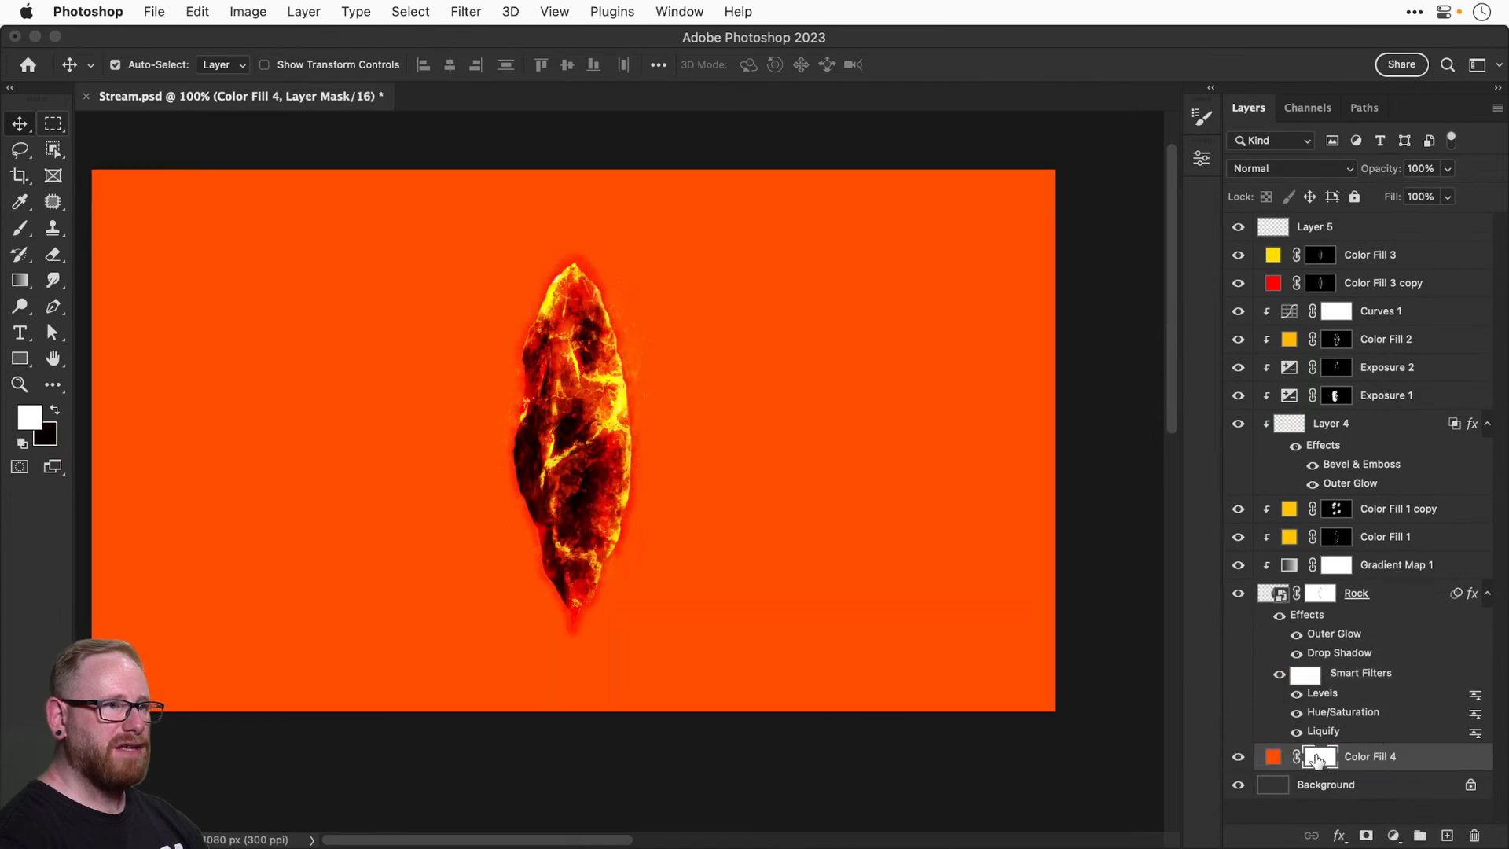
pyautogui.press('super+i')
pyautogui.press('b')
pyautogui.moveTo(472, 346)
pyautogui.mouseDown()
pyautogui.moveTo(495, 463)
pyautogui.moveTo(534, 362)
pyautogui.mouseUp()
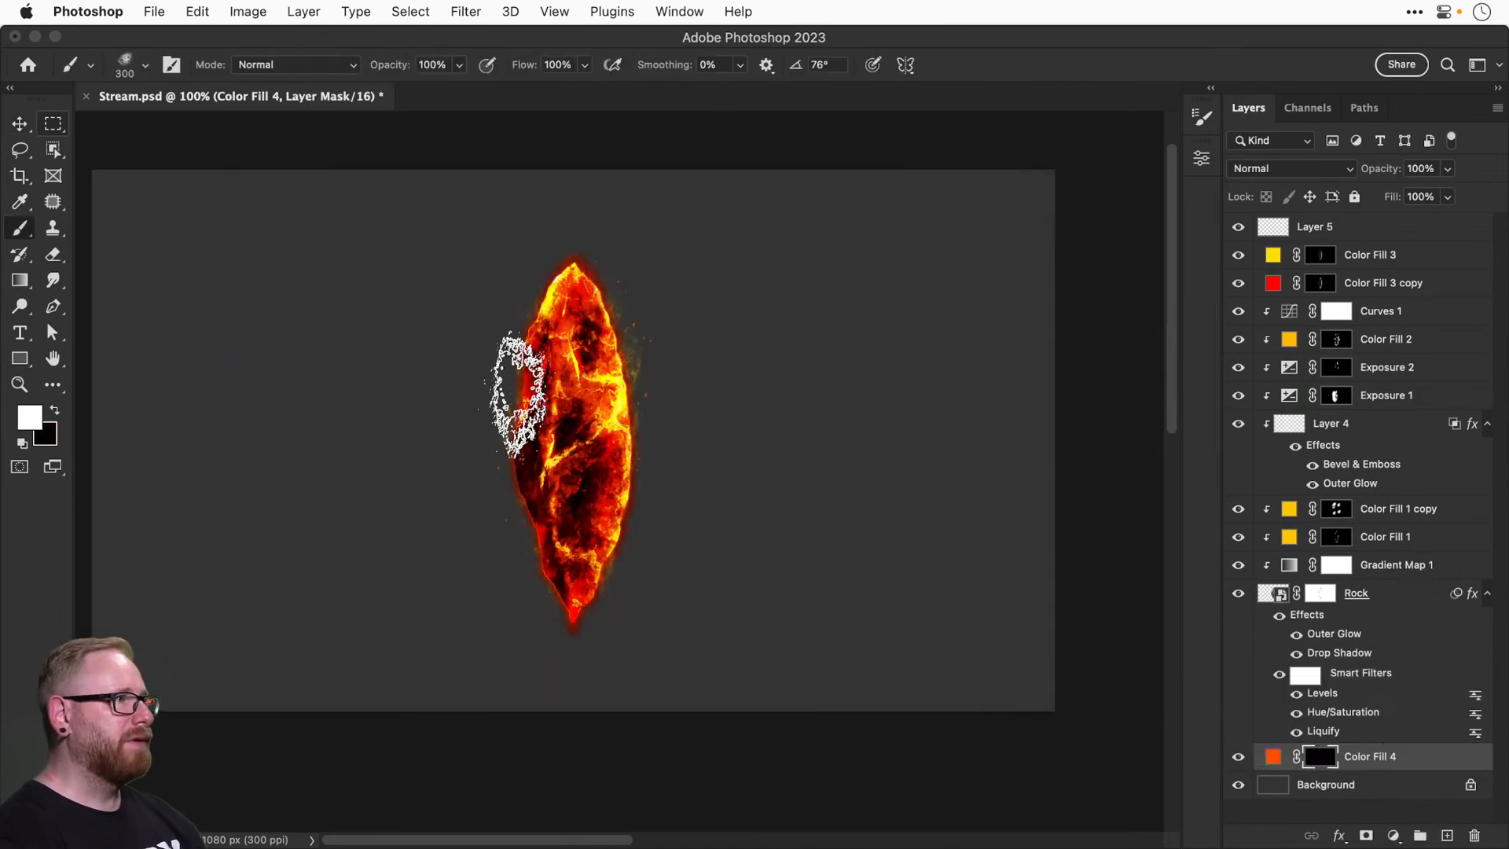
pyautogui.press(']')
pyautogui.press(']')
pyautogui.press(']')
pyautogui.press(']')
pyautogui.press(']')
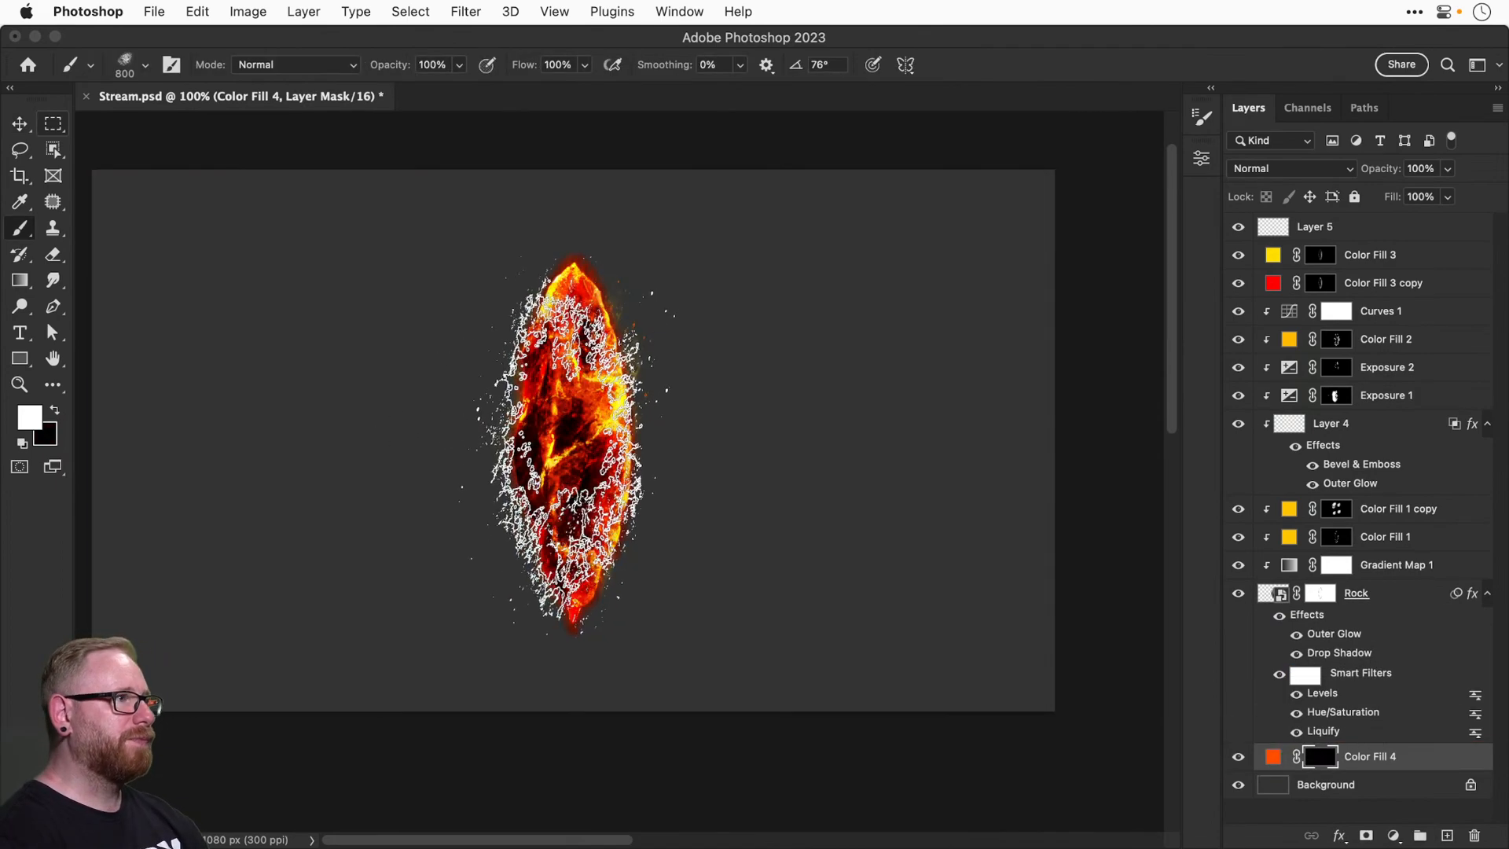
pyautogui.press(']')
pyautogui.press(']')
pyautogui.moveTo(566, 444); pyautogui.dragTo(585, 425)
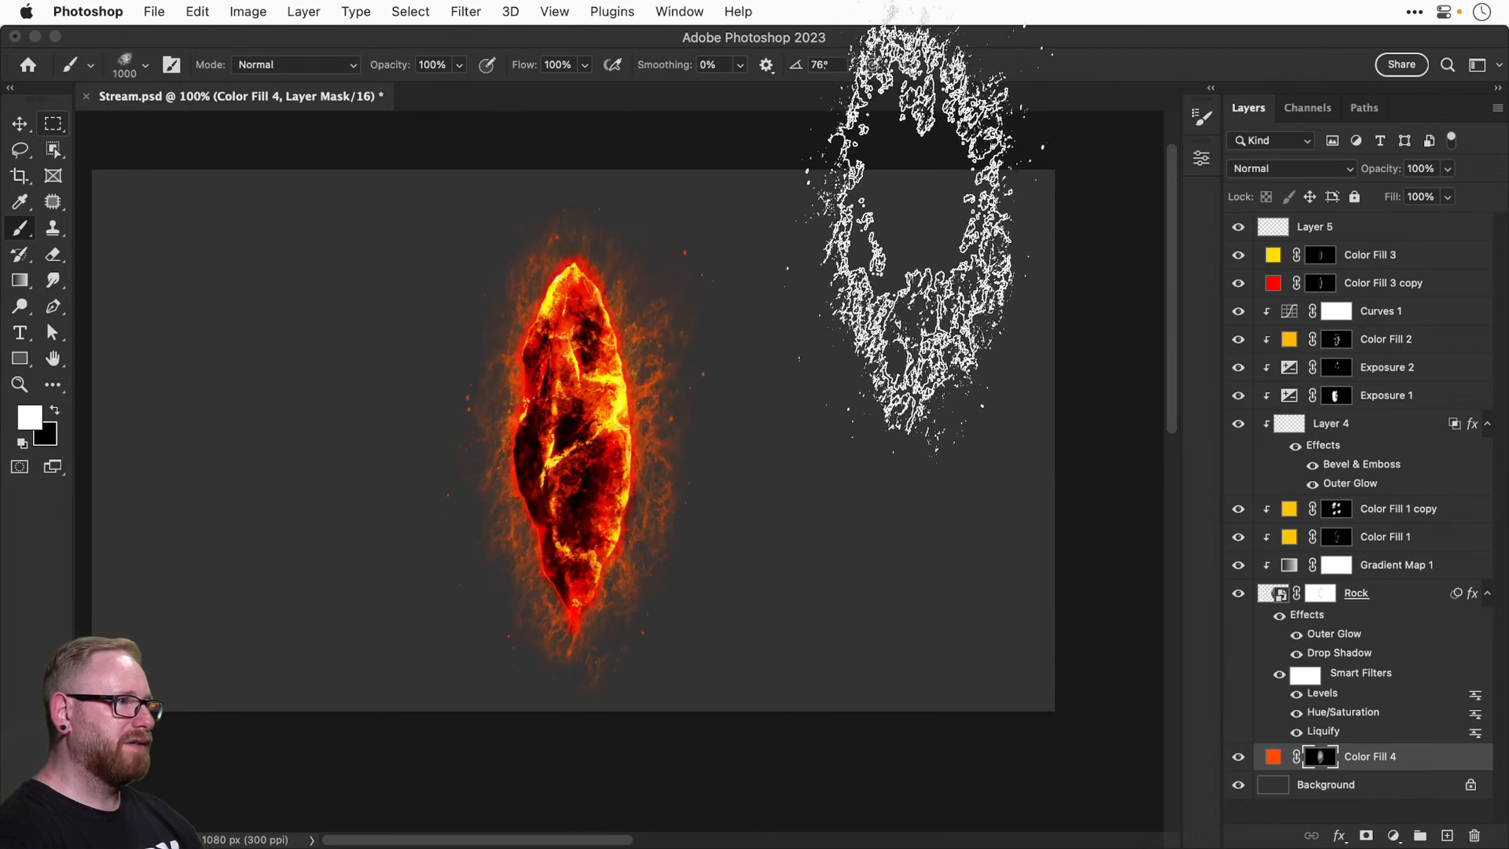
pyautogui.press('v')
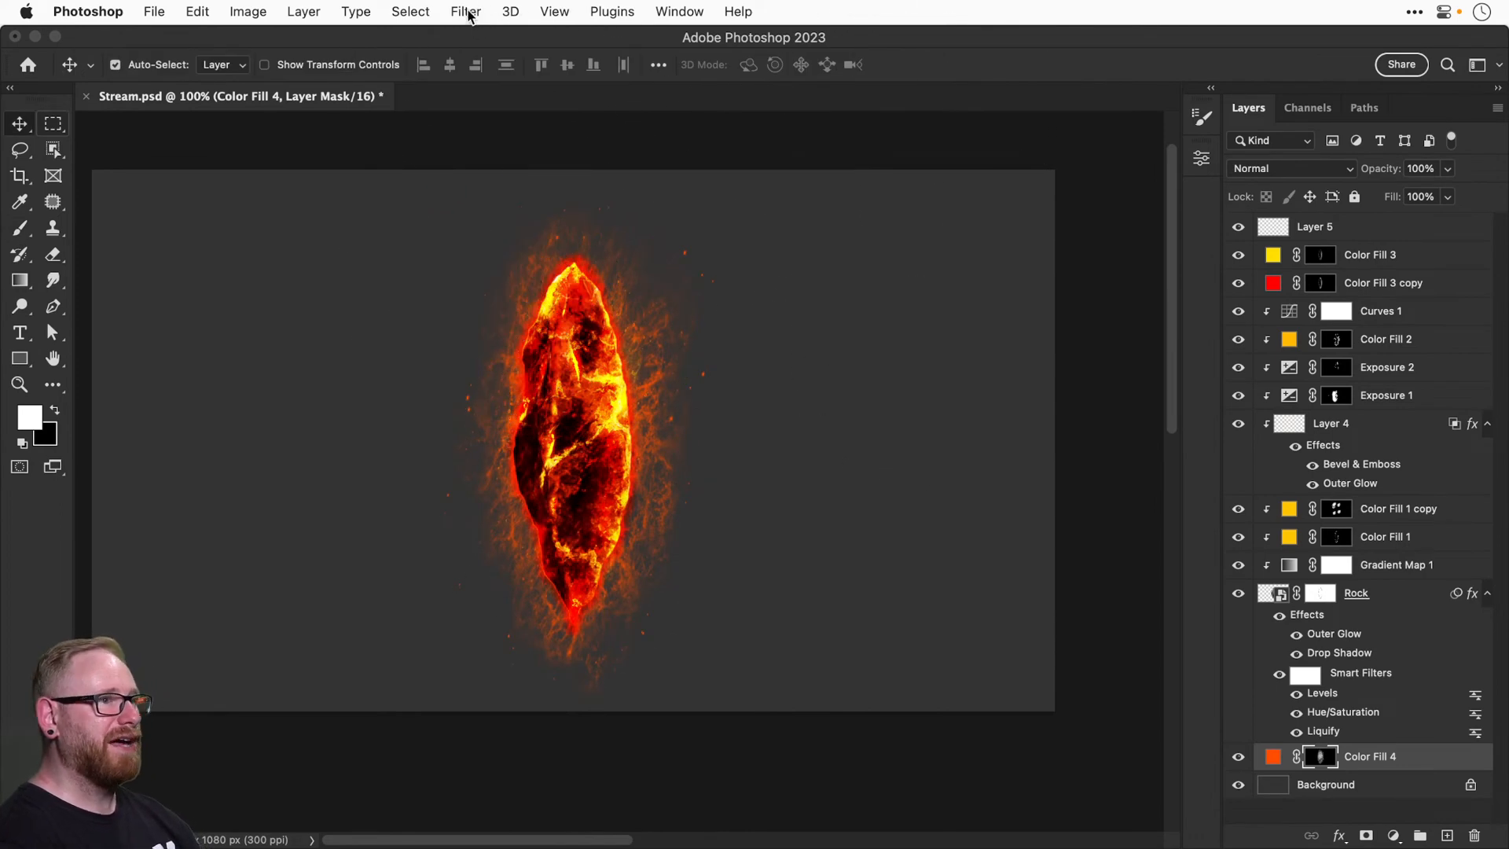
# Feather Color Fill 4's mask for a softer edge and change its colour to ff6c00.
pyautogui.click(1195, 161)
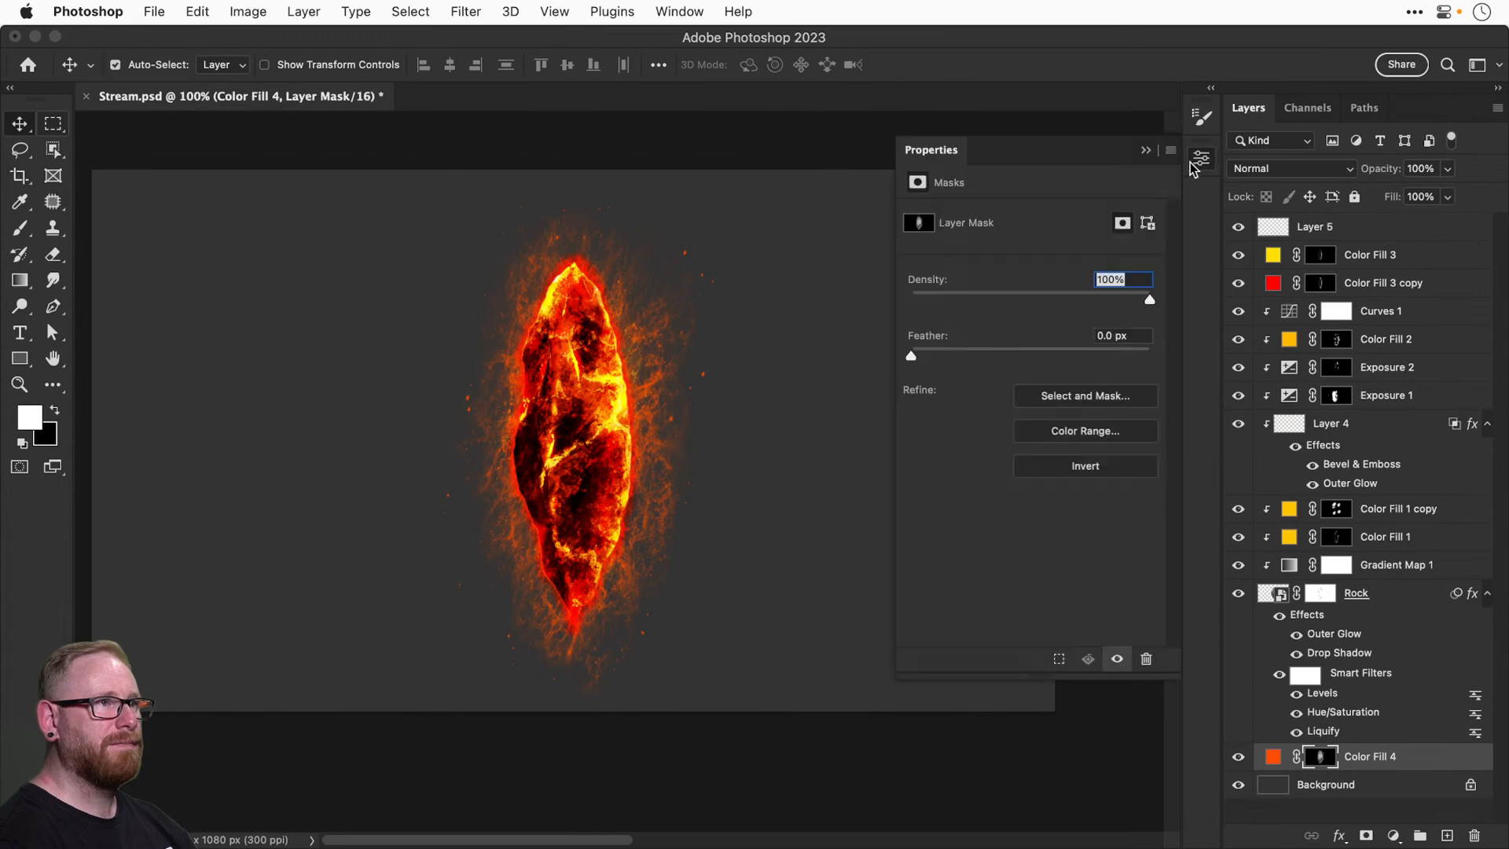
pyautogui.moveTo(974, 356); pyautogui.dragTo(1014, 363)
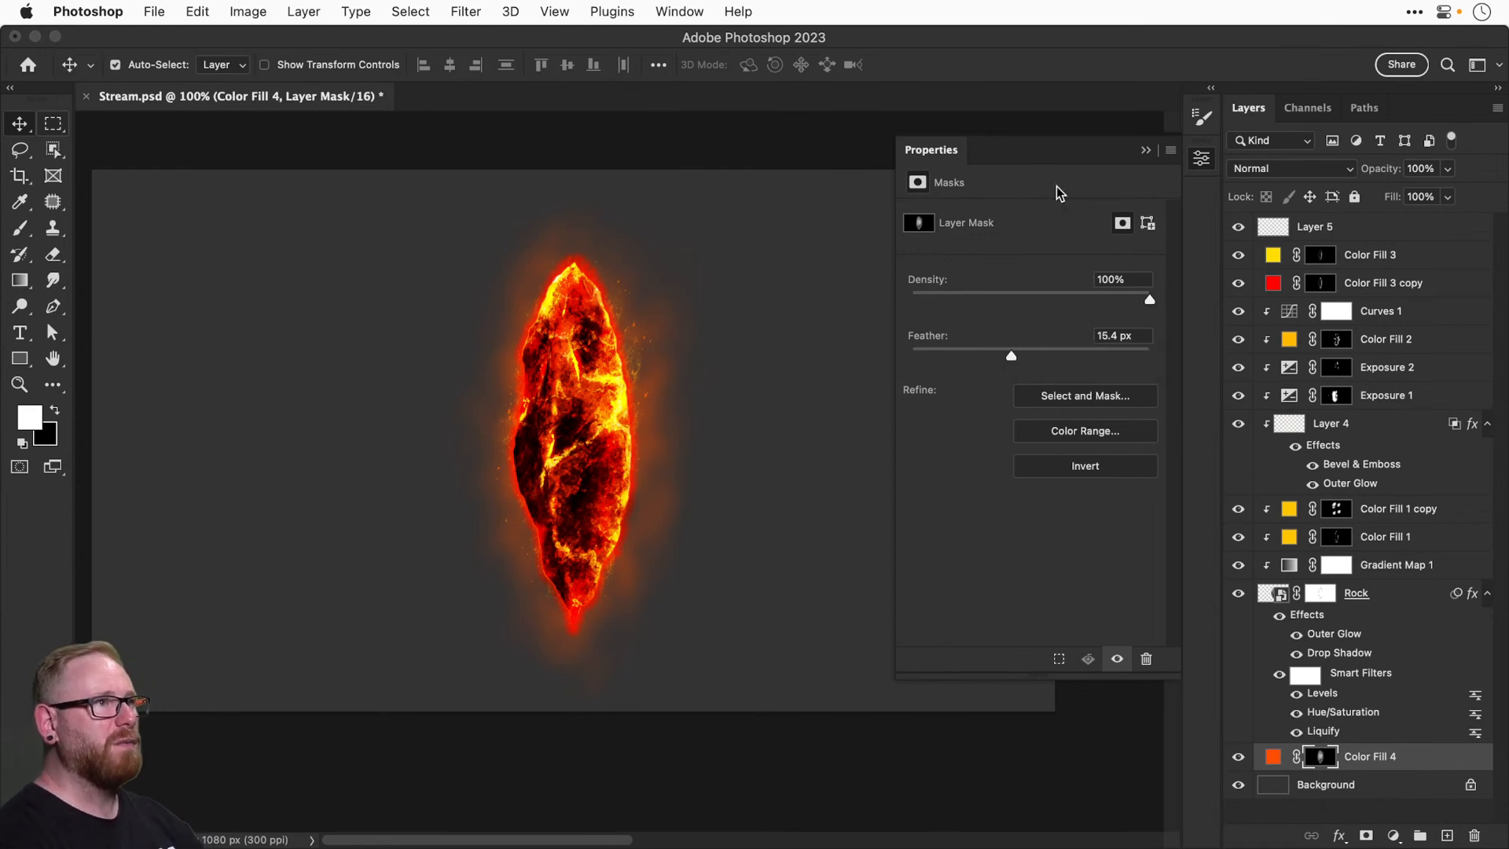
pyautogui.click(1207, 158)
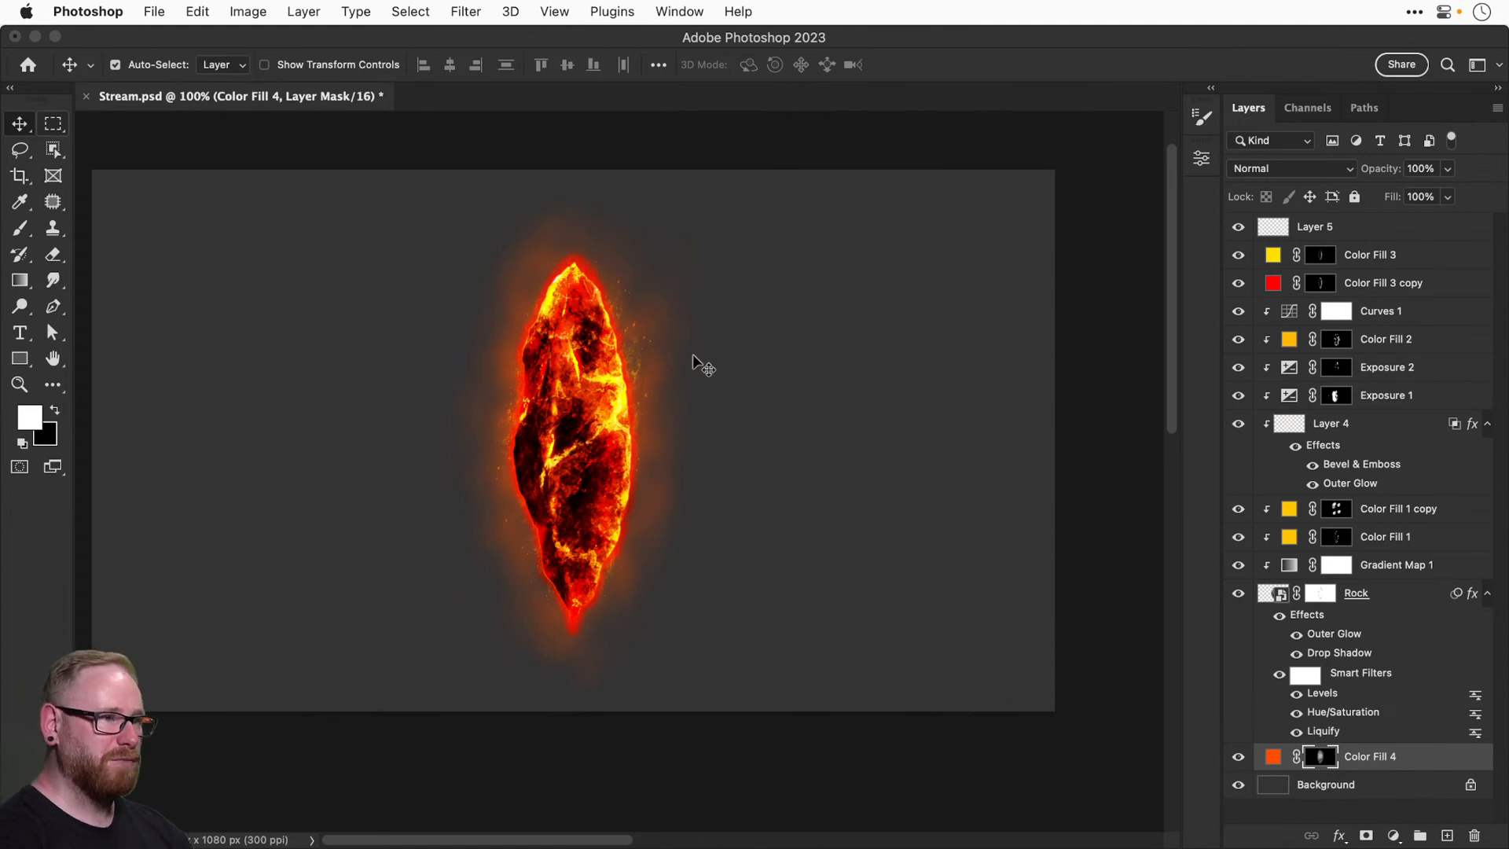
pyautogui.doubleClick(1273, 759)
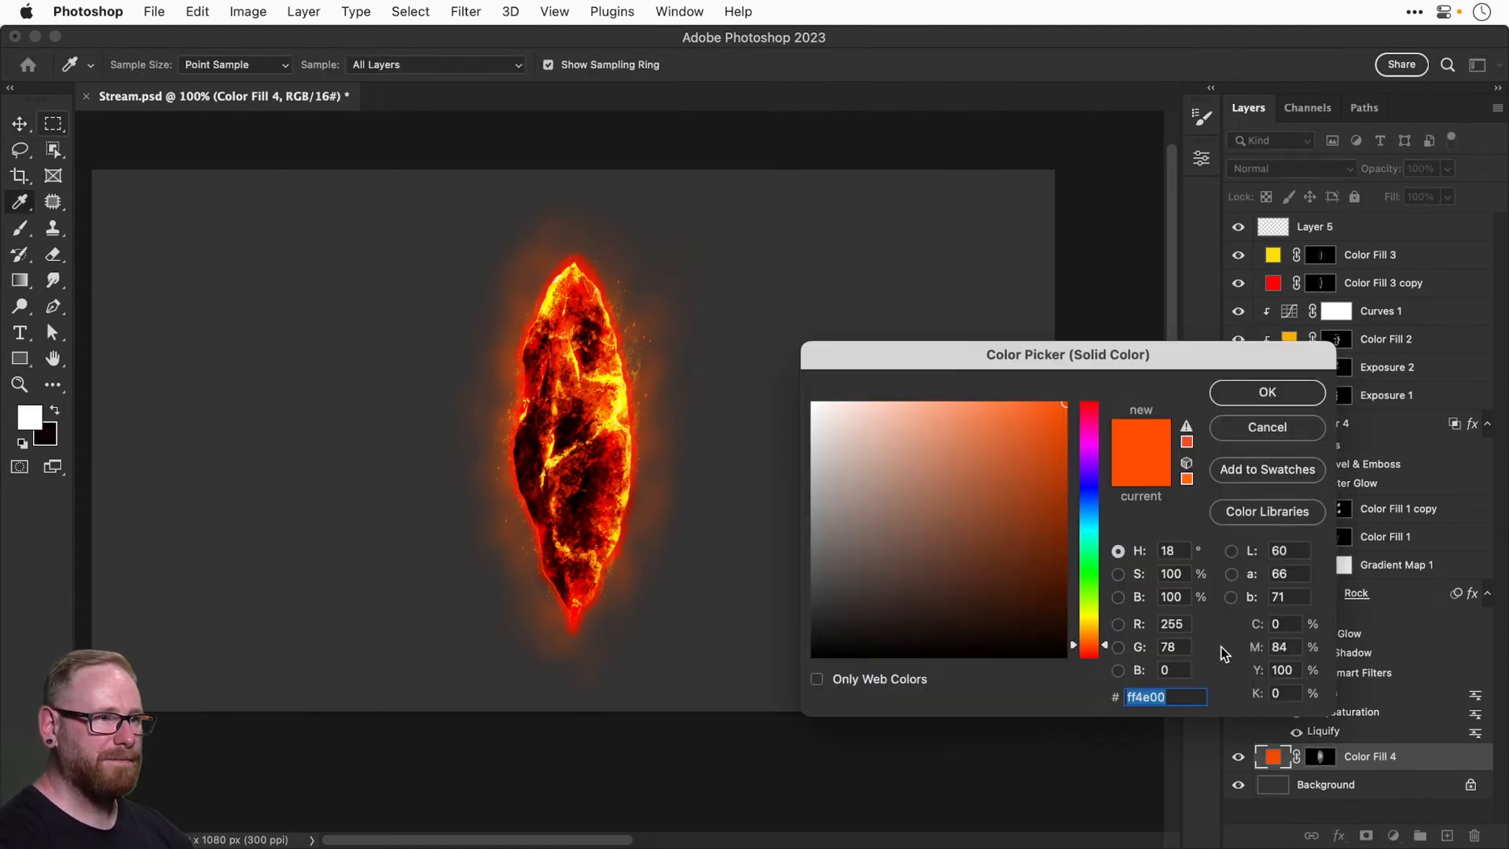
pyautogui.moveTo(1090, 634); pyautogui.dragTo(1094, 641)
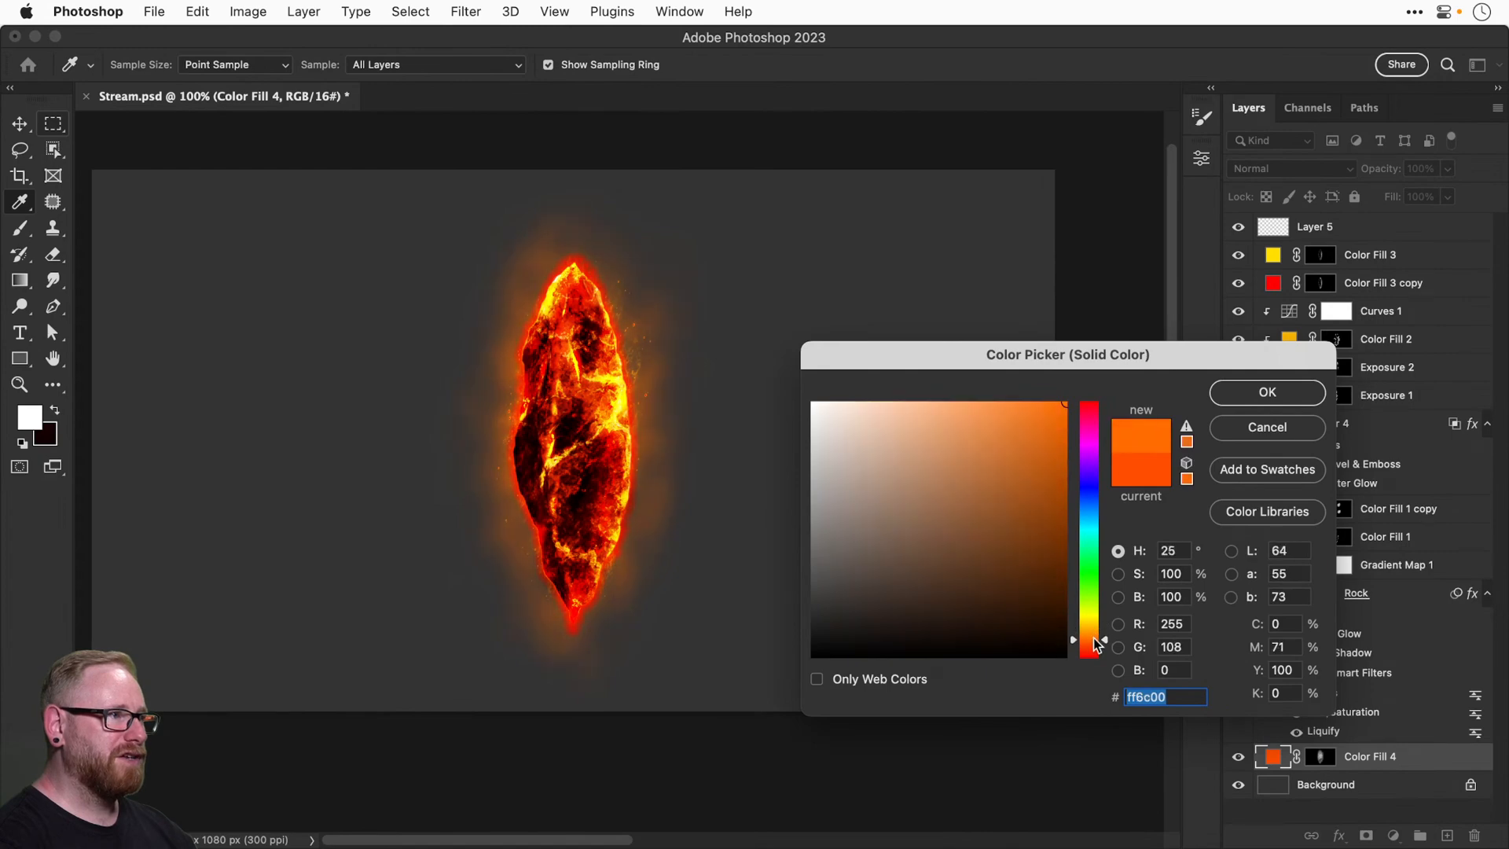
pyautogui.click(1268, 391)
# Scale Color Fill 4's mask to about 87%, nudge it into place, and duplicate the fill layer.
pyautogui.click(1321, 760)
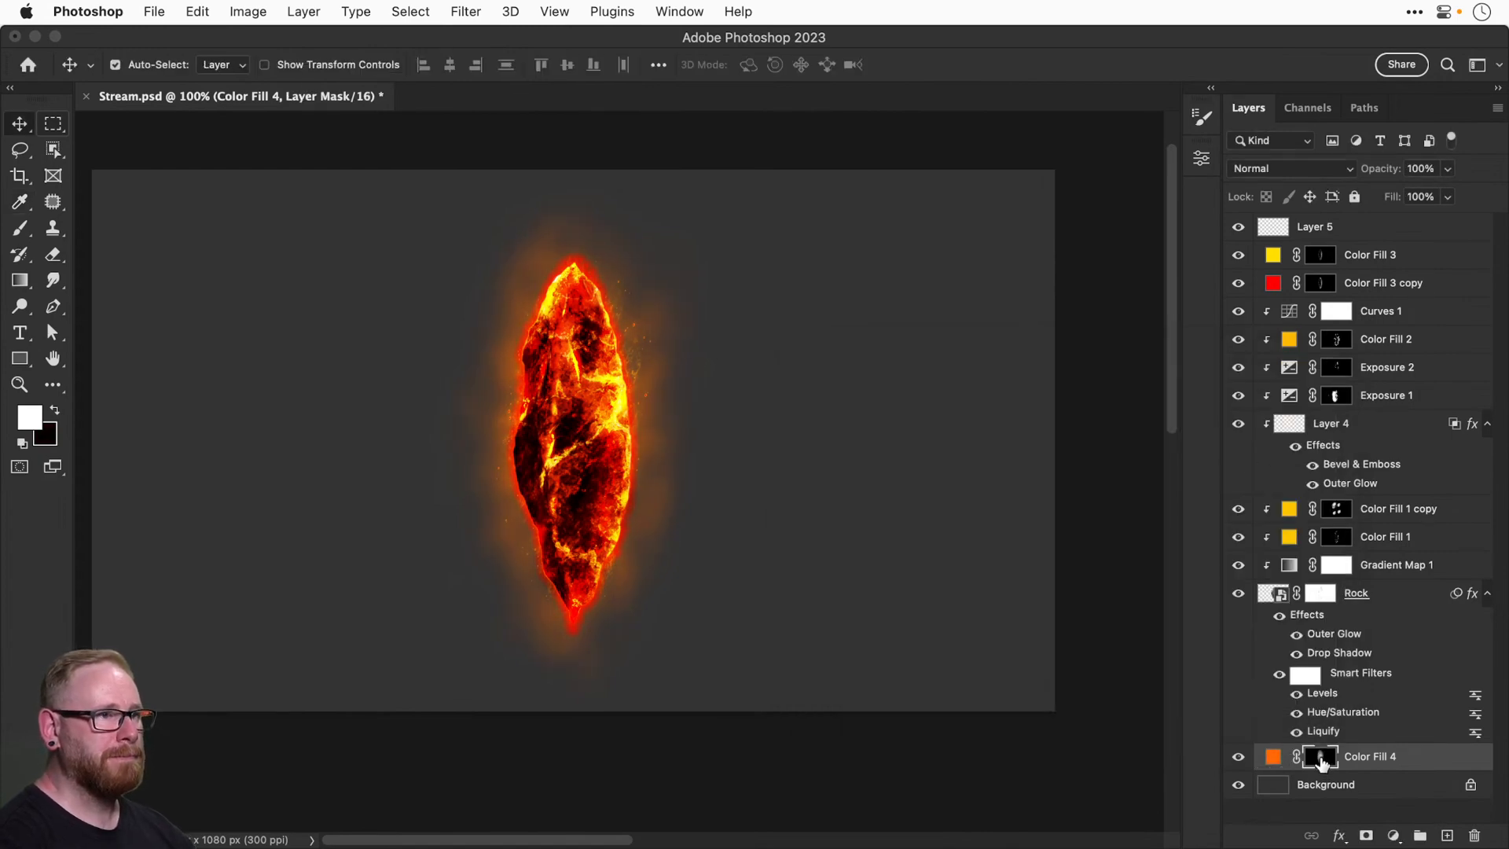
pyautogui.press('super+t')
pyautogui.moveTo(732, 178); pyautogui.dragTo(710, 209)
pyautogui.moveTo(663, 304); pyautogui.dragTo(674, 309)
pyautogui.press('Return')
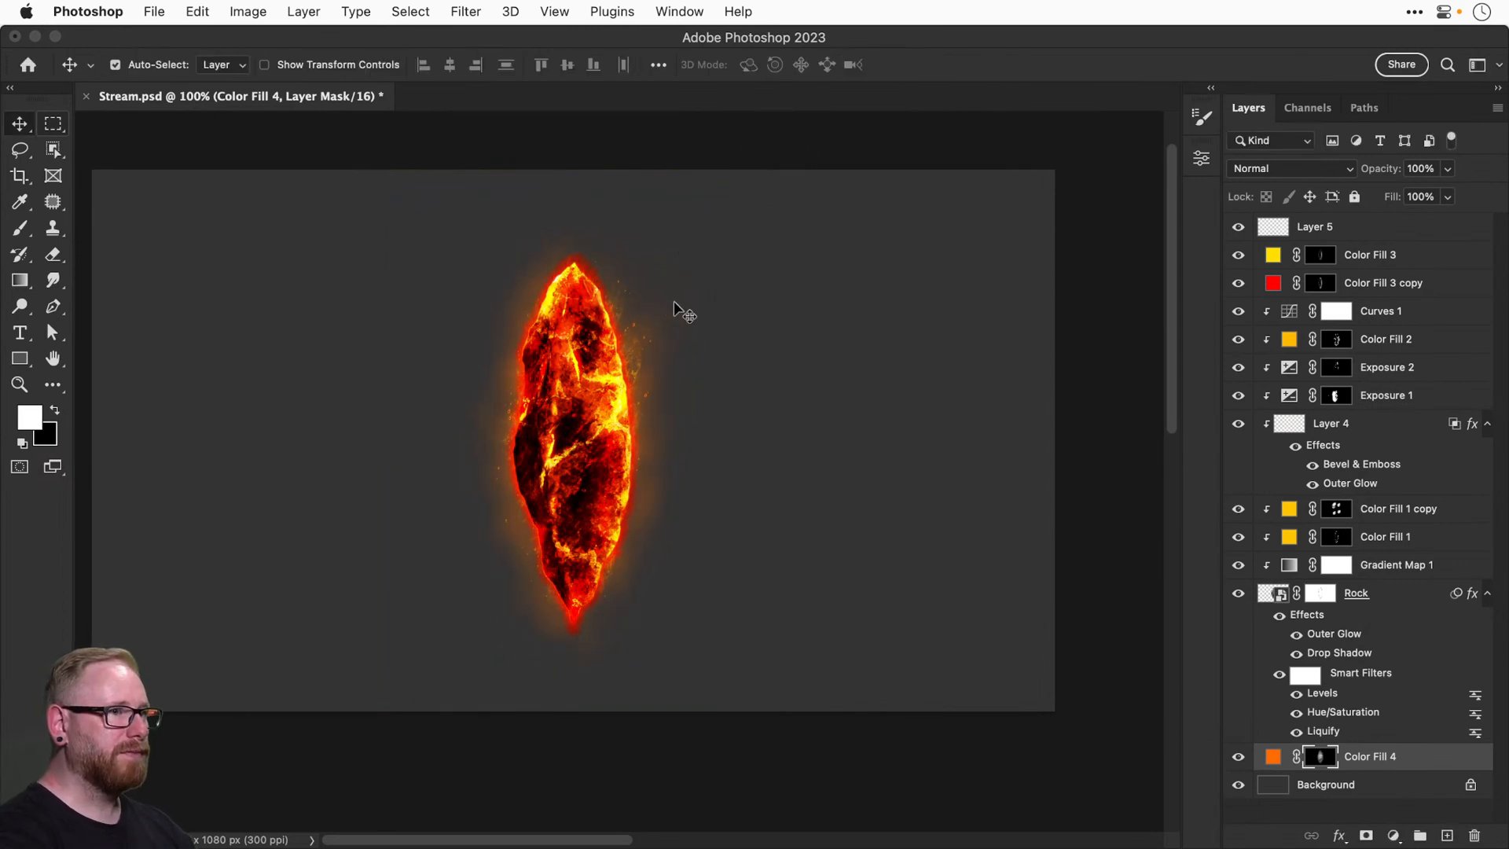
pyautogui.press('super+j')
pyautogui.press('super+t')
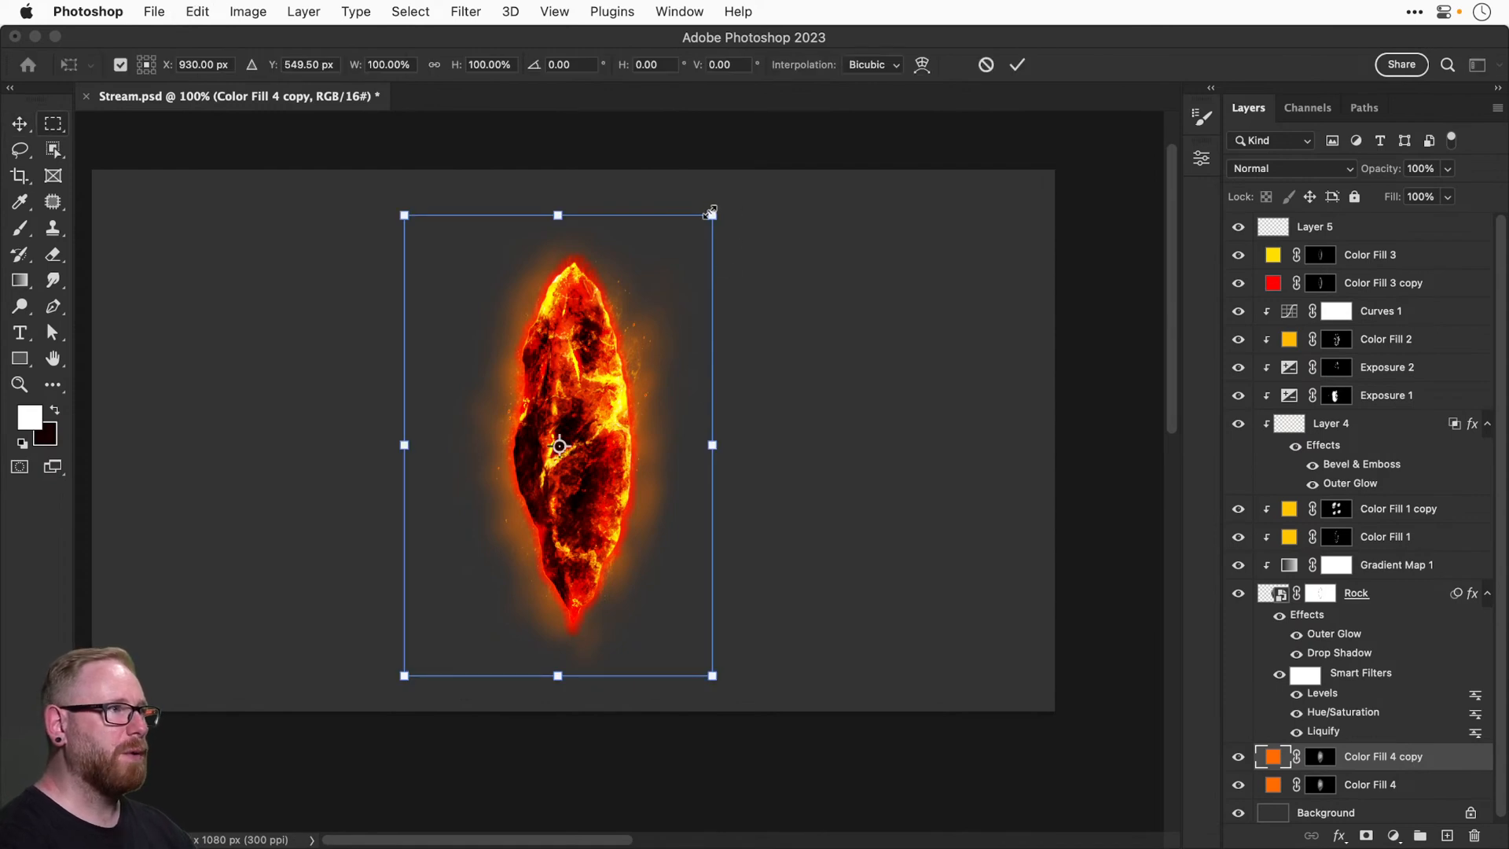
# Enlarge Color Fill 4 copy to about 147%, recolour it ff9000, and set it to Color Dodge.
pyautogui.moveTo(710, 212); pyautogui.dragTo(783, 107)
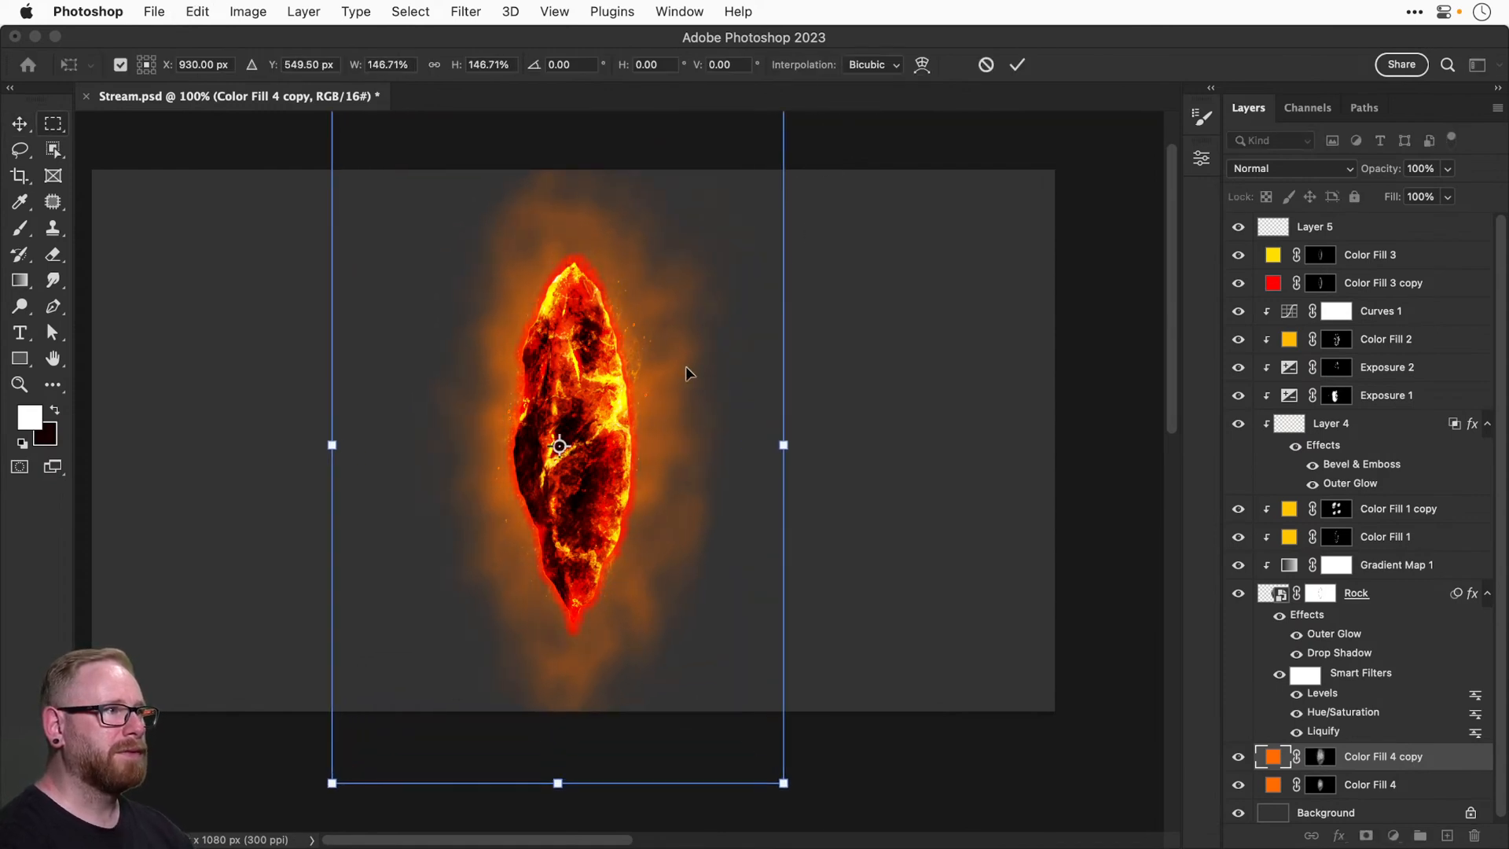
pyautogui.press('Return')
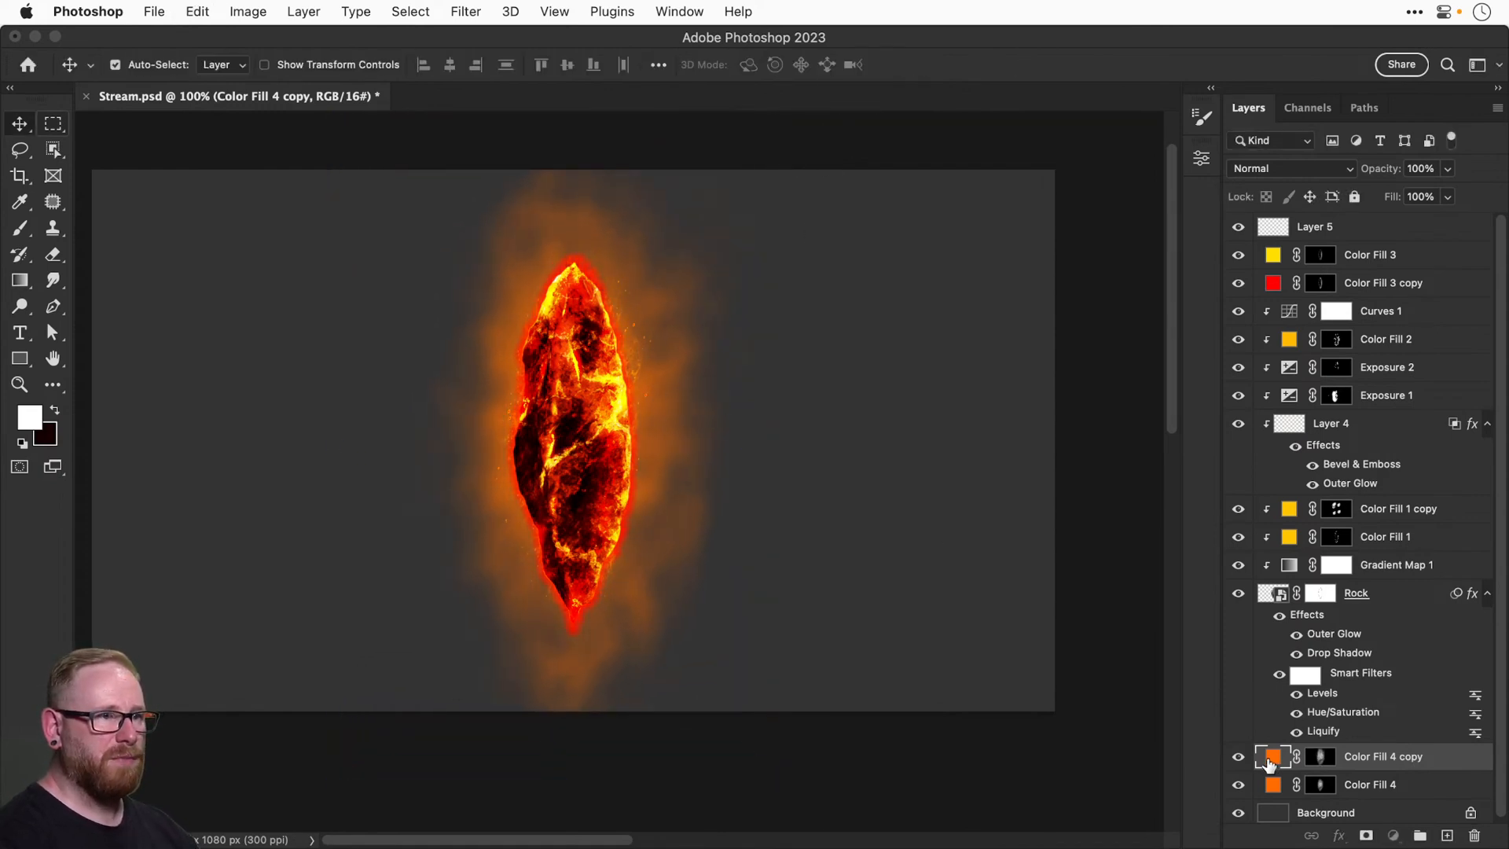
pyautogui.doubleClick(1273, 756)
pyautogui.moveTo(1091, 627); pyautogui.dragTo(1092, 632)
pyautogui.click(1268, 393)
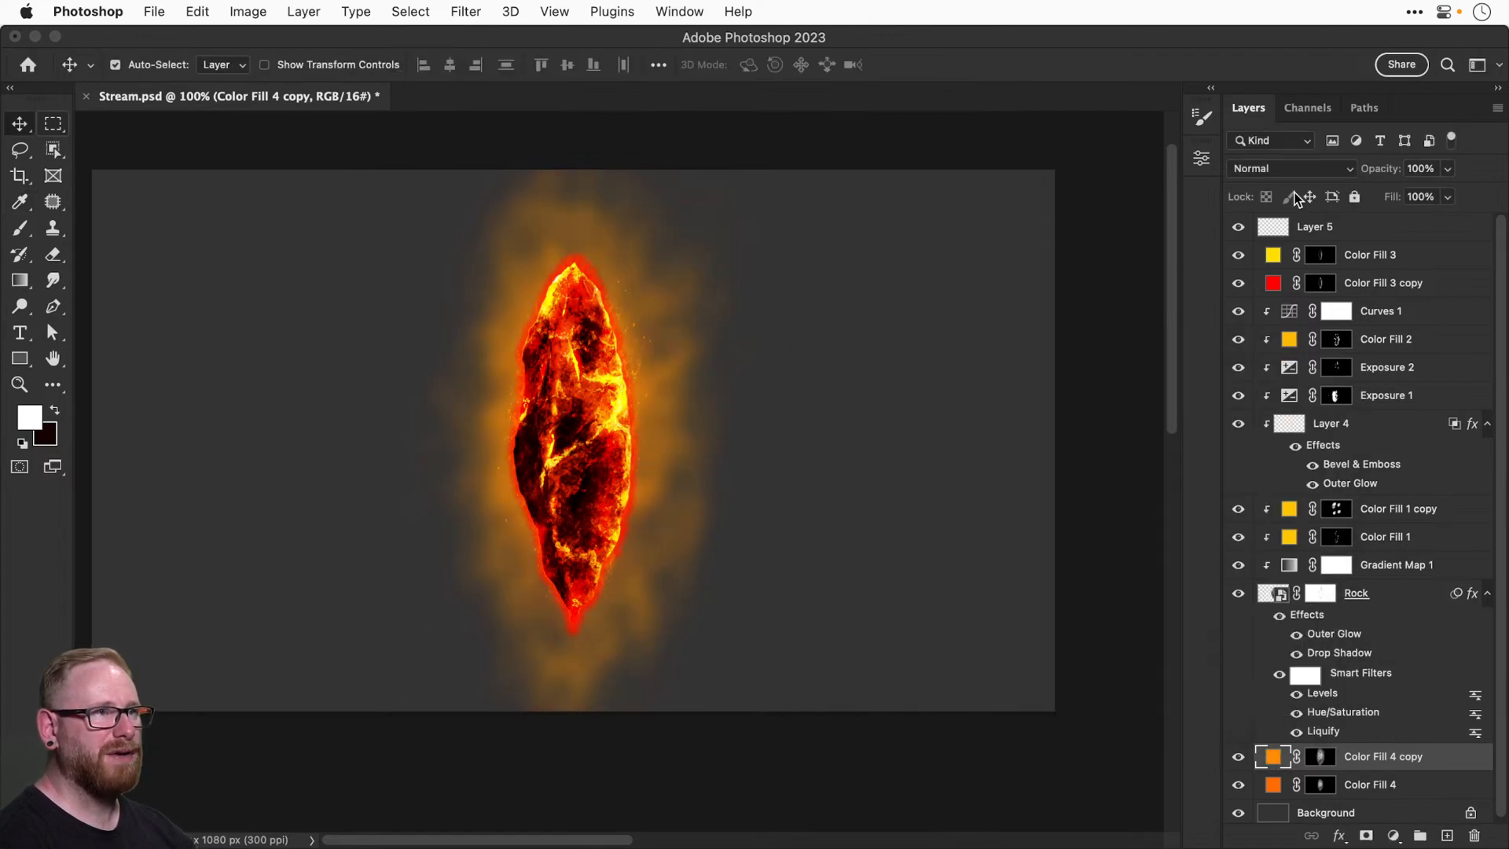
pyautogui.click(1292, 169)
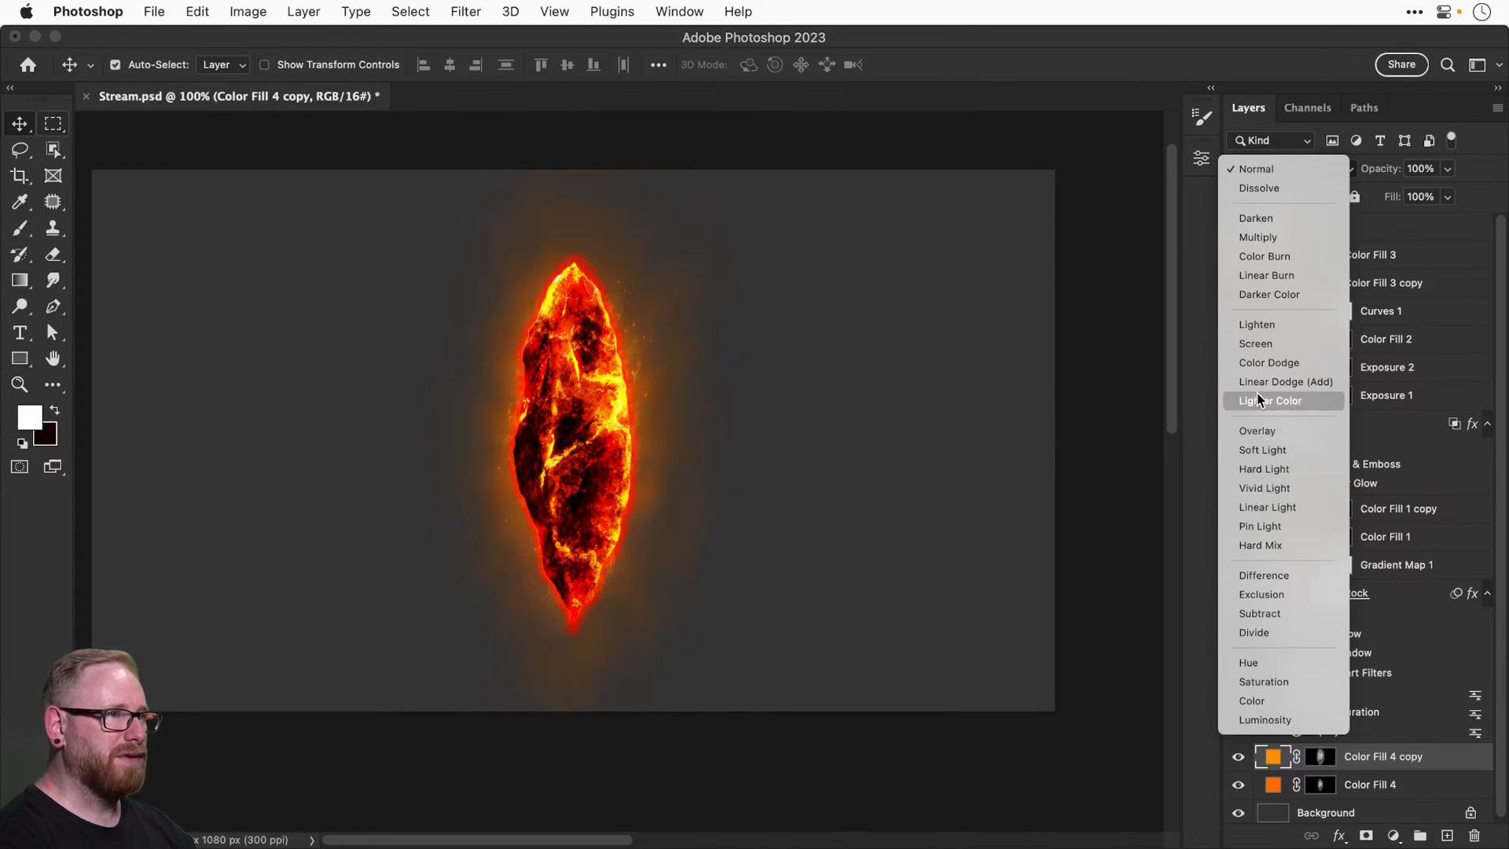
pyautogui.click(1275, 368)
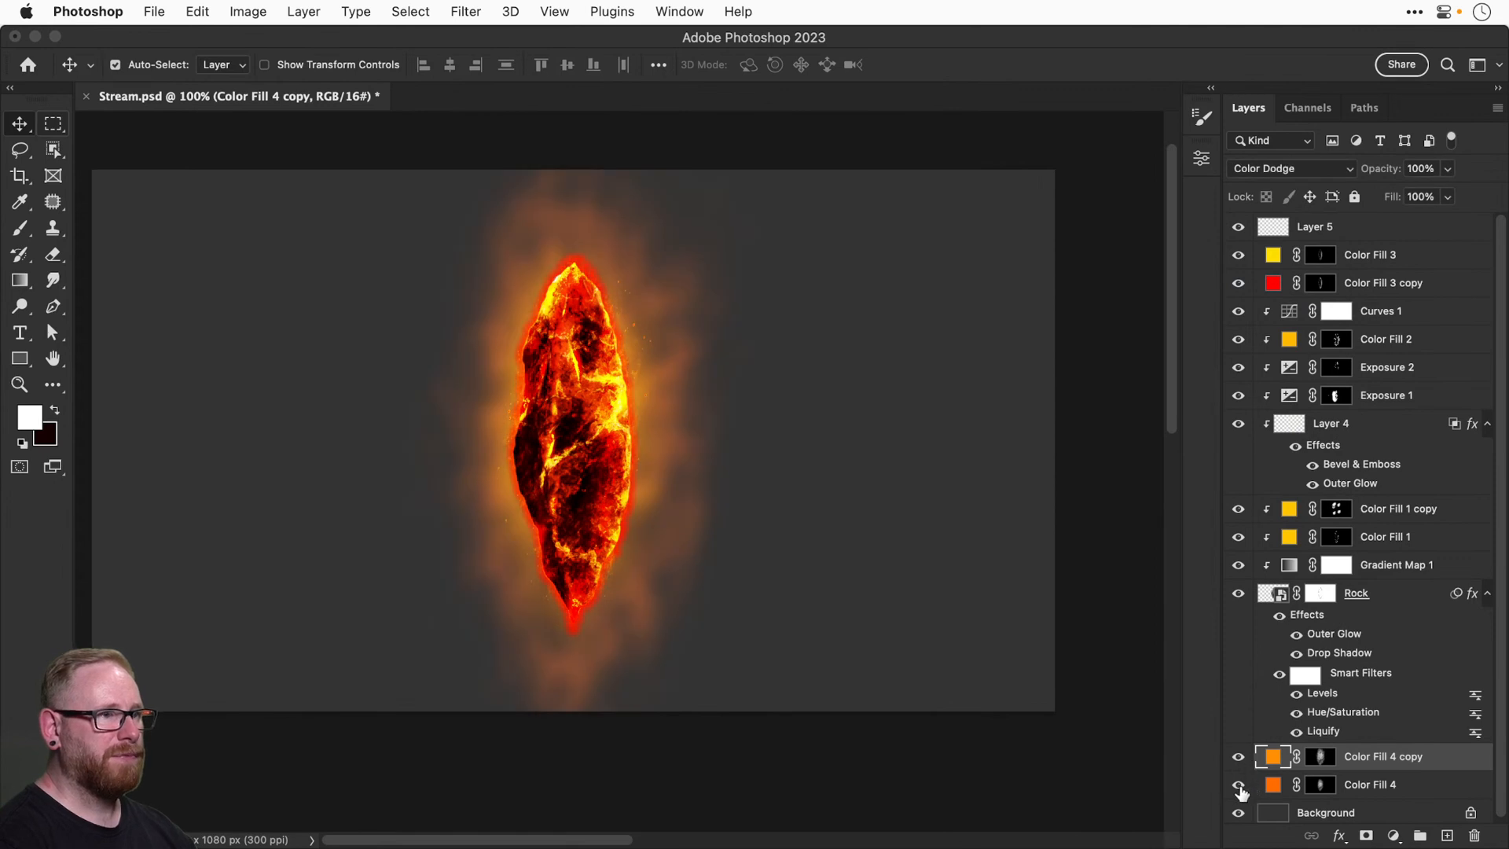
# Feather Color Fill 4 copy's mask to about 102 px and reduce Color Fill 4's mask feather to about 13 px.
pyautogui.click(1322, 784)
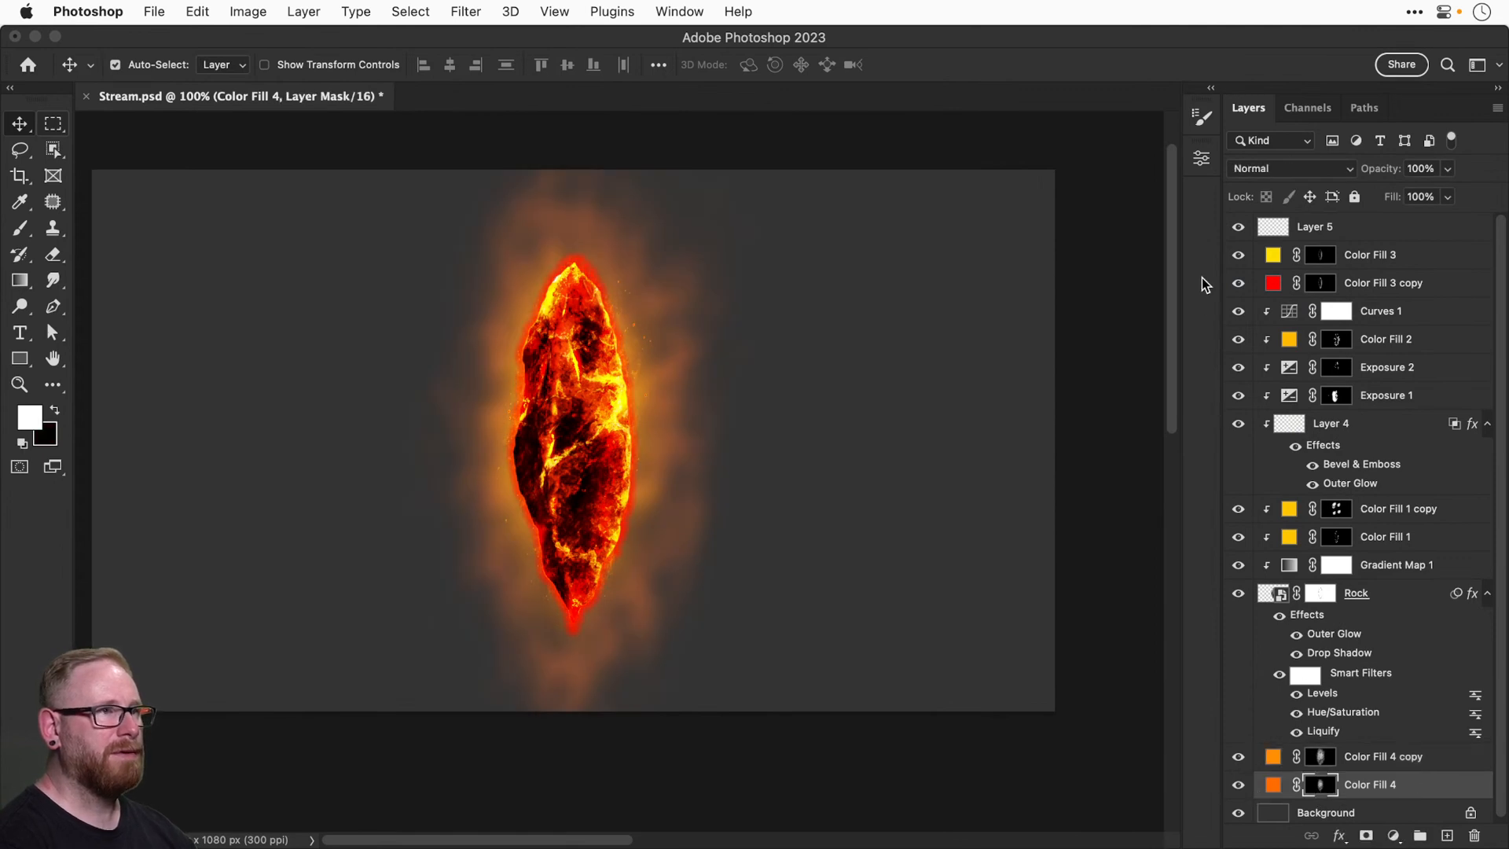
pyautogui.click(1321, 759)
pyautogui.click(1200, 158)
pyautogui.click(1098, 337)
pyautogui.write('0')
pyautogui.press('Return')
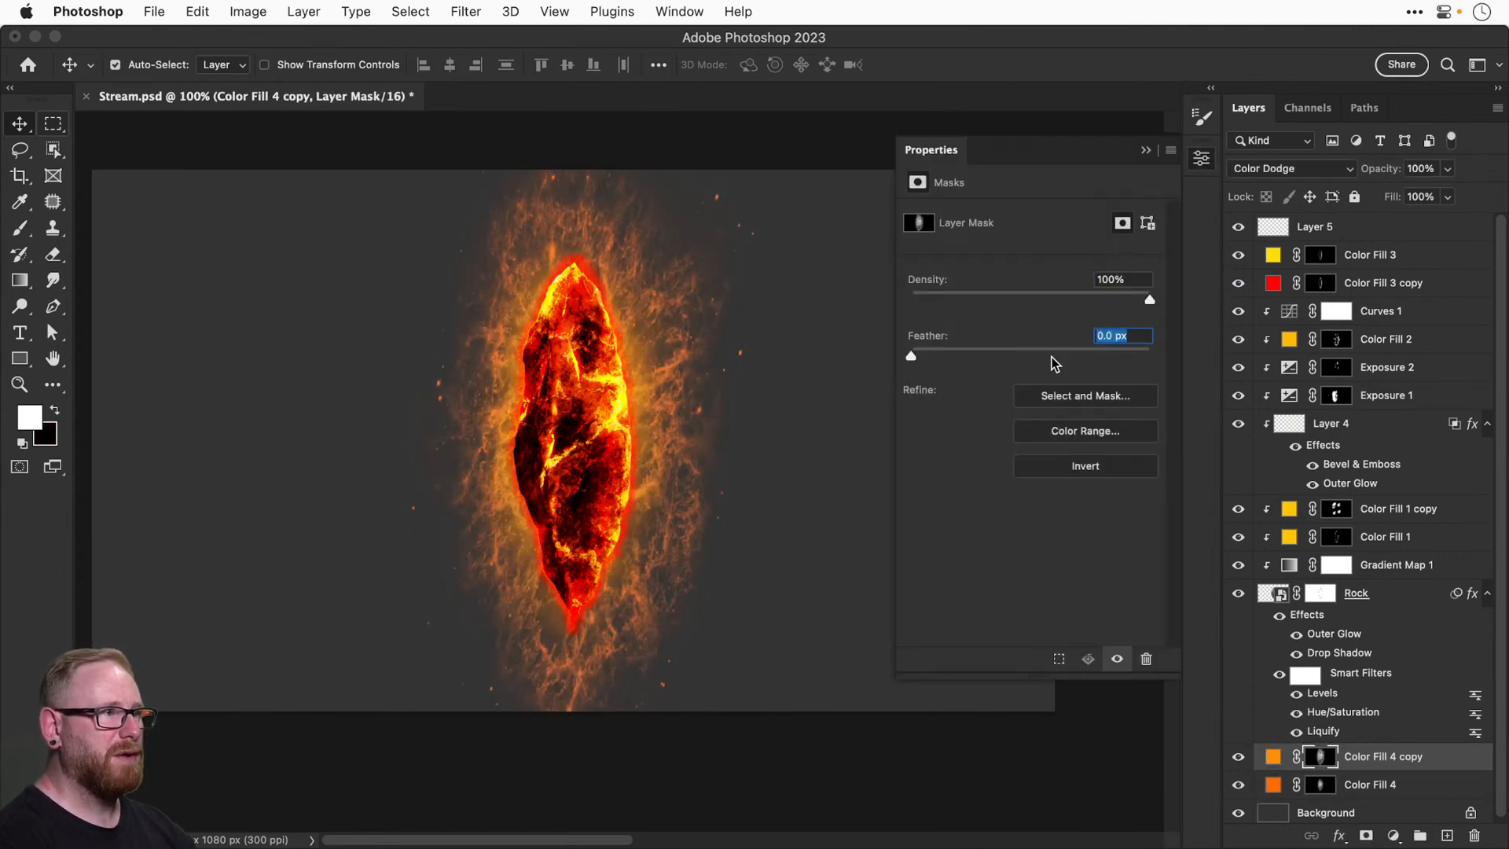
pyautogui.moveTo(1050, 355); pyautogui.dragTo(1063, 357)
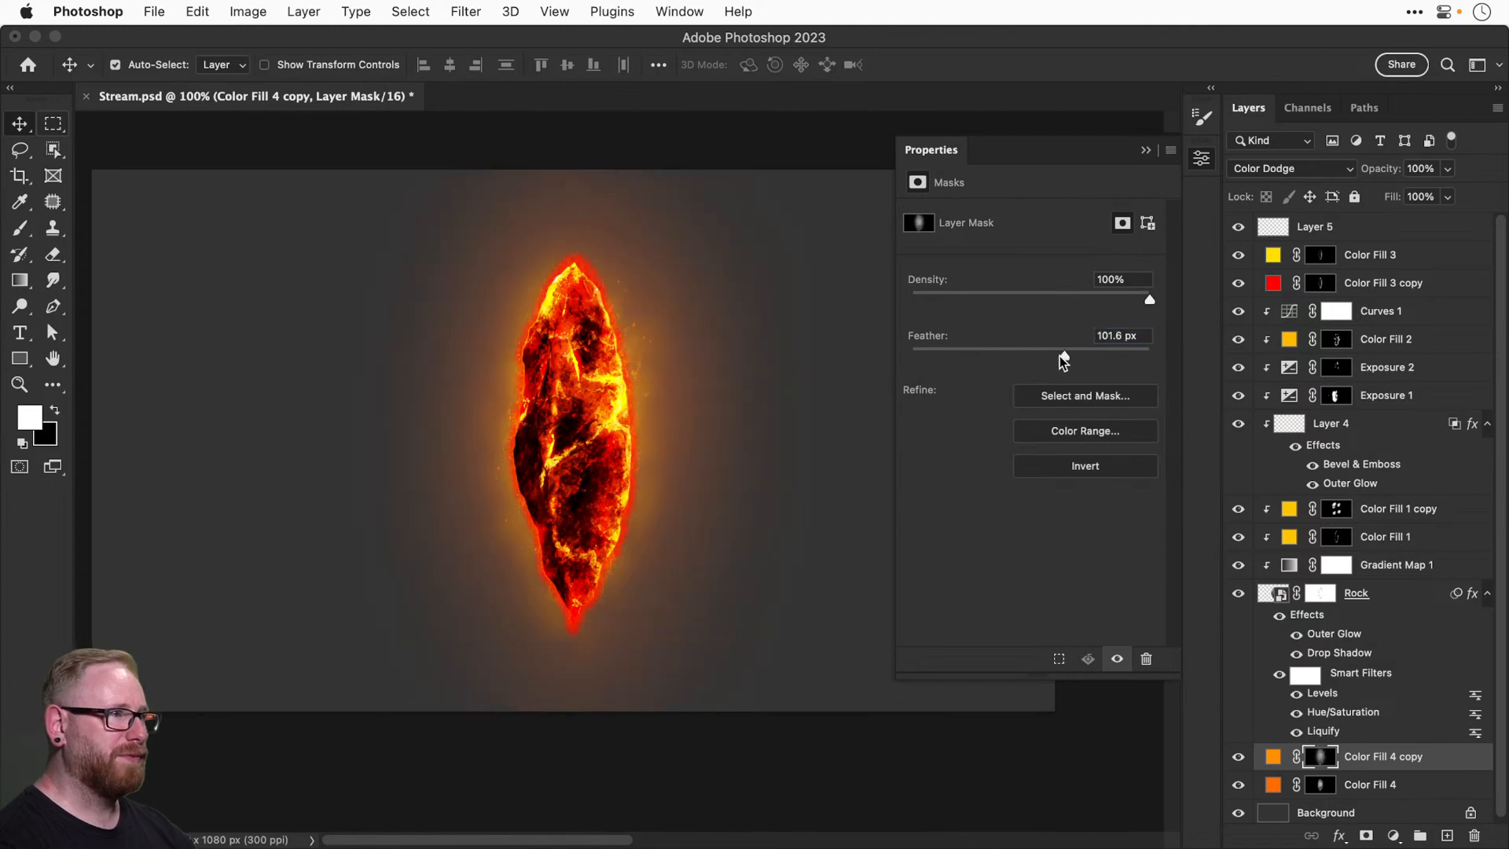
pyautogui.click(1201, 161)
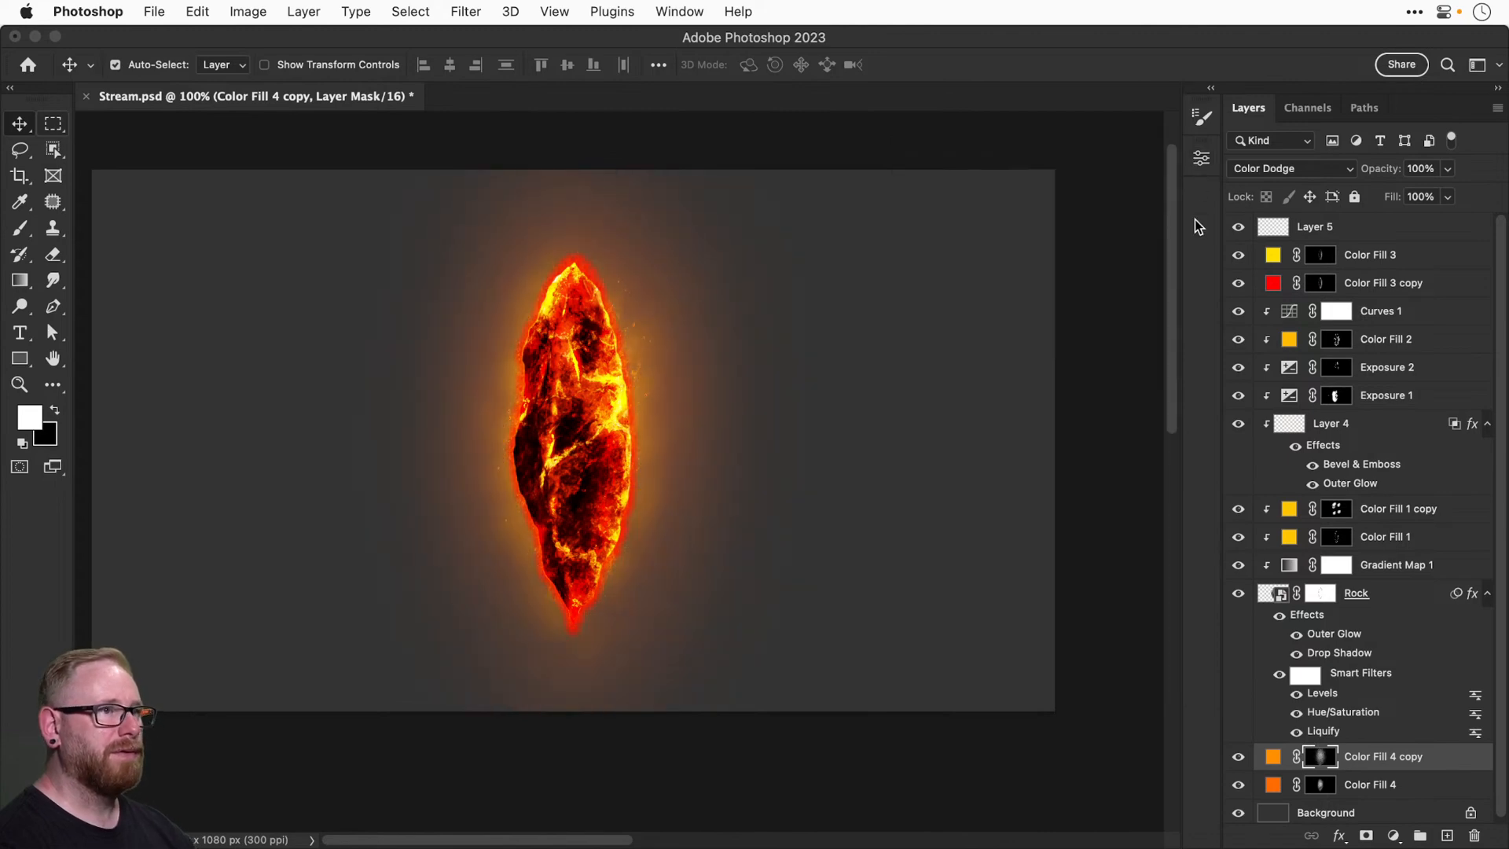
pyautogui.click(1320, 784)
pyautogui.click(1200, 158)
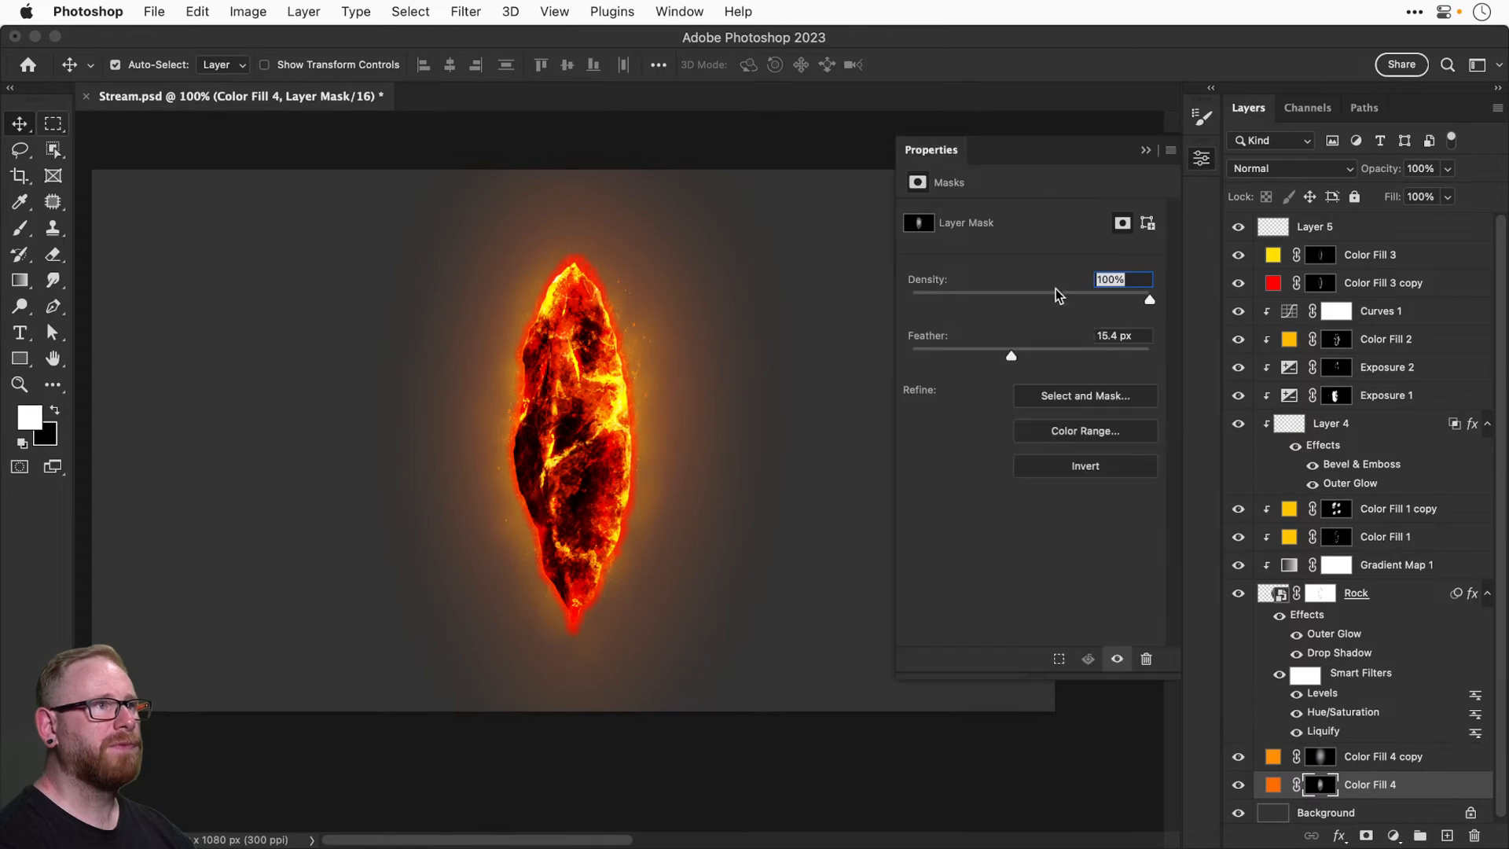
pyautogui.moveTo(1013, 360)
pyautogui.mouseDown()
pyautogui.moveTo(1034, 354)
pyautogui.moveTo(998, 362)
pyautogui.moveTo(1012, 362)
pyautogui.mouseUp()
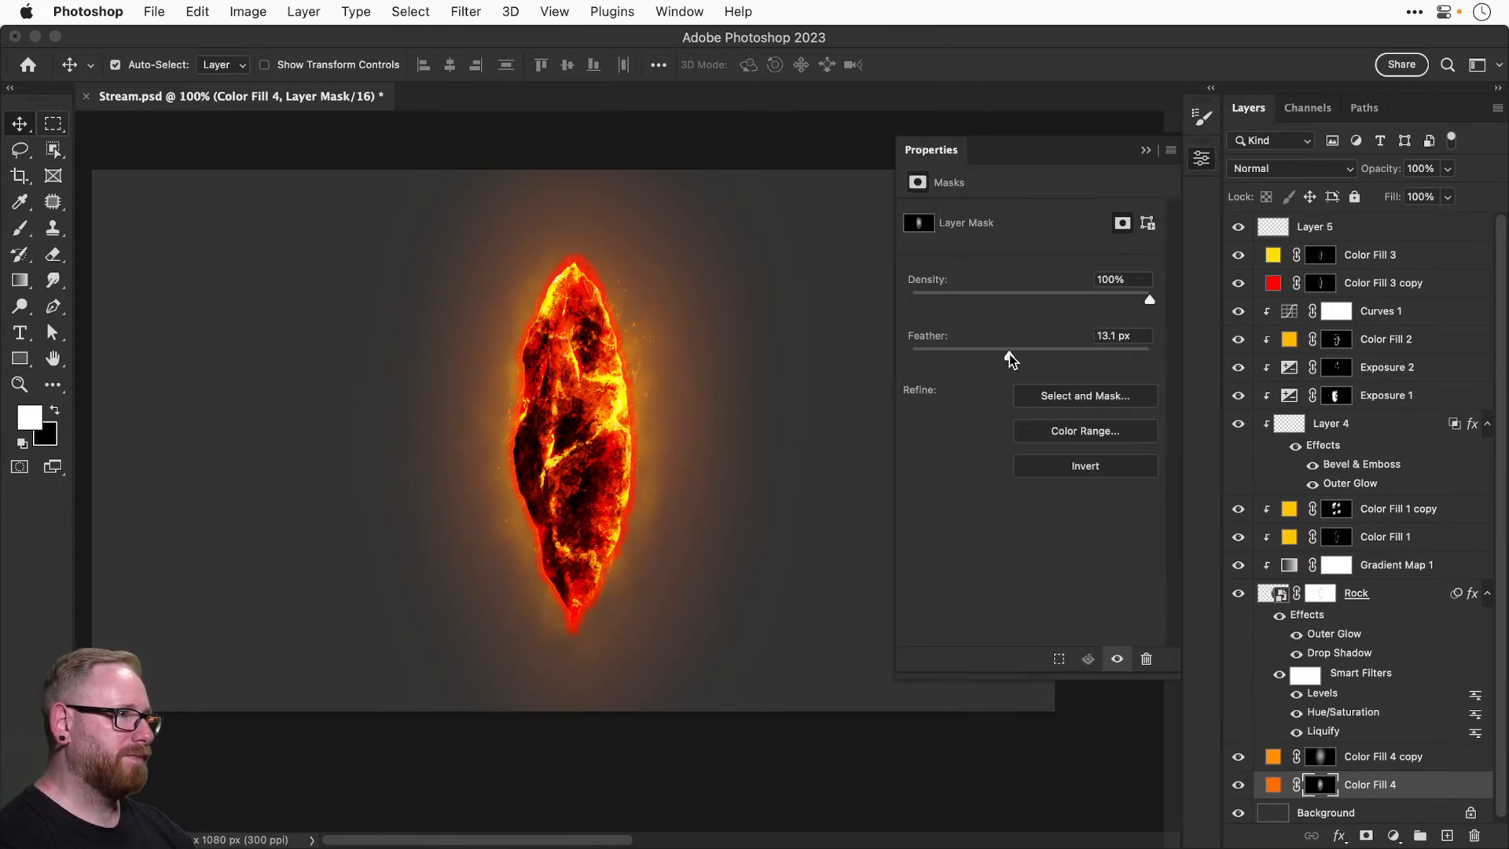
pyautogui.click(1200, 159)
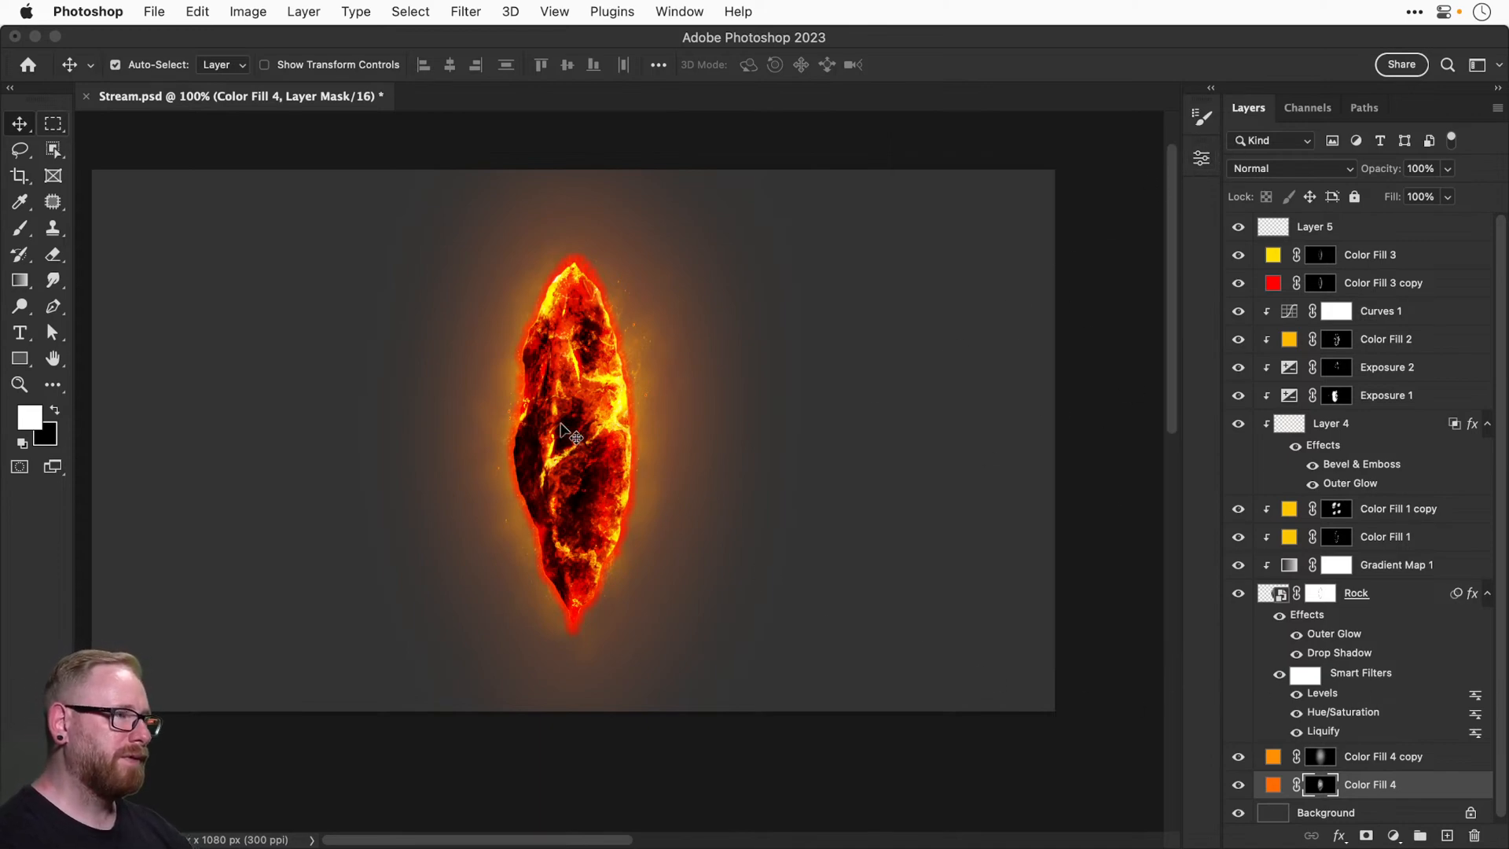
# Reduce the rock's outer glow to 3 px at 85% opacity after comparing it on and off.
pyautogui.click(1296, 634)
pyautogui.click(1295, 636)
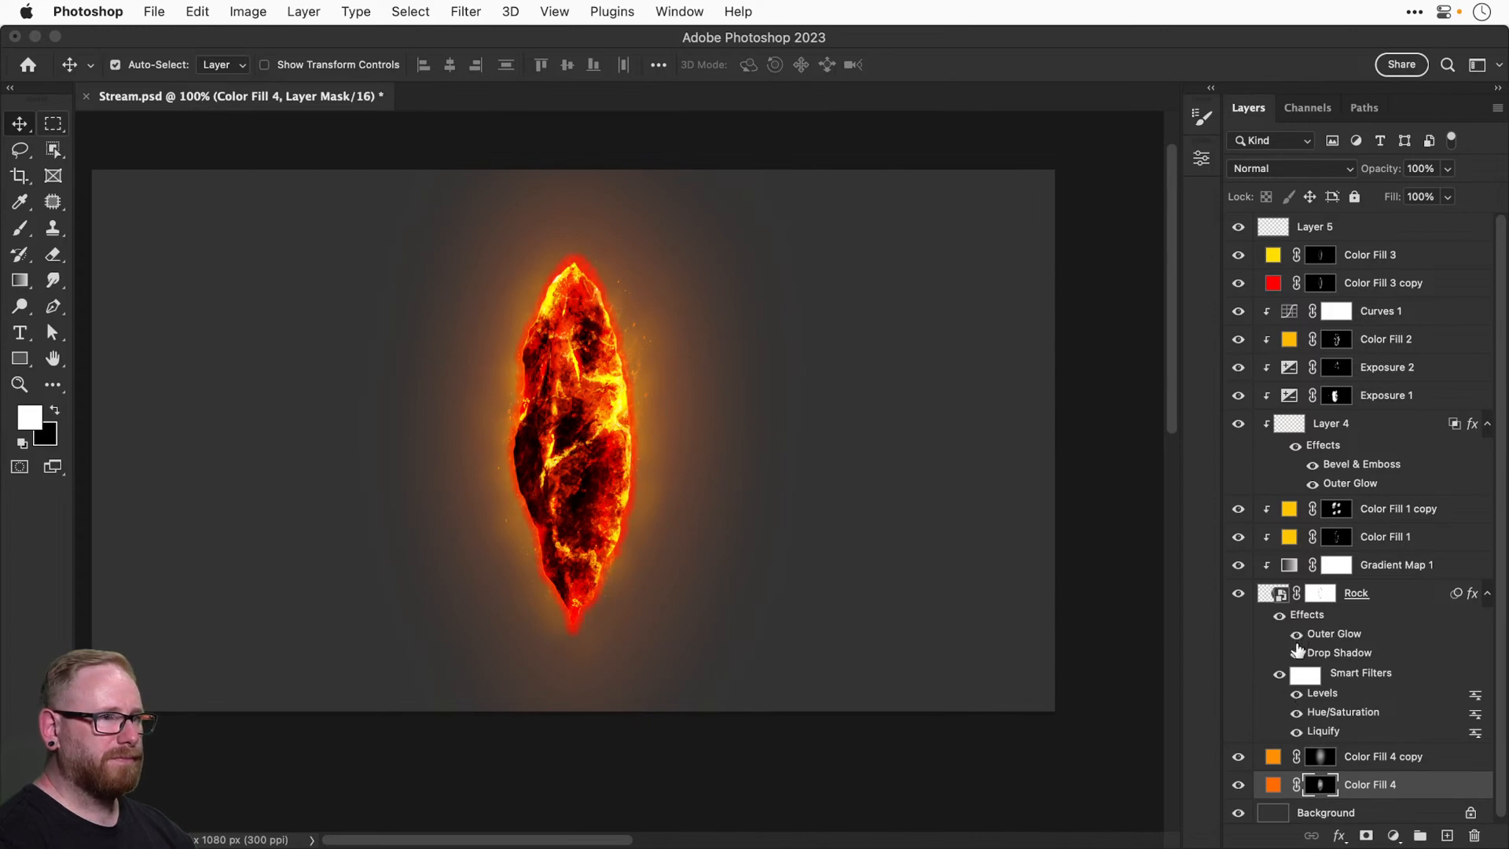
pyautogui.click(1296, 636)
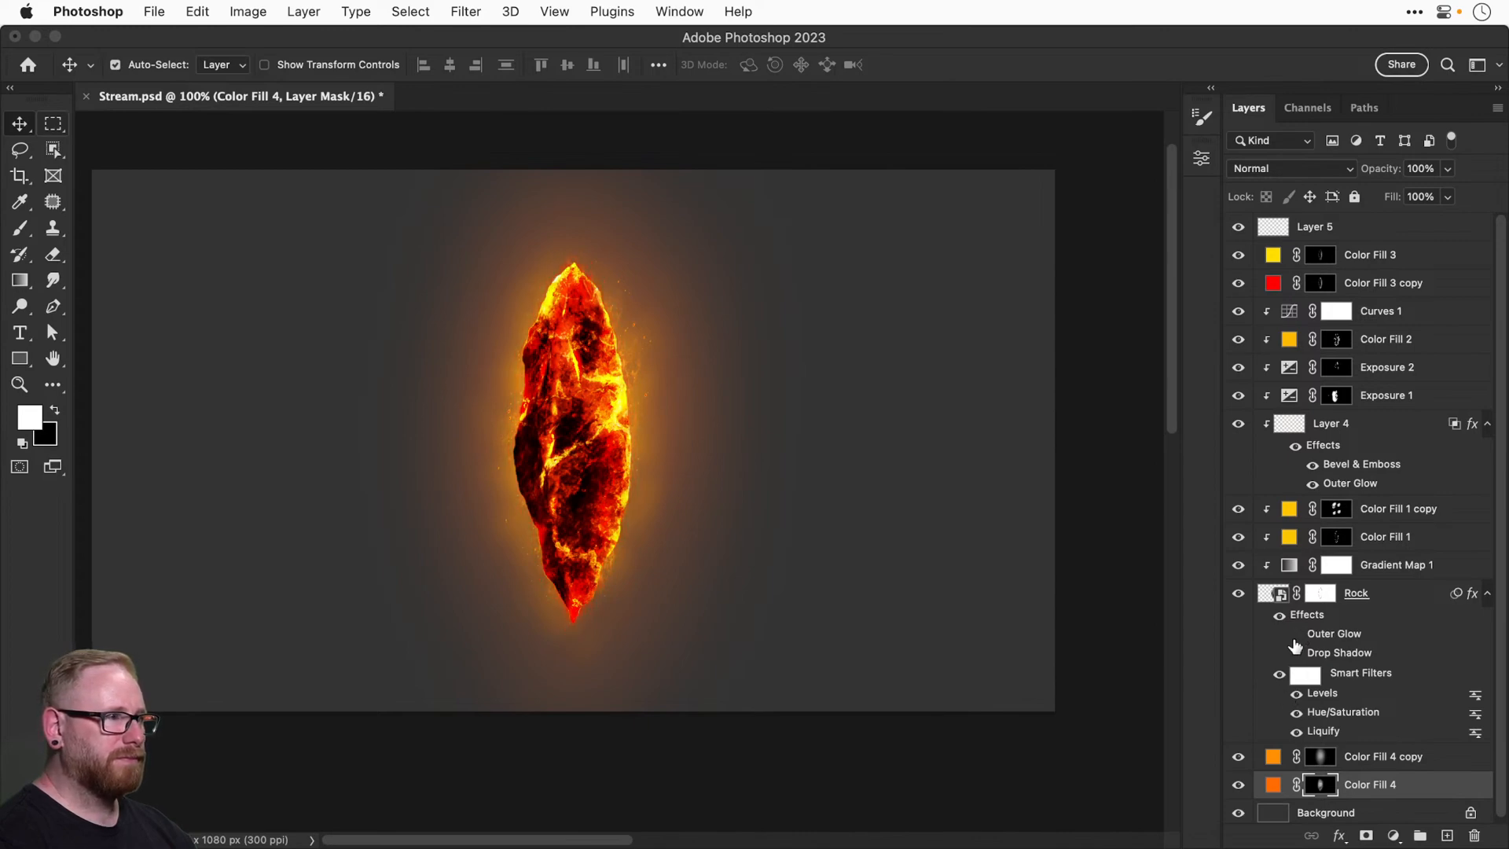
pyautogui.doubleClick(1320, 638)
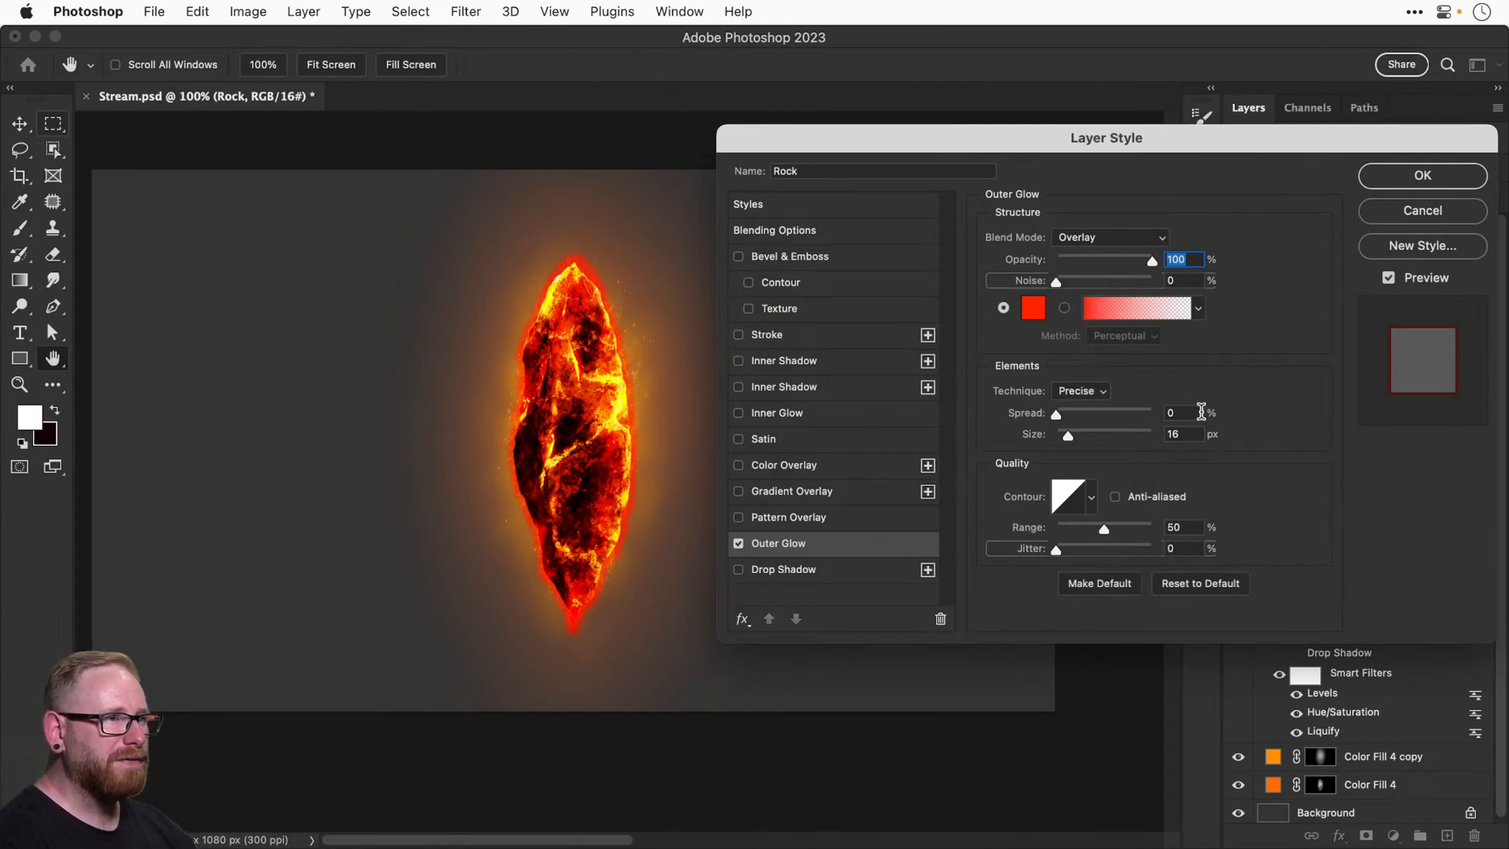
pyautogui.click(1173, 432)
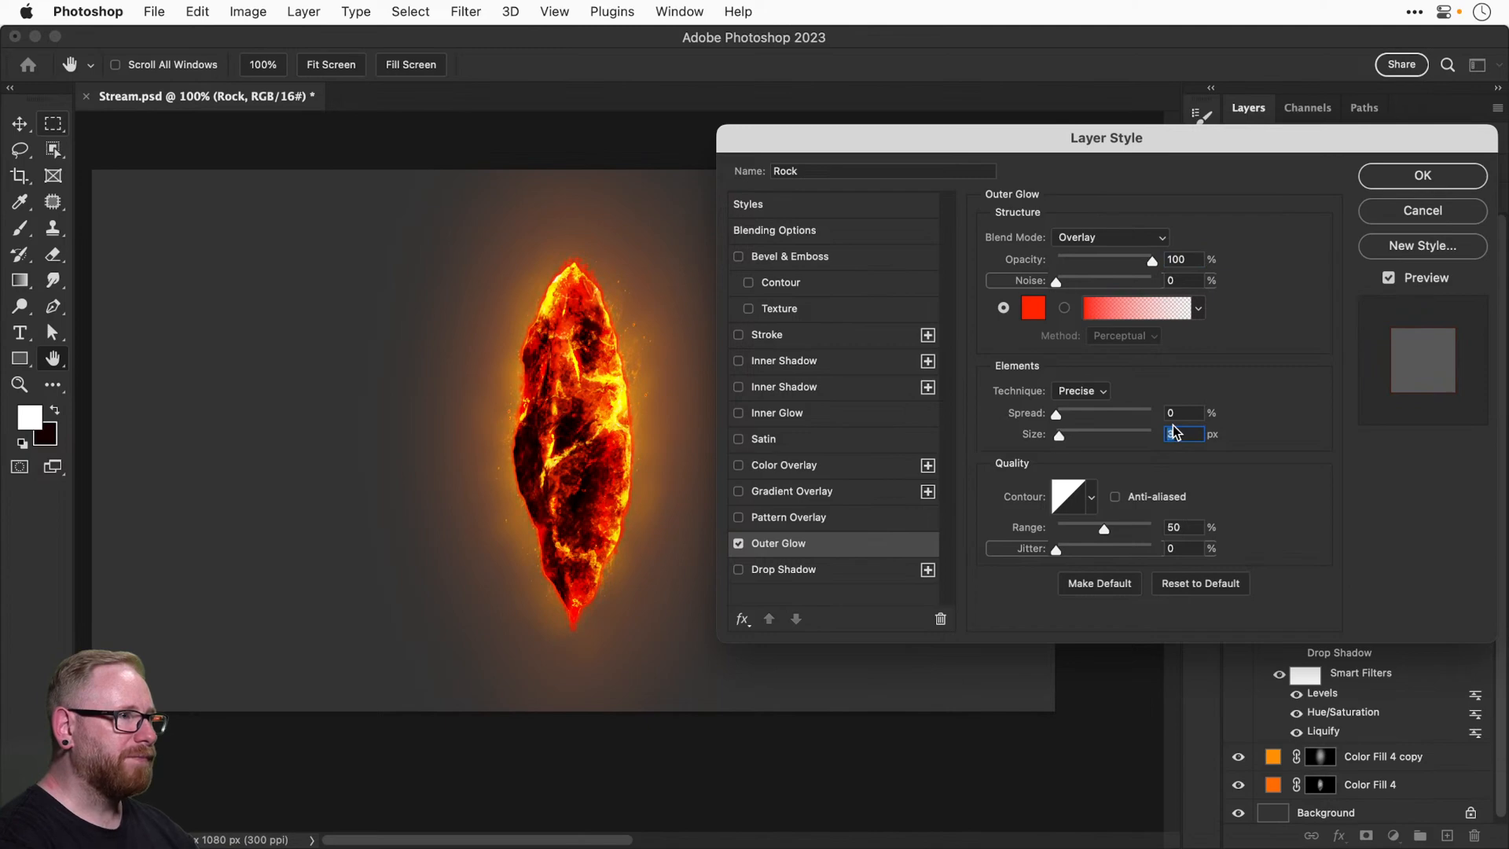
pyautogui.press('Down')
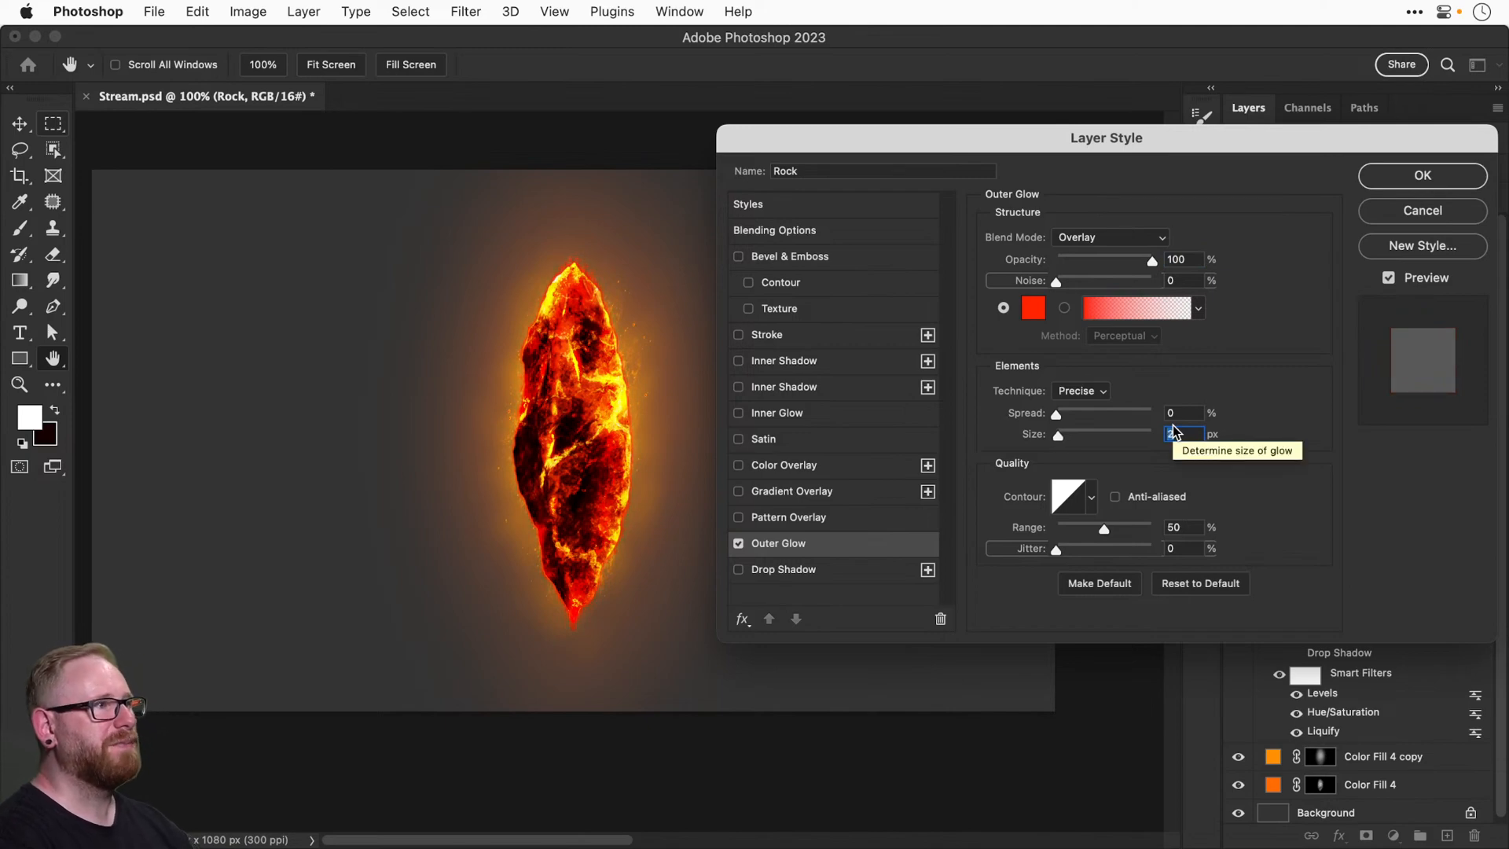
pyautogui.press('Up')
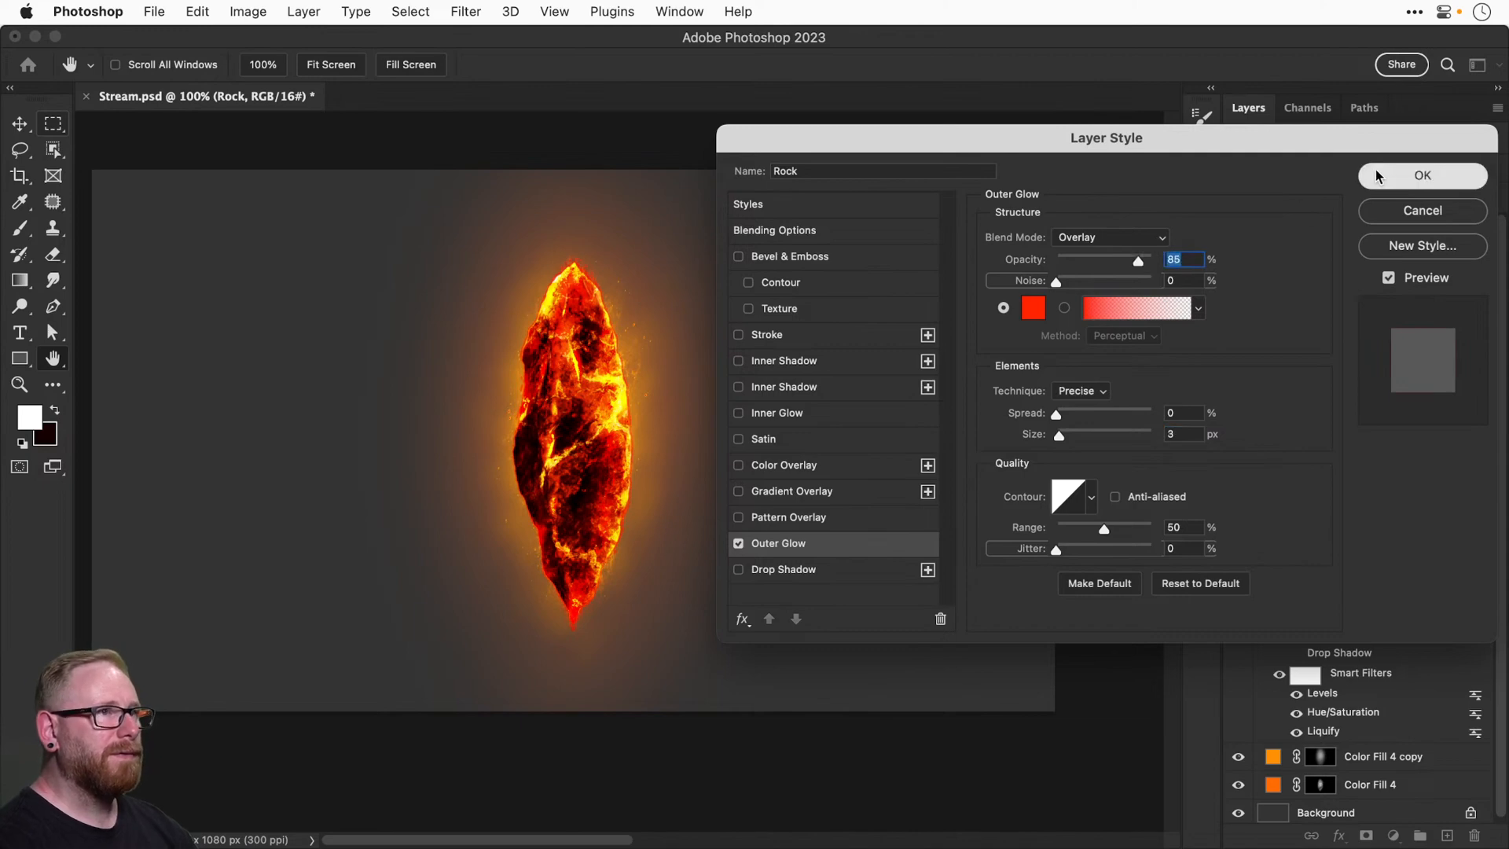
pyautogui.click(1375, 174)
# Hide both Color Fill 4 orange haze layers after comparing the look with and without them.
pyautogui.click(1239, 784)
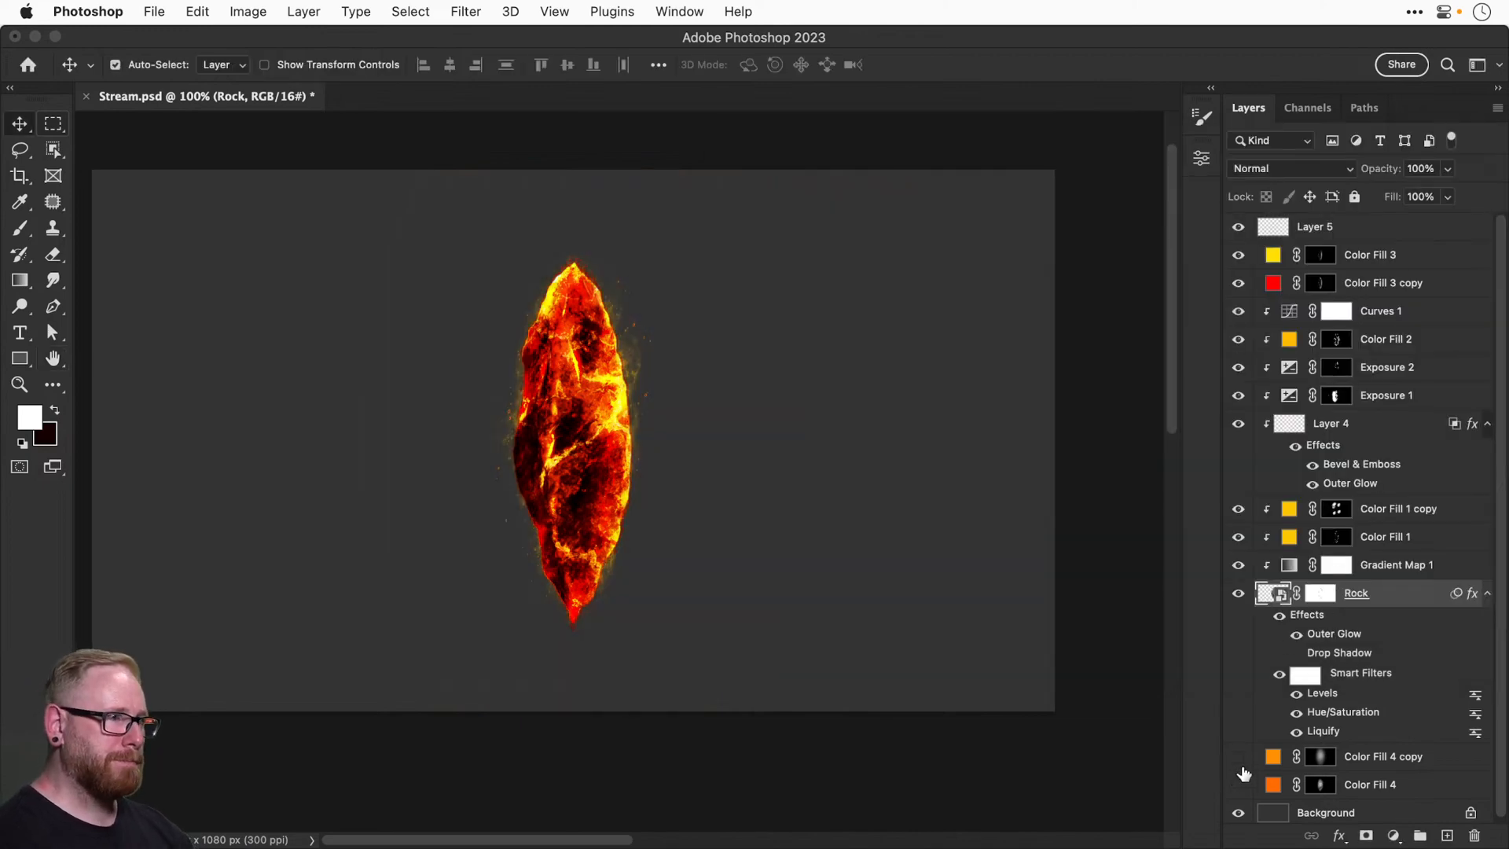
pyautogui.click(1239, 784)
pyautogui.moveTo(1239, 783); pyautogui.dragTo(1239, 756)
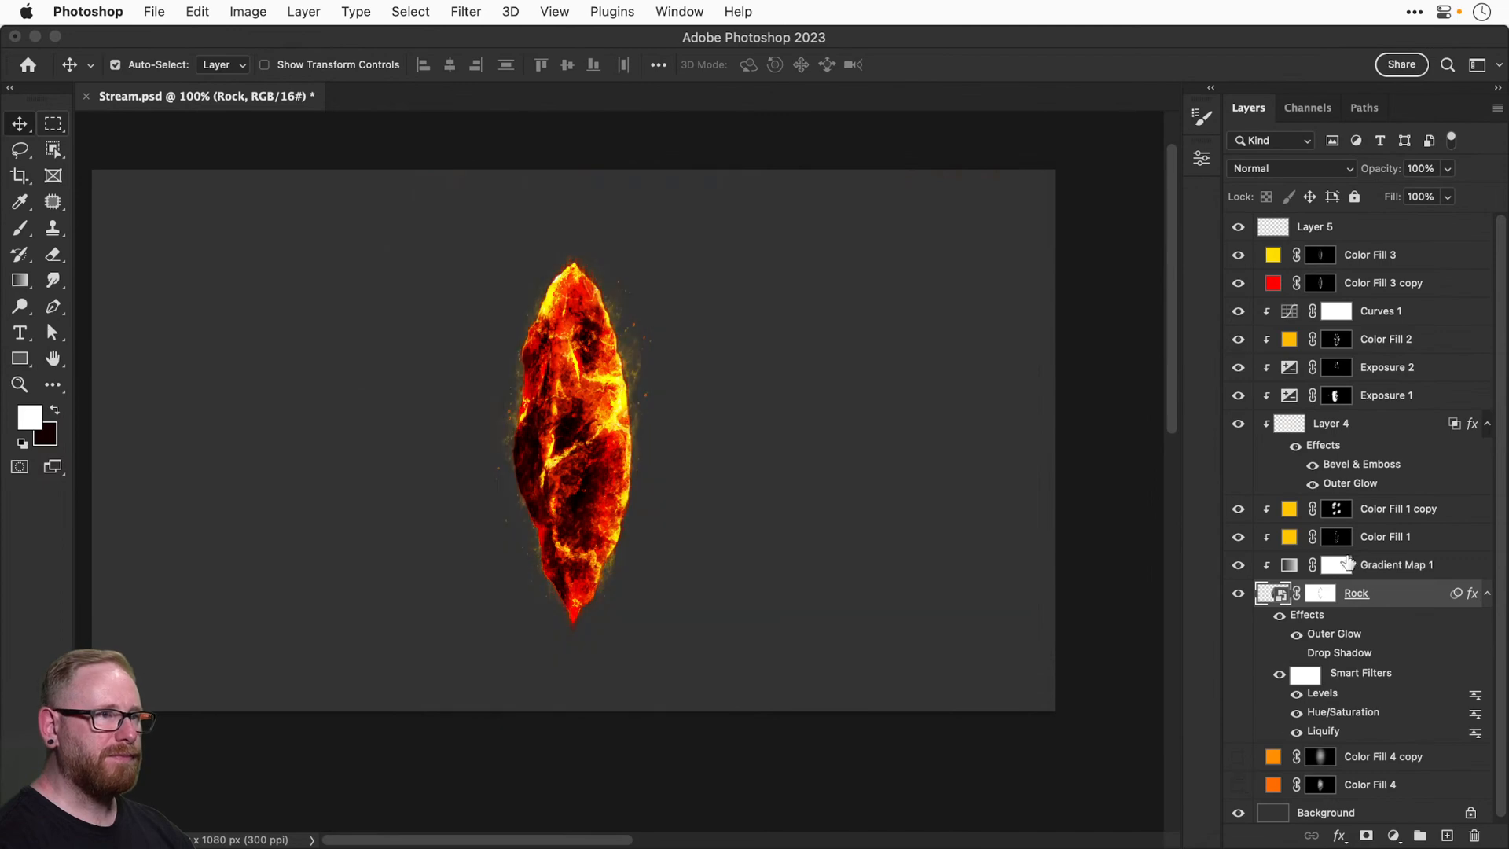
pyautogui.click(1375, 255)
# Add a new orange Solid Color fill layer.
pyautogui.click(1393, 835)
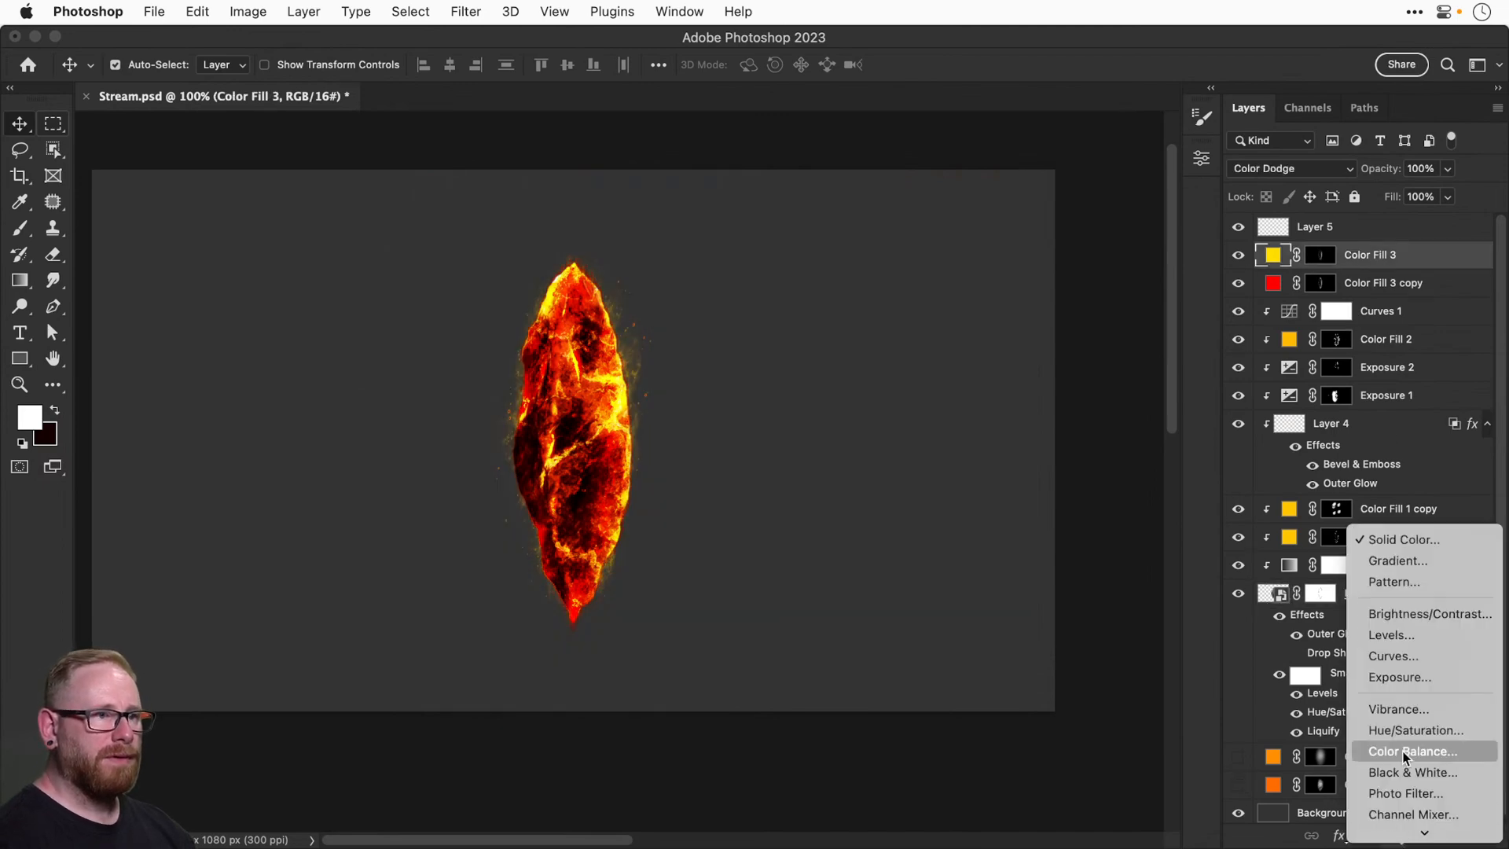
pyautogui.click(1397, 538)
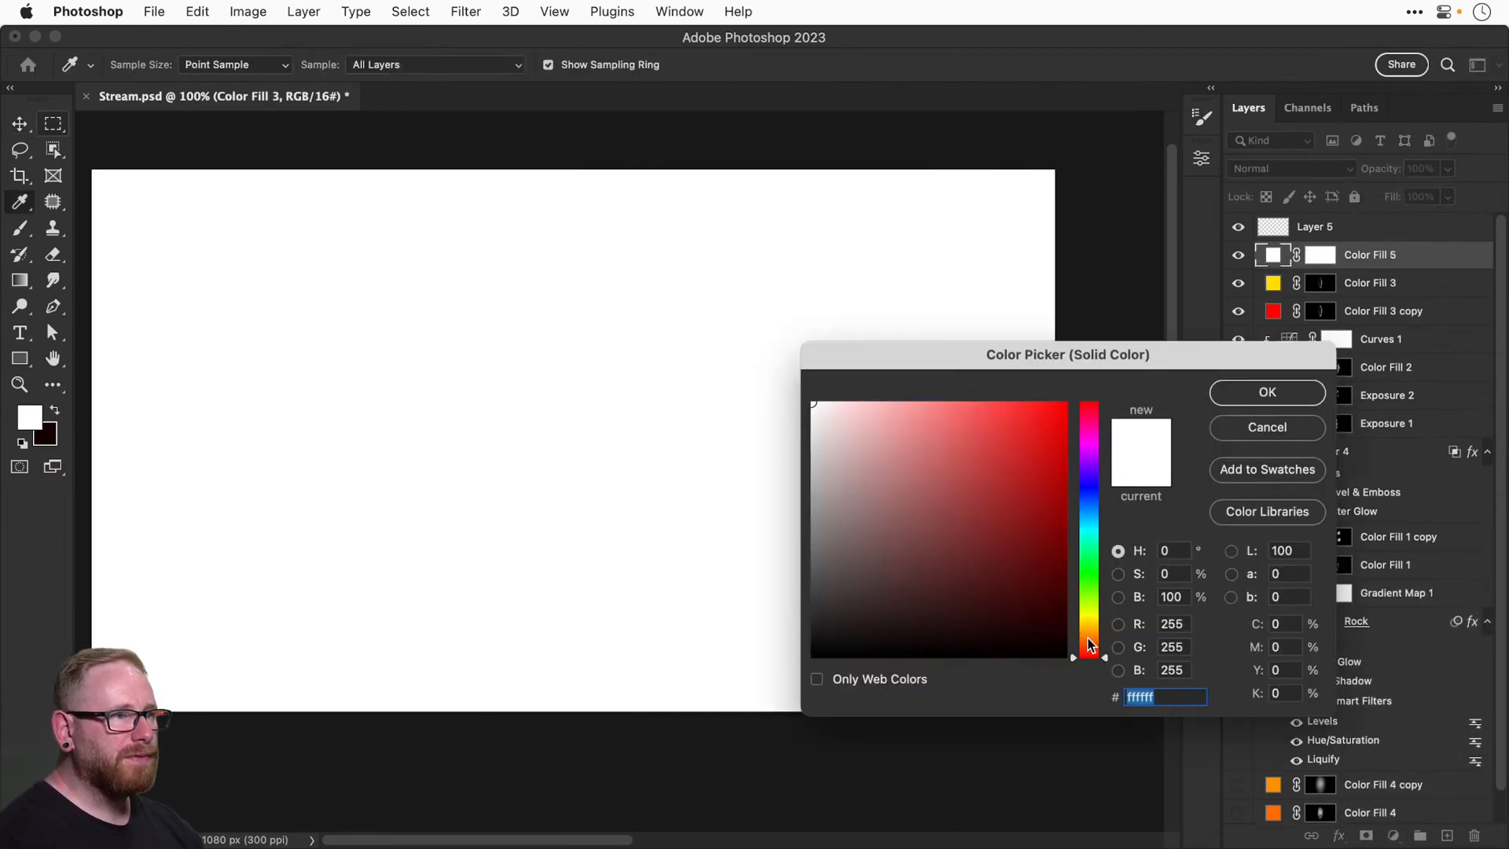
pyautogui.moveTo(1092, 646); pyautogui.dragTo(1092, 633)
pyautogui.click(1033, 543)
pyautogui.click(1267, 392)
# Set the orange fill to Linear Dodge (Add) and invert its mask to hide it.
pyautogui.click(1320, 254)
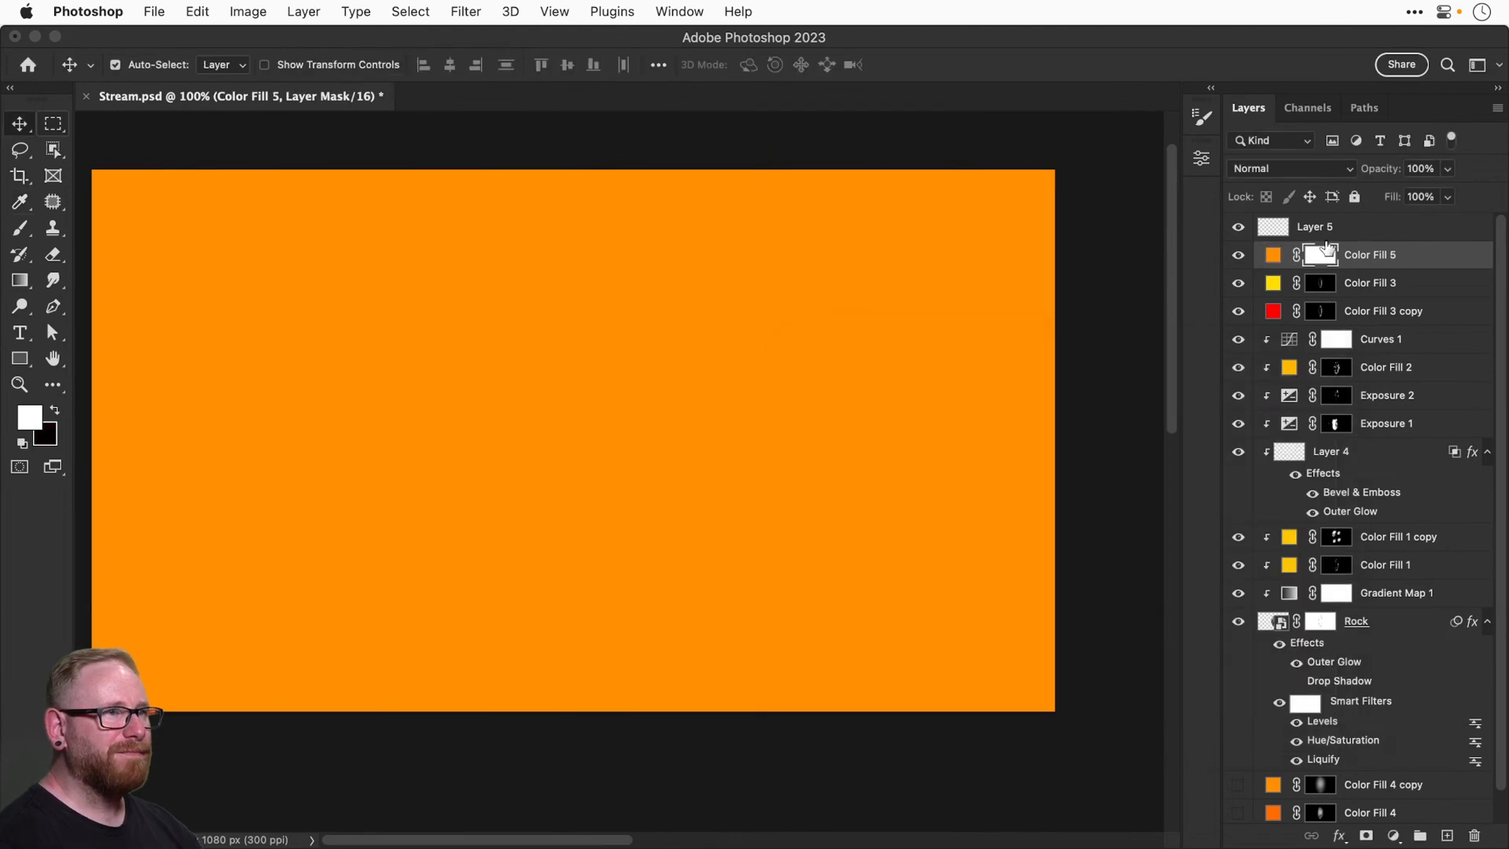
pyautogui.click(1297, 169)
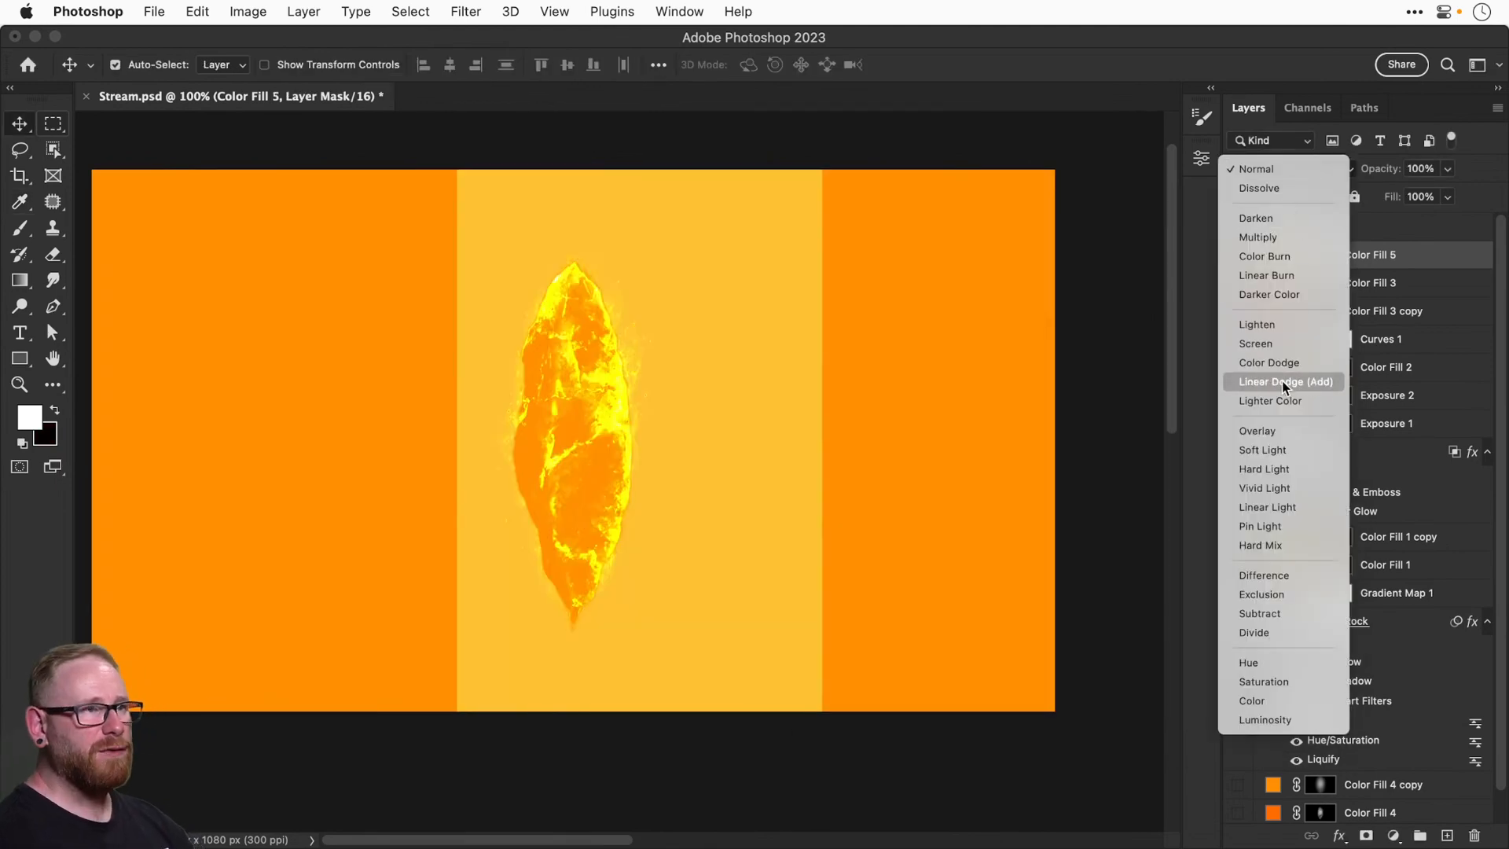
pyautogui.click(1286, 382)
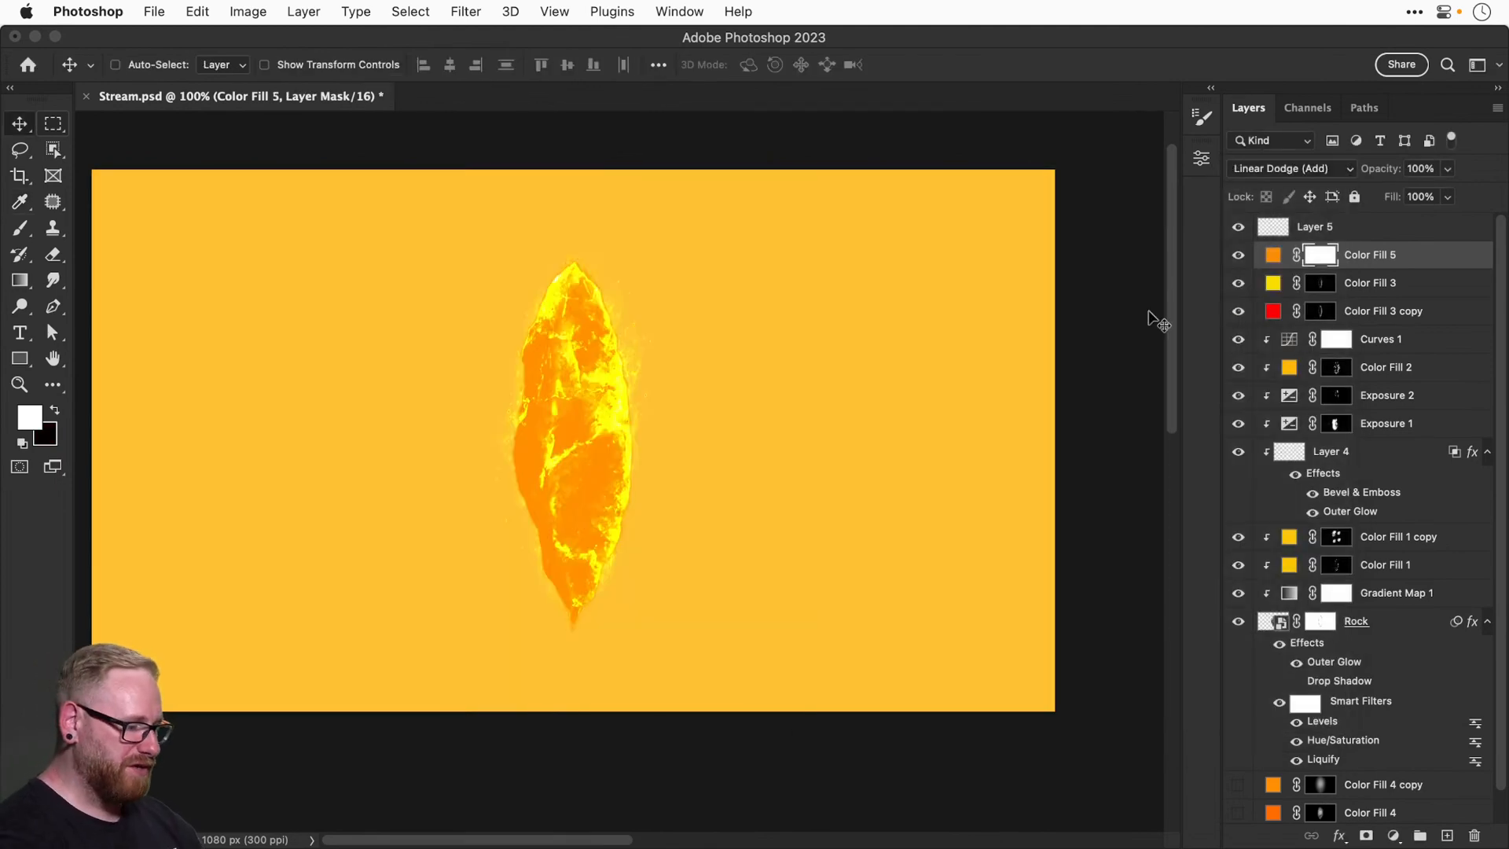
pyautogui.hotkey('ctrl', 'i')
# Choose the Soft Round Pressure Opacity brush from General Brushes, sized to 400 px.
pyautogui.press('b')
pyautogui.click(148, 68)
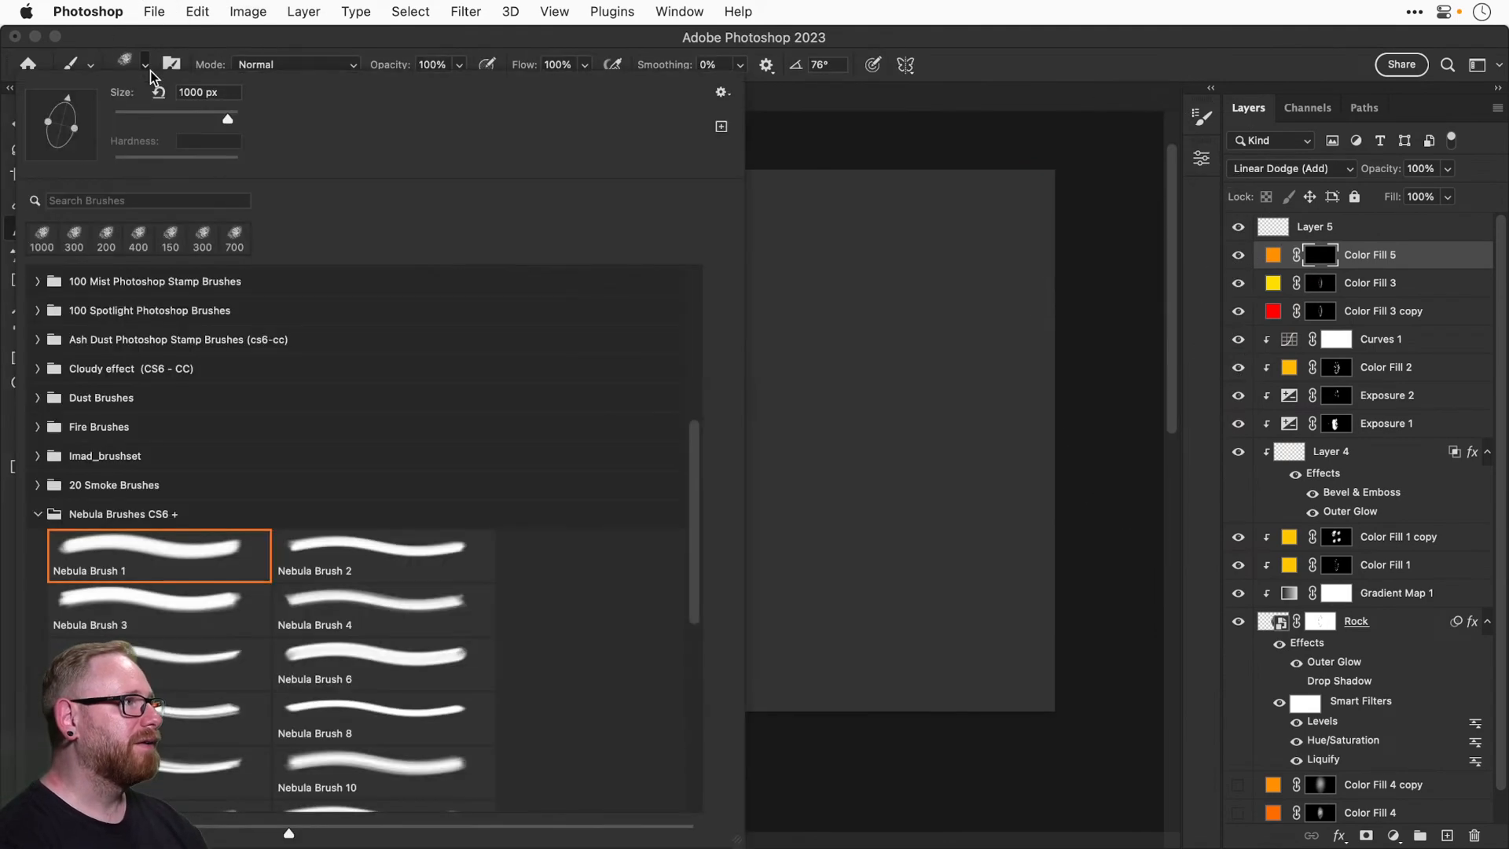
pyautogui.scroll(10, 704, 448)
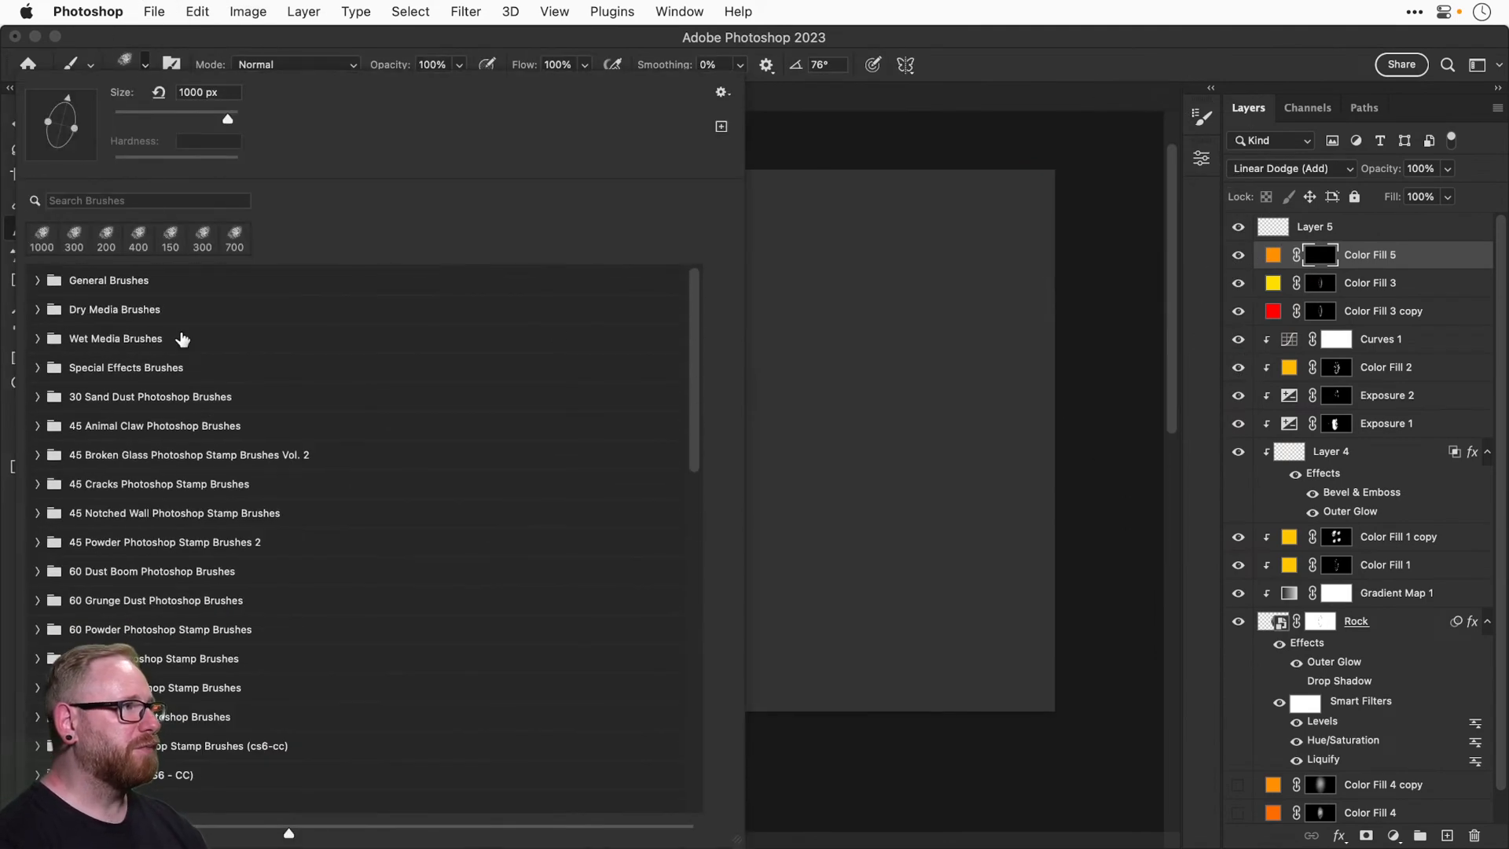
pyautogui.click(36, 278)
pyautogui.click(141, 428)
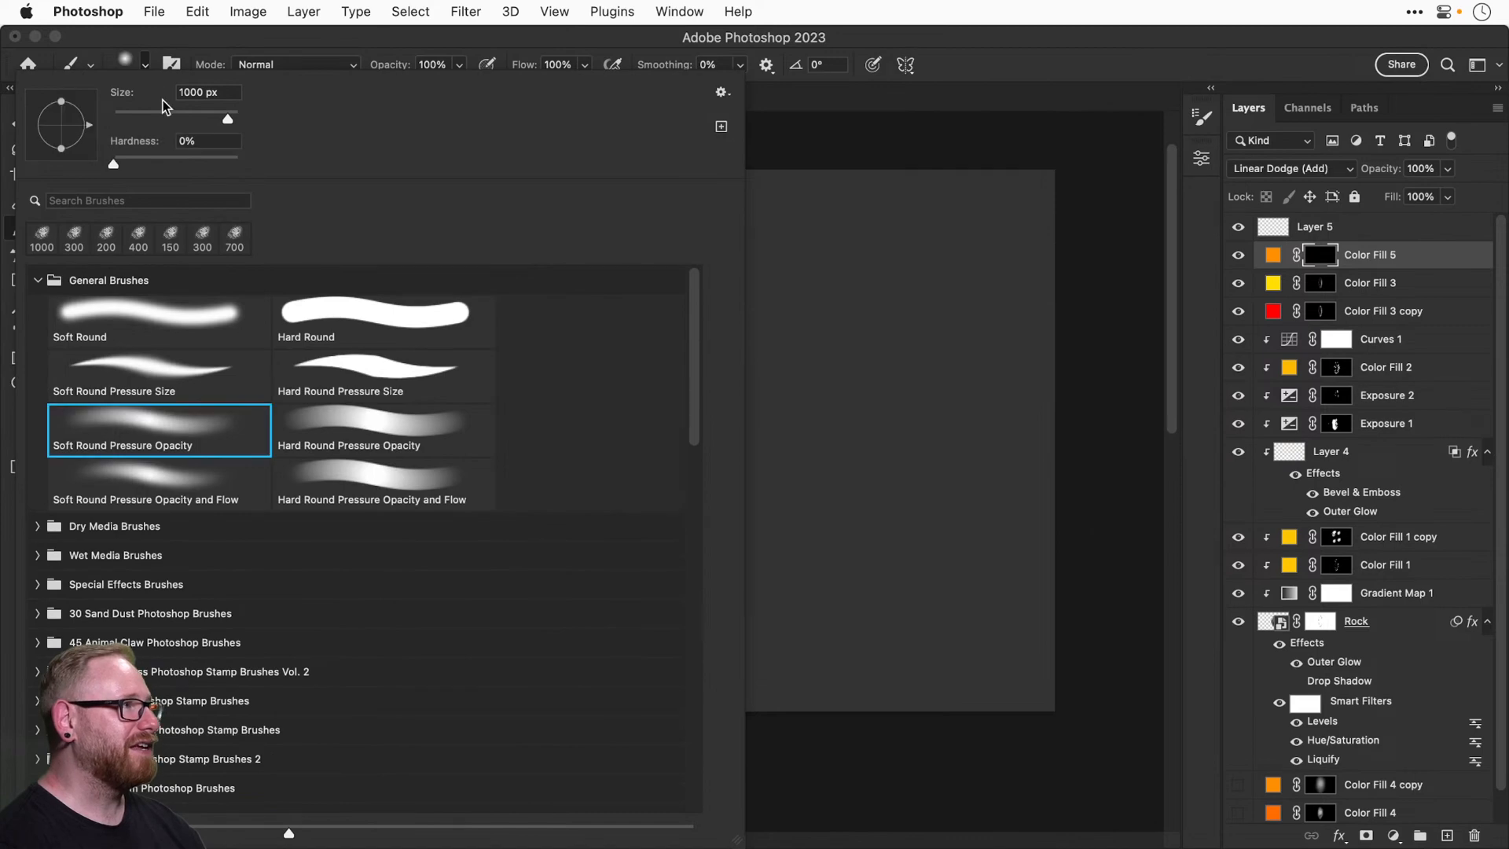
pyautogui.click(148, 68)
pyautogui.press('[')
pyautogui.press('[')
pyautogui.press('[')
pyautogui.press('[')
pyautogui.press('[')
pyautogui.press('[')
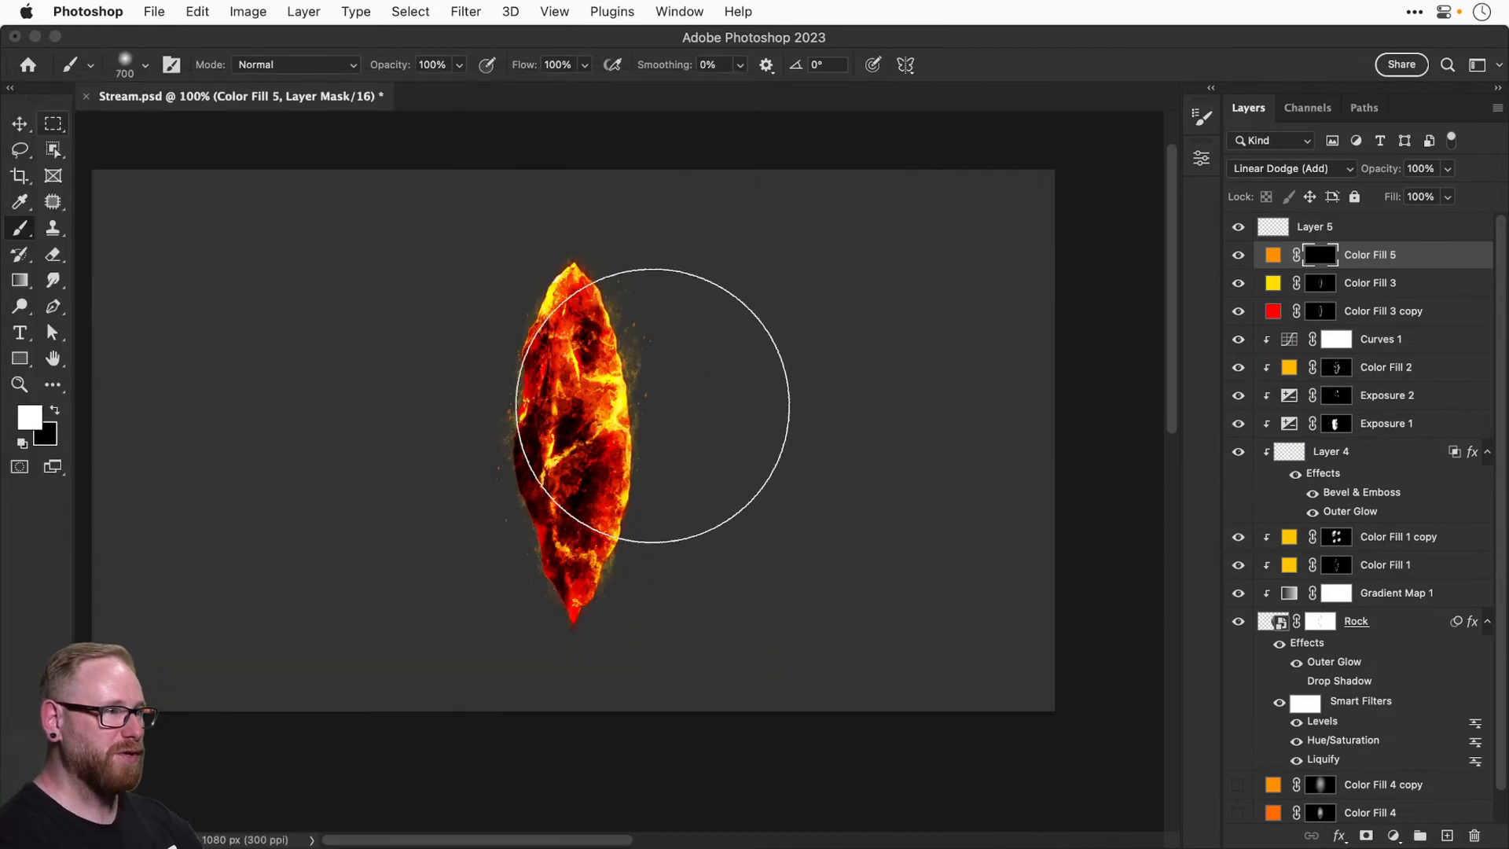
# Paint a low-opacity soft yellow glow along the rock's right side on the mask.
pyautogui.click(629, 389)
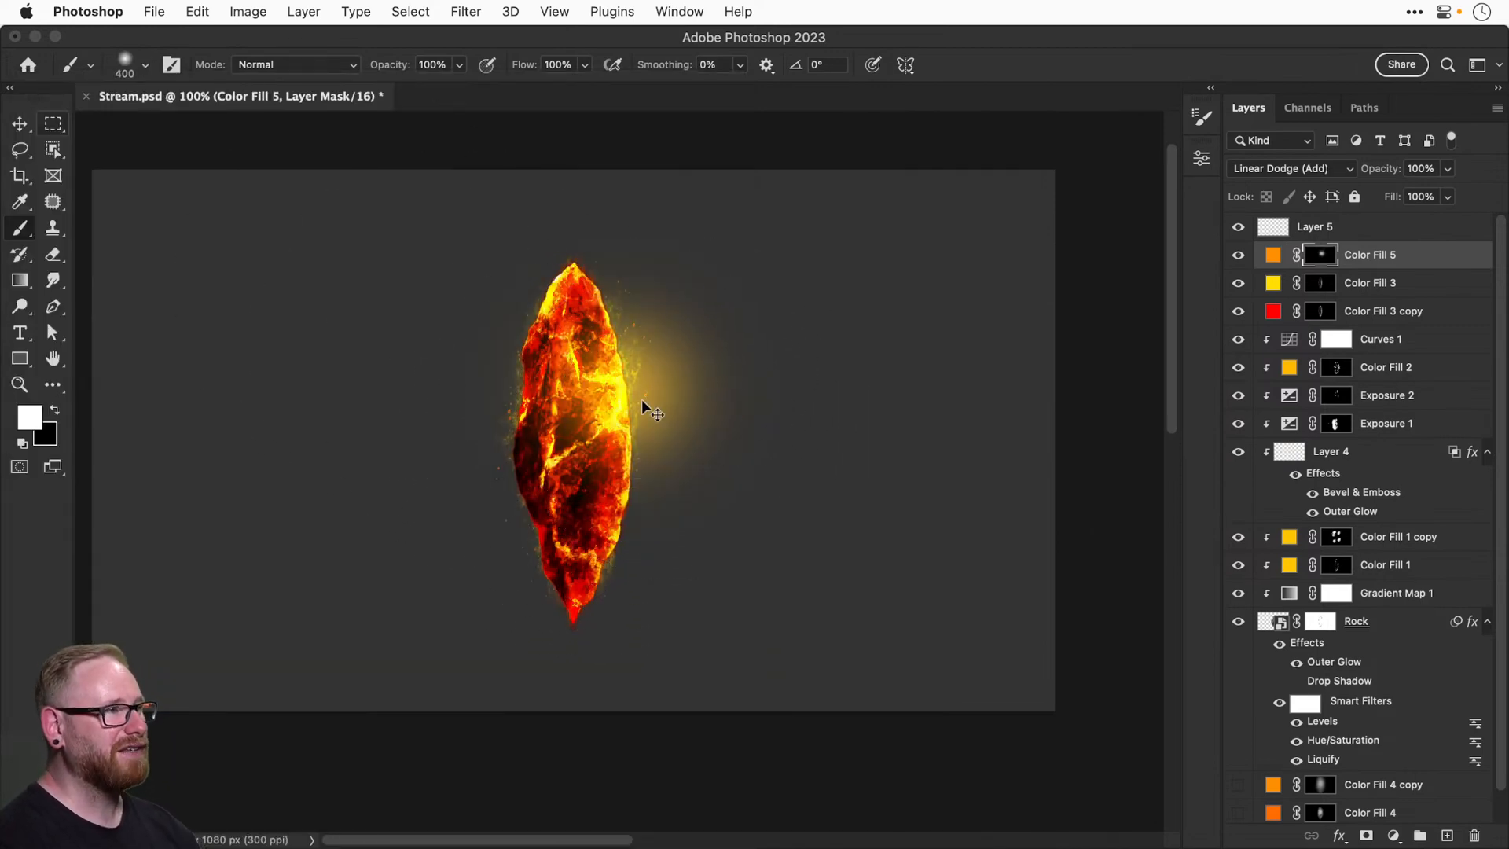
pyautogui.hotkey('ctrl', 'z')
pyautogui.press('5')
pyautogui.moveTo(617, 405); pyautogui.dragTo(677, 289)
pyautogui.press('[')
pyautogui.press('[')
pyautogui.press('[')
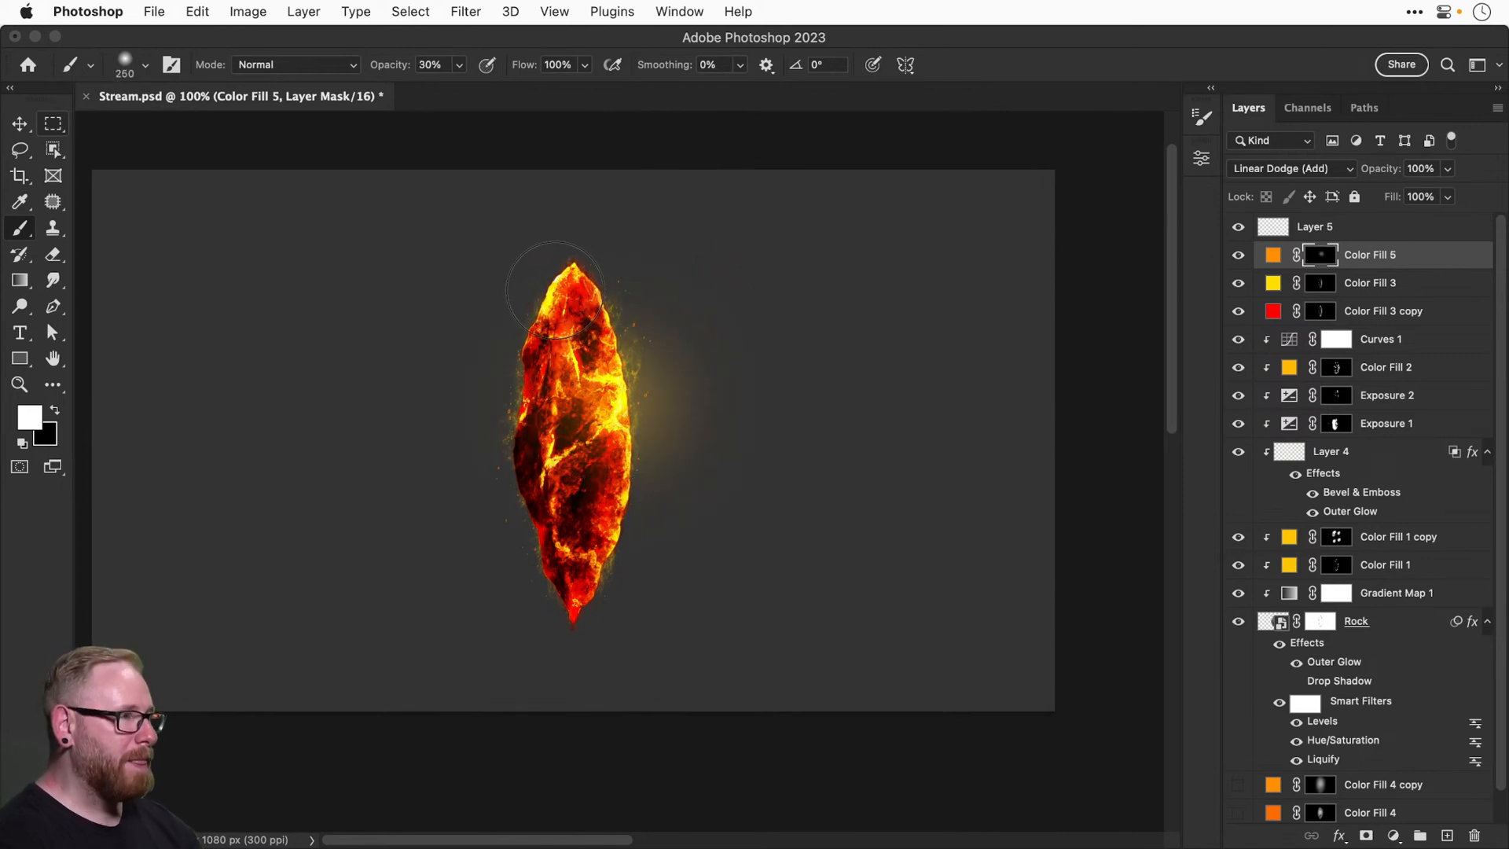
pyautogui.click(555, 289)
pyautogui.press('super+z')
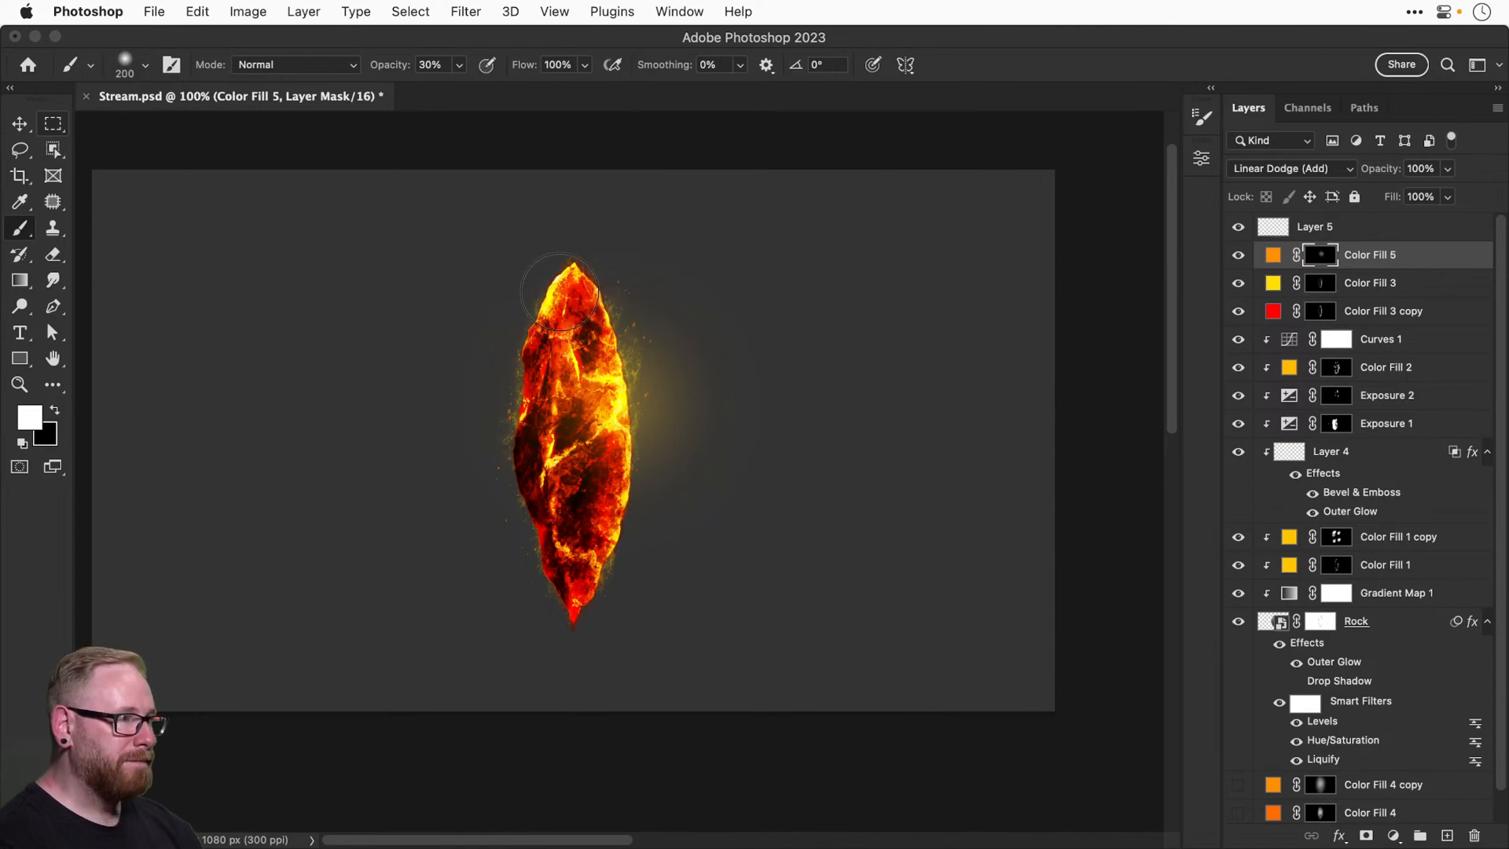
# Reshape the brush tip and rotate the elliptical tip's angle.
pyautogui.click(145, 69)
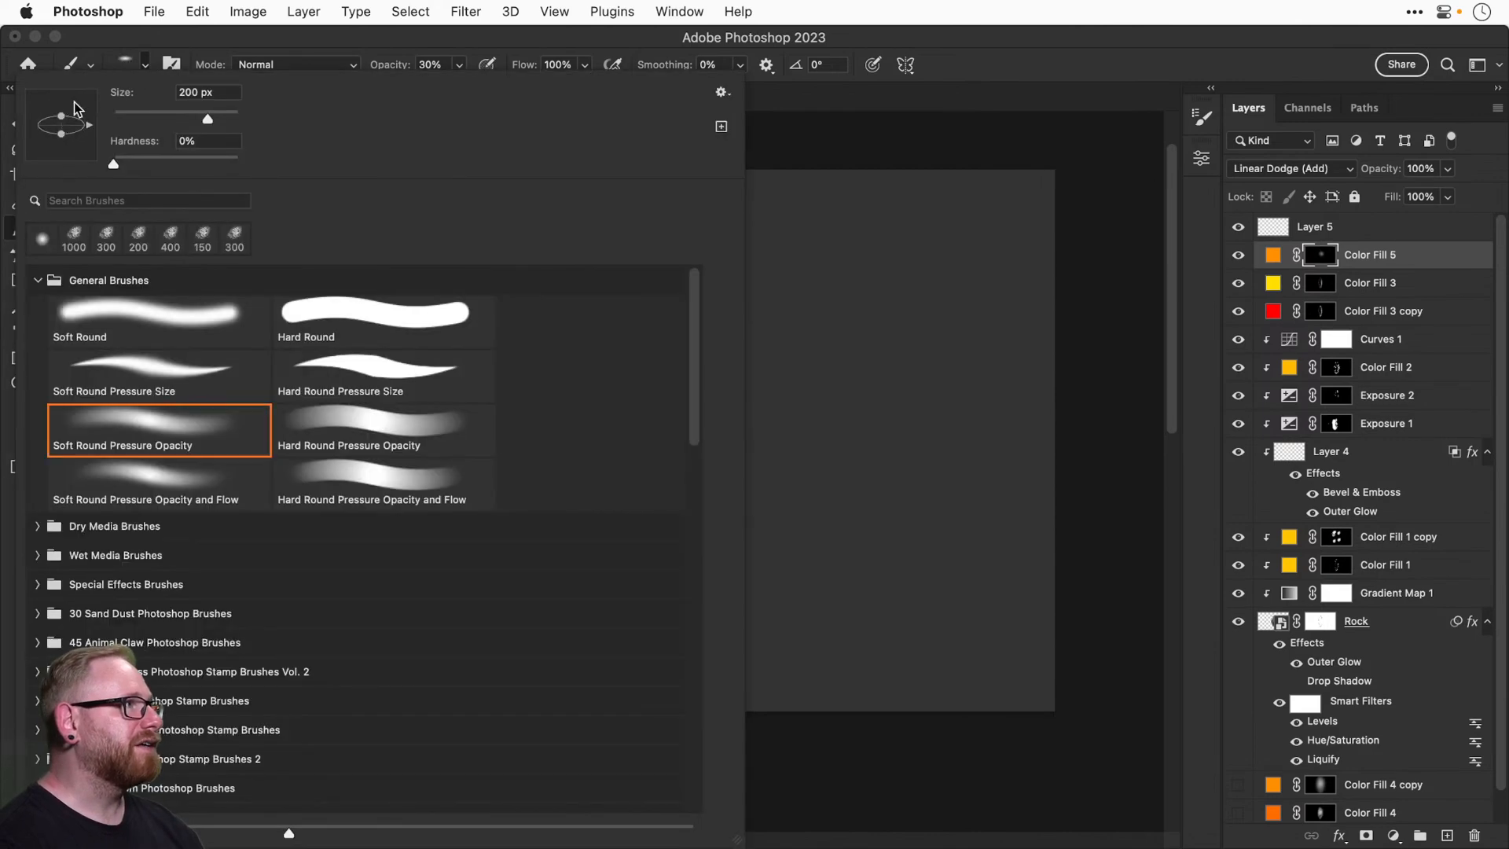
pyautogui.click(145, 69)
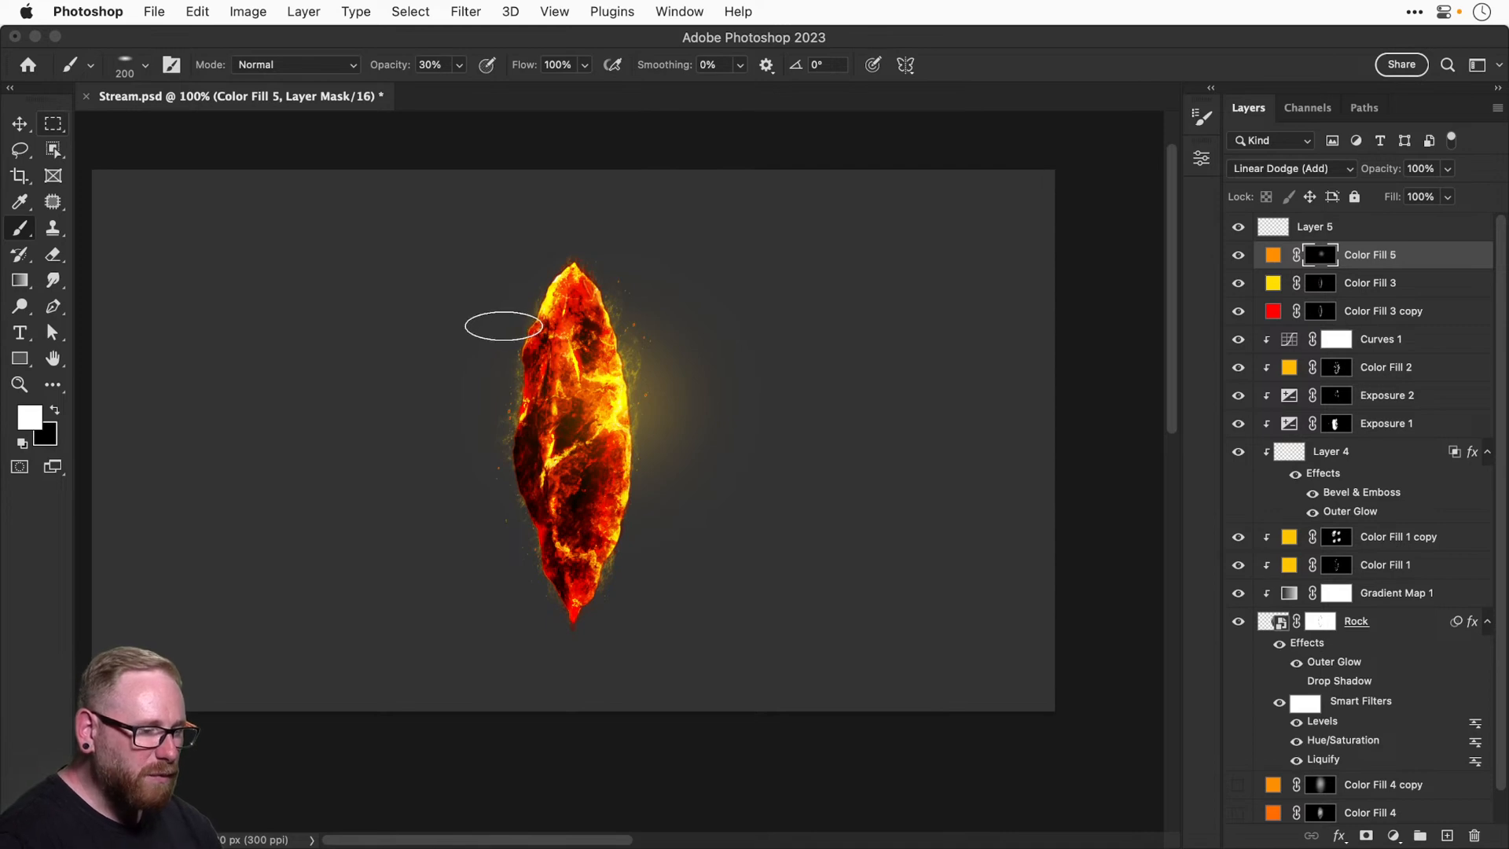
pyautogui.hotkey('shift', 'Right')
pyautogui.hotkey('shift', 'Right')
pyautogui.hotkey('shift', 'Right')
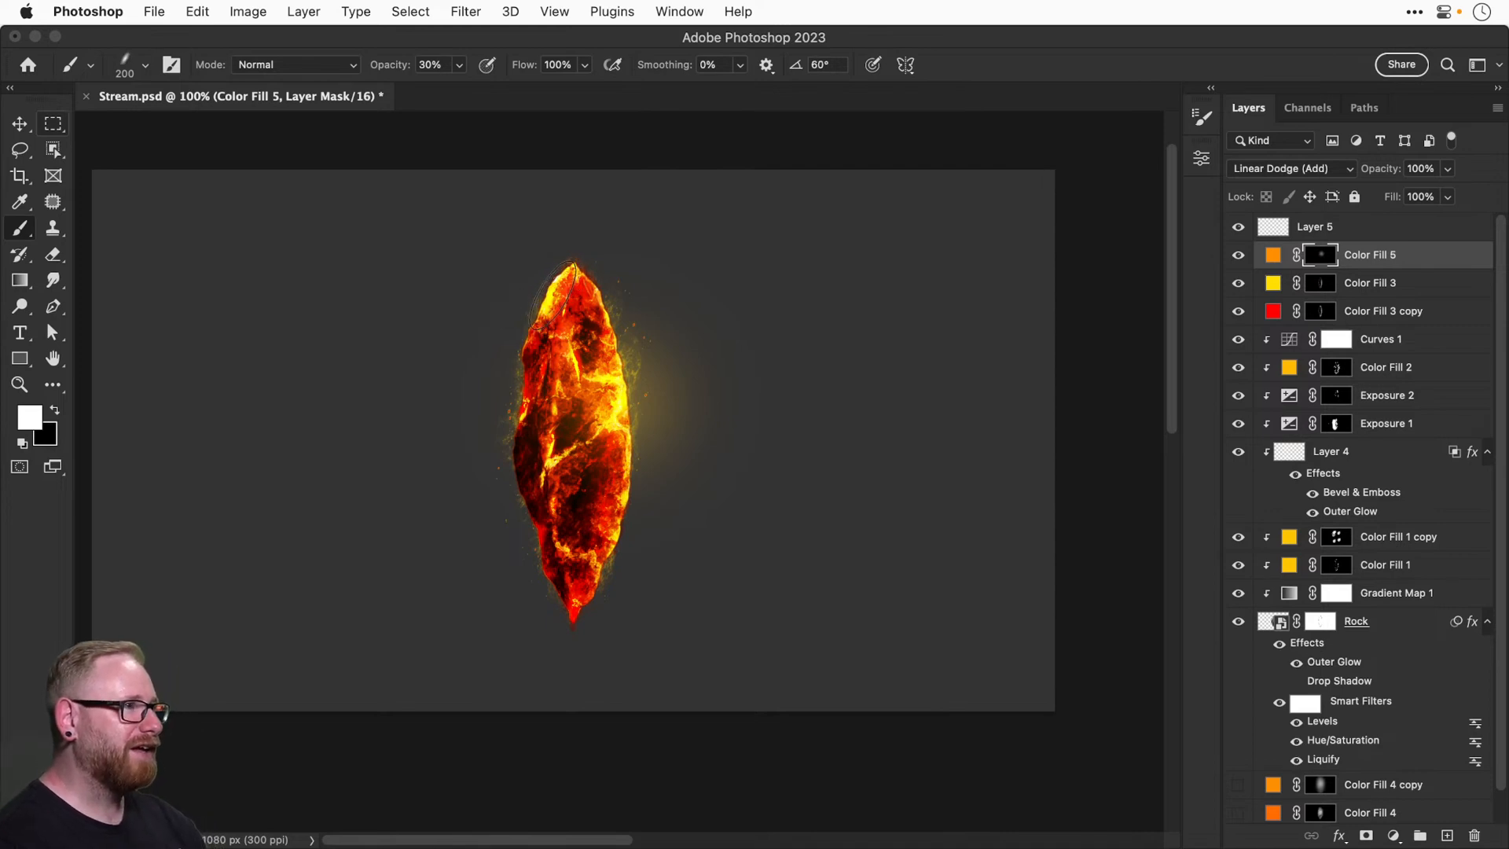
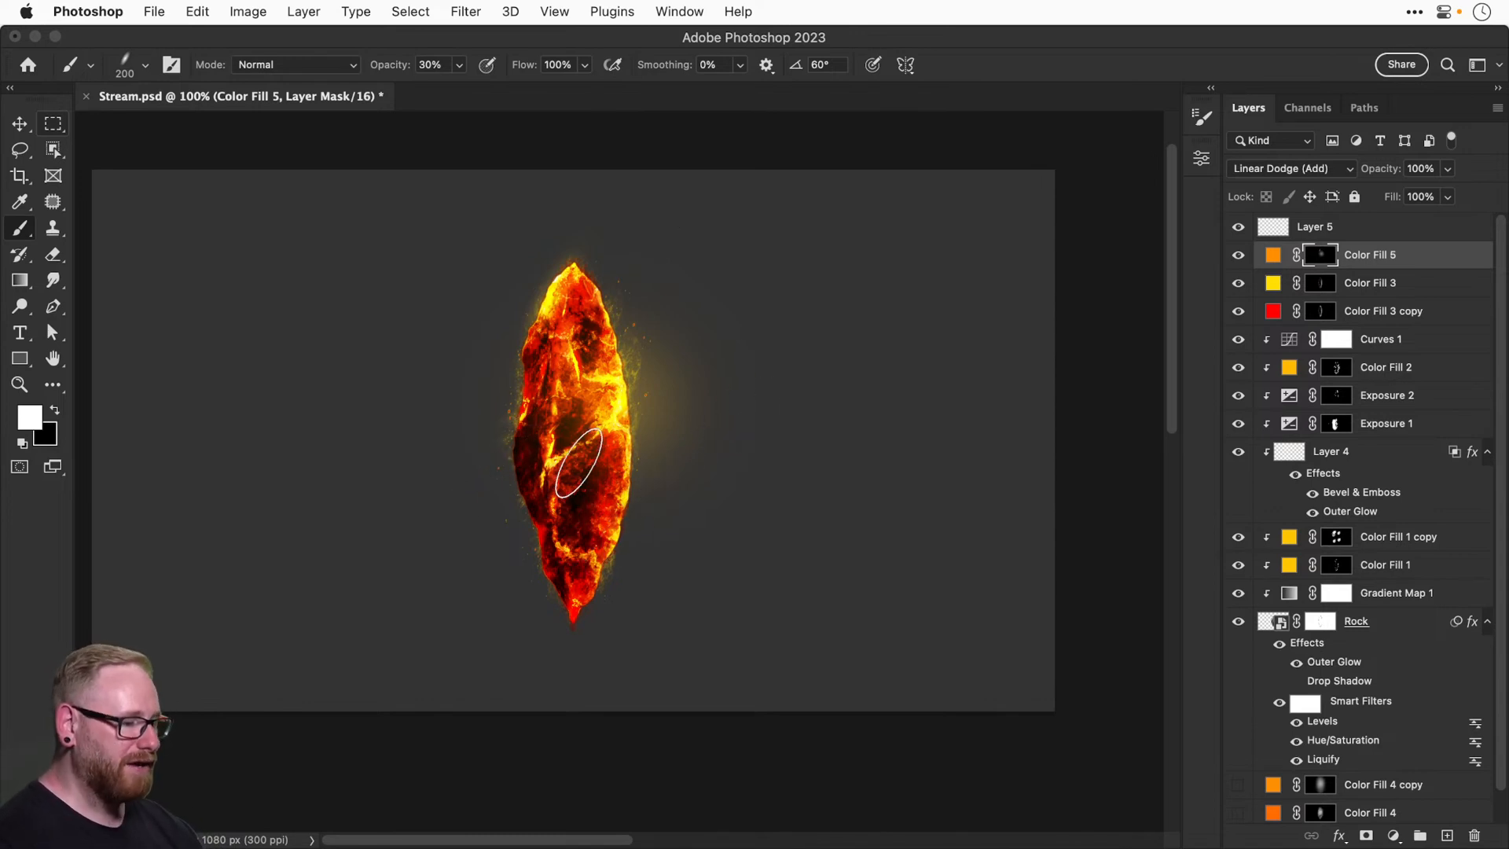
# Zoom in and set the brush tip to a 105° angle at about 150 px for the cracks.
pyautogui.press('Right')
pyautogui.press('Right')
pyautogui.press('Right')
pyautogui.press('Right')
pyautogui.press('Right')
pyautogui.press('Right')
pyautogui.press('Right')
pyautogui.press('Right')
pyautogui.press('Right')
pyautogui.press('Right')
pyautogui.press('Right')
pyautogui.press('Right')
pyautogui.press('Right')
pyautogui.press('Right')
pyautogui.press('Right')
pyautogui.press('Right')
pyautogui.press('Right')
pyautogui.press('Right')
pyautogui.press('Right')
pyautogui.press('Right')
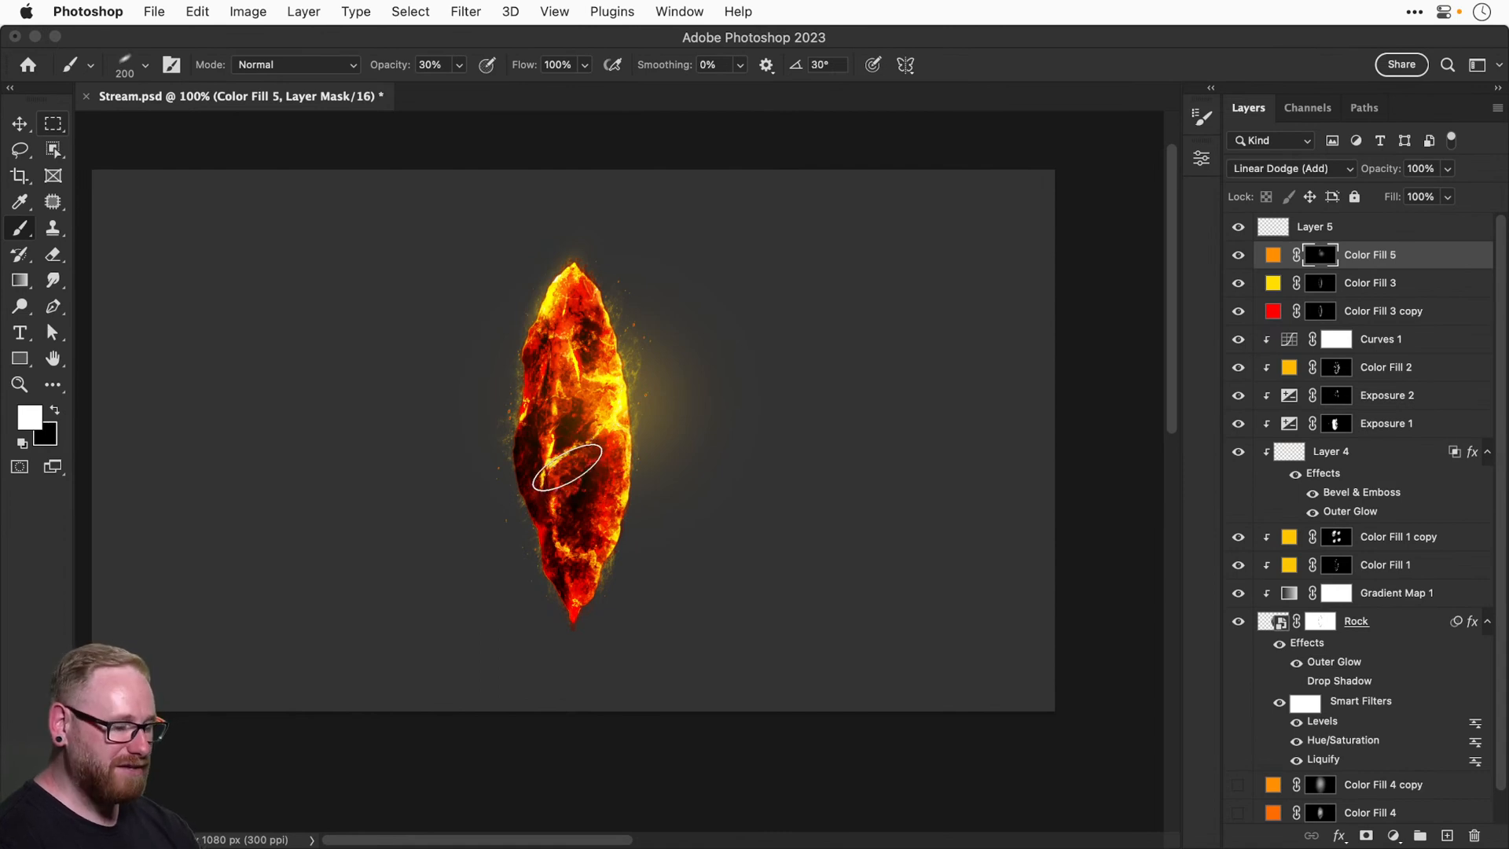
pyautogui.press('[')
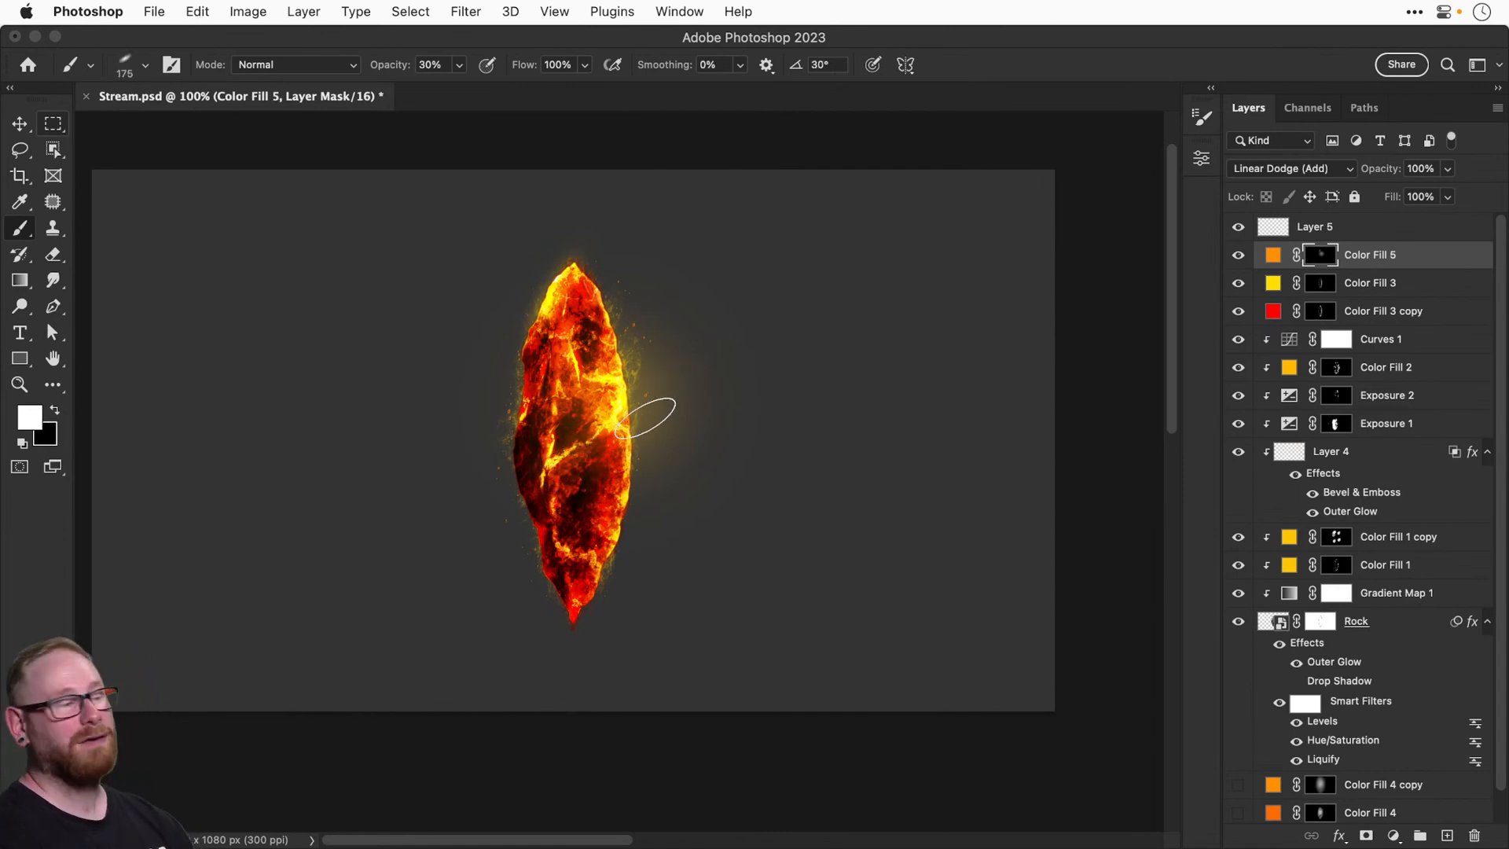
pyautogui.press('super+equal')
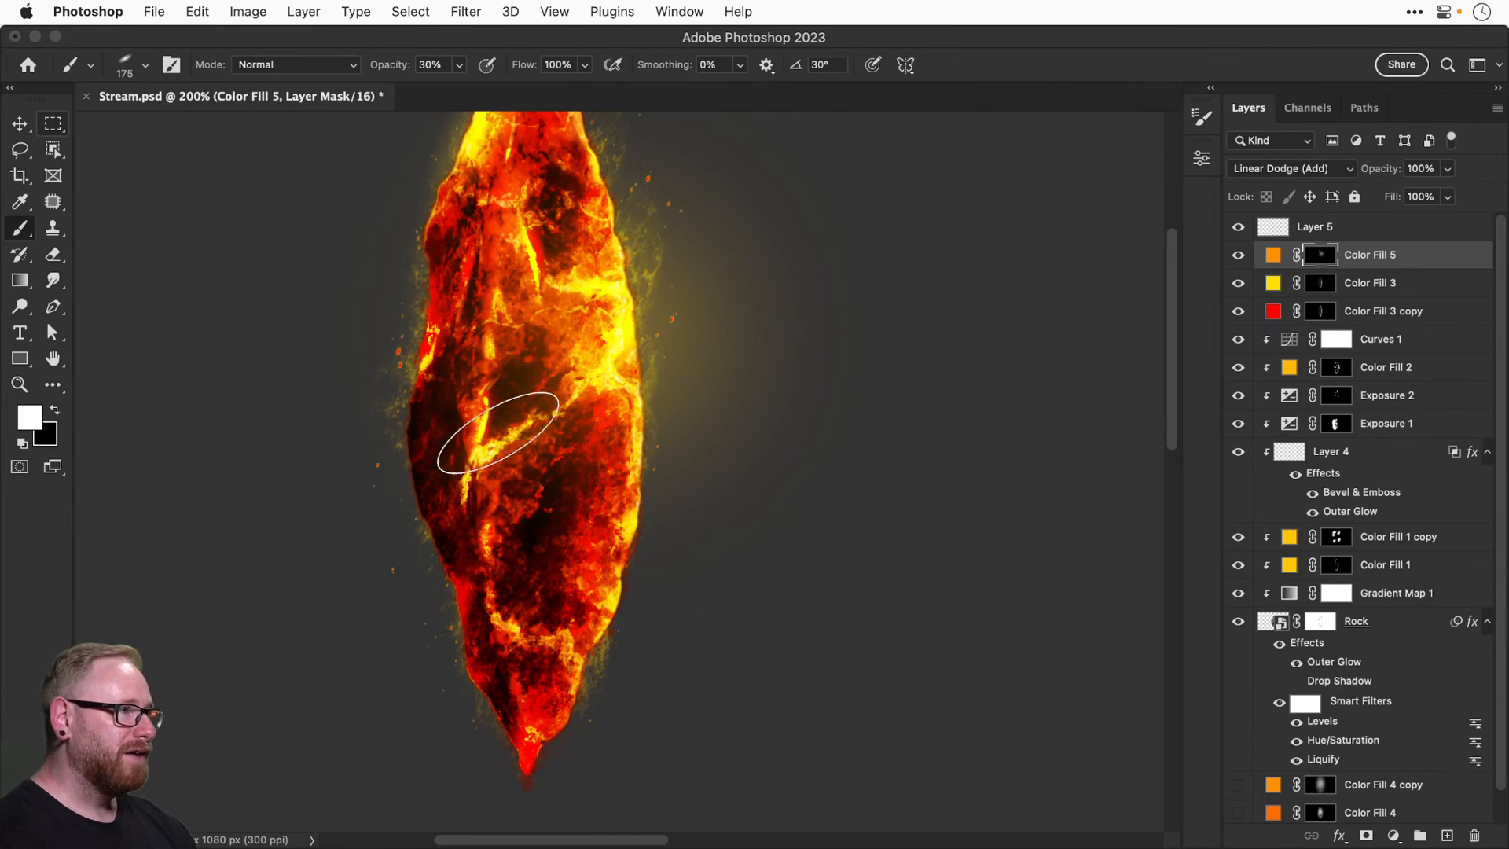
pyautogui.scroll(3, 590, 369)
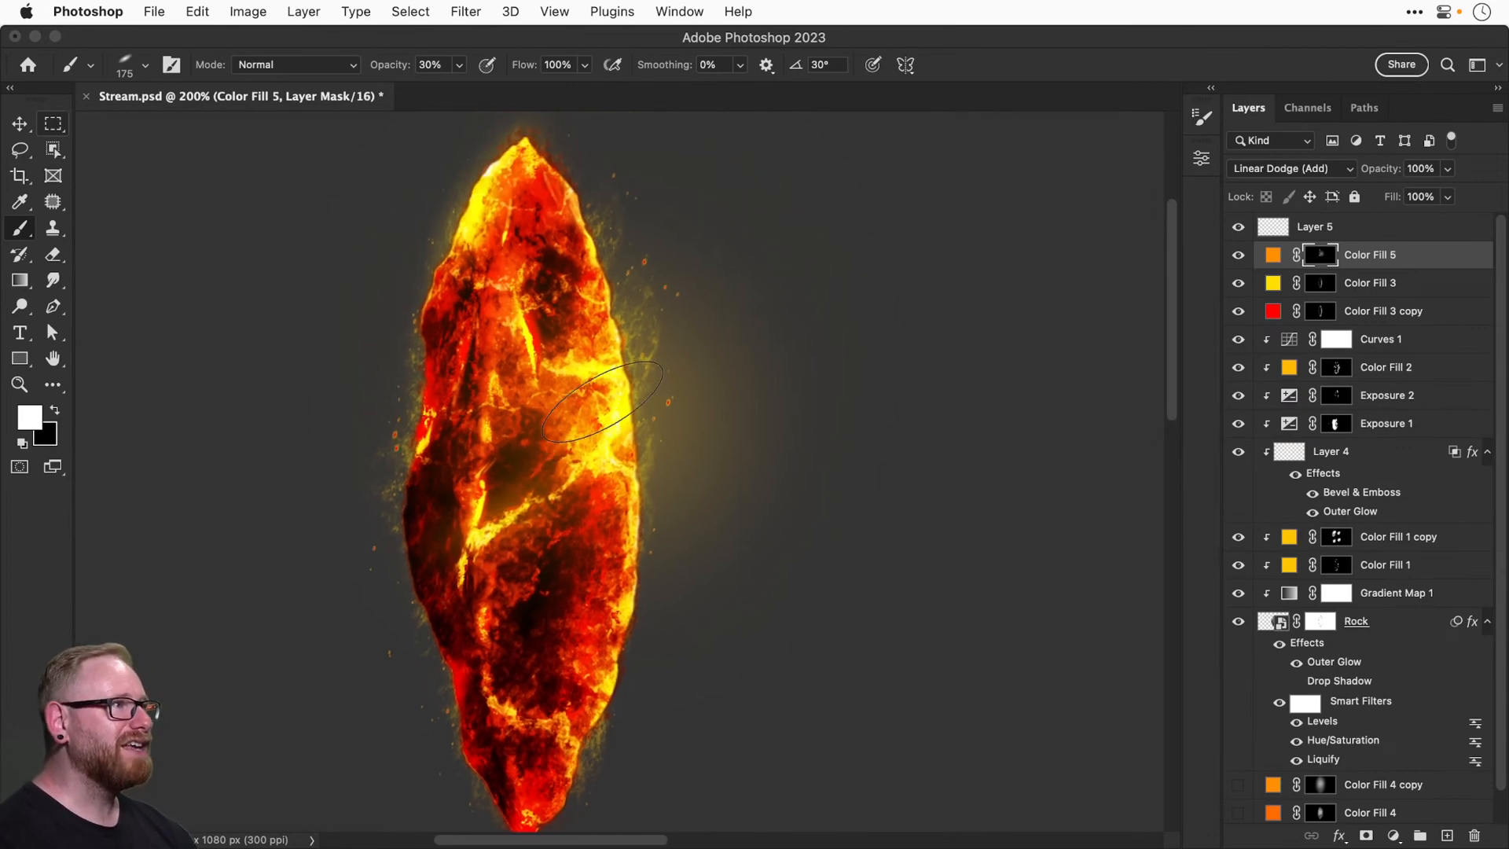
pyautogui.hotkey('shift', 'Left')
pyautogui.hotkey('shift', 'Left')
pyautogui.hotkey('shift', 'Left')
pyautogui.hotkey('shift', 'Left')
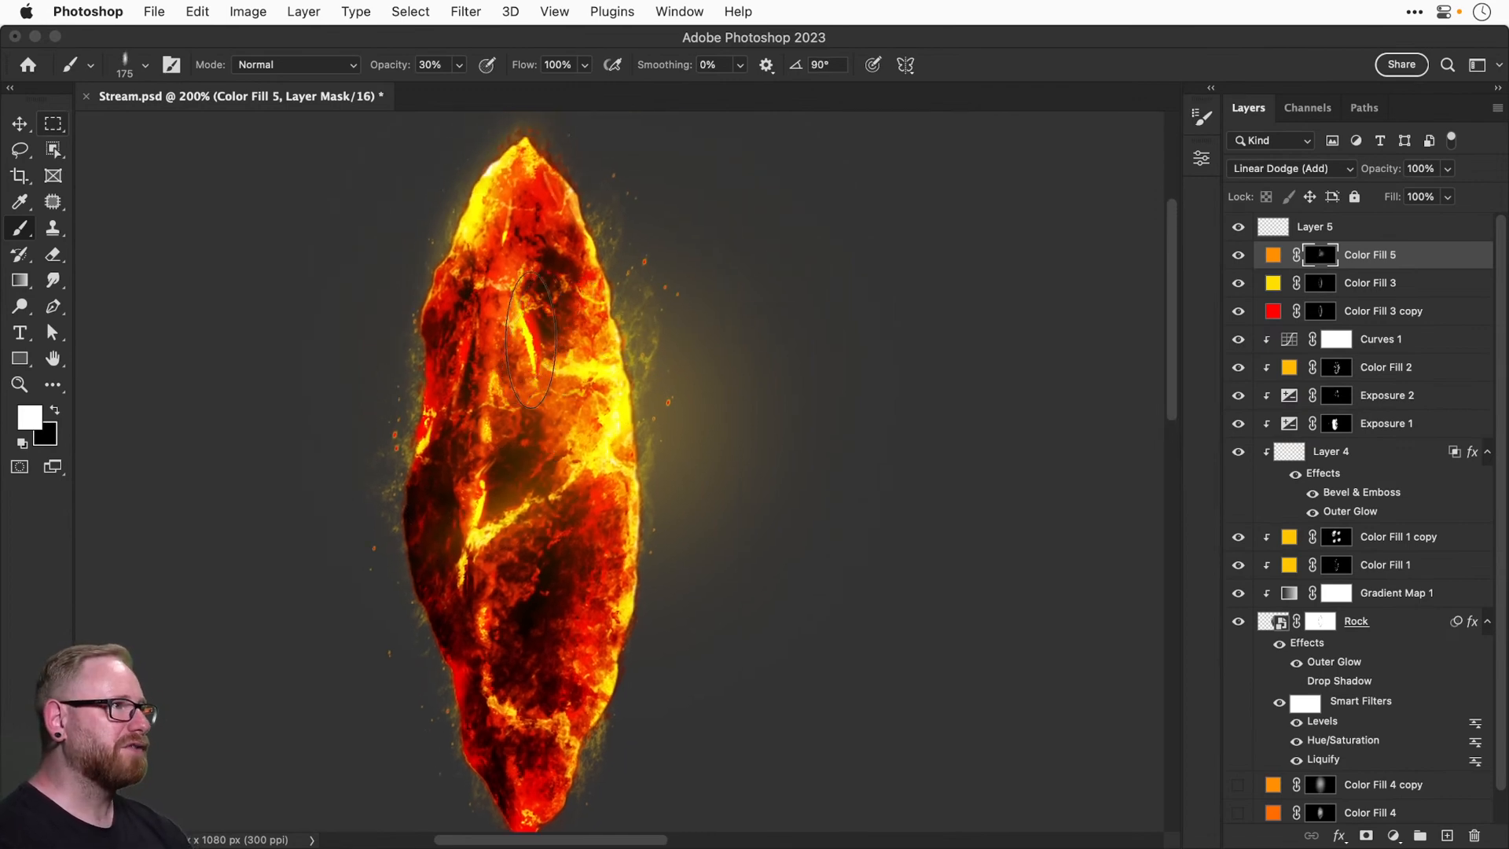
pyautogui.hotkey('shift', 'Left')
pyautogui.press('[')
pyautogui.press('[')
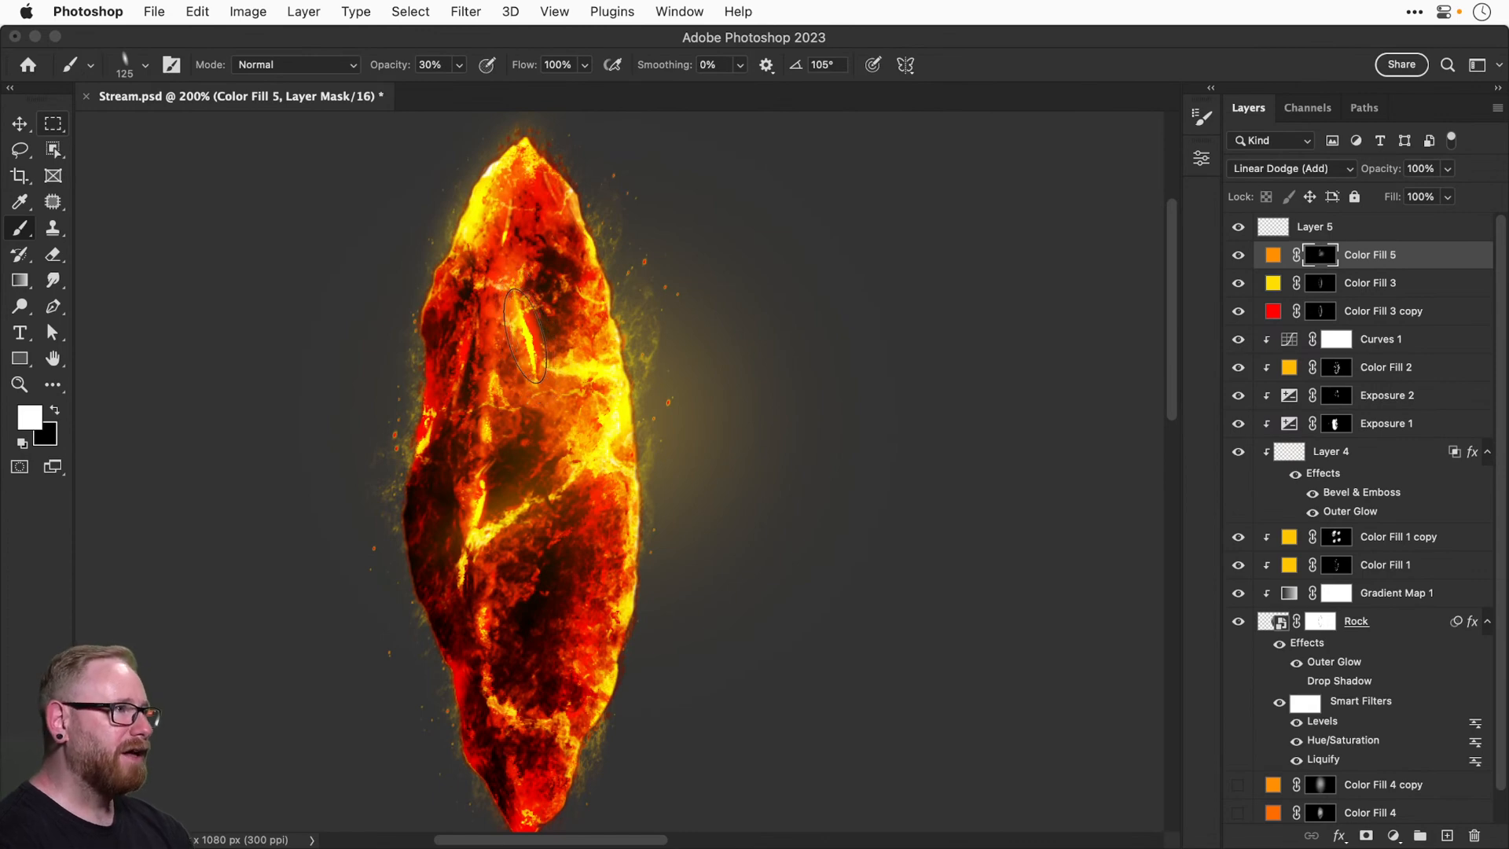
pyautogui.press(']')
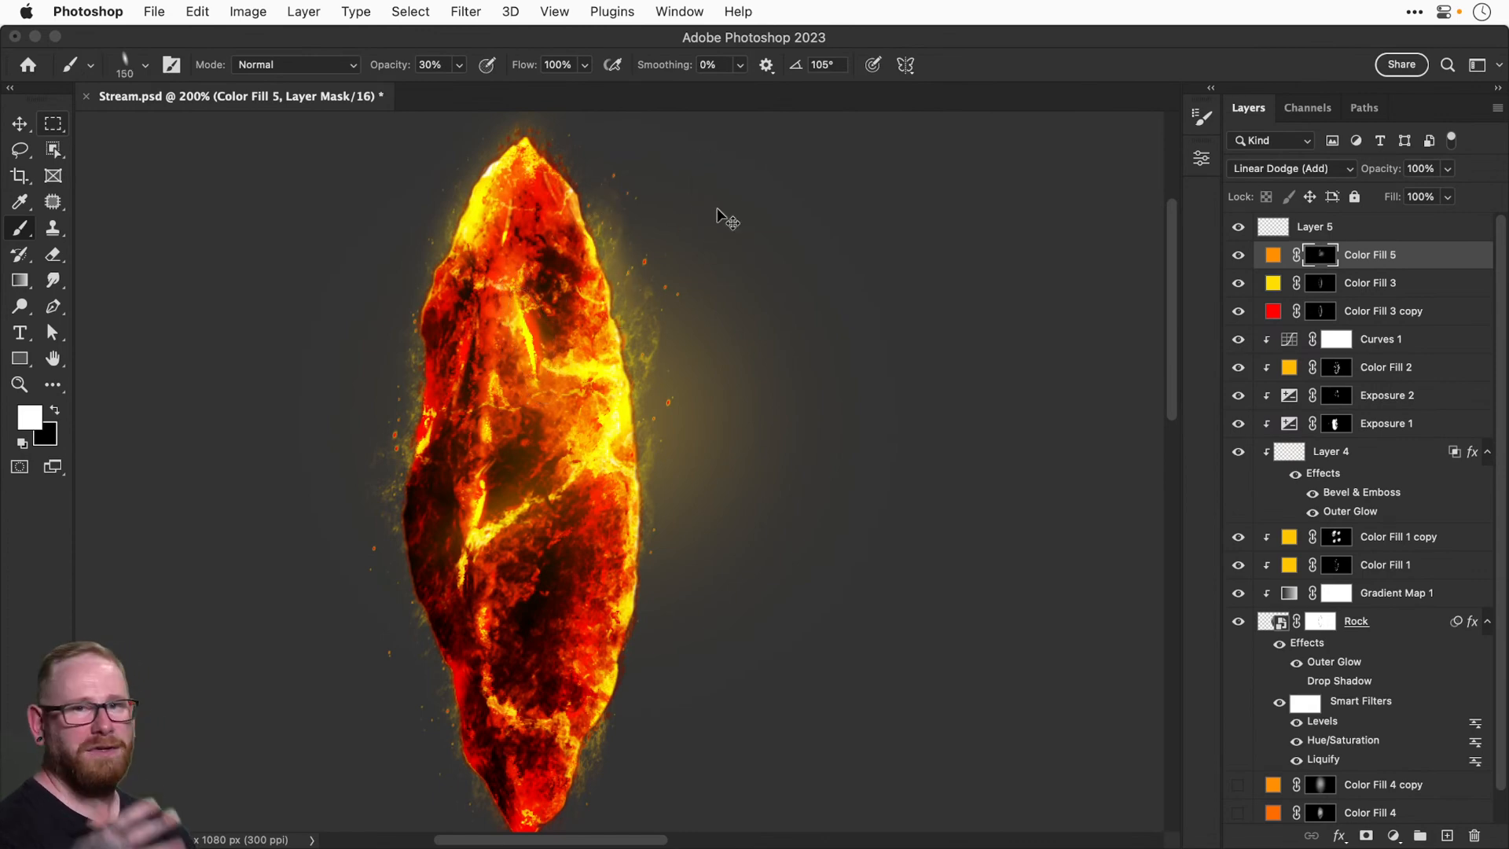
pyautogui.scroll(-3, 606, 539)
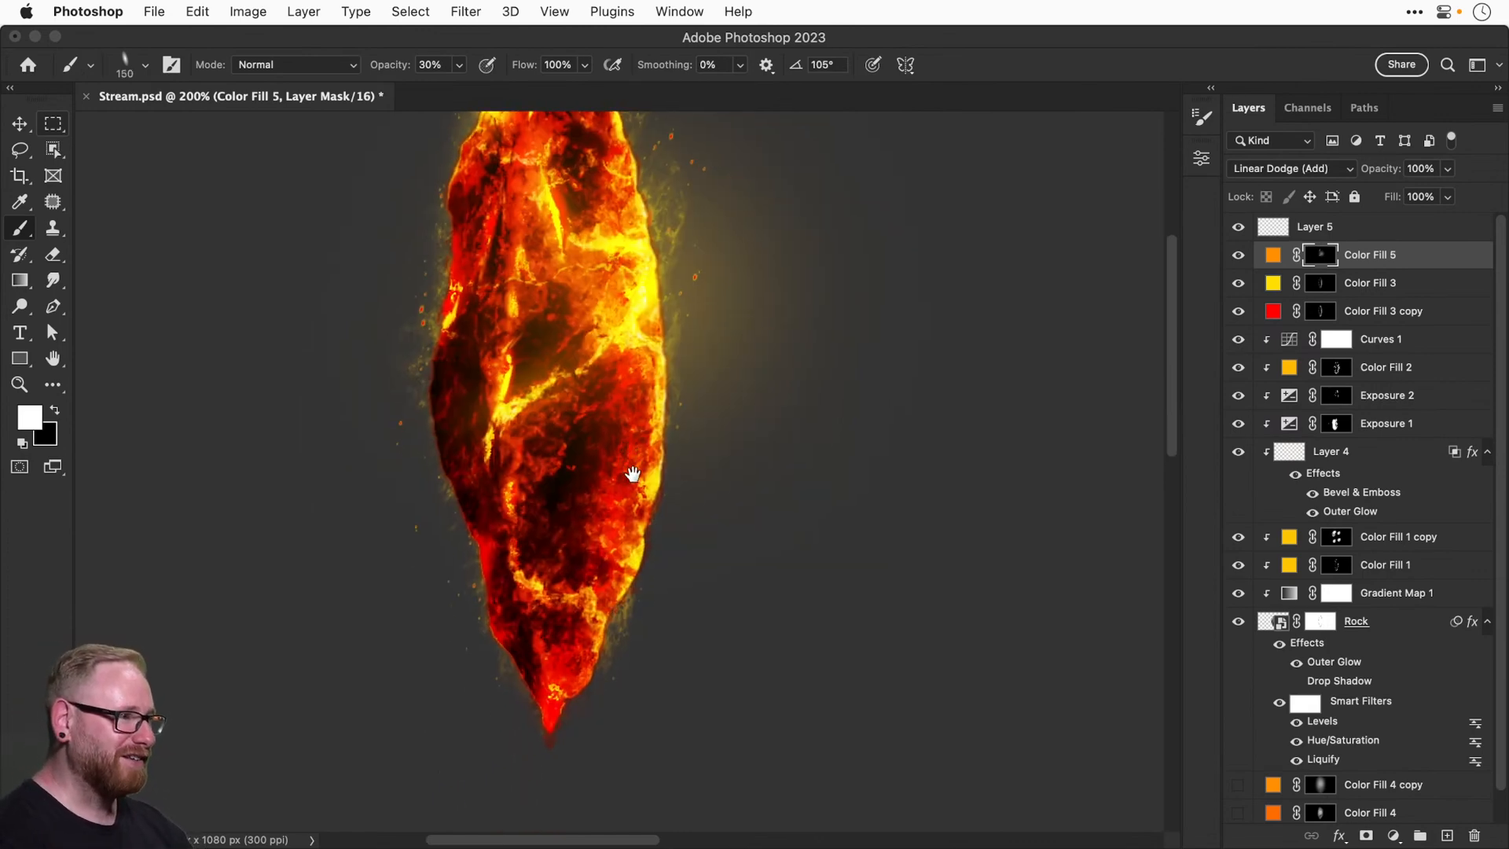
pyautogui.scroll(4, 633, 579)
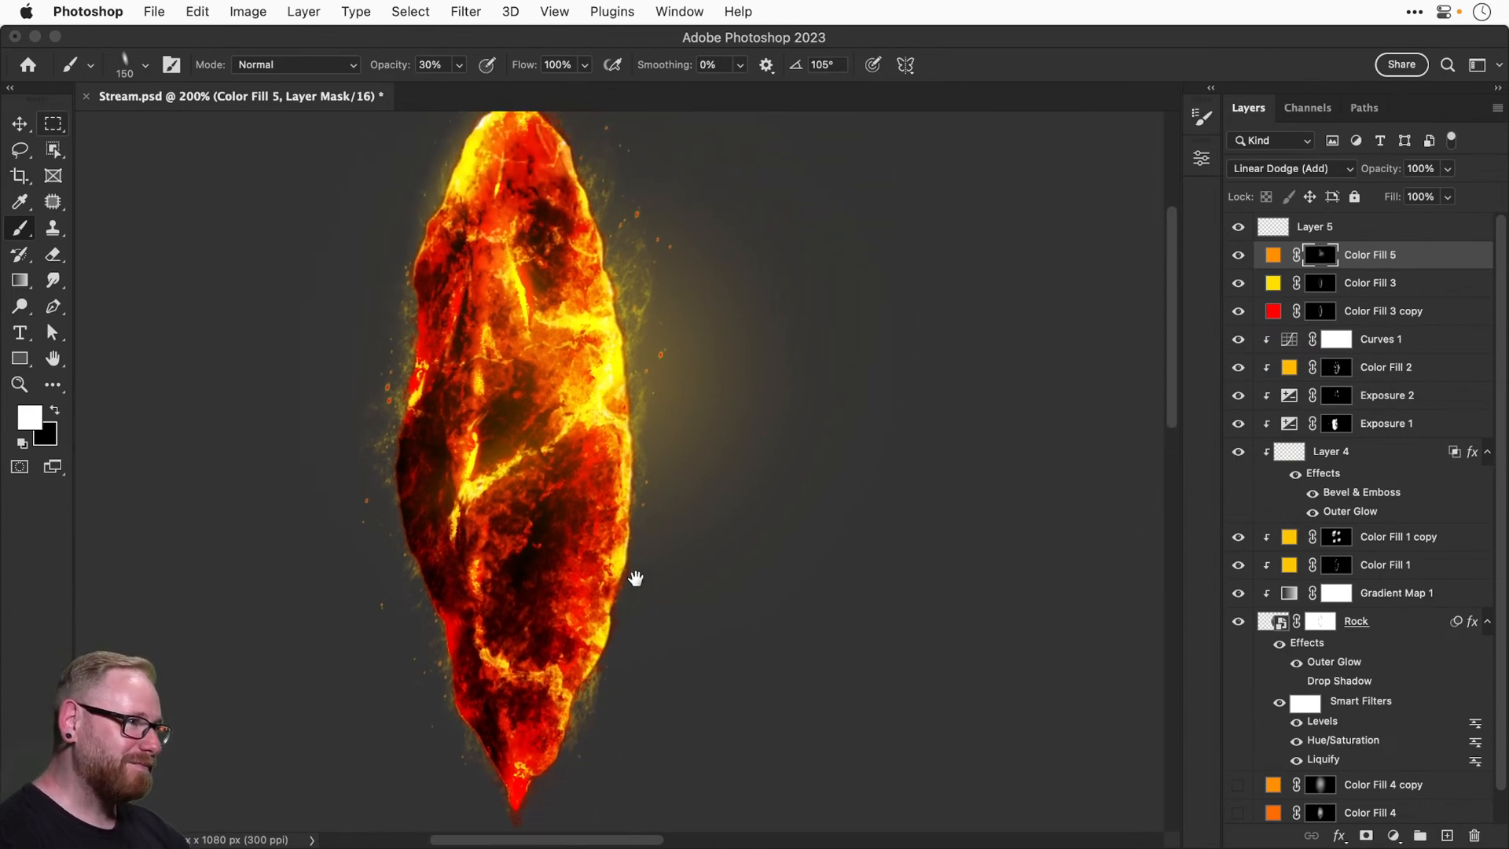
# Switch to the Move tool and zoom between 300% and 400% to inspect the rock's cracks.
pyautogui.press('v')
pyautogui.press('super+minus')
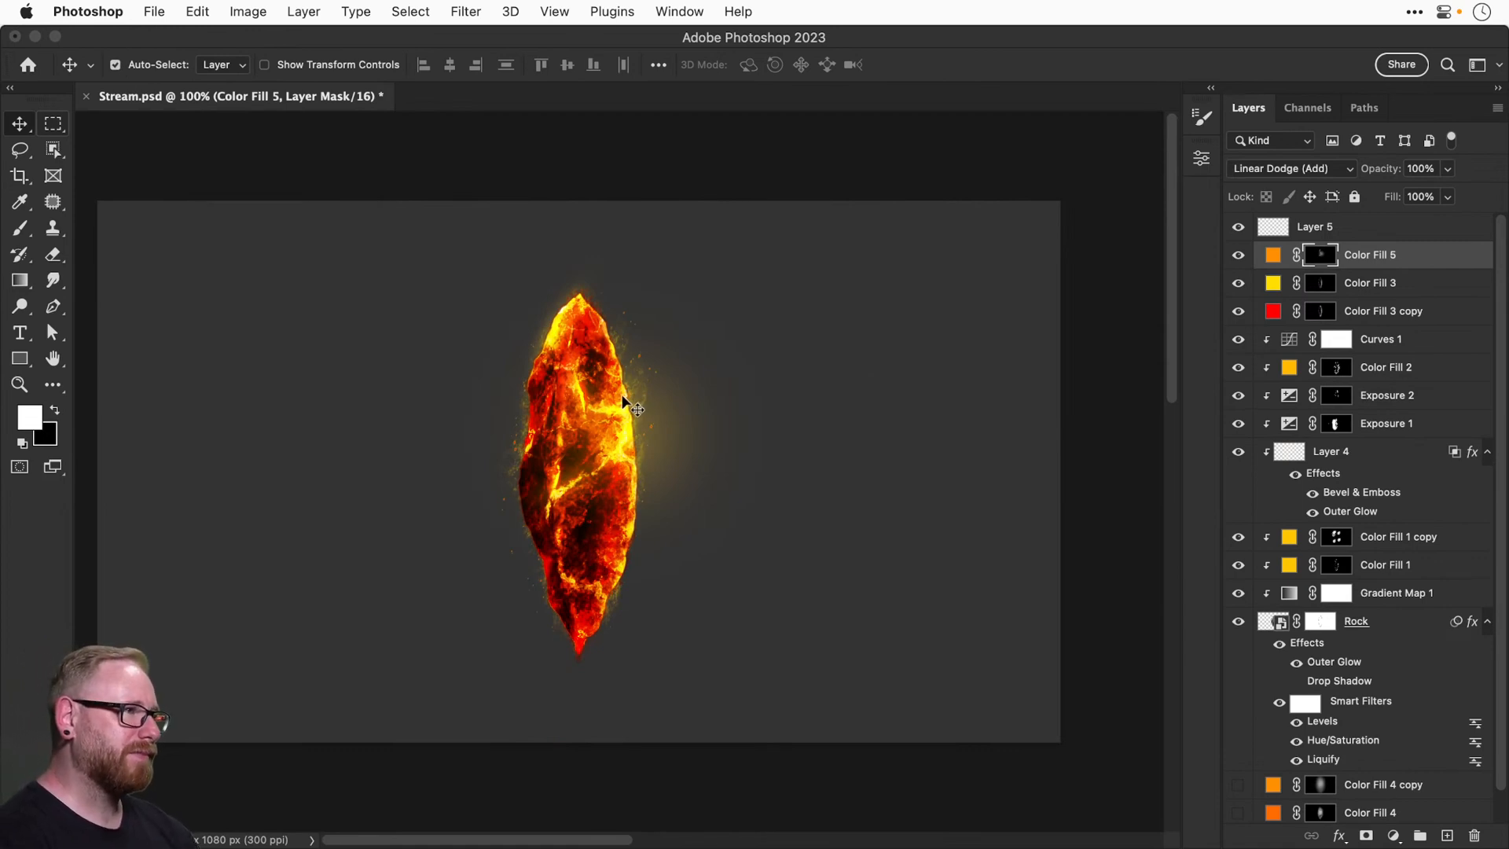
pyautogui.press('super+plus')
pyautogui.press('super+plus')
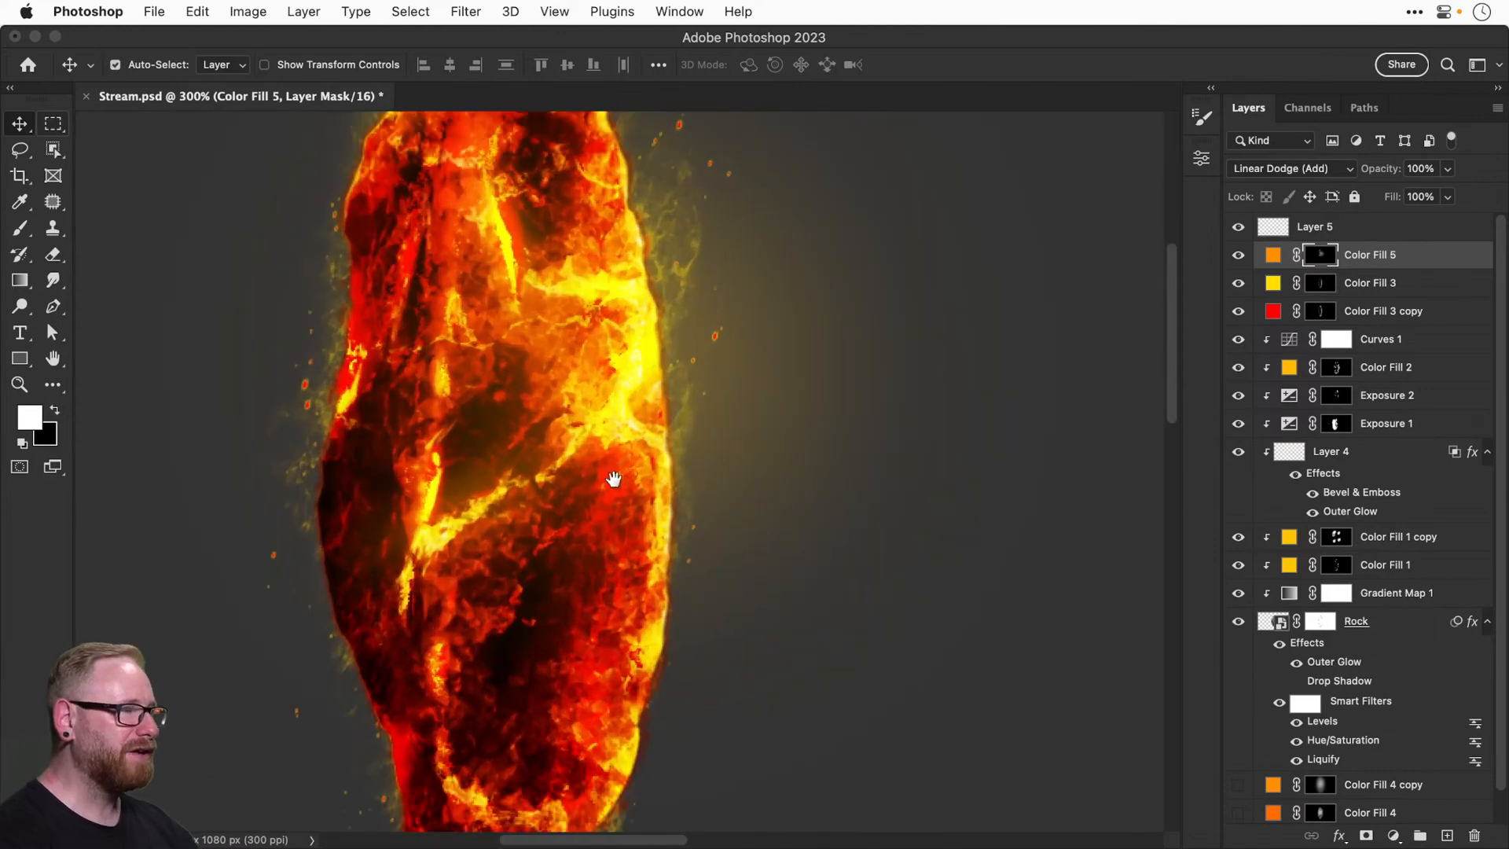
pyautogui.moveTo(620, 474); pyautogui.dragTo(613, 449)
pyautogui.press('super+plus')
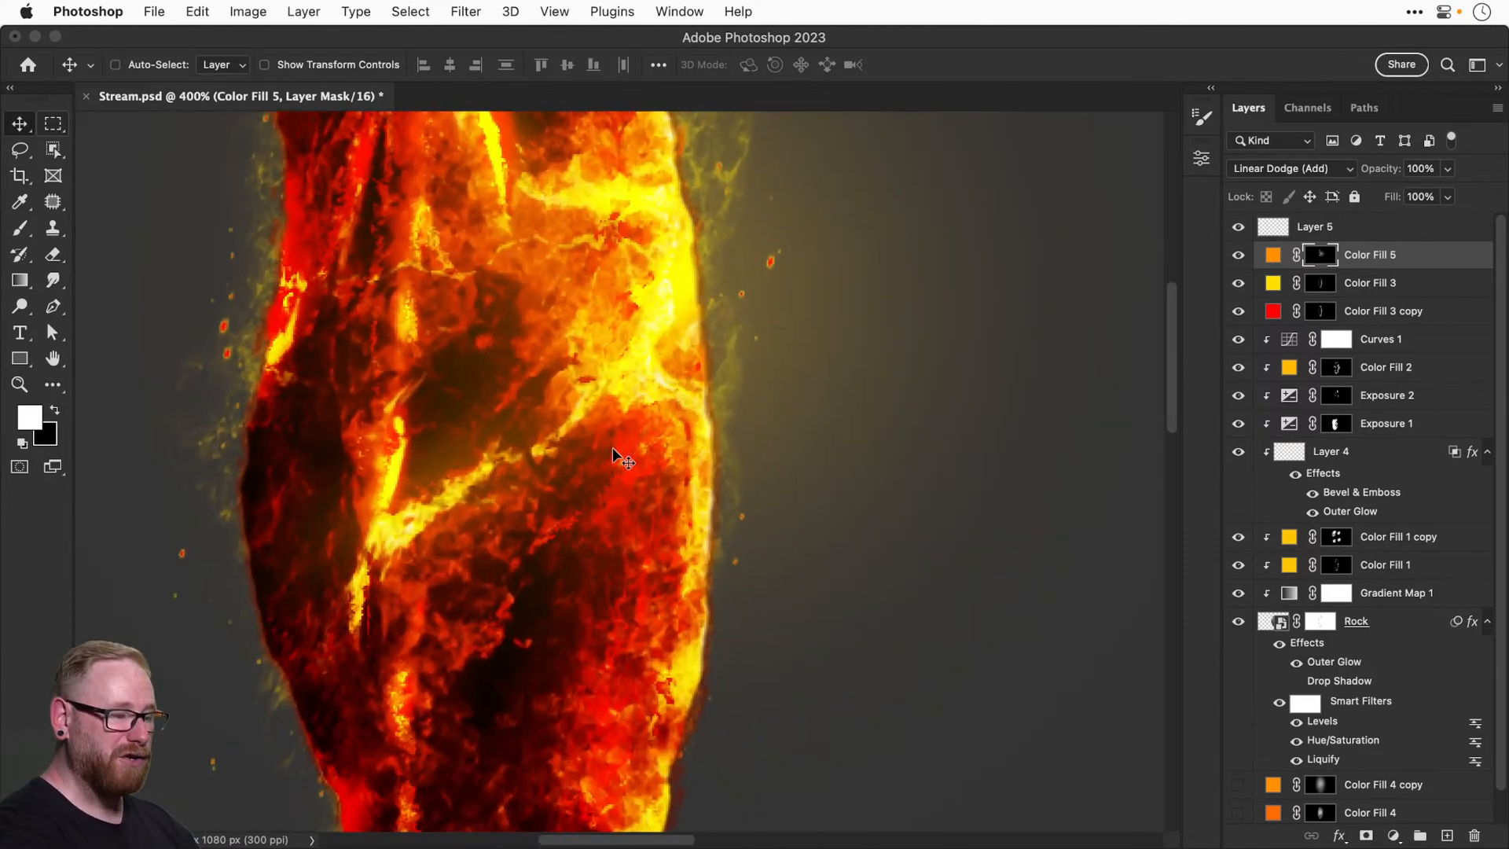
pyautogui.press('super+minus')
pyautogui.press('super+minus')
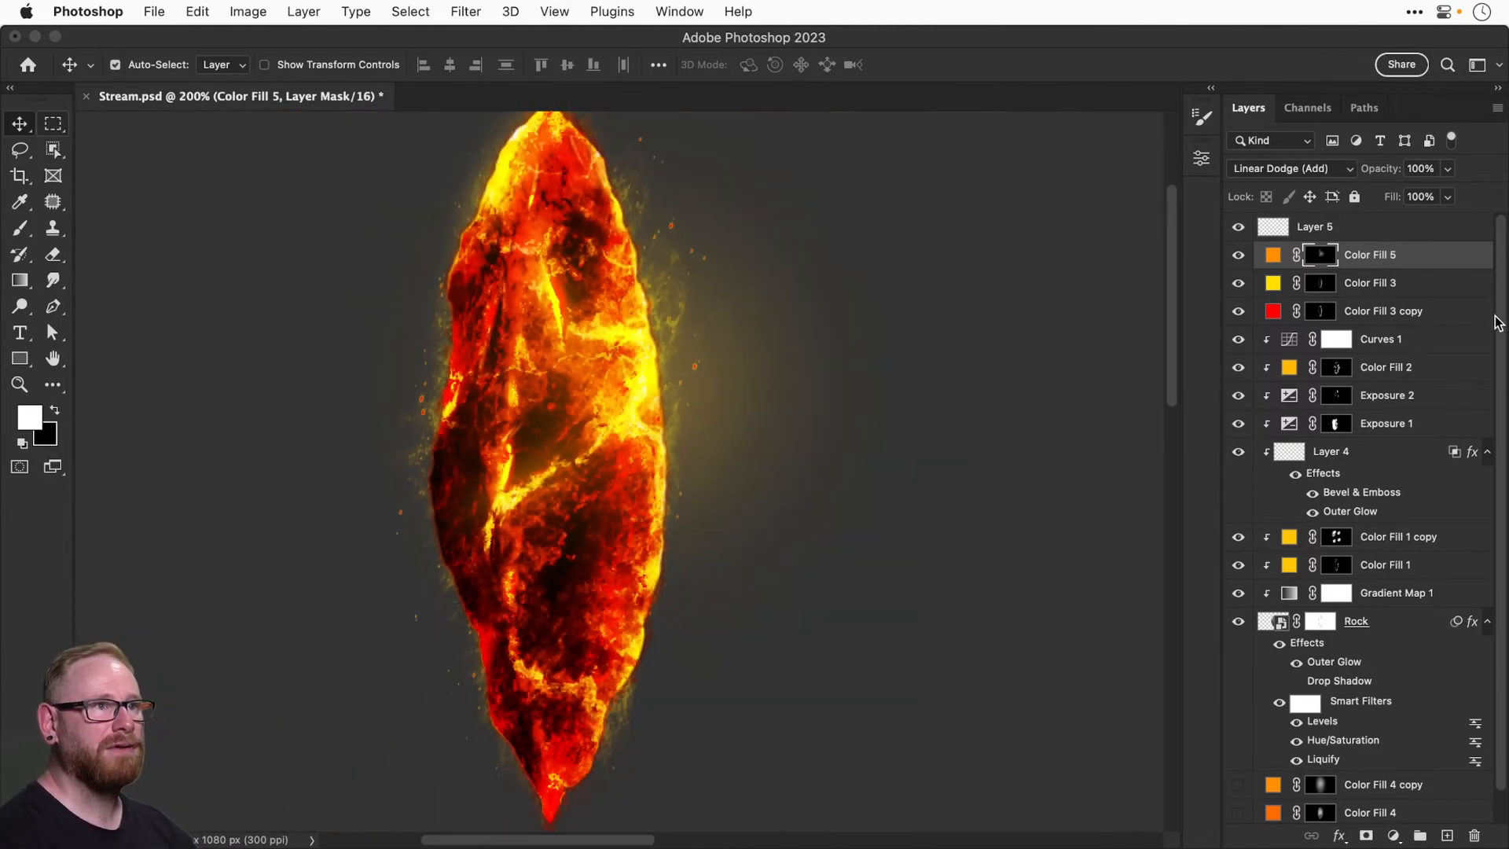
pyautogui.scroll(-1, 1498, 346)
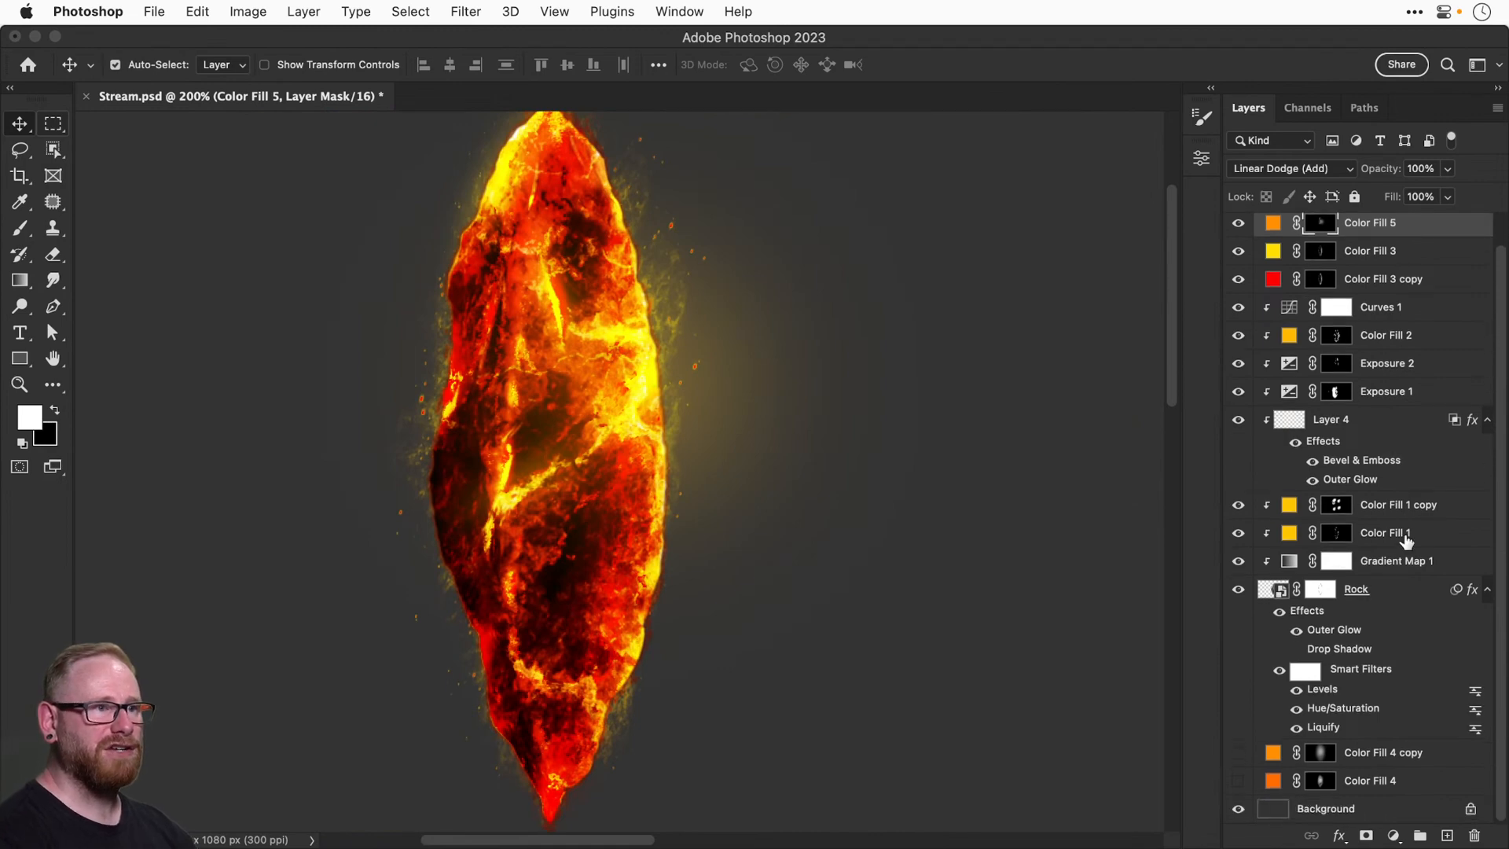
# Group the layers from Rock up to Color Fill 5 into Group 1 and add a layer mask.
pyautogui.click(1365, 601)
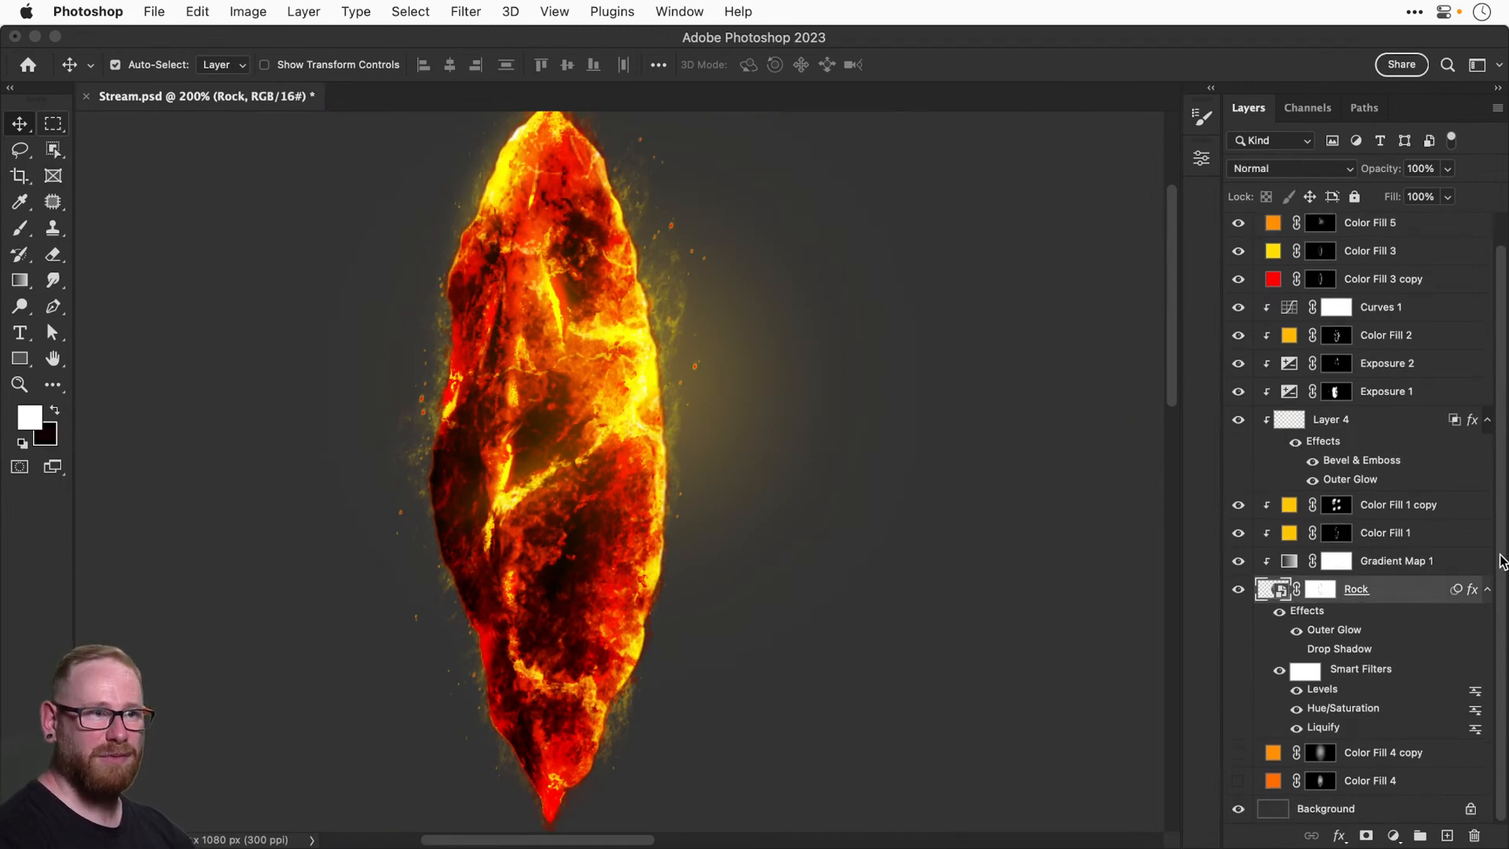
pyautogui.scroll(1, 1500, 561)
pyautogui.keyDown('shift'); pyautogui.click(1367, 255); pyautogui.keyUp('shift')
pyautogui.press('super+g')
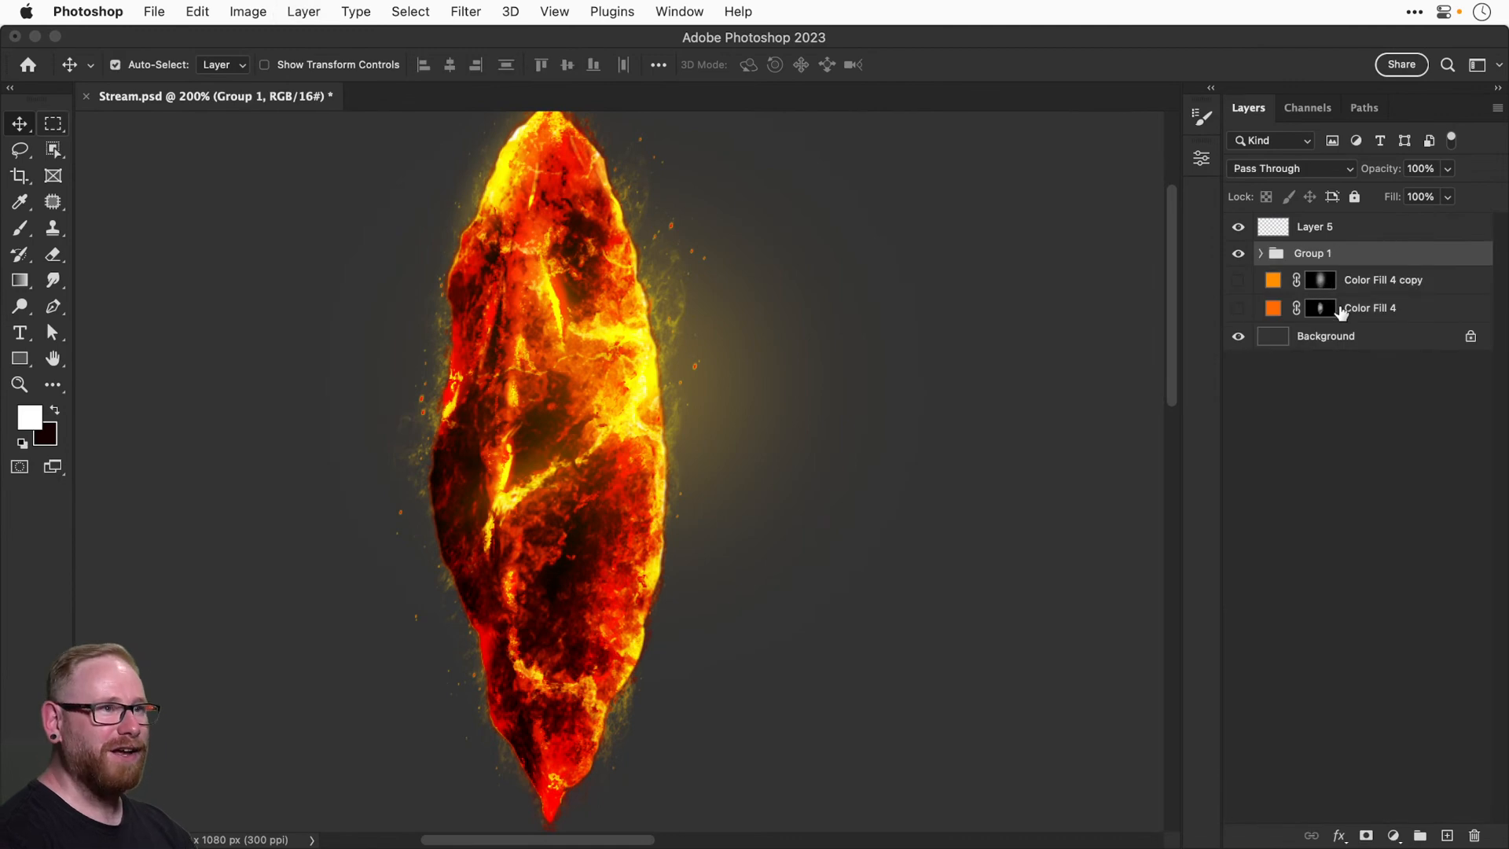
pyautogui.click(1366, 836)
# Set black as the paint colour and choose the first Broken Glass stamp brush.
pyautogui.press('x')
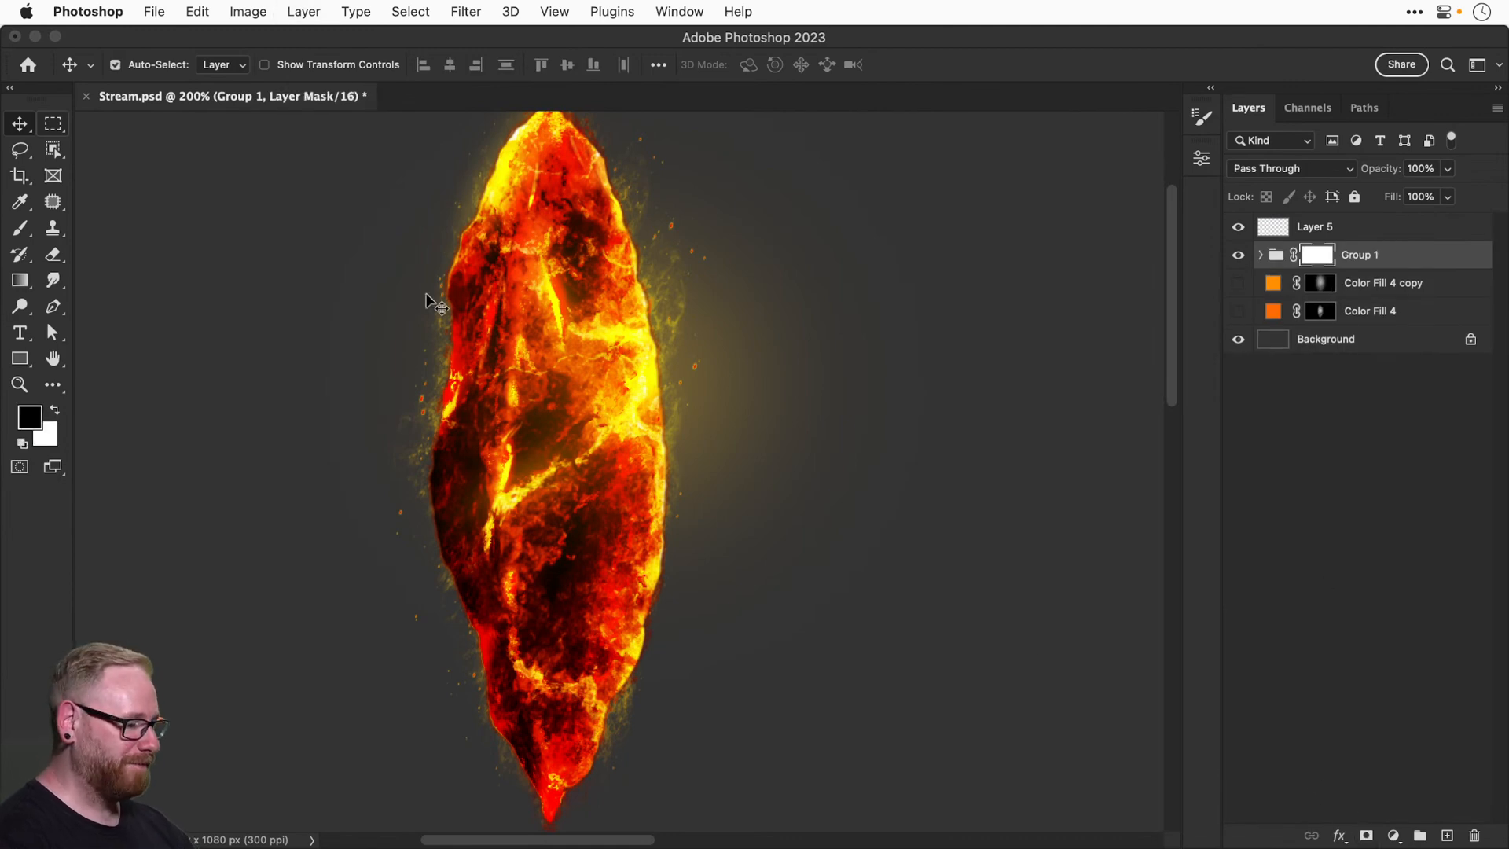
pyautogui.press('b')
pyautogui.click(147, 63)
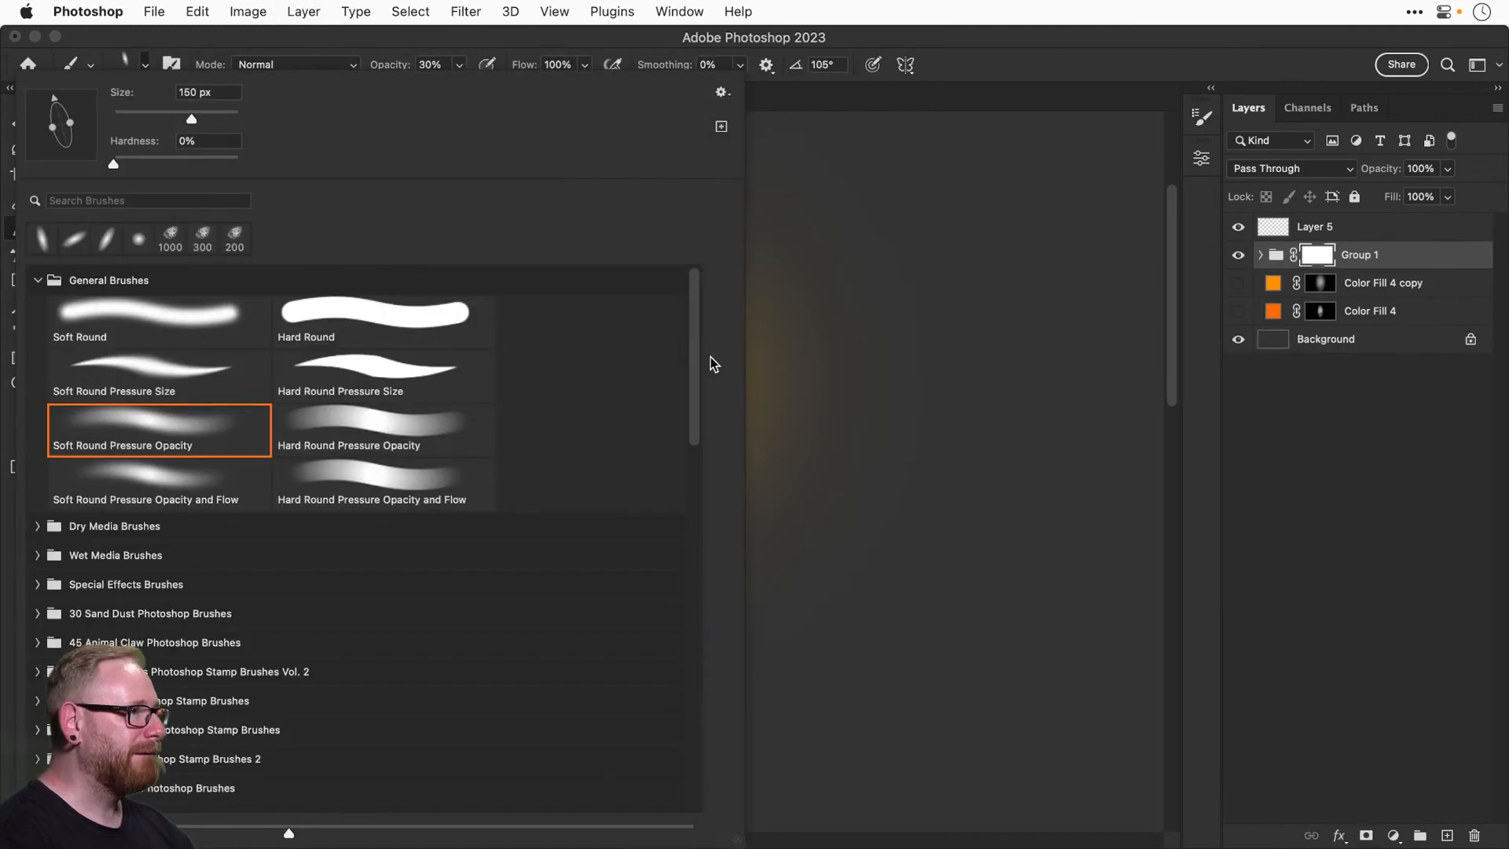
pyautogui.moveTo(694, 384); pyautogui.dragTo(692, 430)
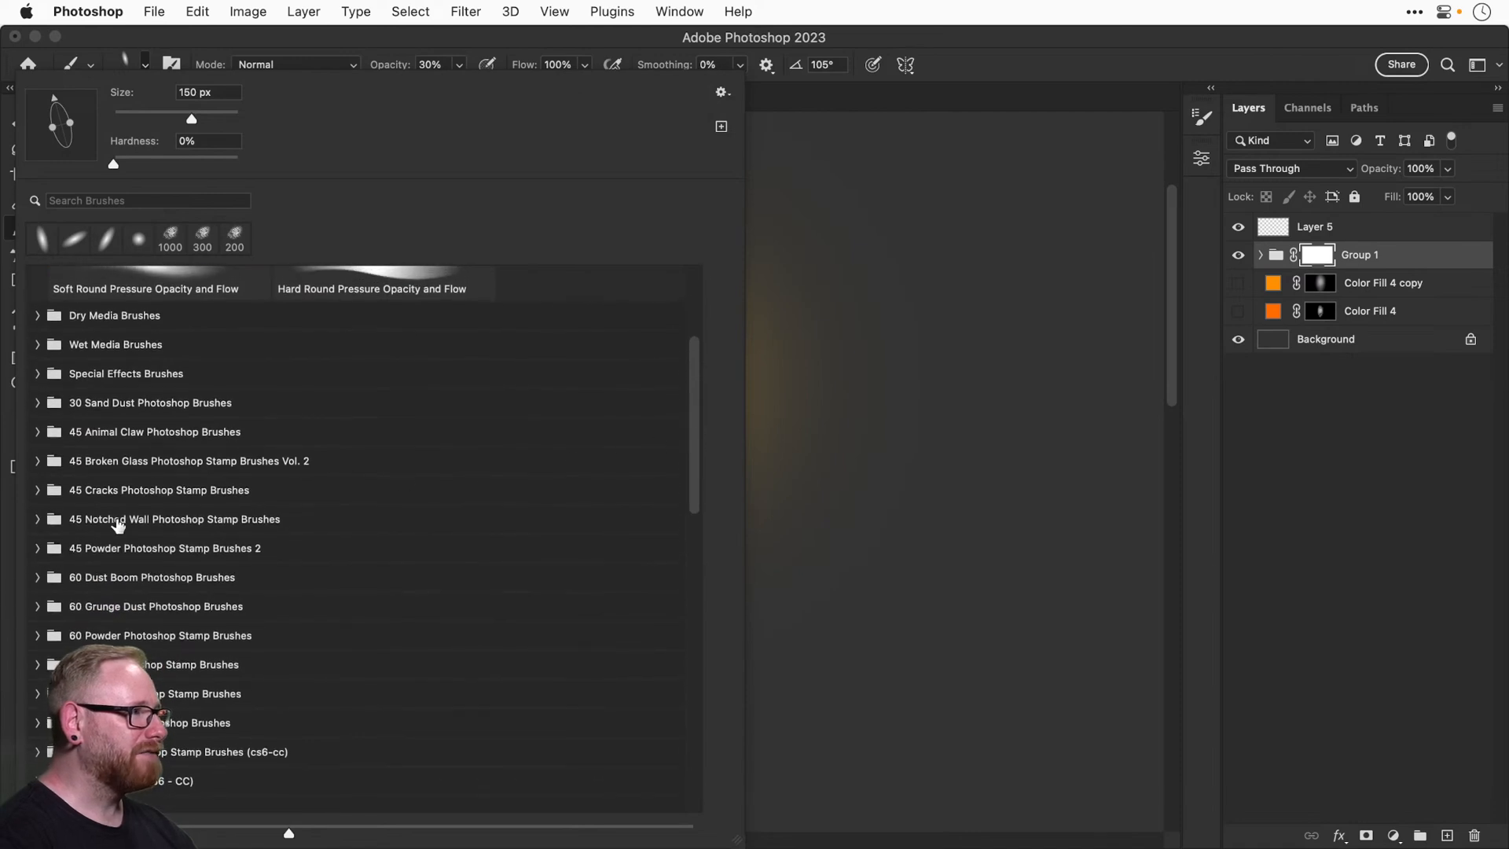
pyautogui.click(38, 460)
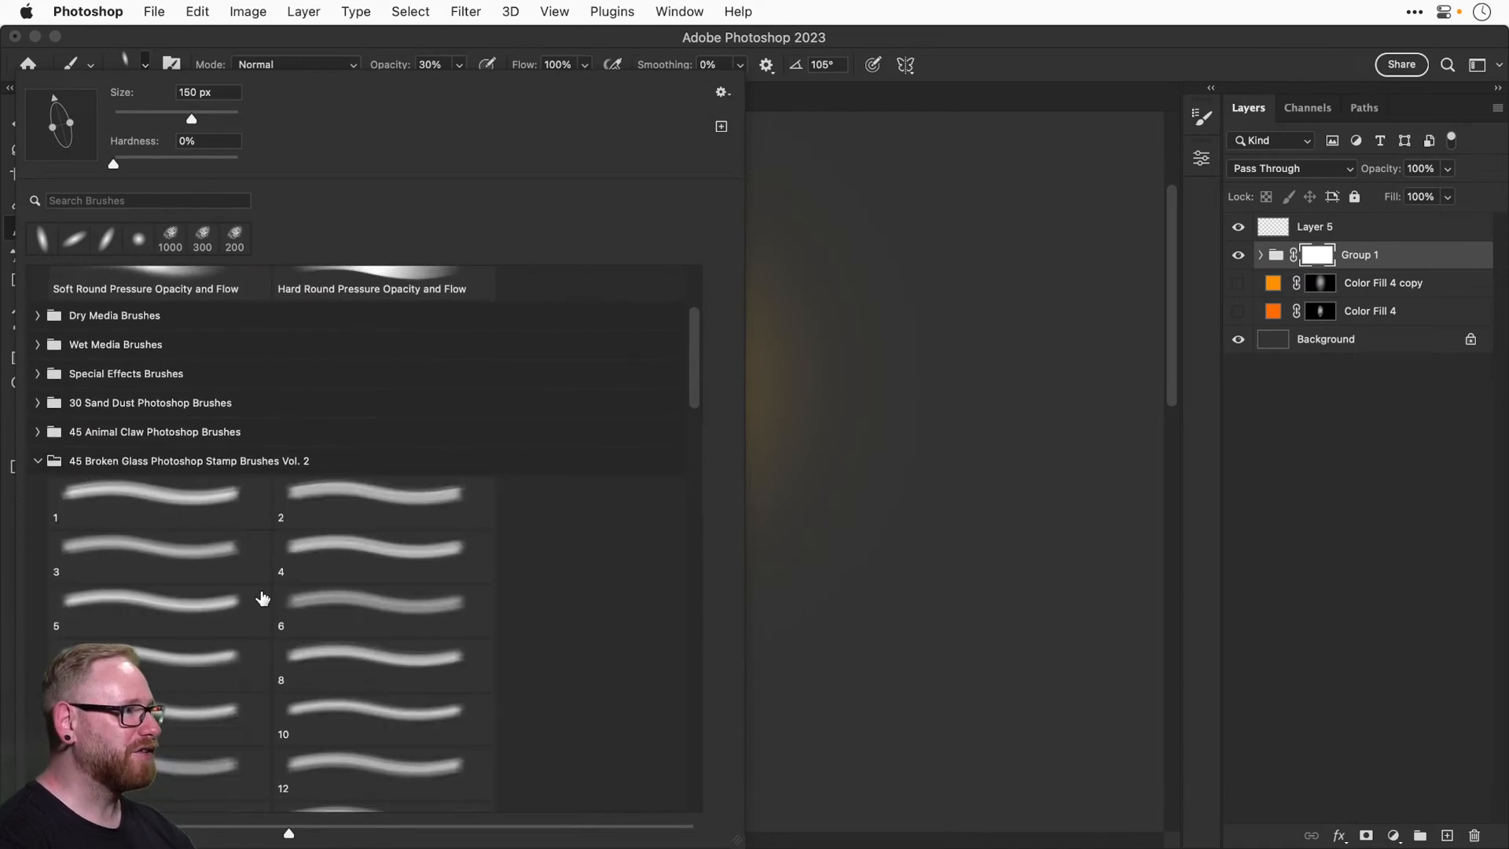
pyautogui.click(167, 505)
pyautogui.click(1161, 356)
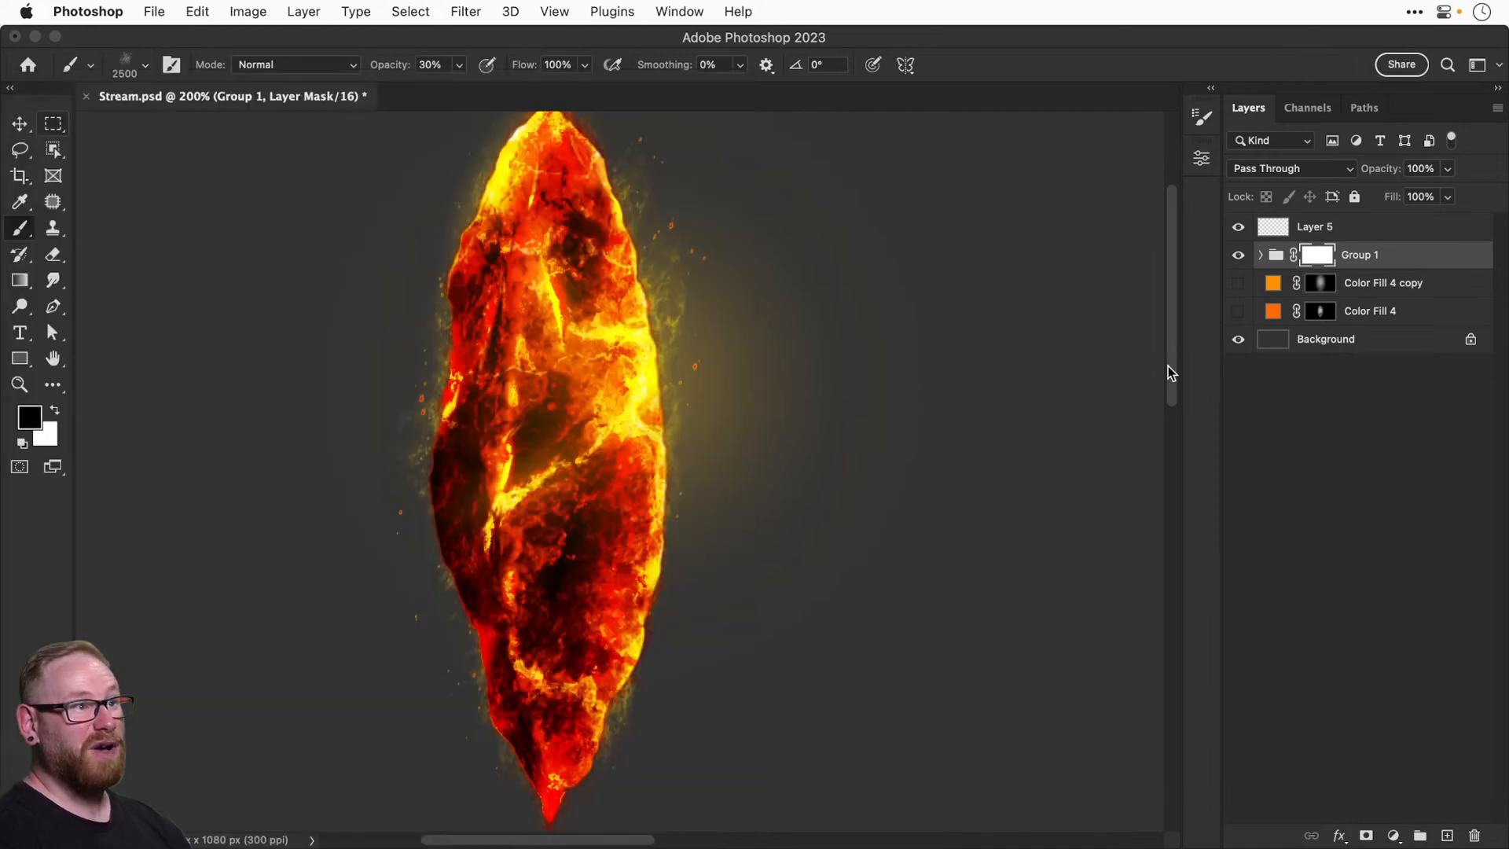
# At 900 px and 100% opacity, stamp shattered particles into the shard's lower edge, undoing the last stamp.
pyautogui.press('super+minus')
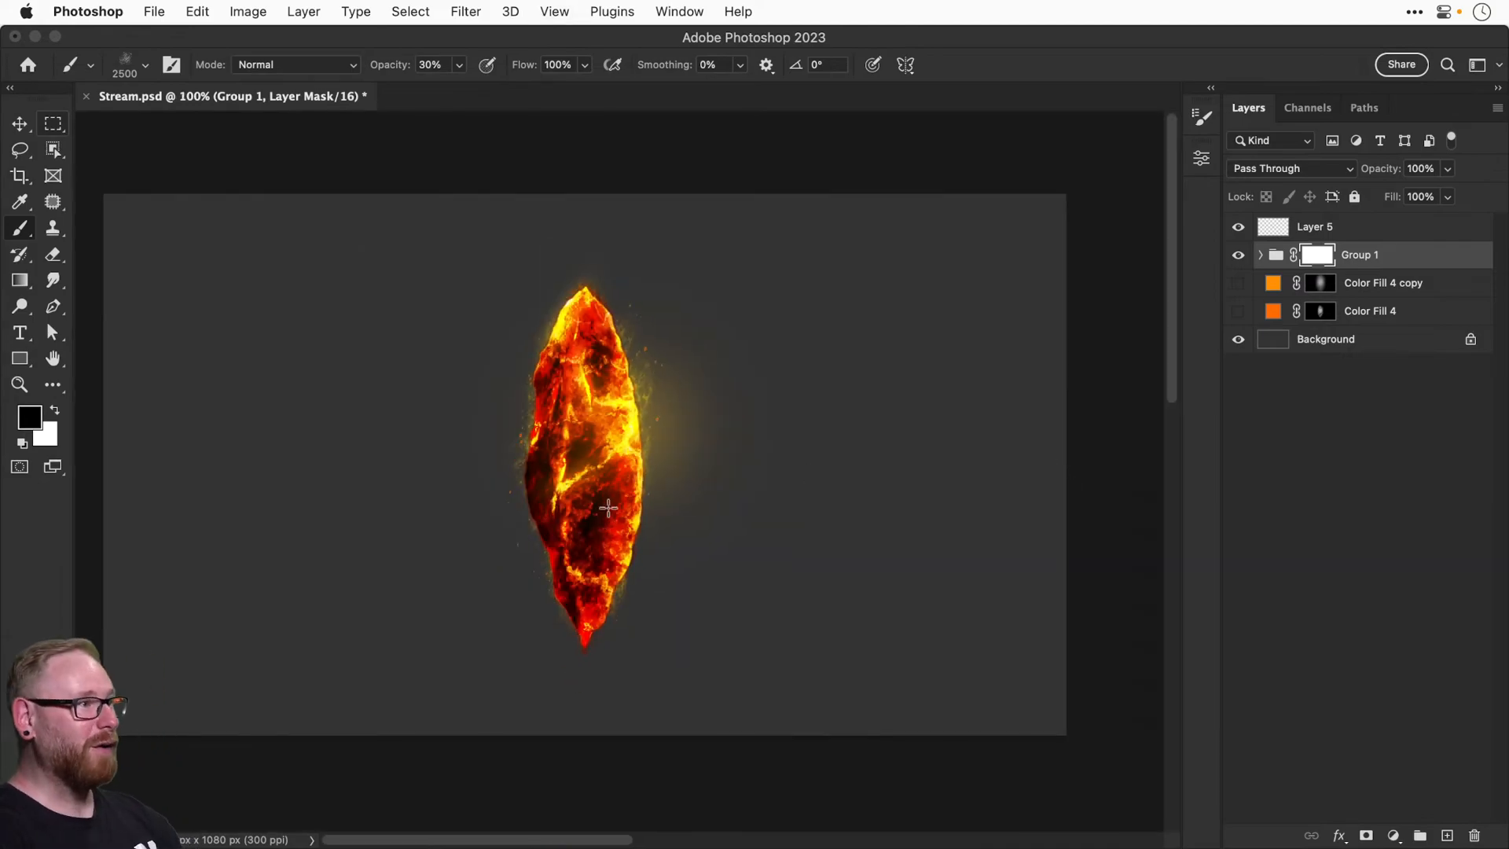
pyautogui.press('[')
pyautogui.press('[')
pyautogui.press('[')
pyautogui.press('[')
pyautogui.press('[')
pyautogui.press('[')
pyautogui.press('[')
pyautogui.press('[')
pyautogui.press('[')
pyautogui.press('[')
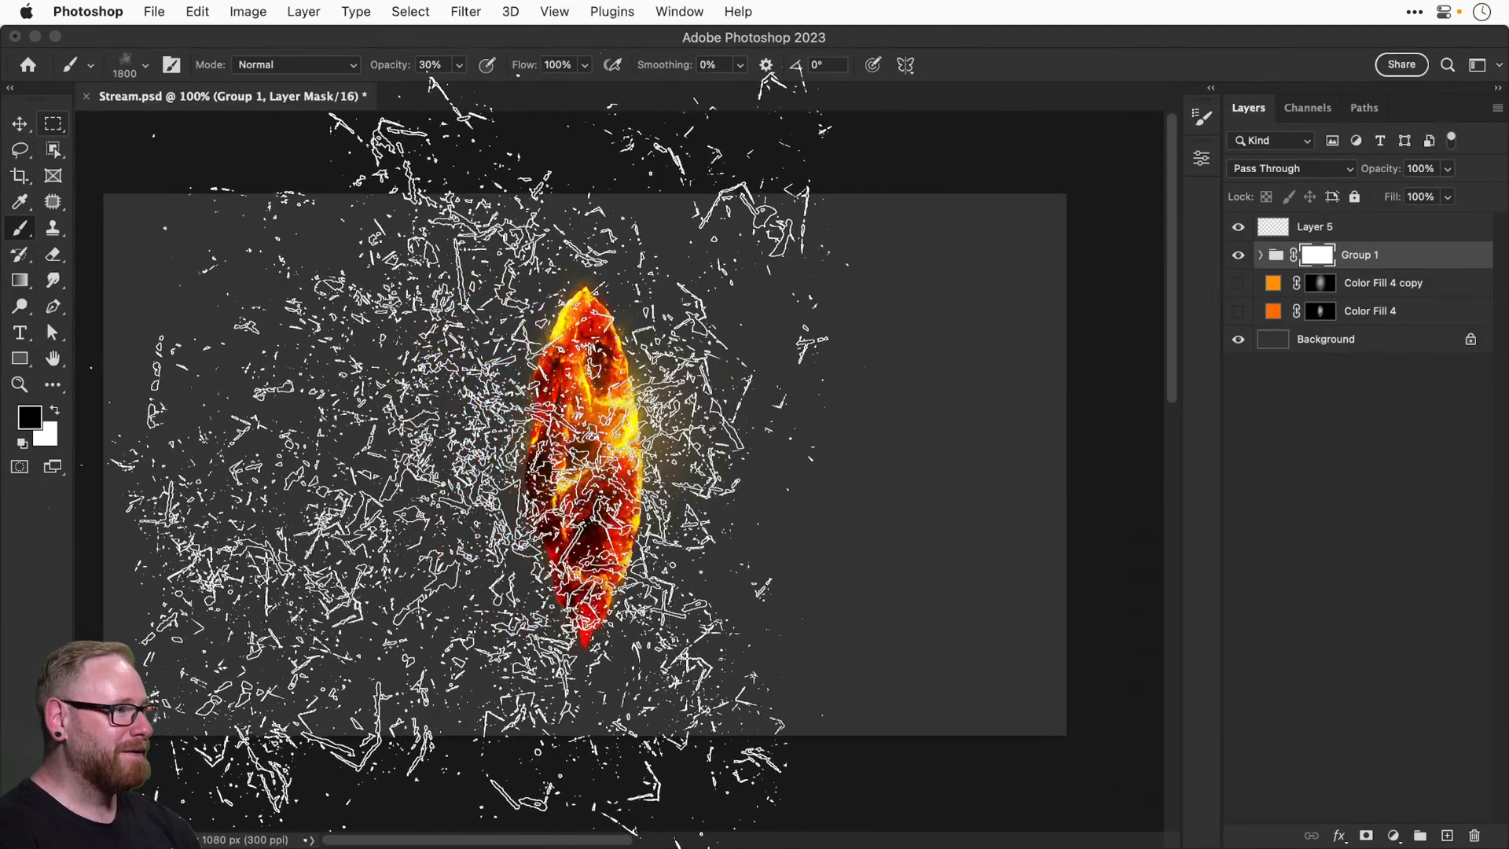
pyautogui.press('[')
pyautogui.press('[')
pyautogui.press('[')
pyautogui.press('[')
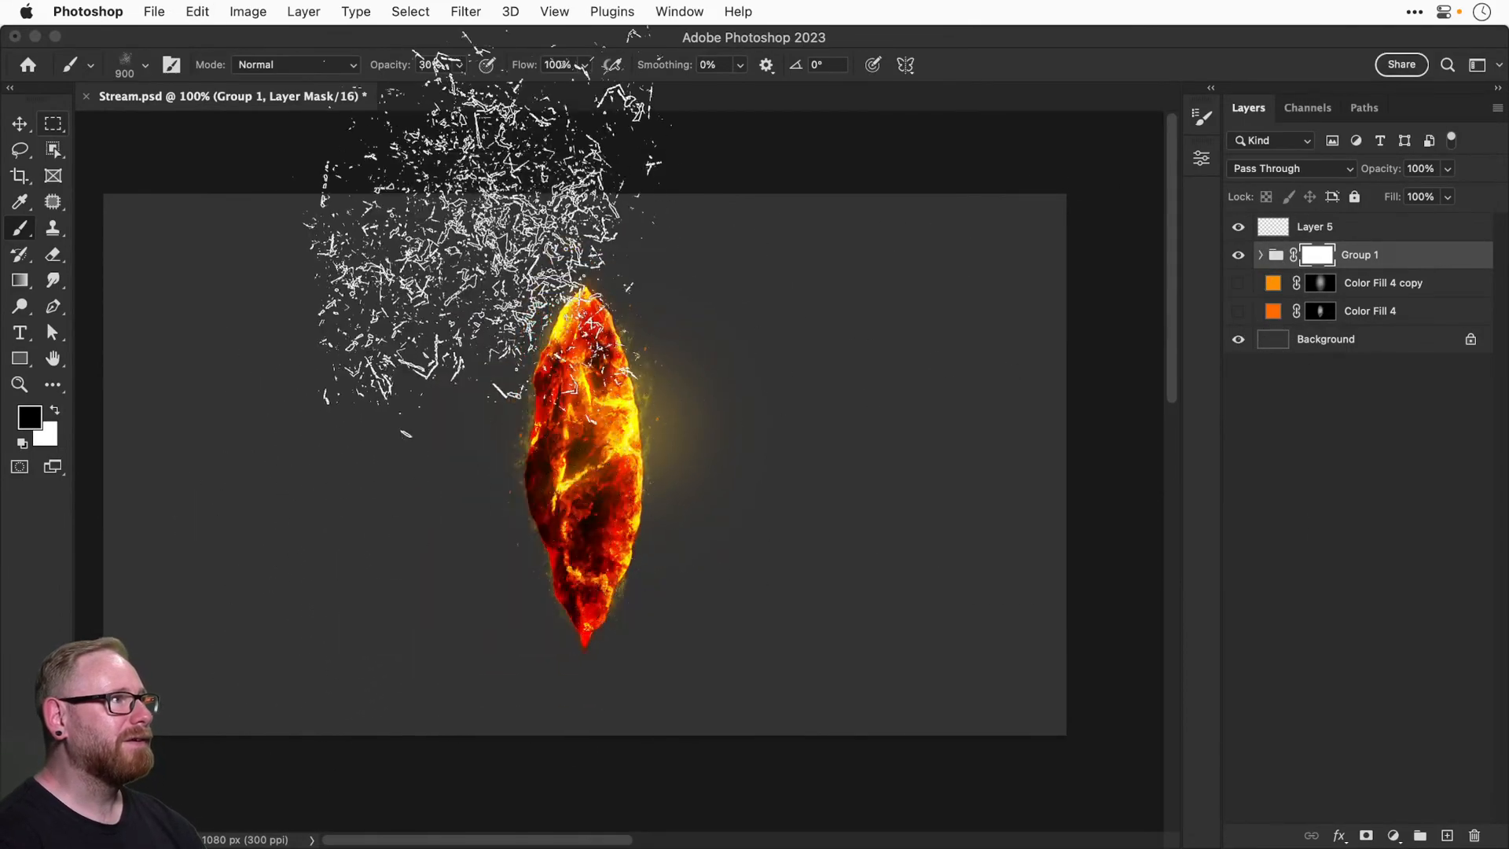
pyautogui.click(459, 65)
pyautogui.moveTo(458, 91); pyautogui.dragTo(535, 91)
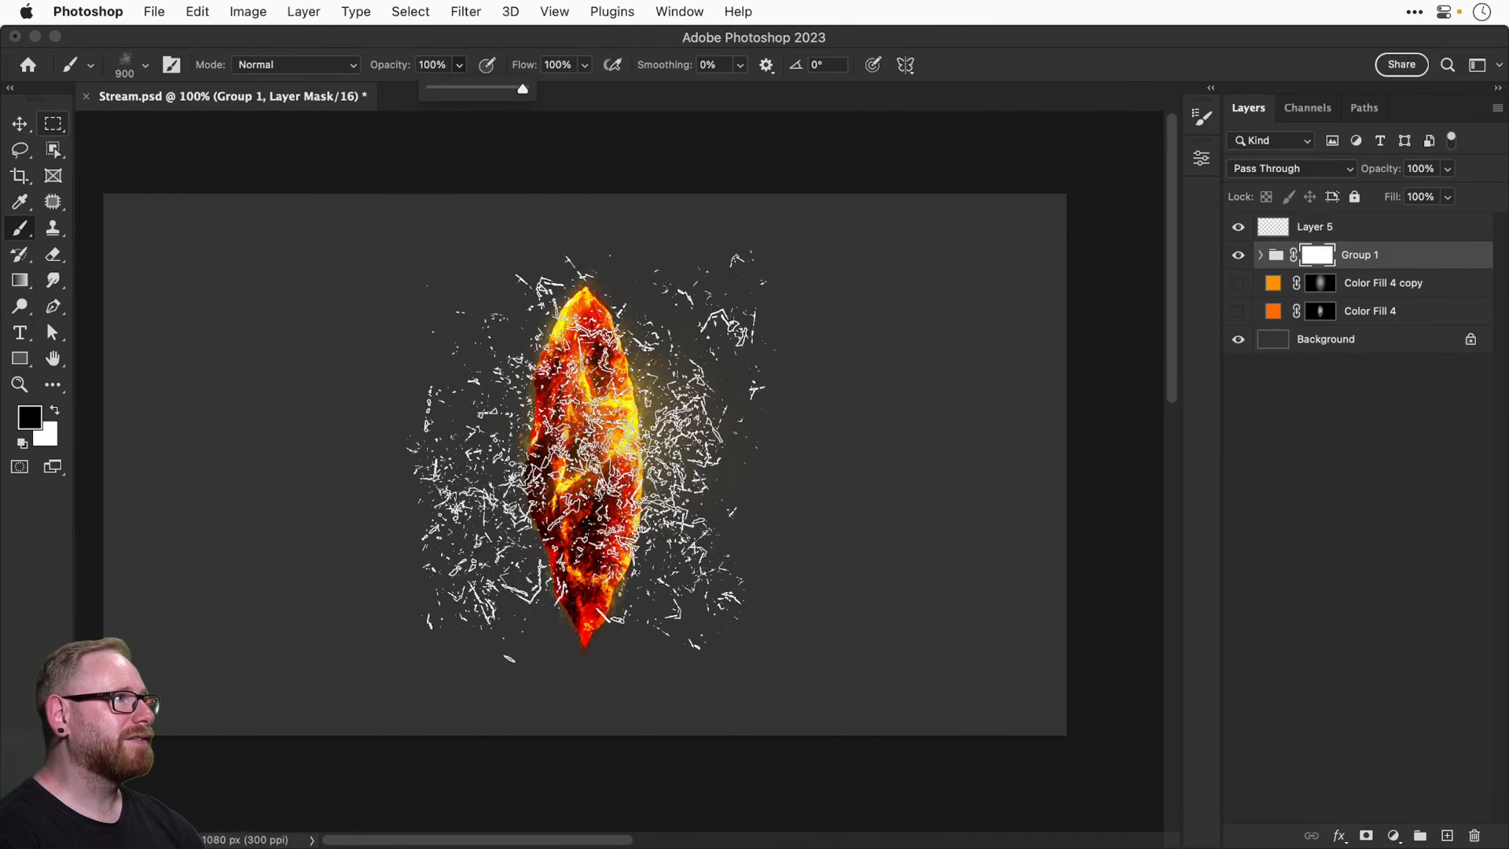
pyautogui.click(567, 492)
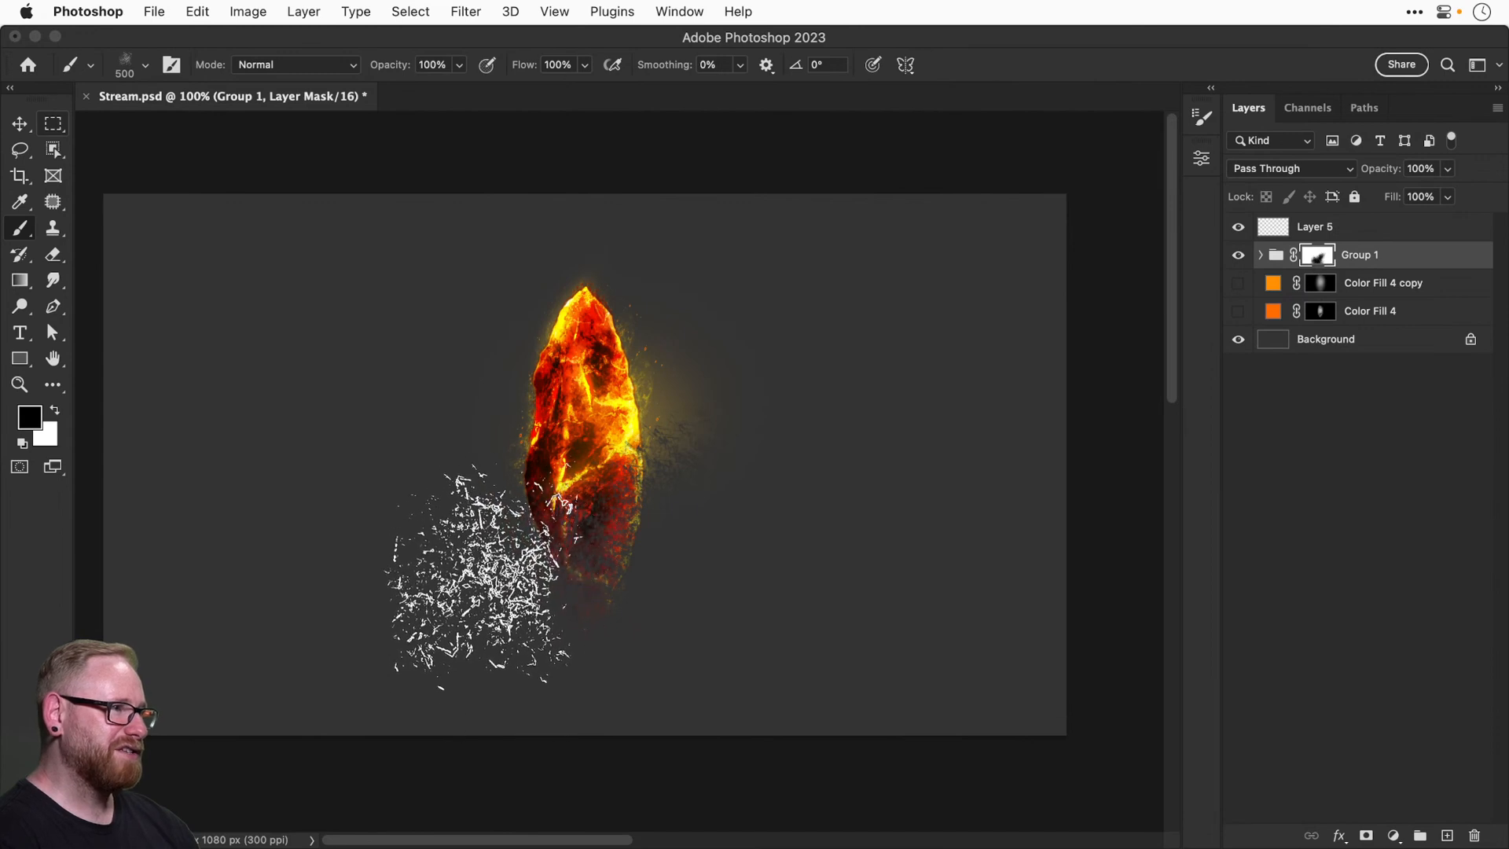
pyautogui.press('super+z')
pyautogui.press('super+z')
pyautogui.press('super+z')
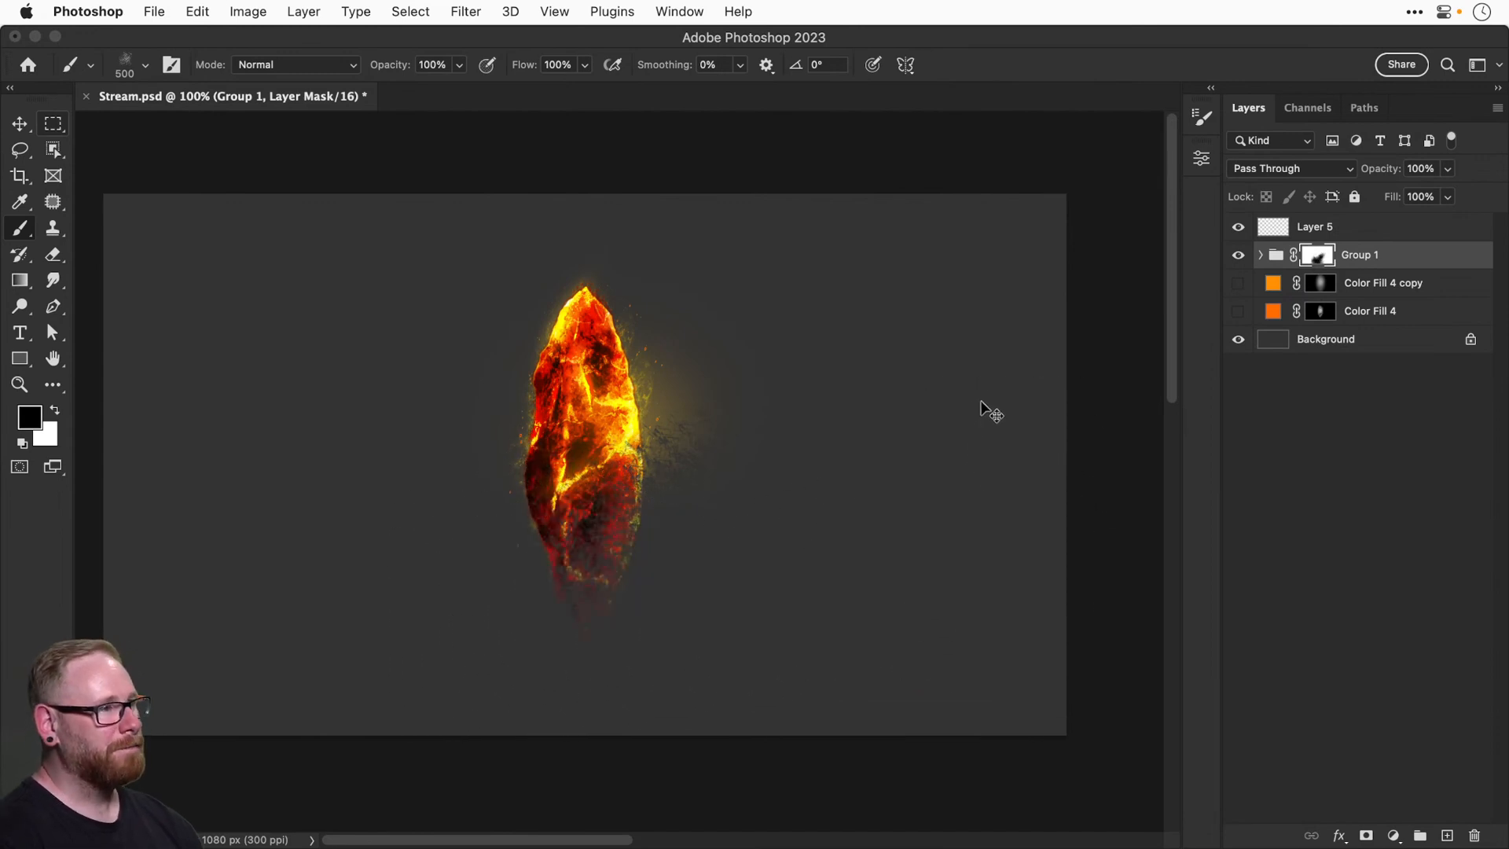
# Collapse Broken Glass and choose a brush from the 30 Sand Dust set.
pyautogui.click(144, 66)
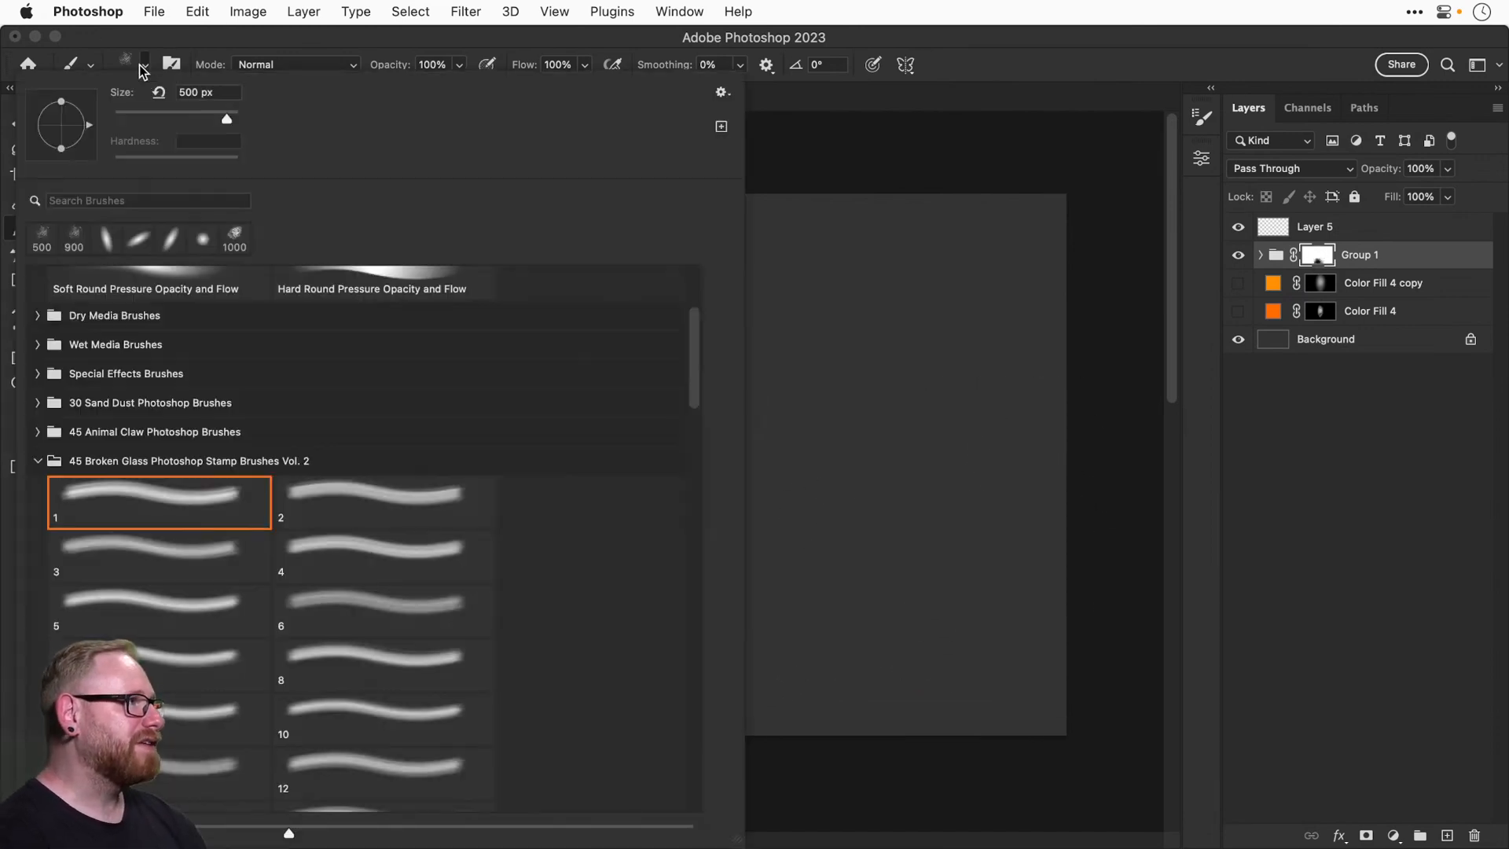
pyautogui.click(37, 462)
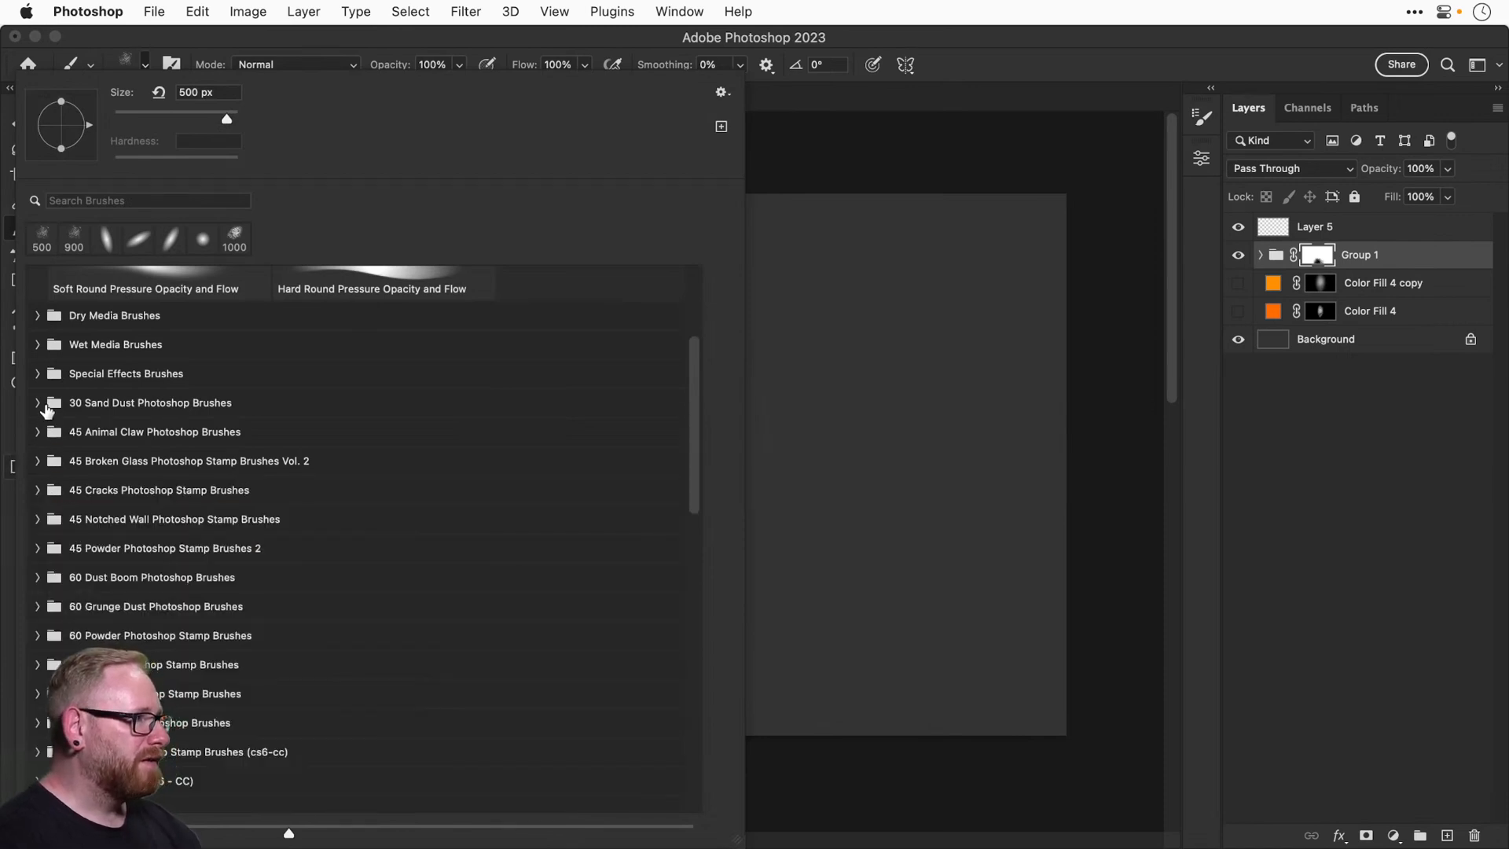
pyautogui.click(37, 404)
pyautogui.click(39, 410)
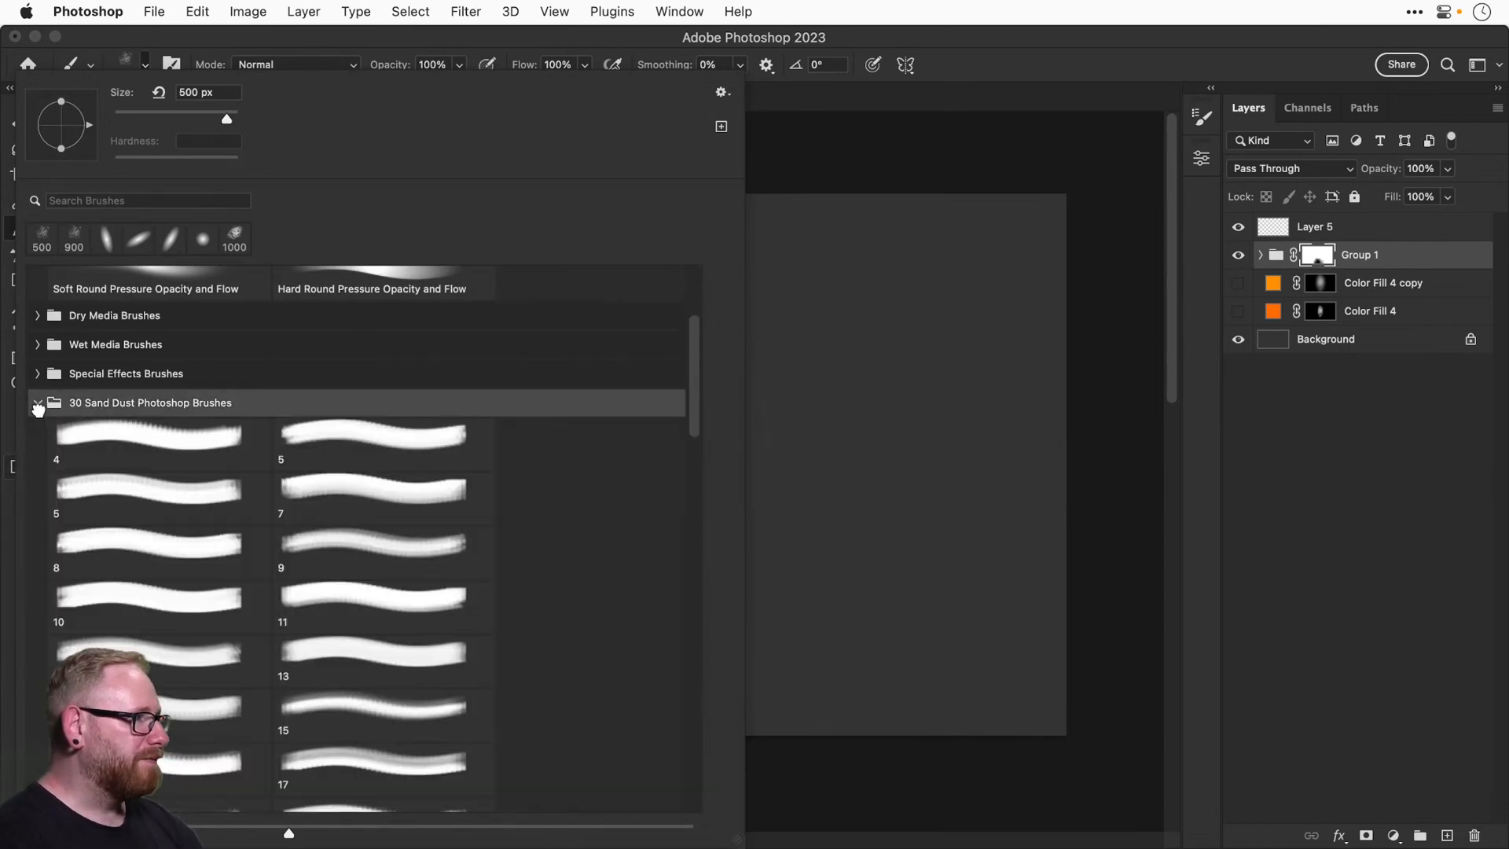
pyautogui.press('Return')
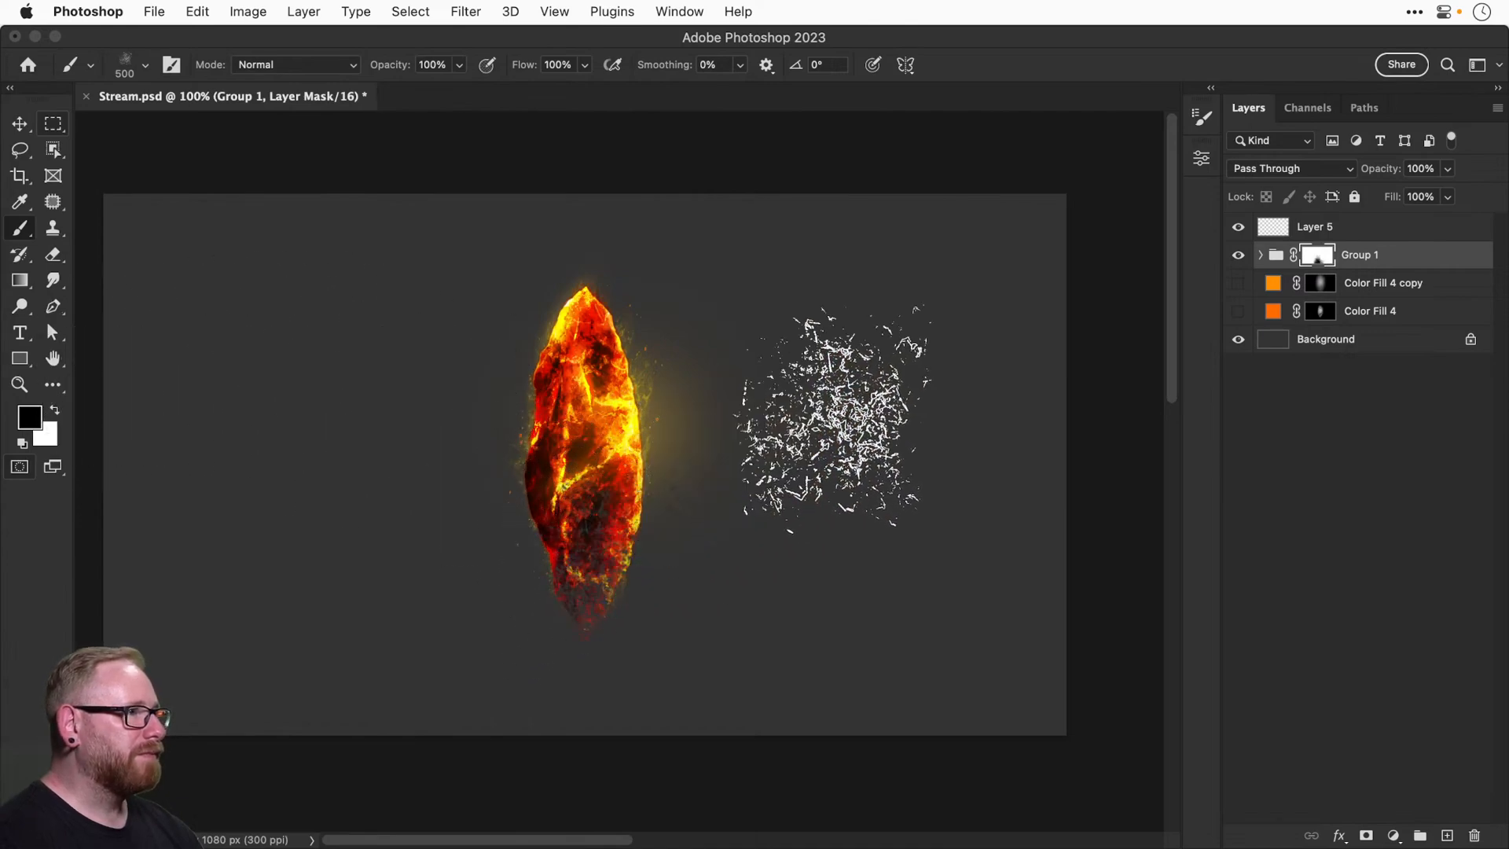
# Test white and black strokes on Group 1's mask at 200% zoom, undo them, and shrink the brush to 150 px.
pyautogui.press('x')
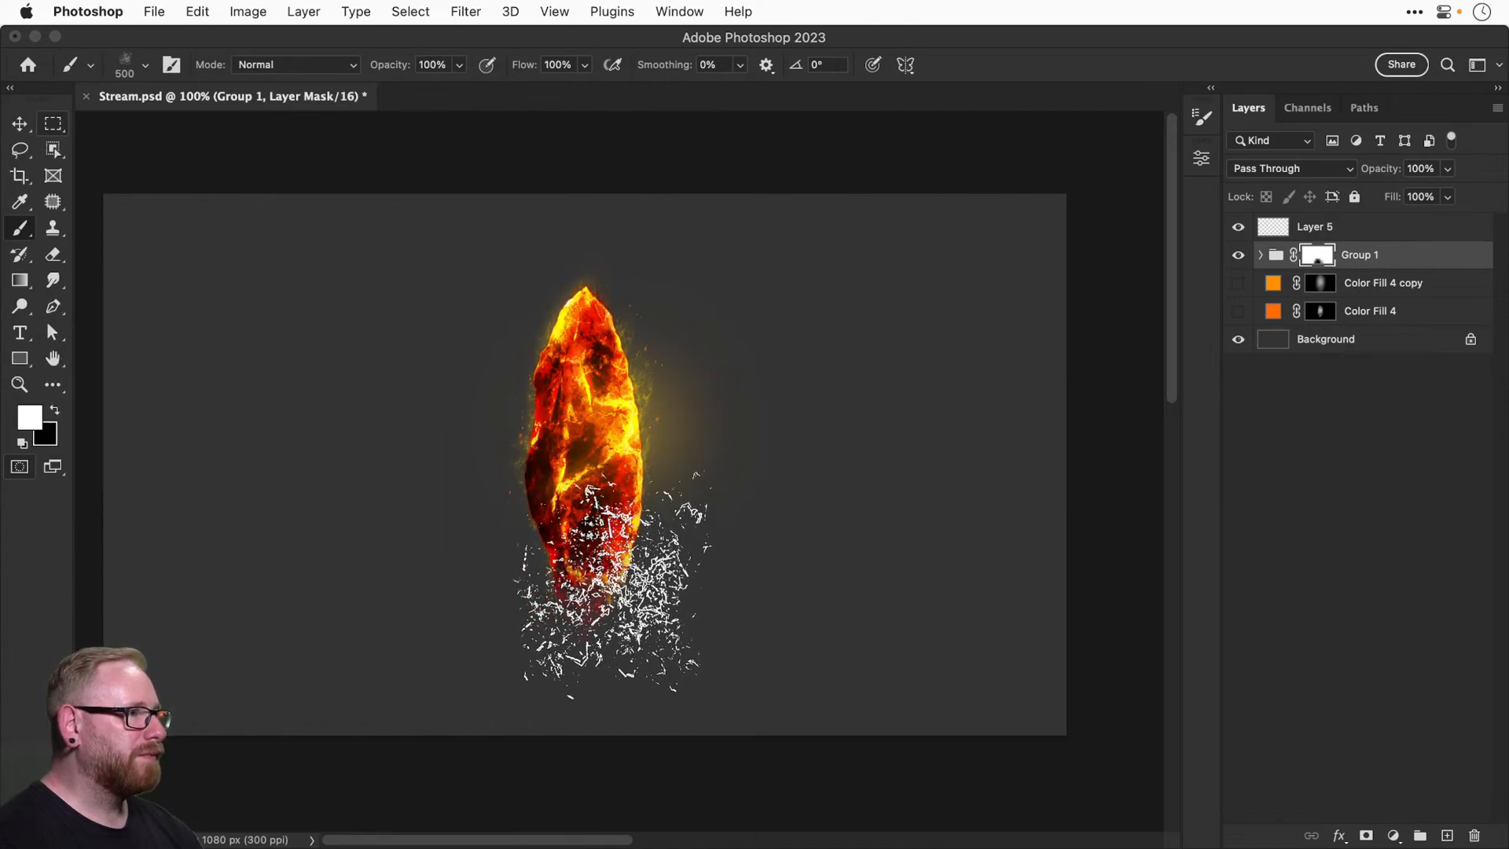
pyautogui.moveTo(640, 580); pyautogui.dragTo(623, 573)
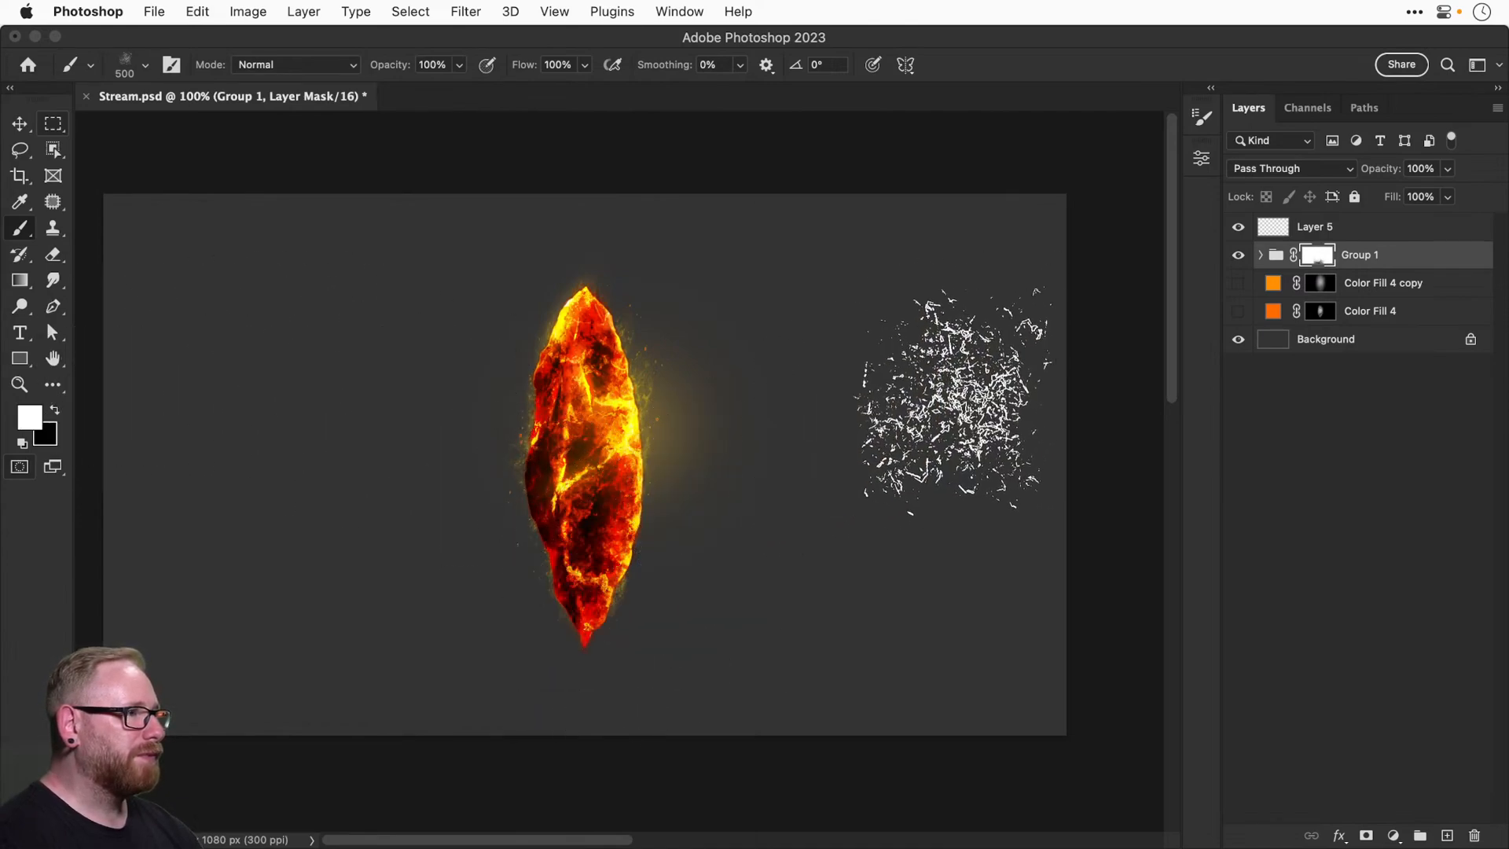
pyautogui.press('super+z')
pyautogui.press('super+z')
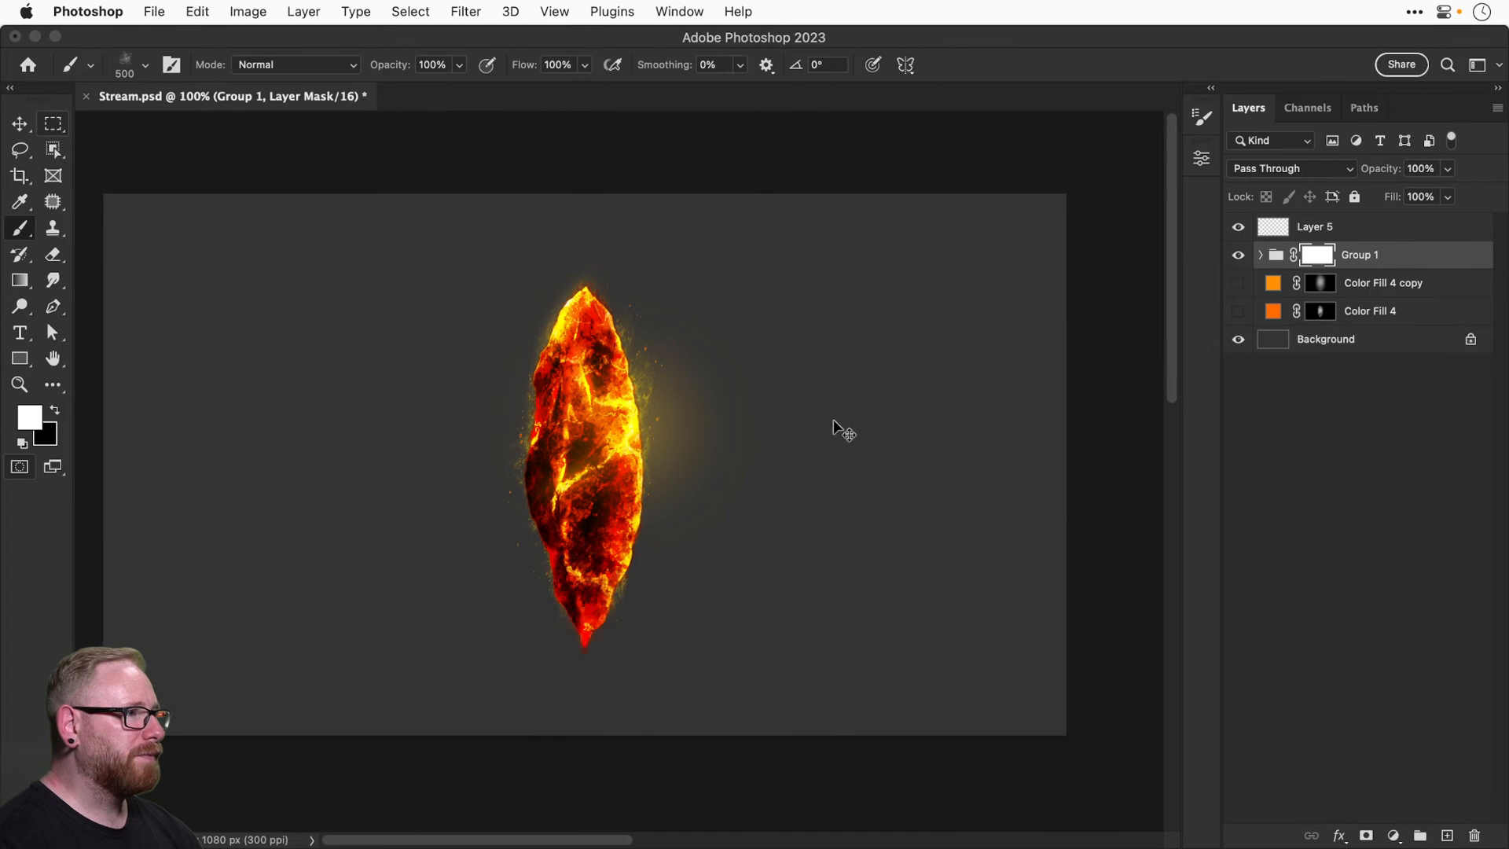
pyautogui.press('x')
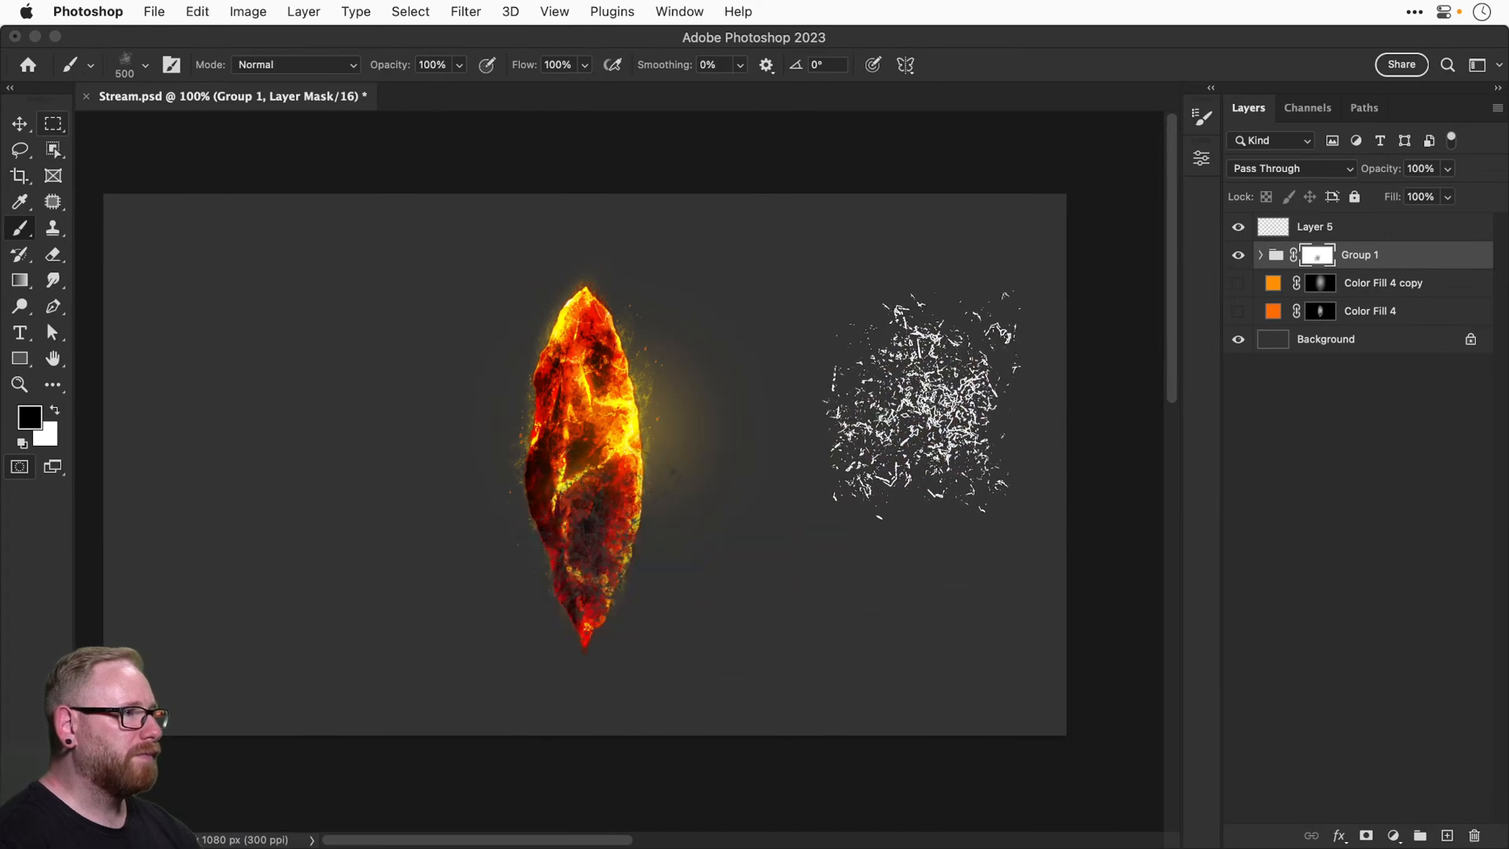
pyautogui.press('super+plus')
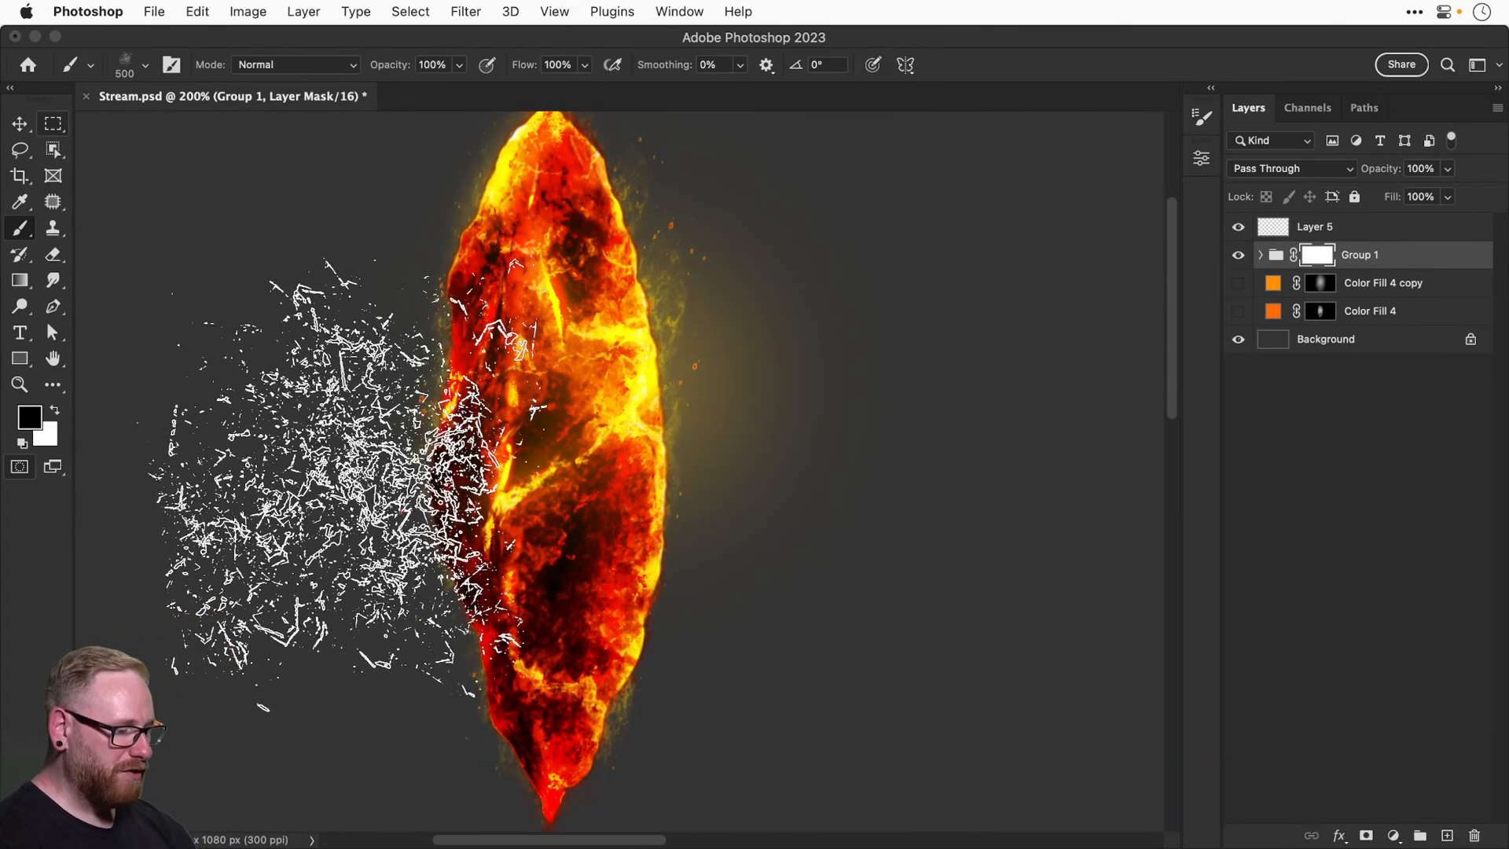
pyautogui.press('[')
pyautogui.press('[')
pyautogui.press('[')
pyautogui.moveTo(465, 519); pyautogui.dragTo(420, 566)
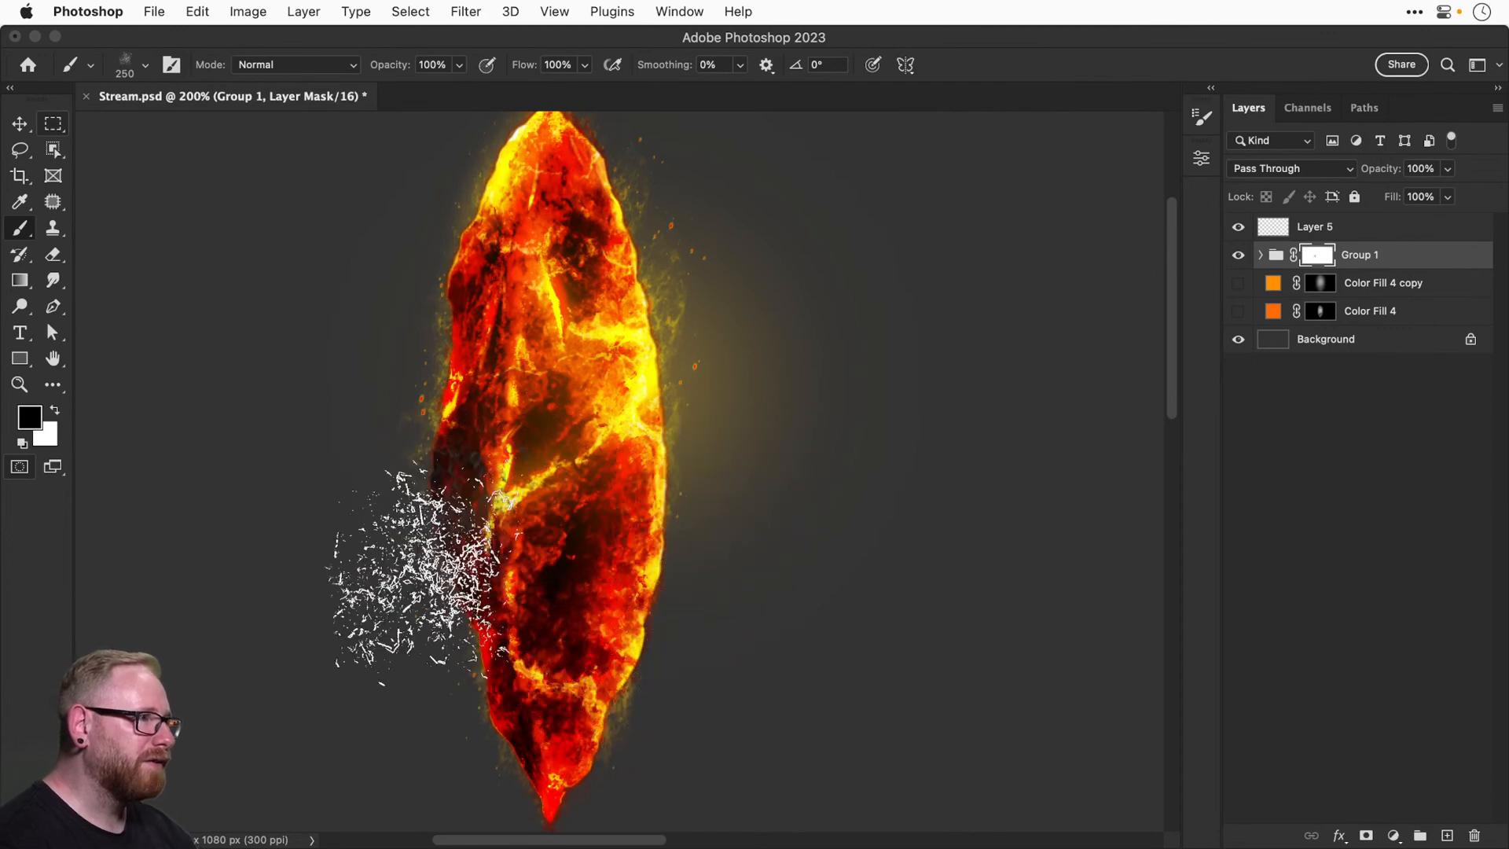
pyautogui.press('super+z')
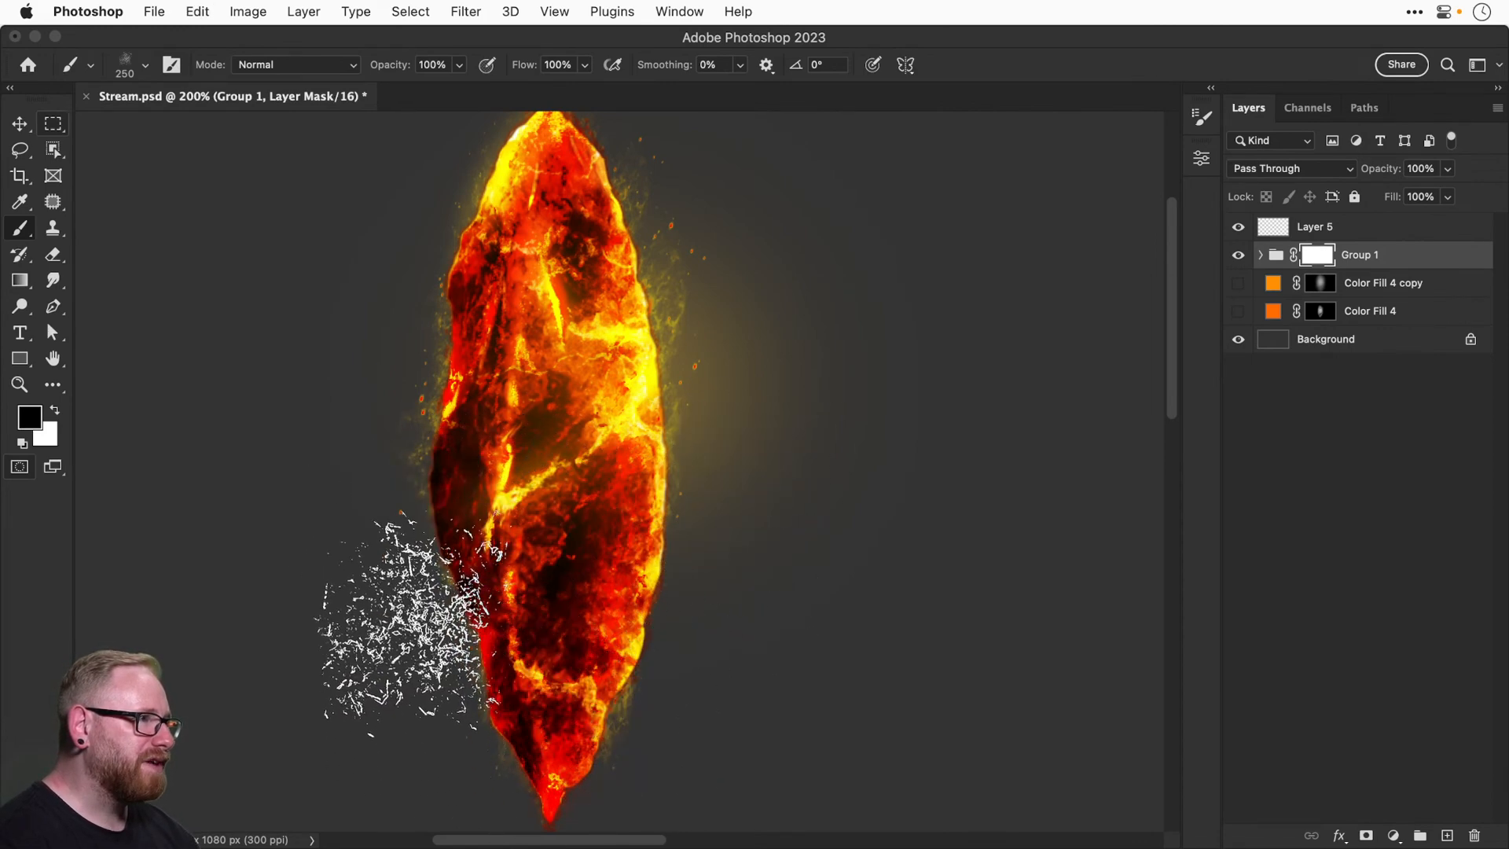
pyautogui.press('[')
pyautogui.press('[')
pyautogui.press('[')
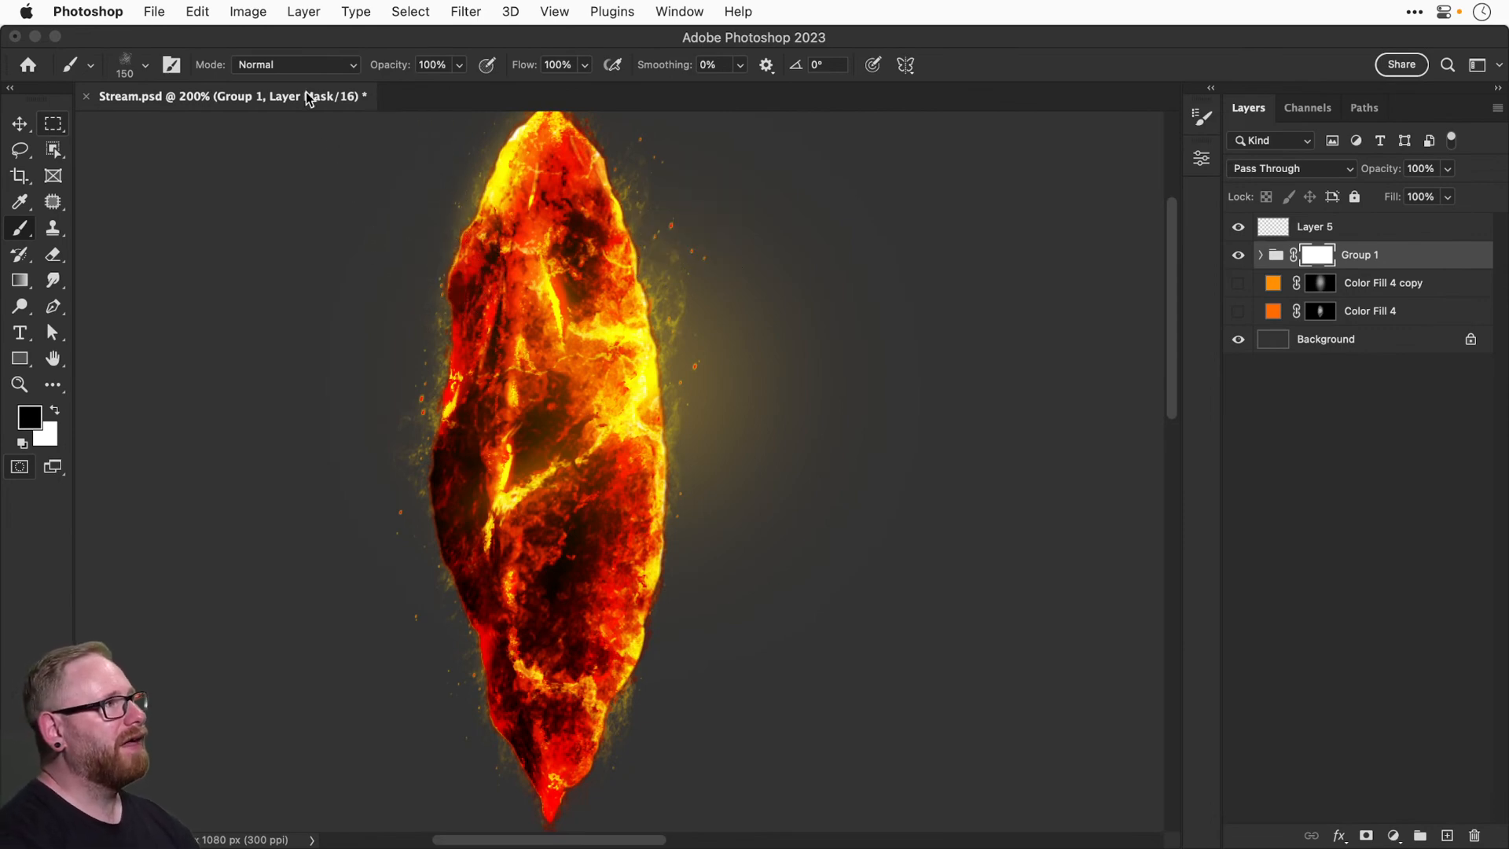
# Choose the first Ash Dust brush, undo a trial dust stamp, and shrink it to about 1900 px.
pyautogui.click(146, 67)
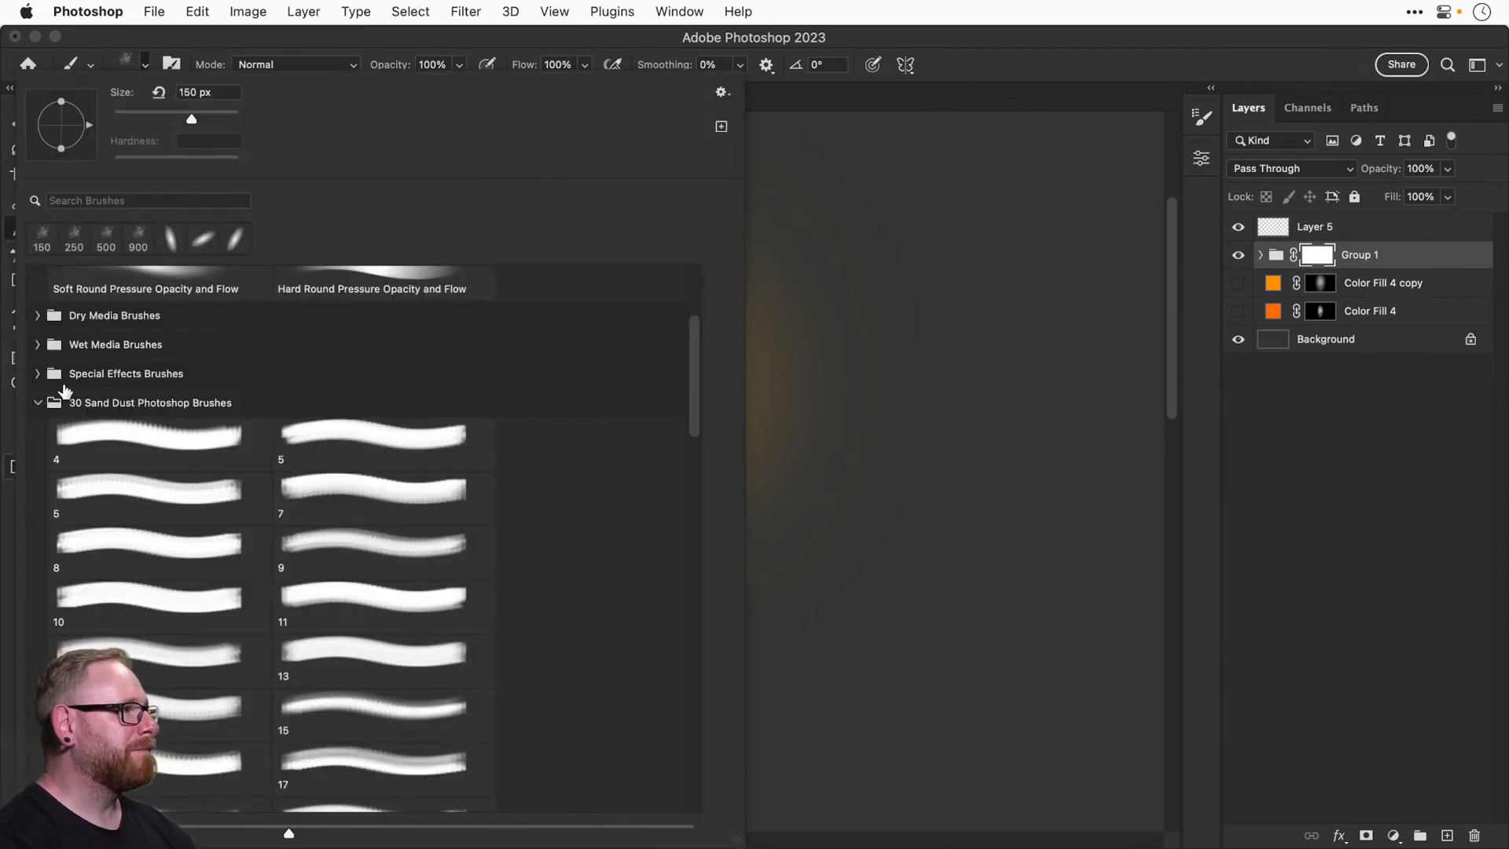
pyautogui.click(37, 404)
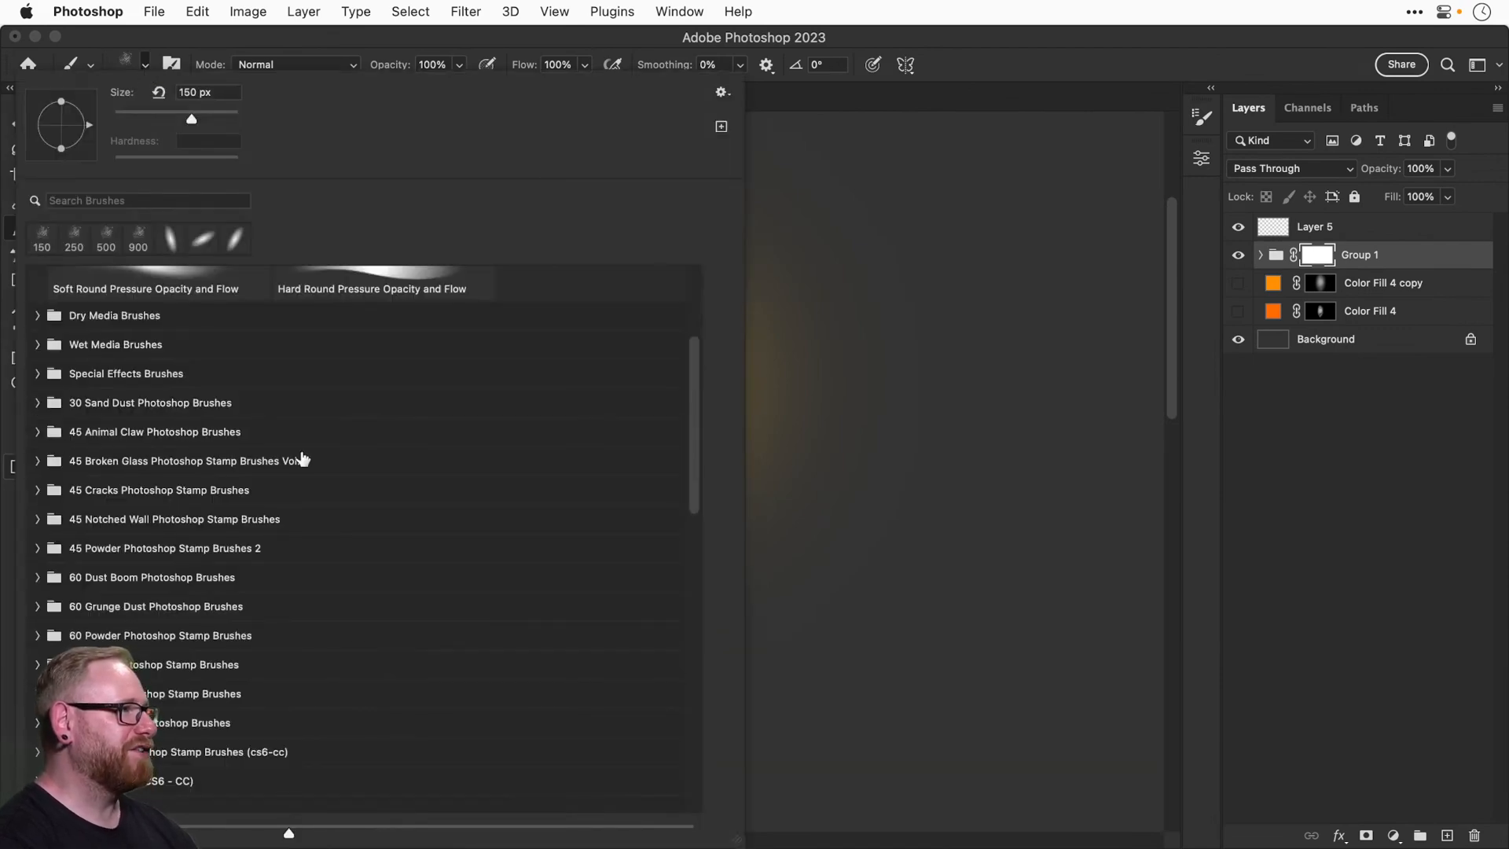
pyautogui.scroll(-5, 686, 422)
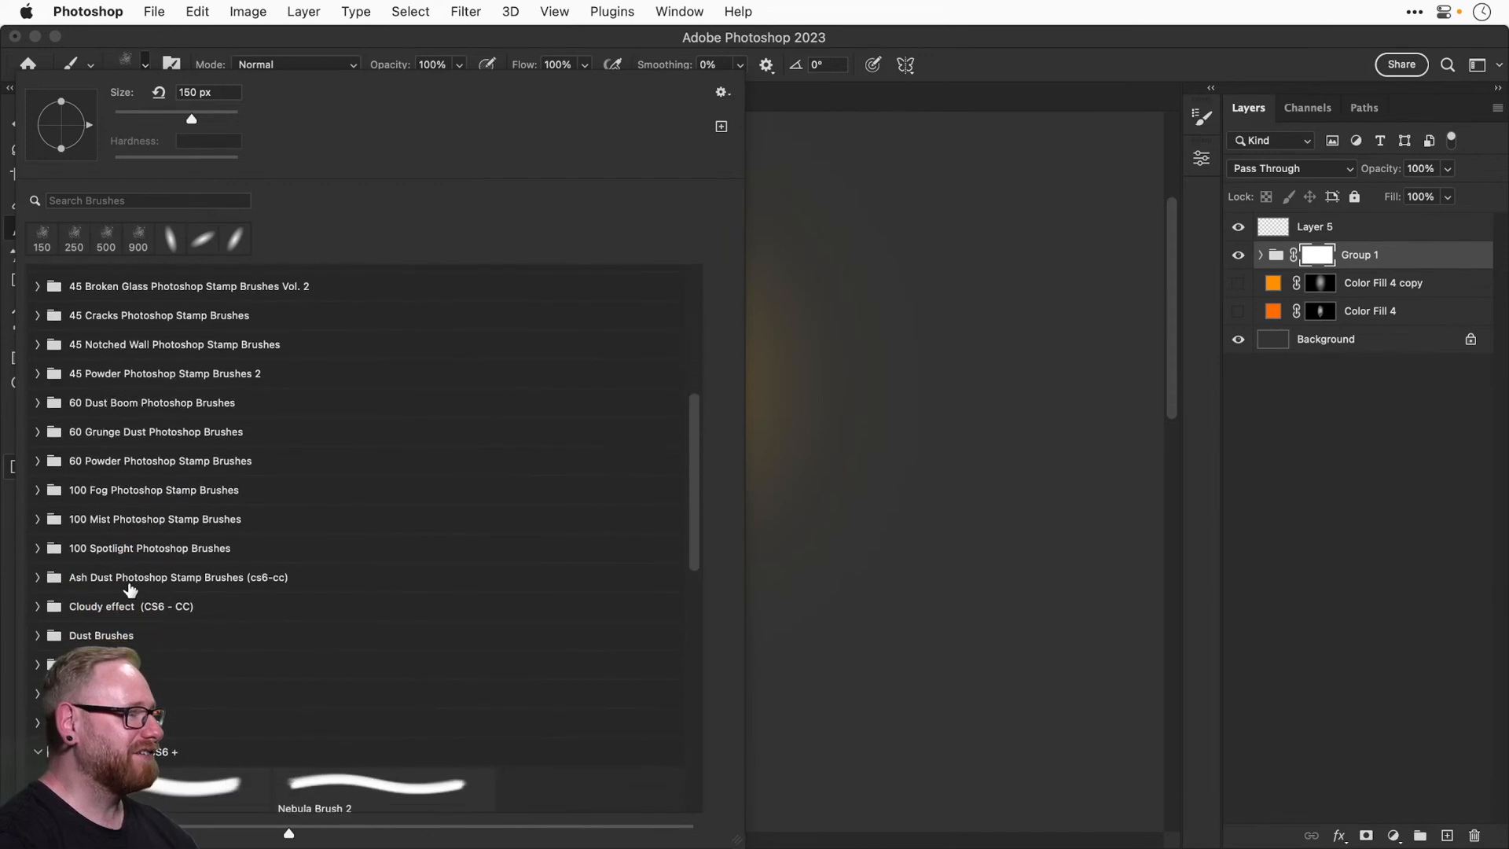
pyautogui.click(40, 579)
pyautogui.click(101, 609)
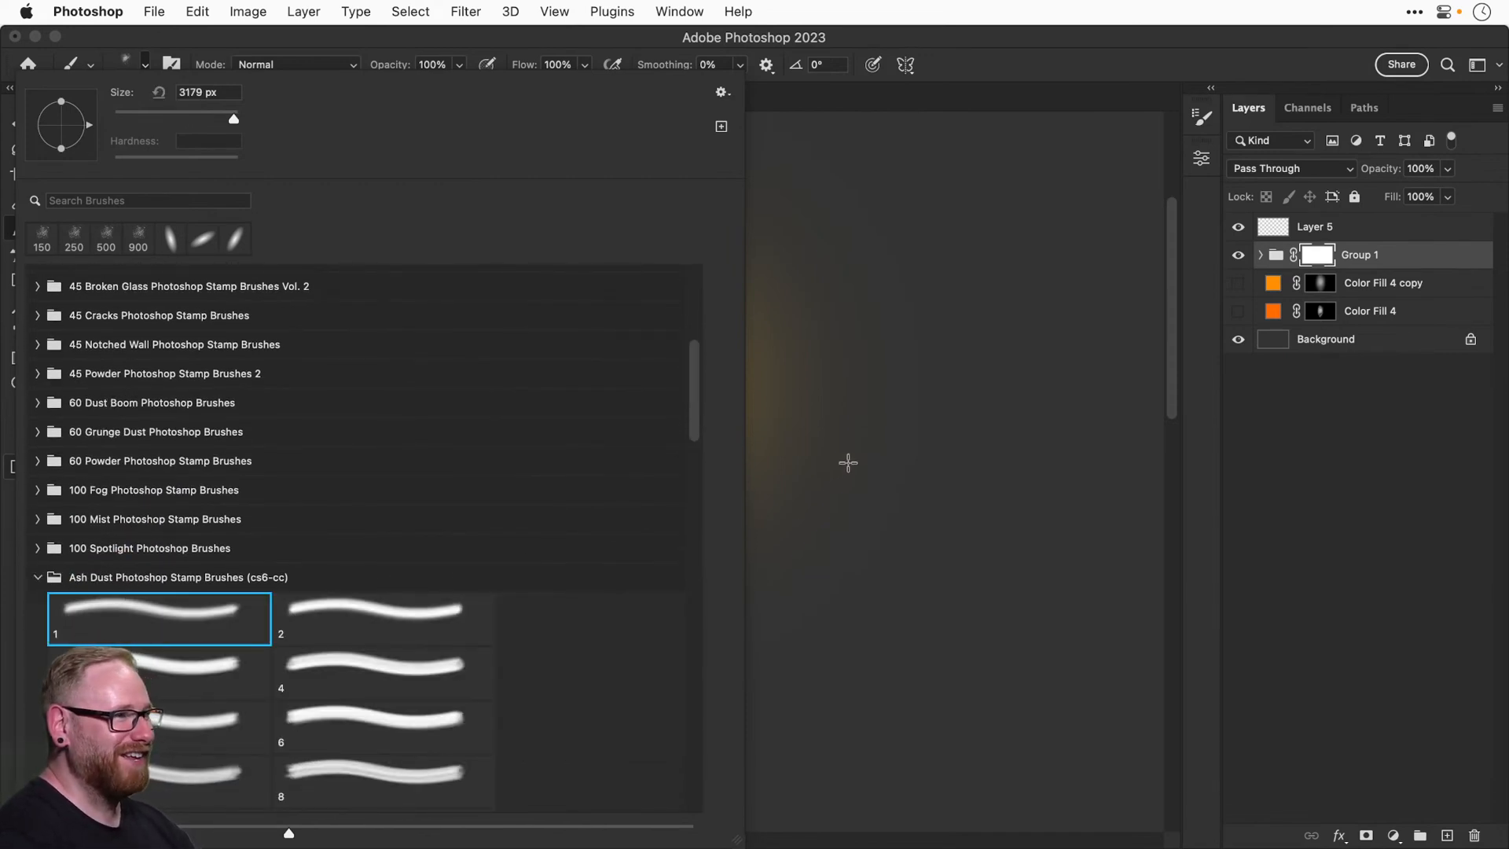
pyautogui.click(791, 437)
pyautogui.hotkey('ctrl', 'z')
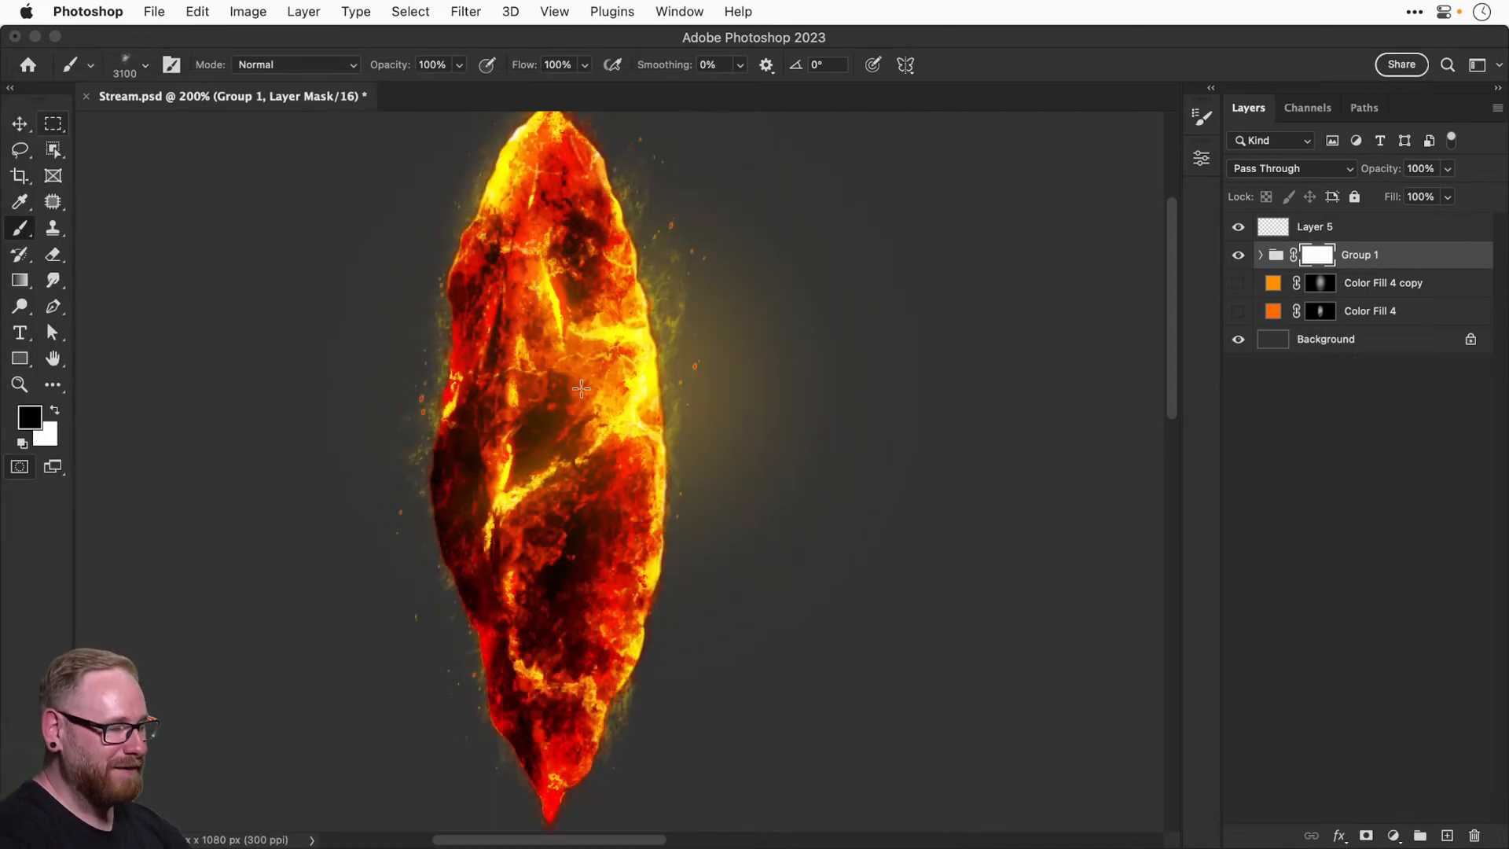
pyautogui.press('[')
pyautogui.press('[')
pyautogui.press('[')
pyautogui.press('[')
pyautogui.press('[')
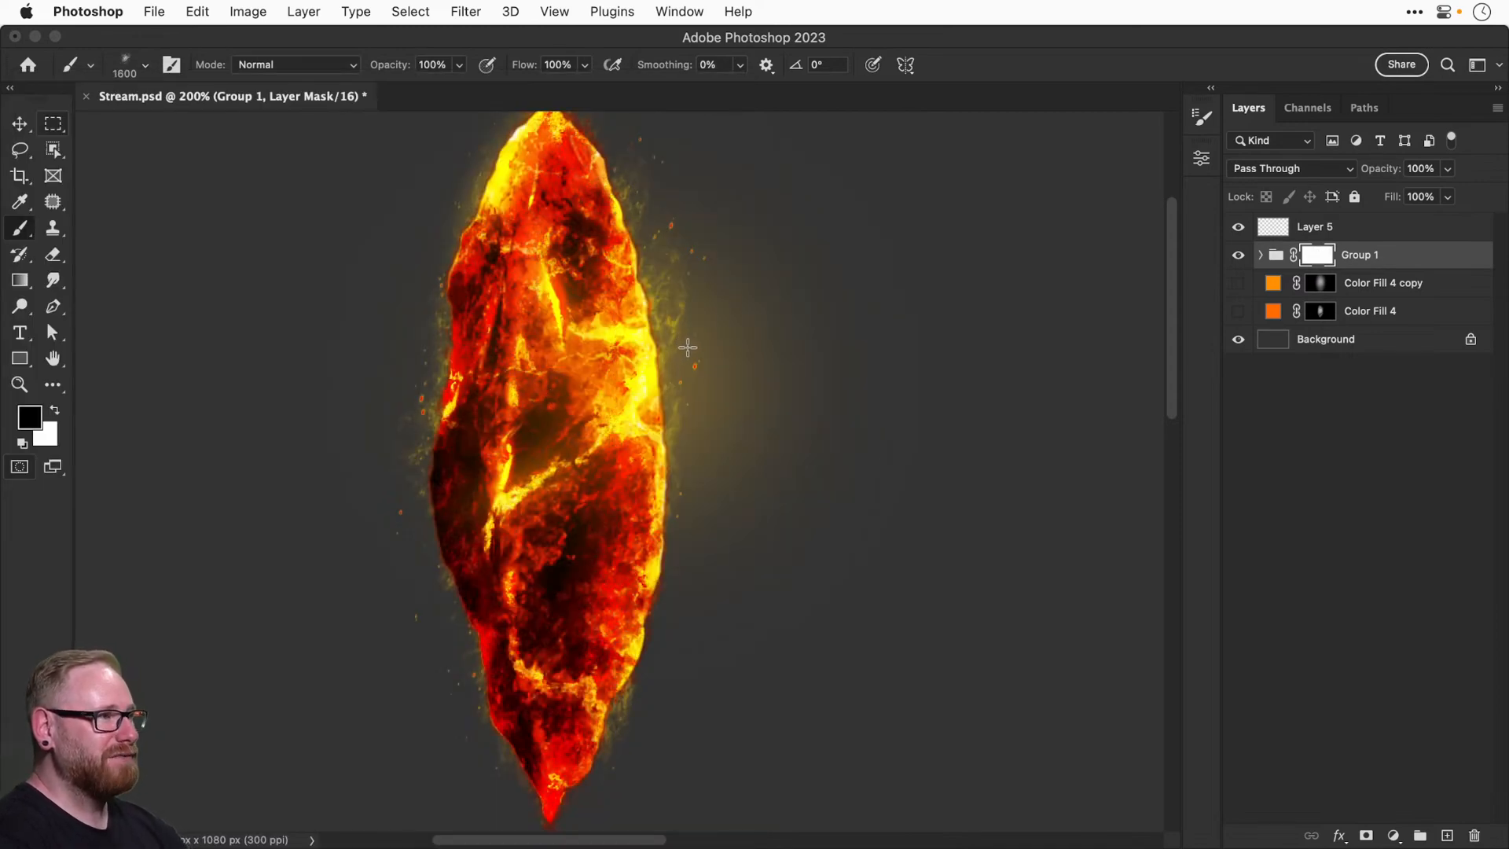
pyautogui.press('[')
pyautogui.press('[')
pyautogui.press('[')
pyautogui.press('[')
pyautogui.press('[')
pyautogui.press('[')
pyautogui.press('[')
pyautogui.press('[')
pyautogui.press('[')
pyautogui.press('[')
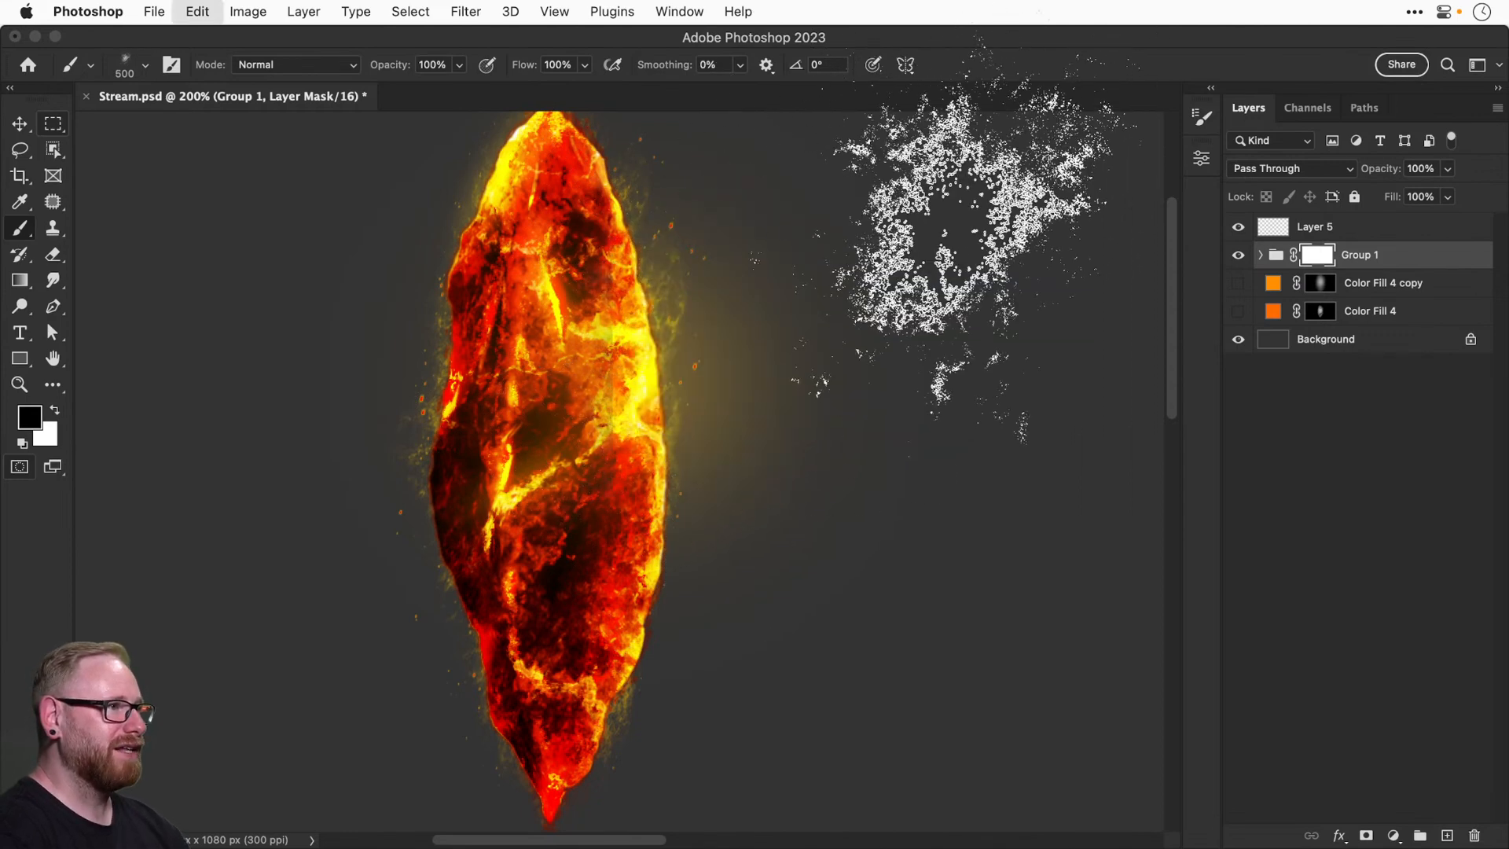
# Toggle the Color Fill 4 and Color Fill 4 copy glows, leave both hidden, and select Background.
pyautogui.click(1238, 282)
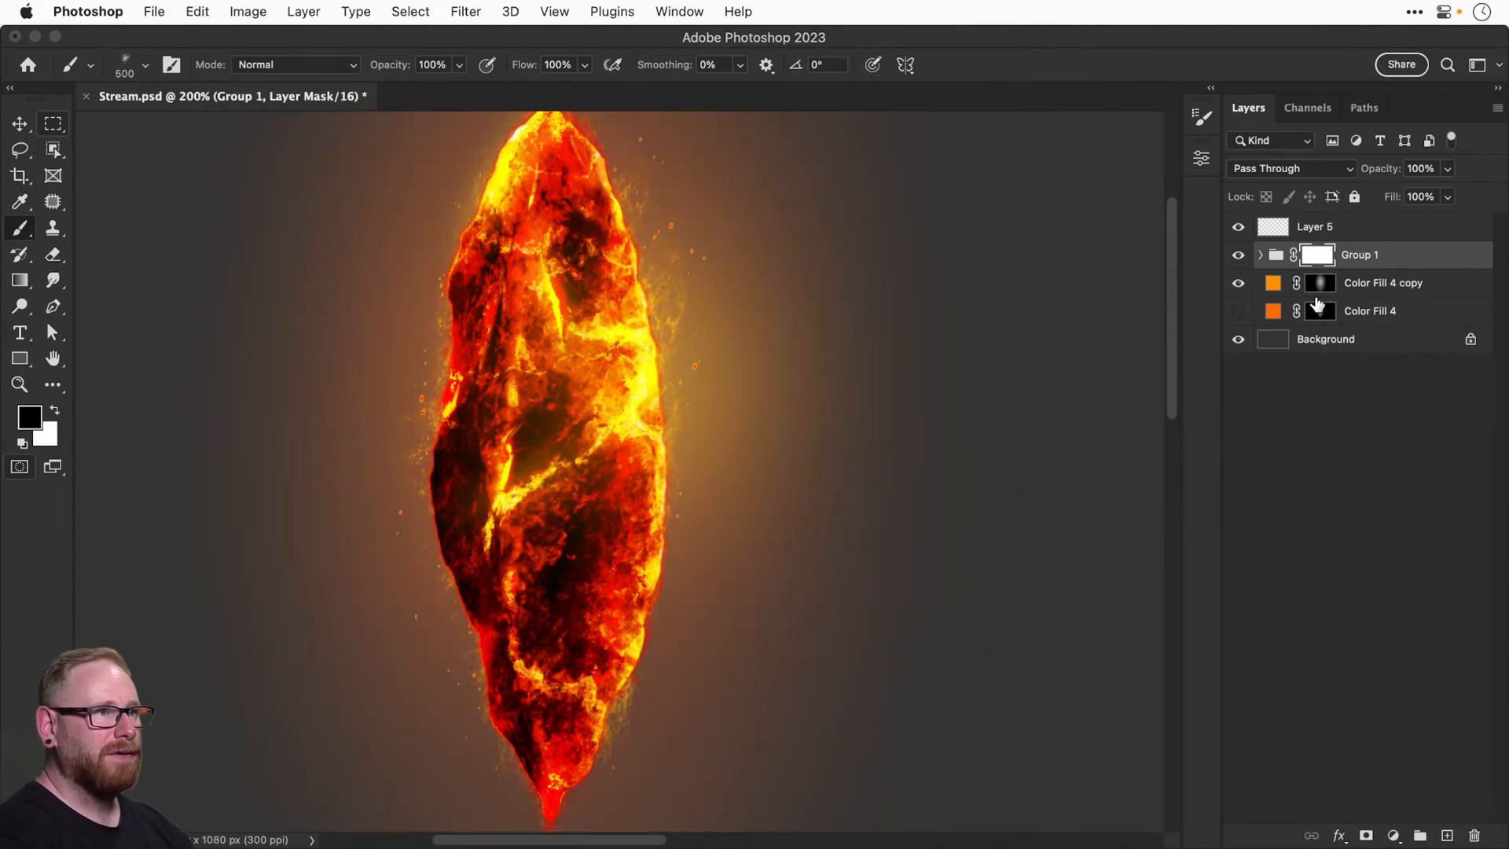
pyautogui.click(1236, 285)
pyautogui.click(1236, 285)
pyautogui.click(1238, 311)
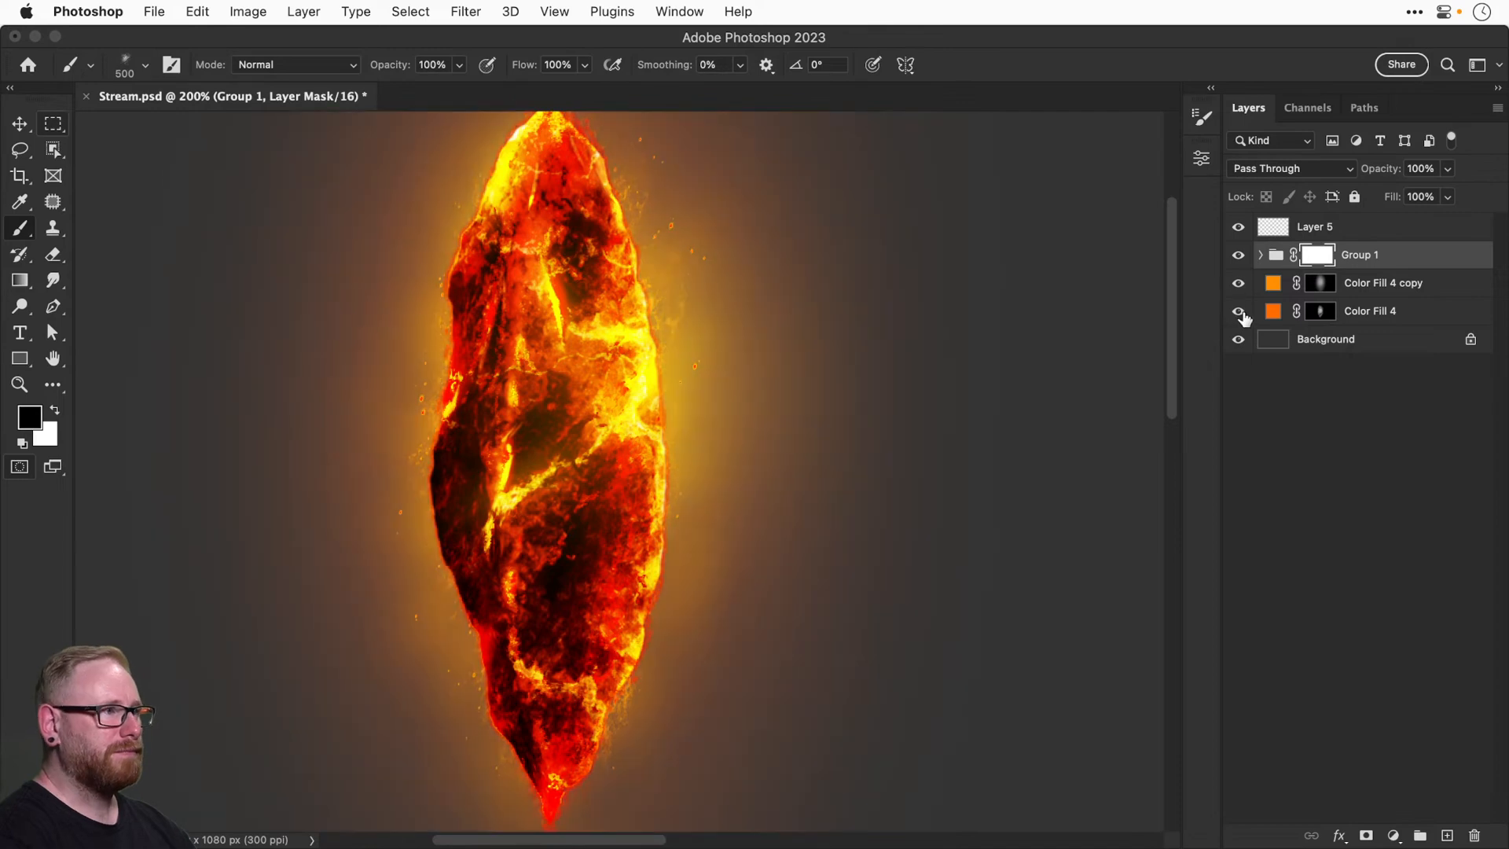
pyautogui.click(1244, 311)
pyautogui.click(1242, 285)
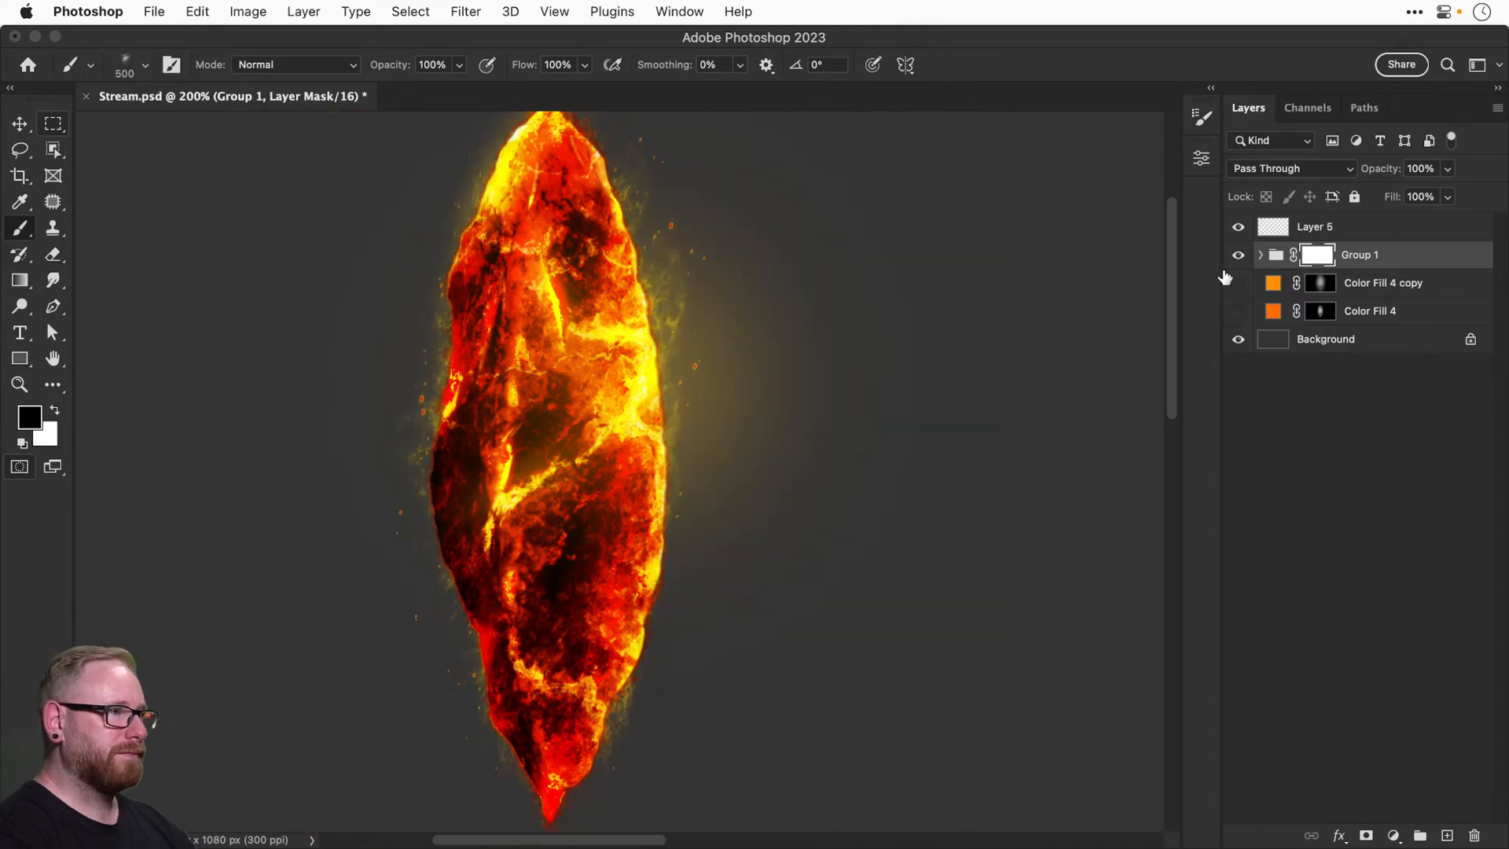
pyautogui.press('super+minus')
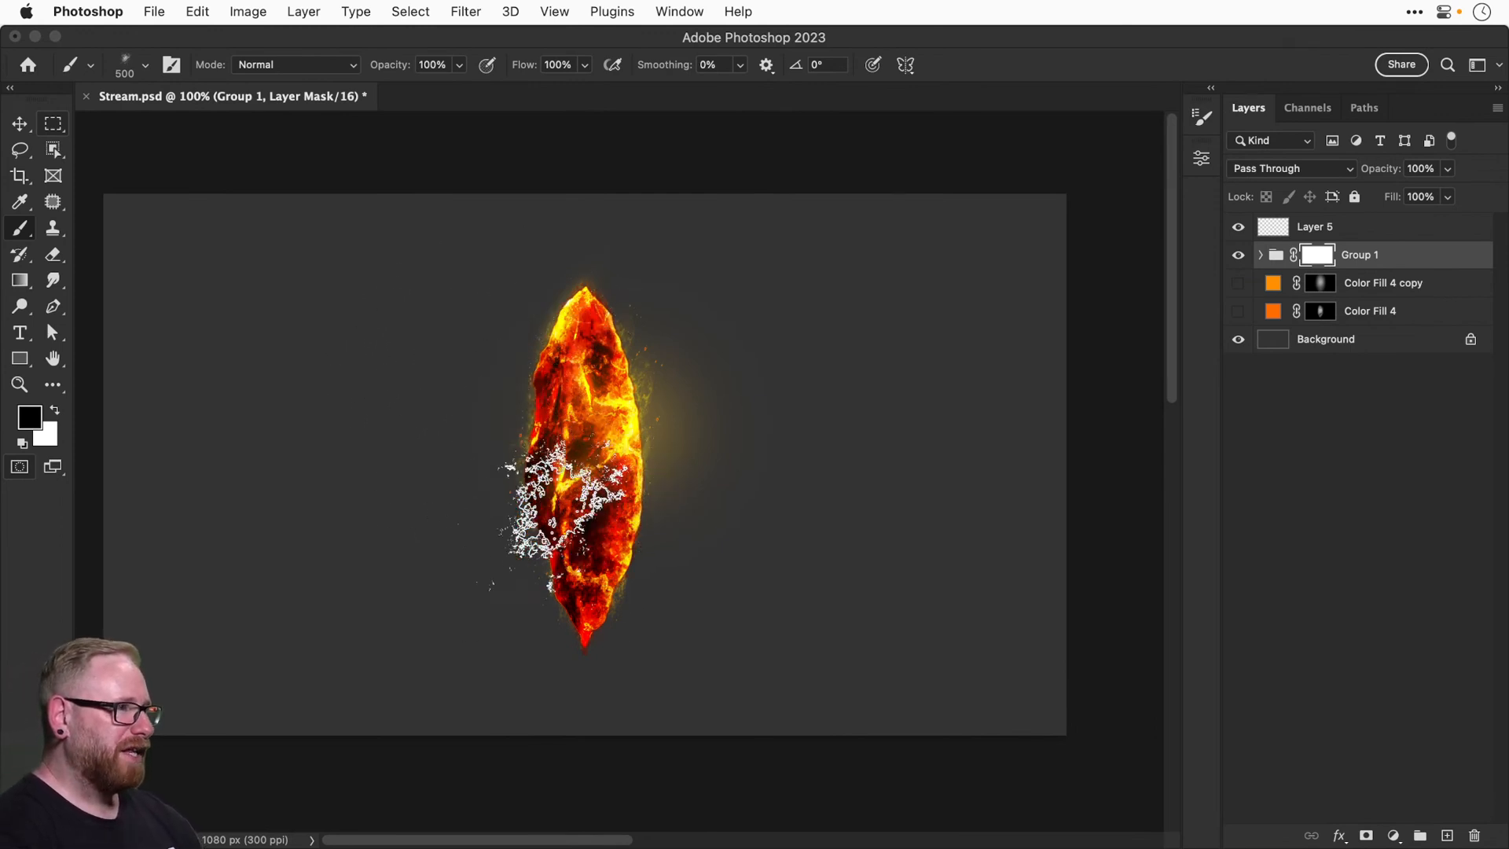
pyautogui.click(1341, 344)
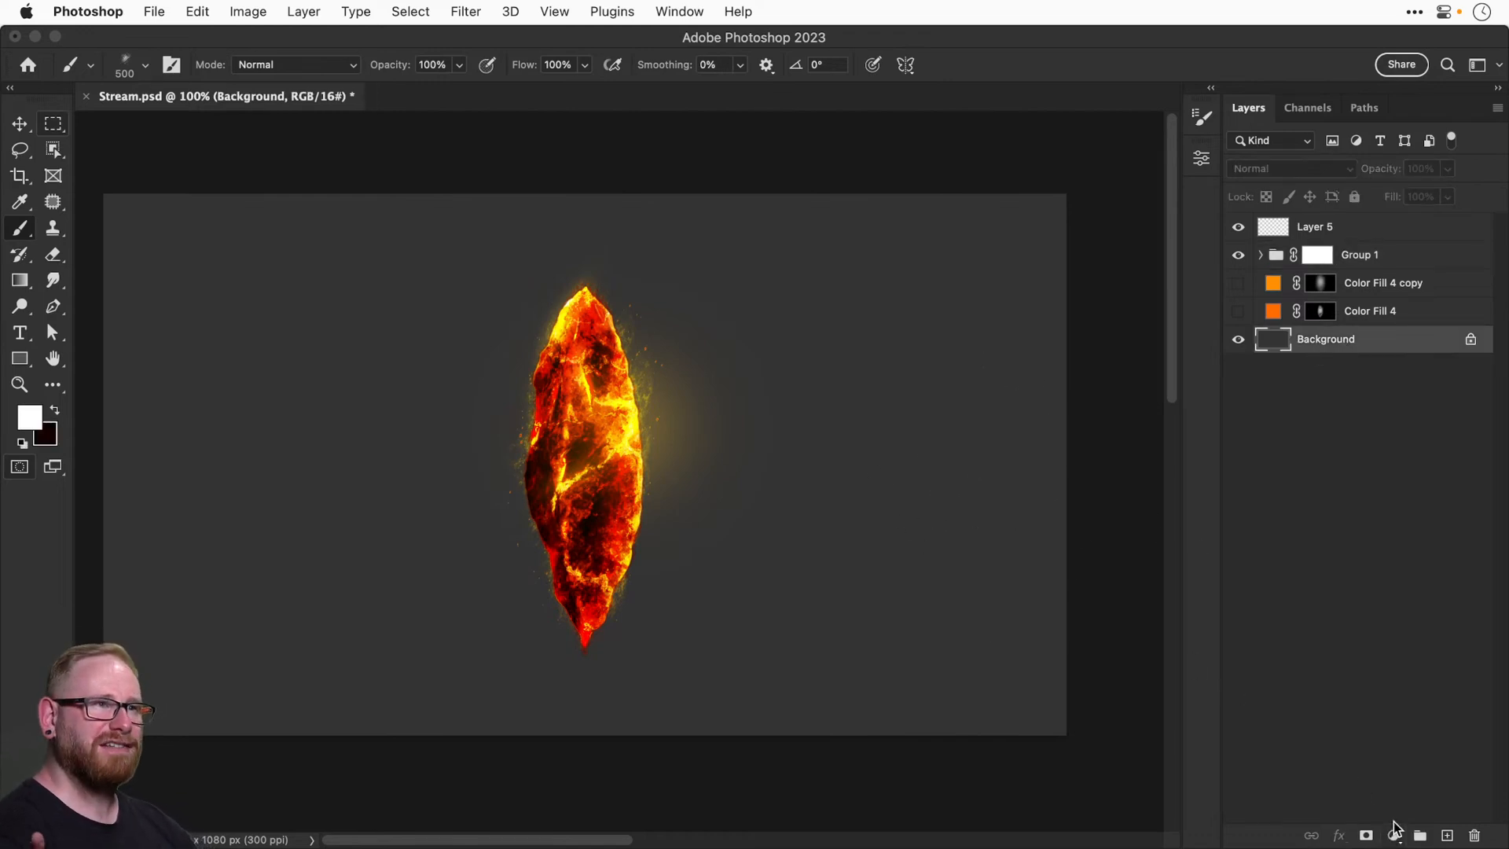
# Add a new orange-yellow solid colour fill layer, Color Fill 6.
pyautogui.click(1393, 835)
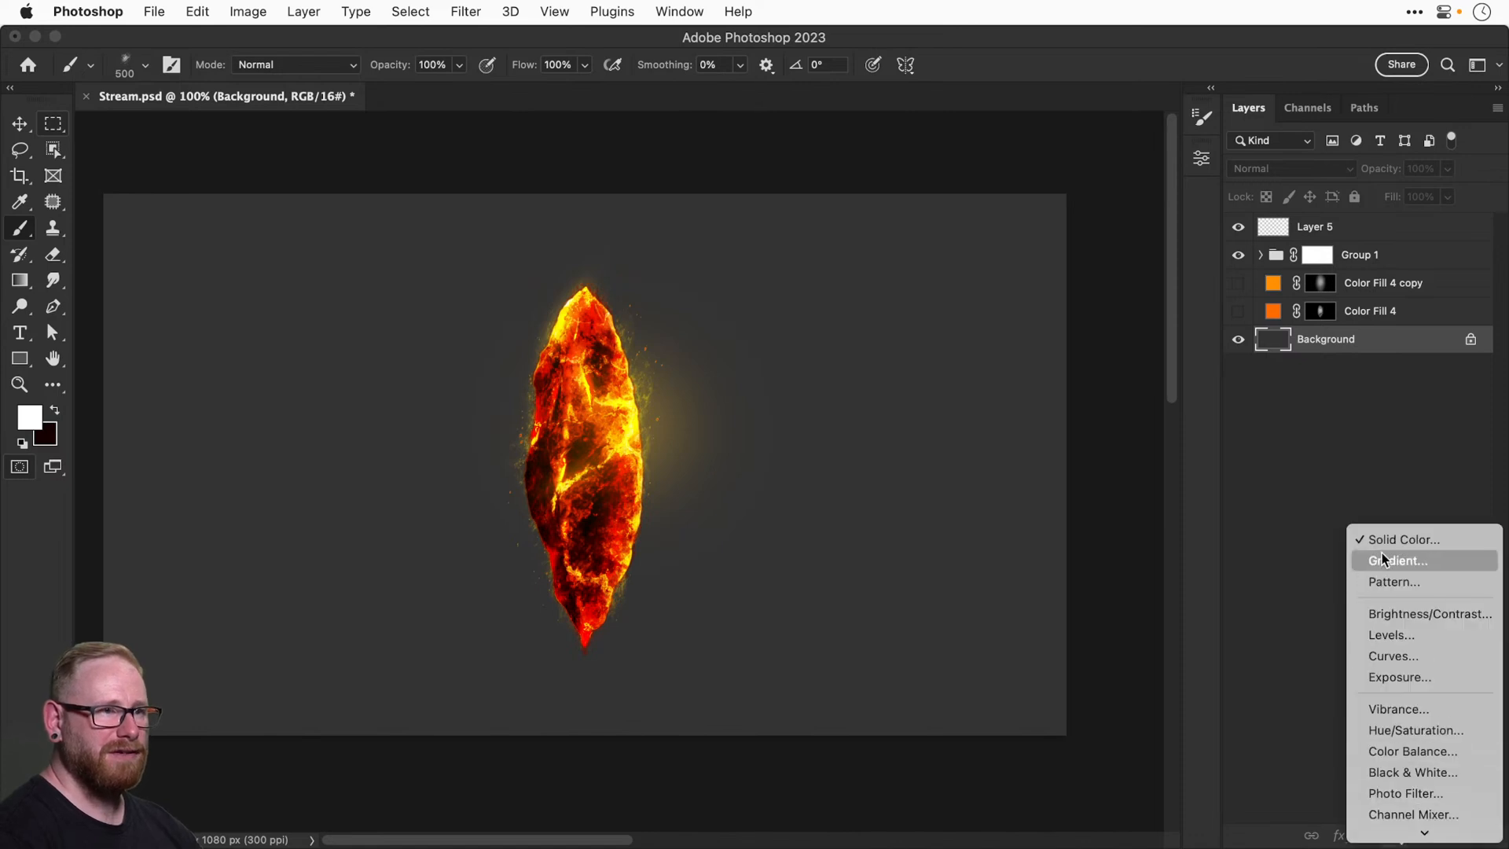
pyautogui.click(1389, 545)
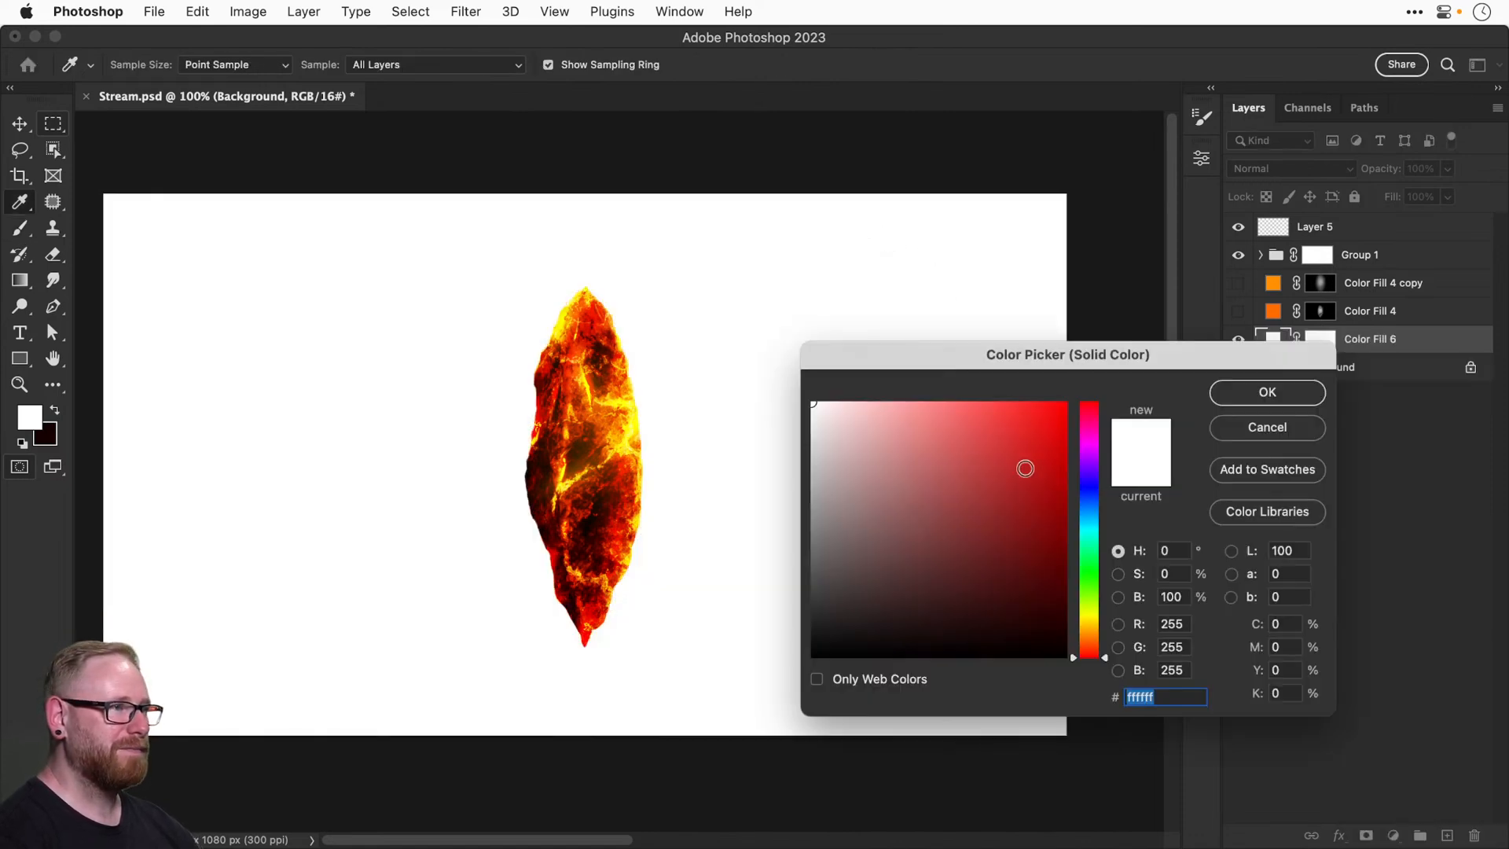
pyautogui.click(1089, 620)
pyautogui.moveTo(996, 470); pyautogui.dragTo(1074, 377)
pyautogui.click(1088, 627)
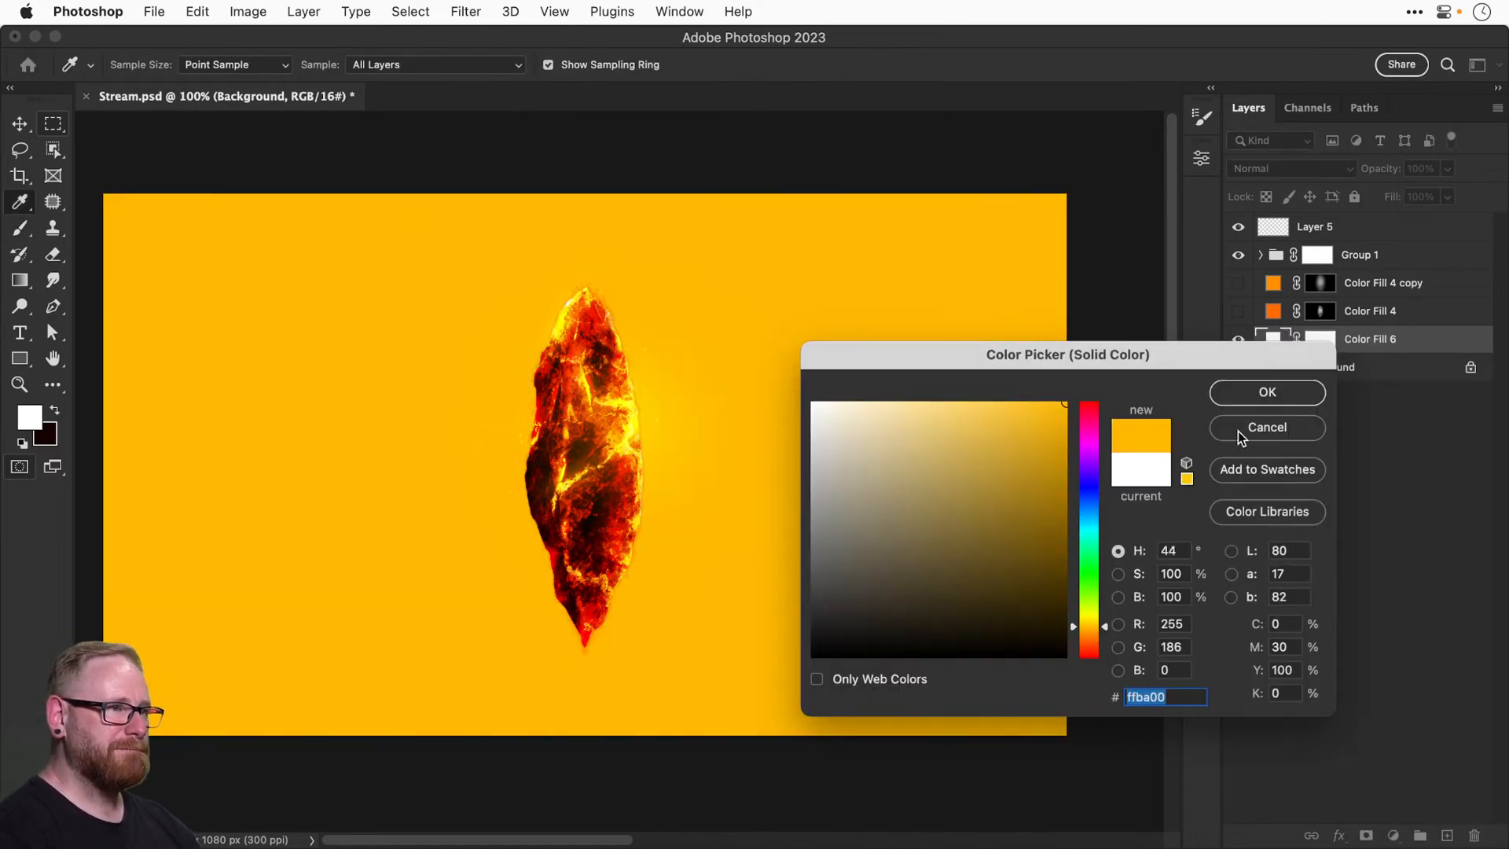
pyautogui.click(1266, 392)
# Invert Color Fill 6's mask to hide the fill and undo a trial white splatter stamp.
pyautogui.click(1318, 340)
pyautogui.press('super+i')
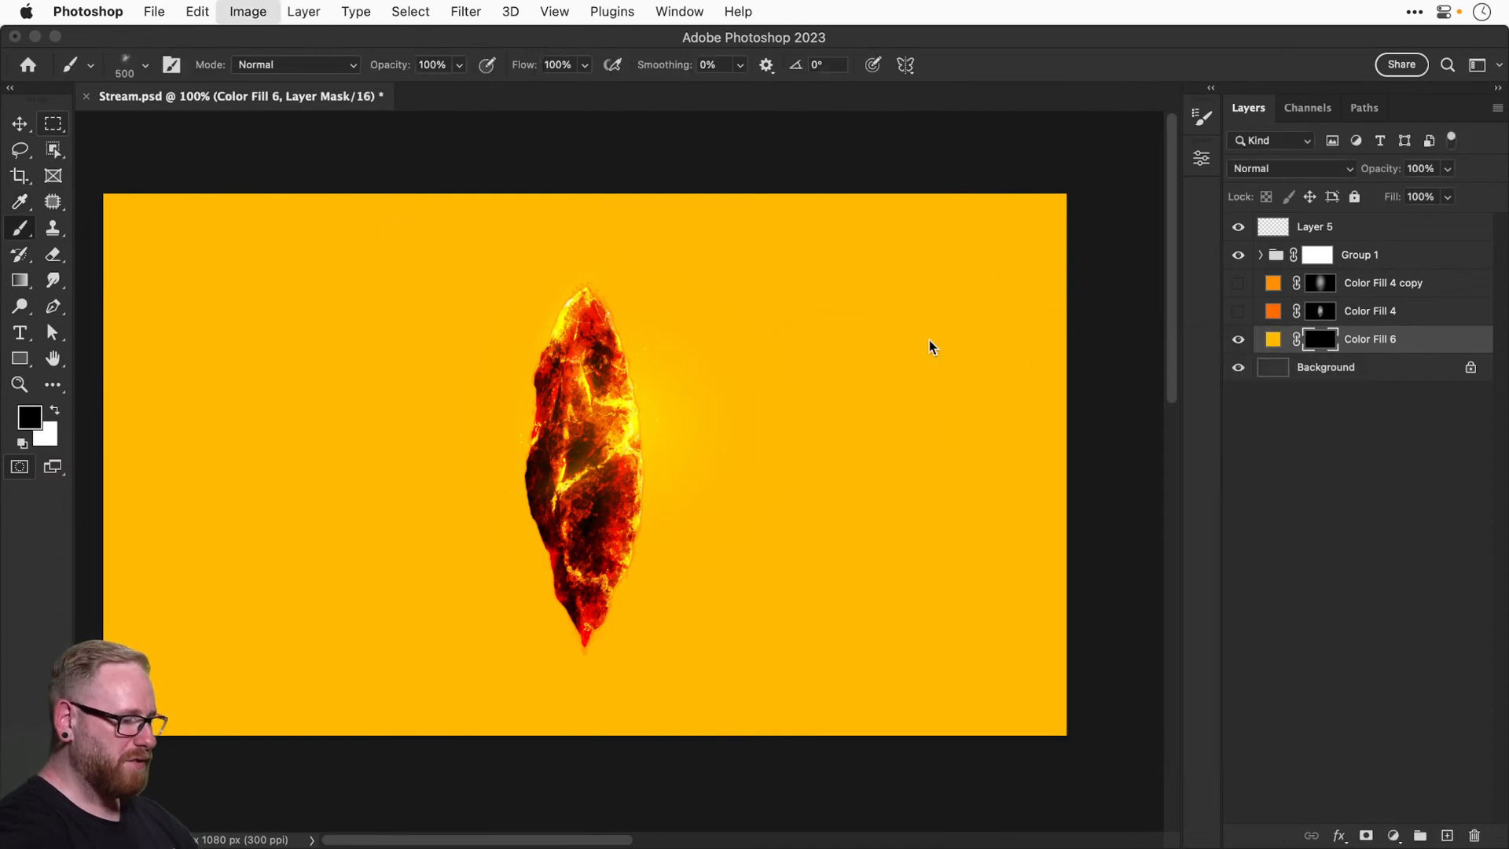
pyautogui.press('x')
pyautogui.click(534, 447)
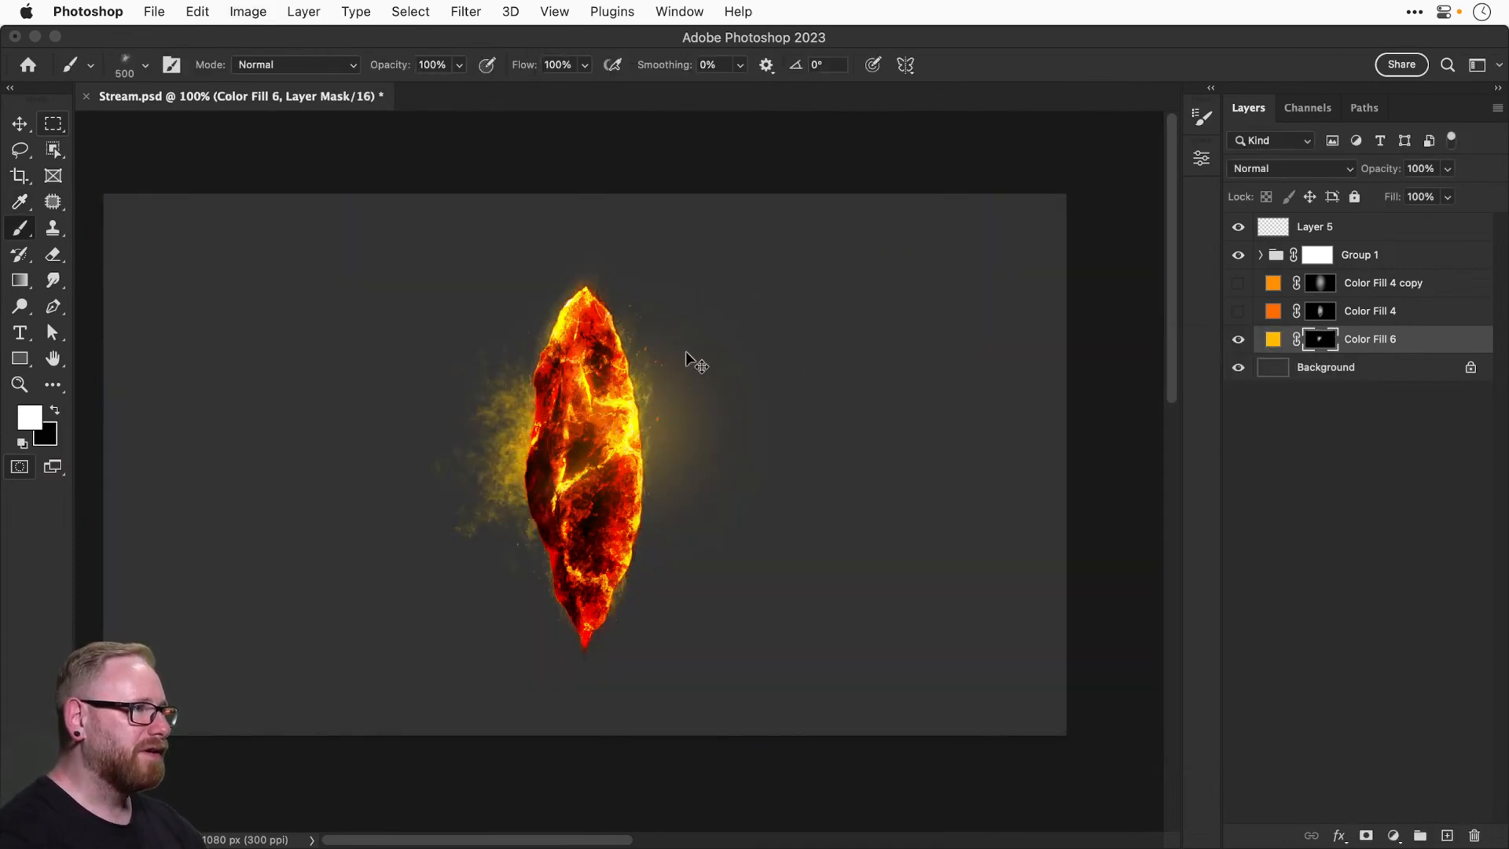
pyautogui.press('super+z')
pyautogui.press('super+z')
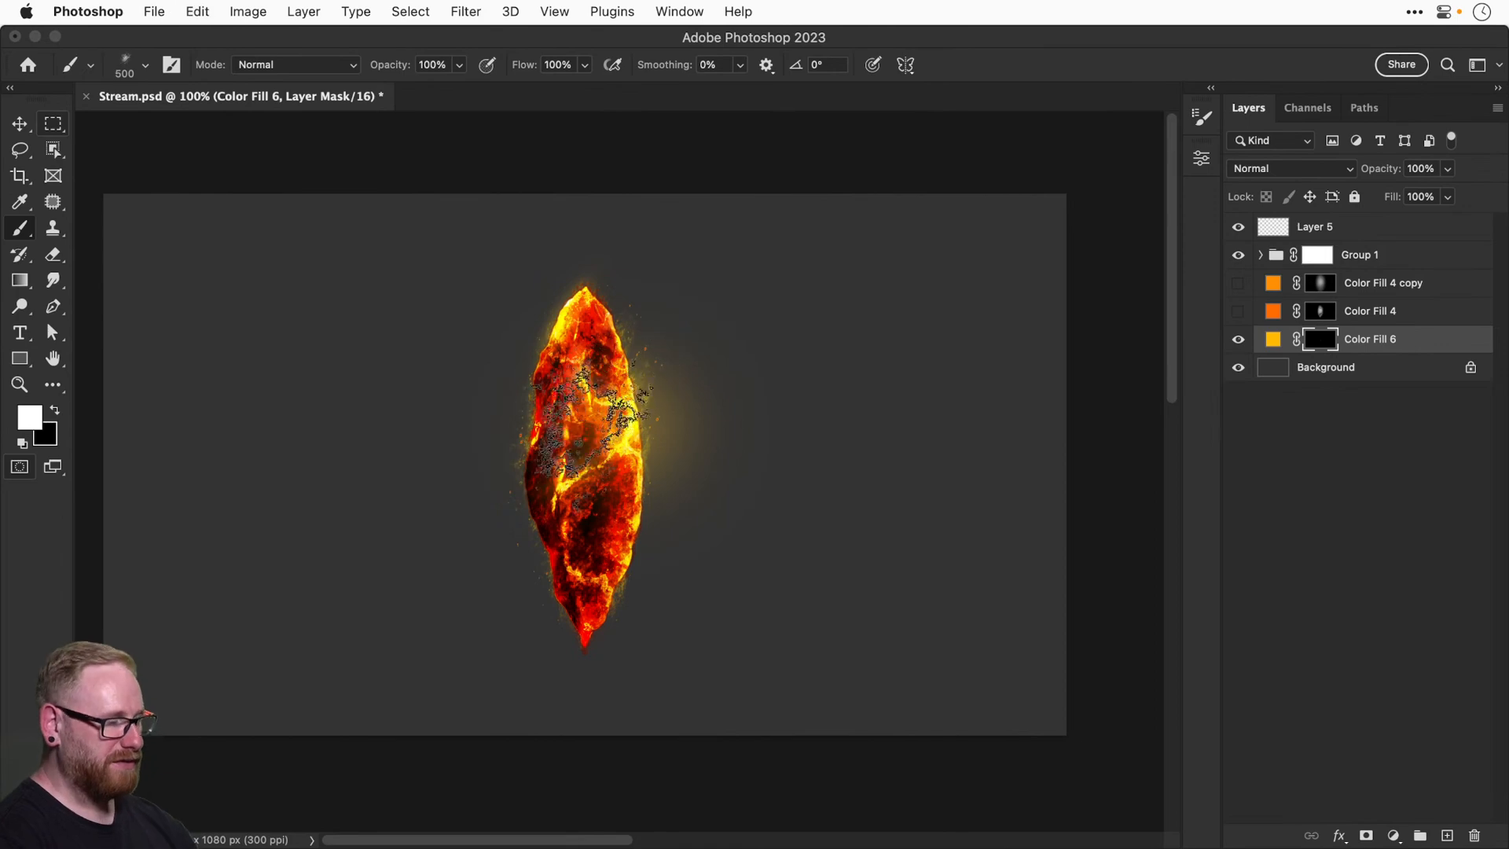
# With the tip rotated to 30° at 500 px, paint yellow glow at the crystal's upper left and right side.
pyautogui.hotkey('shift', 'Left')
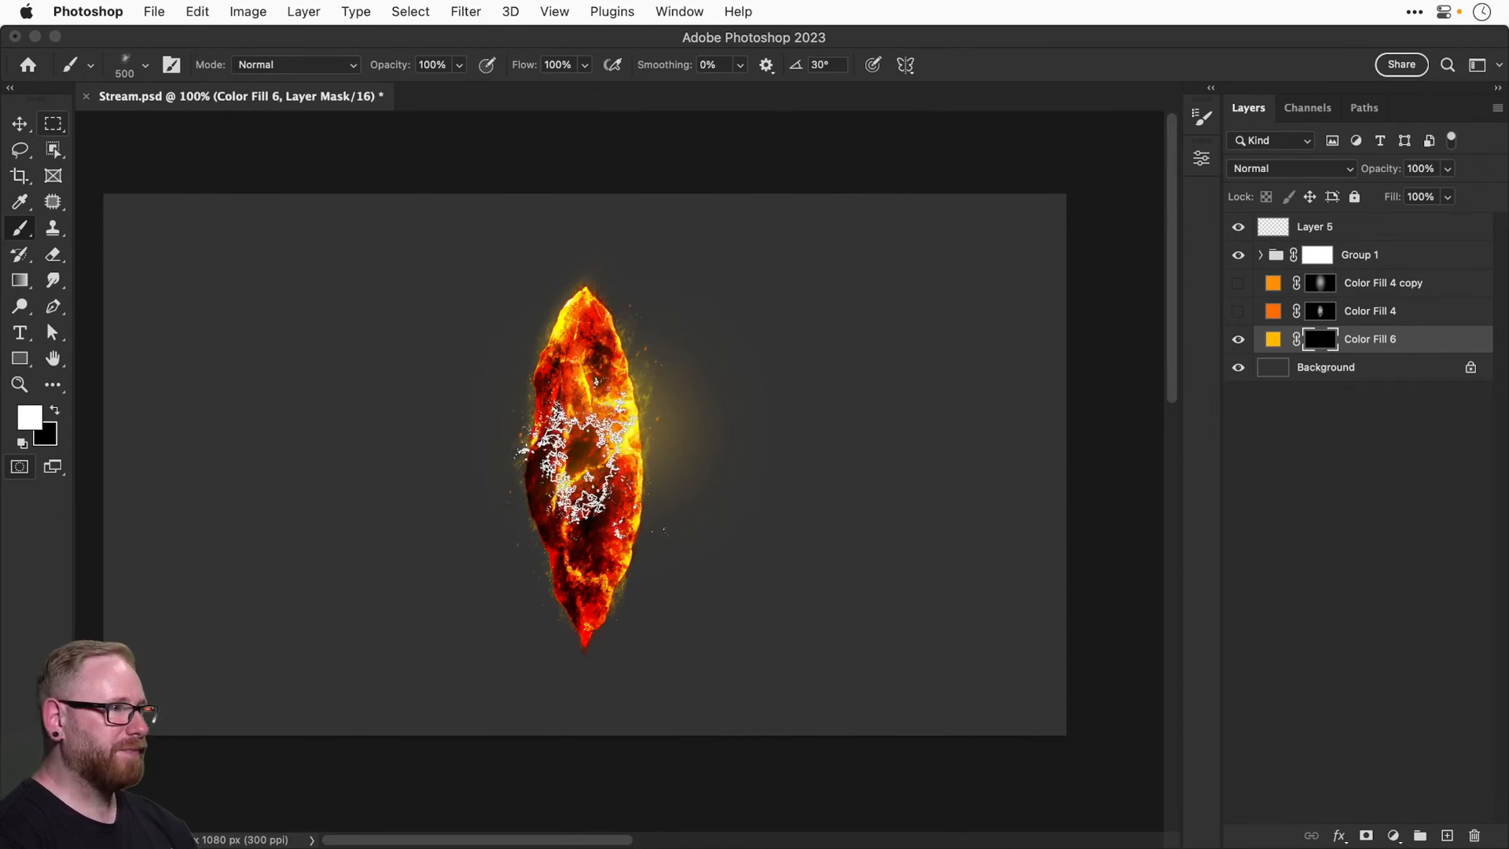
pyautogui.press(']')
pyautogui.press(']')
pyautogui.hotkey('shift', 'Left')
pyautogui.click(593, 464)
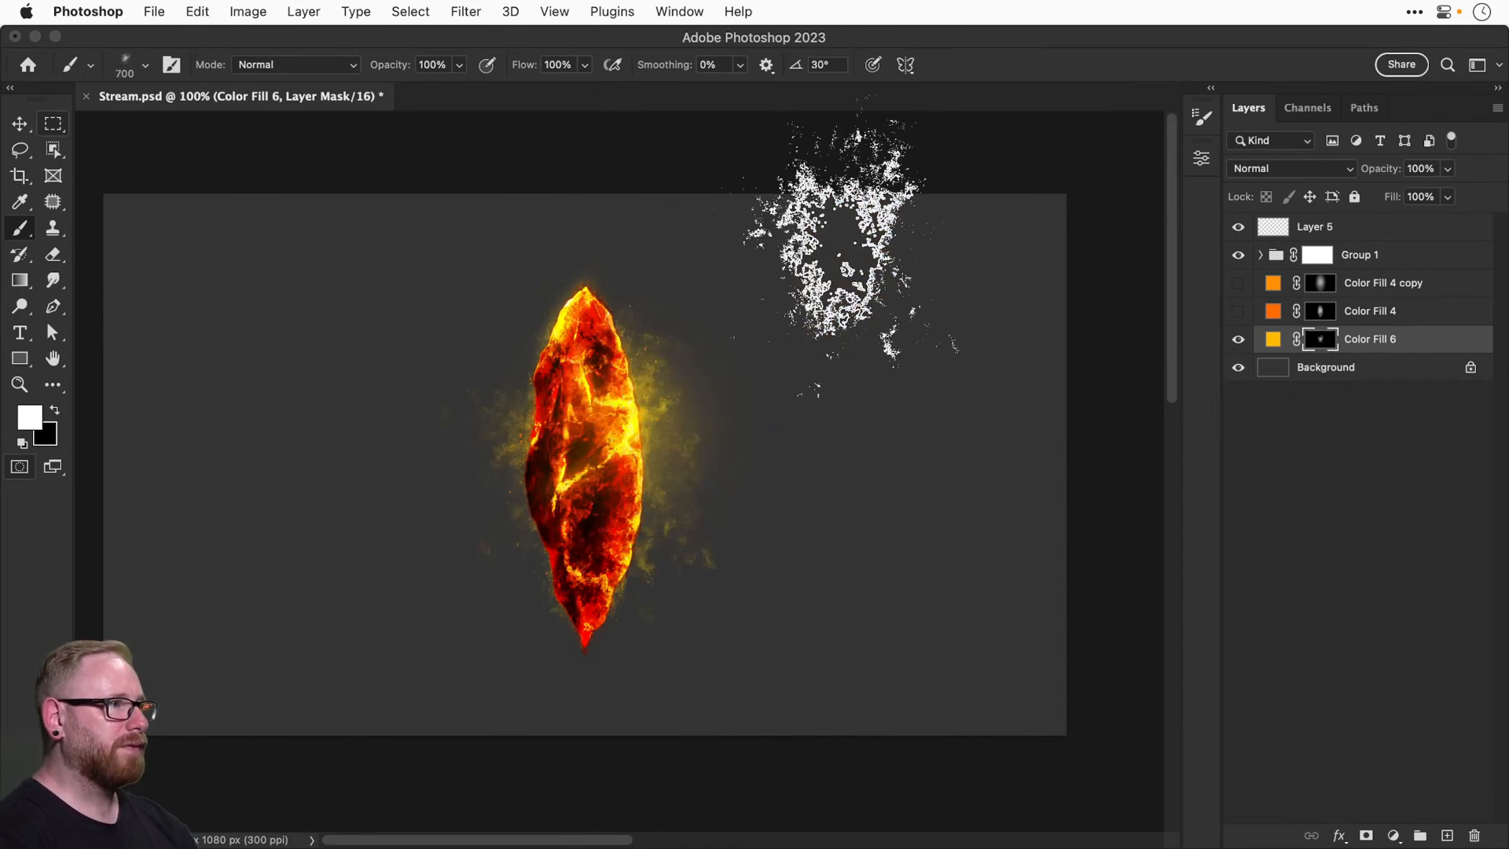
pyautogui.press('super+z')
pyautogui.press('[')
pyautogui.press('[')
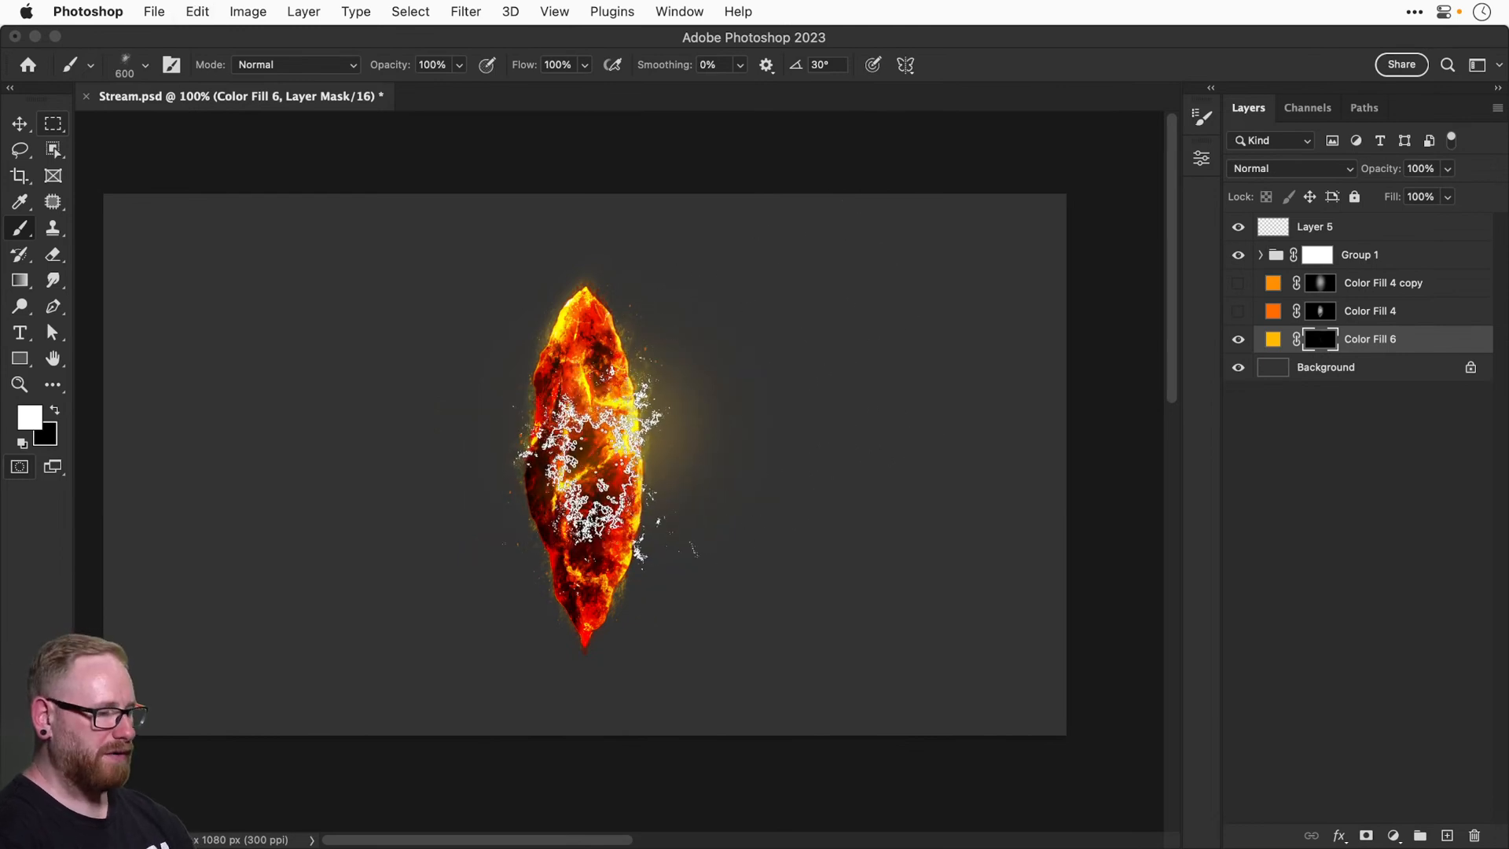
pyautogui.click(585, 393)
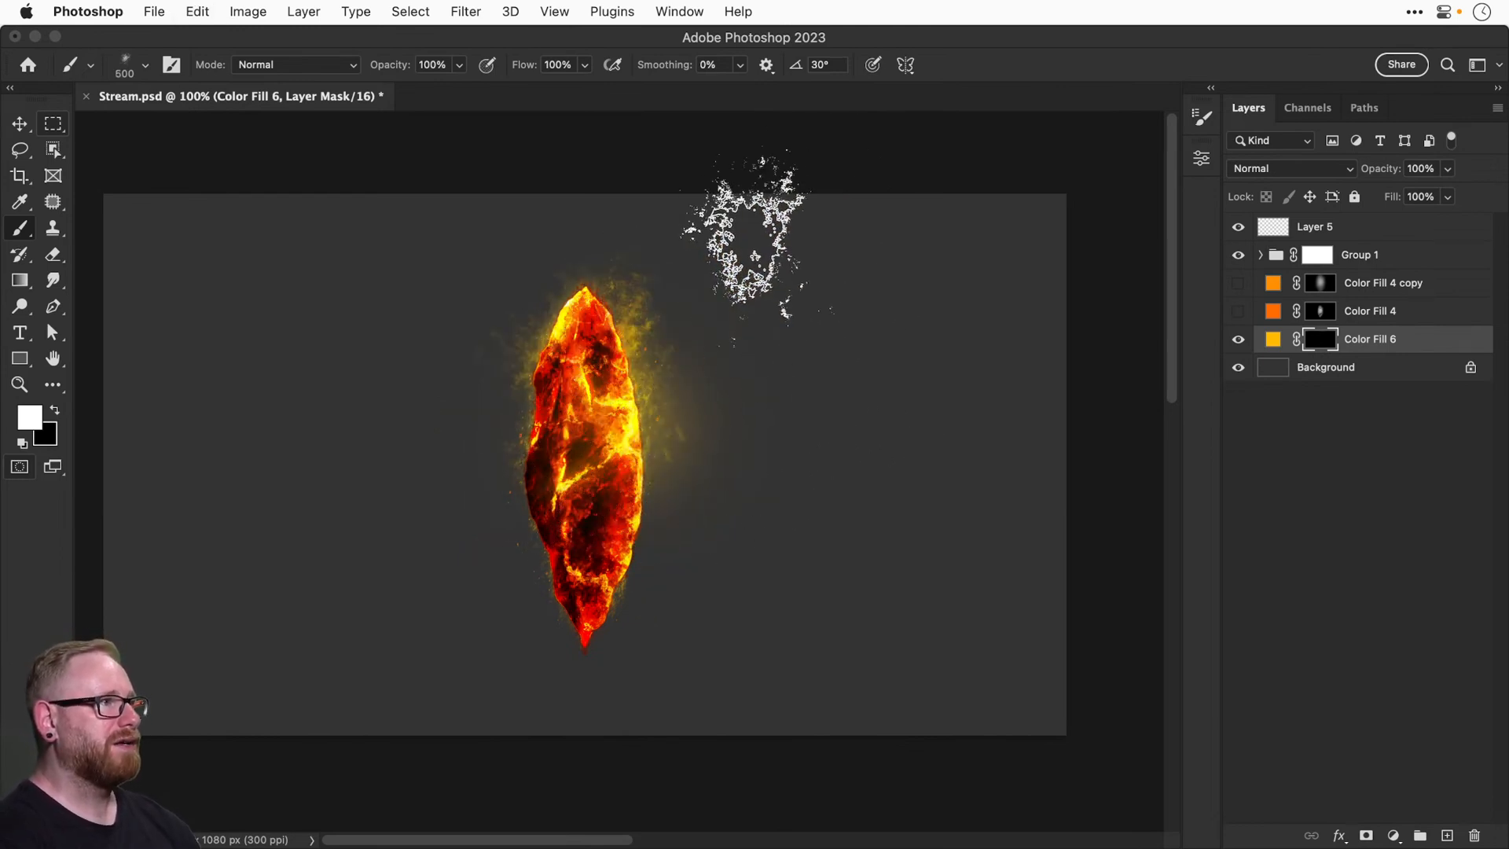
pyautogui.click(601, 436)
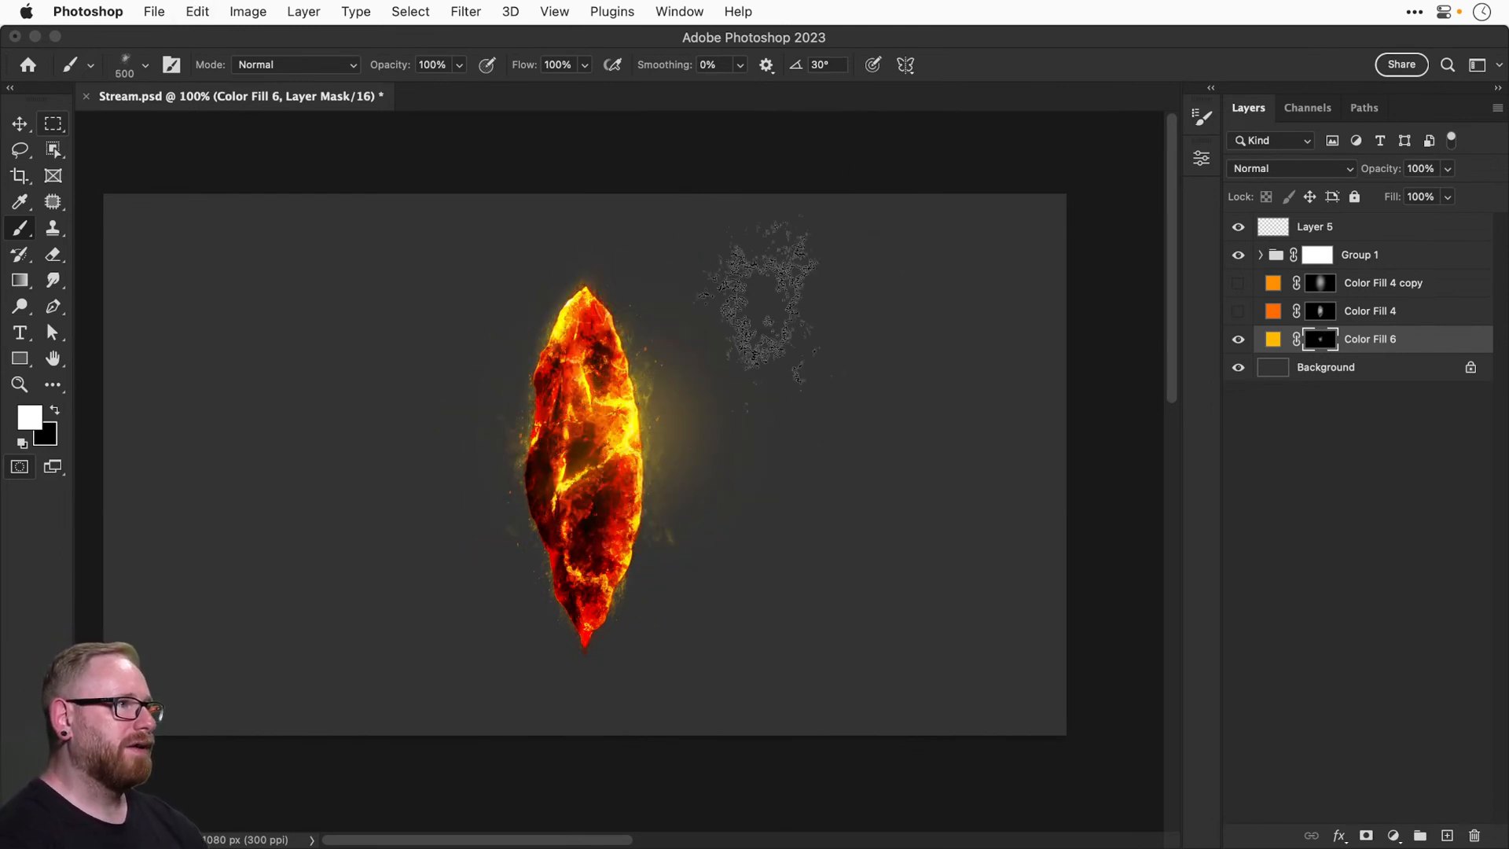
# Leave Color Fill 6's blend mode at Normal and duplicate the layer.
pyautogui.press('v')
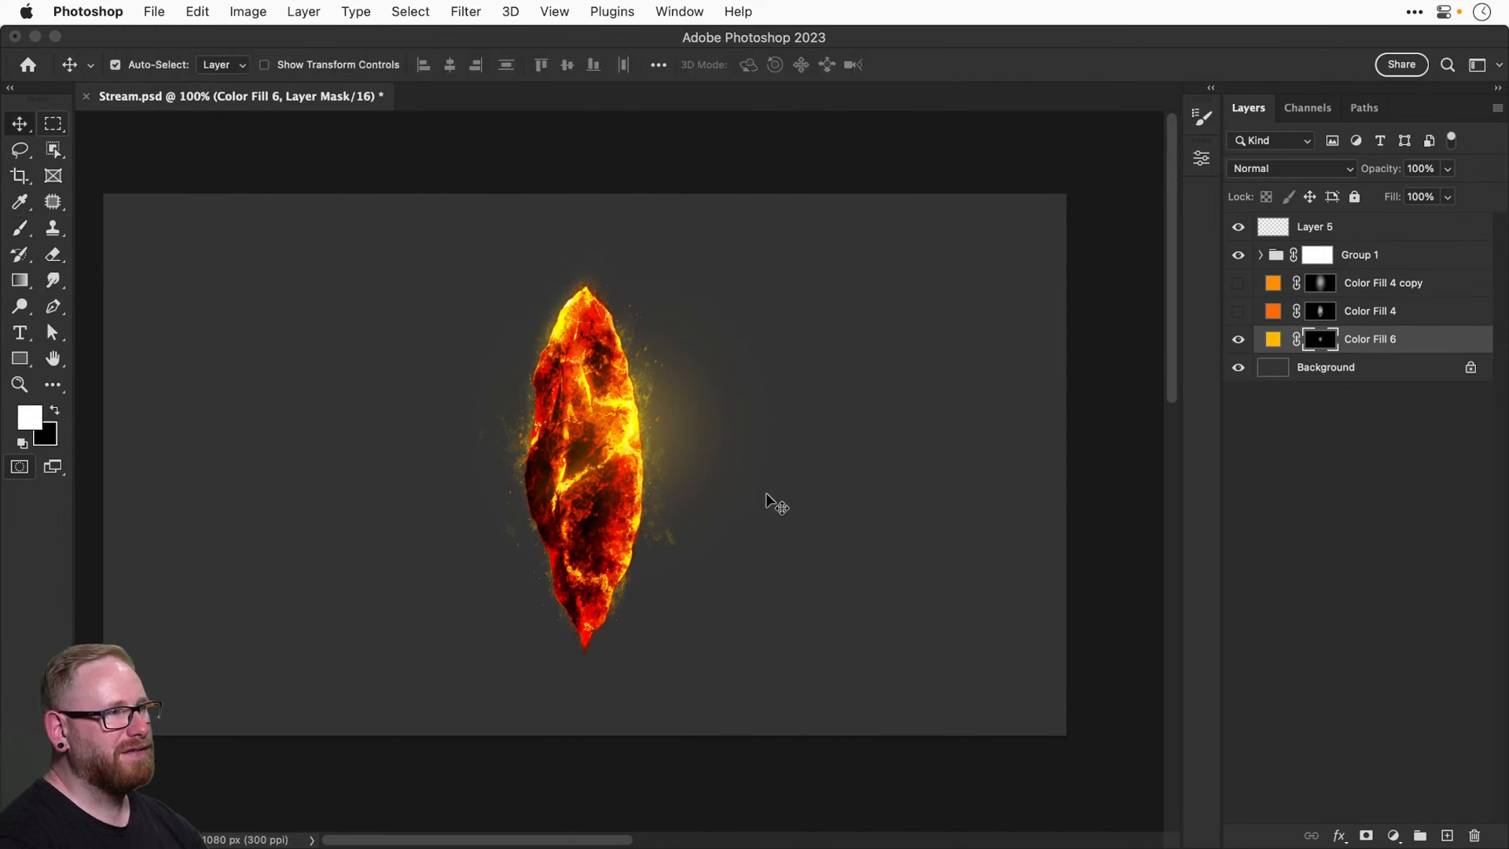
pyautogui.click(1276, 168)
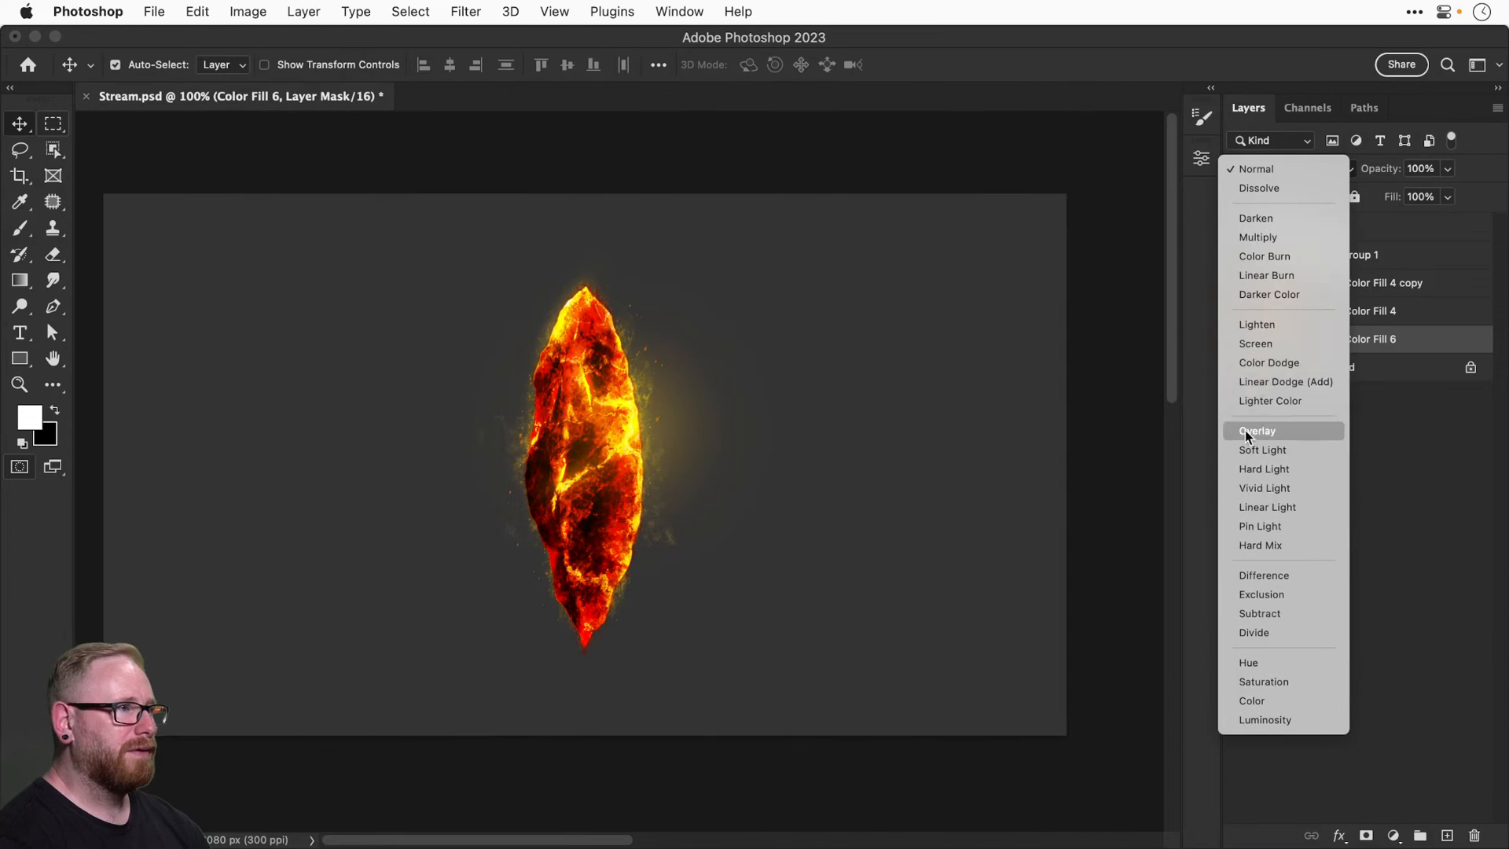
pyautogui.click(1288, 173)
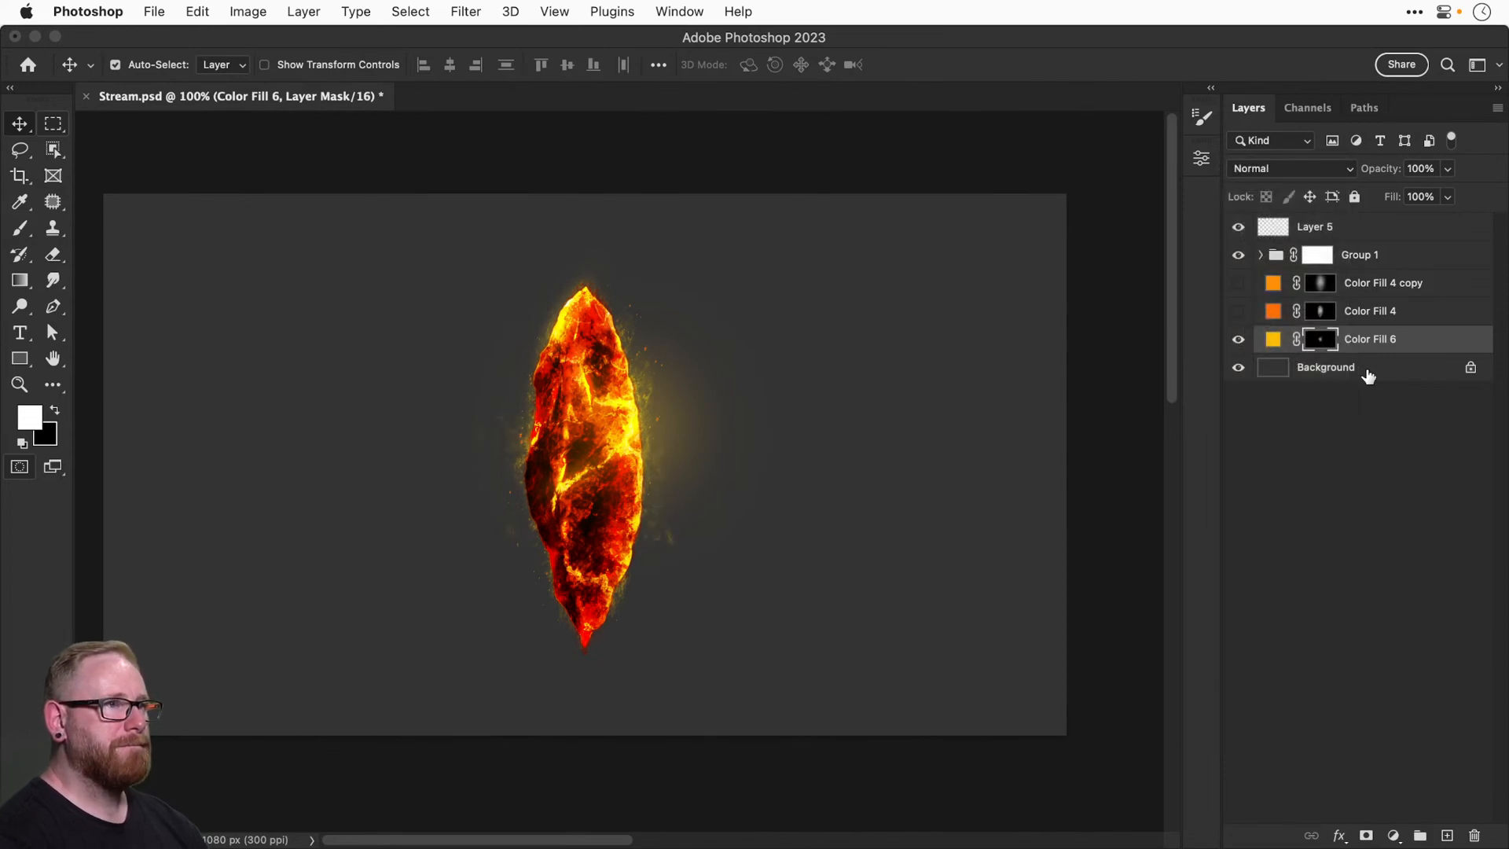
pyautogui.press('super+j')
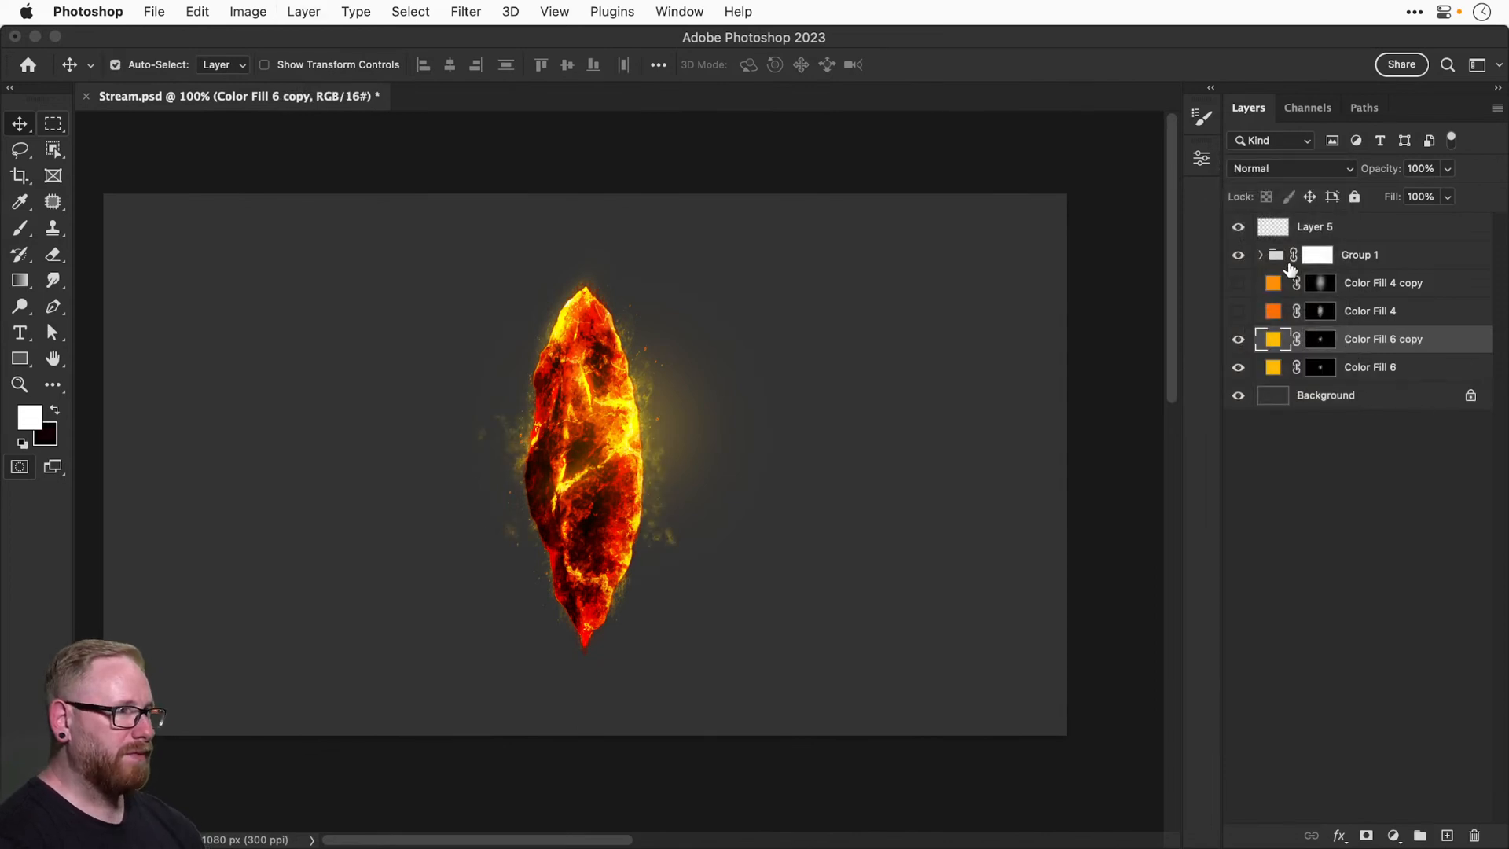
# Recolor Color Fill 6 copy orange and try Color Dodge, then Vivid Light blend modes.
pyautogui.doubleClick(1273, 343)
pyautogui.moveTo(1099, 620); pyautogui.dragTo(1092, 641)
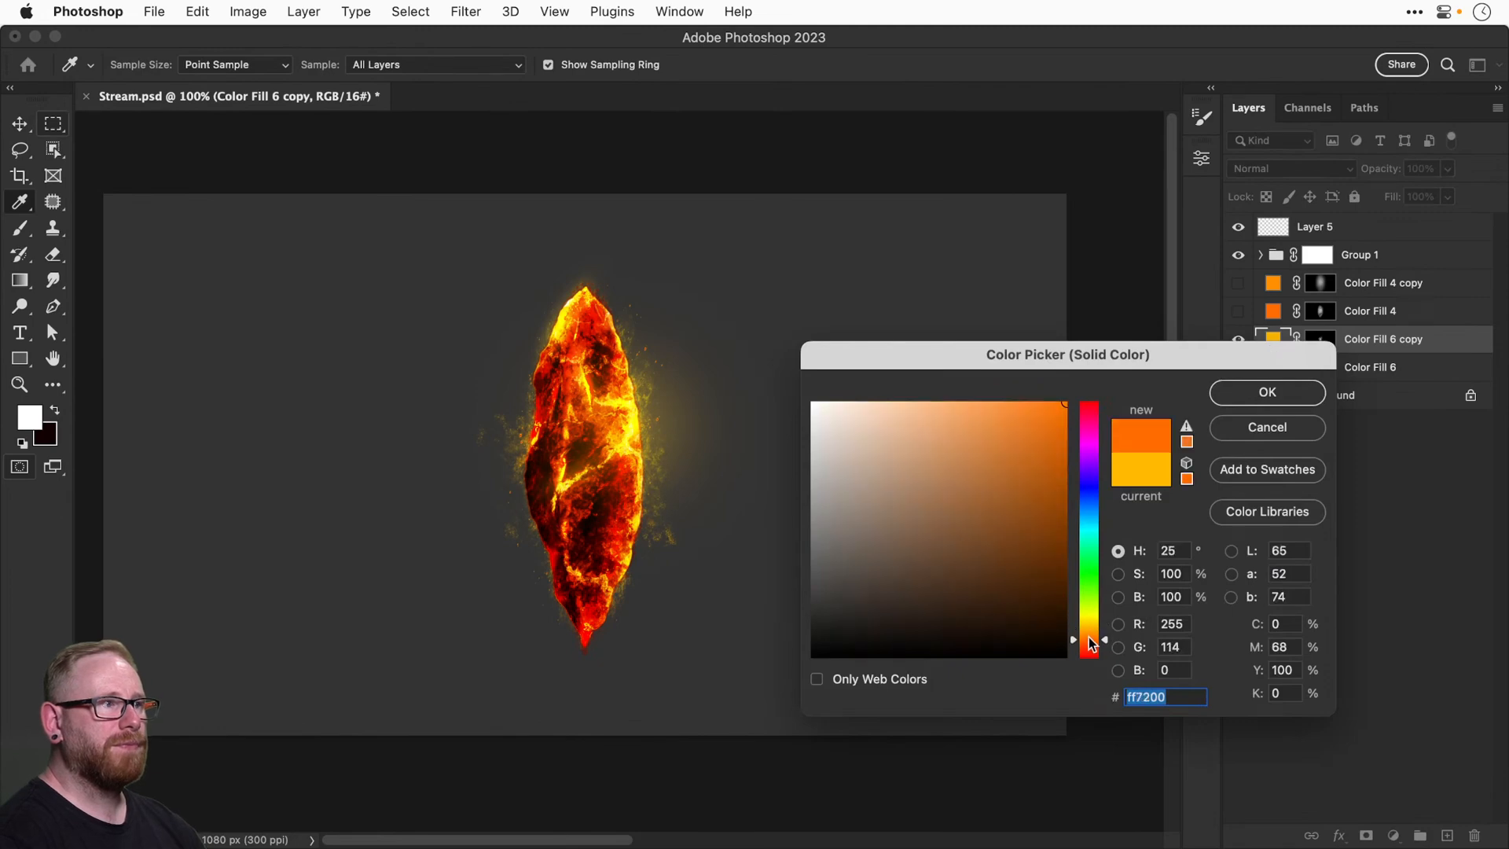
pyautogui.click(1258, 392)
pyautogui.click(1289, 168)
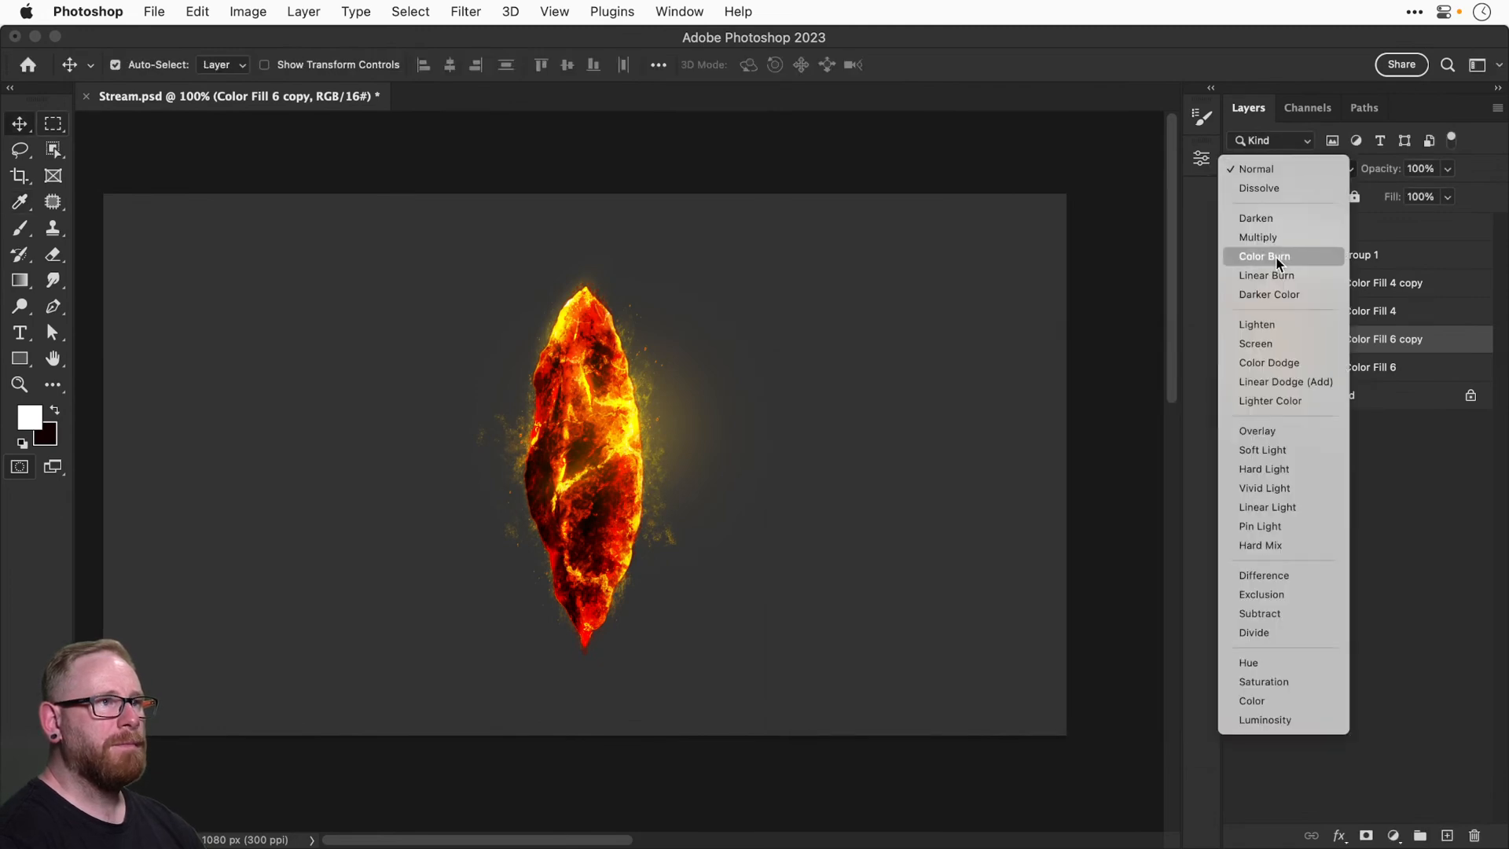
pyautogui.click(1254, 364)
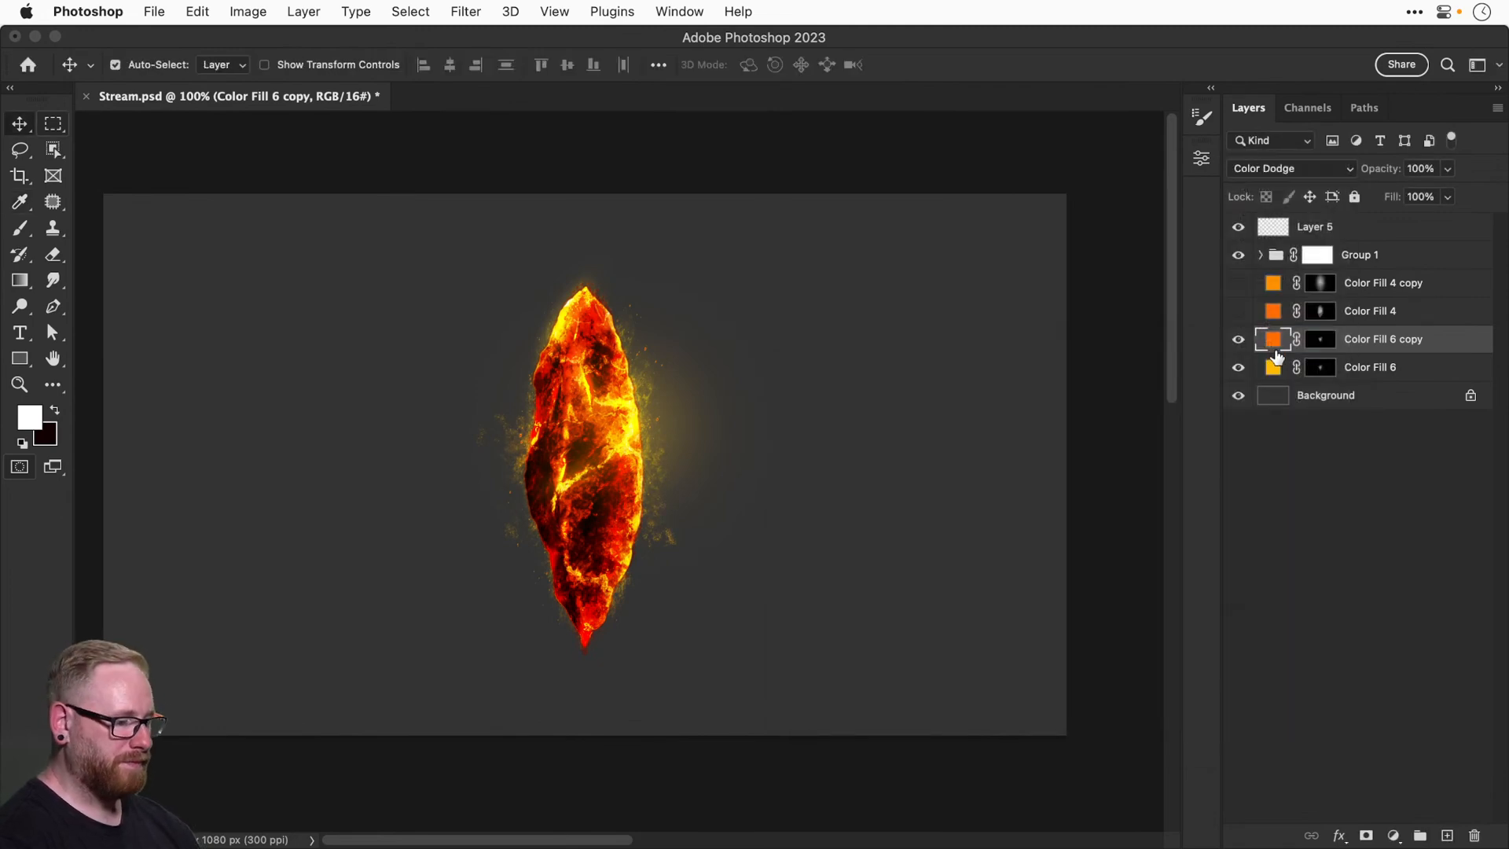
pyautogui.press('super+equal')
pyautogui.click(1303, 166)
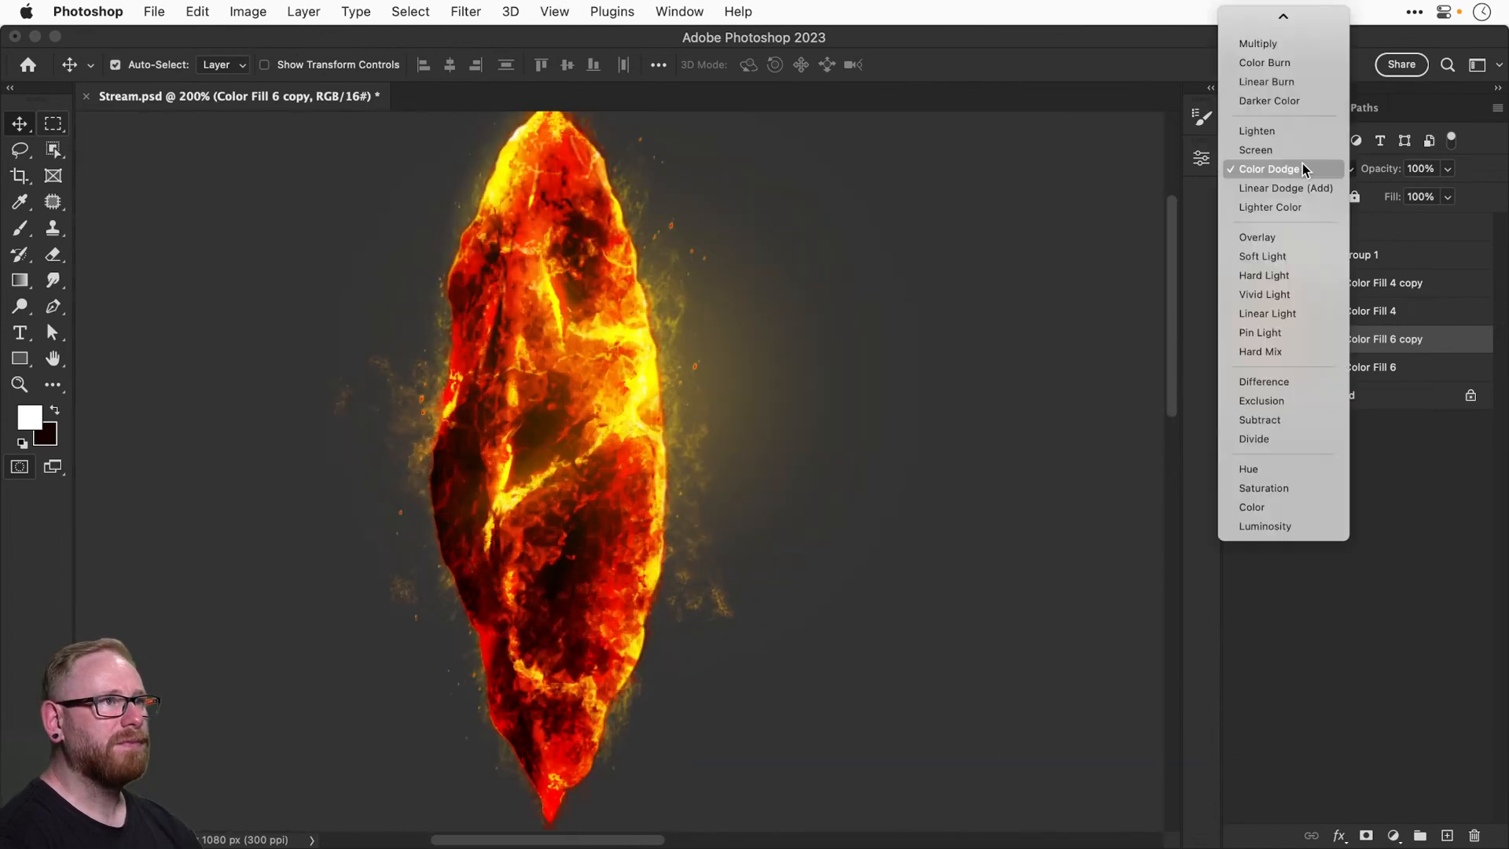
pyautogui.click(1264, 294)
pyautogui.moveTo(1363, 346); pyautogui.dragTo(1359, 381)
# Change the copy's fill to pure red and set Color Fill 6 to Vivid Light.
pyautogui.doubleClick(1270, 339)
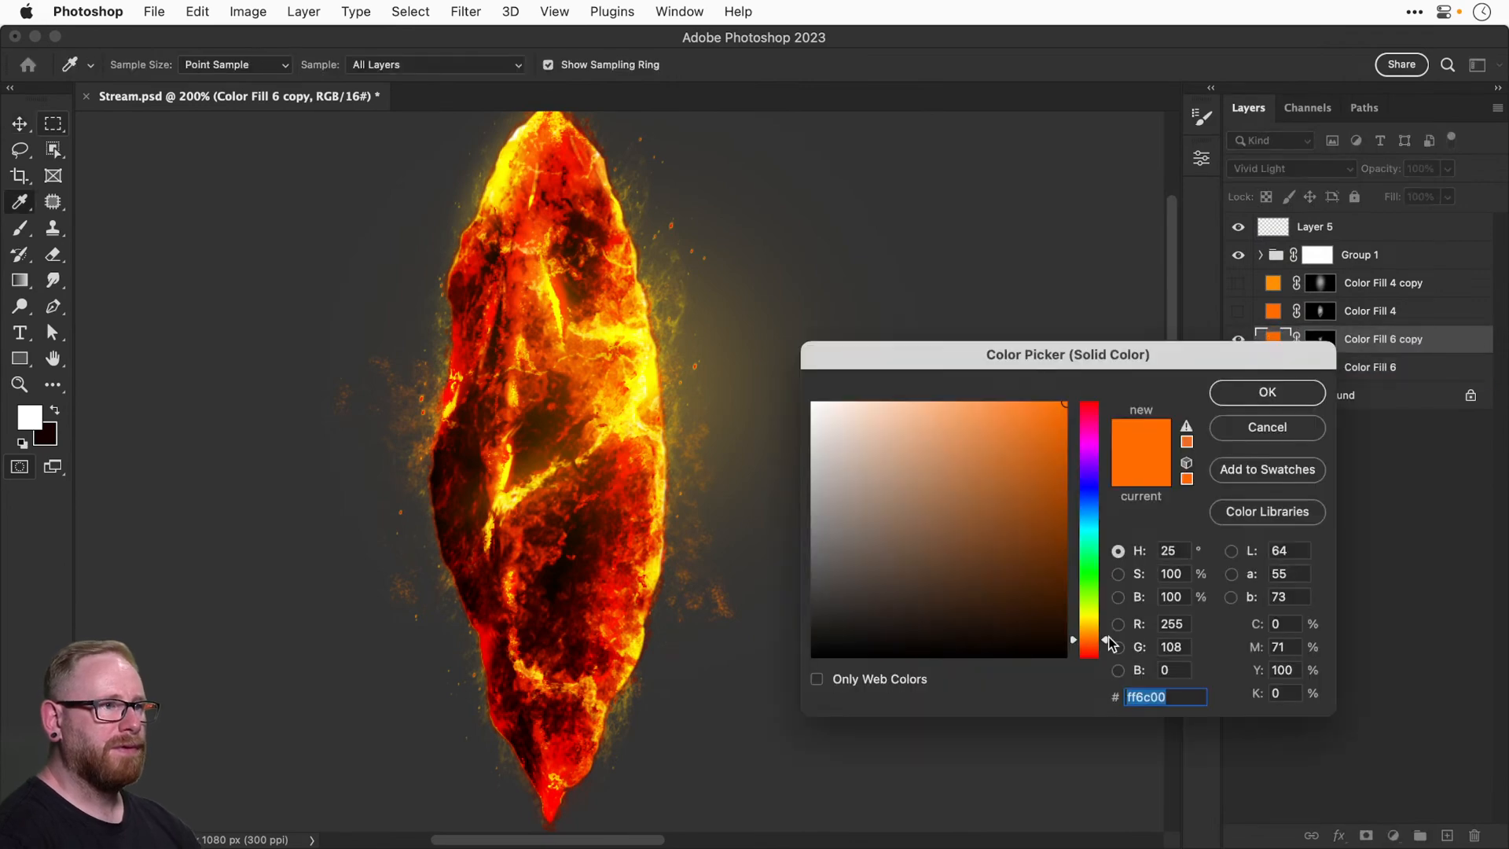
pyautogui.click(1089, 656)
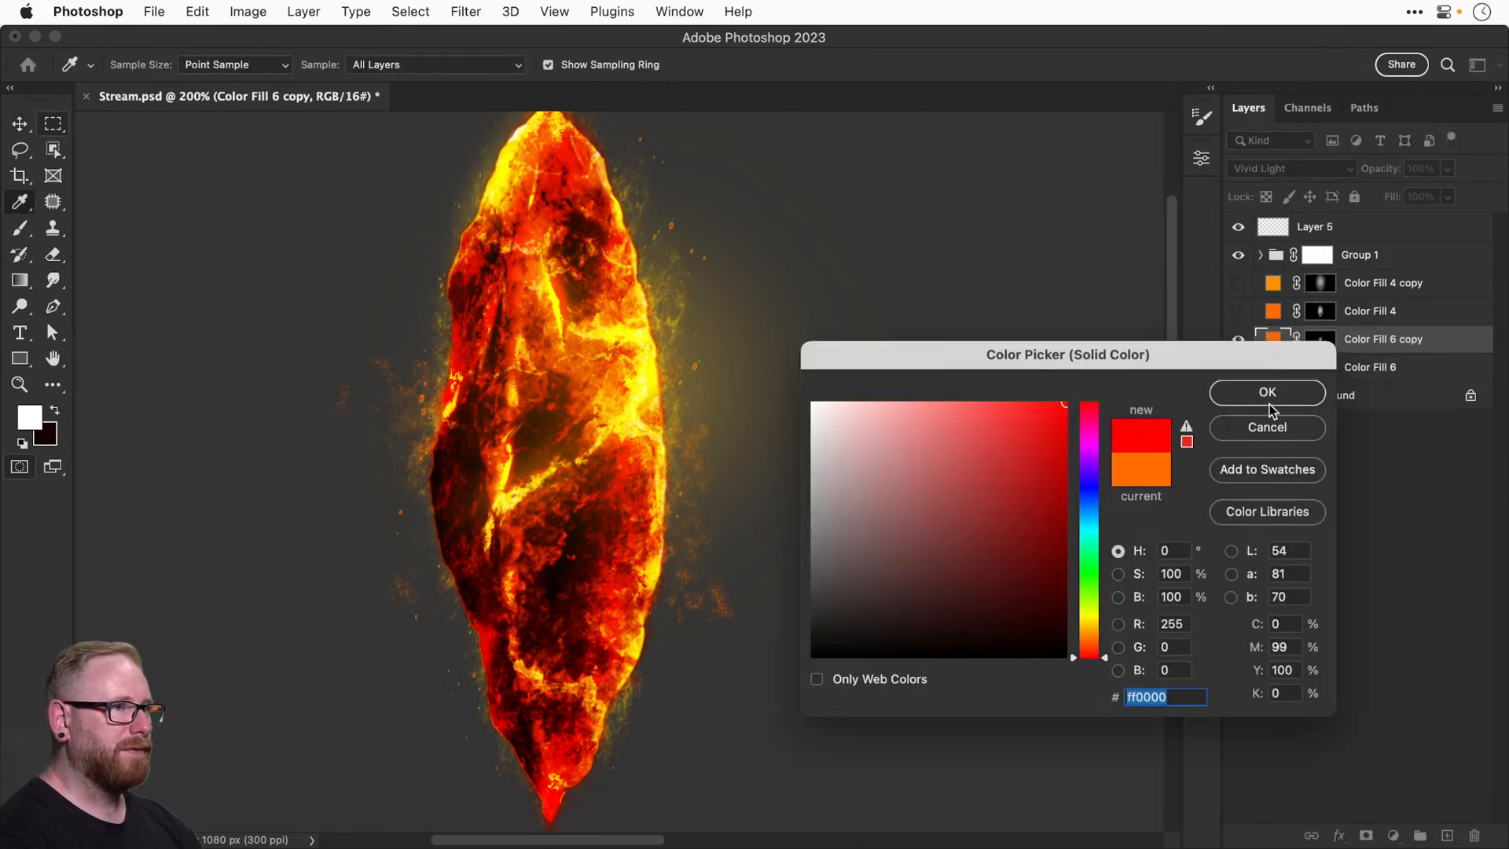
pyautogui.click(1269, 400)
pyautogui.click(1237, 340)
pyautogui.click(1238, 340)
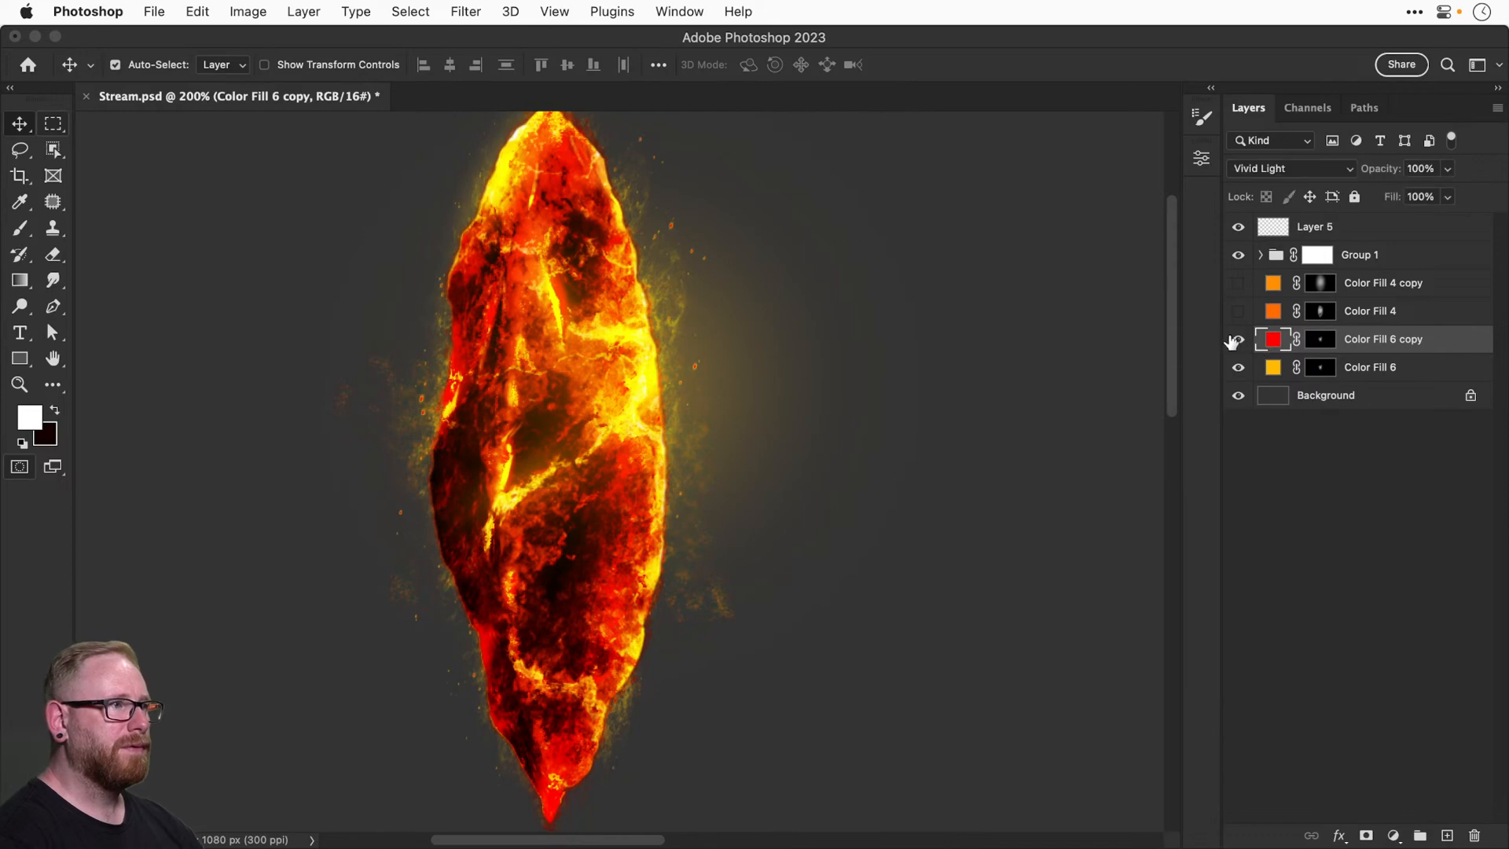
pyautogui.click(1360, 369)
pyautogui.click(1275, 168)
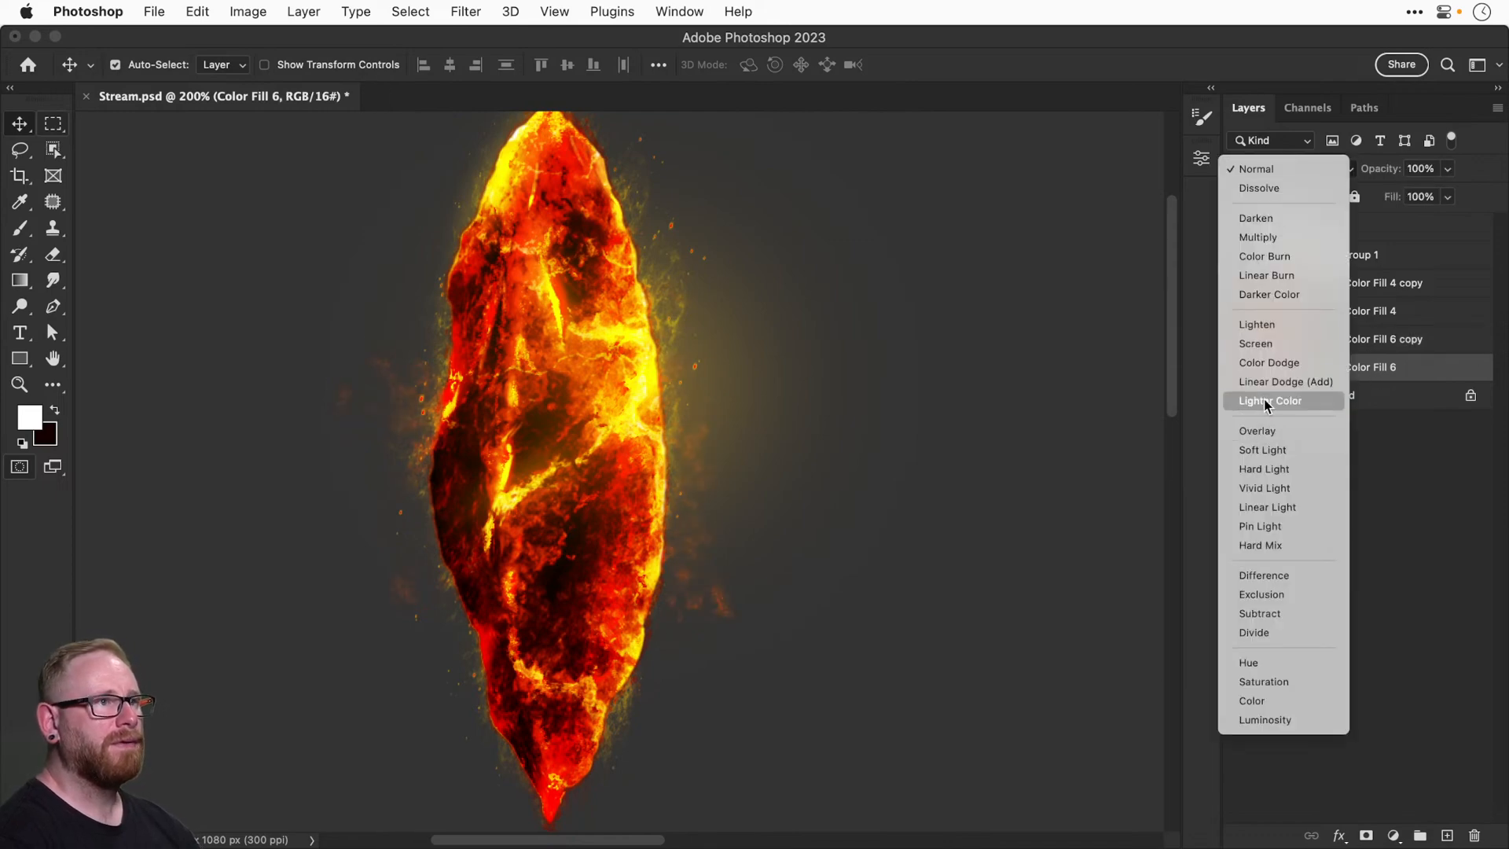
pyautogui.click(1266, 488)
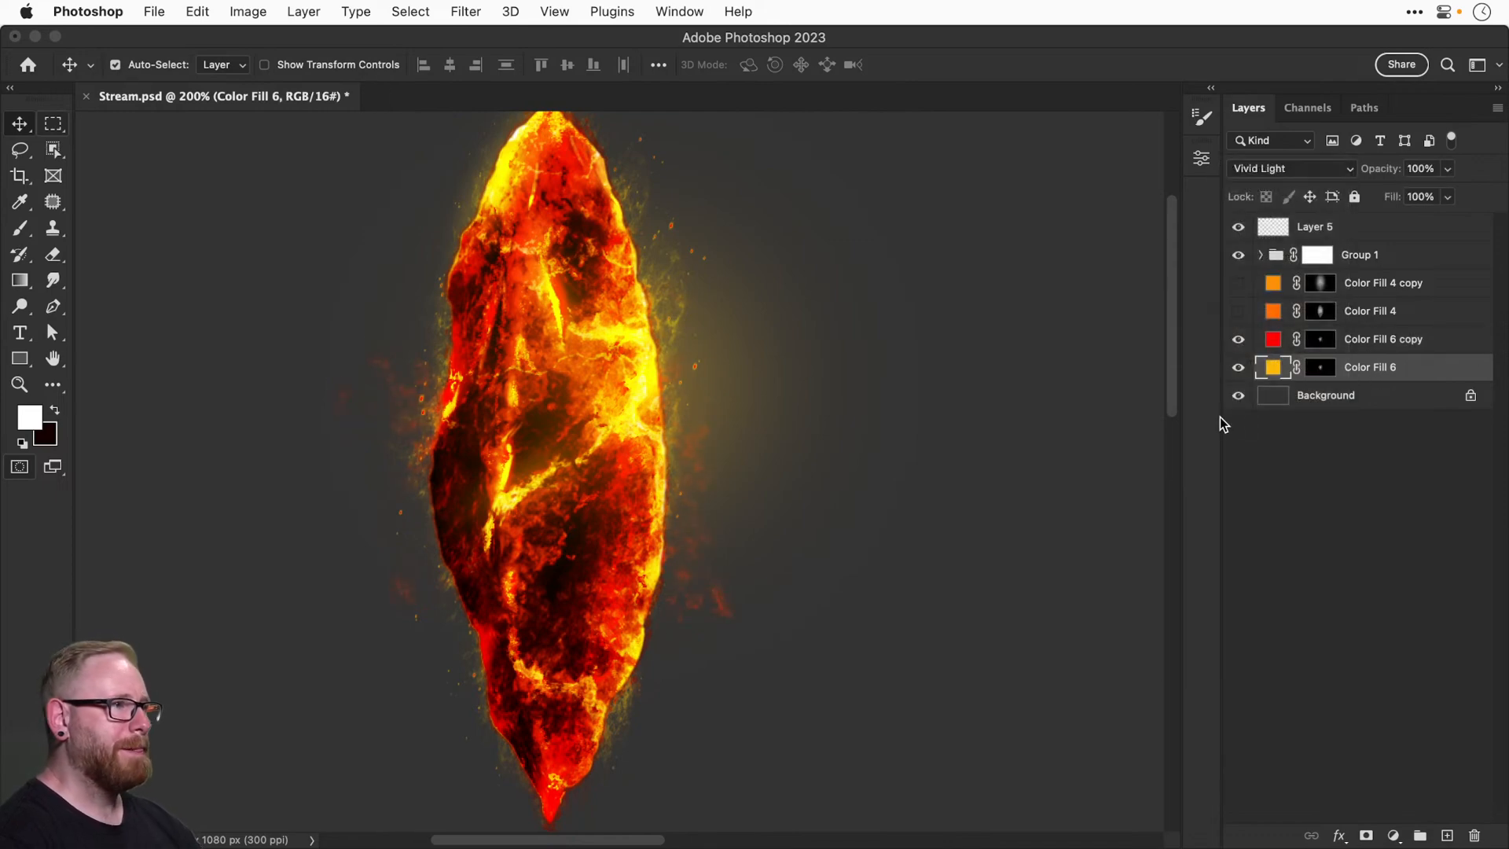
pyautogui.press('super+minus')
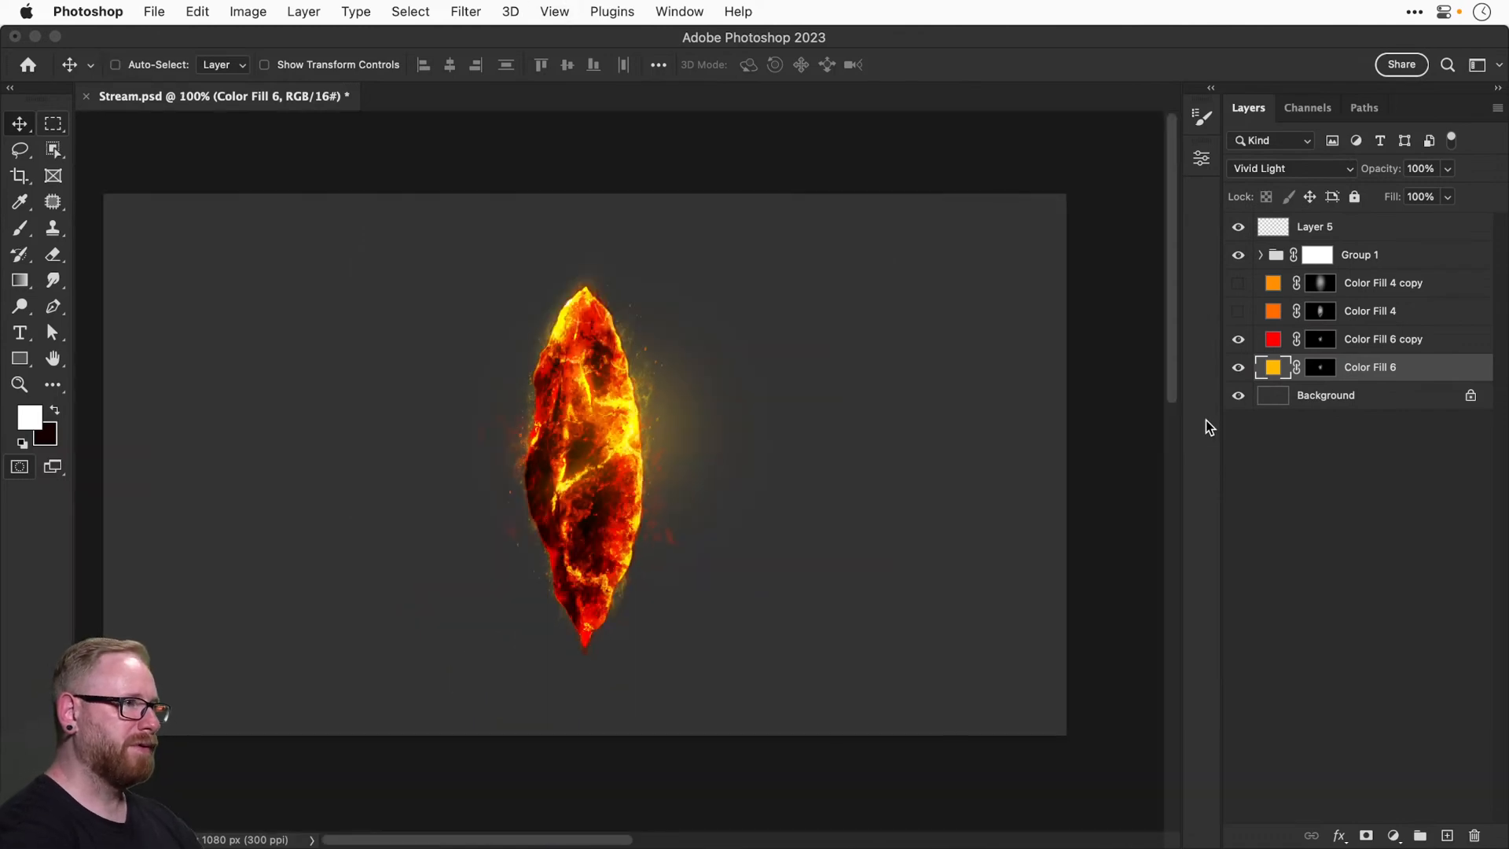
# Return the copy to orange, hide it and Color Fill 6, and reset Color Fill 6 to Normal.
pyautogui.doubleClick(1273, 339)
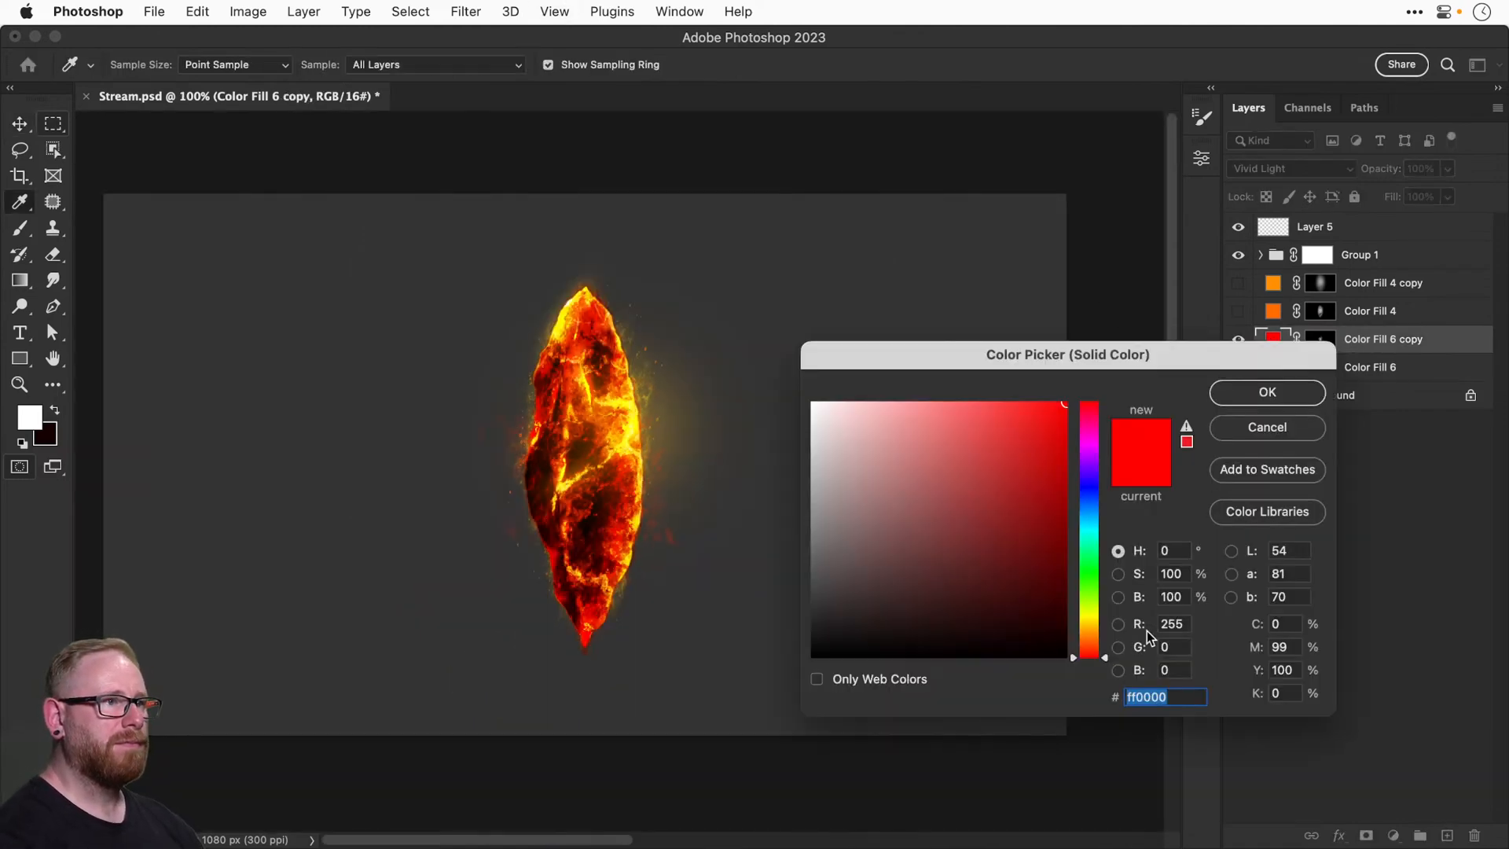
pyautogui.click(1089, 642)
pyautogui.click(1232, 398)
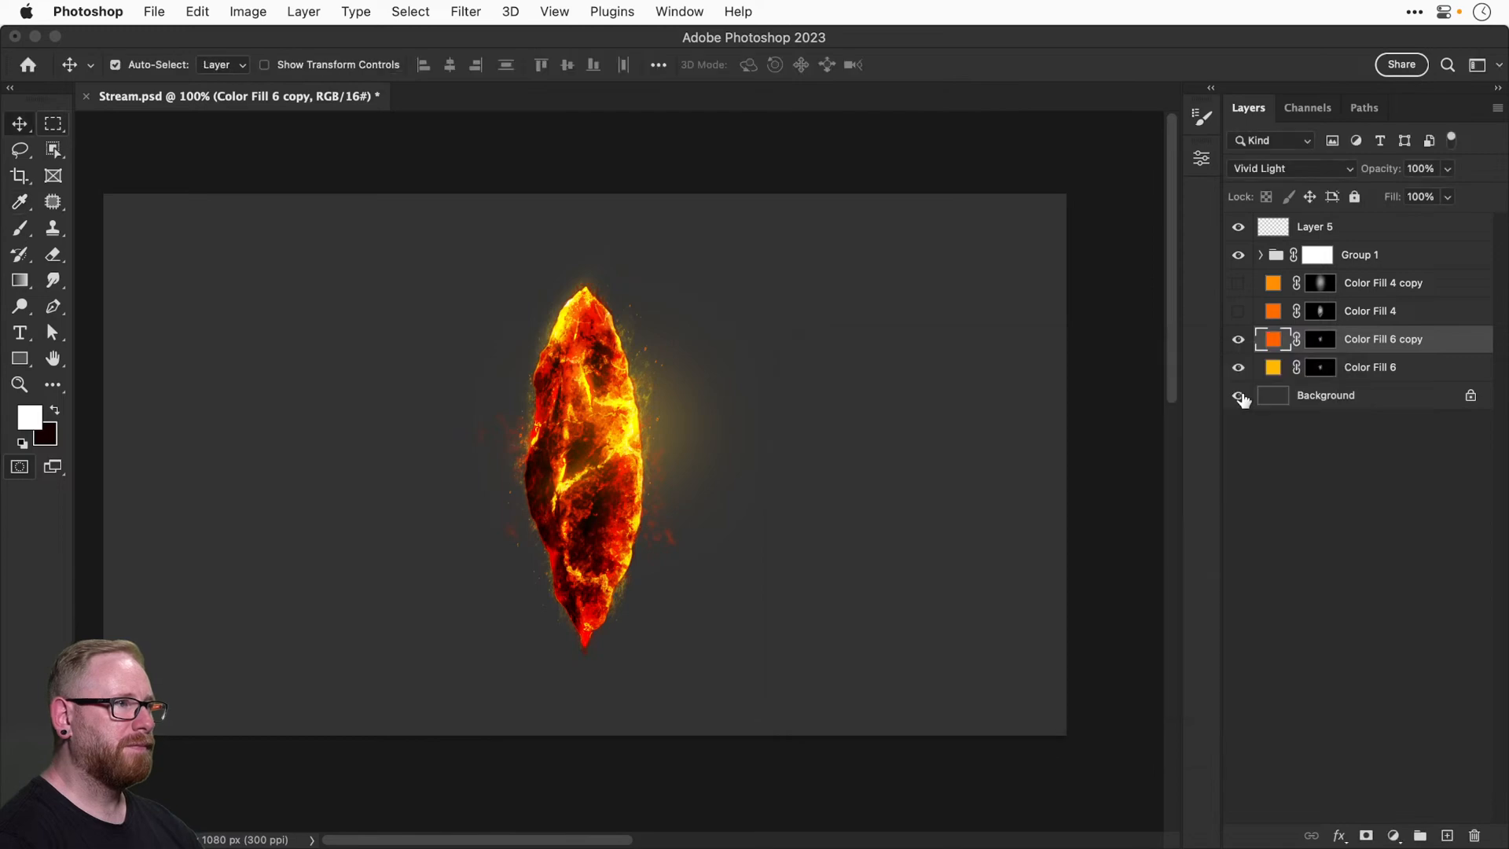
pyautogui.click(1239, 341)
pyautogui.click(1237, 367)
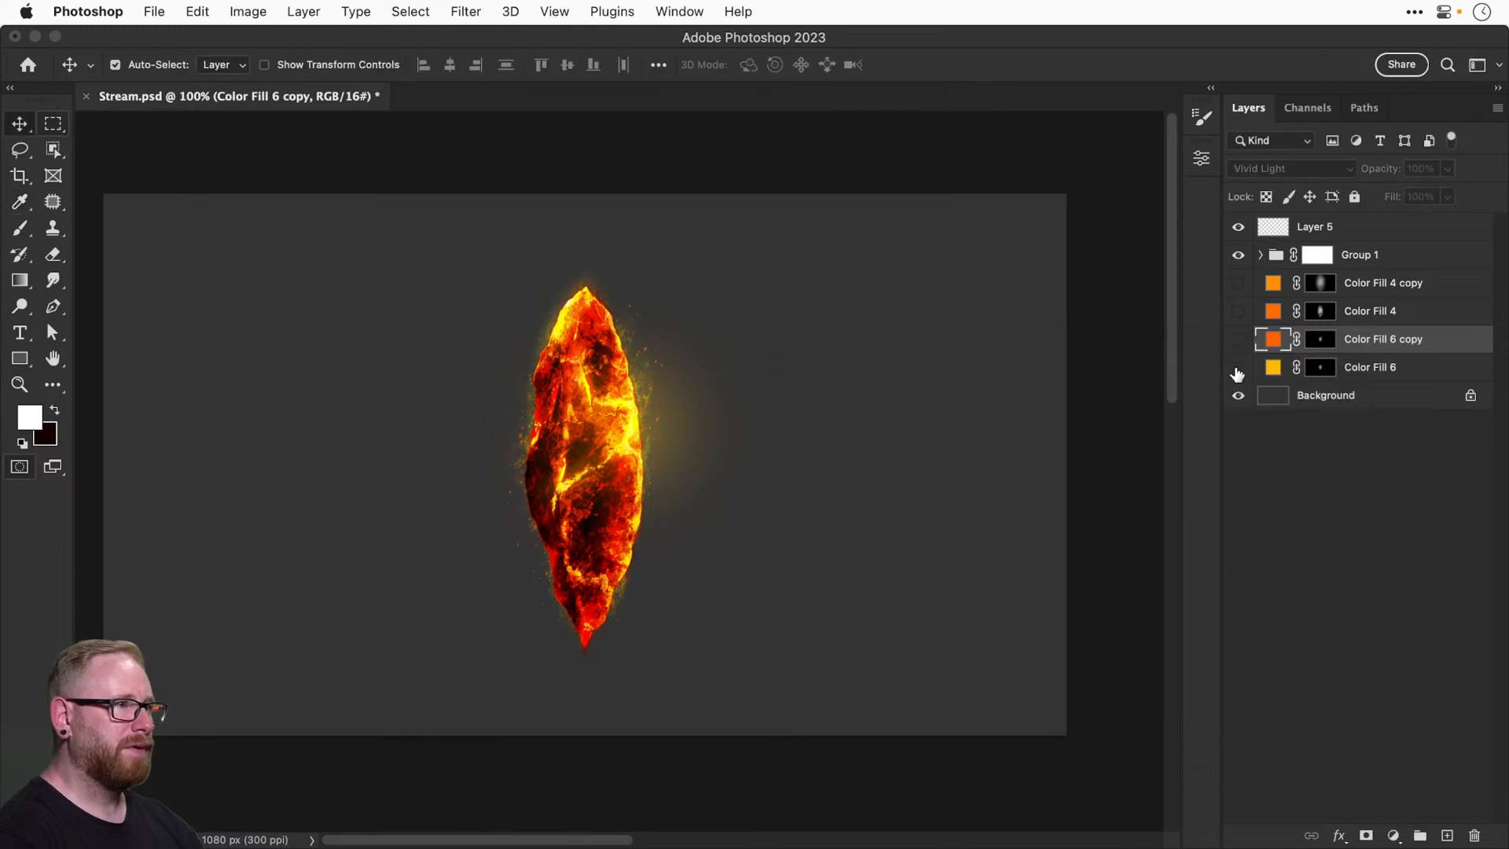
pyautogui.click(1348, 368)
pyautogui.click(1282, 167)
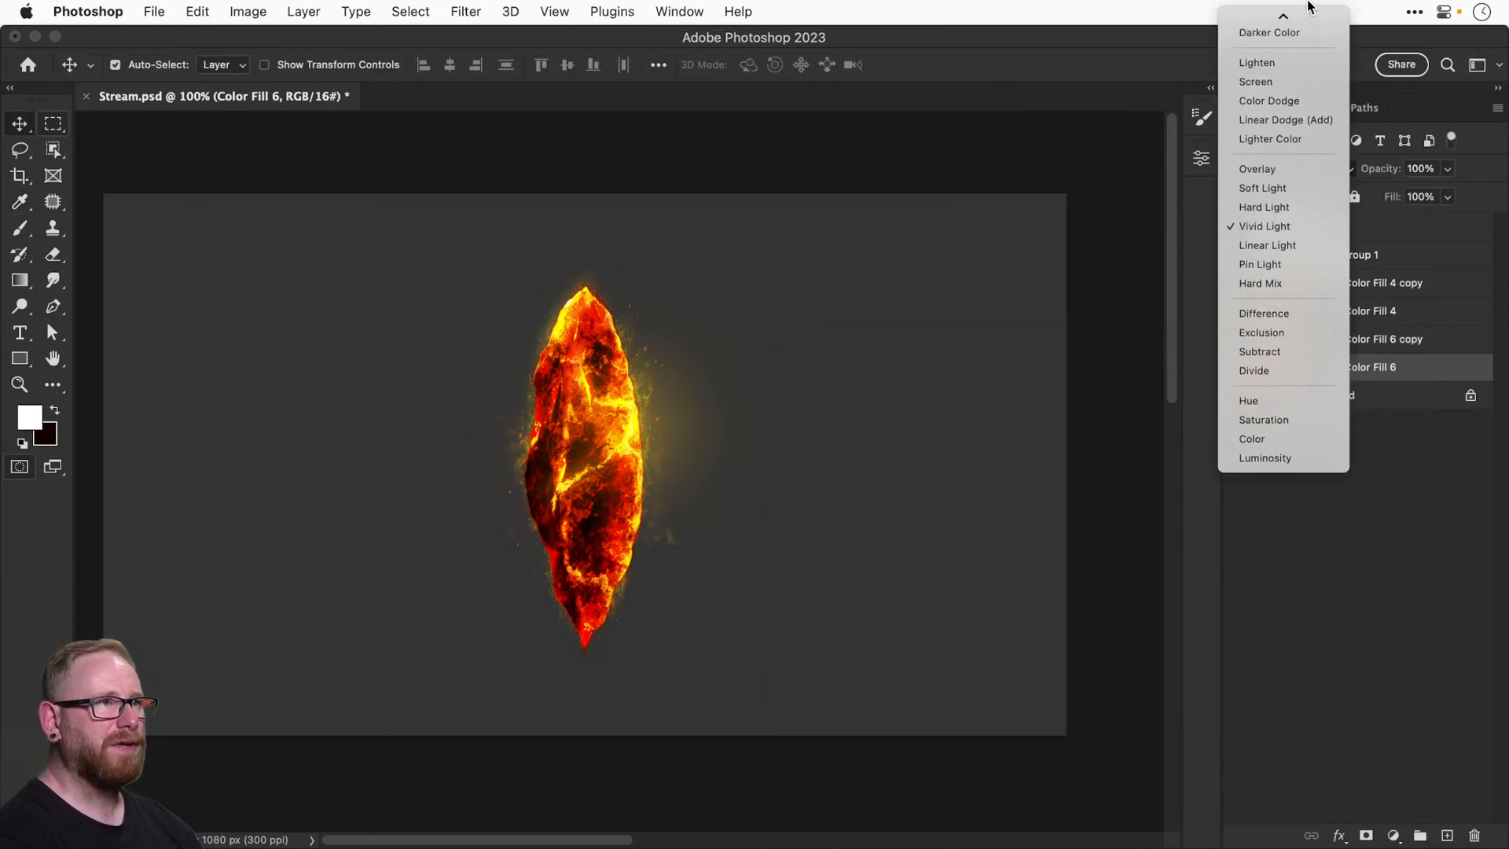
pyautogui.click(1288, 25)
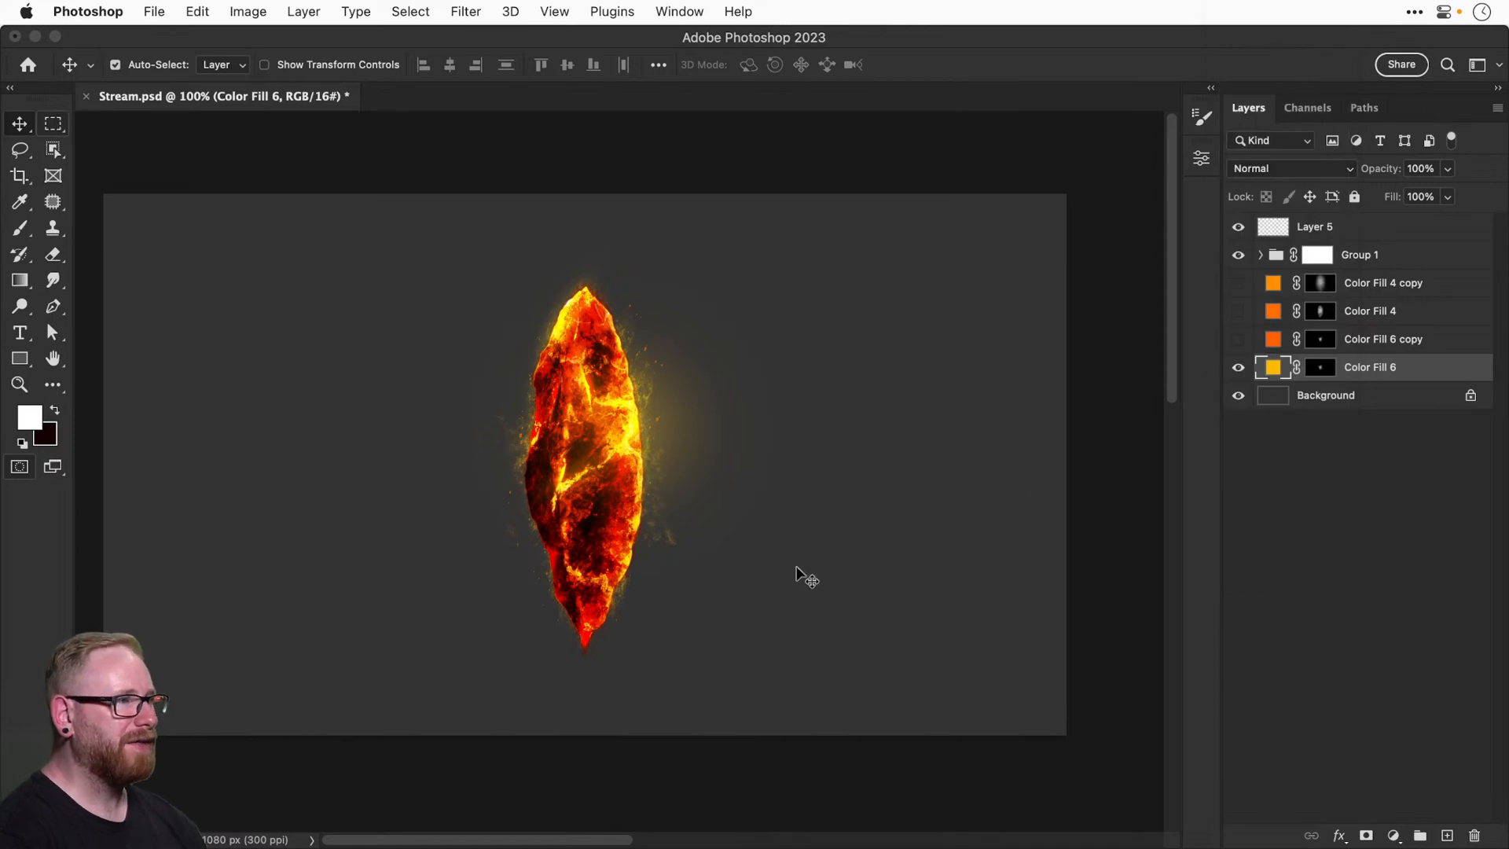
pyautogui.moveTo(776, 557); pyautogui.dragTo(794, 542)
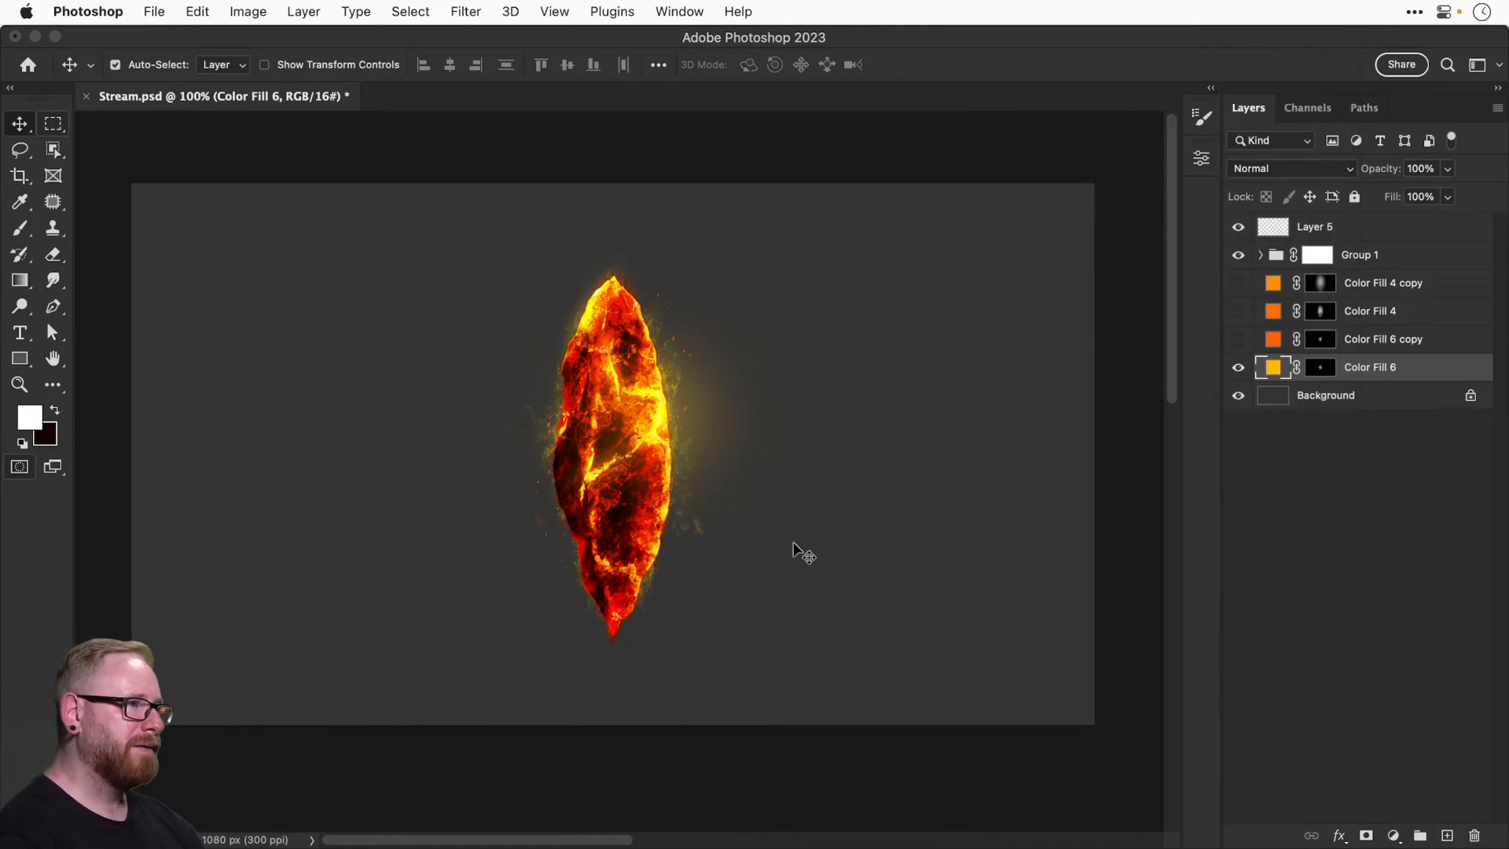
# Save the document, hide Layer 5, and expand Group 1 while comparing Group 1 and Color Fill 5 visibility.
pyautogui.press('super+s')
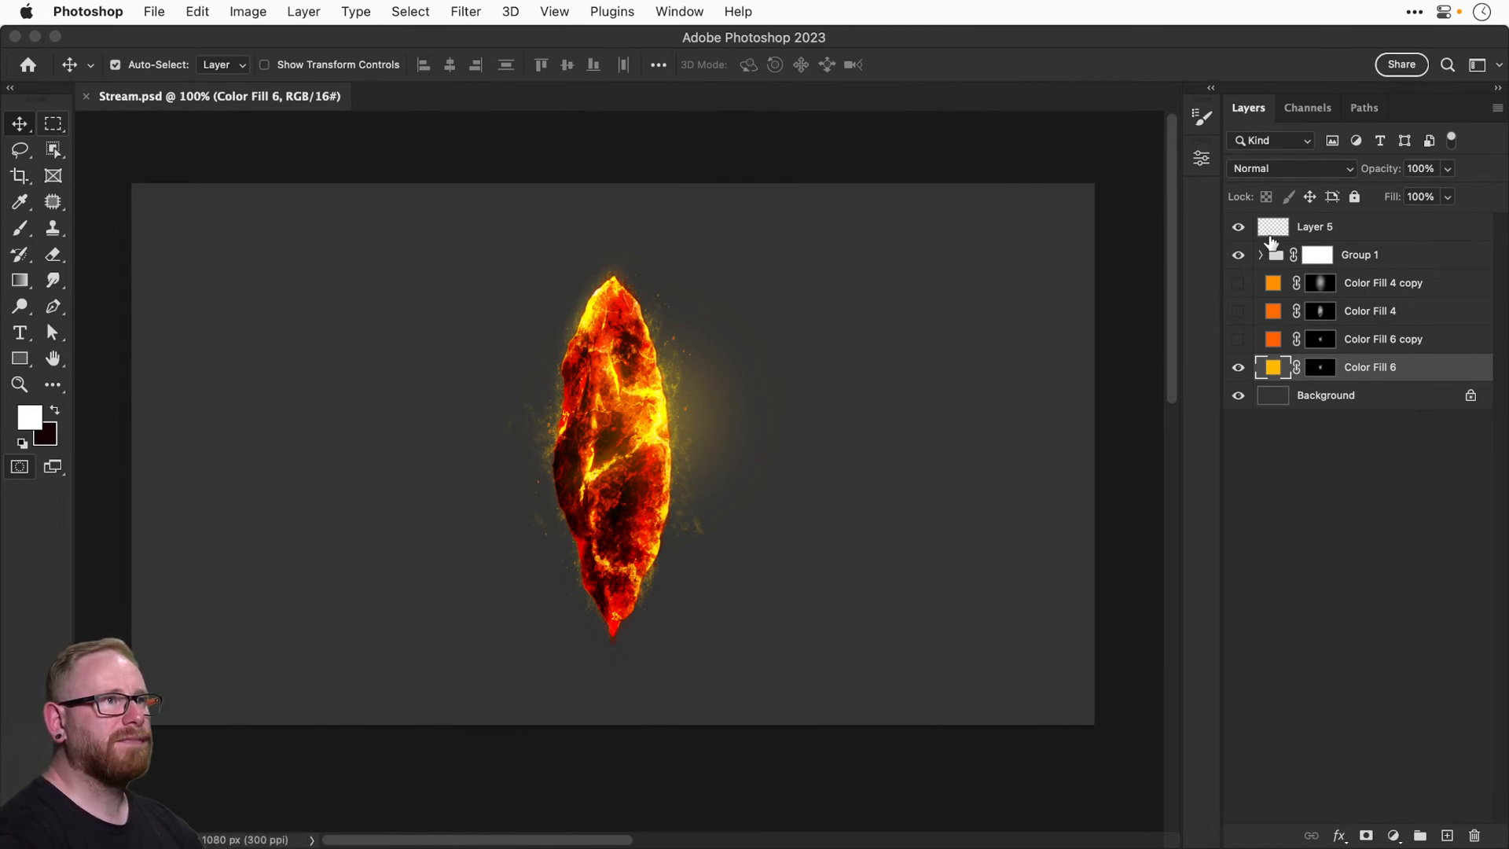
pyautogui.click(1238, 227)
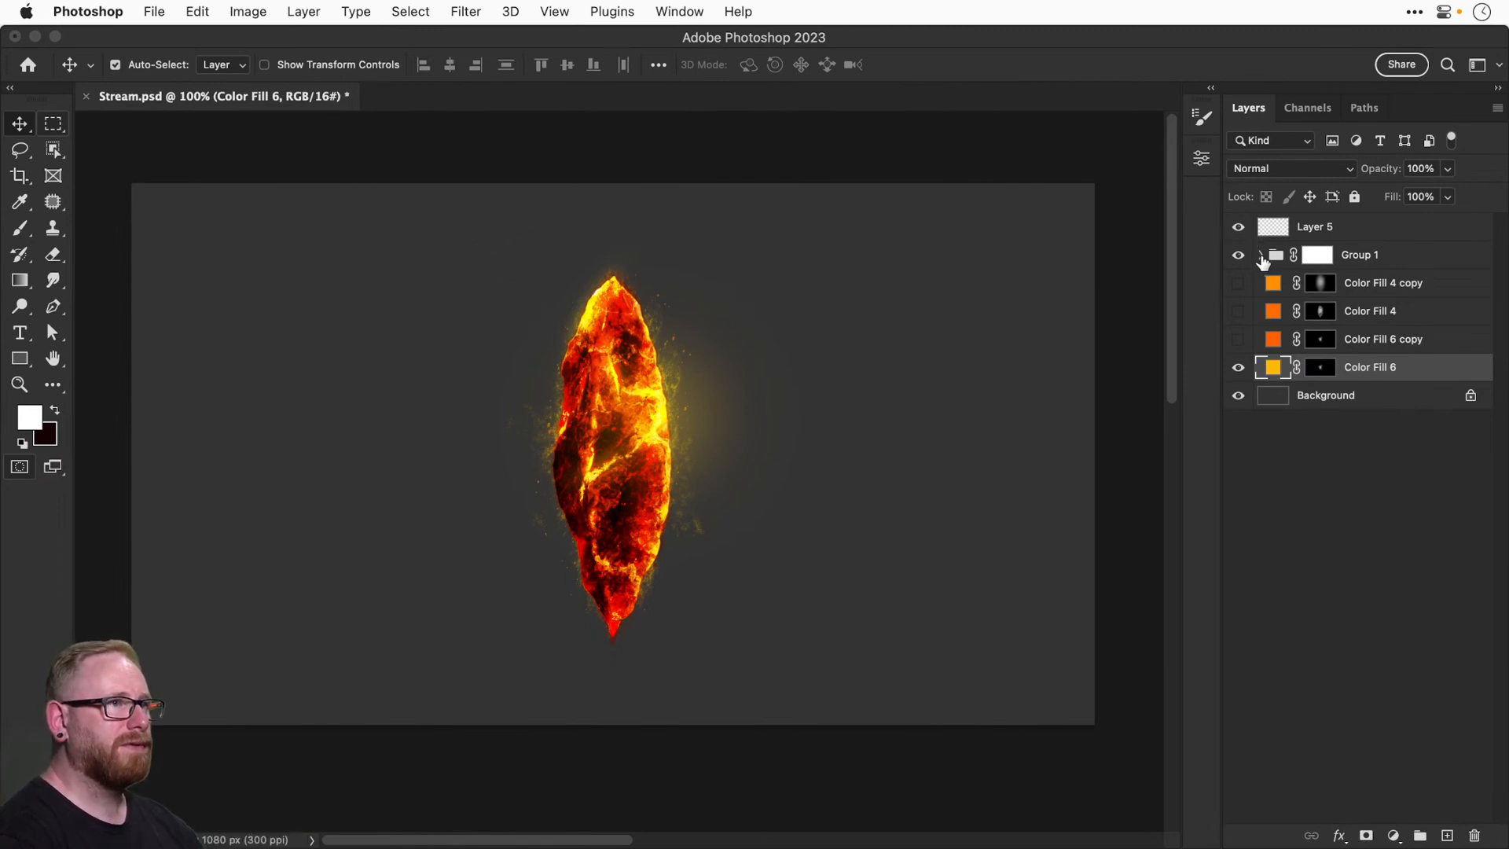
pyautogui.click(1238, 257)
pyautogui.click(1238, 259)
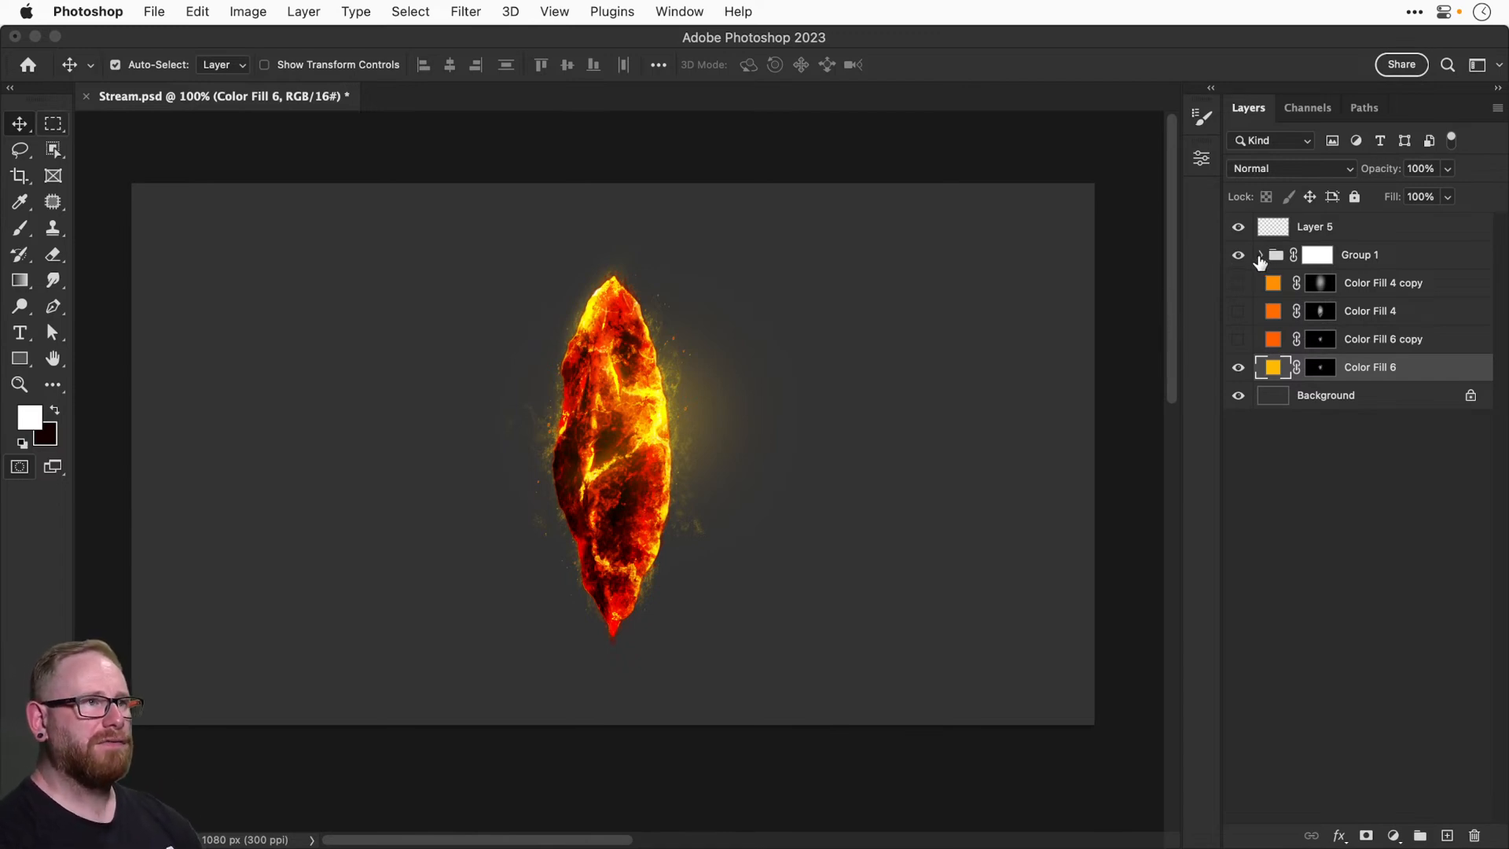
pyautogui.click(1261, 256)
pyautogui.click(1237, 284)
pyautogui.click(1237, 283)
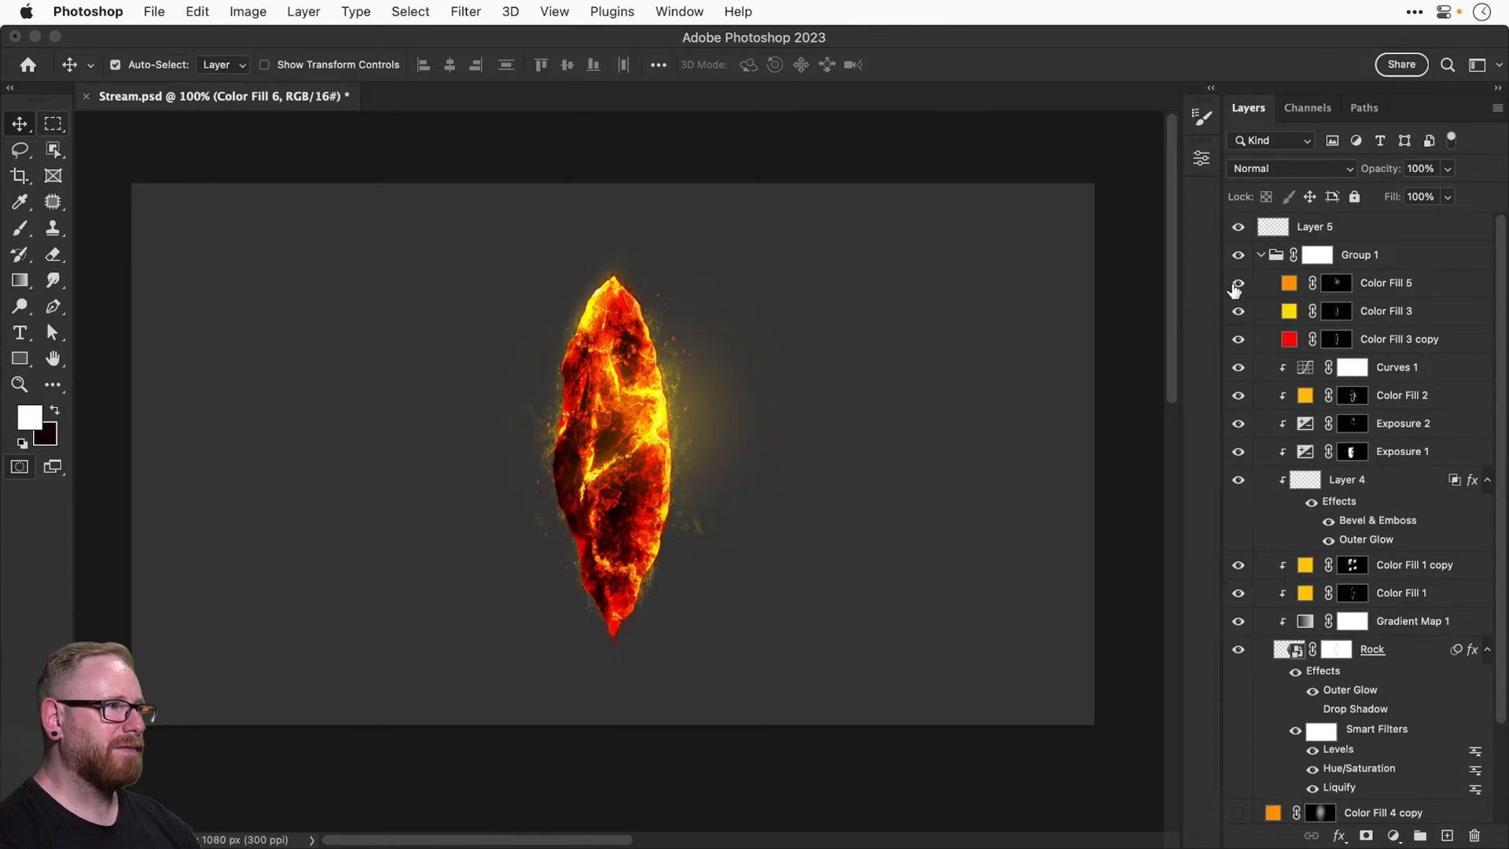
# Duplicate Color Fill 5 keeping its orange fill, then duplicate the copy again.
pyautogui.click(1374, 297)
pyautogui.hotkey('ctrl', 'j')
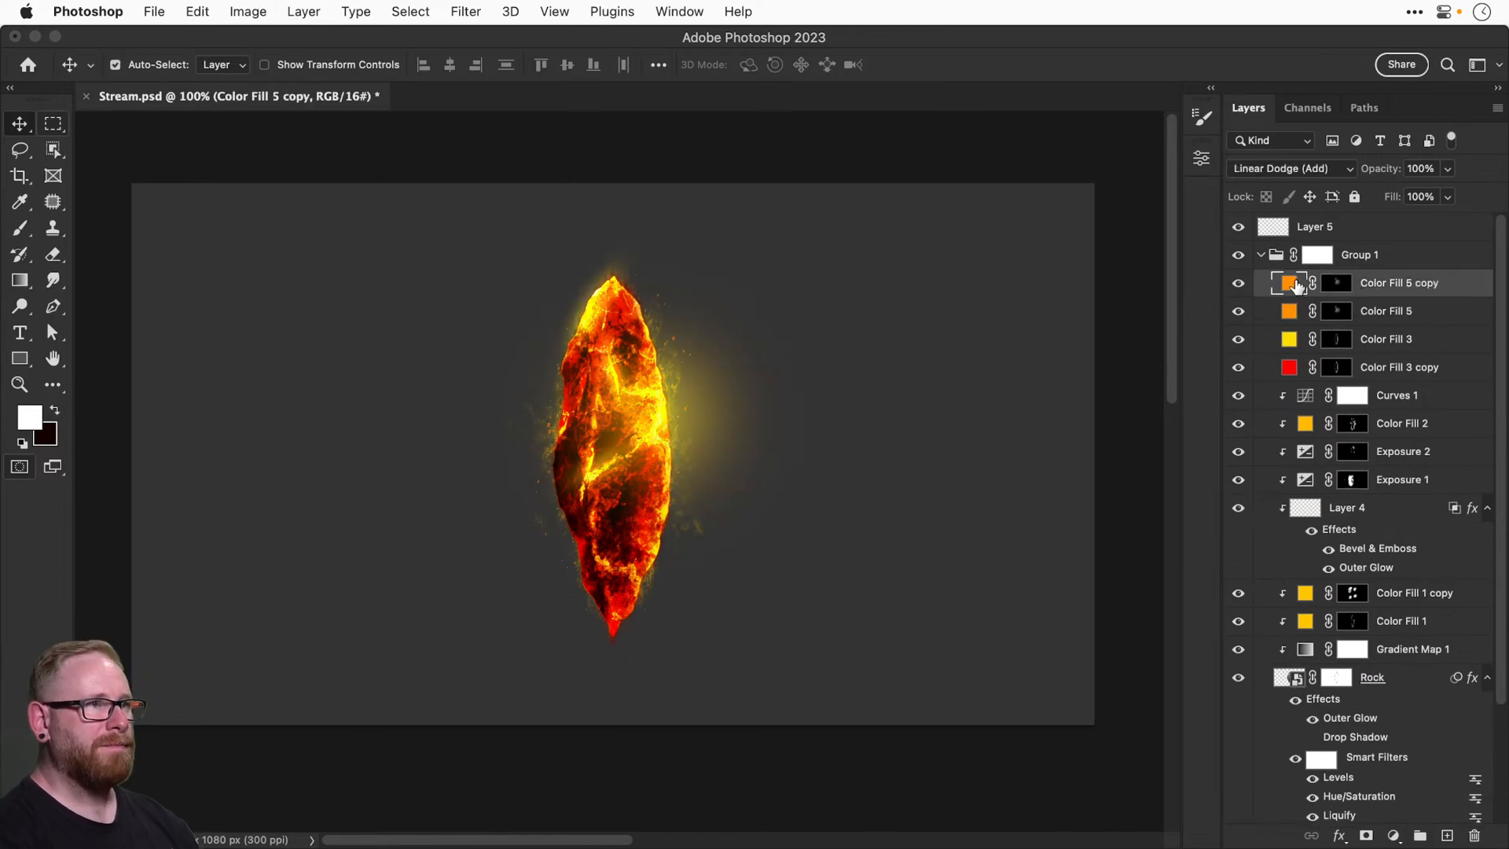
pyautogui.doubleClick(1289, 283)
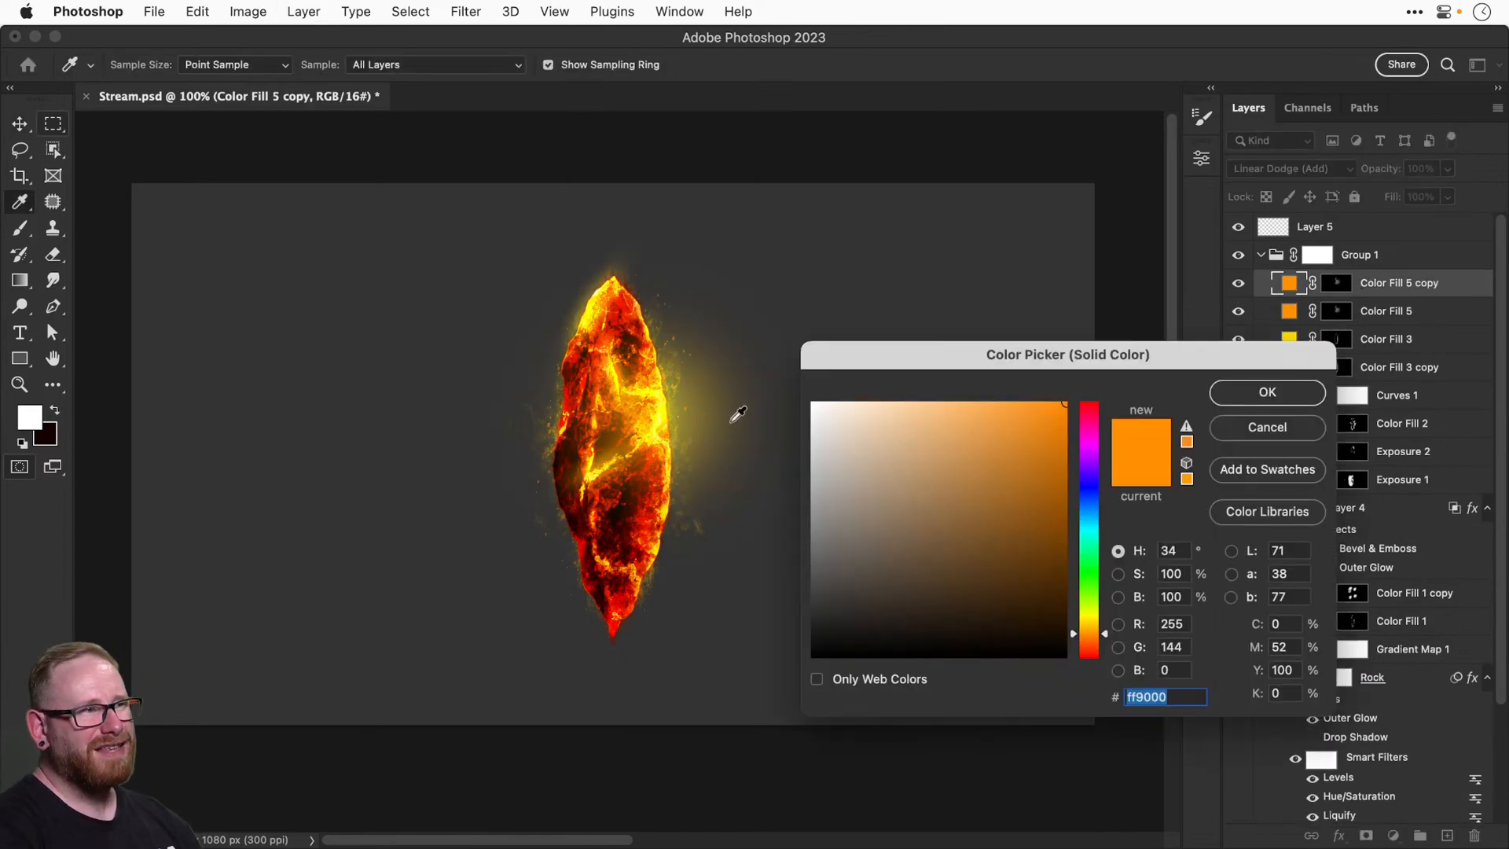
pyautogui.click(1246, 393)
pyautogui.click(1237, 285)
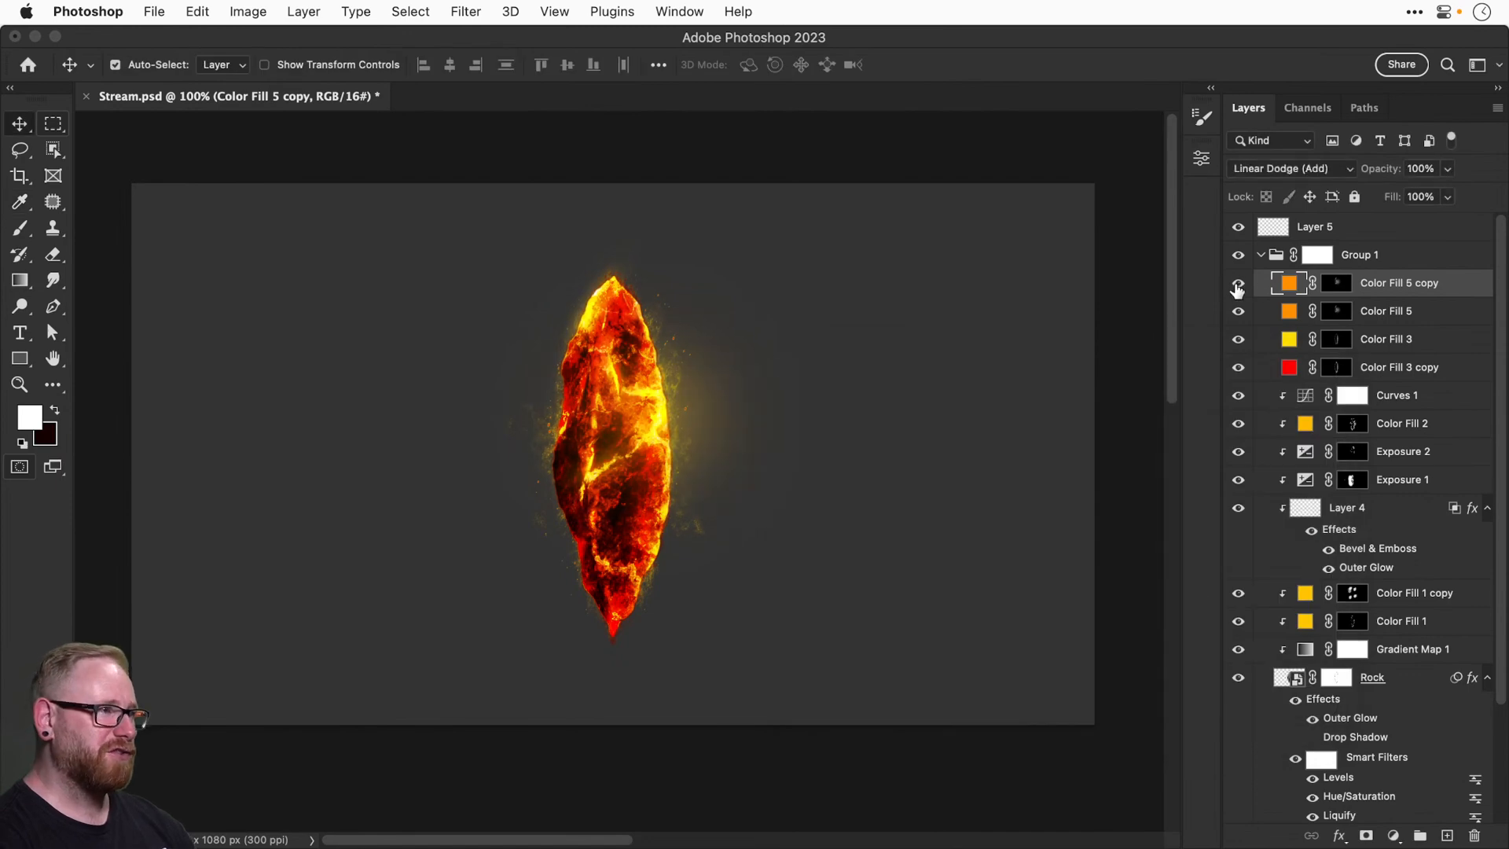
pyautogui.click(1236, 284)
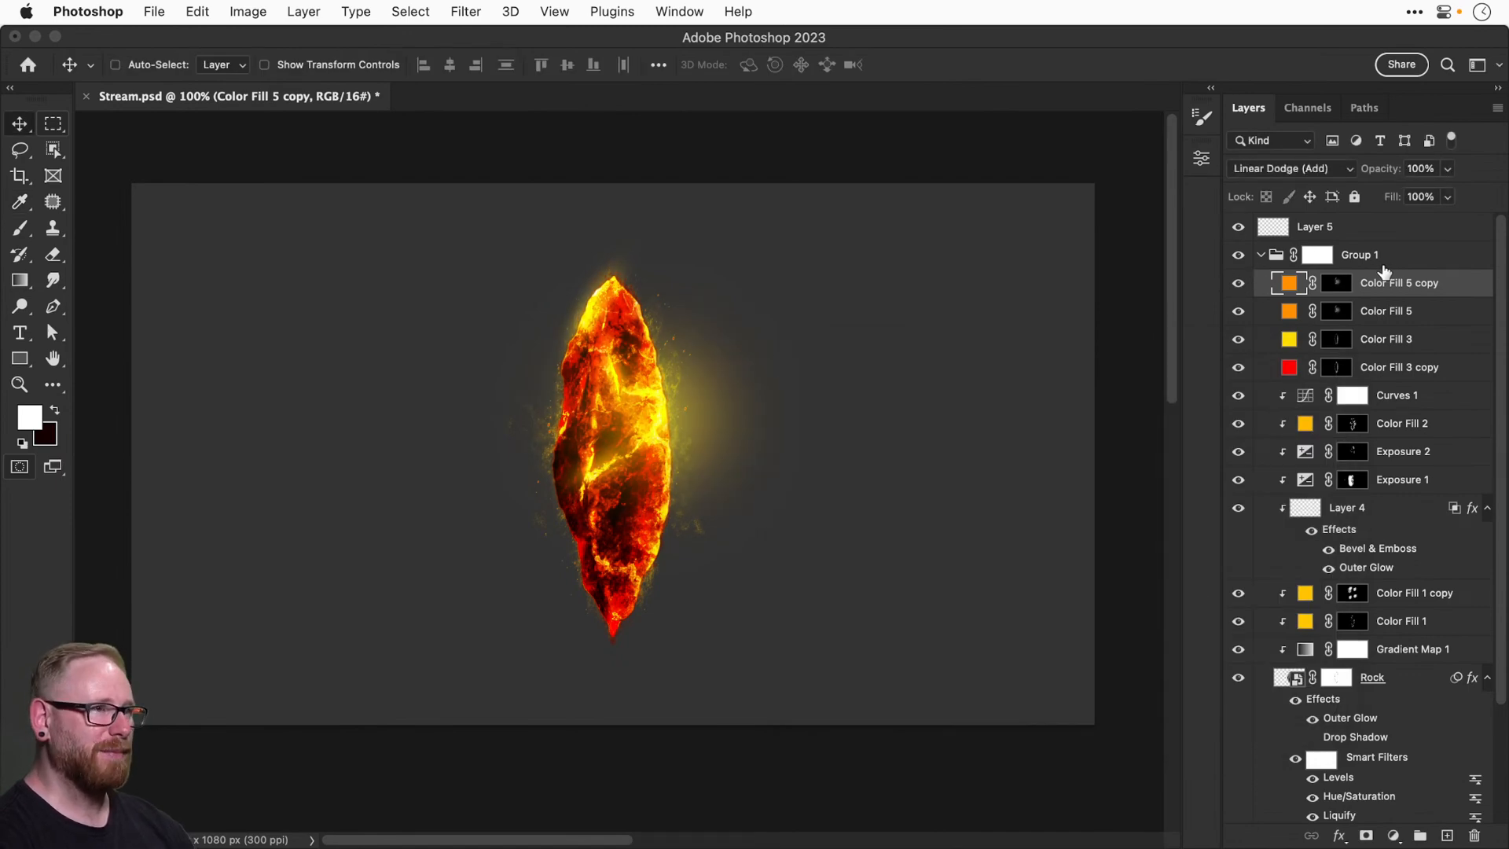
pyautogui.hotkey('ctrl', 'j')
# Recolour Color Fill 5 copy 2 red and replace its mask with an all-black mask.
pyautogui.doubleClick(1289, 283)
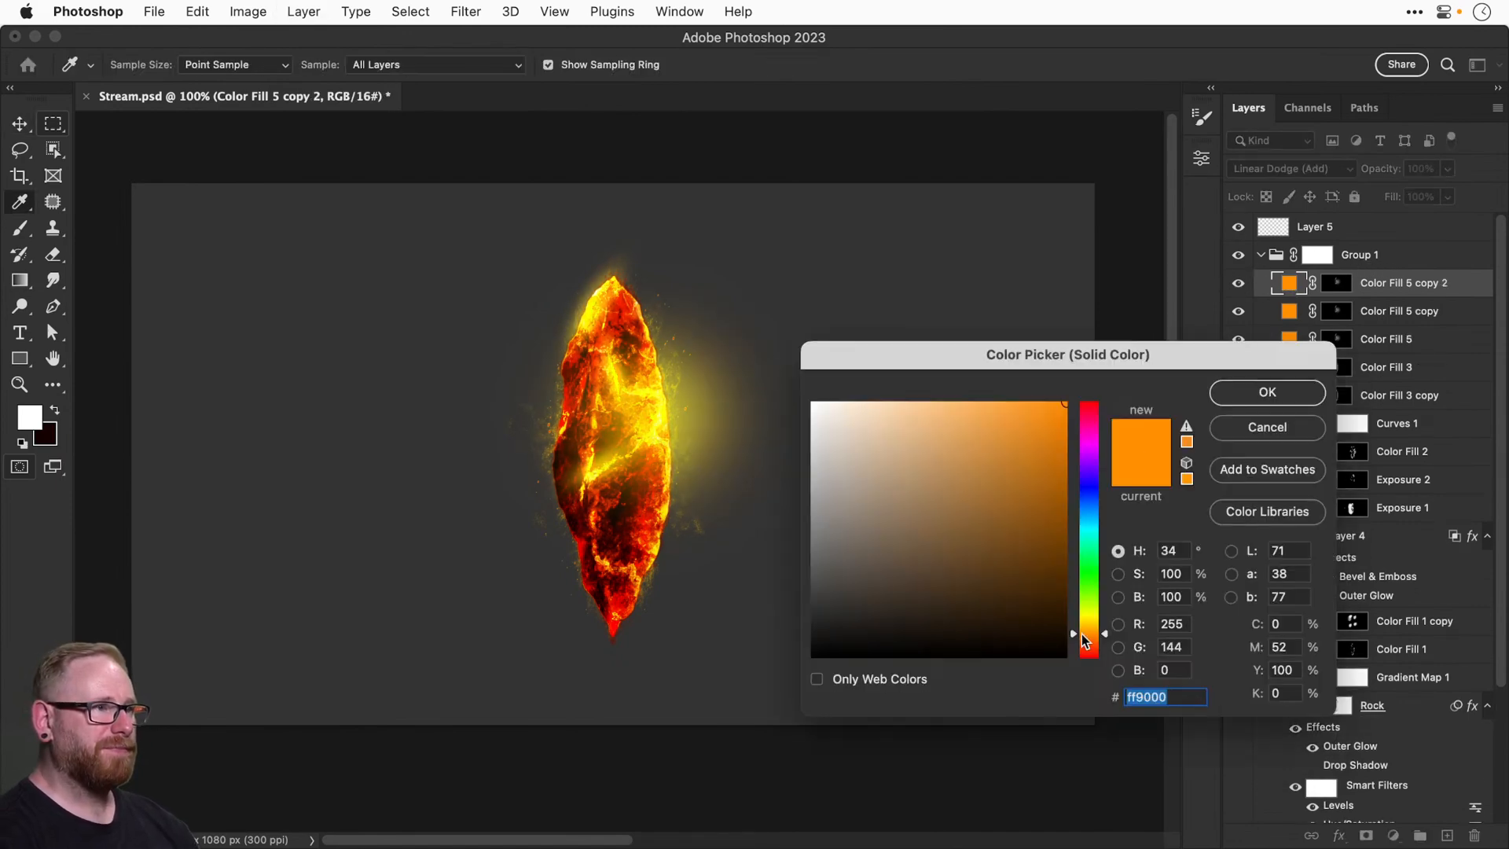
pyautogui.moveTo(1081, 633); pyautogui.dragTo(1086, 657)
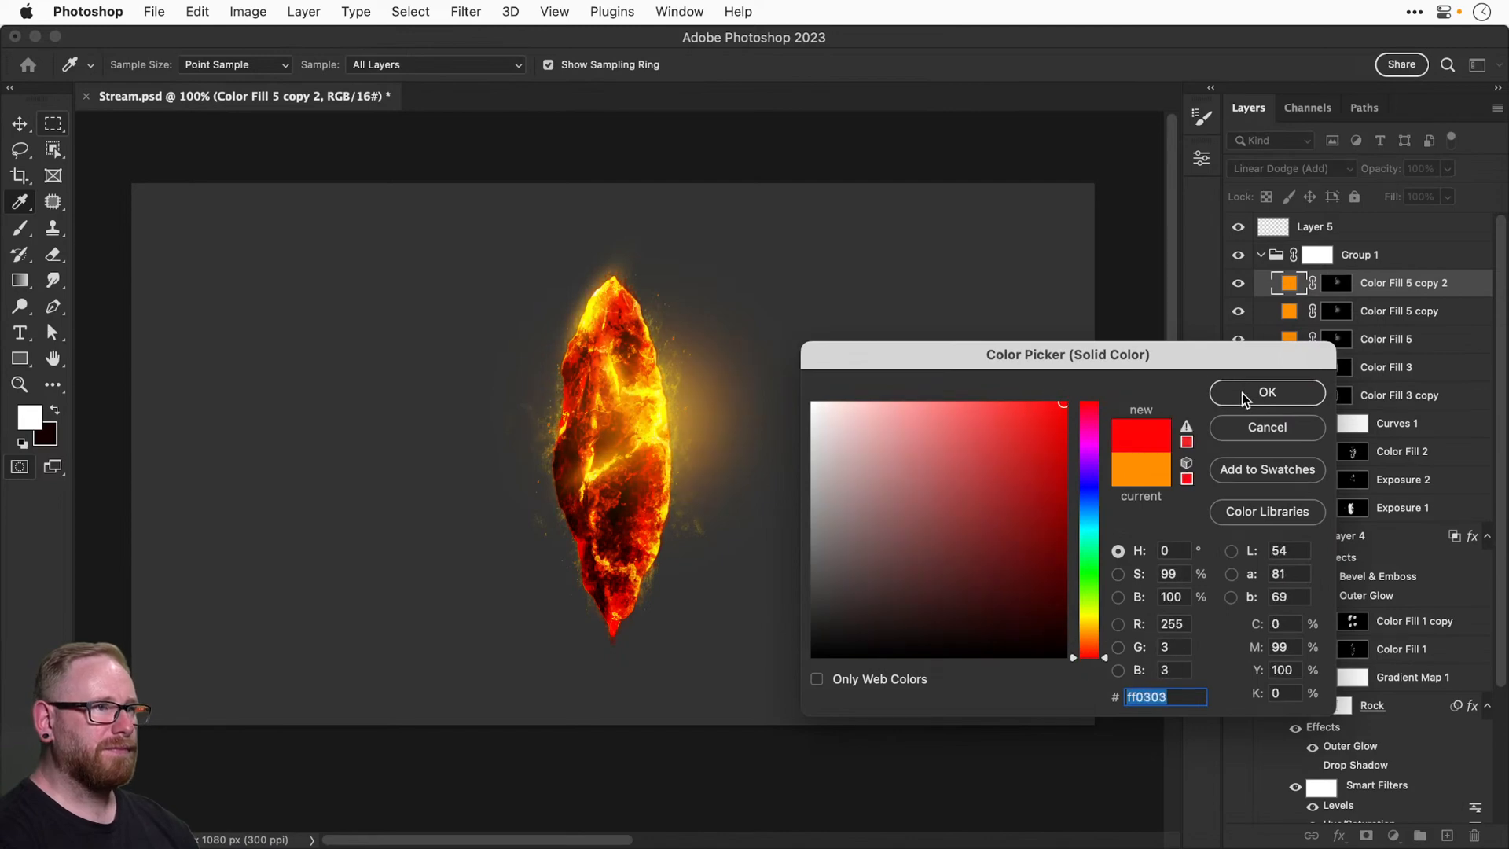
pyautogui.click(1243, 392)
pyautogui.click(1336, 283)
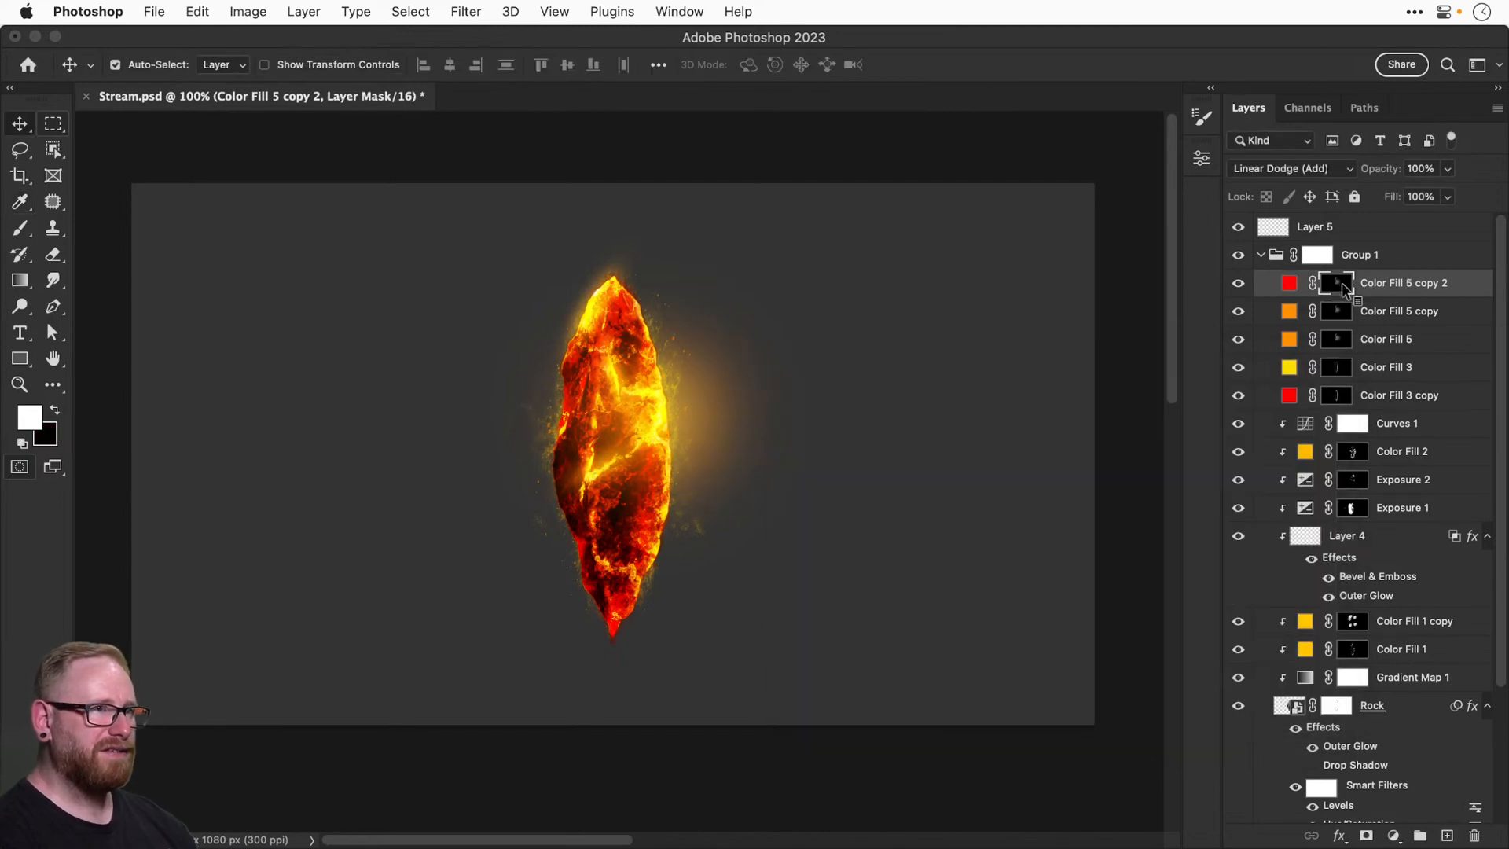
pyautogui.rightClick(1341, 281)
pyautogui.click(1214, 322)
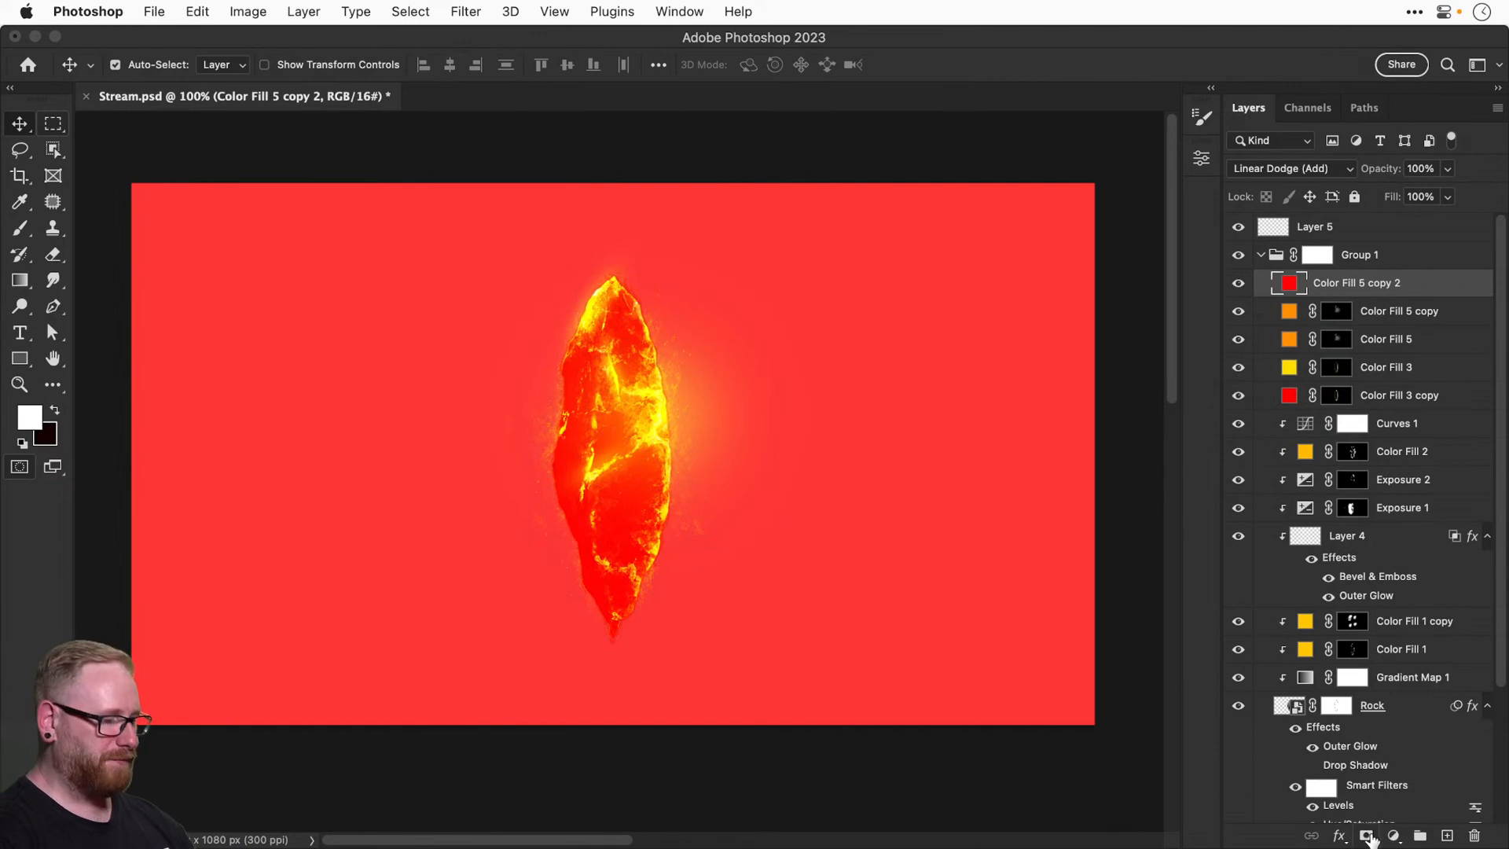
pyautogui.keyDown('alt'); pyautogui.click(1367, 835); pyautogui.keyUp('alt')
# Choose the Soft Round Pressure Opacity brush at 500 px.
pyautogui.press('b')
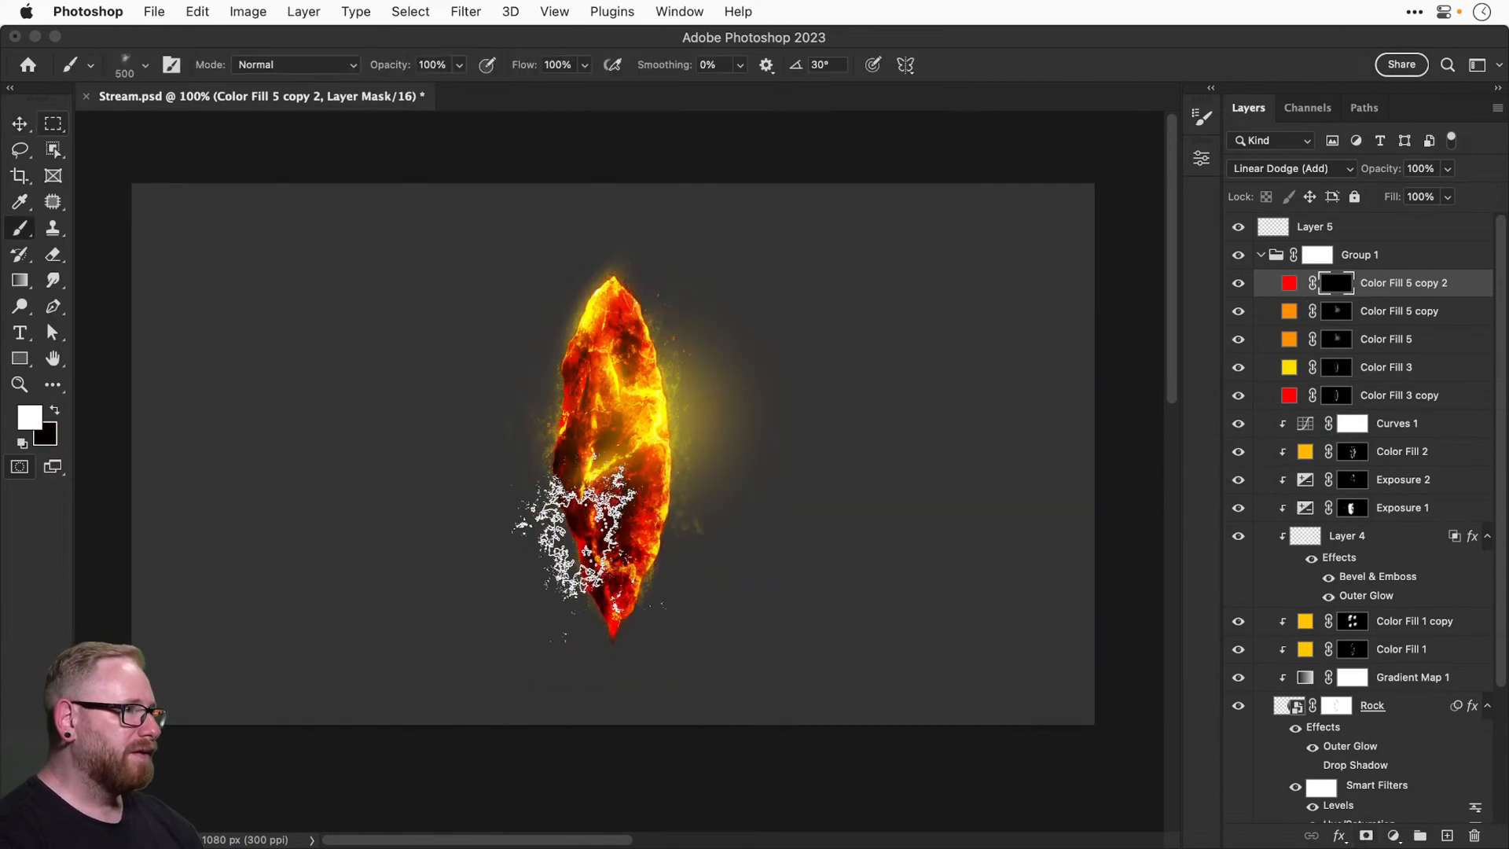
pyautogui.click(146, 67)
pyautogui.moveTo(686, 381); pyautogui.dragTo(692, 255)
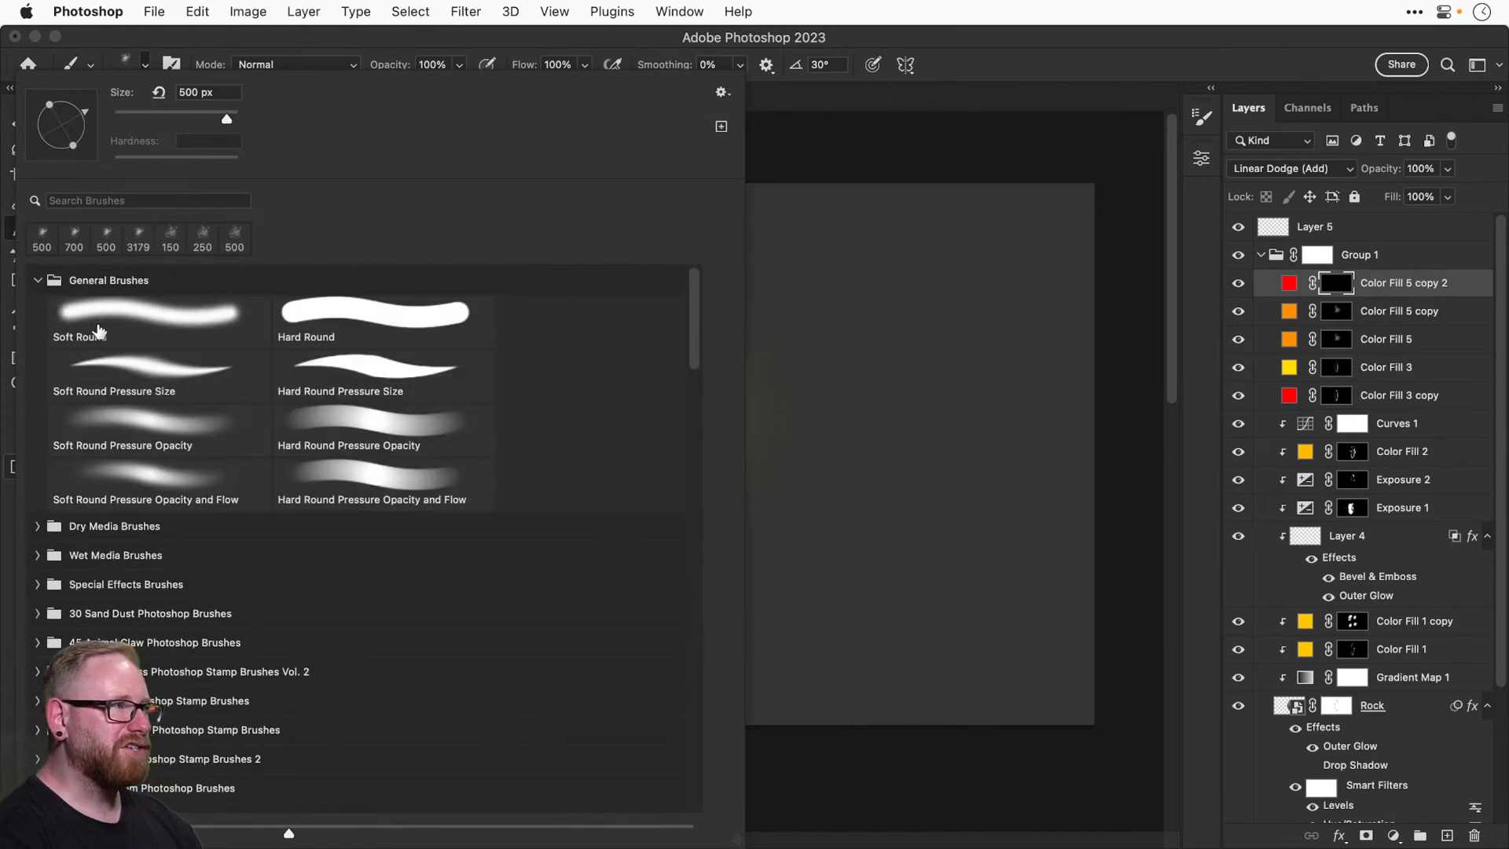
pyautogui.click(132, 424)
pyautogui.click(147, 64)
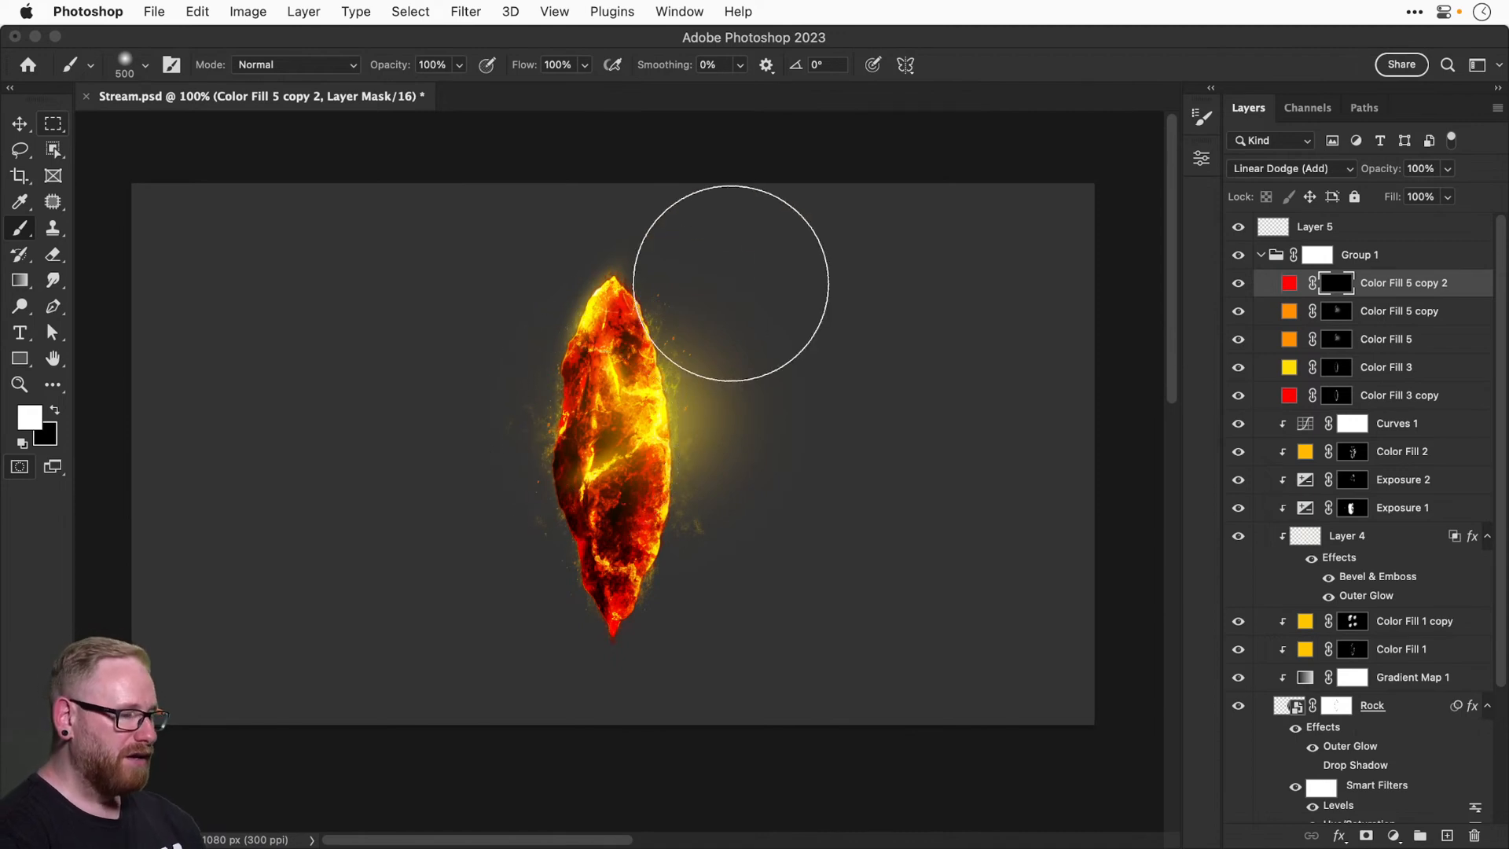
# Test glow strokes on the crystal, undo them, and shrink the brush to 125.
pyautogui.press('[')
pyautogui.press('[')
pyautogui.press('[')
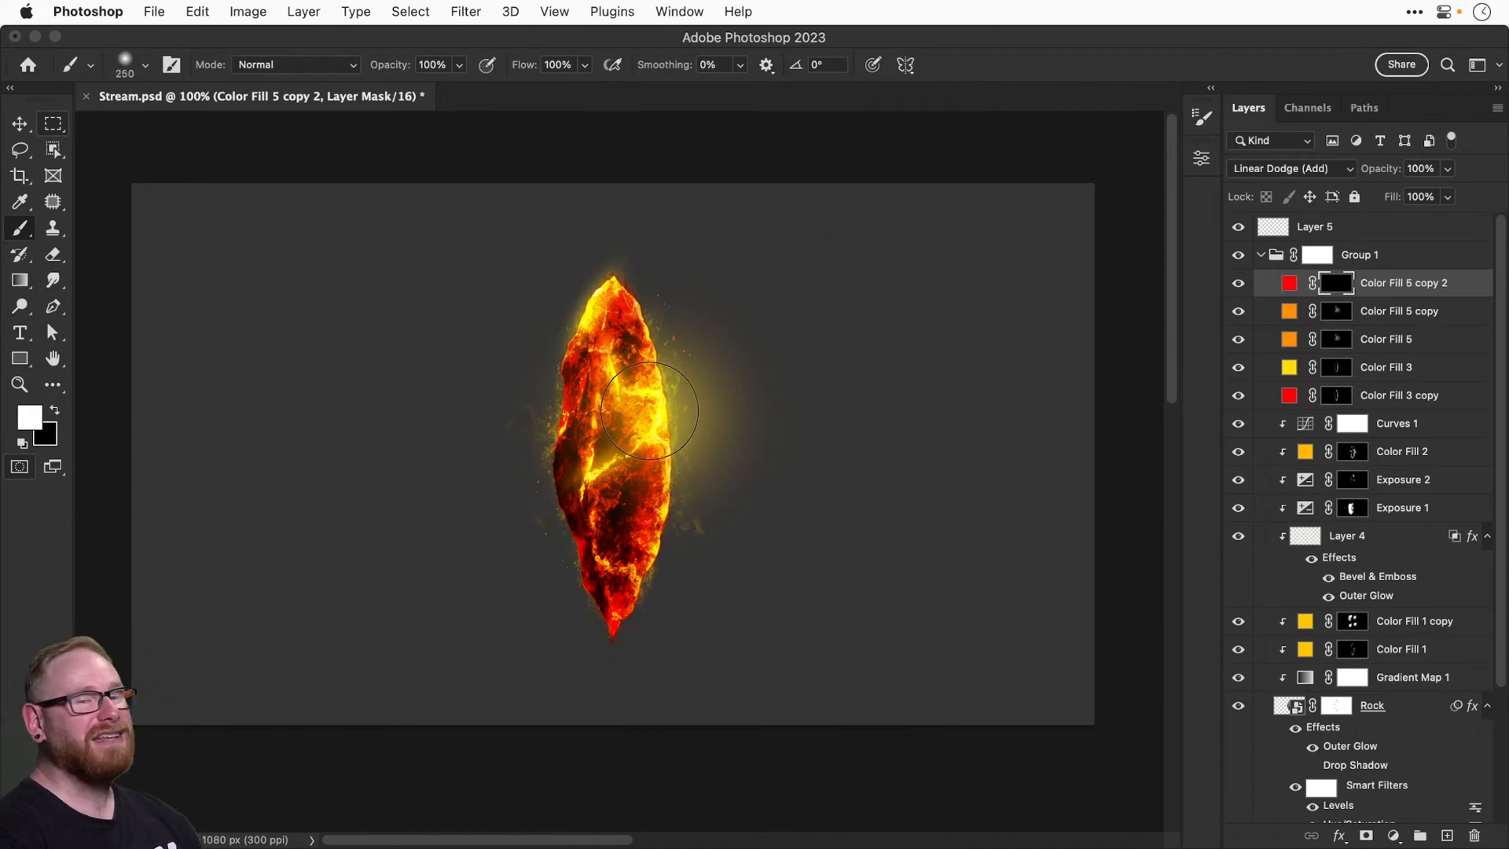
pyautogui.moveTo(563, 387); pyautogui.dragTo(535, 373)
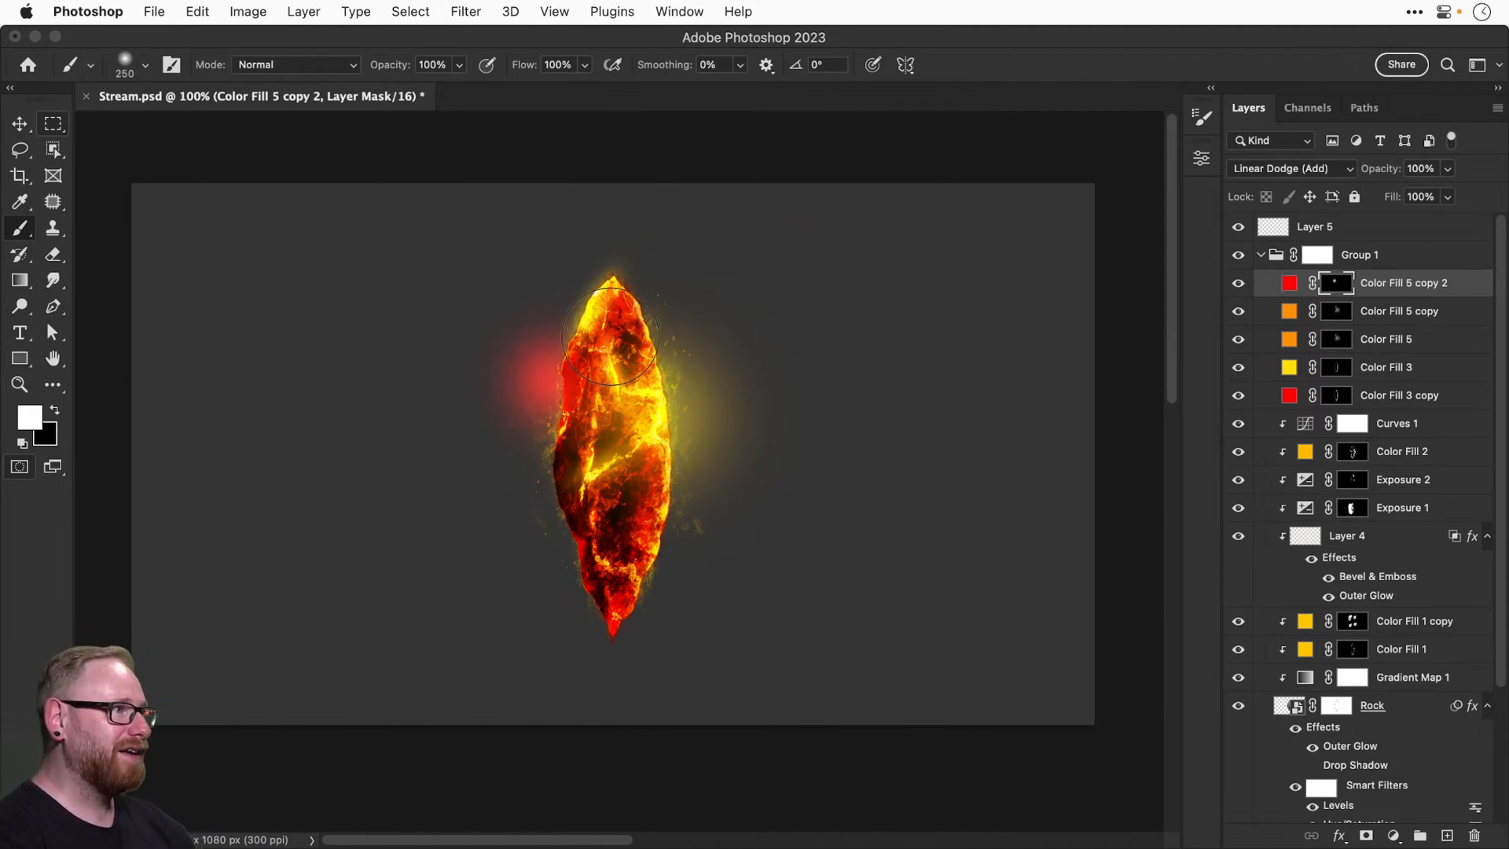
pyautogui.press('super+z')
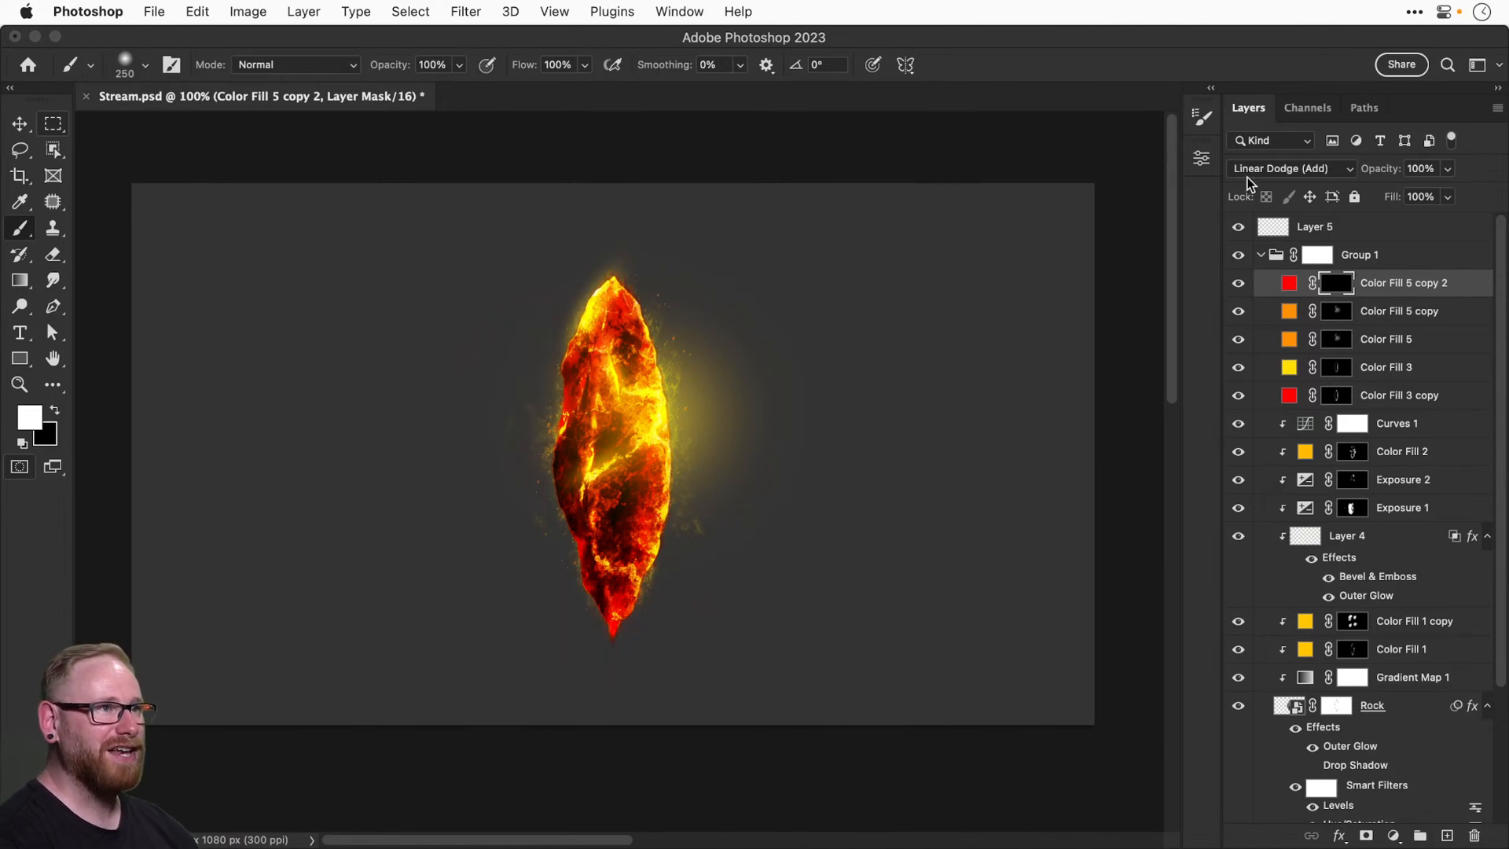
pyautogui.press('[')
pyautogui.press('[')
pyautogui.press('[')
pyautogui.click(636, 519)
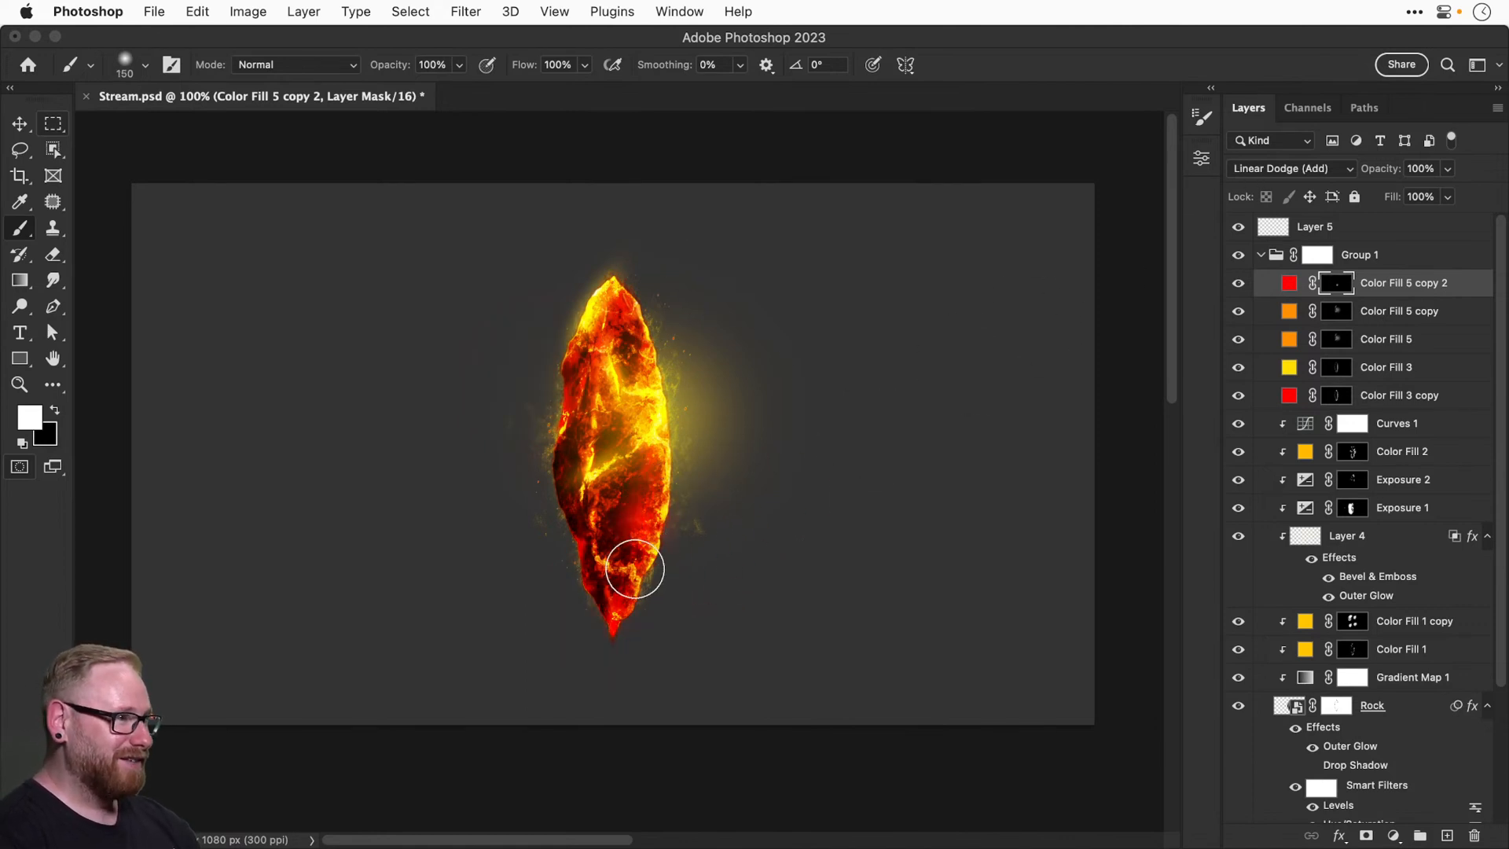
pyautogui.press('super+z')
pyautogui.press('[')
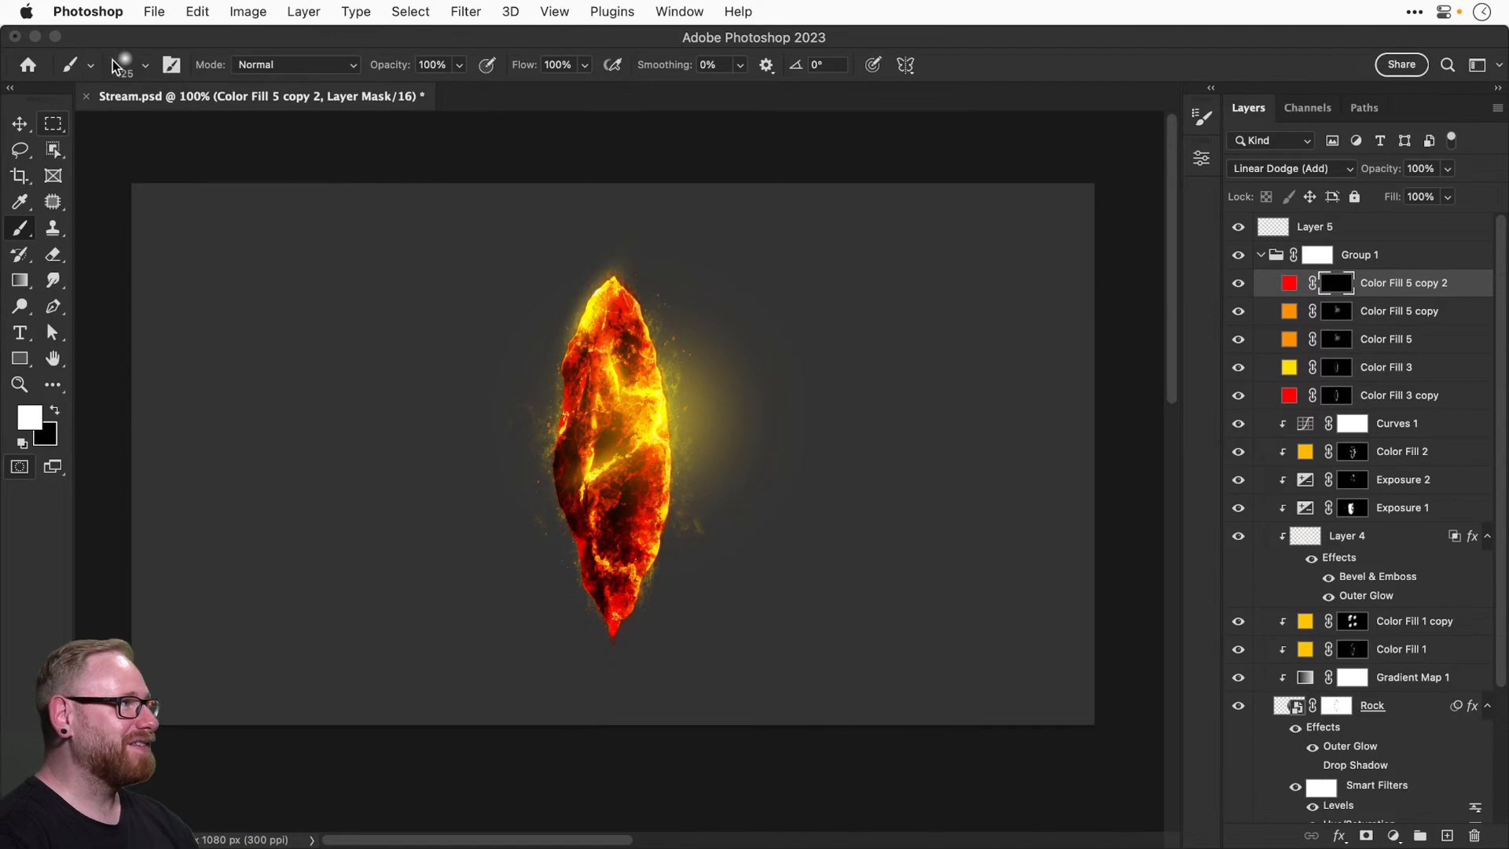
# Flatten the brush tip into an ellipse at size 200, tilted about 71°.
pyautogui.click(148, 65)
pyautogui.moveTo(65, 103); pyautogui.dragTo(62, 115)
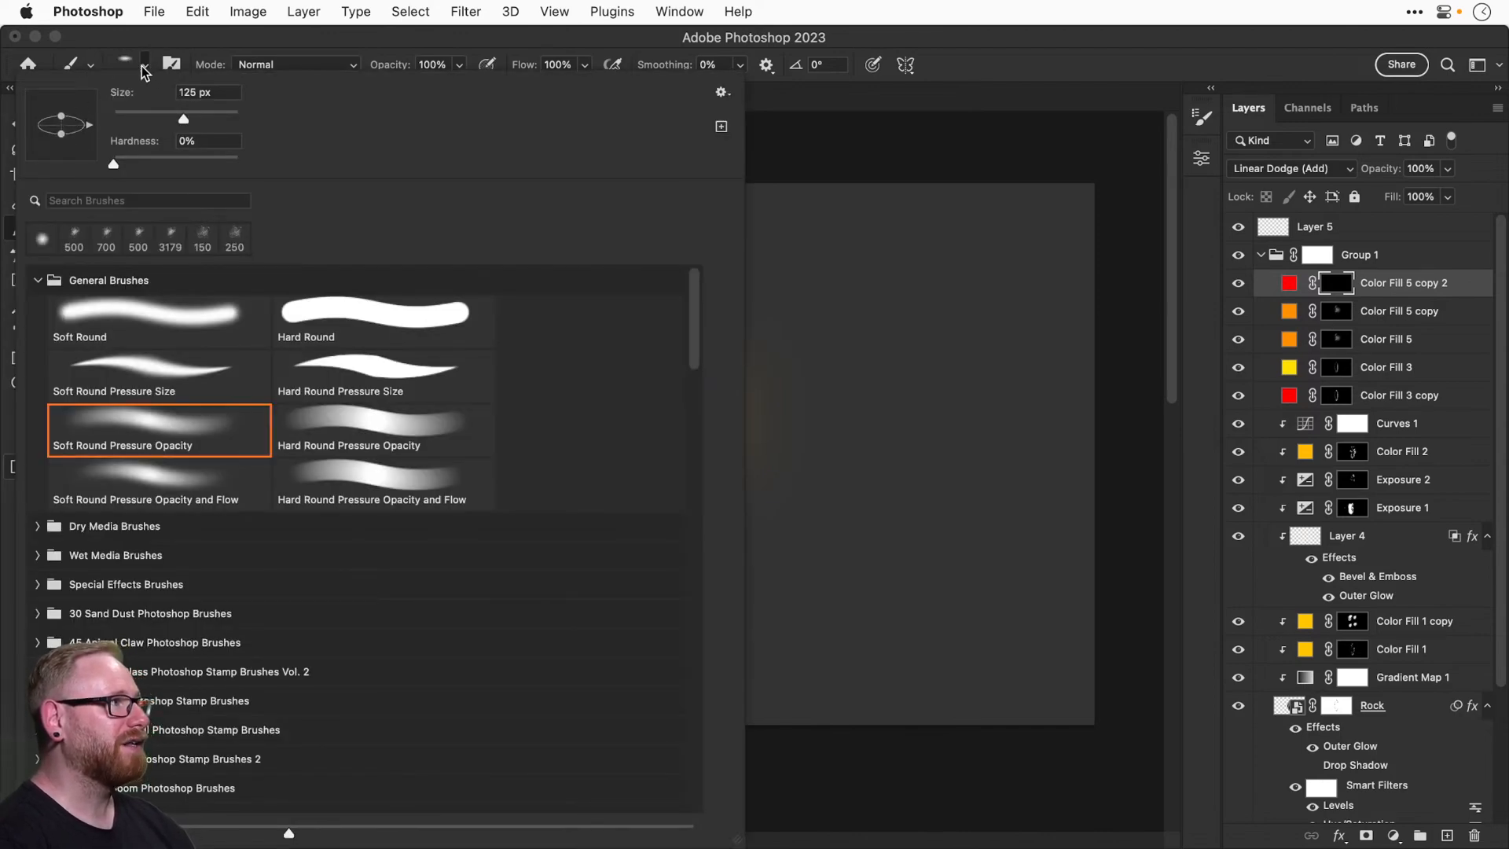
pyautogui.click(144, 68)
pyautogui.hotkey('shift', 'Left')
pyautogui.hotkey('shift', 'Left')
pyautogui.hotkey('shift', 'Left')
pyautogui.hotkey('shift', 'Left')
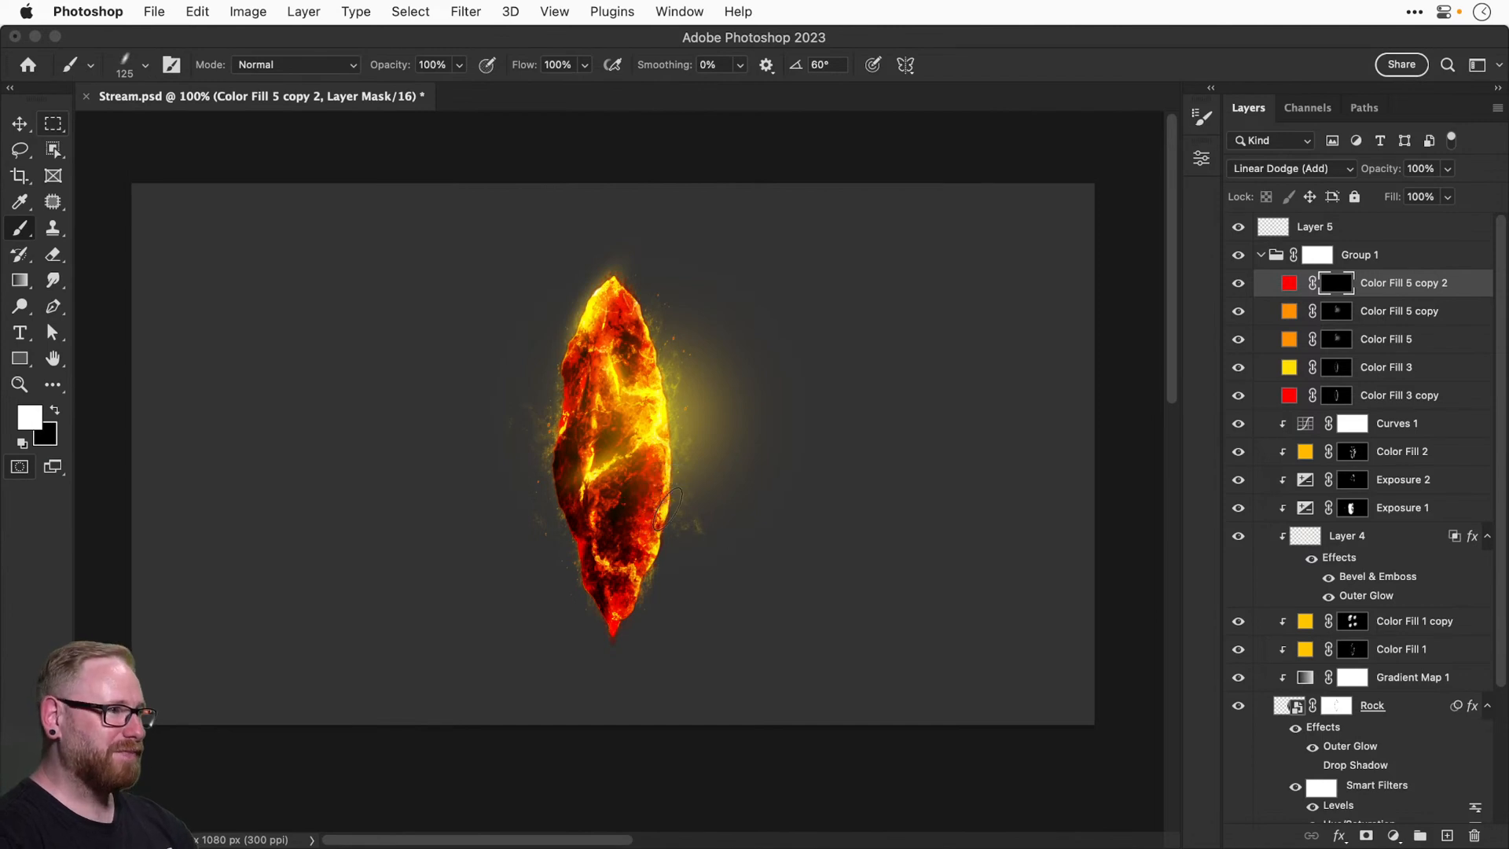
pyautogui.press(']')
pyautogui.press(']')
pyautogui.press(']')
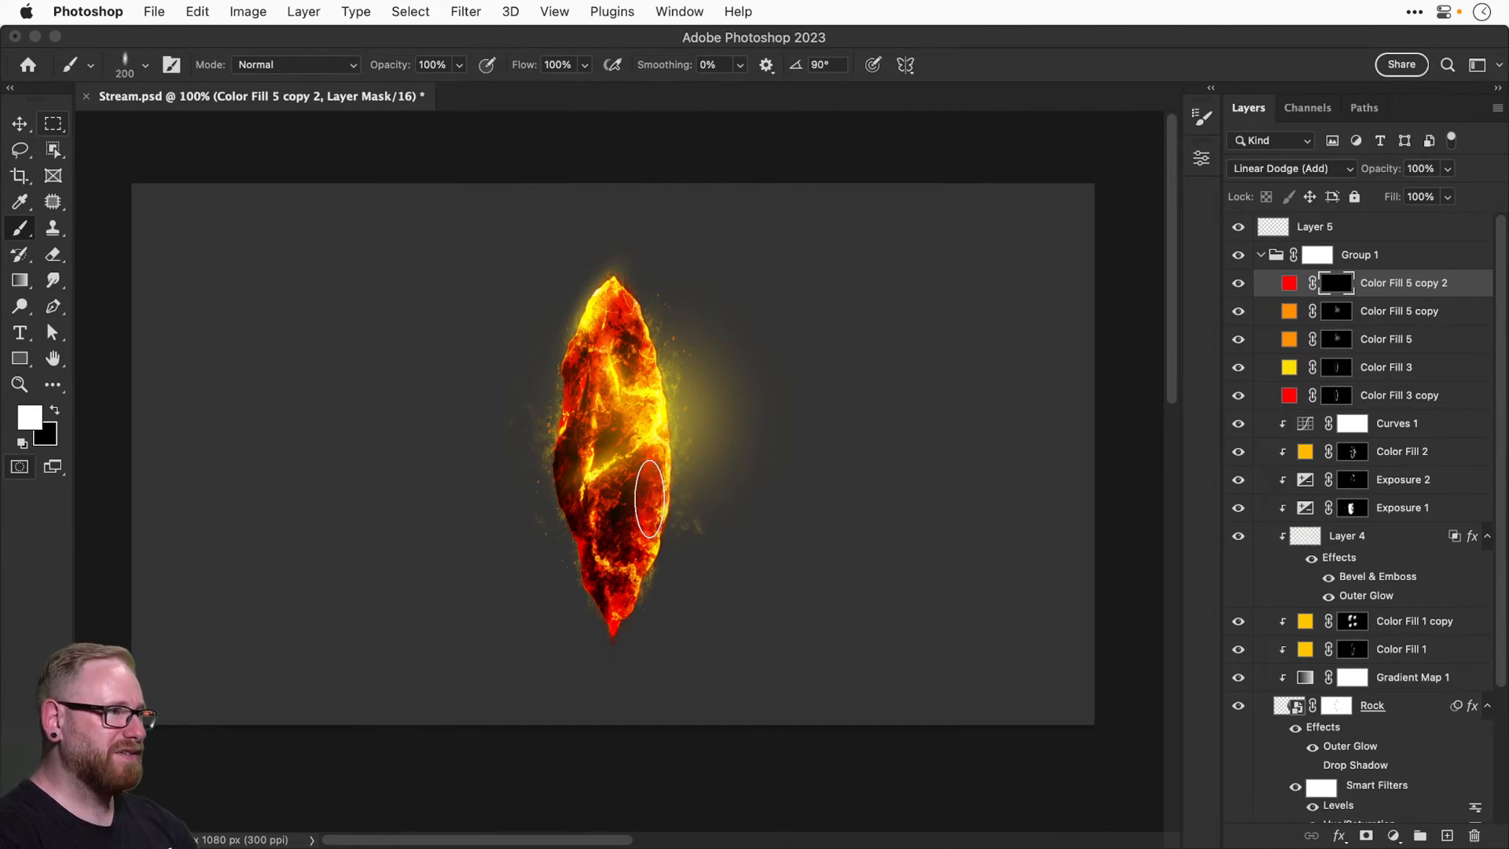
pyautogui.press('Right')
pyautogui.press('Right')
pyautogui.press('Right')
pyautogui.press('Right')
pyautogui.press('Right')
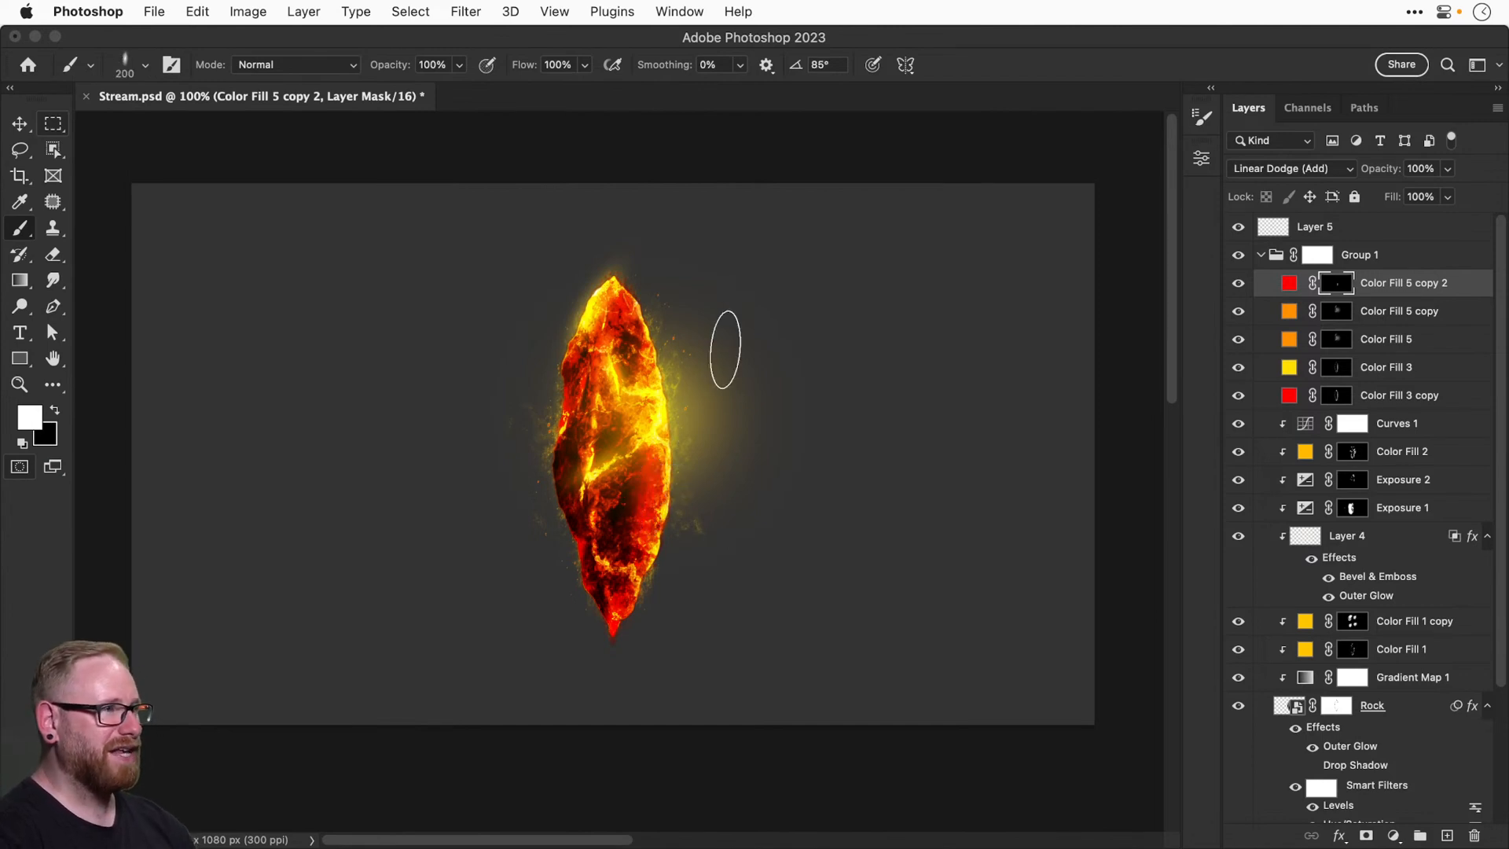
pyautogui.press('super+z')
pyautogui.press('super+z')
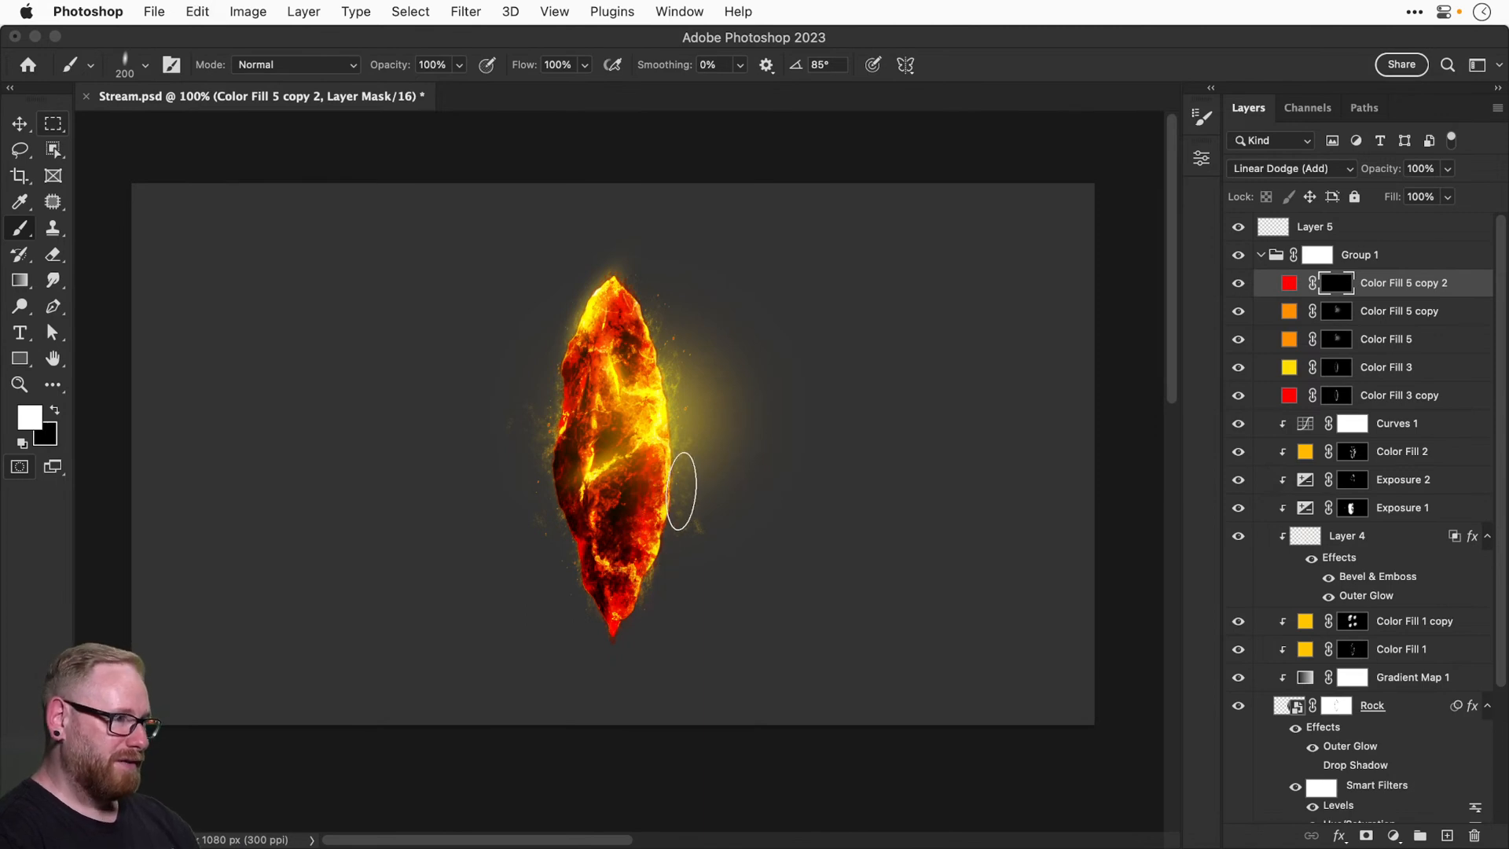
pyautogui.press('Right')
pyautogui.press('Right')
pyautogui.press('Right')
pyautogui.press('Right')
pyautogui.press('Right')
pyautogui.press('Right')
pyautogui.press('Right')
pyautogui.press('Right')
pyautogui.press('Right')
pyautogui.press('Right')
pyautogui.press('Right')
pyautogui.press('Right')
pyautogui.press('Right')
pyautogui.press('Right')
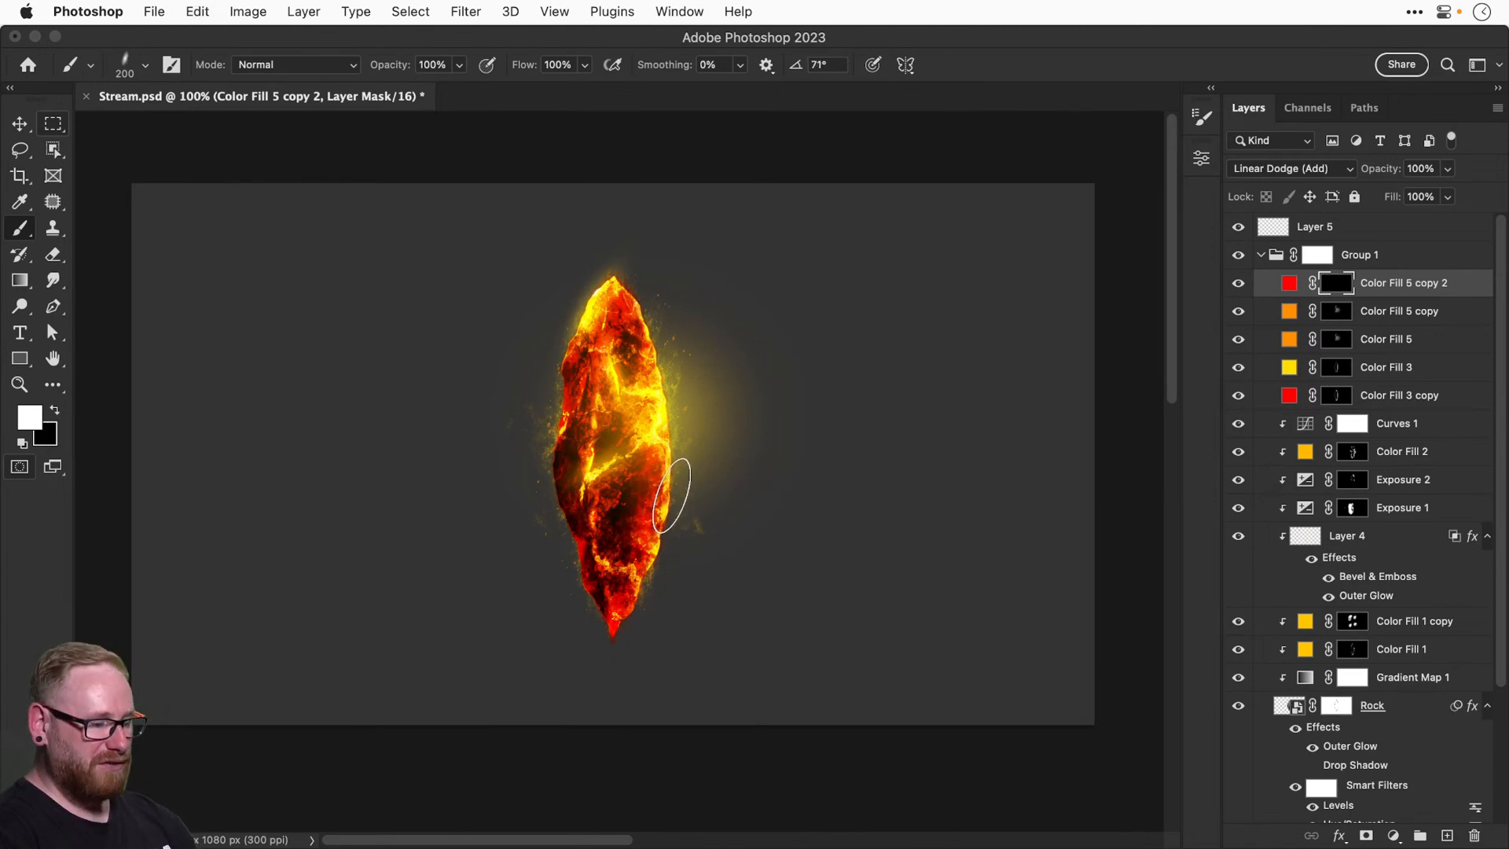
# Paint red glow along the crystal's lower right edge.
pyautogui.moveTo(661, 507)
pyautogui.mouseDown()
pyautogui.moveTo(625, 543)
pyautogui.moveTo(635, 506)
pyautogui.mouseUp()
pyautogui.press(']')
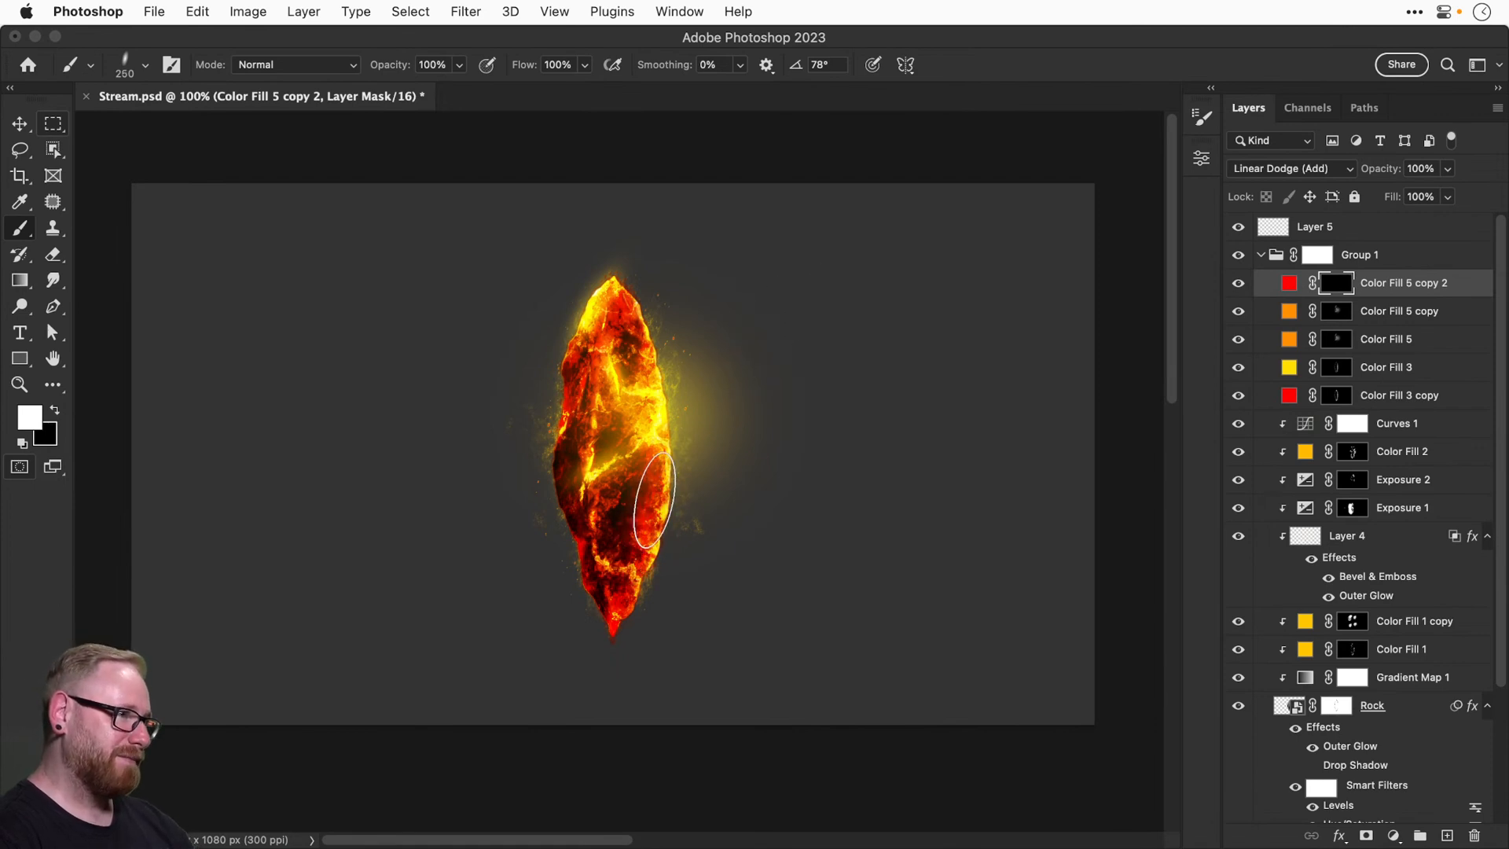
pyautogui.press('super+equal')
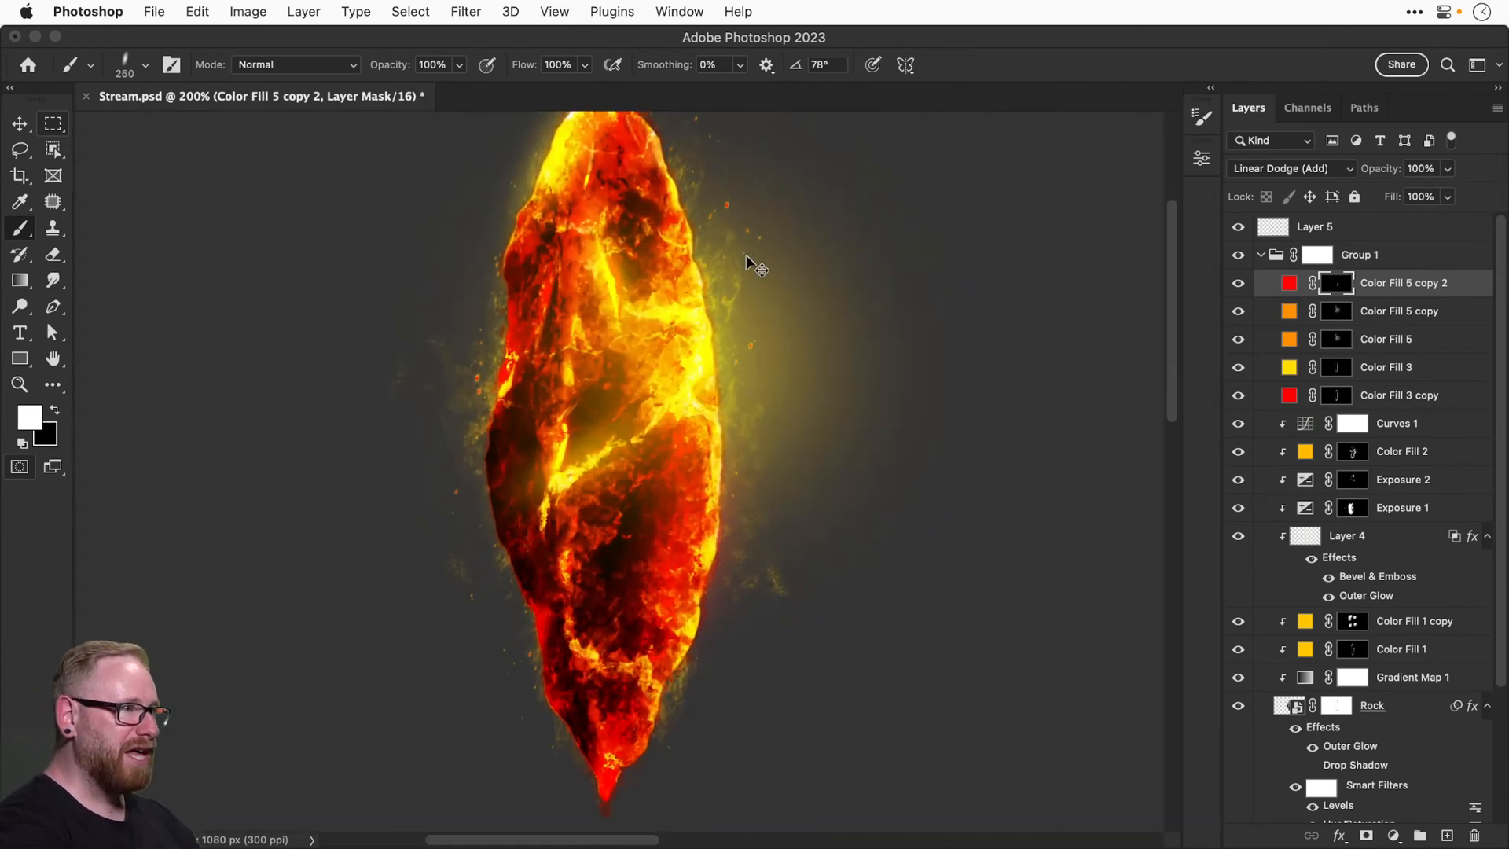
# Paint red glow along the crystal's lower left edge with a smaller brush tilted to 105°.
pyautogui.press('[')
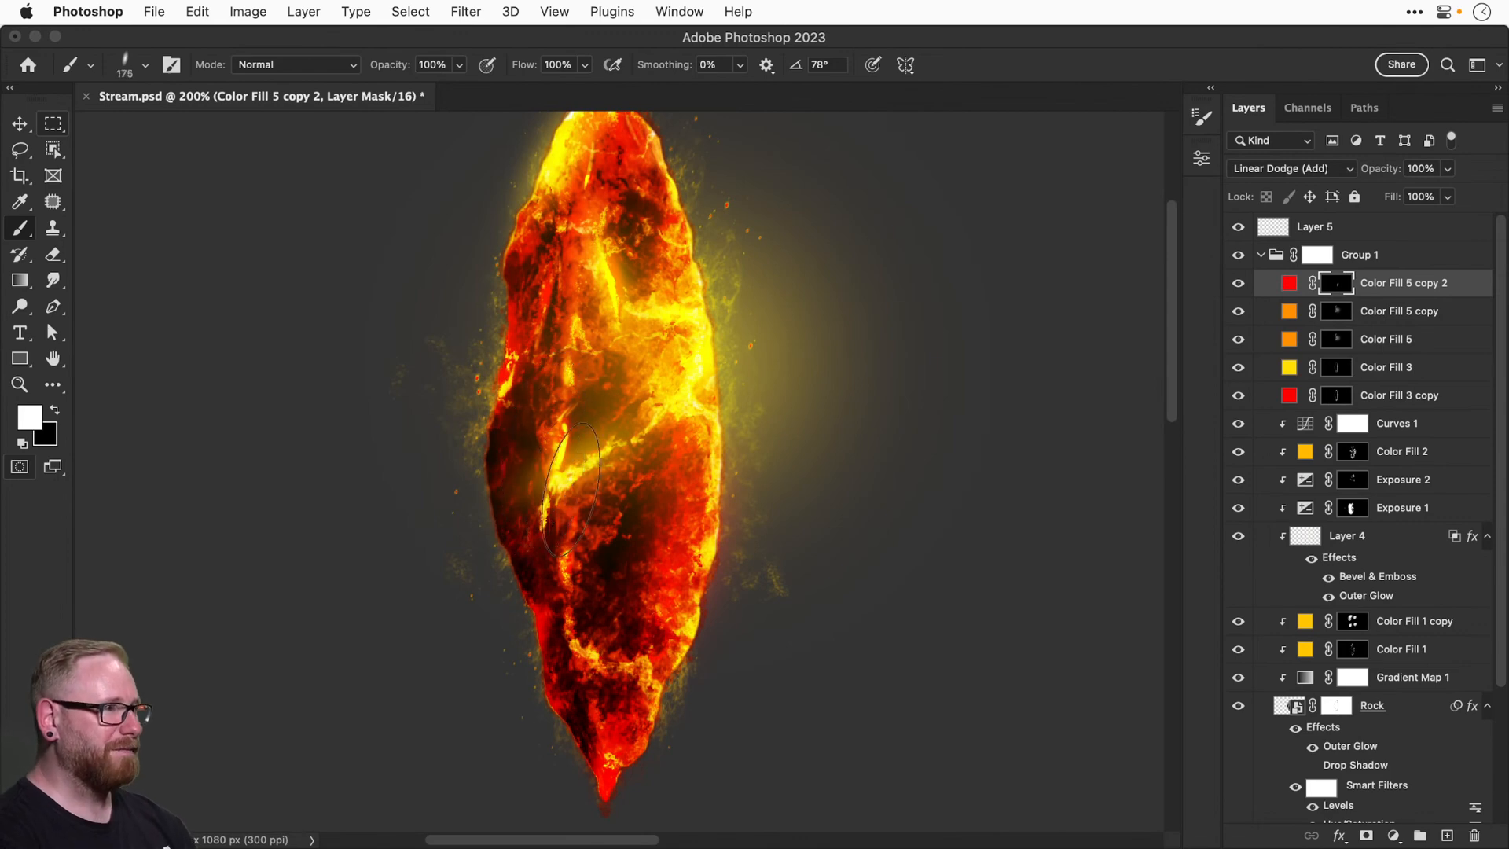
pyautogui.press('[')
pyautogui.hotkey('shift', 'Left')
pyautogui.hotkey('shift', 'Left')
pyautogui.click(550, 641)
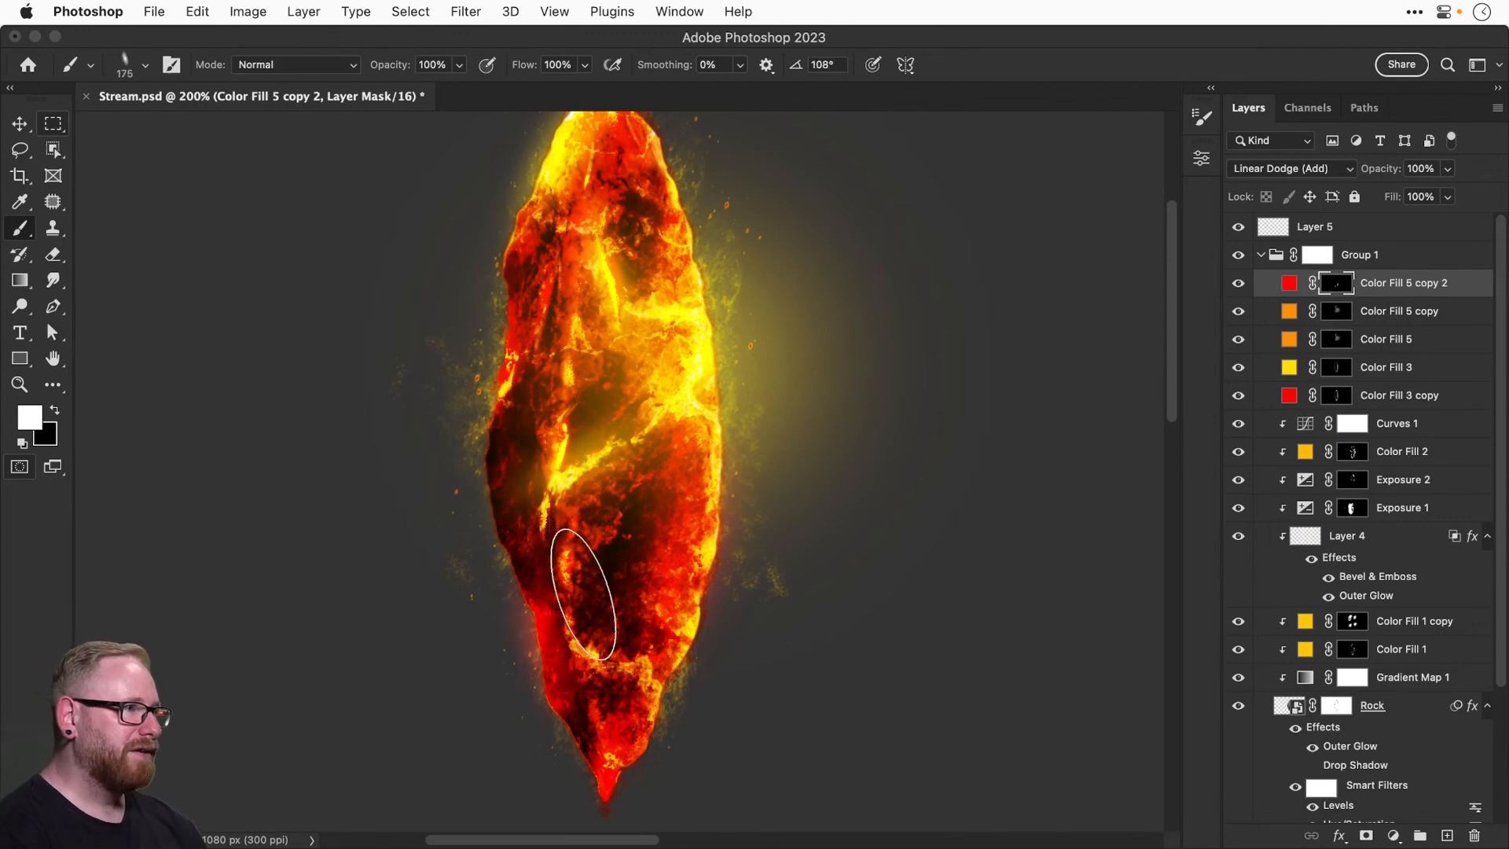
pyautogui.press('super+z')
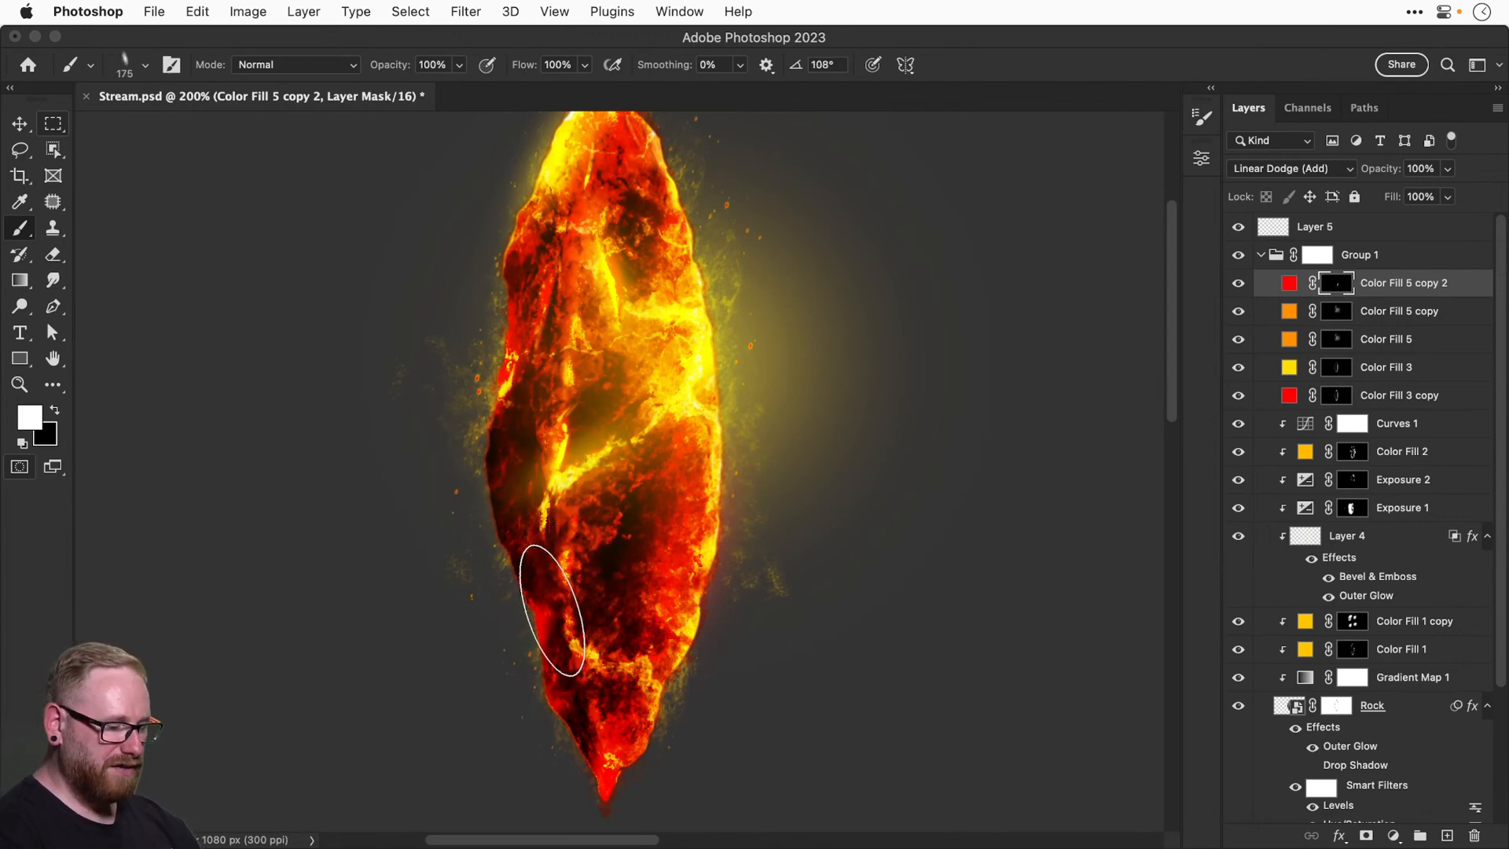
pyautogui.hotkey('shift', 'Right')
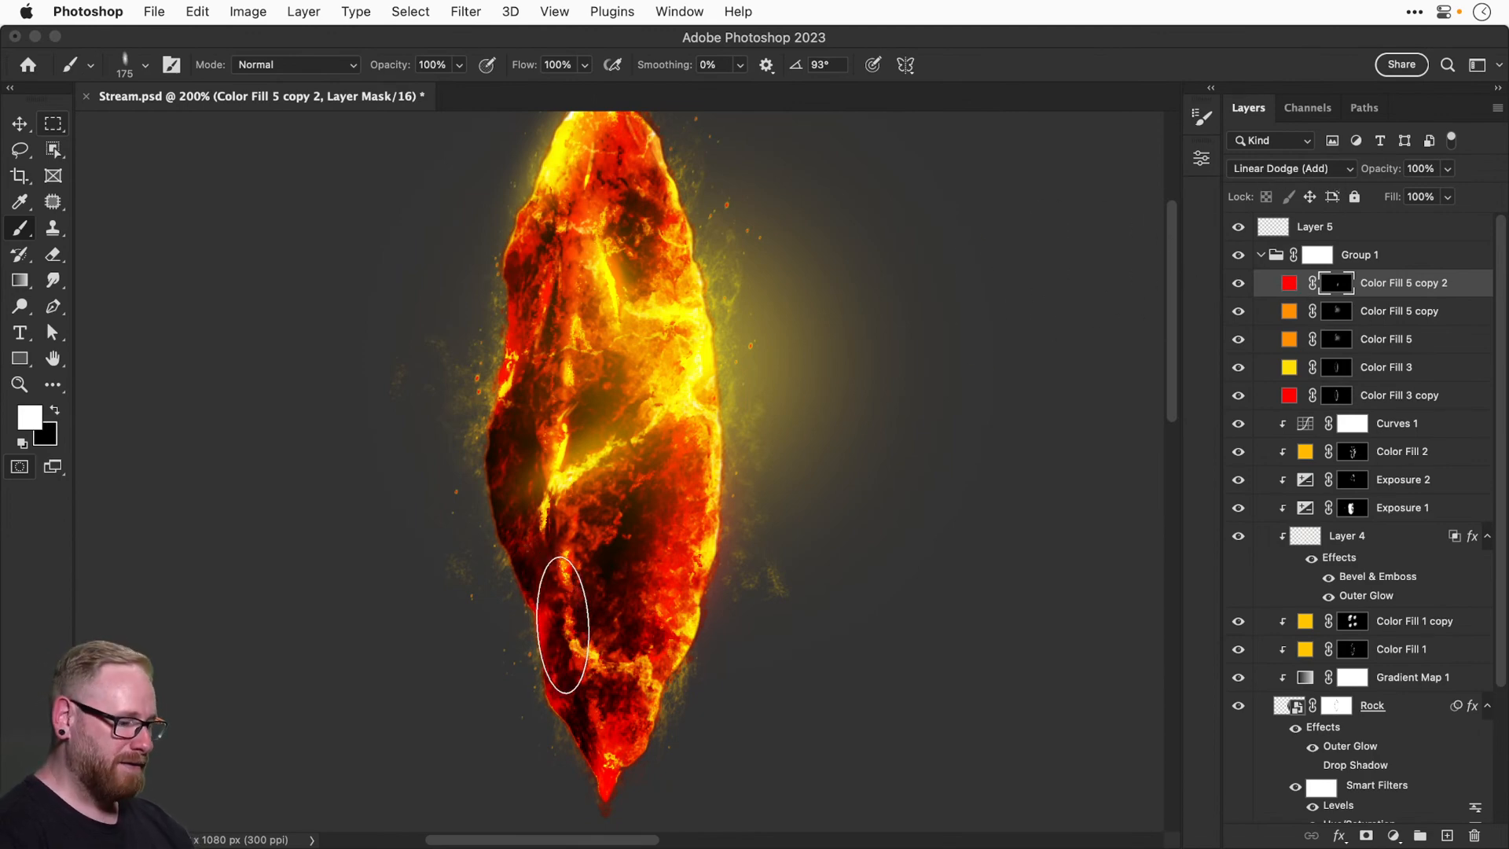
pyautogui.press('[')
pyautogui.press('[')
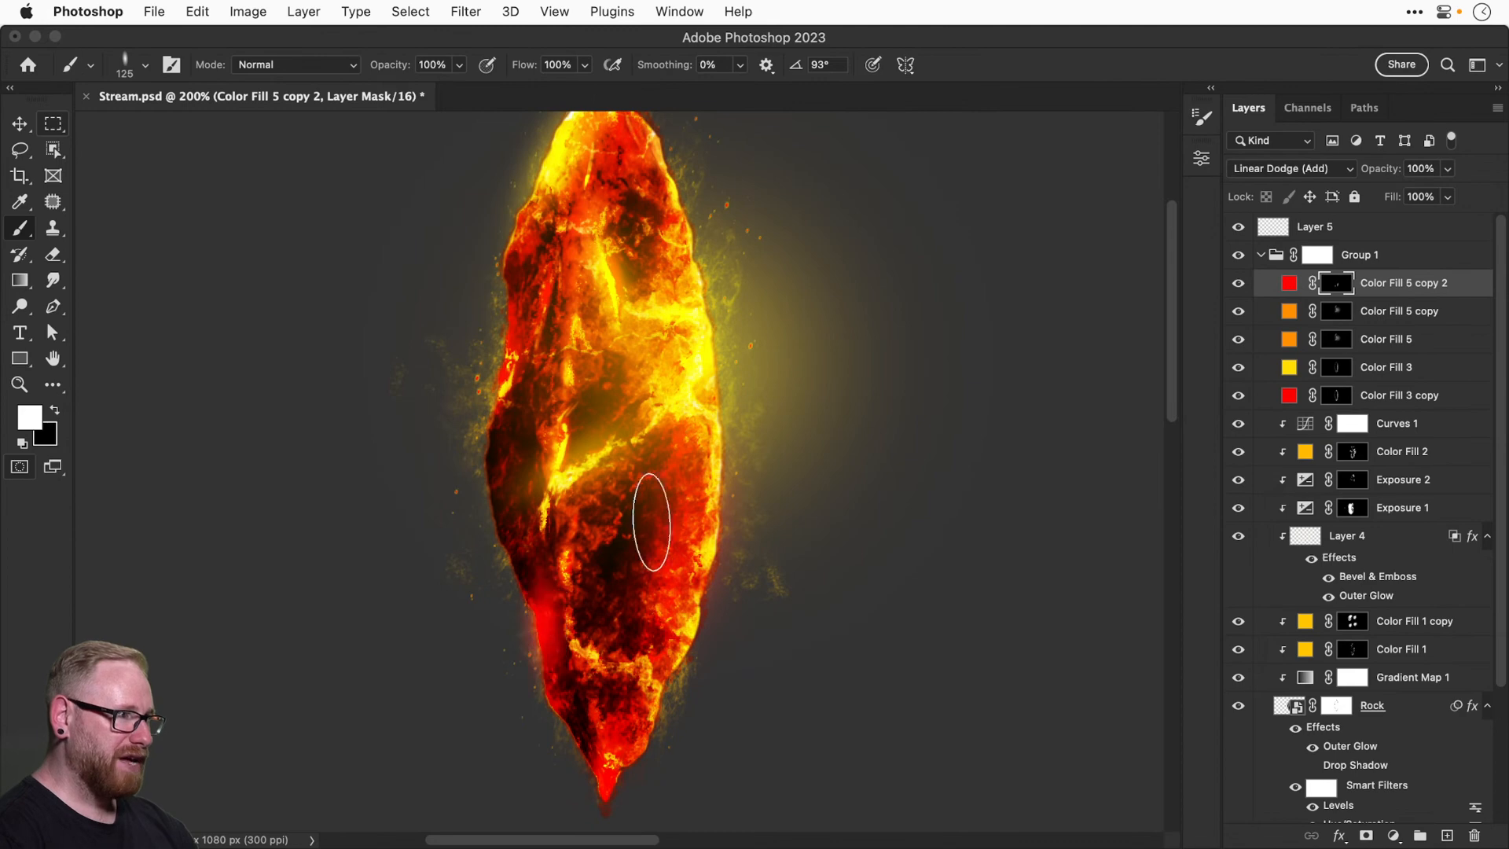
pyautogui.click(547, 609)
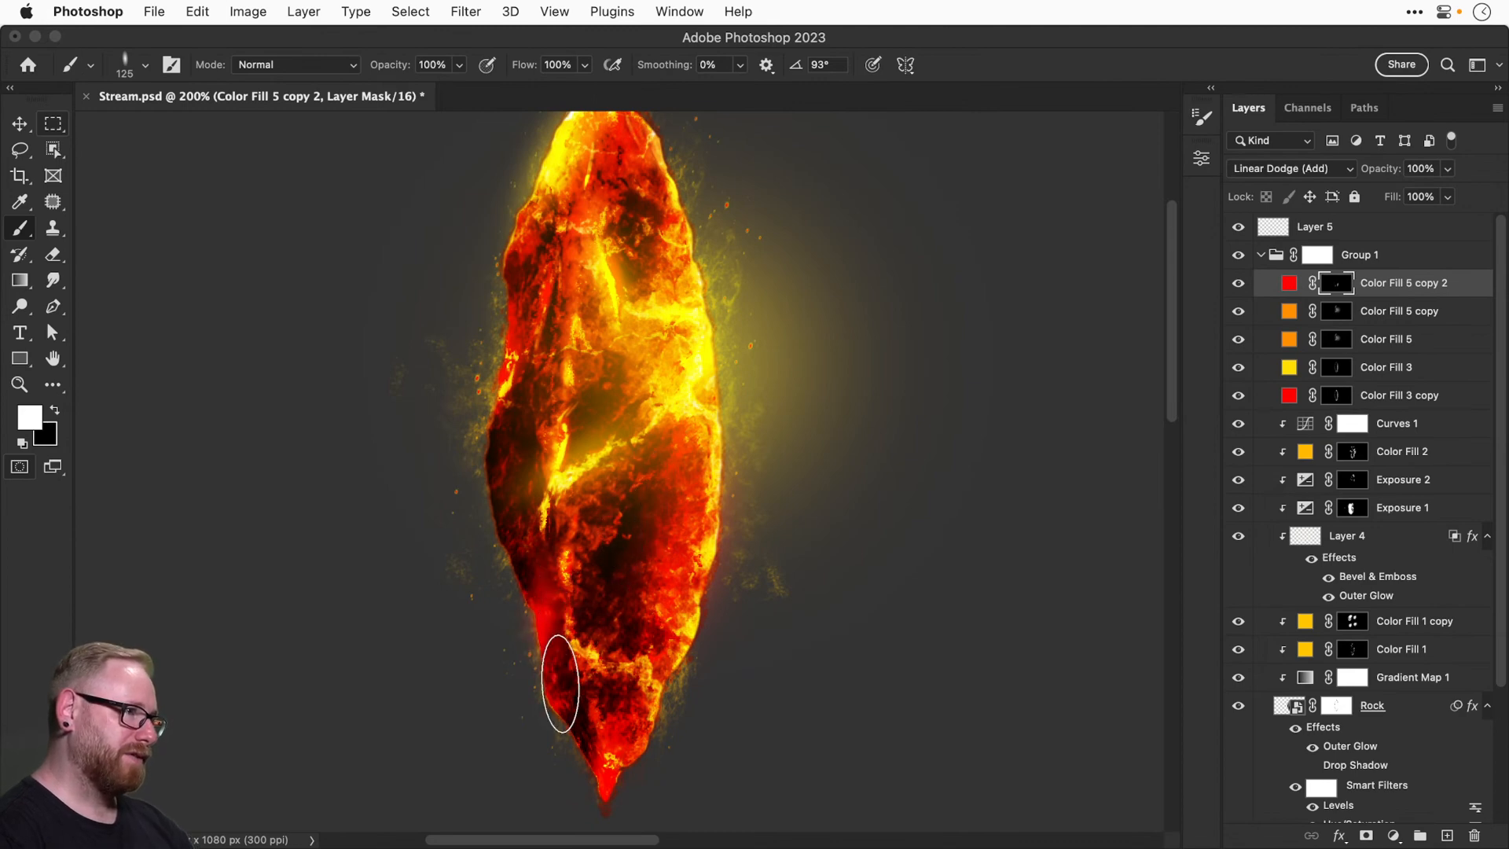
pyautogui.press('Left')
pyautogui.press('Left')
pyautogui.press('Left')
pyautogui.press('Left')
pyautogui.press('Left')
pyautogui.press('Left')
pyautogui.press('Left')
pyautogui.press('Left')
pyautogui.press('Left')
pyautogui.press('Left')
pyautogui.press('Left')
pyautogui.press('Left')
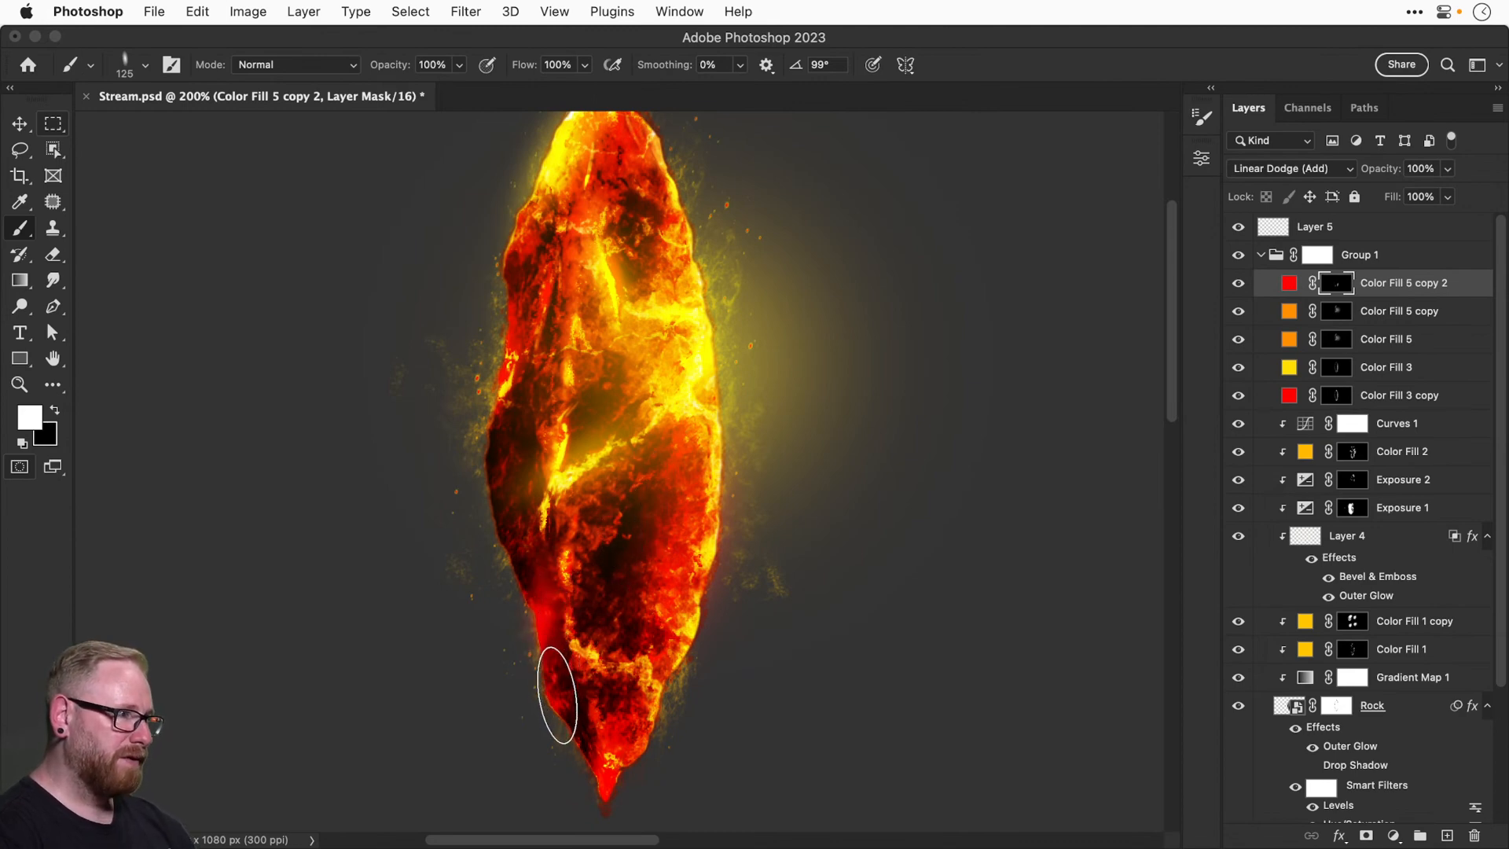
pyautogui.click(558, 698)
pyautogui.press('[')
pyautogui.press('[')
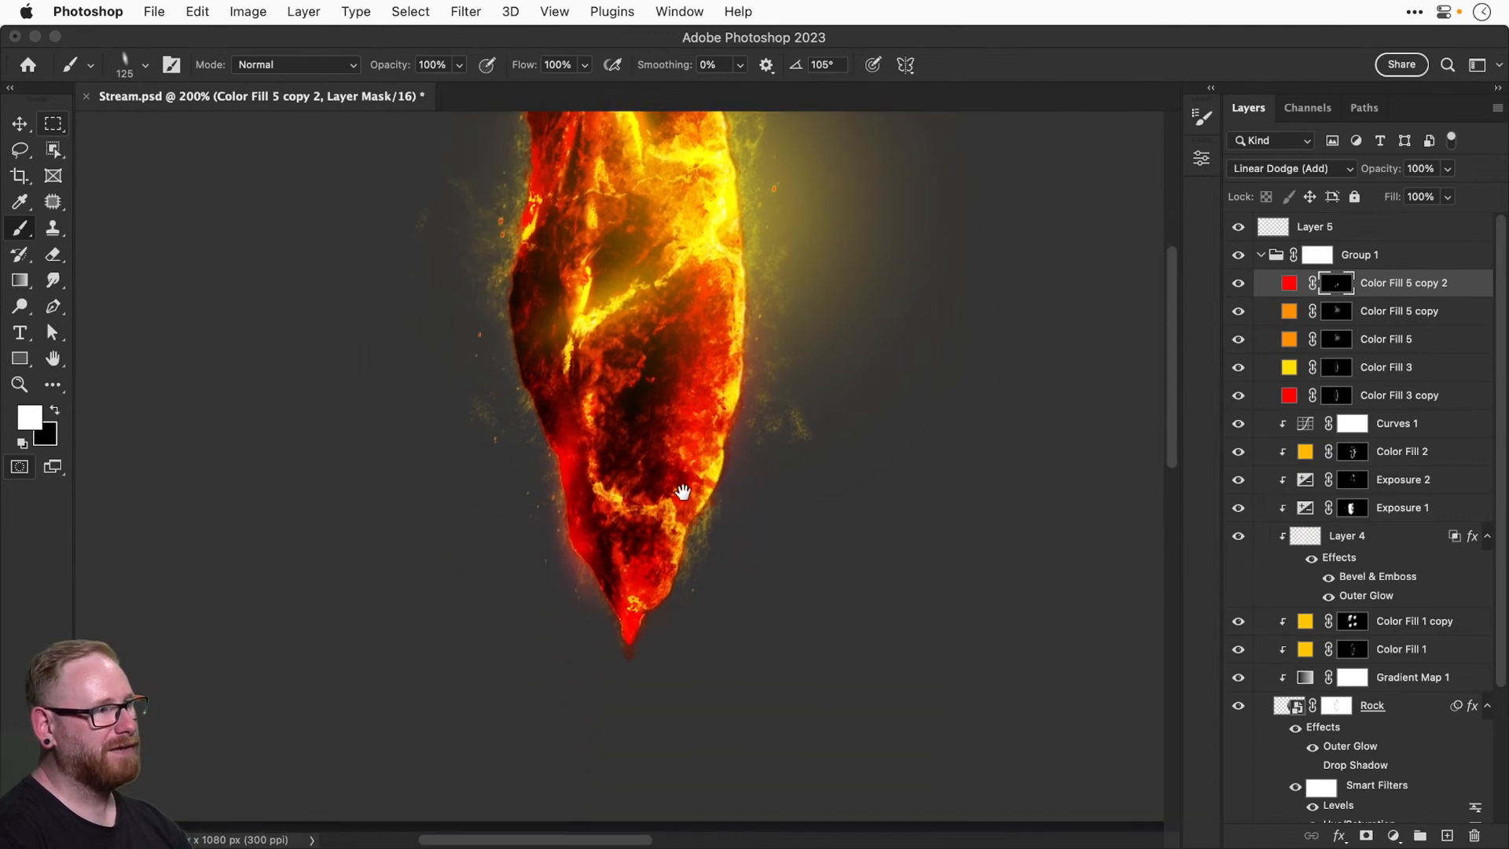
# Add red glow to the crystal's upper left edge and its middle.
pyautogui.scroll(-3, 688, 534)
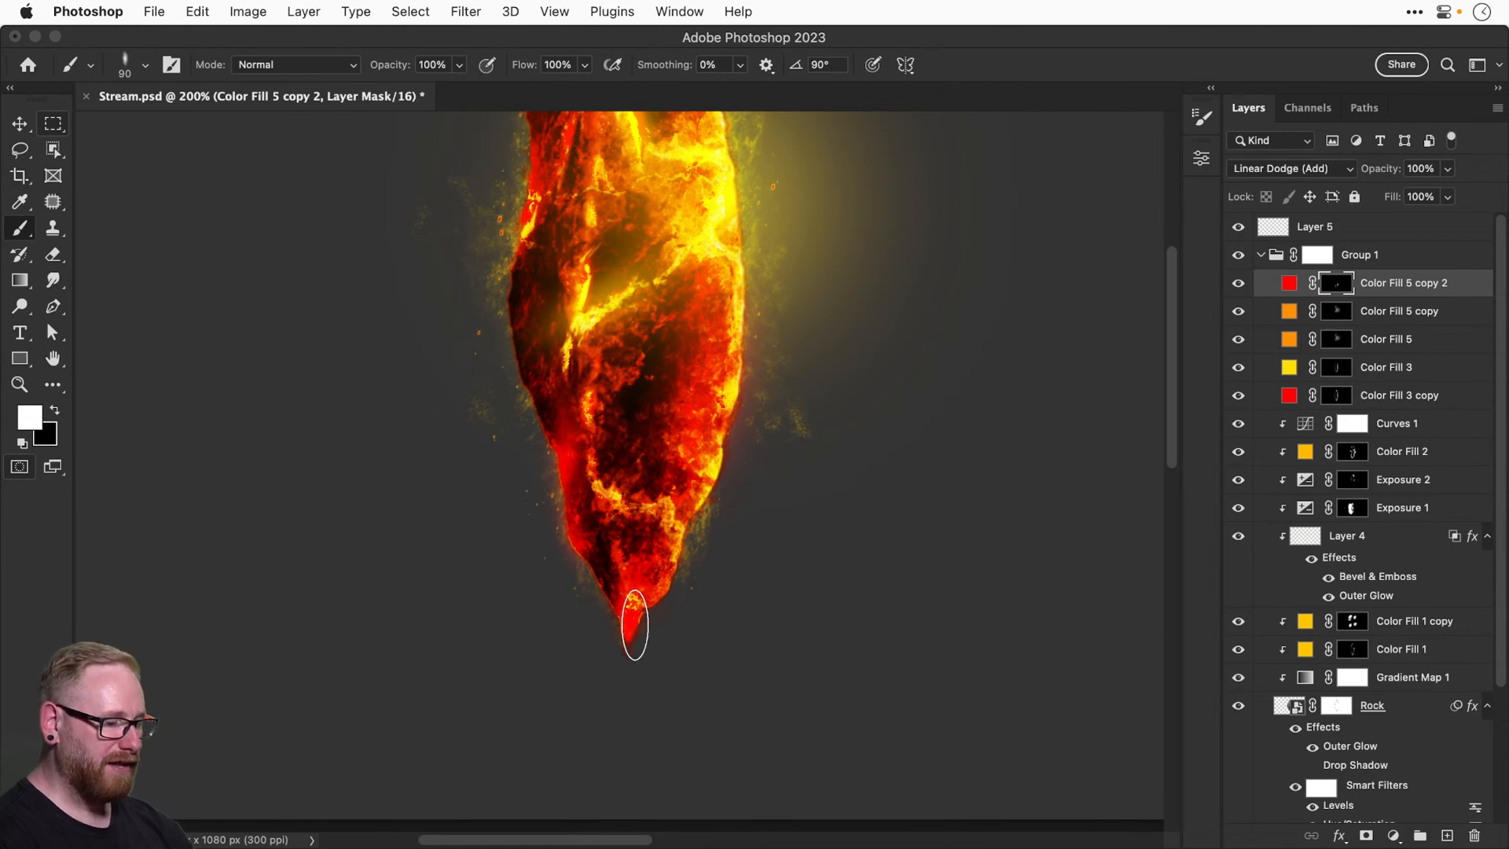
pyautogui.press(']')
pyautogui.press(']')
pyautogui.hotkey('shift', 'Left')
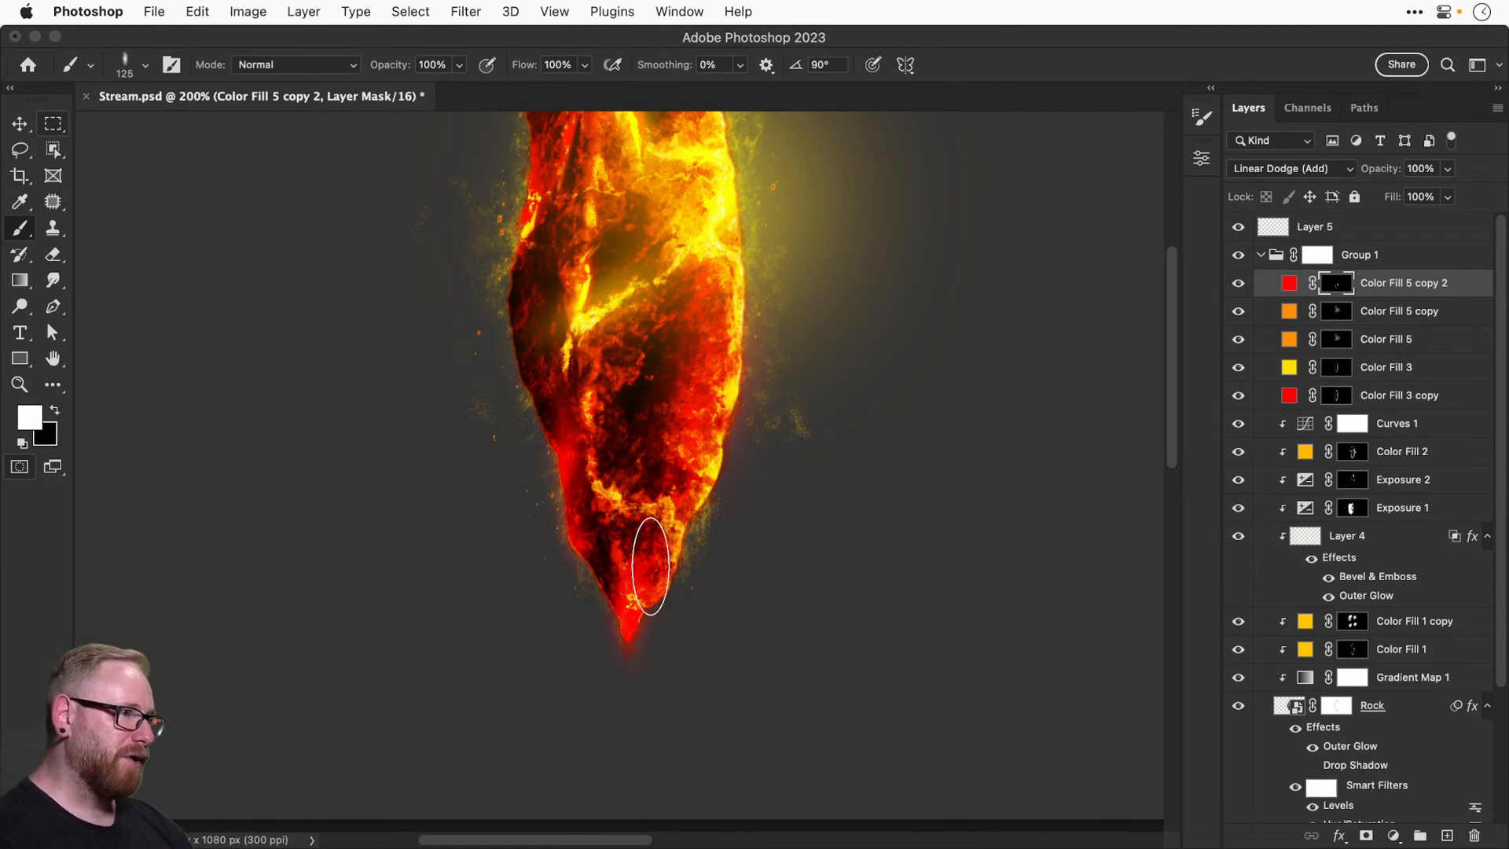
pyautogui.moveTo(685, 366); pyautogui.dragTo(641, 569)
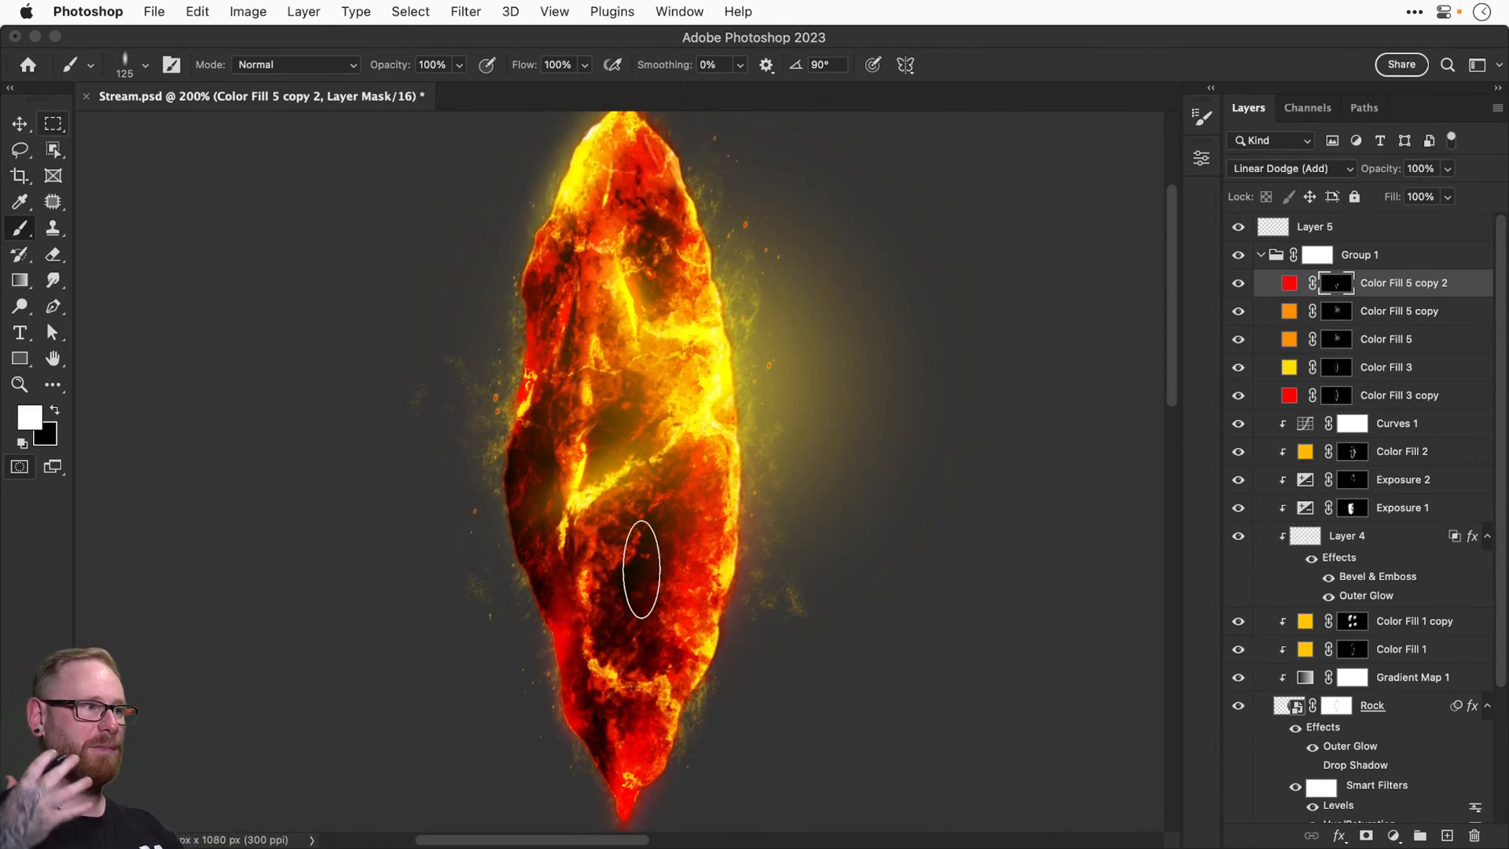
pyautogui.moveTo(542, 385); pyautogui.dragTo(513, 471)
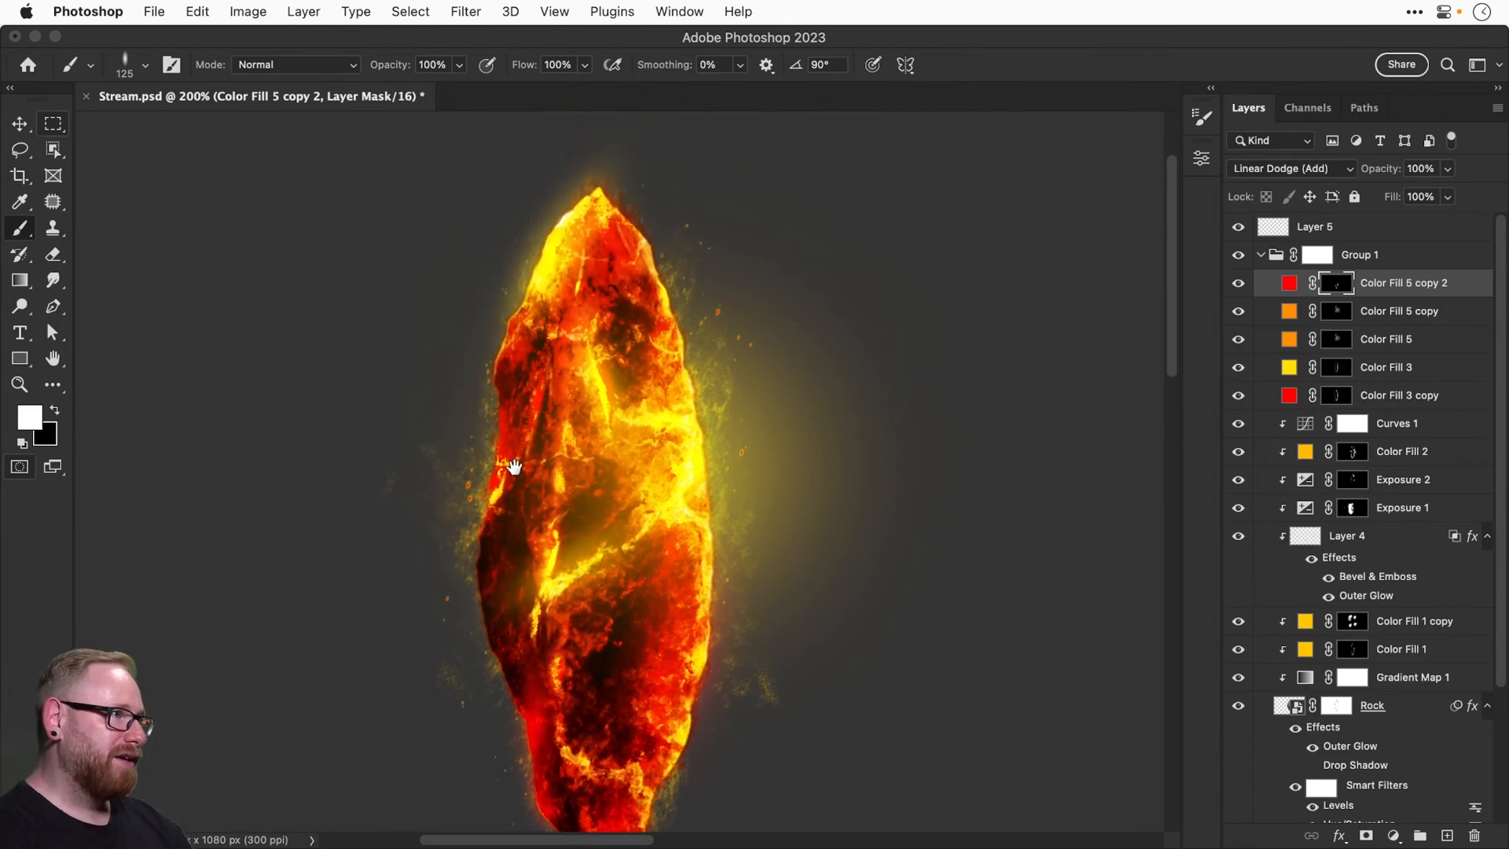
pyautogui.click(505, 436)
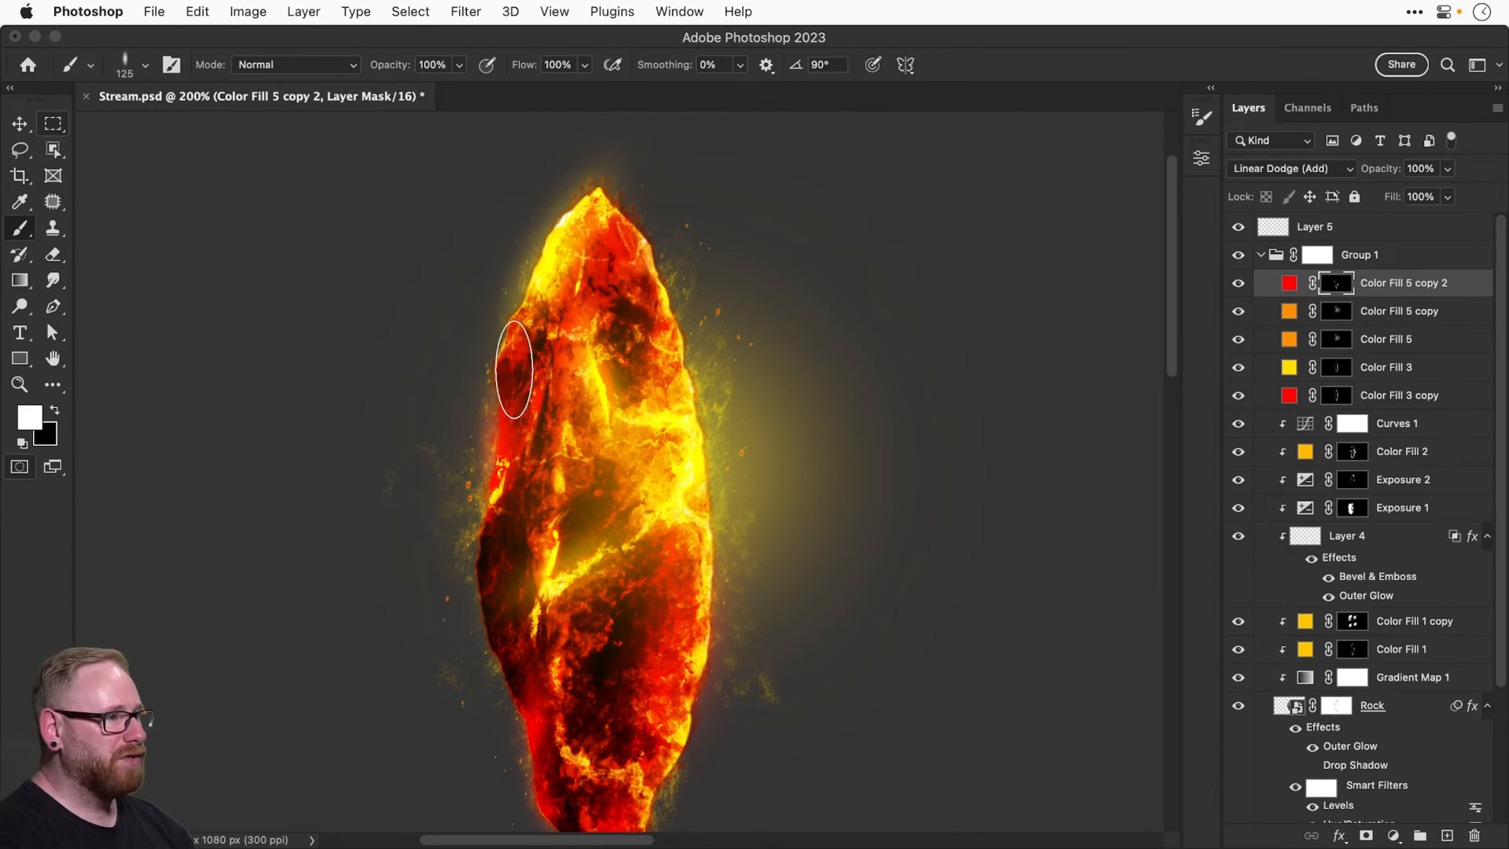
pyautogui.hotkey('shift', 'Left')
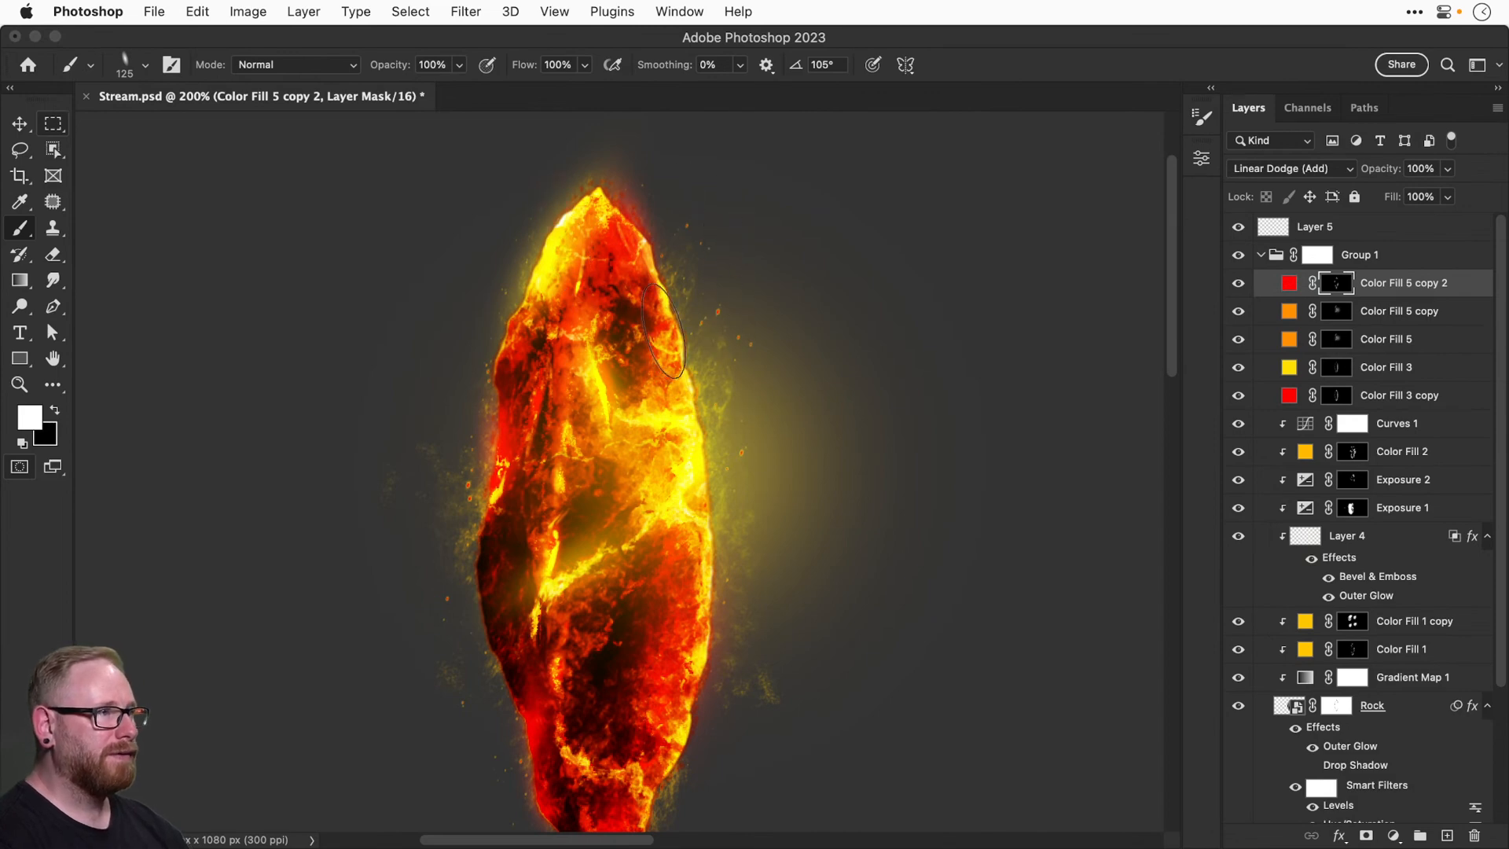
pyautogui.scroll(-3, 673, 394)
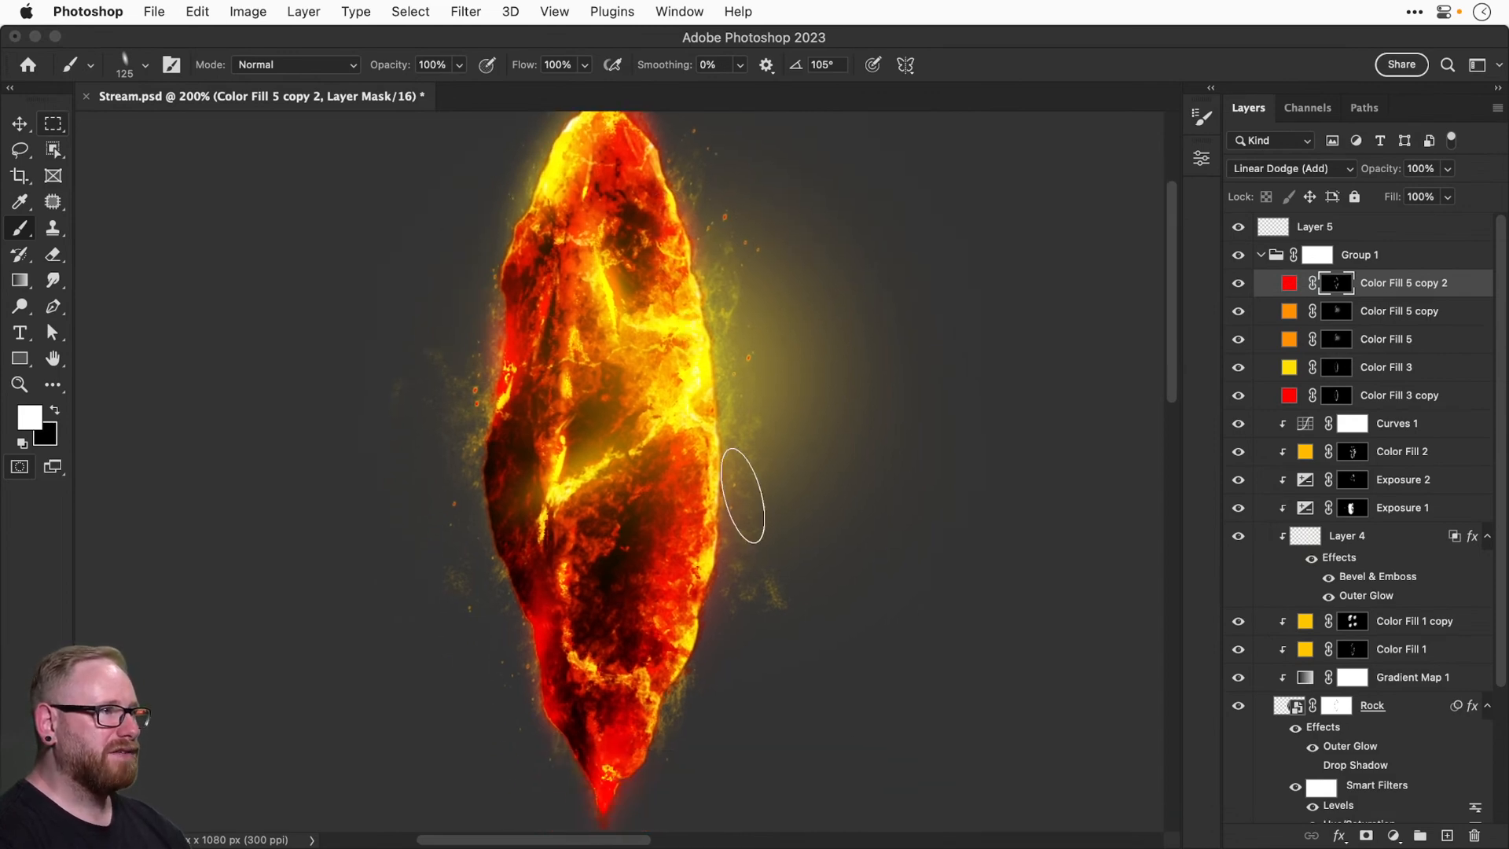
pyautogui.hotkey('shift', 'Right')
pyautogui.hotkey('shift', 'Right')
pyautogui.hotkey('shift', 'Right')
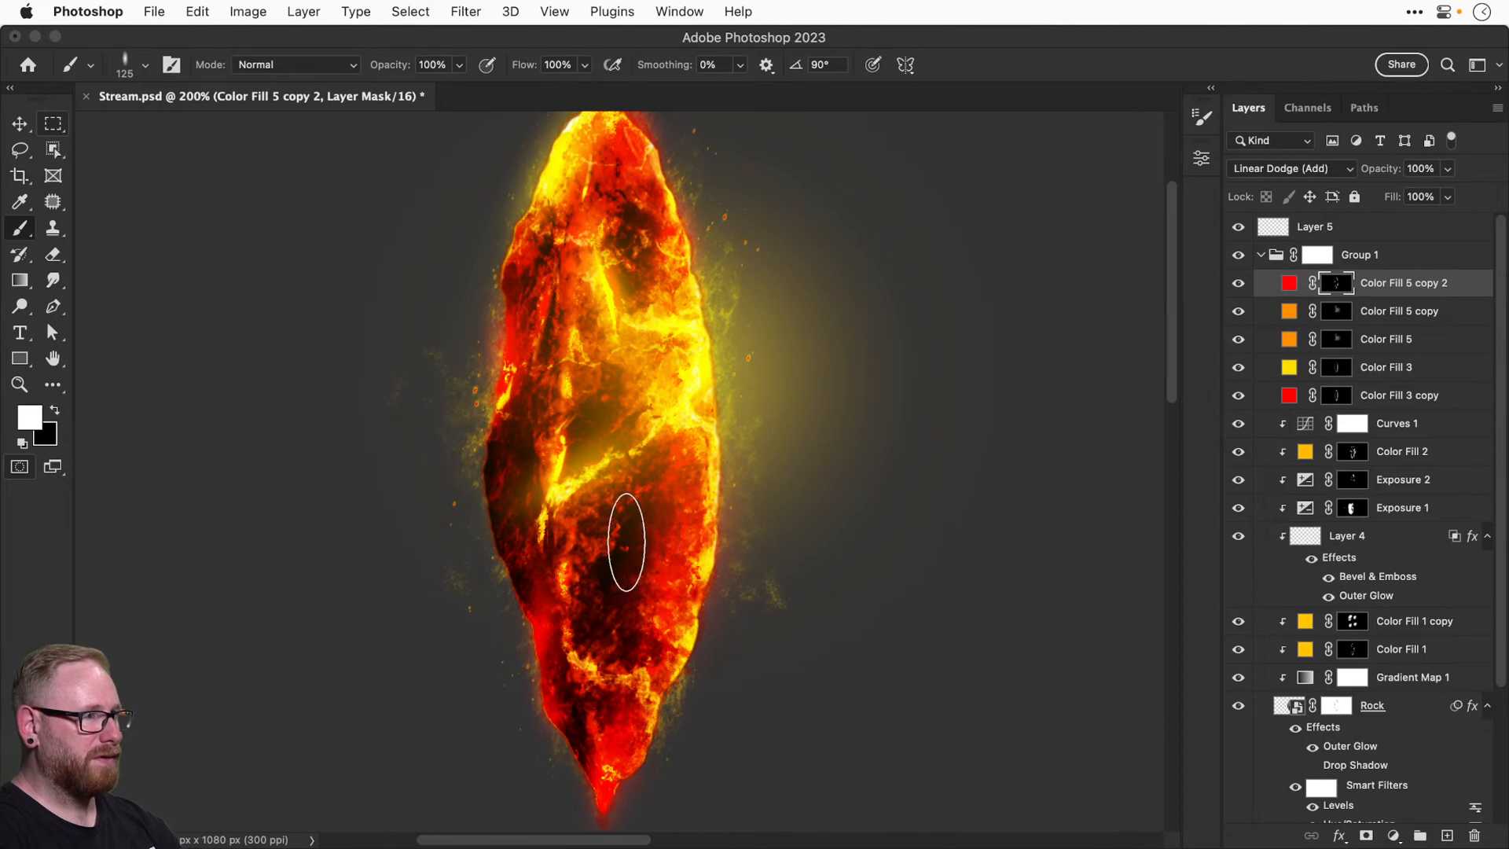
pyautogui.moveTo(613, 546)
pyautogui.mouseDown()
pyautogui.moveTo(700, 409)
pyautogui.moveTo(690, 438)
pyautogui.moveTo(606, 500)
pyautogui.mouseUp()
# Show the Color Fill 5 copy glow layer again and try Color Dodge blending.
pyautogui.press('super+minus')
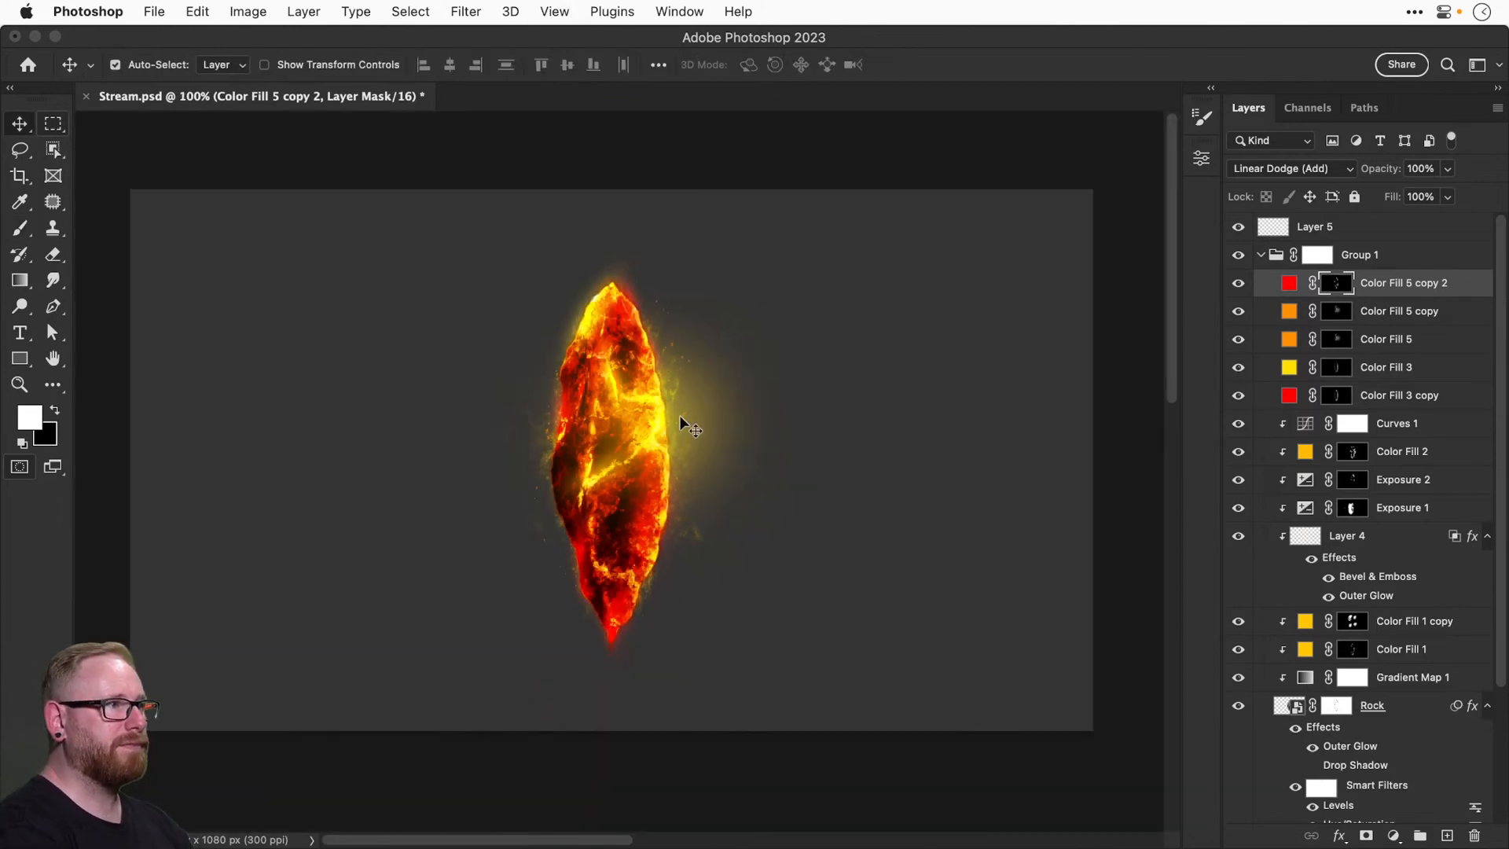
pyautogui.moveTo(1239, 283); pyautogui.dragTo(1237, 351)
pyautogui.moveTo(1239, 292); pyautogui.dragTo(1232, 372)
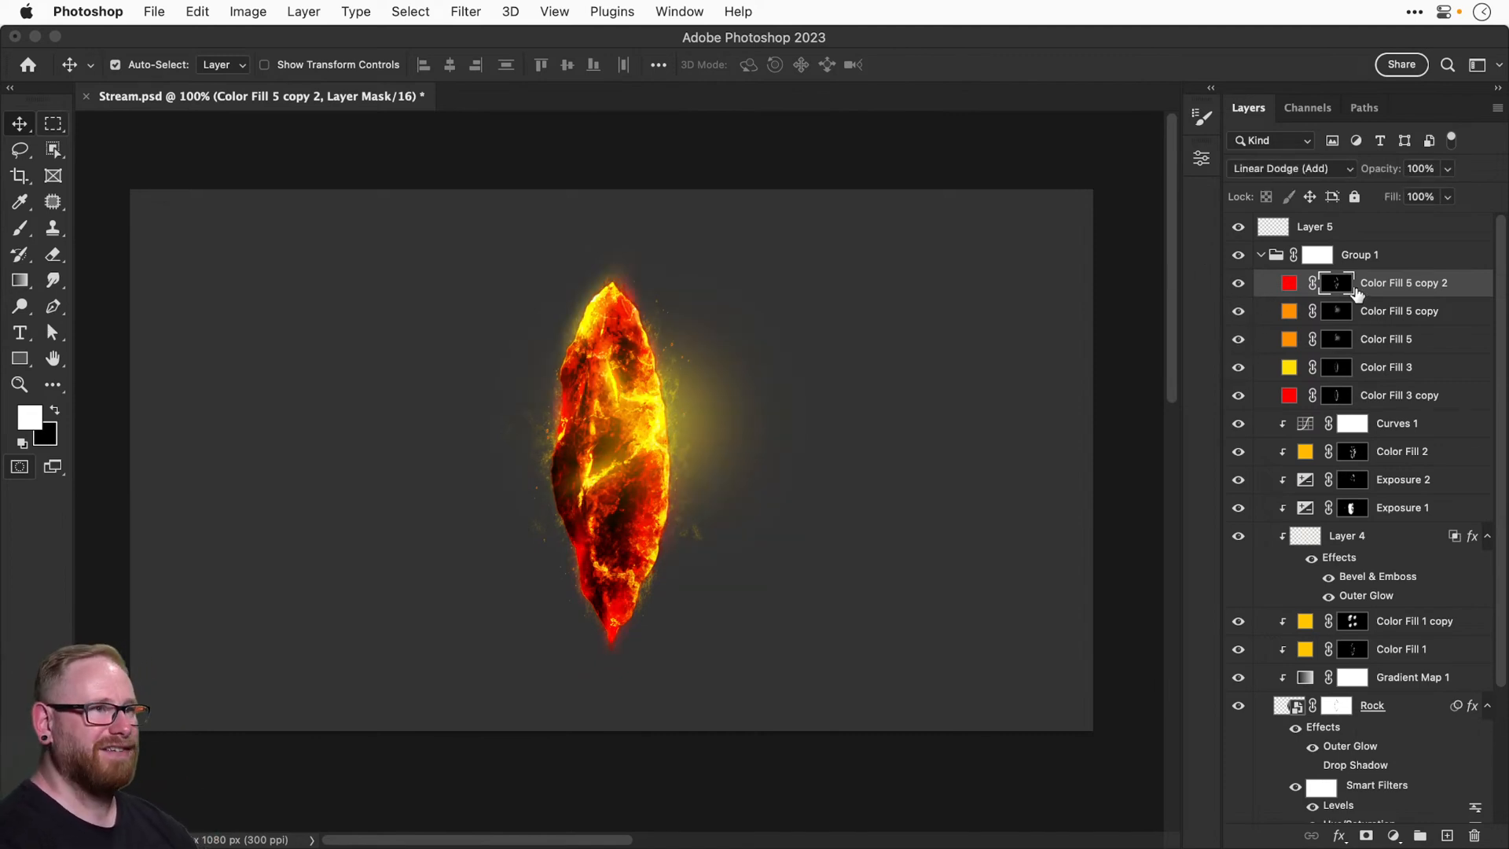
pyautogui.click(1264, 318)
pyautogui.click(1238, 312)
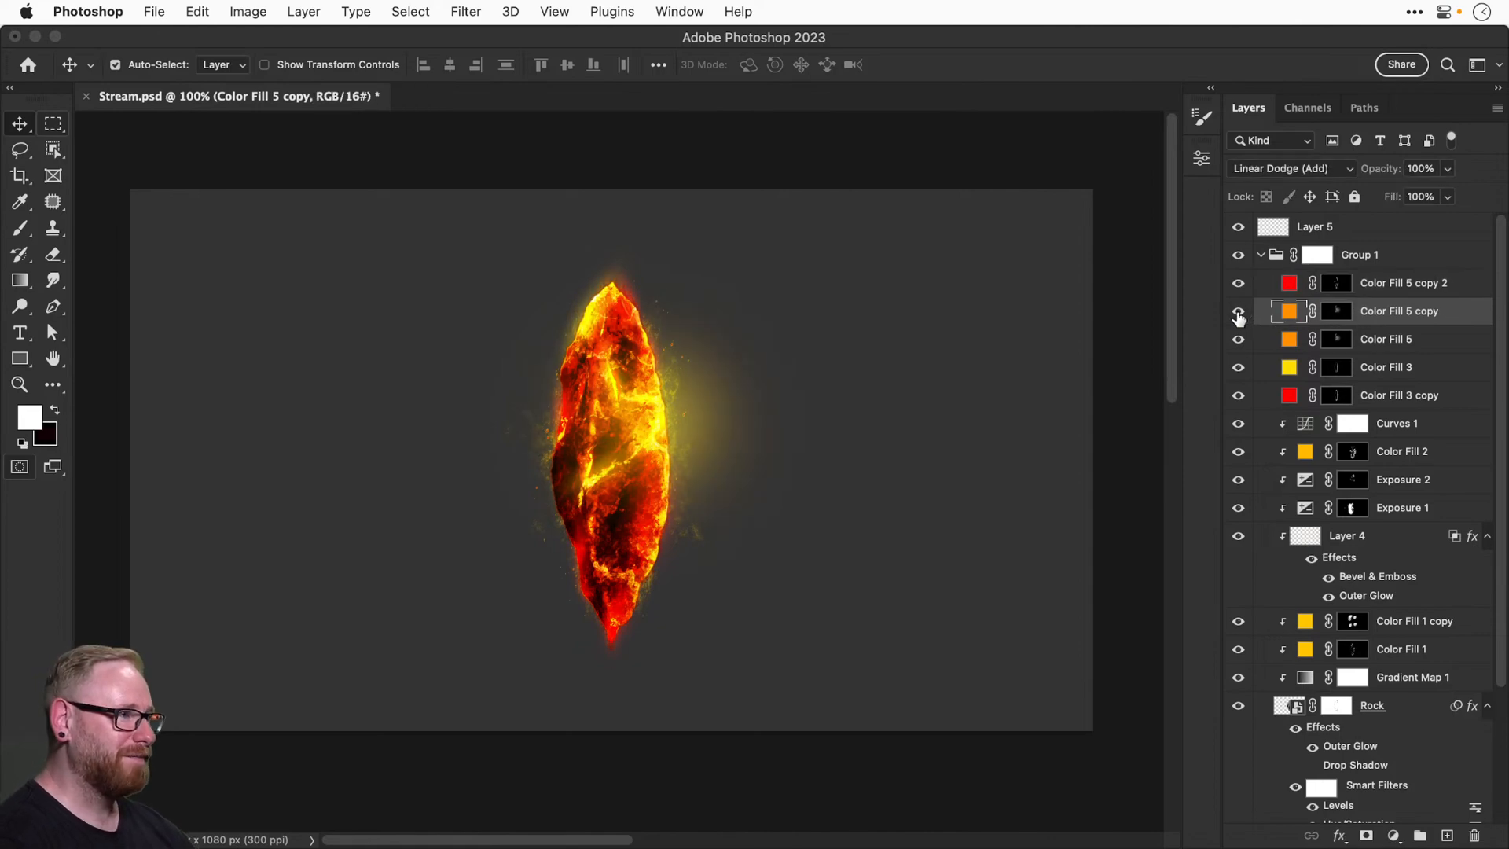
pyautogui.click(1271, 167)
# Set Color Fill 5 copy to Color Dodge at 67% opacity.
pyautogui.click(1272, 150)
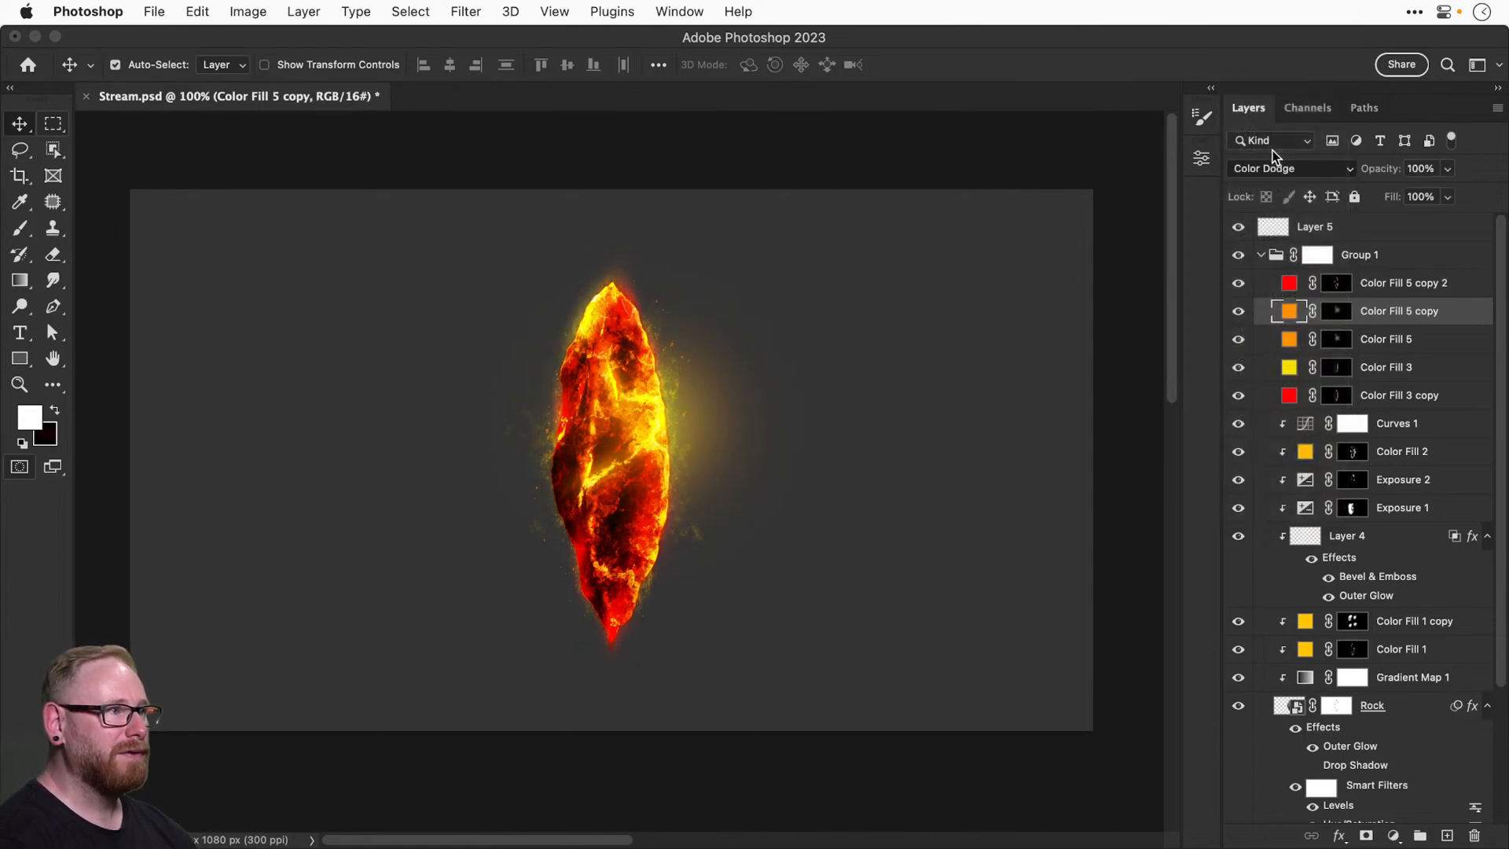
pyautogui.press('super+z')
pyautogui.press('super+shift+z')
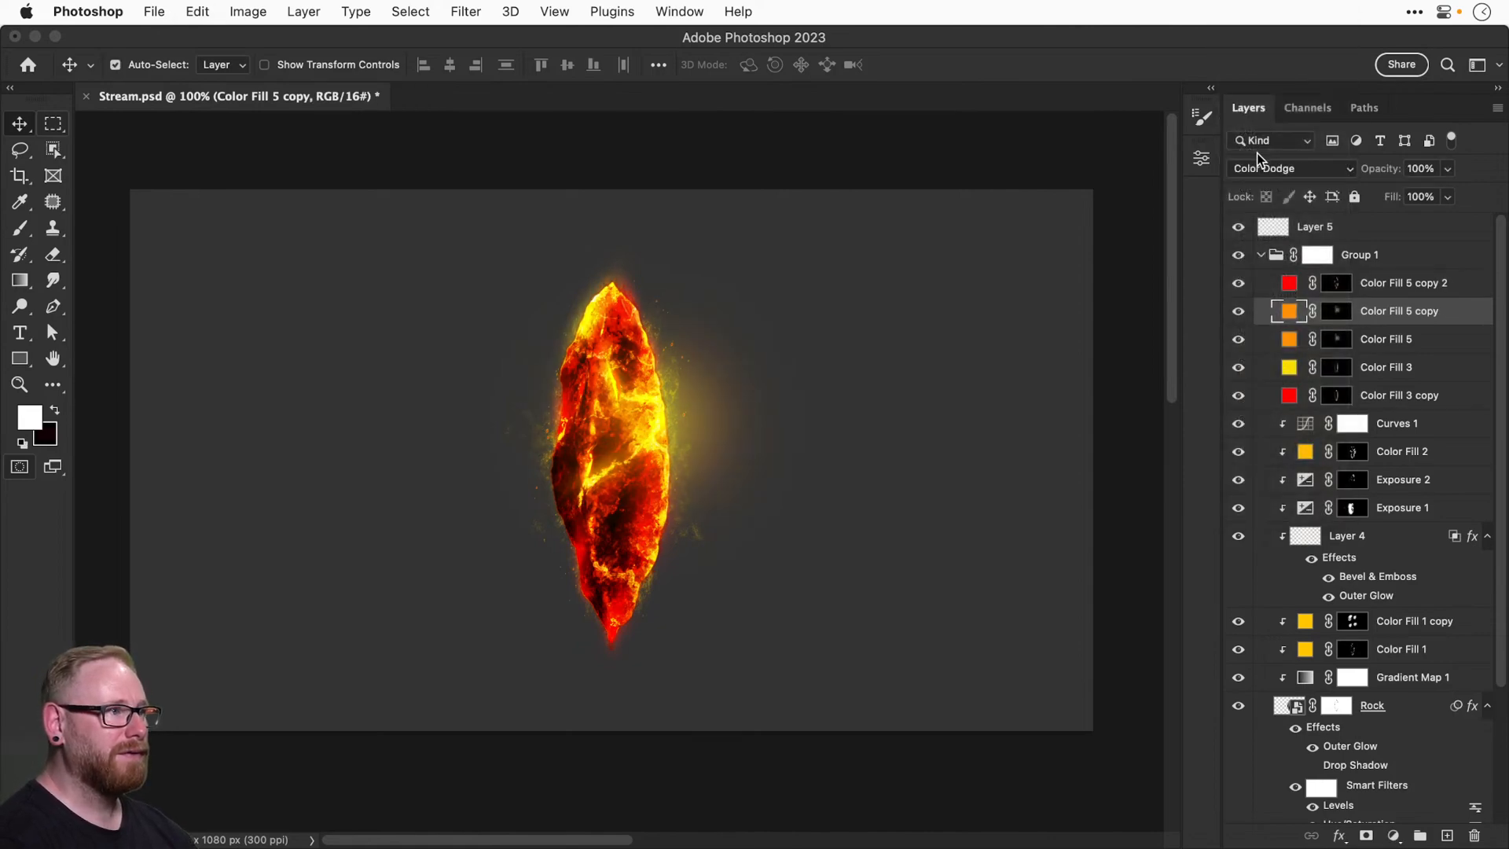
pyautogui.click(1447, 169)
pyautogui.moveTo(1425, 195); pyautogui.dragTo(1419, 194)
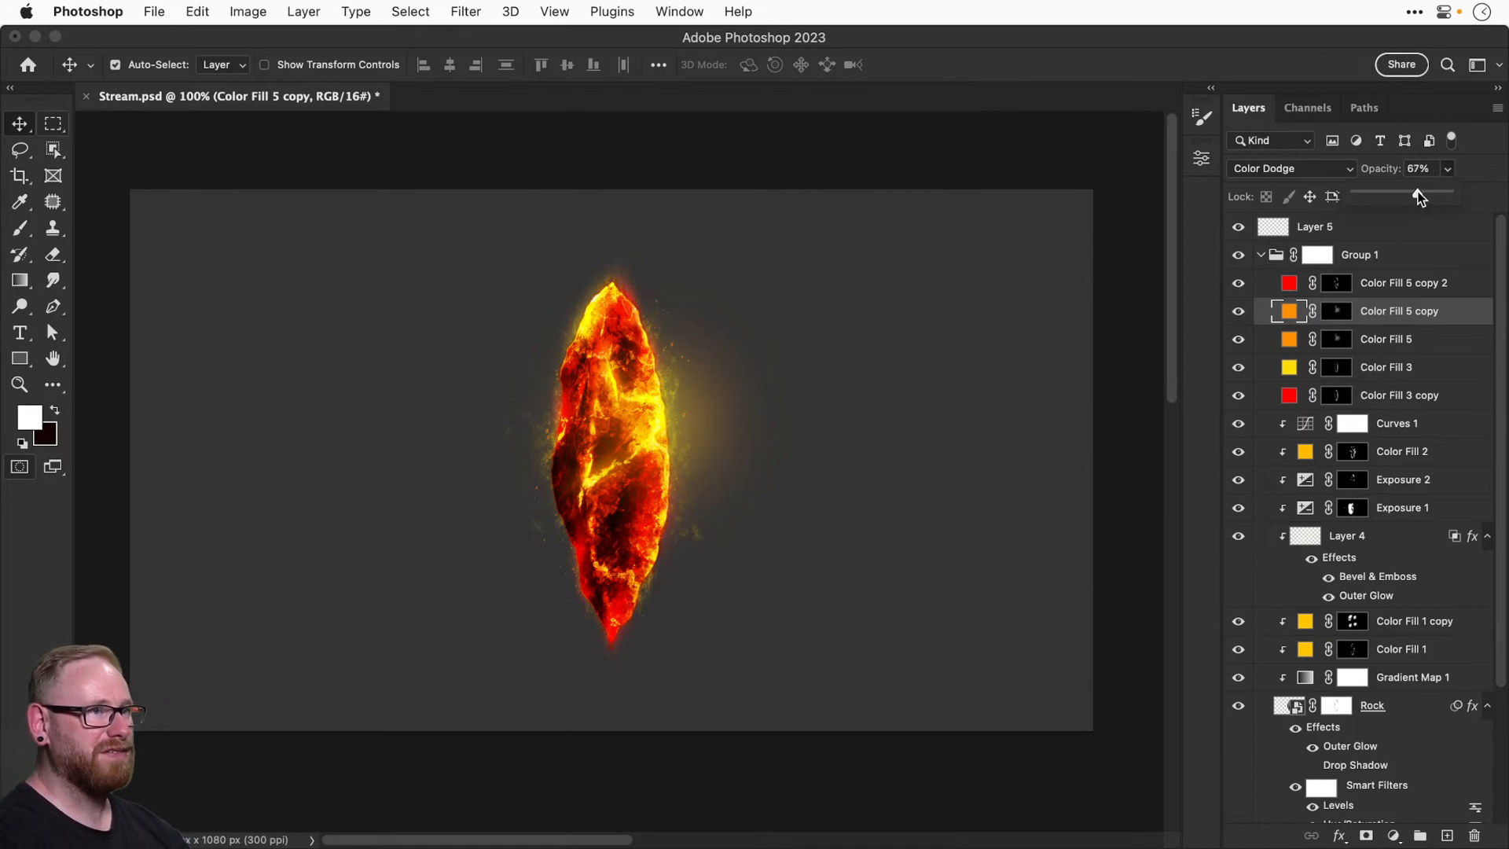
# Rename Group 1 to 'Soulstone' and save the document.
pyautogui.doubleClick(1357, 255)
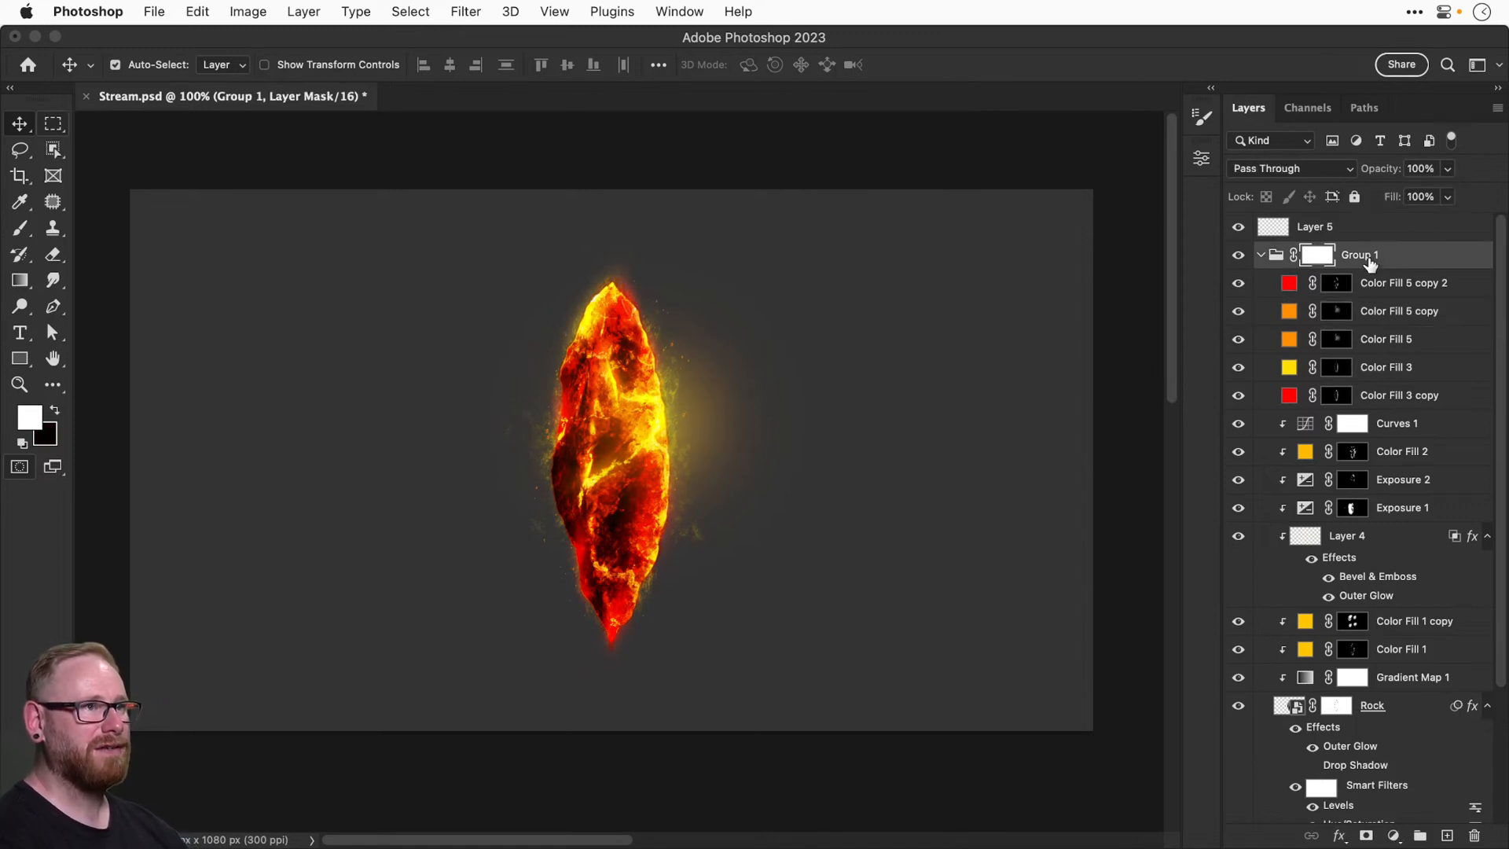
pyautogui.write('Soulstone')
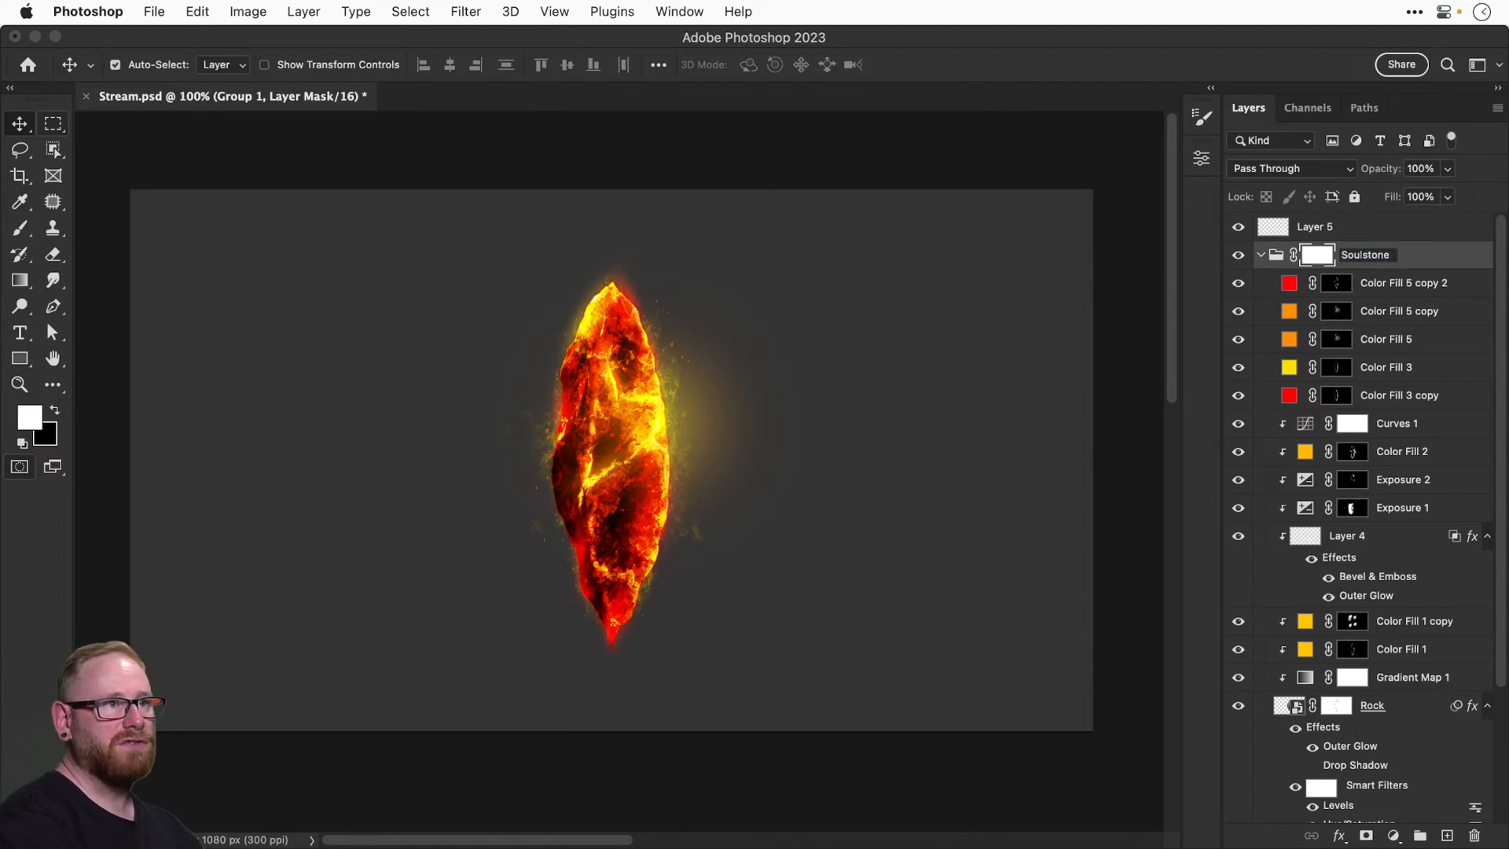
pyautogui.press('Return')
pyautogui.press('cmd+s')
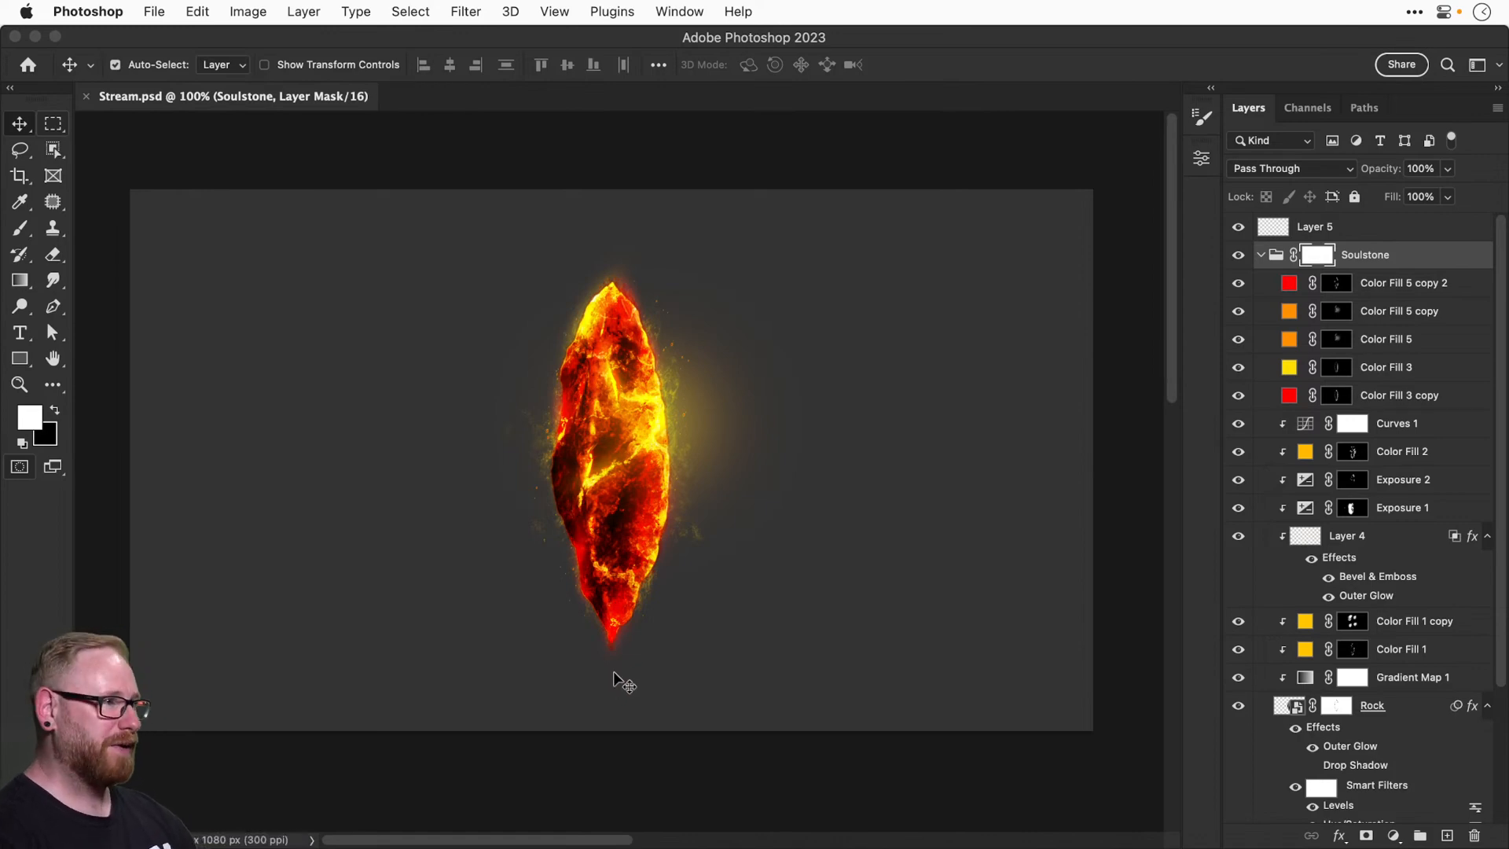
# Delete the empty Layer 5.
pyautogui.click(1239, 227)
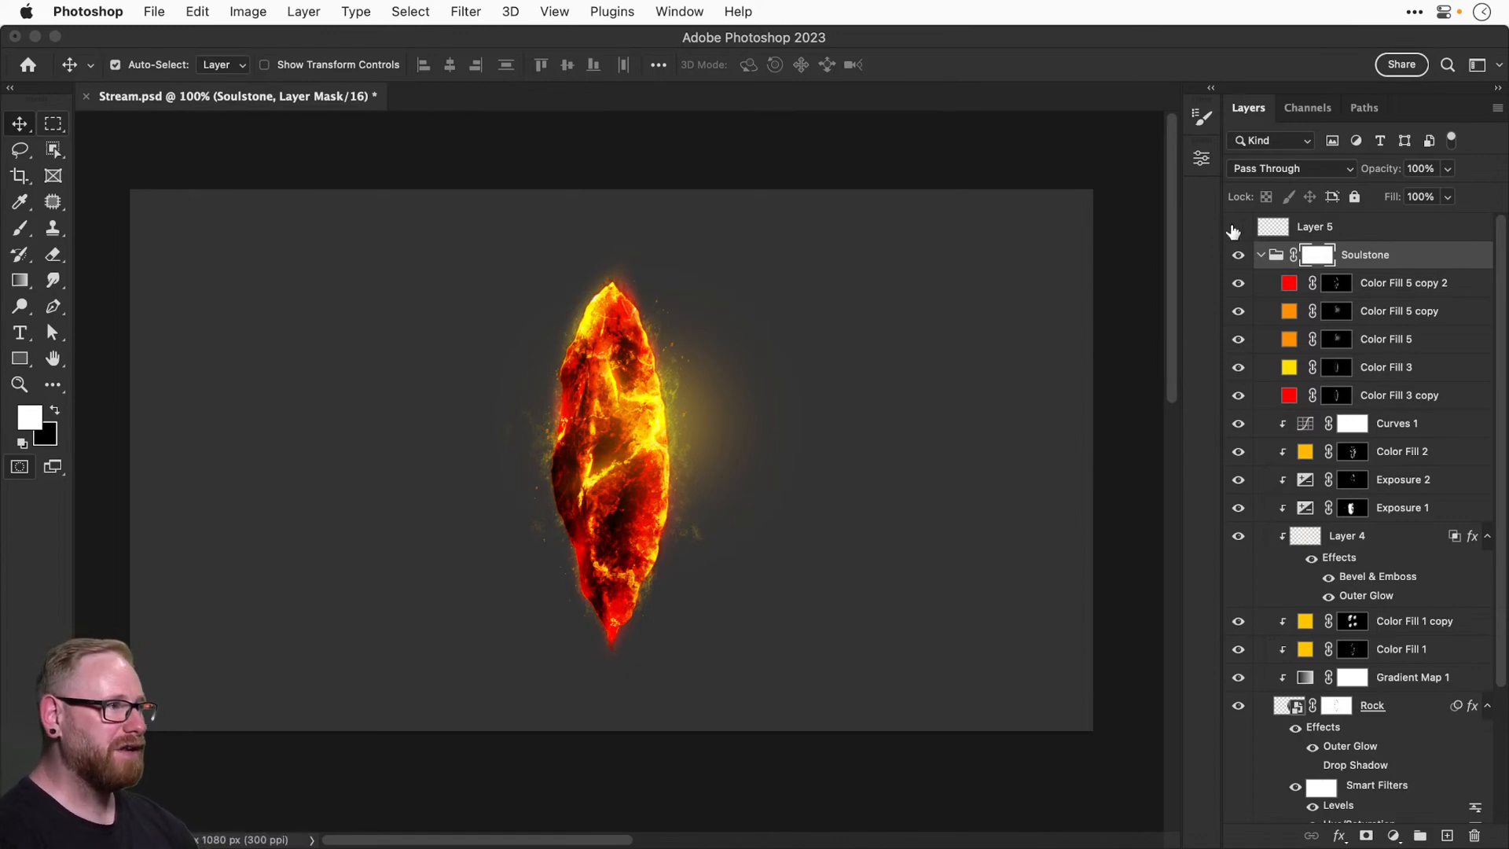
pyautogui.click(1332, 228)
pyautogui.press('Delete')
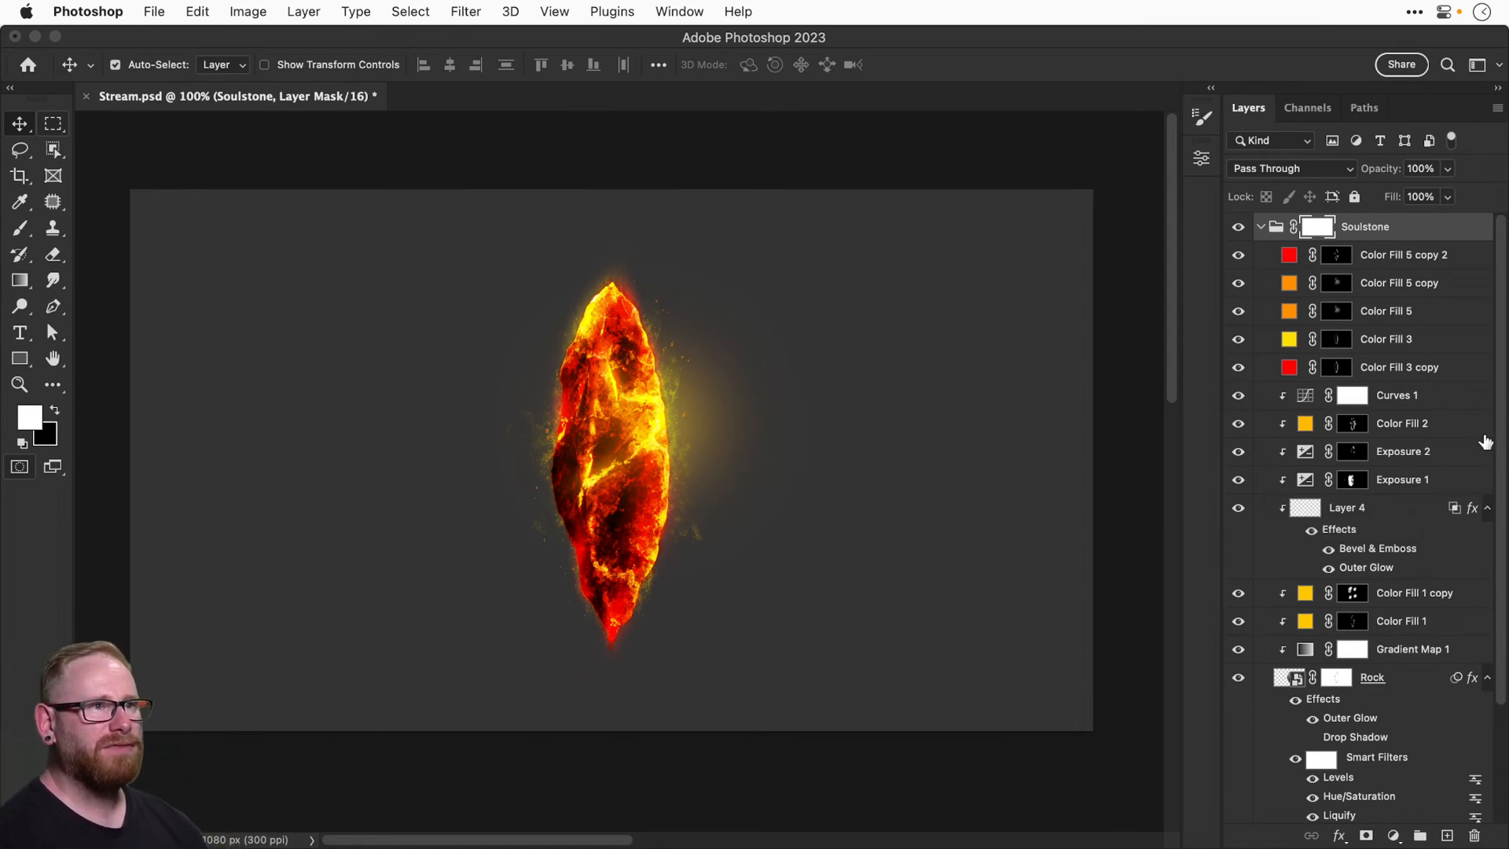
# Darken the Background with Hue/Saturation Lightness -80.
pyautogui.scroll(-5, 1485, 442)
pyautogui.click(1316, 809)
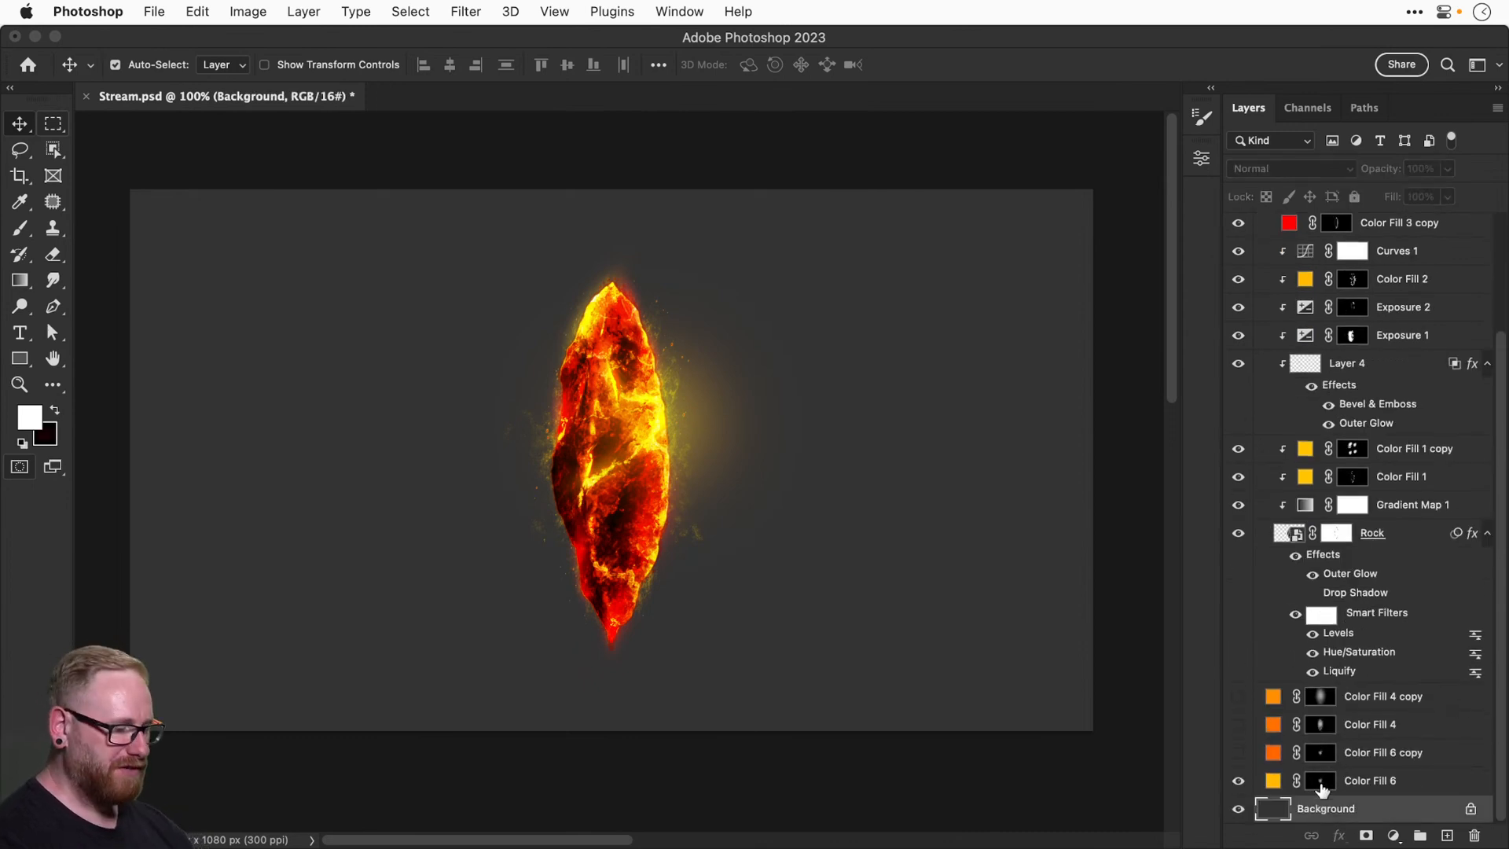
pyautogui.press('super+u')
pyautogui.moveTo(888, 487); pyautogui.dragTo(805, 479)
pyautogui.press('super+z')
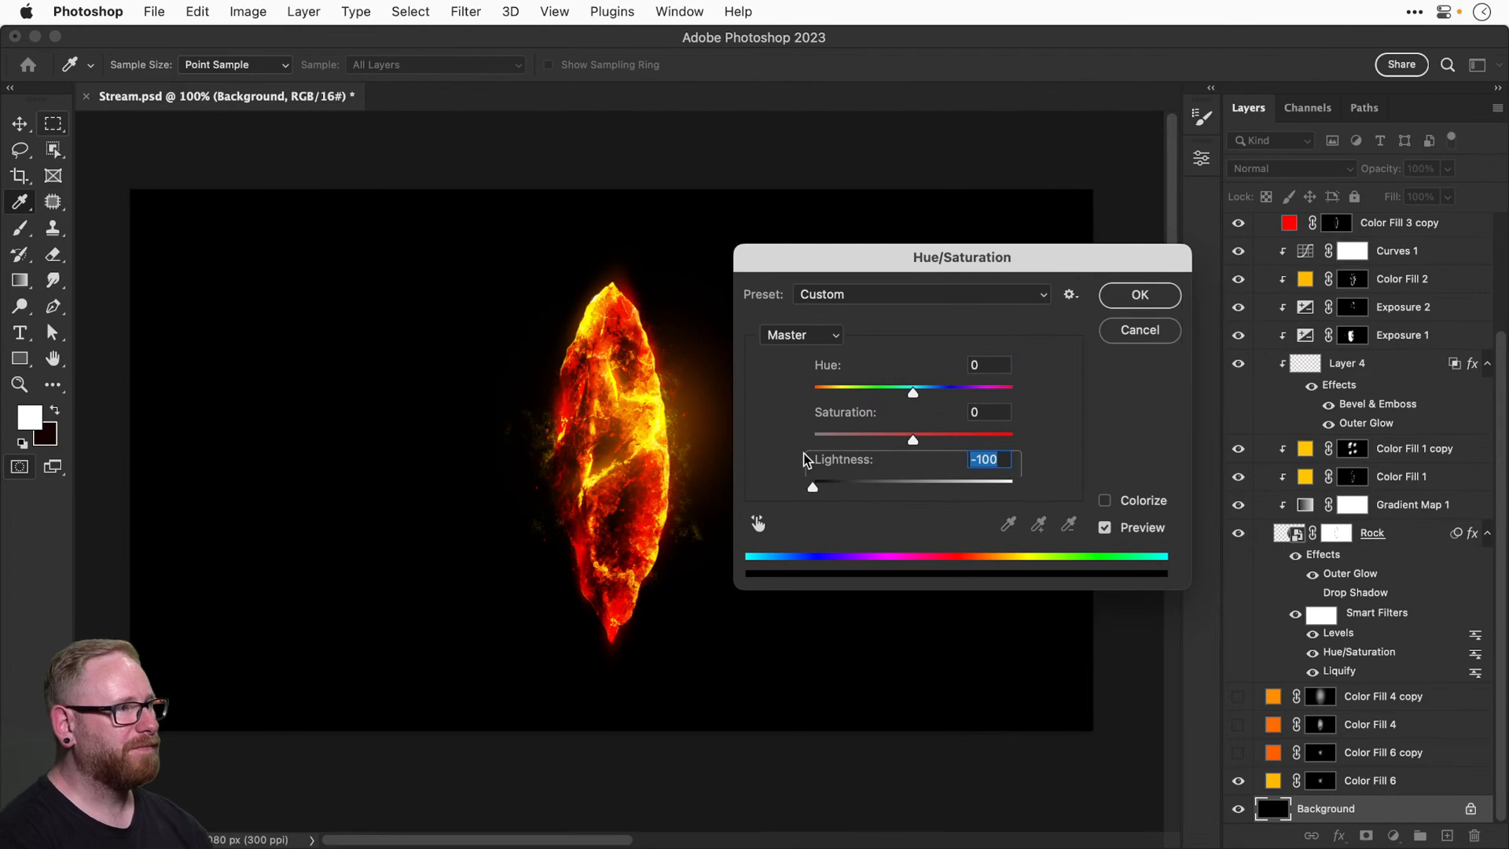
pyautogui.press('super+z')
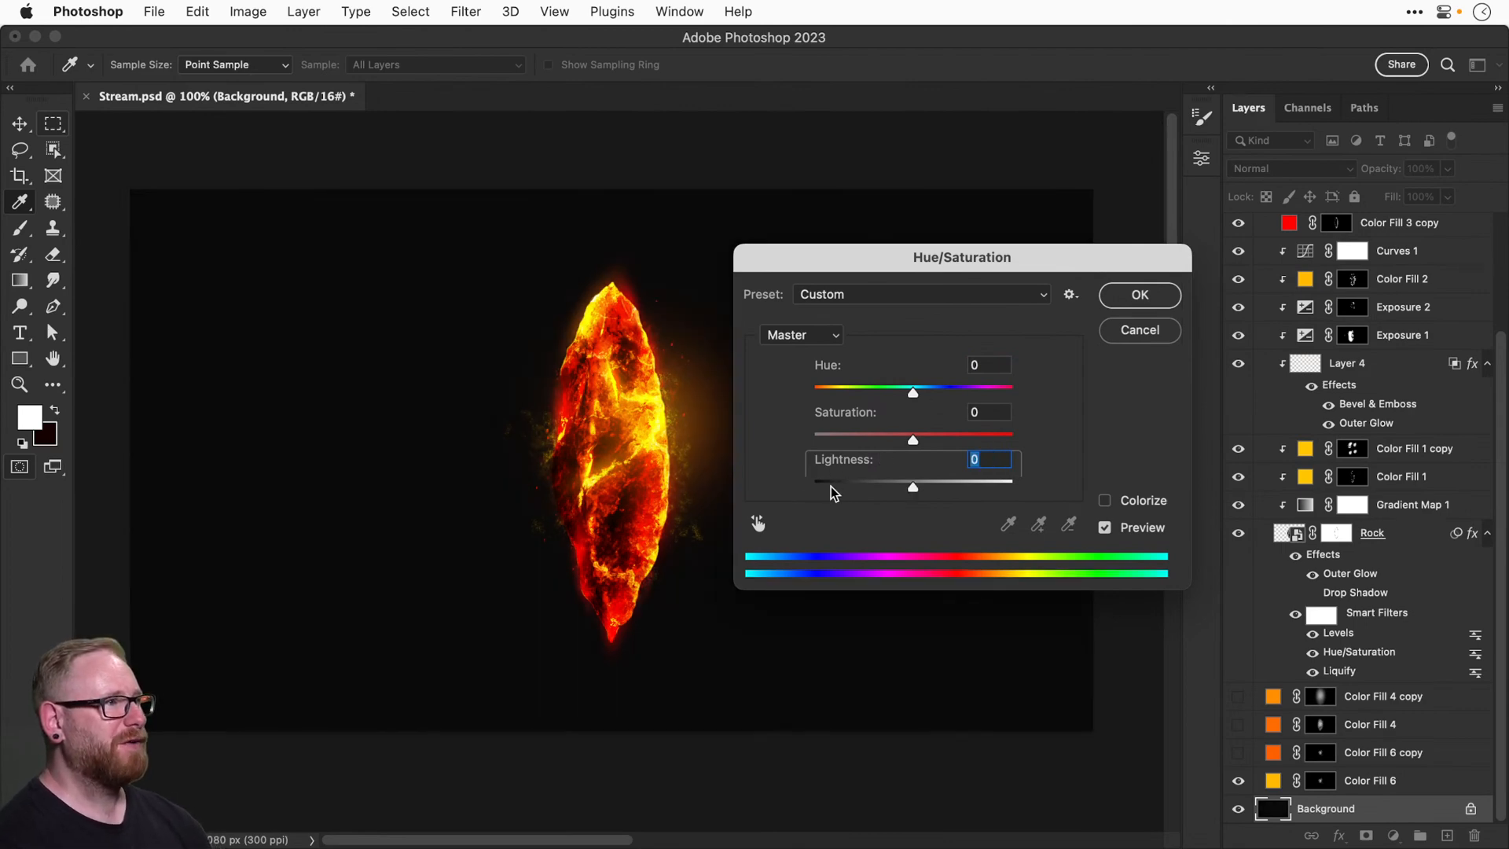
pyautogui.click(832, 481)
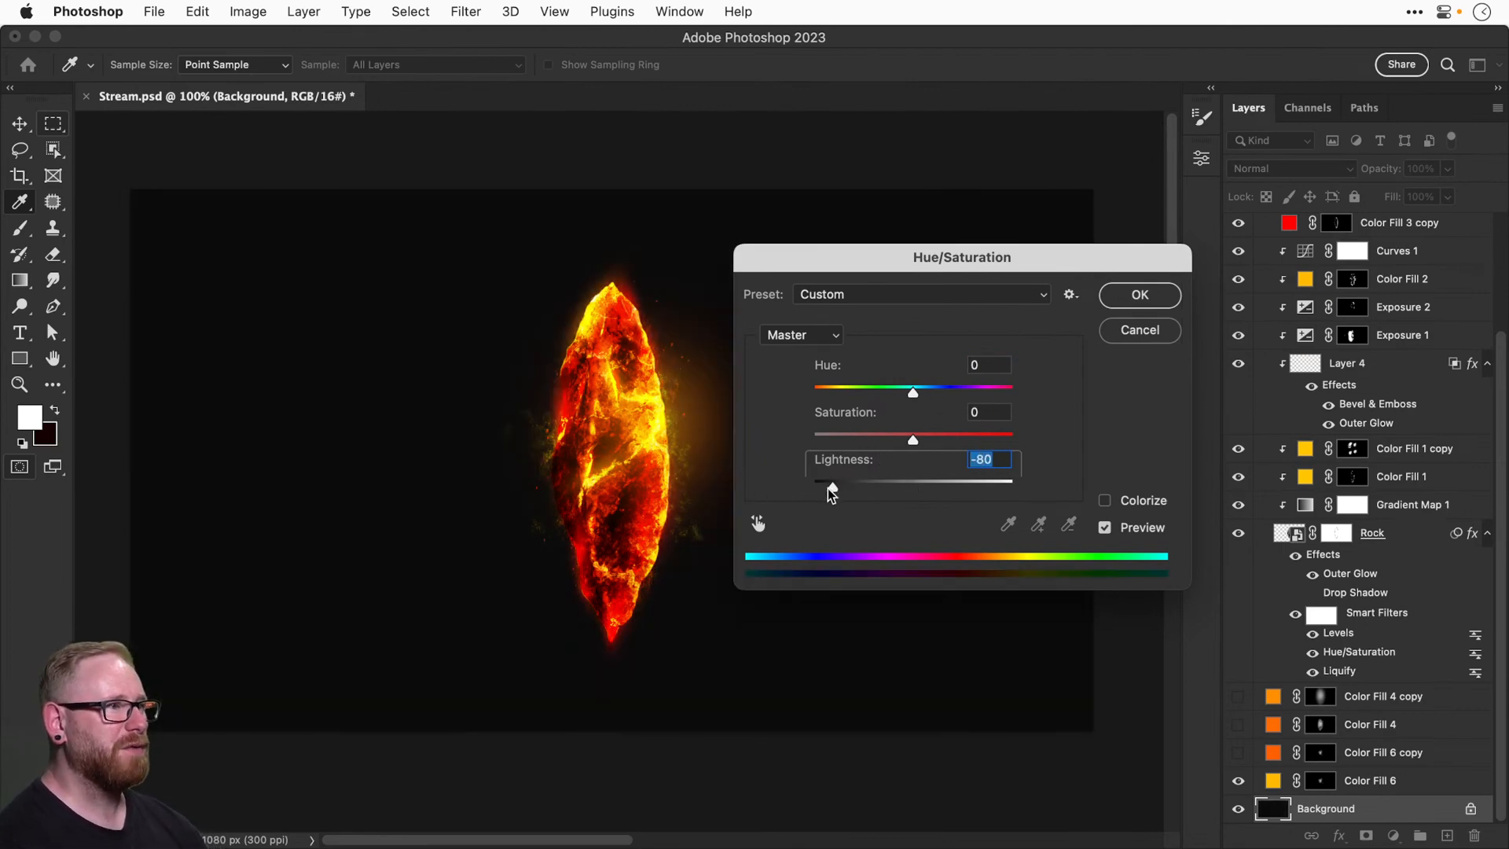
pyautogui.click(1125, 296)
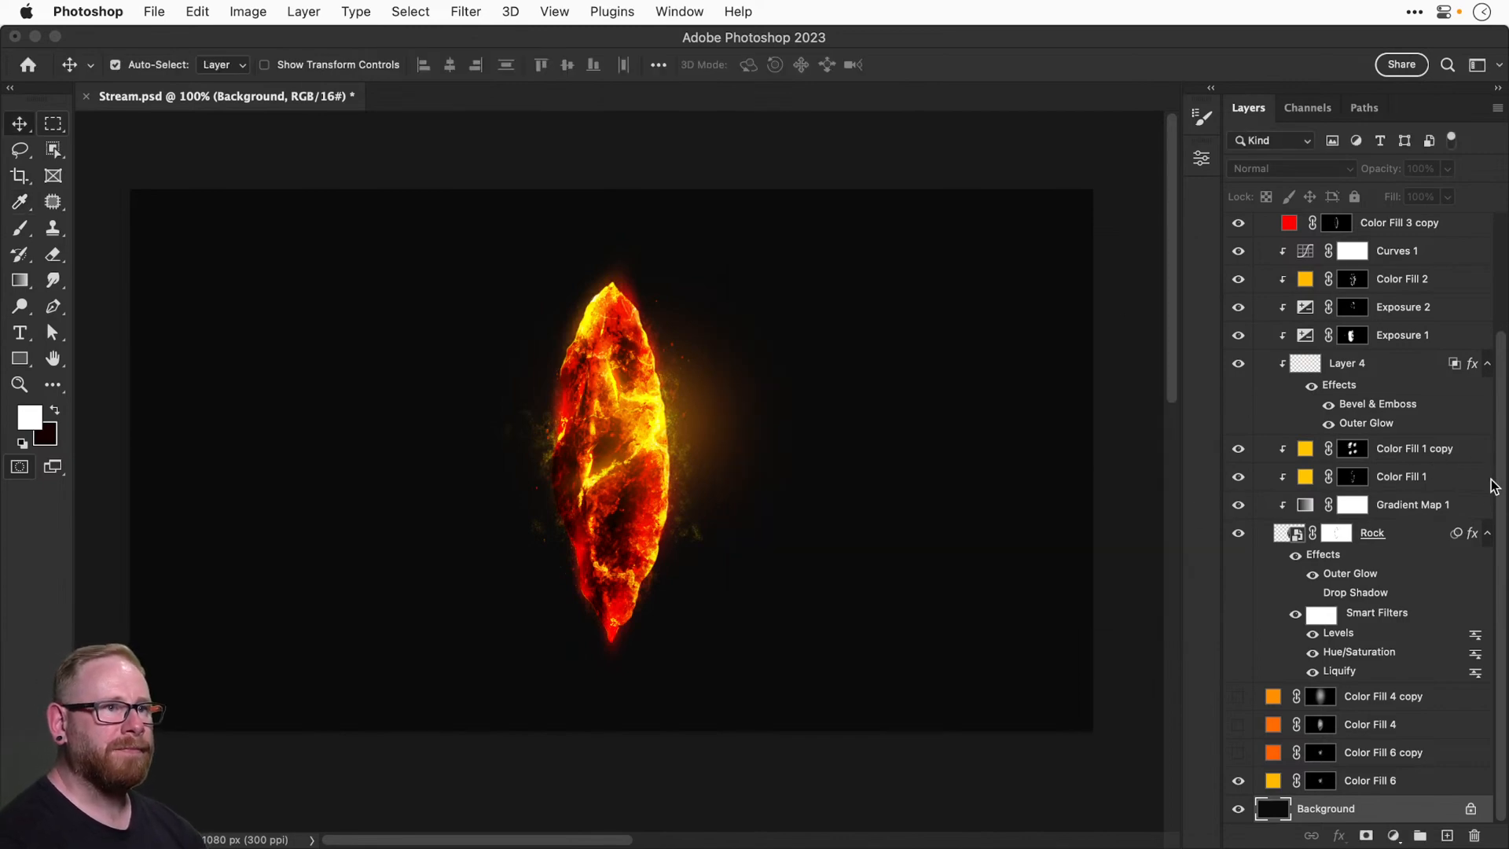
# Compare Color Fill 6 on and off, leave it hidden, and show Color Fill 6 copy.
pyautogui.click(1238, 783)
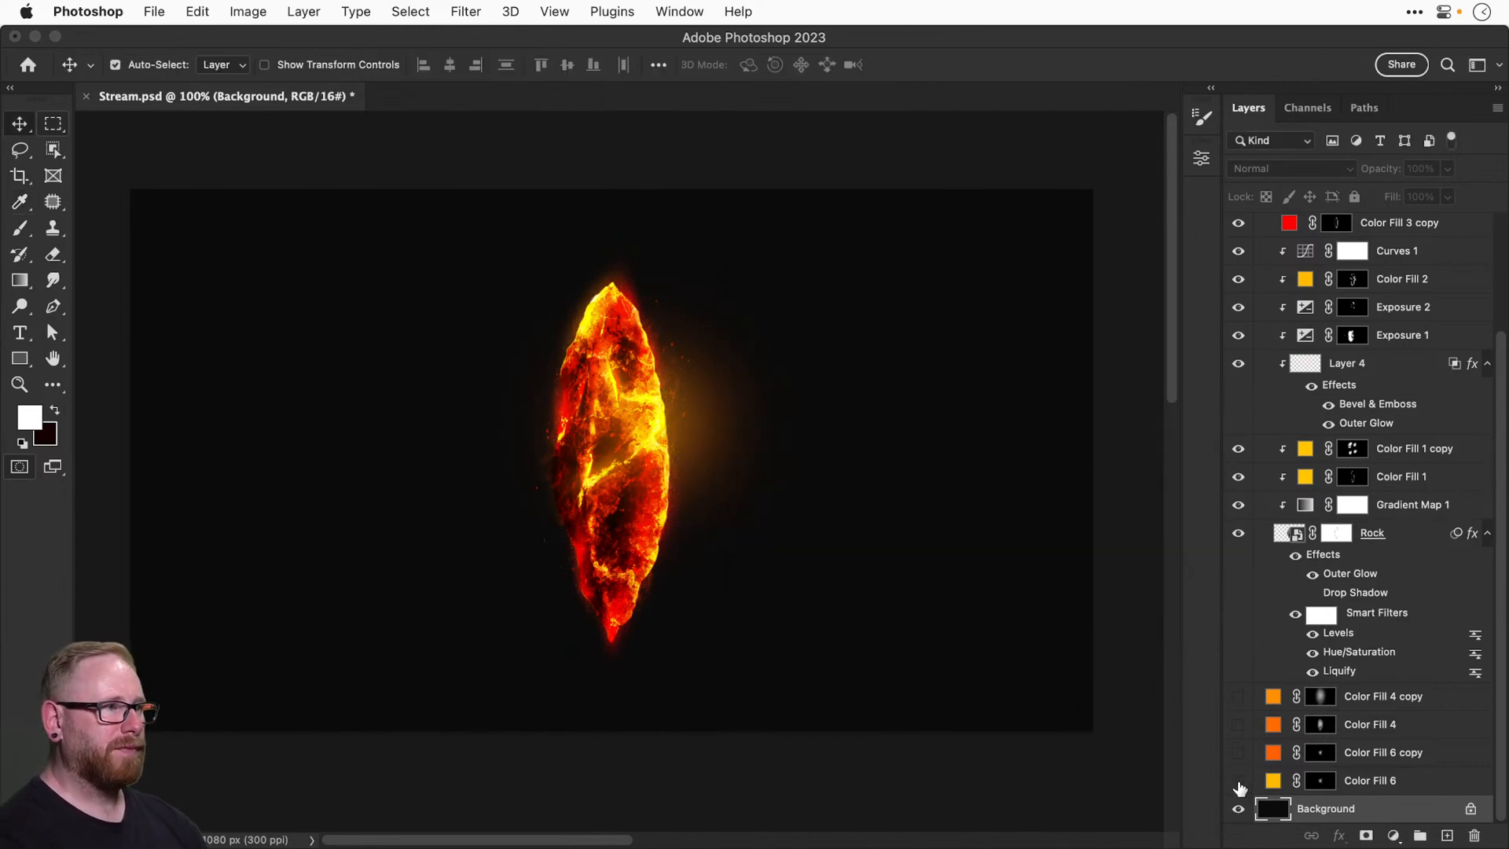
pyautogui.click(1235, 780)
pyautogui.click(1236, 780)
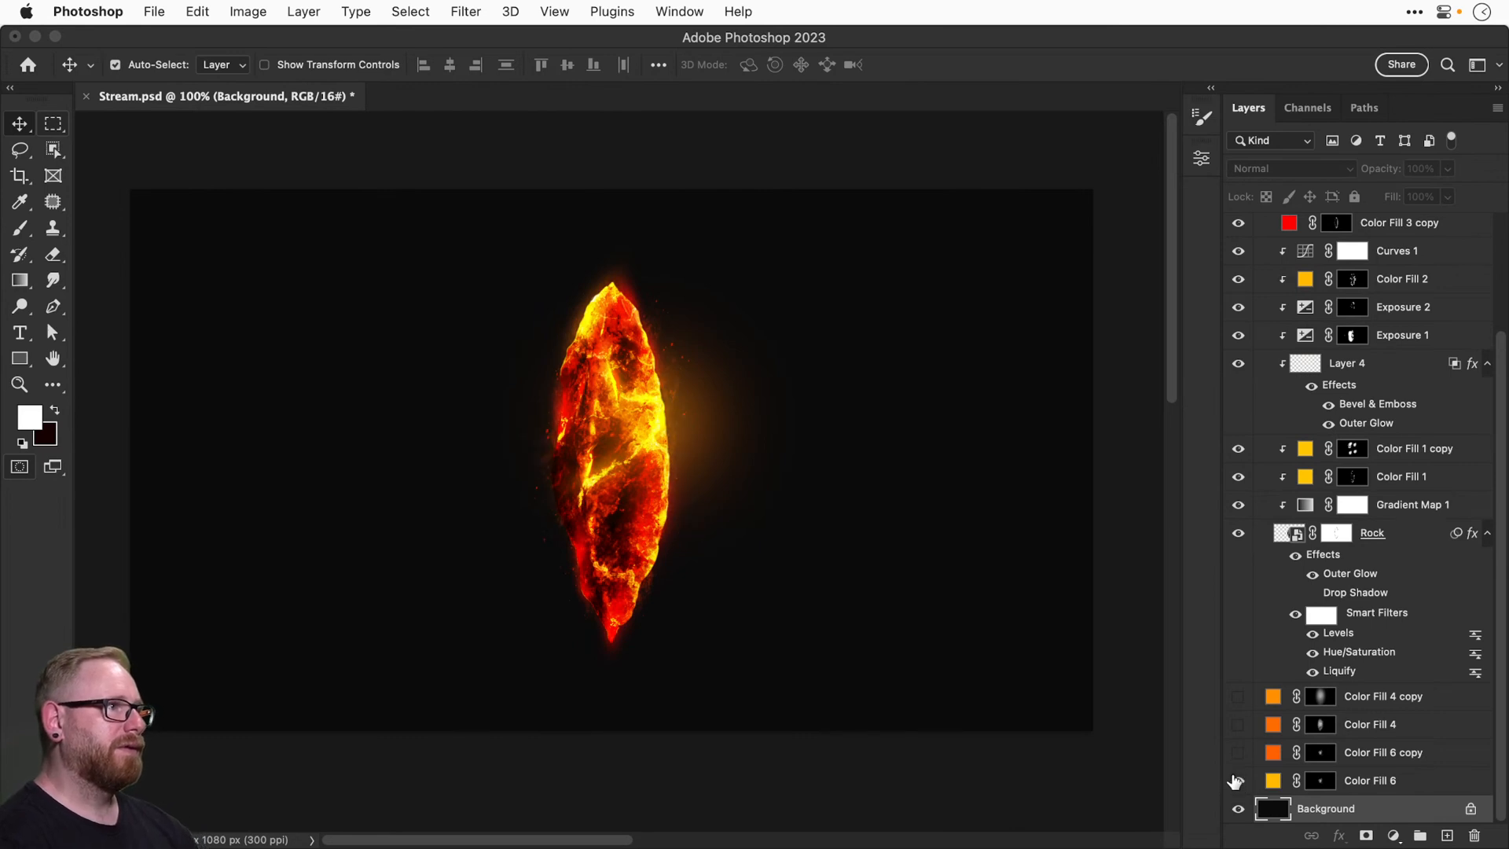
pyautogui.click(1237, 781)
pyautogui.click(1237, 781)
pyautogui.click(1238, 759)
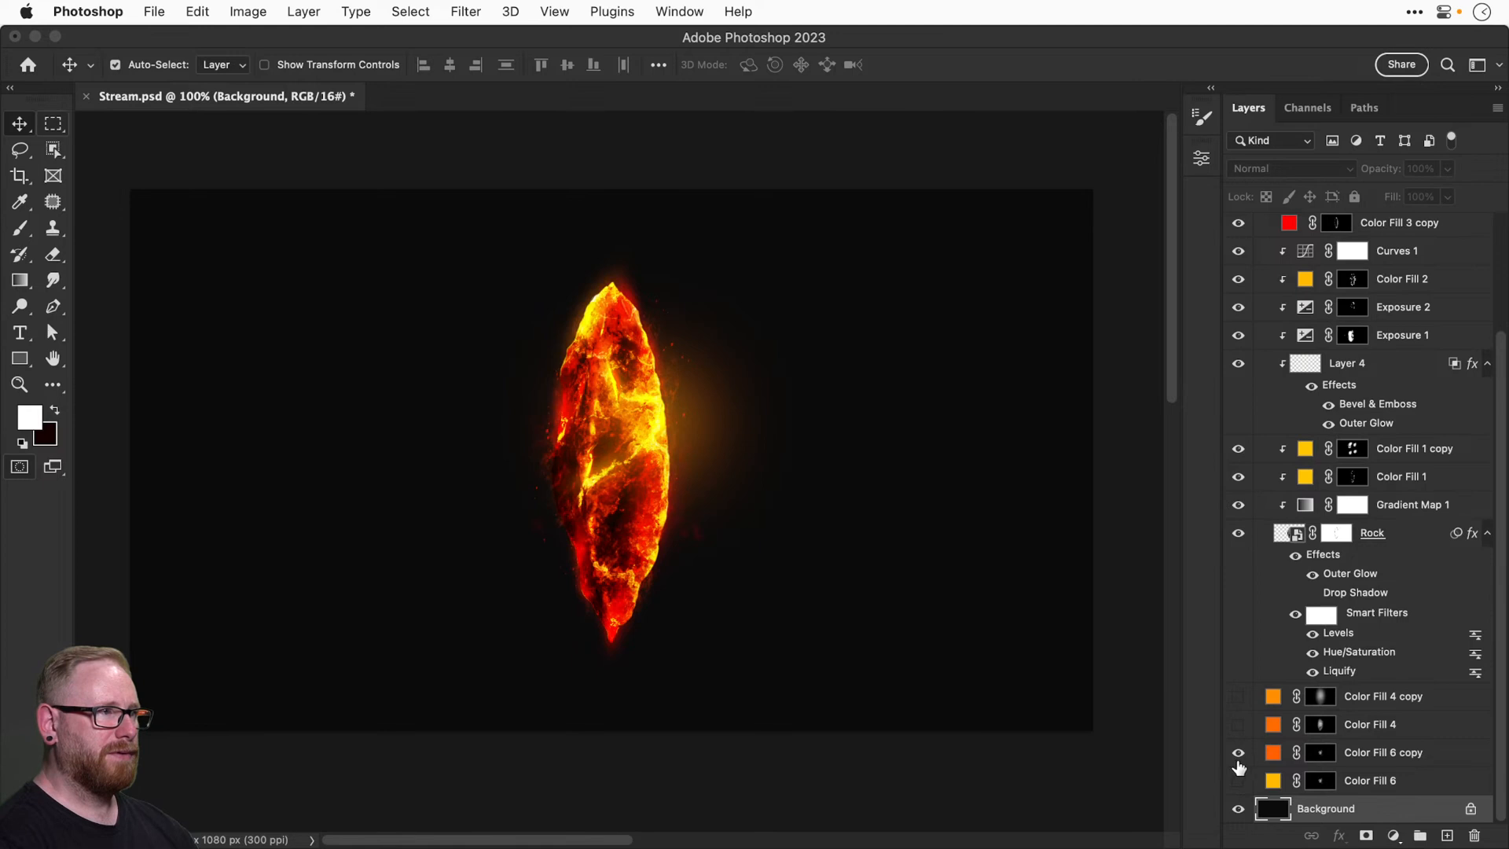
pyautogui.click(1380, 754)
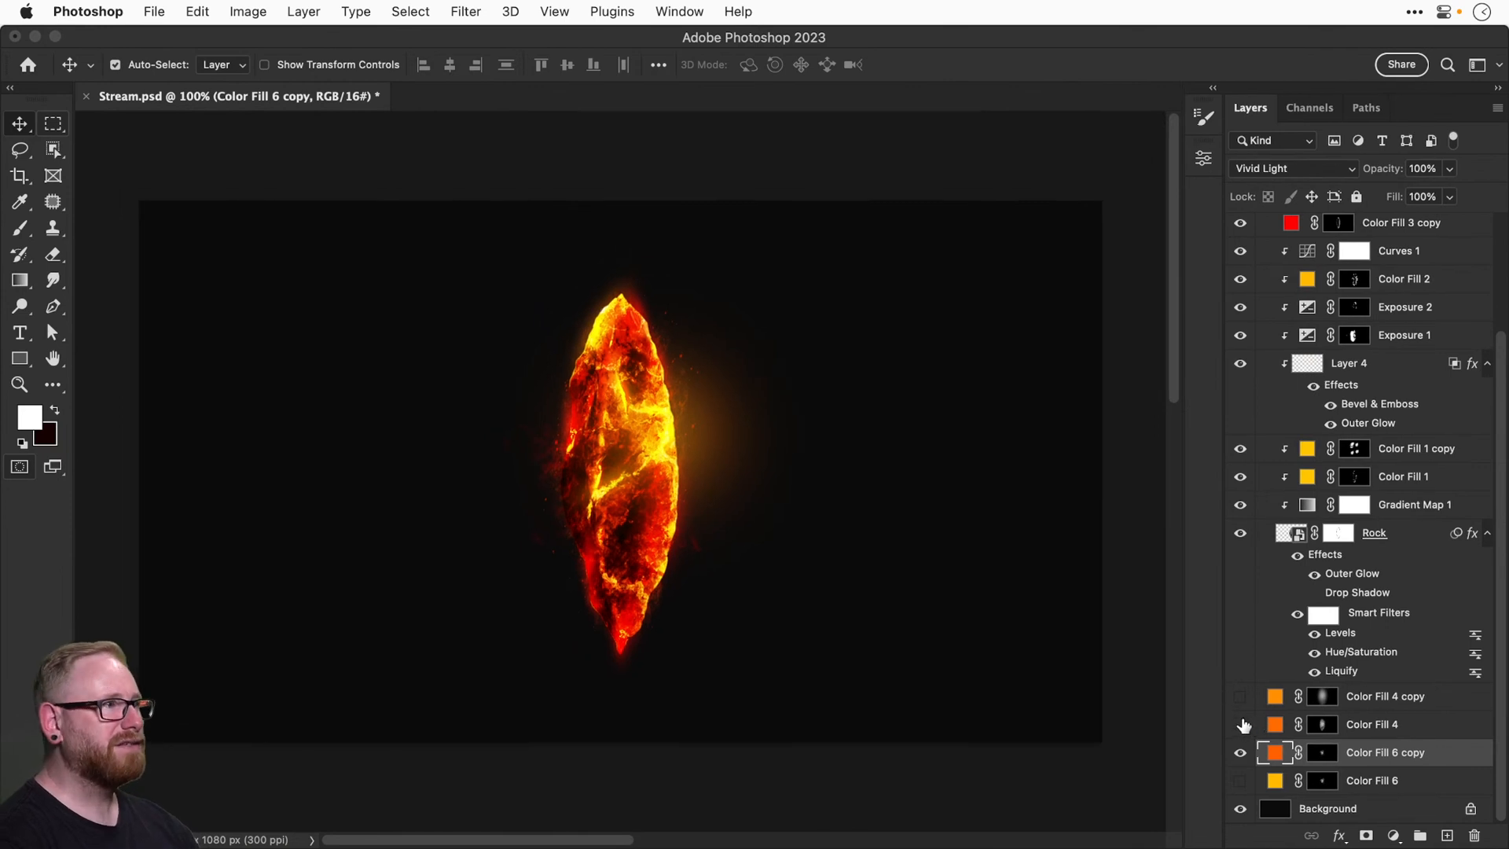
# Show the Color Fill 4 copy glow at 50% opacity.
pyautogui.click(1240, 724)
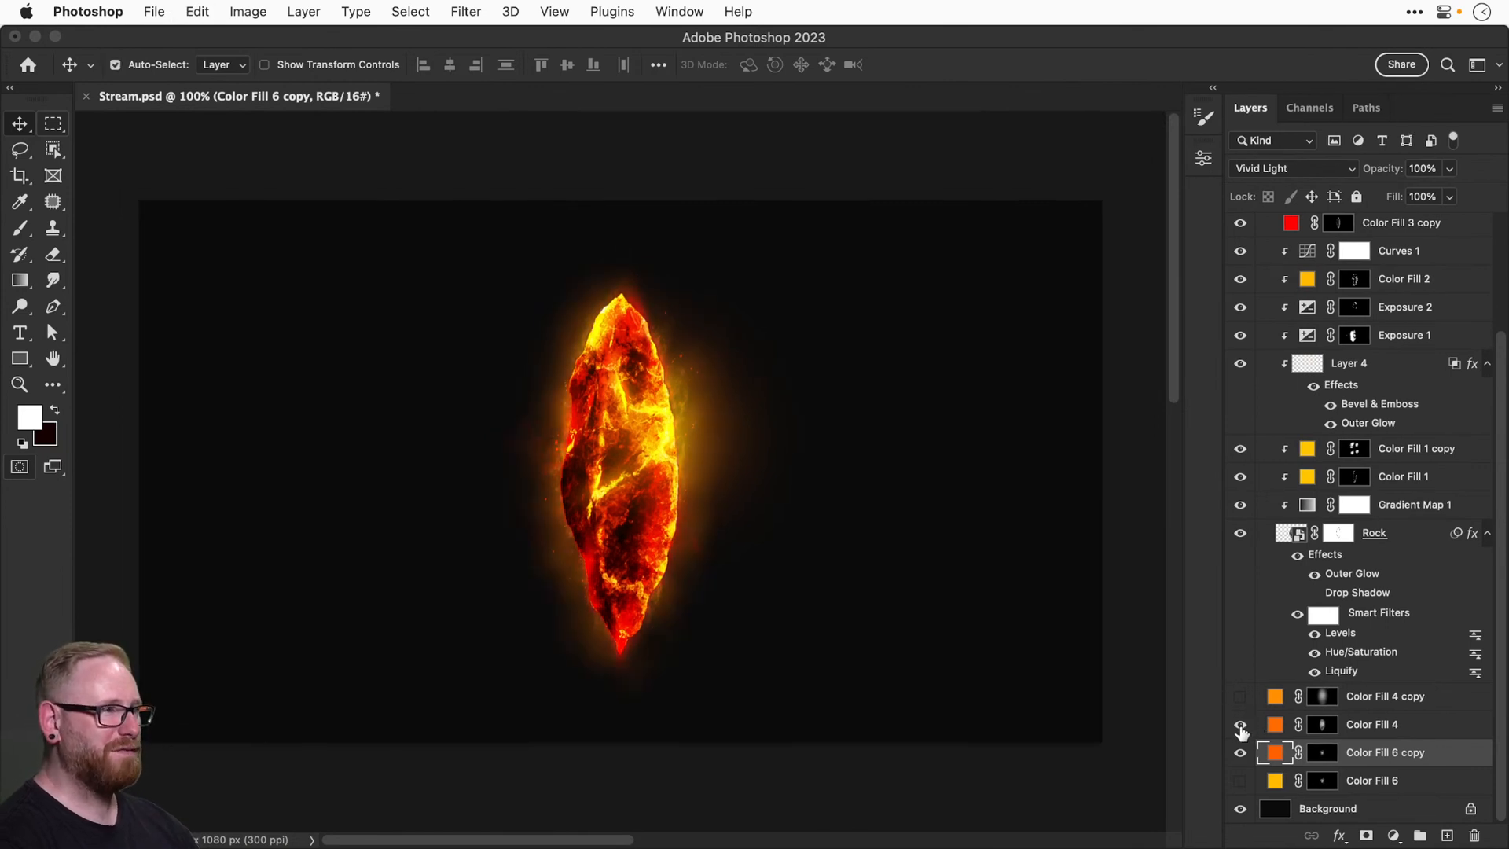
pyautogui.click(1240, 723)
pyautogui.click(1240, 696)
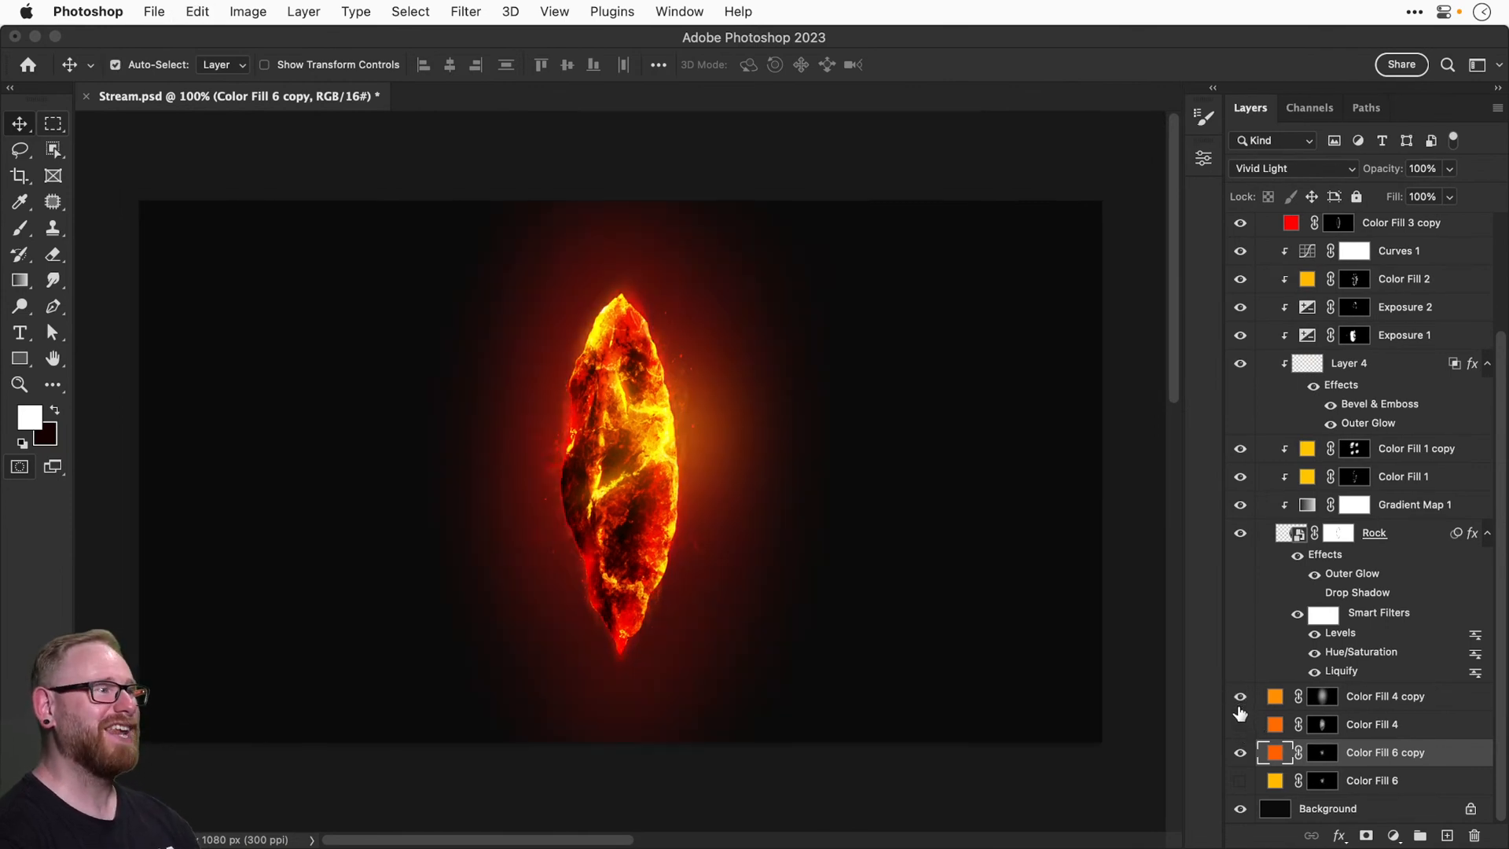
pyautogui.click(1370, 696)
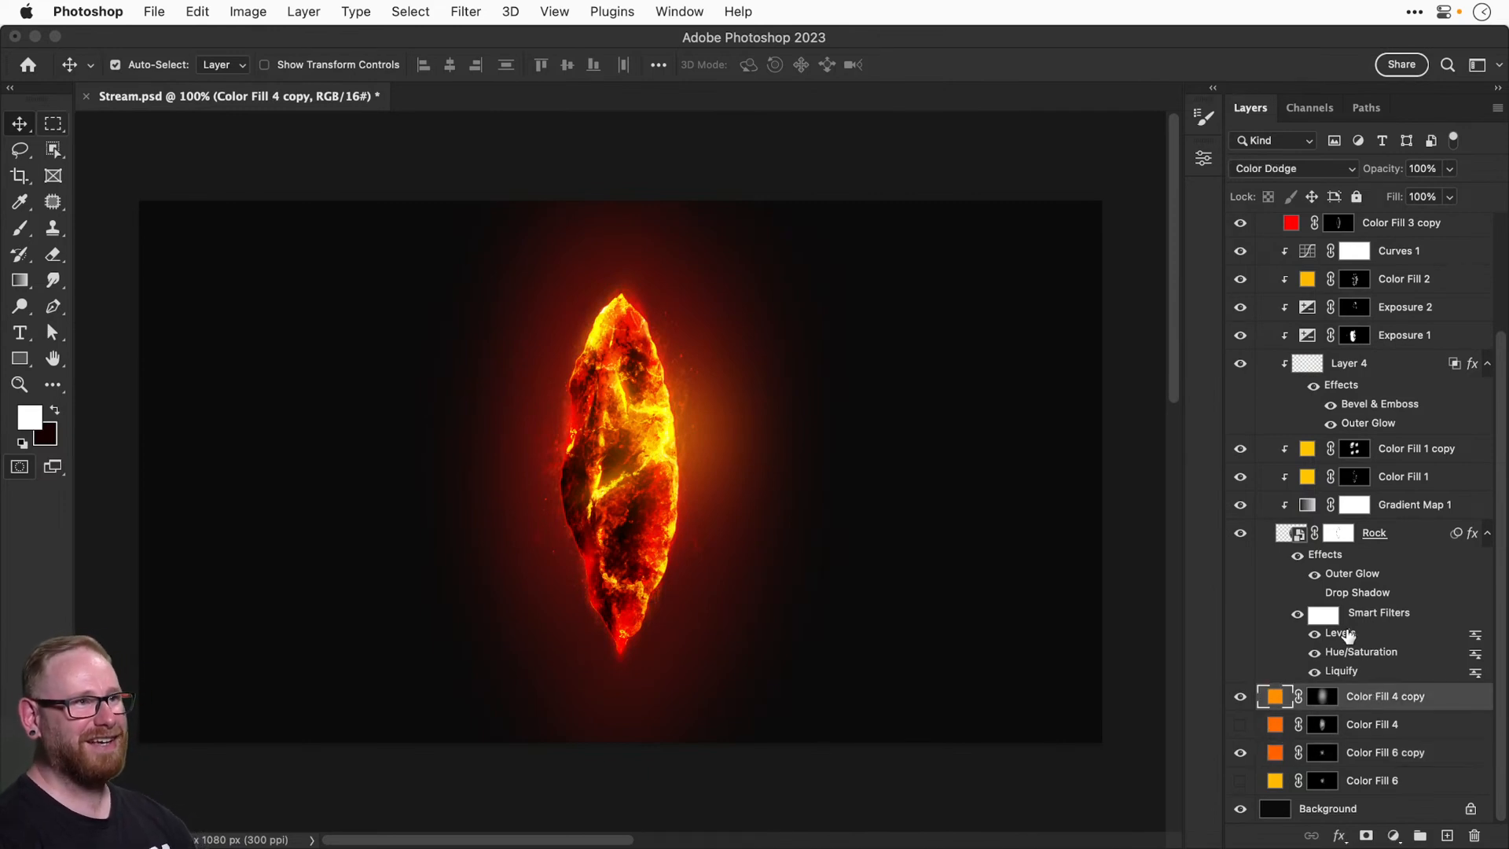
pyautogui.click(1447, 170)
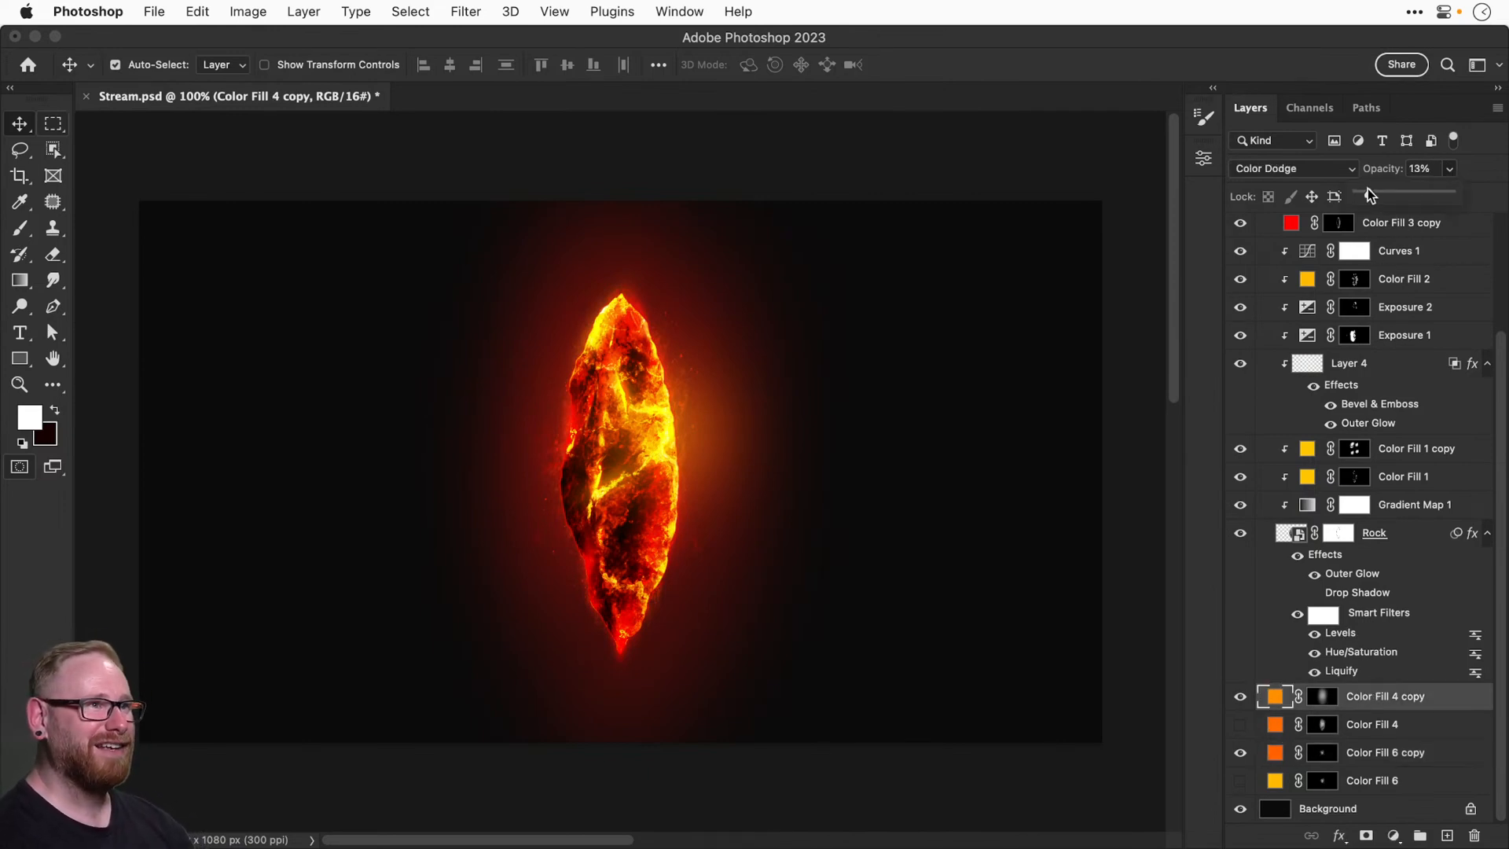
pyautogui.moveTo(1367, 191); pyautogui.dragTo(1375, 192)
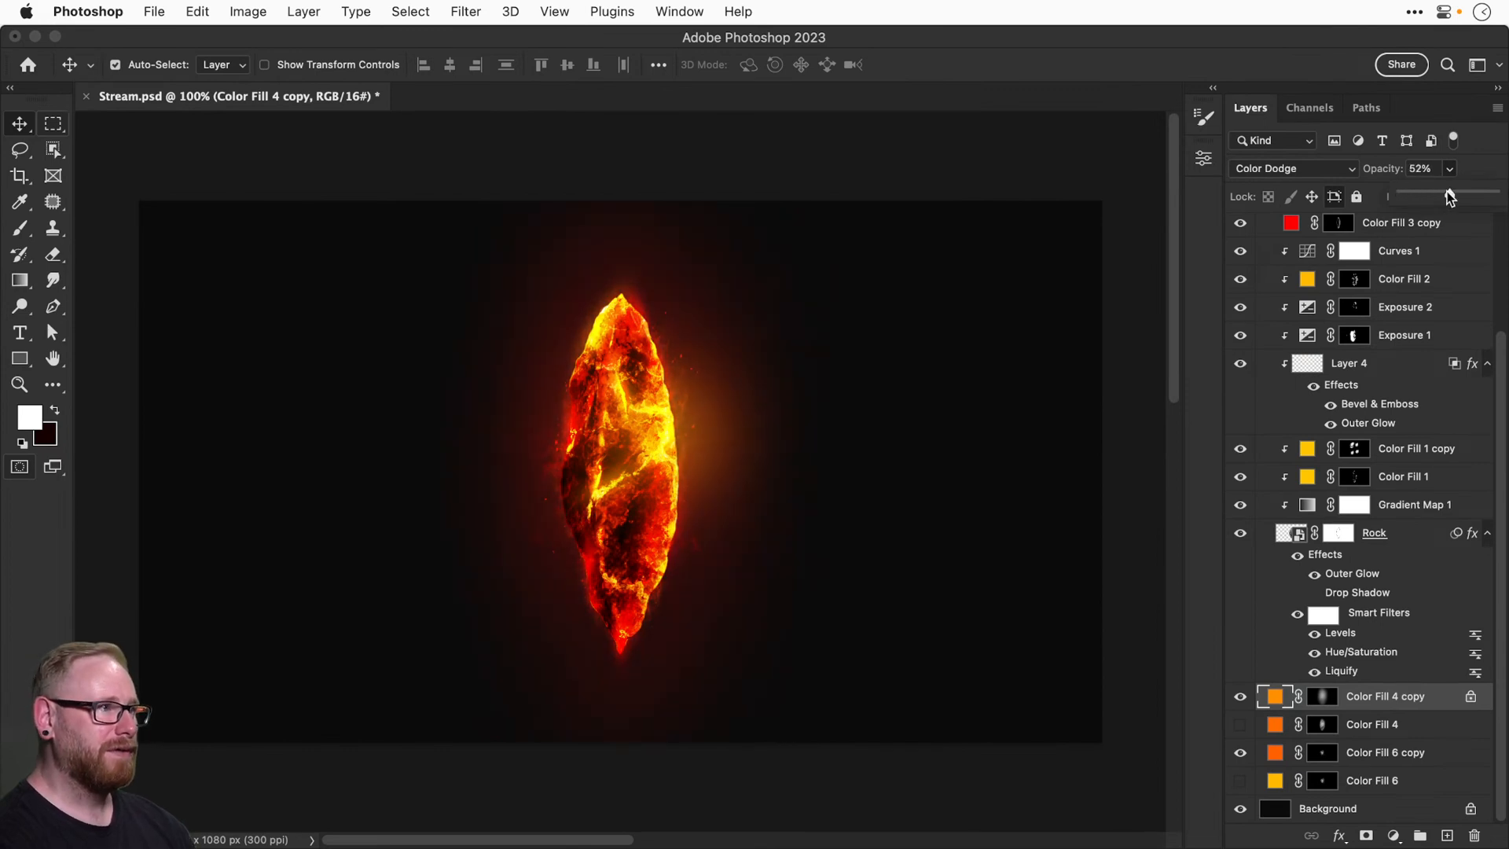
pyautogui.moveTo(1450, 196); pyautogui.dragTo(1450, 194)
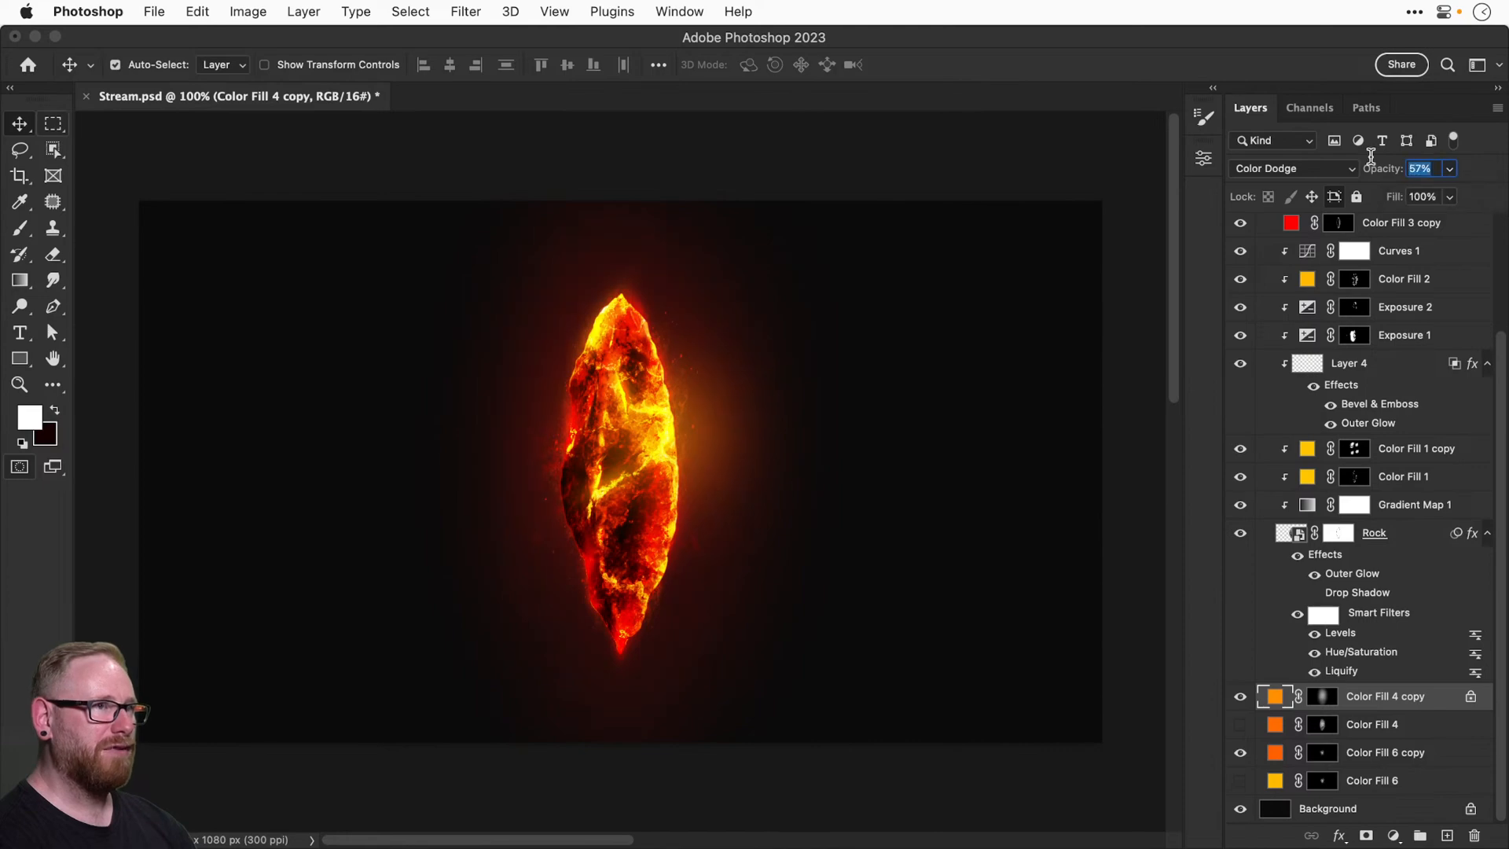
pyautogui.press('5')
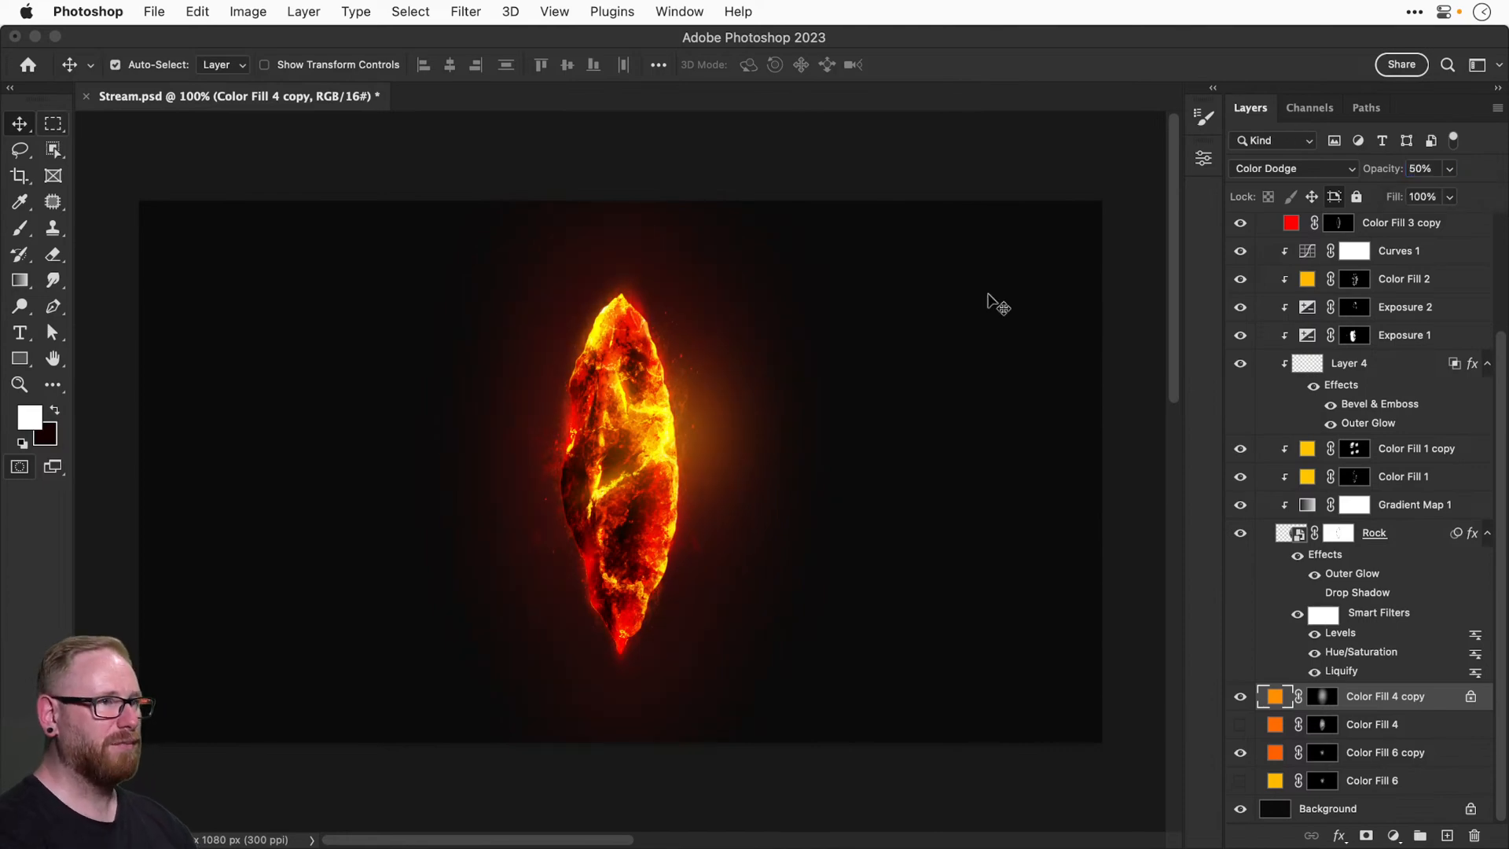
pyautogui.moveTo(1496, 397); pyautogui.dragTo(1504, 202)
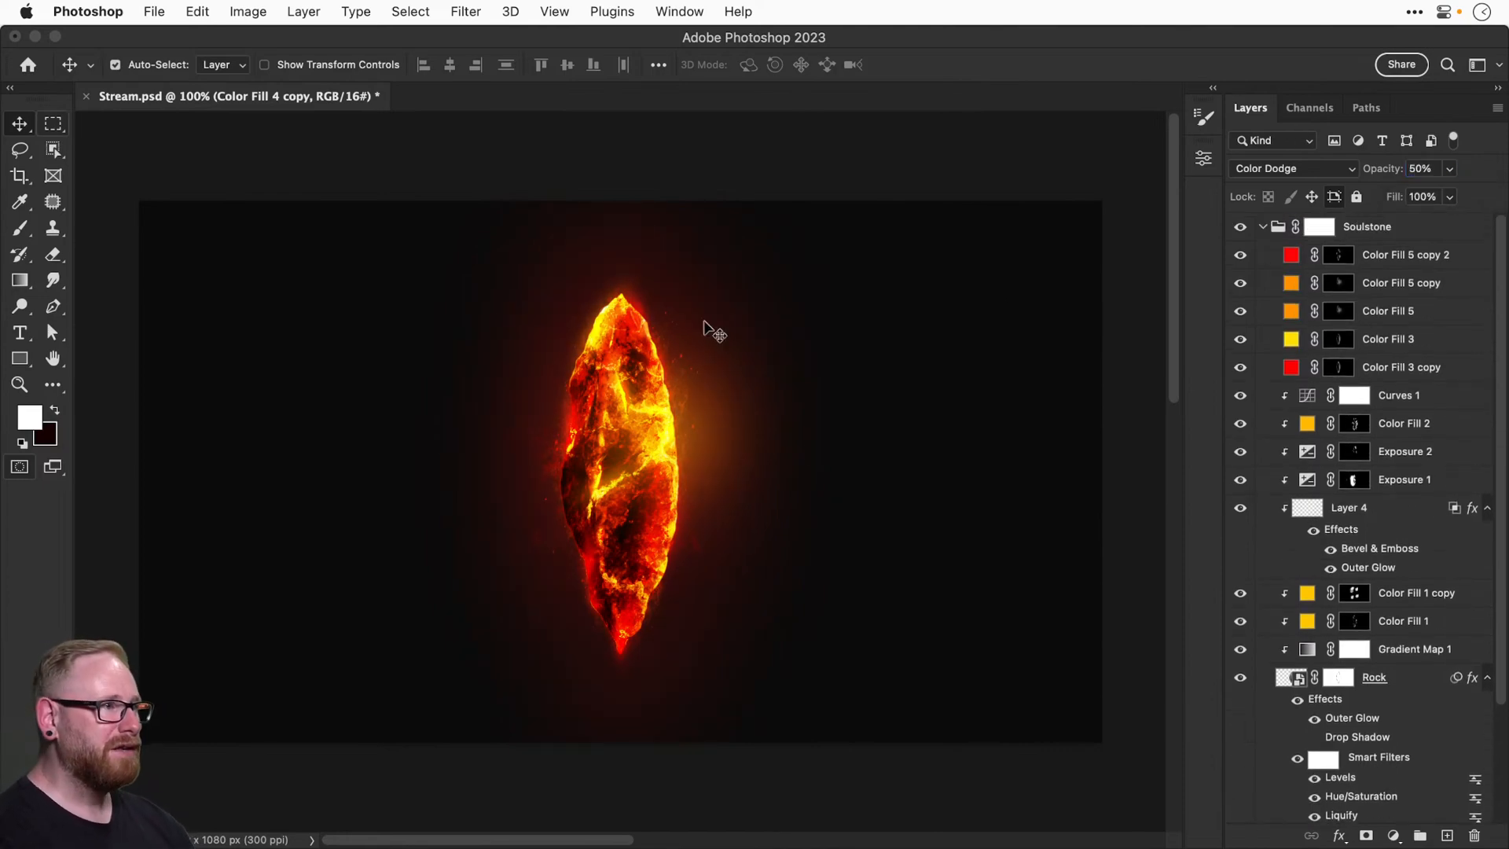
# Set Color Fill 5 copy to 40% opacity and shift its glow slightly left.
pyautogui.click(1241, 284)
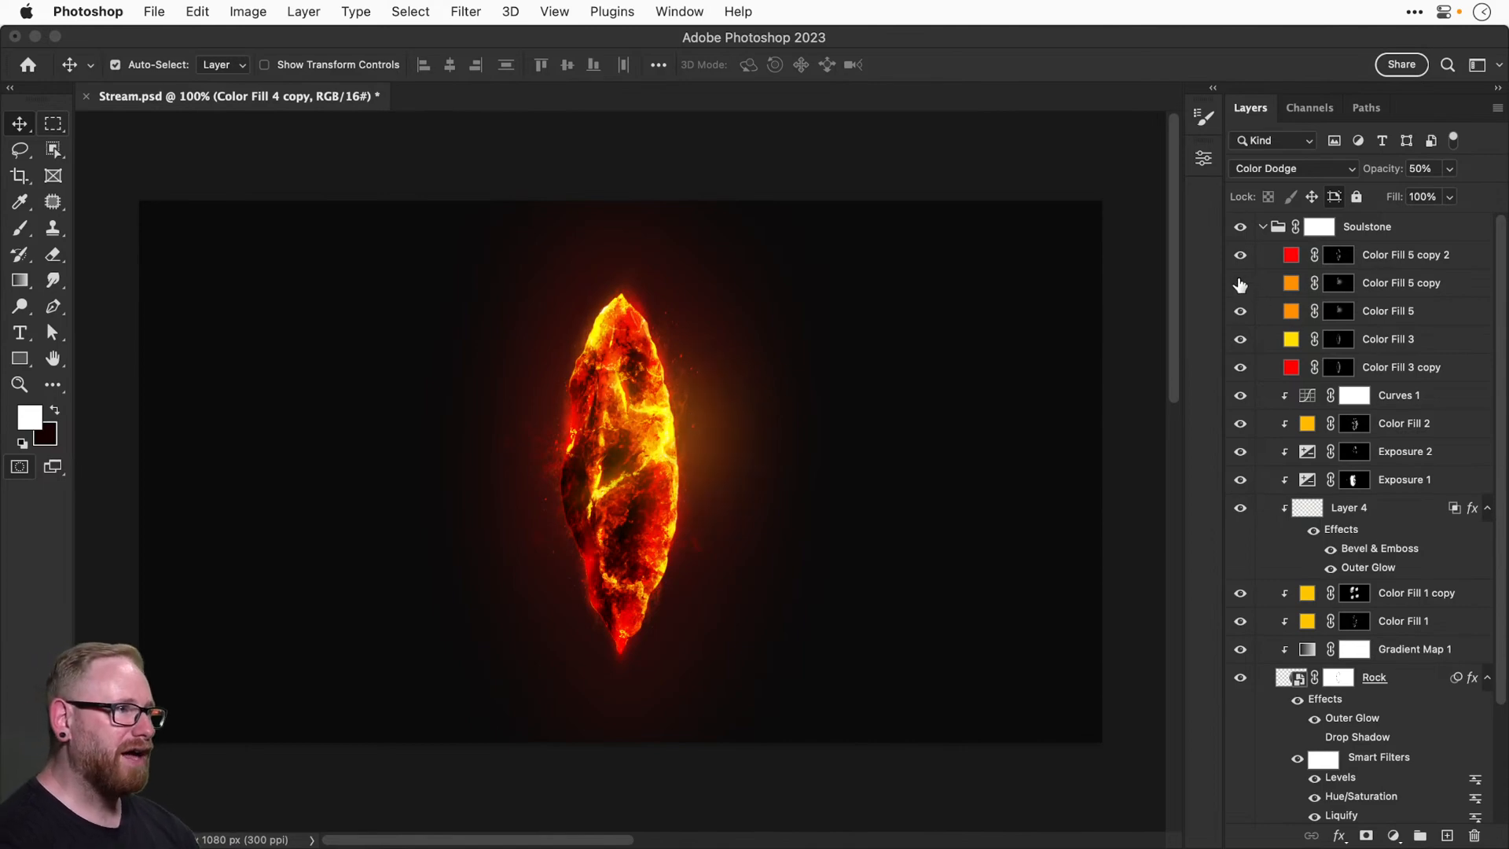
pyautogui.click(1241, 312)
pyautogui.click(1241, 312)
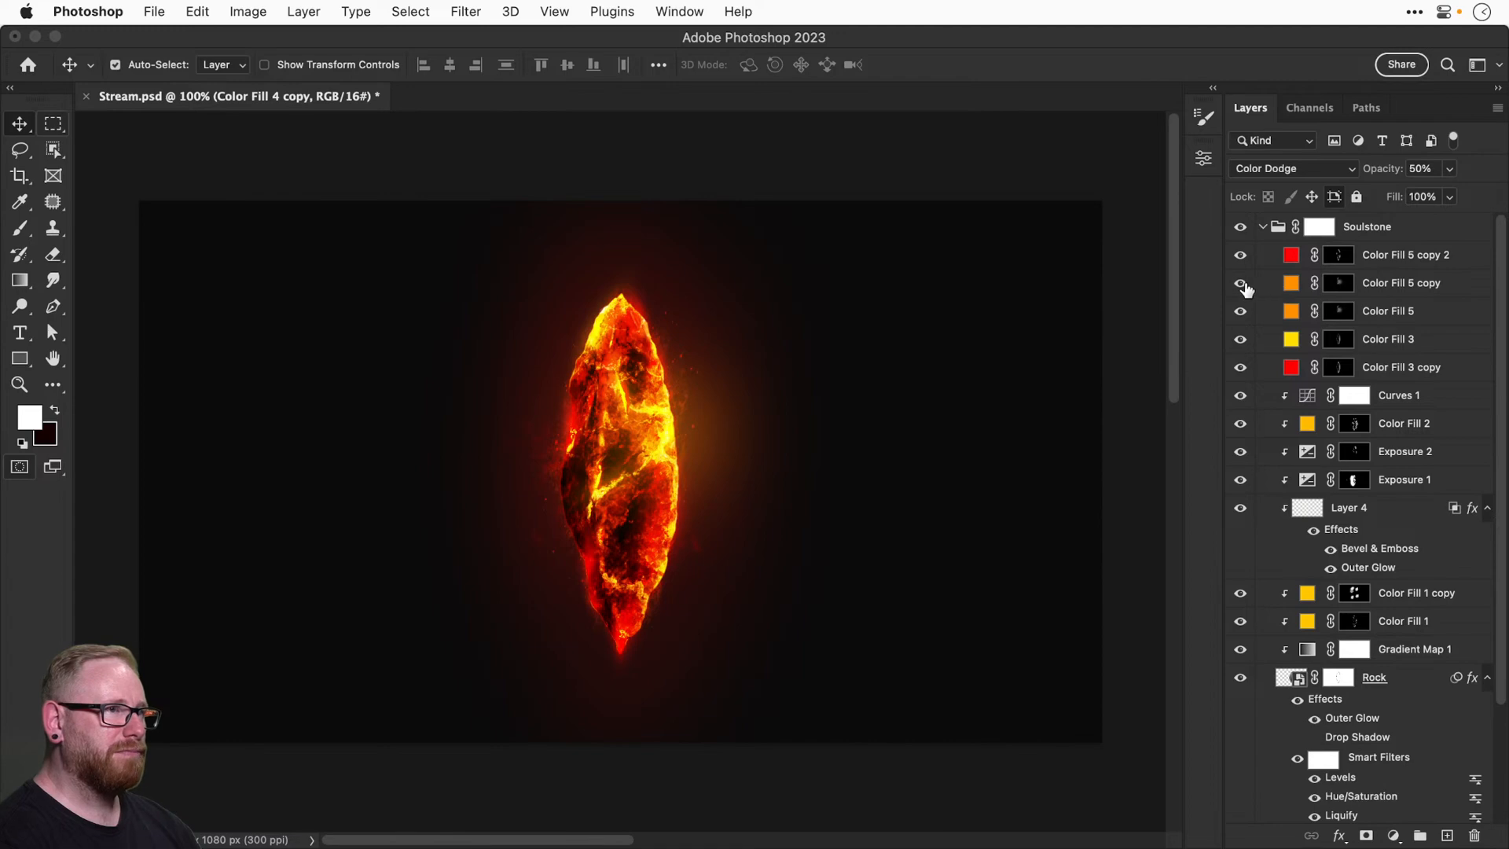
pyautogui.click(1240, 284)
pyautogui.click(1389, 290)
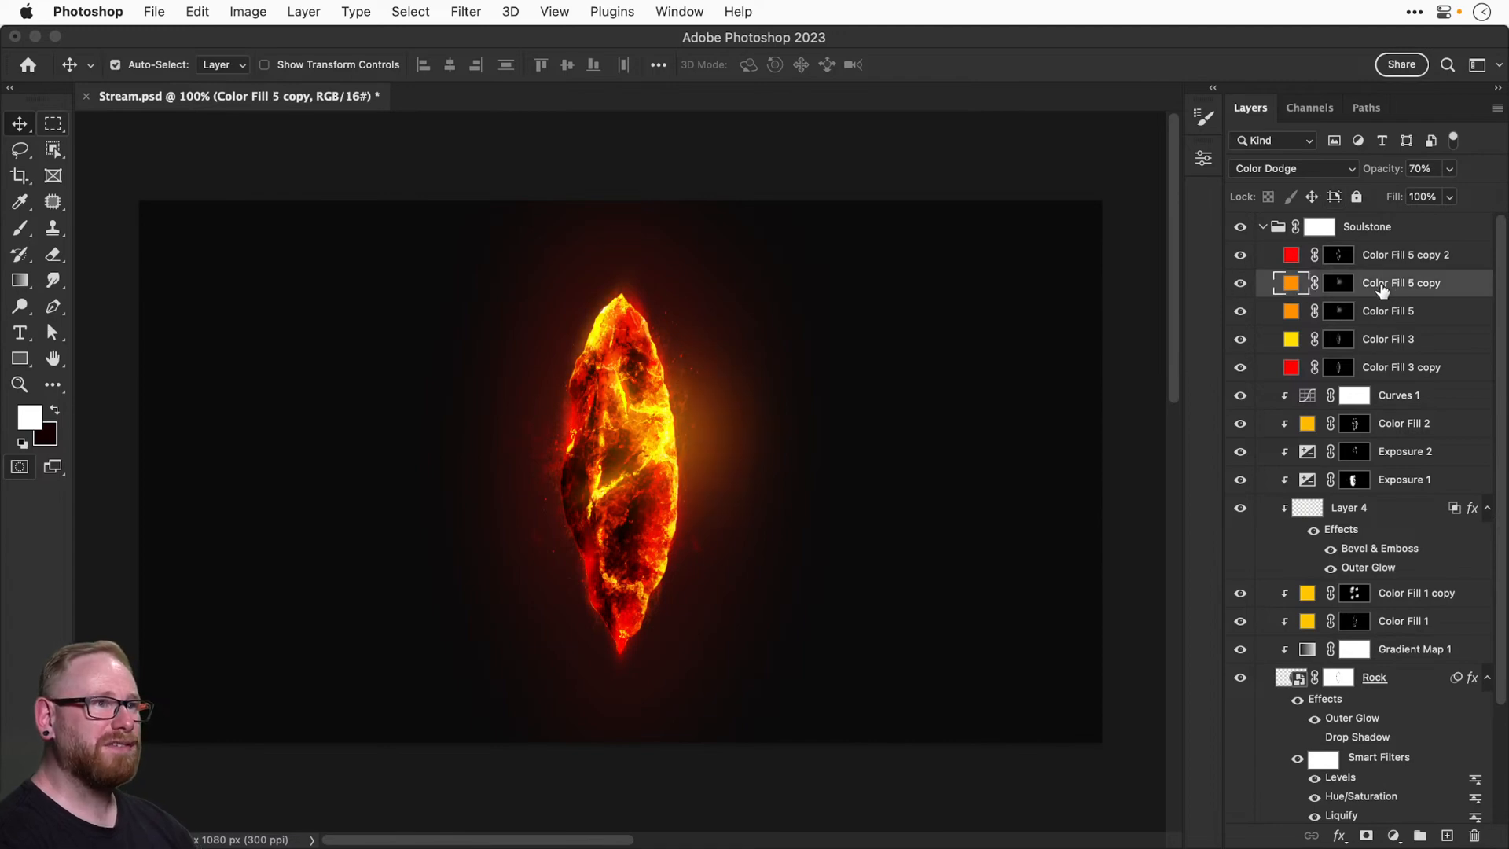
pyautogui.press('4')
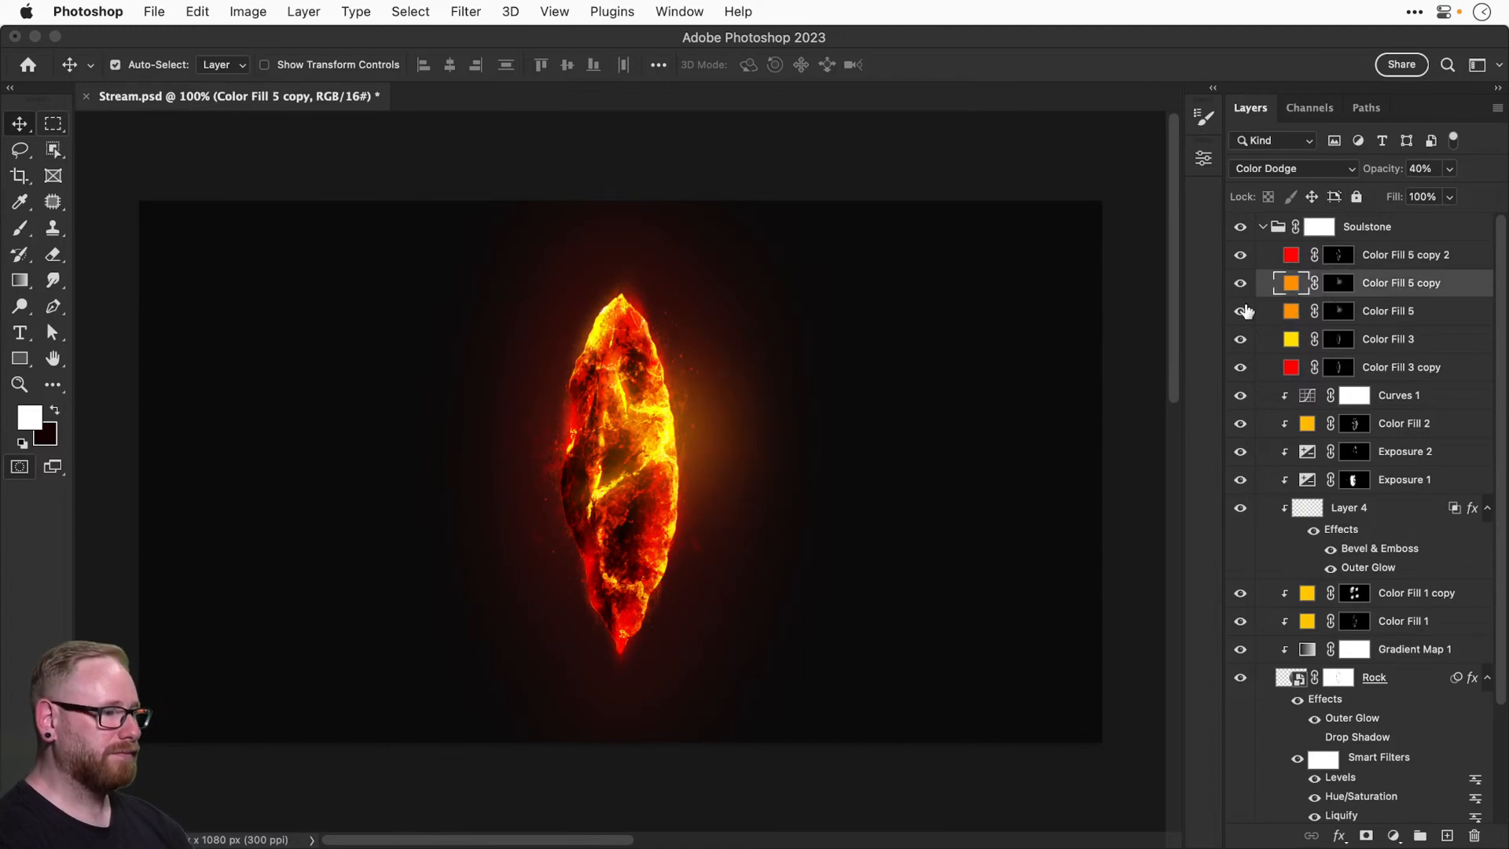
pyautogui.press('super+t')
pyautogui.moveTo(743, 388); pyautogui.dragTo(717, 391)
pyautogui.press('Return')
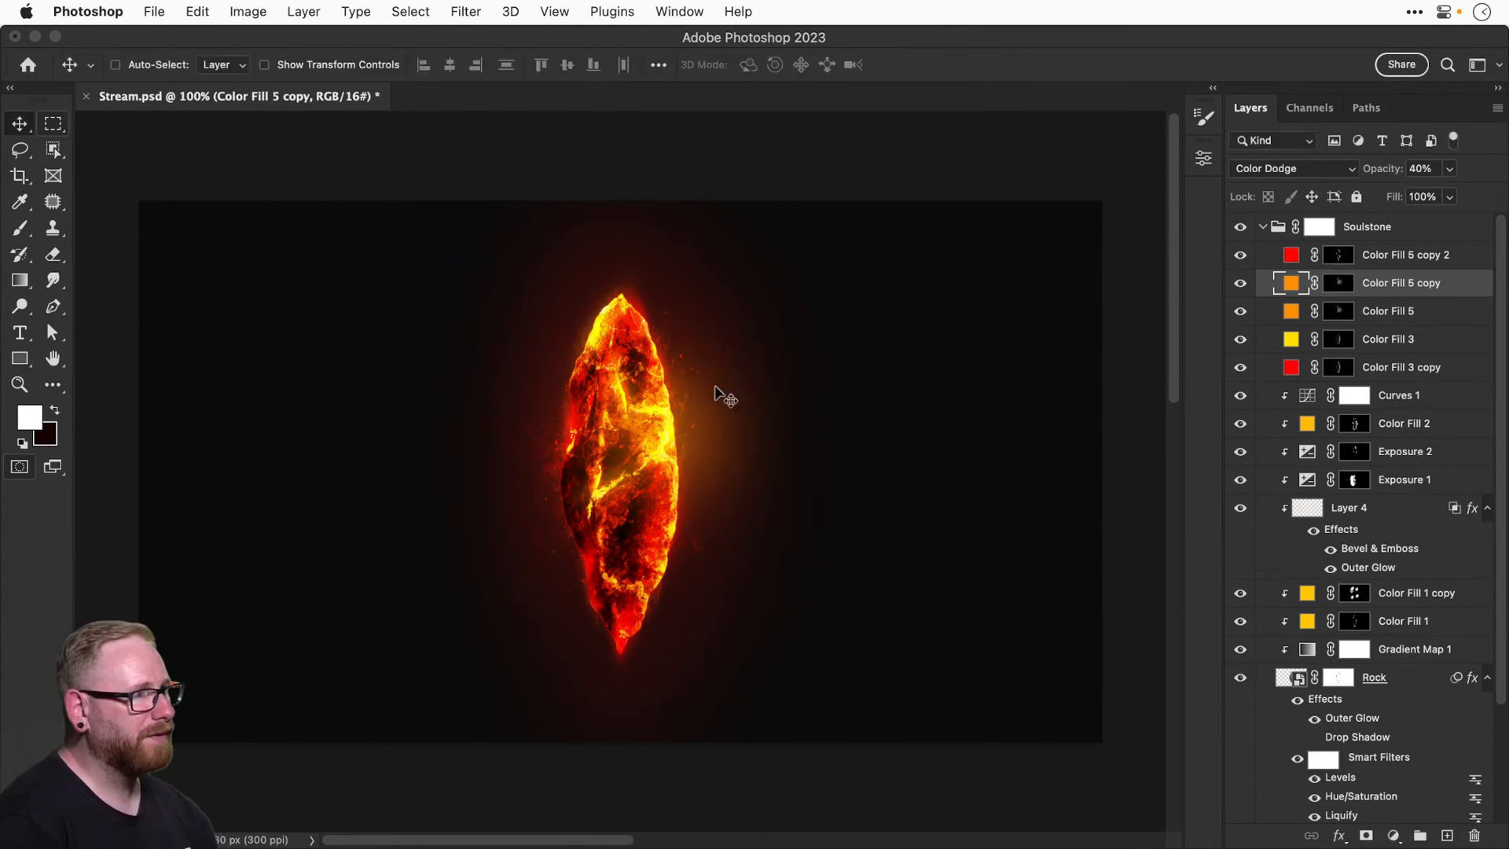
# Lower Color Fill 5 copy to 30%, save, then hide it and collapse Soulstone.
pyautogui.press('super')
pyautogui.press('3')
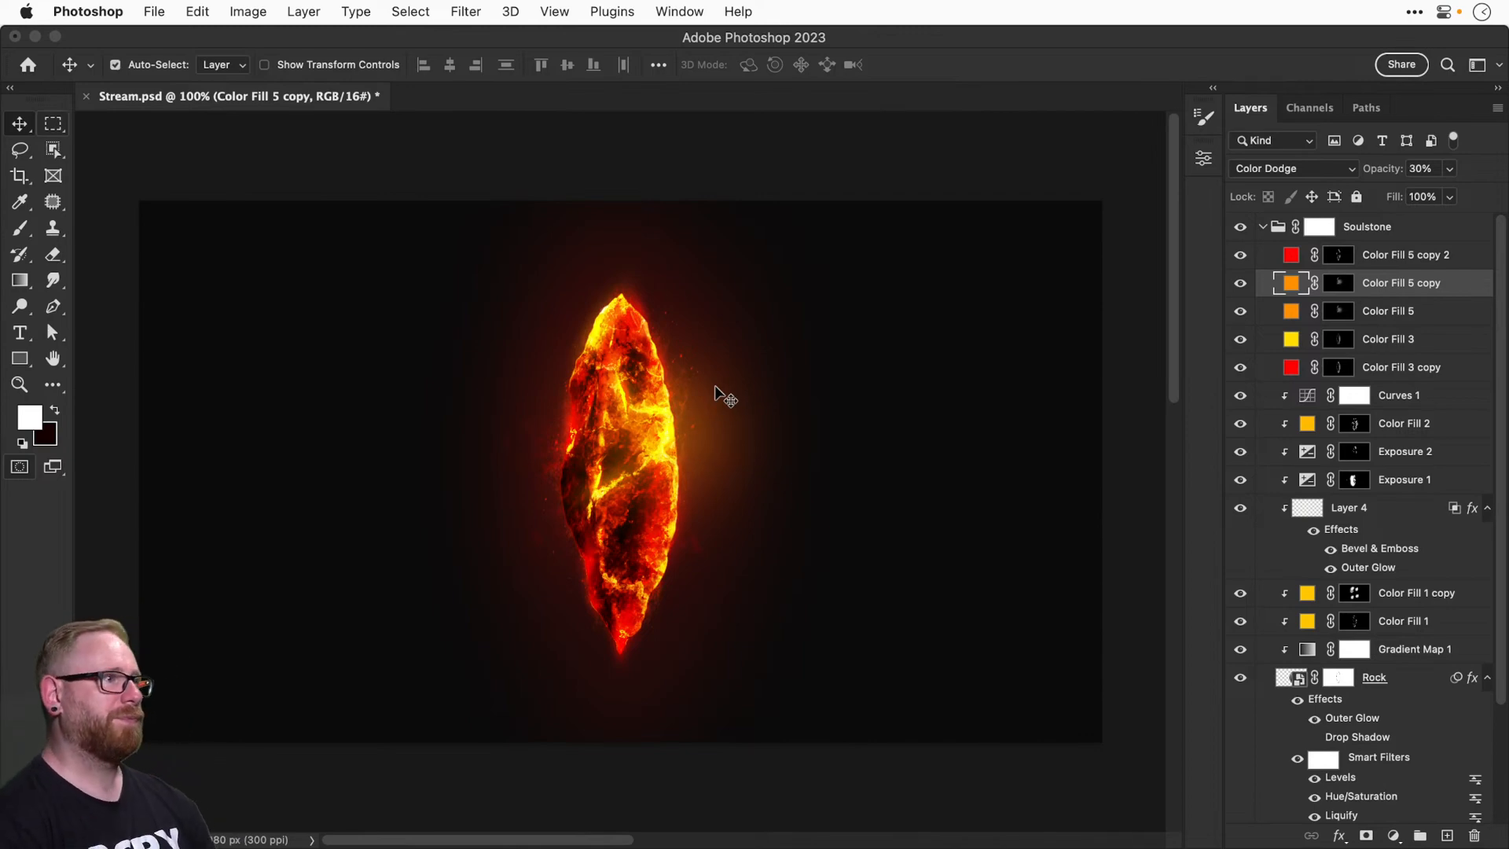
pyautogui.press('super+s')
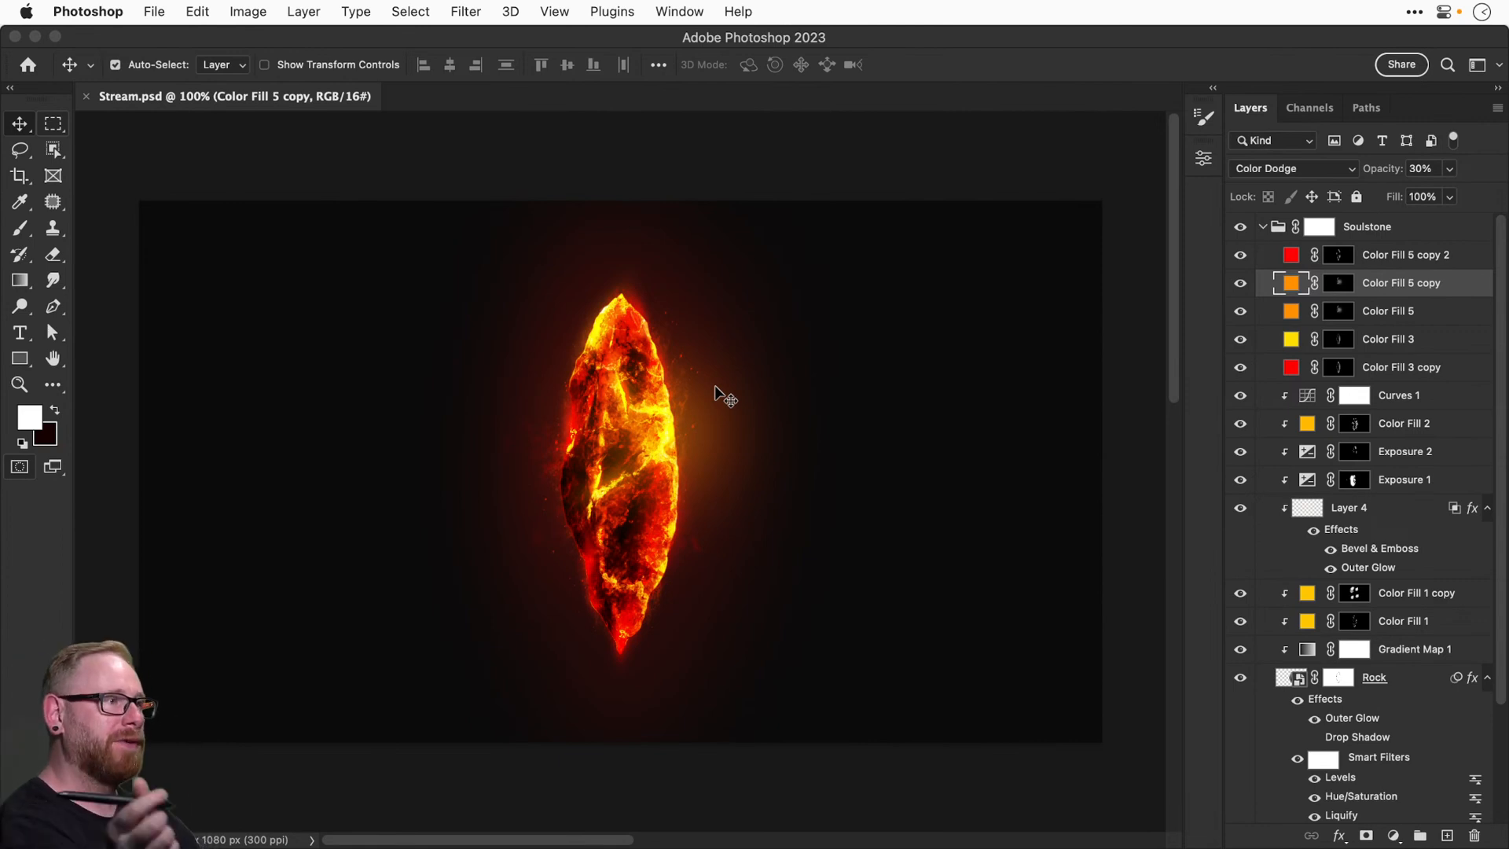
pyautogui.click(1240, 283)
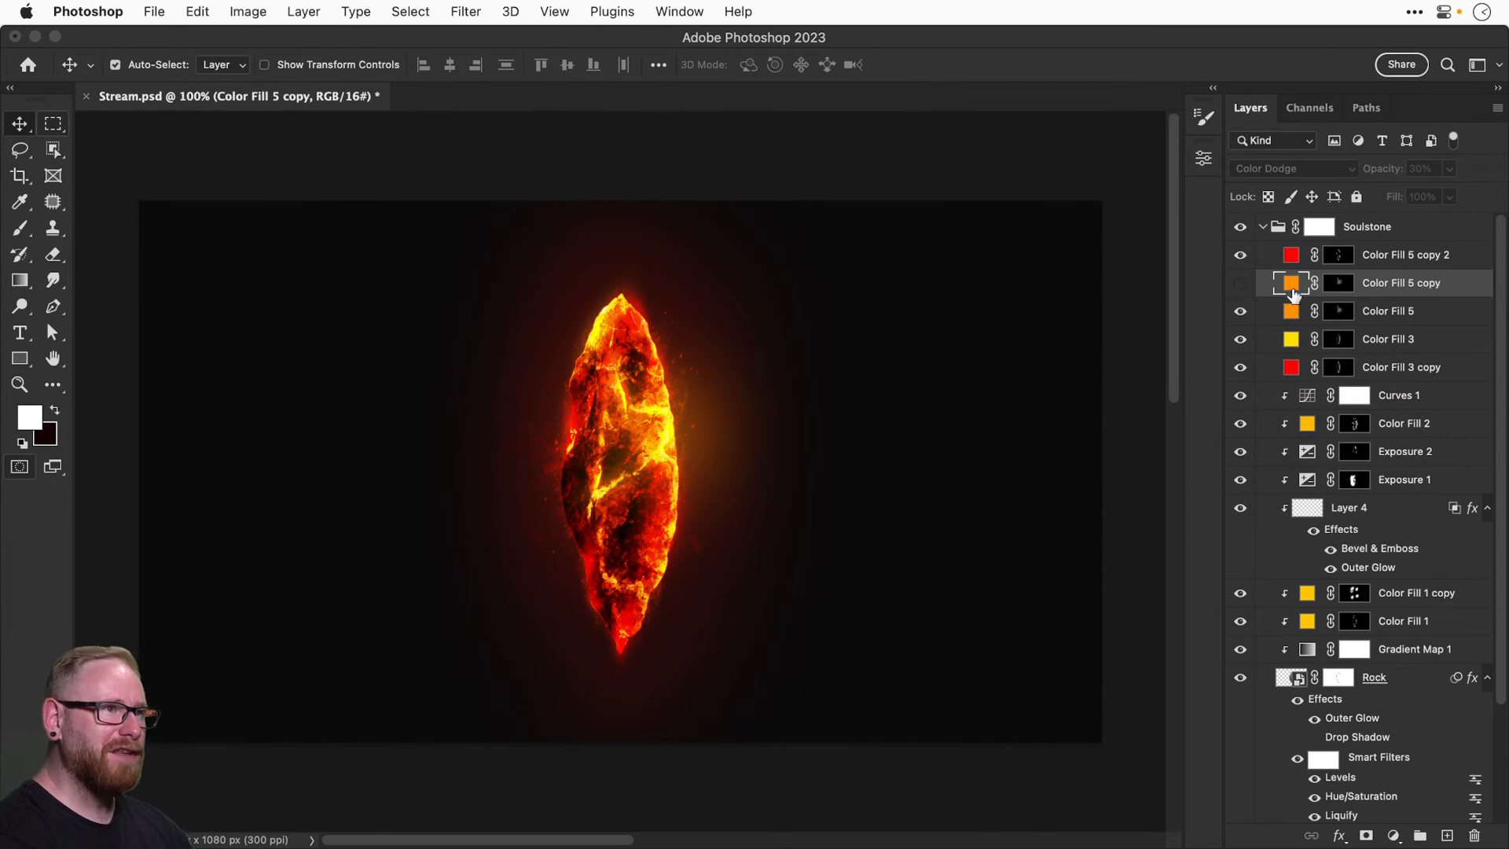
pyautogui.click(1261, 227)
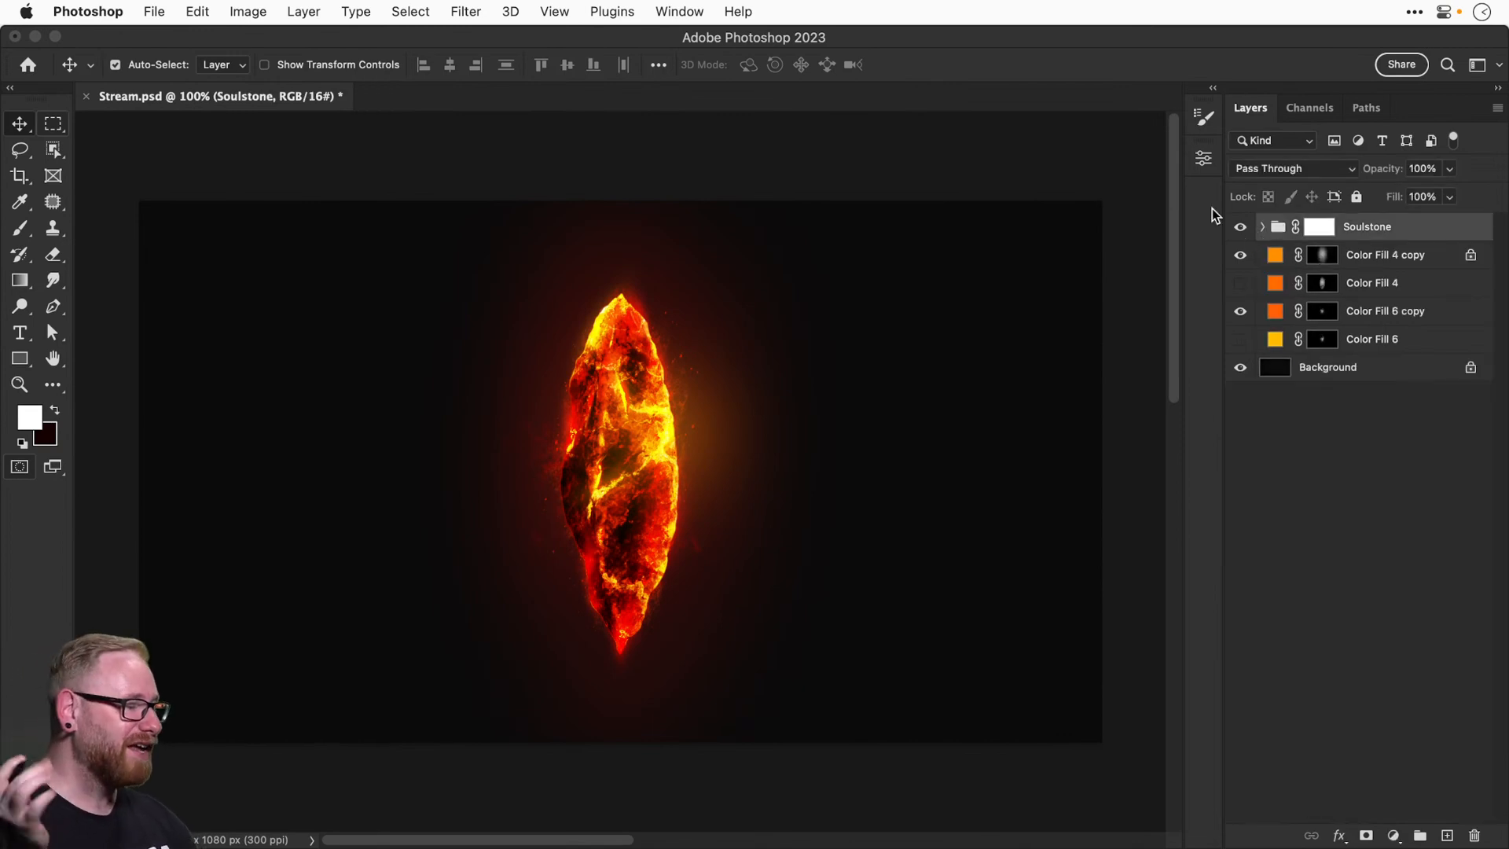
# Turn on Color Fill 4 and set its opacity to 46%.
pyautogui.click(1240, 283)
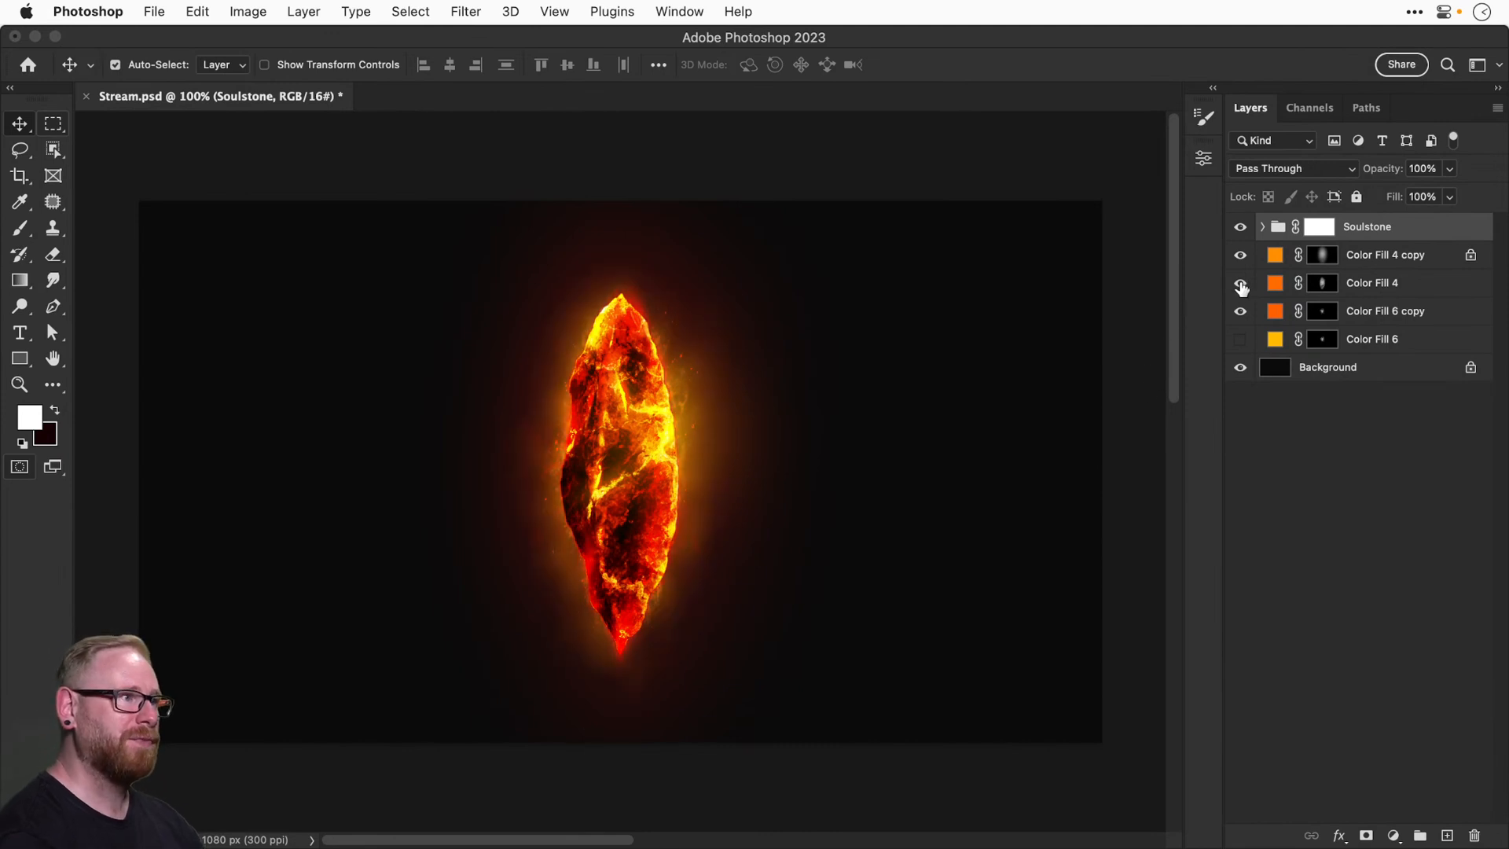
pyautogui.click(1240, 284)
pyautogui.click(1239, 284)
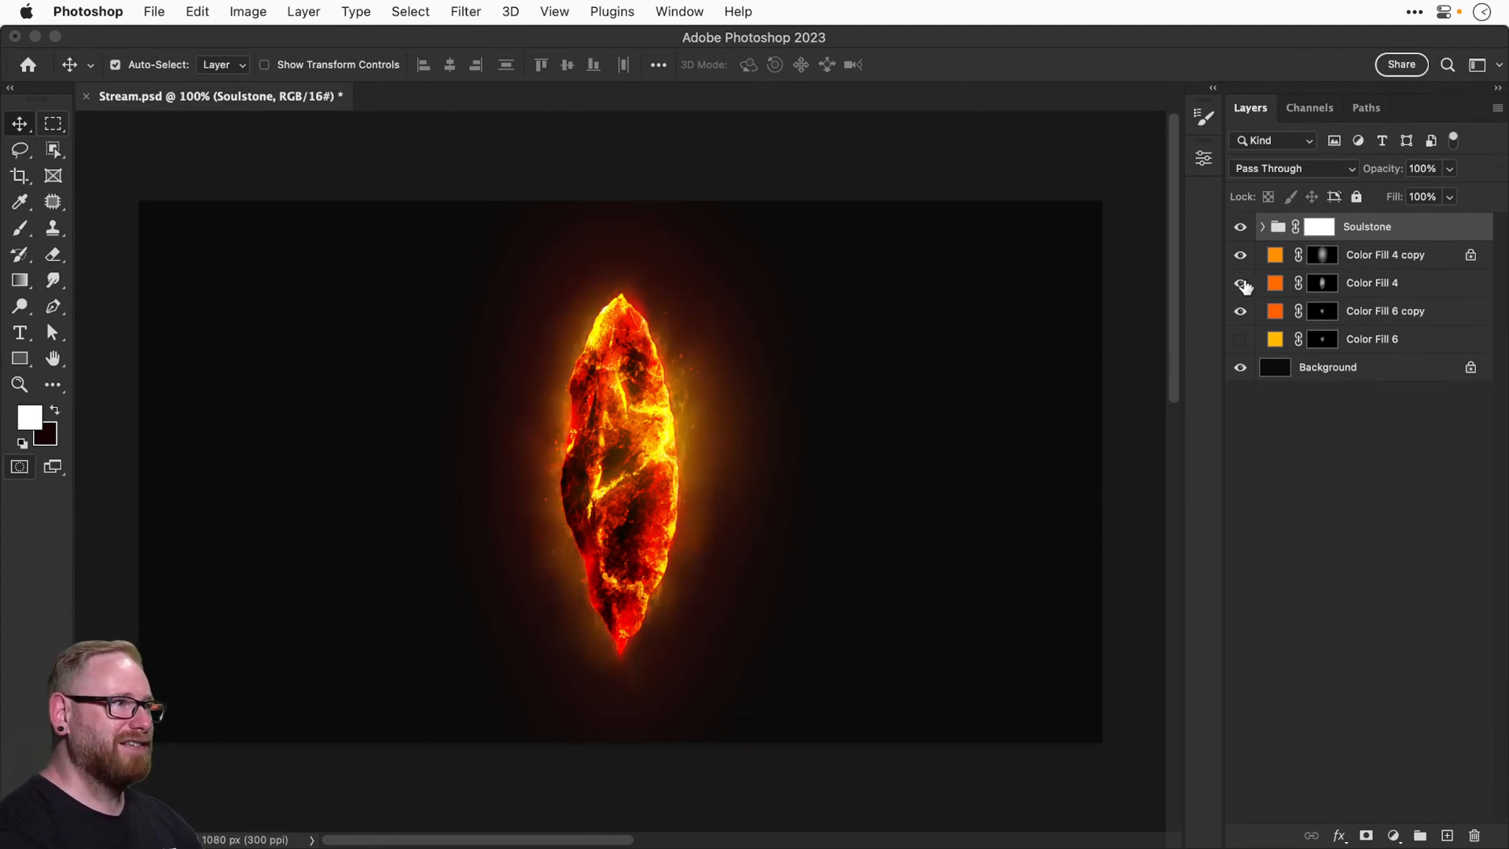
pyautogui.click(1385, 289)
pyautogui.moveTo(1449, 169); pyautogui.dragTo(1401, 193)
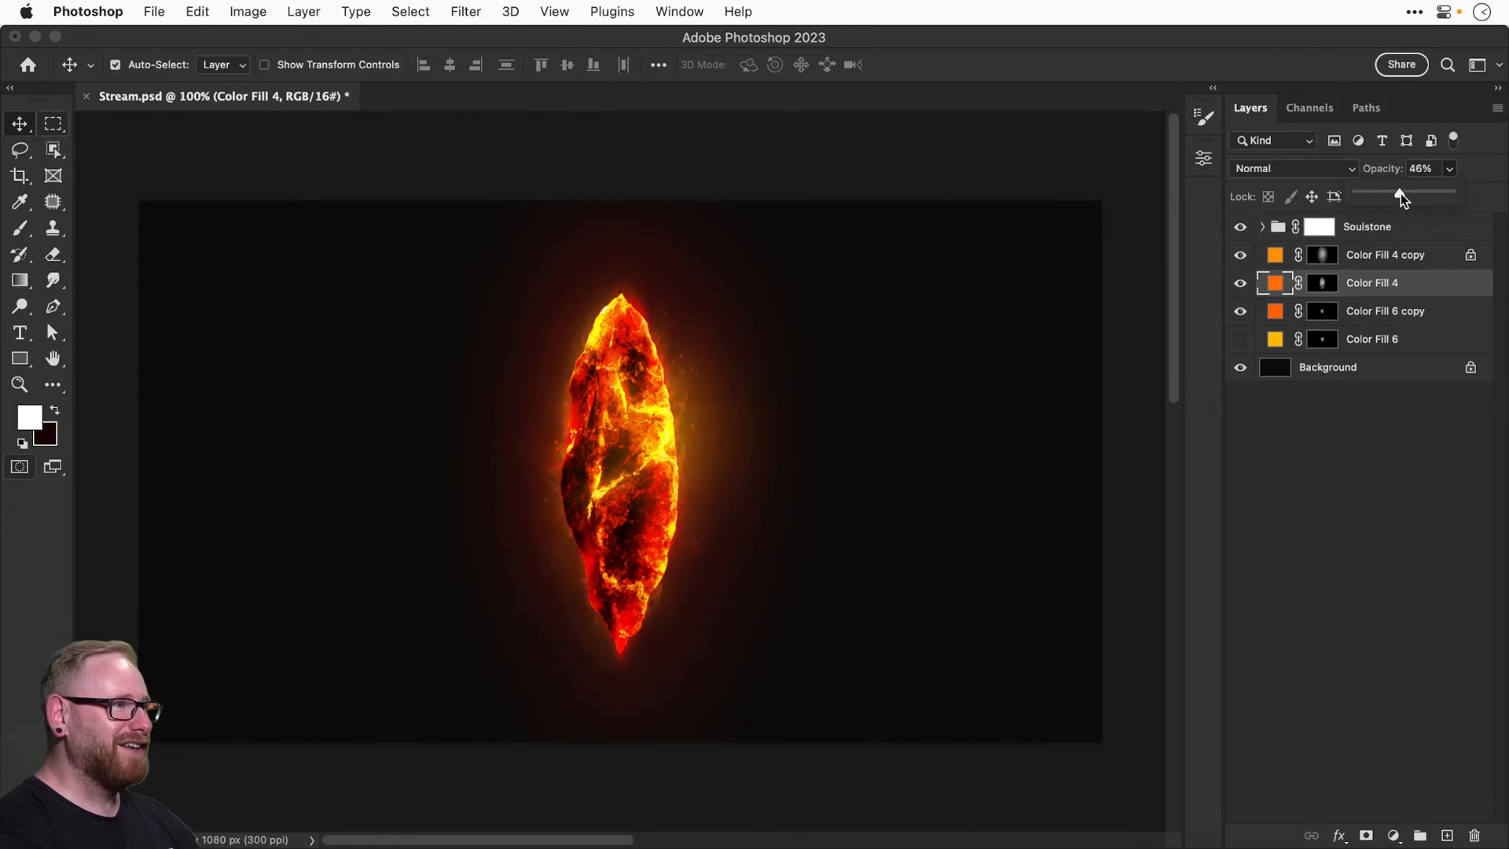
pyautogui.click(1240, 313)
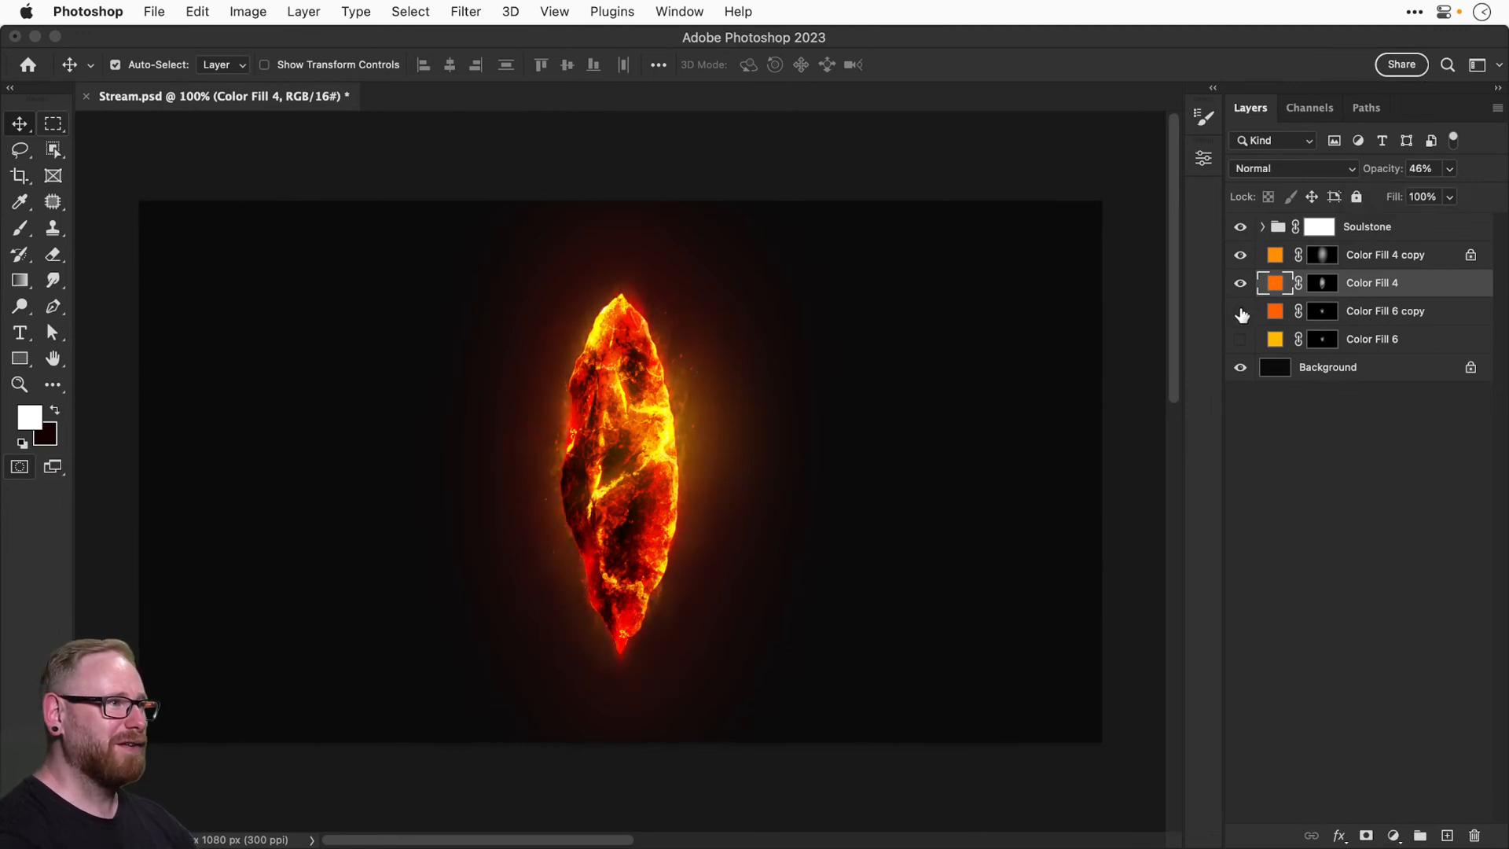
# Delete the Color Fill 6 layer and save the document.
pyautogui.click(1240, 341)
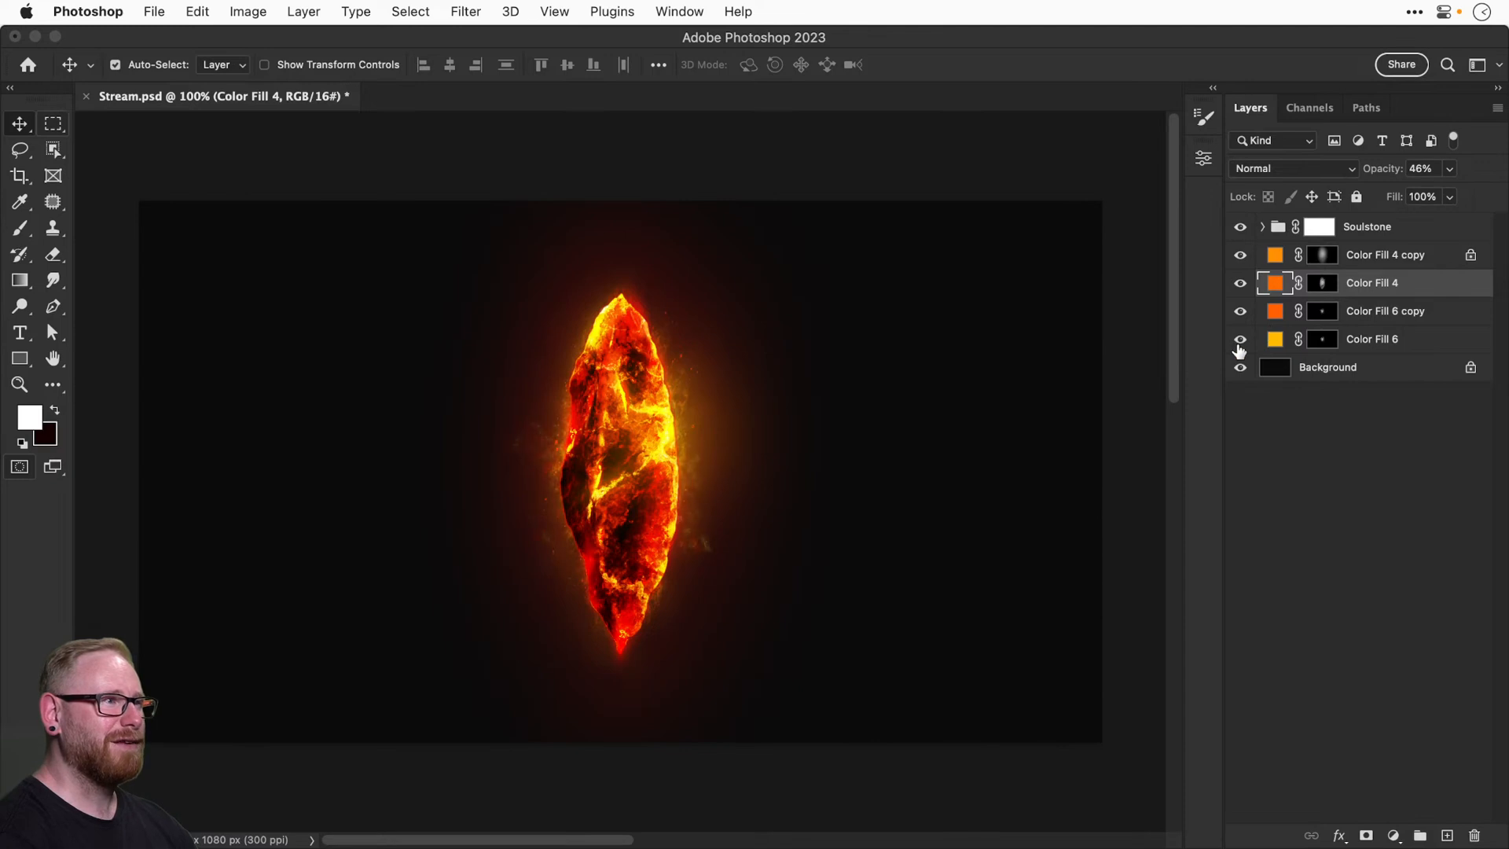
pyautogui.click(1240, 342)
pyautogui.click(1387, 336)
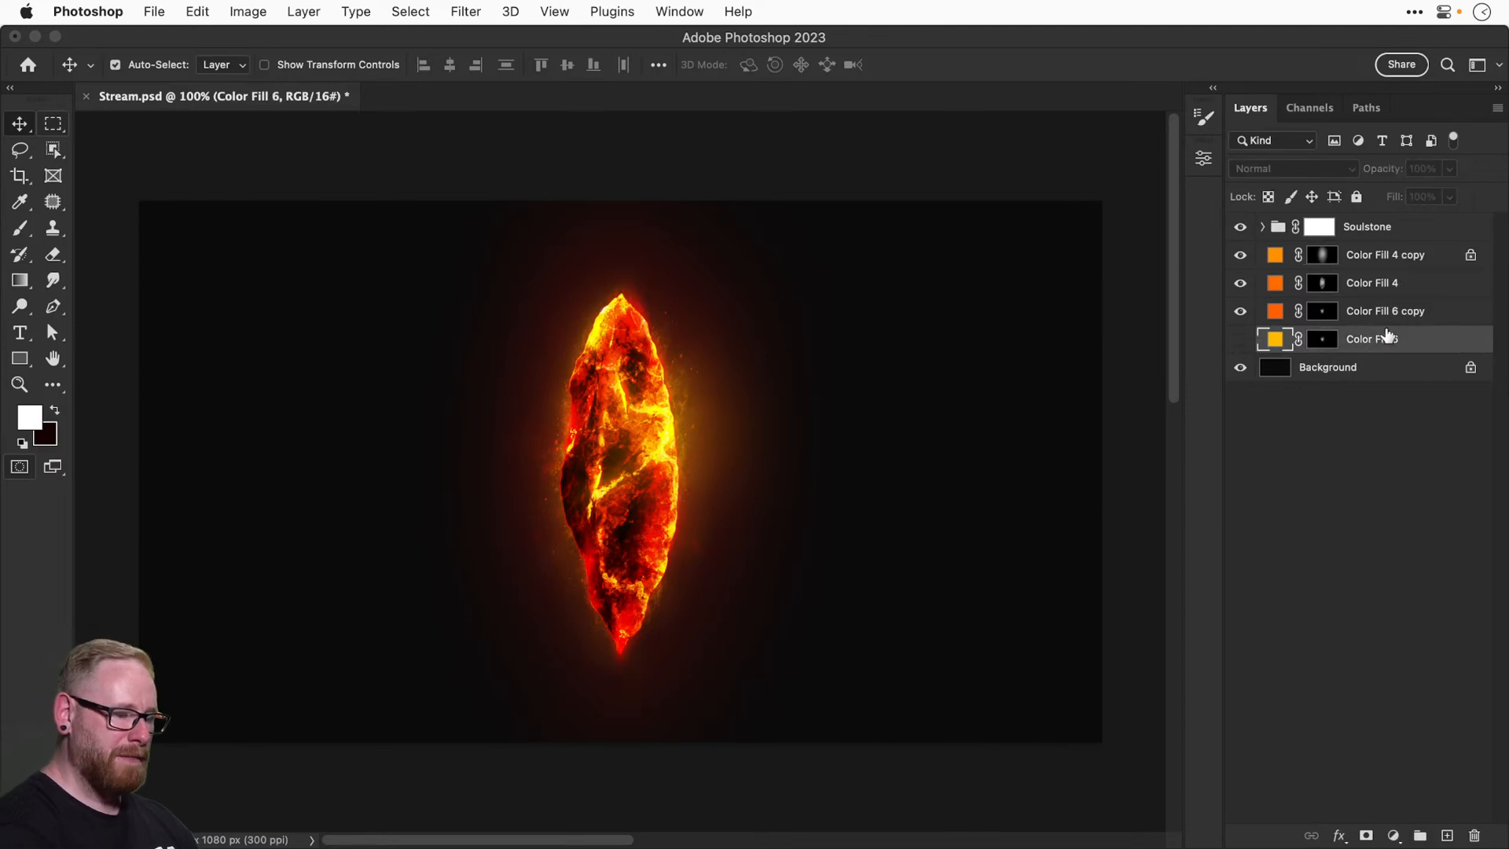
pyautogui.press('Delete')
pyautogui.press('super+s')
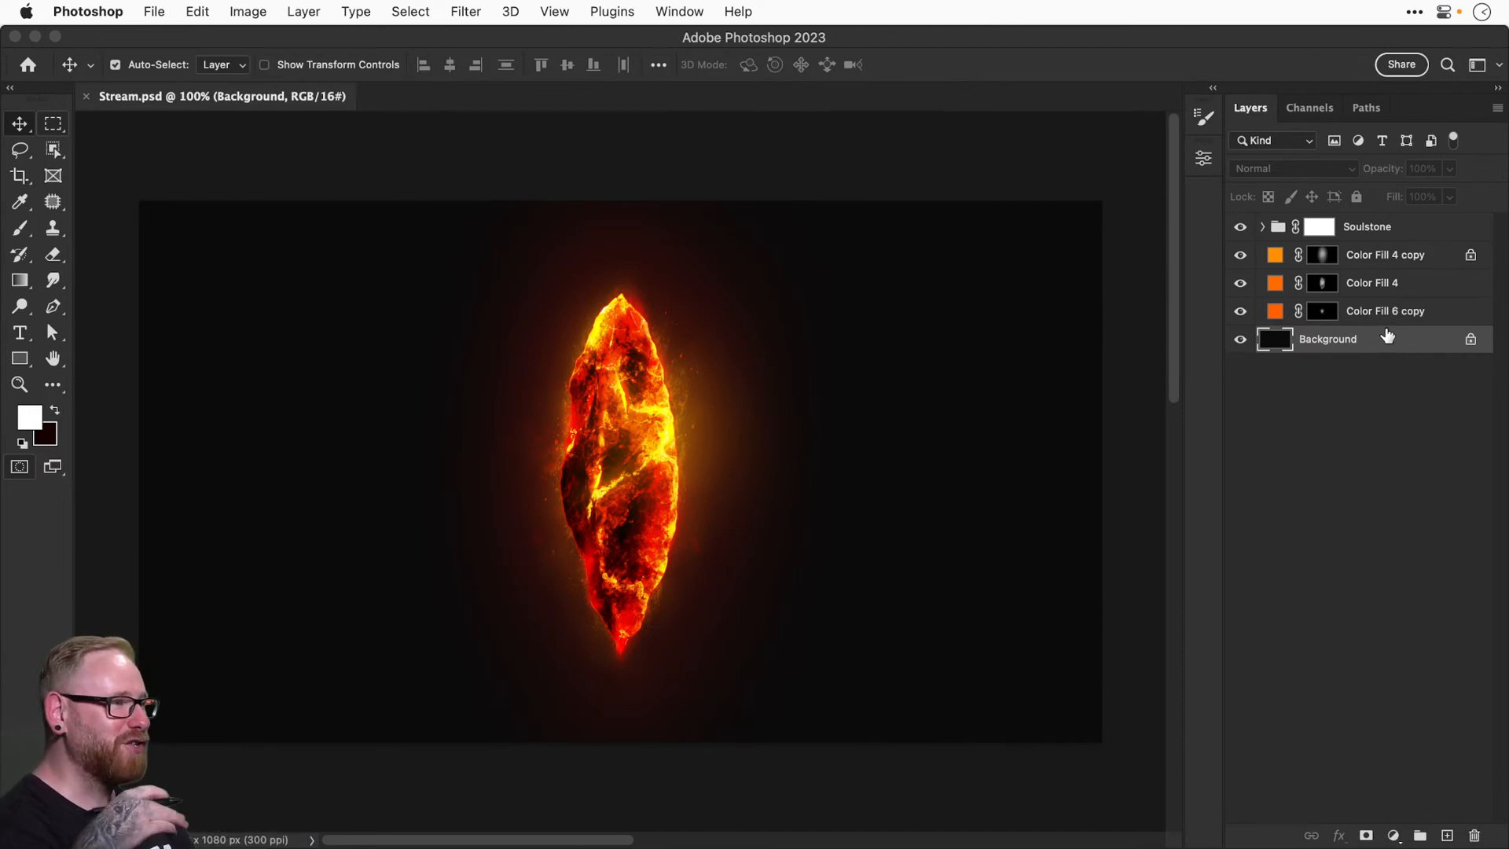
# Change Color Fill 4's fill colour to red.
pyautogui.click(1238, 286)
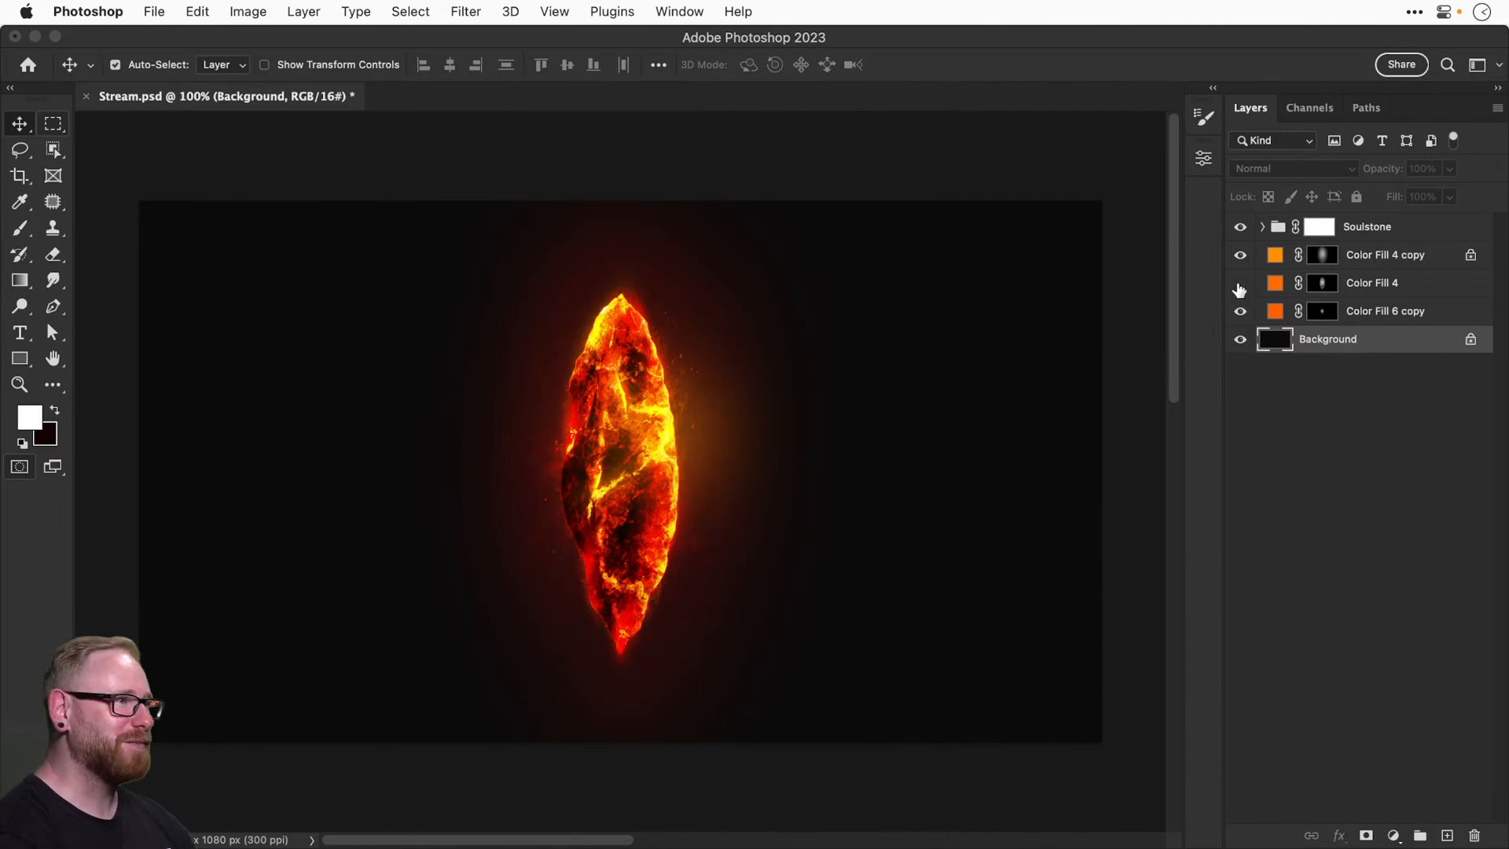
pyautogui.click(1238, 286)
pyautogui.doubleClick(1275, 283)
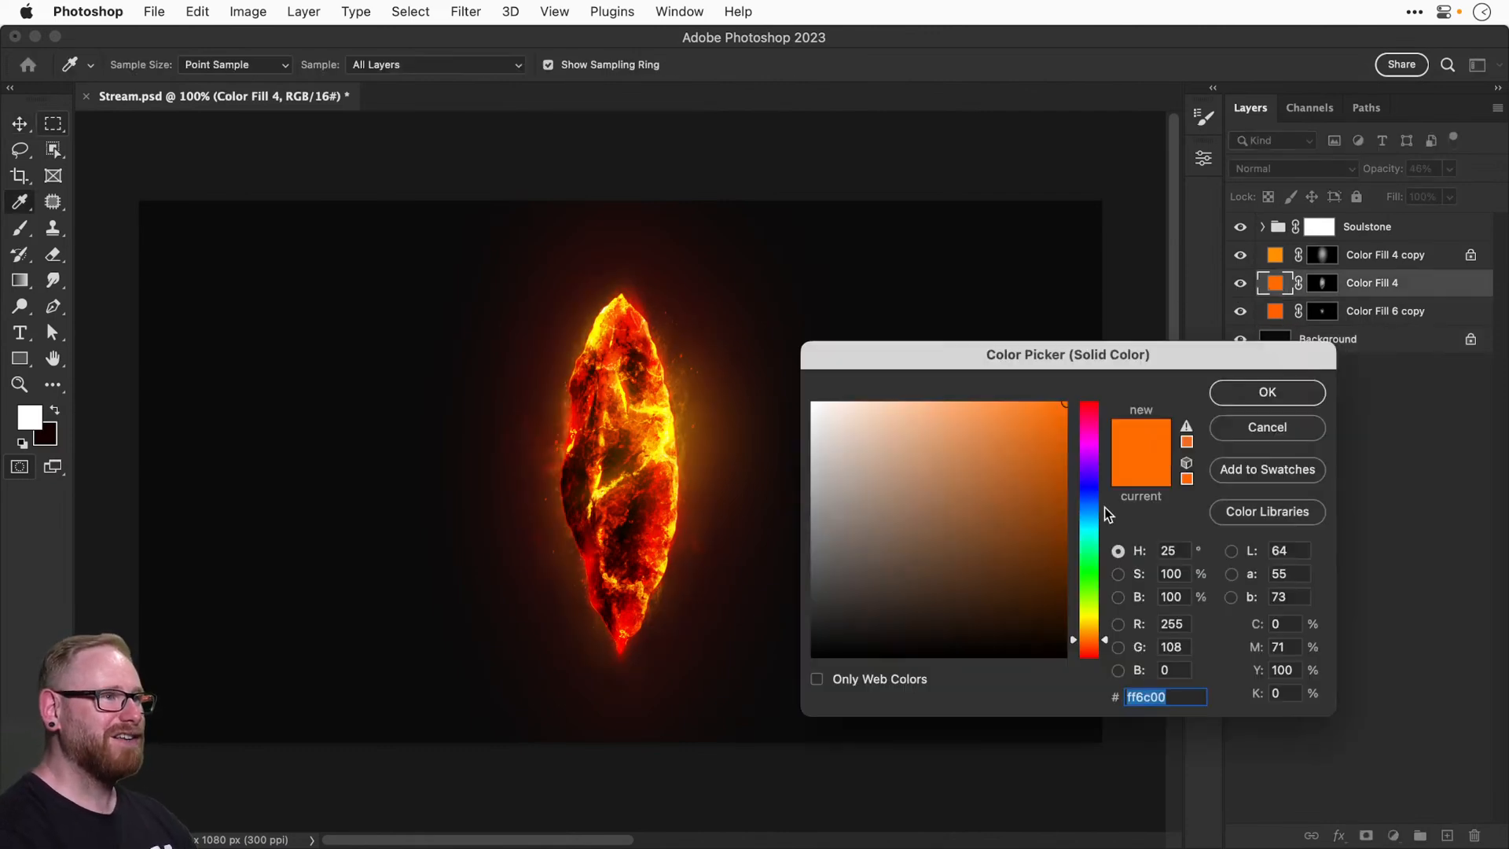
pyautogui.moveTo(1083, 623); pyautogui.dragTo(1084, 695)
pyautogui.click(1226, 393)
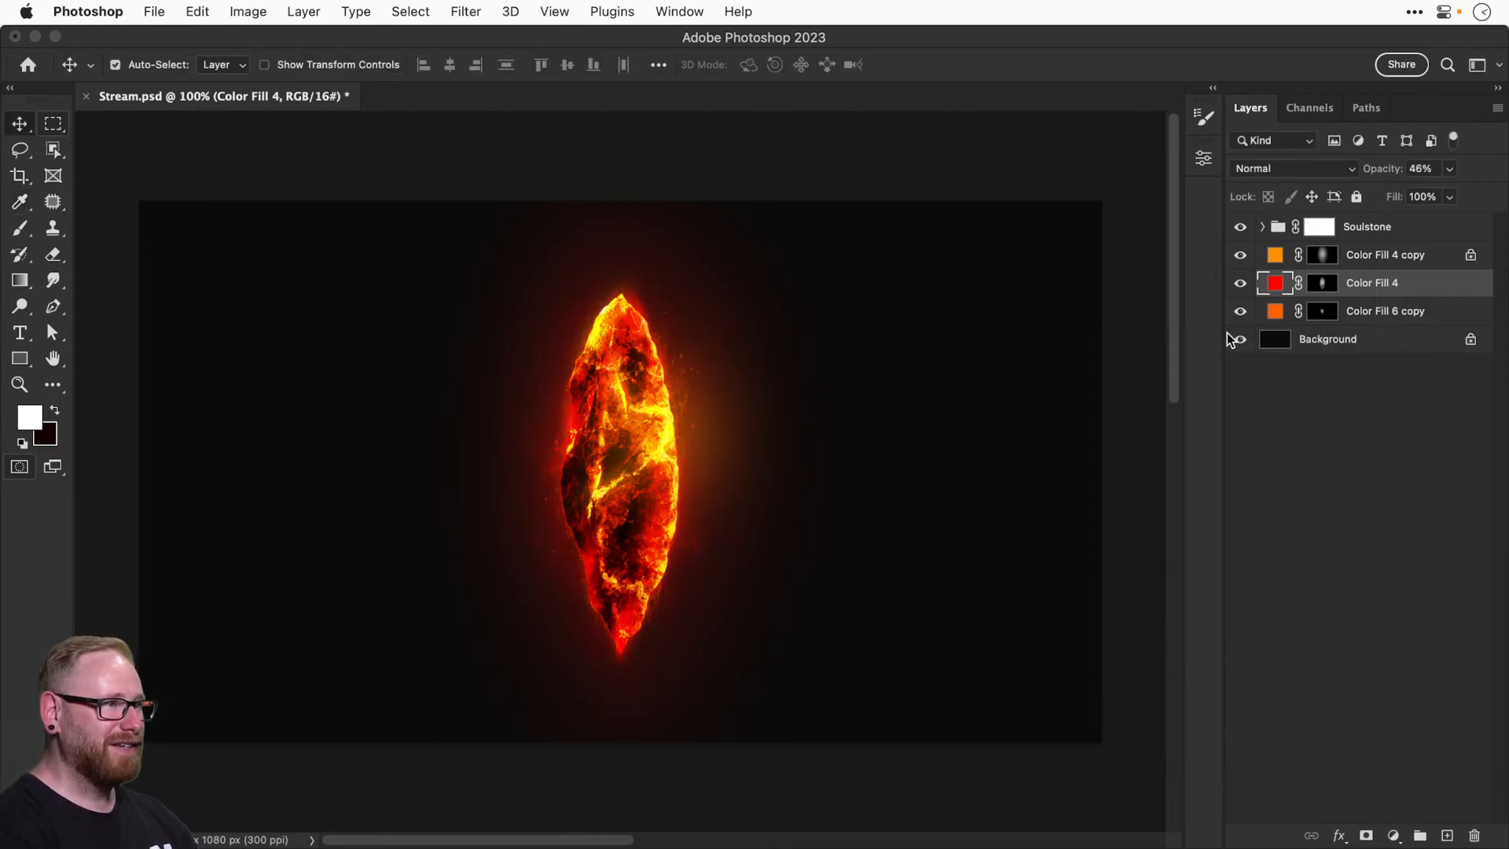
# Compare the glow layers and set Color Fill 4 copy's opacity to 40%.
pyautogui.click(1240, 313)
pyautogui.click(1239, 313)
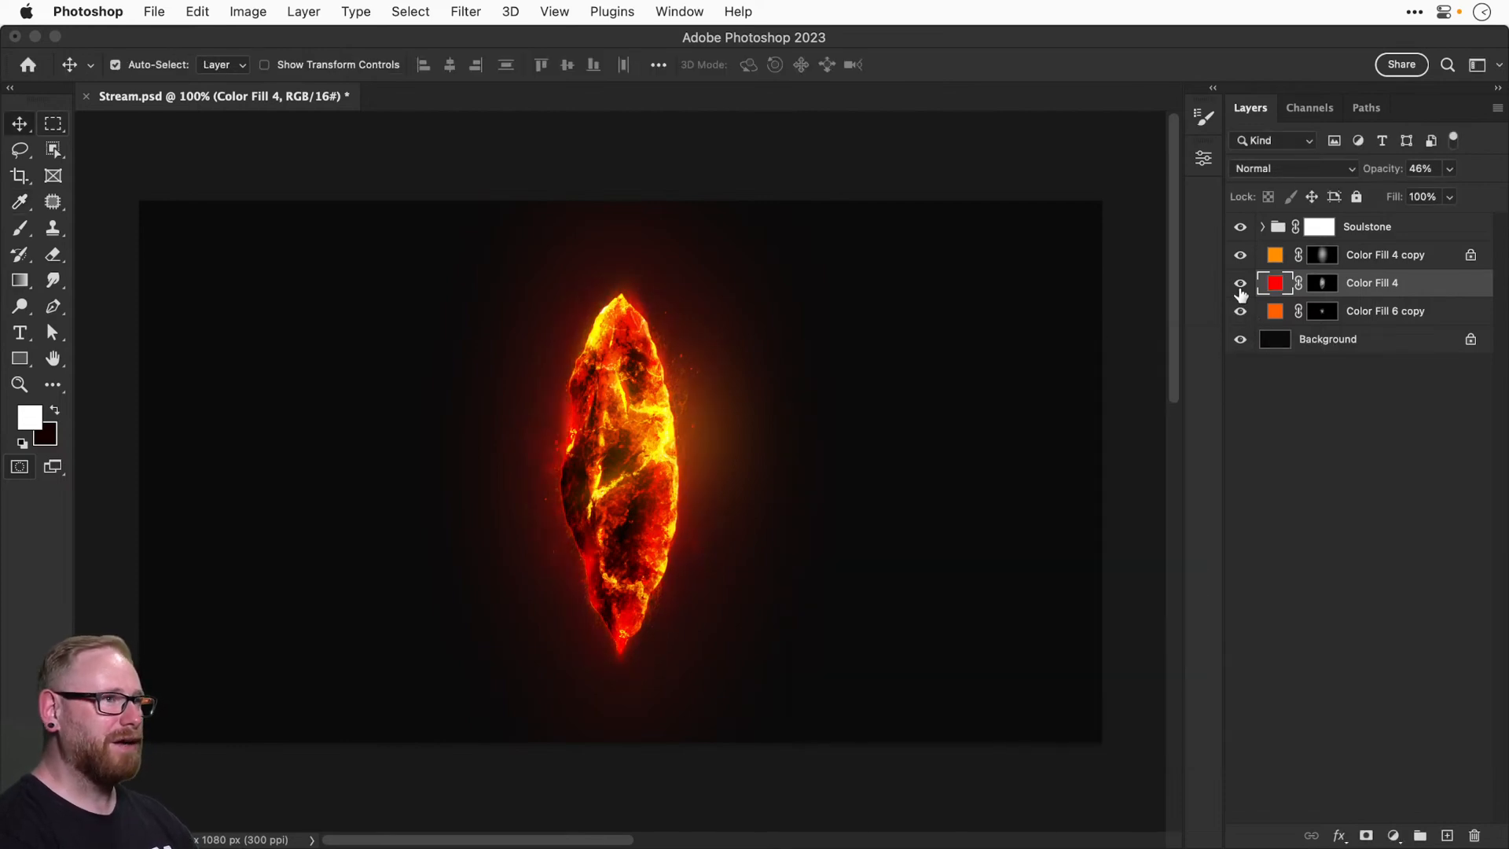
pyautogui.click(1240, 256)
pyautogui.click(1239, 256)
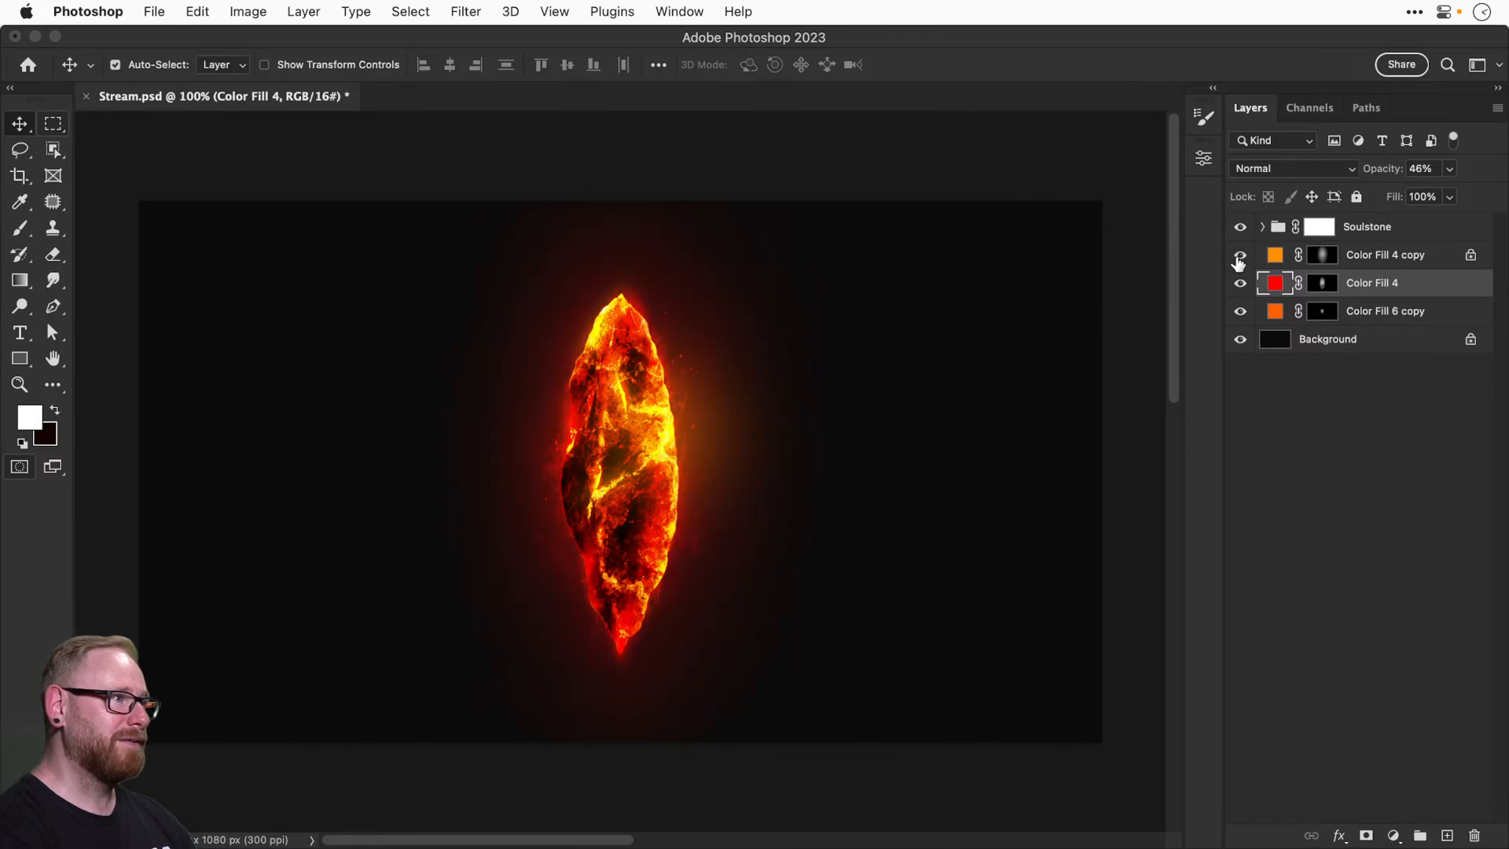
pyautogui.click(1368, 254)
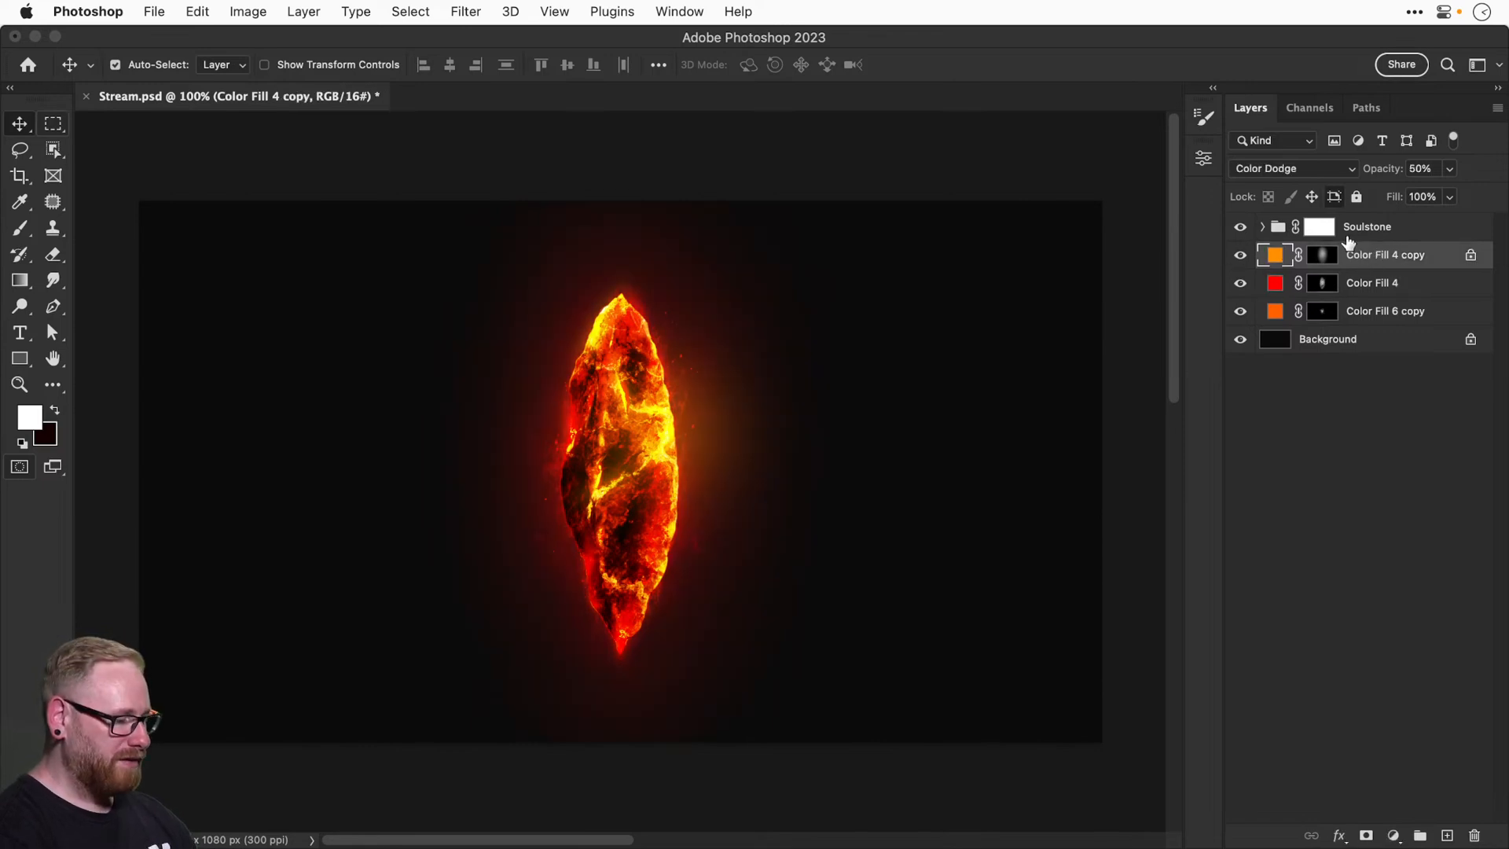
pyautogui.press('4')
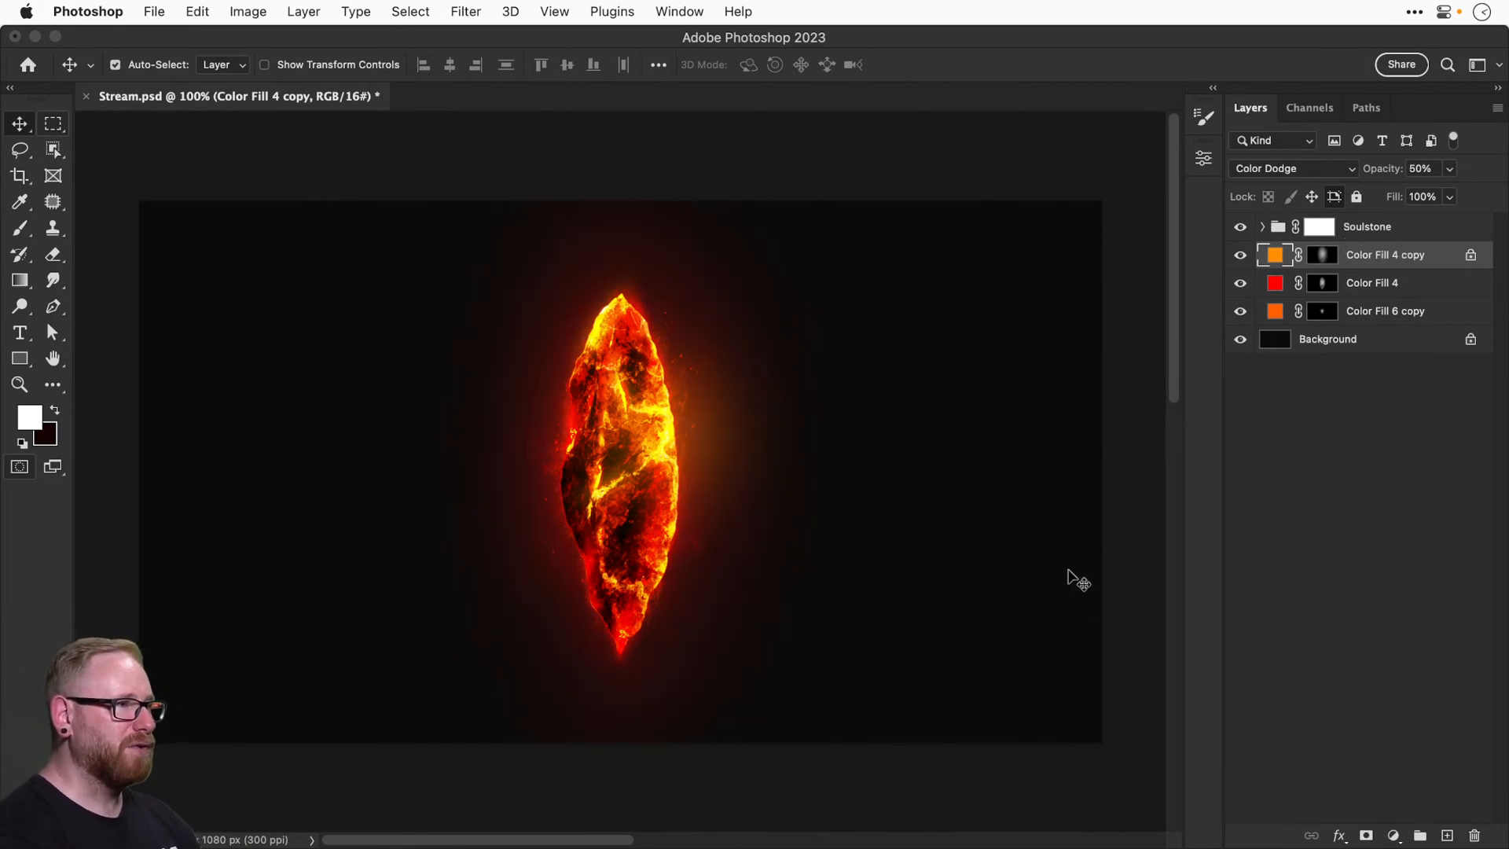
pyautogui.click(1326, 339)
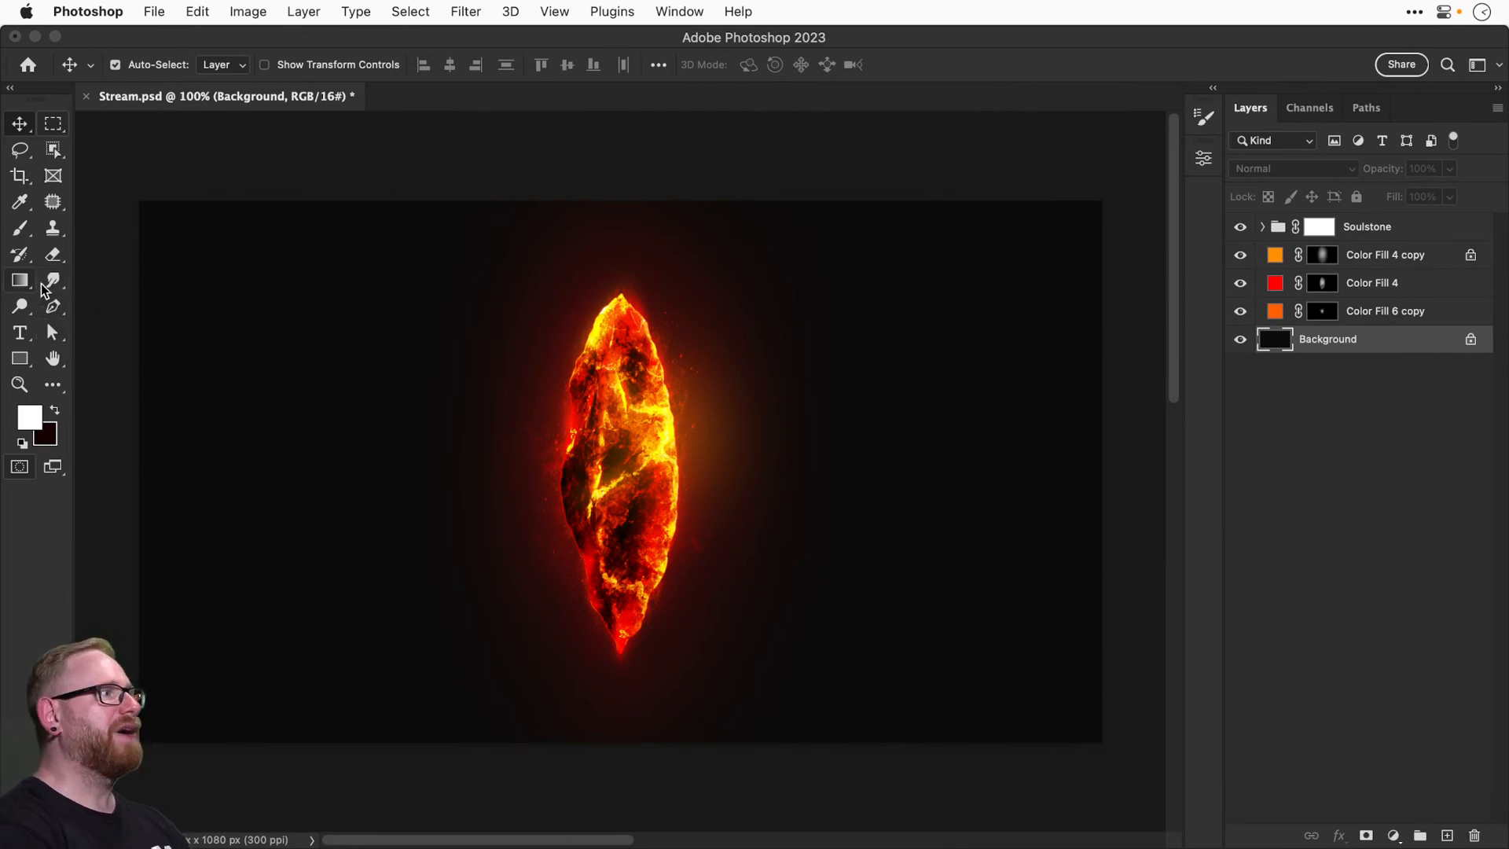
# Add a gradient fill layer above the Background using the Basics Foreground to Background gradient.
pyautogui.click(1392, 836)
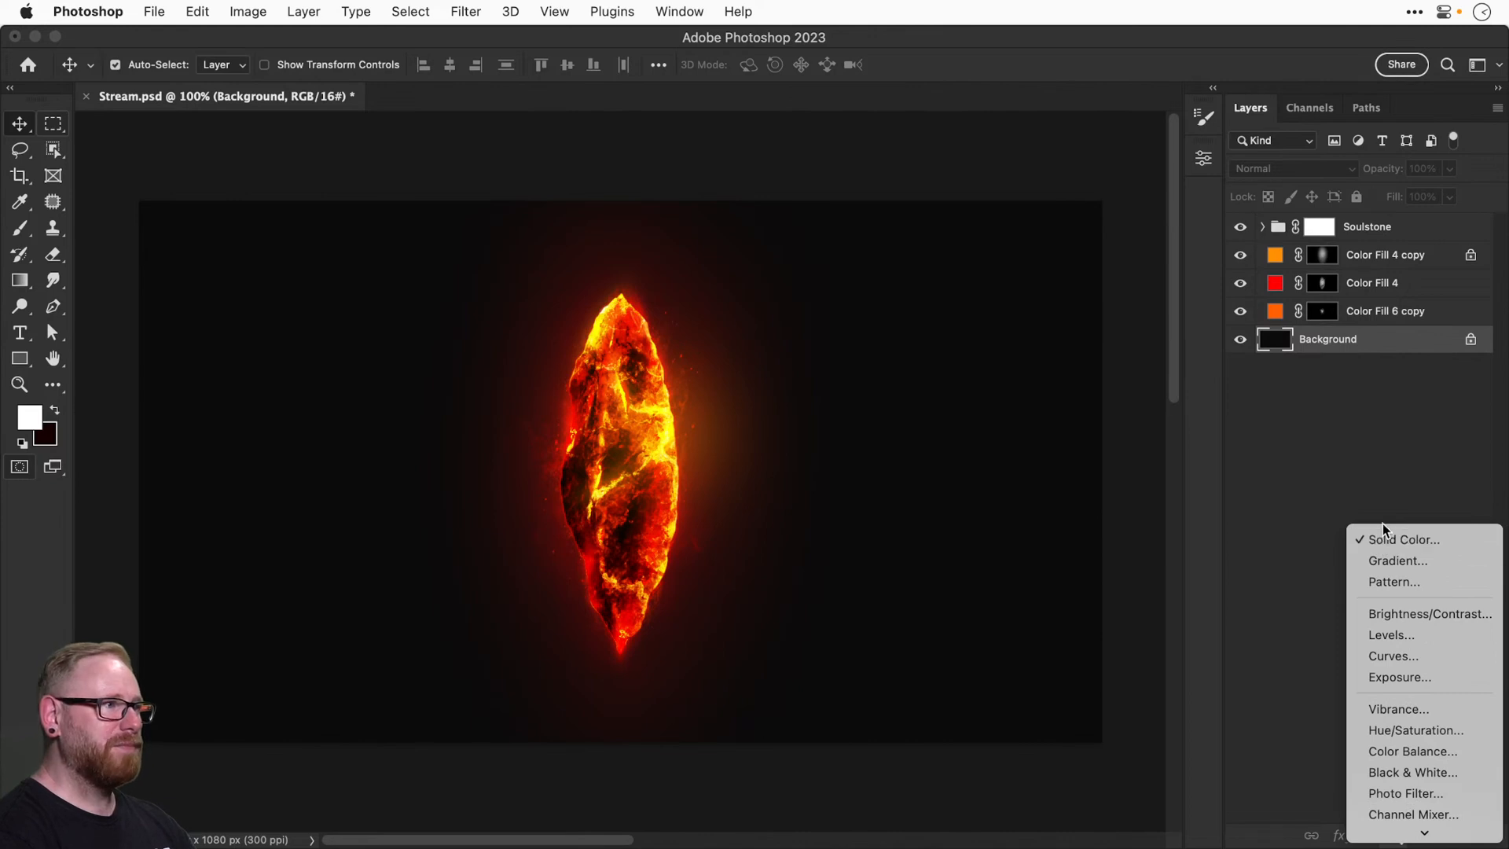
pyautogui.click(1392, 560)
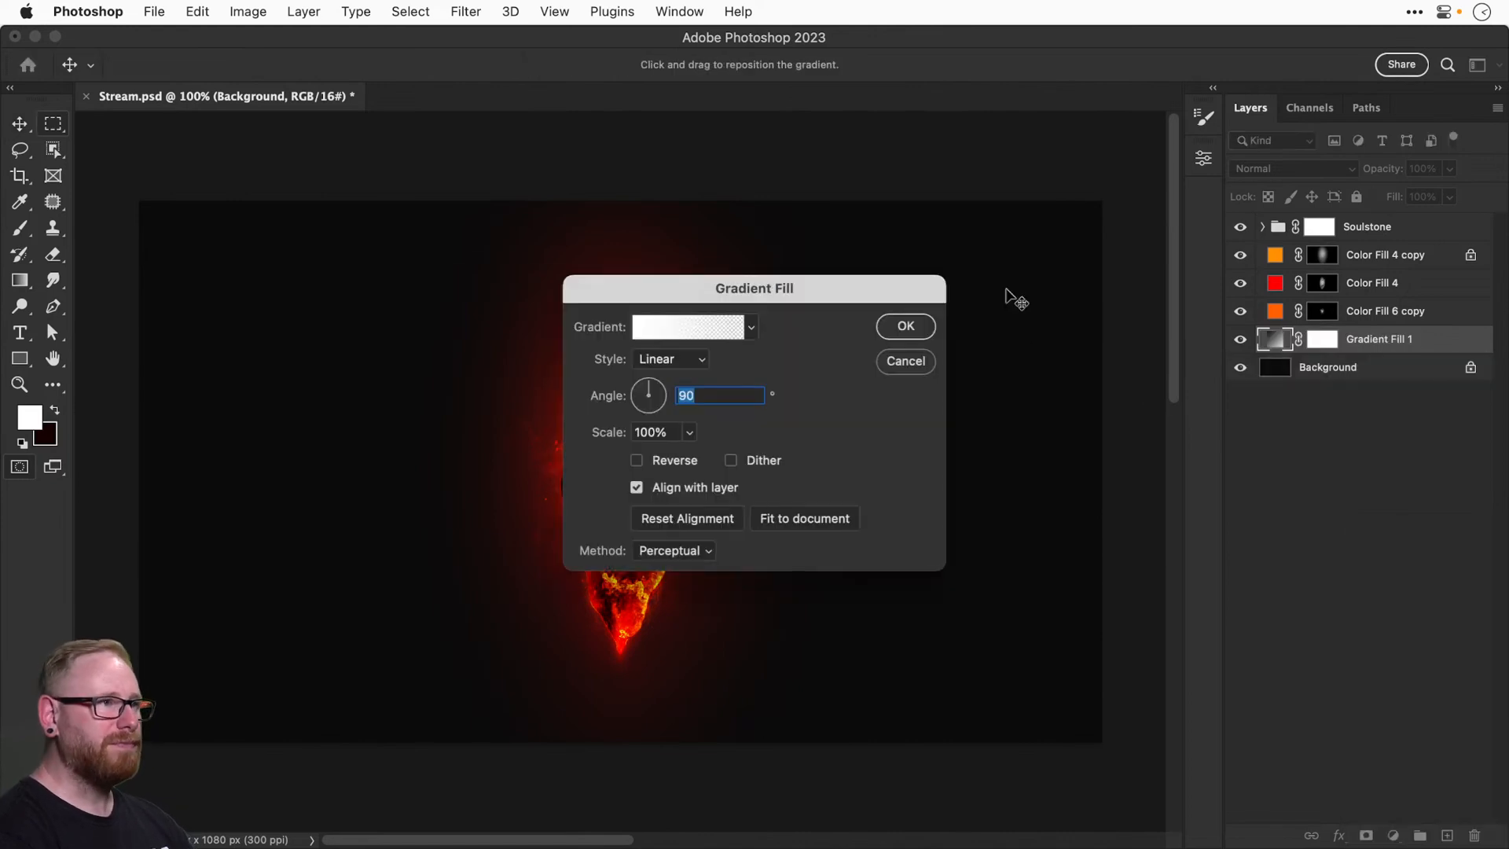
pyautogui.click(675, 334)
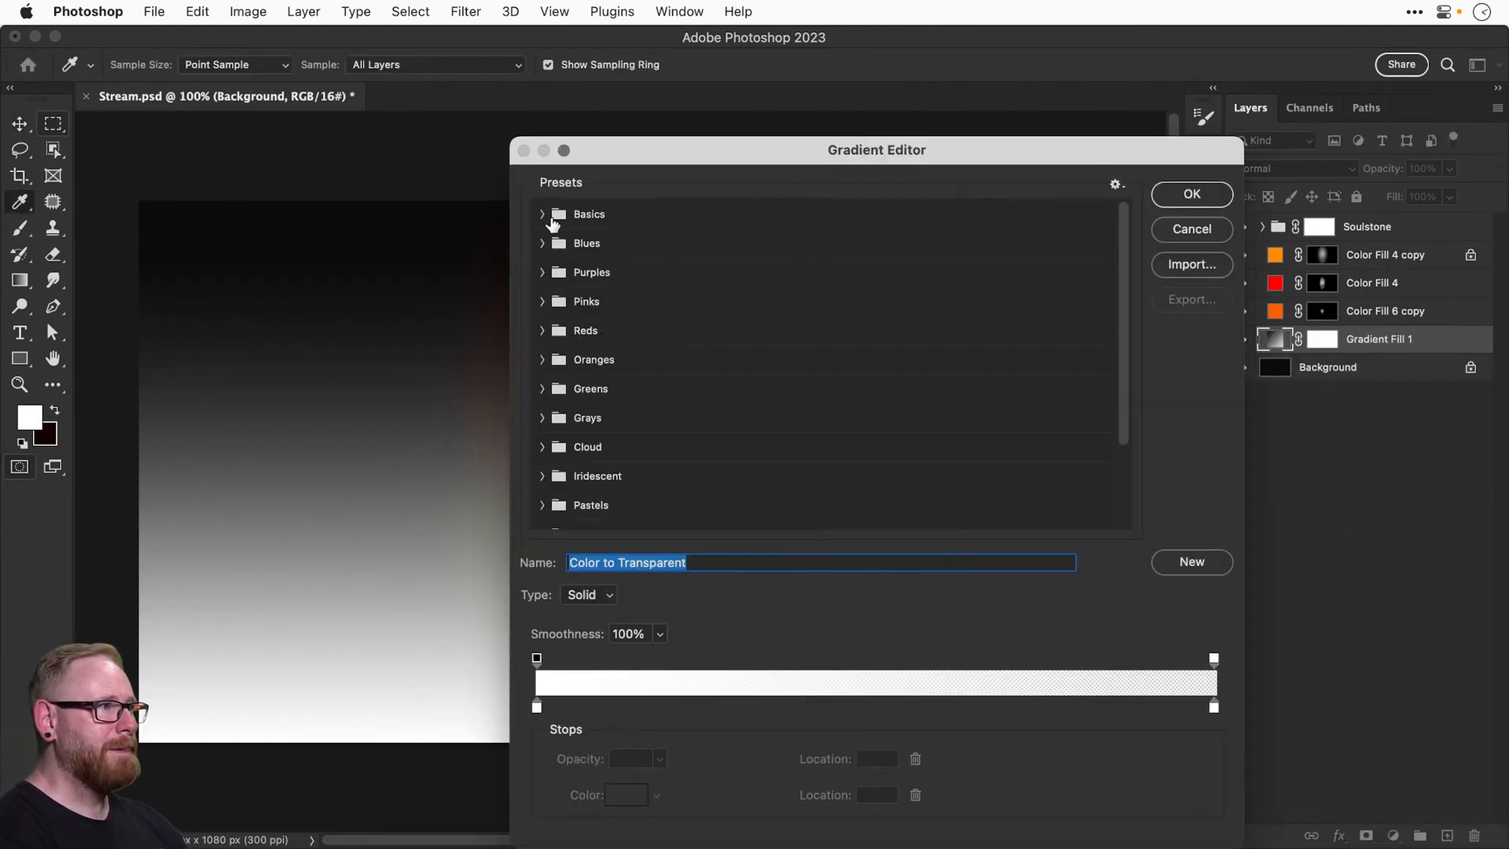
pyautogui.click(542, 216)
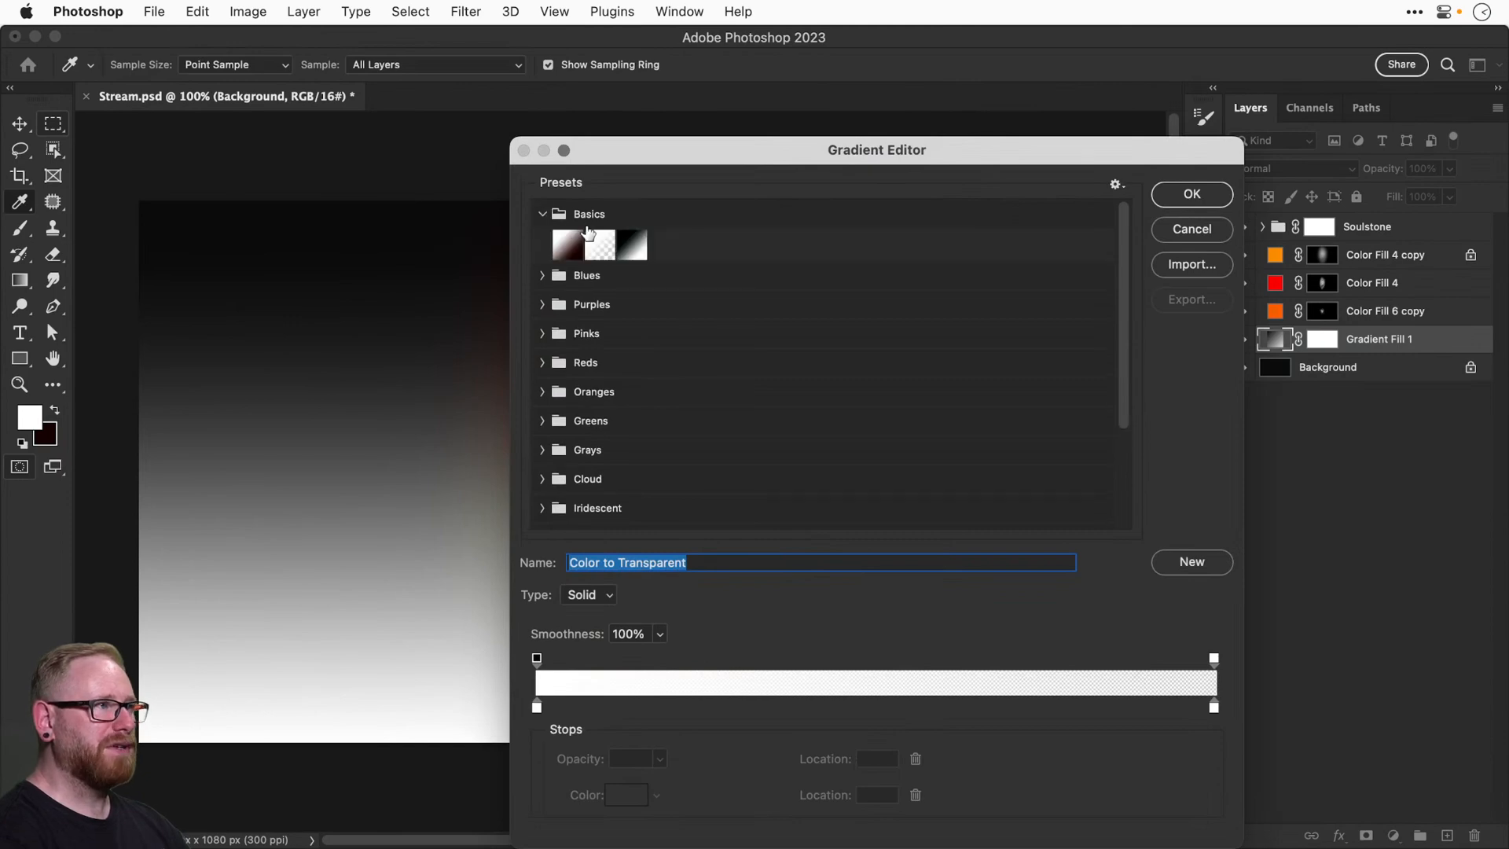
pyautogui.click(569, 246)
pyautogui.moveTo(668, 151); pyautogui.dragTo(784, 112)
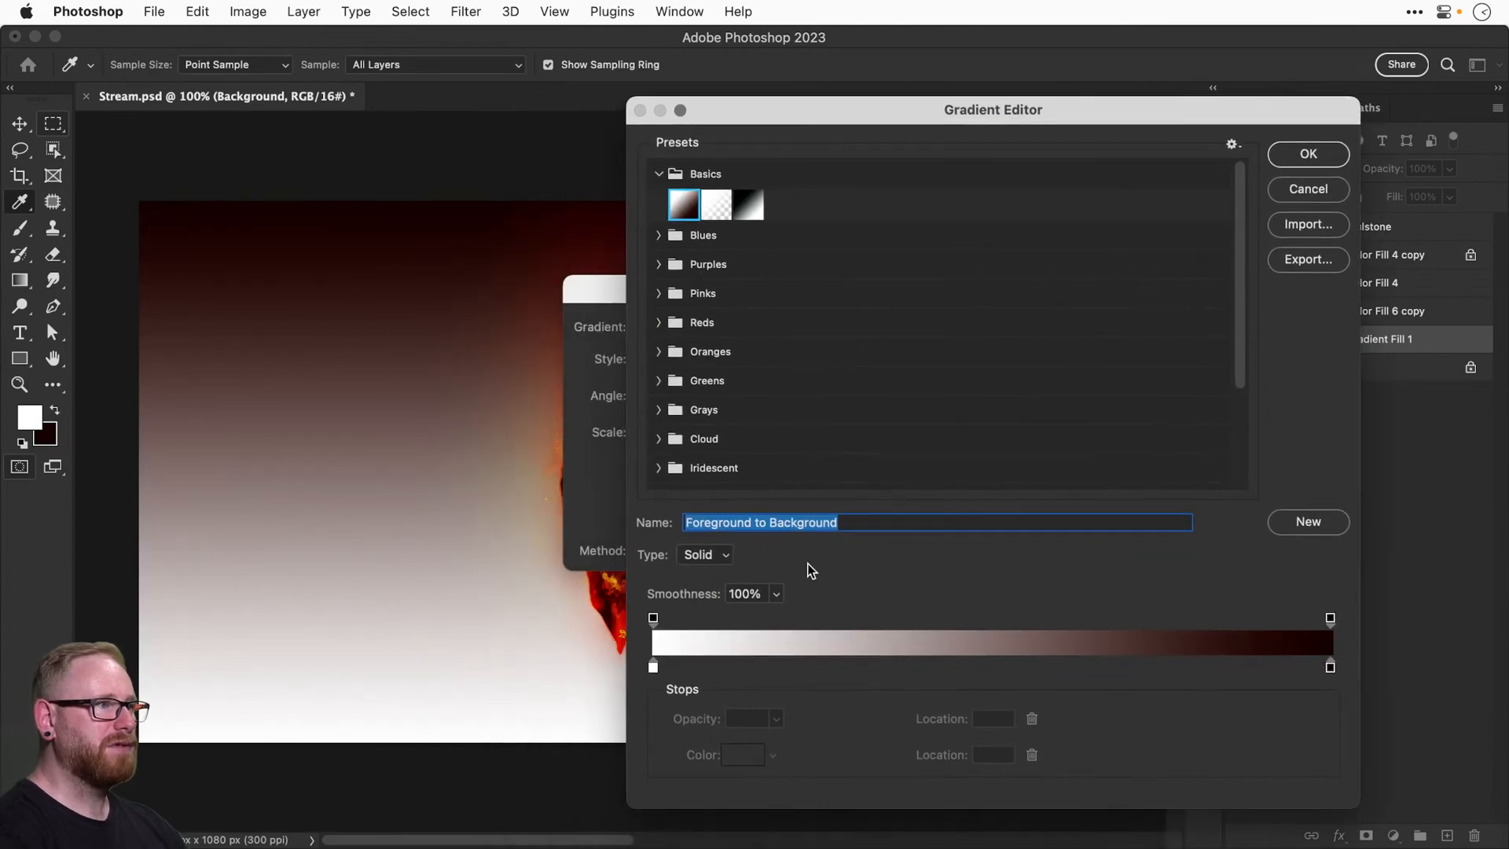
# Recolour the gradient's white start stop to a dark red.
pyautogui.click(1329, 667)
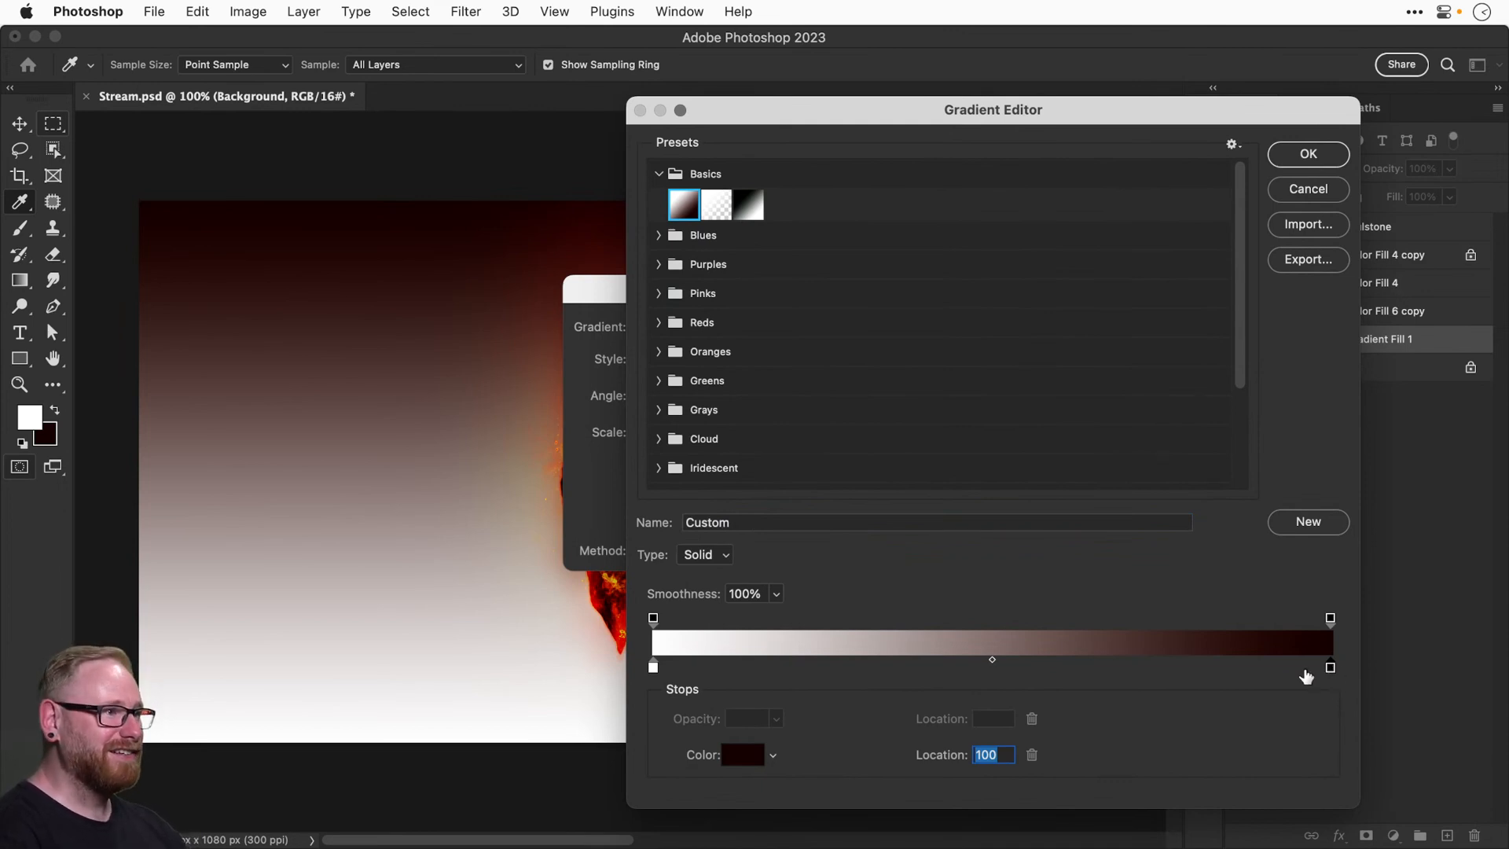
pyautogui.click(653, 668)
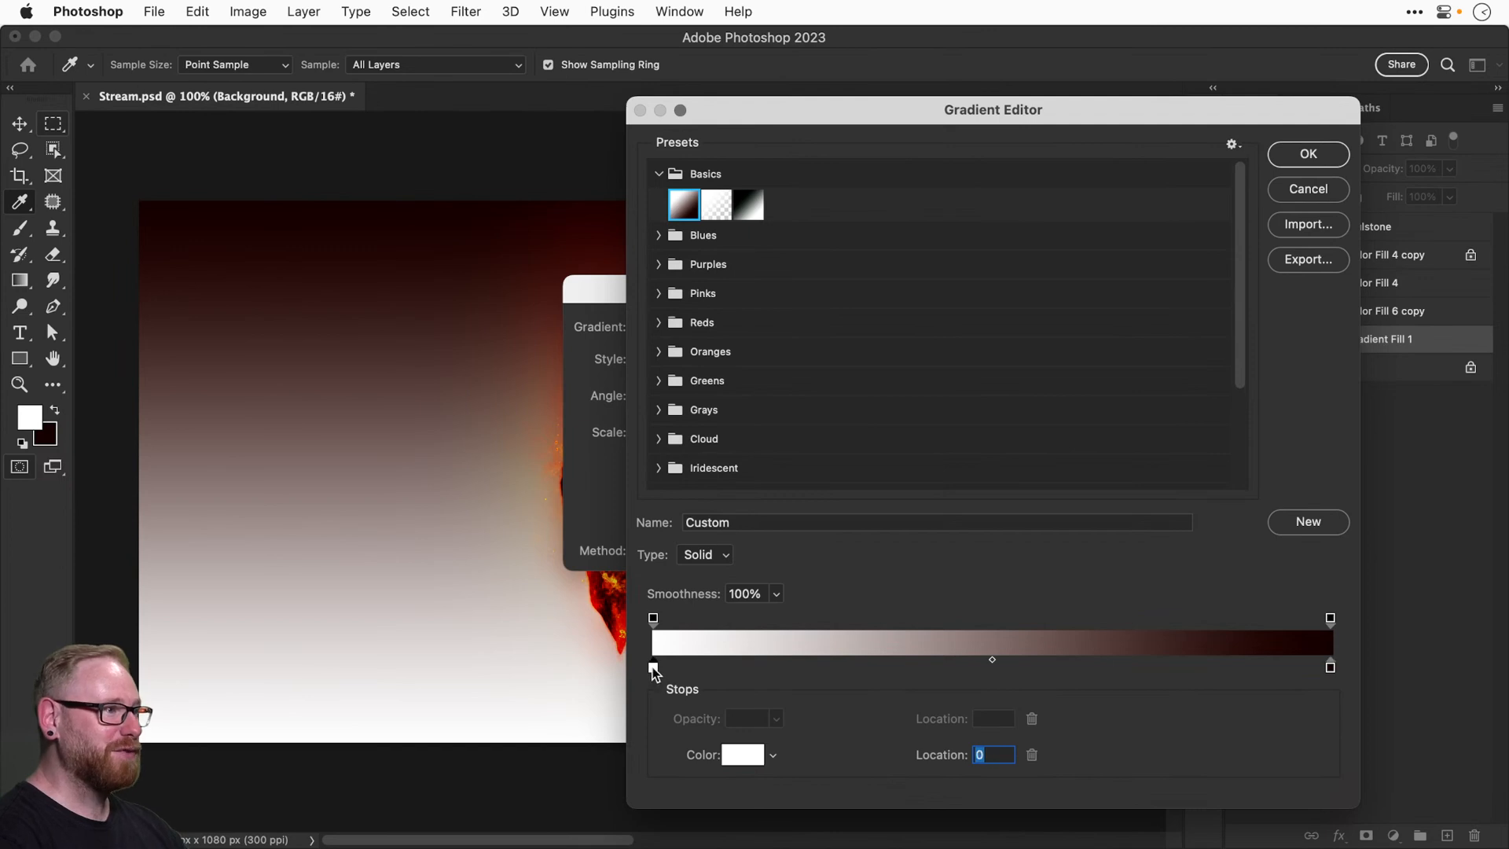
pyautogui.click(729, 754)
pyautogui.click(1091, 653)
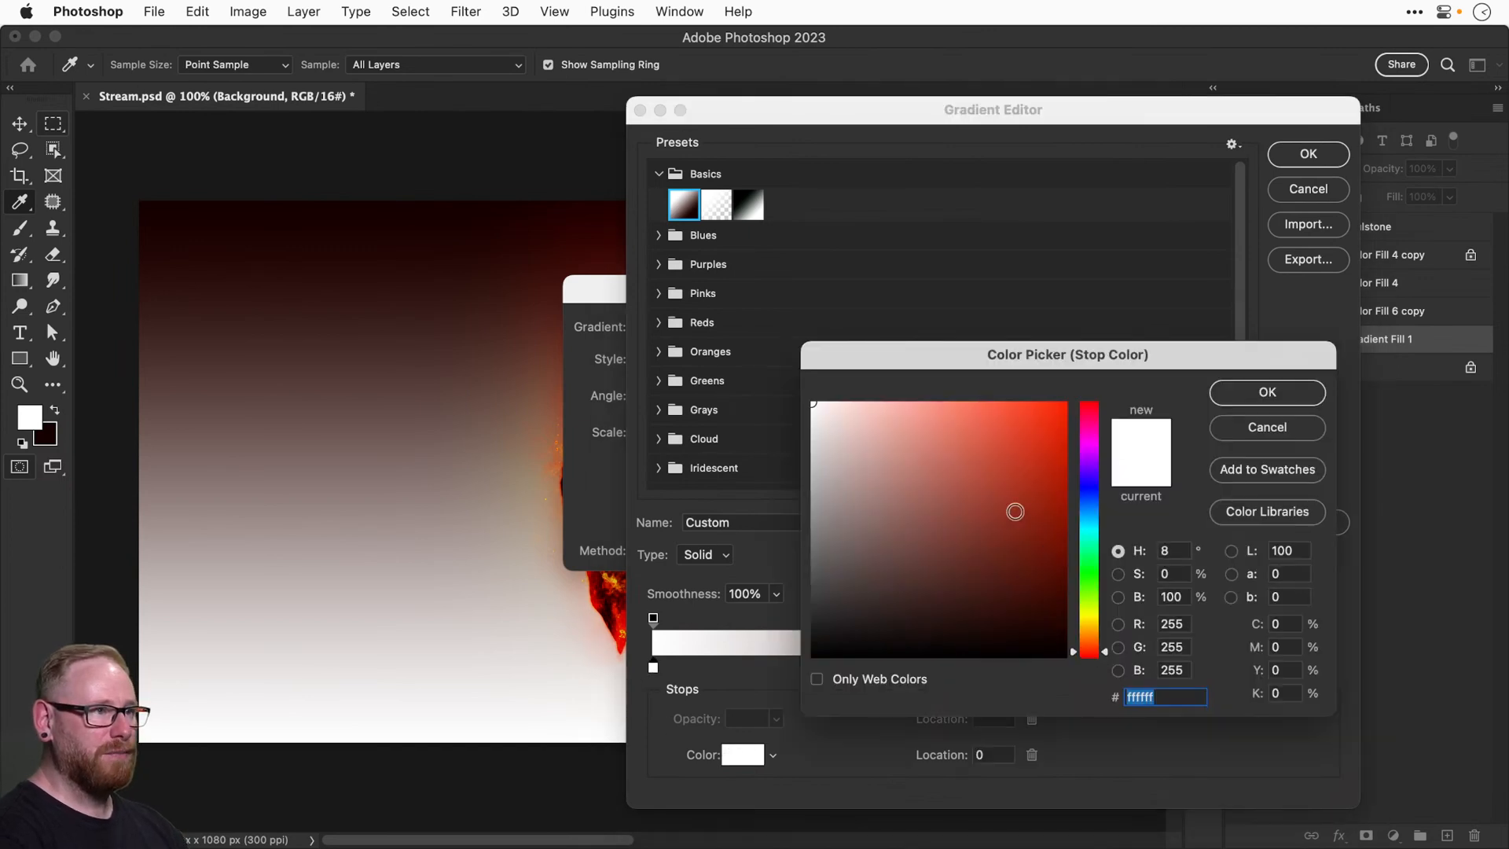
pyautogui.moveTo(1013, 511); pyautogui.dragTo(1066, 506)
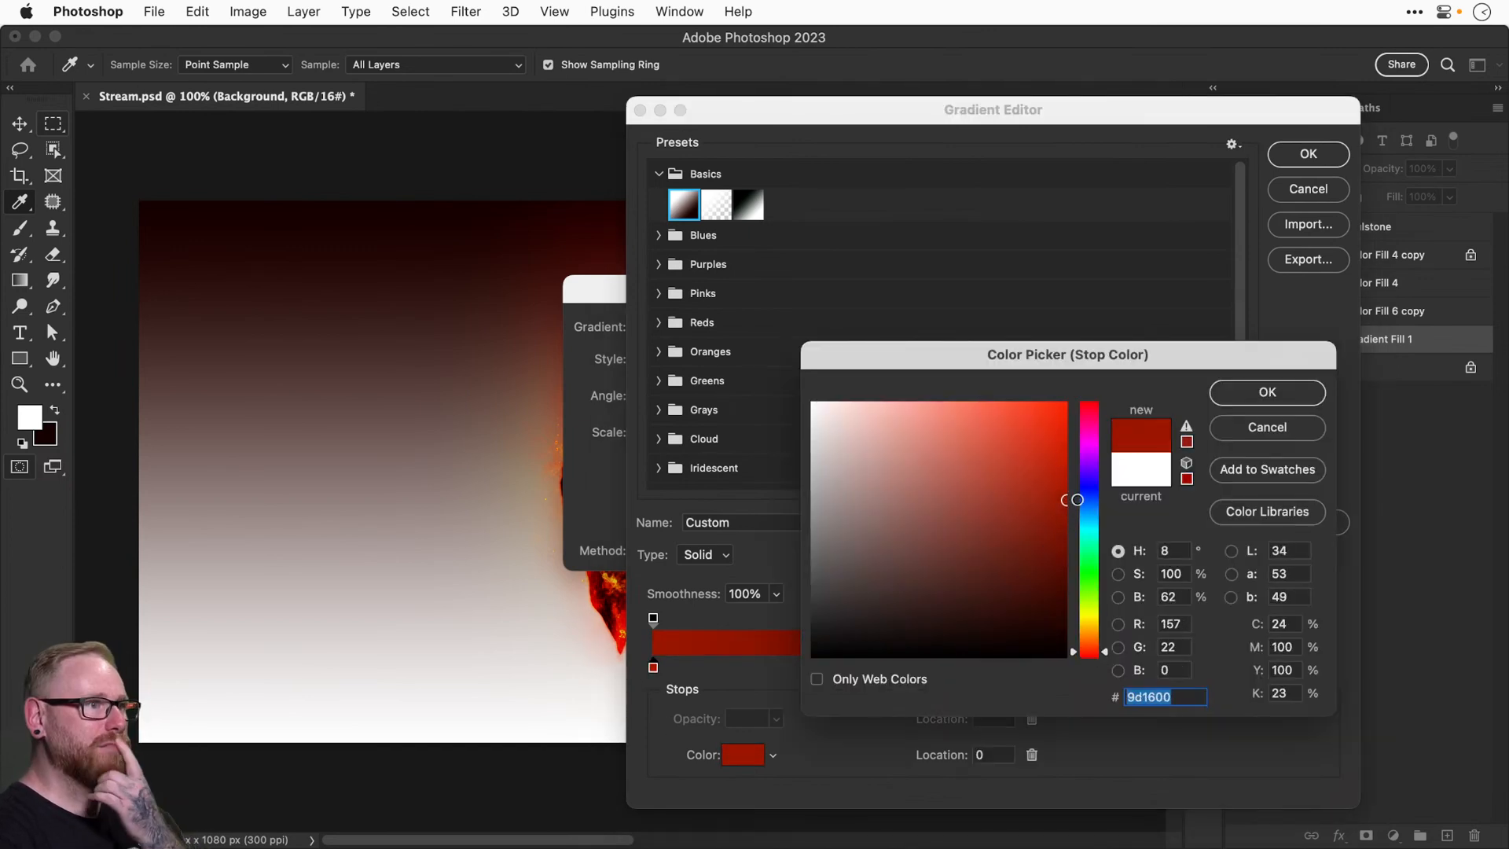
pyautogui.click(1304, 397)
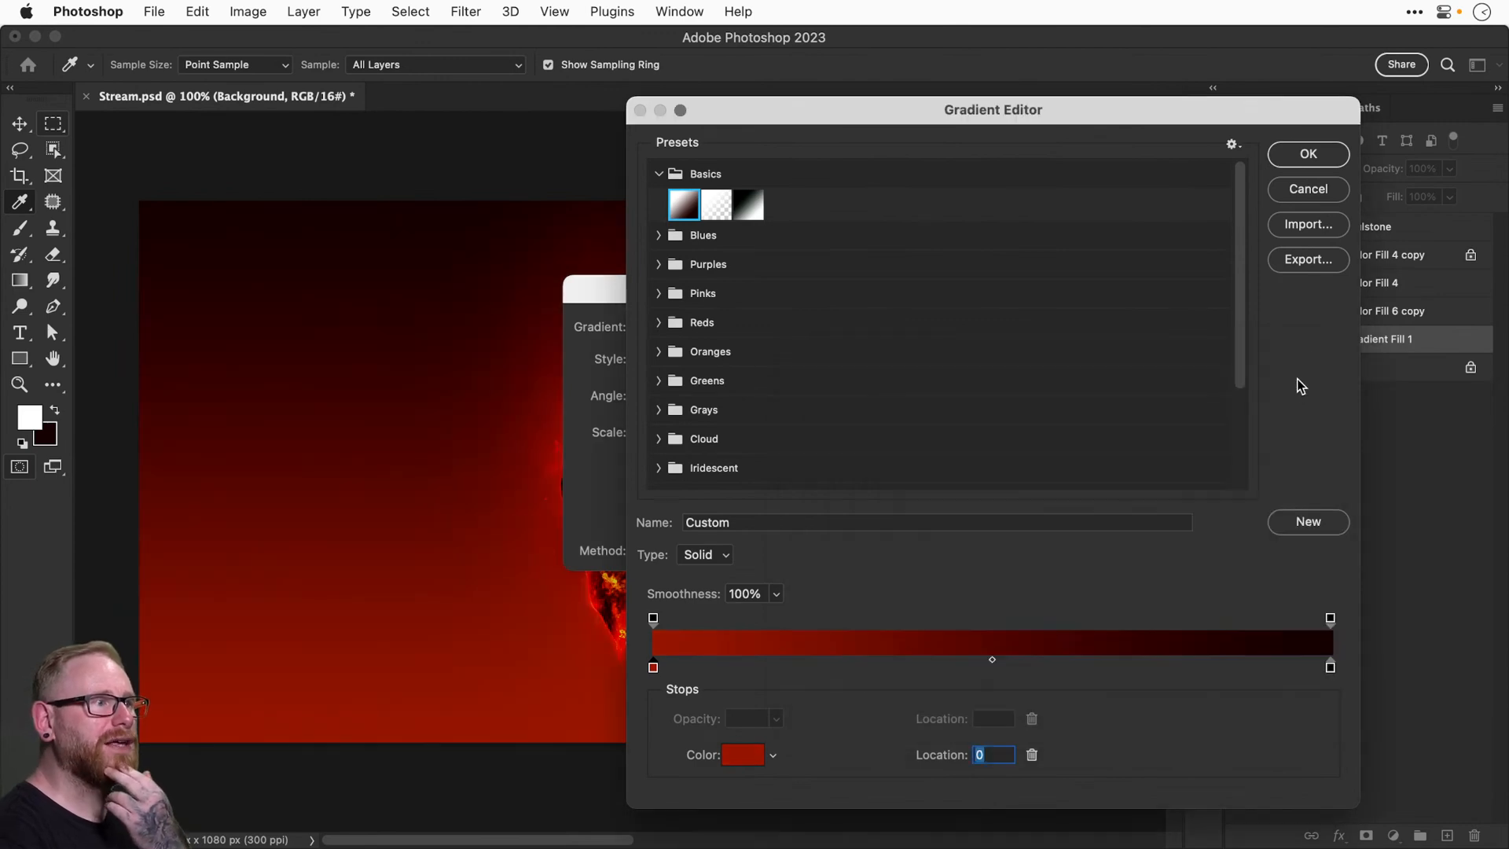
pyautogui.click(1295, 150)
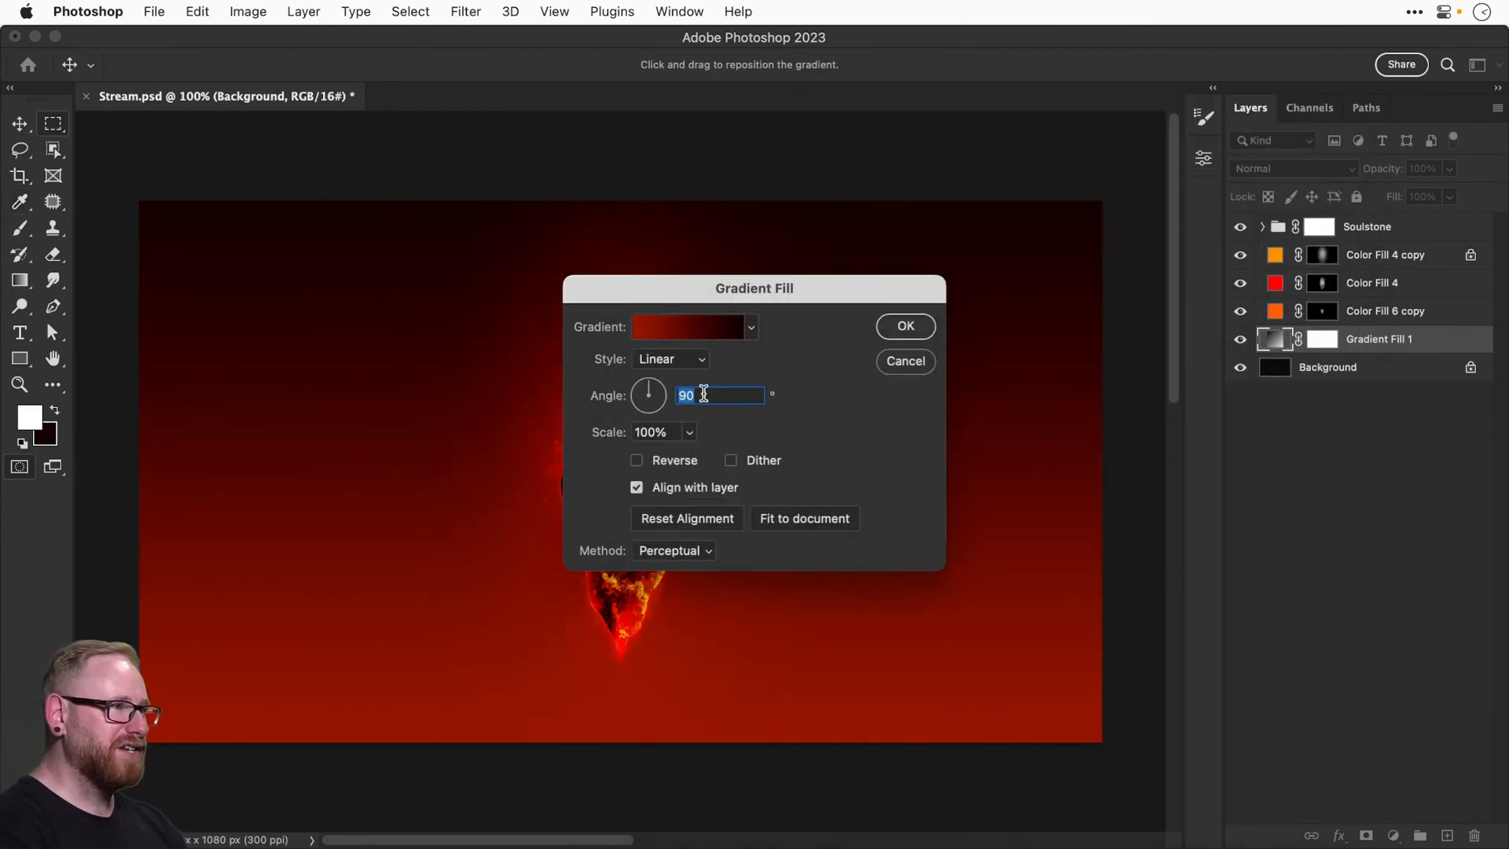
# Make the gradient fill radial with dithering, then confirm the dark red radial gradient.
pyautogui.click(671, 359)
pyautogui.click(683, 379)
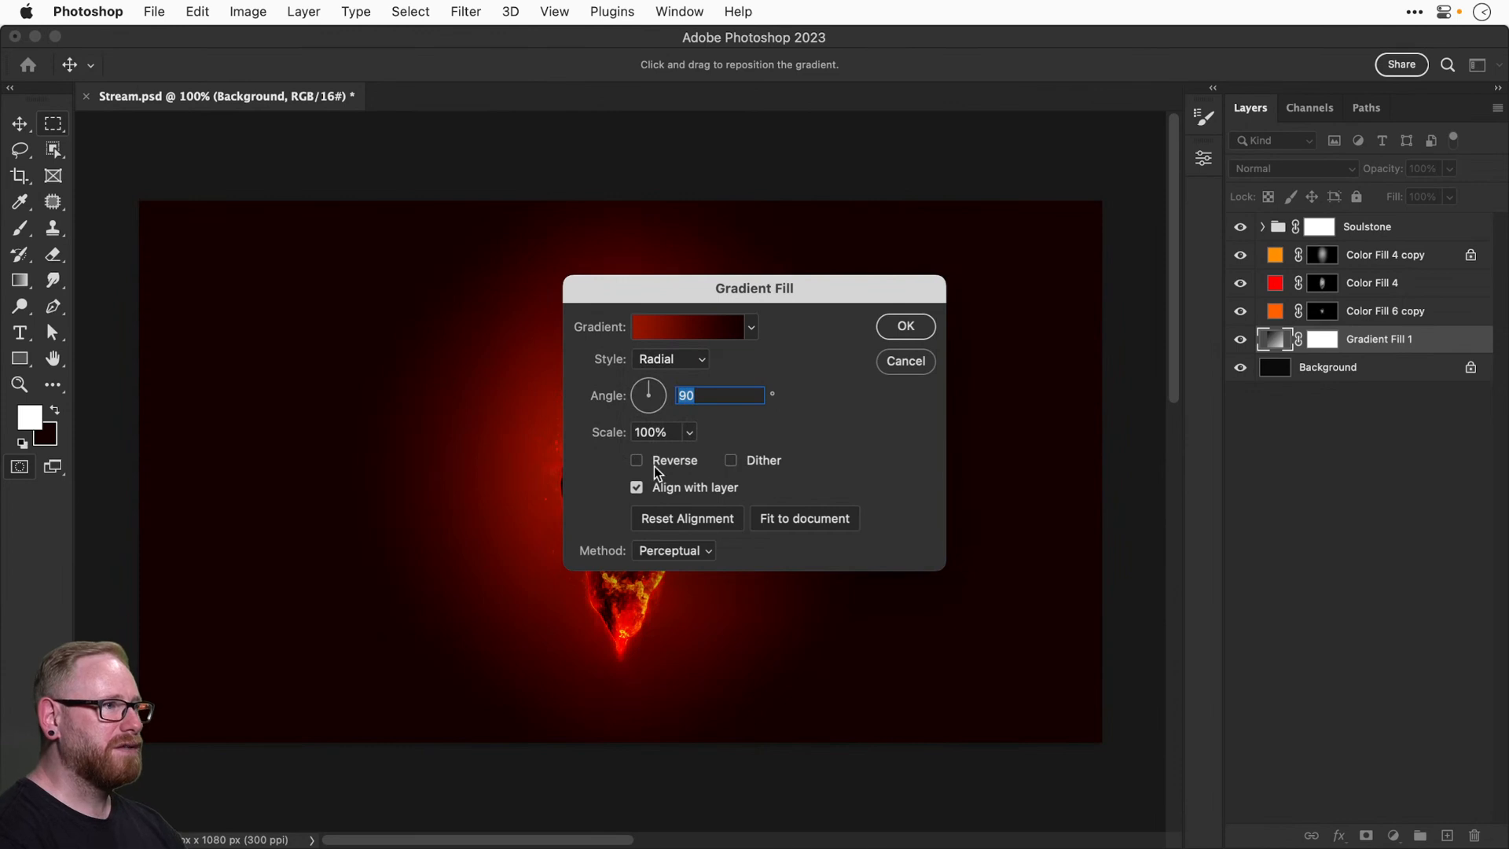
pyautogui.click(731, 461)
pyautogui.click(637, 461)
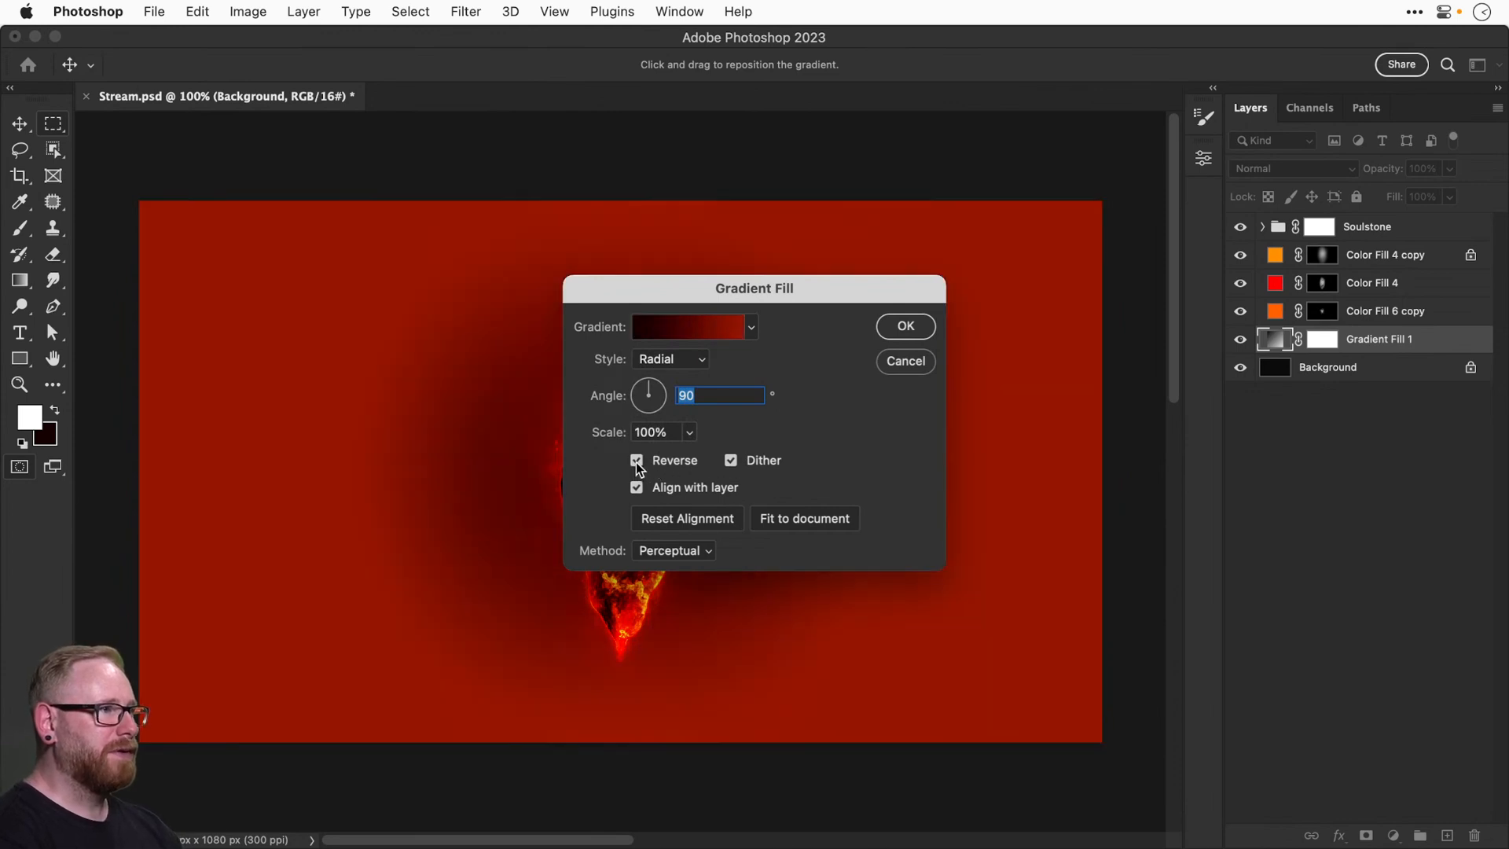
pyautogui.click(636, 460)
pyautogui.click(908, 326)
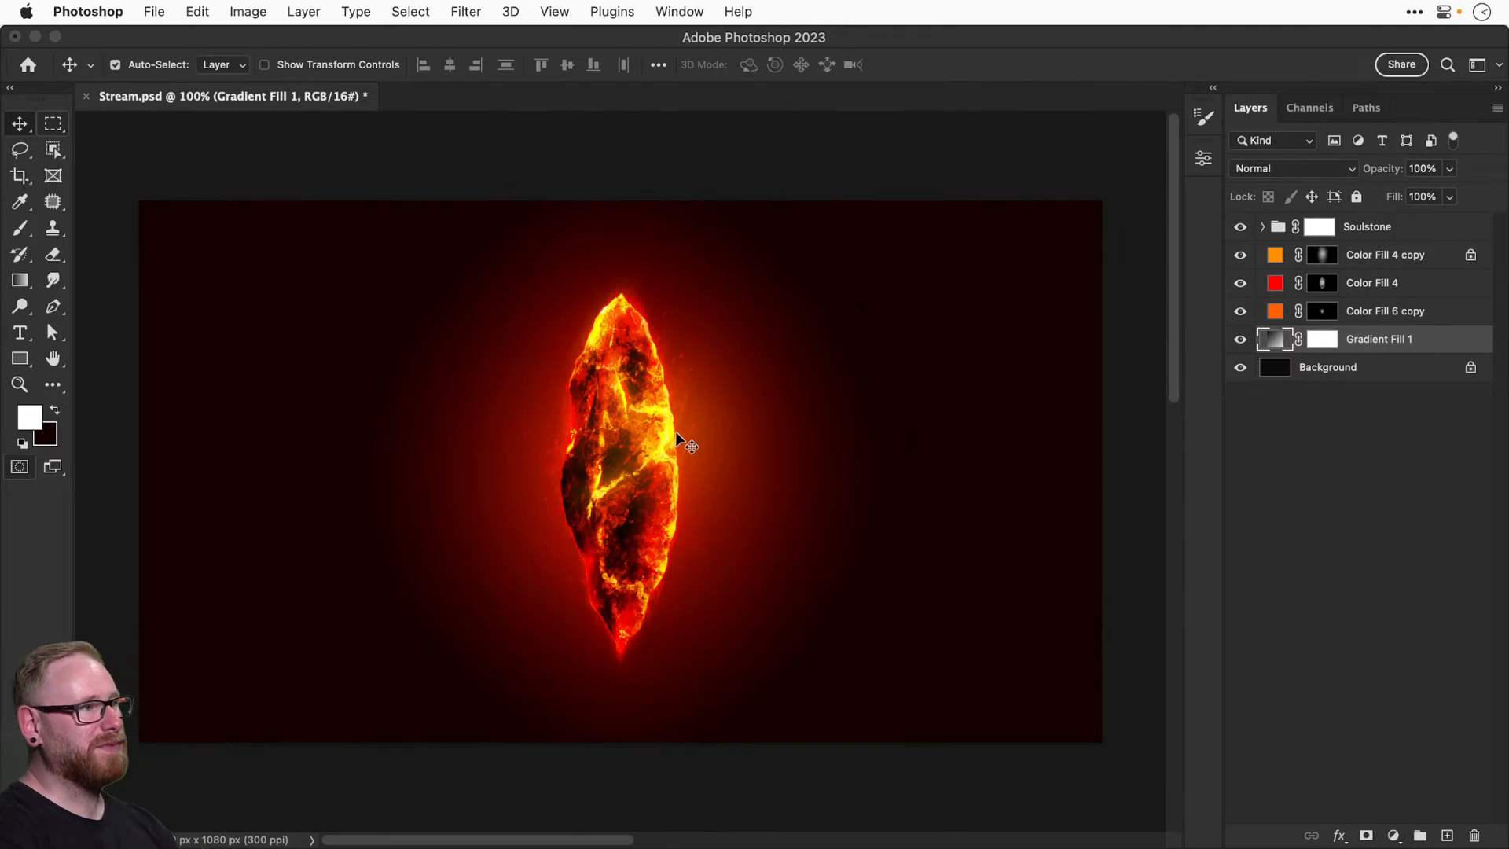
# Zoom out and try to transform Gradient Fill 1, dismissing the empty-bounds errors.
pyautogui.press('super+minus')
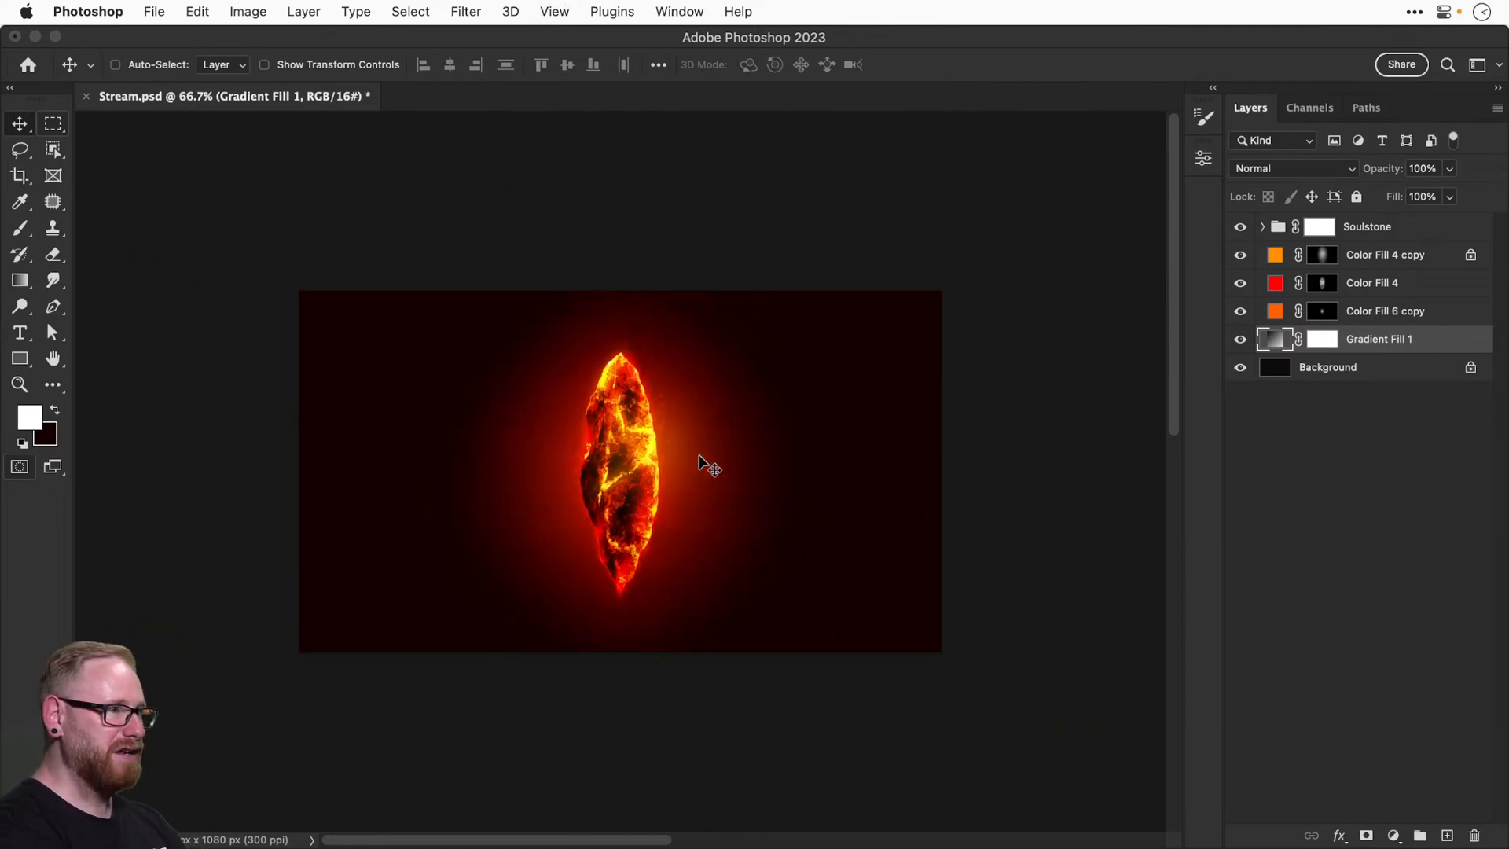
pyautogui.press('super+t')
pyautogui.click(741, 373)
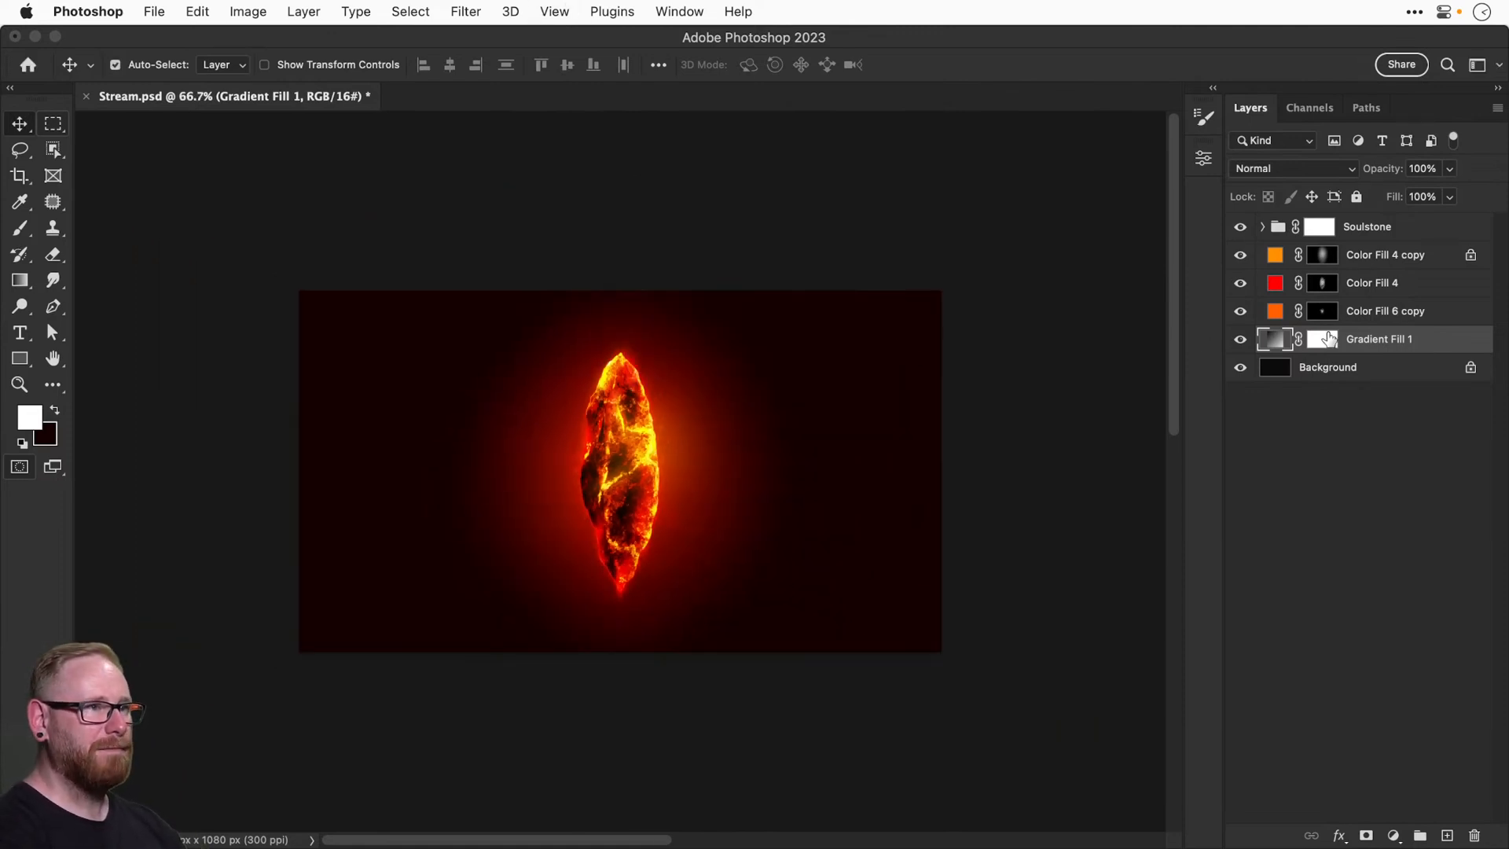
pyautogui.click(1321, 338)
pyautogui.click(1383, 342)
pyautogui.press('super+t')
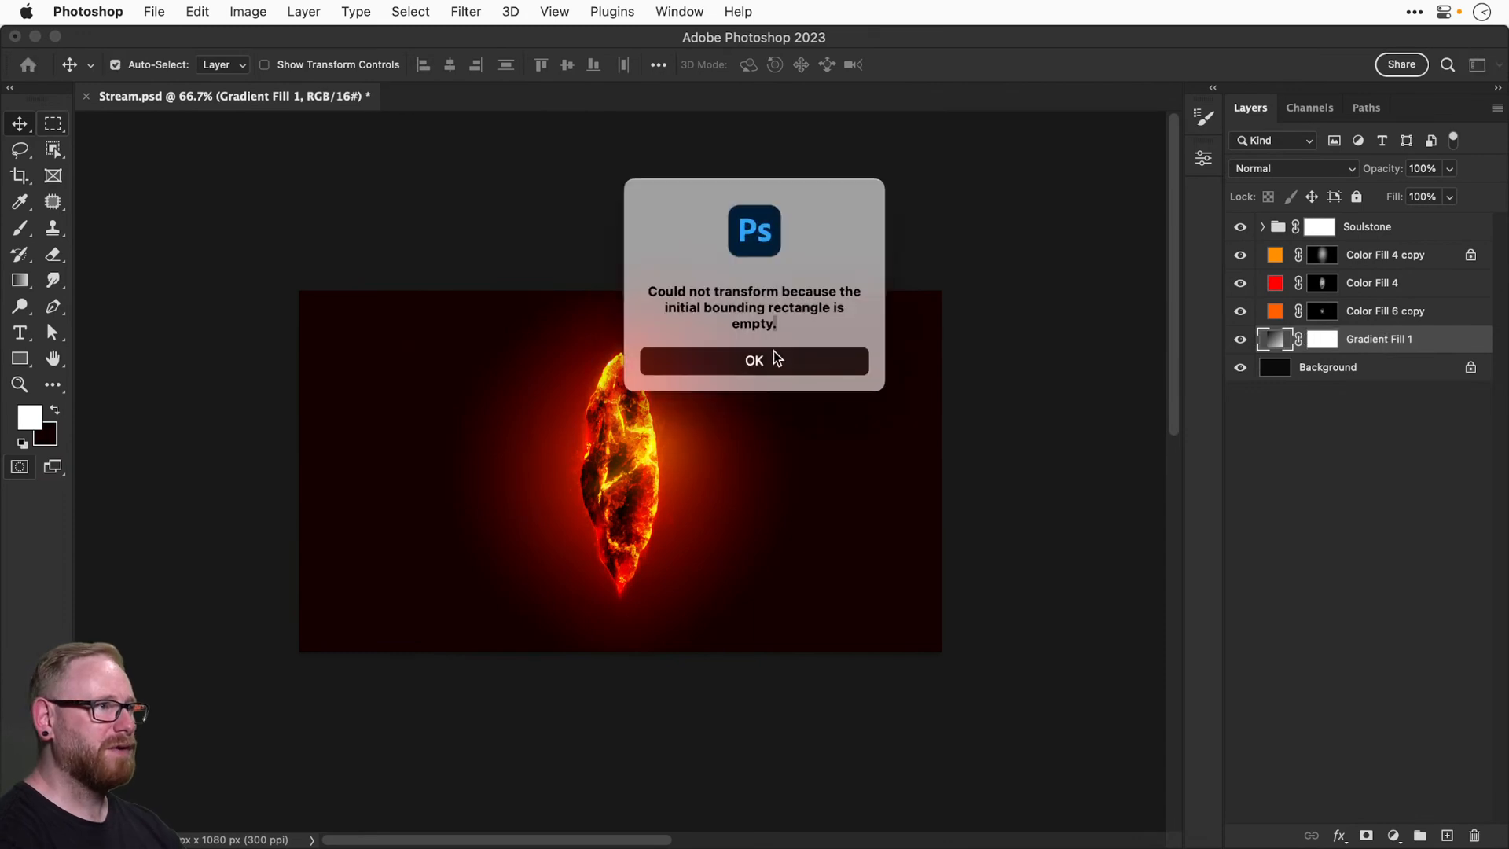
pyautogui.click(773, 355)
# Switch off the Gradient Fill 1 glow and bring up the new fill or adjustment layer list.
pyautogui.click(1241, 342)
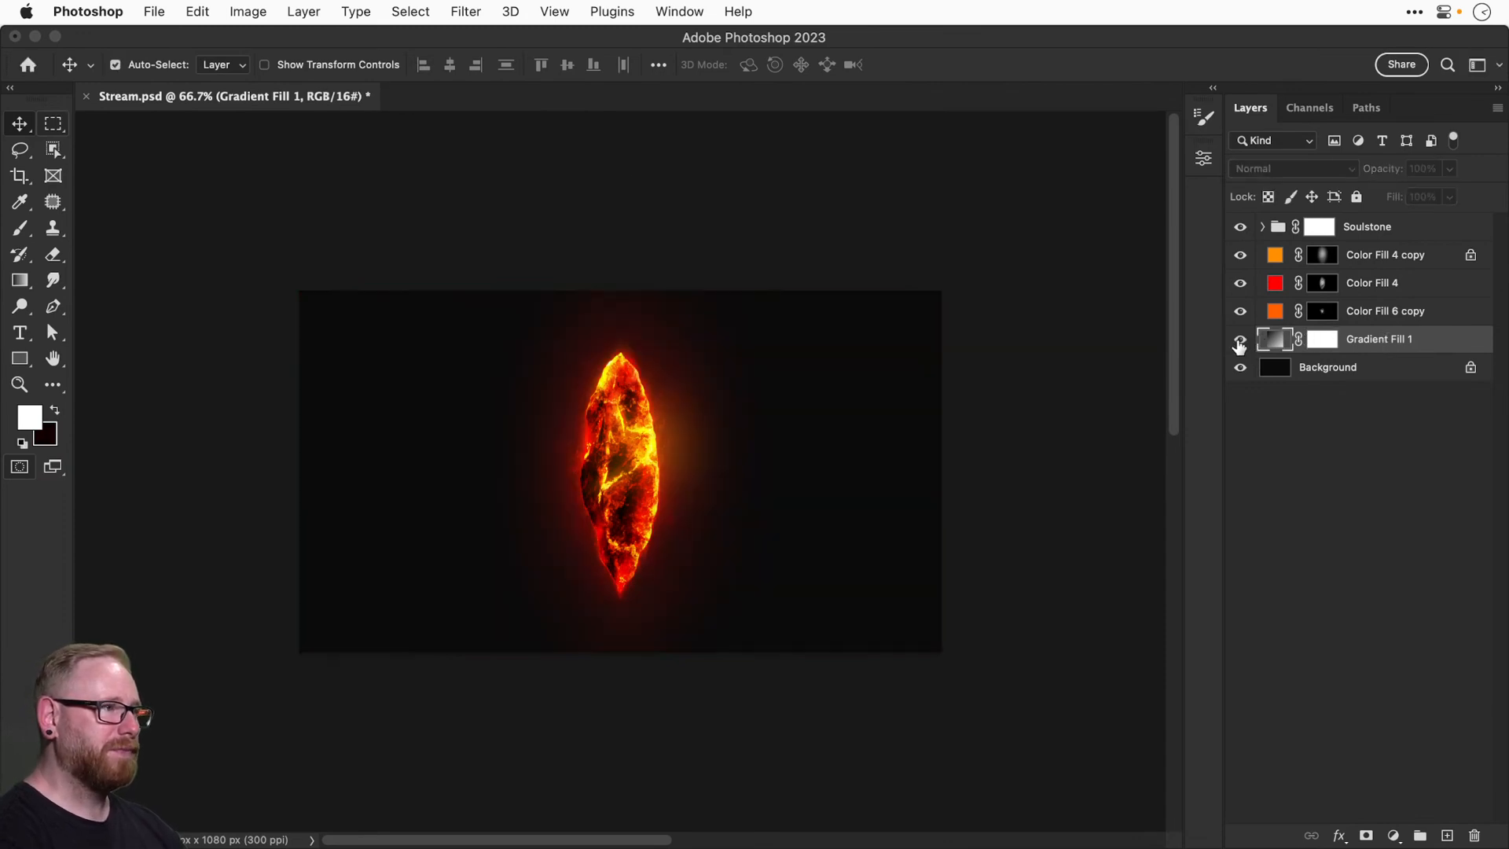
pyautogui.click(1241, 343)
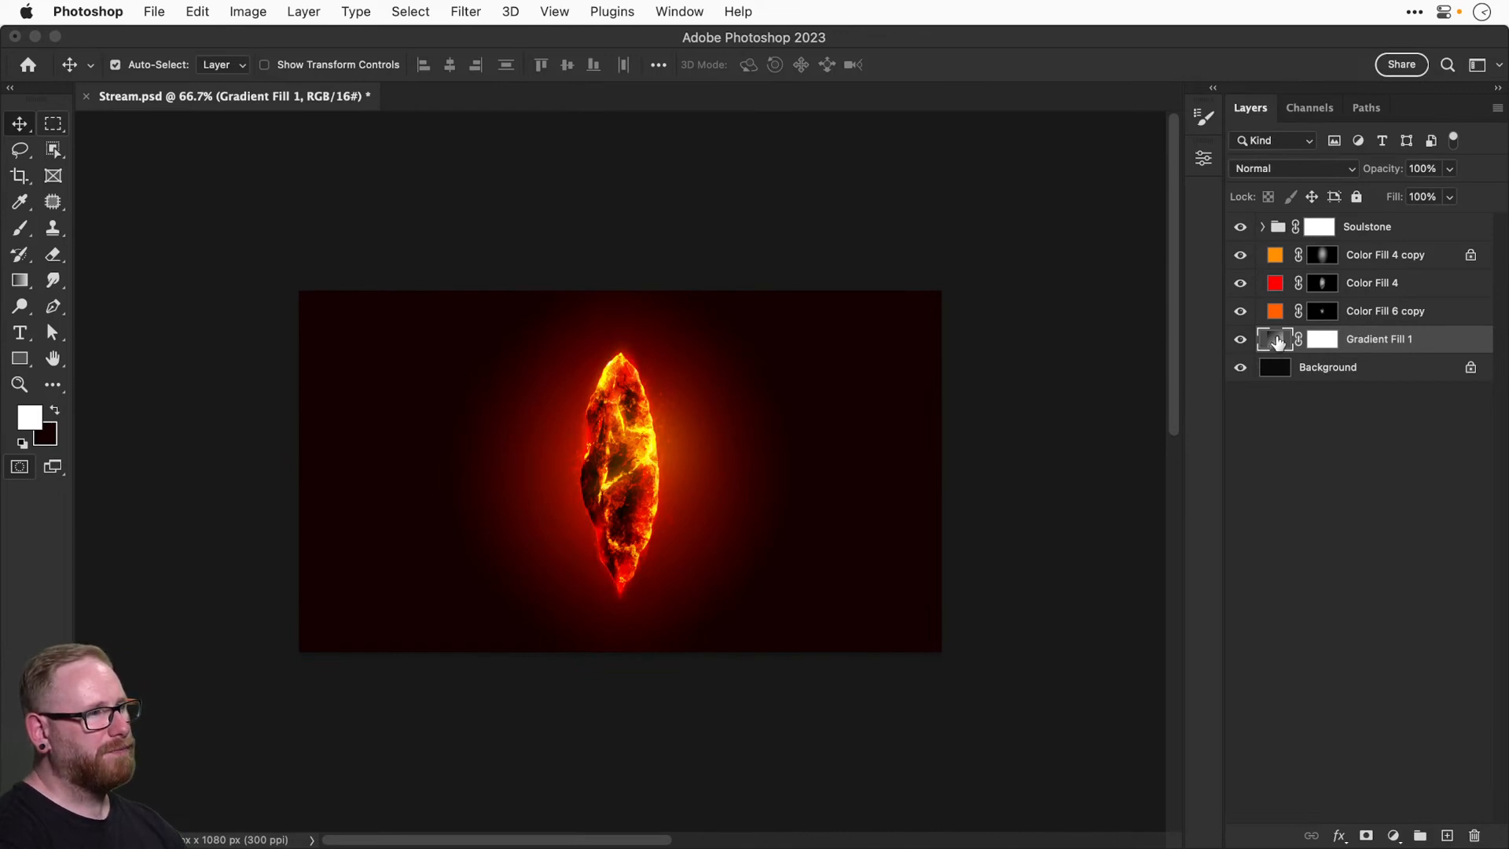
pyautogui.click(1240, 340)
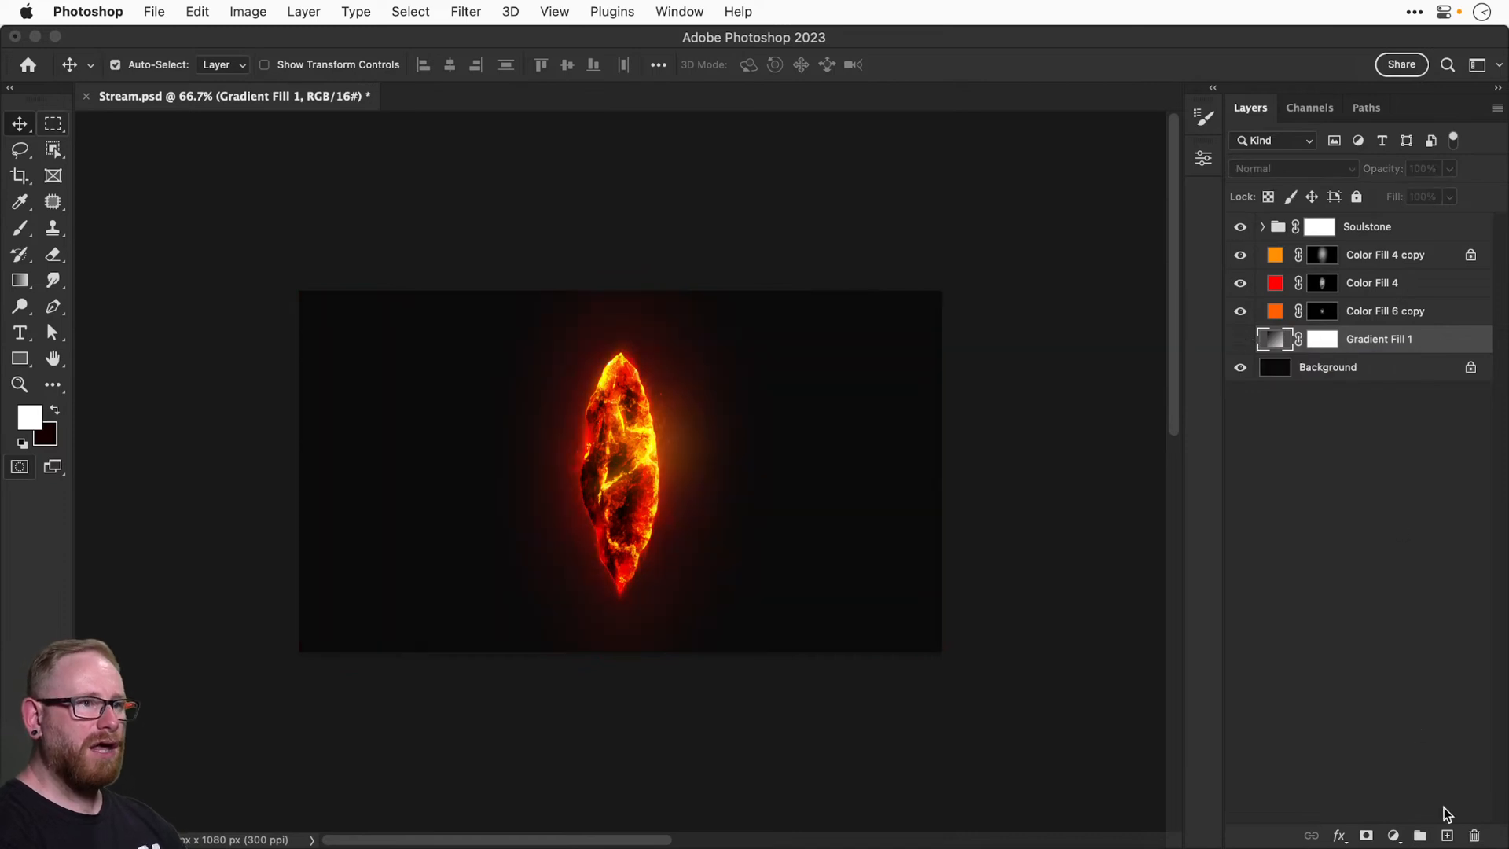
pyautogui.click(1393, 836)
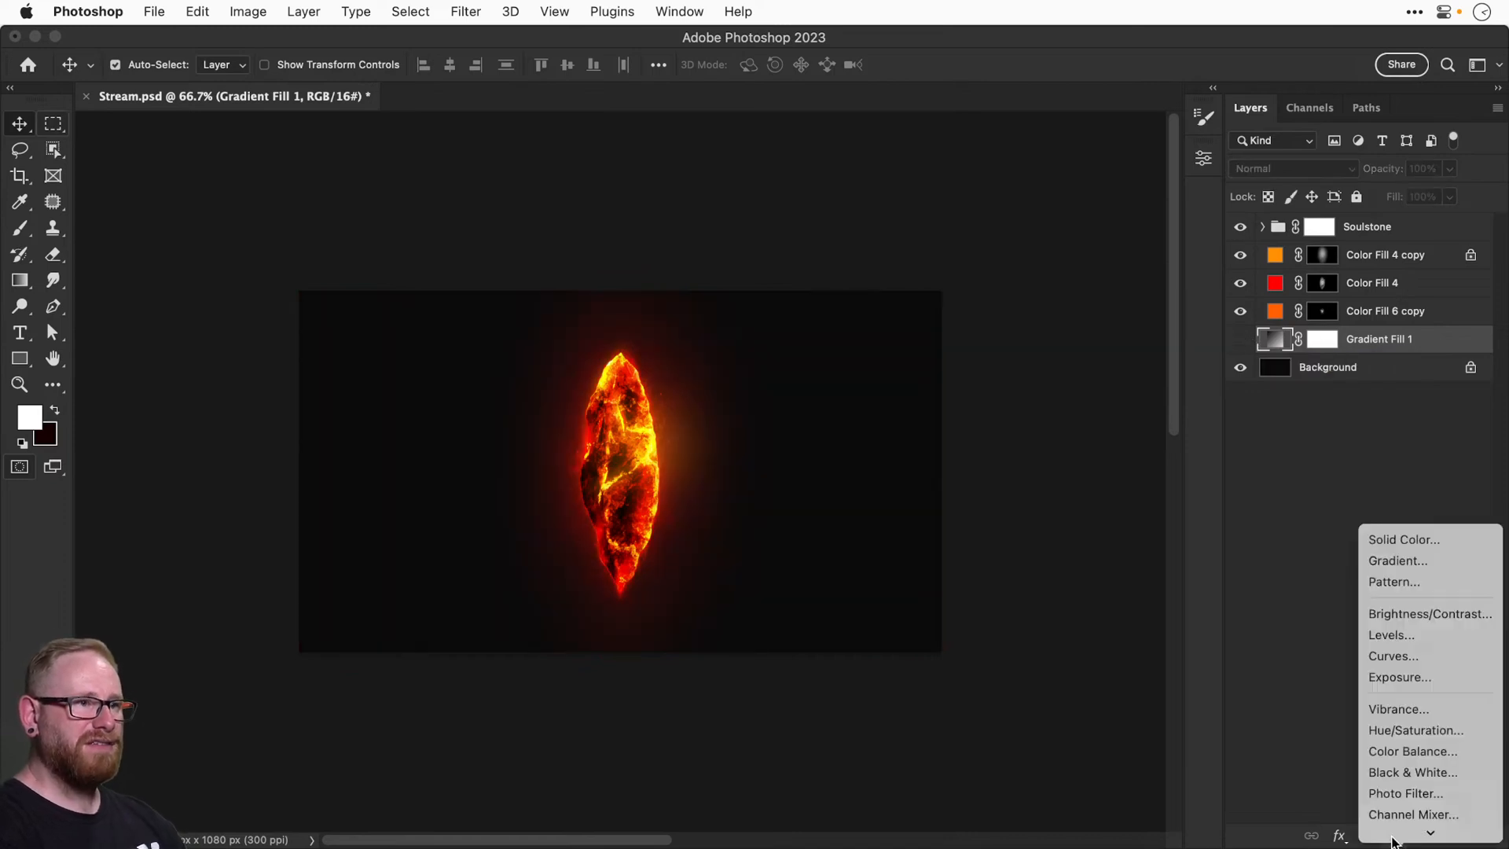
# Add a solid colour fill layer in a fully saturated red-orange, around 10° hue.
pyautogui.click(1408, 545)
pyautogui.click(1094, 534)
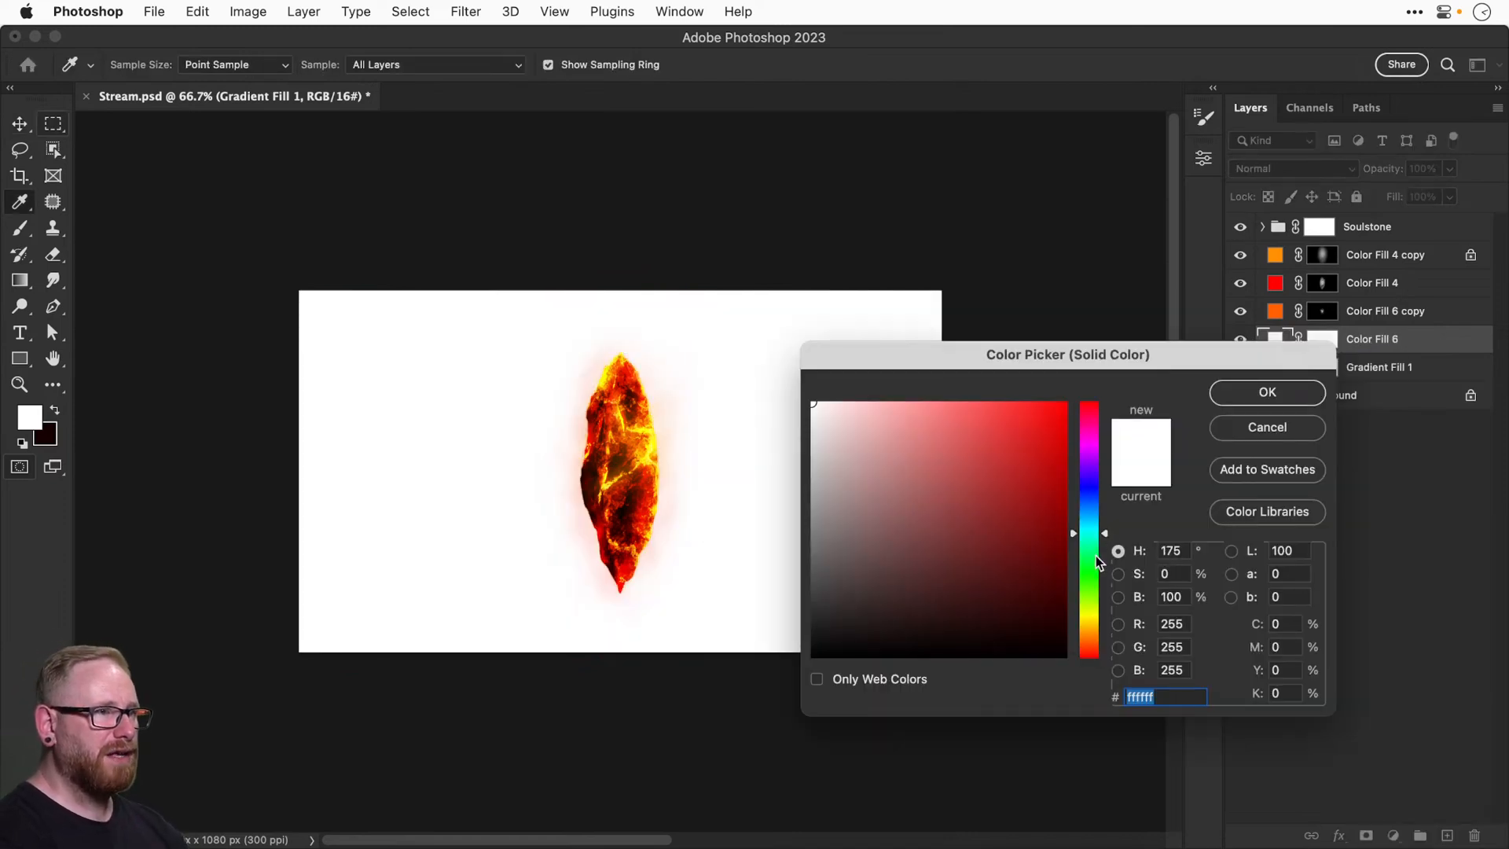
pyautogui.moveTo(1095, 556); pyautogui.dragTo(1089, 650)
pyautogui.moveTo(995, 547); pyautogui.dragTo(1096, 376)
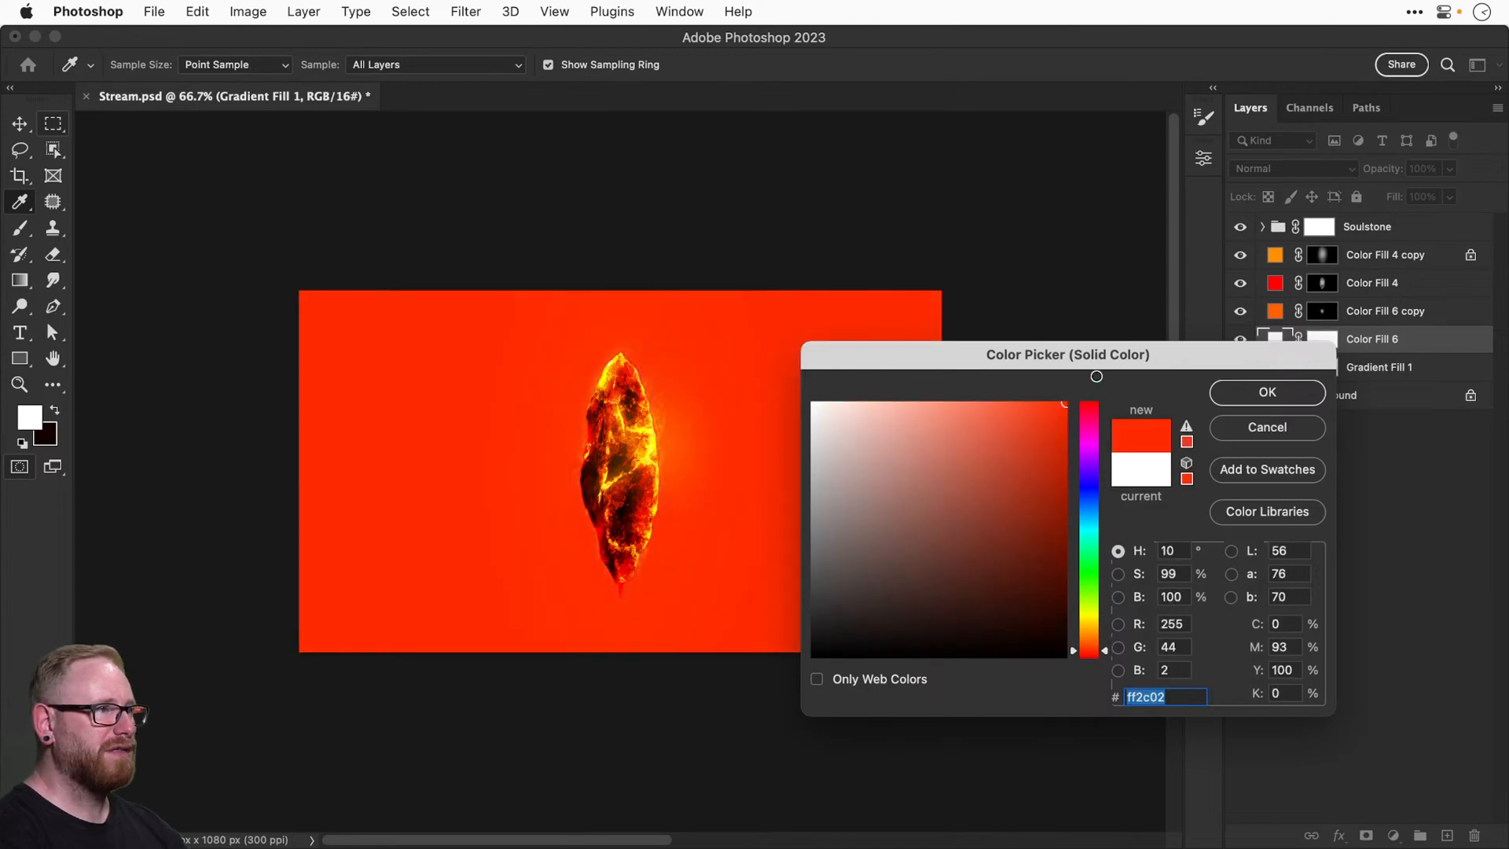
pyautogui.click(1266, 392)
# Invert Color Fill 6's mask and pick a flattened Soft Round Pressure Opacity brush.
pyautogui.click(1322, 339)
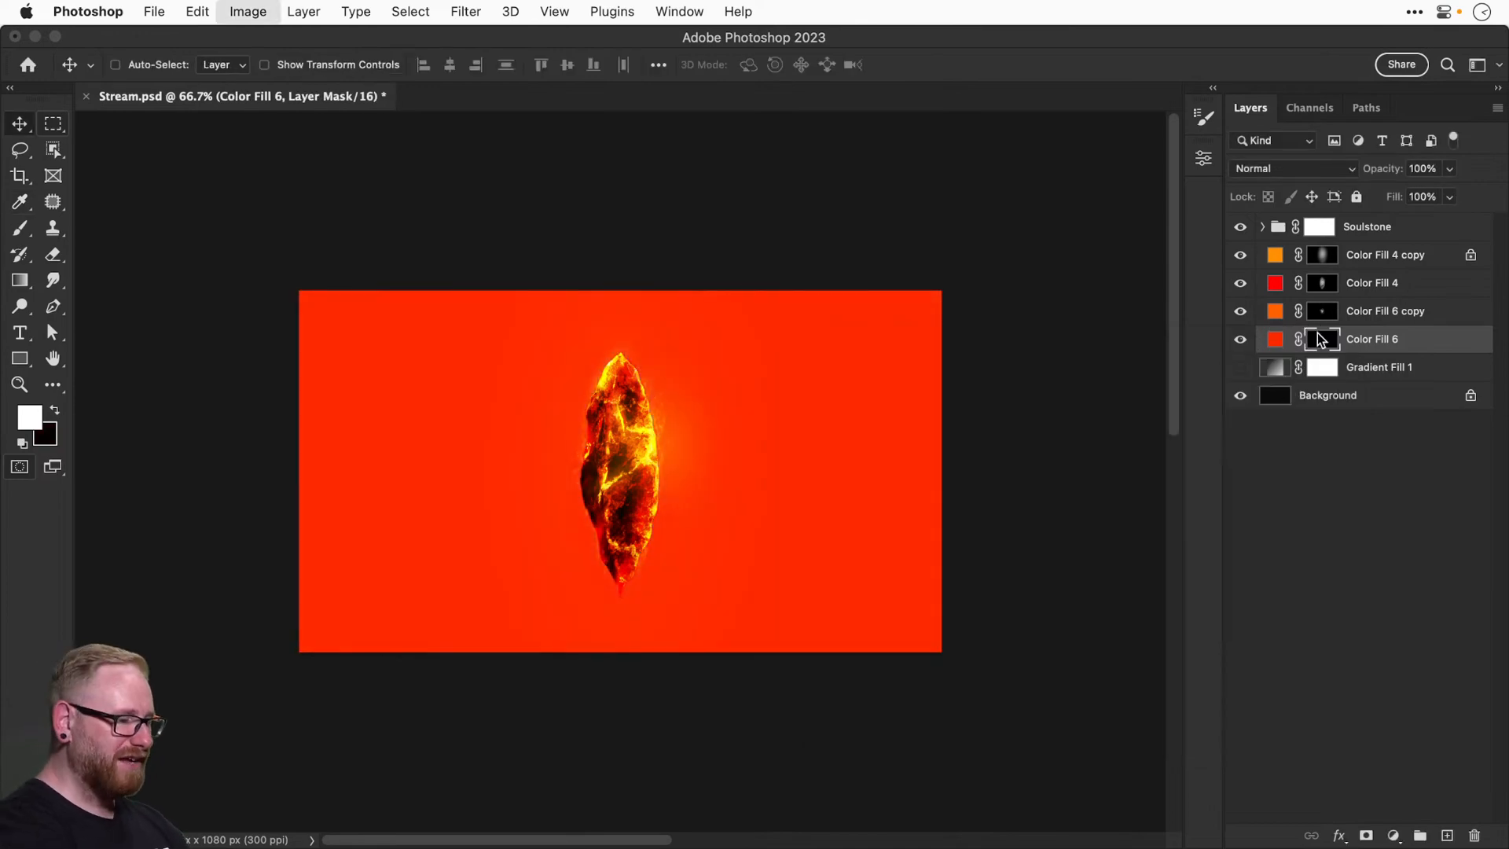
pyautogui.press('super+i')
pyautogui.press('b')
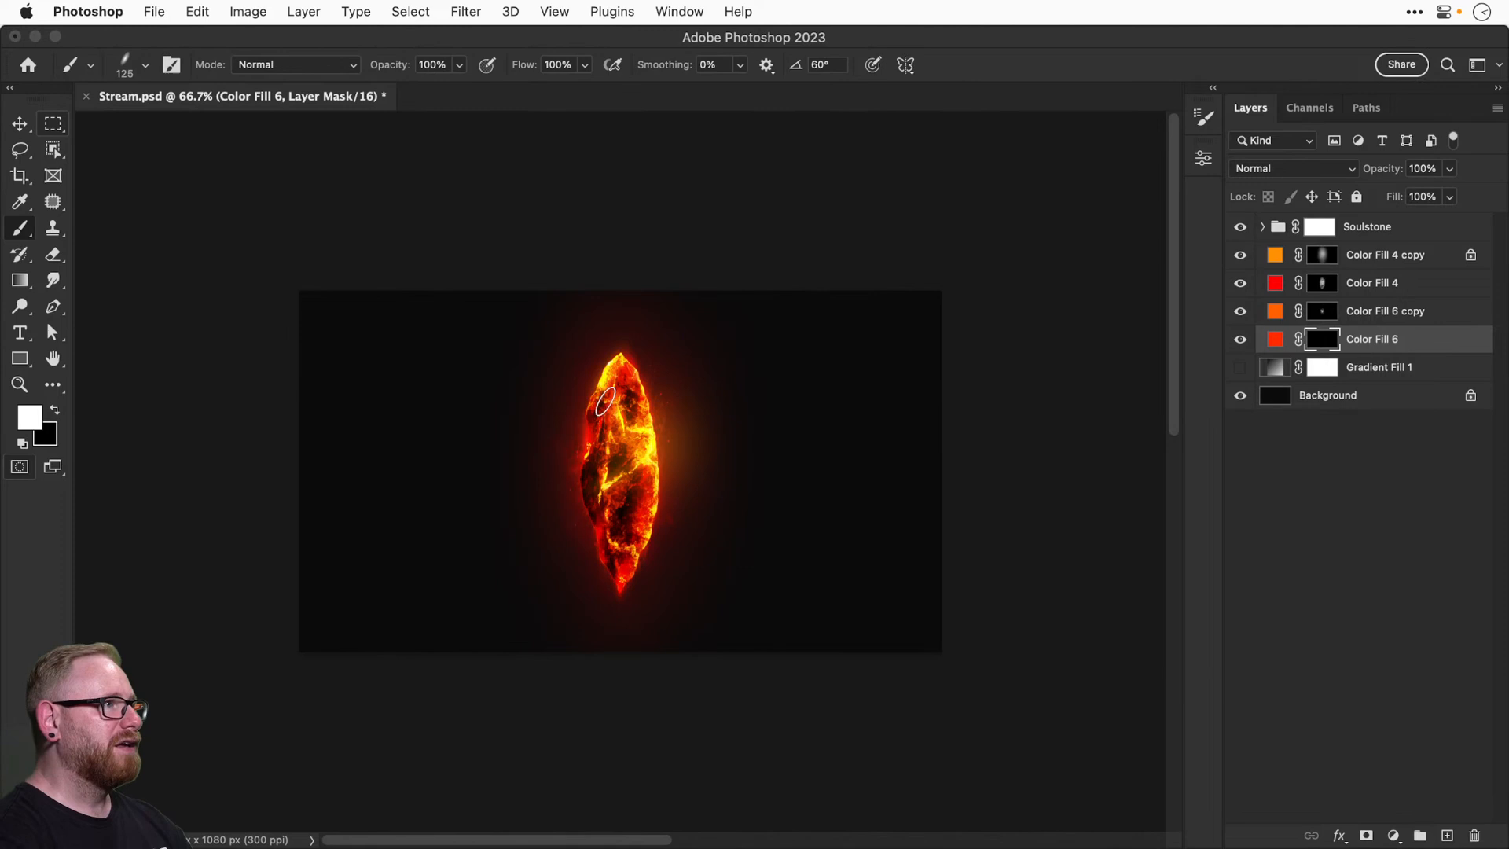
pyautogui.click(145, 65)
pyautogui.click(133, 430)
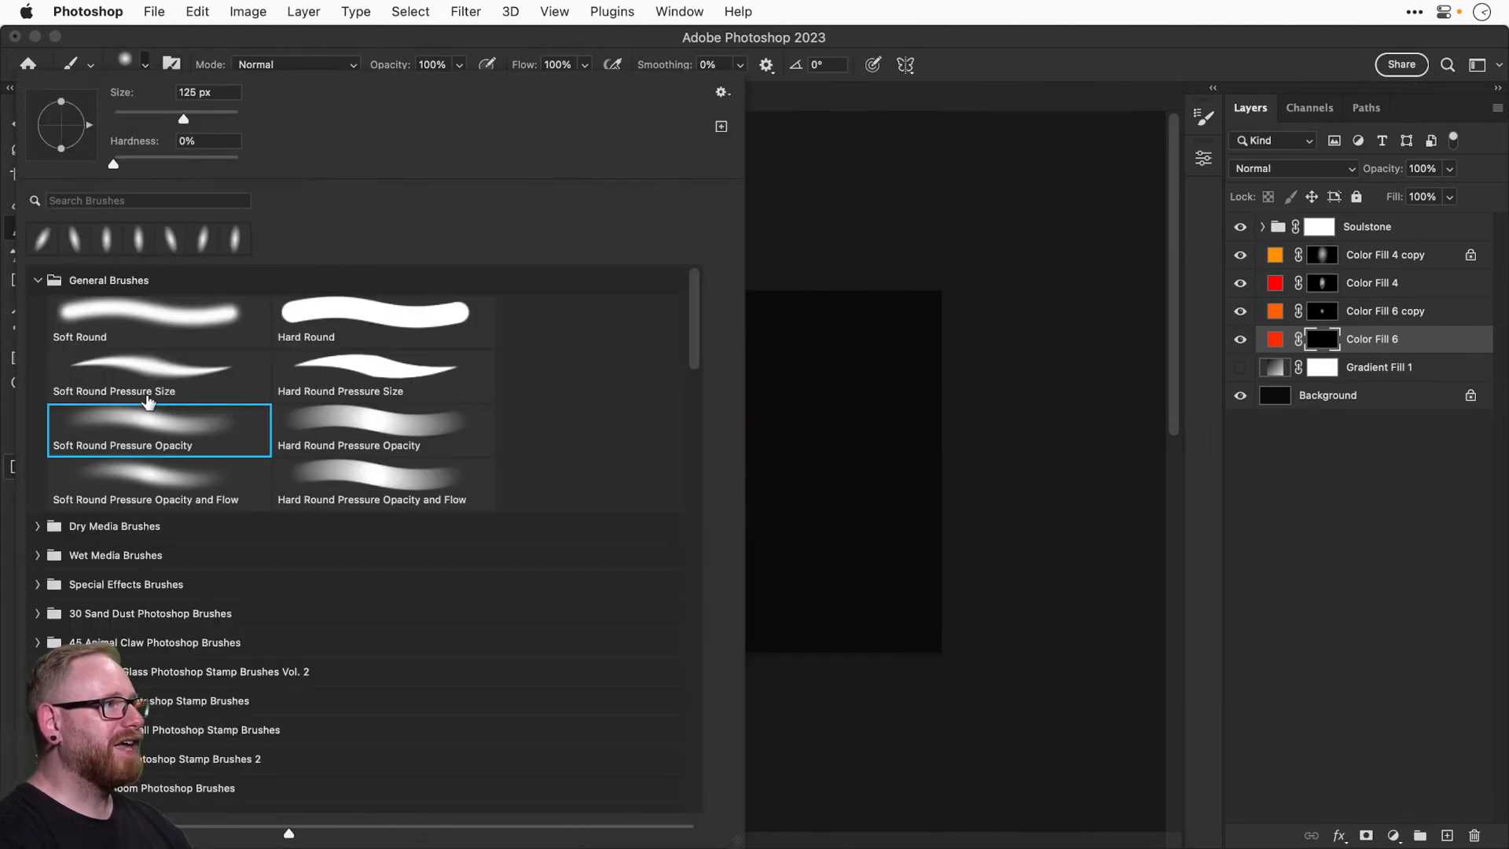
pyautogui.moveTo(62, 102); pyautogui.dragTo(62, 116)
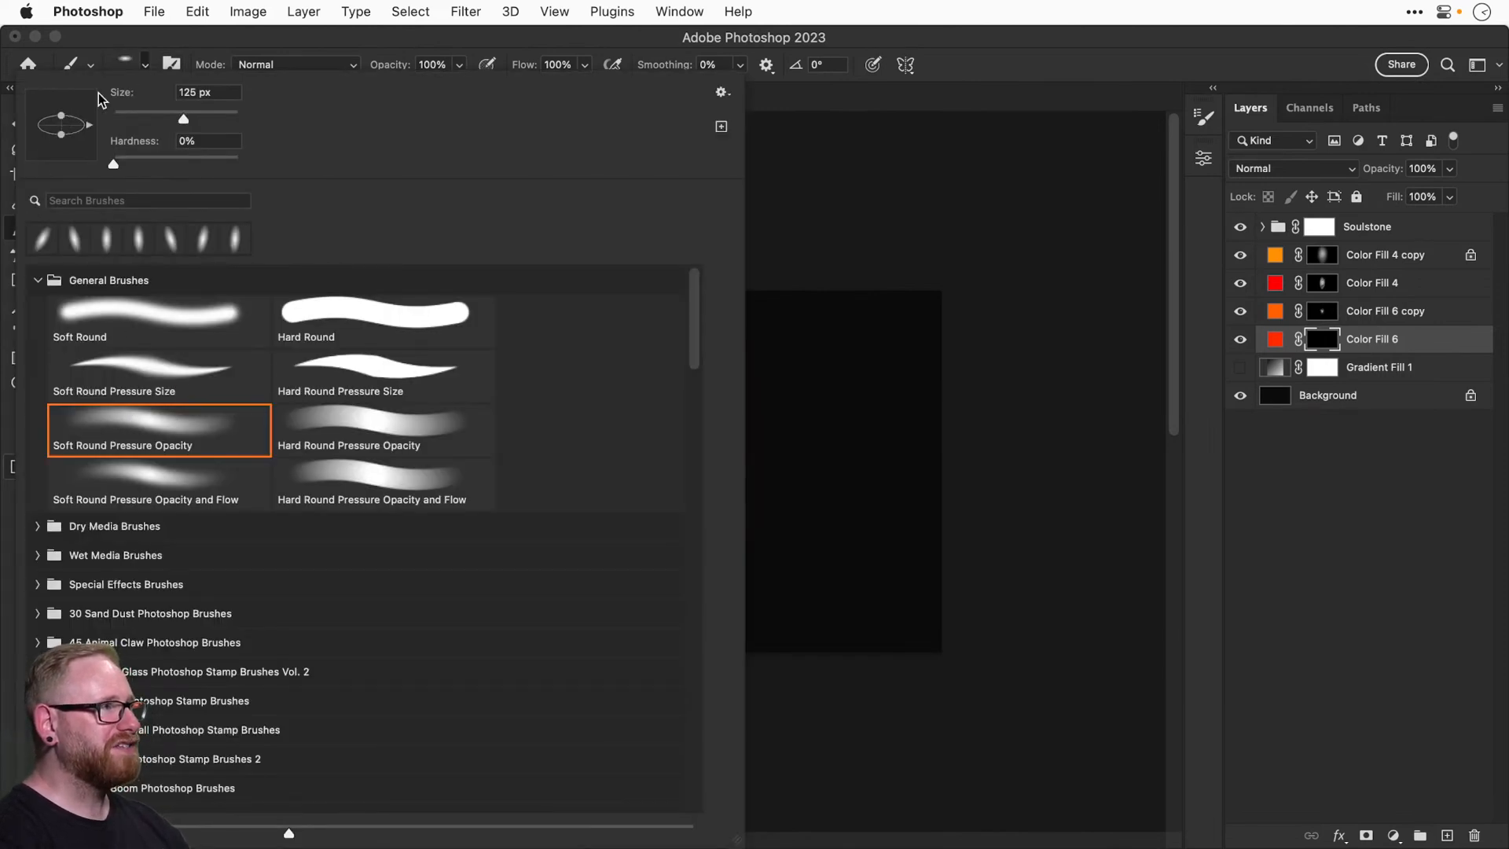
pyautogui.click(144, 63)
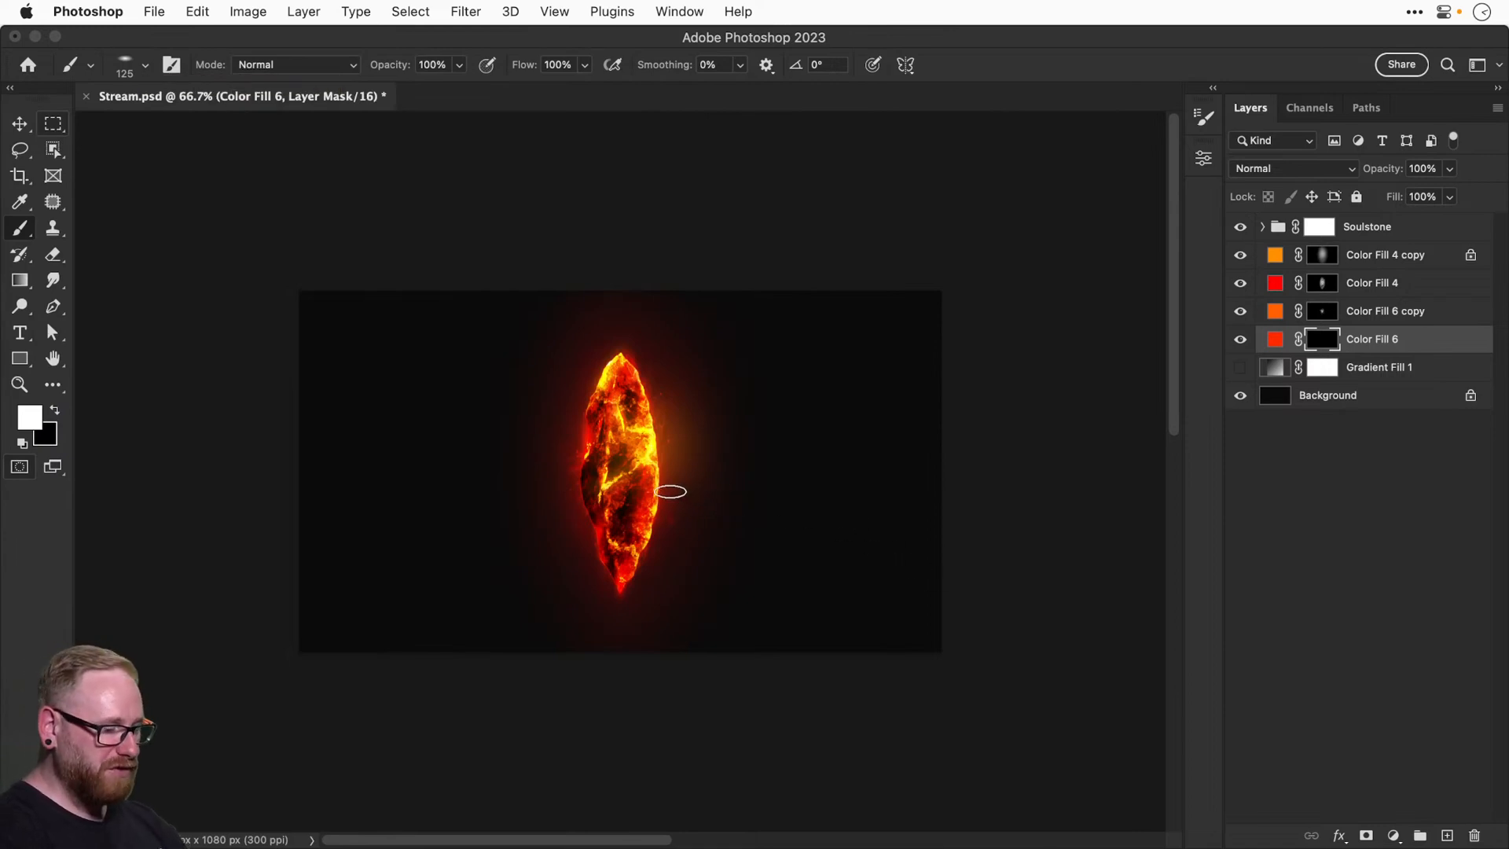
# Rotate the brush tip to 90°, enlarge it to 900 and set brush opacity to 10.
pyautogui.hotkey('shift', 'Left')
pyautogui.hotkey('shift', 'Left')
pyautogui.hotkey('shift', 'Left')
pyautogui.hotkey('shift', 'Left')
pyautogui.hotkey('shift', 'Left')
pyautogui.hotkey('shift', 'Left')
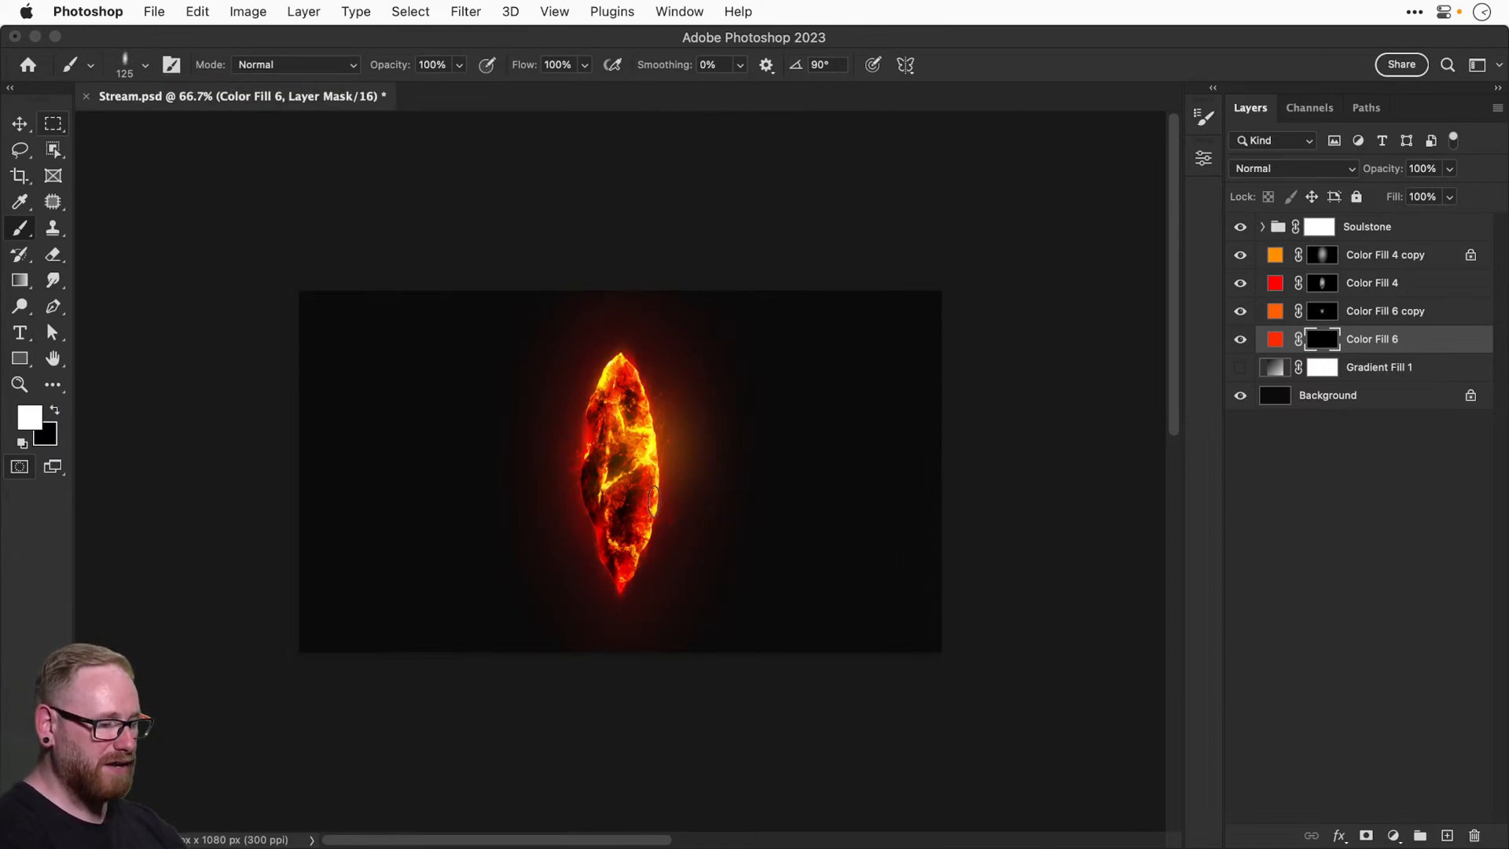
pyautogui.press(']')
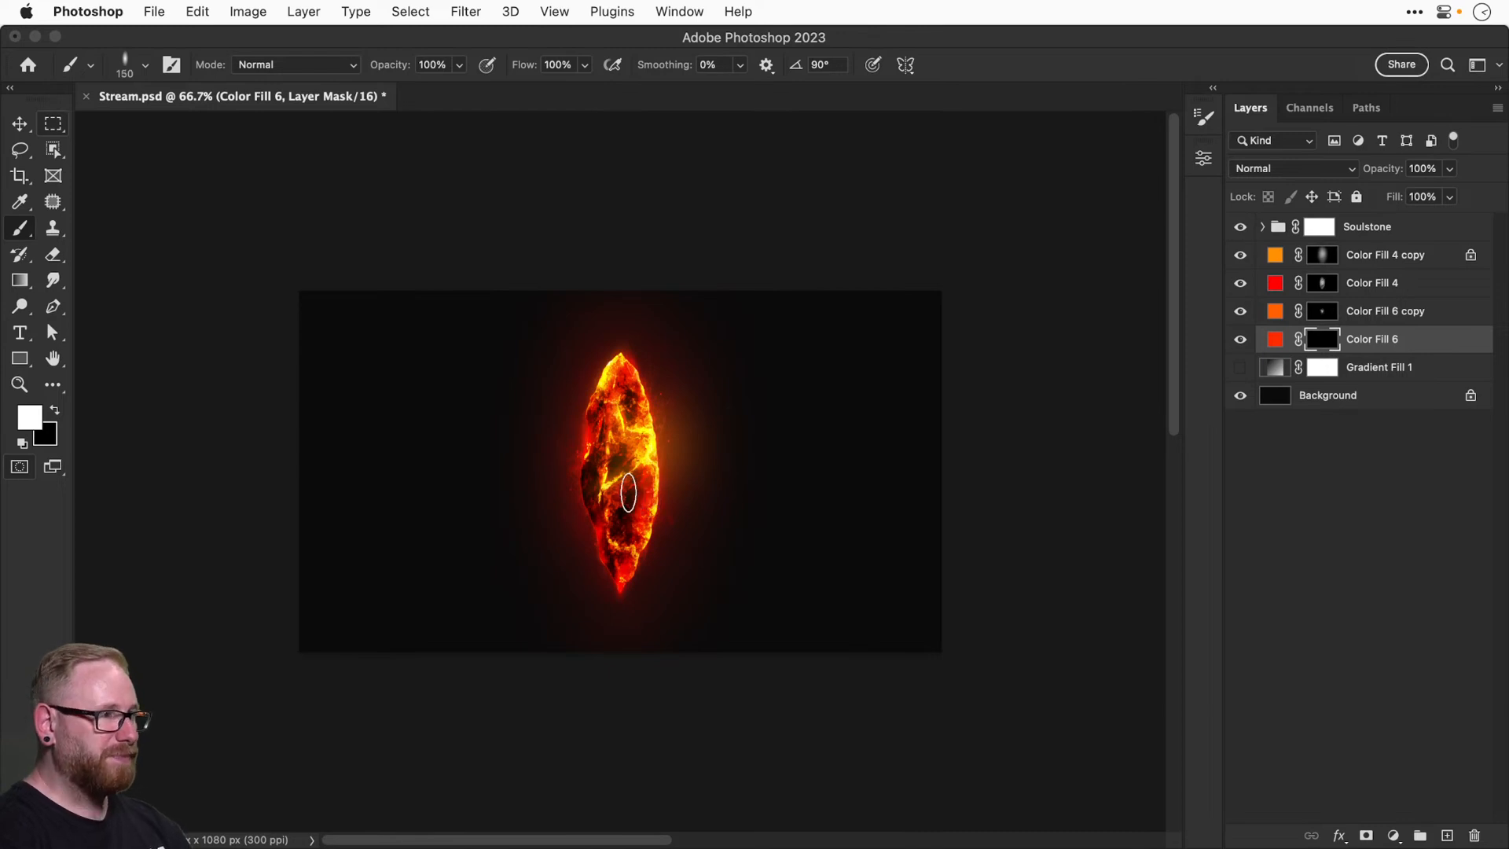
pyautogui.press(']')
pyautogui.press(']')
pyautogui.press(']')
pyautogui.press(']')
pyautogui.press(']')
pyautogui.press(']')
pyautogui.press(']')
pyautogui.press(']')
pyautogui.press(']')
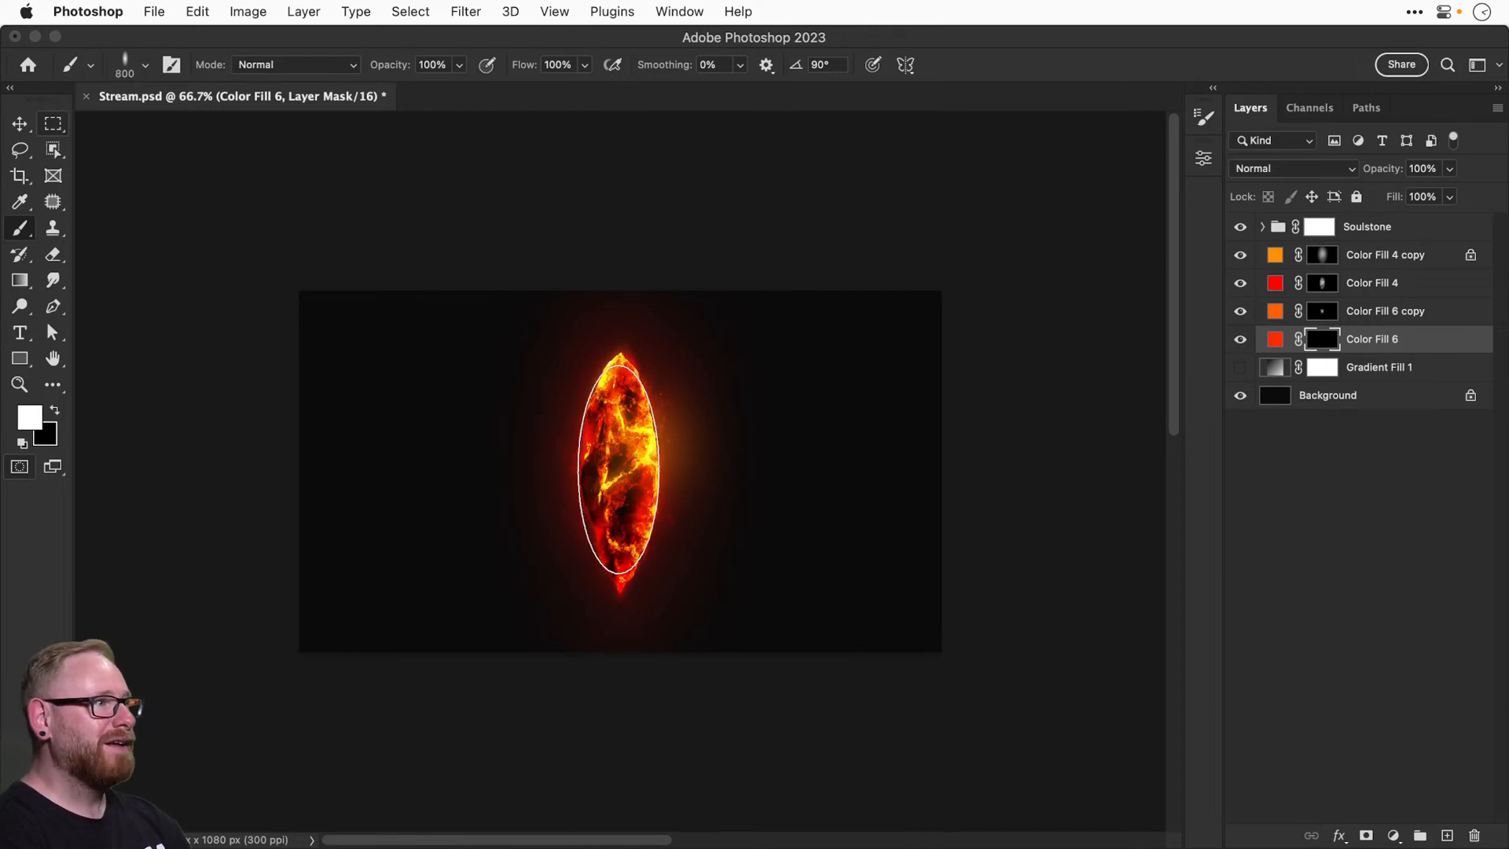
pyautogui.press(']')
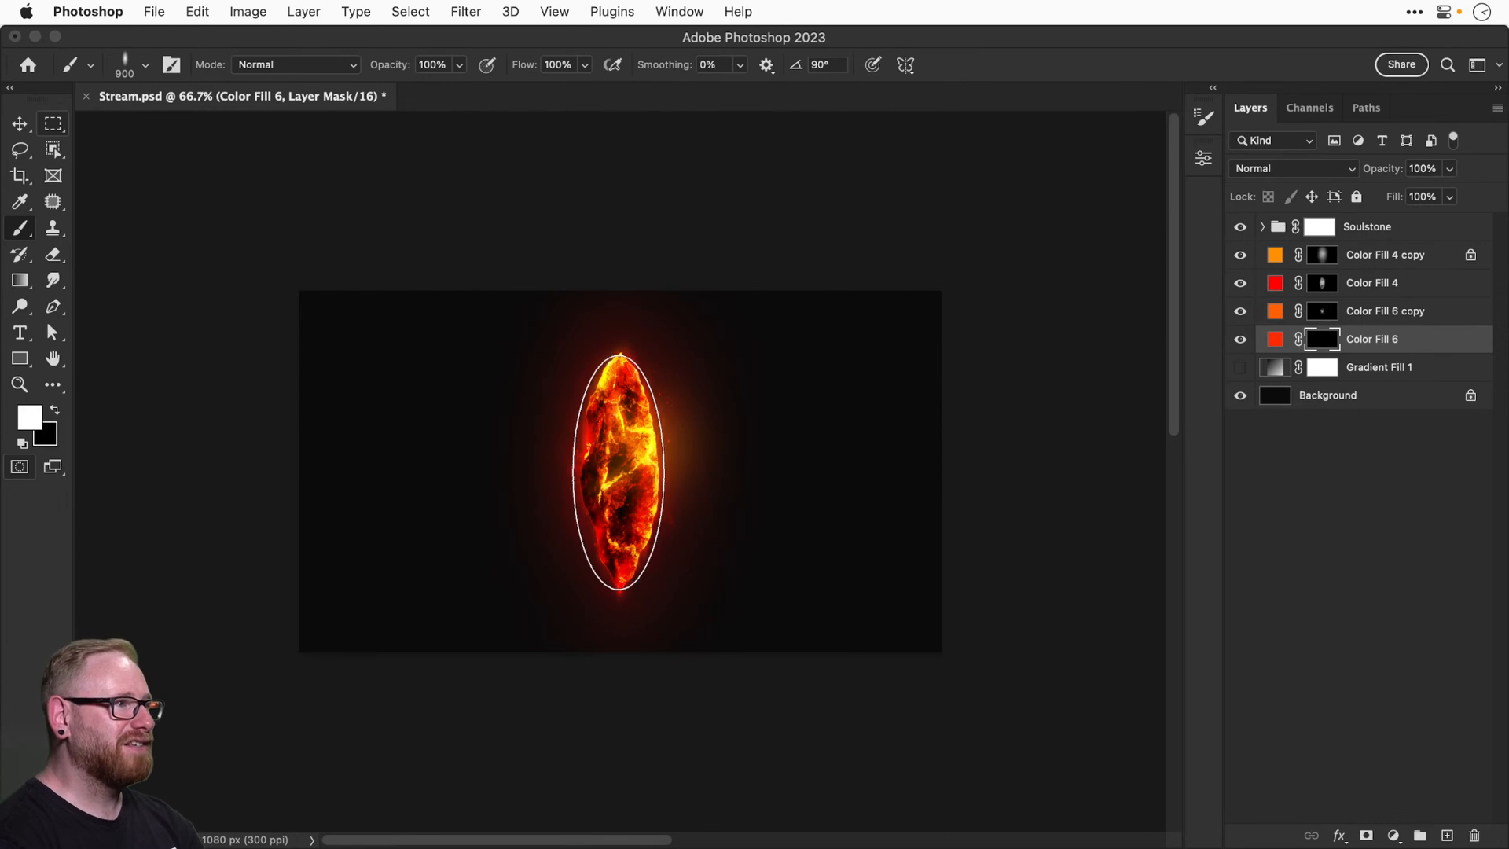
pyautogui.click(128, 64)
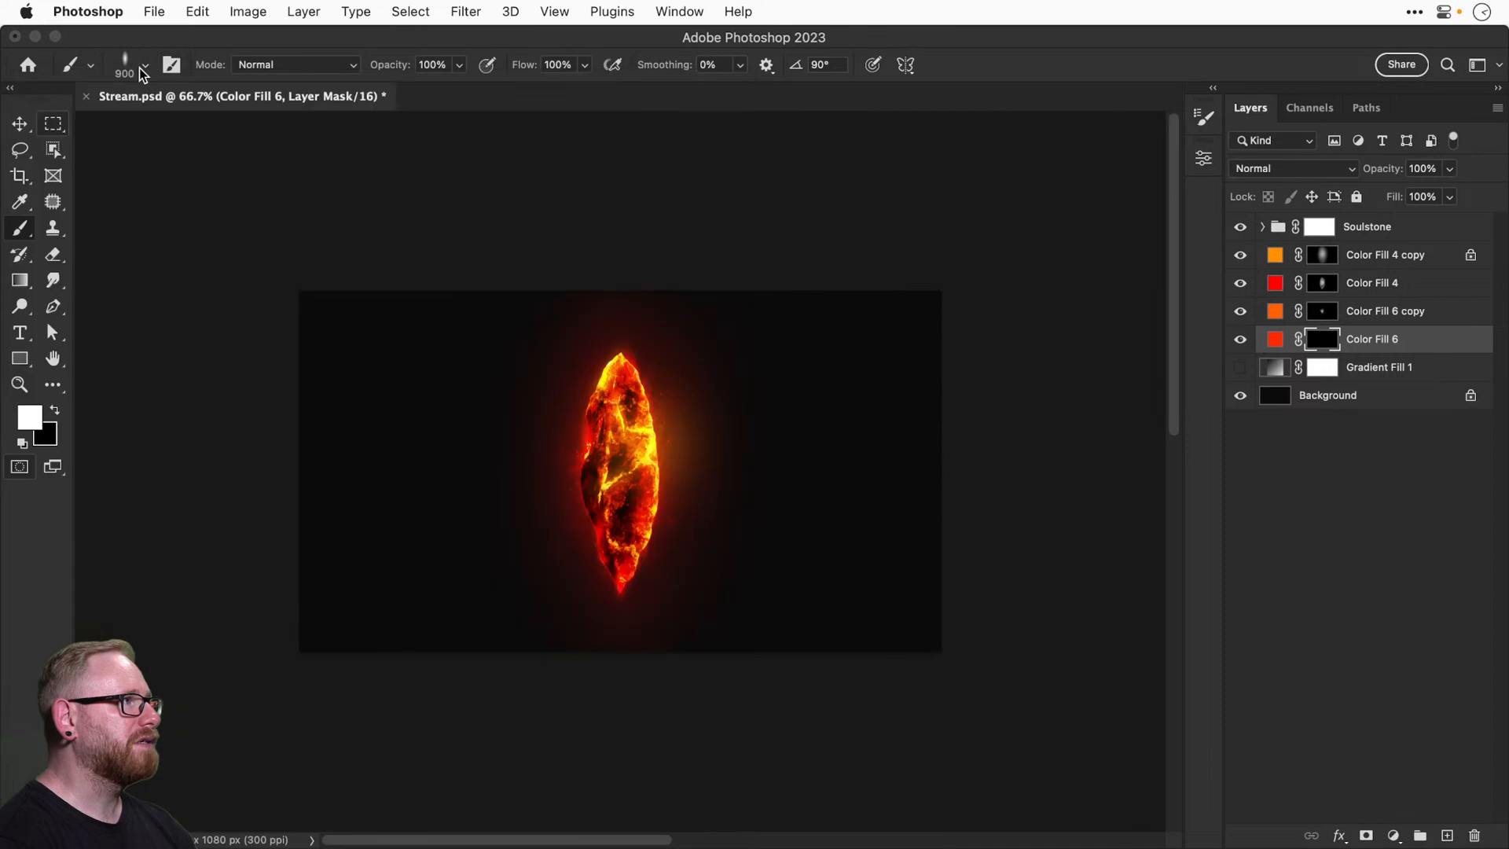
pyautogui.click(139, 67)
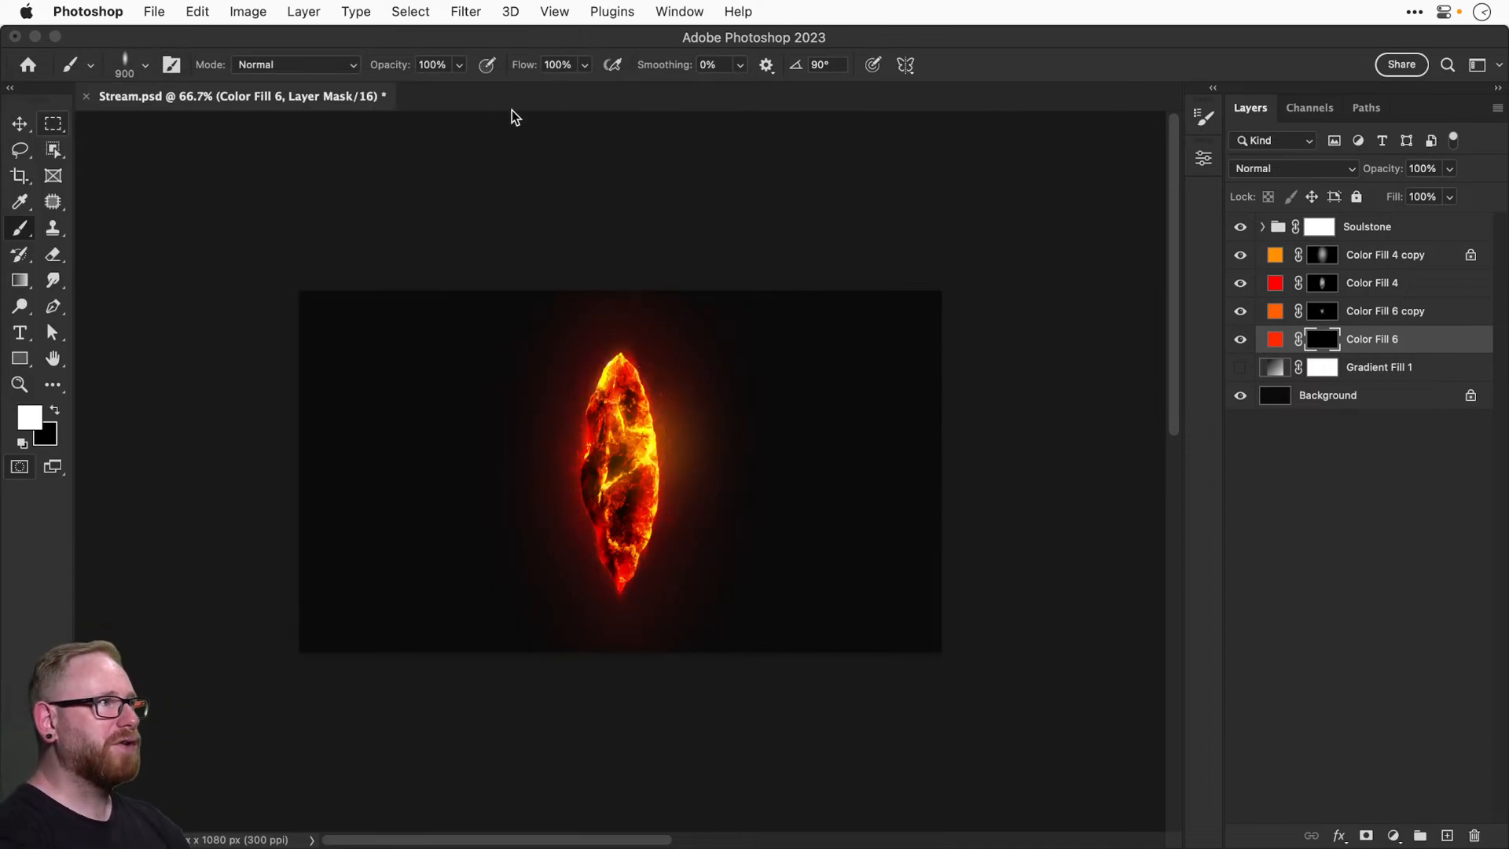
pyautogui.press('Return')
pyautogui.press('super+a')
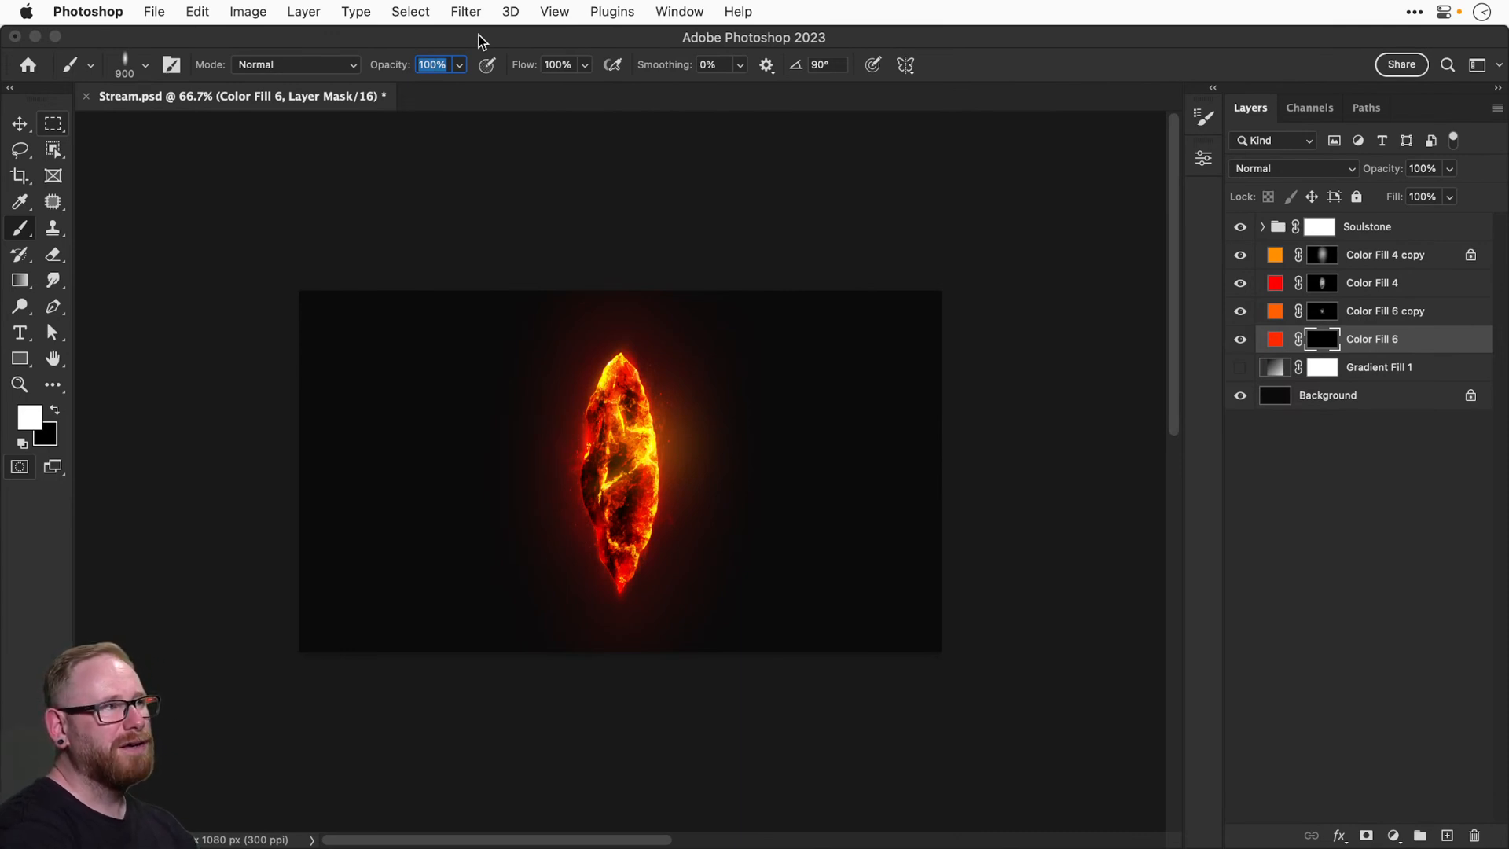
pyautogui.write('10')
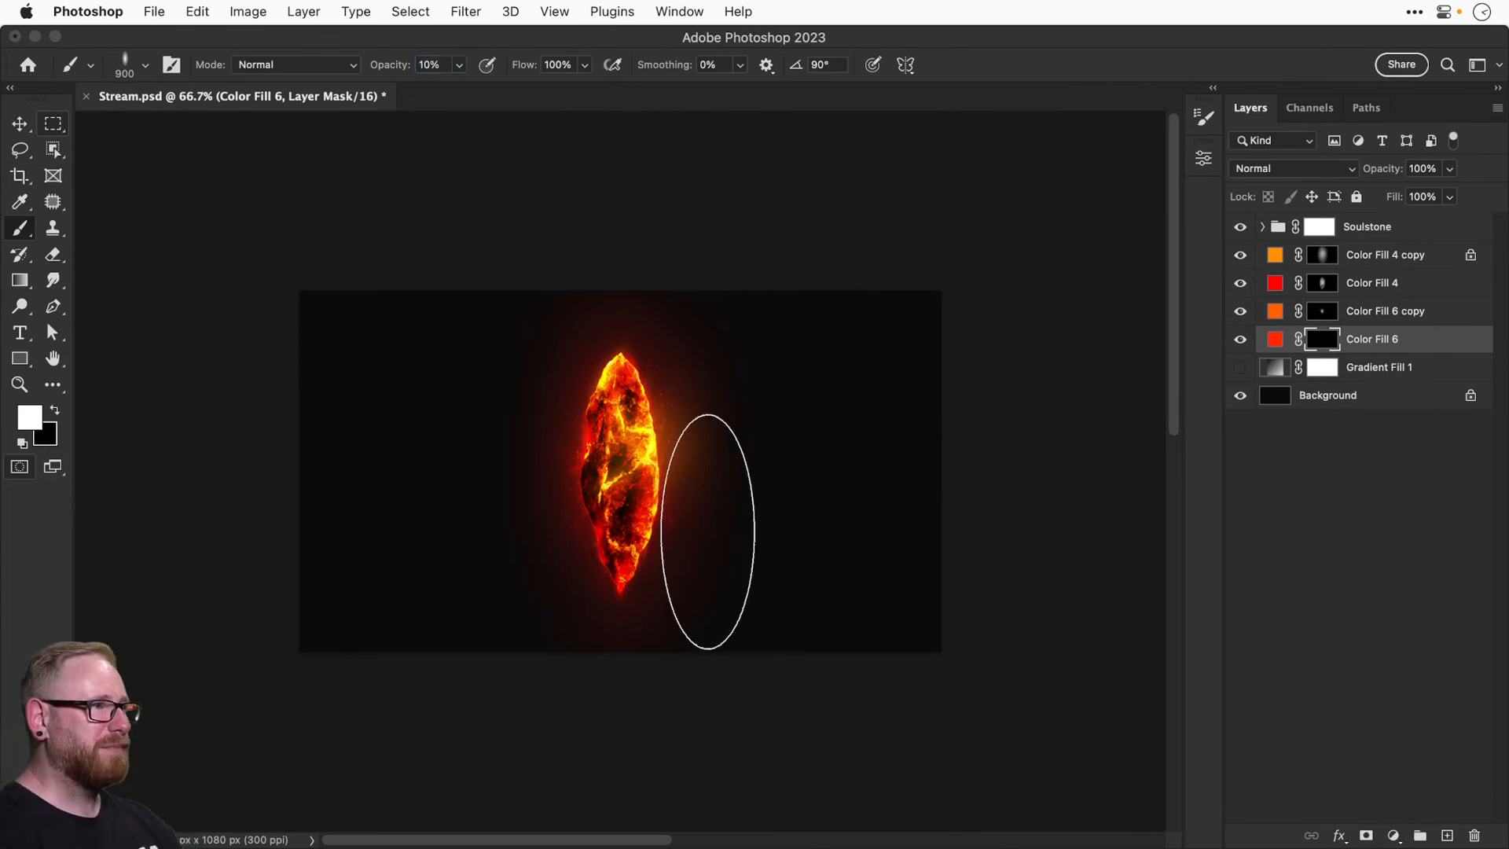
# Undo a stray stroke, zoom out to 33.3% and enlarge the brush to 5000.
pyautogui.moveTo(408, 391); pyautogui.dragTo(370, 478)
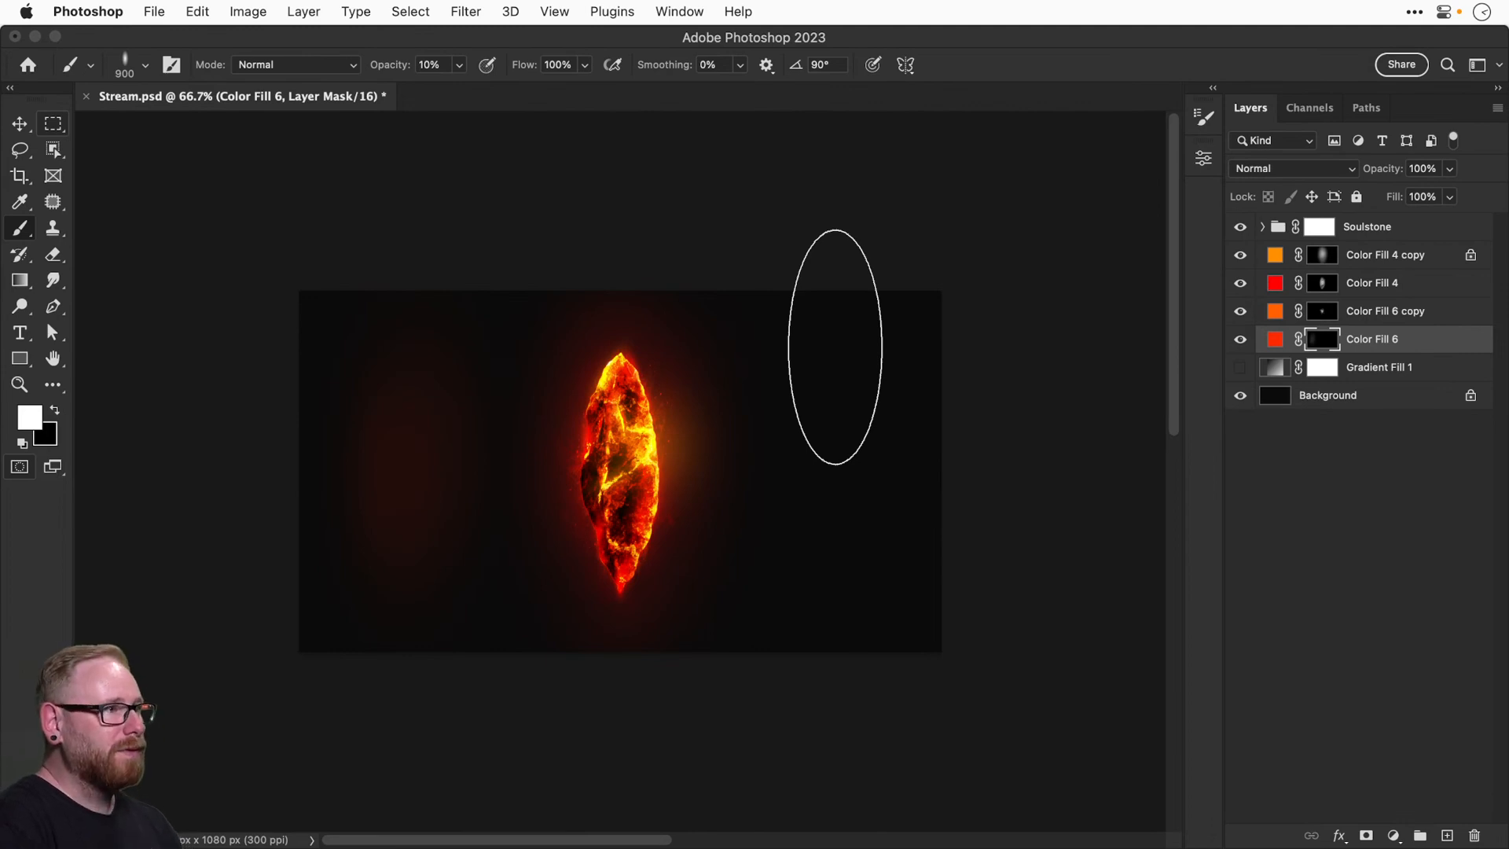
pyautogui.press('super+z')
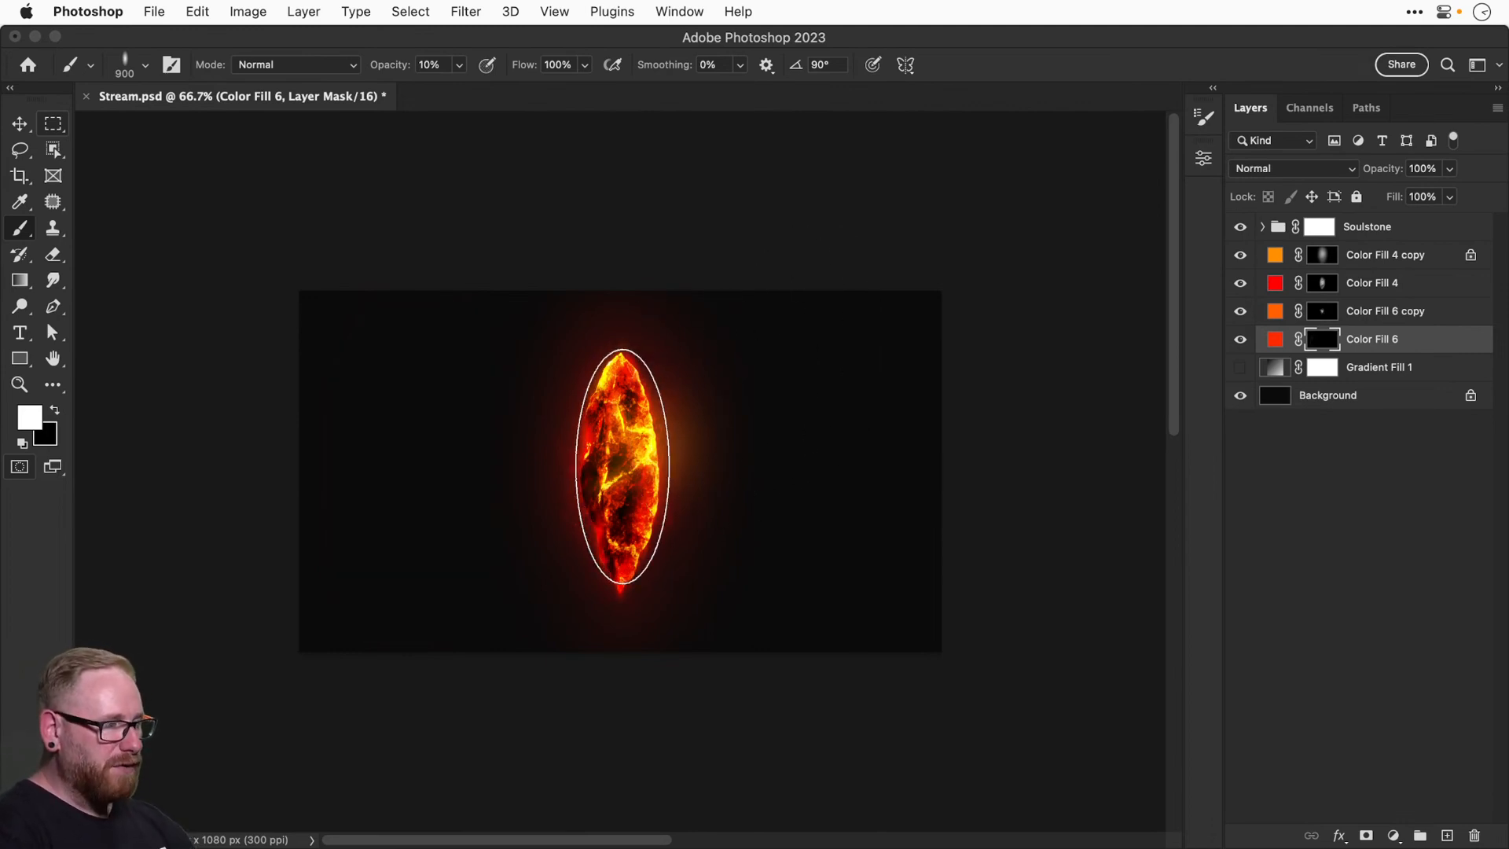
pyautogui.press(']')
pyautogui.press(']')
pyautogui.press(']')
pyautogui.press(']')
pyautogui.press(']')
pyautogui.press(']')
pyautogui.press(']')
pyautogui.press(']')
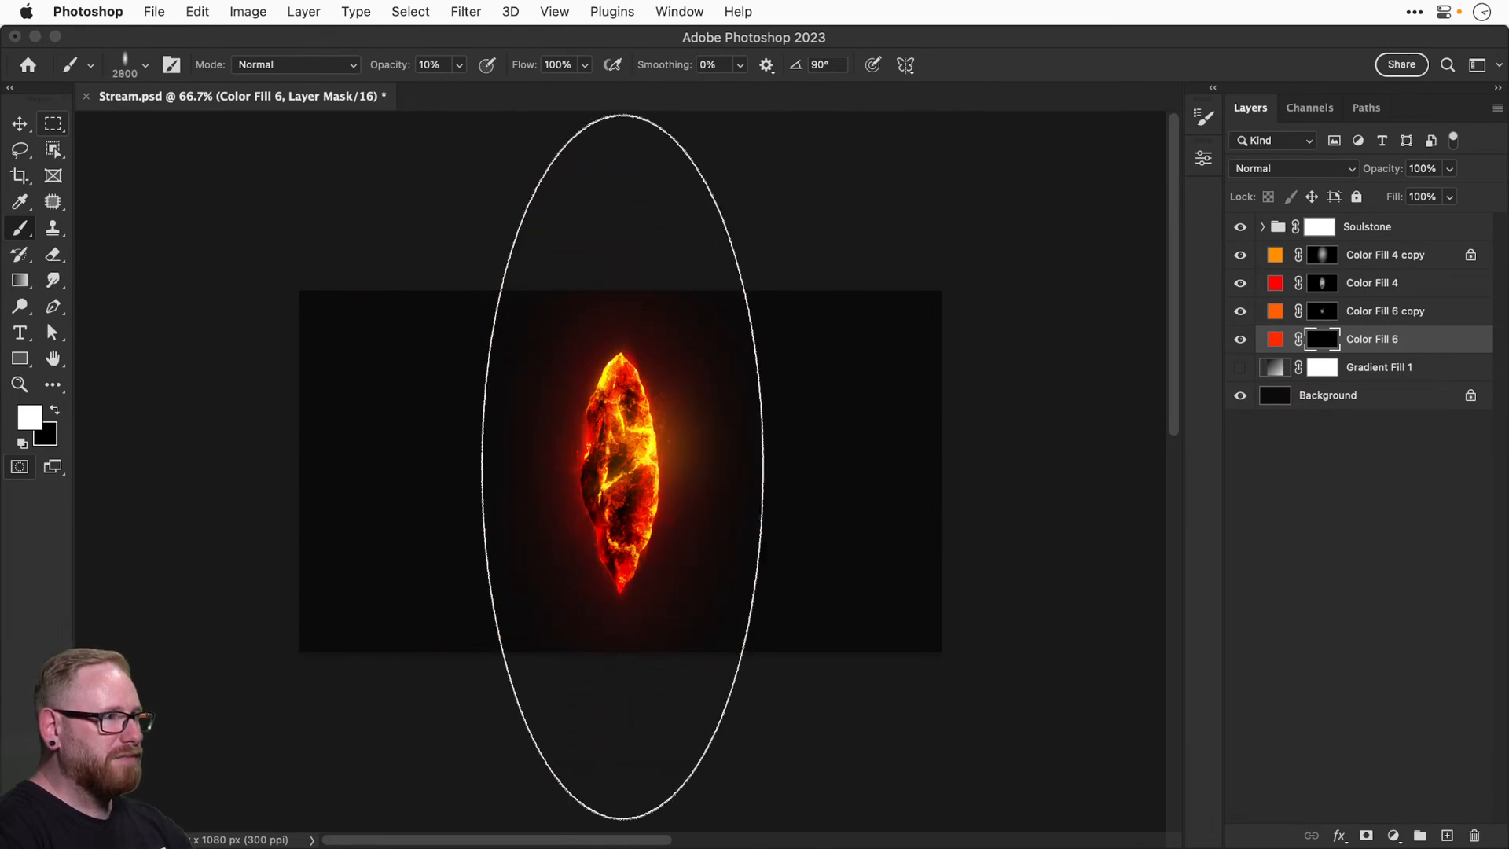
pyautogui.press(']')
pyautogui.press(']')
pyautogui.press(']')
pyautogui.press(']')
pyautogui.press(']')
pyautogui.press(']')
pyautogui.press(']')
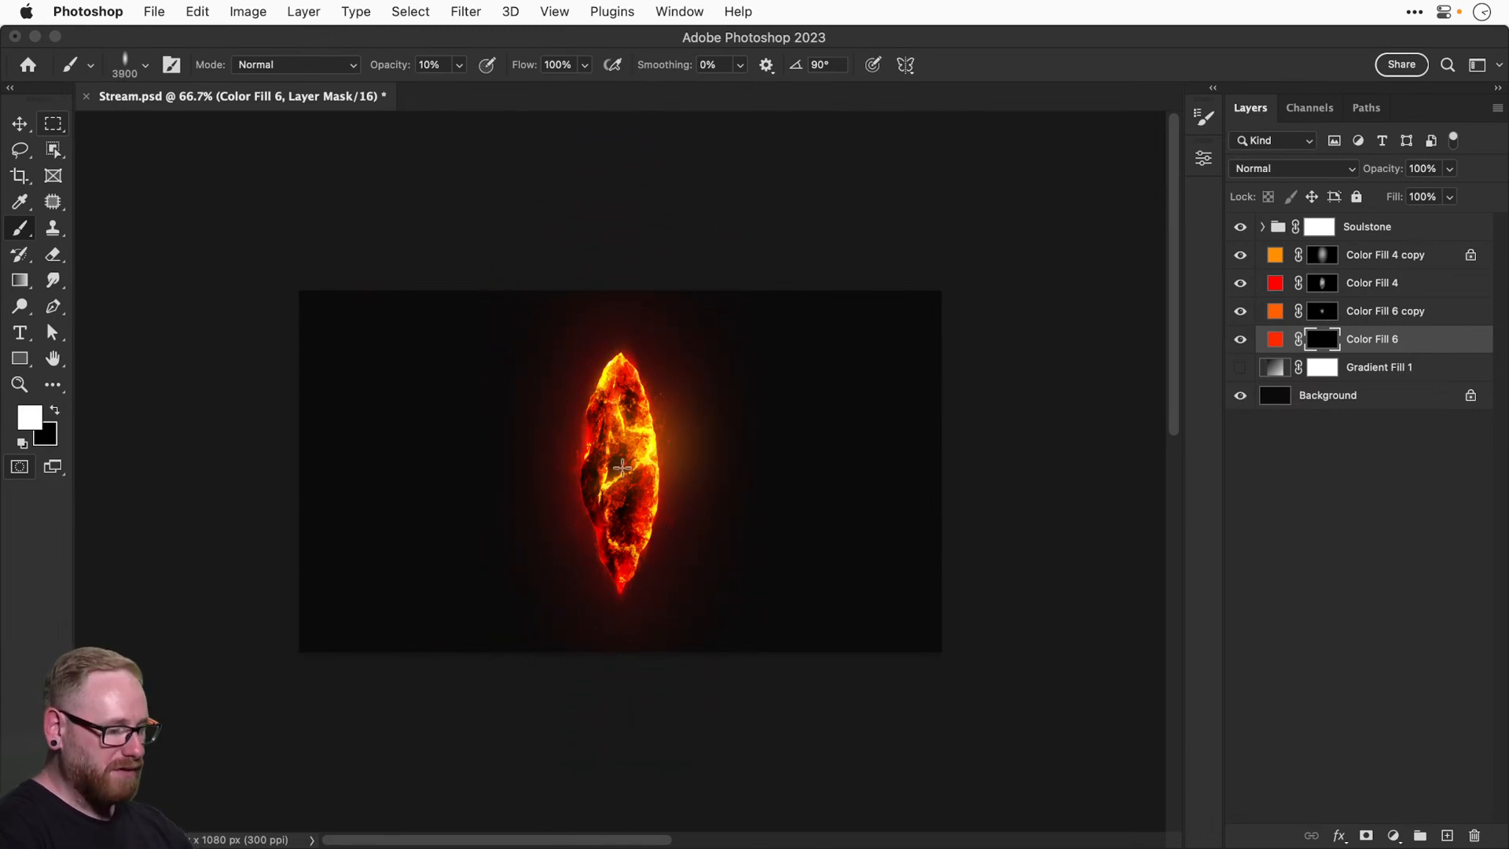
pyautogui.press('super+minus')
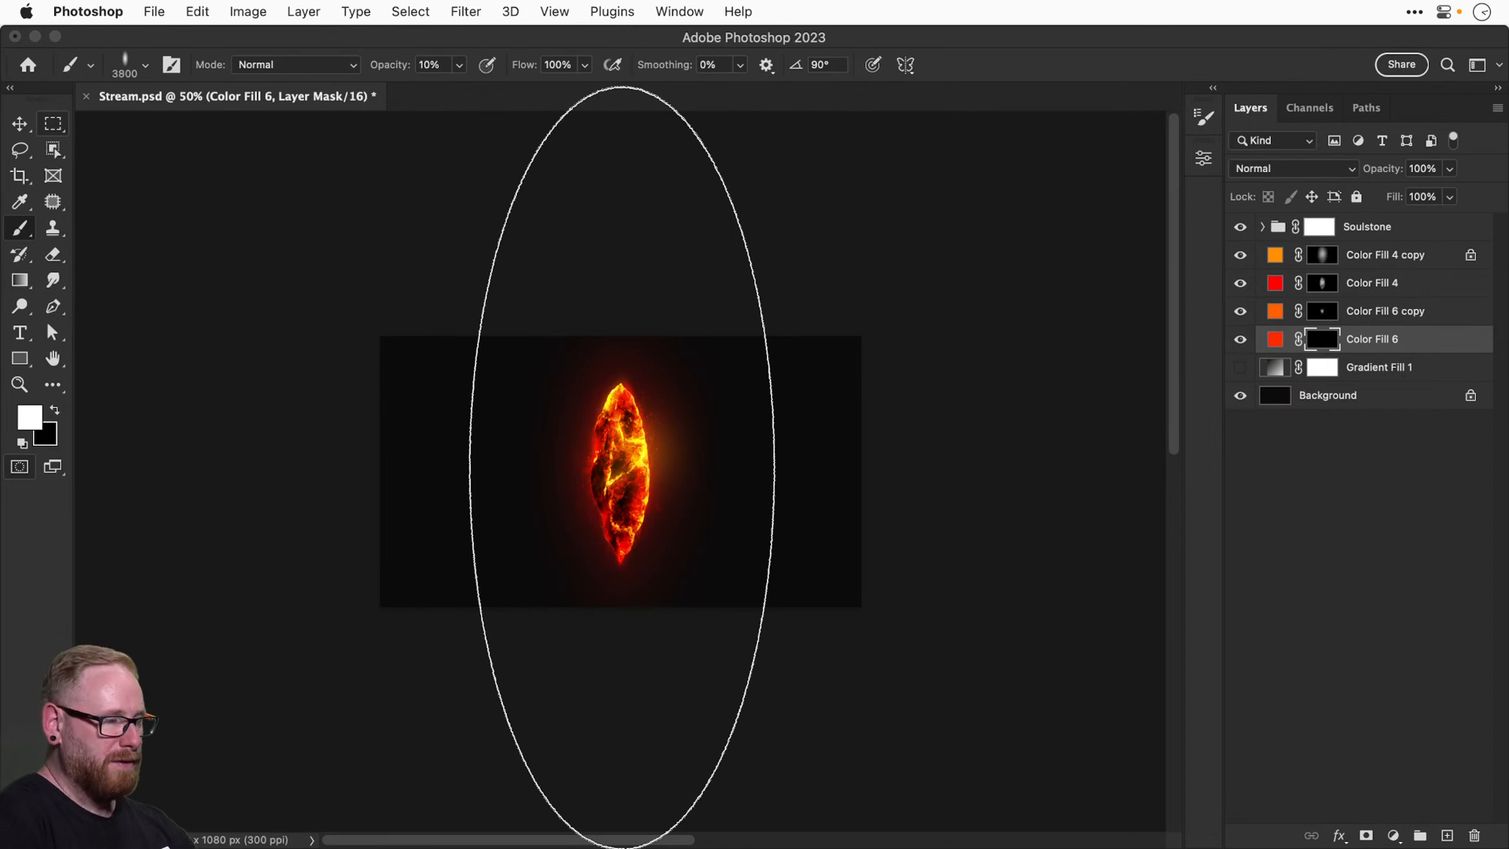
pyautogui.press(']')
pyautogui.press(']')
pyautogui.press(']')
pyautogui.press(']')
pyautogui.press(']')
pyautogui.press(']')
pyautogui.press(']')
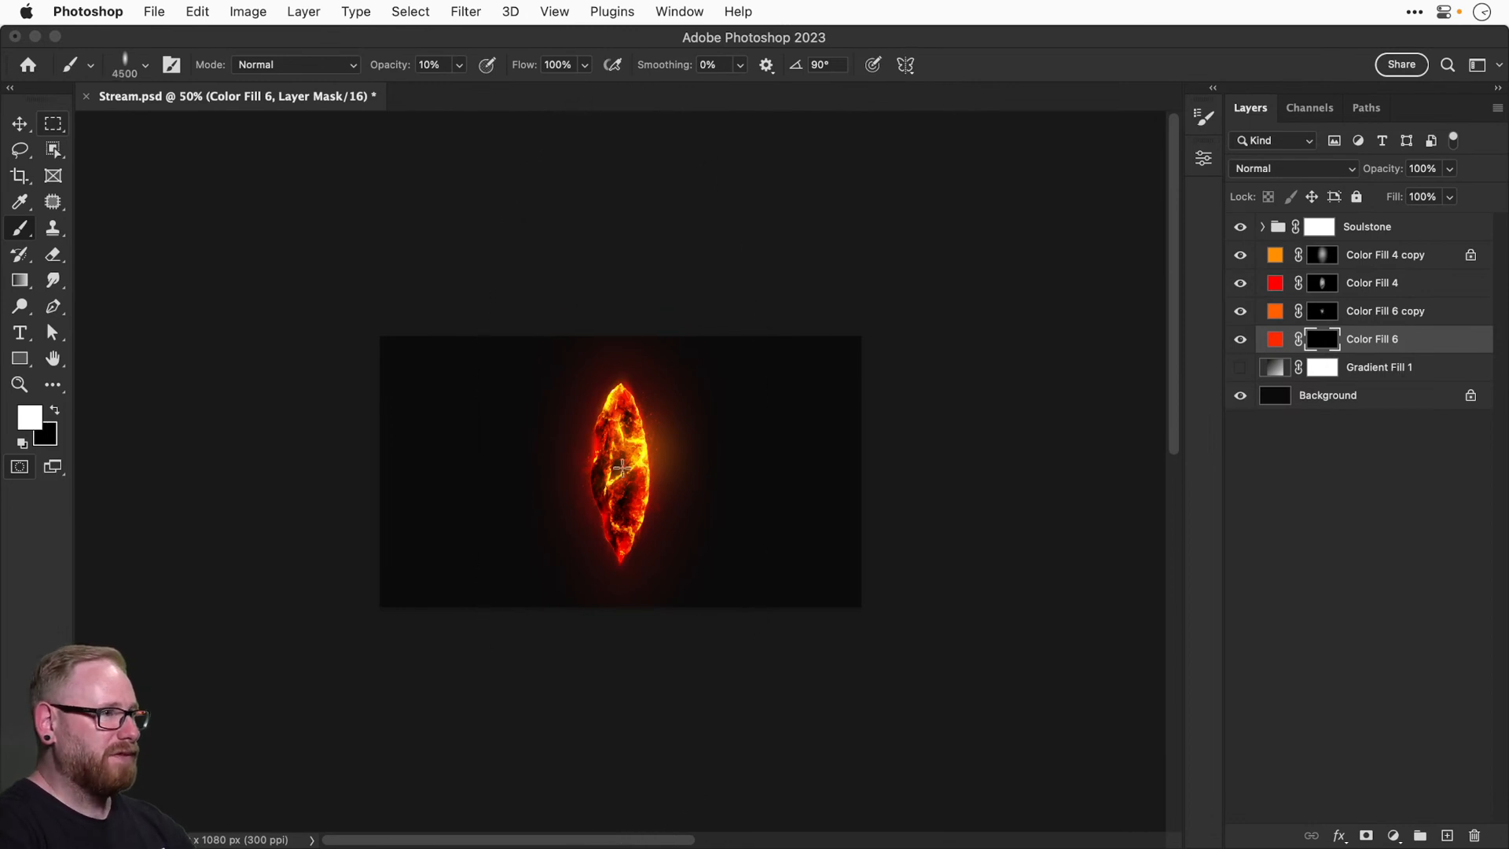
pyautogui.press(']')
pyautogui.press(']')
pyautogui.press(']')
pyautogui.press(']')
pyautogui.press('super+minus')
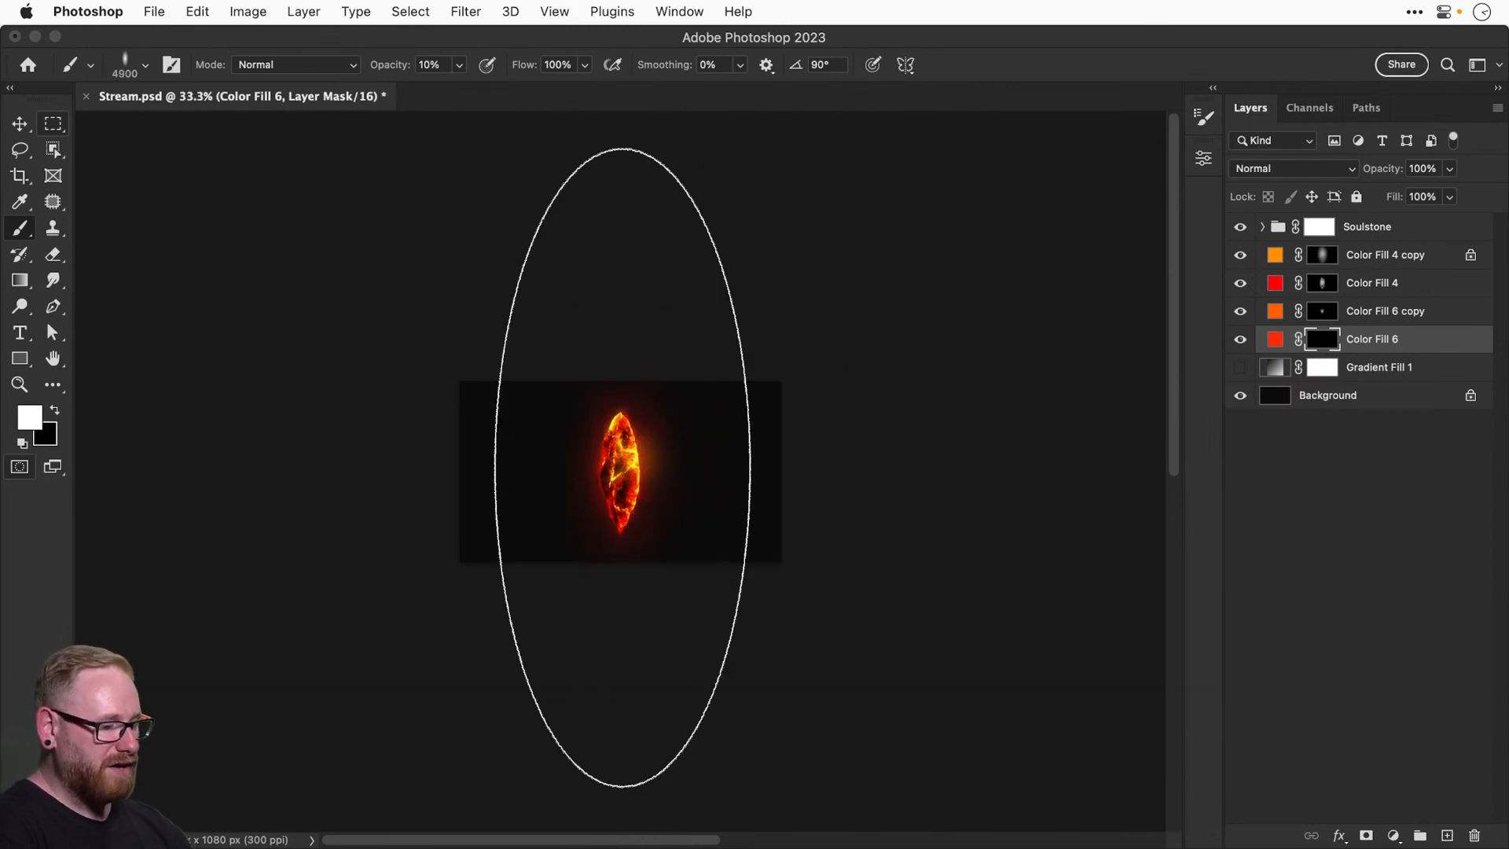
pyautogui.press(']')
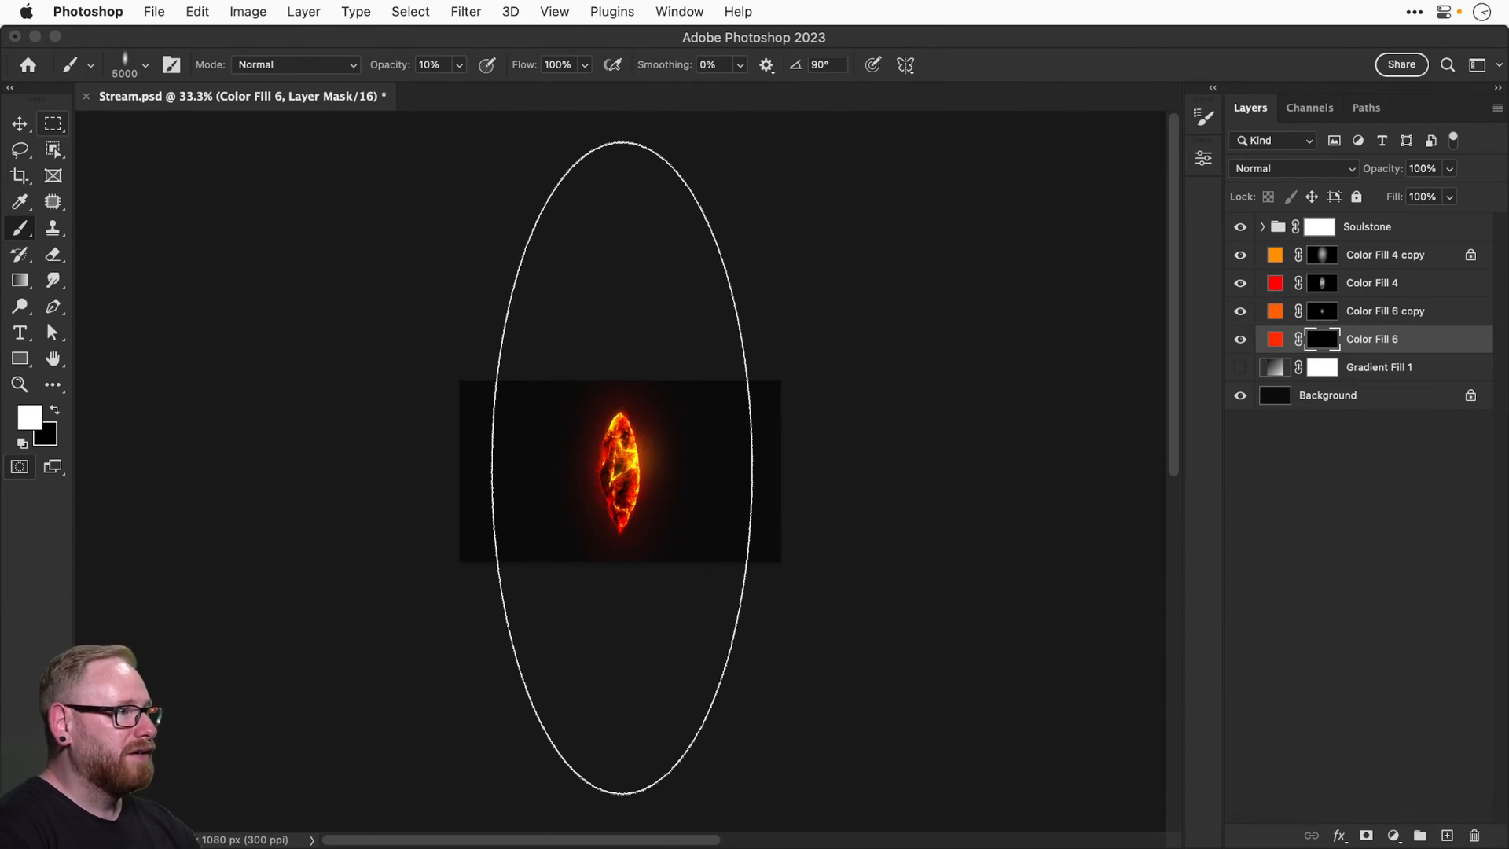
# Dab soft red-orange glow onto the mask centred on the crystal, shrinking the brush between dabs.
pyautogui.click(621, 472)
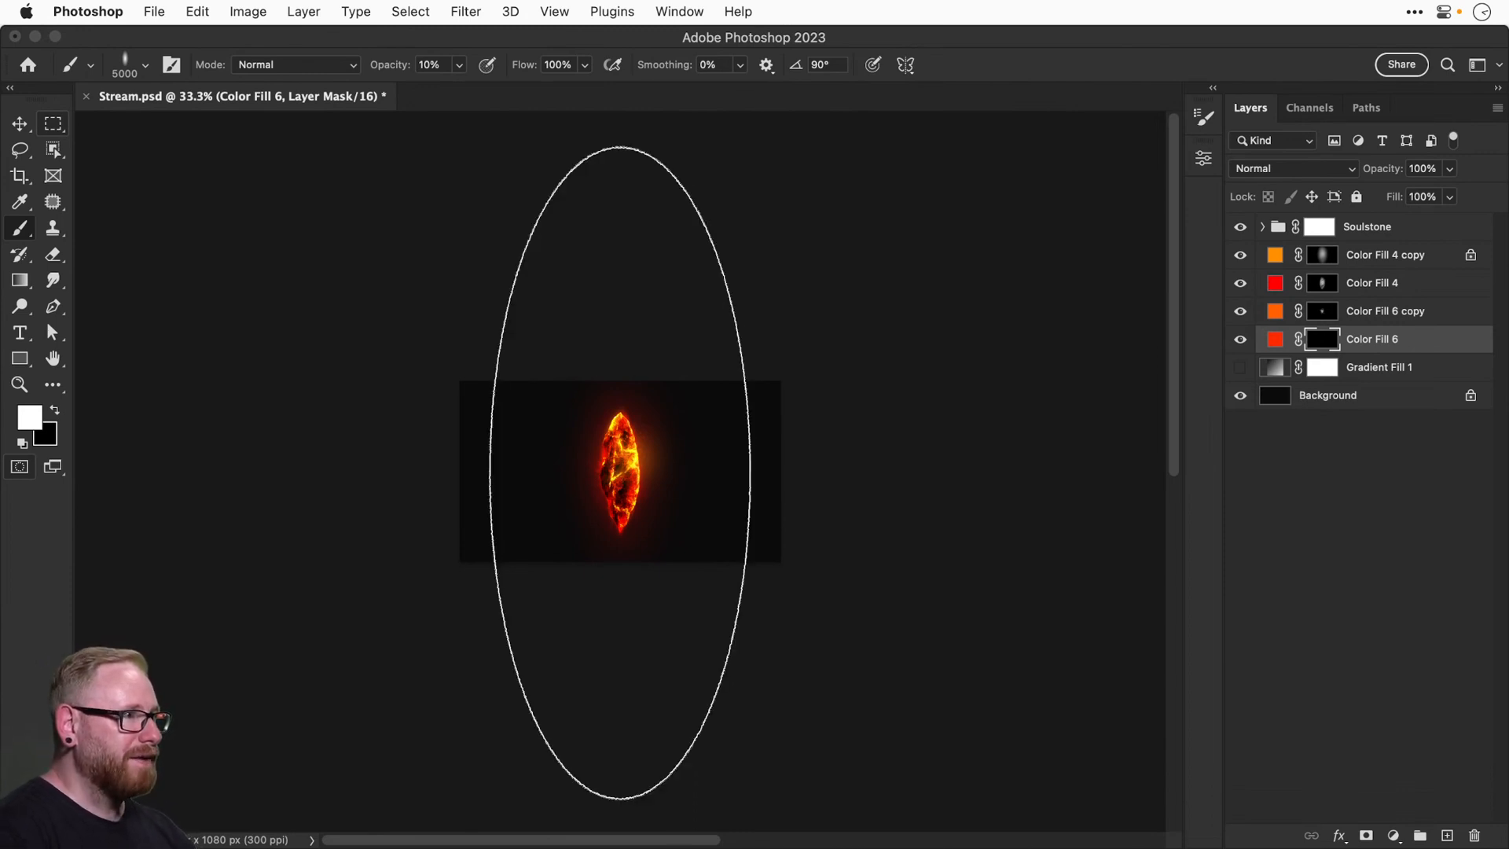
pyautogui.click(620, 472)
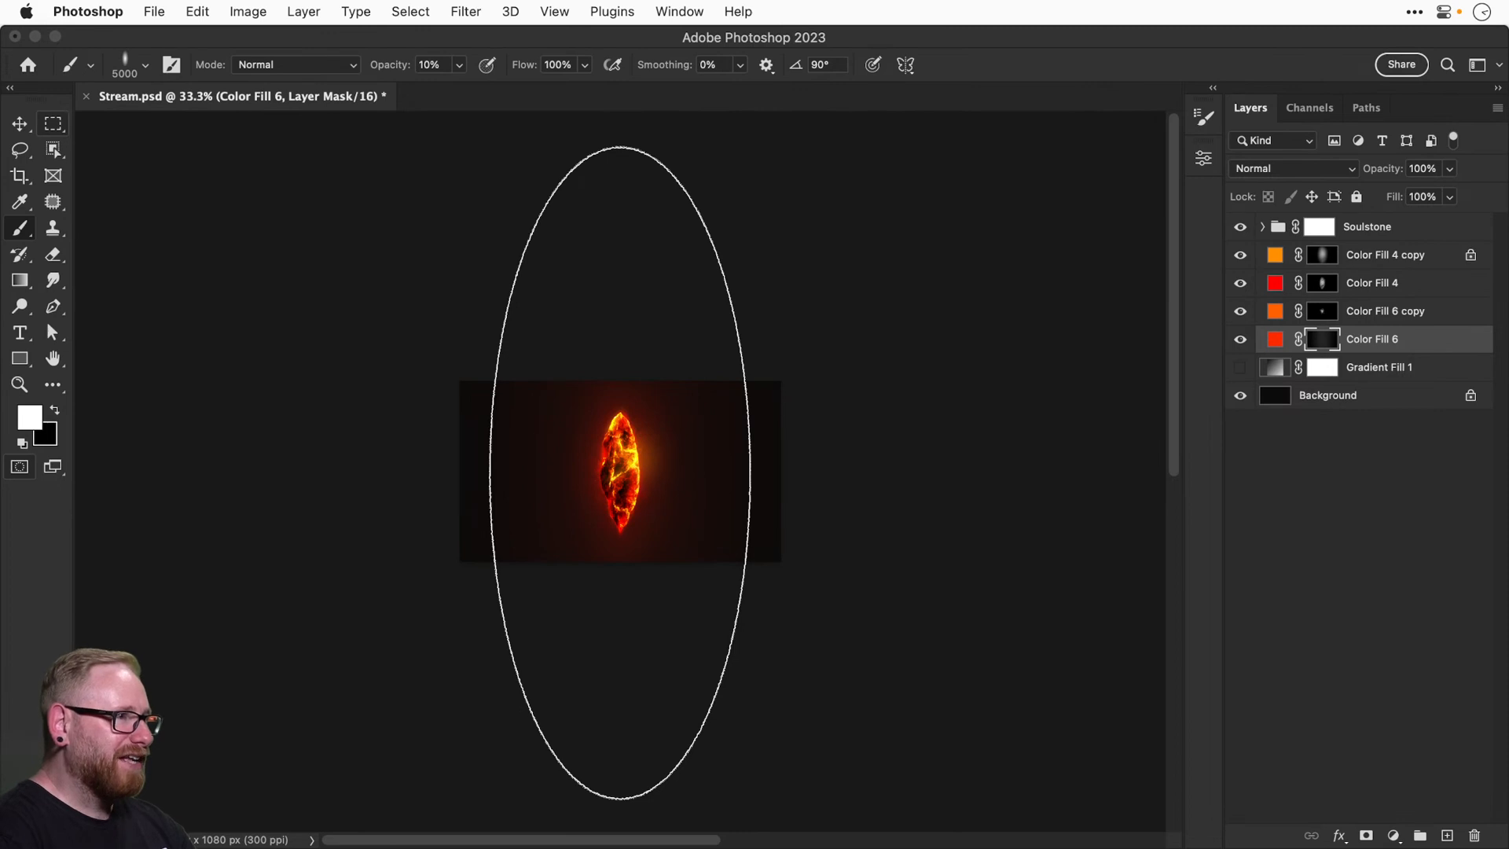
pyautogui.click(620, 473)
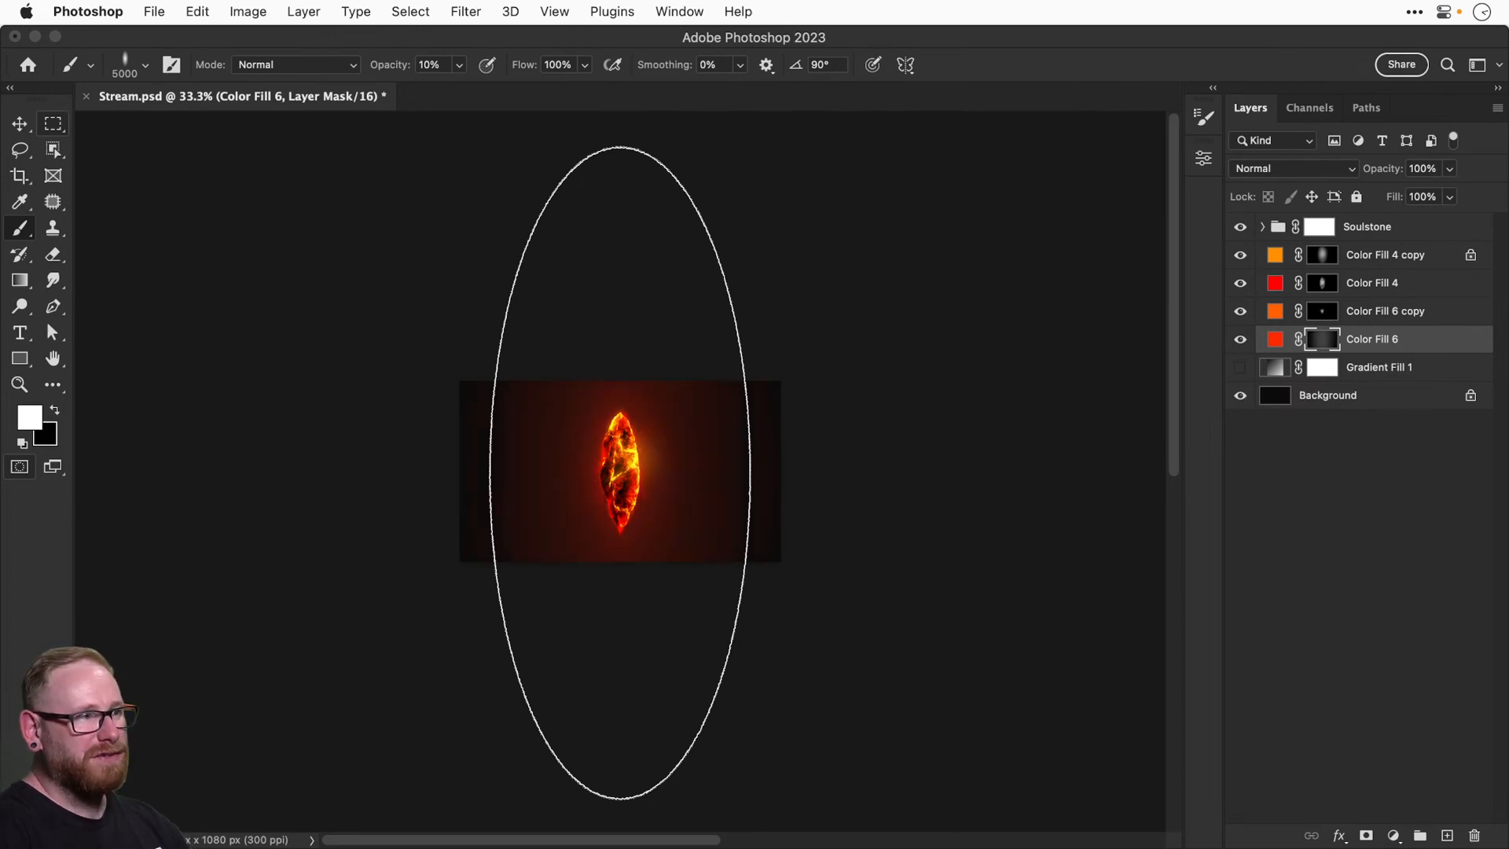
pyautogui.press('[')
pyautogui.press('[')
pyautogui.press('[')
pyautogui.press('[')
pyautogui.press('[')
pyautogui.press('[')
pyautogui.press('[')
pyautogui.press('[')
pyautogui.press('[')
pyautogui.press('[')
pyautogui.press('[')
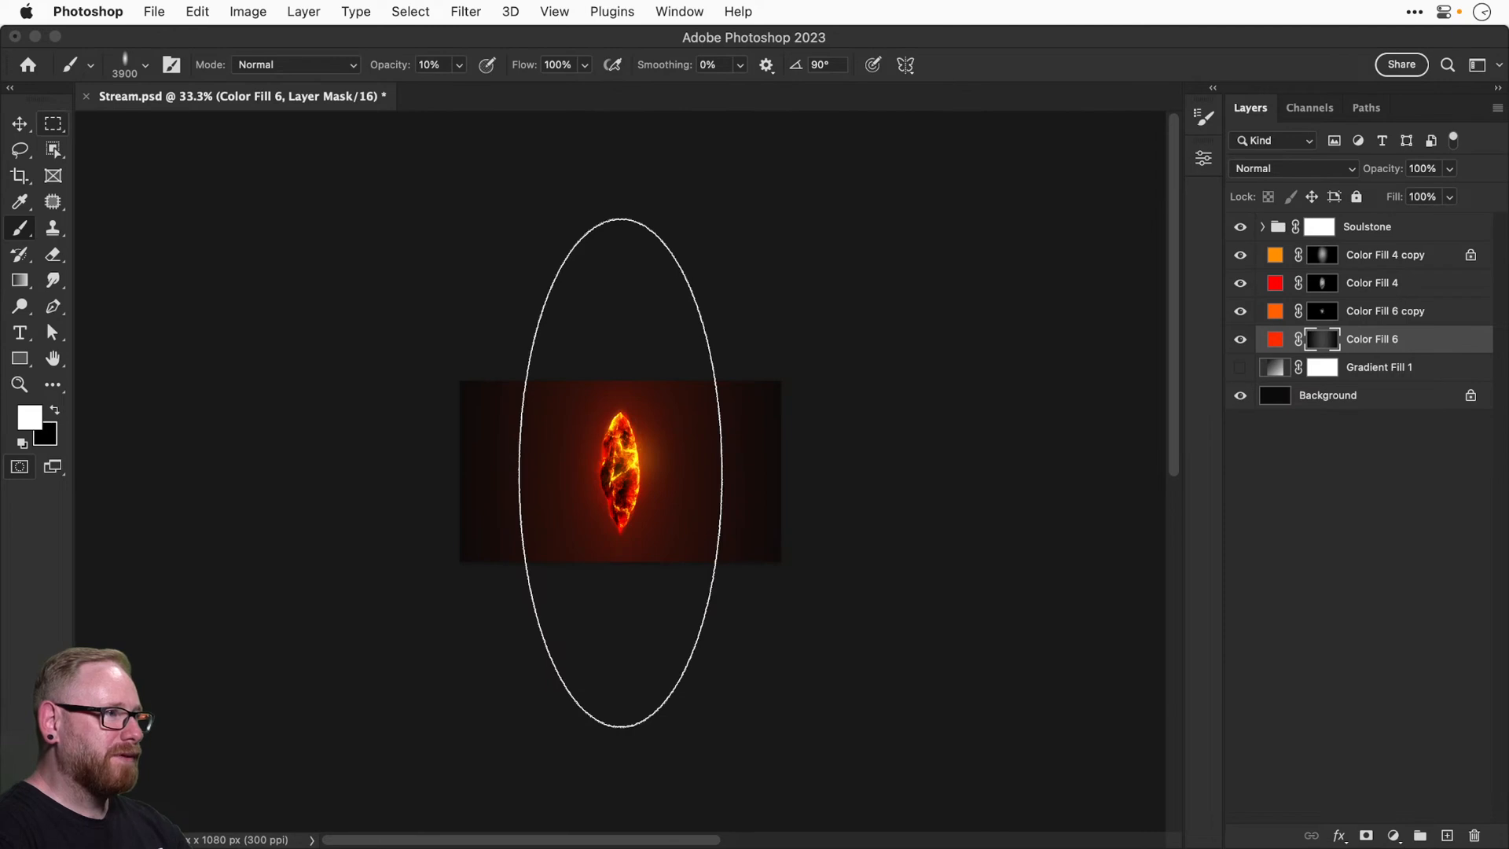
pyautogui.press('[')
pyautogui.press('[')
pyautogui.press('[')
pyautogui.press('[')
pyautogui.press('[')
pyautogui.press('[')
pyautogui.press('[')
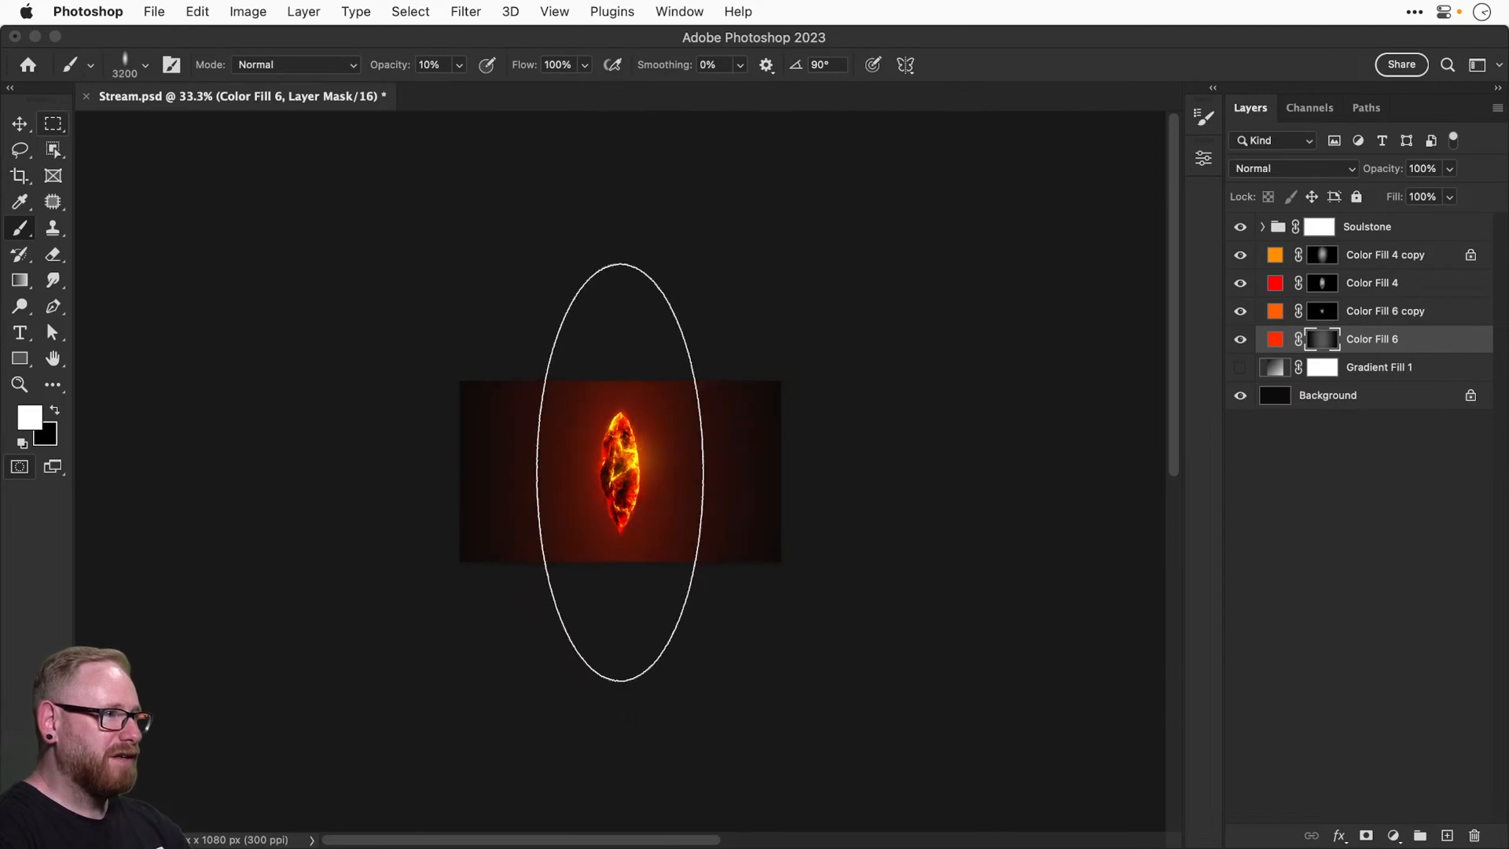
pyautogui.click(620, 472)
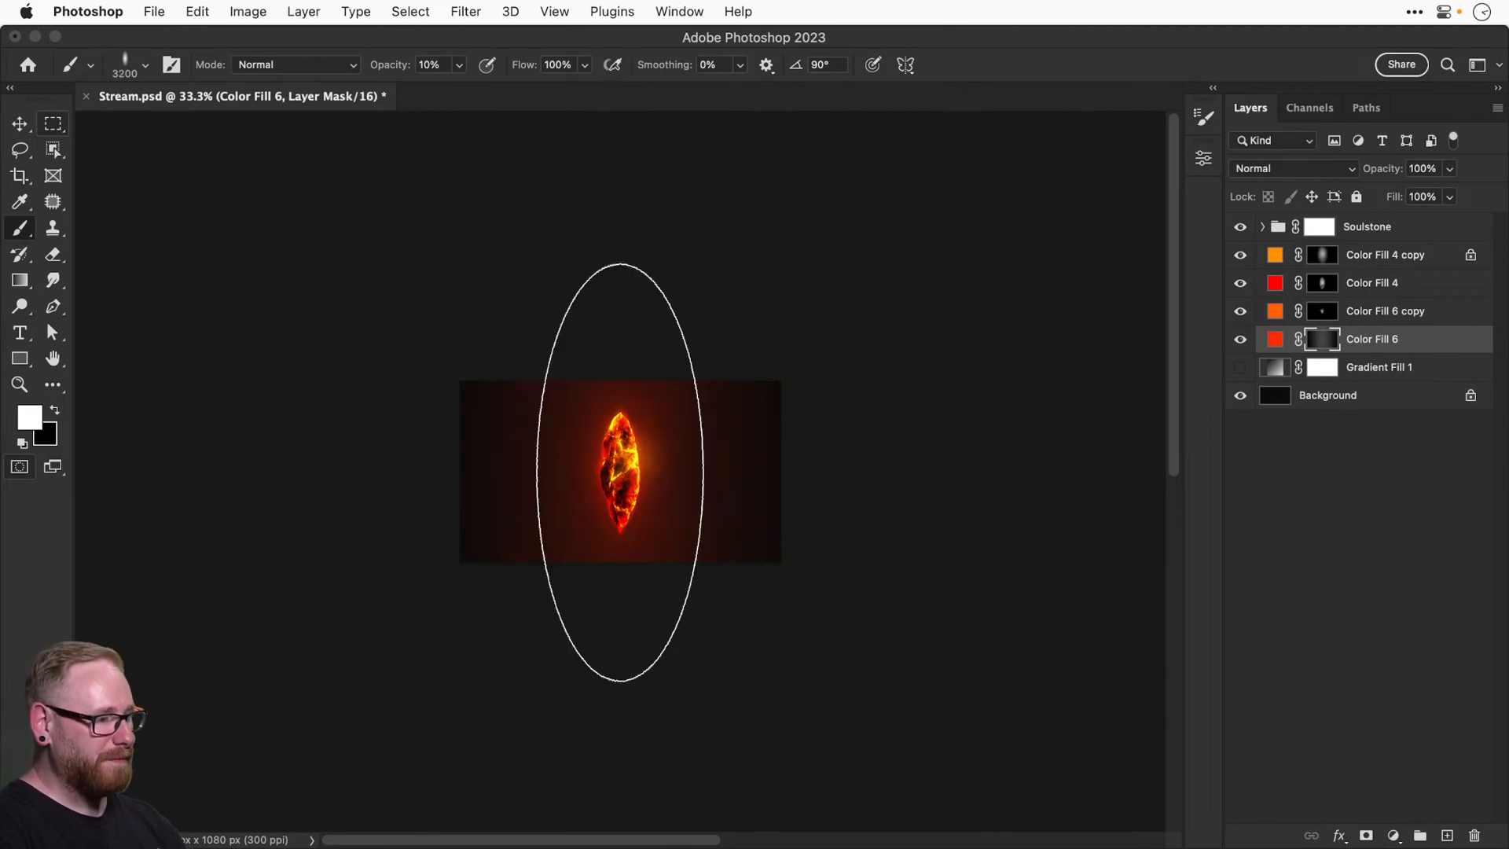
# Shrink the brush to 1000 to hug the crystal, then switch to the Move tool.
pyautogui.press('[')
pyautogui.press('[')
pyautogui.press('[')
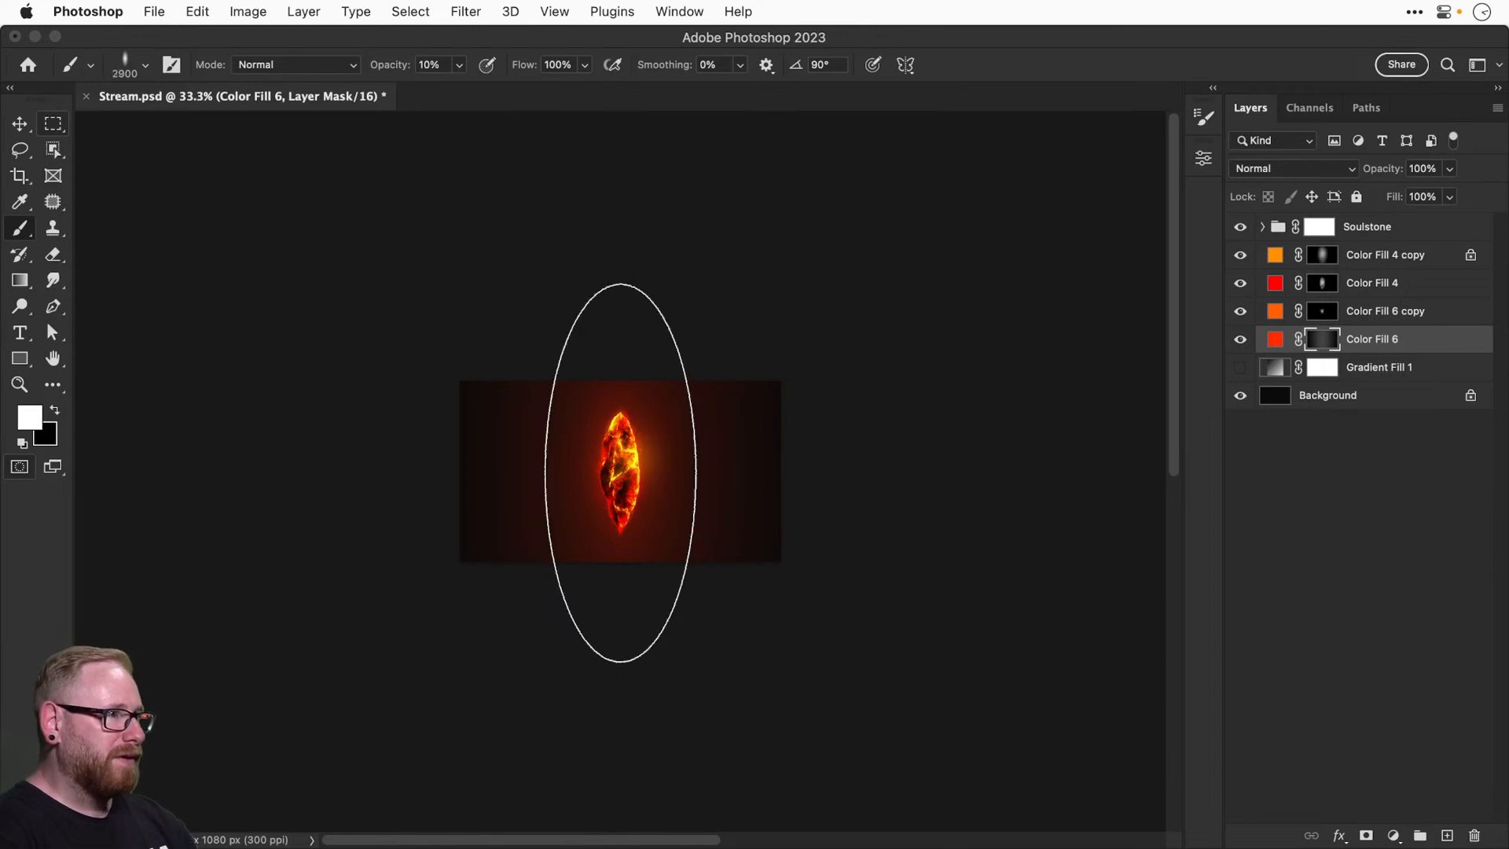
pyautogui.press('[')
pyautogui.press('[')
pyautogui.press('[')
pyautogui.press('[')
pyautogui.press('[')
pyautogui.press('[')
pyautogui.press('[')
pyautogui.press('[')
pyautogui.press('[')
pyautogui.press('[')
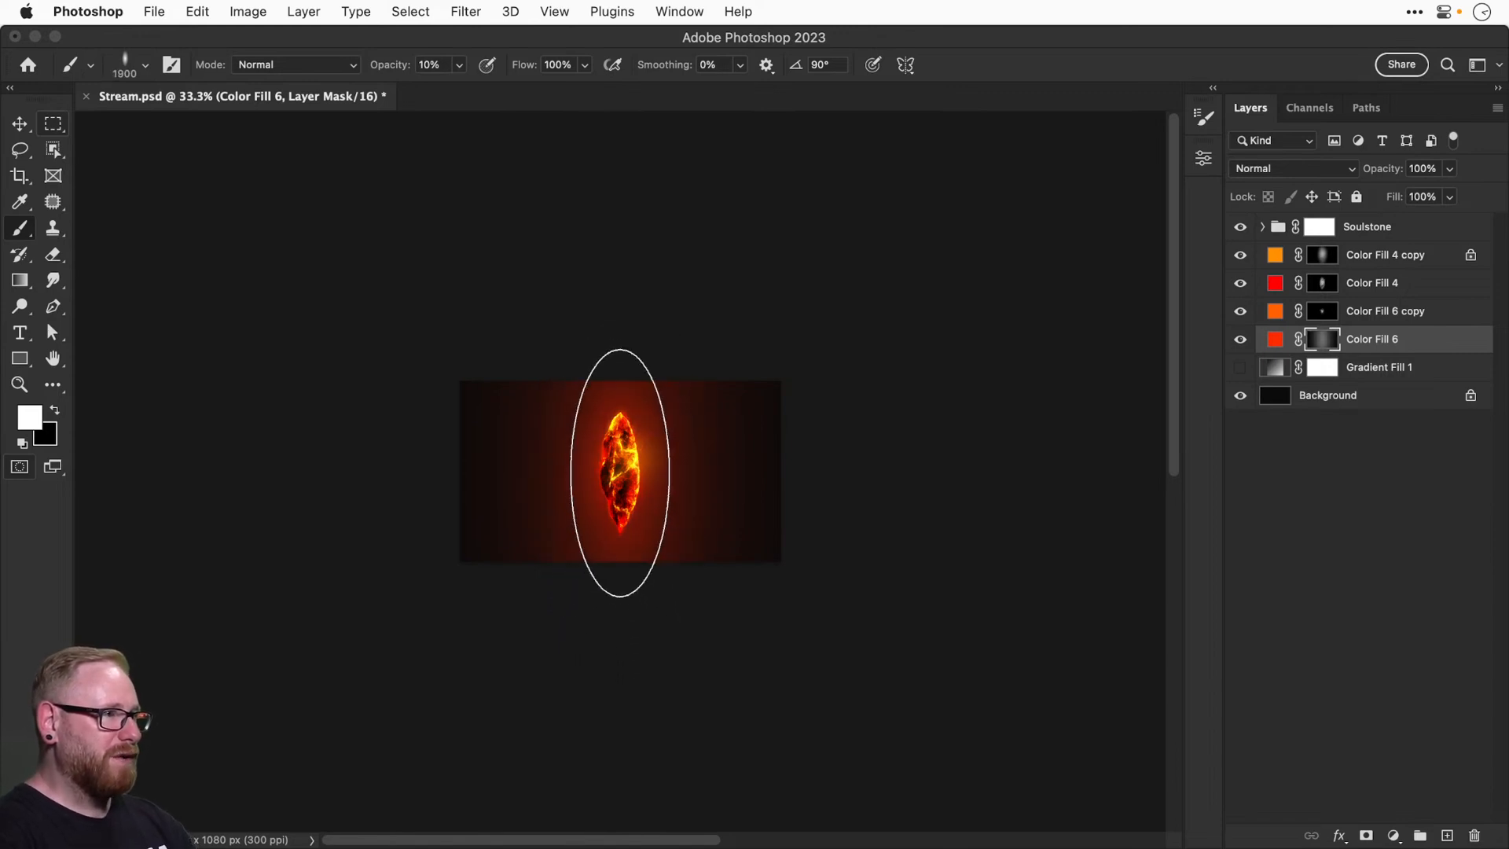
pyautogui.press('[')
pyautogui.press('[')
pyautogui.press('[')
pyautogui.press('[')
pyautogui.press('[')
pyautogui.press('[')
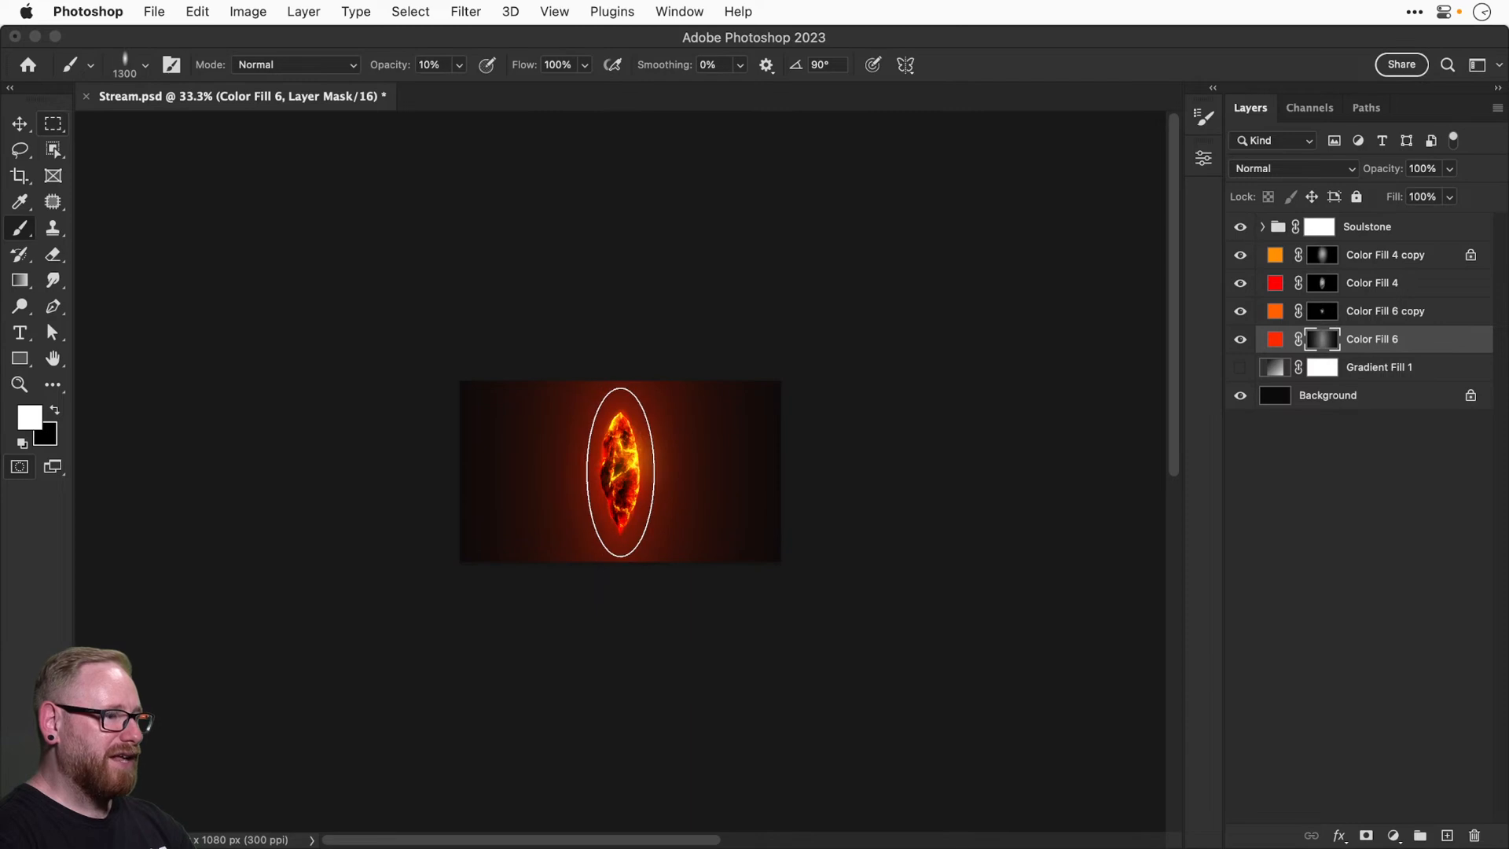
pyautogui.press('super+equal')
pyautogui.press('super+equal')
pyautogui.press('super+equal')
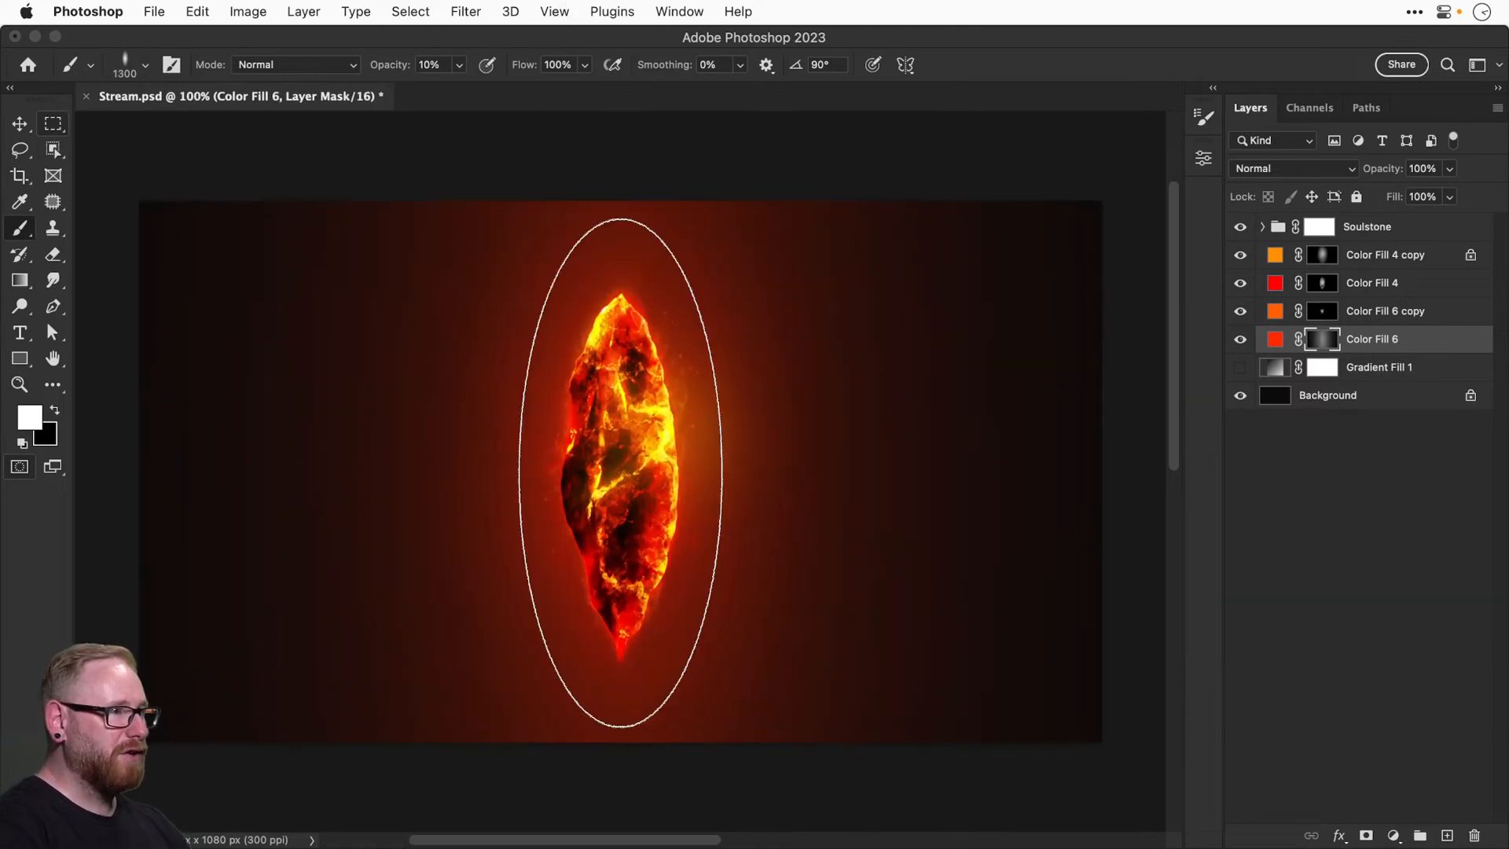
pyautogui.press('[')
pyautogui.press('[')
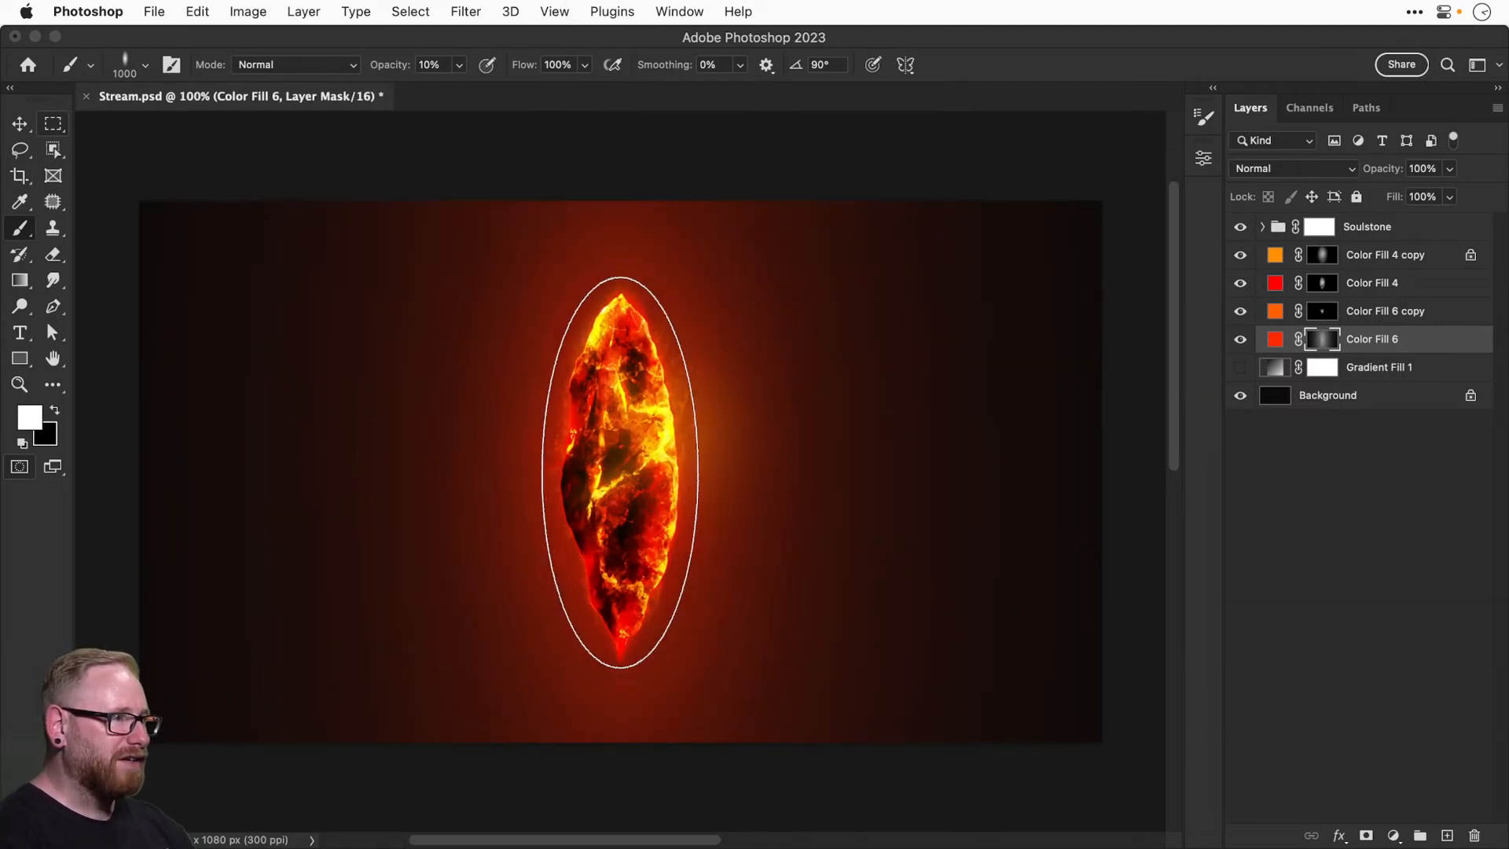
pyautogui.press('[')
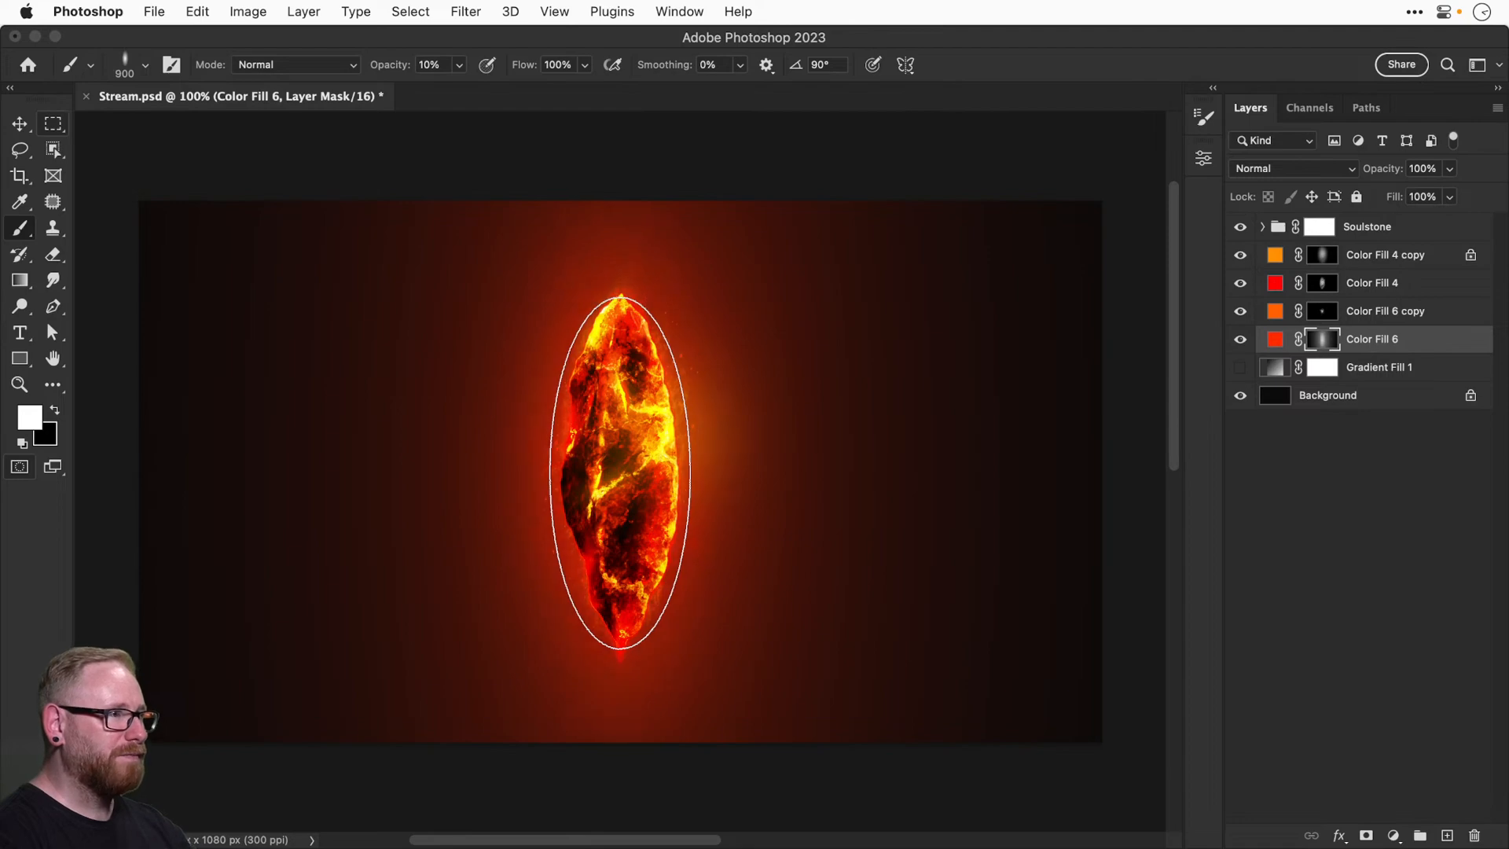
pyautogui.press('super+minus')
pyautogui.press('v')
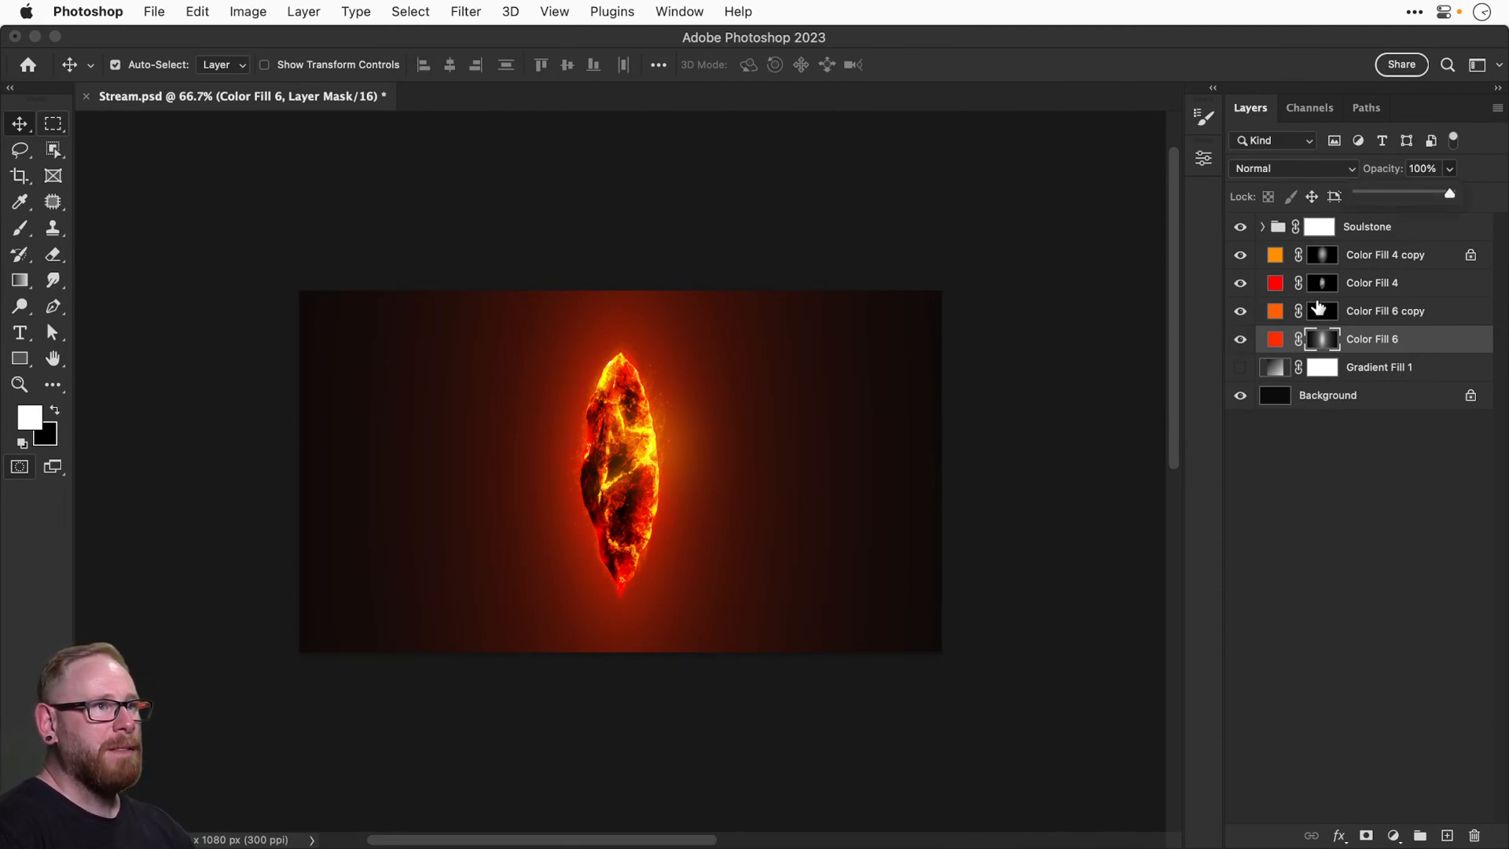
# Darken Color Fill 6's colour to a deeper red, a21b00.
pyautogui.click(1274, 341)
pyautogui.doubleClick(1274, 343)
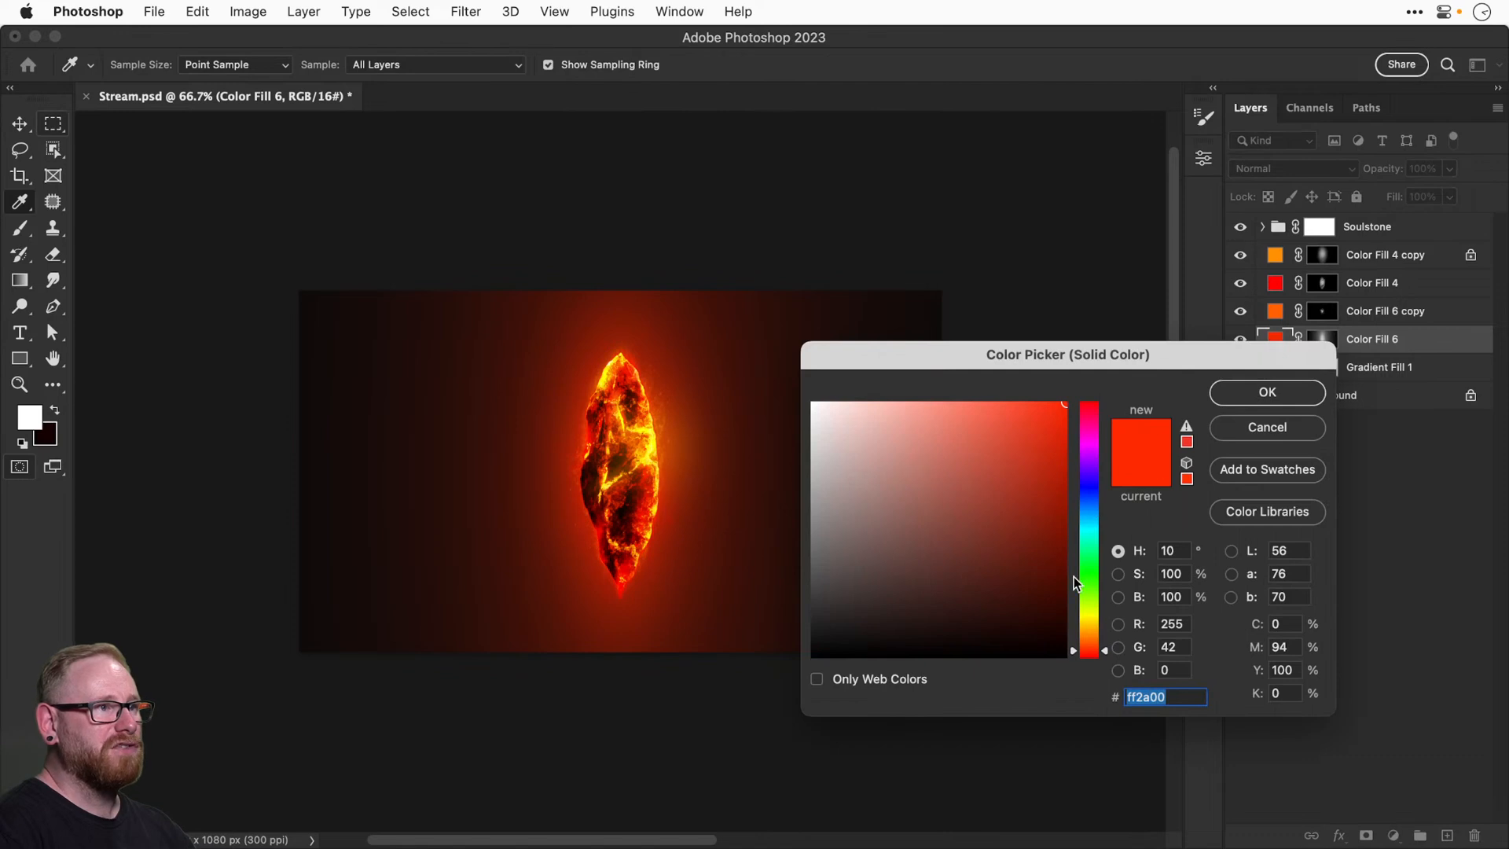
pyautogui.moveTo(1060, 463)
pyautogui.mouseDown()
pyautogui.moveTo(1064, 563)
pyautogui.moveTo(1075, 406)
pyautogui.moveTo(1072, 511)
pyautogui.moveTo(1078, 492)
pyautogui.mouseUp()
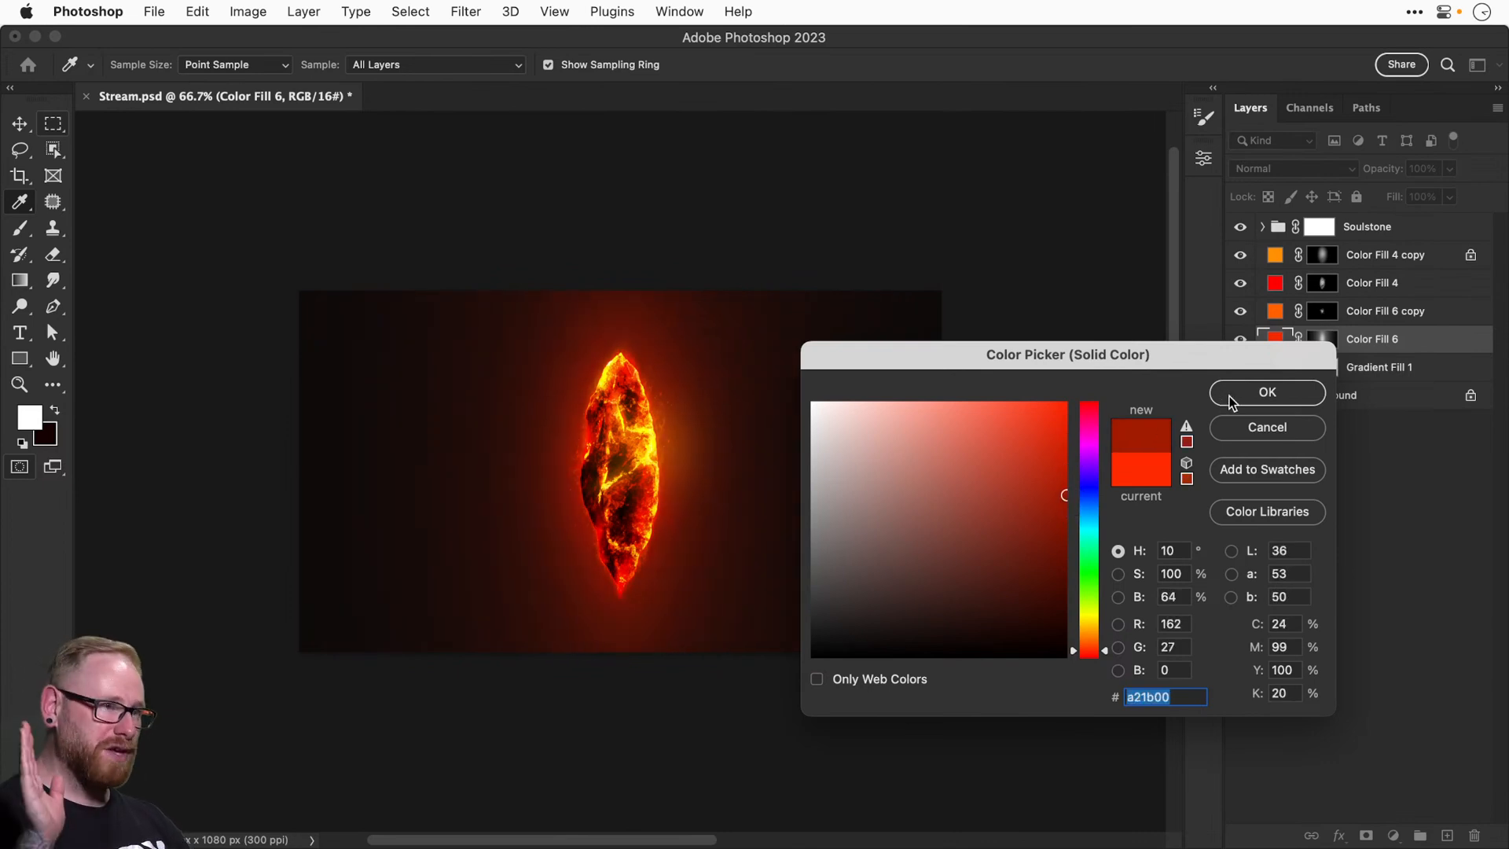
pyautogui.click(1230, 400)
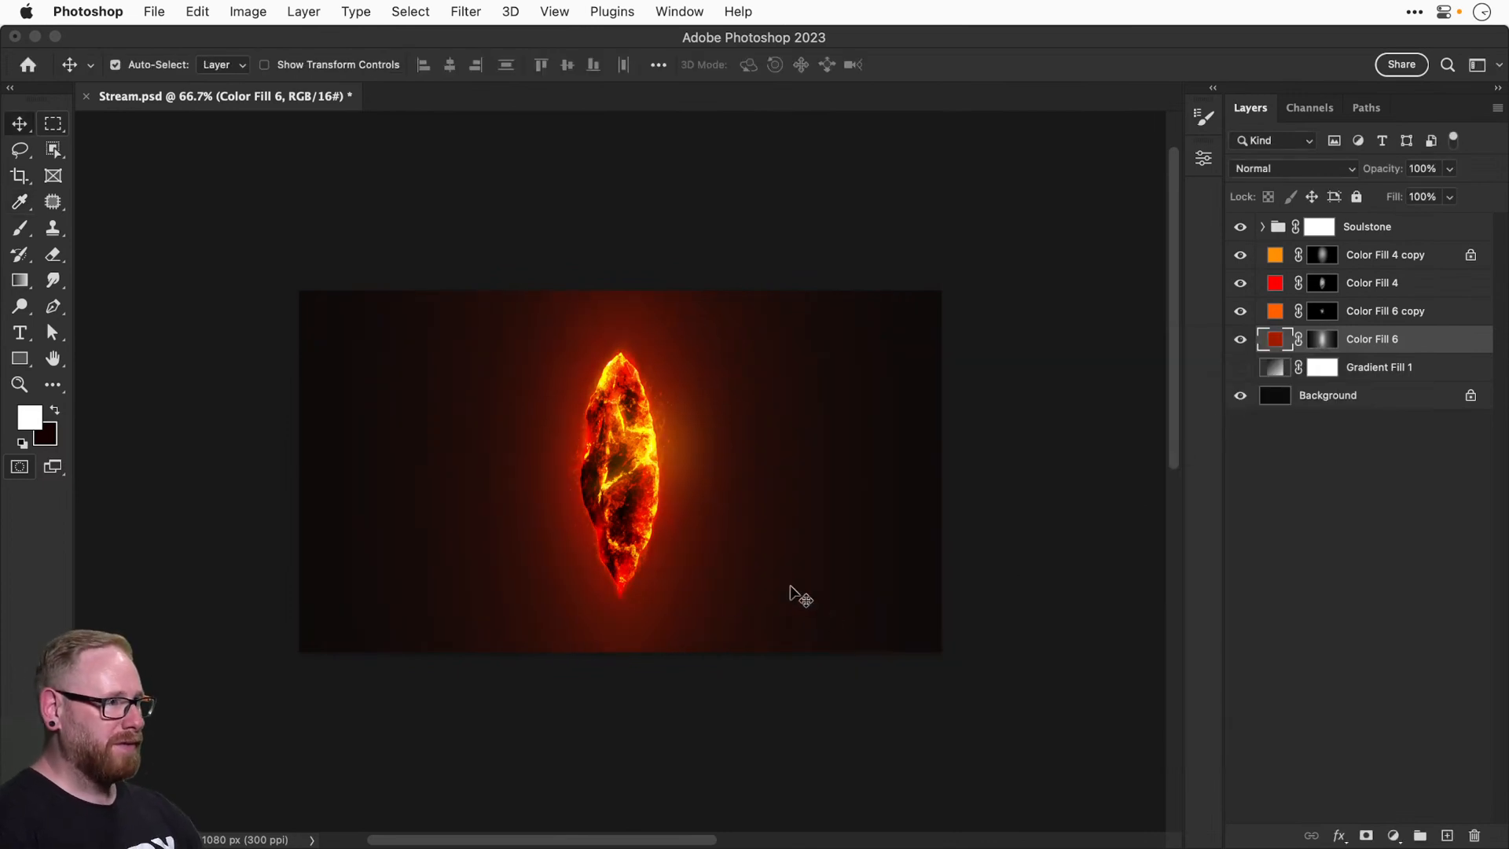
pyautogui.click(1239, 340)
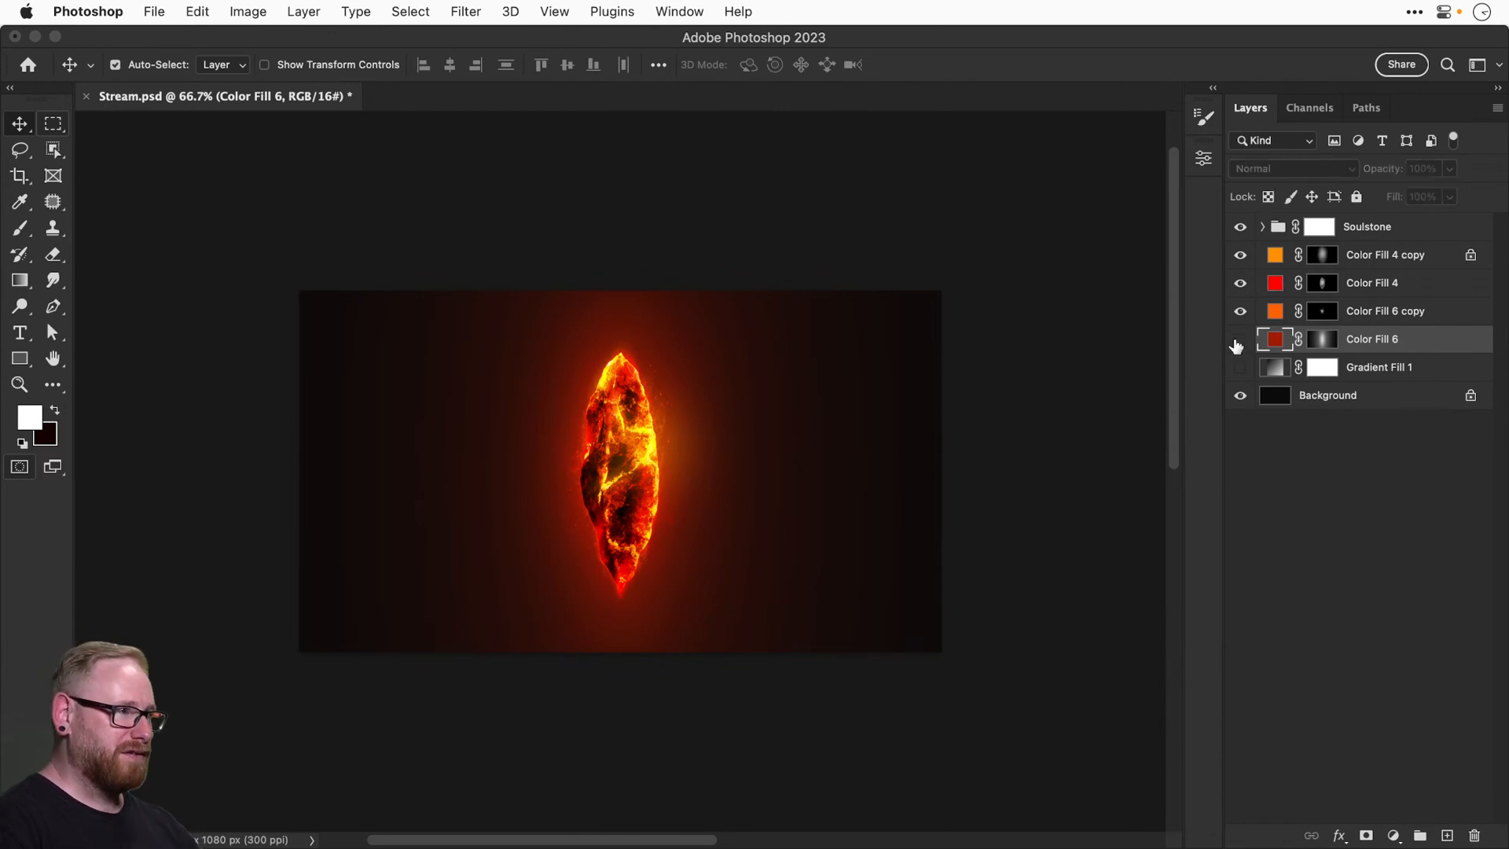
pyautogui.click(1239, 340)
# Add a dark red 491100 Color Fill 7 above the Background and save Stream.psd.
pyautogui.click(1317, 402)
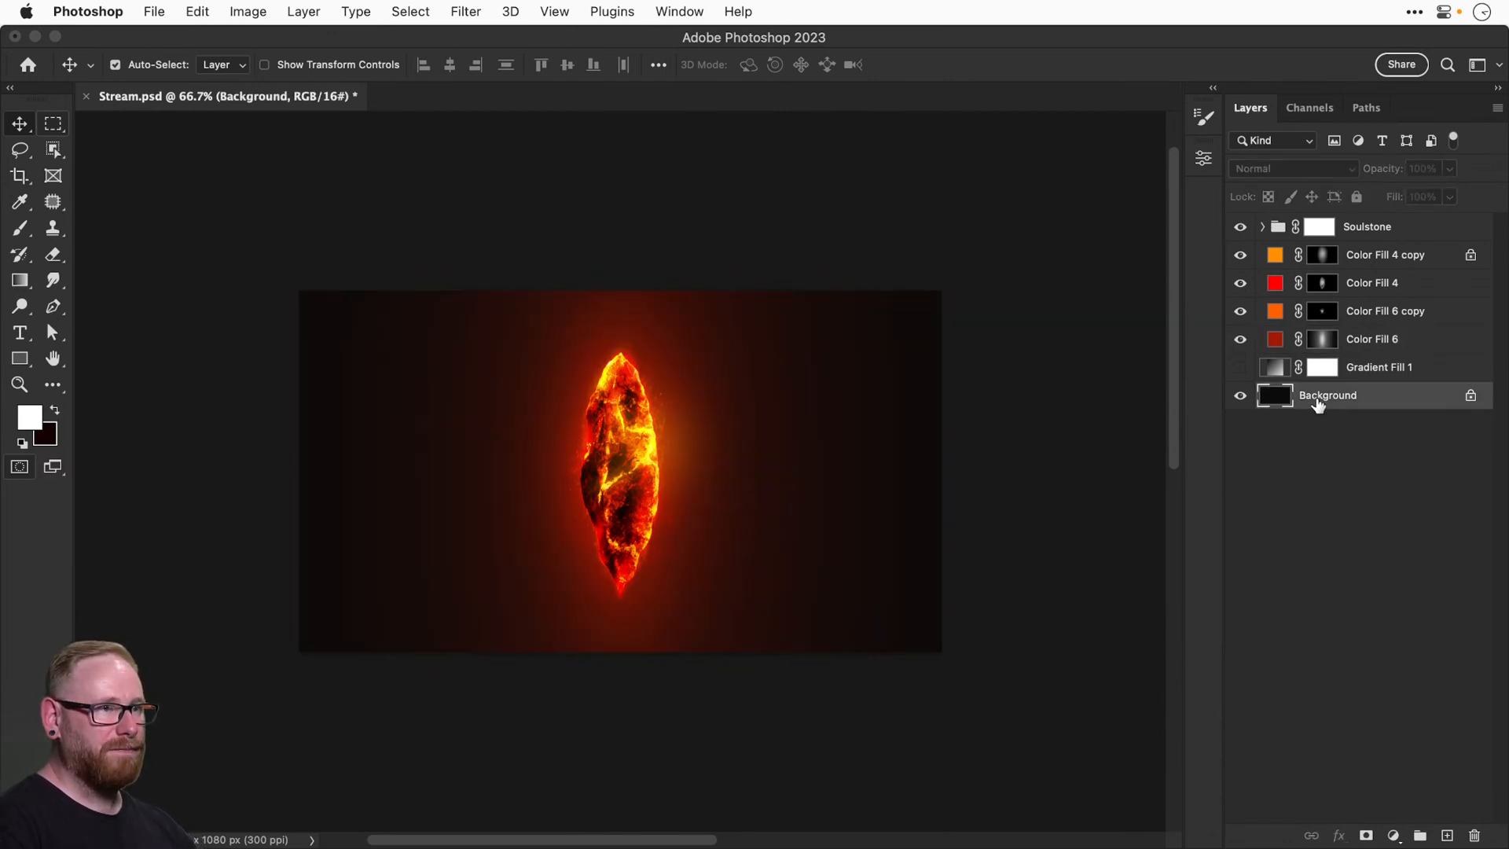
pyautogui.click(1393, 835)
pyautogui.click(1387, 539)
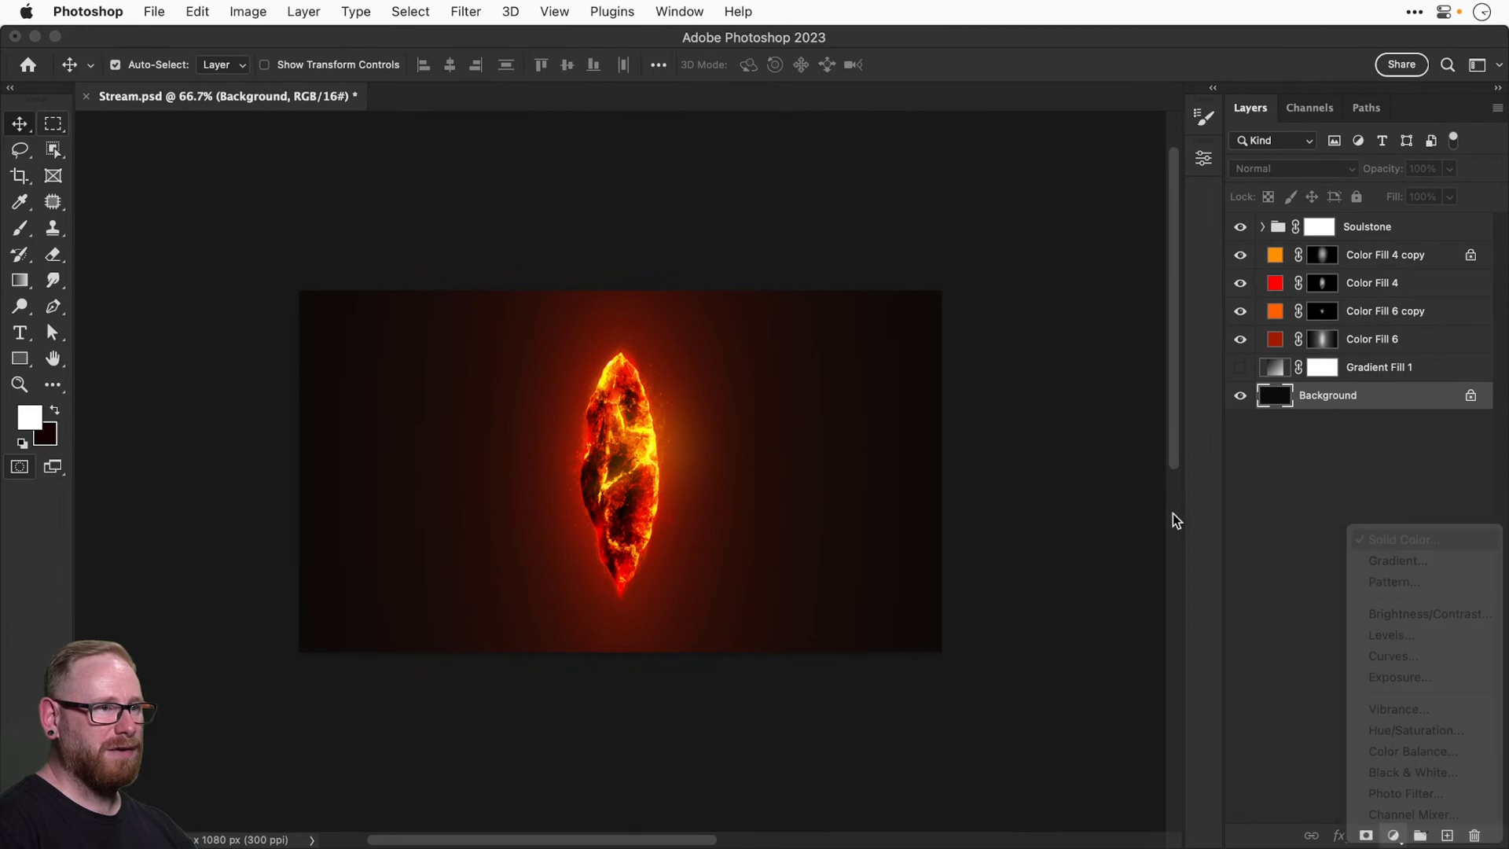
pyautogui.click(1089, 575)
pyautogui.moveTo(1011, 556); pyautogui.dragTo(1124, 331)
pyautogui.moveTo(1089, 662); pyautogui.dragTo(1089, 646)
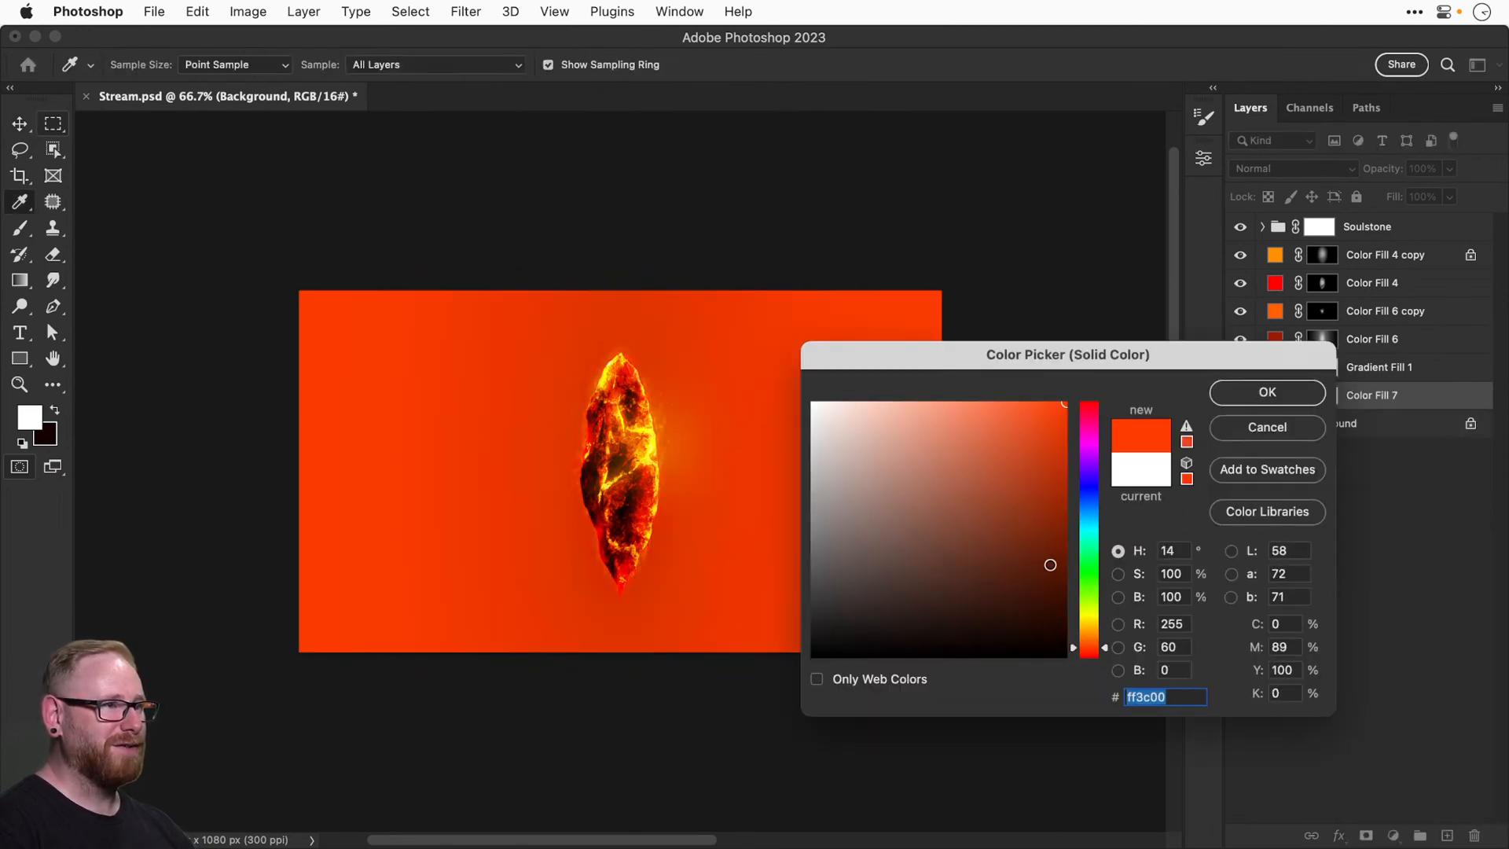
pyautogui.moveTo(1048, 566)
pyautogui.mouseDown()
pyautogui.moveTo(1079, 594)
pyautogui.moveTo(1081, 661)
pyautogui.moveTo(1087, 640)
pyautogui.mouseUp()
pyautogui.click(1235, 391)
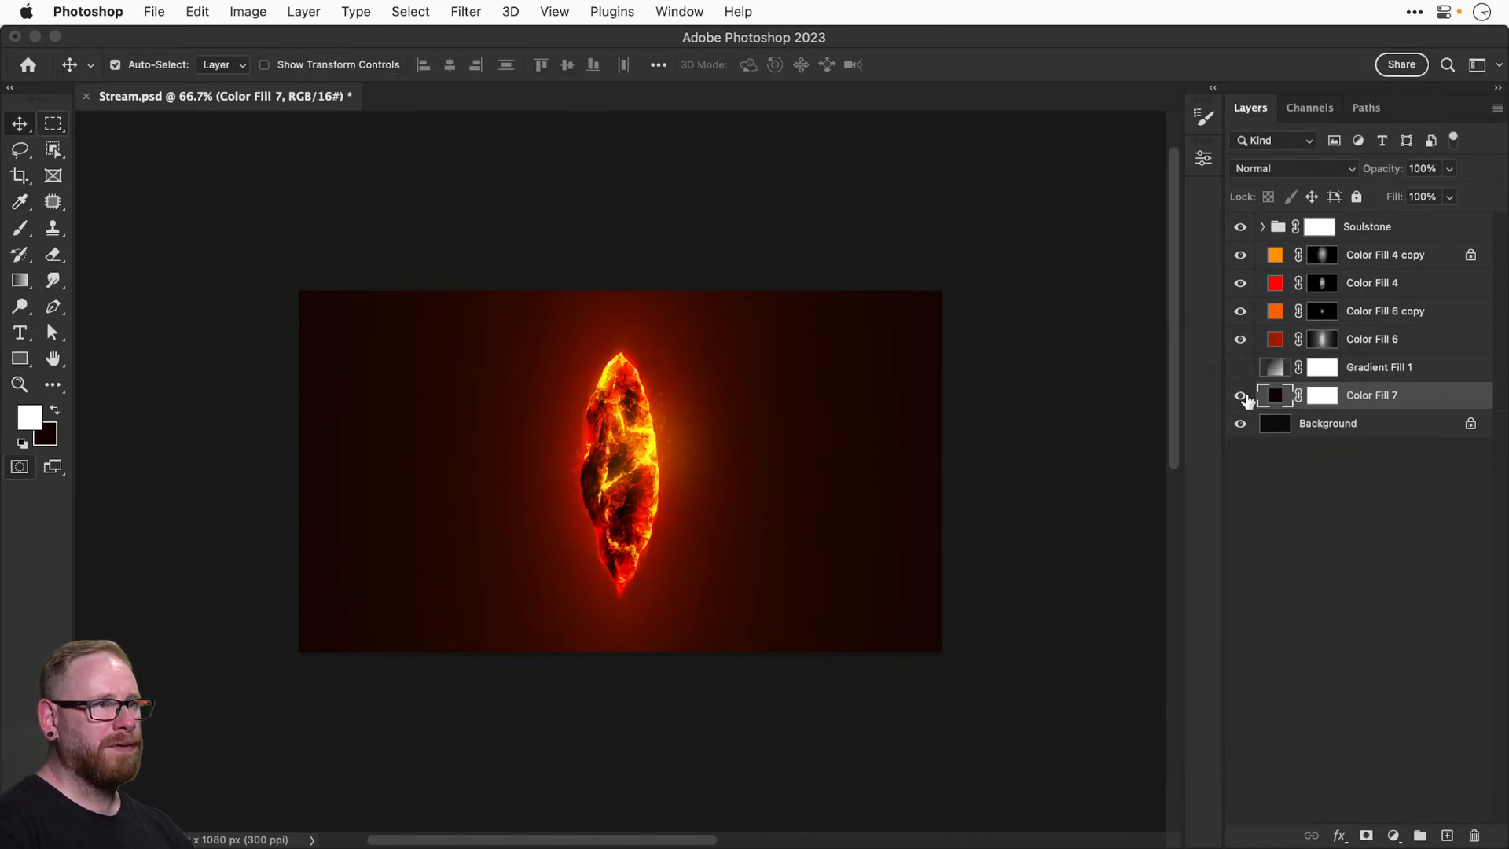
pyautogui.click(1239, 397)
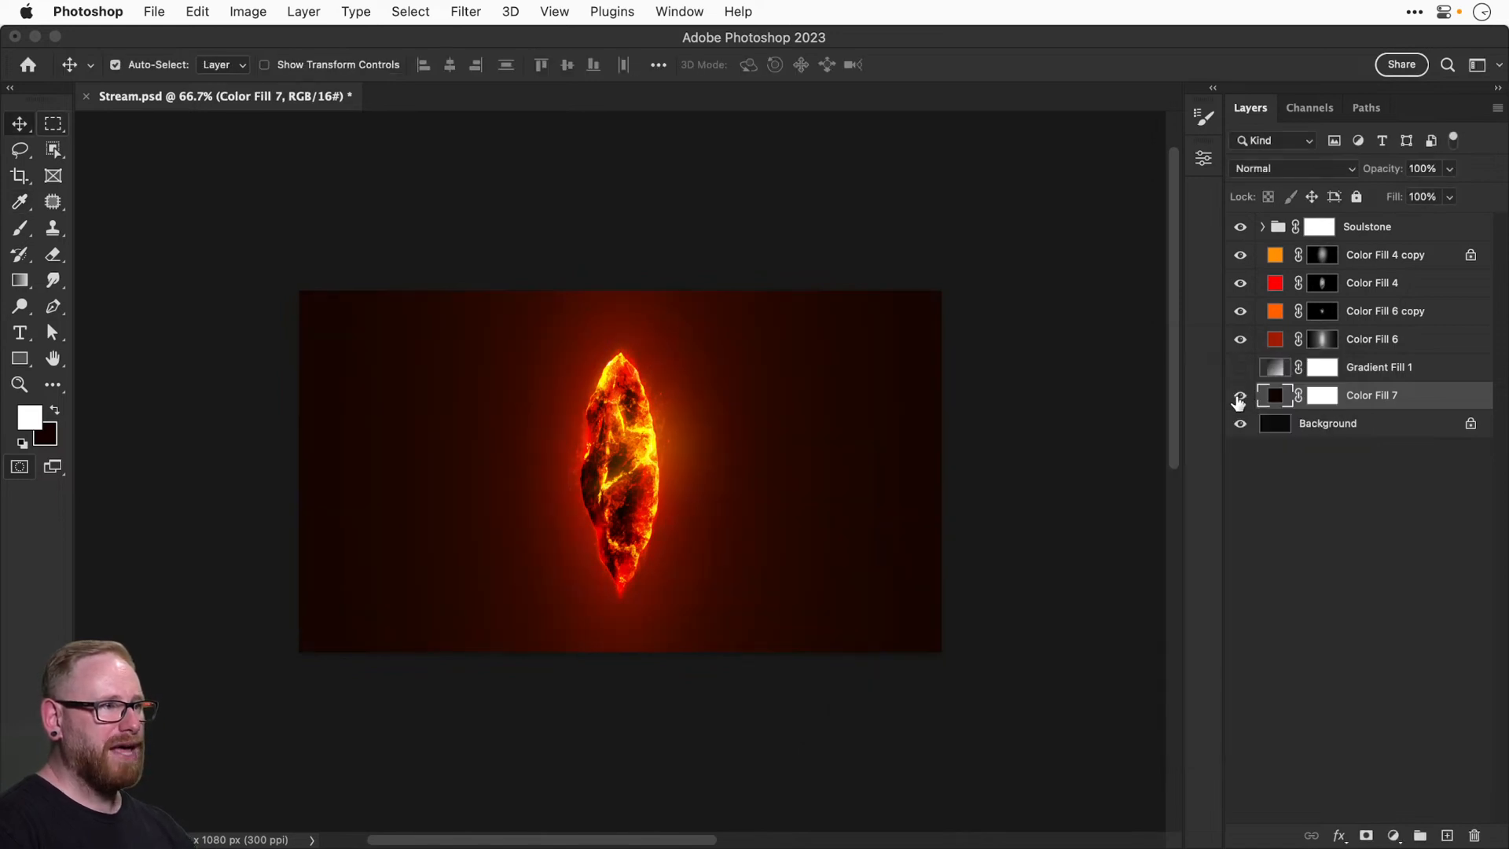
pyautogui.press('super+plus')
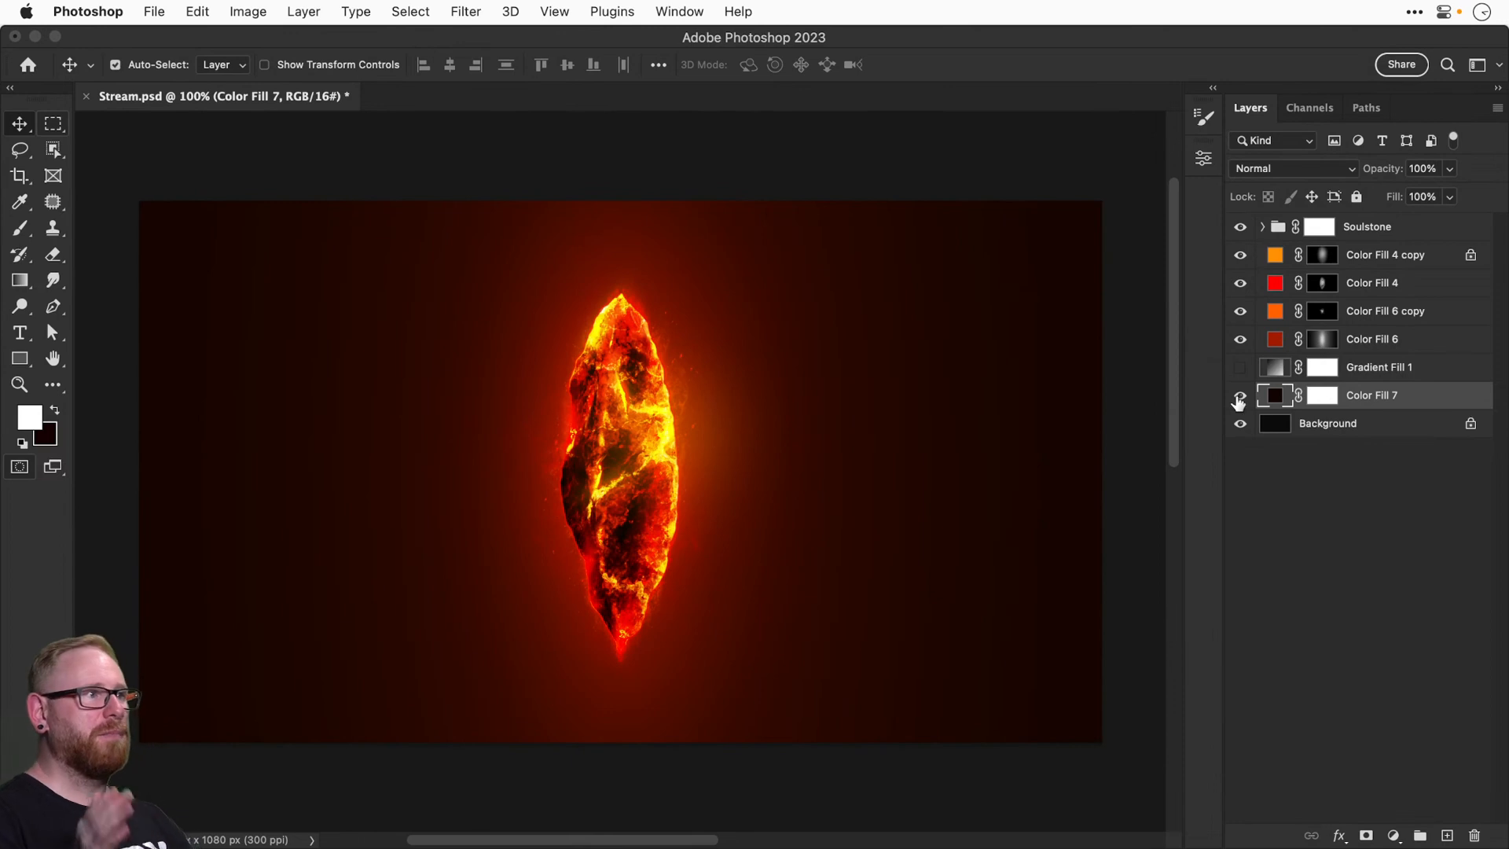
pyautogui.press('super+s')
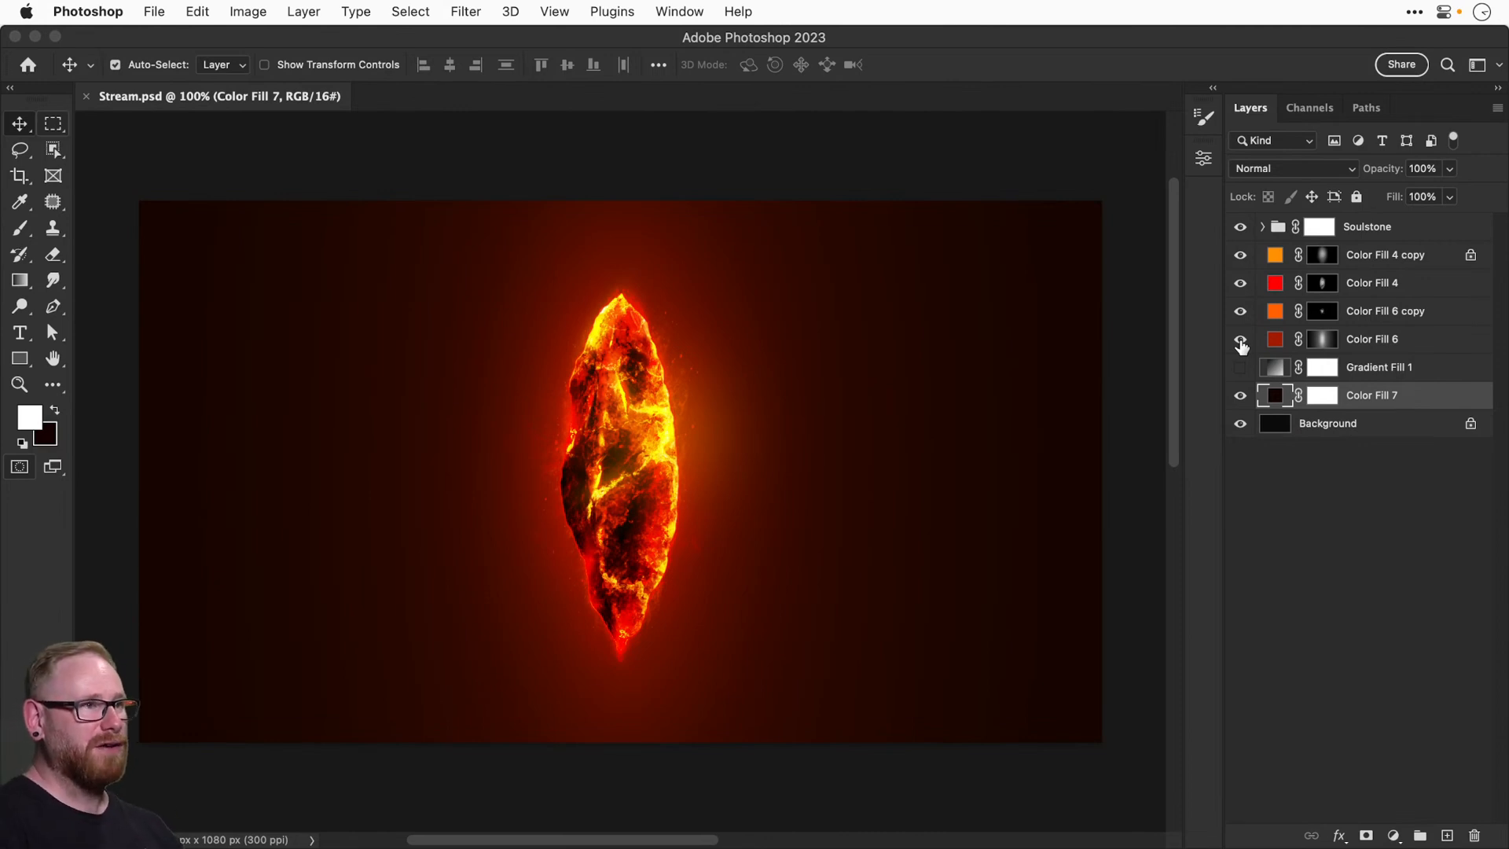
# Set Color Fill 6's opacity to 70%.
pyautogui.click(1239, 340)
pyautogui.click(1240, 341)
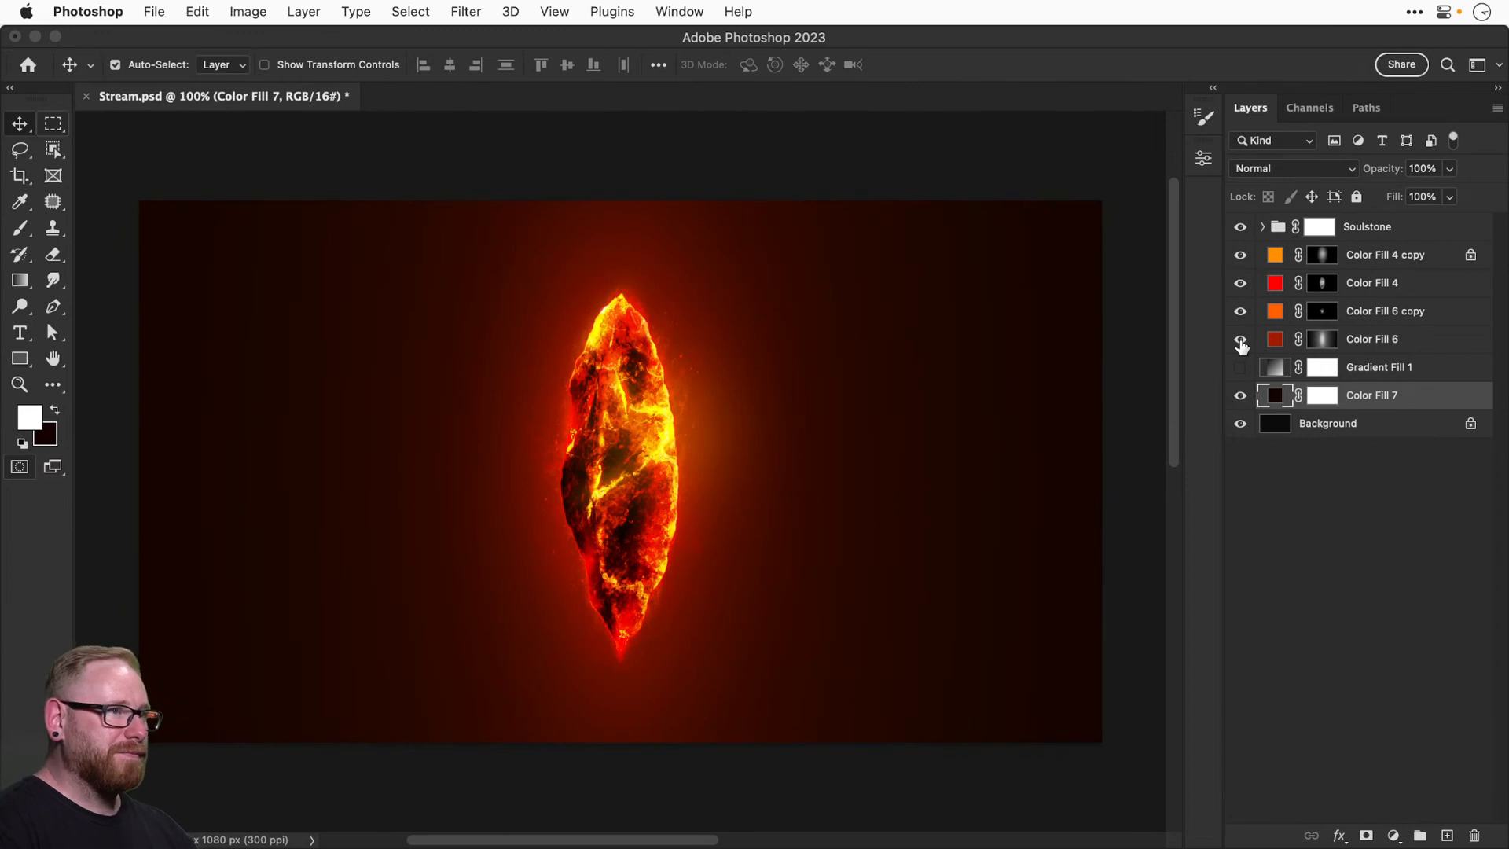
pyautogui.click(1374, 341)
pyautogui.click(1450, 168)
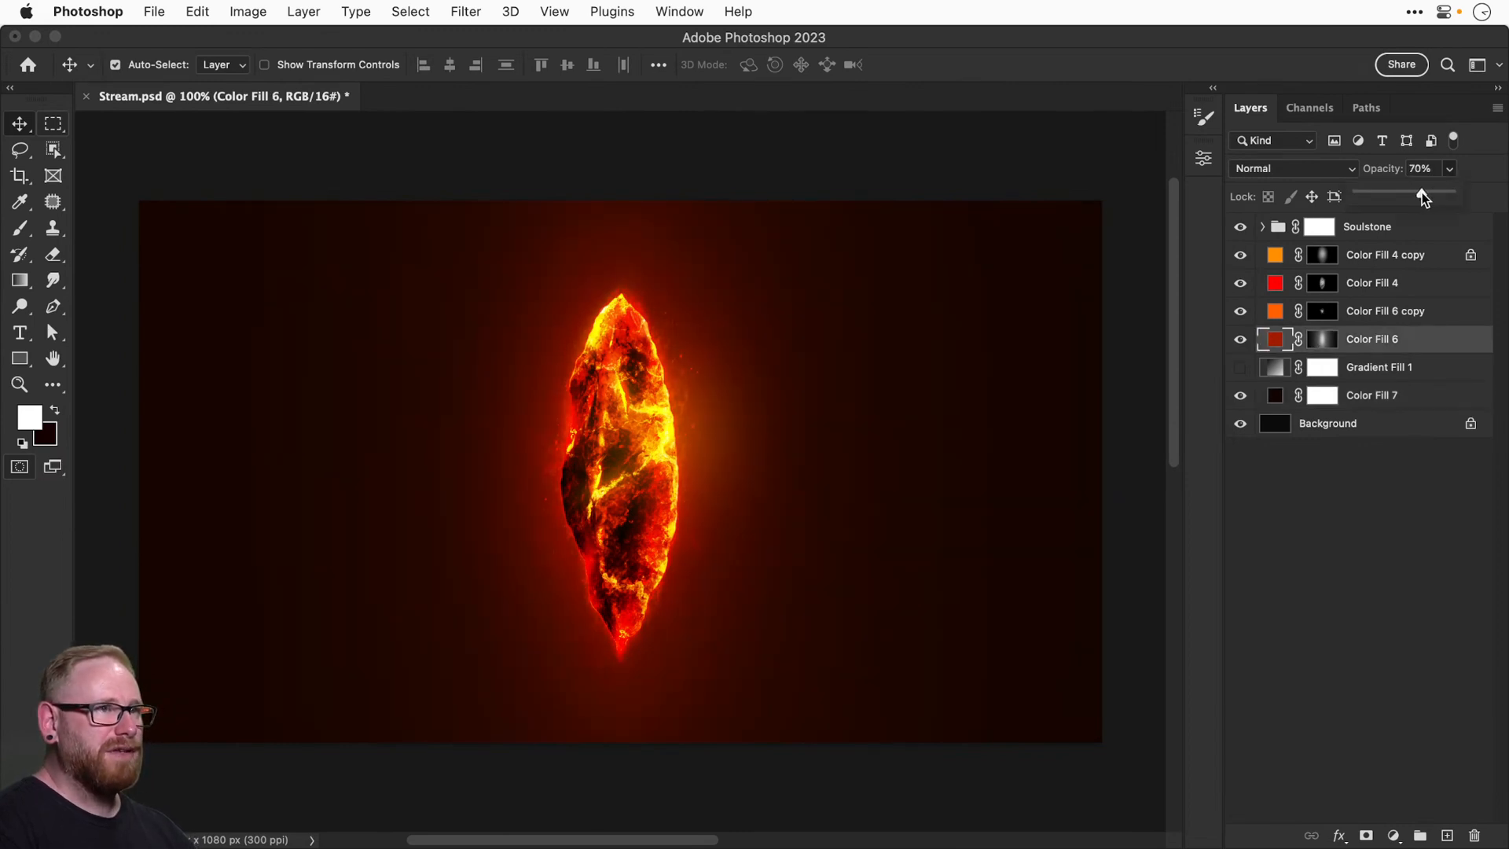
# Delete the Gradient Fill 1 layer.
pyautogui.click(1240, 367)
pyautogui.click(1322, 367)
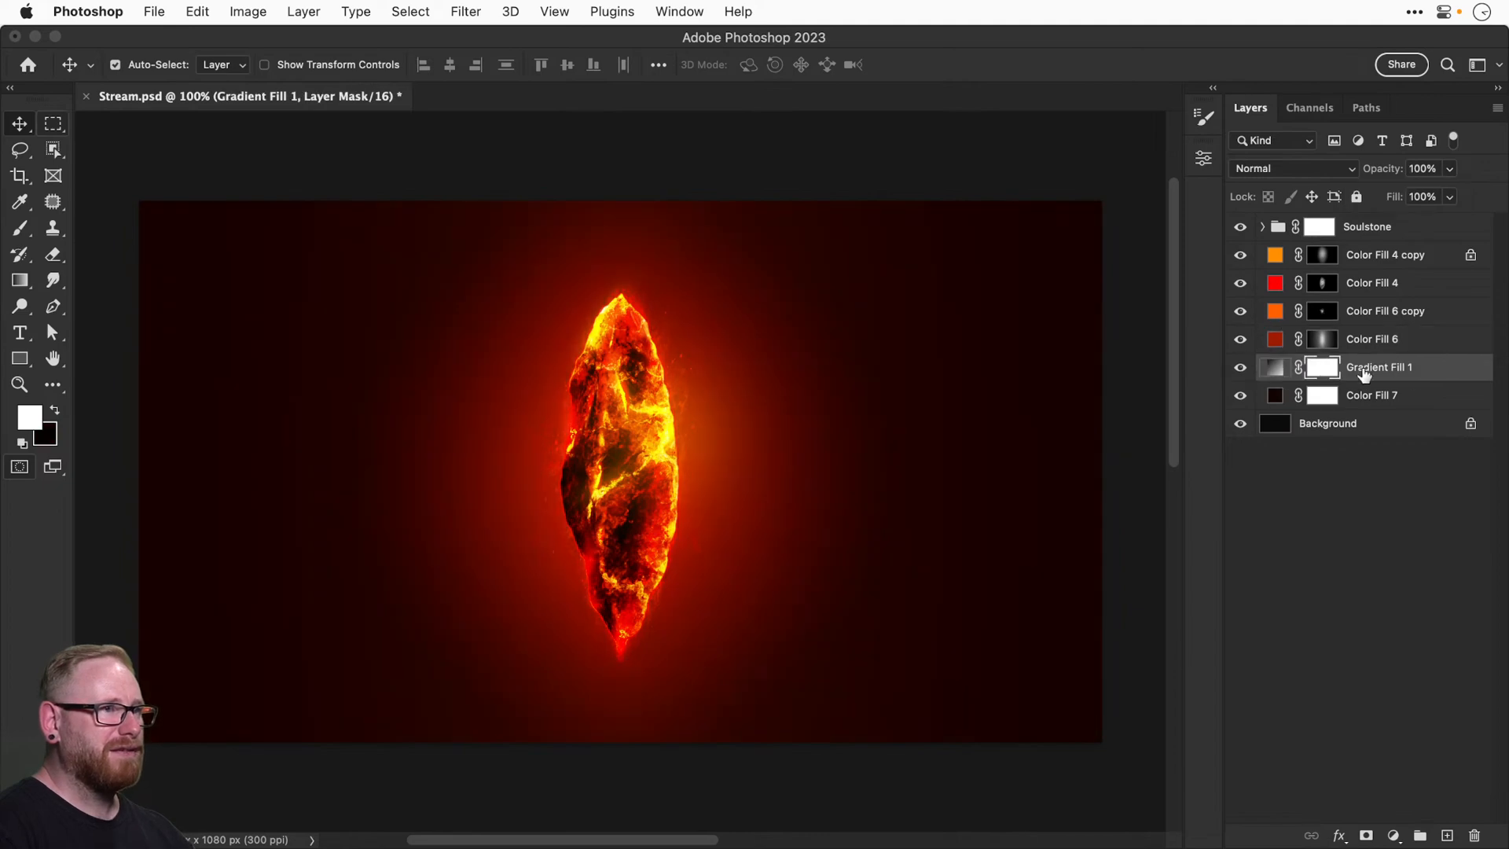
pyautogui.click(1391, 370)
pyautogui.press('BackSpace')
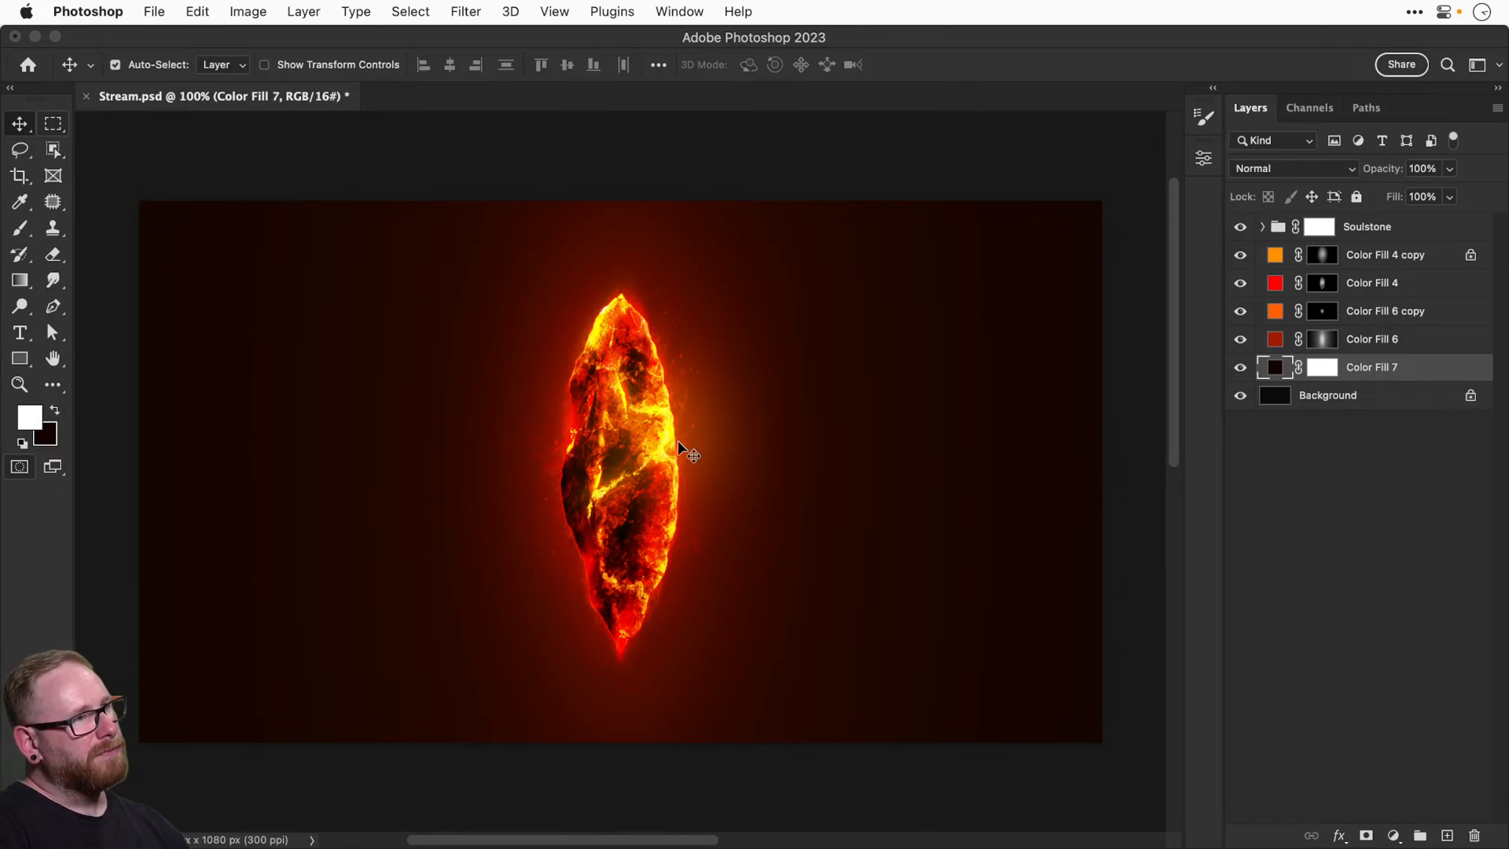
# Target the Soulstone group's mask with the Brush tool and browse the brush presets.
pyautogui.click(1317, 231)
pyautogui.press('b')
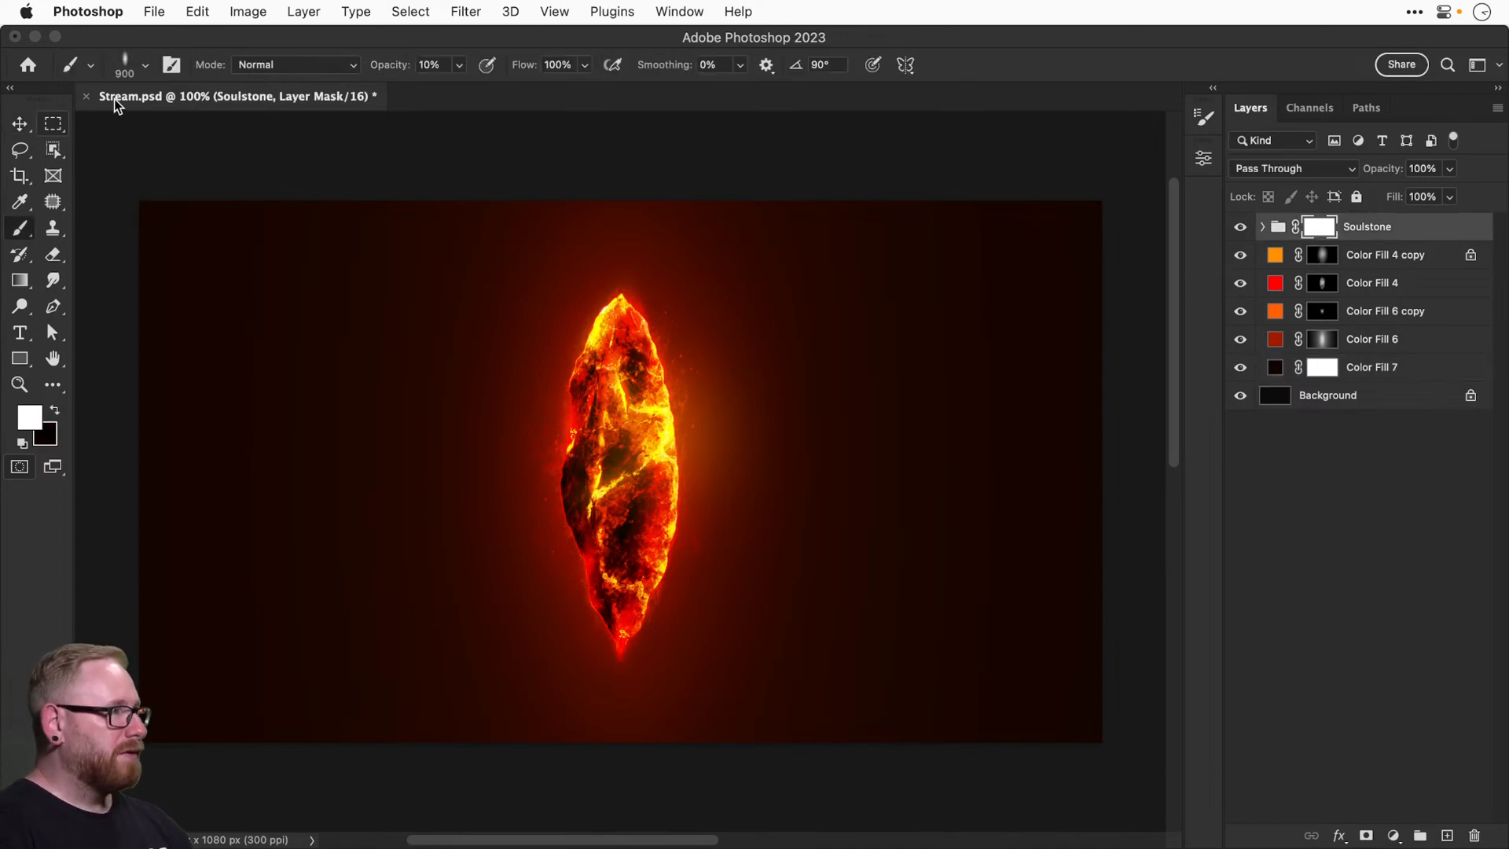
pyautogui.click(145, 63)
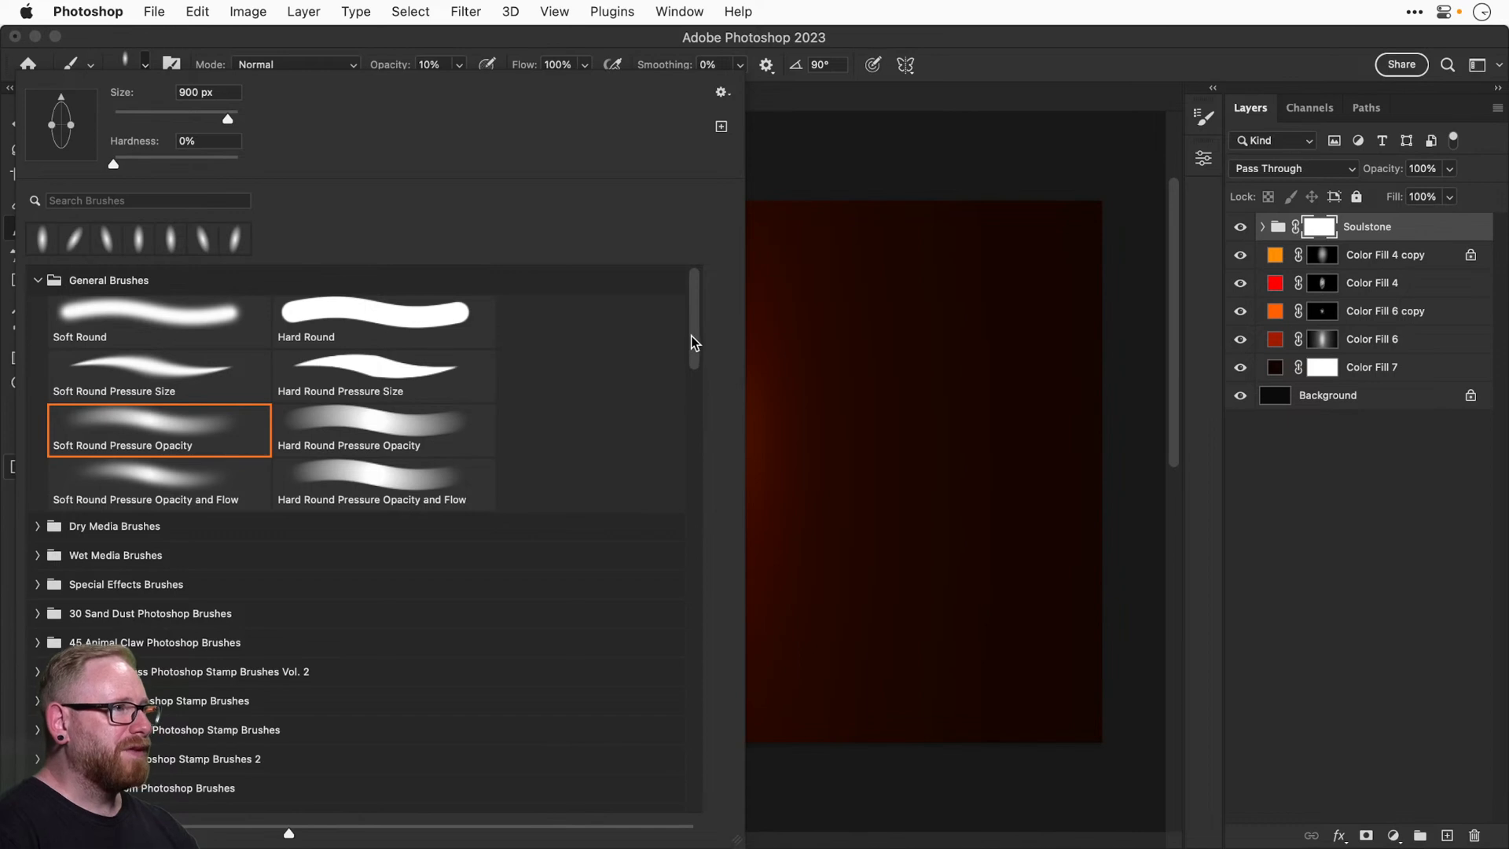
pyautogui.moveTo(691, 336); pyautogui.dragTo(674, 380)
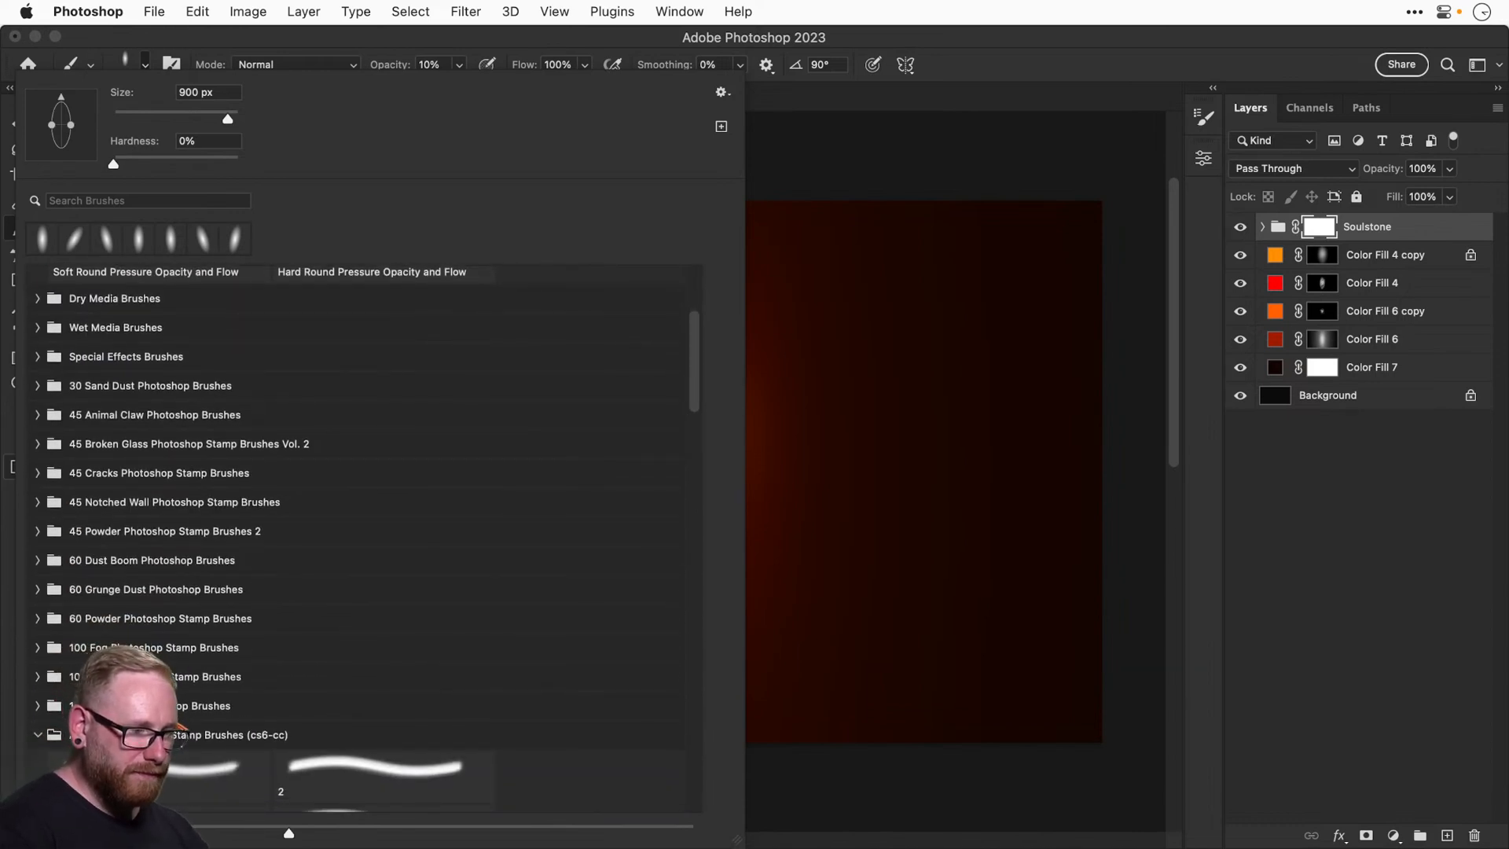
pyautogui.press('super+Tab')
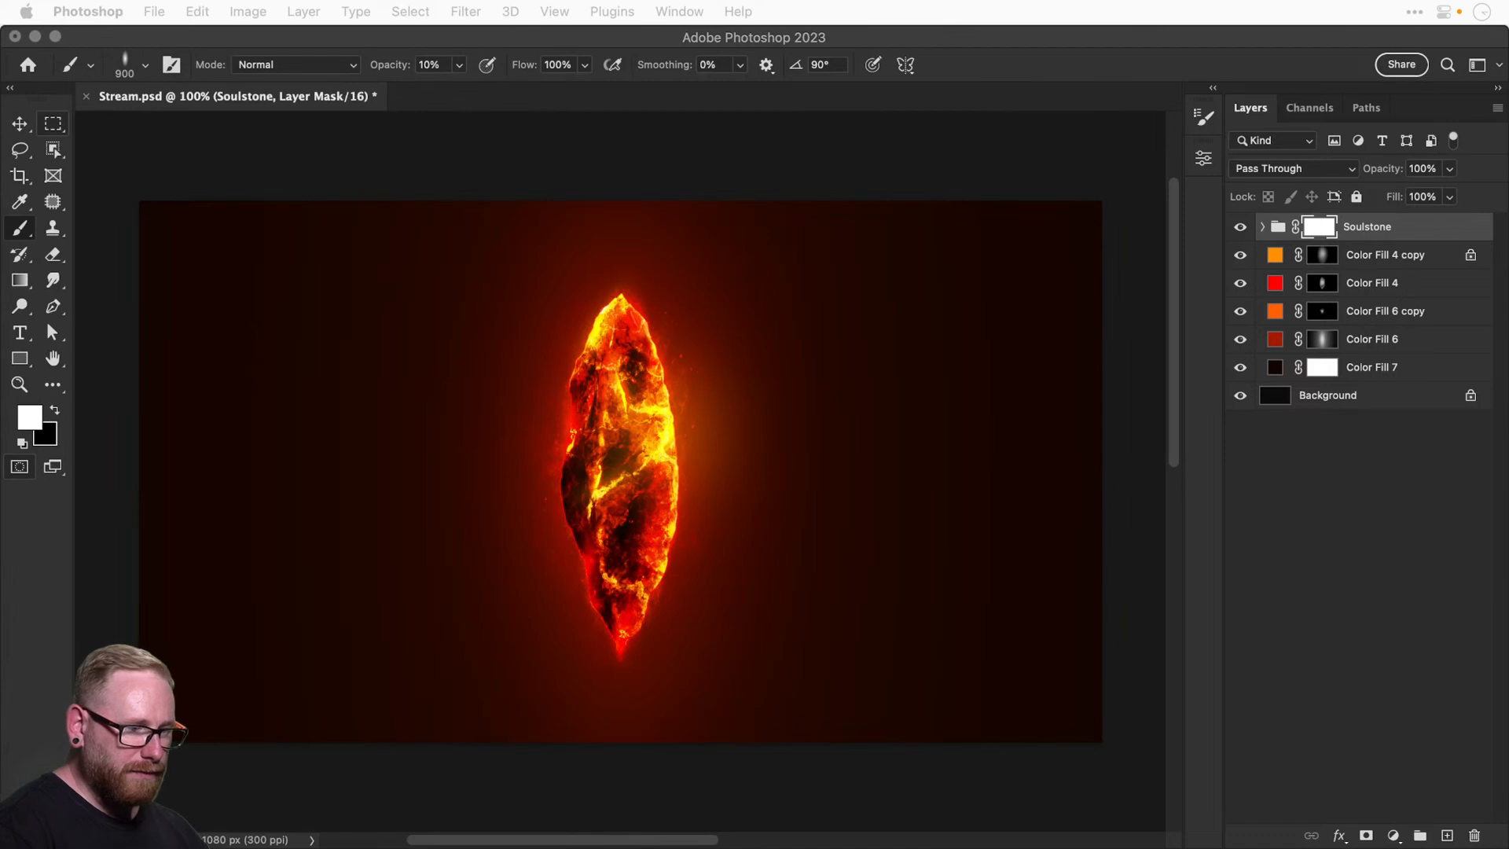
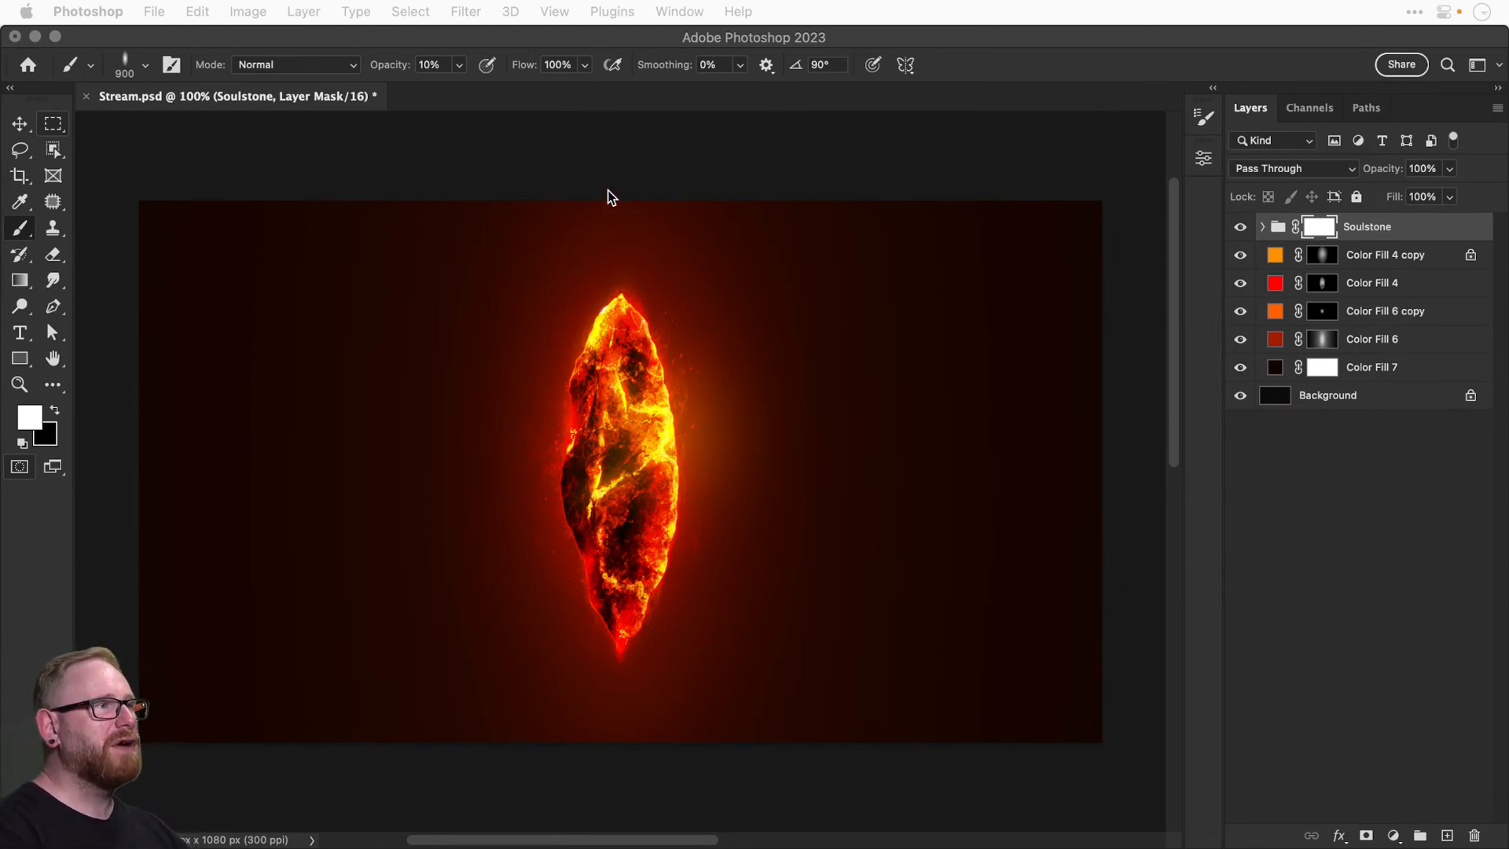
# At 200% zoom, hide Color Fill 5 copy, check Curves 1, and add Layer 5 above Soulstone.
pyautogui.click(1375, 230)
pyautogui.press('super+plus')
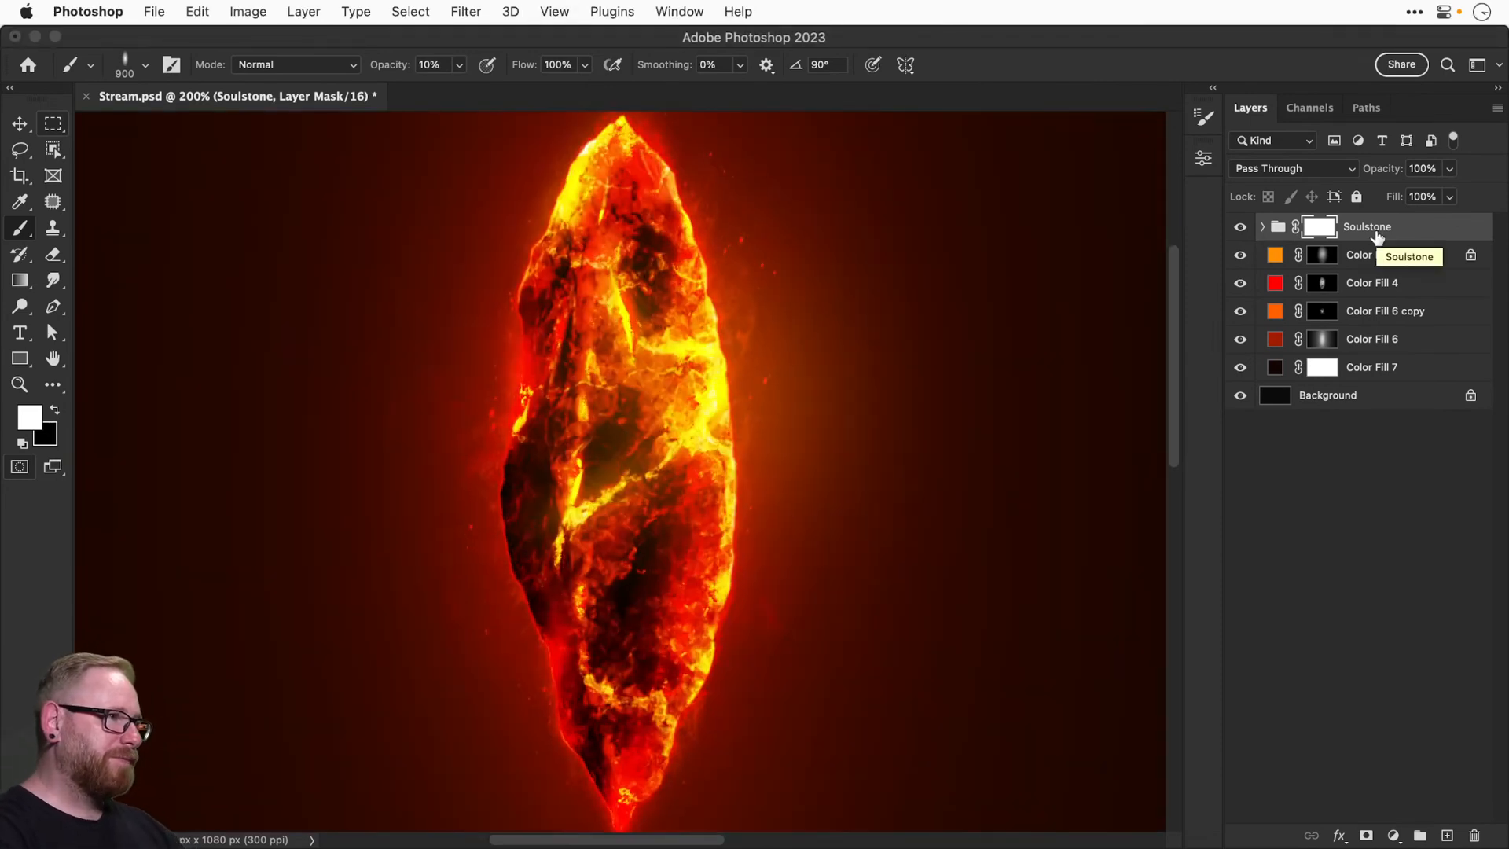
pyautogui.click(1262, 227)
pyautogui.click(1241, 284)
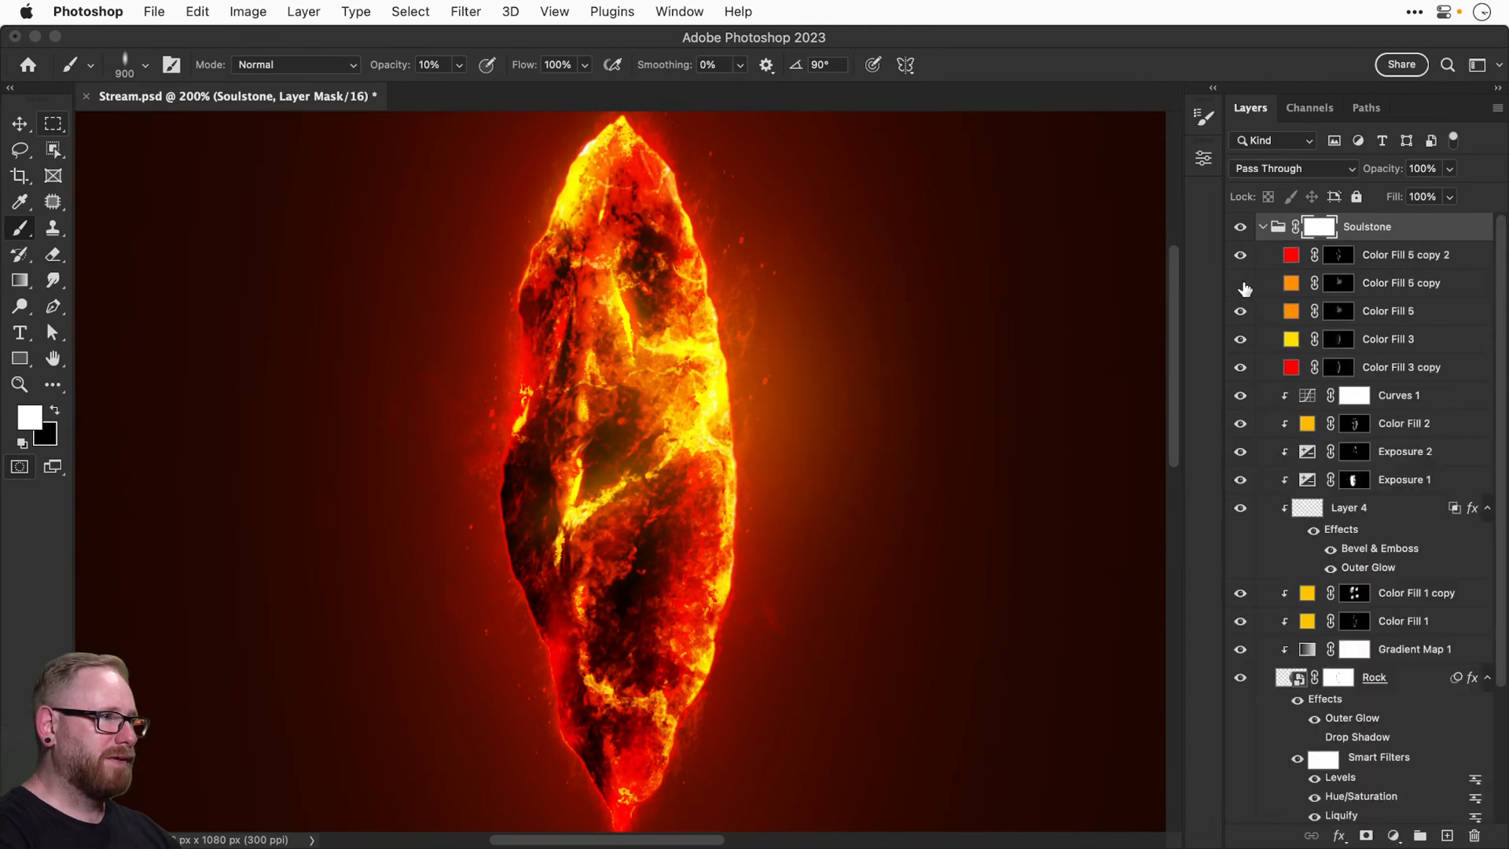
pyautogui.click(1241, 284)
pyautogui.click(1239, 397)
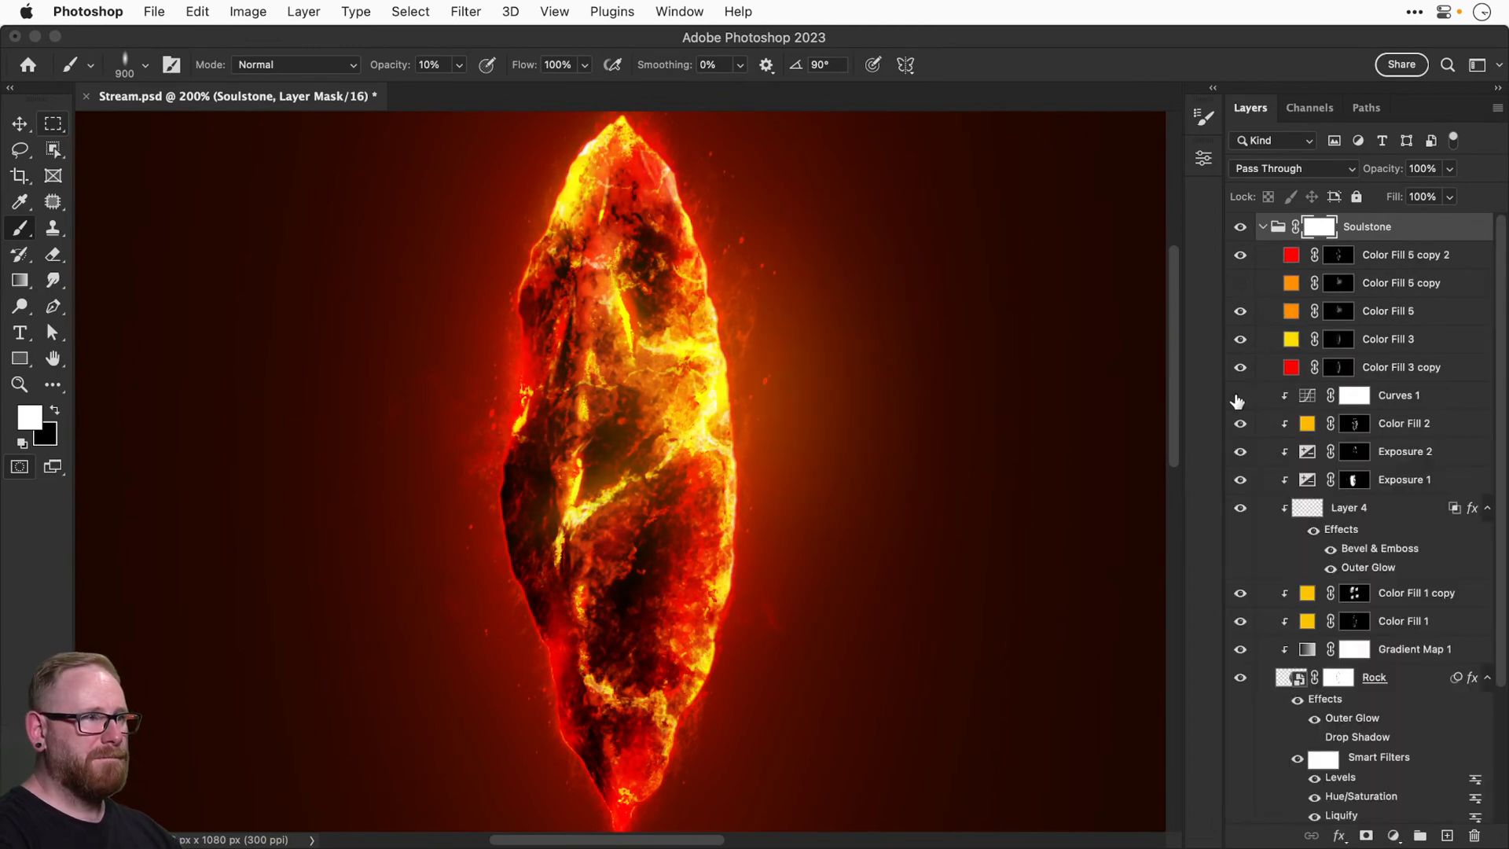
pyautogui.click(1239, 396)
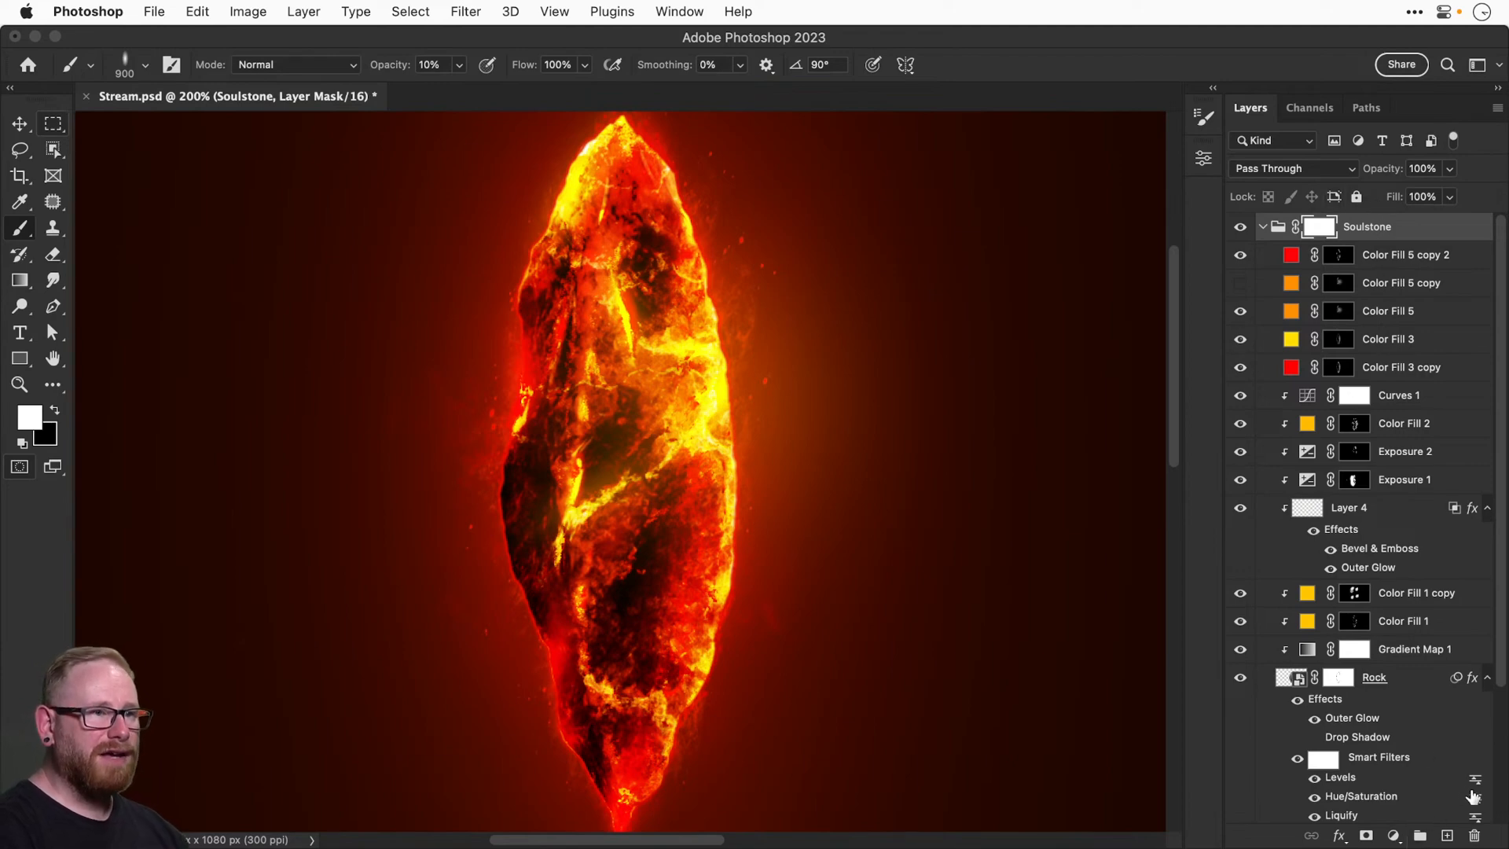
pyautogui.click(1447, 836)
pyautogui.press('super+bracketright')
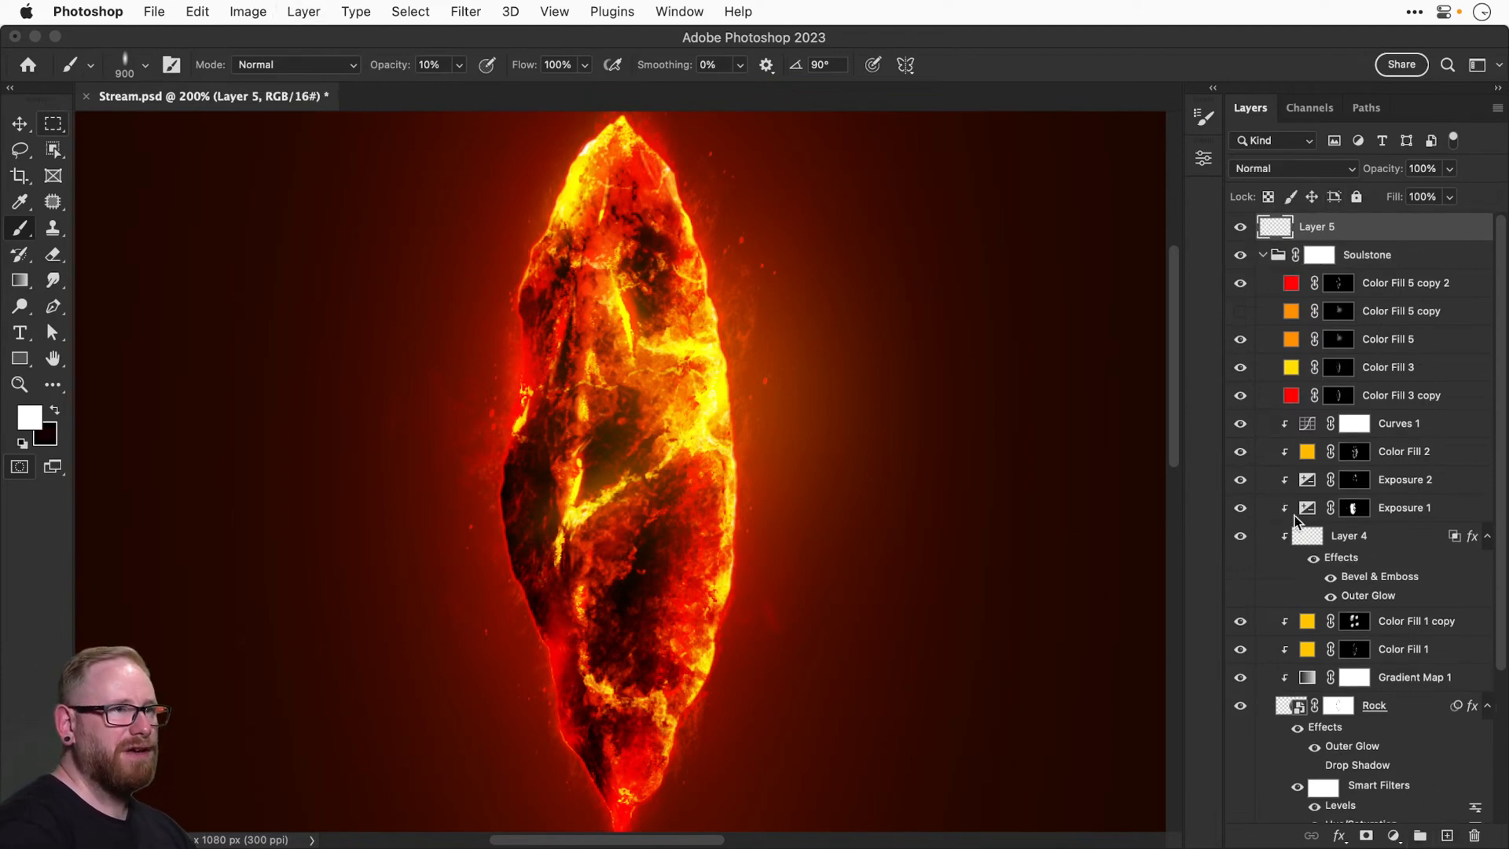
# Create a Haext placeholder text layer to the left of the crystal.
pyautogui.scroll(1, 528, 469)
pyautogui.press('t')
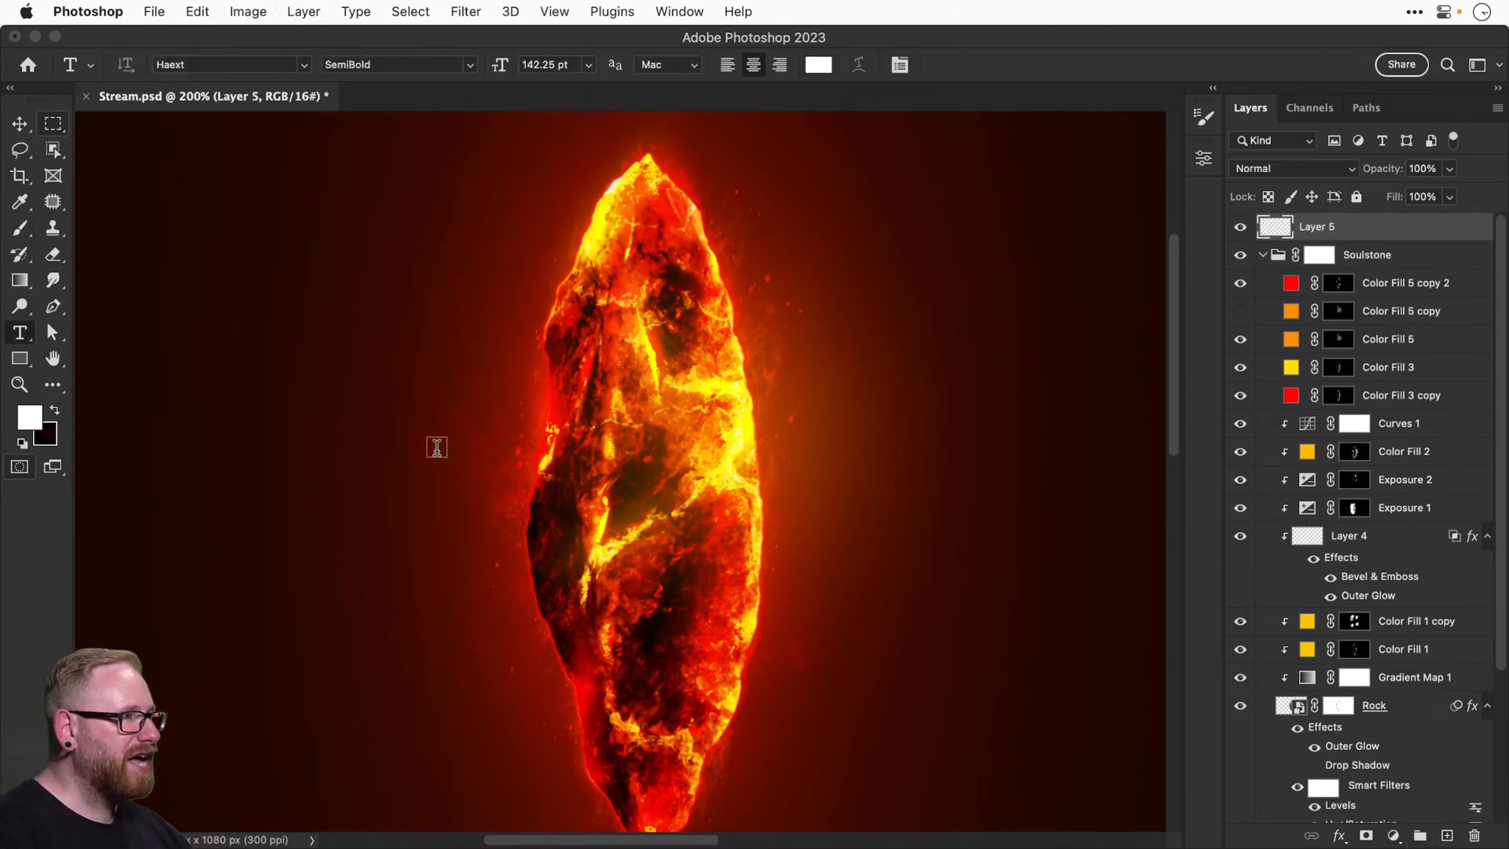
pyautogui.moveTo(364, 401); pyautogui.dragTo(287, 323)
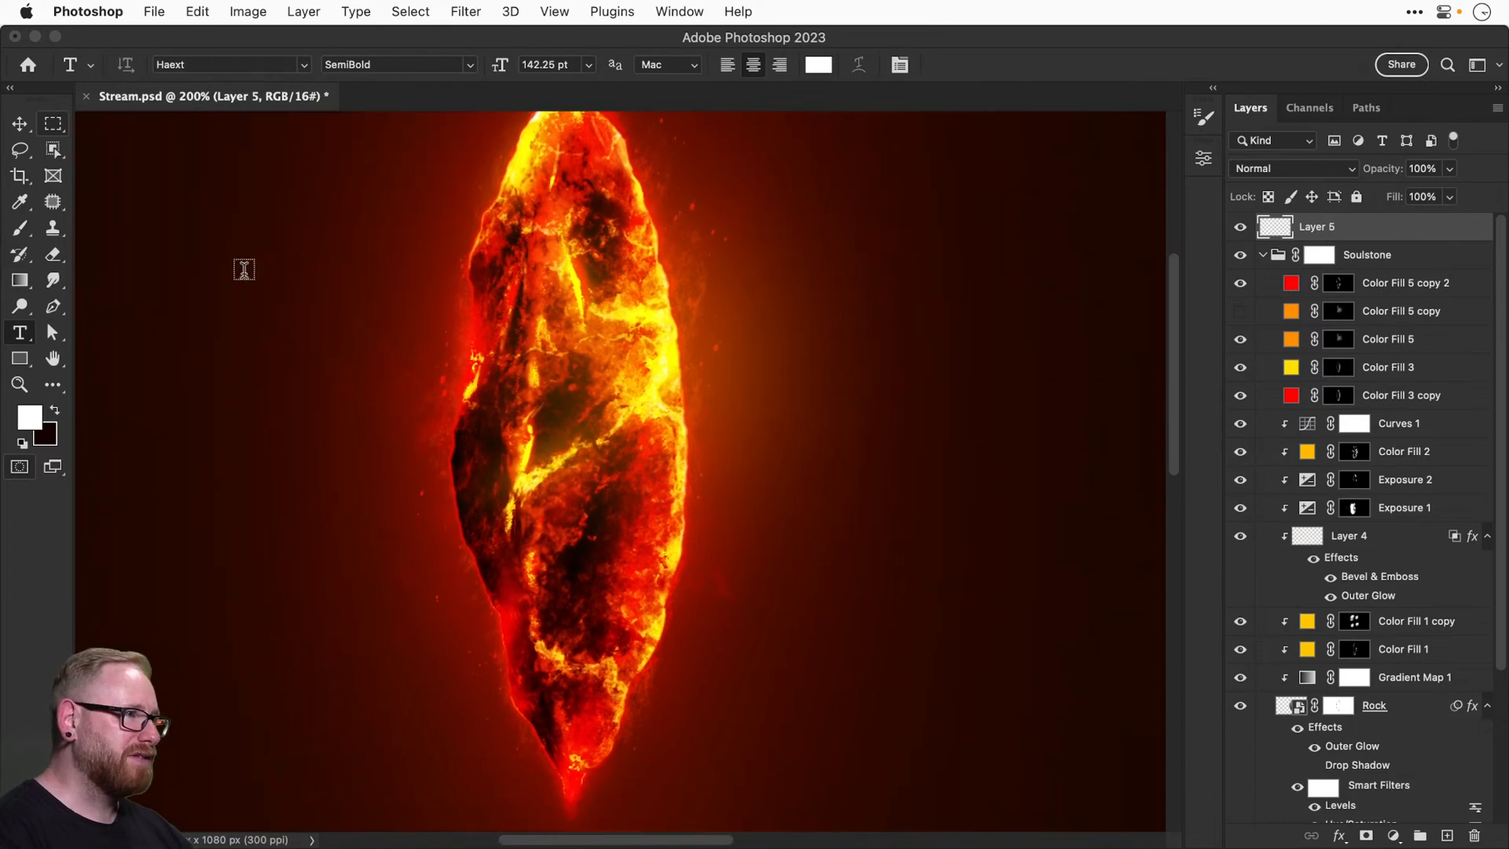
pyautogui.click(262, 323)
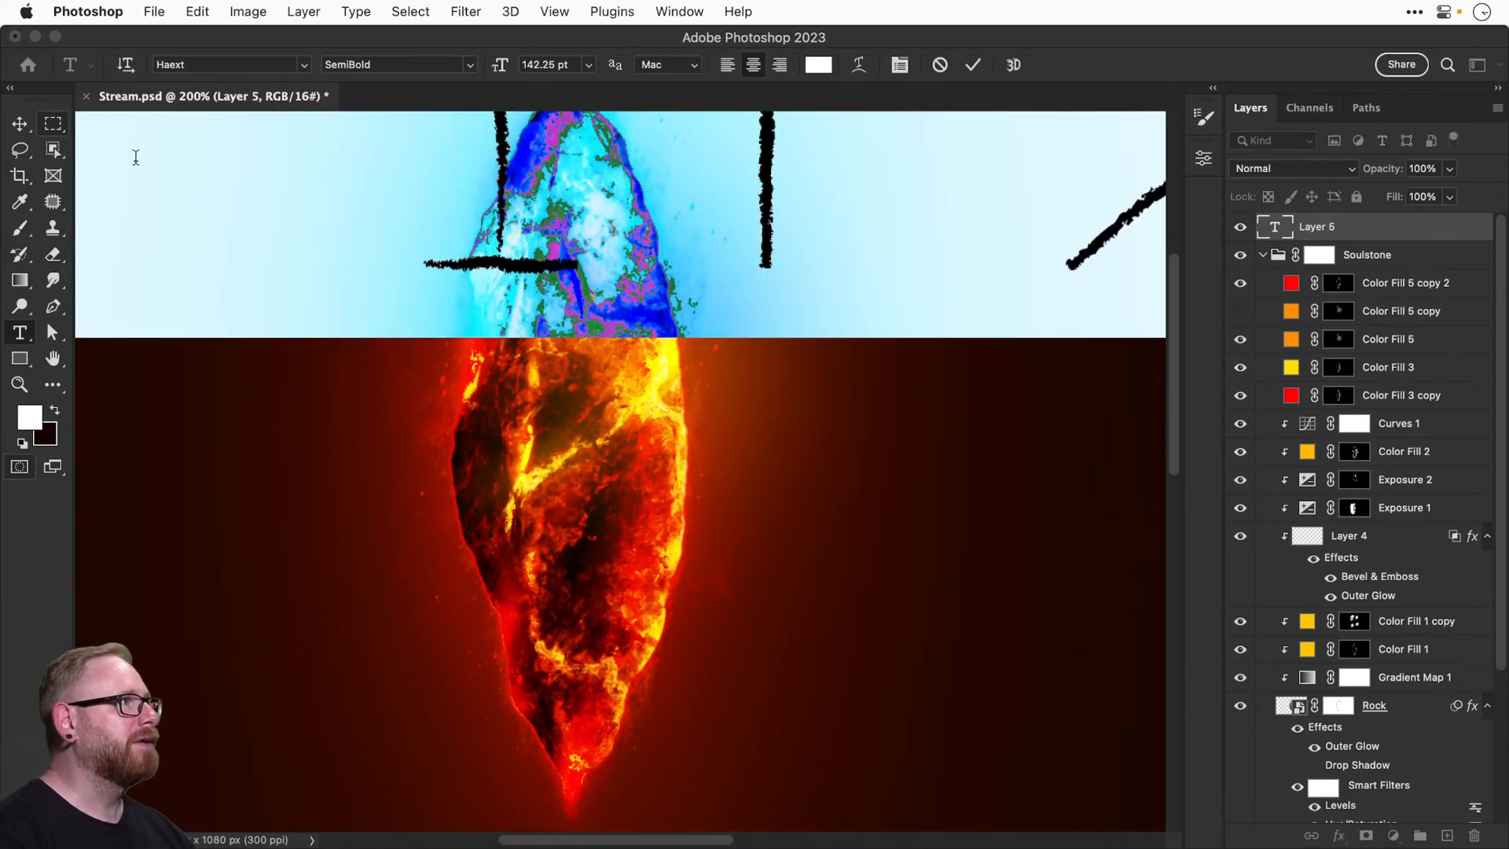
pyautogui.click(20, 124)
pyautogui.scroll(5, 511, 267)
pyautogui.hscroll(-5, 511, 267)
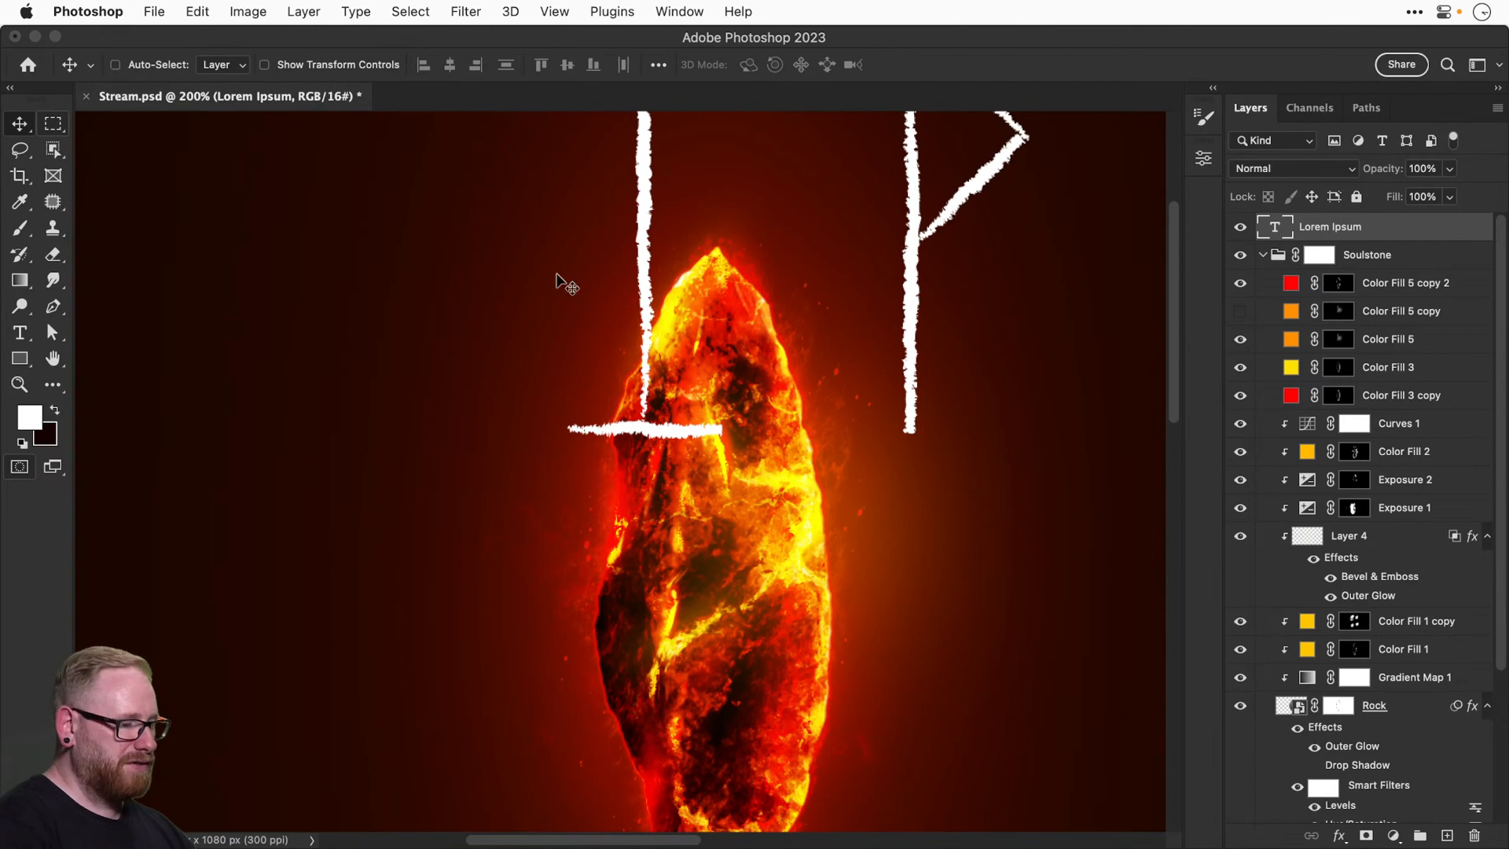
pyautogui.press('super+minus')
pyautogui.press('t')
pyautogui.click(323, 339)
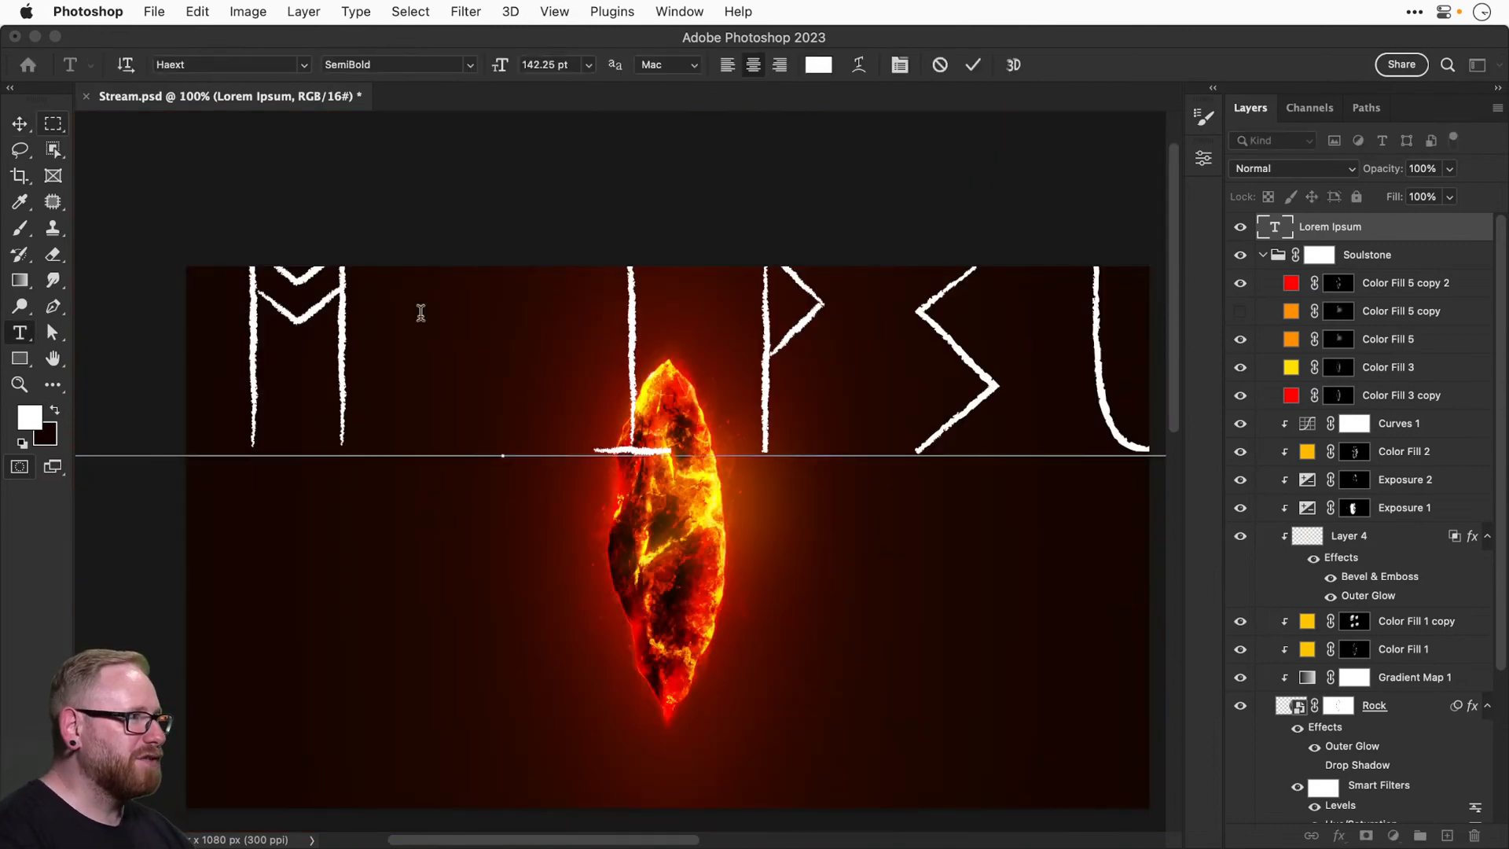
pyautogui.click(26, 124)
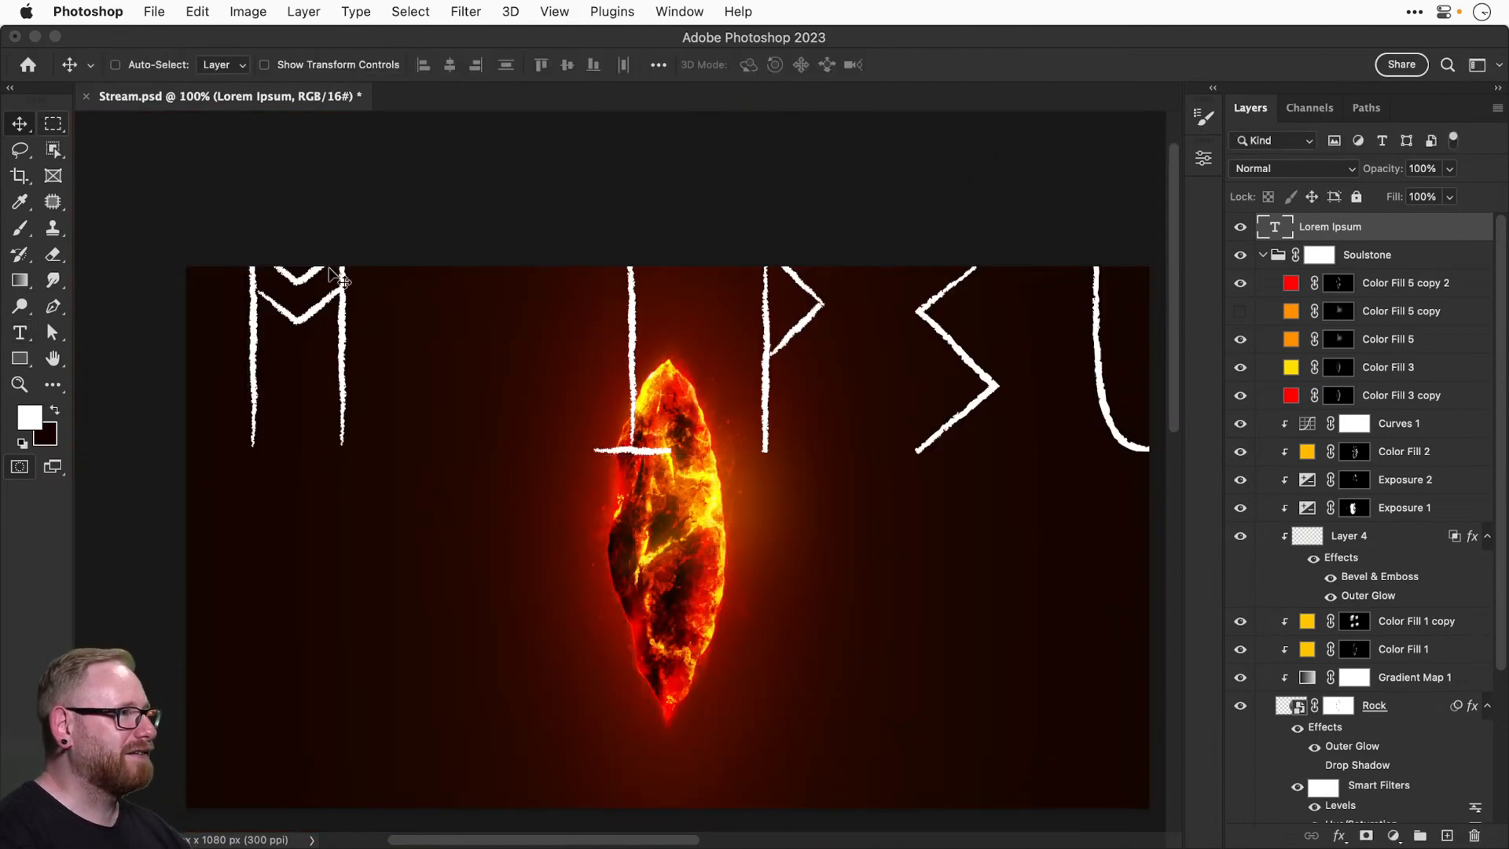
# Shrink the rune text to about 19% and move it lower on the canvas.
pyautogui.press('super+minus')
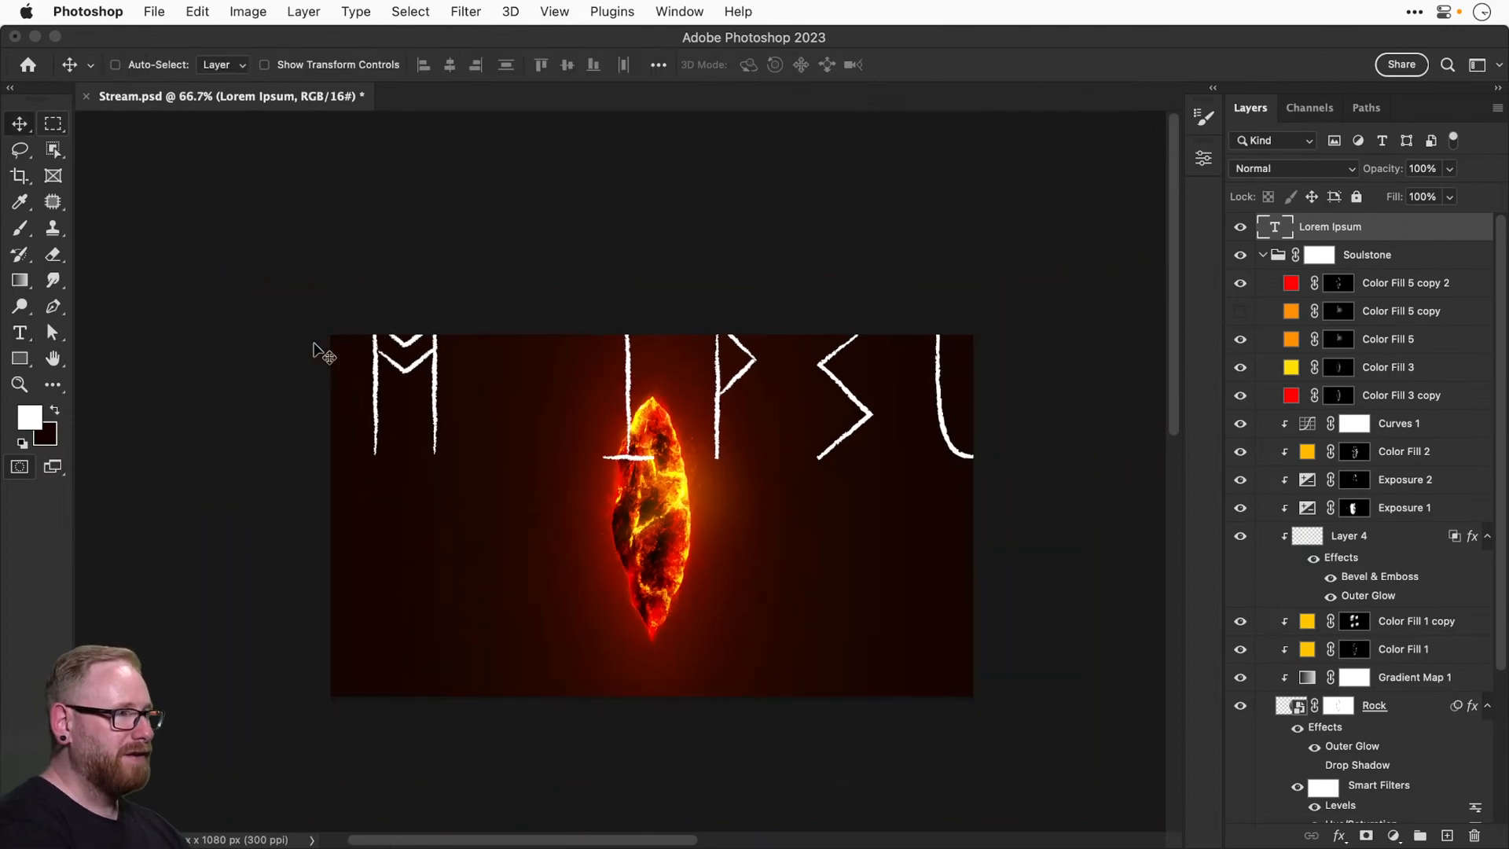
pyautogui.press('super+t')
pyautogui.moveTo(357, 435); pyautogui.dragTo(502, 430)
pyautogui.moveTo(379, 390); pyautogui.dragTo(412, 395)
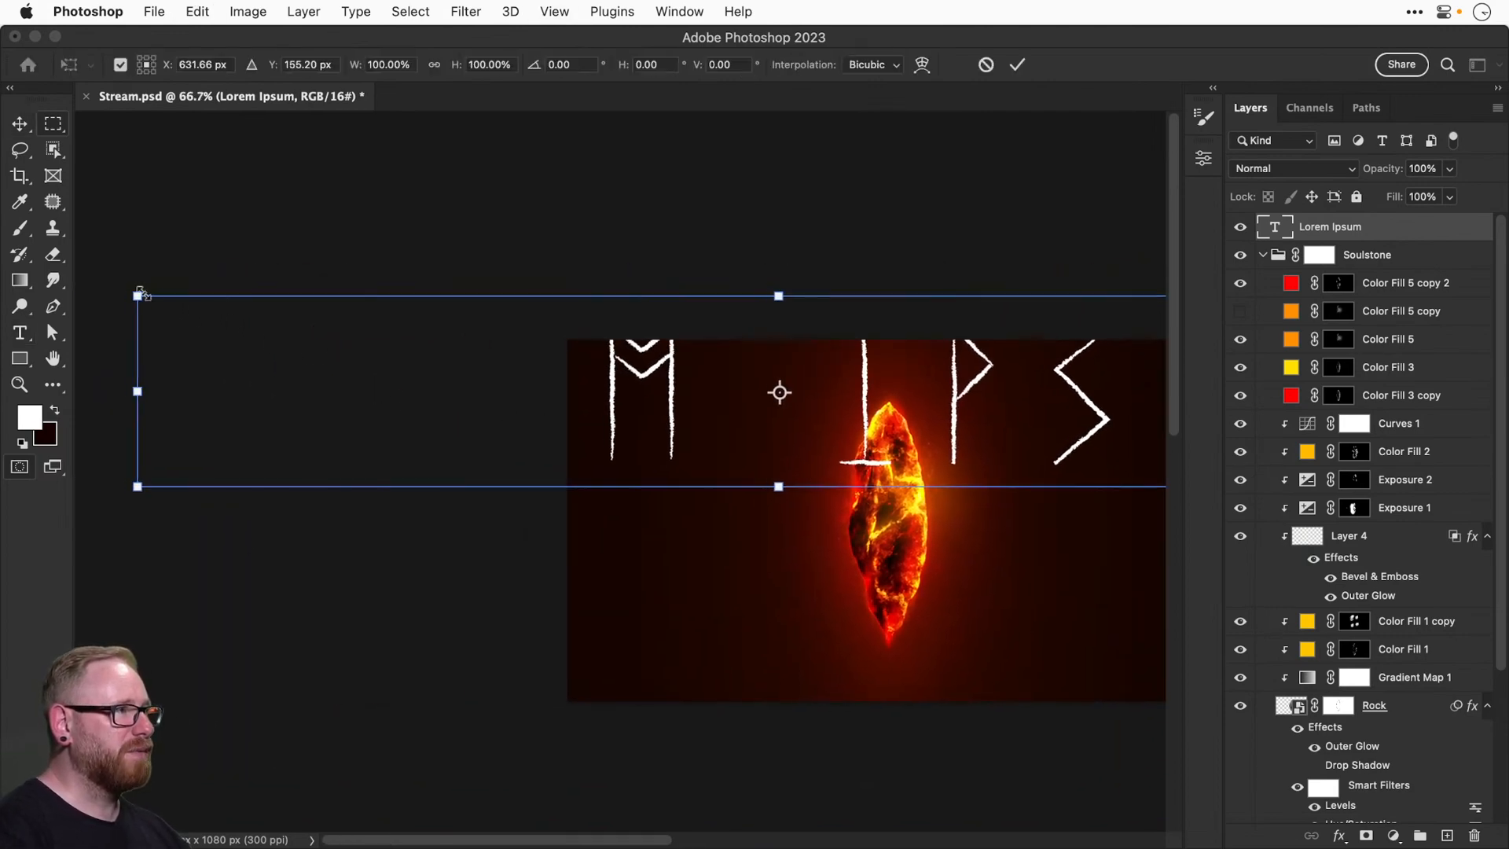
pyautogui.moveTo(129, 291); pyautogui.dragTo(658, 374)
pyautogui.moveTo(752, 454); pyautogui.dragTo(455, 394)
pyautogui.press('Return')
pyautogui.press('super+1')
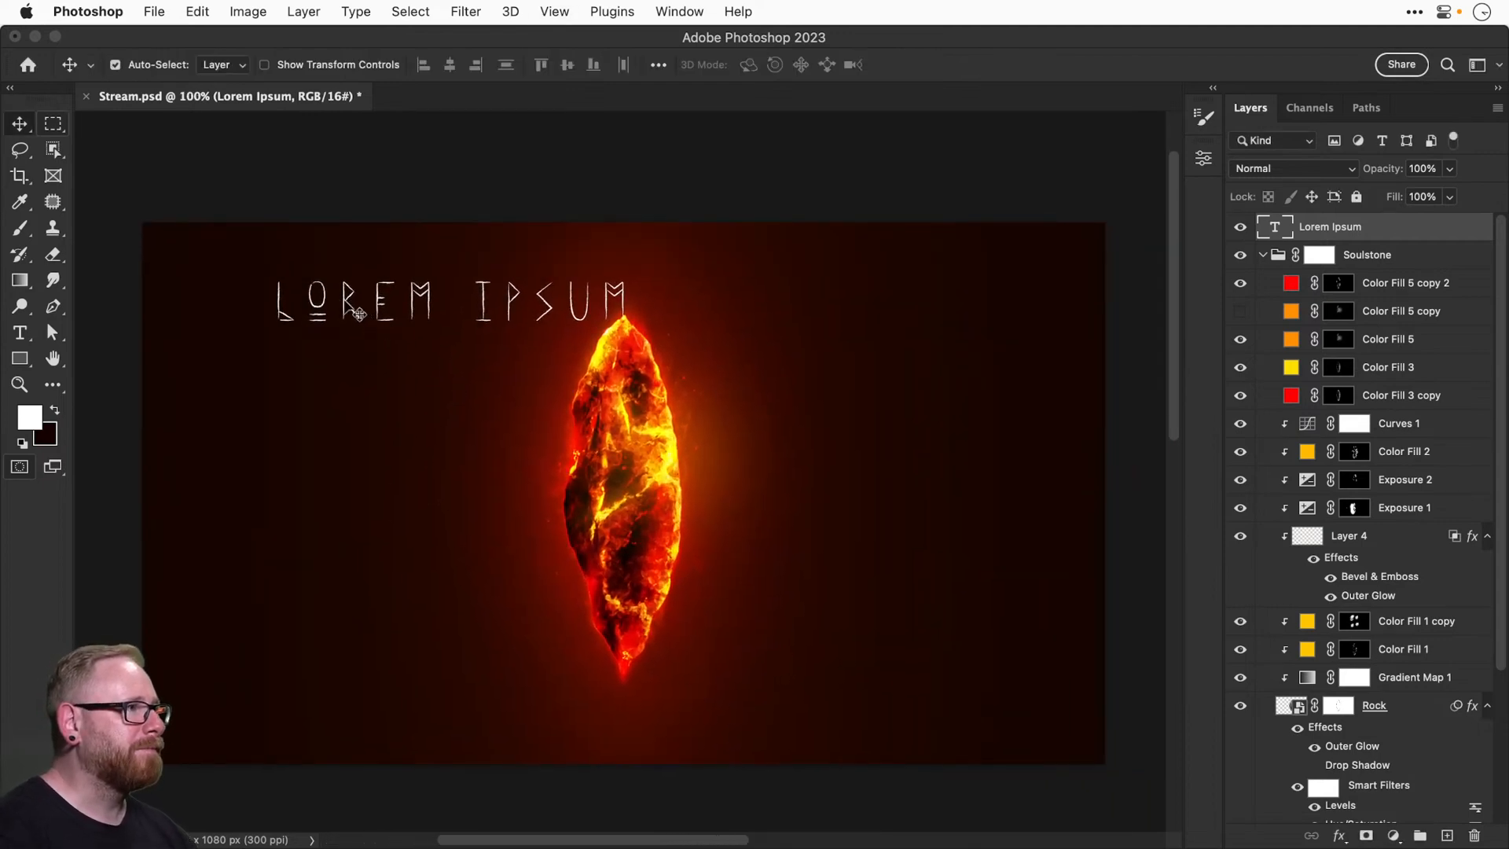
pyautogui.moveTo(346, 308); pyautogui.dragTo(328, 515)
# Replace the placeholder text with a person's name.
pyautogui.press('t')
pyautogui.click(366, 517)
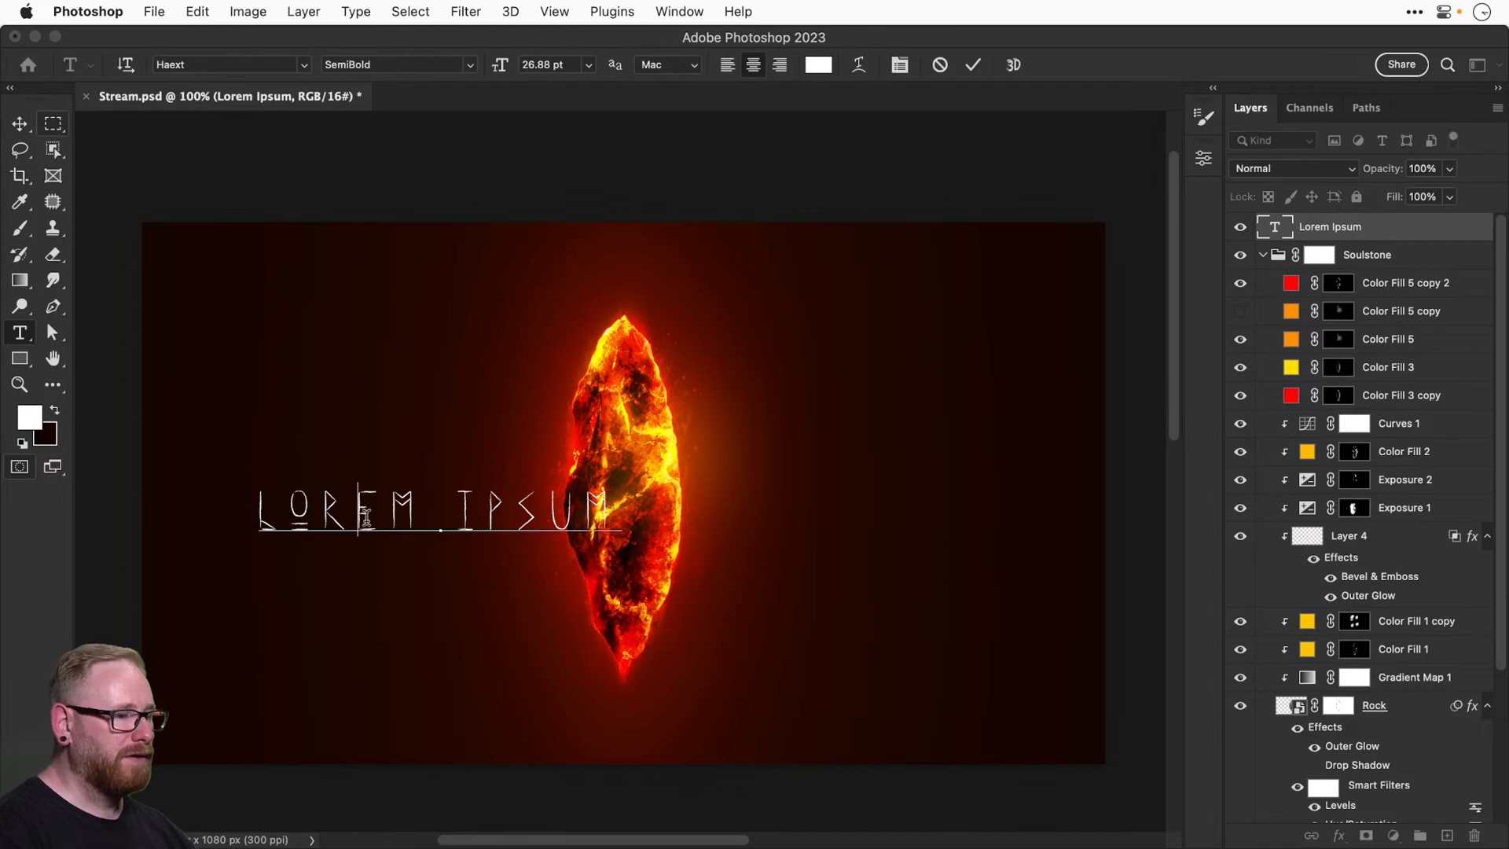
pyautogui.press('super+a')
pyautogui.write('Rhys')
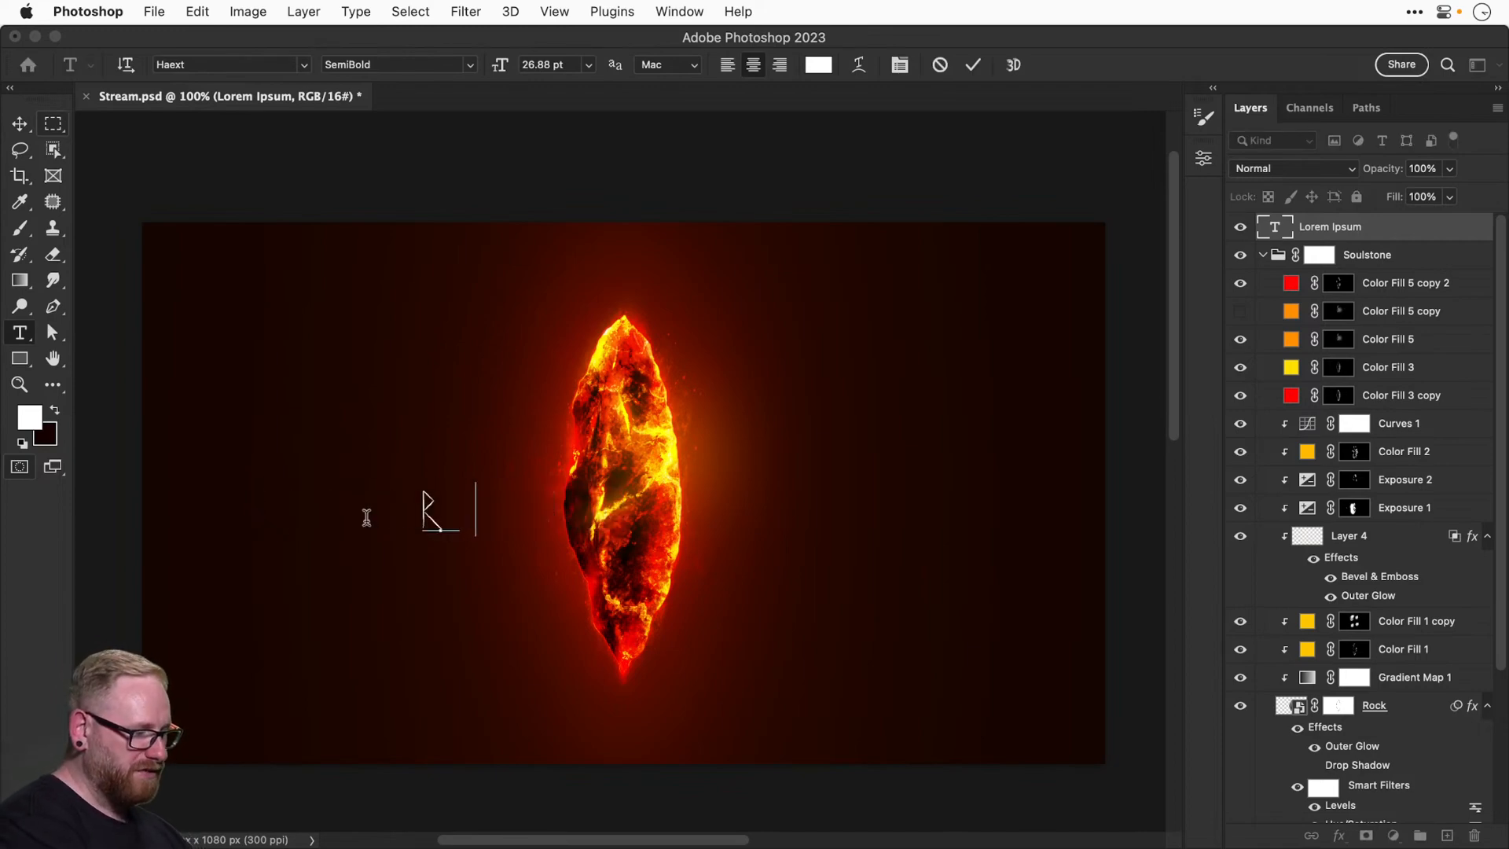
pyautogui.click(25, 128)
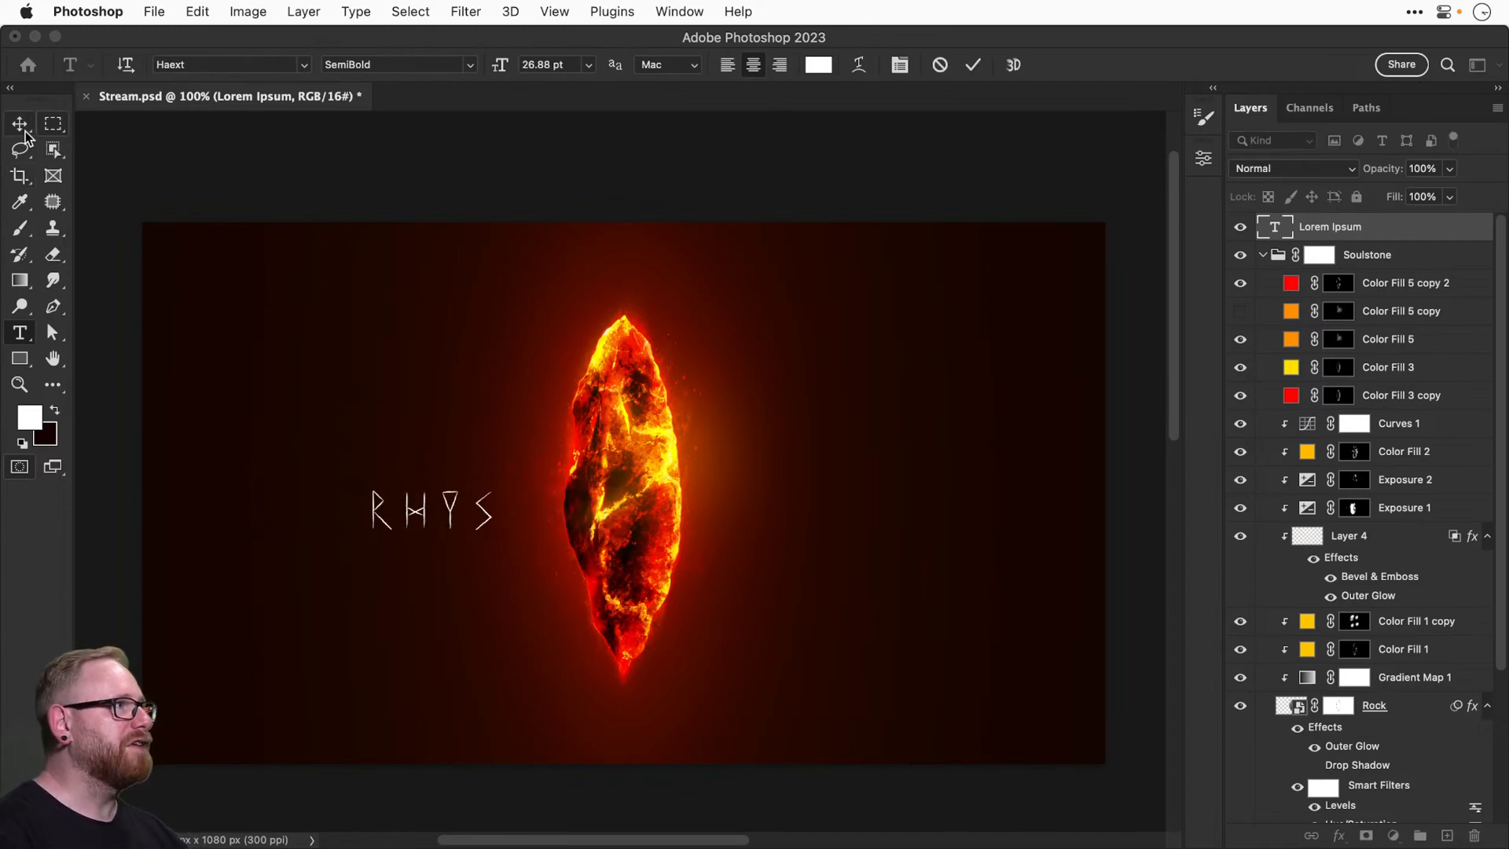
# At 300% zoom, shrink the name and rotate it upright.
pyautogui.press('z')
pyautogui.click(436, 515)
pyautogui.click(437, 514)
pyautogui.click(437, 515)
pyautogui.press('v')
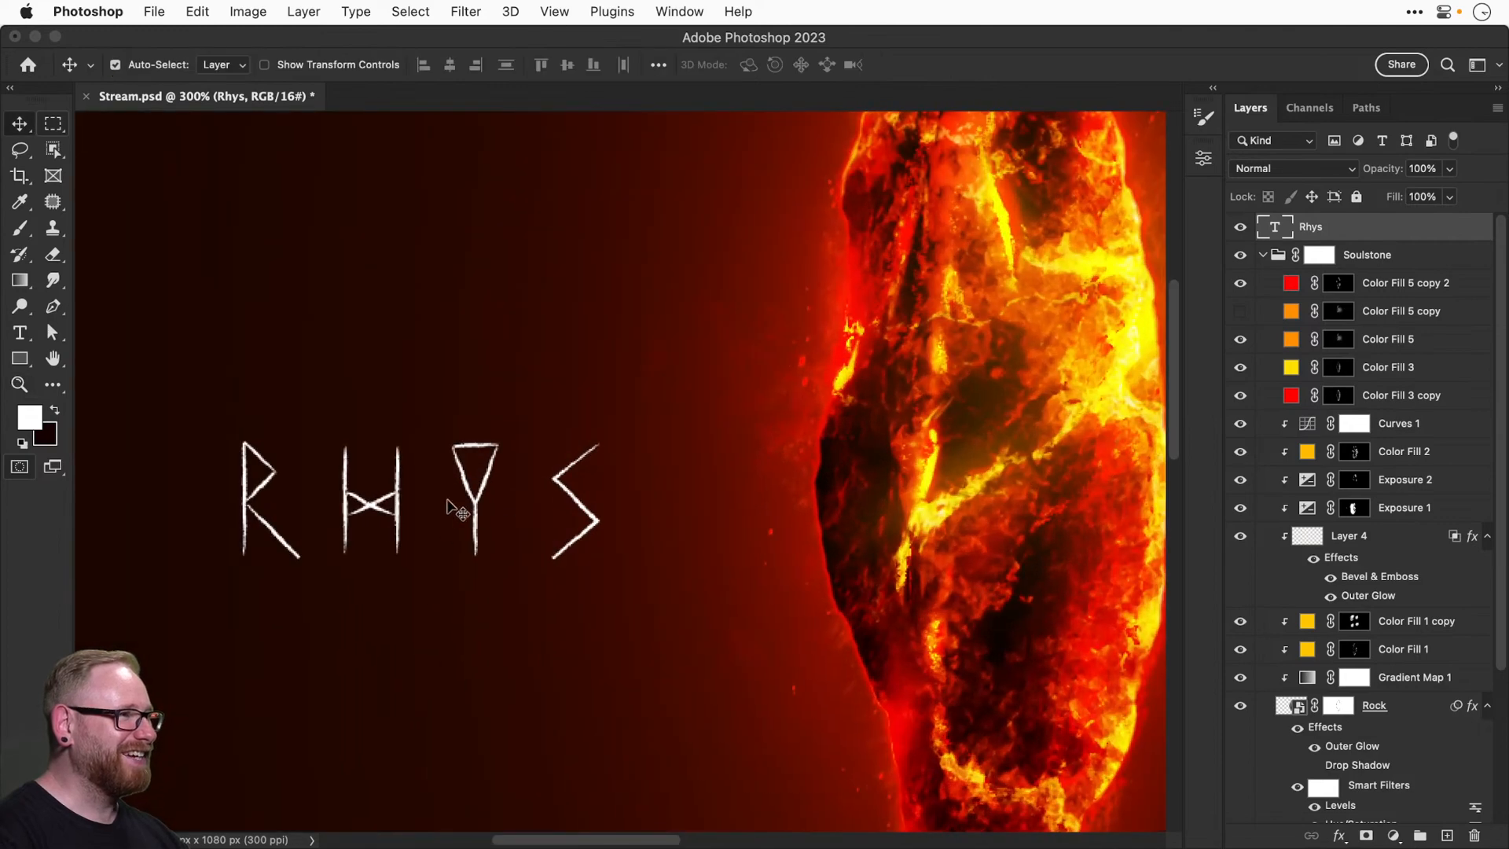
pyautogui.press('super+t')
pyautogui.moveTo(654, 422); pyautogui.dragTo(433, 414)
pyautogui.press('Return')
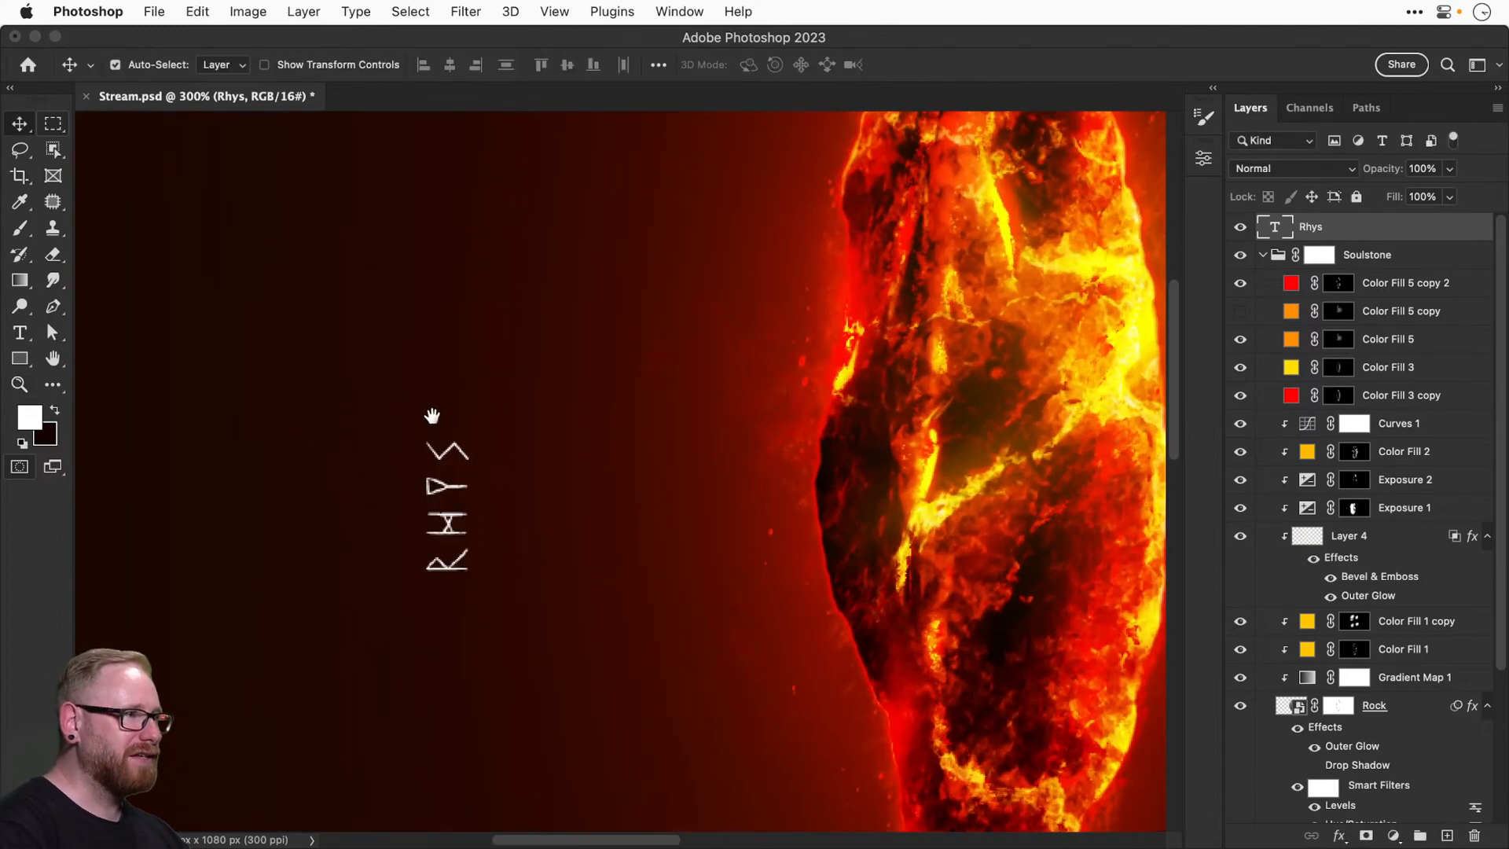
# Move the upright name onto the rock's left side and scale it to about 89%.
pyautogui.hscroll(5, 472, 432)
pyautogui.press('super+t')
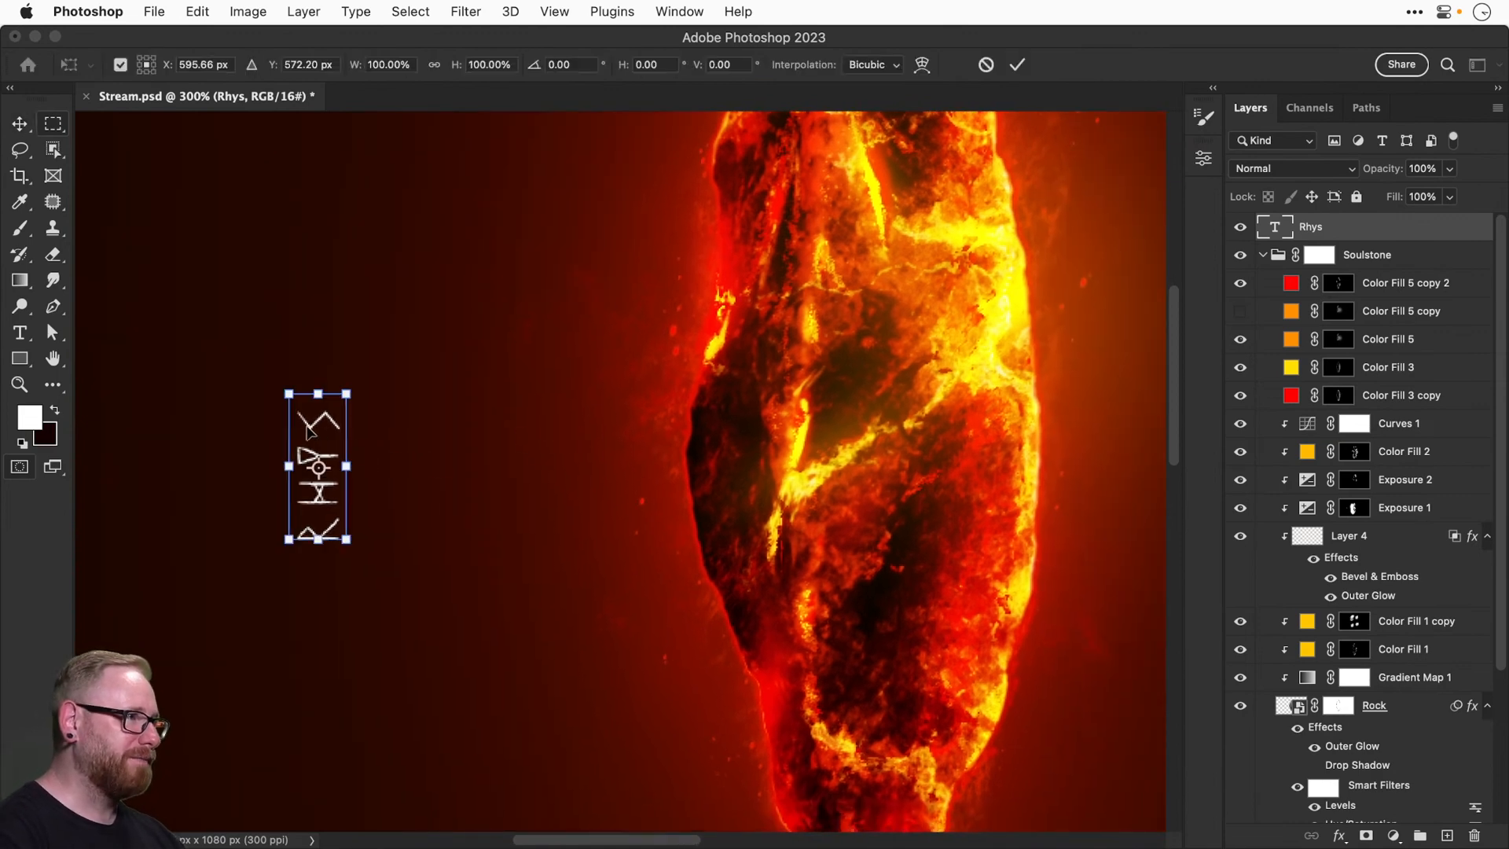
pyautogui.moveTo(313, 436); pyautogui.dragTo(546, 383)
pyautogui.press('super+plus')
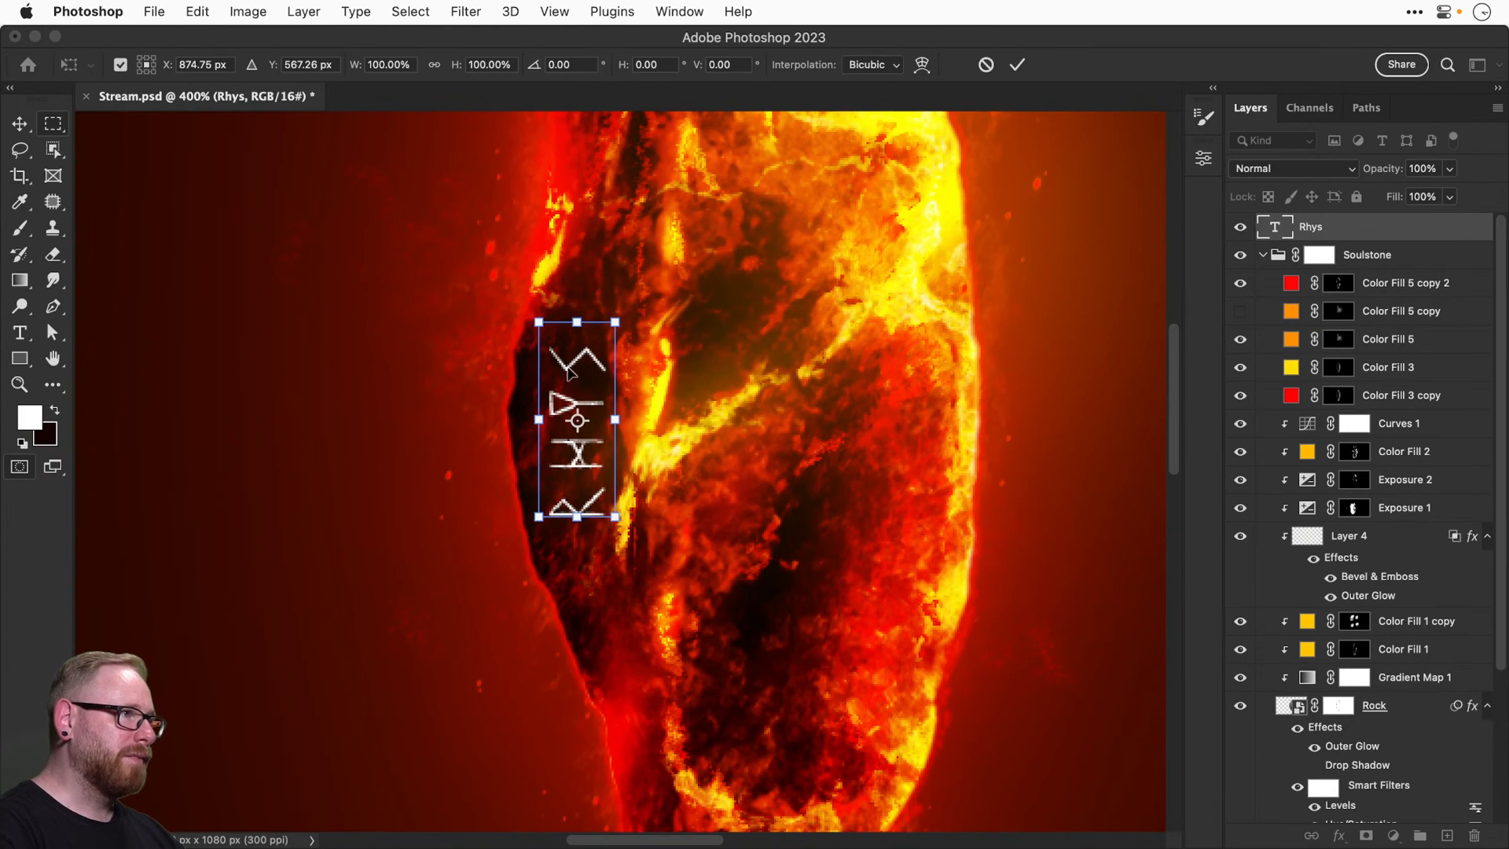
pyautogui.moveTo(537, 313); pyautogui.dragTo(558, 306)
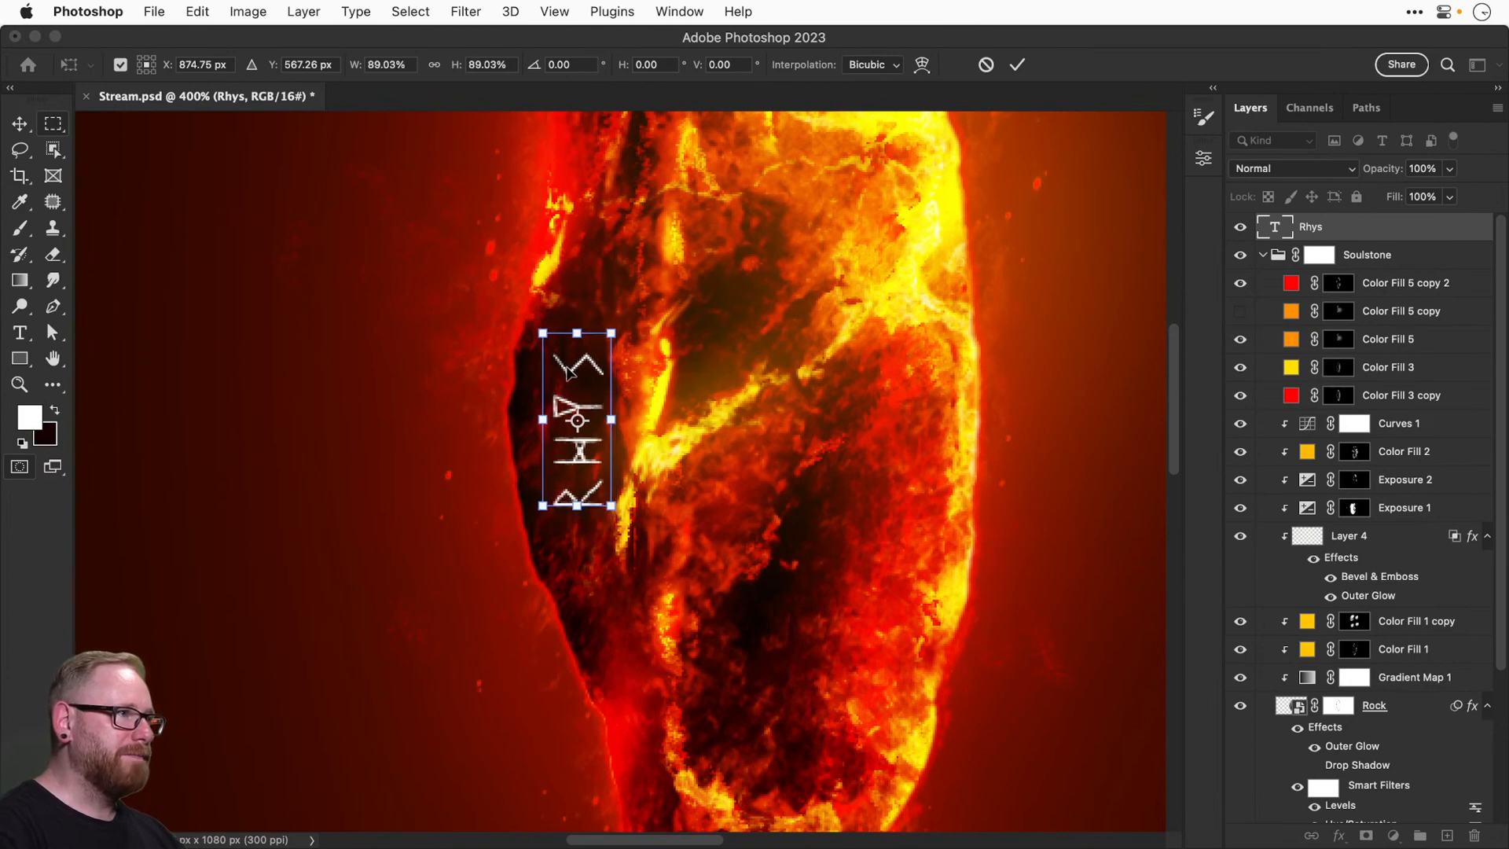
pyautogui.press('Return')
# Duplicate the name layer near the rock's centre and retype it as a second name.
pyautogui.press('super+j')
pyautogui.press('super+t')
pyautogui.moveTo(597, 371); pyautogui.dragTo(753, 480)
pyautogui.moveTo(754, 481); pyautogui.dragTo(588, 418)
pyautogui.press('Return')
pyautogui.doubleClick(568, 457)
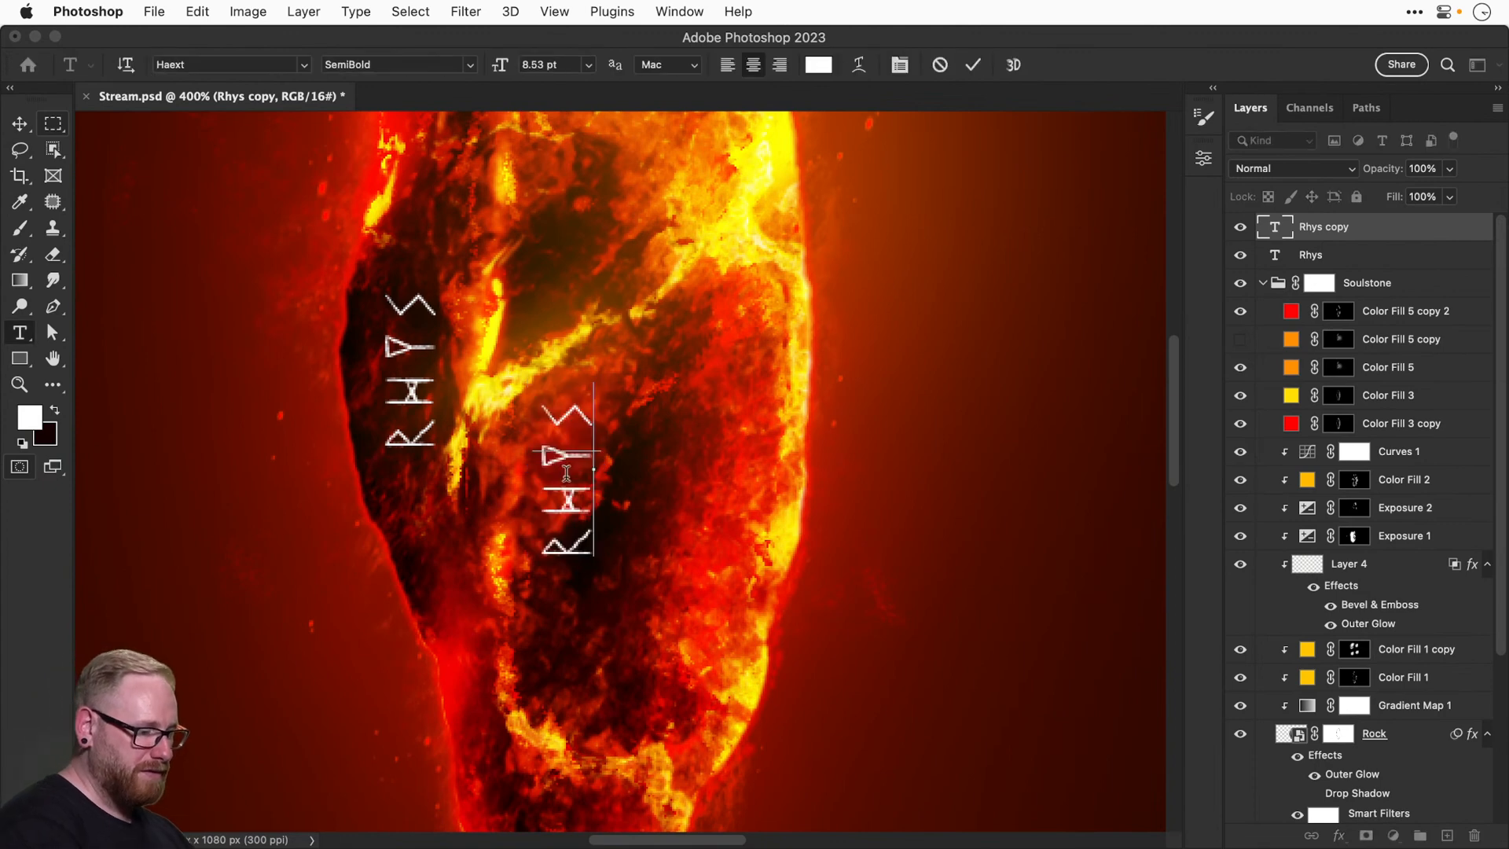
pyautogui.write('Poppinda')
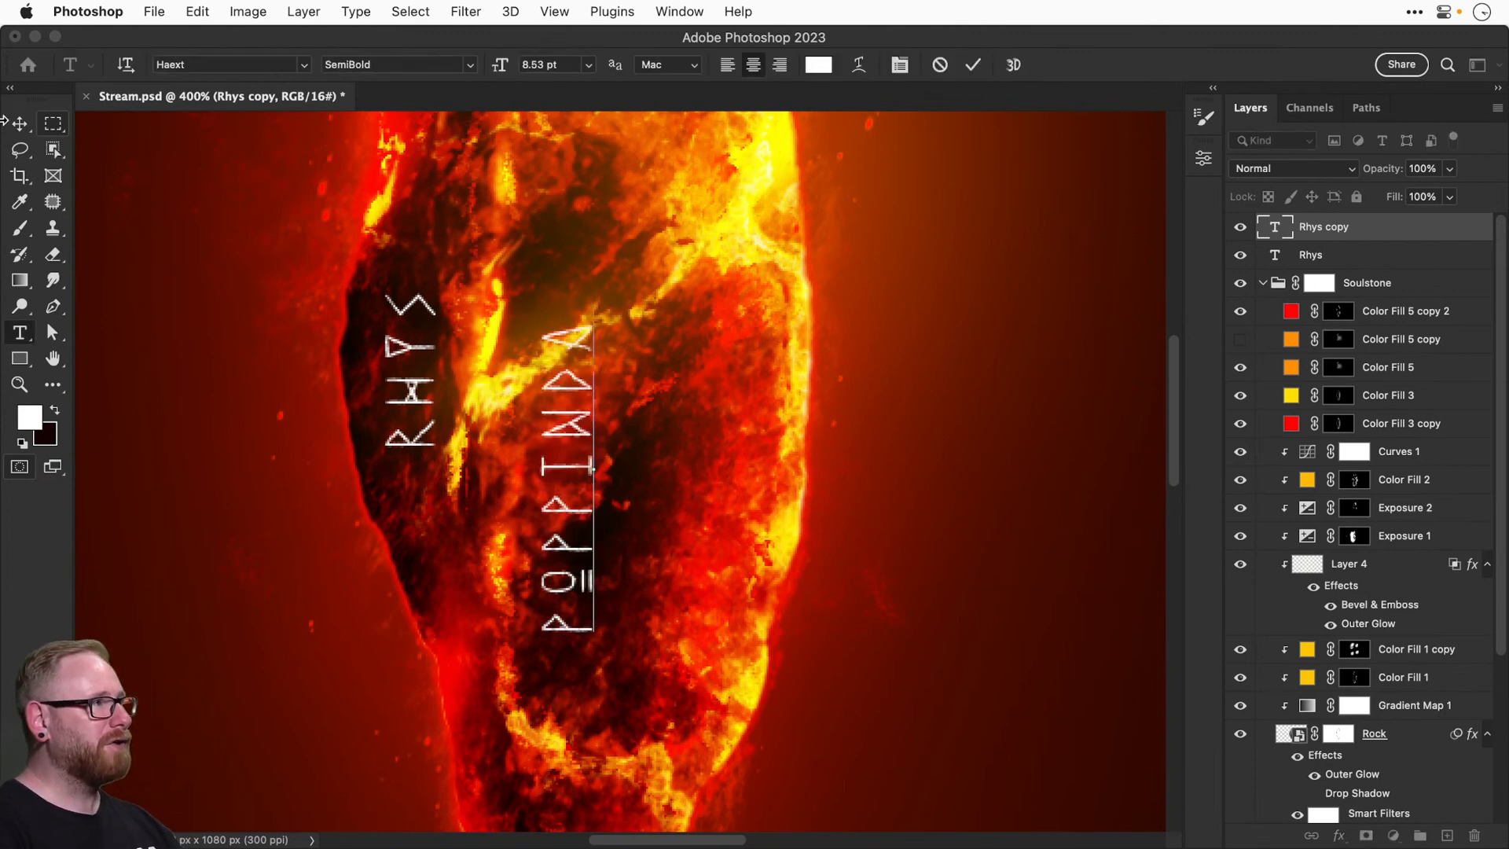
pyautogui.press('super+Return')
# Move the second name right and down, tilting and shrinking it on the rock.
pyautogui.press('v')
pyautogui.press('super+t')
pyautogui.moveTo(582, 338); pyautogui.dragTo(736, 482)
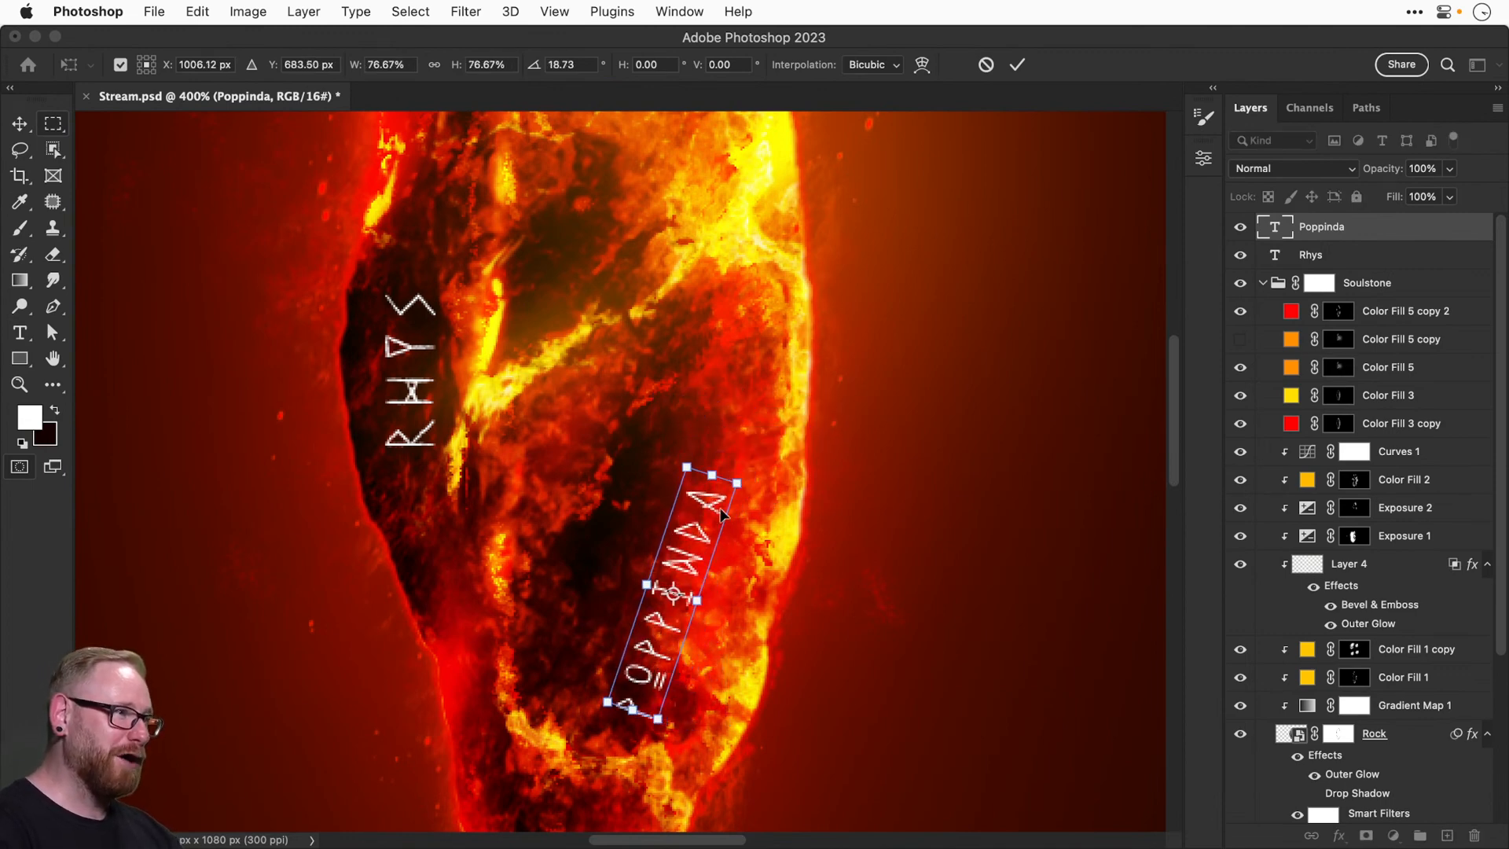
pyautogui.moveTo(682, 539); pyautogui.dragTo(682, 448)
pyautogui.press('Return')
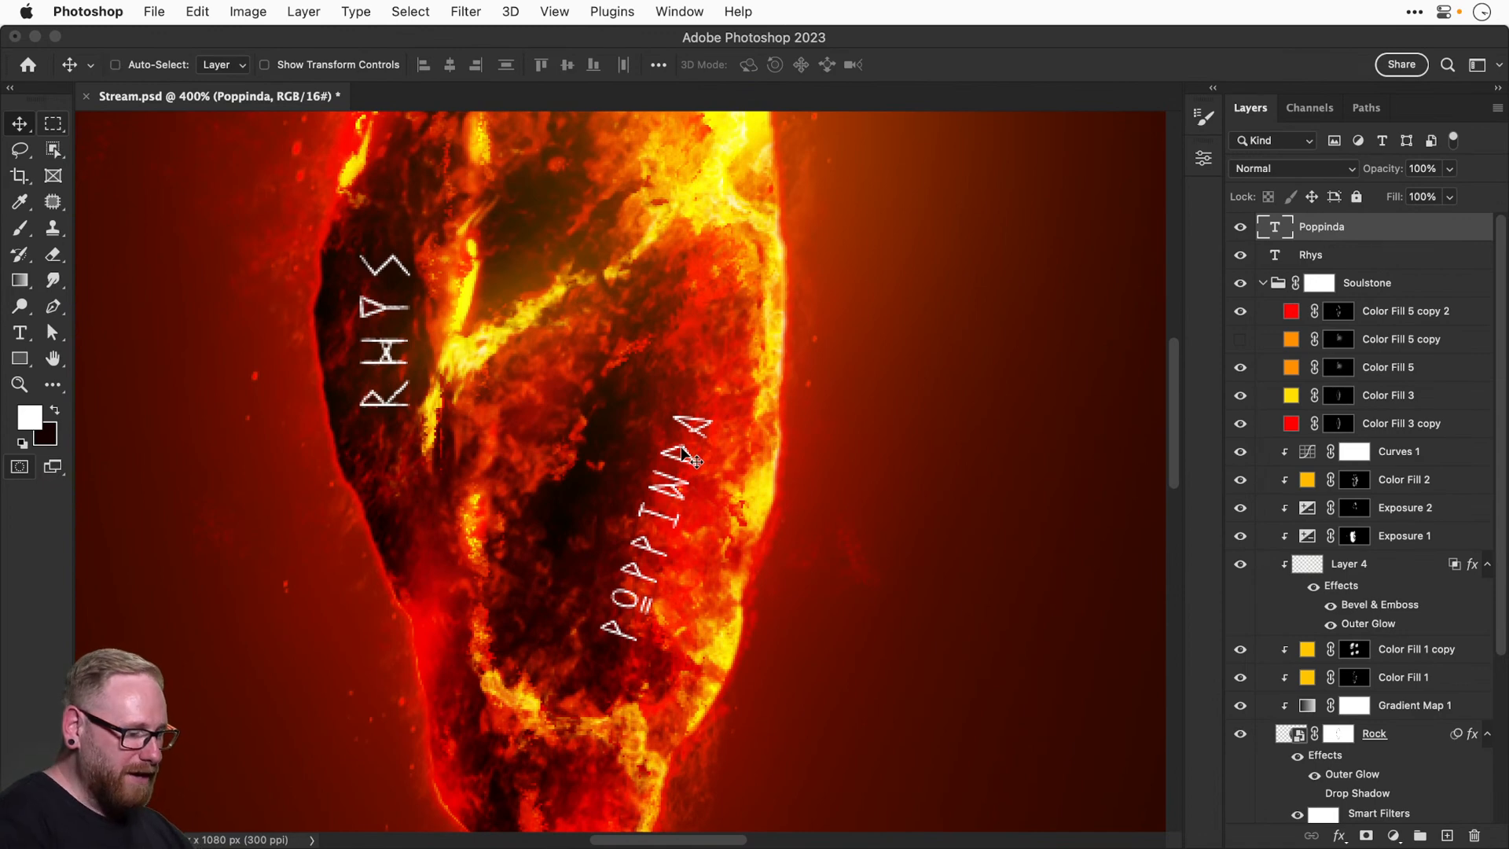
# Duplicate it about 205 px higher, retype a third name, and rotate it about 40°.
pyautogui.press('super+j')
pyautogui.press('super+t')
pyautogui.moveTo(681, 455); pyautogui.dragTo(663, 295)
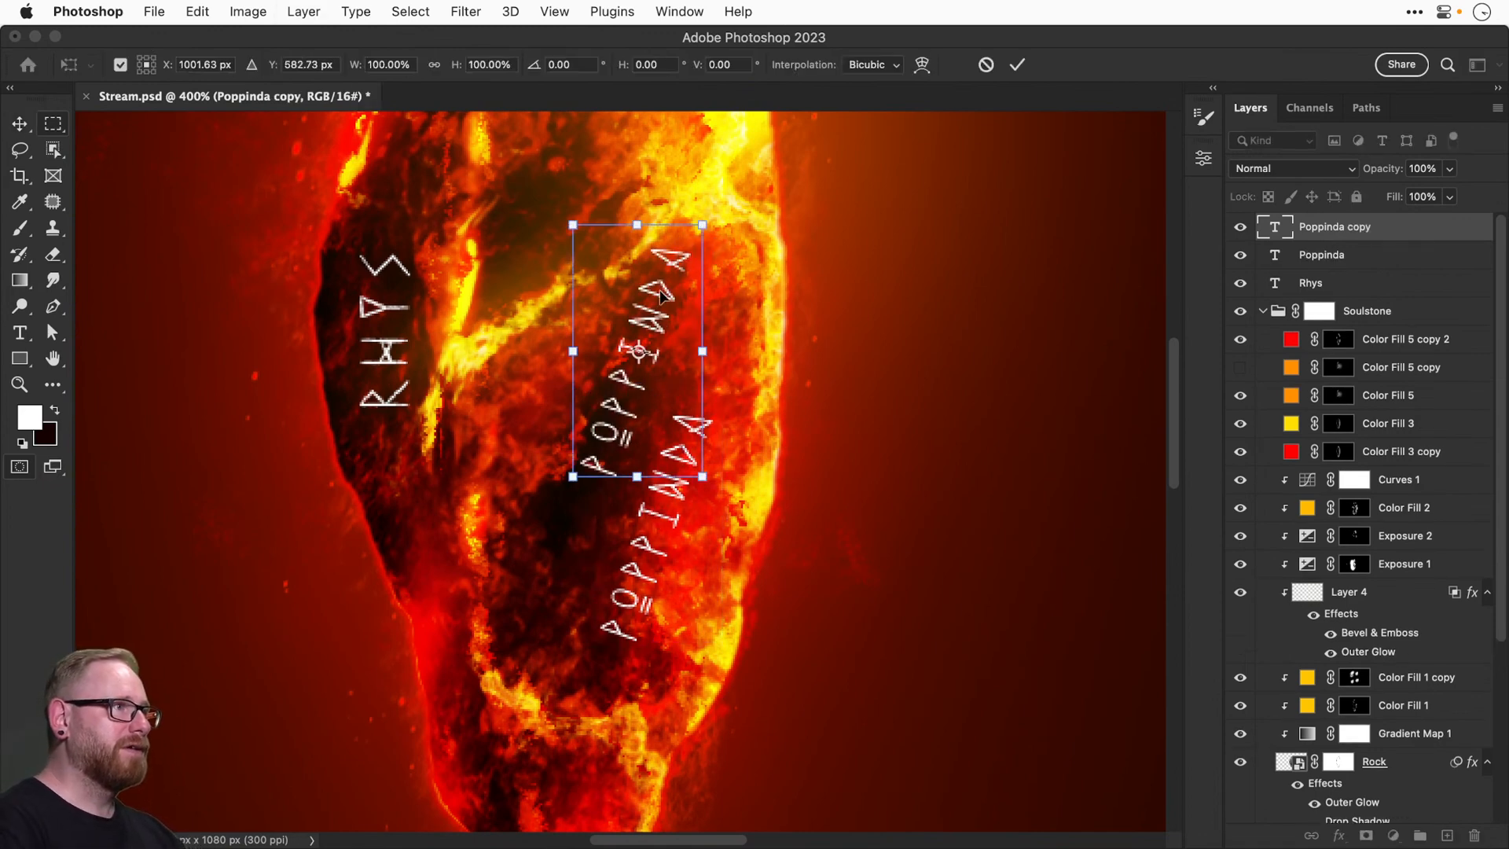
pyautogui.press('Return')
pyautogui.press('t')
pyautogui.doubleClick(661, 297)
pyautogui.write('Josie')
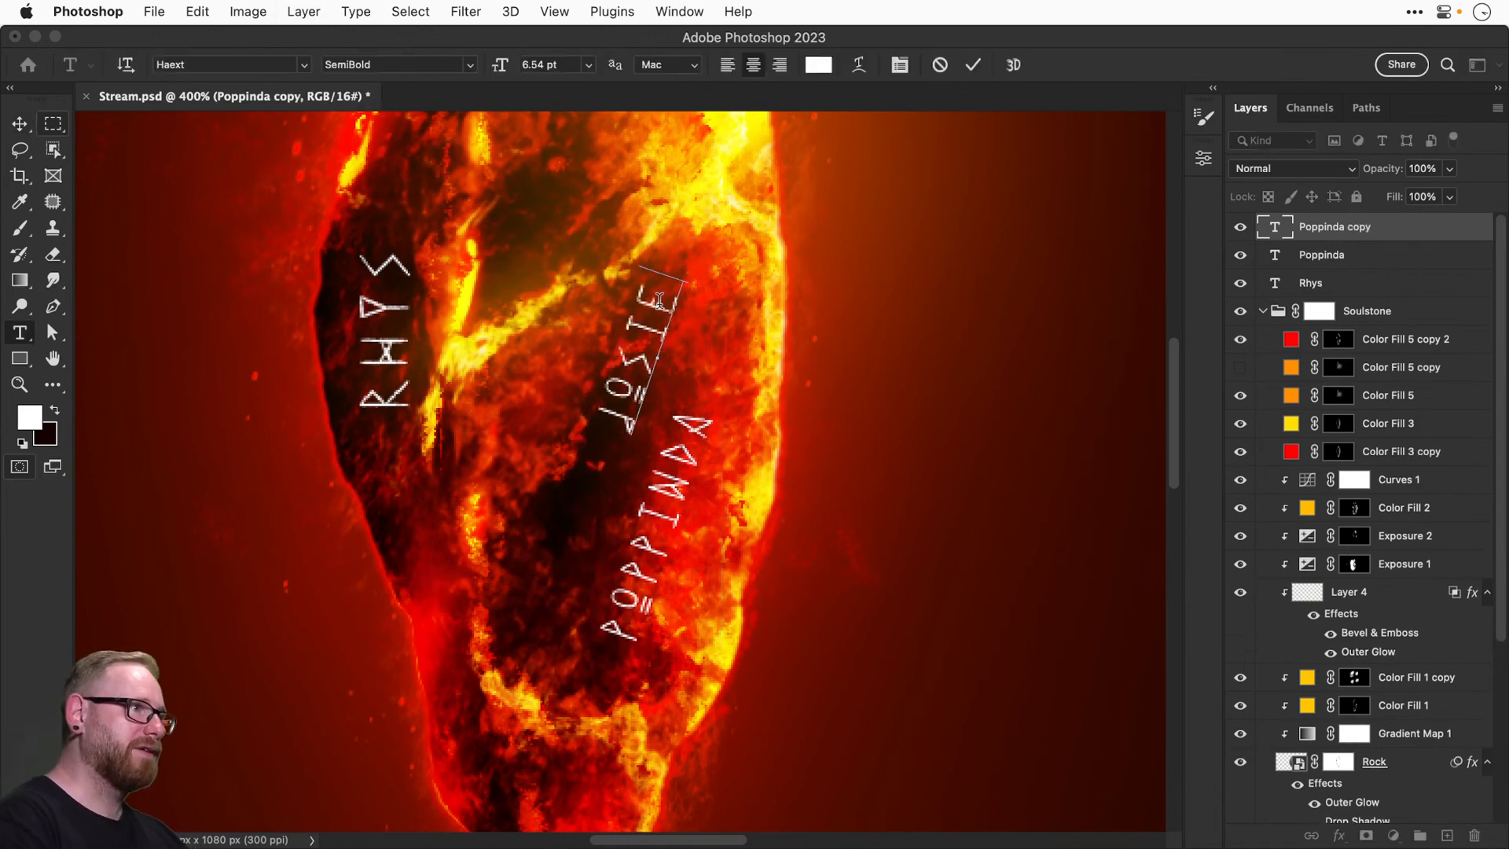
pyautogui.press('super+Return')
pyautogui.press('super+t')
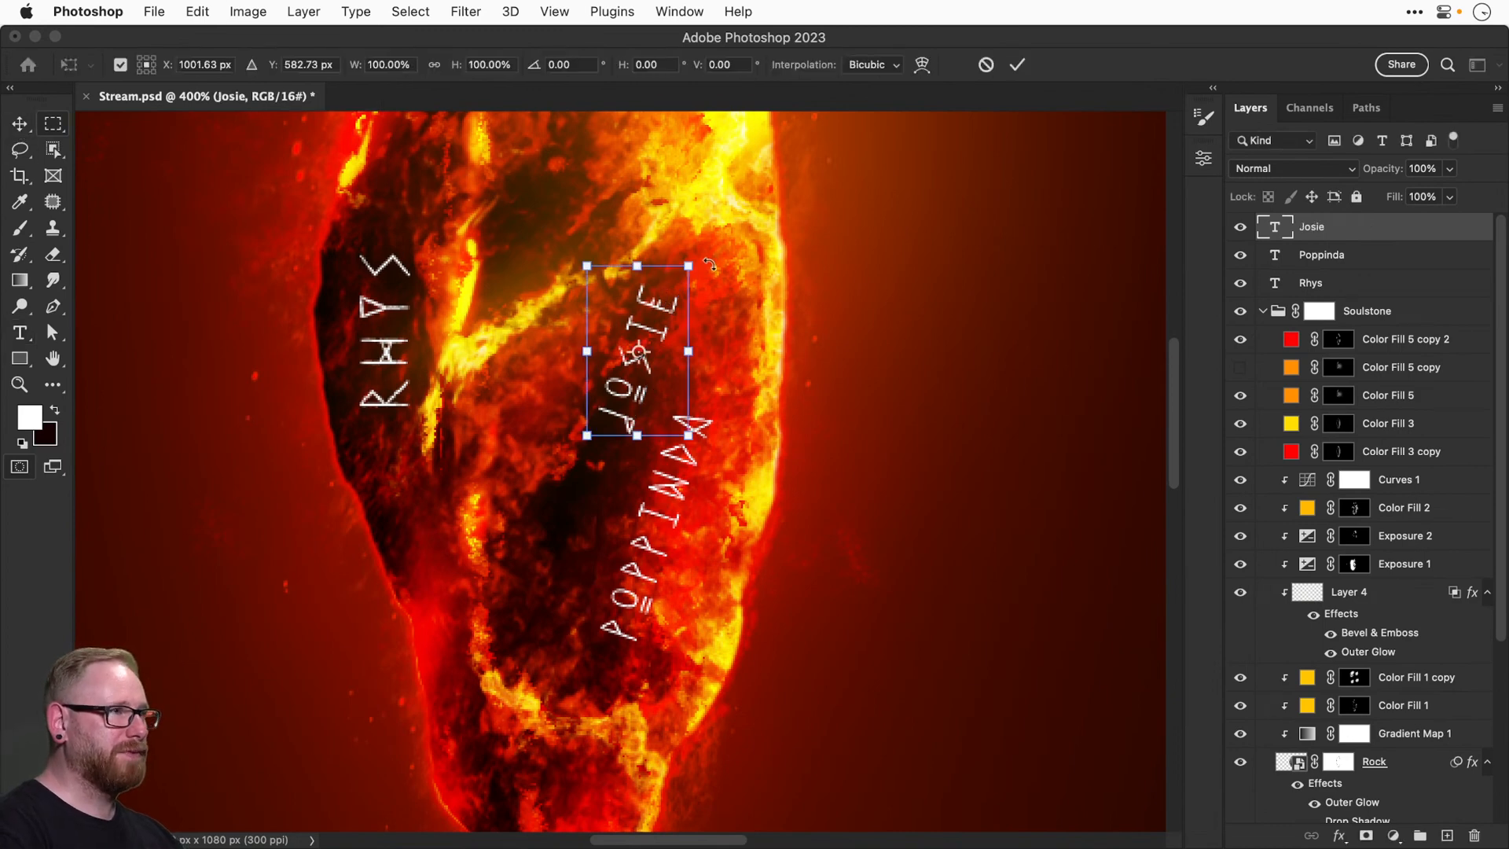
pyautogui.moveTo(710, 264); pyautogui.dragTo(673, 331)
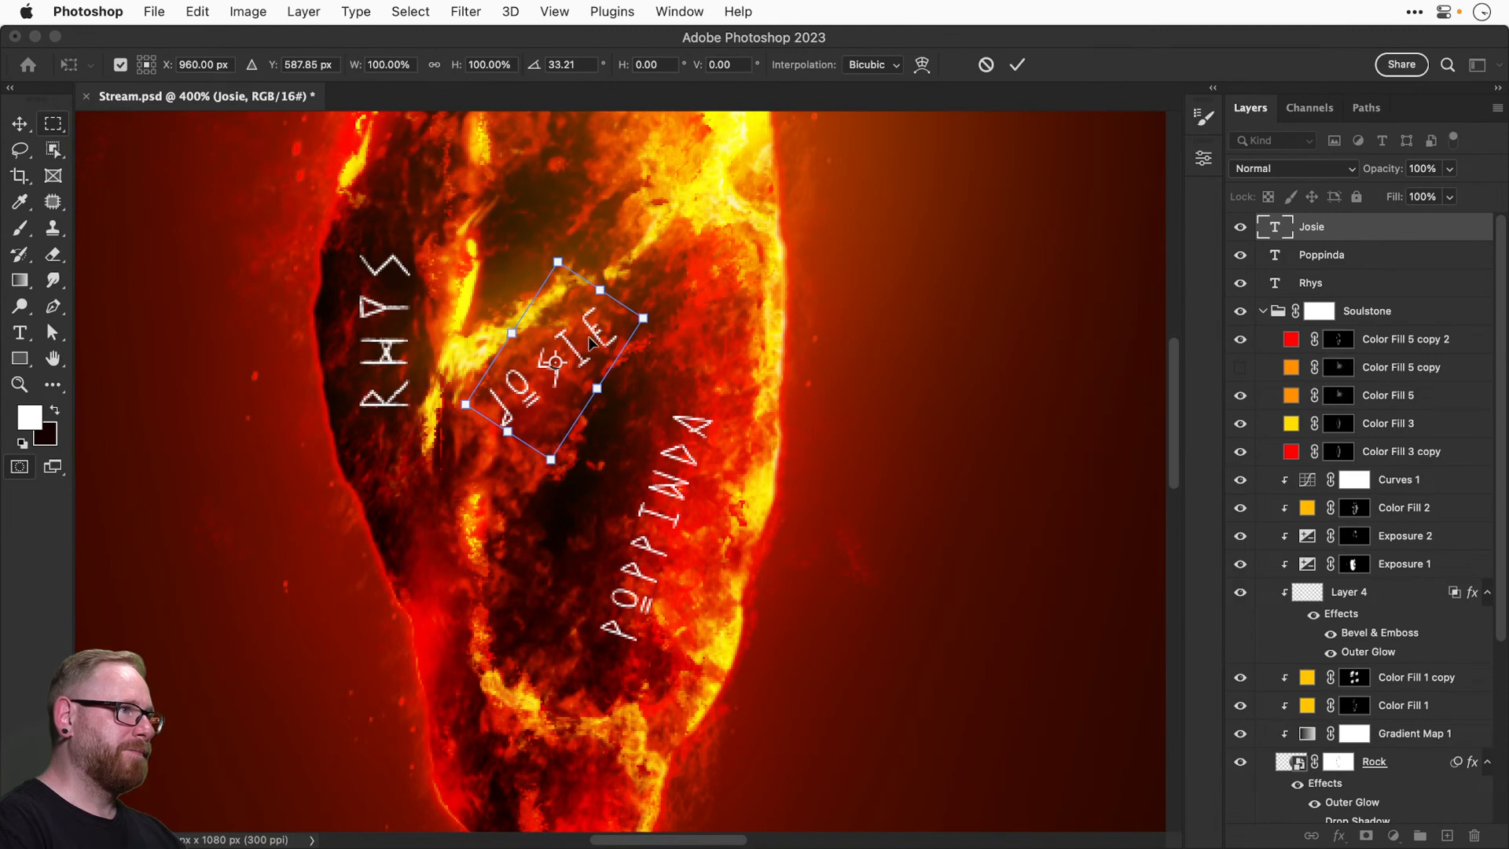
pyautogui.press('Return')
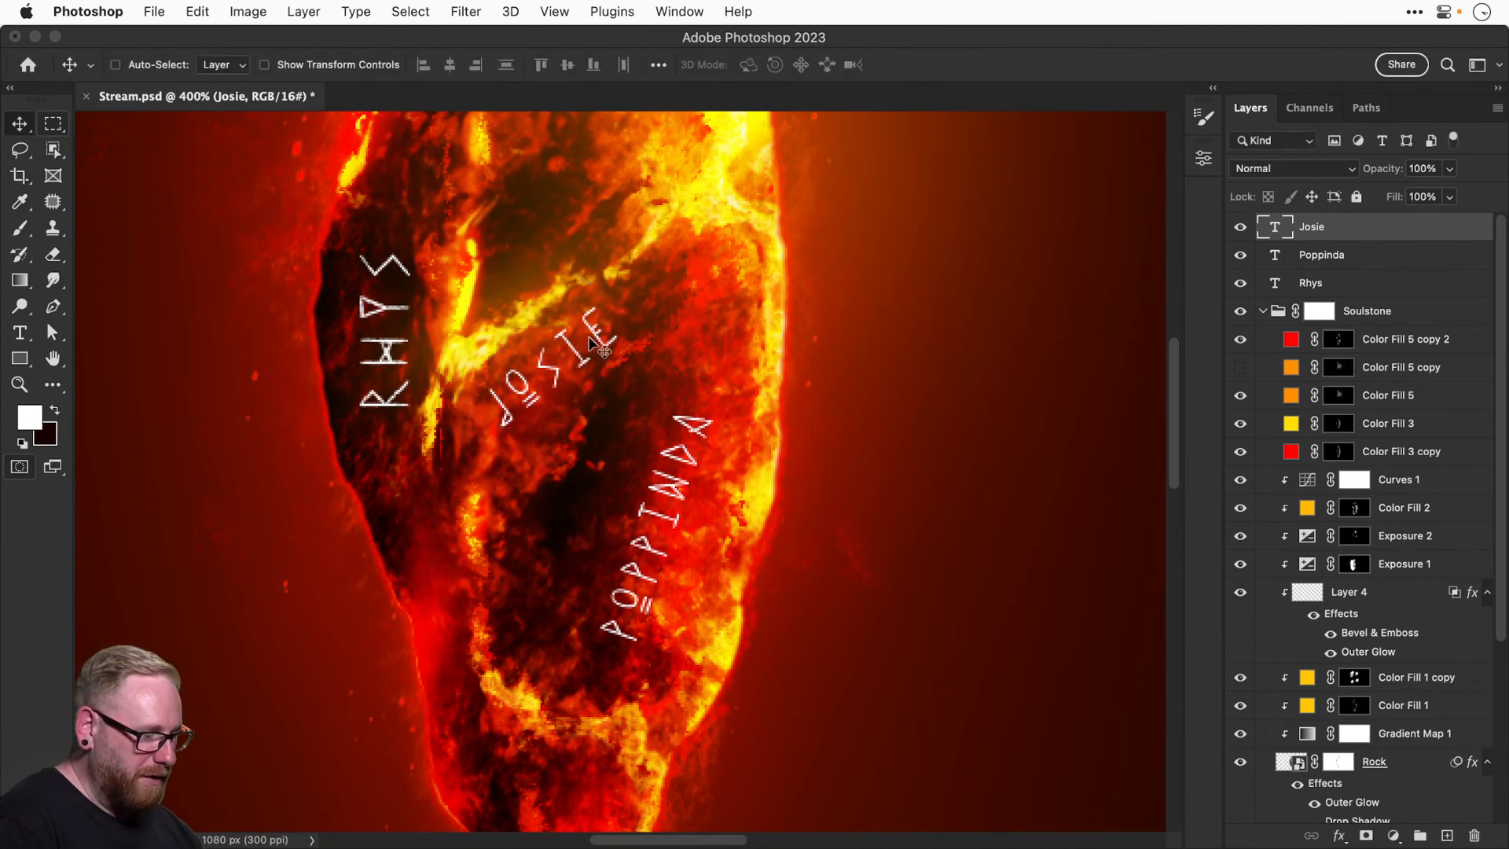
# Duplicate the third name down into the rock and retype it as a fourth name.
pyautogui.hotkey('ctrl', 'j')
pyautogui.hotkey('ctrl', 't')
pyautogui.moveTo(597, 347); pyautogui.dragTo(576, 514)
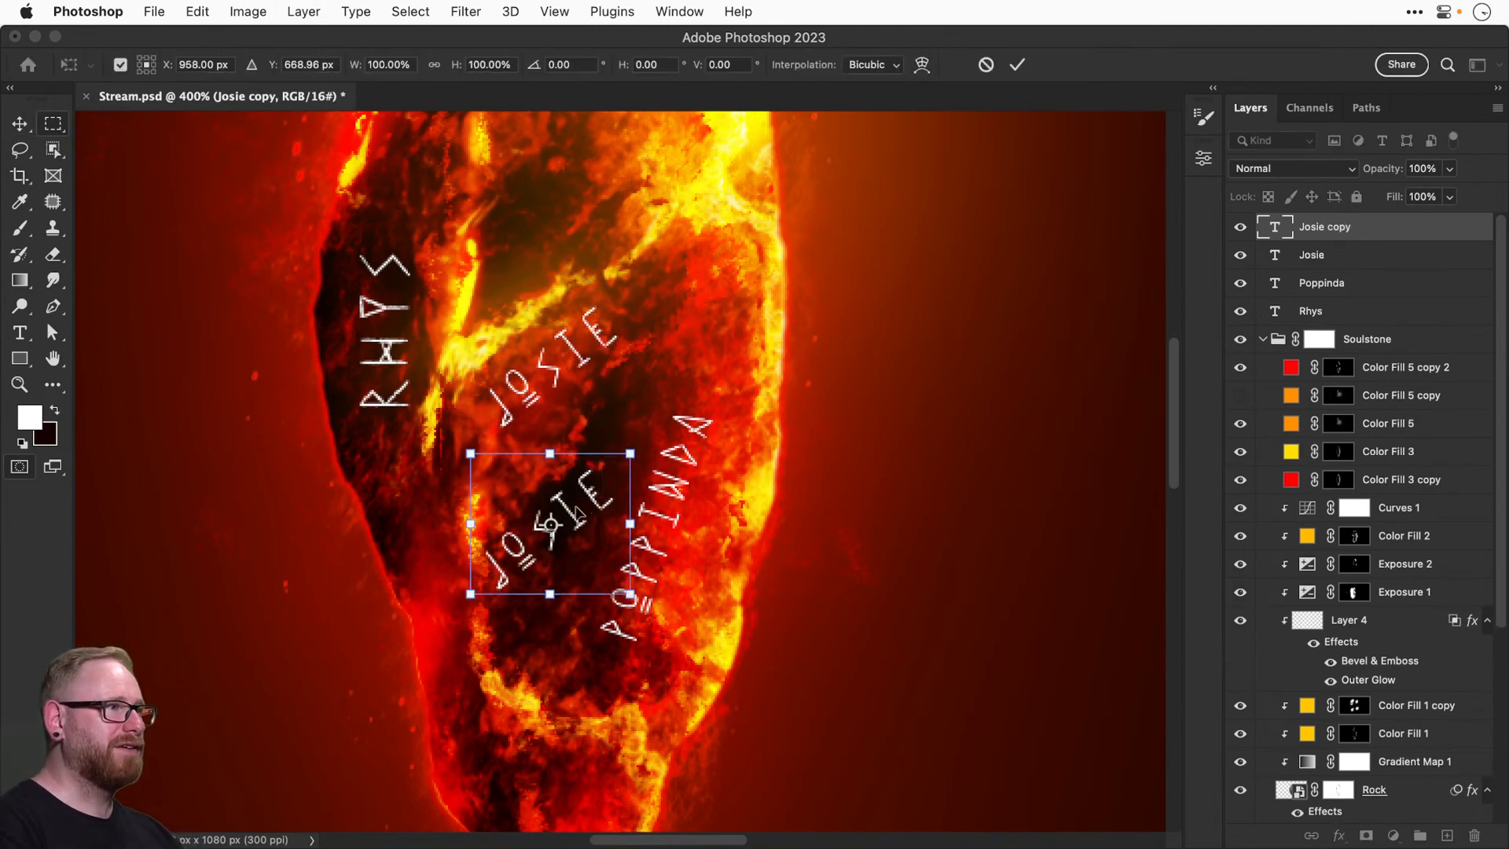
pyautogui.press('Return')
pyautogui.press('t')
pyautogui.doubleClick(569, 512)
pyautogui.write('MIKE')
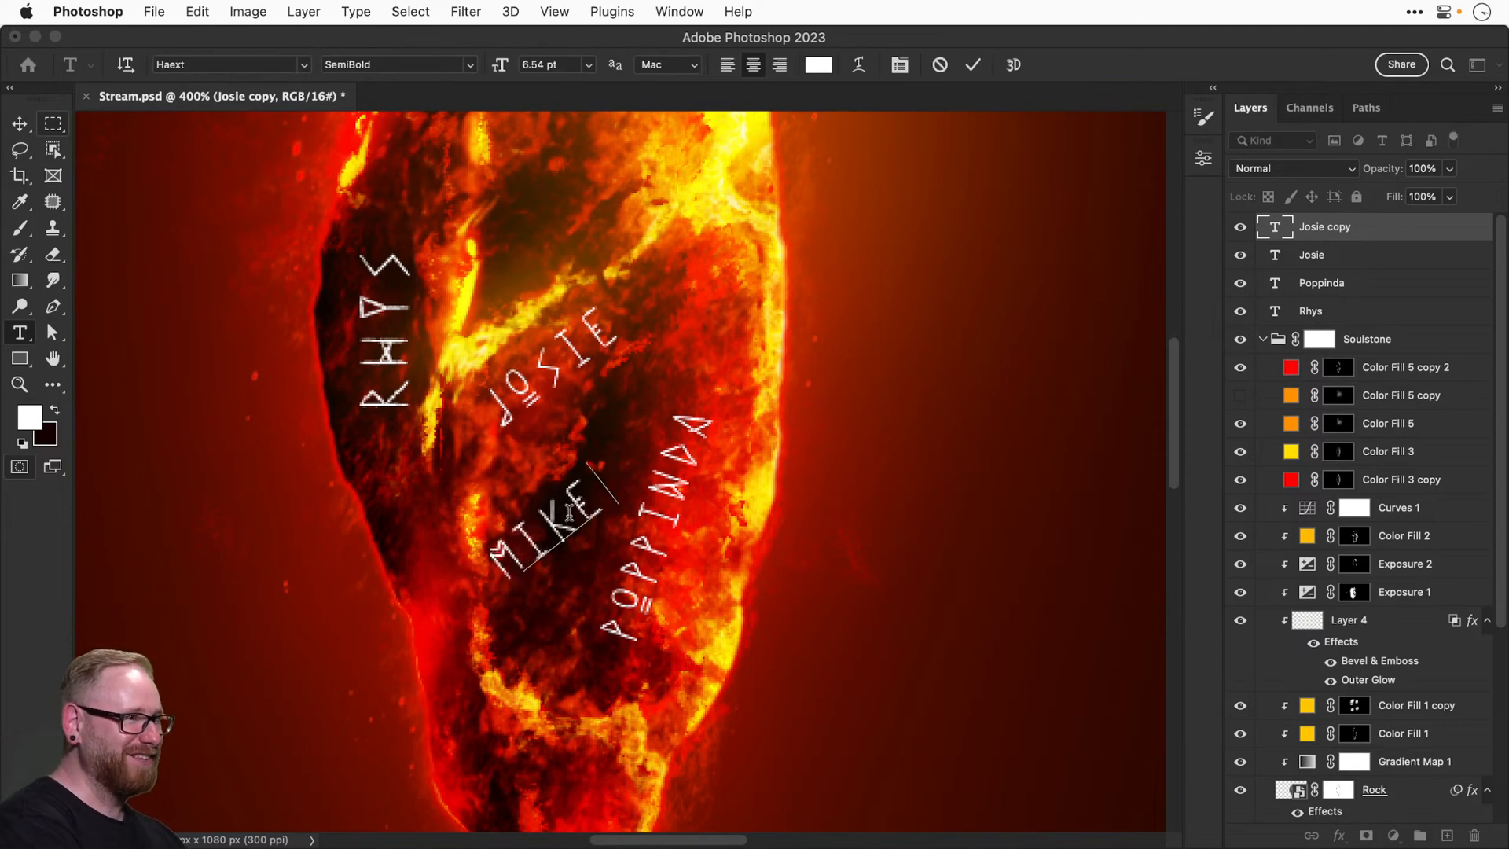
pyautogui.hotkey('ctrl', 'Return')
# Enlarge the fourth name to 133.8%, move it down-right, and rotate it about 54°.
pyautogui.press('v')
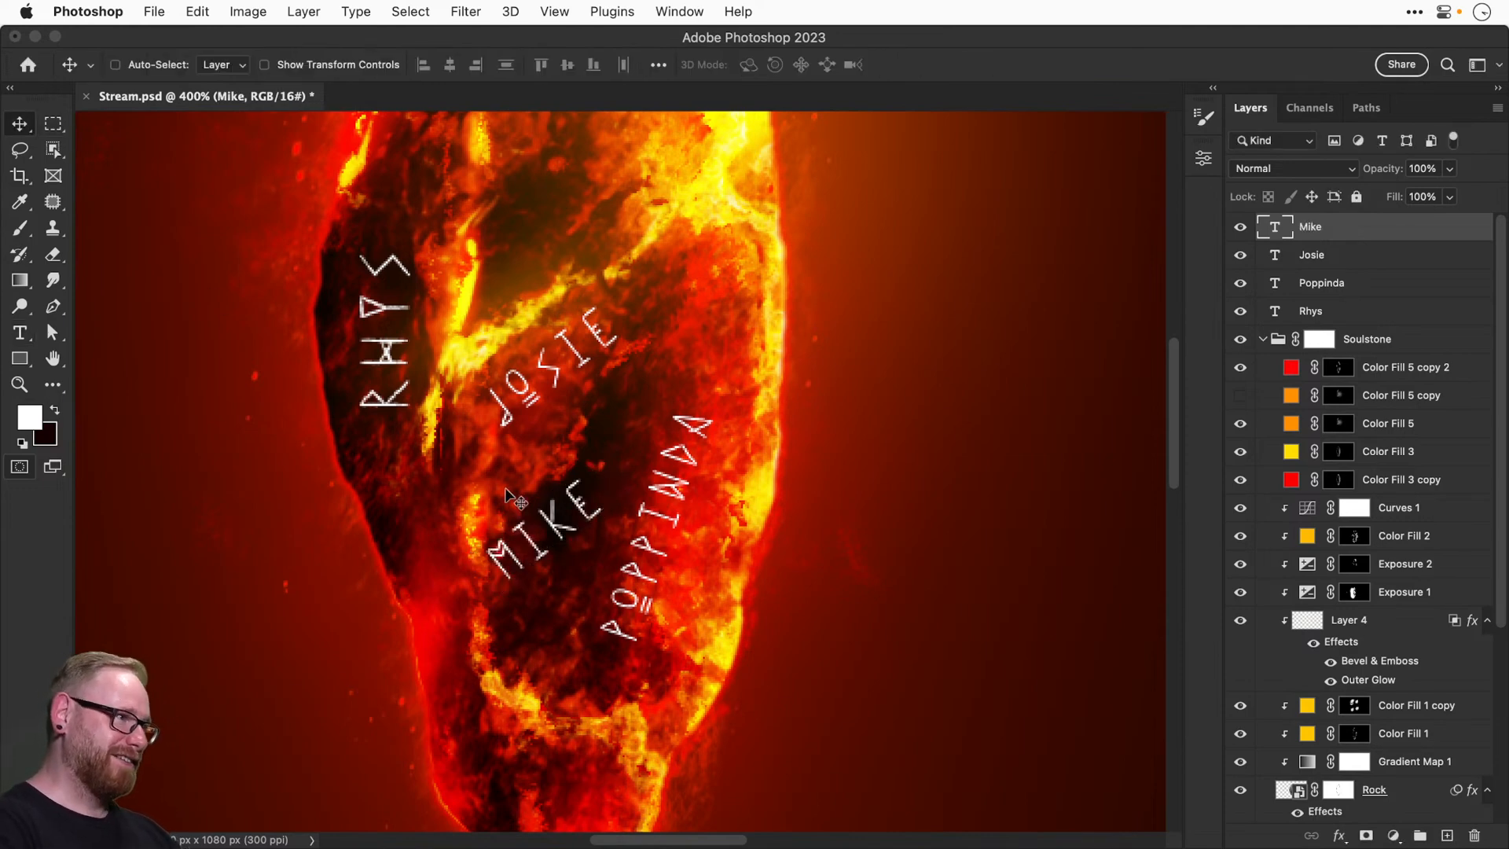
pyautogui.hotkey('ctrl', 't')
pyautogui.scroll(-5, 599, 525)
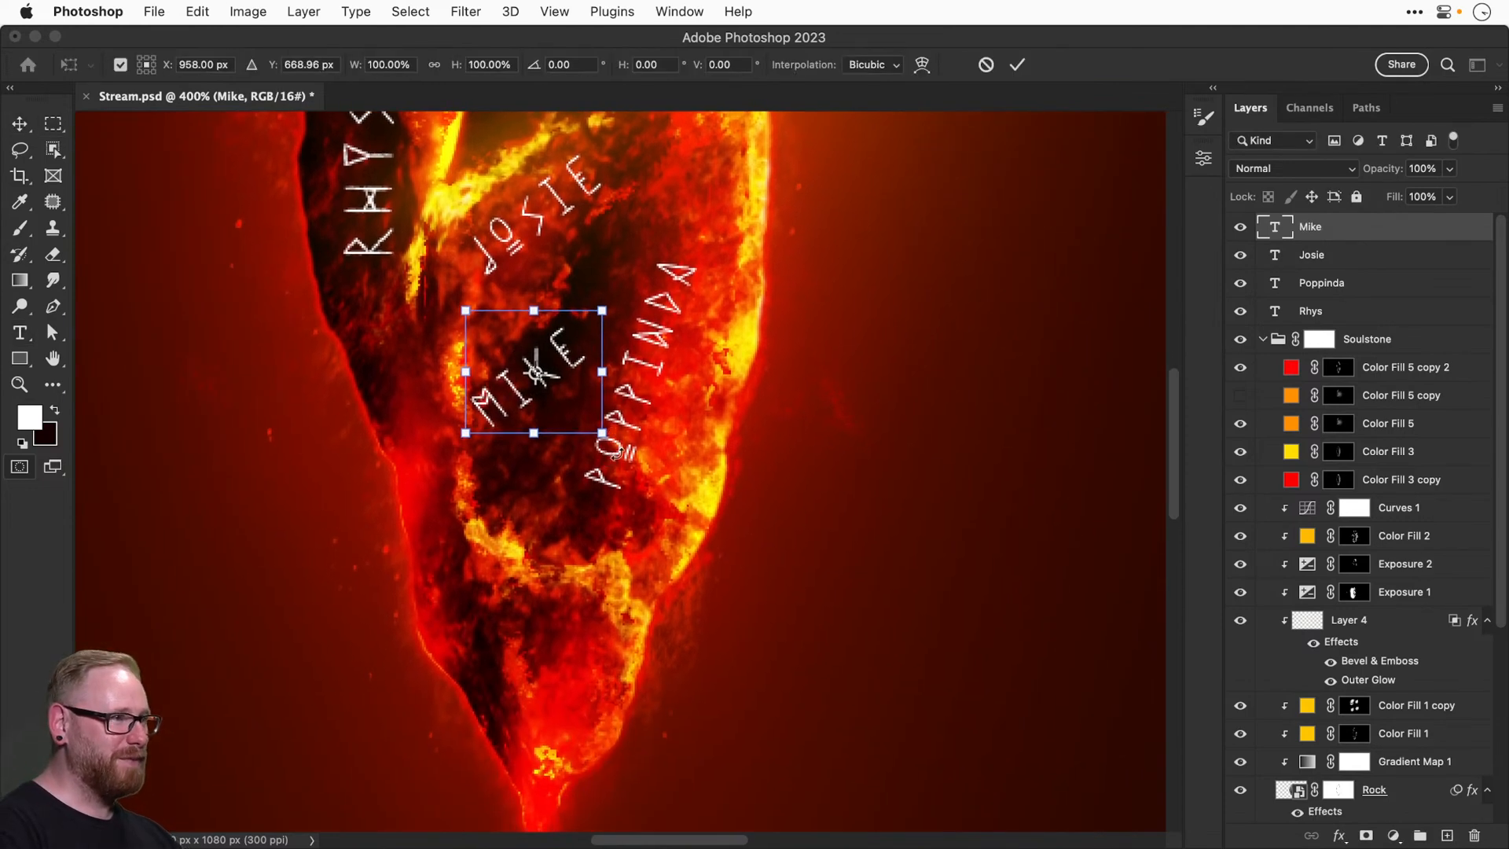
pyautogui.moveTo(617, 451); pyautogui.dragTo(540, 495)
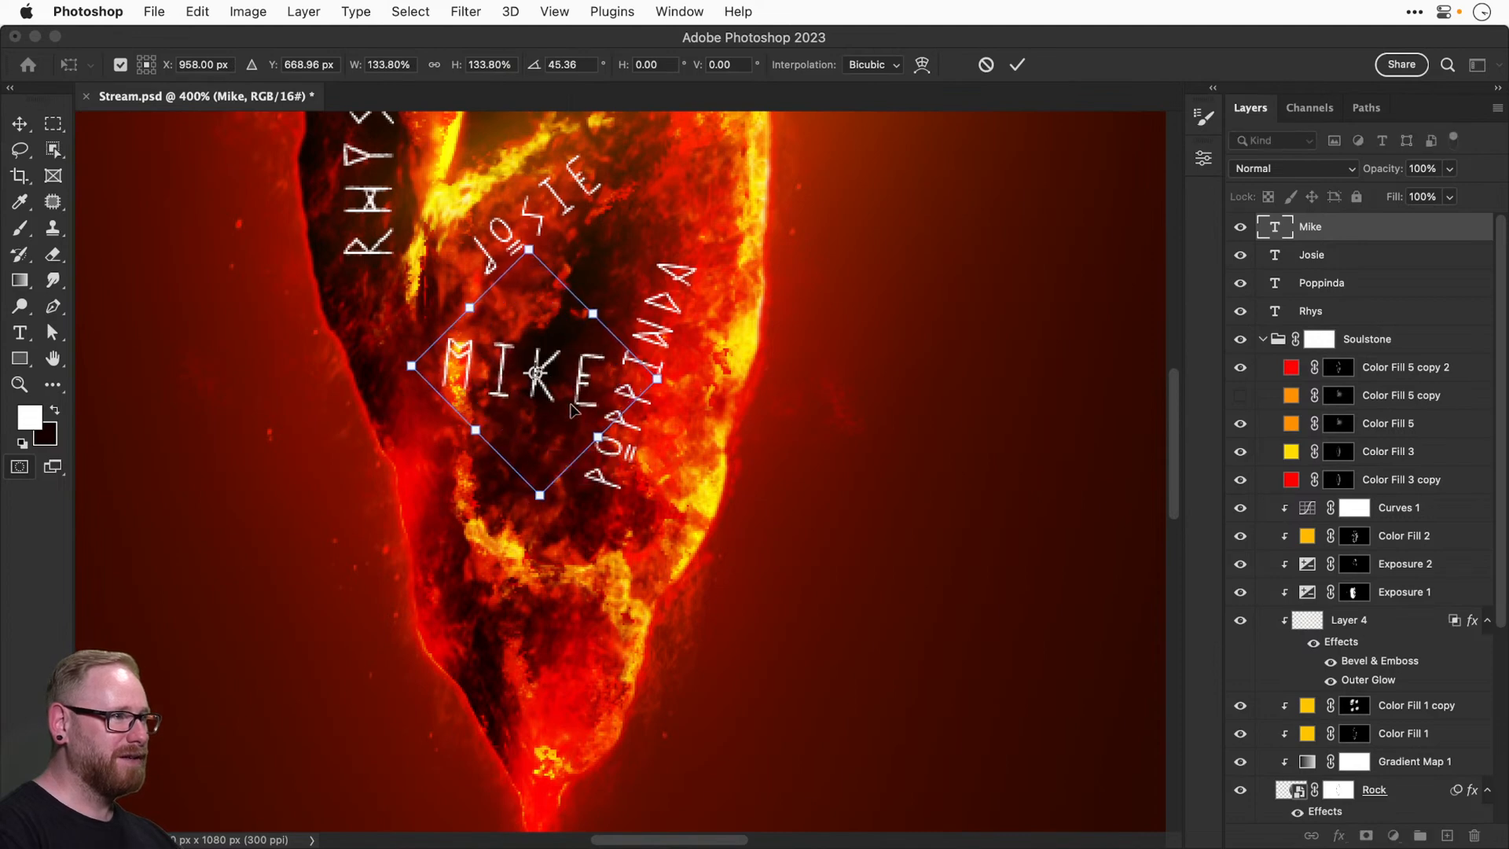
pyautogui.moveTo(574, 408); pyautogui.dragTo(610, 575)
pyautogui.moveTo(719, 540); pyautogui.dragTo(486, 414)
# Tilt the fourth name steeper and shift it left, then duplicate it near the stone's top.
pyautogui.moveTo(584, 443); pyautogui.dragTo(481, 543)
pyautogui.moveTo(467, 443); pyautogui.dragTo(434, 460)
pyautogui.press('Return')
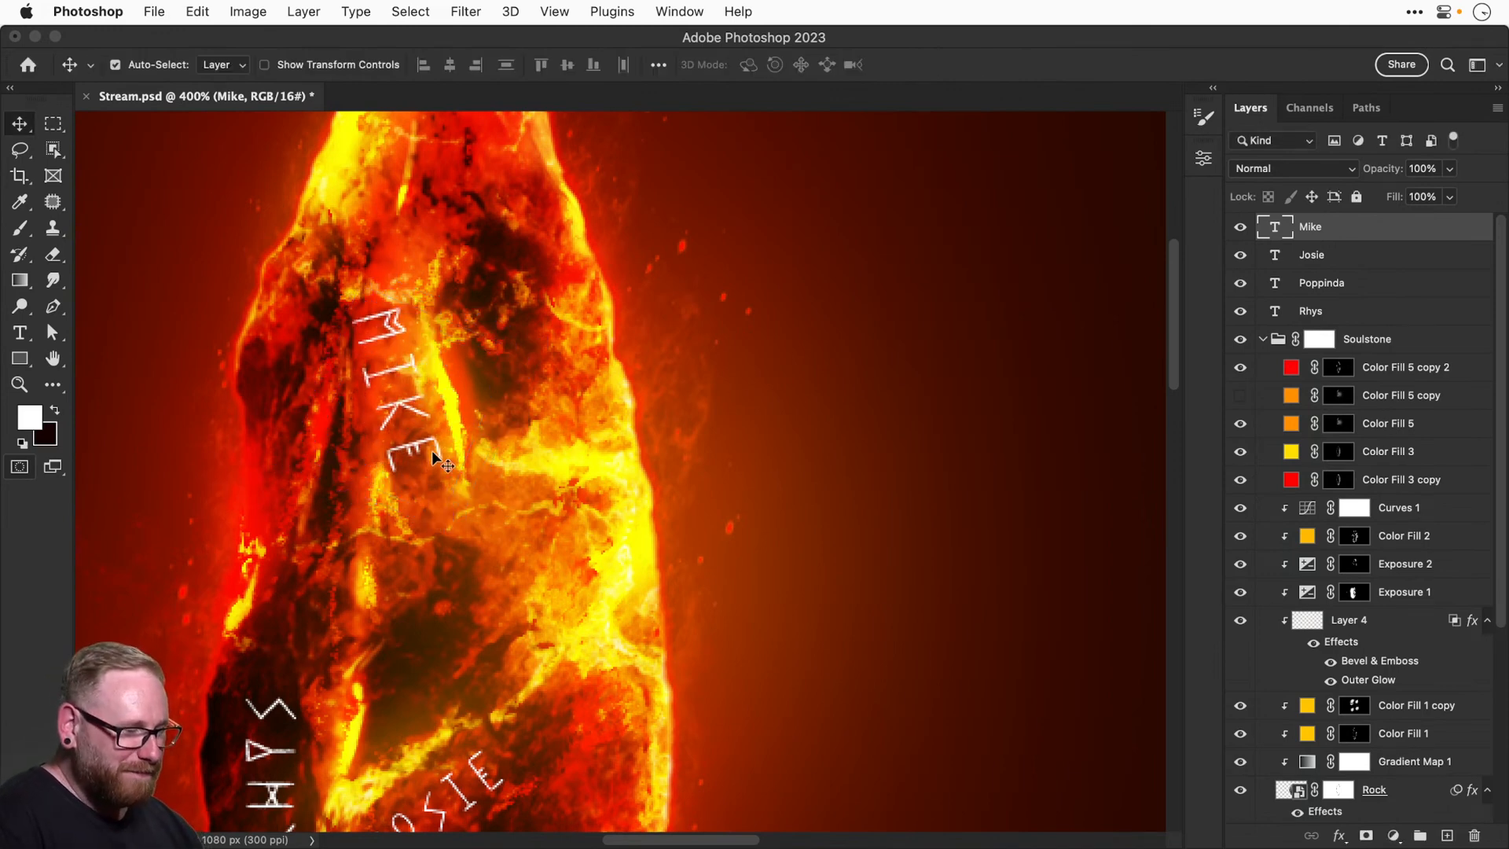
pyautogui.hotkey('ctrl', 'j')
pyautogui.hotkey('ctrl', 't')
pyautogui.scroll(5, 433, 456)
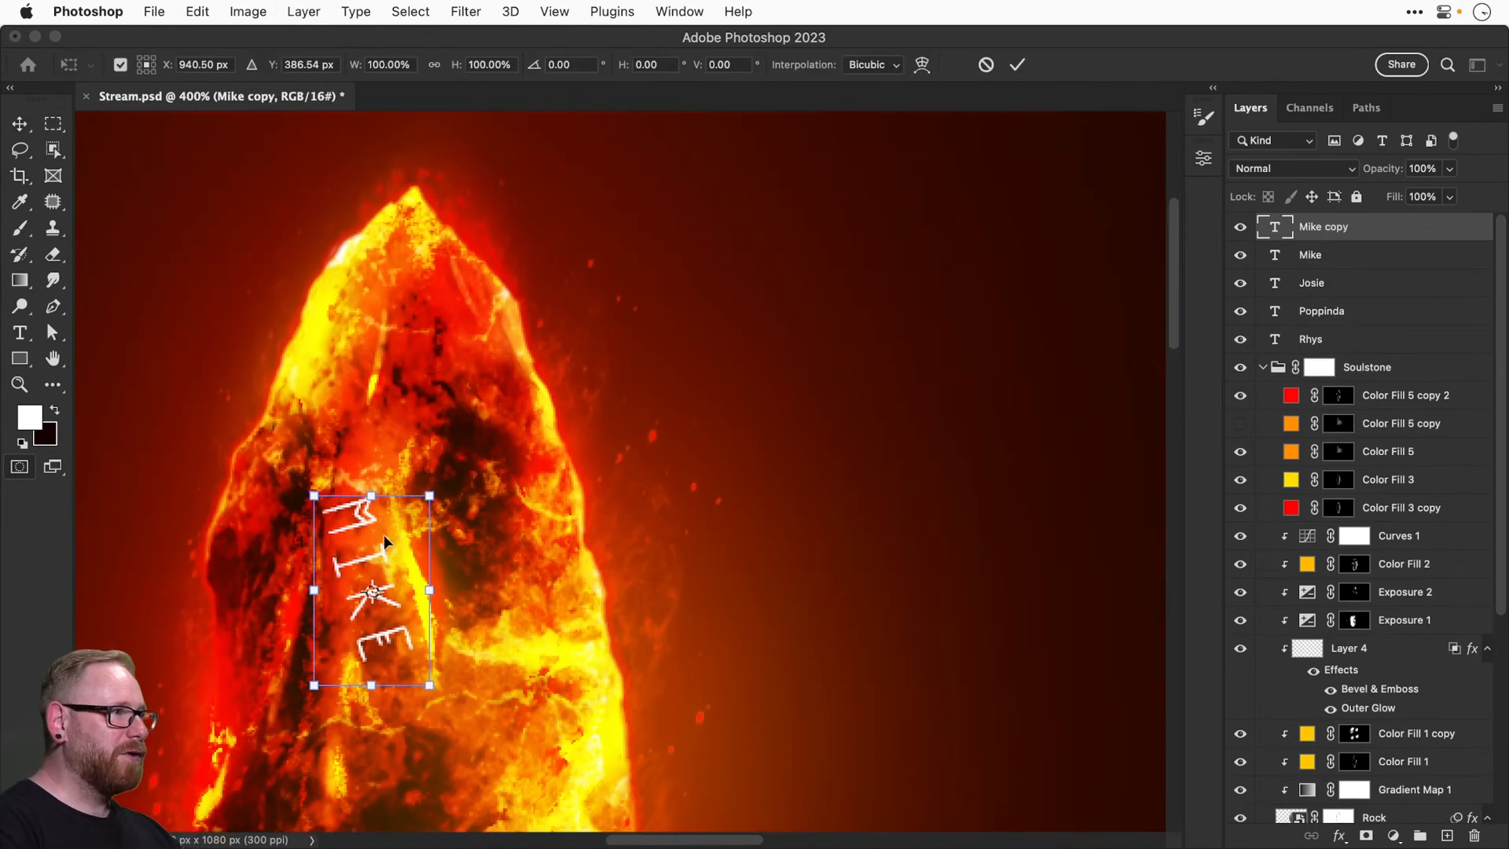
pyautogui.moveTo(362, 525); pyautogui.dragTo(444, 355)
pyautogui.press('Return')
# Retype the copy as a fifth name and shrink it at a shallower angle.
pyautogui.write('t')
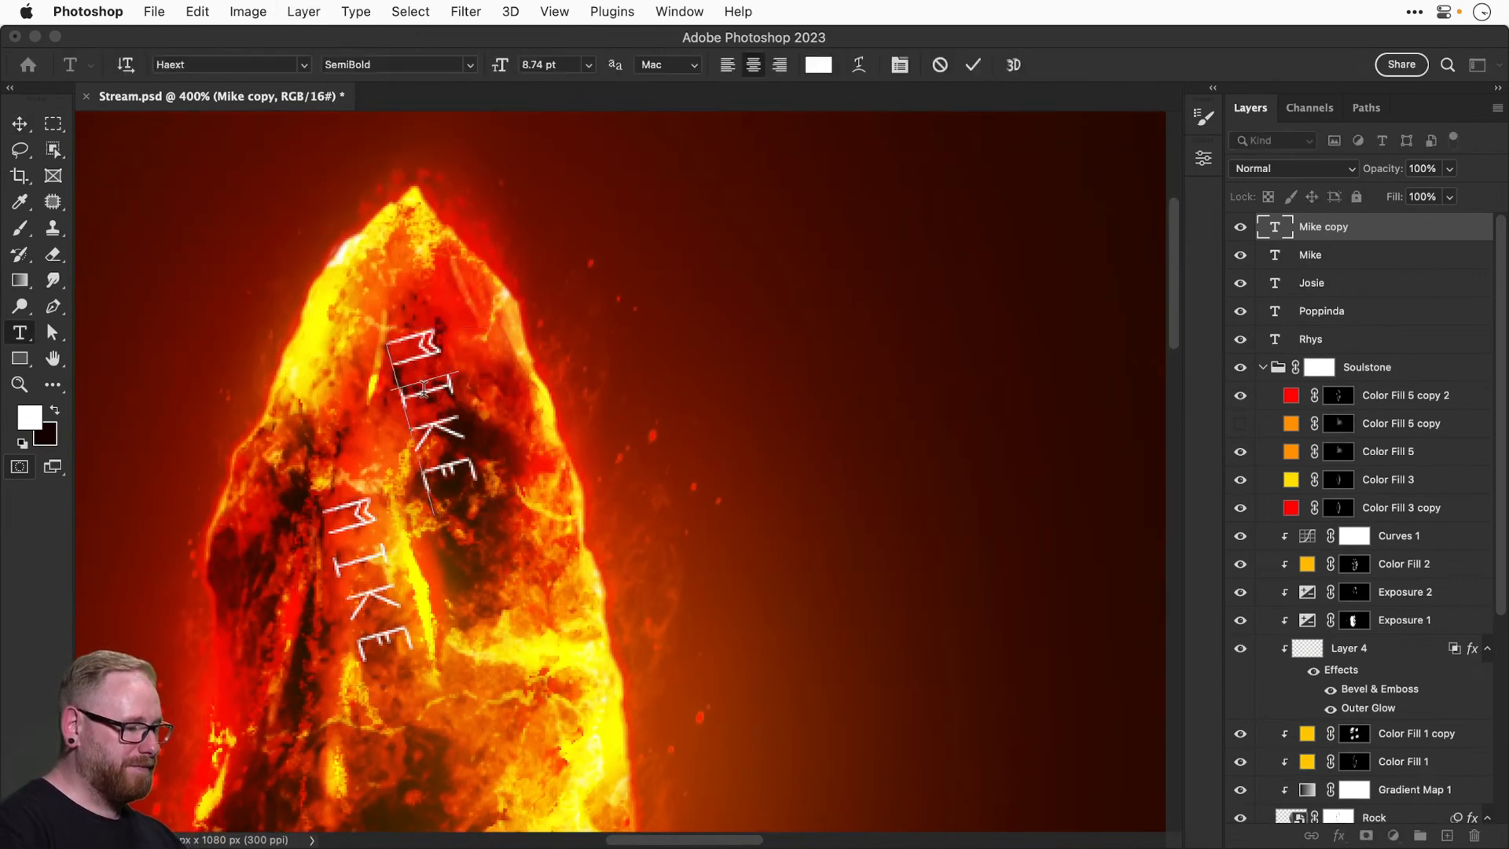
pyautogui.write('Sema')
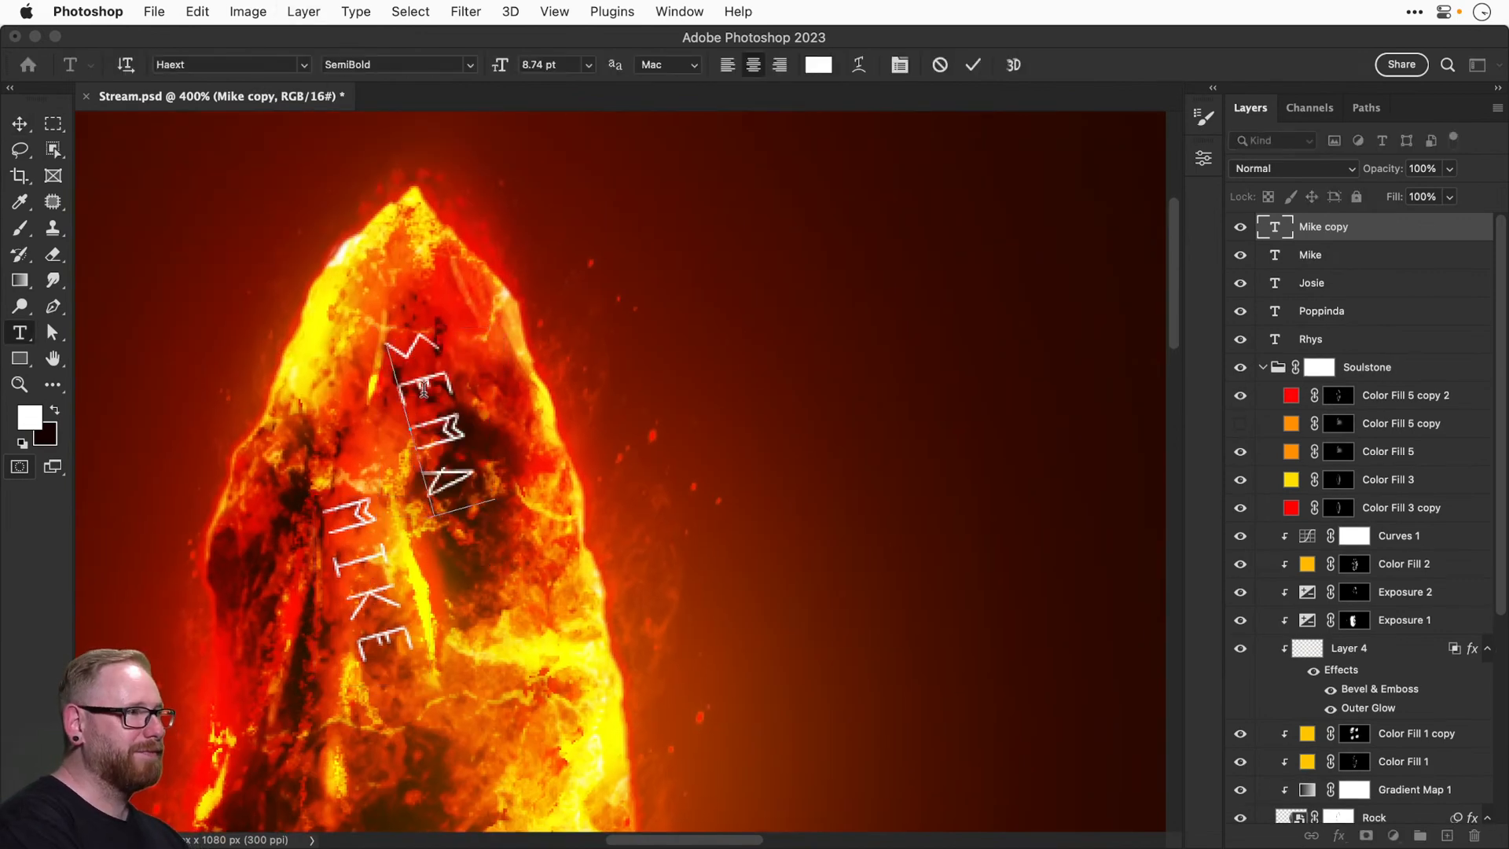
pyautogui.click(21, 125)
pyautogui.hotkey('ctrl', 't')
pyautogui.moveTo(488, 522); pyautogui.dragTo(609, 384)
pyautogui.press('Return')
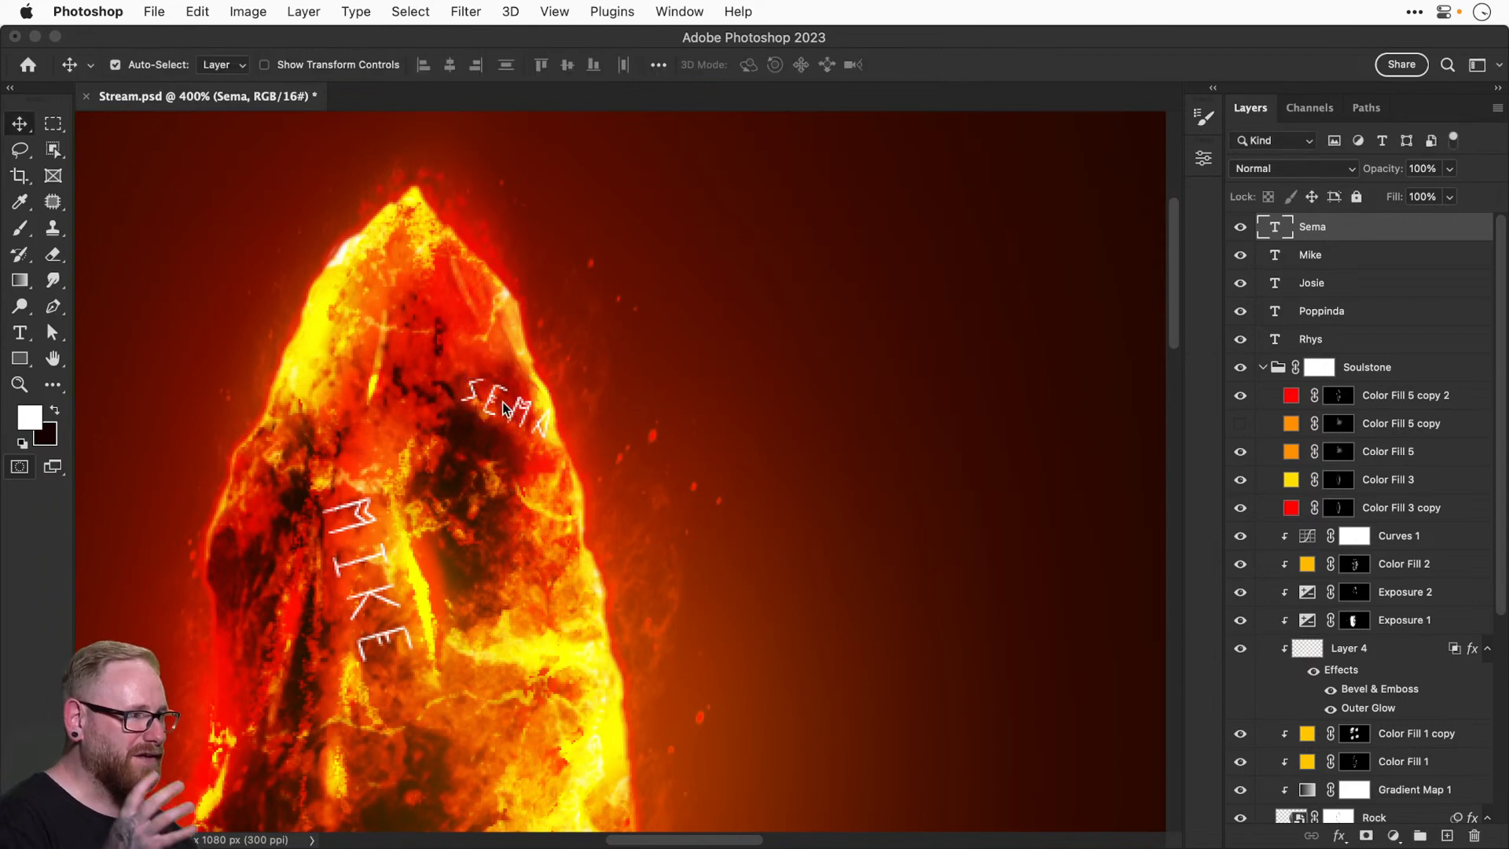
# Duplicate the fifth name below the fourth and retype it as a sixth name.
pyautogui.press('super+minus')
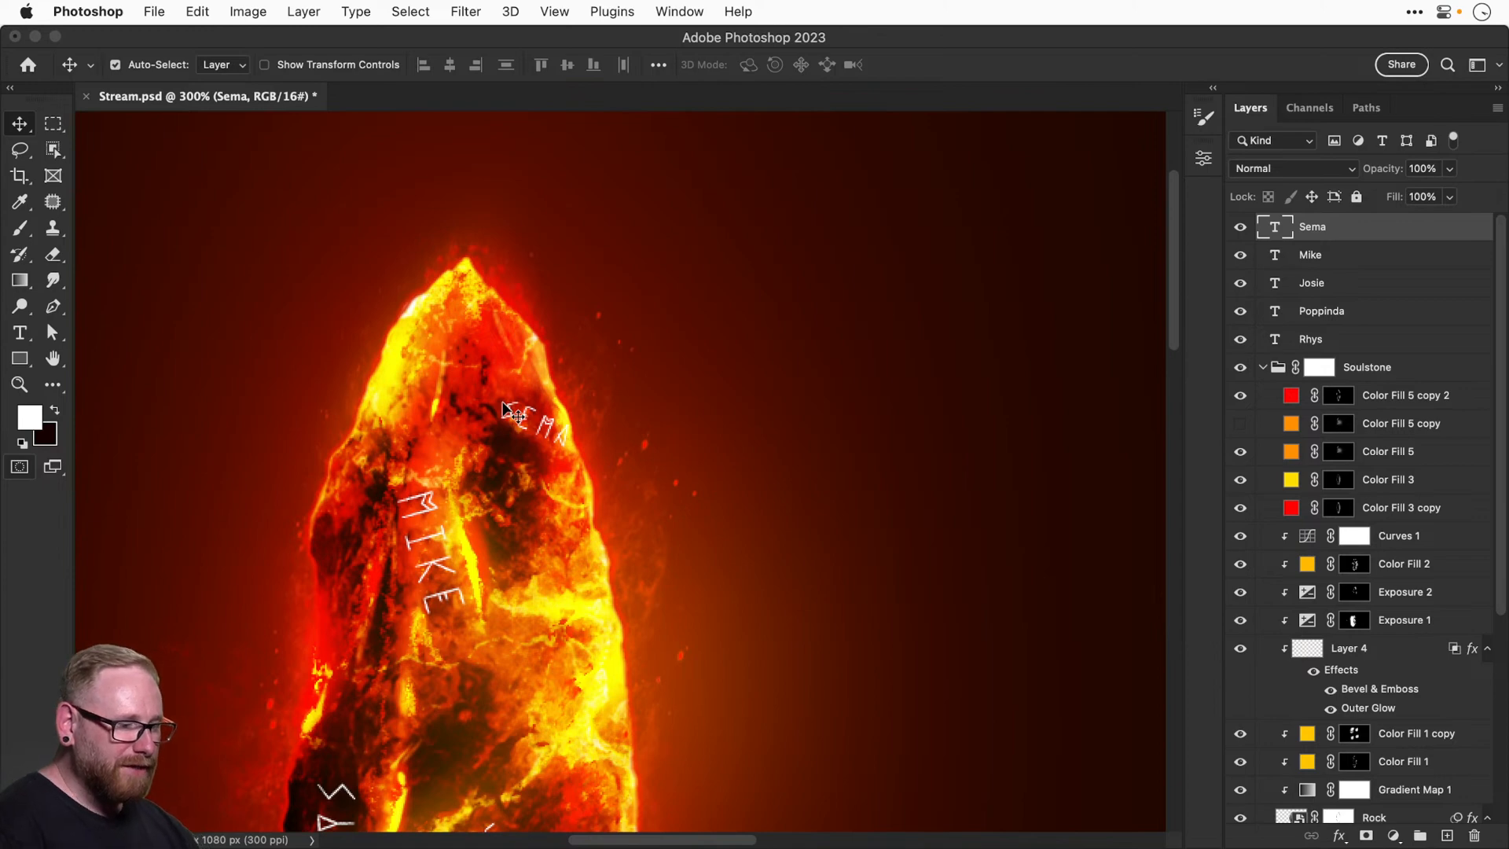
pyautogui.scroll(-3, 504, 403)
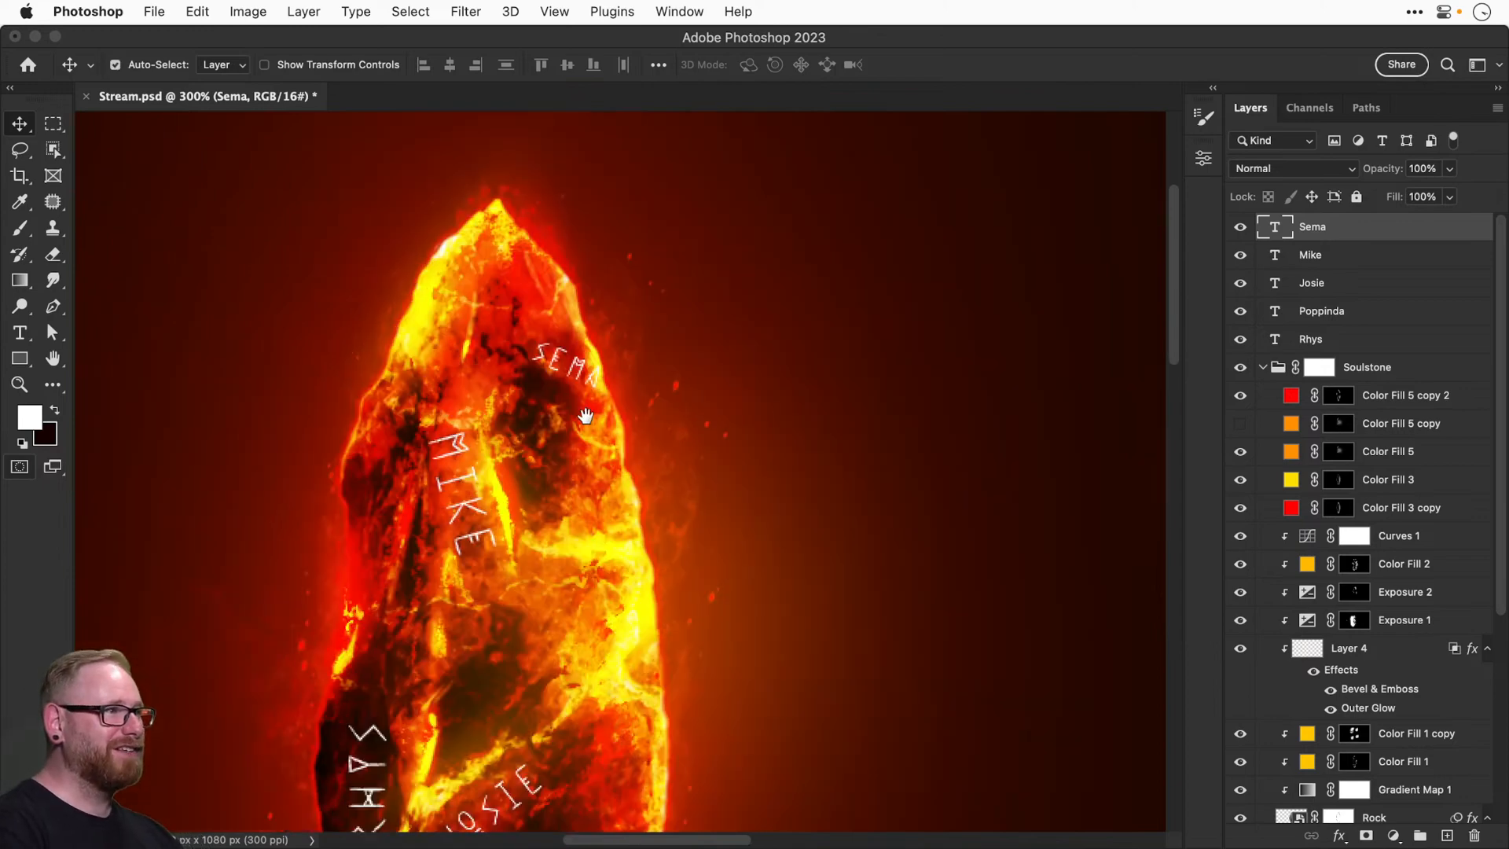
pyautogui.press('super+j')
pyautogui.press('super+t')
pyautogui.moveTo(585, 324); pyautogui.dragTo(484, 661)
pyautogui.press('Return')
pyautogui.doubleClick(489, 642)
pyautogui.write('Shareef')
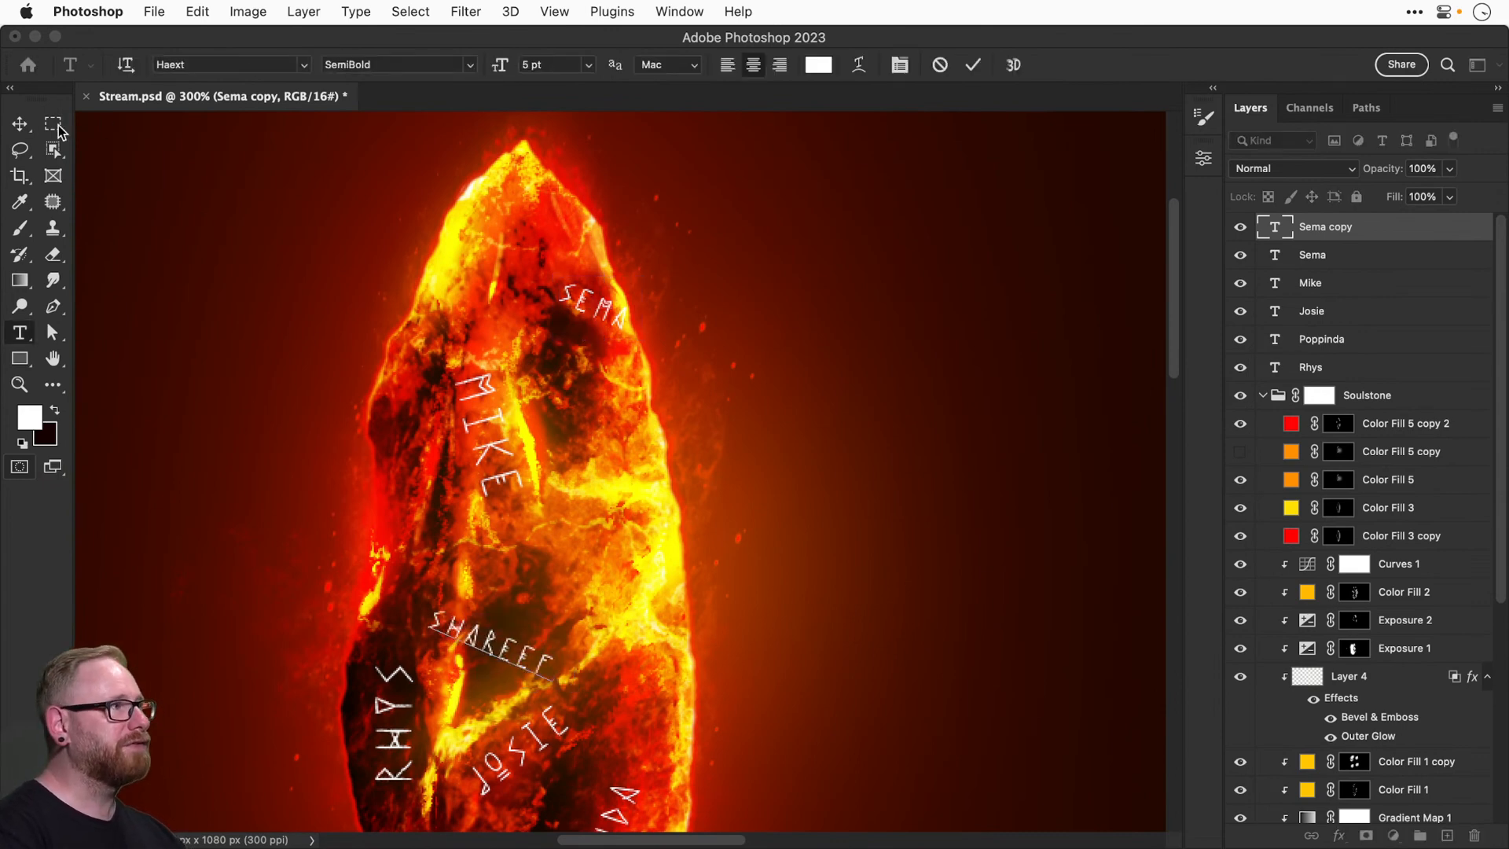
pyautogui.press('super+Return')
# Rotate the sixth name vertically and move it down beside the second name.
pyautogui.press('v')
pyautogui.scroll(-5, 550, 393)
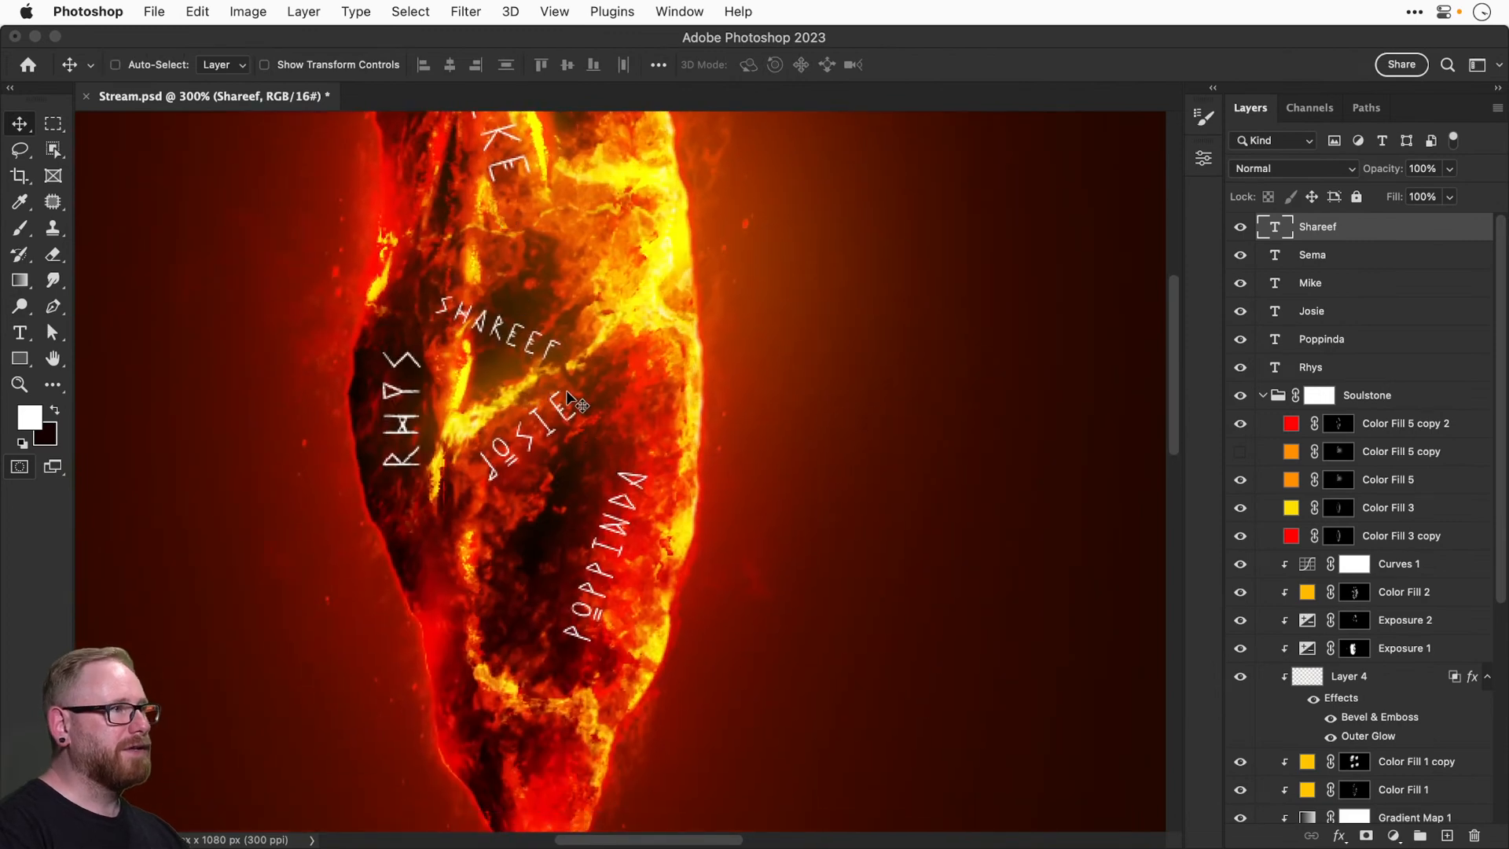
pyautogui.press('super+t')
pyautogui.moveTo(574, 387); pyautogui.dragTo(499, 408)
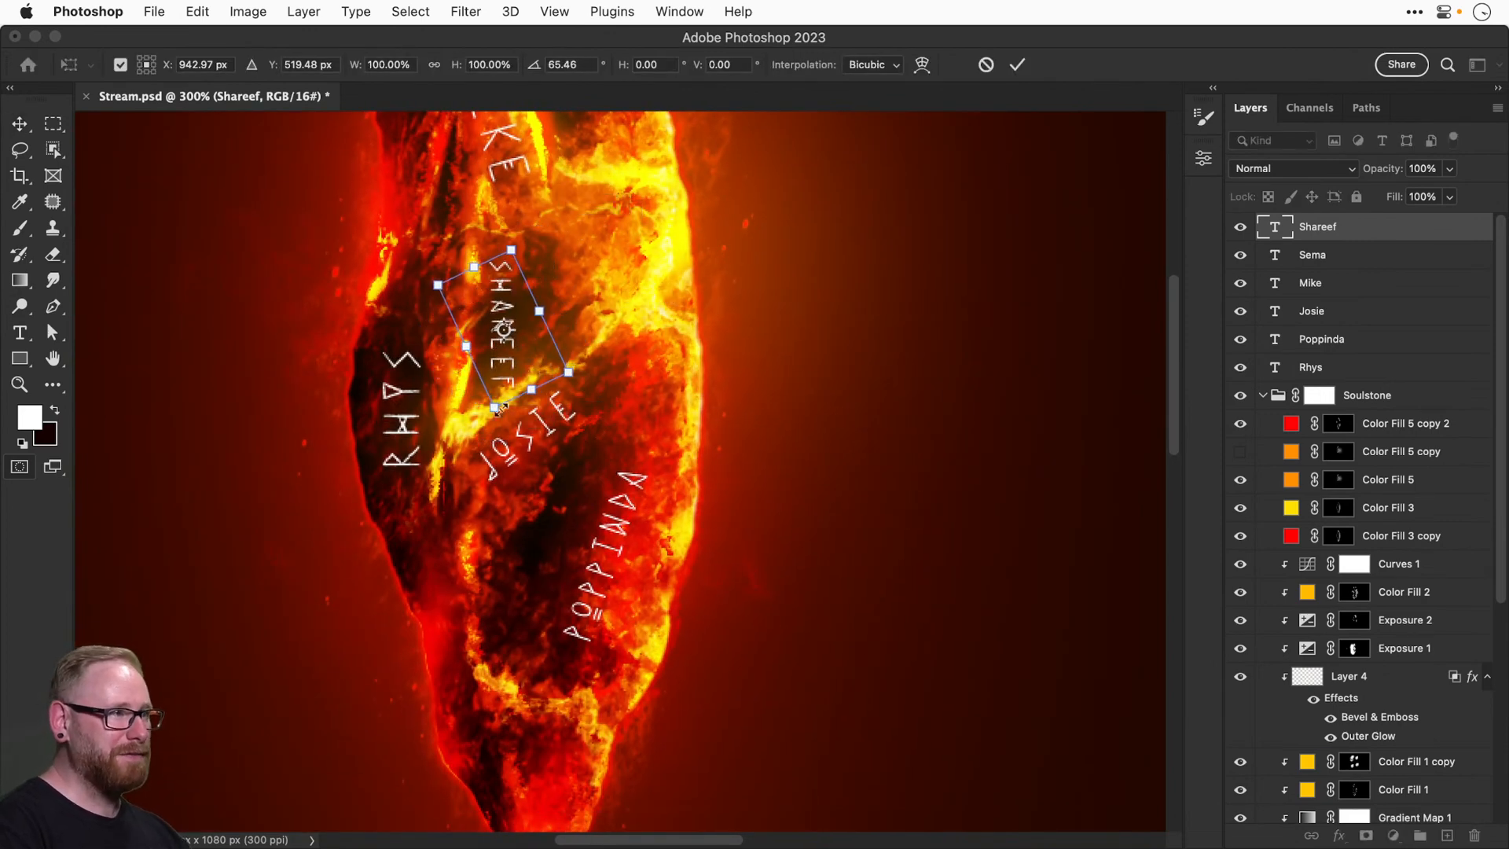
pyautogui.moveTo(507, 306); pyautogui.dragTo(504, 576)
pyautogui.press('Return')
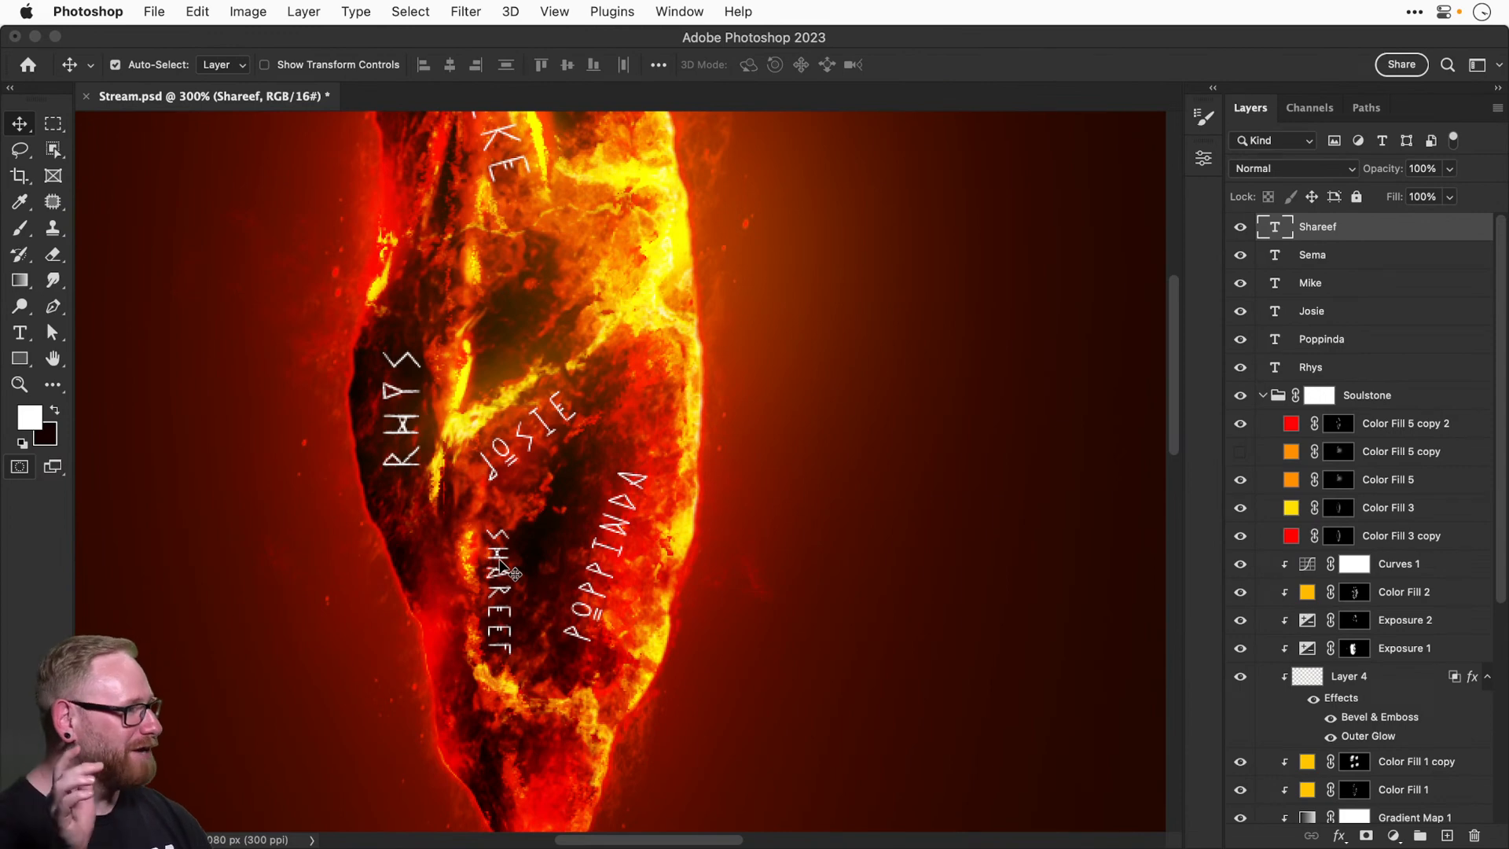
# Save the document and briefly preview it in CMYK proof colours.
pyautogui.press('super+s')
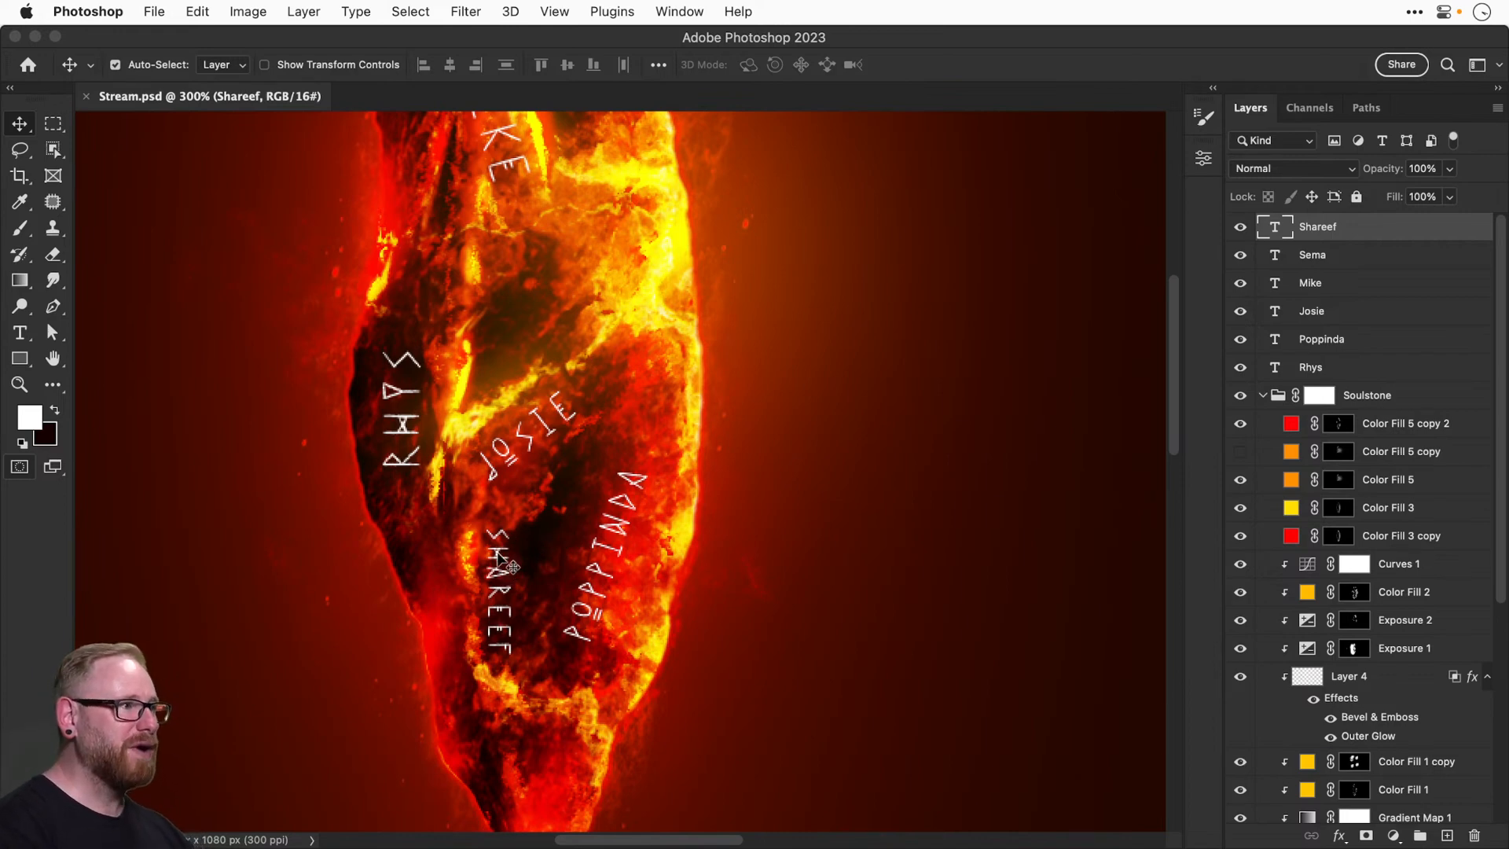
pyautogui.scroll(-3, 543, 492)
pyautogui.press('super+y')
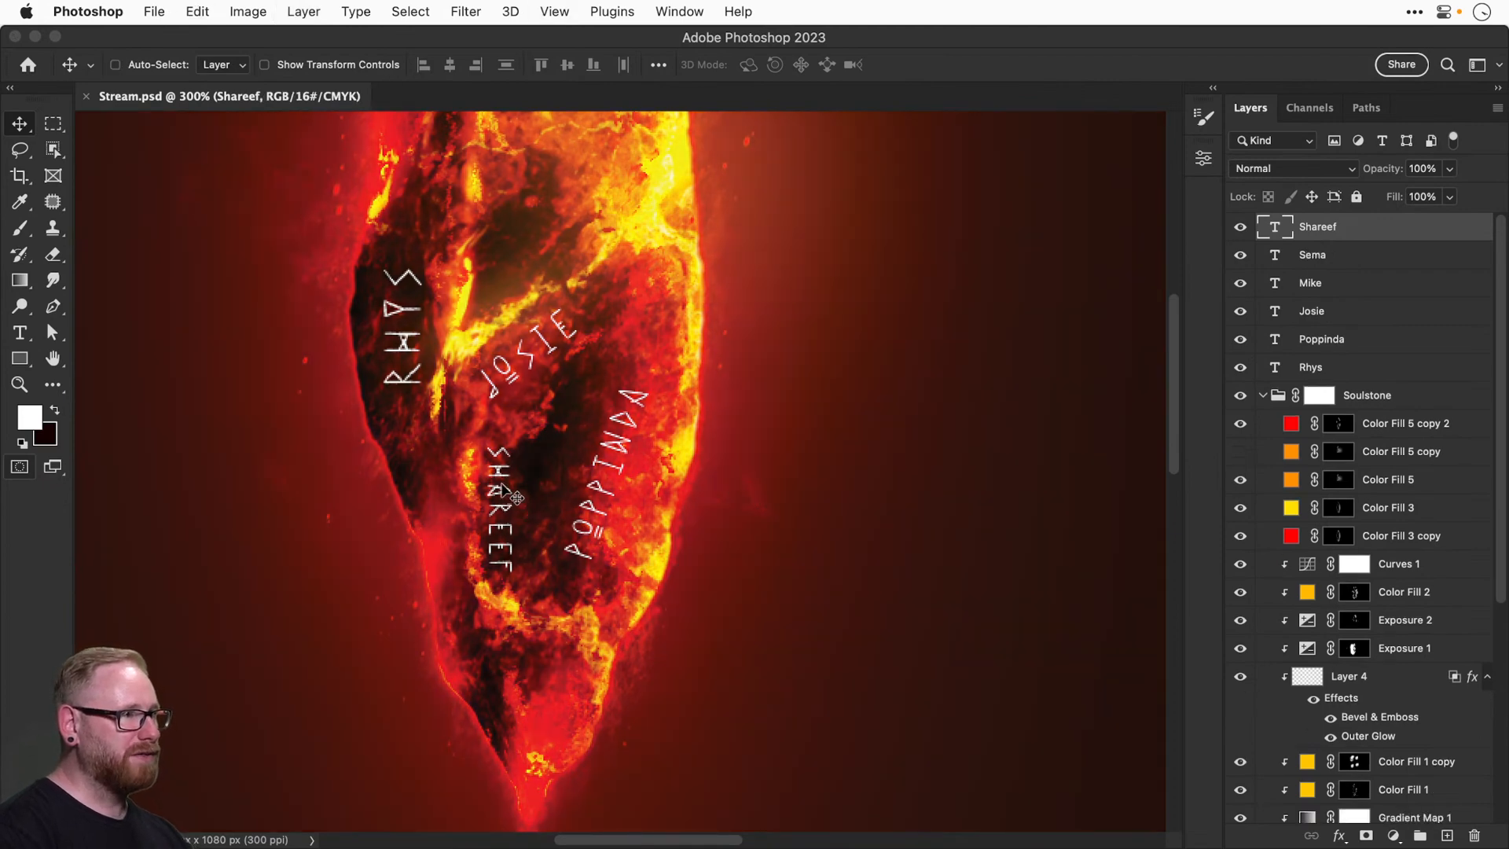
pyautogui.keyDown('super'); pyautogui.click(557, 10); pyautogui.keyUp('super')
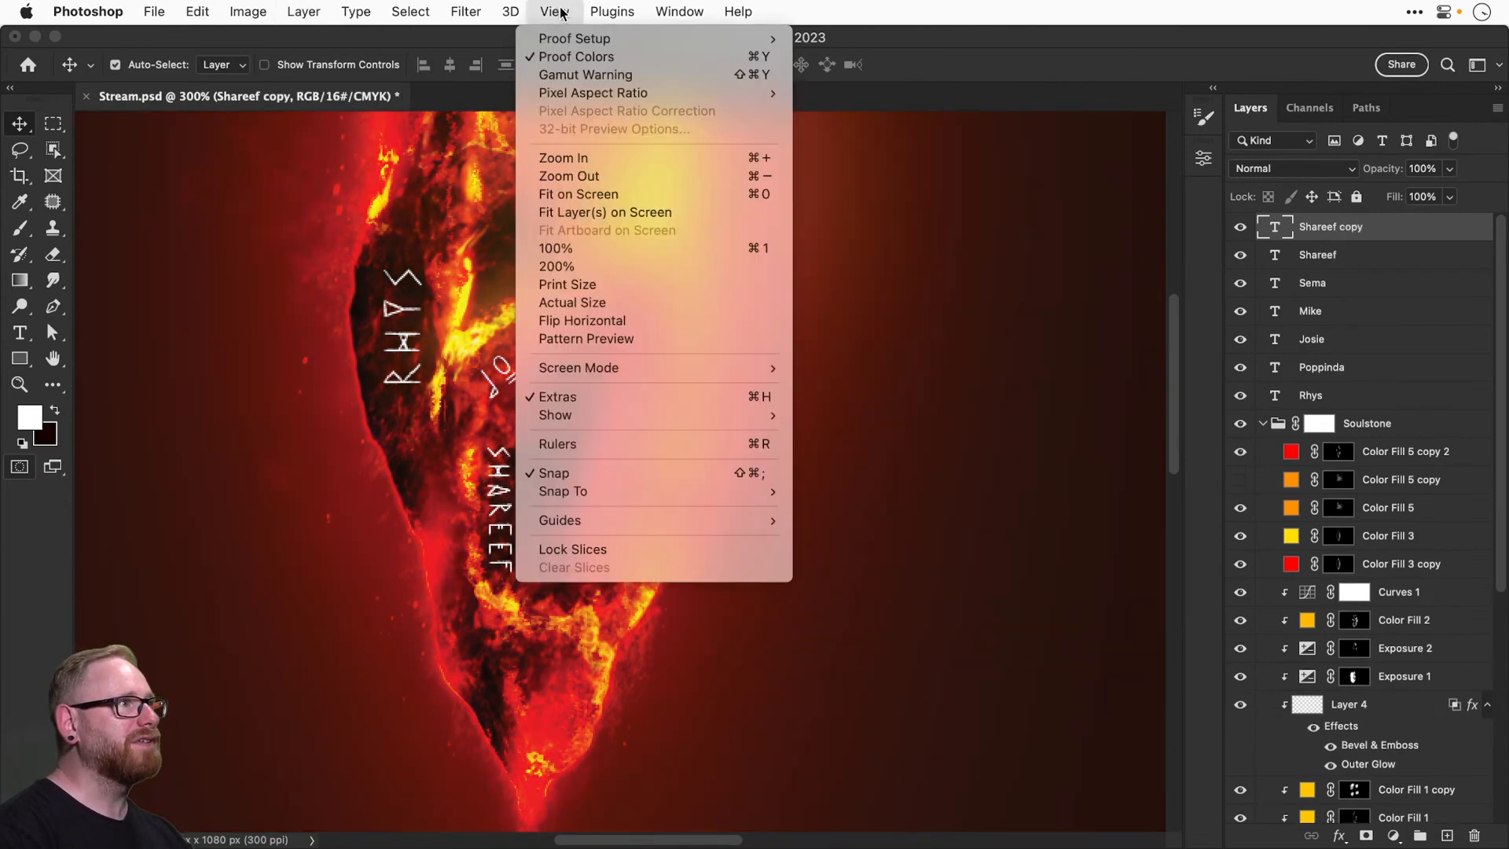
pyautogui.click(569, 57)
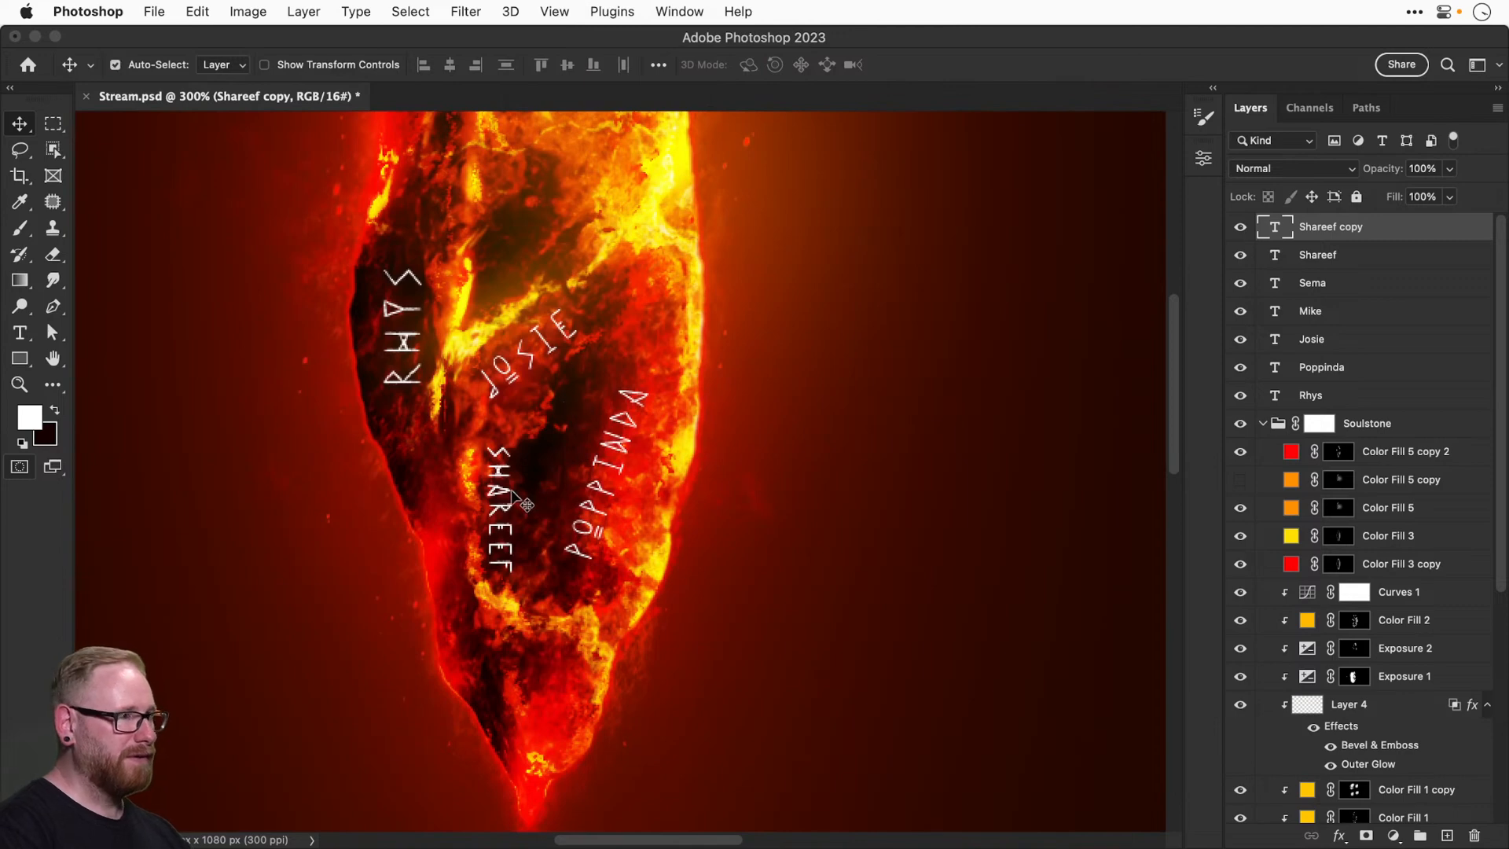
# Move the sixth name's copy up, sloping up-right just below the fourth name.
pyautogui.moveTo(525, 504); pyautogui.dragTo(606, 404)
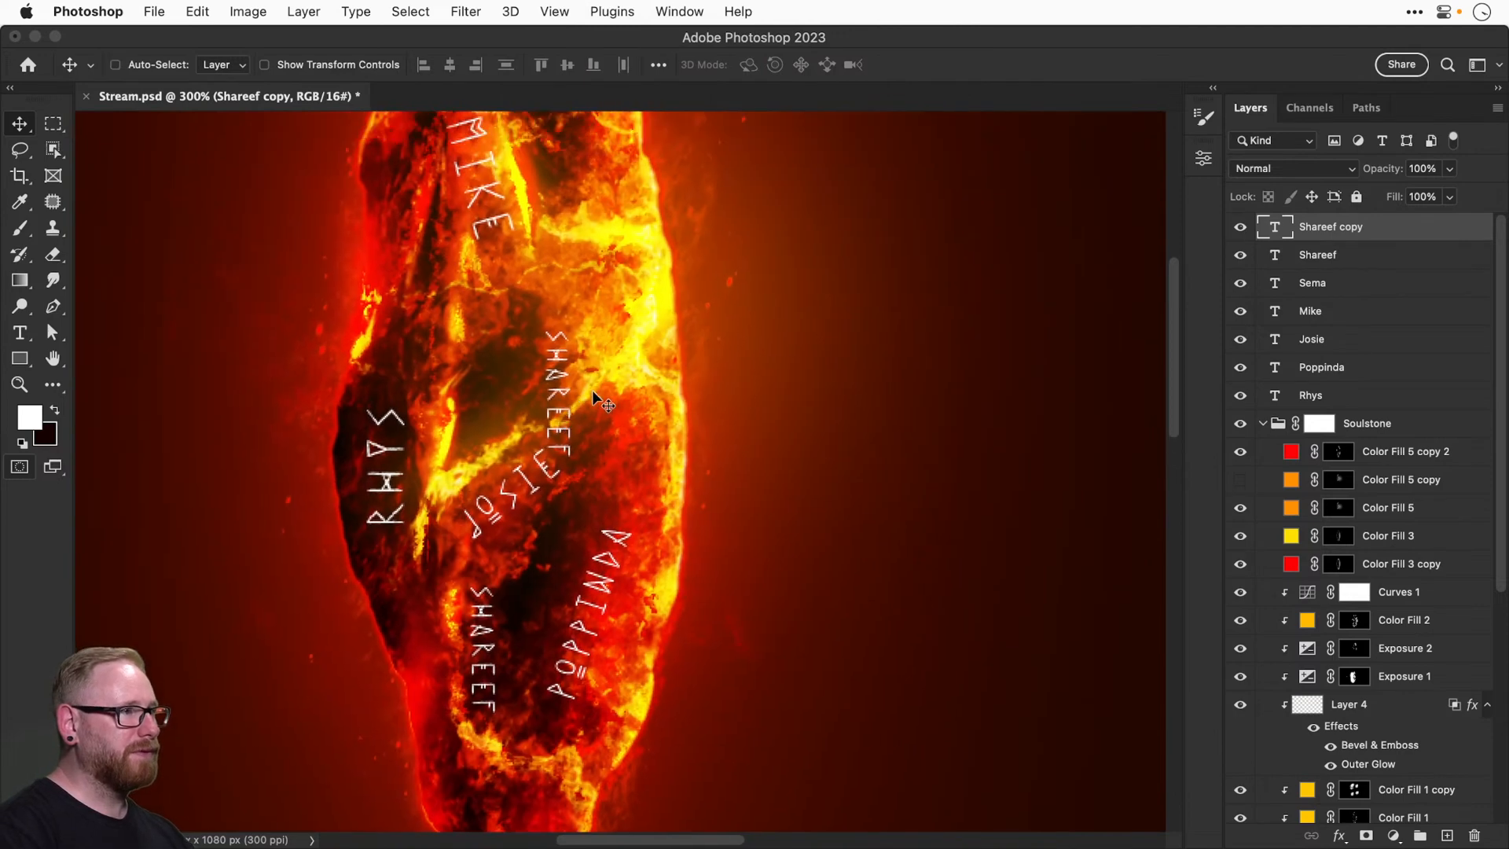
pyautogui.press('super+t')
pyautogui.press('Escape')
pyautogui.press('super+t')
pyautogui.moveTo(592, 321); pyautogui.dragTo(417, 444)
pyautogui.moveTo(531, 418); pyautogui.dragTo(505, 310)
pyautogui.press('Return')
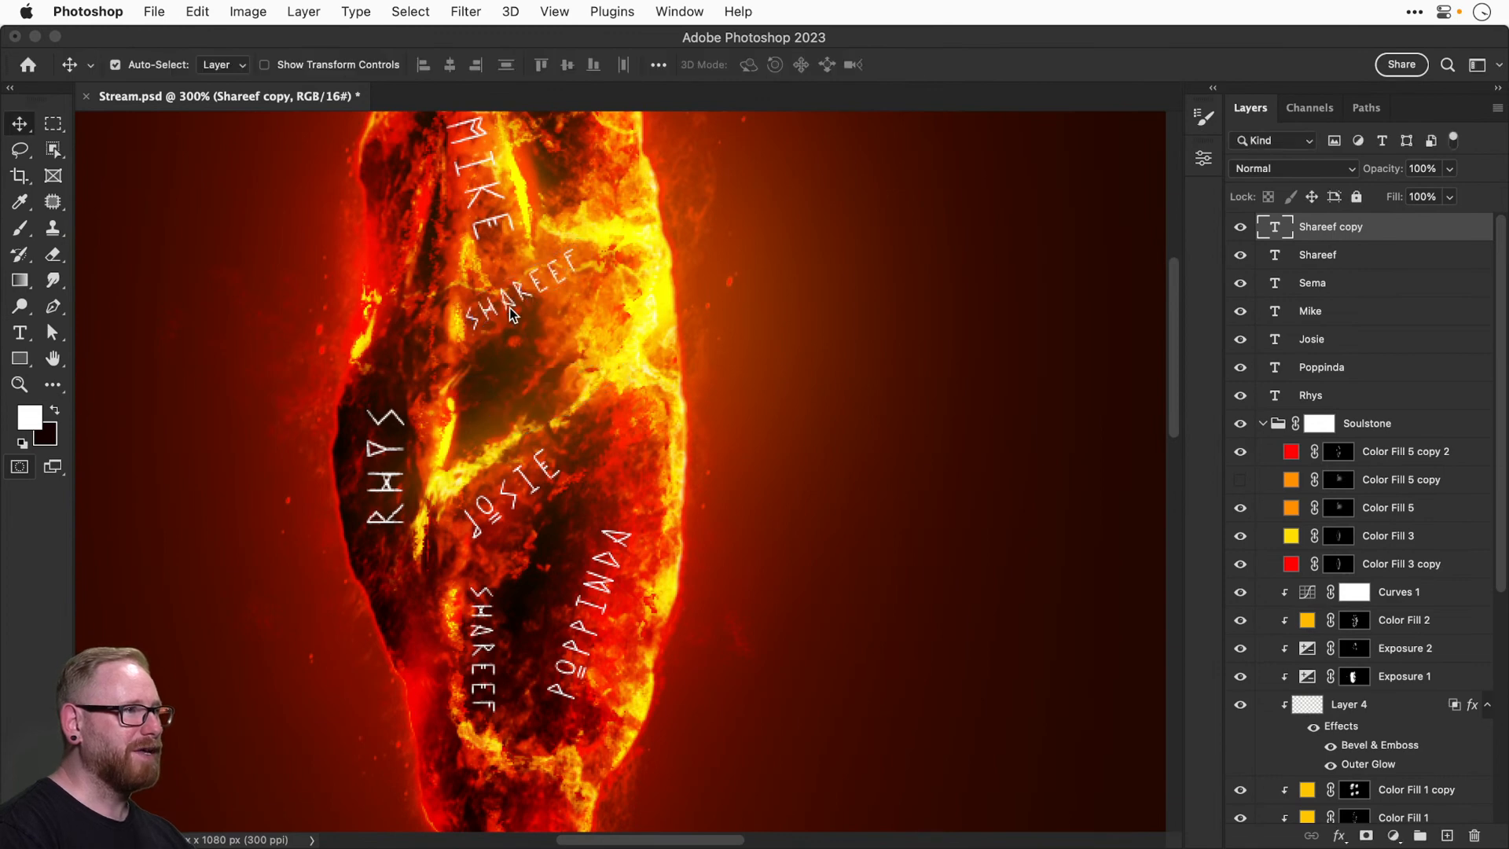
# Retype the copy as 'Archaic' and move it down and right on the stone.
pyautogui.doubleClick(511, 315)
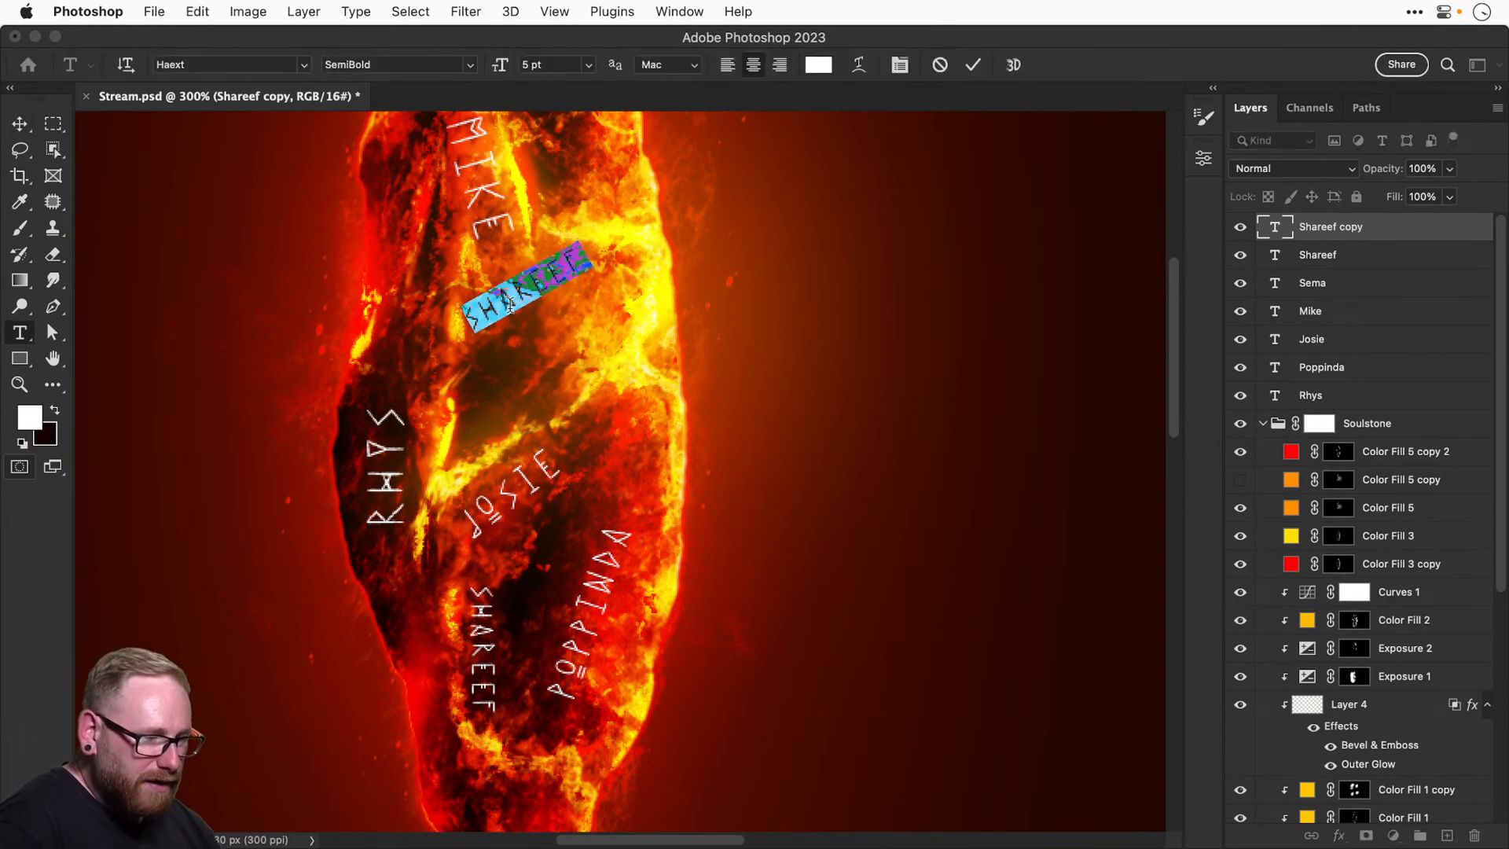
pyautogui.write('Archaic')
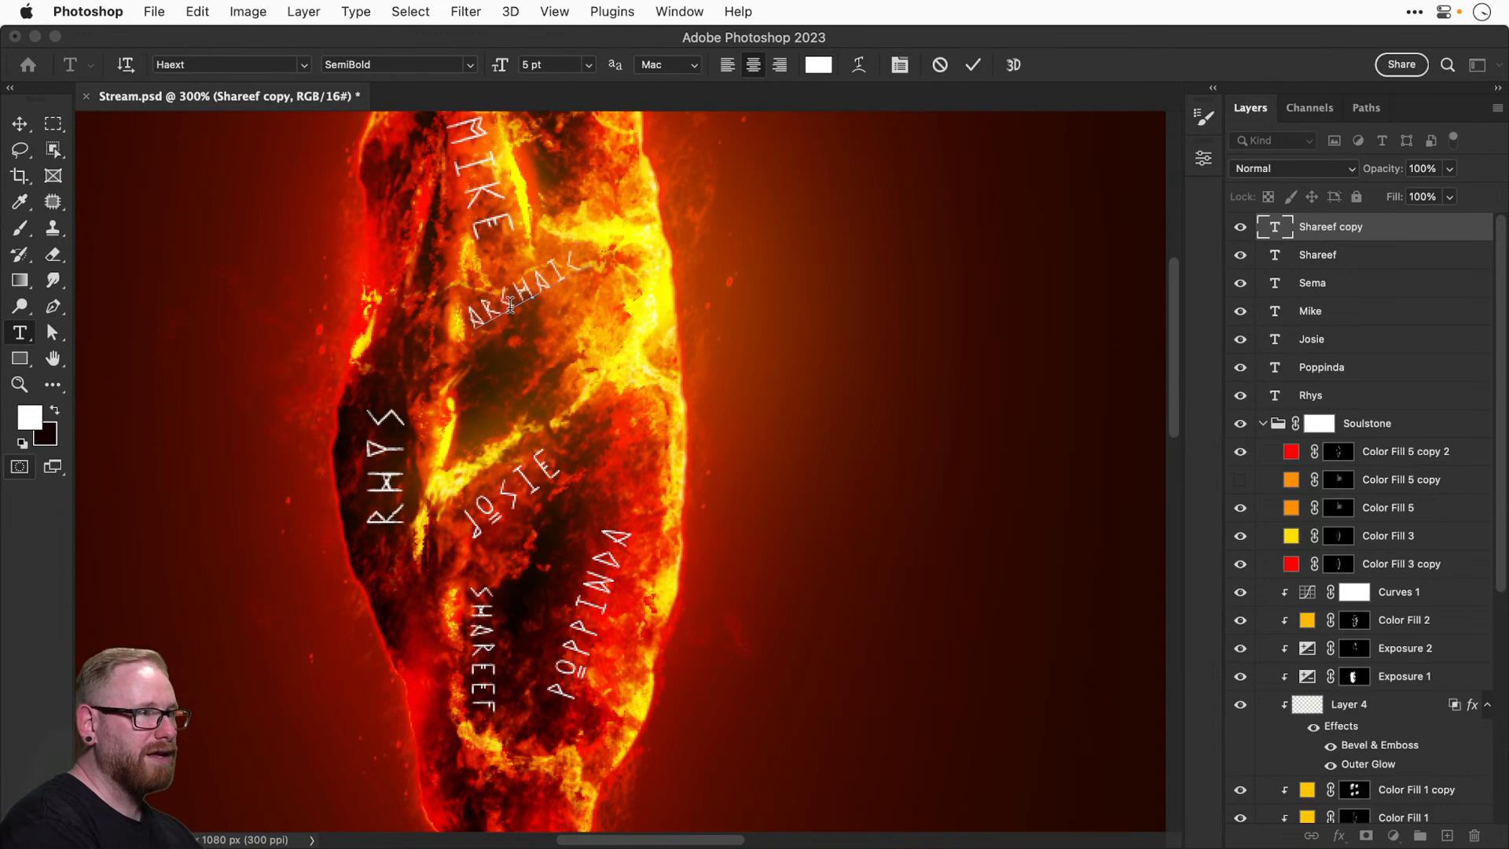
pyautogui.click(20, 124)
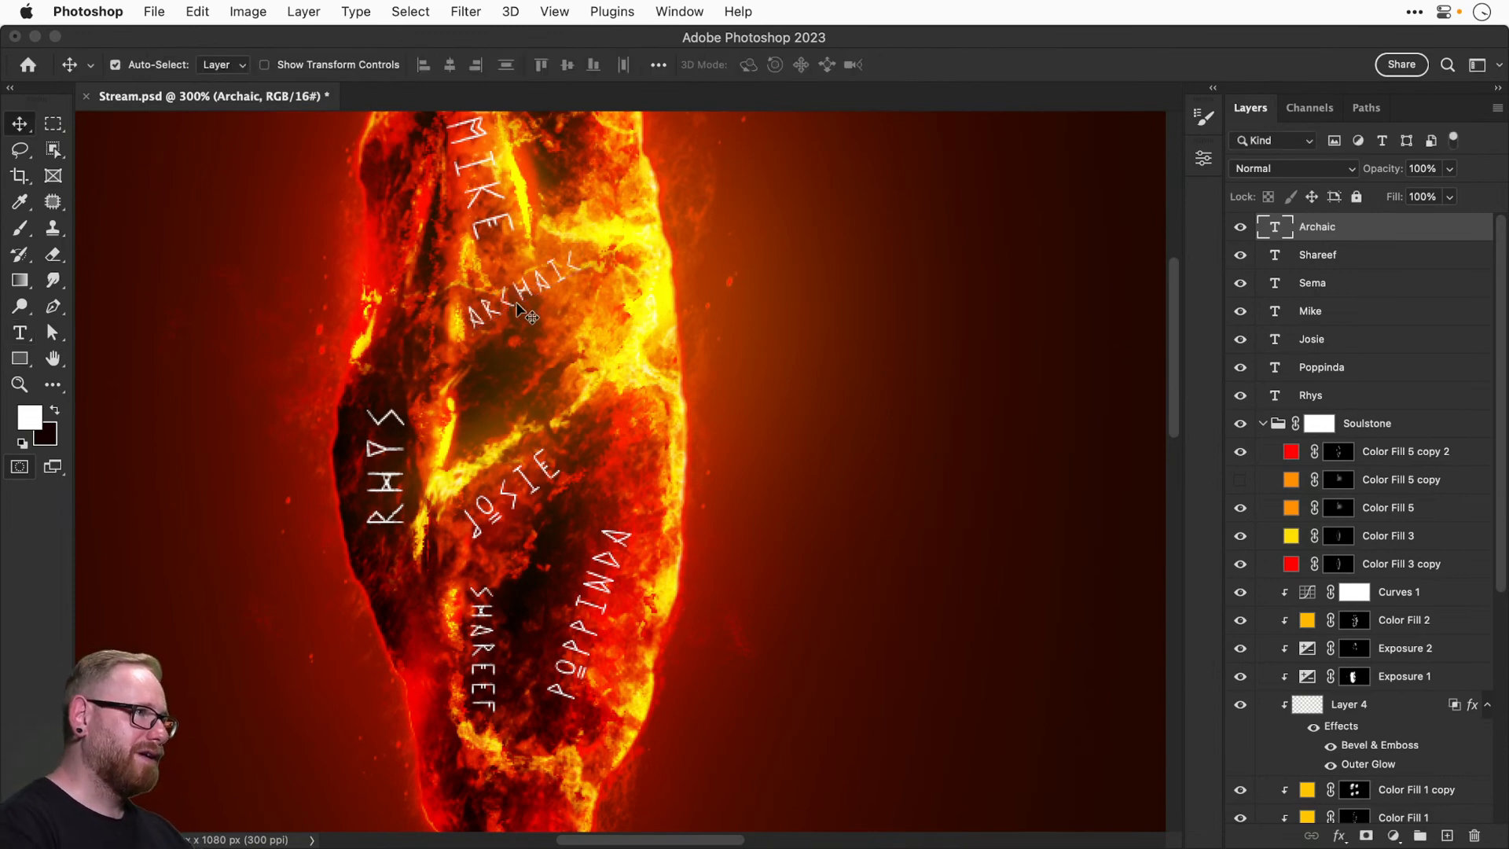
pyautogui.moveTo(517, 305); pyautogui.dragTo(512, 416)
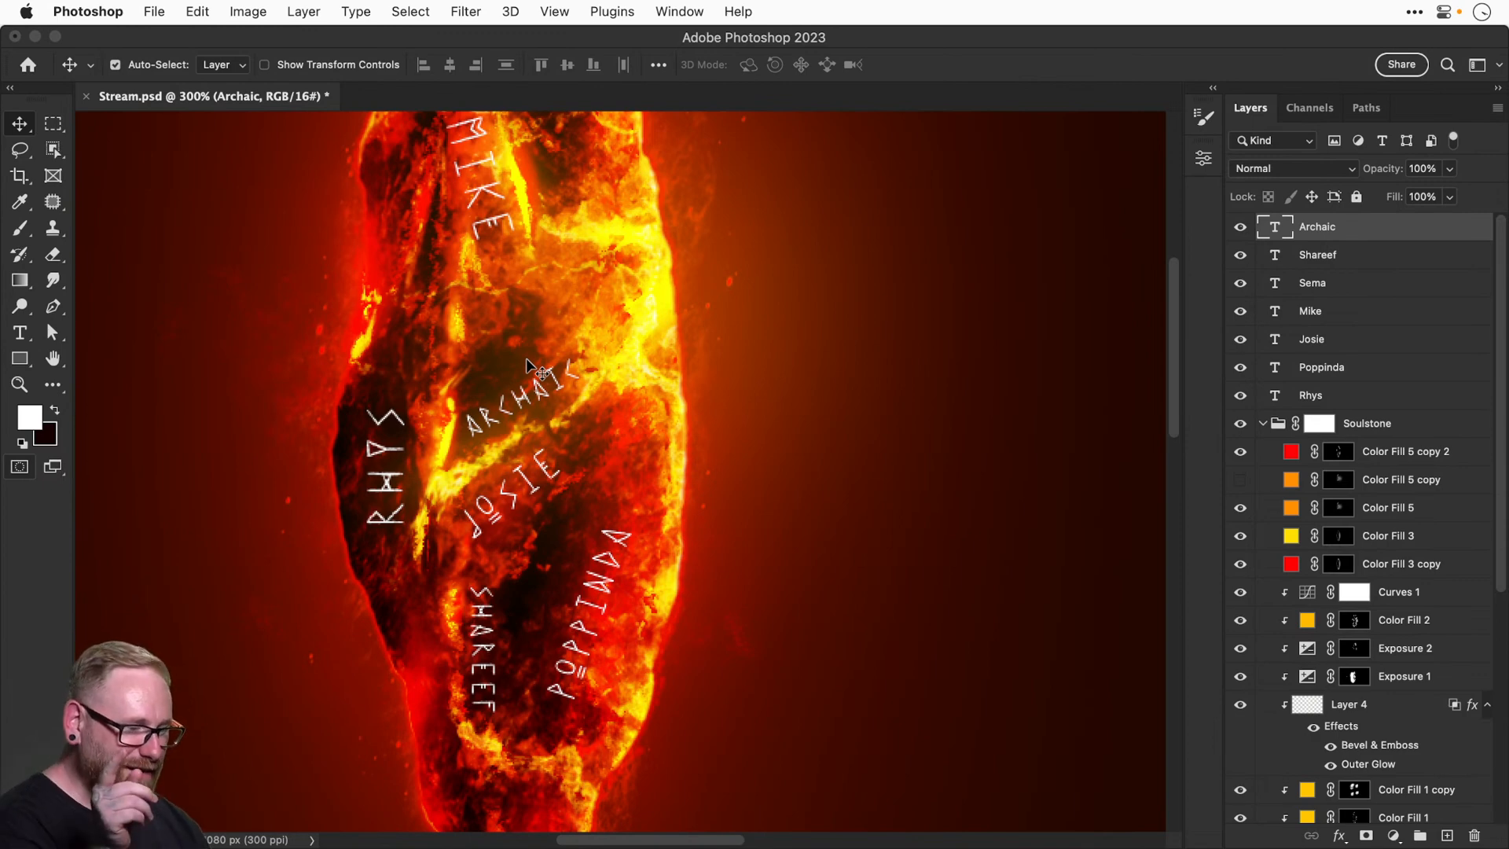
# Duplicate the ARCHAIC text, move the copy up the stone and retype it as a new name.
pyautogui.press('super+j')
pyautogui.press('super+t')
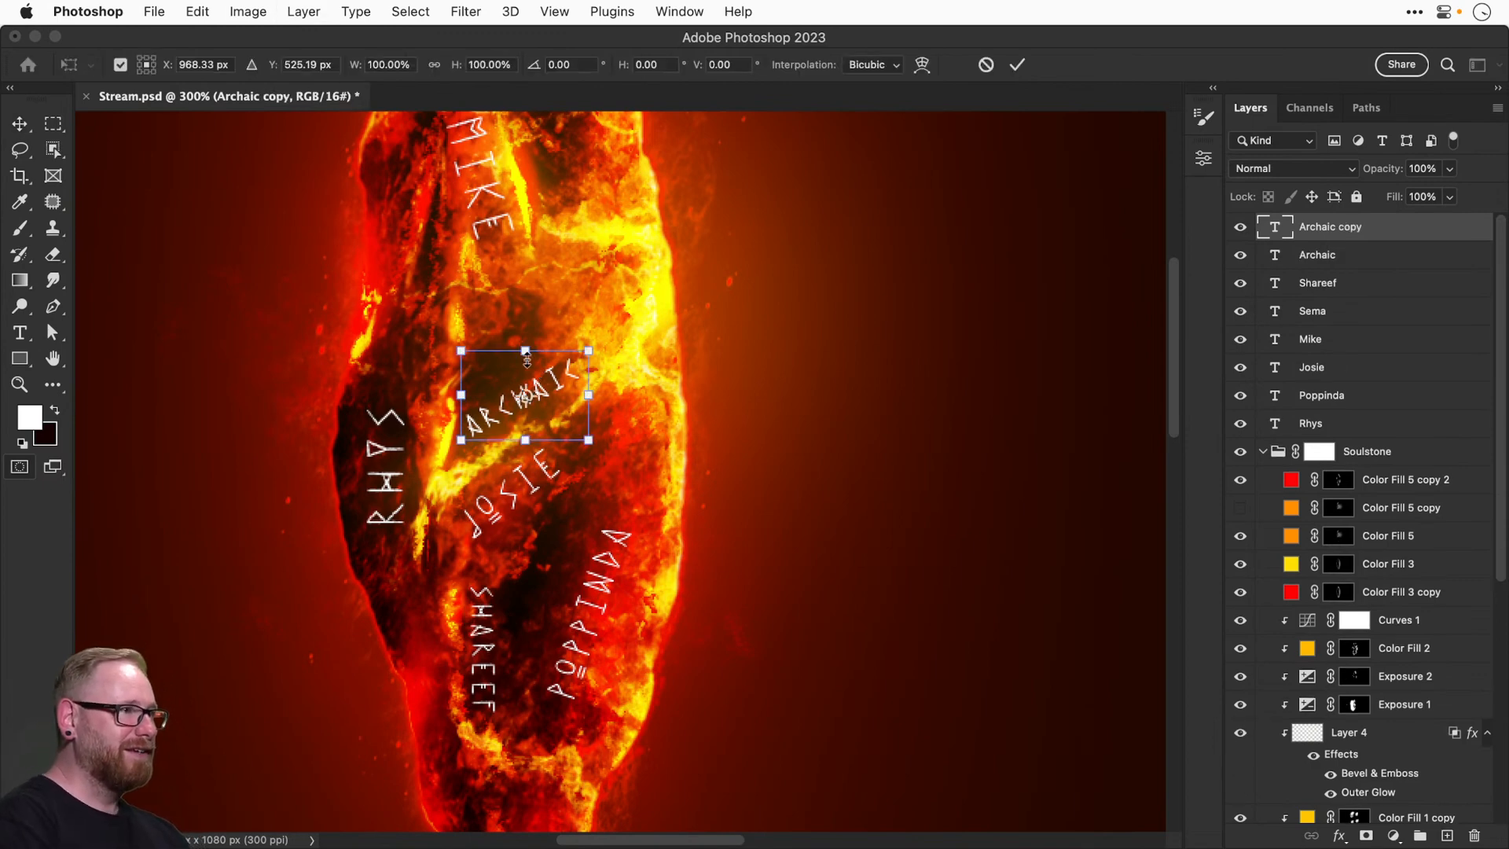
pyautogui.moveTo(556, 390); pyautogui.dragTo(556, 283)
pyautogui.press('Return')
pyautogui.press('t')
pyautogui.doubleClick(543, 280)
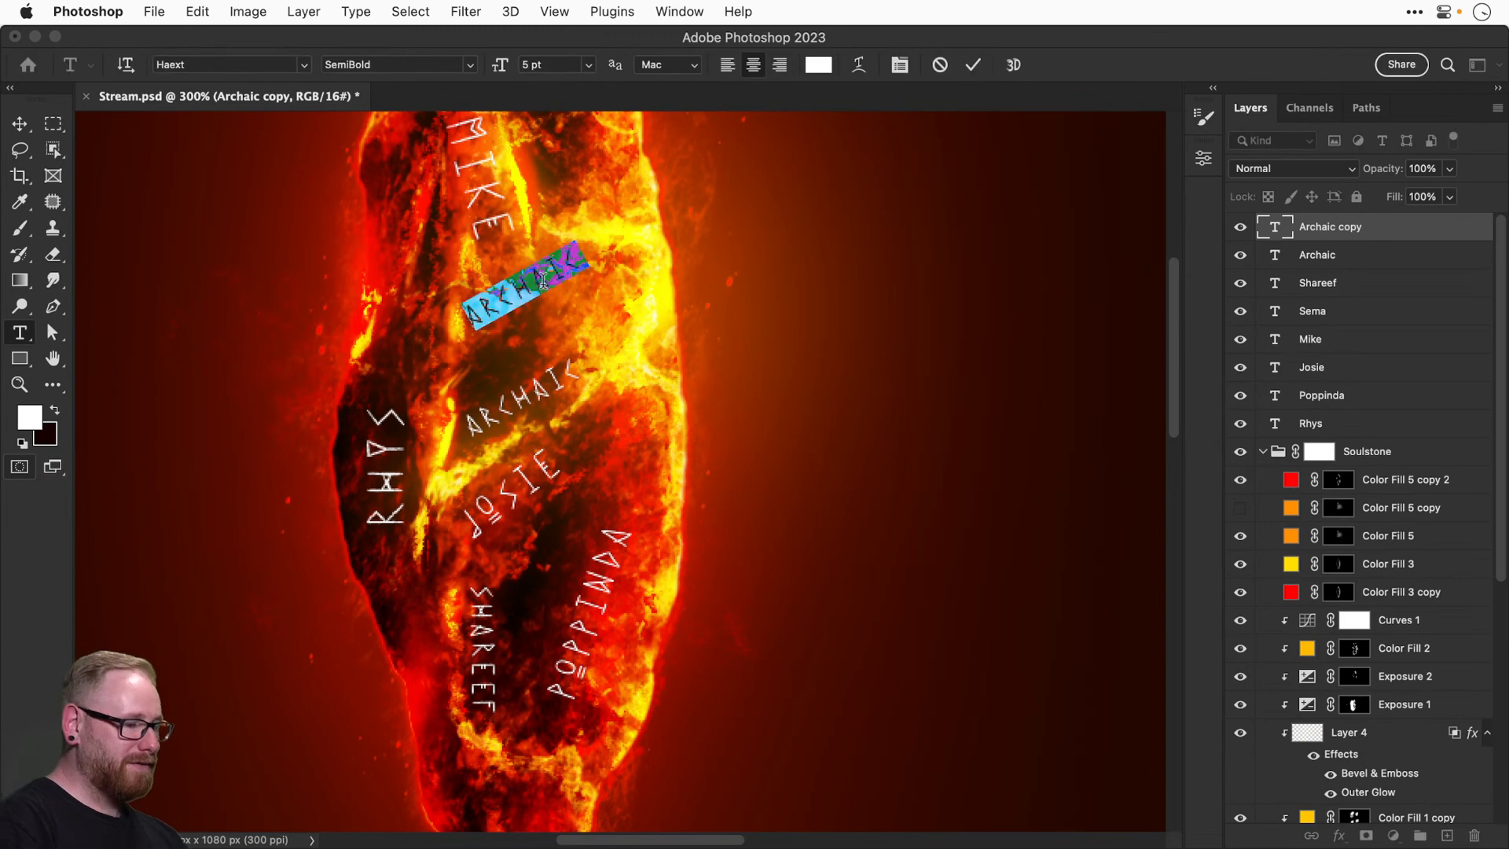
pyautogui.write('HAN')
pyautogui.write('ZA')
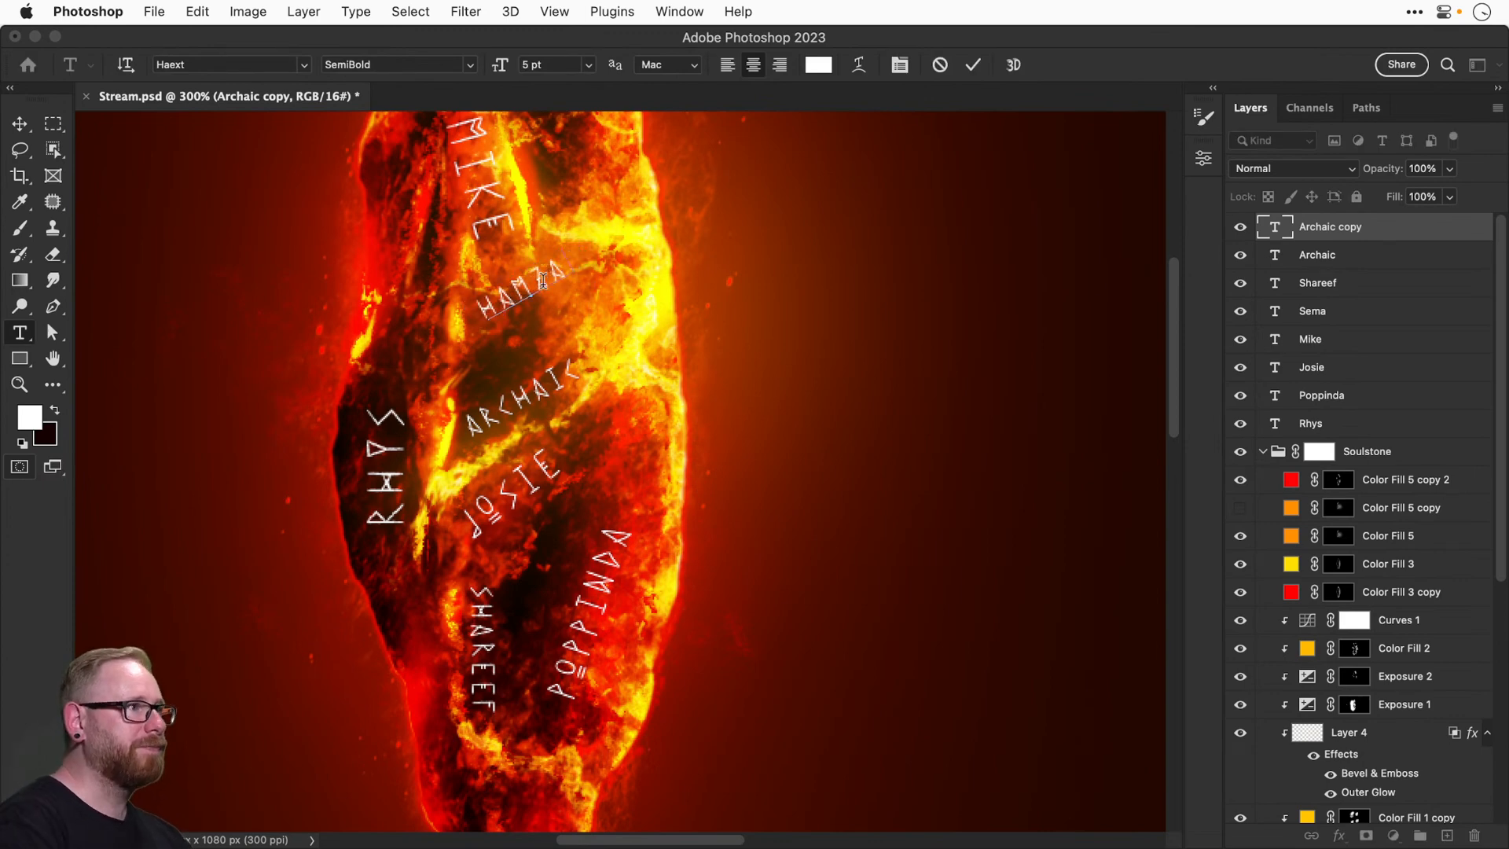
pyautogui.press('super+Return')
# Enlarge the new name by about half and angle it along the stone's top tip.
pyautogui.press('v')
pyautogui.press('super+t')
pyautogui.moveTo(570, 242); pyautogui.dragTo(619, 209)
pyautogui.moveTo(585, 273); pyautogui.dragTo(491, 285)
pyautogui.scroll(5, 491, 284)
pyautogui.moveTo(518, 389); pyautogui.dragTo(471, 283)
pyautogui.moveTo(555, 304); pyautogui.dragTo(456, 347)
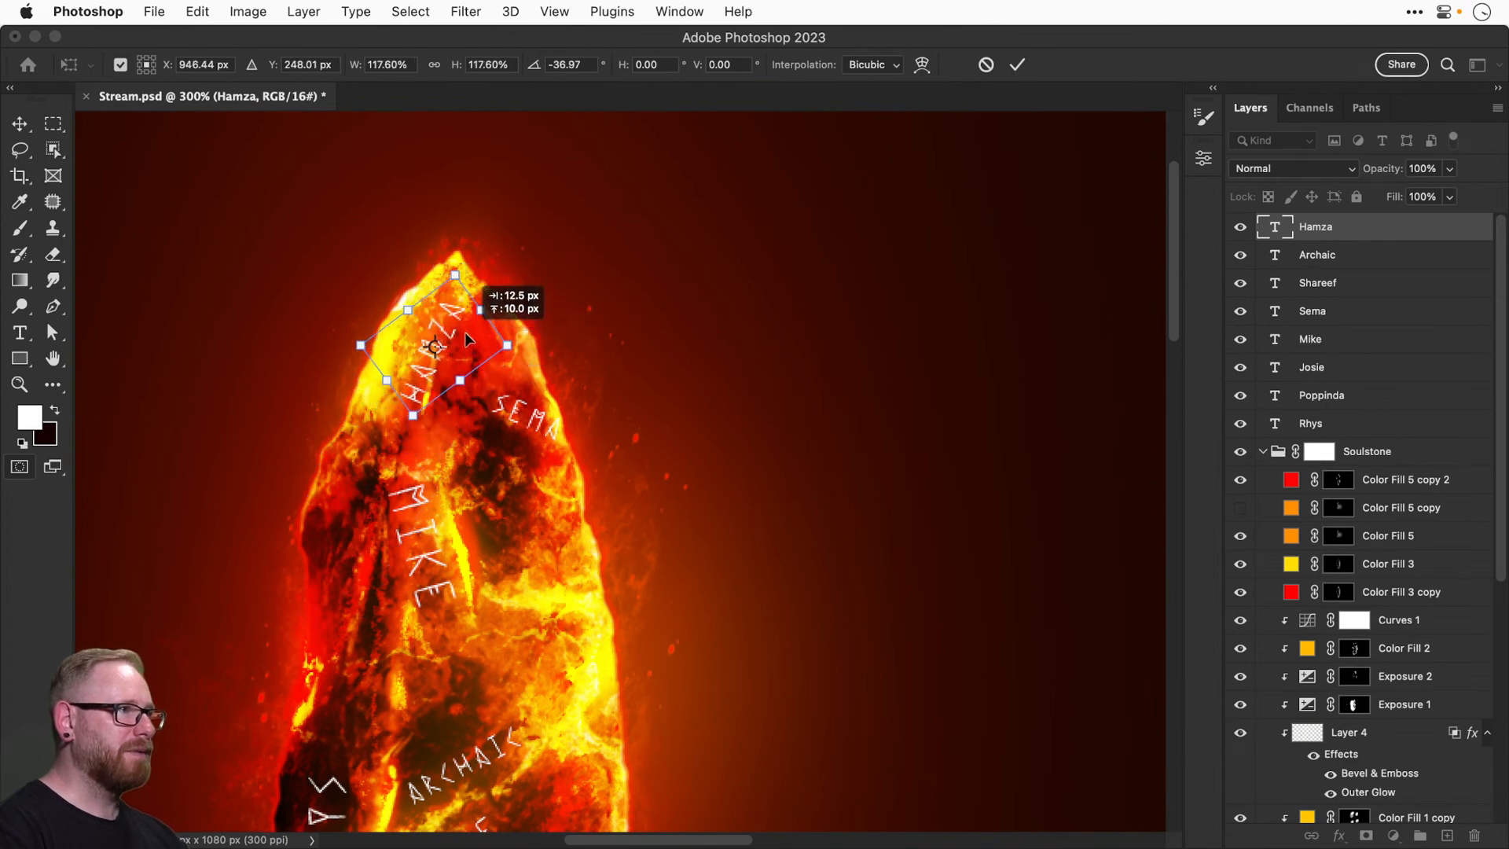
pyautogui.press('Return')
# Duplicate the name, place it near the stone's bottom point and retype it as a second name.
pyautogui.scroll(-3, 556, 348)
pyautogui.press('super+j')
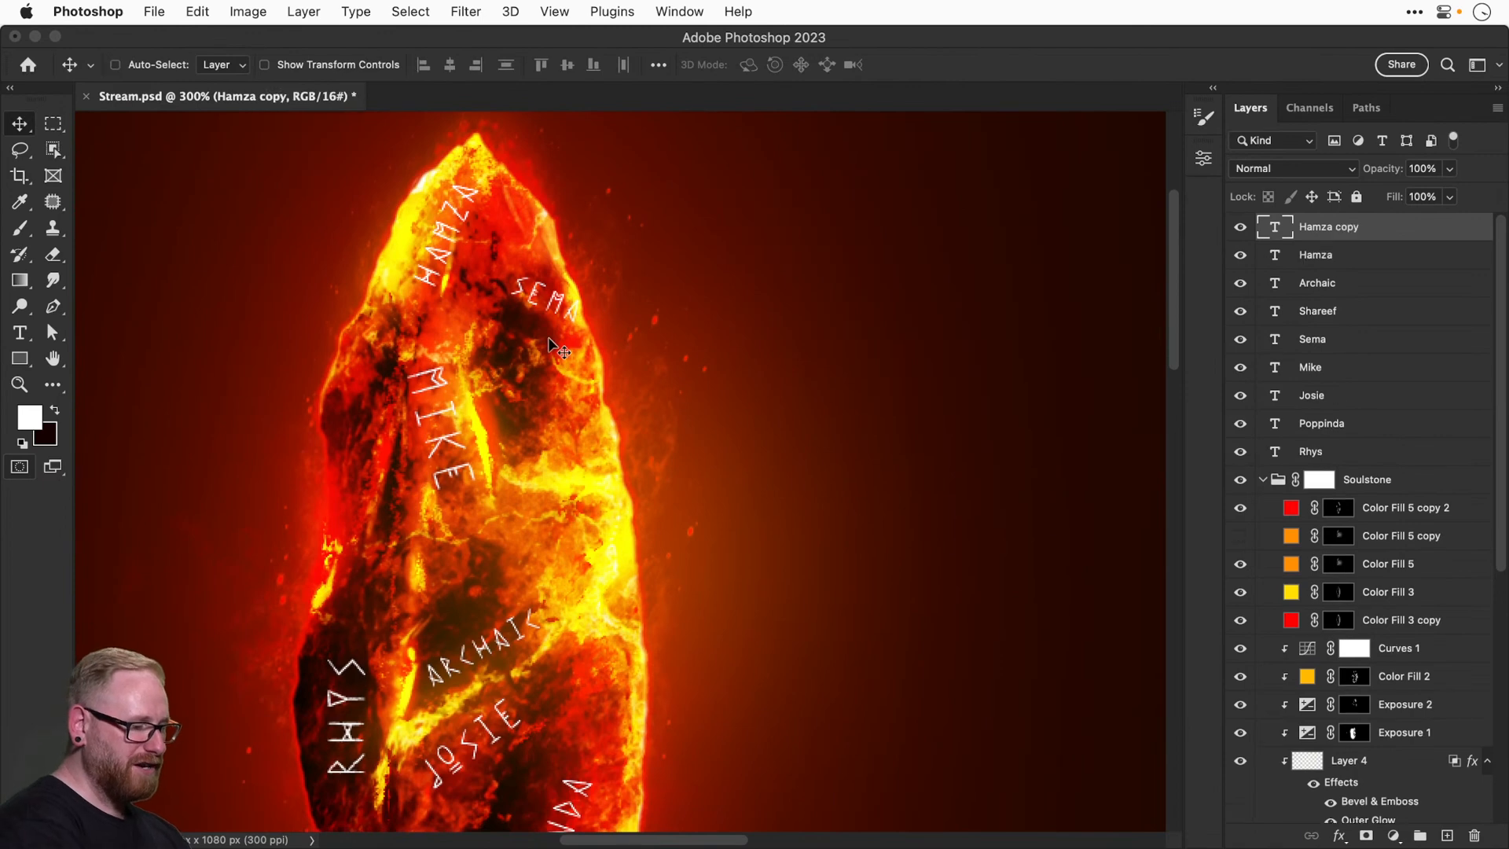
pyautogui.press('super+minus')
pyautogui.press('super+t')
pyautogui.moveTo(488, 154); pyautogui.dragTo(481, 653)
pyautogui.moveTo(487, 661); pyautogui.dragTo(517, 394)
pyautogui.press('super+plus')
pyautogui.press('super+plus')
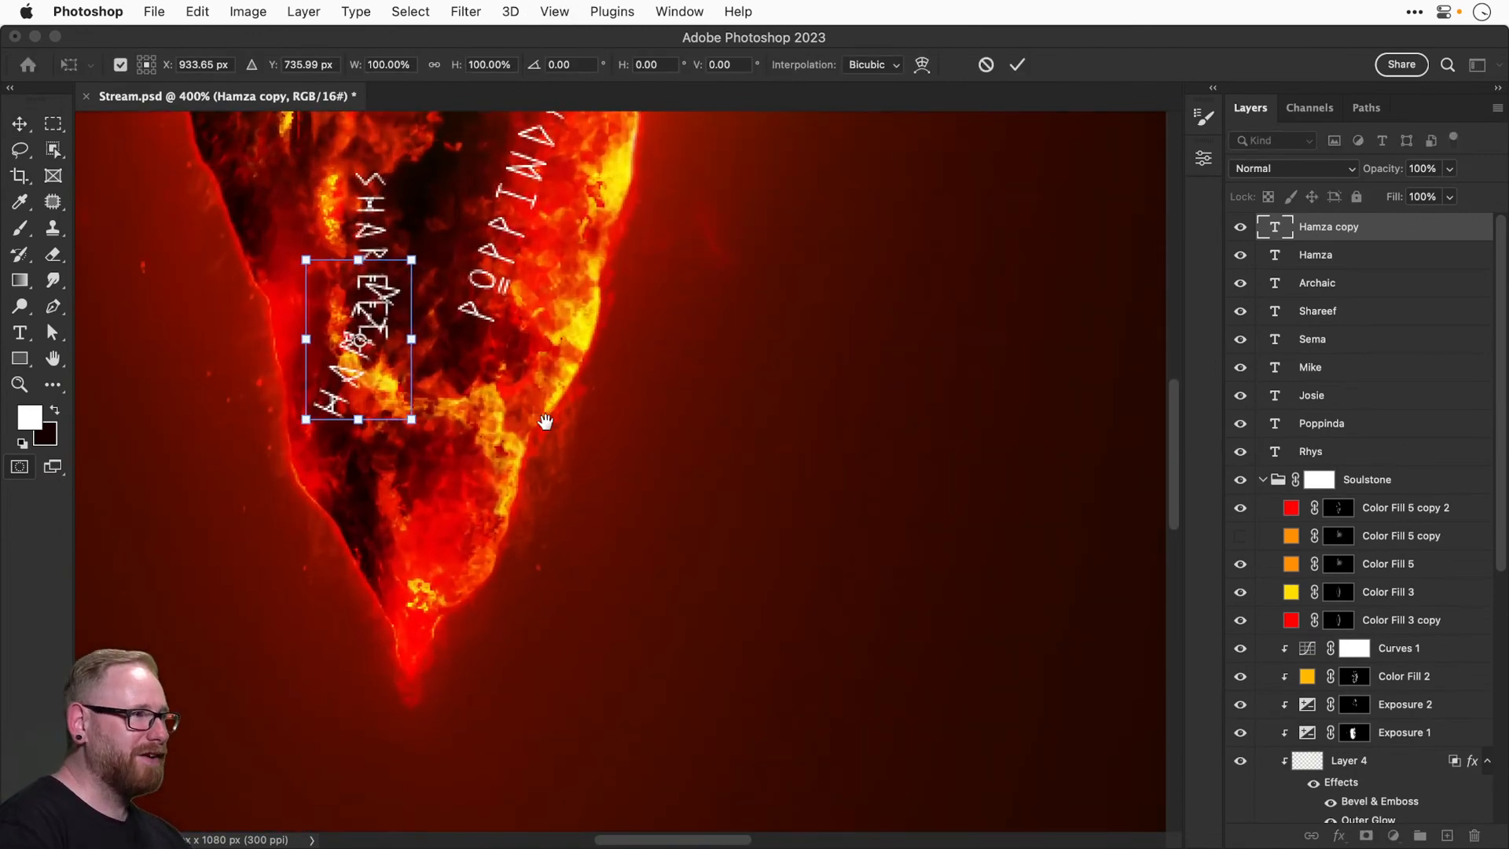
pyautogui.moveTo(409, 295); pyautogui.dragTo(446, 470)
pyautogui.press('Return')
pyautogui.doubleClick(440, 464)
pyautogui.write('J')
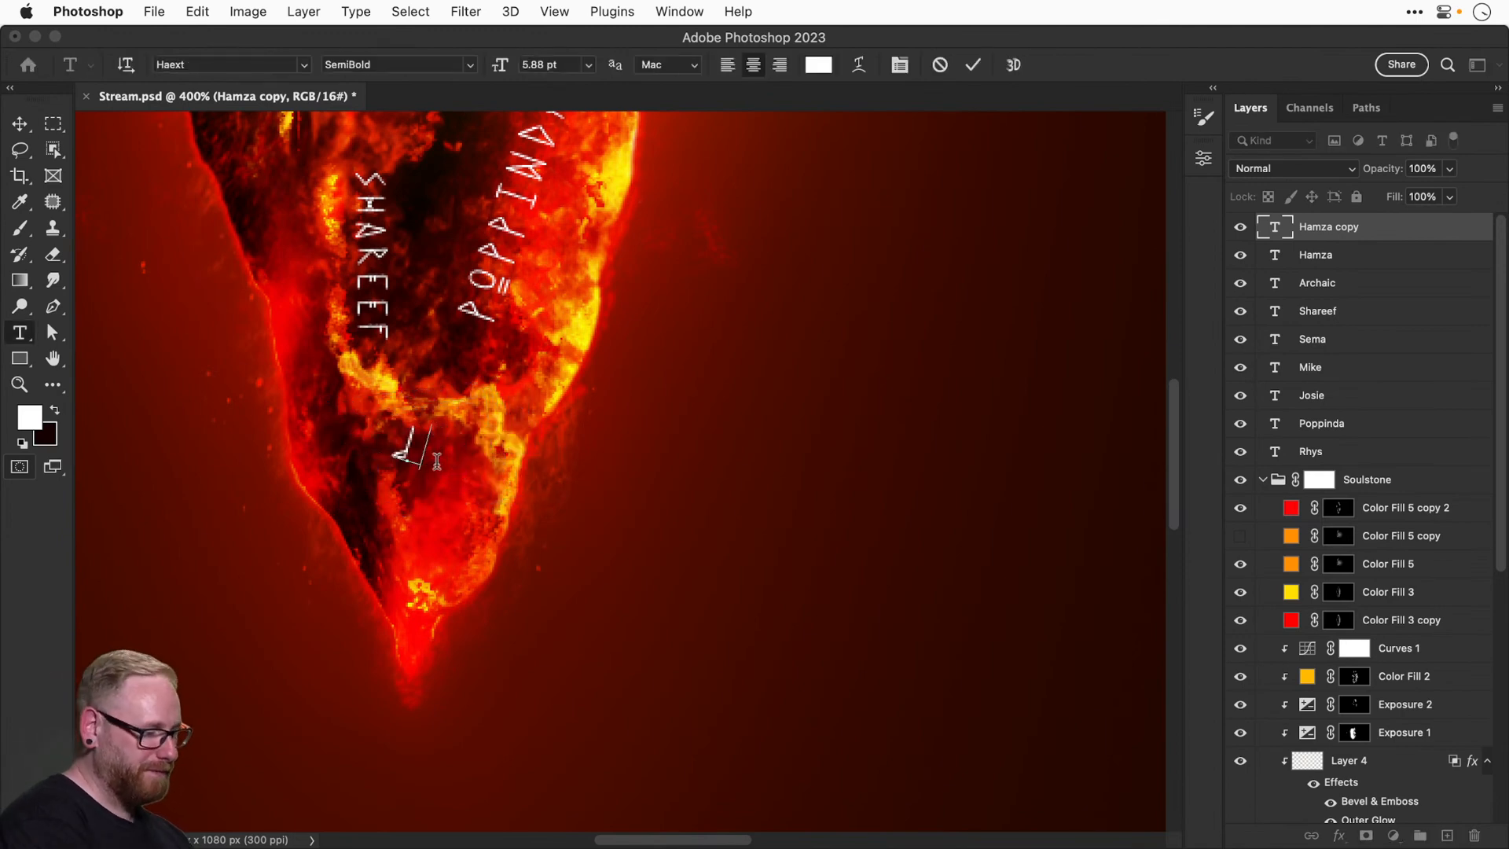
pyautogui.write('AVIER')
pyautogui.click(20, 123)
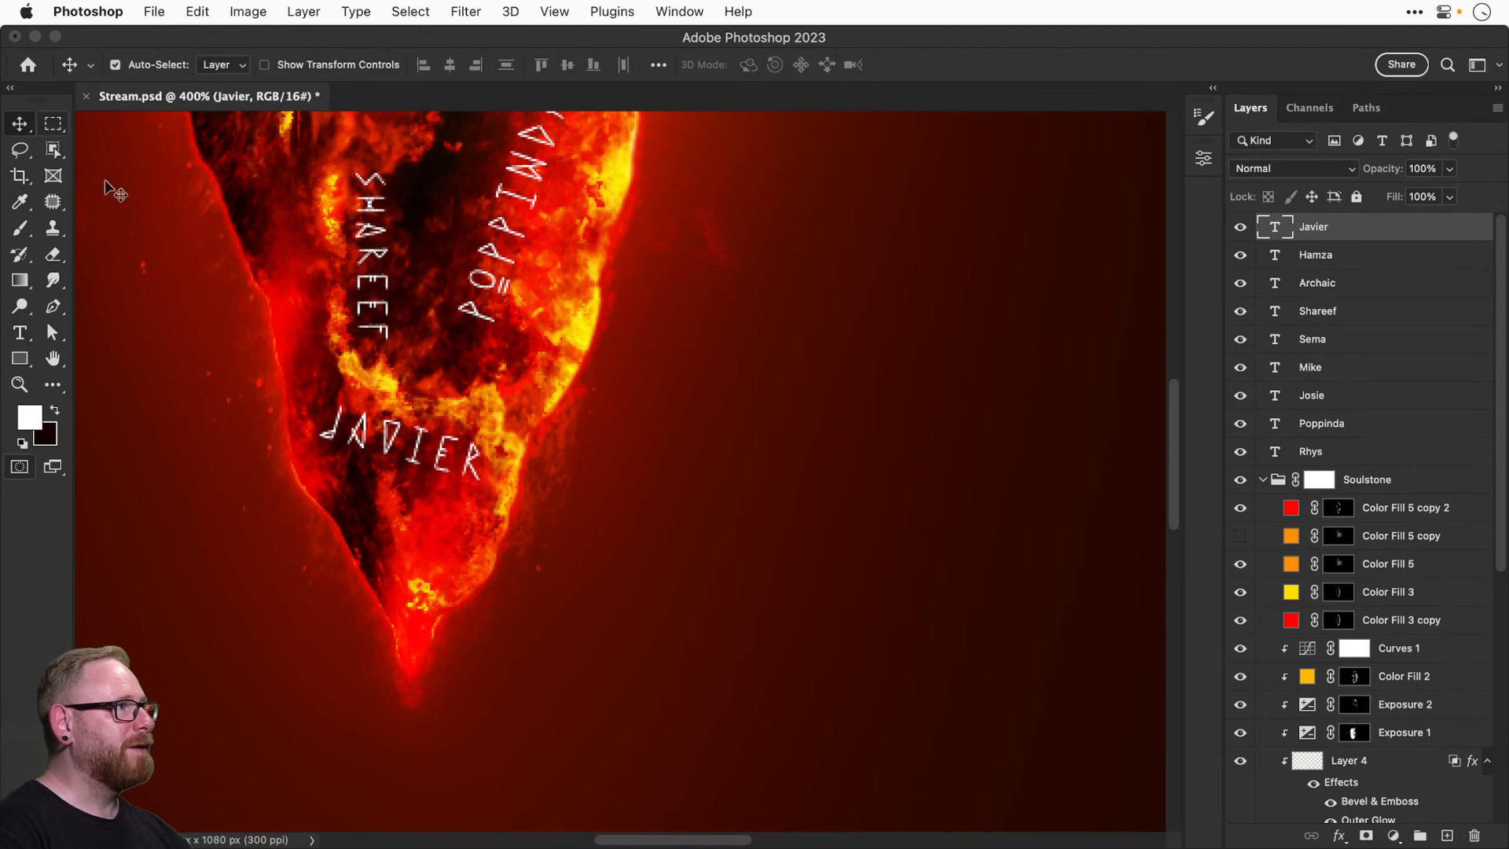
# Rotate, straighten and zoom the canvas view to inspect the placed names.
pyautogui.scroll(5, 475, 507)
pyautogui.press('super+0')
pyautogui.press('r')
pyautogui.moveTo(475, 509); pyautogui.dragTo(562, 314)
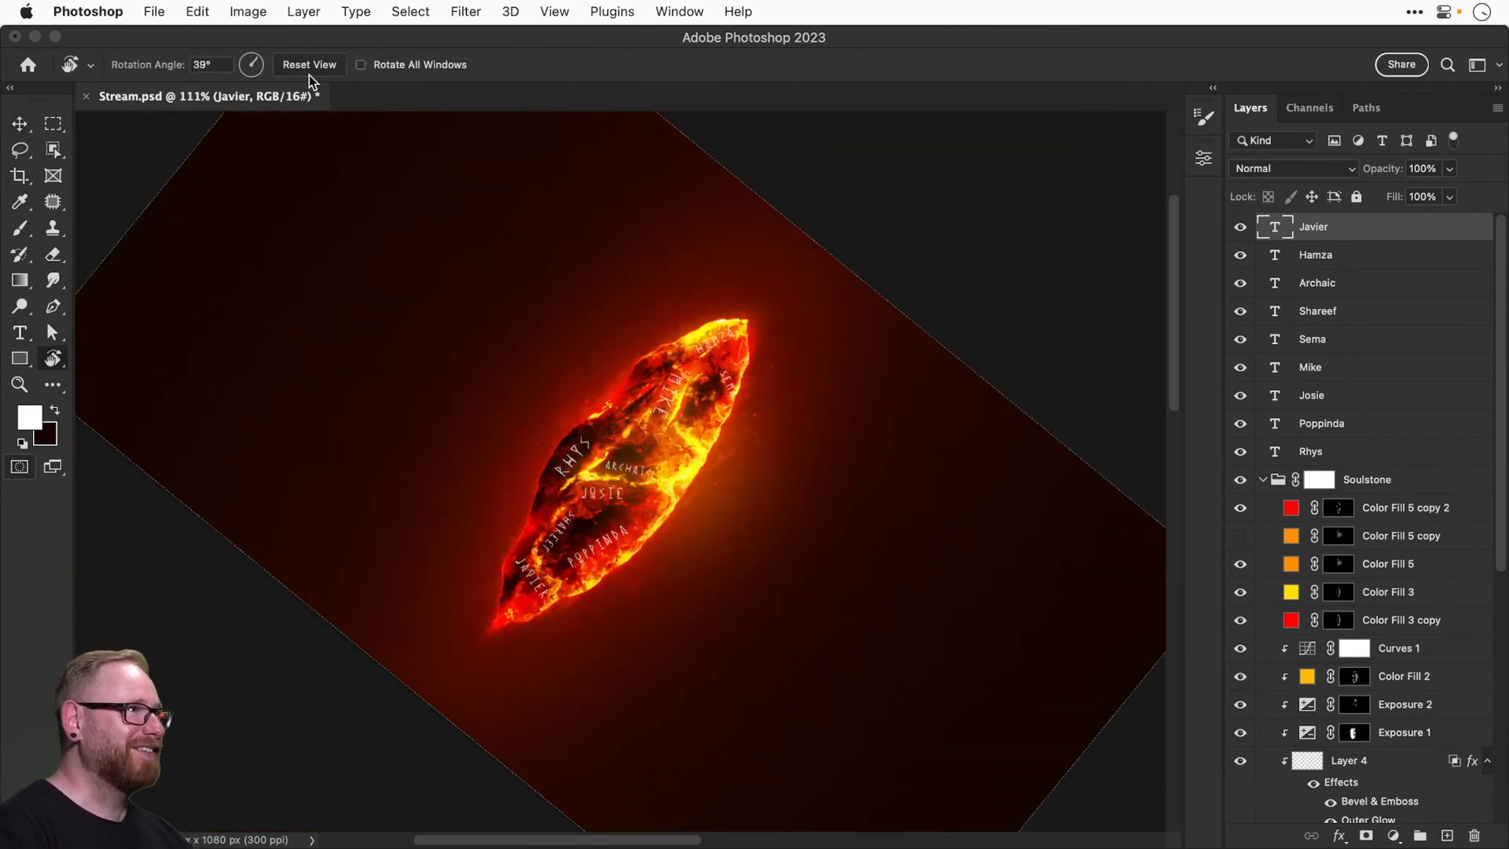
pyautogui.click(309, 65)
pyautogui.press('v')
pyautogui.press('super+plus')
pyautogui.press('super+plus')
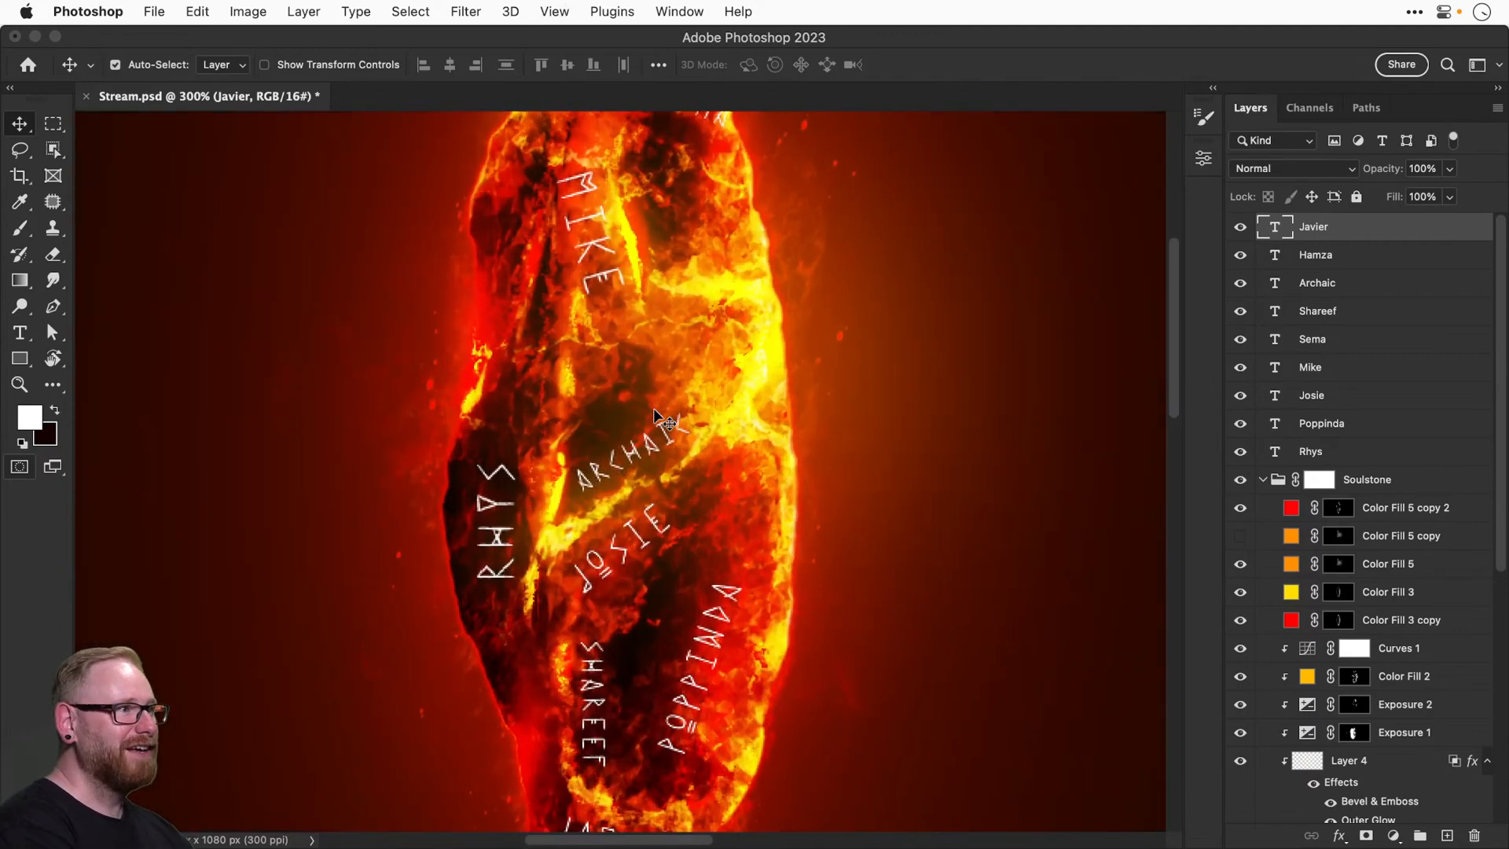
pyautogui.press('super+0')
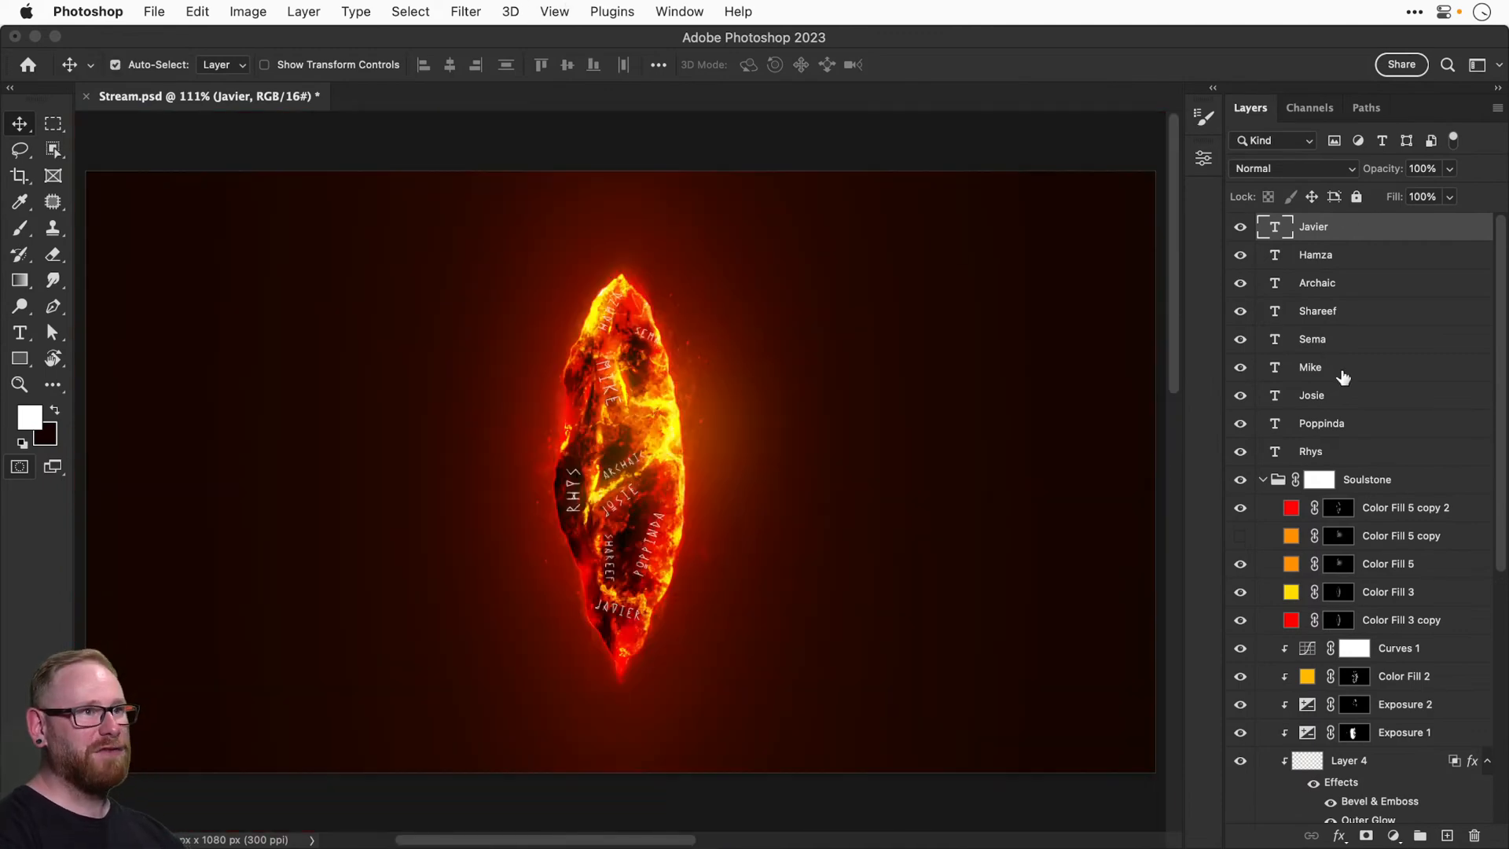
pyautogui.press('super+plus')
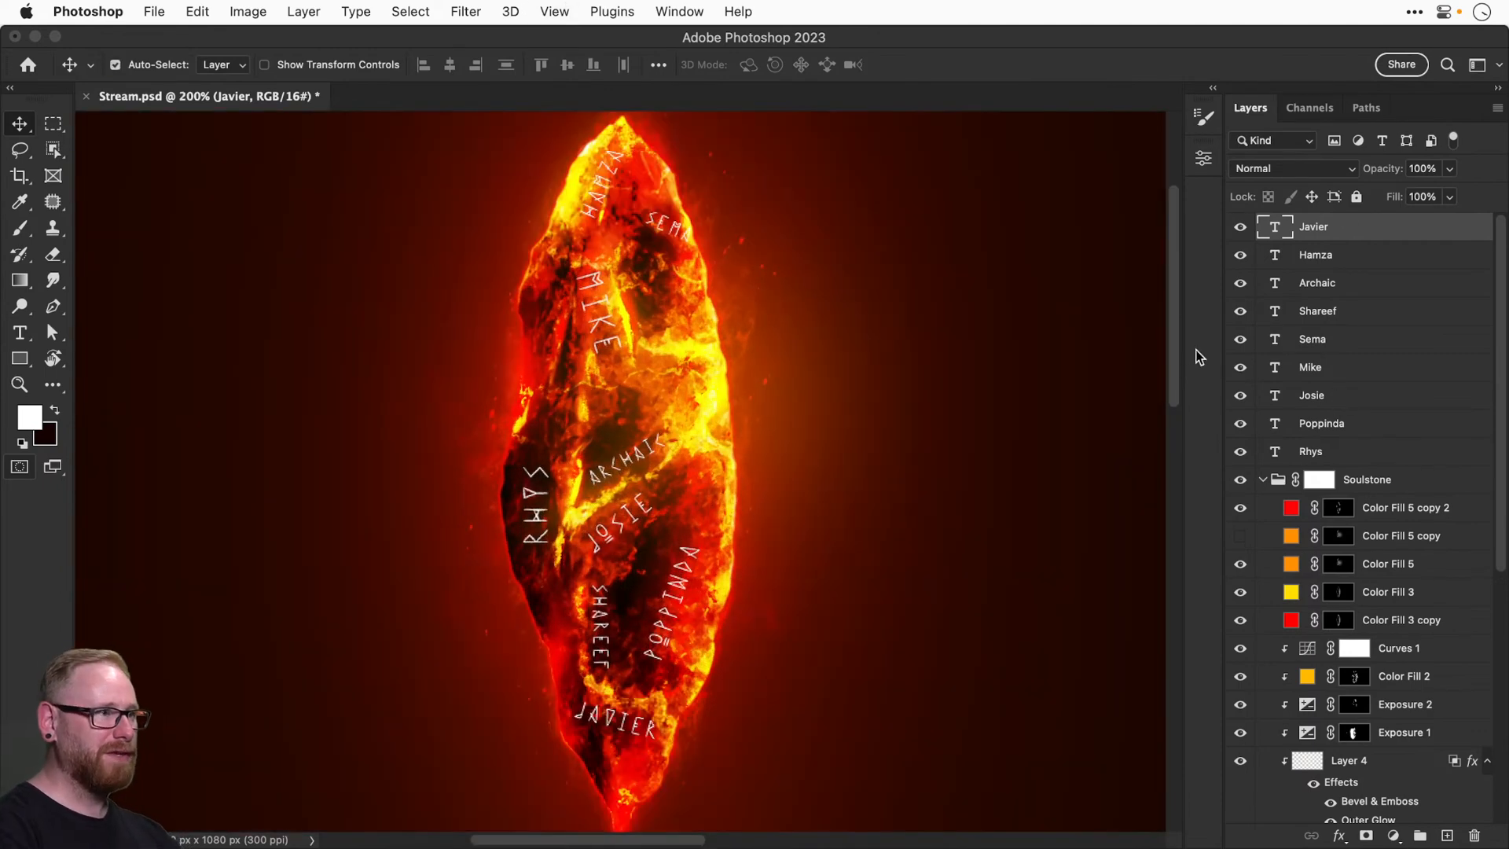
pyautogui.rightClick(1353, 240)
# Give the bottom name's layer style a black Color Overlay.
pyautogui.click(1336, 235)
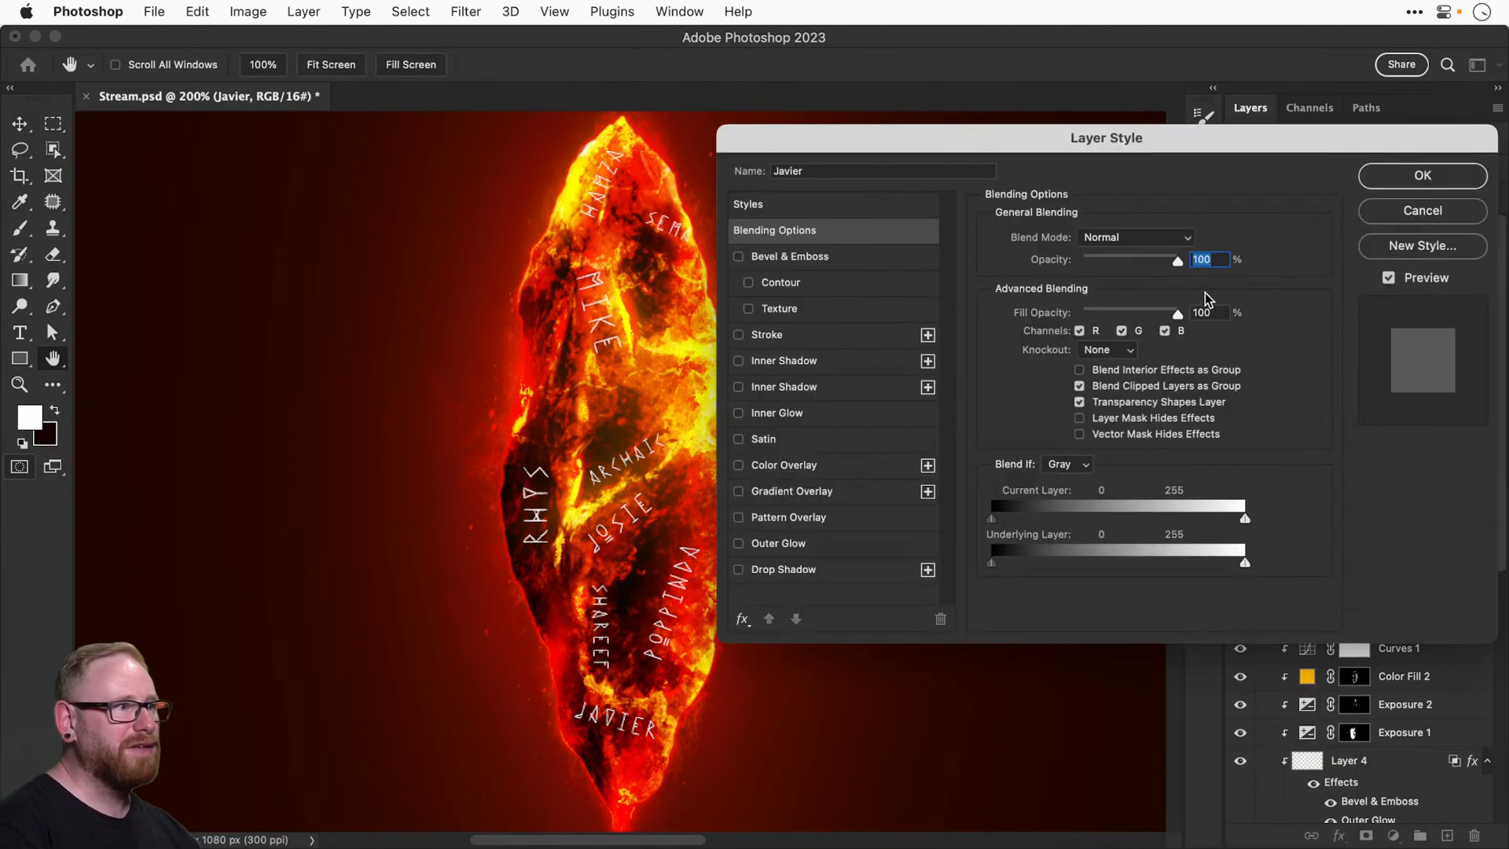
pyautogui.moveTo(678, 688); pyautogui.dragTo(609, 523)
pyautogui.press('super+plus')
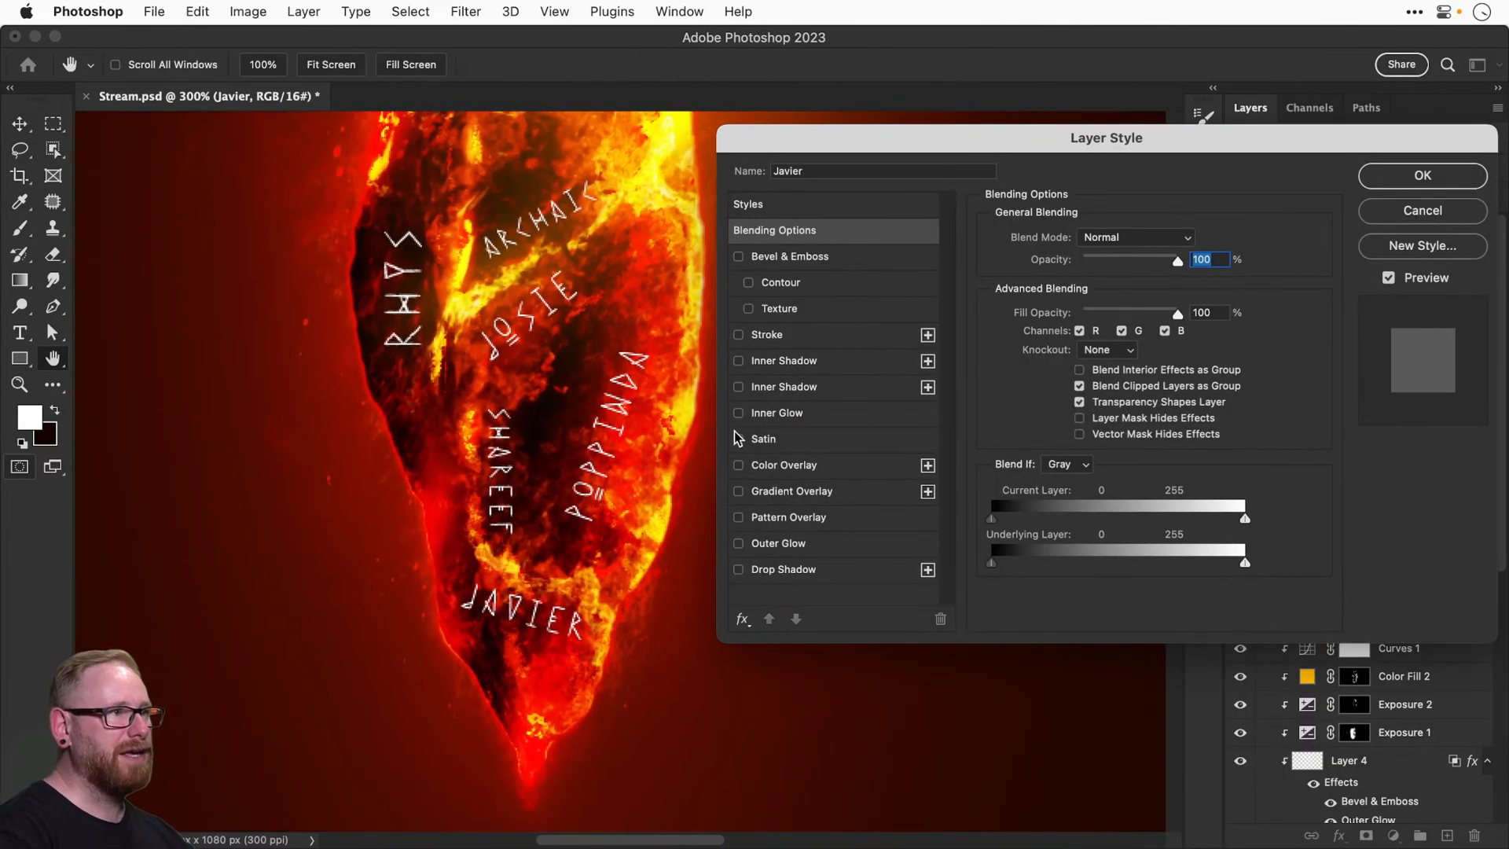
pyautogui.click(766, 465)
pyautogui.click(1189, 240)
pyautogui.moveTo(896, 511); pyautogui.dragTo(716, 708)
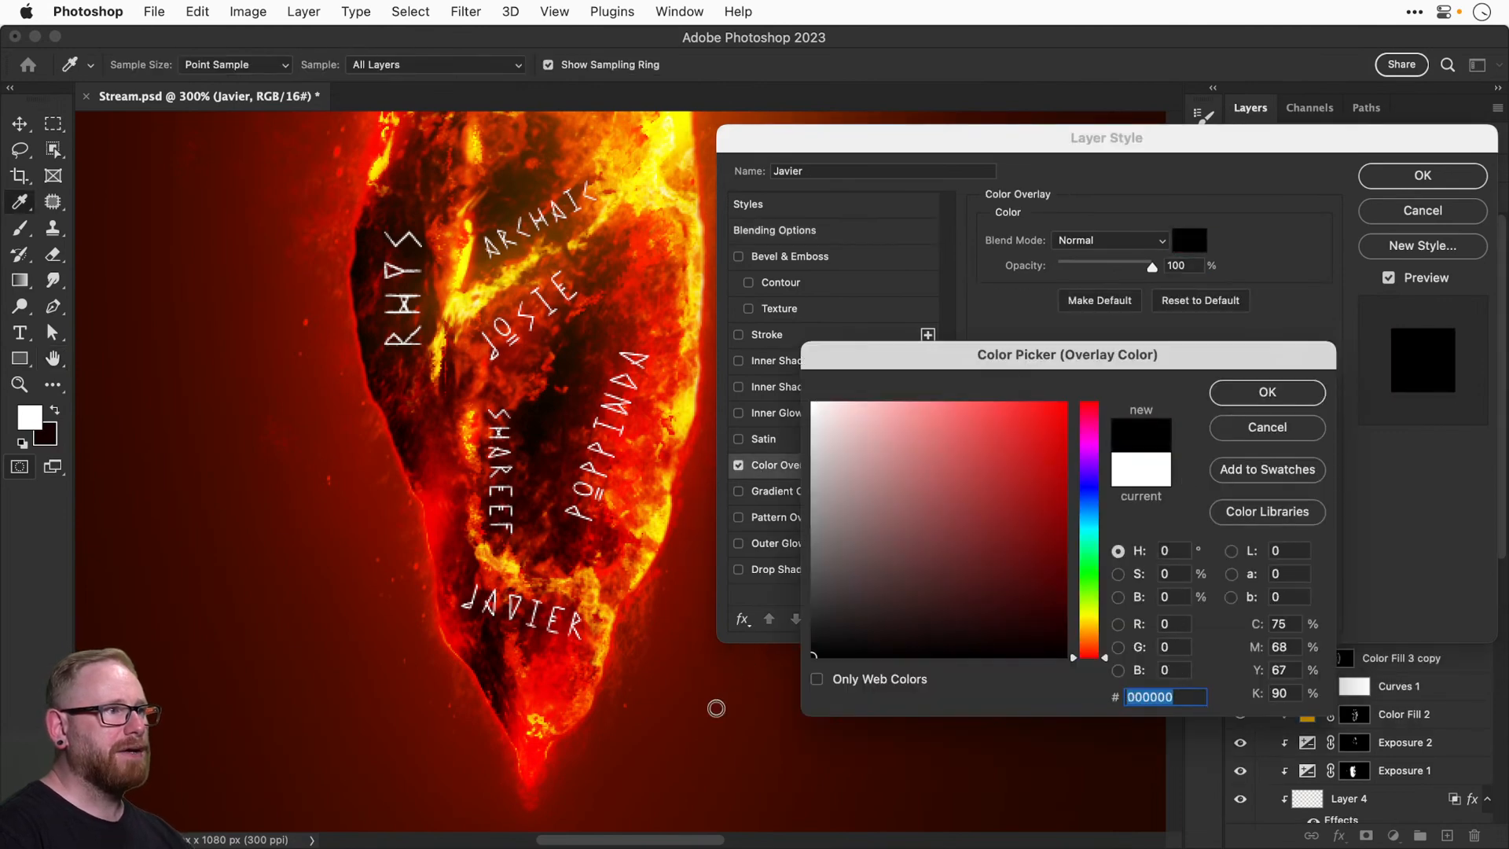
pyautogui.click(1265, 398)
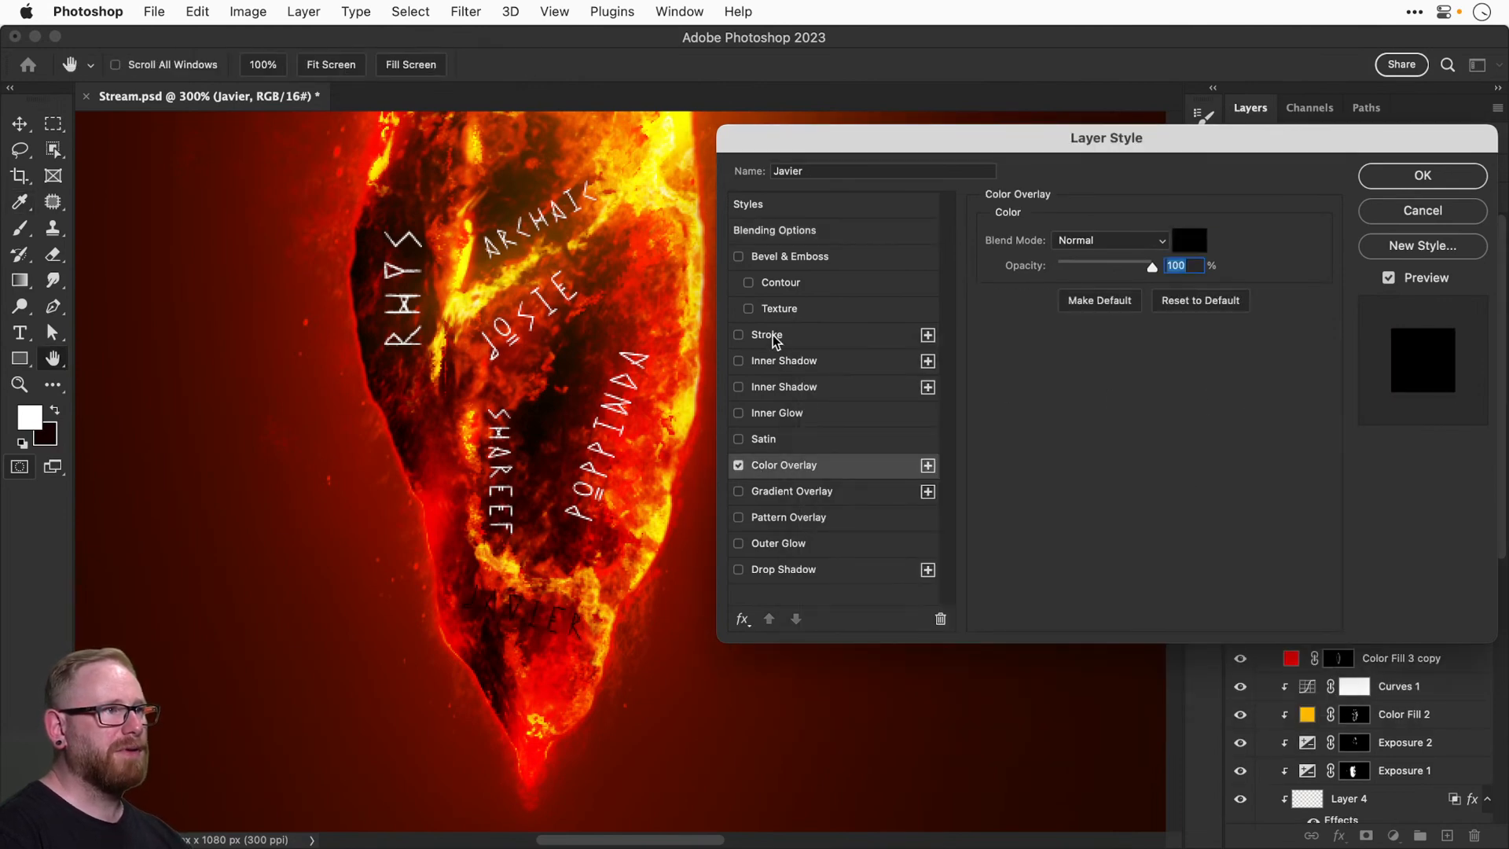
# Add a yellow Outer Glow in Linear Dodge (Add) with wider spread and adjusted opacity.
pyautogui.click(779, 544)
pyautogui.click(1033, 313)
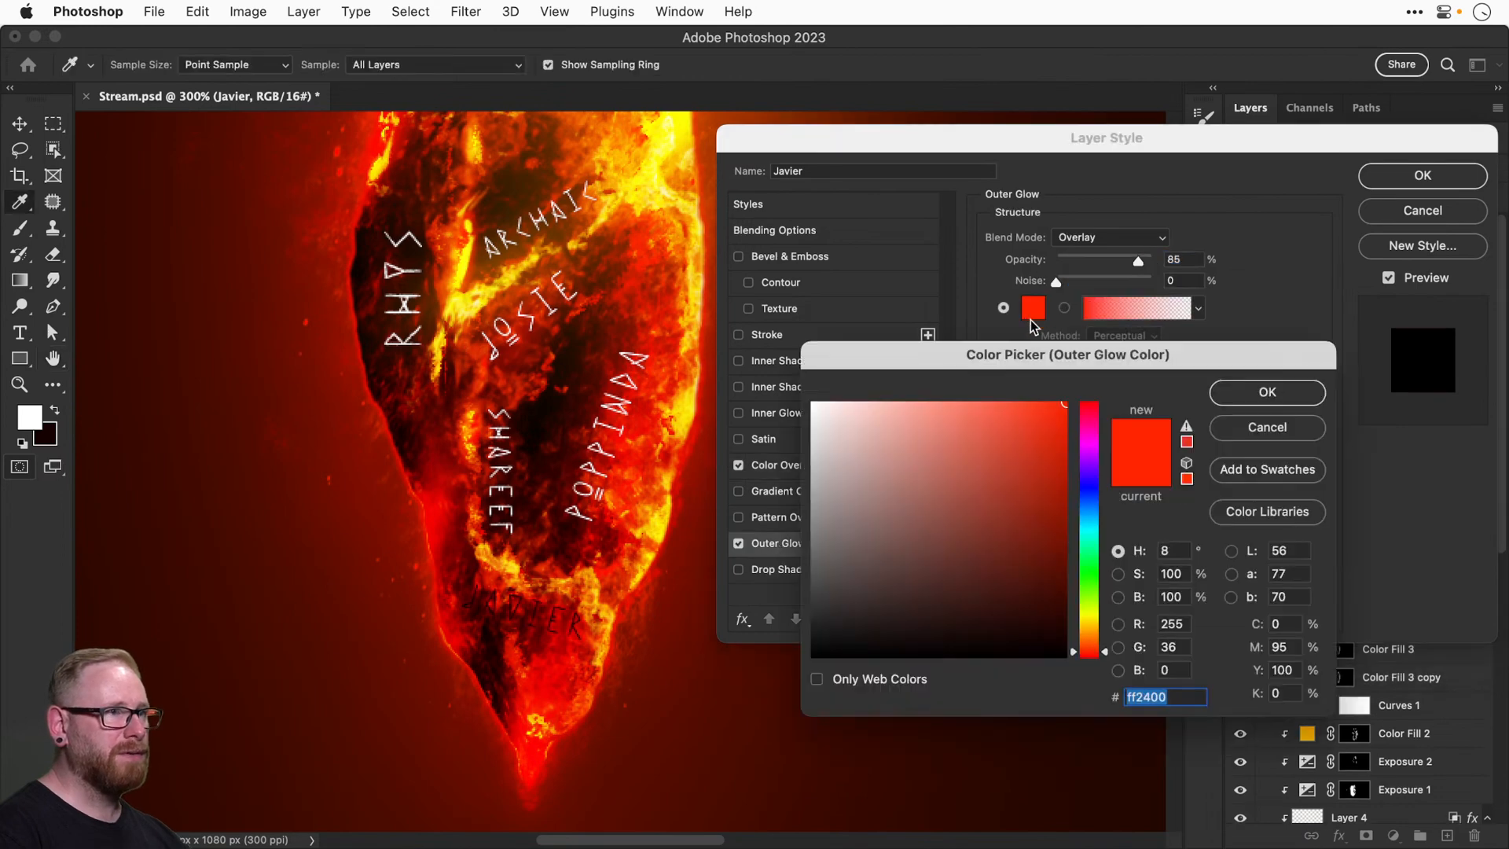
pyautogui.moveTo(1108, 649); pyautogui.dragTo(1092, 629)
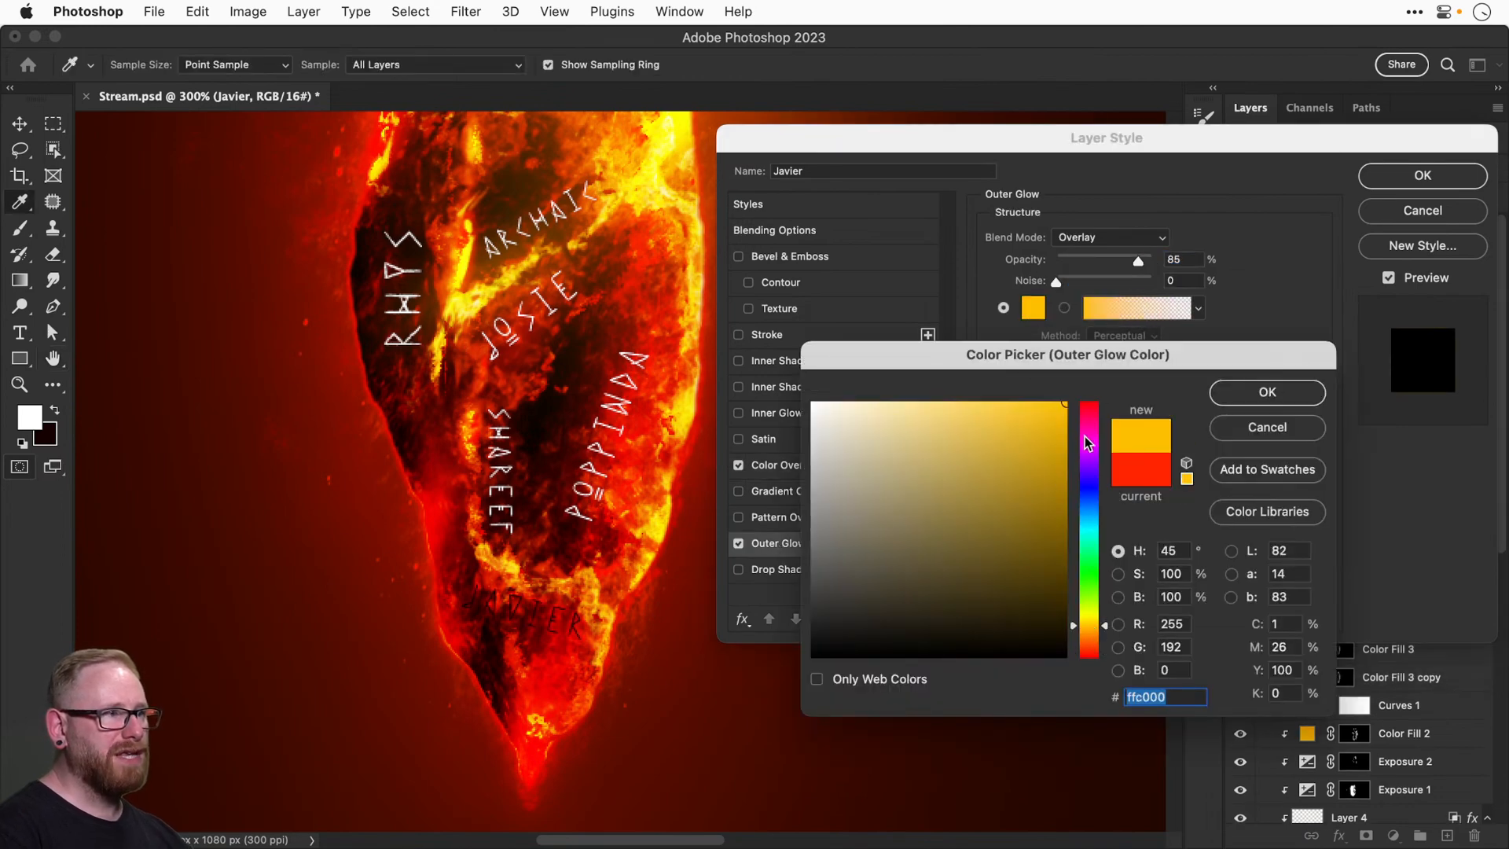
pyautogui.click(1266, 392)
pyautogui.click(1110, 237)
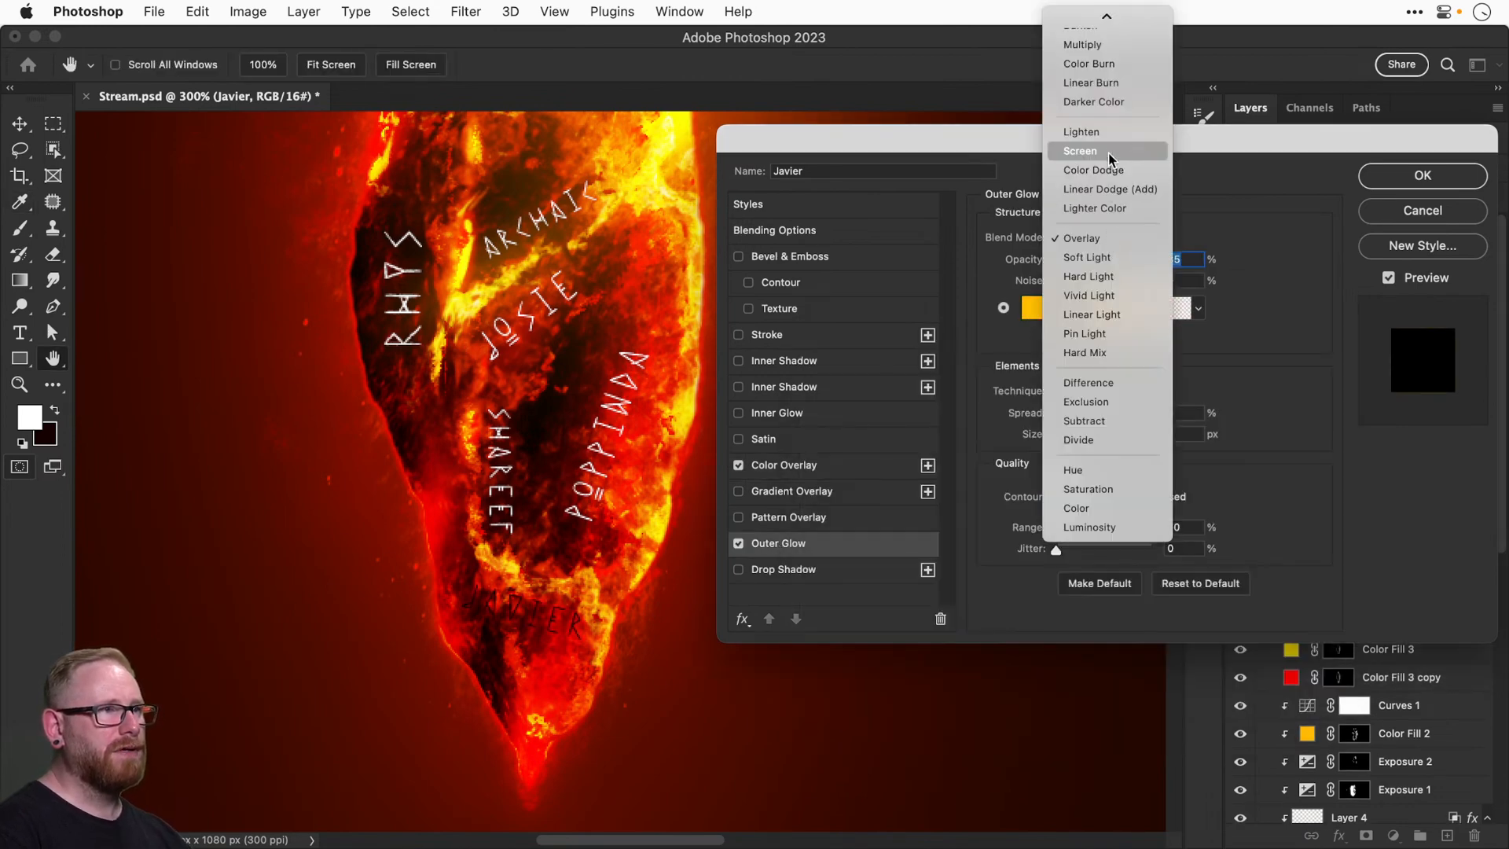
pyautogui.click(1109, 189)
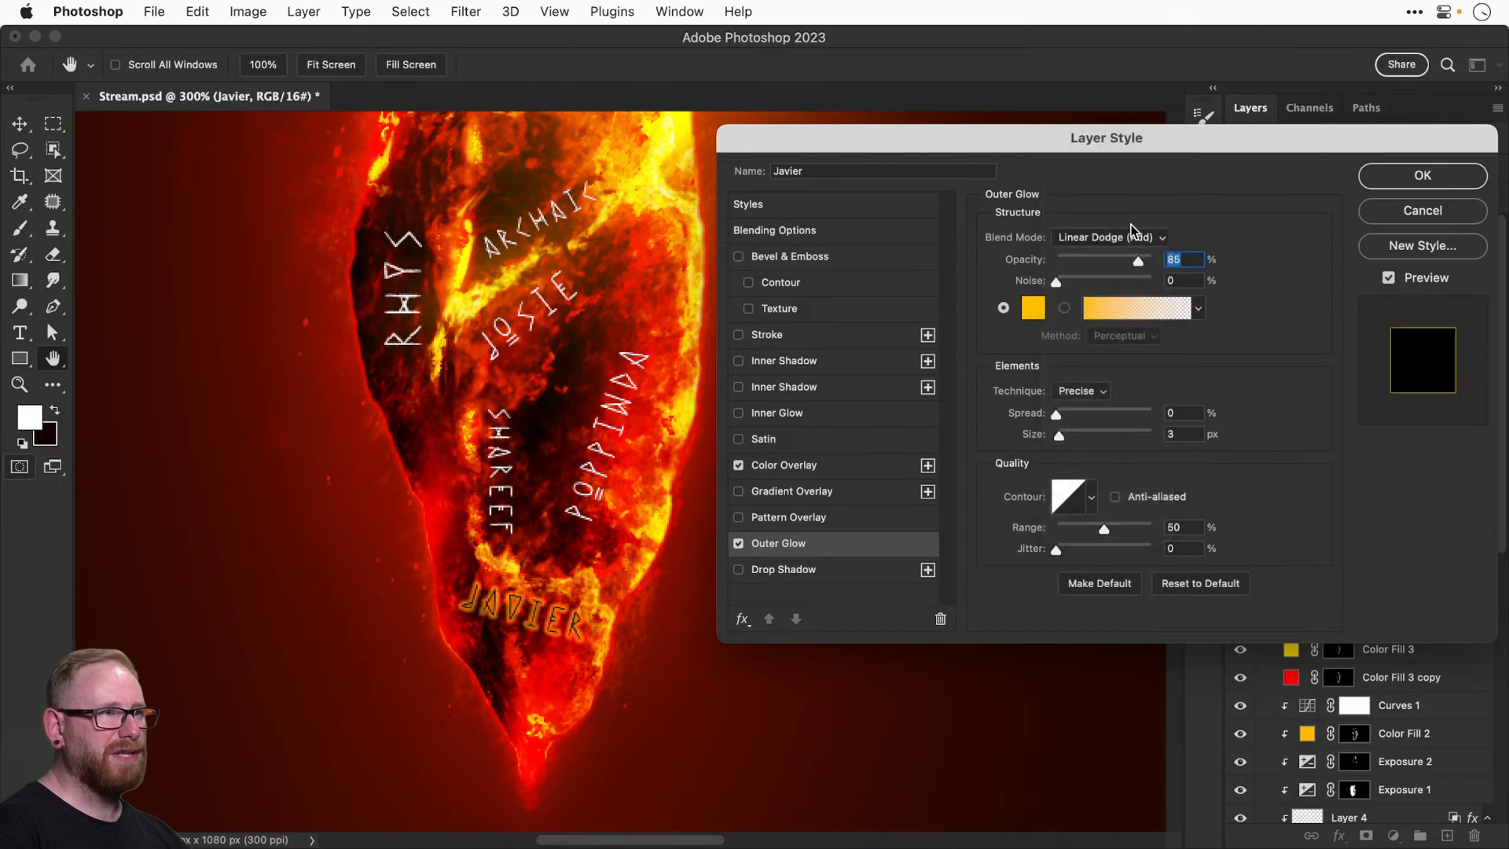
pyautogui.press('super+plus')
pyautogui.moveTo(585, 503); pyautogui.dragTo(563, 388)
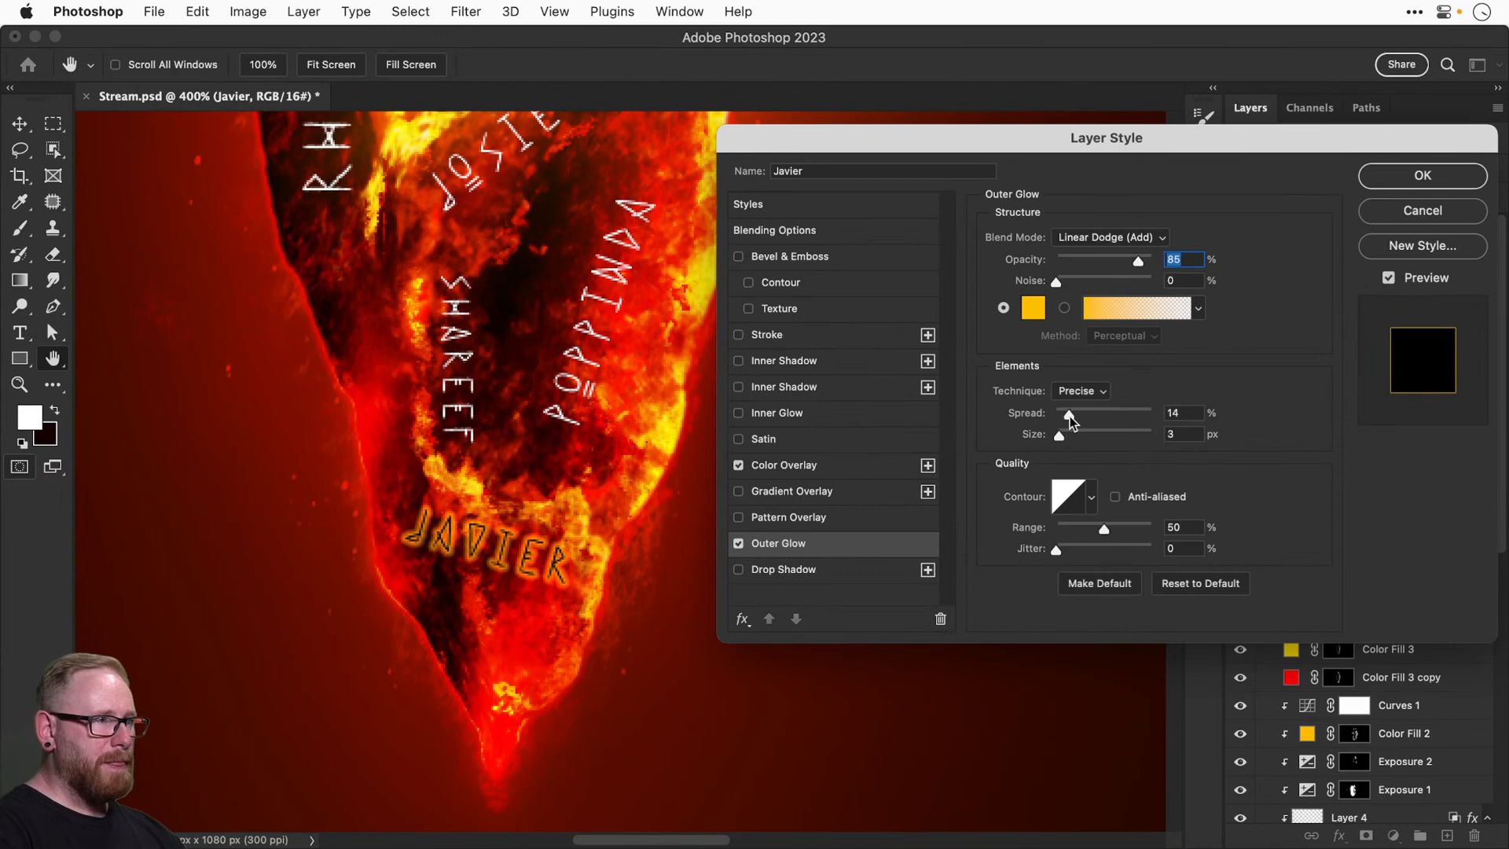
pyautogui.moveTo(1070, 418)
pyautogui.mouseDown()
pyautogui.moveTo(1124, 414)
pyautogui.moveTo(1062, 417)
pyautogui.moveTo(1114, 417)
pyautogui.moveTo(1065, 434)
pyautogui.moveTo(1129, 438)
pyautogui.moveTo(1030, 446)
pyautogui.moveTo(1059, 437)
pyautogui.mouseUp()
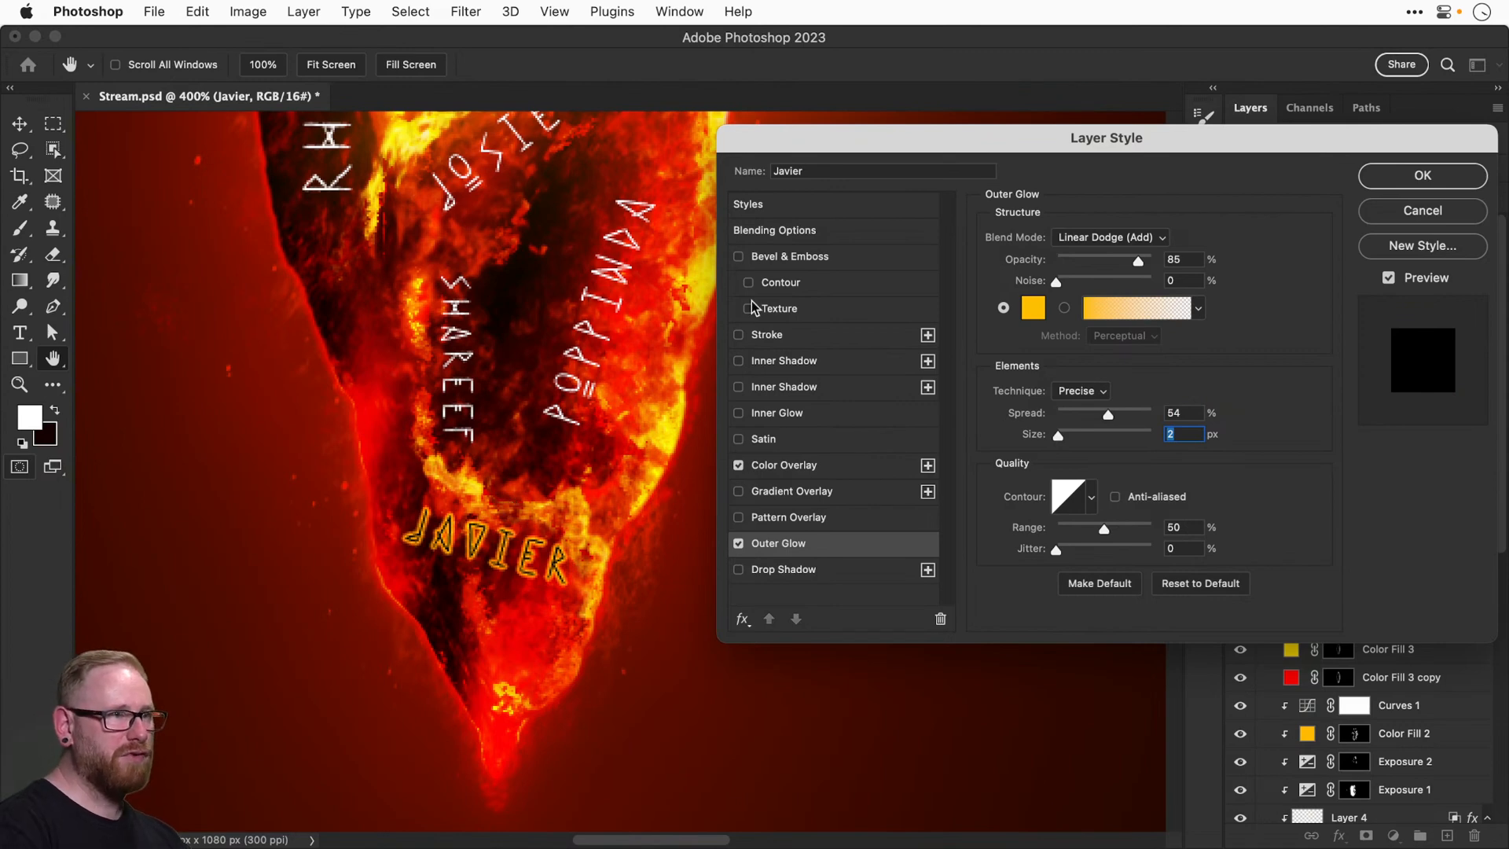
pyautogui.moveTo(1093, 260); pyautogui.dragTo(1126, 266)
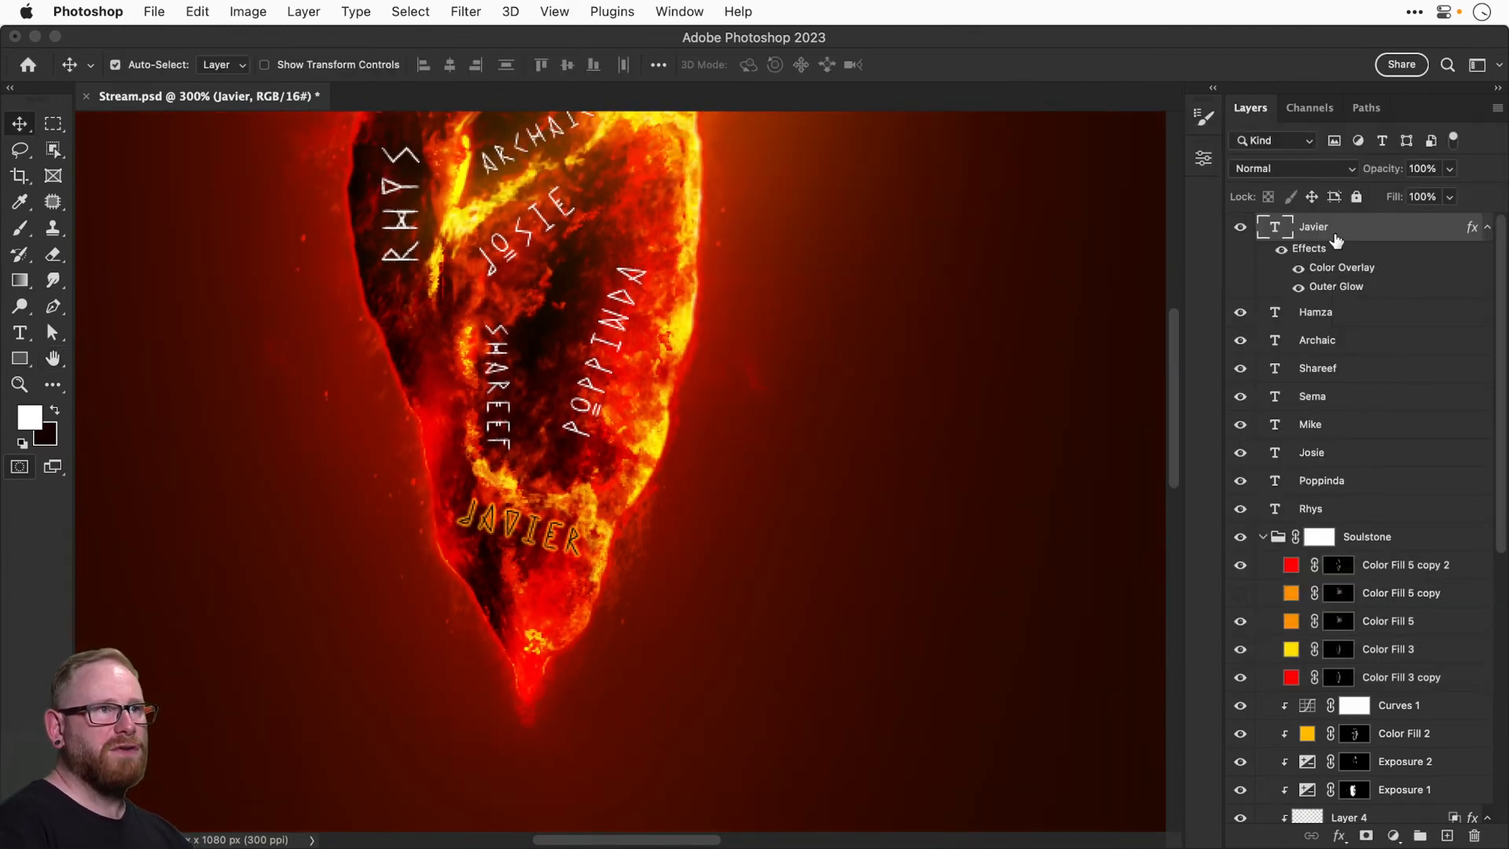
# Copy the styled name's layer style and paste it onto all the name text layers.
pyautogui.rightClick(1336, 240)
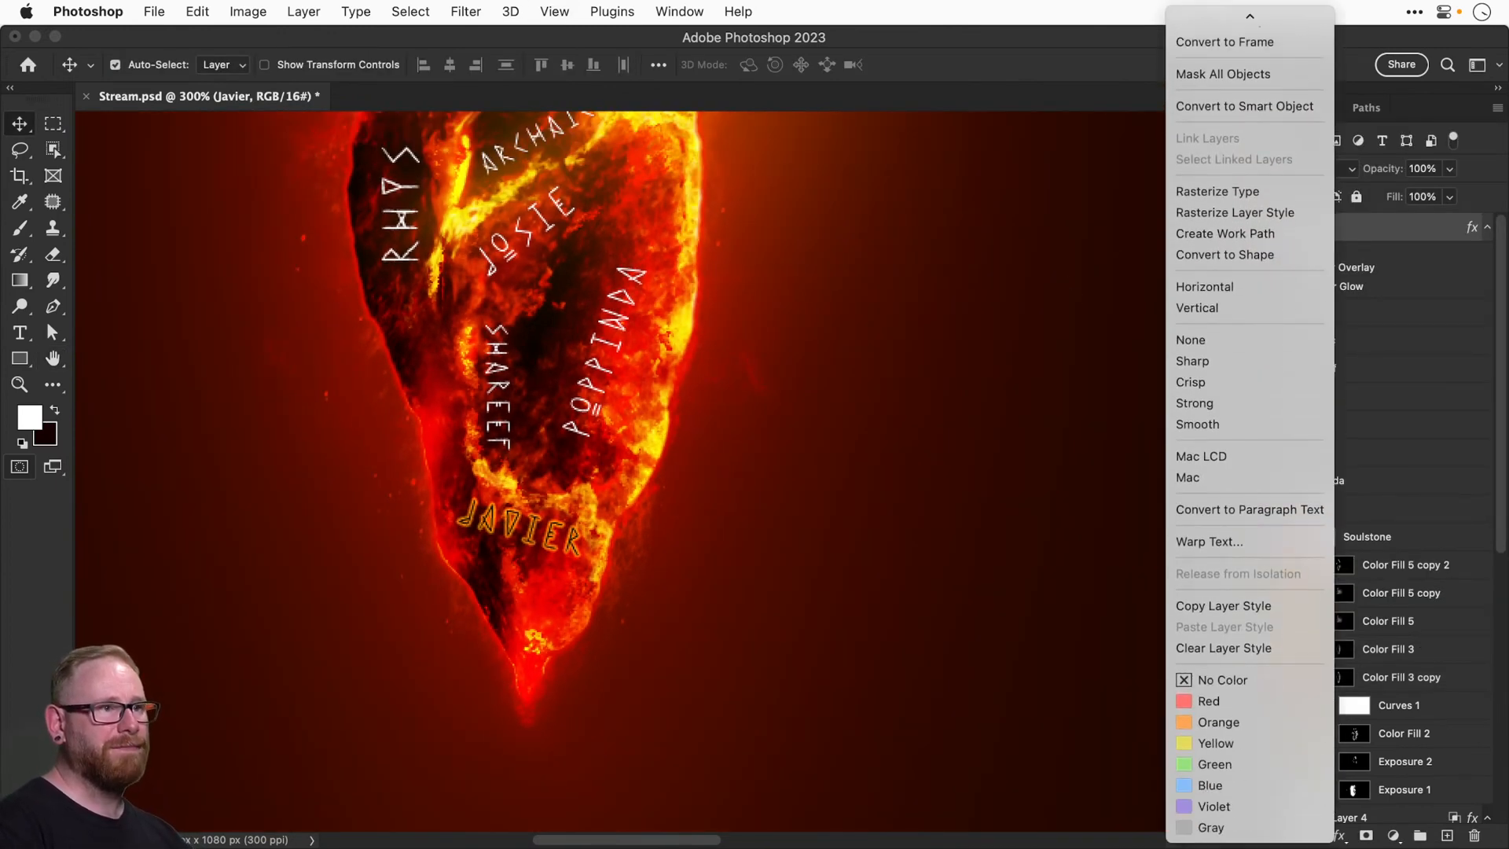
pyautogui.click(1259, 606)
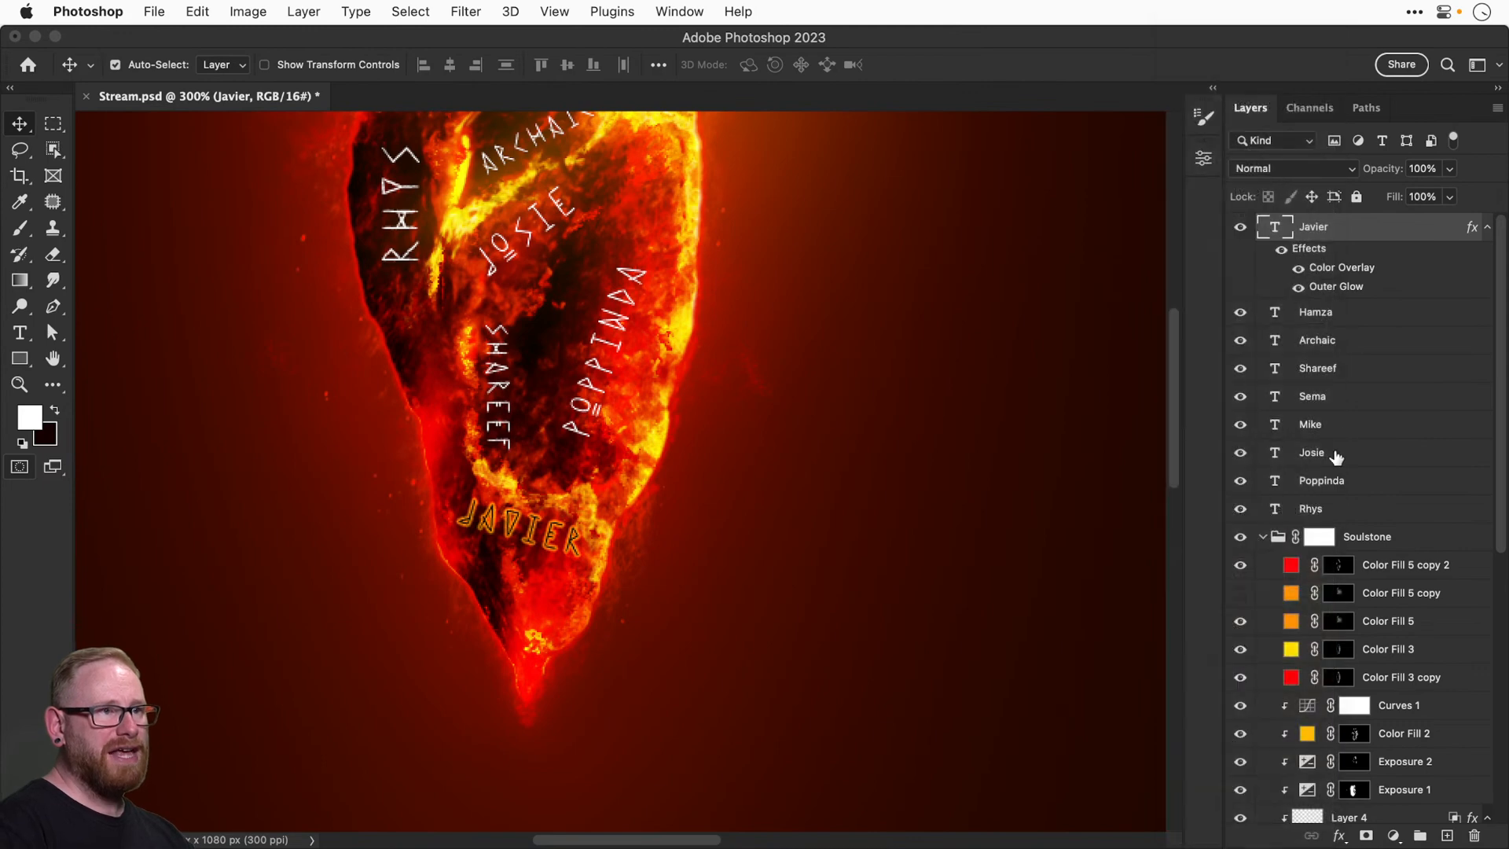
pyautogui.keyDown('shift'); pyautogui.click(1330, 513); pyautogui.keyUp('shift')
pyautogui.rightClick(1330, 513)
pyautogui.moveTo(1413, 833)
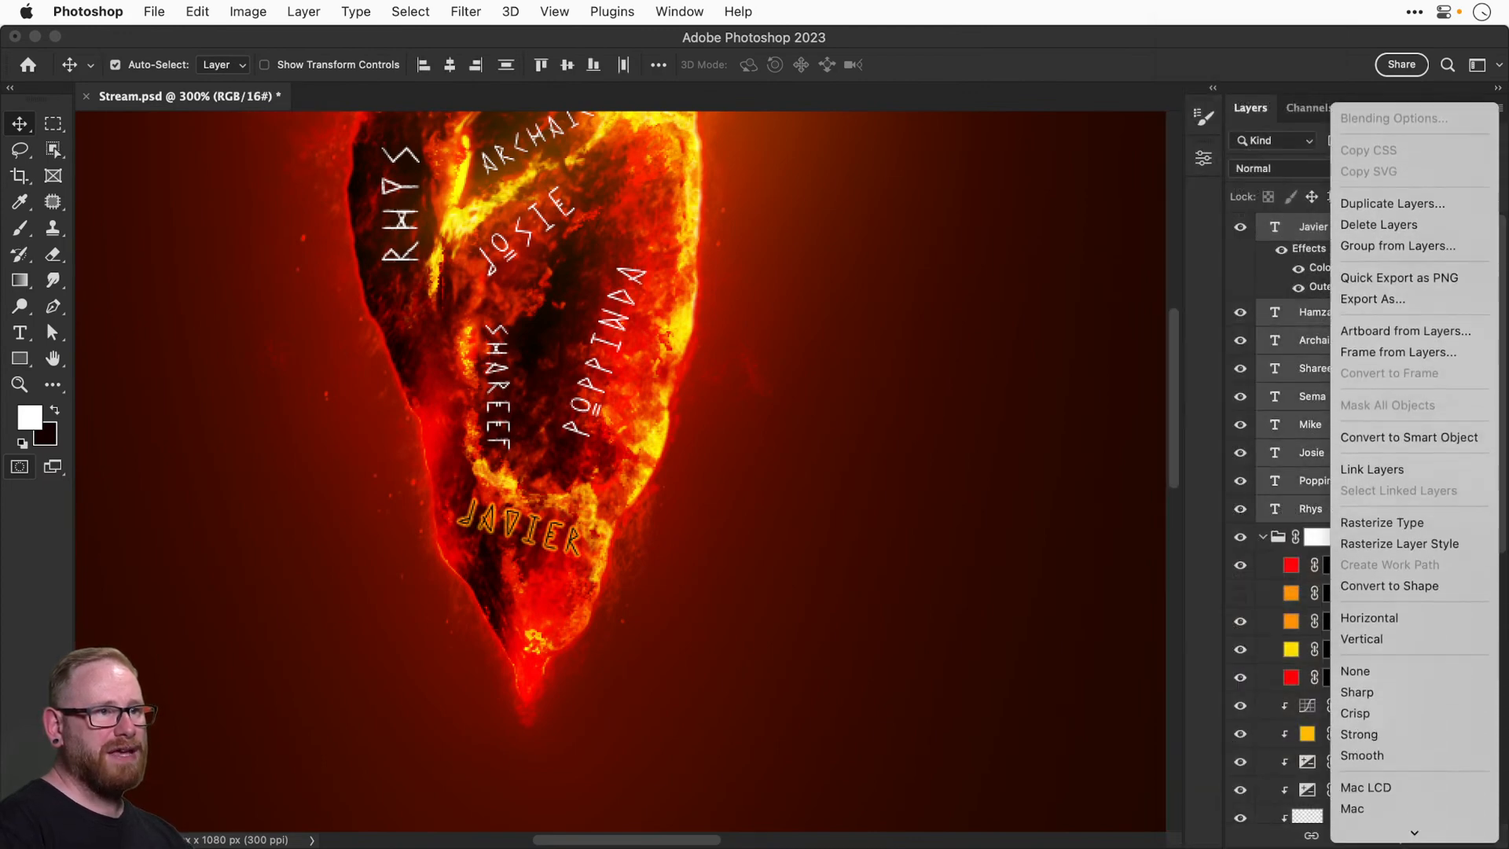
pyautogui.click(1383, 746)
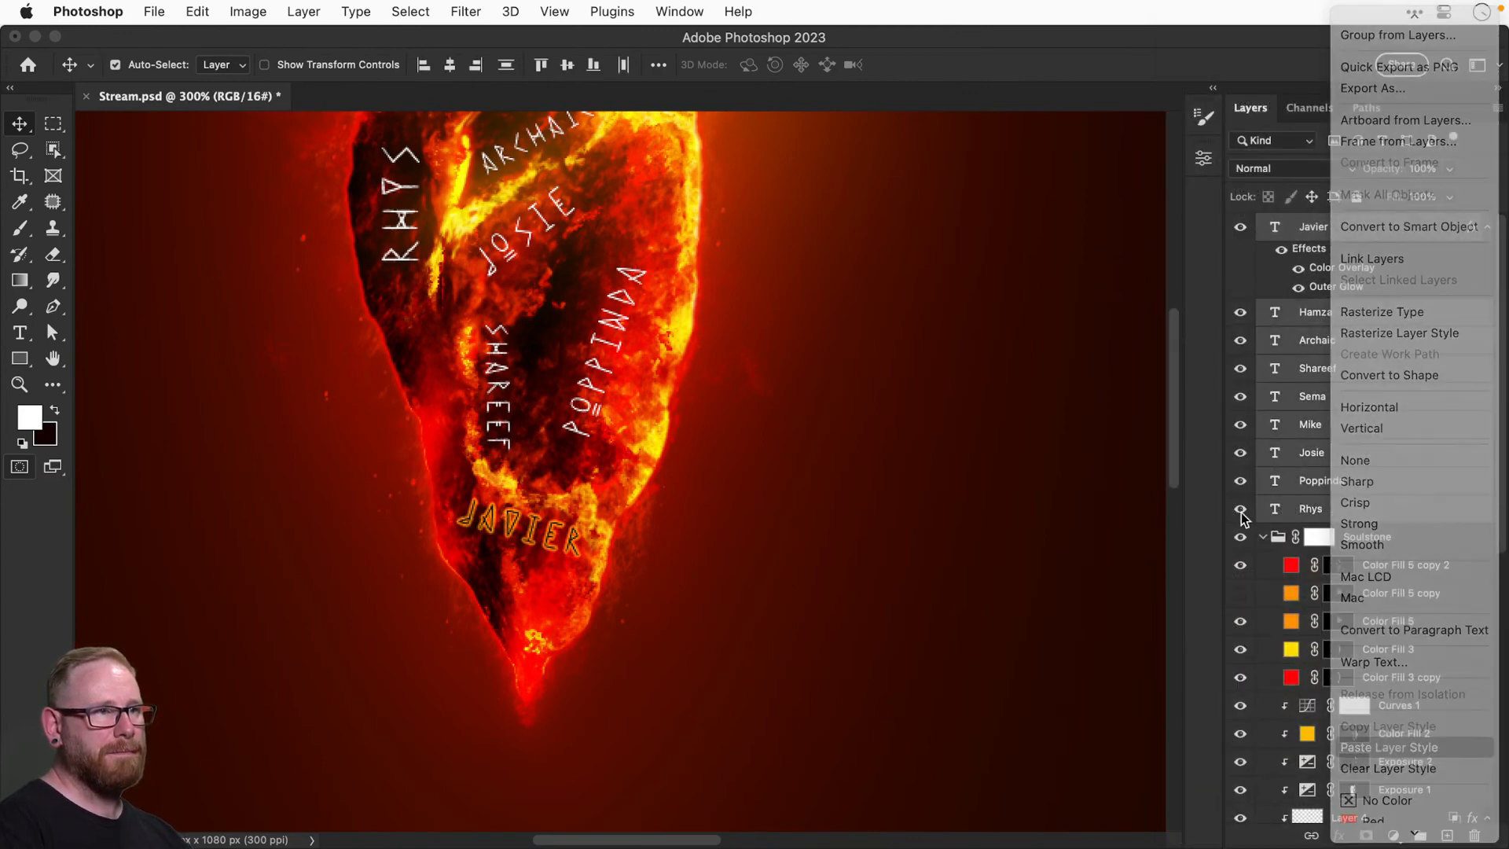
# Convert all the name layers into one smart object, then open and close its contents.
pyautogui.press('super+0')
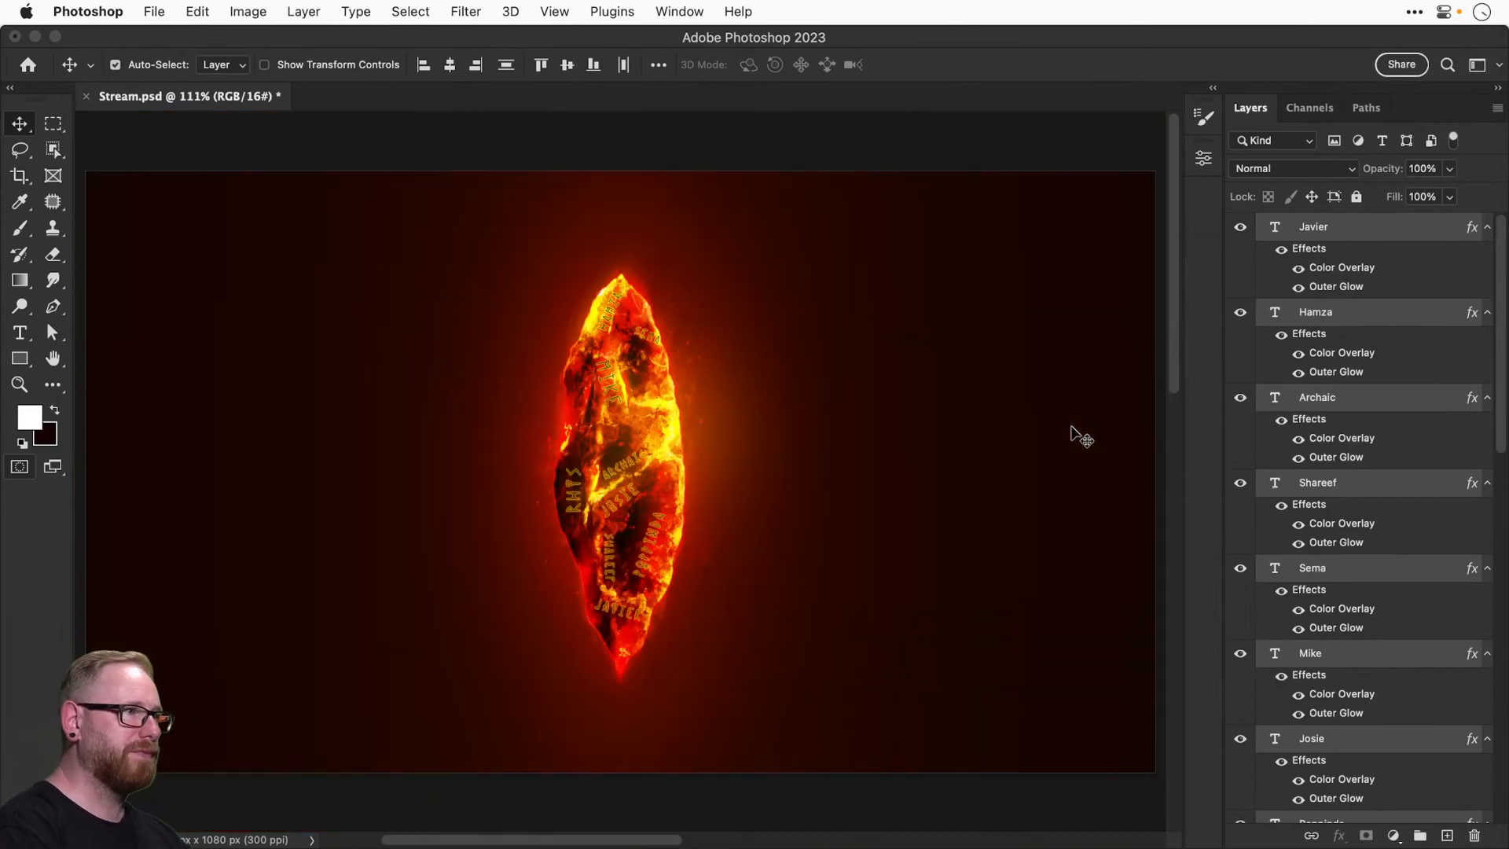
pyautogui.press('super+equal')
pyautogui.press('super+equal')
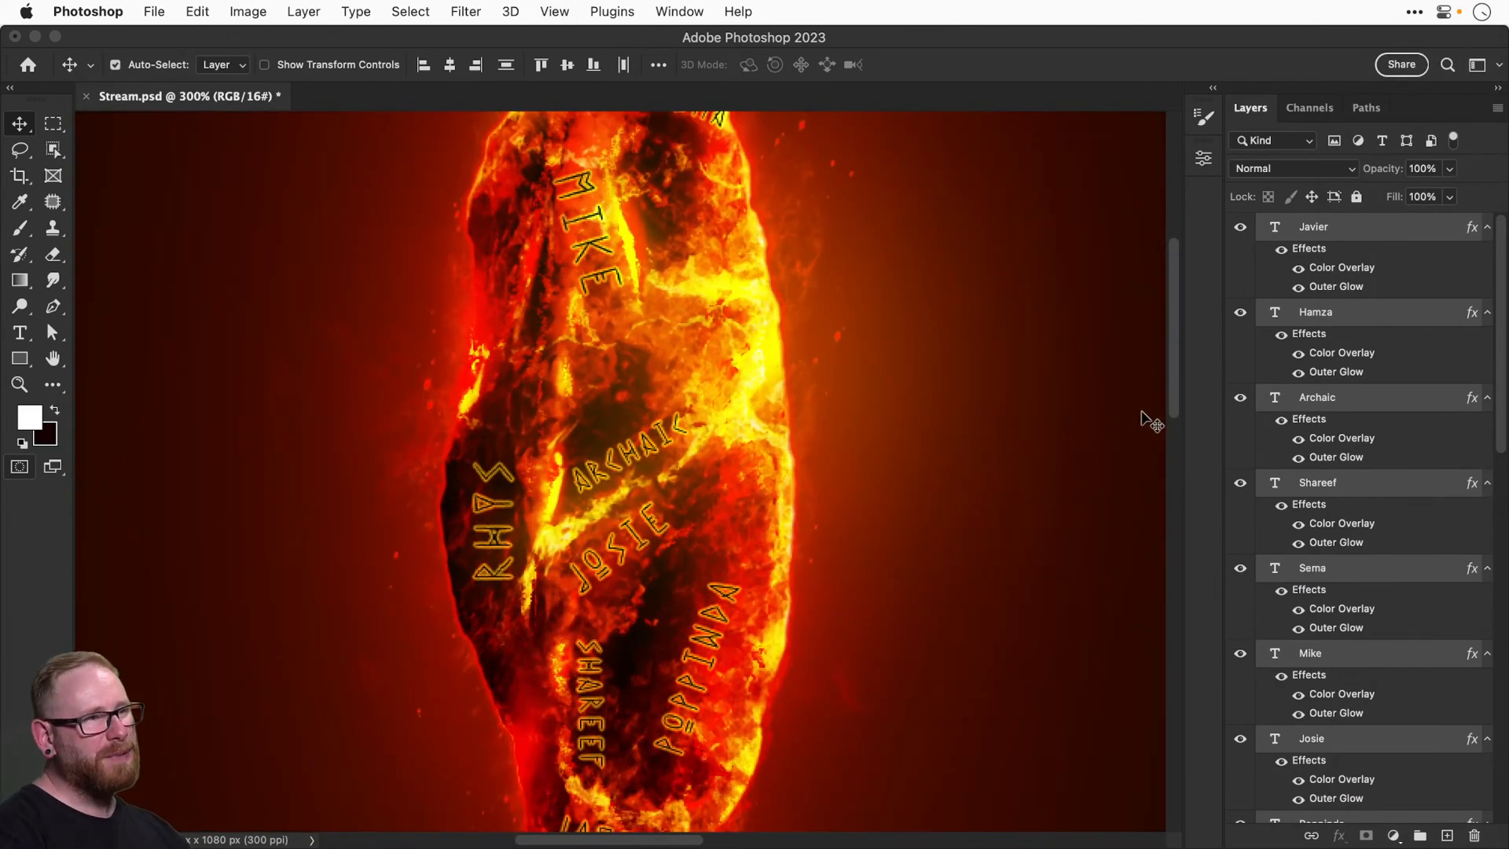
pyautogui.keyDown('alt'); pyautogui.click(1487, 228); pyautogui.keyUp('alt')
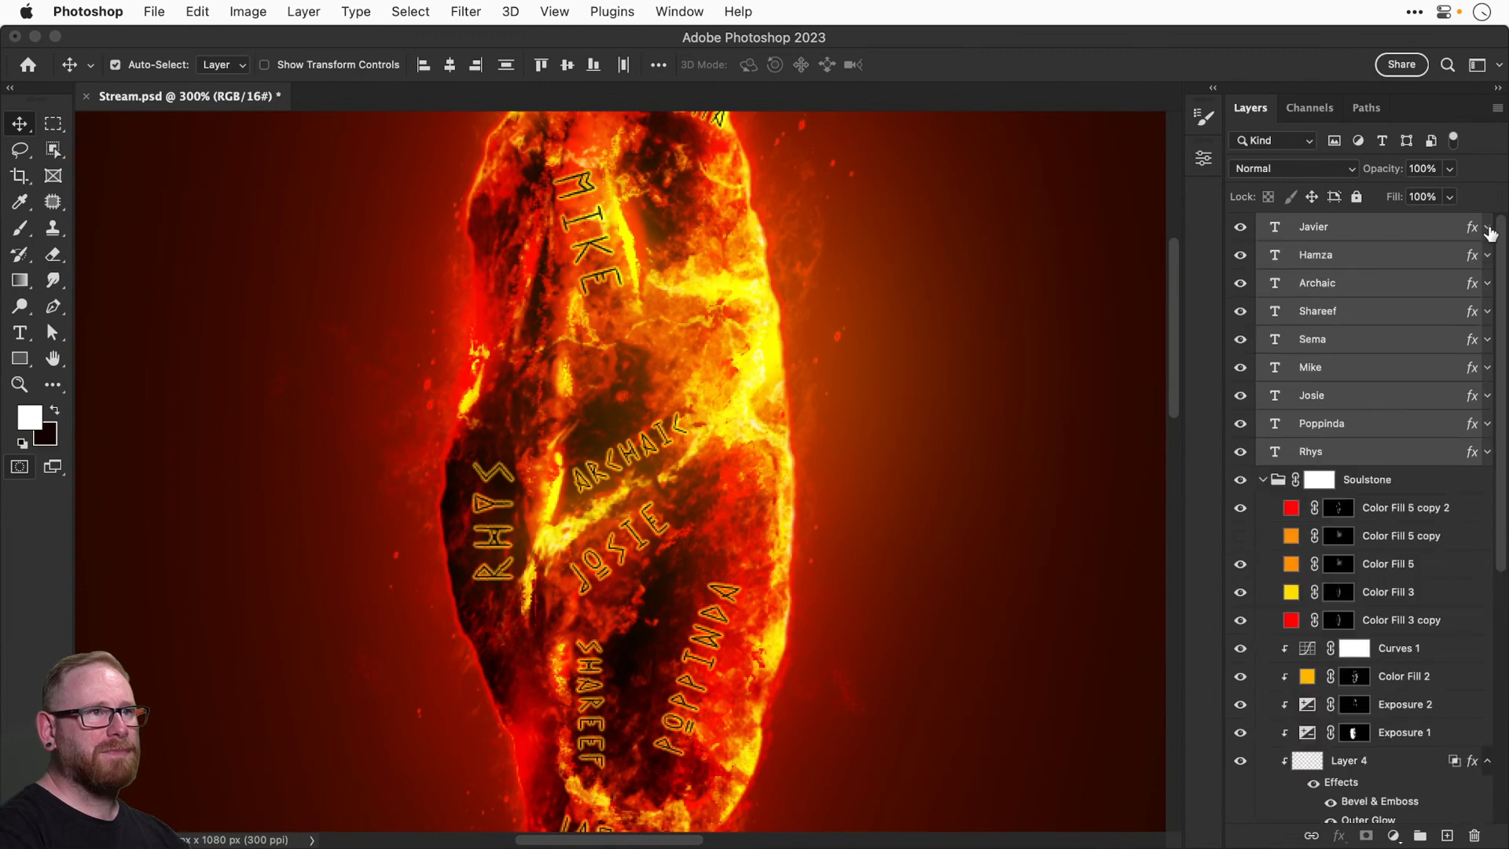
pyautogui.rightClick(1361, 235)
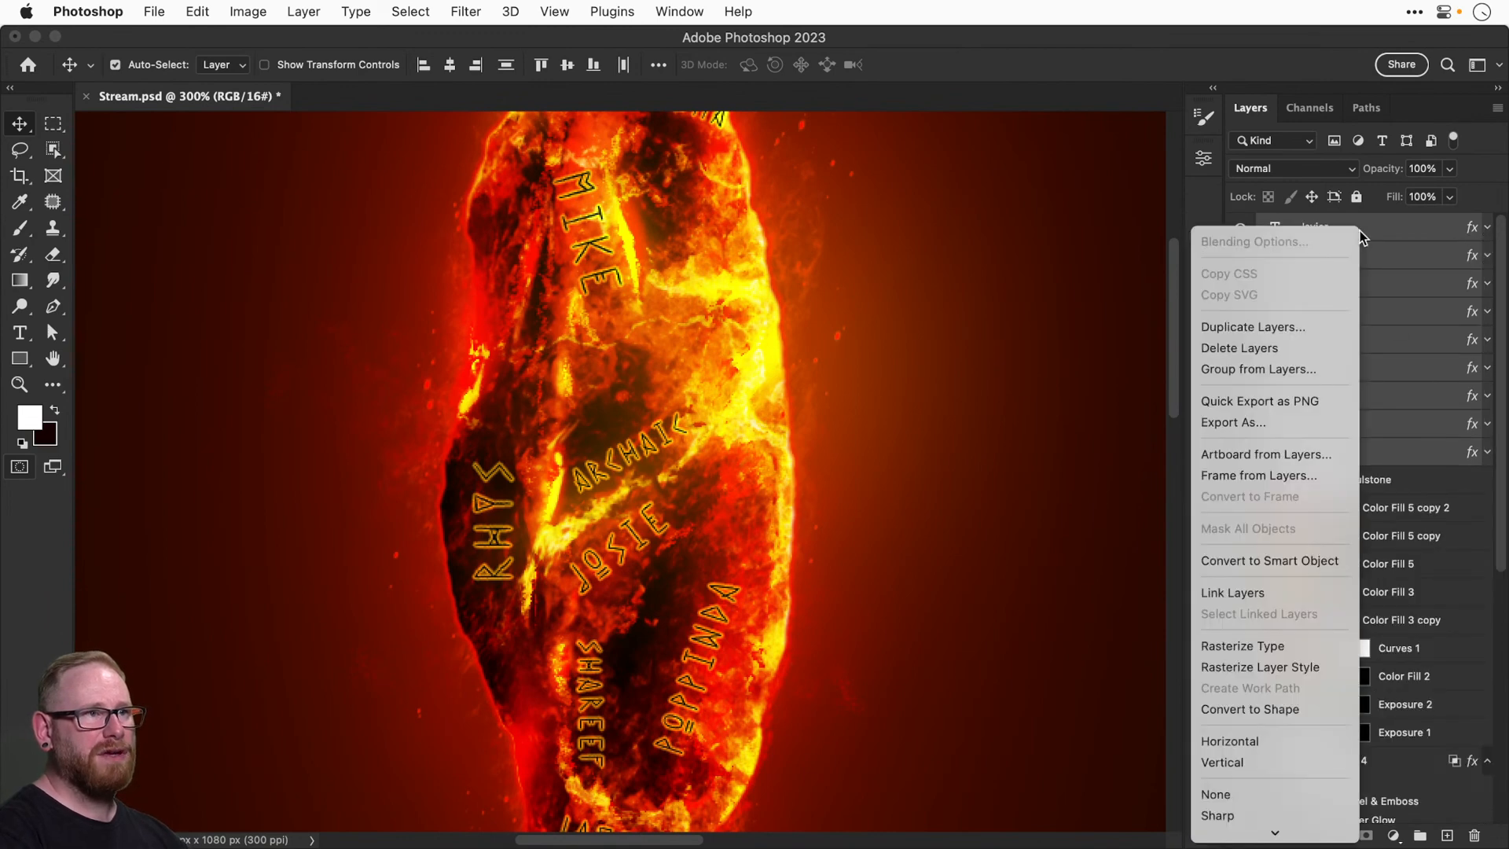
pyautogui.click(1259, 562)
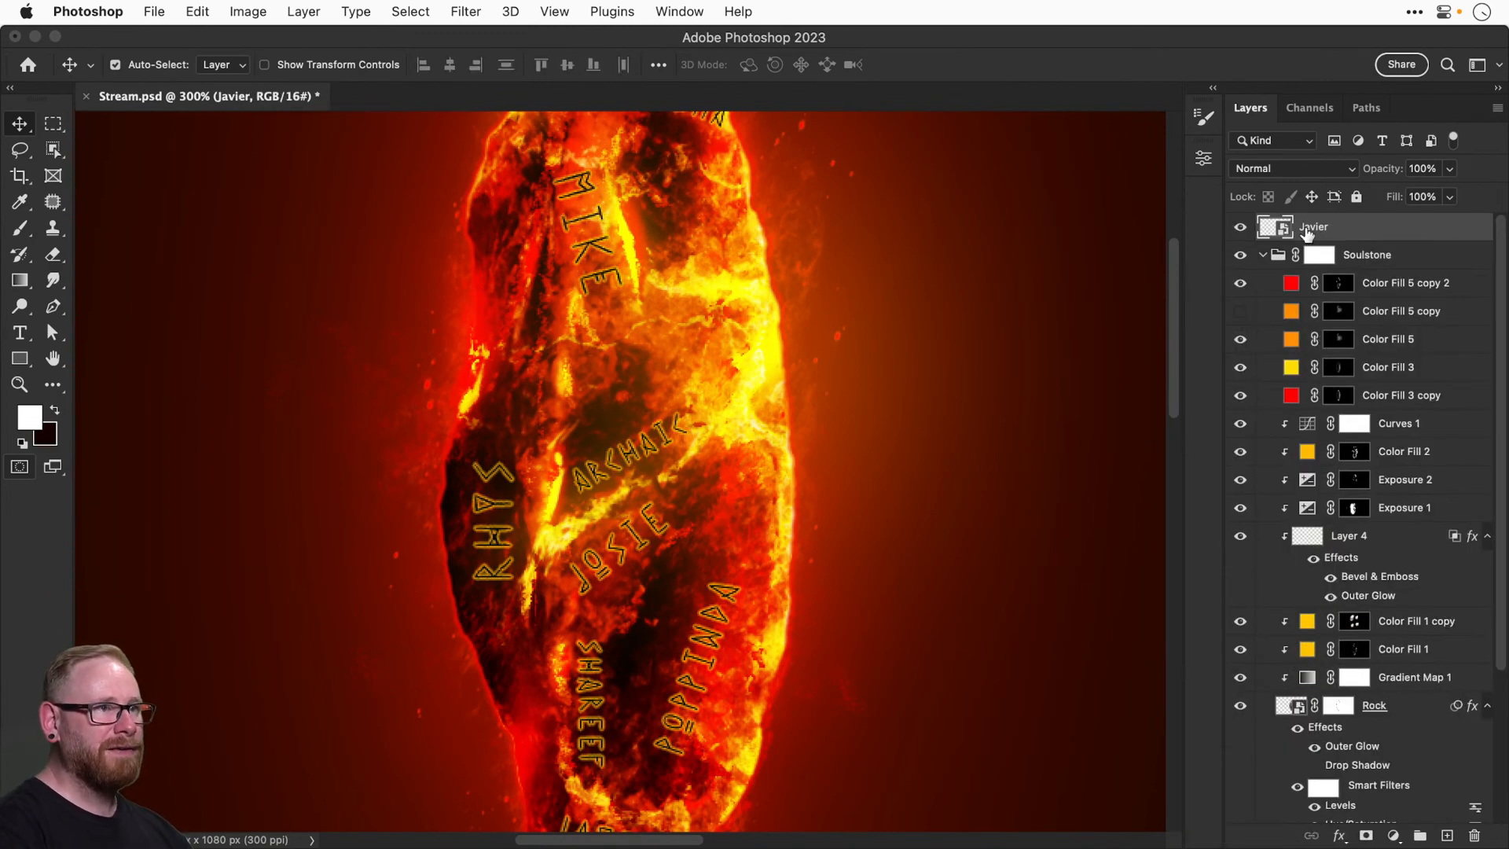
pyautogui.doubleClick(1276, 228)
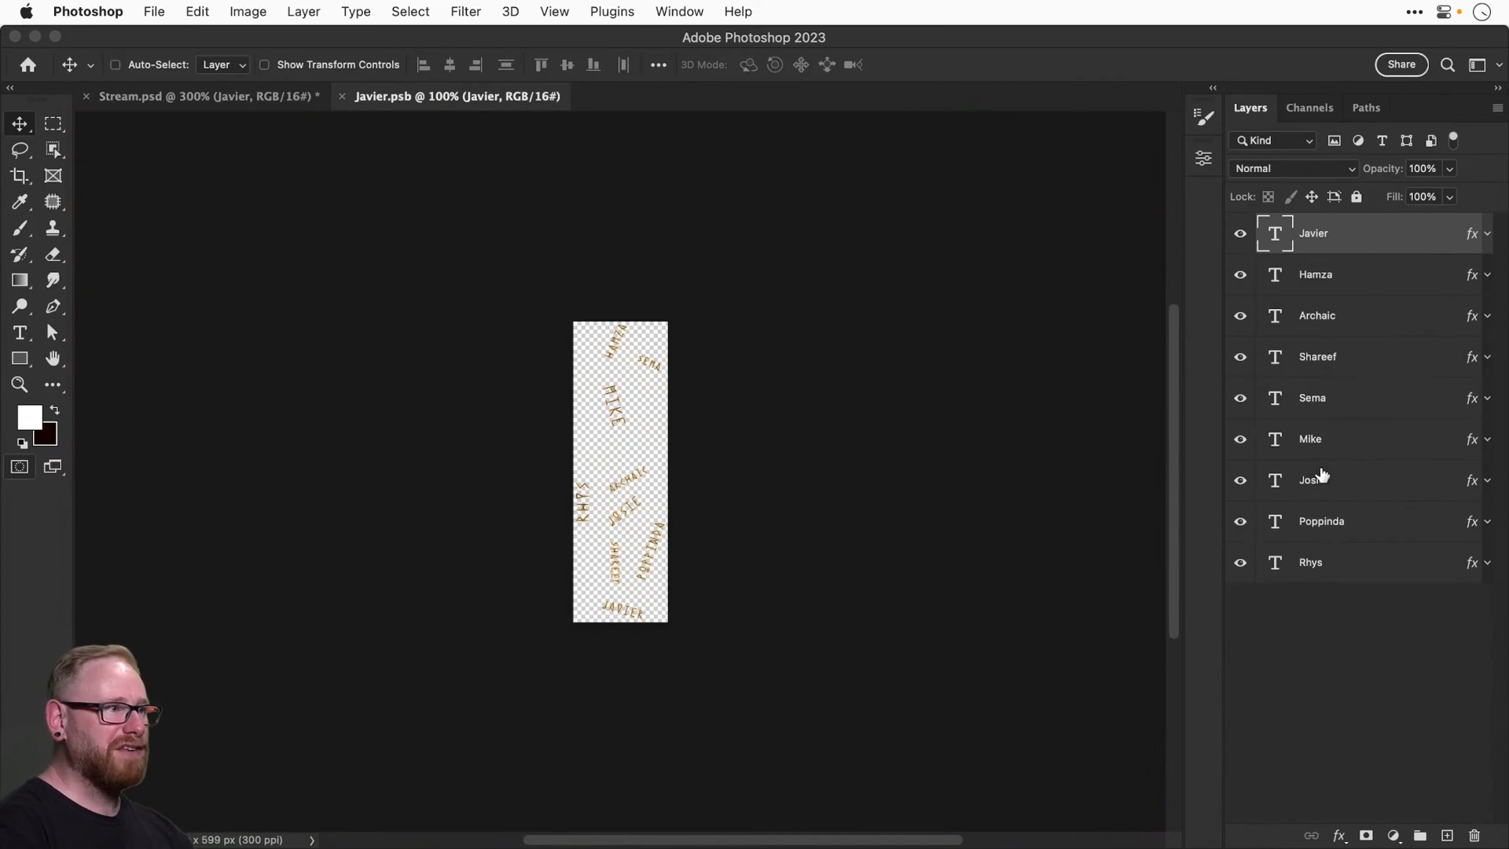
pyautogui.press('super+w')
# Rename the smart object layer to Names.
pyautogui.doubleClick(1313, 227)
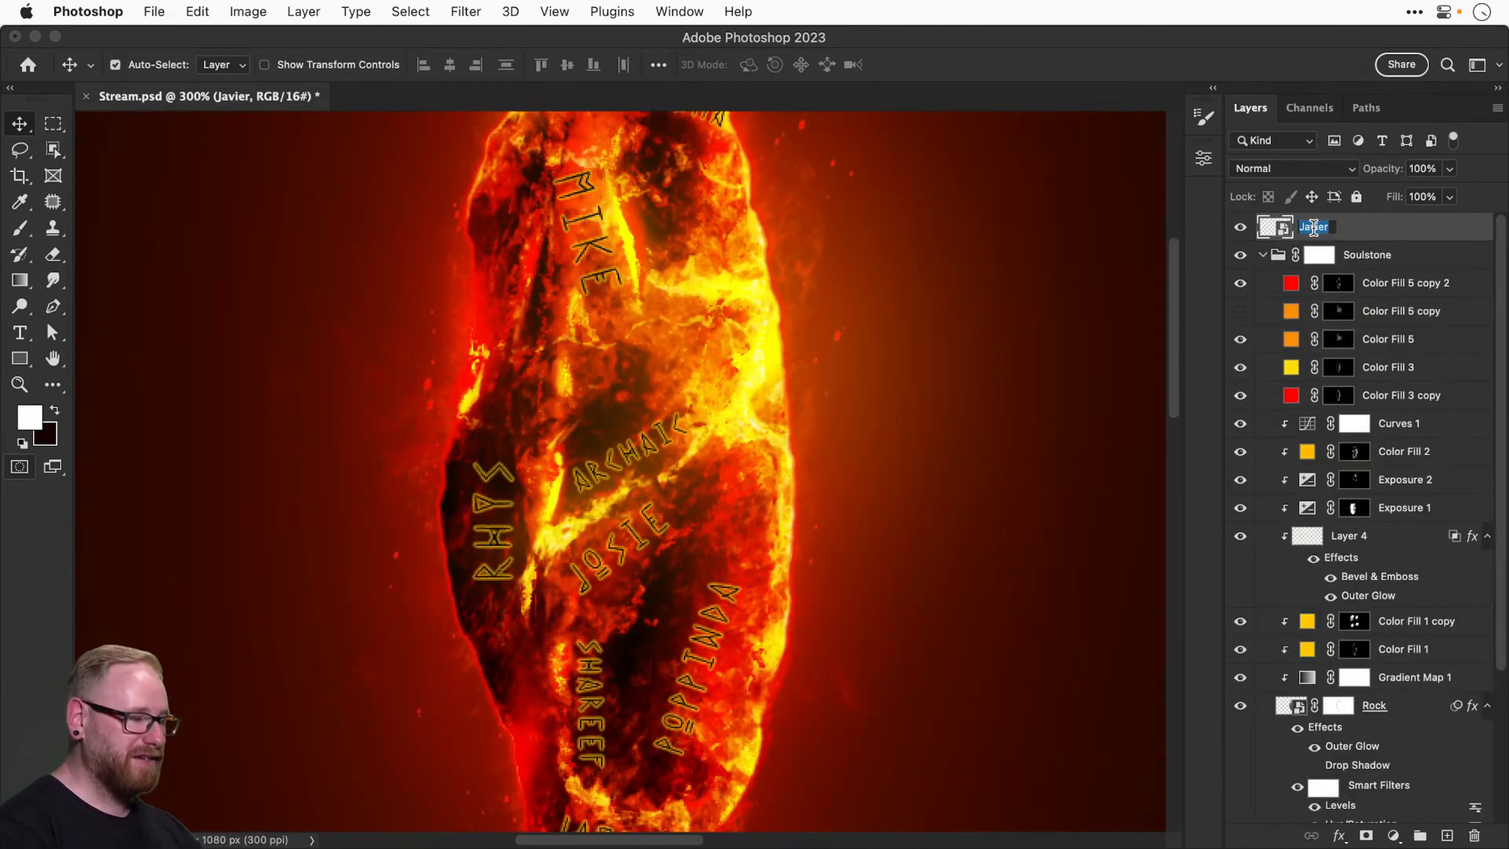
pyautogui.write('Names')
pyautogui.press('Return')
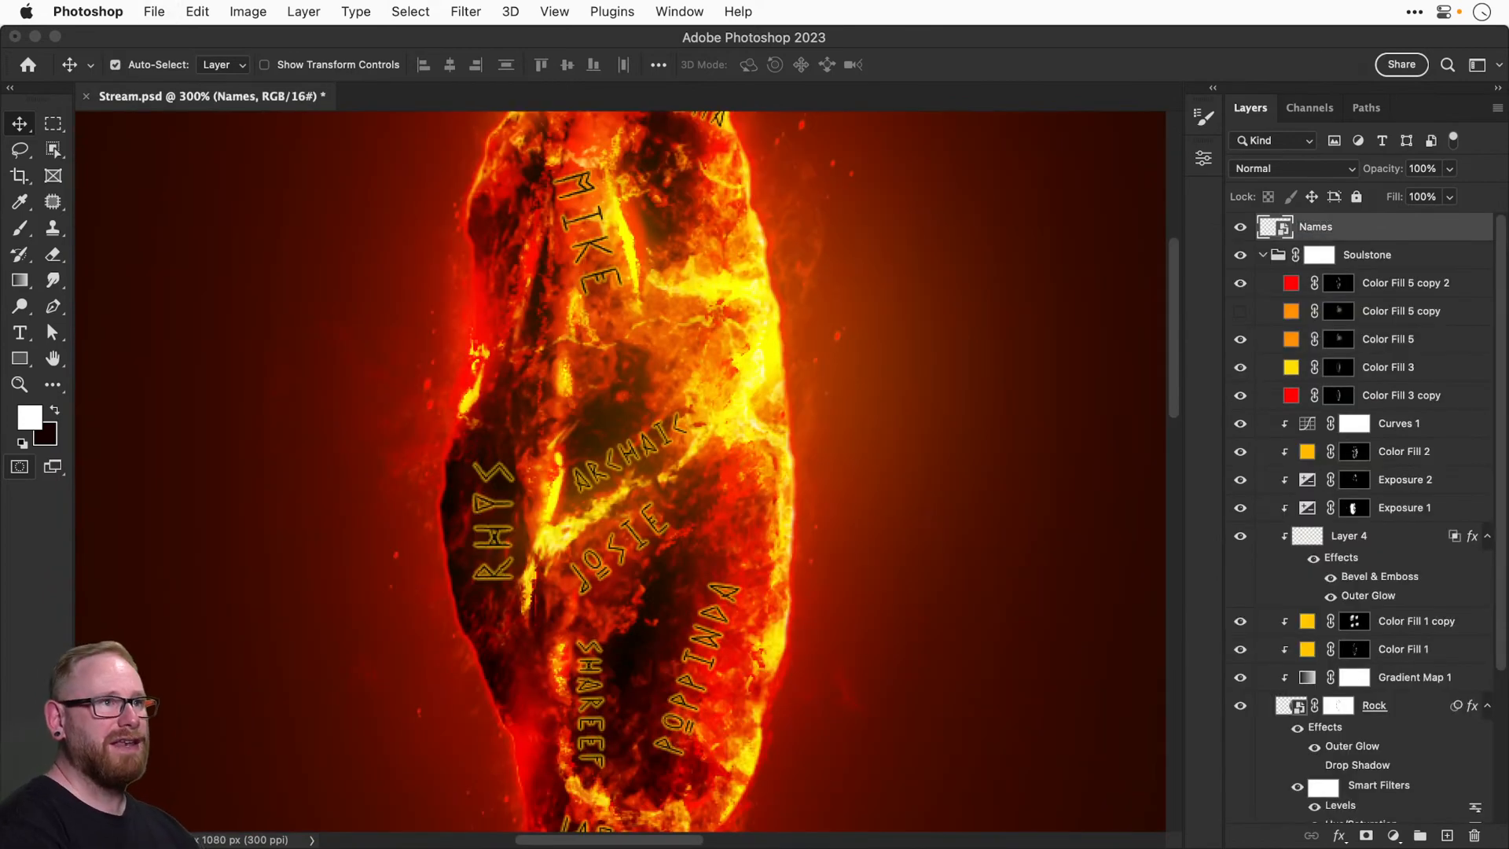
# Try a Color Dodge blend on the Names layer, then undo it back to Normal.
pyautogui.click(1304, 172)
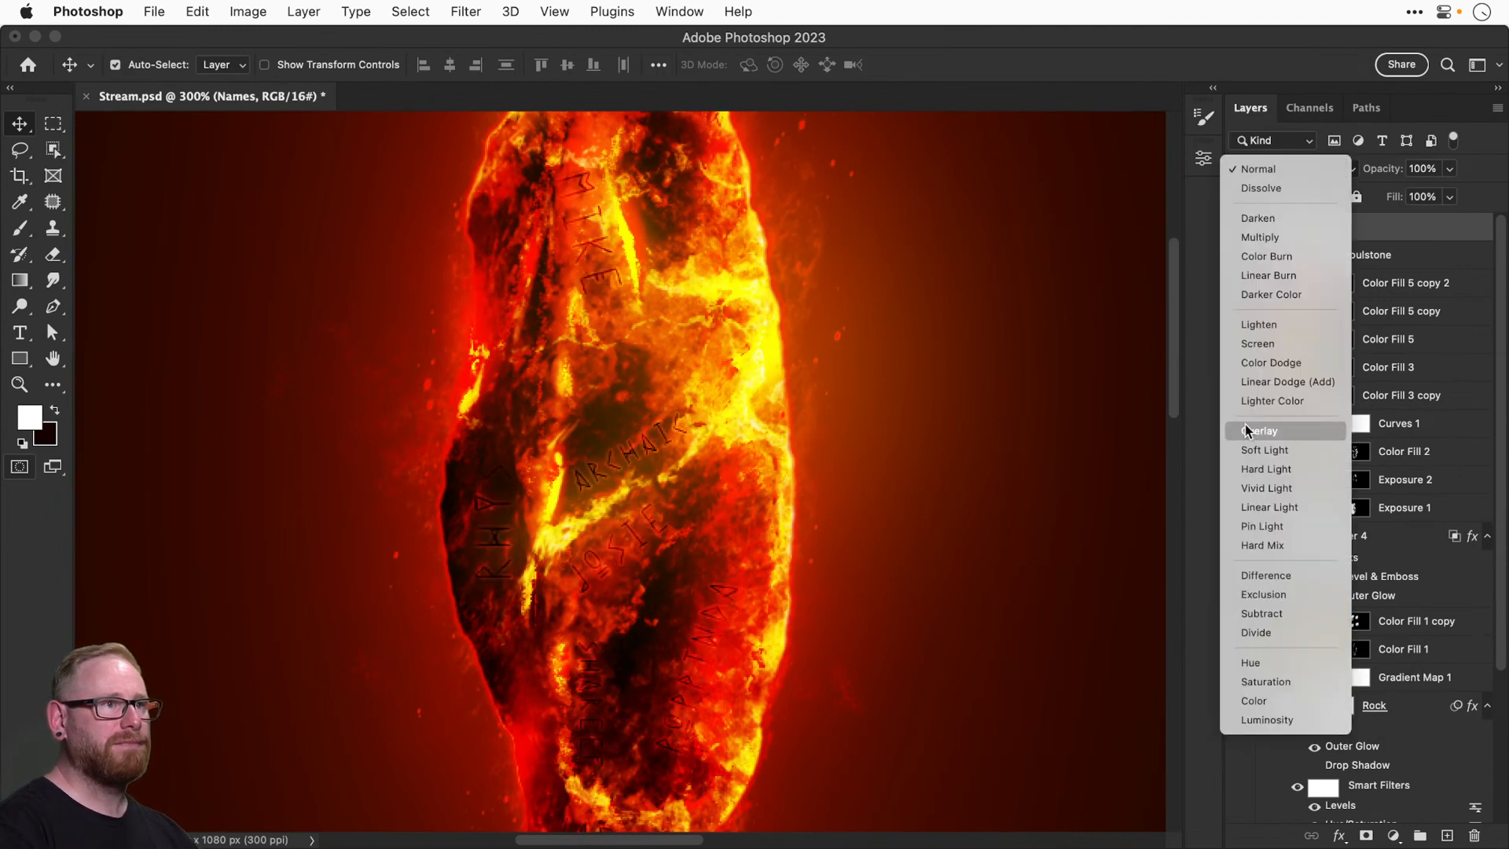
pyautogui.click(1259, 364)
pyautogui.moveTo(605, 365); pyautogui.dragTo(595, 563)
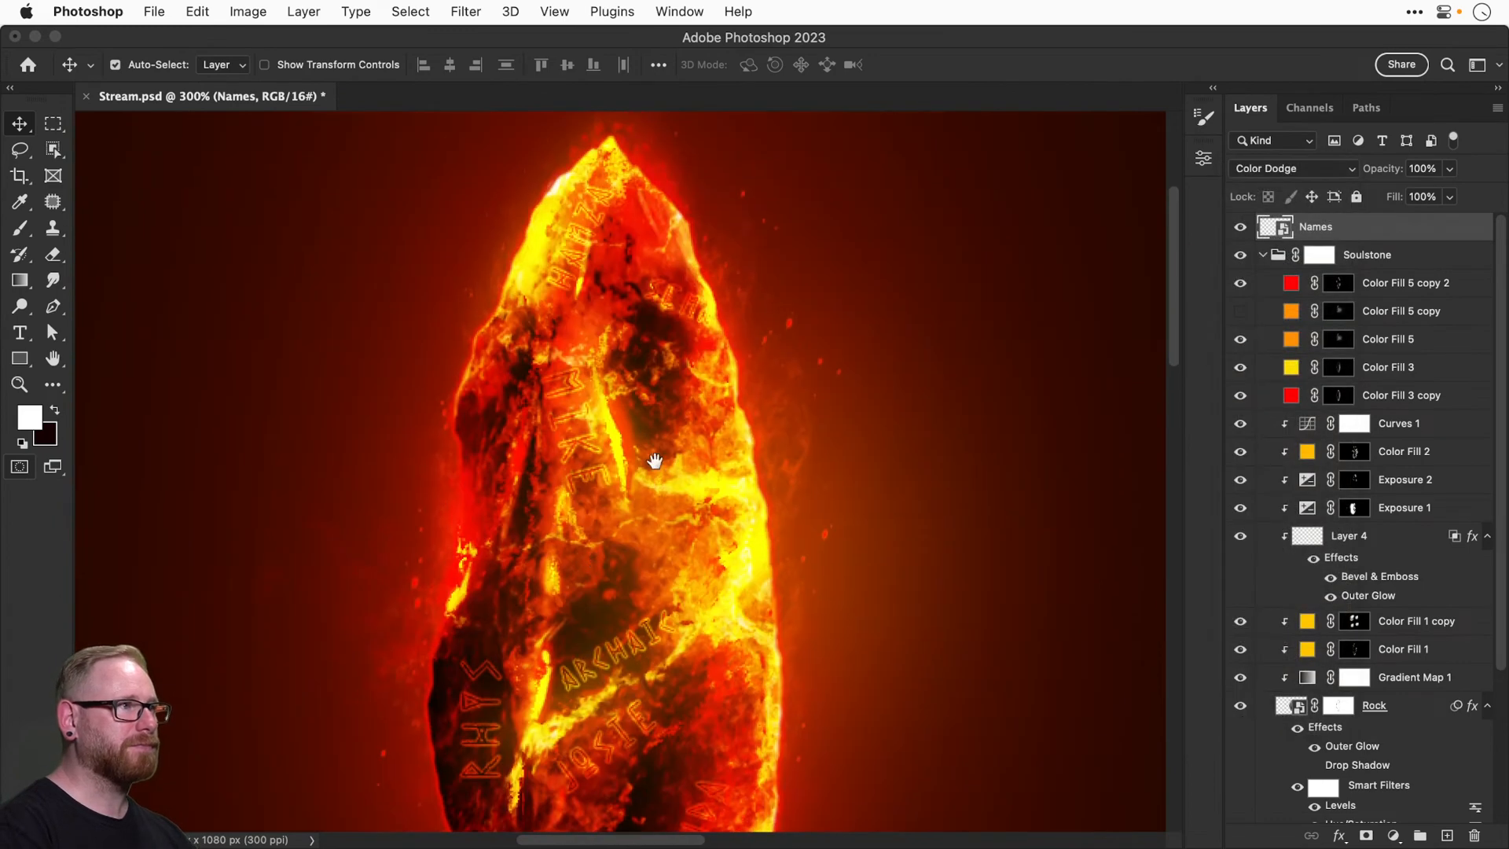
pyautogui.press('super+z')
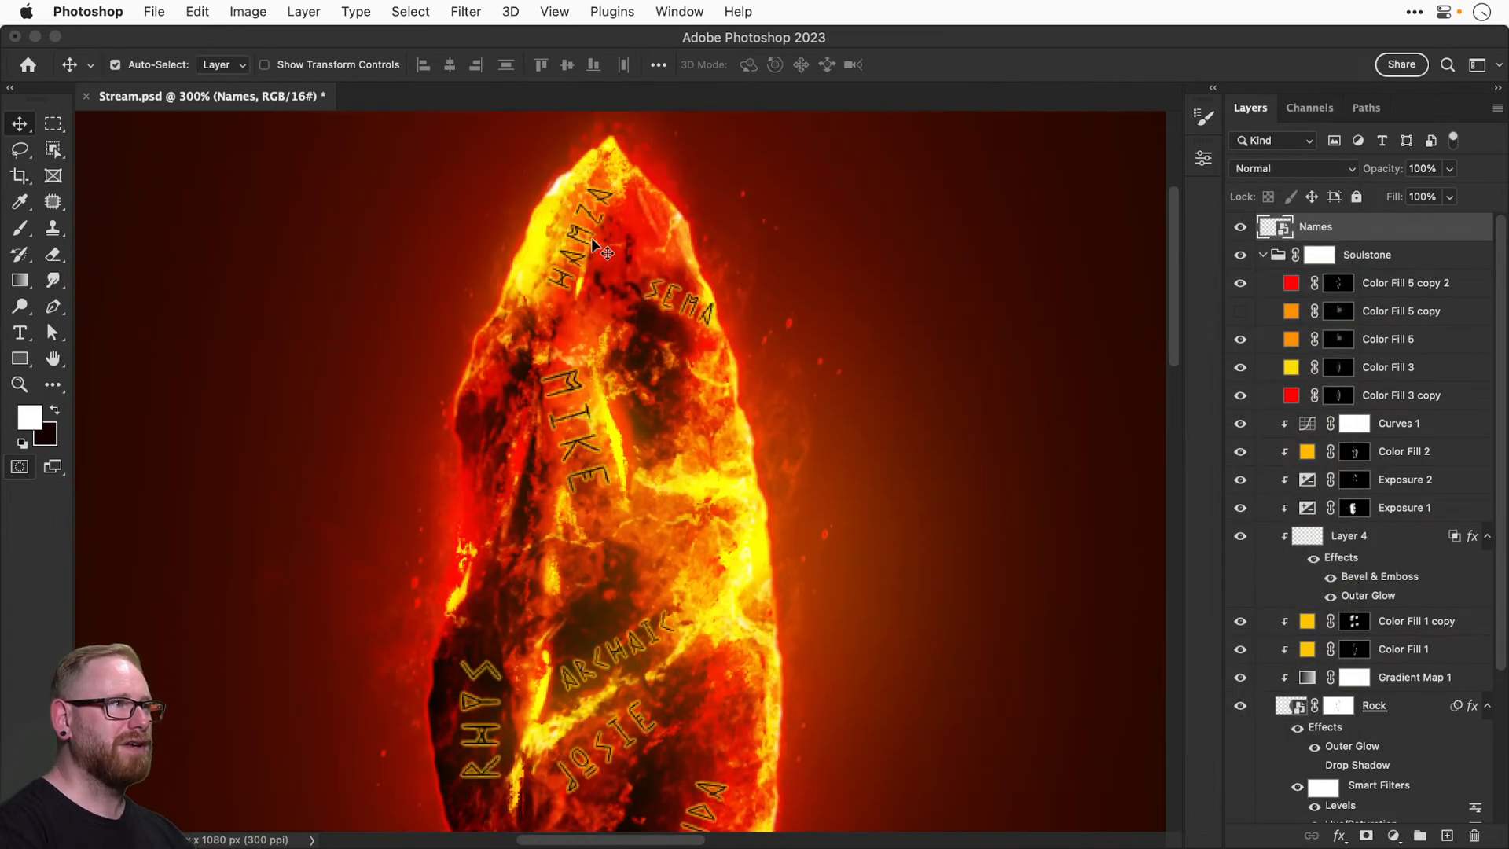
# Zoom in on the rock's tip and launch Filter > Liquify.
pyautogui.press('super+plus')
pyautogui.moveTo(622, 234); pyautogui.dragTo(646, 463)
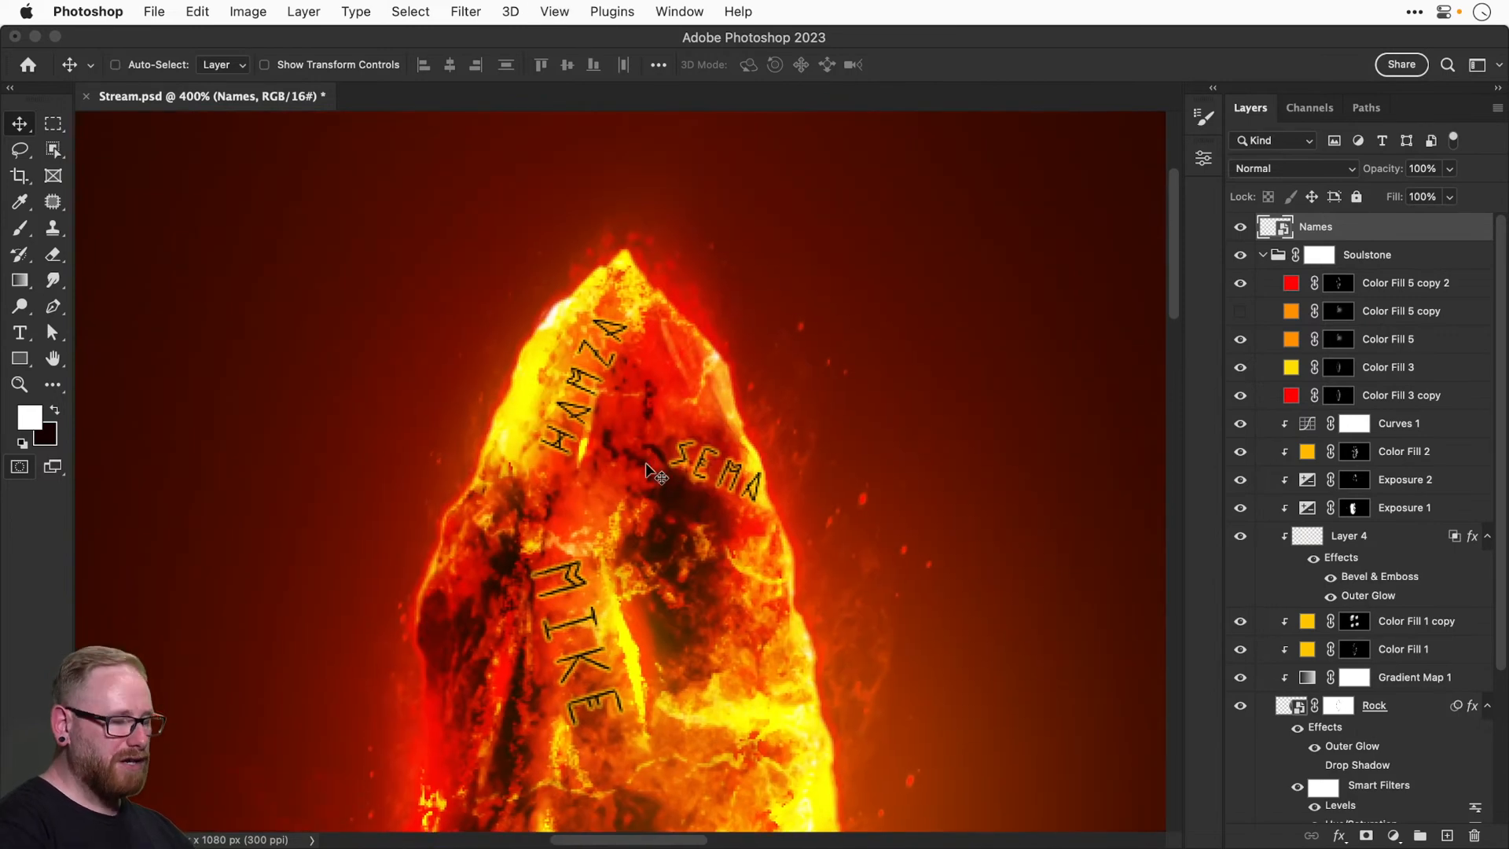
pyautogui.press('super+plus')
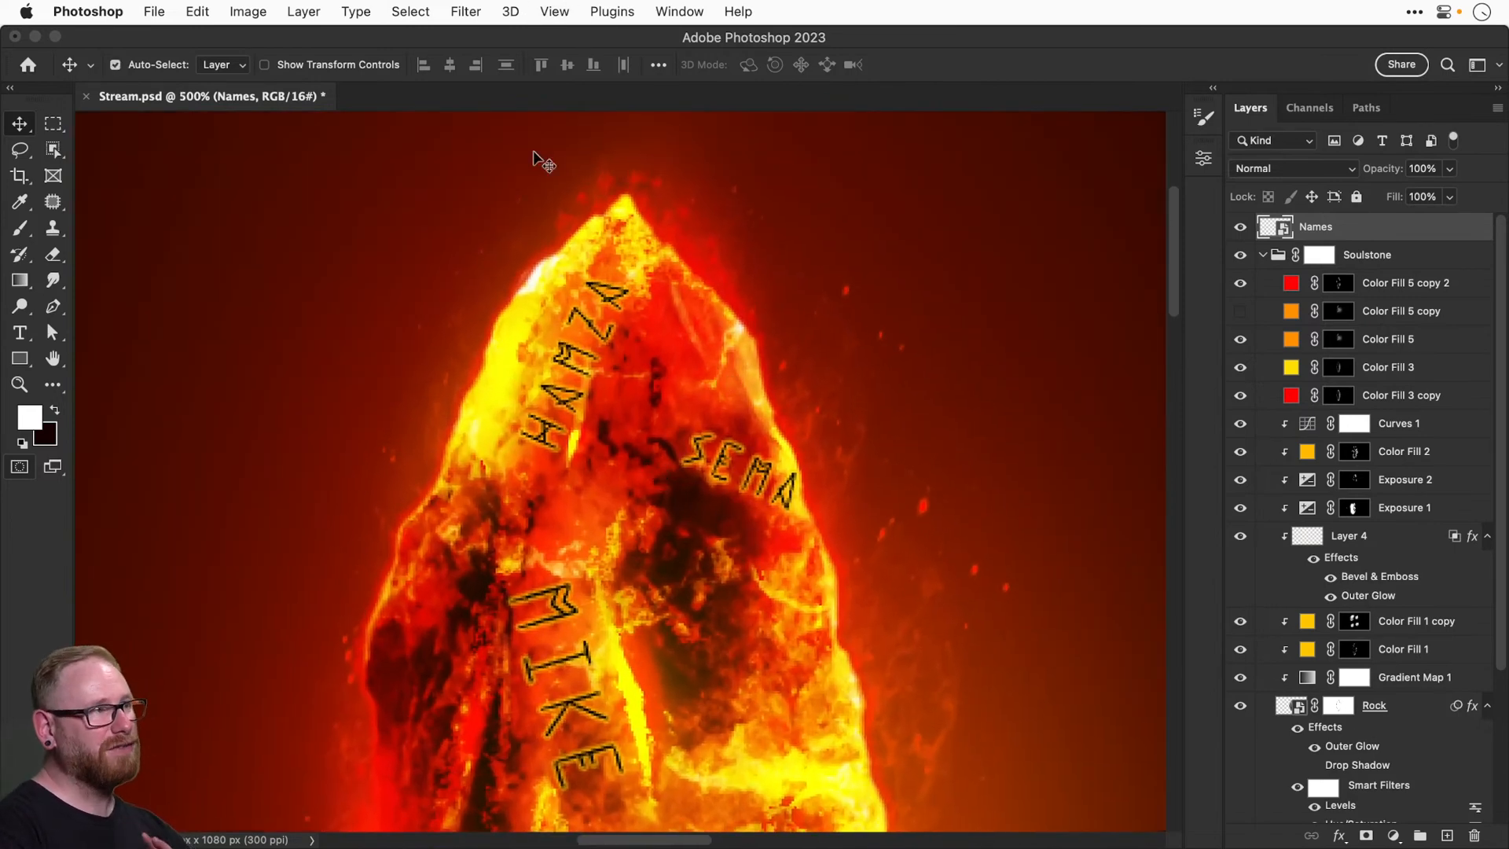
pyautogui.click(452, 10)
pyautogui.click(475, 199)
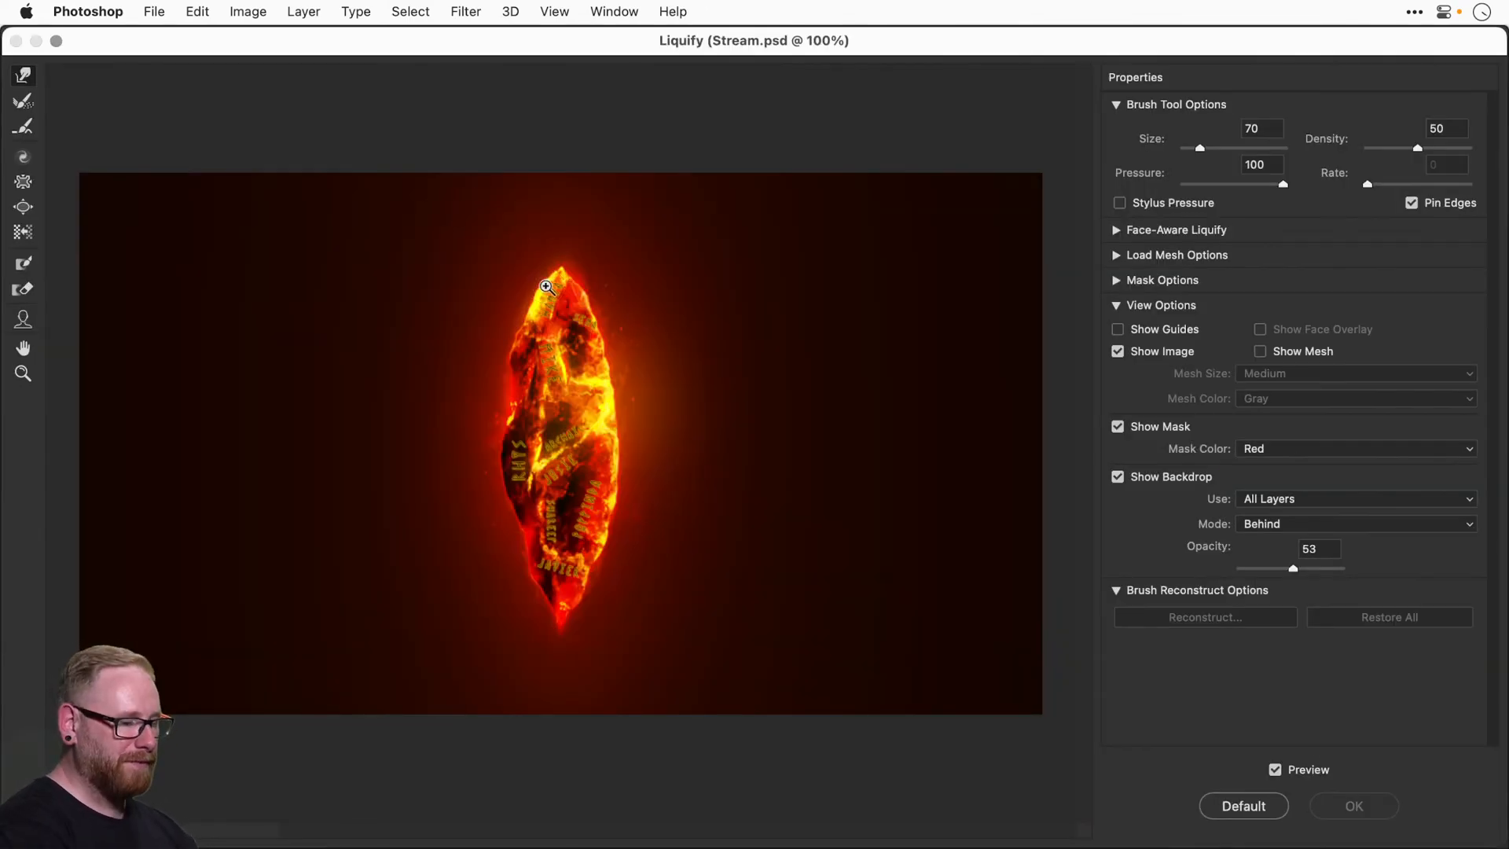
# Zoom the Liquify preview to 300%, set brush size 50 and warp slightly near the top lettering.
pyautogui.press('super+plus')
pyautogui.press('super+plus')
pyautogui.moveTo(609, 186); pyautogui.dragTo(590, 379)
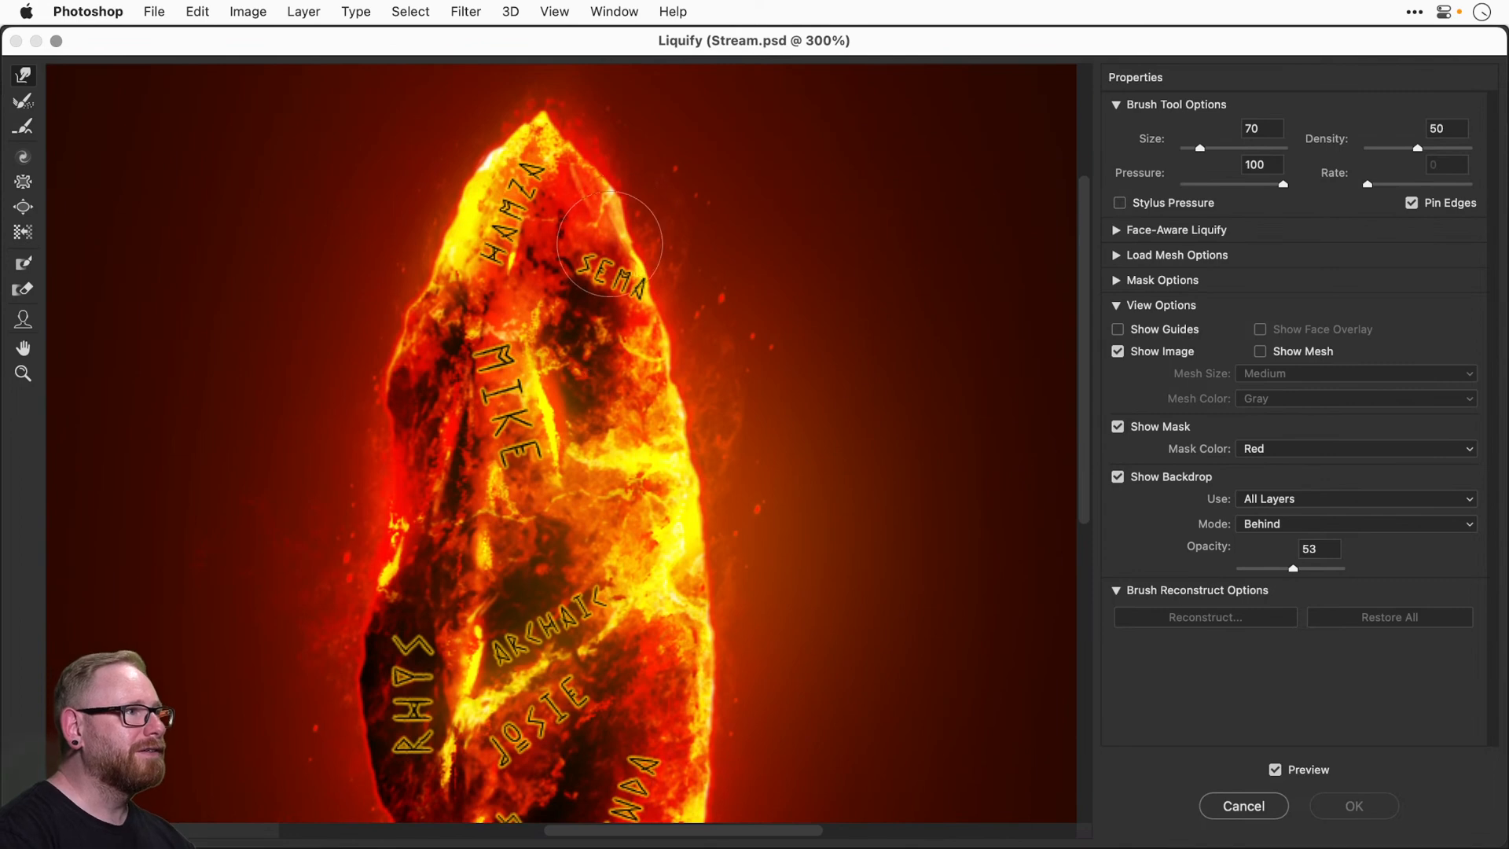
pyautogui.press('[')
pyautogui.press('[')
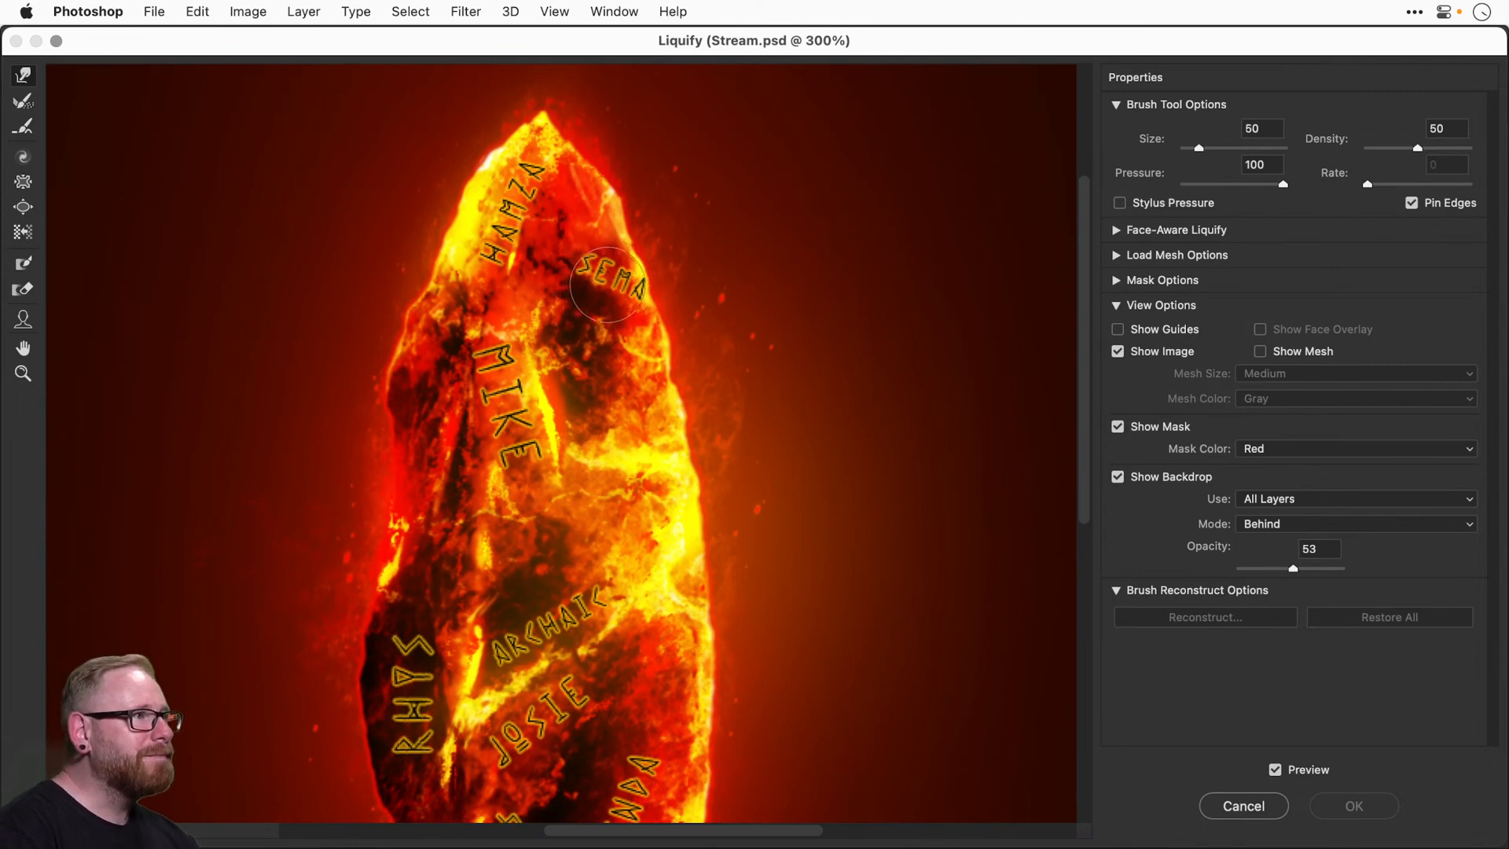
pyautogui.click(609, 280)
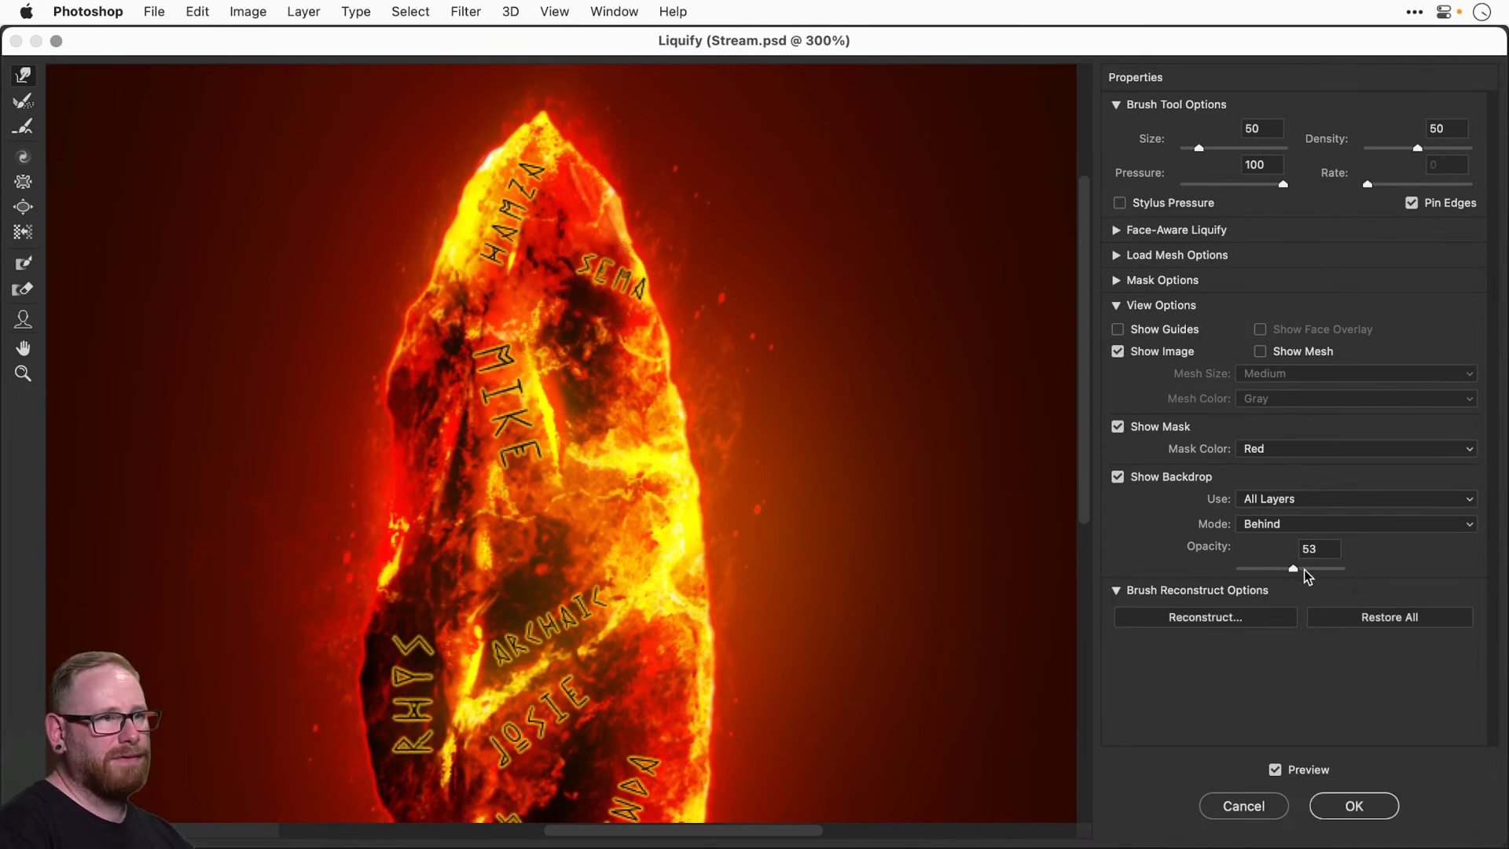
# Raise the backdrop opacity to 100 and test the Blend and In Front backdrop modes.
pyautogui.moveTo(1304, 576); pyautogui.dragTo(1383, 578)
pyautogui.click(1265, 527)
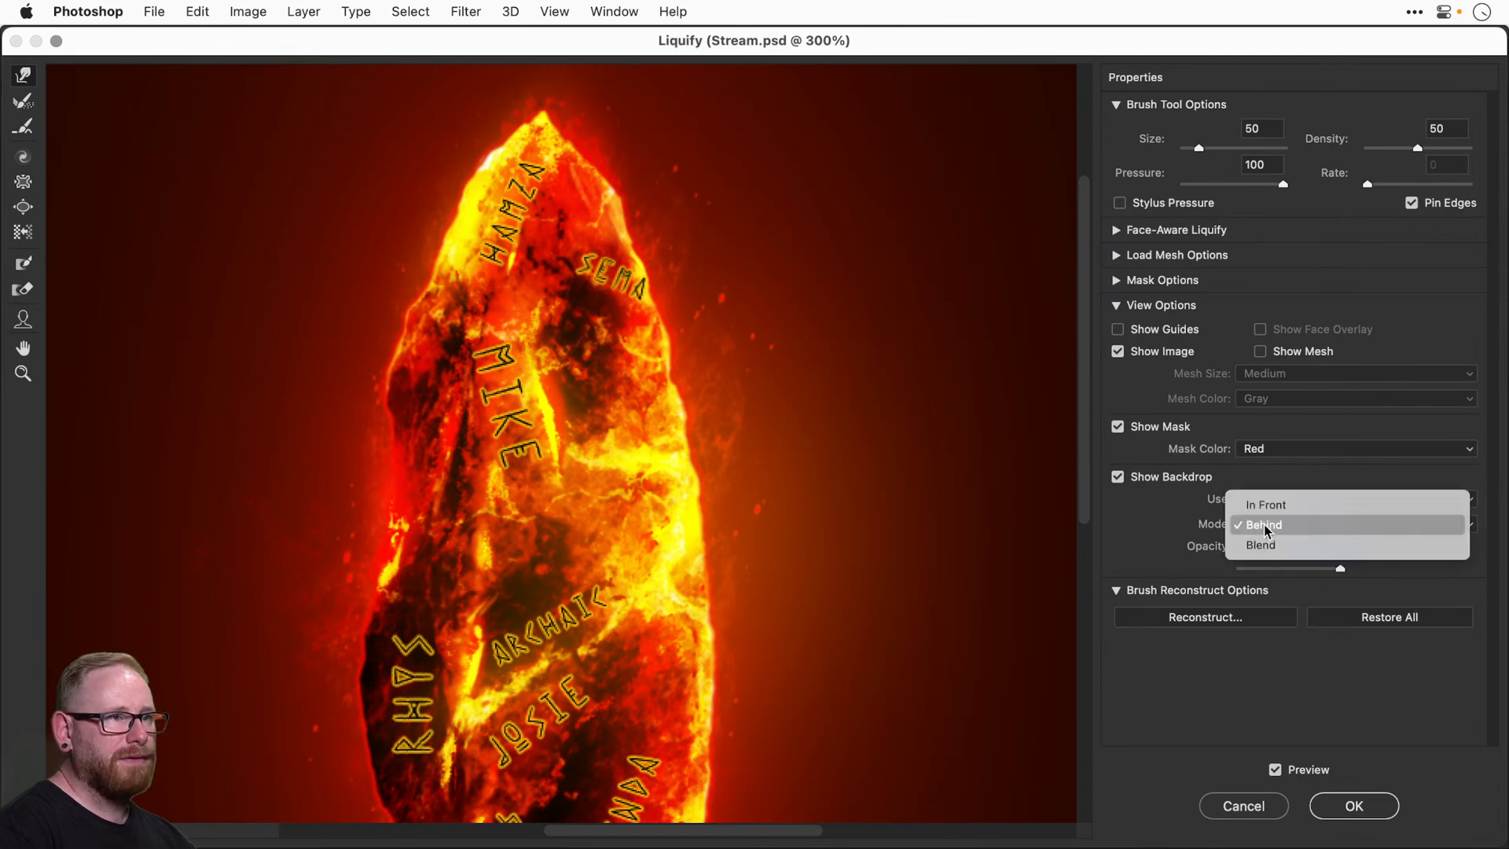
pyautogui.click(1259, 544)
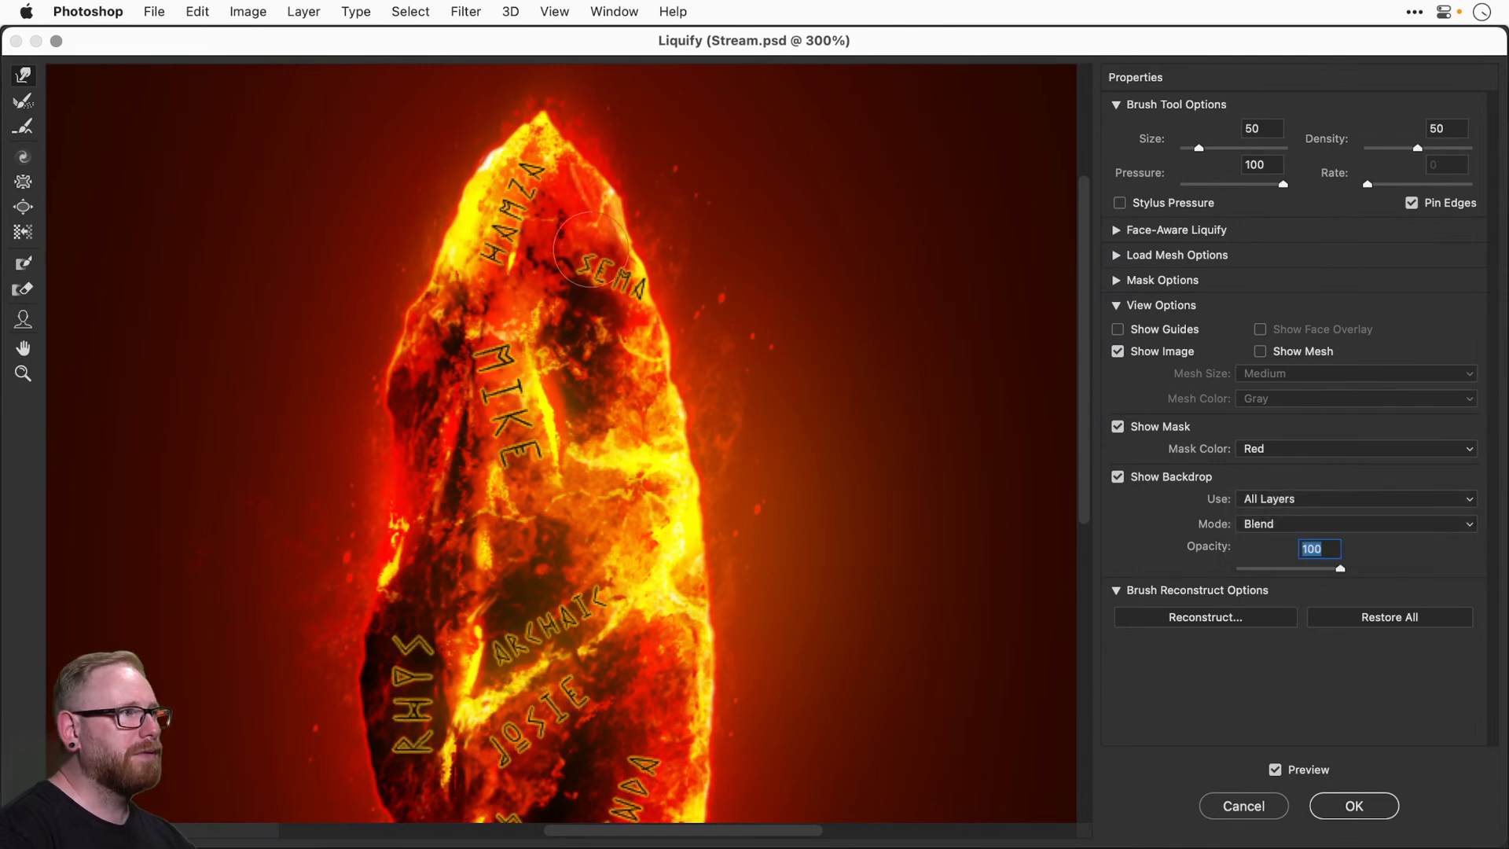
pyautogui.moveTo(591, 249); pyautogui.dragTo(623, 271)
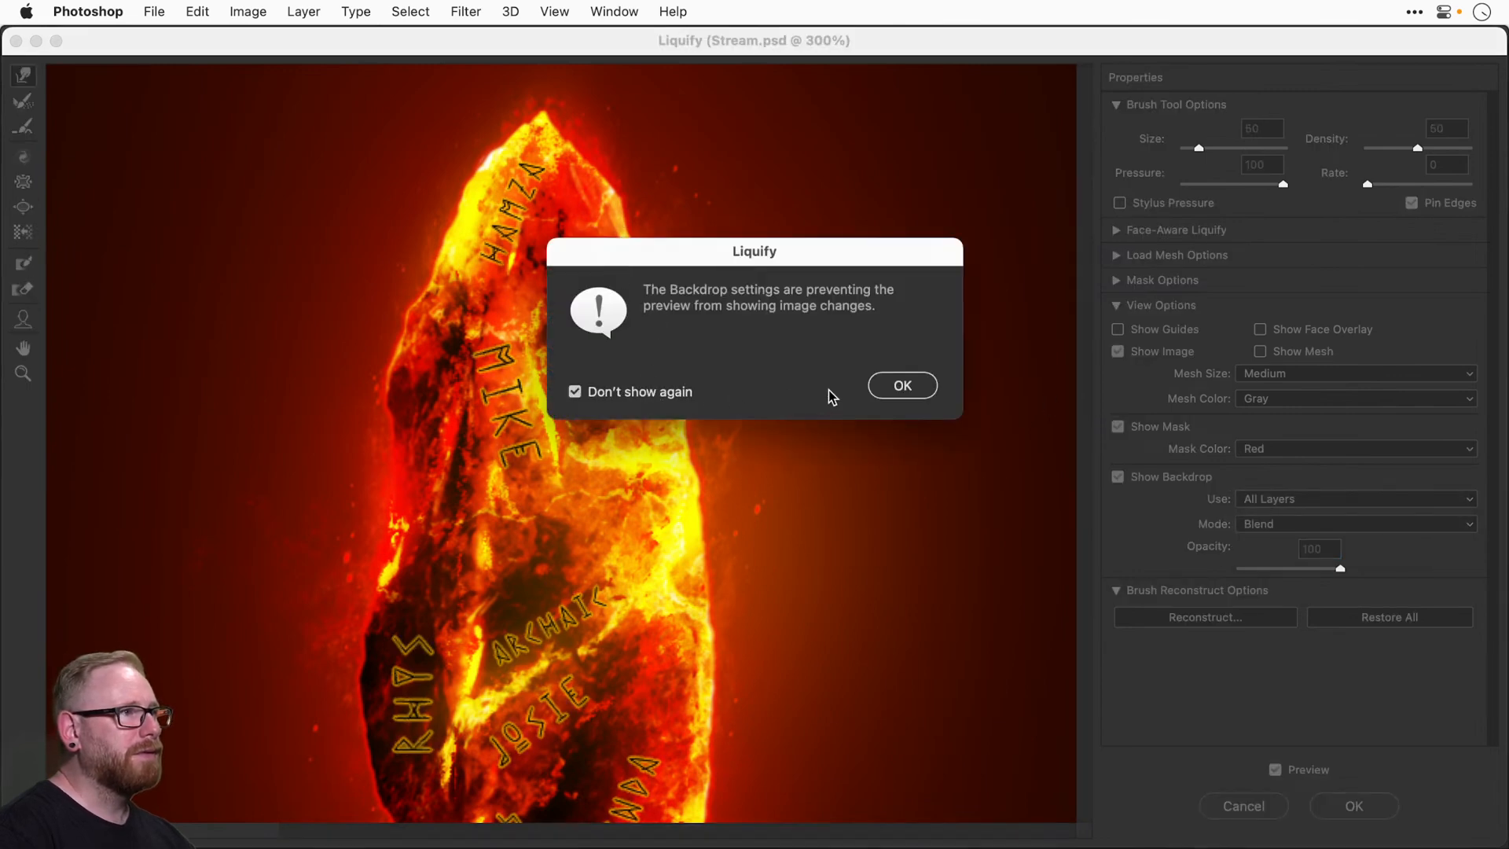
pyautogui.click(902, 385)
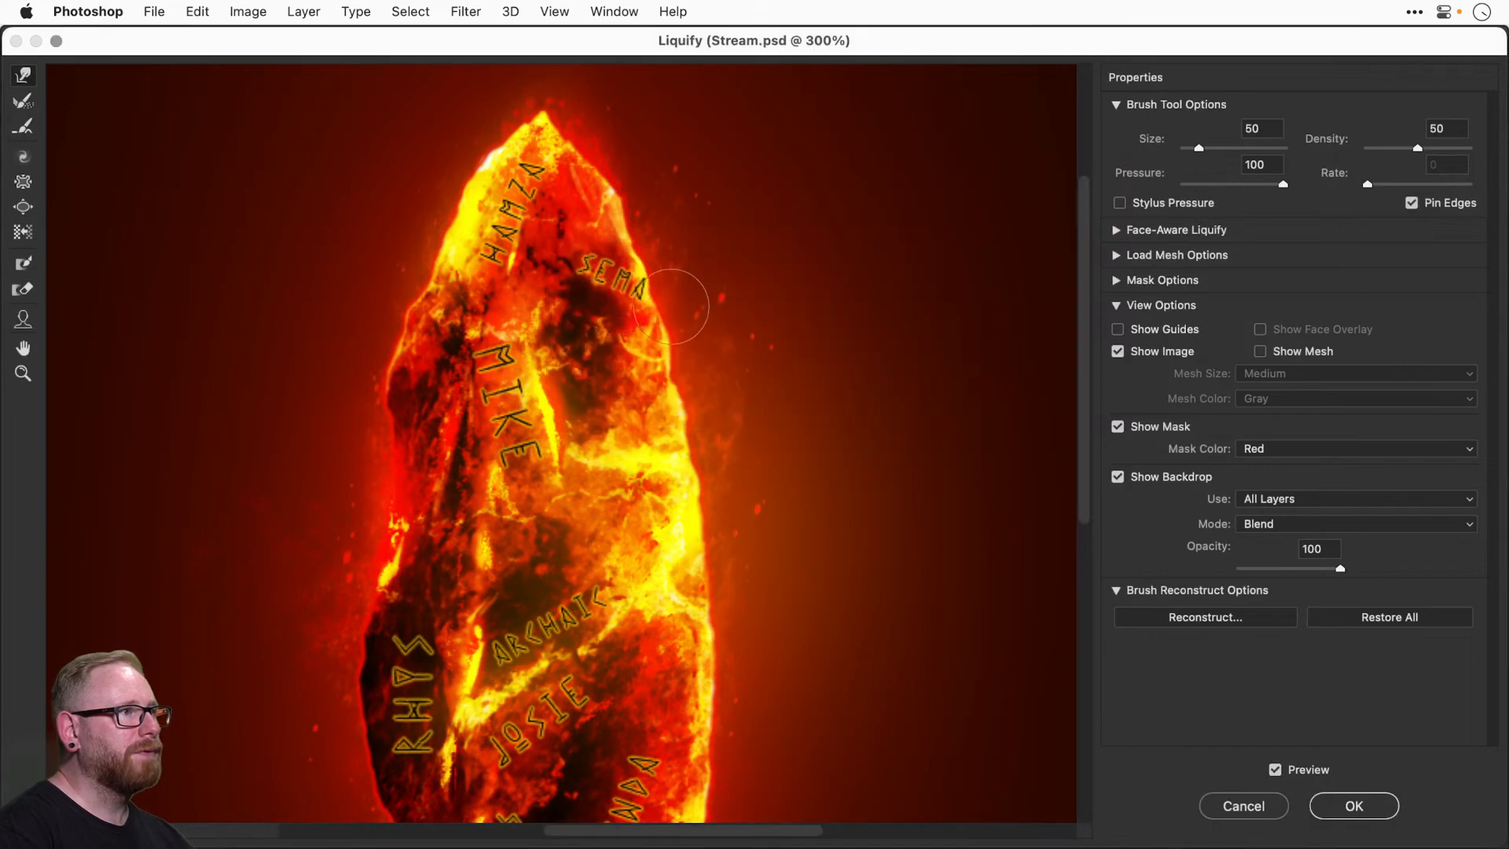
pyautogui.click(1270, 525)
pyautogui.click(1266, 486)
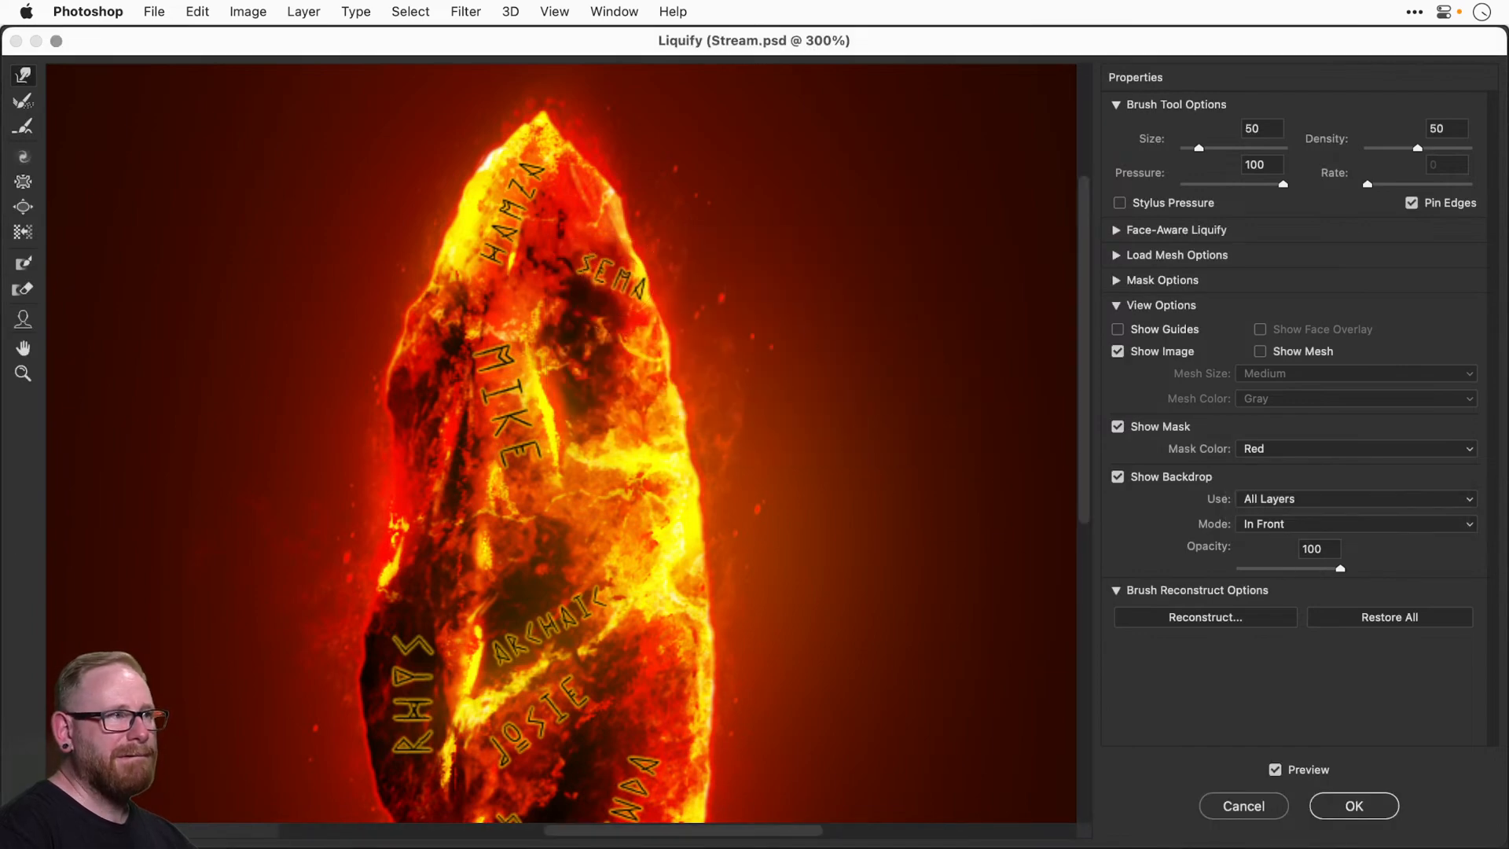
pyautogui.click(1117, 476)
pyautogui.click(1131, 477)
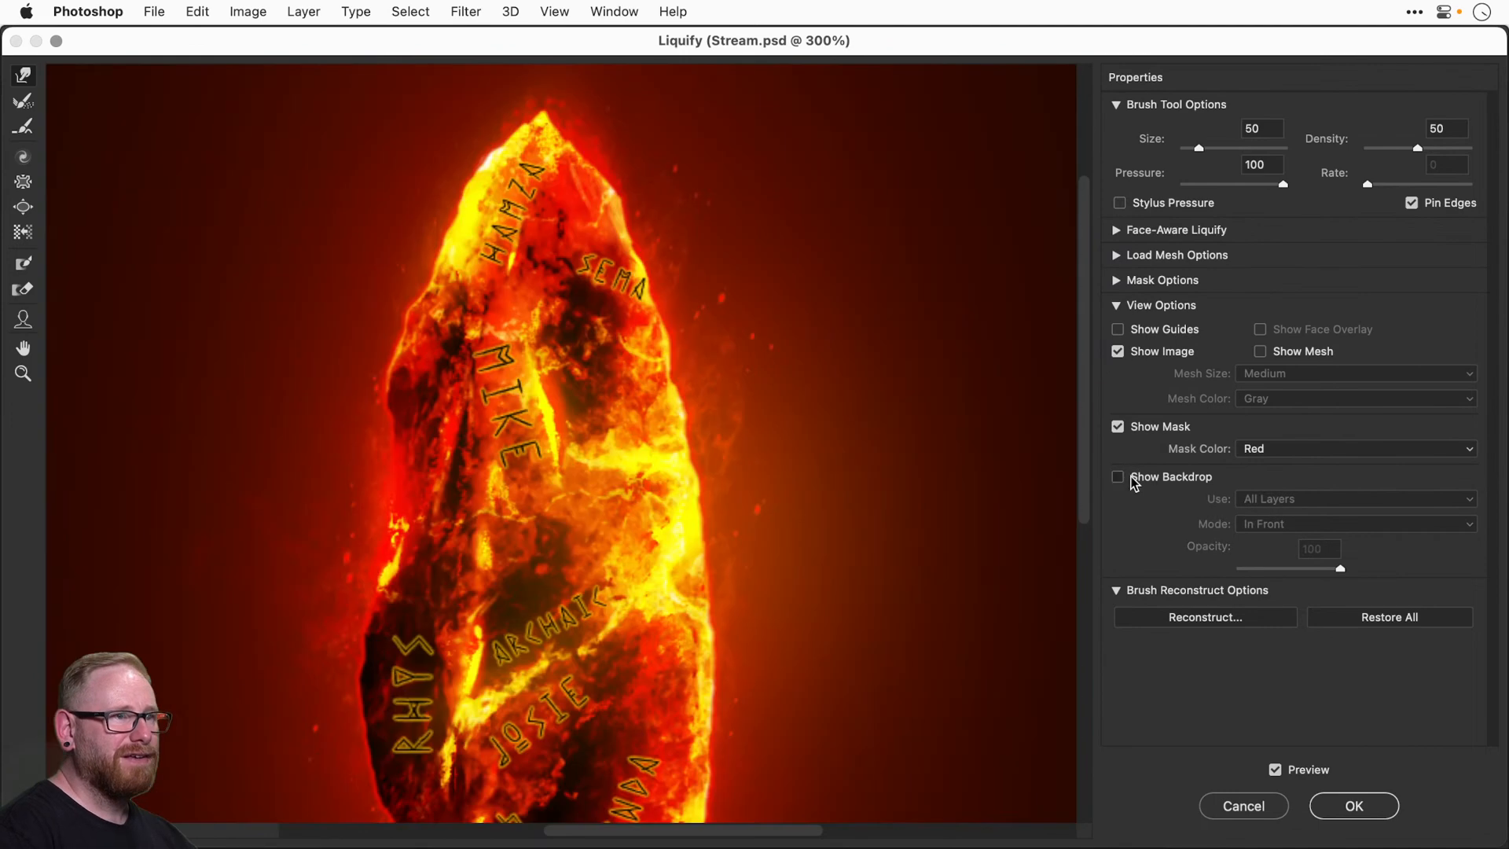
# Set the backdrop to All Layers in Behind mode after trying the Rock layer alone.
pyautogui.click(1273, 500)
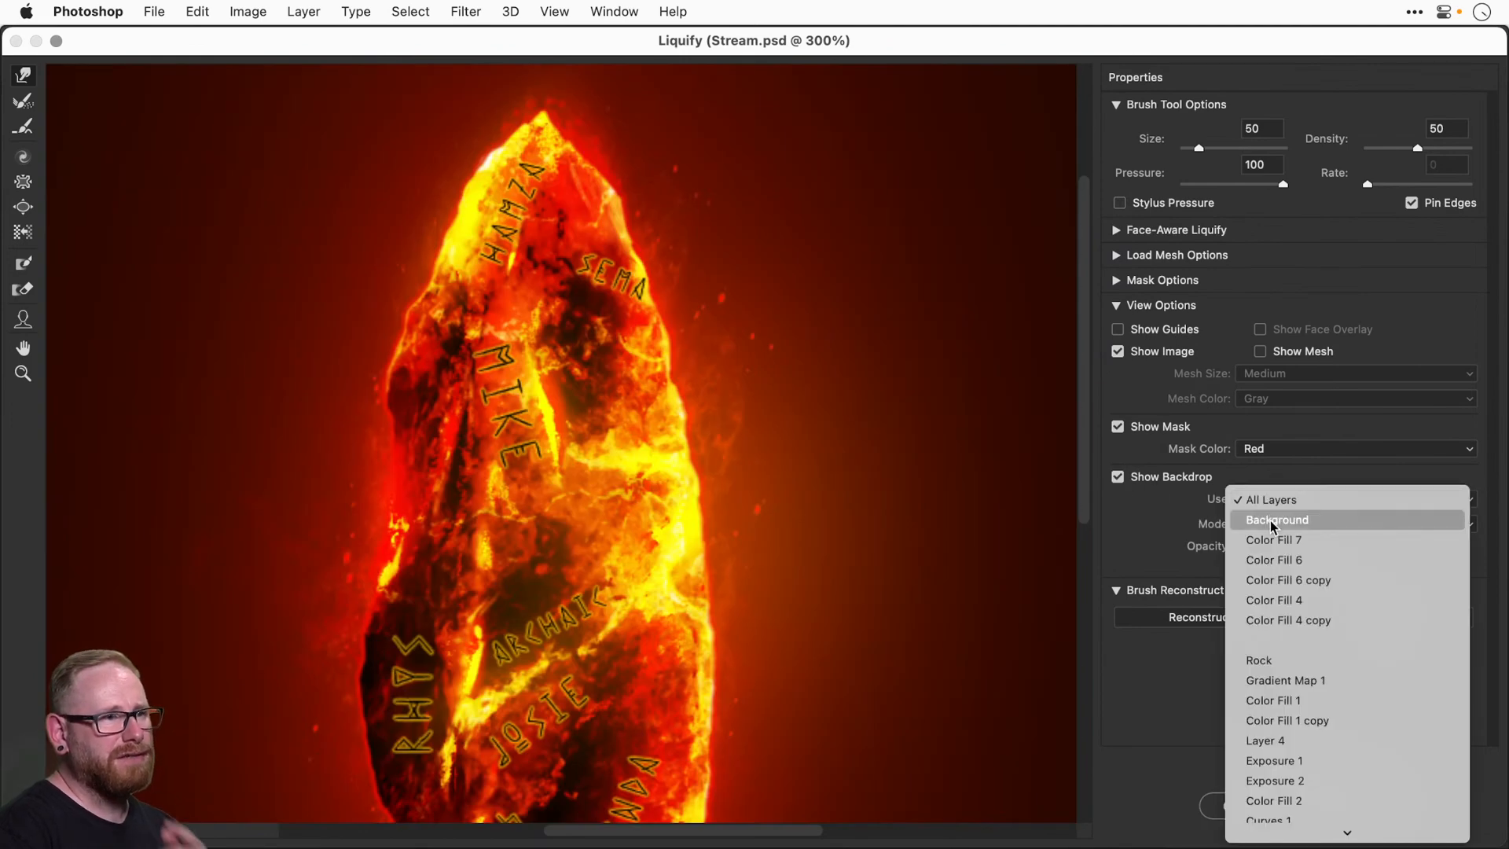
pyautogui.click(1271, 661)
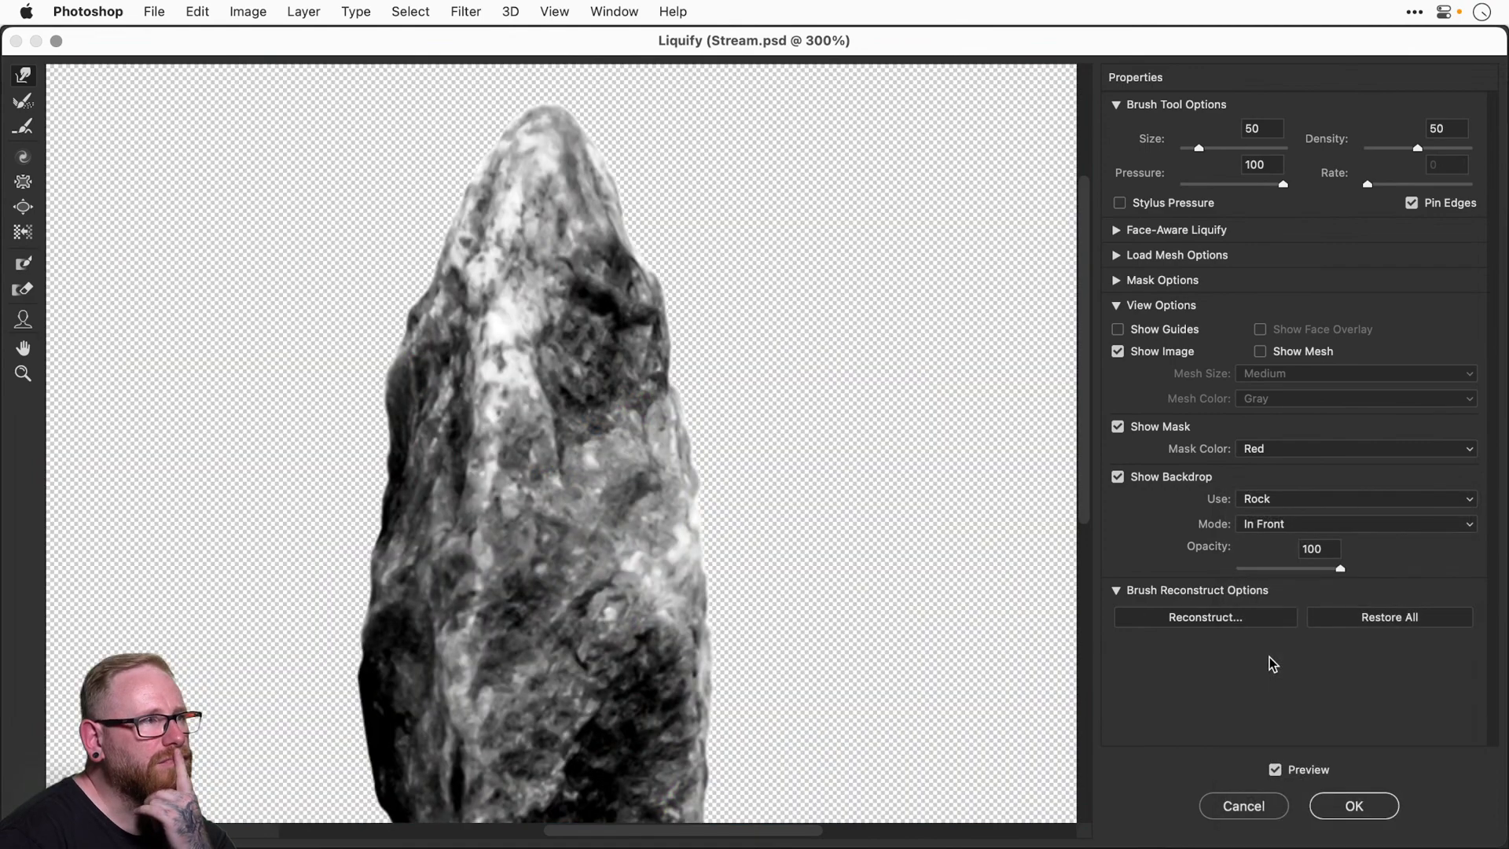
pyautogui.click(1281, 500)
pyautogui.click(1264, 337)
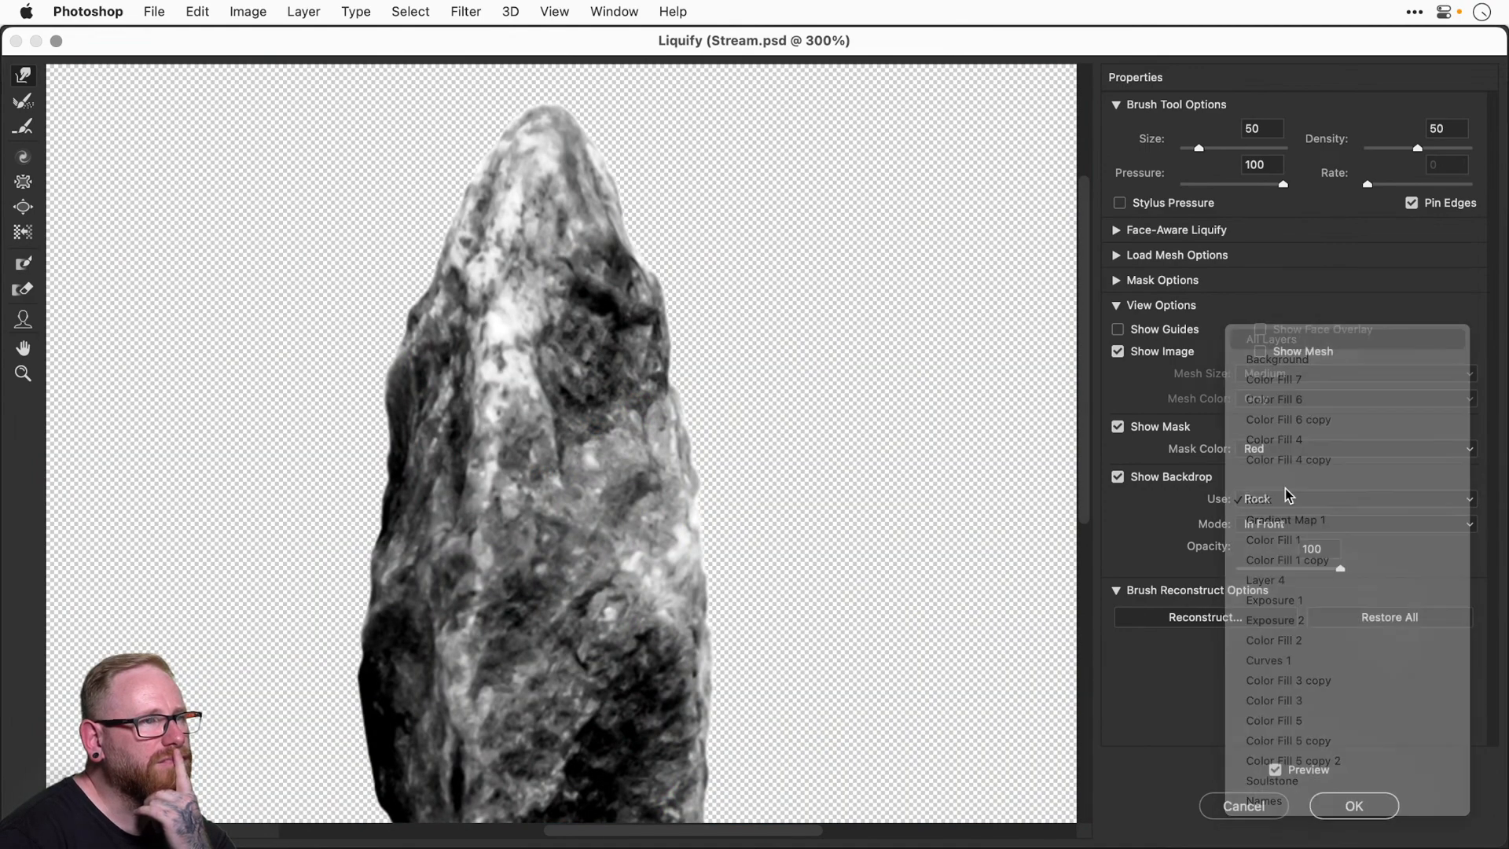
pyautogui.click(1293, 525)
pyautogui.click(1288, 547)
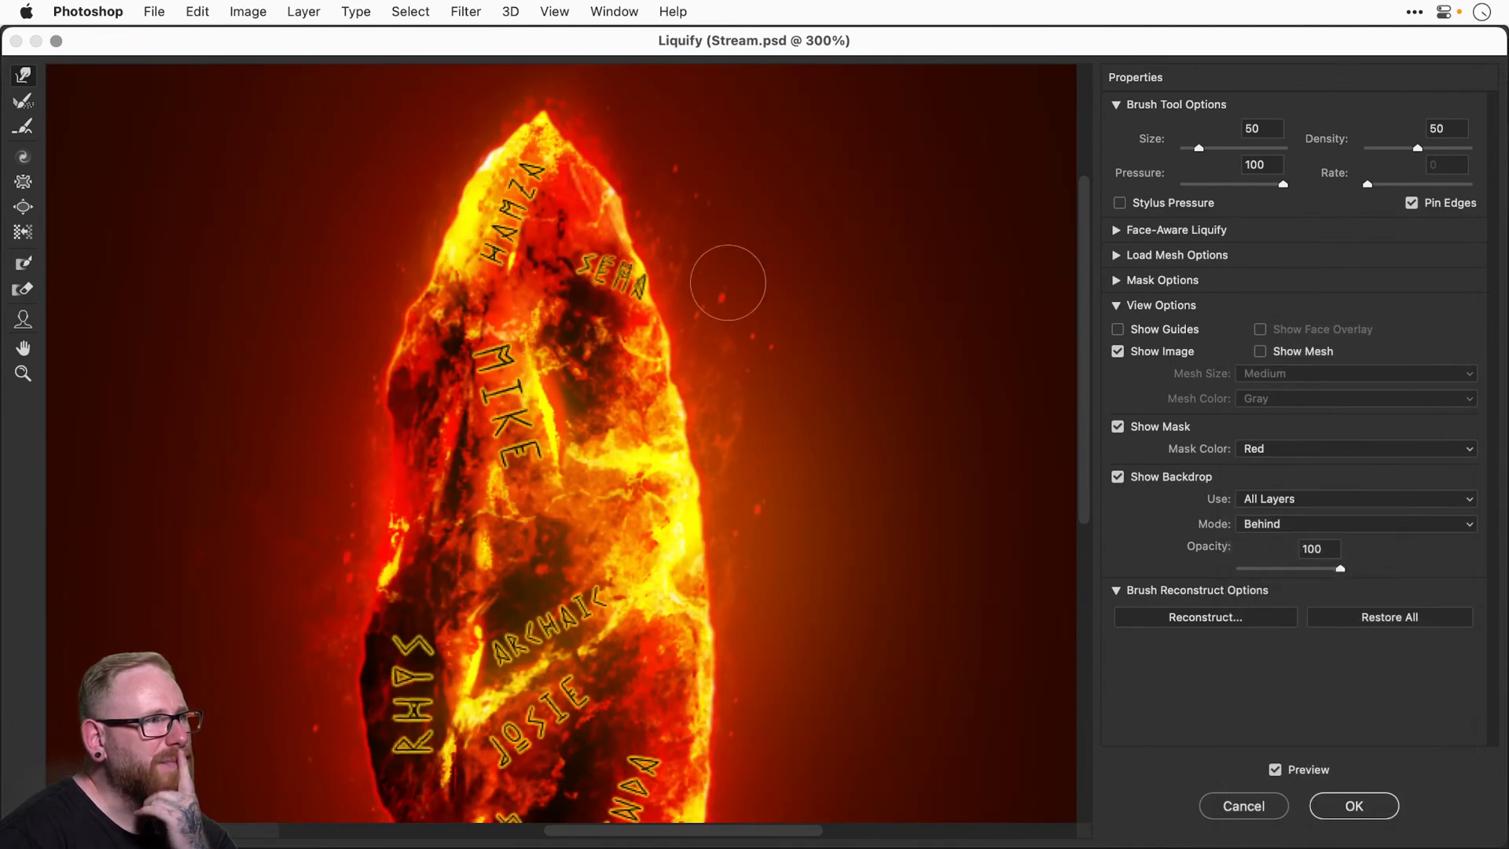
# Slightly warp the top lettering and resize the Forward Warp brush between 40 and 90.
pyautogui.moveTo(597, 267); pyautogui.dragTo(610, 284)
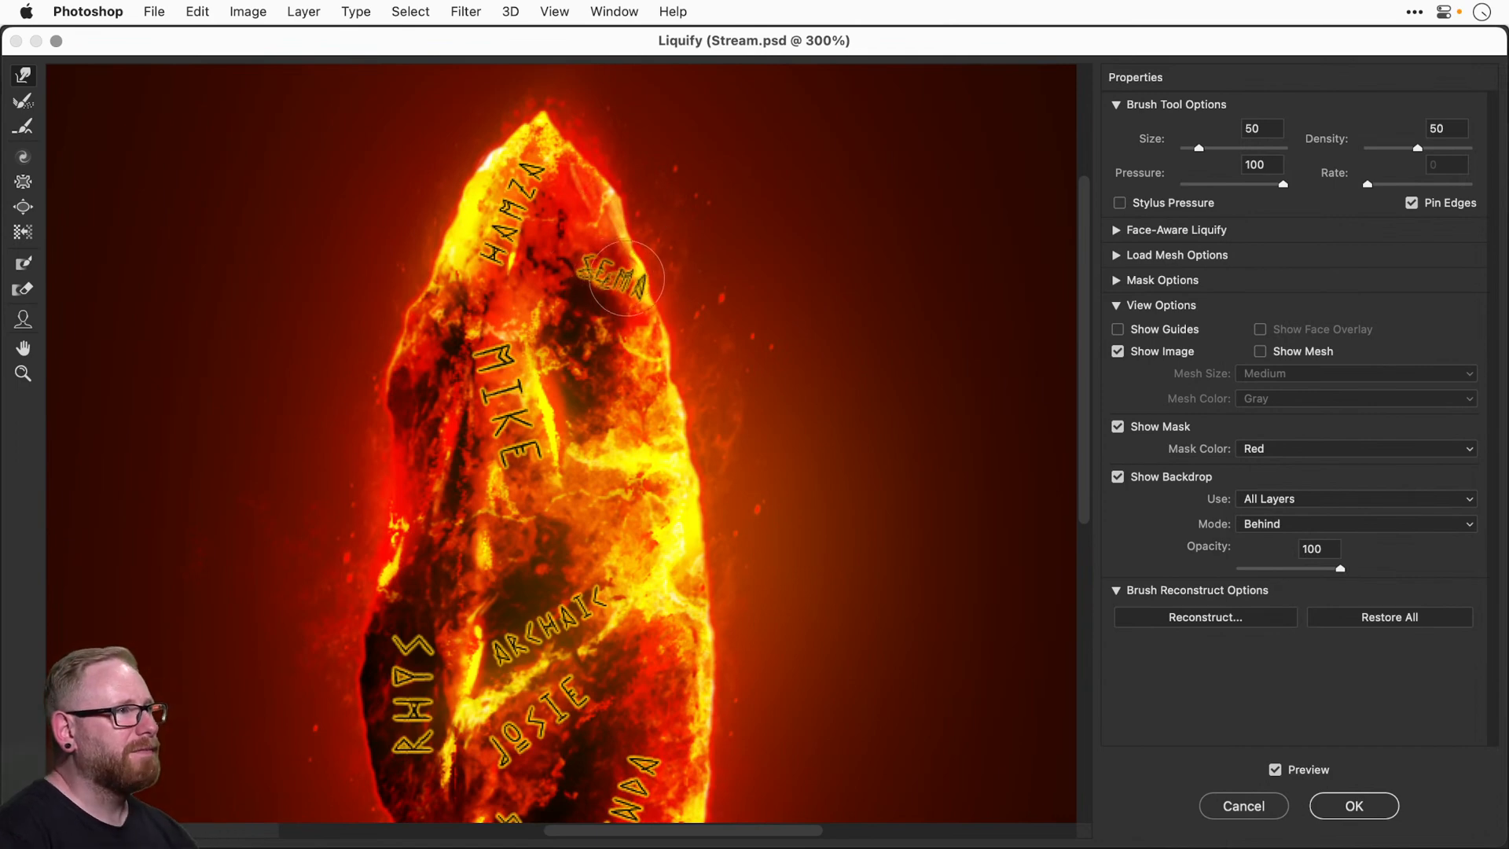
pyautogui.press('super+space')
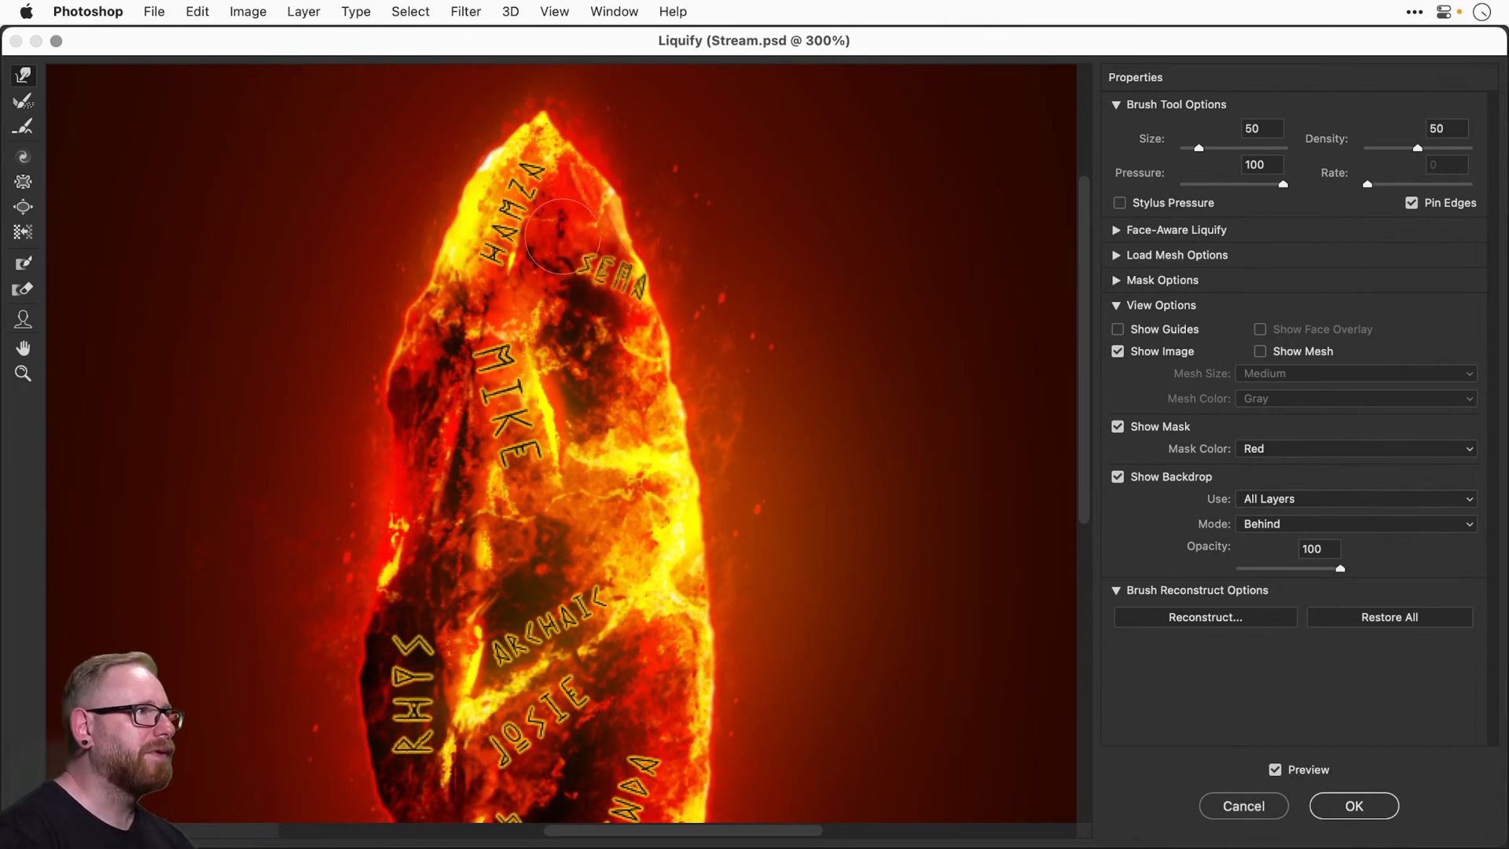
pyautogui.press(']')
pyautogui.press(']')
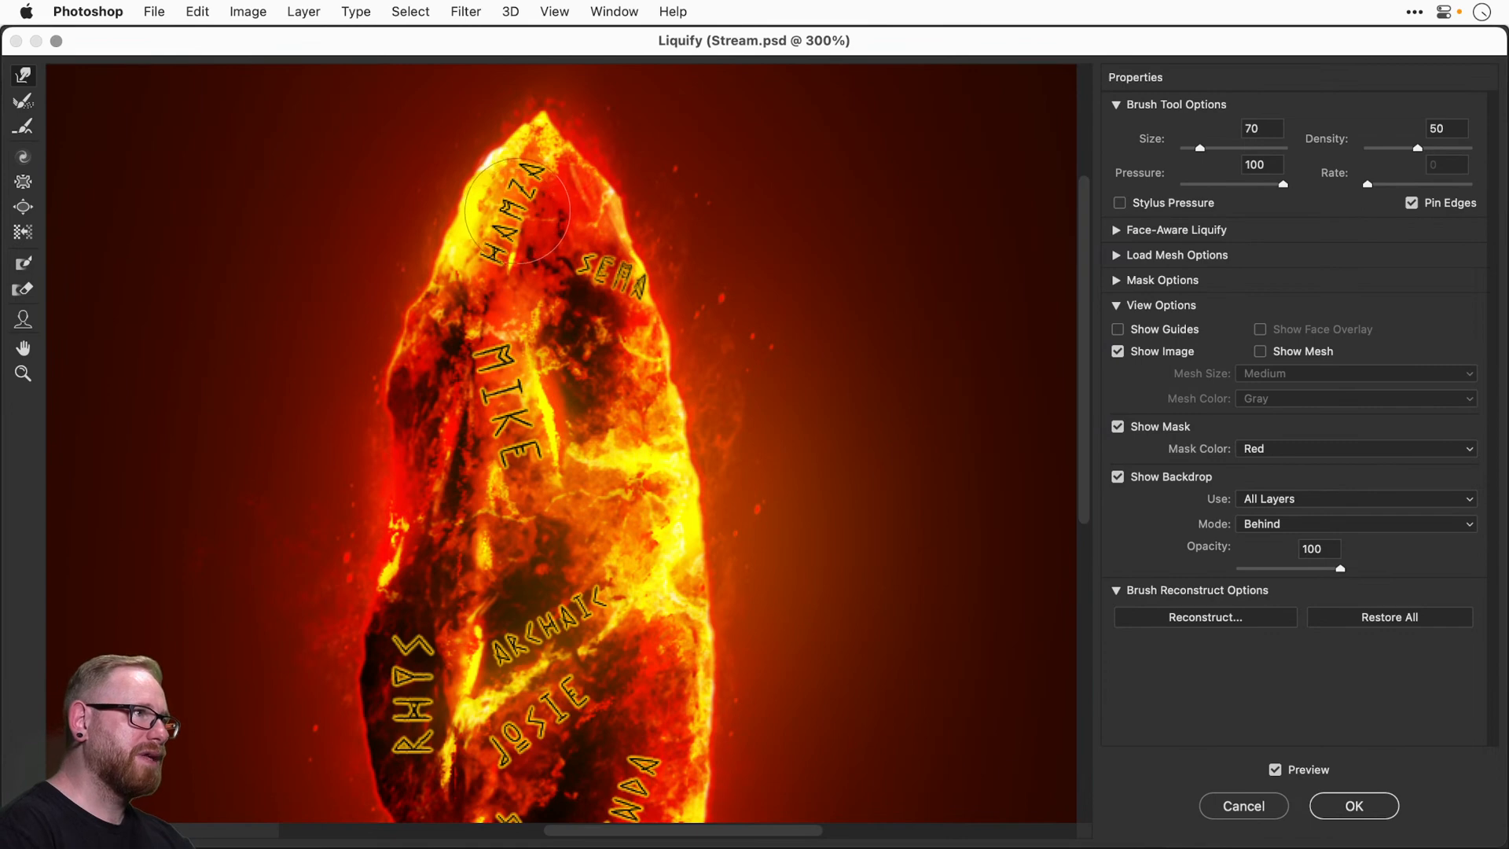
pyautogui.press(']')
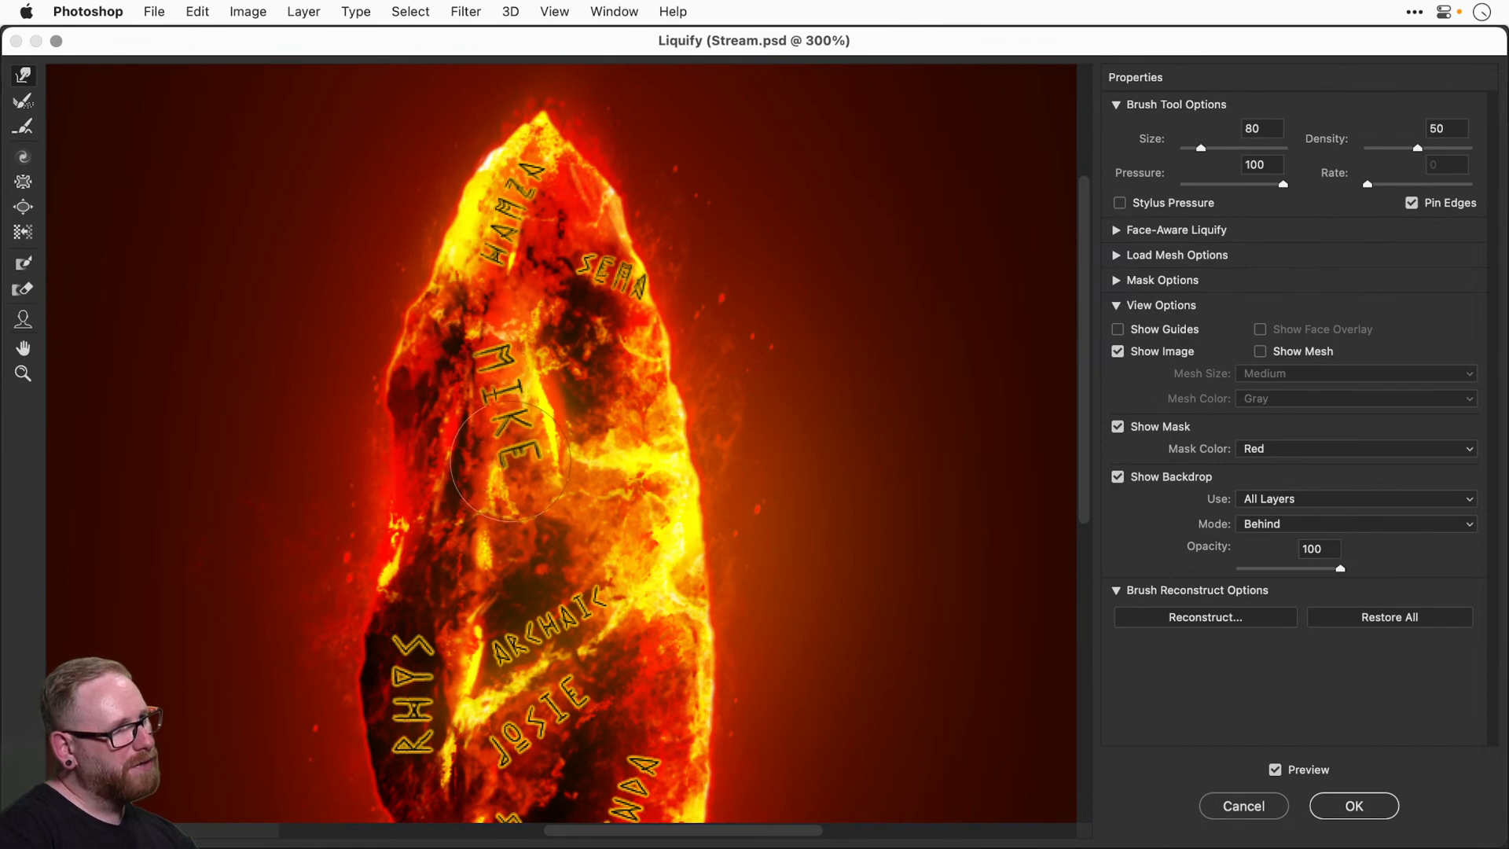
pyautogui.scroll(-5, 501, 492)
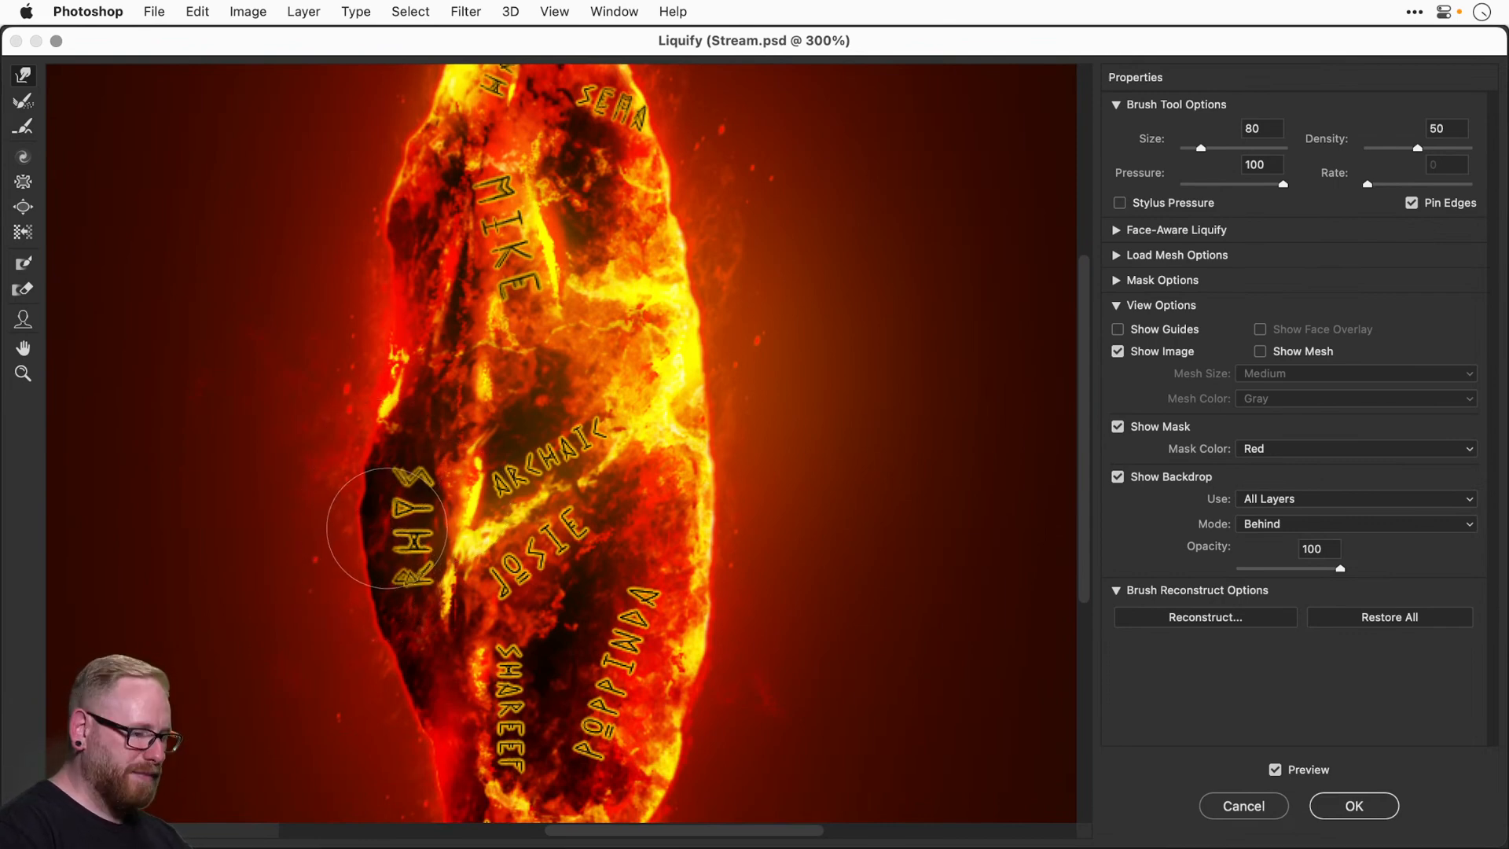
pyautogui.press('[')
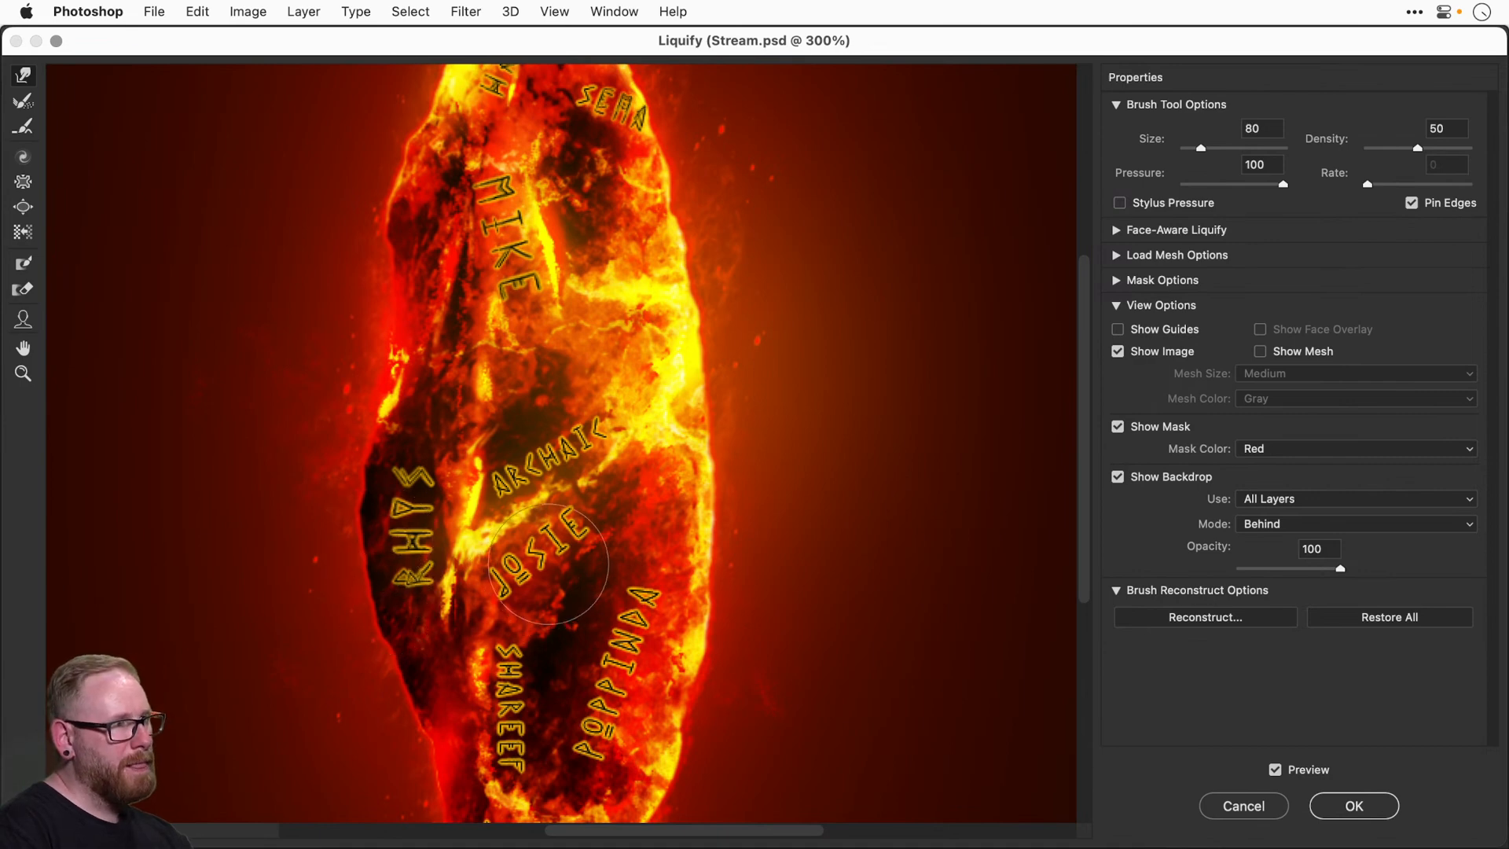
pyautogui.press(']')
pyautogui.press(']')
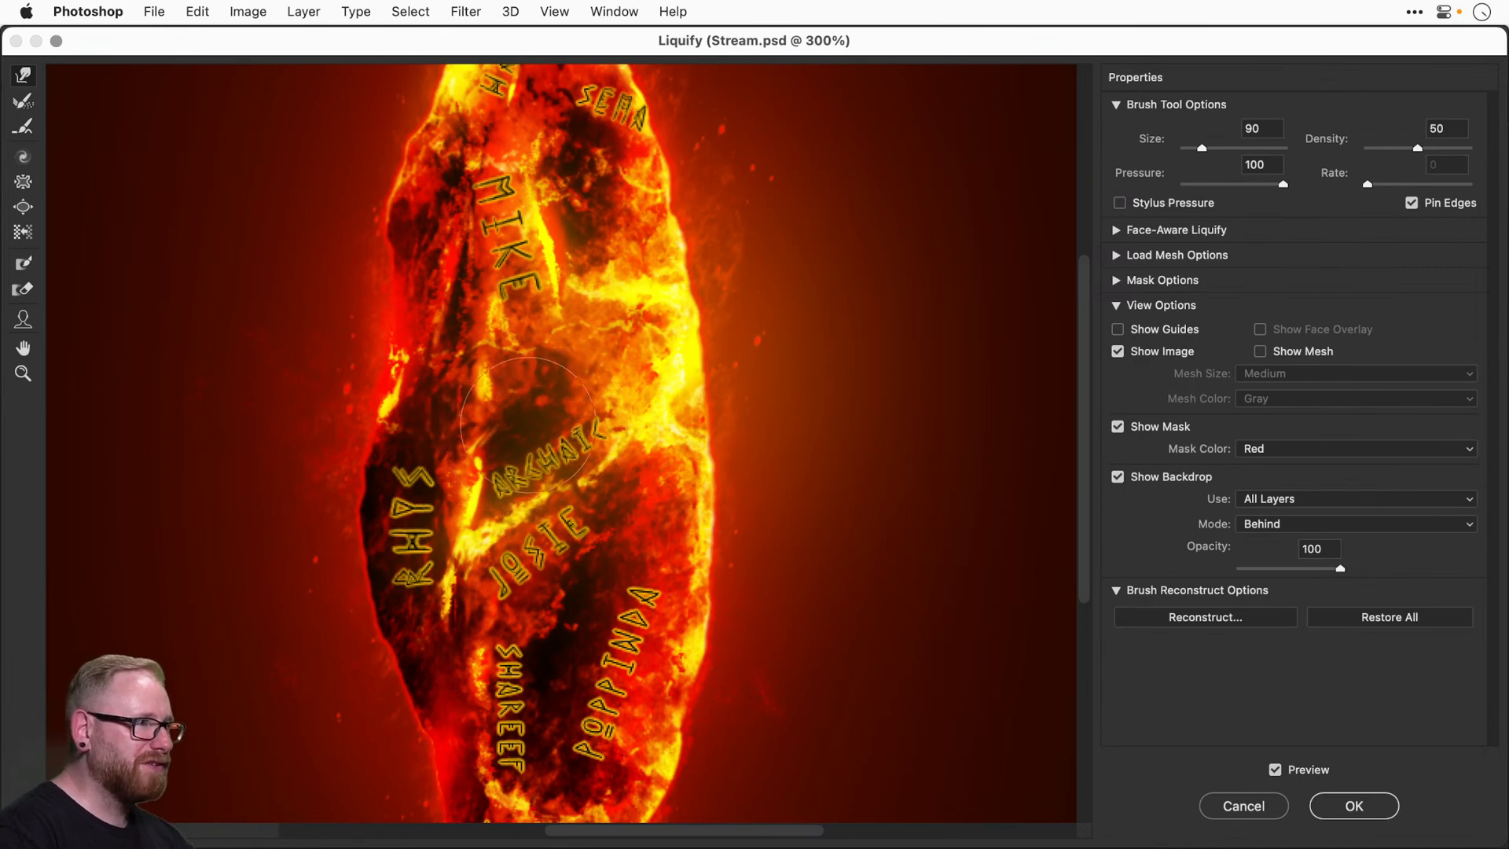
pyautogui.scroll(-4, 535, 502)
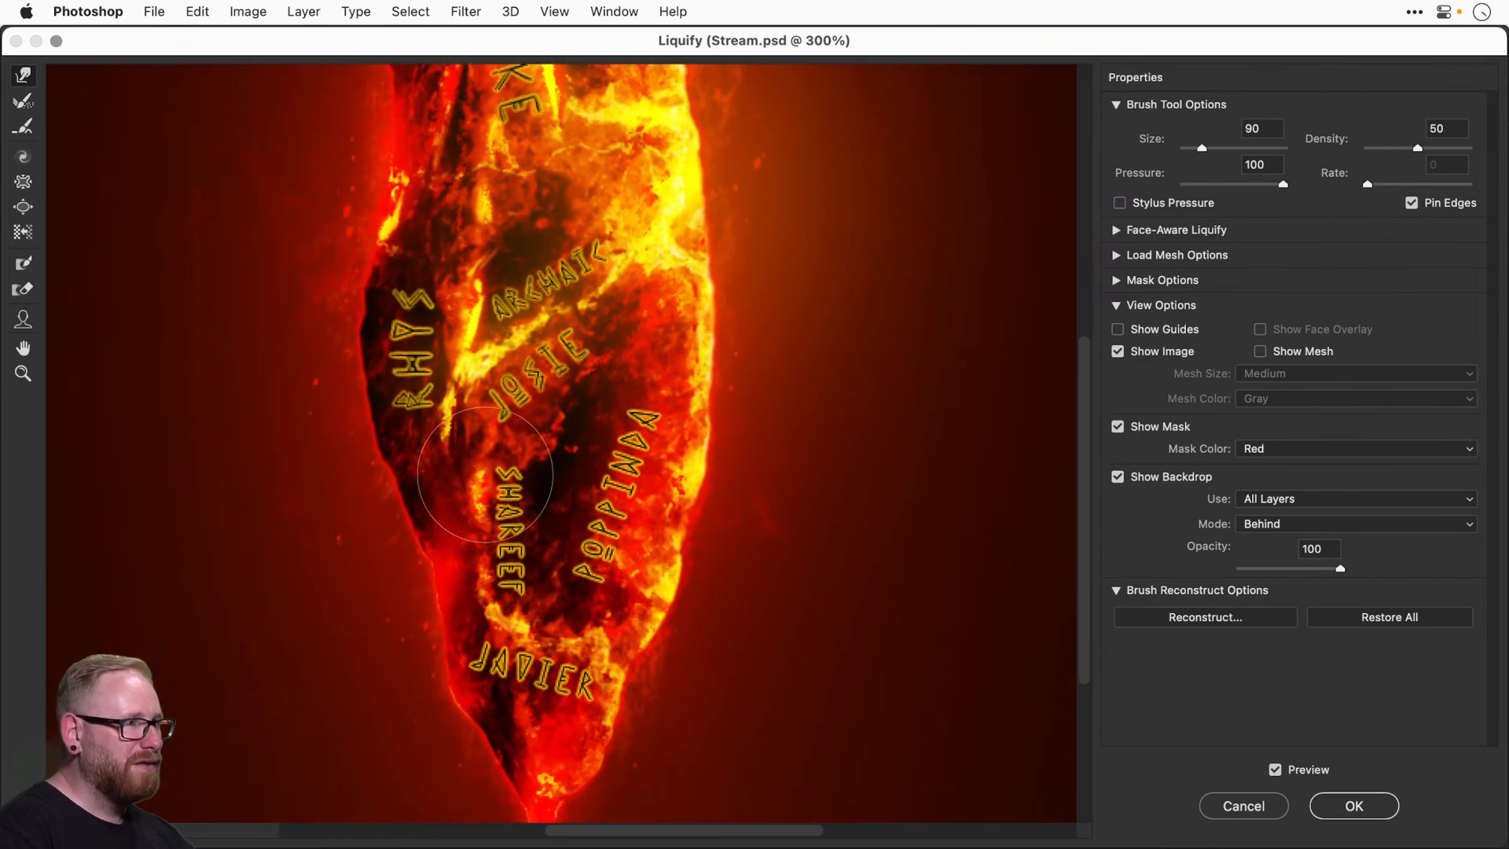
pyautogui.press('[')
pyautogui.press('[')
pyautogui.press('[')
pyautogui.press('[')
pyautogui.press('[')
# Warp the middle and bottom names to follow the rock's surface, then commit the Liquify filter.
pyautogui.moveTo(493, 470); pyautogui.dragTo(504, 472)
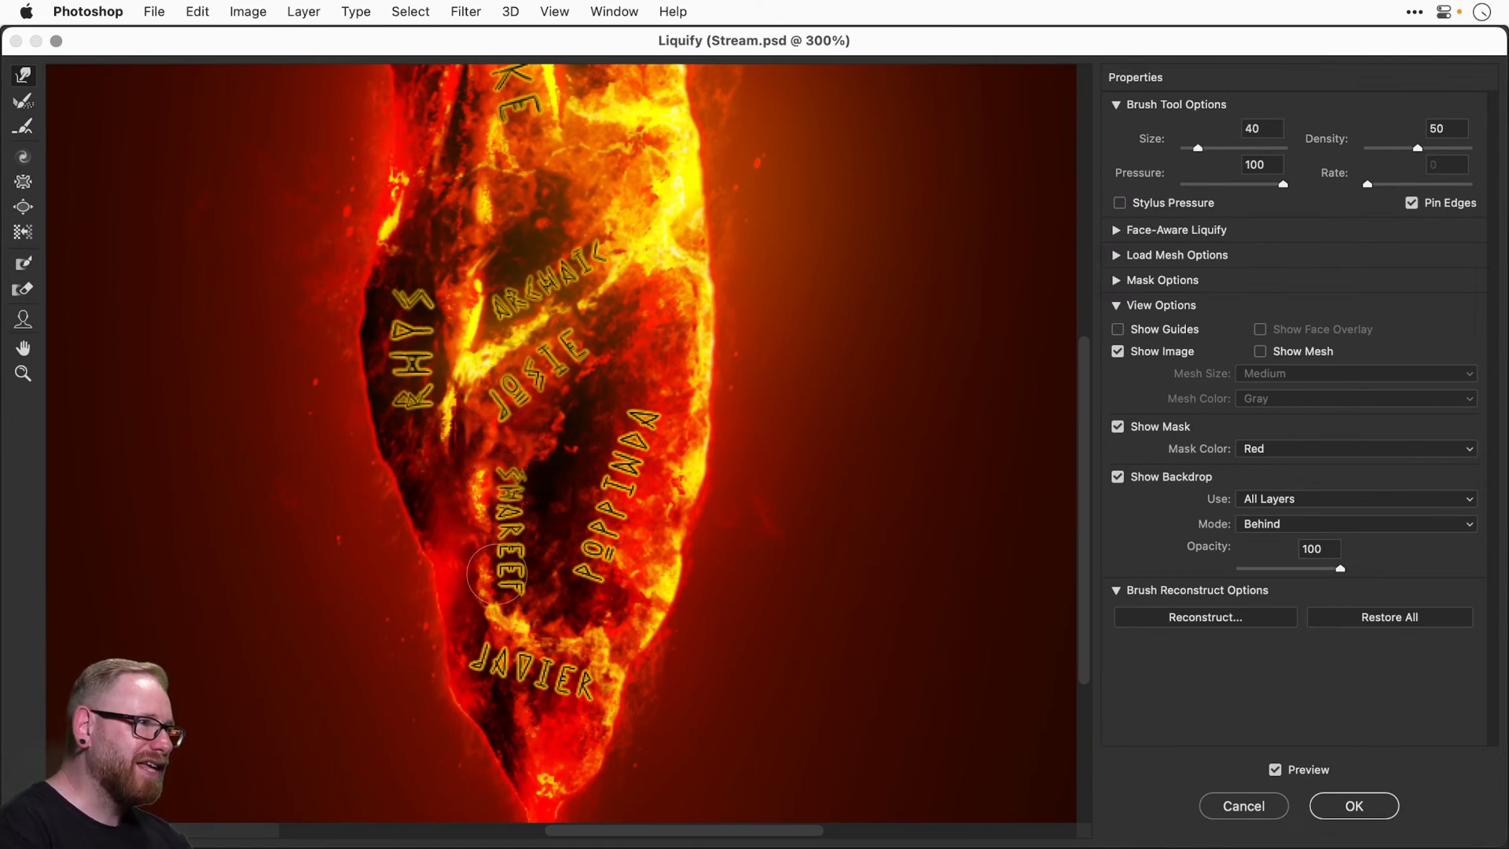
pyautogui.moveTo(494, 575); pyautogui.dragTo(503, 529)
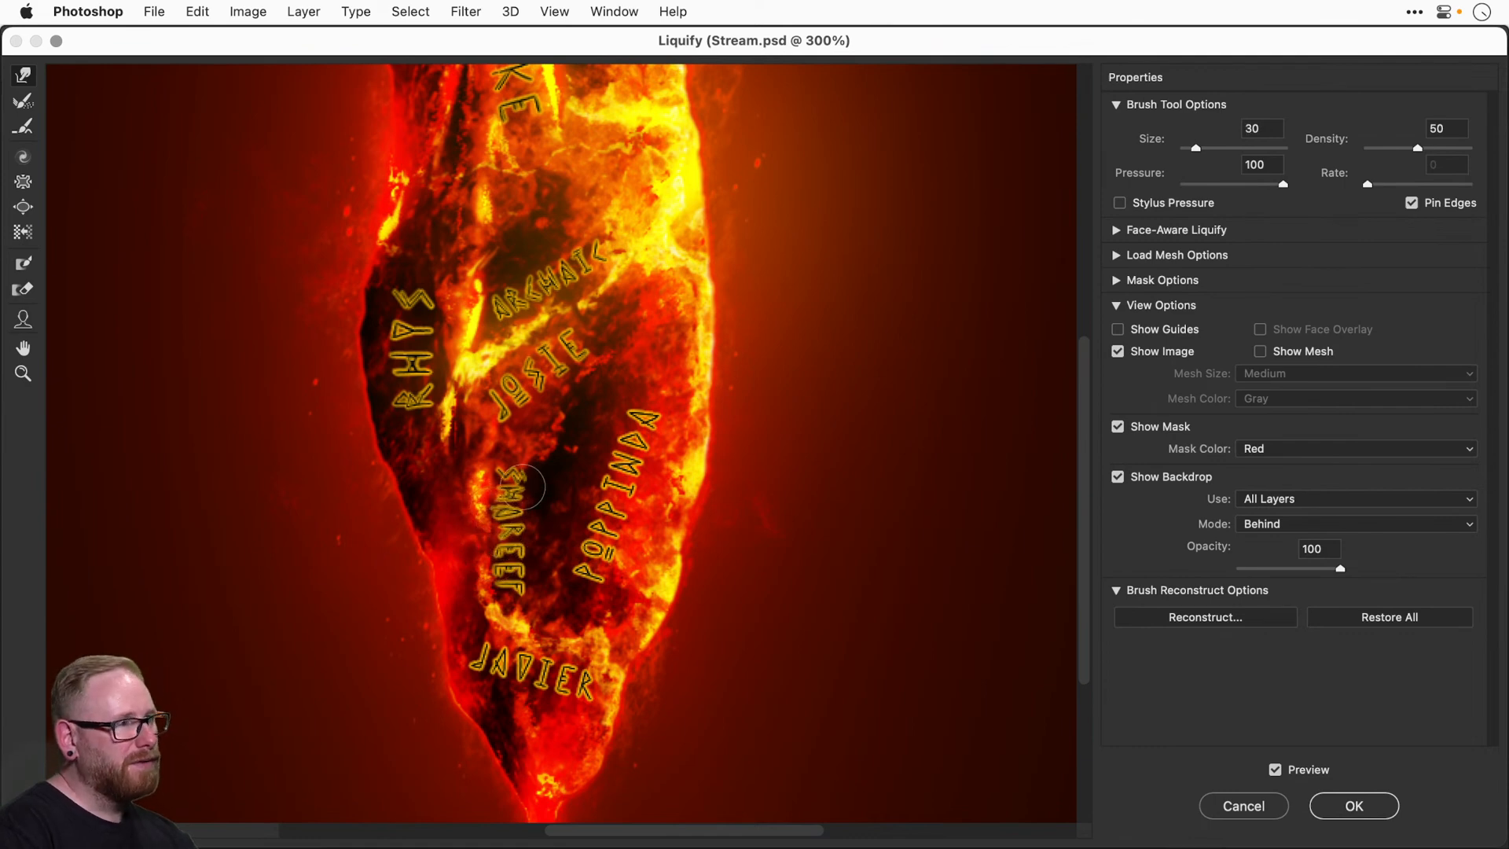
pyautogui.moveTo(523, 486); pyautogui.dragTo(526, 469)
pyautogui.press(']')
pyautogui.press(']')
pyautogui.press(']')
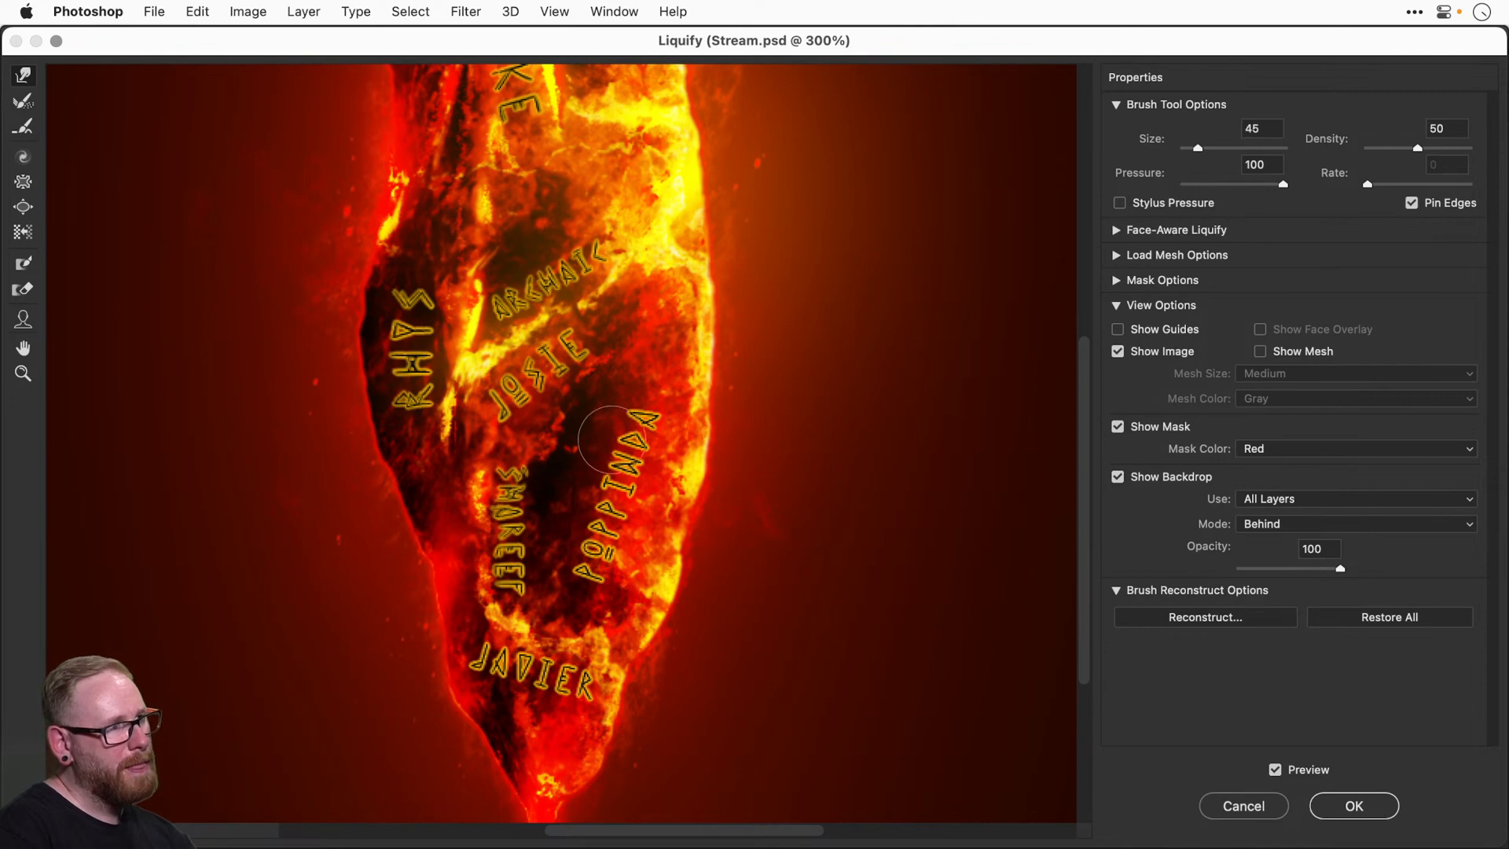
pyautogui.press(']')
pyautogui.press(']')
pyautogui.press(']')
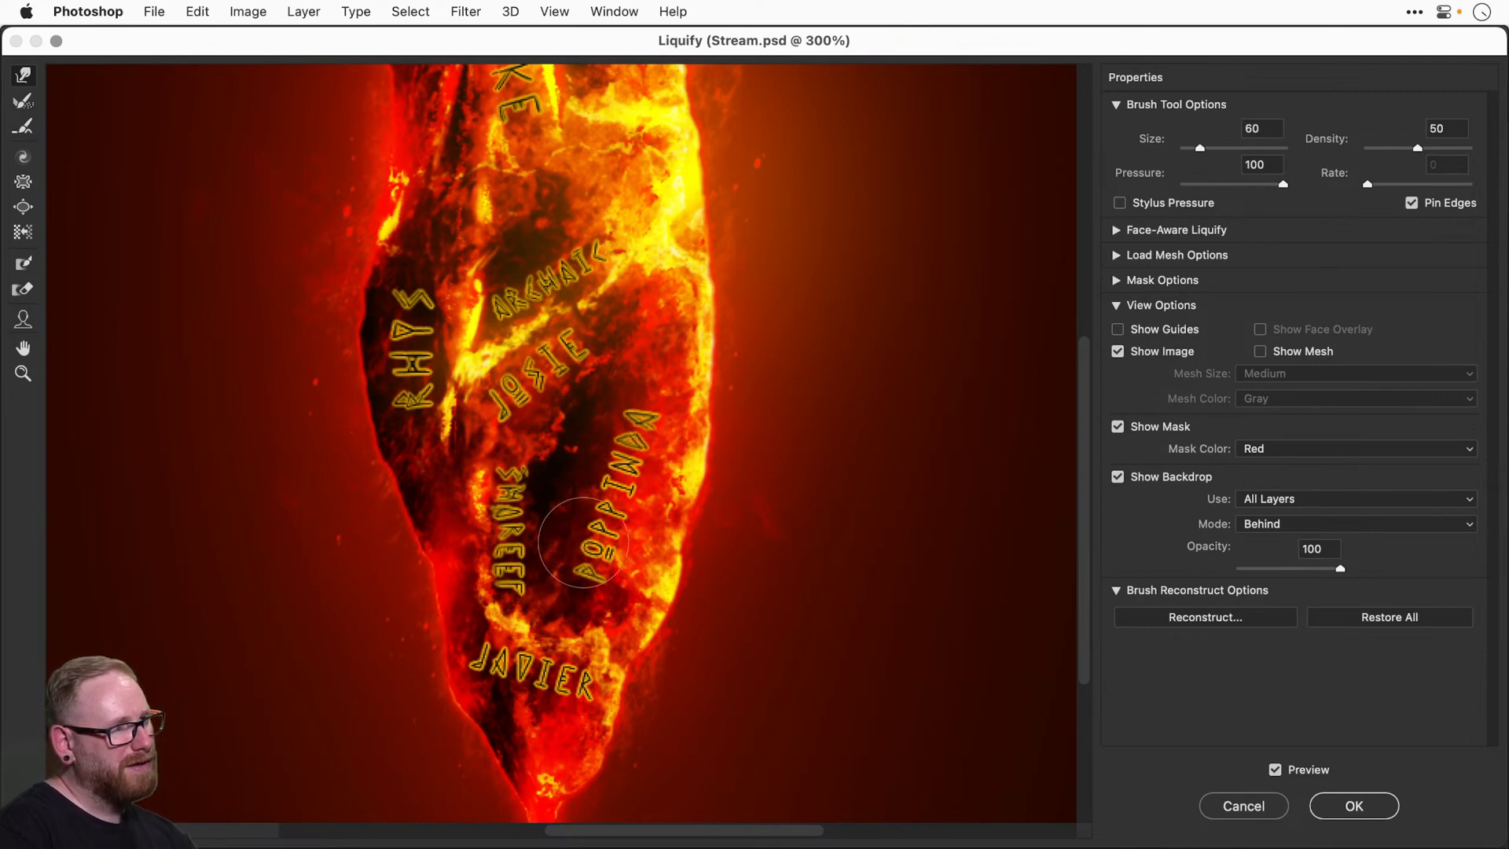
pyautogui.press('[')
pyautogui.press('[')
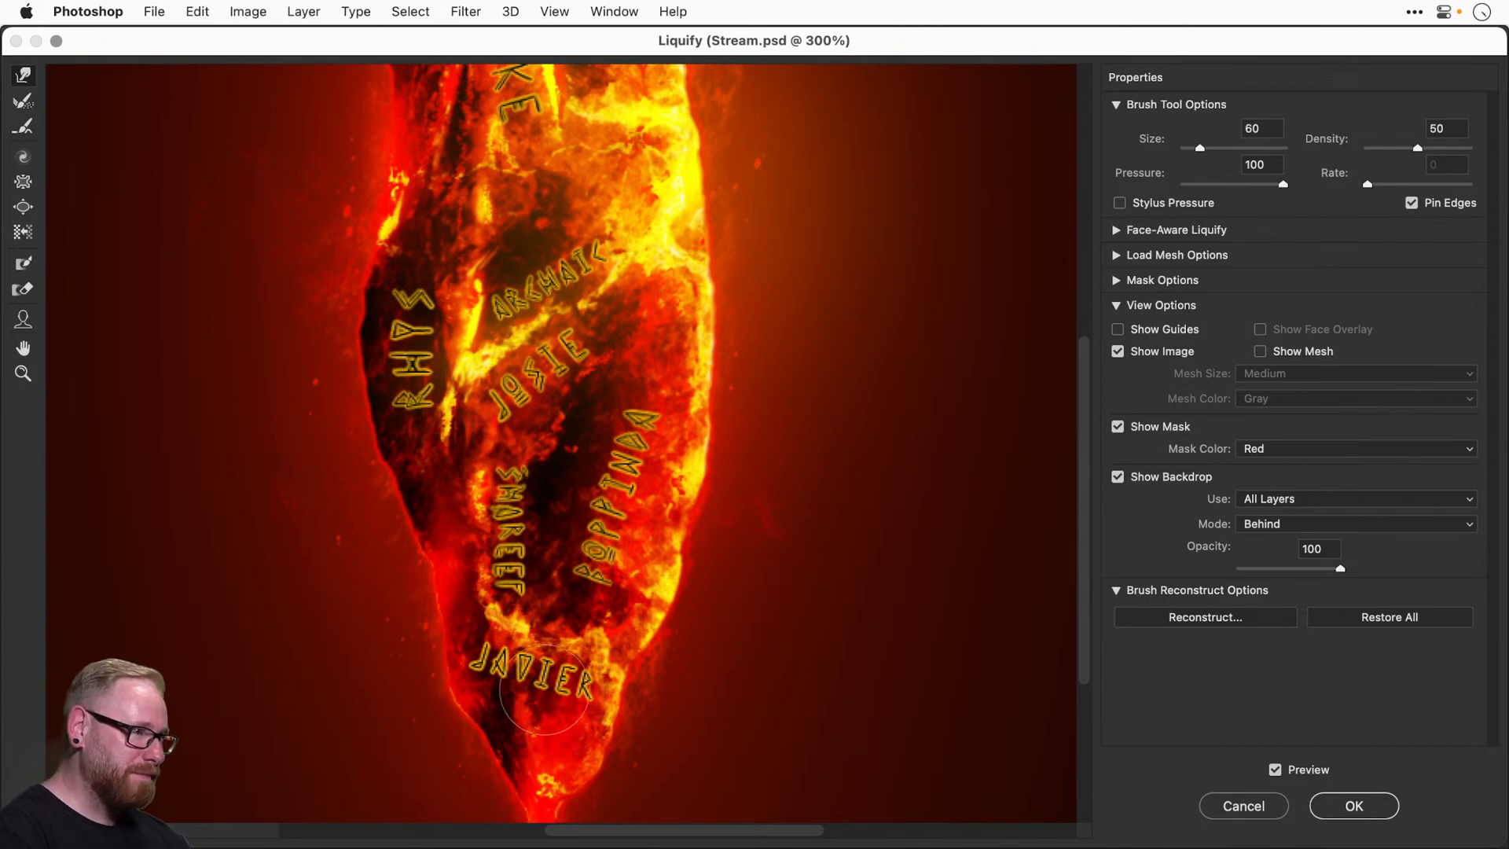
pyautogui.press('[')
pyautogui.press('[')
pyautogui.press('[')
pyautogui.press('[')
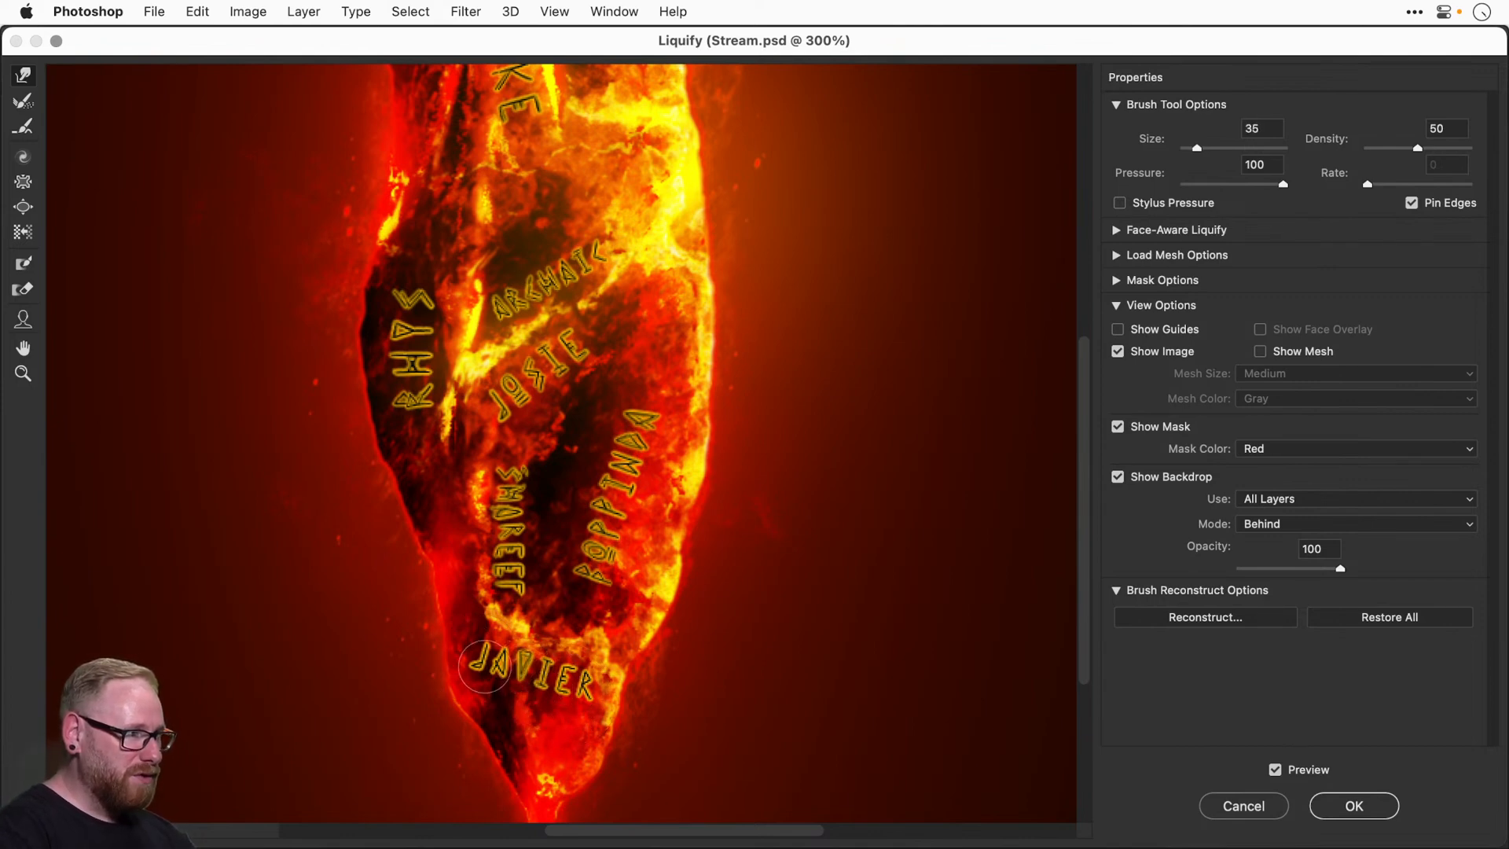
pyautogui.press(']')
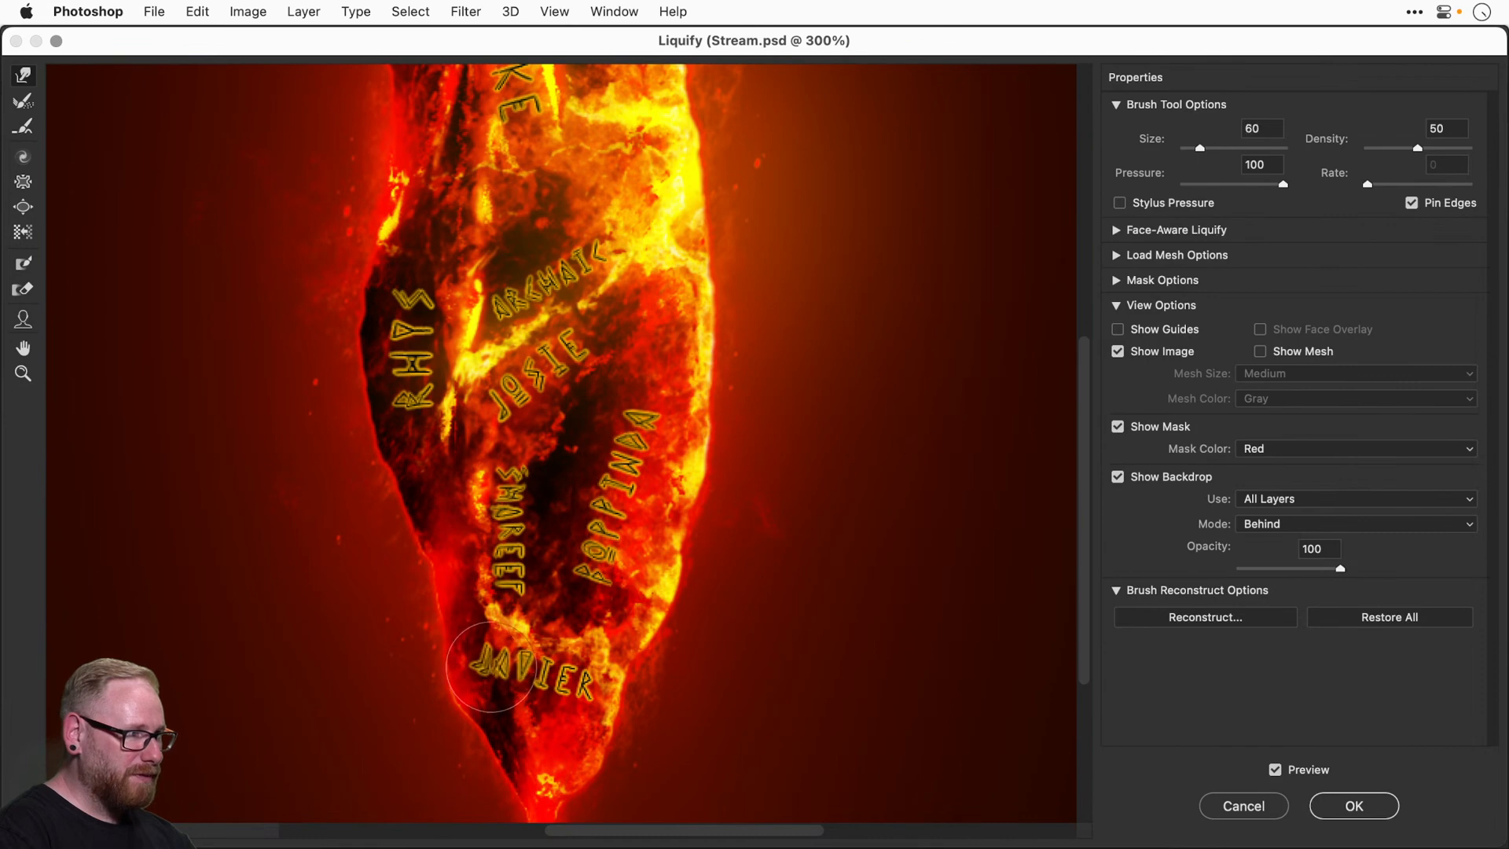
pyautogui.press('[')
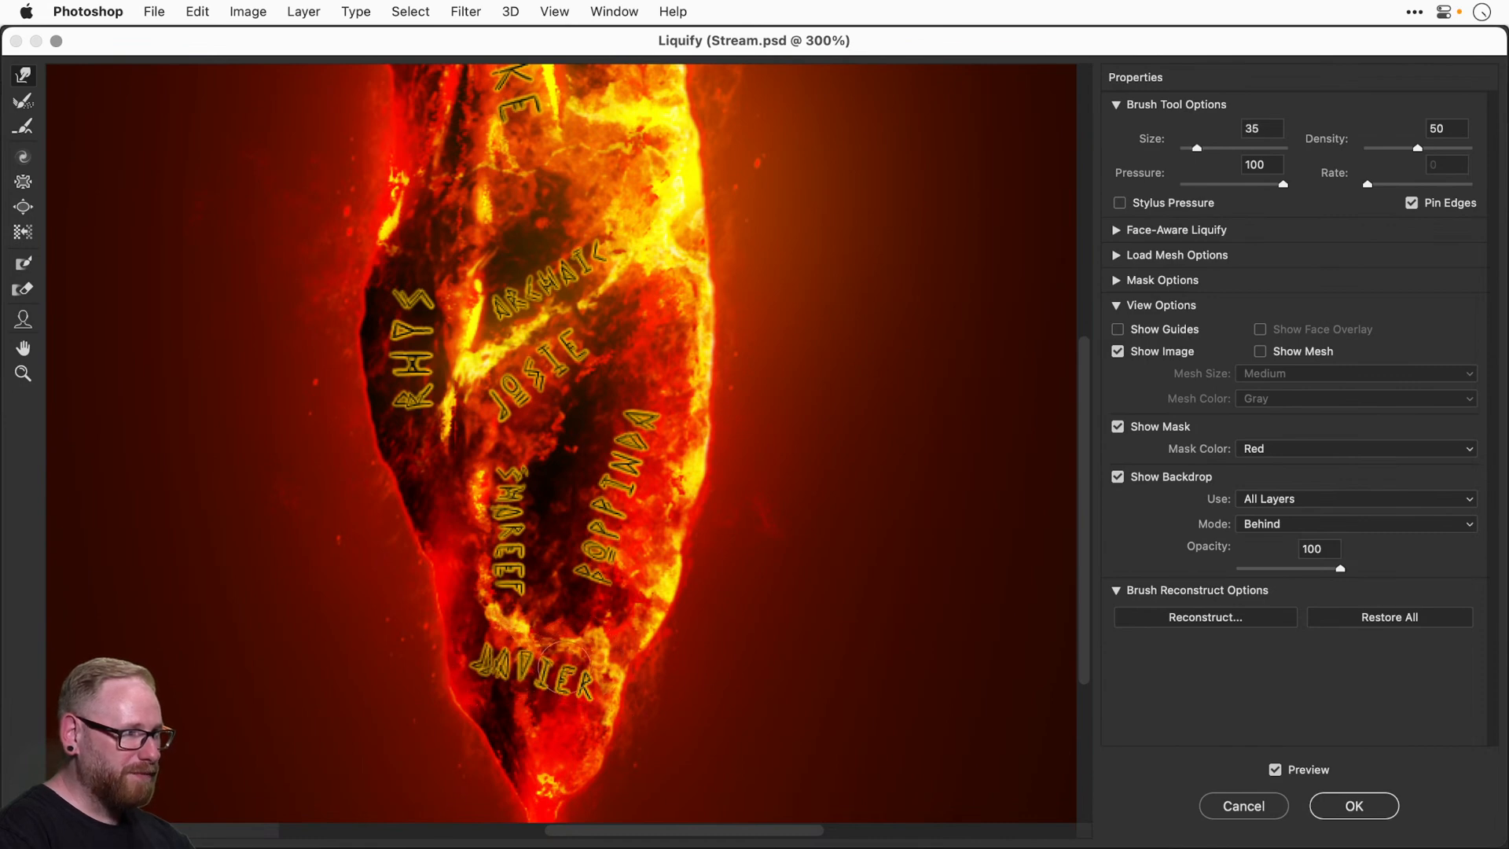
pyautogui.press('Return')
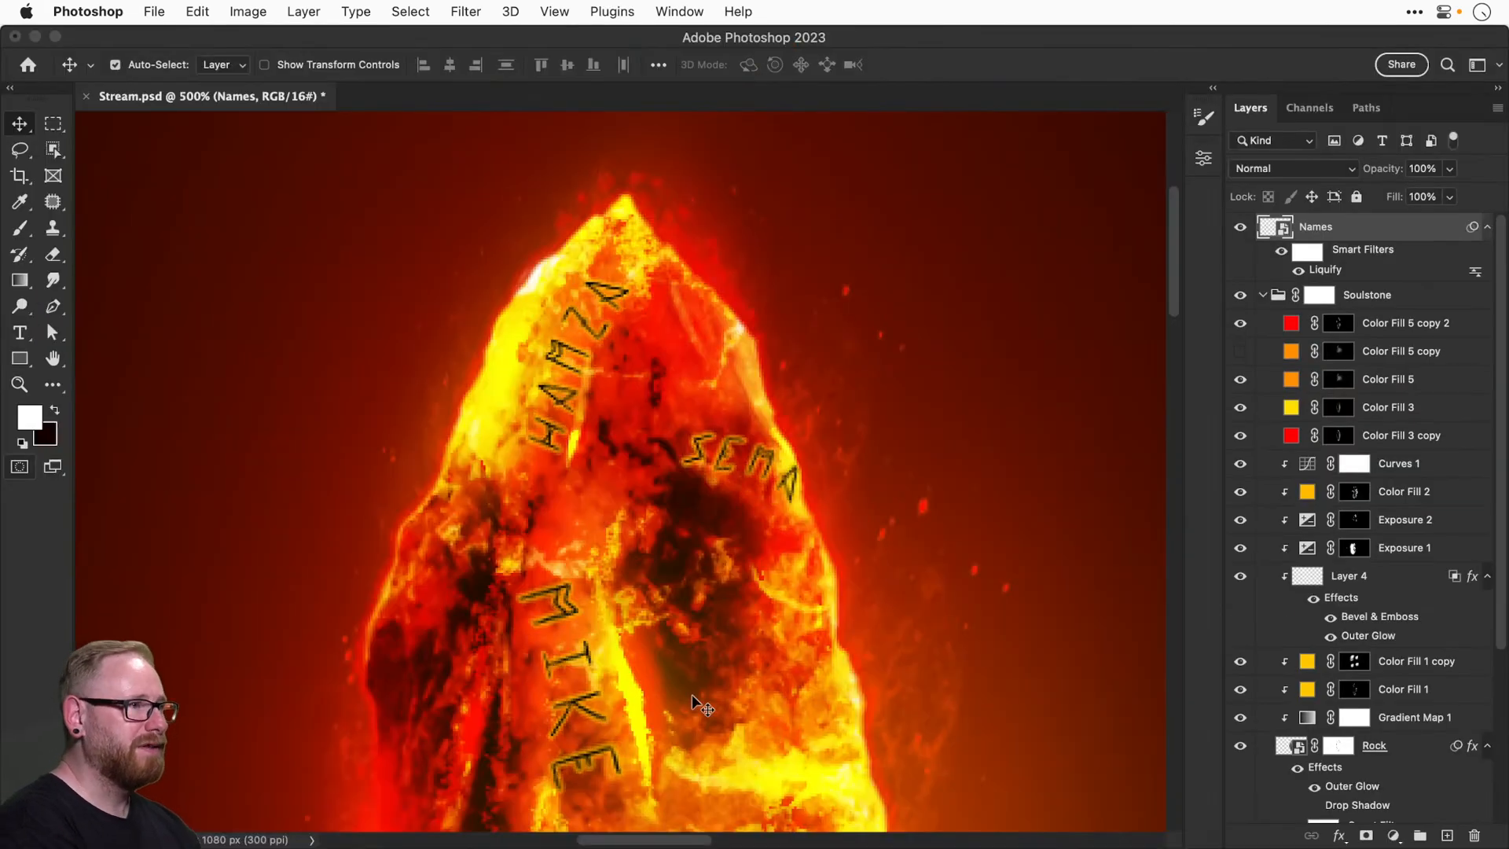
# Fit the image, zoom to 200% on the stone and browse the Edit menu without choosing.
pyautogui.press('super+0')
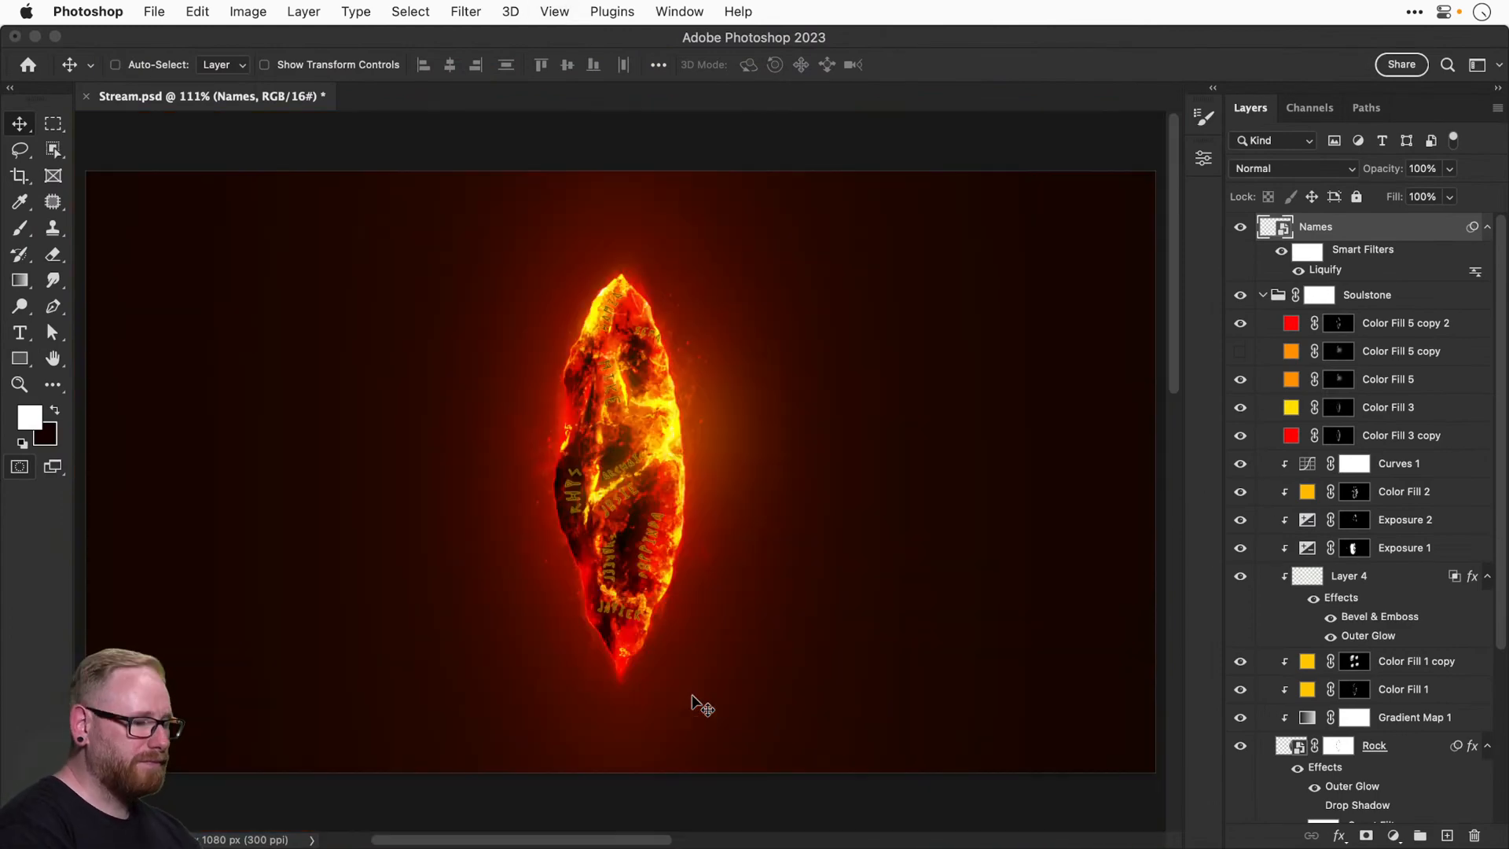
pyautogui.press('super+equal')
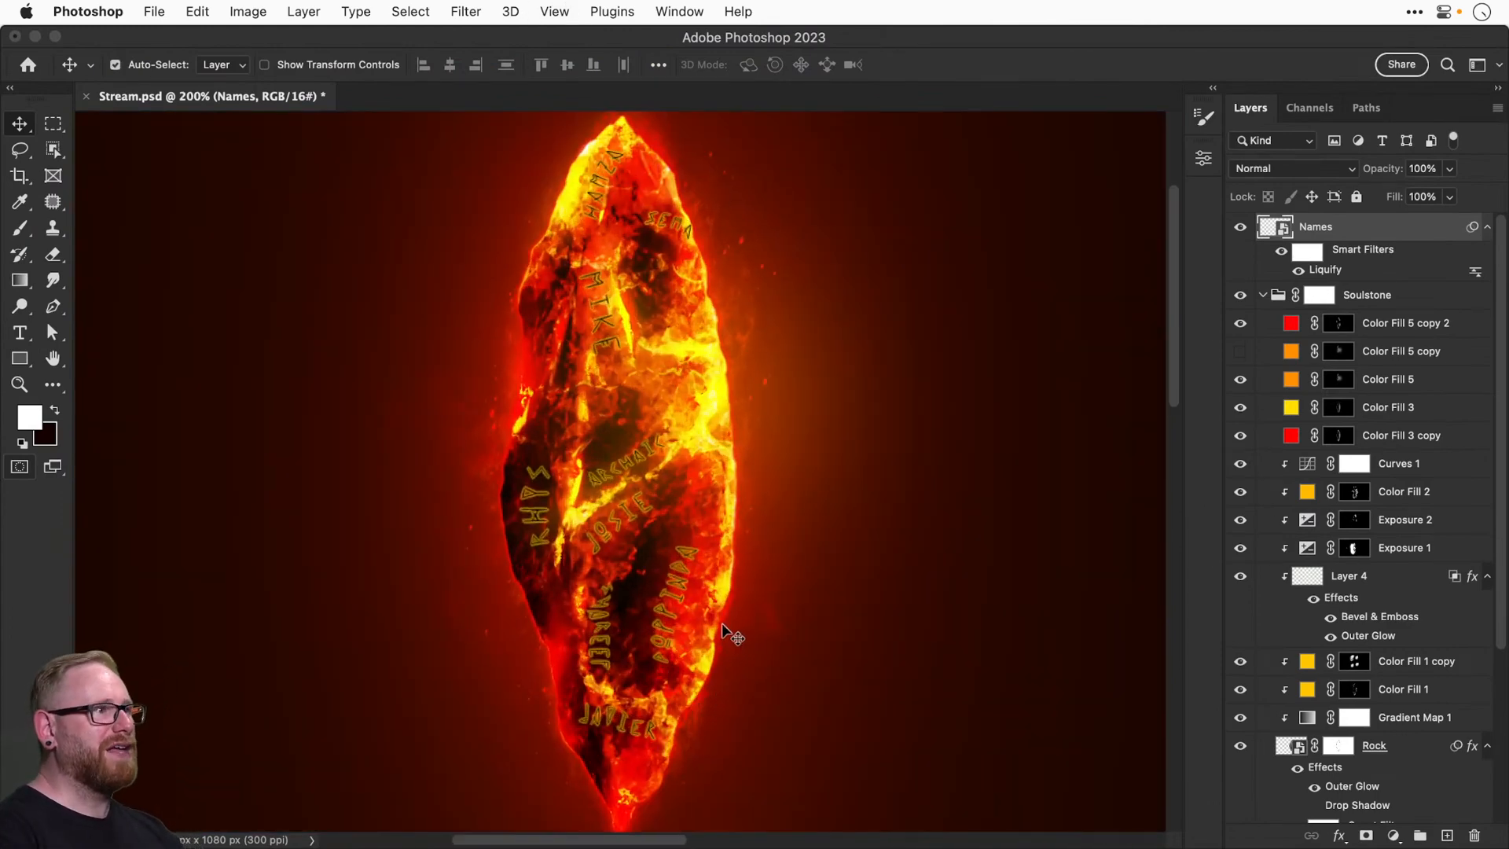
pyautogui.click(198, 11)
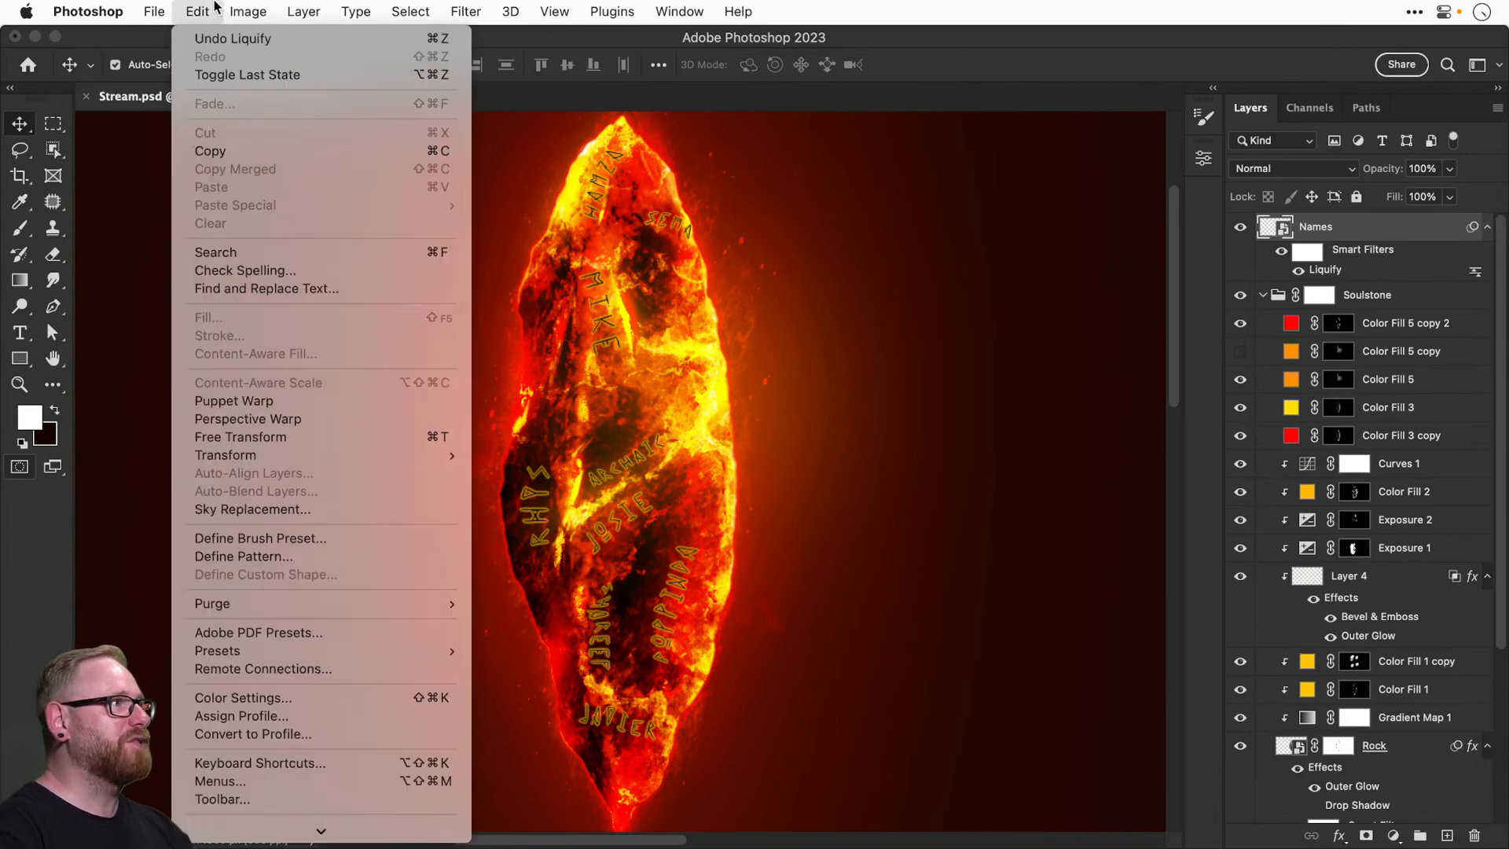
pyautogui.click(213, 6)
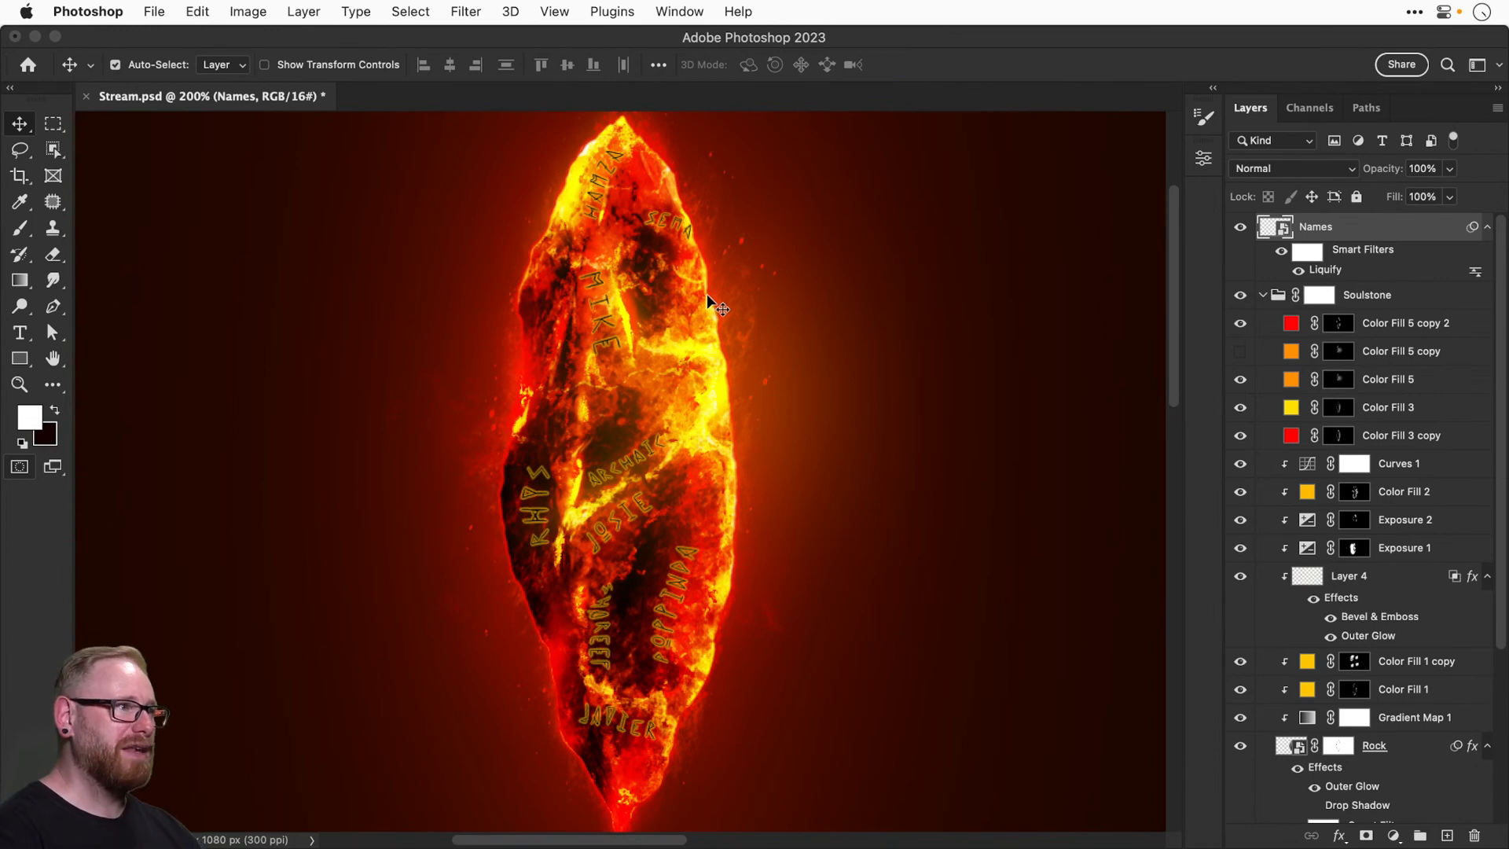
# Set the Names layer blend mode to Color Dodge and zoom in on the stone's tip to check.
pyautogui.click(1246, 169)
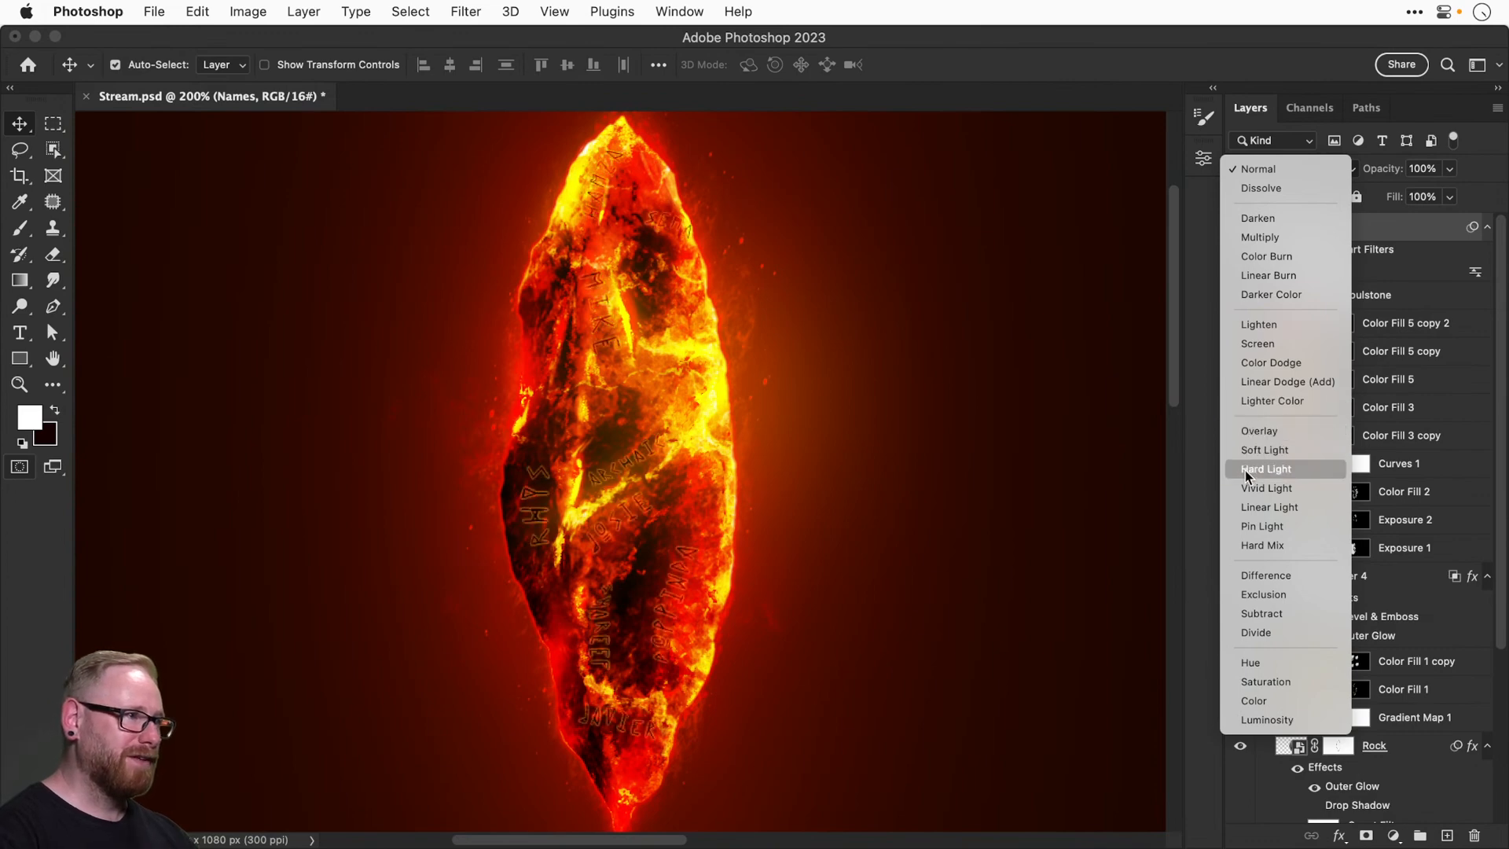
pyautogui.click(1271, 363)
pyautogui.press('z')
pyautogui.click(620, 157)
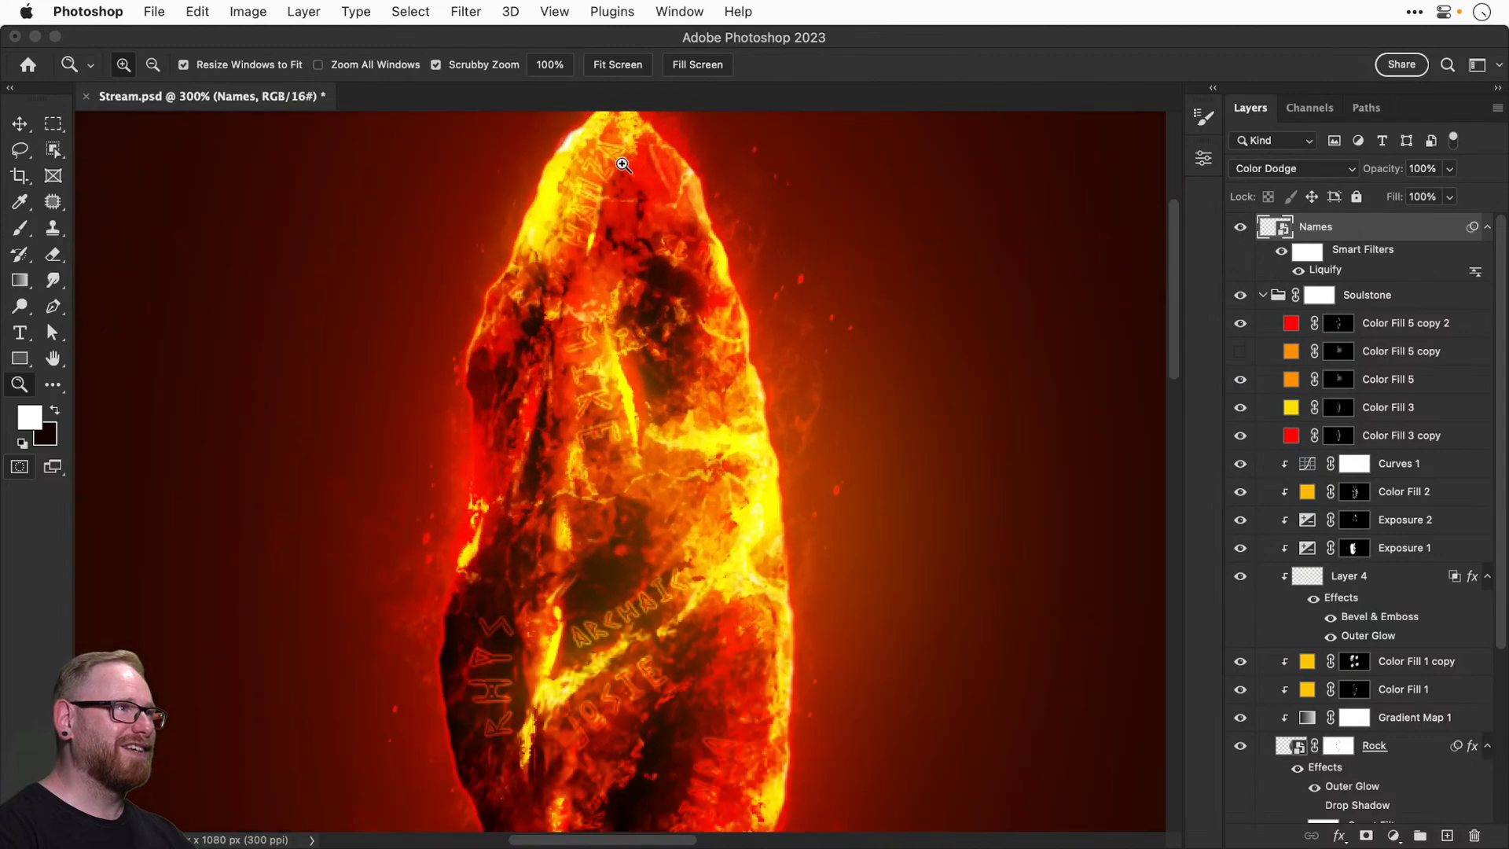
pyautogui.scroll(3, 622, 165)
pyautogui.press('v')
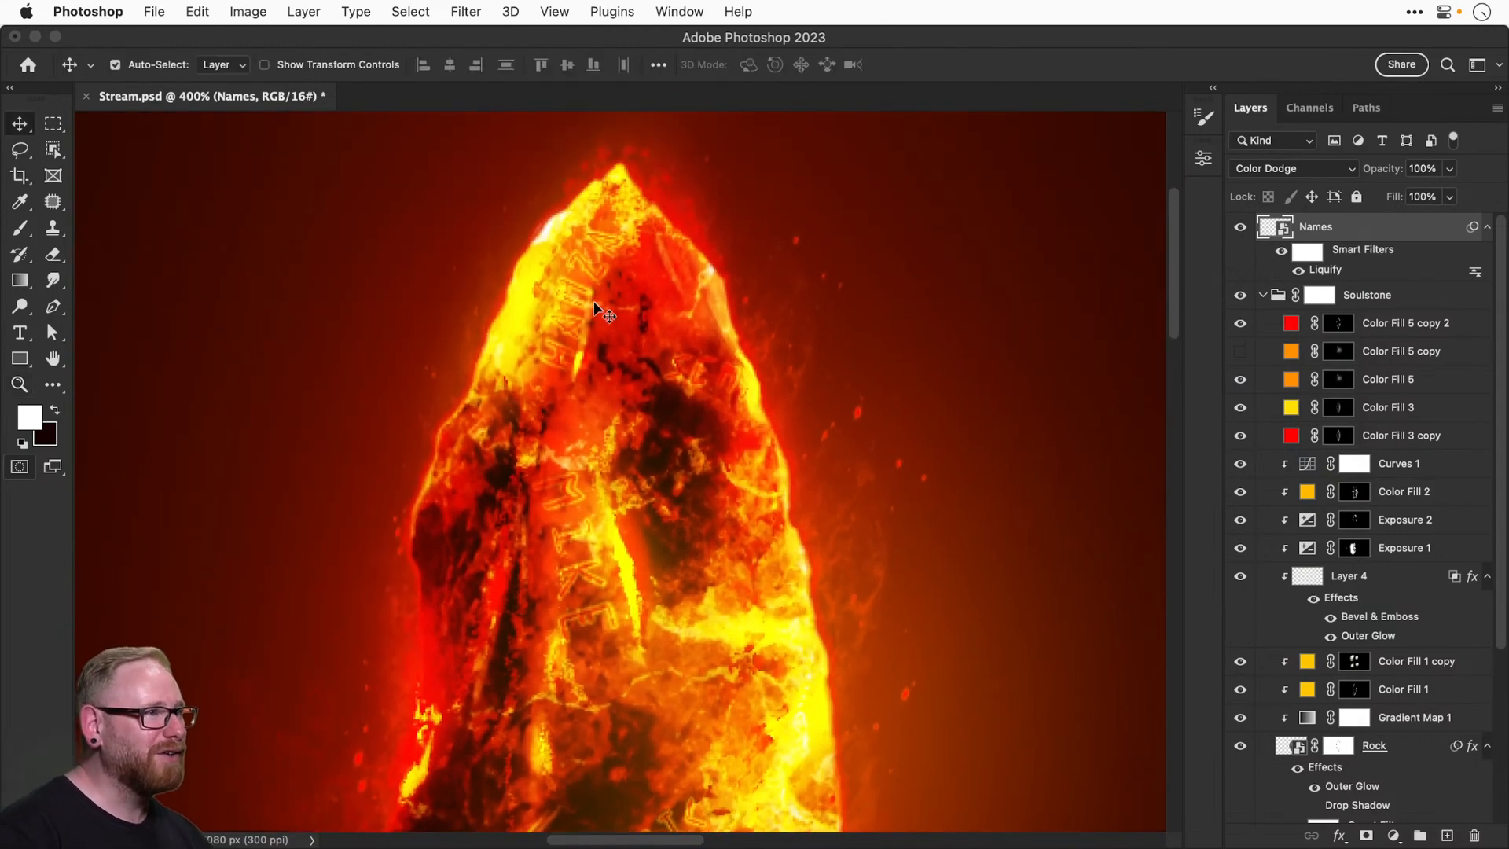
pyautogui.press('super')
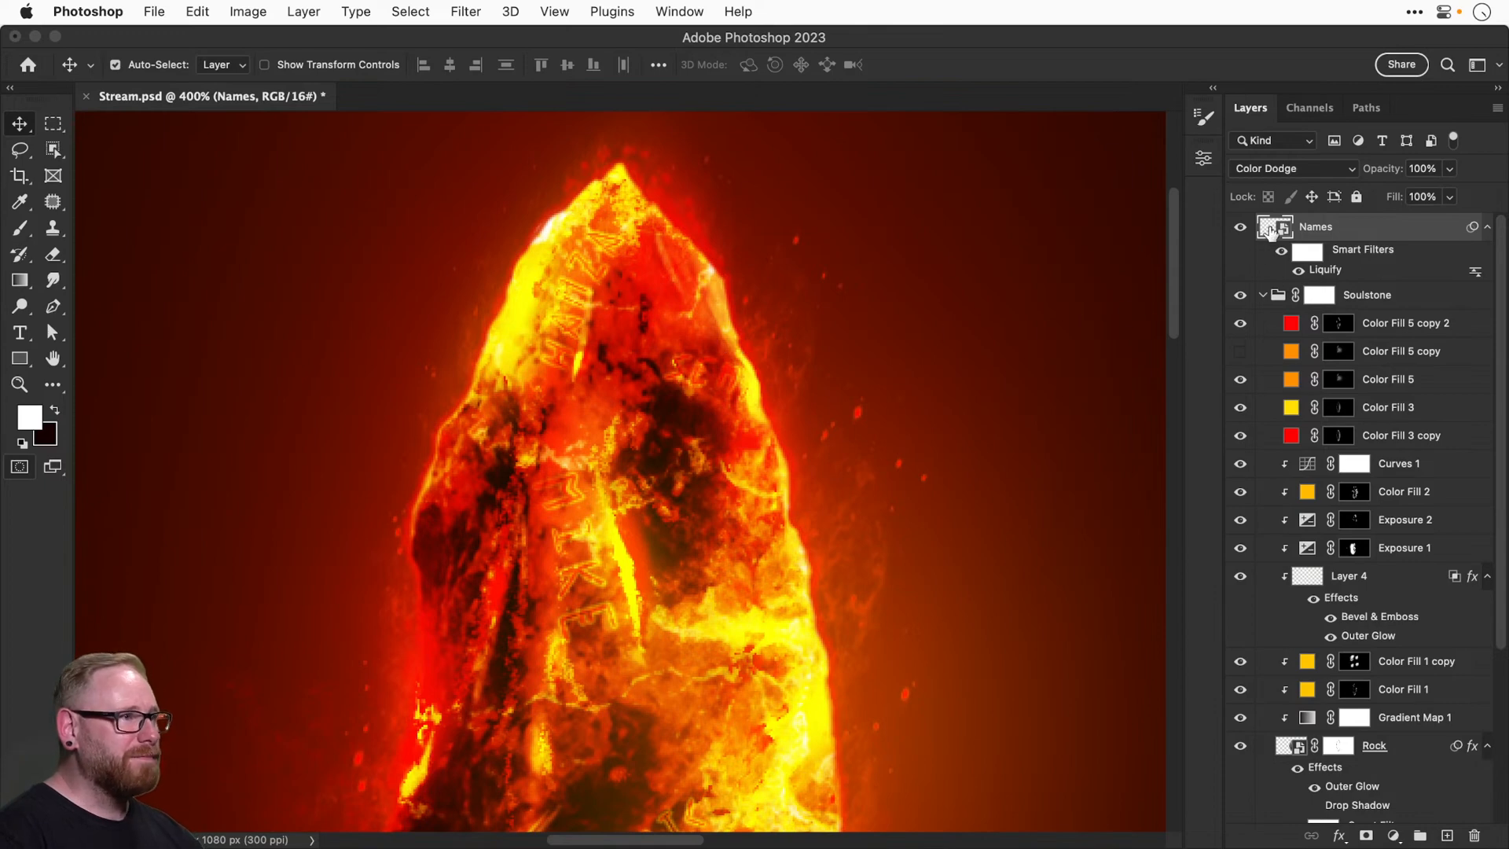
pyautogui.doubleClick(1270, 229)
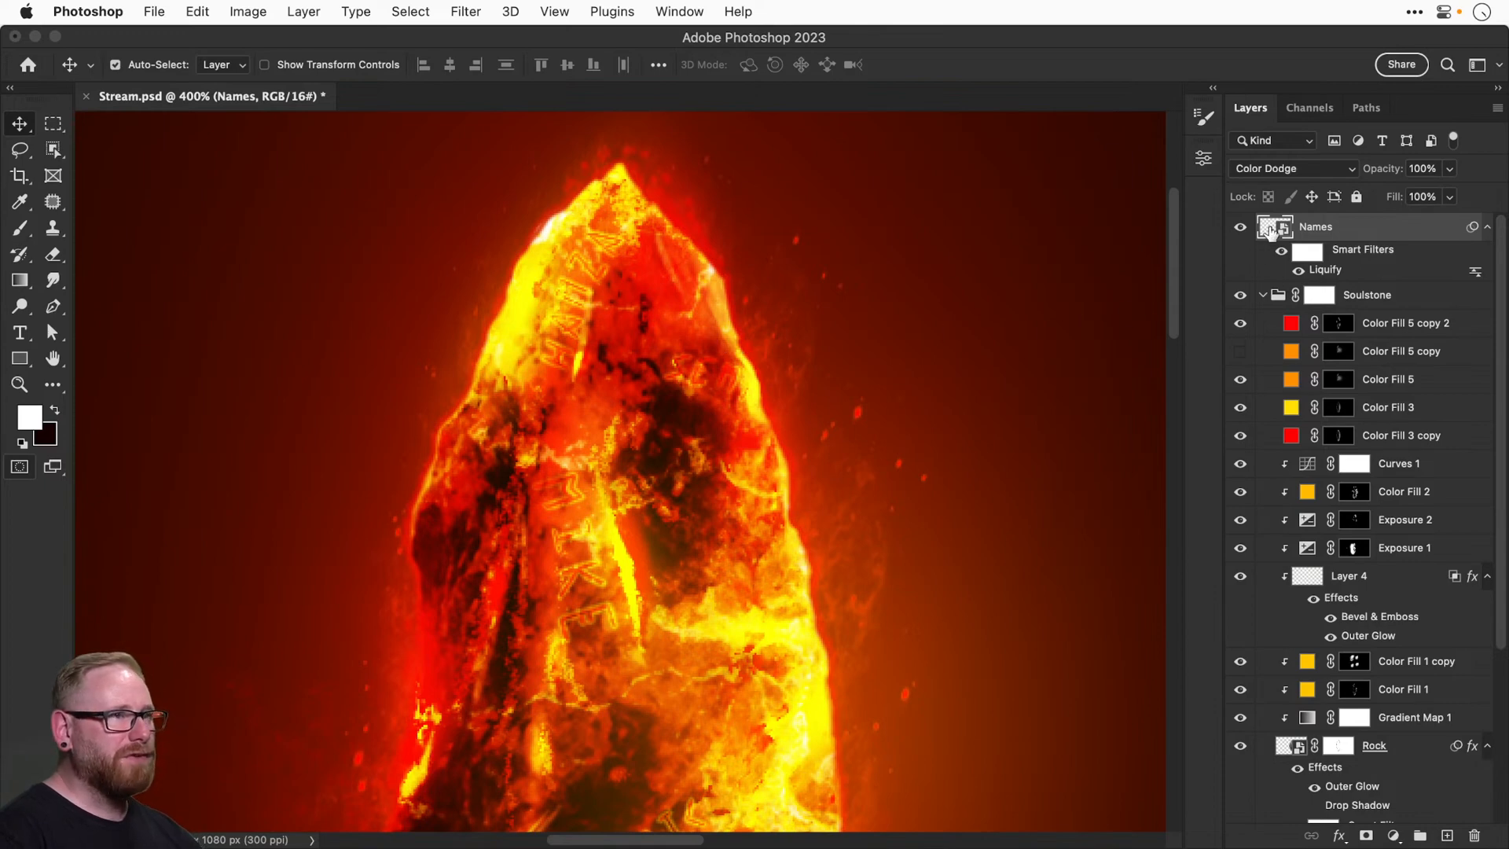
# Move the Sema name lower in Javier.psb and save the names file.
pyautogui.click(1317, 397)
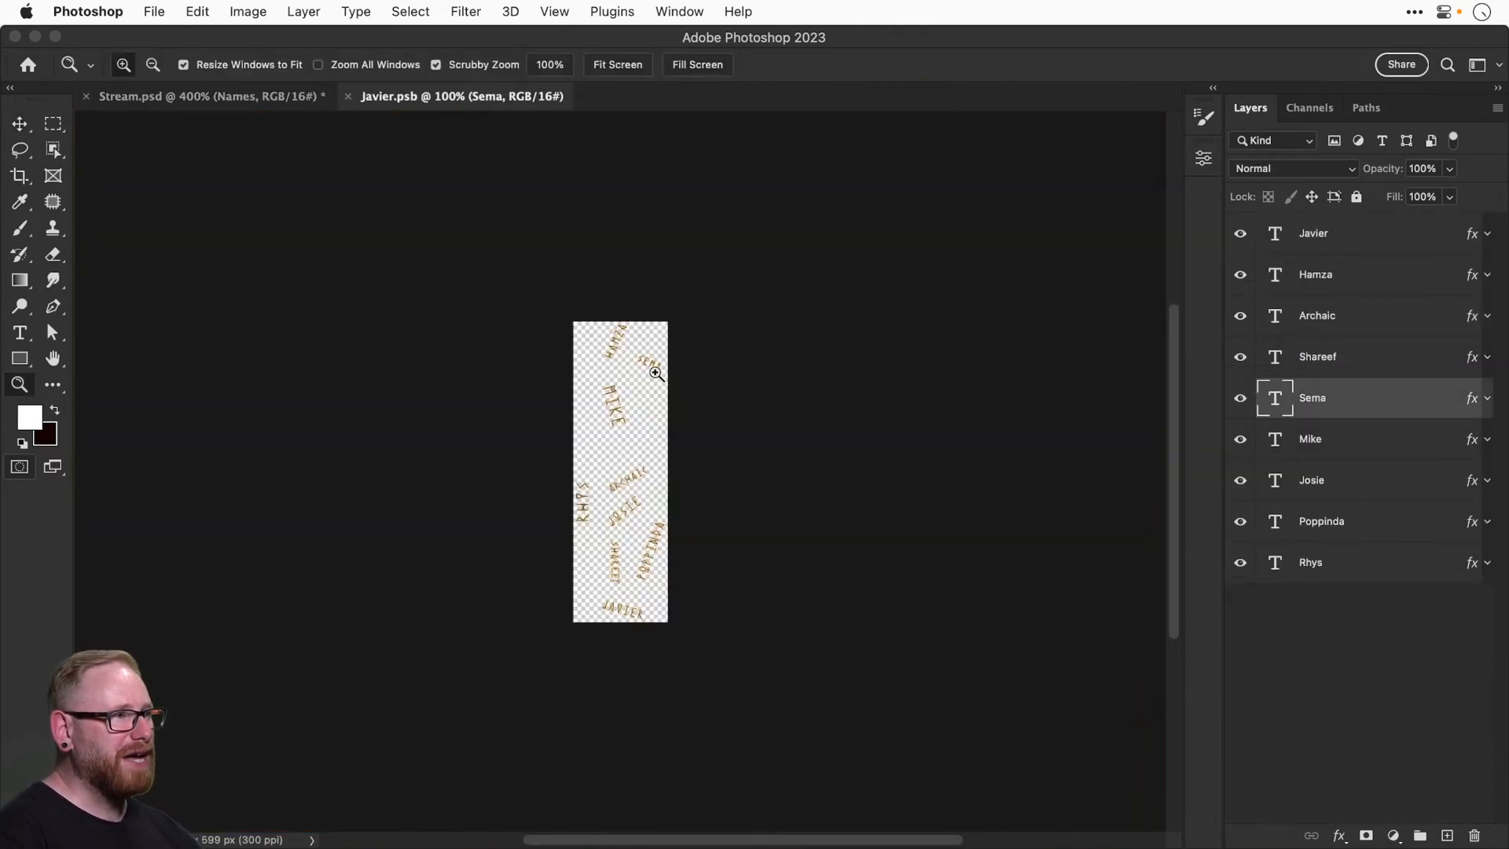
pyautogui.keyDown('super'); pyautogui.click(655, 371); pyautogui.keyUp('super')
pyautogui.press('super+t')
pyautogui.moveTo(657, 354); pyautogui.dragTo(649, 405)
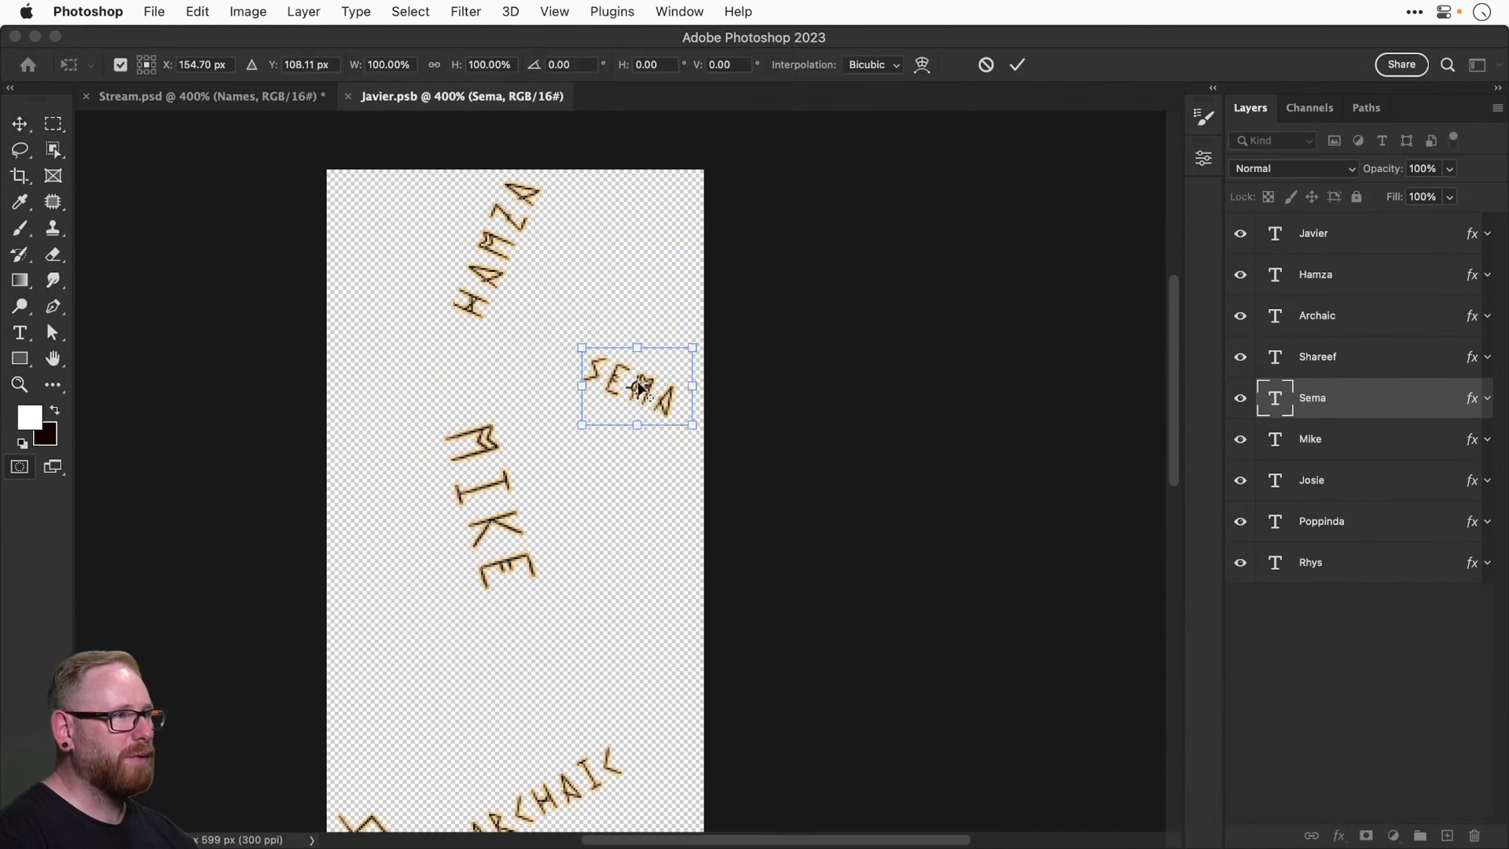
pyautogui.press('Return')
pyautogui.press('super+s')
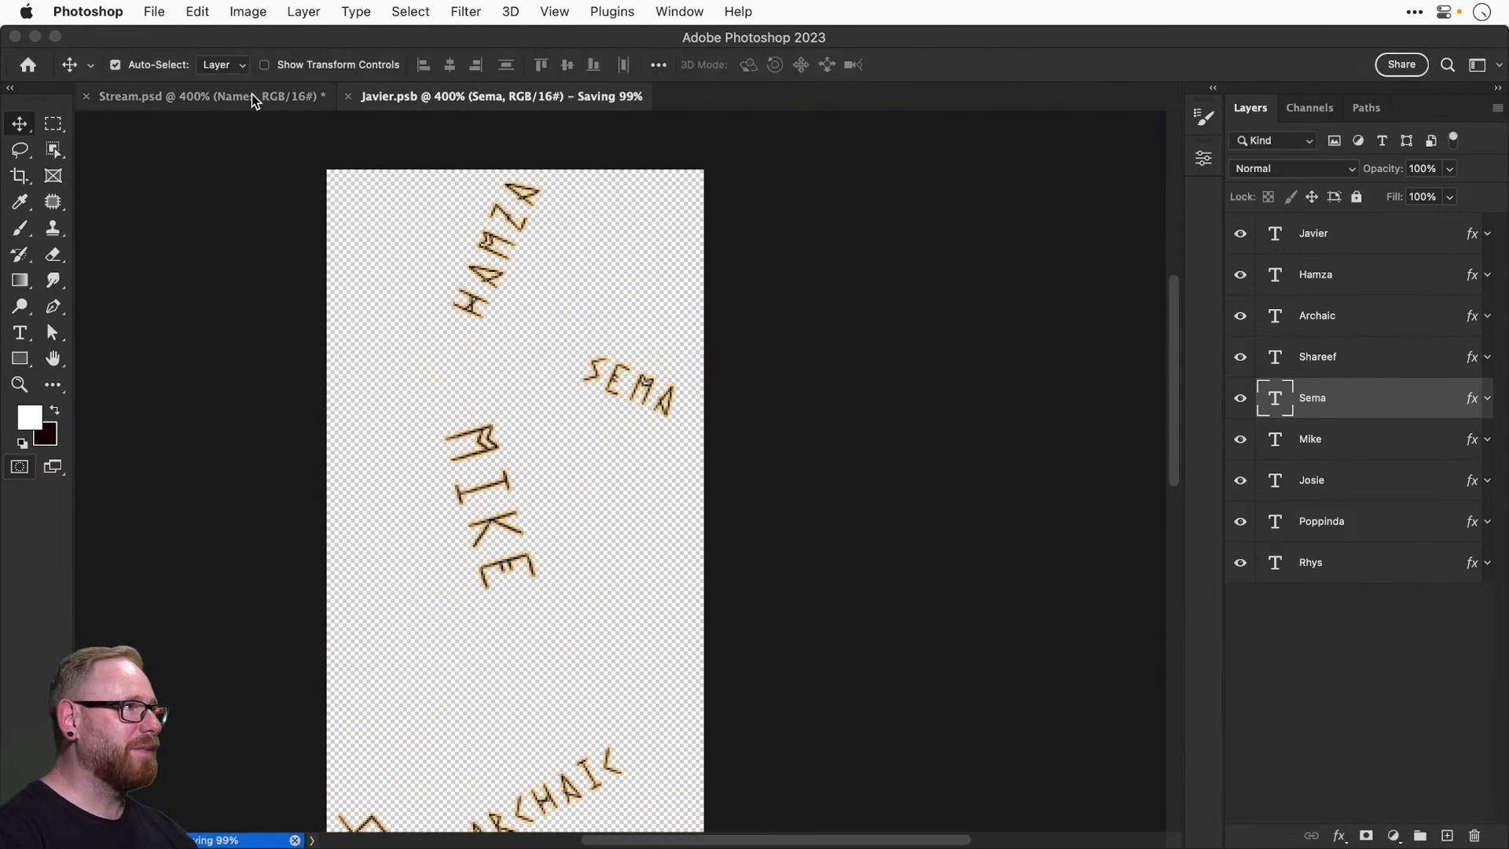
# Check the runes in Stream.psd, then nudge ARCHAIC down in Javier.psb and save.
pyautogui.click(252, 100)
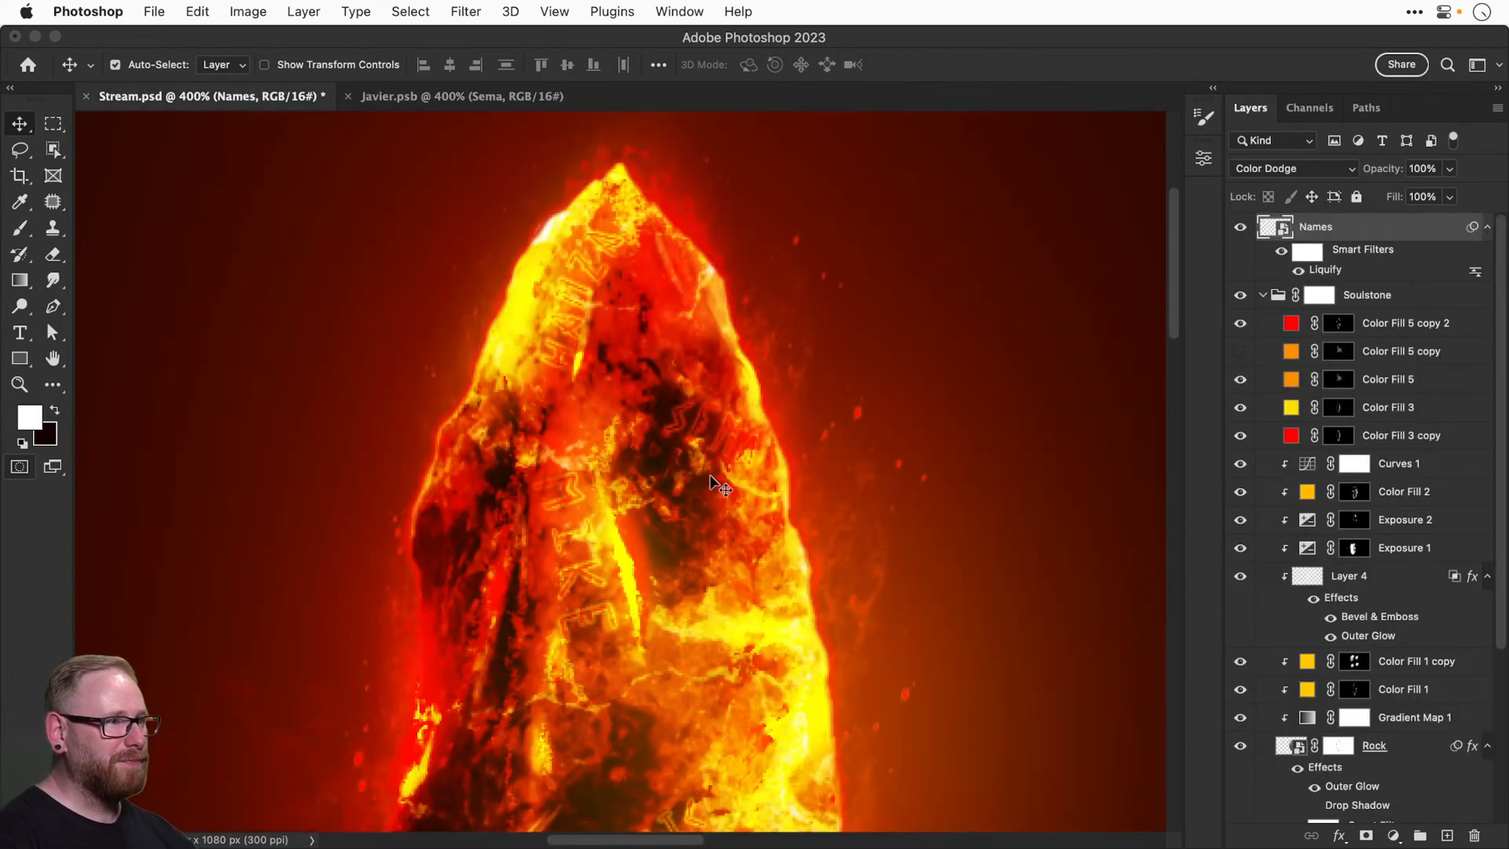
pyautogui.press('super+minus')
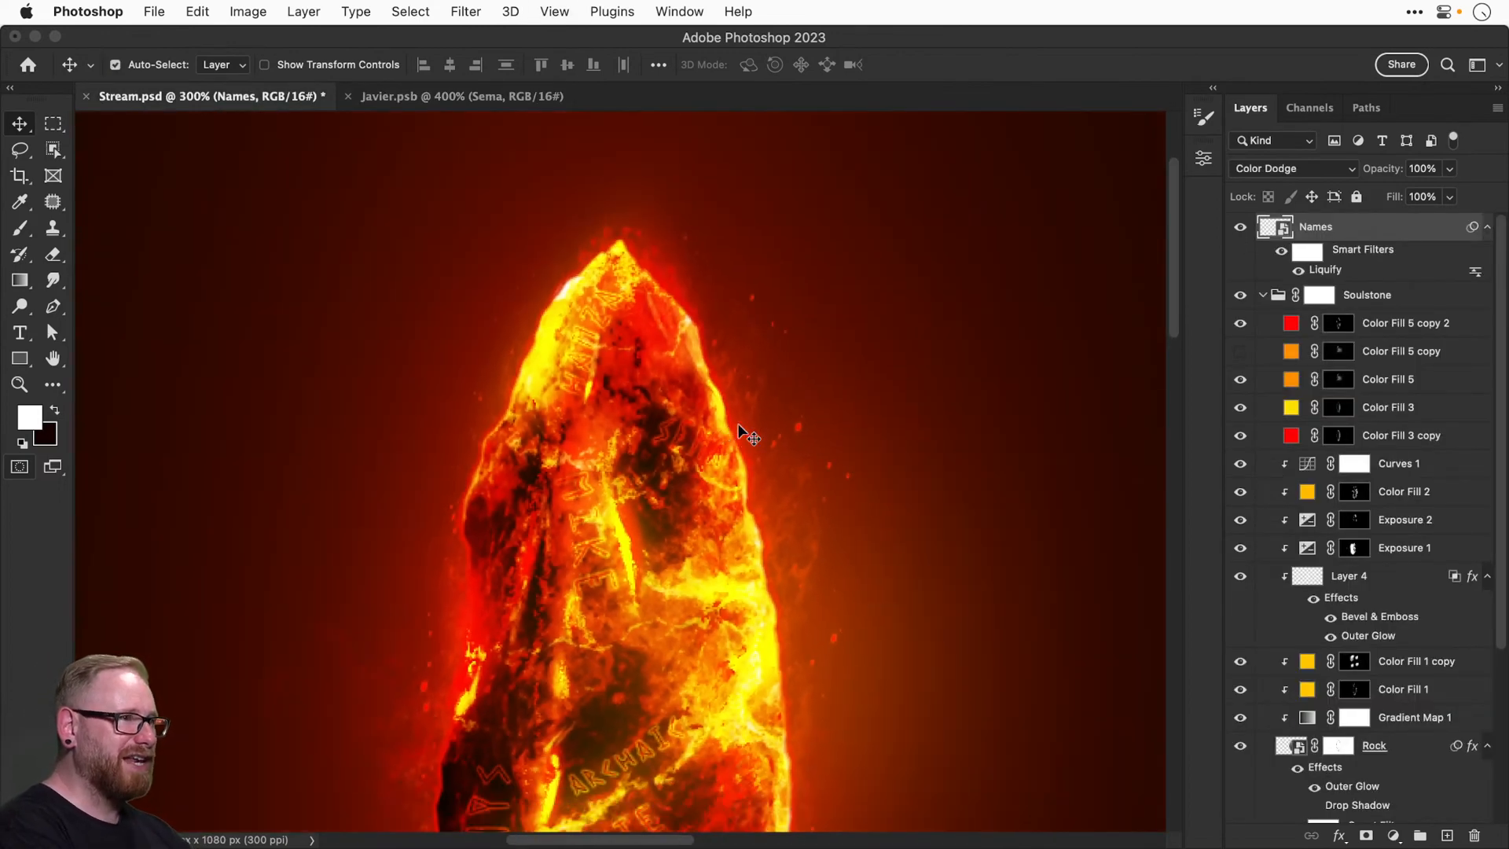
pyautogui.press('super+minus')
pyautogui.scroll(-5, 718, 474)
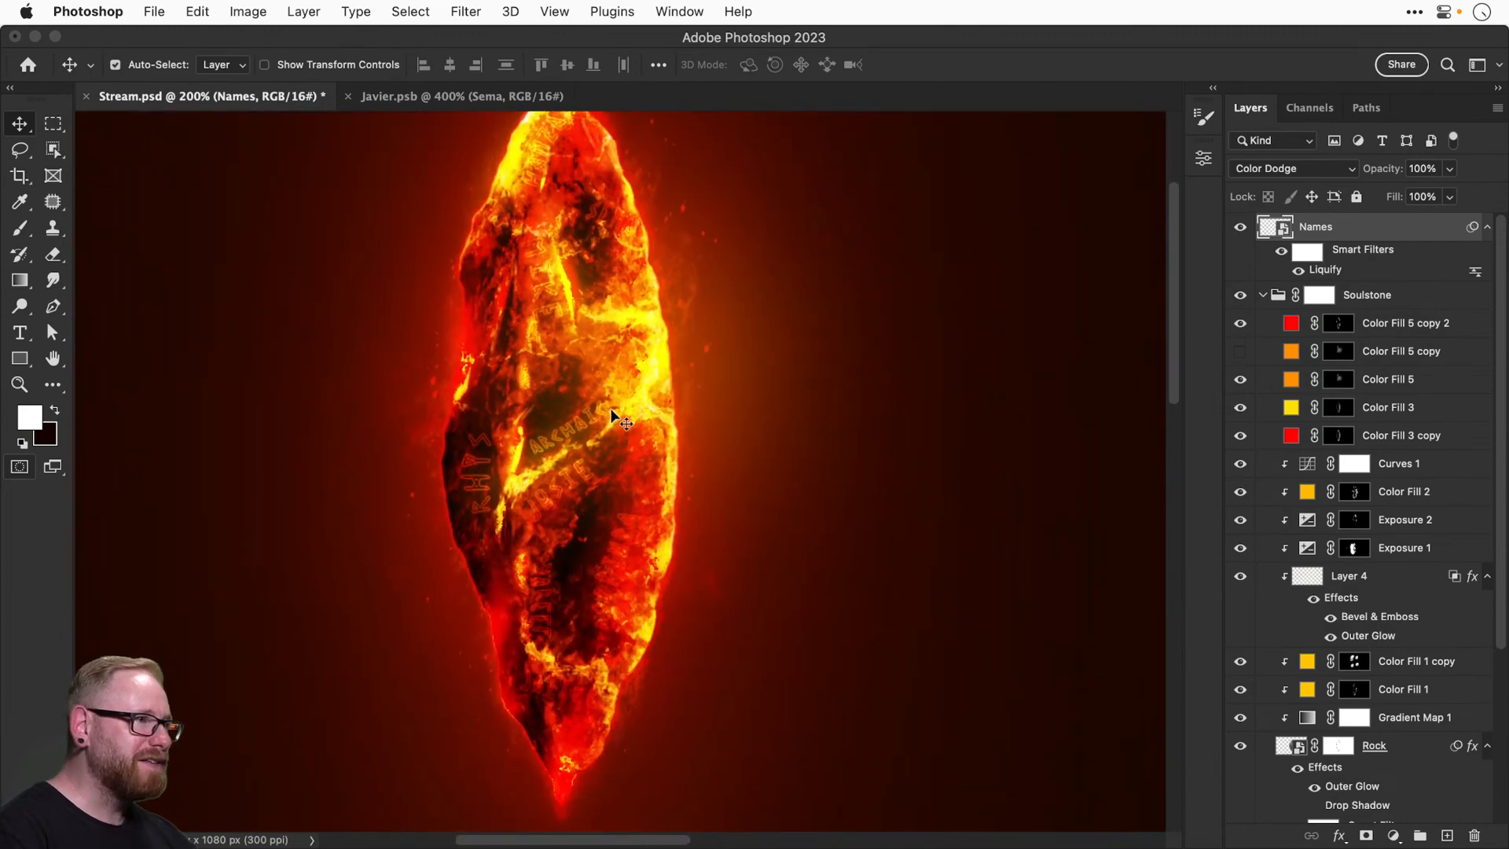
pyautogui.press('super+plus')
pyautogui.press('super+plus')
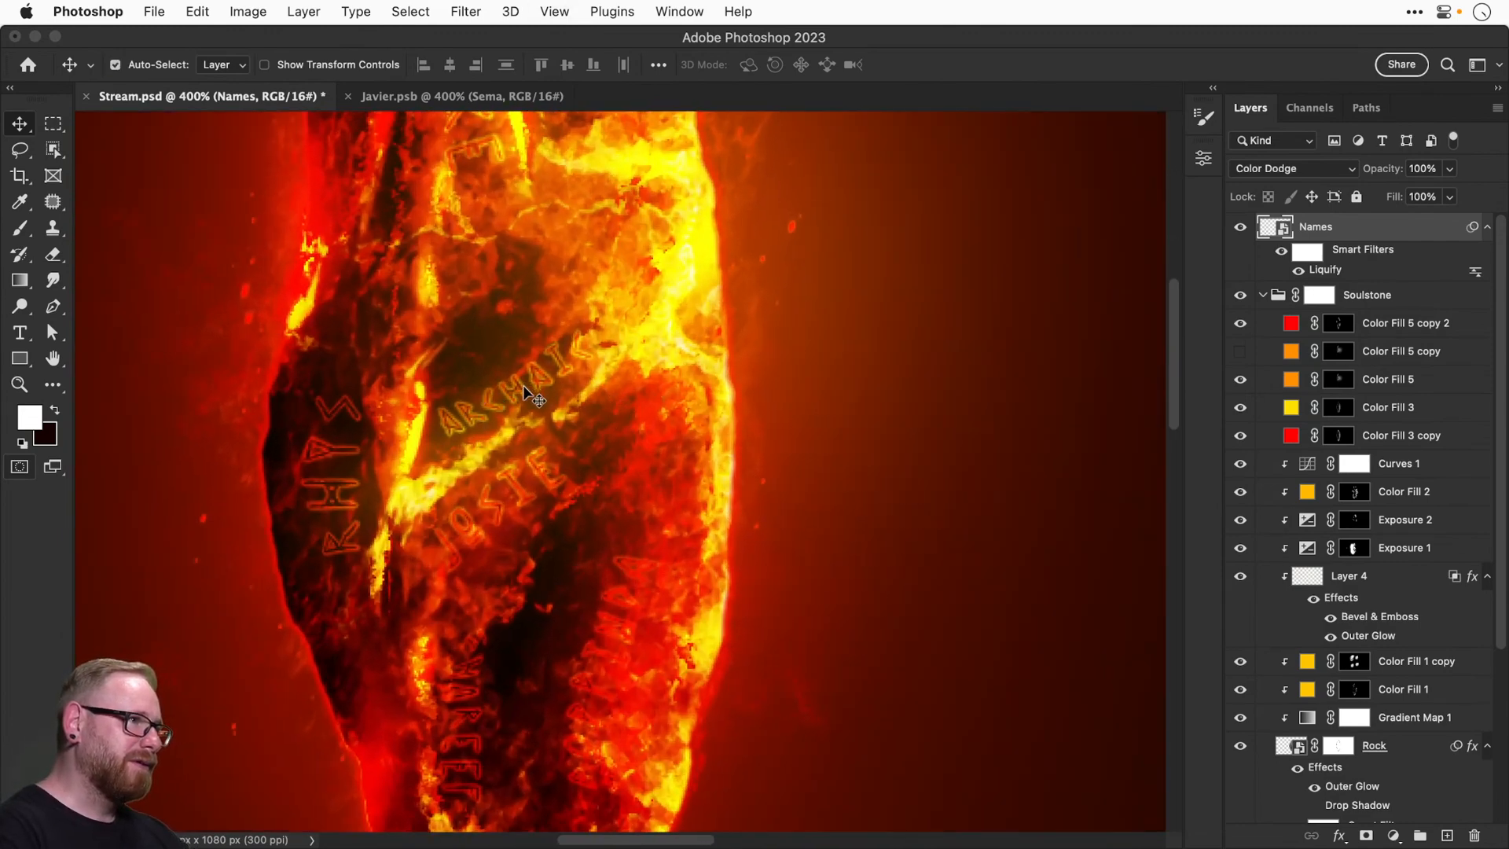
pyautogui.hotkey('ctrl', 'Tab')
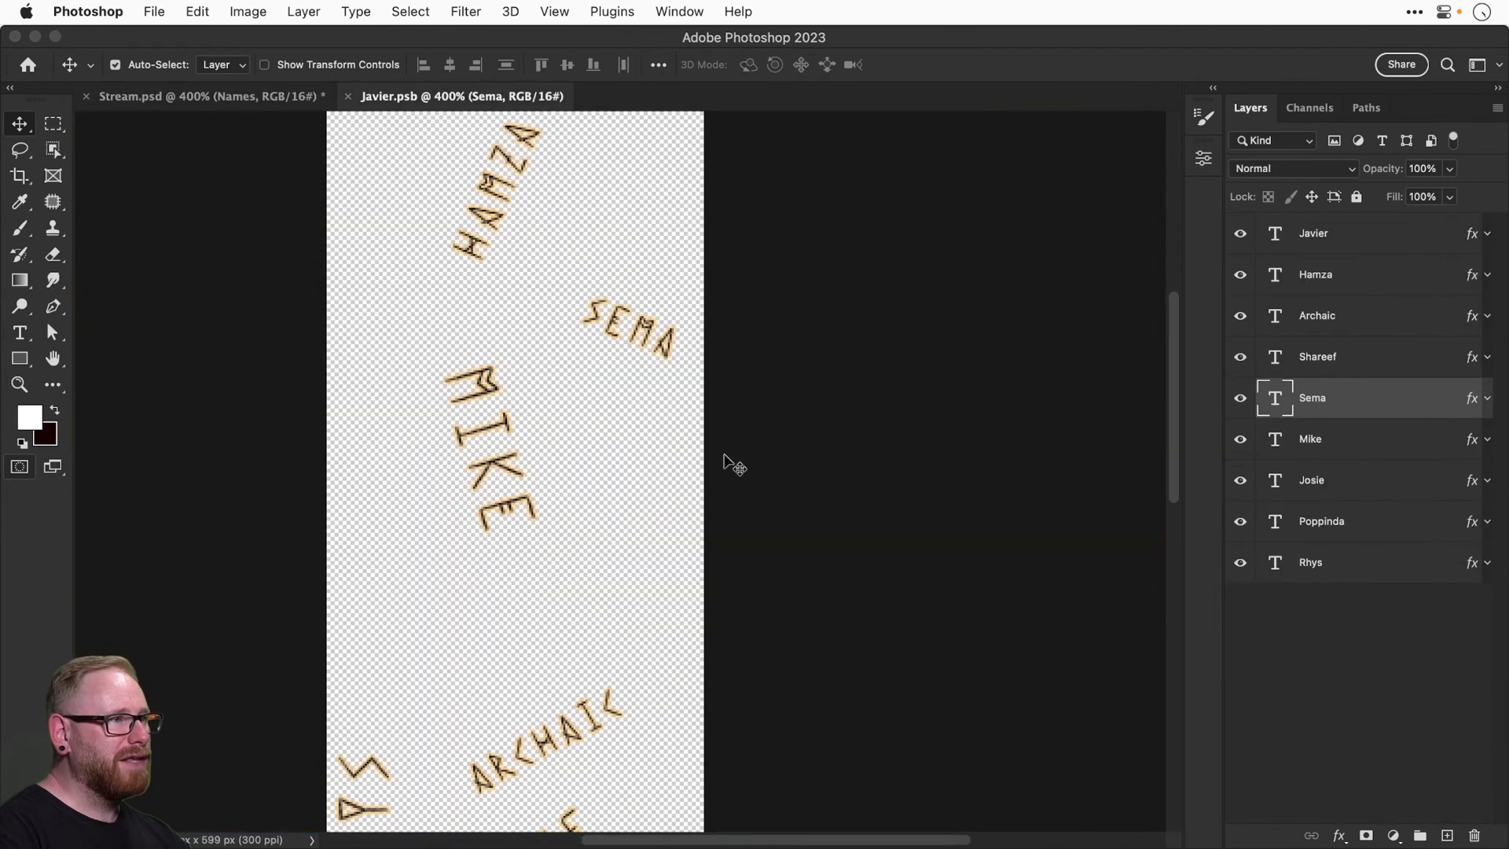
pyautogui.click(561, 736)
pyautogui.hotkey('shift', 'Down')
pyautogui.press('Down')
pyautogui.press('Down')
pyautogui.press('Down')
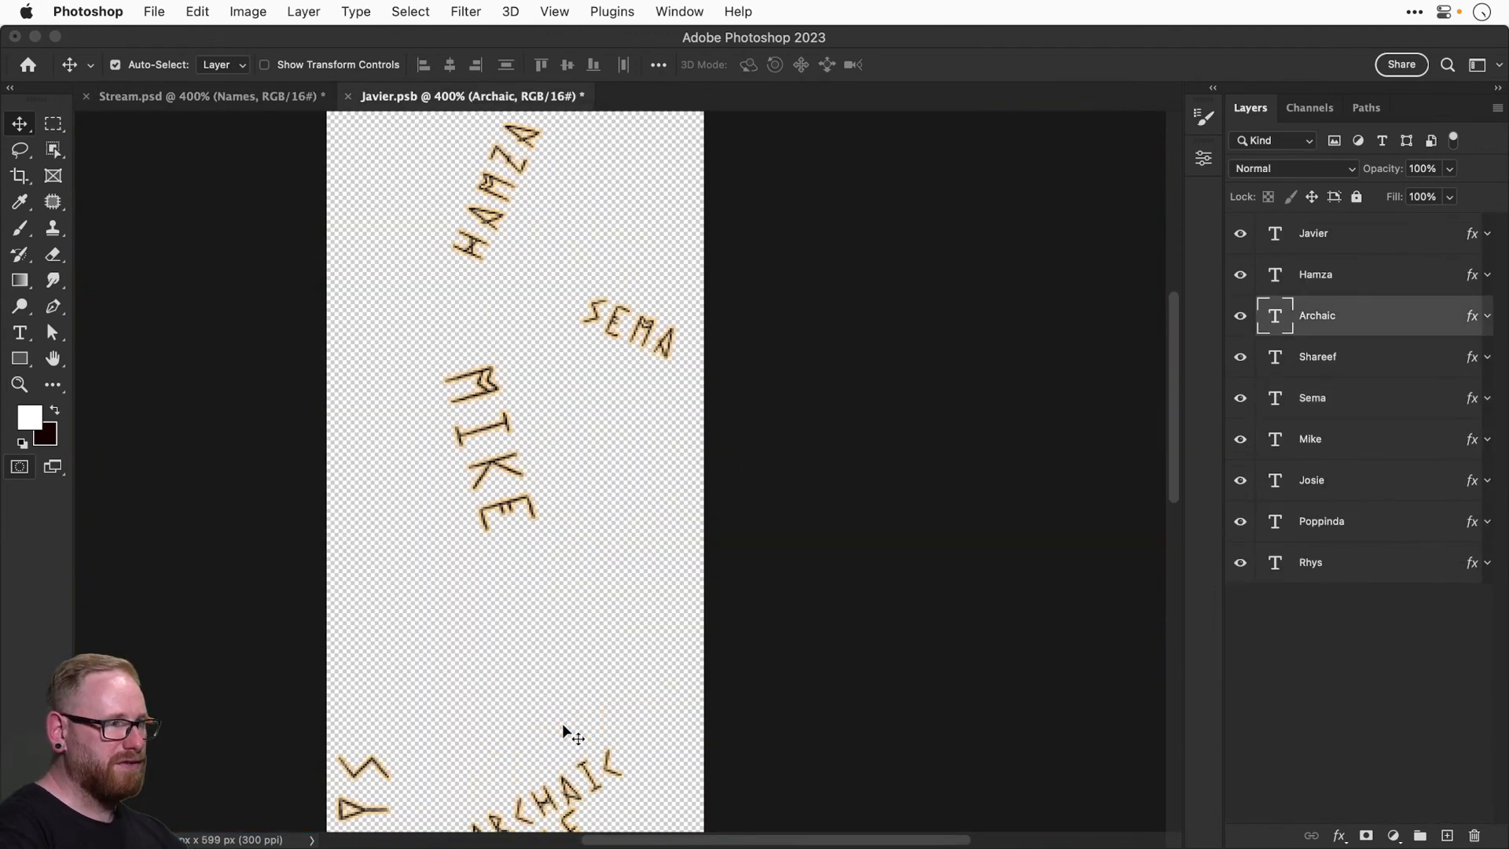
pyautogui.hotkey('ctrl', 's')
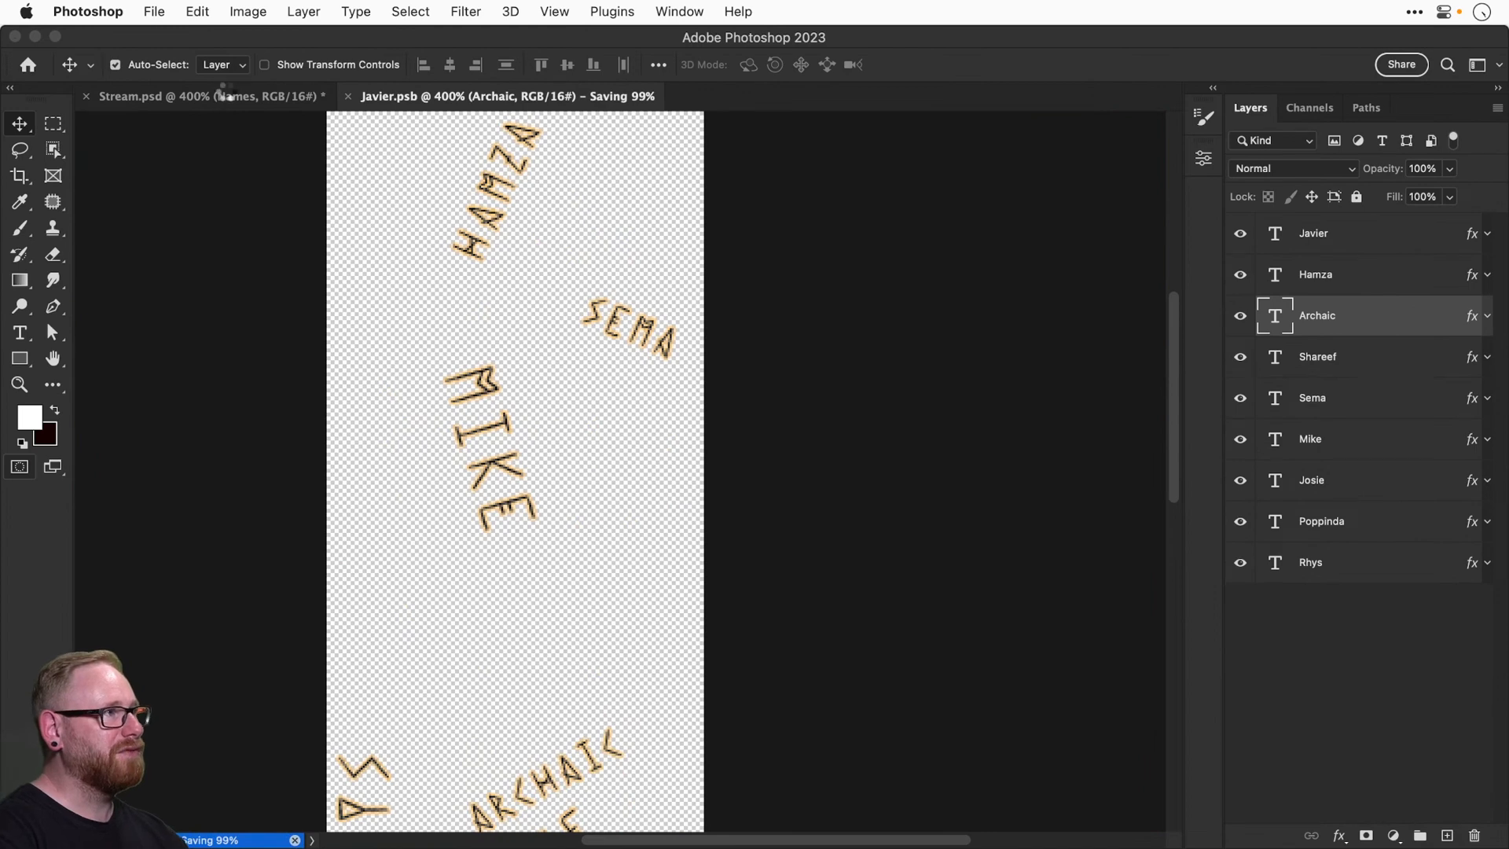
# Select ARCHAIC and JOSIE together, nudge them down, and save Javier.psb.
pyautogui.click(225, 96)
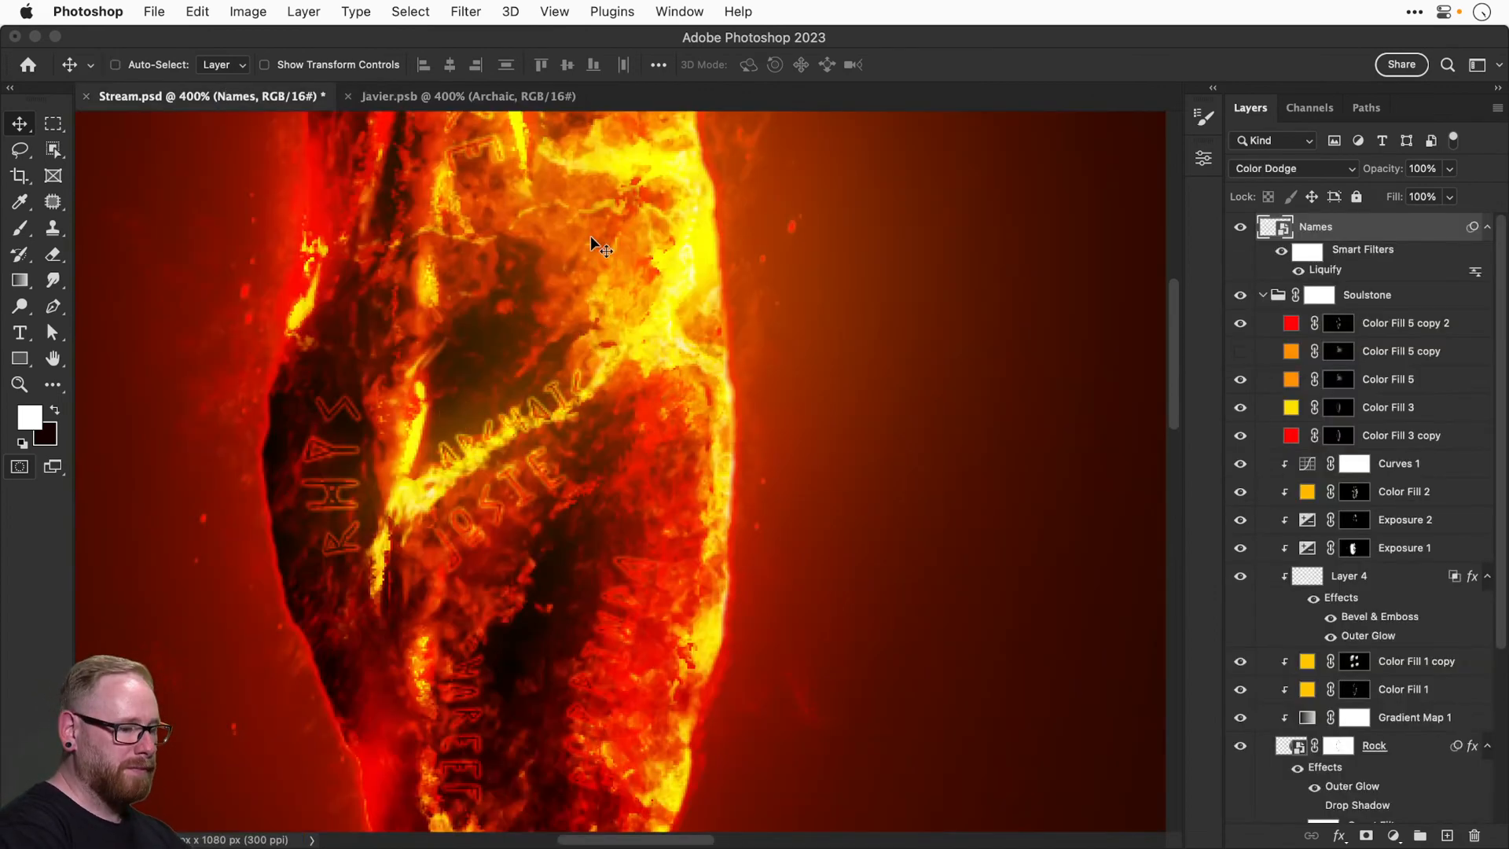
pyautogui.hotkey('ctrl', '+')
pyautogui.hotkey('ctrl', '-')
pyautogui.hotkey('ctrl', '-')
pyautogui.hotkey('ctrl', '-')
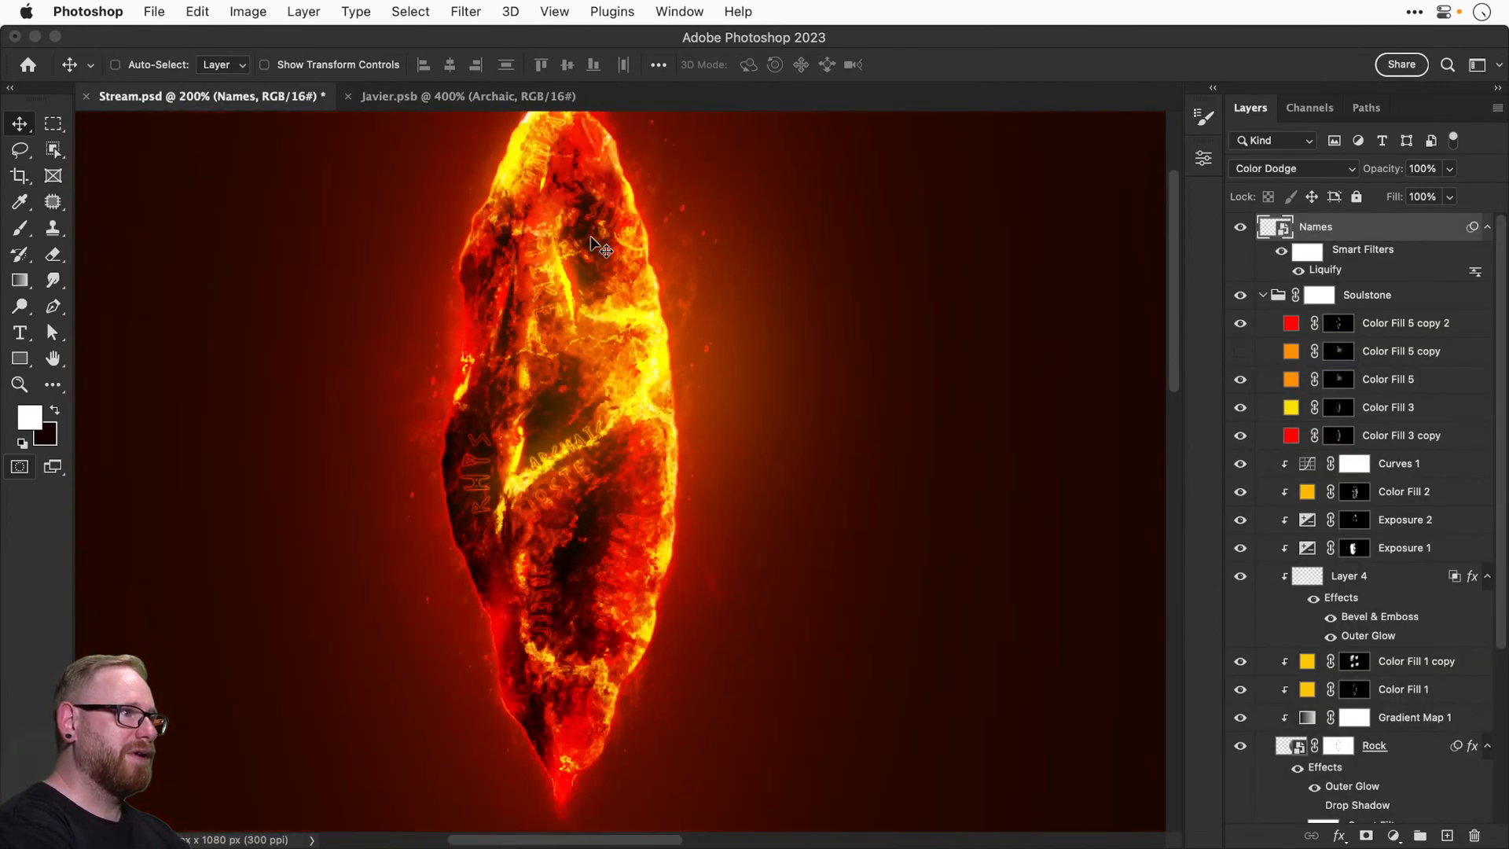
pyautogui.hotkey('ctrl', '+')
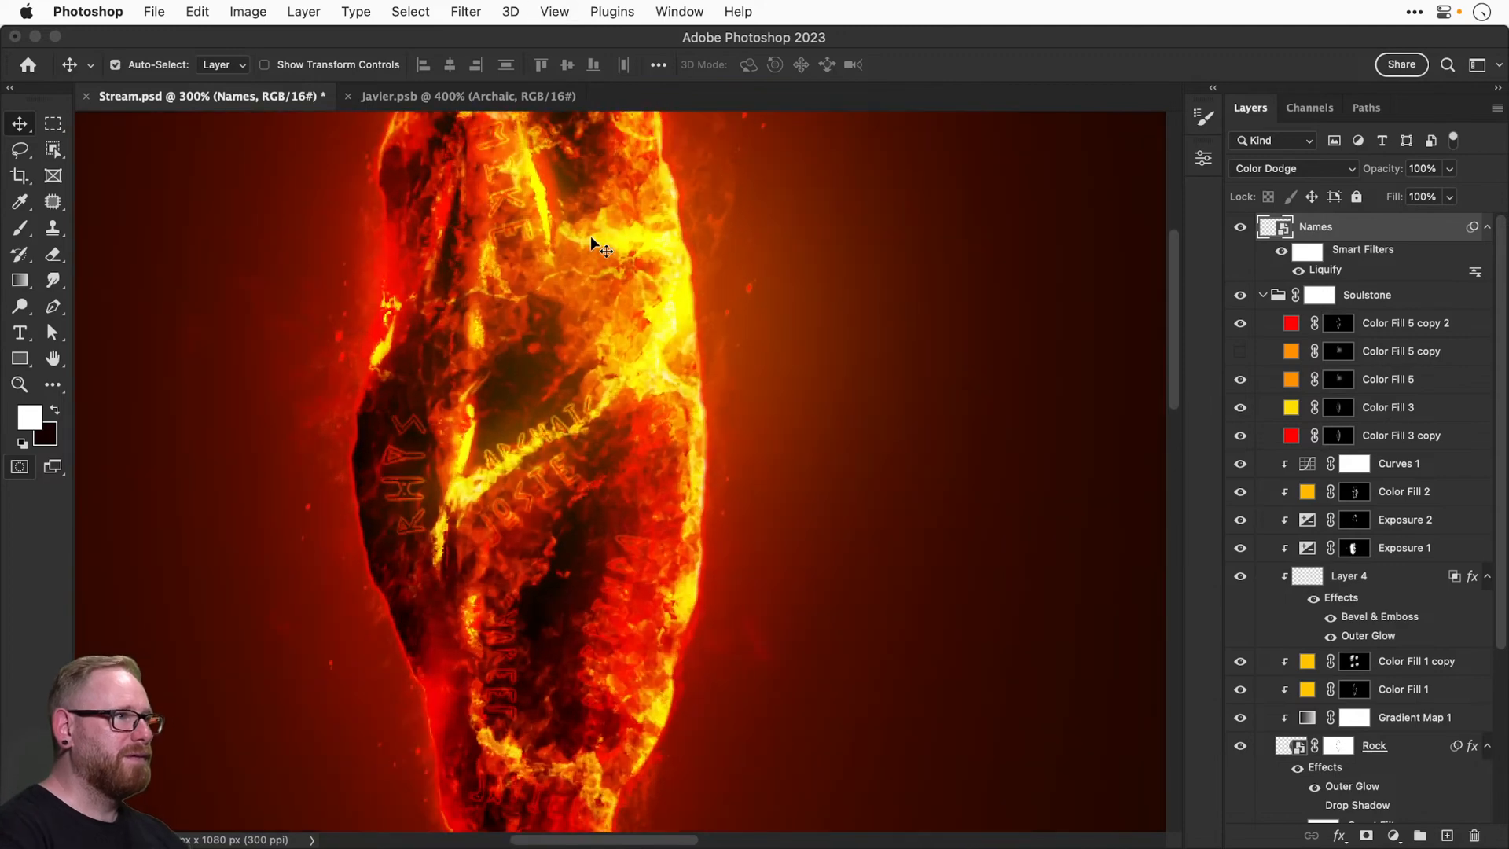
pyautogui.hotkey('ctrl', 'Tab')
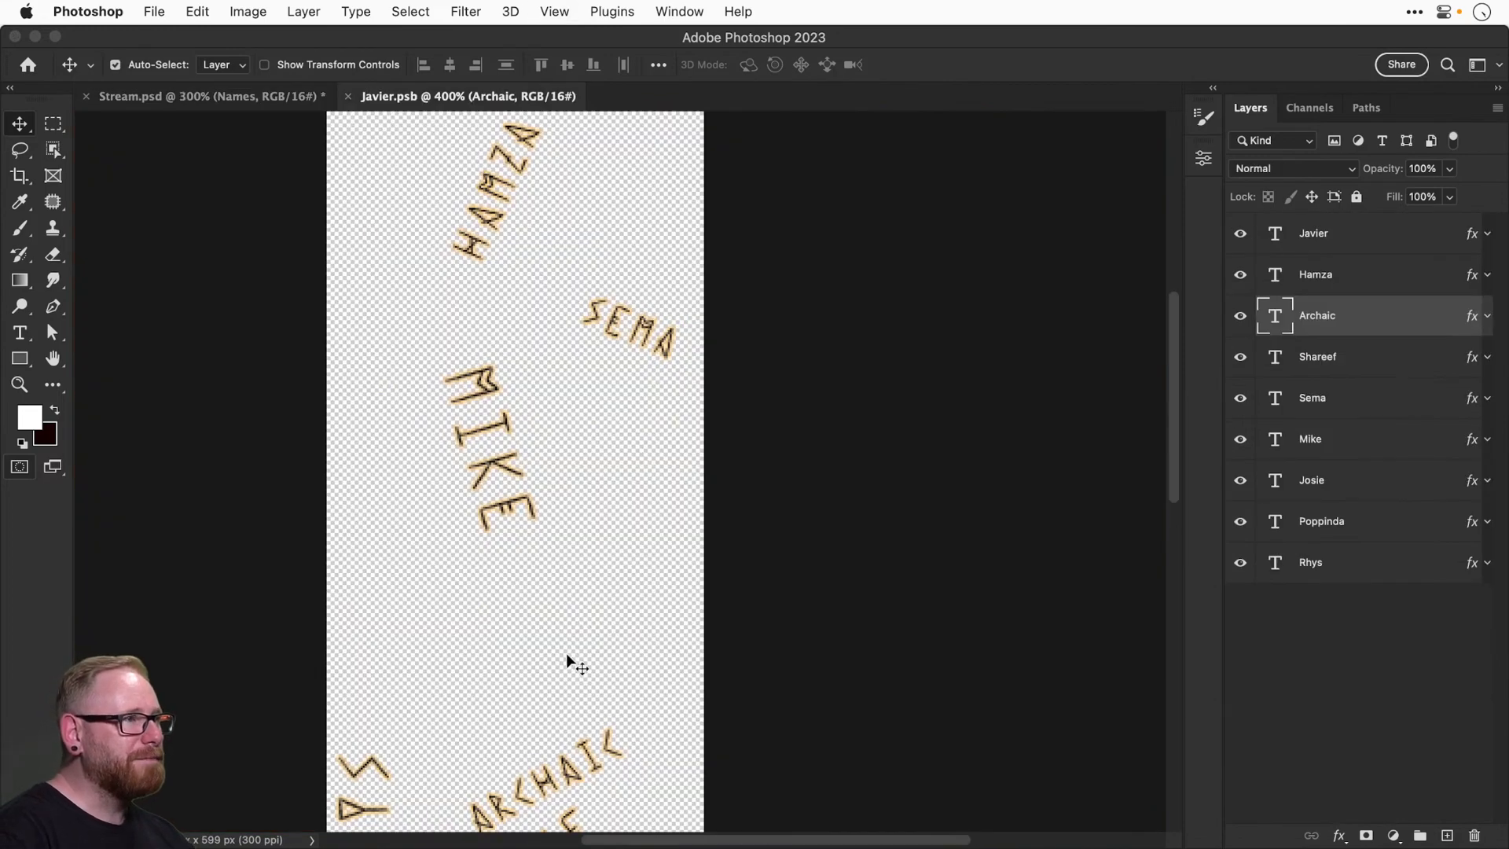
pyautogui.moveTo(570, 723); pyautogui.dragTo(553, 613)
pyautogui.hotkey('shift', 'Down')
pyautogui.press('super+s')
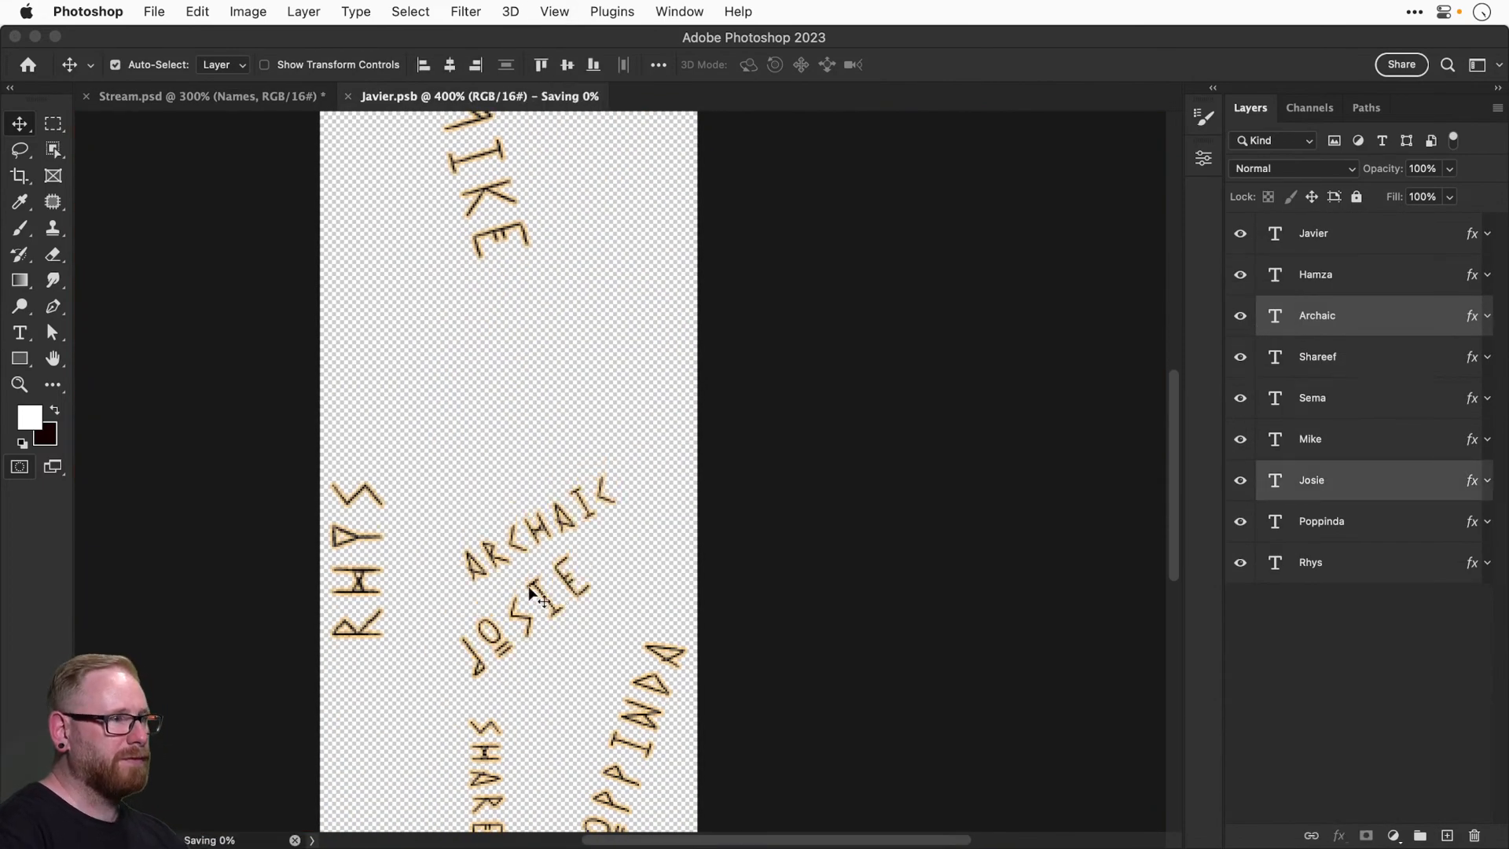
# Resave Javier.psb, check the stone in Stream.psd, and reopen the names' Liquify warp.
pyautogui.click(236, 97)
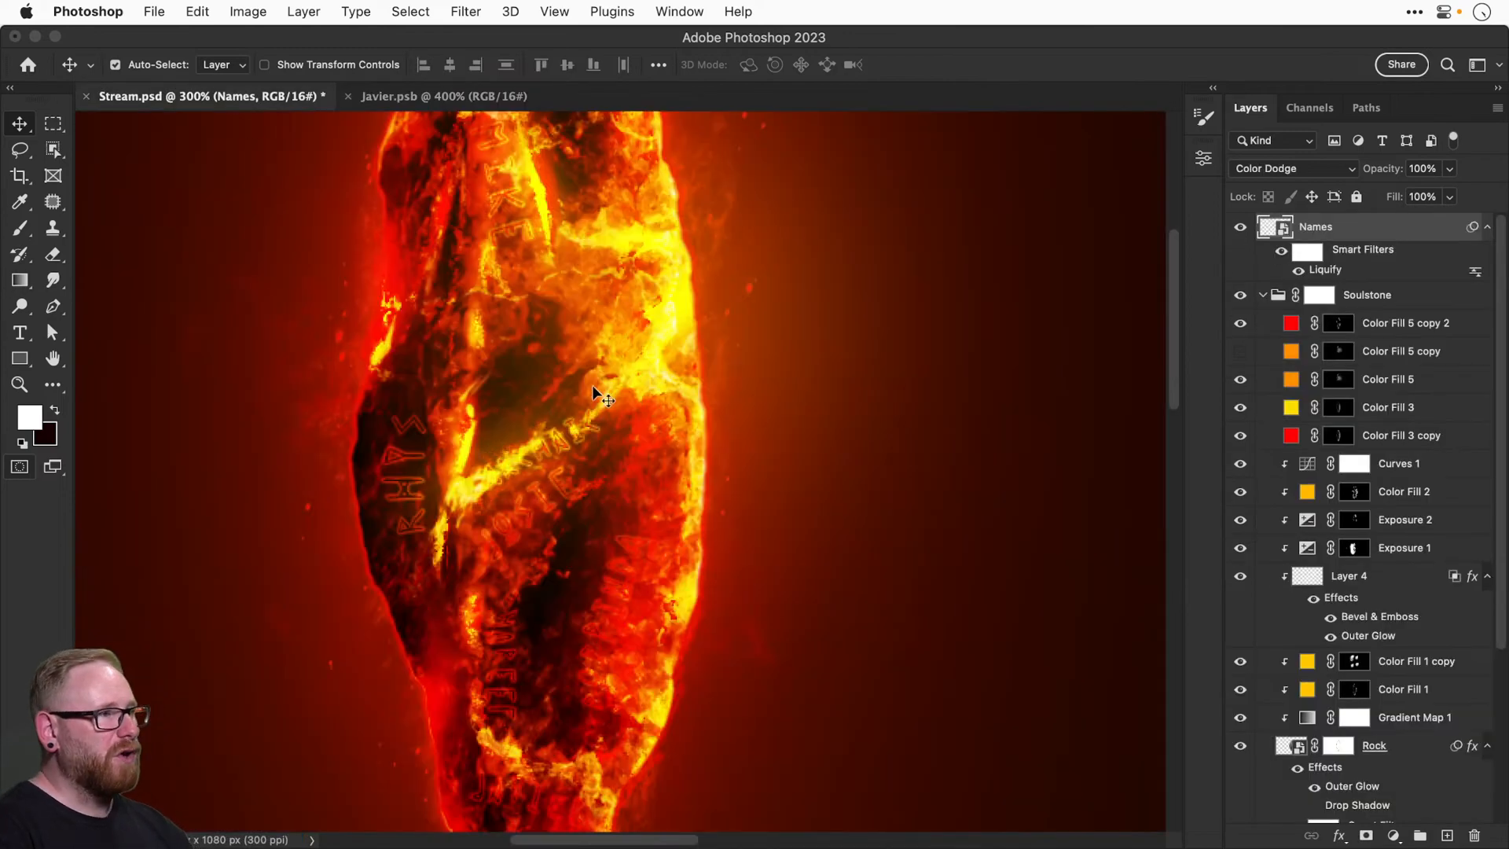
pyautogui.click(437, 96)
pyautogui.press('super+s')
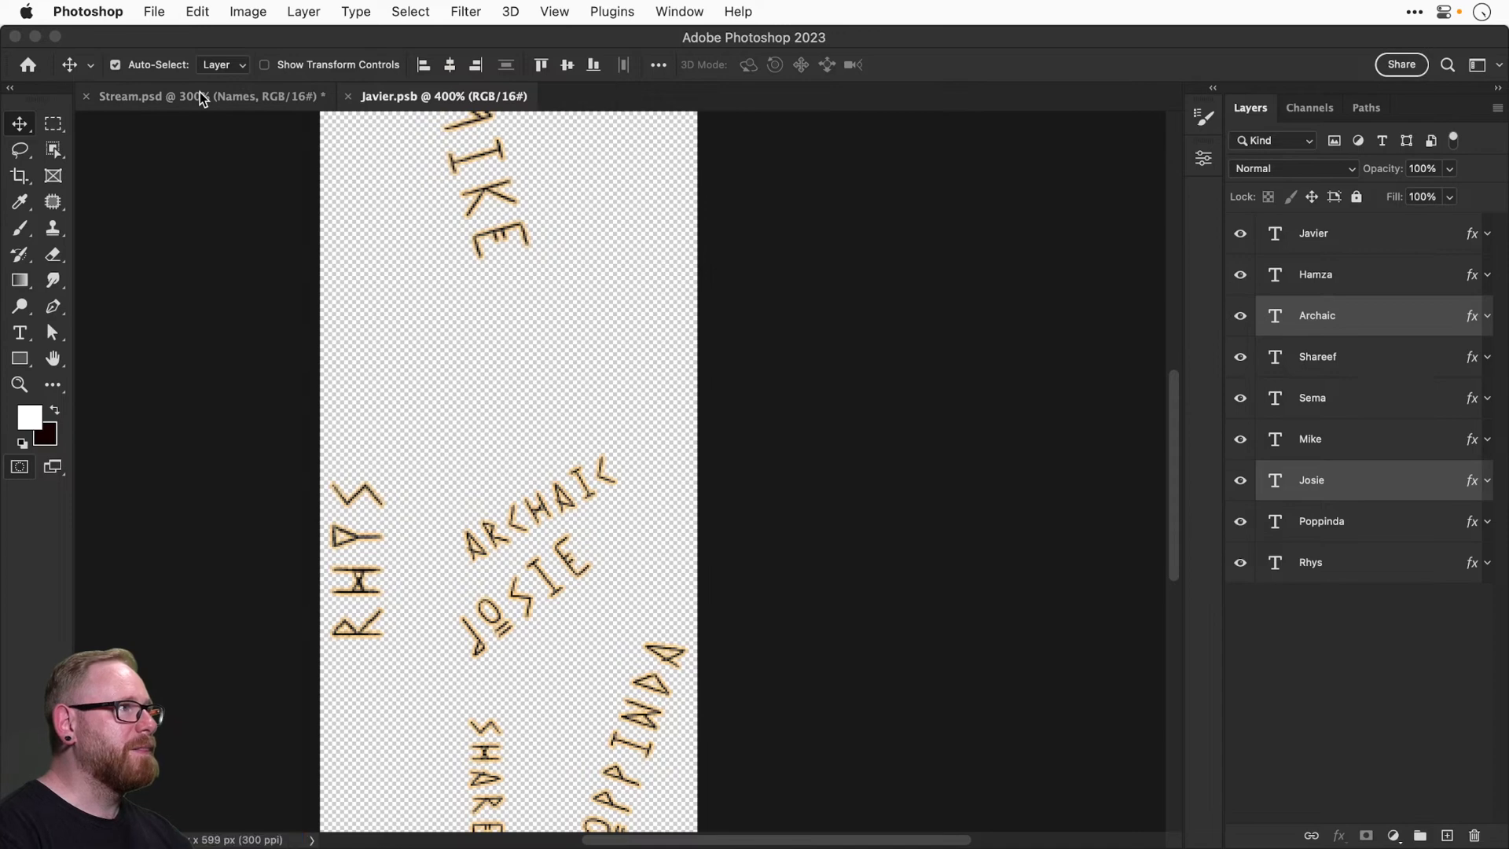
pyautogui.click(288, 98)
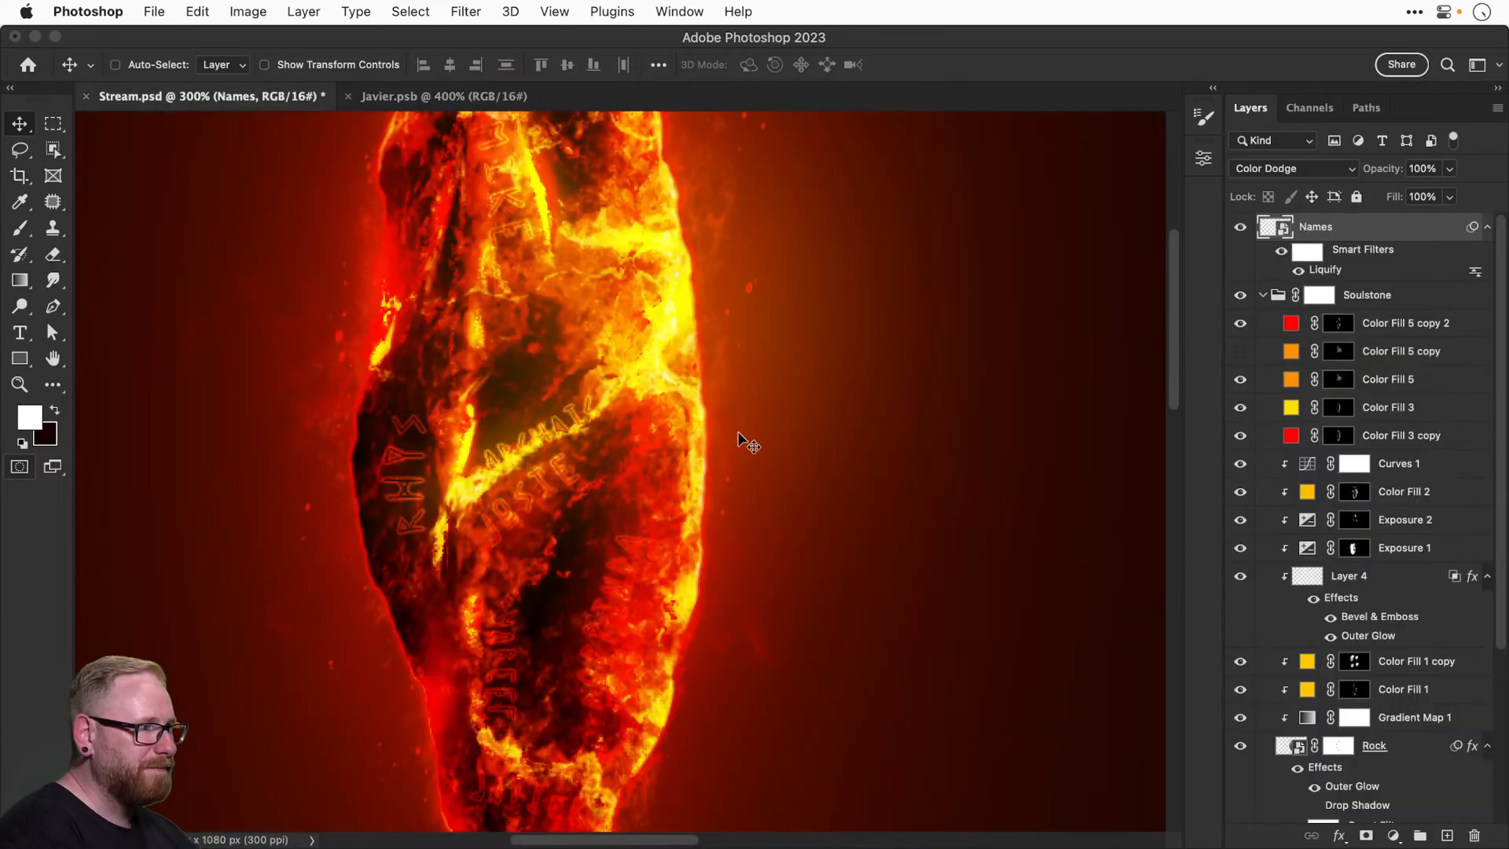
pyautogui.press('super+minus')
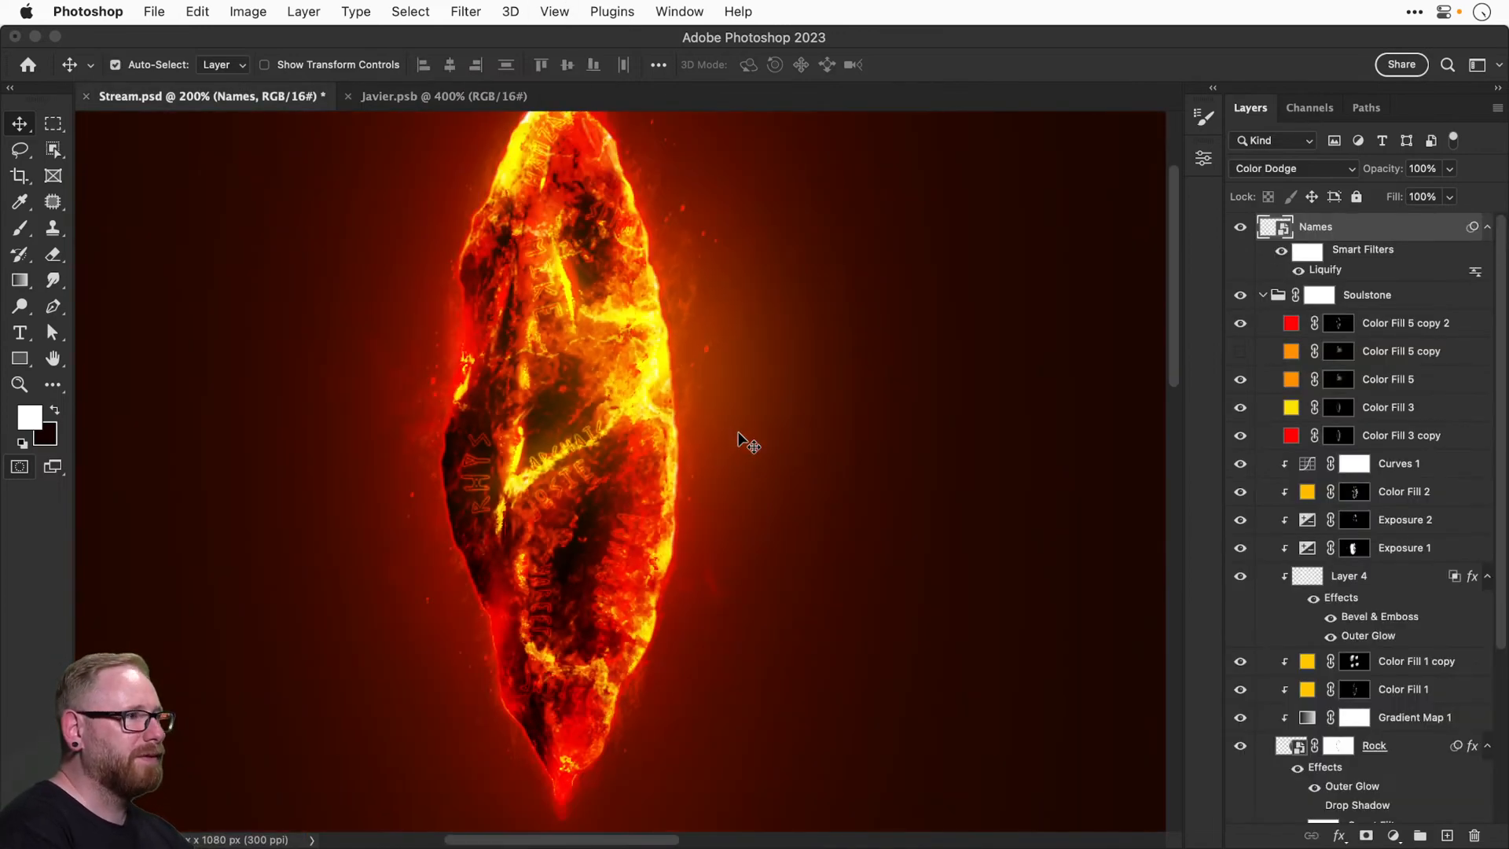
pyautogui.doubleClick(1326, 271)
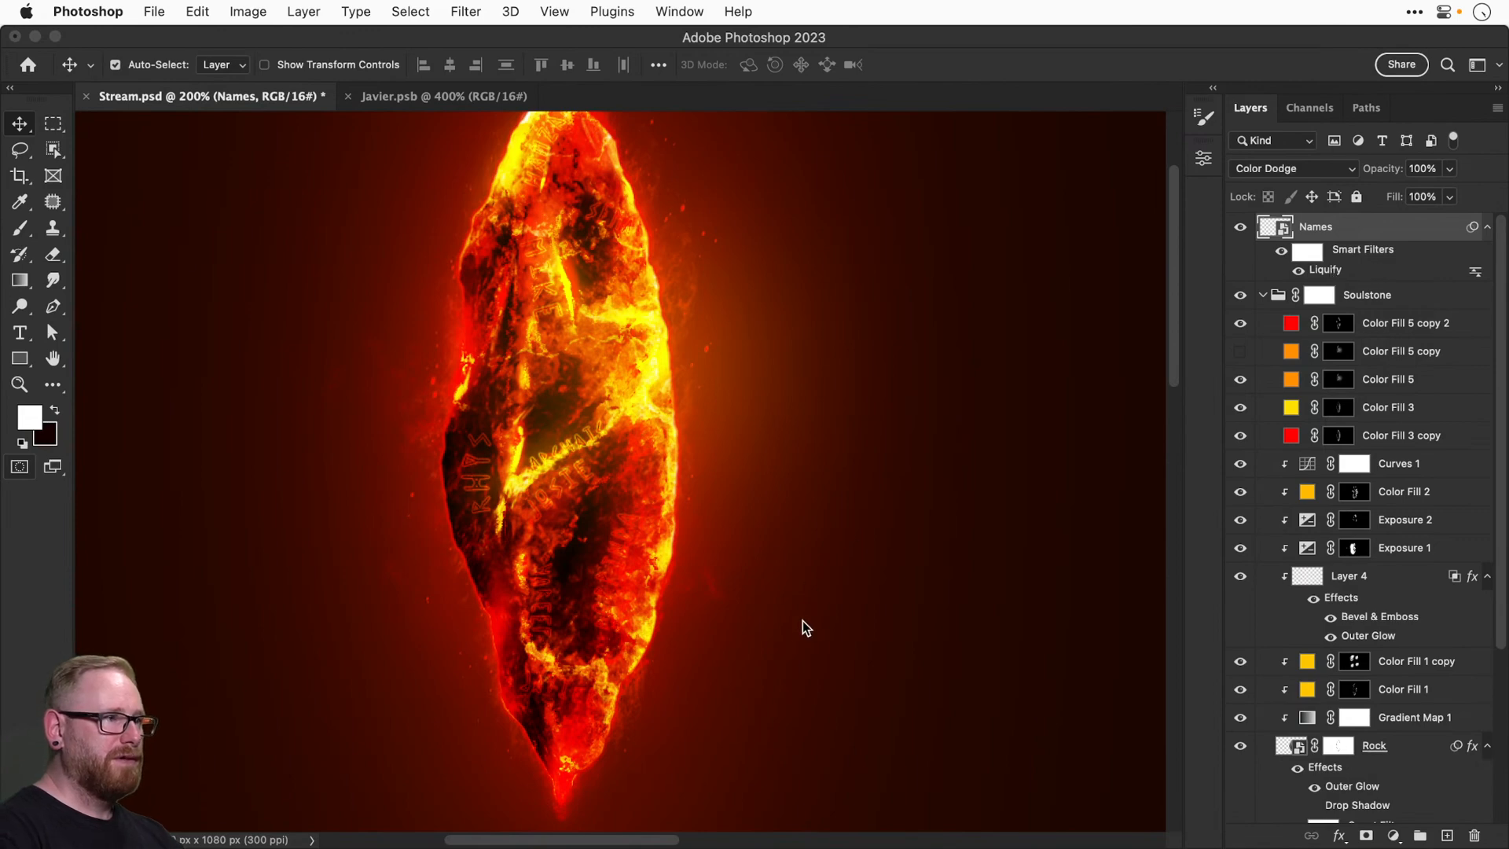
pyautogui.press('super+plus')
pyautogui.press('super+plus')
pyautogui.press('super+plus')
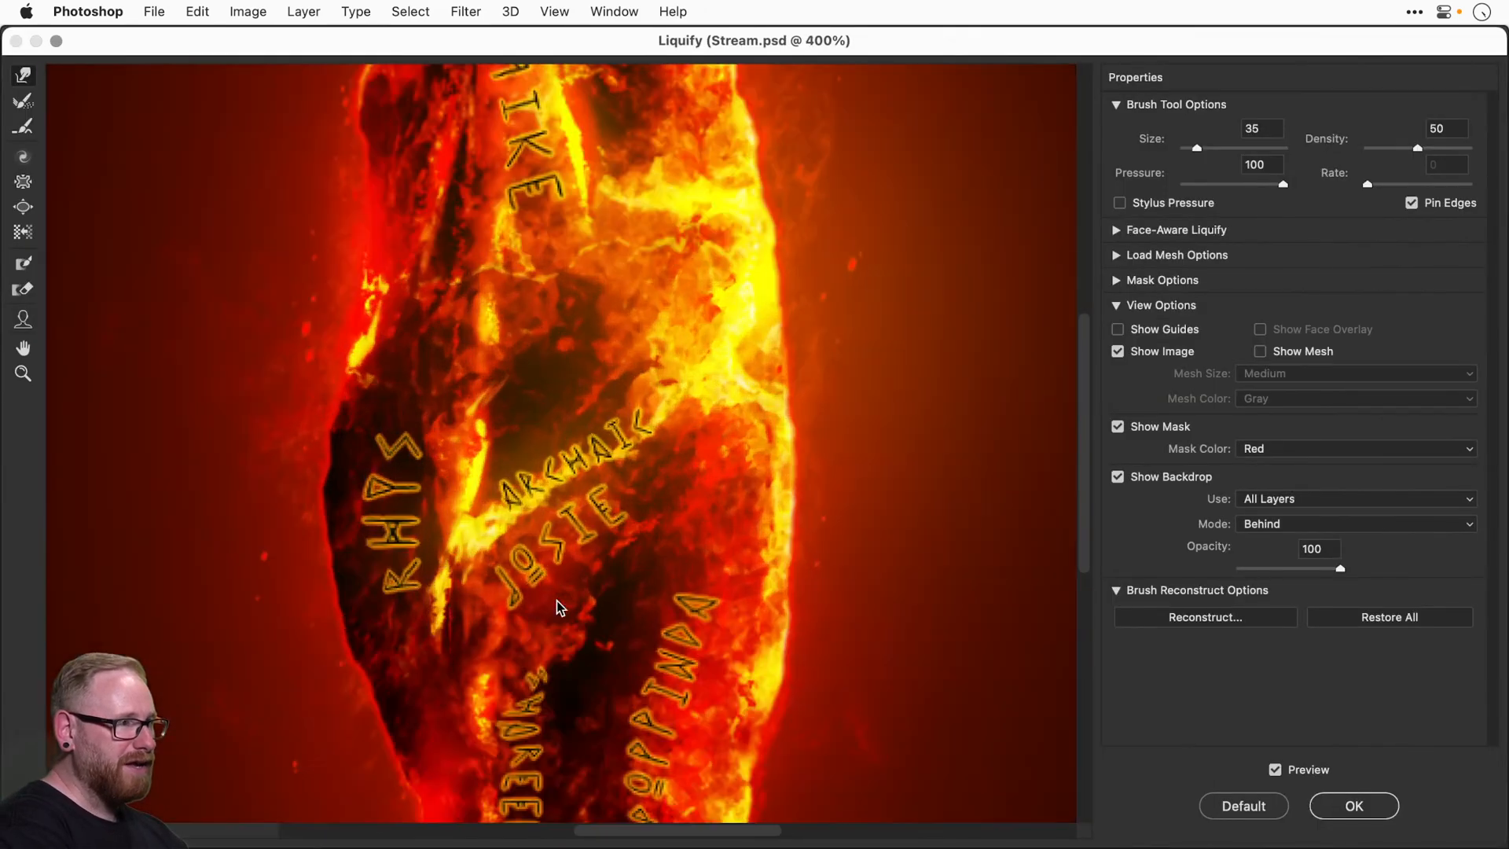
pyautogui.scroll(-5, 556, 599)
pyautogui.press(']')
pyautogui.press(']')
pyautogui.press(']')
pyautogui.press(']')
pyautogui.press(']')
pyautogui.press(']')
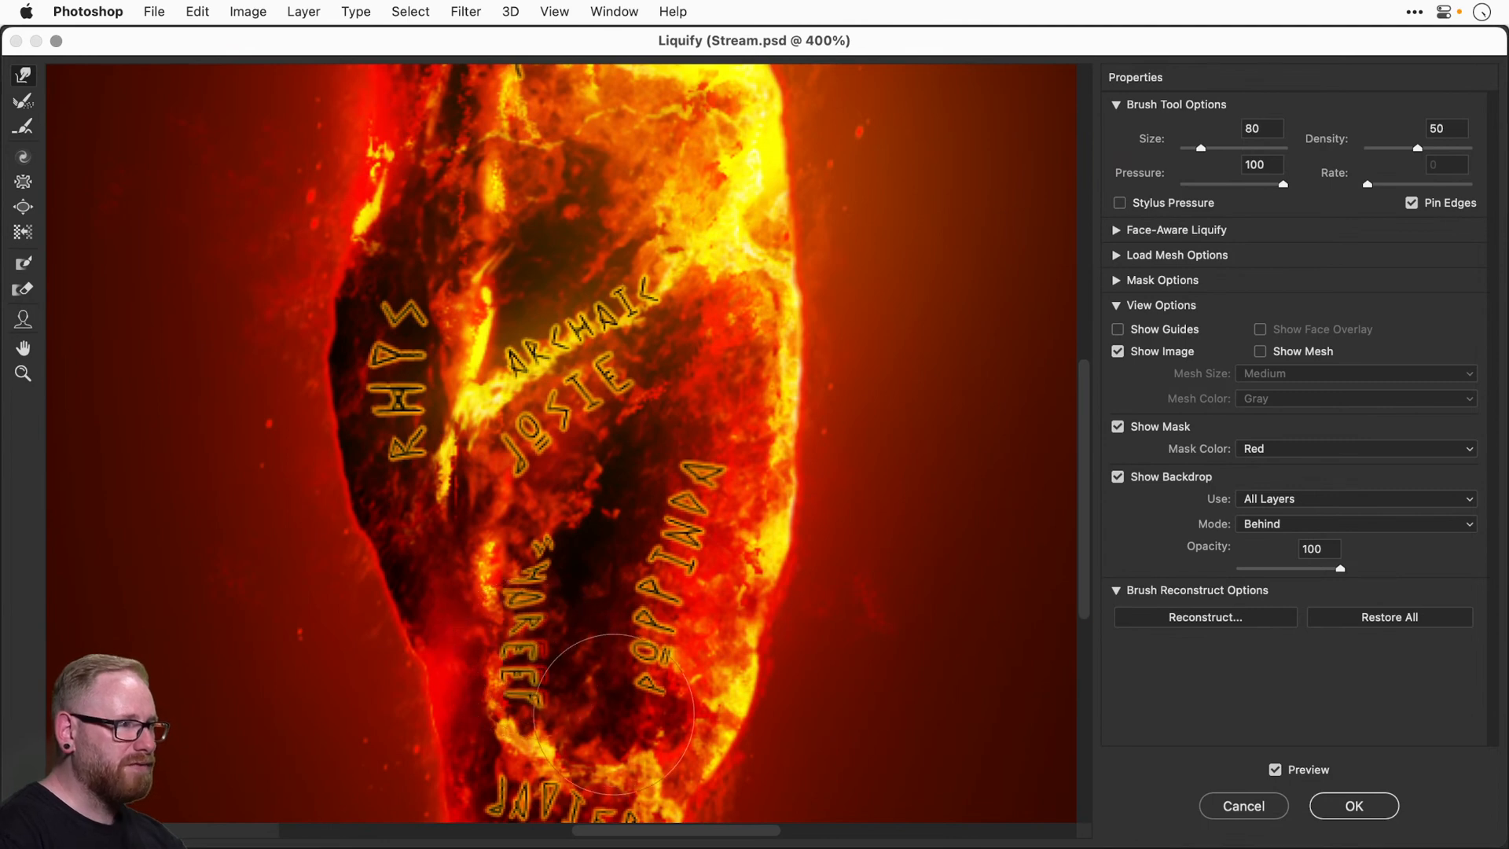
pyautogui.scroll(-2, 542, 652)
pyautogui.press('Return')
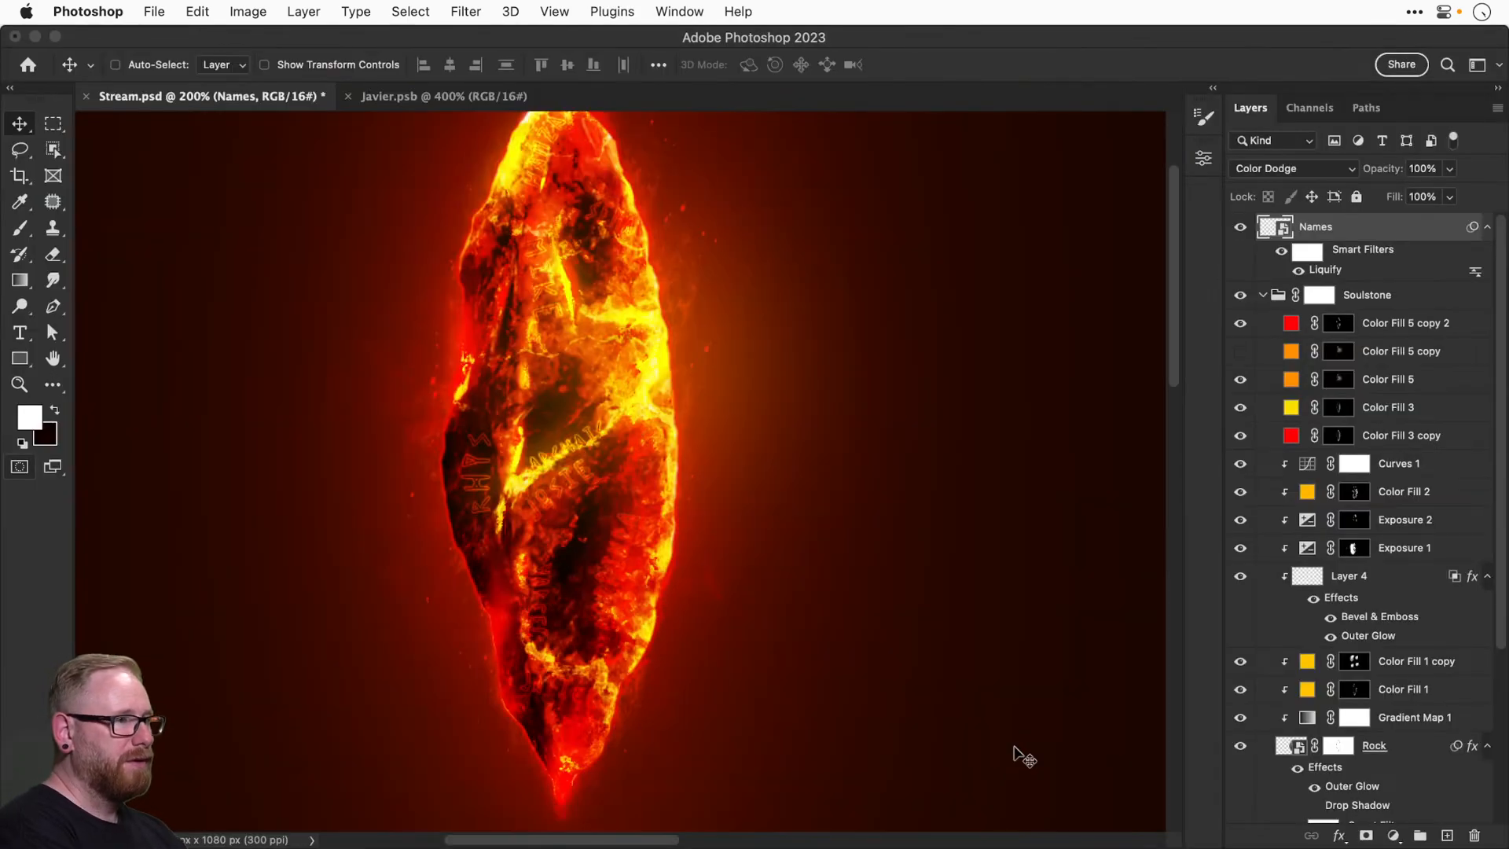
pyautogui.press('super+0')
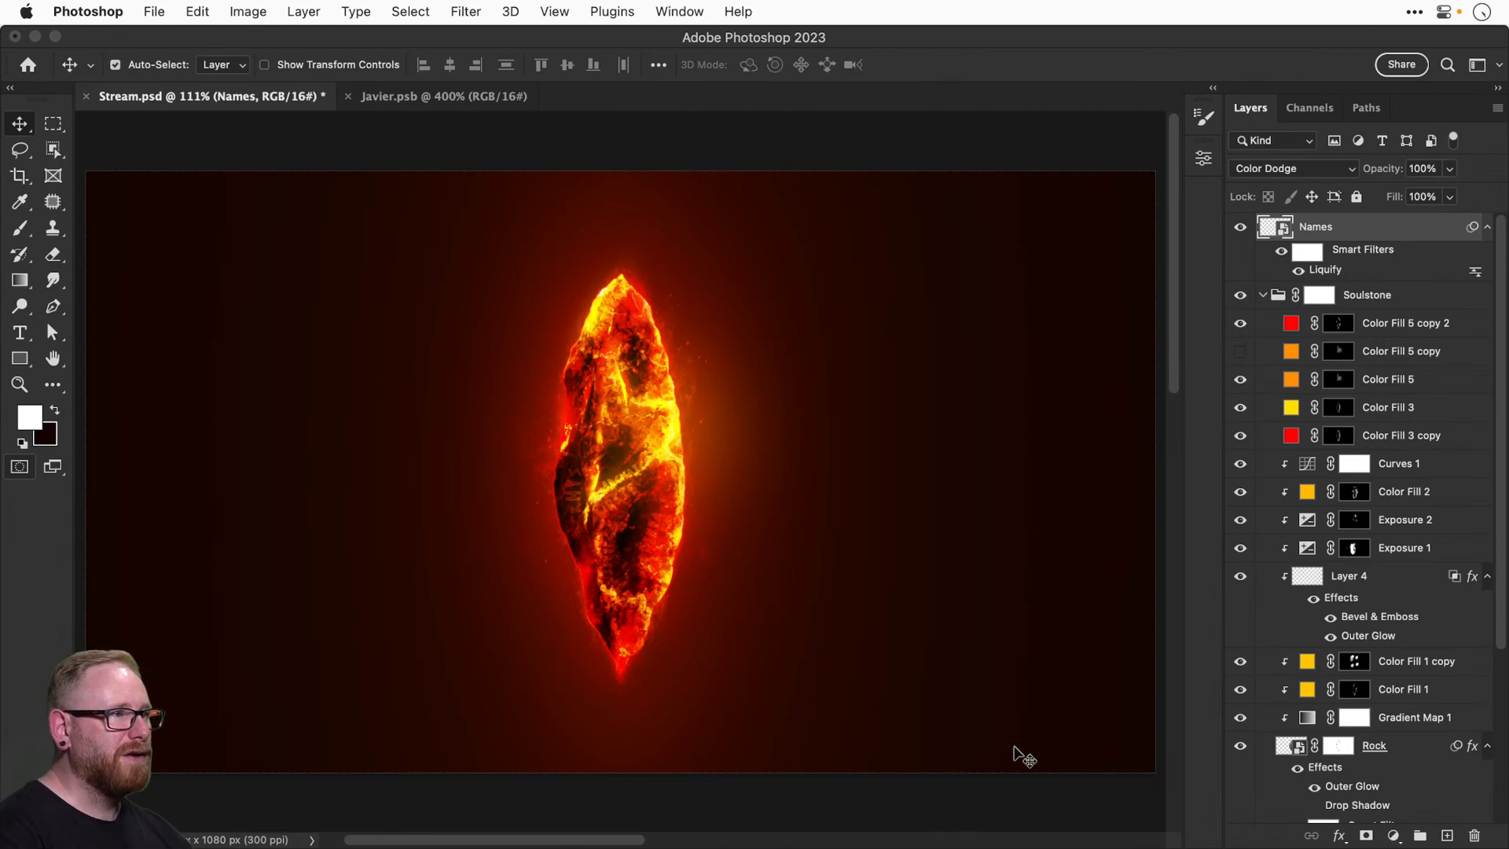
pyautogui.press('super+plus')
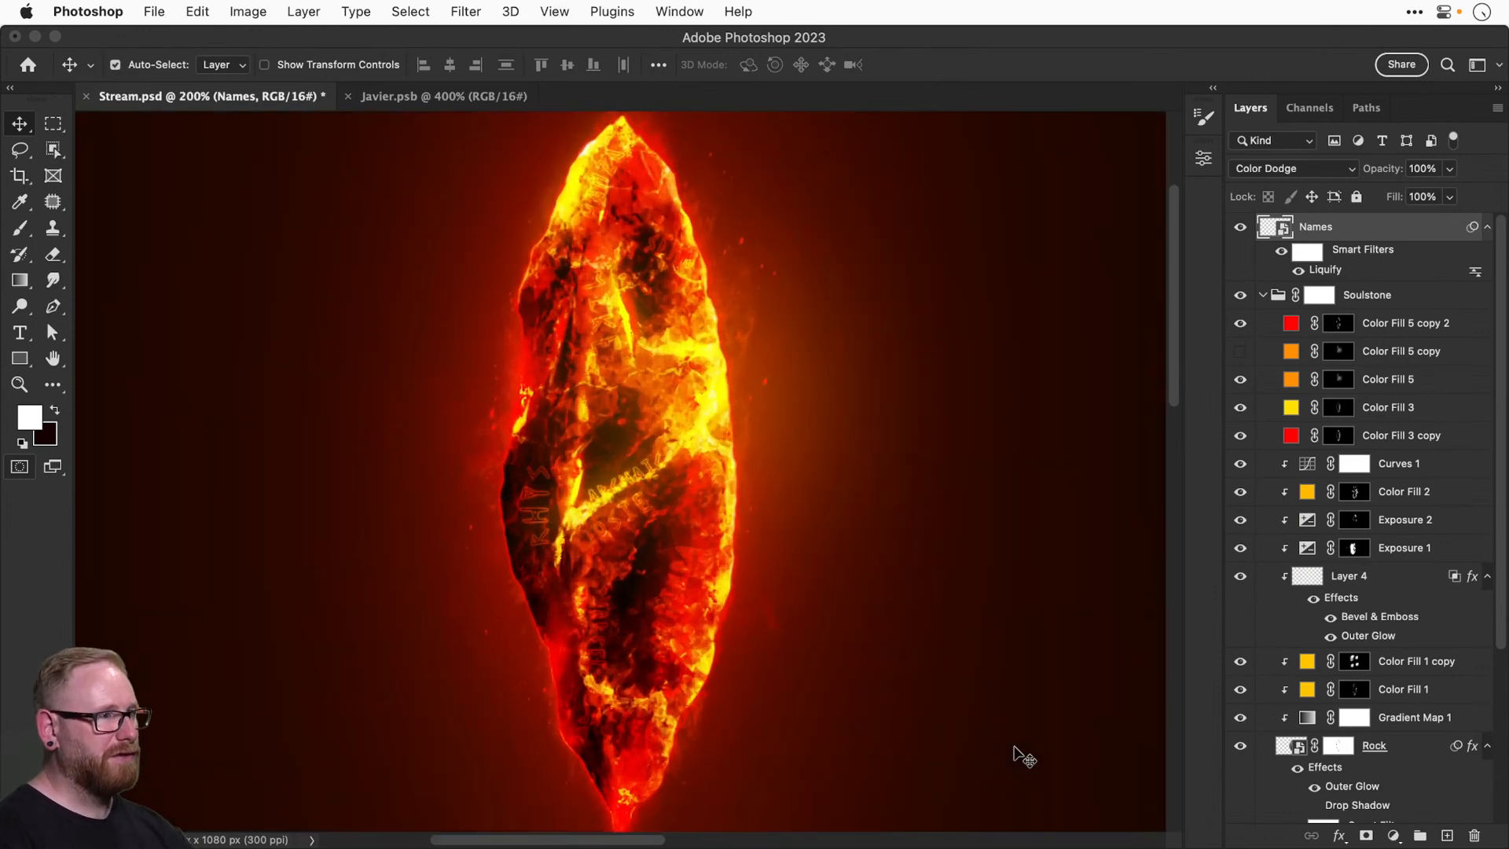
pyautogui.click(1241, 229)
pyautogui.click(1240, 229)
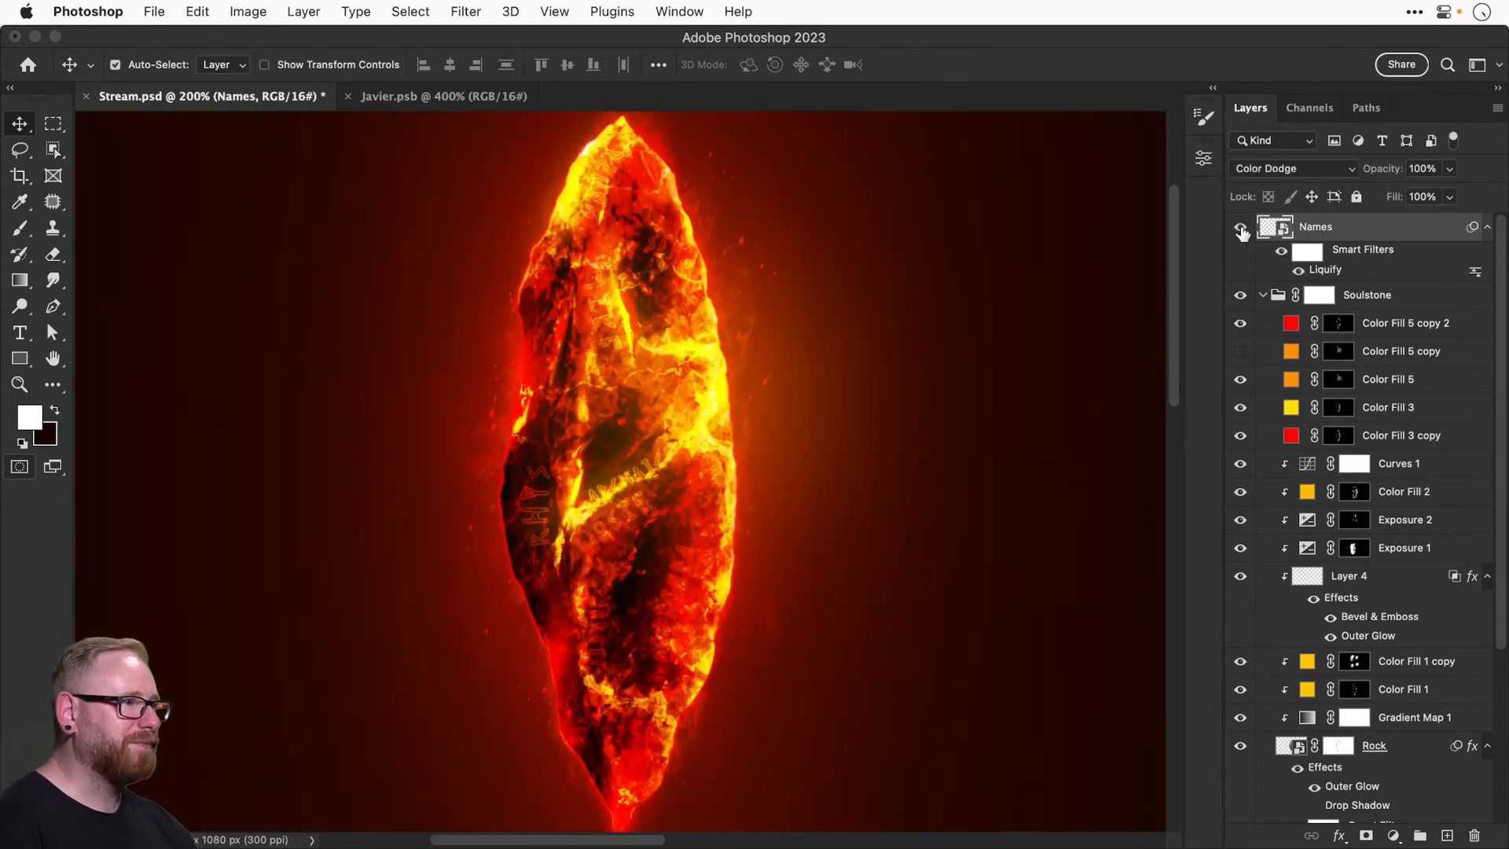
pyautogui.press('super+plus')
pyautogui.press('super+plus')
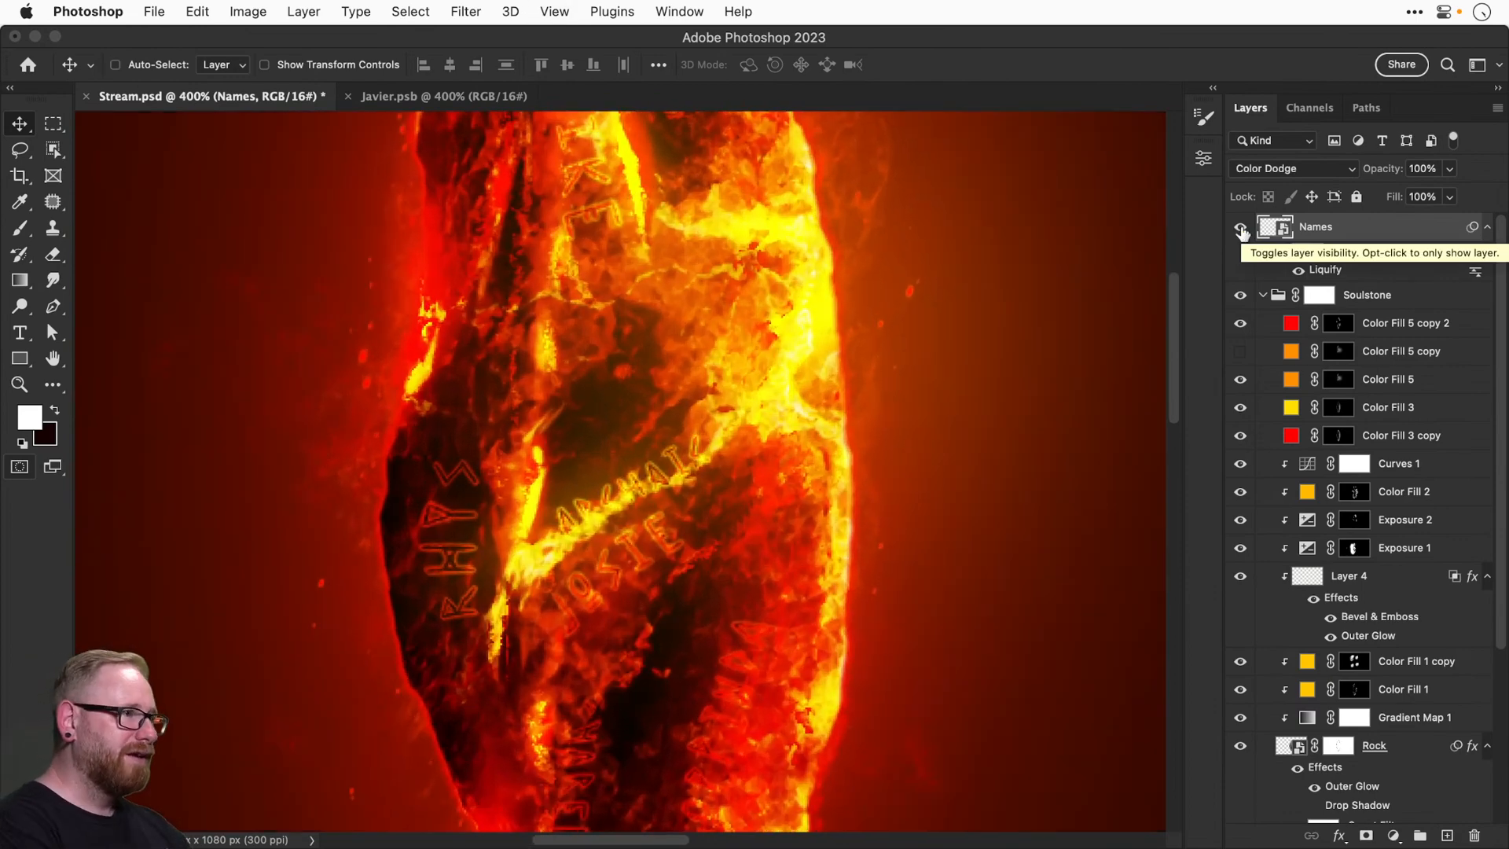
pyautogui.press('super+plus')
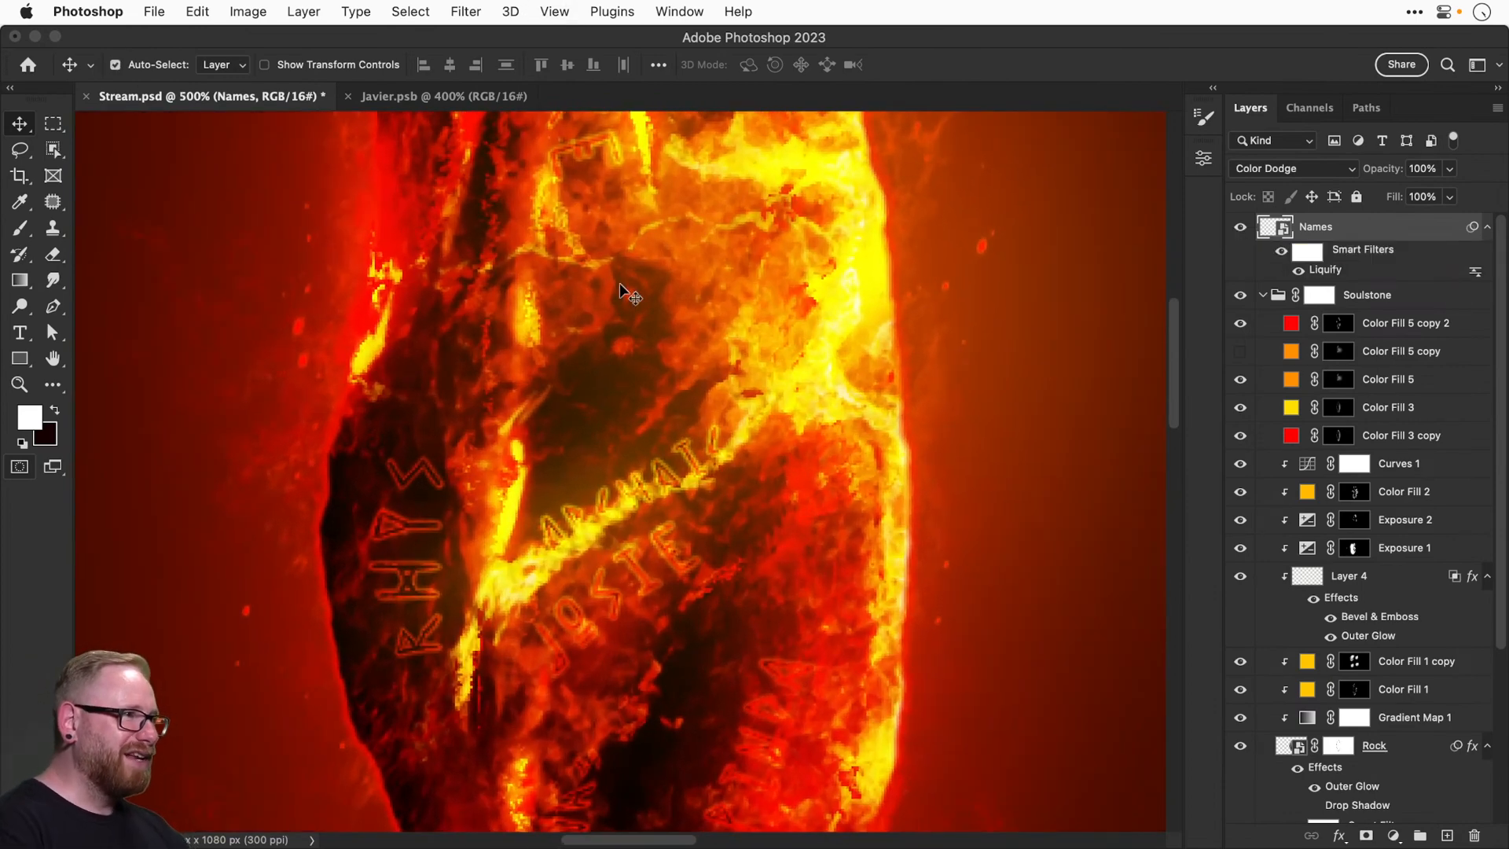
# Apply a 0.1-pixel Gaussian Blur smart filter to the Names layer.
pyautogui.click(466, 11)
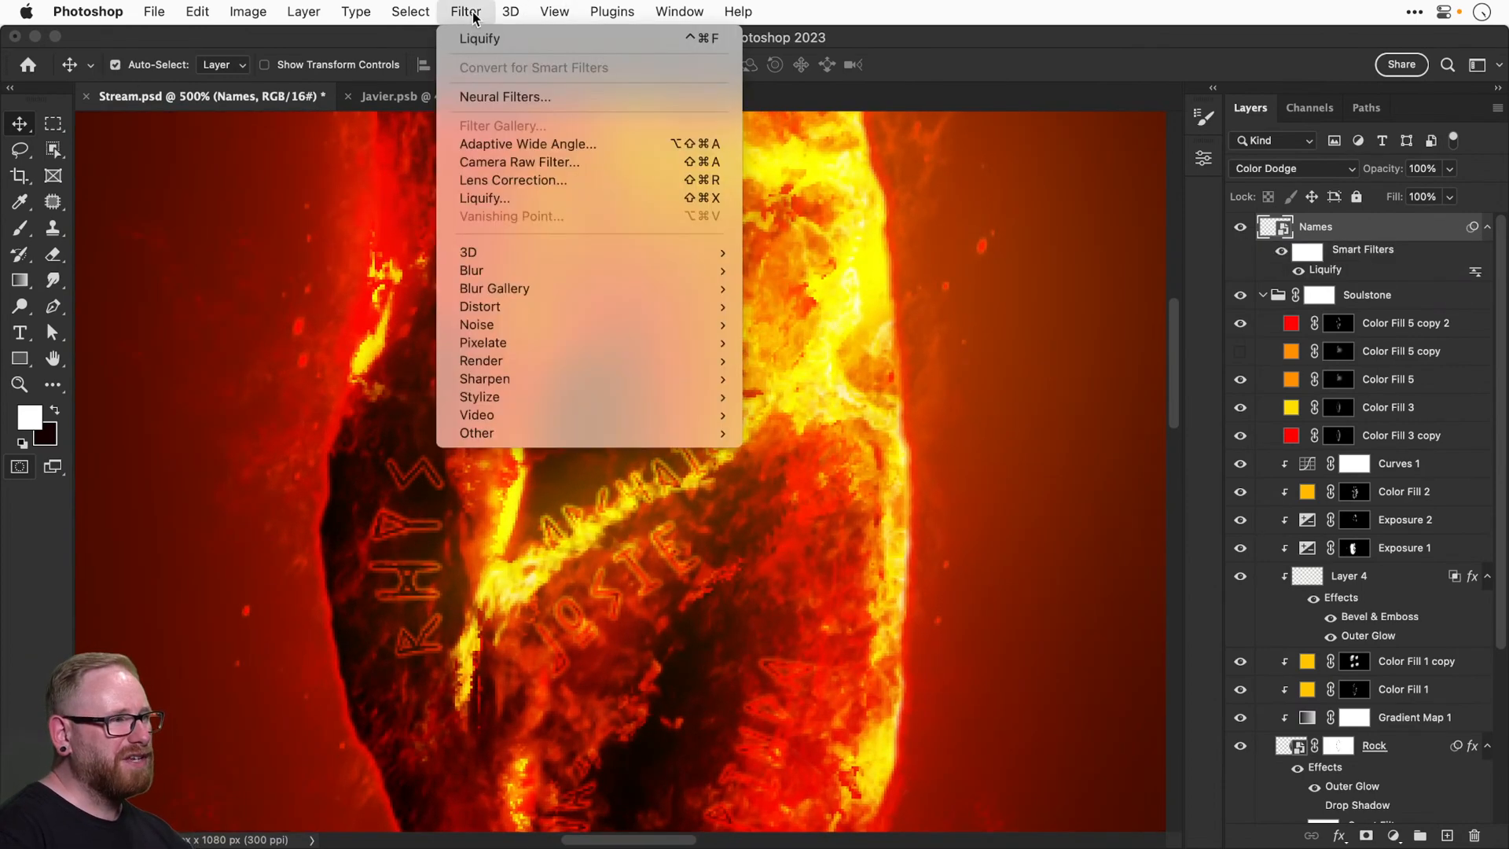
pyautogui.moveTo(534, 270)
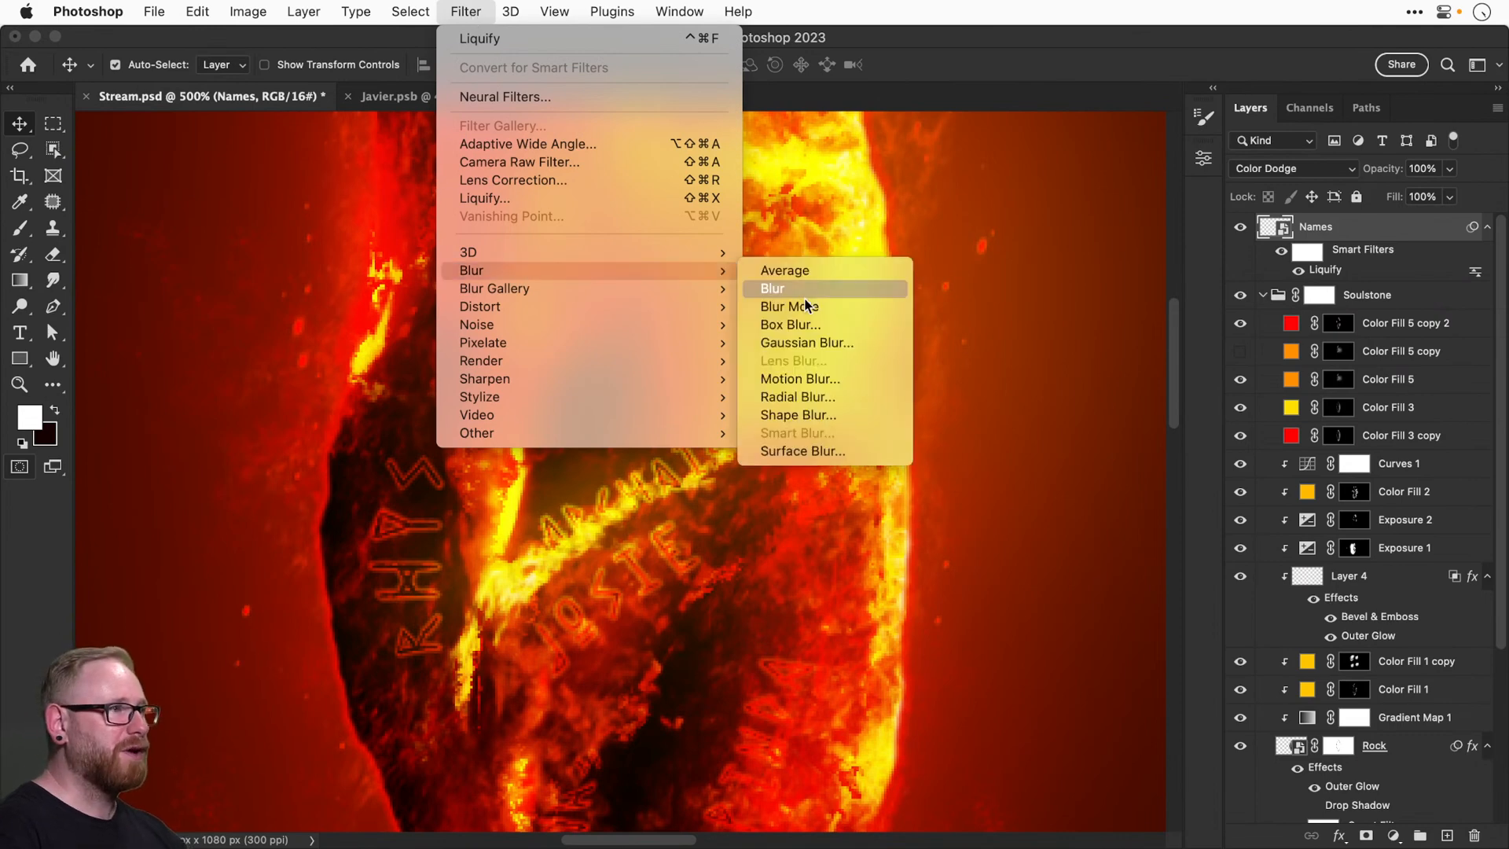
pyautogui.click(781, 340)
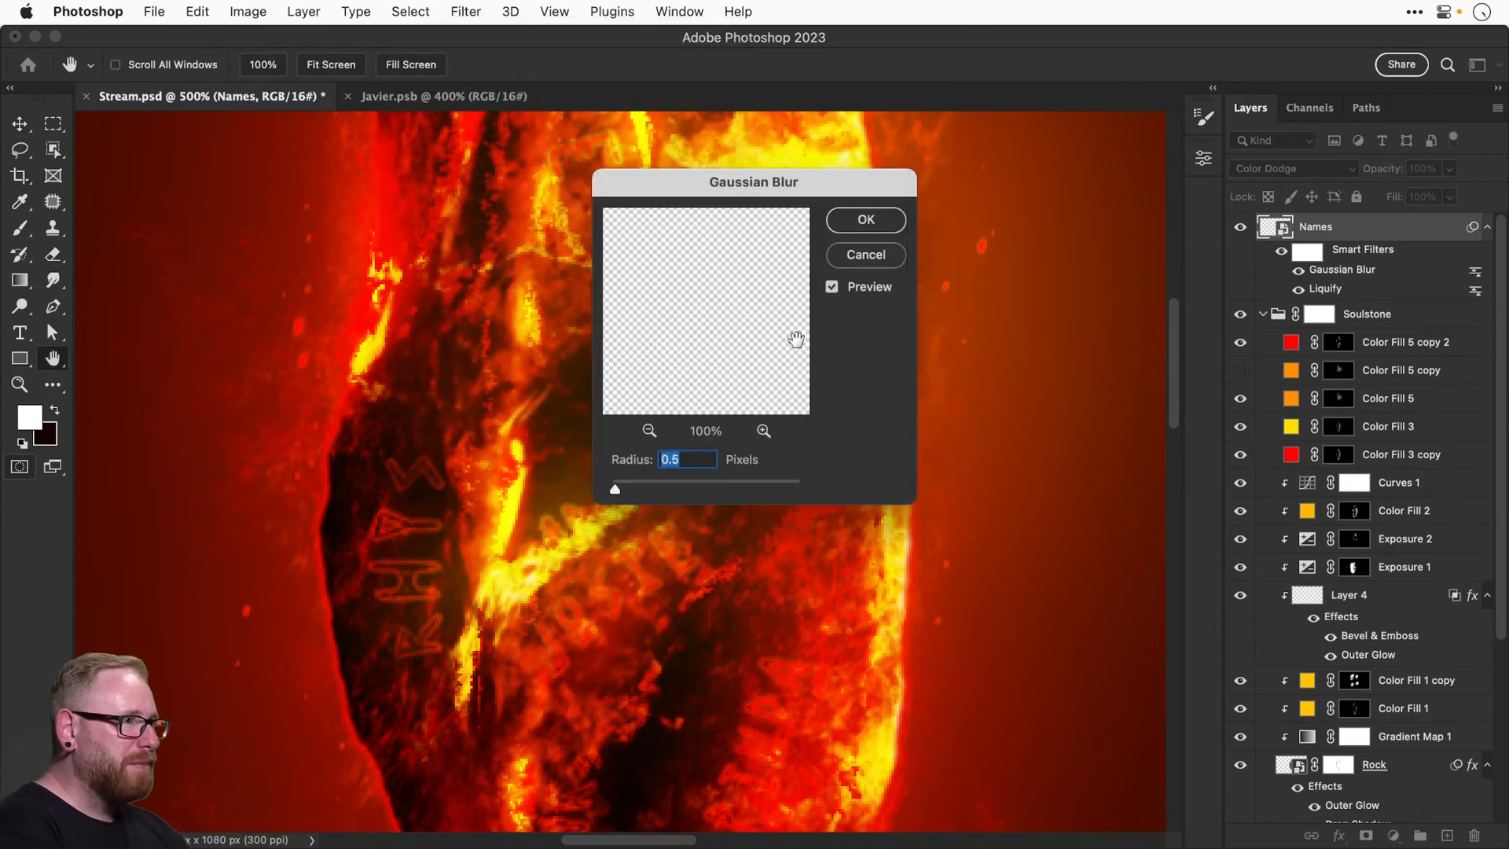
pyautogui.write('.1')
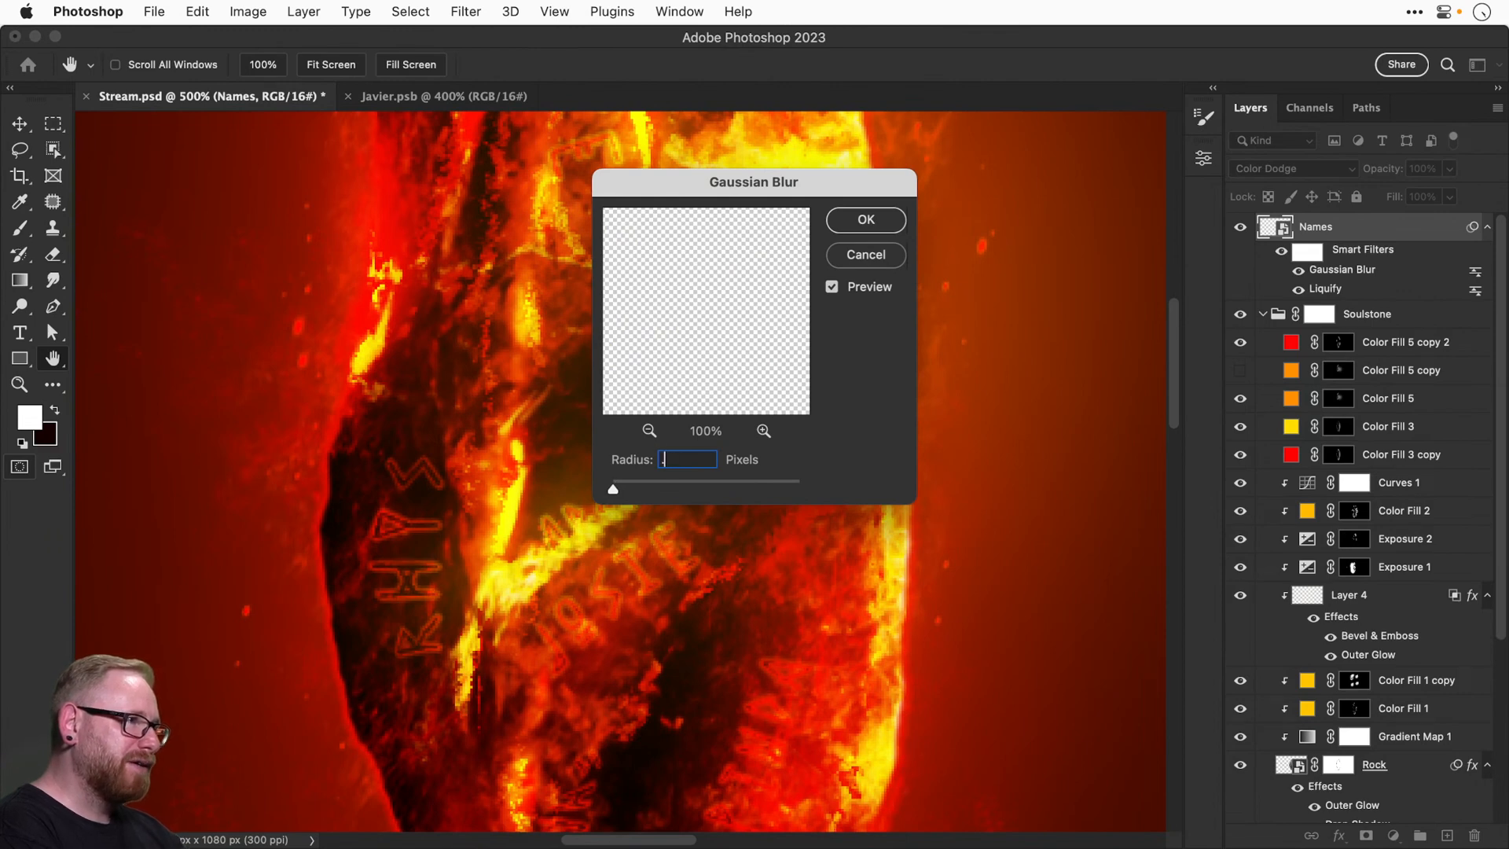
pyautogui.press('Return')
pyautogui.press('super+minus')
pyautogui.press('super+minus')
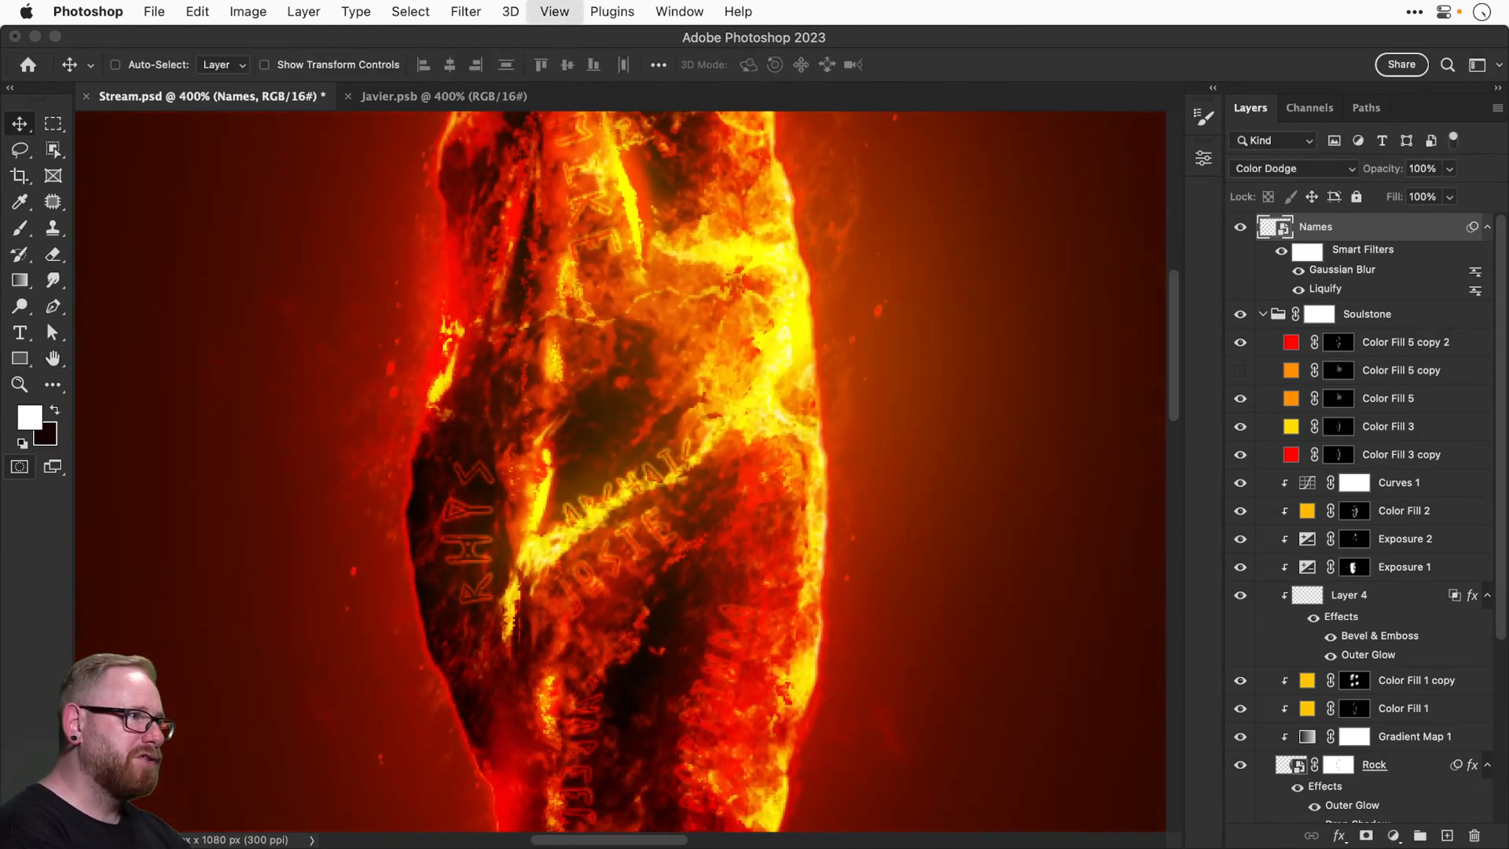
pyautogui.press('super+minus')
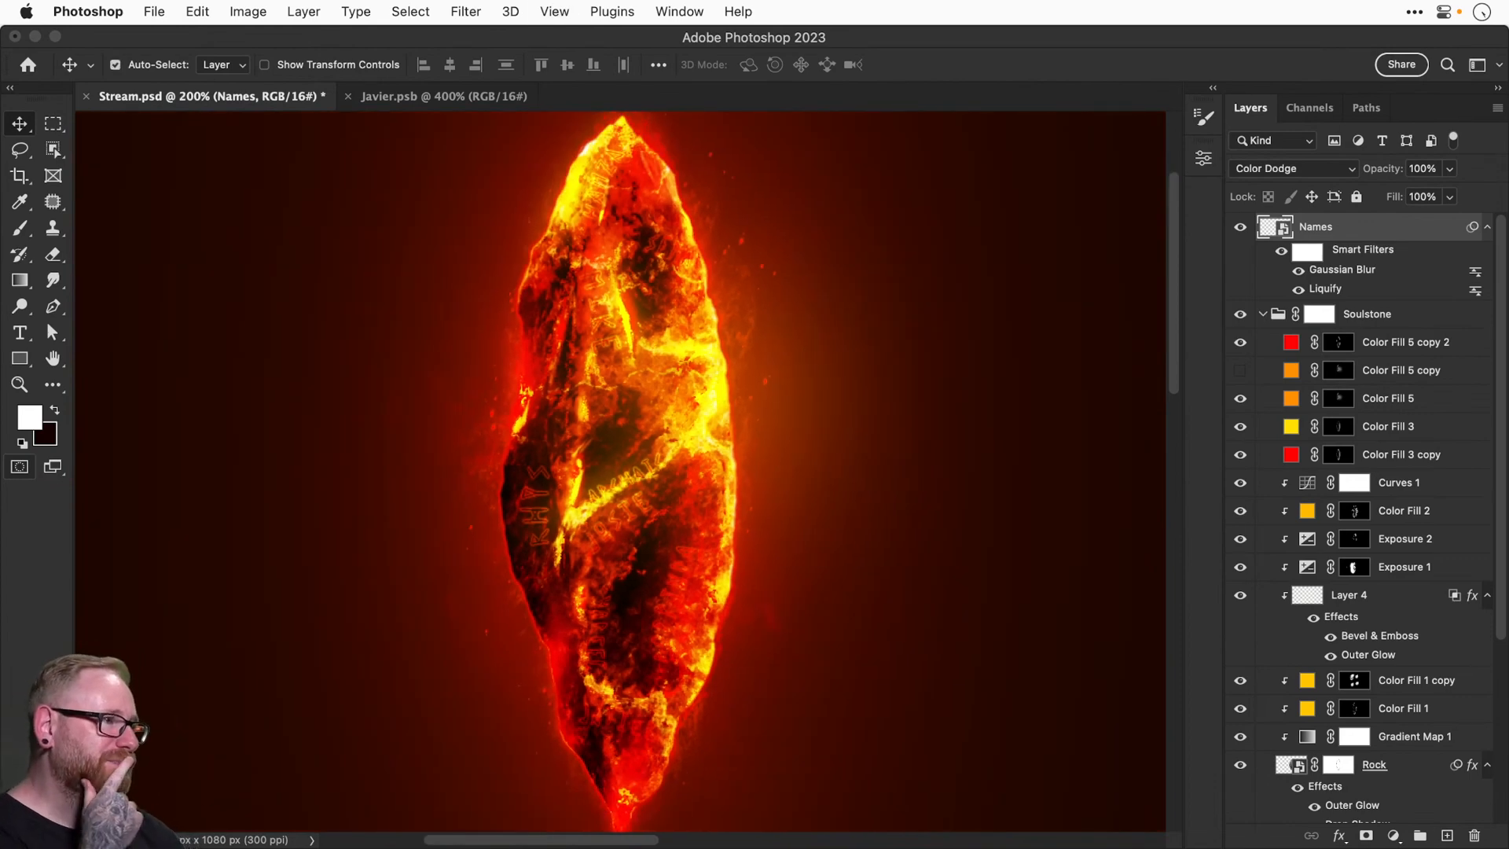
pyautogui.press('super+plus')
pyautogui.press('super+plus')
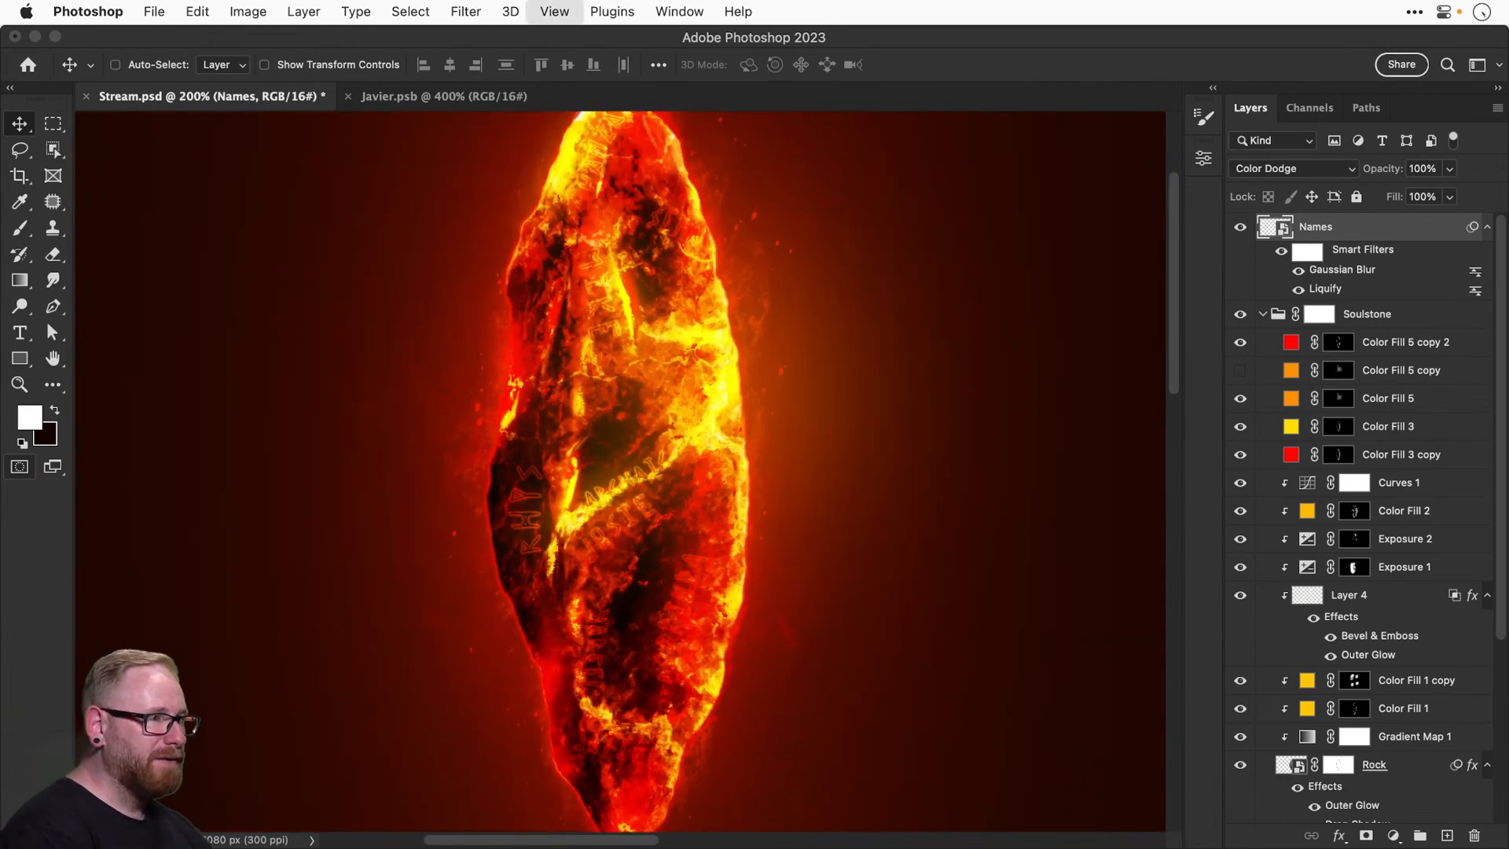
# Split the Names layer's Current Layer Blend If sliders to 0/160 and 137/255.
pyautogui.rightClick(1292, 236)
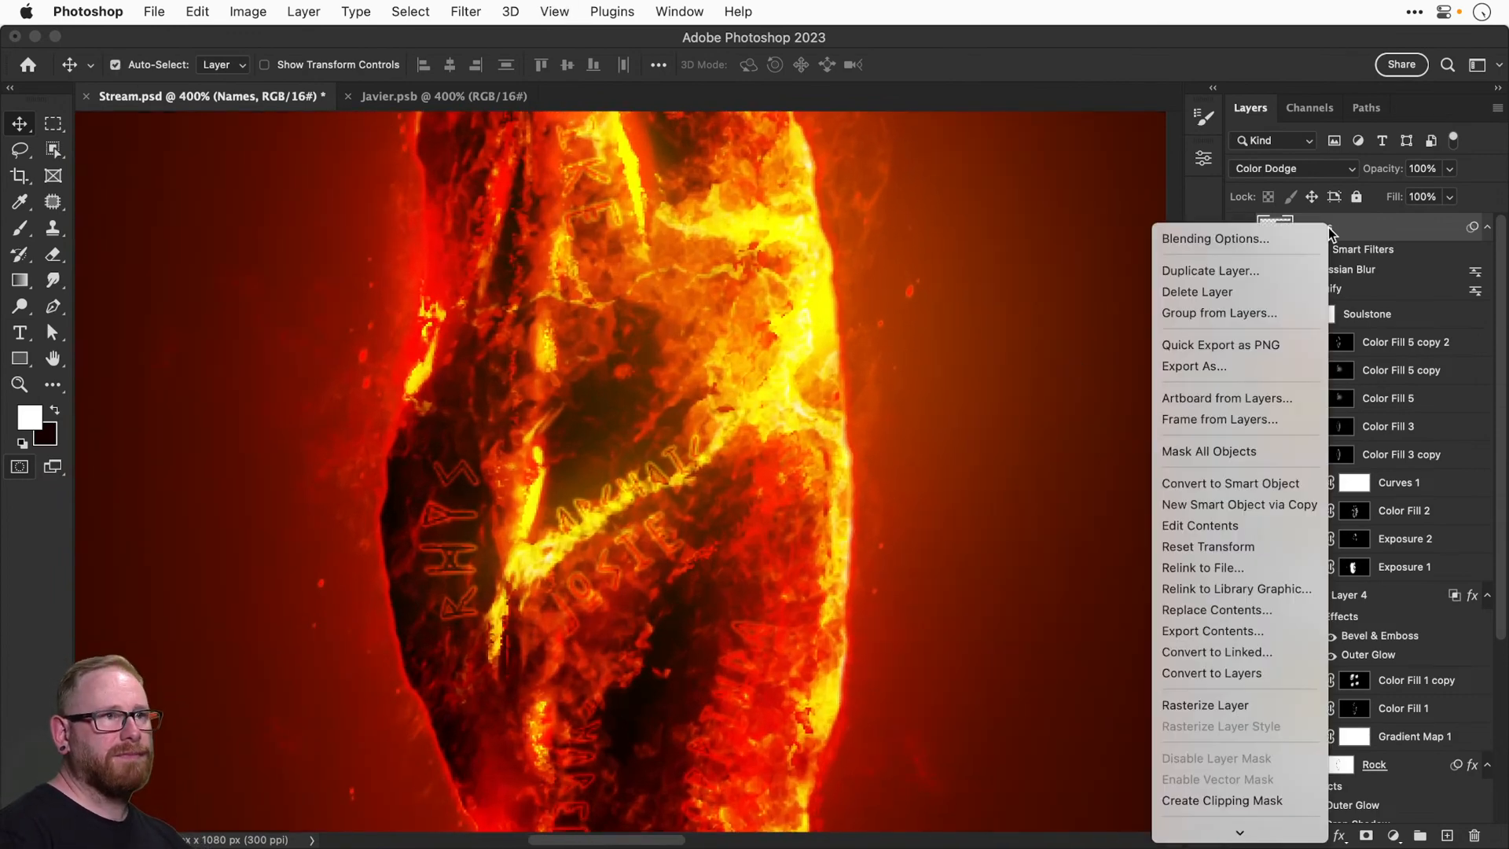
pyautogui.click(1292, 235)
pyautogui.press('alt')
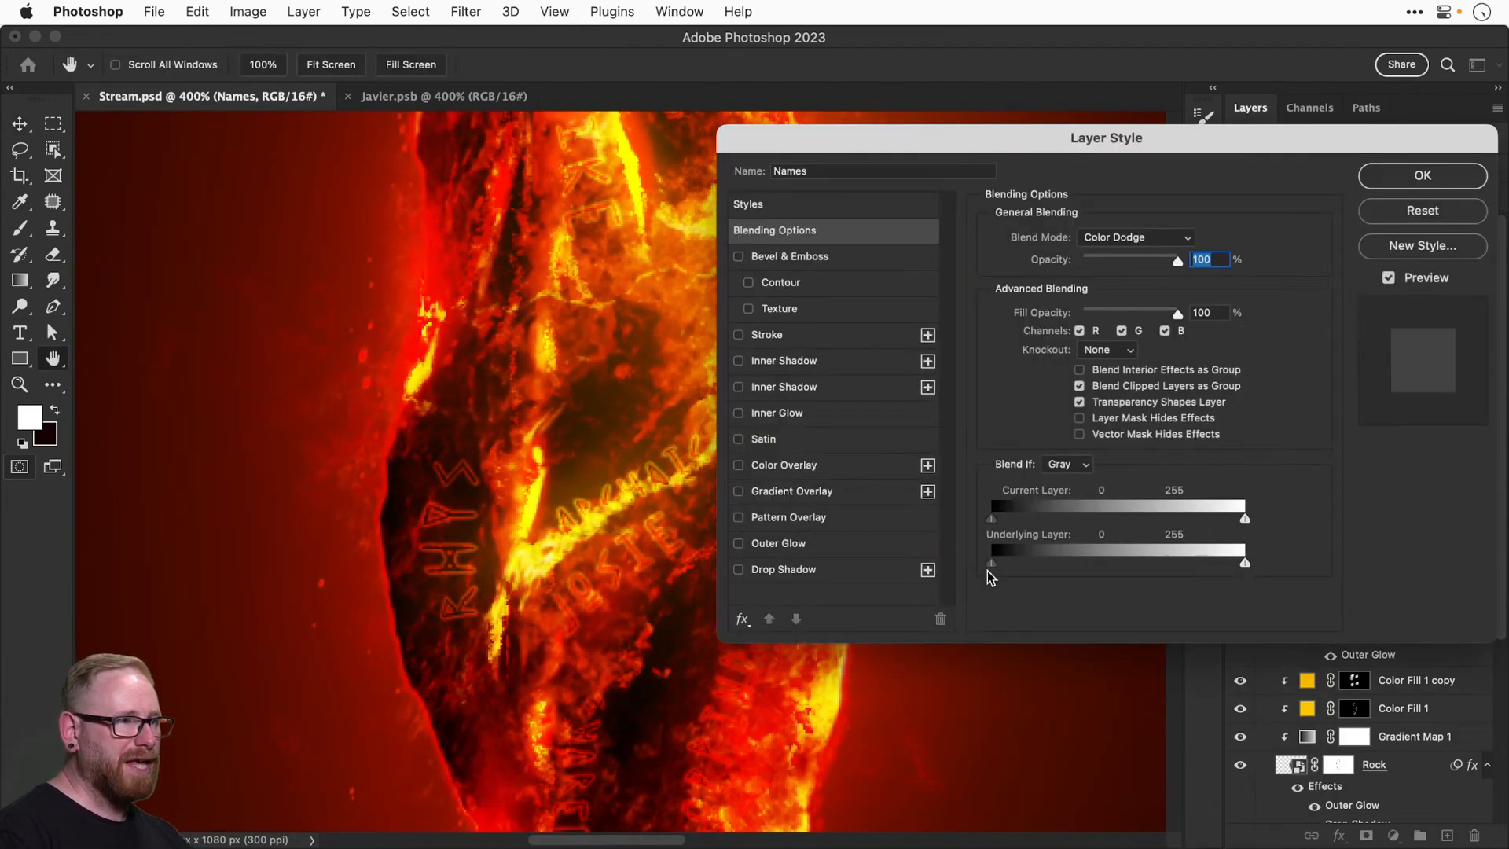
pyautogui.moveTo(994, 564)
pyautogui.mouseDown()
pyautogui.moveTo(1114, 562)
pyautogui.moveTo(991, 564)
pyautogui.mouseUp()
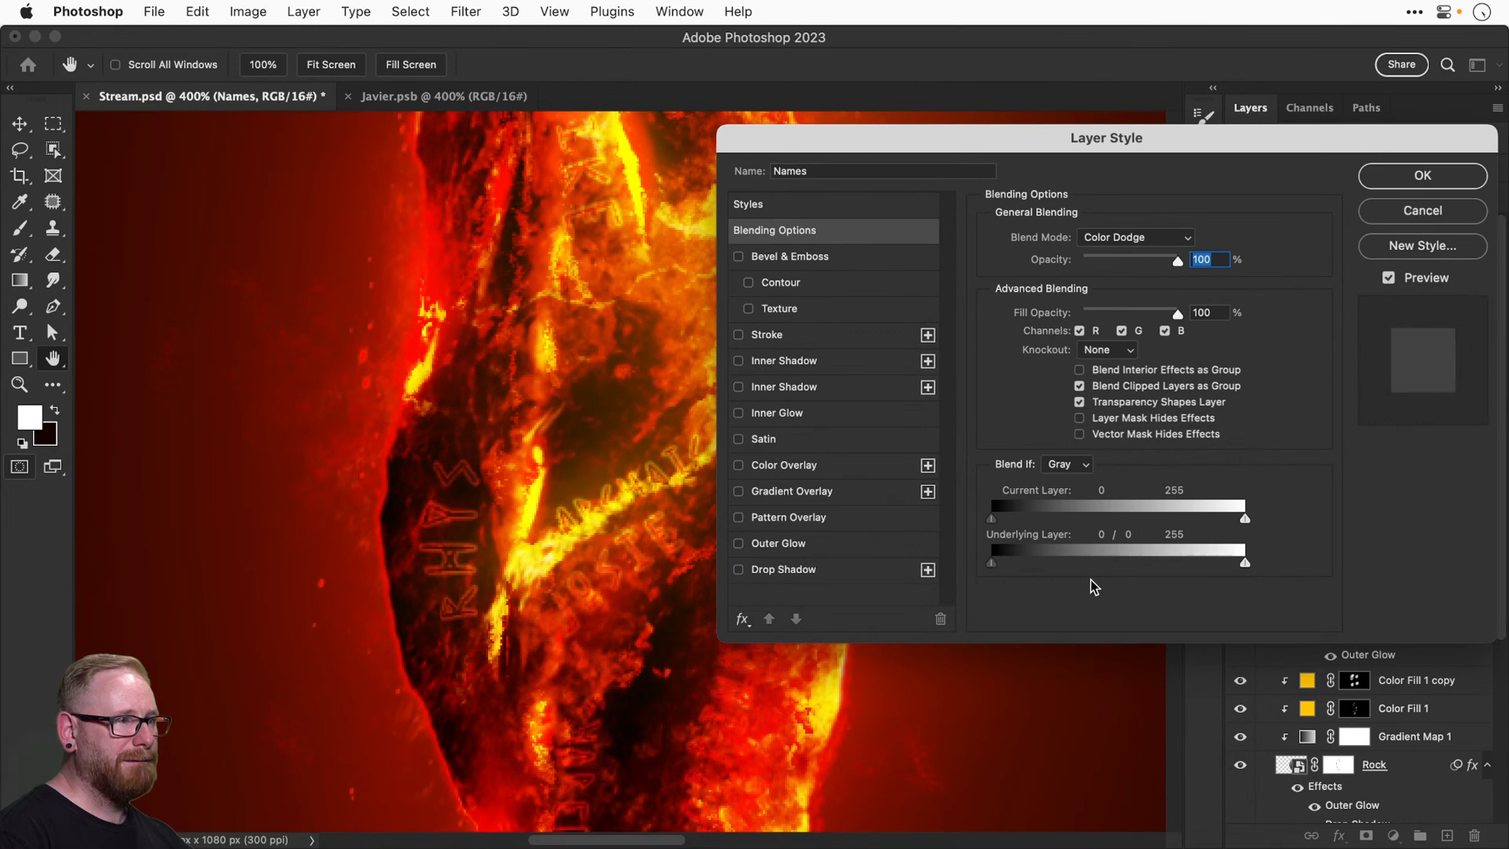
pyautogui.moveTo(1240, 567); pyautogui.dragTo(1246, 565)
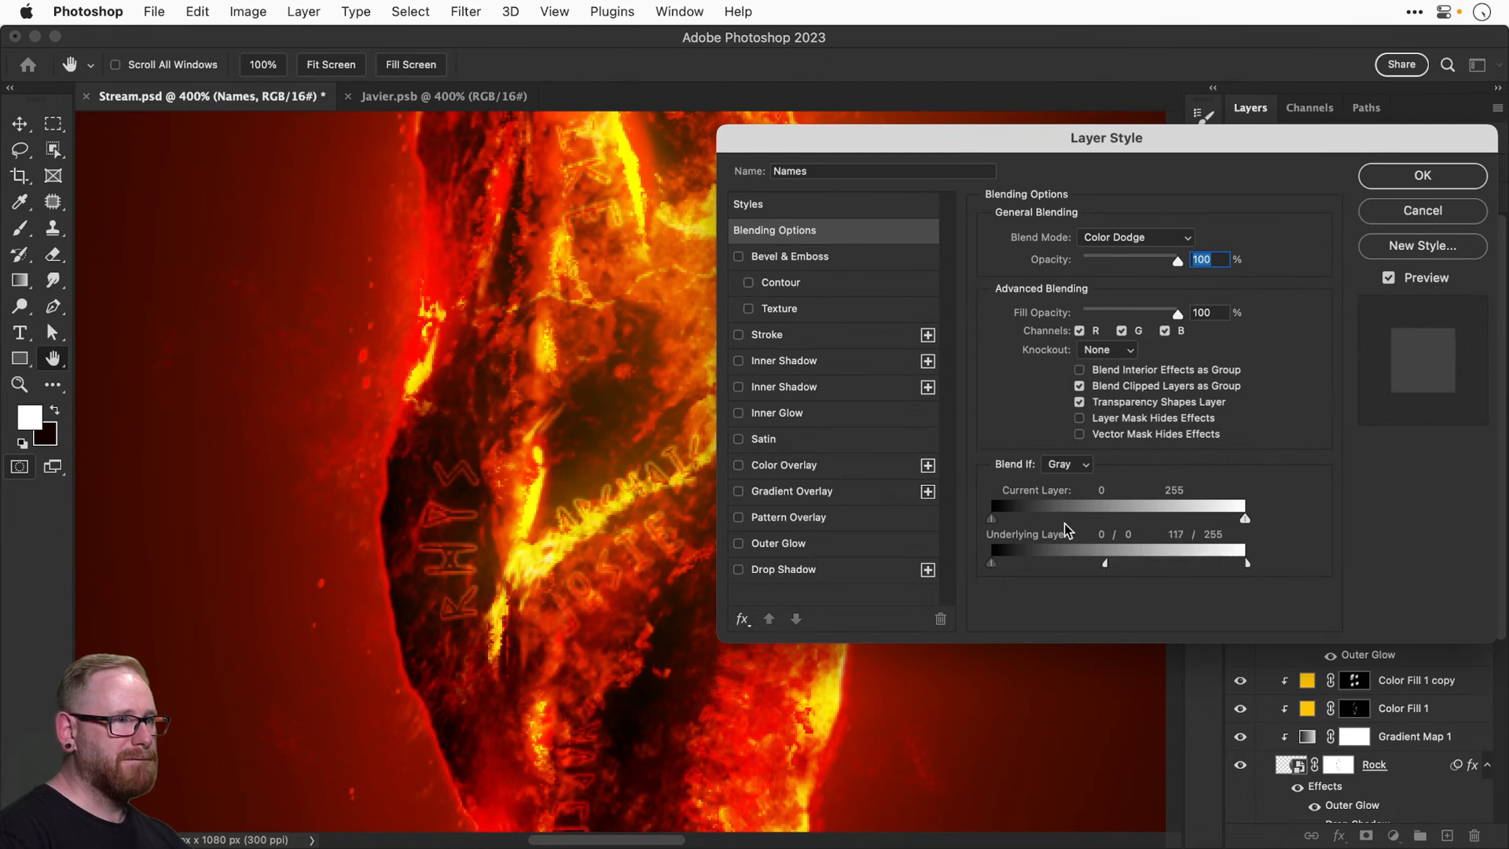
pyautogui.moveTo(991, 520)
pyautogui.mouseDown()
pyautogui.moveTo(1136, 525)
pyautogui.moveTo(996, 528)
pyautogui.mouseUp()
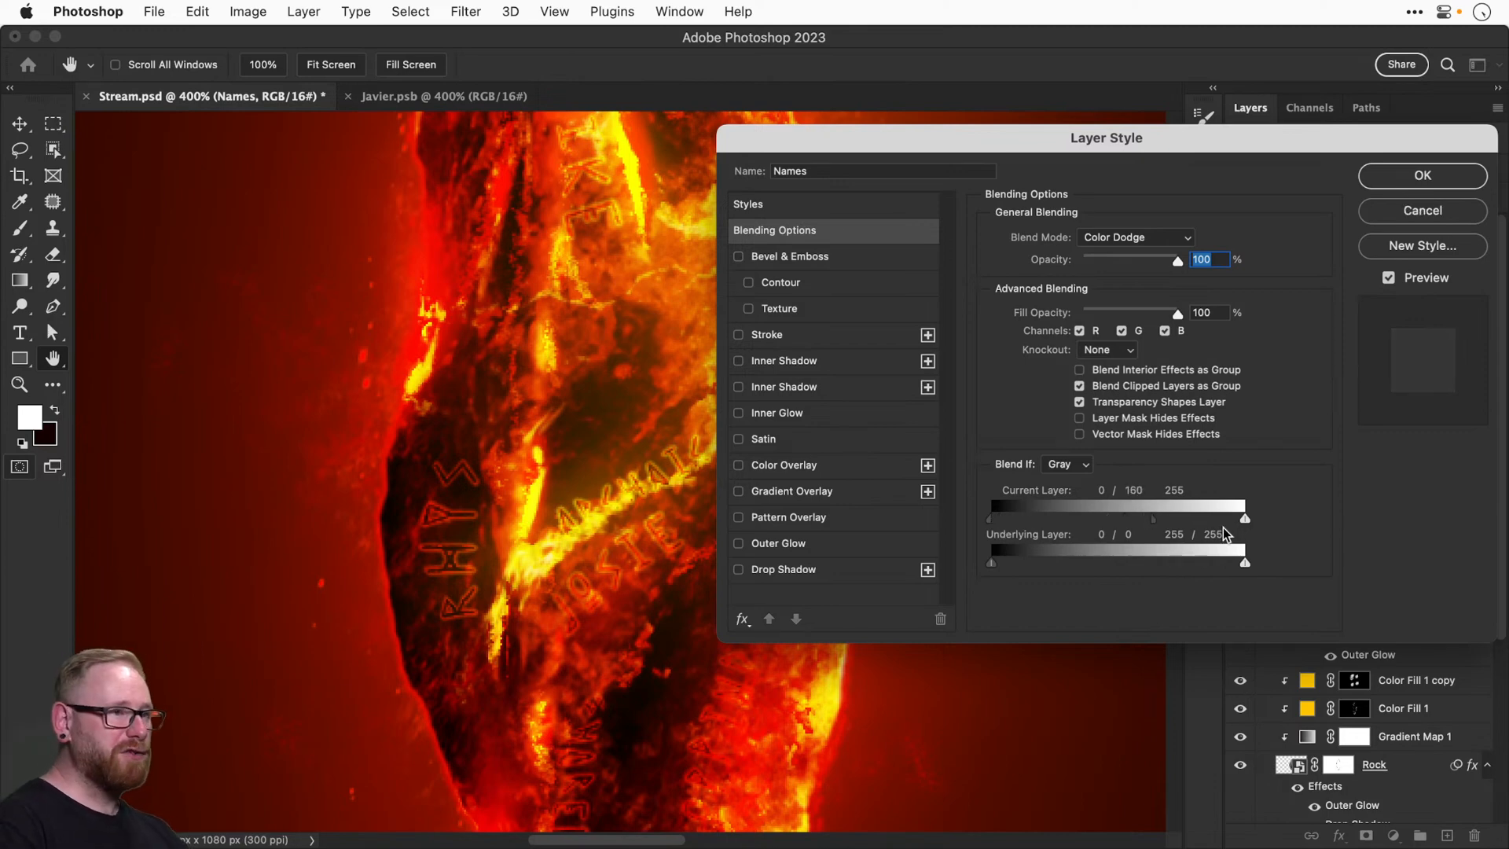
pyautogui.moveTo(1244, 520); pyautogui.dragTo(1094, 525)
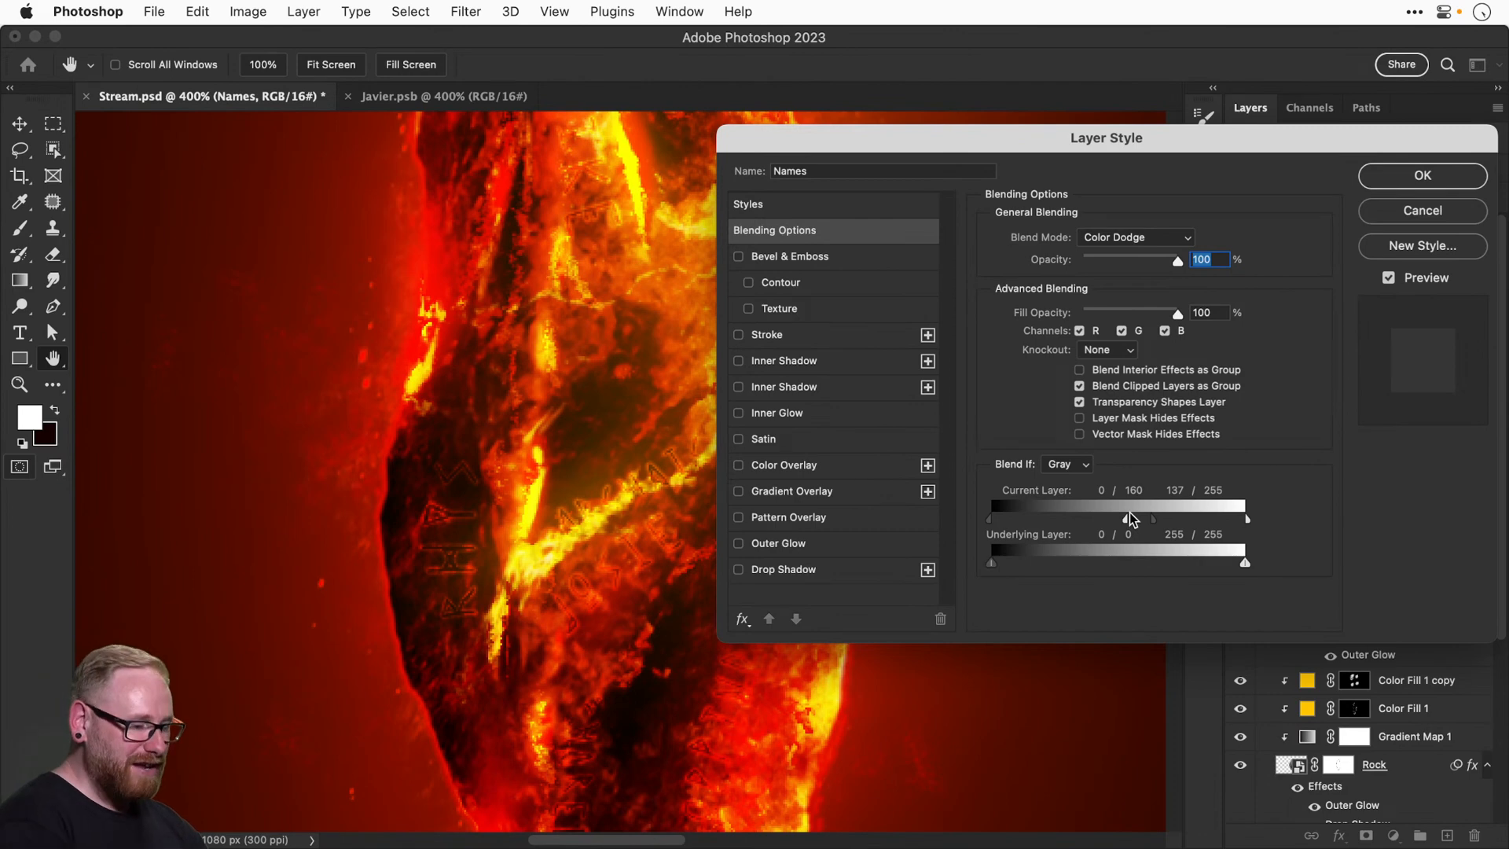
pyautogui.press('Return')
pyautogui.press('super+minus')
pyautogui.press('super+0')
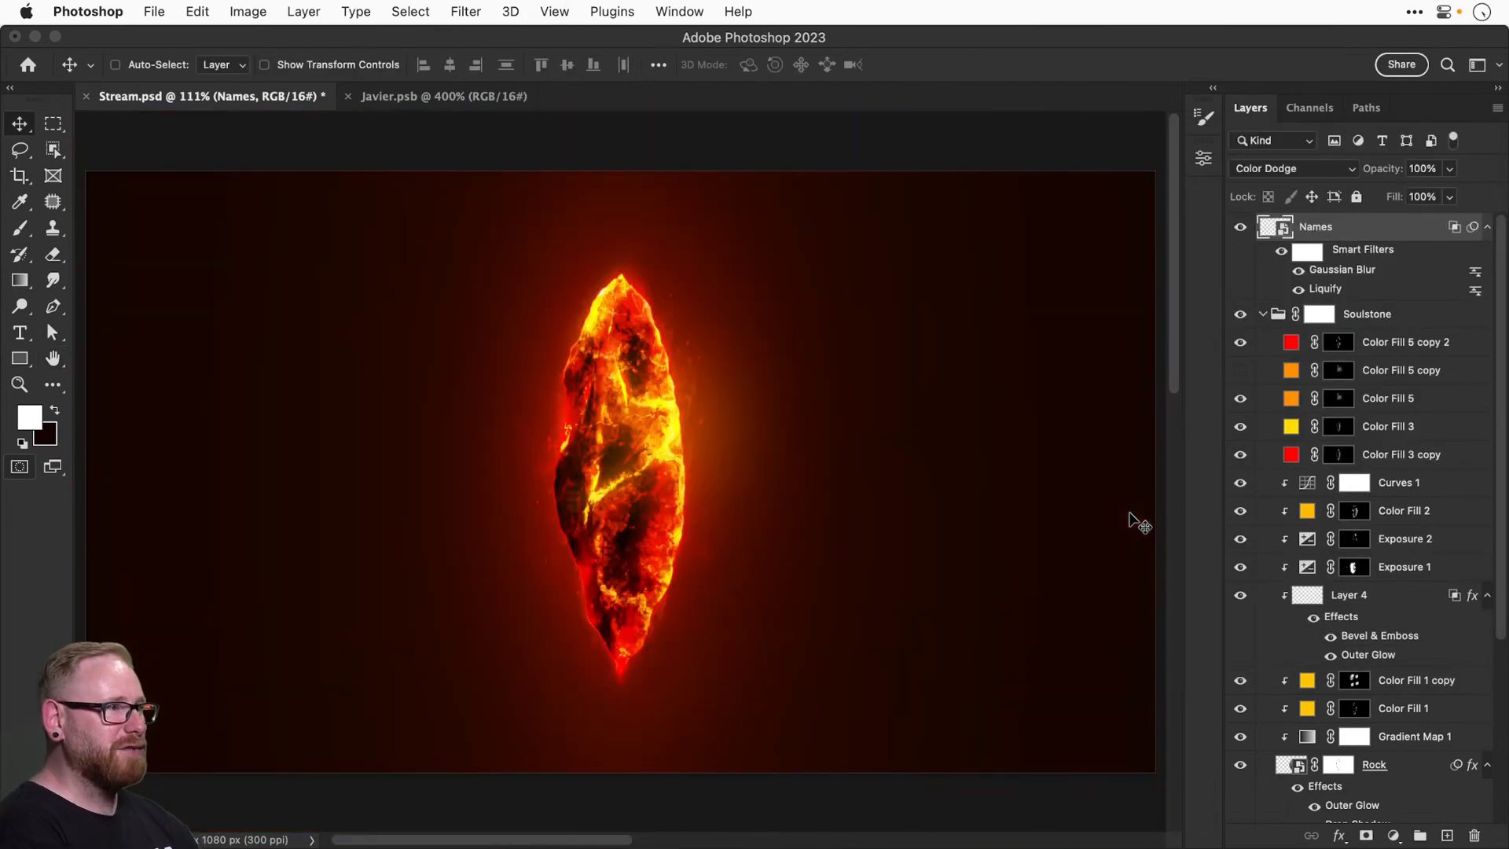
pyautogui.press('super+plus')
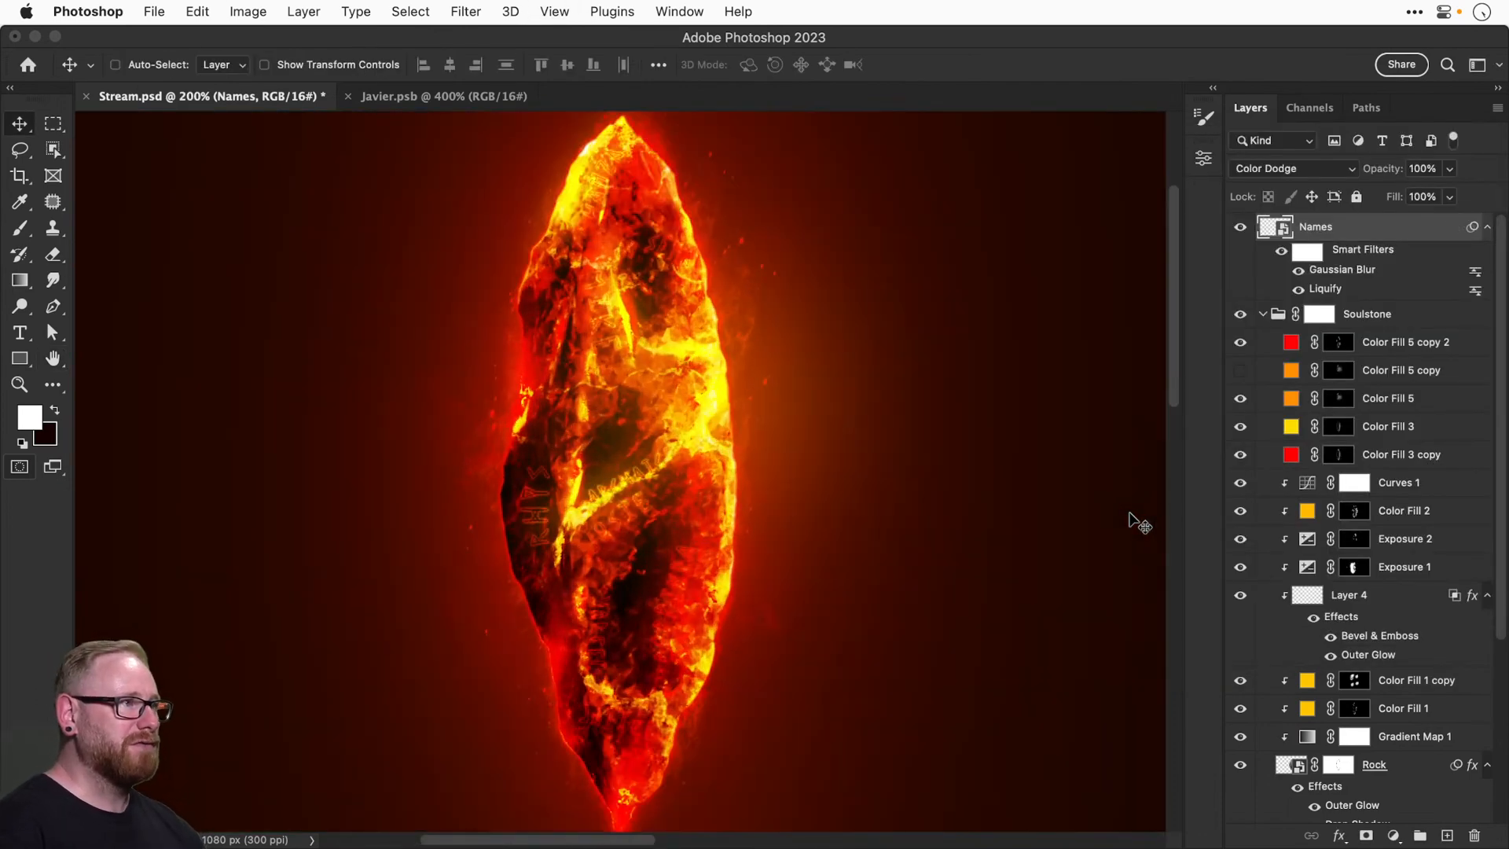
# Toggle undo/redo to compare the Names glow, then fit the image in the window.
pyautogui.press('super+shift+z')
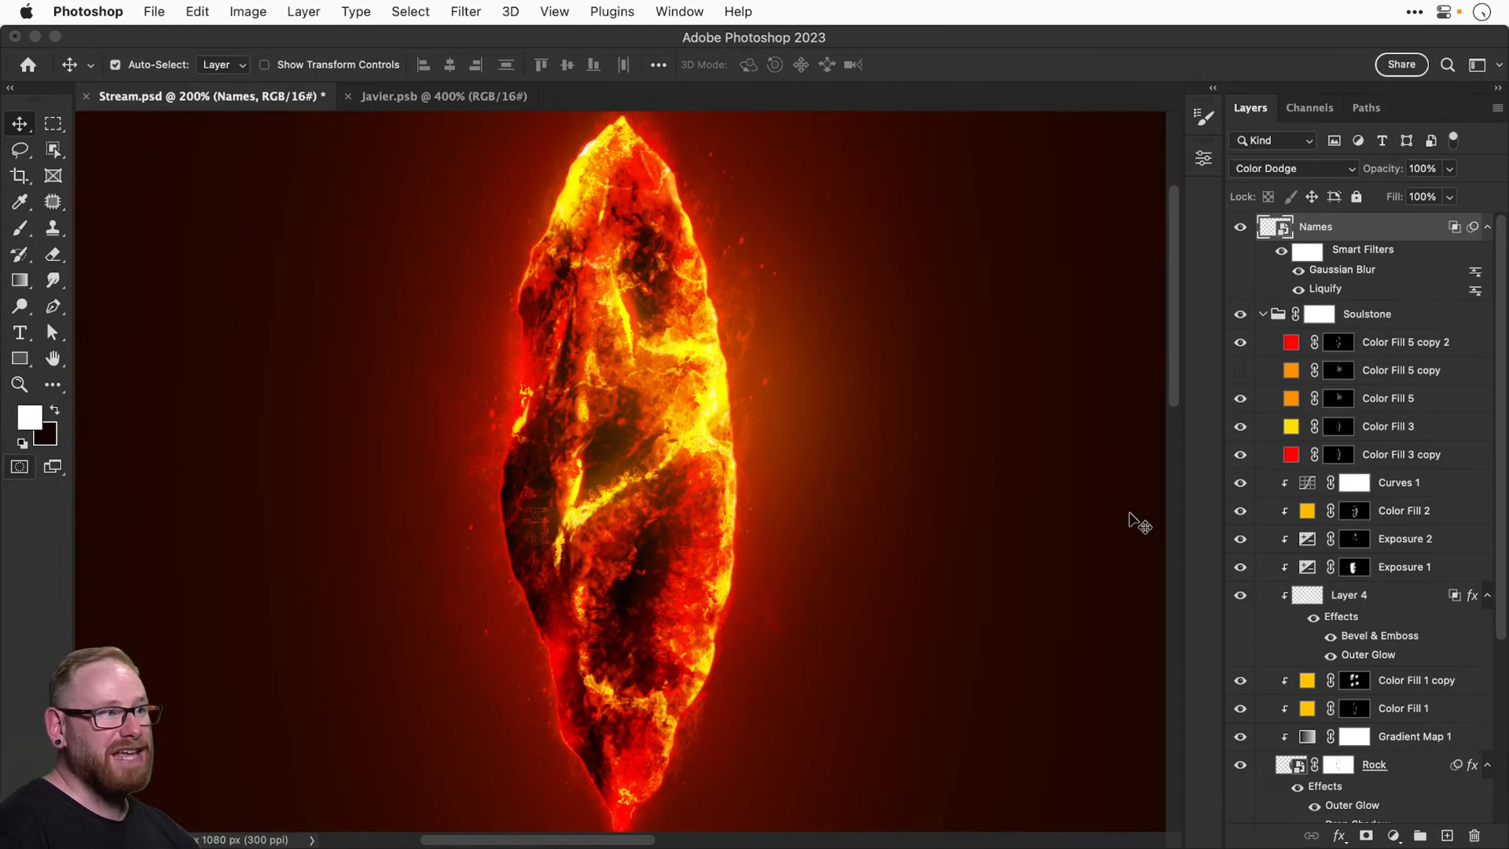
pyautogui.press('super+z')
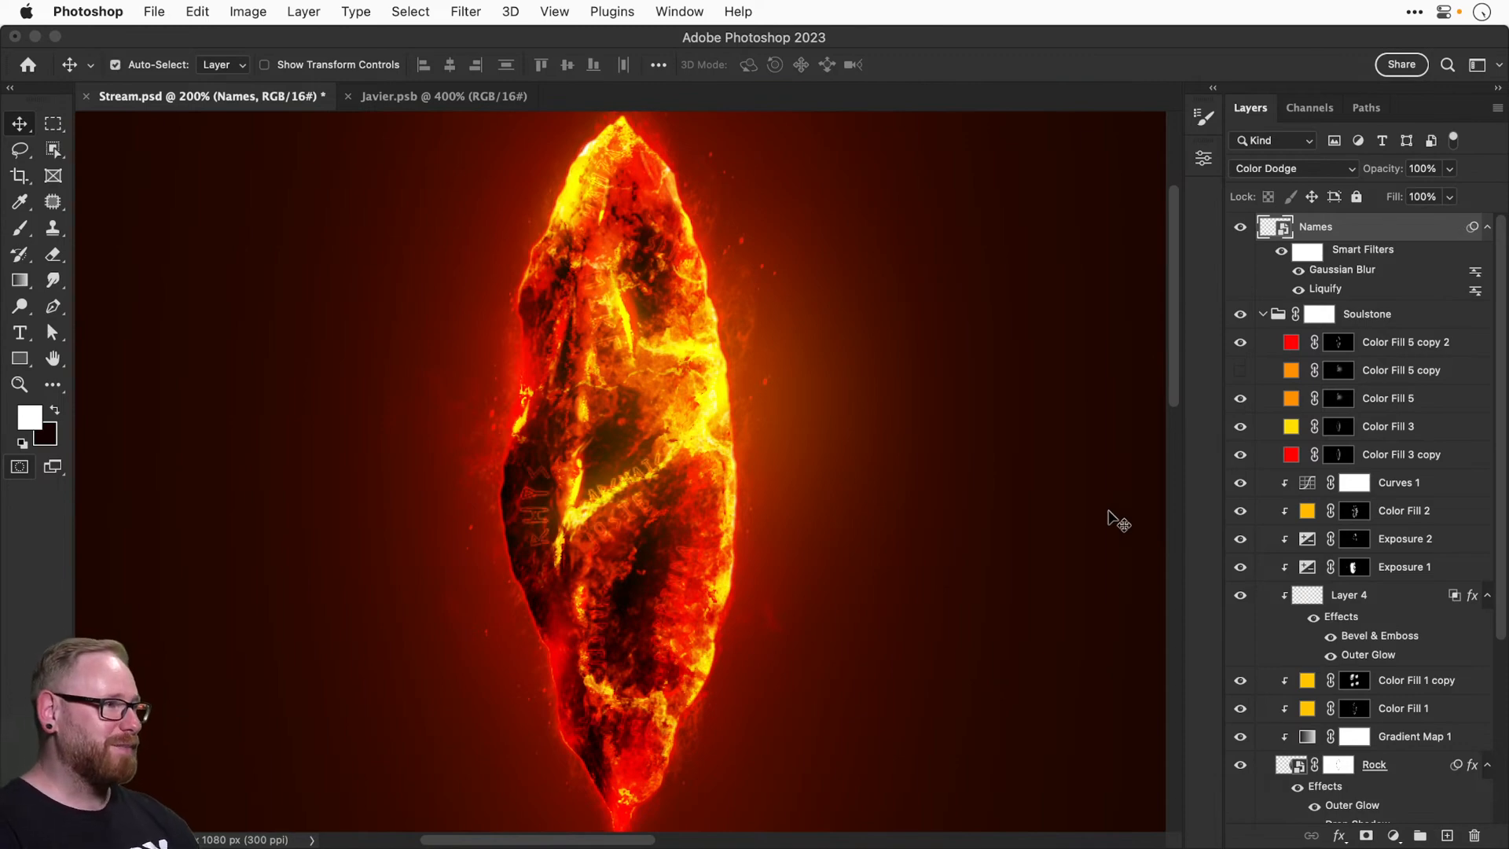
pyautogui.press('super+shift+z')
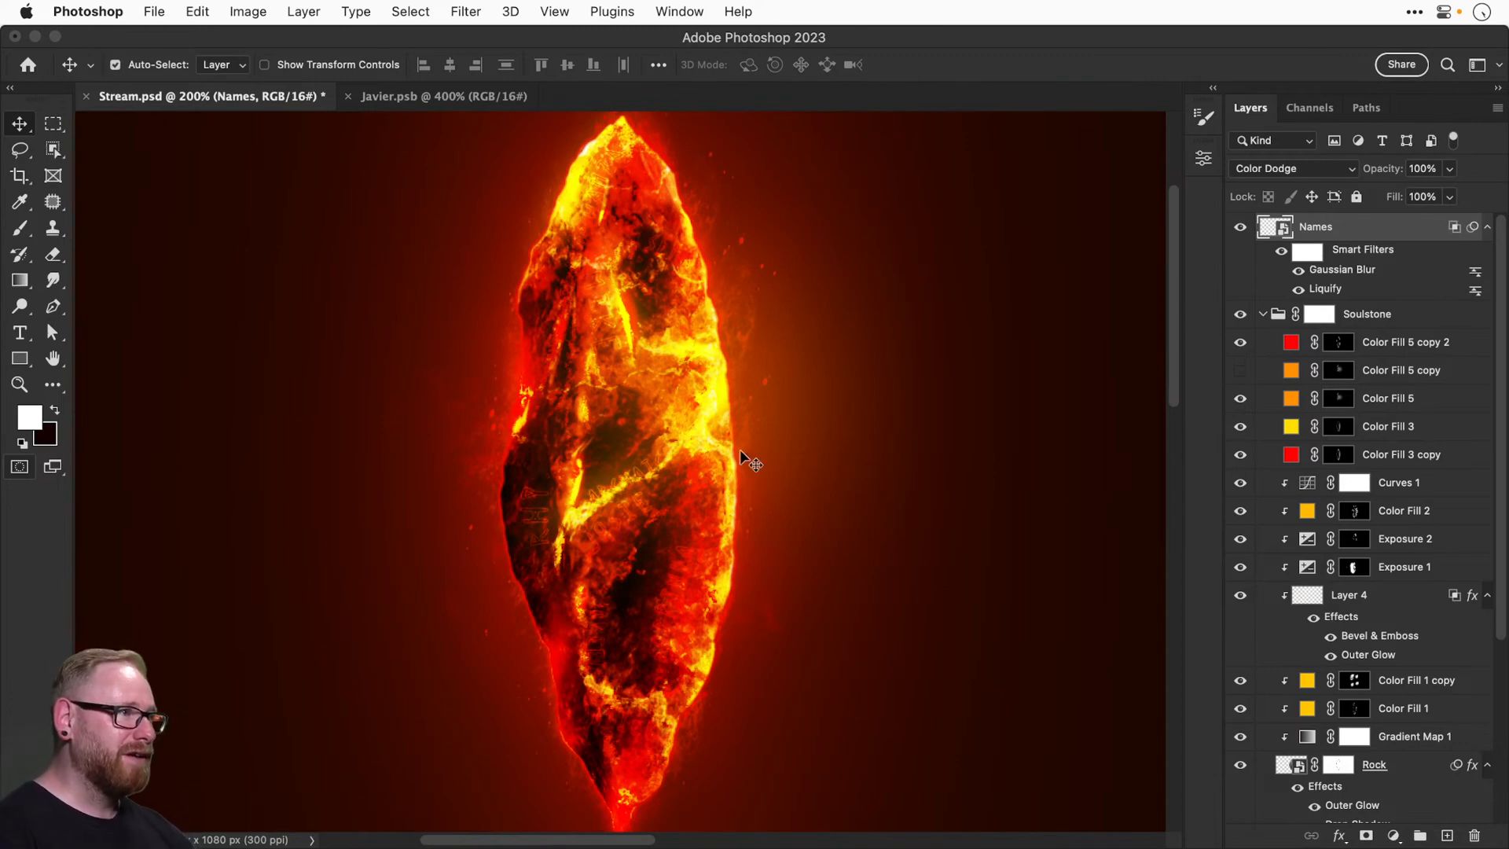
pyautogui.press('z')
pyautogui.press('v')
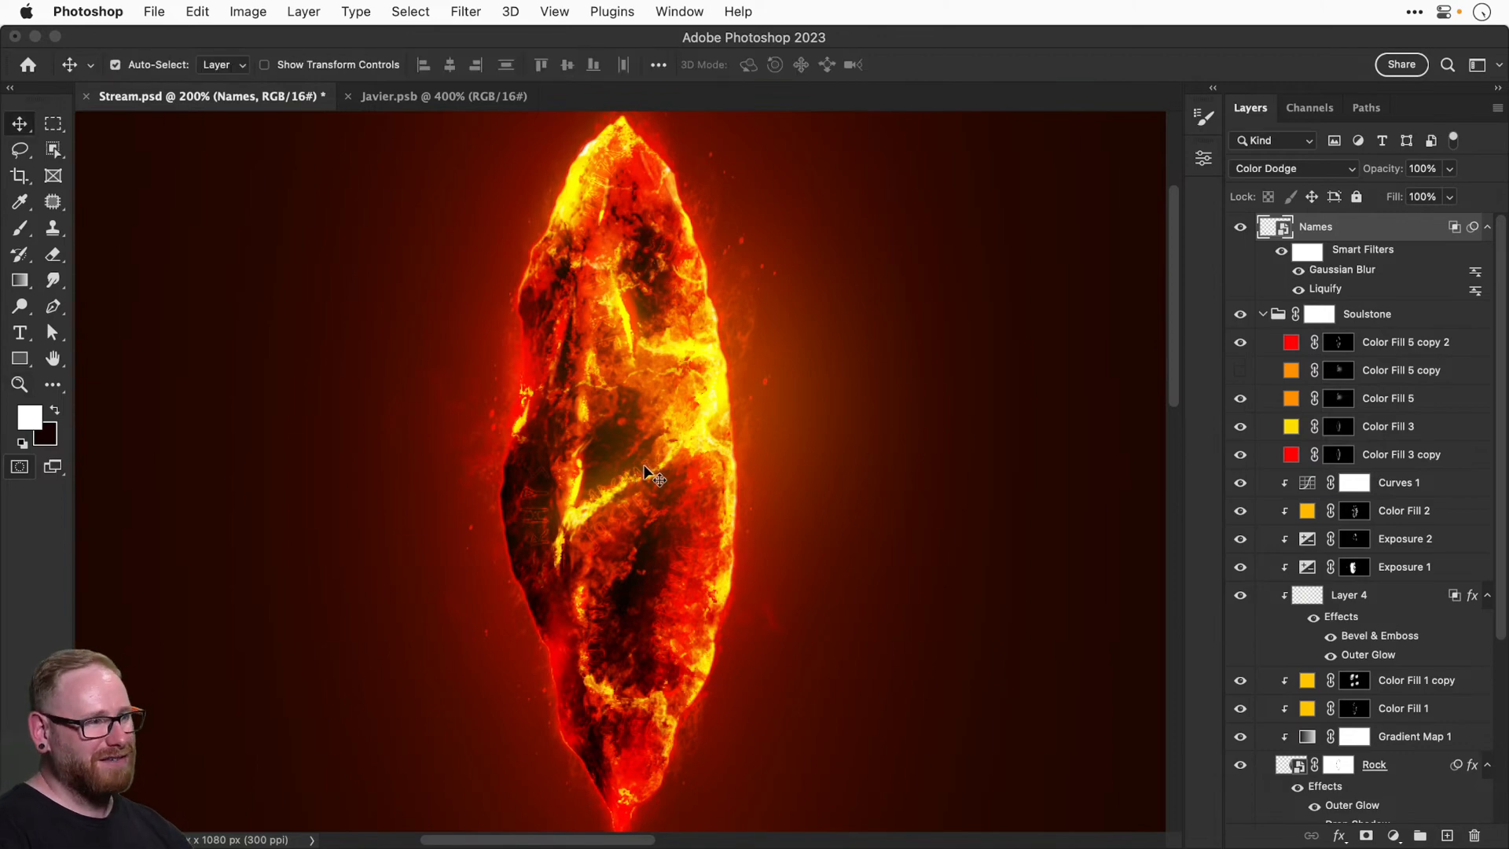
pyautogui.press('super+0')
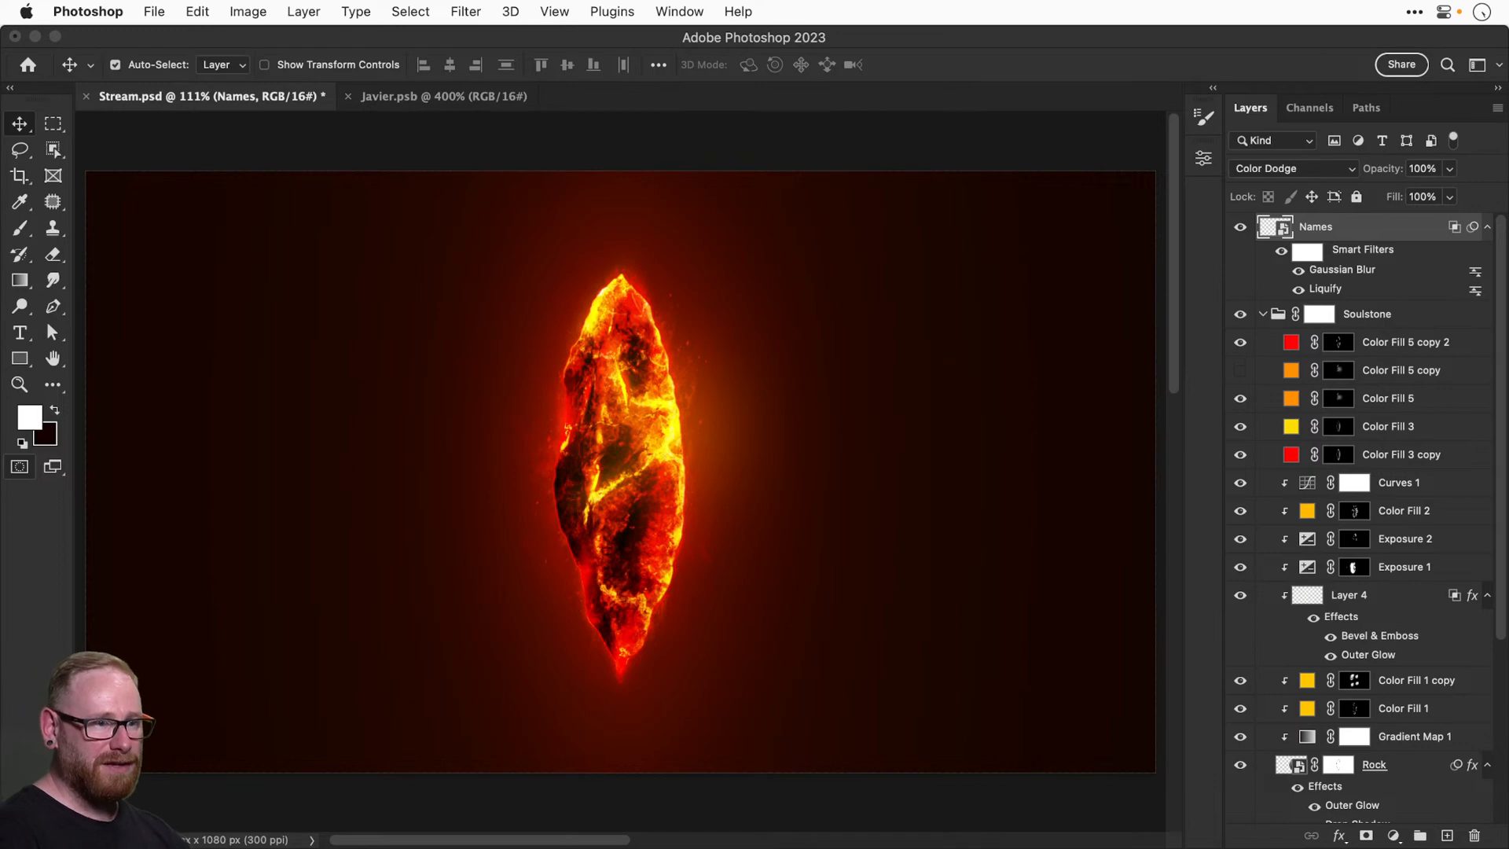
# Try a green Hue/Saturation shift, delete it, save Stream.psd and select all.
pyautogui.click(1393, 835)
pyautogui.click(1192, 531)
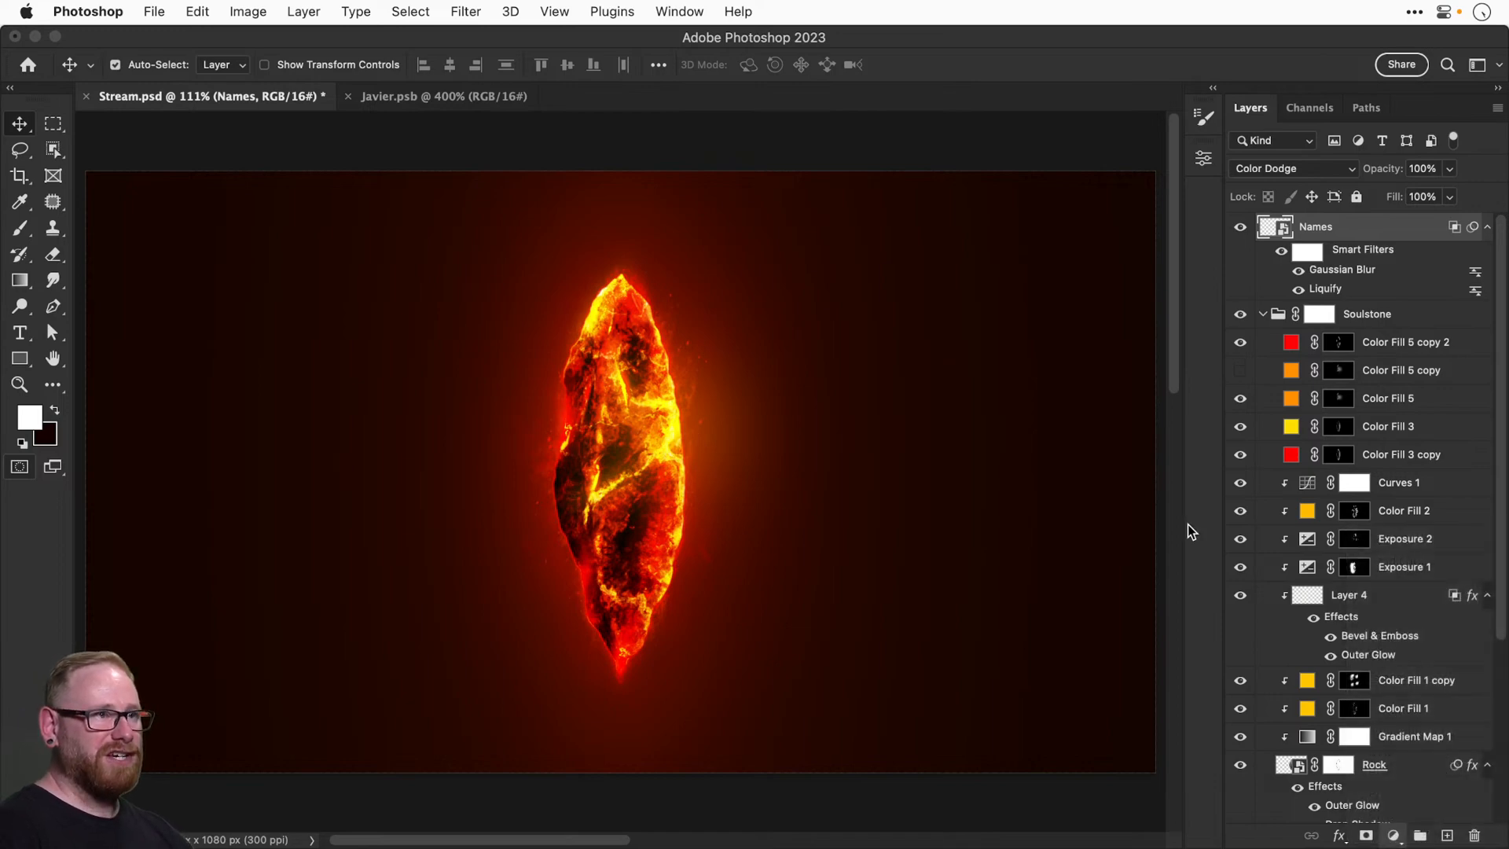
pyautogui.moveTo(1054, 293); pyautogui.dragTo(1002, 293)
pyautogui.press('BackSpace')
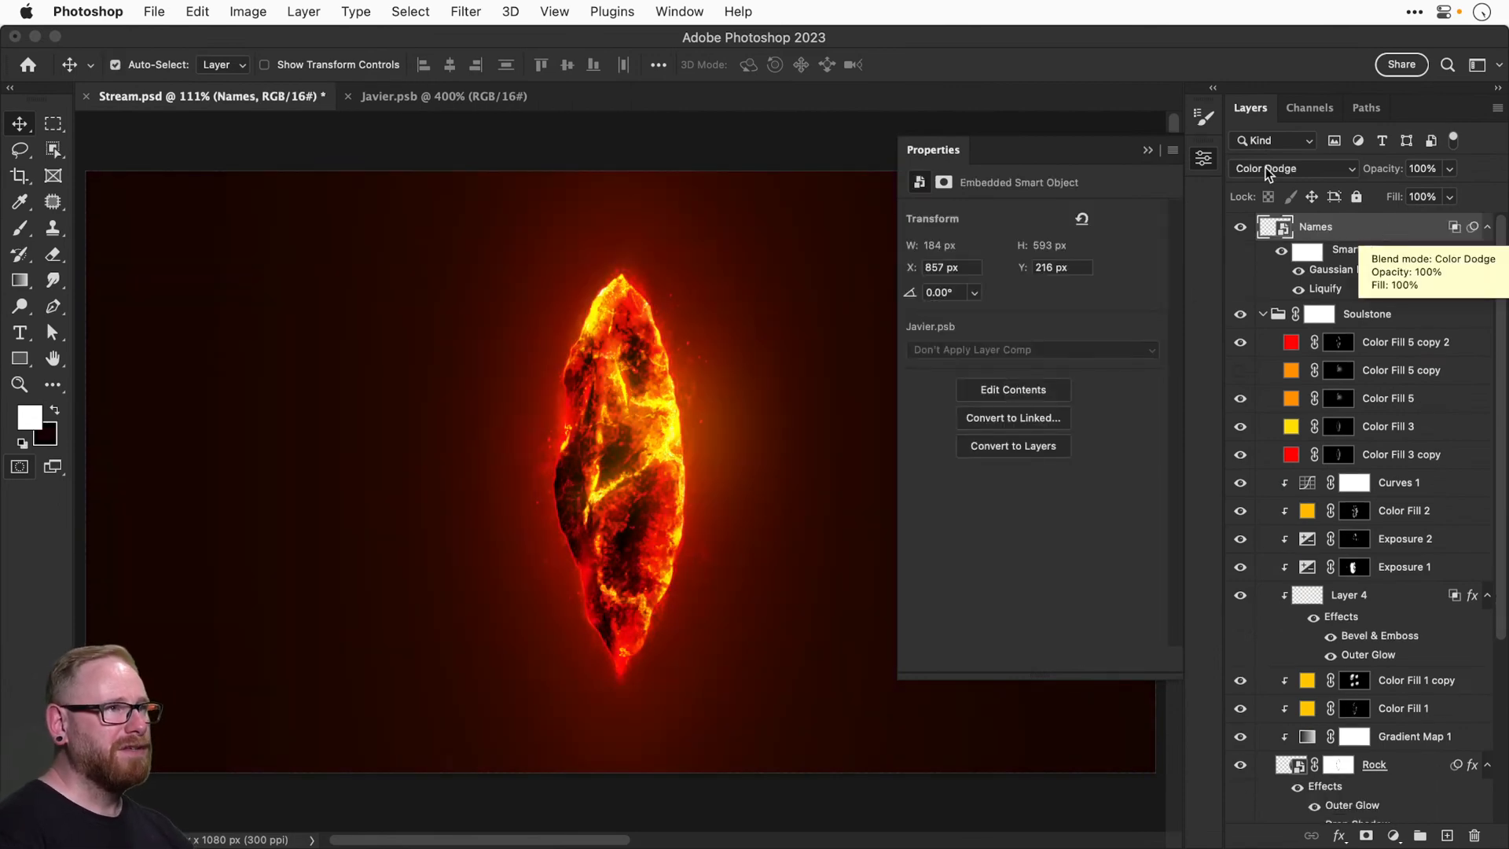
pyautogui.press('super+s')
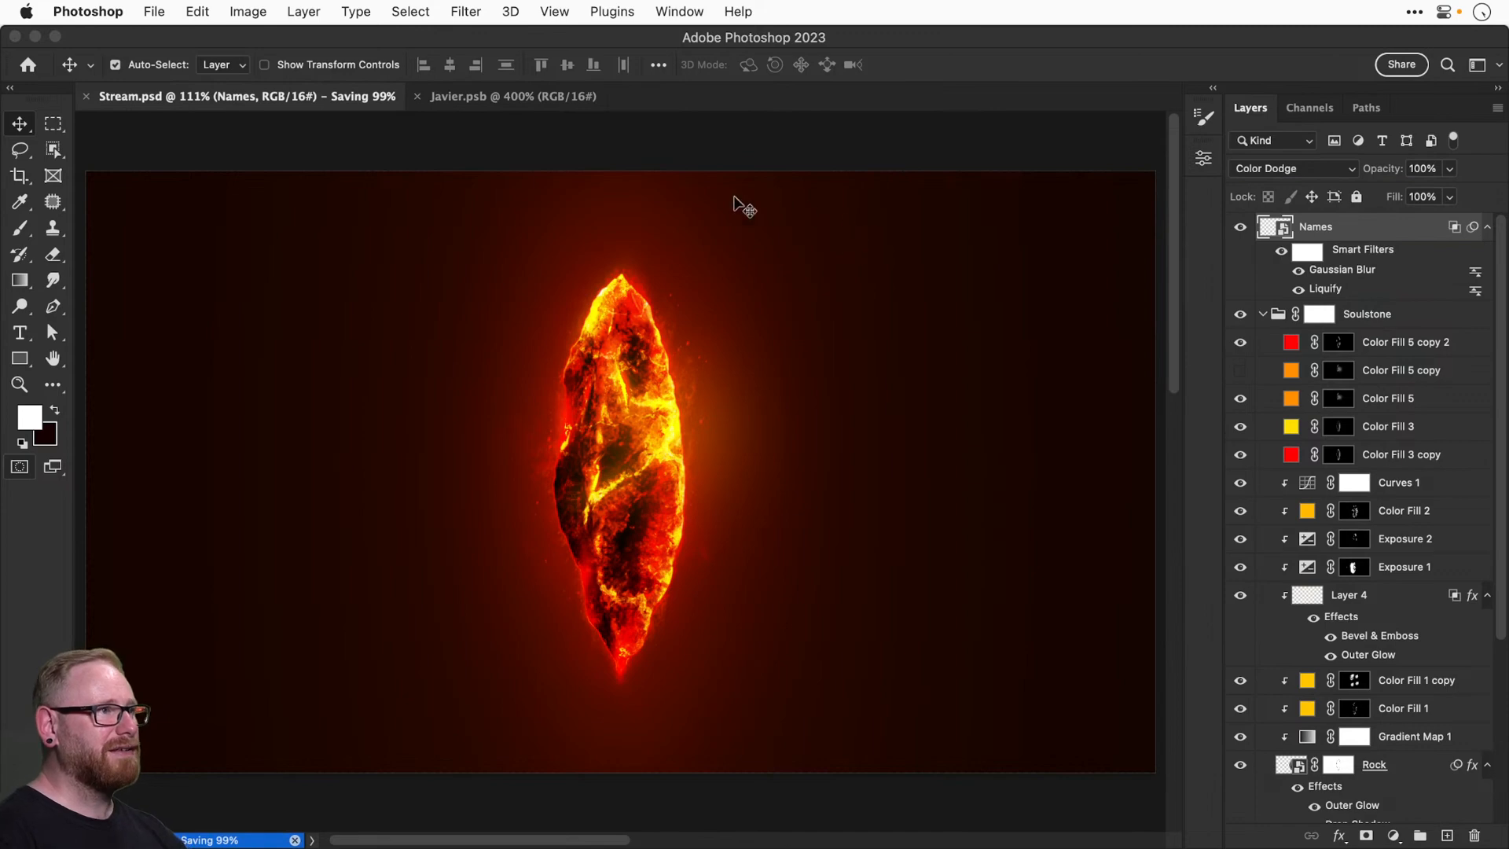
pyautogui.press('super+a')
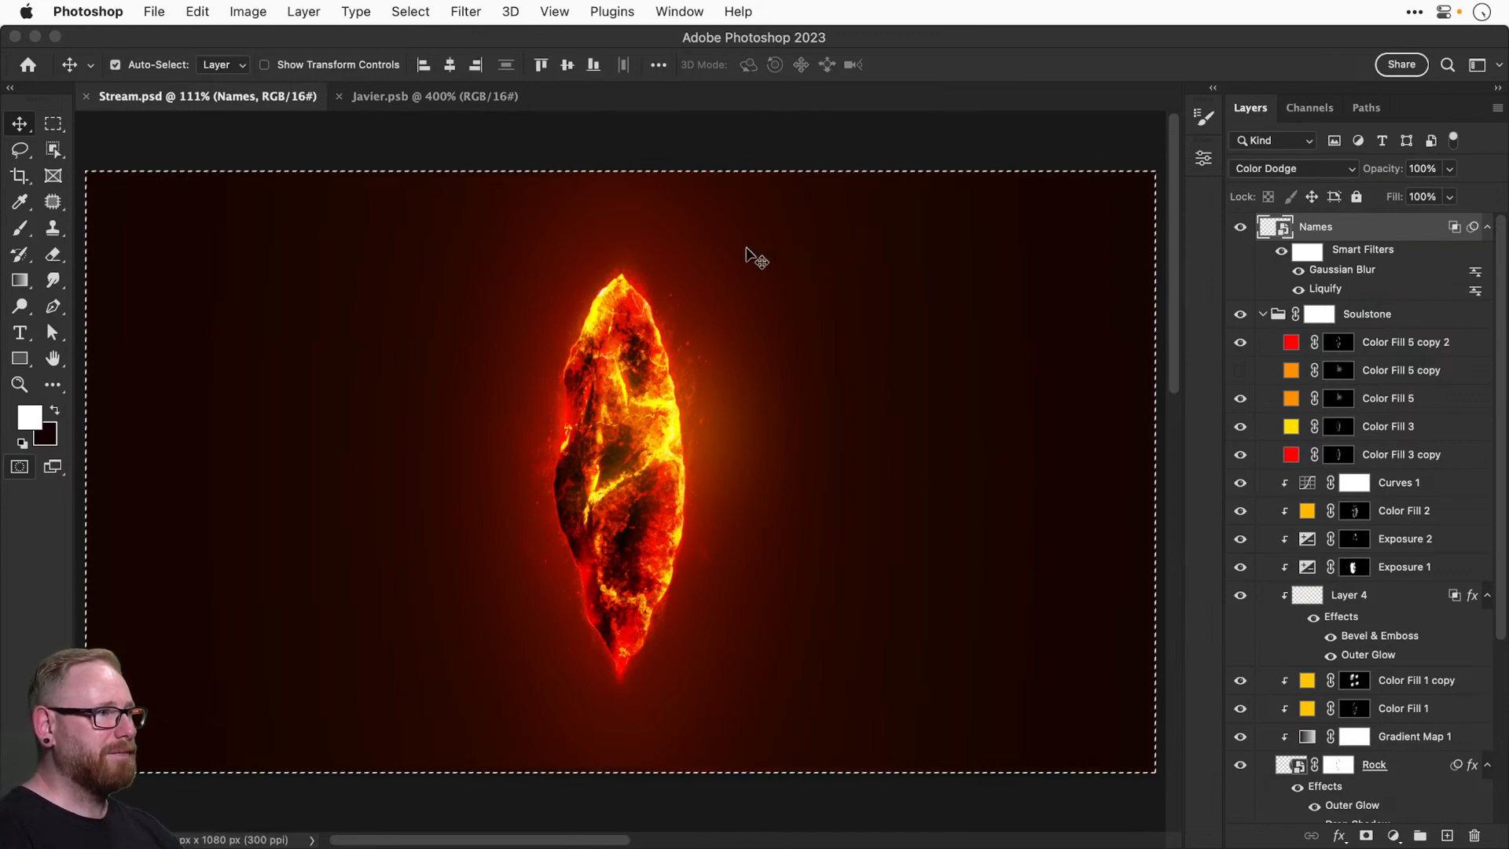
# Copy Merged the whole image and paste it as a new layer.
pyautogui.click(197, 11)
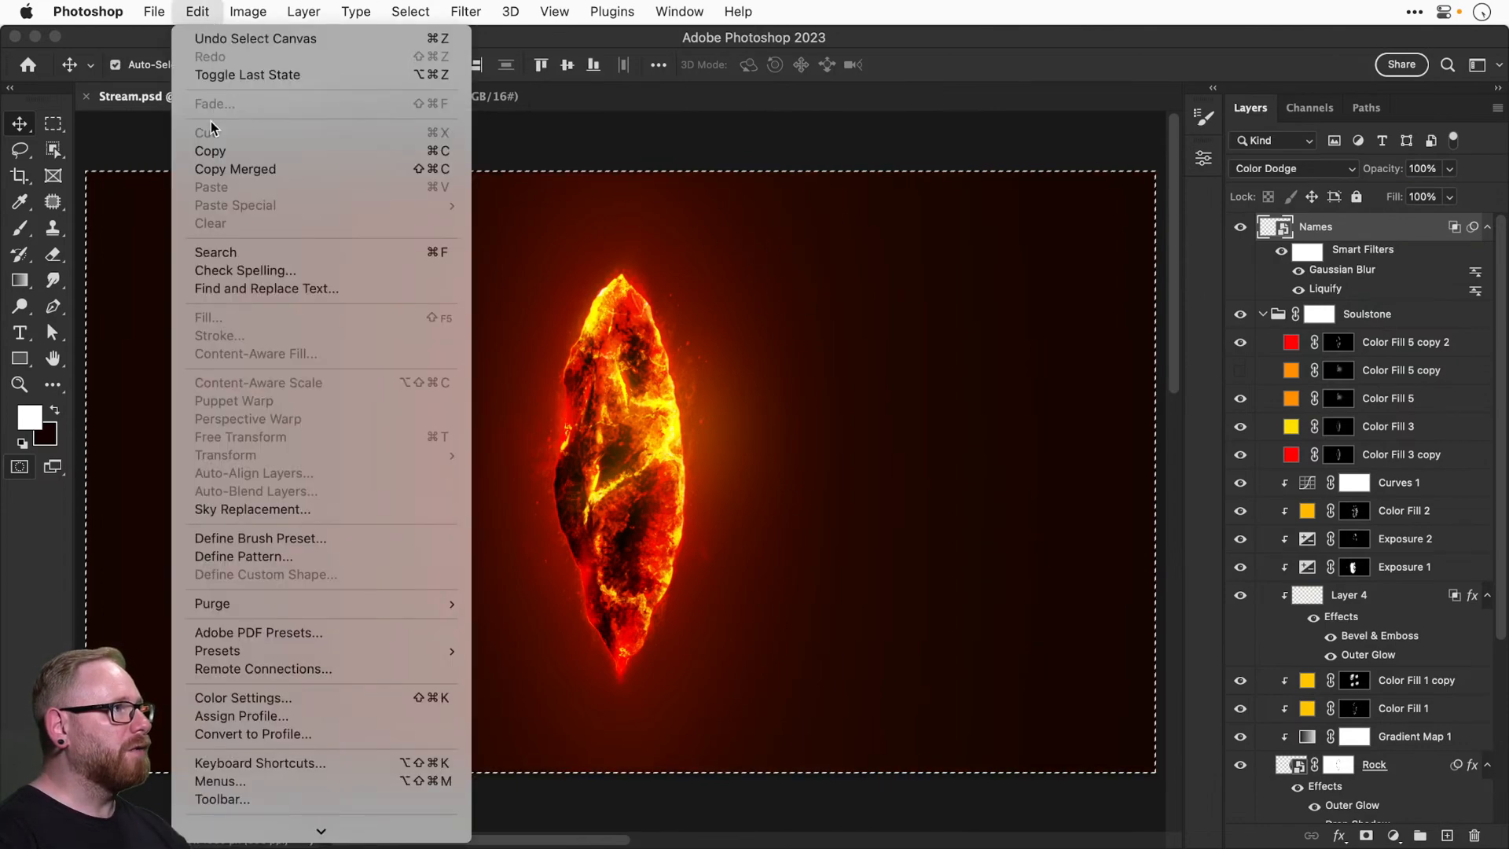
pyautogui.click(220, 169)
pyautogui.click(197, 11)
pyautogui.click(228, 187)
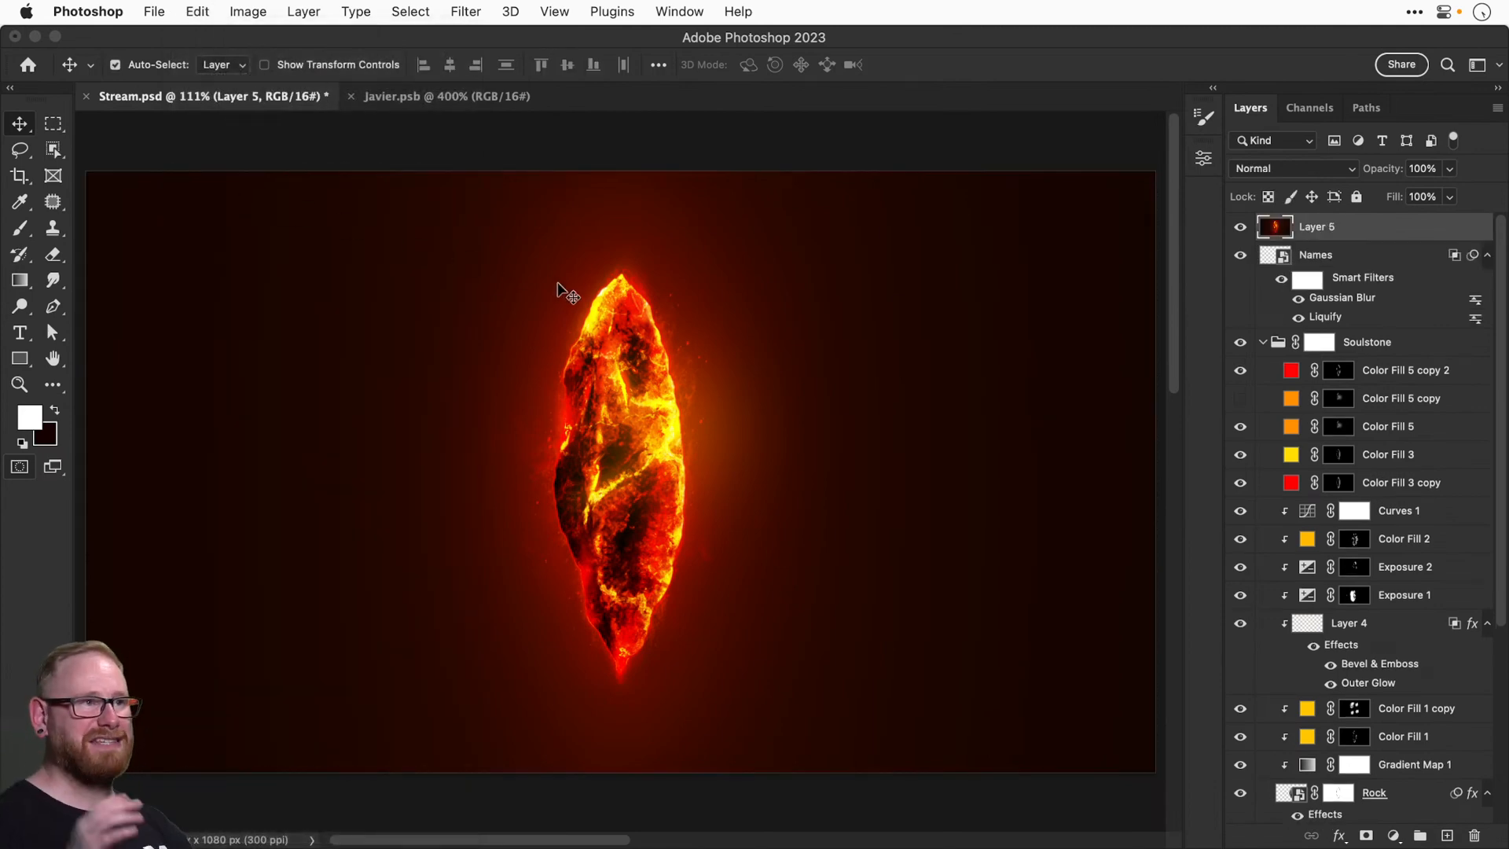
# Name the pasted layer 'Camera Raw Filter', convert it to a smart object, and launch Camera Raw.
pyautogui.scroll(3, 824, 287)
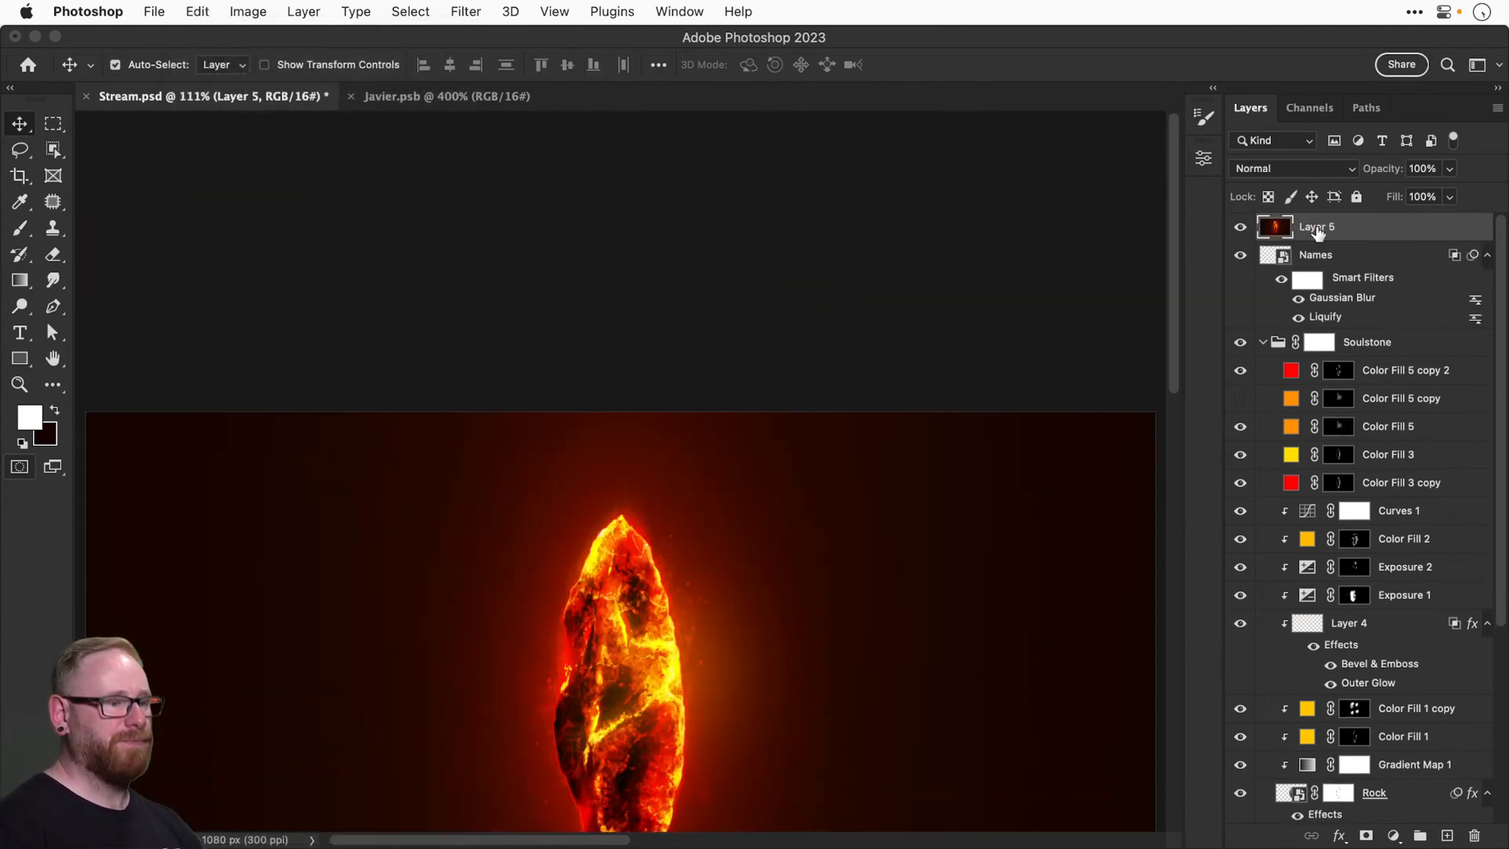
pyautogui.doubleClick(1317, 227)
pyautogui.write('Cma')
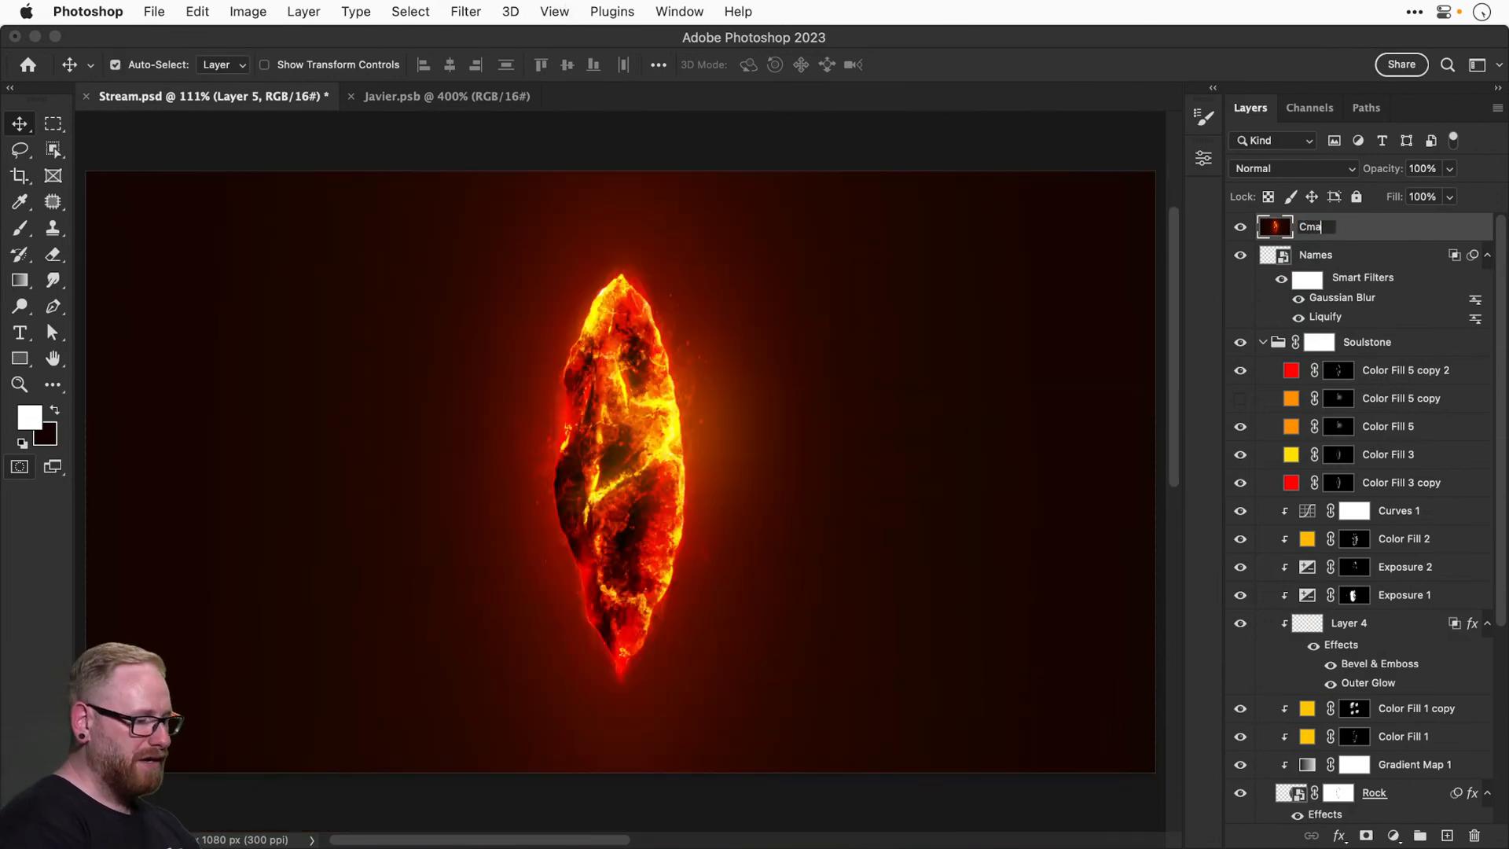
pyautogui.write('era')
pyautogui.press('super+a')
pyautogui.write('C')
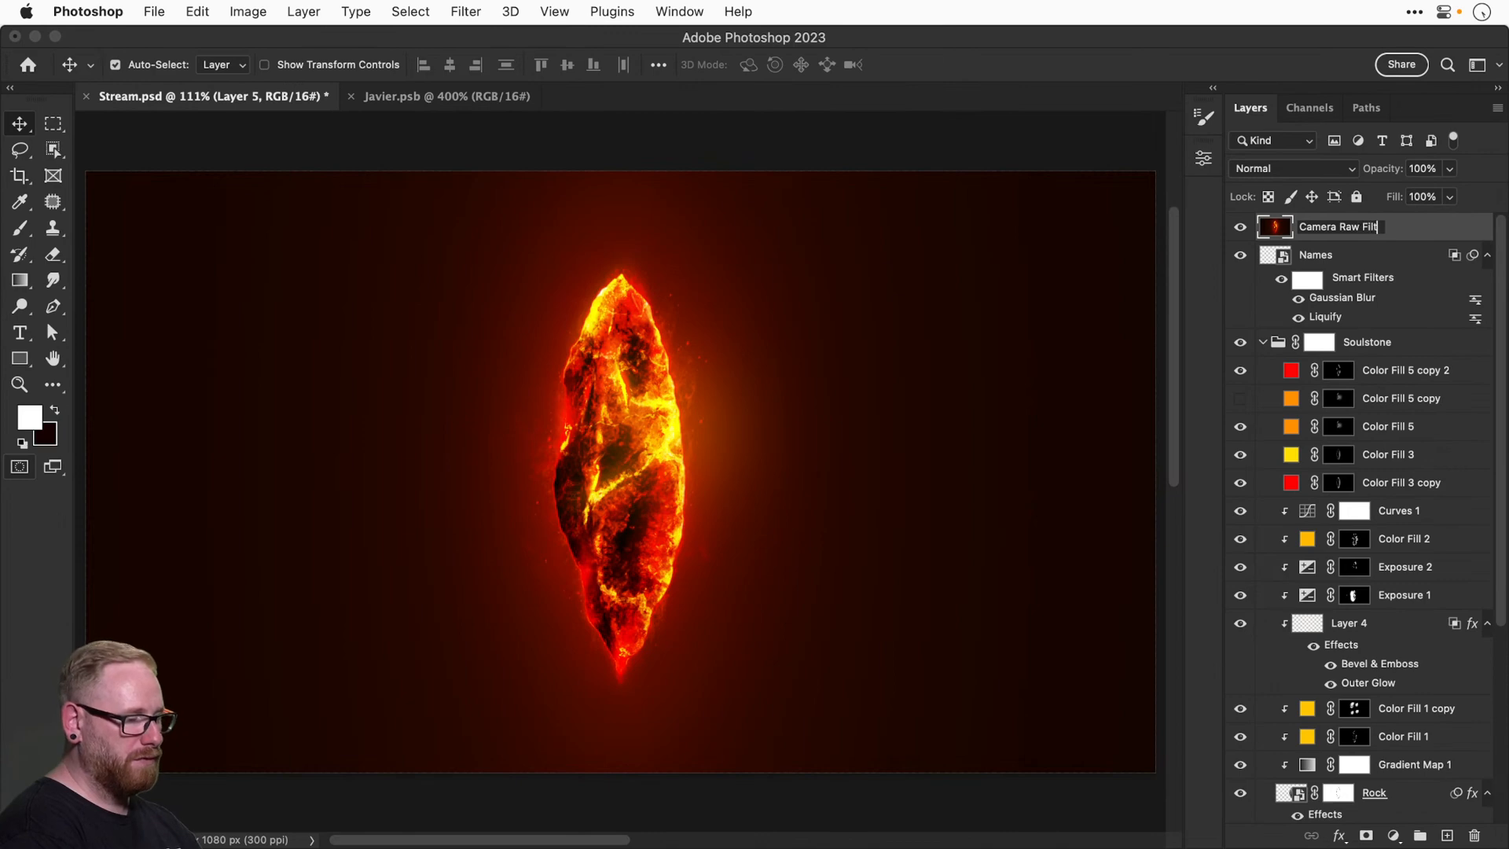
pyautogui.write('amera Raw Filter')
pyautogui.press('Return')
pyautogui.rightClick(1319, 230)
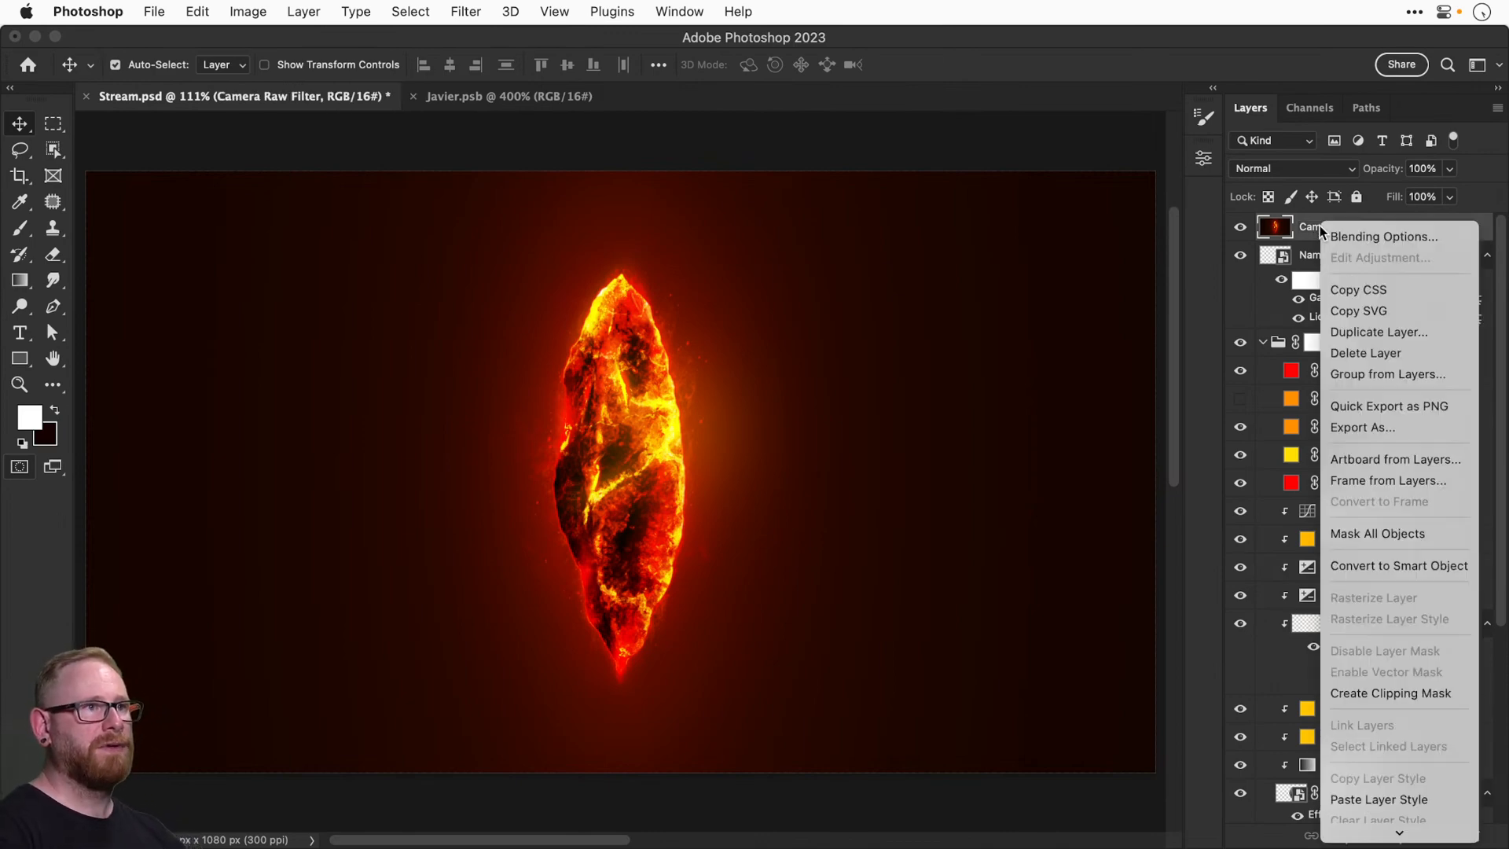
pyautogui.click(1404, 567)
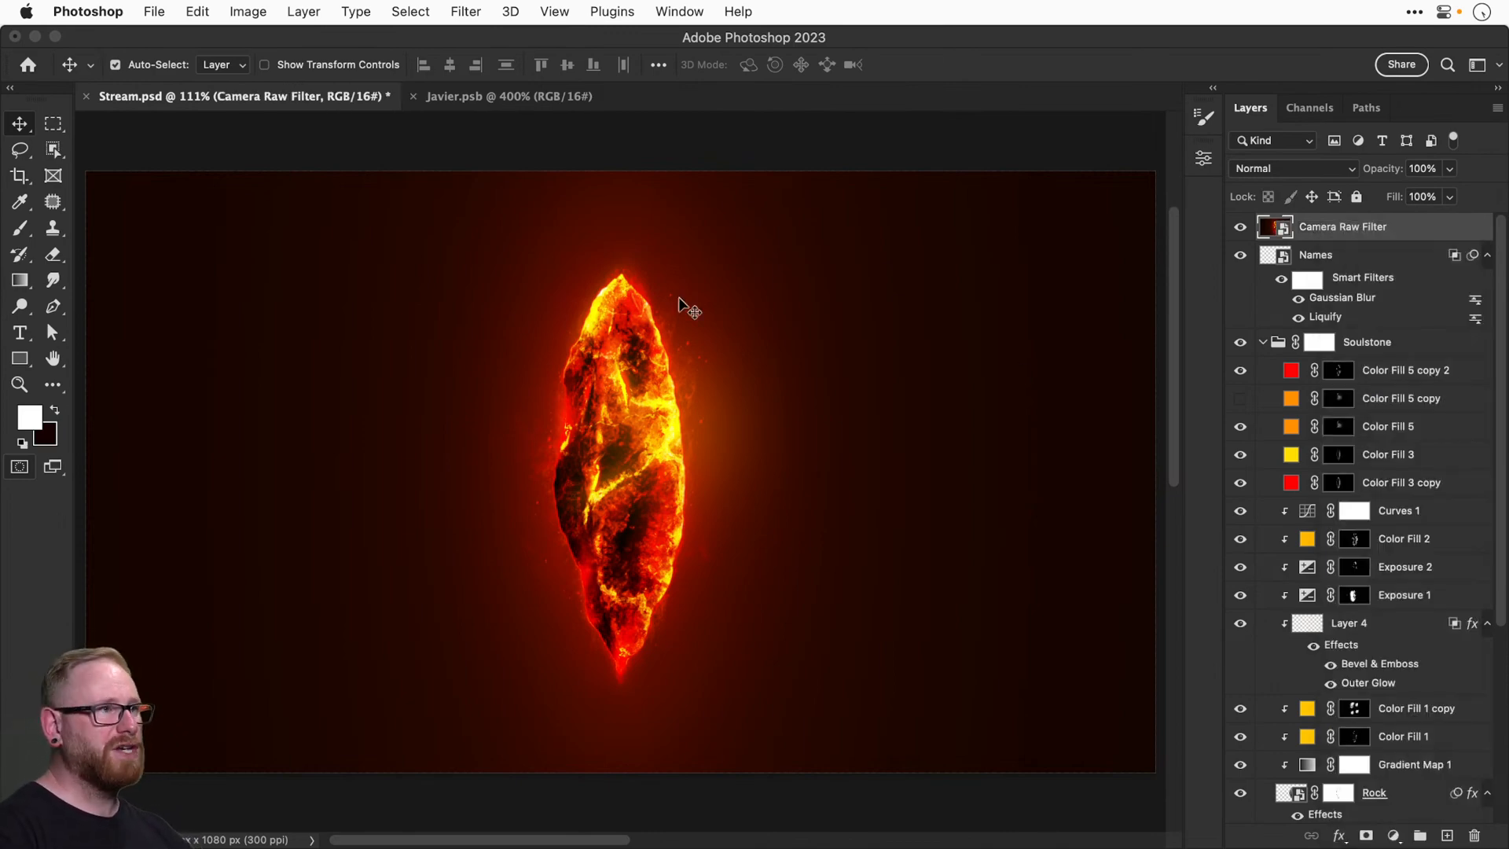
pyautogui.click(445, 14)
pyautogui.click(498, 163)
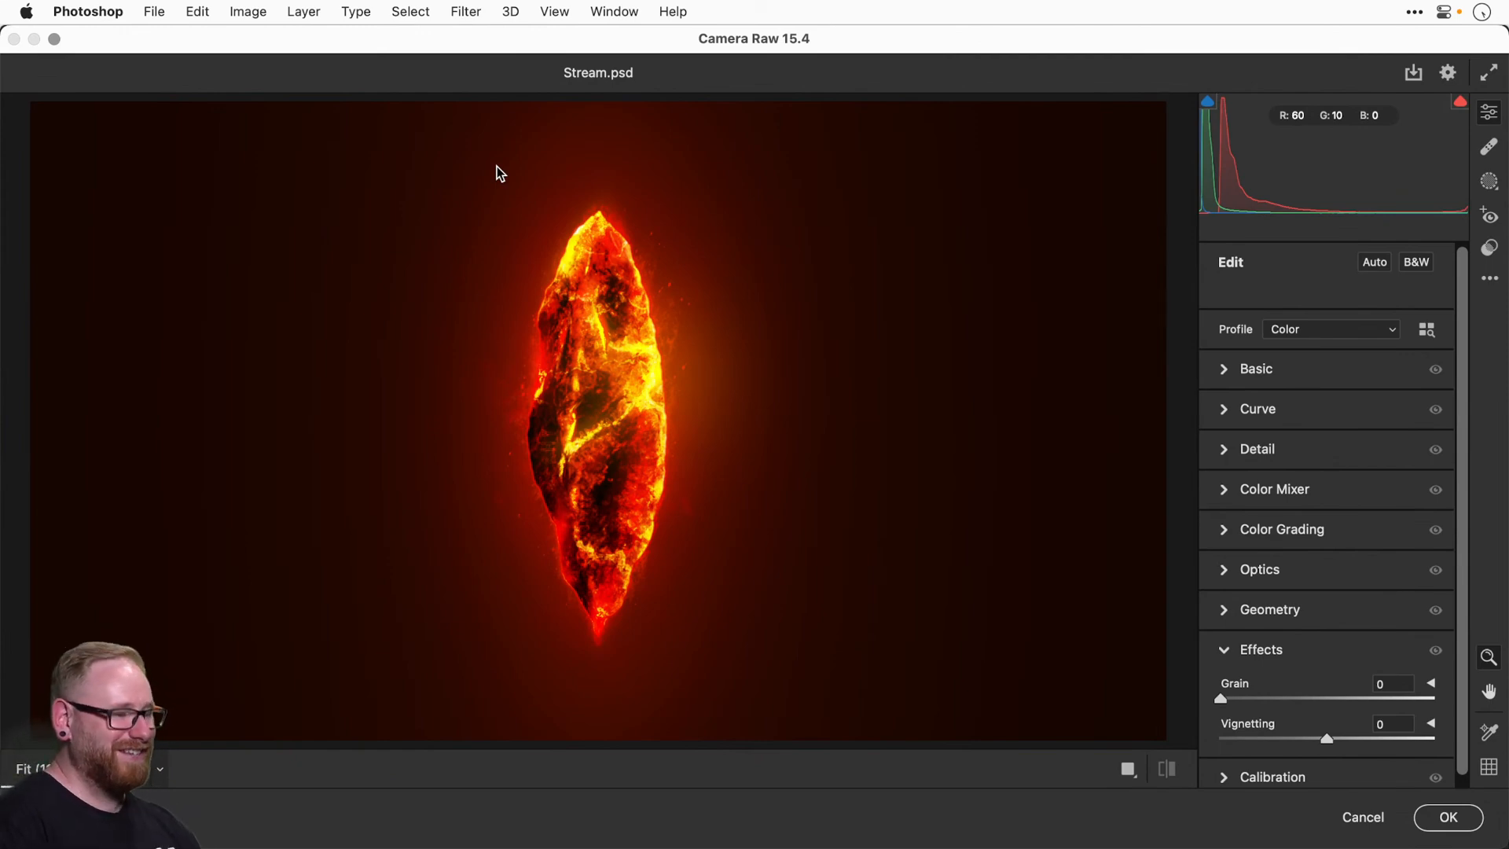
# Set Camera Raw Grain to 10, comparing against the unedited preview.
pyautogui.press('super+plus')
pyautogui.press('super+minus')
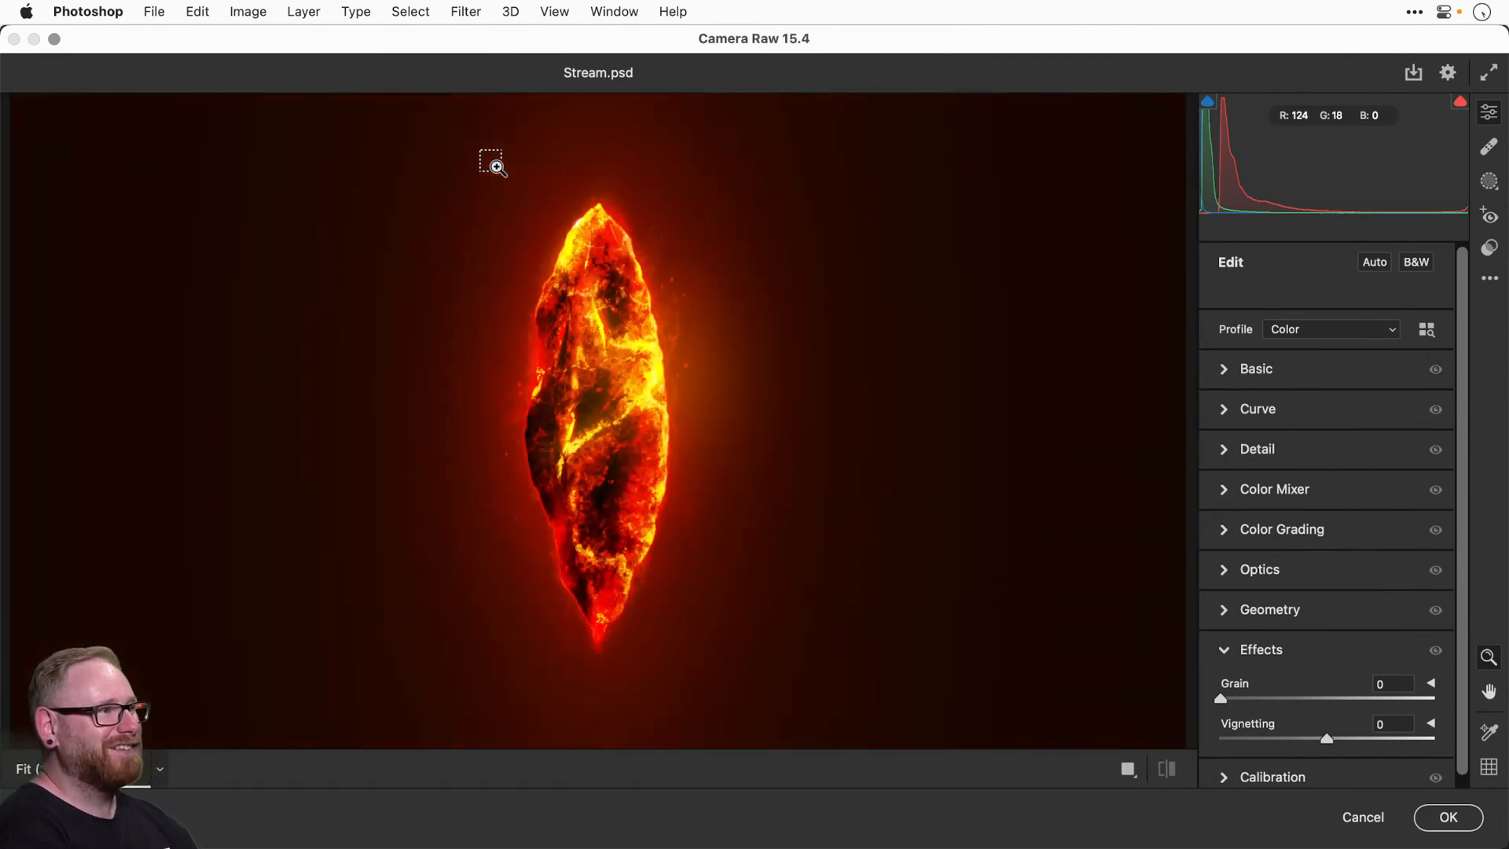
pyautogui.press('super+plus')
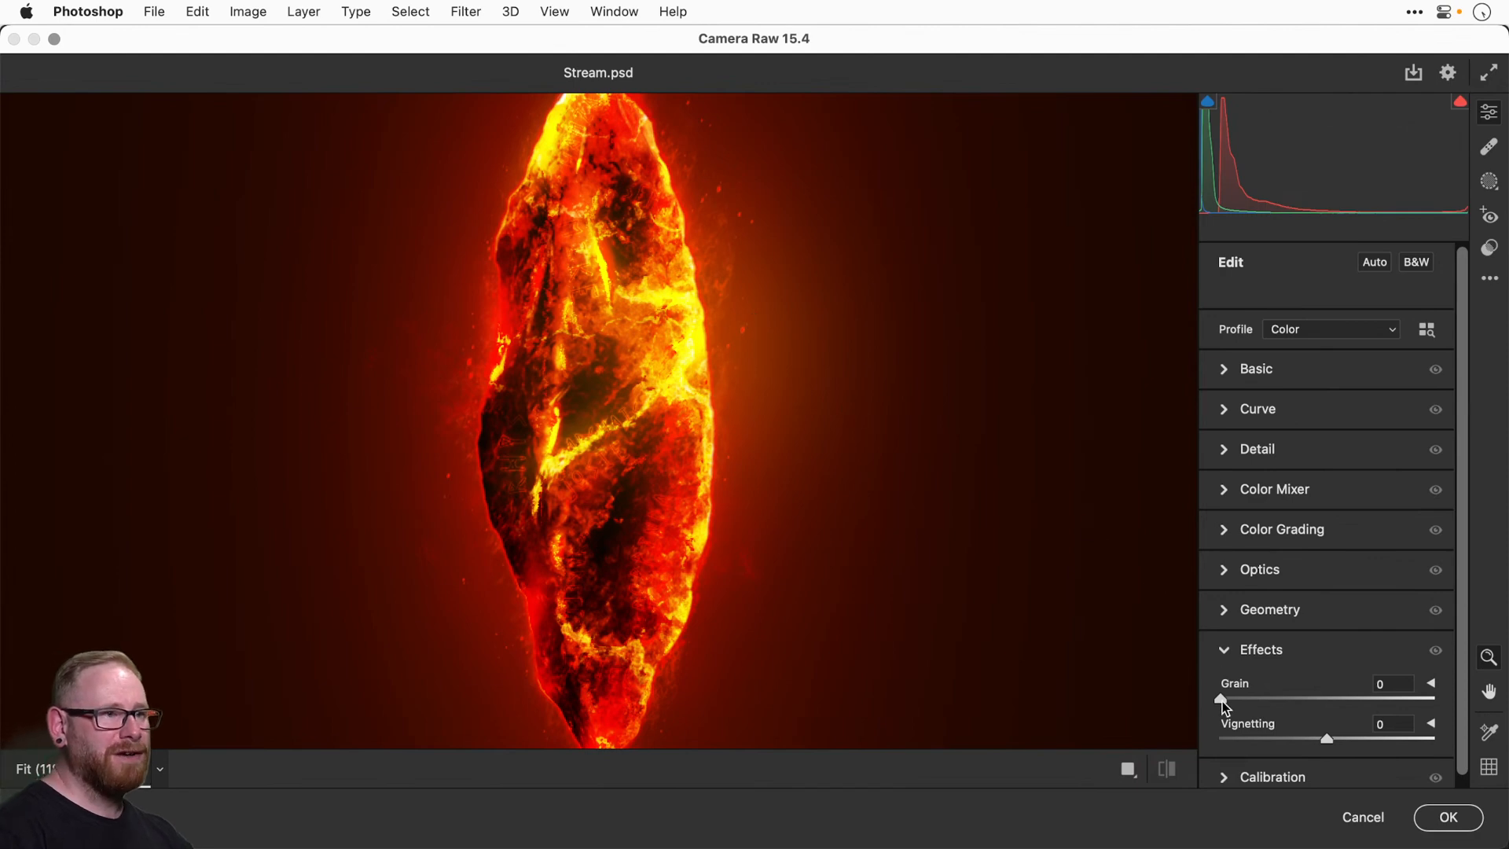
pyautogui.moveTo(1224, 698); pyautogui.dragTo(1250, 696)
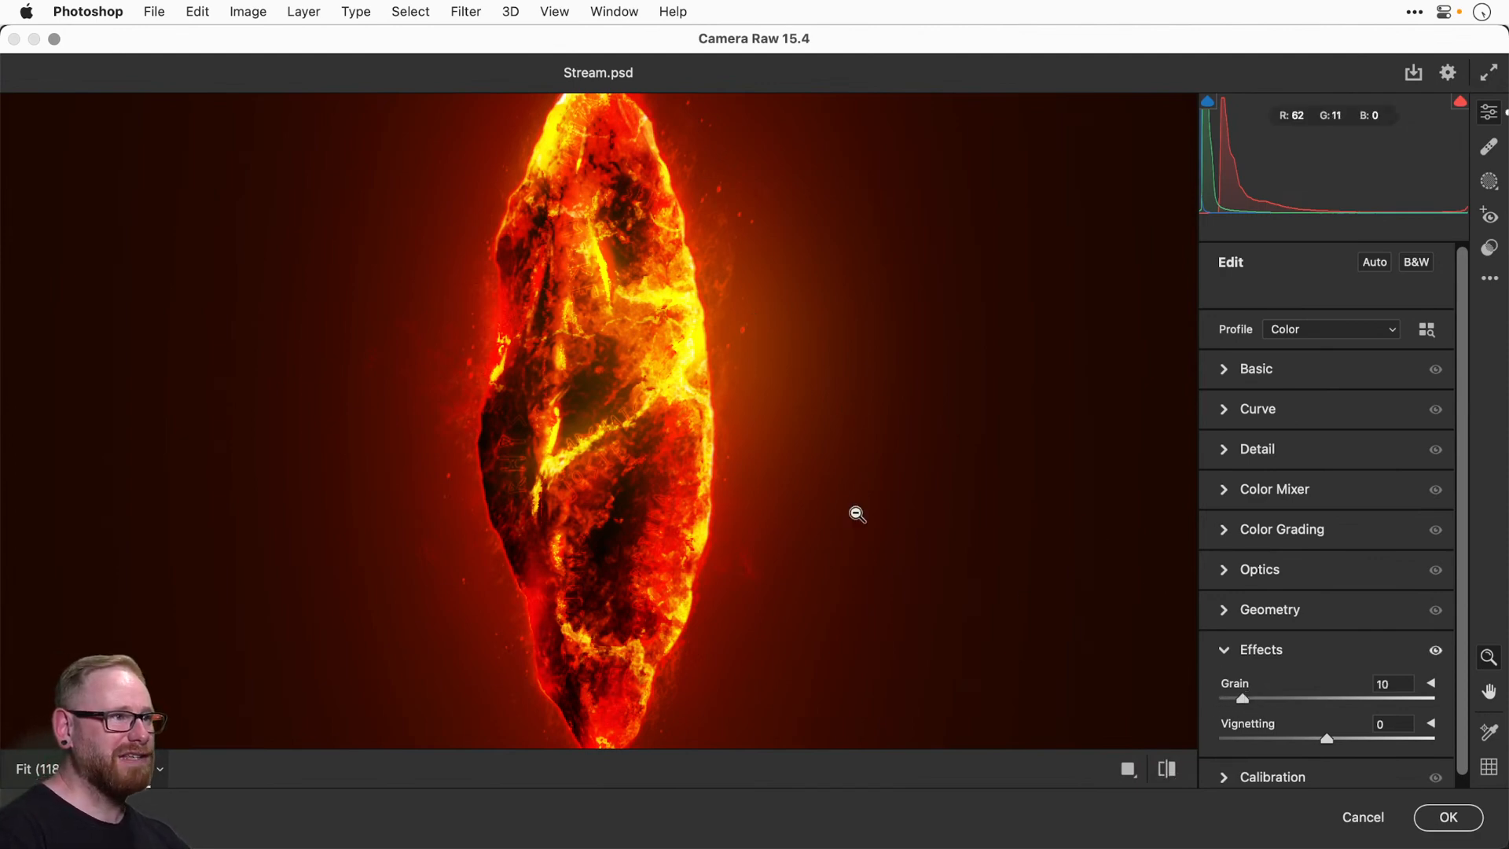
pyautogui.click(803, 482)
pyautogui.press('super+plus')
pyautogui.press('super+plus')
pyautogui.press('super+plus')
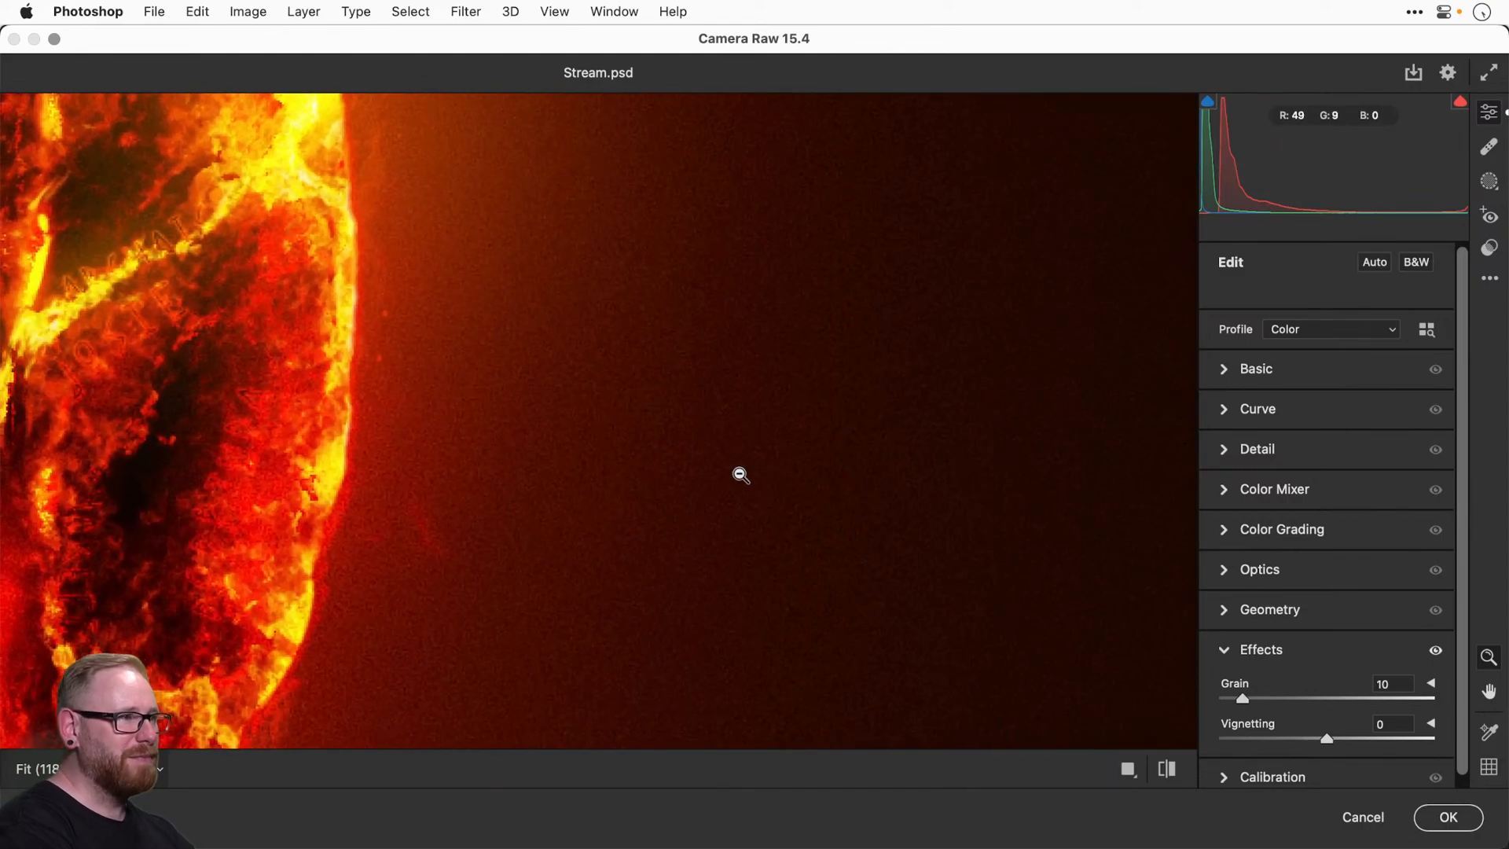
pyautogui.moveTo(453, 440); pyautogui.dragTo(778, 485)
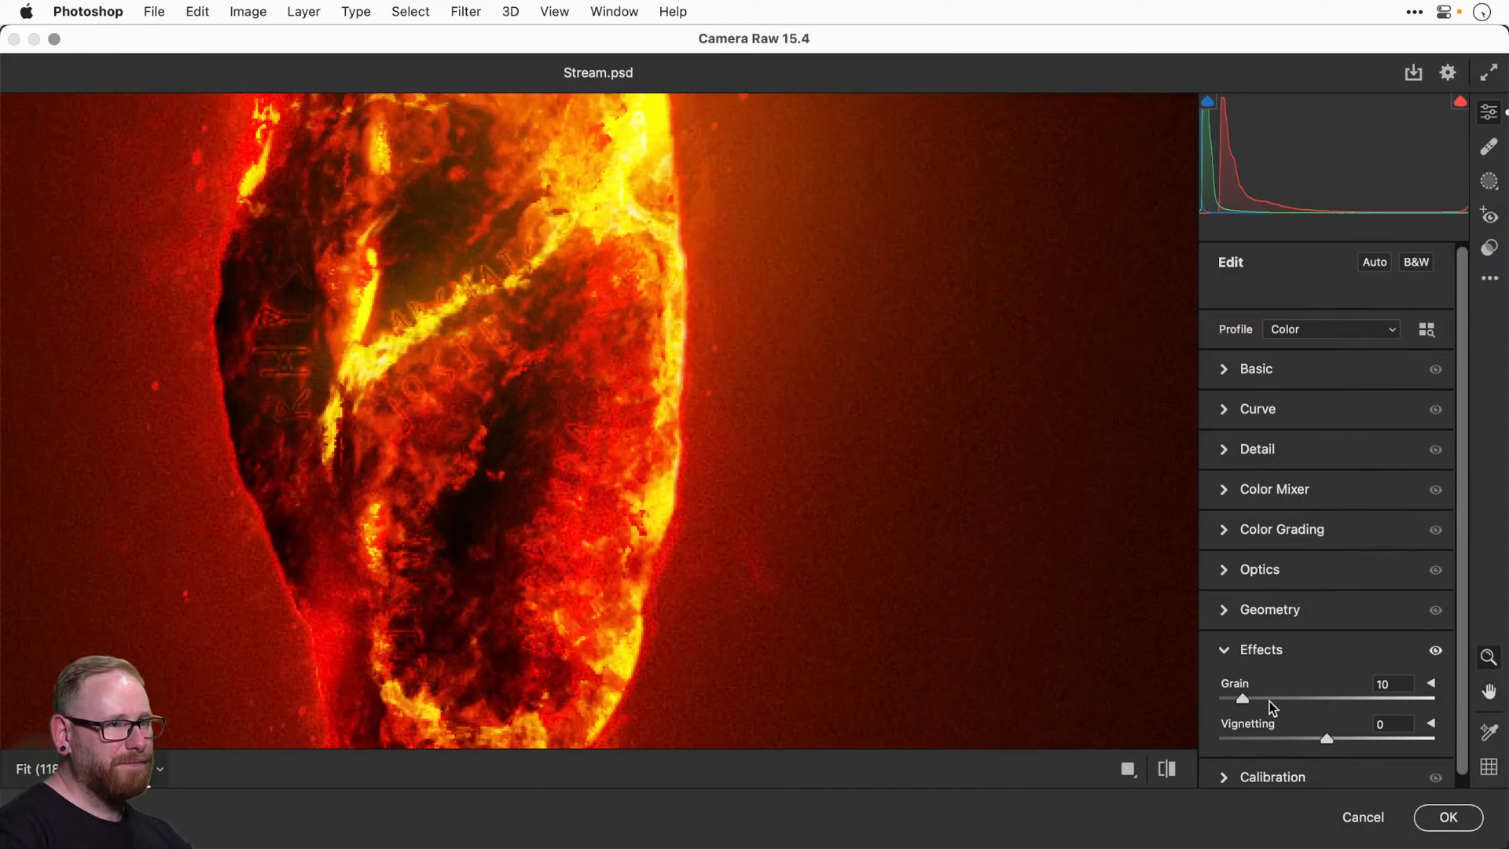
pyautogui.moveTo(1269, 701); pyautogui.dragTo(1326, 699)
pyautogui.click(1395, 683)
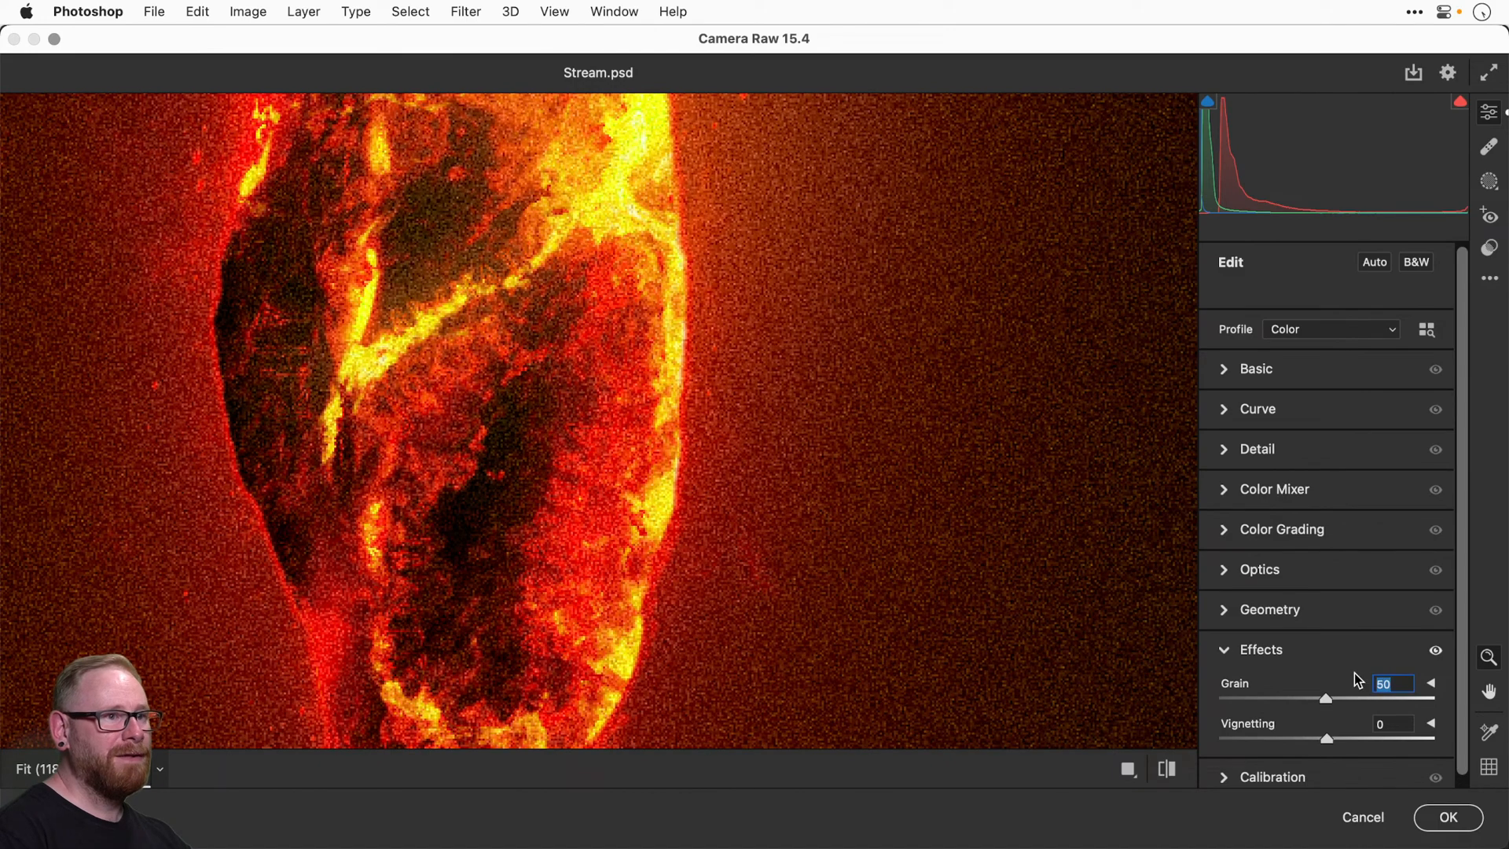
pyautogui.write('10')
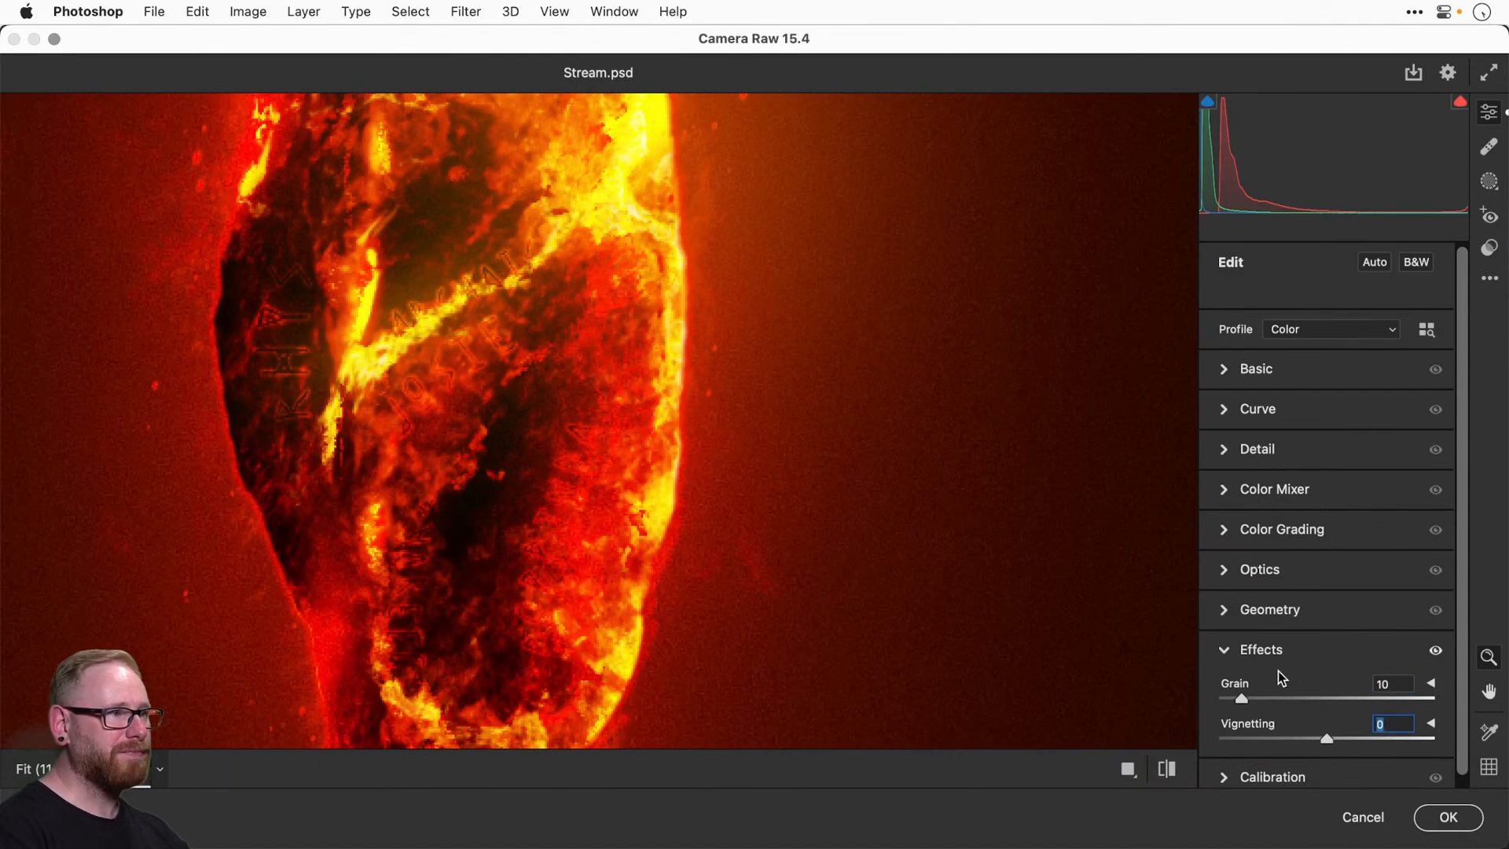
pyautogui.click(1167, 770)
pyautogui.click(1167, 769)
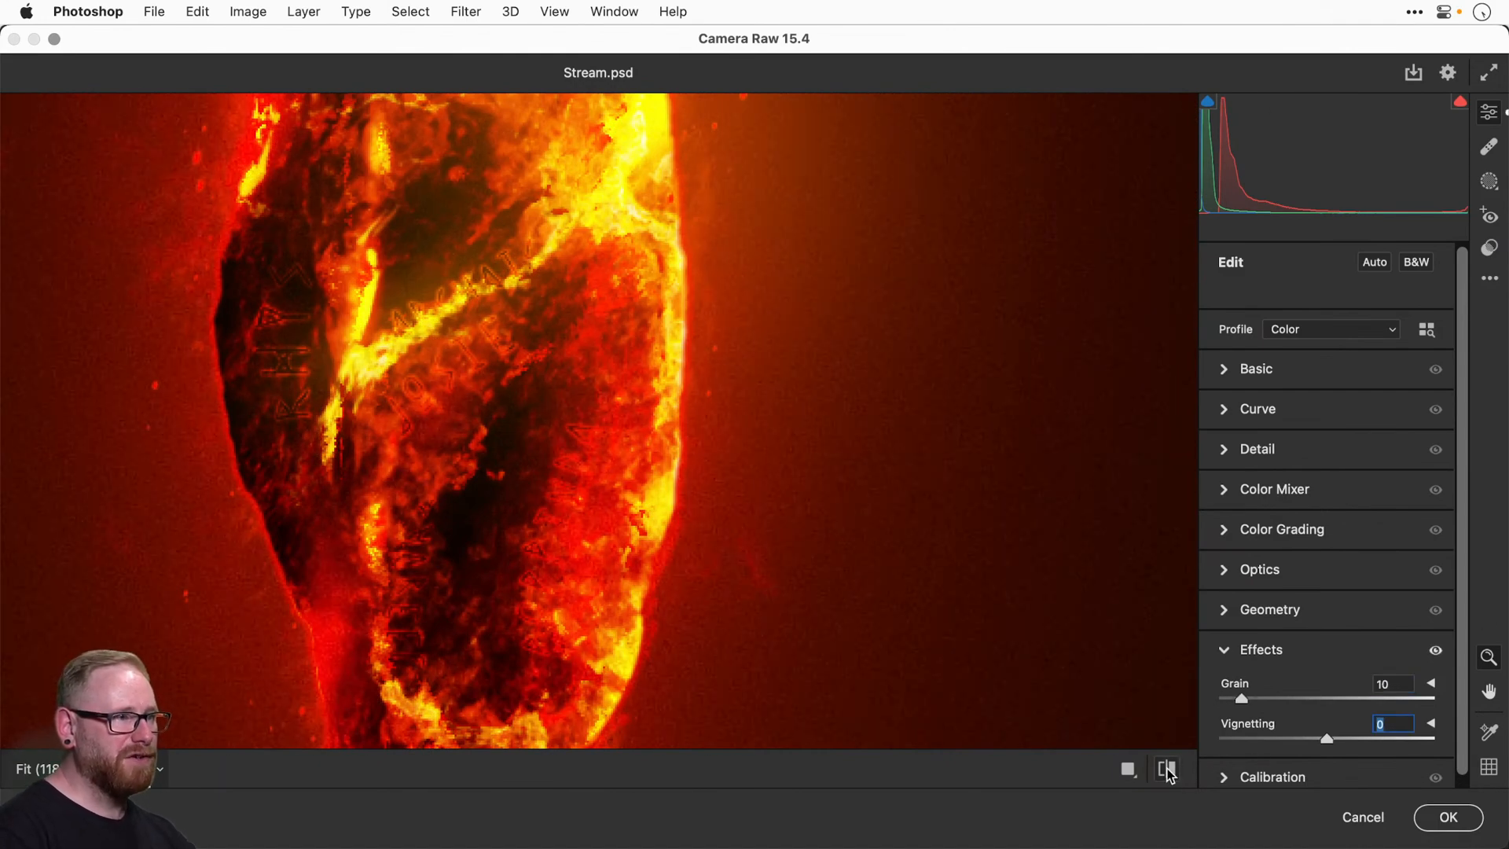
# Try darkening the edges with Vignetting, then reset it to 0.
pyautogui.click(827, 465)
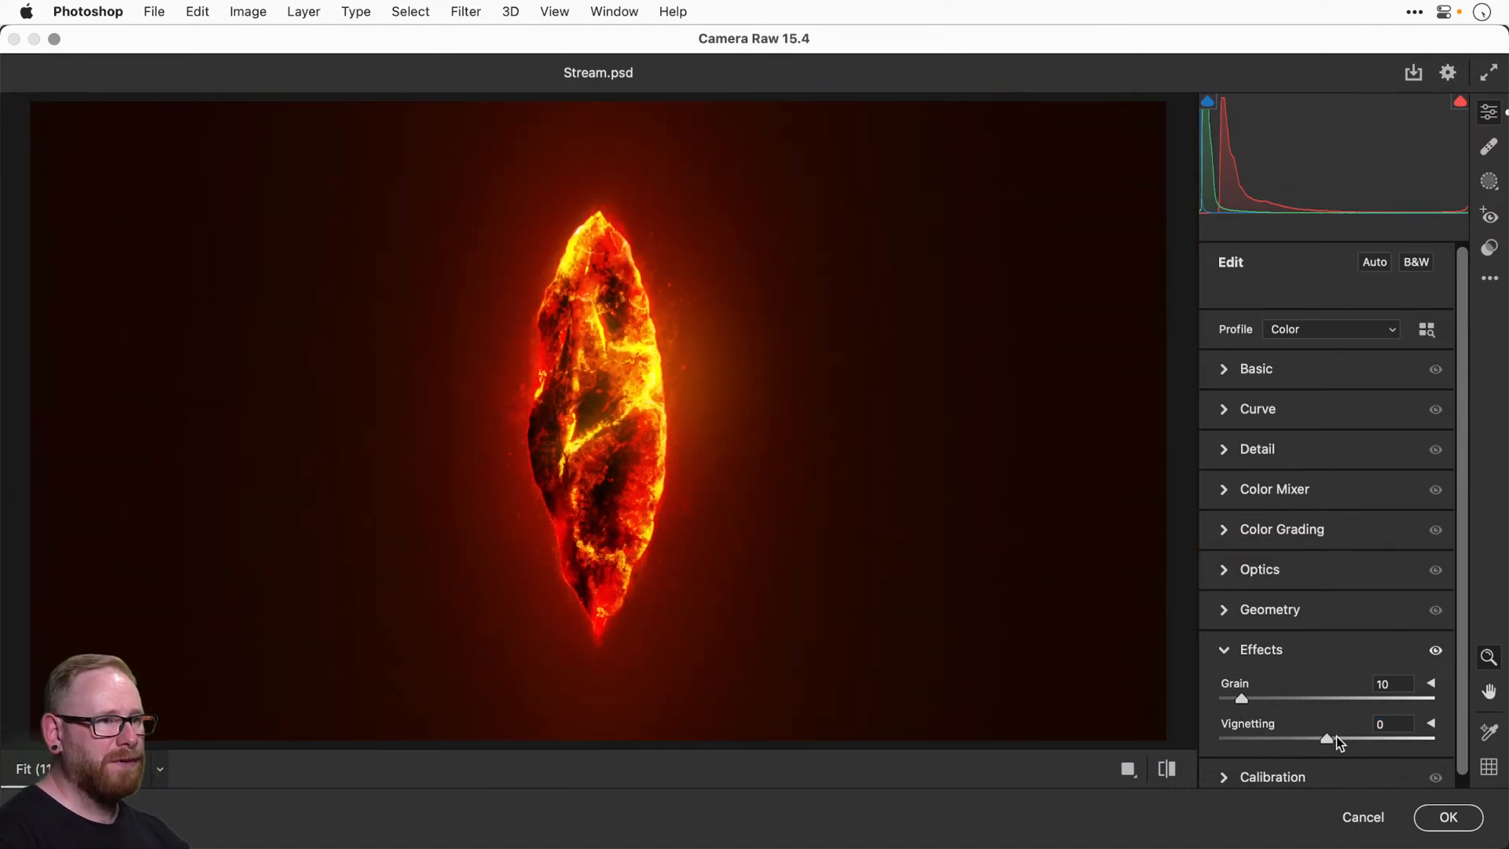
pyautogui.moveTo(1336, 738); pyautogui.dragTo(1208, 740)
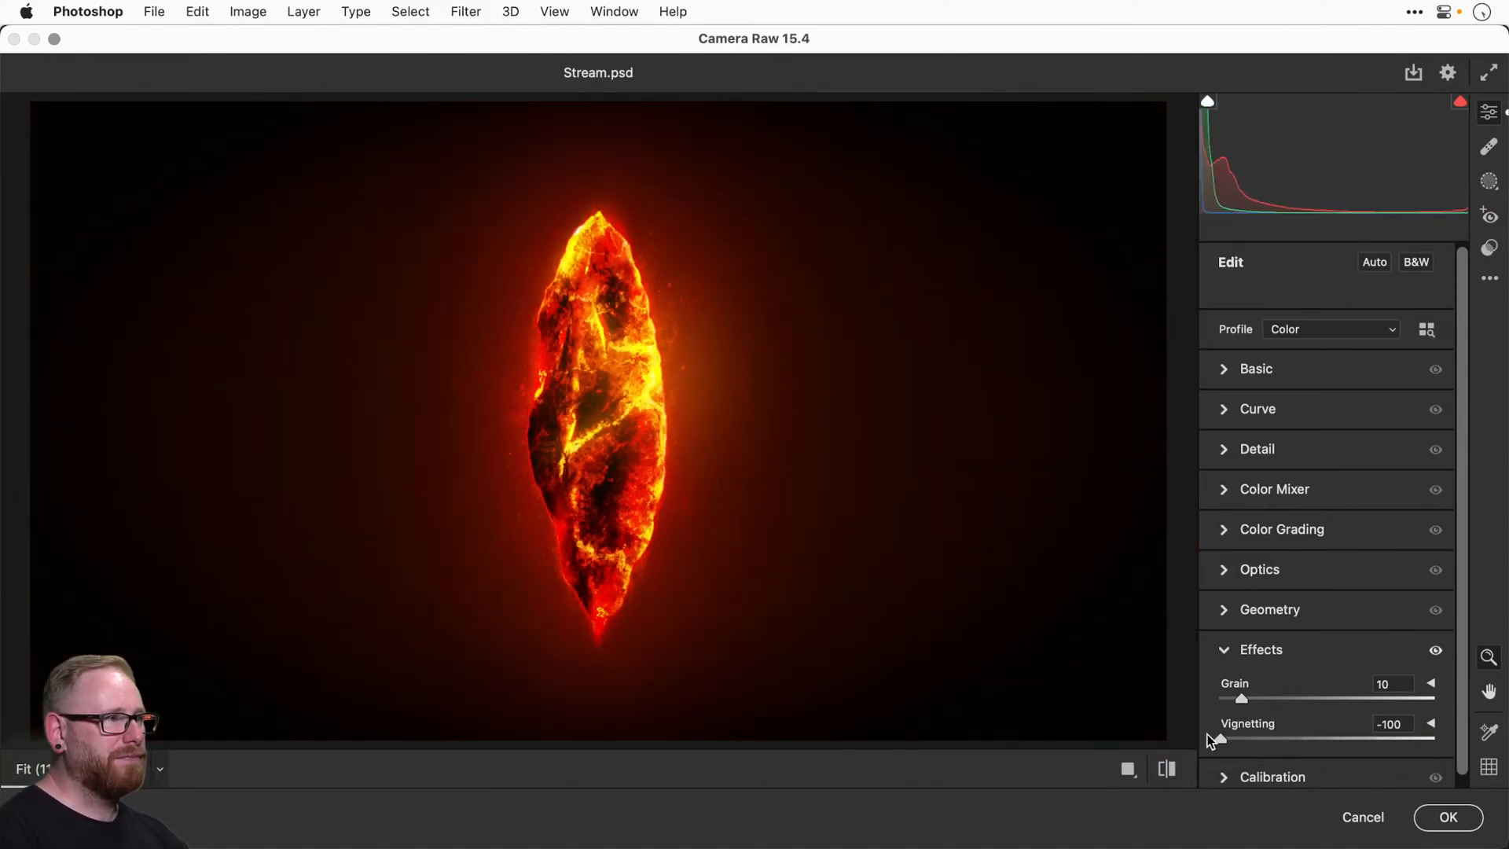
pyautogui.doubleClick(1328, 738)
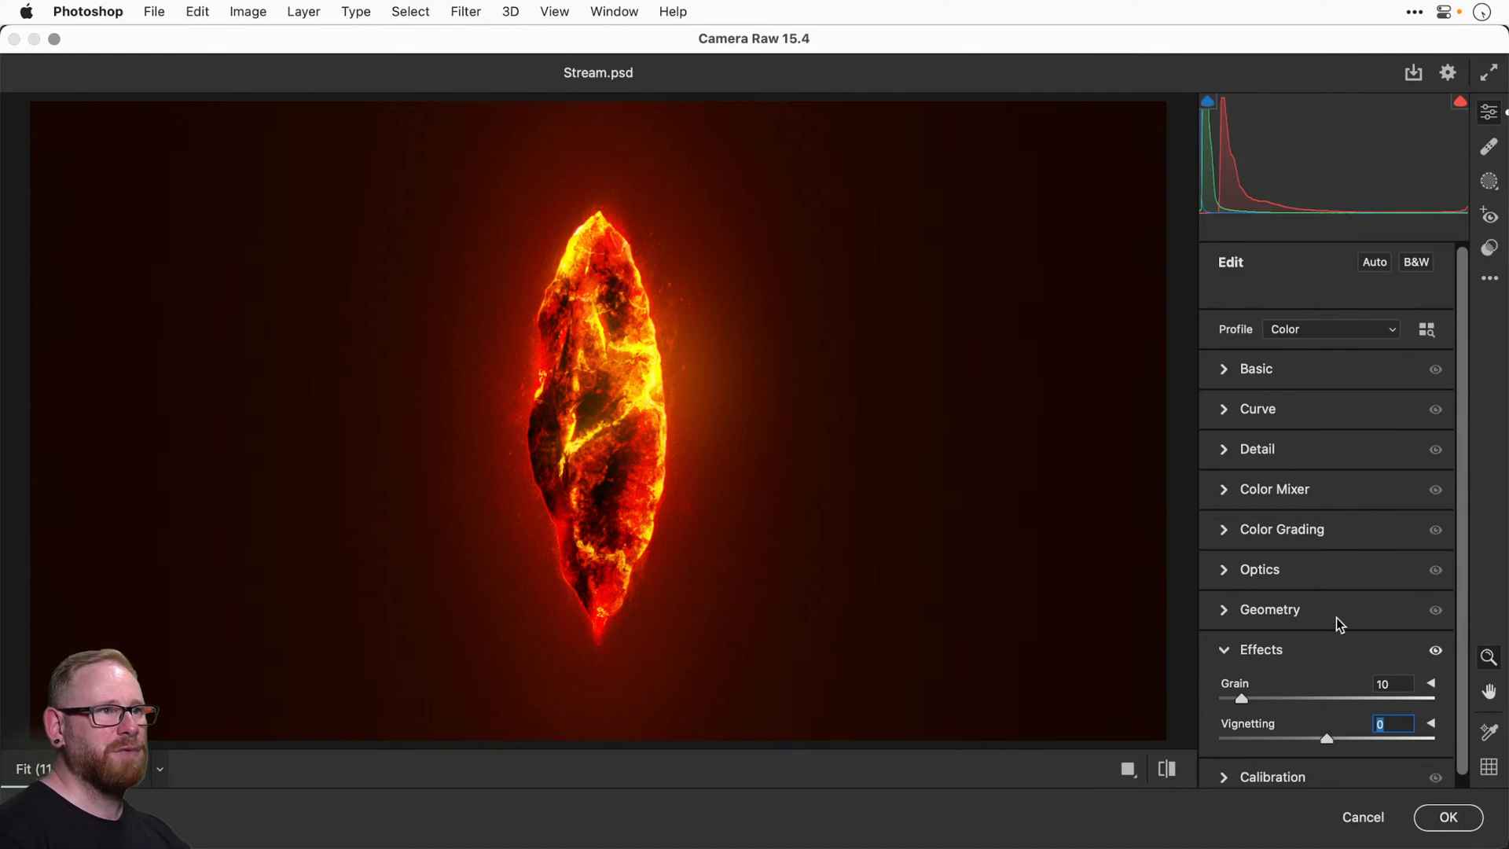
# Test HSL hues for Reds, Oranges and Yellows, shifting Yellows toward red (-54).
pyautogui.click(1226, 491)
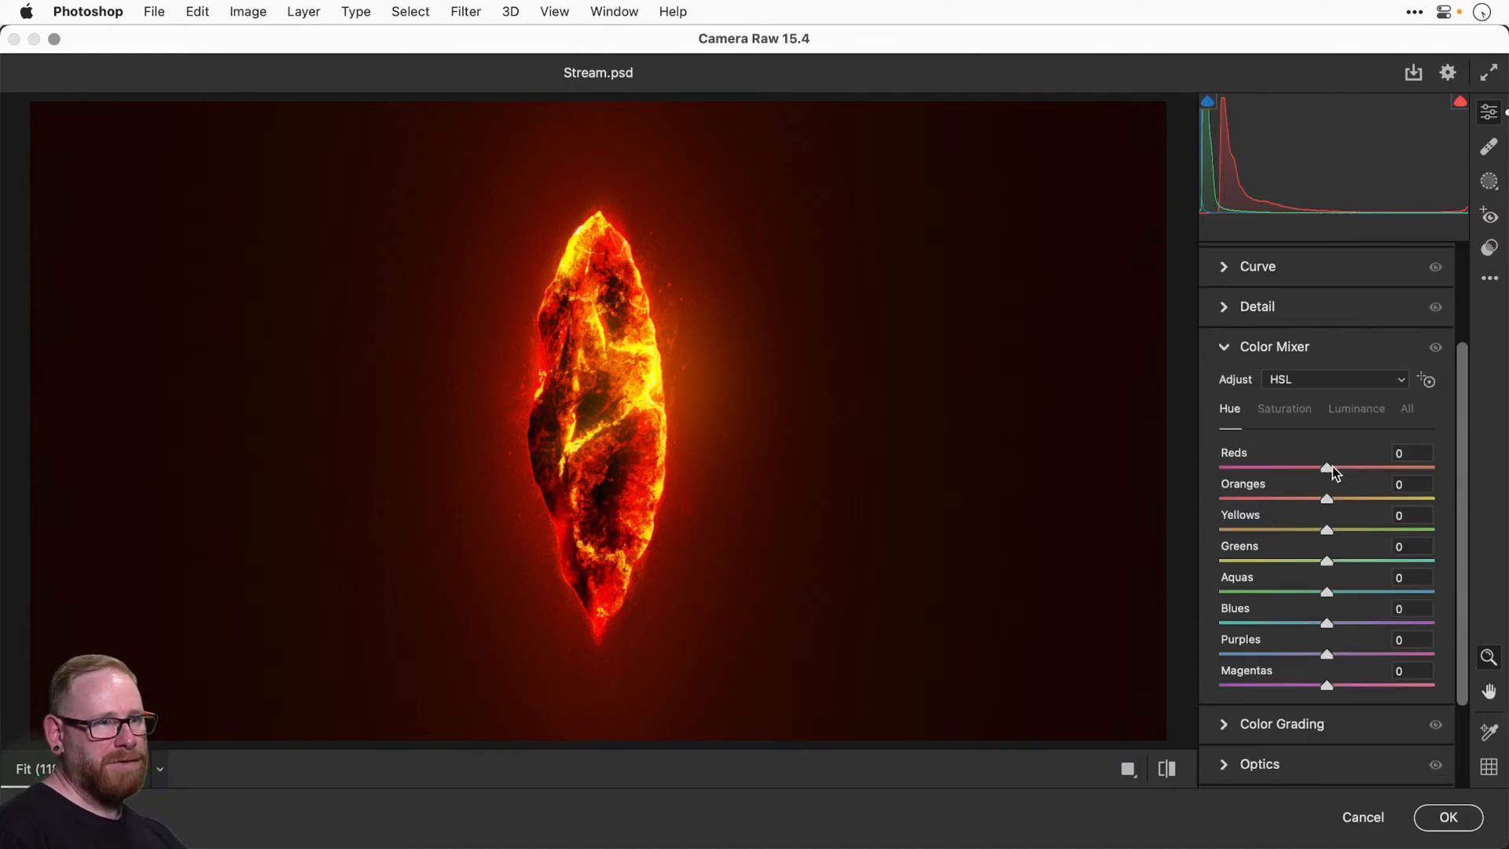
pyautogui.moveTo(1332, 465); pyautogui.dragTo(1212, 464)
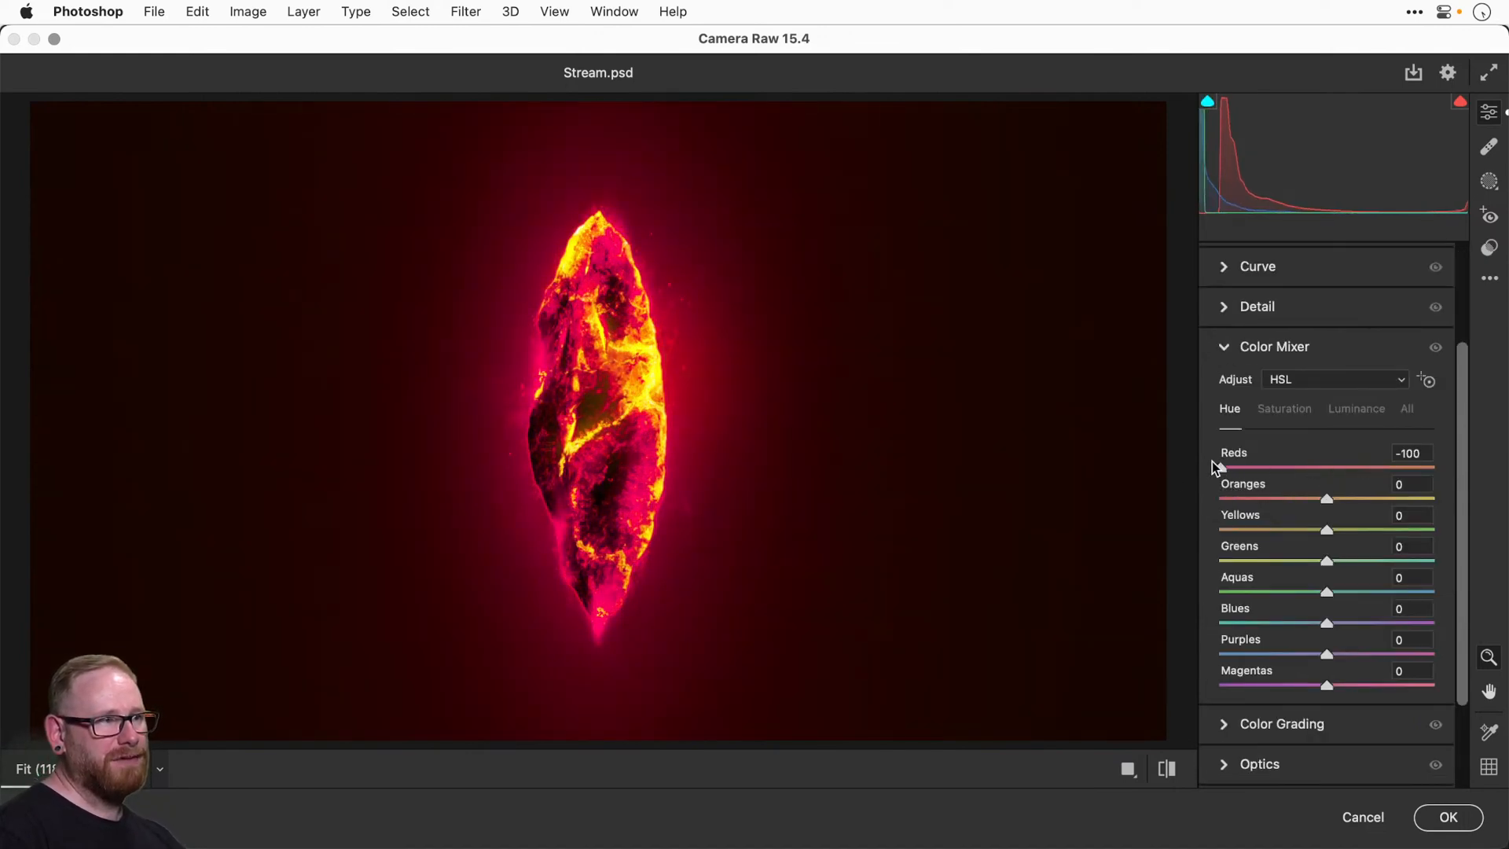
pyautogui.doubleClick(1214, 465)
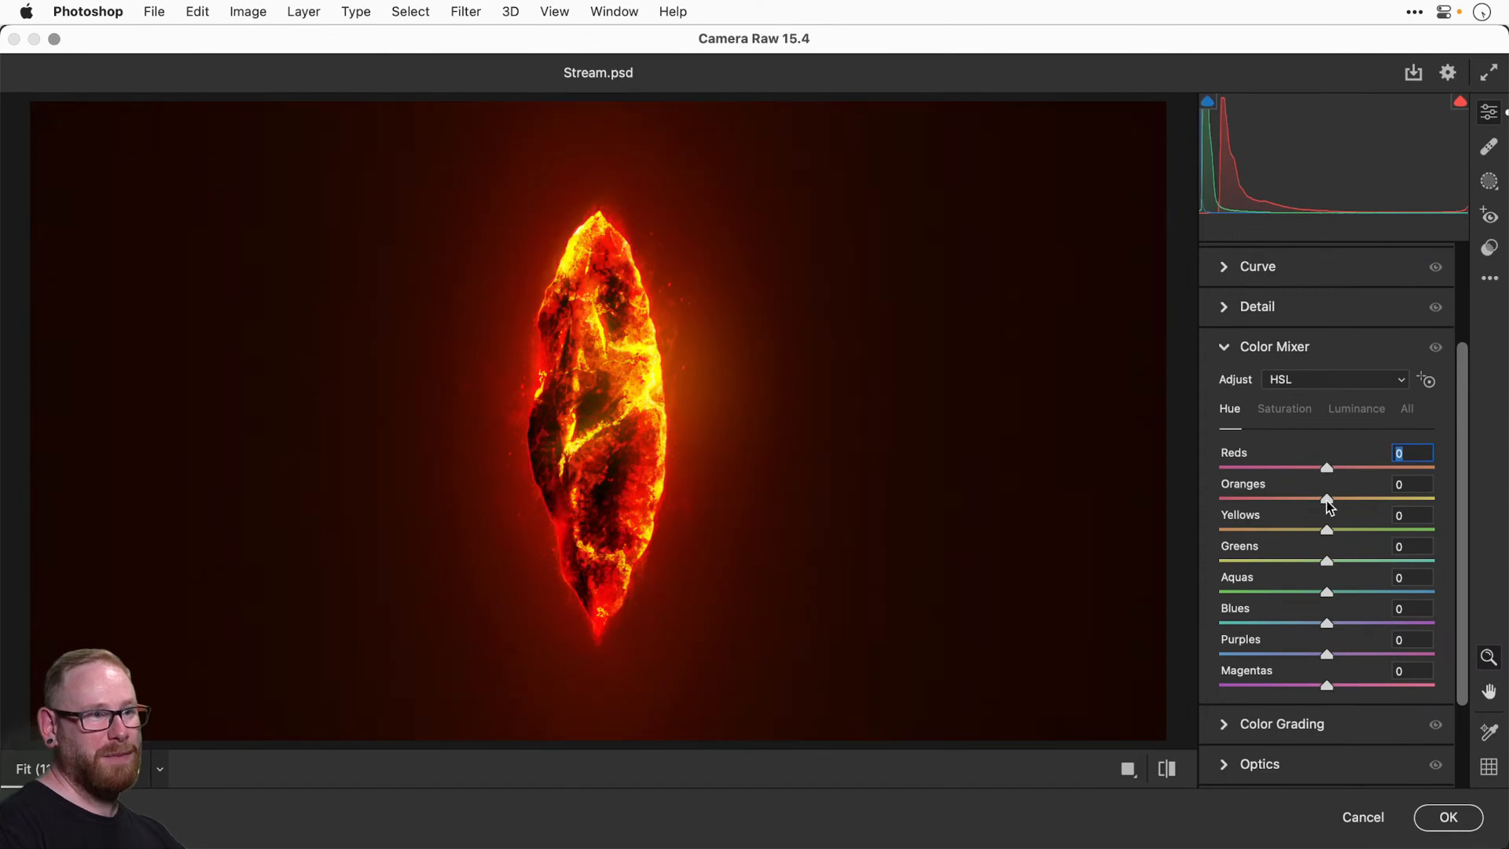
pyautogui.moveTo(1326, 499); pyautogui.dragTo(1219, 495)
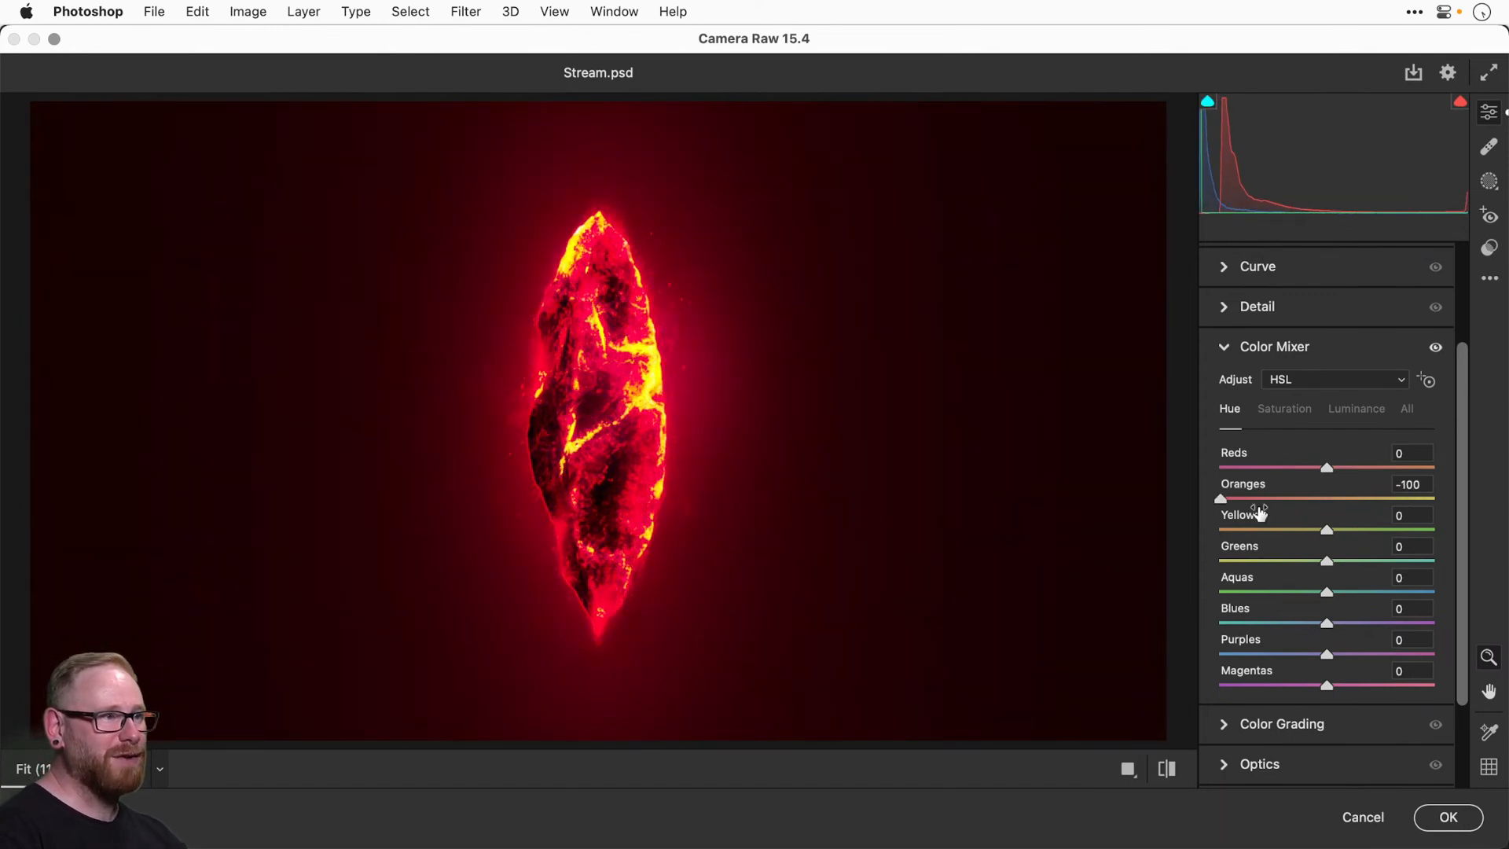
pyautogui.doubleClick(1259, 507)
pyautogui.moveTo(1327, 529); pyautogui.dragTo(1393, 525)
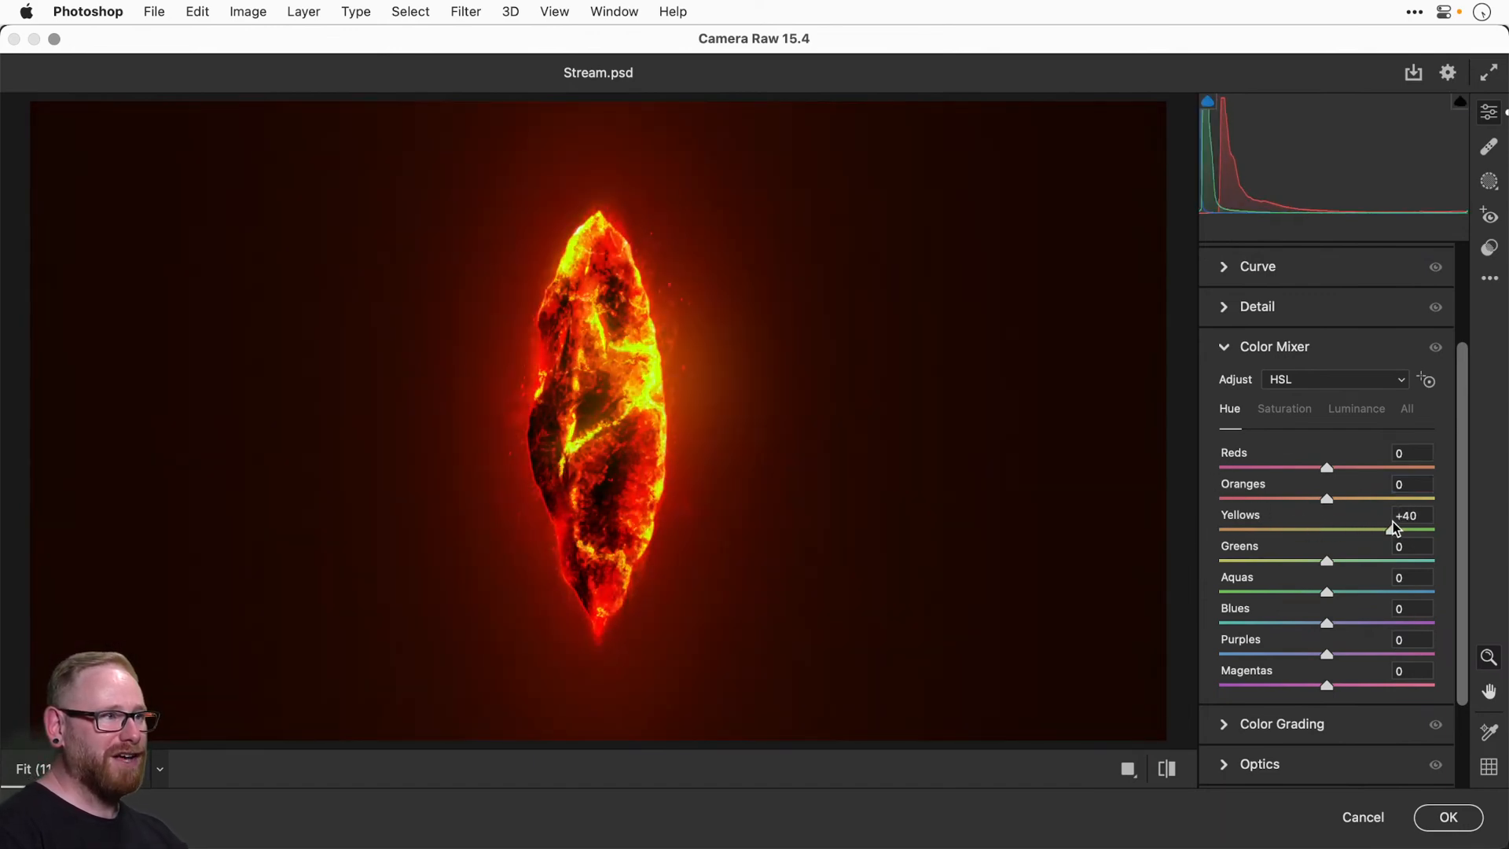
pyautogui.doubleClick(1223, 531)
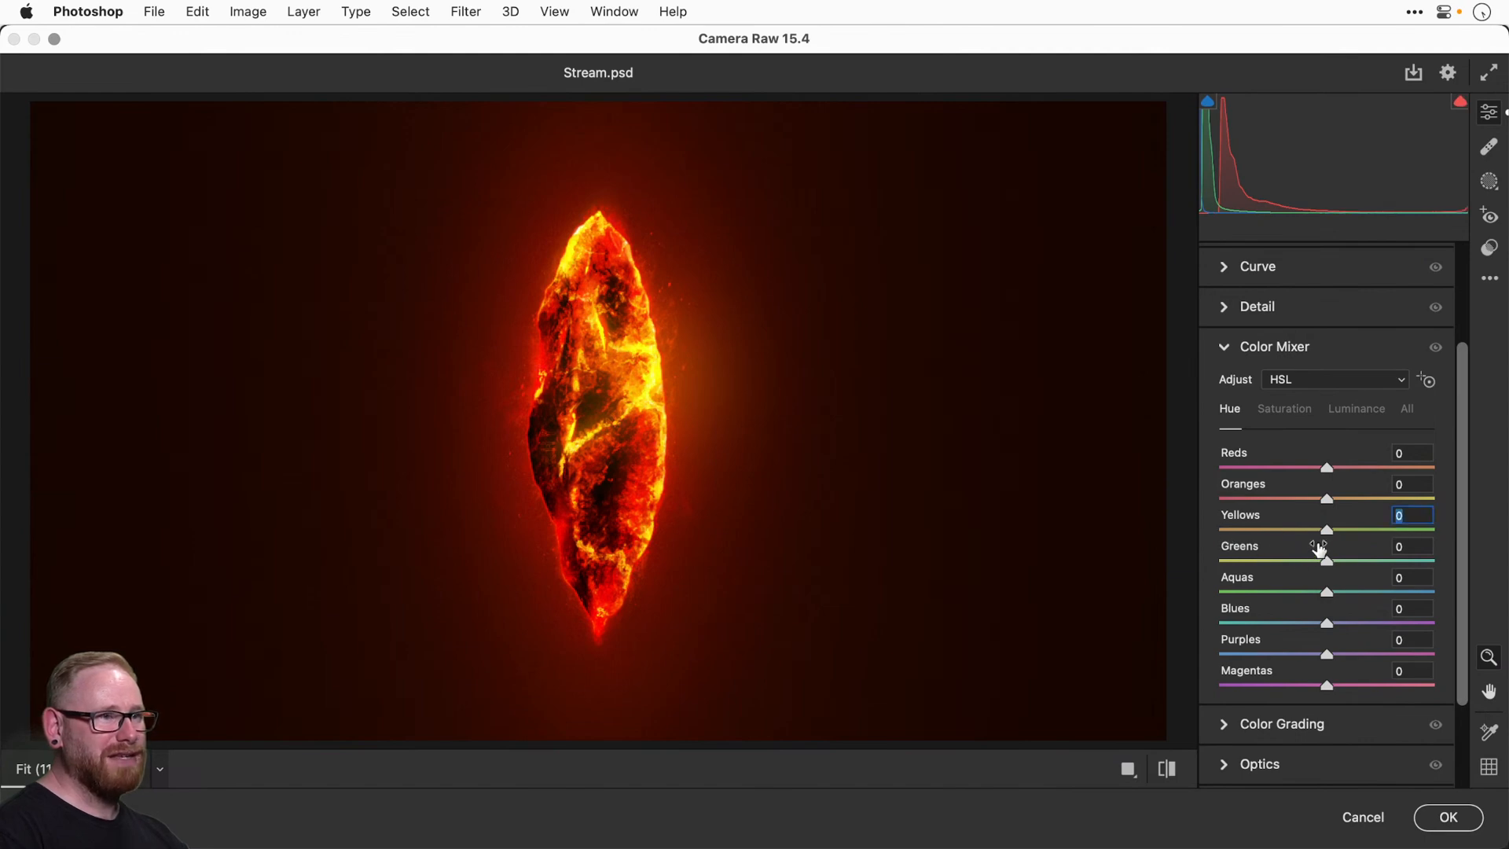
pyautogui.moveTo(1328, 530); pyautogui.dragTo(1255, 529)
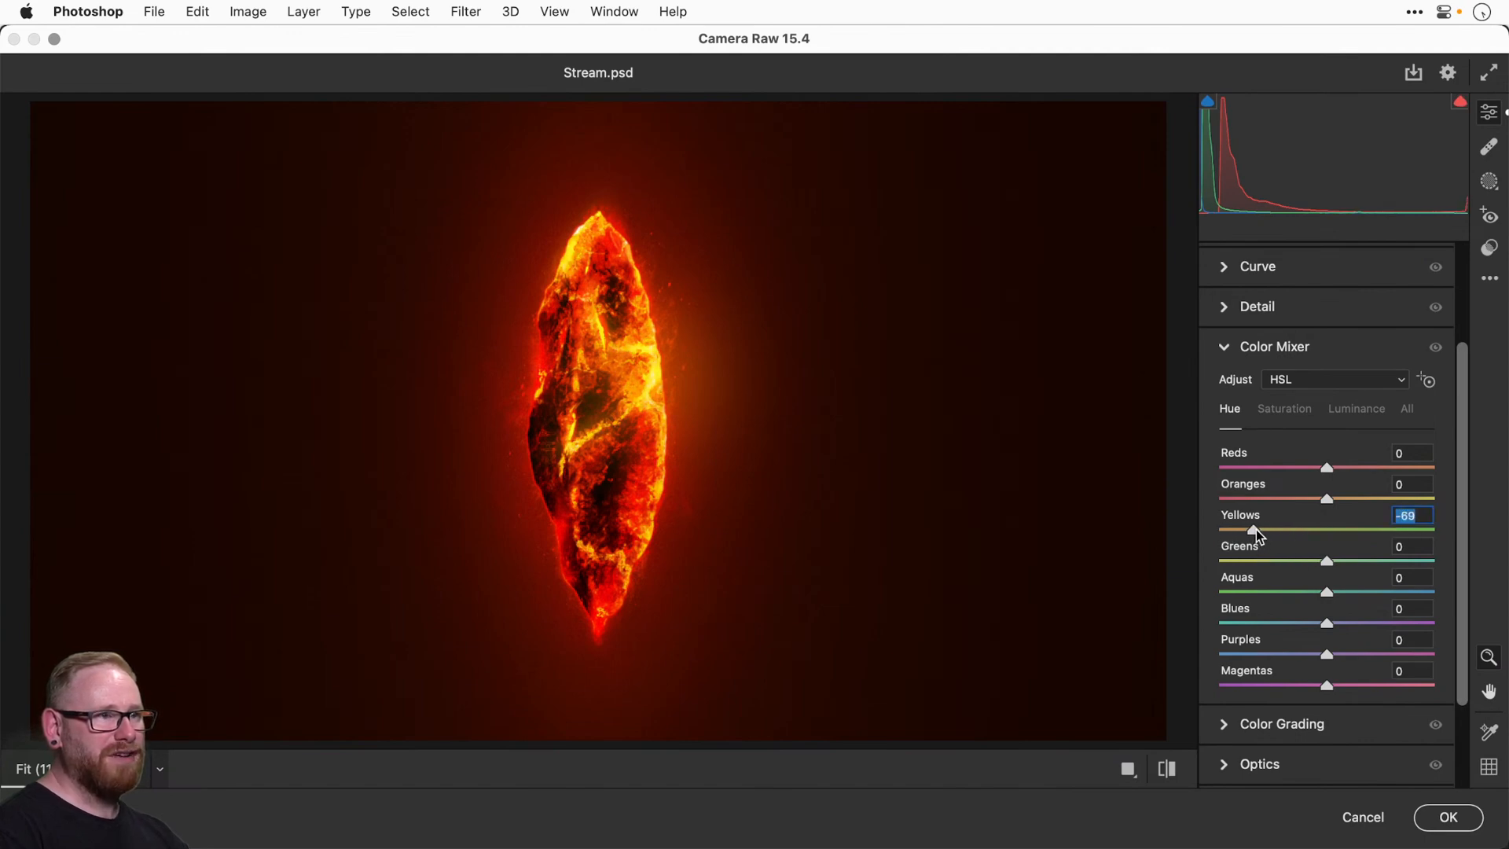
pyautogui.click(1170, 769)
pyautogui.click(1171, 768)
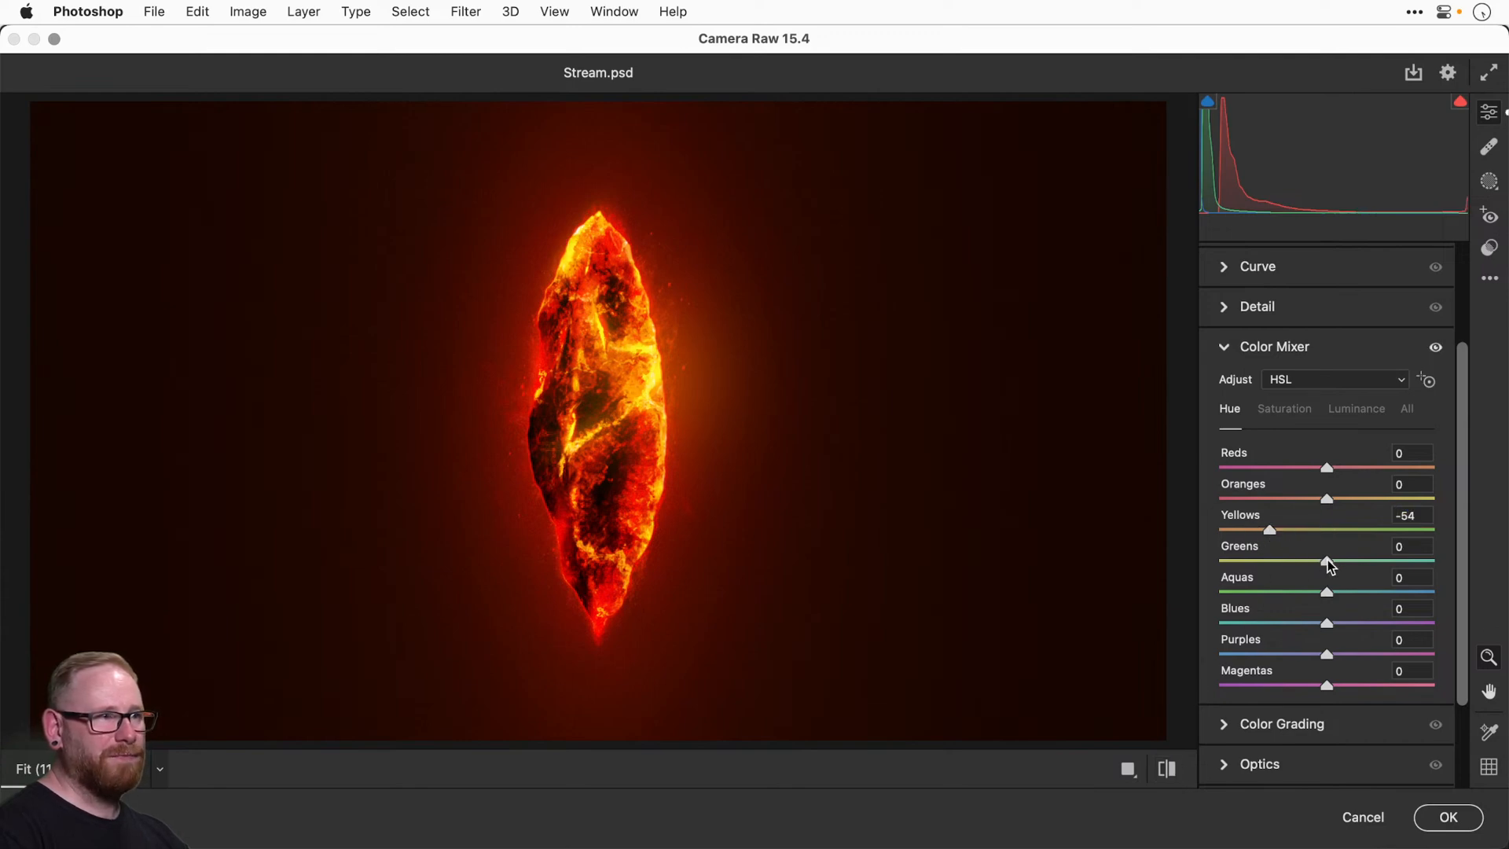
# Fine-tune the Oranges hue to -11 and return the Reds hue to 0.
pyautogui.click(1406, 547)
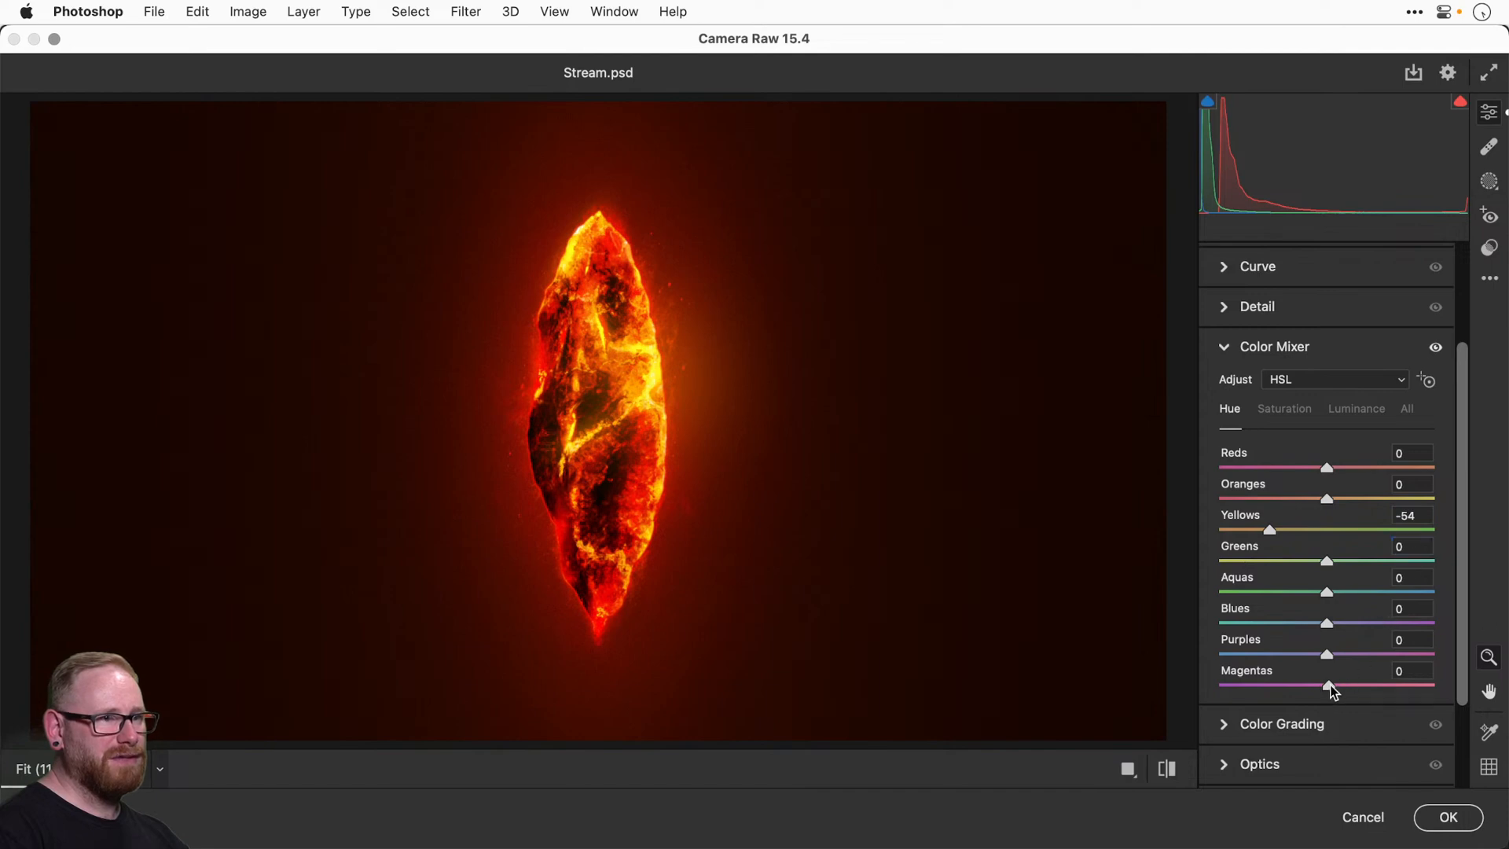
pyautogui.click(1400, 673)
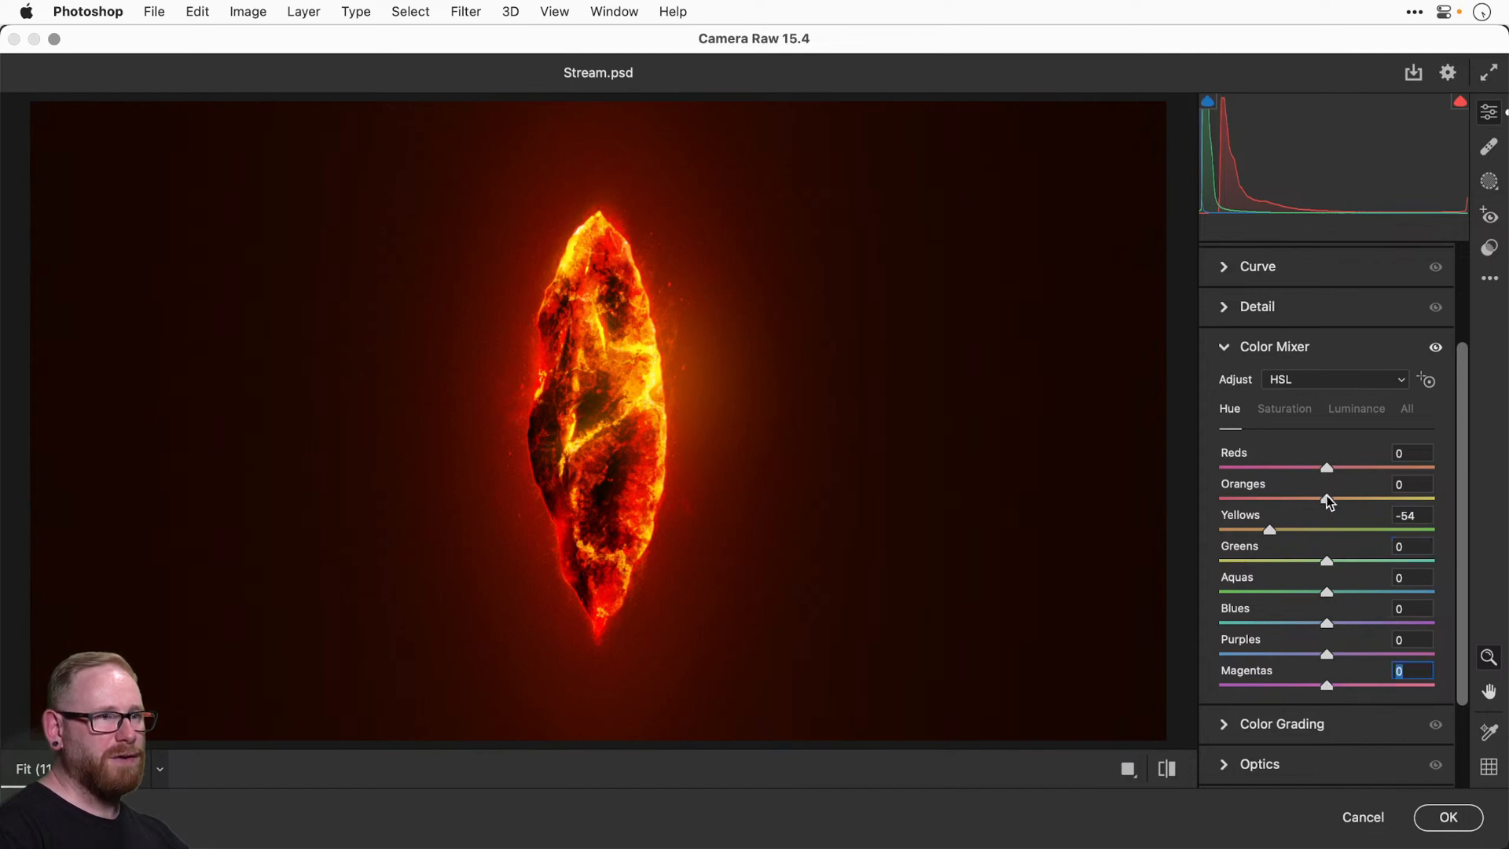
pyautogui.moveTo(1328, 501); pyautogui.dragTo(1395, 460)
pyautogui.doubleClick(1278, 500)
pyautogui.doubleClick(1359, 459)
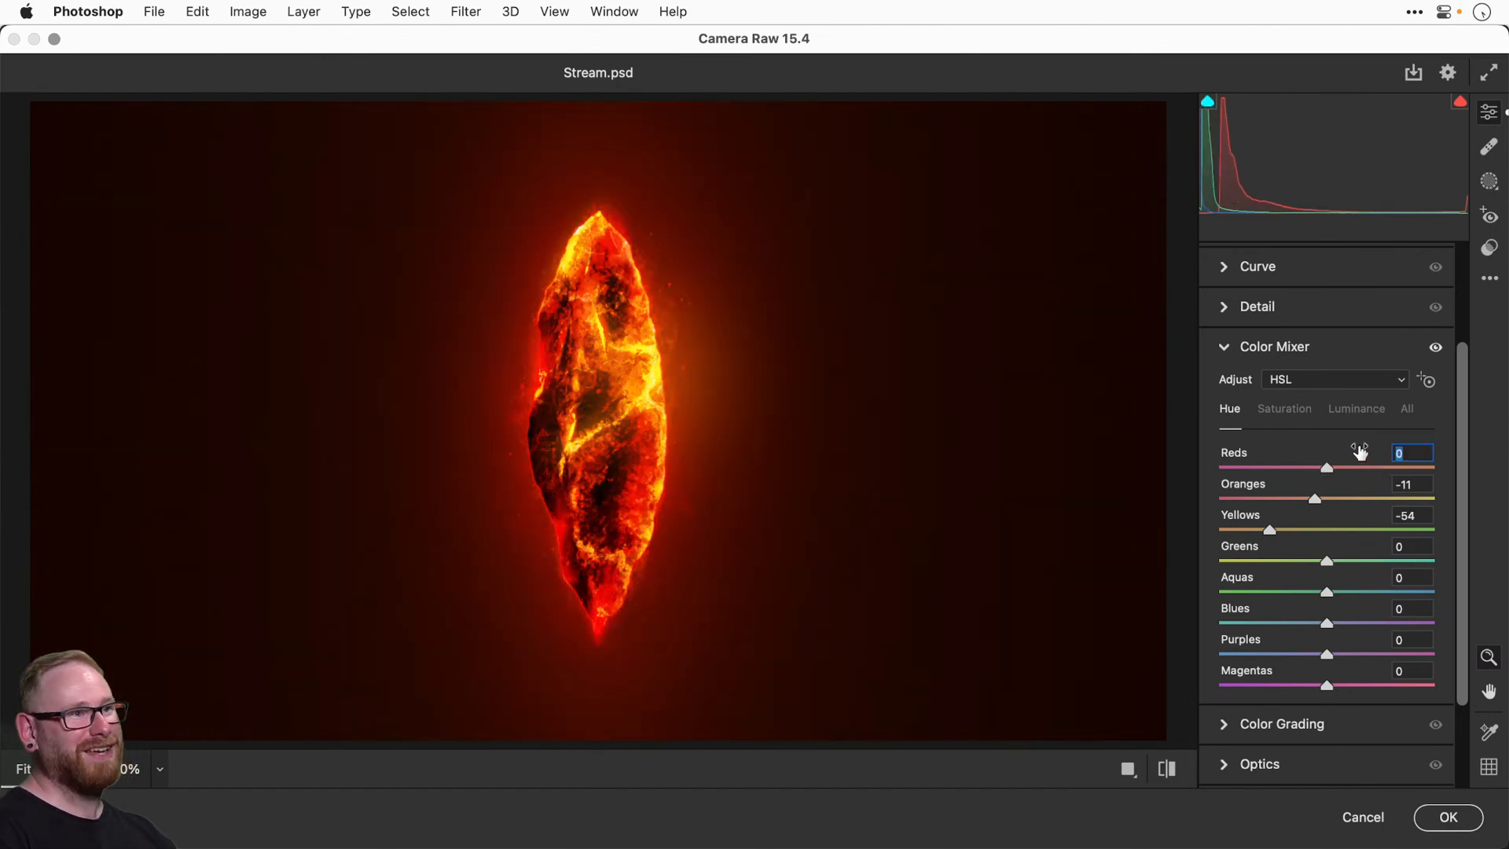
pyautogui.click(1228, 308)
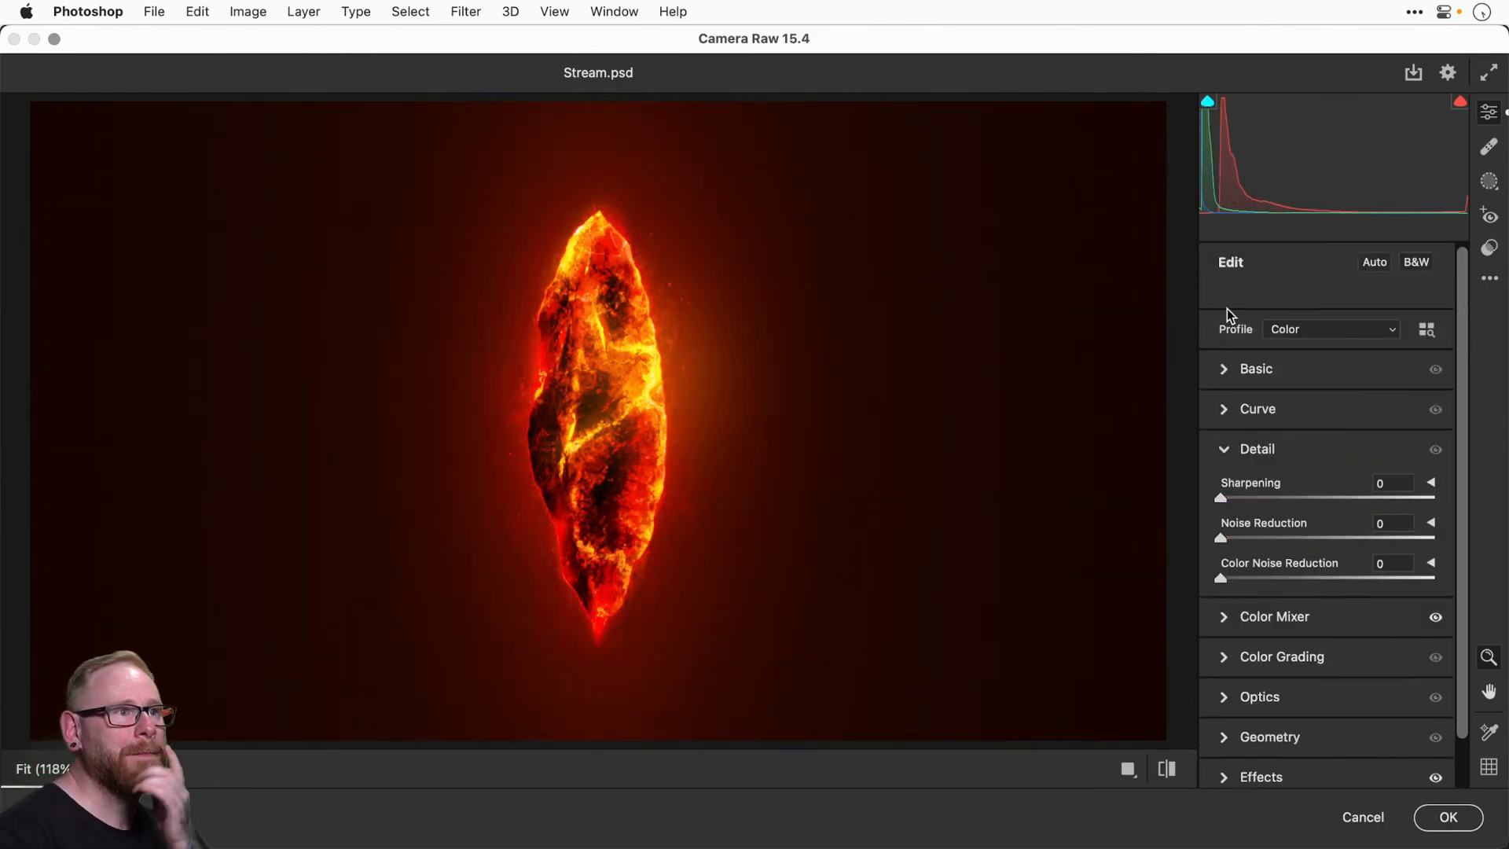
# Try Temperature and Tint in Basic, then reset both to 0 for As Shot balance.
pyautogui.click(1228, 382)
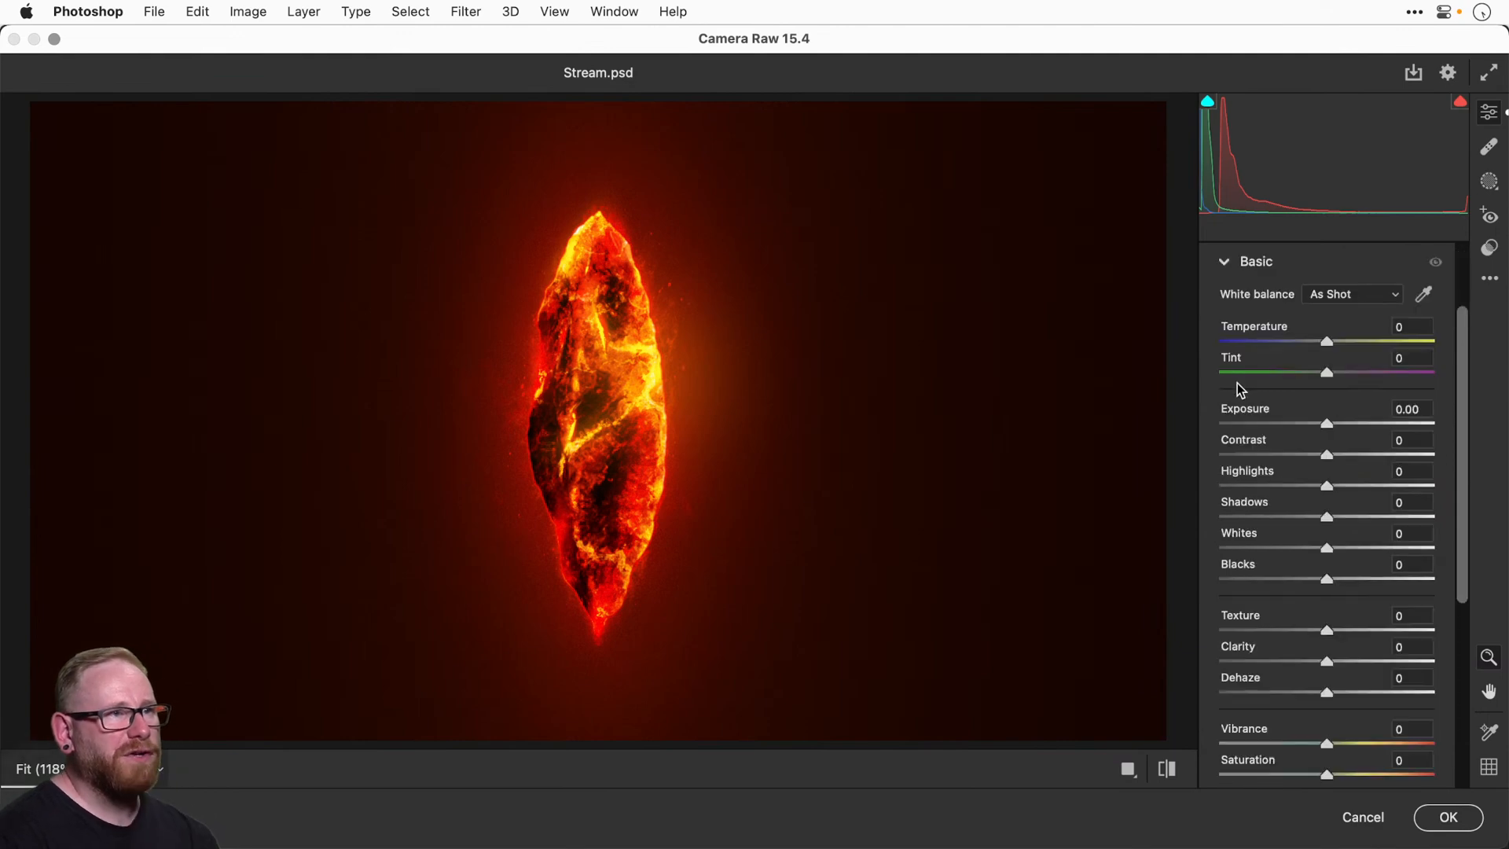
pyautogui.moveTo(1327, 340); pyautogui.dragTo(1235, 344)
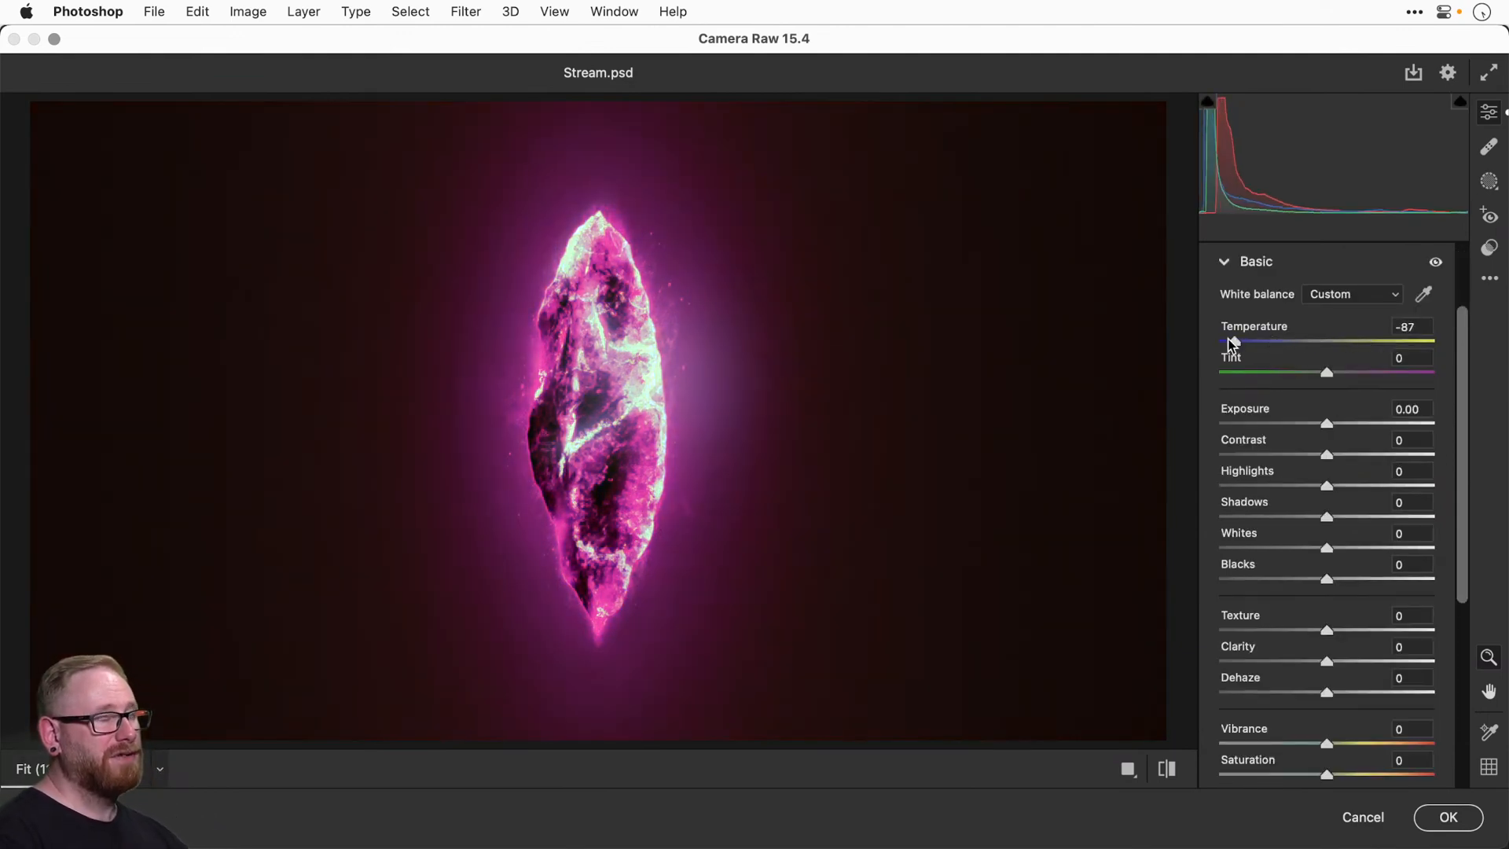
pyautogui.doubleClick(1233, 343)
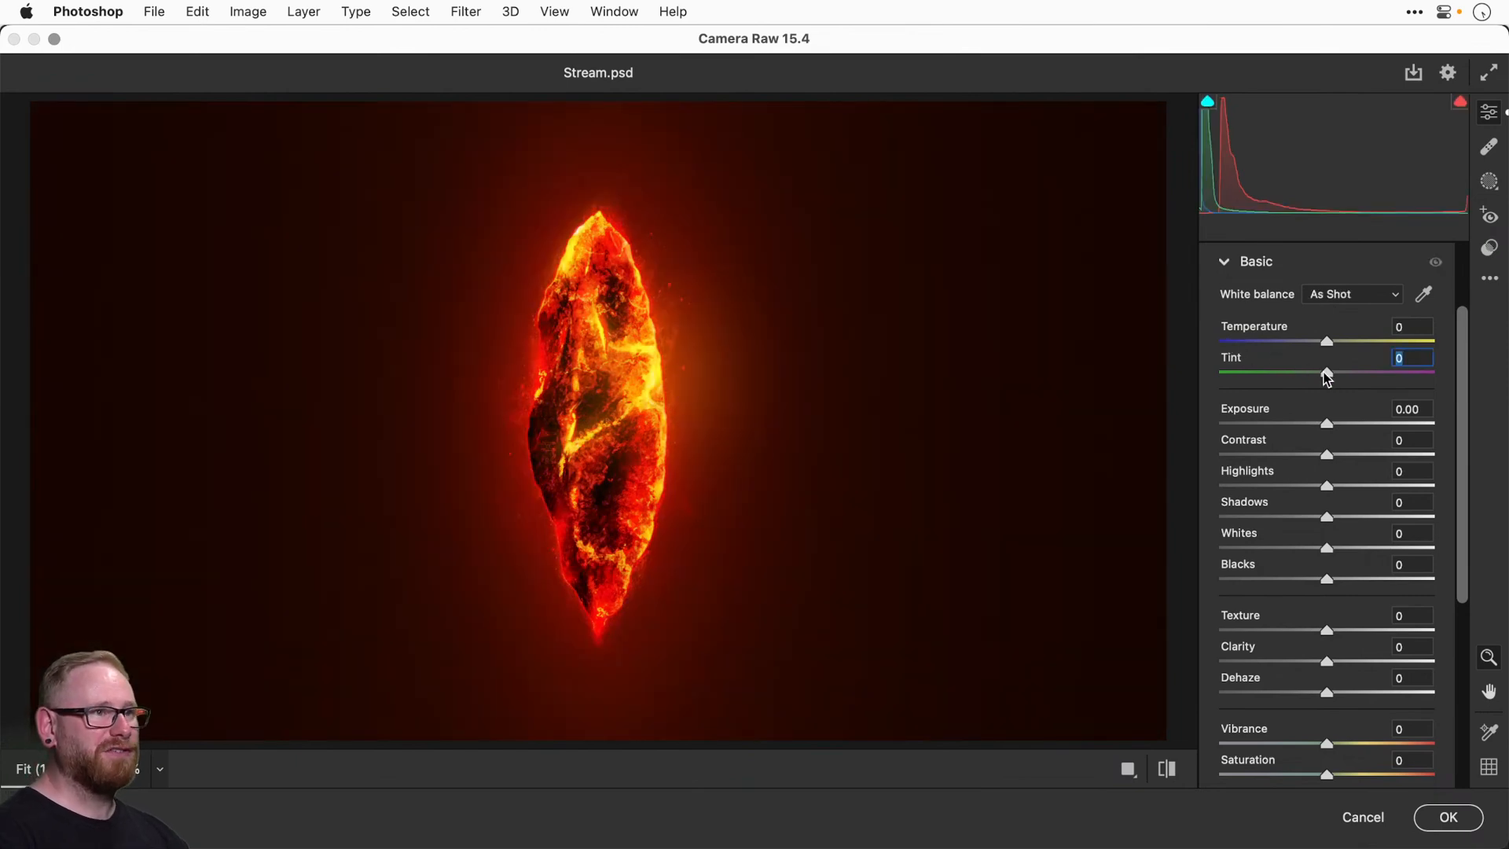
pyautogui.moveTo(1326, 373); pyautogui.dragTo(1206, 342)
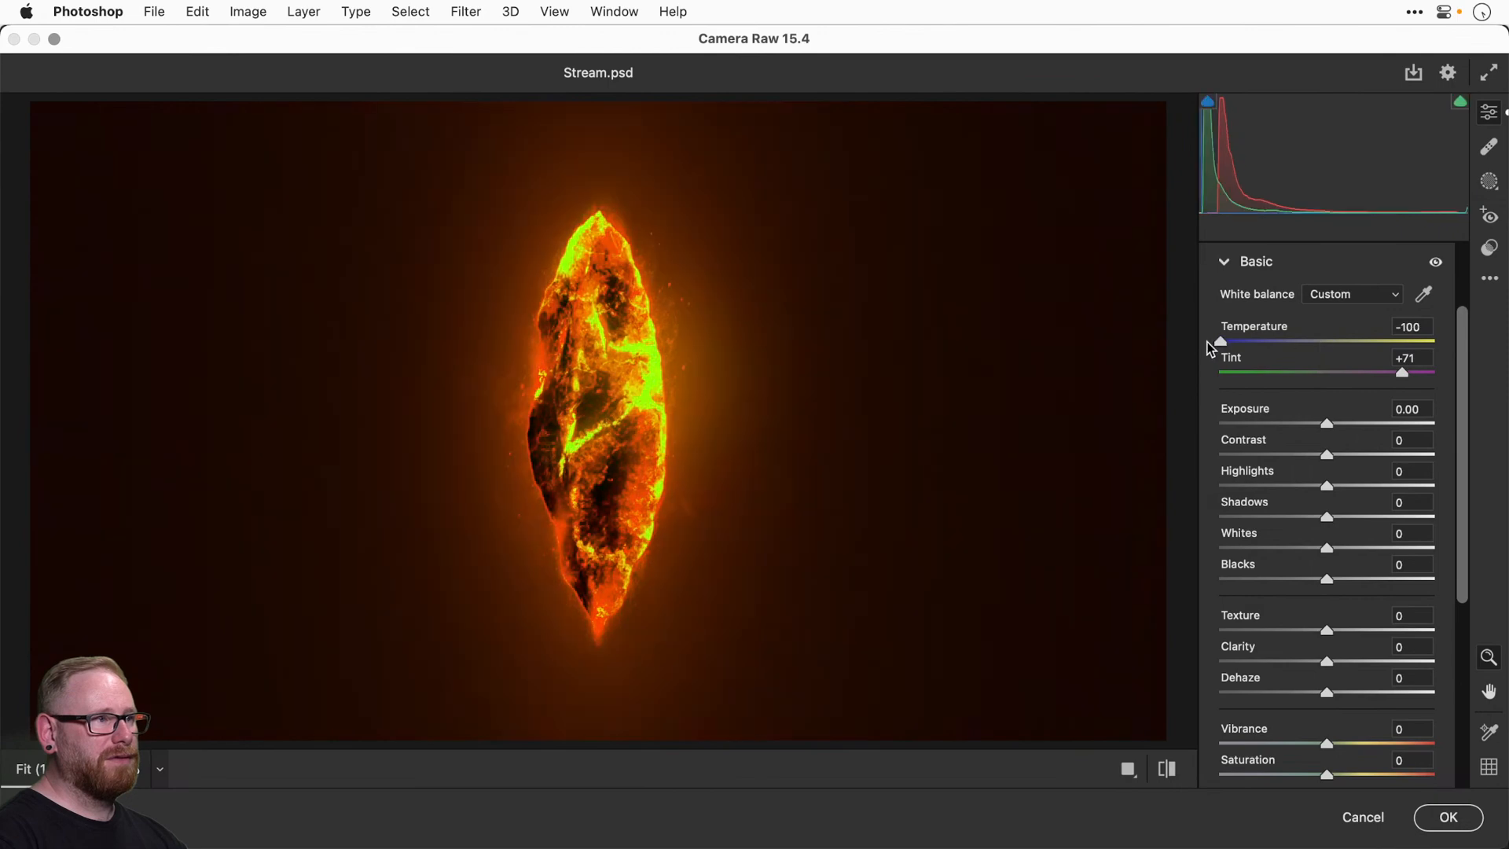
pyautogui.doubleClick(1273, 342)
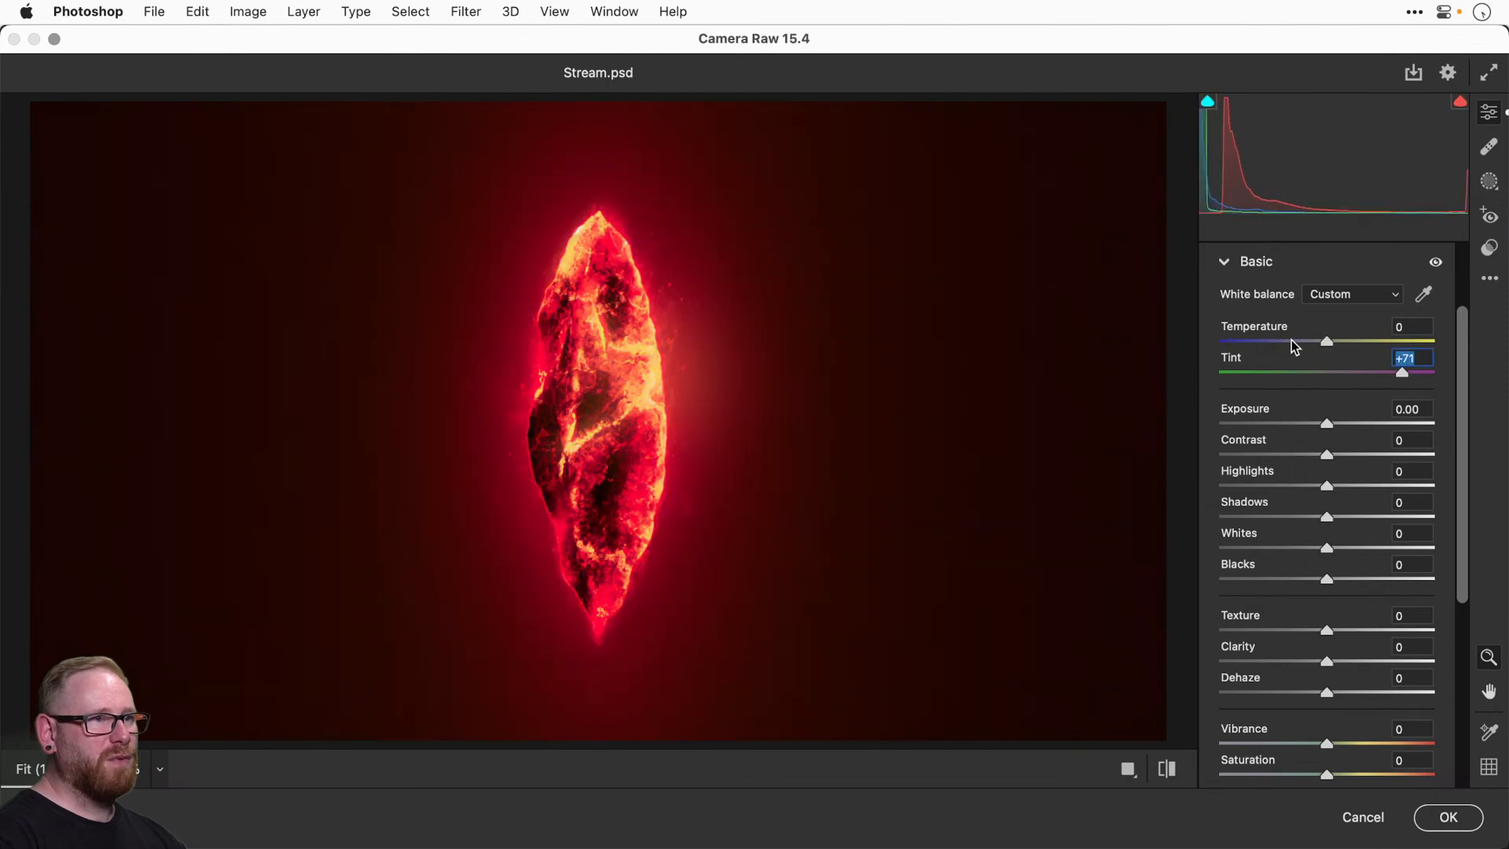
pyautogui.doubleClick(1316, 344)
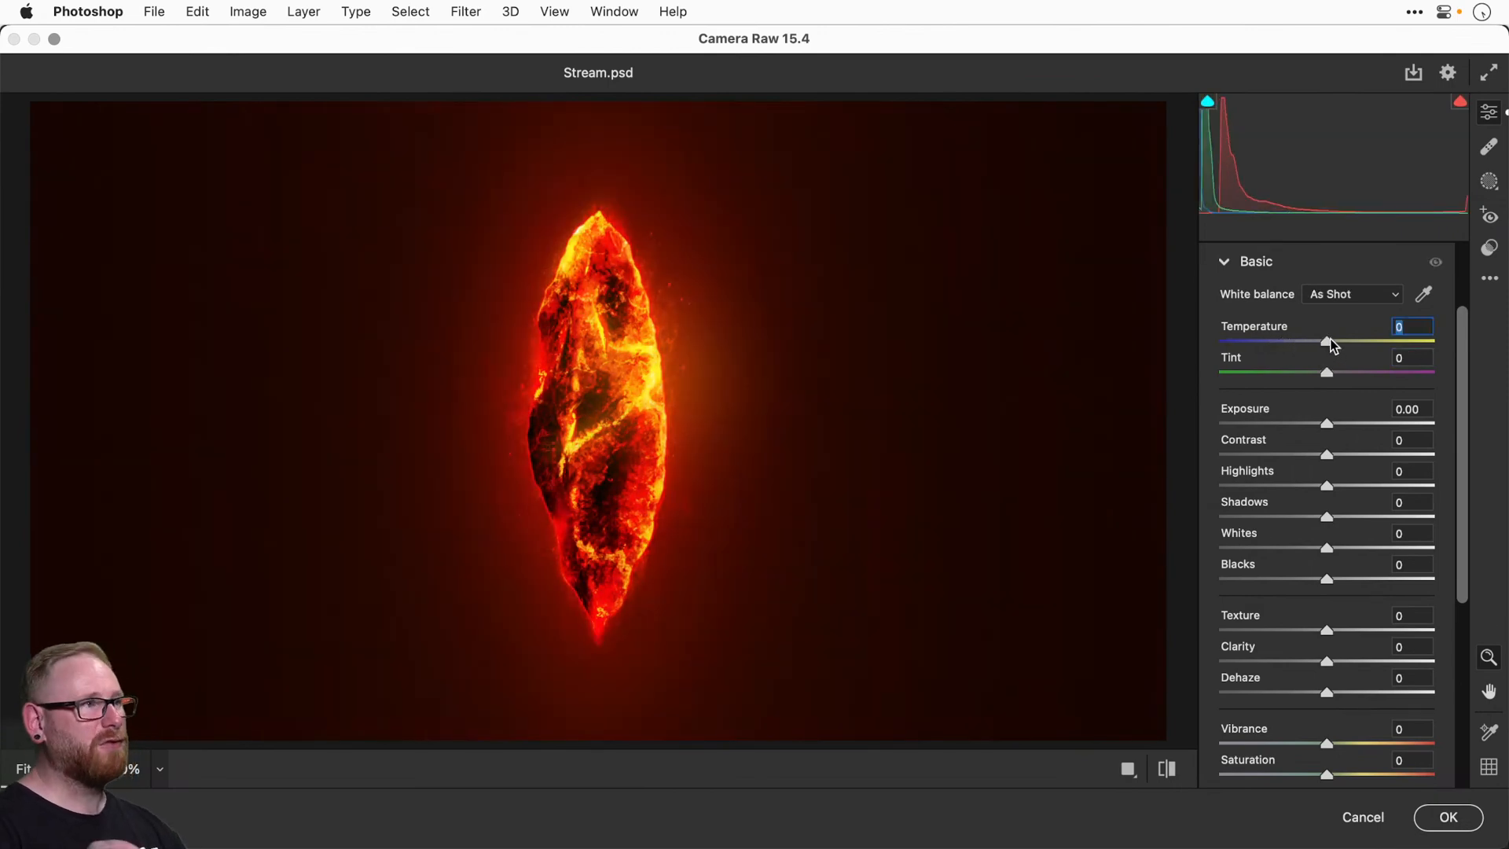
pyautogui.moveTo(1331, 344); pyautogui.dragTo(1381, 341)
pyautogui.doubleClick(1370, 340)
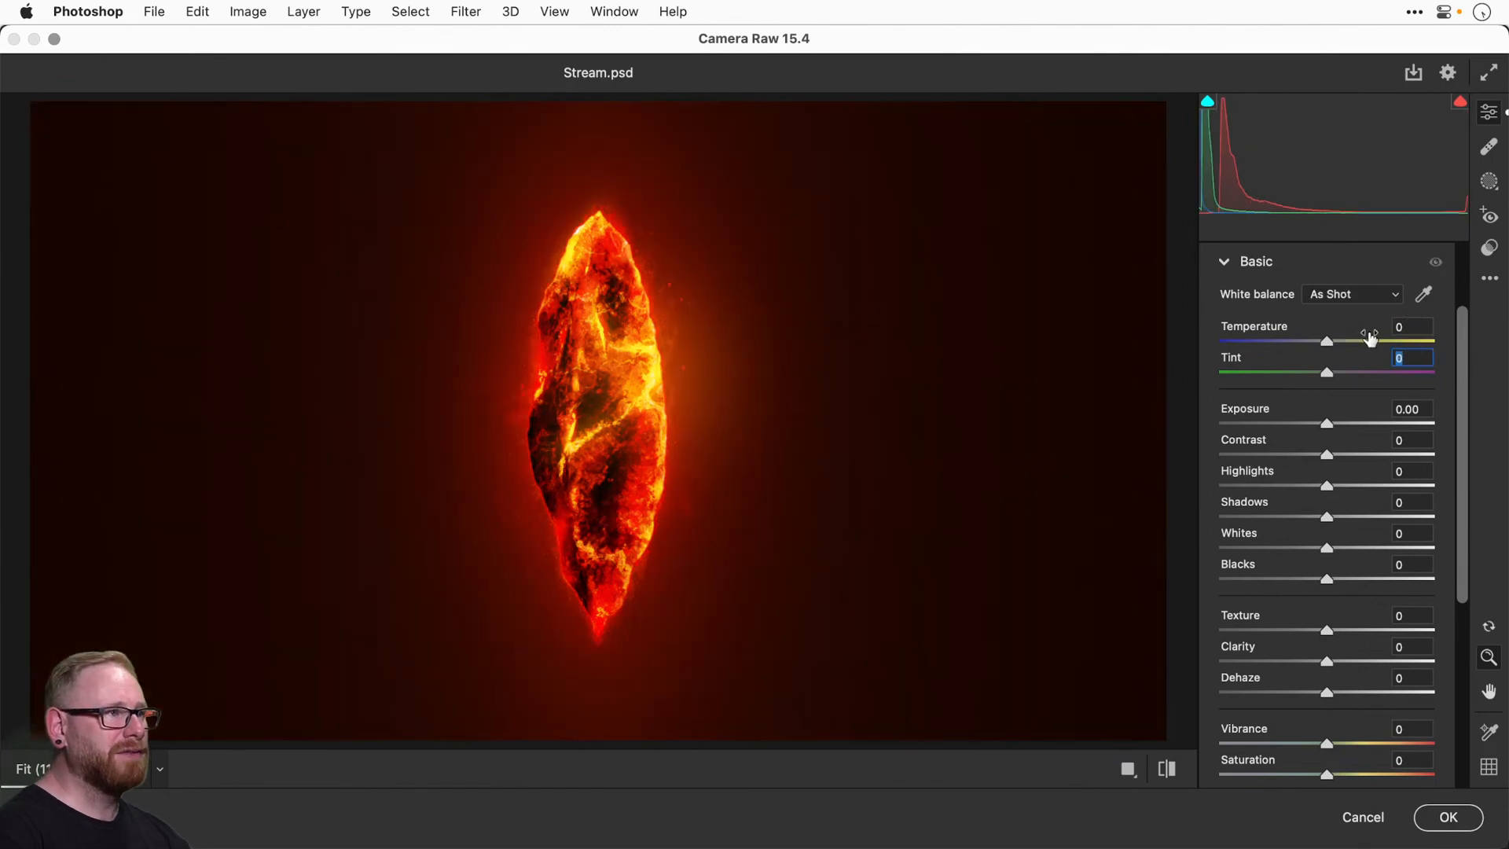
pyautogui.scroll(-1, 1339, 597)
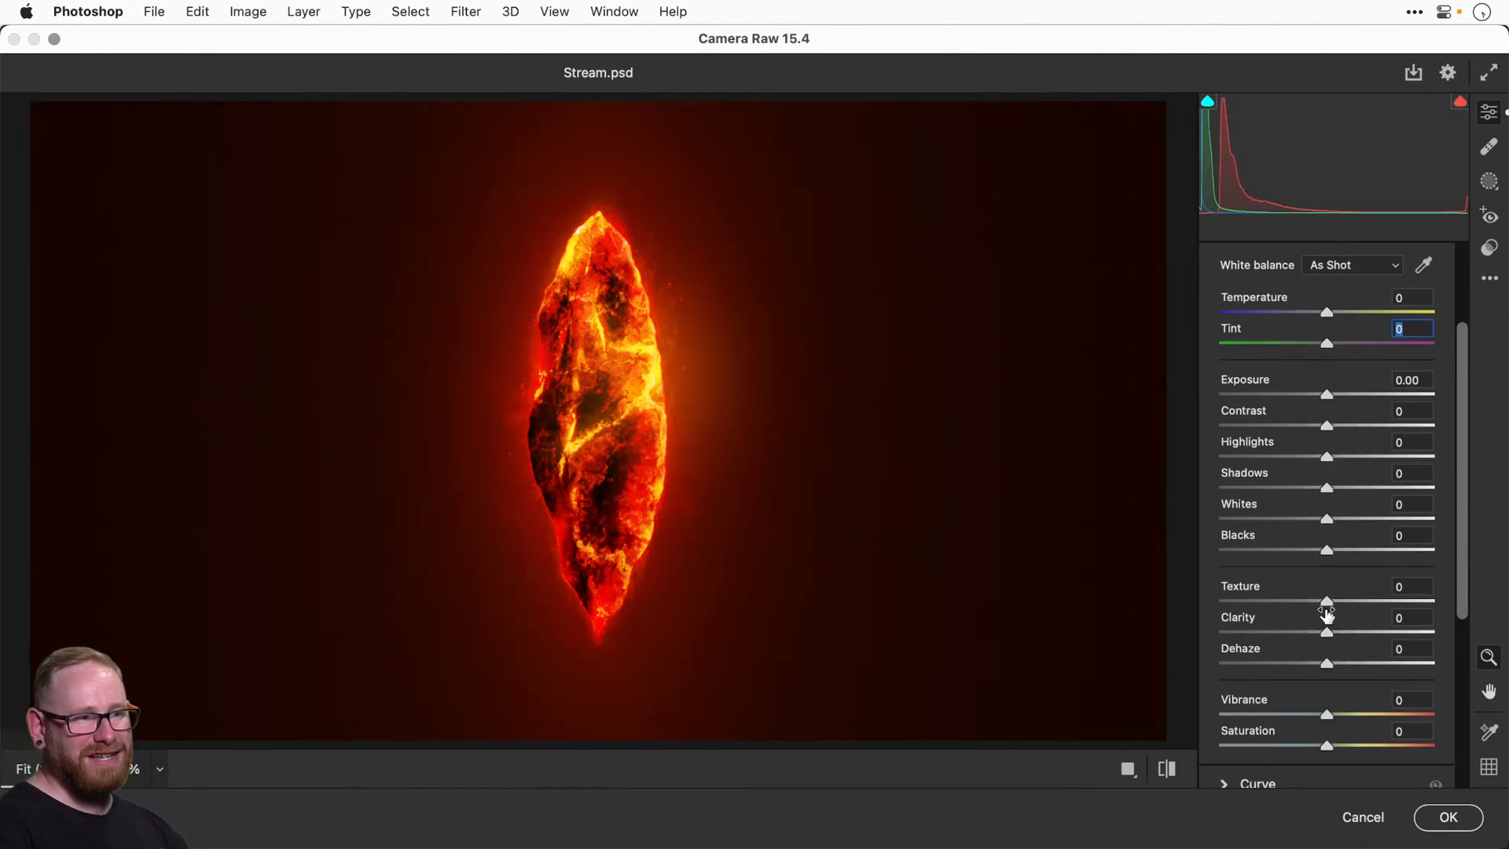
# Test Texture and return it to 0, then set Clarity to +20.
pyautogui.moveTo(1327, 601); pyautogui.dragTo(1431, 601)
pyautogui.click(582, 429)
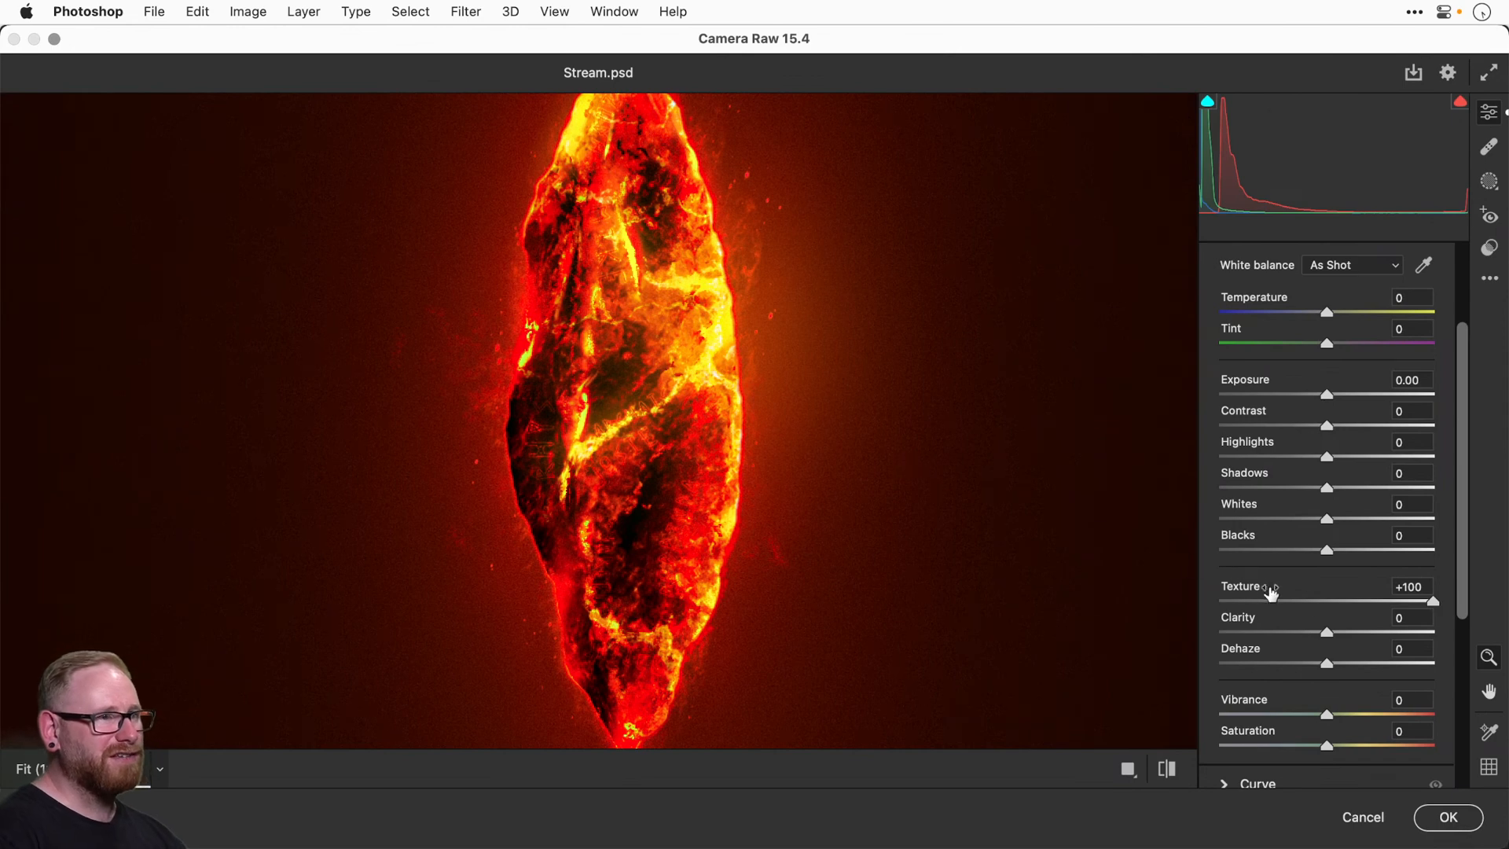
pyautogui.moveTo(1338, 602); pyautogui.dragTo(1241, 602)
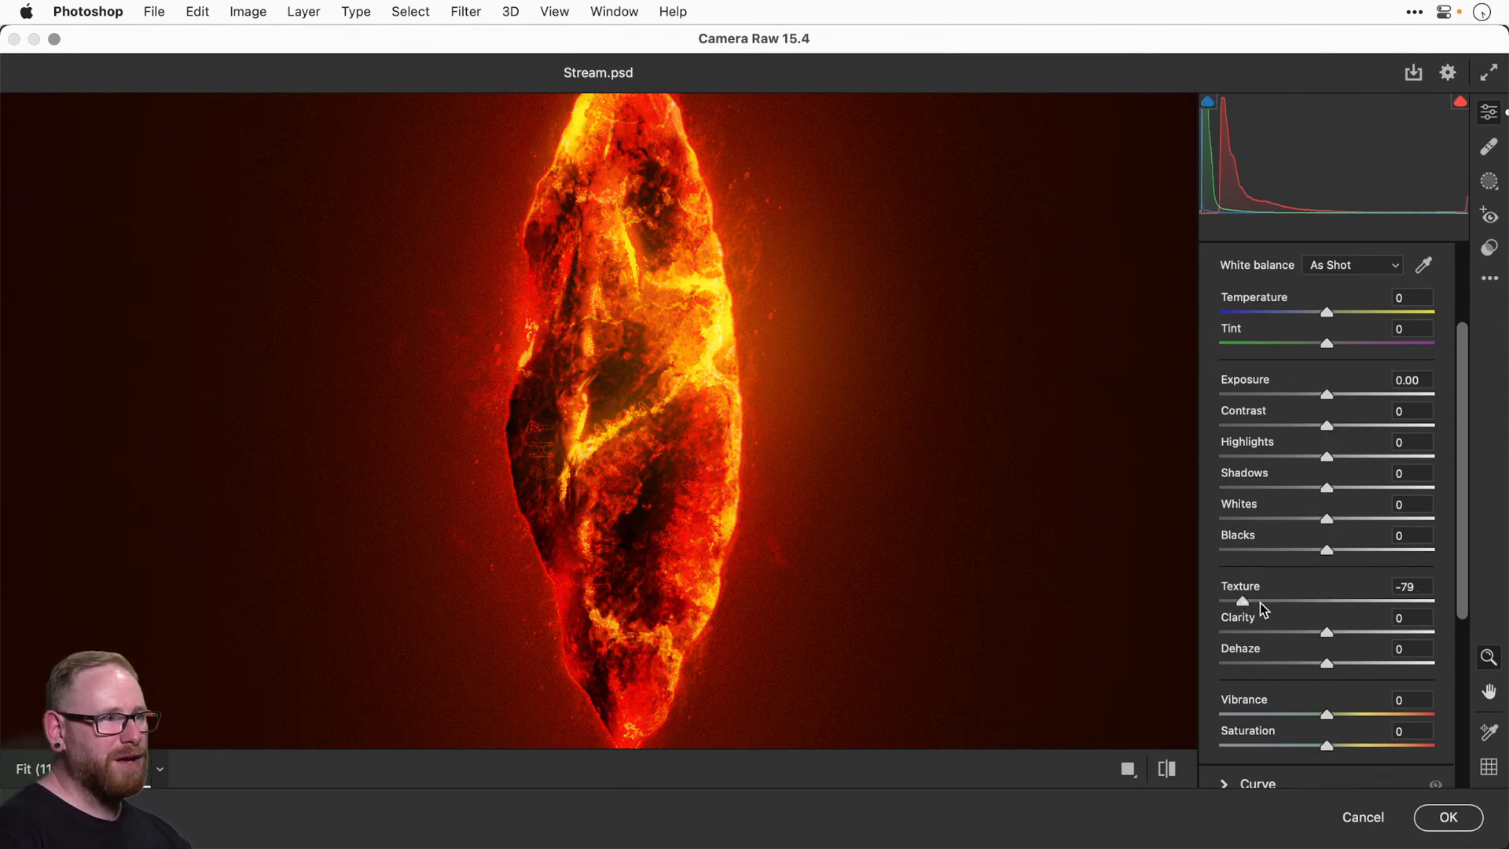
pyautogui.press('super+z')
pyautogui.press('super+z')
pyautogui.write('0')
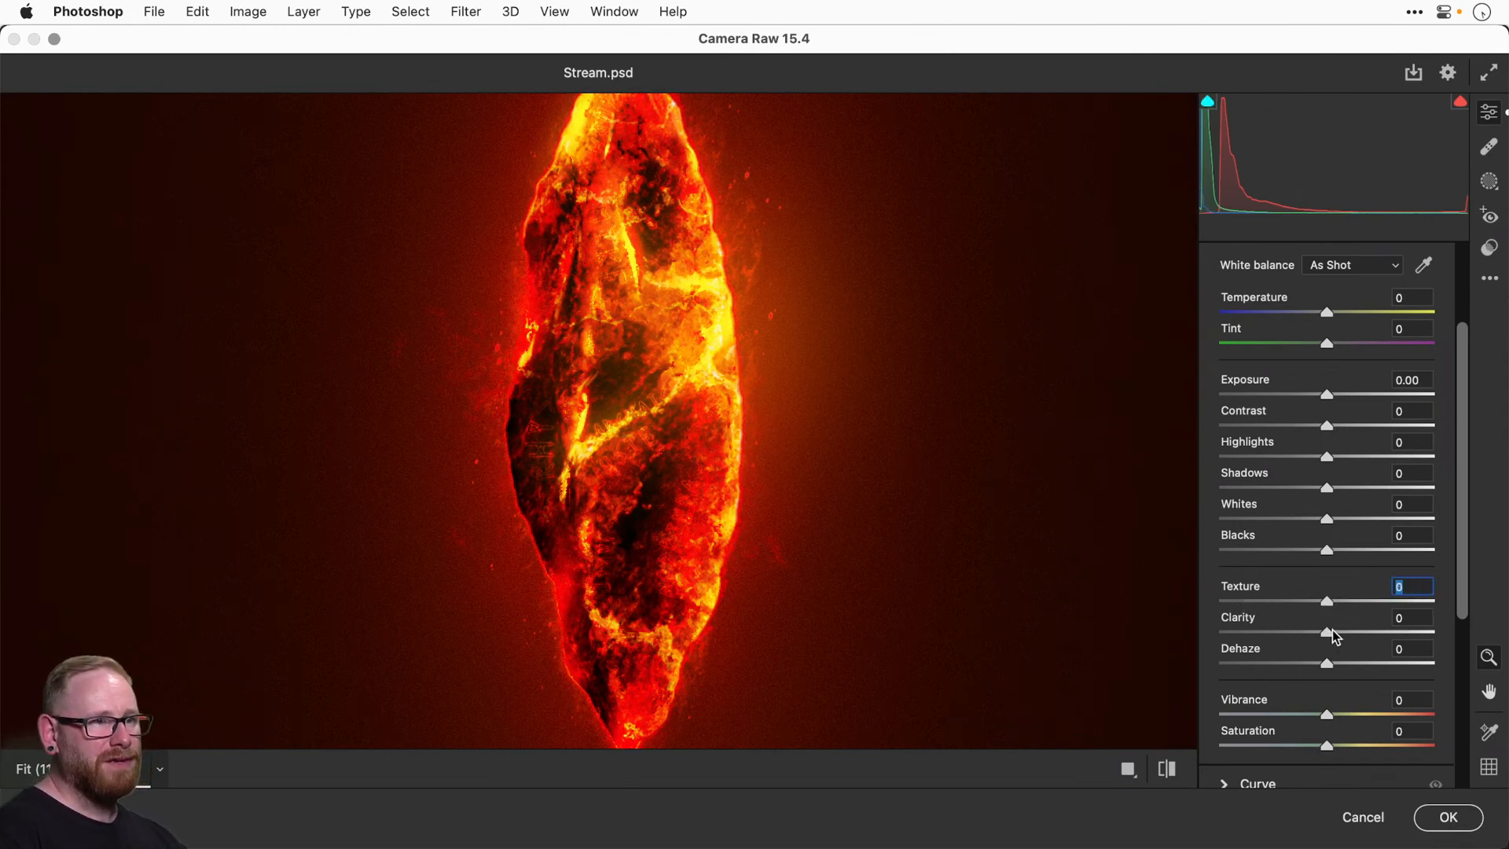
pyautogui.moveTo(1328, 631); pyautogui.dragTo(1433, 631)
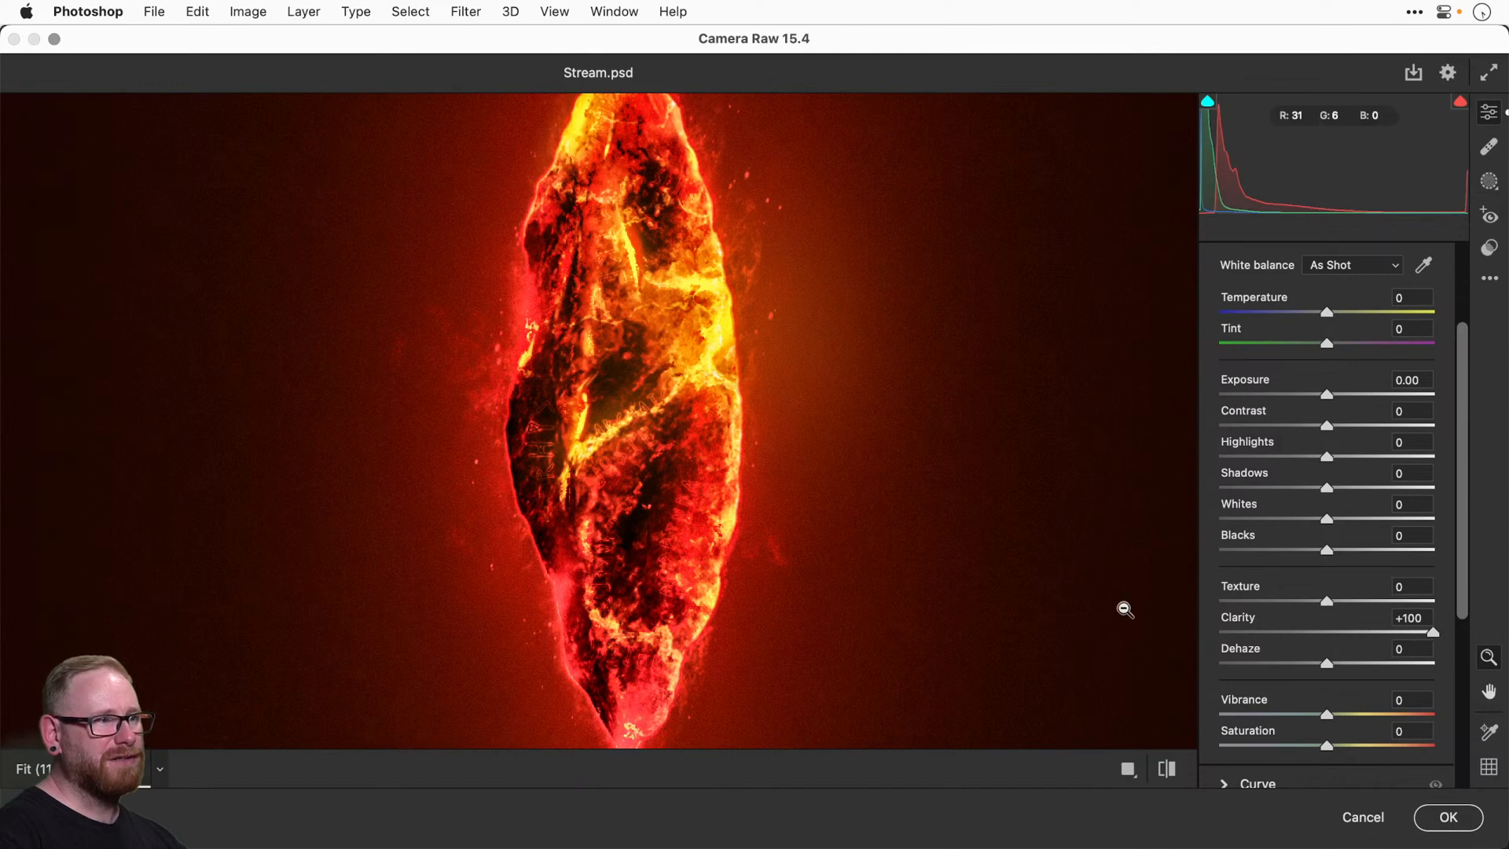
pyautogui.moveTo(687, 693); pyautogui.dragTo(692, 644)
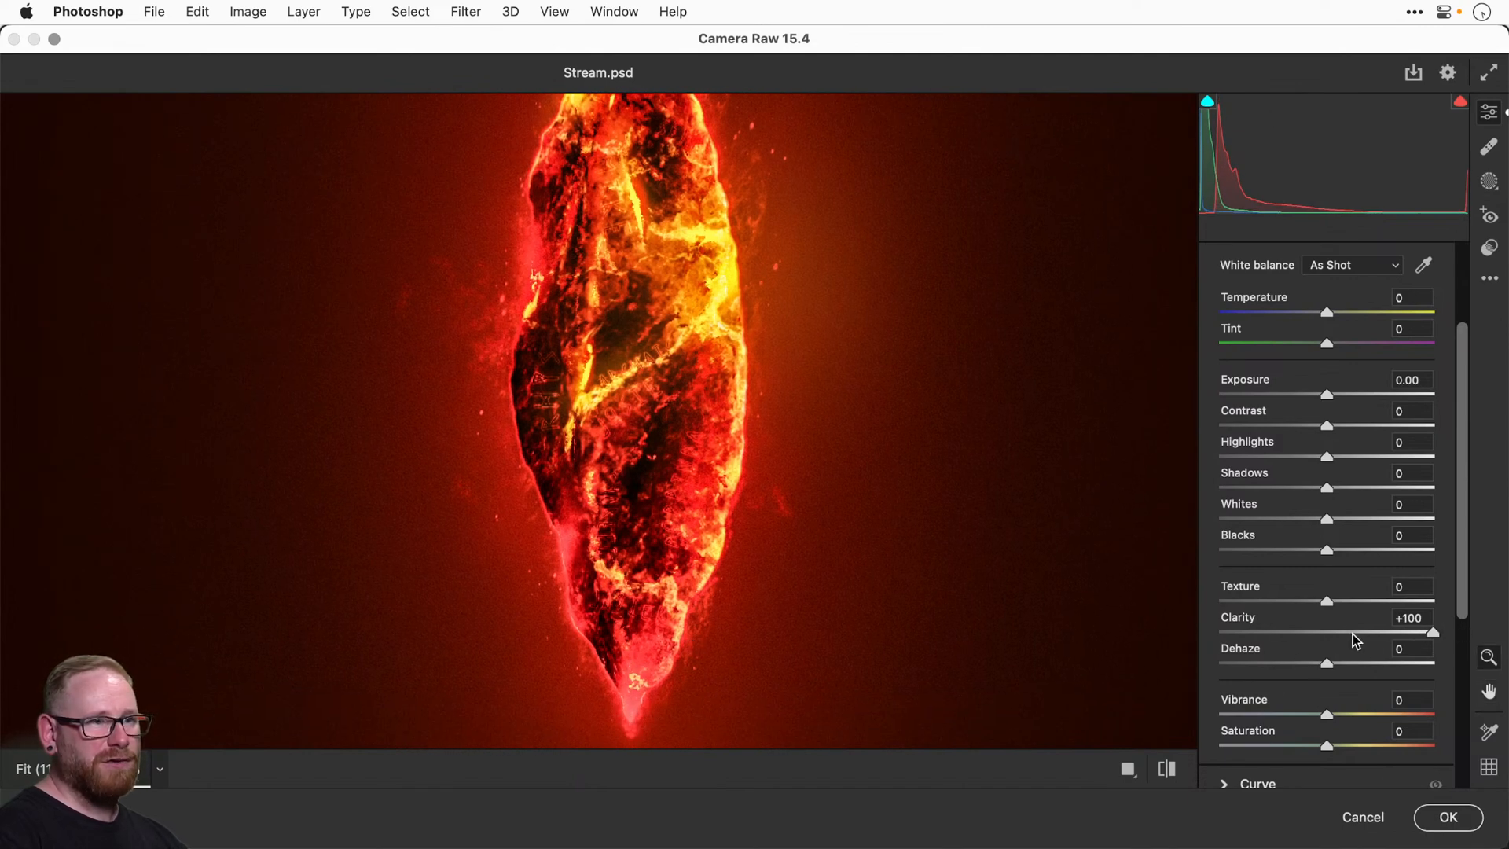
pyautogui.click(1325, 633)
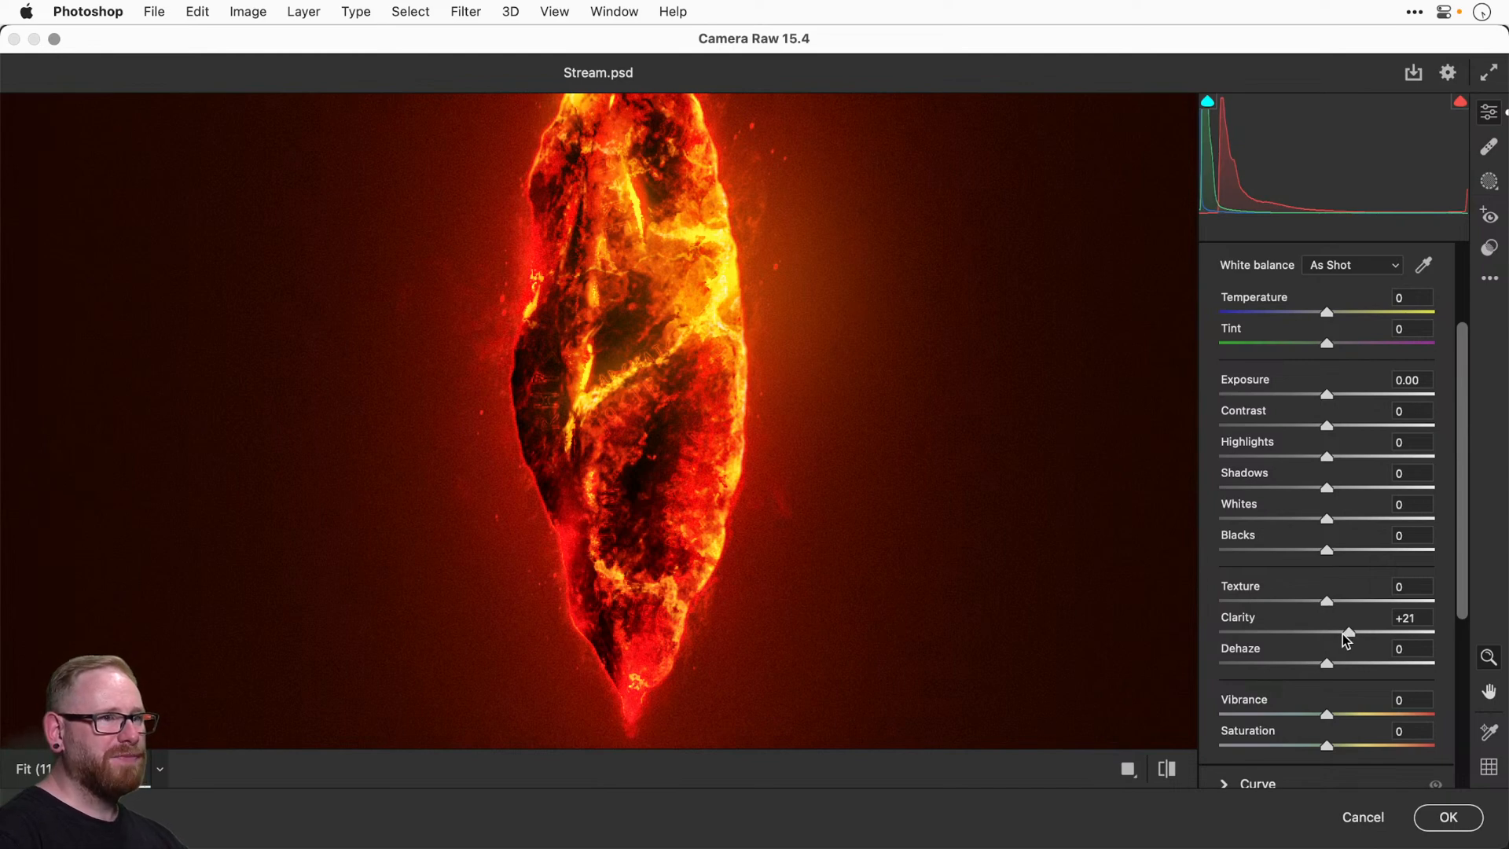
pyautogui.moveTo(1342, 633); pyautogui.dragTo(1341, 635)
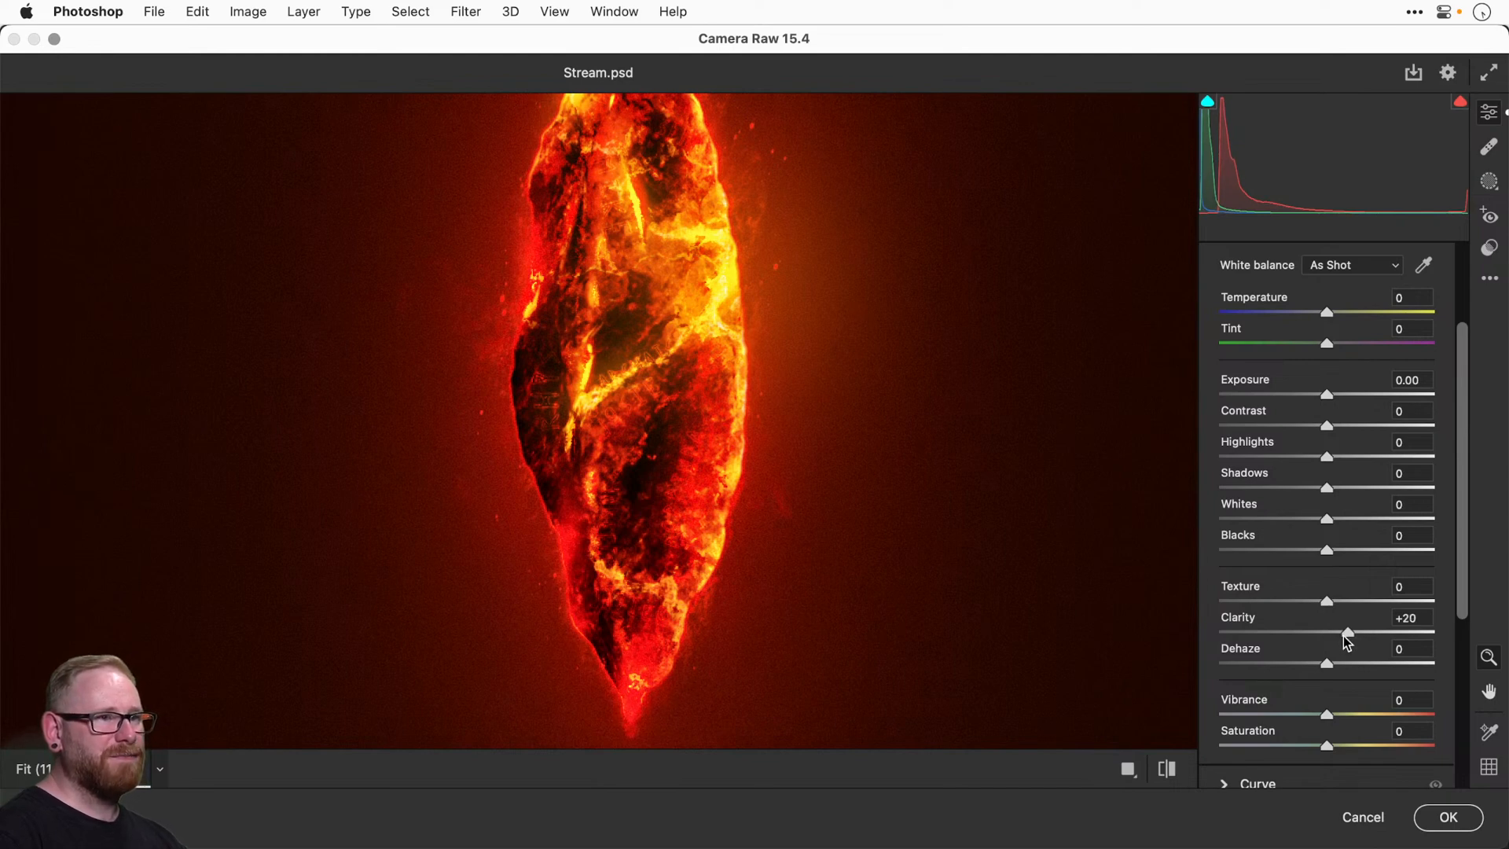
# Settle Dehaze at -14 after trying +60 and -100, comparing before and after.
pyautogui.moveTo(1328, 665); pyautogui.dragTo(1393, 667)
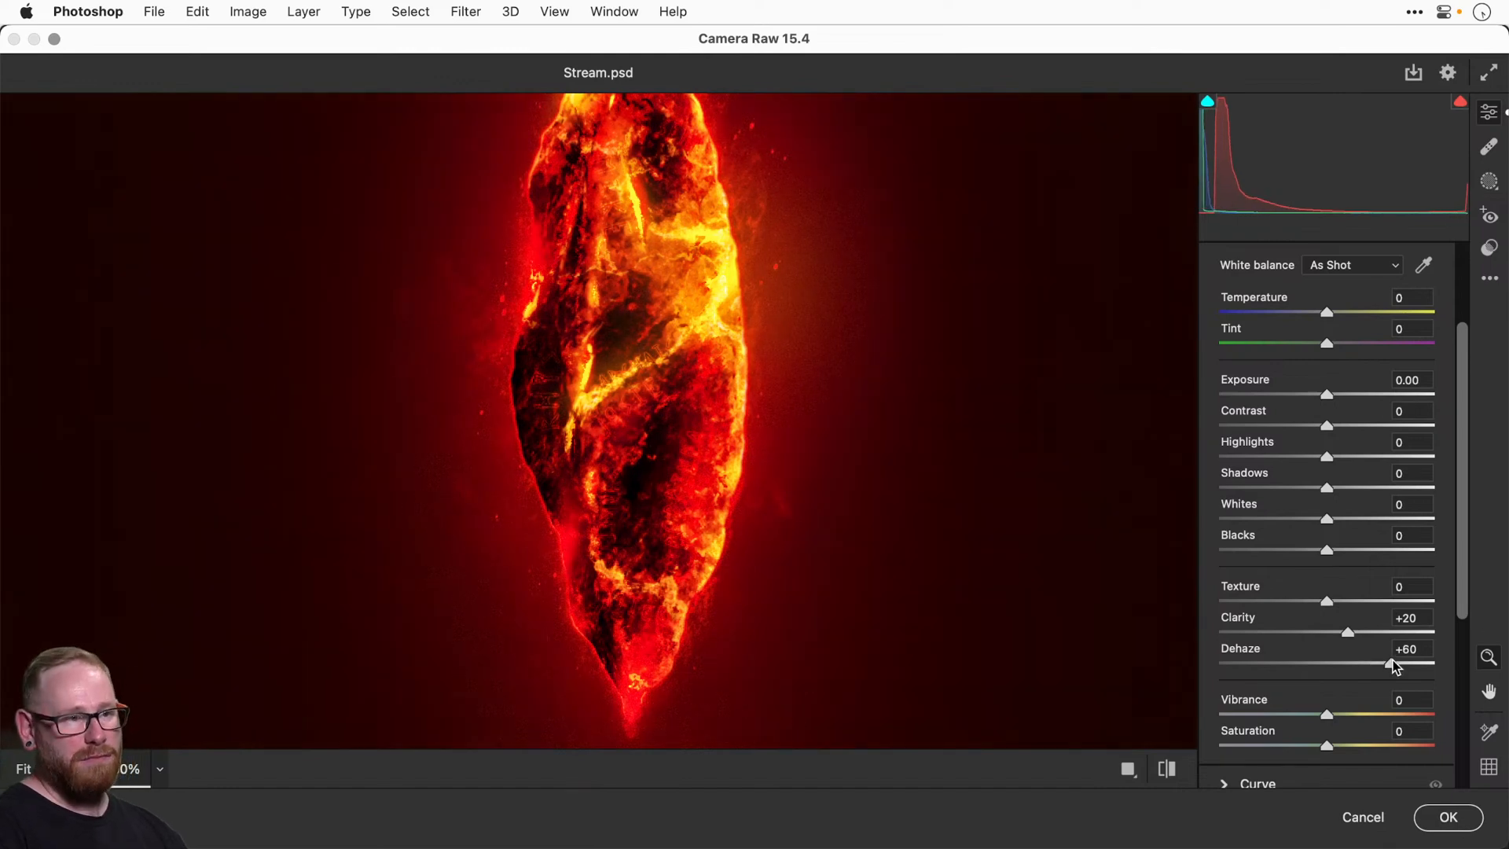
pyautogui.moveTo(1390, 666); pyautogui.dragTo(1214, 664)
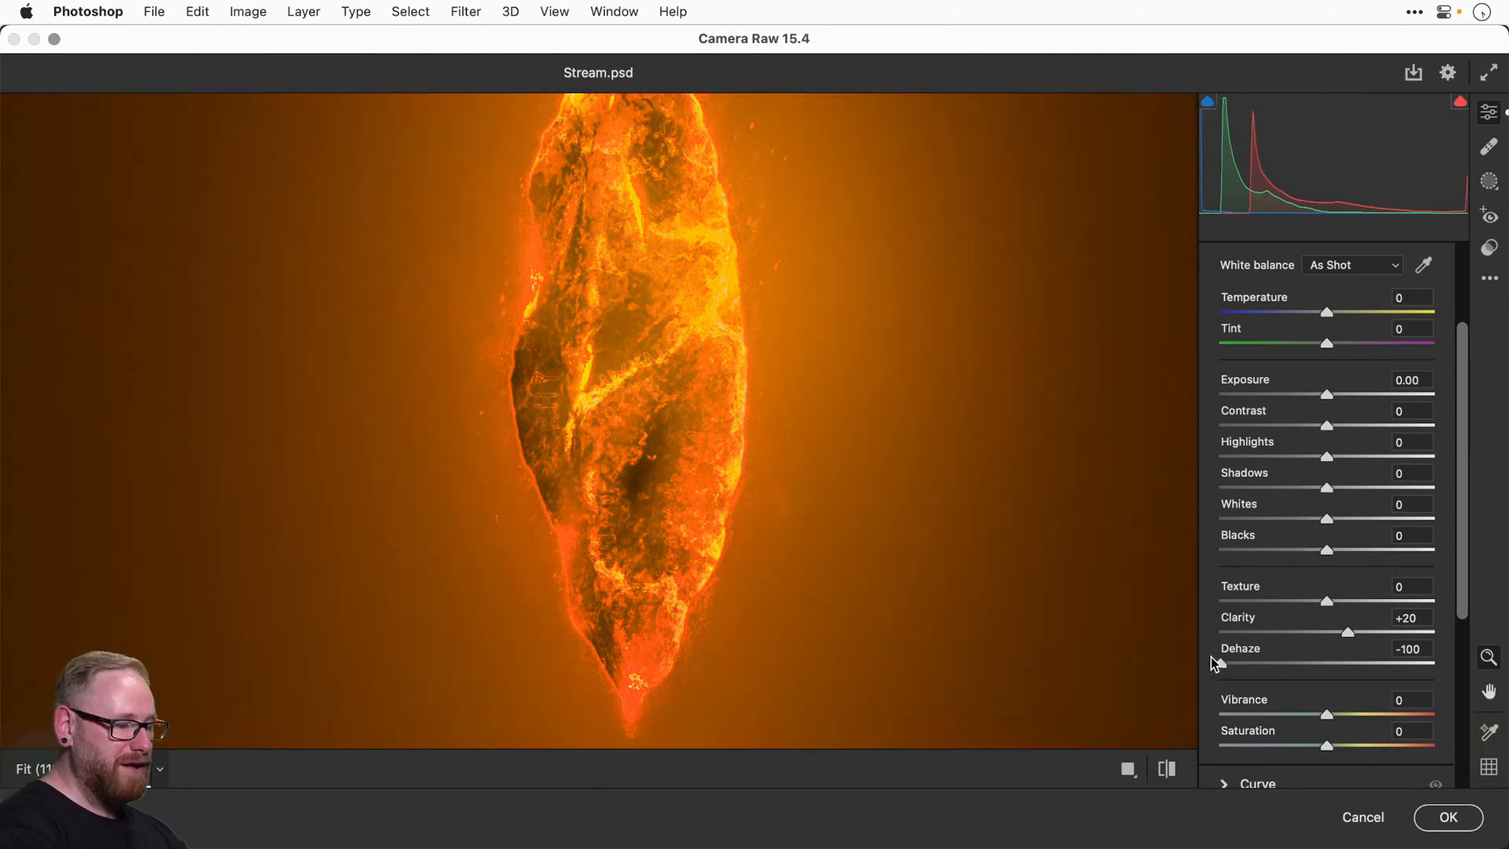
pyautogui.press('super+minus')
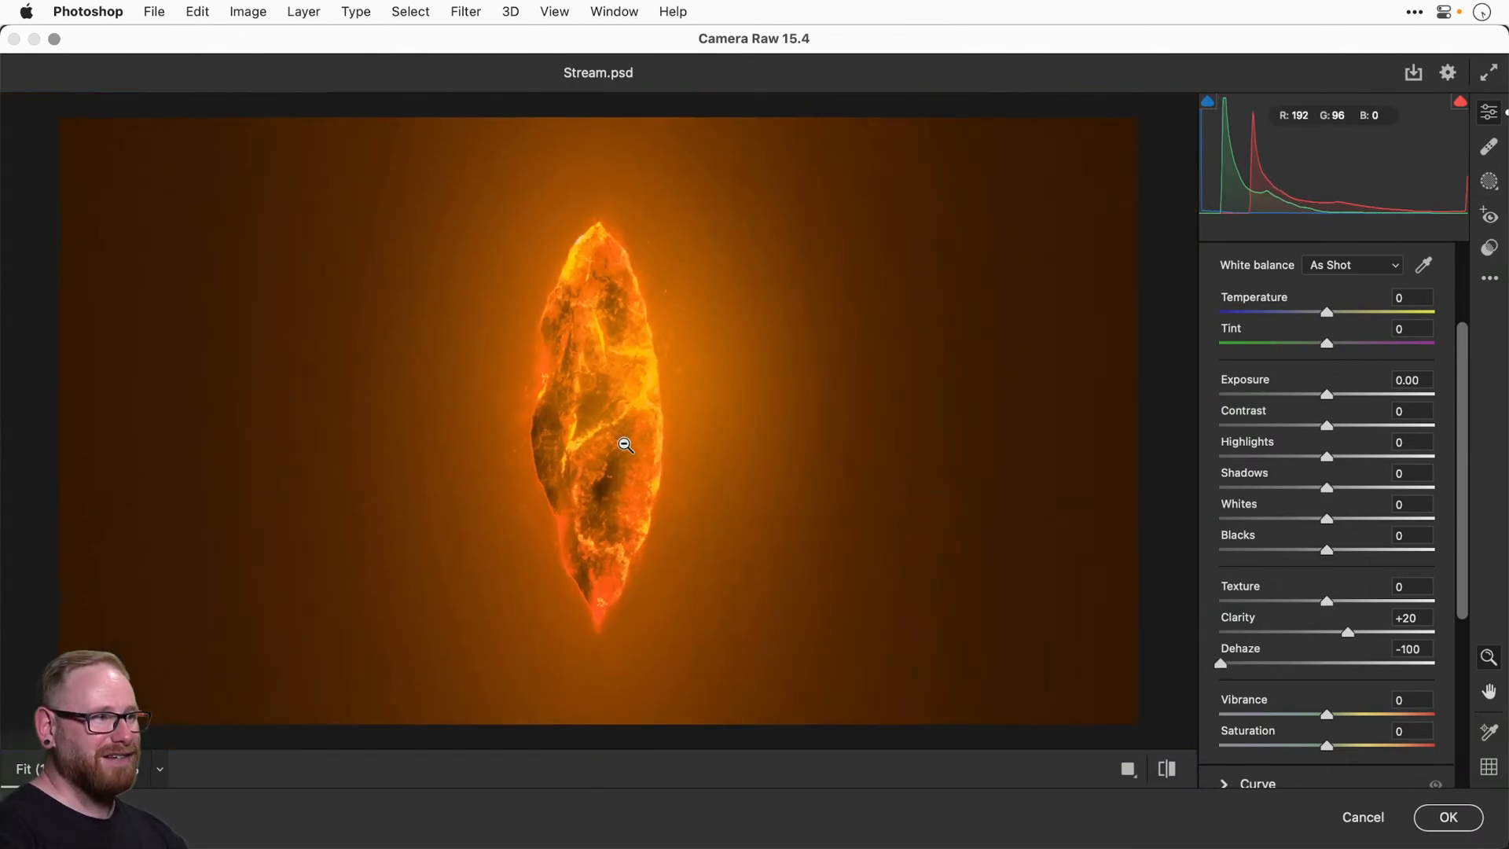
pyautogui.moveTo(1332, 666)
pyautogui.mouseDown()
pyautogui.moveTo(1276, 667)
pyautogui.moveTo(1315, 667)
pyautogui.mouseUp()
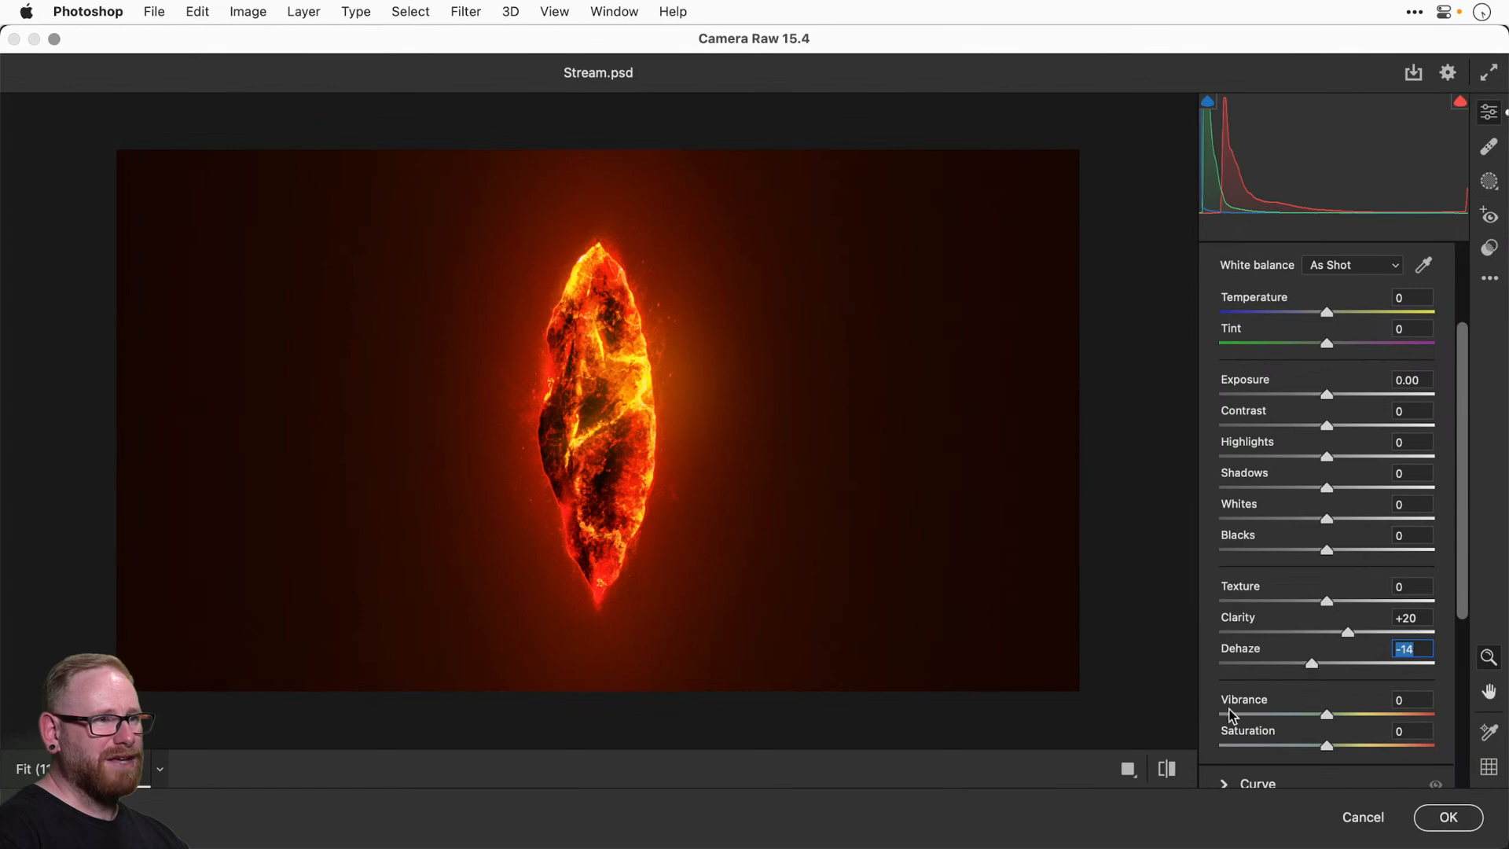
pyautogui.click(1167, 769)
pyautogui.click(1167, 770)
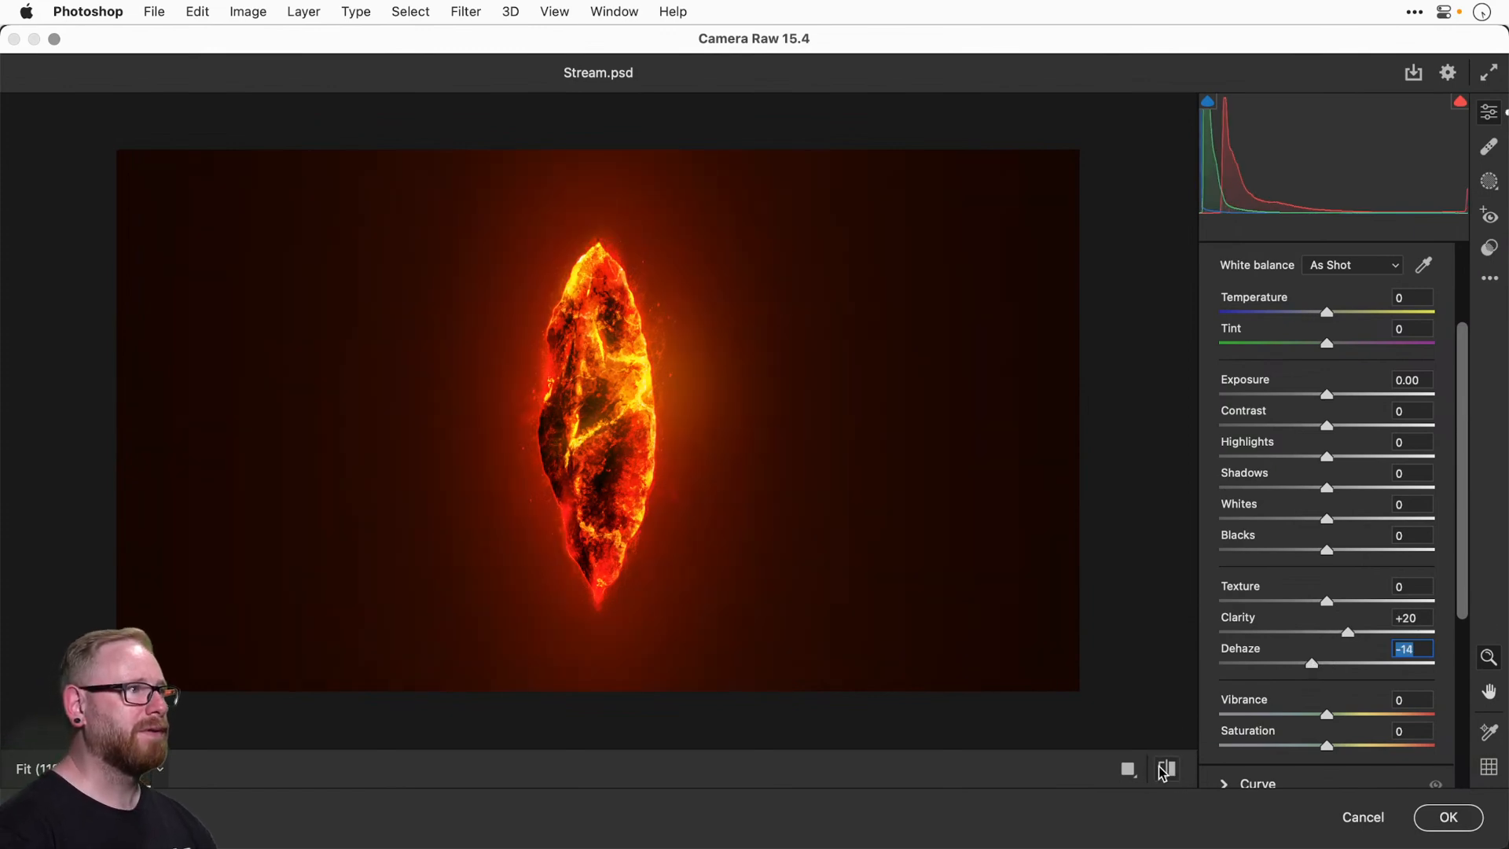
pyautogui.scroll(-5, 1302, 531)
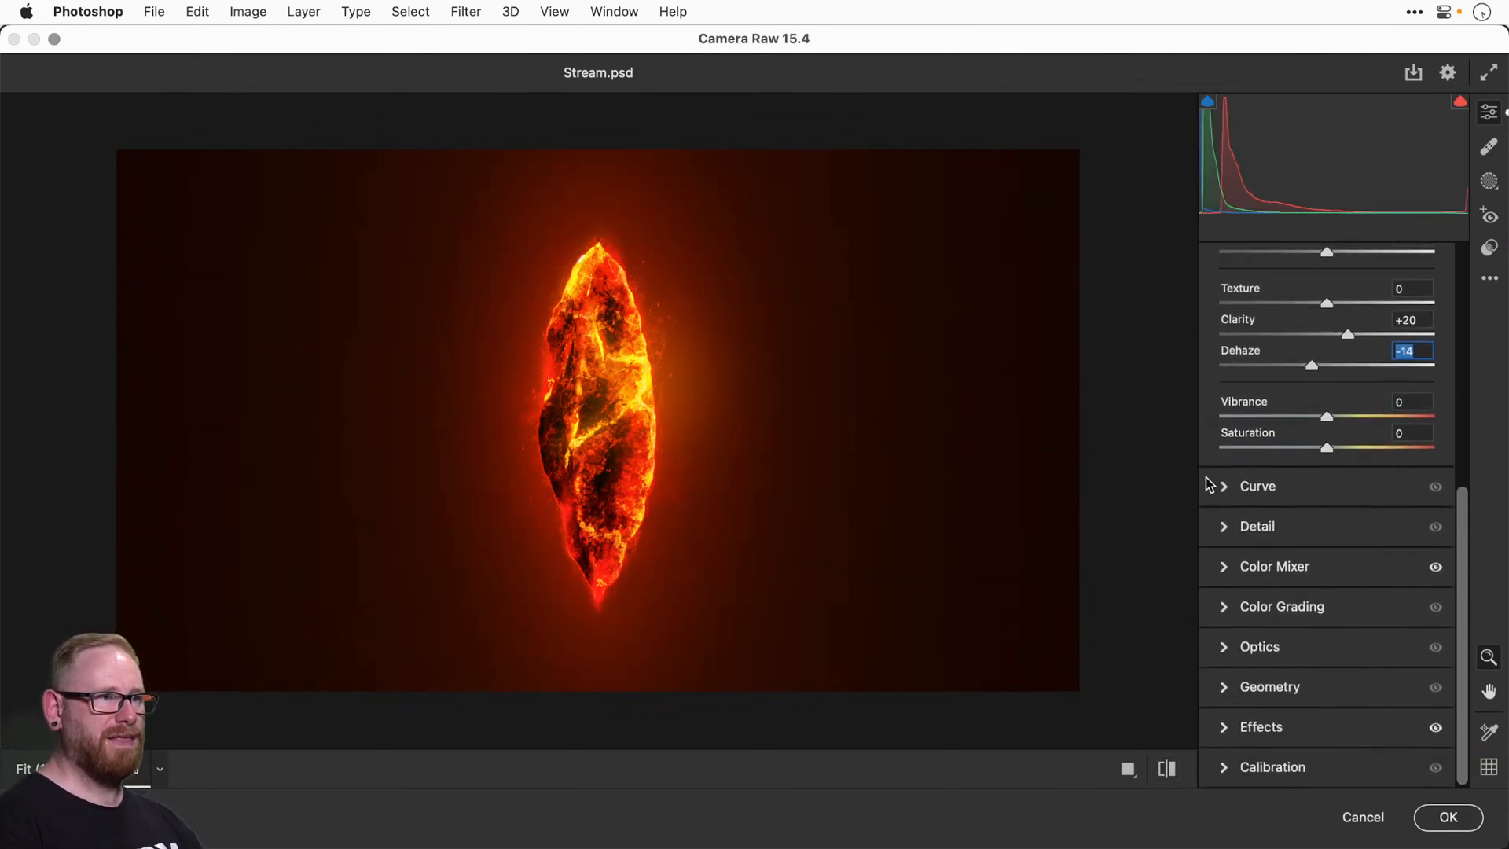
# Darken the tone curve's Darks to -34 in Camera Raw.
pyautogui.click(1225, 485)
pyautogui.moveTo(1326, 472); pyautogui.dragTo(1275, 490)
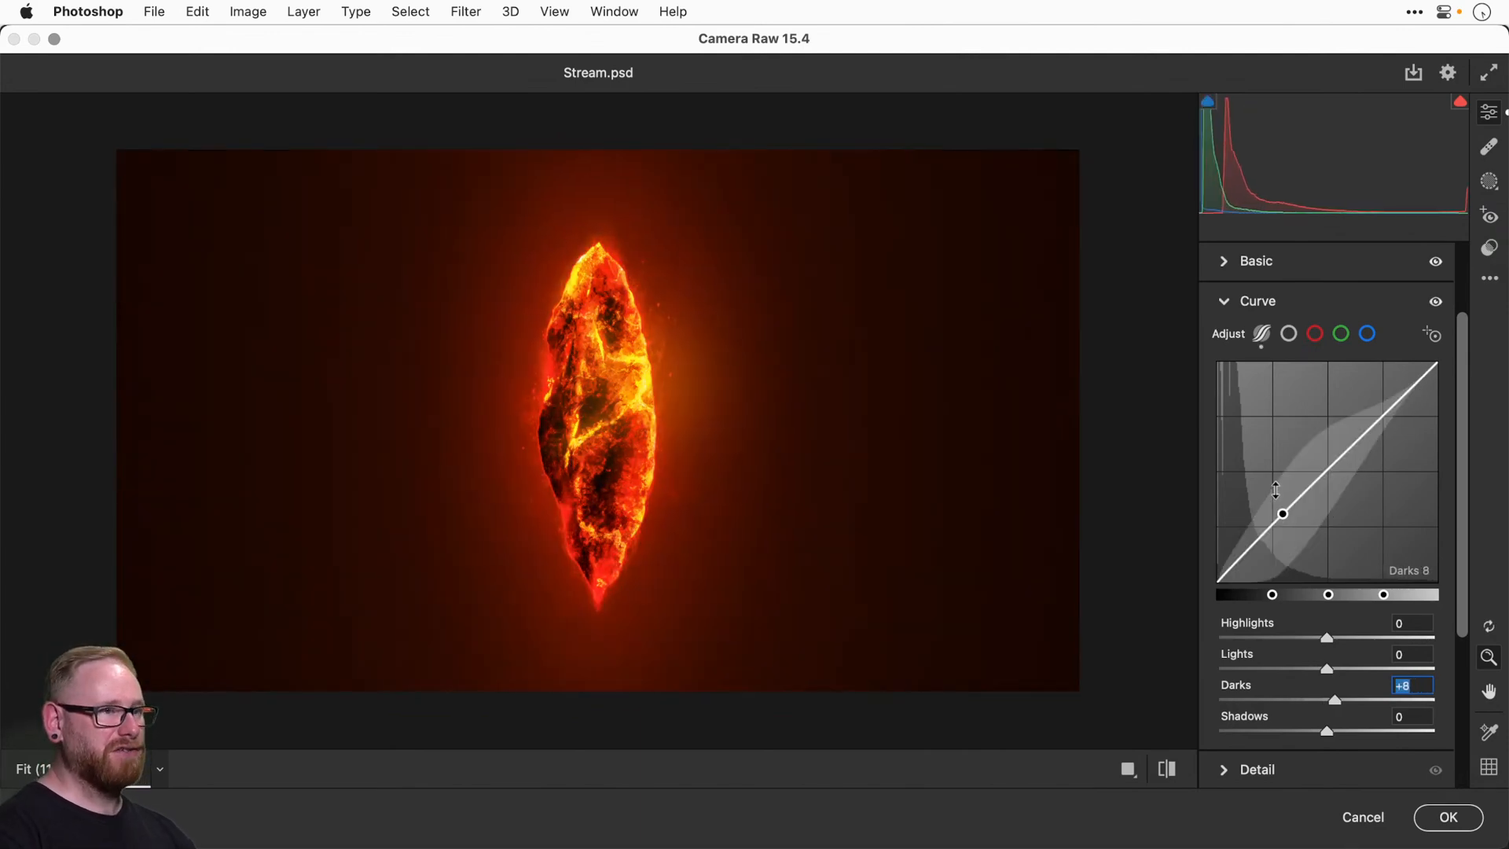
pyautogui.click(1223, 303)
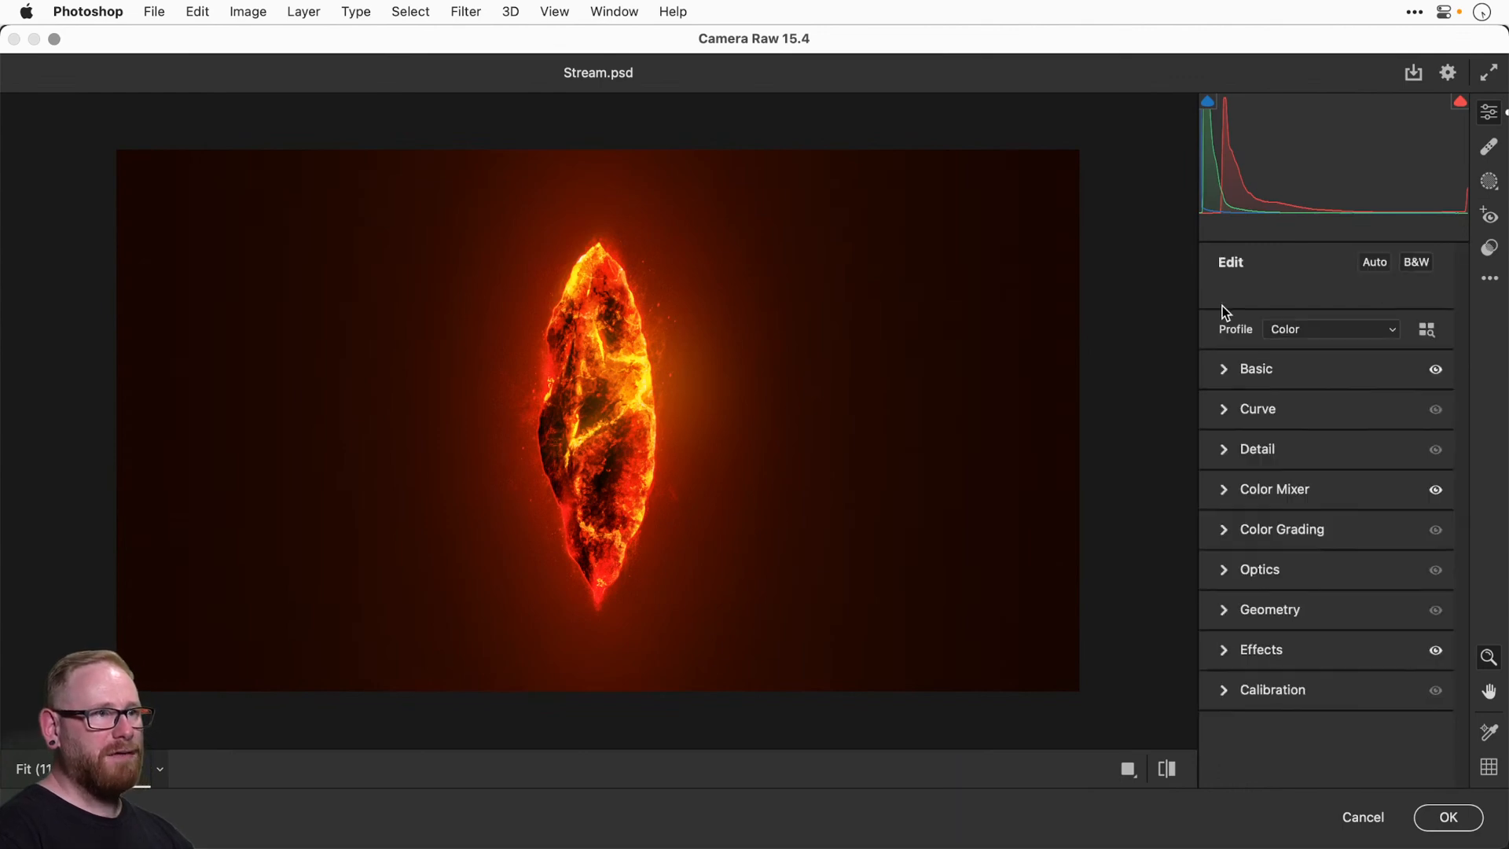
# Tint the Color Grading shadows red, set midtones and highlights back to neutral, and apply the filter.
pyautogui.click(1225, 531)
pyautogui.moveTo(1266, 600); pyautogui.dragTo(1224, 517)
pyautogui.doubleClick(1260, 568)
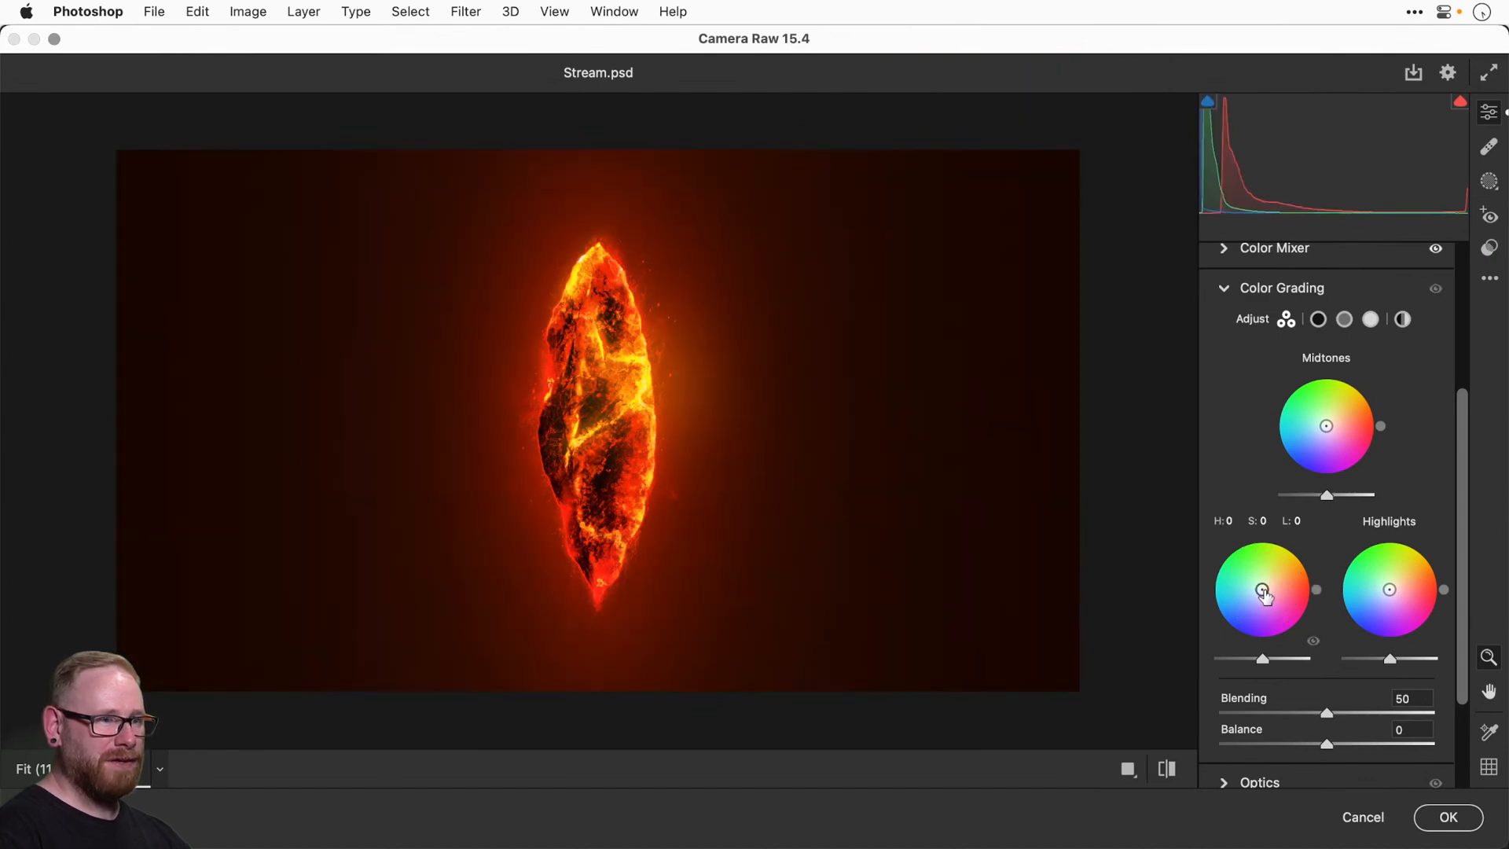
pyautogui.moveTo(1264, 595); pyautogui.dragTo(1231, 609)
pyautogui.moveTo(1263, 595)
pyautogui.mouseDown()
pyautogui.moveTo(1289, 591)
pyautogui.moveTo(1262, 591)
pyautogui.moveTo(1276, 589)
pyautogui.mouseUp()
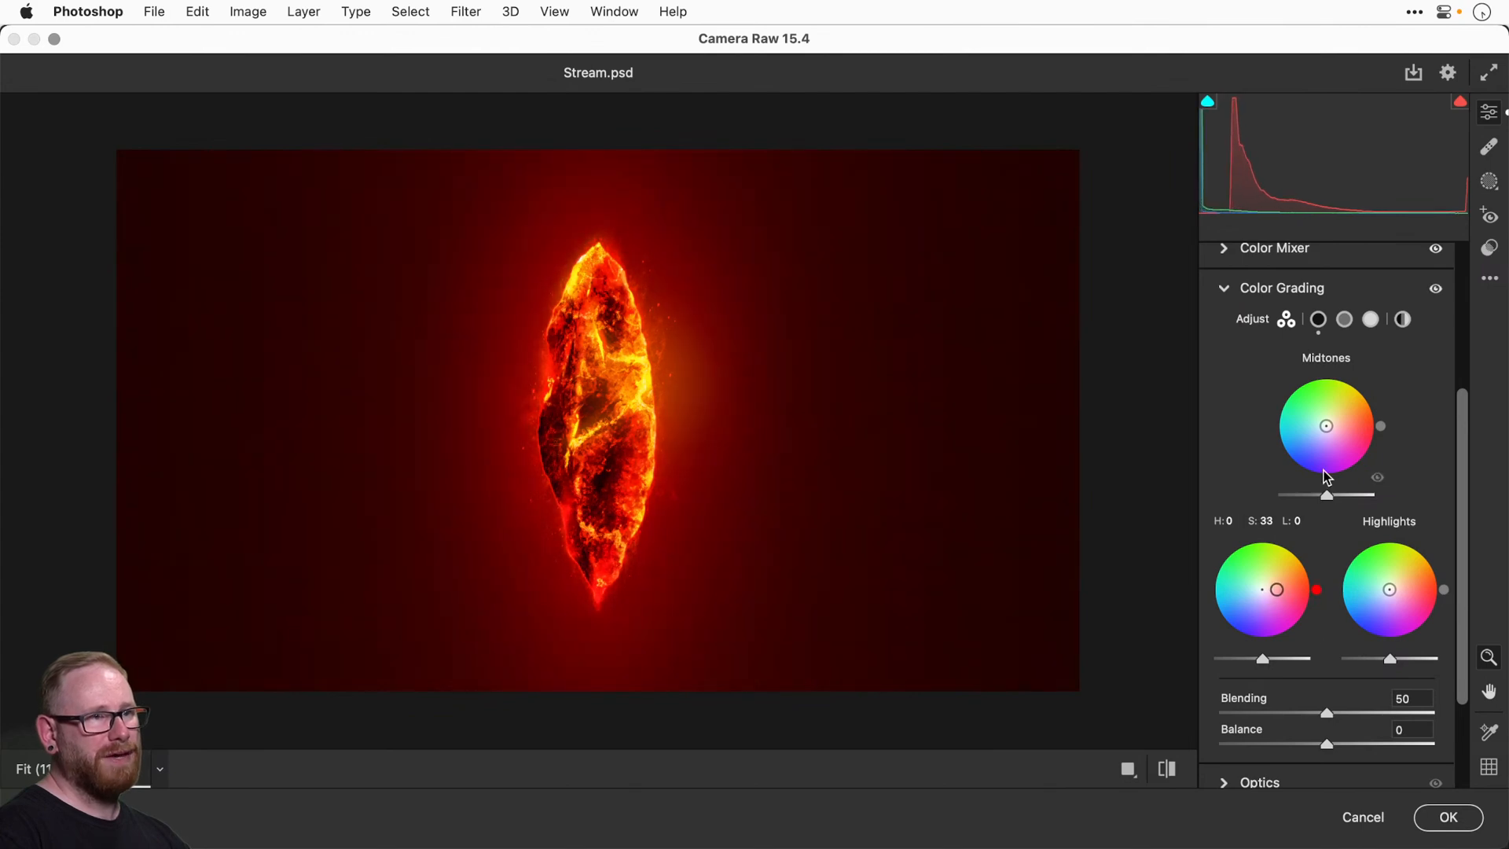
pyautogui.moveTo(1326, 431)
pyautogui.mouseDown()
pyautogui.moveTo(1321, 381)
pyautogui.moveTo(1330, 427)
pyautogui.moveTo(1363, 421)
pyautogui.moveTo(1336, 428)
pyautogui.mouseUp()
pyautogui.doubleClick(1322, 393)
pyautogui.doubleClick(1328, 430)
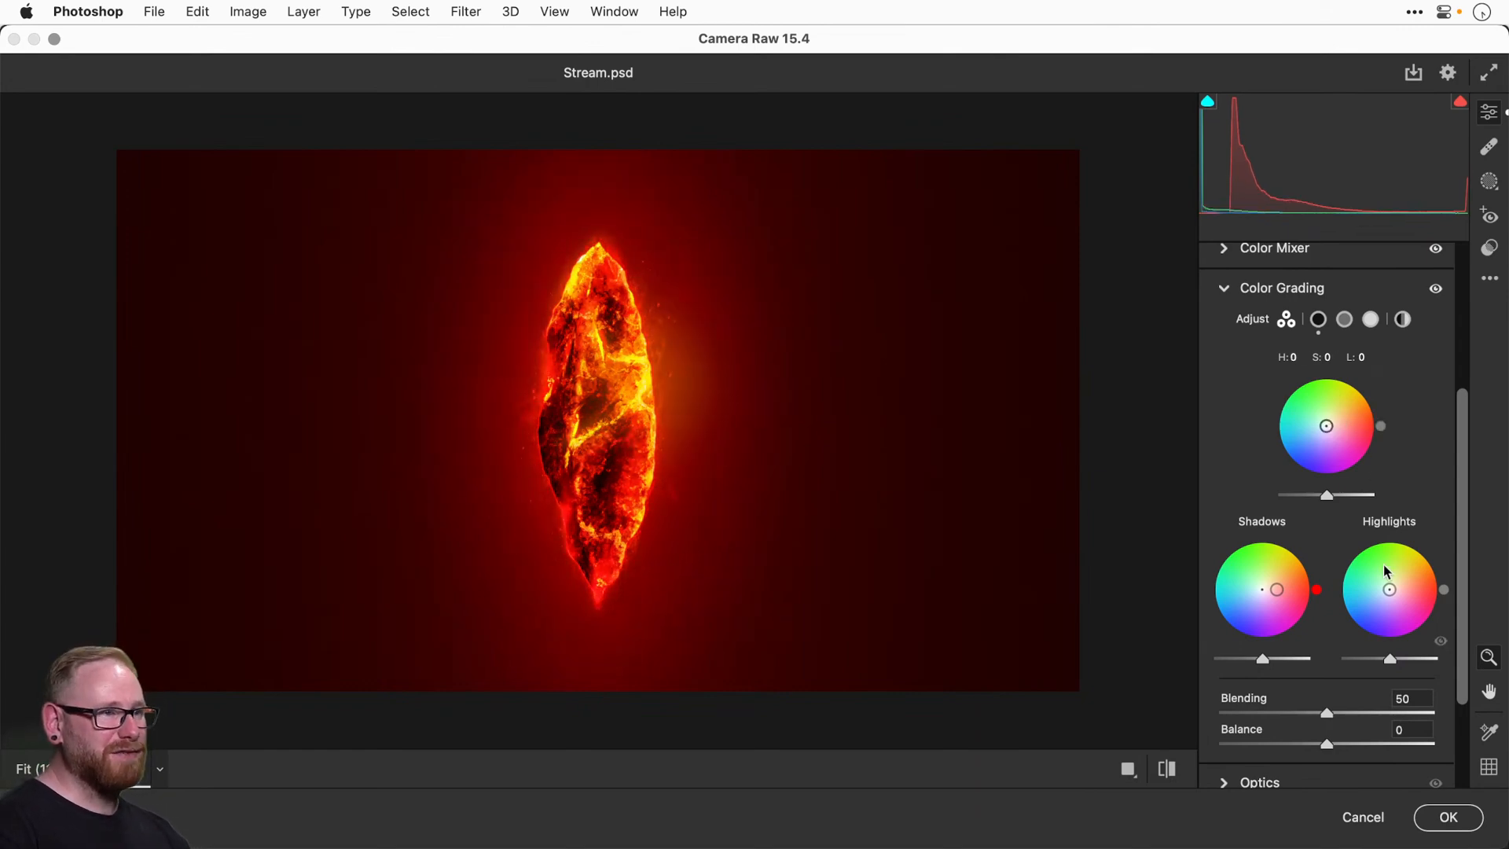
pyautogui.moveTo(1389, 590); pyautogui.dragTo(1316, 613)
pyautogui.press('super+z')
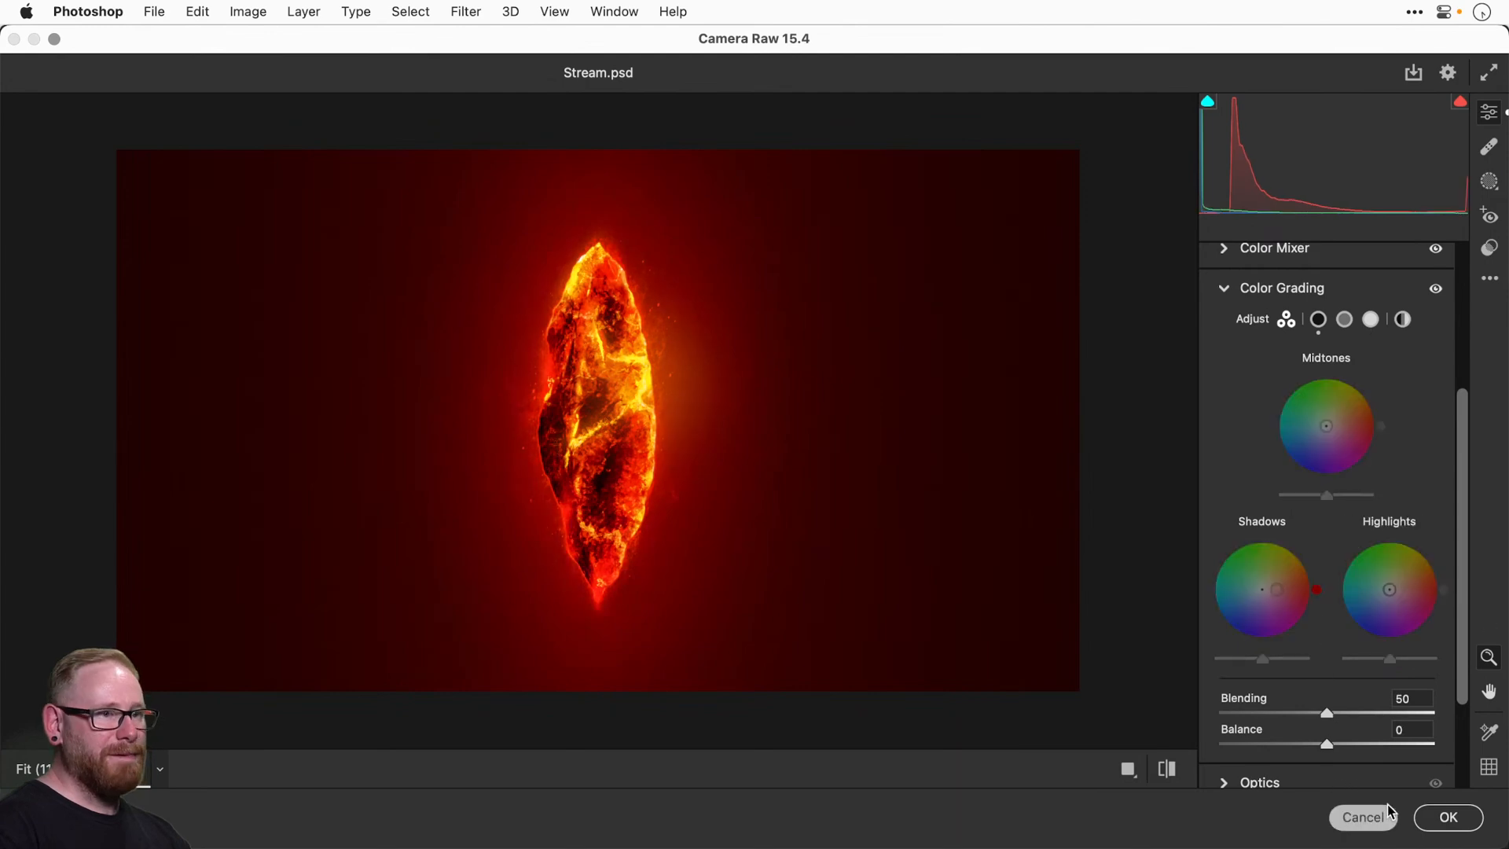
pyautogui.click(1448, 817)
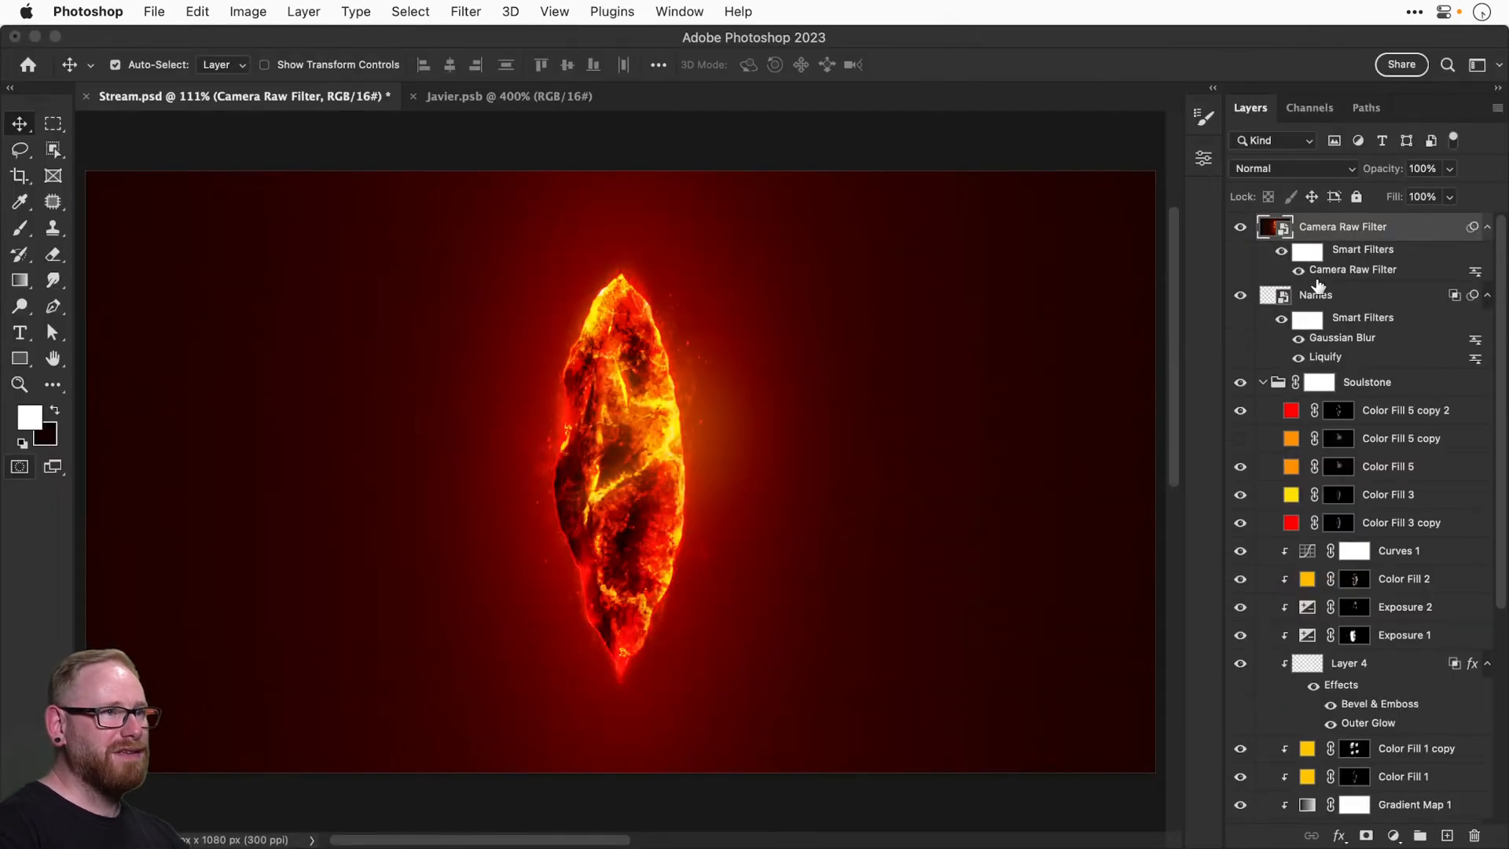
# Compare the image with and without the Camera Raw Filter layer.
pyautogui.click(1240, 228)
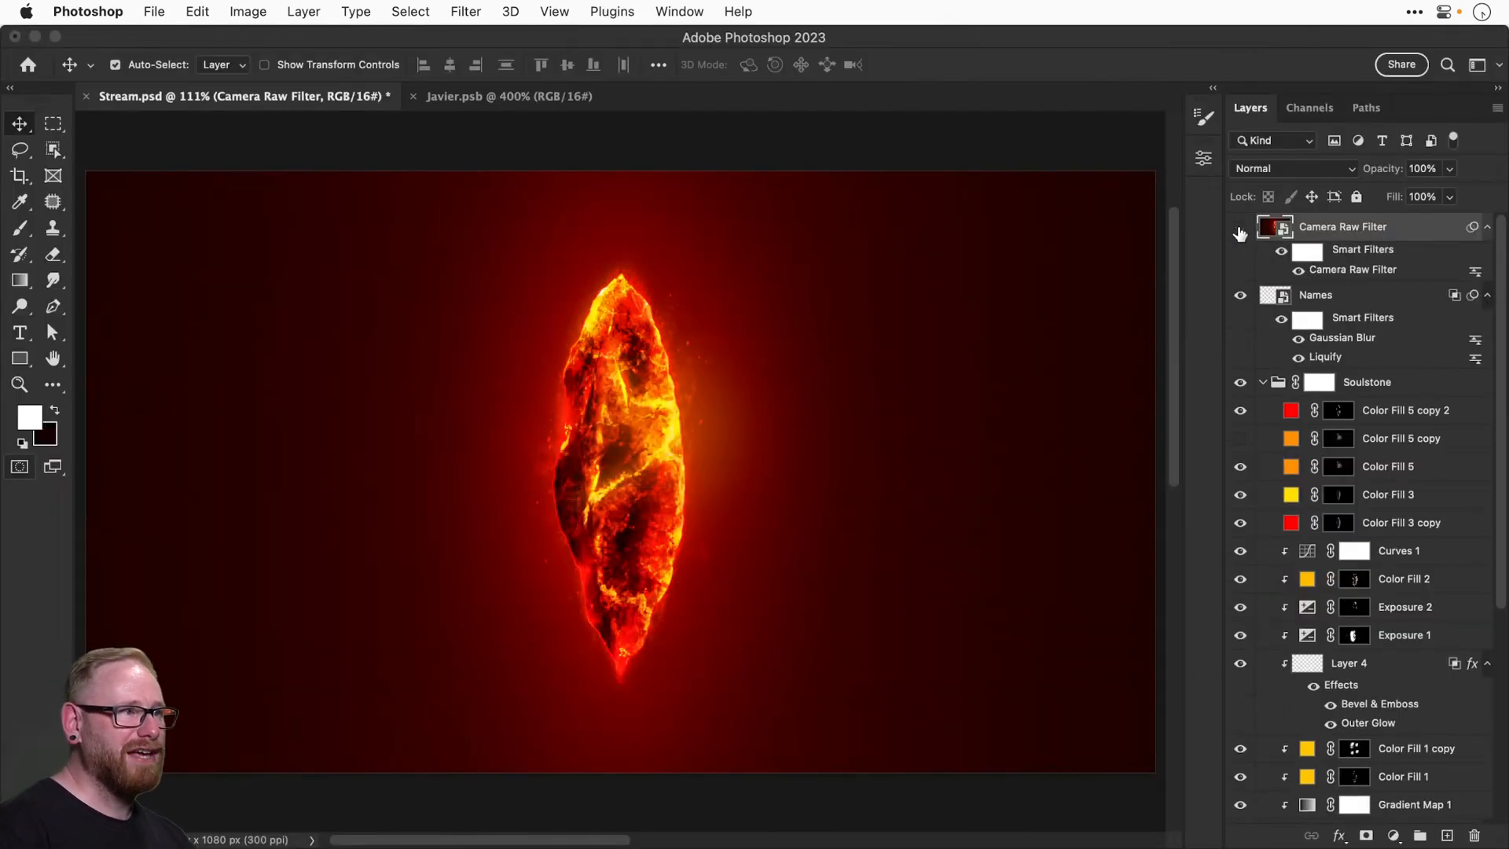
pyautogui.click(1240, 228)
pyautogui.click(1240, 230)
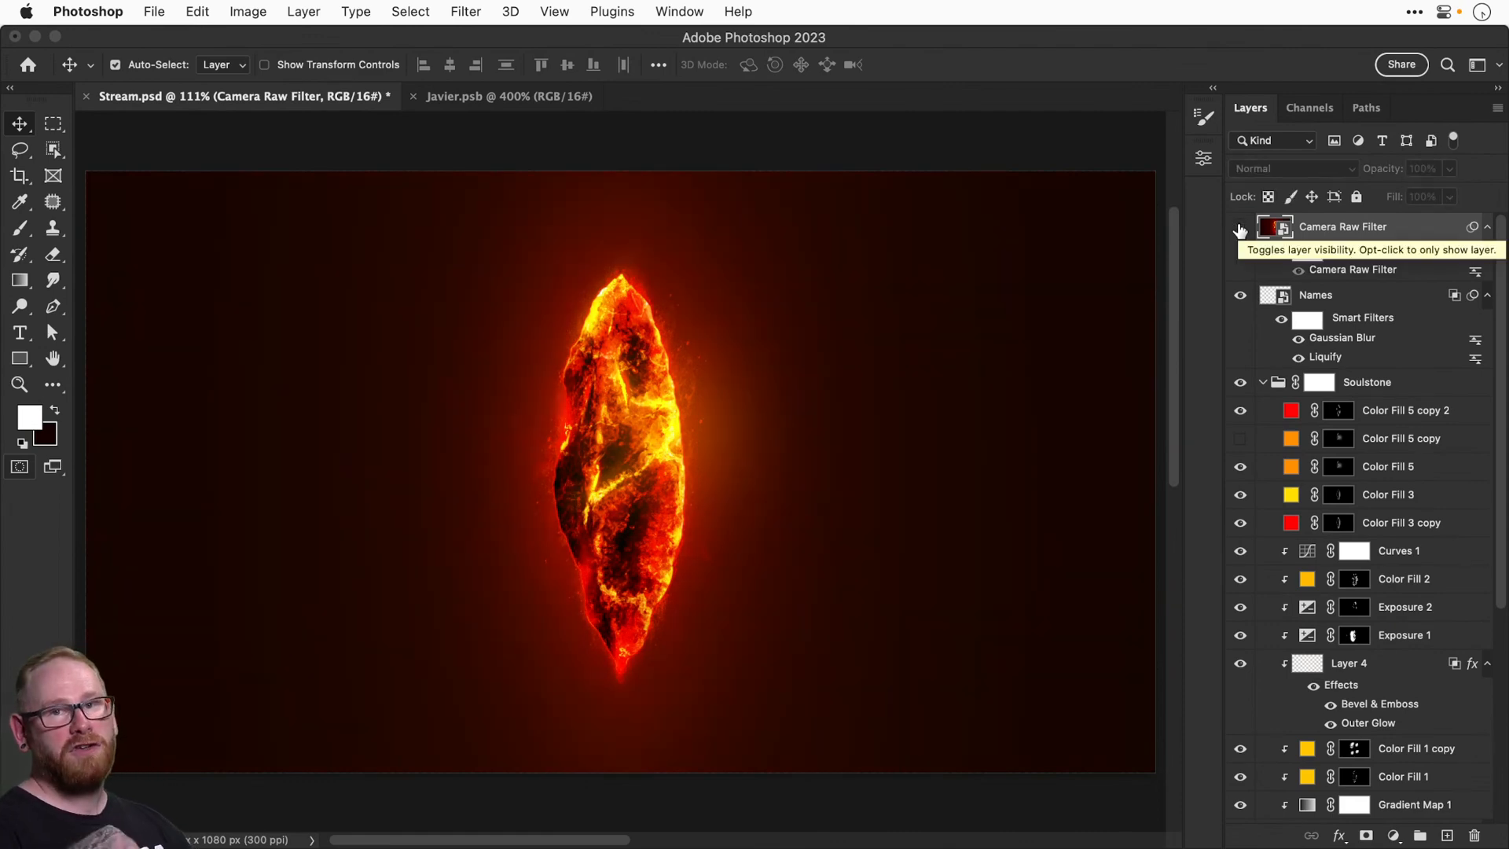
pyautogui.click(1330, 296)
pyautogui.press('super+a')
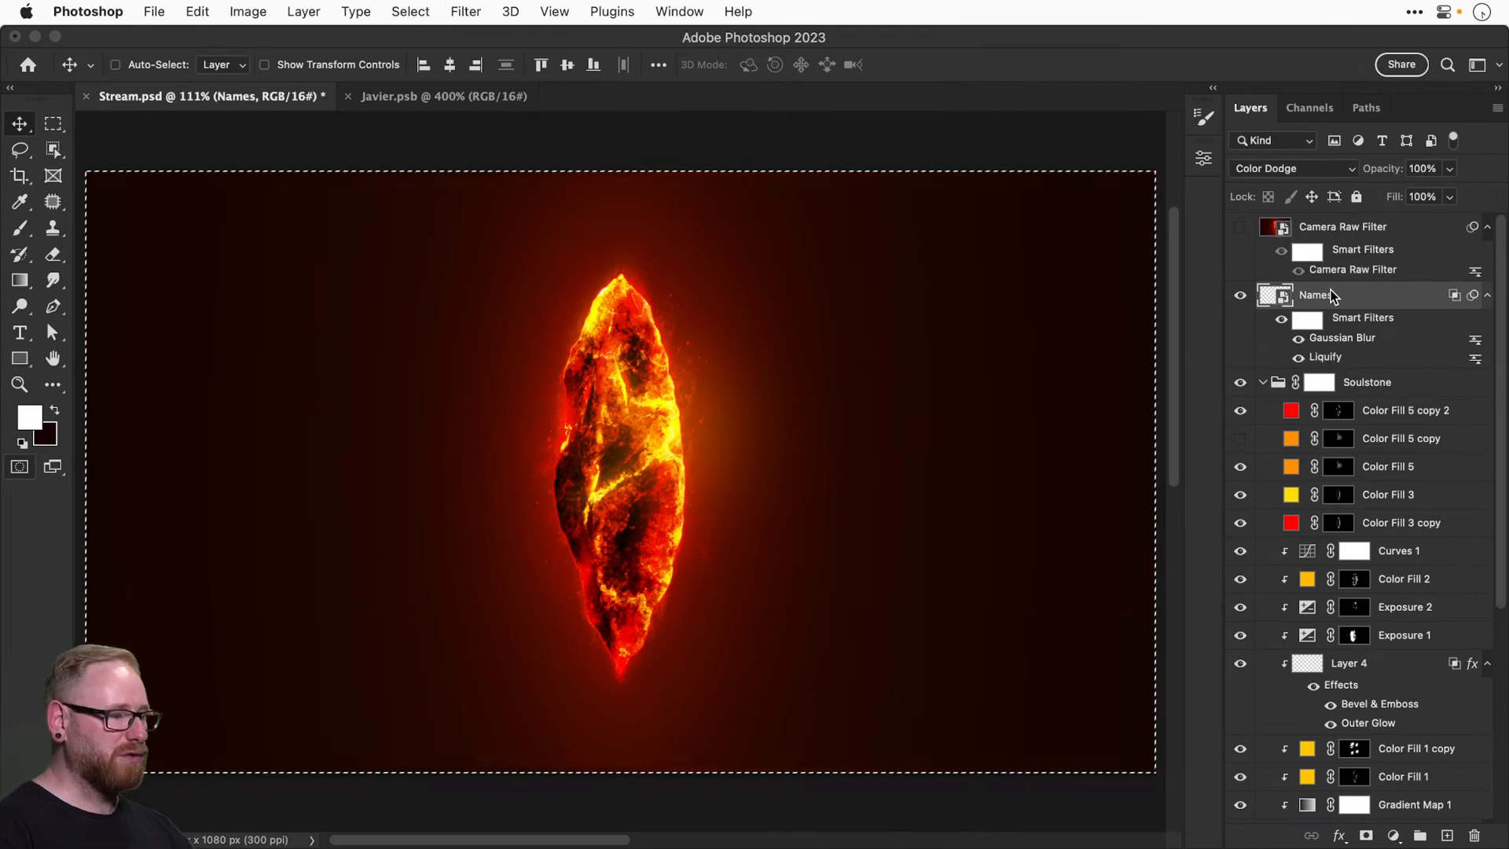
pyautogui.press('super+d')
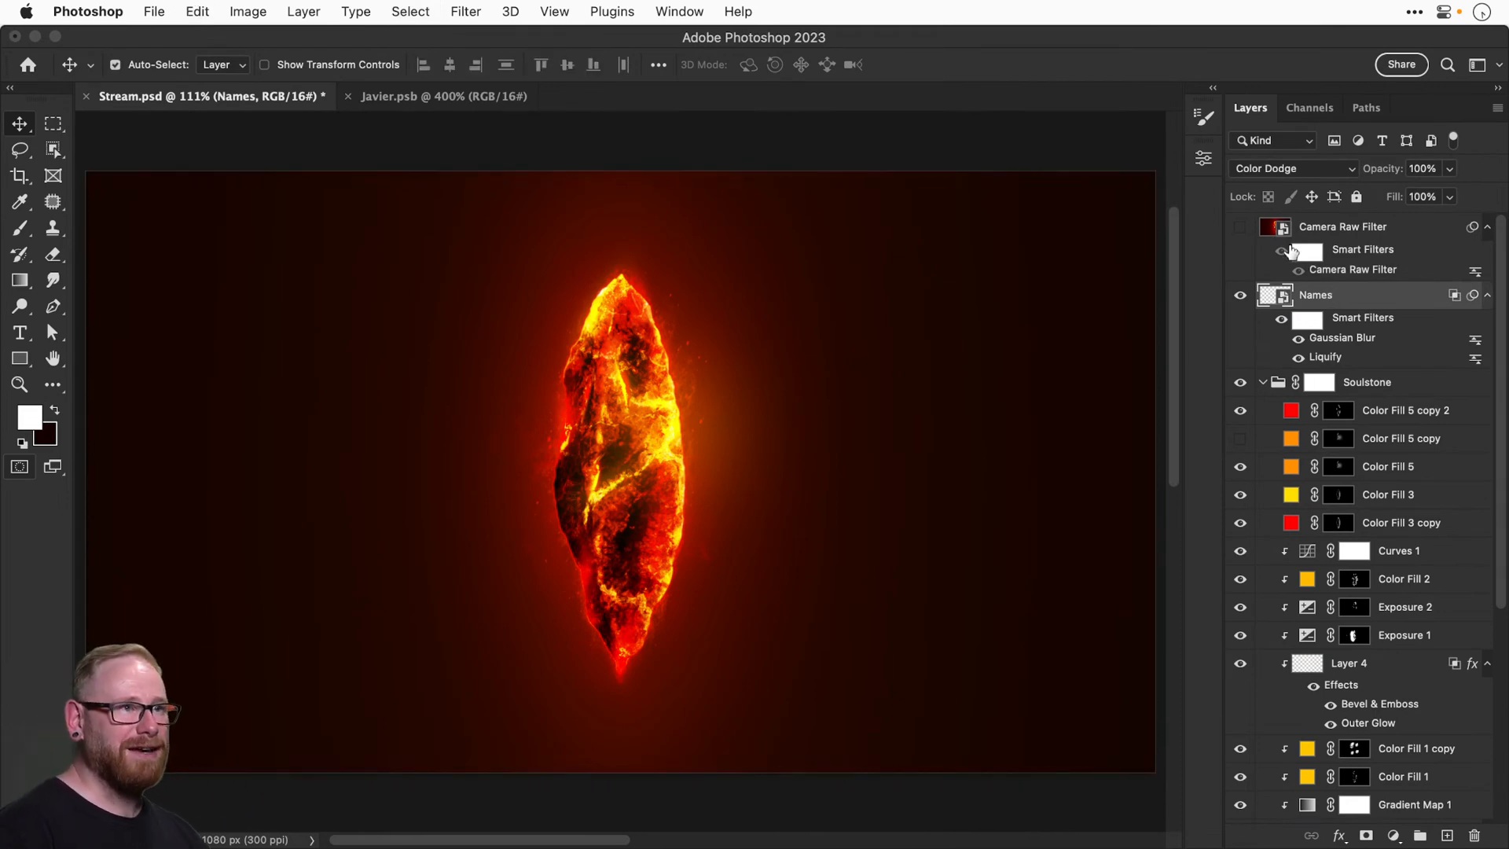
pyautogui.click(1246, 233)
# Stamp and merge the smart object's contents into one layer, then save and close it.
pyautogui.doubleClick(1273, 229)
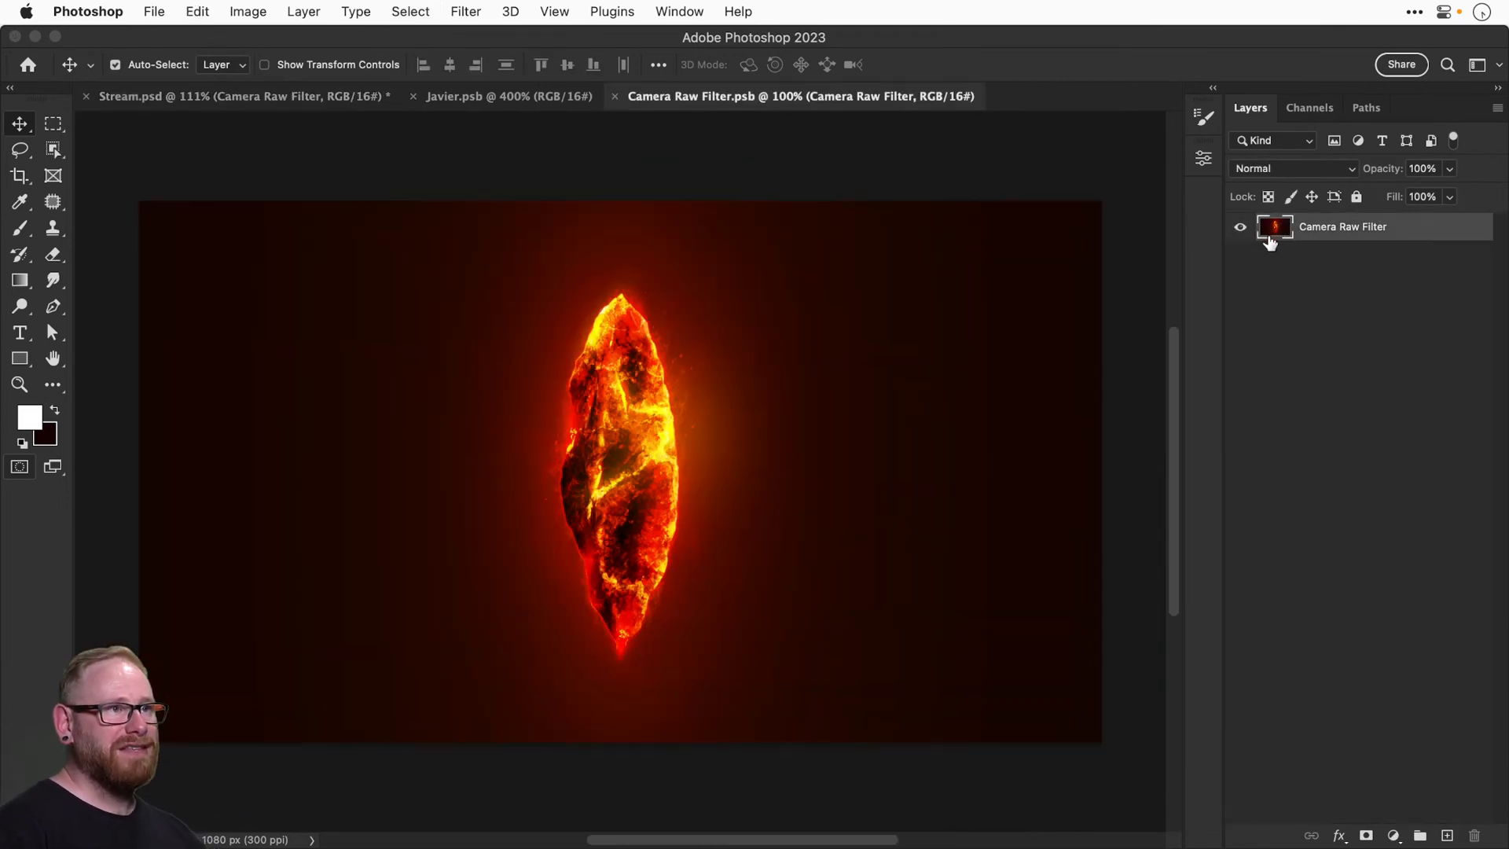
pyautogui.press('super+alt+shift+e')
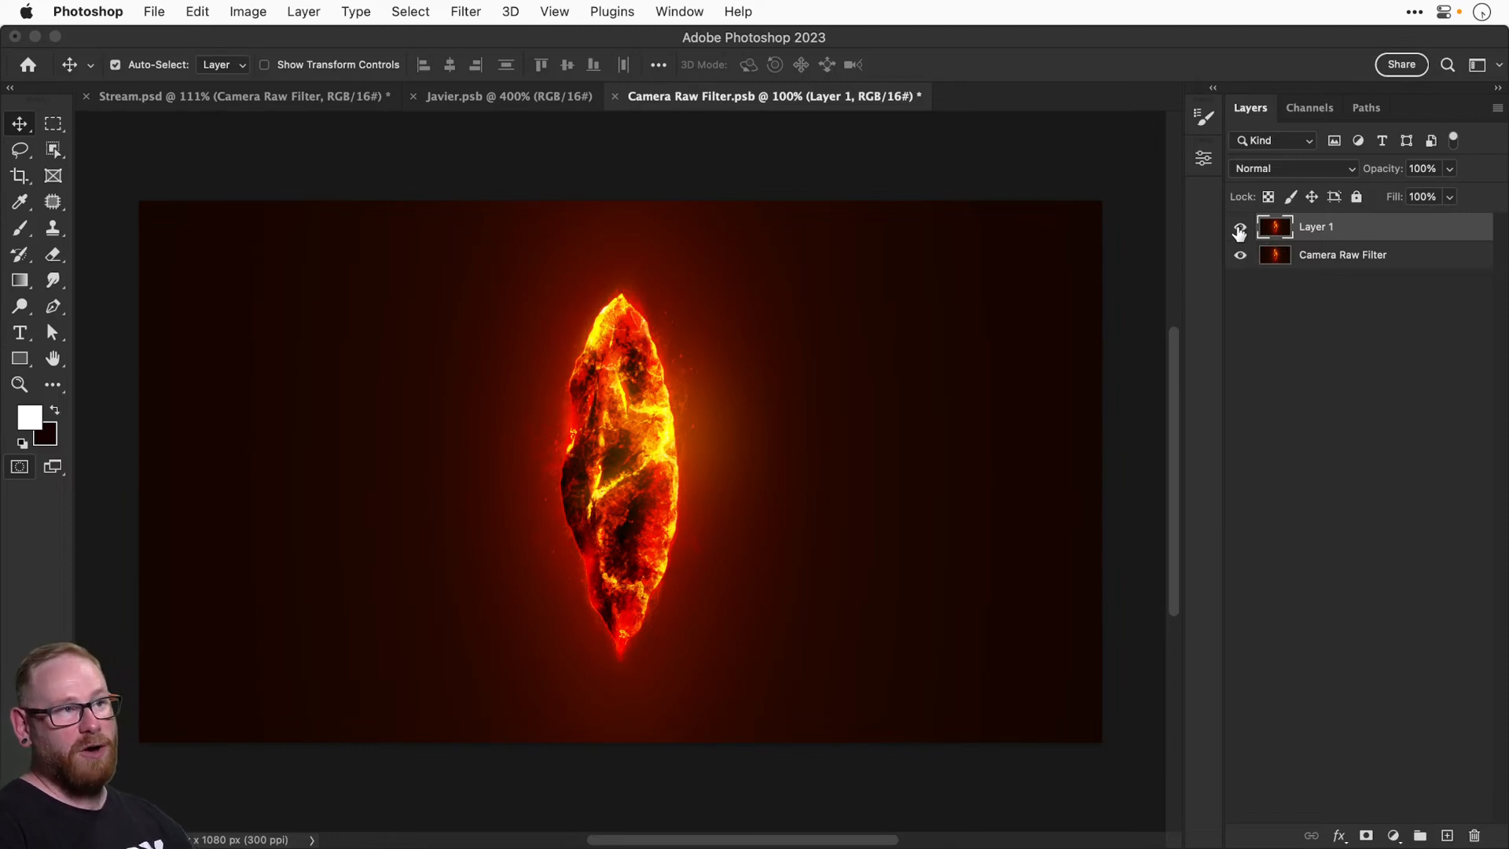
pyautogui.press('super+e')
pyautogui.press('super+s')
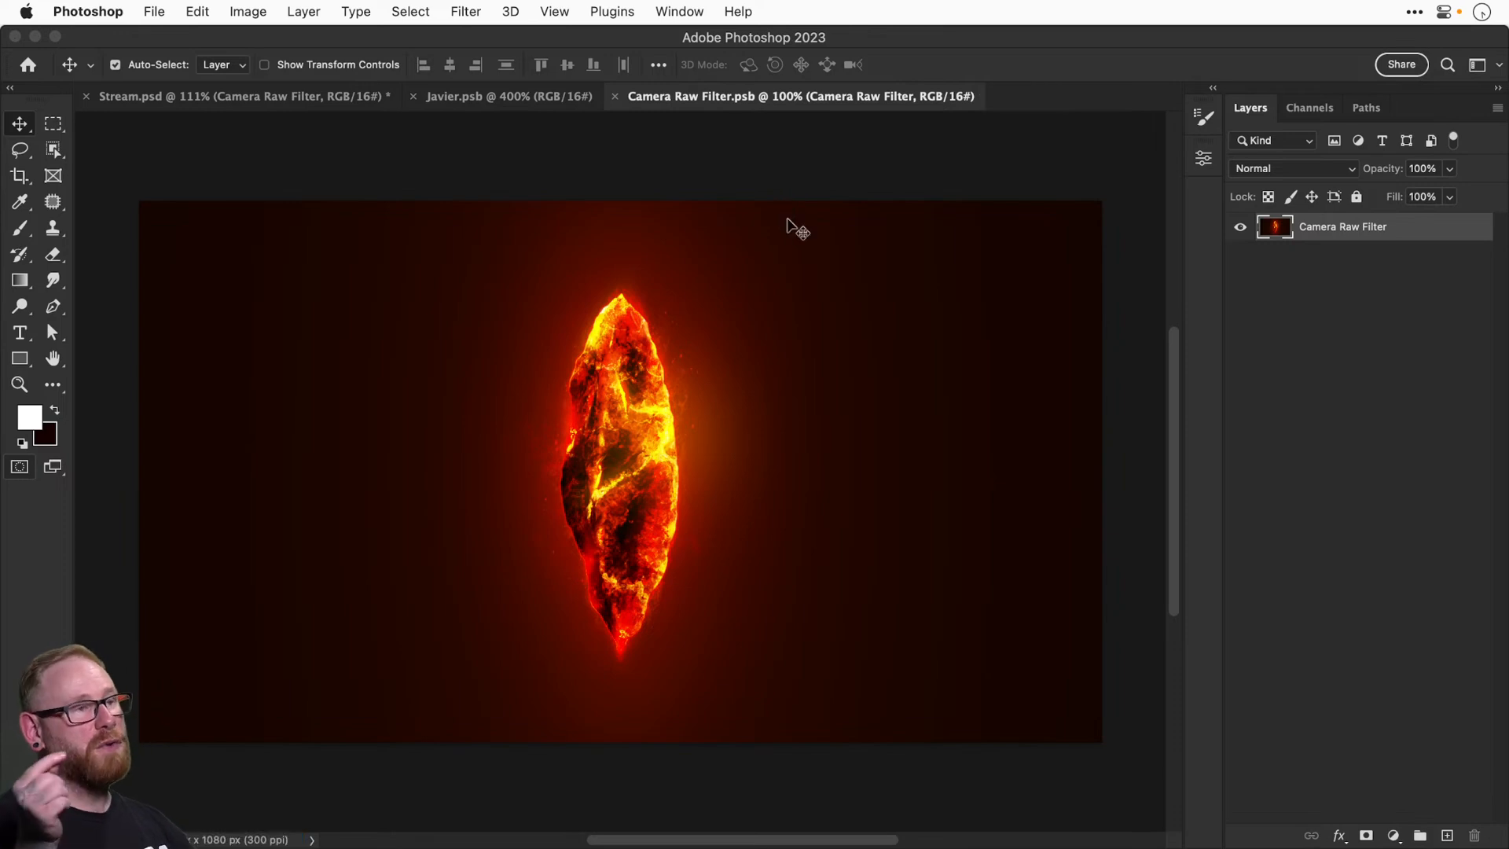
pyautogui.press('super+w')
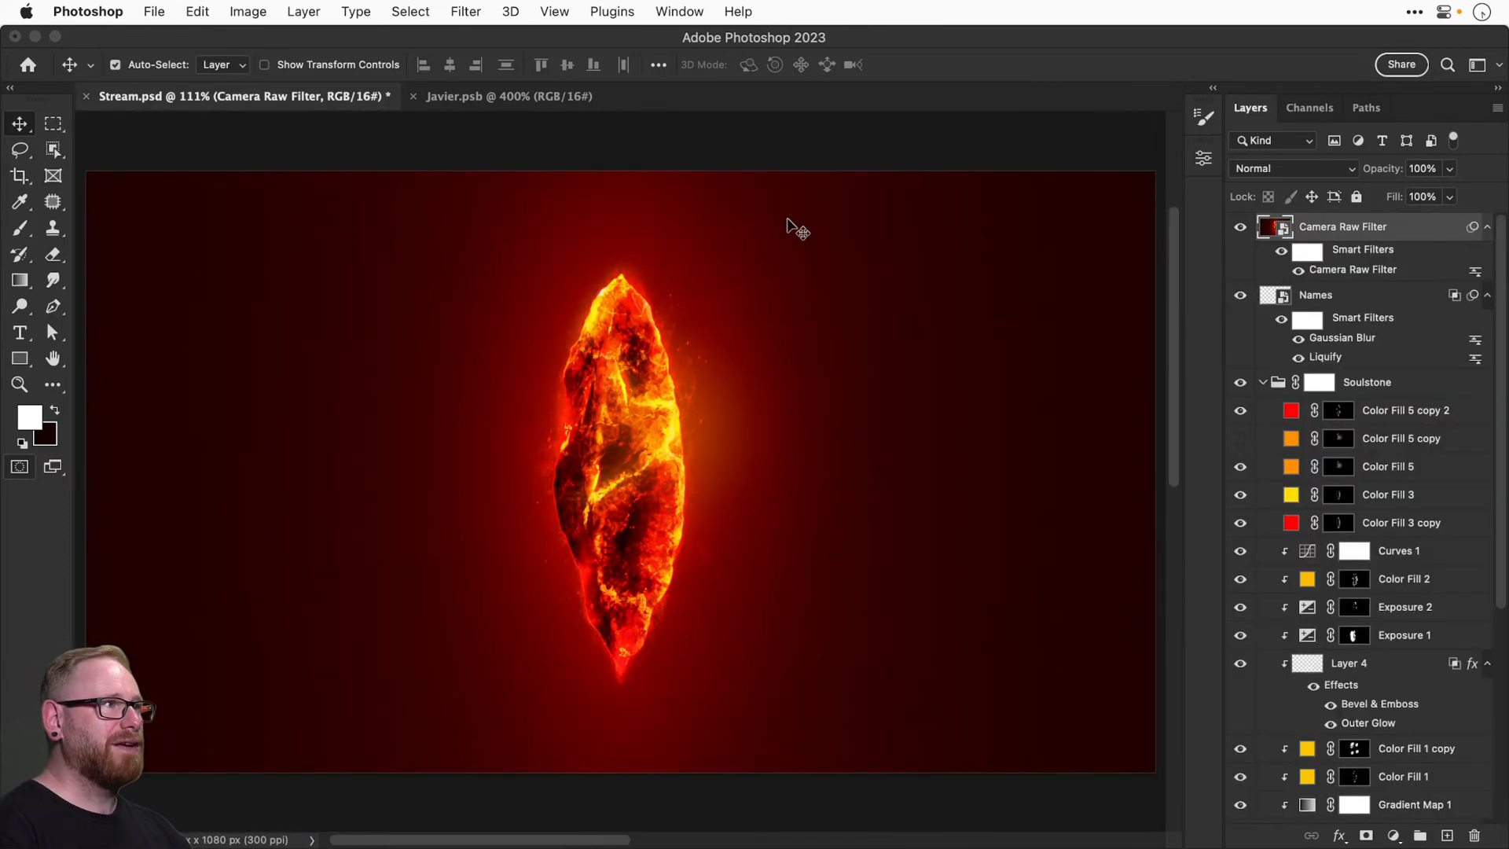
# Check the filtered result against the original again and save Stream.psd.
pyautogui.press('z')
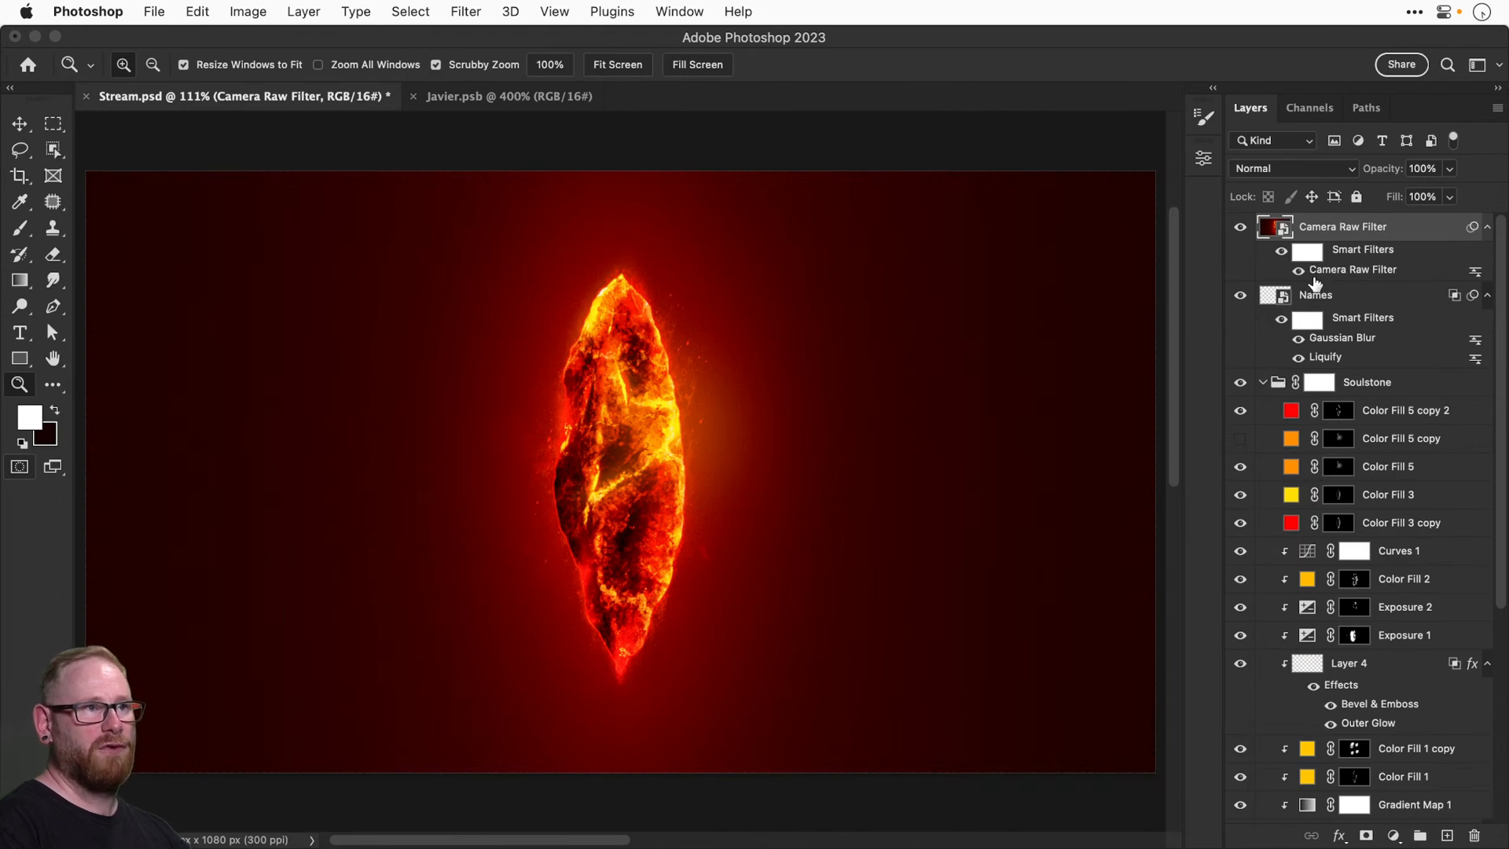
pyautogui.press('v')
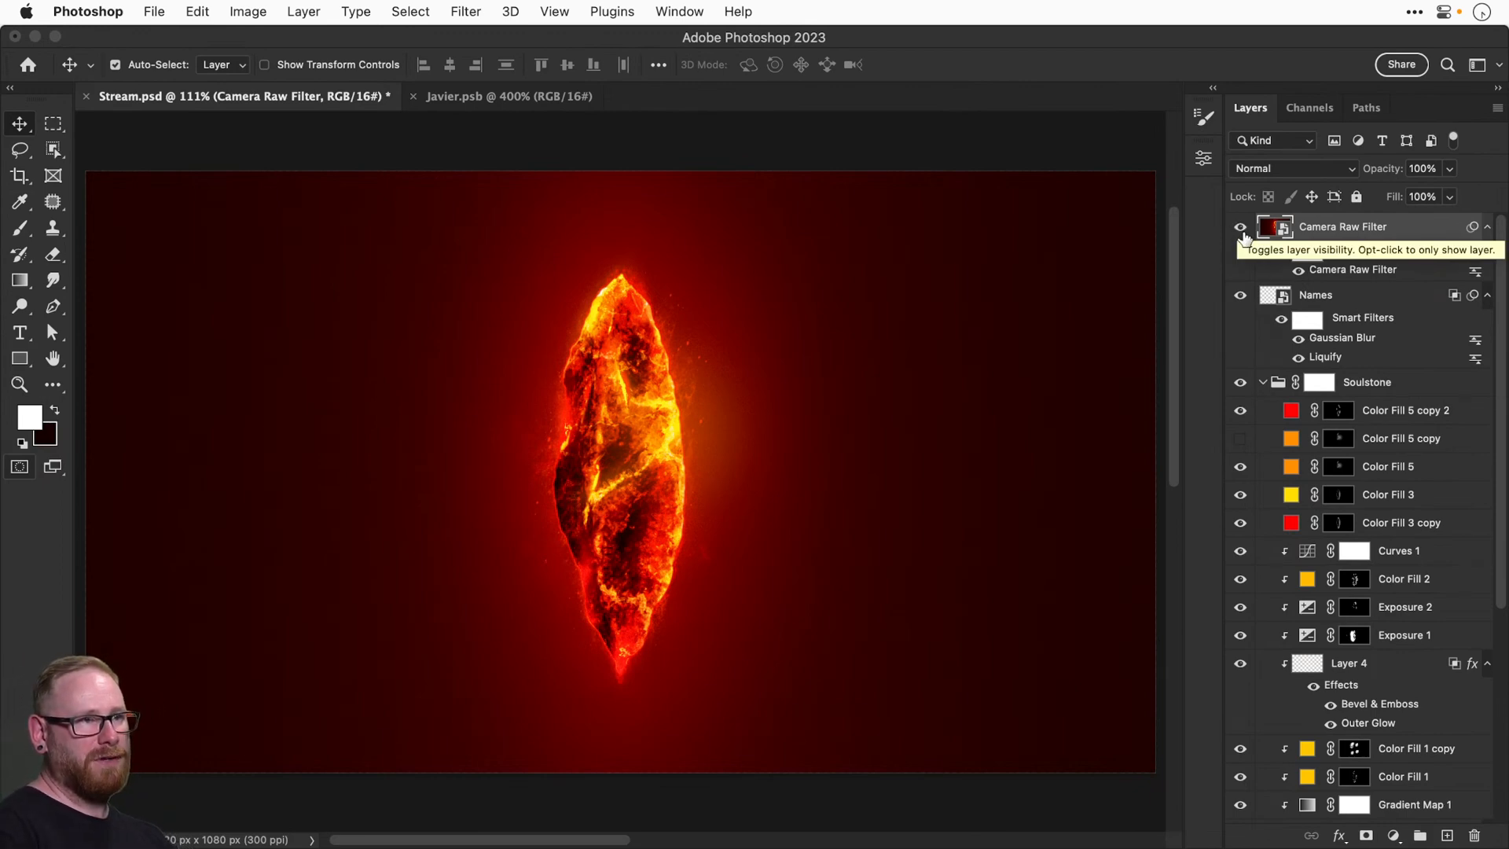
pyautogui.click(1239, 231)
pyautogui.click(1239, 231)
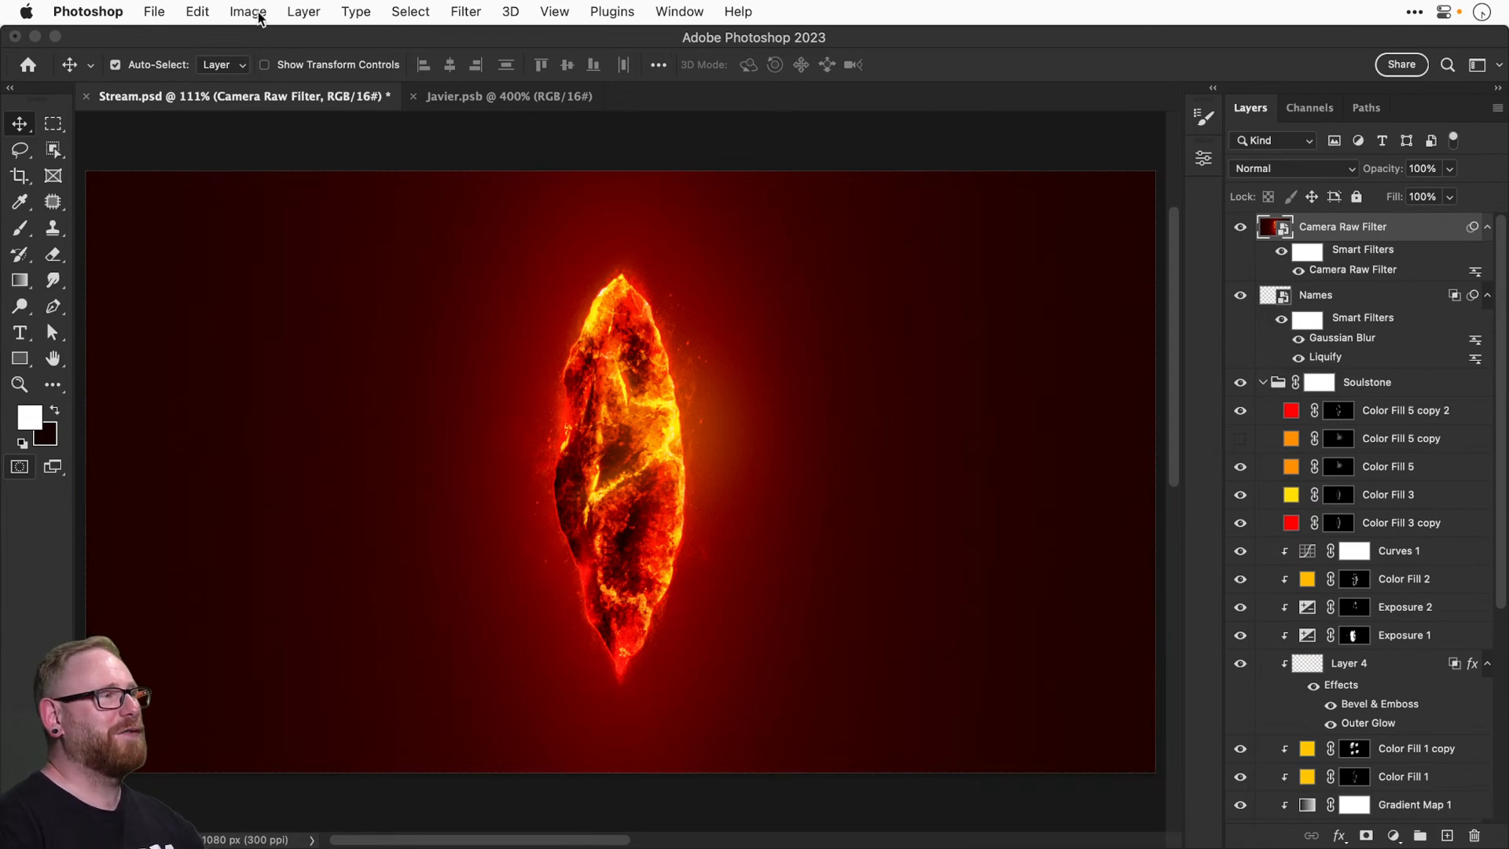
pyautogui.press('super')
pyautogui.press('super+s')
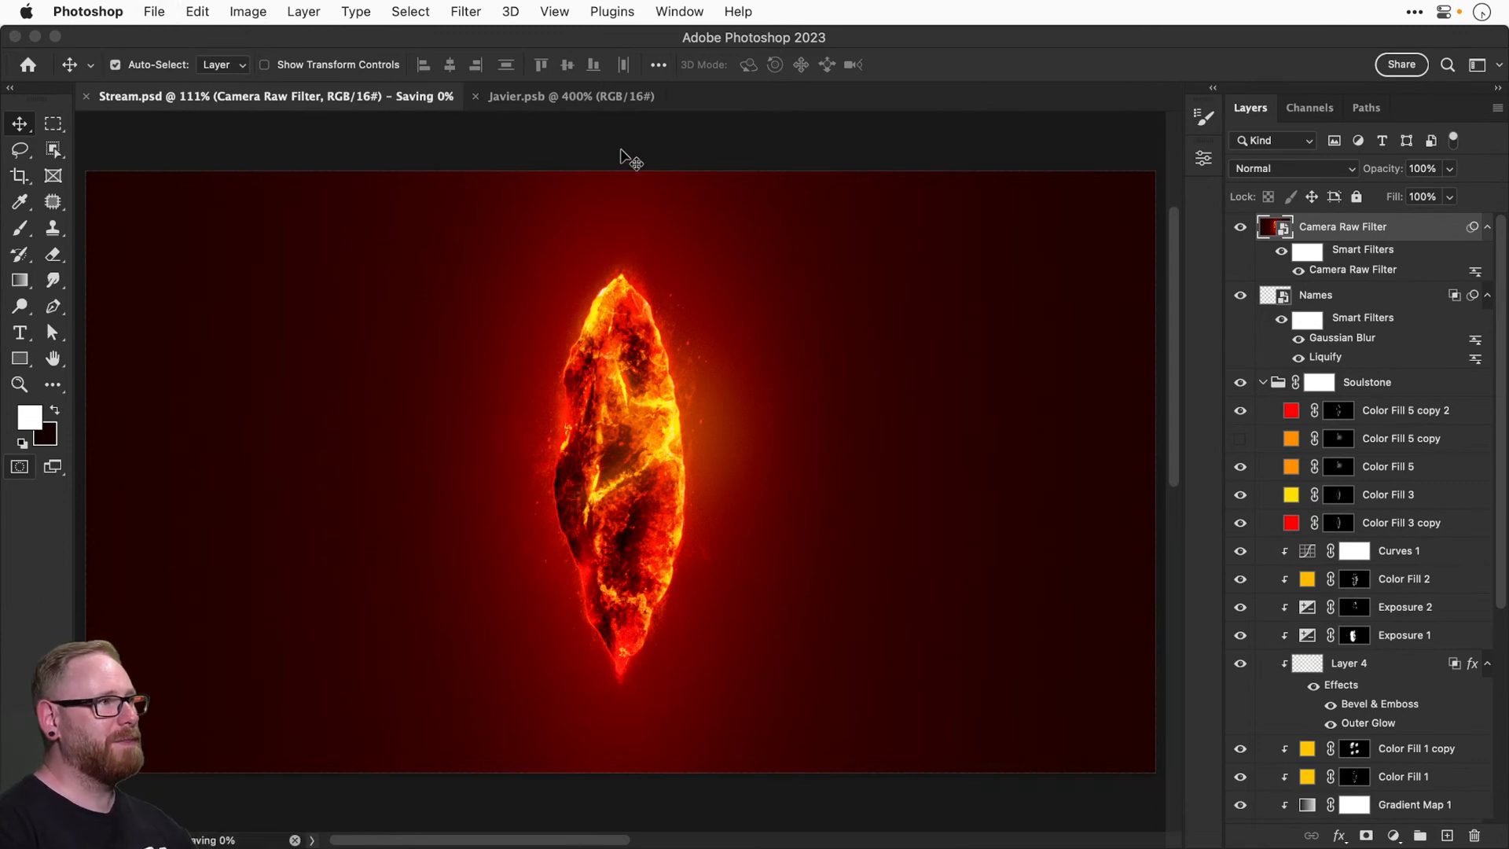
# Close the Javier.psb document and reveal the desktop.
pyautogui.click(527, 105)
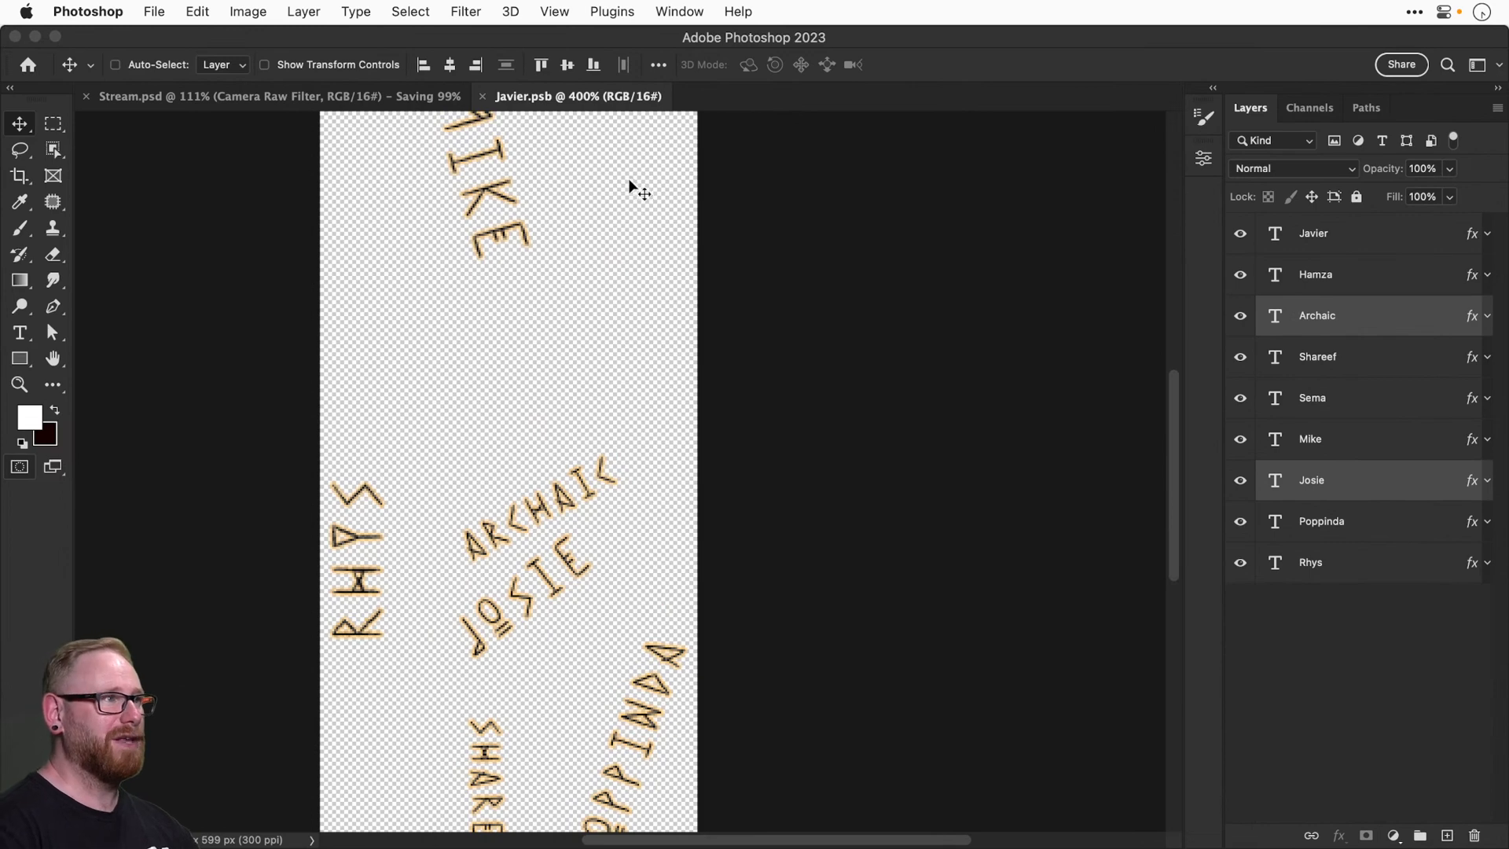
pyautogui.press('super+w')
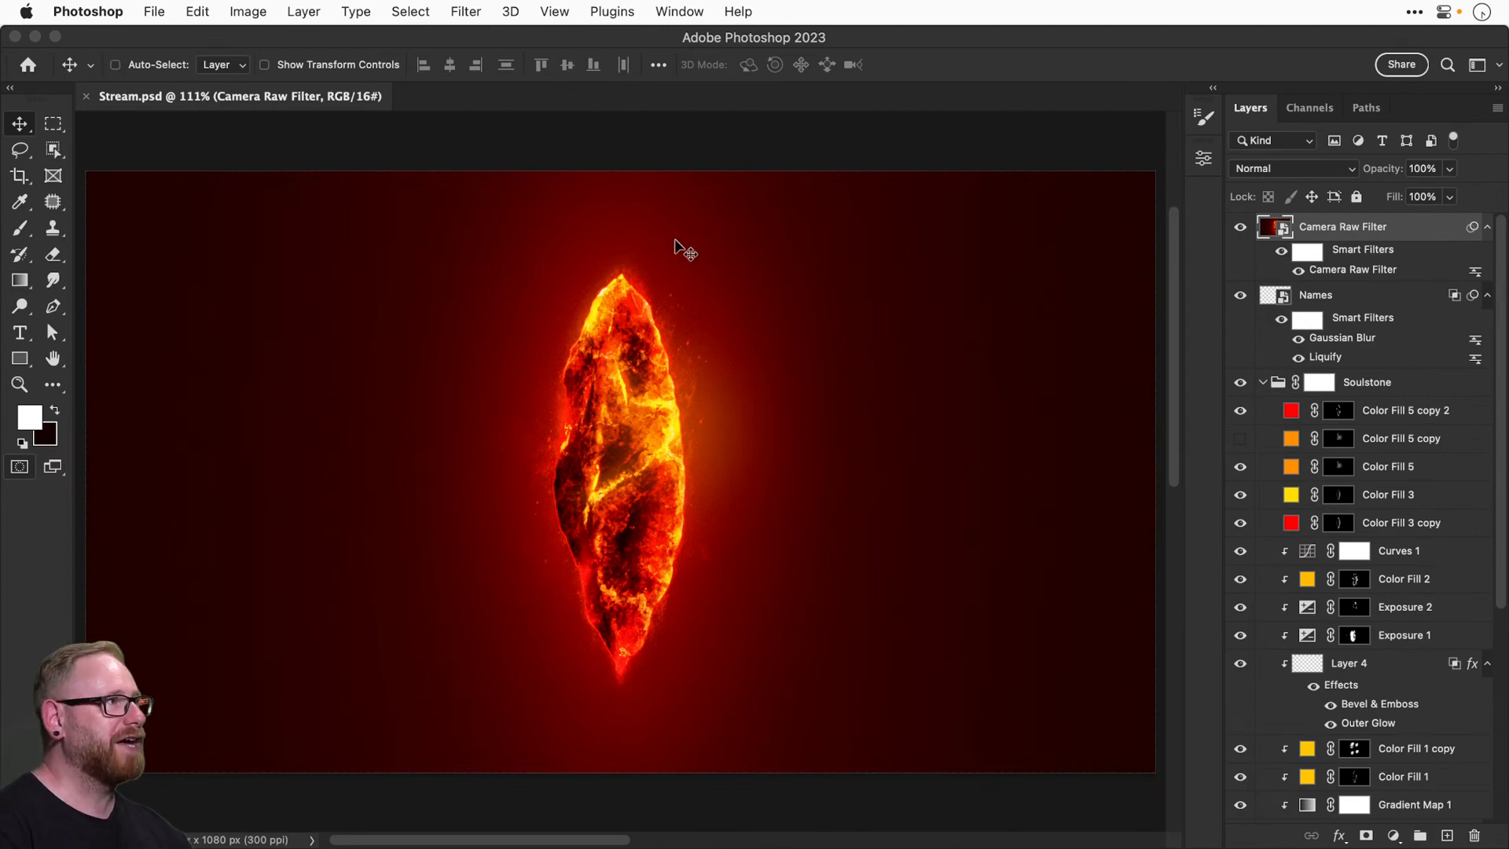
pyautogui.press('super+k')
pyautogui.press('F11')
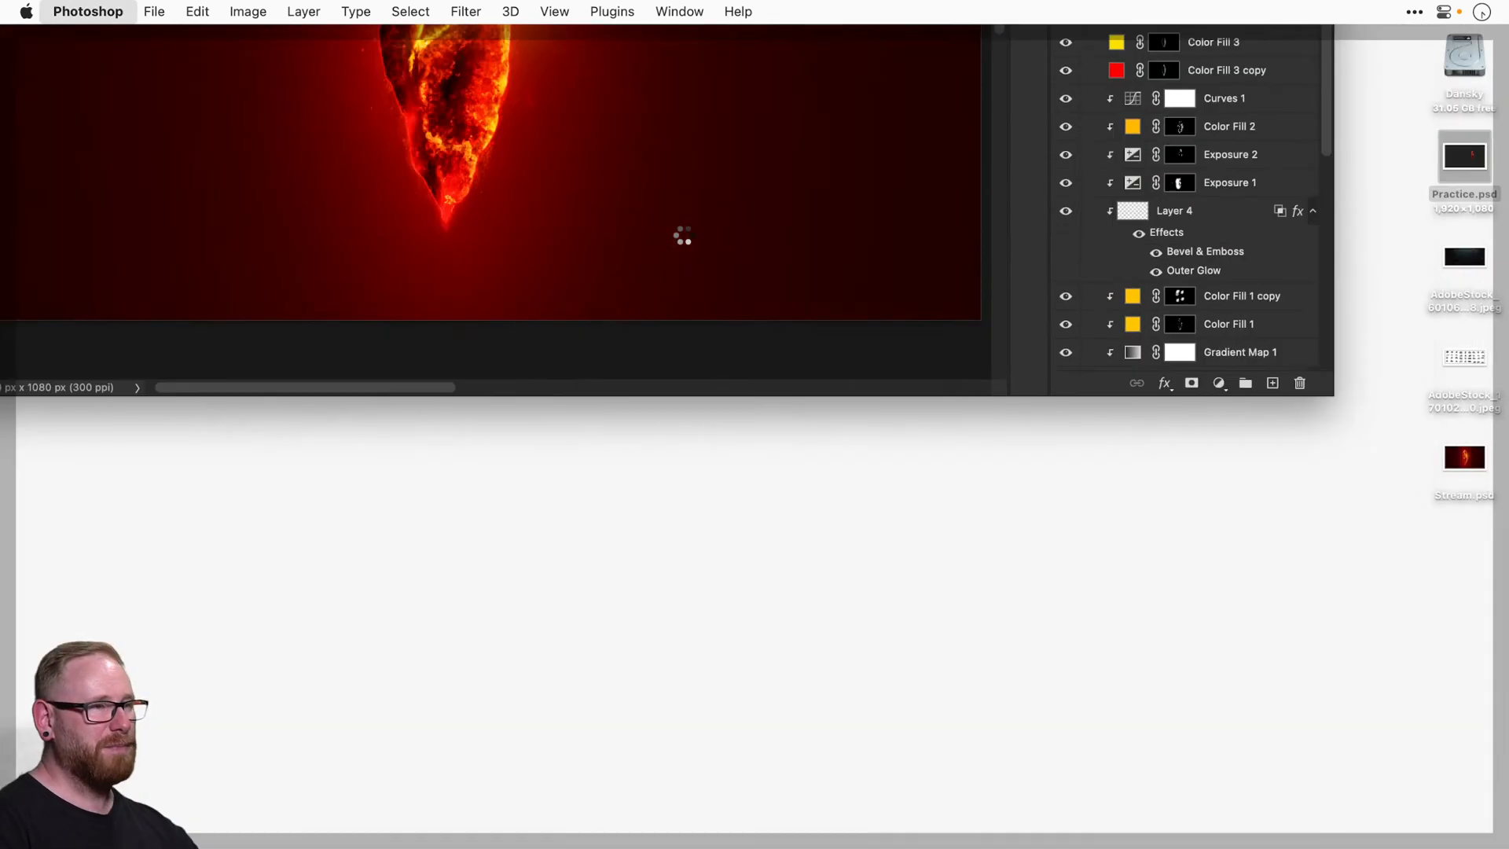
# Duplicate Stream.psd on the desktop as Stream 2.psd.
pyautogui.click(1368, 444)
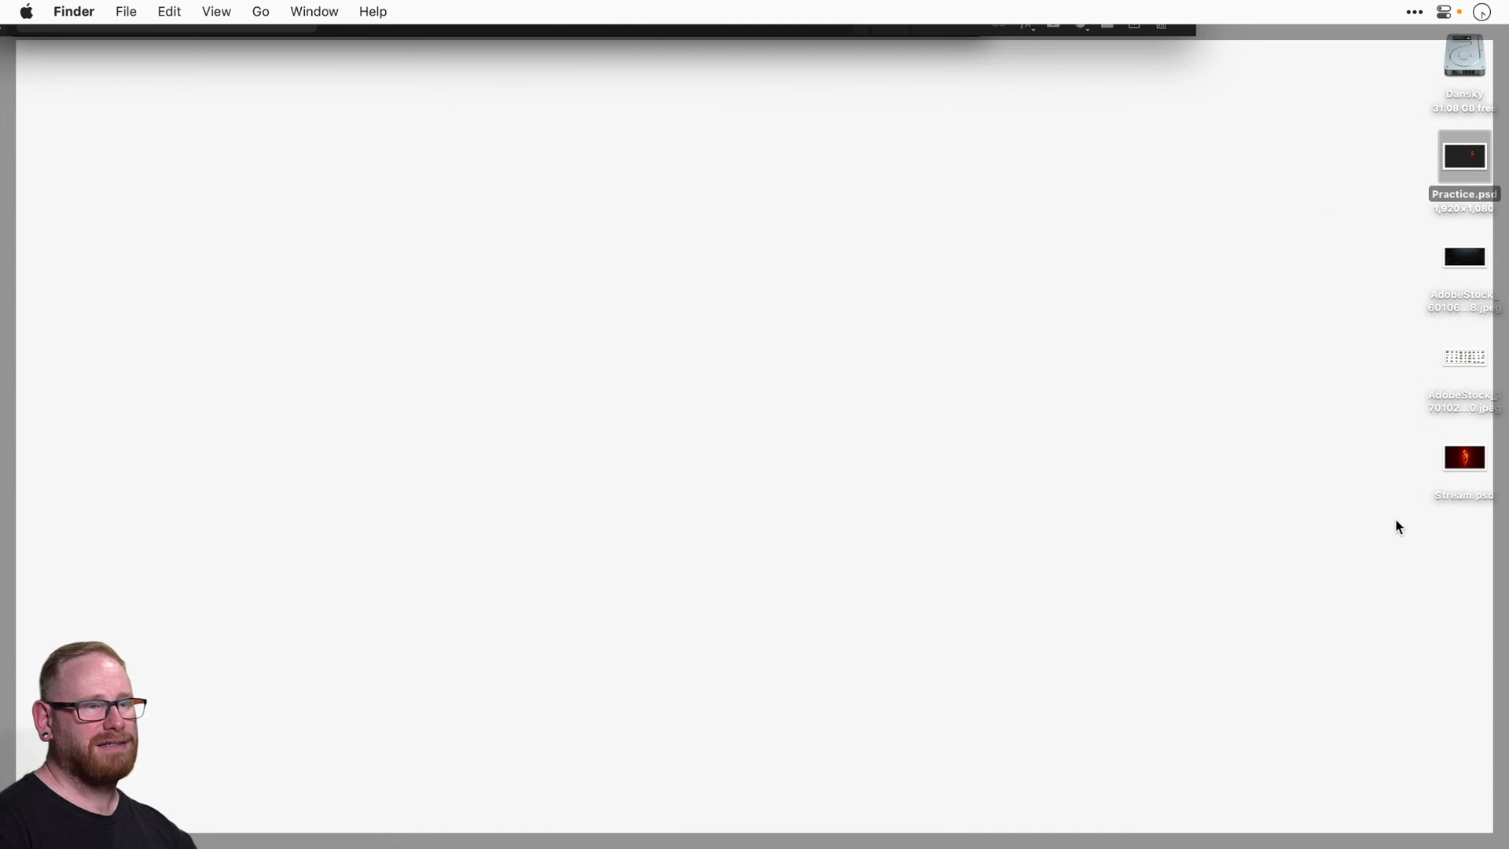
pyautogui.click(1461, 468)
pyautogui.rightClick(1460, 460)
pyautogui.click(1157, 333)
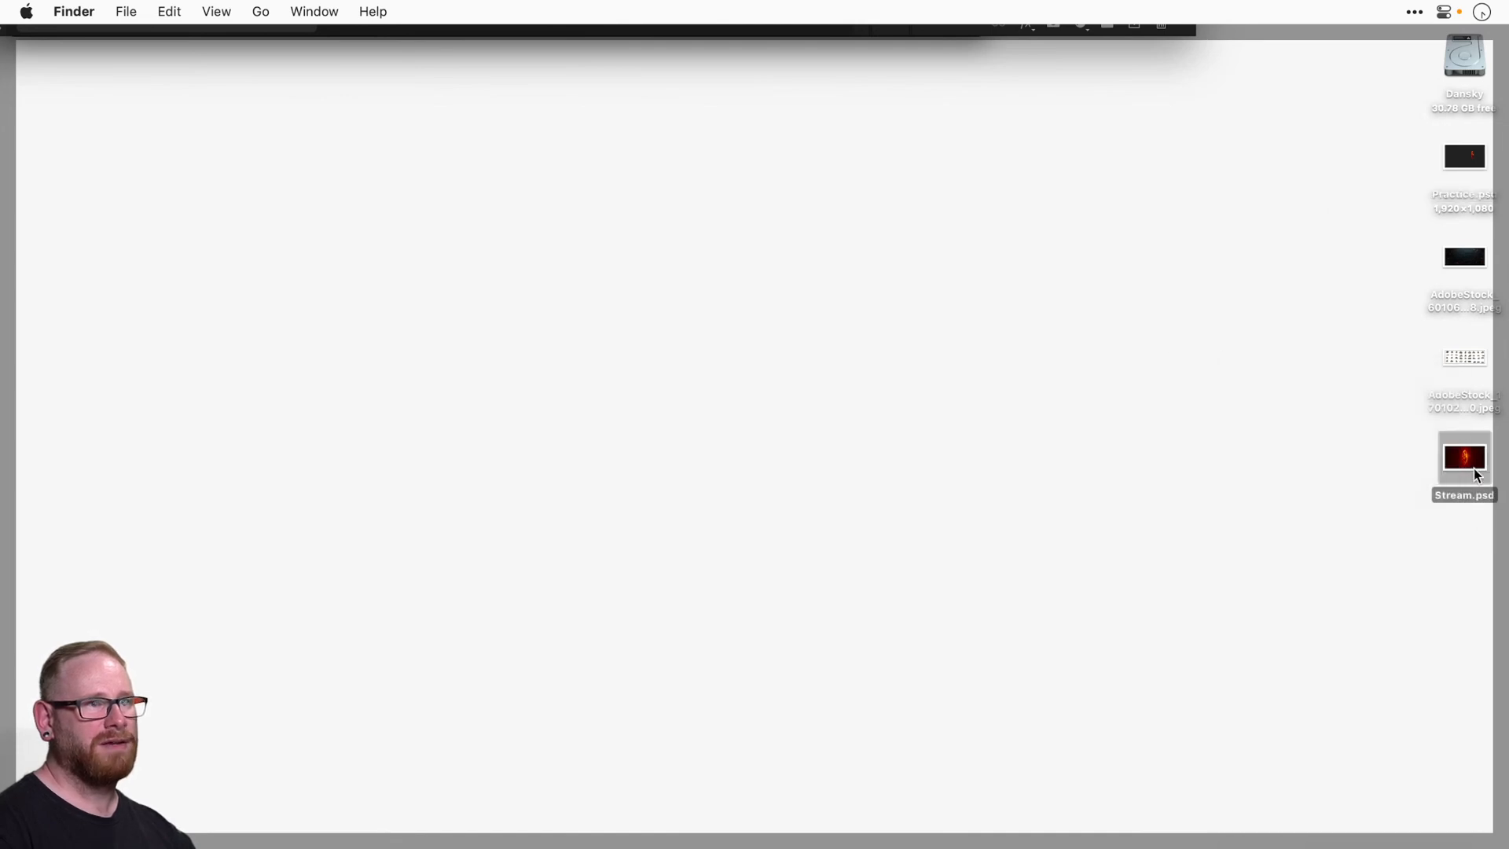
pyautogui.moveTo(1468, 456); pyautogui.dragTo(1469, 563)
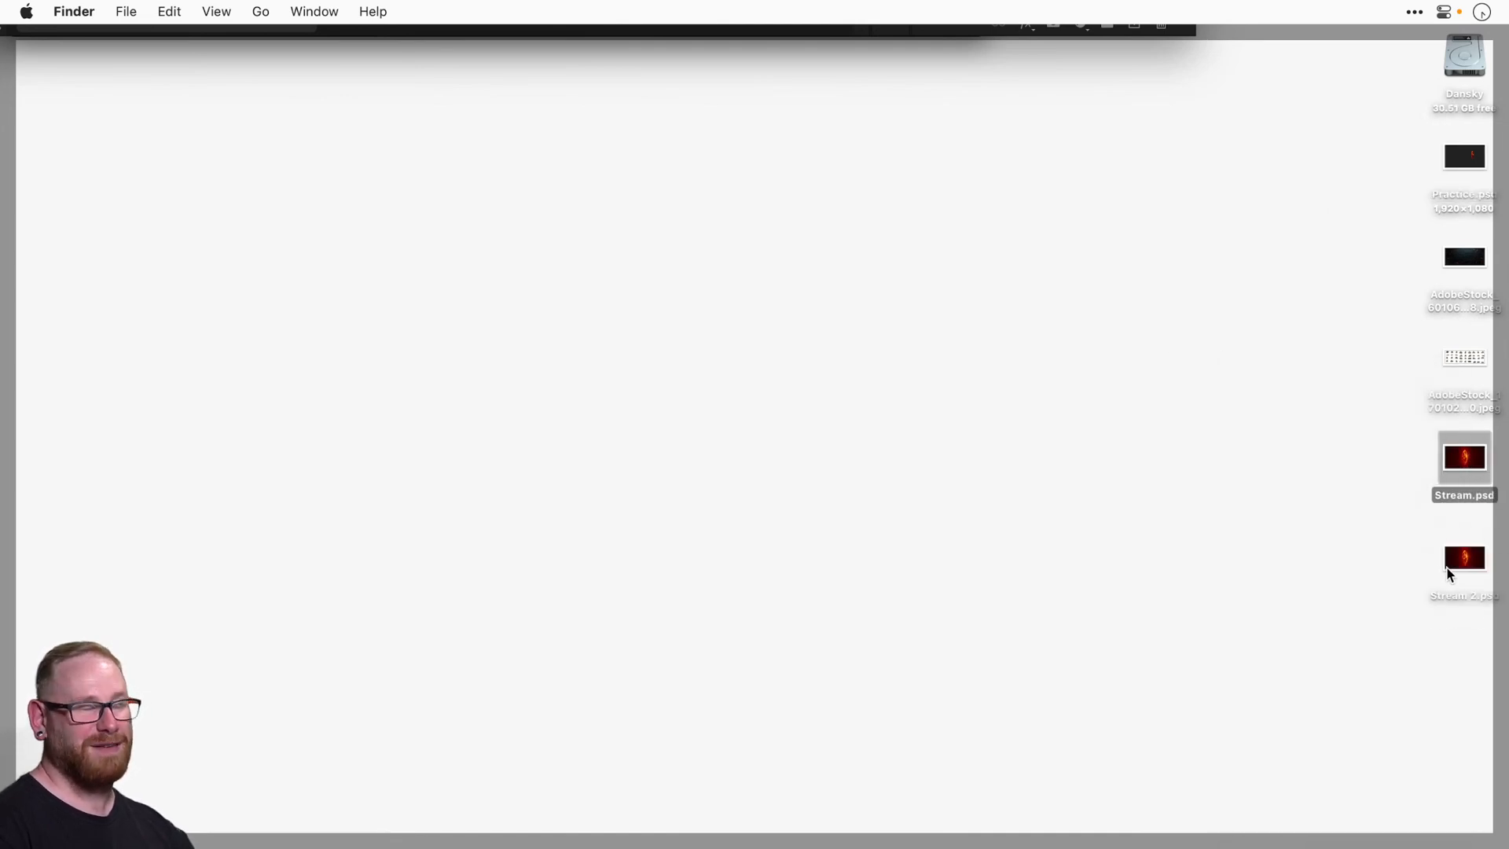
# Open Stream 2.psd in Photoshop (Beta), then minimize it to return to Stream.psd.
pyautogui.rightClick(1461, 559)
pyautogui.moveTo(1295, 404)
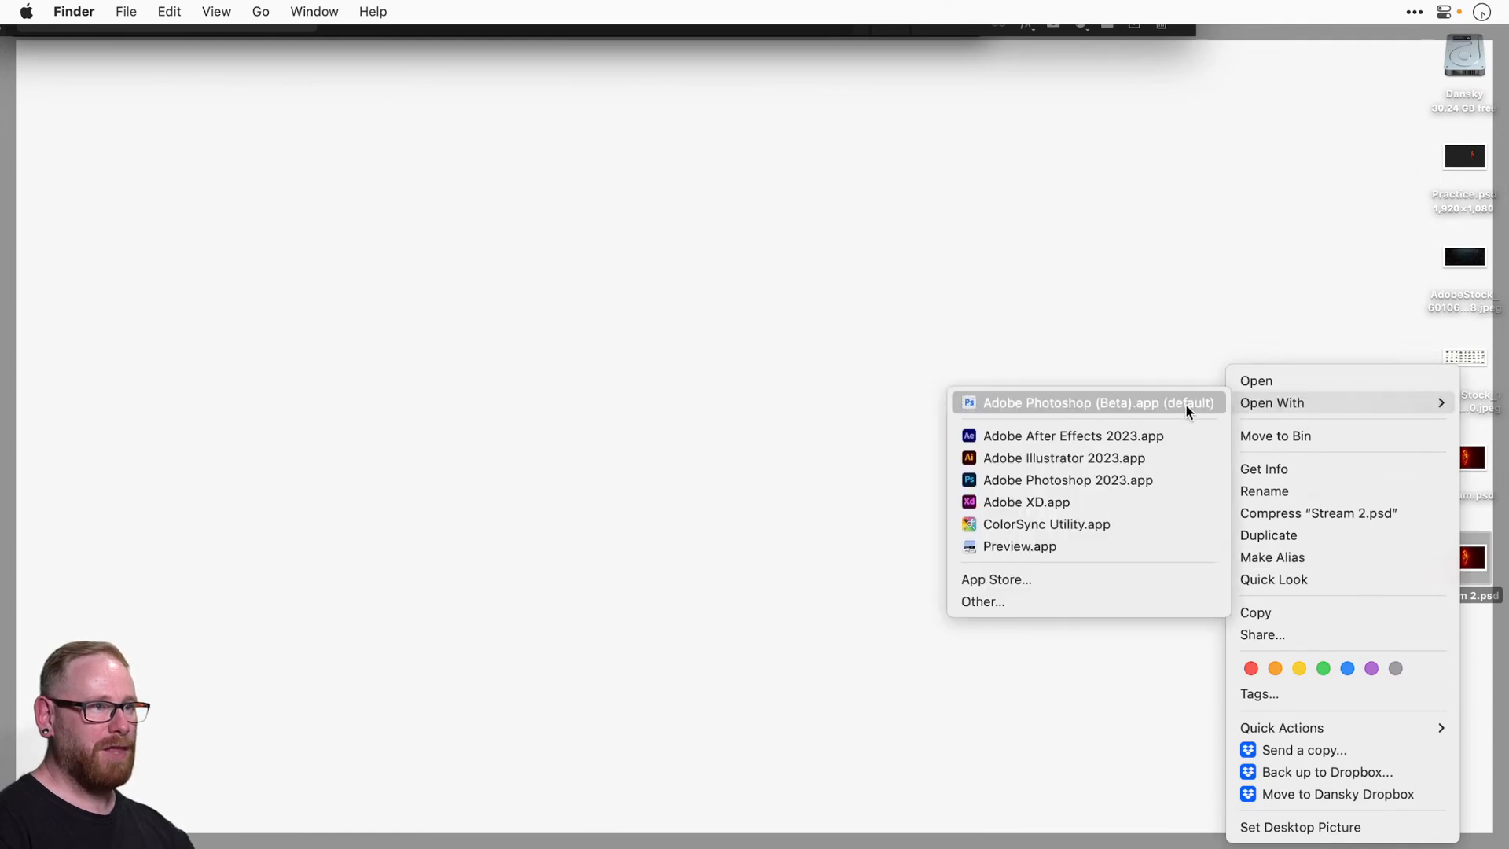
pyautogui.click(1083, 402)
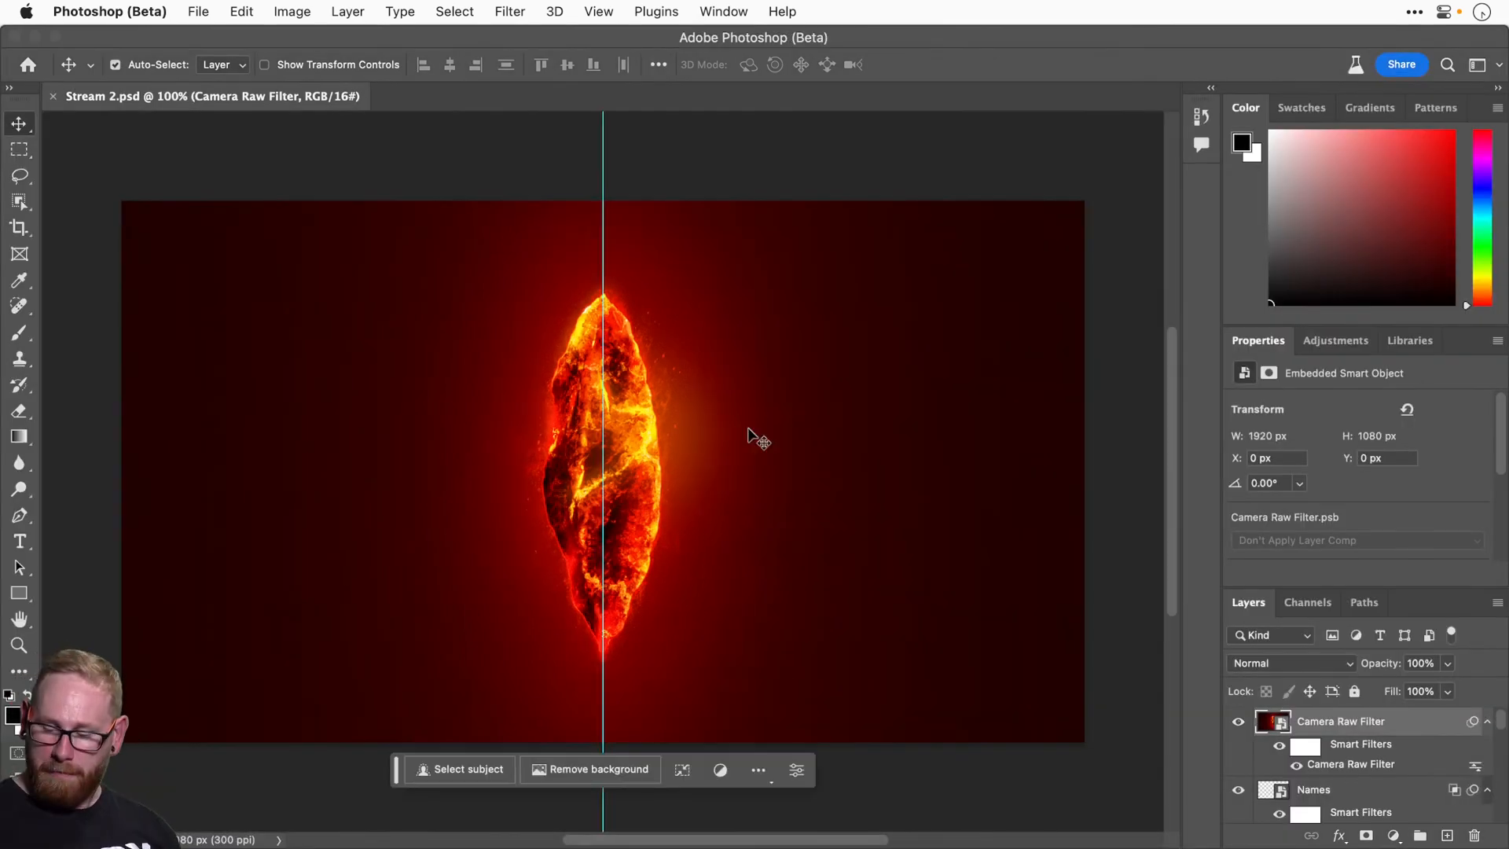
pyautogui.click(34, 37)
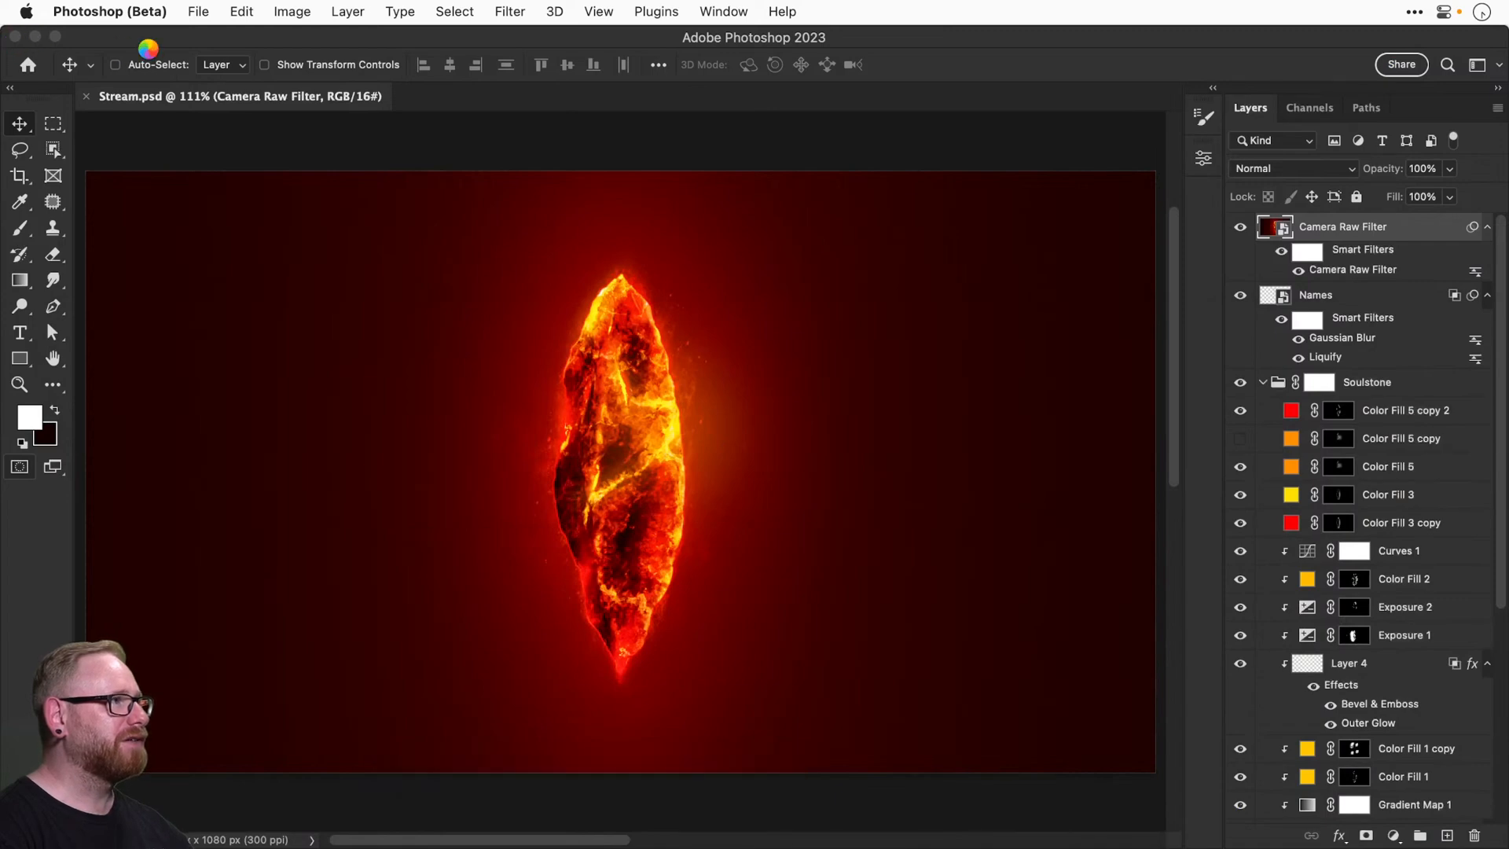
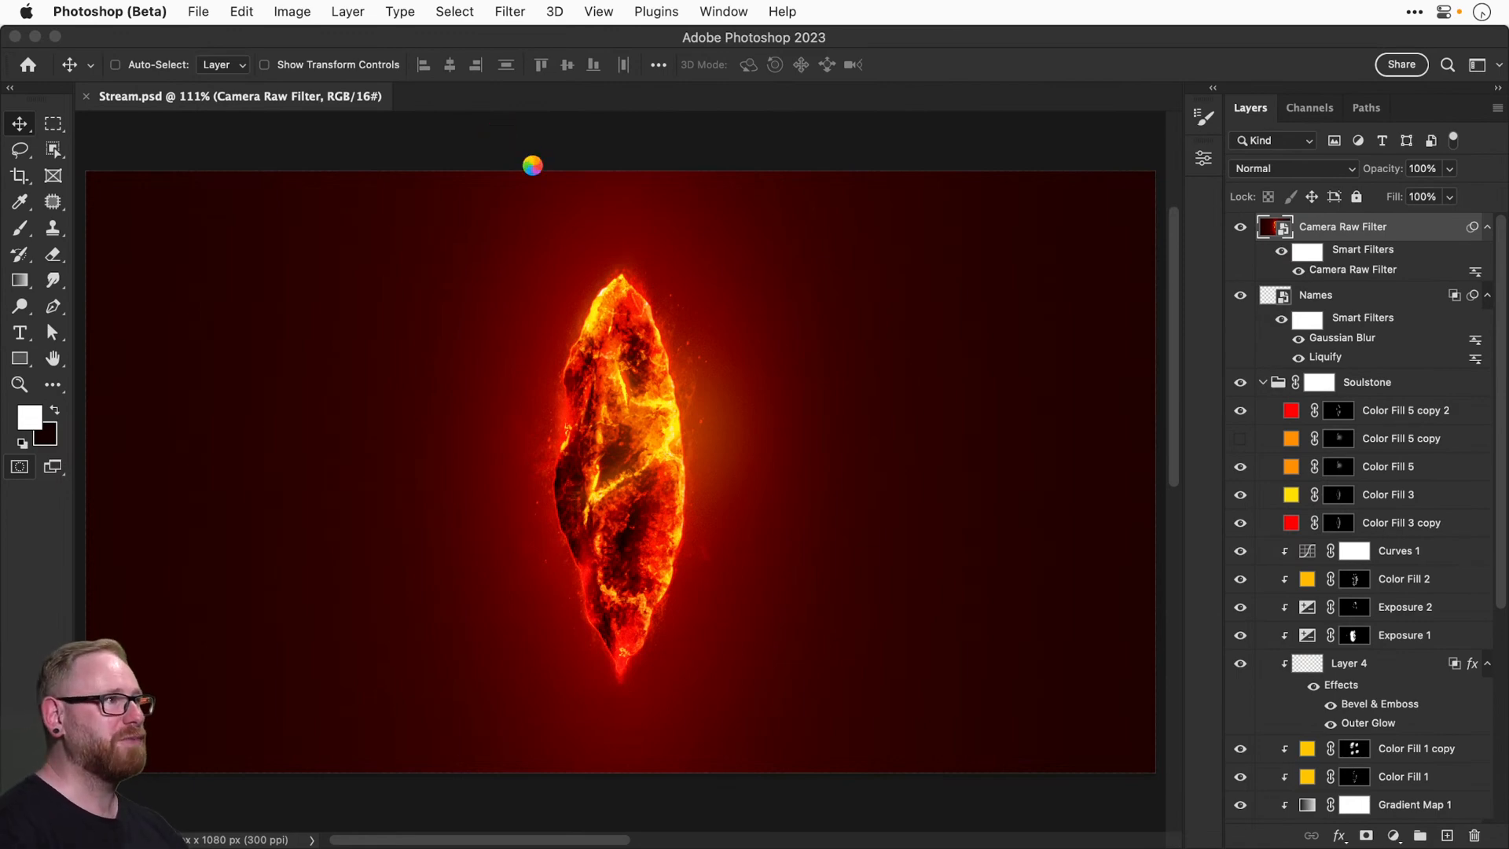
# Force-quit the unresponsive Adobe Photoshop 2023 and hide the Camera Hub window.
pyautogui.press('super+alt+Escape')
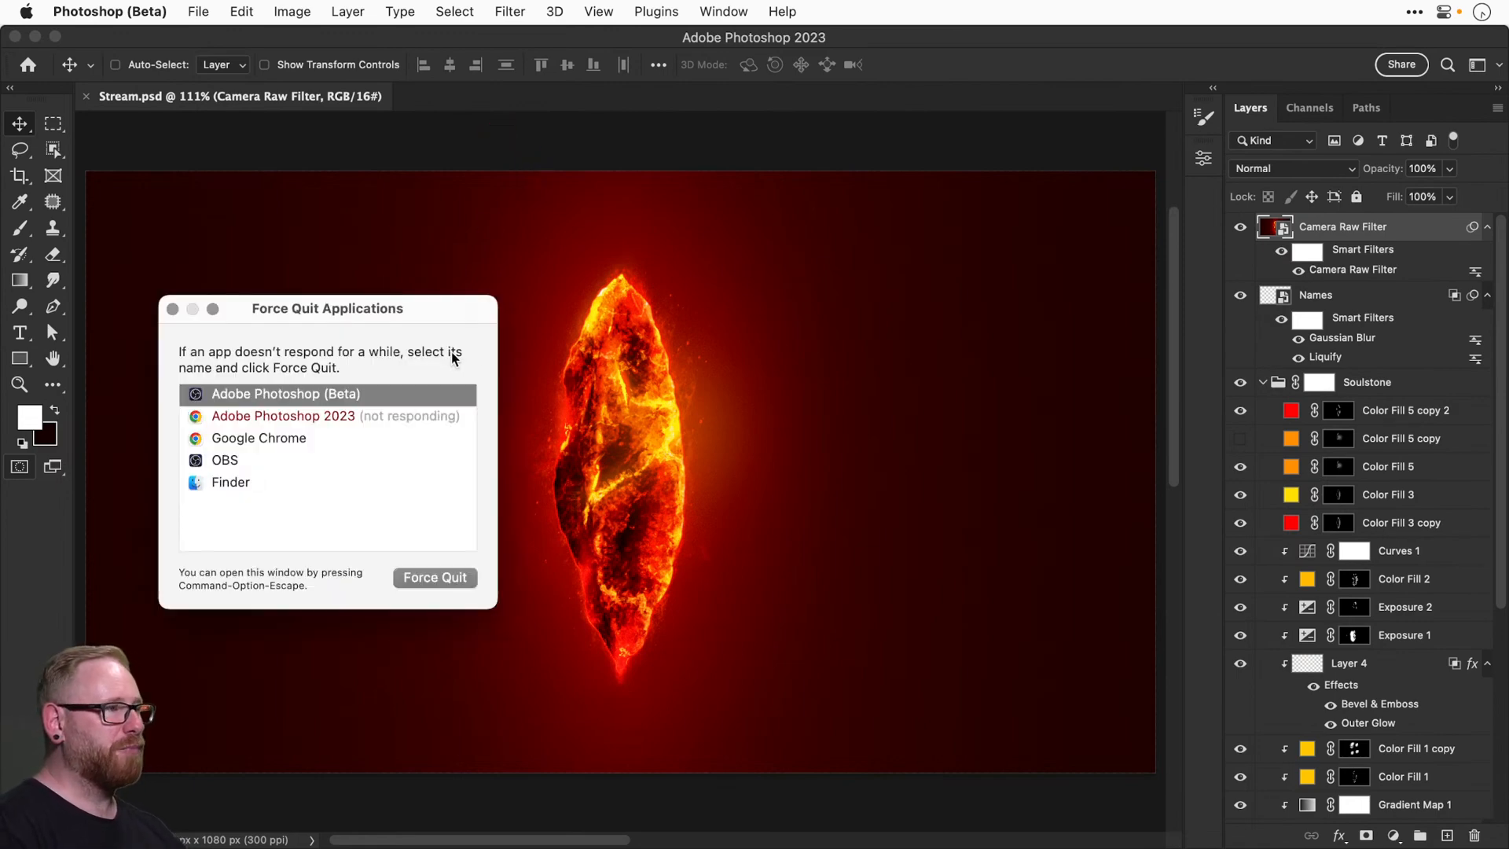
pyautogui.click(370, 421)
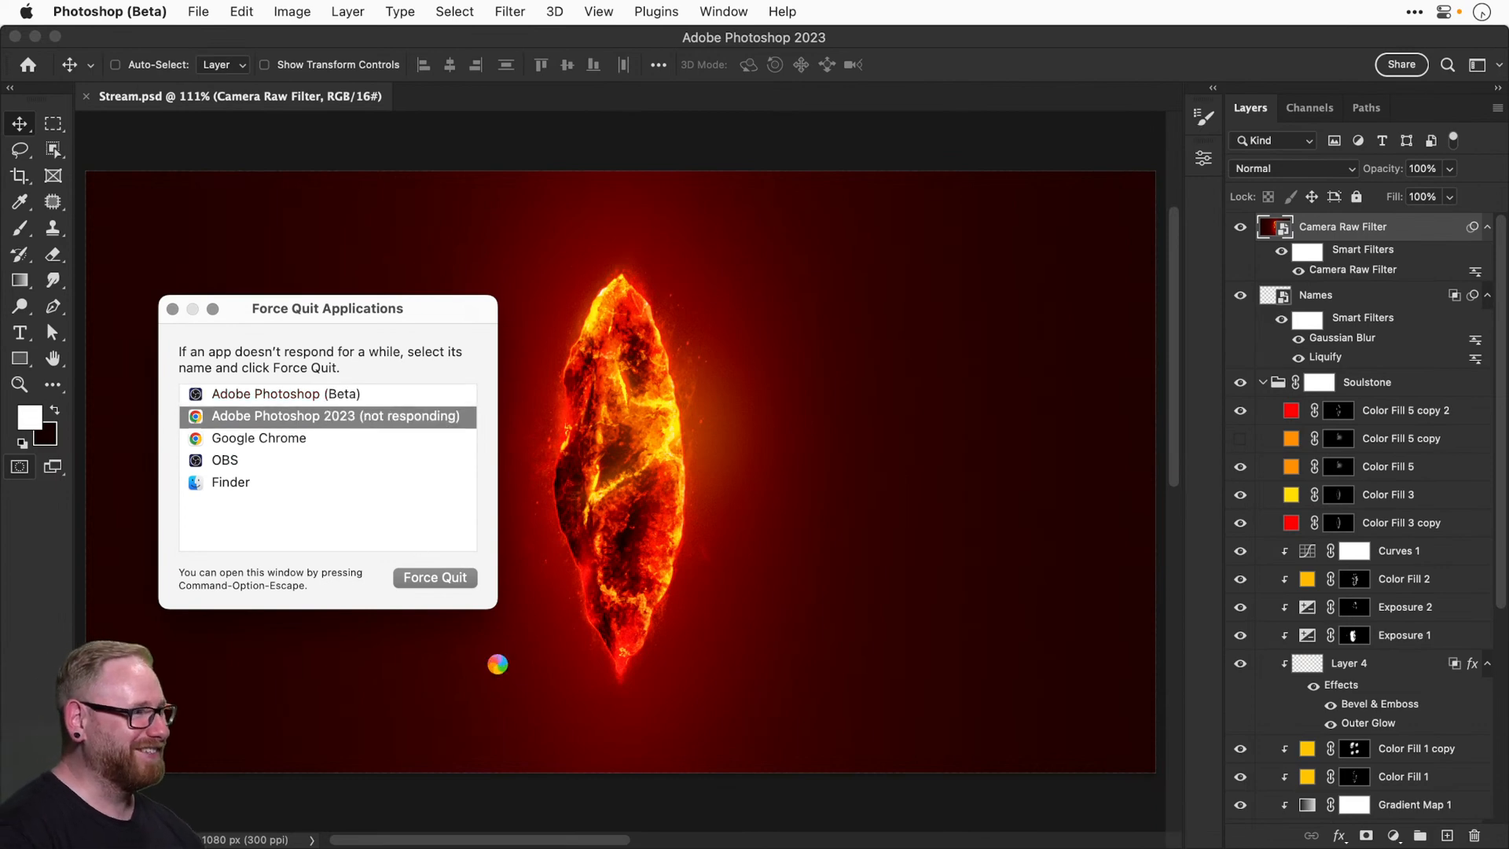
pyautogui.click(448, 582)
pyautogui.click(474, 487)
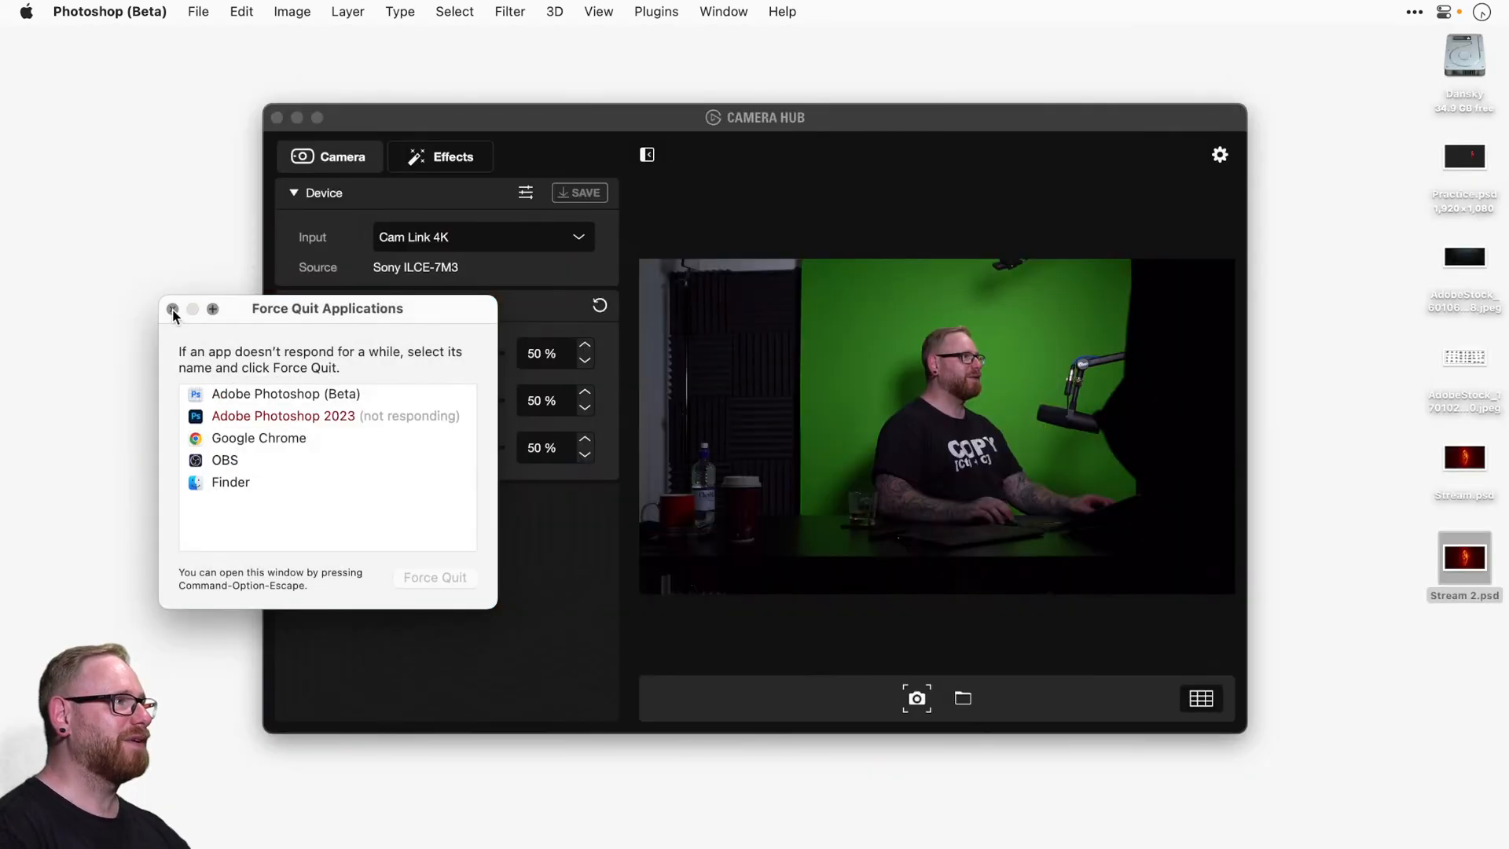
pyautogui.click(173, 311)
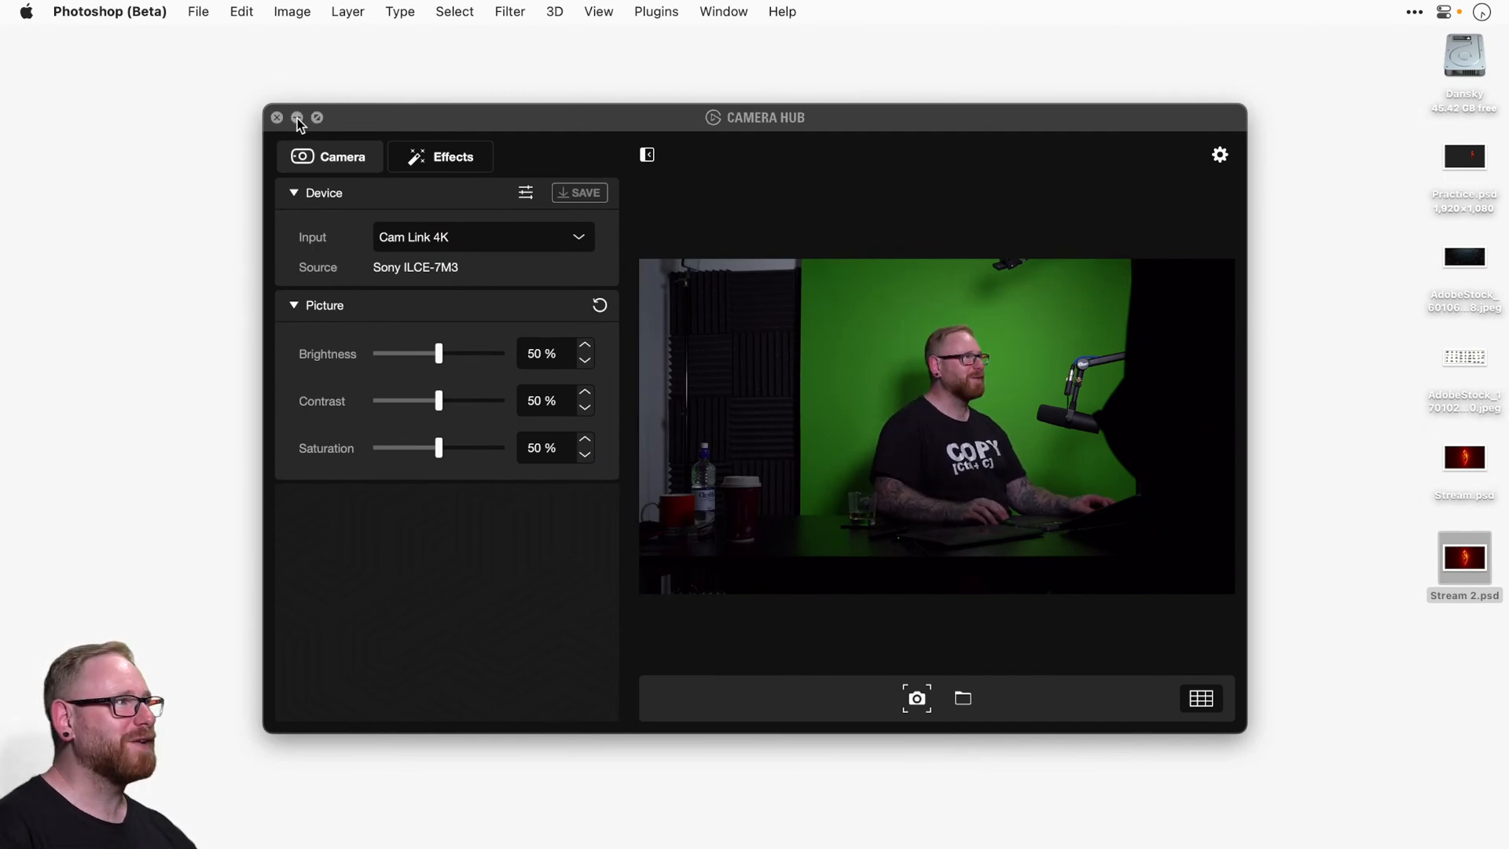
pyautogui.press('super+alt+h')
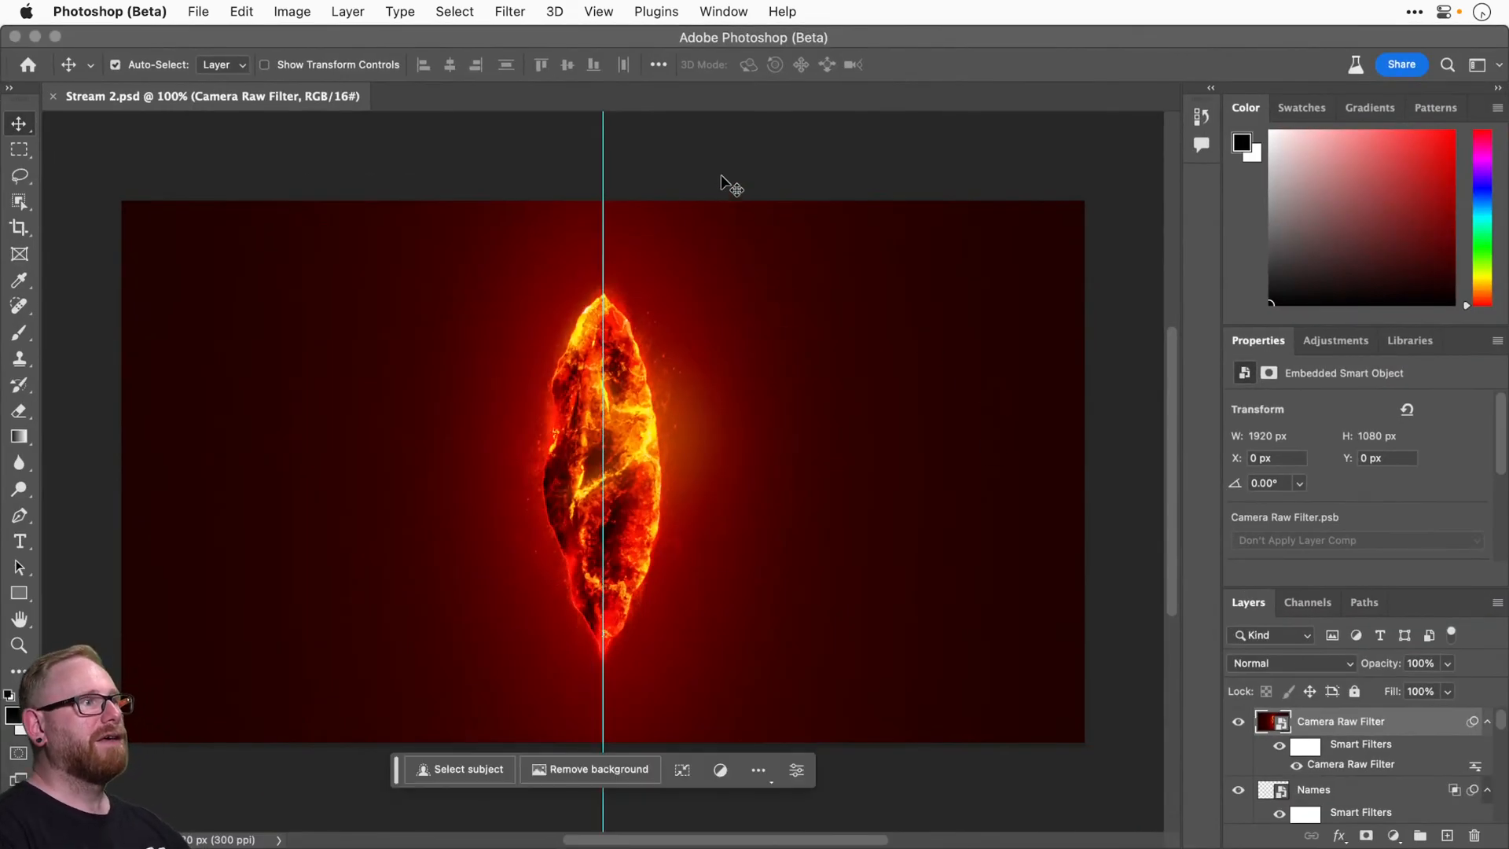
# Hide the canvas guide and close the Adjustments and Libraries panels.
pyautogui.press('super+semicolon')
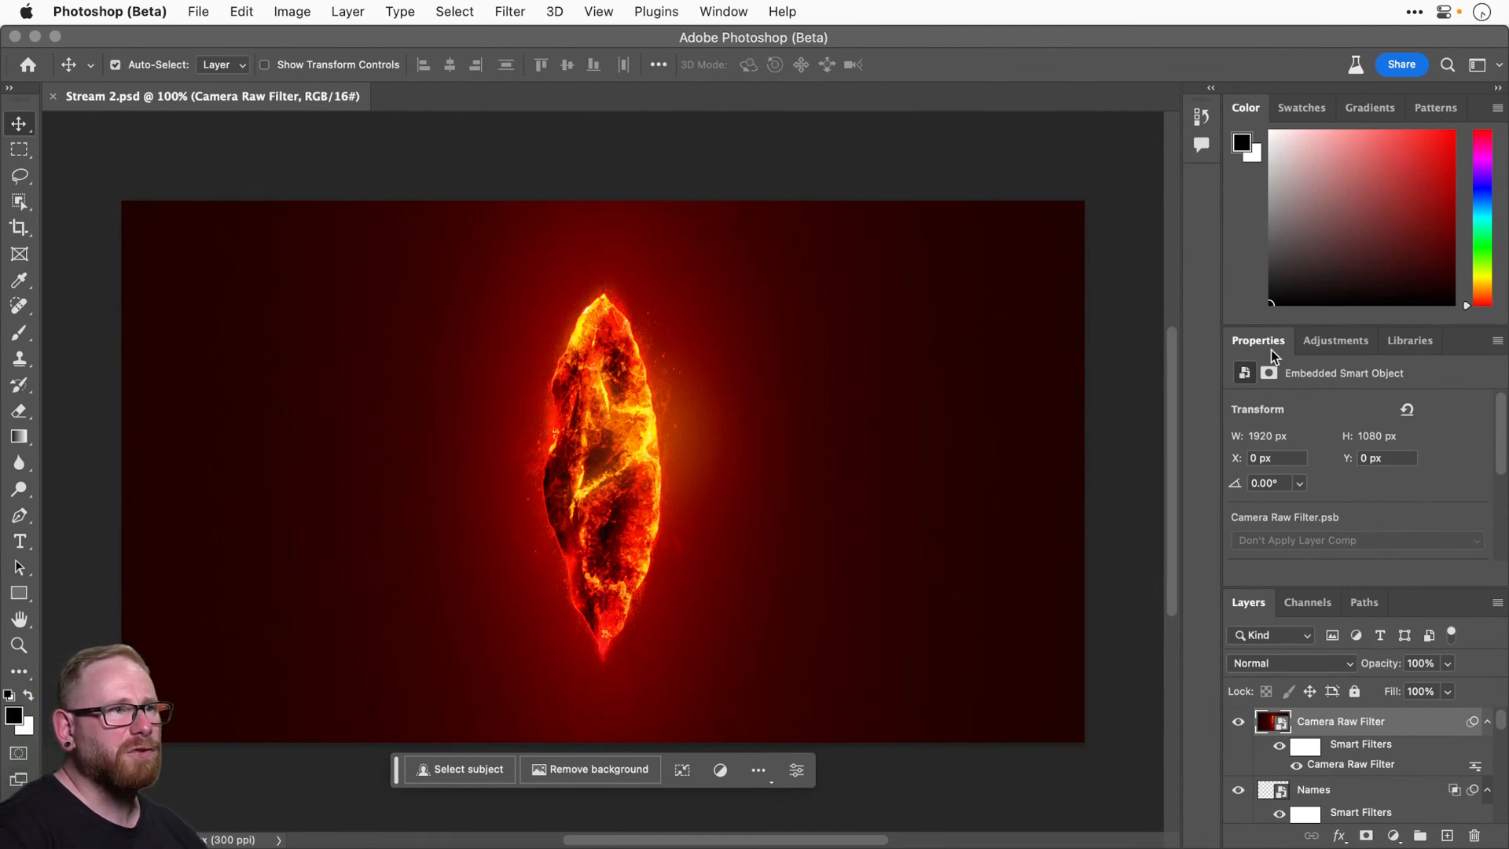
pyautogui.moveTo(1272, 354); pyautogui.dragTo(1080, 338)
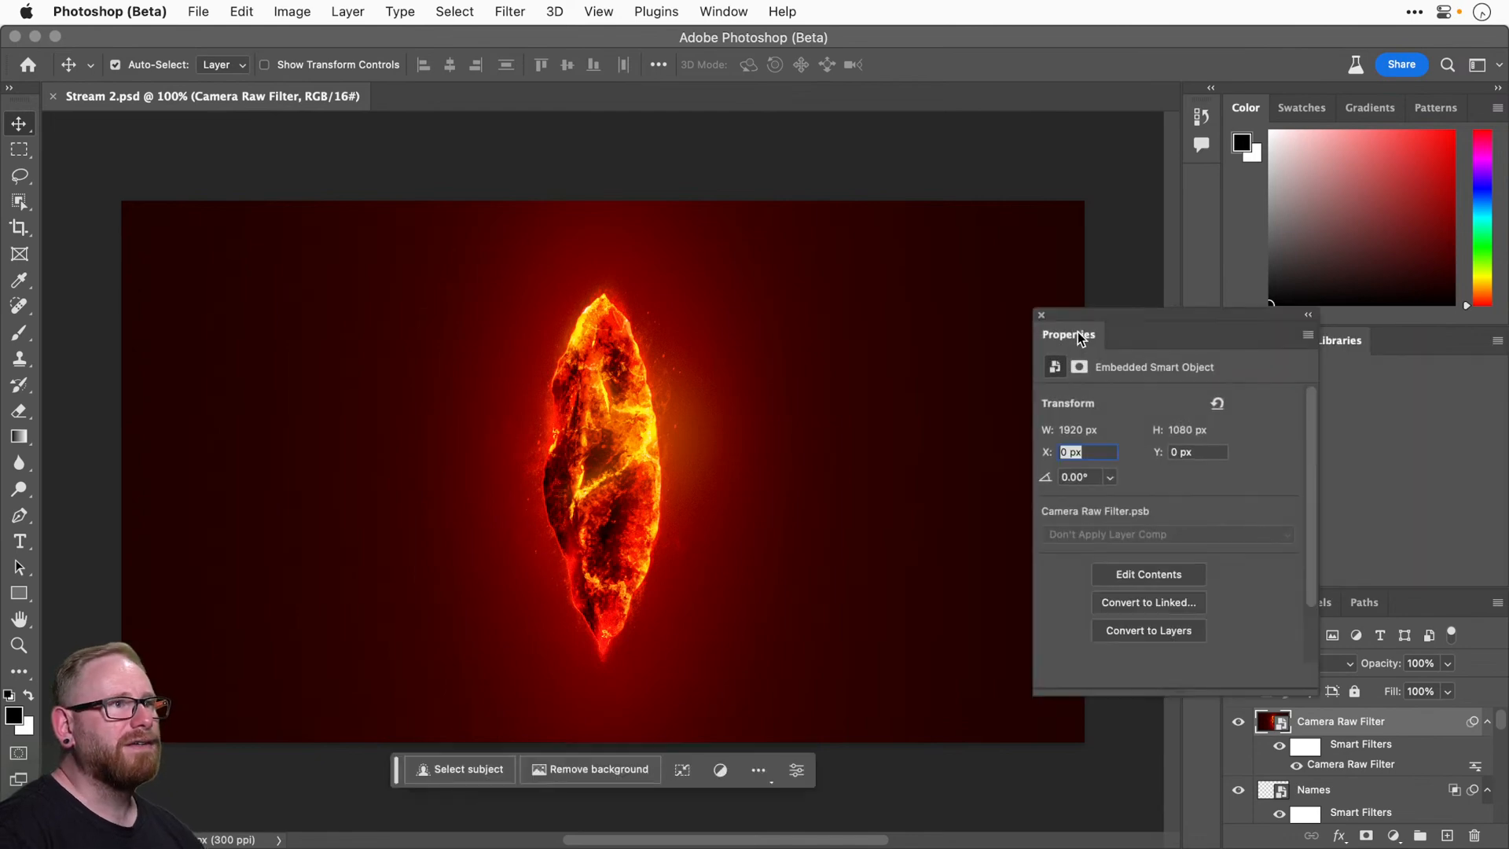
pyautogui.moveTo(1232, 315); pyautogui.dragTo(1000, 290)
pyautogui.moveTo(1270, 343); pyautogui.dragTo(1030, 198)
pyautogui.moveTo(1265, 342); pyautogui.dragTo(911, 239)
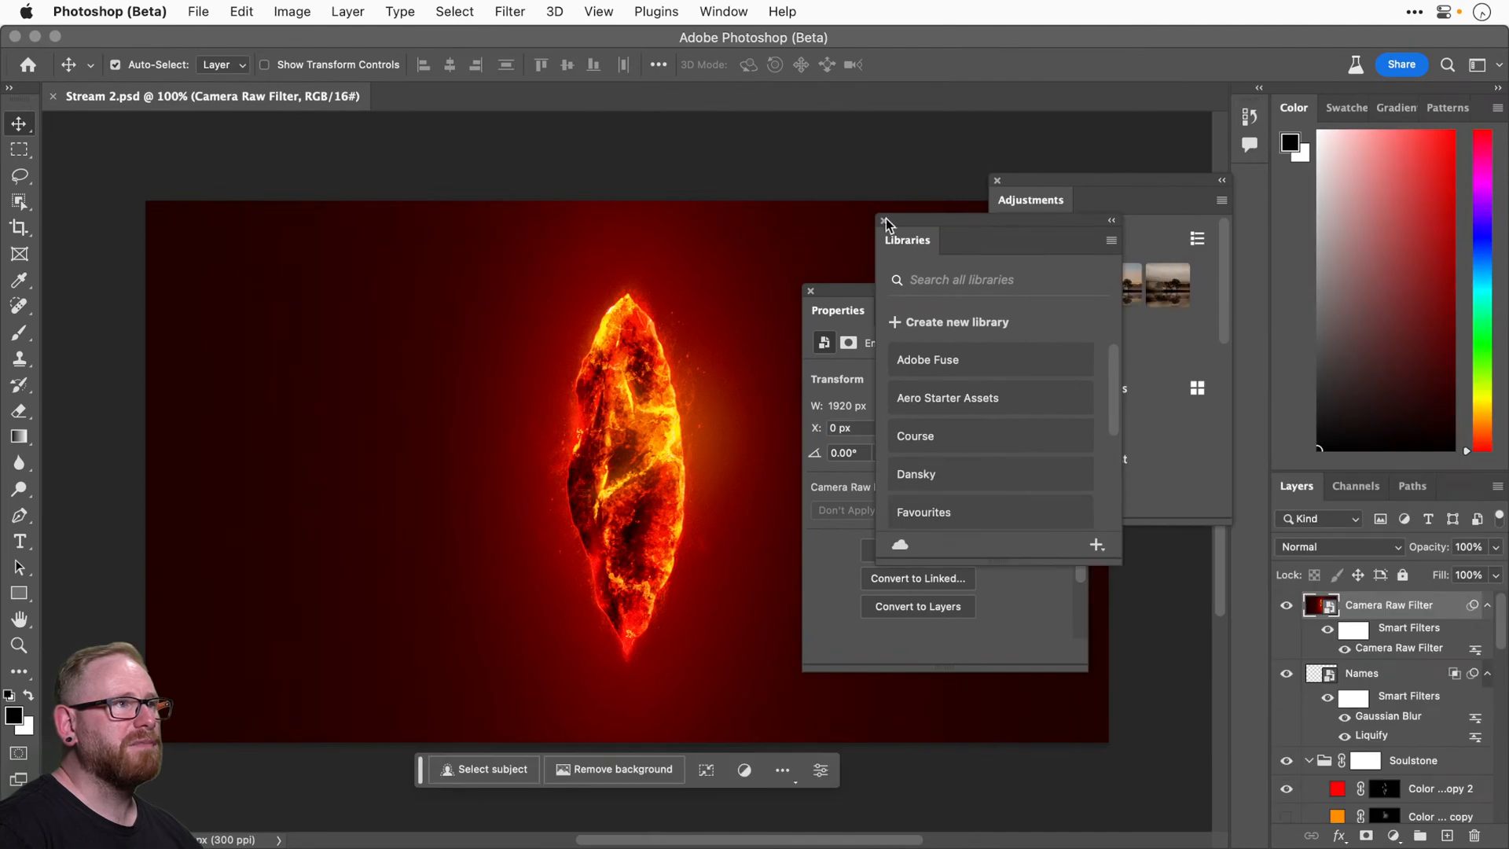
pyautogui.click(884, 222)
pyautogui.click(996, 181)
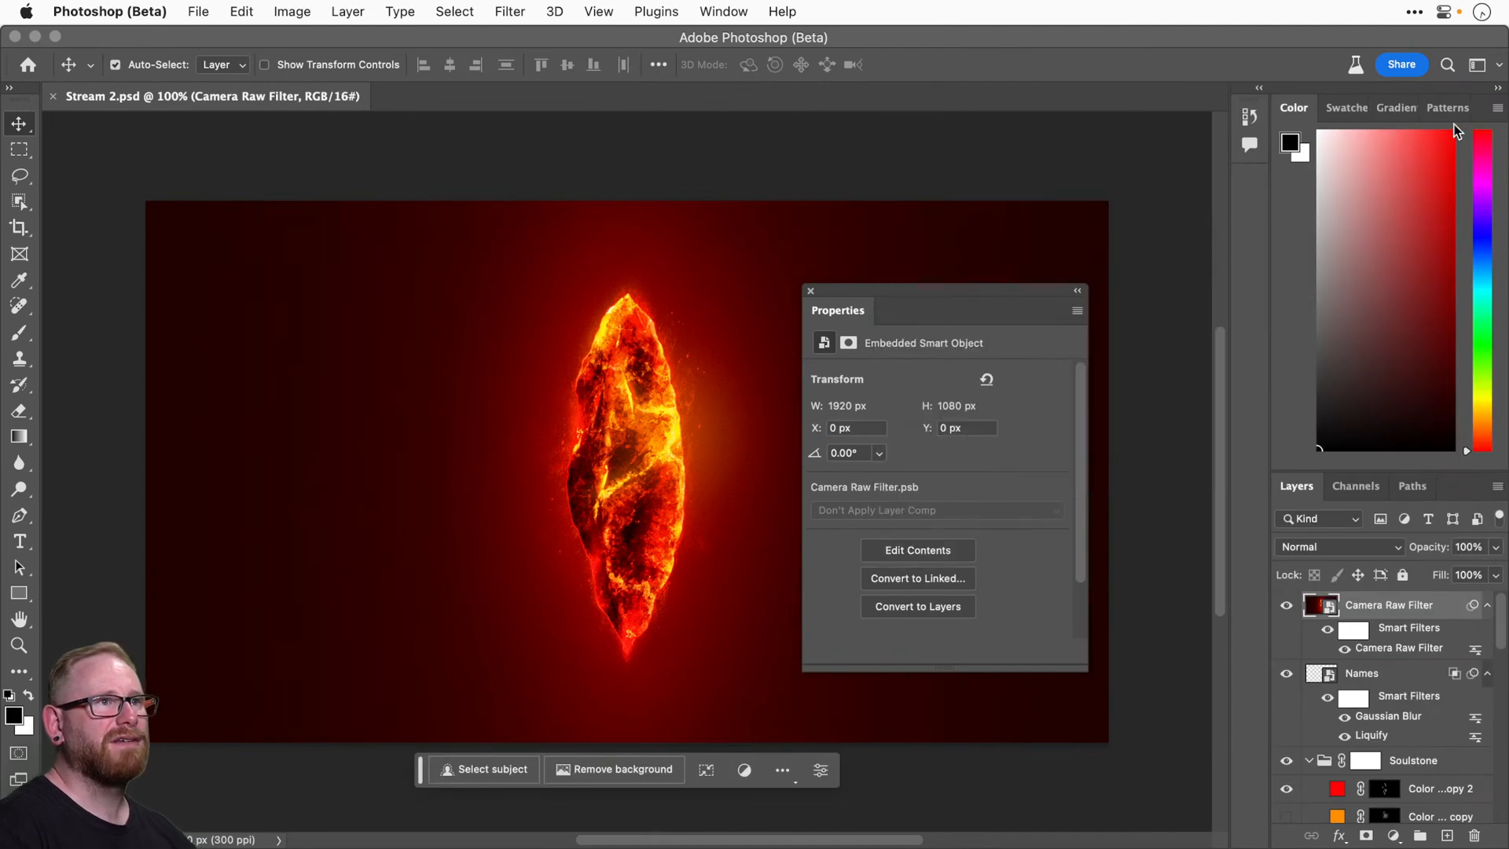
# Close the Patterns panel and the icon column, then dock and collapse the Properties panel.
pyautogui.moveTo(1448, 108); pyautogui.dragTo(1020, 202)
pyautogui.click(978, 180)
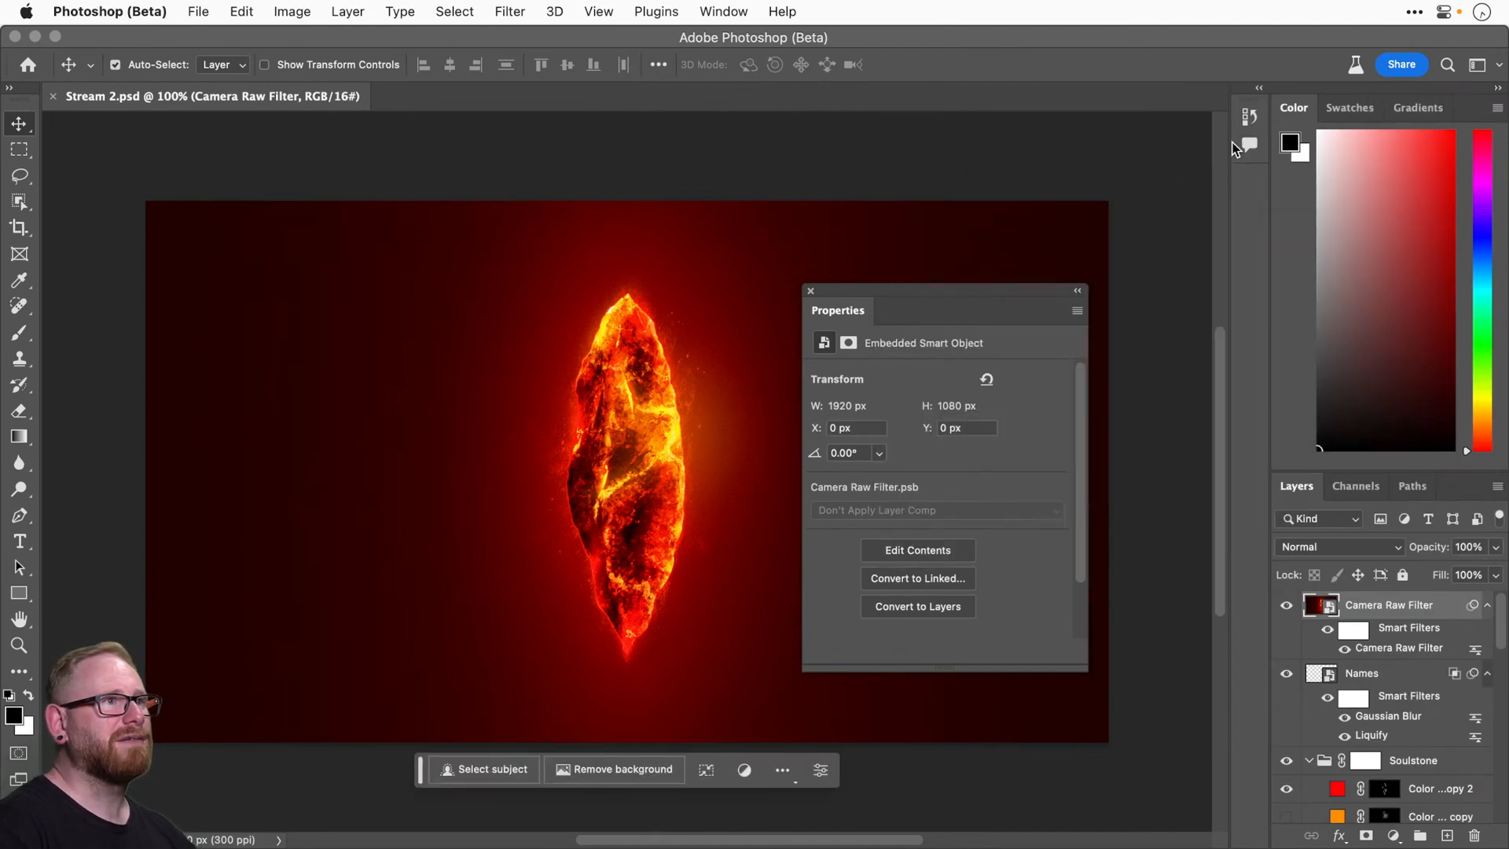
pyautogui.moveTo(1234, 150); pyautogui.dragTo(1053, 157)
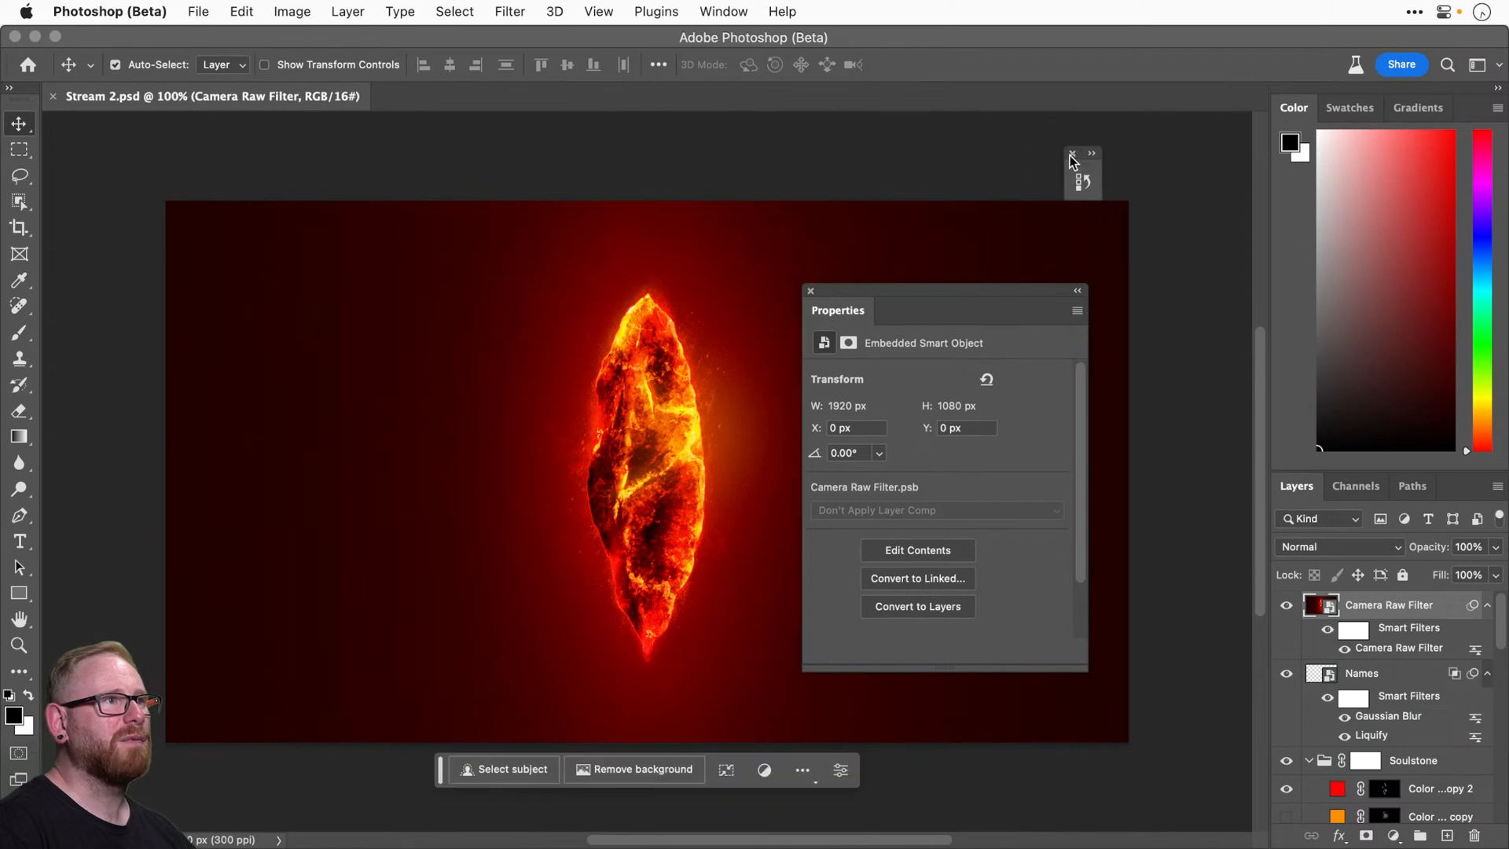
pyautogui.click(1071, 156)
pyautogui.moveTo(847, 297); pyautogui.dragTo(986, 263)
pyautogui.click(1261, 90)
# Close the Gradients and Swatches panels and bring up New Document settings (1920×1080, 300 ppi).
pyautogui.moveTo(1311, 109); pyautogui.dragTo(589, 248)
pyautogui.click(579, 225)
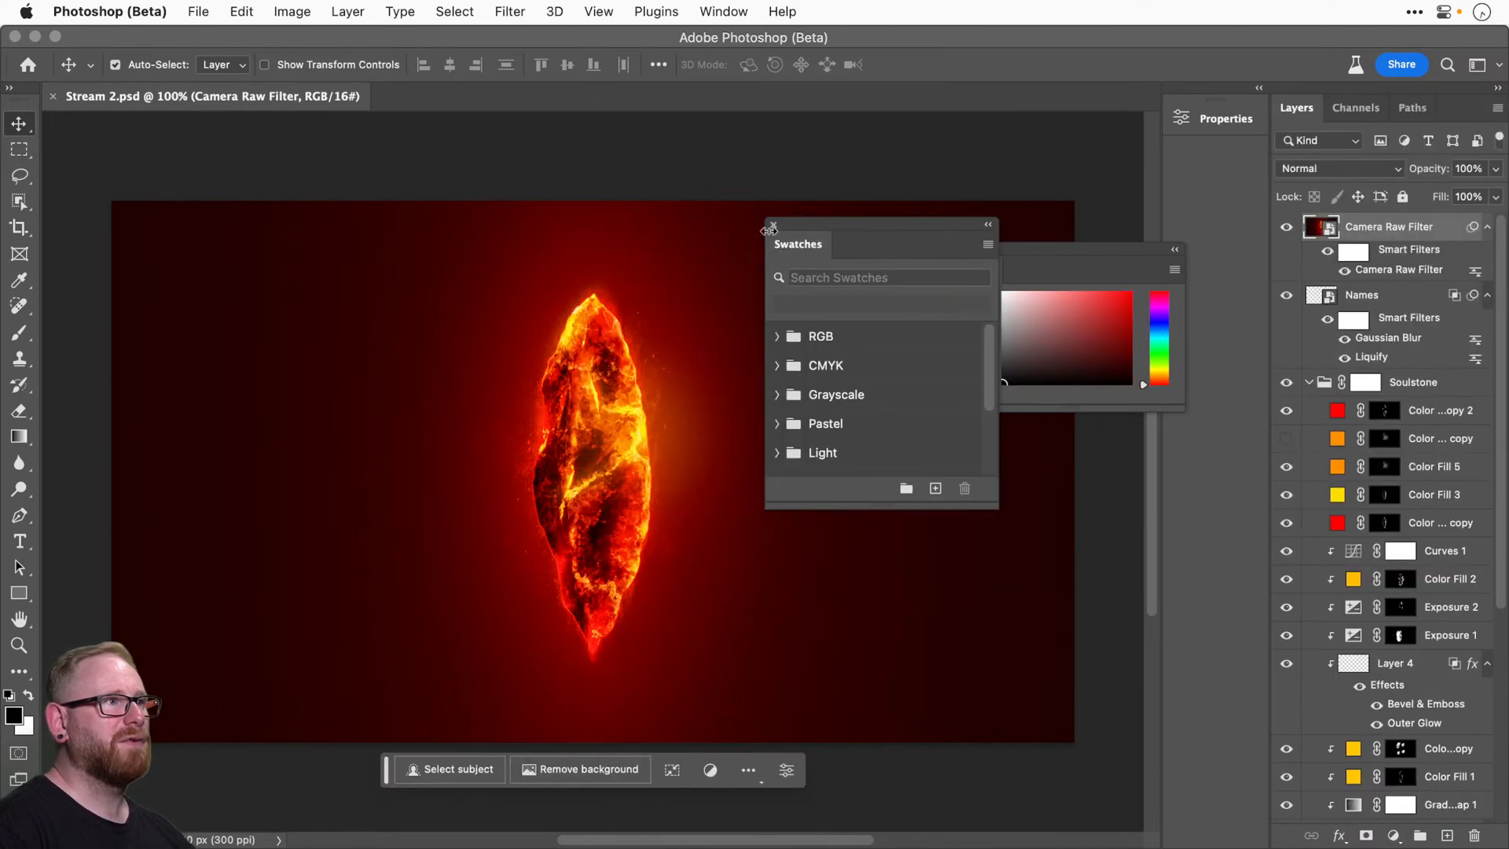
pyautogui.click(770, 226)
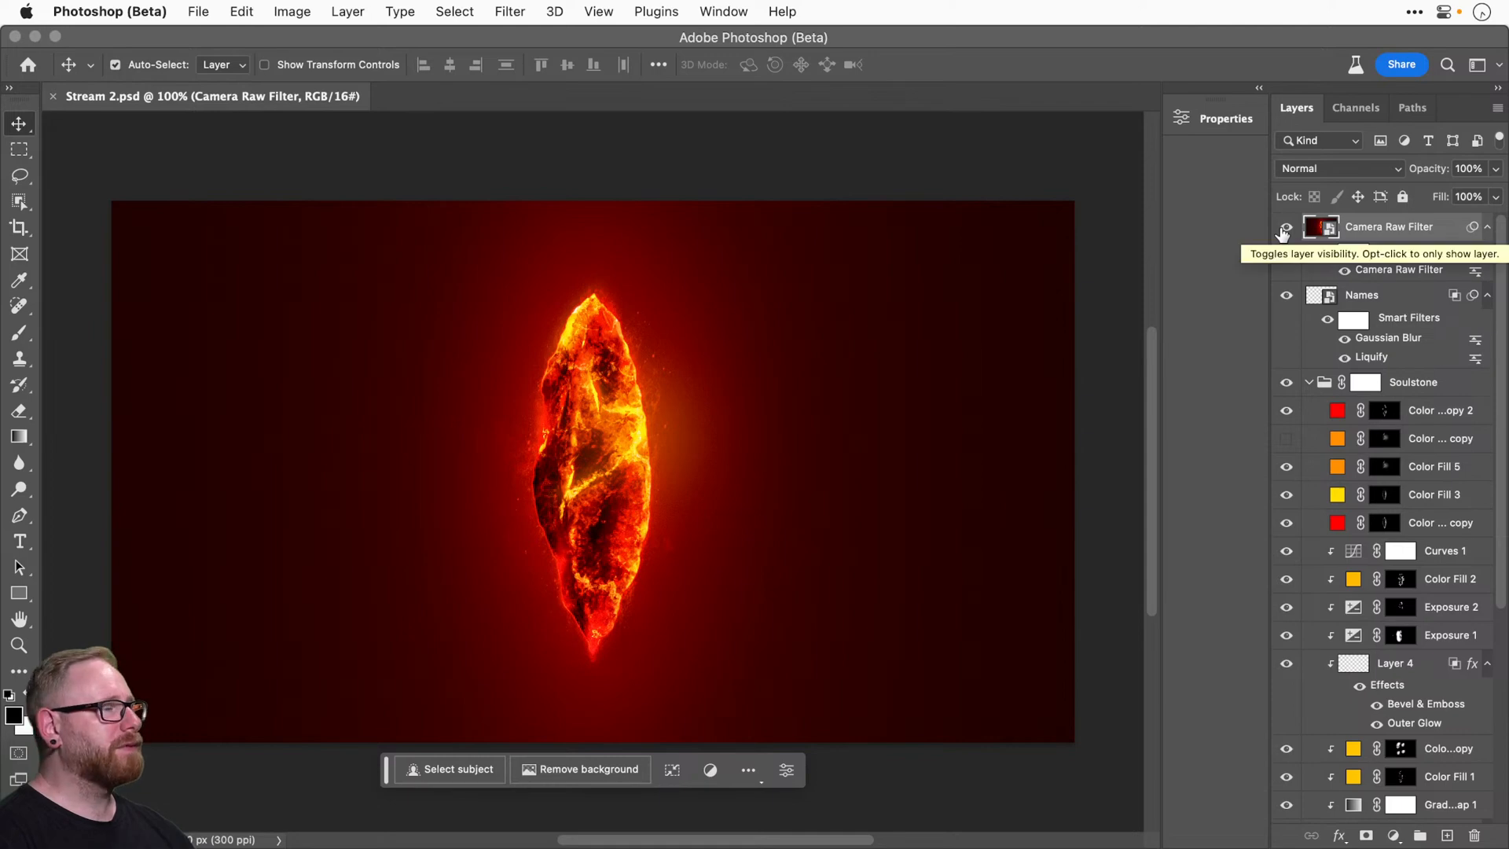
pyautogui.press('super+n')
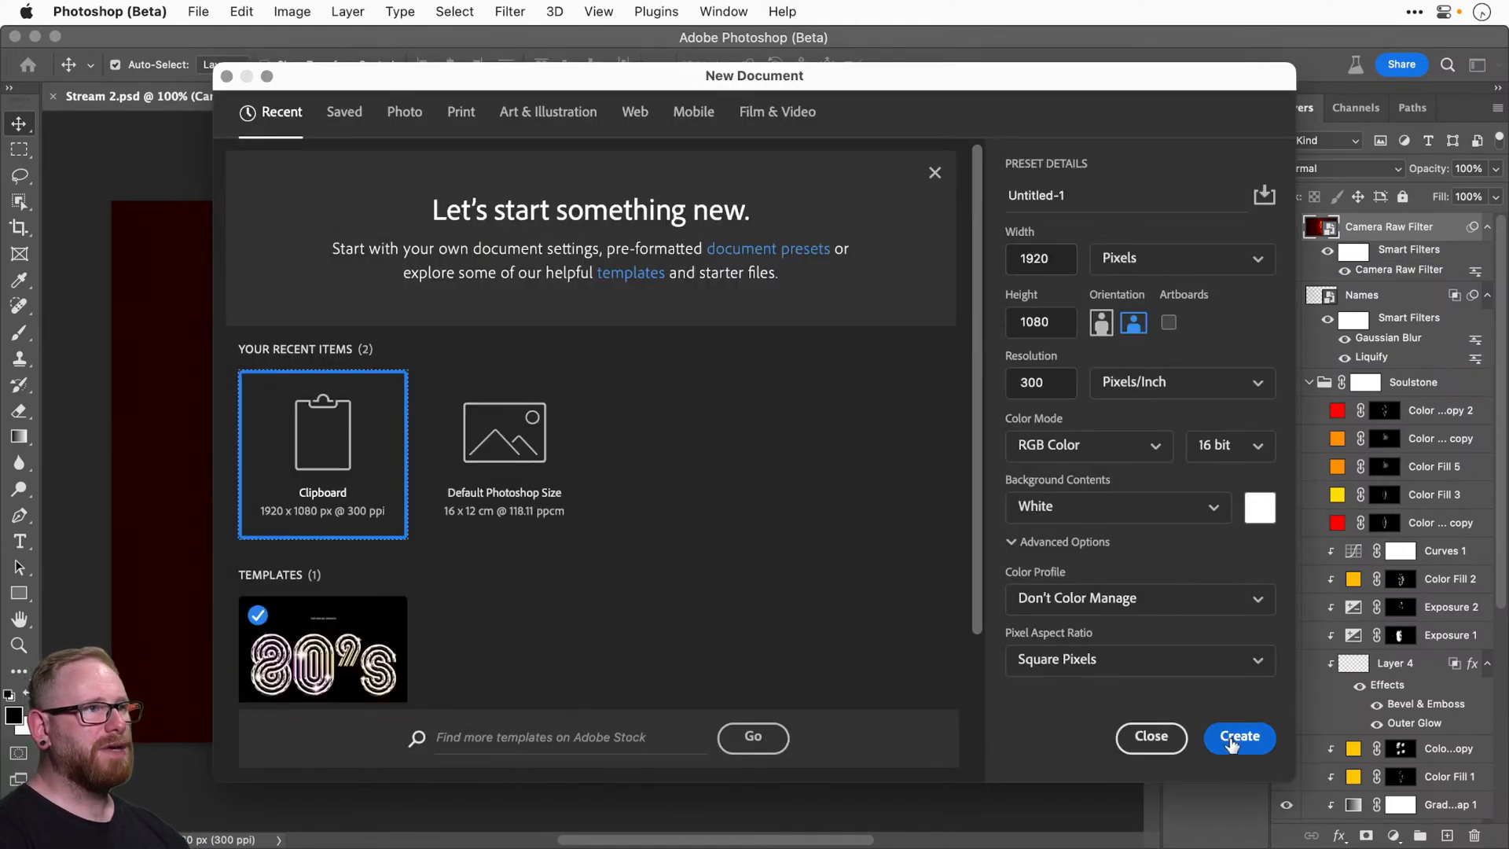
# Create the 1920×1080 document, save it to the Desktop as AI.psd, and return to Stream 2.psd.
pyautogui.click(1231, 742)
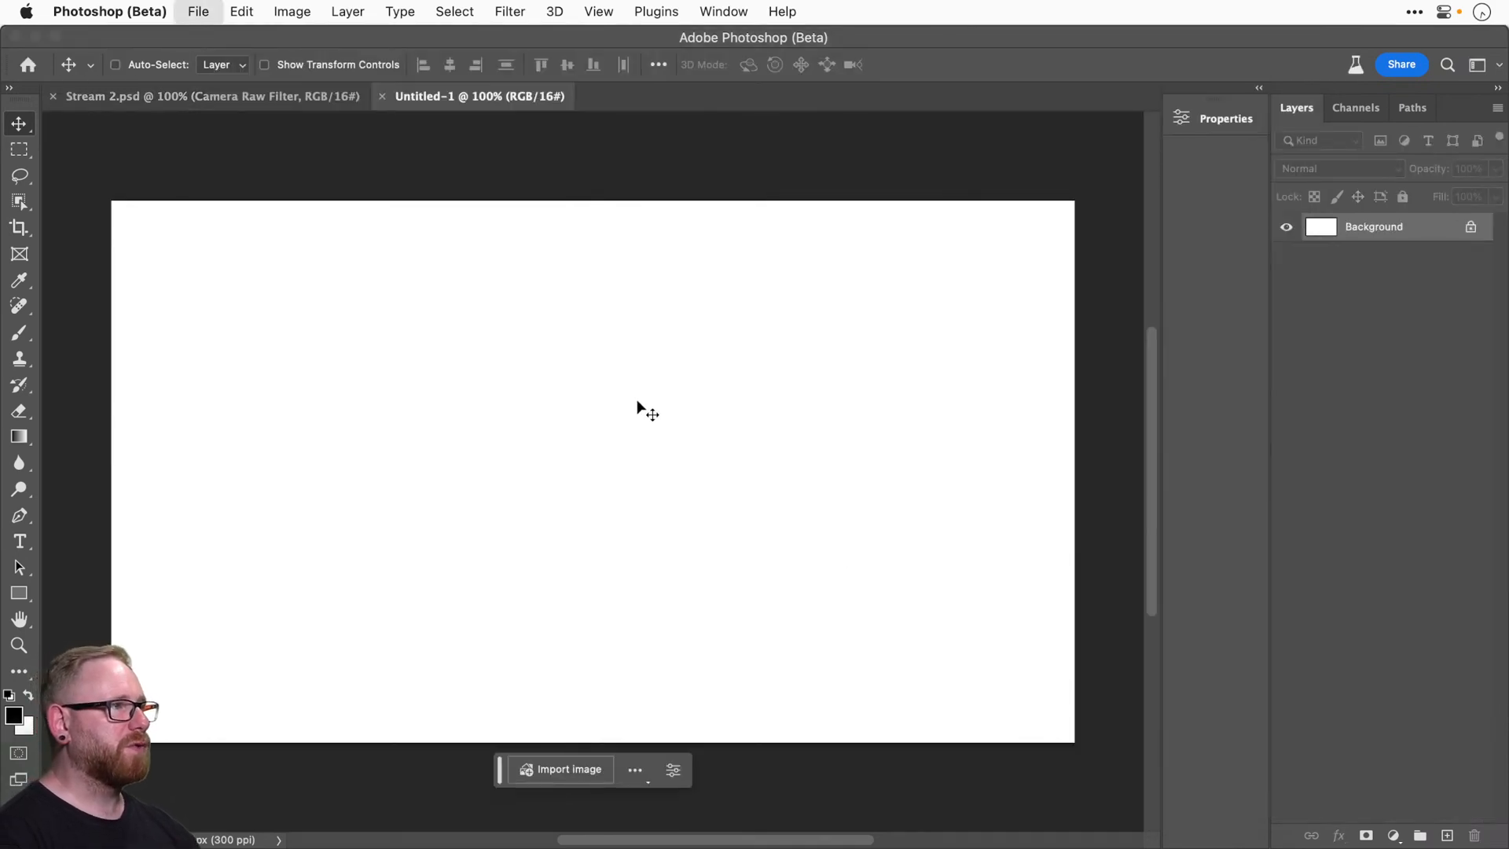
pyautogui.press('super+s')
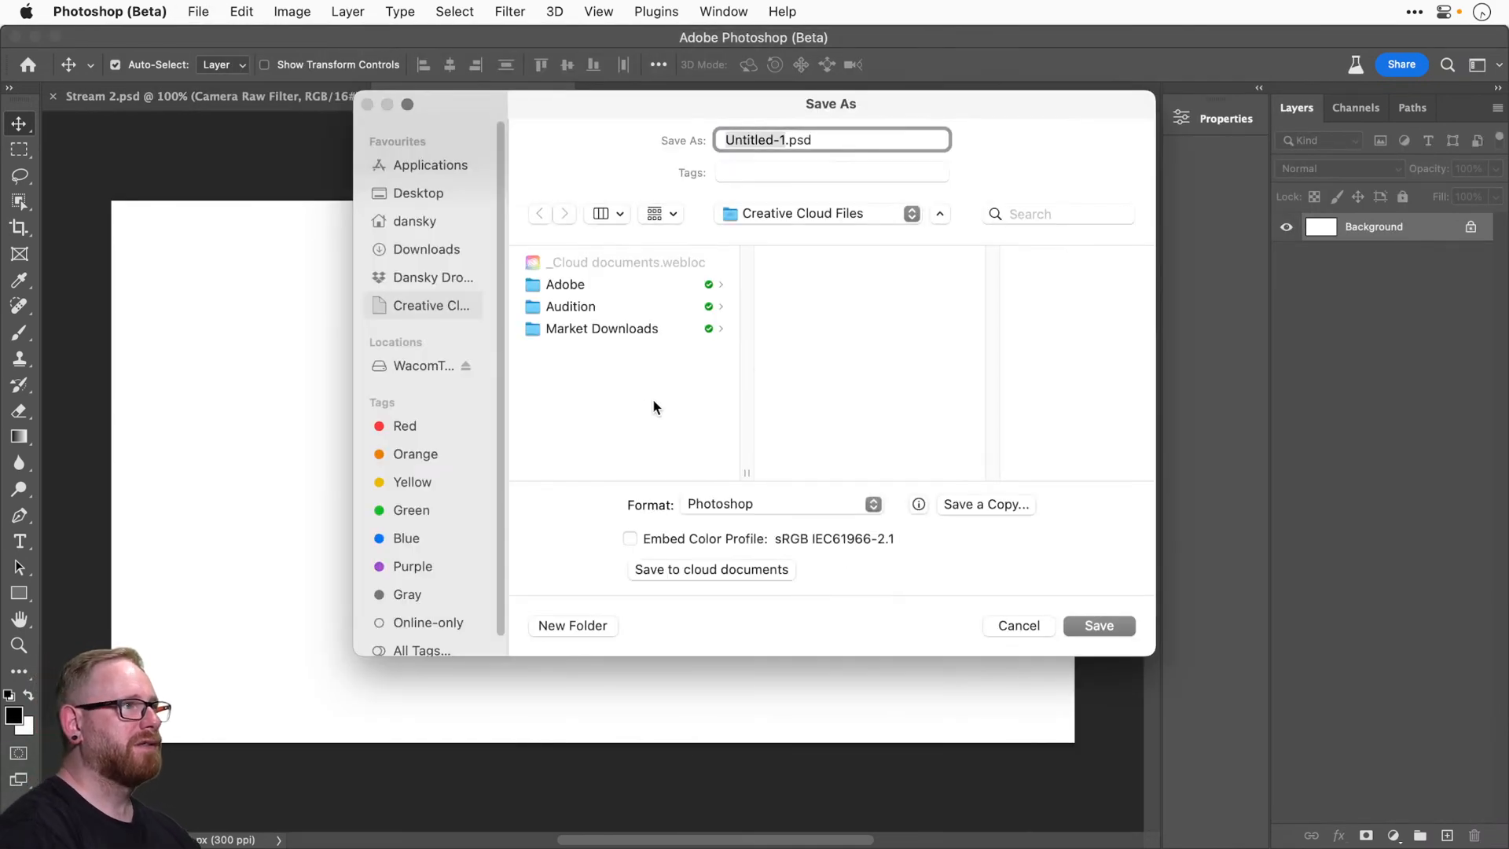
pyautogui.click(439, 200)
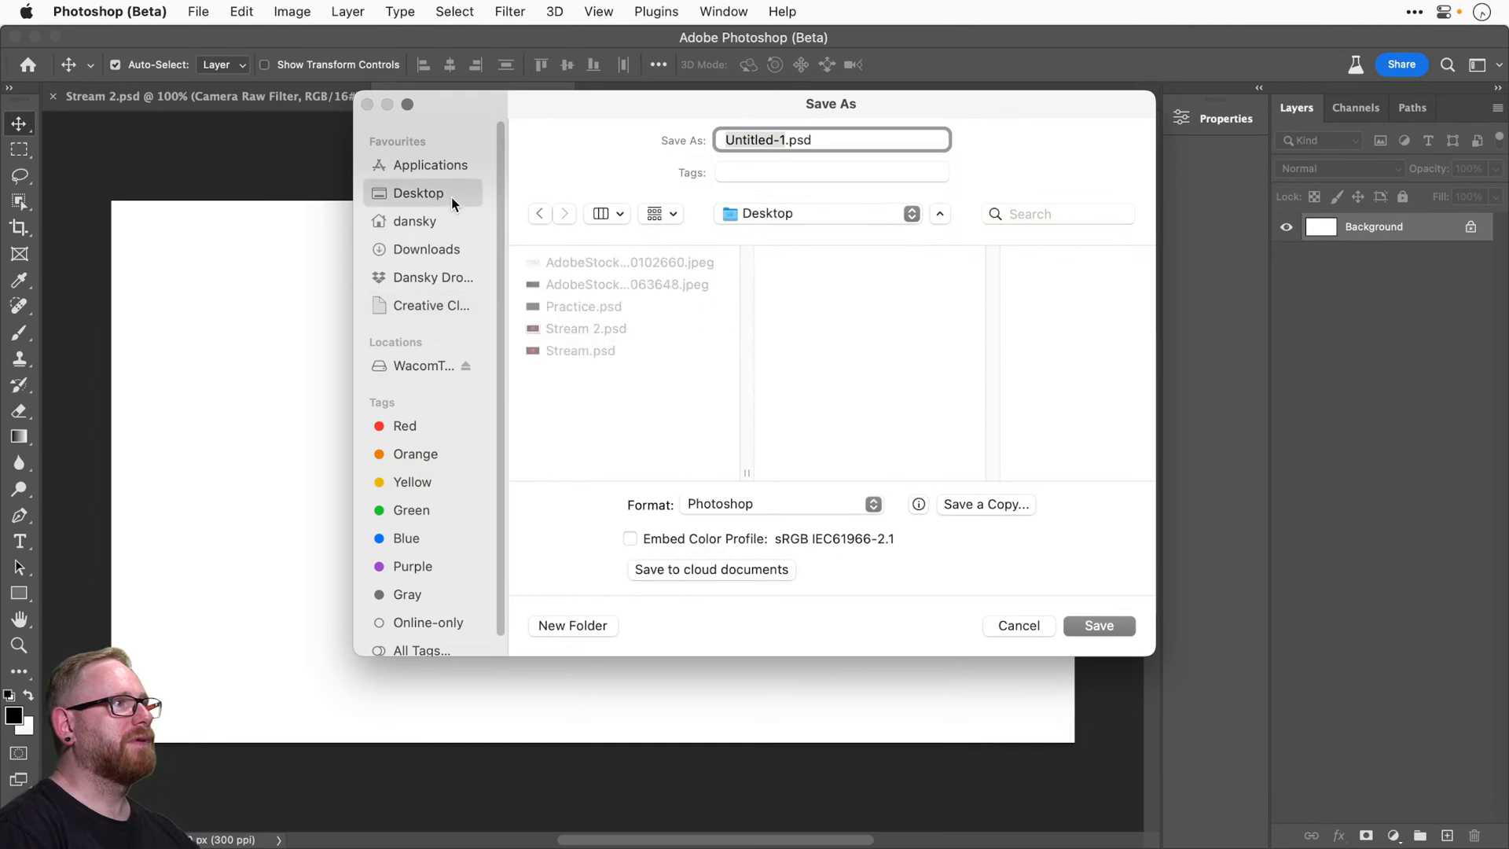
pyautogui.click(750, 138)
pyautogui.moveTo(786, 139); pyautogui.dragTo(689, 145)
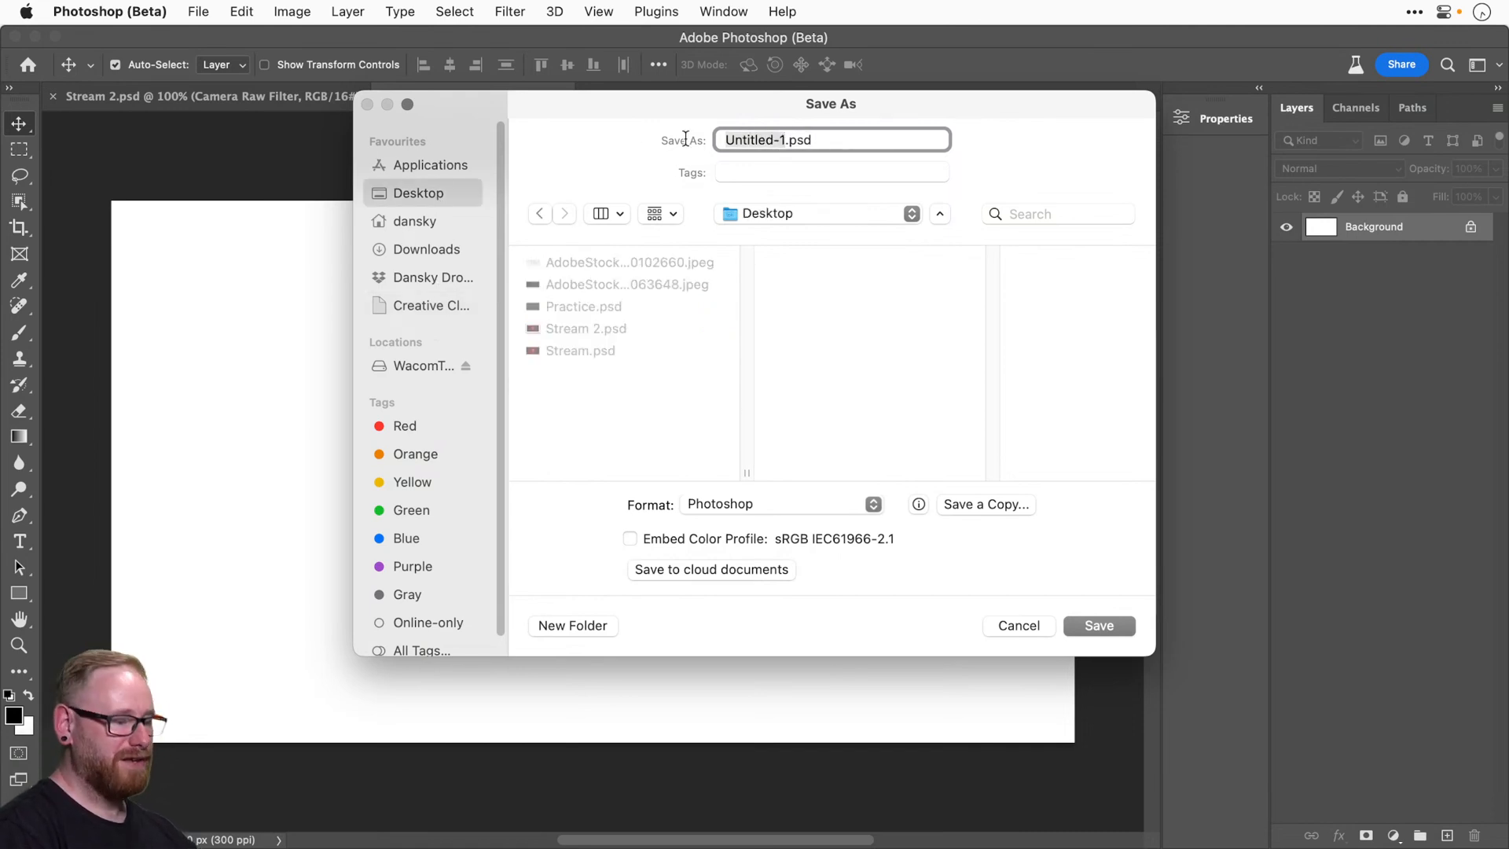
pyautogui.write('AI')
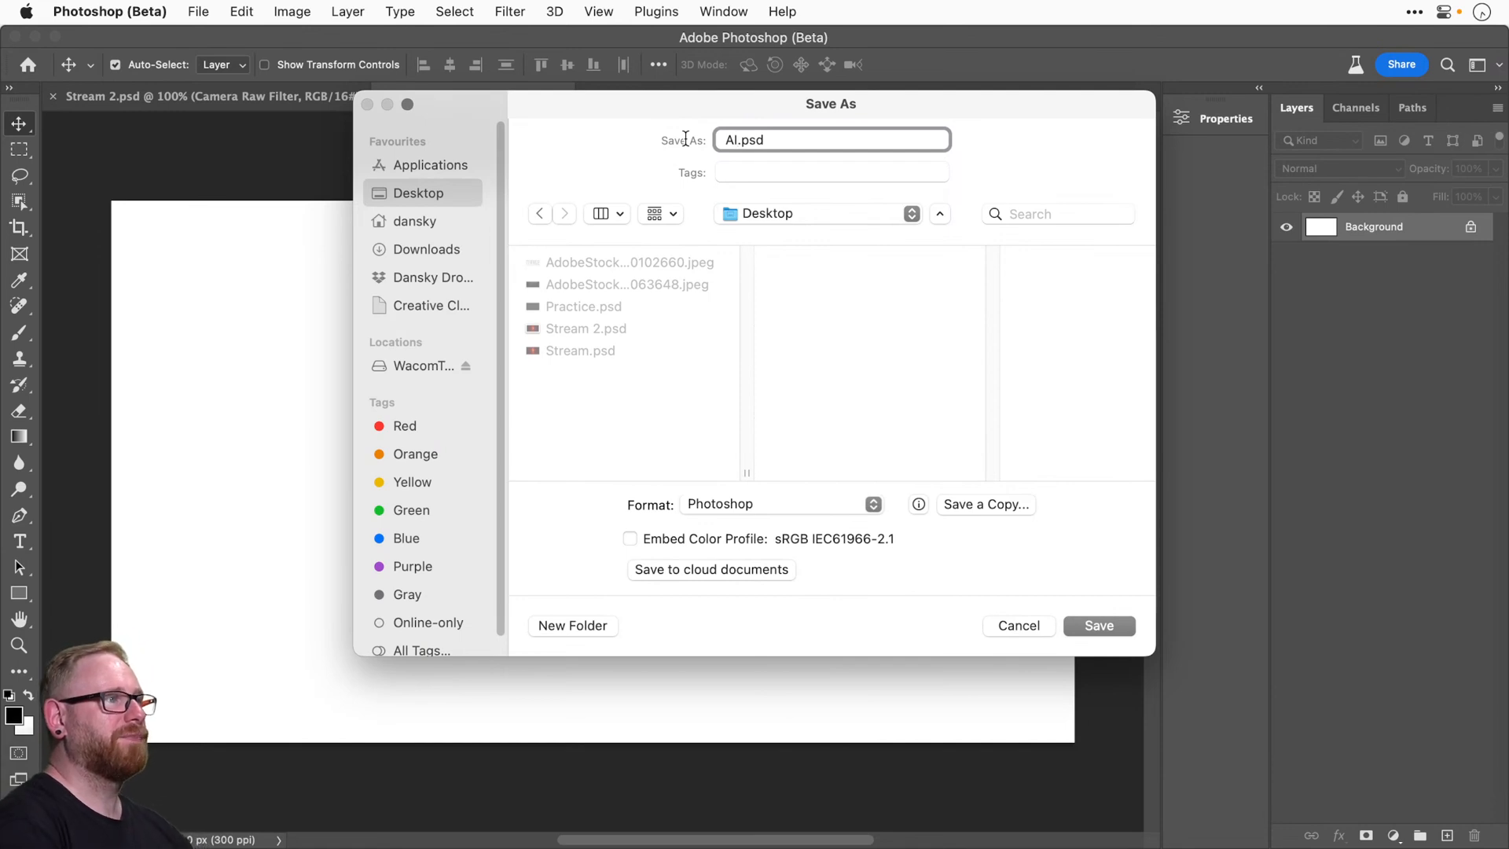
pyautogui.click(1103, 626)
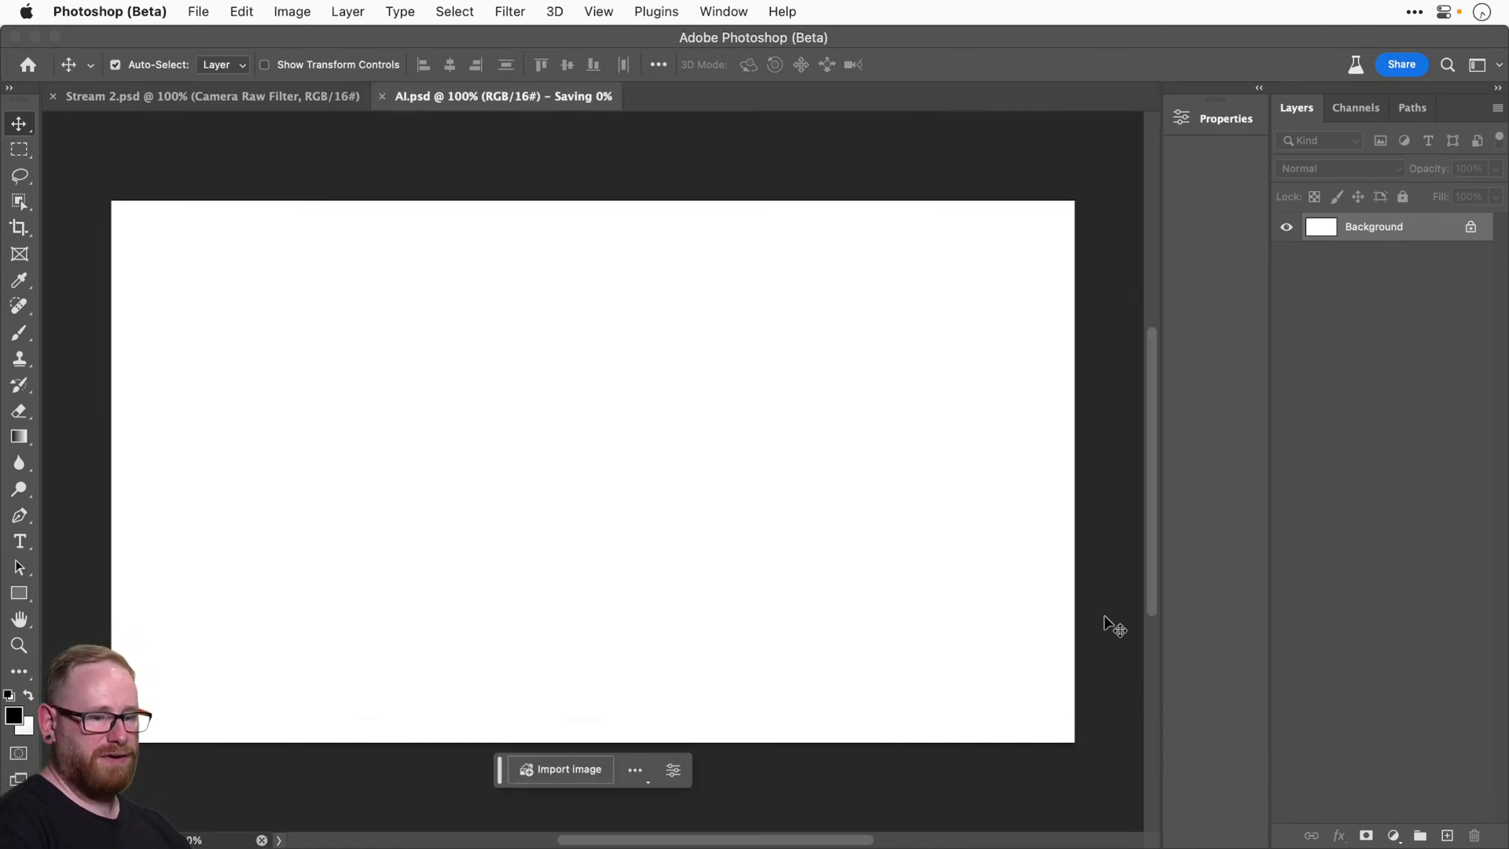
pyautogui.click(1051, 610)
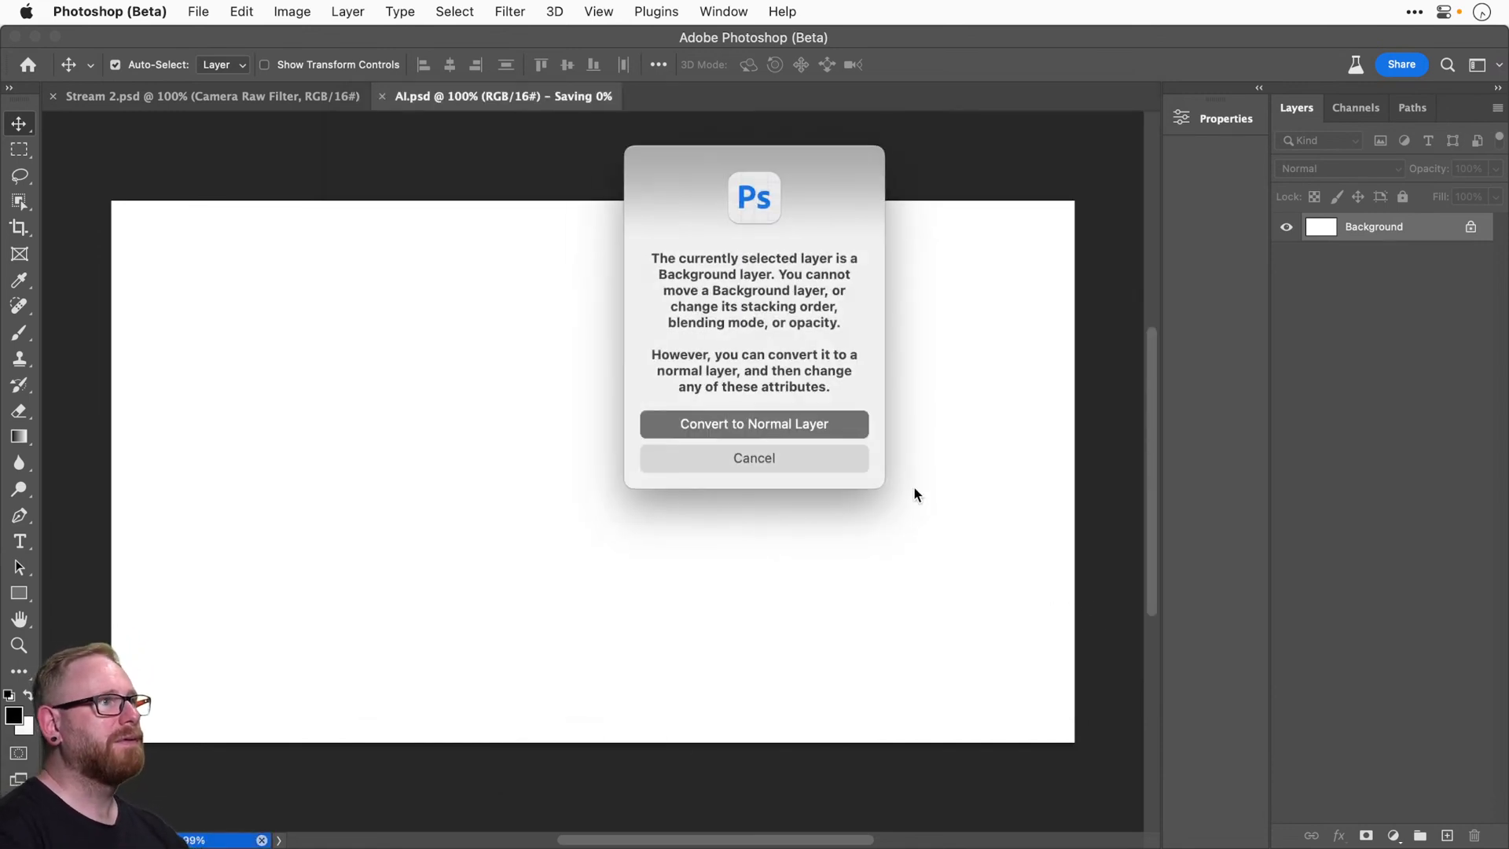
pyautogui.click(813, 462)
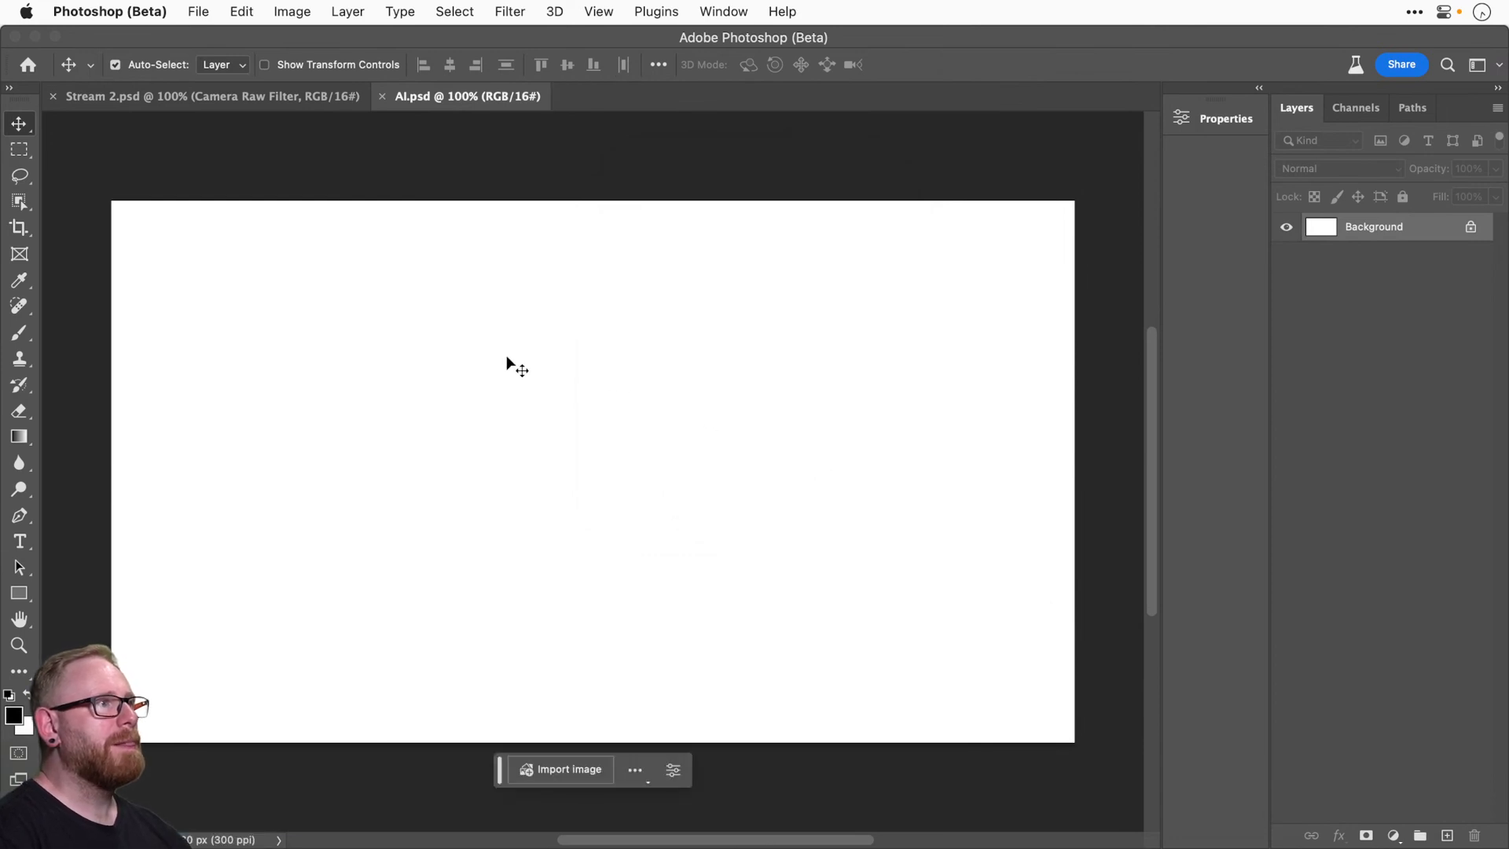
pyautogui.click(272, 100)
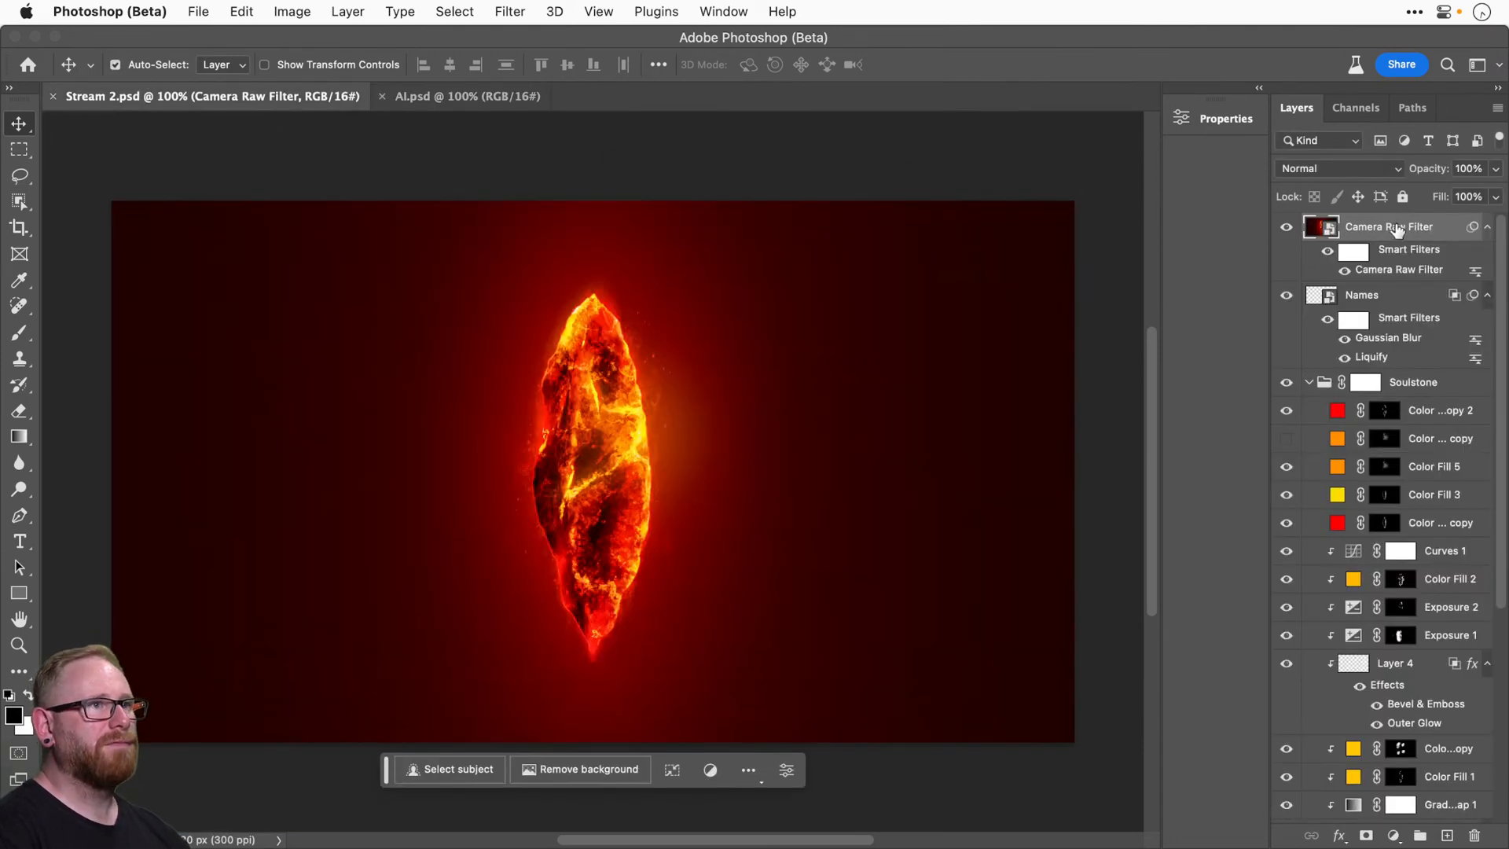
# Paste the Stream 2.psd fire-crystal image into AI.psd as a hidden Layer 1 and select Background.
pyautogui.press('super+a')
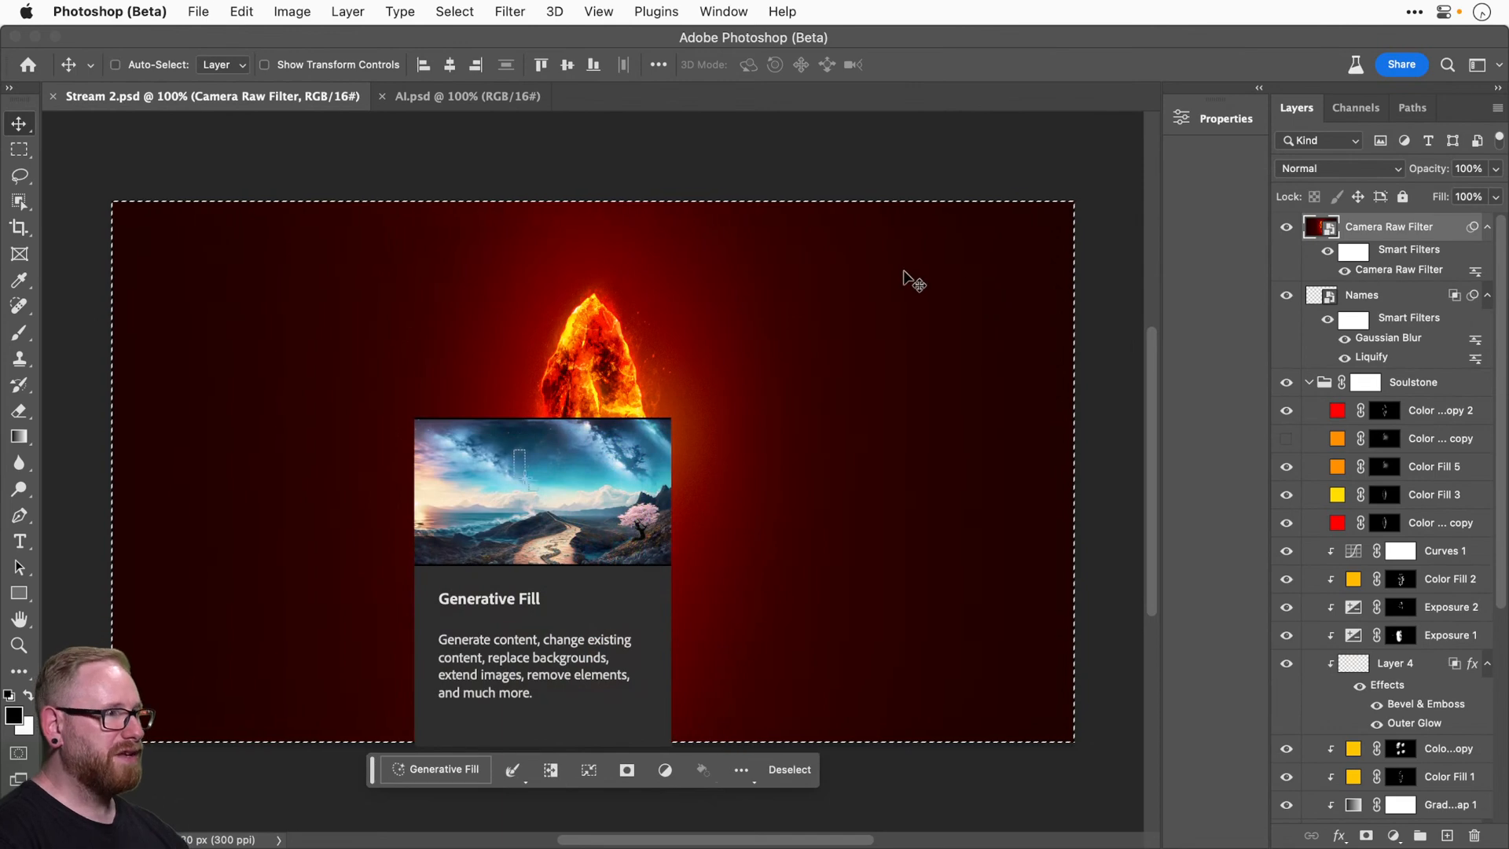
pyautogui.press('super+d')
pyautogui.click(502, 96)
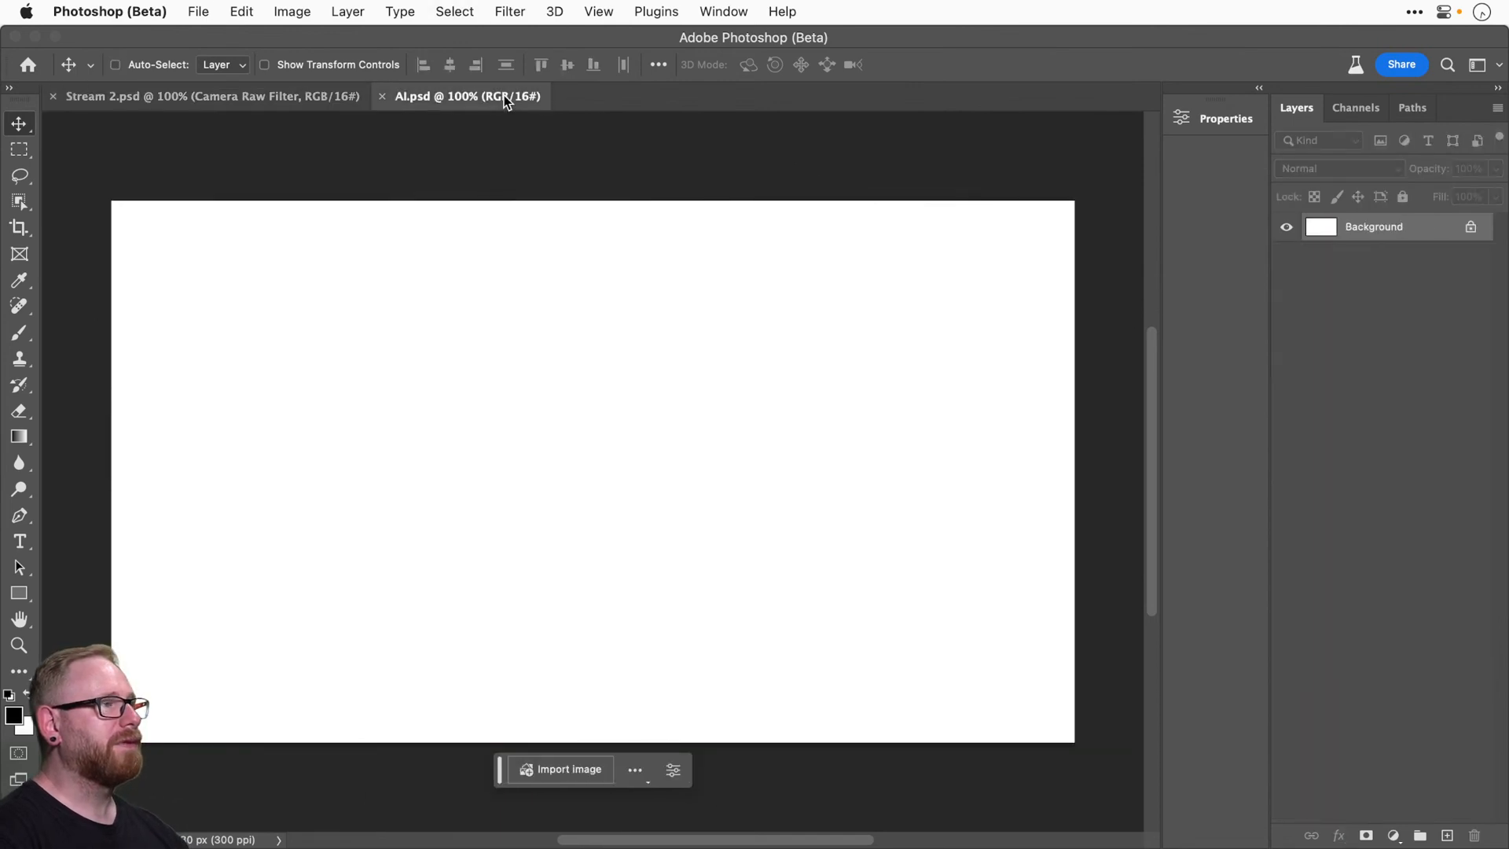
pyautogui.press('super+v')
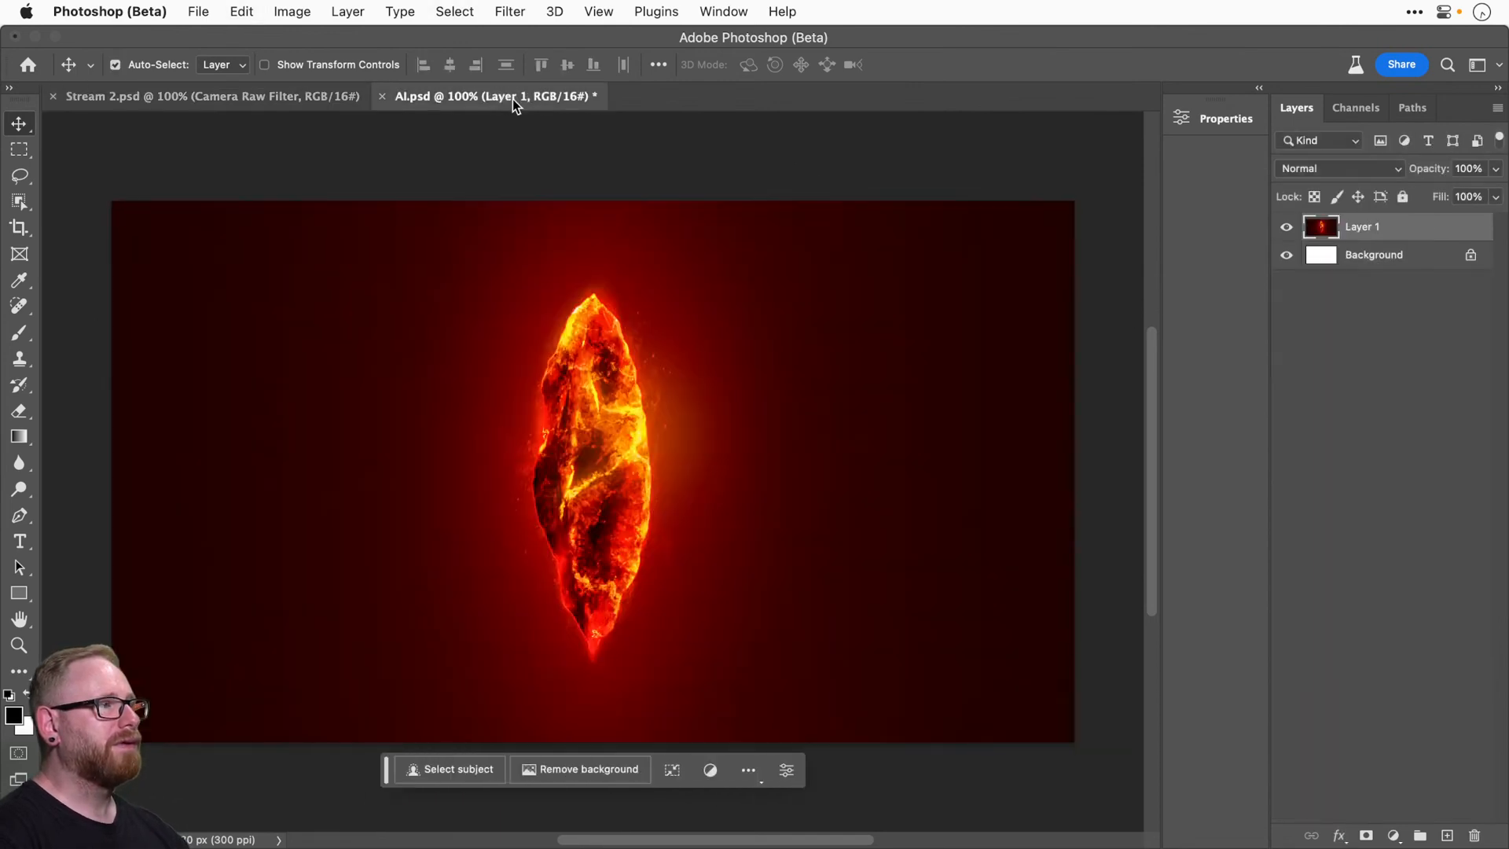
pyautogui.click(1291, 227)
pyautogui.click(1375, 253)
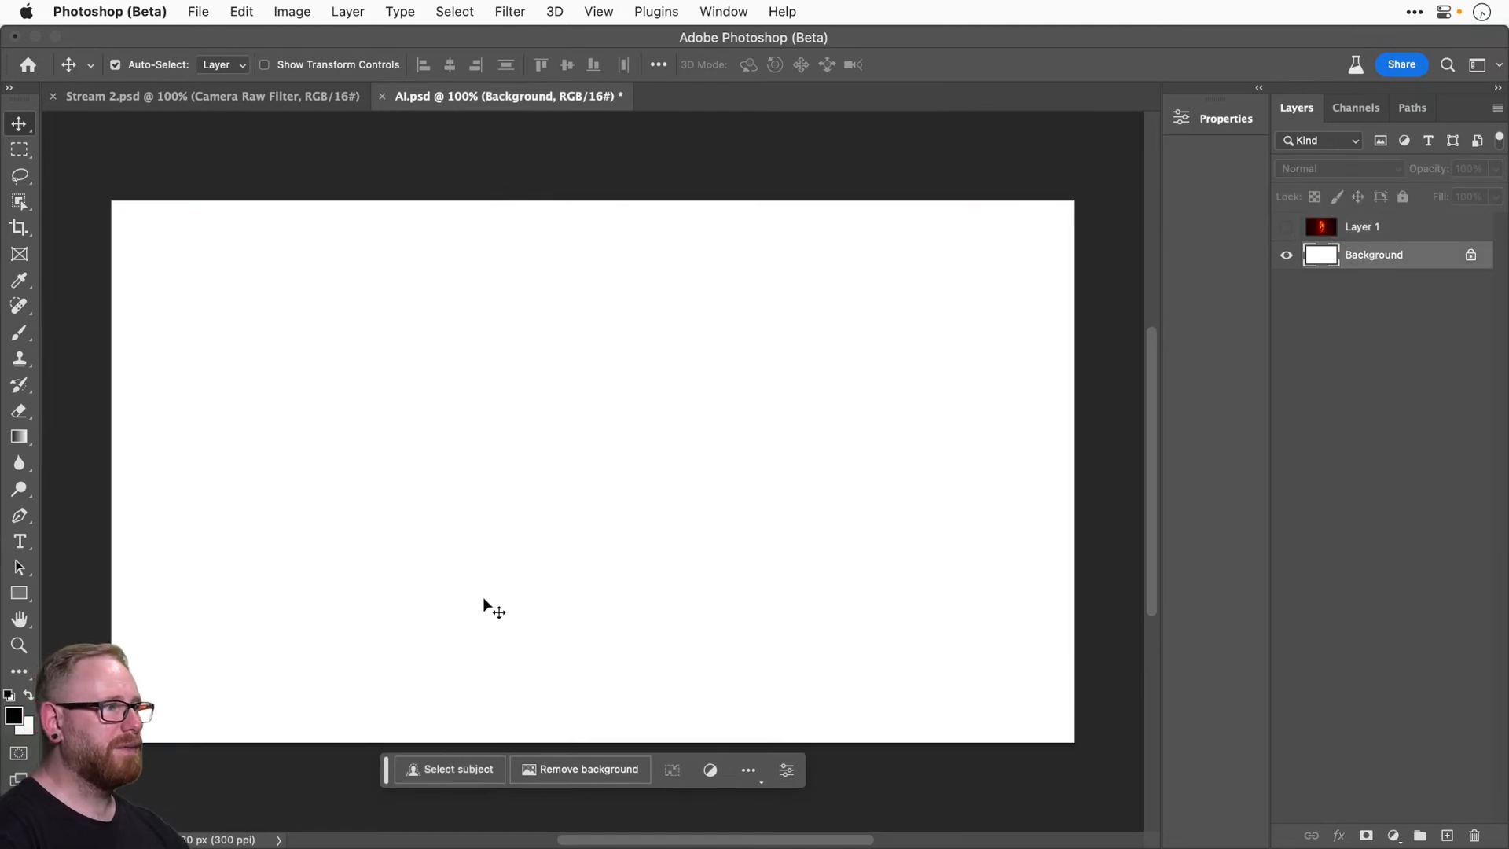
# Select the whole canvas and enter the Generative Fill prompt 'Hellish landscape with molten lava everywhere'.
pyautogui.click(17, 149)
pyautogui.moveTo(82, 177); pyautogui.dragTo(1089, 776)
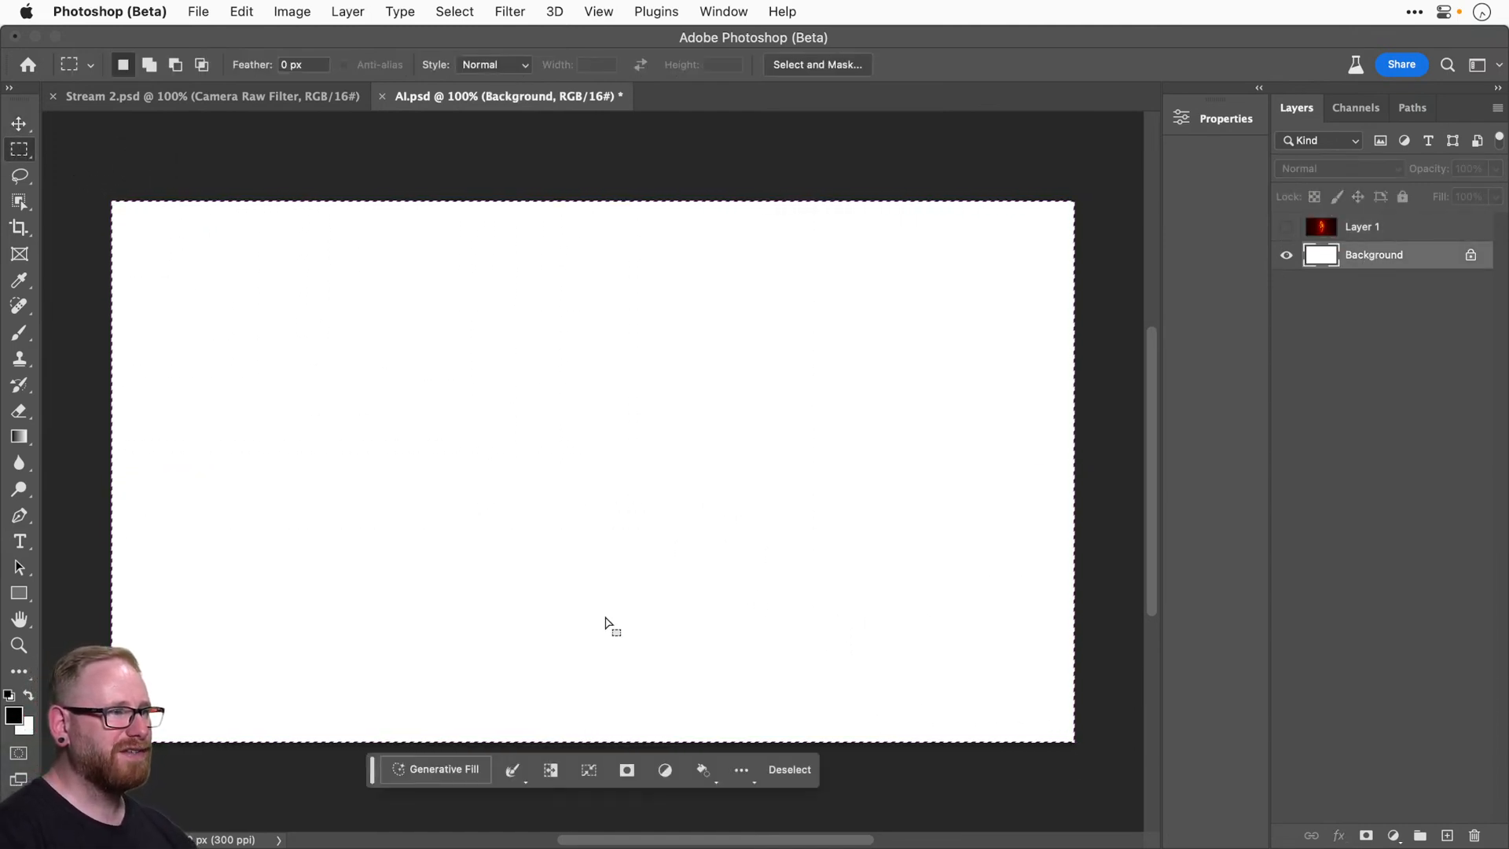
pyautogui.click(438, 770)
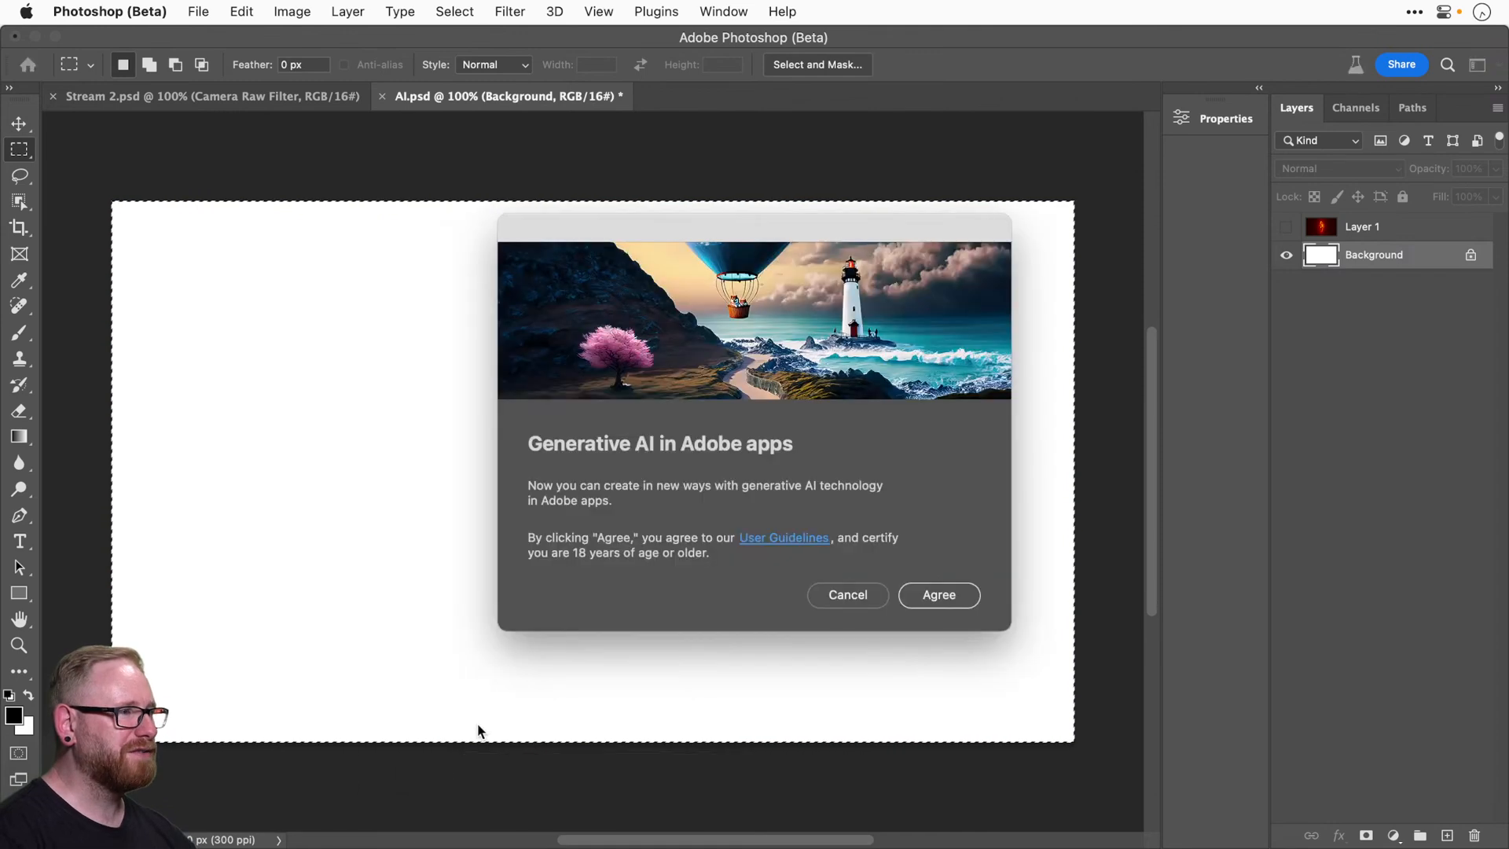
pyautogui.click(938, 596)
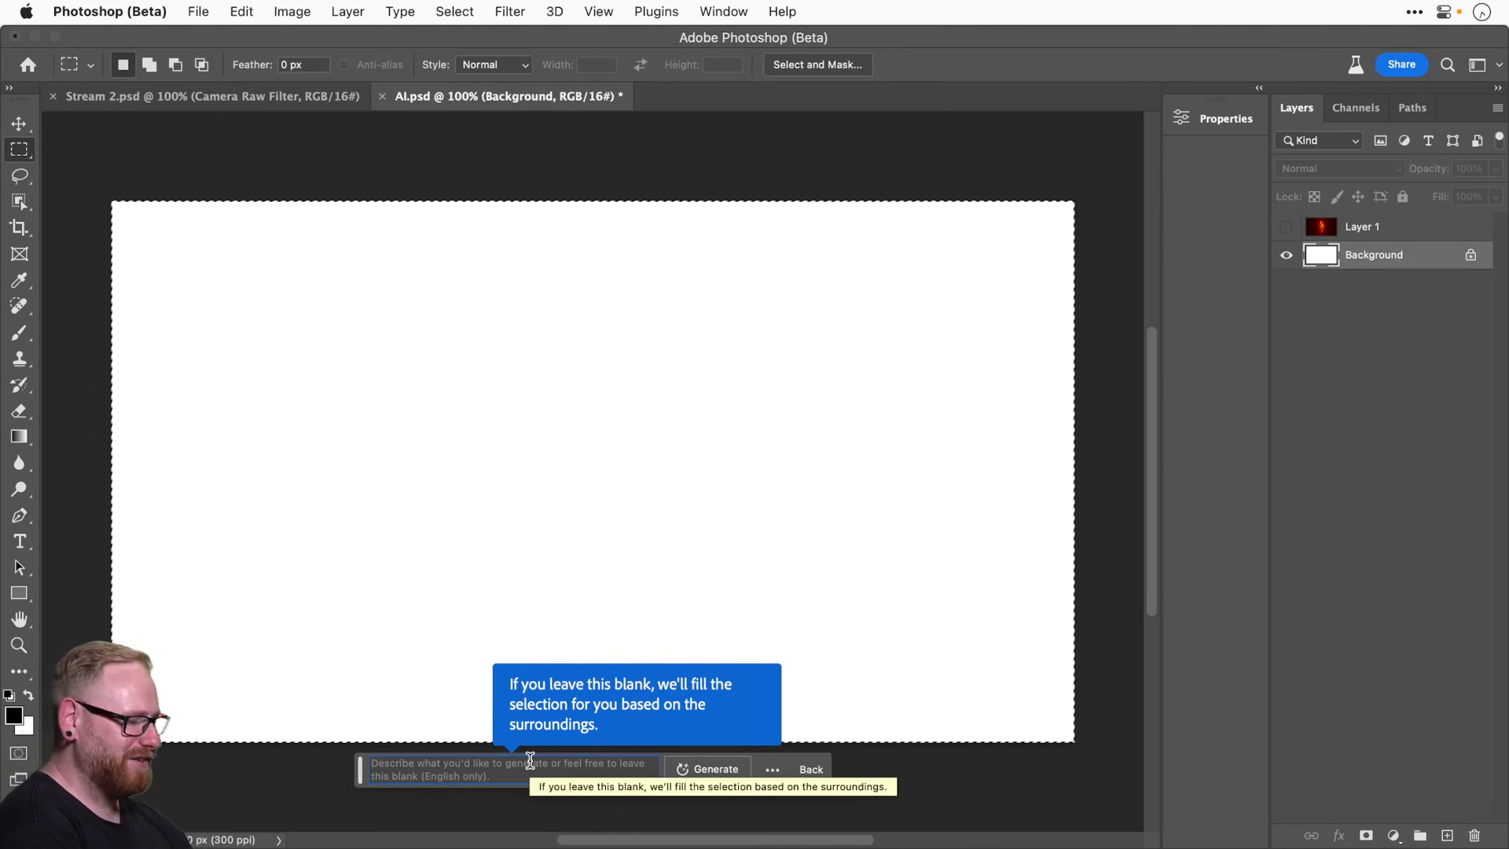
pyautogui.write('Hellish ')
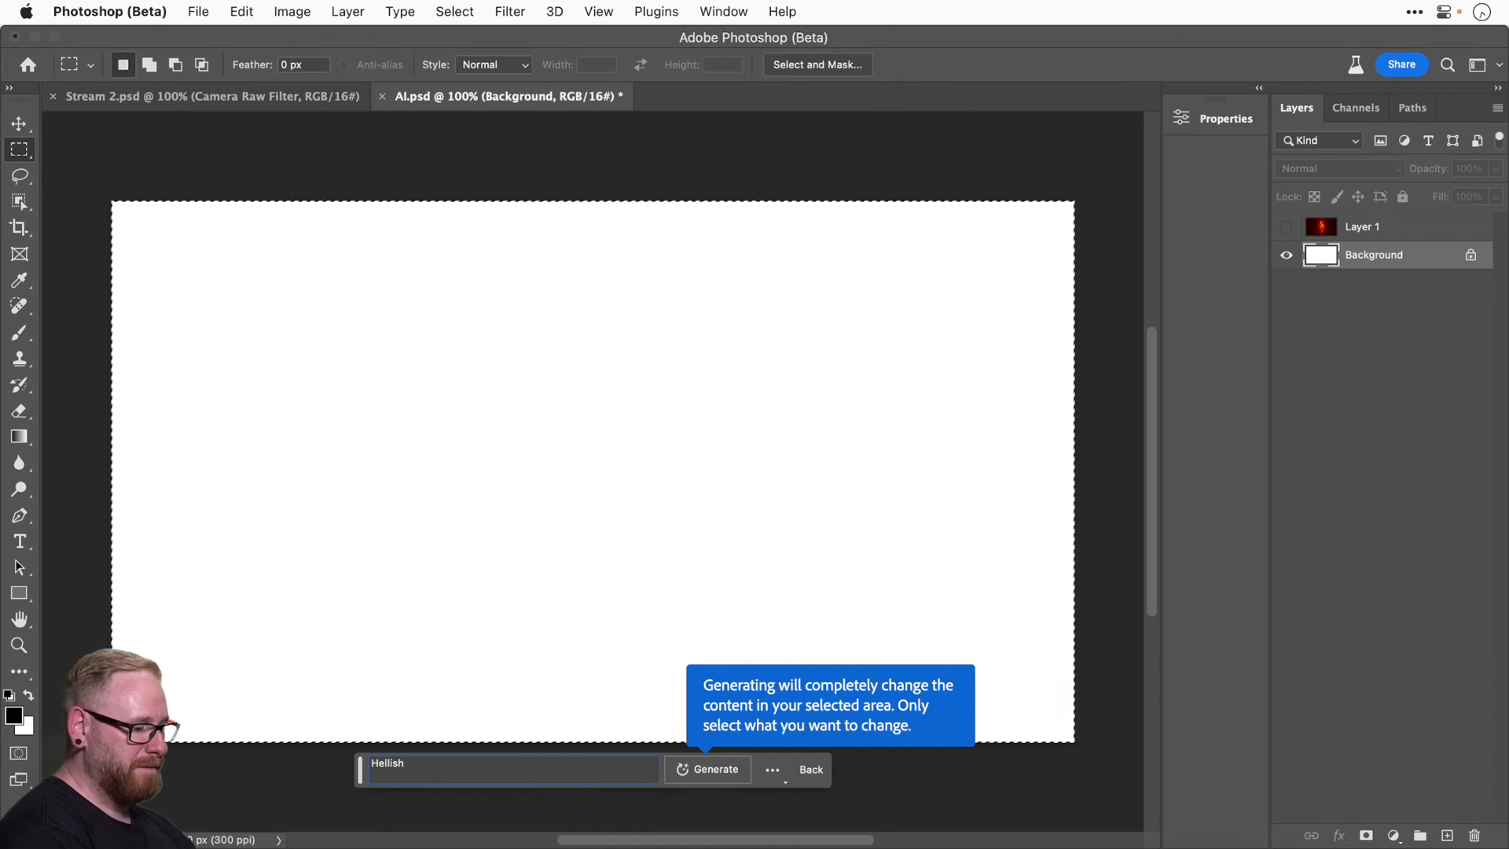
pyautogui.write('landscape with m')
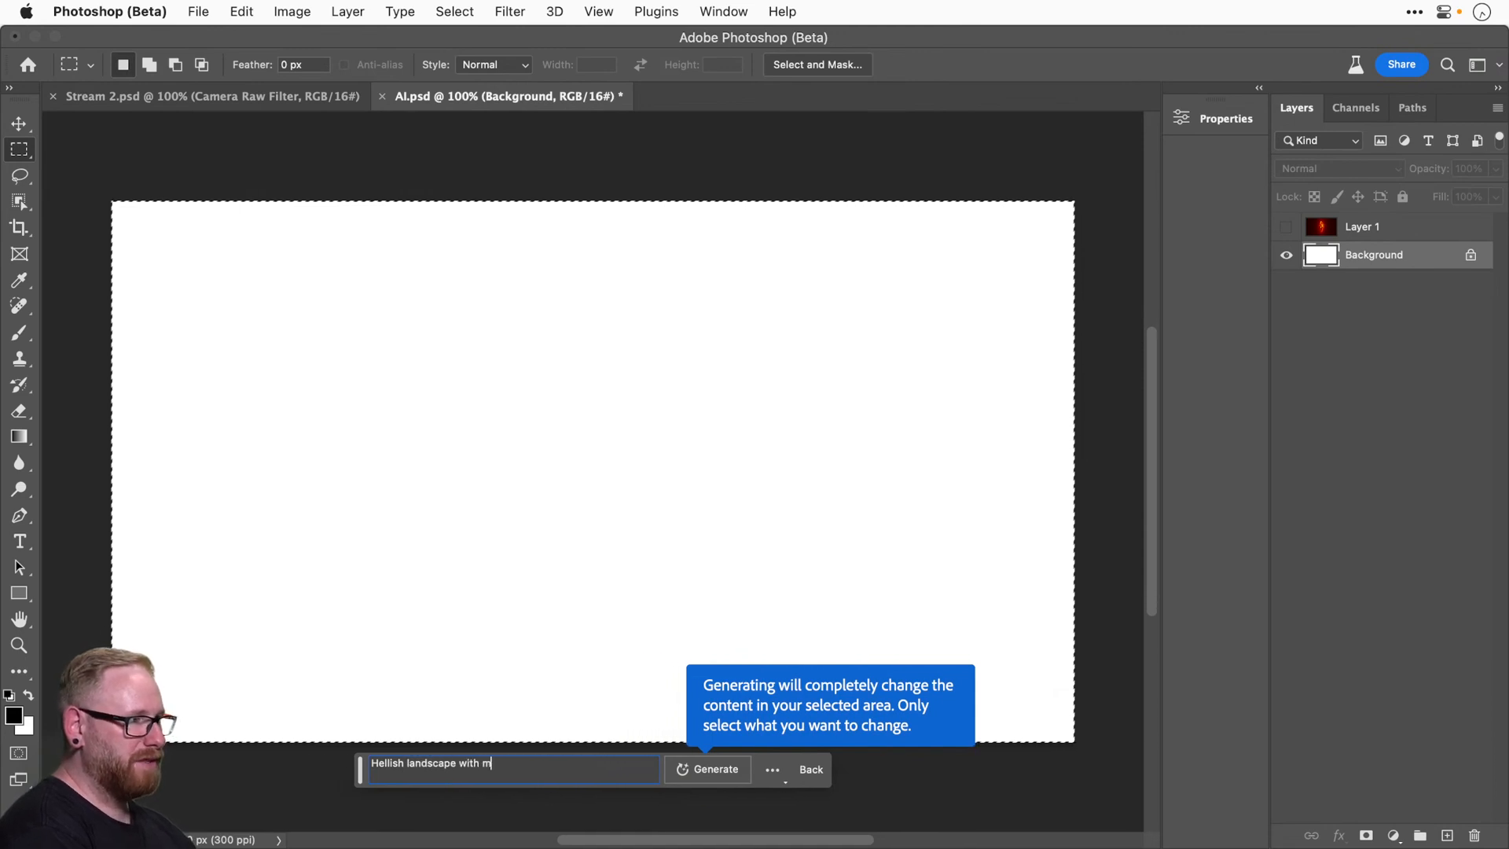
pyautogui.write('olten lava')
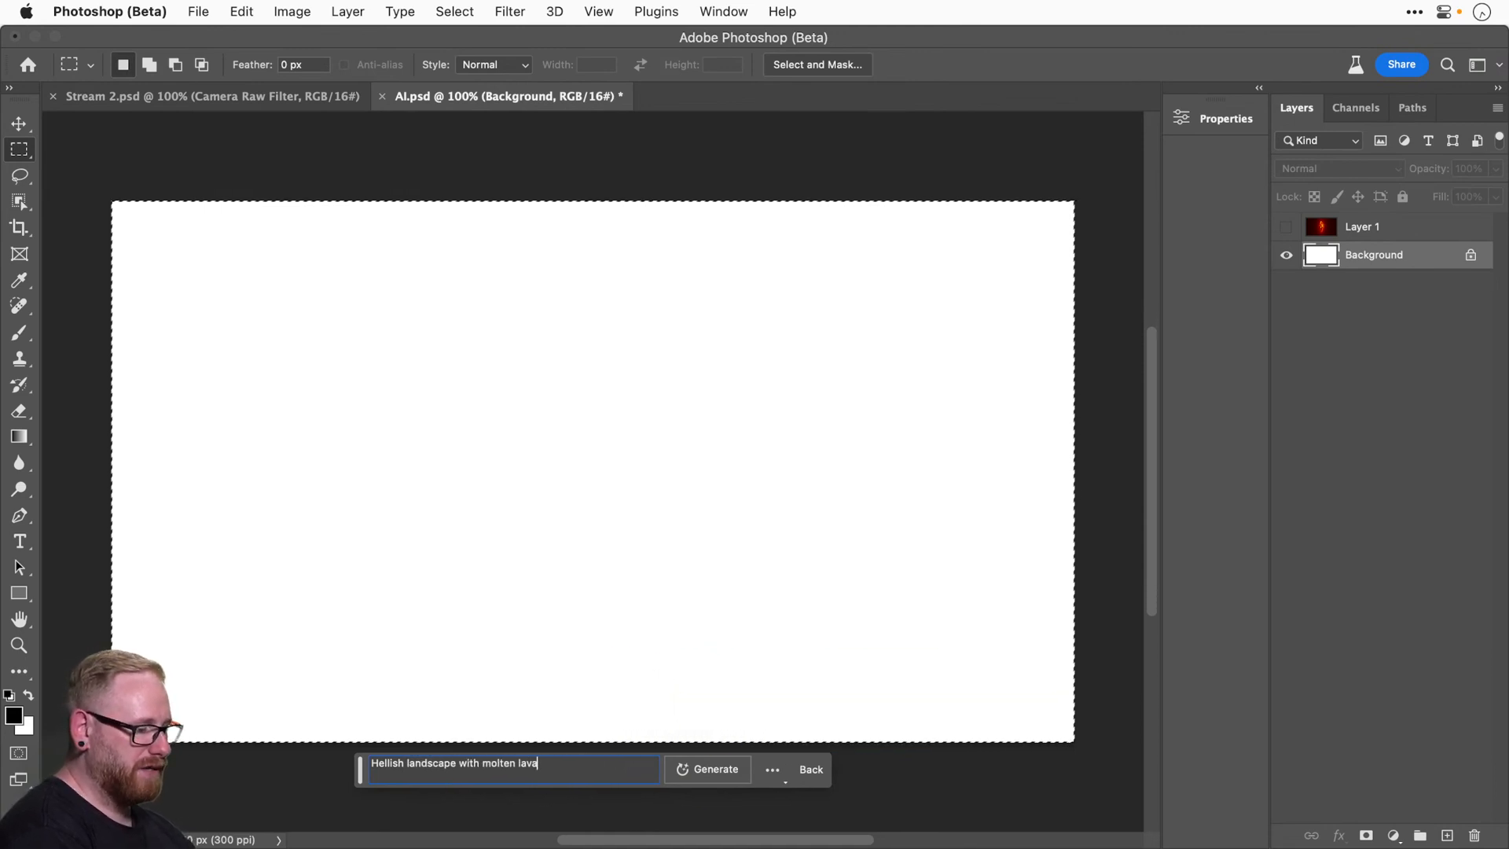
pyautogui.write(' everywhere')
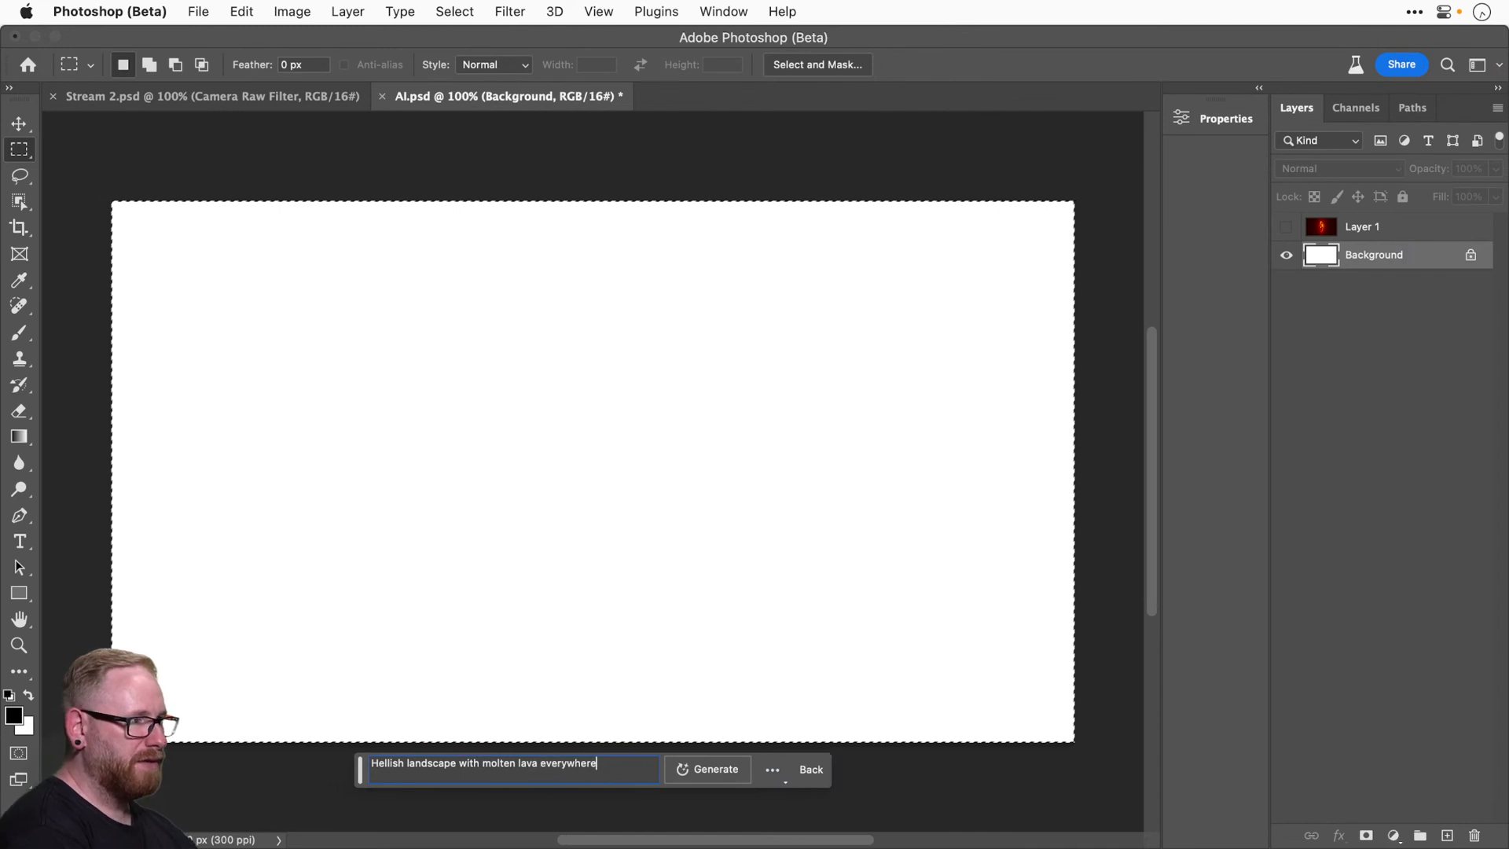
pyautogui.press('super+a')
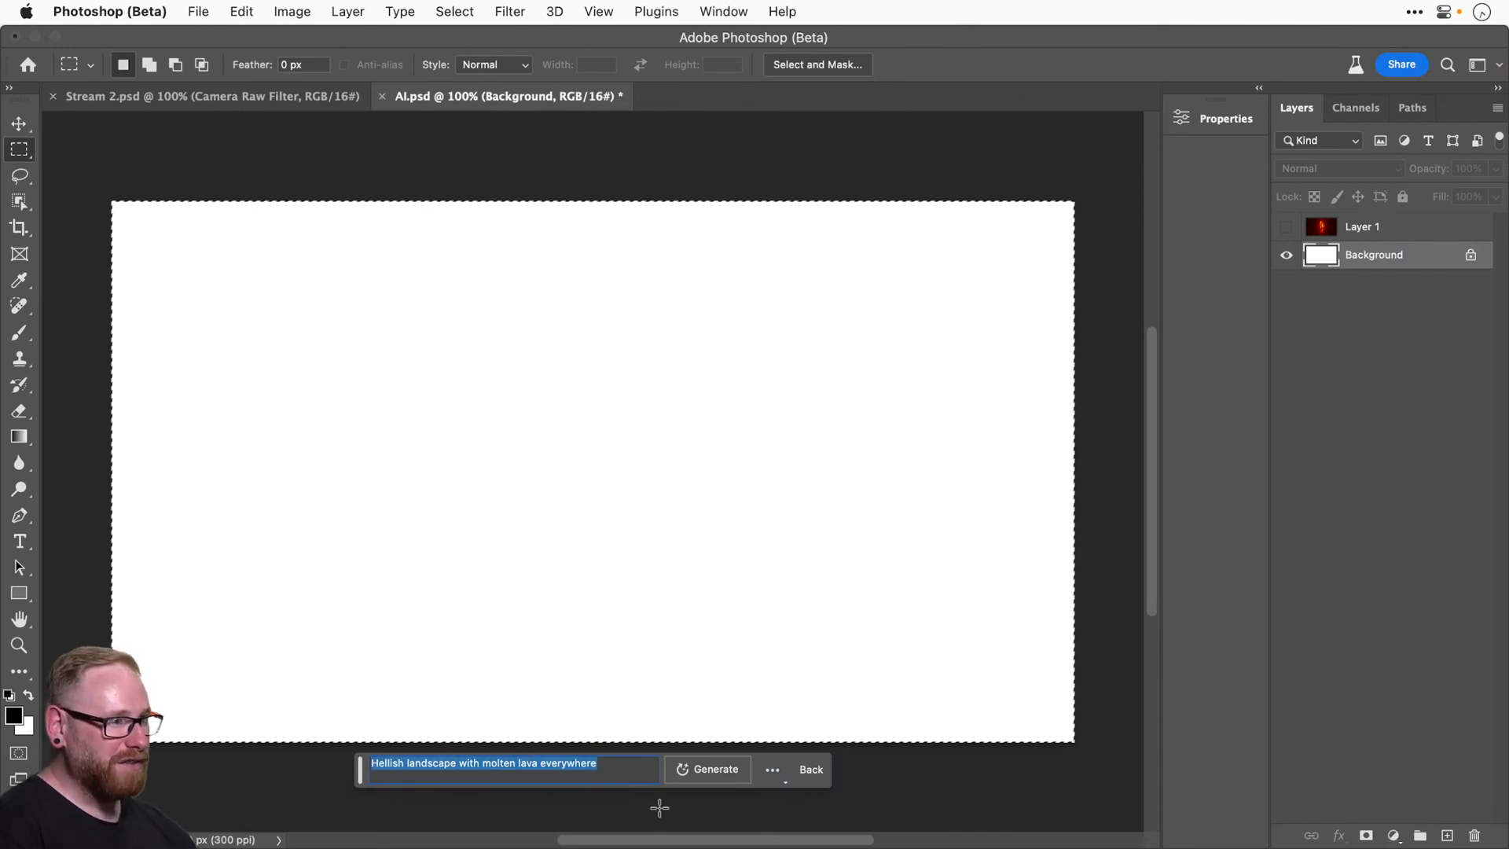
# Generate the lava landscape and preview the second and third variations.
pyautogui.click(715, 768)
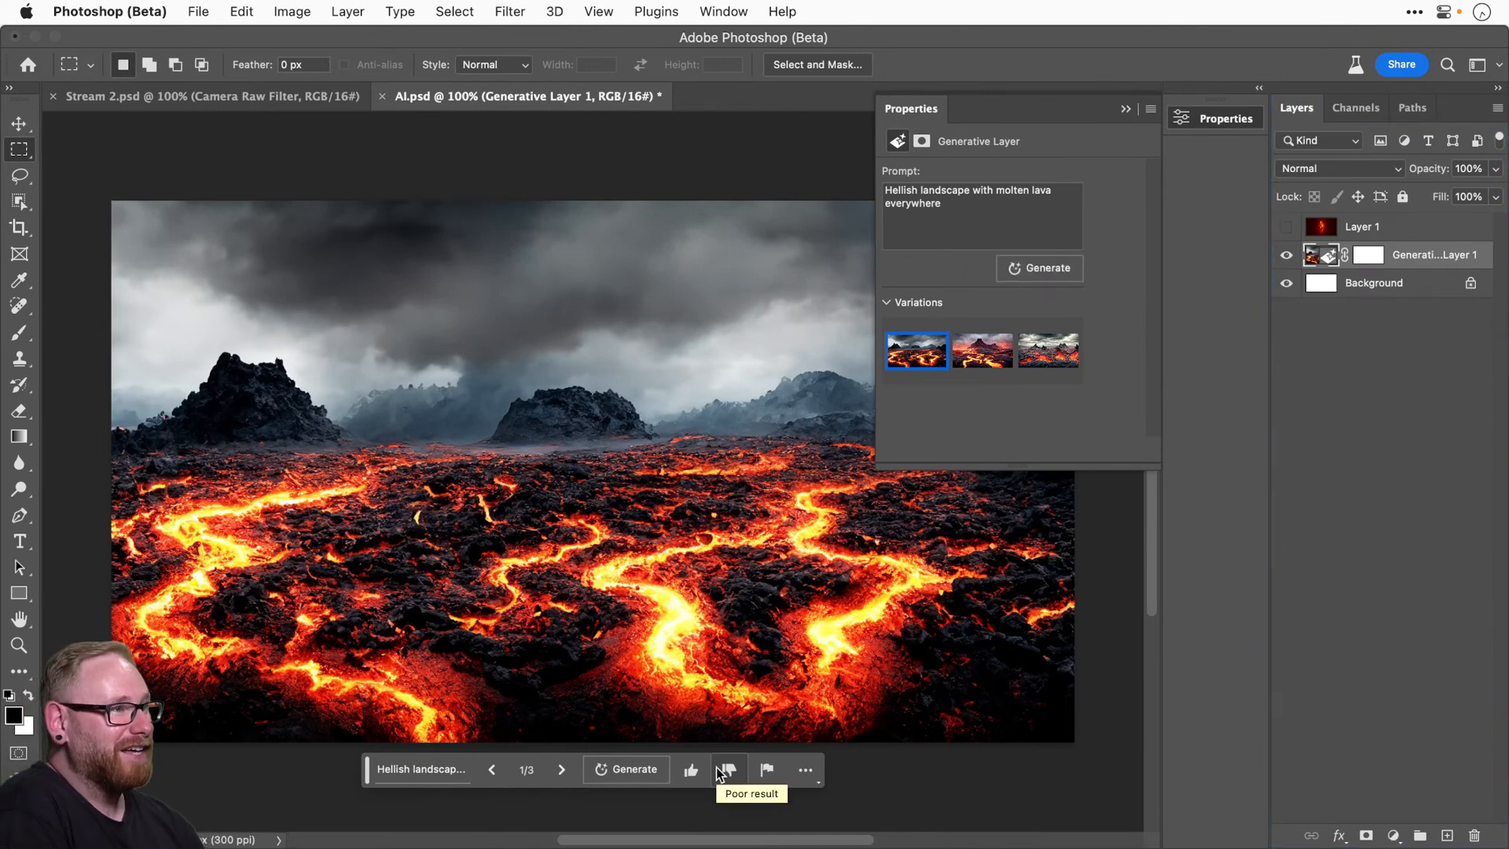
pyautogui.click(972, 356)
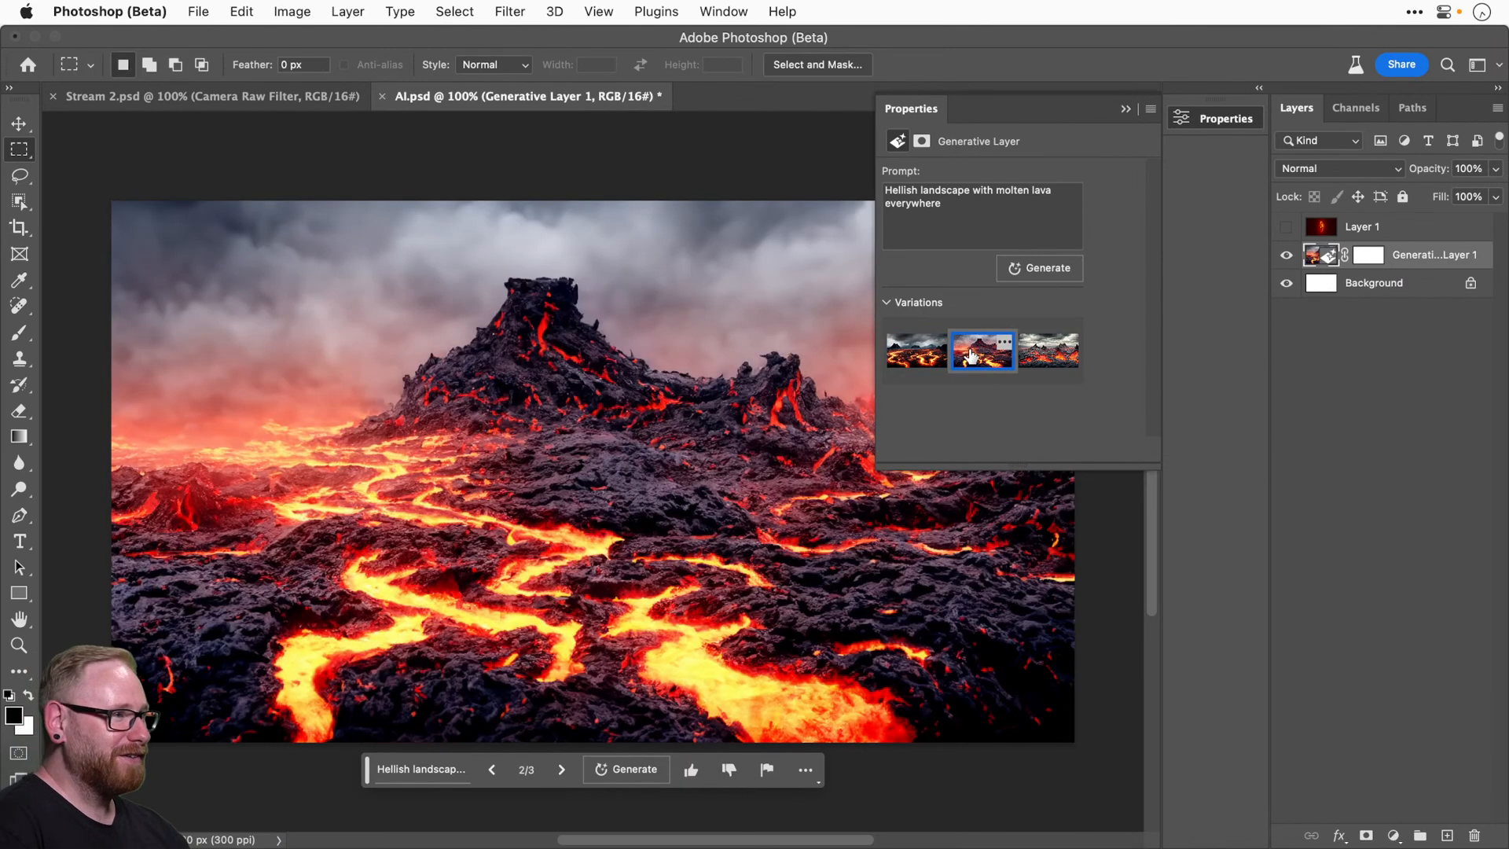
pyautogui.click(1032, 355)
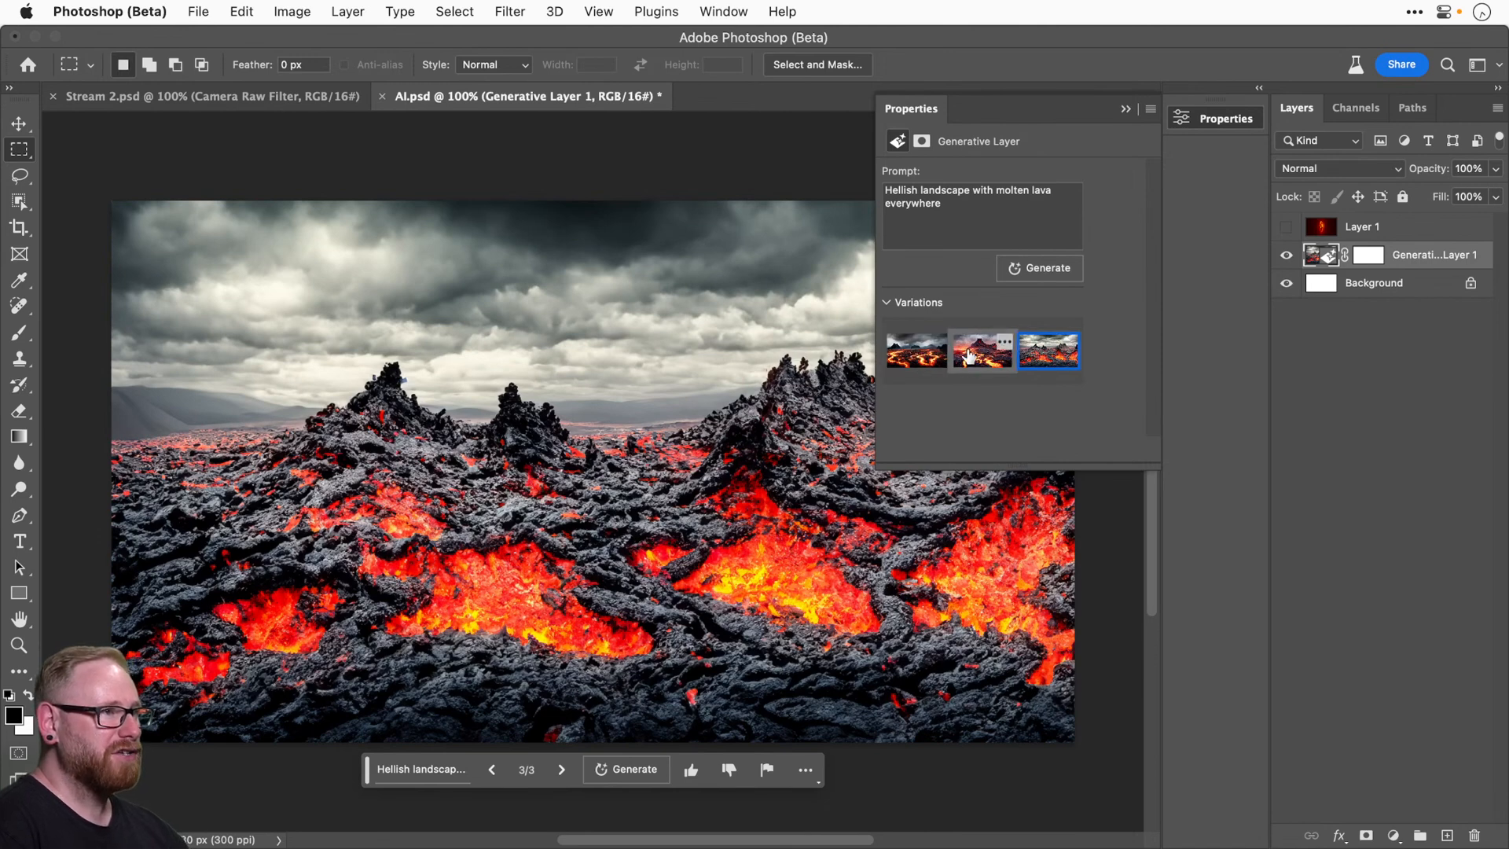
# Regenerate, choose variation 5 with the volcanic peak, and rate it Good Result.
pyautogui.click(627, 770)
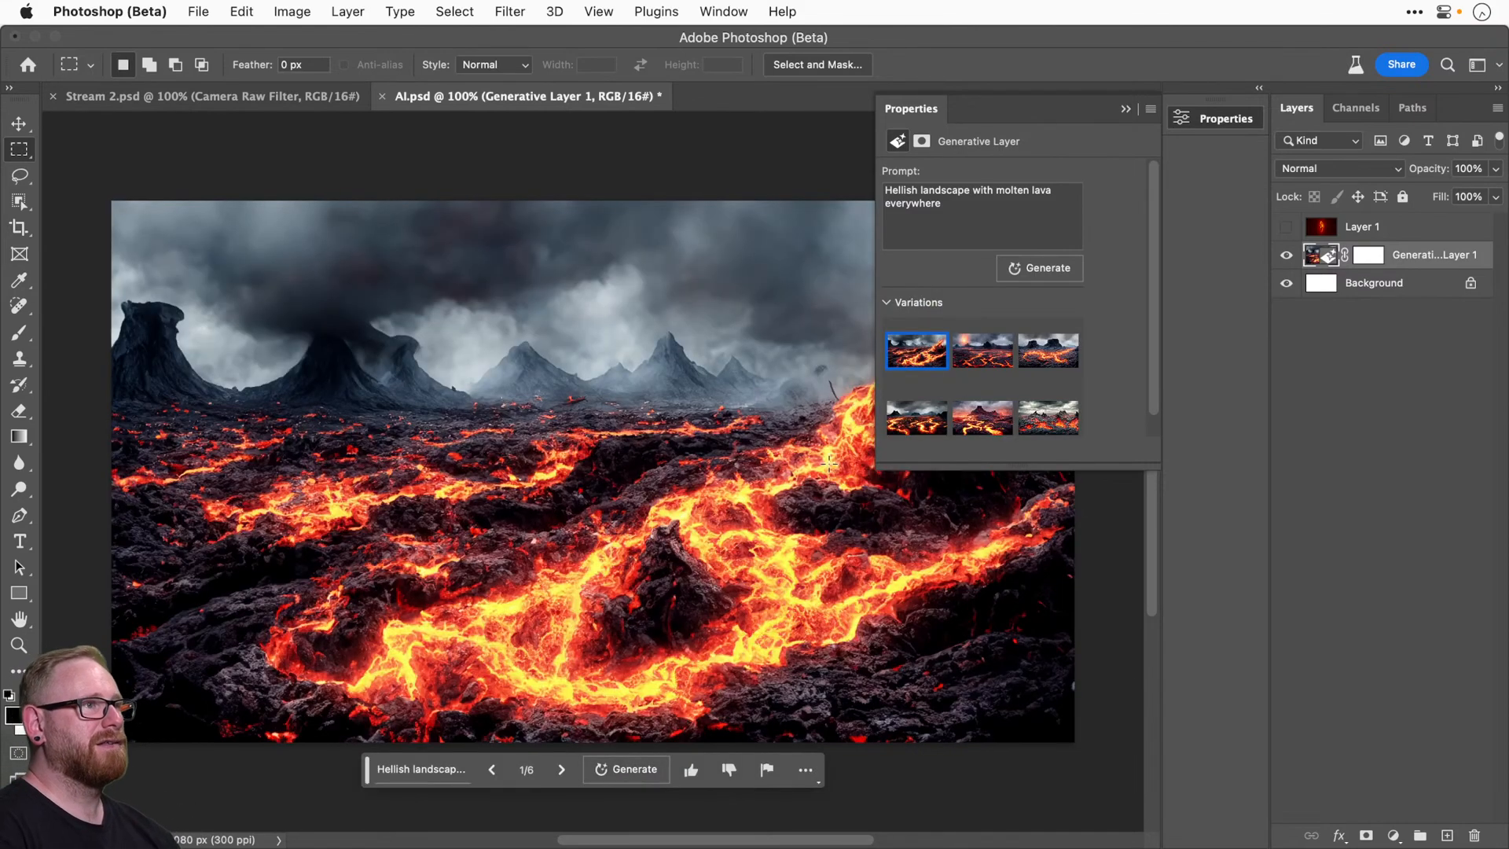
pyautogui.click(974, 350)
pyautogui.click(1027, 361)
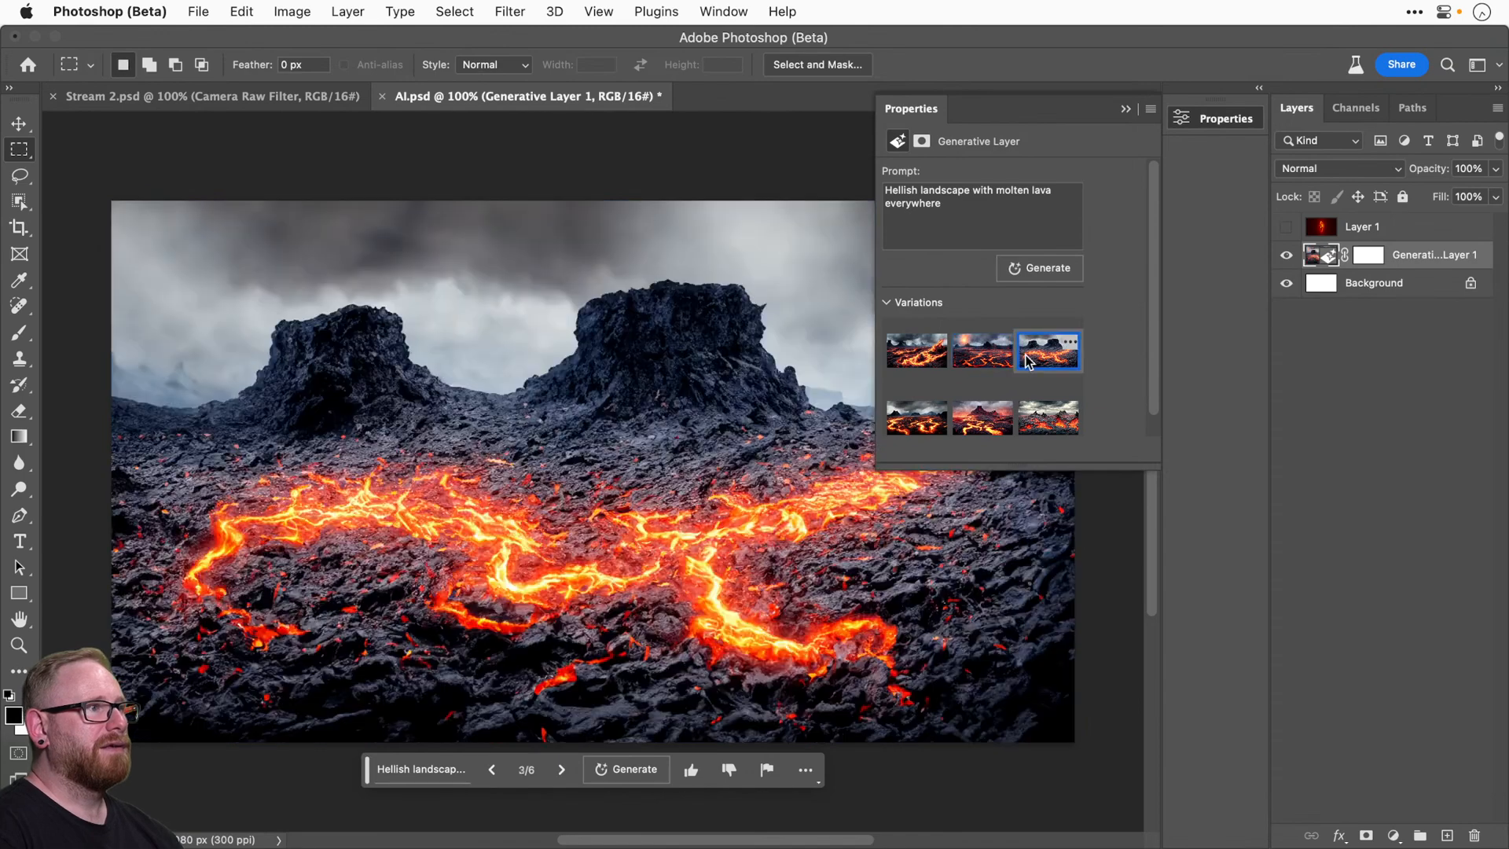
pyautogui.click(1002, 414)
pyautogui.click(980, 418)
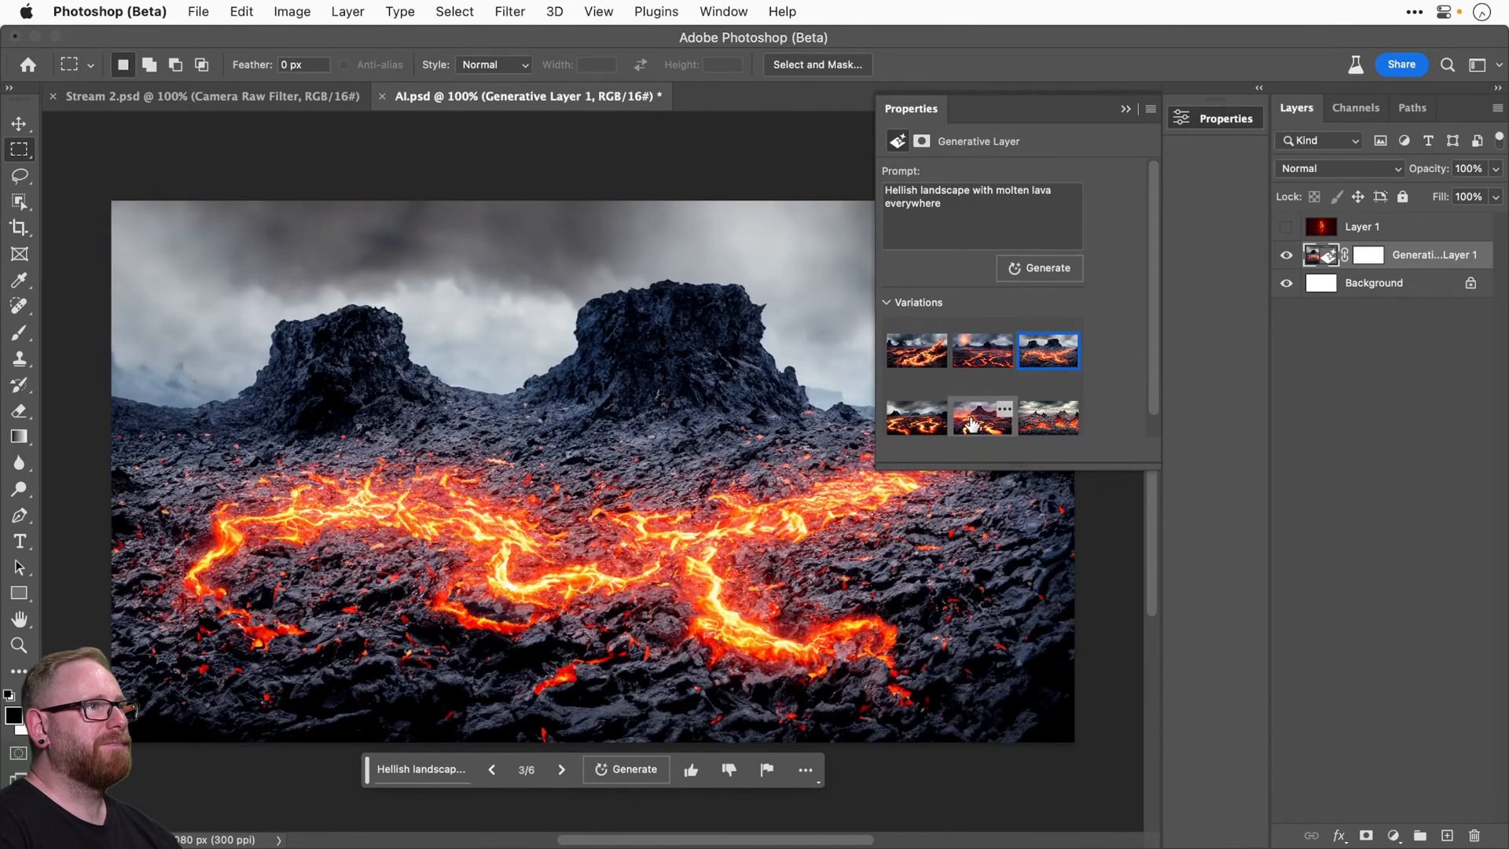
pyautogui.click(972, 424)
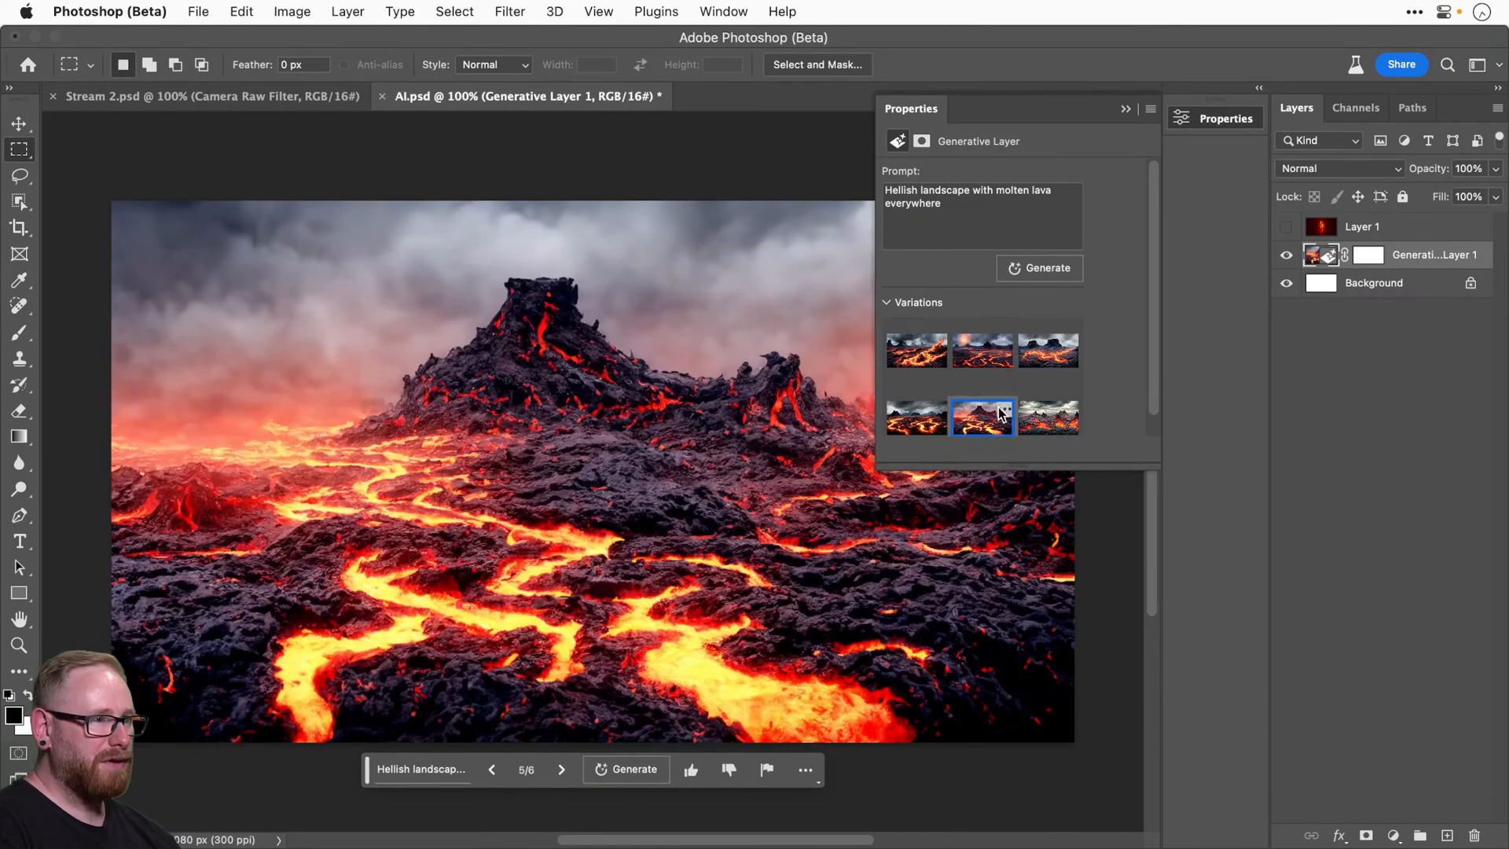
pyautogui.click(1000, 414)
pyautogui.click(1047, 433)
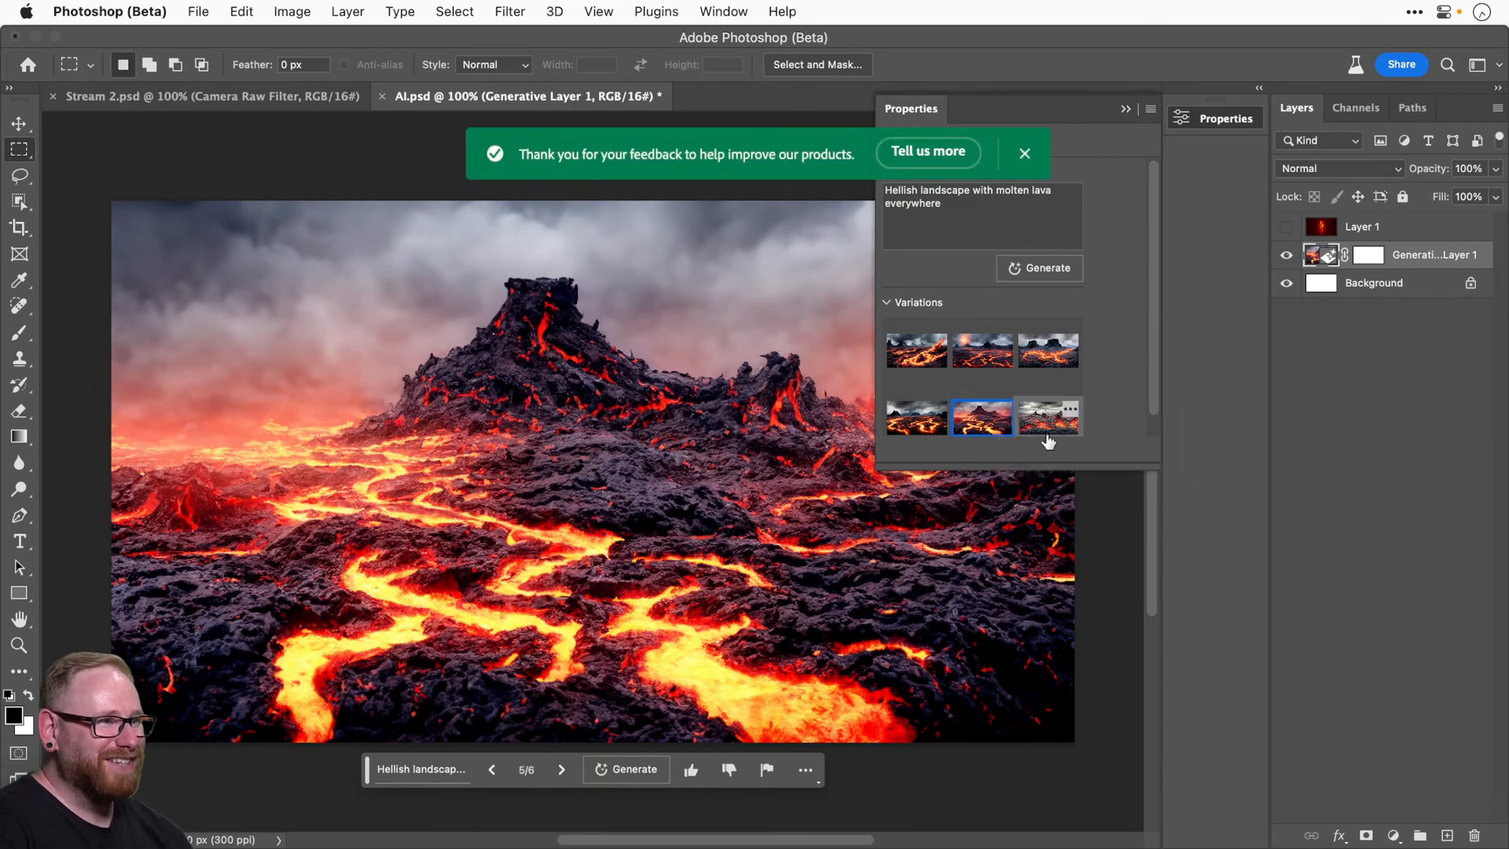
pyautogui.click(1196, 127)
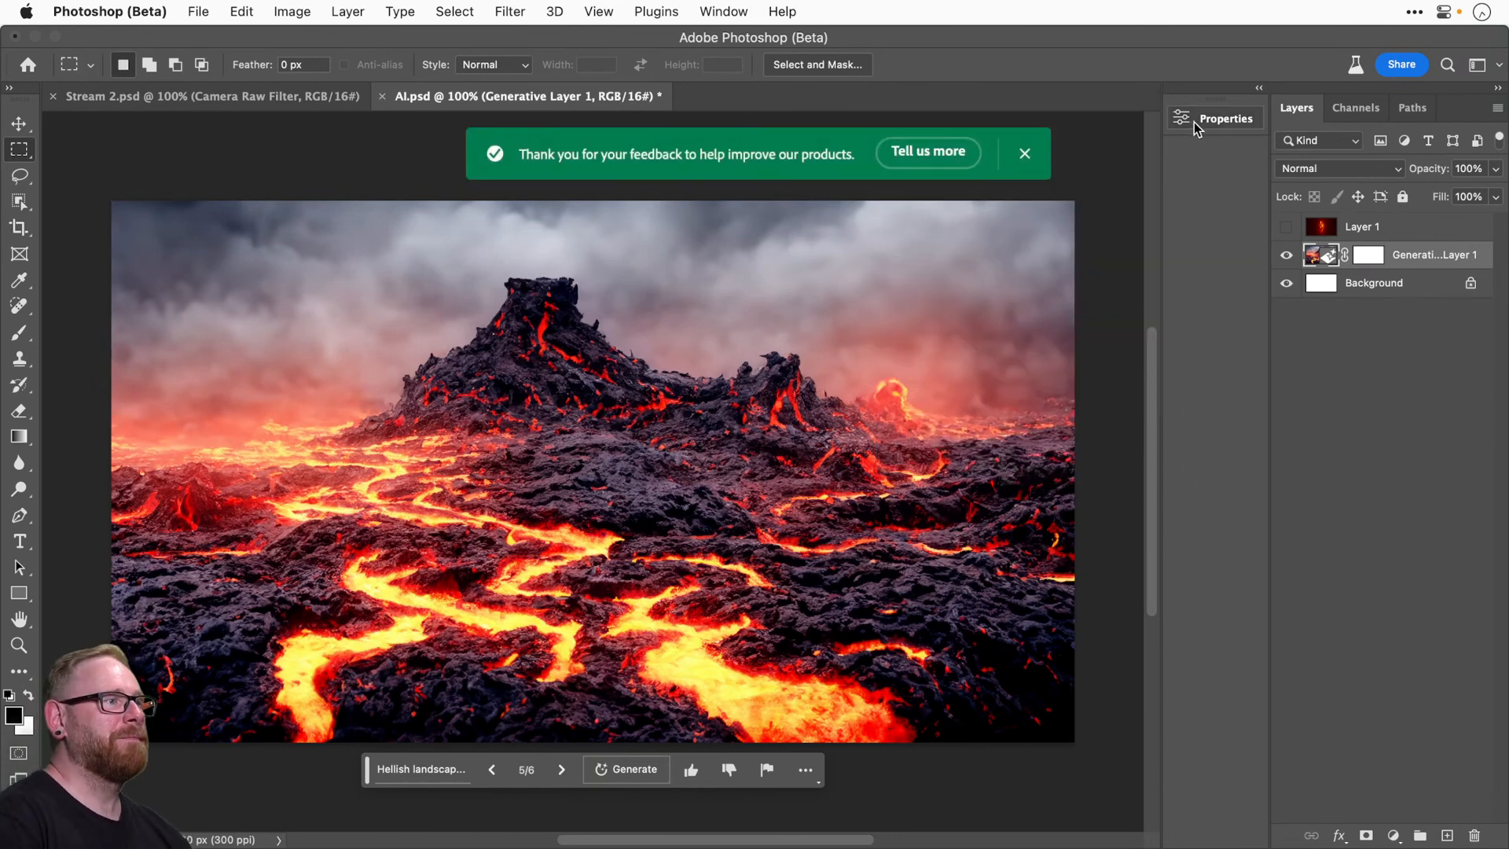
# Check Layer 1, keep its blend mode Normal, hide it again, and switch to Stream 2.psd.
pyautogui.press('v')
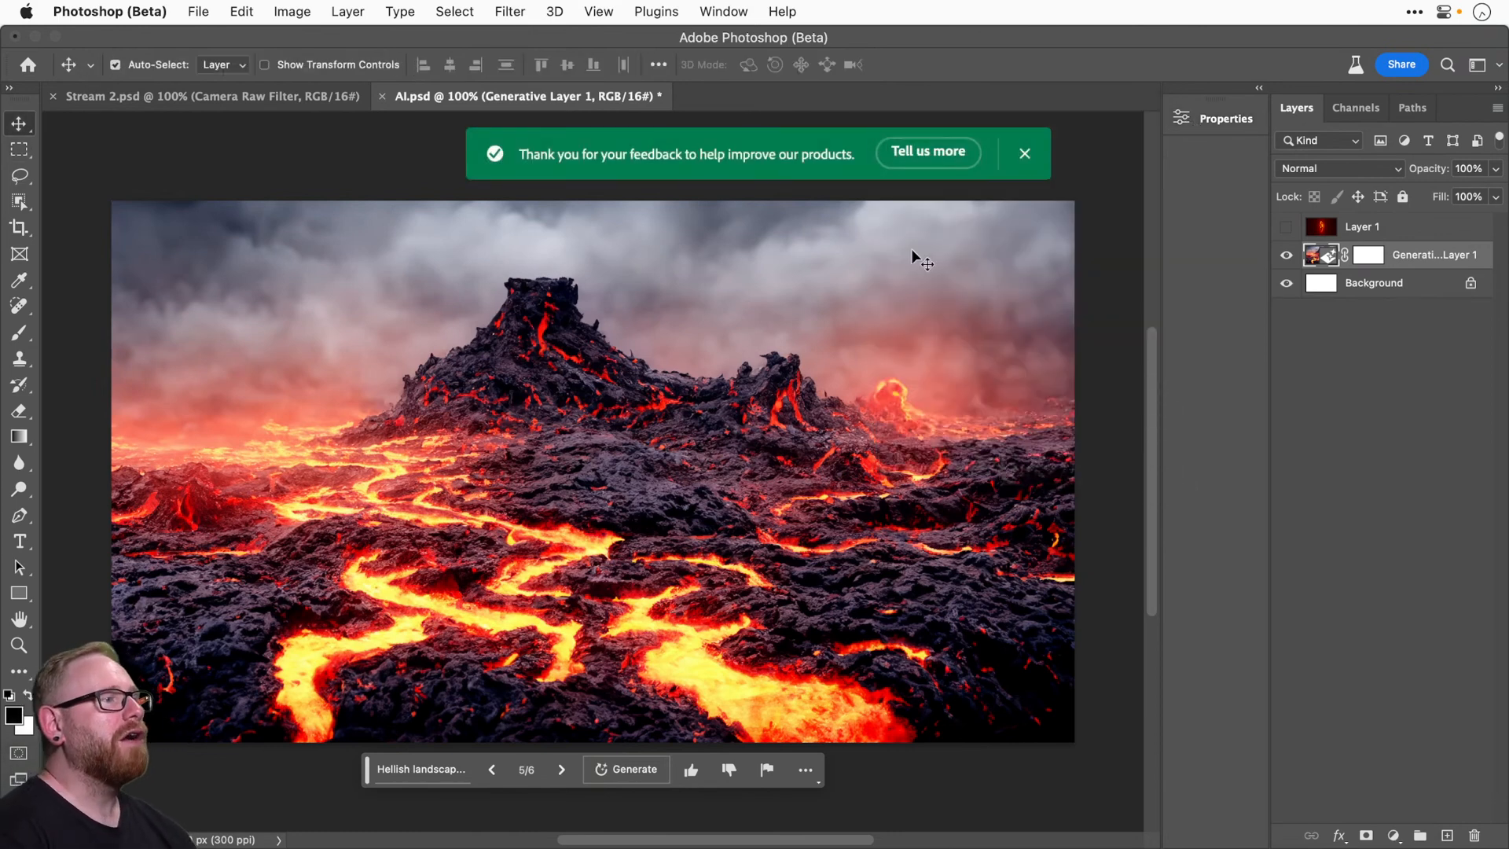
pyautogui.click(1285, 227)
pyautogui.click(1401, 226)
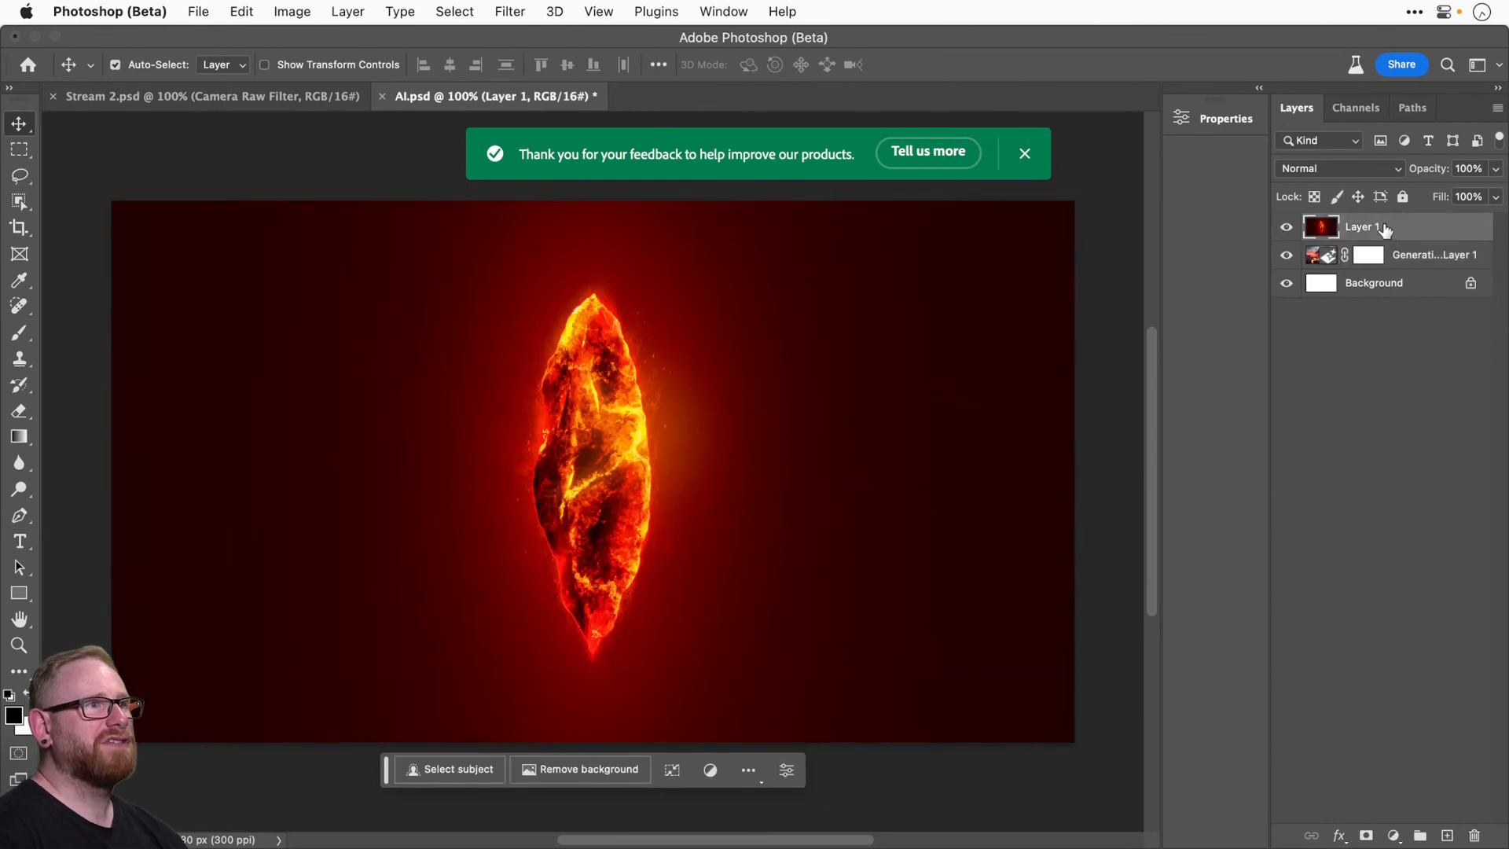
pyautogui.click(1352, 168)
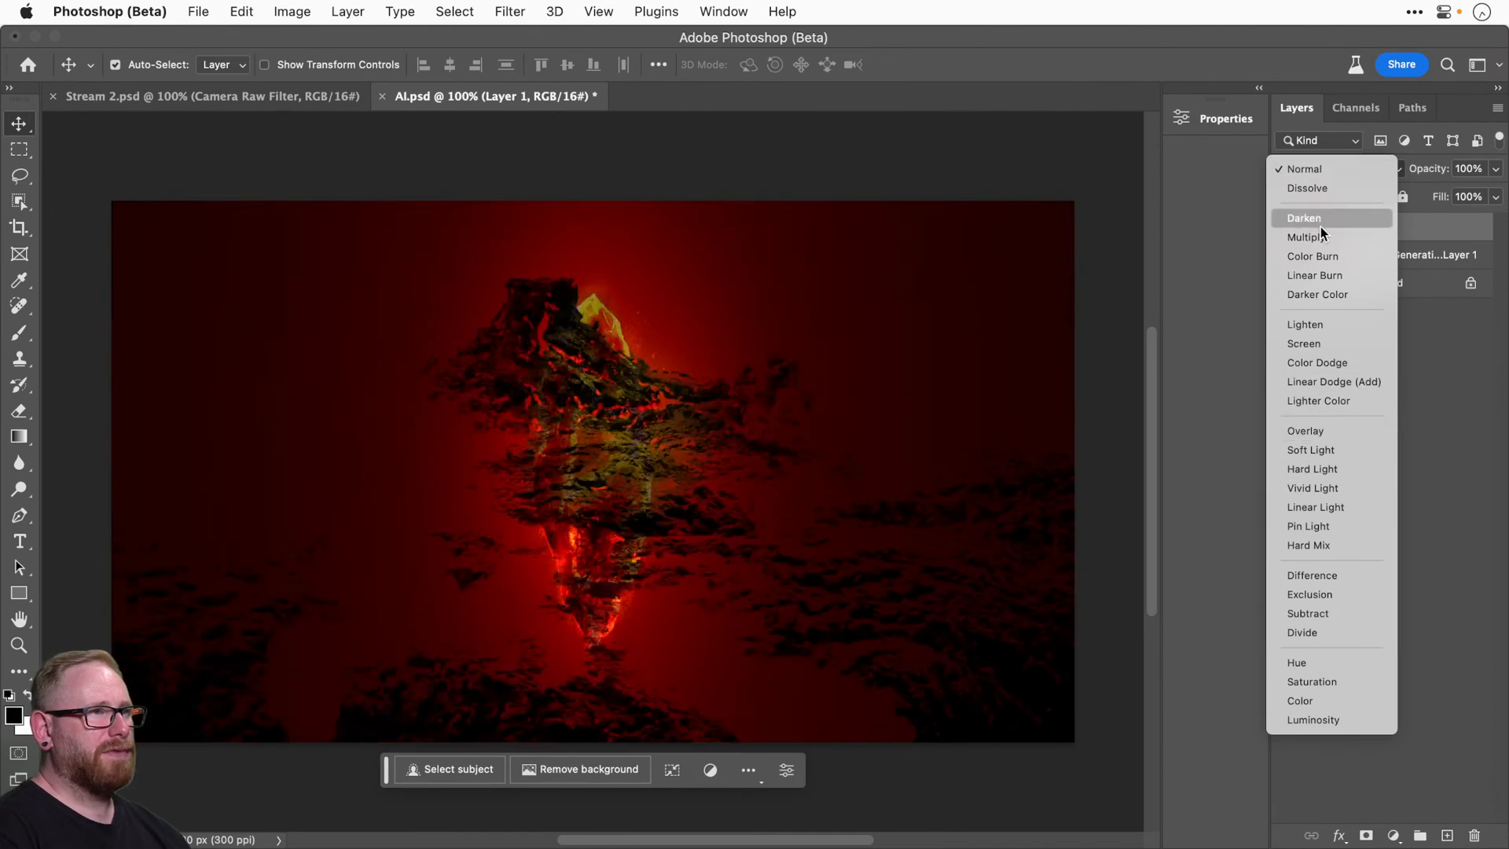
pyautogui.click(1320, 168)
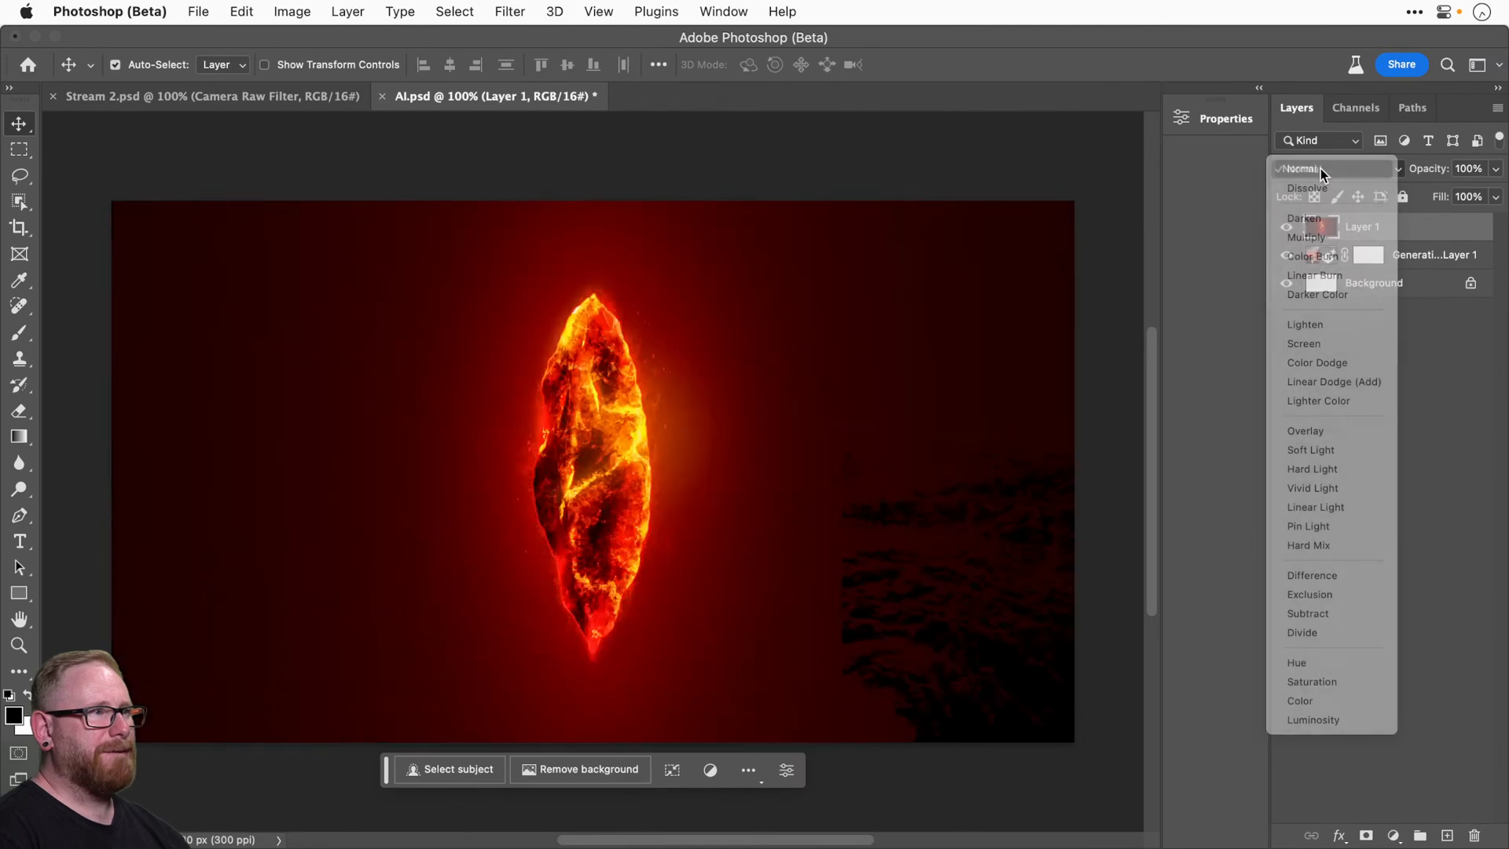
pyautogui.click(1289, 228)
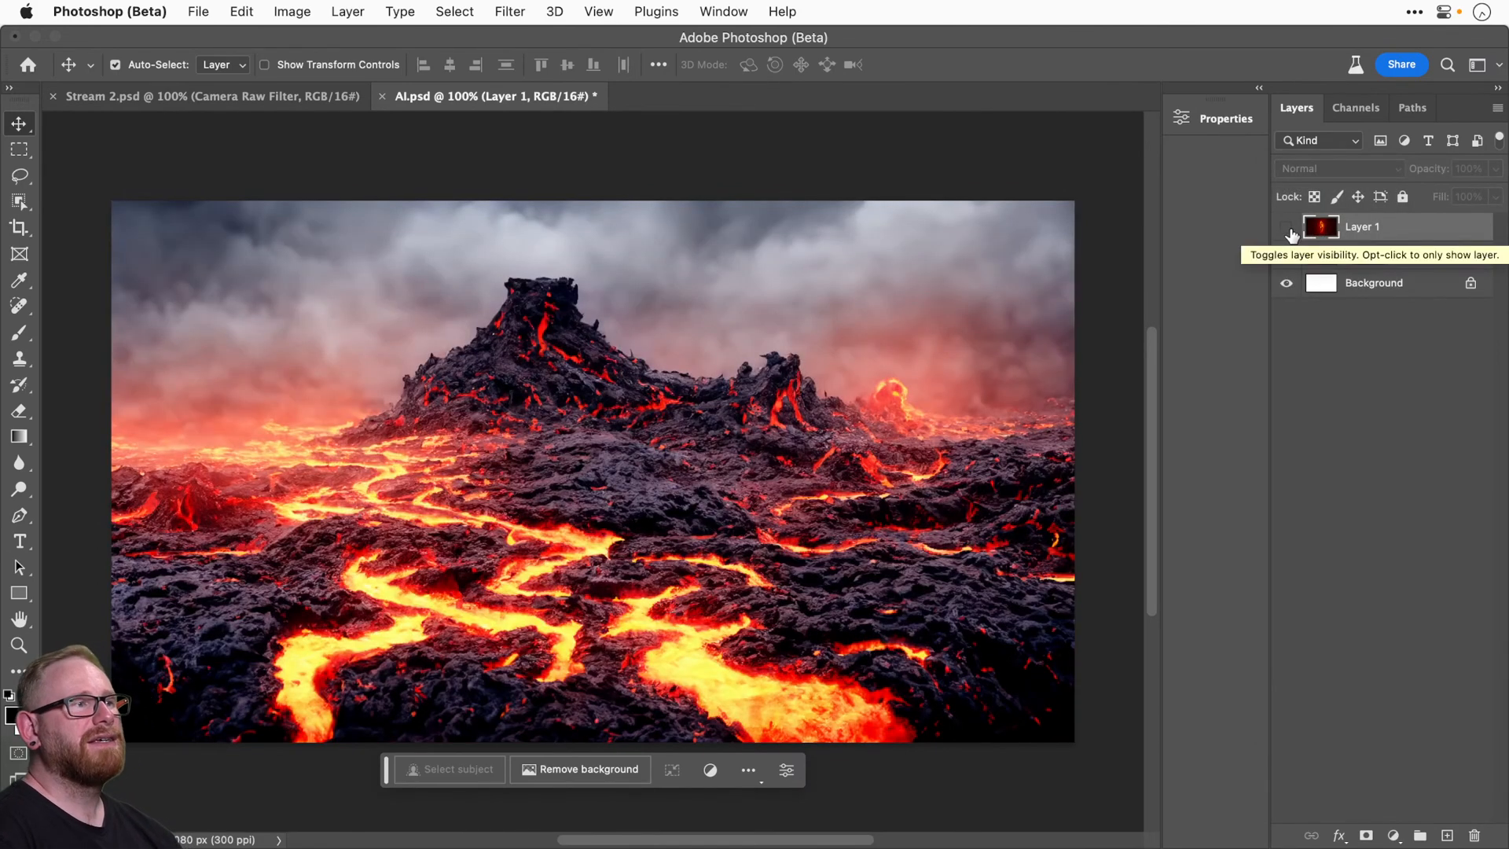
pyautogui.click(280, 102)
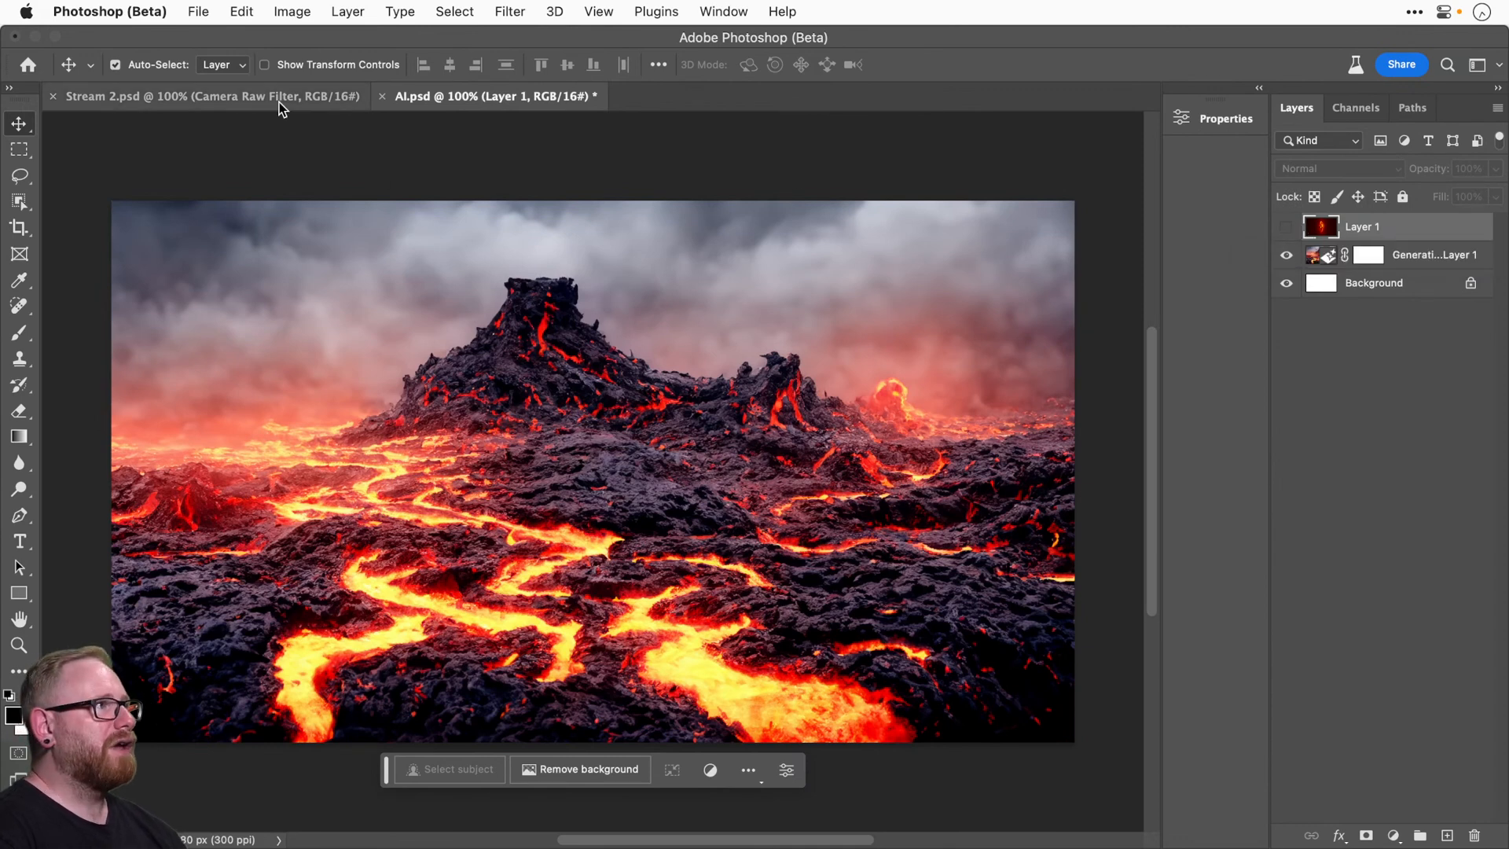
# Hide the Camera Raw Filter layer and group the Names through Color Fill 7 layers as Soulstone.
pyautogui.click(1286, 227)
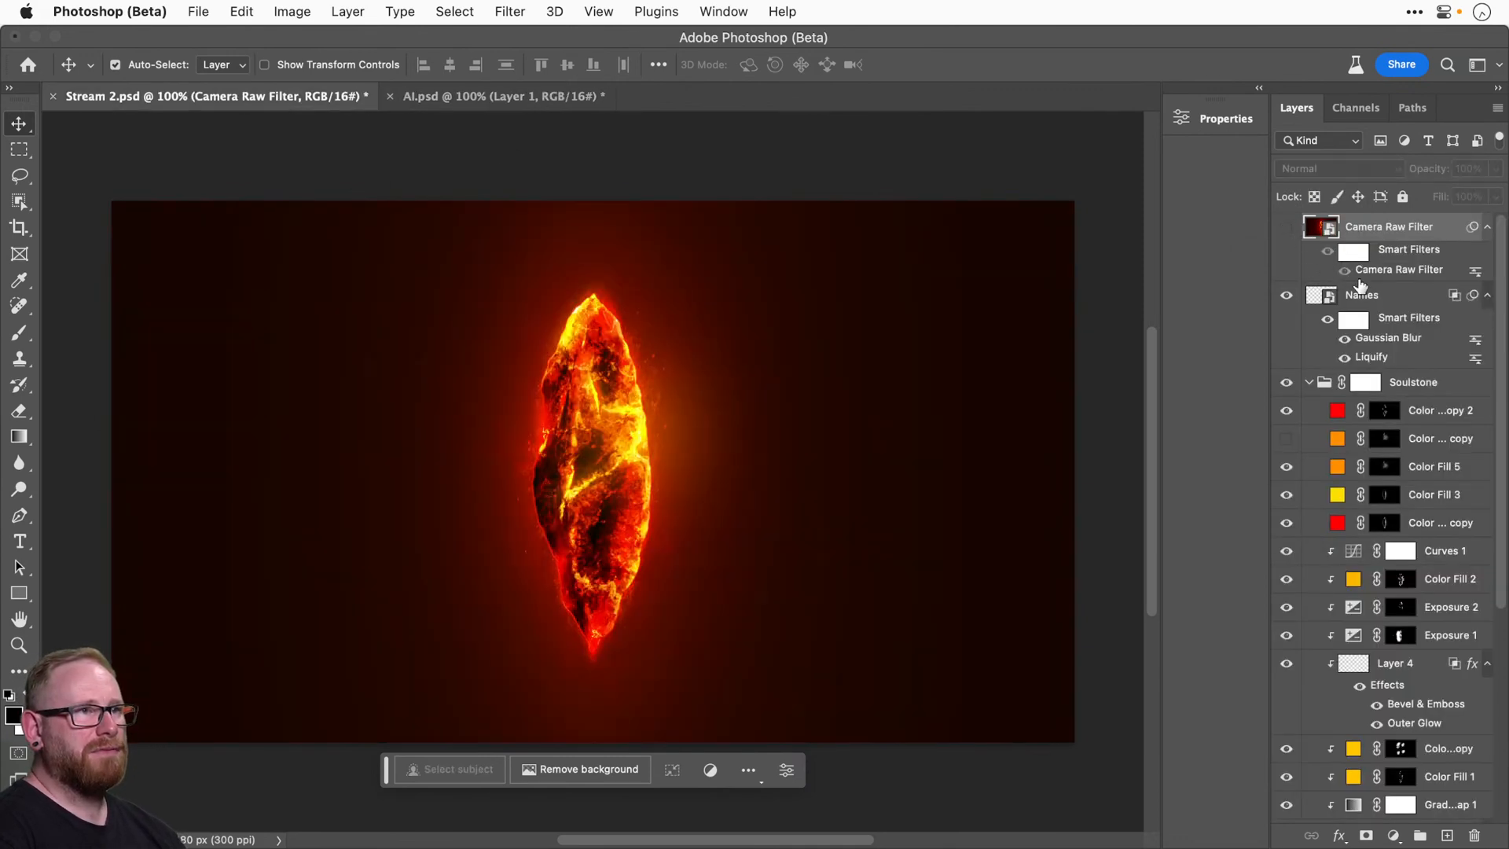
pyautogui.click(1375, 310)
pyautogui.click(1309, 381)
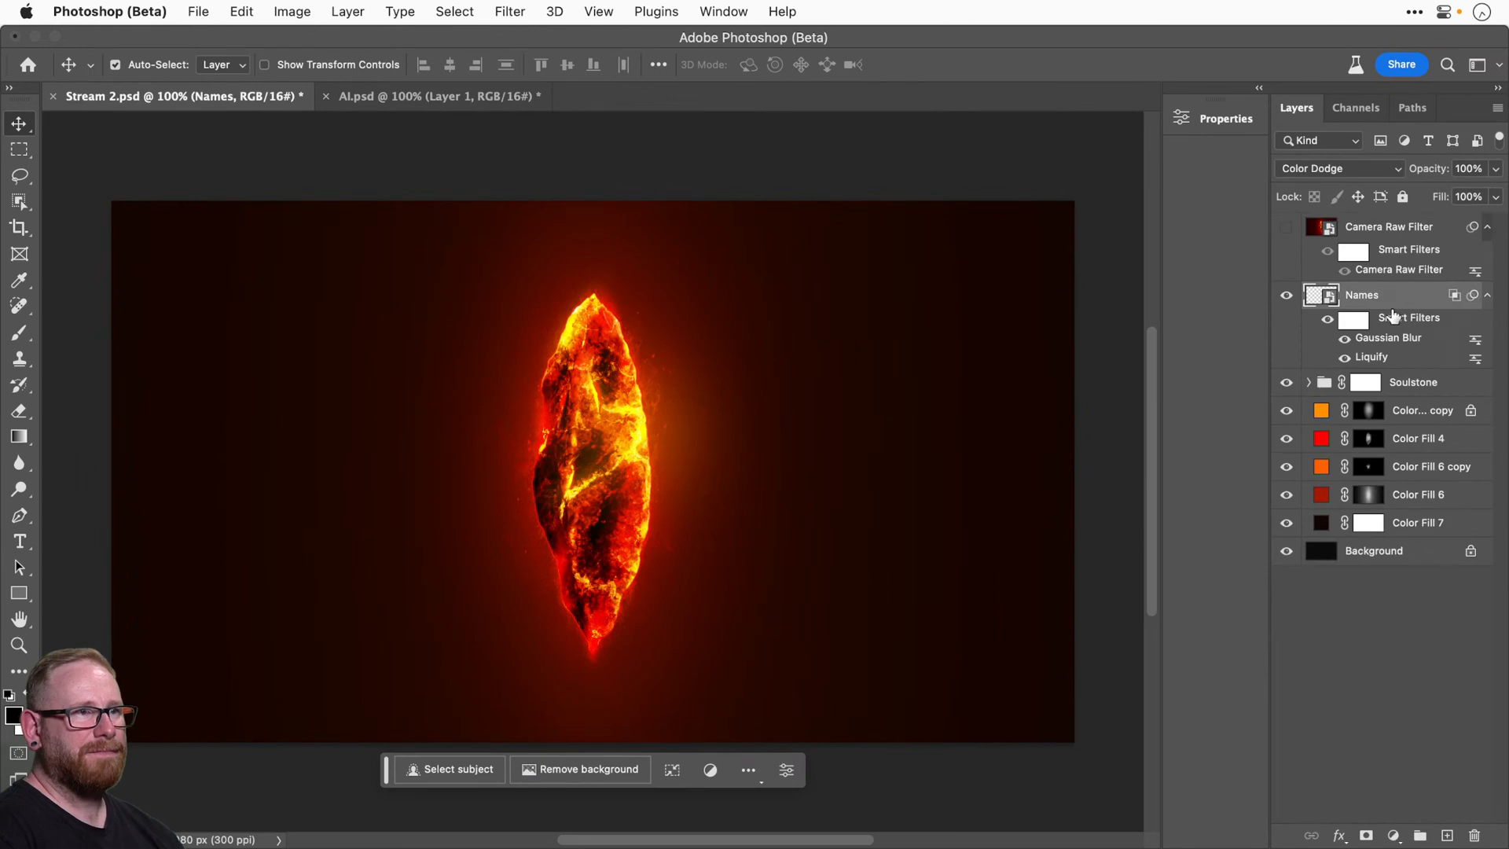
pyautogui.keyDown('shift'); pyautogui.click(1412, 531); pyautogui.keyUp('shift')
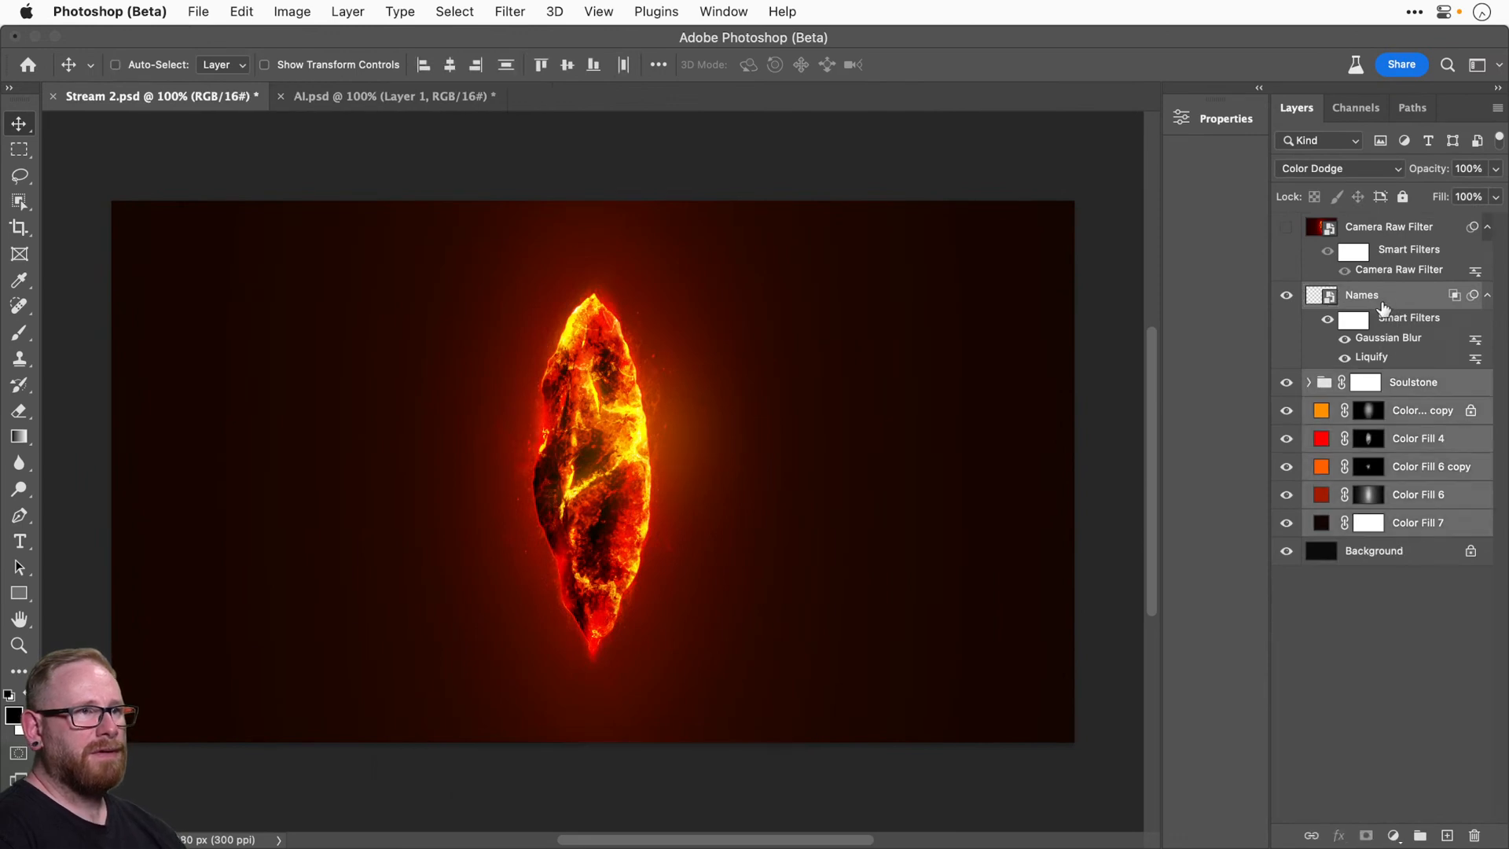
pyautogui.press('super+g')
pyautogui.doubleClick(1369, 293)
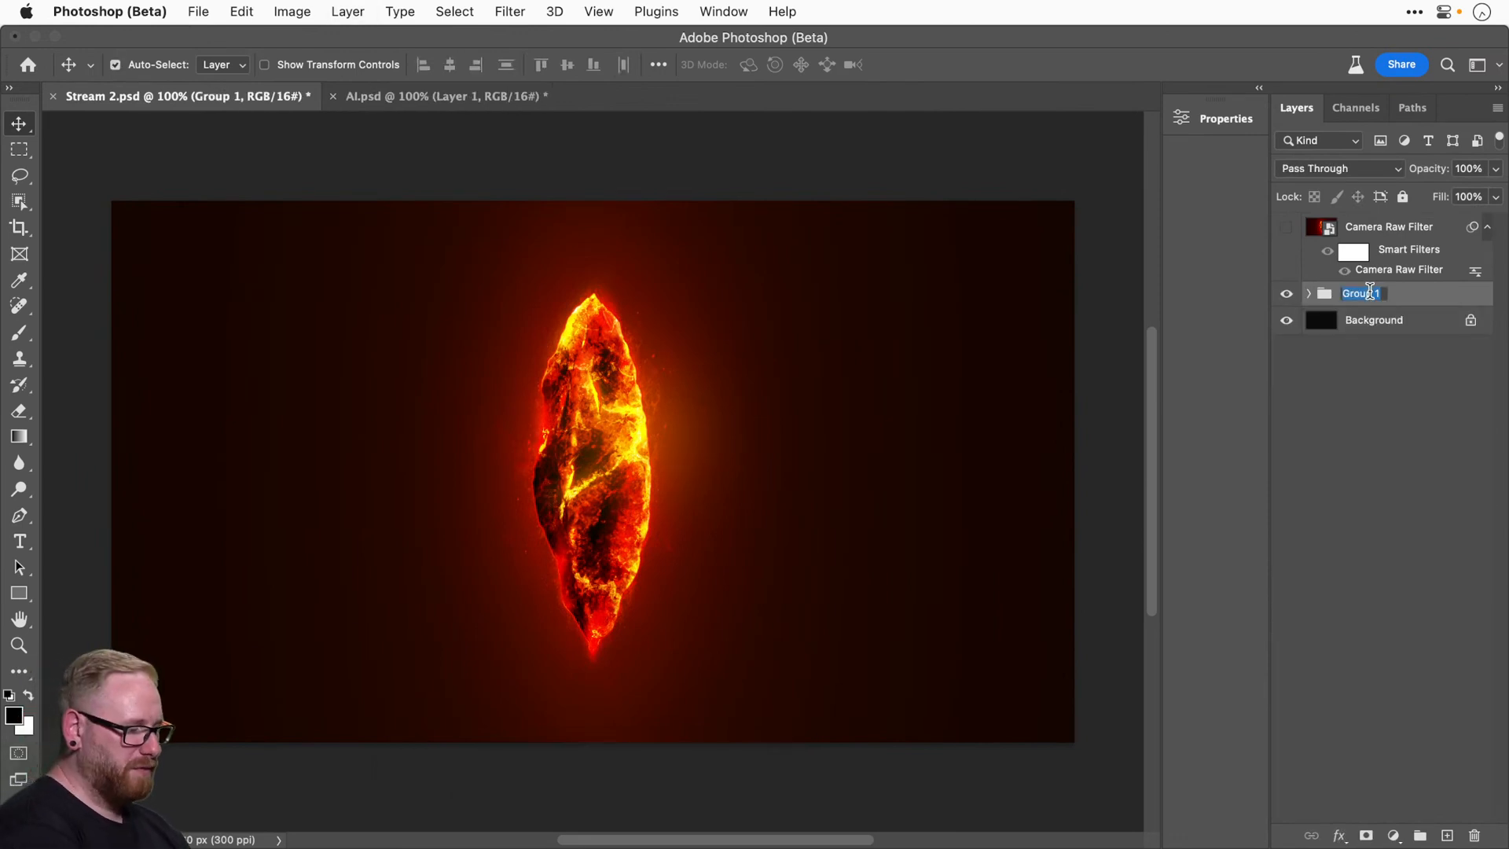
pyautogui.write('L')
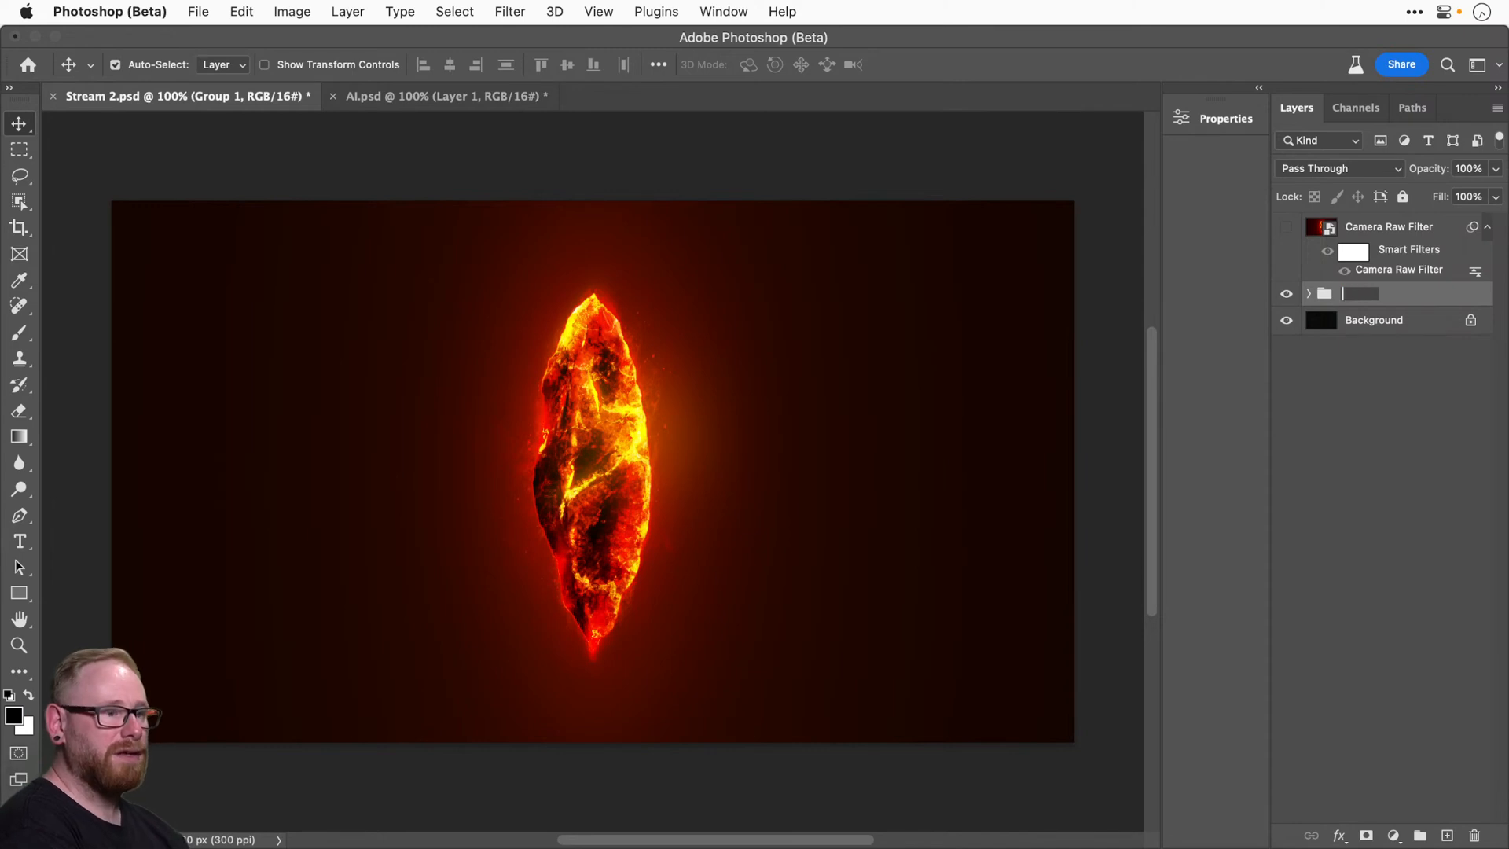
pyautogui.write('oulstone')
pyautogui.press('Return')
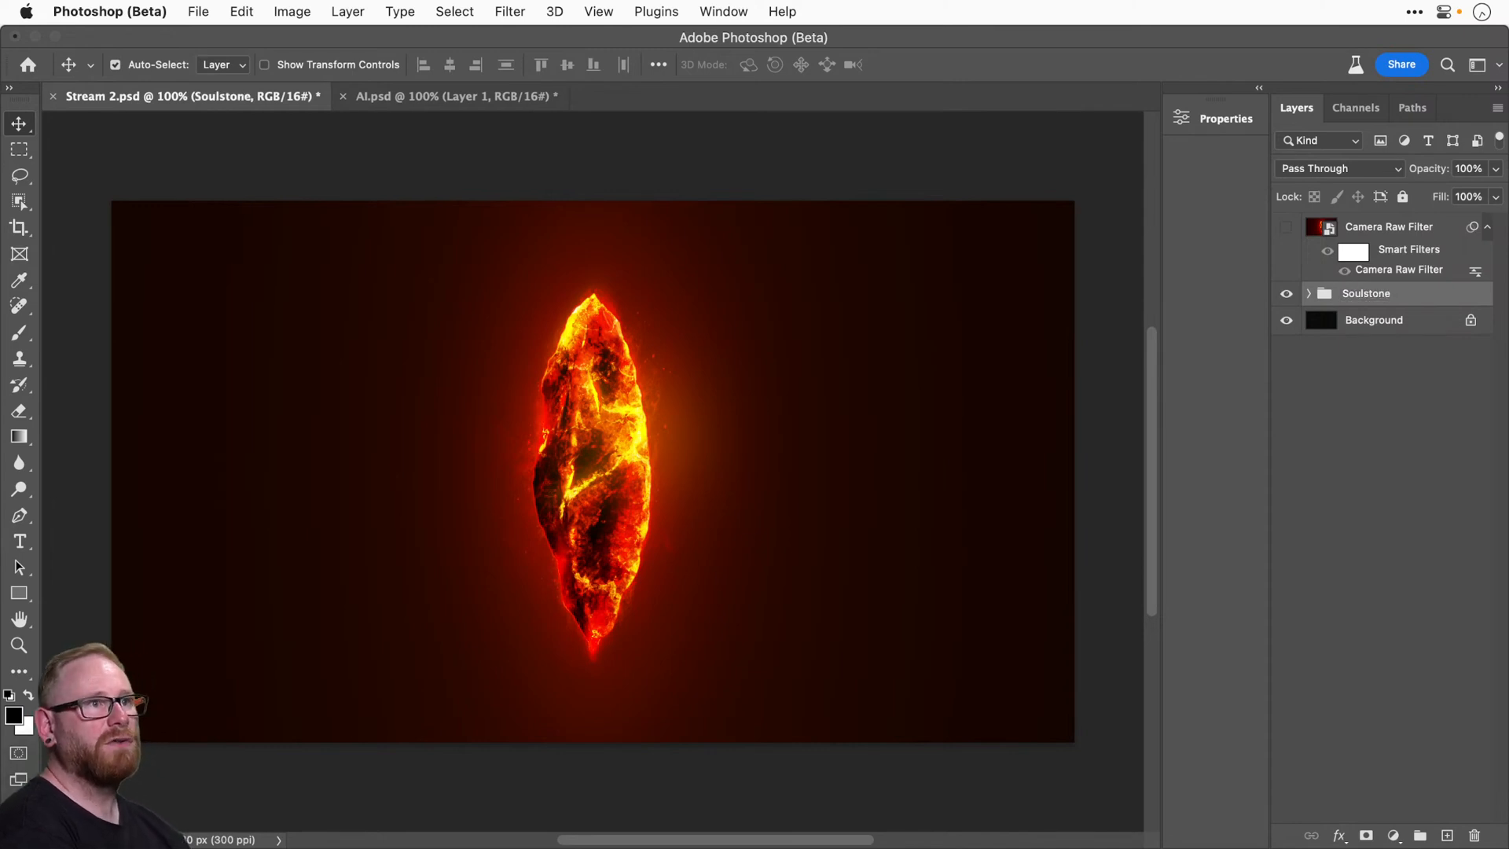
# Duplicate the Soulstone group into AI.psd and switch to that document.
pyautogui.rightClick(1368, 293)
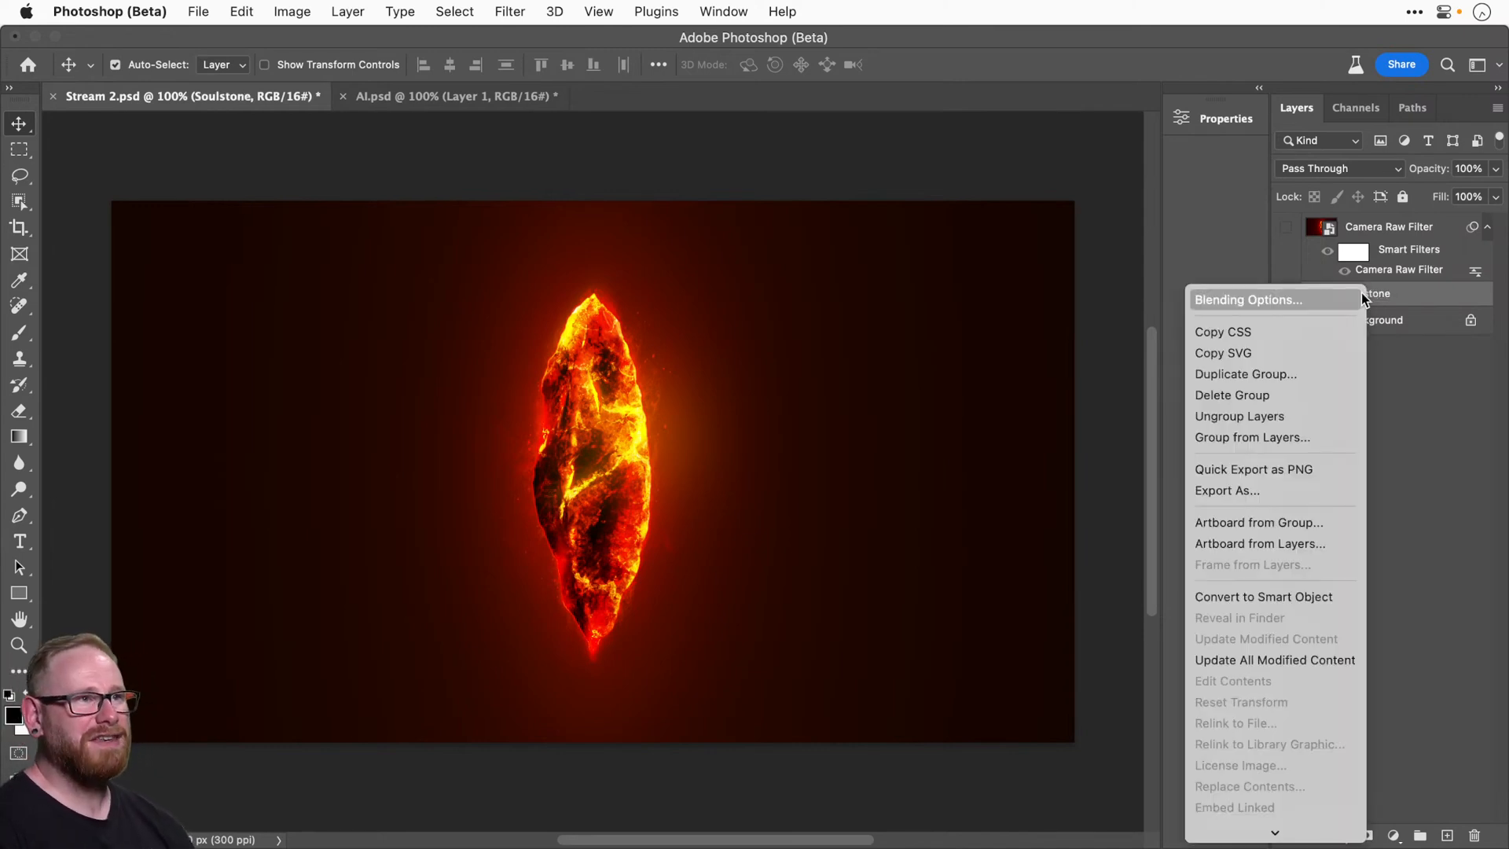
pyautogui.click(1281, 373)
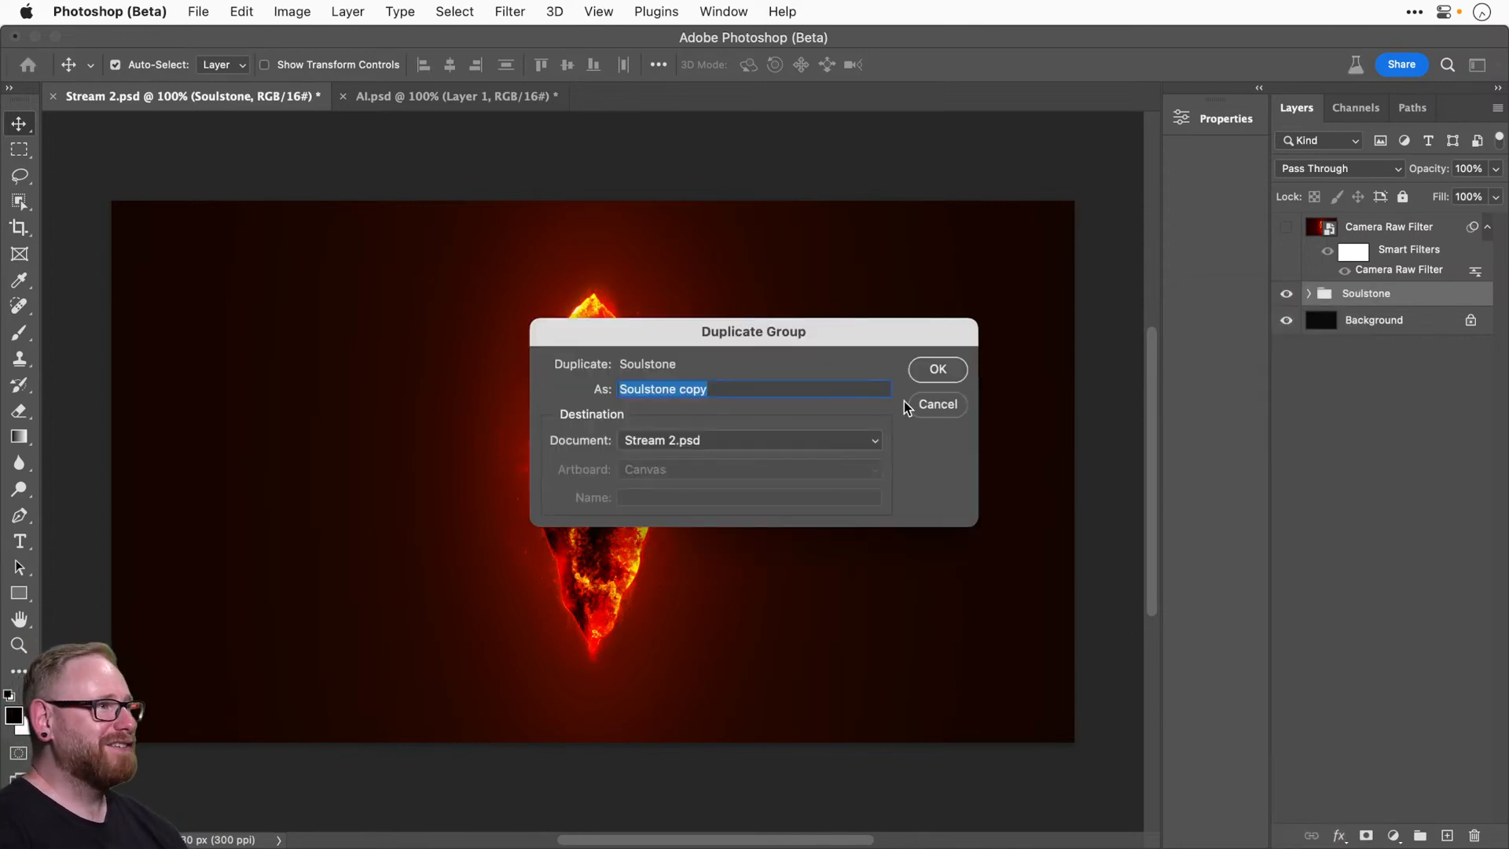
pyautogui.click(747, 441)
pyautogui.click(737, 457)
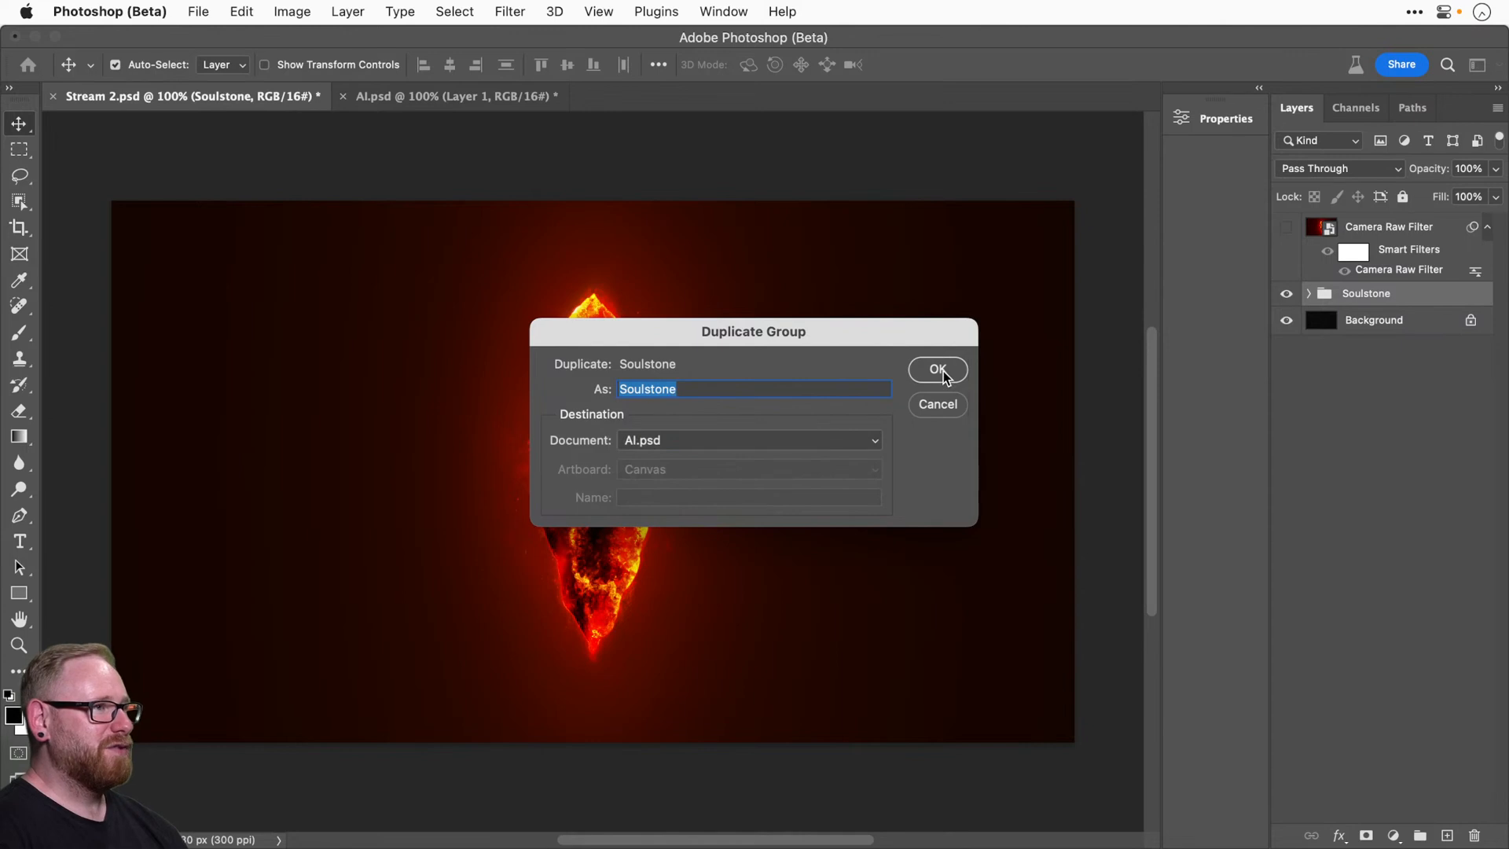
pyautogui.press('Return')
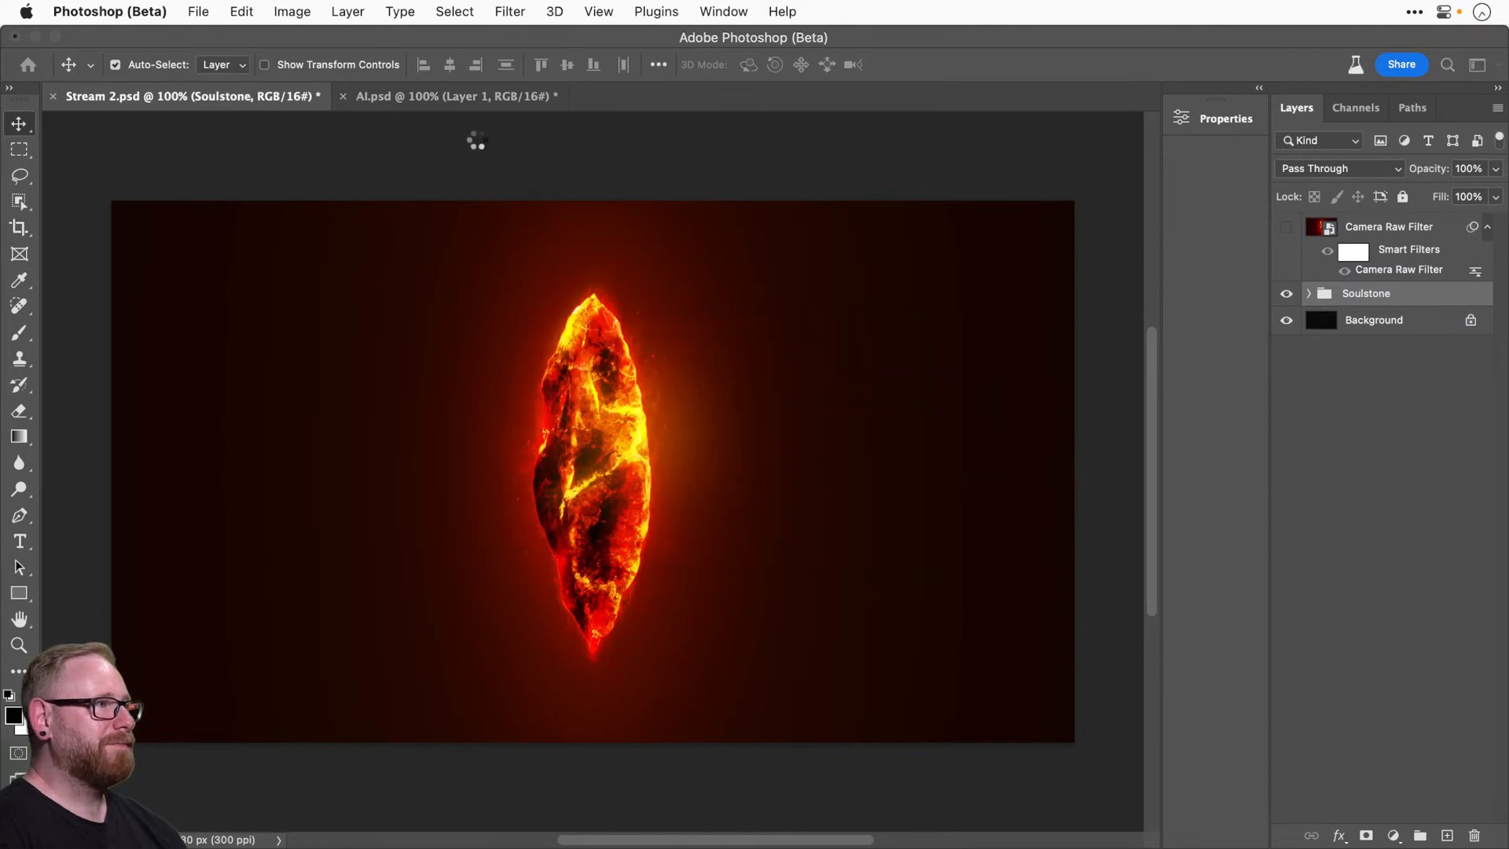
pyautogui.click(460, 96)
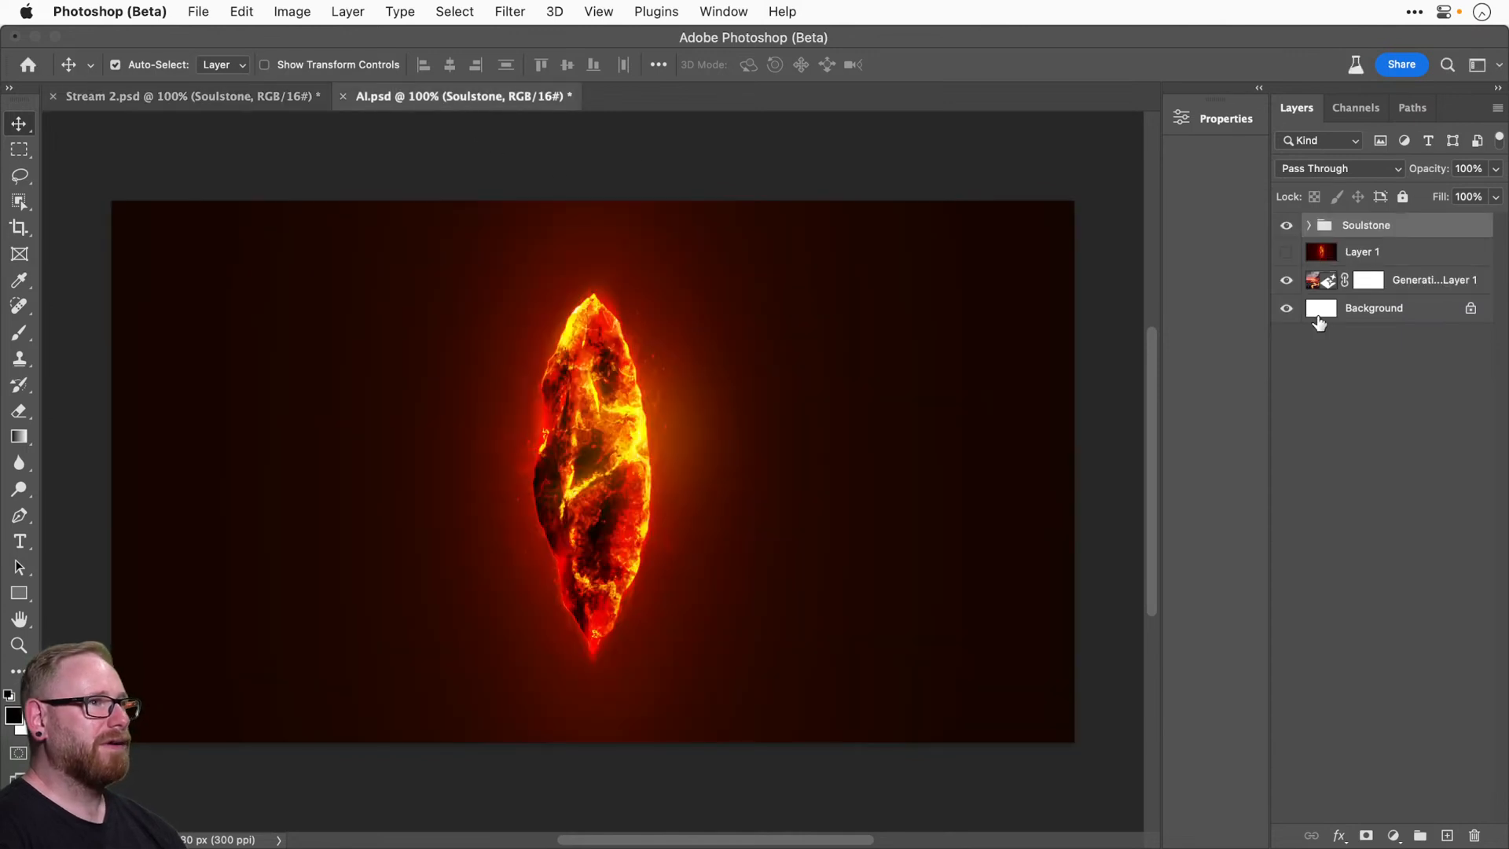
# Delete Layer 1 and hide Color Fill 7 inside Soulstone to reveal the lava landscape.
pyautogui.click(1368, 256)
pyautogui.press('Delete')
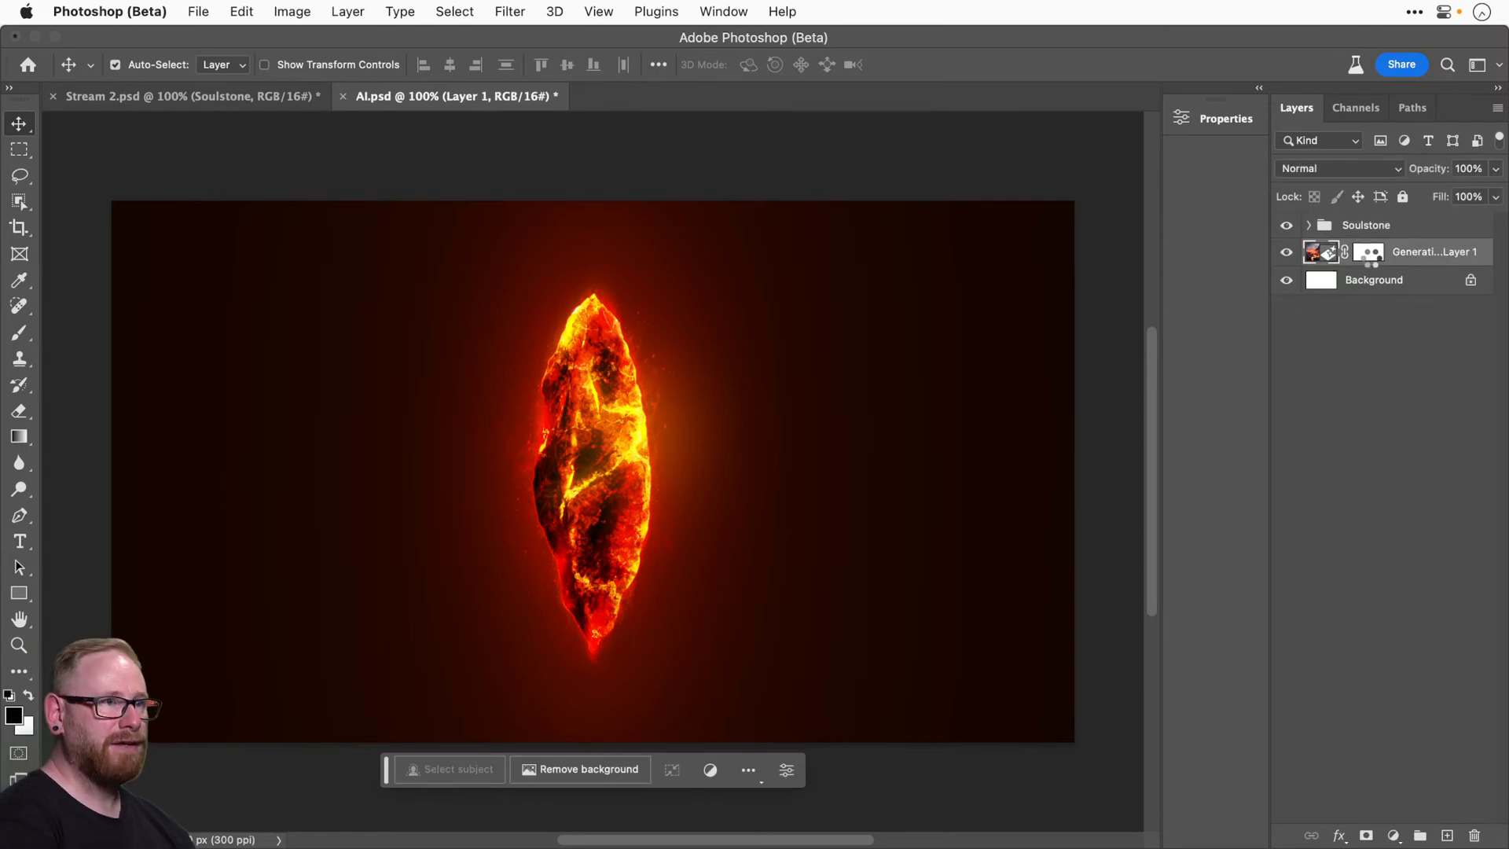
pyautogui.click(1308, 226)
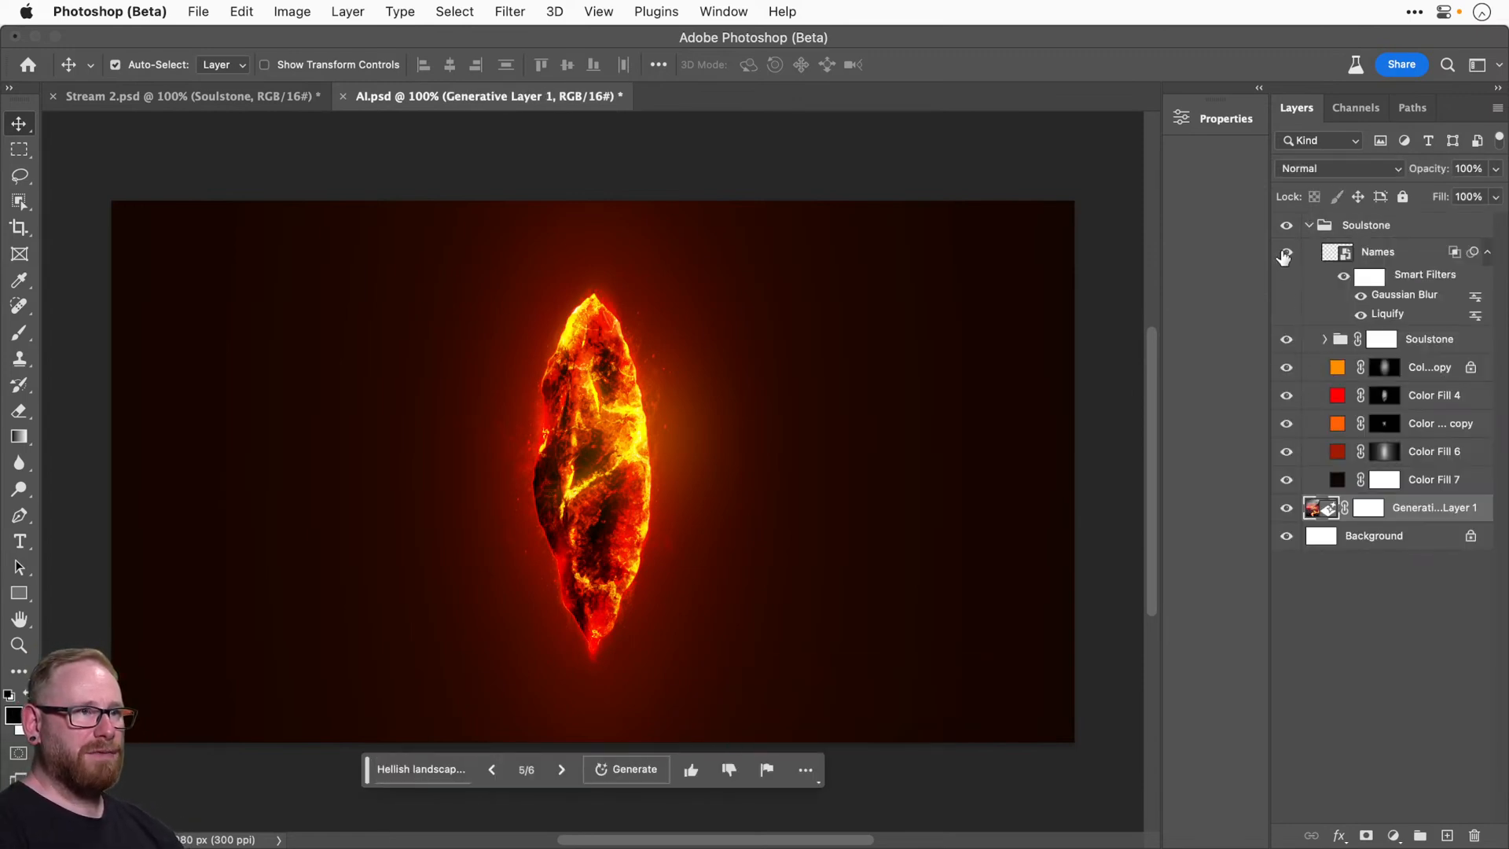
pyautogui.moveTo(1283, 255)
pyautogui.mouseDown()
pyautogui.moveTo(1290, 481)
pyautogui.moveTo(1291, 267)
pyautogui.mouseUp()
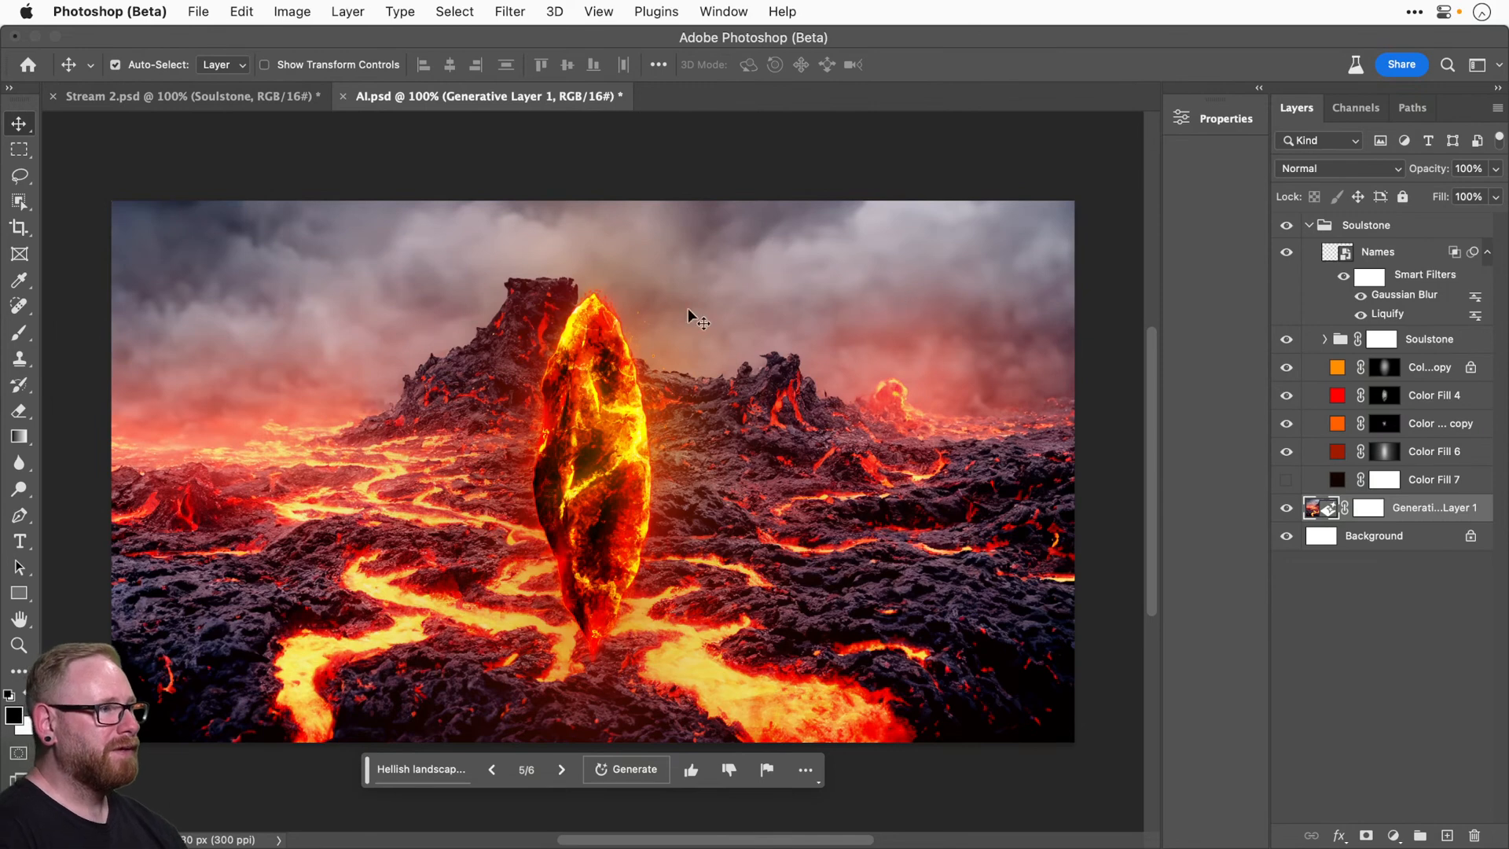
# Convert Generative Layer 1 into a smart object.
pyautogui.rightClick(1422, 512)
pyautogui.scroll(-3, 1328, 746)
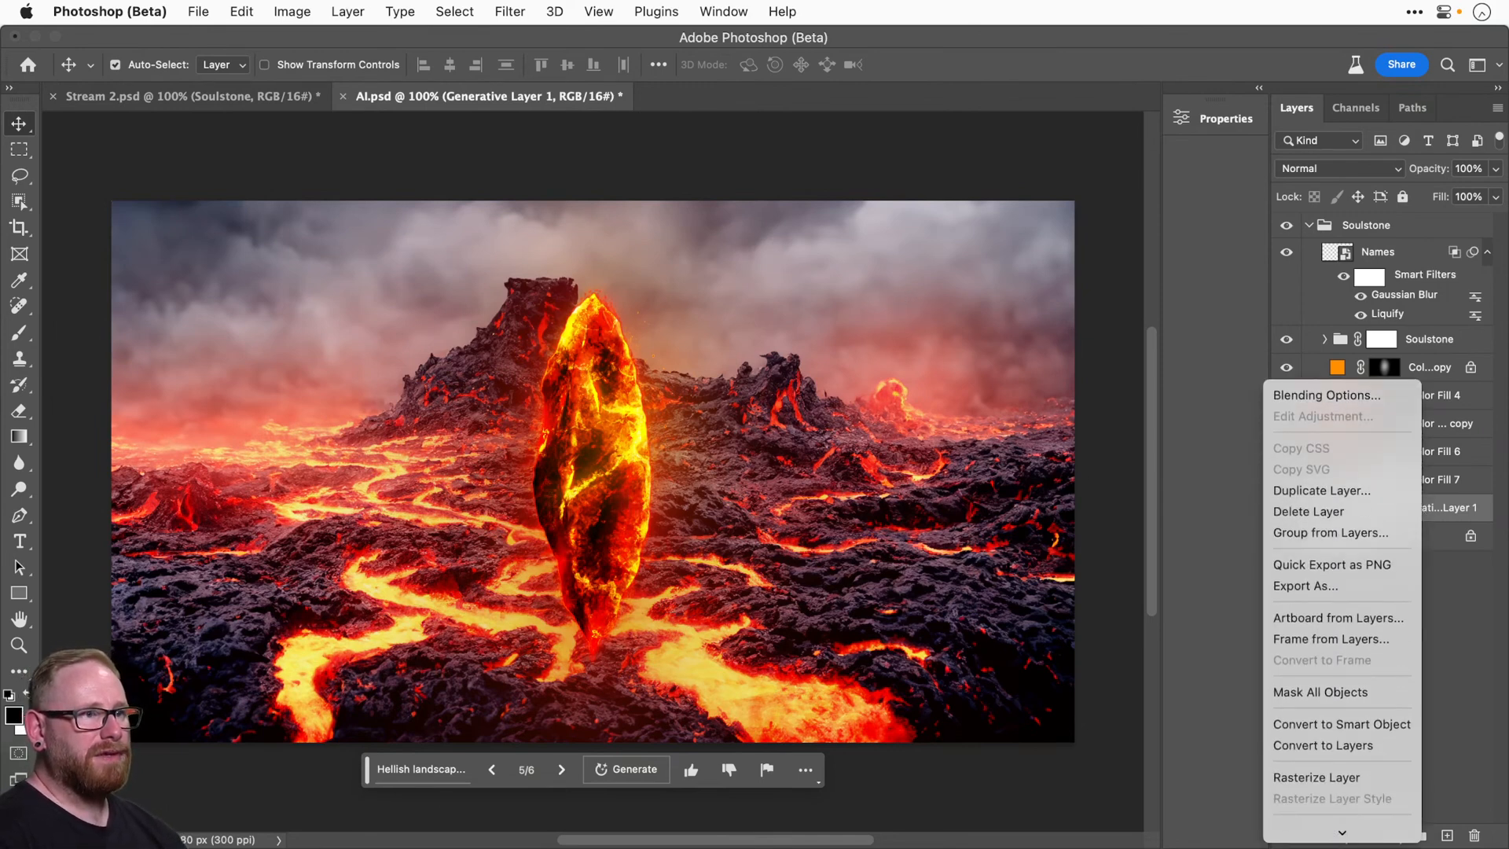
pyautogui.click(1319, 682)
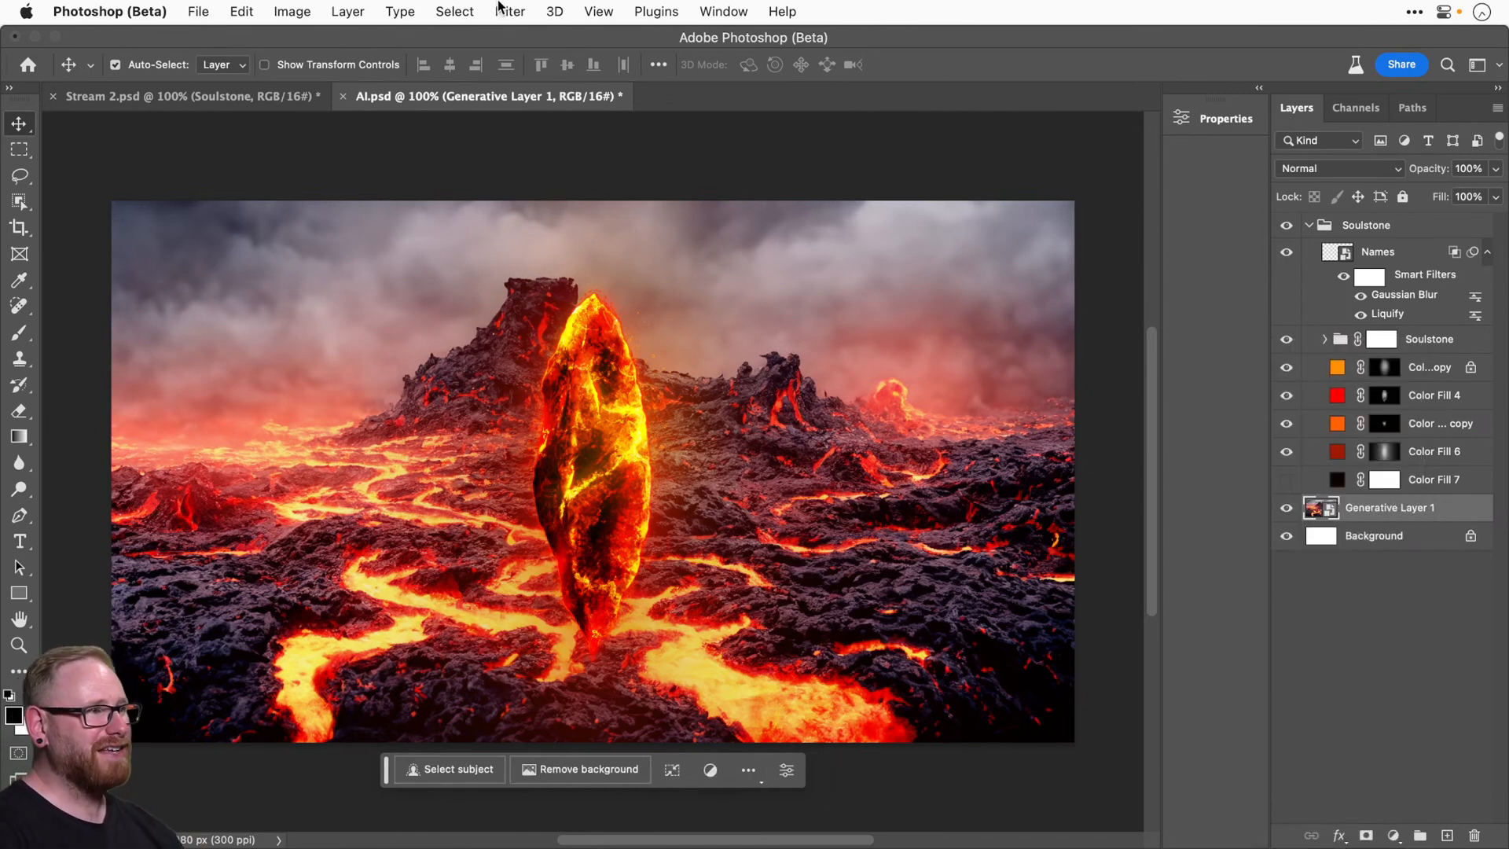
# Apply a Tilt-Shift blur with the sharp band at the crystal's base and 175 px strength.
pyautogui.click(499, 8)
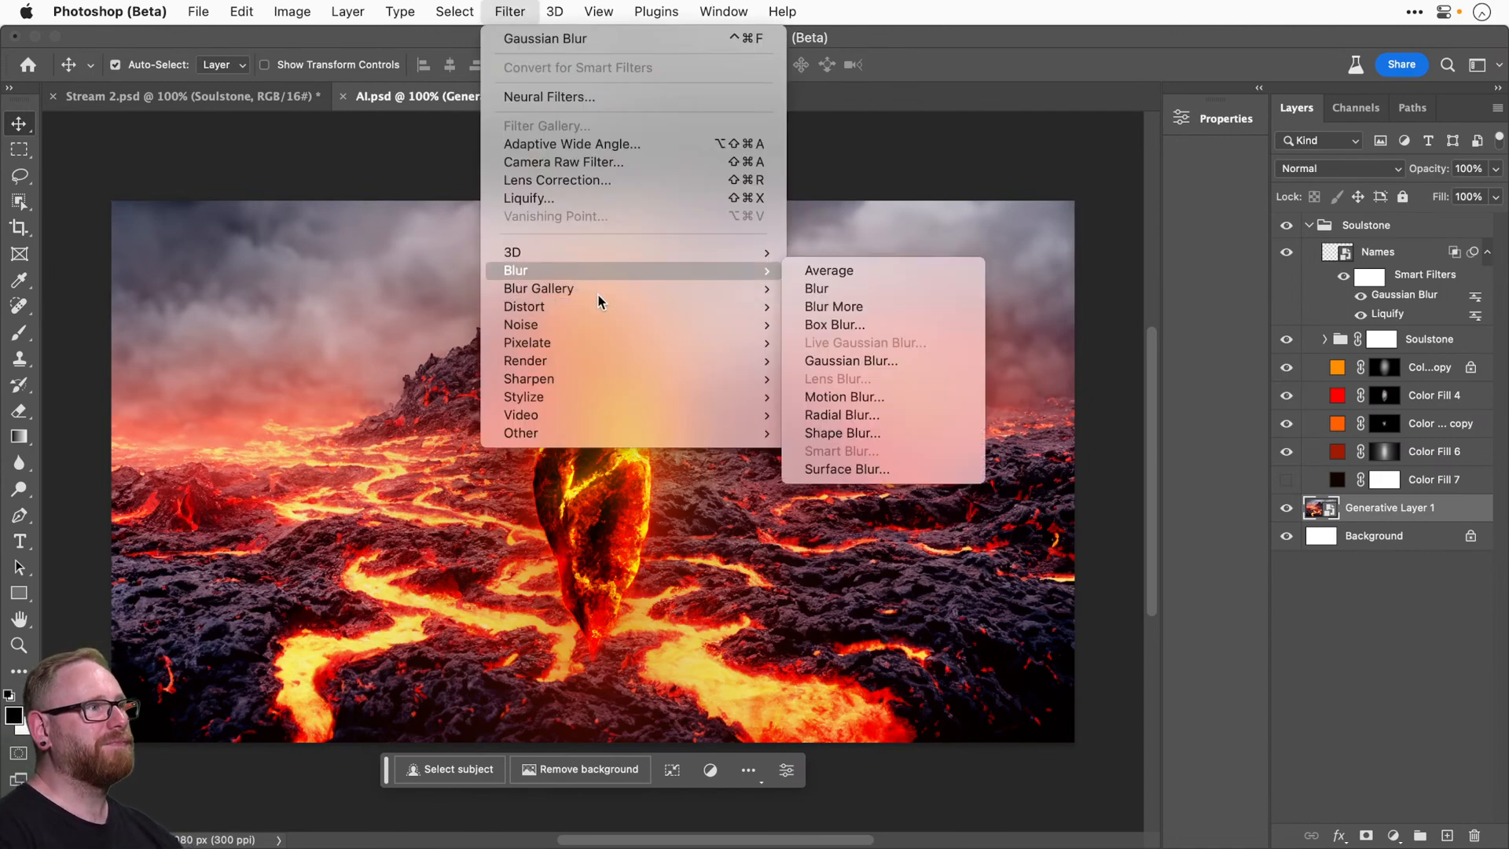
pyautogui.moveTo(602, 295)
pyautogui.click(871, 324)
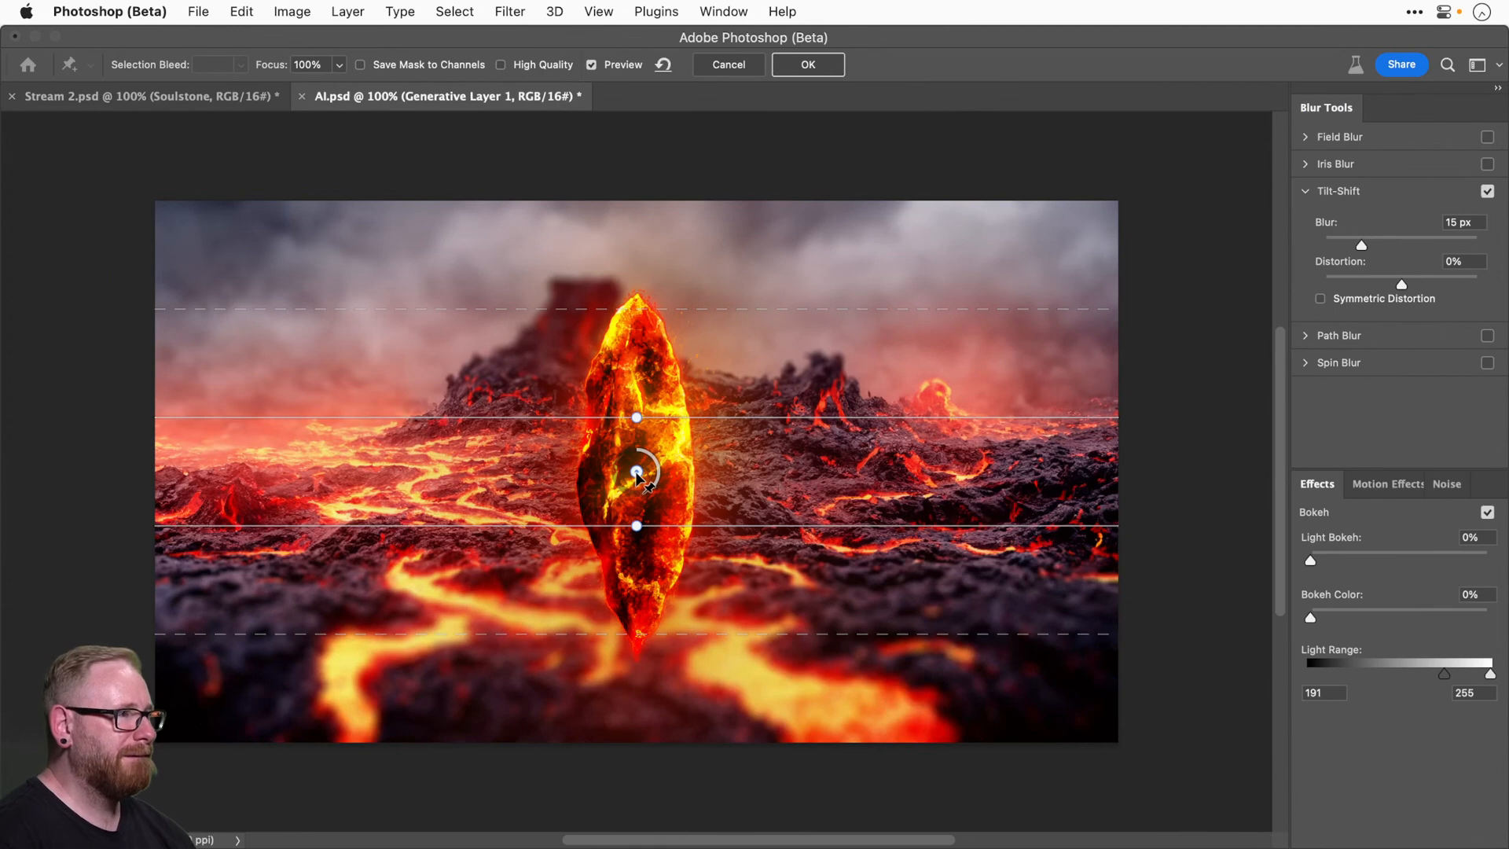
pyautogui.moveTo(636, 471); pyautogui.dragTo(640, 692)
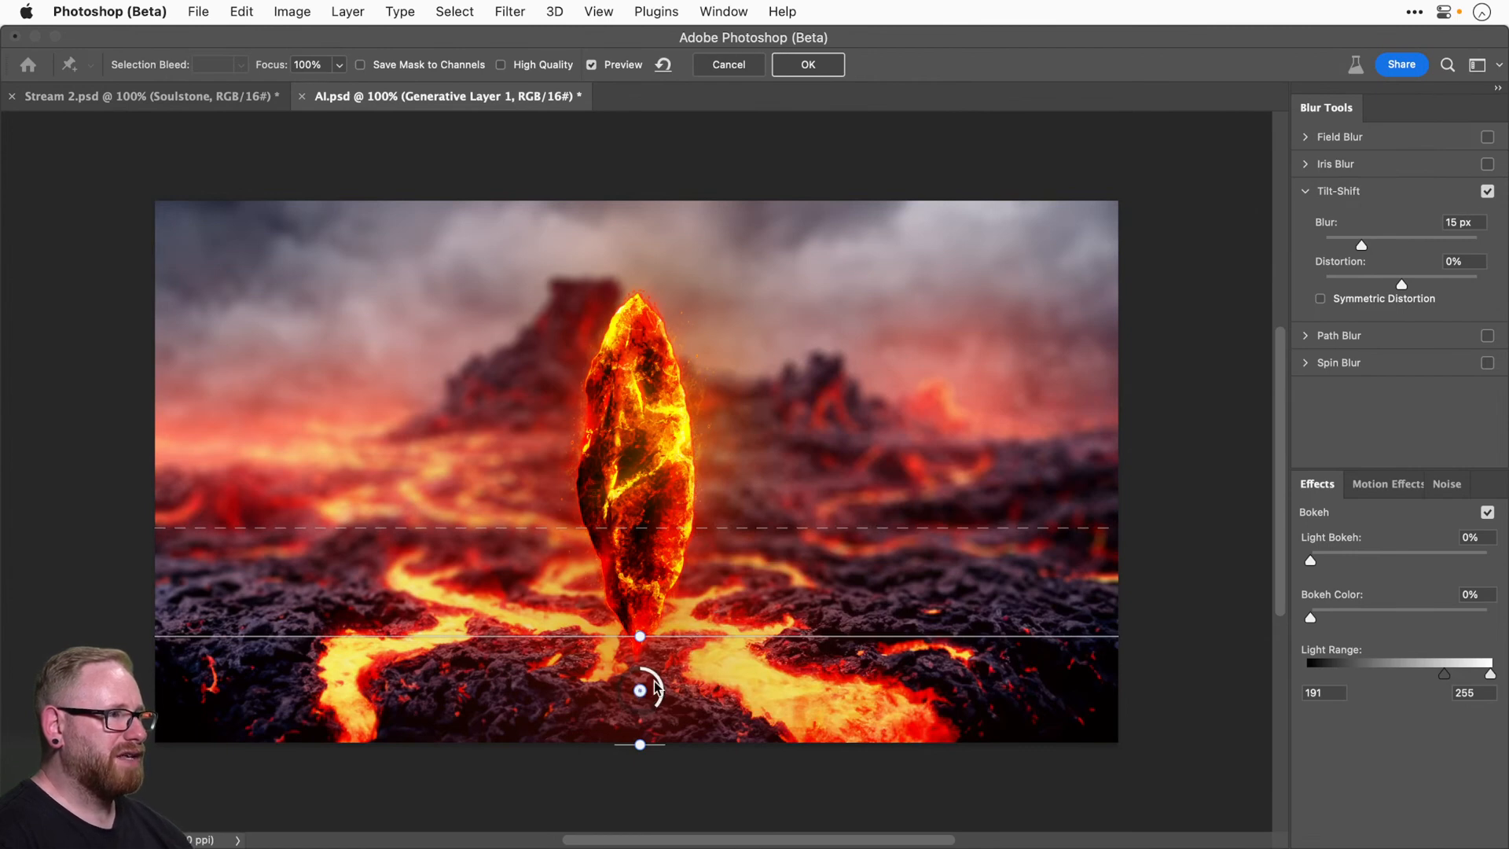
pyautogui.moveTo(640, 691); pyautogui.dragTo(641, 797)
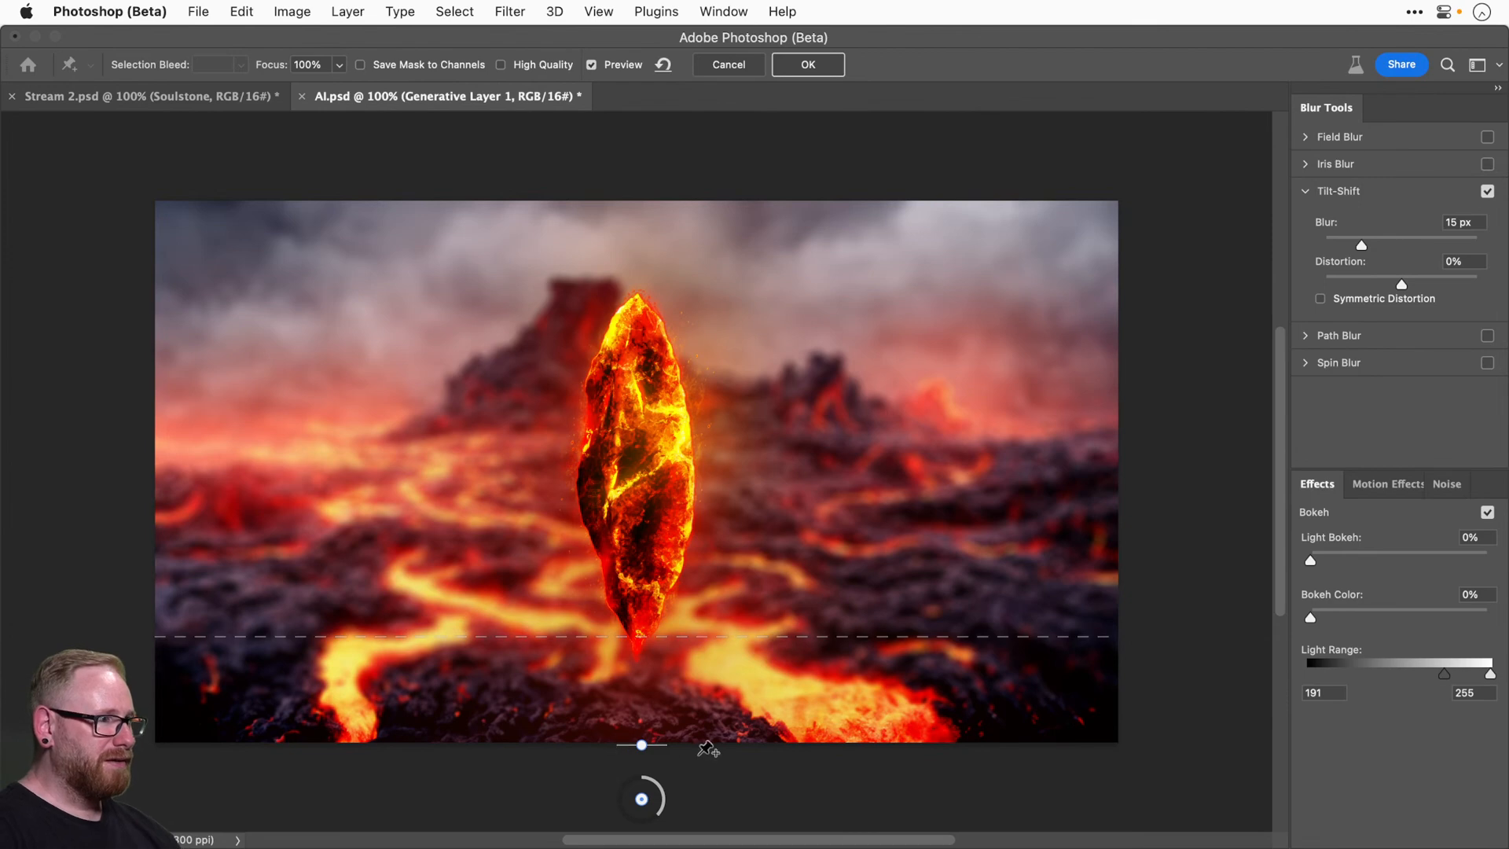
pyautogui.moveTo(662, 744); pyautogui.dragTo(655, 664)
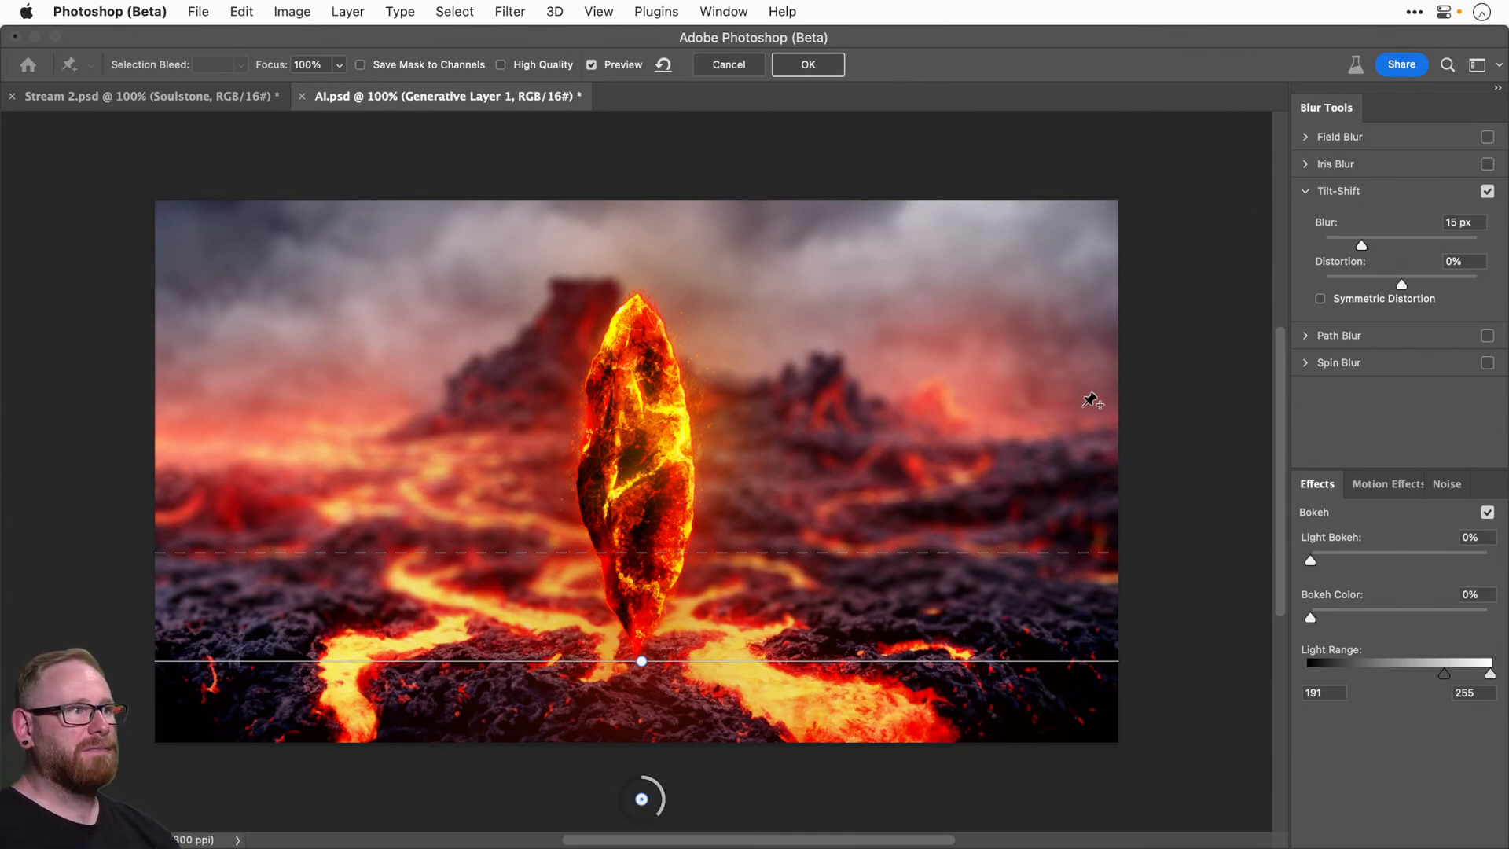
pyautogui.click(1425, 238)
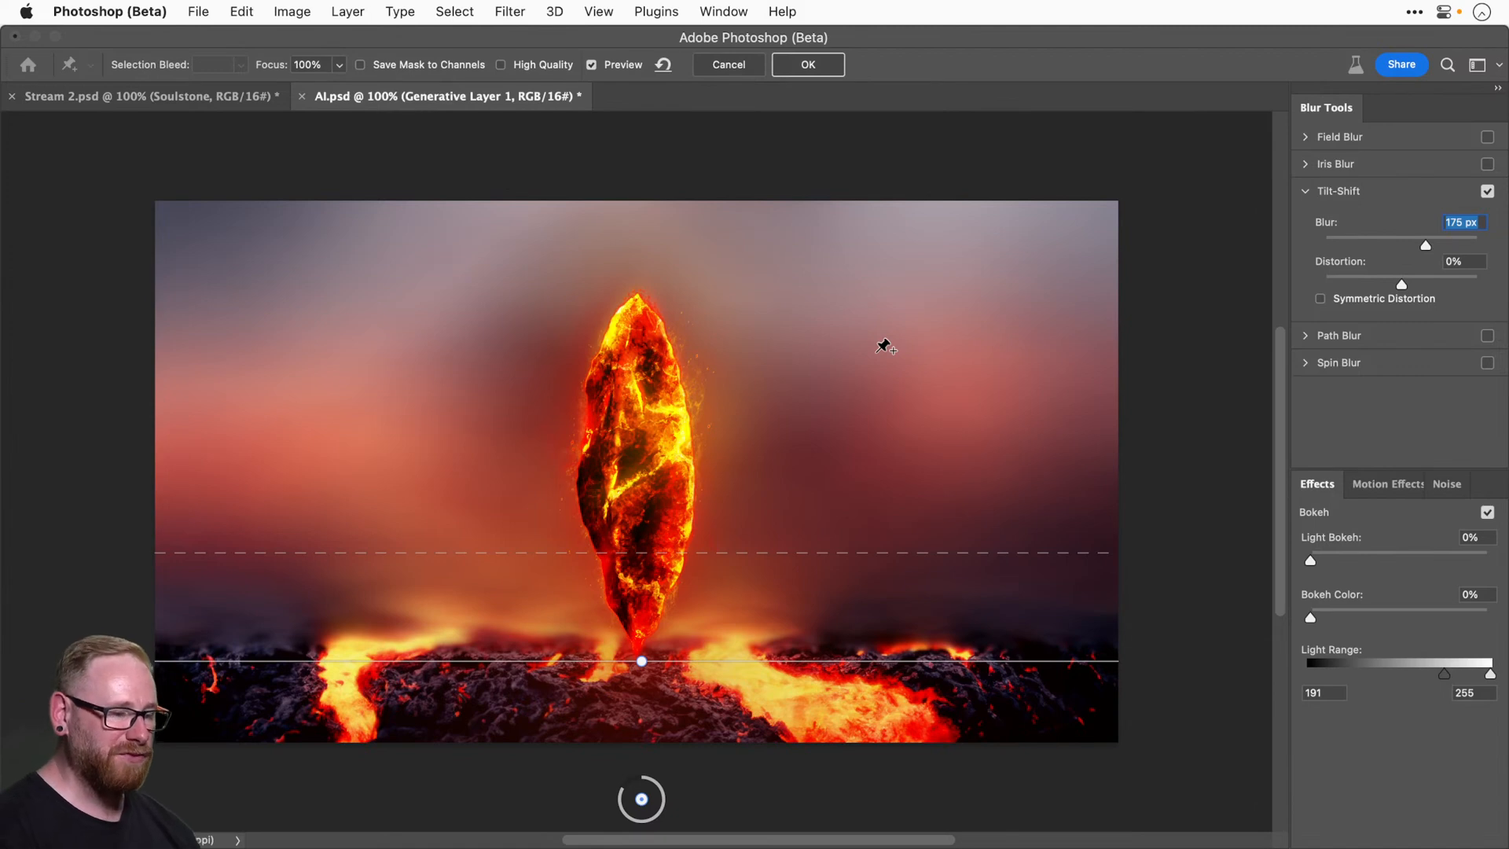
# Readjust the focus and transition lines, set the blur to 34 px with High Quality, and apply it.
pyautogui.moveTo(795, 552); pyautogui.dragTo(794, 401)
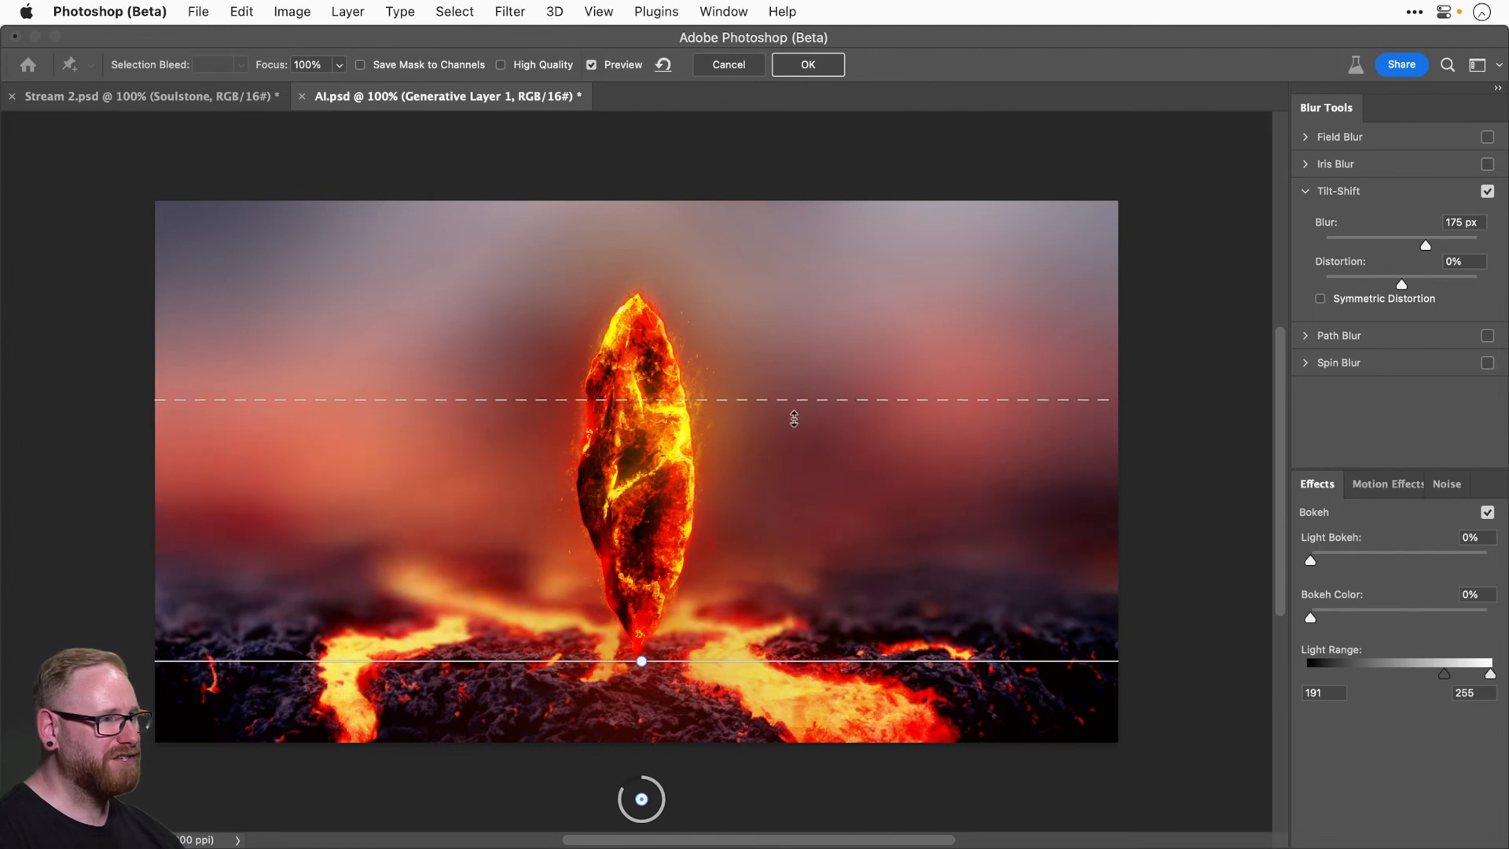
pyautogui.moveTo(750, 662); pyautogui.dragTo(753, 748)
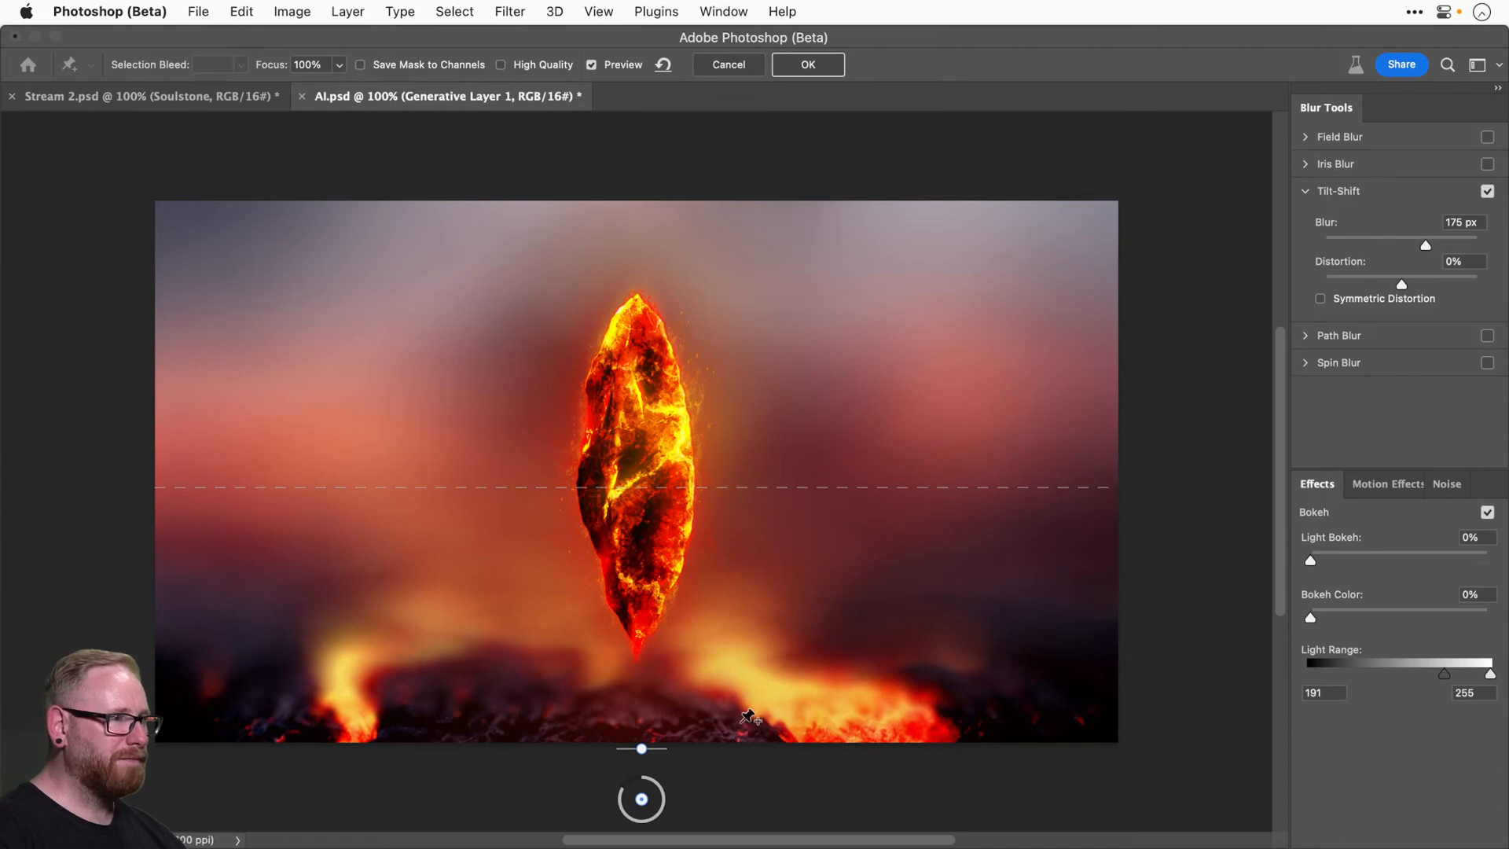
pyautogui.moveTo(754, 485); pyautogui.dragTo(751, 444)
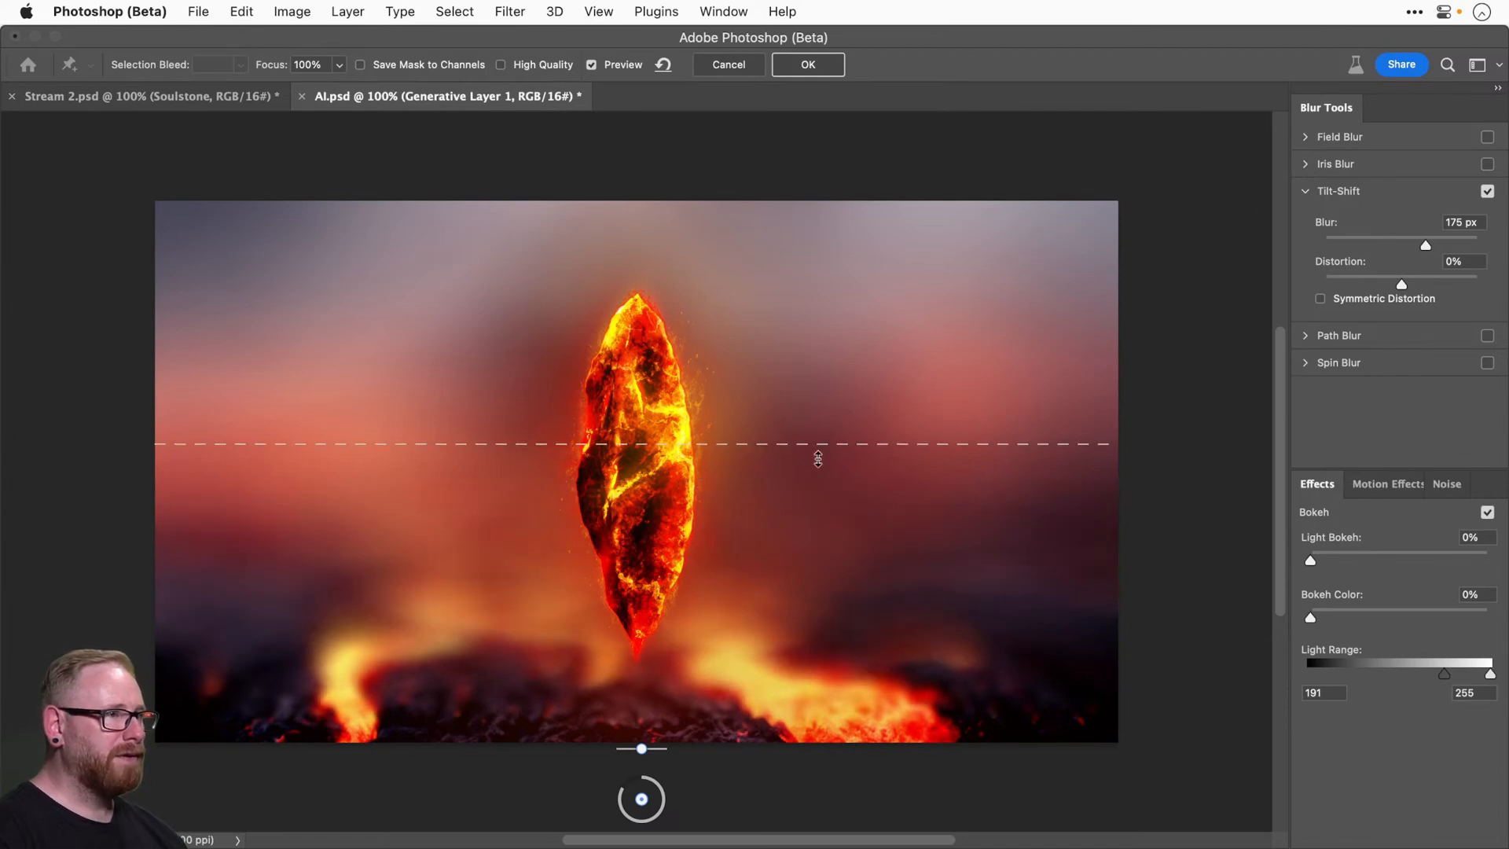
pyautogui.click(1386, 240)
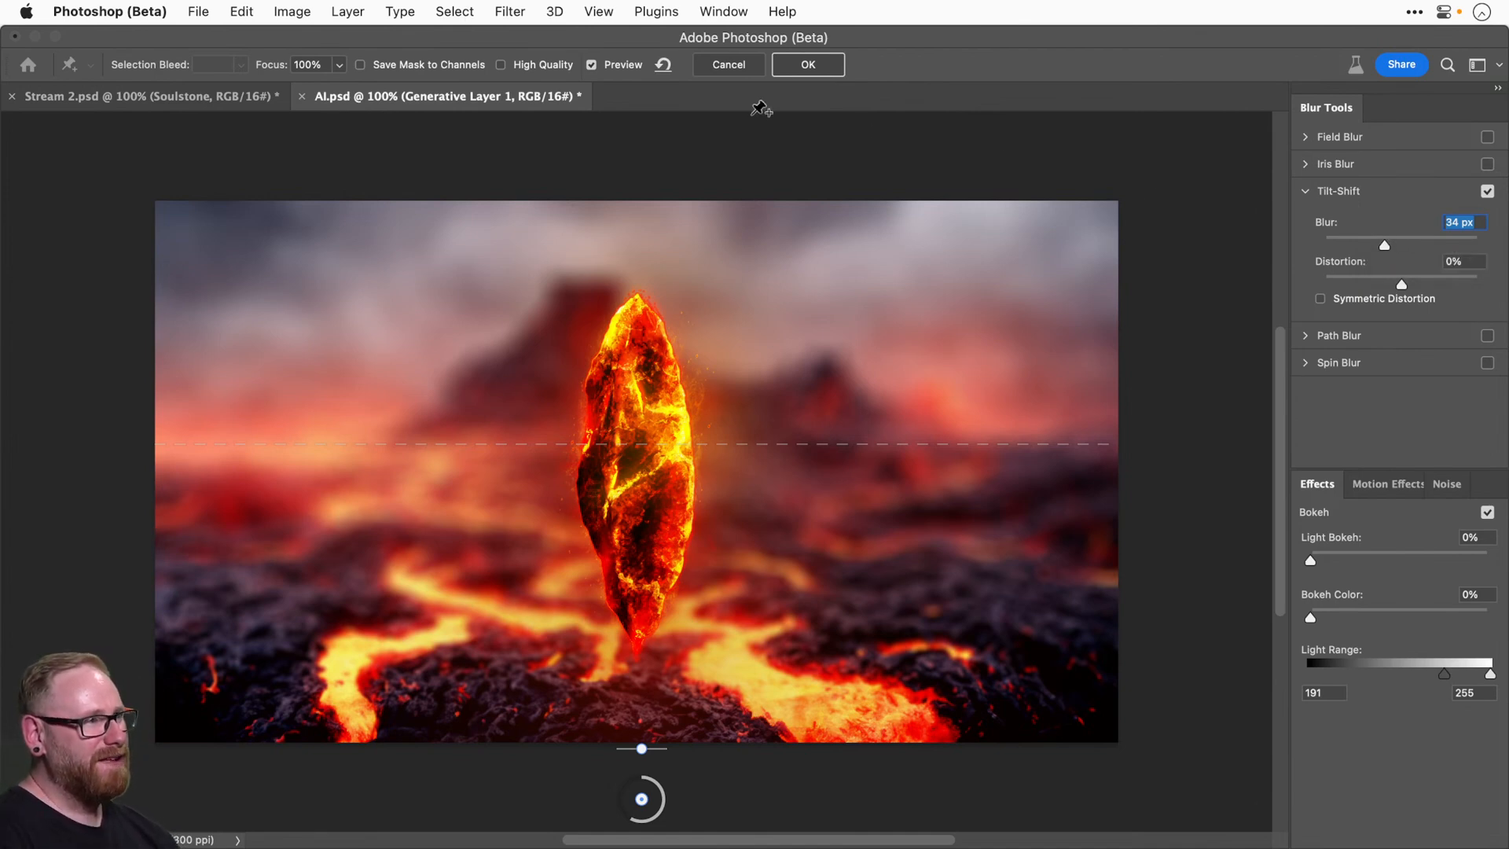
pyautogui.click(501, 65)
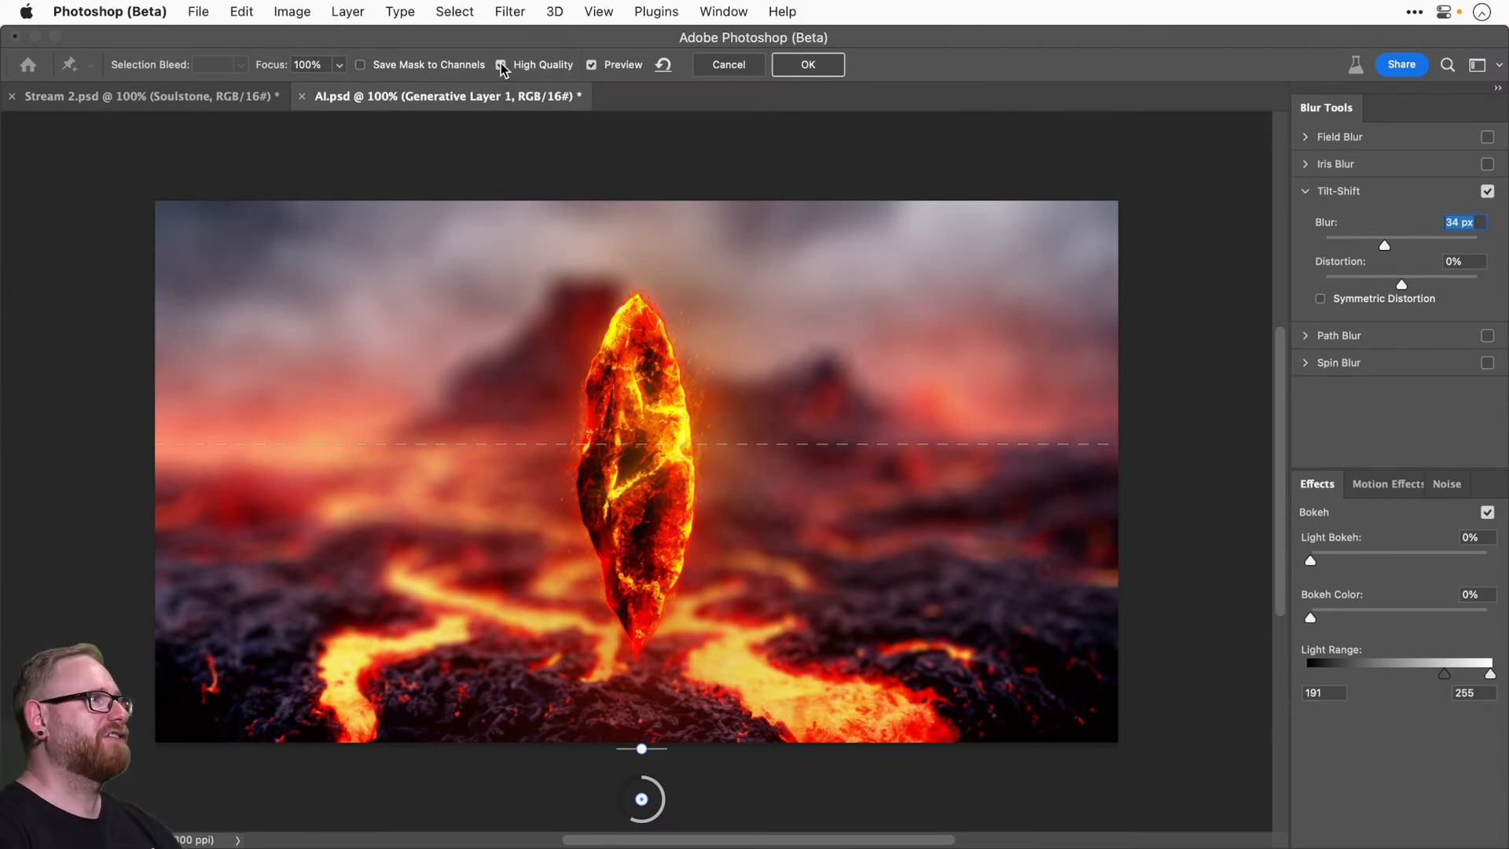
pyautogui.click(808, 65)
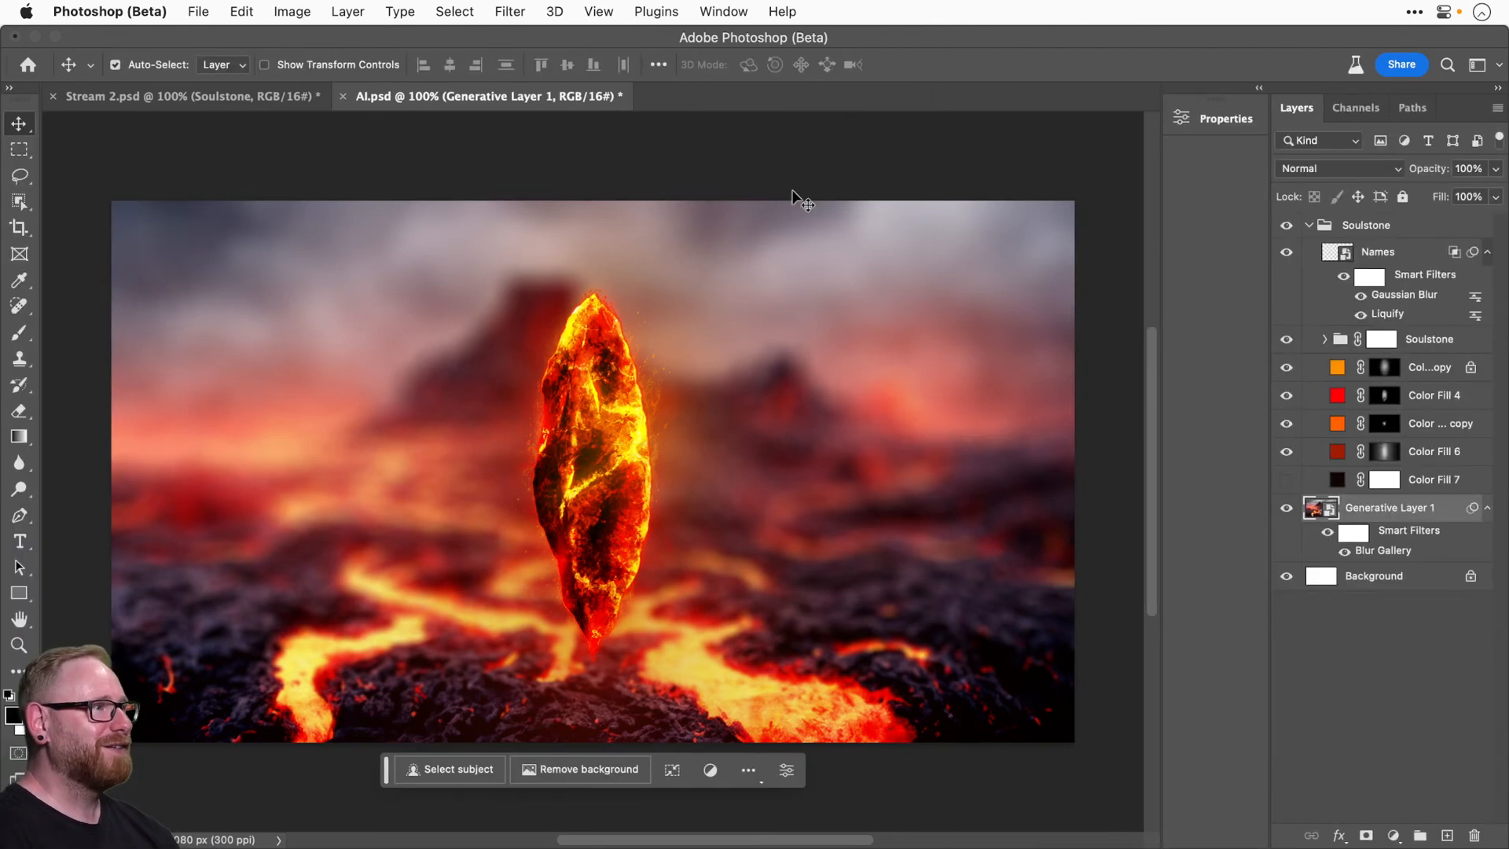
# Compare the landscape with and without its tilt-shift blur, then add a new empty layer above it.
pyautogui.click(1345, 550)
pyautogui.click(1342, 550)
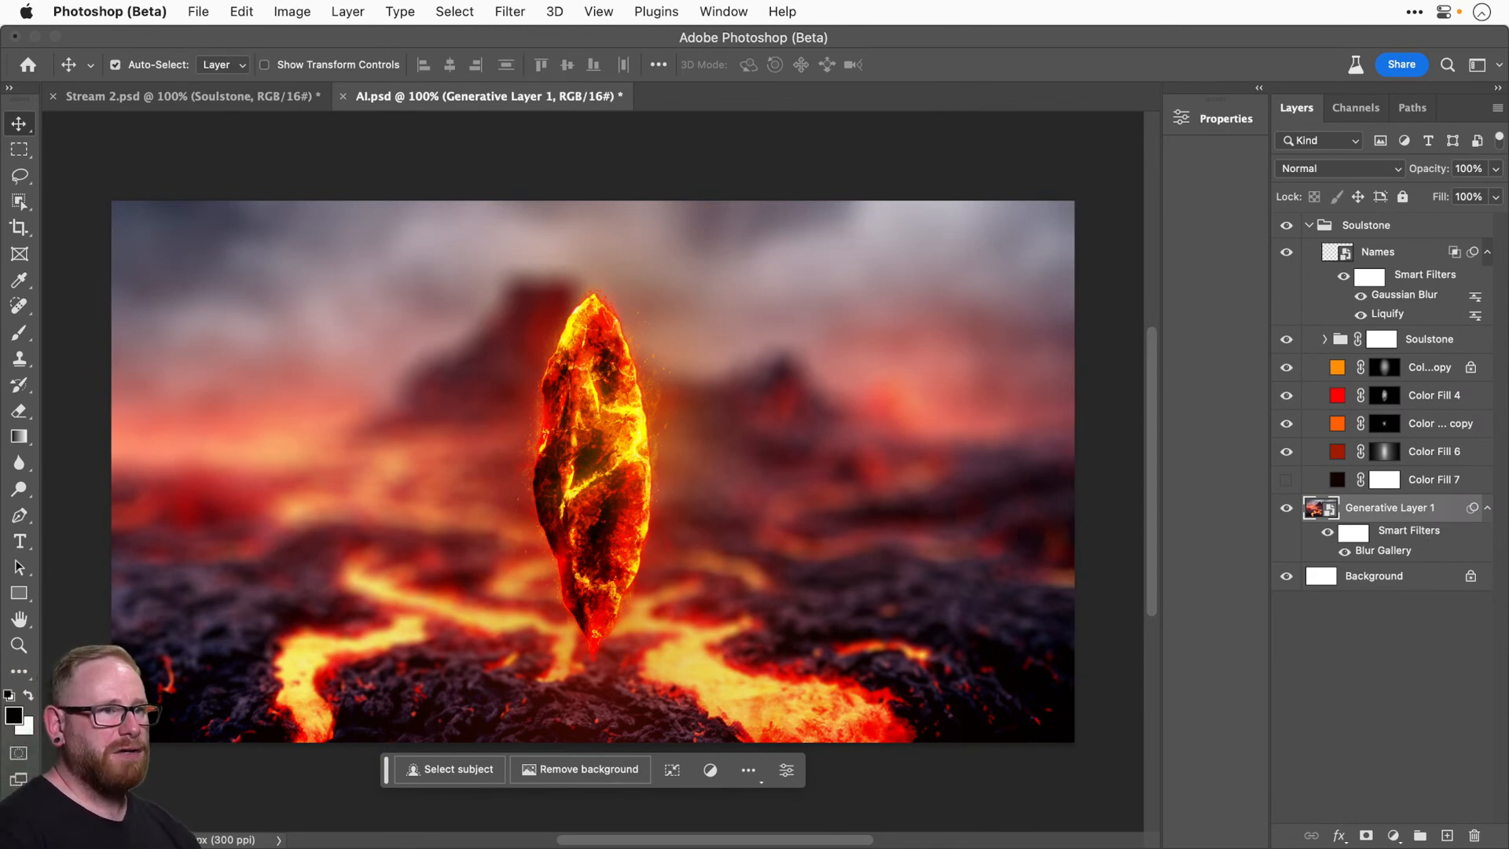
pyautogui.click(1447, 835)
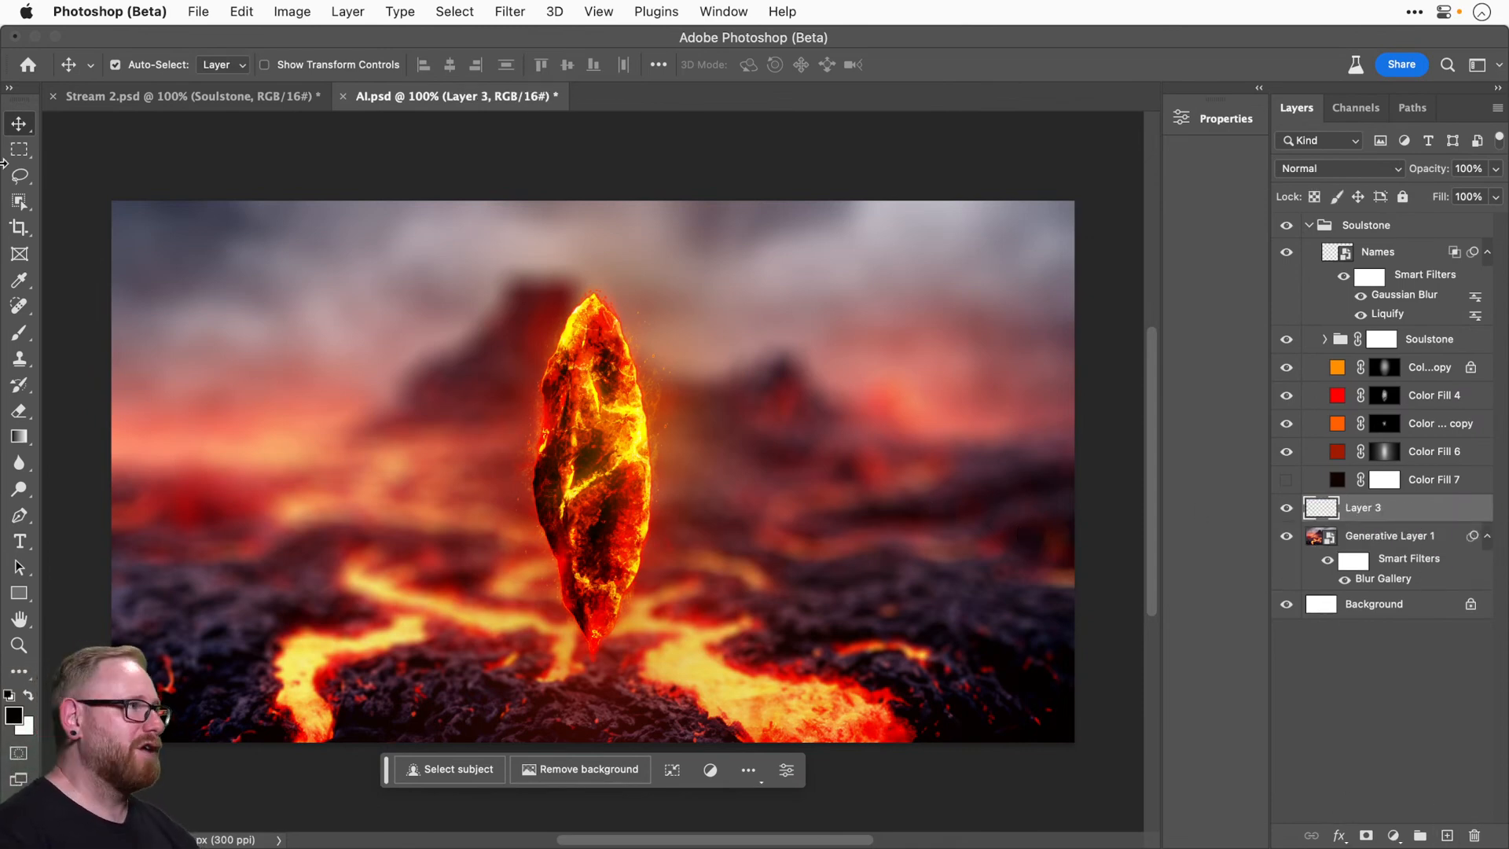
# Lasso the bottom-left and bottom-right foreground rock areas together for Generative Fill.
pyautogui.click(18, 178)
pyautogui.moveTo(100, 563)
pyautogui.mouseDown()
pyautogui.moveTo(140, 520)
pyautogui.moveTo(458, 606)
pyautogui.moveTo(417, 818)
pyautogui.moveTo(157, 786)
pyautogui.mouseUp()
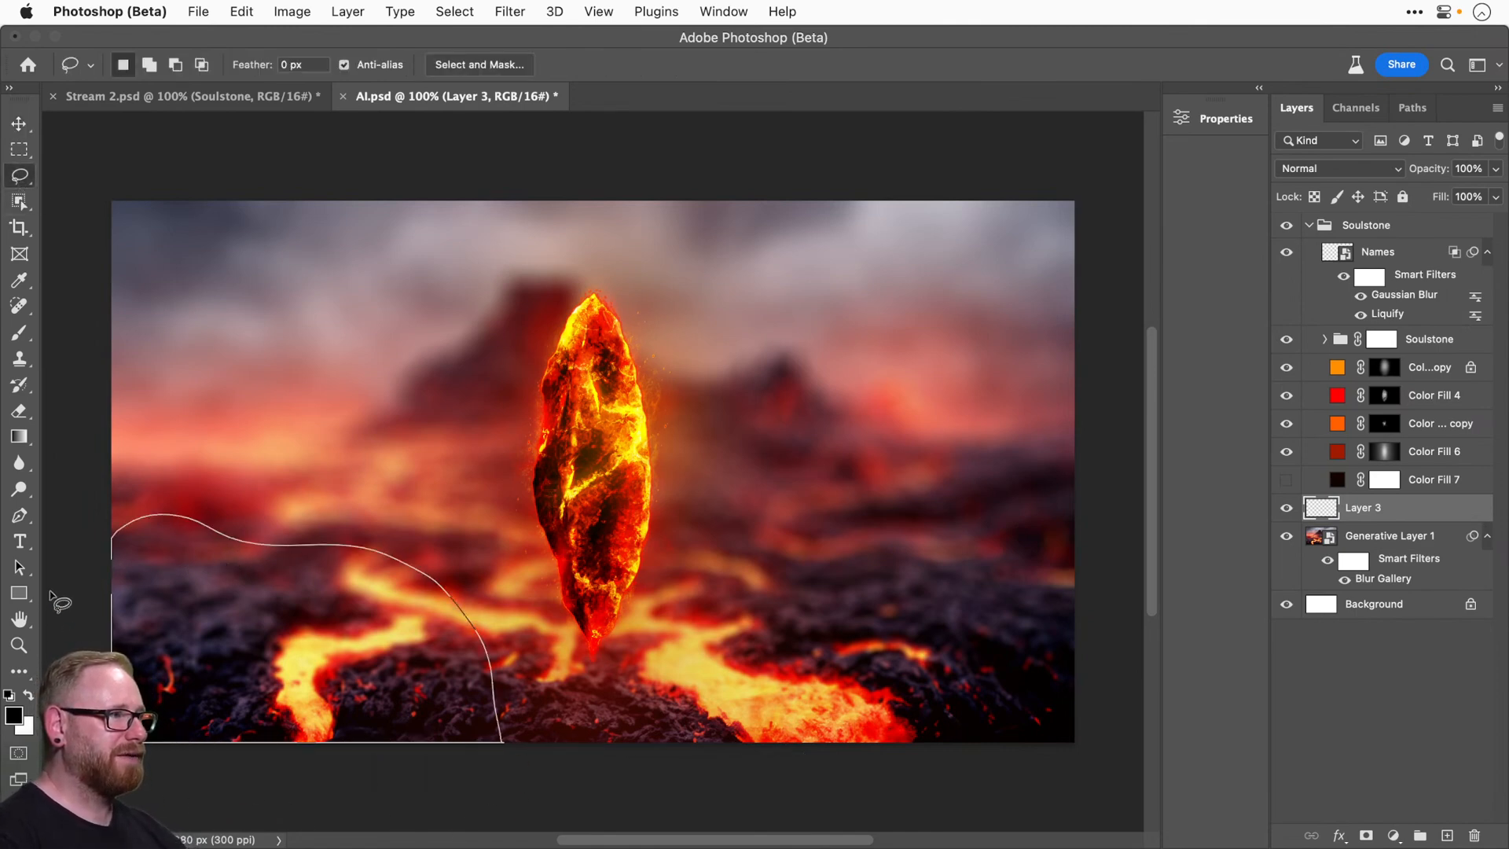
pyautogui.moveTo(59, 601); pyautogui.dragTo(61, 601)
pyautogui.moveTo(666, 781)
pyautogui.mouseDown()
pyautogui.moveTo(919, 559)
pyautogui.moveTo(1049, 515)
pyautogui.moveTo(1098, 575)
pyautogui.moveTo(1105, 761)
pyautogui.mouseUp()
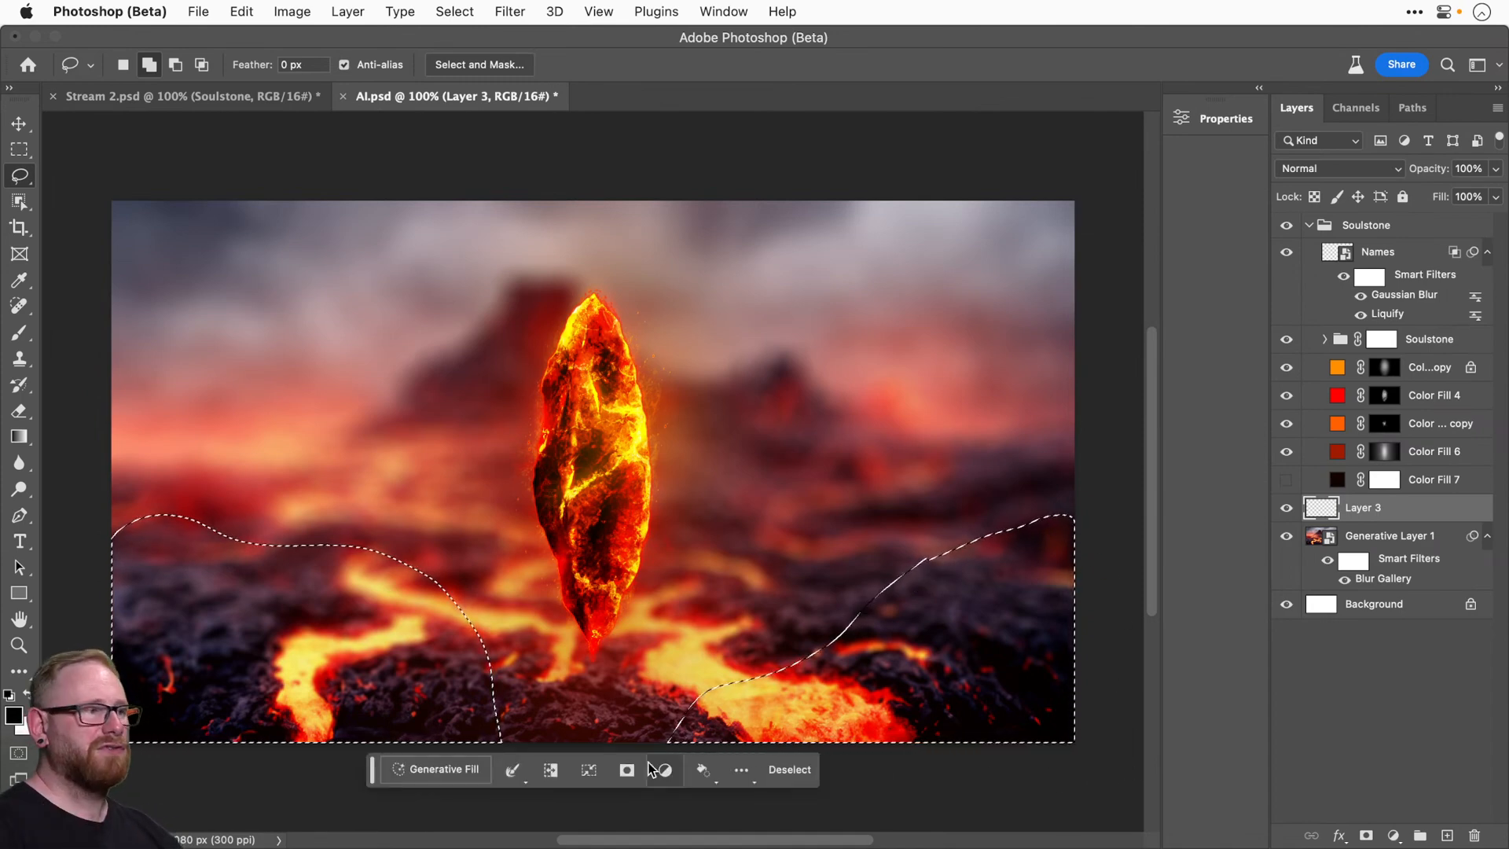
pyautogui.click(434, 767)
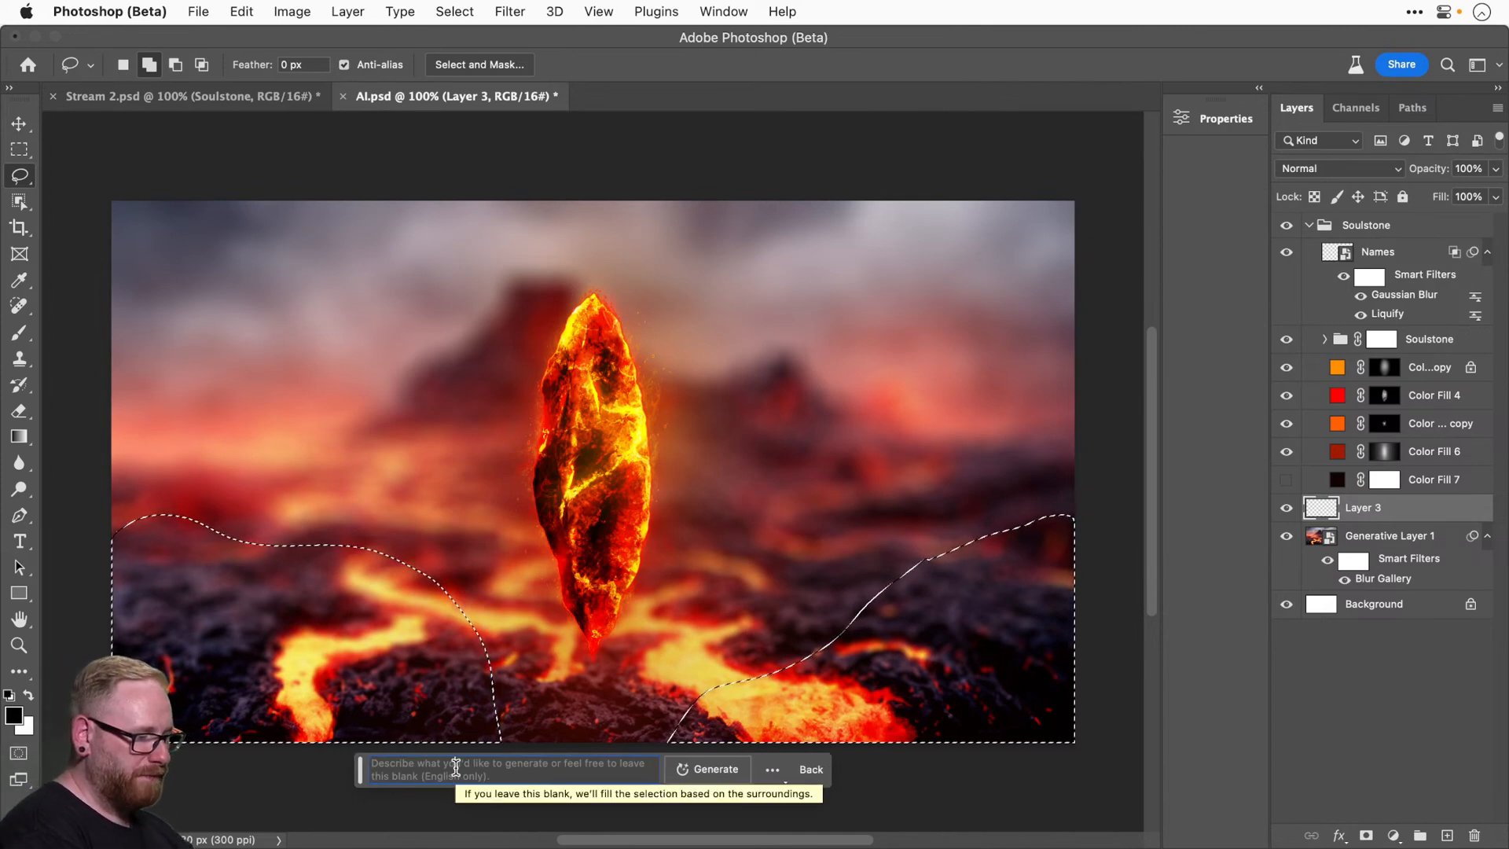
# Enter the Generative Fill prompt 'dried lava rocks', replacing the first attempt 'molten rocks'.
pyautogui.write('molte')
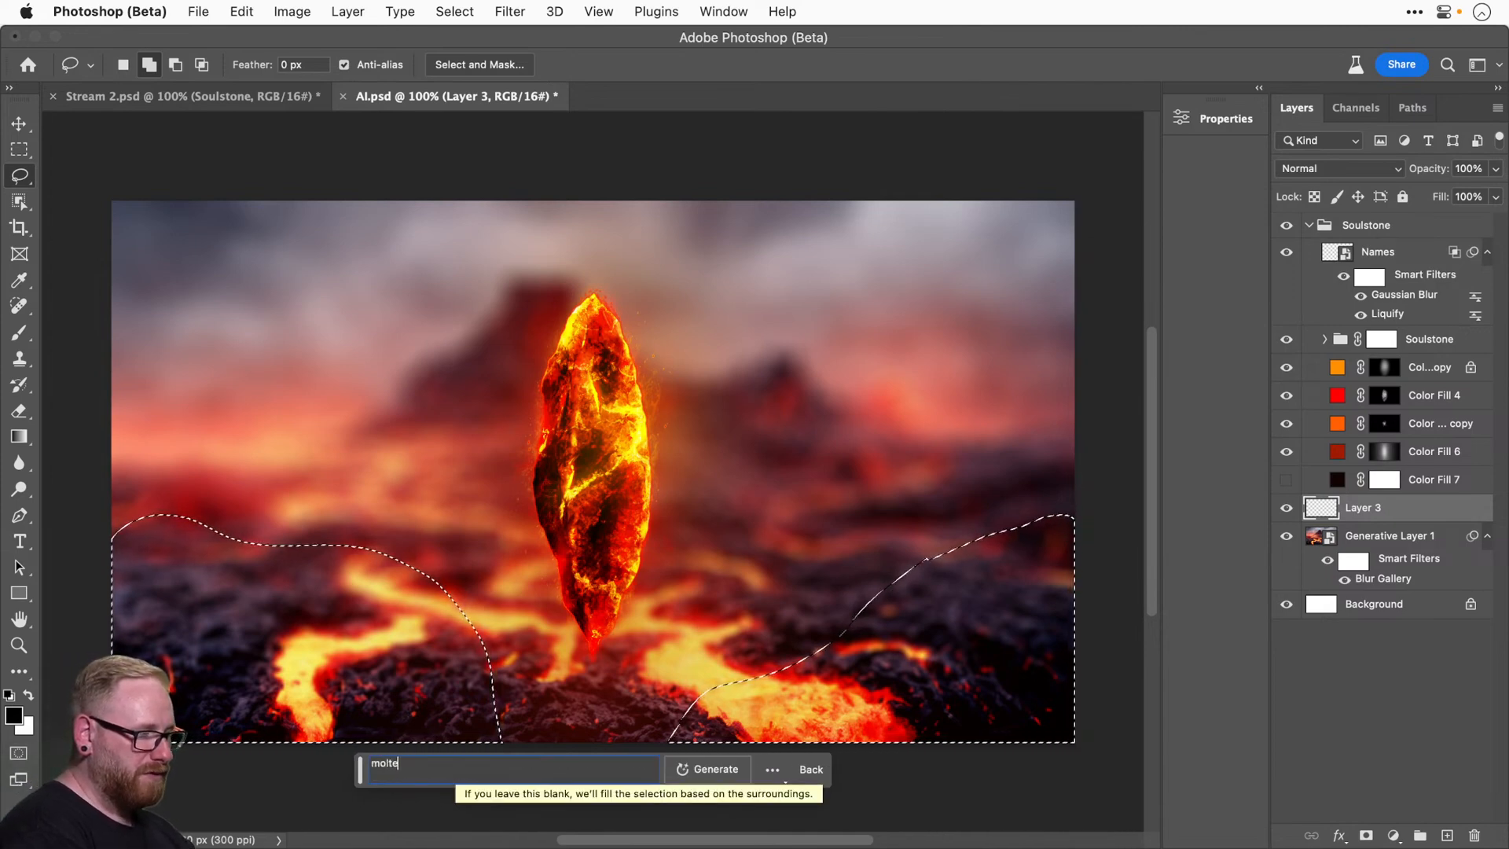
pyautogui.write('n rock')
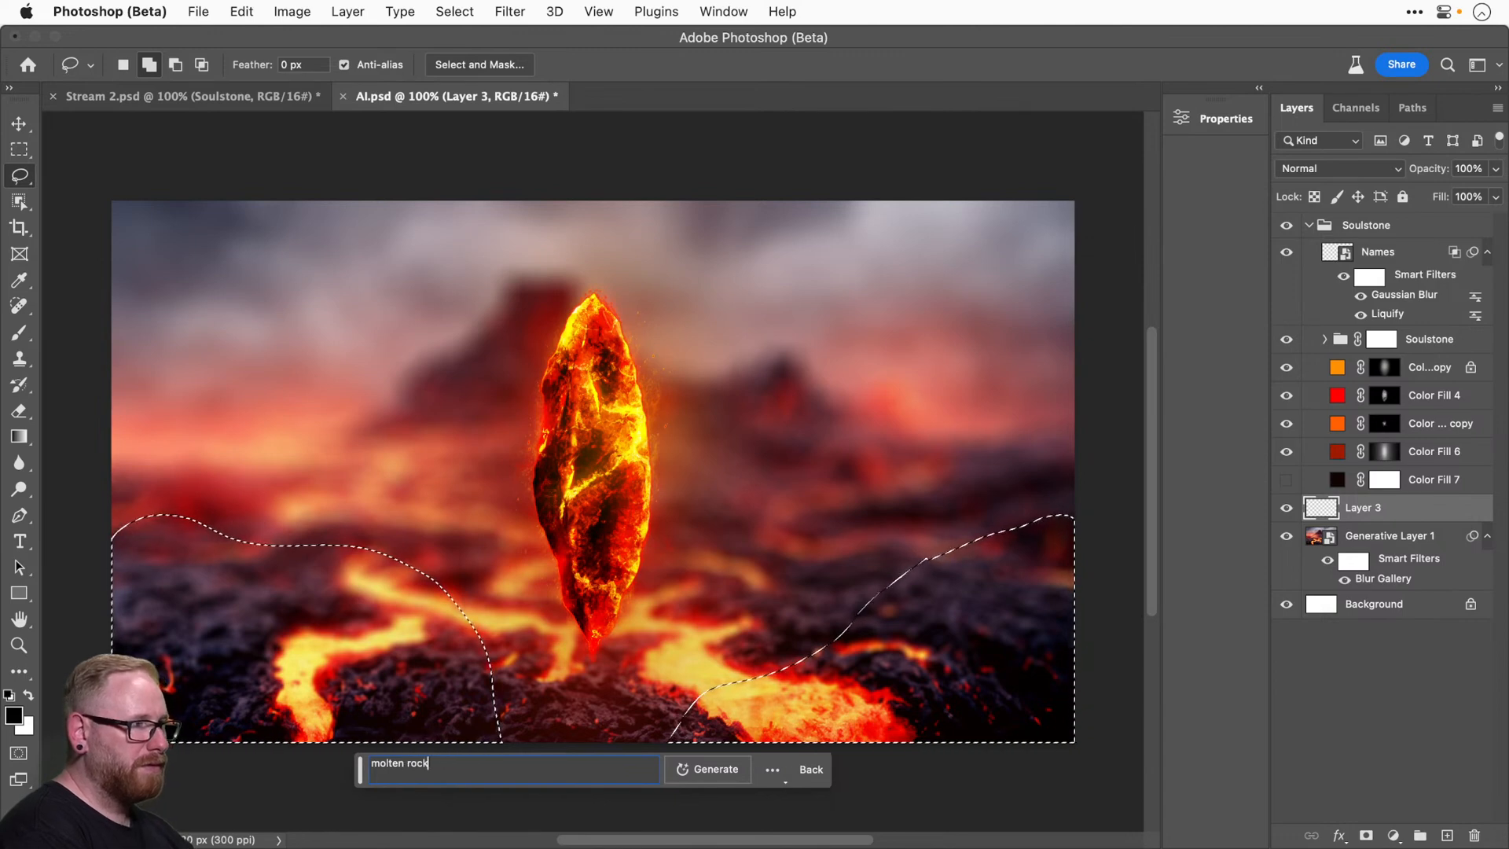
pyautogui.write('s')
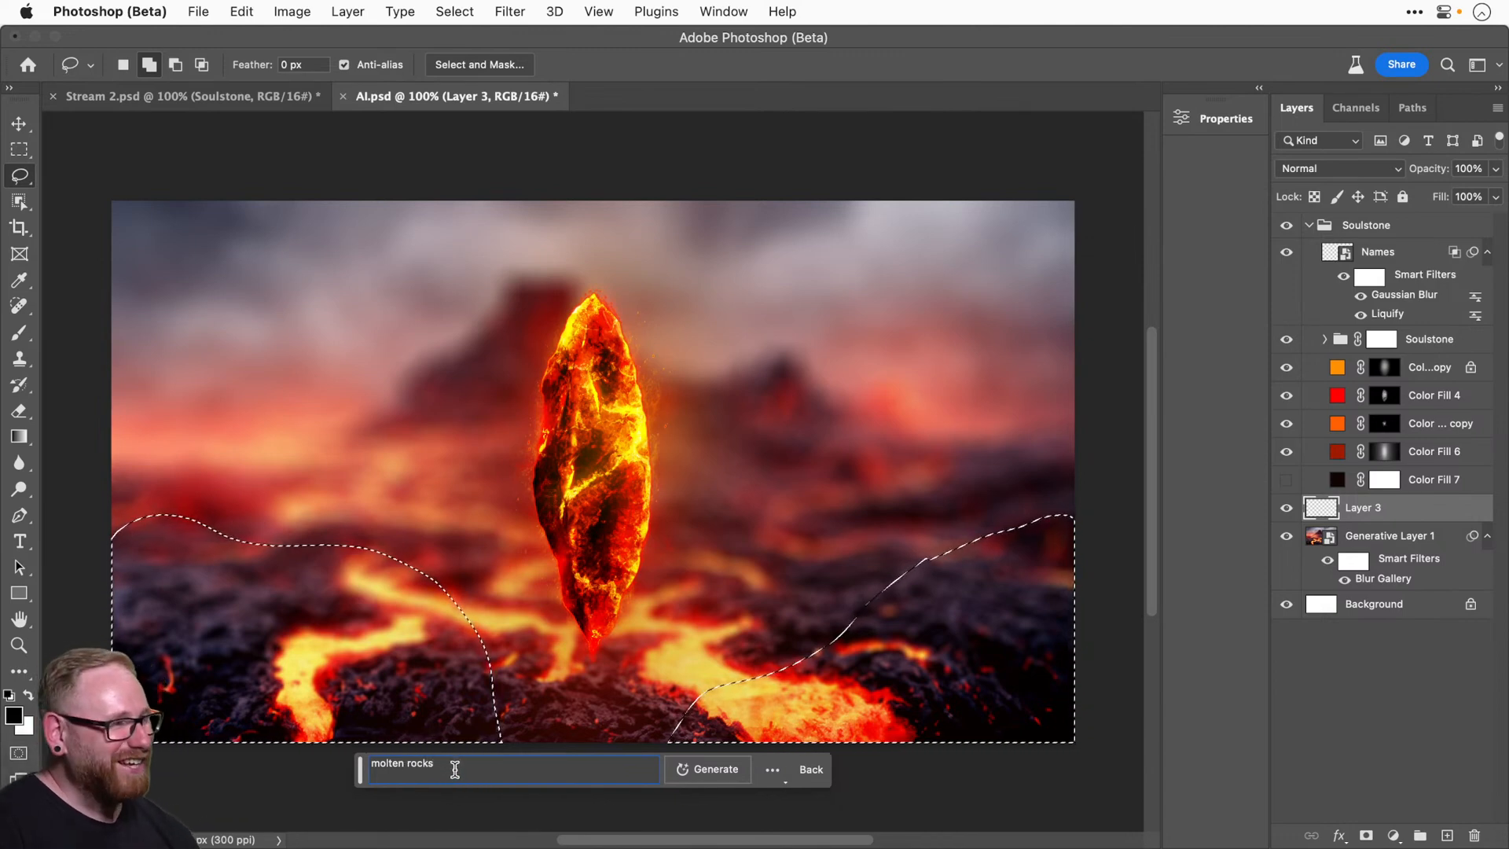
pyautogui.doubleClick(367, 766)
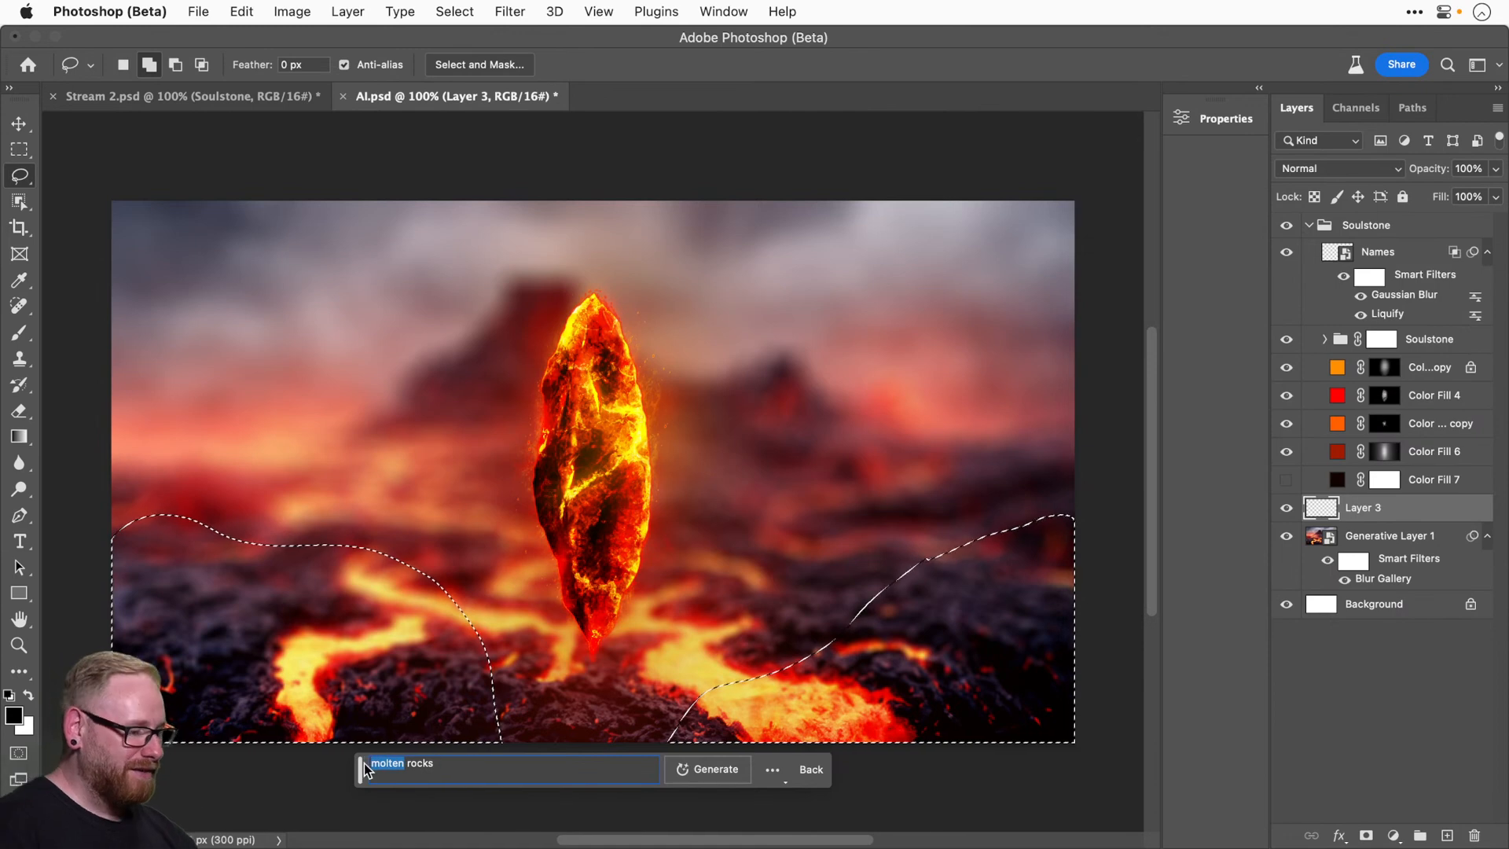
pyautogui.tripleClick(367, 766)
pyautogui.write('dr')
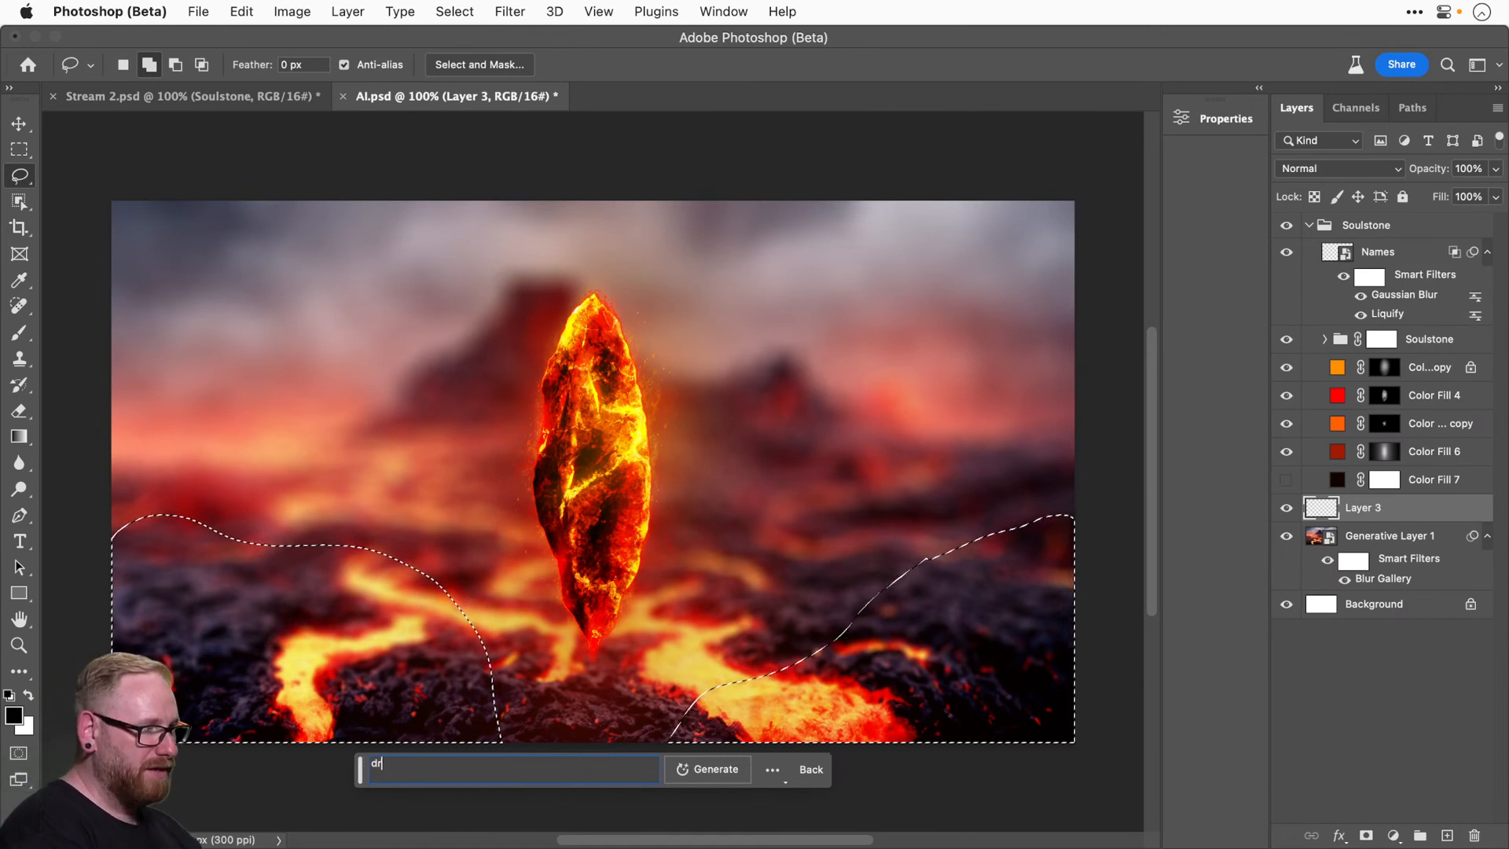
pyautogui.write('ied lava r')
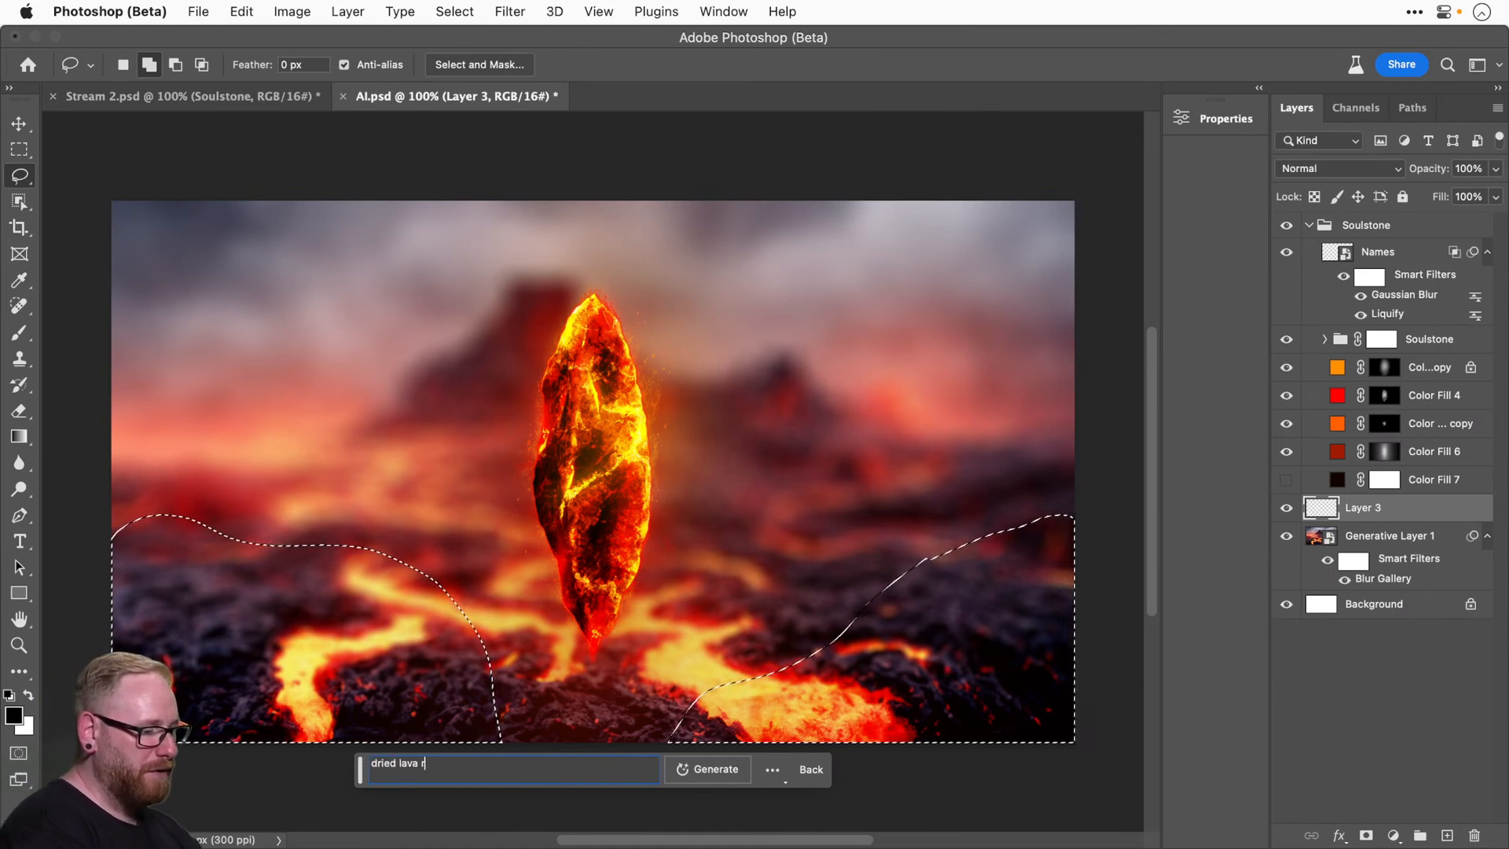
pyautogui.write('ocks')
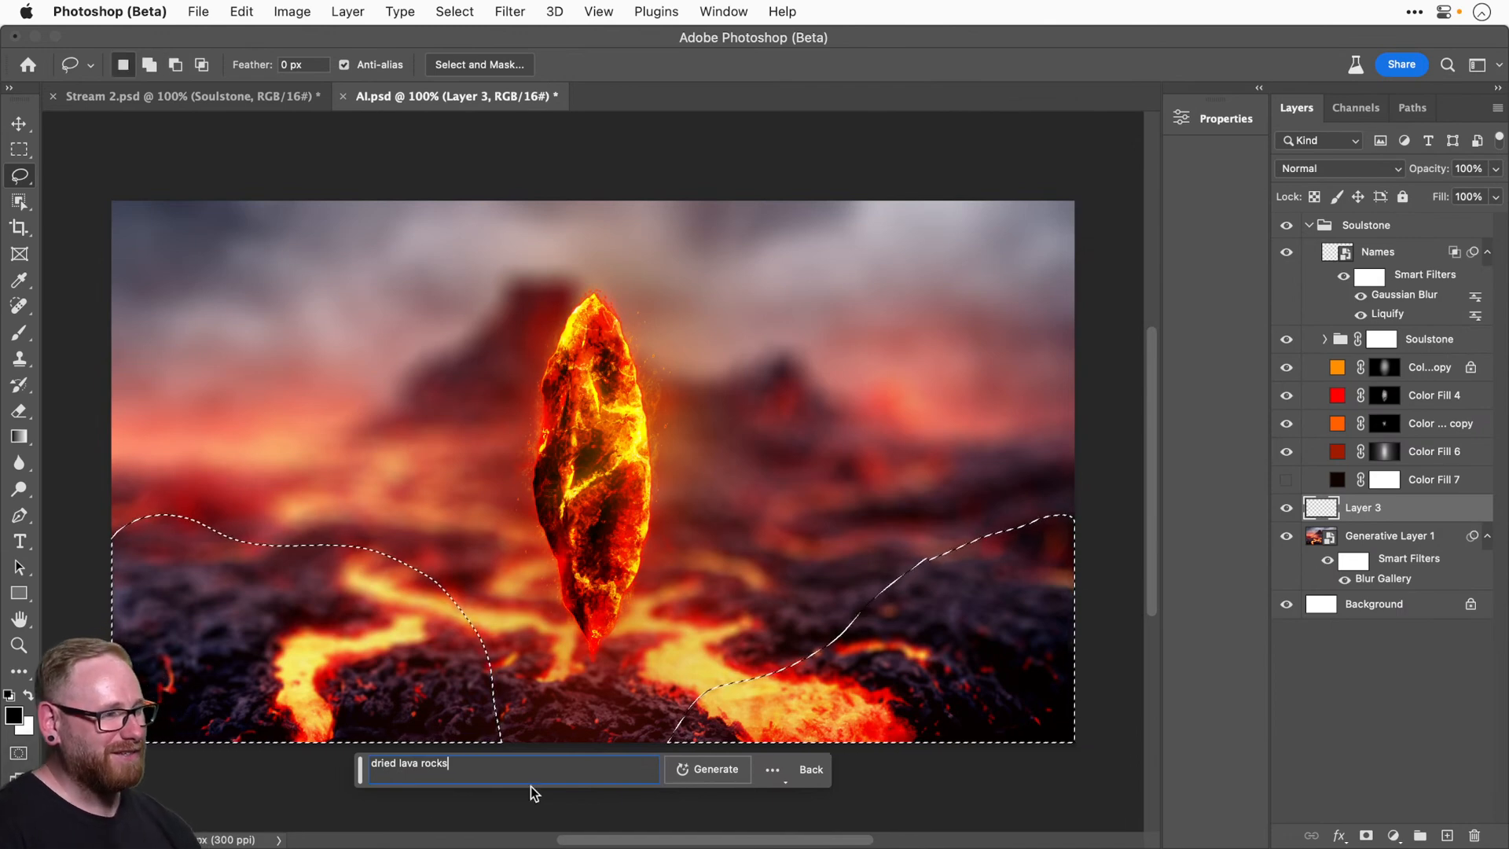
# Generate the rocks, compare variations across two batches, and keep the first rugged variation.
pyautogui.click(715, 771)
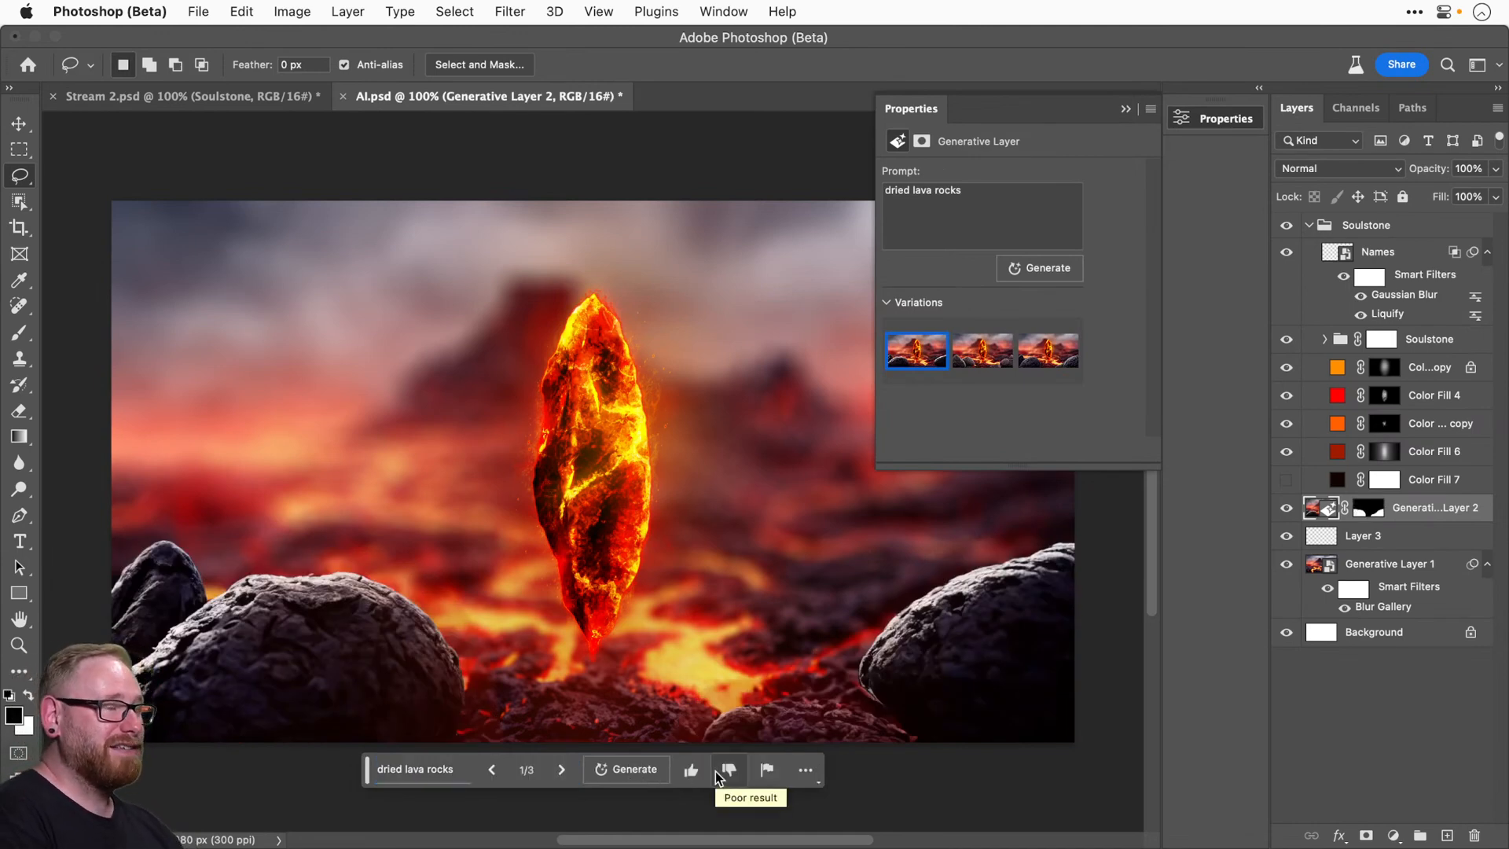
pyautogui.click(982, 350)
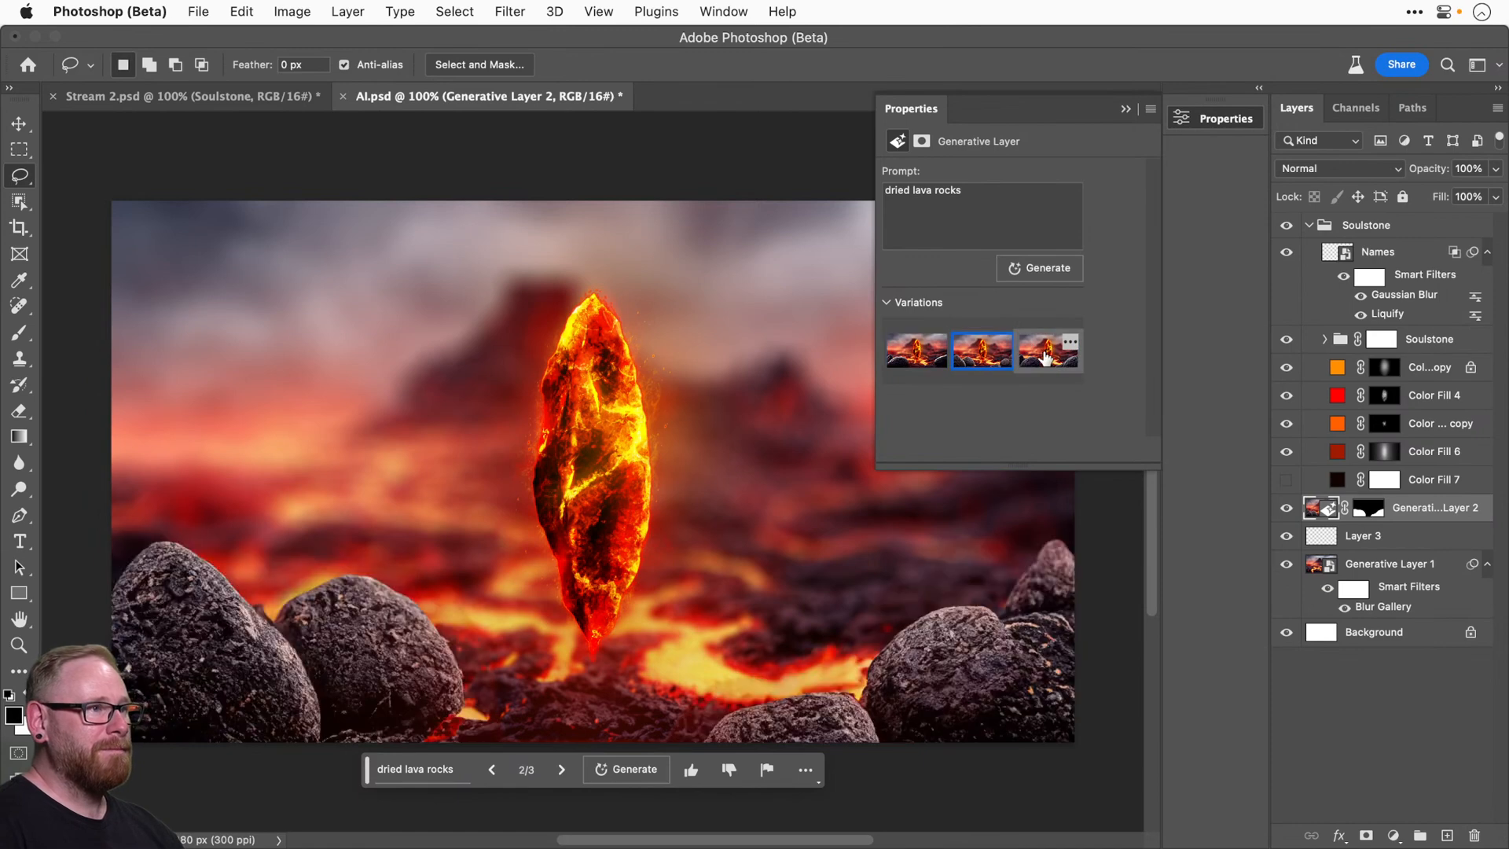
pyautogui.click(1045, 358)
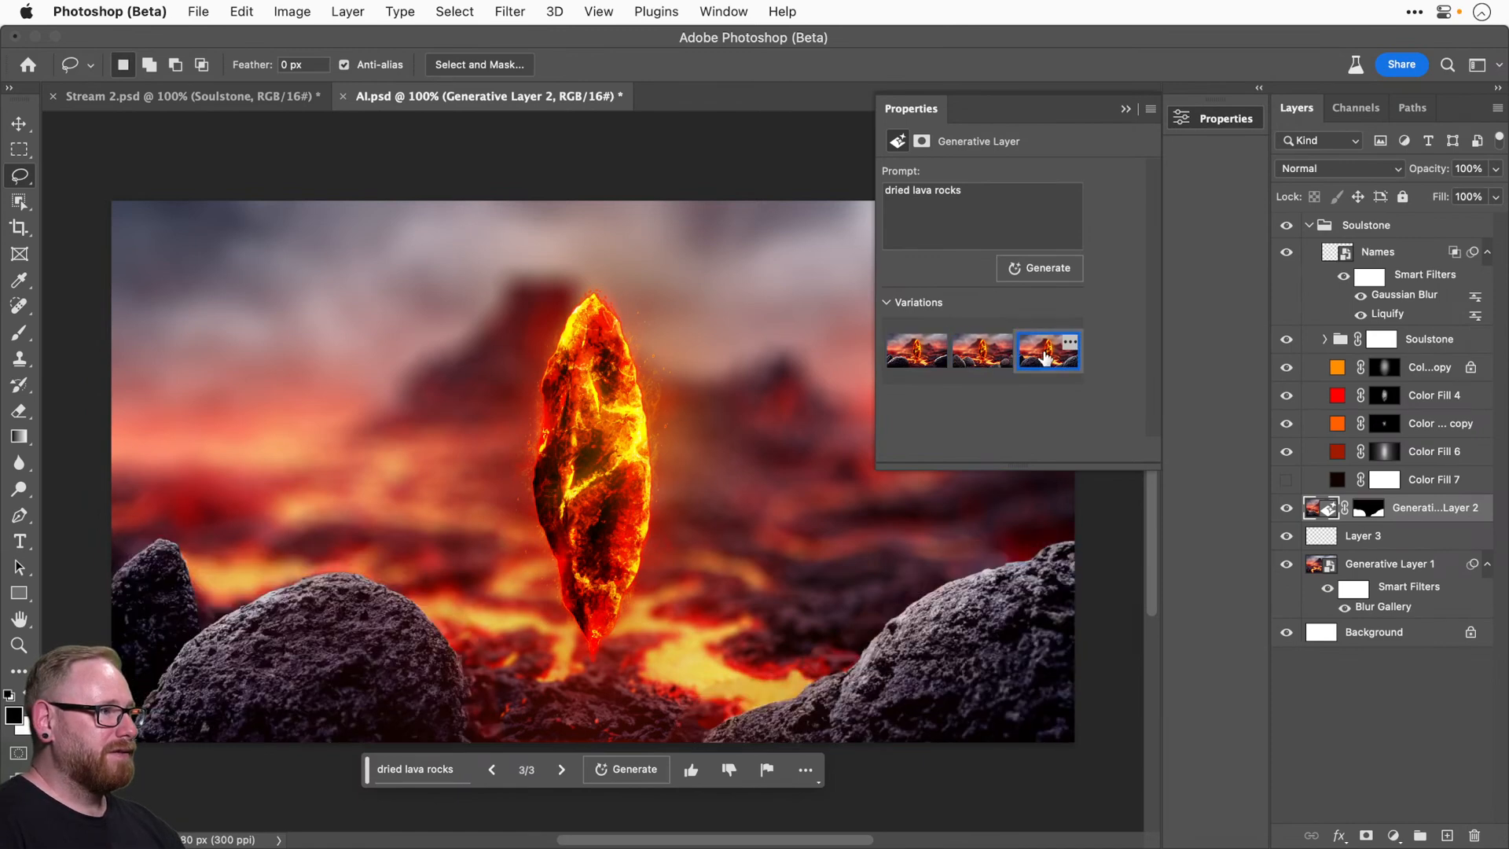
pyautogui.click(1034, 268)
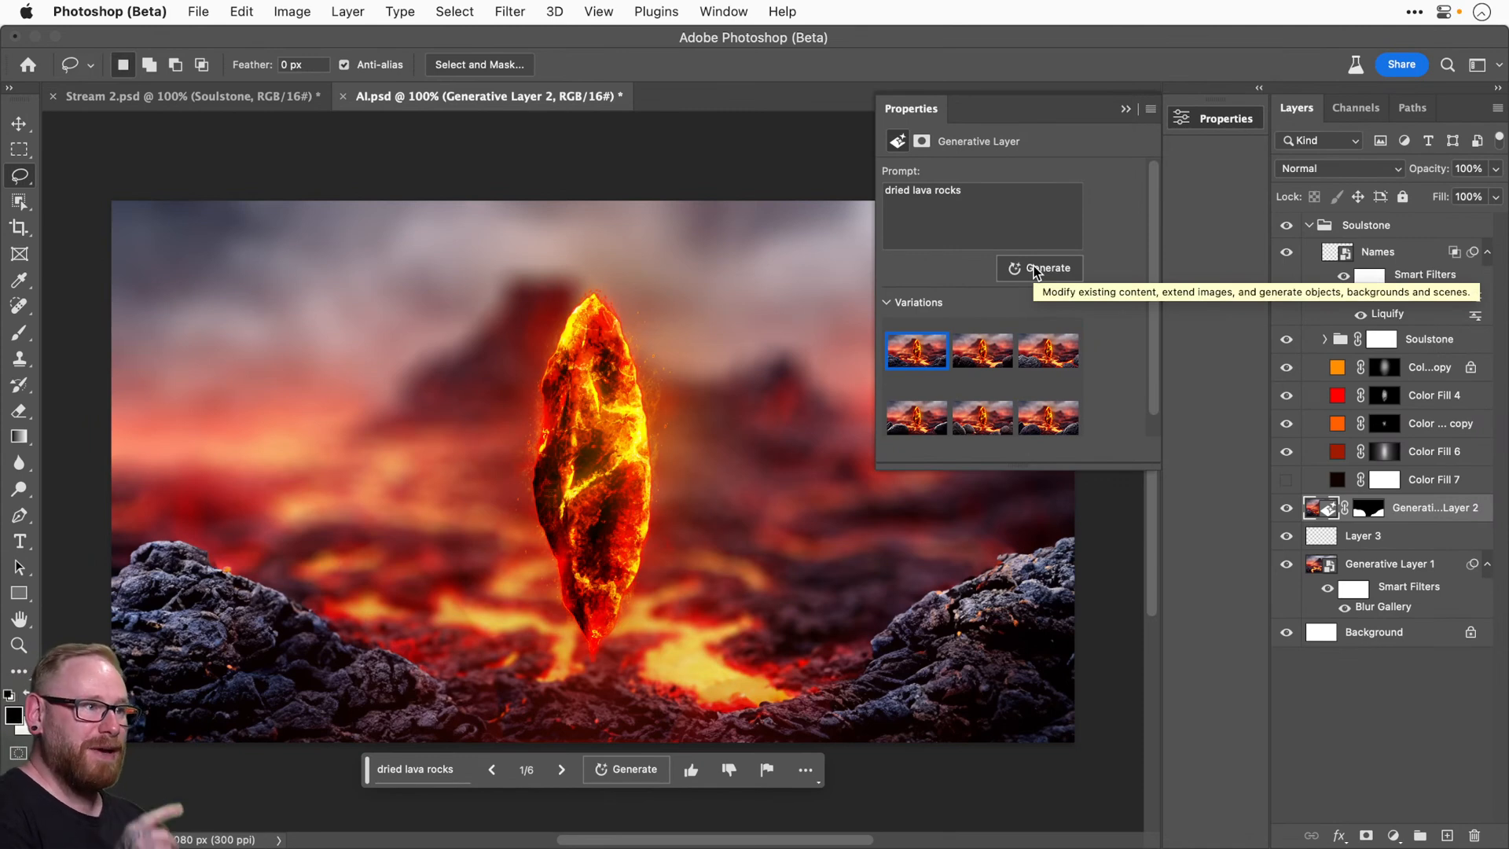
pyautogui.click(965, 351)
pyautogui.click(1043, 351)
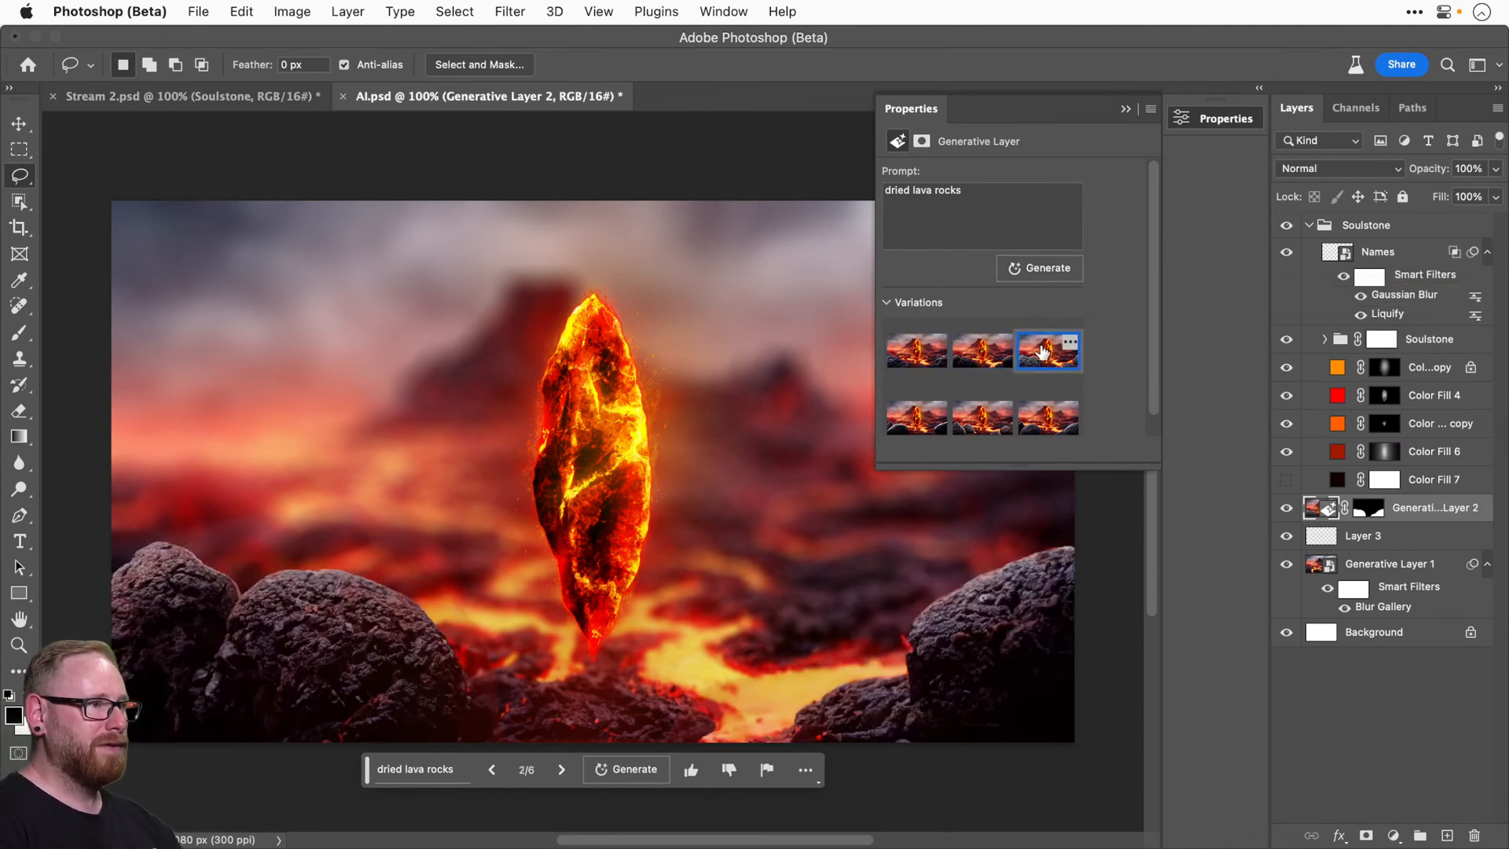
pyautogui.click(912, 351)
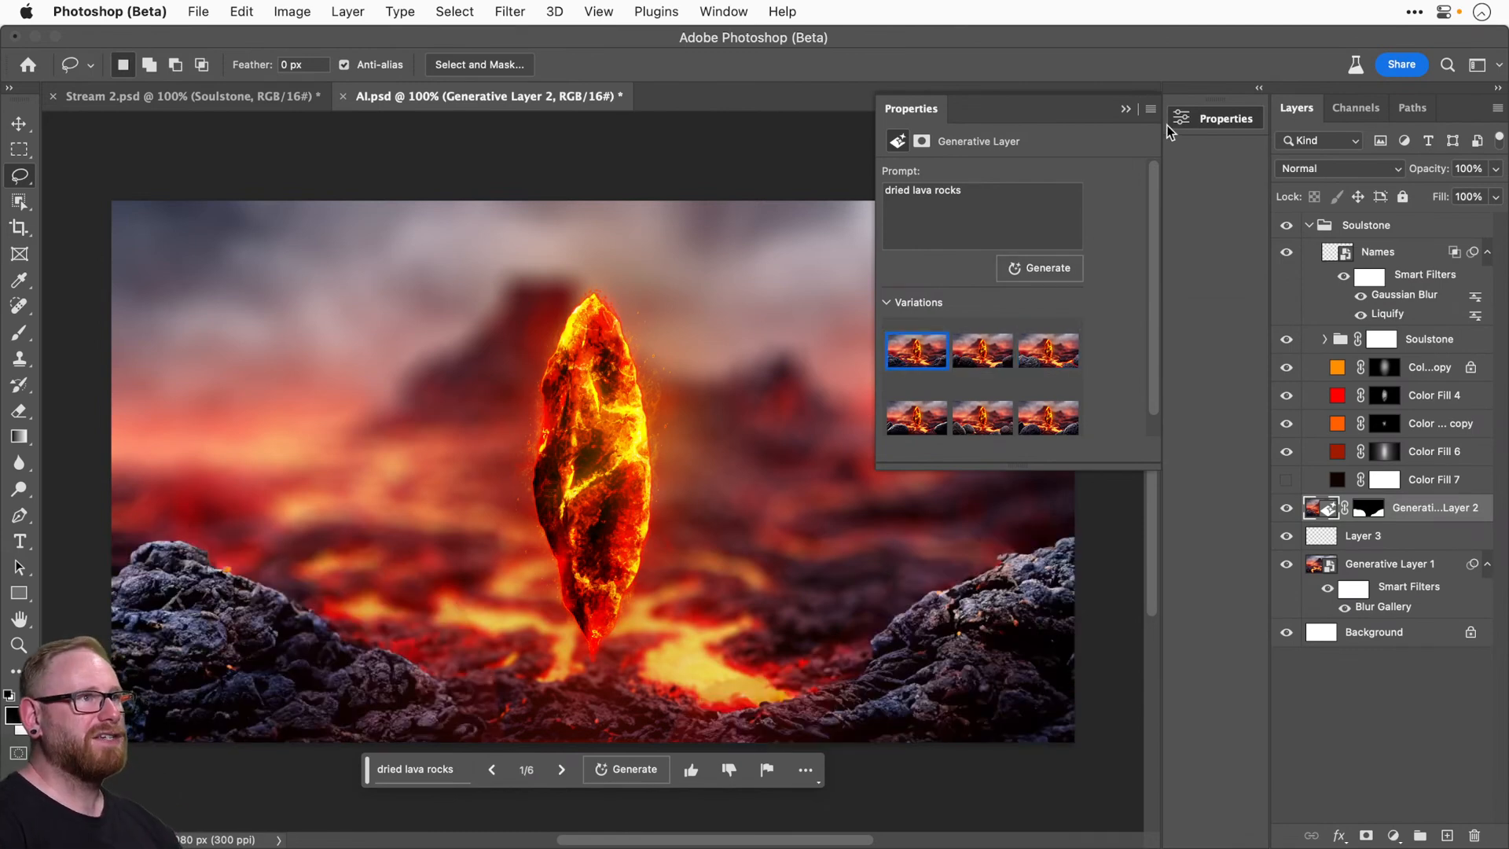
# Rename the generated rocks layer to 'Foreground Rocks'.
pyautogui.click(1215, 119)
pyautogui.press('v')
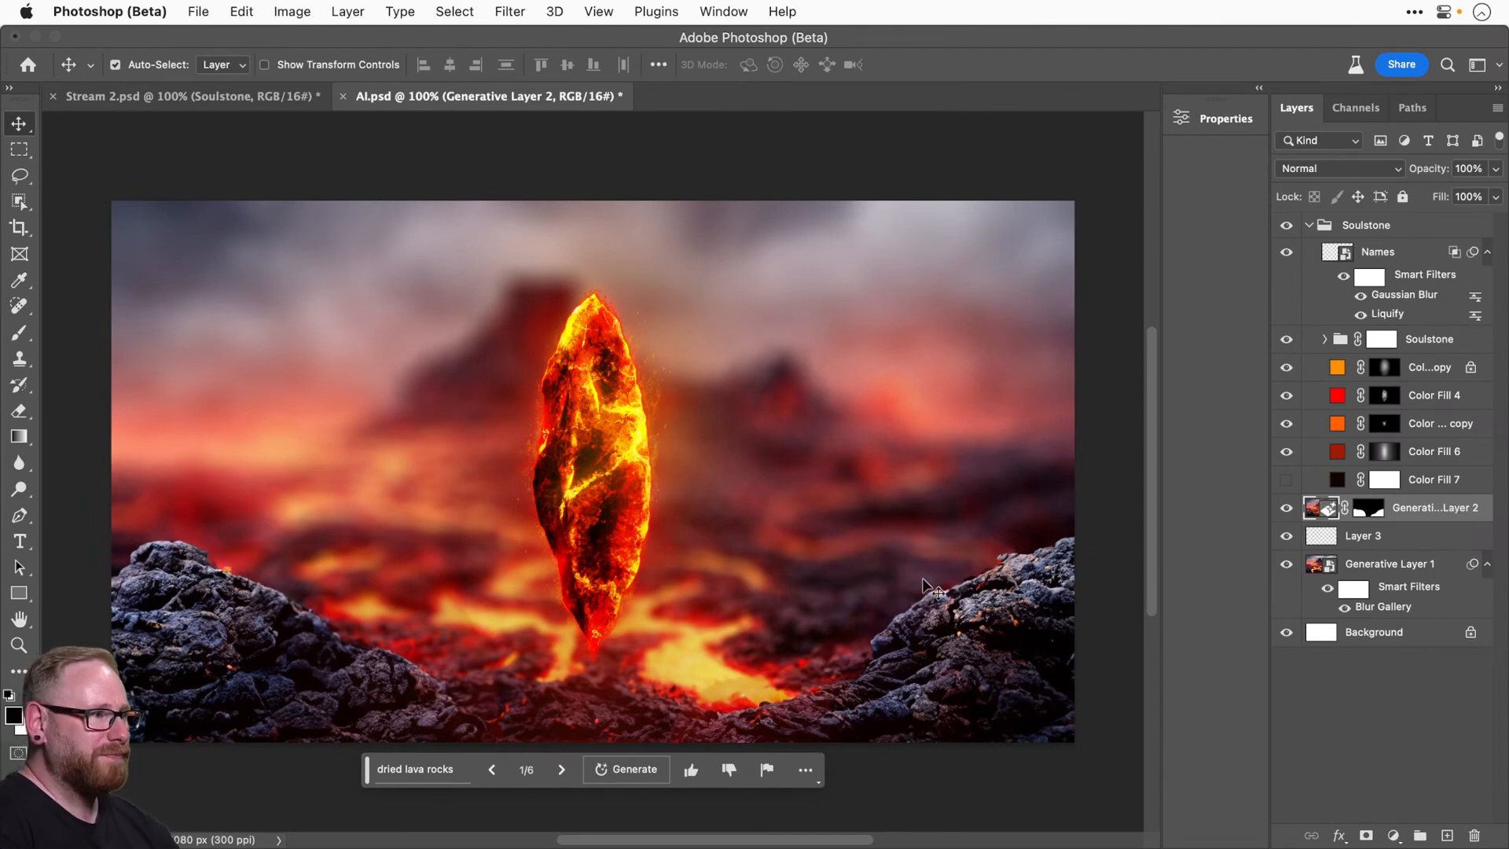
pyautogui.doubleClick(1434, 507)
pyautogui.write('Rocks')
pyautogui.press('Return')
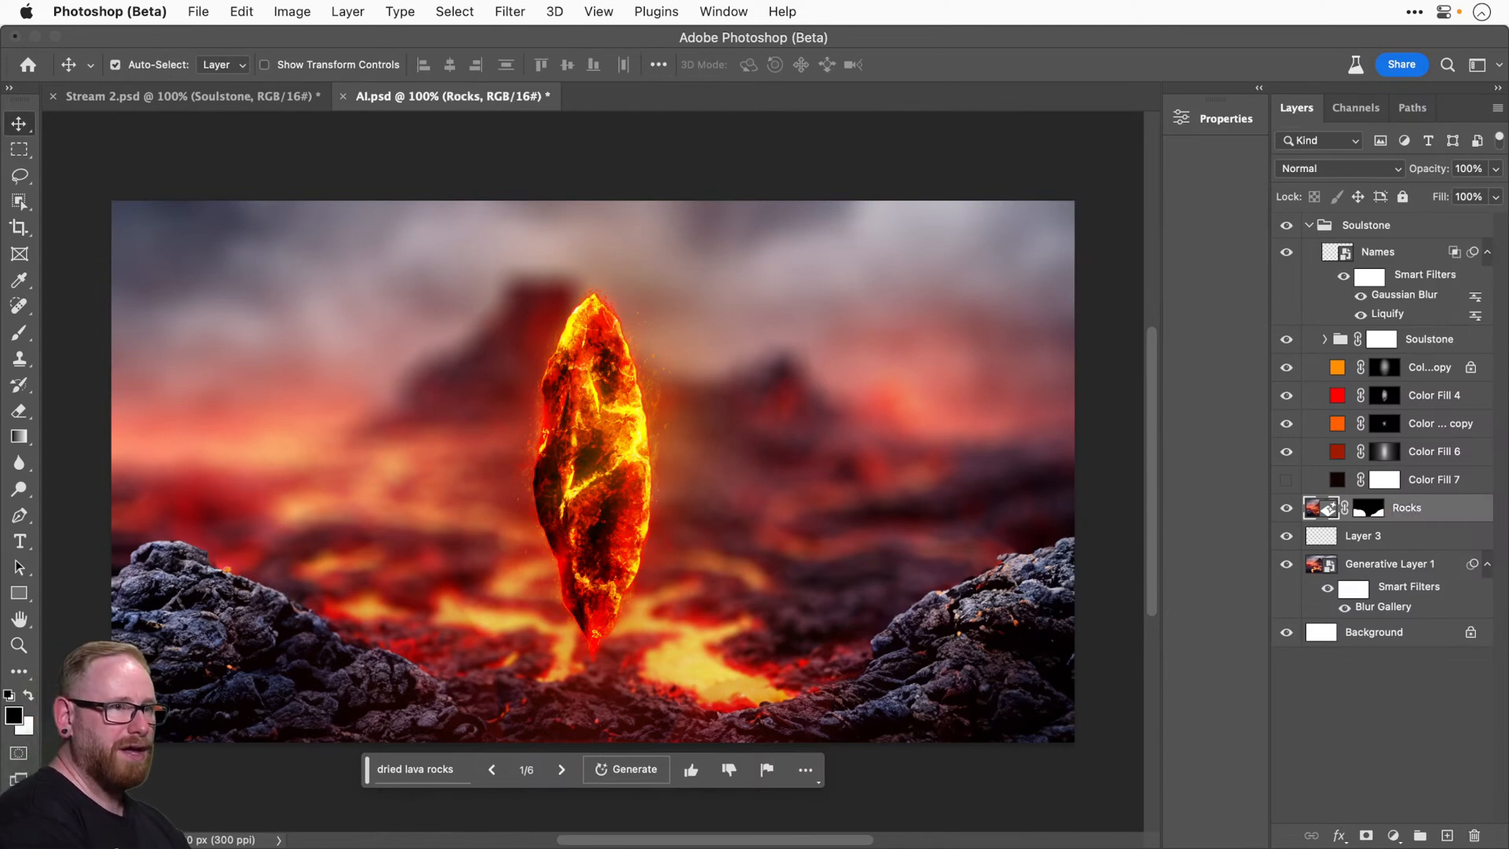
pyautogui.doubleClick(1433, 515)
pyautogui.press('Escape')
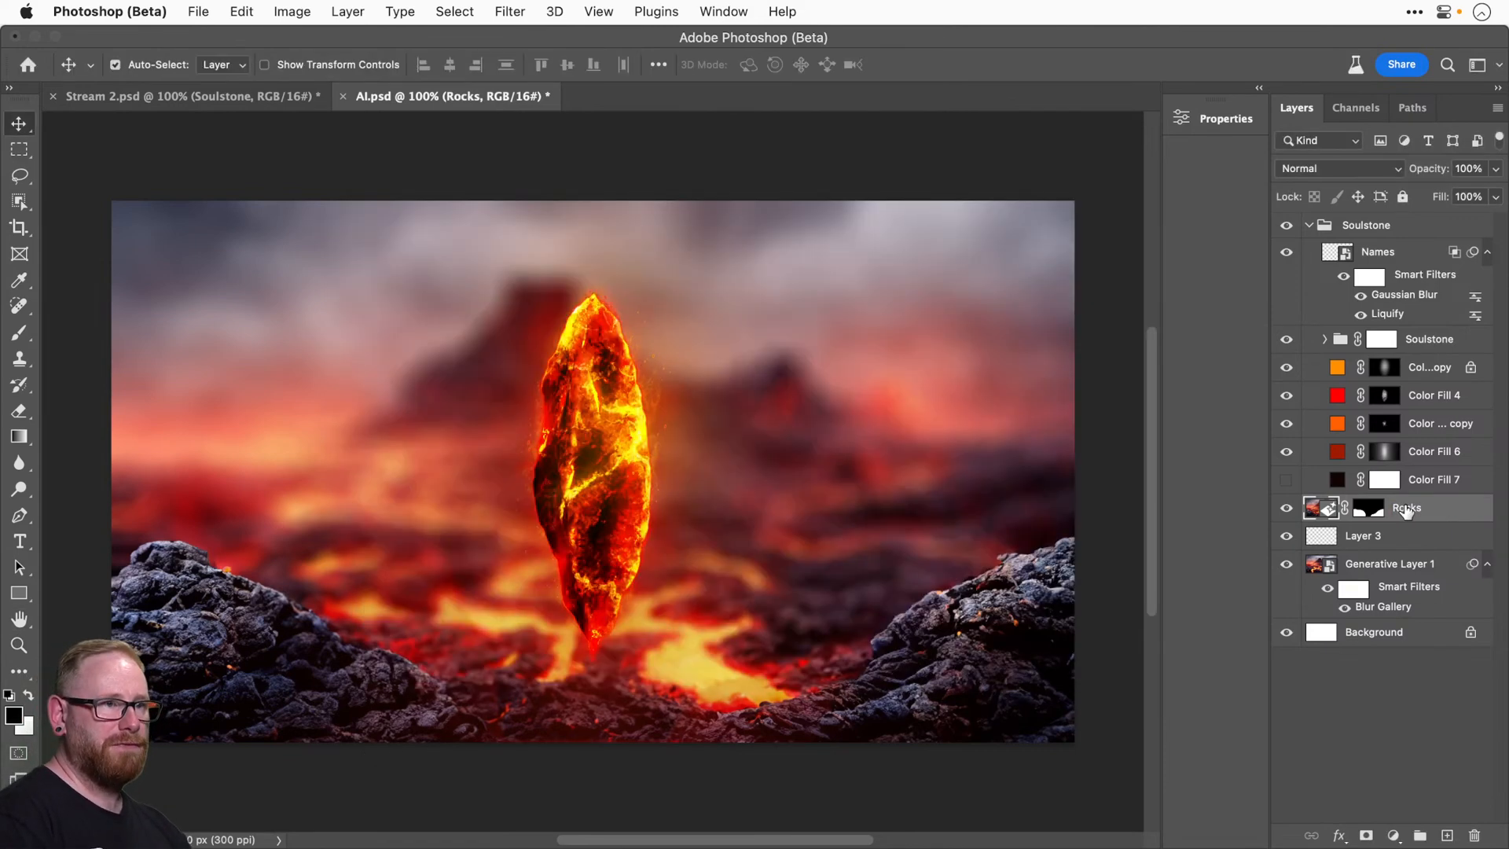
pyautogui.doubleClick(1405, 506)
pyautogui.write('Fore')
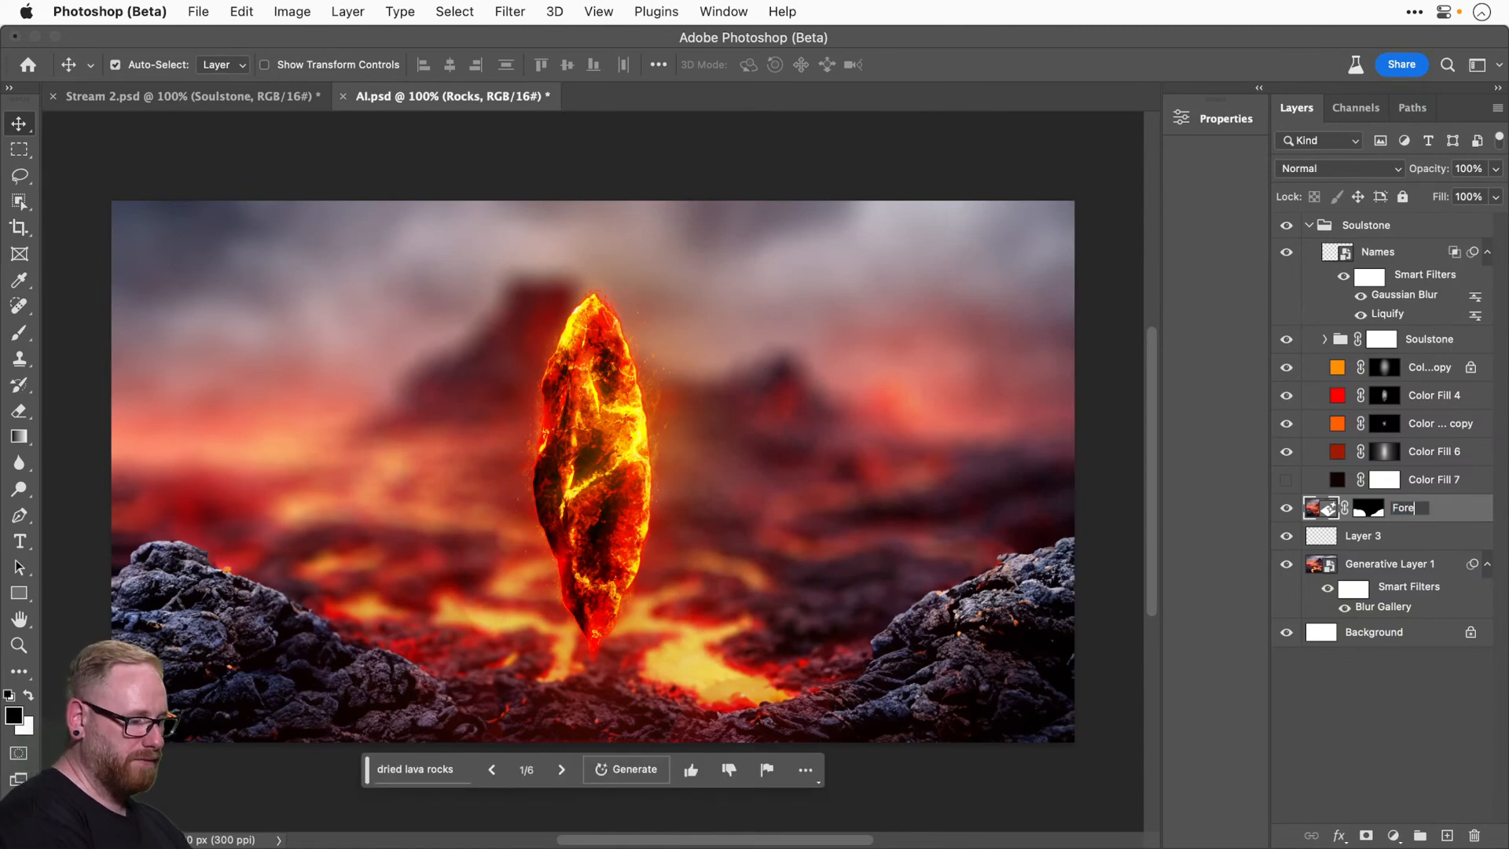
pyautogui.write('ground Rocks')
pyautogui.press('Return')
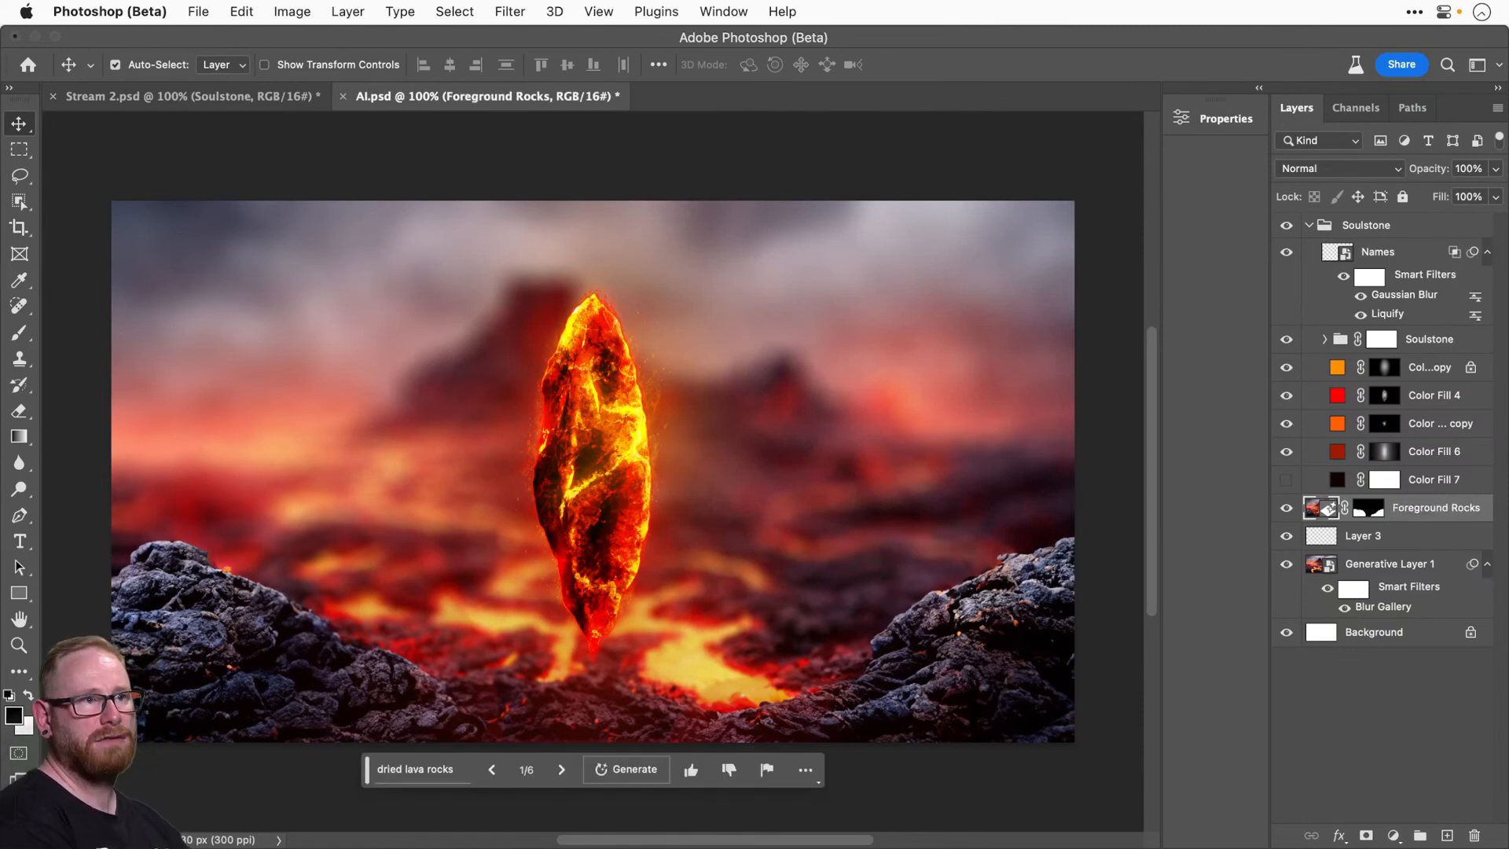
# Rename Generative Layer 1 to 'Background' and save the document.
pyautogui.click(1381, 566)
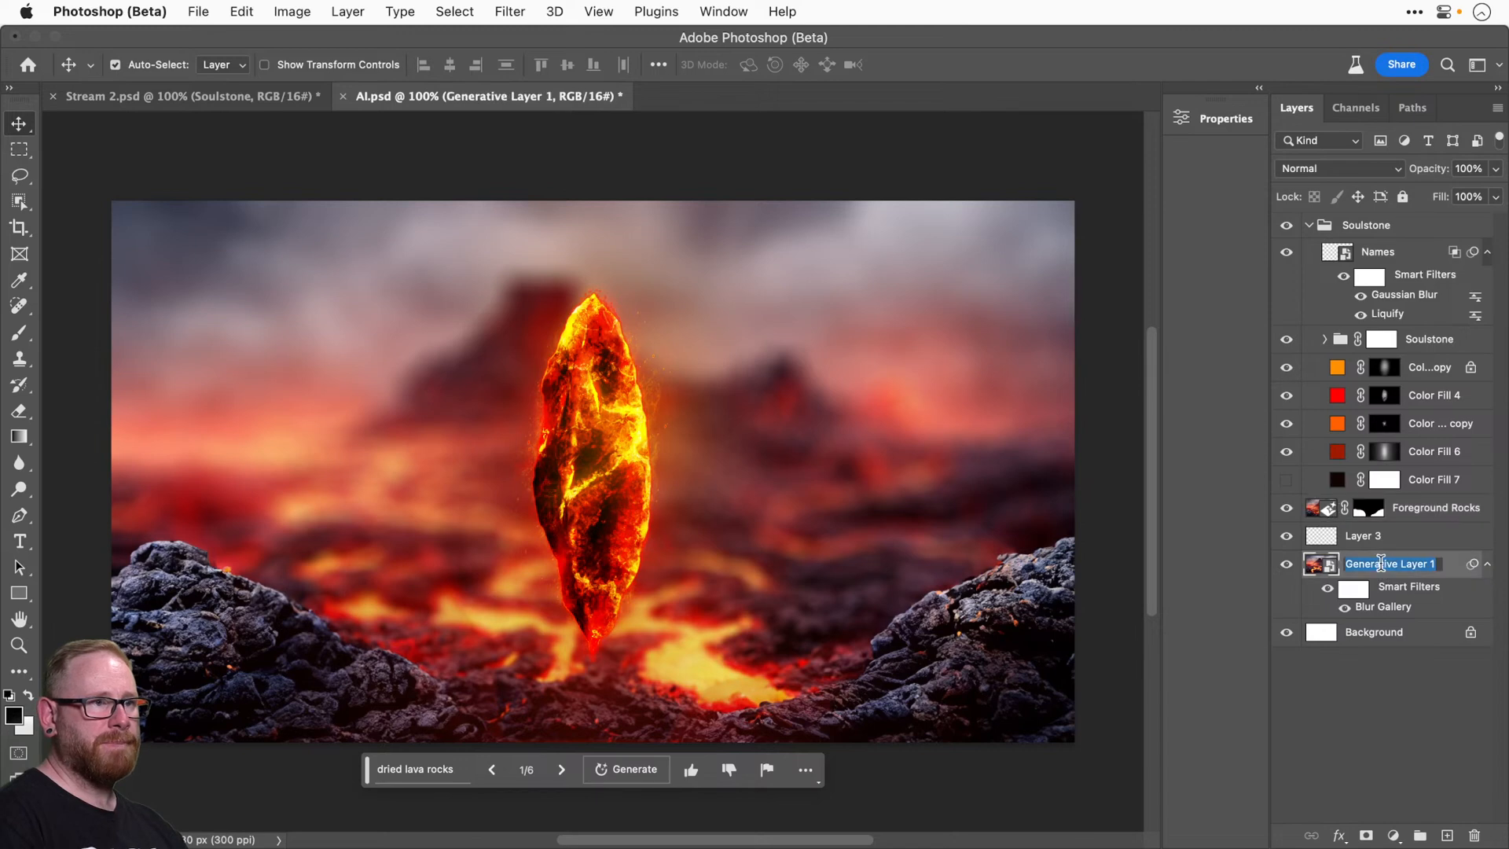
pyautogui.press('u')
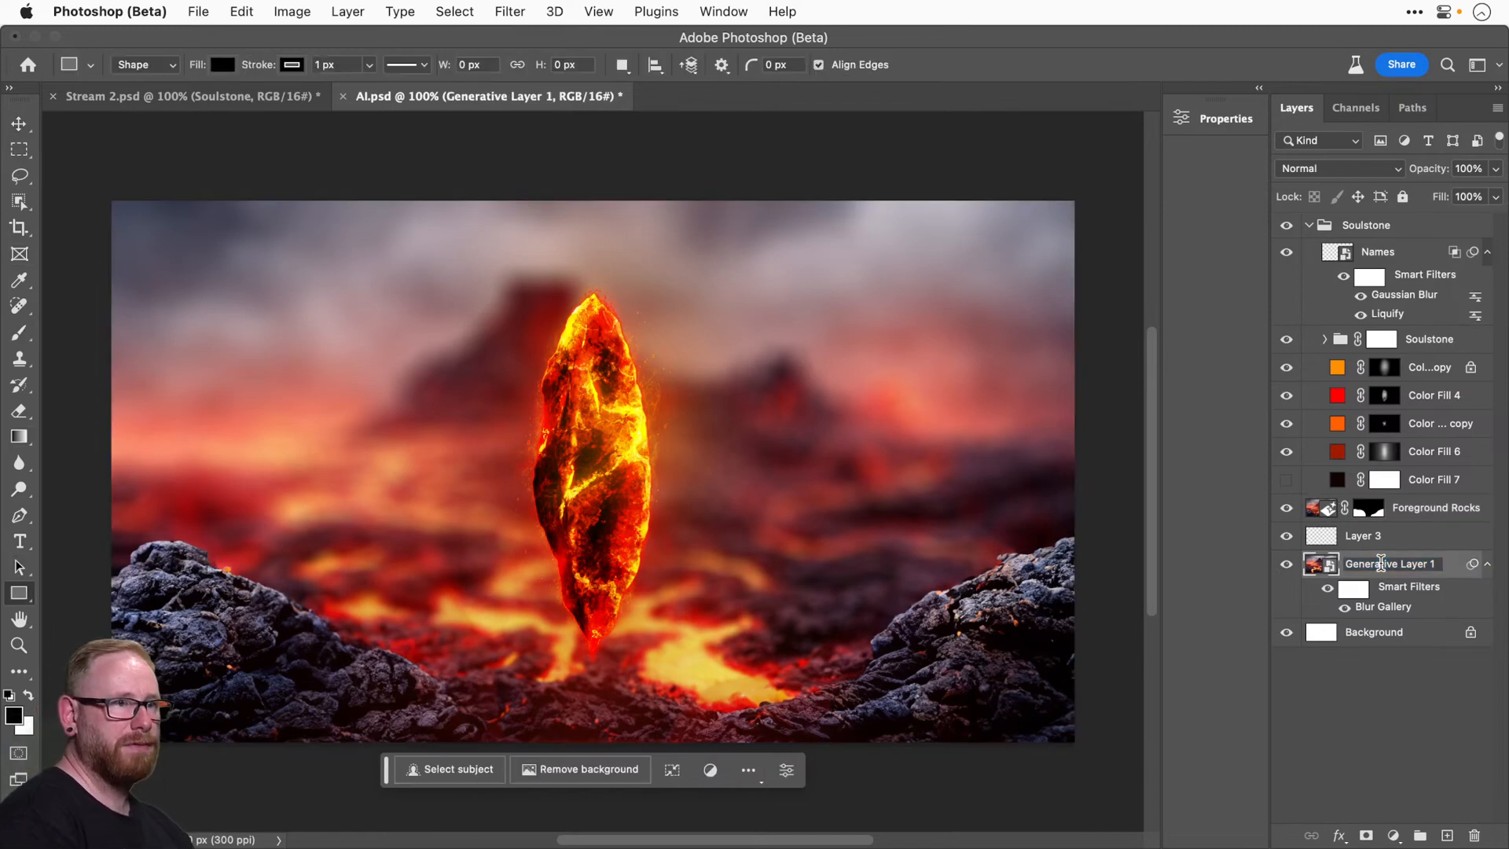
pyautogui.doubleClick(1382, 563)
pyautogui.write('Background')
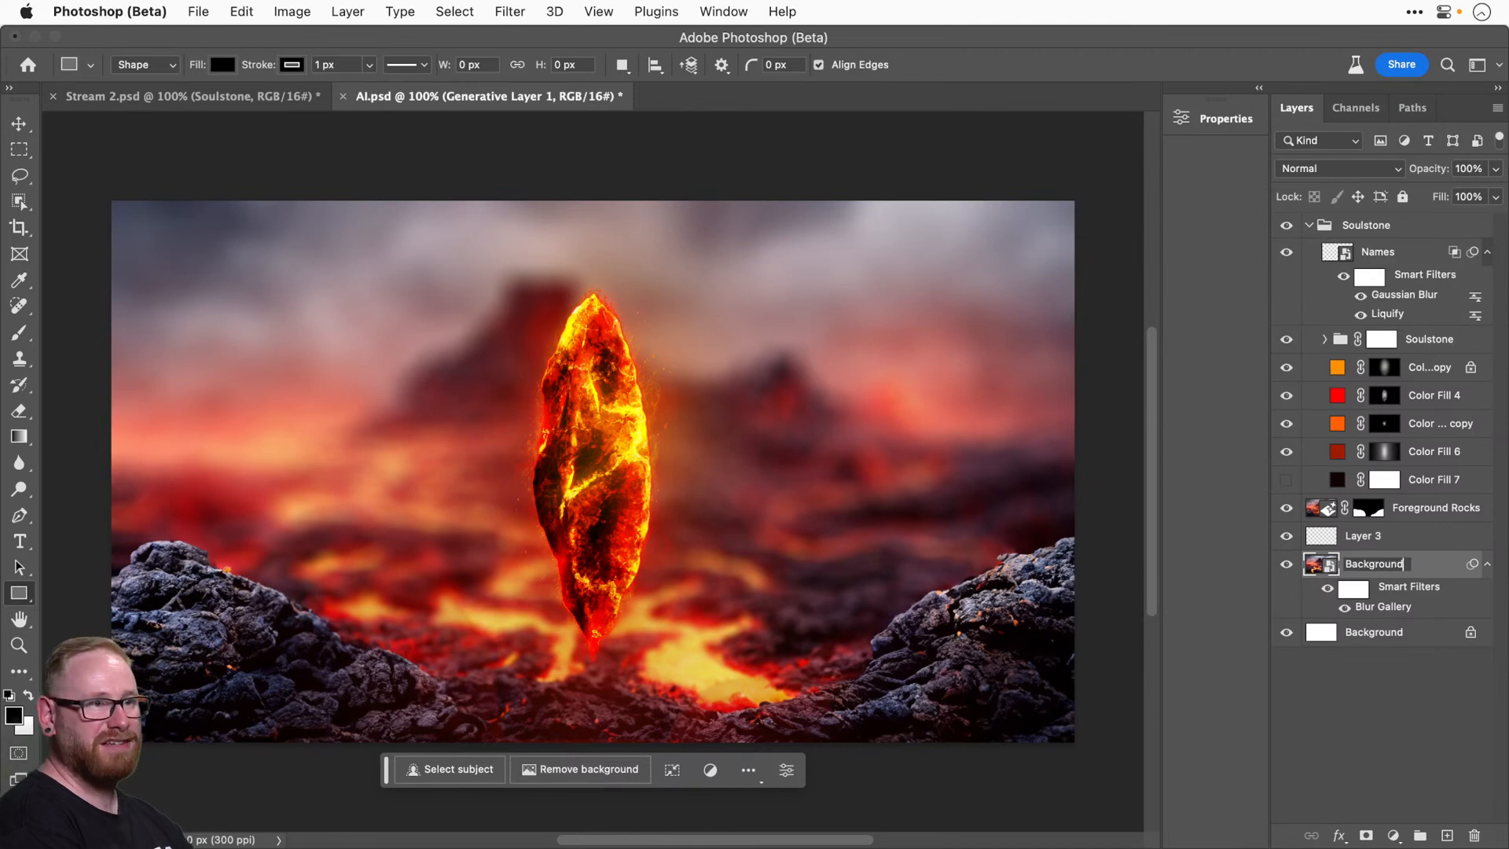
pyautogui.press('Return')
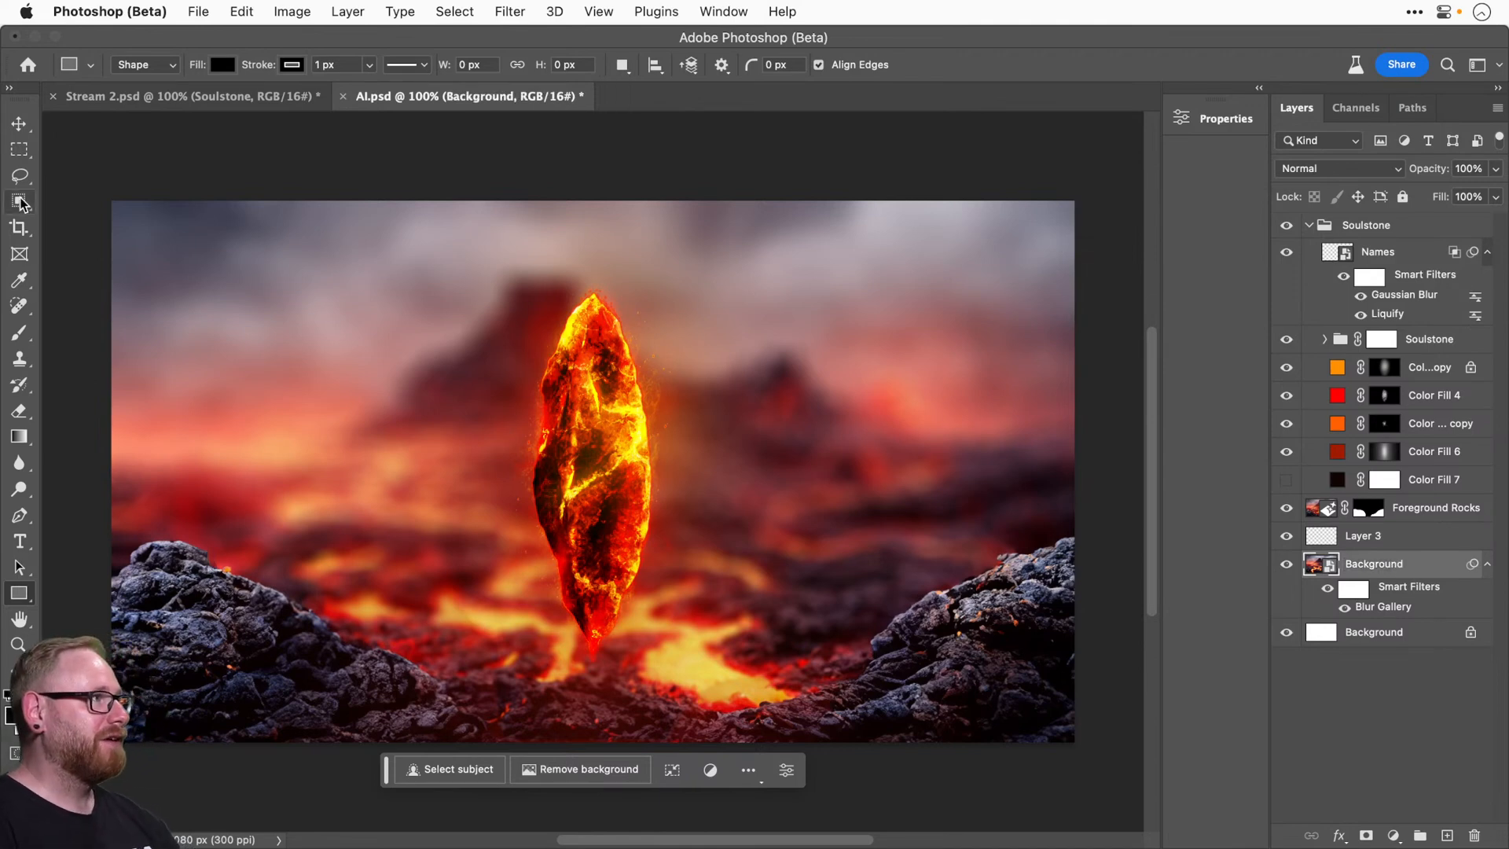
pyautogui.click(19, 124)
pyautogui.press('super+s')
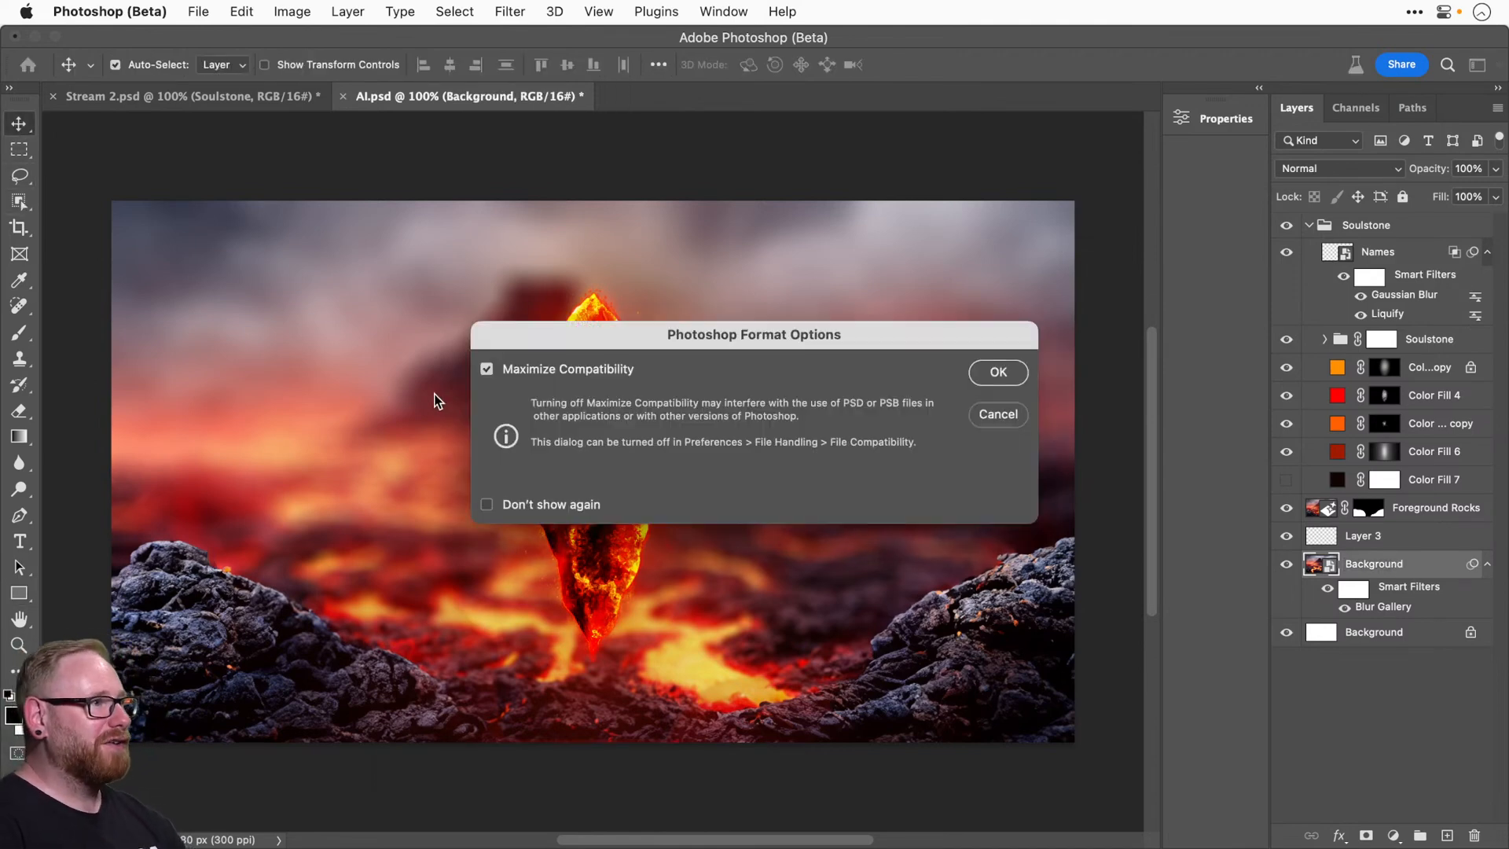
# Confirm the save with maximum compatibility, then try and cancel a Levels darkening on the background.
pyautogui.click(999, 374)
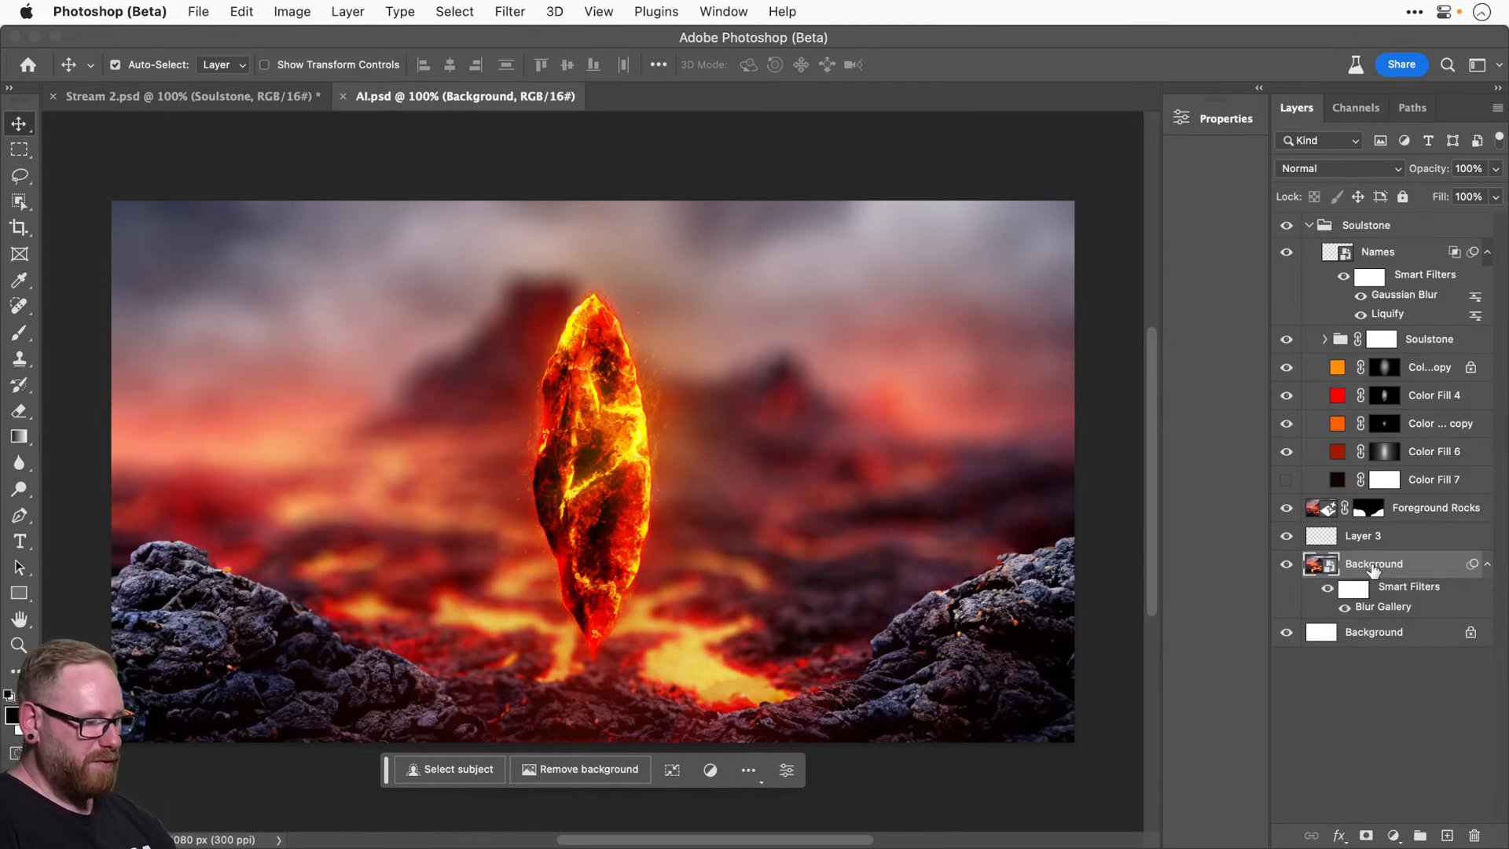
pyautogui.press('super+l')
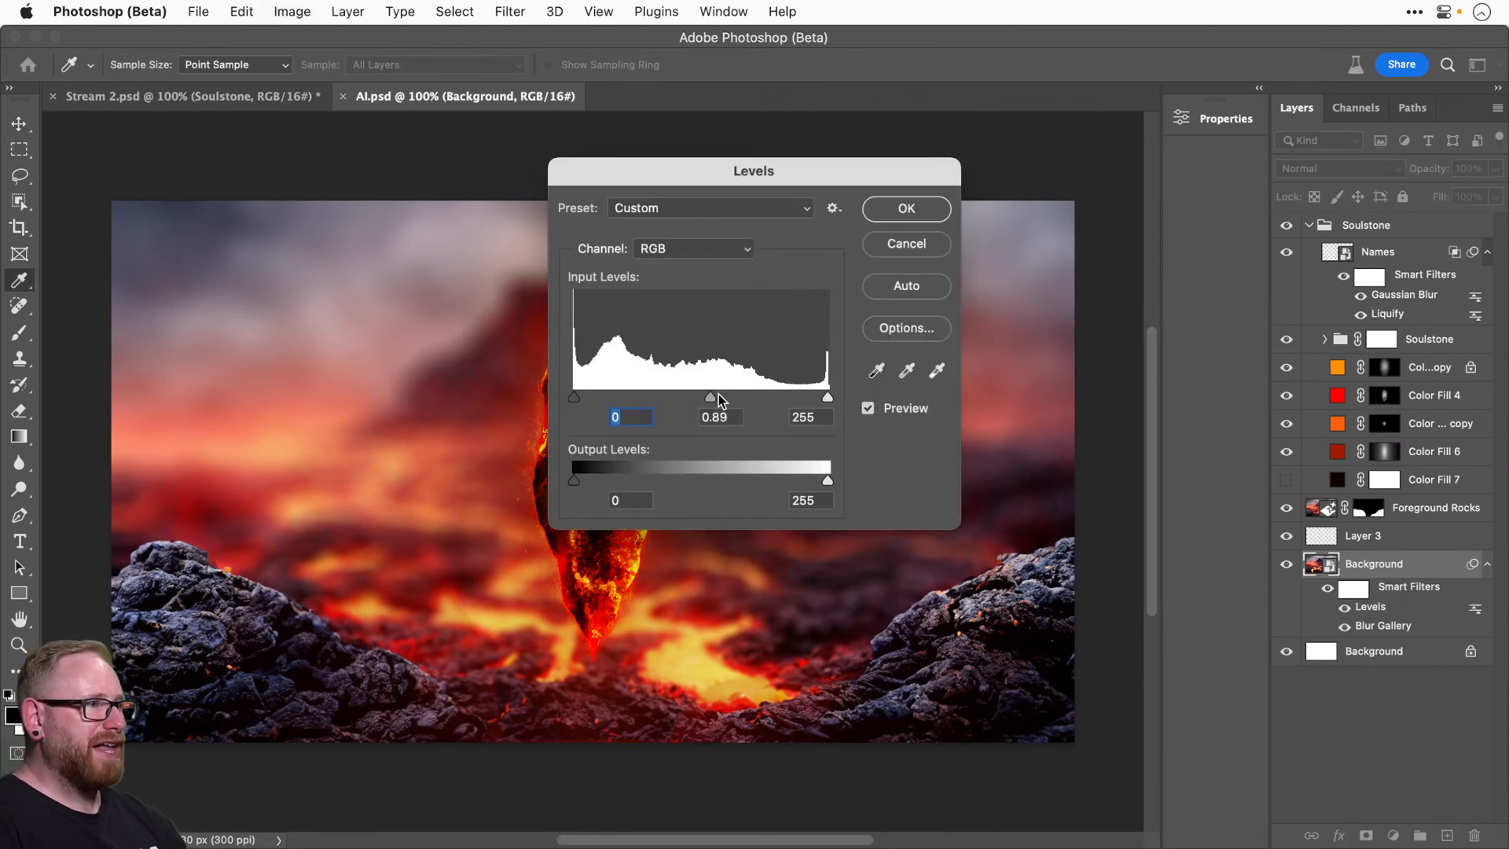
pyautogui.moveTo(718, 393); pyautogui.dragTo(733, 394)
pyautogui.click(906, 243)
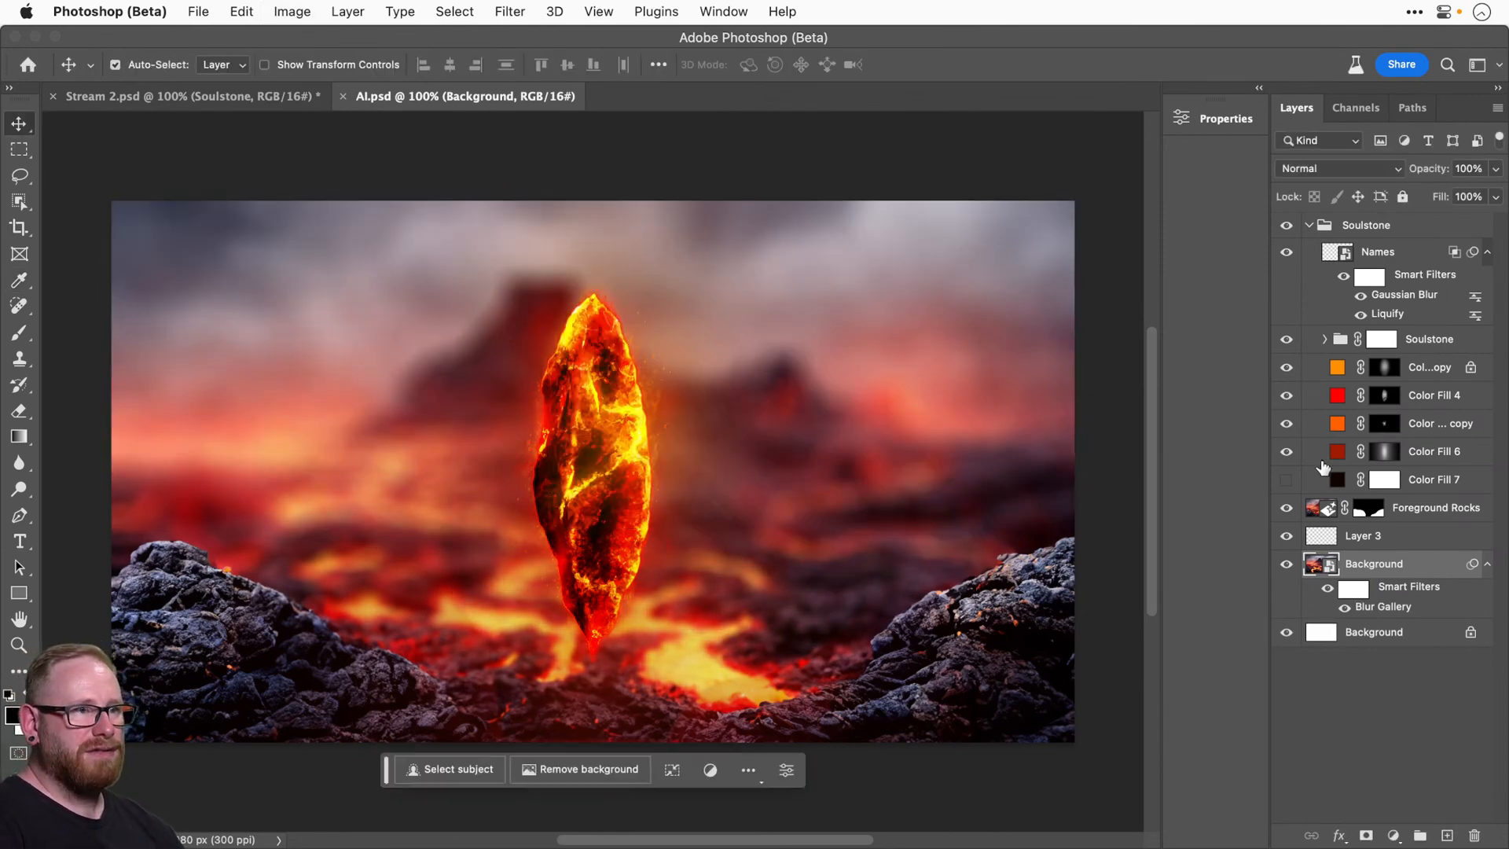
# Convert Foreground Rocks to a smart object and darken its midtones with Levels to 0.63.
pyautogui.click(1425, 511)
pyautogui.rightClick(1422, 510)
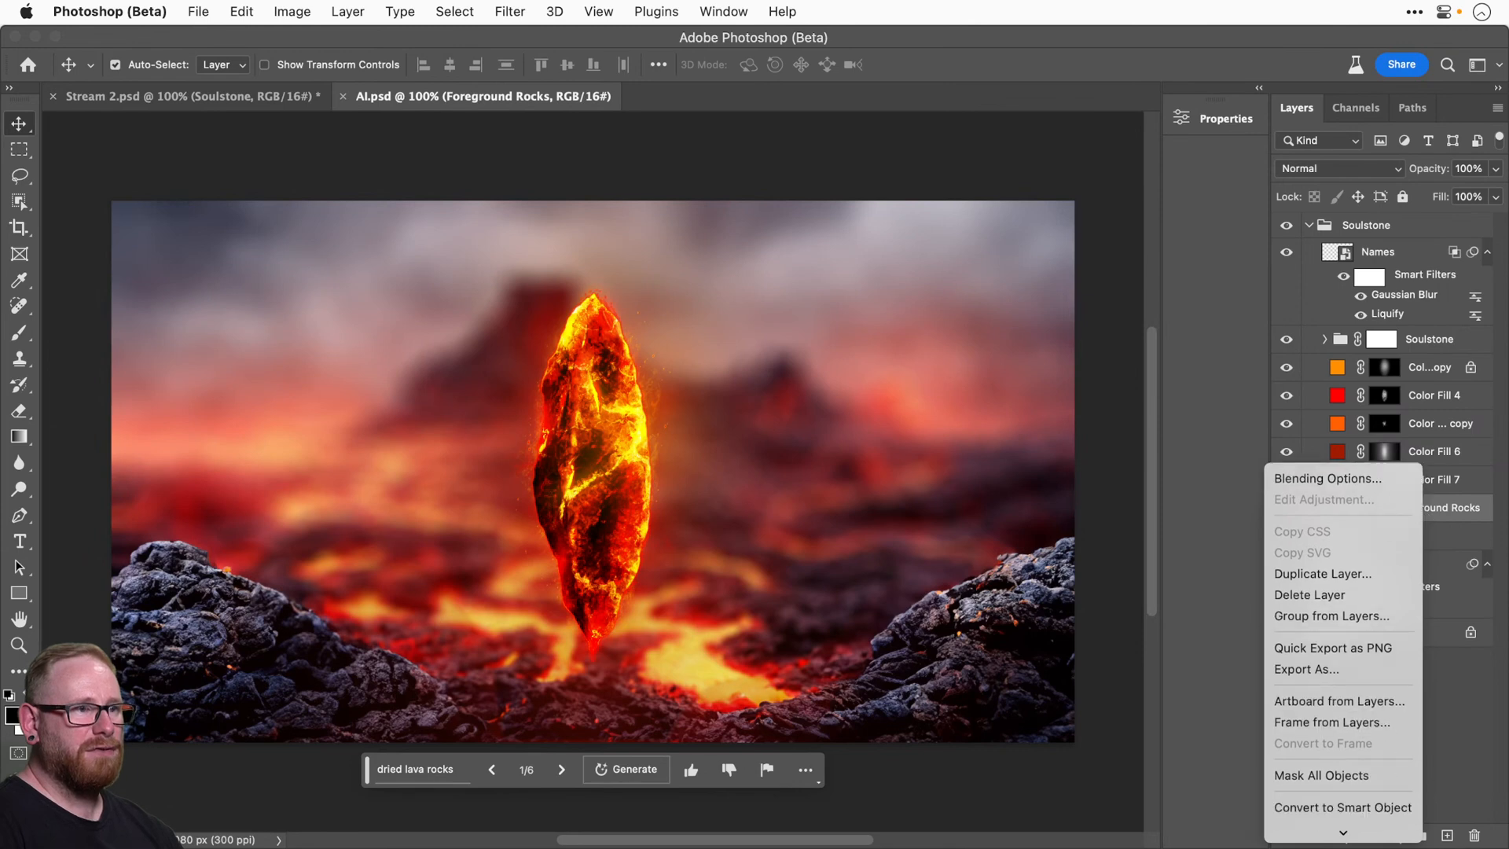
pyautogui.click(1351, 617)
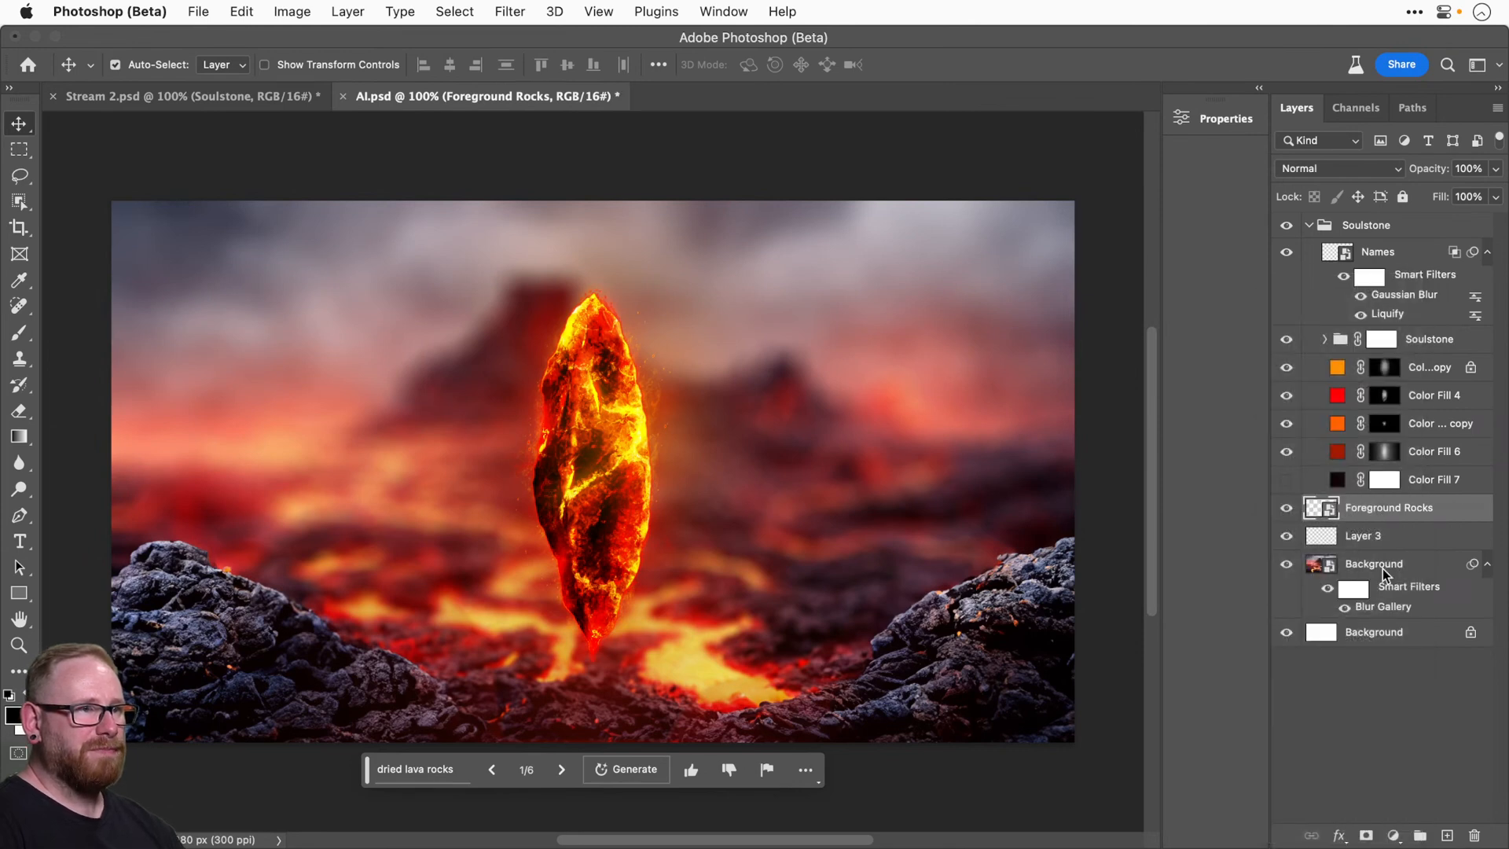
pyautogui.press('super+l')
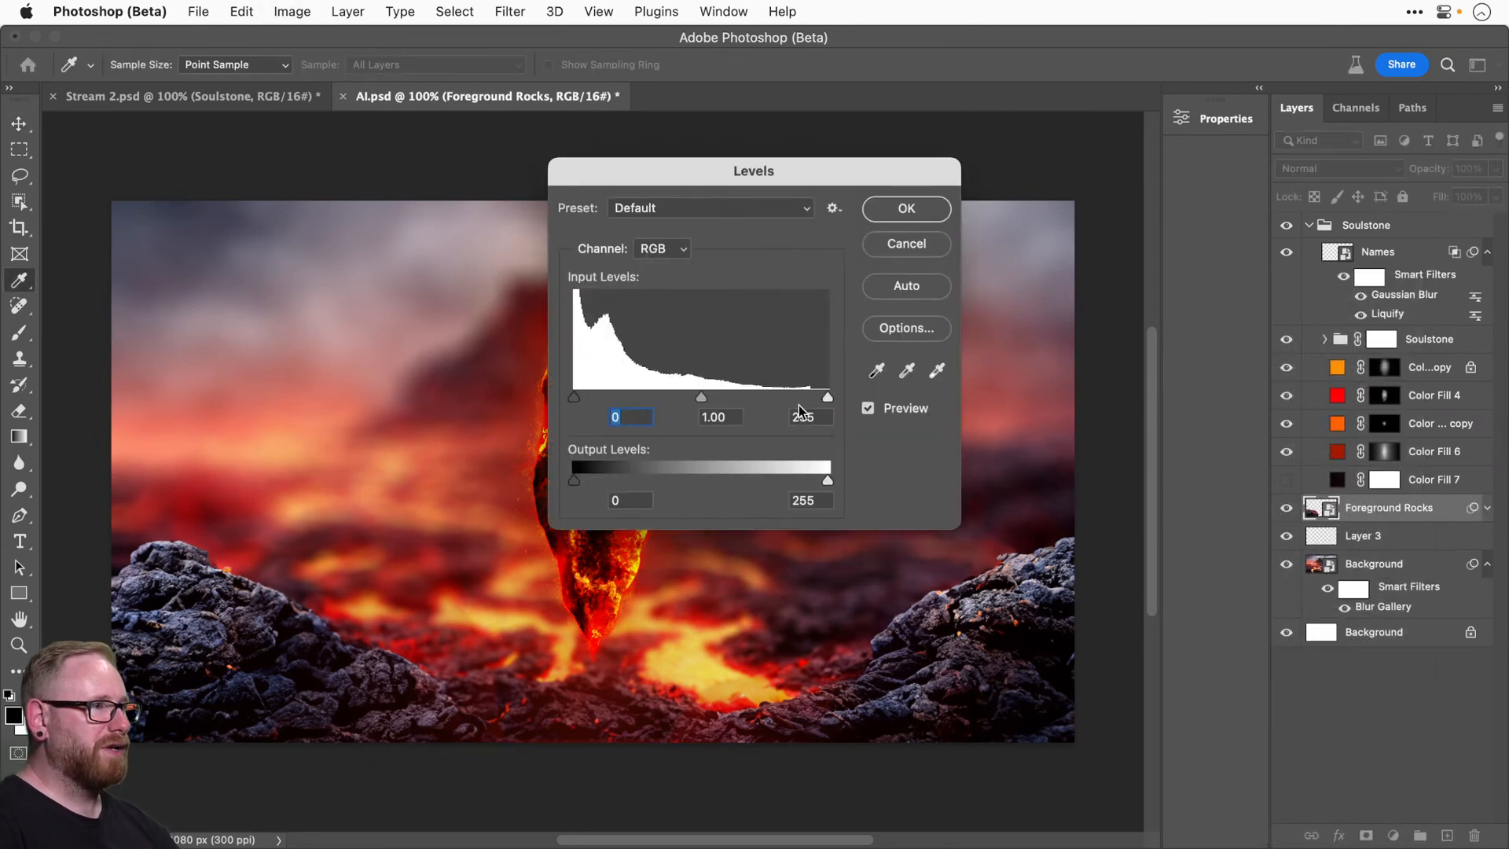
pyautogui.click(719, 396)
pyautogui.moveTo(733, 396); pyautogui.dragTo(743, 395)
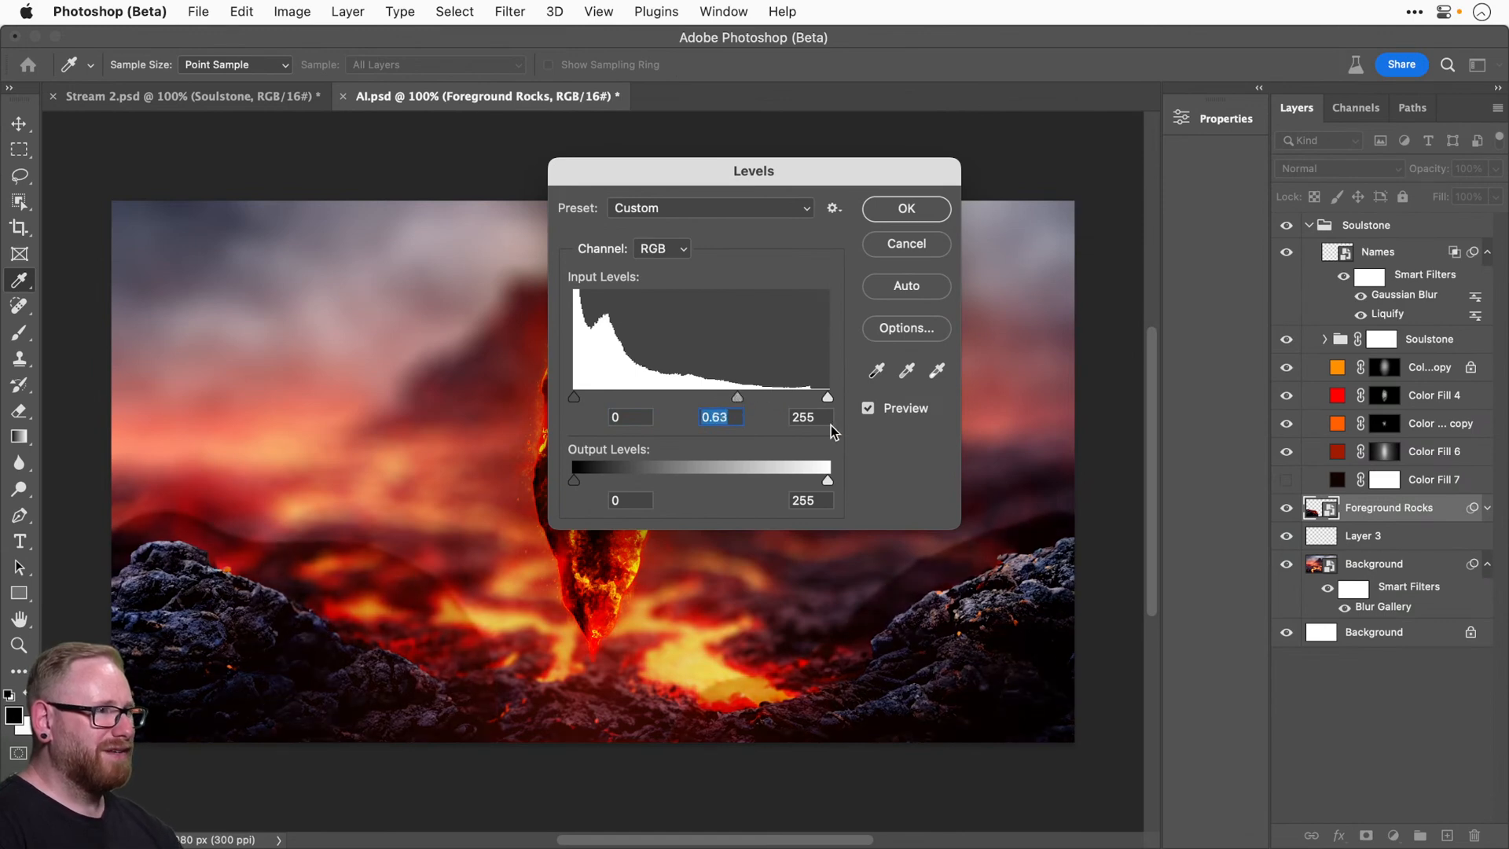
pyautogui.click(907, 208)
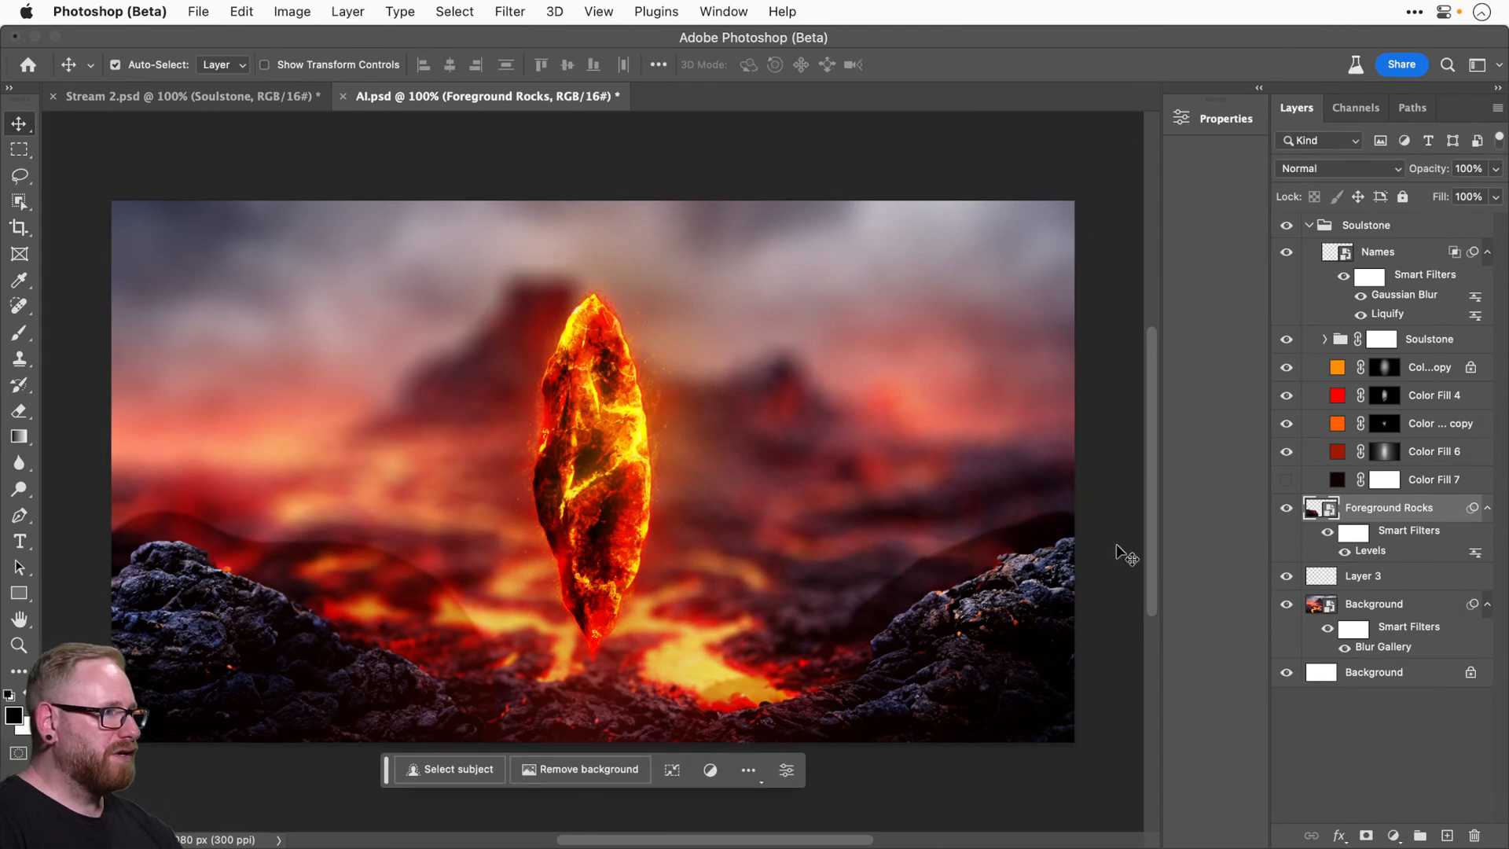
# Mask Foreground Rocks with a large black brush to reveal the glowing lava, then target the rocks image.
pyautogui.click(1367, 837)
pyautogui.press('b')
pyautogui.press('x')
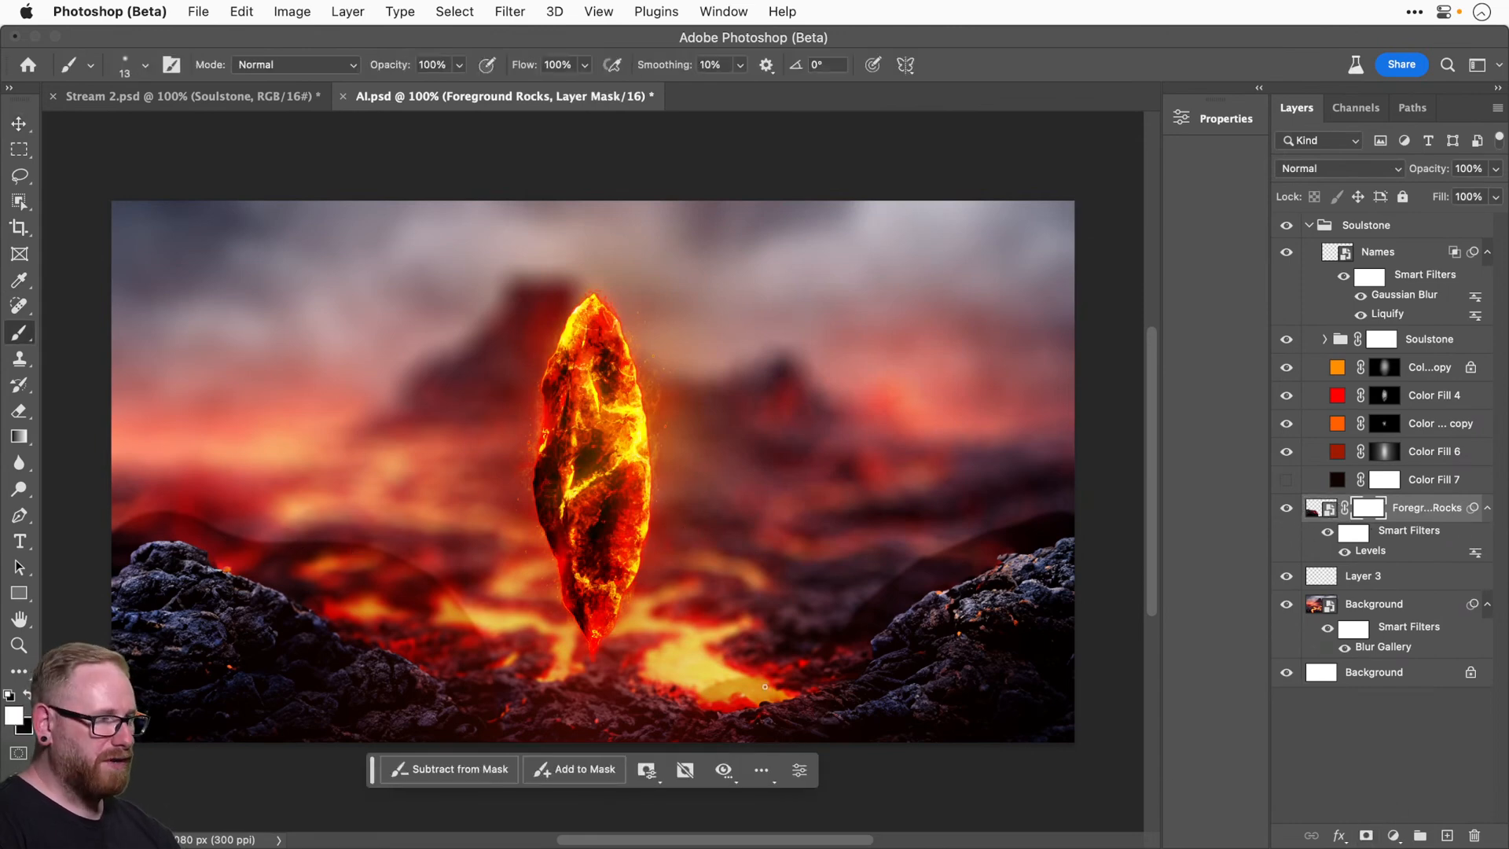
pyautogui.press(']')
pyautogui.press(']')
pyautogui.press(']')
pyautogui.press(']')
pyautogui.press(']')
pyautogui.press(']')
pyautogui.press(']')
pyautogui.press(']')
pyautogui.press(']')
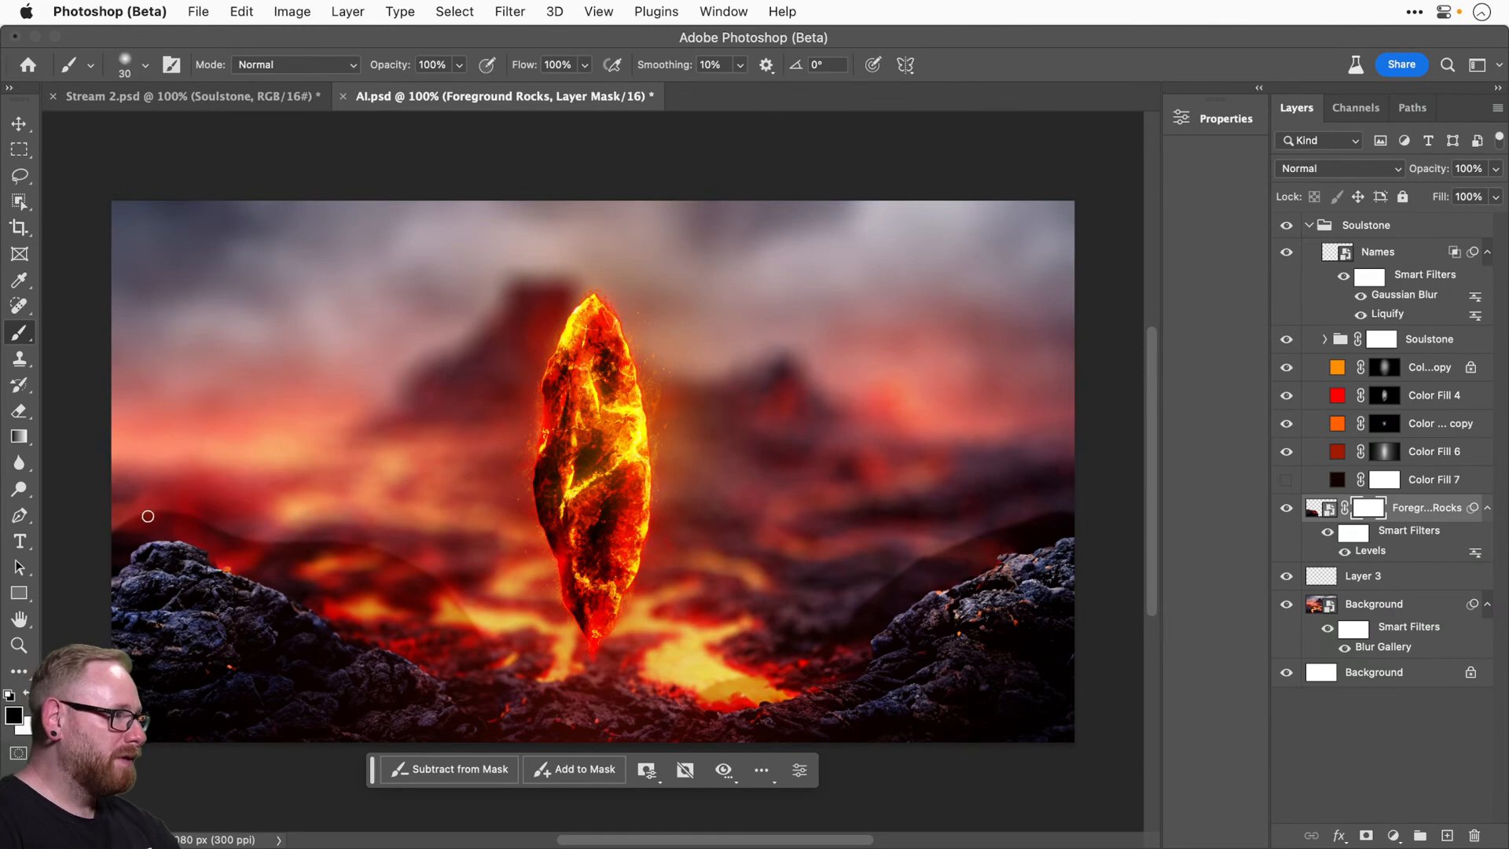
pyautogui.press(']')
pyautogui.press(']')
pyautogui.press(']')
pyautogui.press(']')
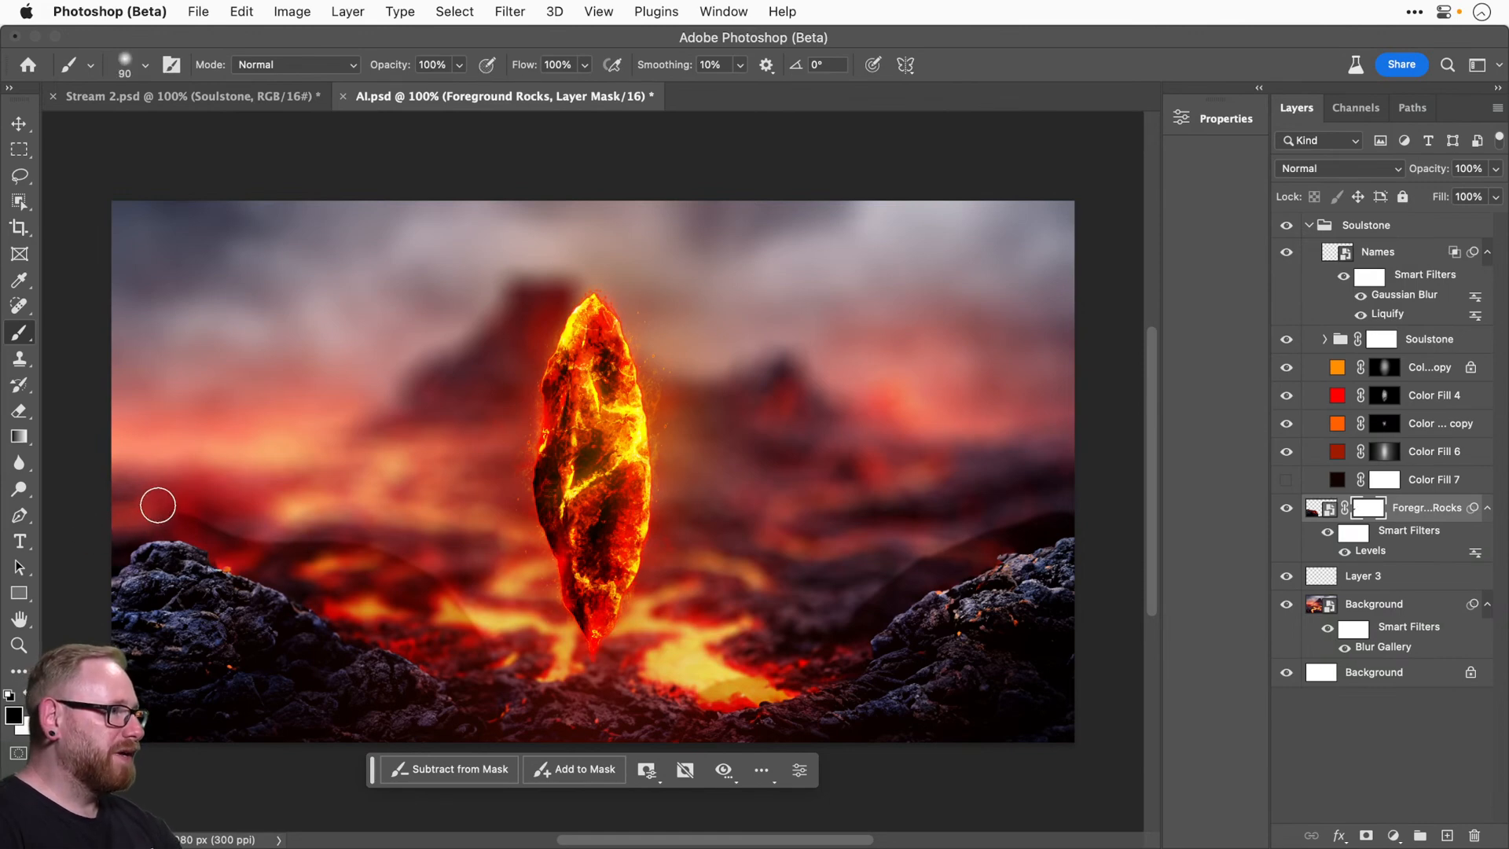
pyautogui.moveTo(285, 549)
pyautogui.mouseDown()
pyautogui.moveTo(347, 576)
pyautogui.moveTo(340, 515)
pyautogui.moveTo(432, 587)
pyautogui.moveTo(397, 614)
pyautogui.moveTo(422, 564)
pyautogui.mouseUp()
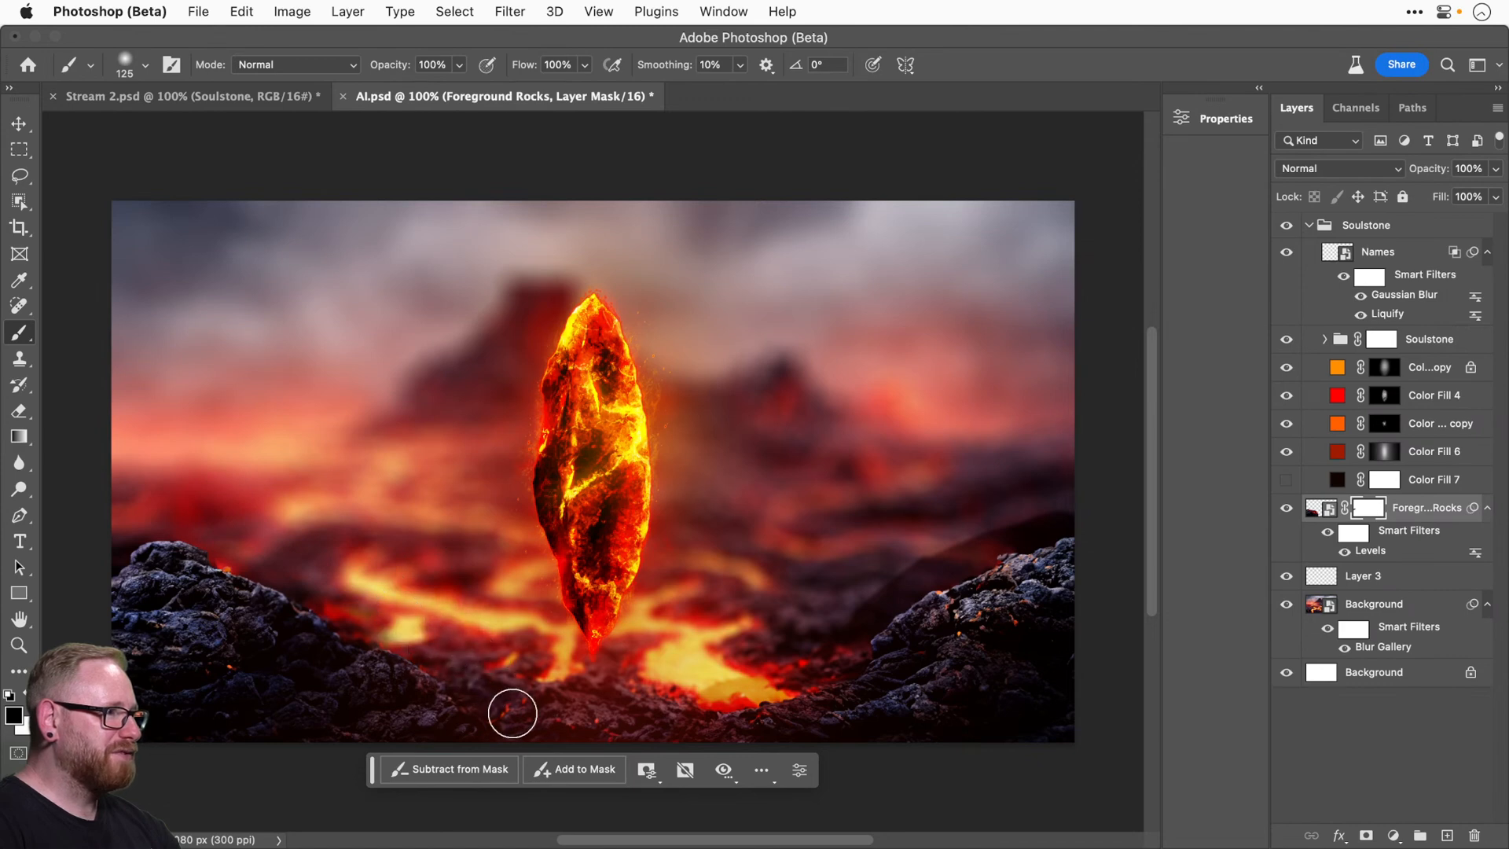
pyautogui.press(']')
pyautogui.press(']')
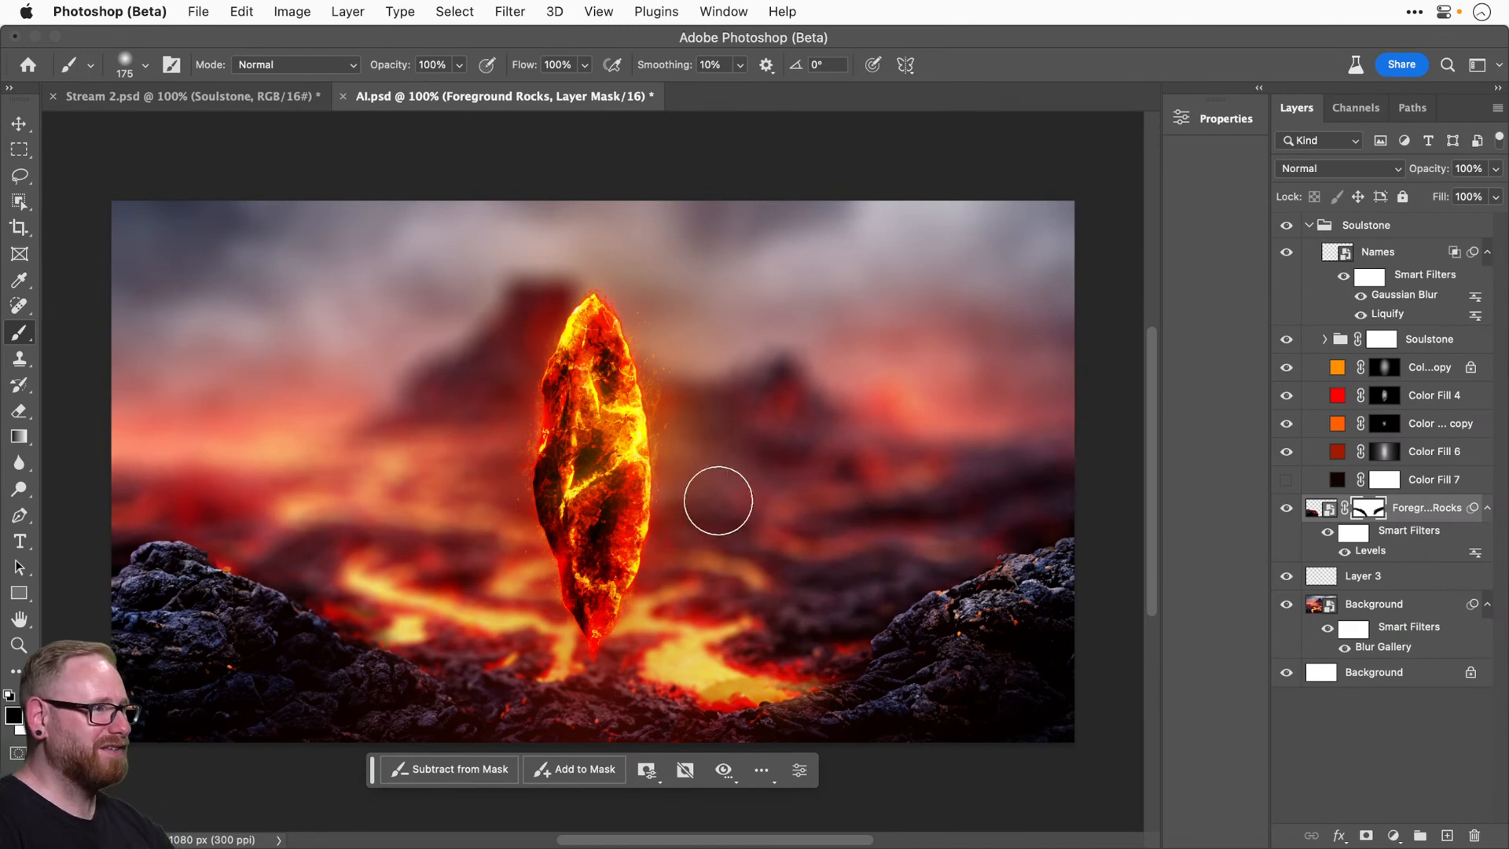
pyautogui.press('v')
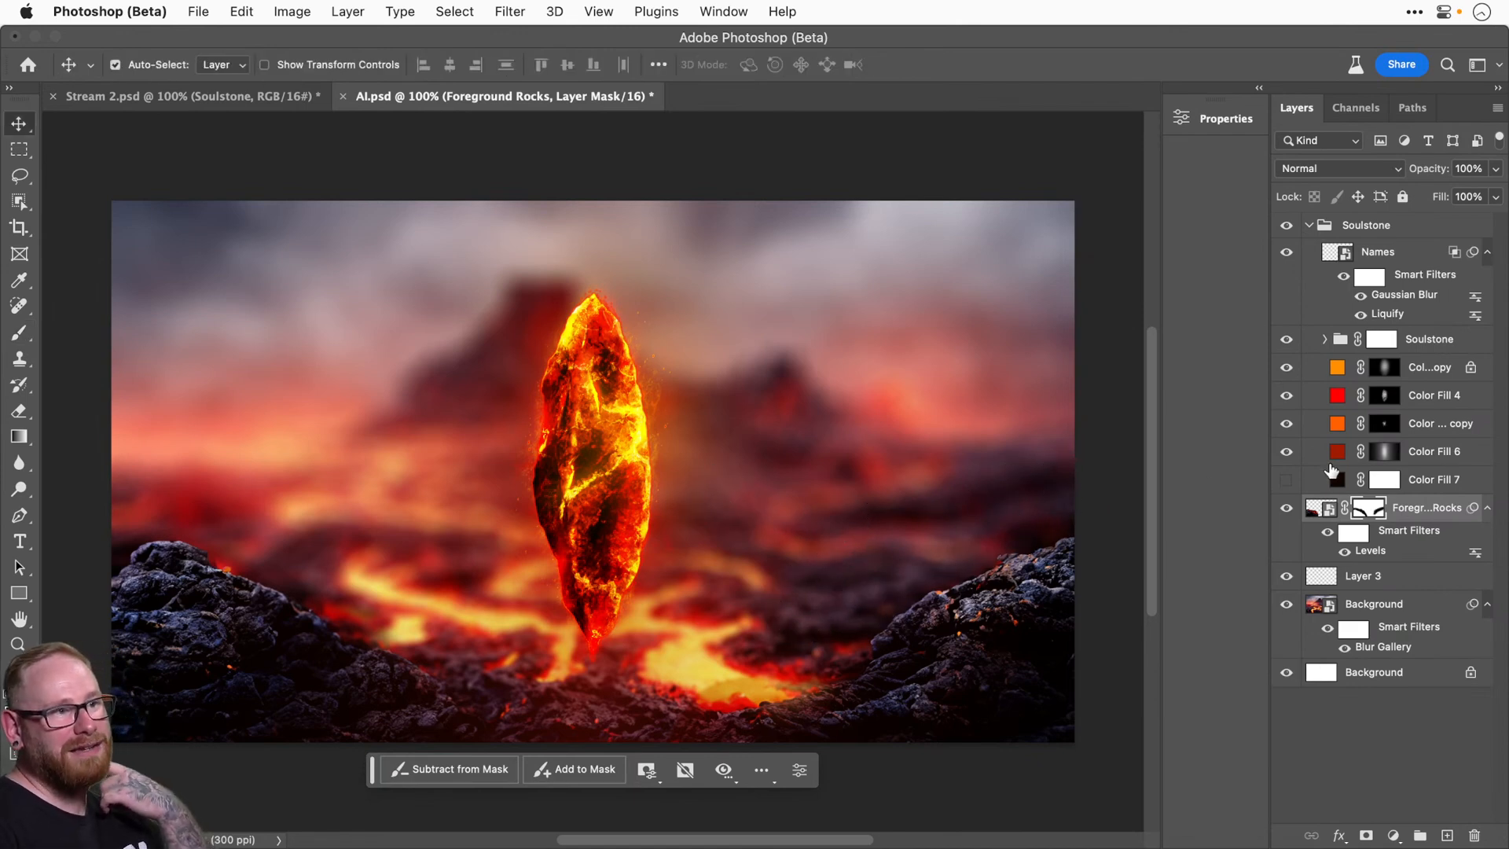
pyautogui.click(1409, 511)
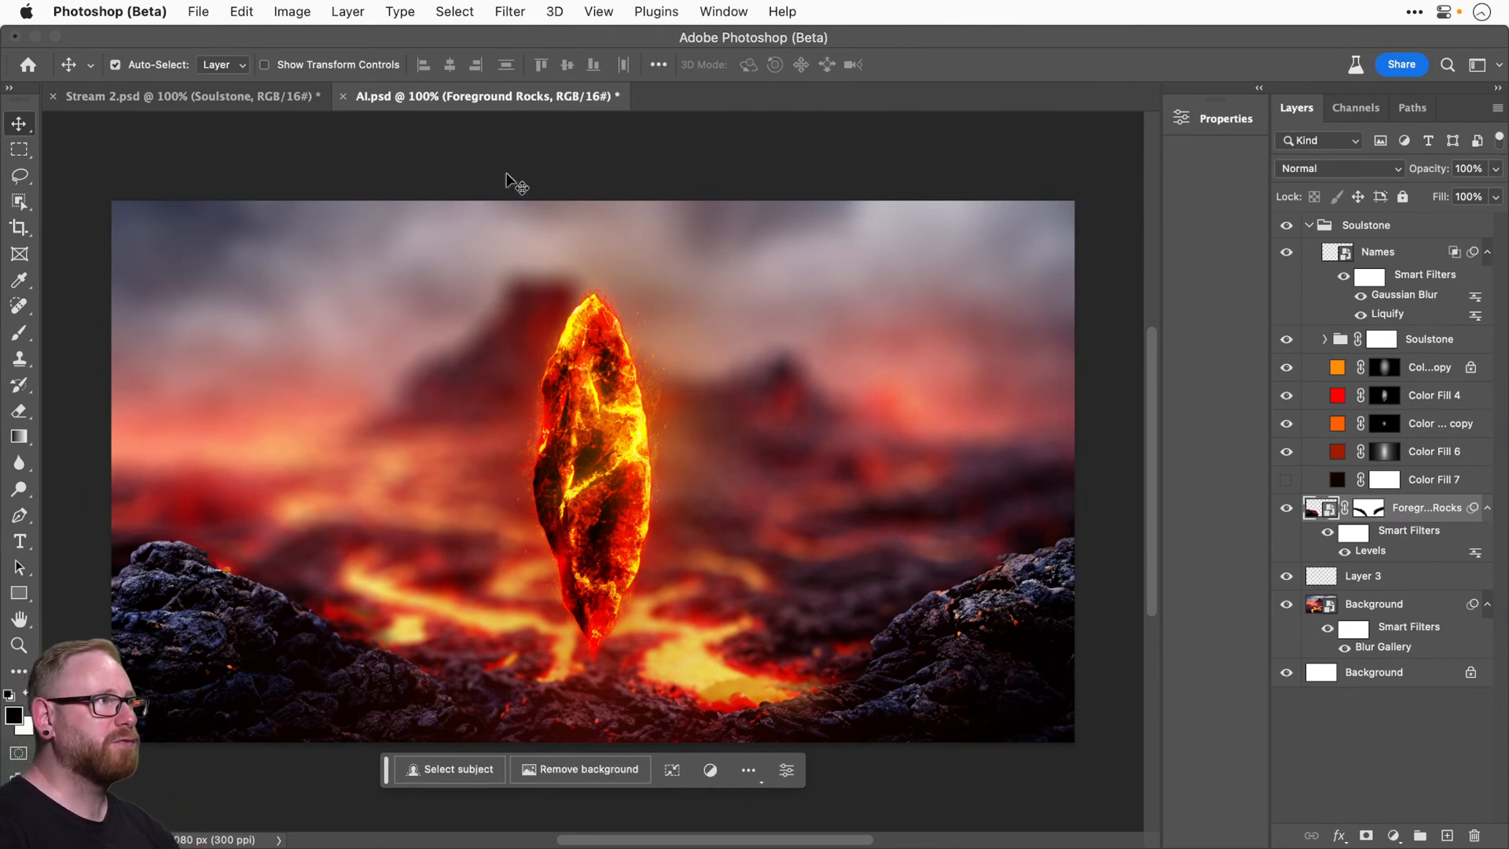
# Warm Foreground Rocks with a Color Balance filter shifting midtones toward red and yellow.
pyautogui.click(307, 11)
pyautogui.moveTo(321, 68)
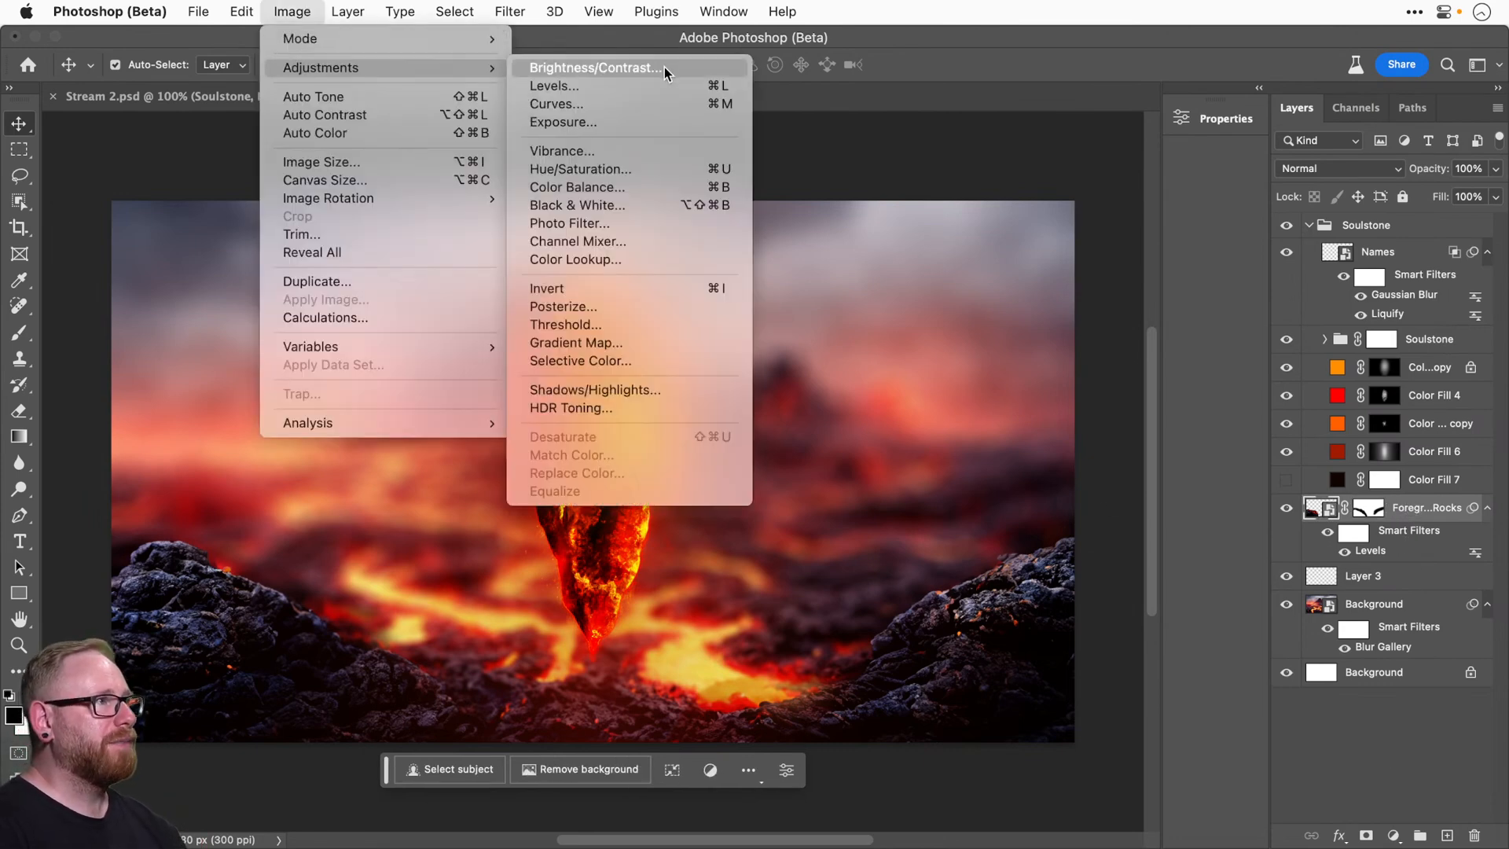
pyautogui.click(602, 195)
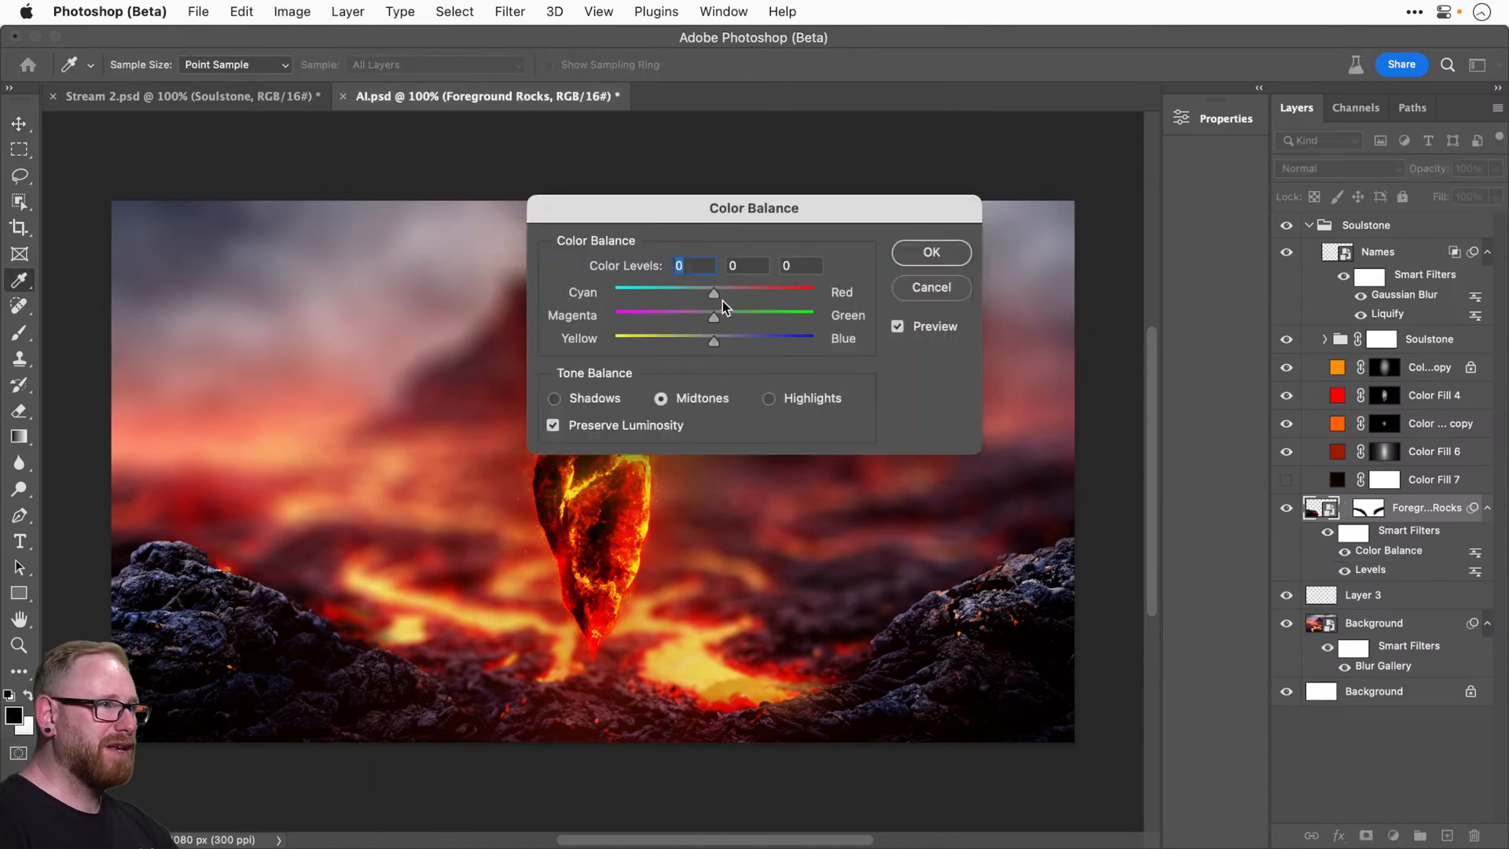
pyautogui.moveTo(757, 290); pyautogui.dragTo(781, 290)
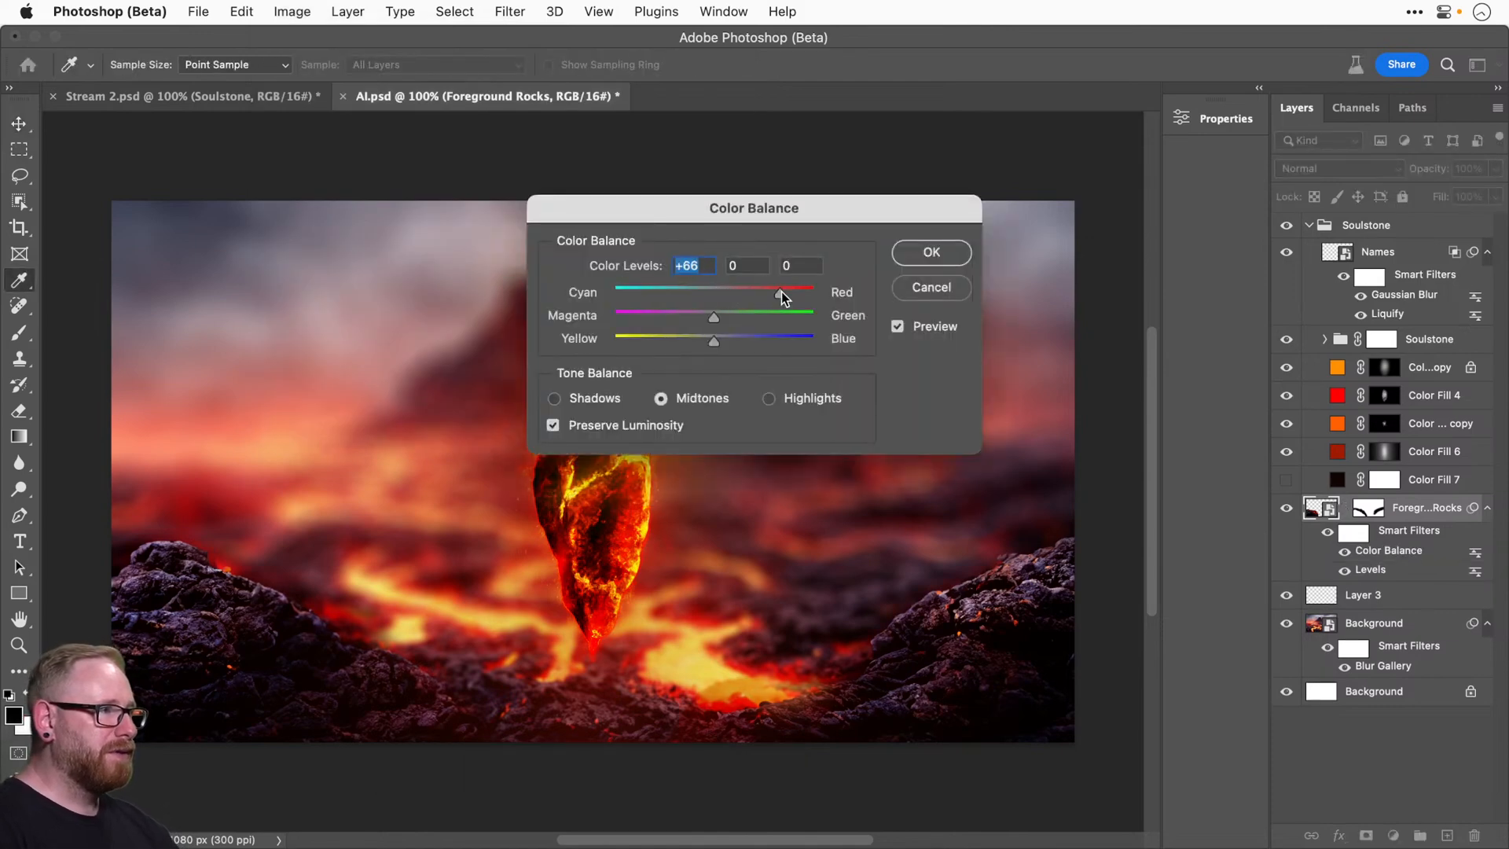
pyautogui.moveTo(713, 341); pyautogui.dragTo(672, 346)
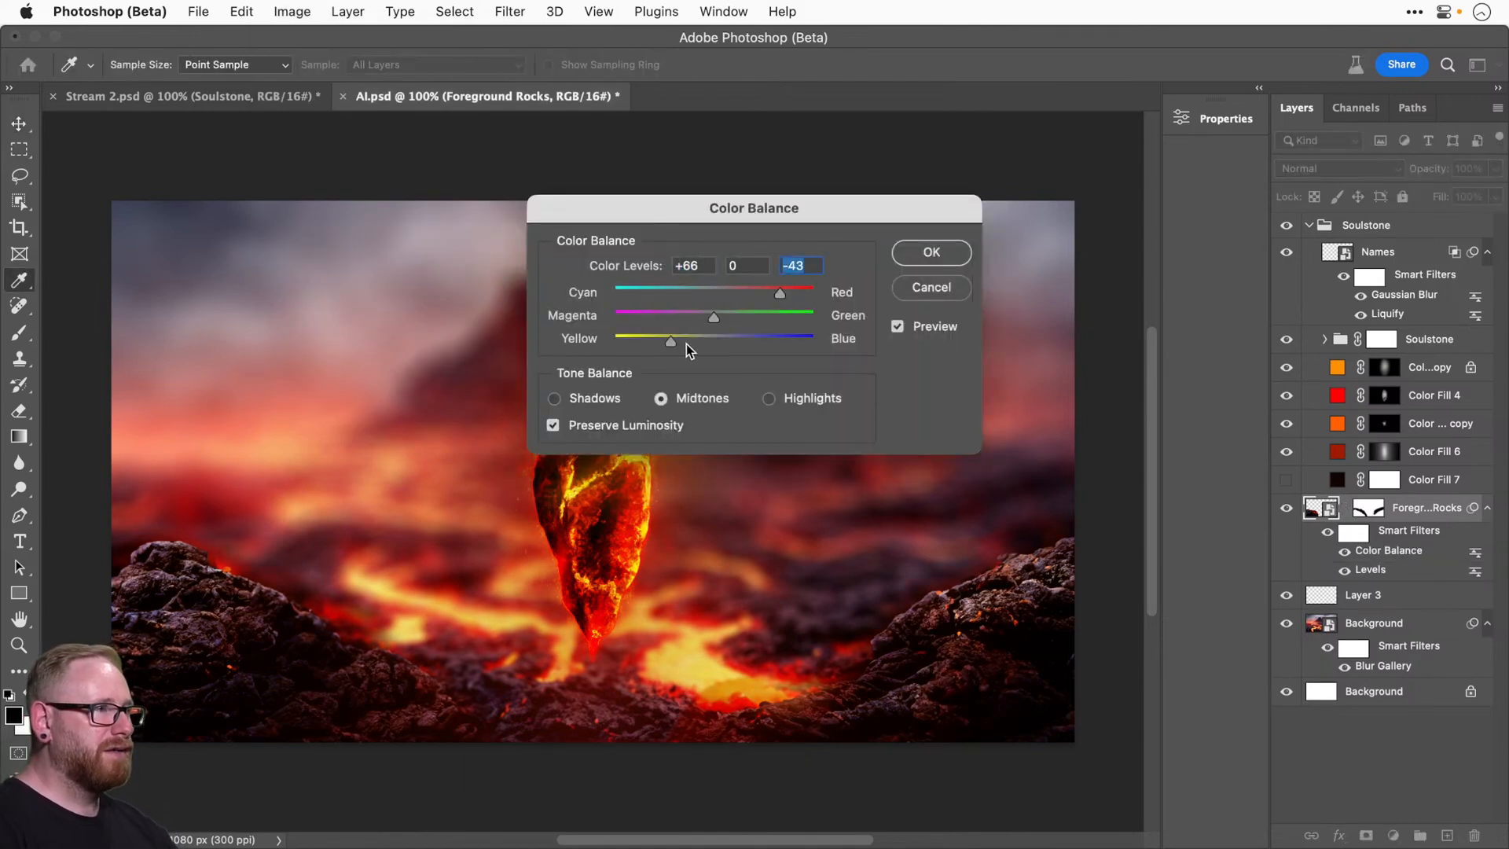
pyautogui.click(751, 292)
pyautogui.moveTo(669, 341); pyautogui.dragTo(664, 341)
pyautogui.click(930, 253)
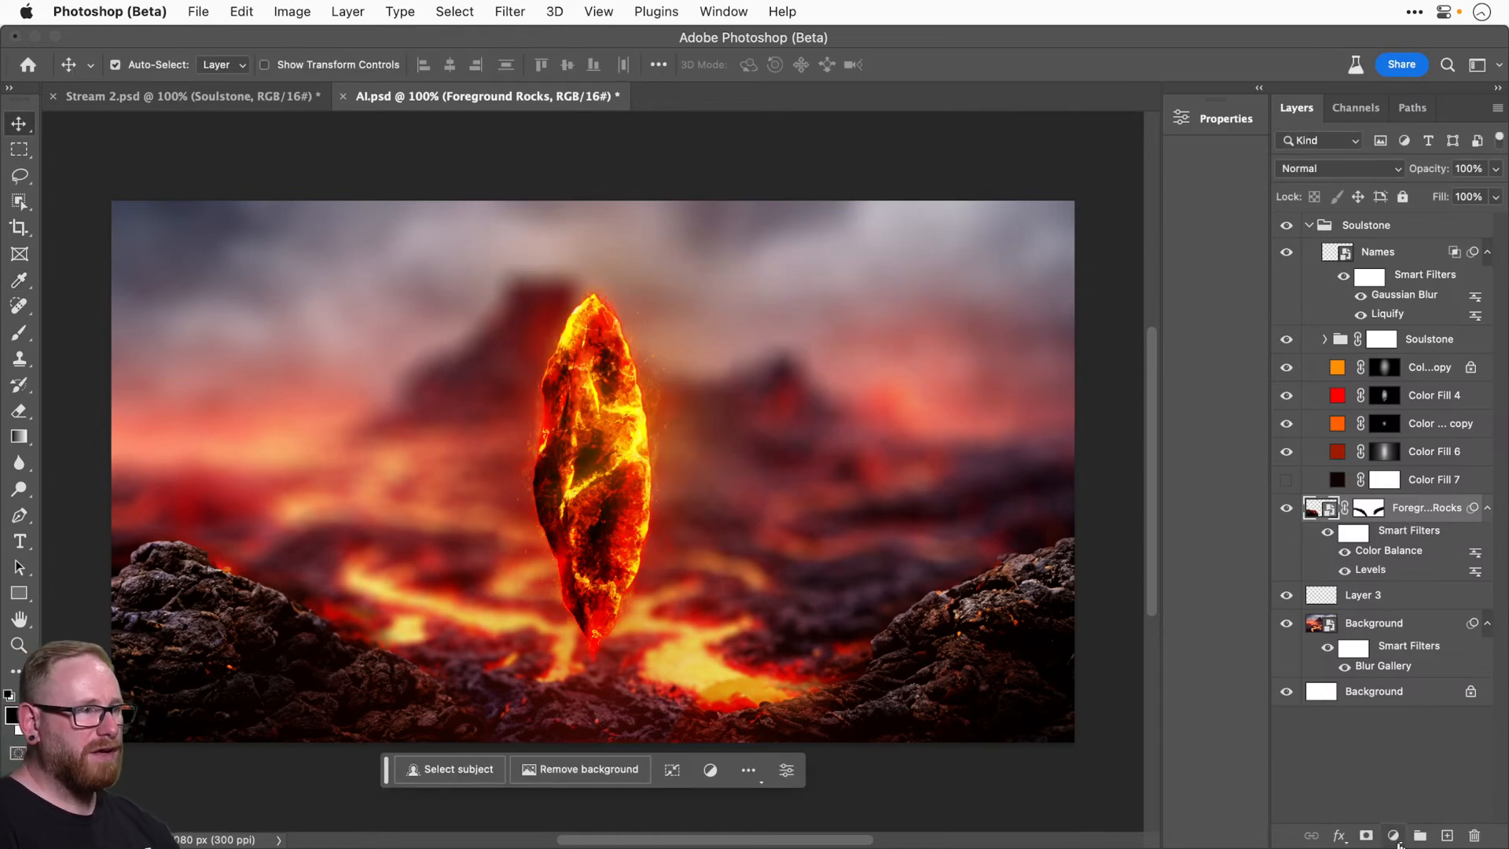
# Add a Solid Color fill layer in bright orange near ff6600.
pyautogui.click(1394, 839)
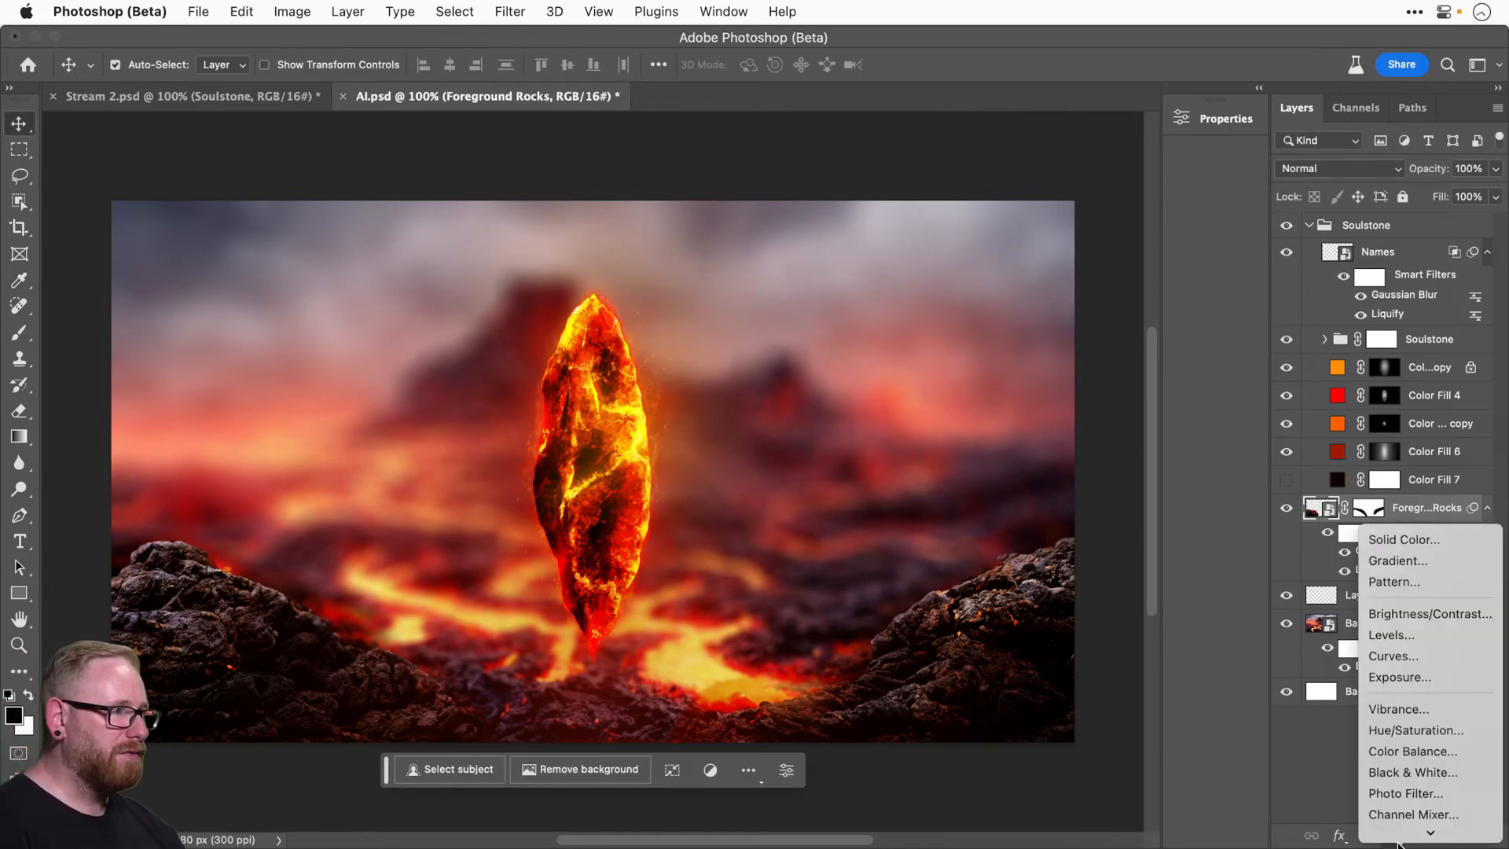
pyautogui.click(1397, 541)
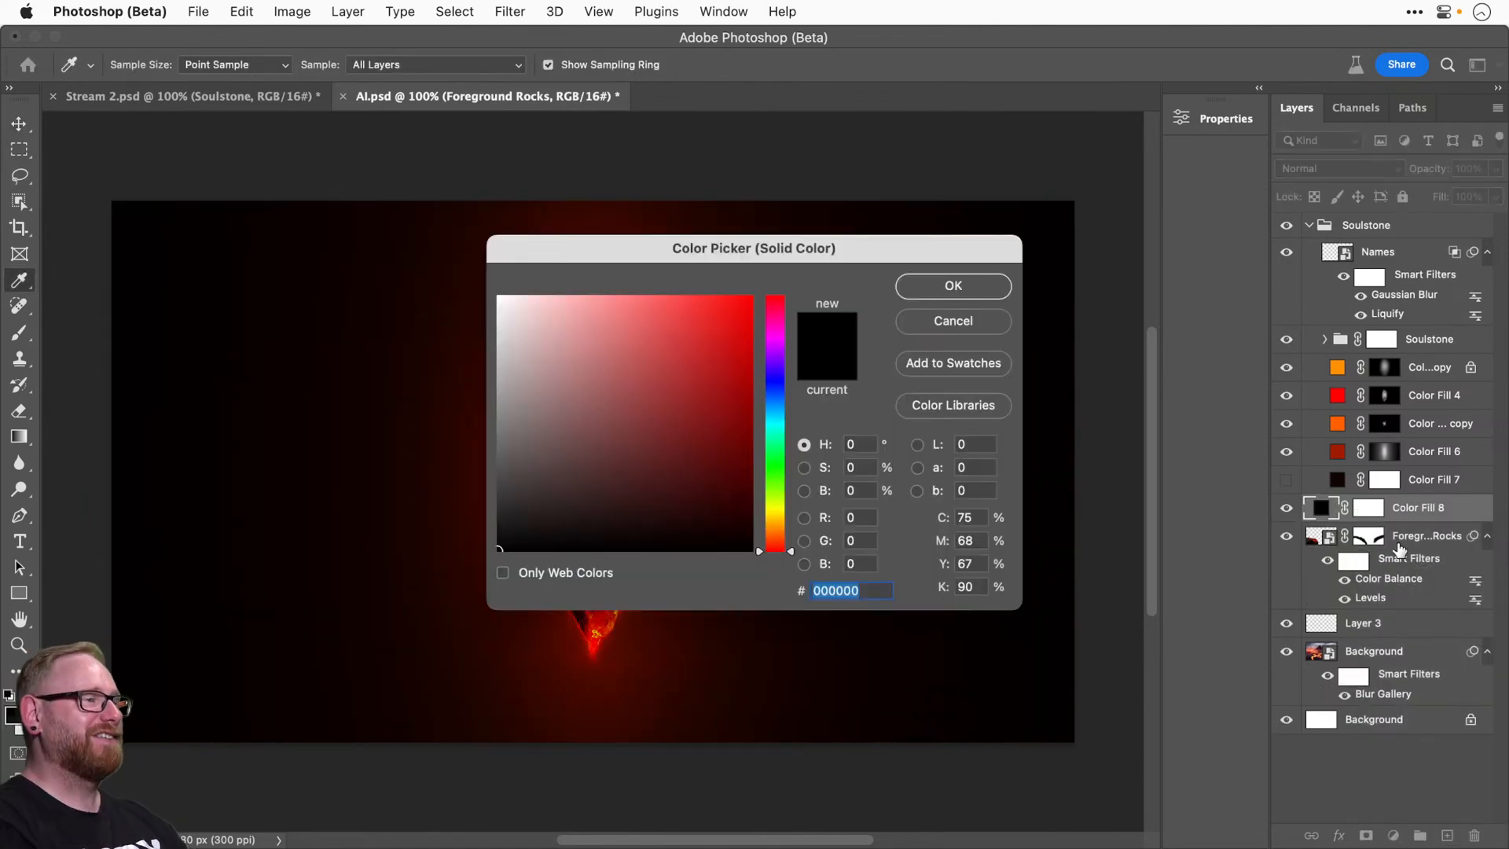
pyautogui.moveTo(790, 550); pyautogui.dragTo(790, 536)
pyautogui.moveTo(731, 414); pyautogui.dragTo(764, 284)
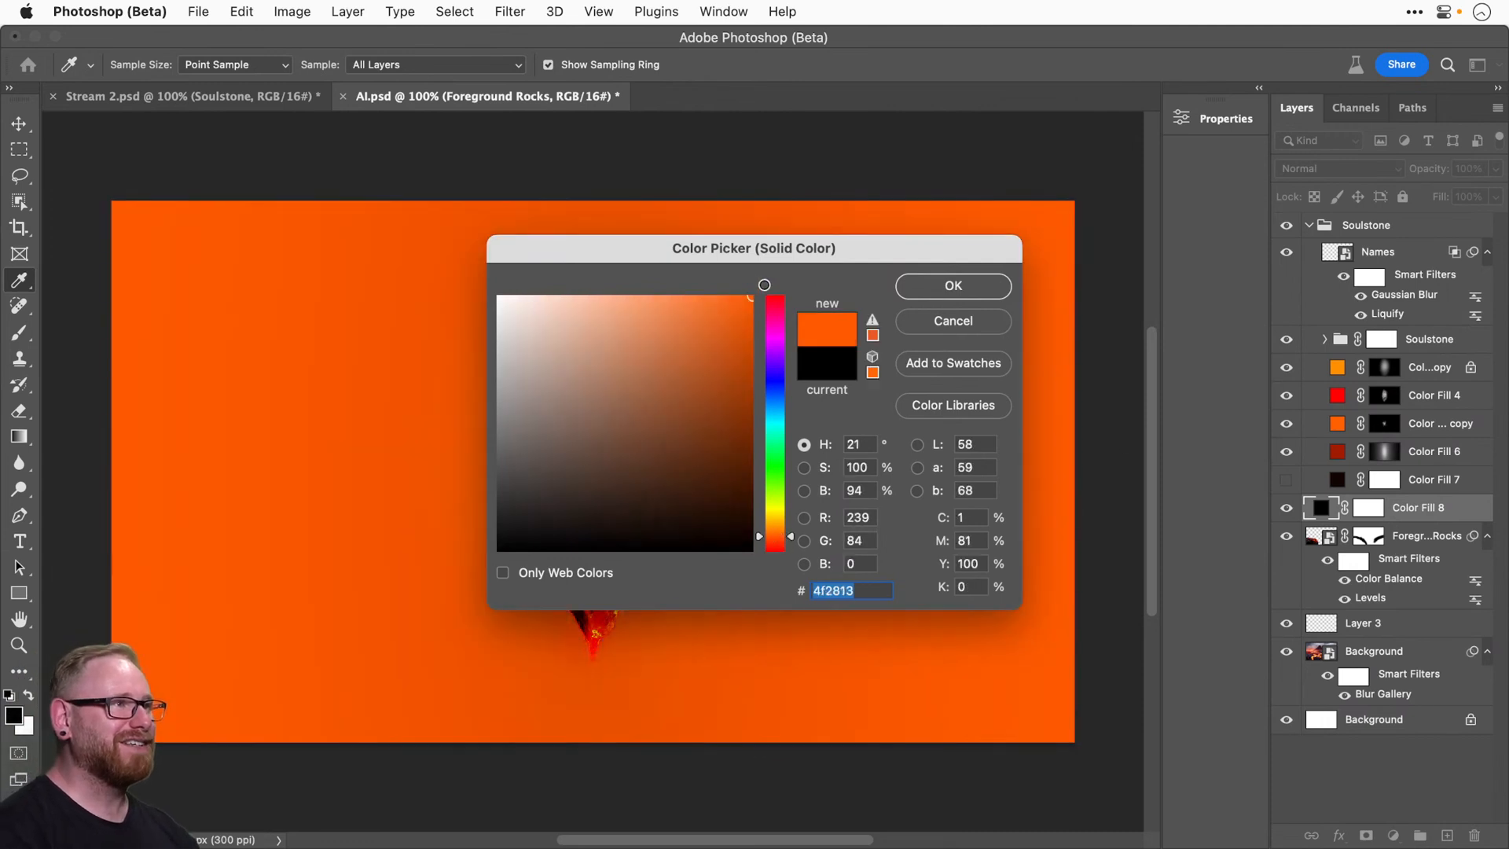
pyautogui.click(872, 371)
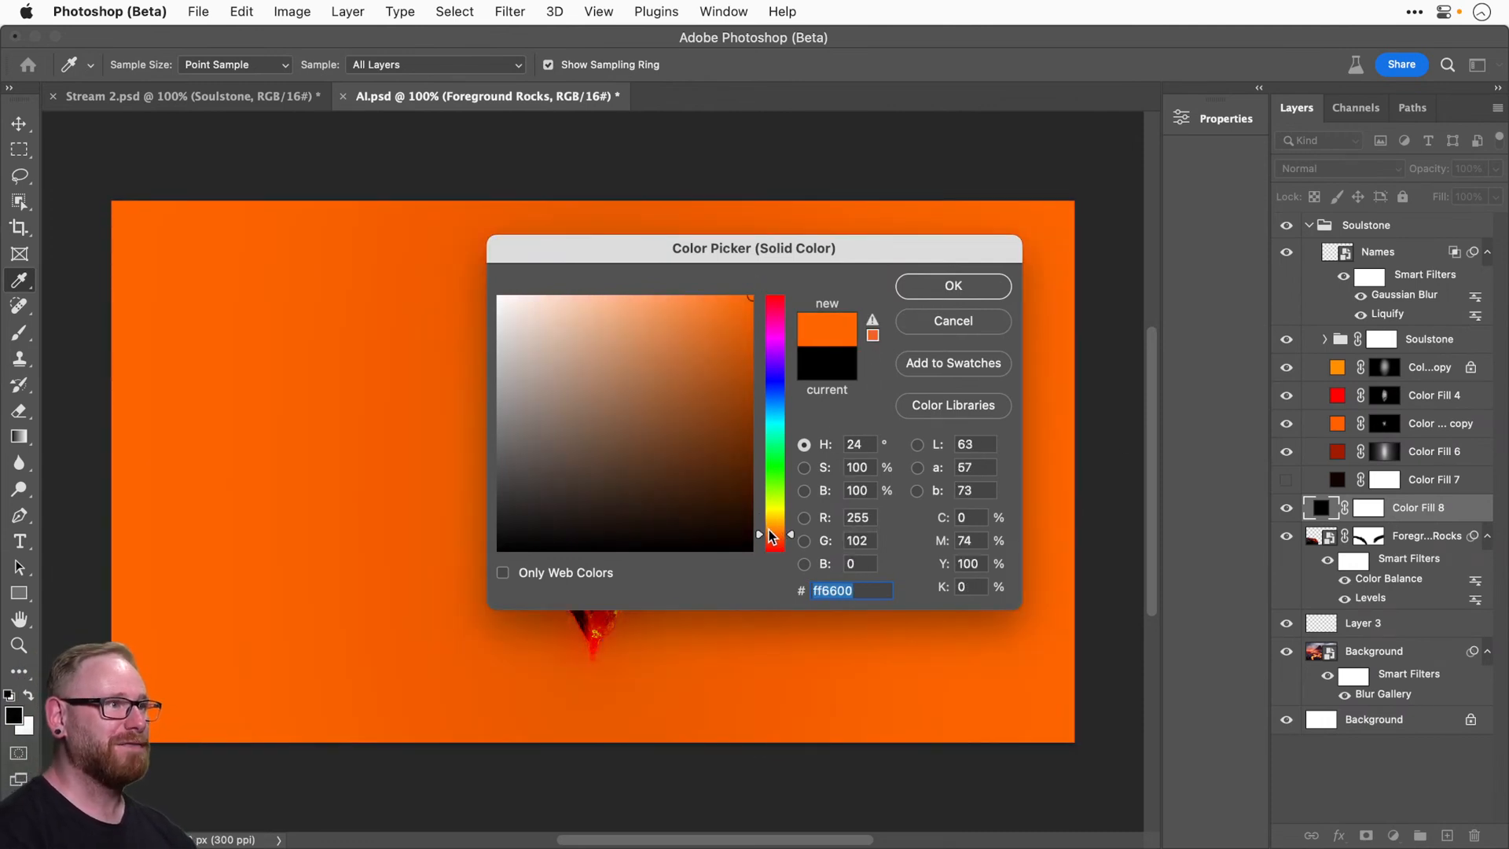
pyautogui.moveTo(770, 536); pyautogui.dragTo(770, 529)
pyautogui.click(952, 285)
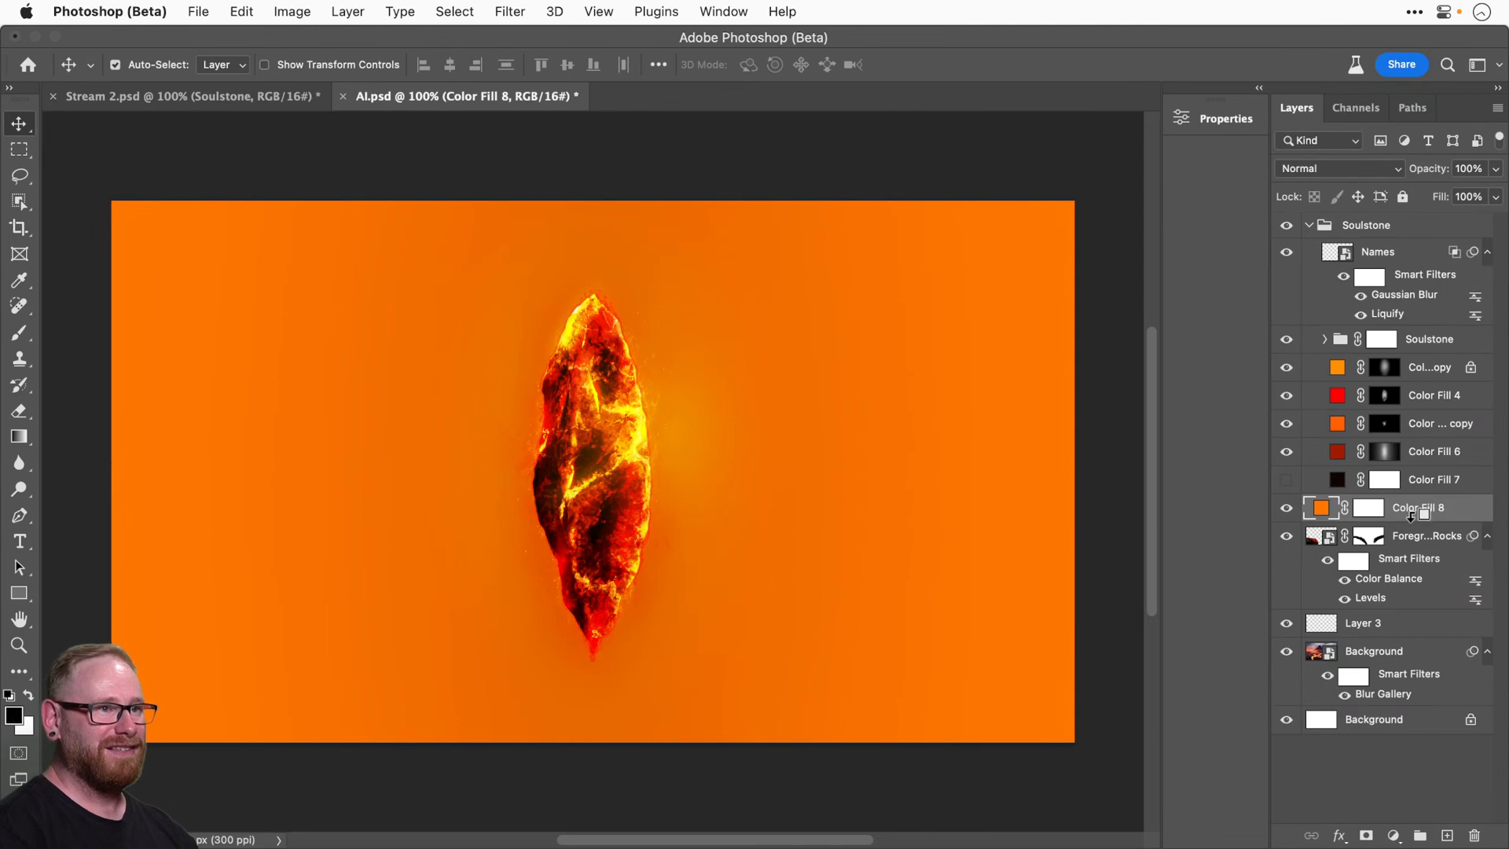
# Clip the orange fill to the rocks, blend it with Linear Dodge (Add), and hide it.
pyautogui.keyDown('alt'); pyautogui.click(1410, 515); pyautogui.keyUp('alt')
pyautogui.click(1385, 509)
pyautogui.click(1328, 168)
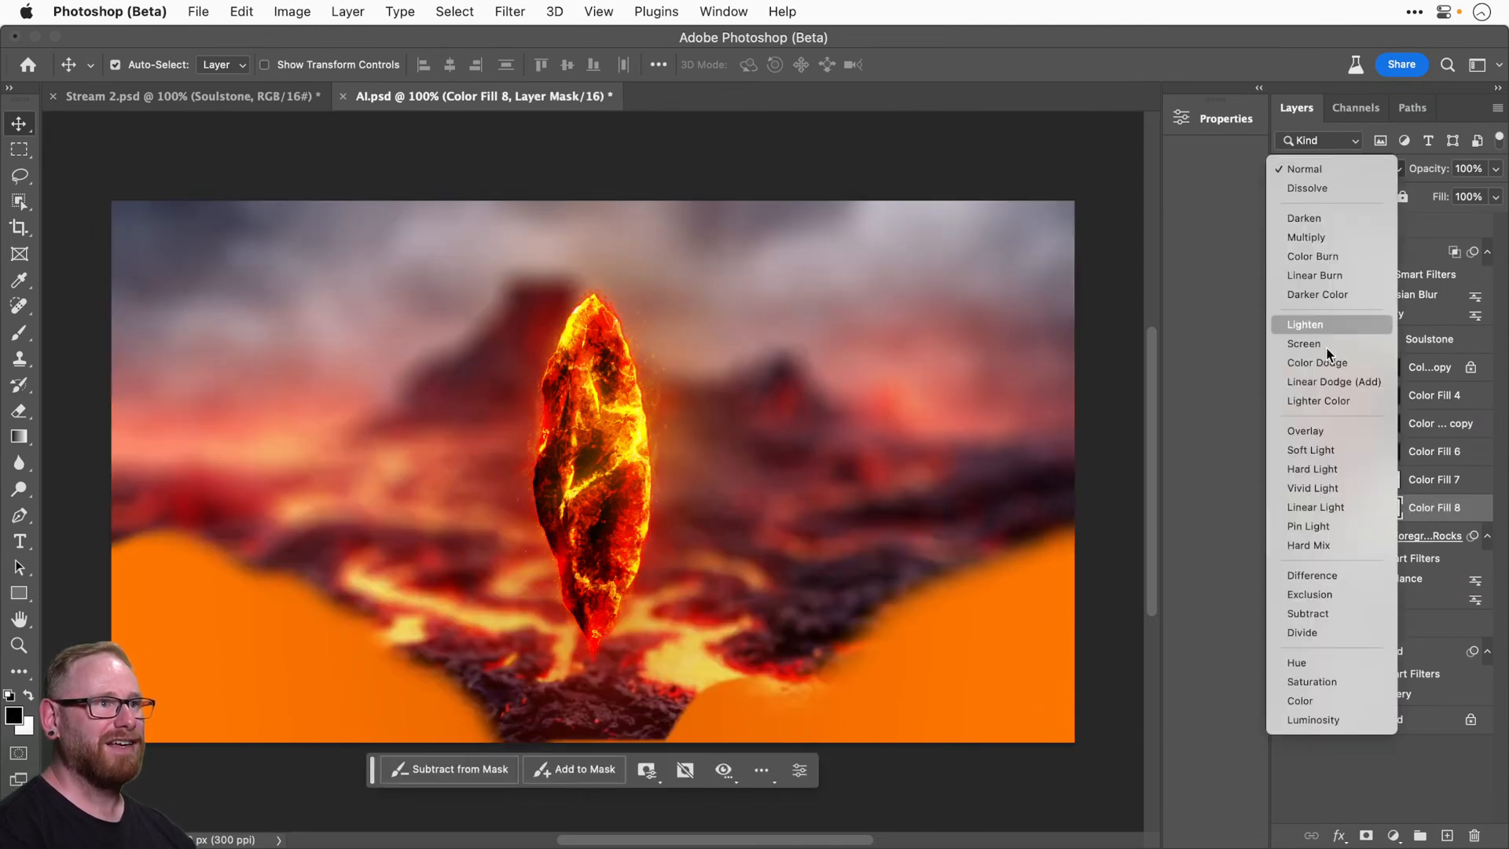
pyautogui.click(1333, 381)
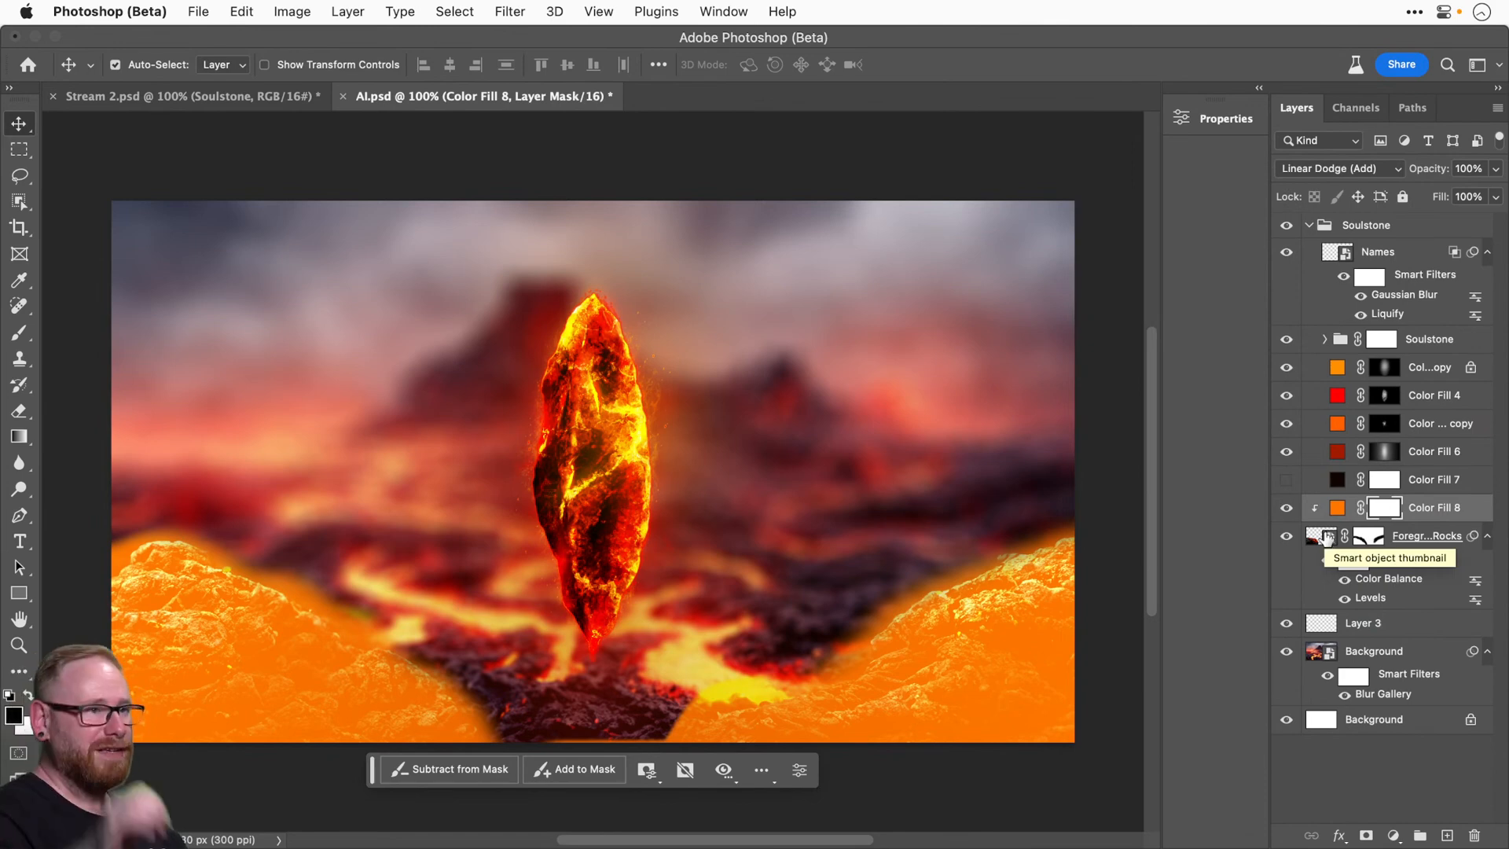
pyautogui.click(1286, 507)
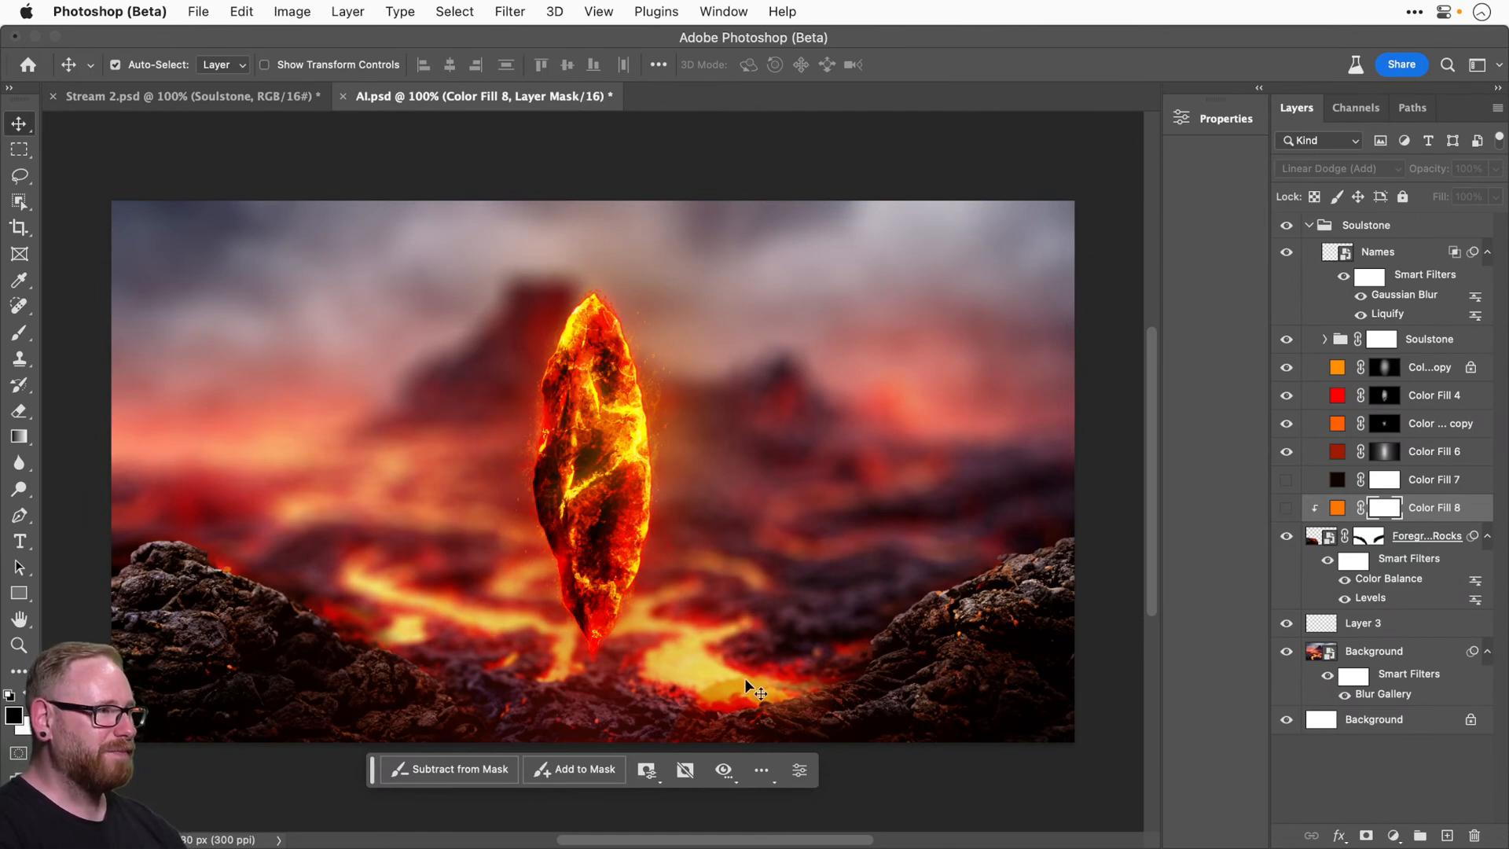
# Convert Foreground Rocks to a smart object and zoom in on the bottom rocks.
pyautogui.click(1414, 537)
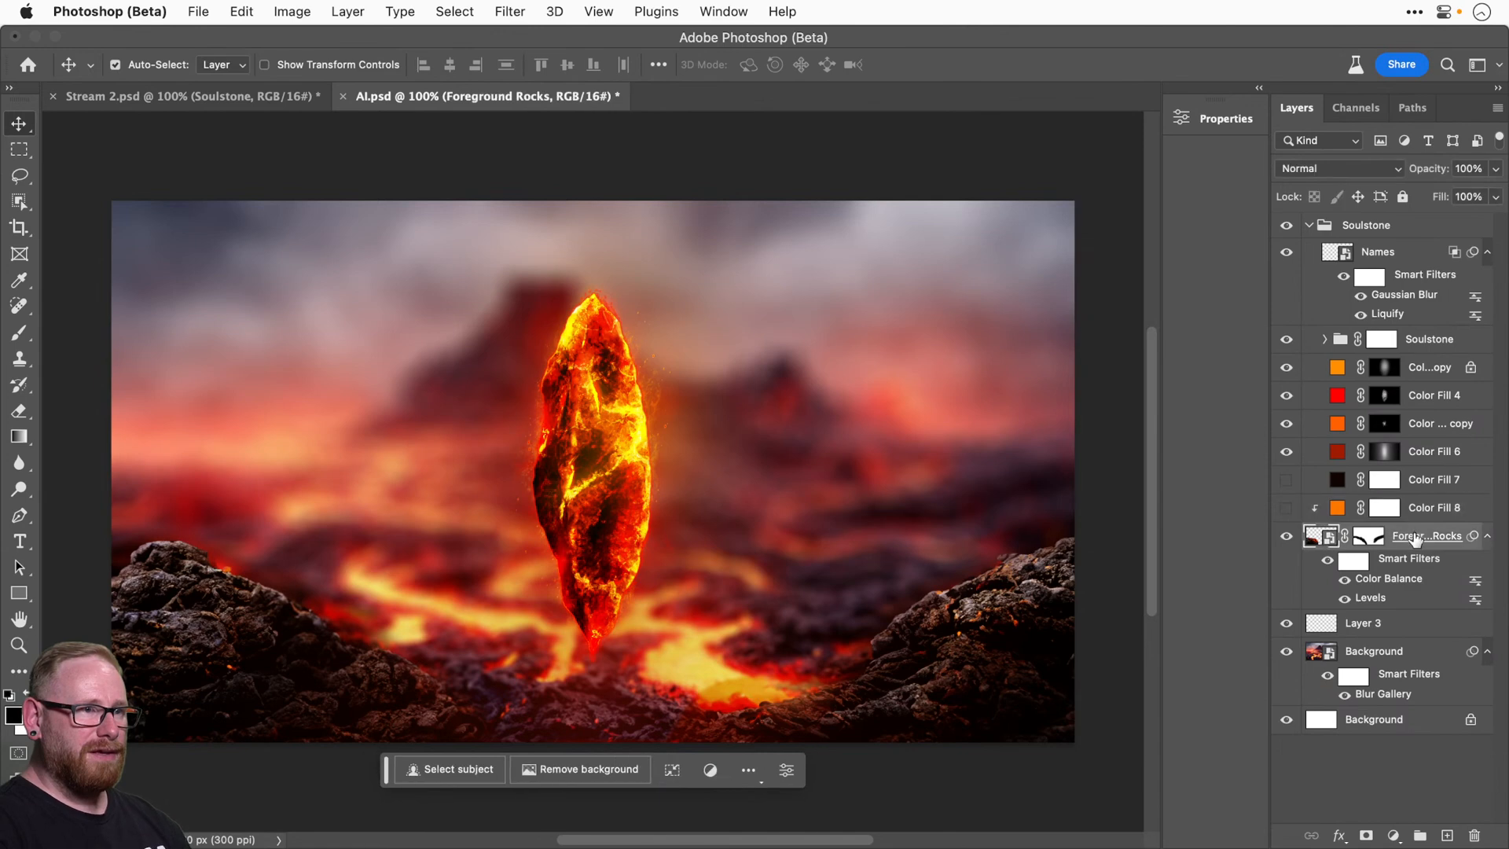
pyautogui.rightClick(1419, 538)
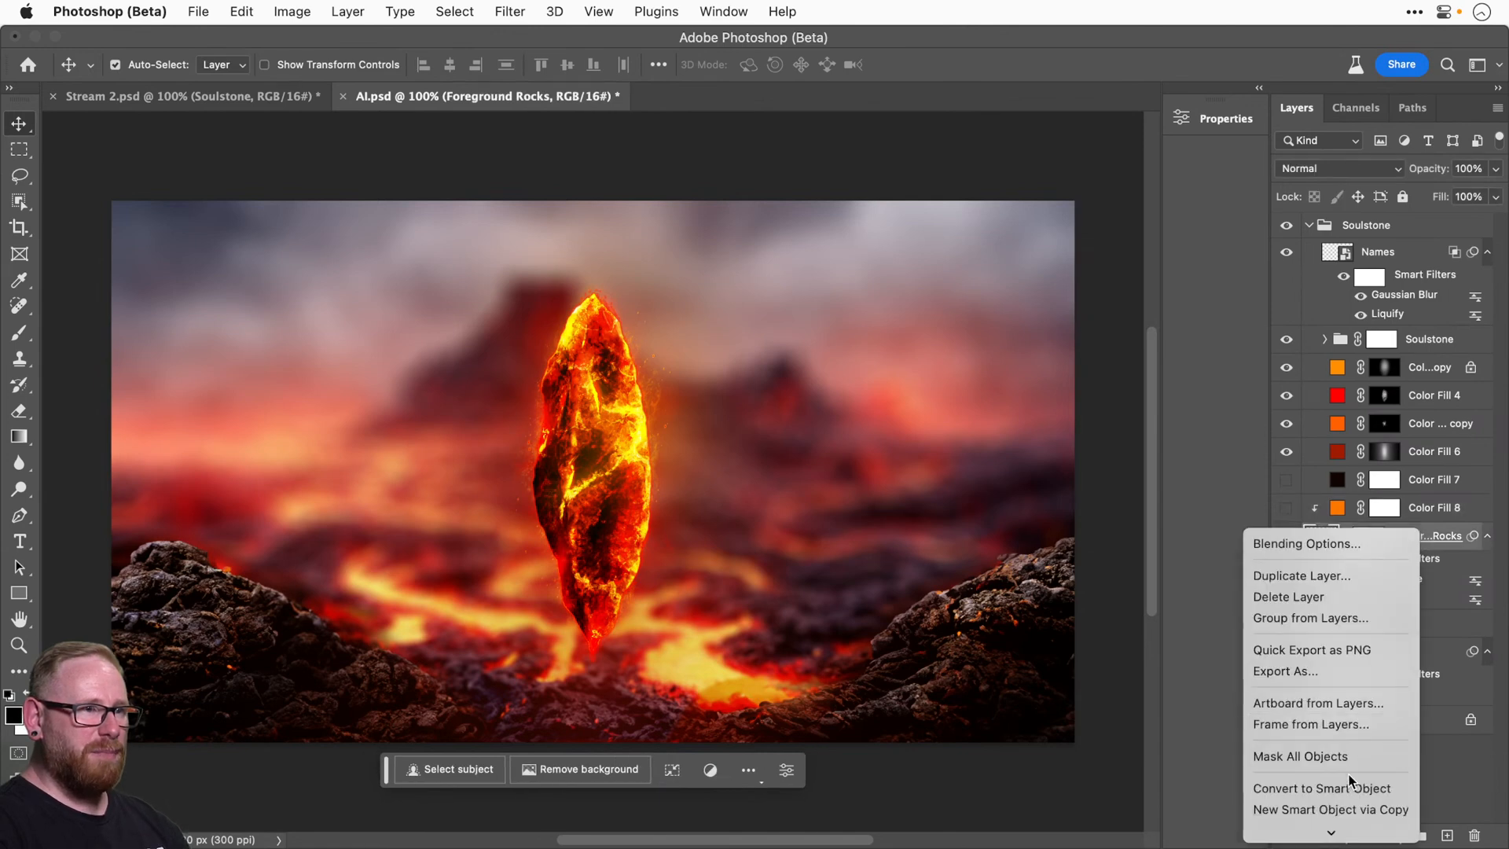
pyautogui.click(1321, 601)
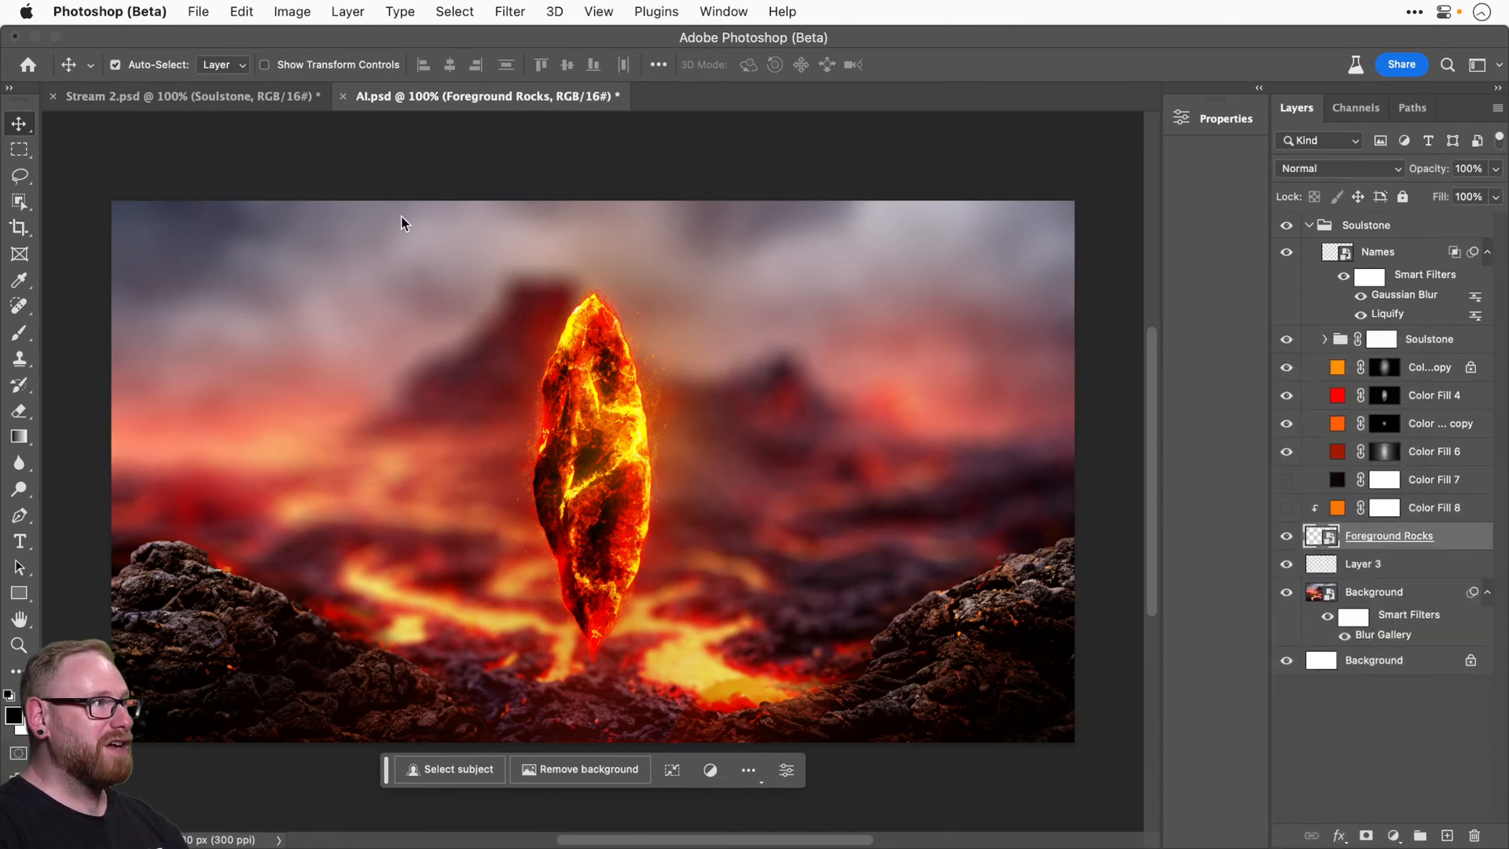
pyautogui.click(507, 11)
pyautogui.click(508, 10)
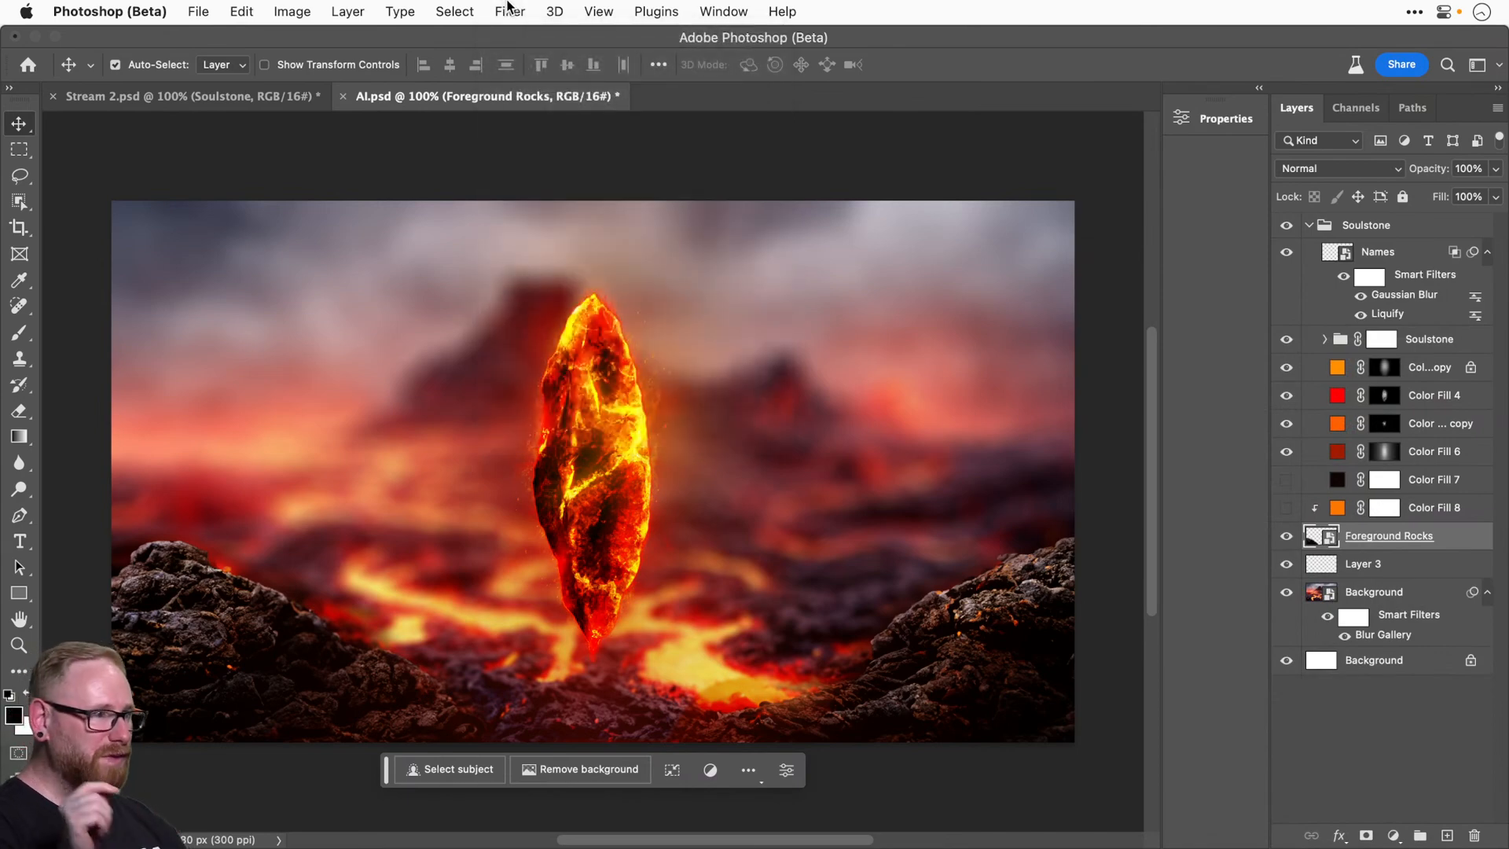
pyautogui.press('super+plus')
pyautogui.press('super+plus')
pyautogui.moveTo(650, 559); pyautogui.dragTo(636, 600)
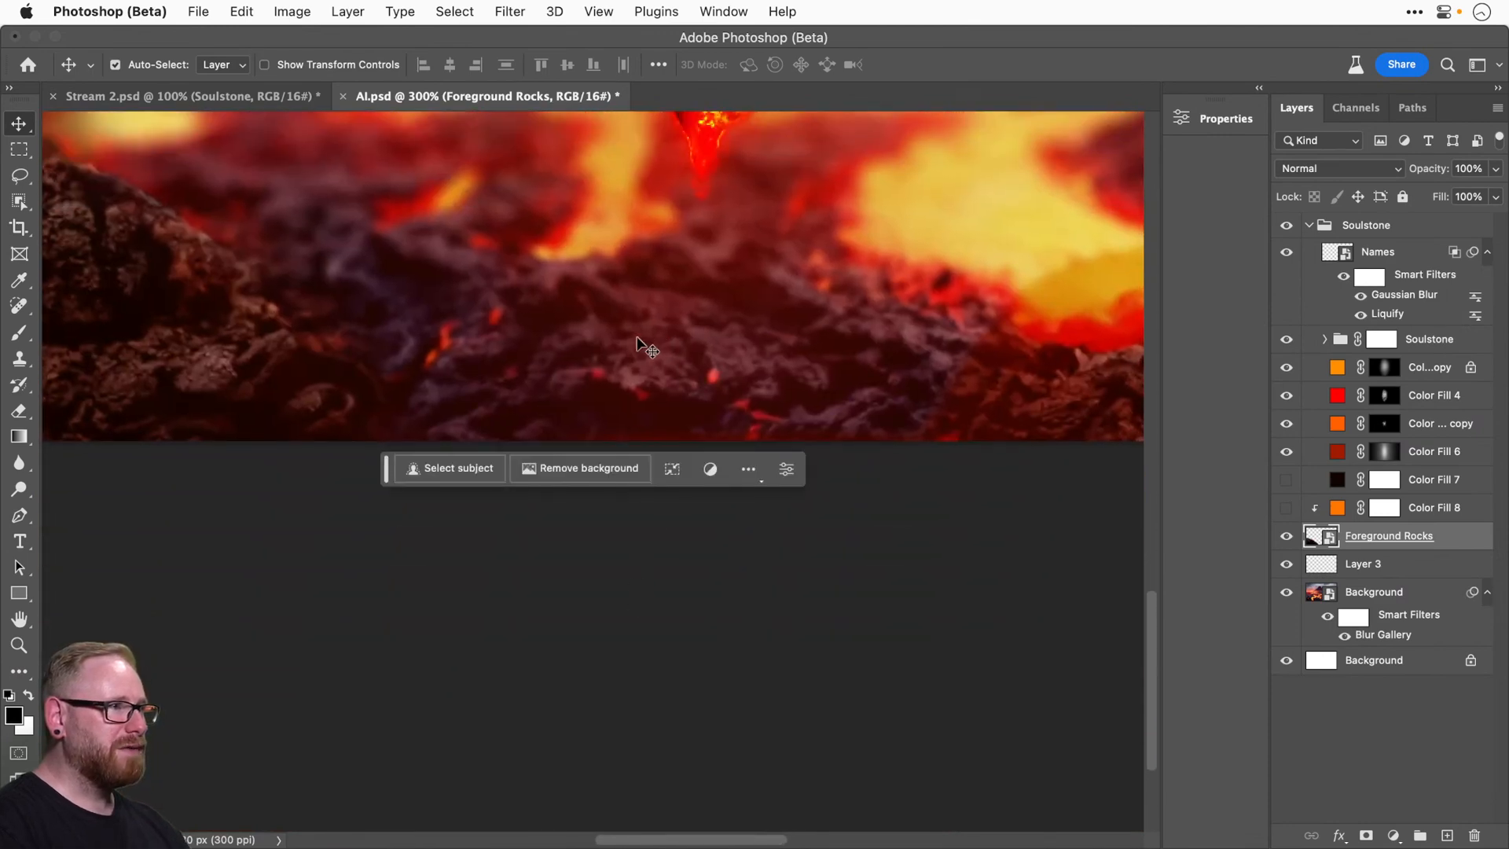
# Start a Field Blur on the rocks, trying strengths from 85 px down to 10 px.
pyautogui.click(509, 11)
pyautogui.moveTo(579, 287)
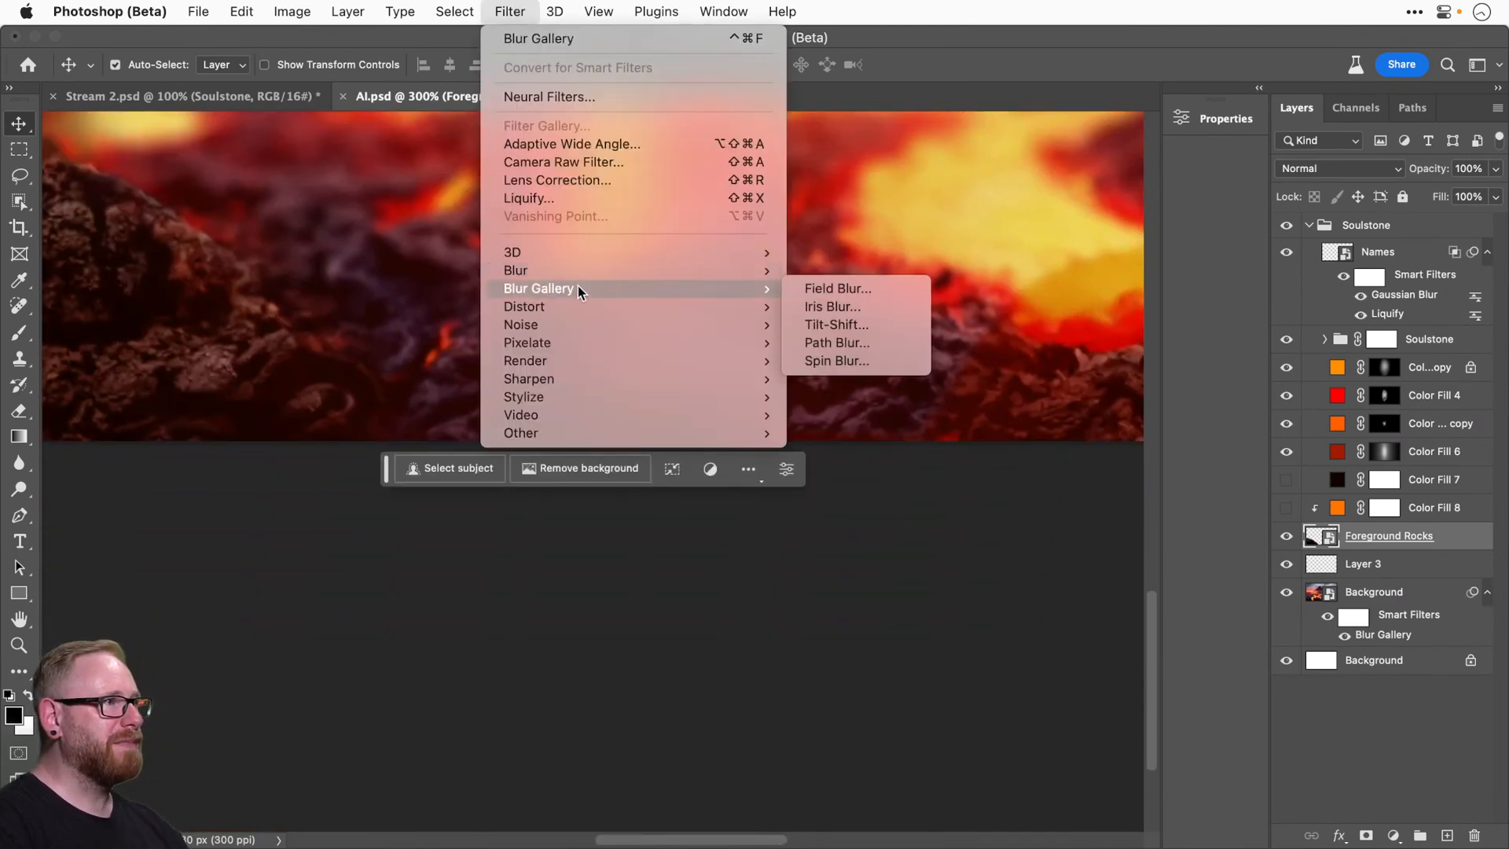
pyautogui.click(836, 288)
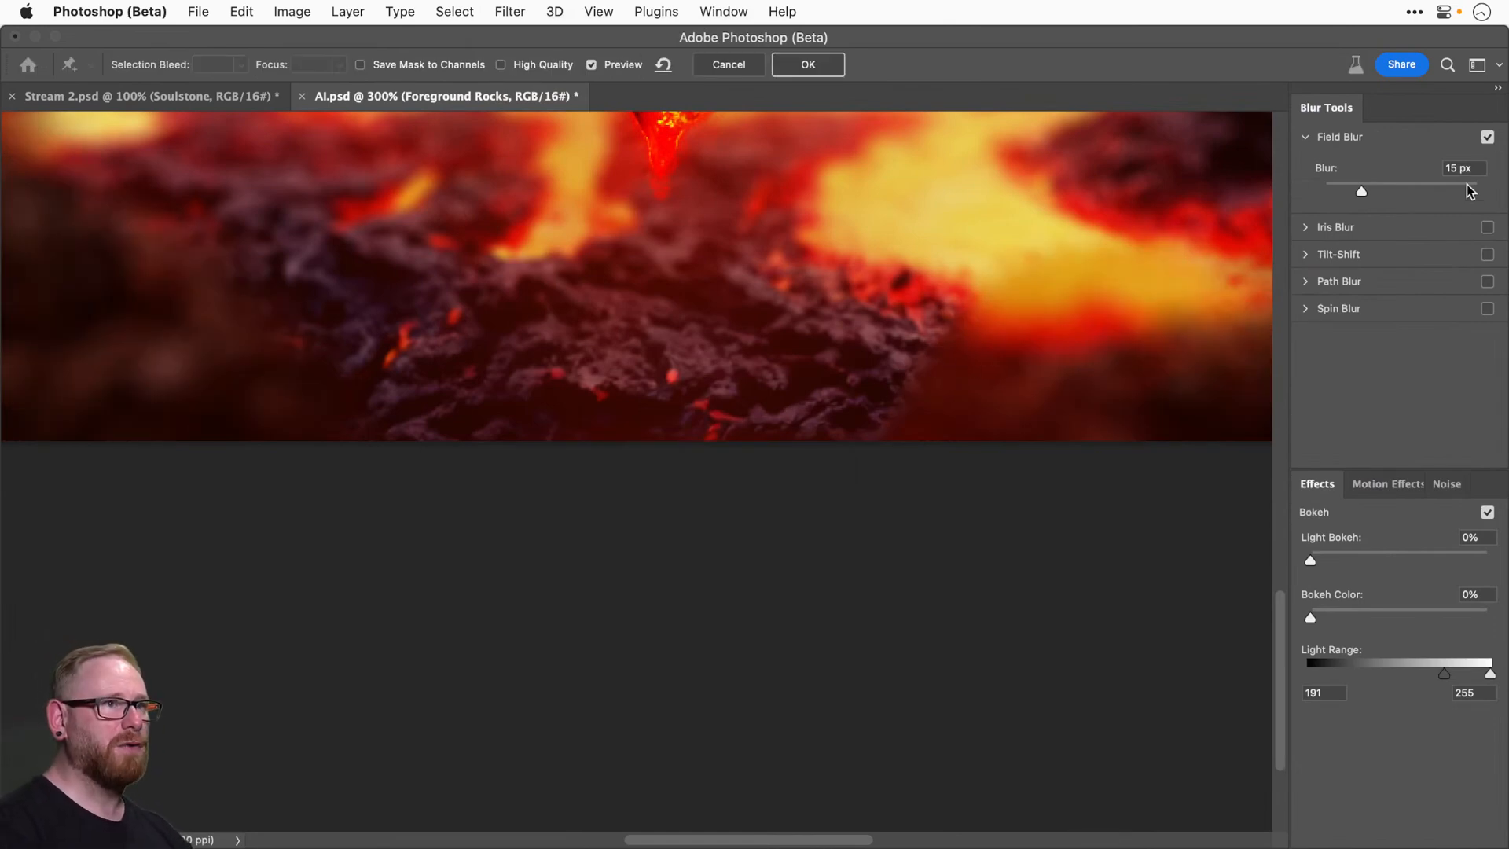
pyautogui.press('super+minus')
pyautogui.press('super+minus')
pyautogui.press('super+minus')
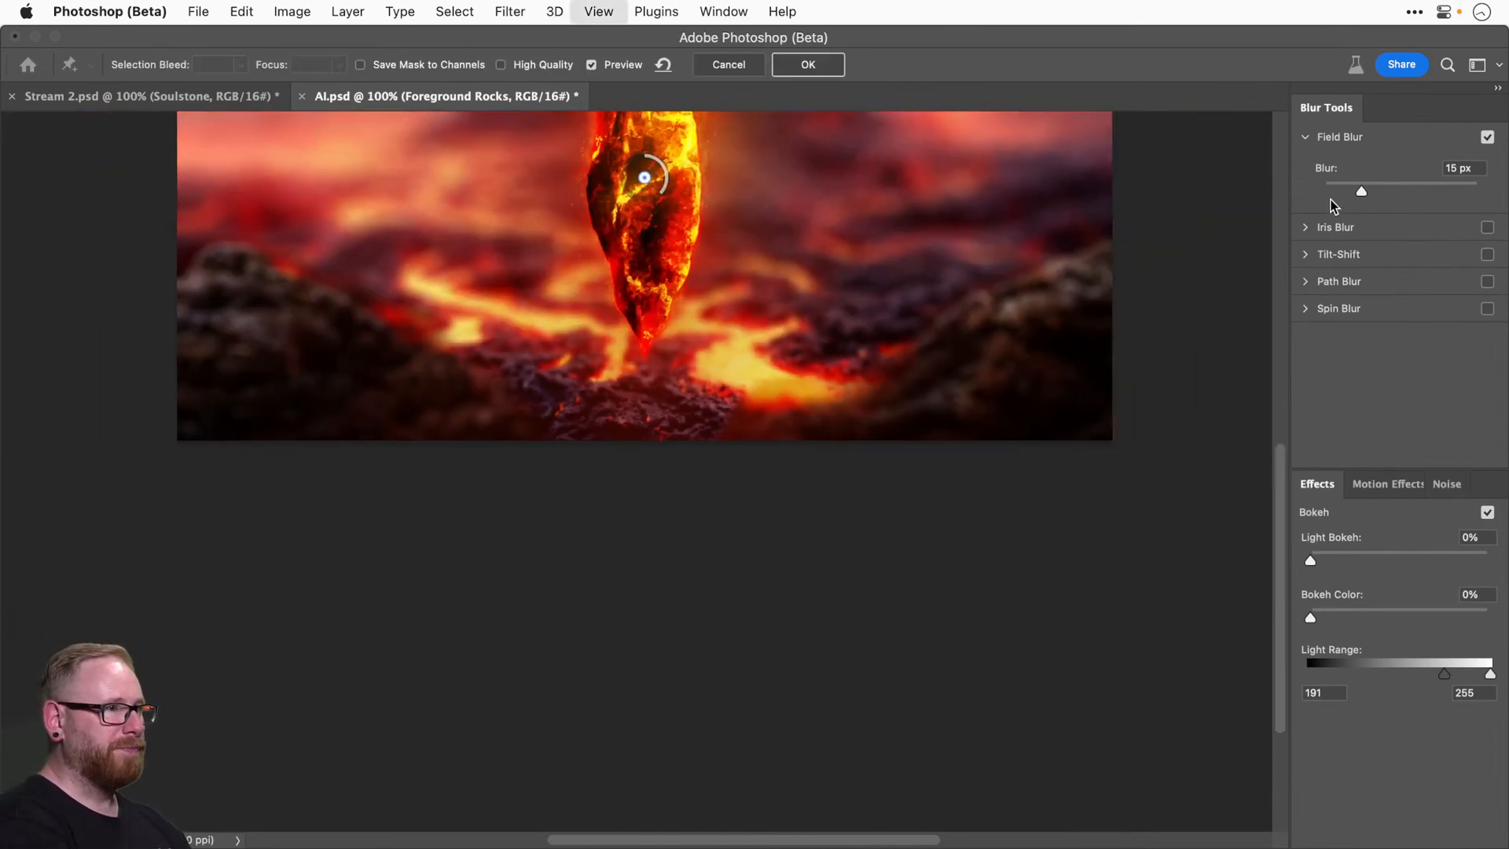
pyautogui.press('super+equal')
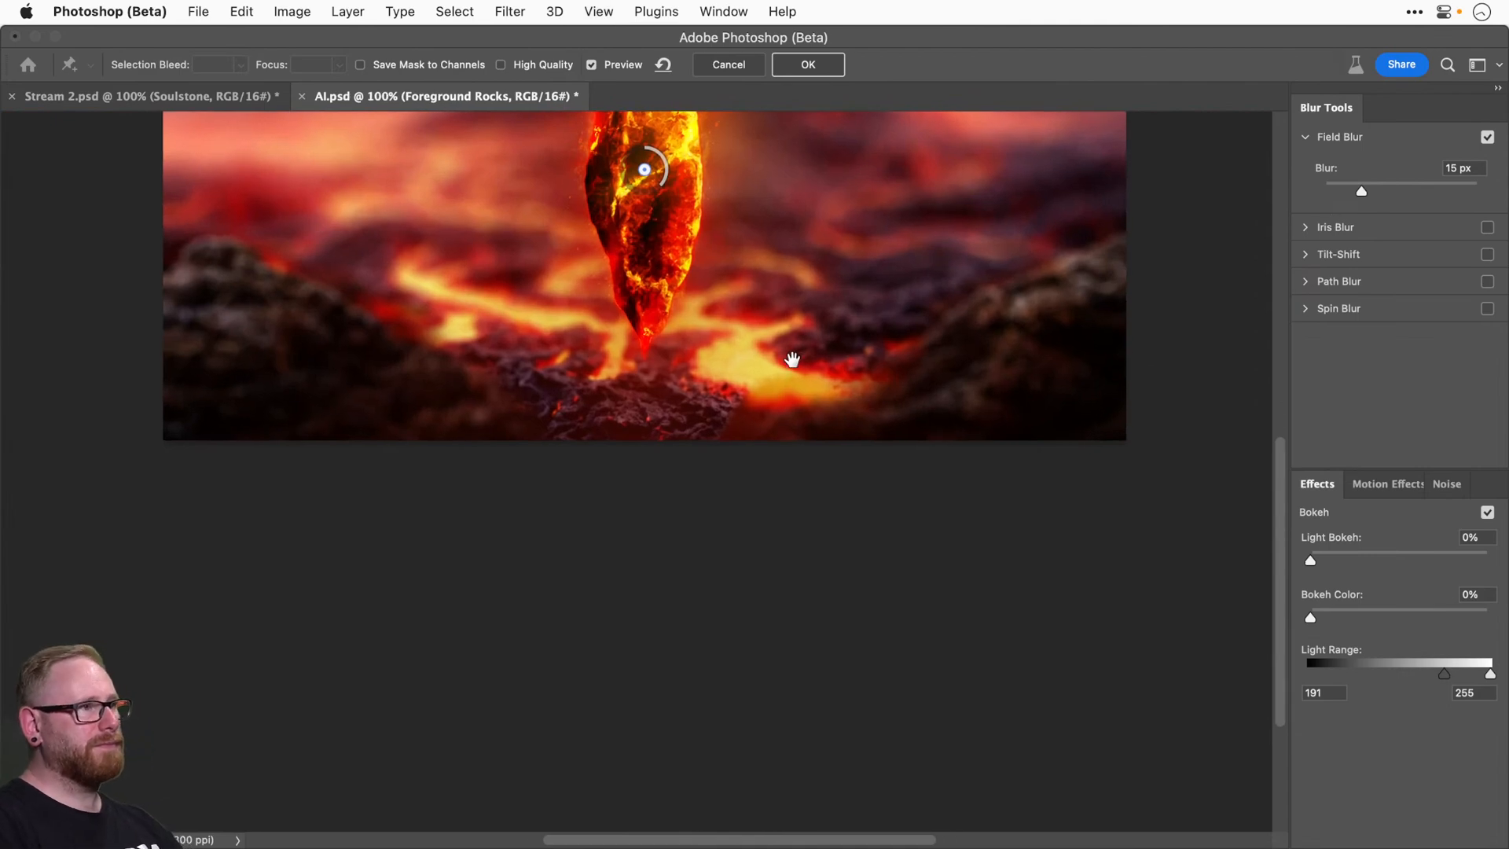
pyautogui.moveTo(791, 353); pyautogui.dragTo(768, 512)
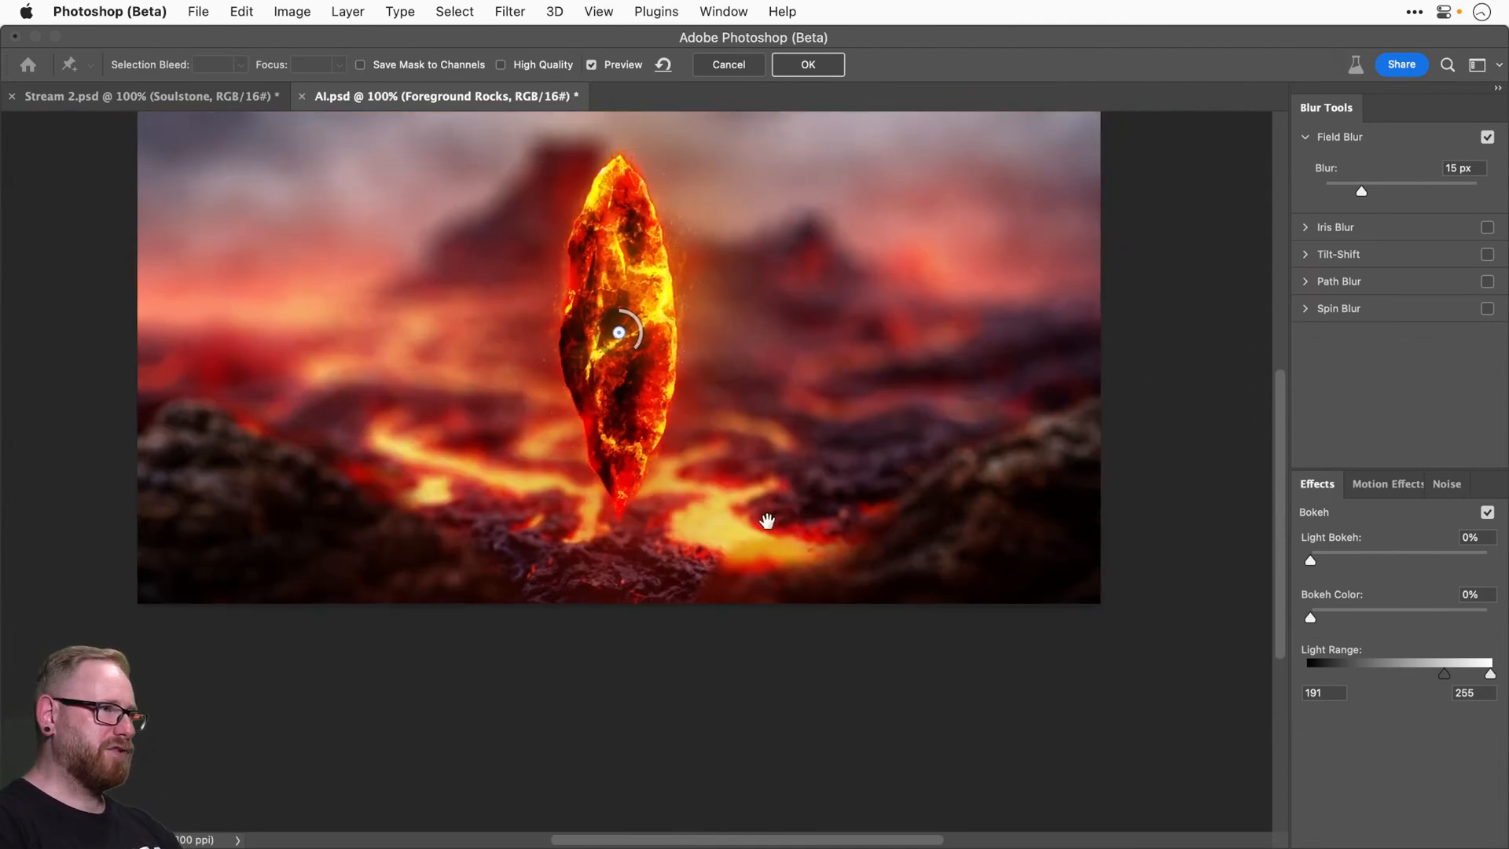
pyautogui.moveTo(1360, 191); pyautogui.dragTo(1399, 185)
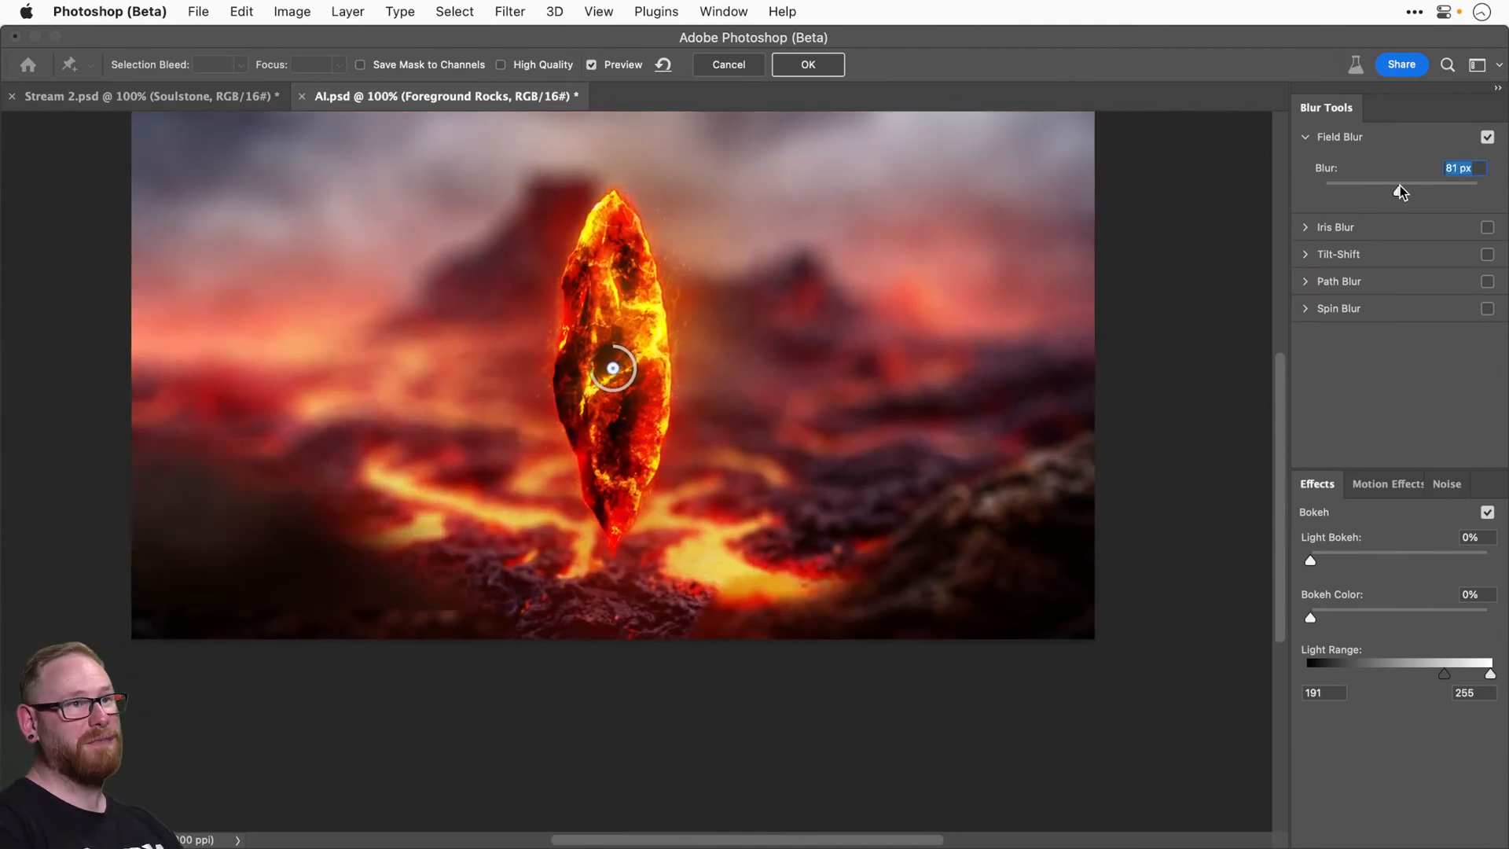
pyautogui.press('Up')
pyautogui.press('Up')
pyautogui.press('Up')
pyautogui.press('Up')
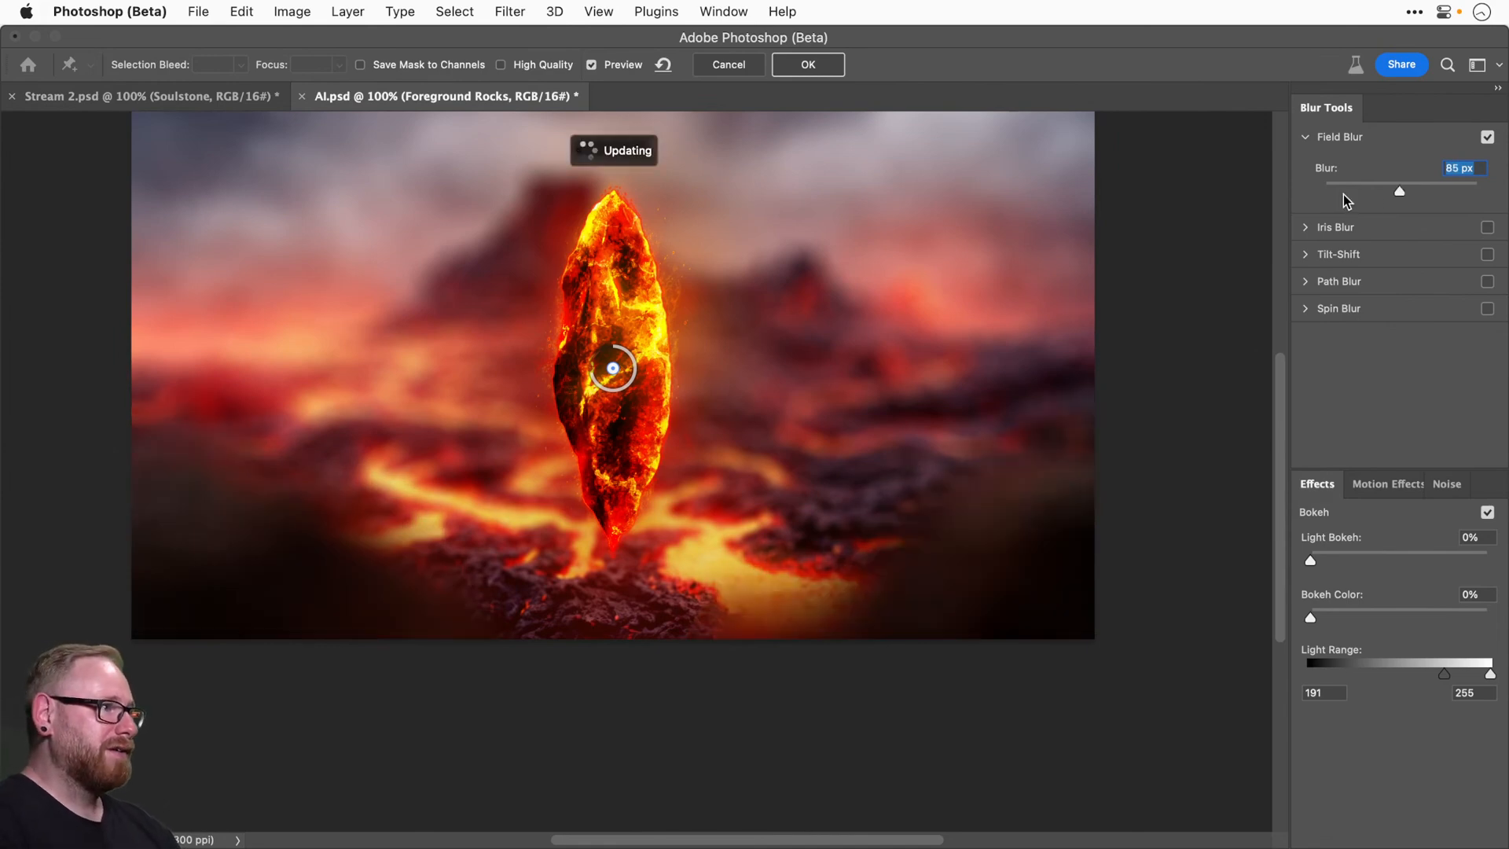
pyautogui.moveTo(1334, 194)
pyautogui.mouseDown()
pyautogui.moveTo(1369, 186)
pyautogui.moveTo(1354, 186)
pyautogui.mouseUp()
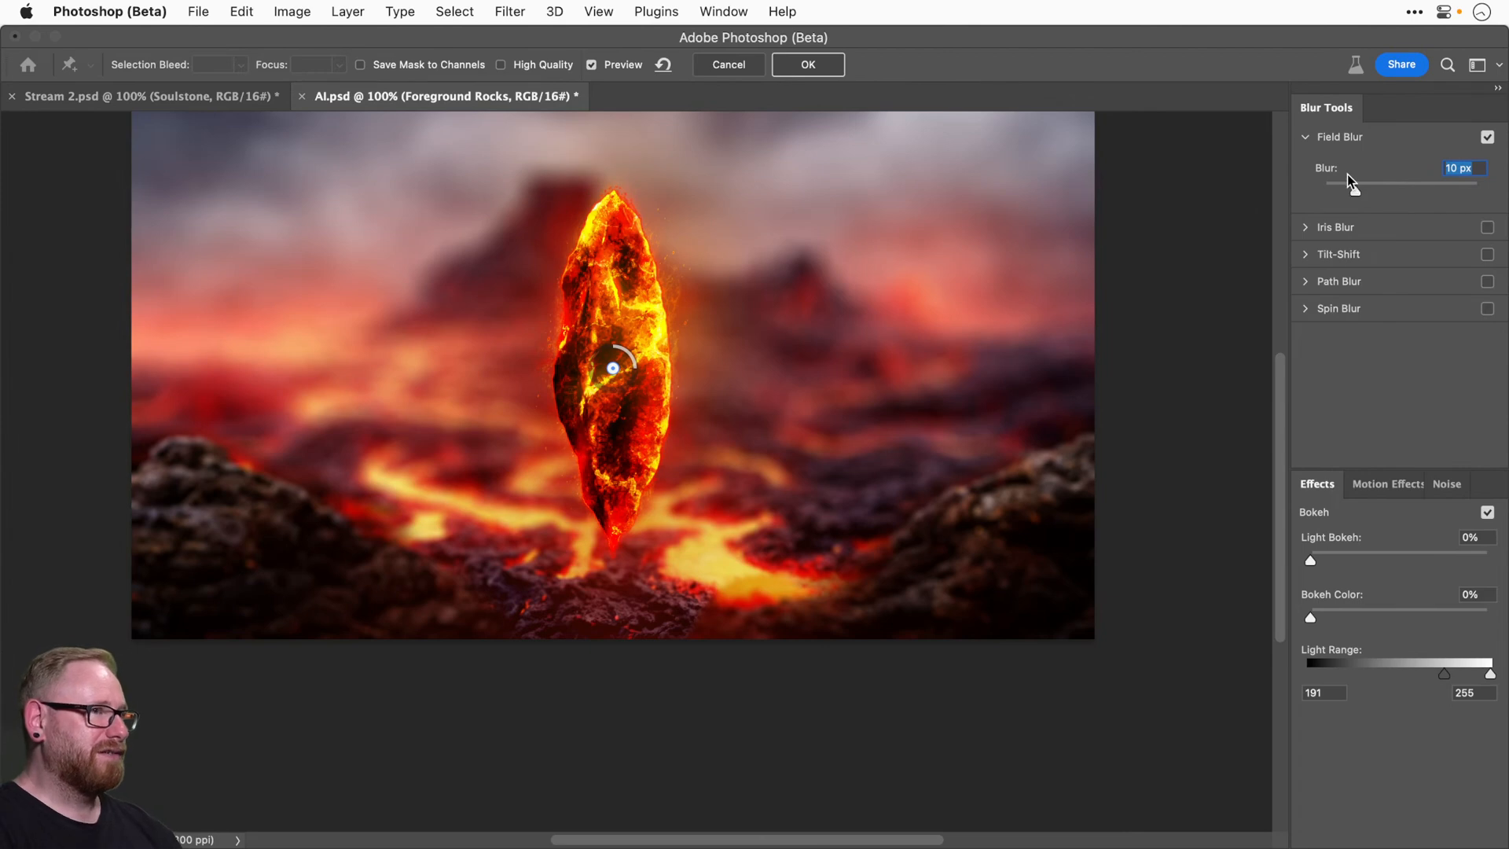
pyautogui.click(1339, 189)
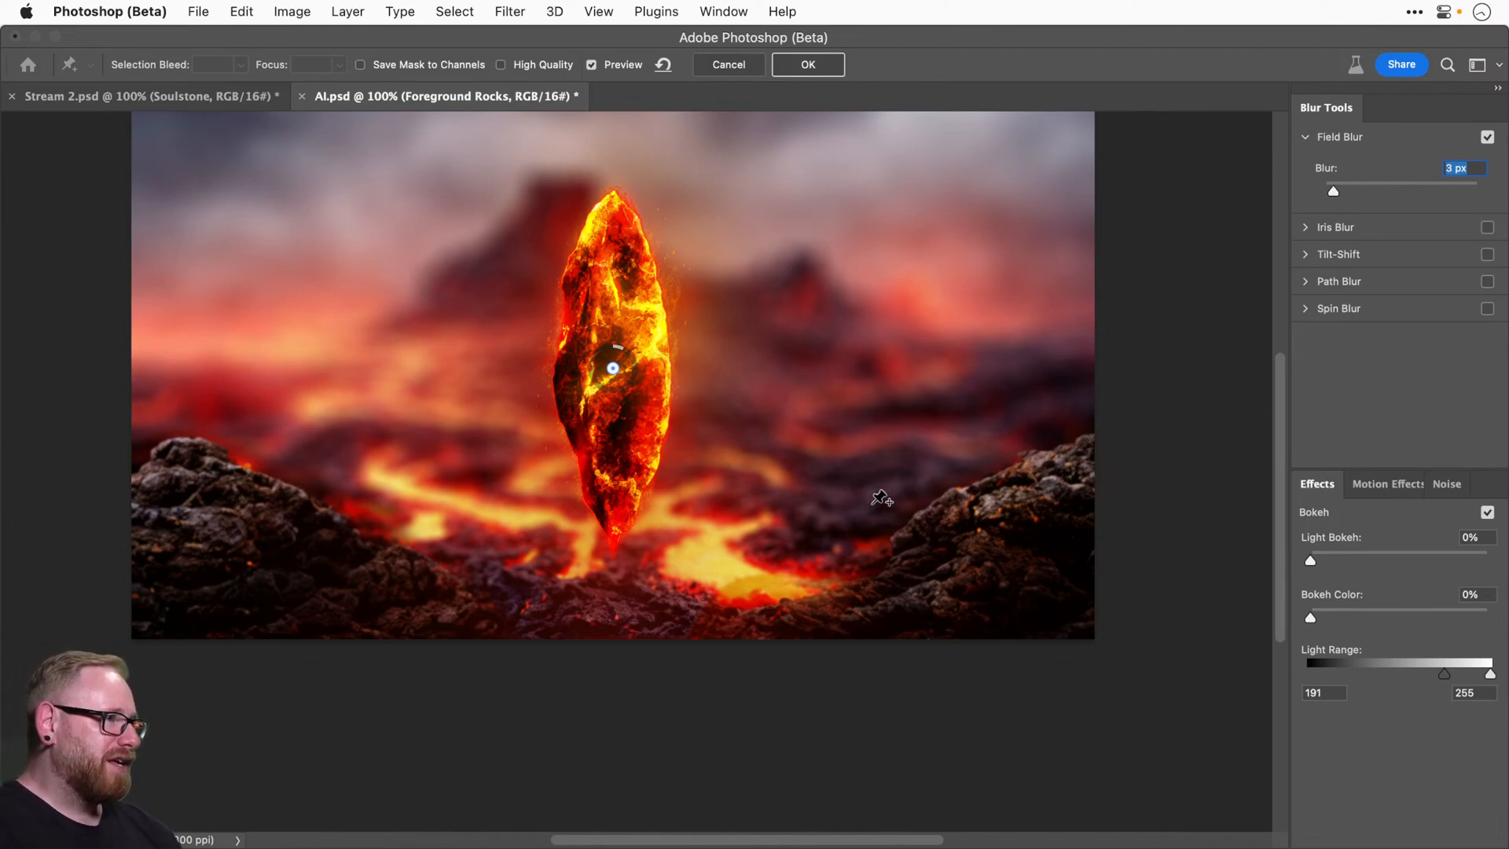
# Inspect the rocks up close, set the Field Blur to 2 px, and apply it.
pyautogui.press('super+plus')
pyautogui.press('super+plus')
pyautogui.press('space')
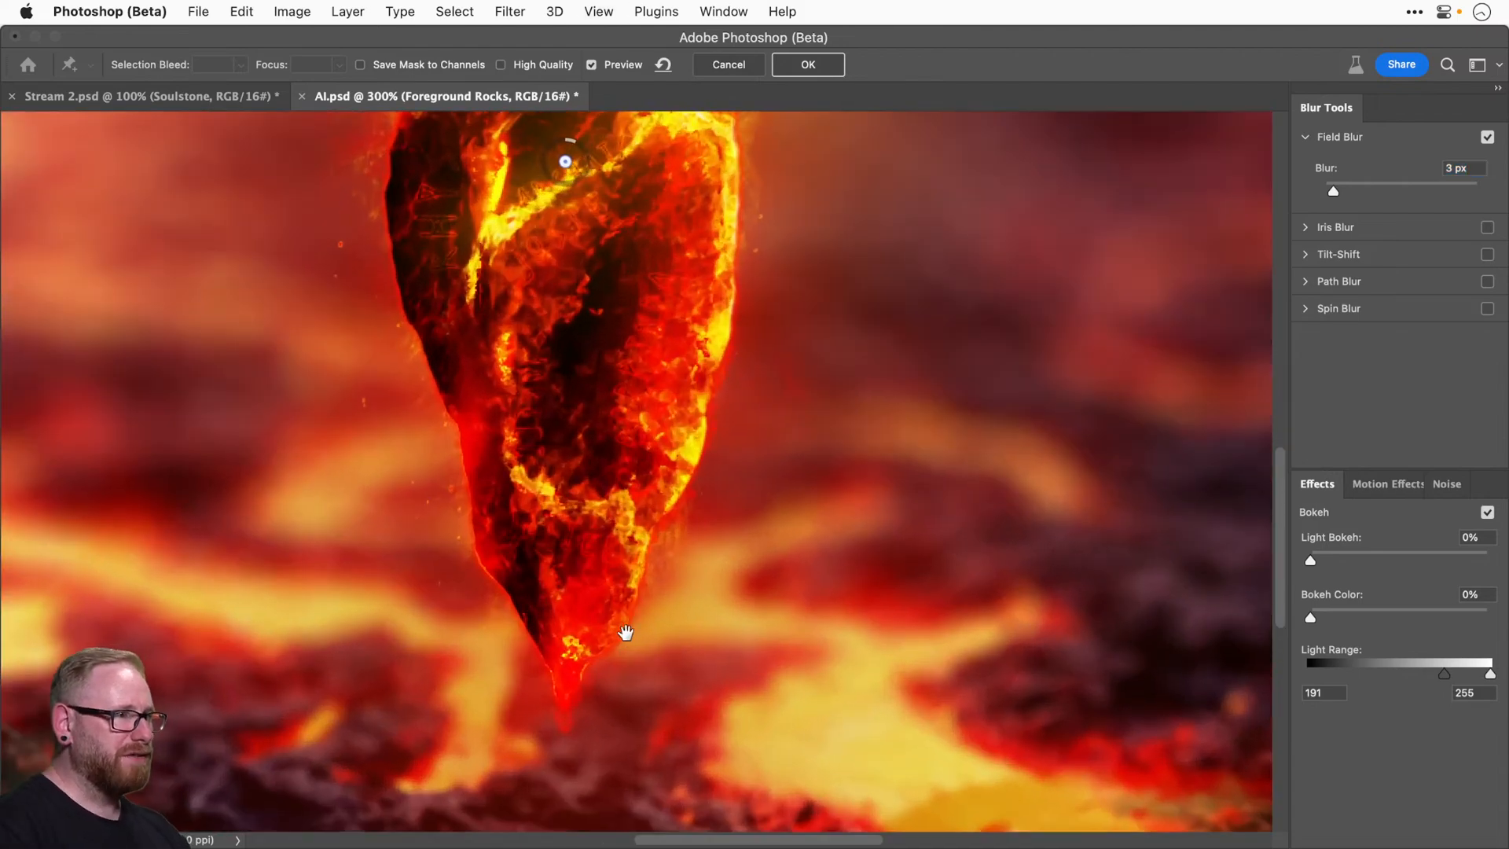
pyautogui.moveTo(626, 632); pyautogui.dragTo(716, 382)
pyautogui.moveTo(573, 546); pyautogui.dragTo(708, 518)
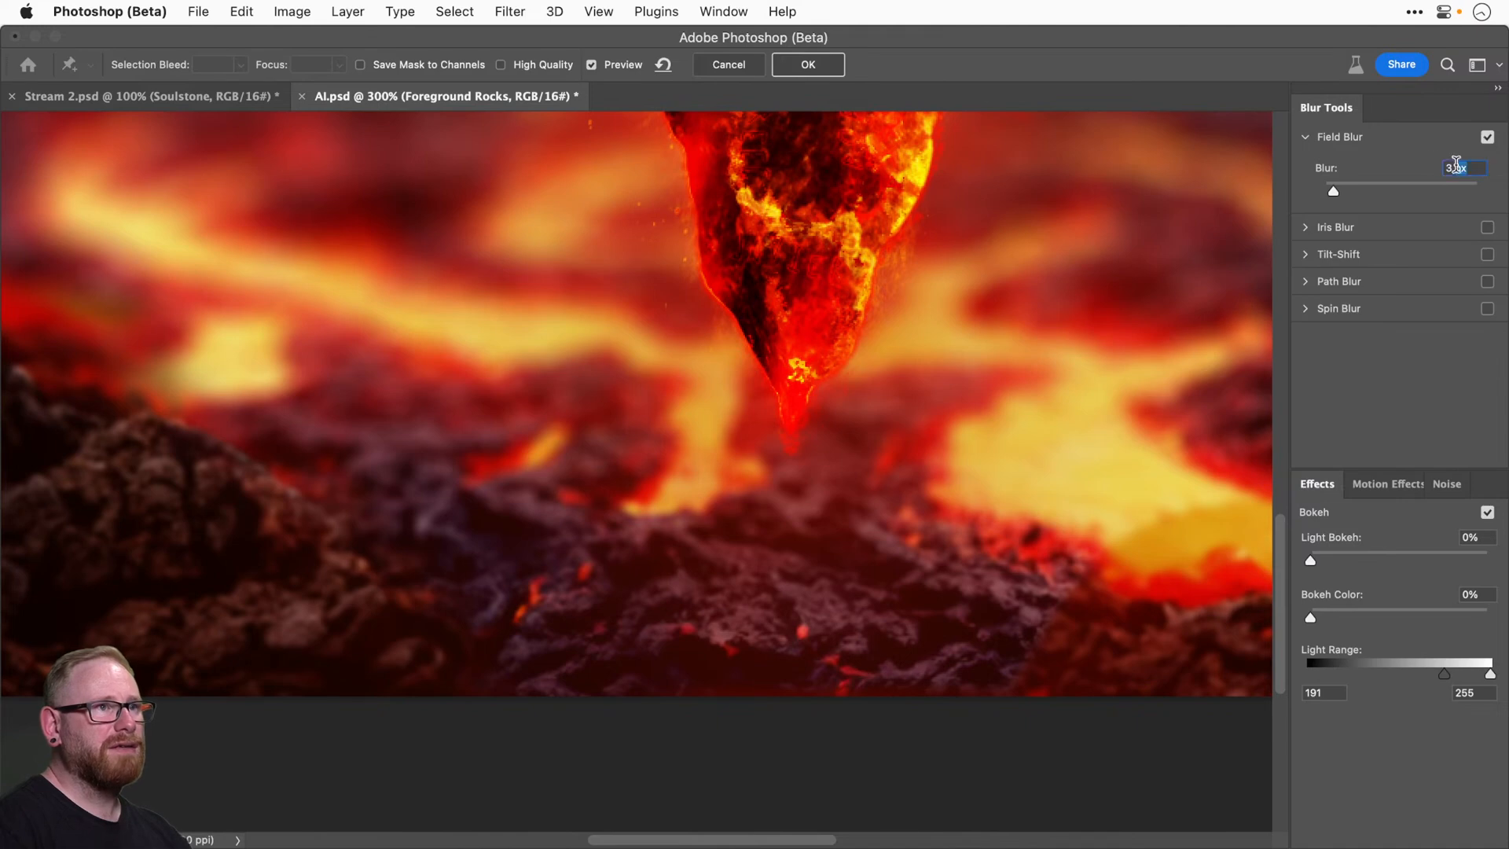
pyautogui.click(1454, 168)
pyautogui.write('2')
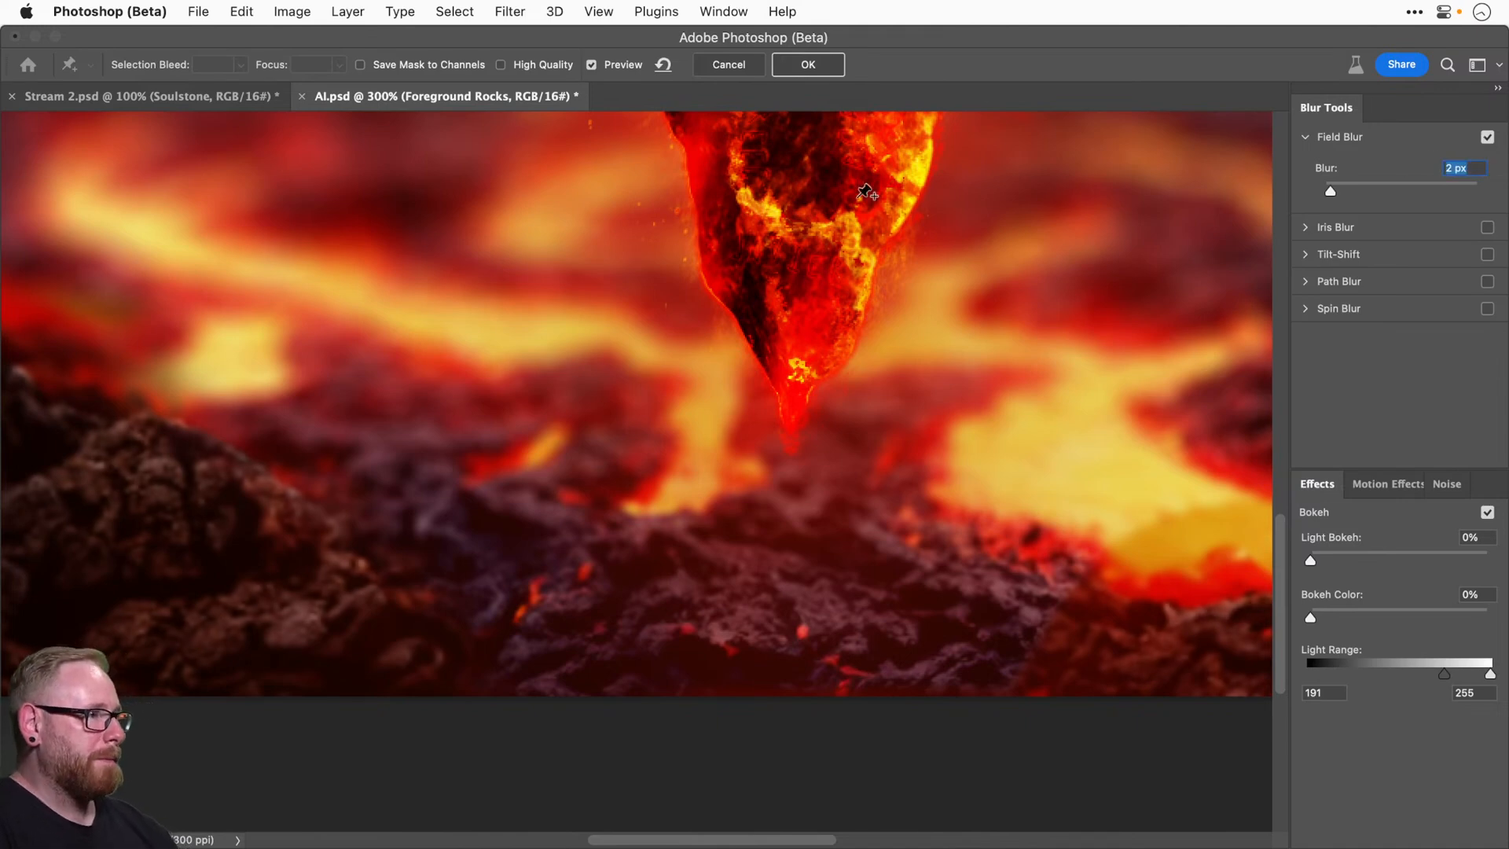
pyautogui.click(795, 70)
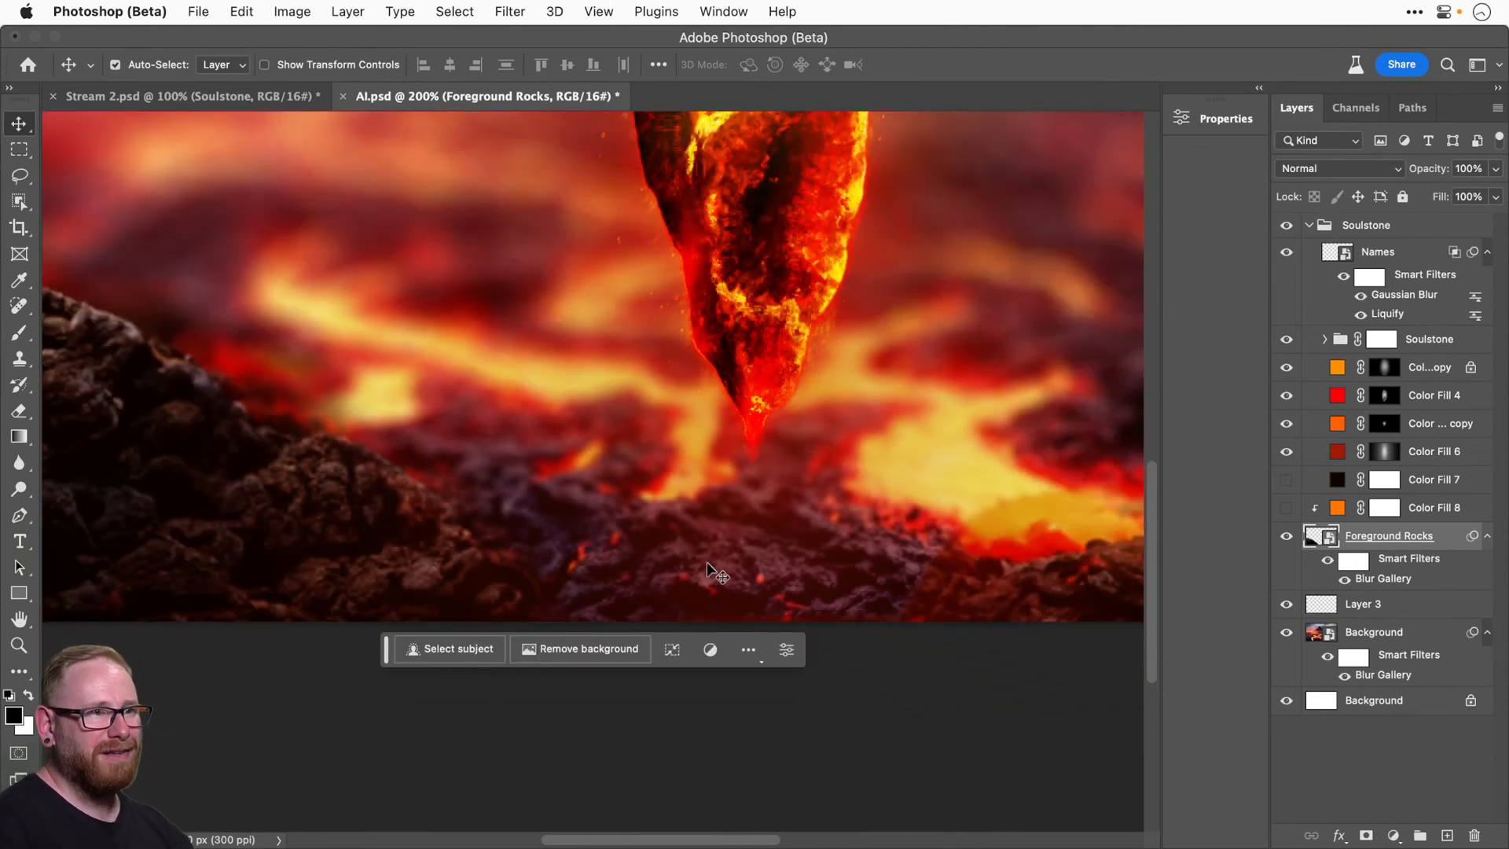
# Open Foreground Rocks.psb, set its Color Balance Shadows to +9/−6/+14, and save it.
pyautogui.doubleClick(1322, 536)
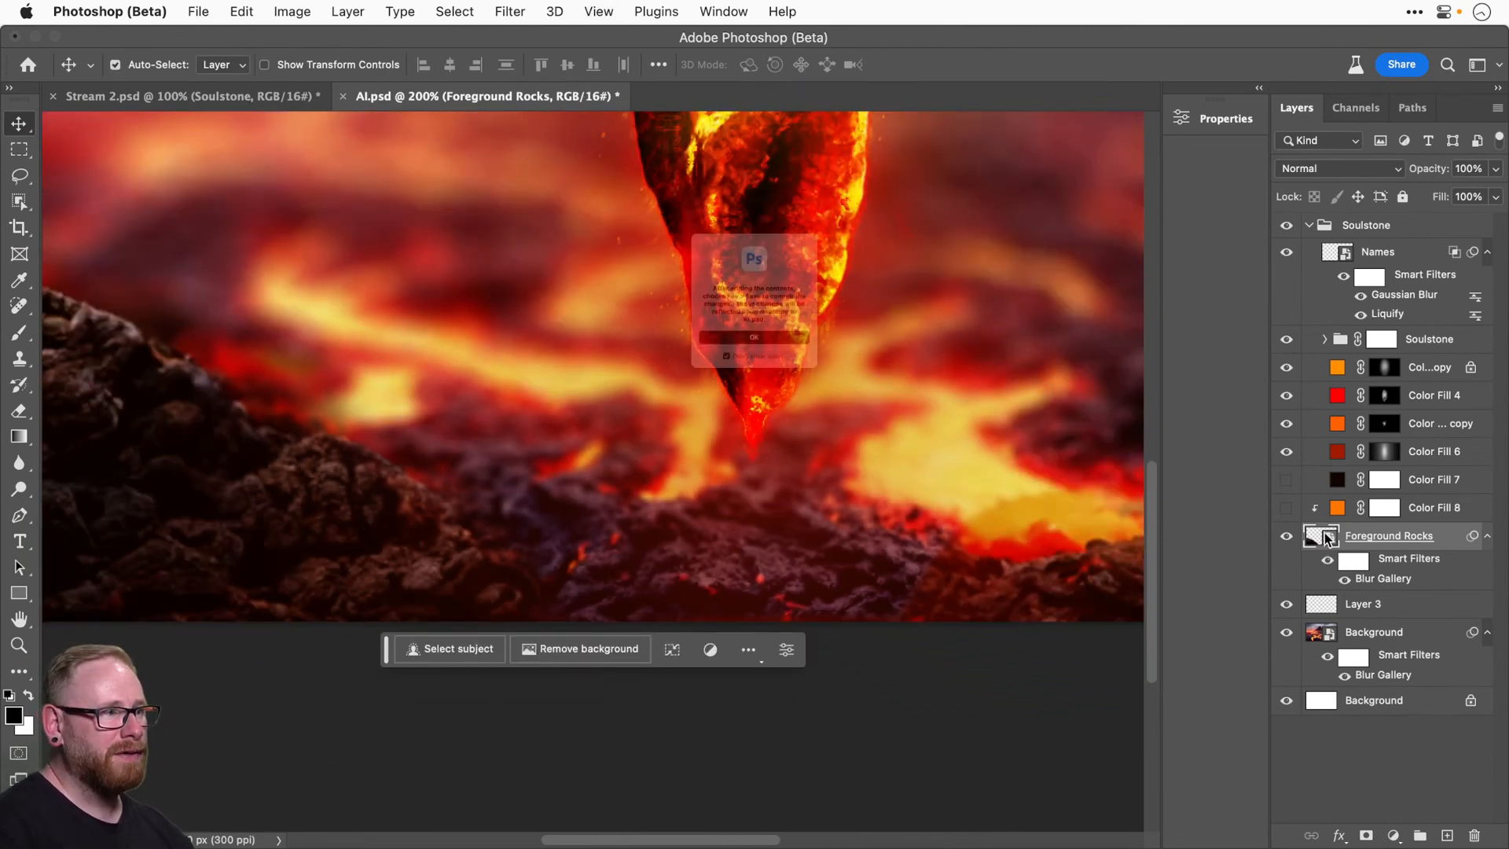
pyautogui.click(754, 376)
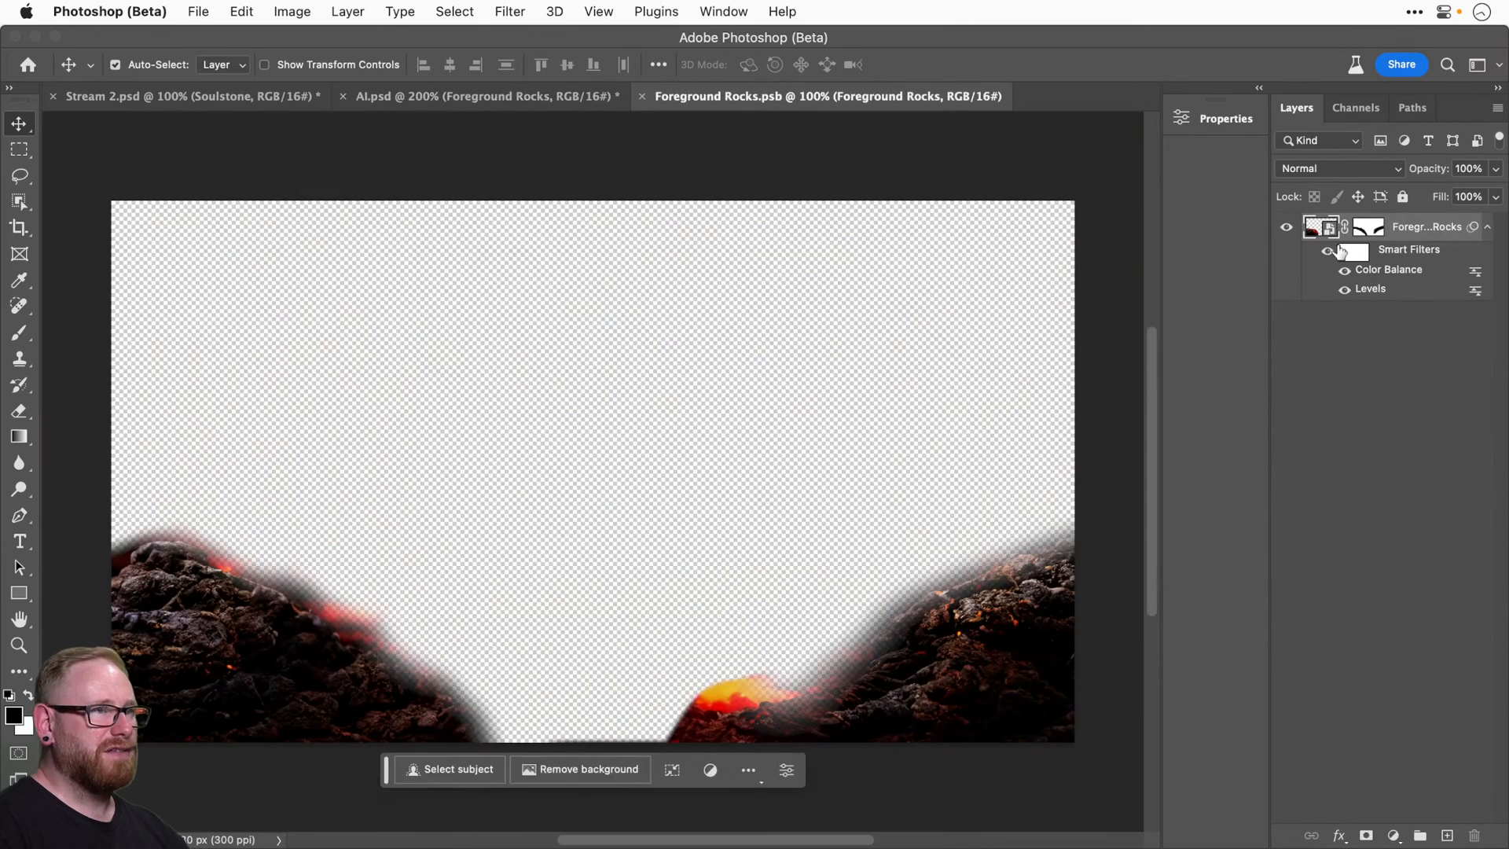
pyautogui.doubleClick(1369, 273)
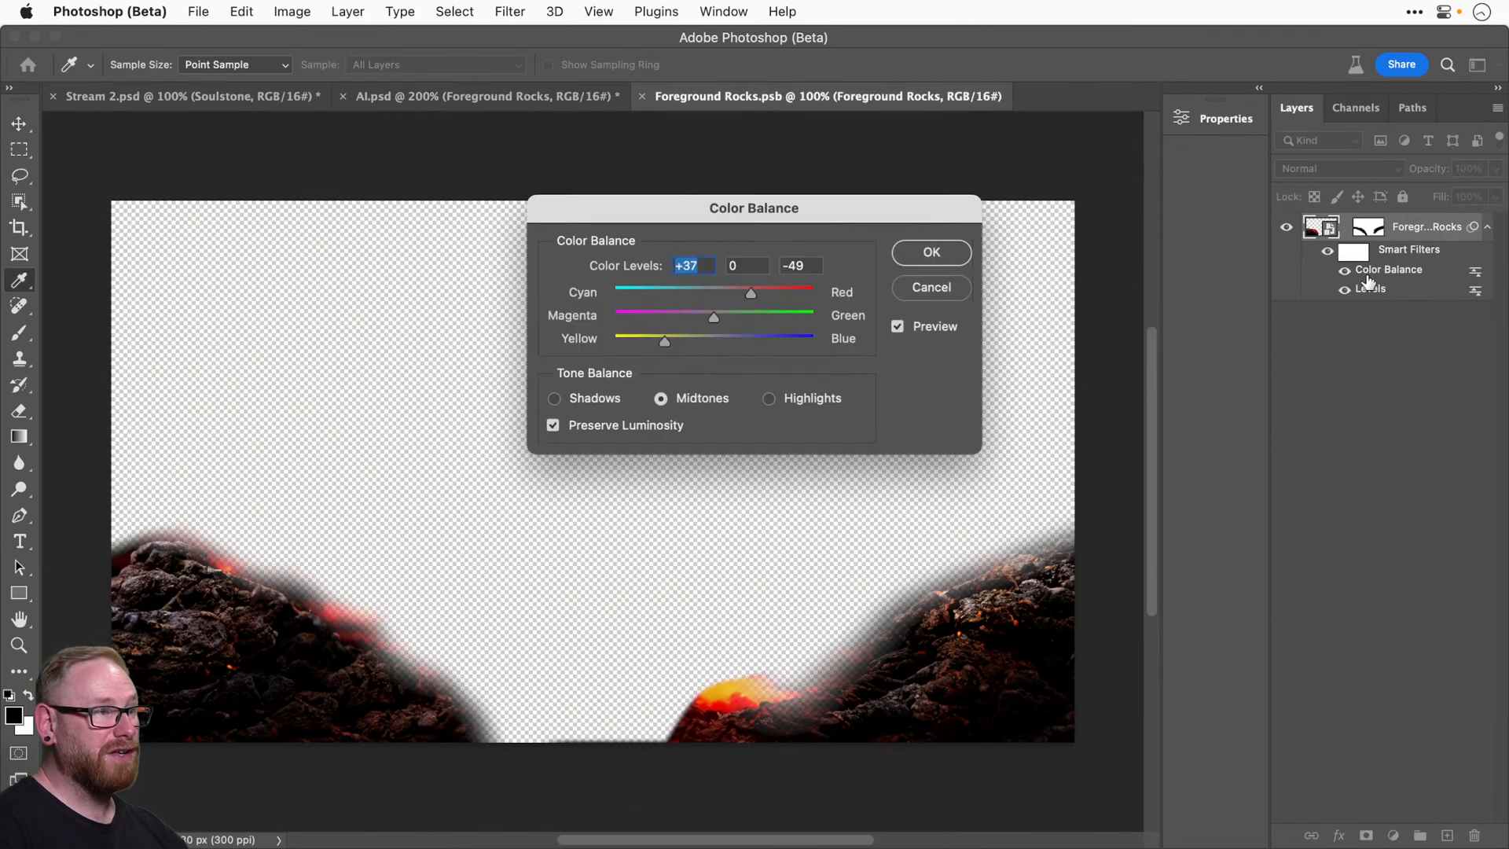
pyautogui.click(592, 399)
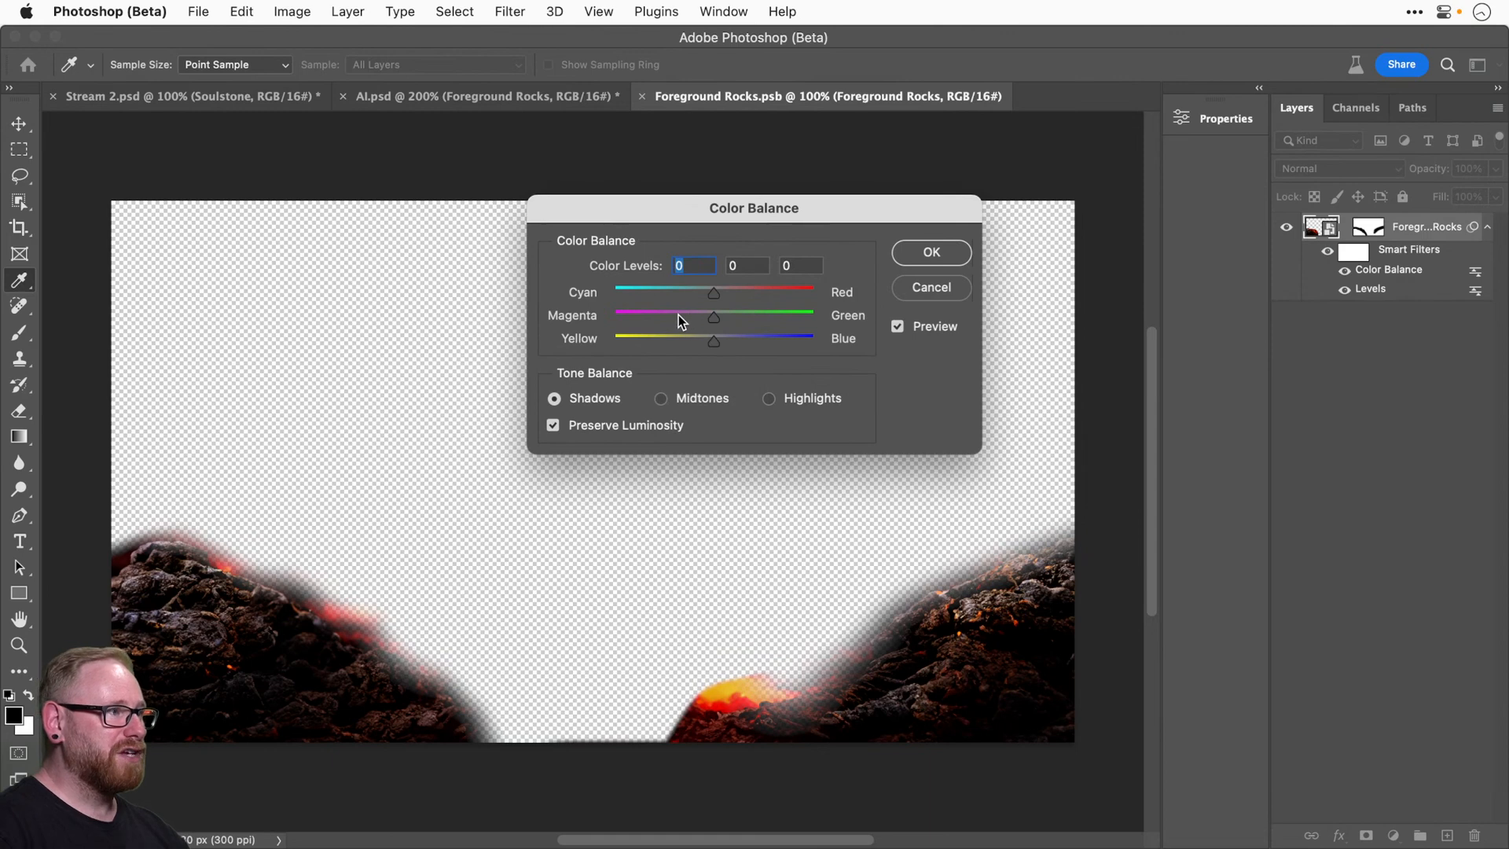
pyautogui.moveTo(683, 314); pyautogui.dragTo(723, 293)
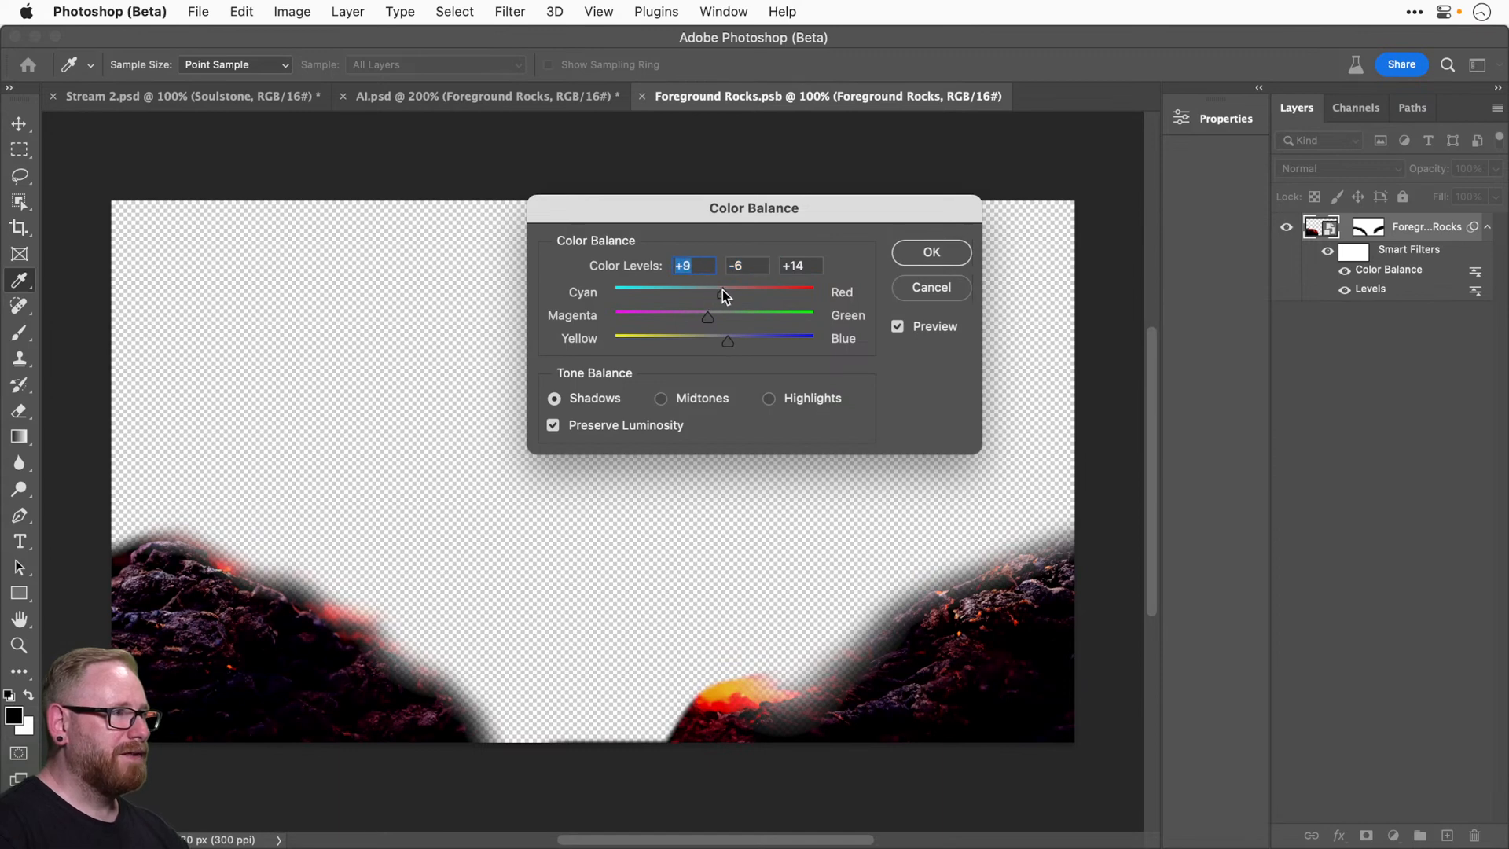
pyautogui.click(926, 252)
pyautogui.press('super+s')
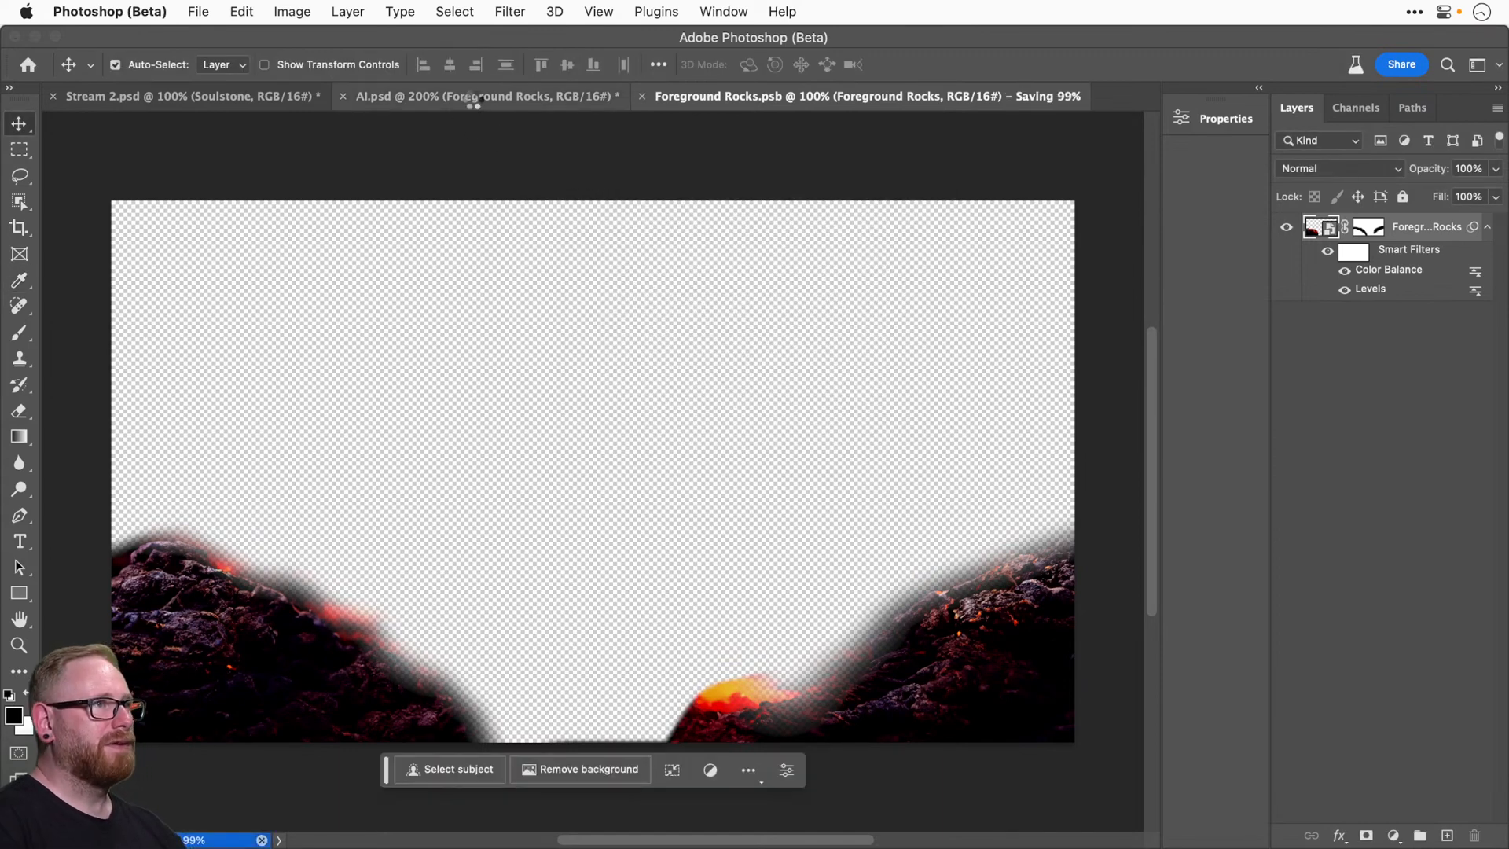
# Switch back to AI.psd, fit the whole image on screen, save, and select the Background layer.
pyautogui.click(473, 99)
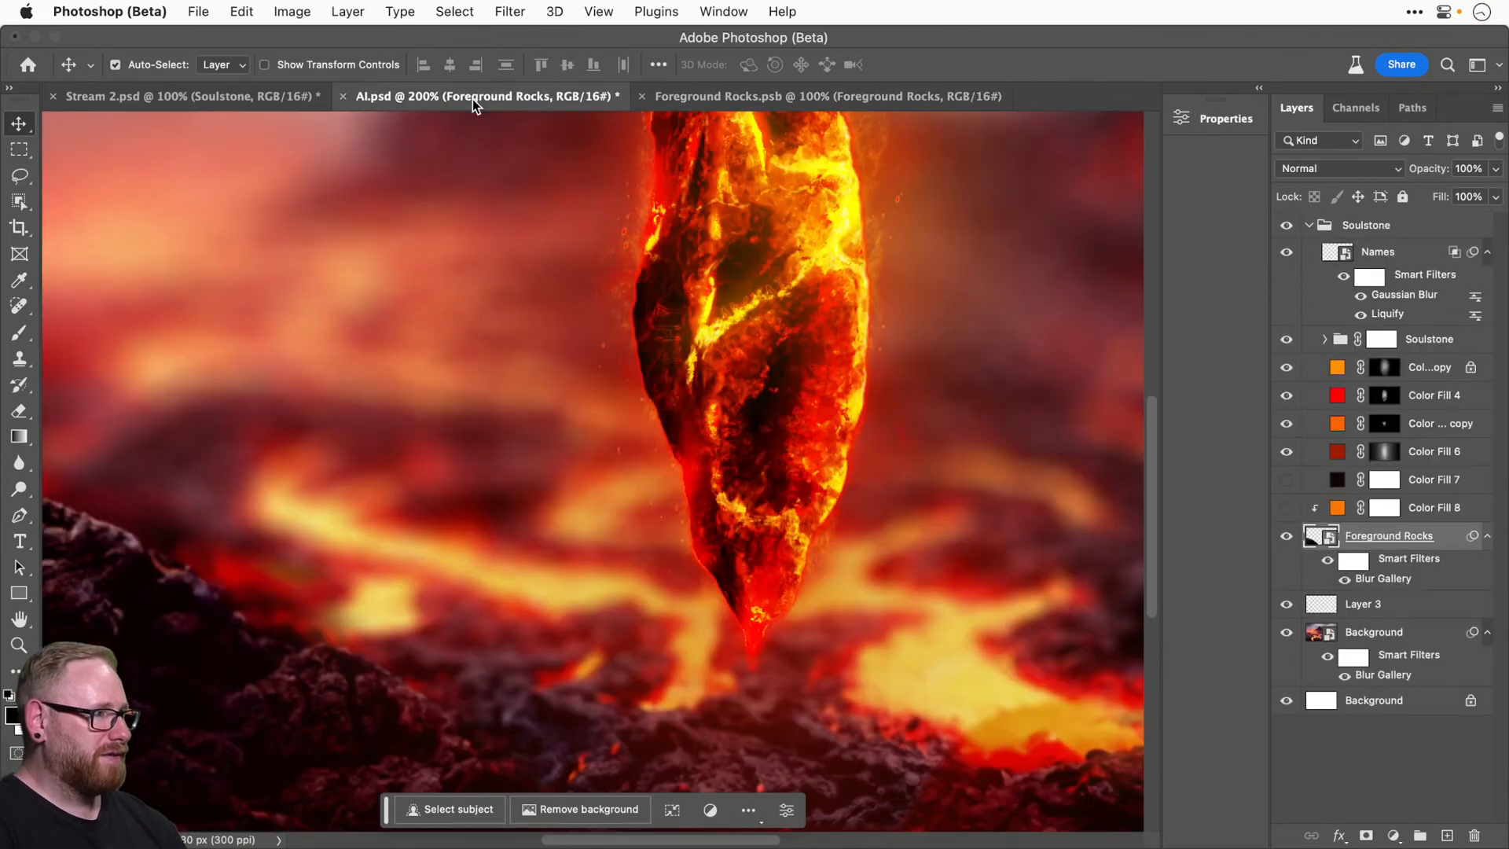
pyautogui.moveTo(650, 471); pyautogui.dragTo(859, 370)
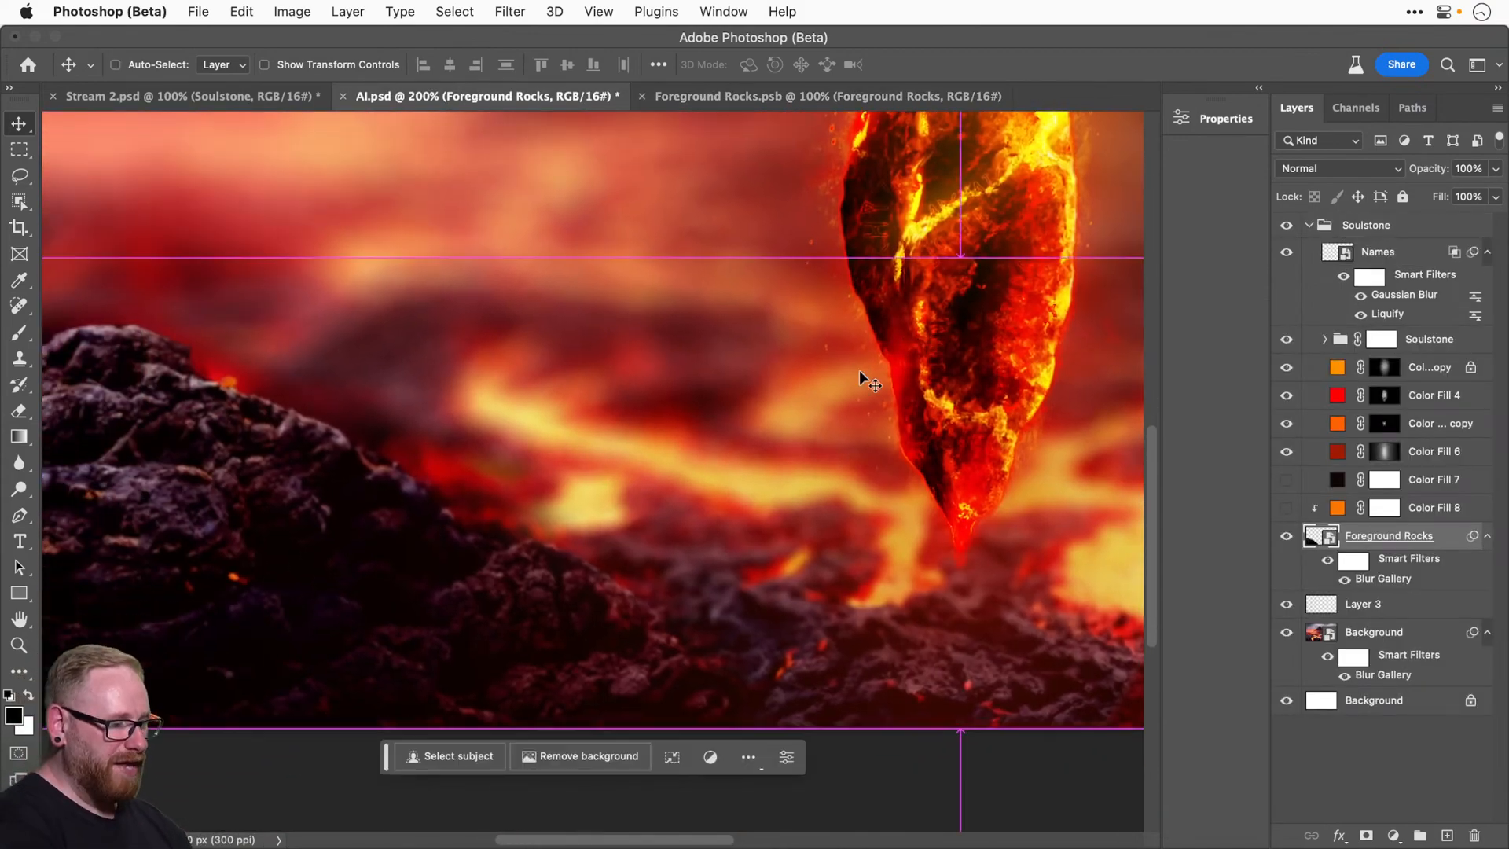
pyautogui.press('super+0')
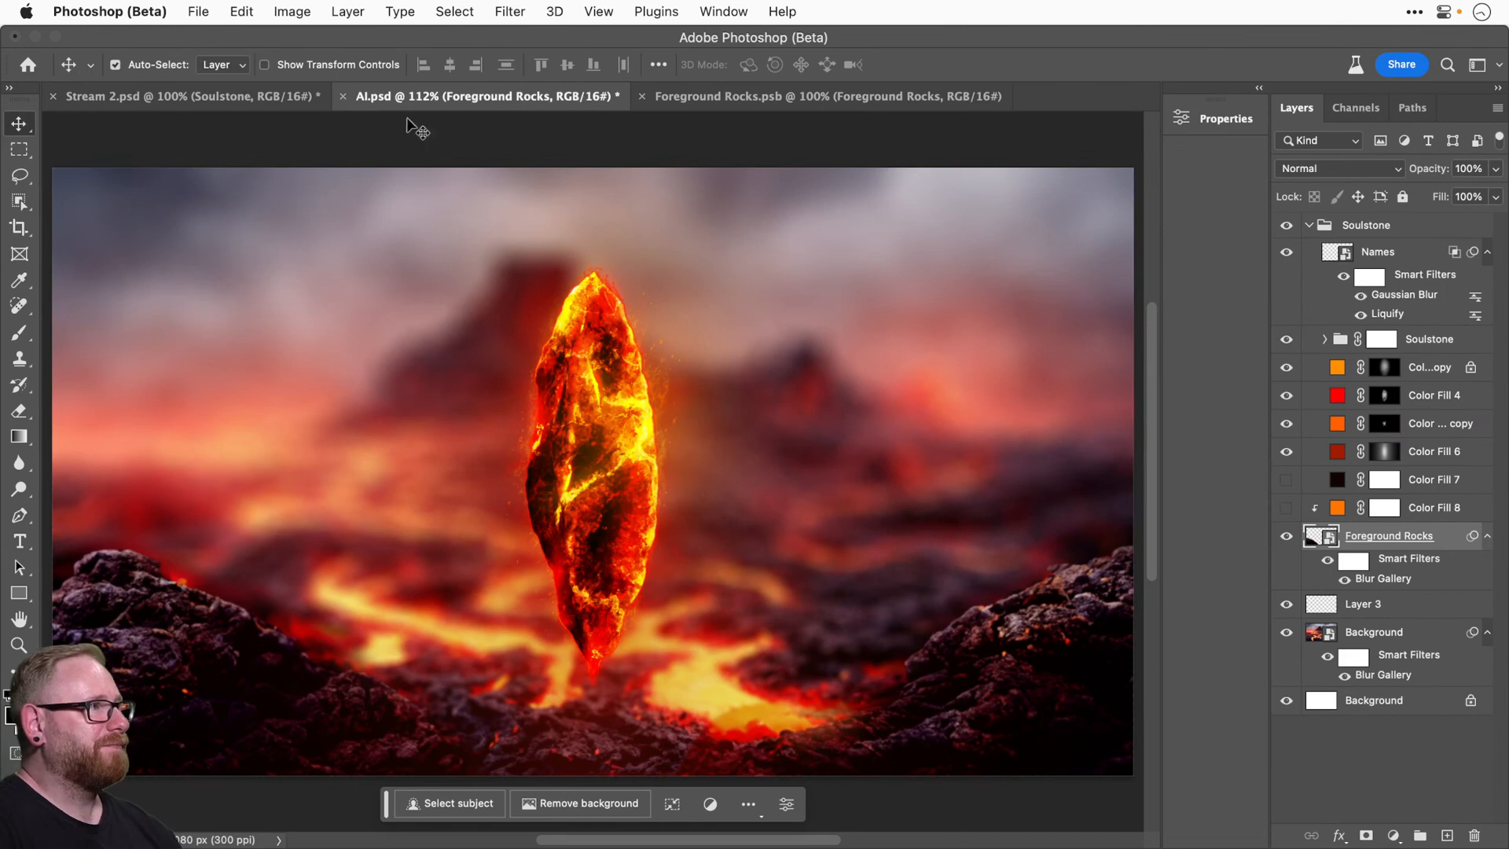
pyautogui.click(188, 96)
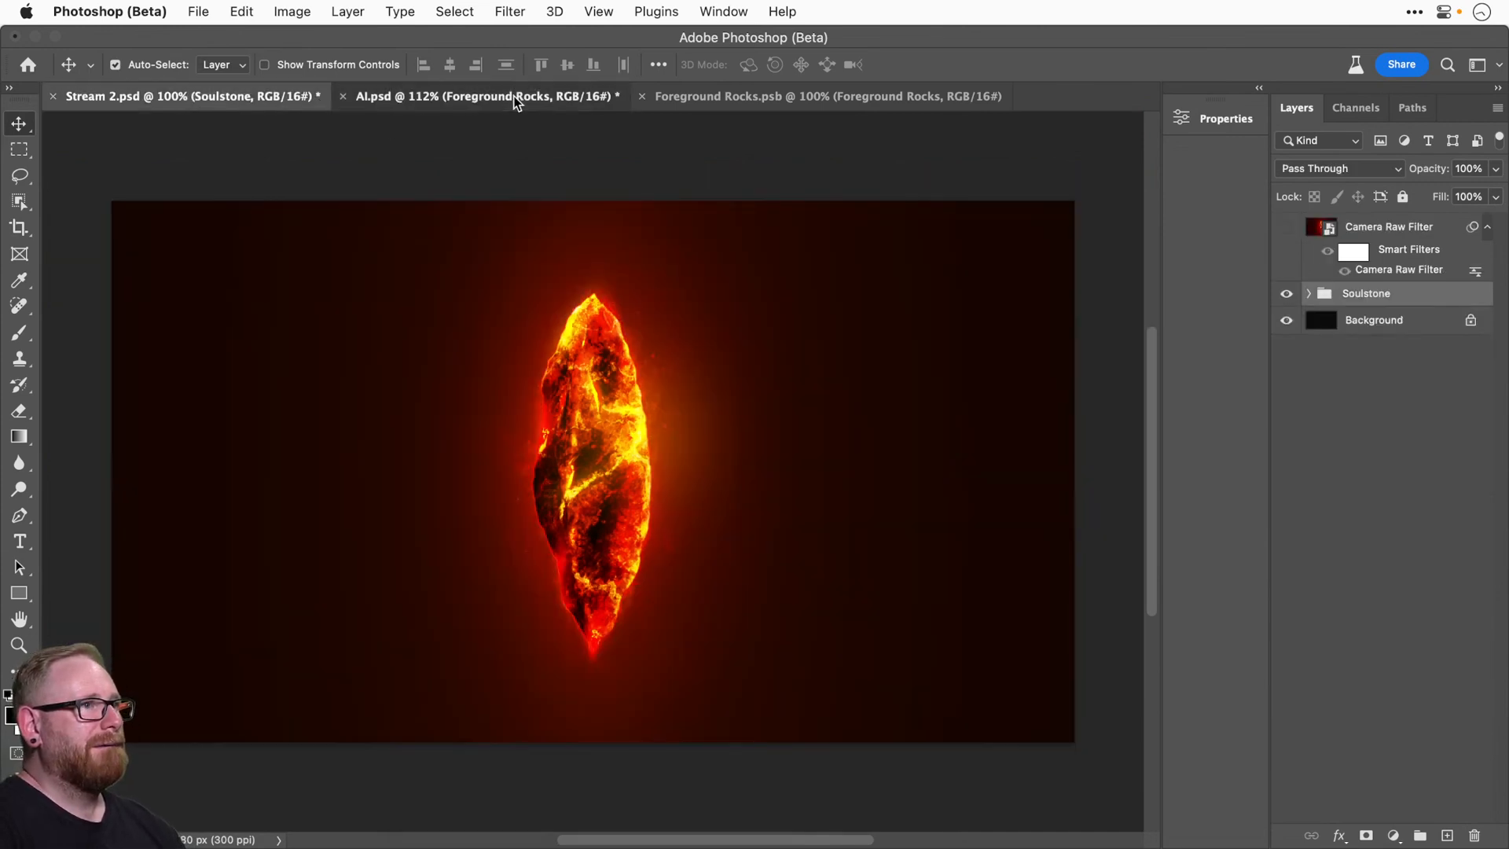
pyautogui.click(515, 98)
pyautogui.press('super+s')
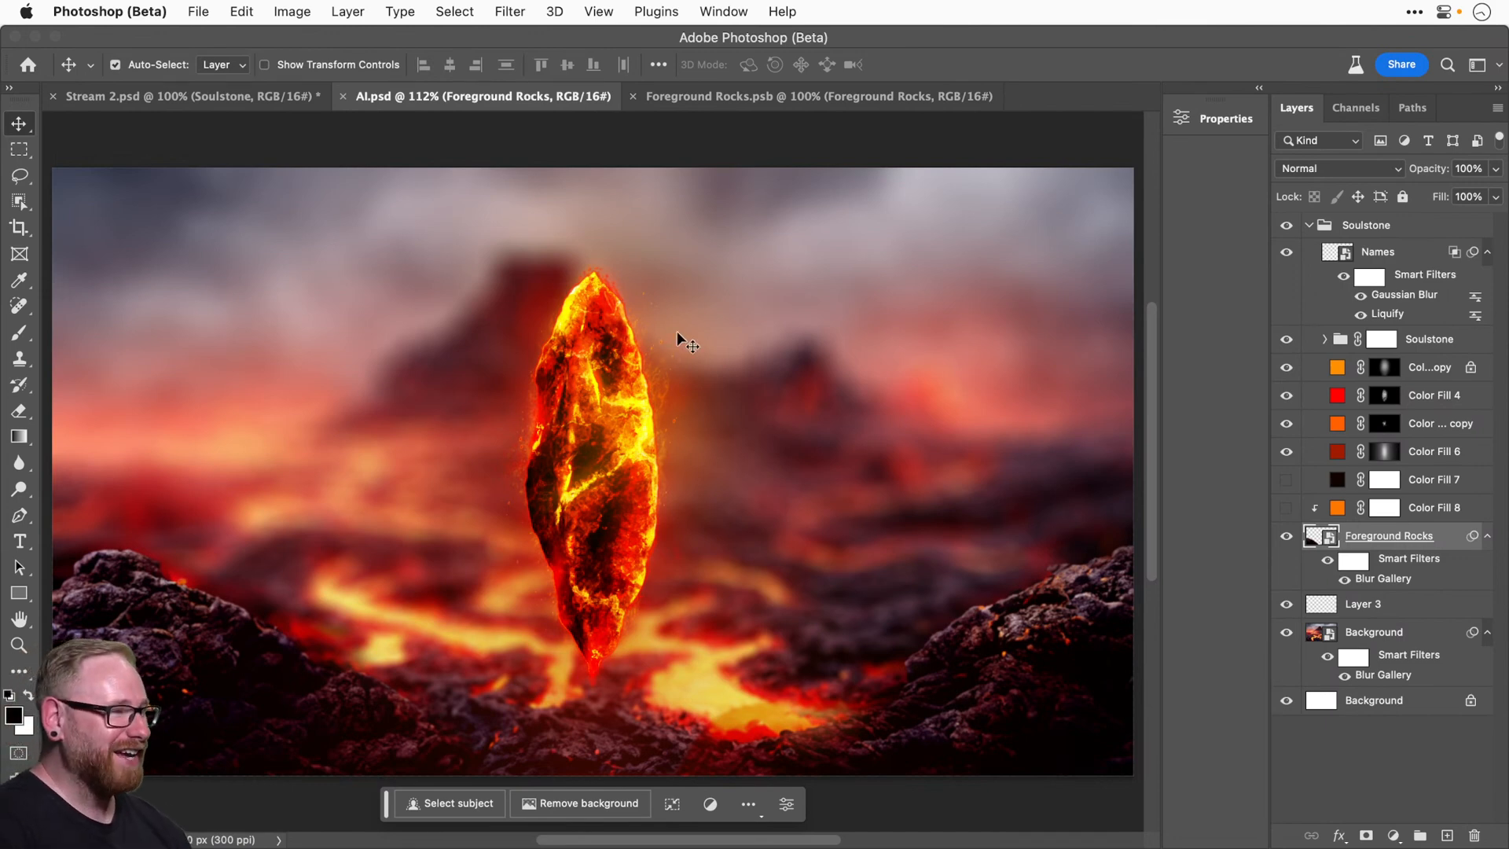
pyautogui.click(1388, 633)
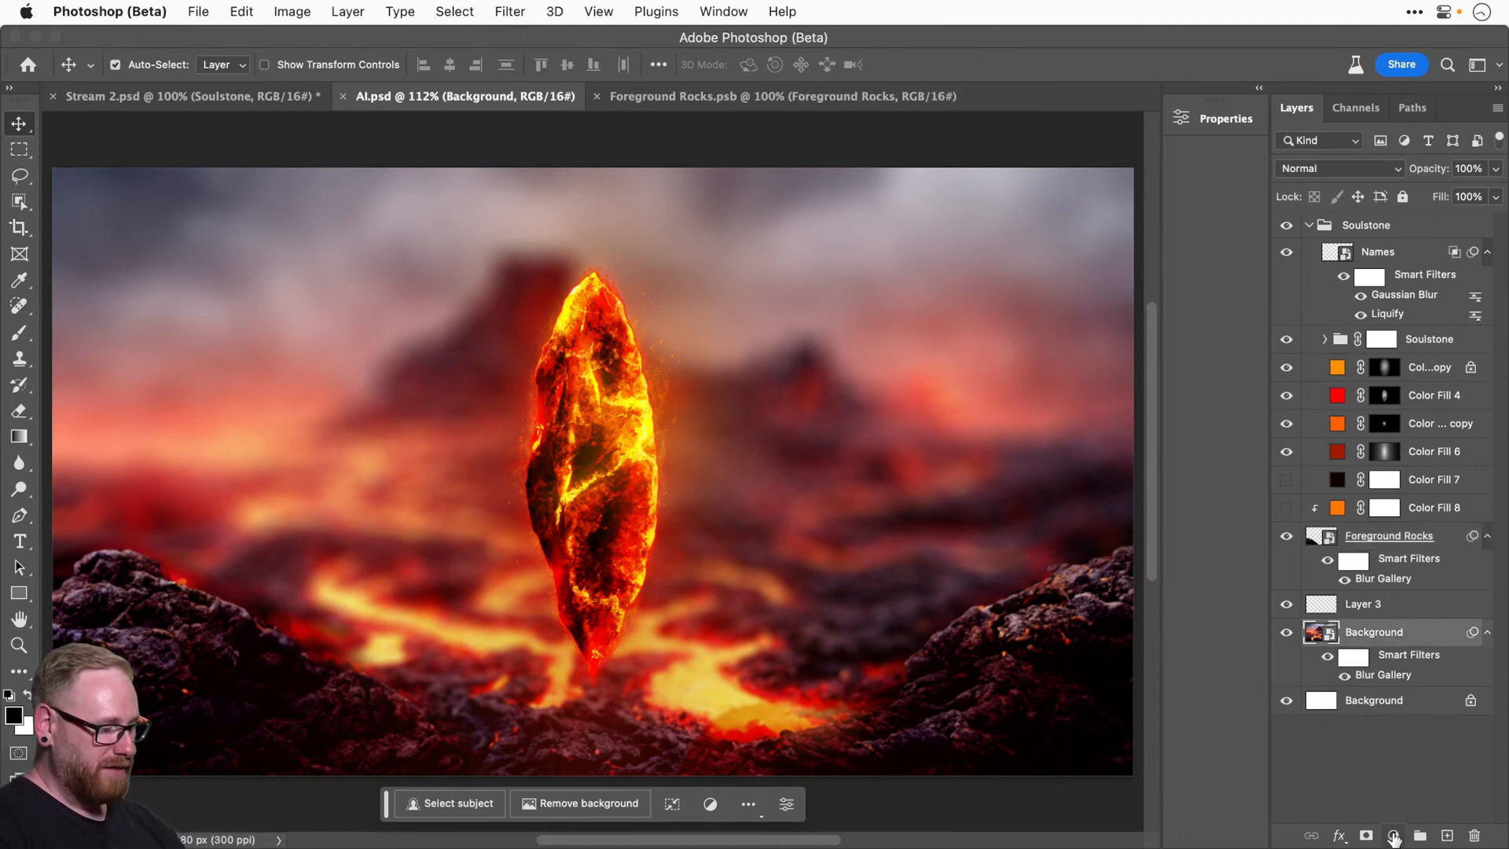
# Apply Levels to the Background with midtone 0.63 and output white 251.
pyautogui.press('super+l')
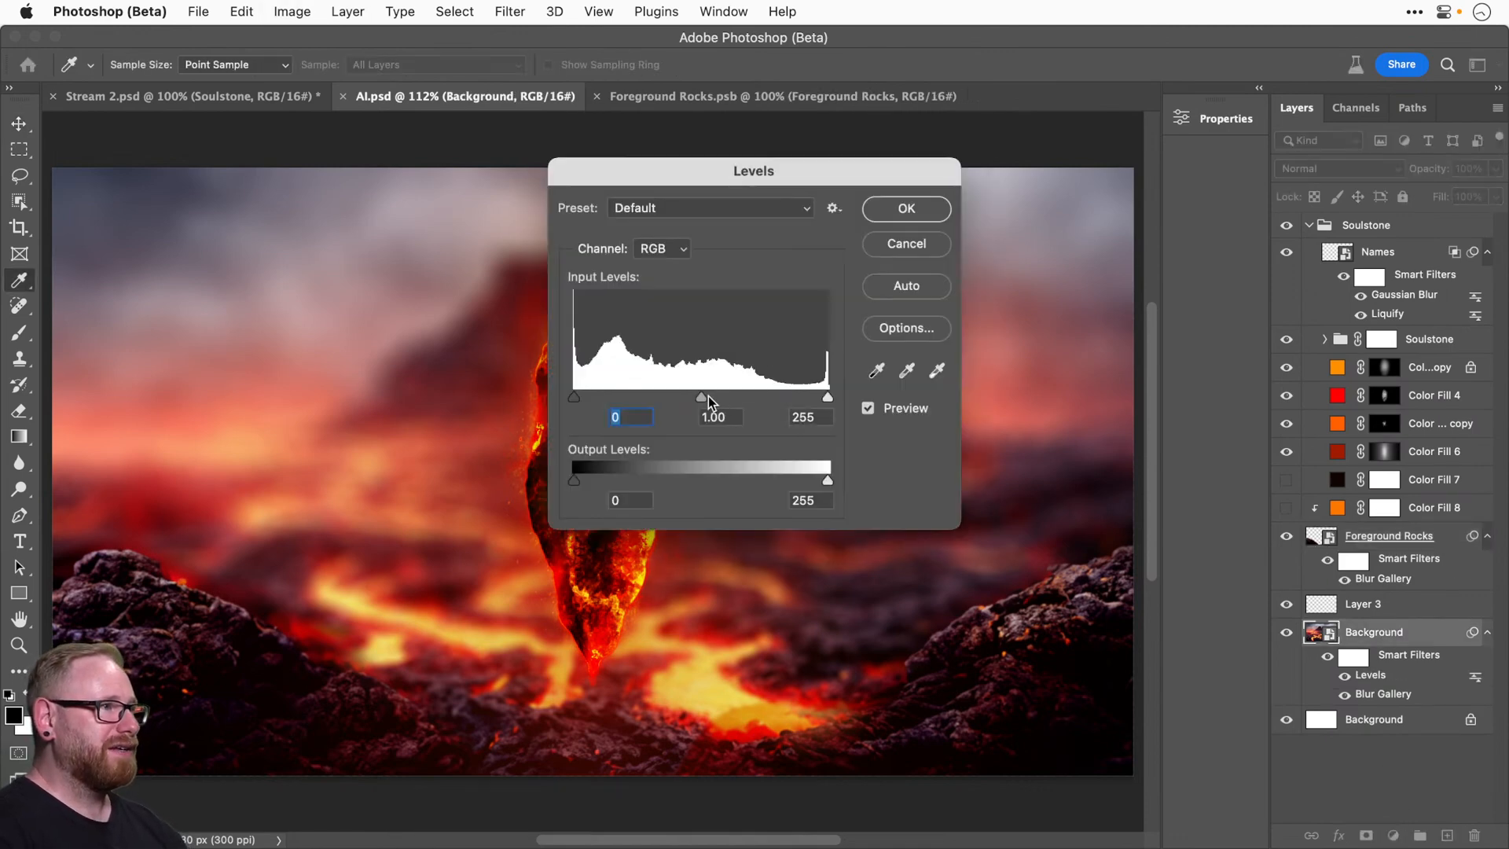
pyautogui.moveTo(708, 396); pyautogui.dragTo(728, 394)
pyautogui.moveTo(747, 171); pyautogui.dragTo(946, 171)
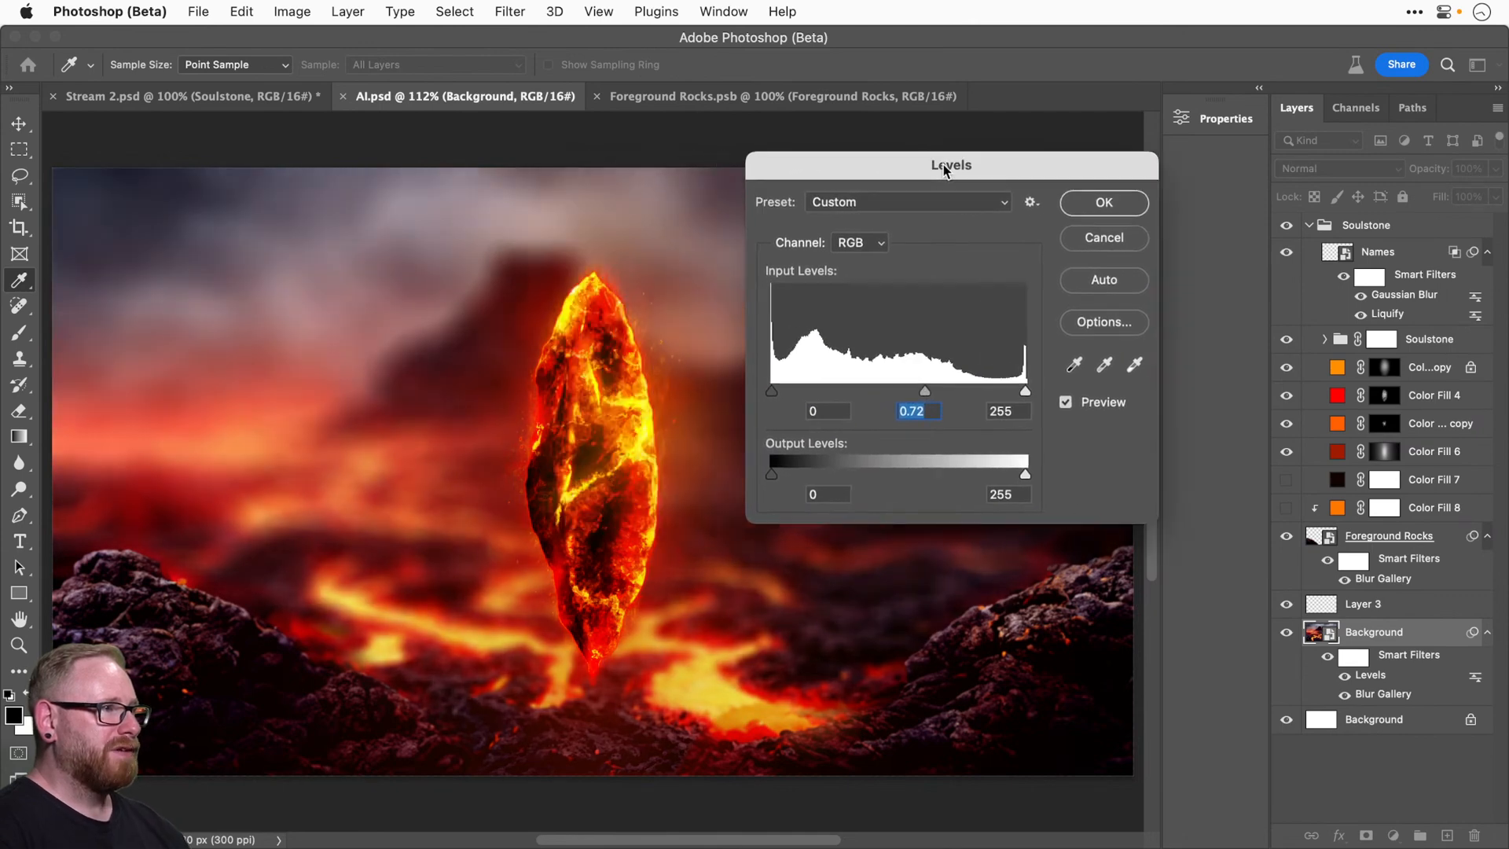
pyautogui.moveTo(1017, 477)
pyautogui.mouseDown()
pyautogui.moveTo(932, 478)
pyautogui.moveTo(1049, 477)
pyautogui.moveTo(1021, 474)
pyautogui.mouseUp()
pyautogui.moveTo(925, 391)
pyautogui.mouseDown()
pyautogui.moveTo(949, 391)
pyautogui.moveTo(937, 394)
pyautogui.mouseUp()
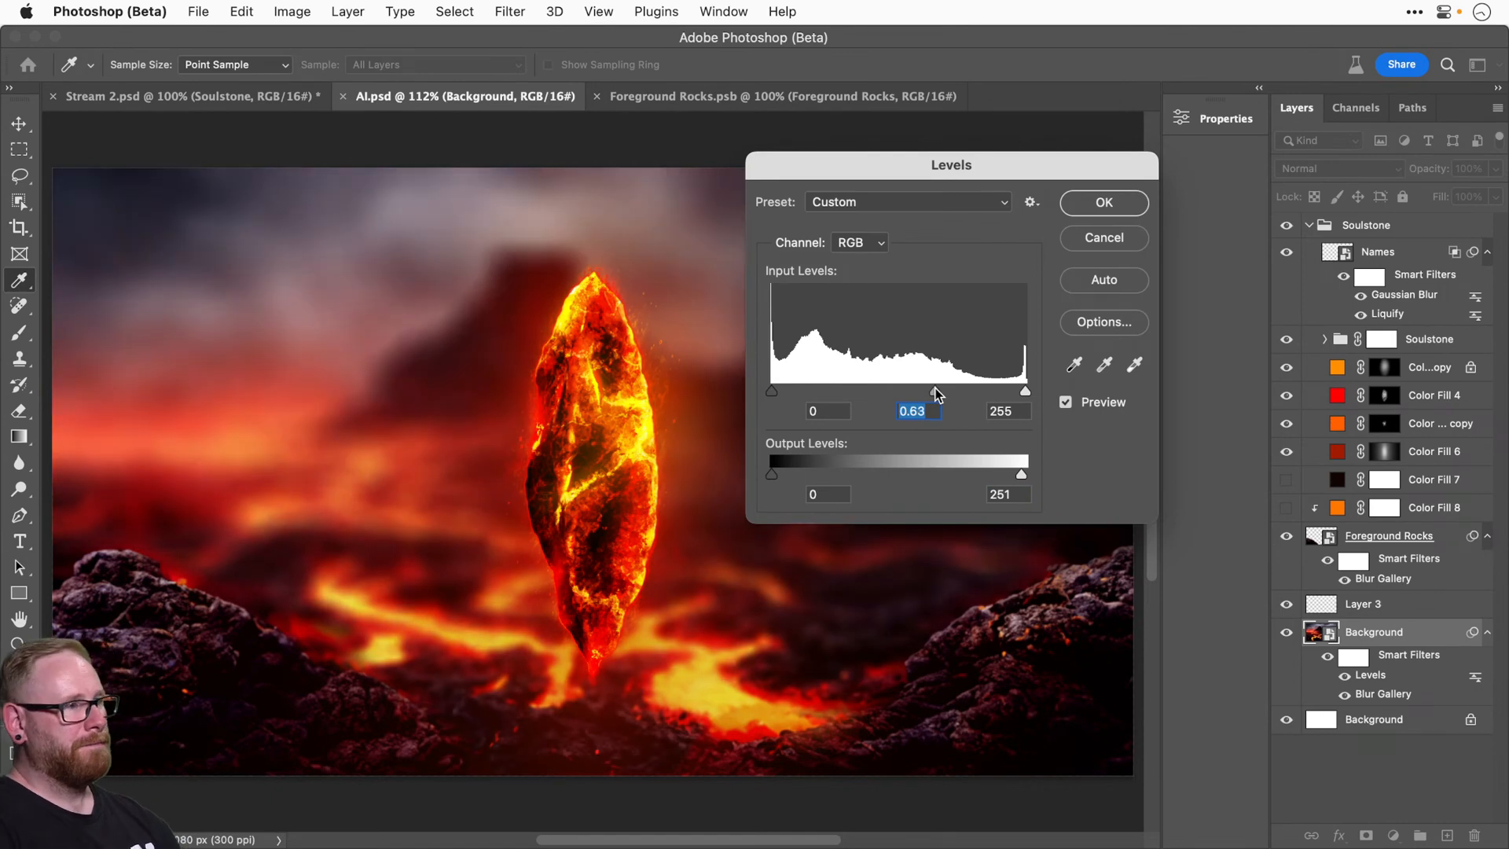
pyautogui.click(1104, 203)
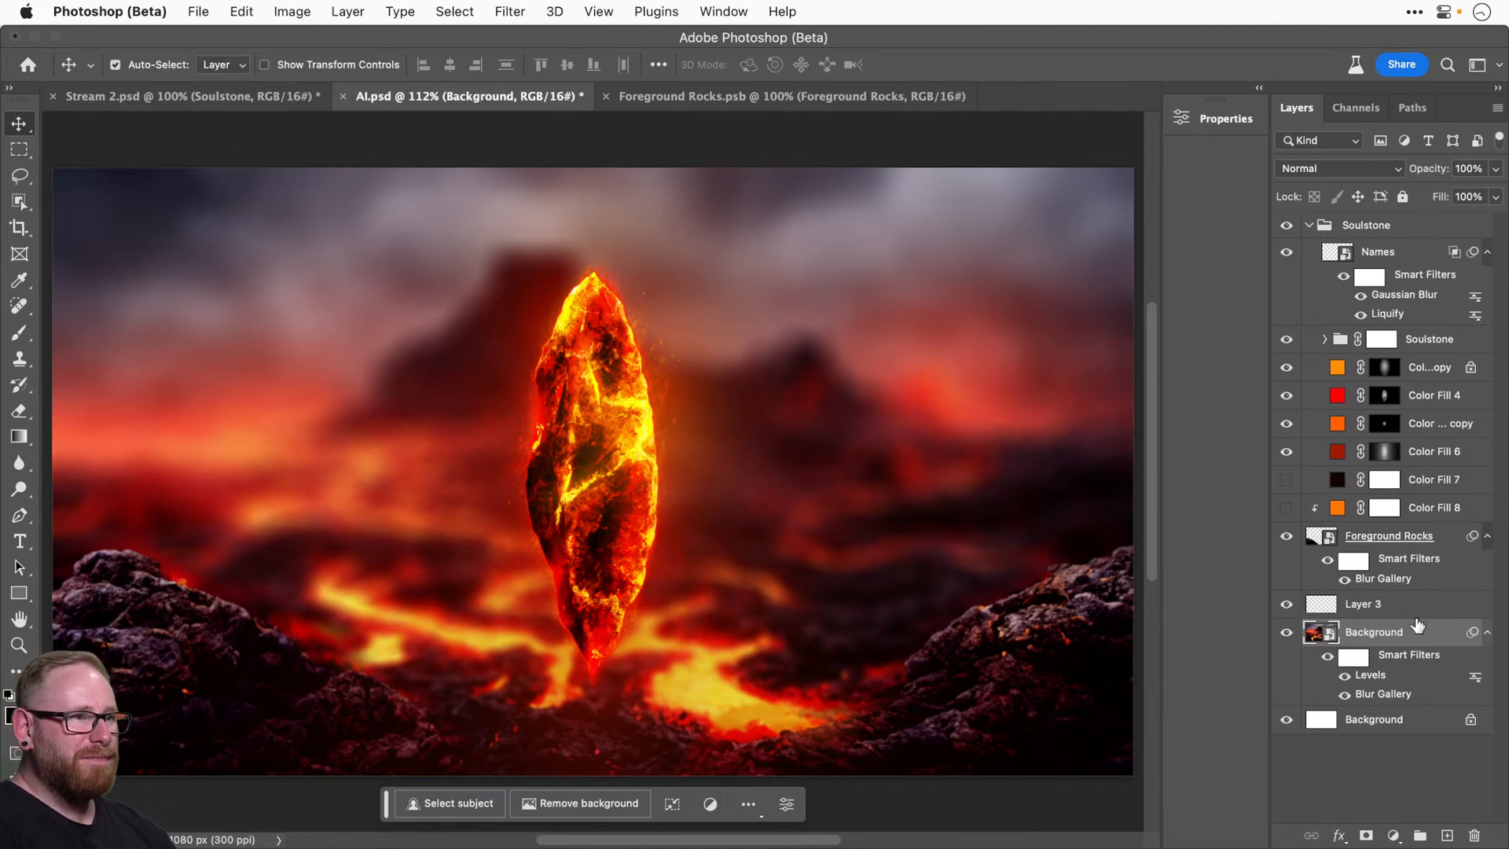
# Reopen the Background's 34 px Tilt-Shift blur and move its focus band slightly lower.
pyautogui.doubleClick(1381, 694)
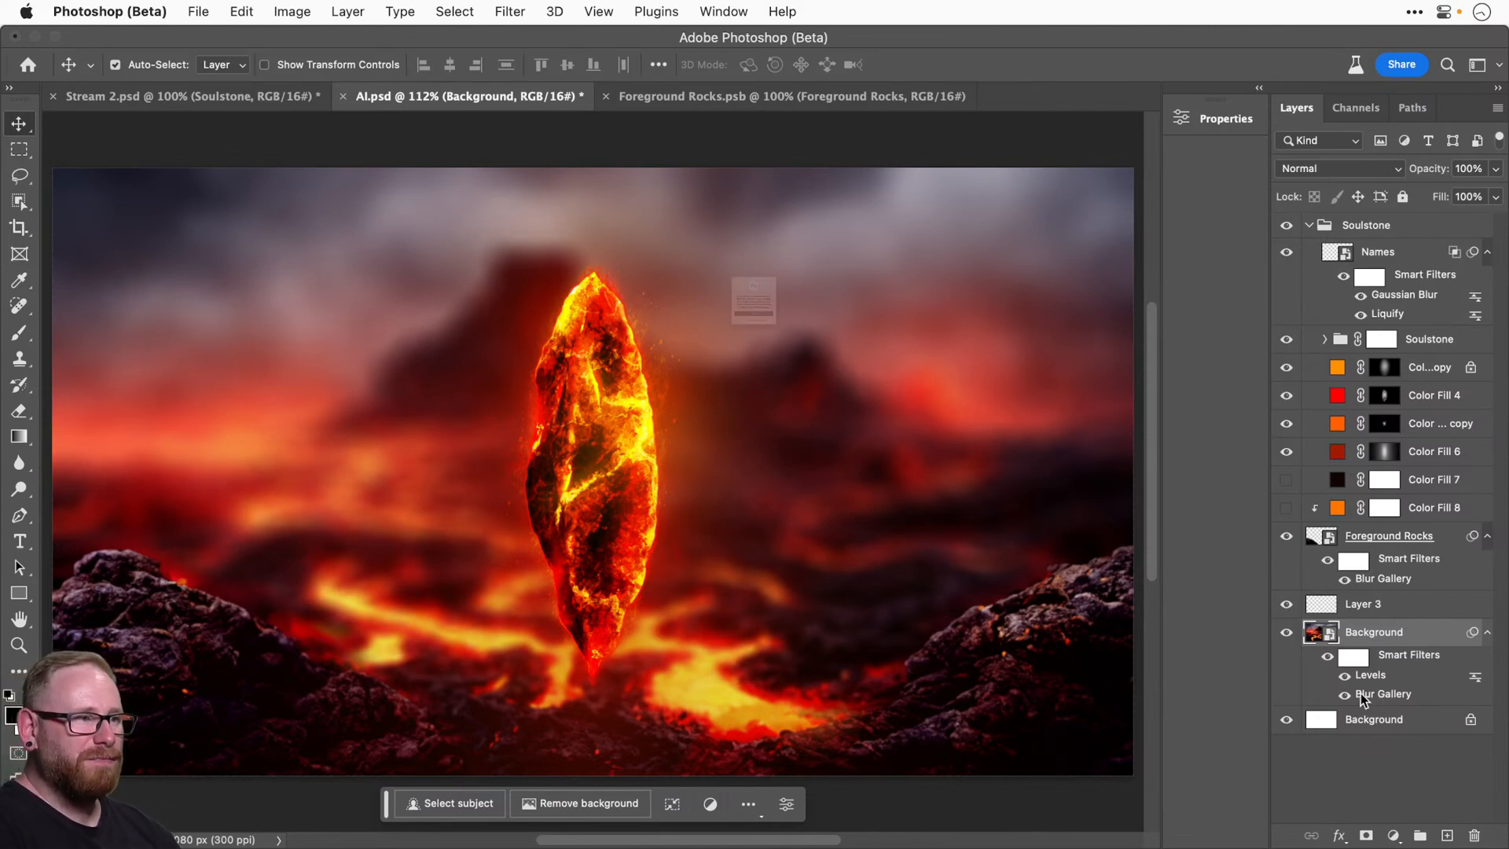
pyautogui.click(753, 417)
pyautogui.click(755, 380)
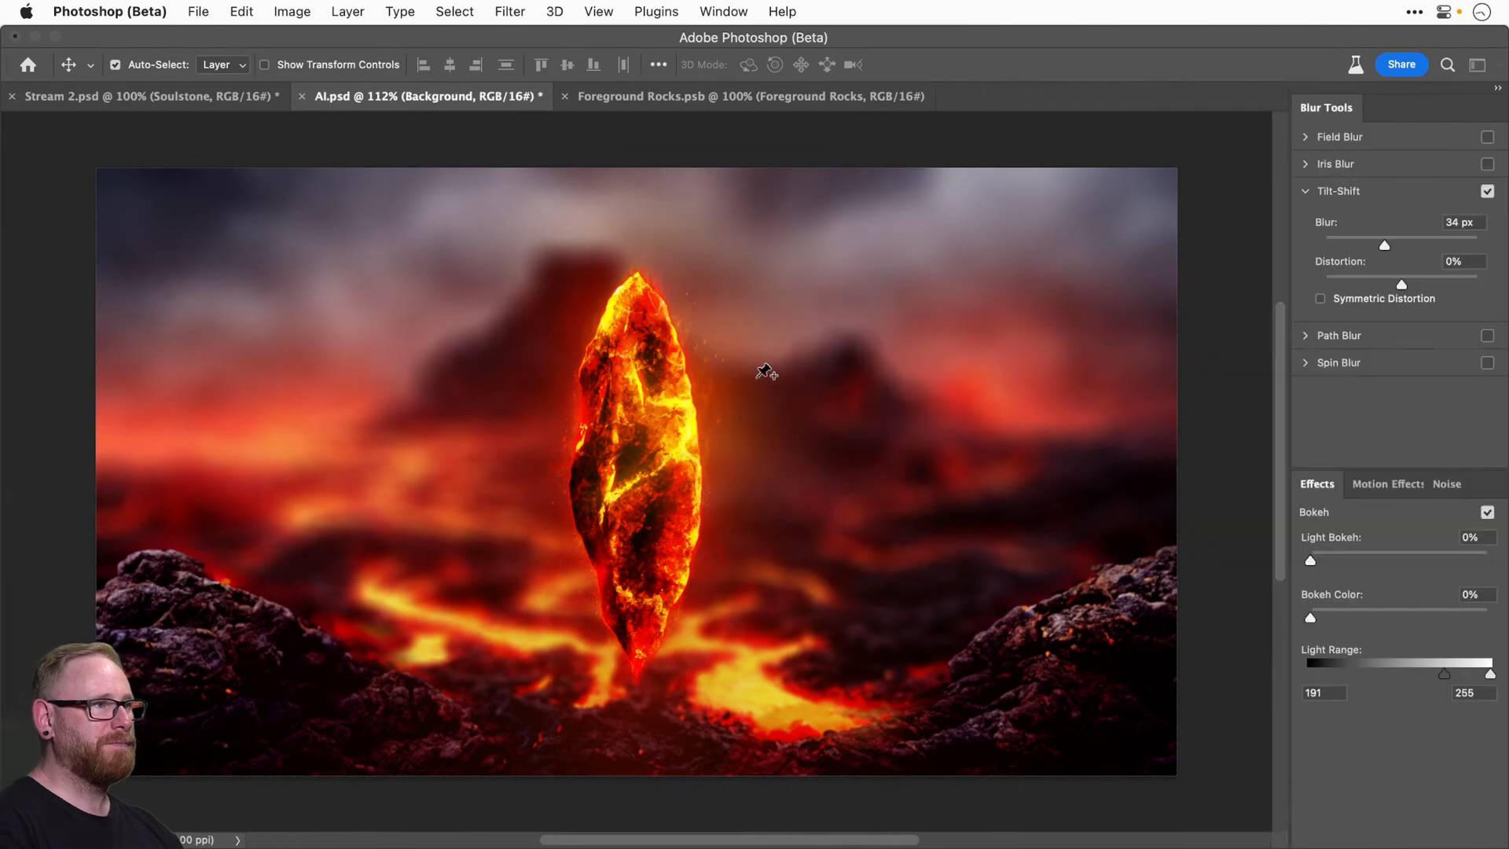
pyautogui.moveTo(717, 684); pyautogui.dragTo(672, 510)
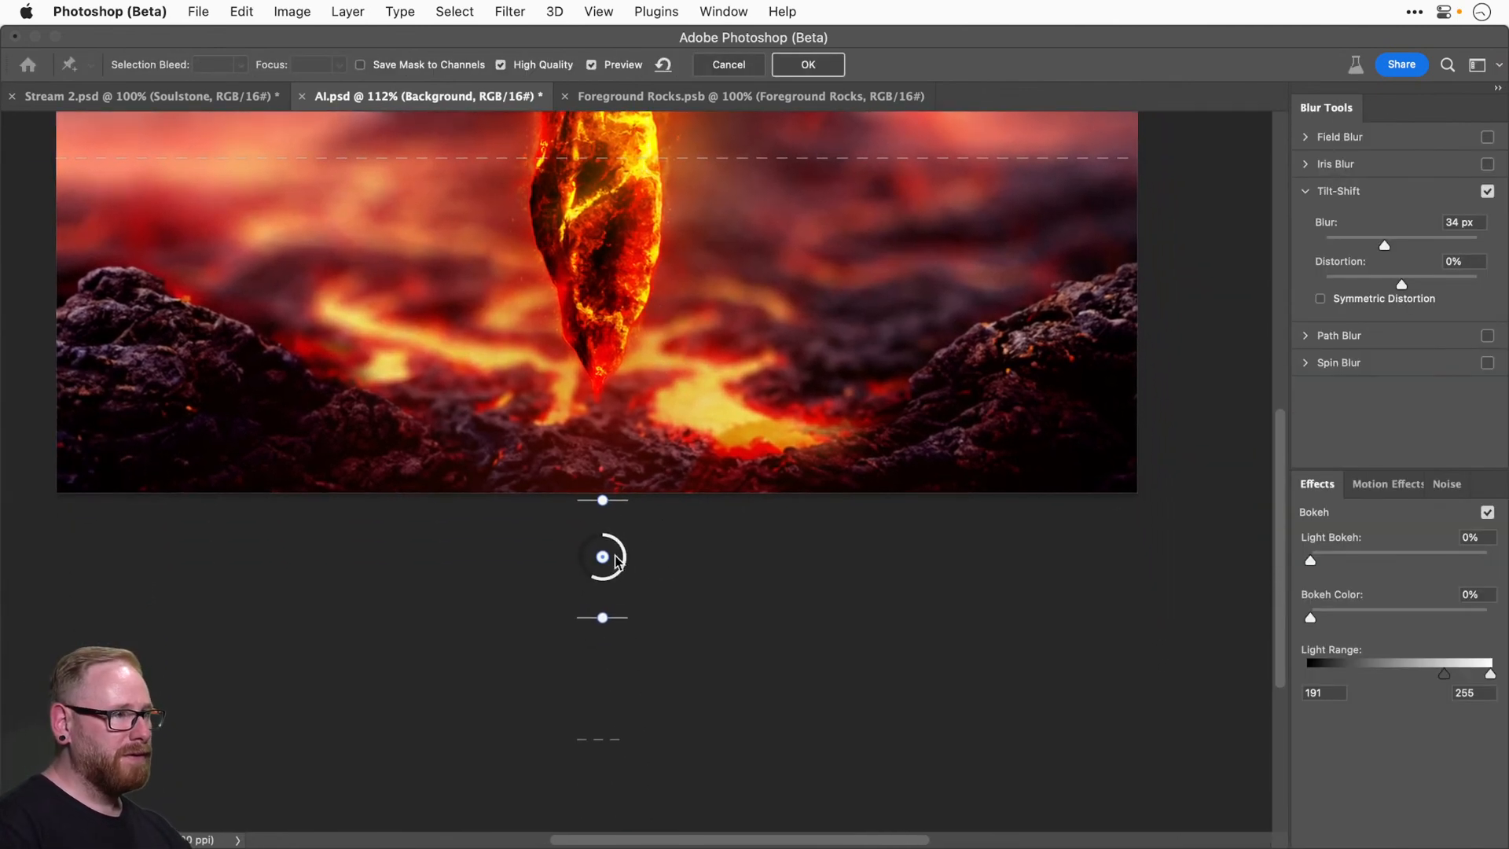
pyautogui.moveTo(603, 614); pyautogui.dragTo(604, 631)
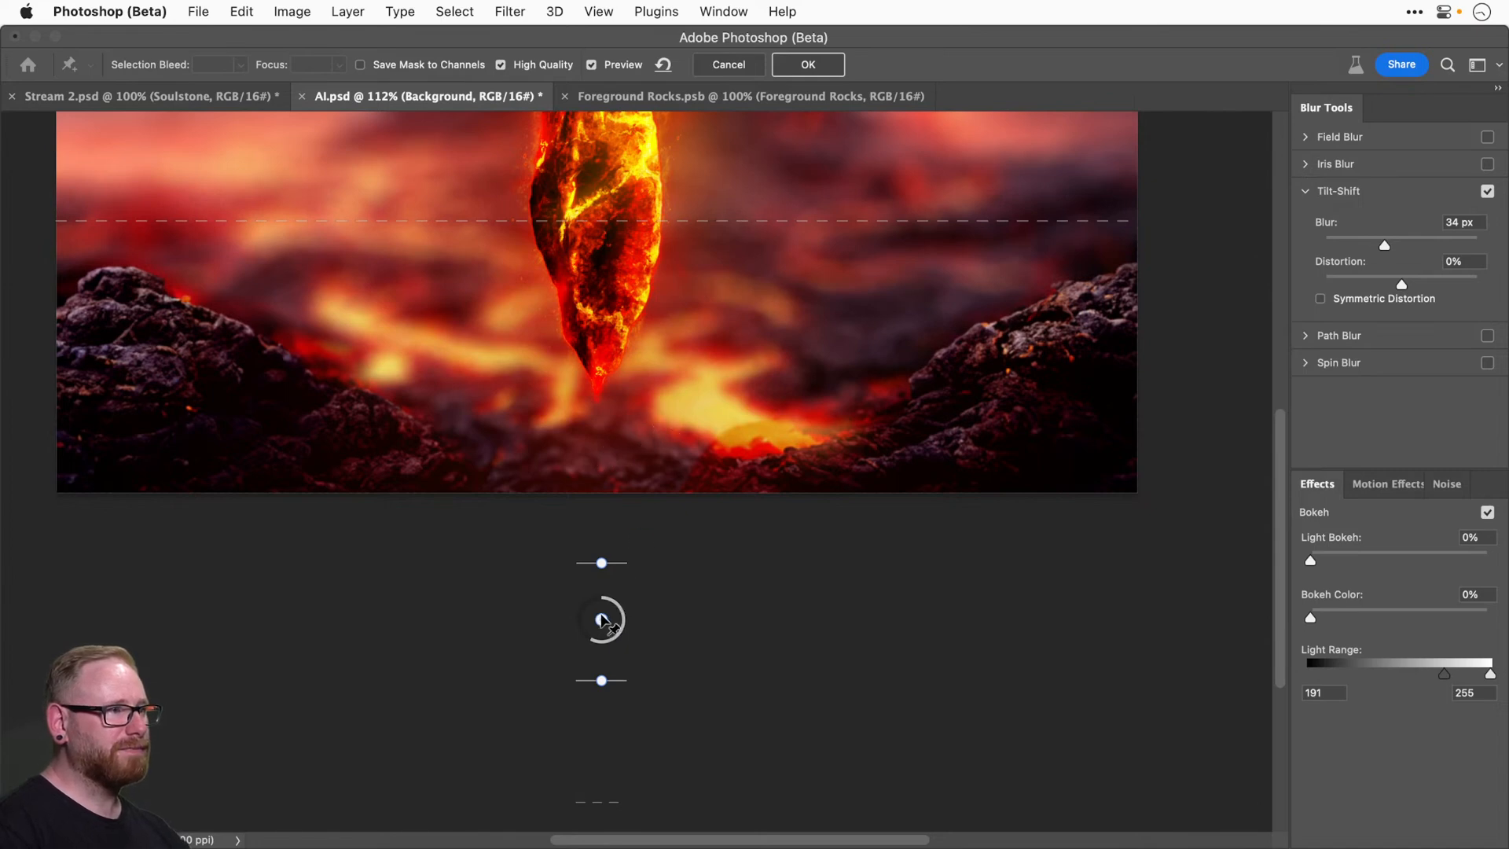
pyautogui.moveTo(601, 619); pyautogui.dragTo(601, 595)
pyautogui.press('Return')
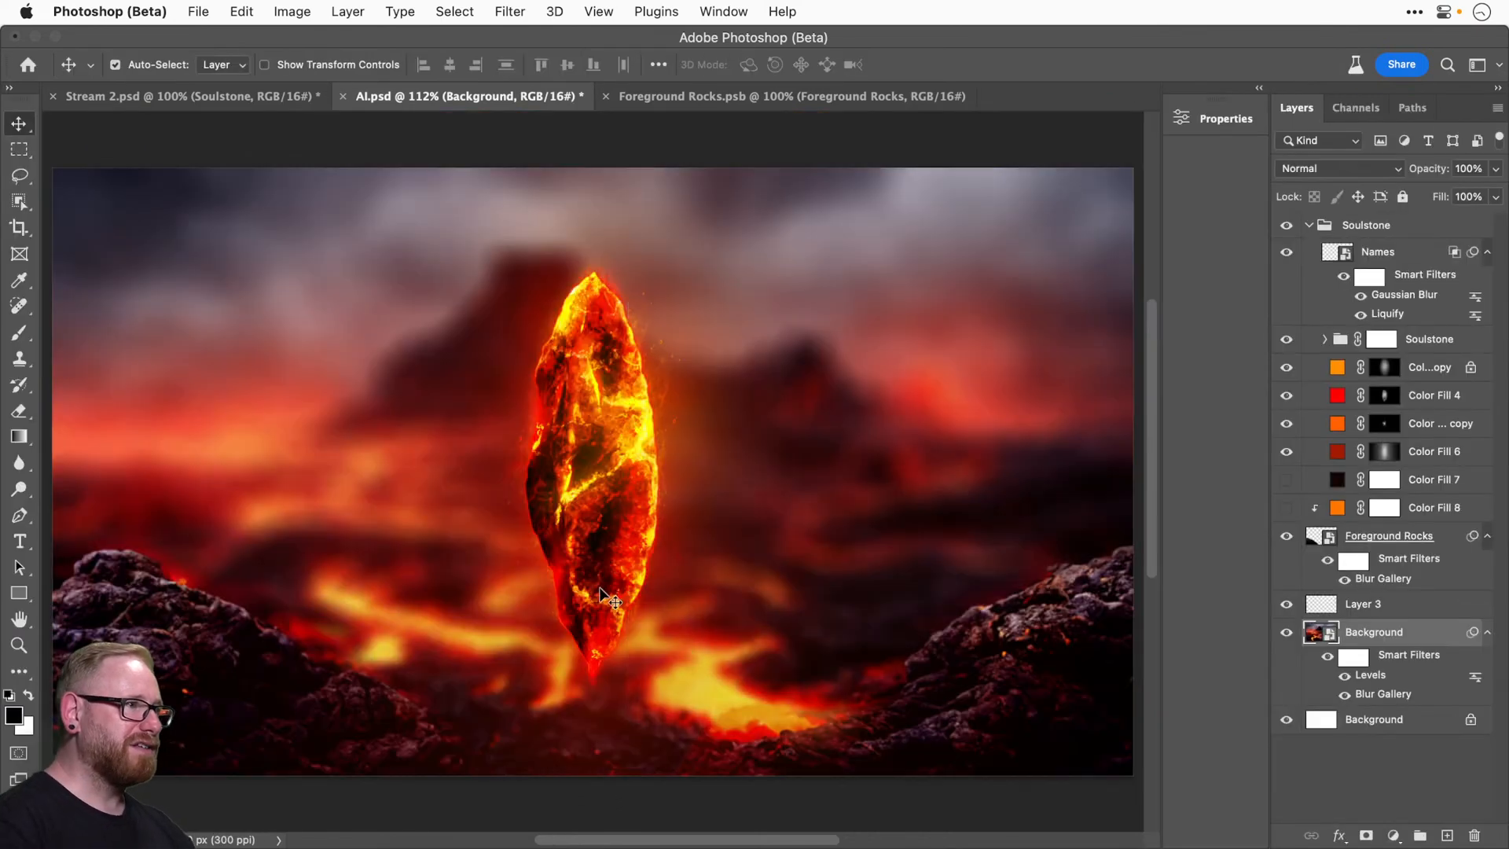
# Raise the Foreground Rocks Field Blur to 5 px and apply it.
pyautogui.doubleClick(1399, 579)
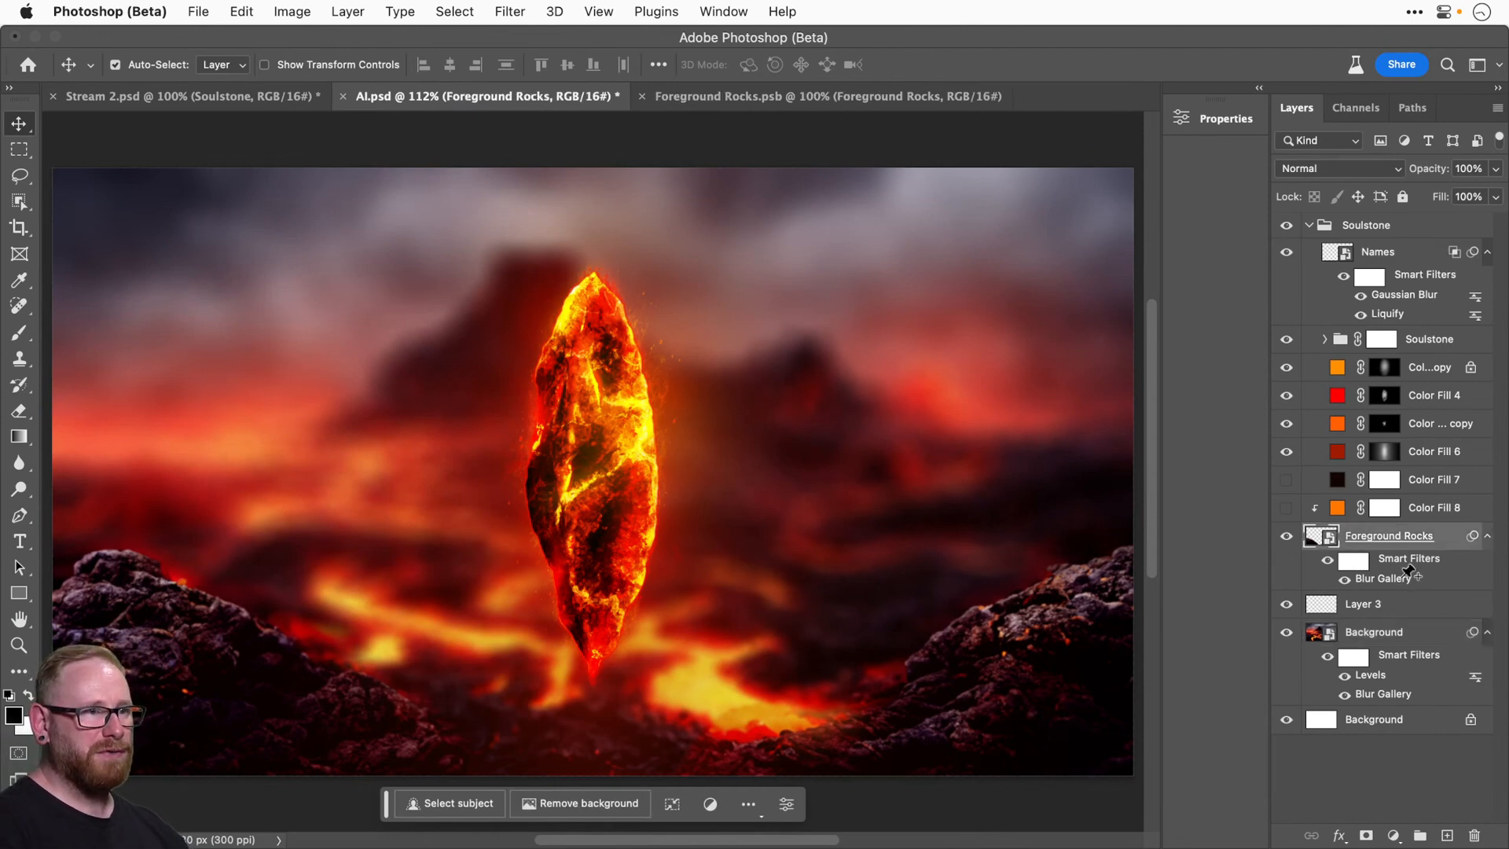
pyautogui.click(1463, 168)
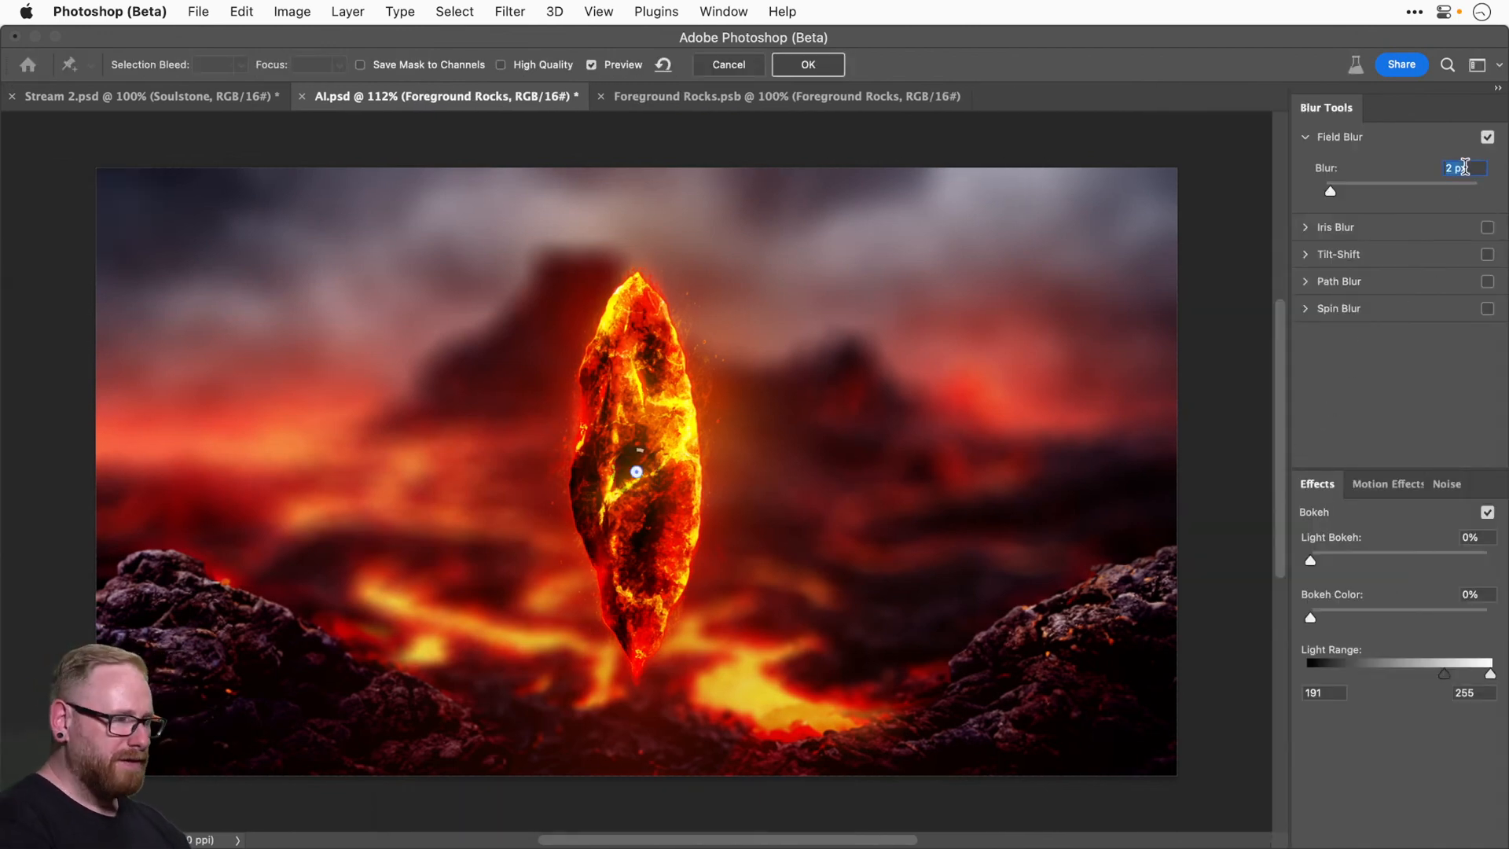
pyautogui.press('Up')
pyautogui.press('Up')
pyautogui.press('Up')
pyautogui.press('Up')
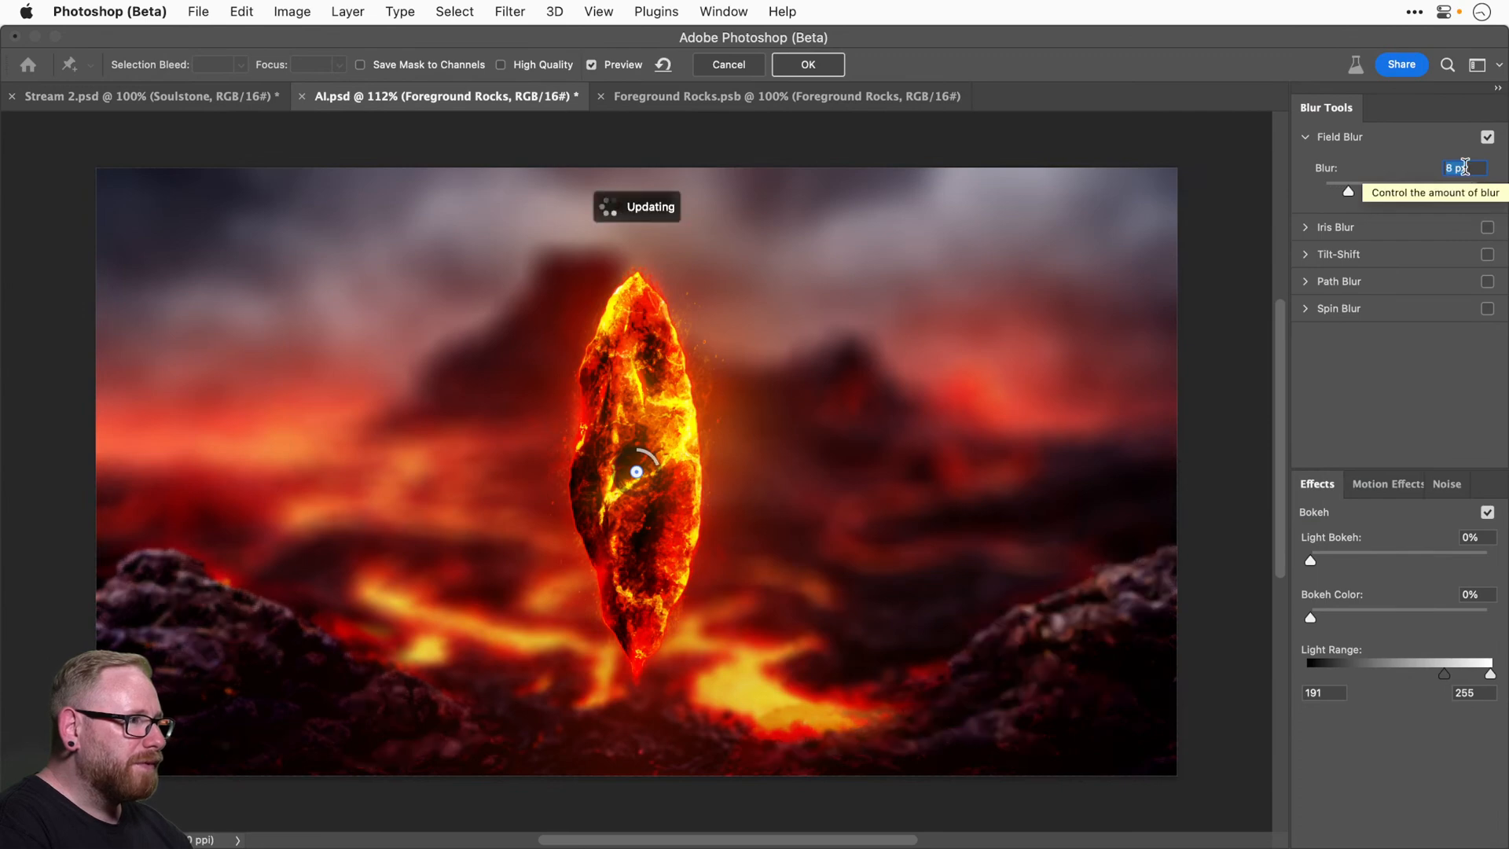
pyautogui.press('Down')
pyautogui.press('Down')
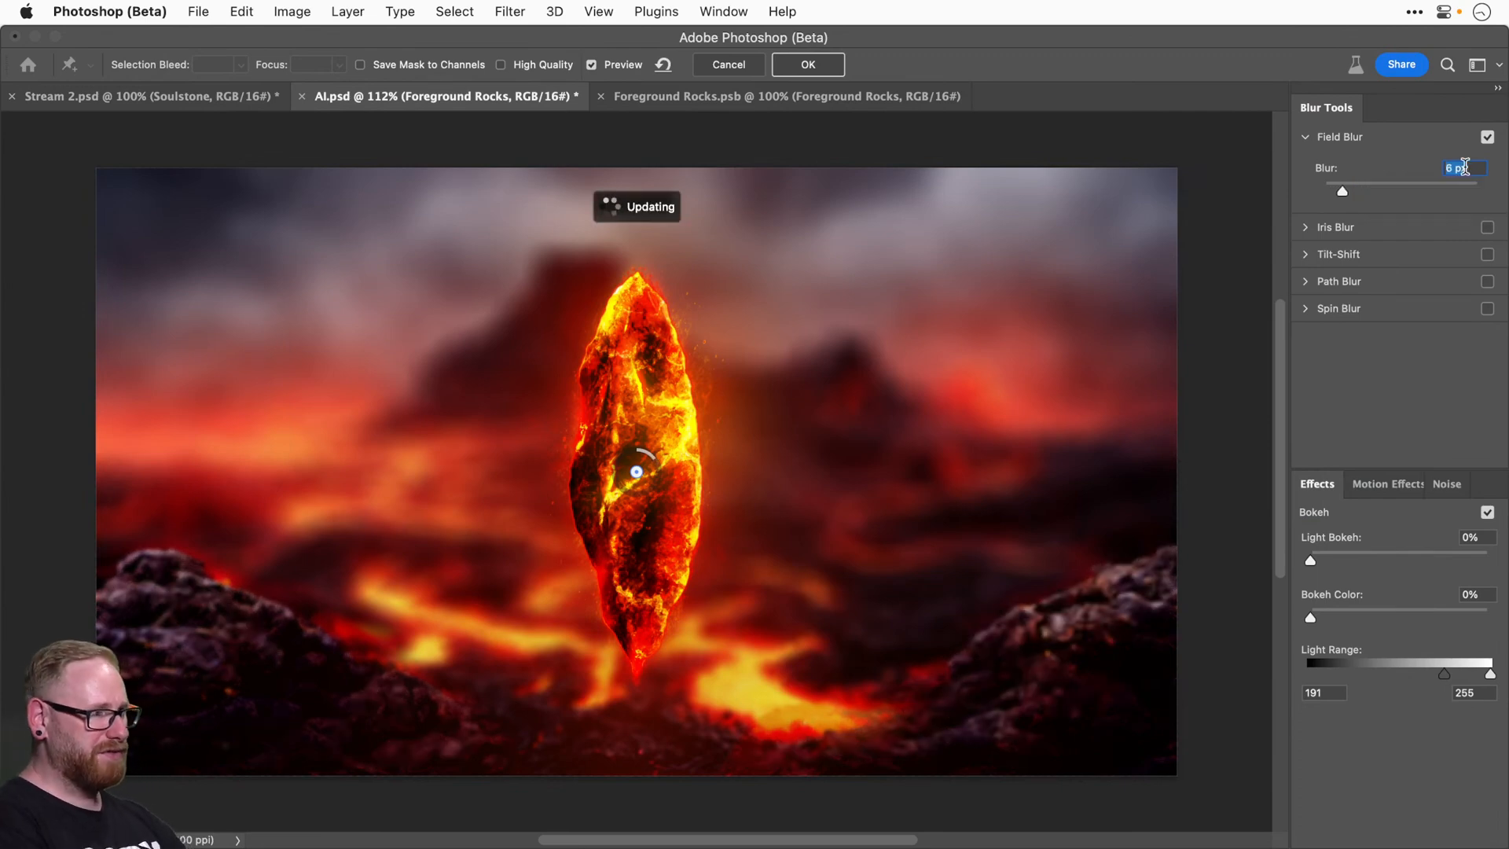
pyautogui.press('Down')
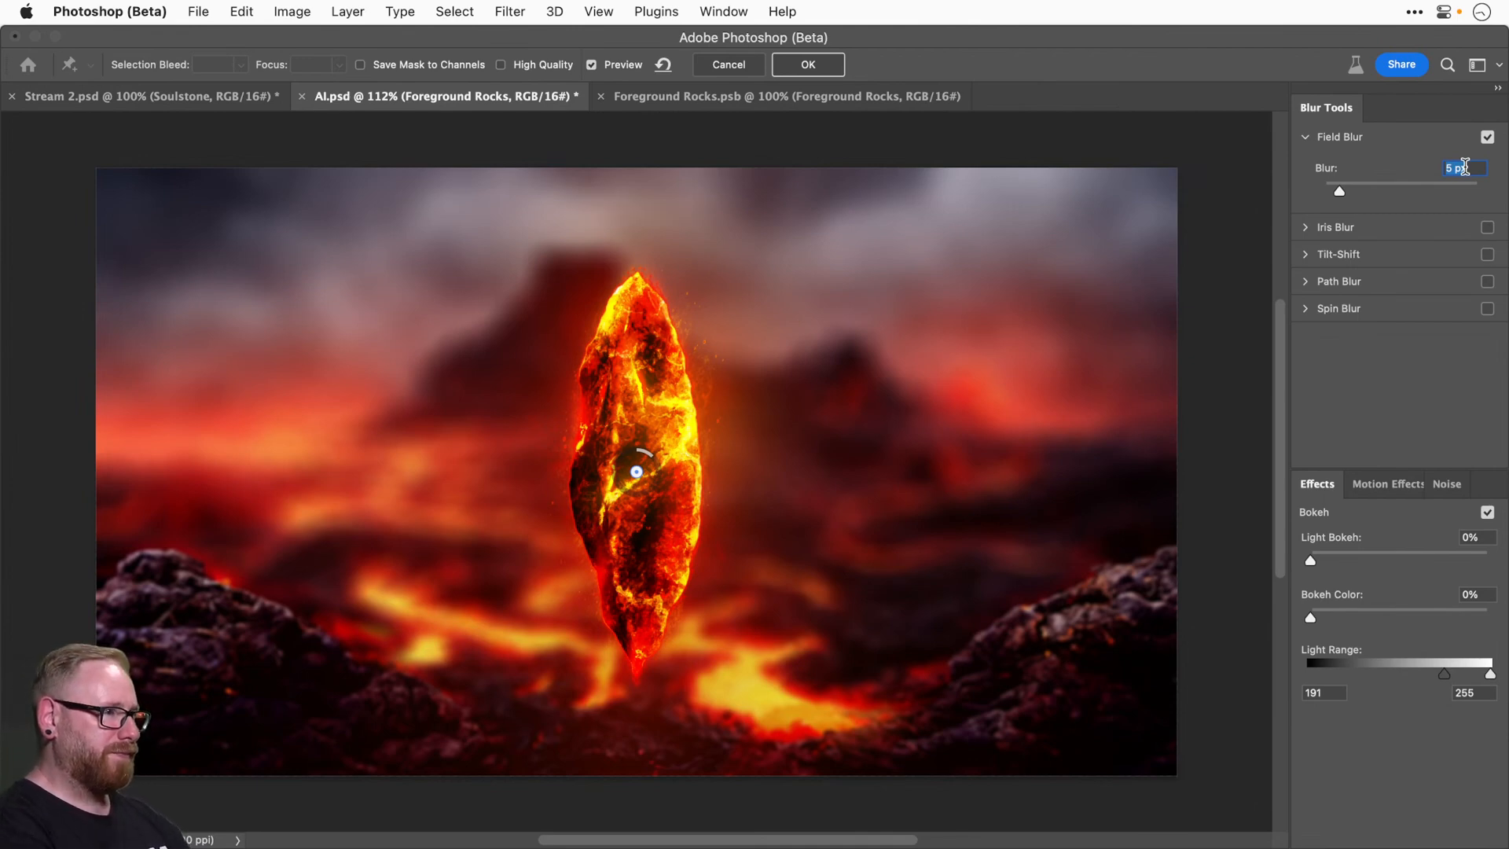
pyautogui.press('Return')
# Check the image at 100% zoom and save AI.psd.
pyautogui.press('super+1')
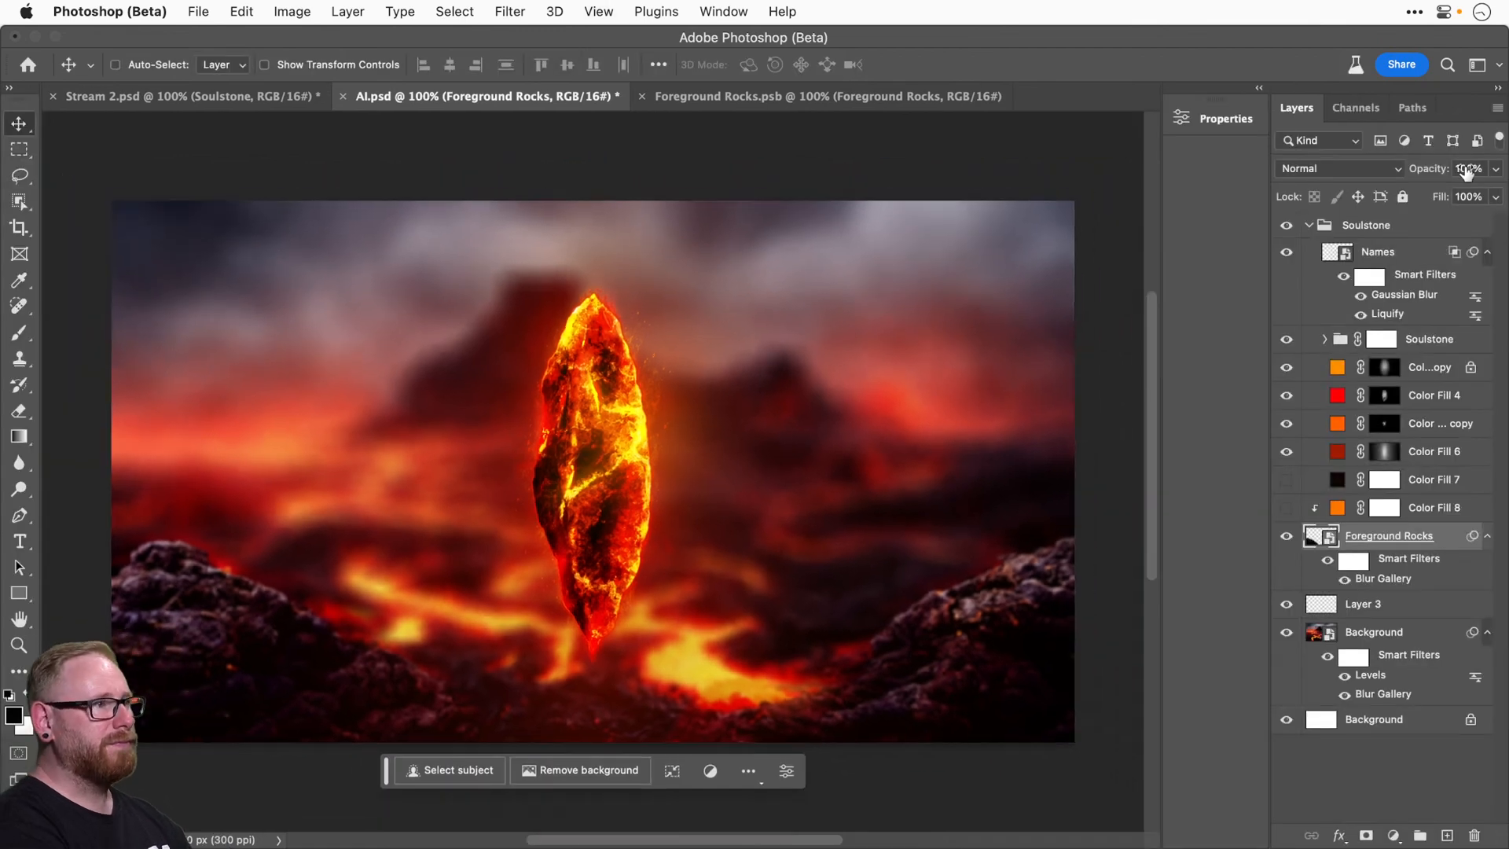
pyautogui.press('super+plus')
pyautogui.press('super+minus')
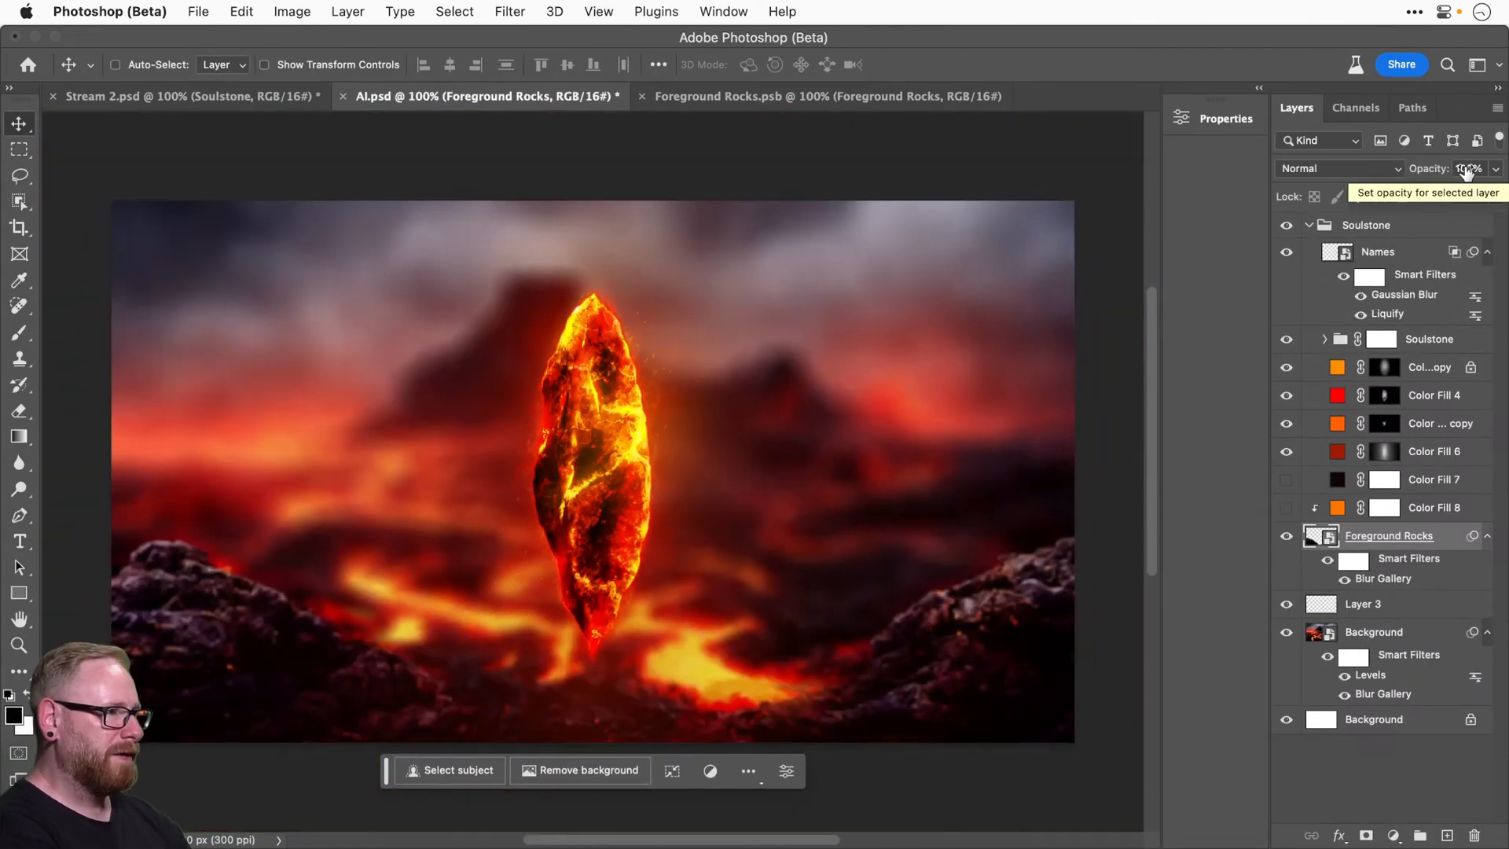
pyautogui.press('super+s')
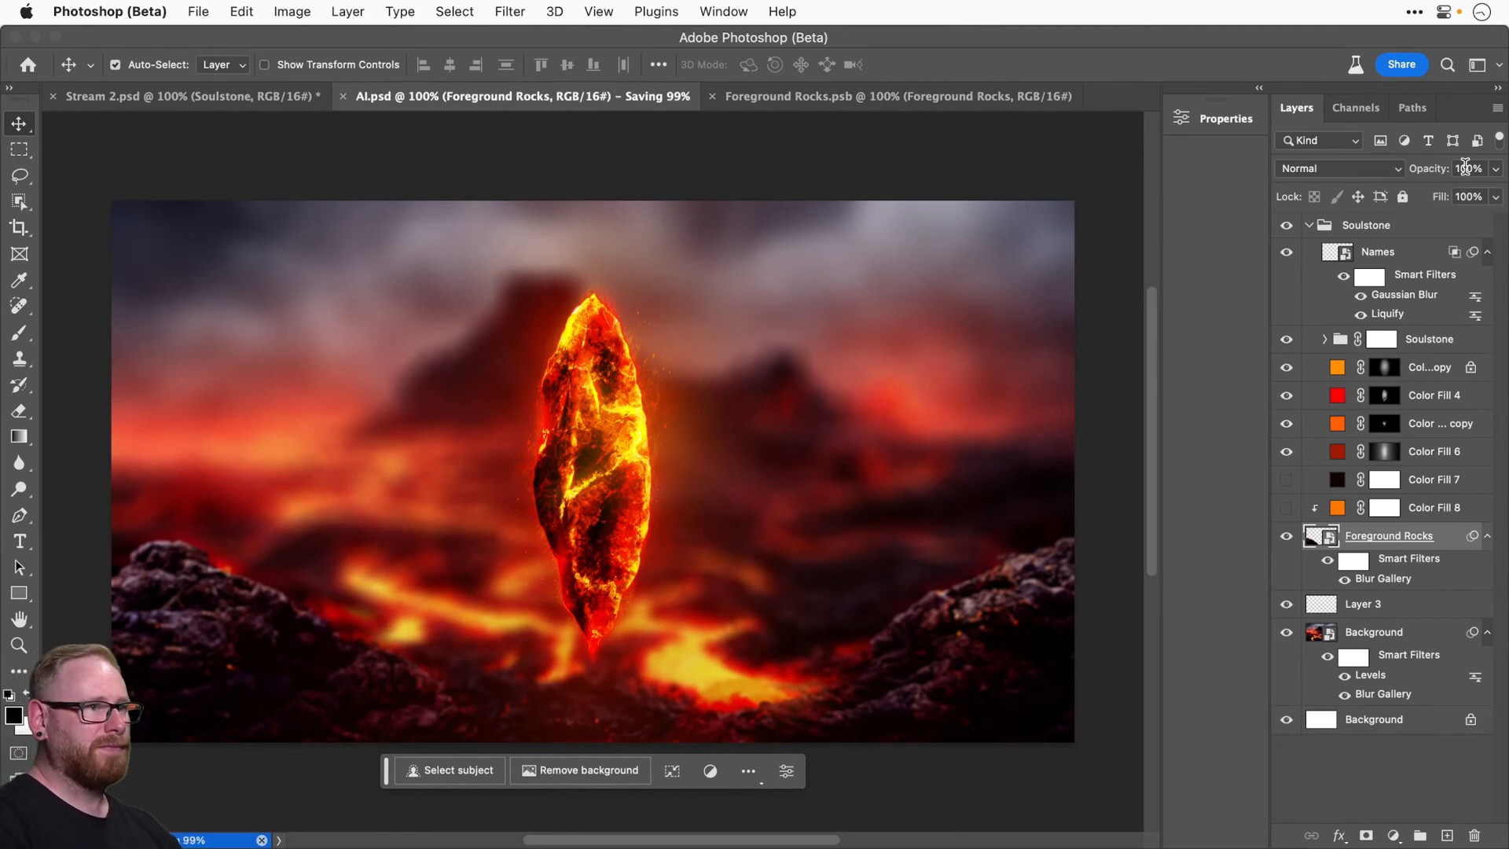
# Collapse the Soulstone group, then try a Free Transform on it and cancel.
pyautogui.click(1324, 226)
pyautogui.click(1309, 226)
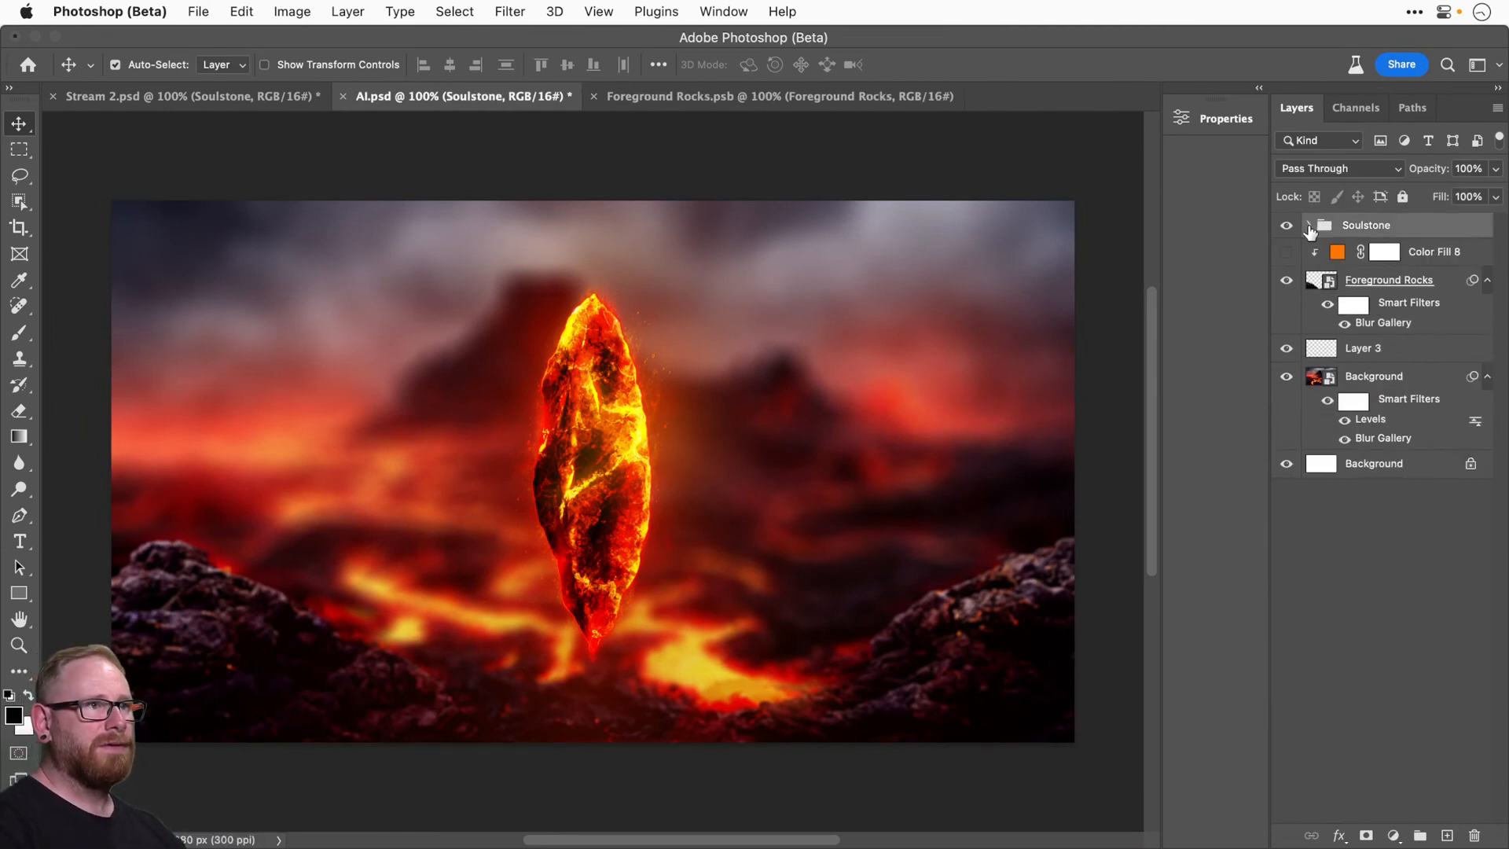
pyautogui.press('super+t')
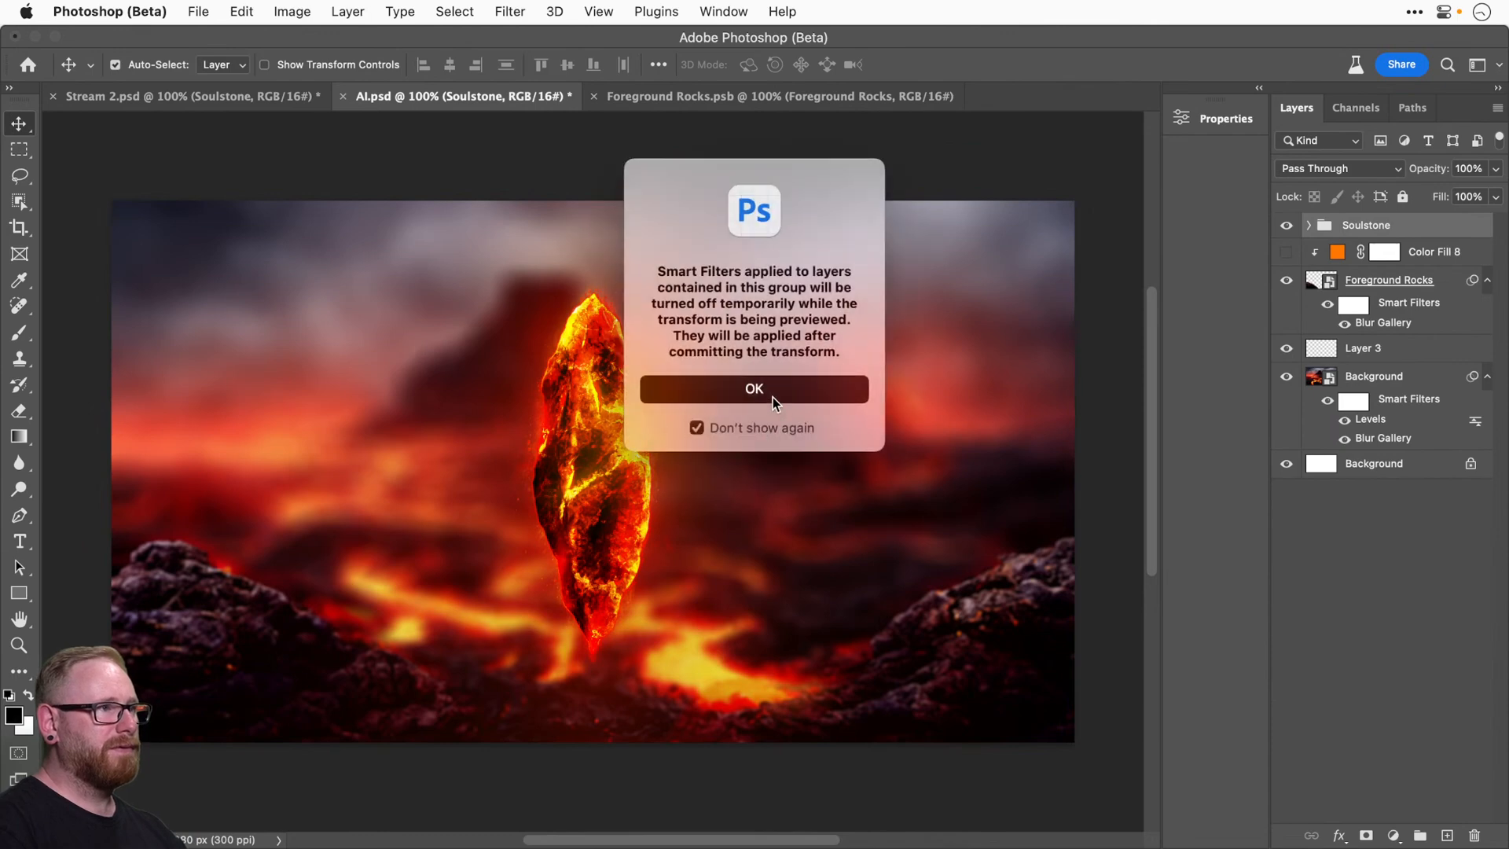
pyautogui.click(771, 398)
pyautogui.moveTo(1077, 141); pyautogui.dragTo(1012, 209)
pyautogui.press('super+z')
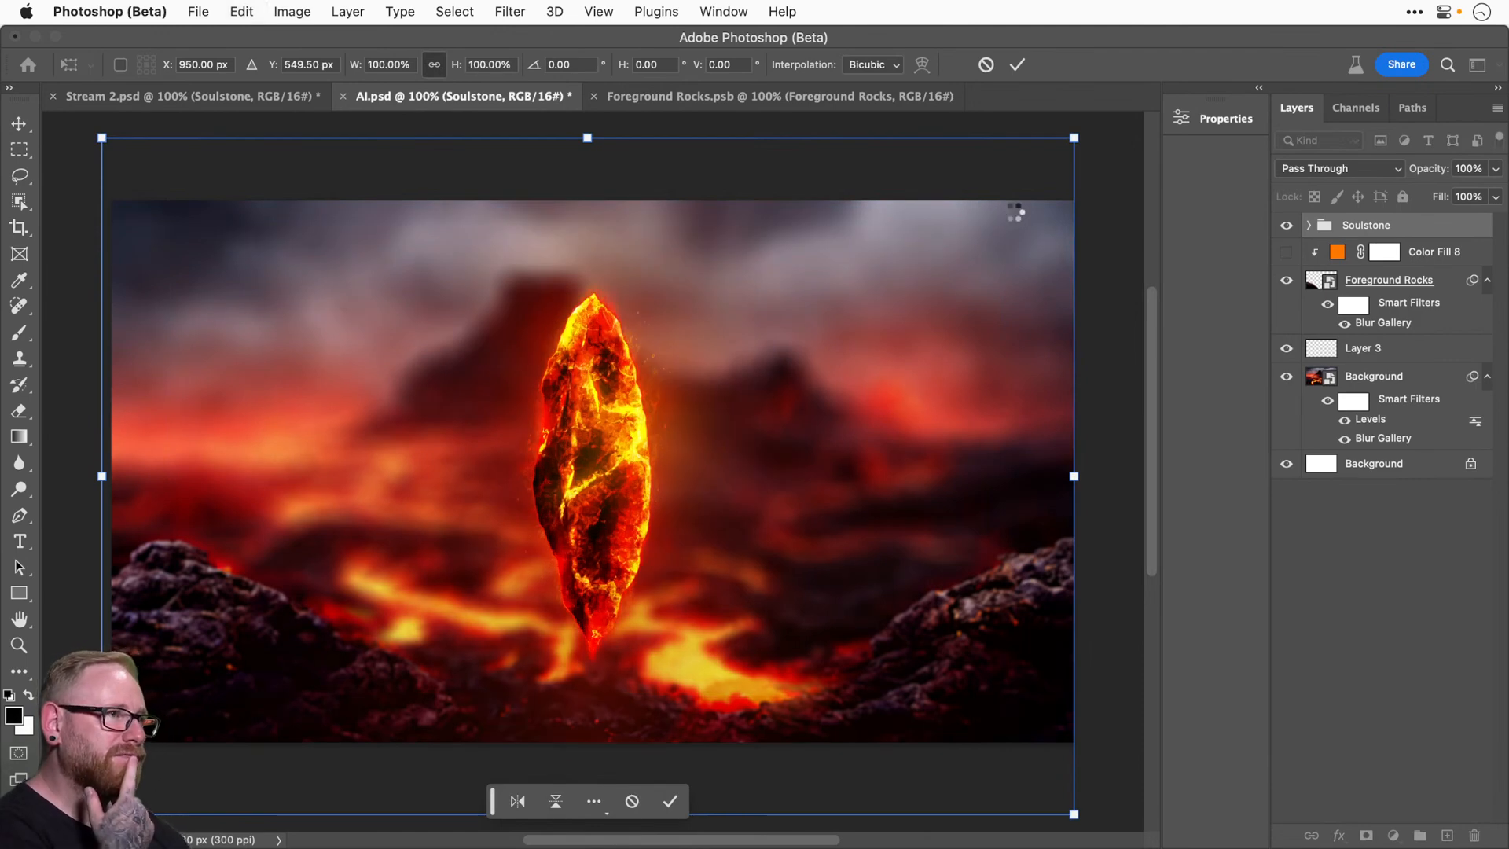
pyautogui.press('Escape')
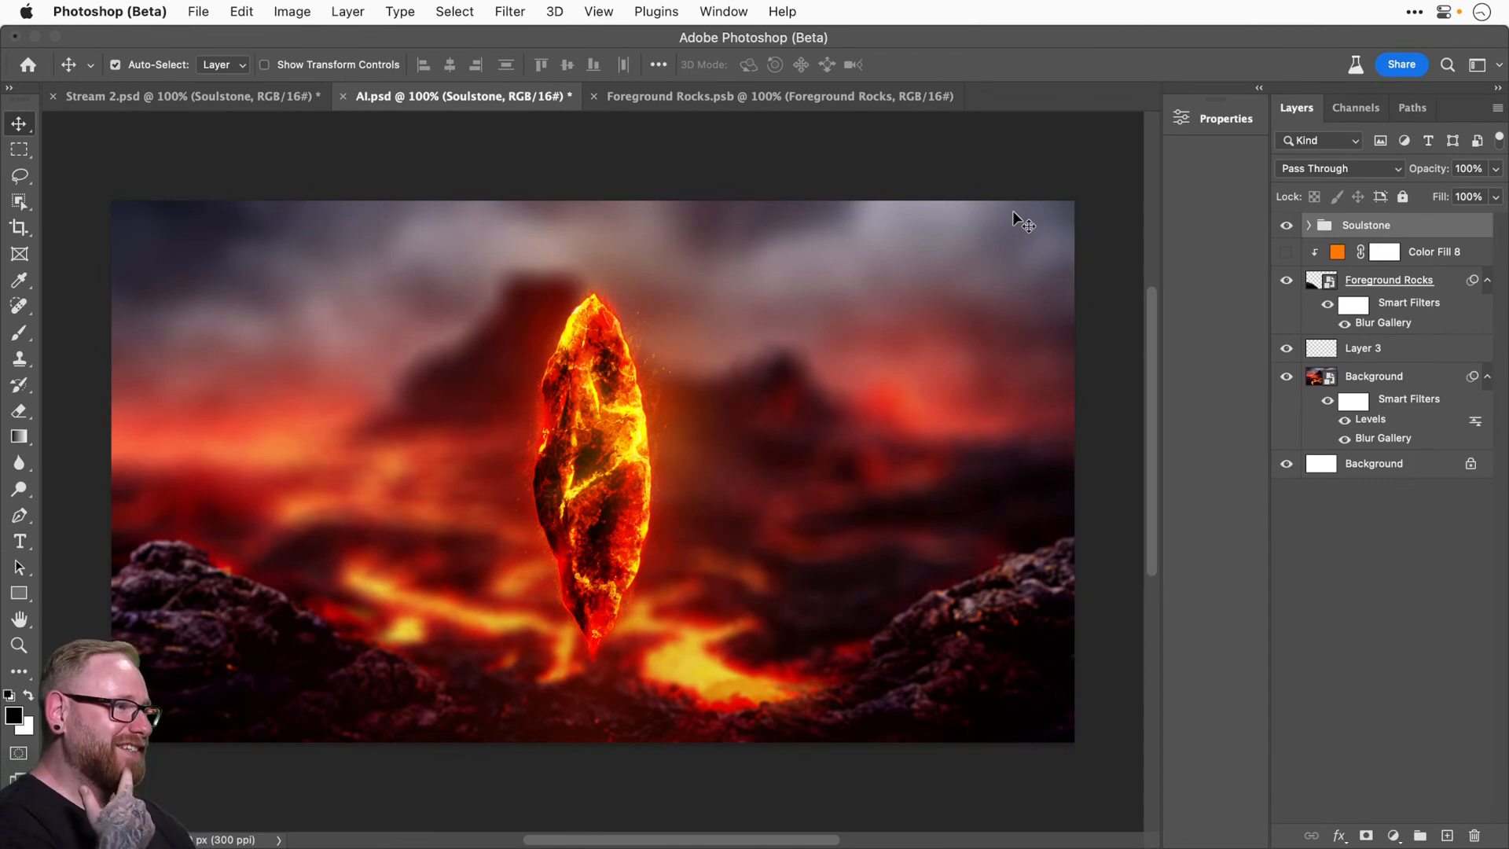
# Hide the Soulstone group, toggle Background and rock layers to compare, then select Foreground Rocks.
pyautogui.click(1287, 228)
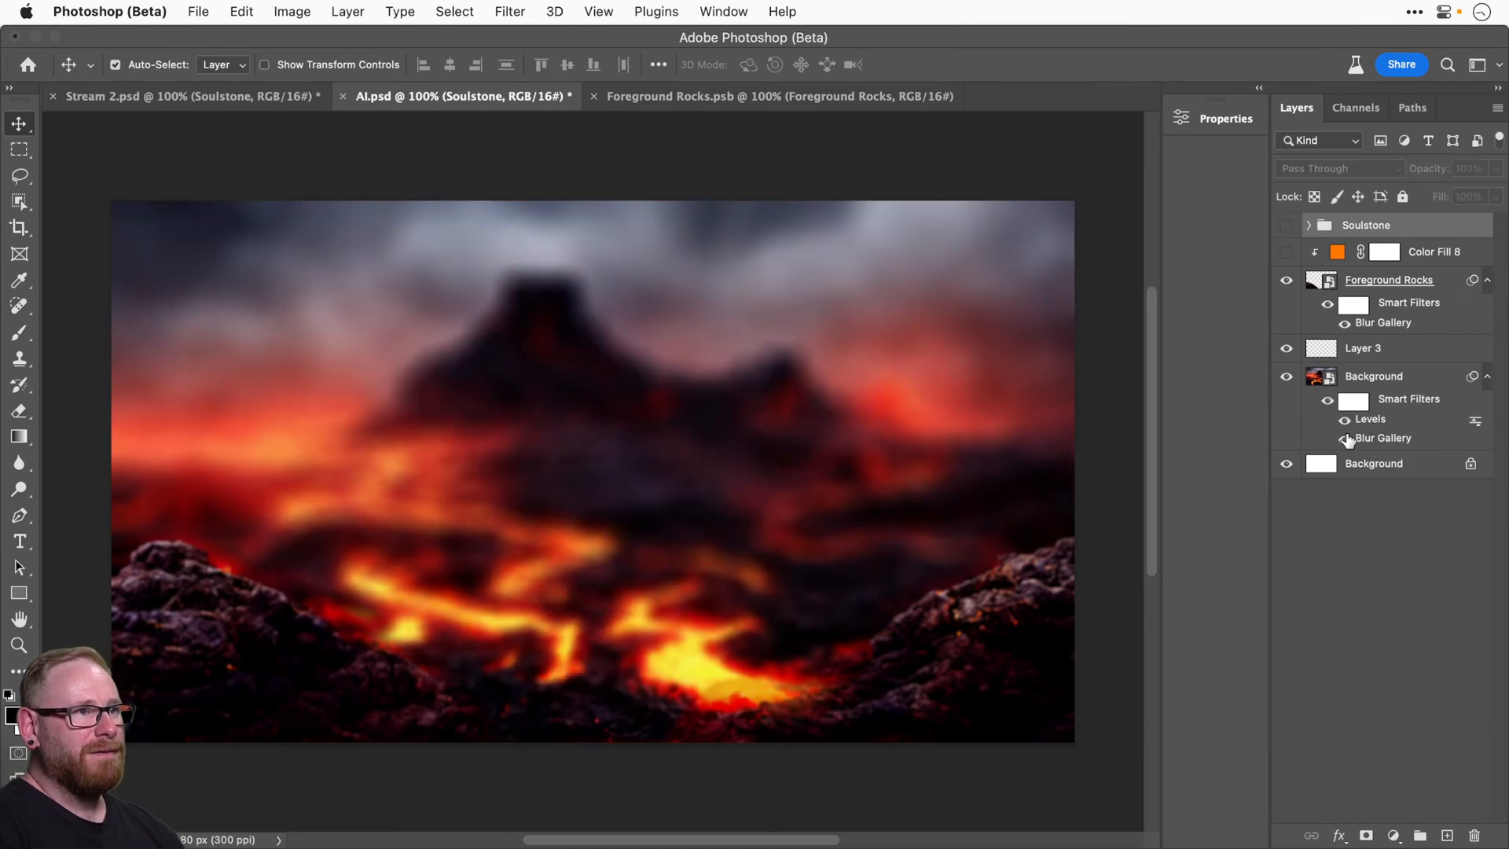
pyautogui.click(1344, 440)
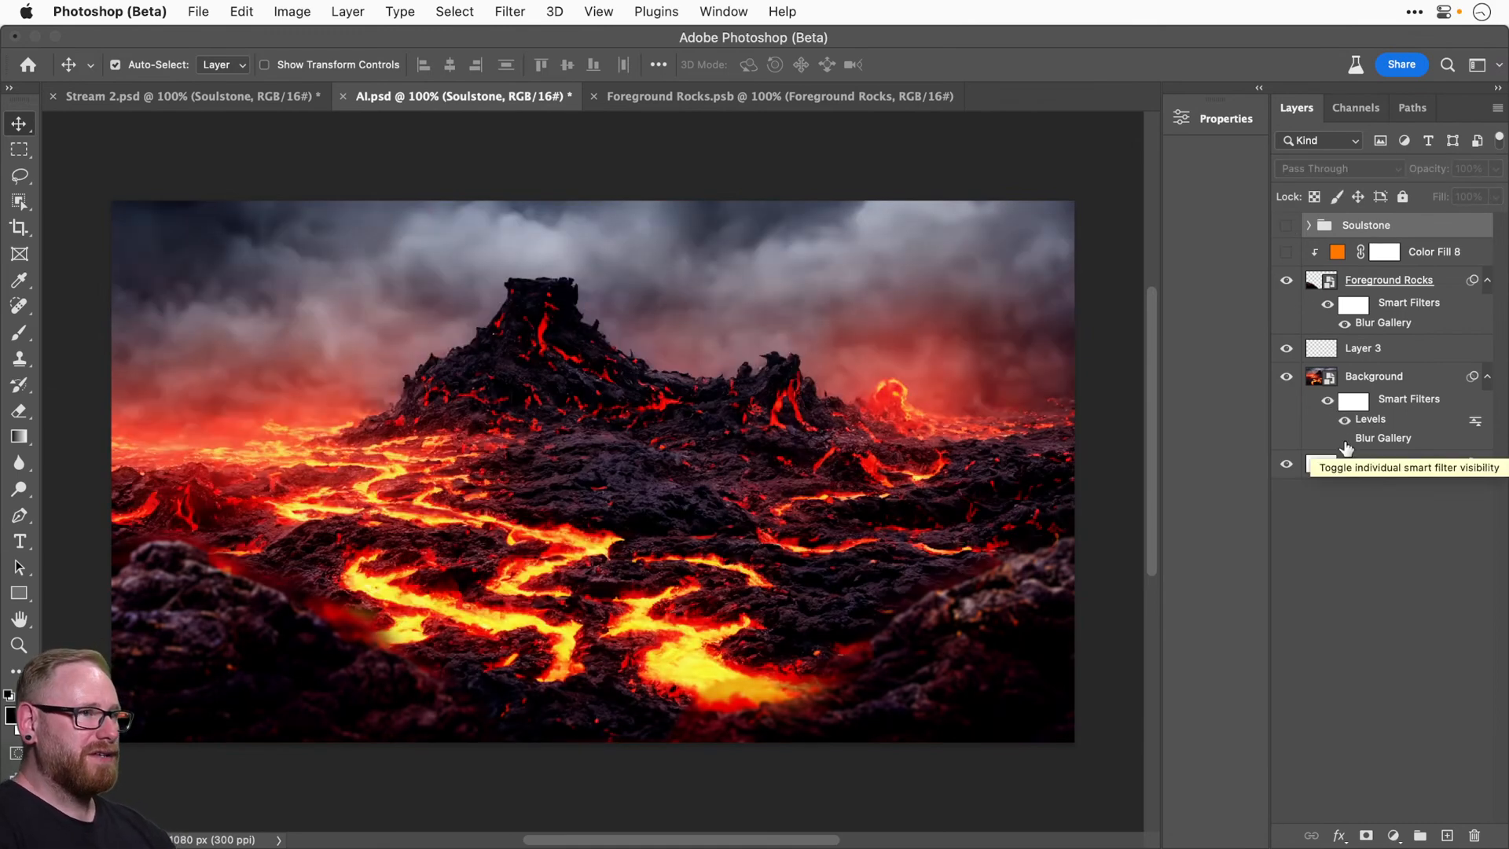
pyautogui.click(1344, 440)
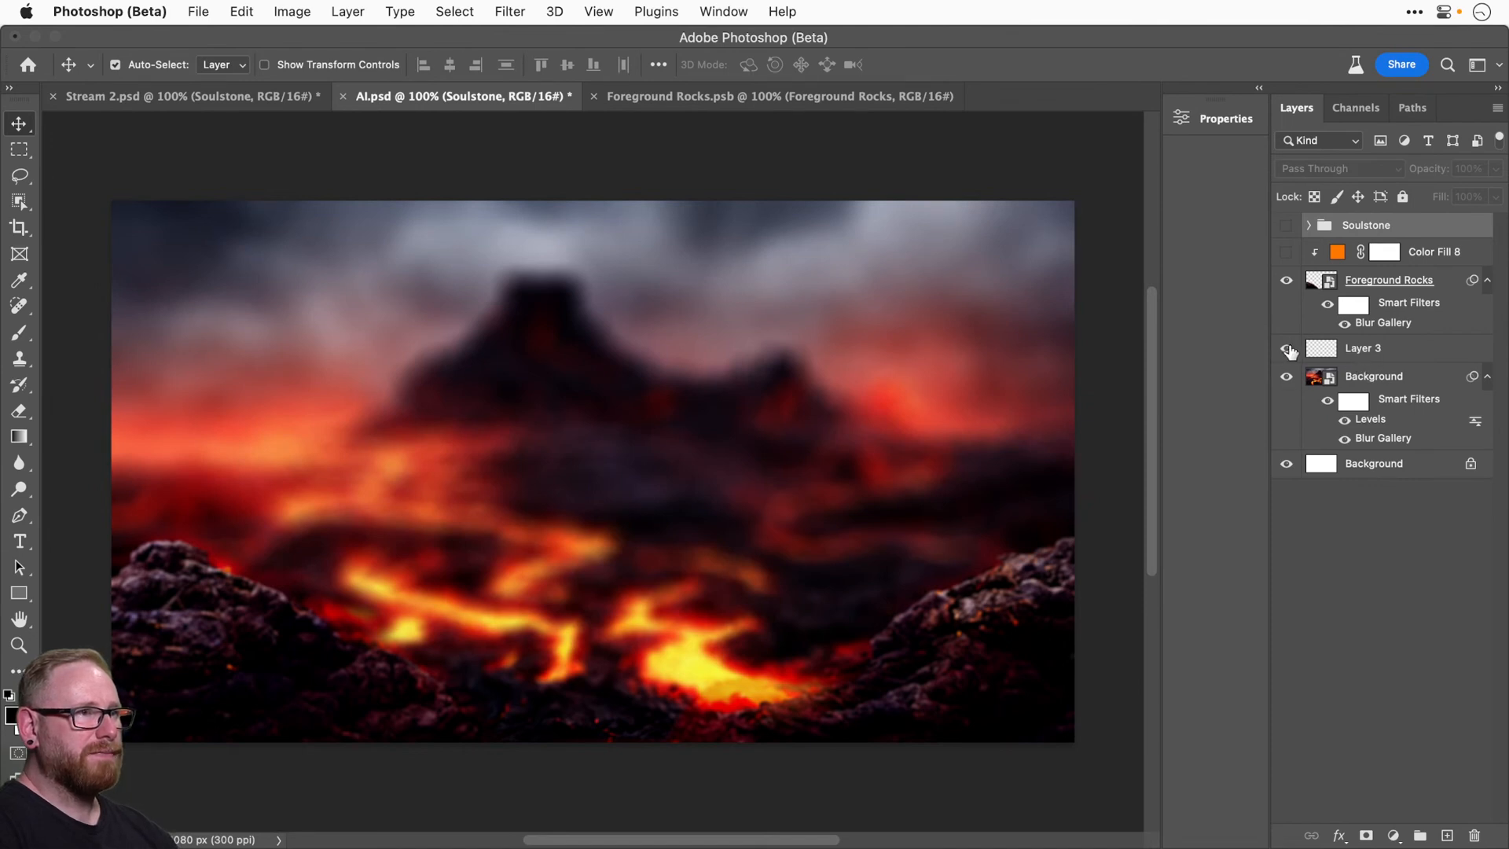
pyautogui.click(1287, 376)
pyautogui.click(1286, 377)
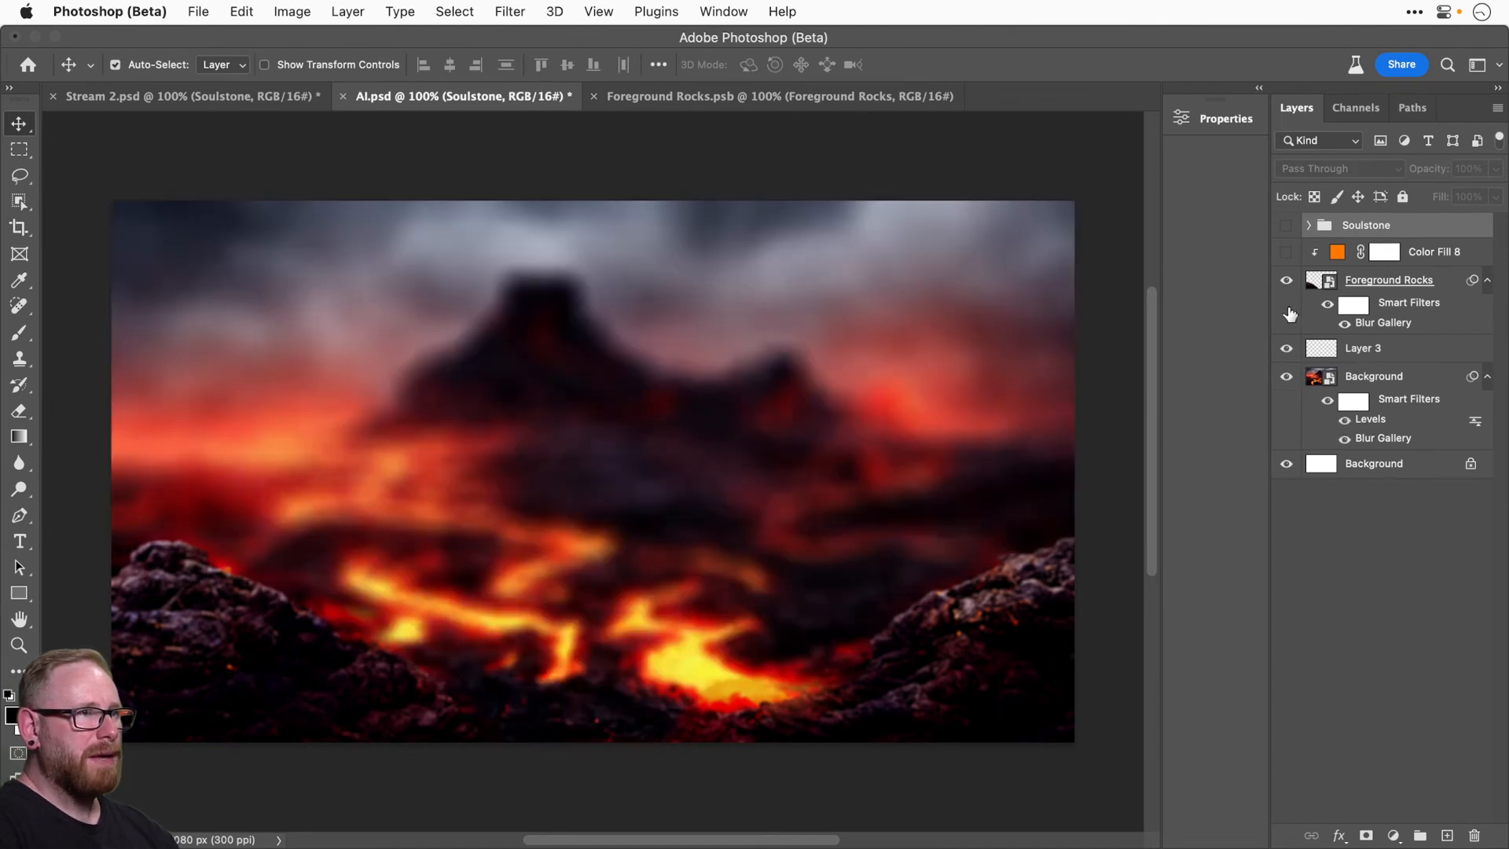
pyautogui.click(1284, 281)
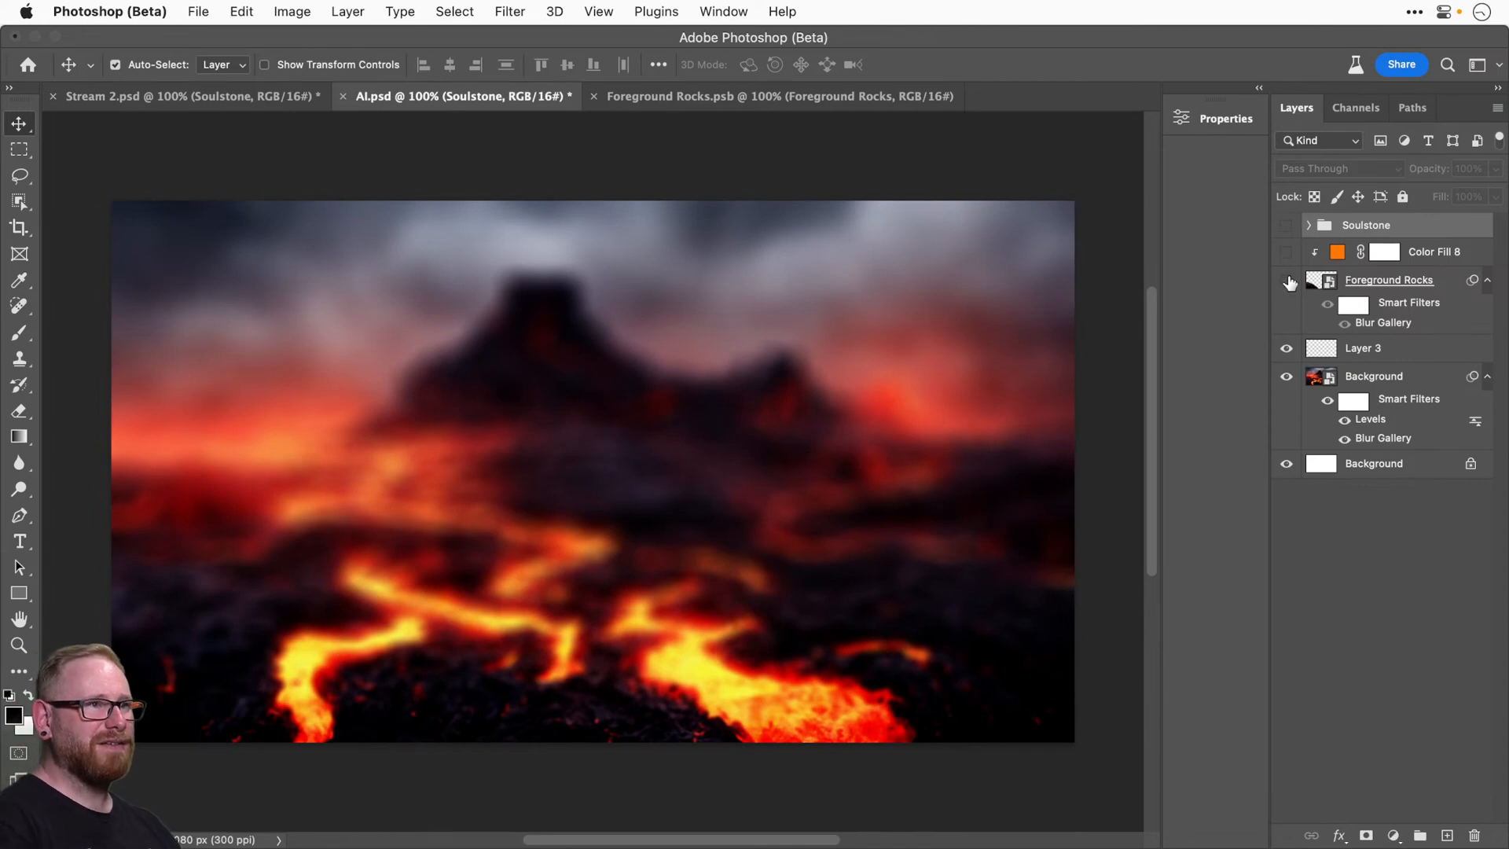
pyautogui.click(1286, 280)
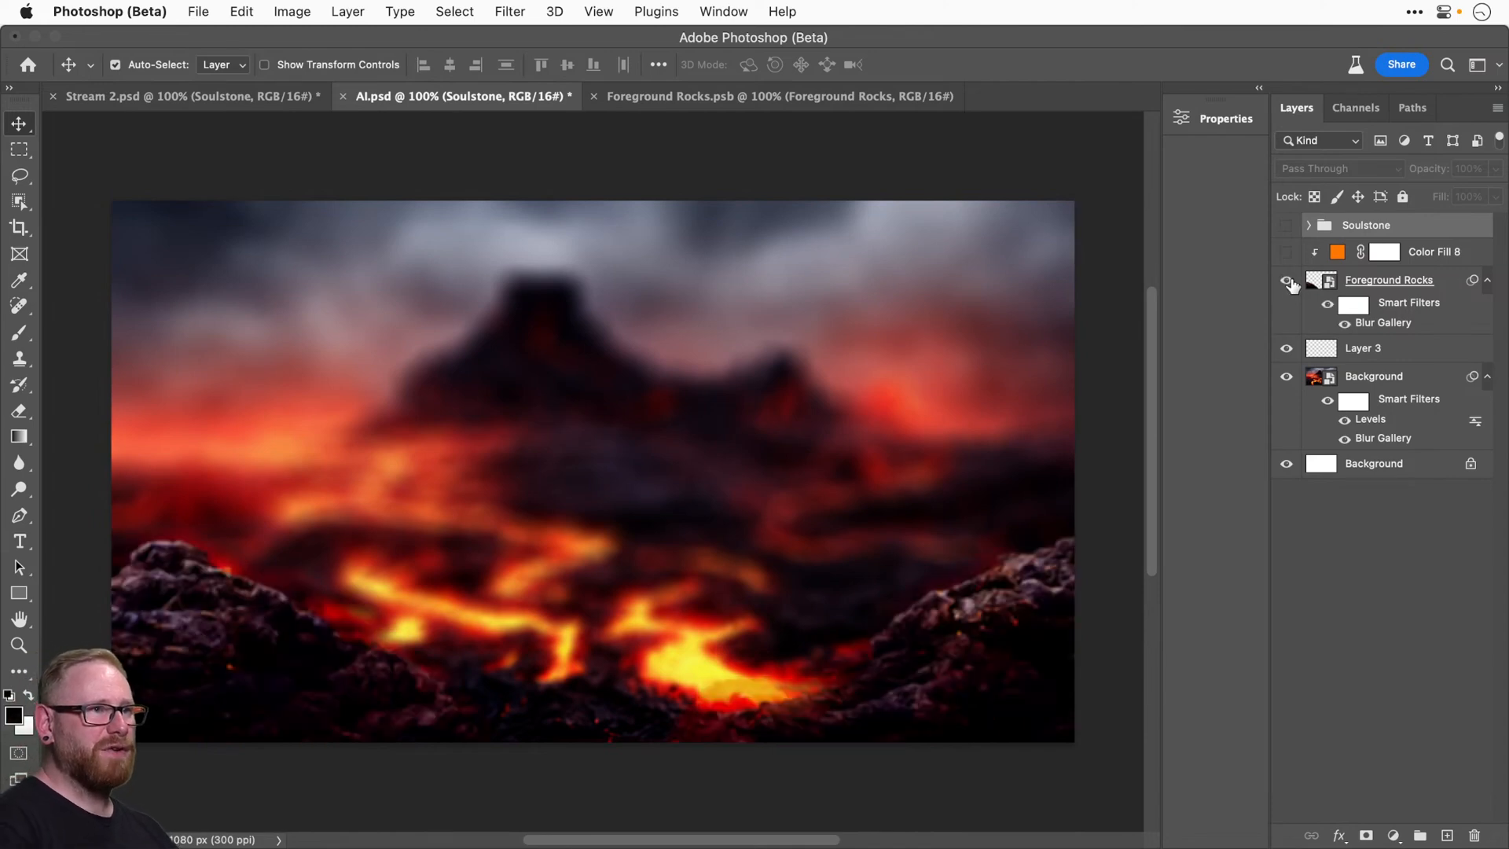
pyautogui.click(1386, 285)
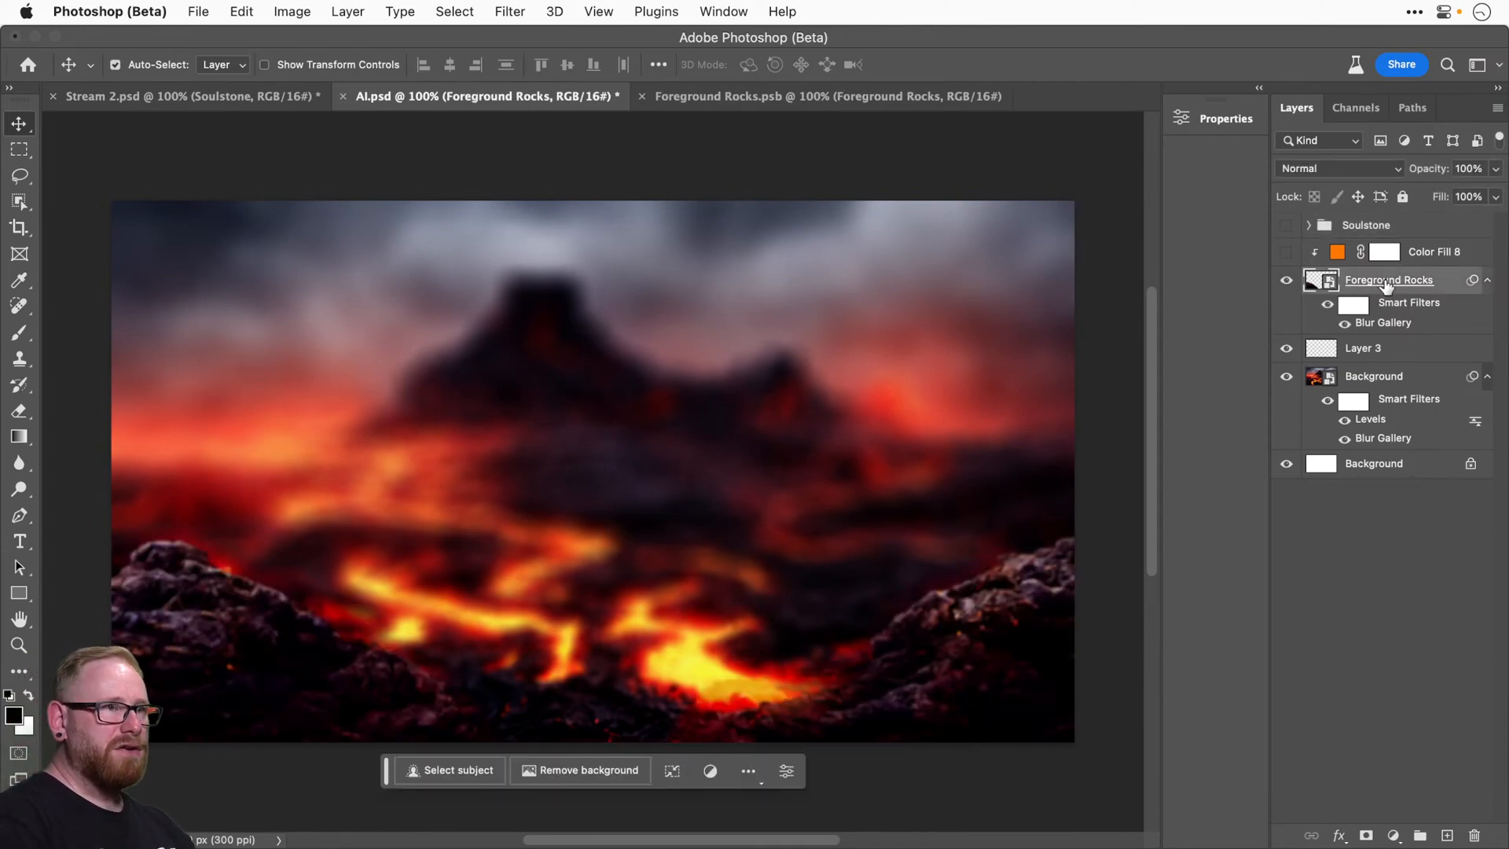
# Duplicate Foreground Rocks above Color Fill 8, then enlarge and rotate the copy about 26°.
pyautogui.moveTo(1386, 285); pyautogui.dragTo(1389, 247)
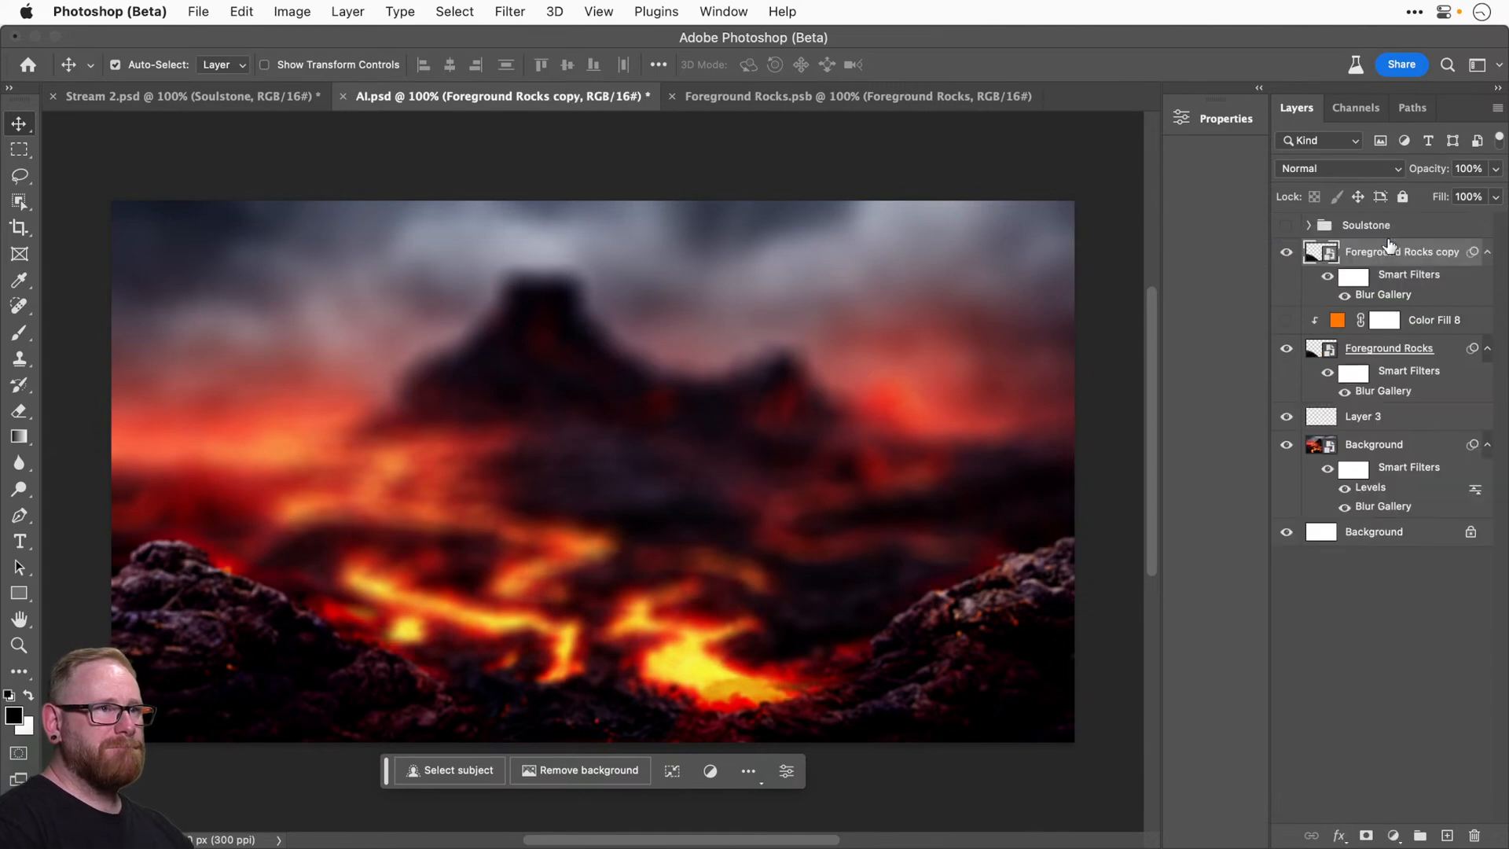
pyautogui.click(1284, 322)
pyautogui.click(1284, 323)
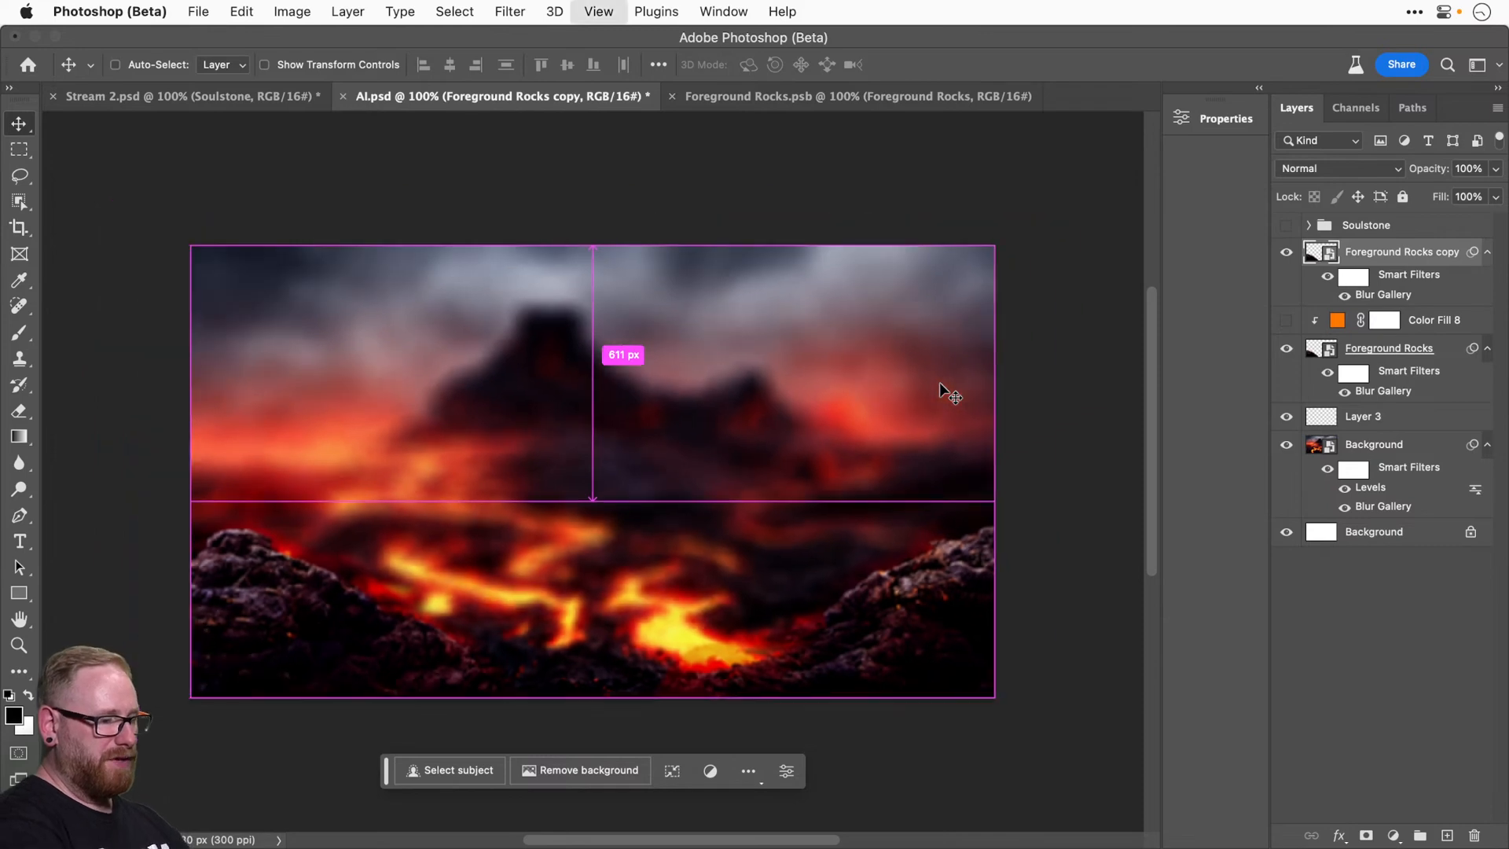
pyautogui.hotkey('ctrl', '-')
pyautogui.hotkey('ctrl', 't')
pyautogui.moveTo(921, 292); pyautogui.dragTo(1025, 464)
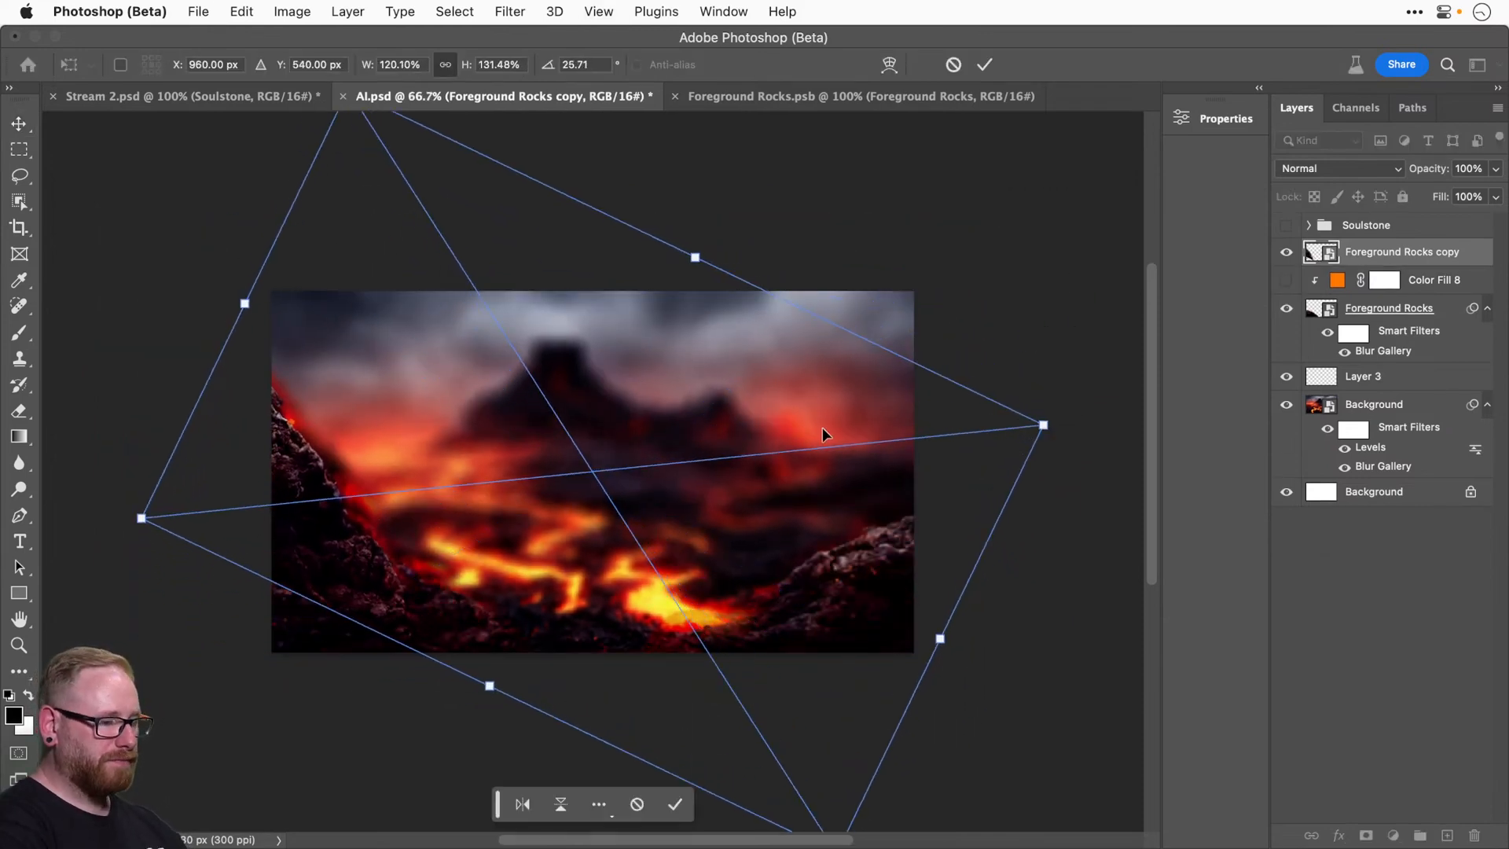
pyautogui.hotkey('ctrl', '-')
pyautogui.moveTo(819, 440); pyautogui.dragTo(966, 381)
pyautogui.moveTo(595, 444); pyautogui.dragTo(743, 467)
pyautogui.press('Return')
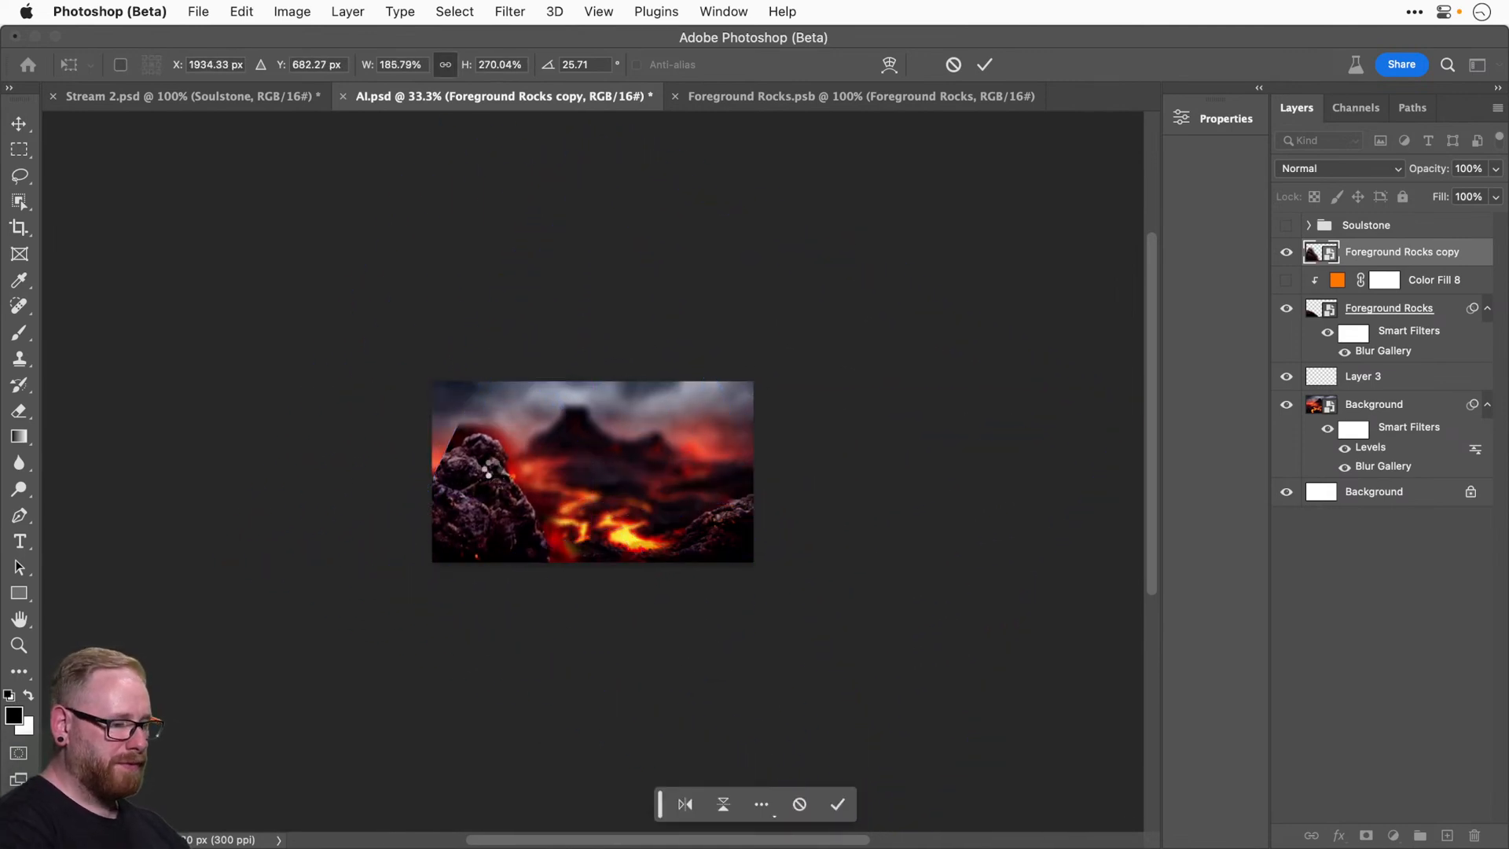
# Place the rock copy in the bottom-left corner and copy the Blur Gallery filter onto it.
pyautogui.press('super+equal')
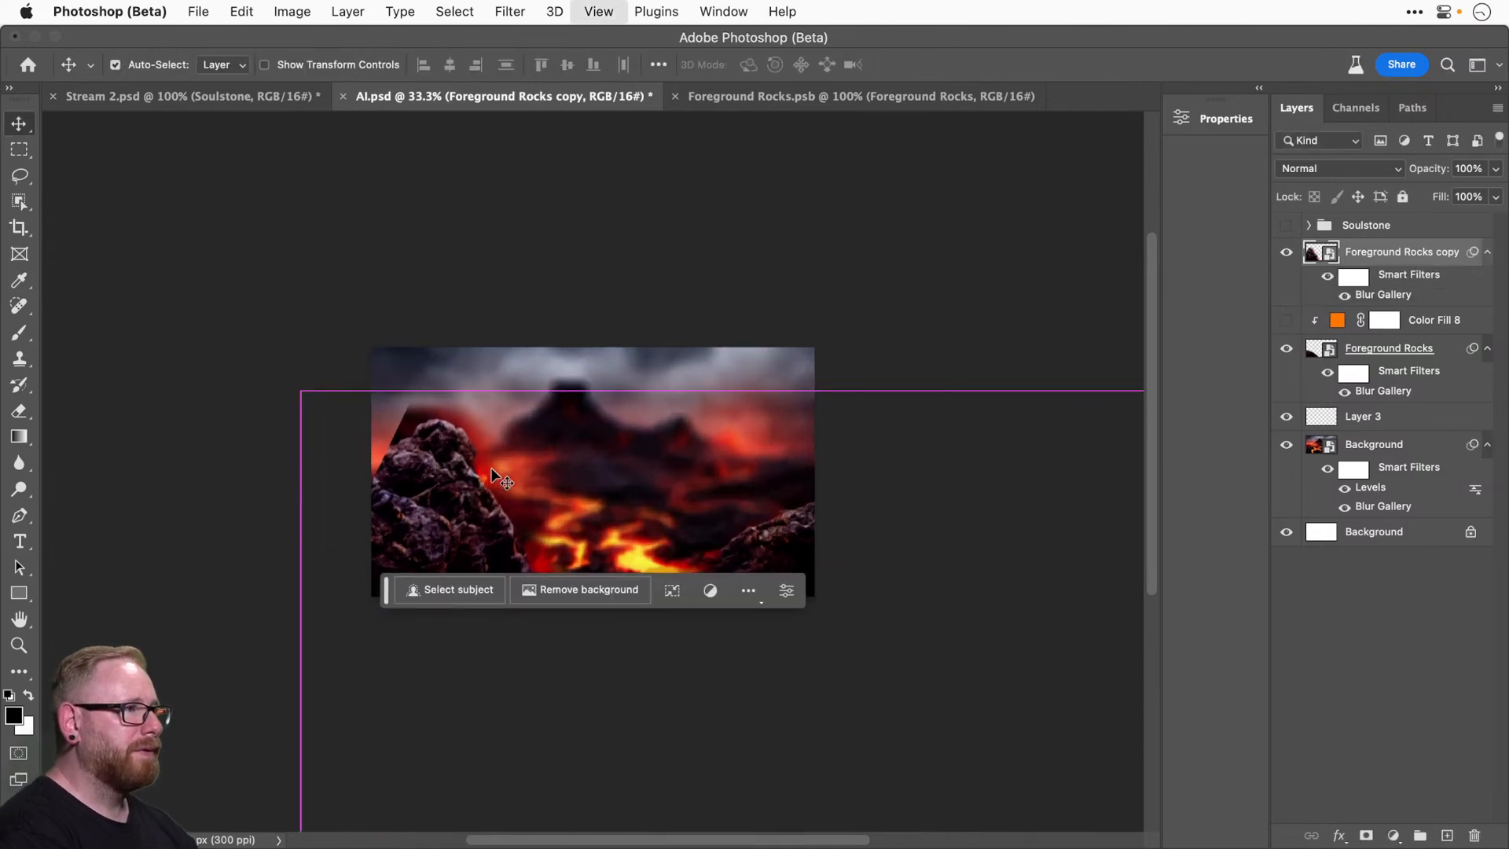
pyautogui.moveTo(487, 488); pyautogui.dragTo(326, 392)
pyautogui.moveTo(552, 556); pyautogui.dragTo(361, 331)
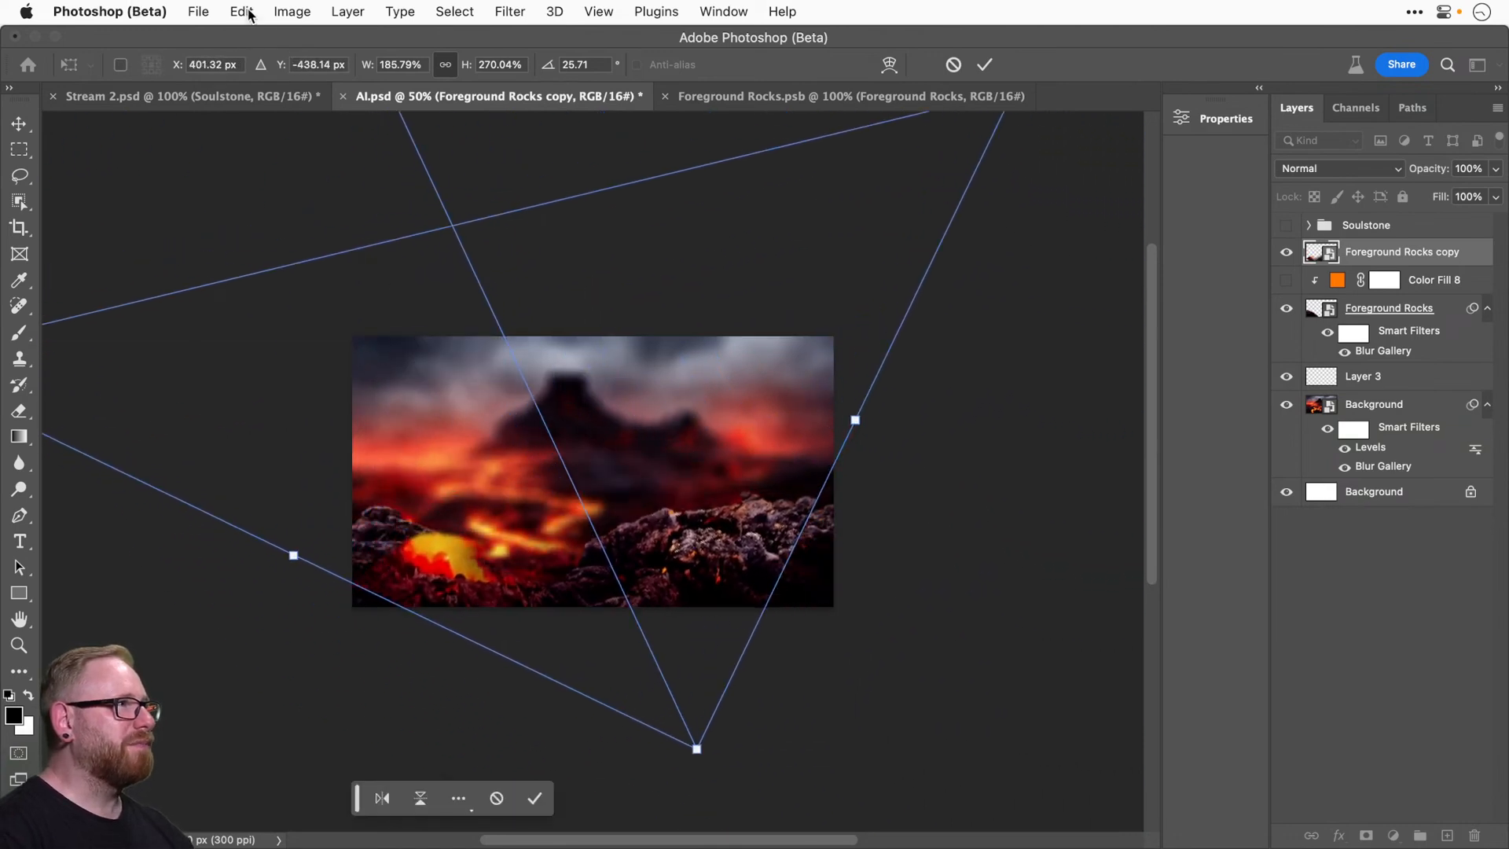
pyautogui.moveTo(564, 464); pyautogui.dragTo(664, 572)
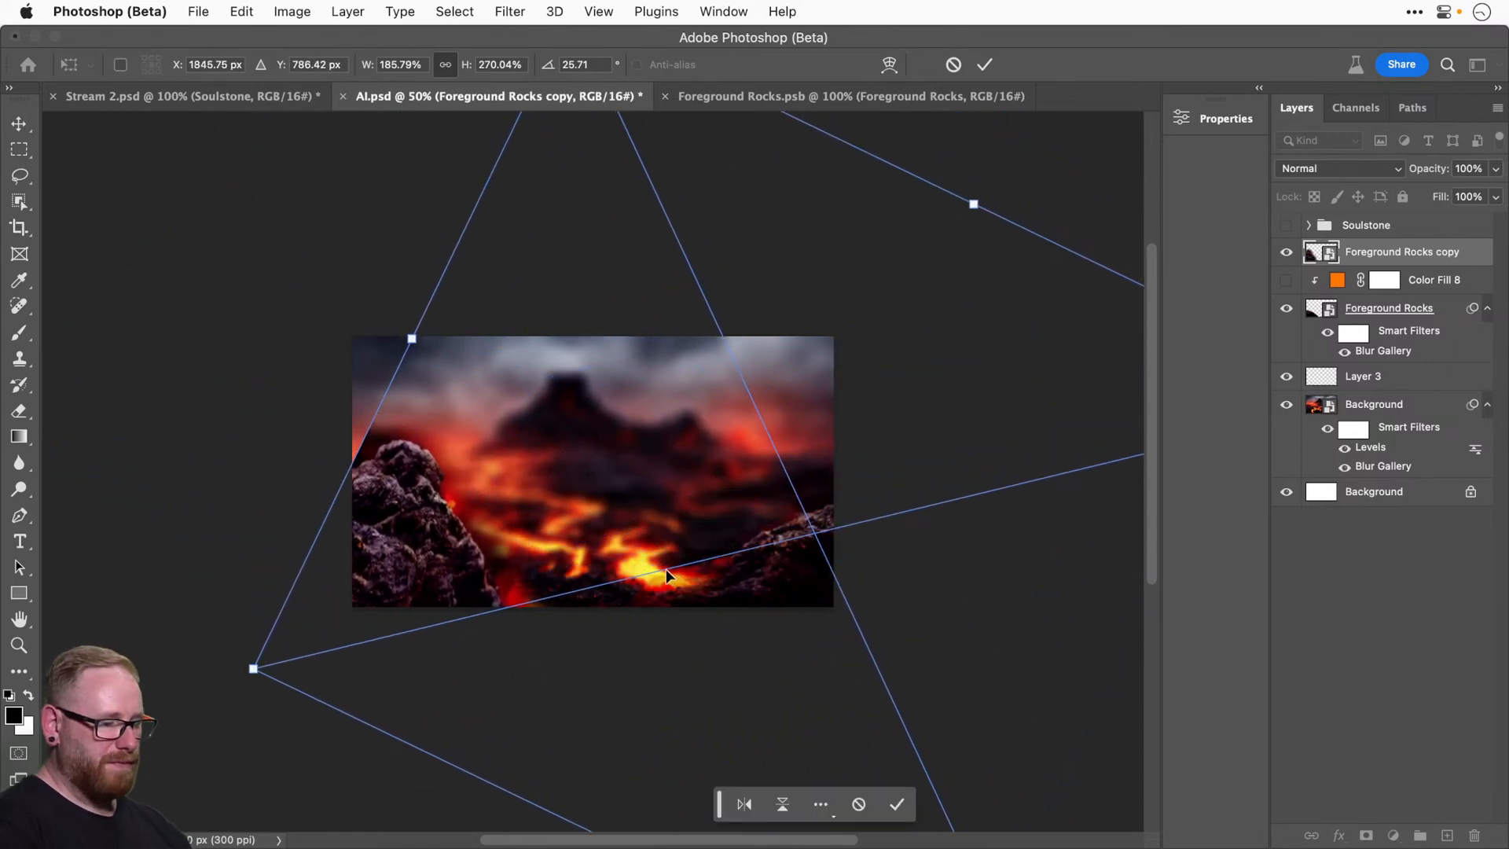
pyautogui.moveTo(1328, 342); pyautogui.dragTo(1389, 277)
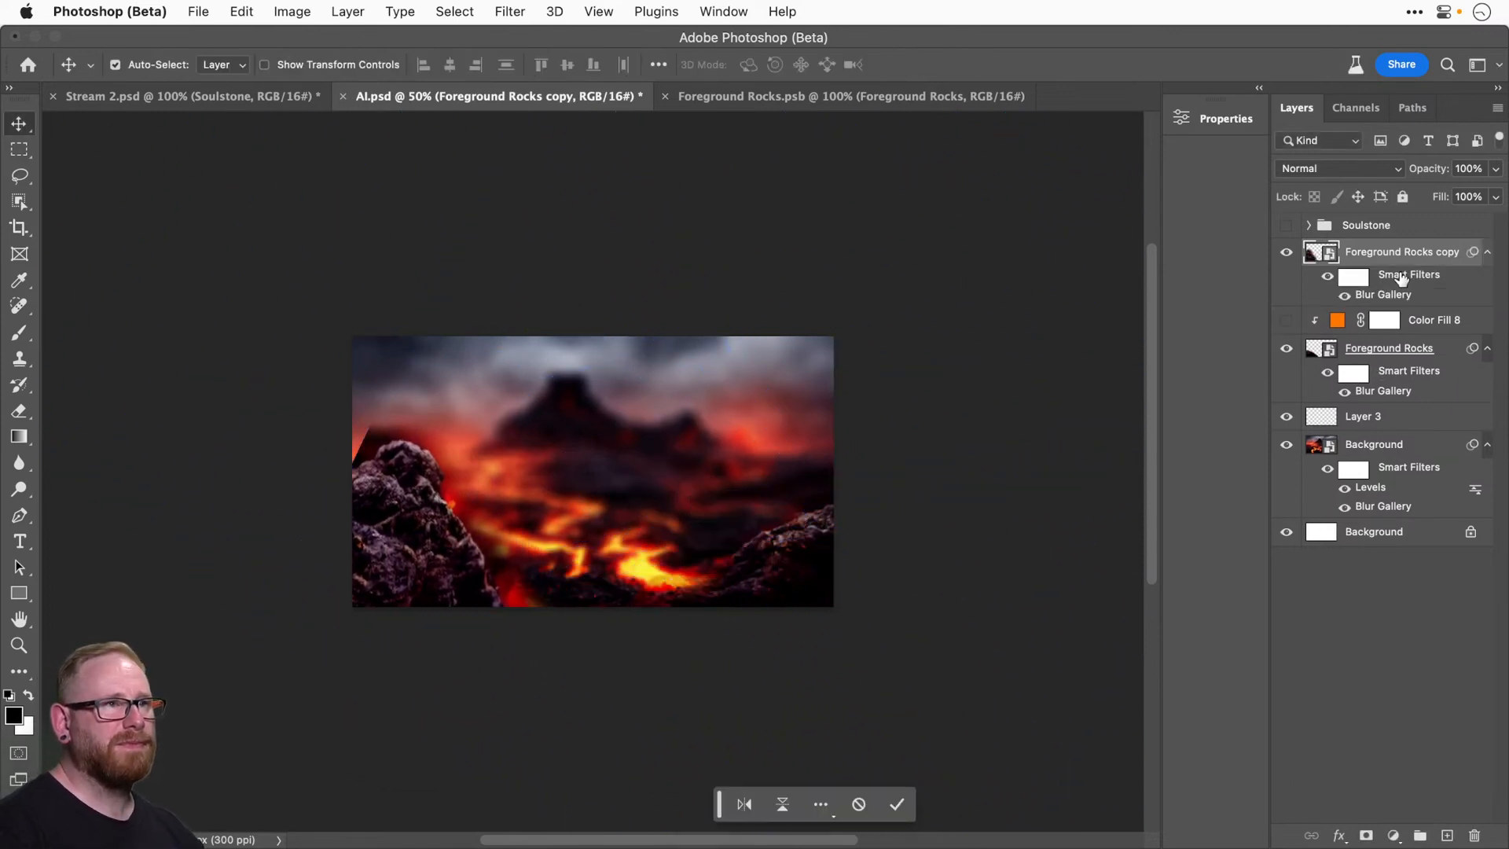
pyautogui.doubleClick(1382, 296)
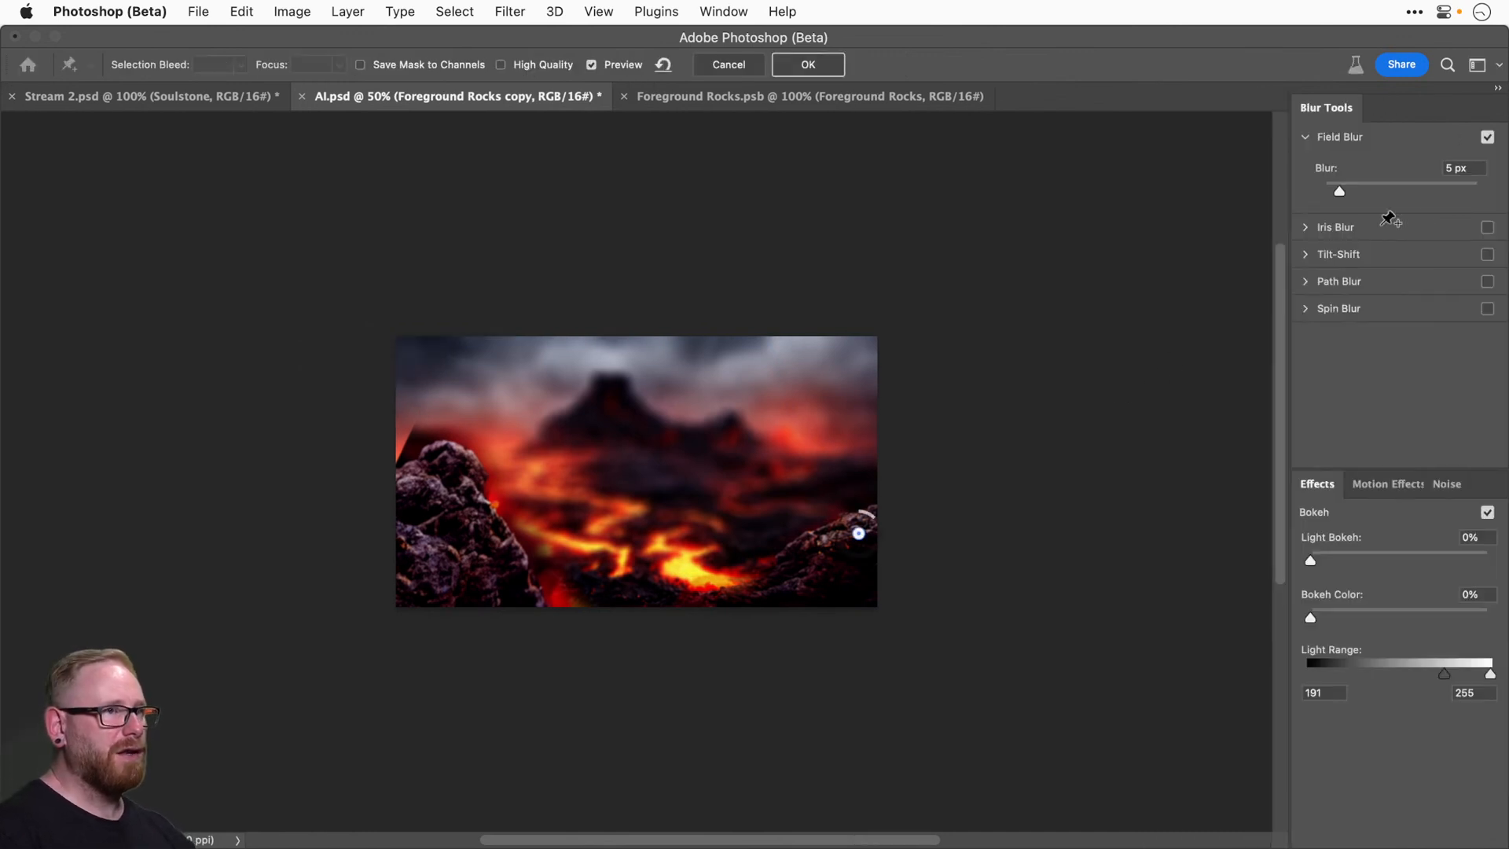
pyautogui.click(1474, 167)
pyautogui.write('30')
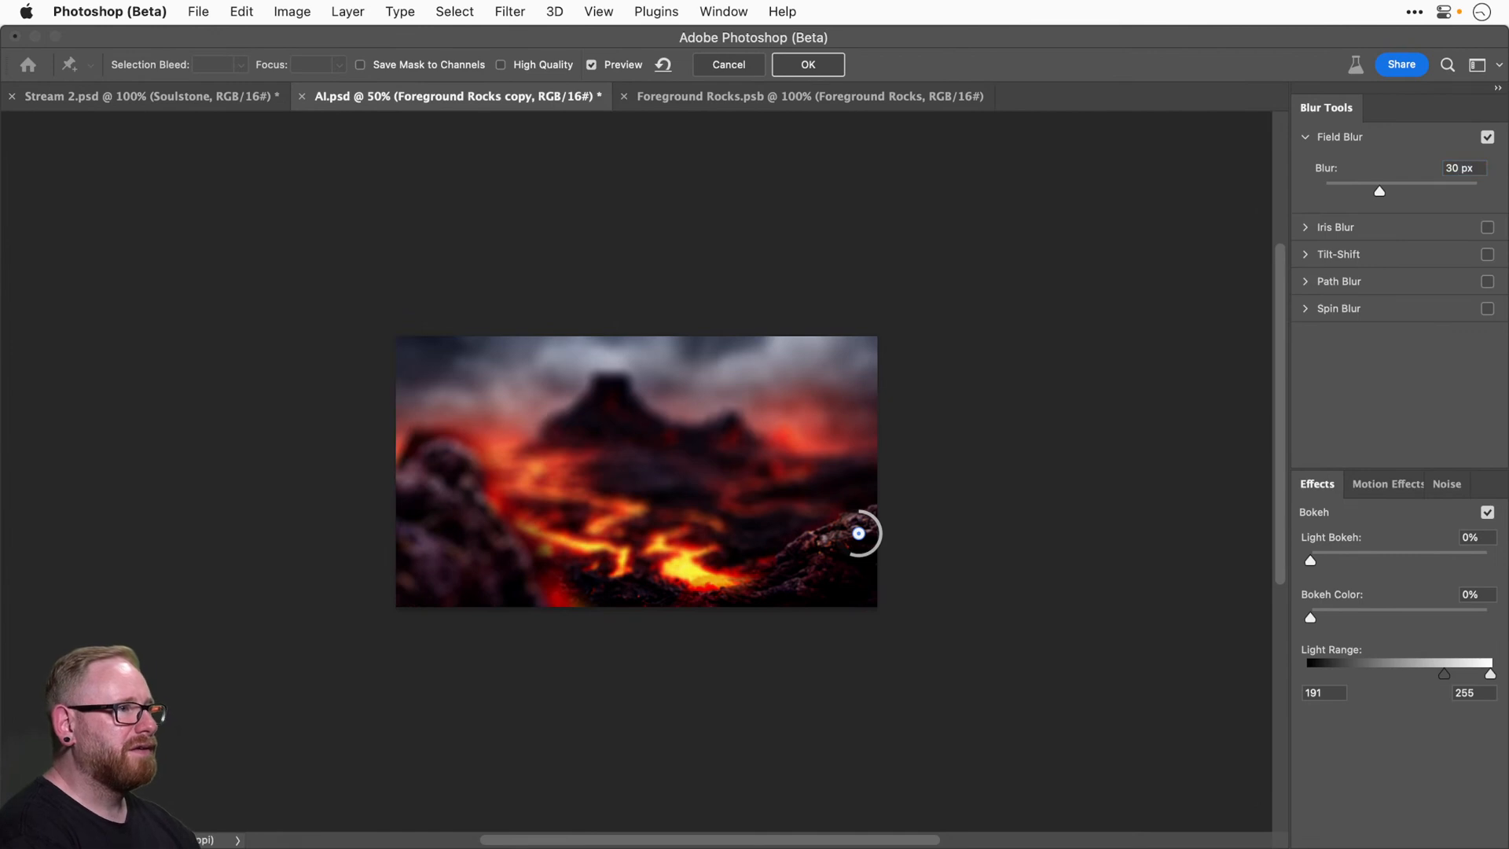
pyautogui.press('Return')
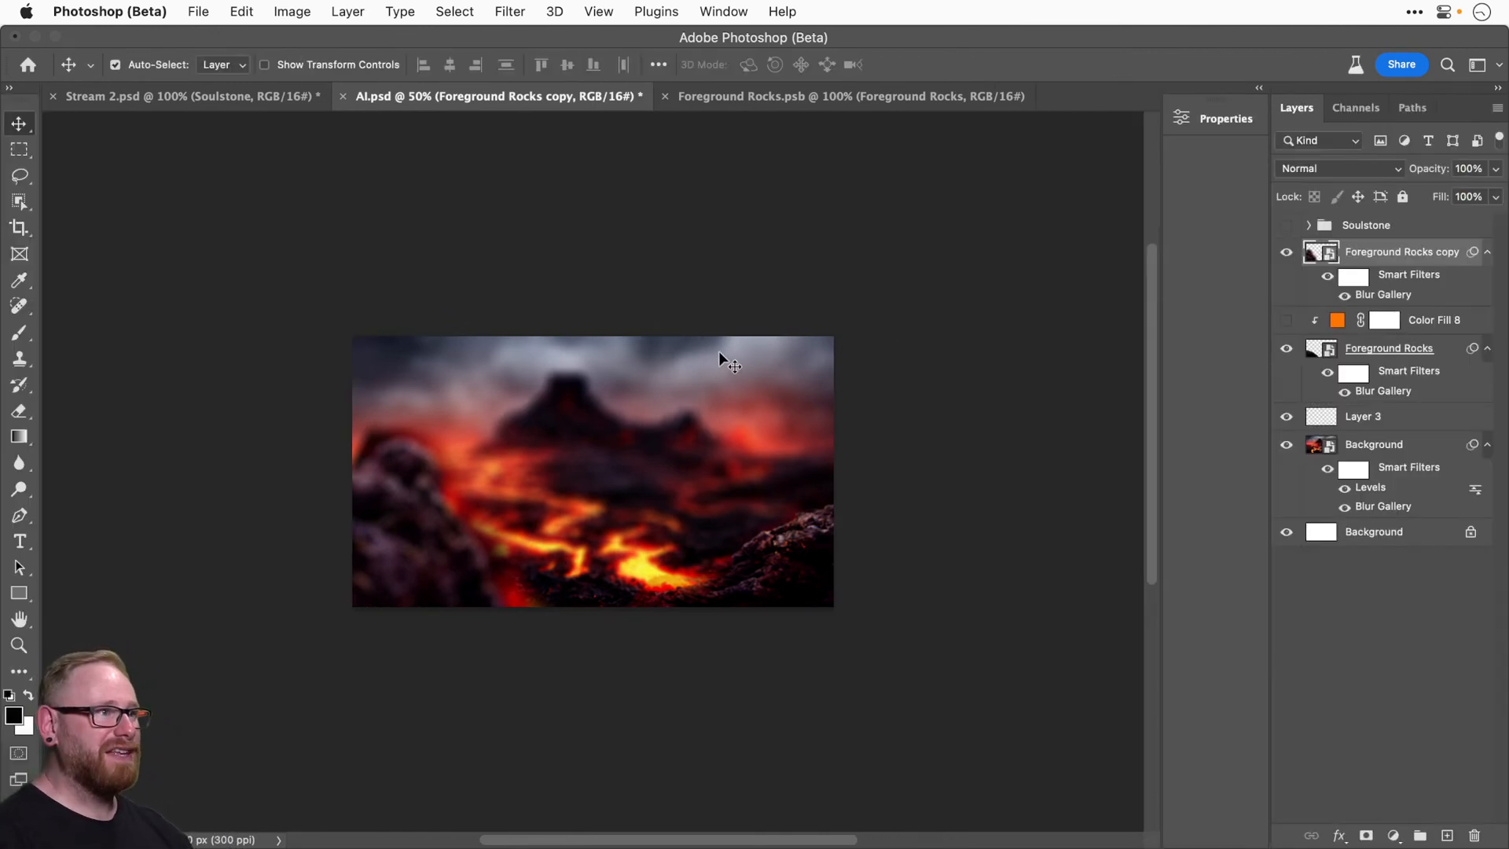
pyautogui.press('super+t')
pyautogui.moveTo(407, 495); pyautogui.dragTo(386, 499)
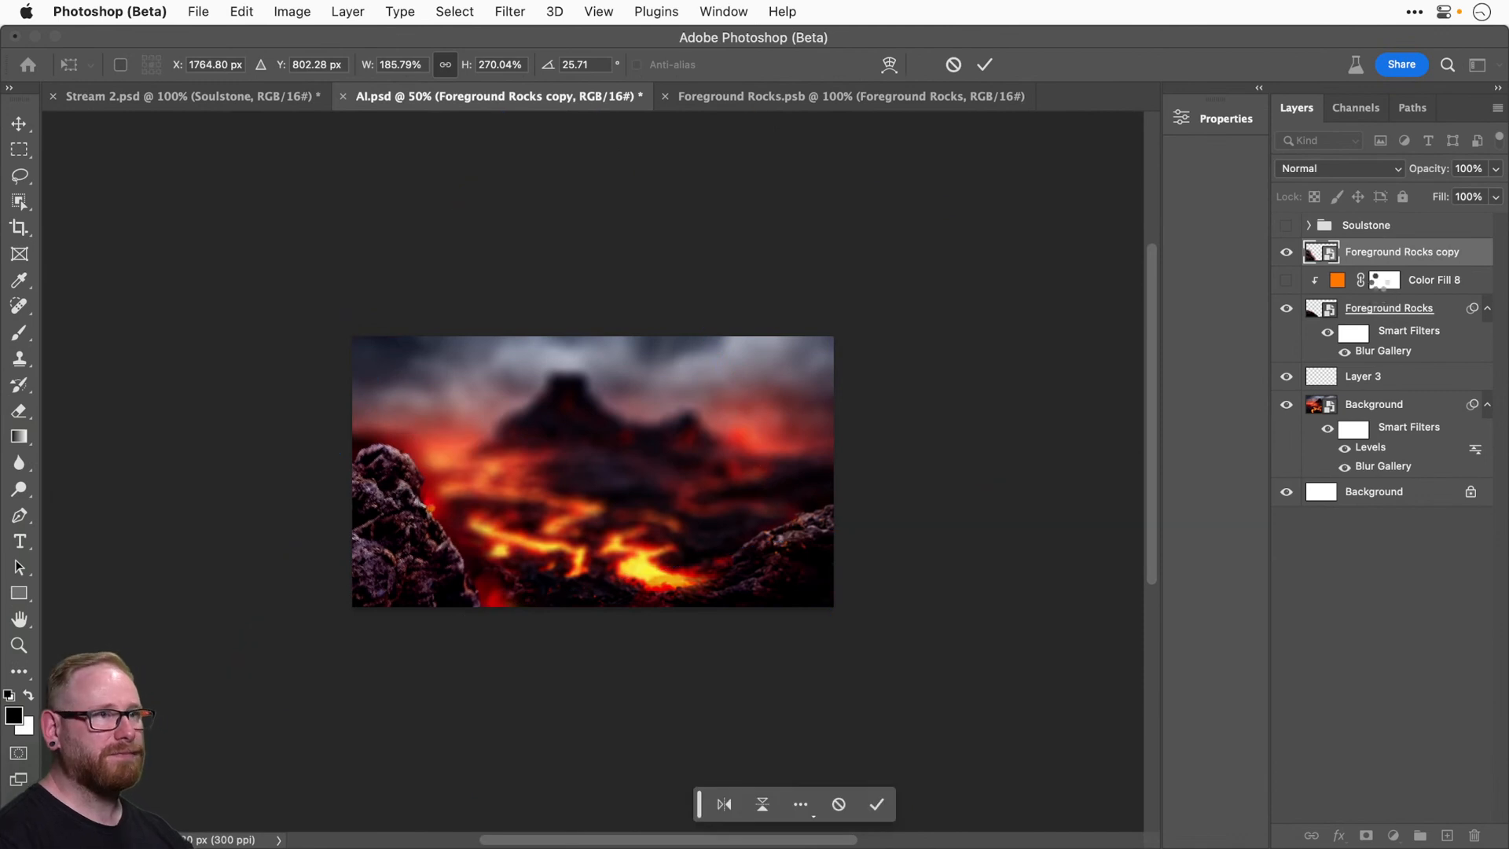
pyautogui.click(1365, 836)
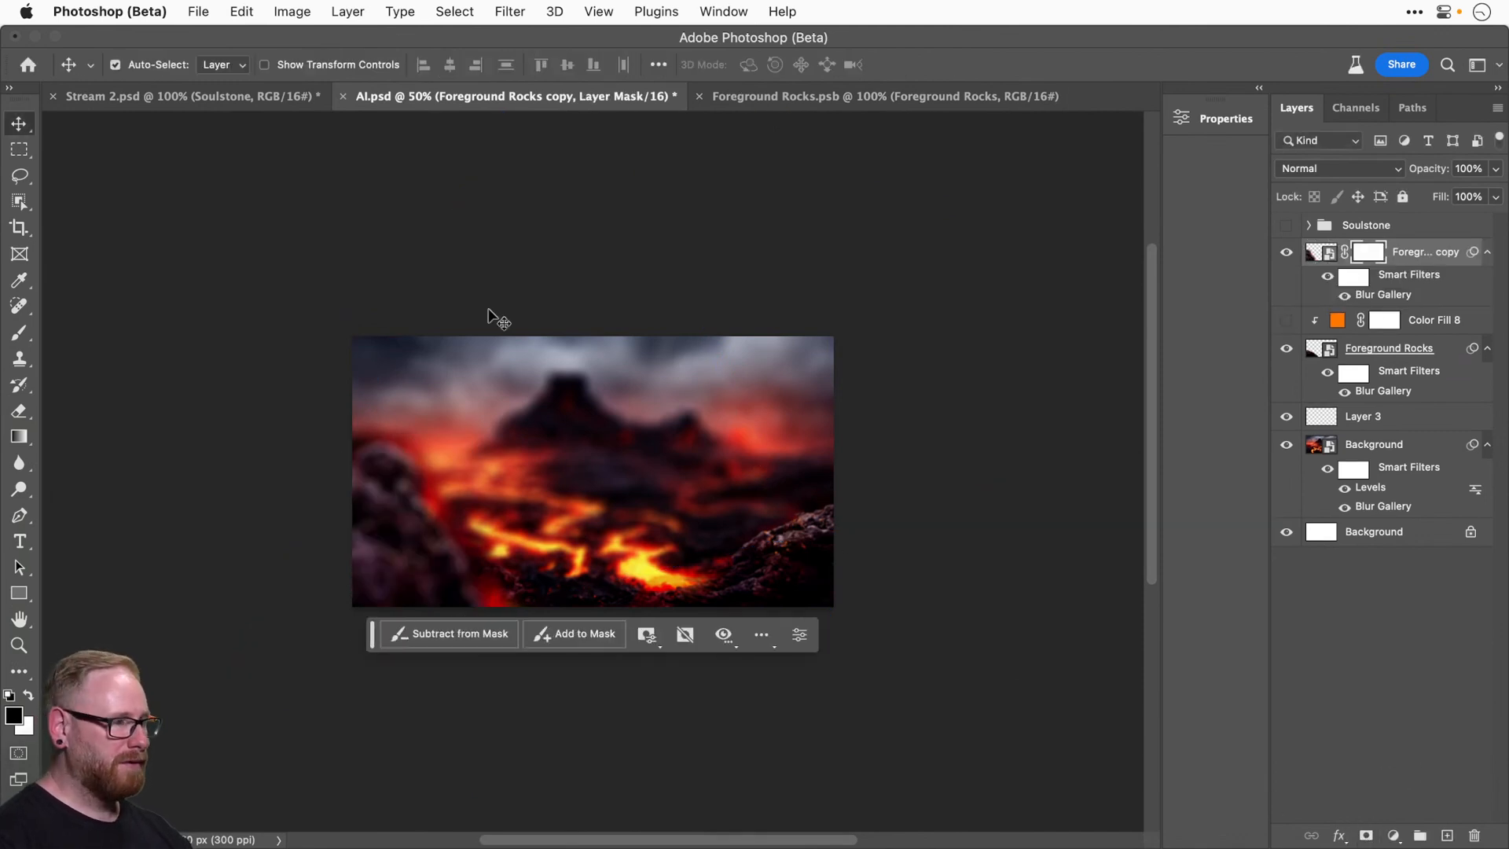
pyautogui.press('b')
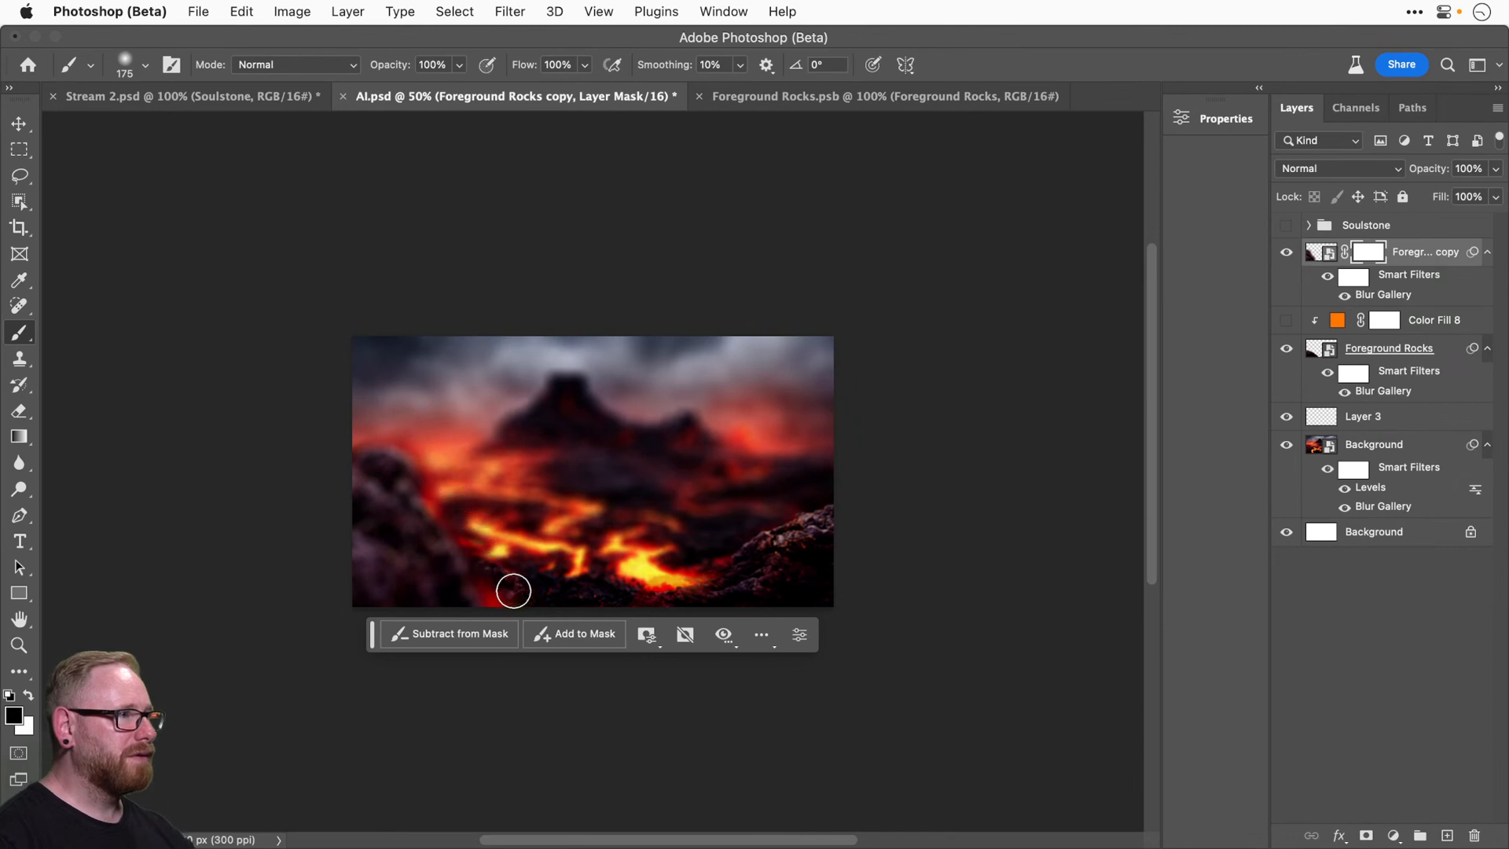
pyautogui.moveTo(468, 510)
pyautogui.mouseDown()
pyautogui.moveTo(435, 495)
pyautogui.moveTo(421, 440)
pyautogui.moveTo(346, 429)
pyautogui.mouseUp()
pyautogui.press('v')
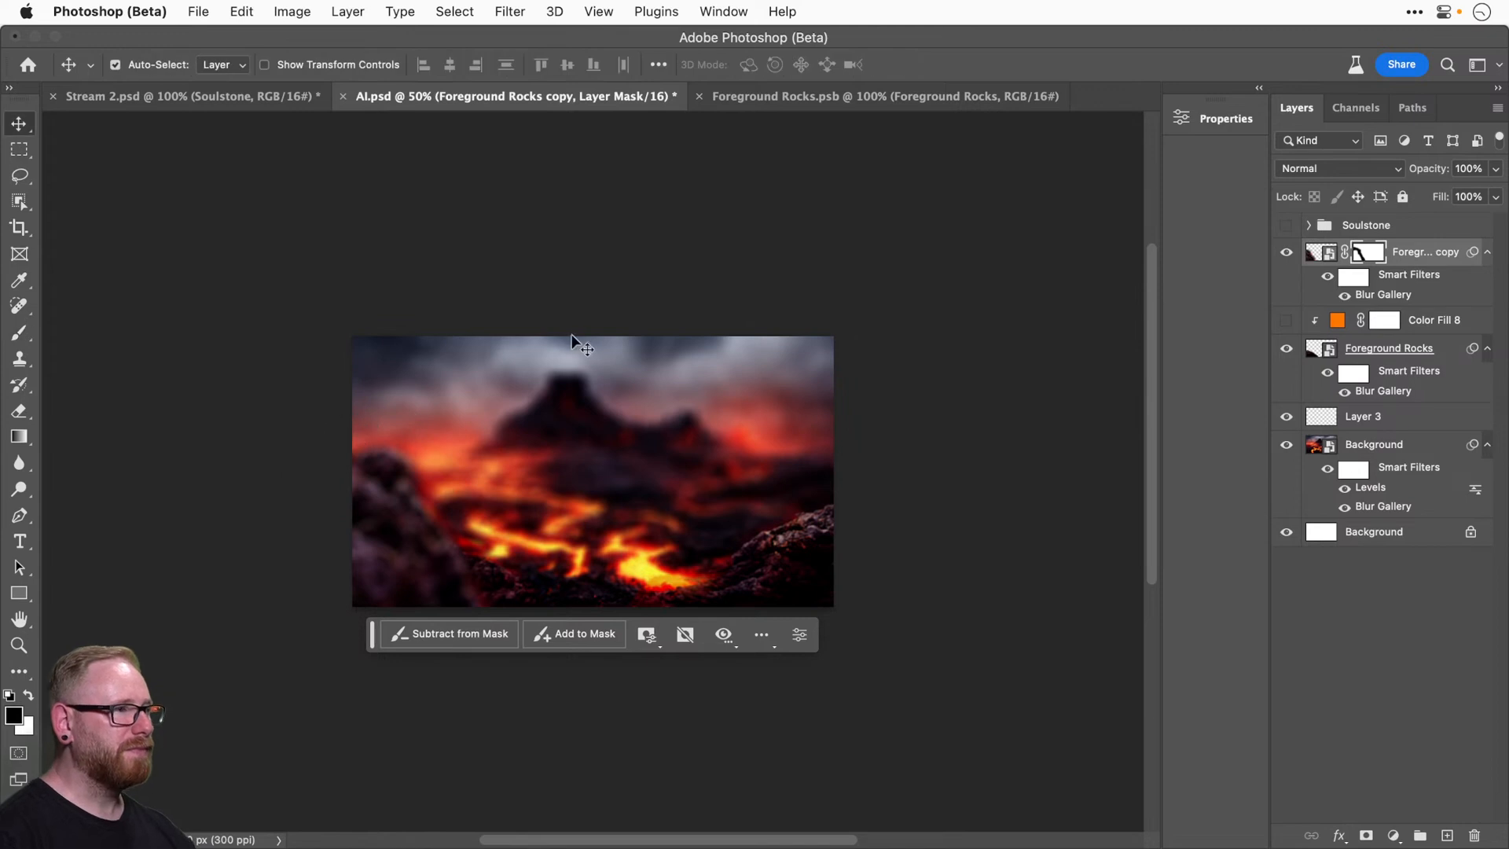
pyautogui.press('super+plus')
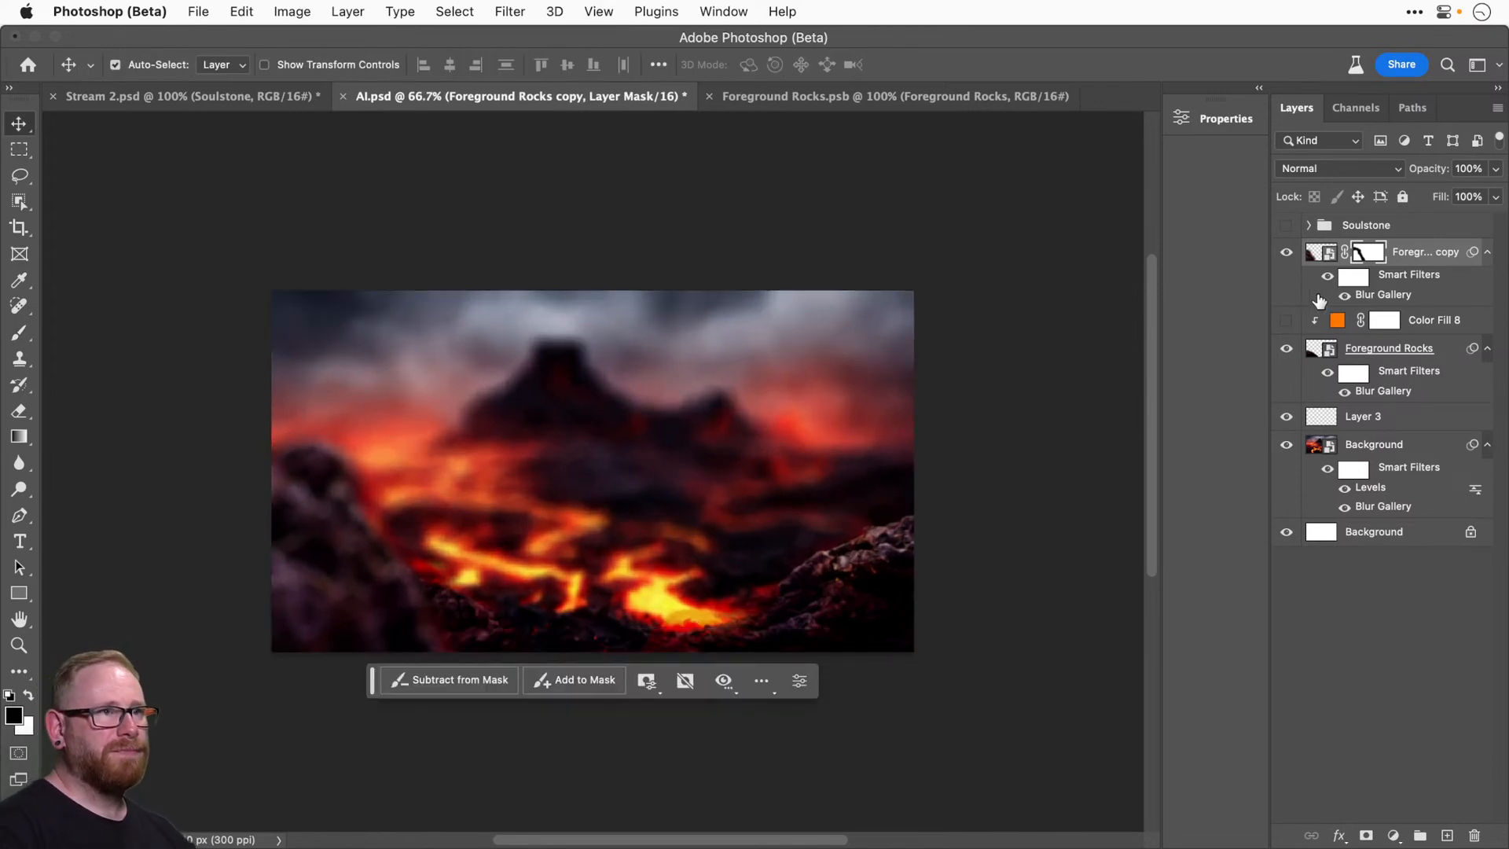
pyautogui.moveTo(761, 448); pyautogui.dragTo(802, 400)
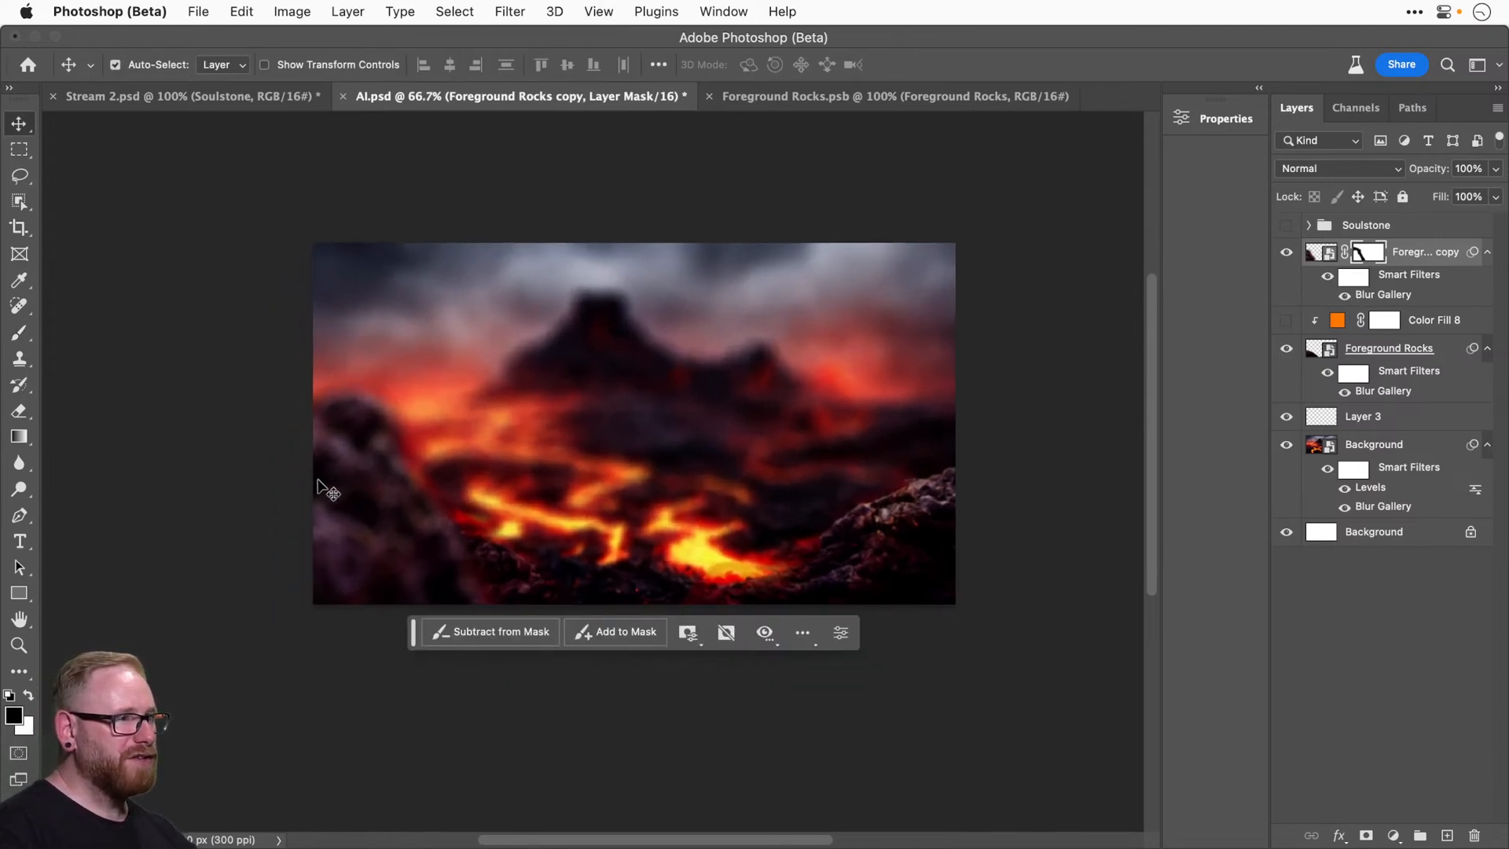
pyautogui.click(1286, 225)
pyautogui.press('super+1')
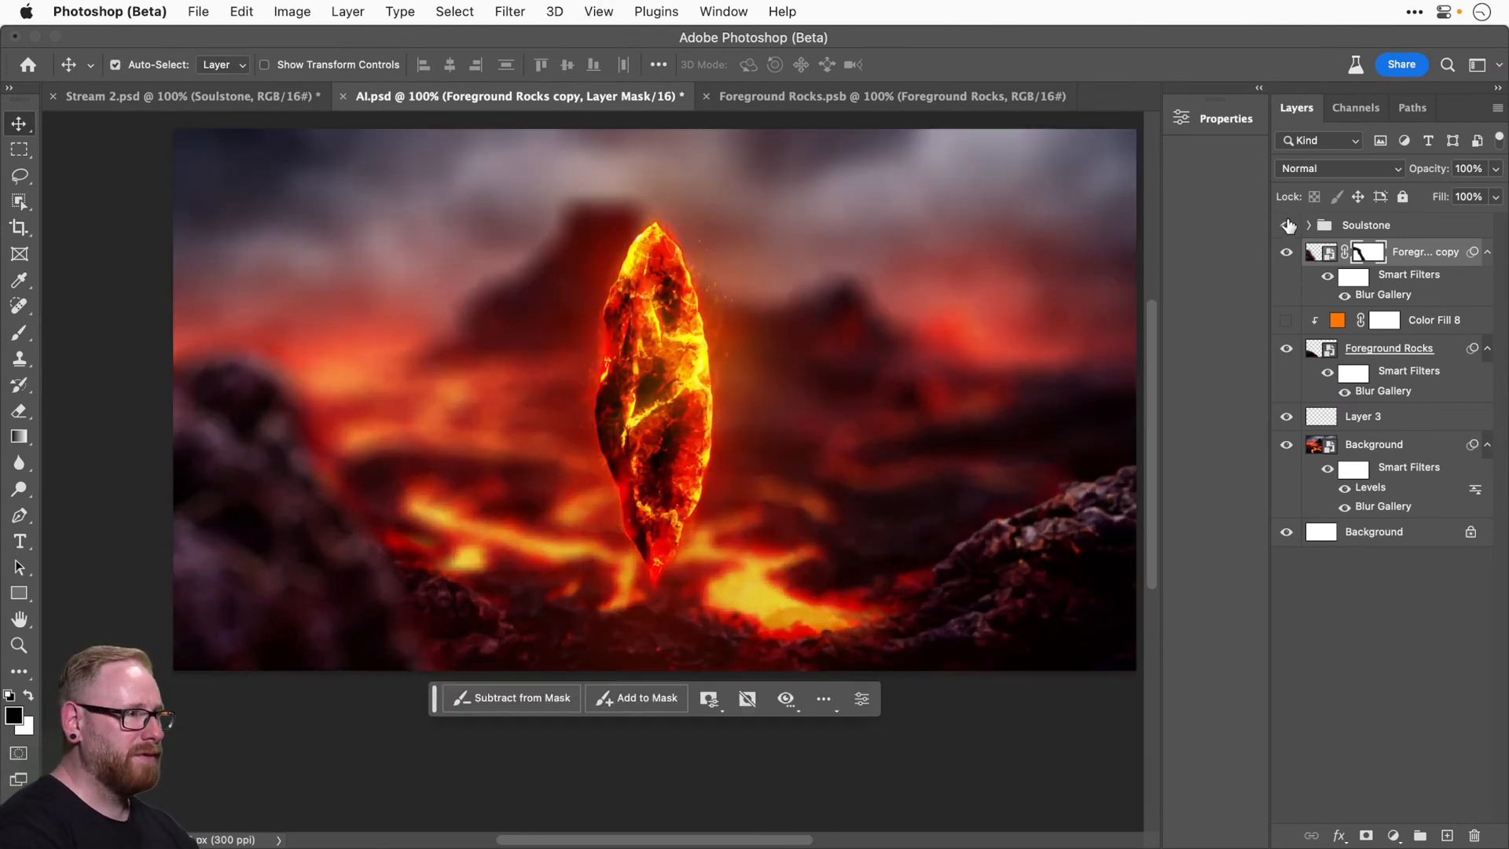
pyautogui.moveTo(678, 480)
pyautogui.mouseDown()
pyautogui.moveTo(711, 447)
pyautogui.moveTo(754, 460)
pyautogui.moveTo(700, 484)
pyautogui.mouseUp()
pyautogui.press('super+plus')
pyautogui.press('super+plus')
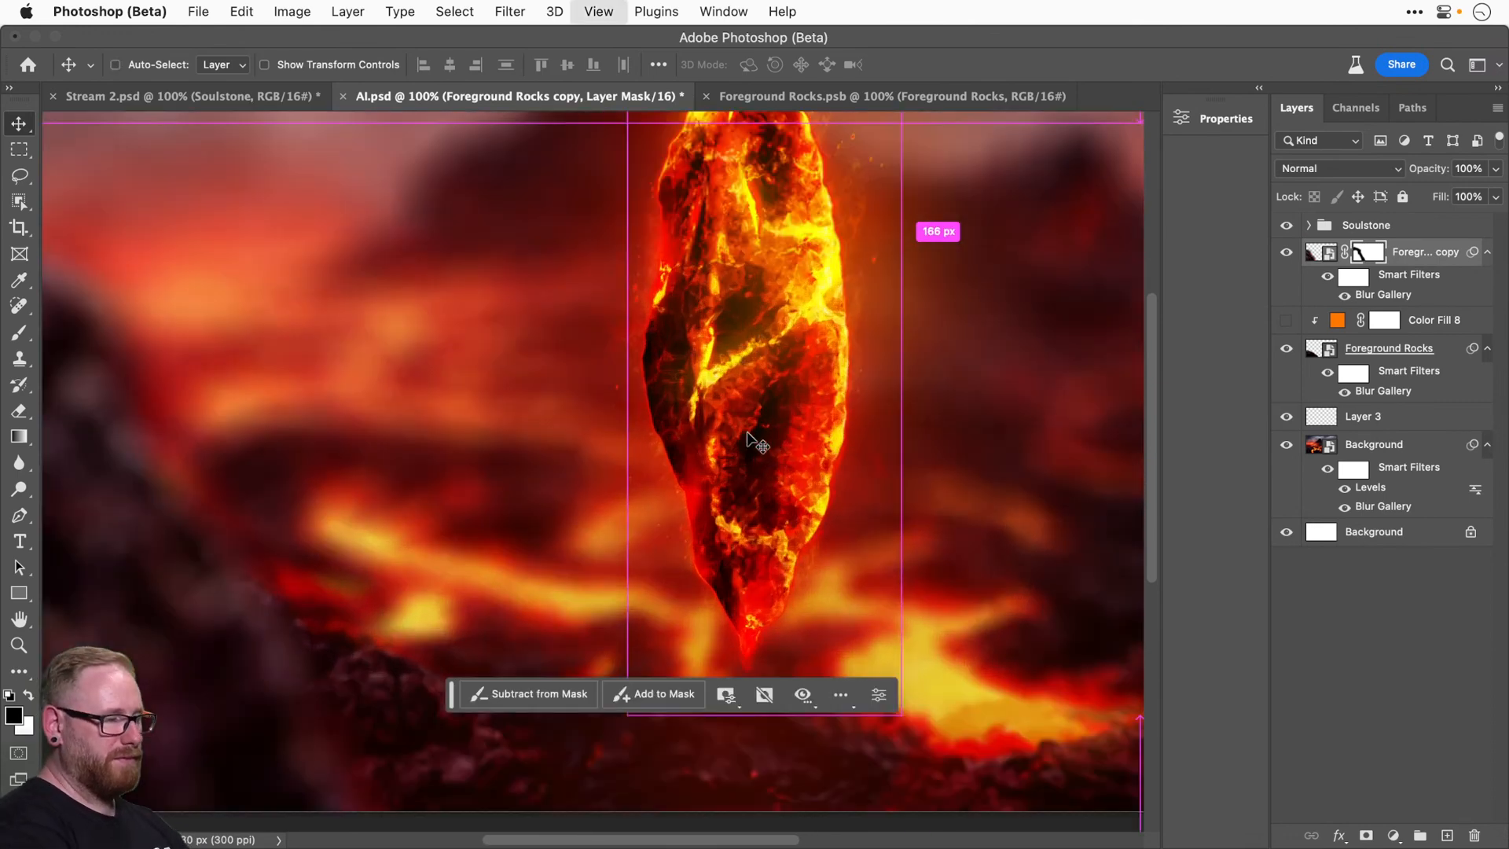
pyautogui.press('super+minus')
pyautogui.press('super+minus')
pyautogui.press('super+minus')
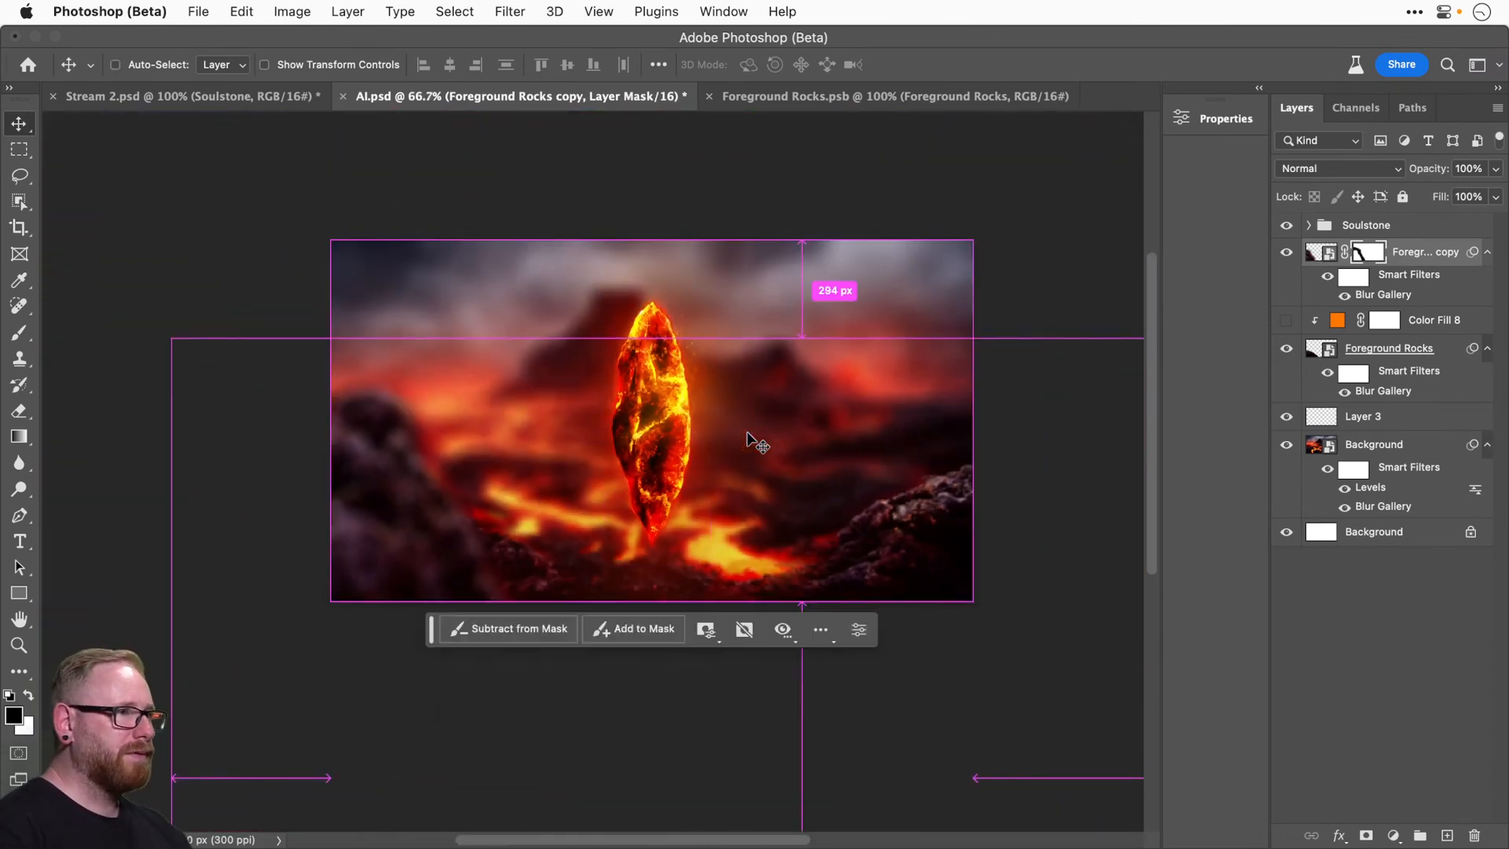
# Flip the Foreground Rocks copy horizontally, then move it right and enlarge it.
pyautogui.press('super+t')
pyautogui.click(241, 11)
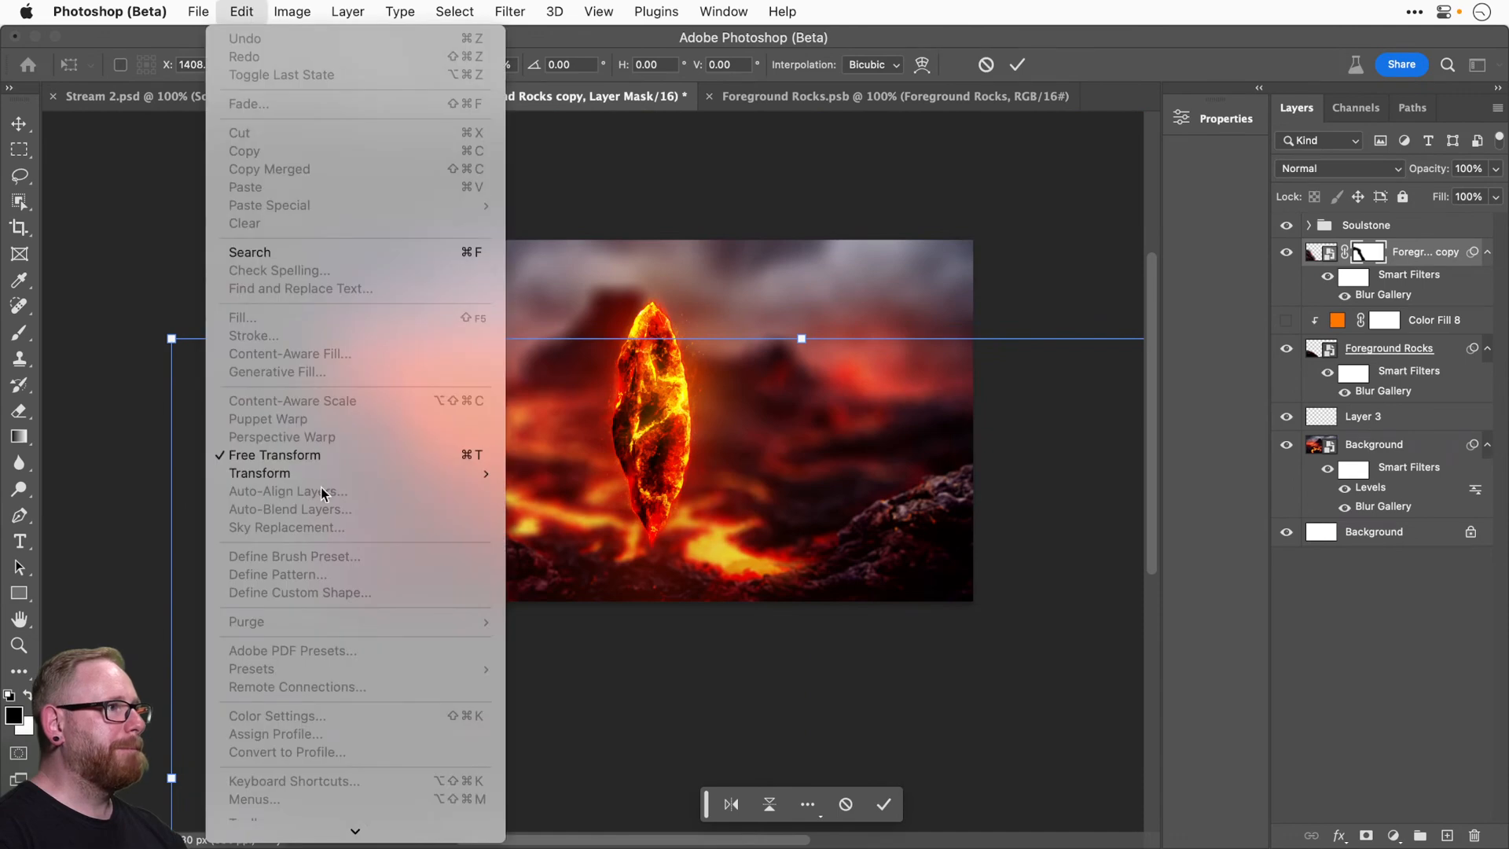
pyautogui.moveTo(330, 473)
pyautogui.click(606, 806)
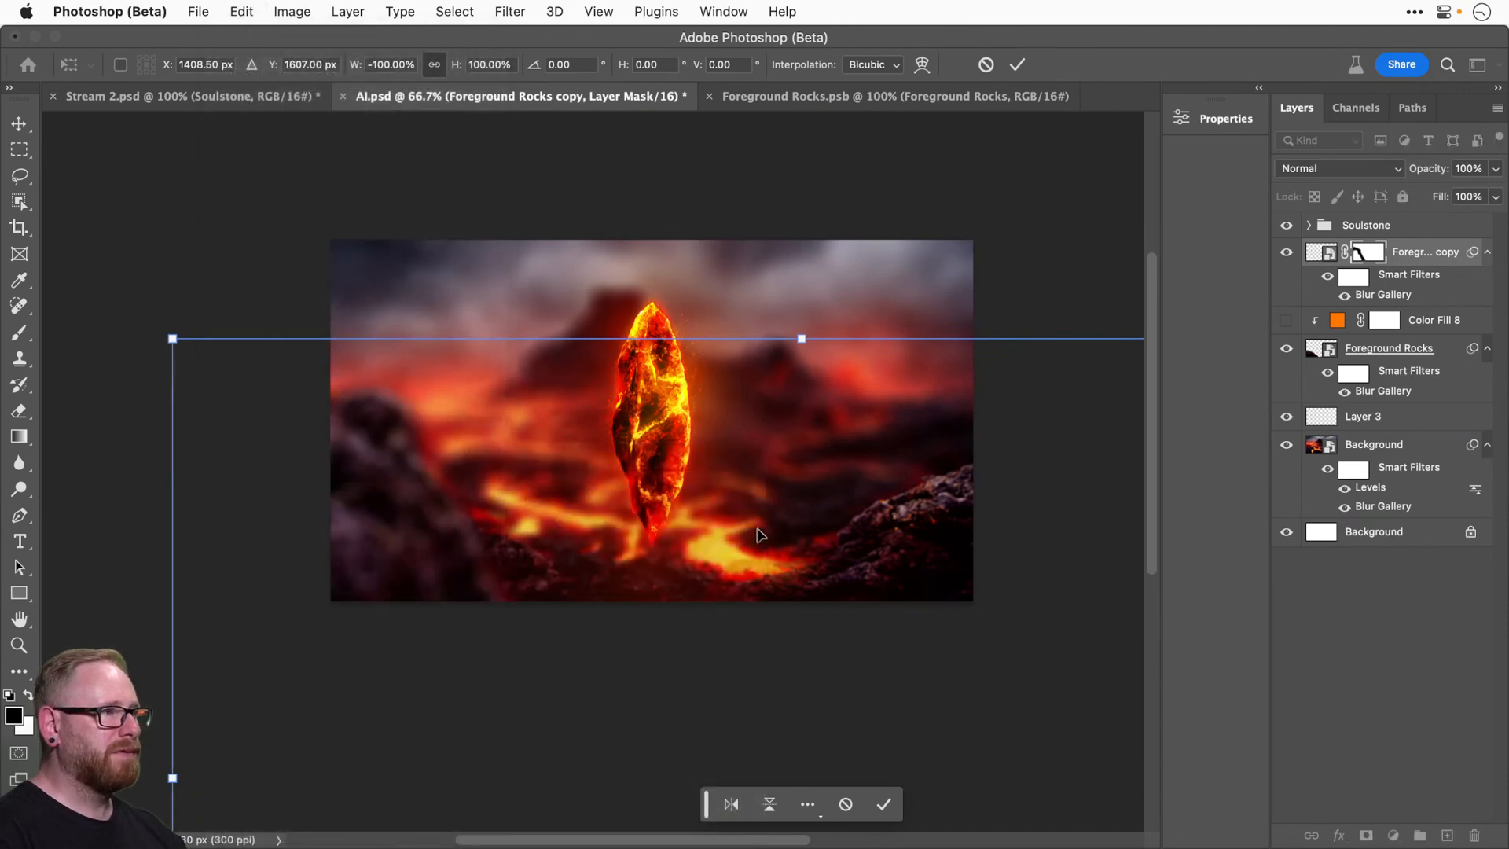
pyautogui.moveTo(771, 554); pyautogui.dragTo(825, 395)
pyautogui.moveTo(375, 409); pyautogui.dragTo(674, 374)
pyautogui.press('super+minus')
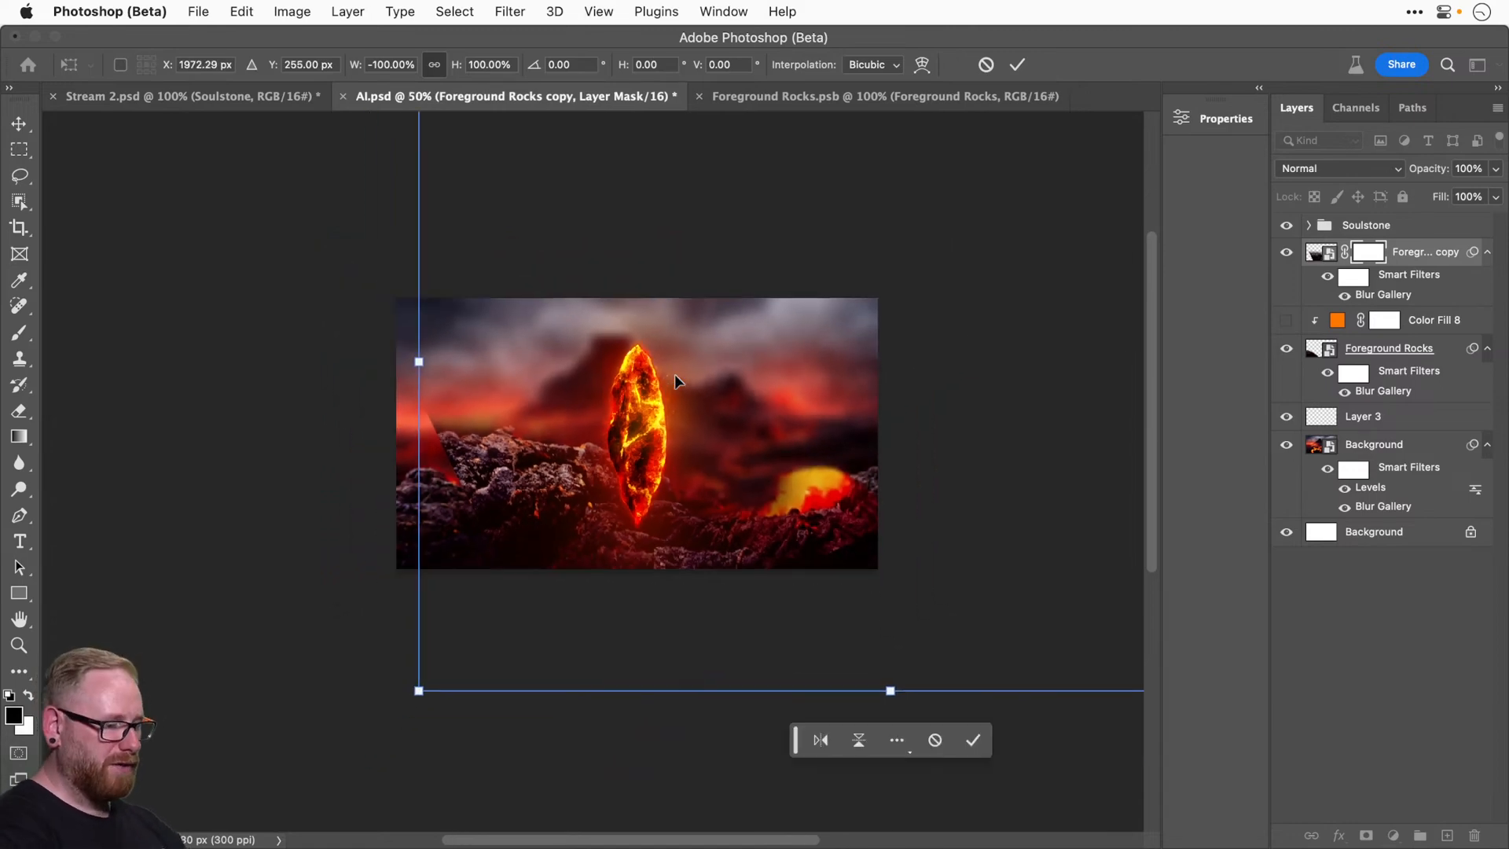
pyautogui.press('super+minus')
pyautogui.moveTo(479, 620); pyautogui.dragTo(344, 698)
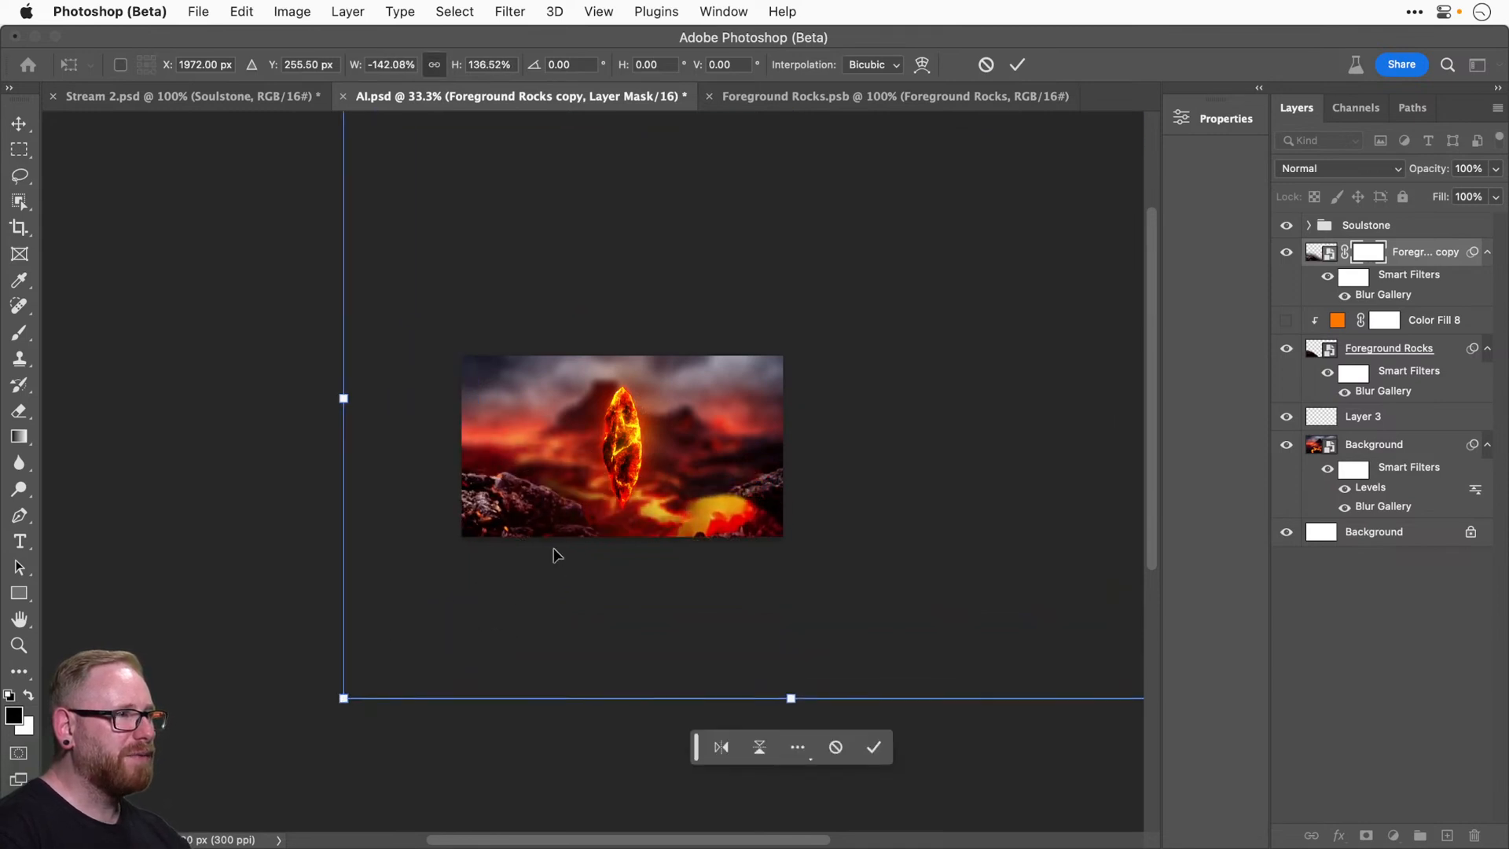
pyautogui.moveTo(633, 529); pyautogui.dragTo(639, 510)
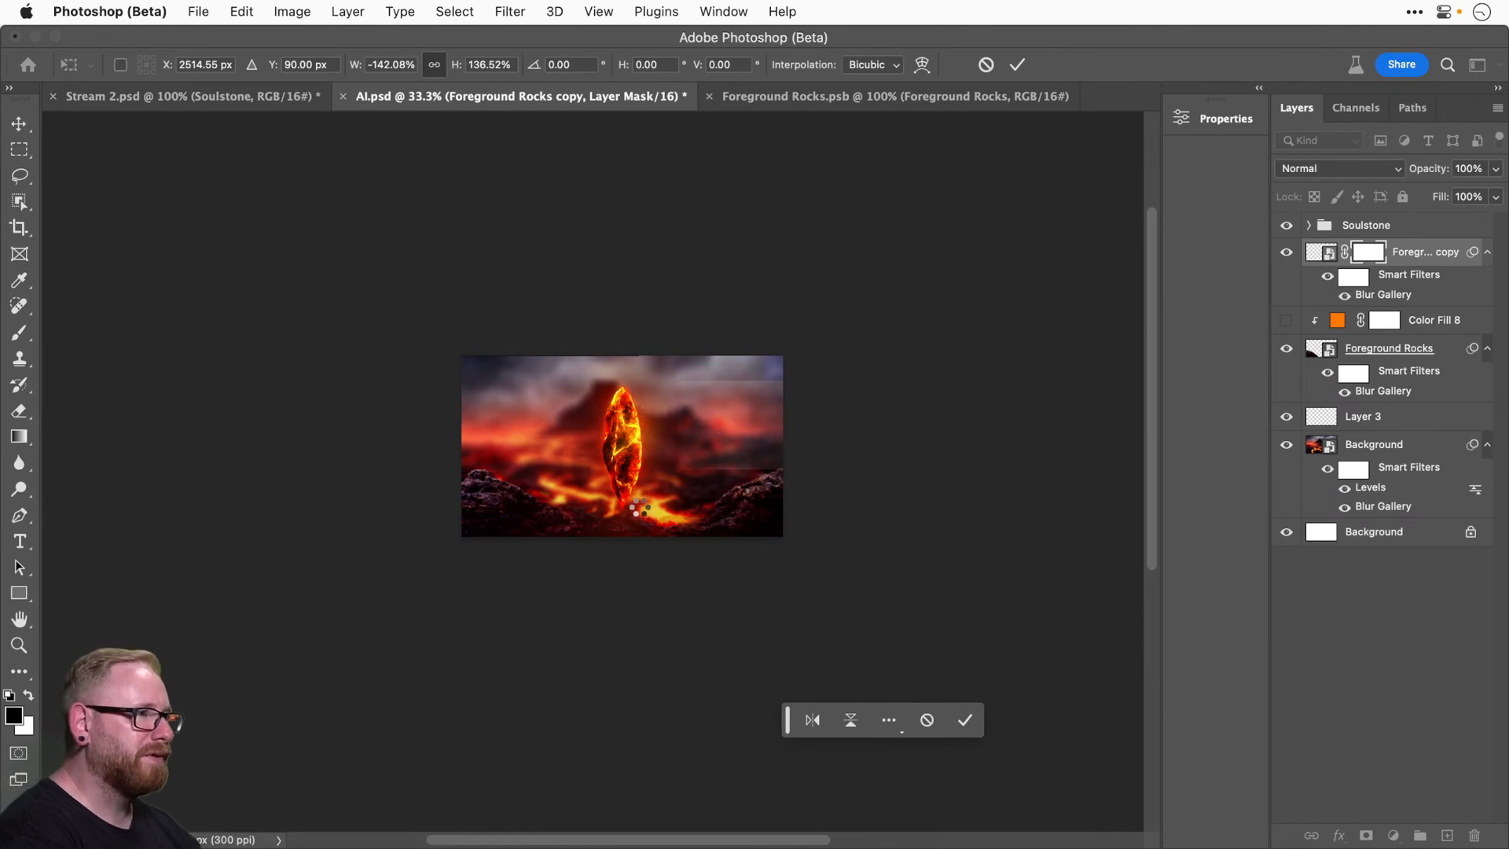
pyautogui.press('Return')
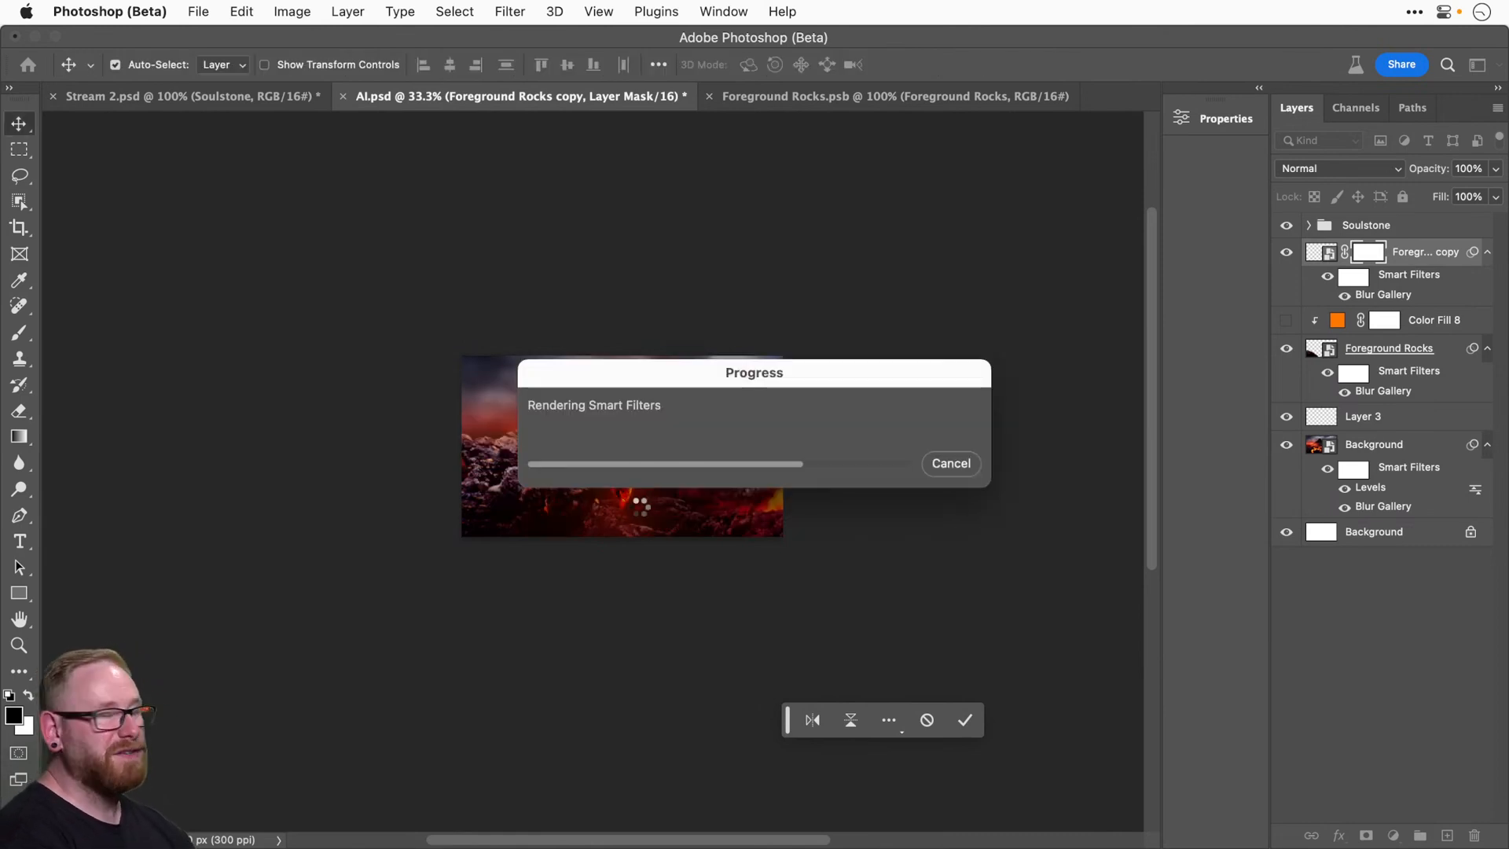
# With its blur hidden, scale the rocks copy to about 113%, rotate 16° and shift down-right.
pyautogui.press('super+equal')
pyautogui.press('super+equal')
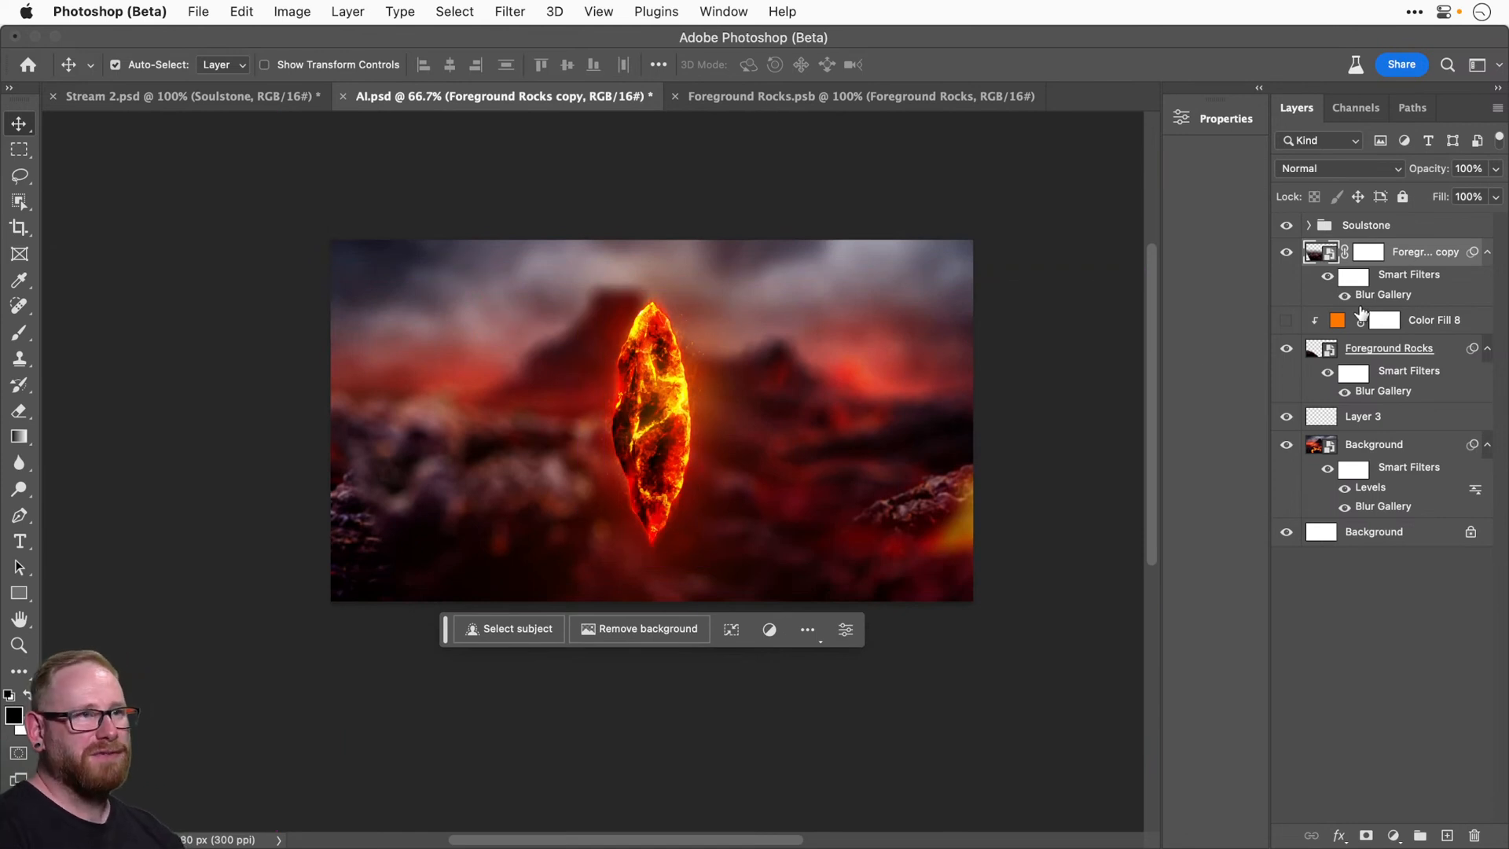
pyautogui.click(1345, 296)
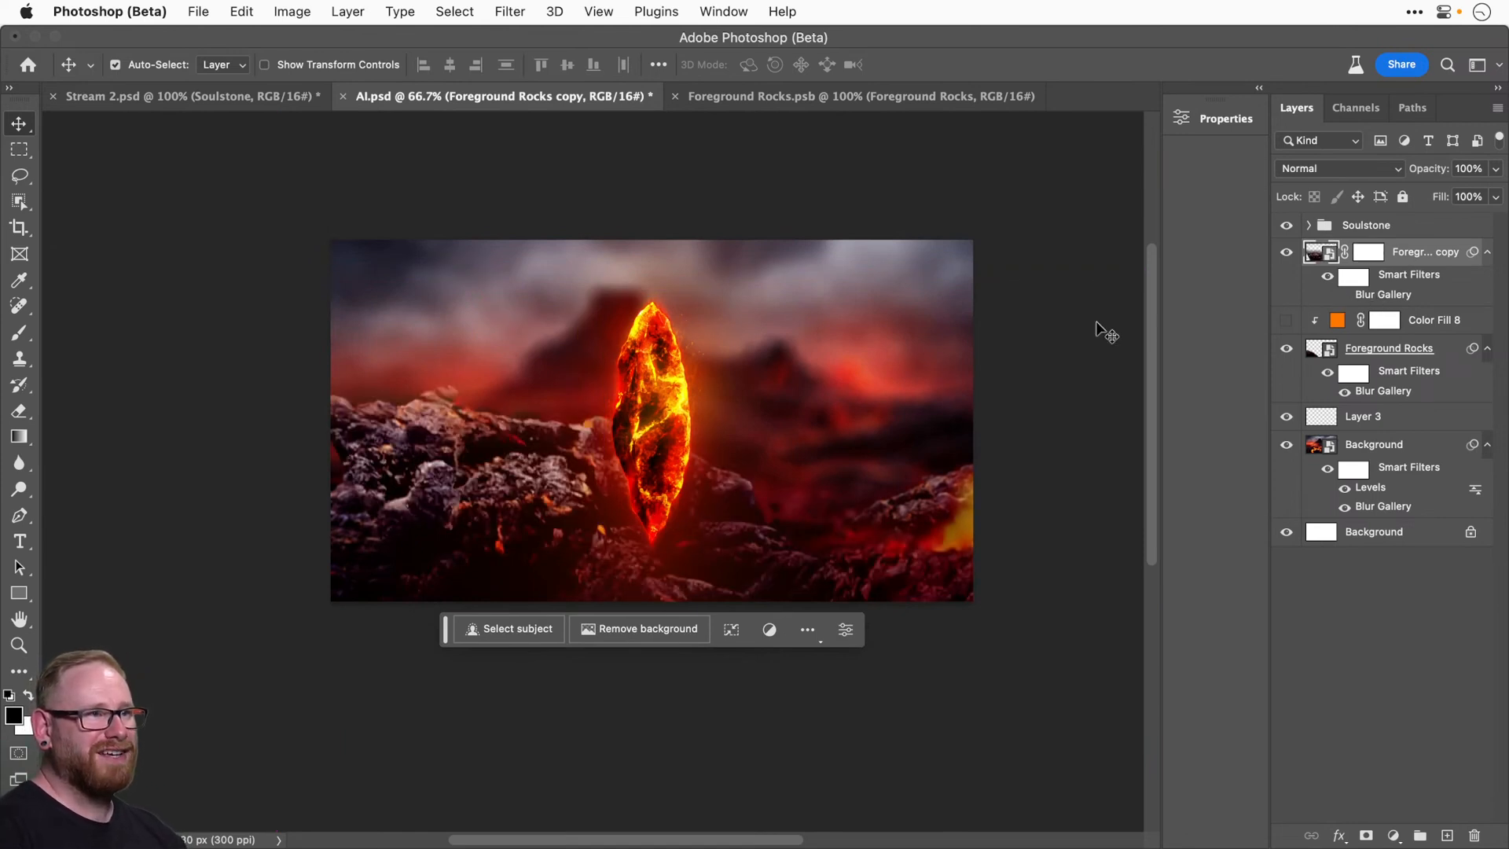
pyautogui.press('super+t')
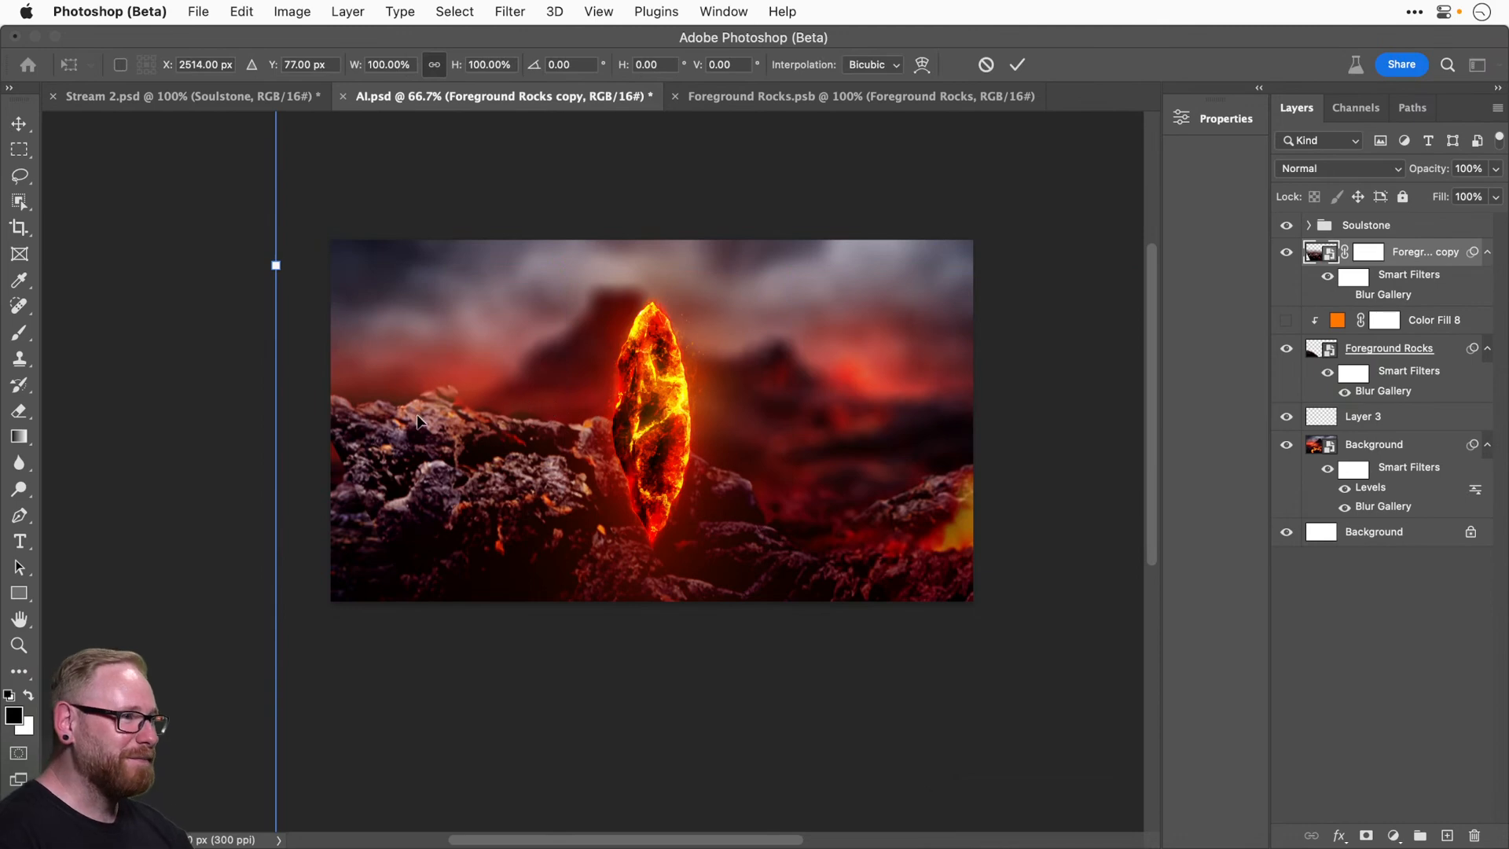
pyautogui.moveTo(417, 422); pyautogui.dragTo(484, 450)
pyautogui.press('super+minus')
pyautogui.press('super+minus')
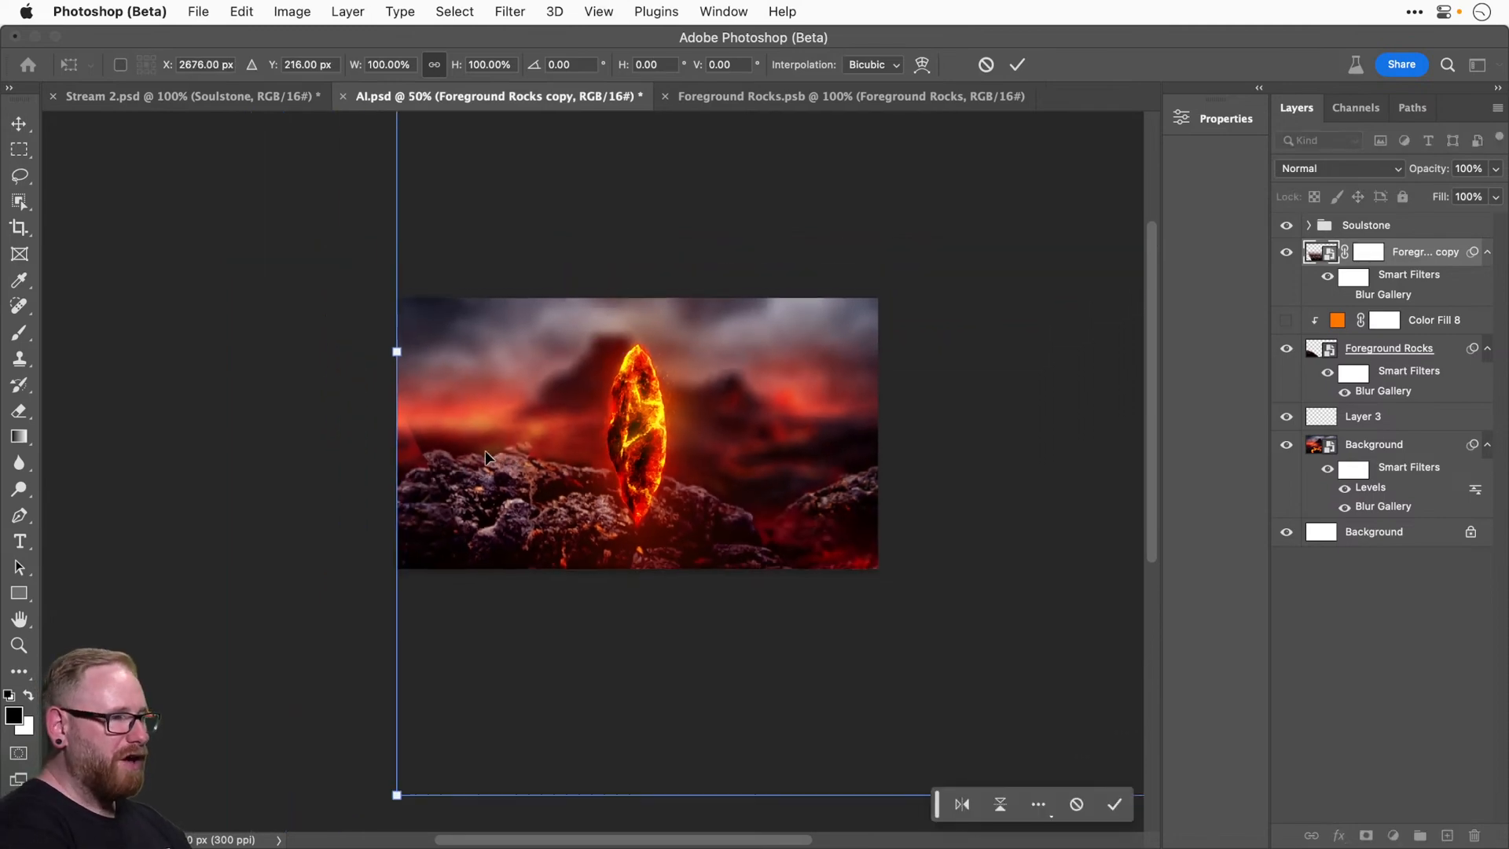
pyautogui.moveTo(462, 687); pyautogui.dragTo(398, 737)
pyautogui.moveTo(328, 646); pyautogui.dragTo(319, 560)
pyautogui.moveTo(524, 422); pyautogui.dragTo(548, 499)
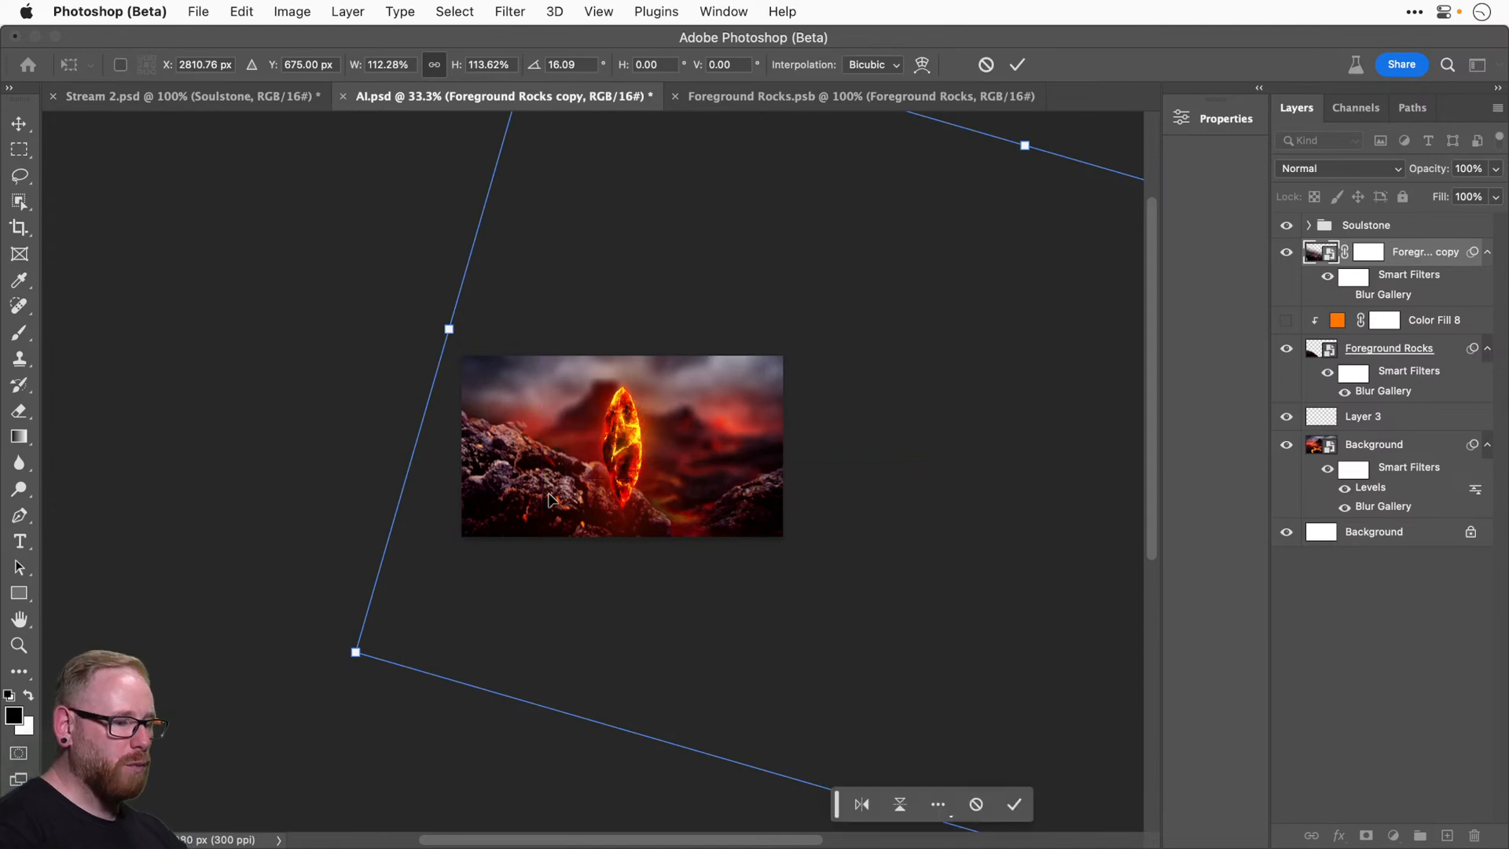
pyautogui.press('Return')
pyautogui.press('super+equal')
pyautogui.press('super+equal')
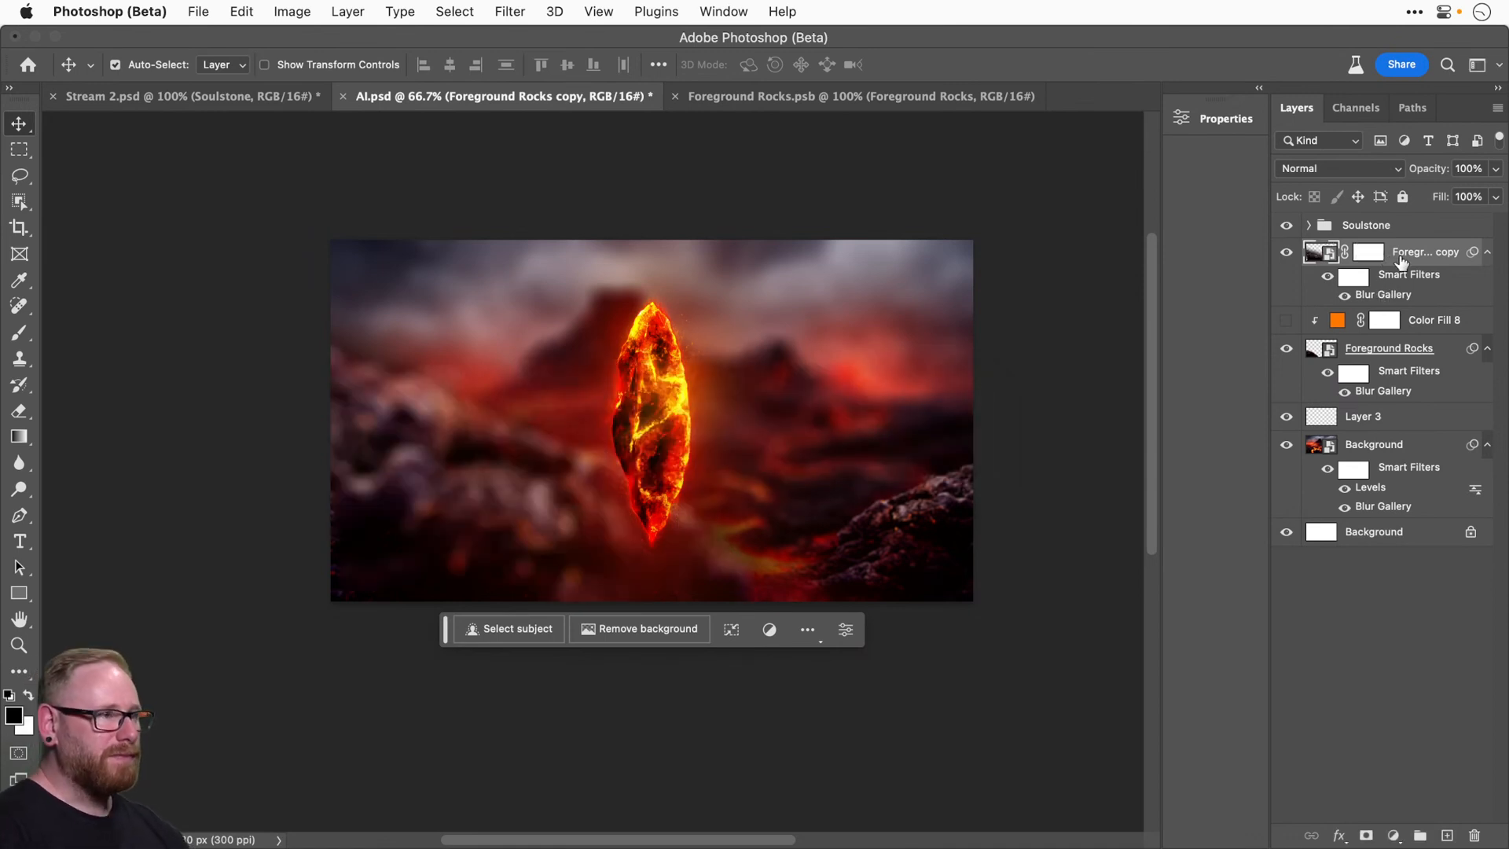
# Move the rocks copy above Soulstone and add a bright orange Solid Color fill in Linear Dodge (Add).
pyautogui.press('super+bracketright')
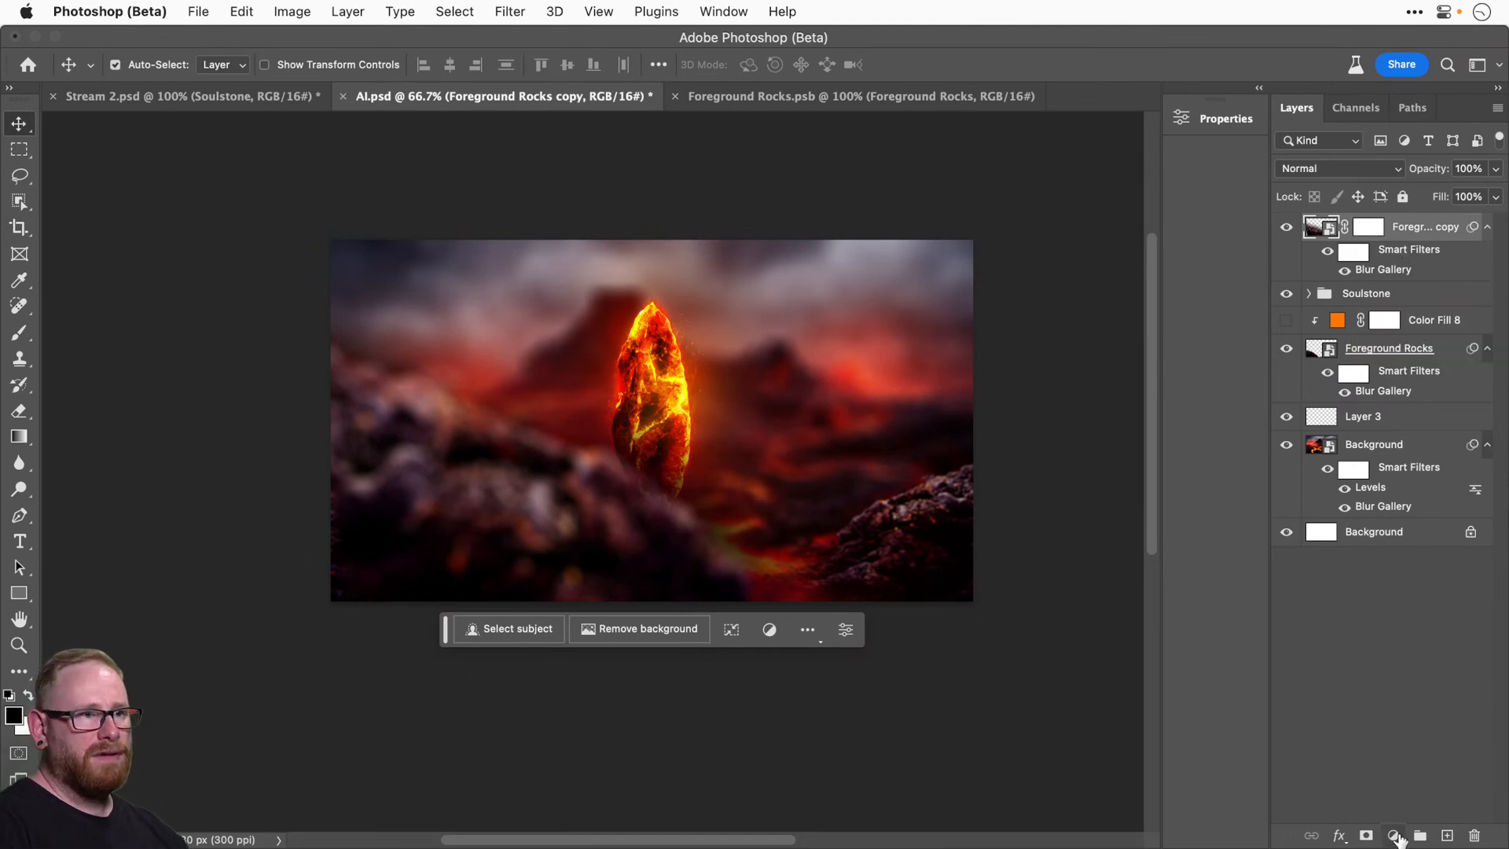
pyautogui.click(1393, 835)
pyautogui.click(1403, 539)
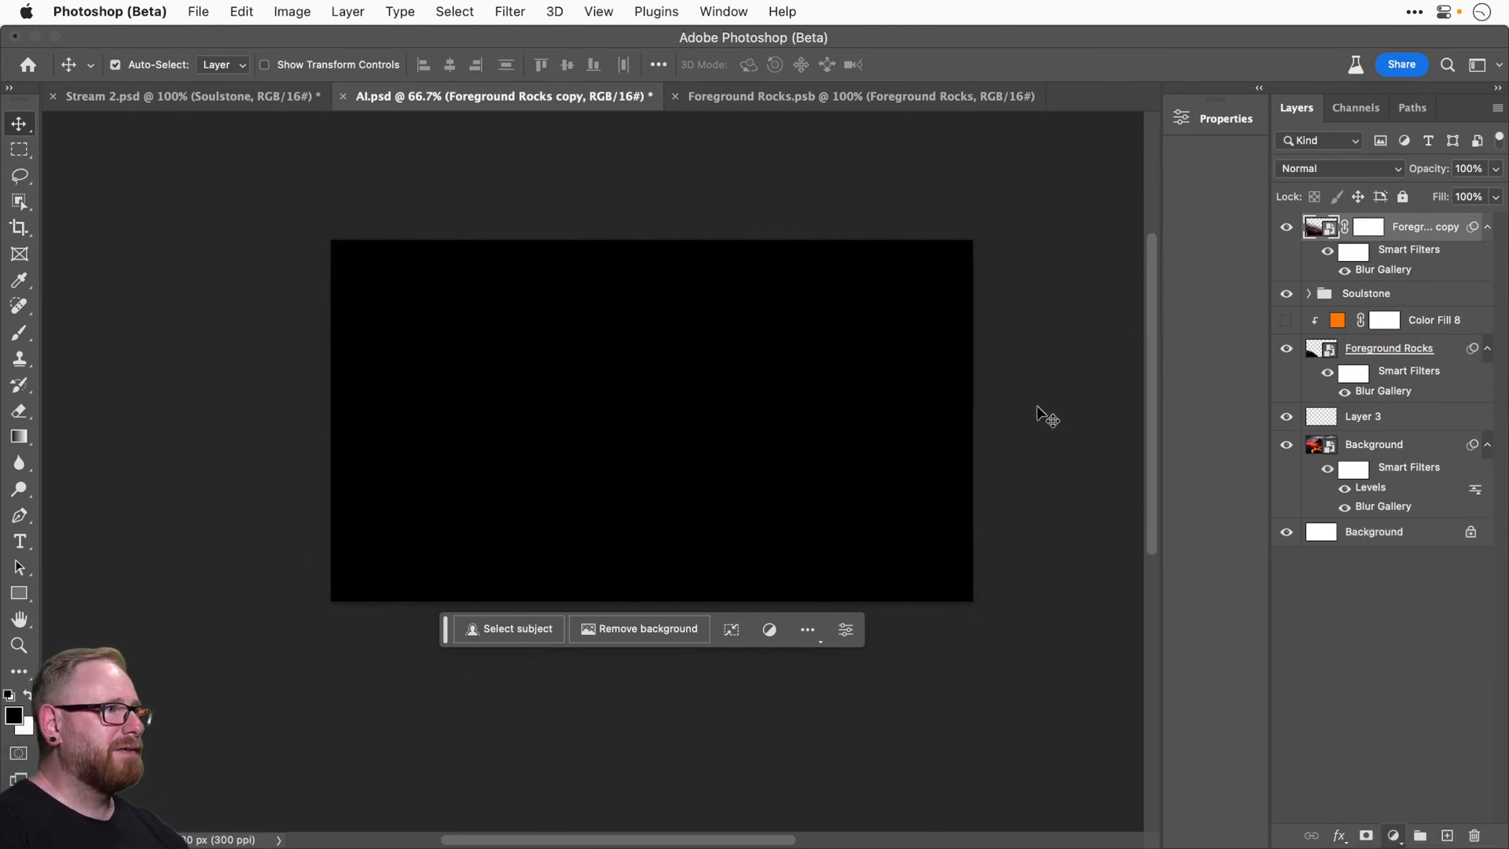
pyautogui.click(771, 530)
pyautogui.moveTo(702, 500); pyautogui.dragTo(766, 286)
pyautogui.click(953, 286)
pyautogui.click(1336, 168)
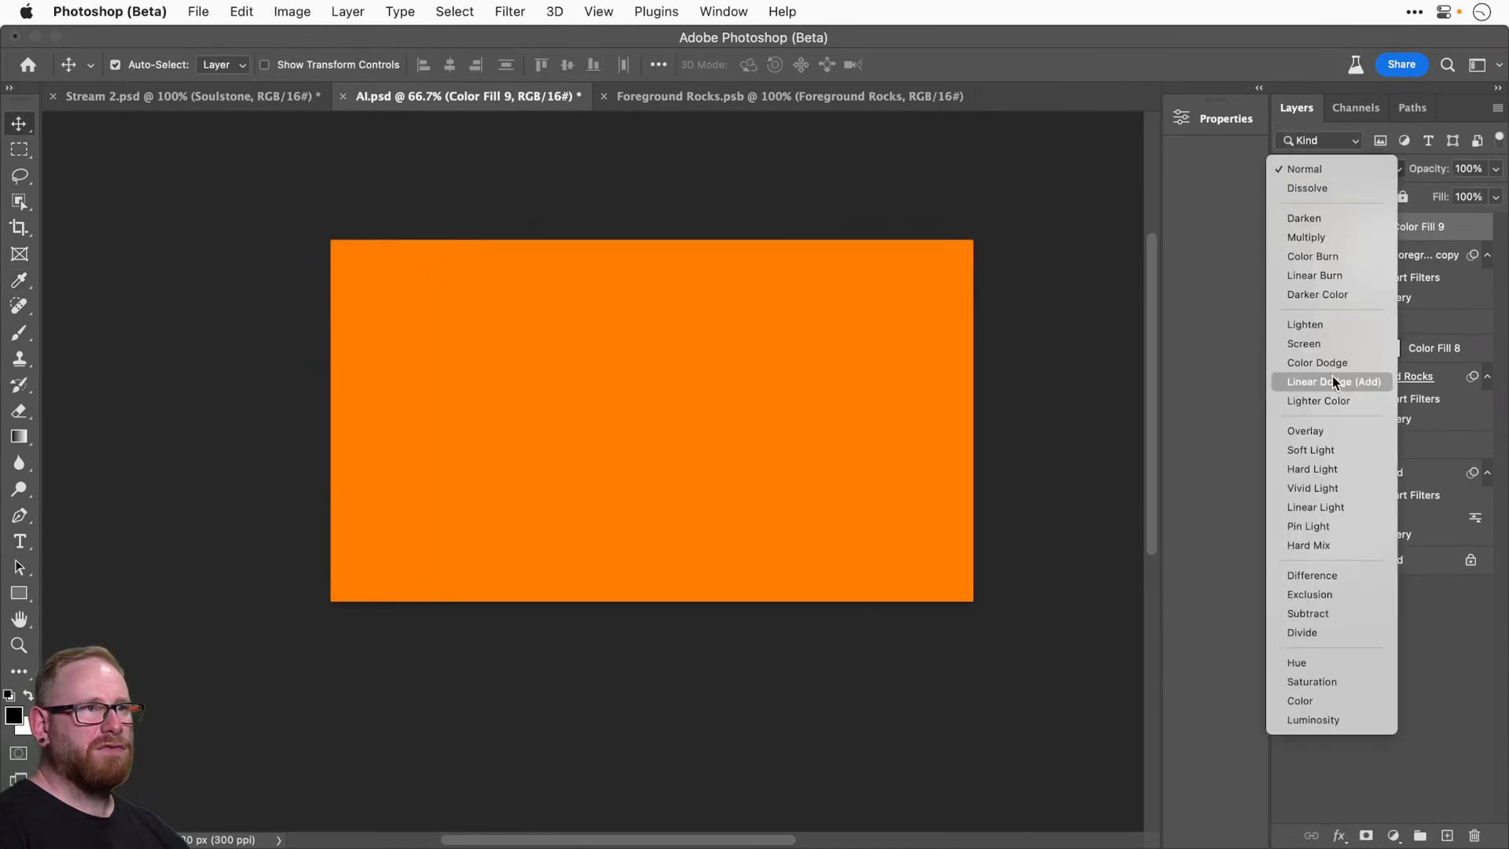
pyautogui.click(1350, 381)
# Invert the fill's mask and paint a faint 30% white glow beneath the crystal.
pyautogui.click(1367, 227)
pyautogui.press('super+i')
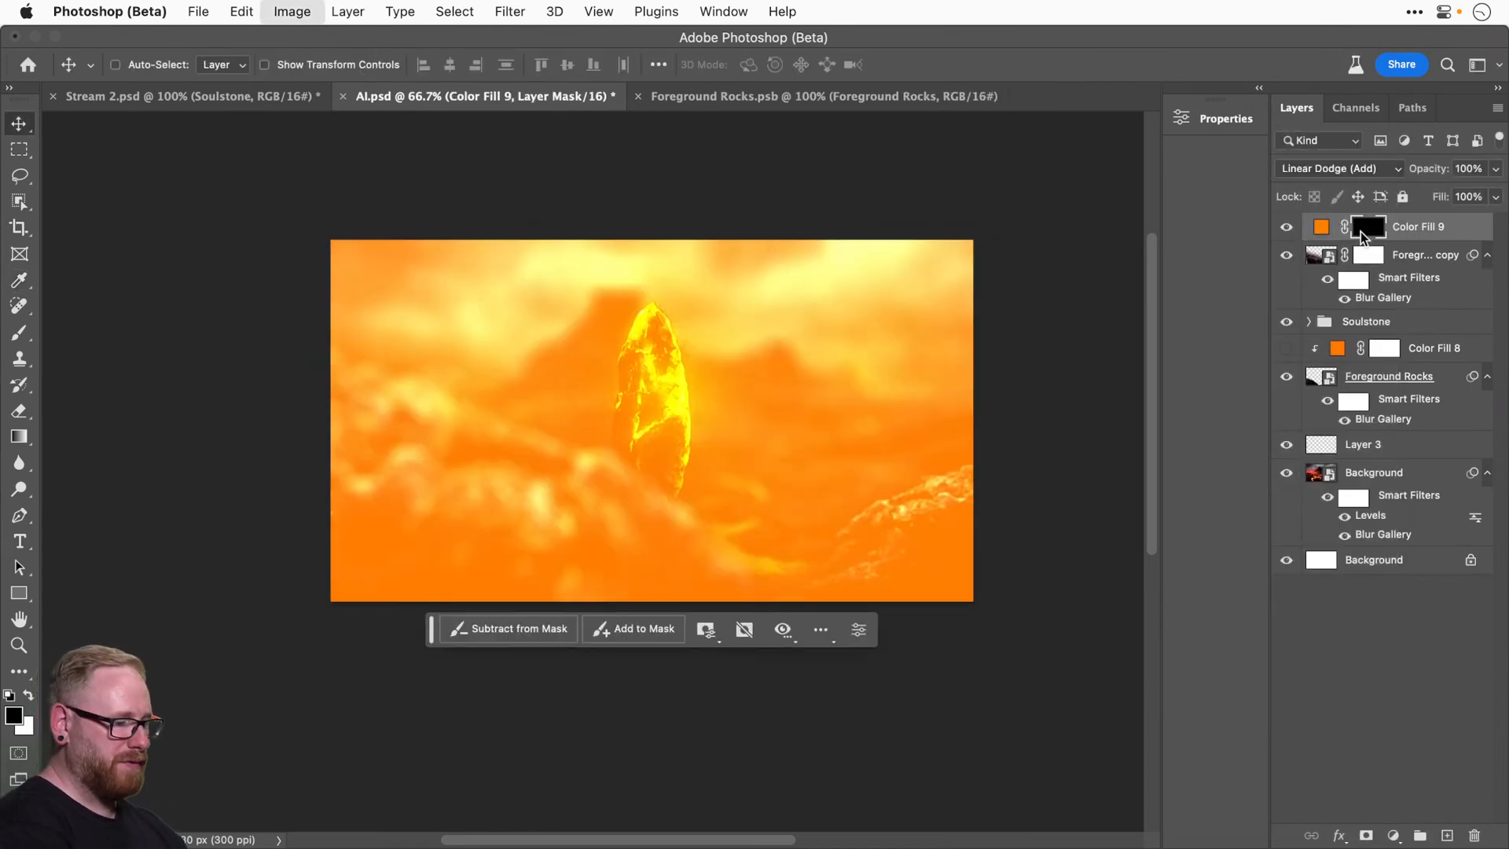
pyautogui.press('b')
pyautogui.press('x')
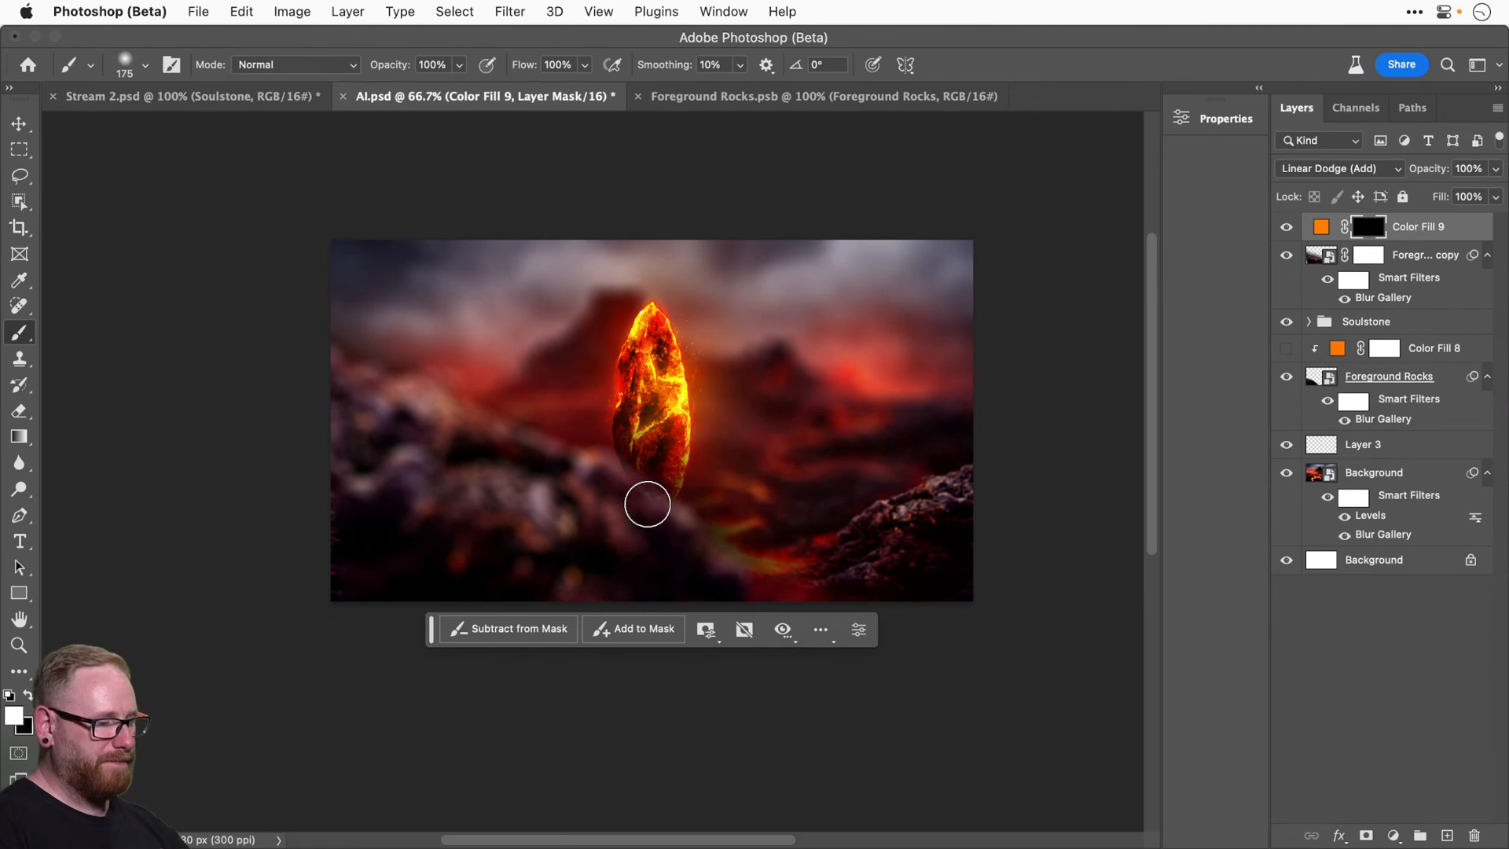
pyautogui.press(']')
pyautogui.press(']')
pyautogui.press(']')
pyautogui.press(']')
pyautogui.press(']')
pyautogui.press(']')
pyautogui.press(']')
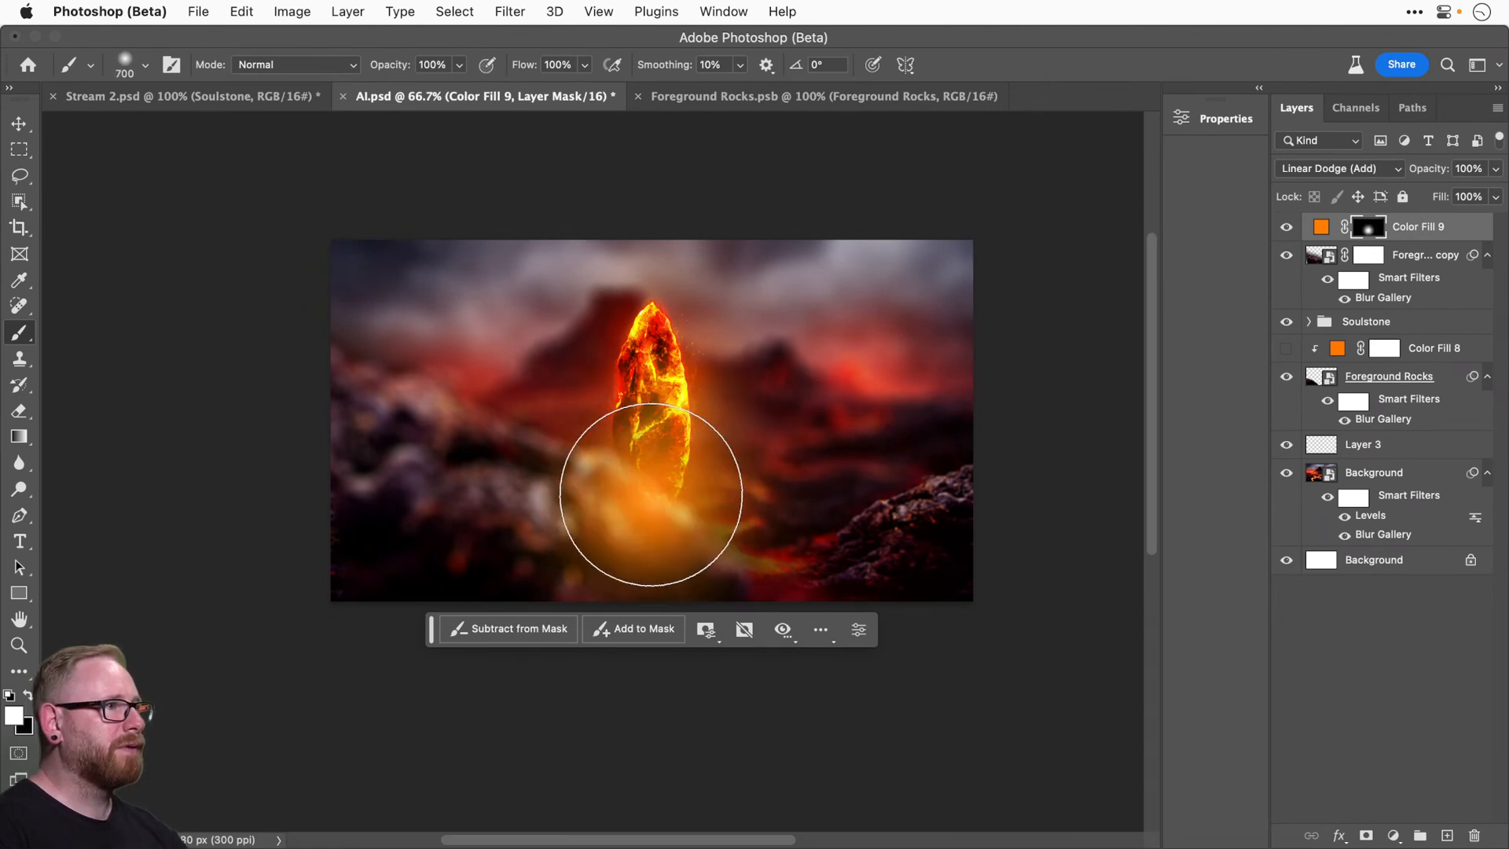
pyautogui.click(639, 505)
pyautogui.press('super+z')
pyautogui.press('3')
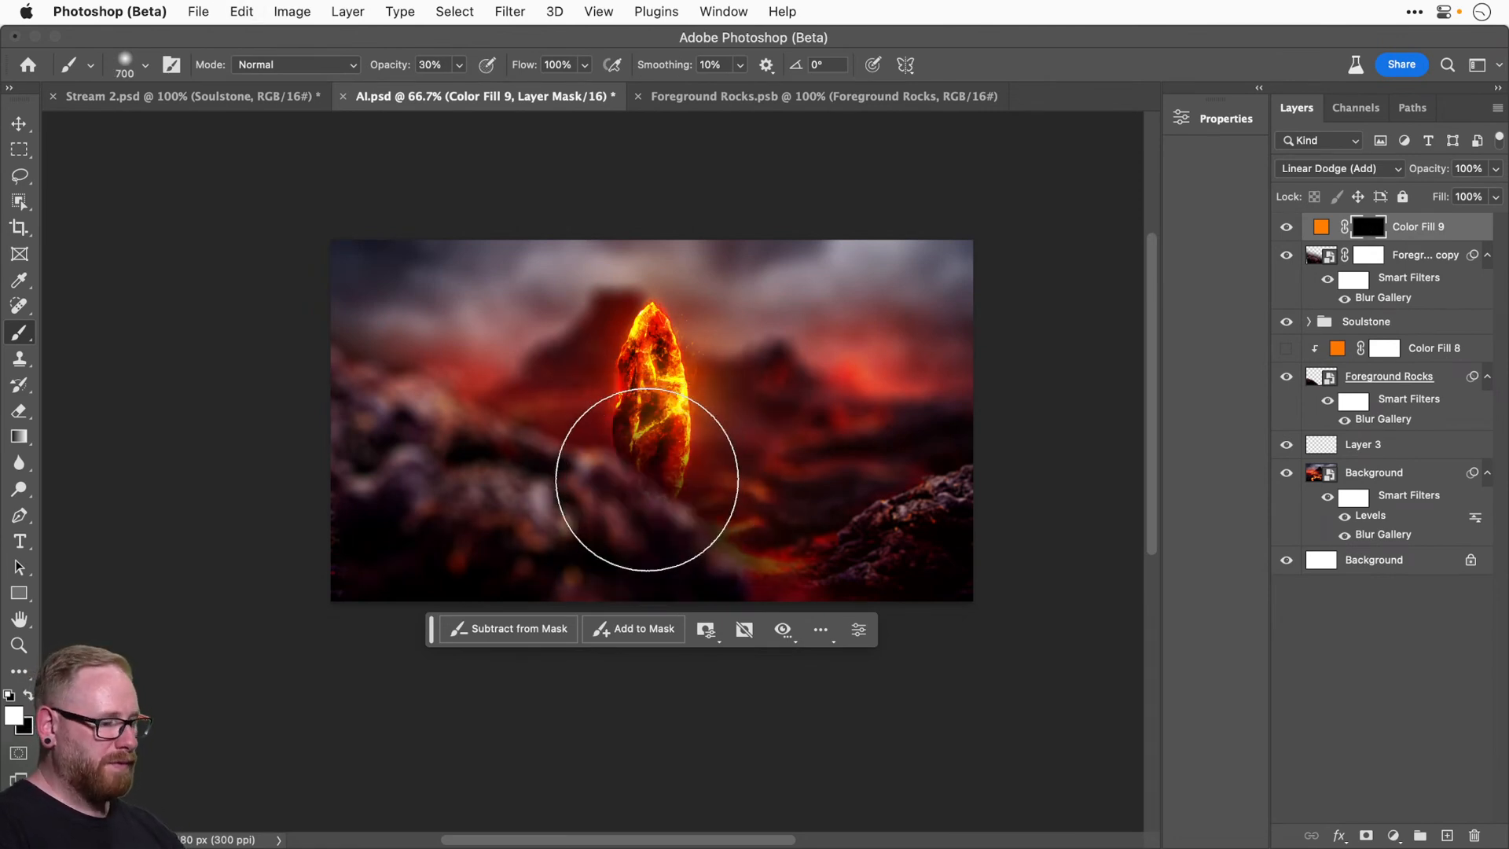
pyautogui.click(647, 480)
pyautogui.press('[')
pyautogui.press('[')
pyautogui.click(647, 481)
pyautogui.press('[')
pyautogui.press('[')
pyautogui.click(652, 486)
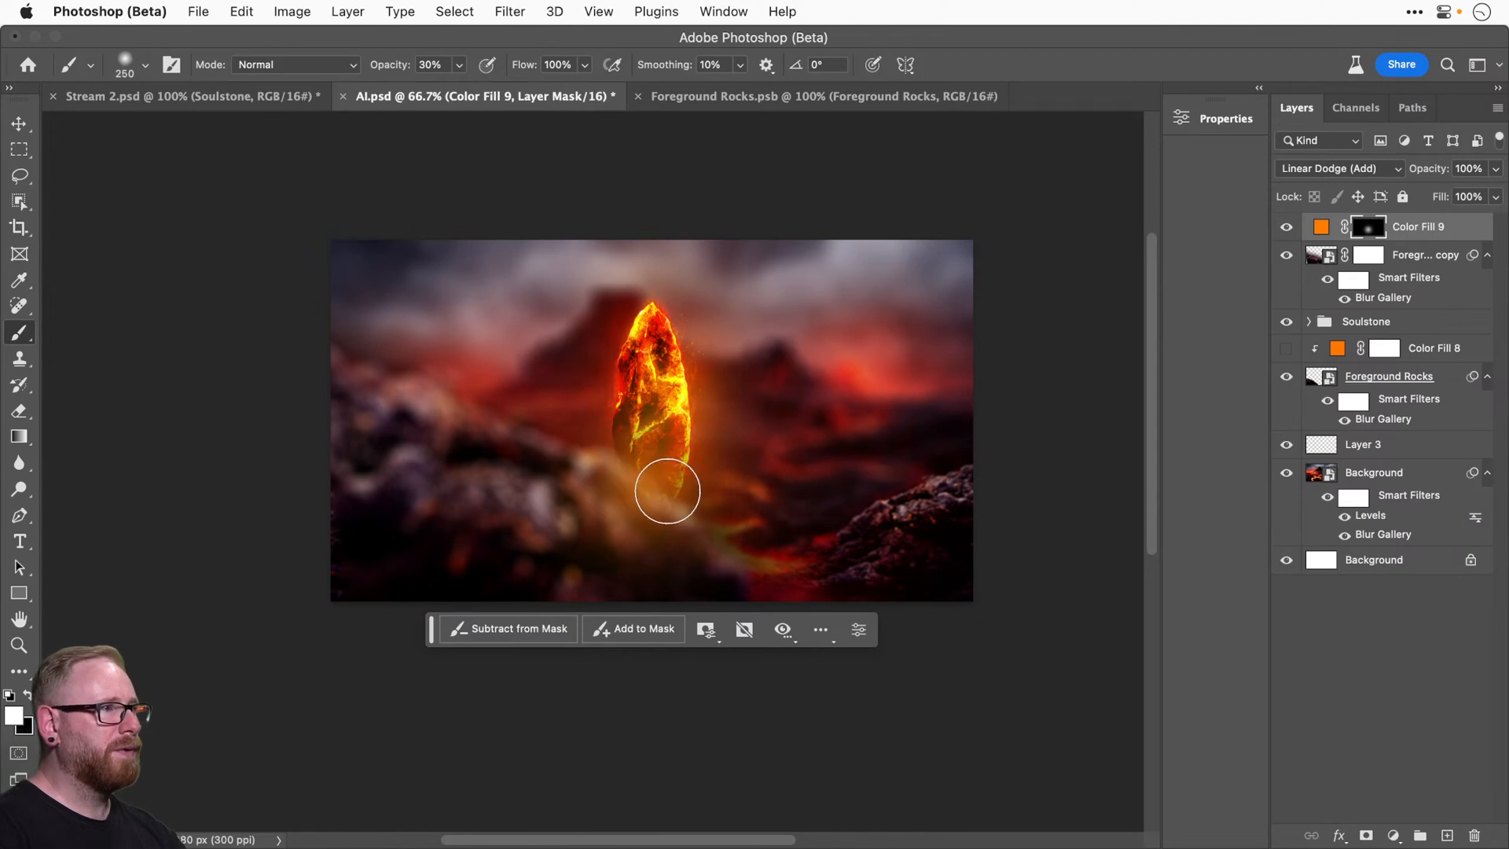
pyautogui.click(665, 486)
pyautogui.press('v')
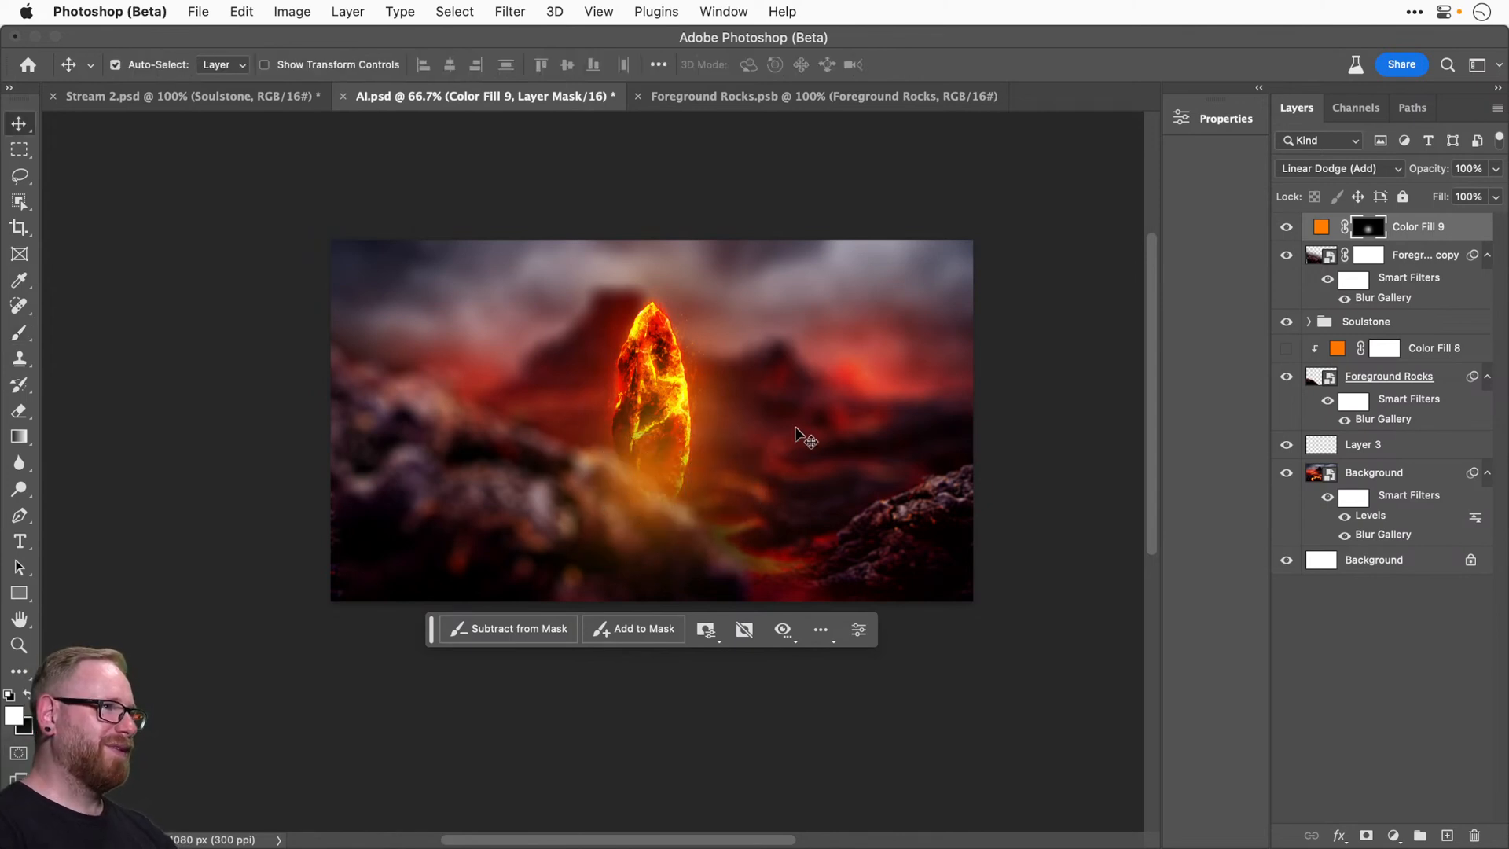
pyautogui.press('super+z')
# Hide the rocks copy and Color Fill 9 glow layers, then save the document.
pyautogui.click(1407, 235)
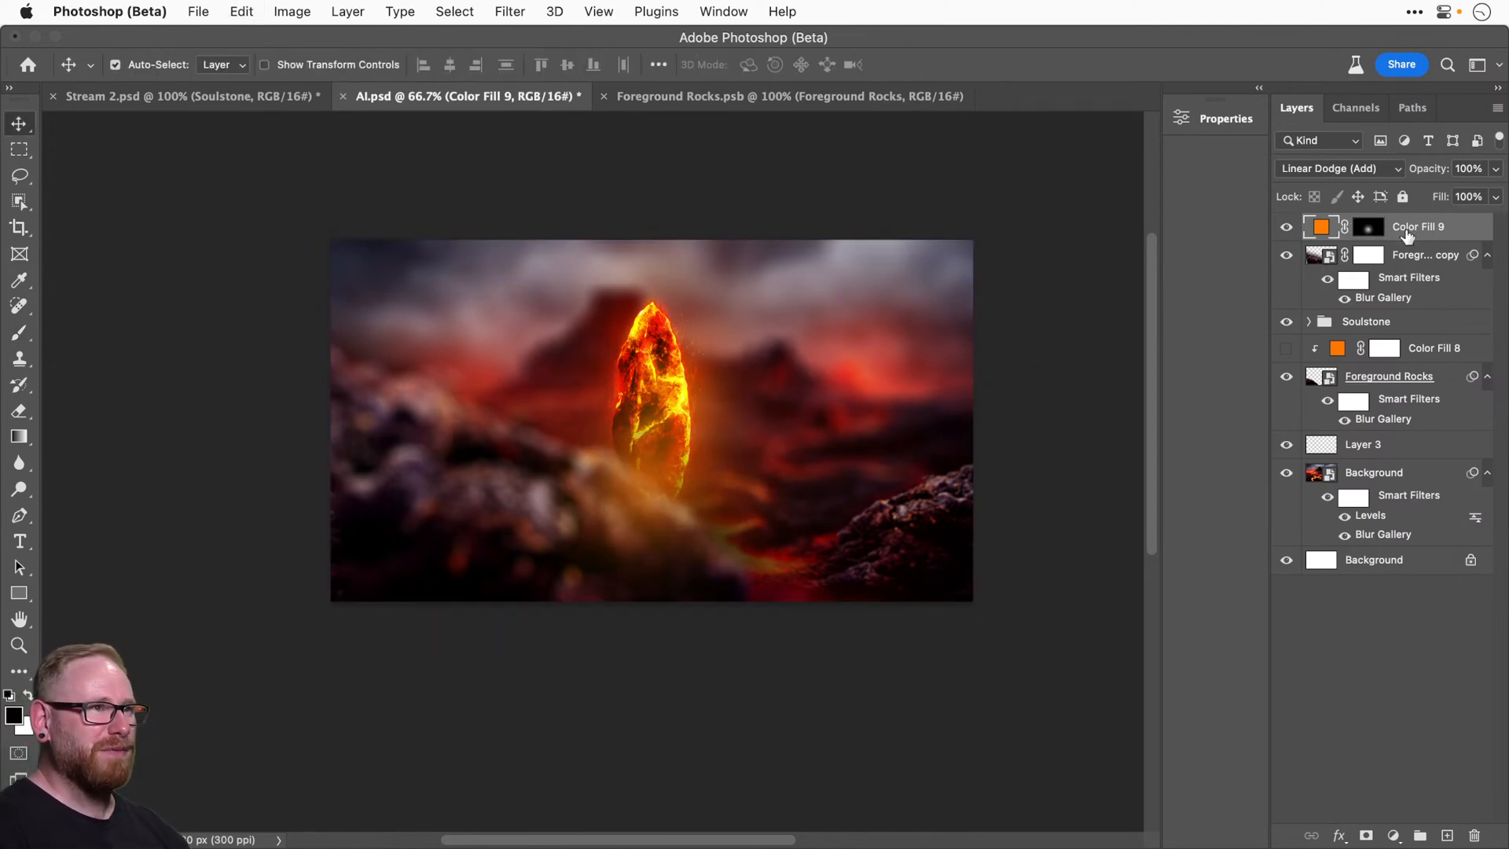
pyautogui.moveTo(1286, 256); pyautogui.dragTo(1289, 228)
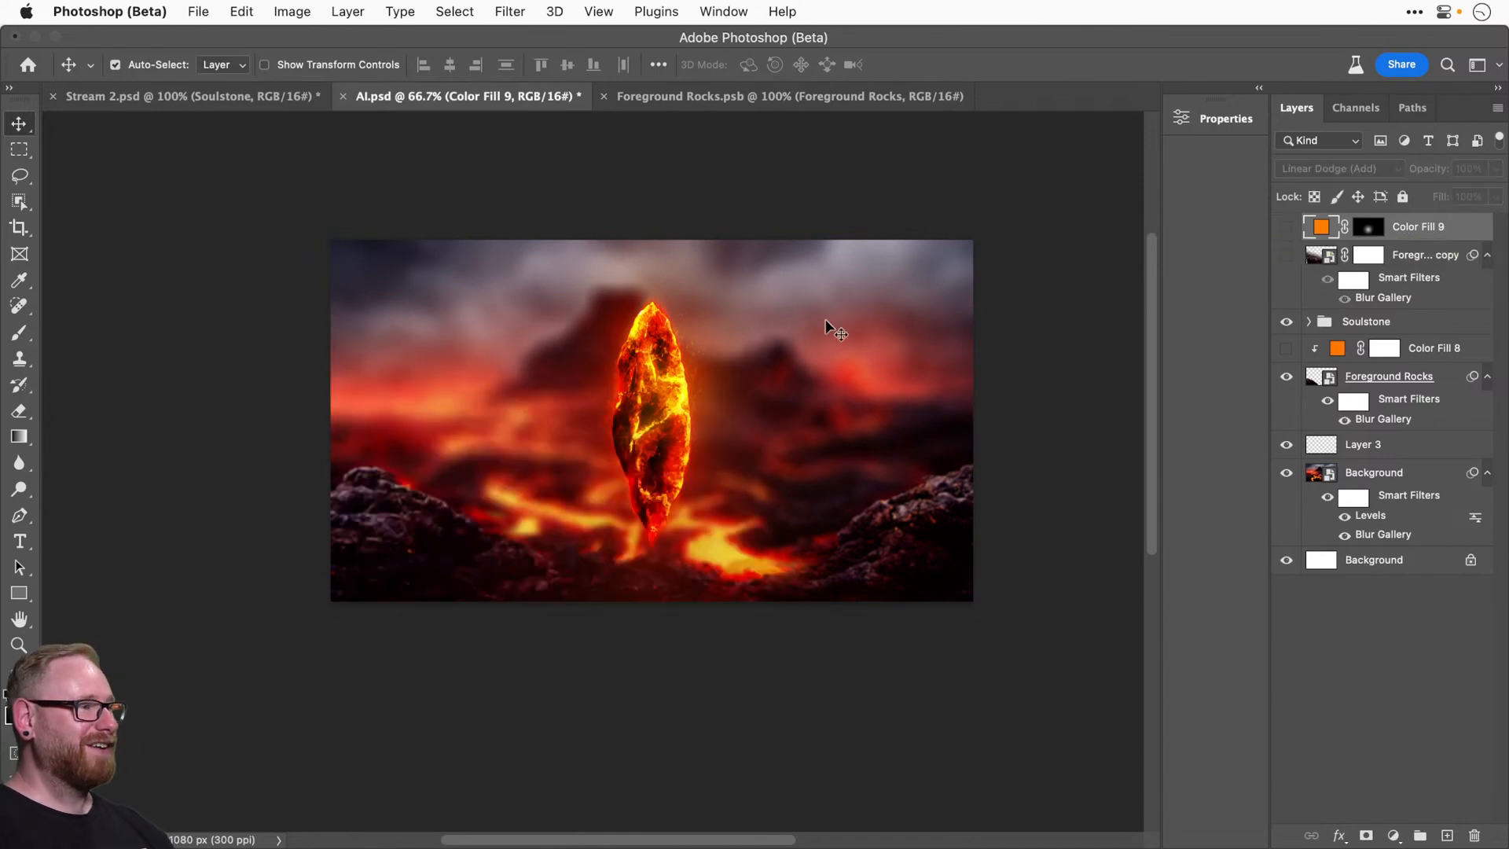
pyautogui.press('super')
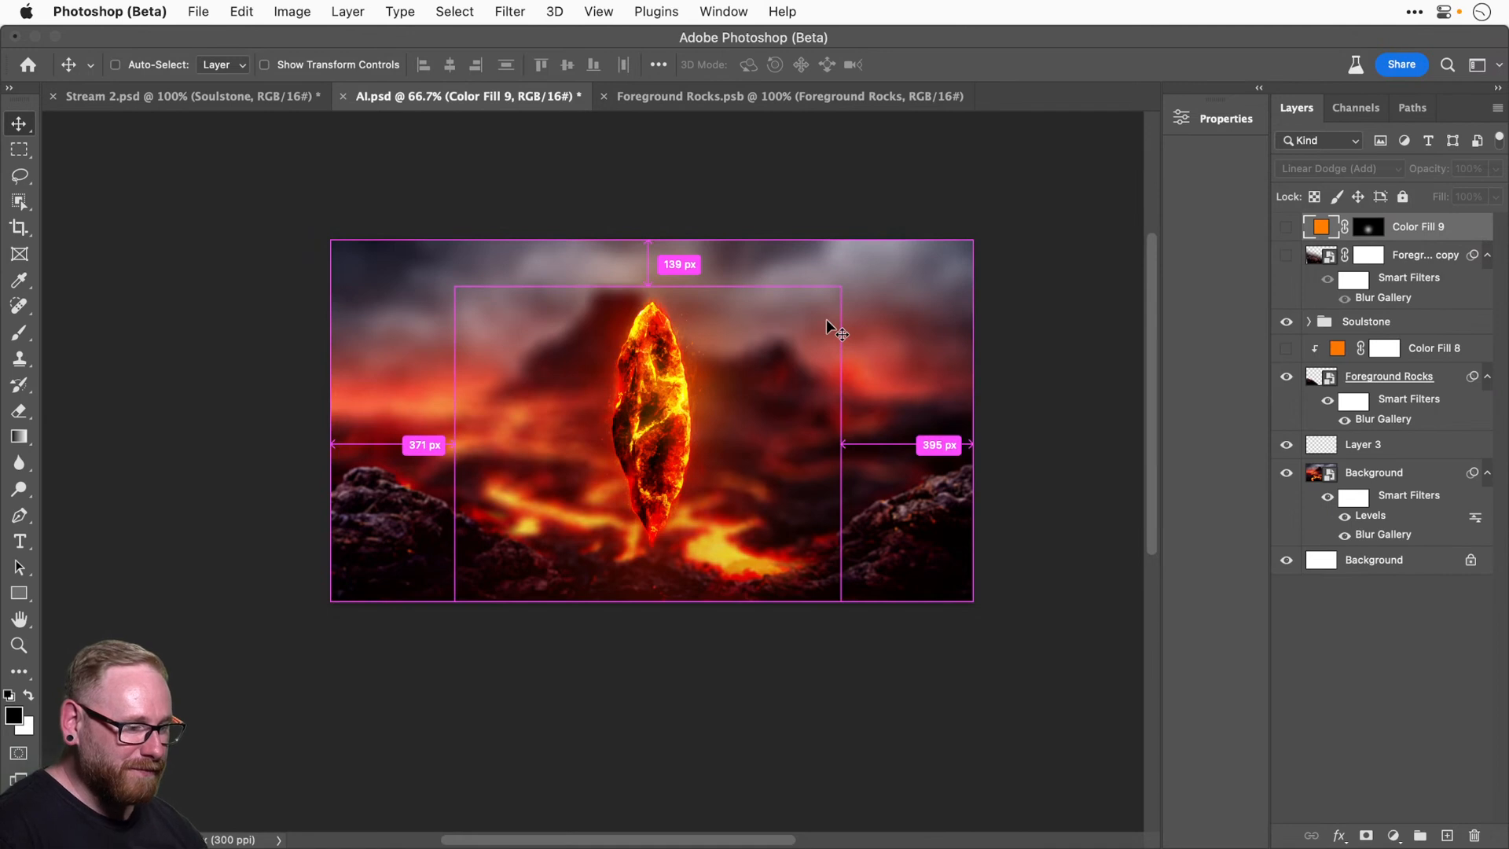
pyautogui.press('super+s')
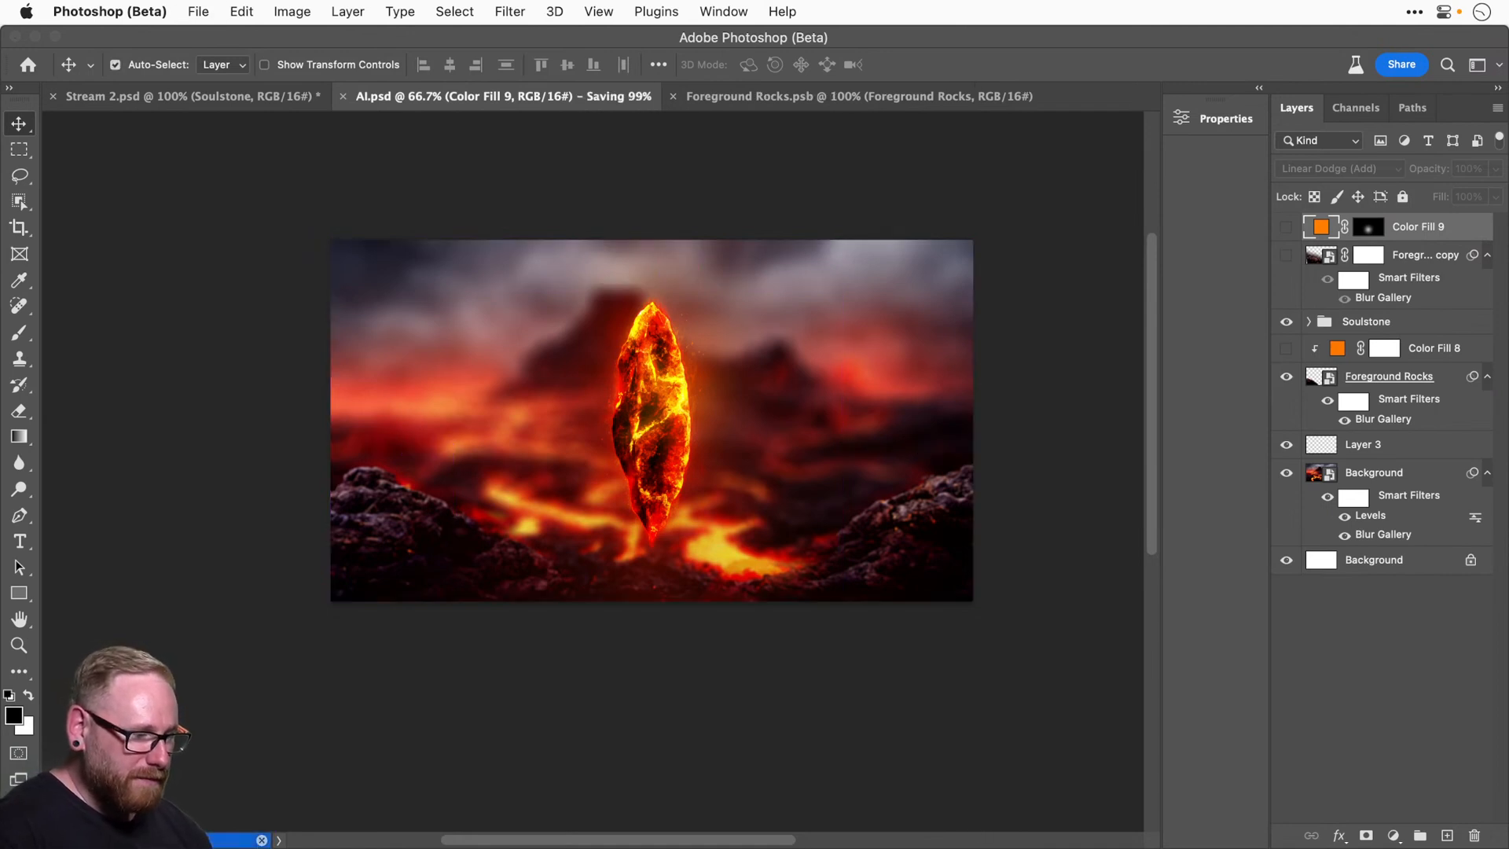
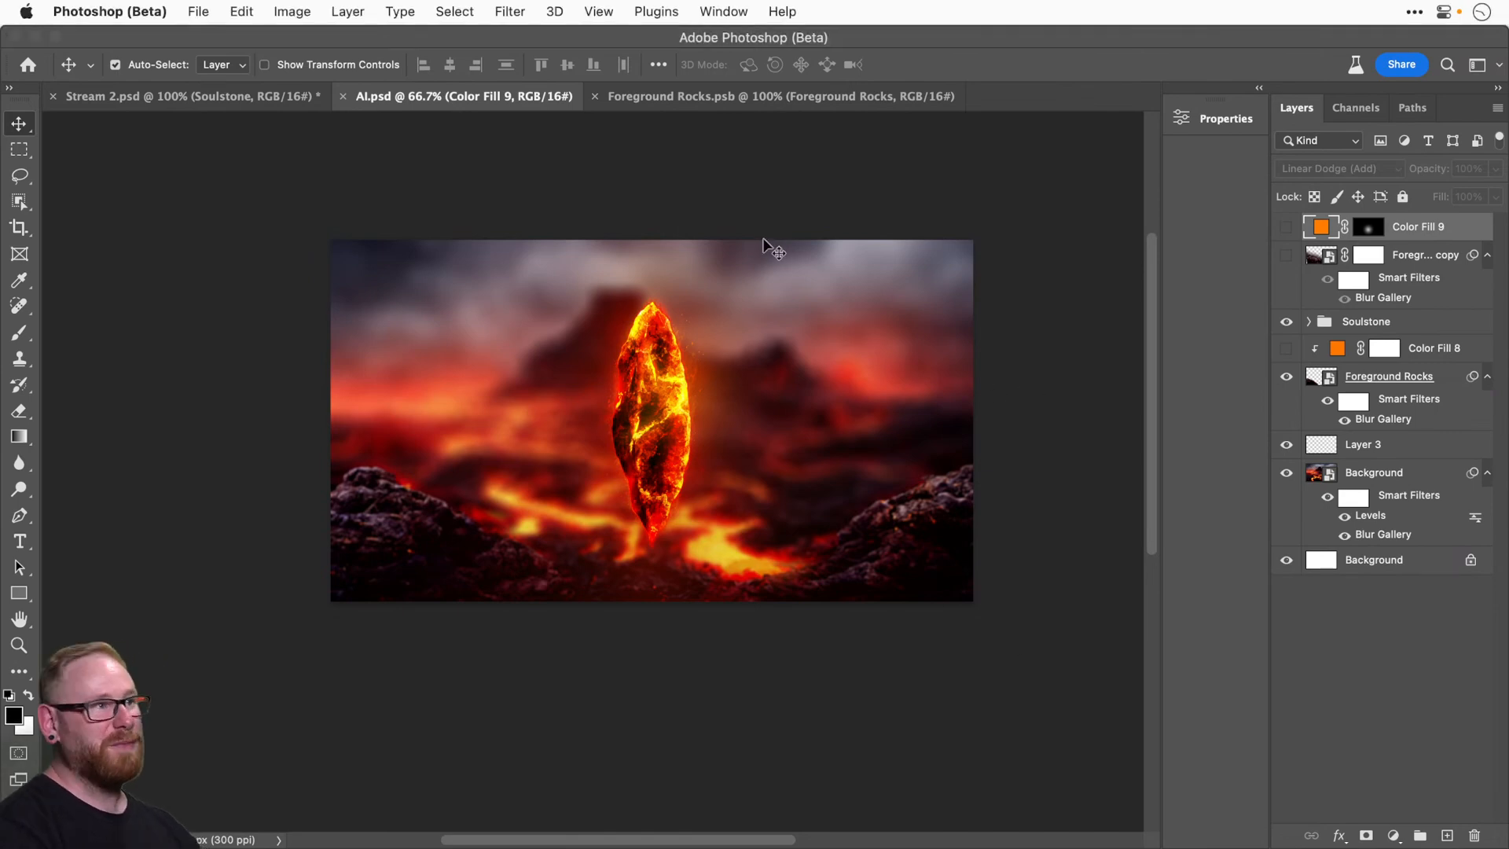
# Close the Foreground Rocks document and view the lava composition at 100%.
pyautogui.press('super+w')
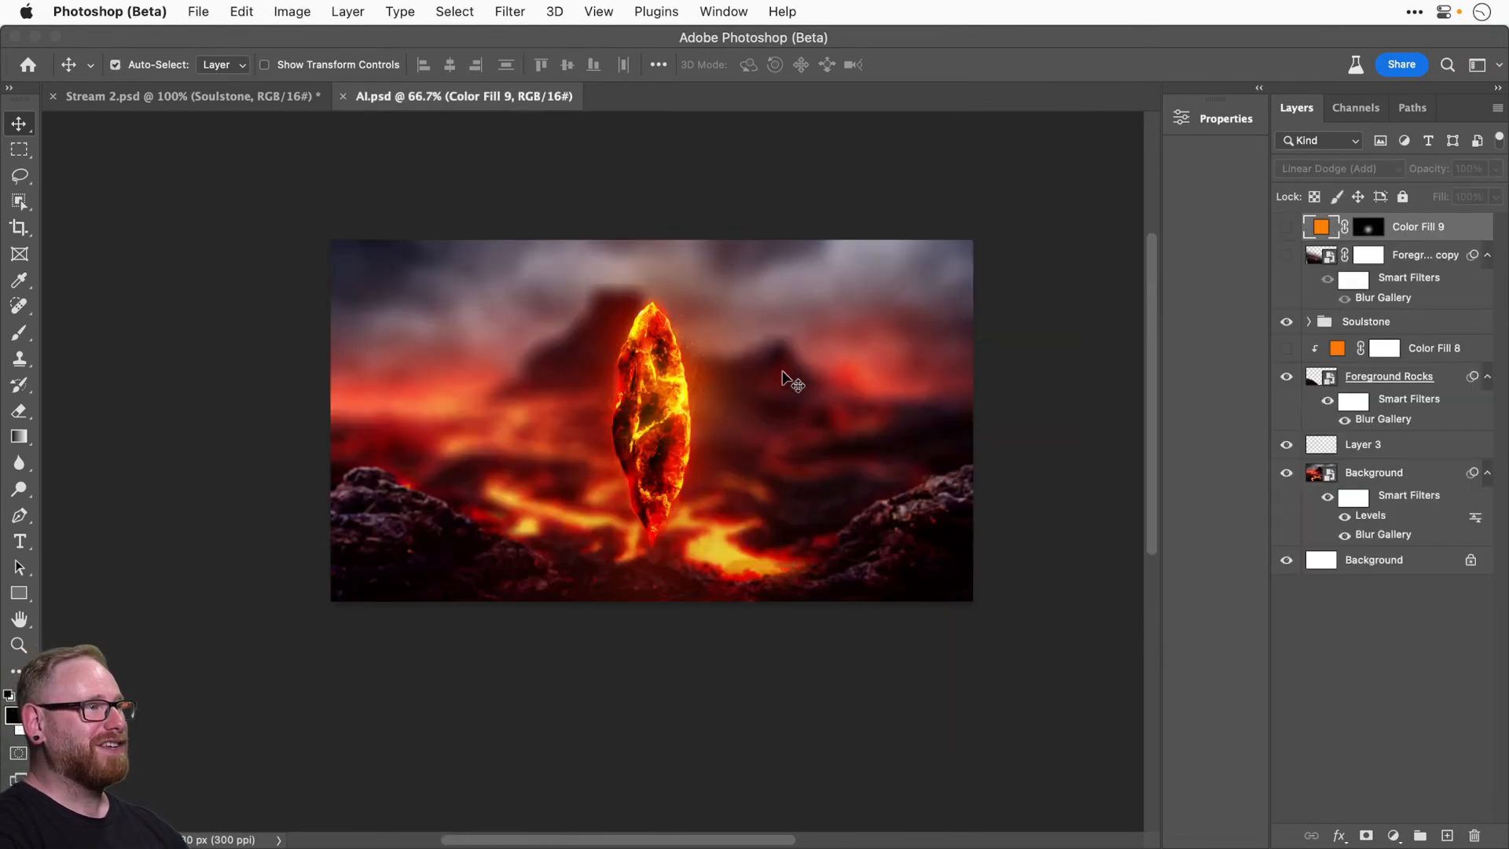
pyautogui.press('super+1')
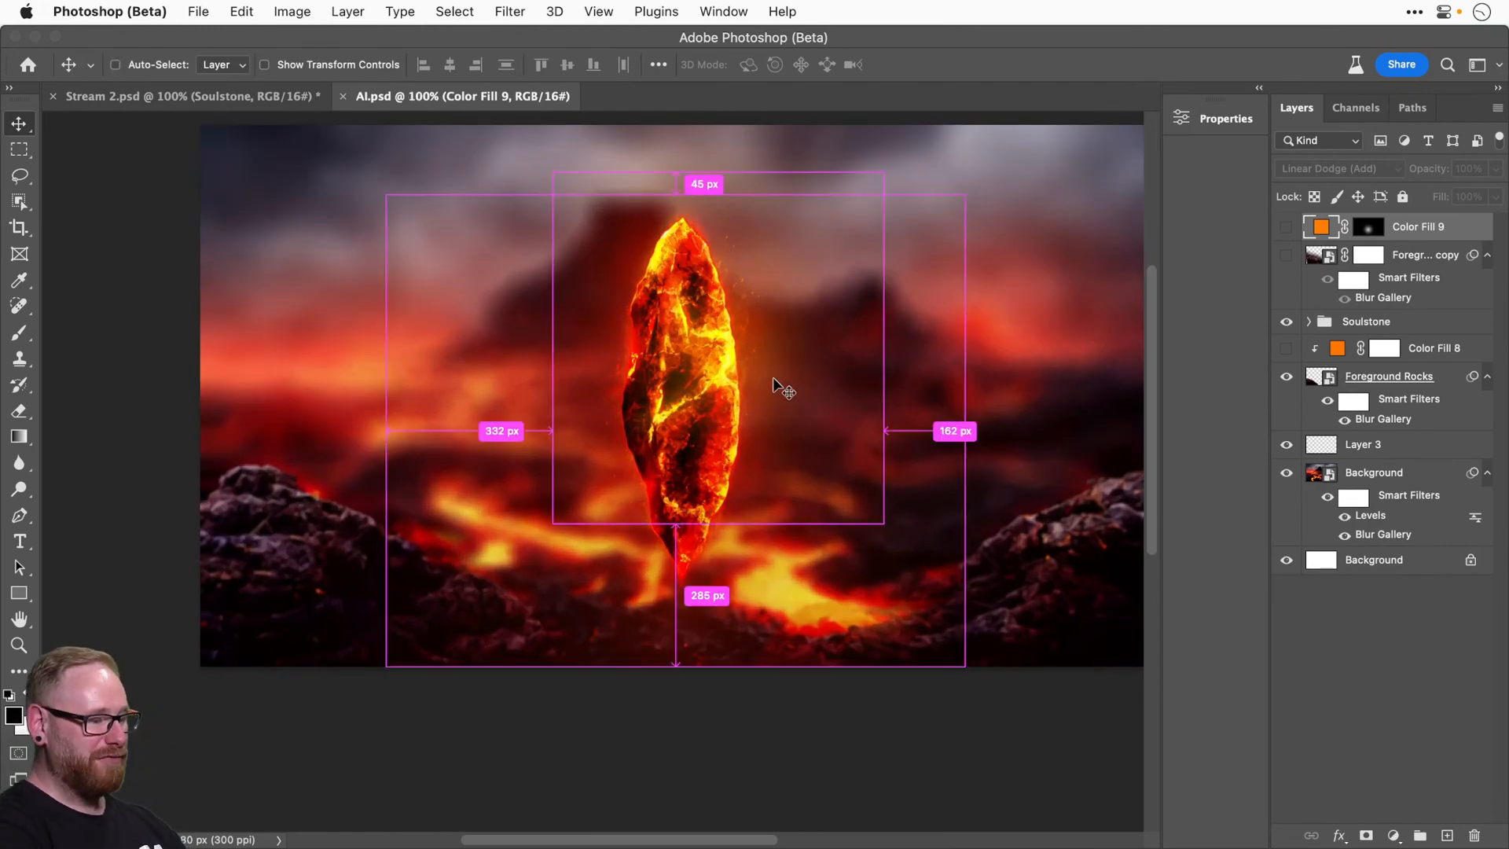
pyautogui.press('super+0')
pyautogui.press('super+1')
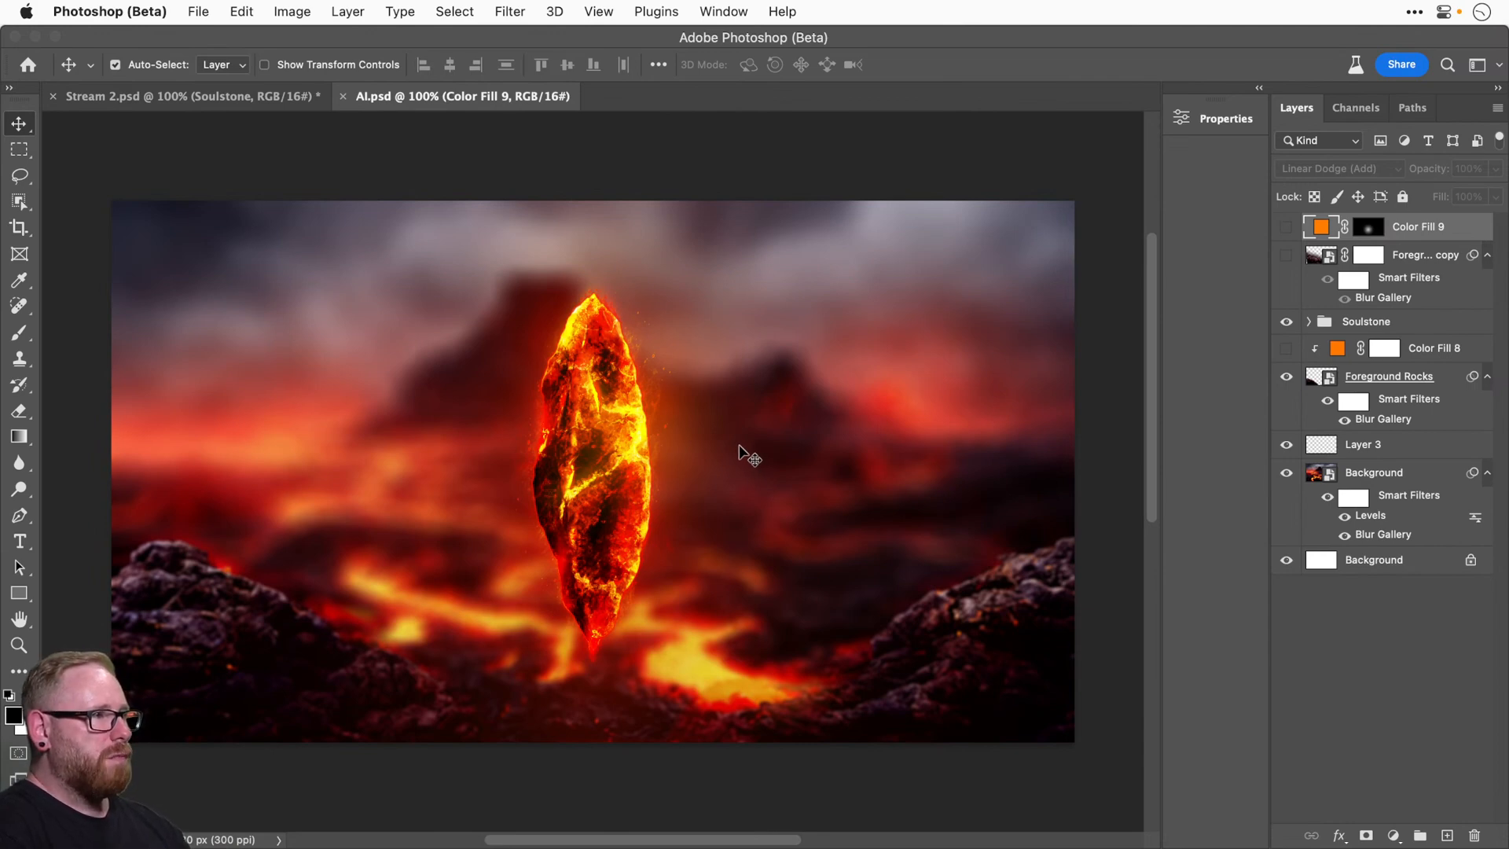
# Retune the Background's Levels smart filter to black input 12 and midtones 0.91.
pyautogui.doubleClick(1373, 521)
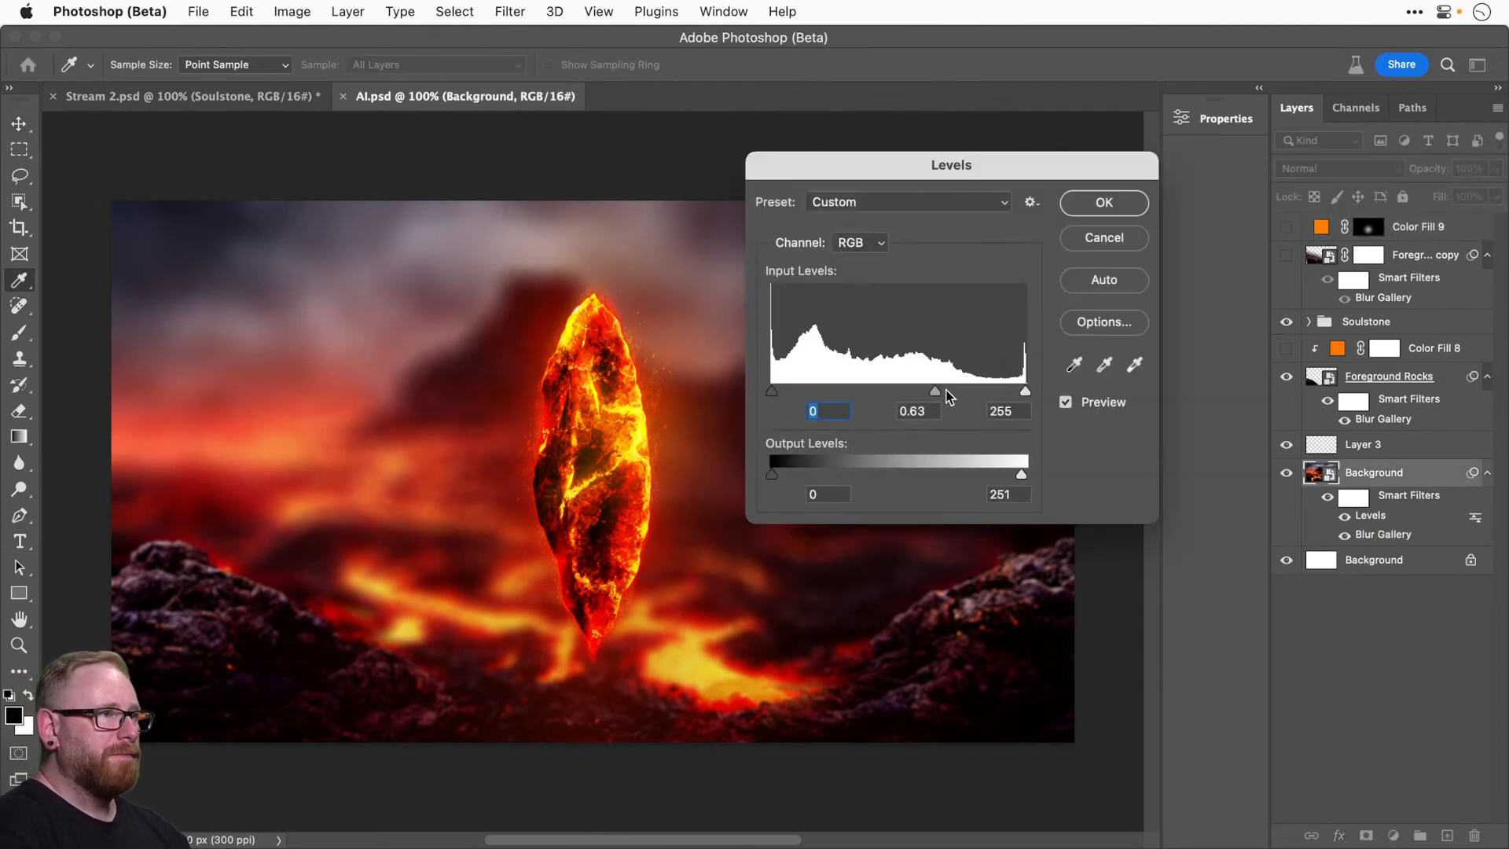
pyautogui.moveTo(946, 391); pyautogui.dragTo(964, 392)
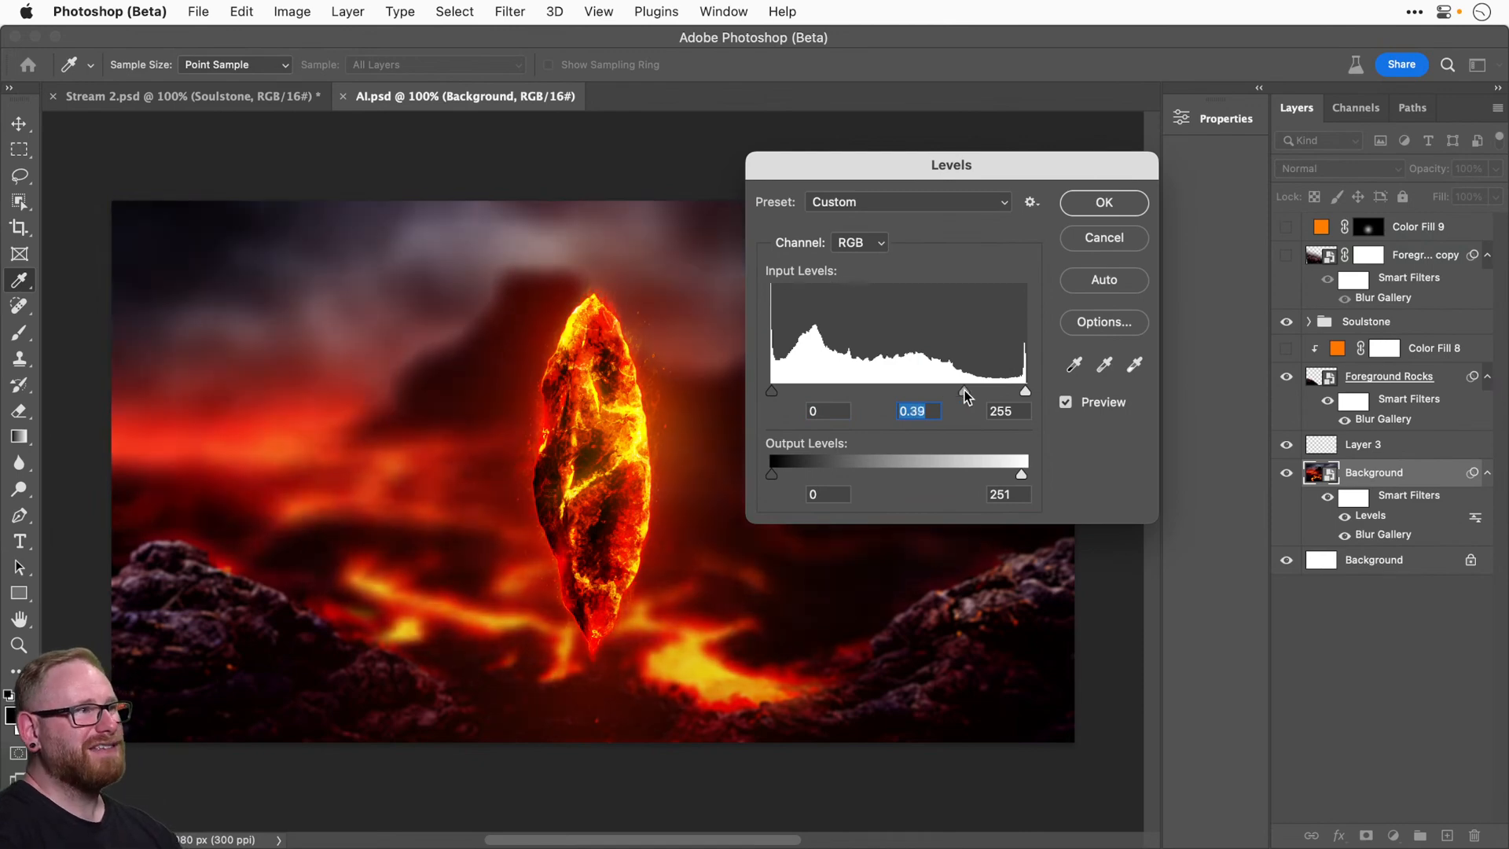
pyautogui.moveTo(772, 390); pyautogui.dragTo(792, 388)
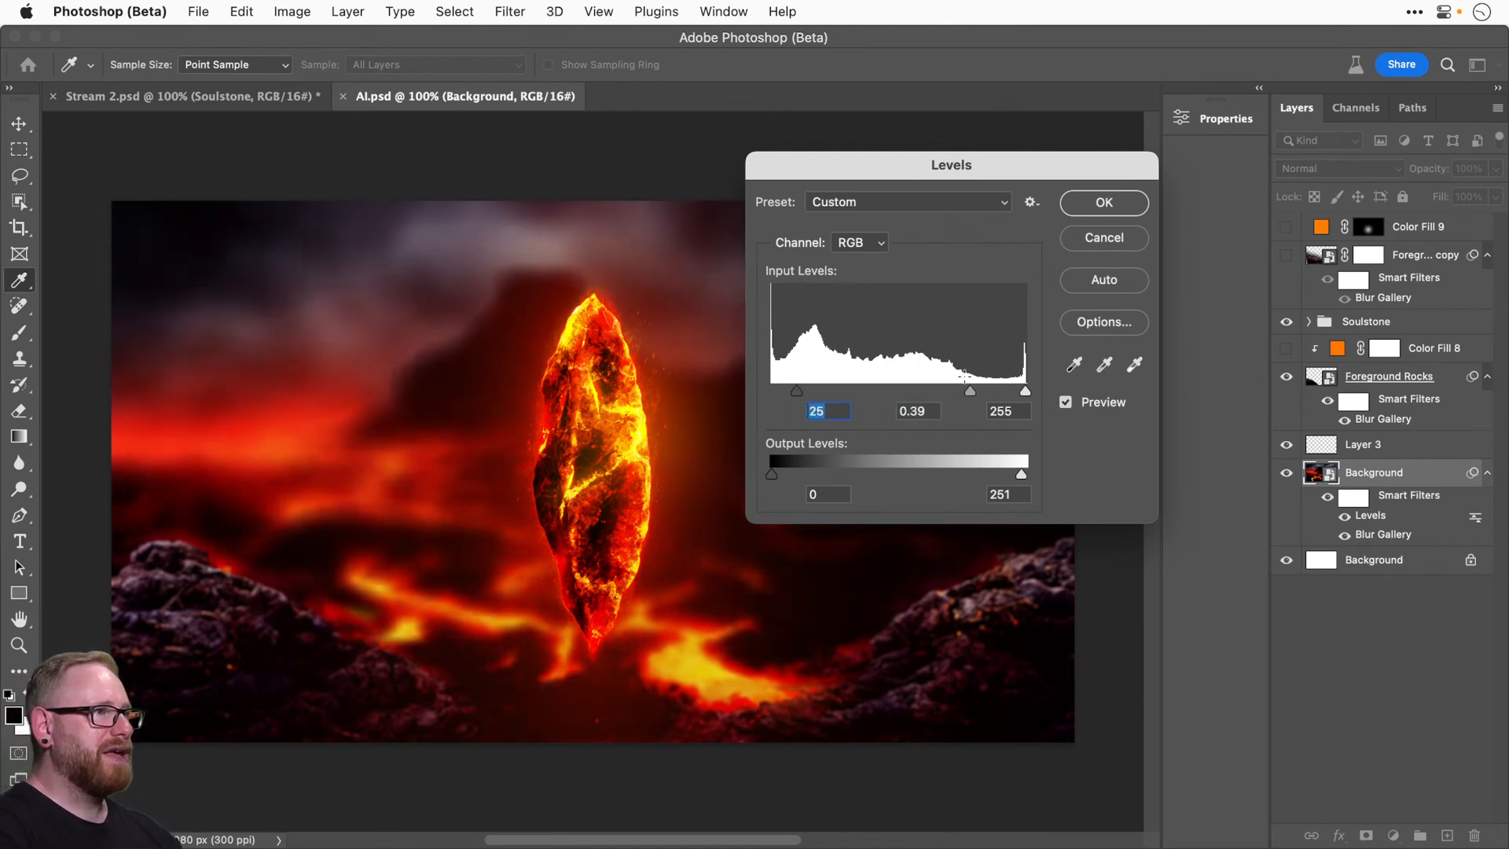
pyautogui.moveTo(969, 391); pyautogui.dragTo(927, 389)
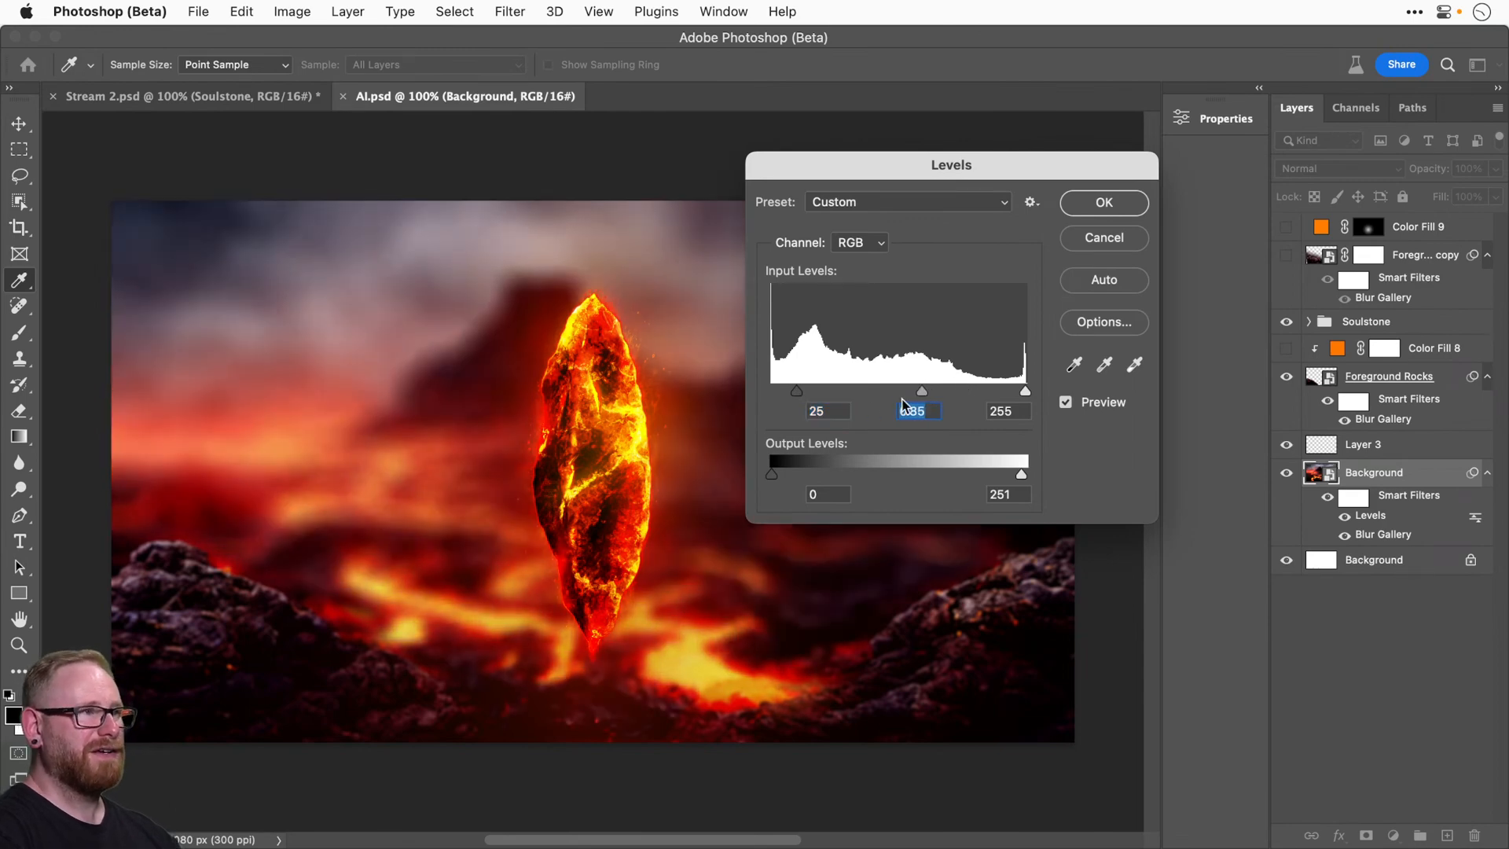
pyautogui.moveTo(796, 390)
pyautogui.mouseDown()
pyautogui.moveTo(818, 390)
pyautogui.moveTo(780, 393)
pyautogui.mouseUp()
# Apply the Levels change, briefly compare the rocks copy, and clear the selection.
pyautogui.click(1078, 201)
pyautogui.press('v')
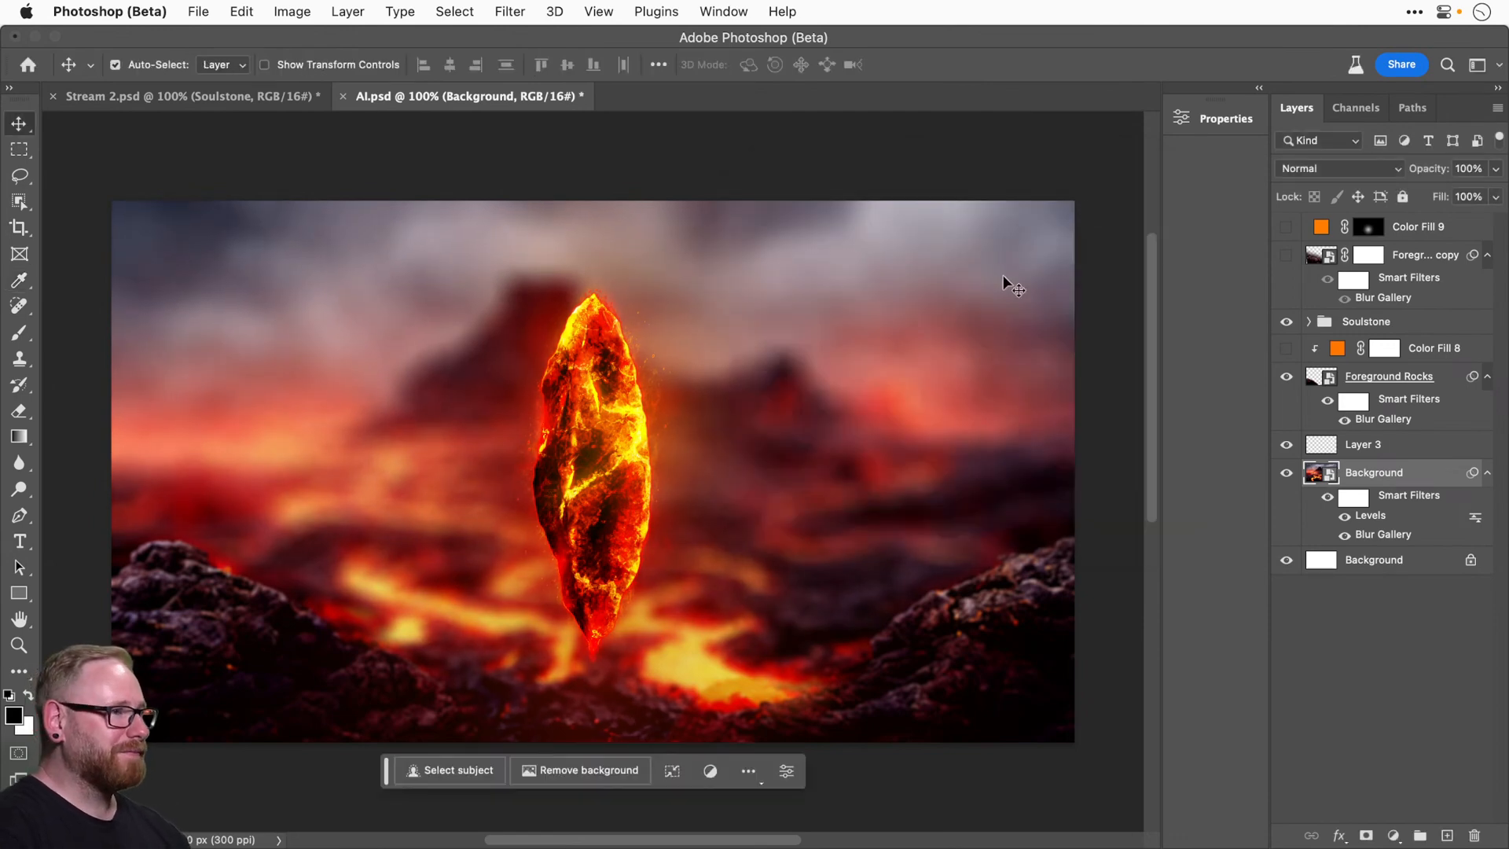
pyautogui.click(1330, 252)
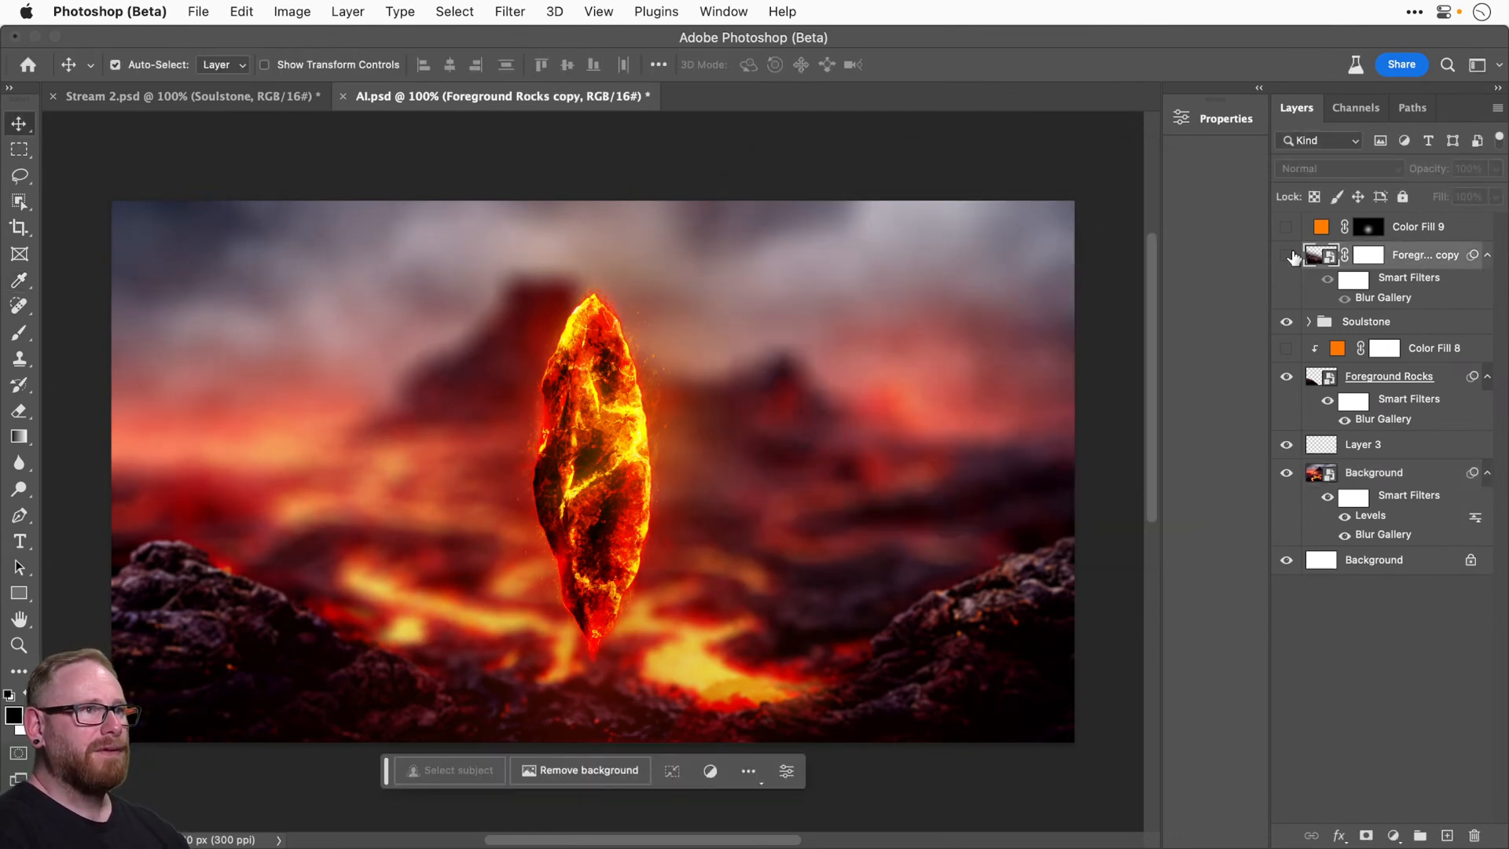
pyautogui.click(1286, 255)
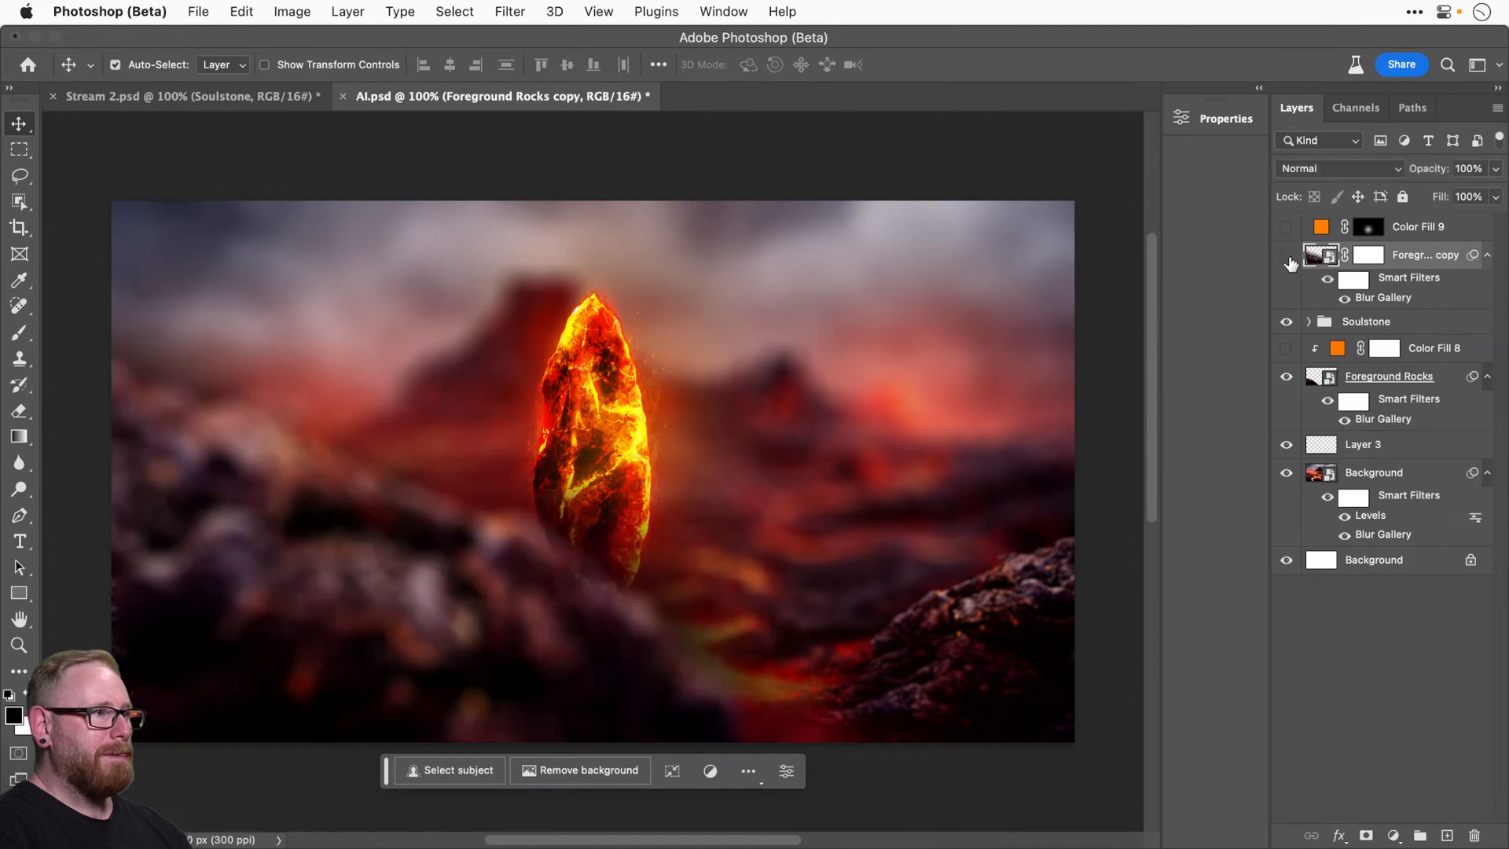
pyautogui.click(1286, 256)
pyautogui.click(268, 103)
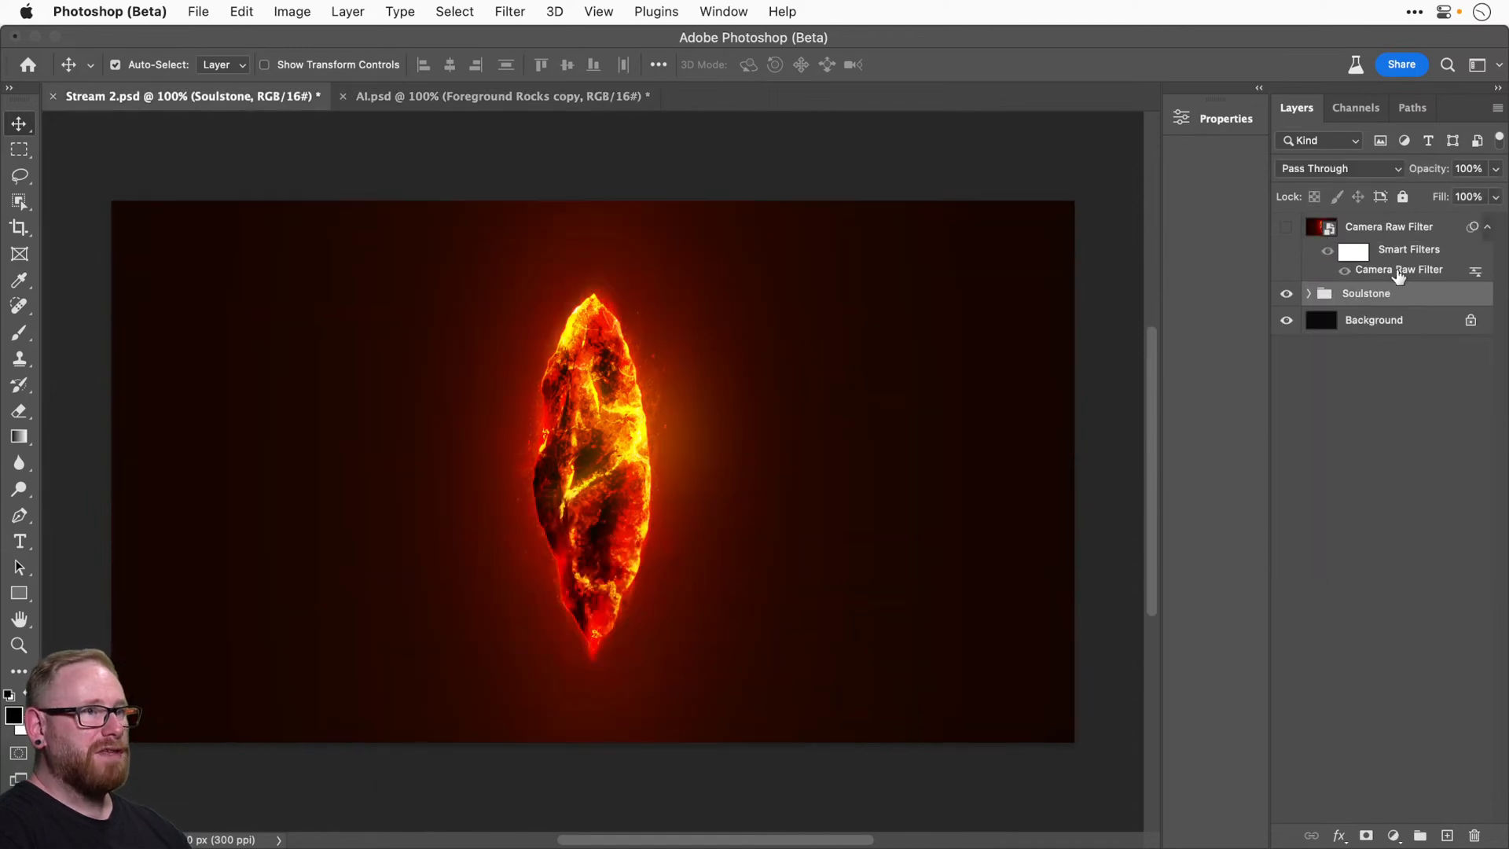
pyautogui.click(587, 94)
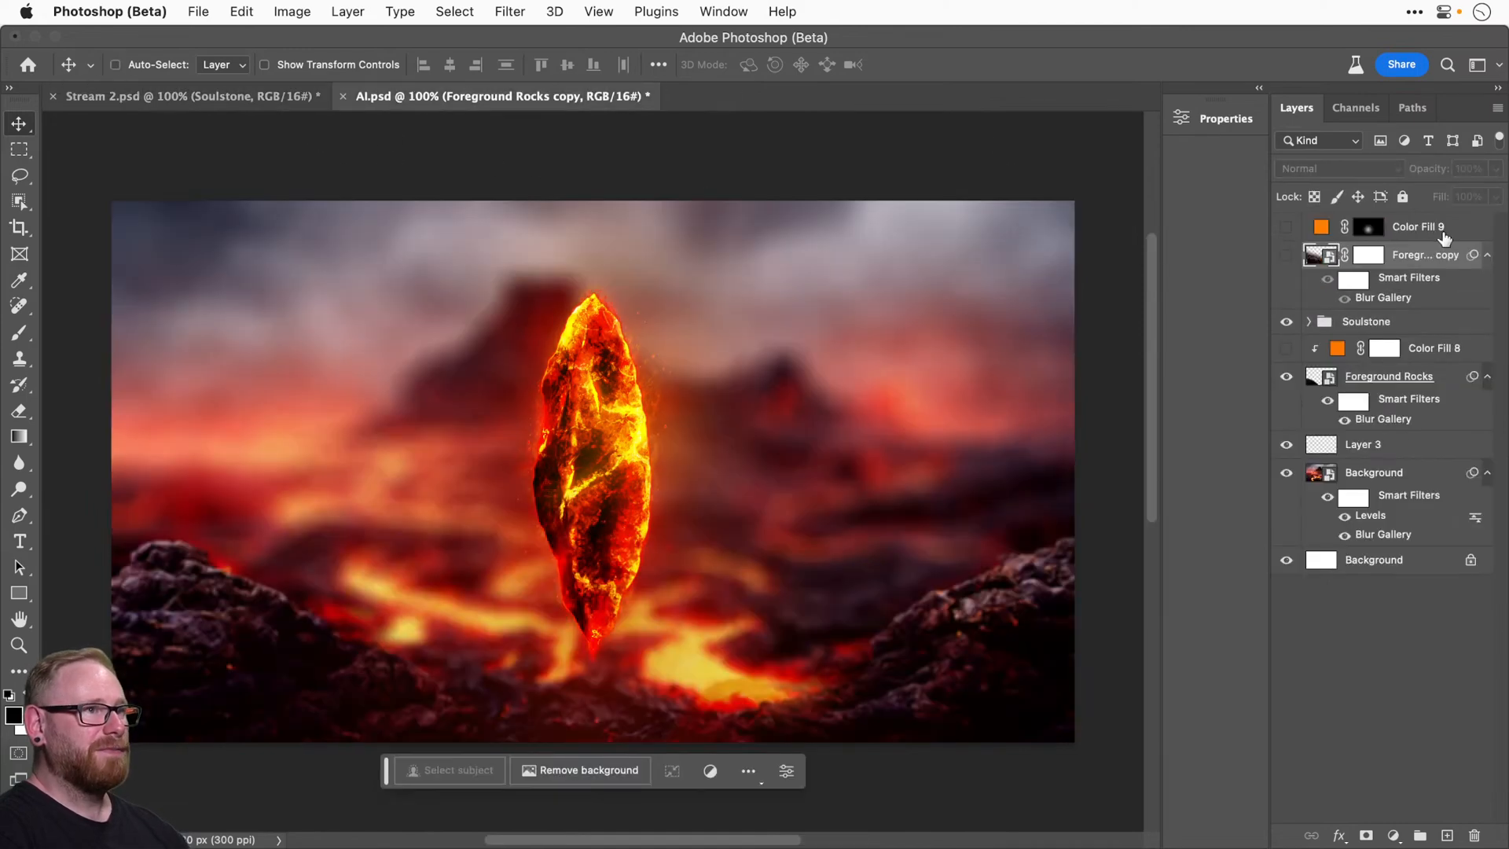
pyautogui.press('super+d')
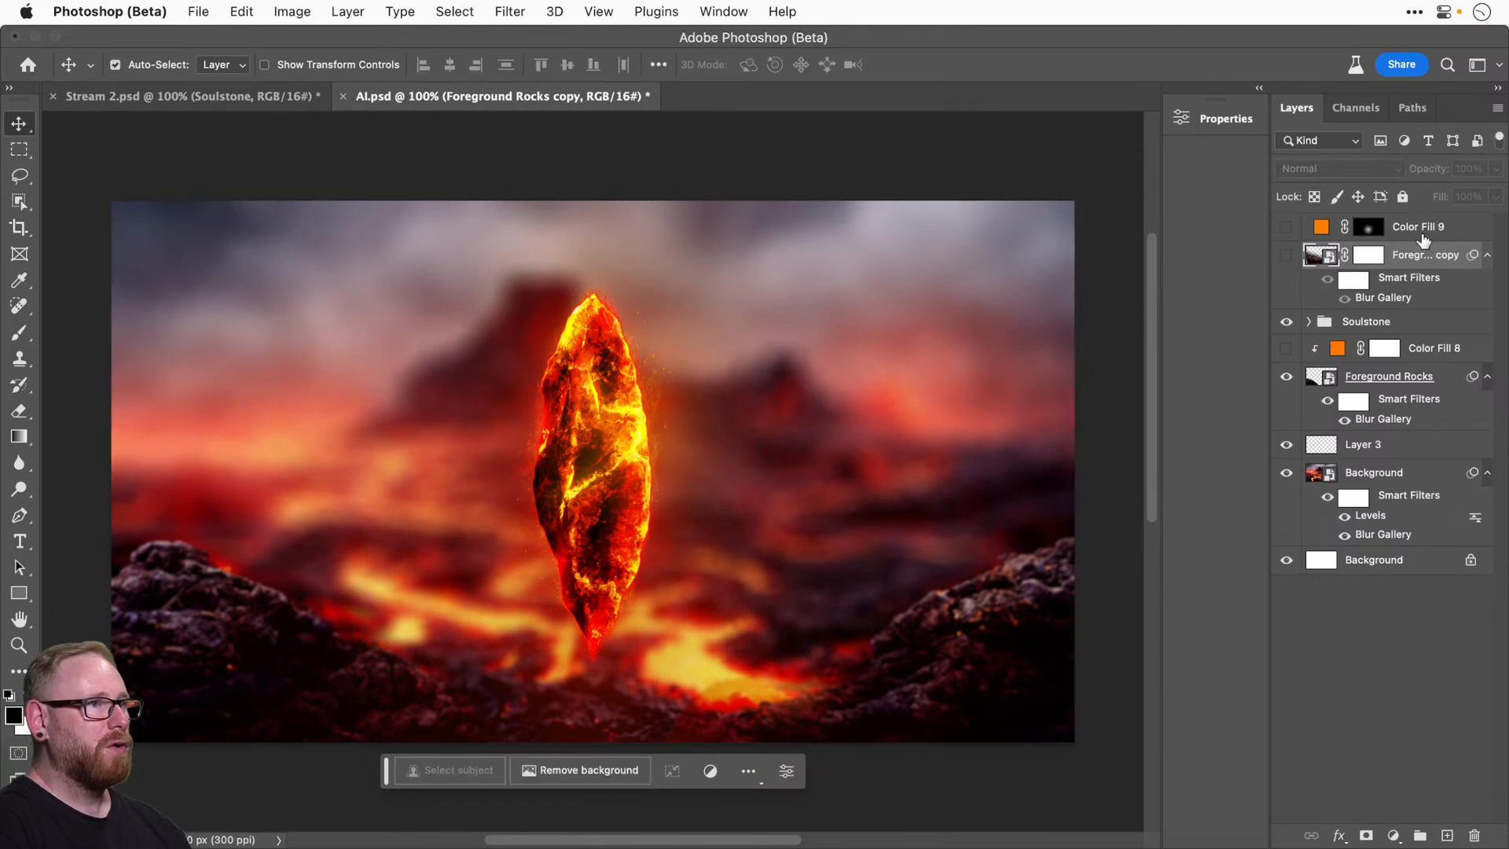
# Add a hidden light orange #ffc171 Solid Color fill, Color Fill 10, above Color Fill 9.
pyautogui.click(1424, 236)
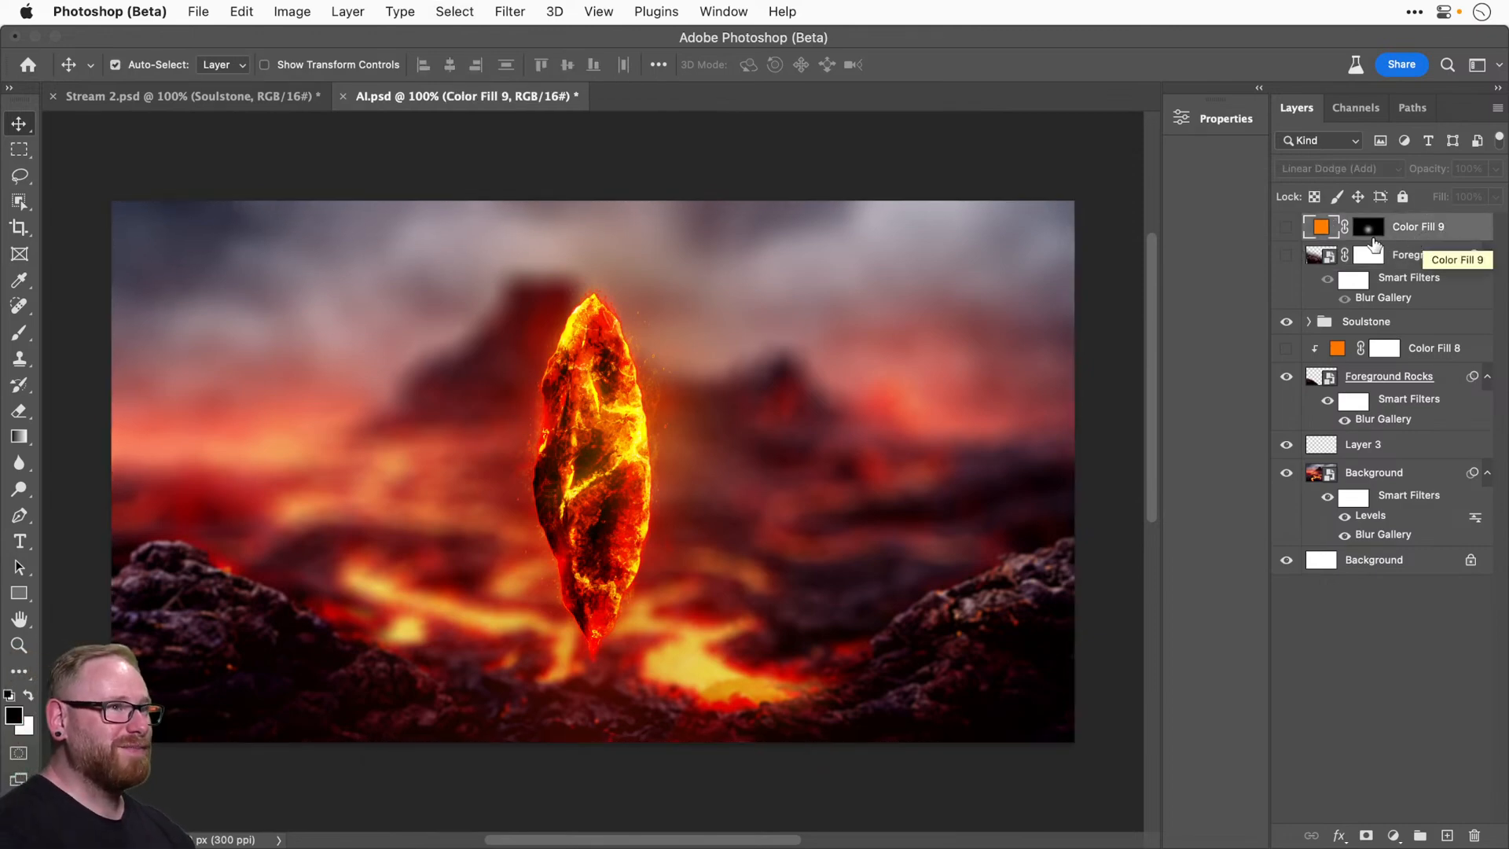
pyautogui.click(1393, 835)
pyautogui.click(1391, 542)
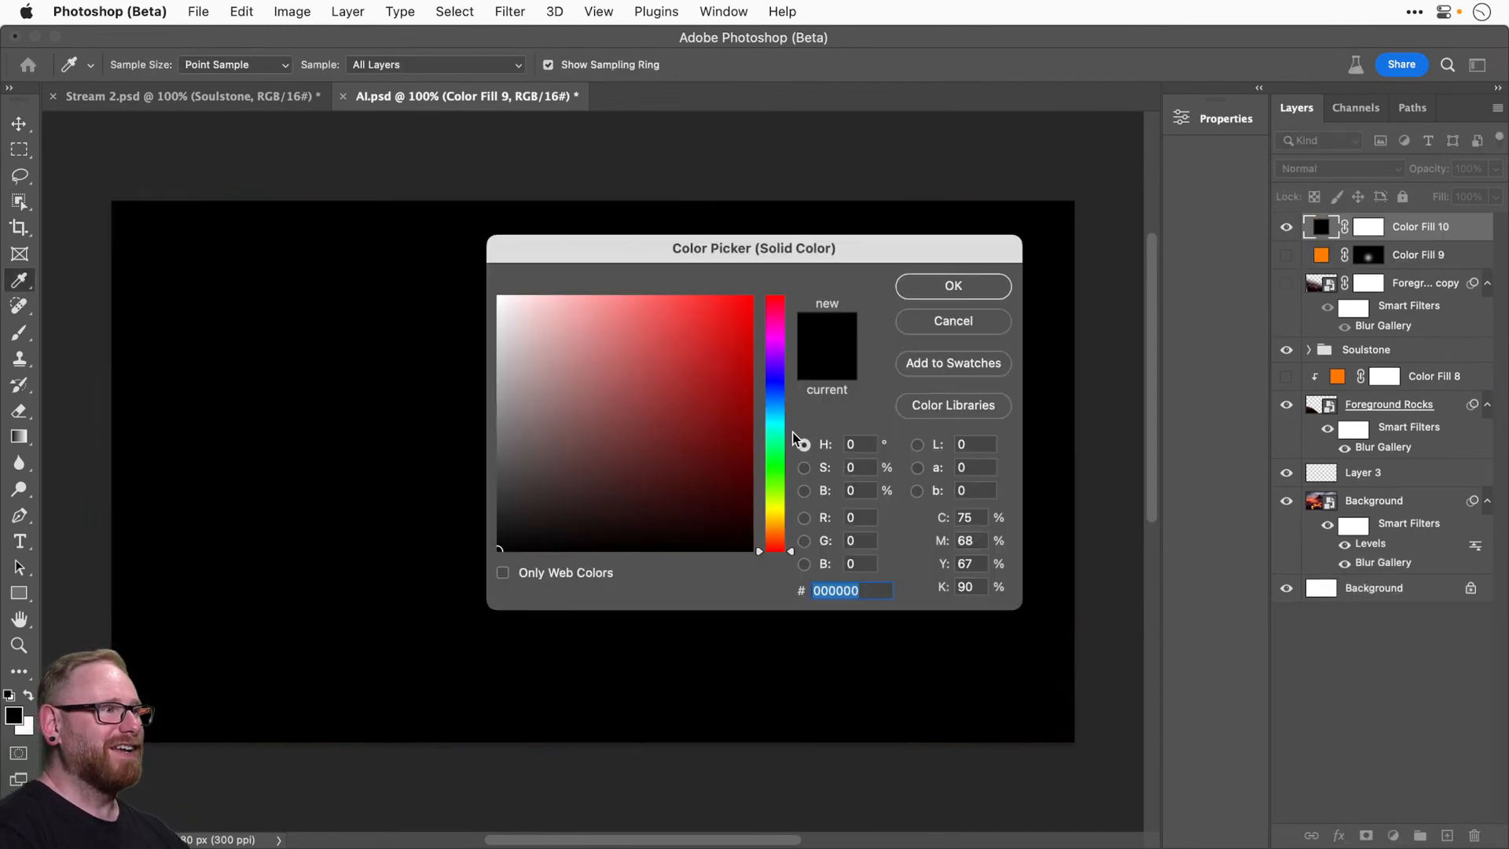
pyautogui.moveTo(774, 523); pyautogui.dragTo(775, 526)
pyautogui.moveTo(730, 422); pyautogui.dragTo(639, 299)
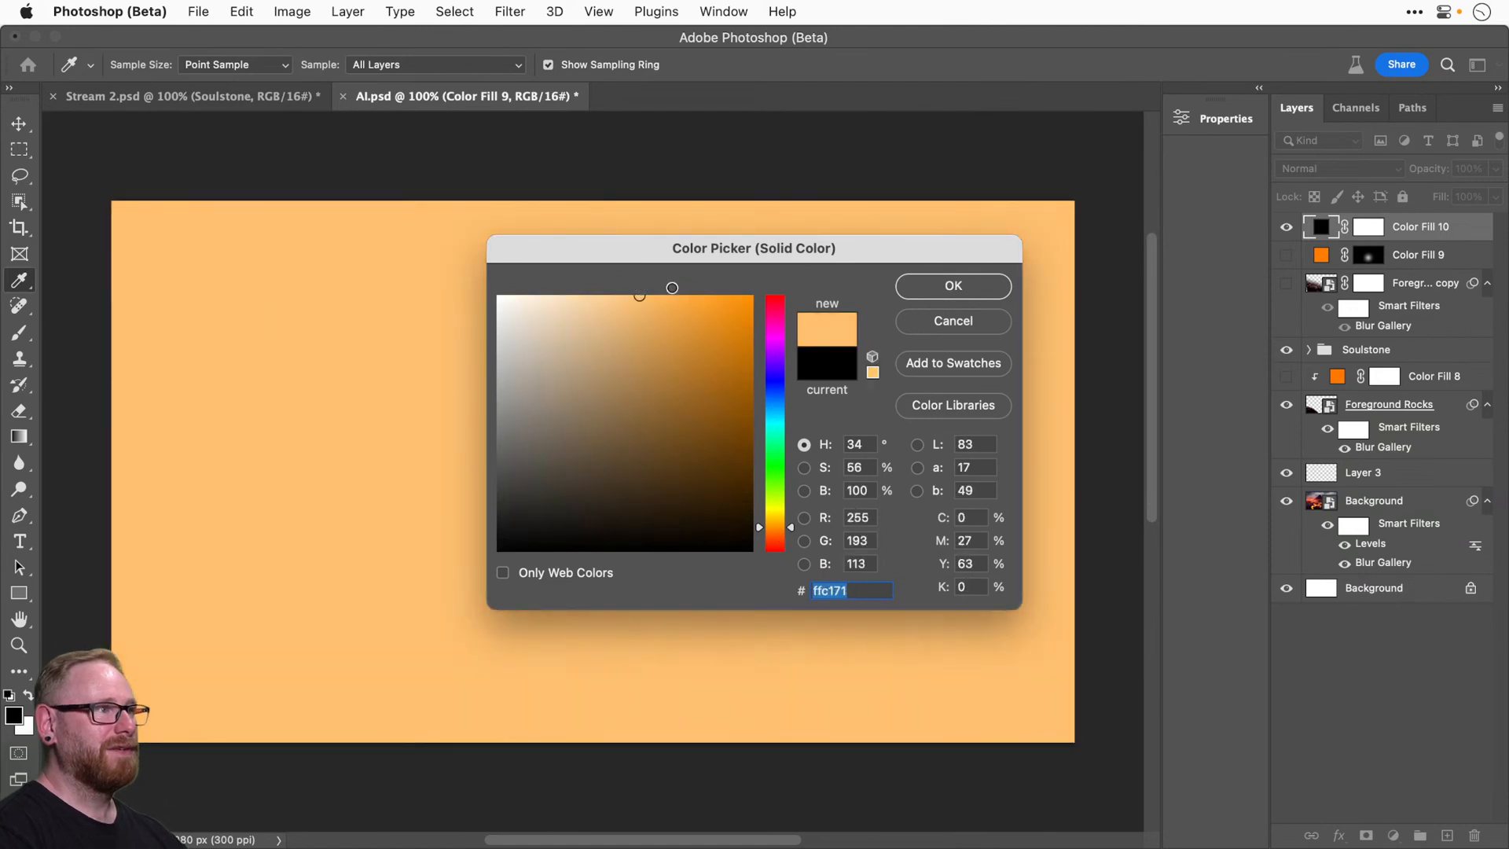
pyautogui.click(974, 286)
pyautogui.click(1290, 228)
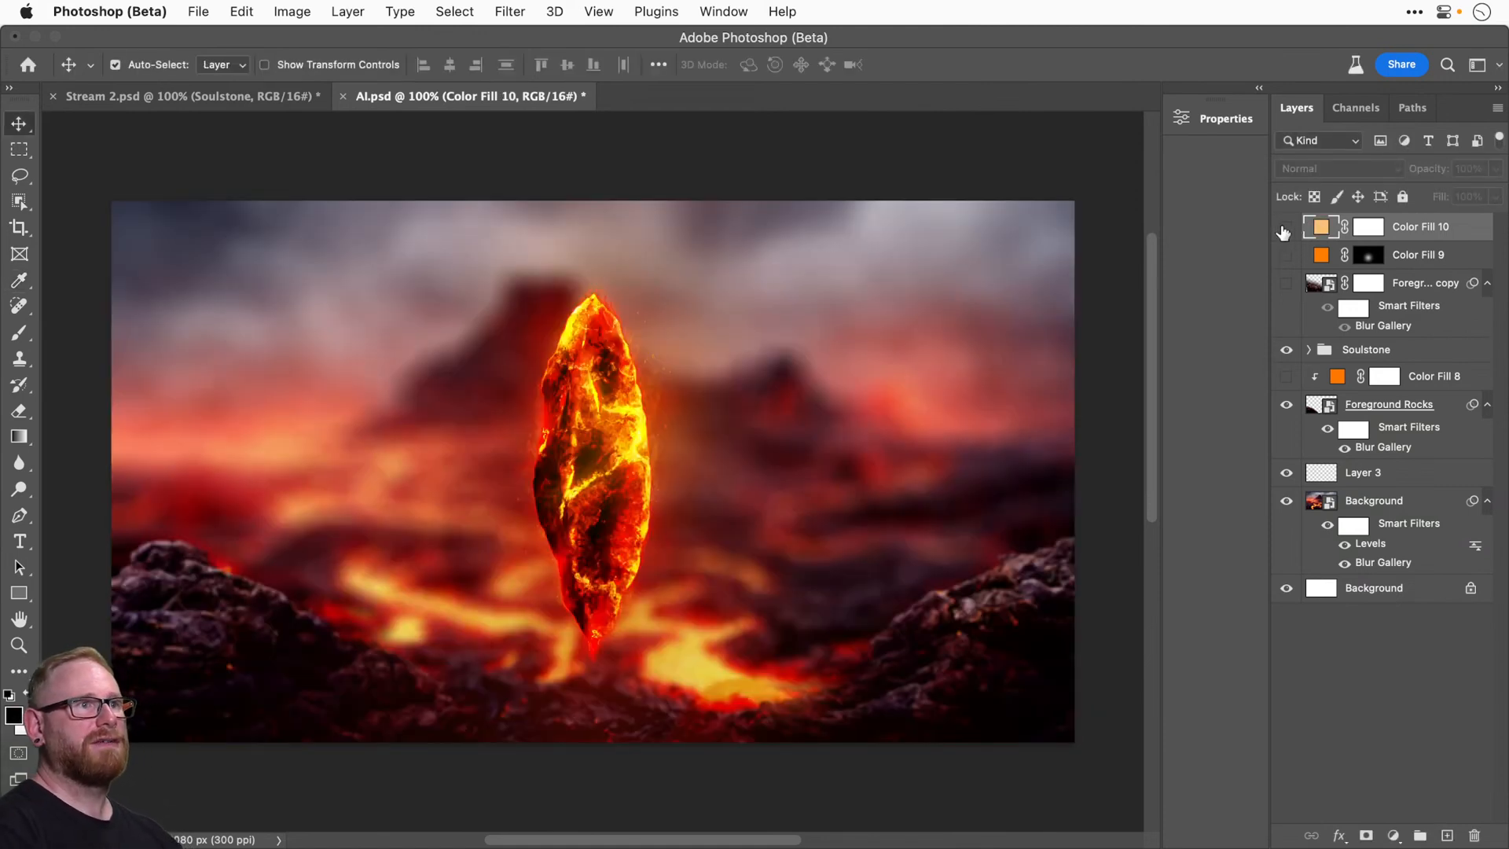
# Show Color Fill 10, invert its mask to black, and set up a soft brush.
pyautogui.click(1286, 227)
pyautogui.click(1371, 229)
pyautogui.press('super+i')
pyautogui.press('b')
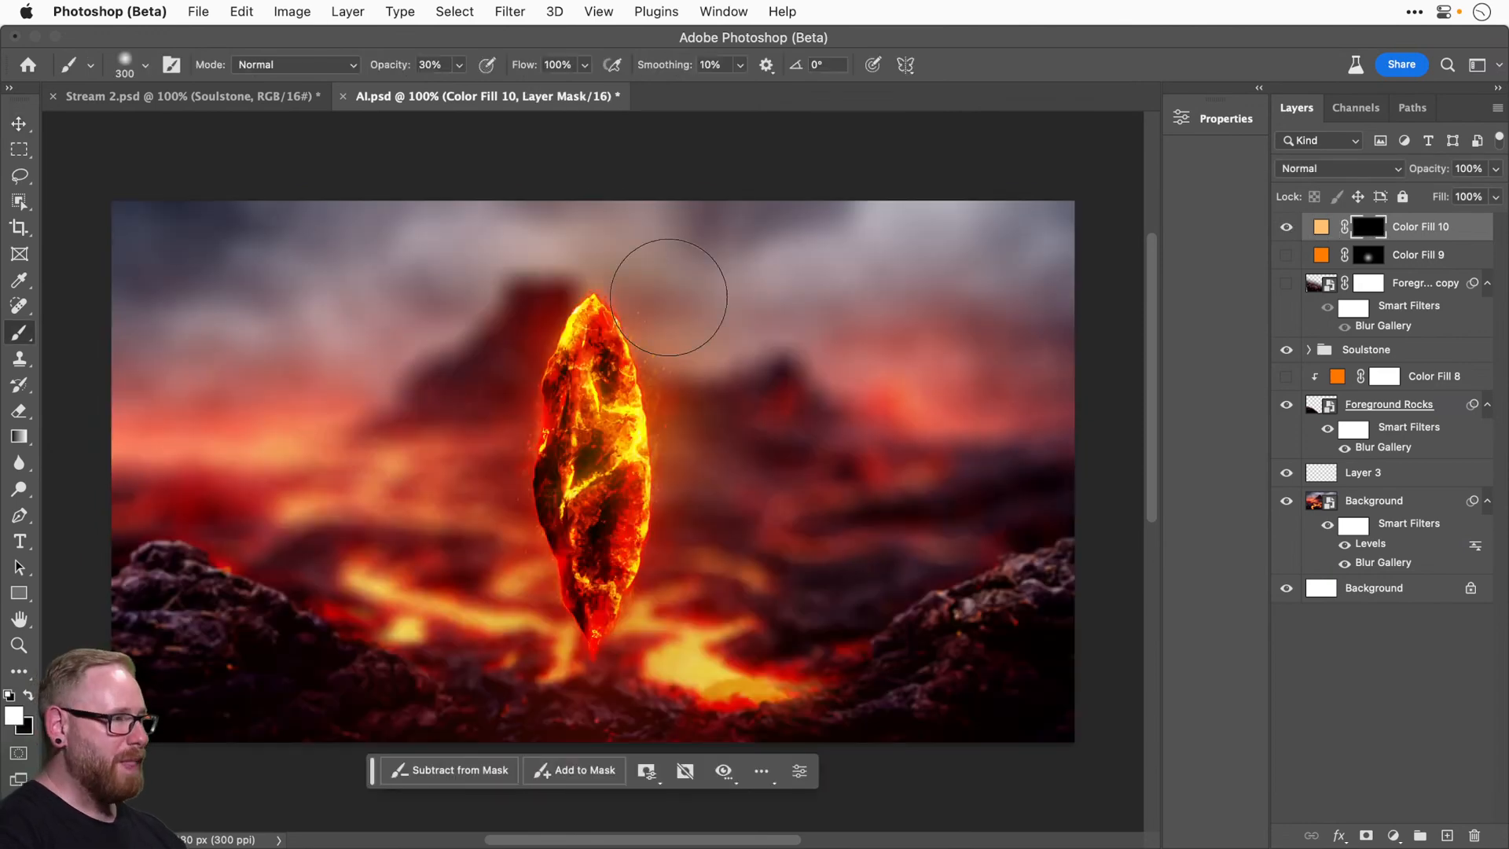
pyautogui.click(145, 66)
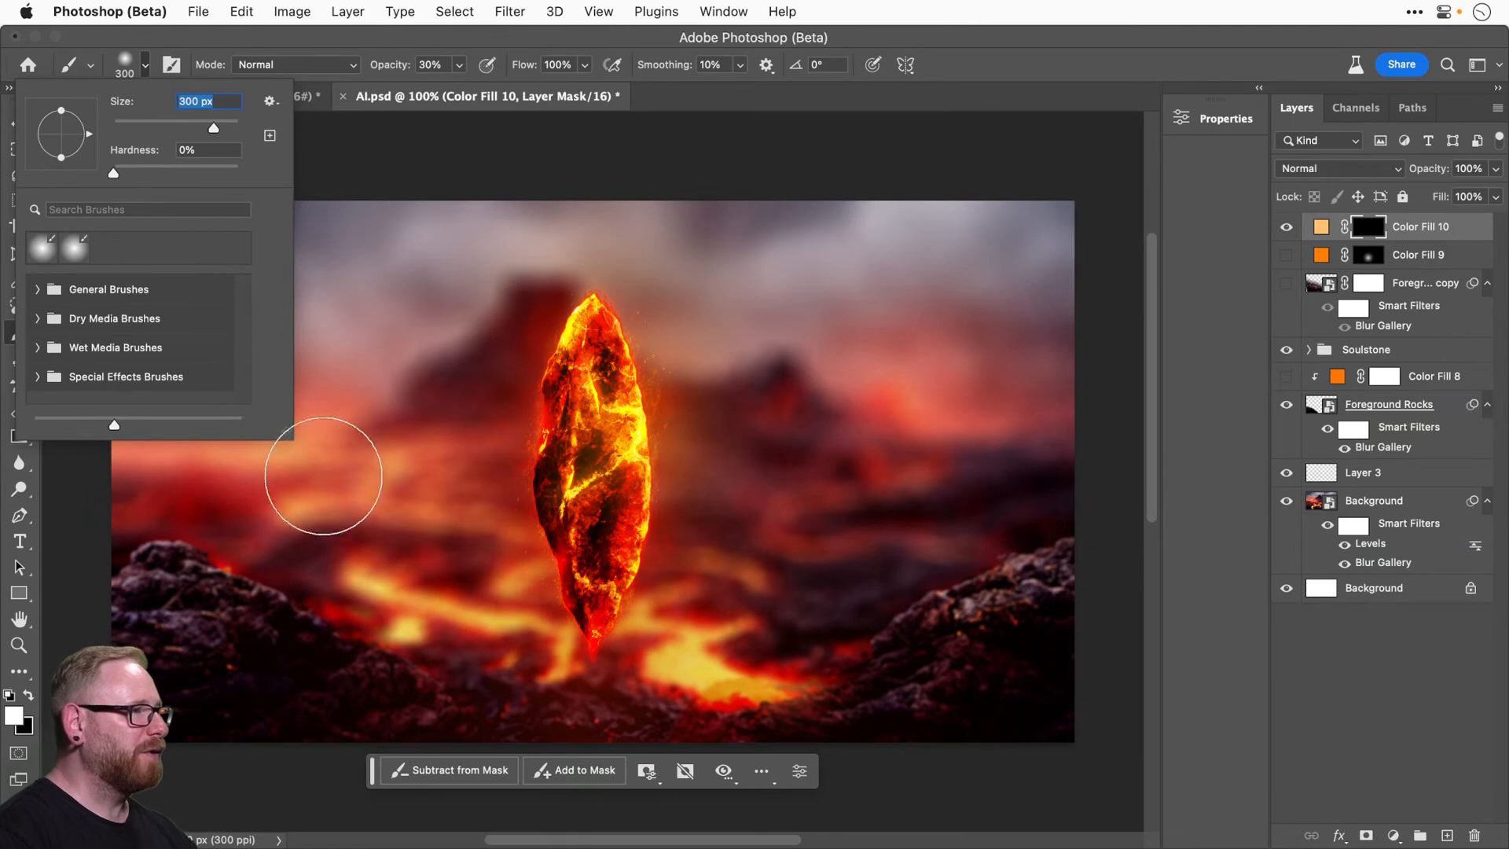
pyautogui.moveTo(285, 431)
pyautogui.mouseDown()
pyautogui.moveTo(473, 695)
pyautogui.moveTo(327, 484)
pyautogui.moveTo(354, 448)
pyautogui.moveTo(350, 416)
pyautogui.moveTo(355, 442)
pyautogui.mouseUp()
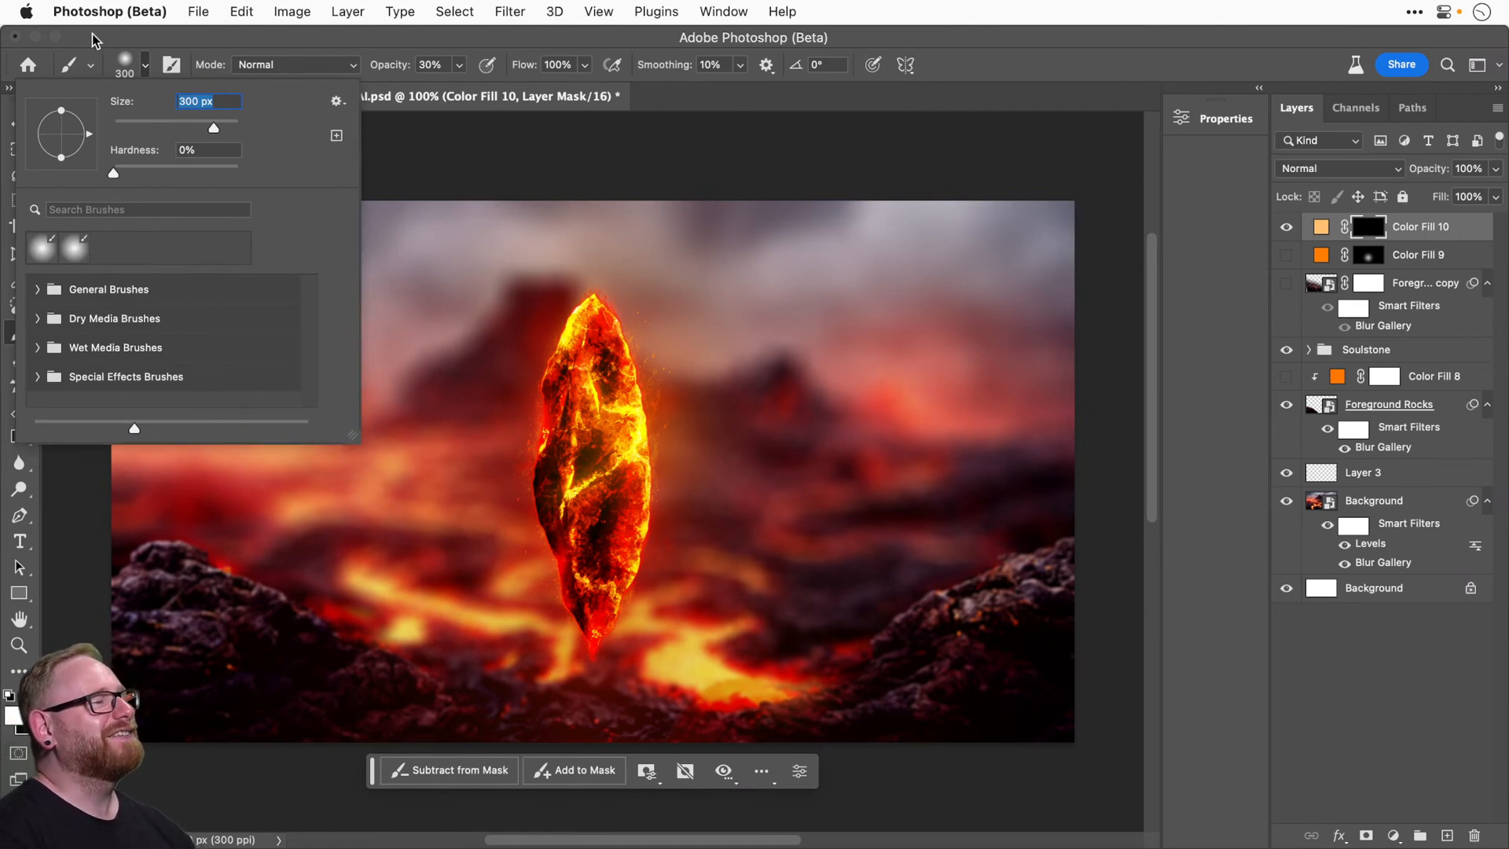
pyautogui.press('Return')
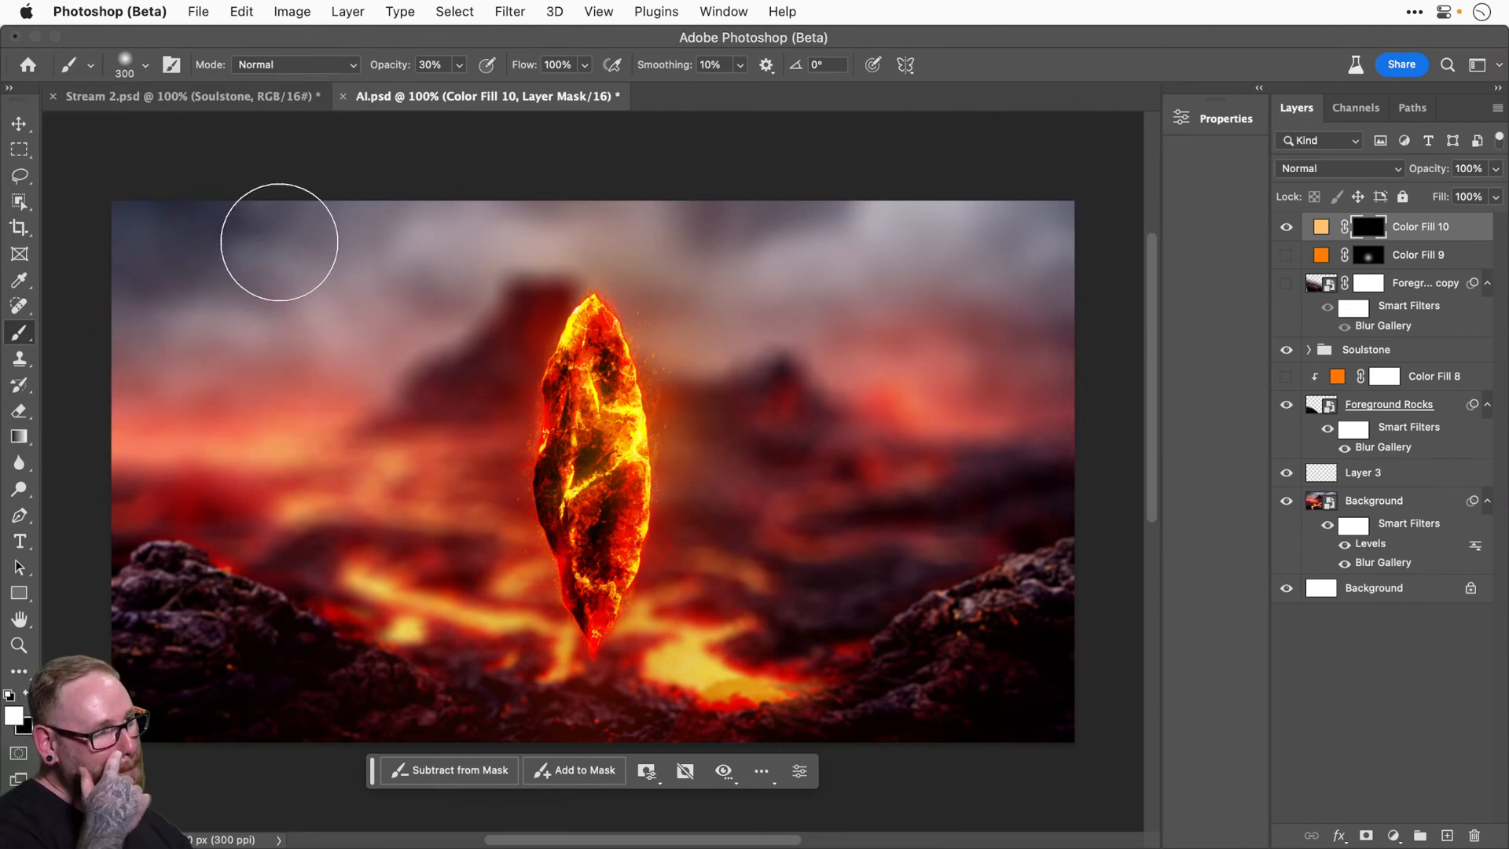
# Try painting a faint 10% orange glow across the lower landscape, then undo it.
pyautogui.press('super+minus')
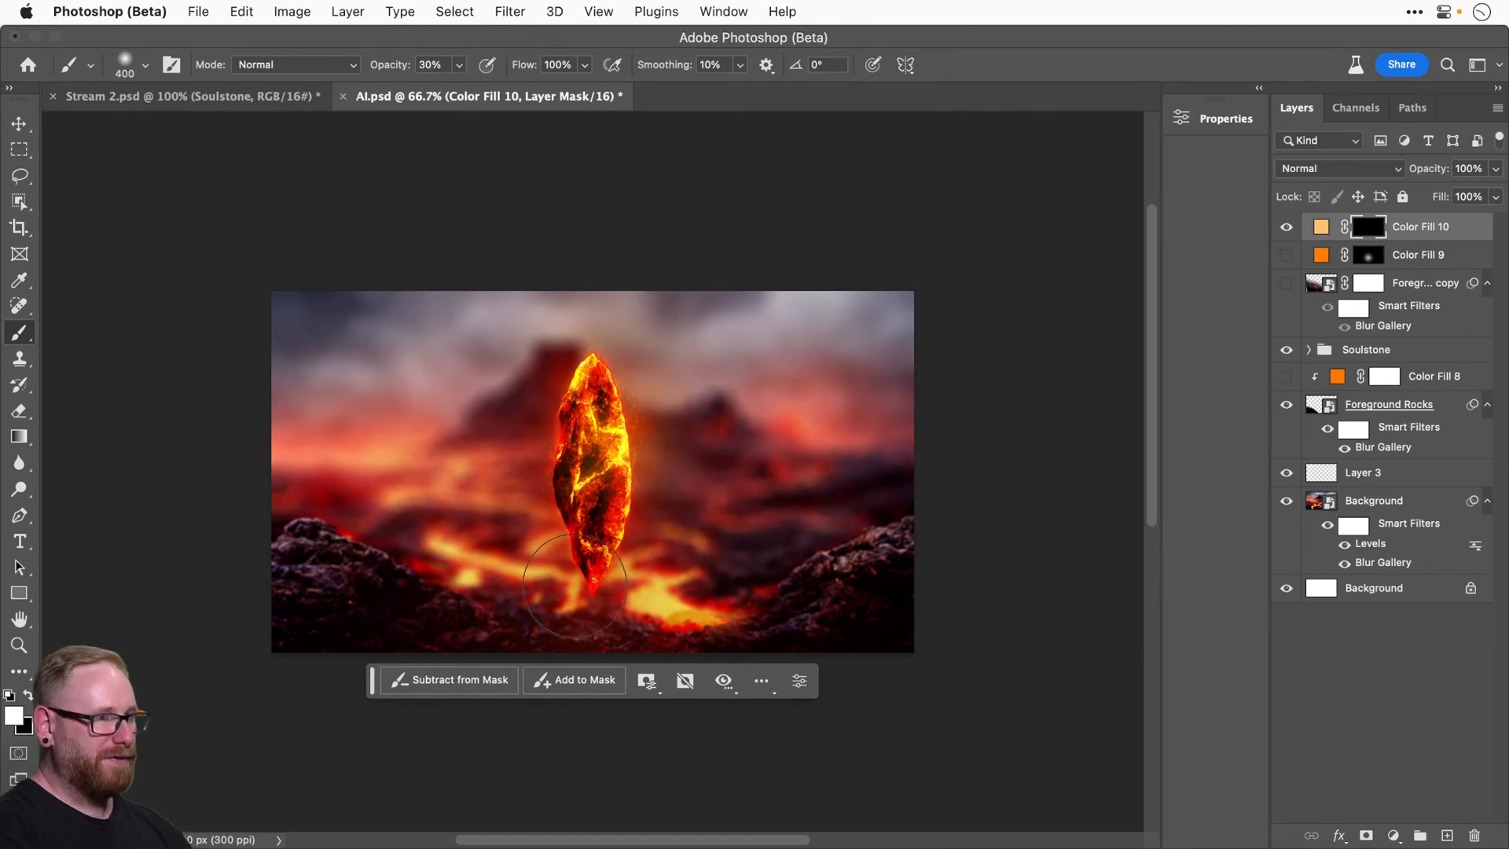
pyautogui.press(']')
pyautogui.press(']')
pyautogui.press(']')
pyautogui.press(']')
pyautogui.press(']')
pyautogui.press(']')
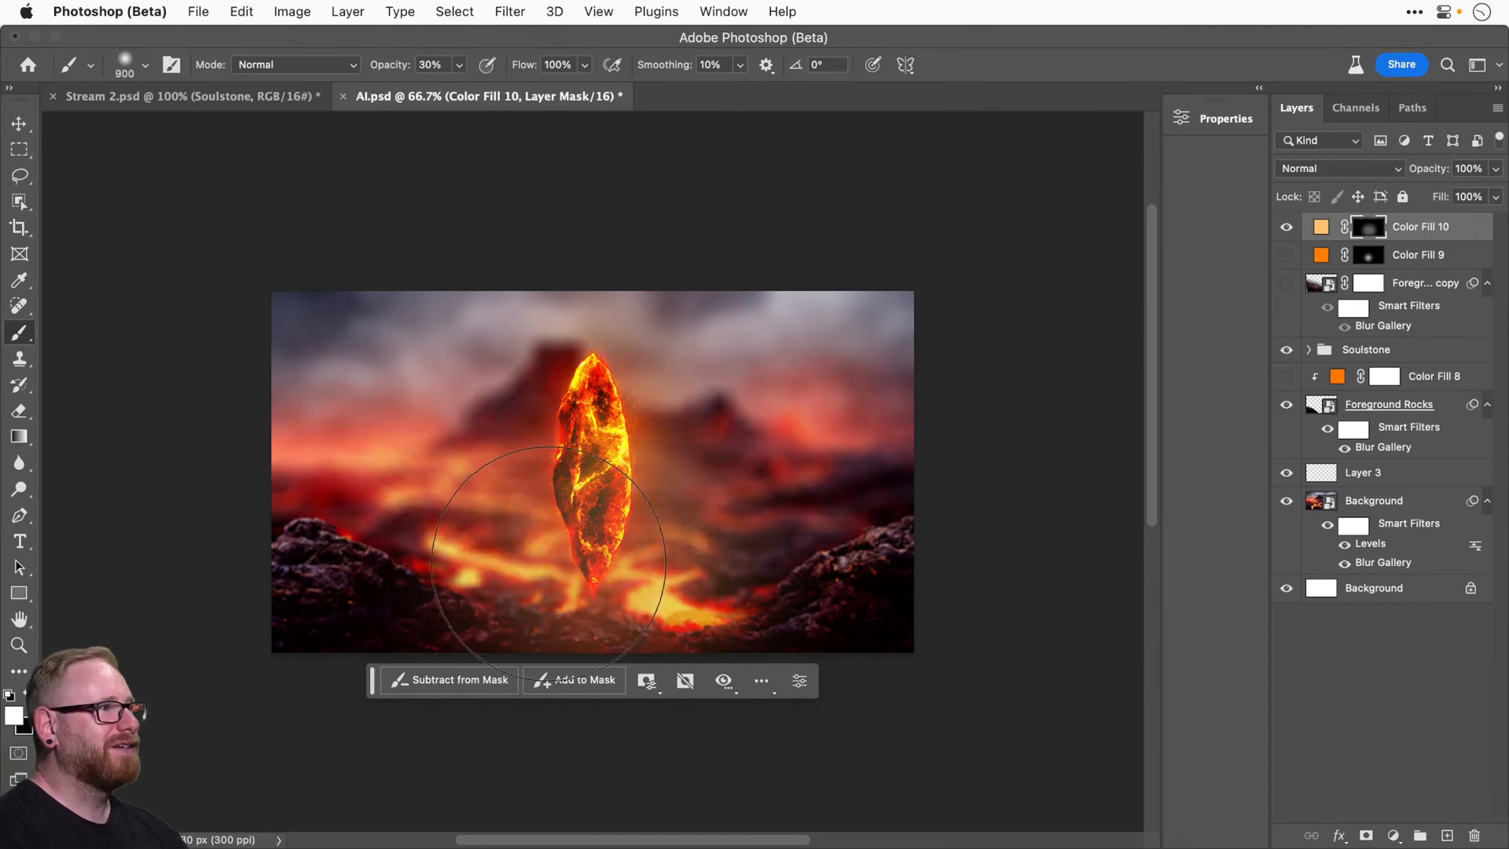
pyautogui.moveTo(319, 578)
pyautogui.mouseDown()
pyautogui.moveTo(650, 606)
pyautogui.moveTo(1035, 591)
pyautogui.mouseUp()
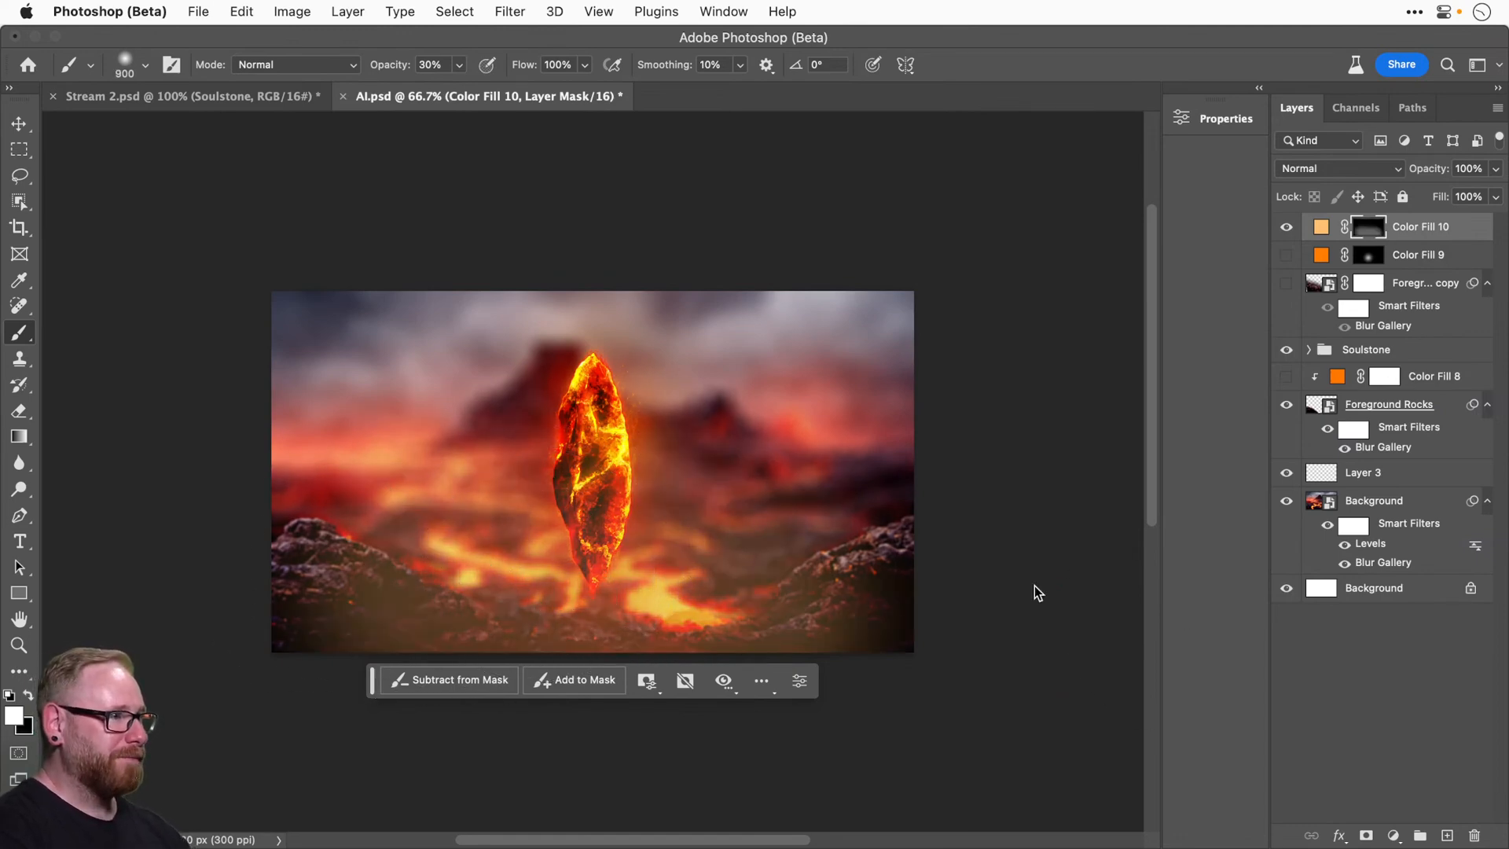
pyautogui.press('super+z')
pyautogui.press('1')
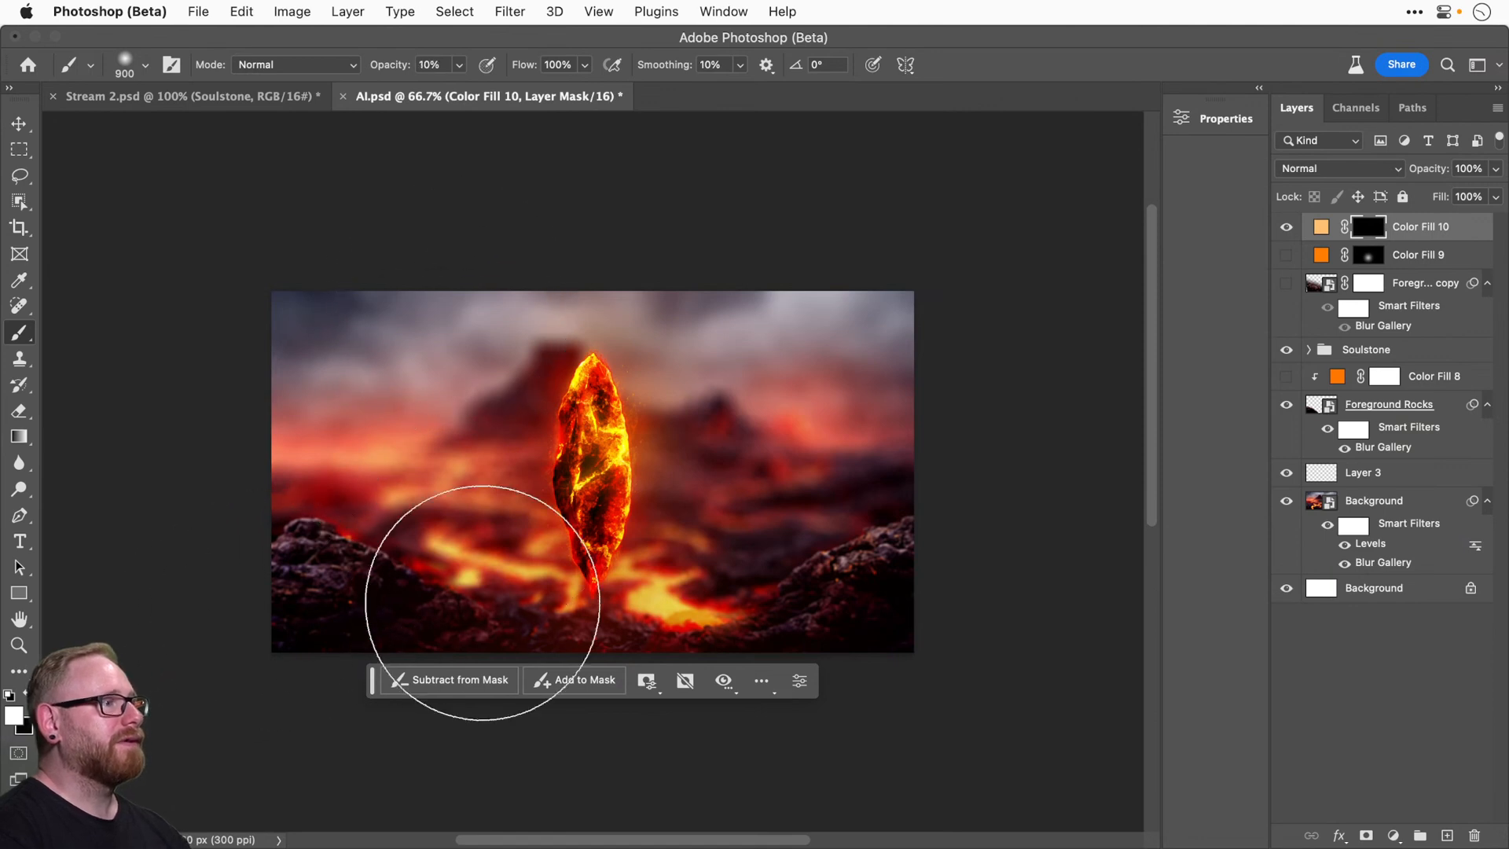
pyautogui.moveTo(488, 606)
pyautogui.mouseDown()
pyautogui.moveTo(286, 522)
pyautogui.moveTo(923, 531)
pyautogui.mouseUp()
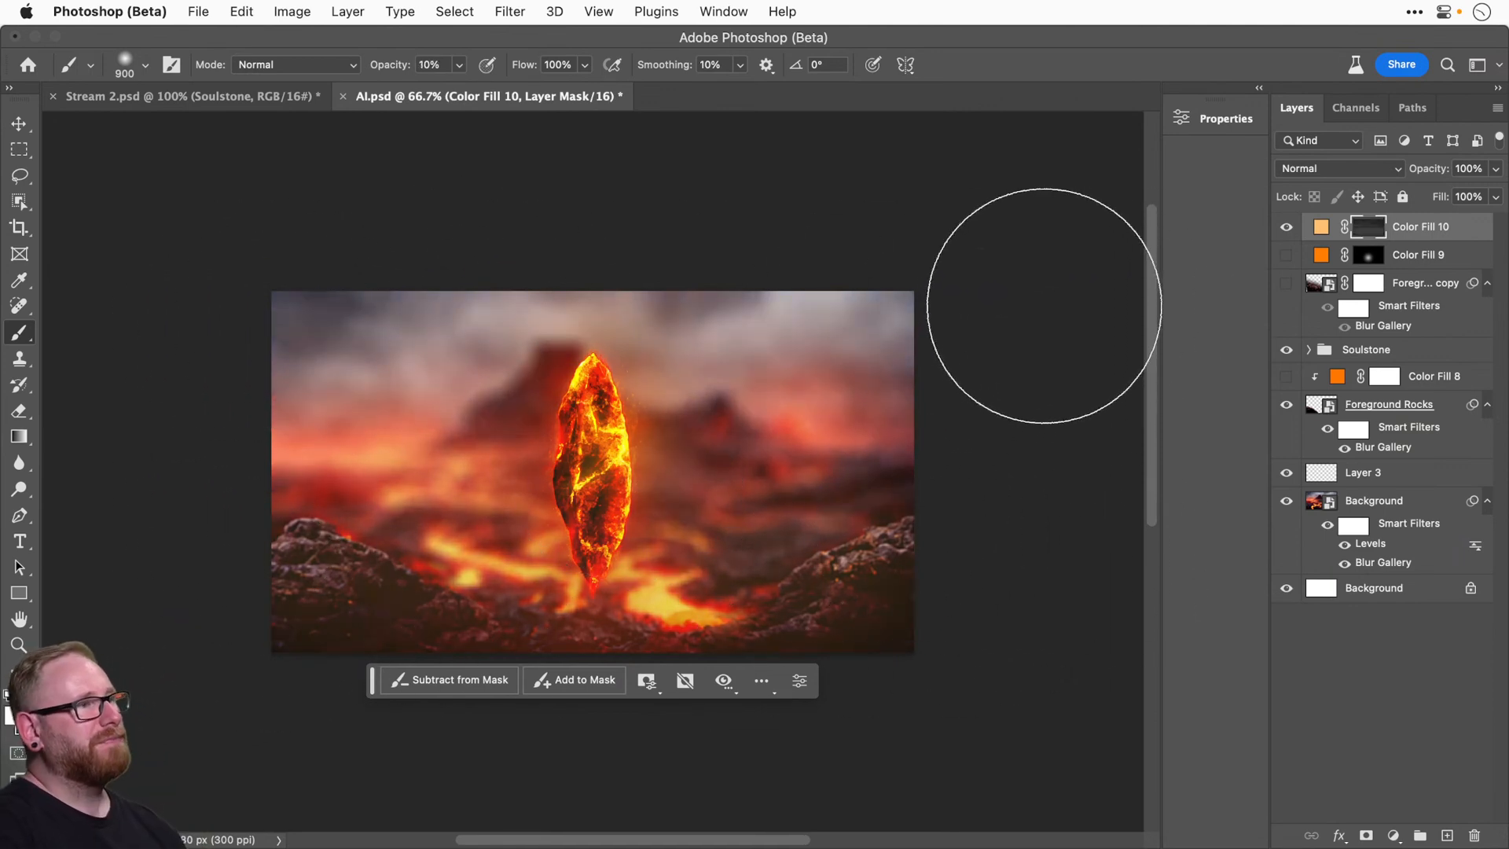
pyautogui.press('super+z')
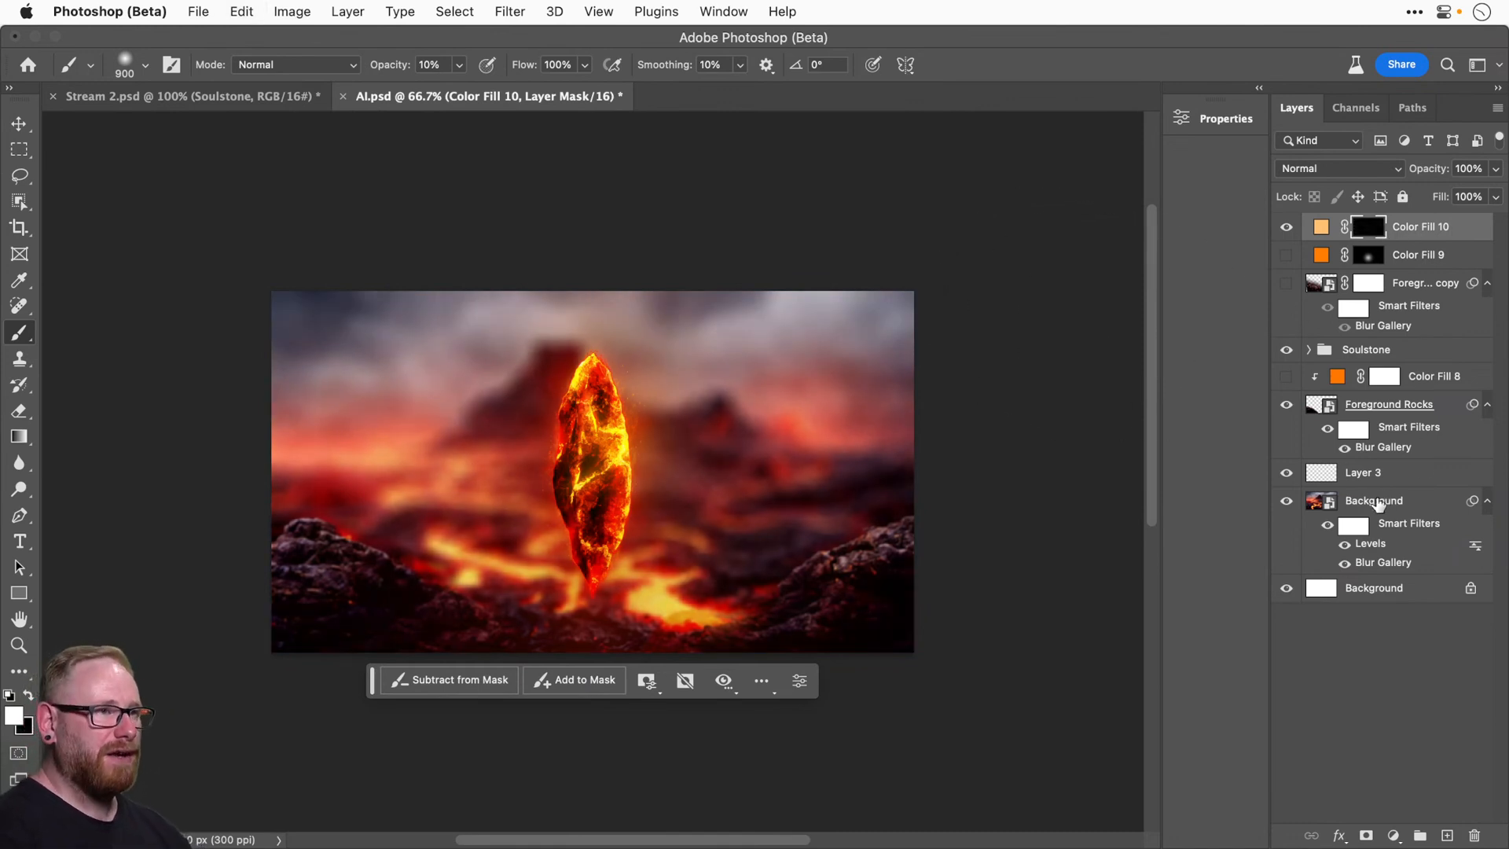
# Move Color Fill 10 above Background, paint haze into its mask, and duplicate it below Color Fill 9.
pyautogui.click(1377, 504)
pyautogui.moveTo(1424, 235); pyautogui.dragTo(1411, 478)
pyautogui.click(1367, 472)
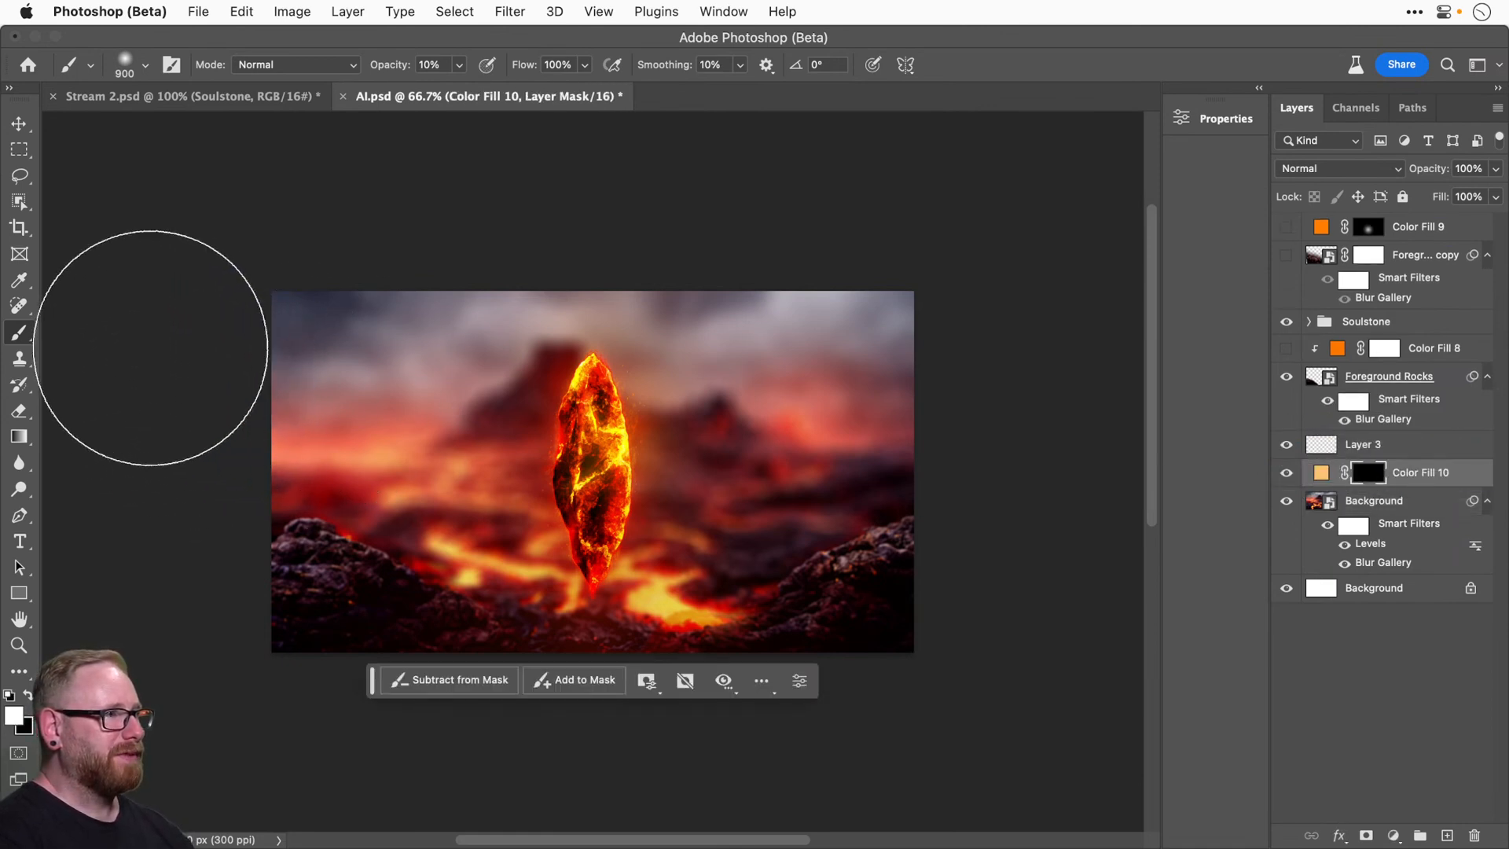
pyautogui.moveTo(157, 348)
pyautogui.mouseDown()
pyautogui.moveTo(1081, 347)
pyautogui.moveTo(440, 471)
pyautogui.moveTo(313, 516)
pyautogui.moveTo(1135, 573)
pyautogui.moveTo(398, 363)
pyautogui.moveTo(1077, 330)
pyautogui.moveTo(255, 453)
pyautogui.moveTo(1194, 454)
pyautogui.moveTo(1004, 350)
pyautogui.moveTo(256, 323)
pyautogui.moveTo(507, 485)
pyautogui.mouseUp()
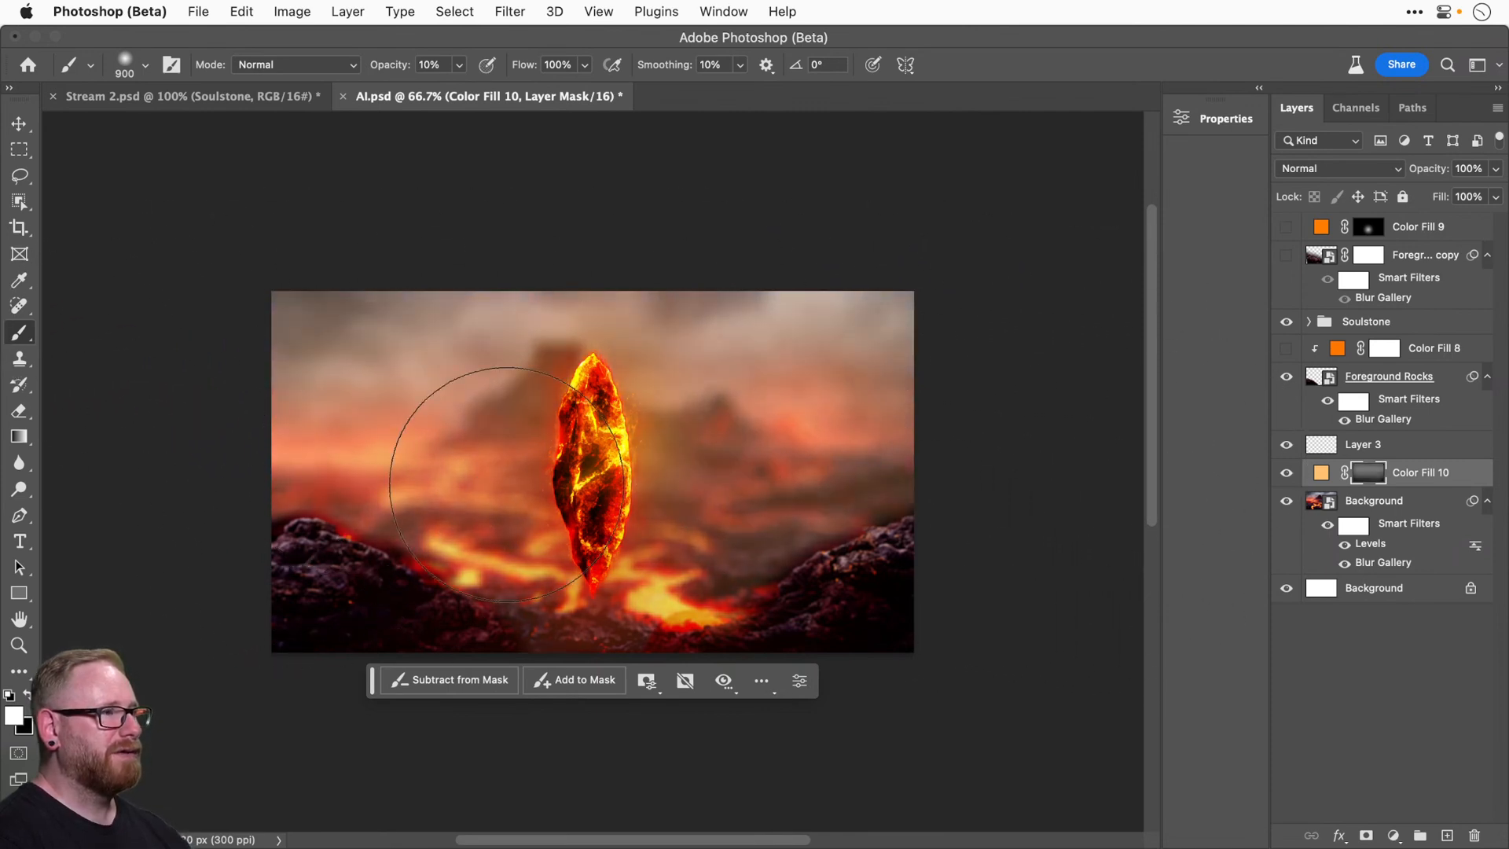
pyautogui.moveTo(1419, 481); pyautogui.dragTo(1411, 248)
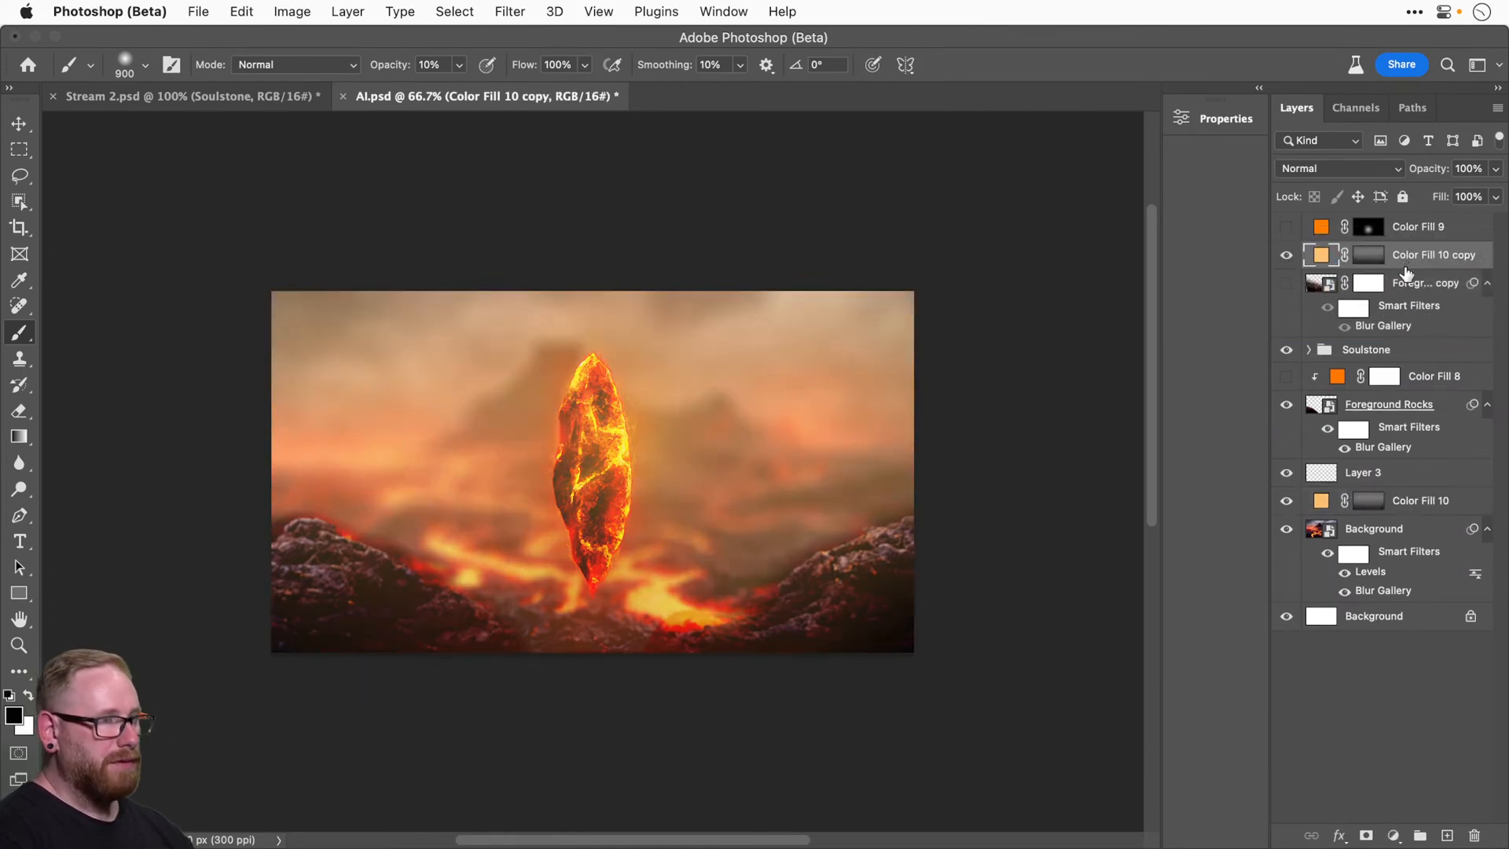
# Replace Color Fill 10 copy's mask with a fresh black mask and move it above Foreground Rocks.
pyautogui.keyDown('alt'); pyautogui.click(1404, 269); pyautogui.keyUp('alt')
pyautogui.rightClick(1388, 255)
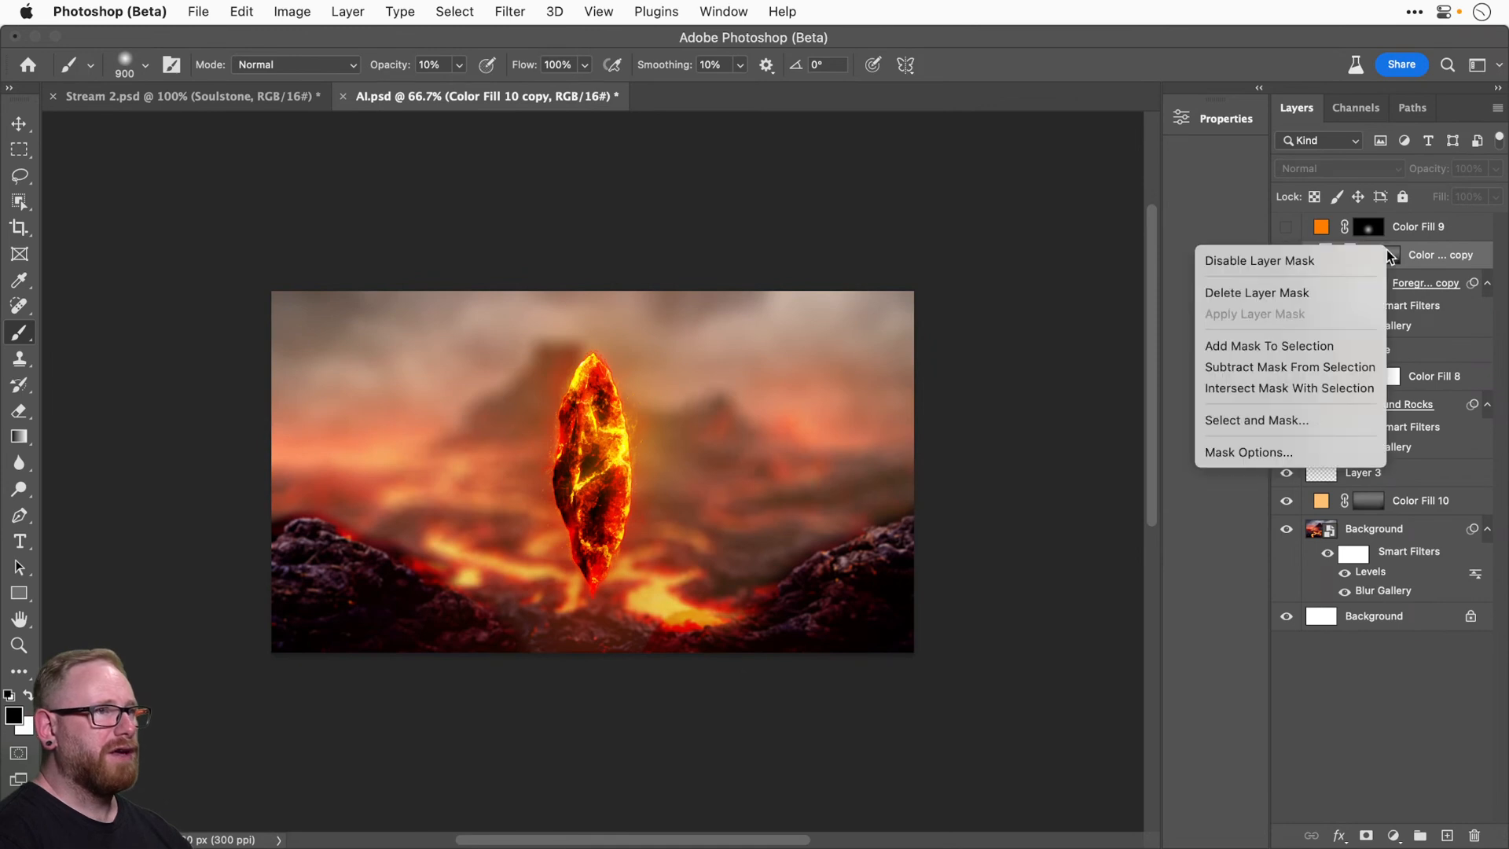
pyautogui.click(1340, 296)
pyautogui.keyDown('alt'); pyautogui.click(1367, 835); pyautogui.keyUp('alt')
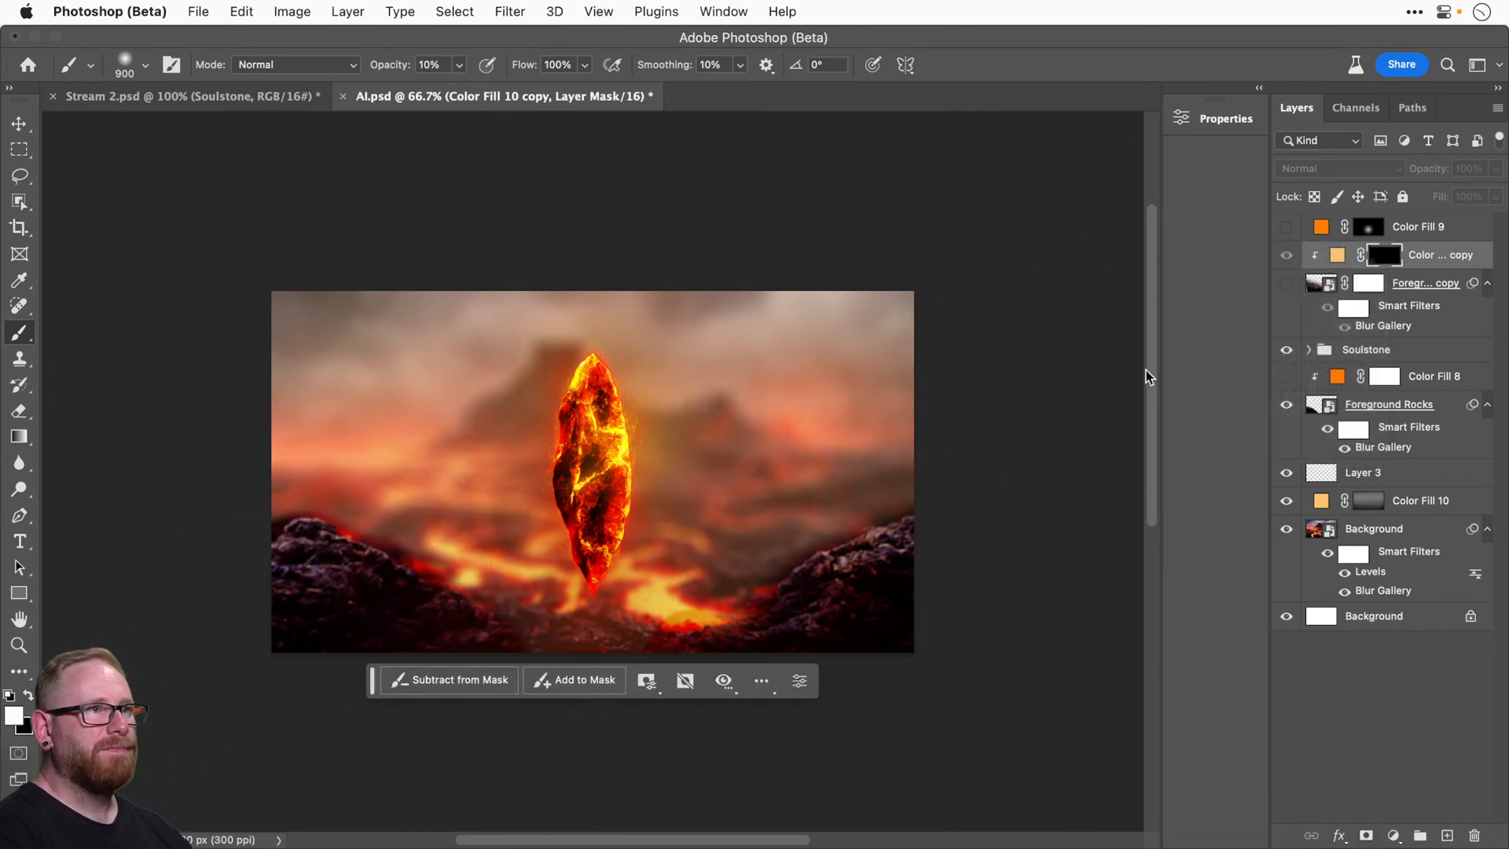
pyautogui.moveTo(1419, 257); pyautogui.dragTo(1418, 397)
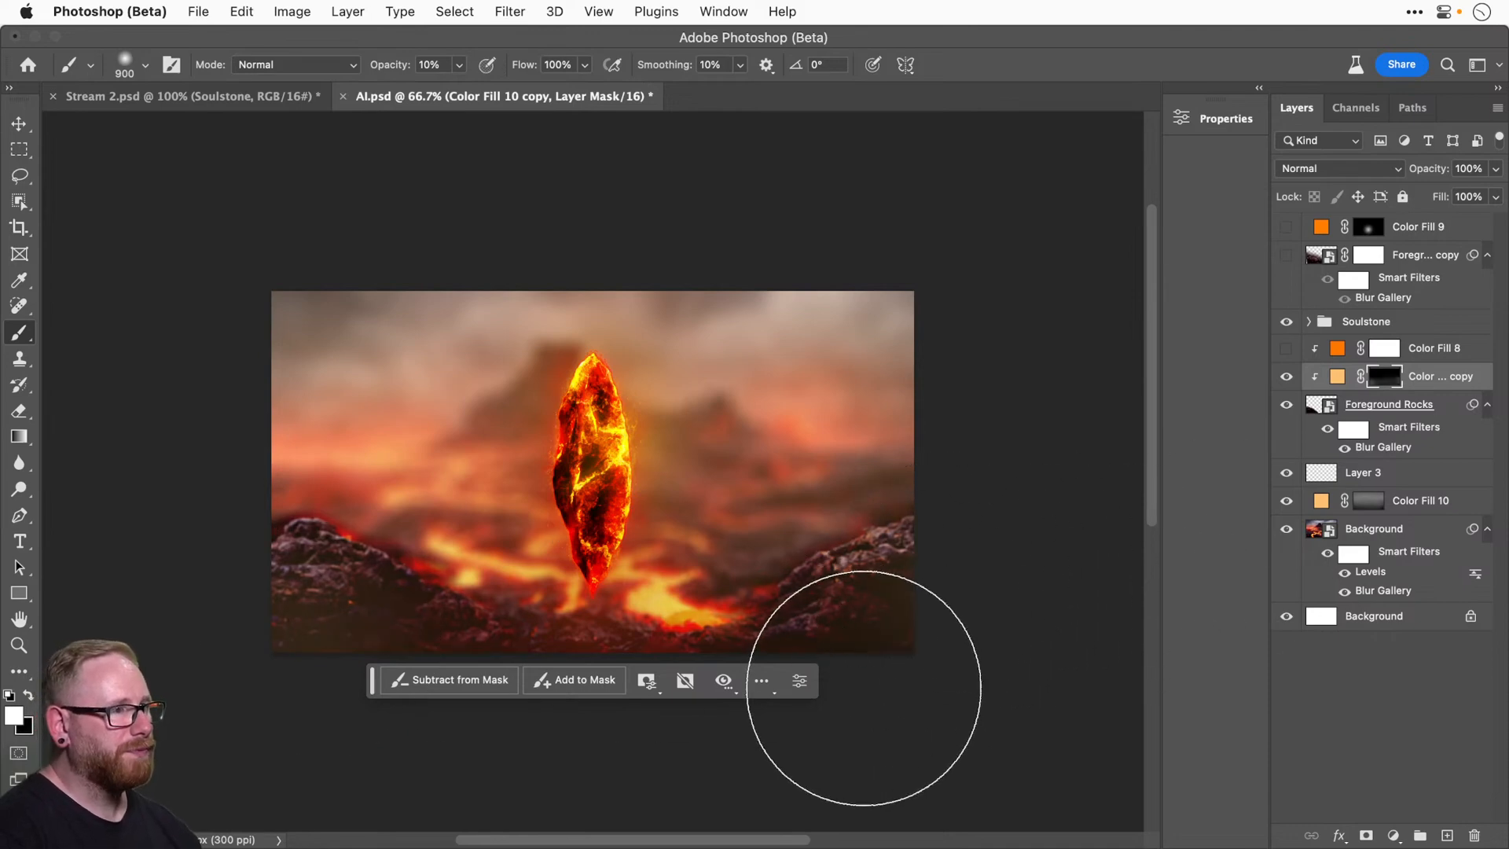
# Release the copy from clipping and return it just below Color Fill 9.
pyautogui.moveTo(587, 531); pyautogui.dragTo(587, 477)
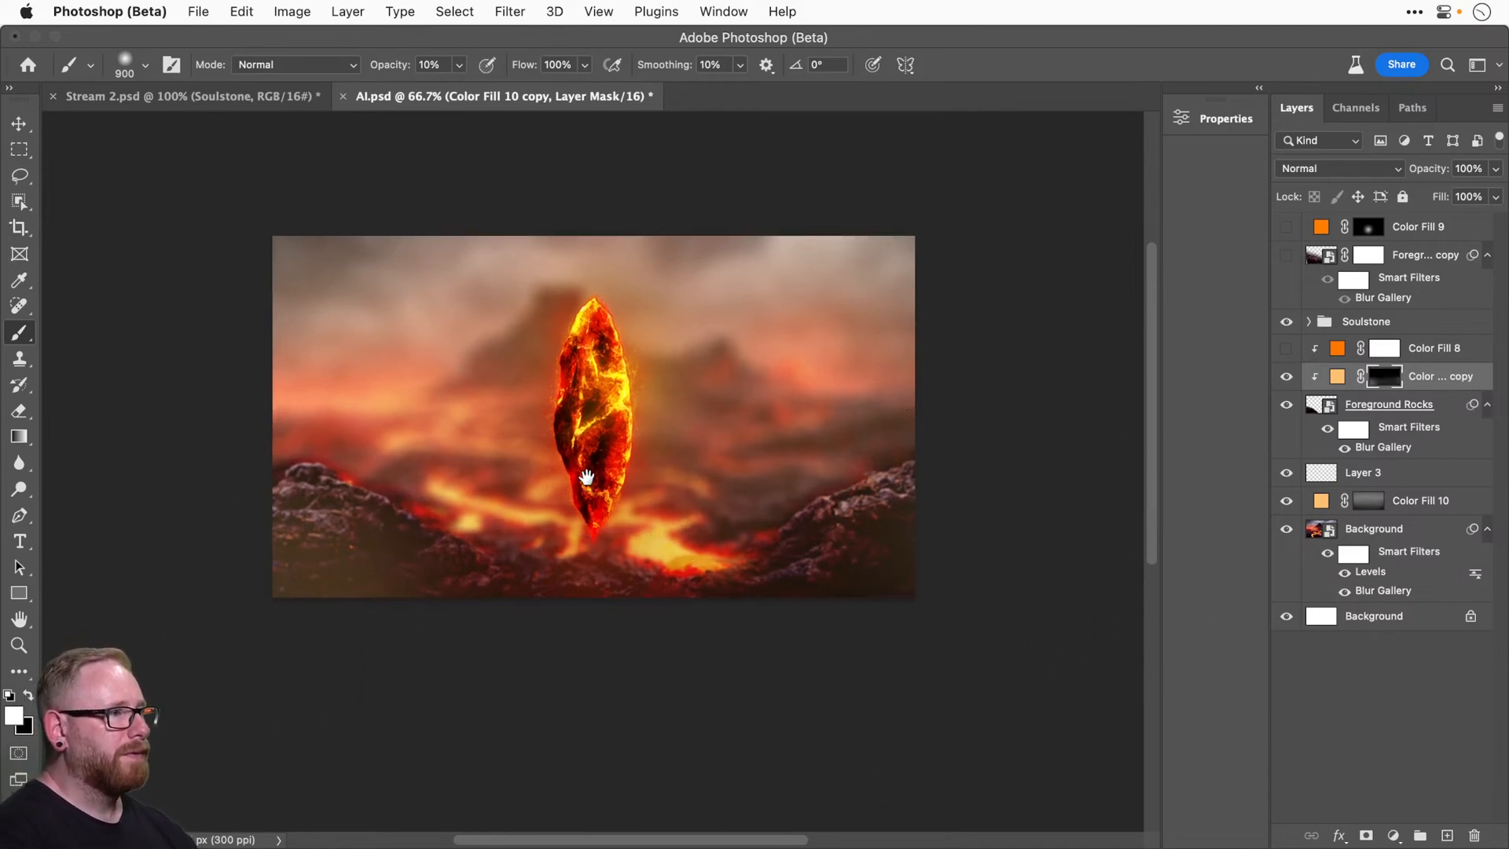
pyautogui.scroll(5, 587, 477)
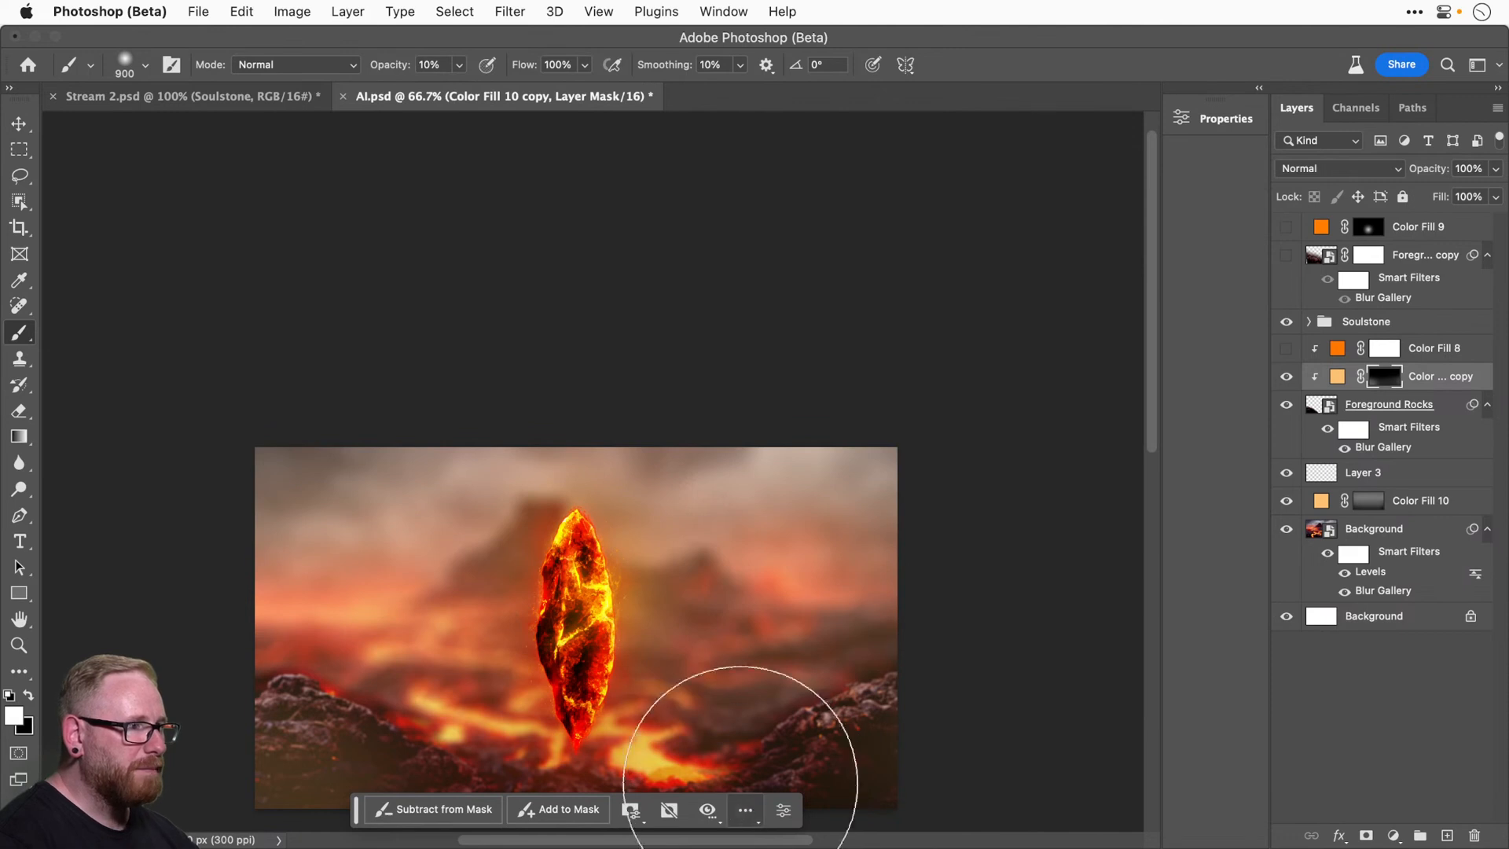
pyautogui.scroll(-5, 717, 455)
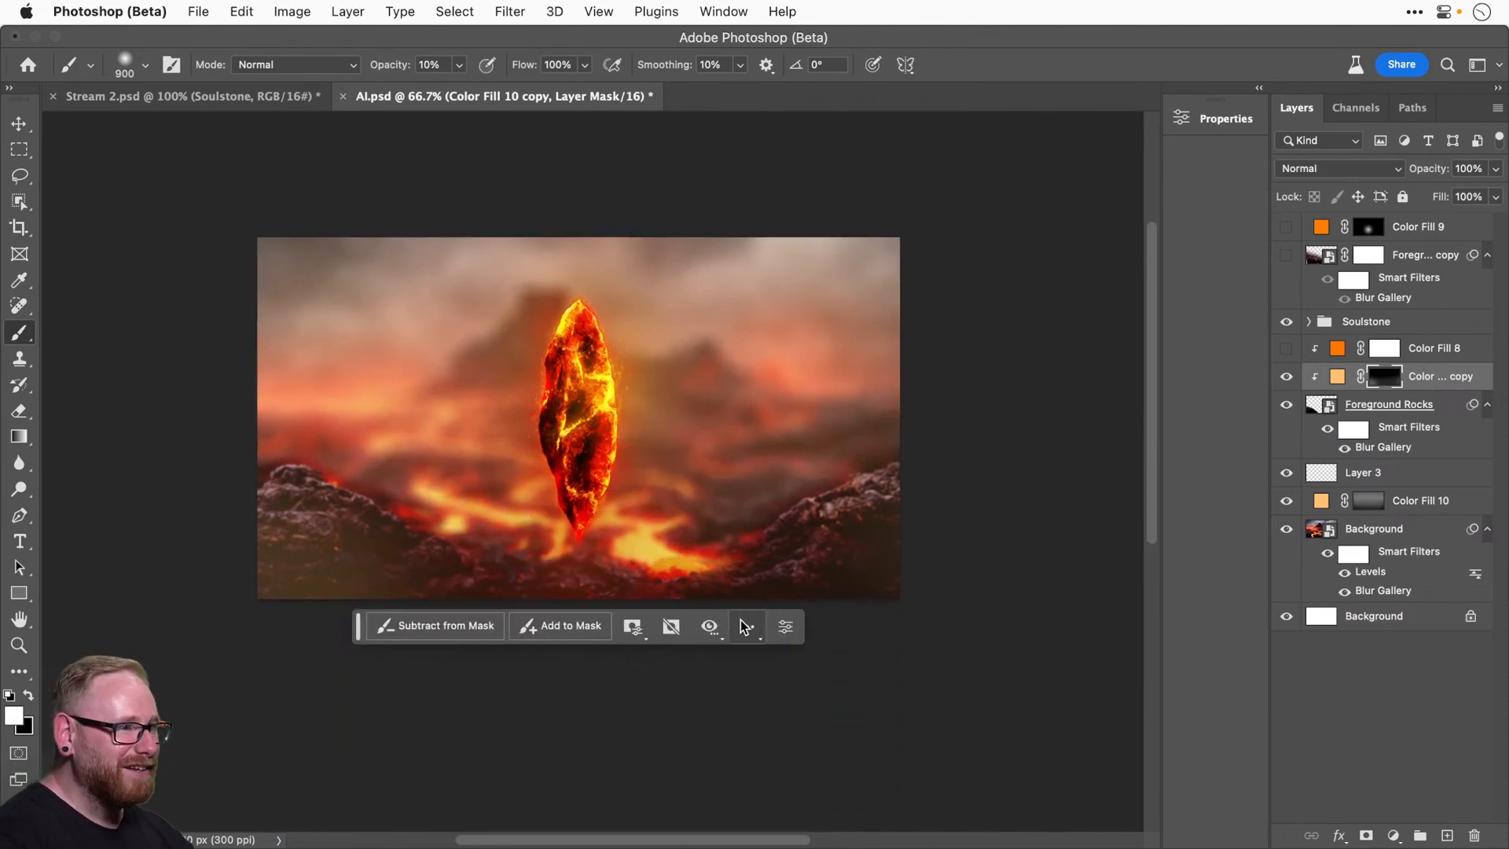
pyautogui.click(785, 626)
pyautogui.click(746, 626)
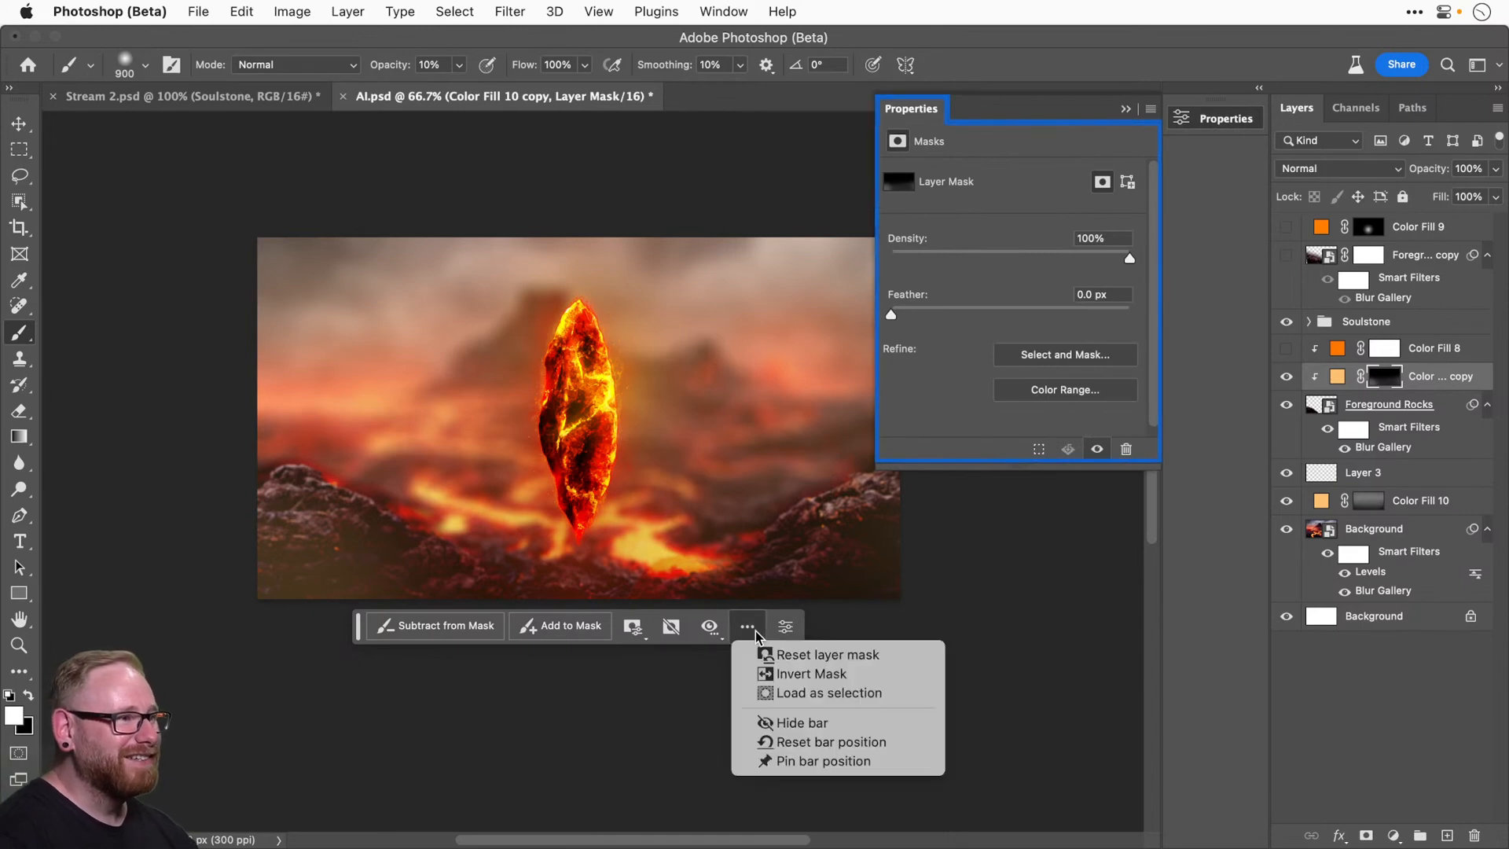
pyautogui.click(810, 723)
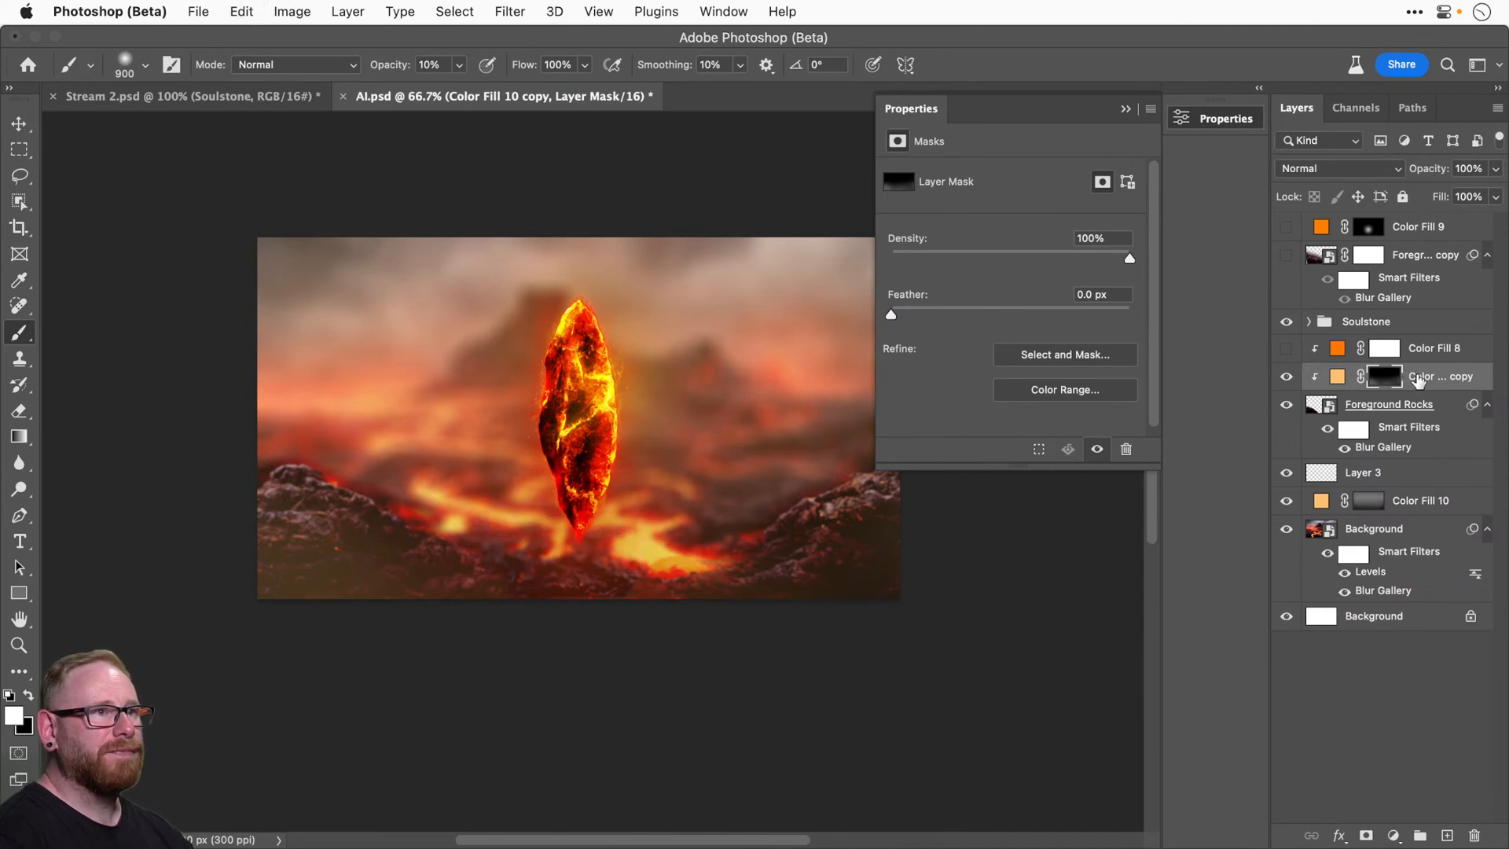
pyautogui.press('super+alt+g')
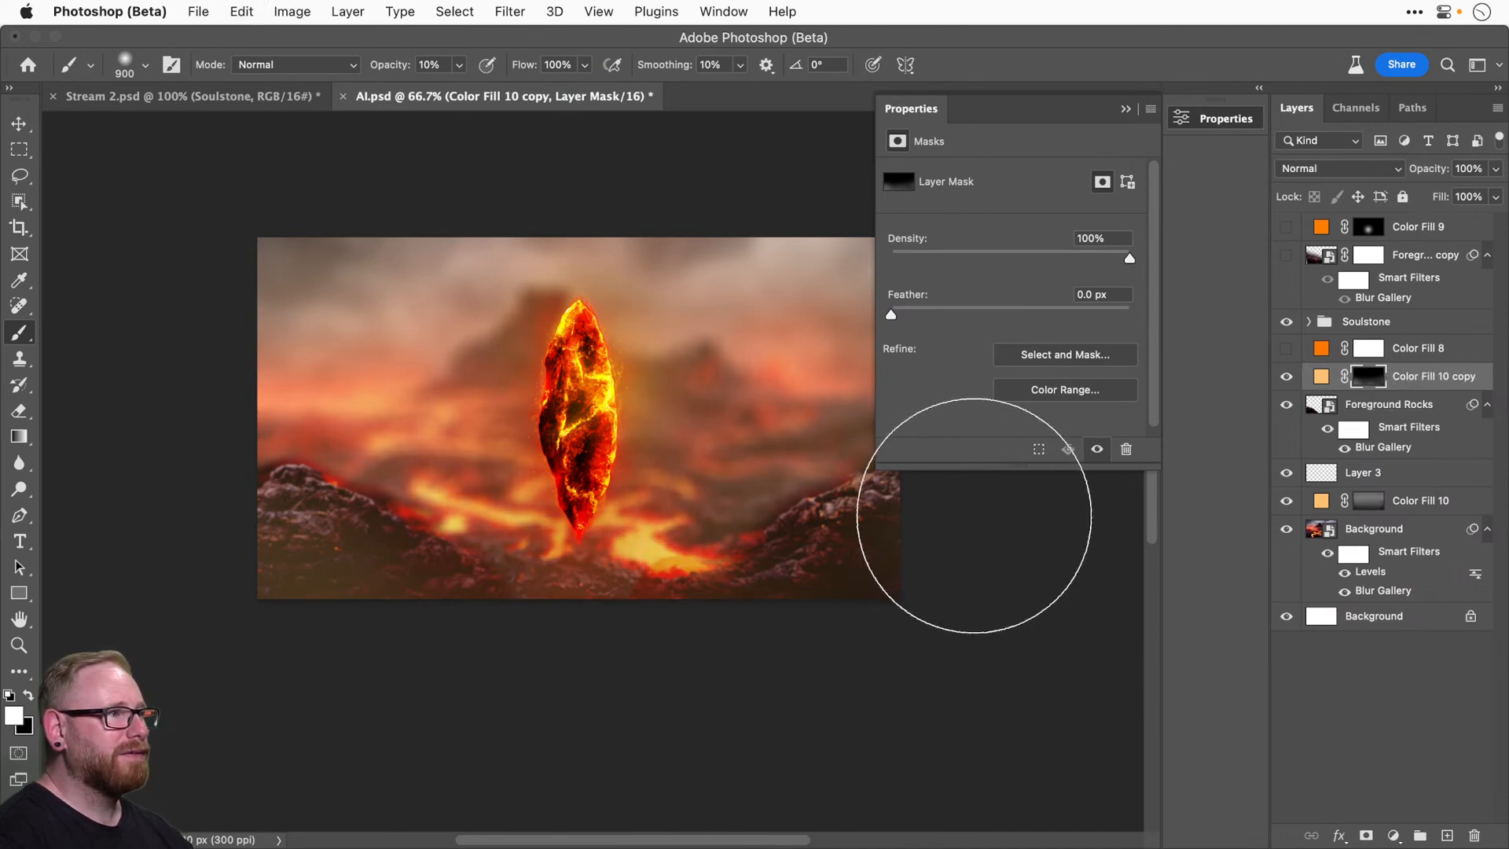
pyautogui.moveTo(1412, 385); pyautogui.dragTo(1414, 250)
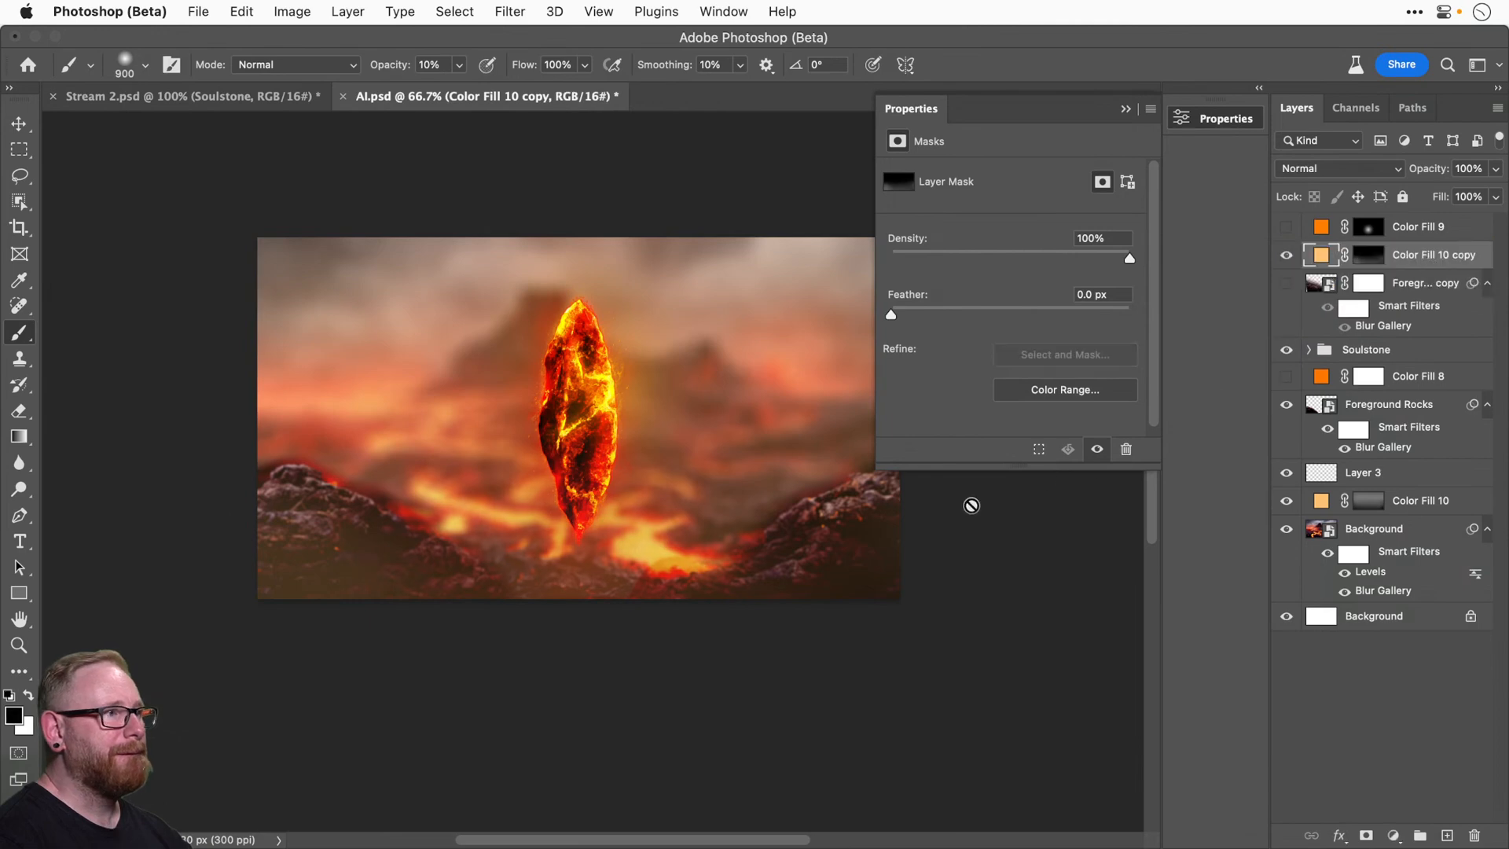
pyautogui.click(1286, 255)
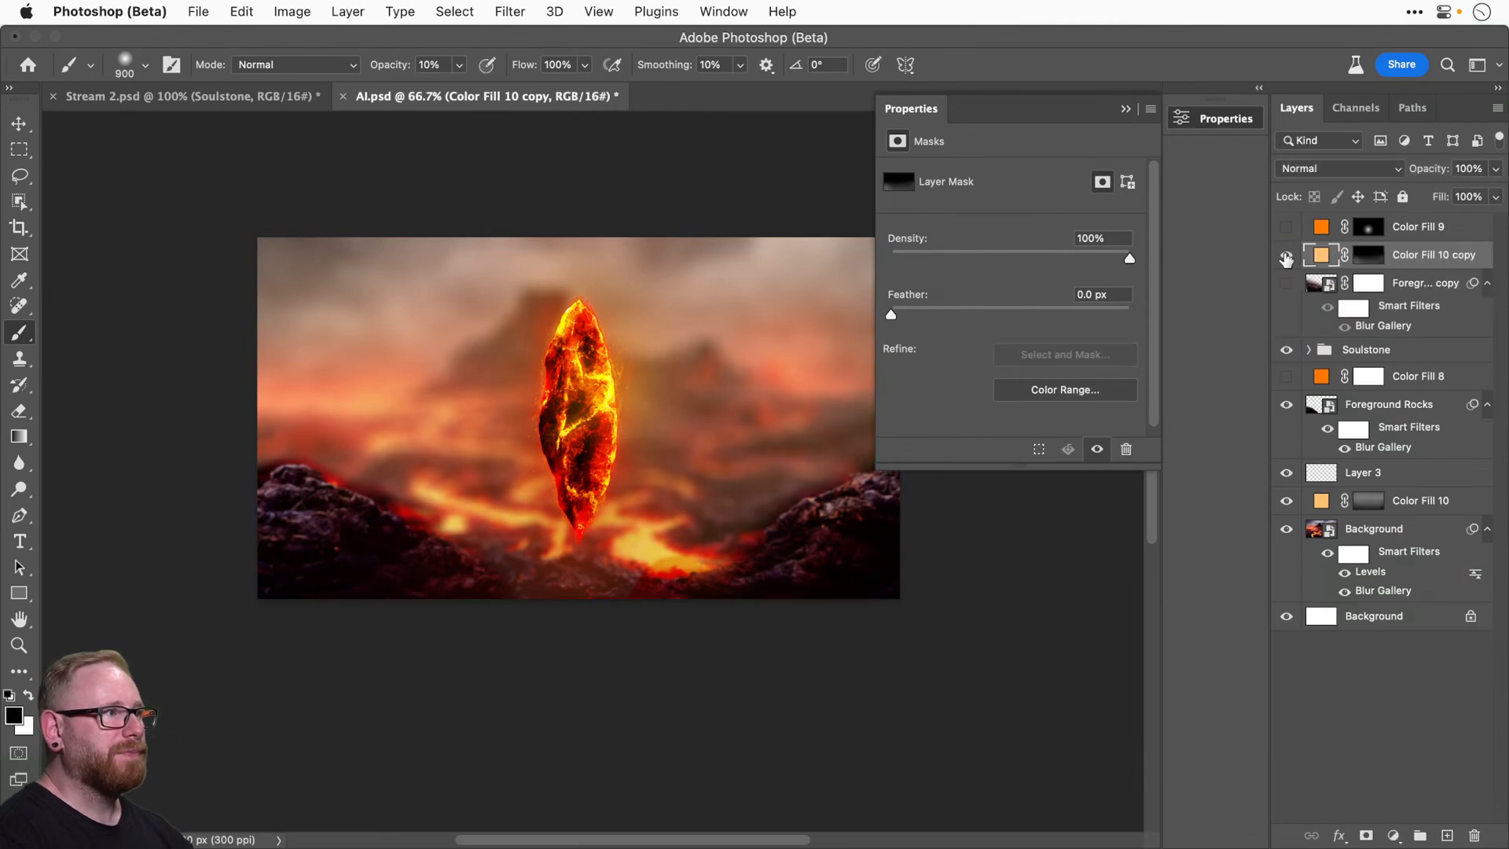
pyautogui.click(1285, 255)
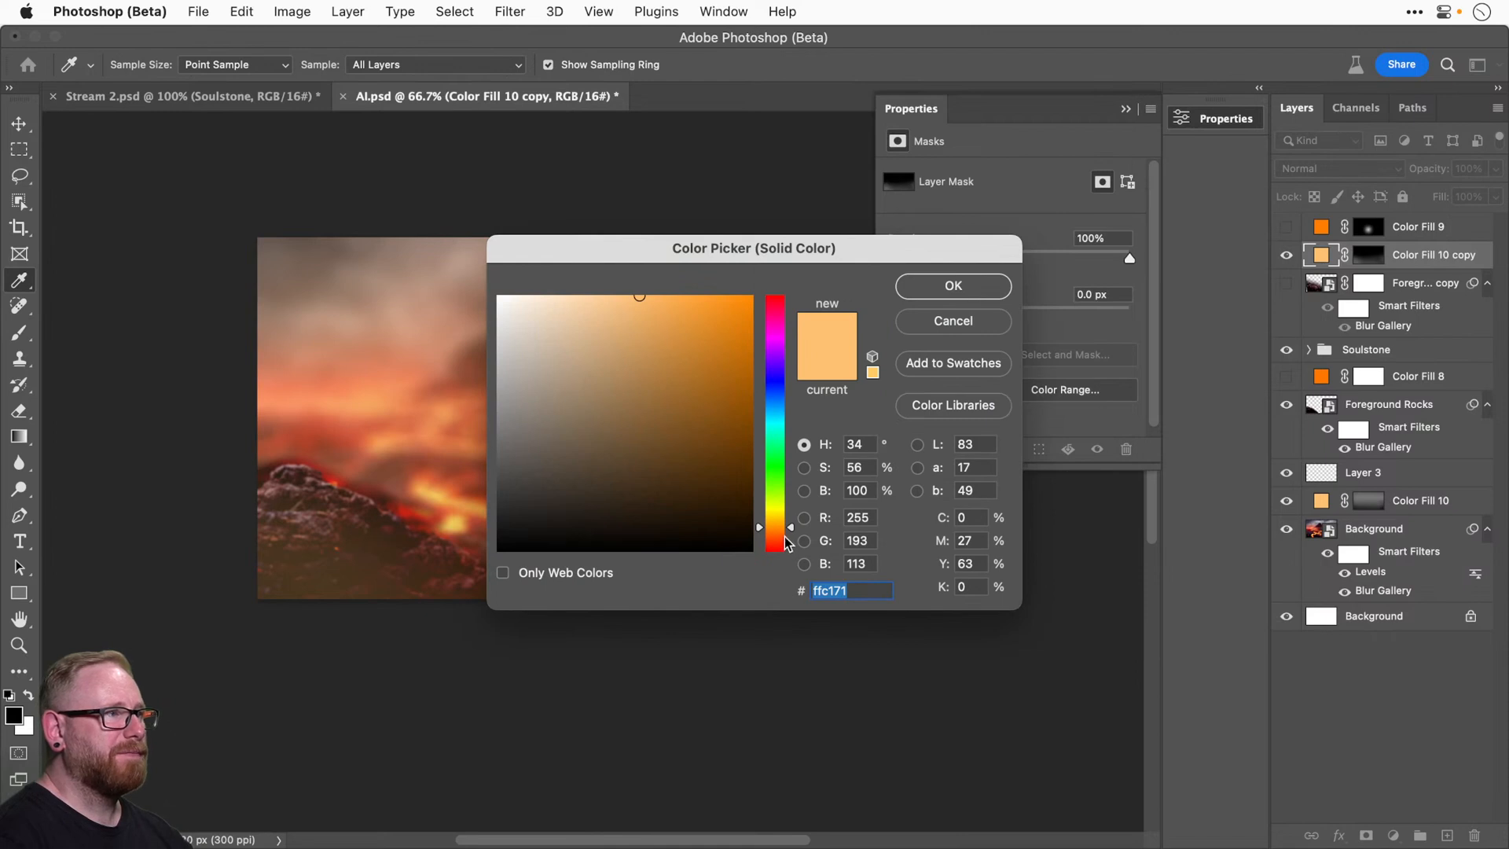
# Recolour the copy's fill to red-orange #ff9671 and select both Color Fill 10 layers.
pyautogui.click(785, 541)
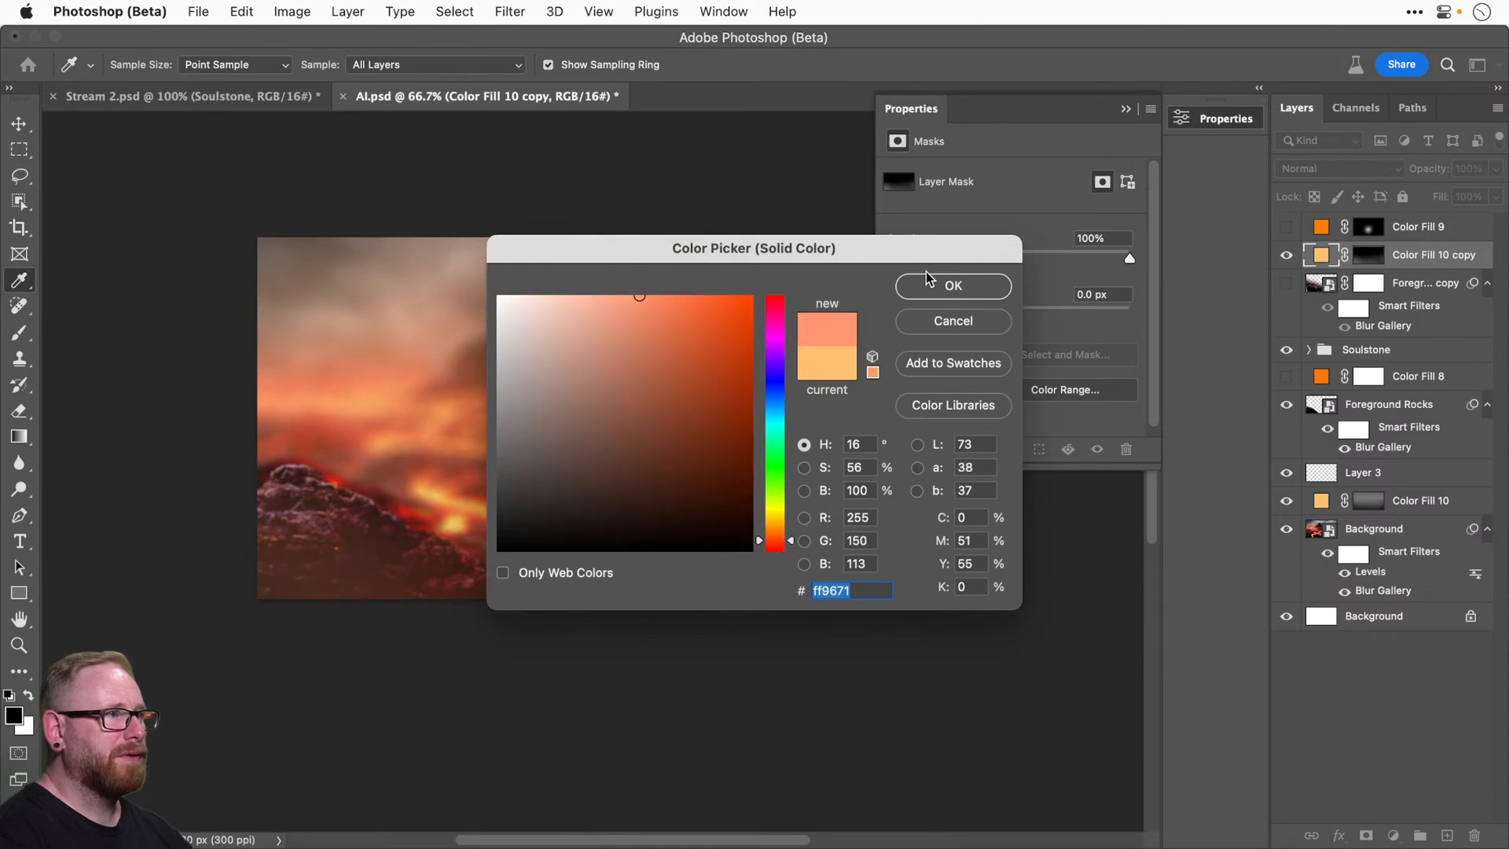
pyautogui.click(951, 286)
pyautogui.scroll(3, 677, 374)
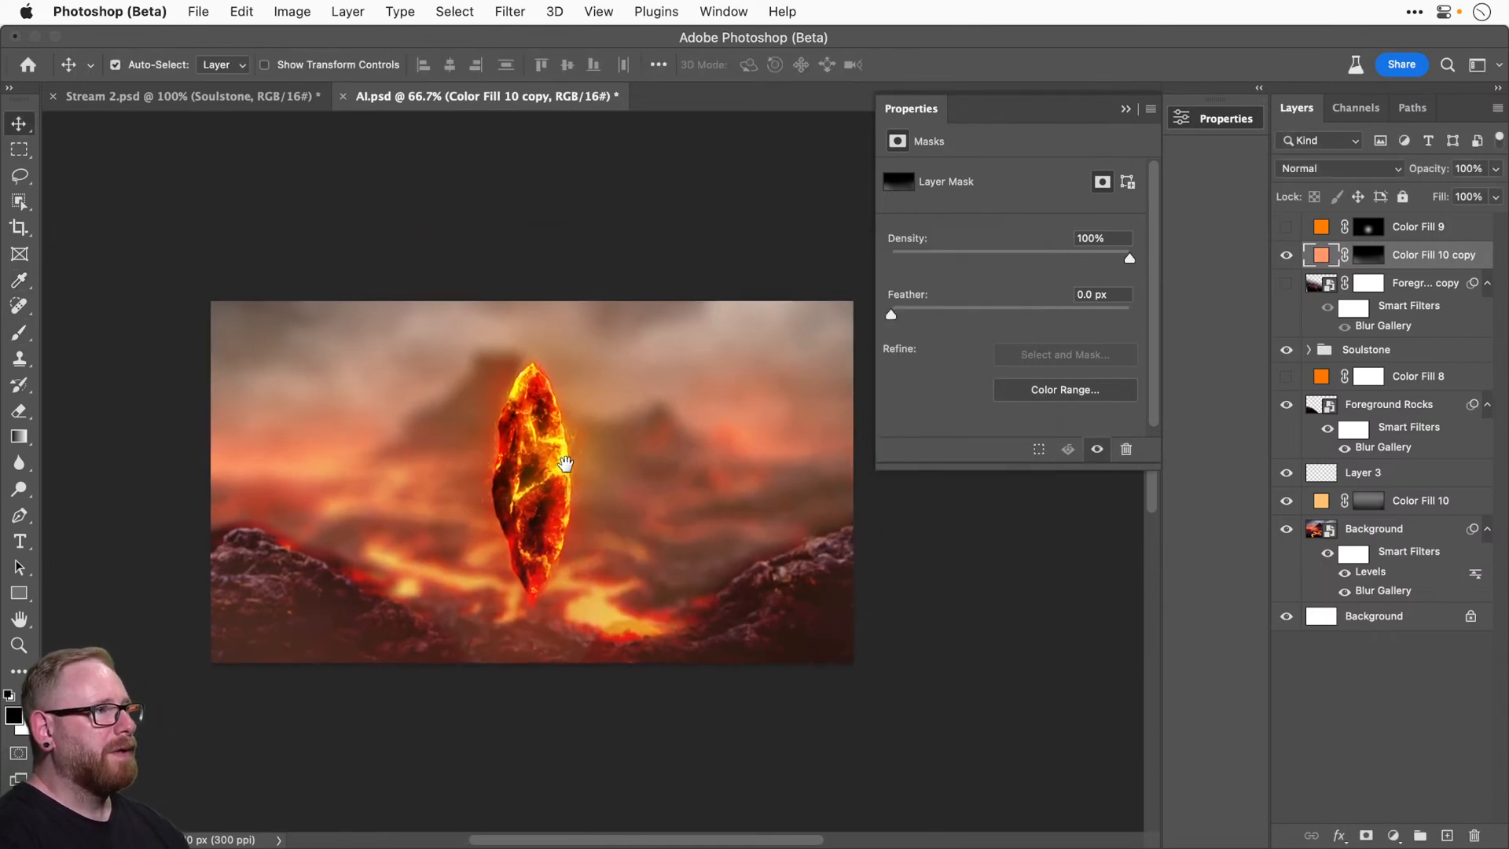
pyautogui.scroll(3, 564, 464)
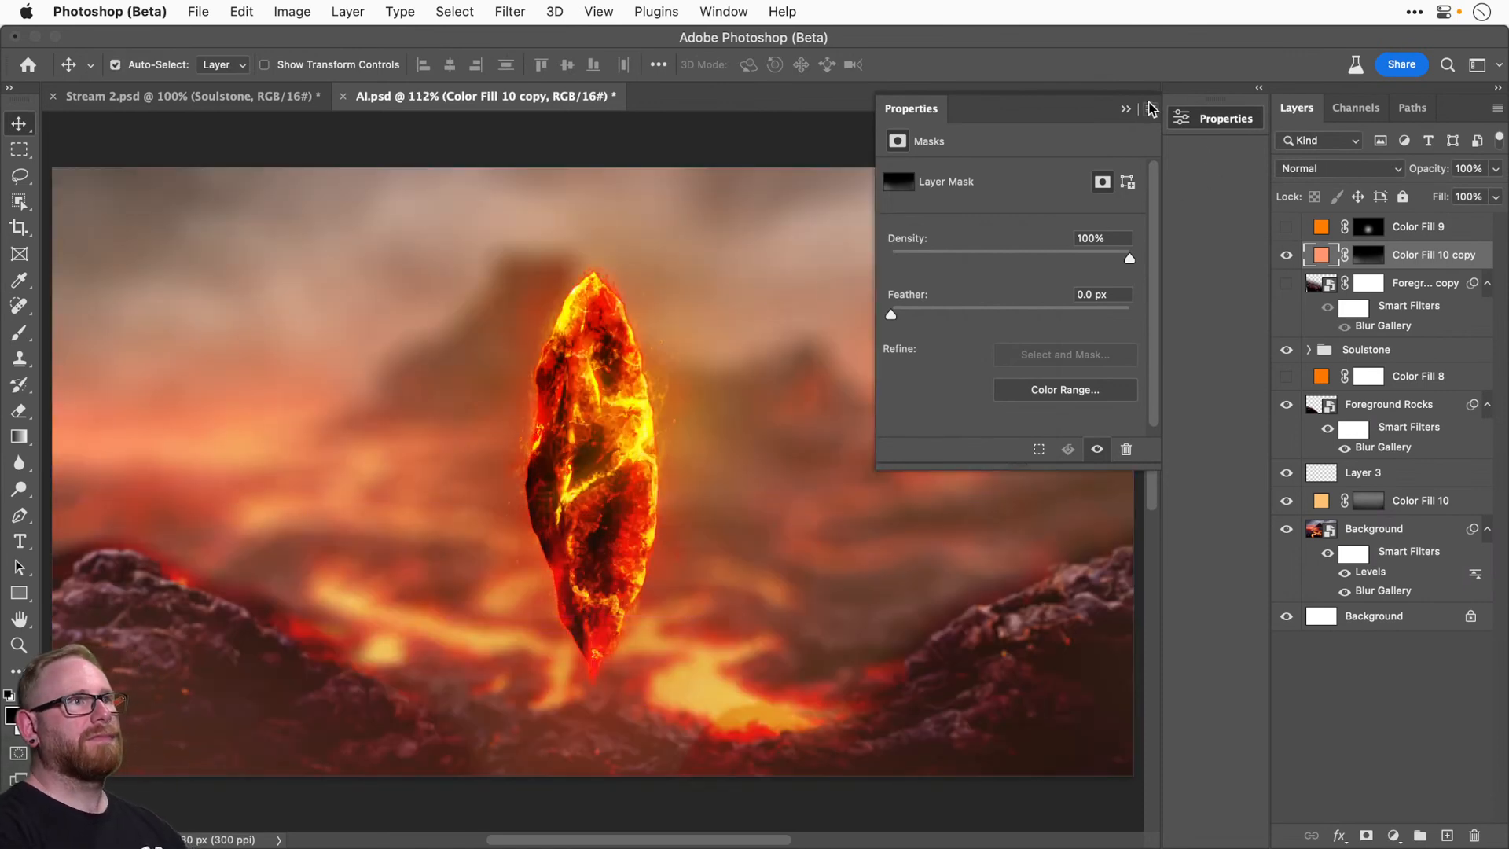
pyautogui.click(1149, 109)
pyautogui.click(1414, 494)
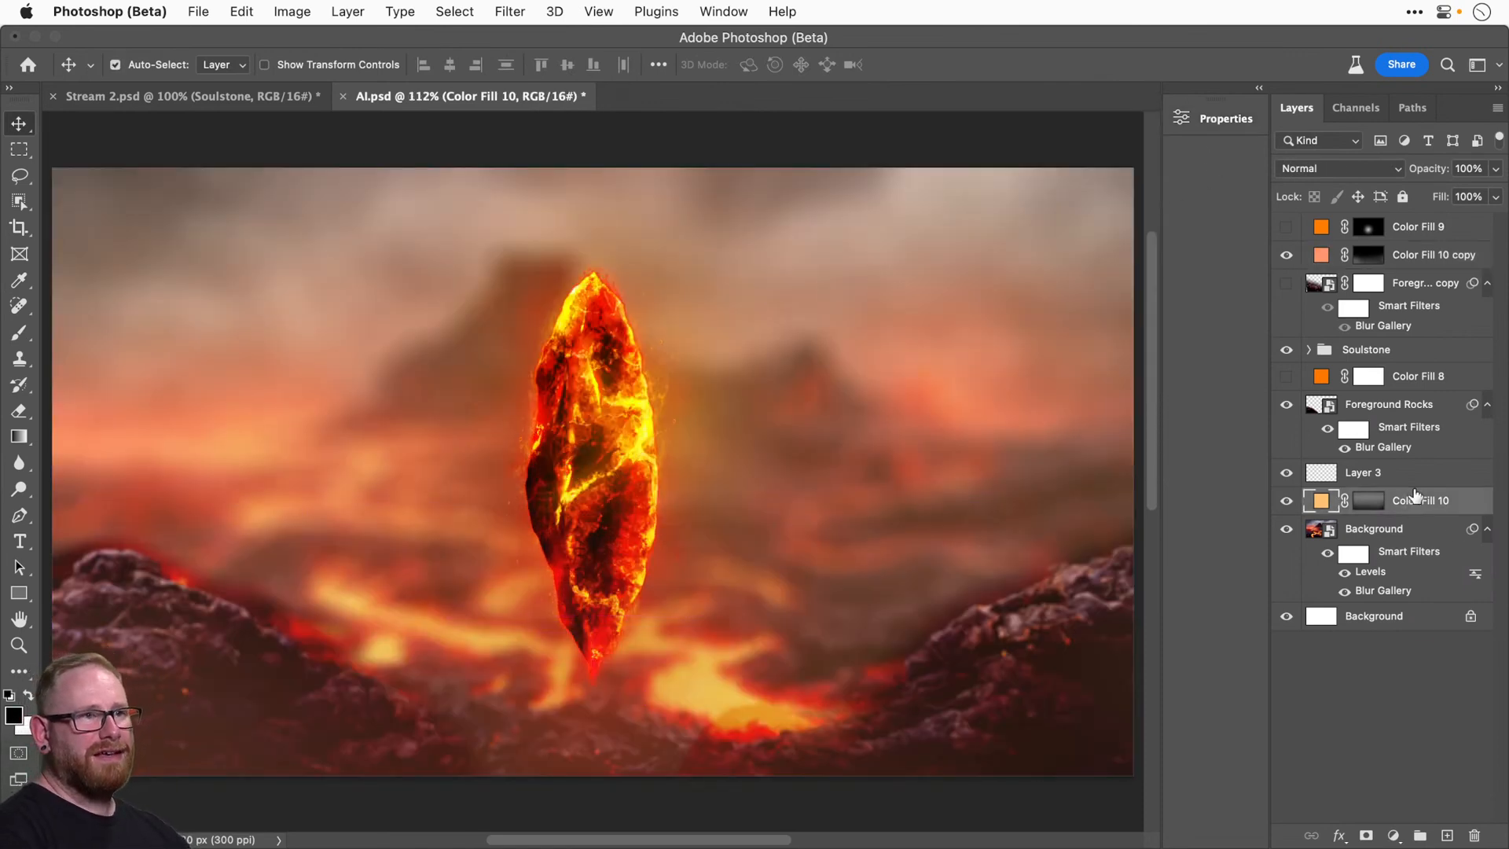
pyautogui.keyDown('super'); pyautogui.click(1418, 254); pyautogui.keyUp('super')
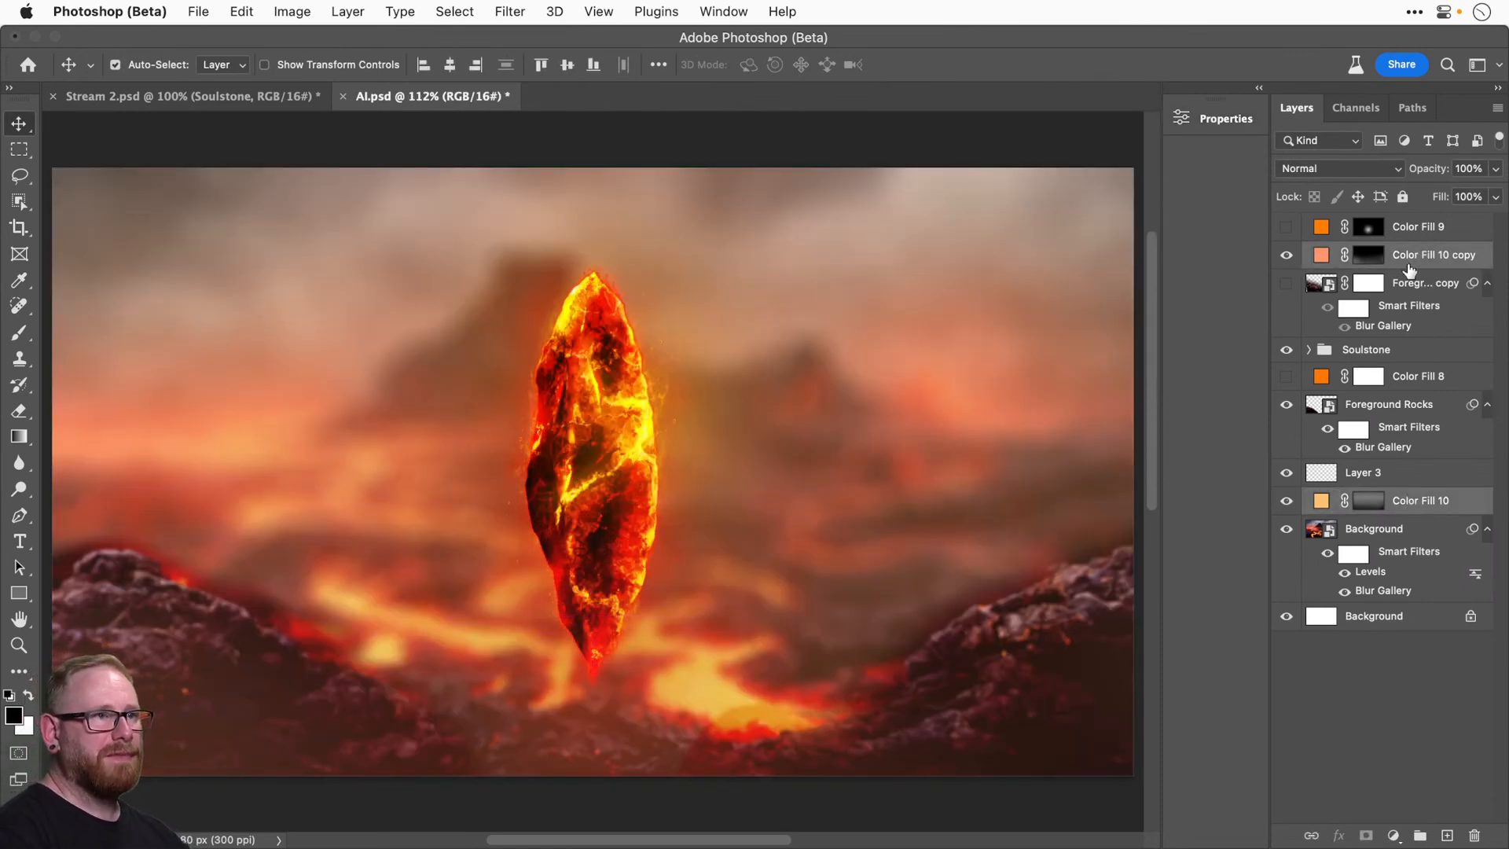
# Blend both Color Fill 10 layers with Lighter Color at 50% opacity.
pyautogui.click(1327, 173)
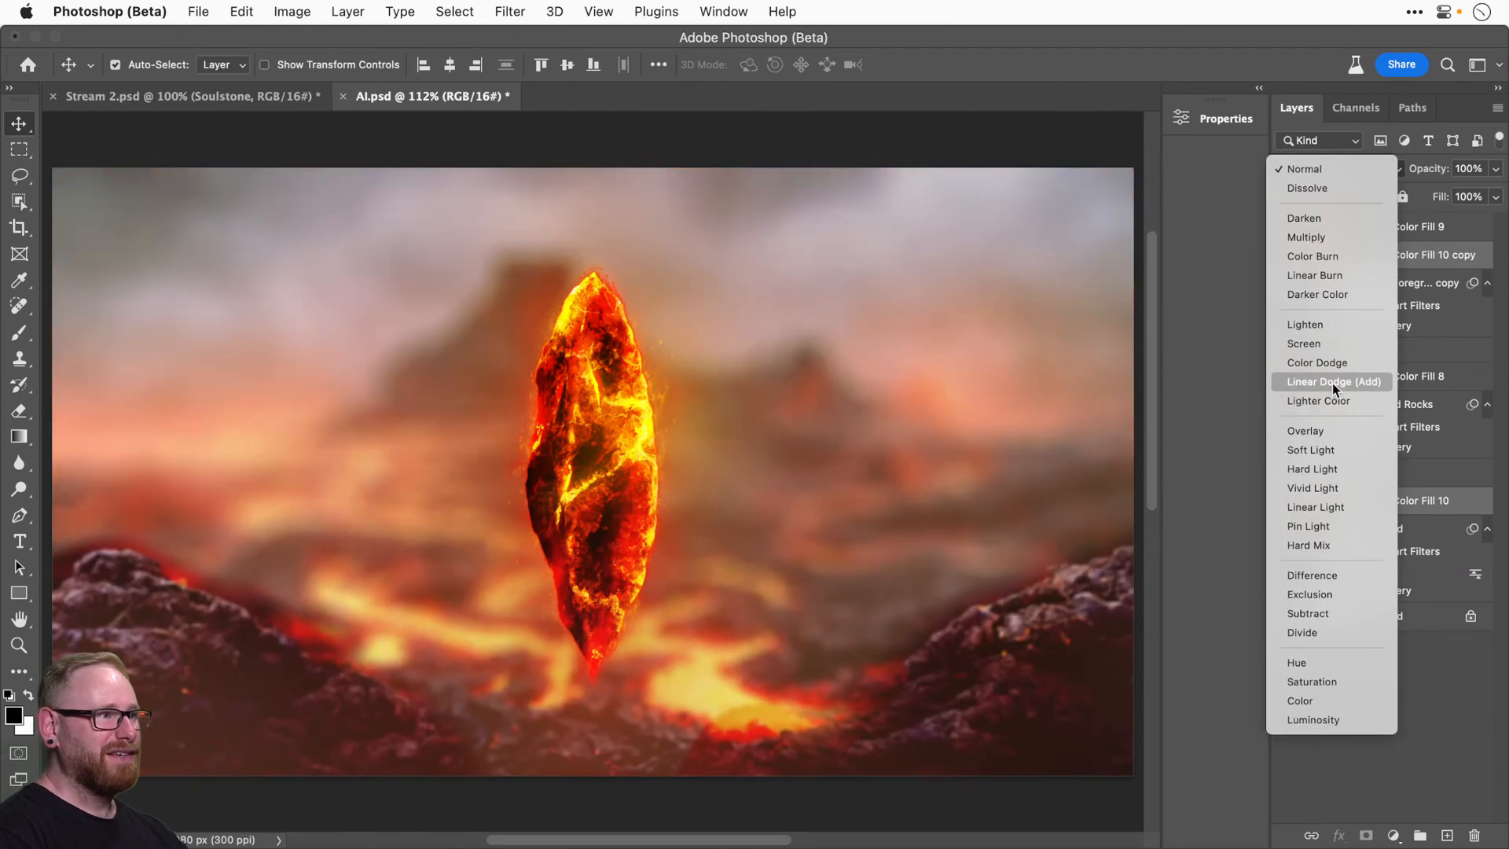
pyautogui.click(1333, 400)
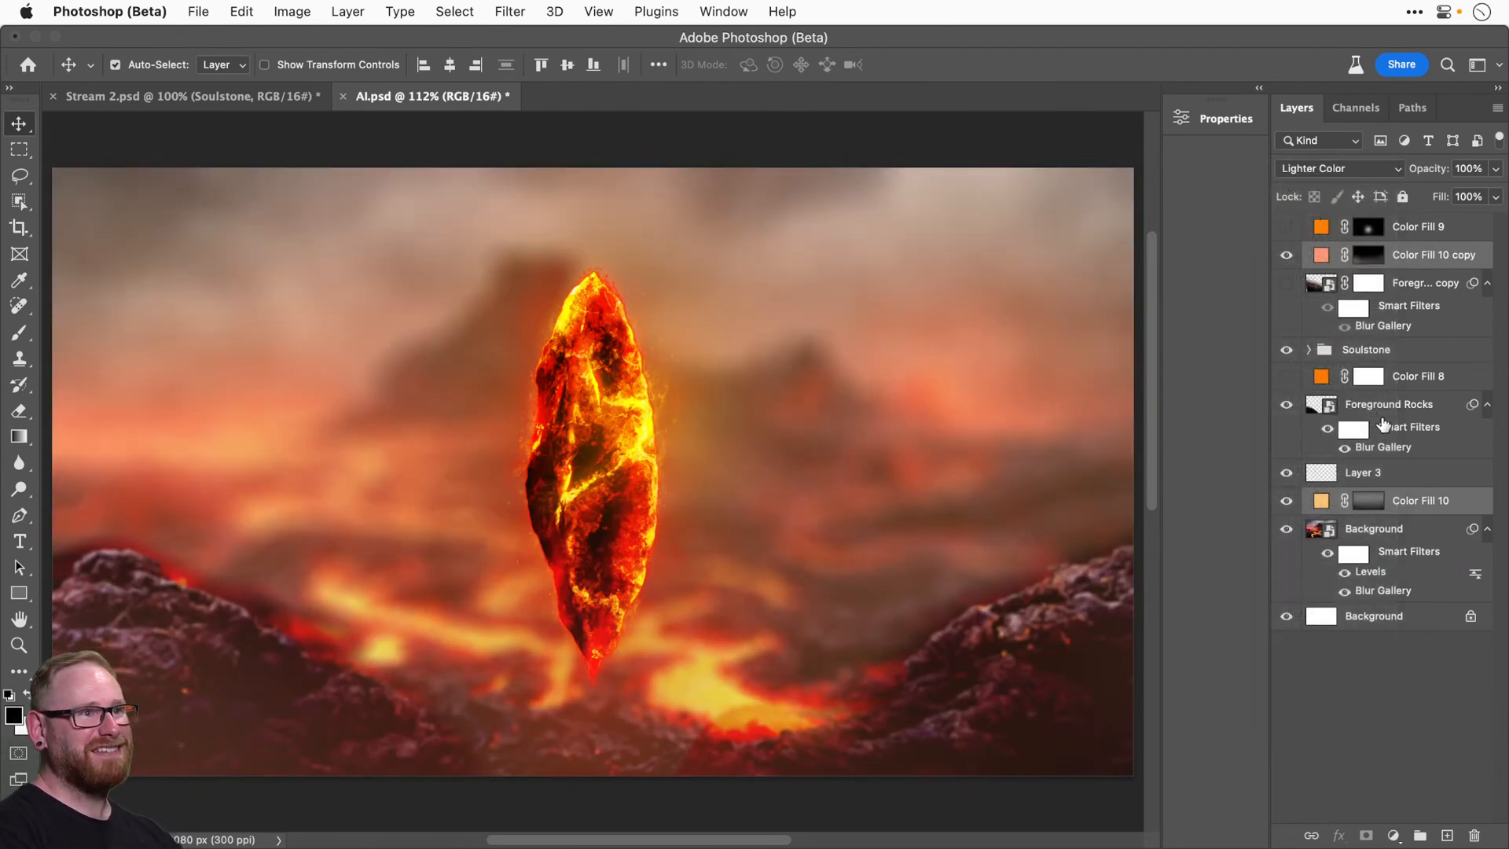
pyautogui.press('5')
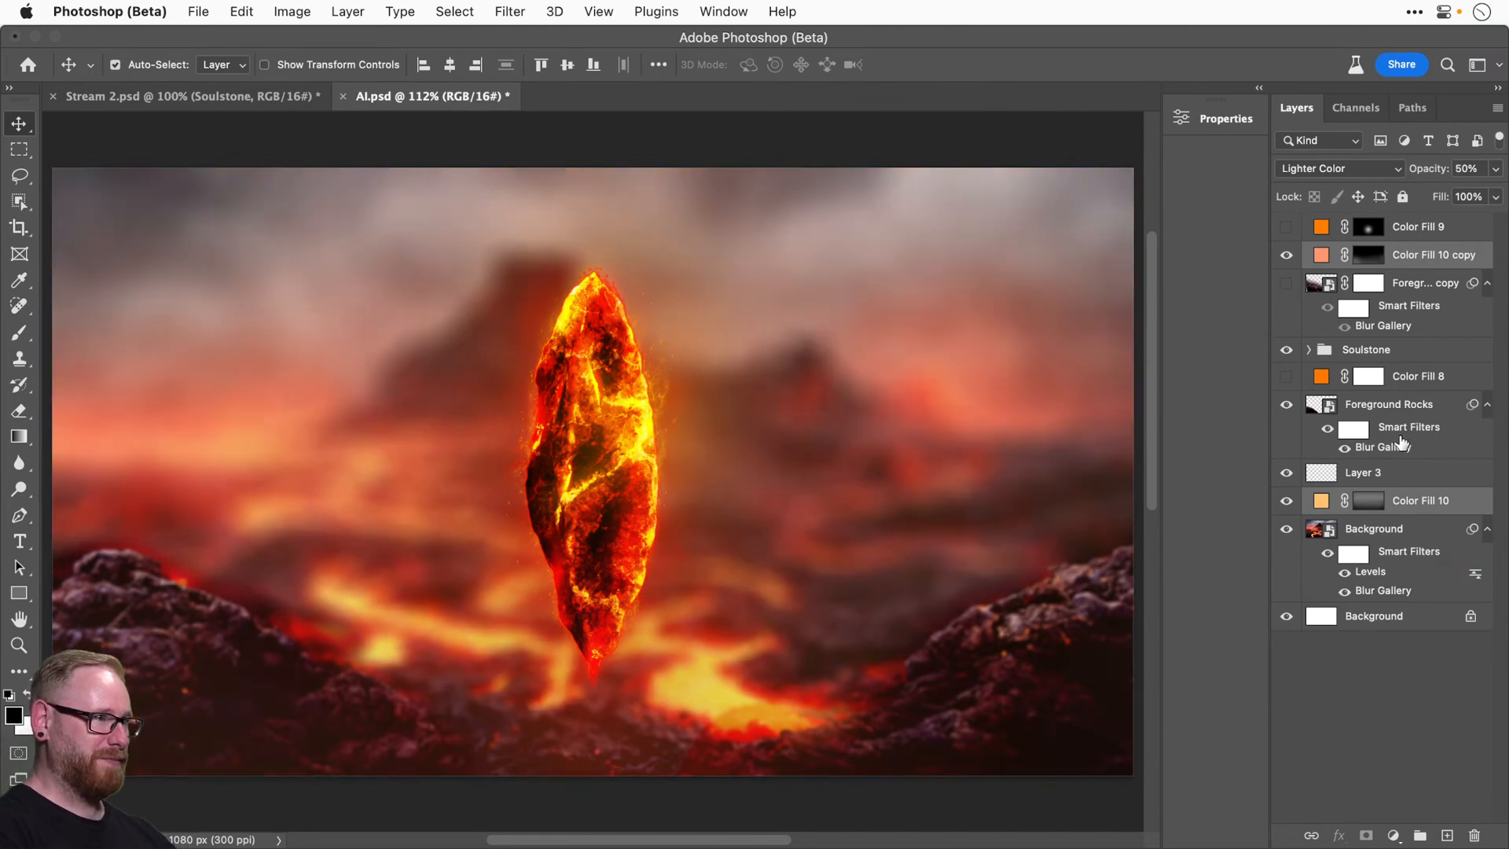
# Toggle each Color Fill 10 layer to compare, then select the Soulstone group.
pyautogui.click(1414, 255)
pyautogui.click(1284, 255)
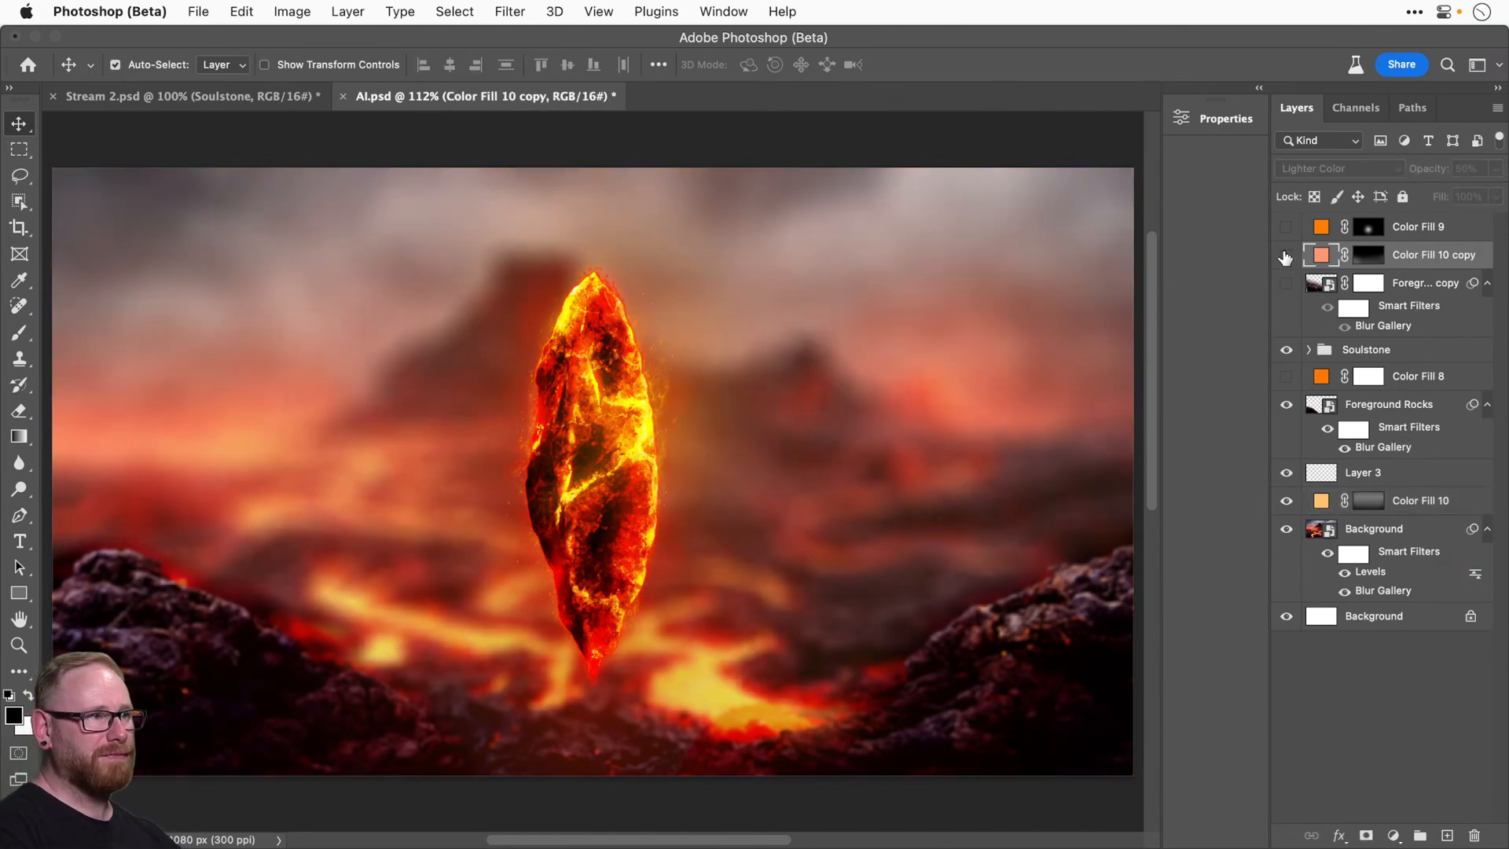
pyautogui.click(1284, 256)
pyautogui.click(1286, 501)
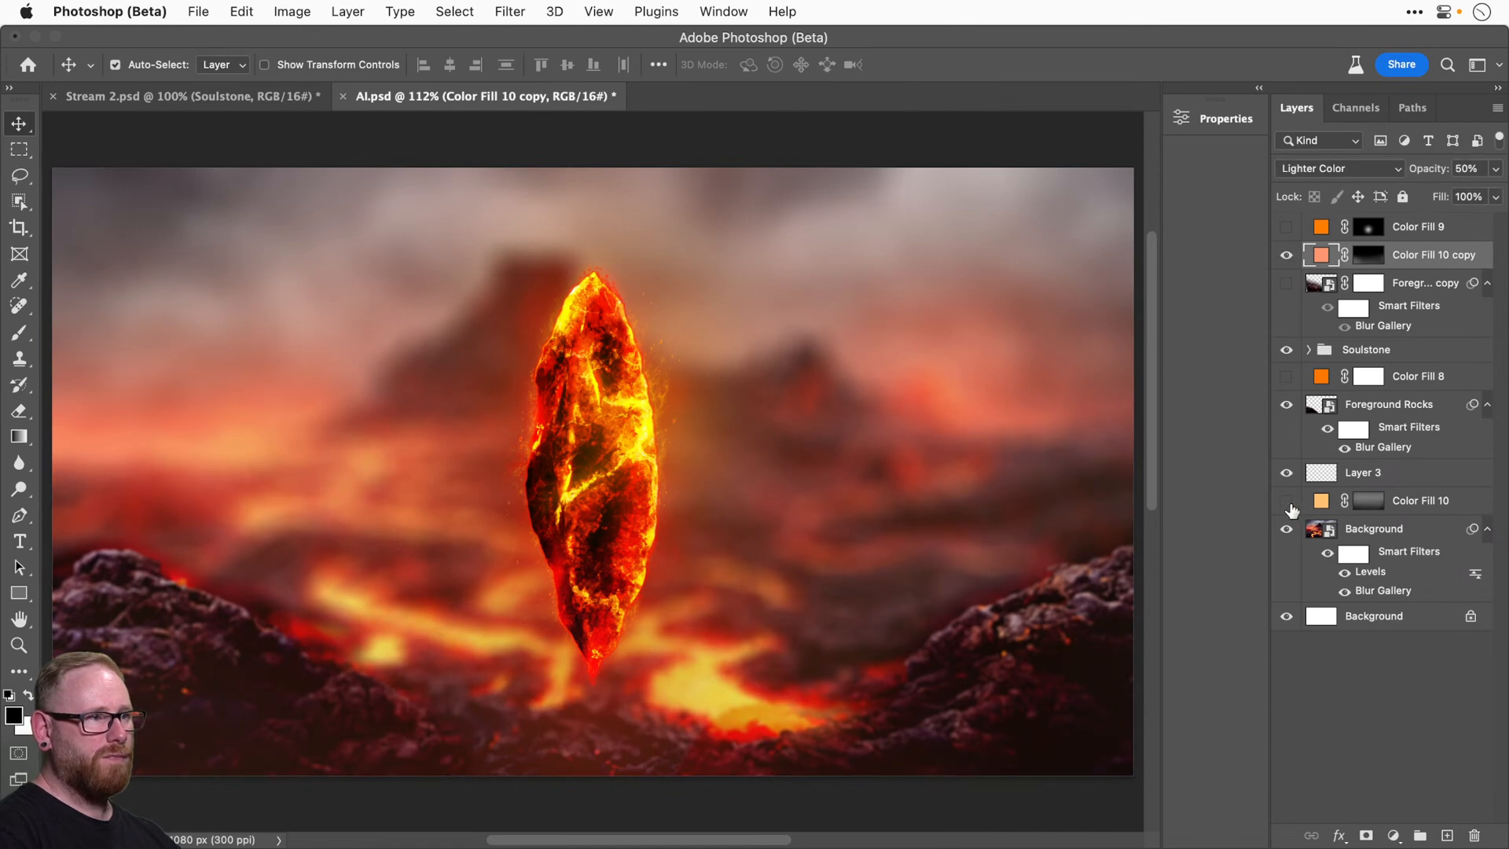
pyautogui.click(1286, 500)
pyautogui.click(1430, 507)
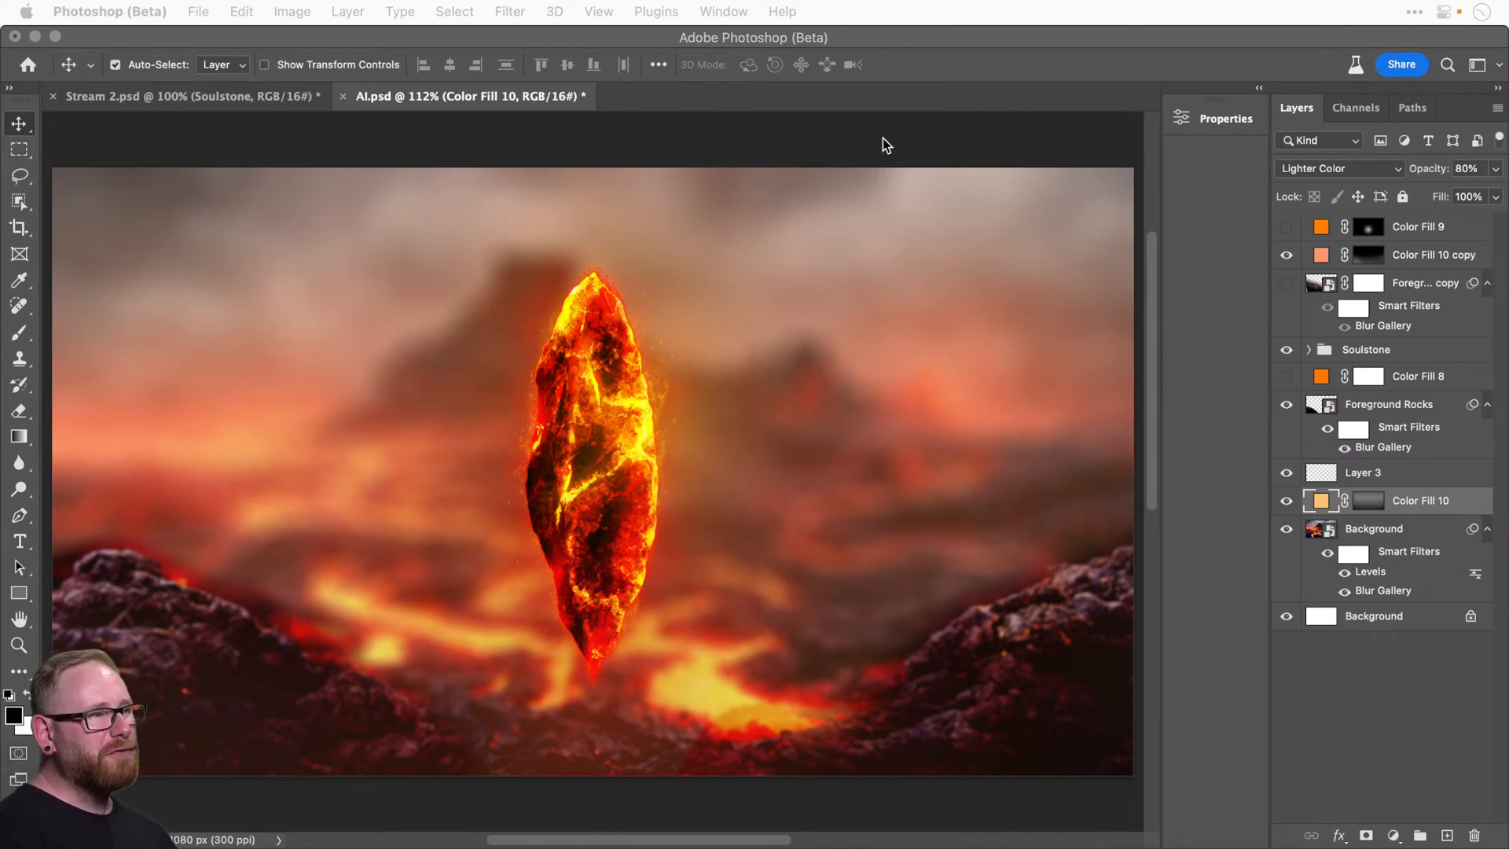
pyautogui.click(1393, 353)
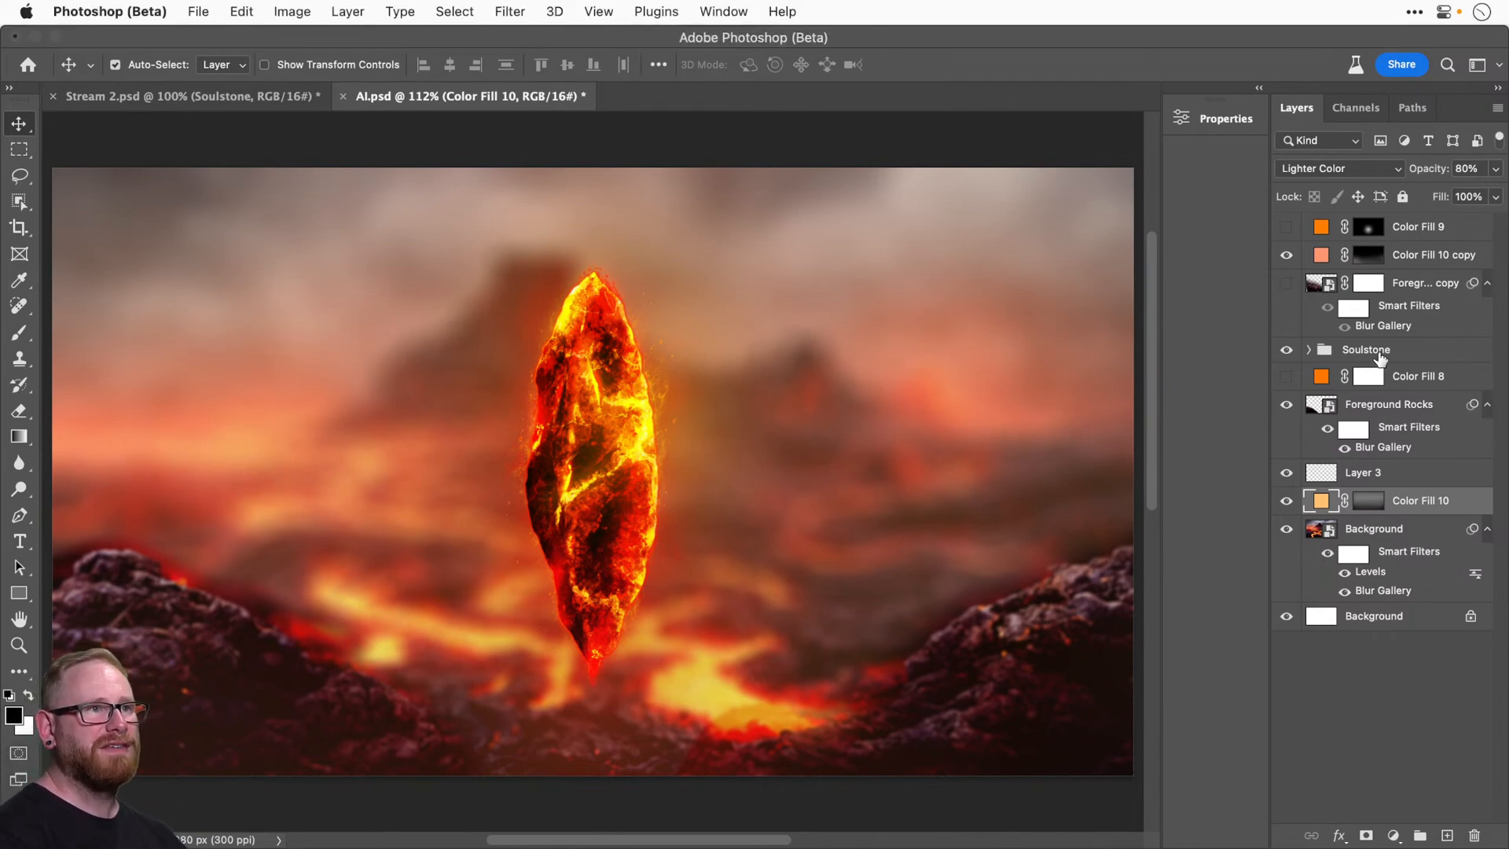
pyautogui.click(1380, 354)
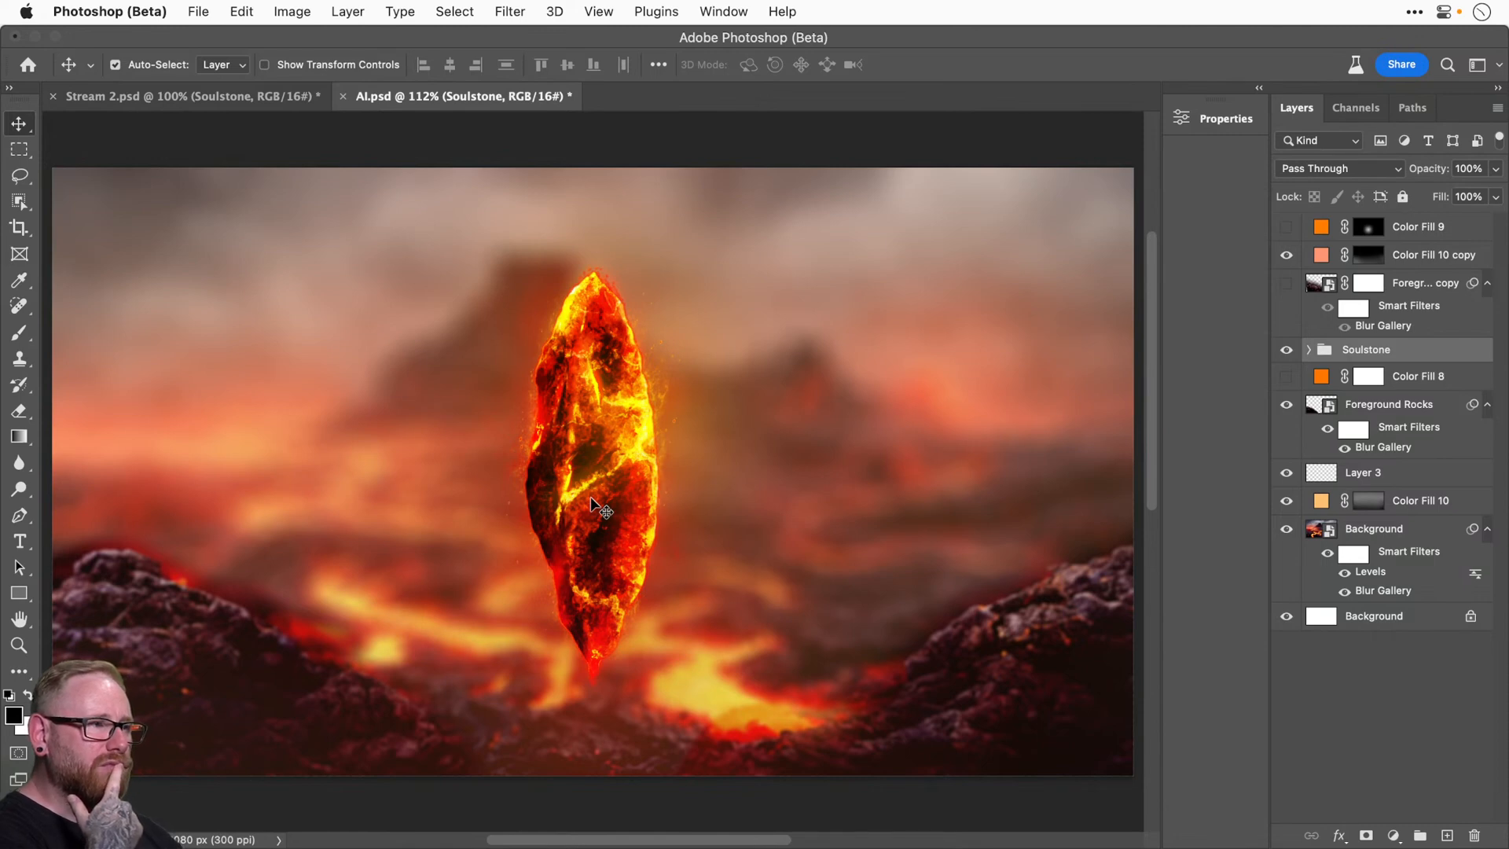
# Save the document and rotate the whole image 90° clockwise into a tall canvas.
pyautogui.press('super+s')
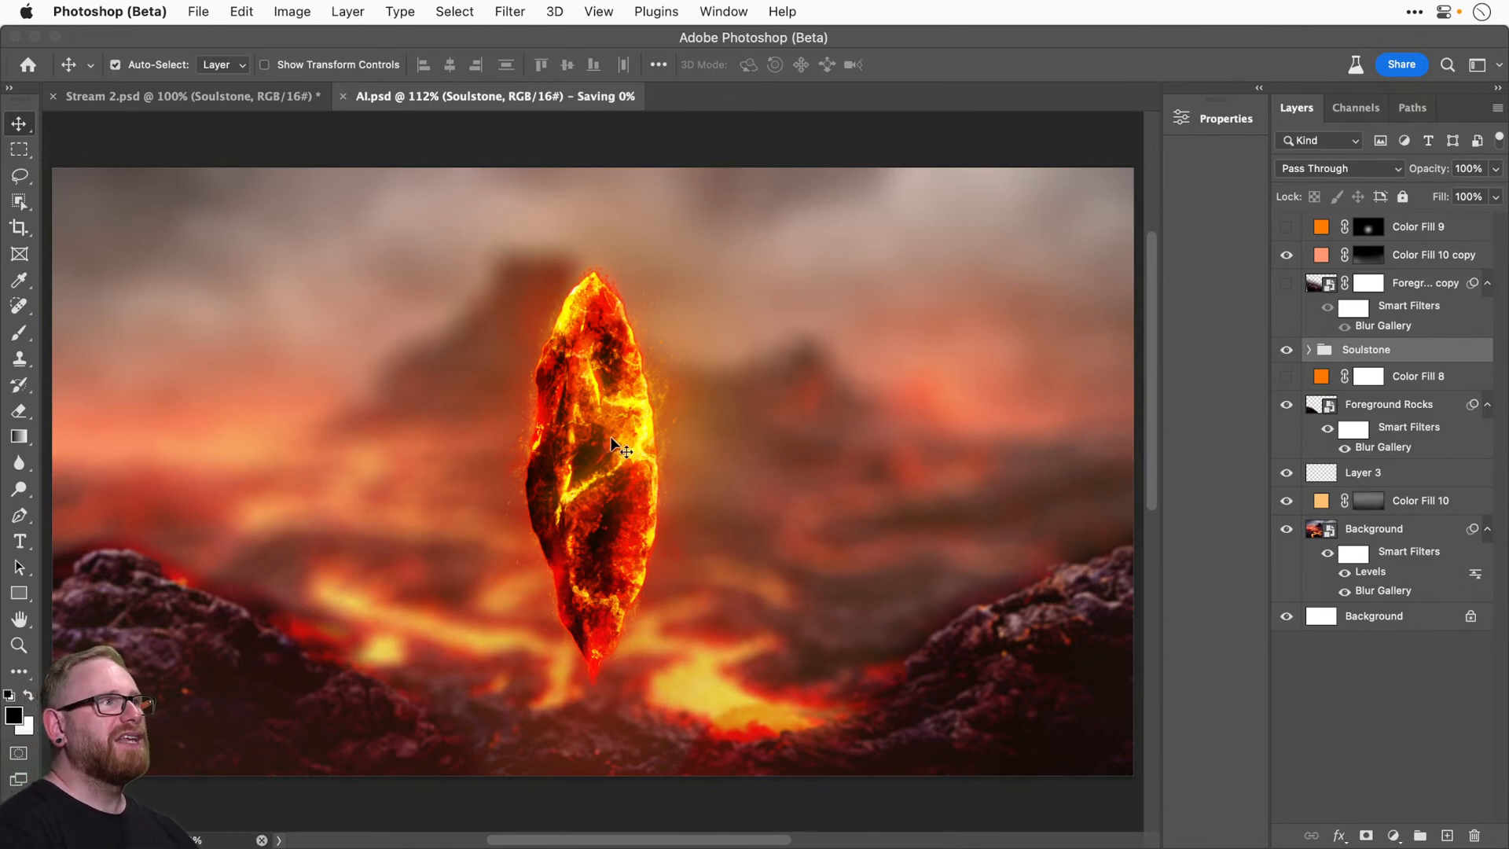
pyautogui.click(287, 9)
pyautogui.moveTo(351, 197)
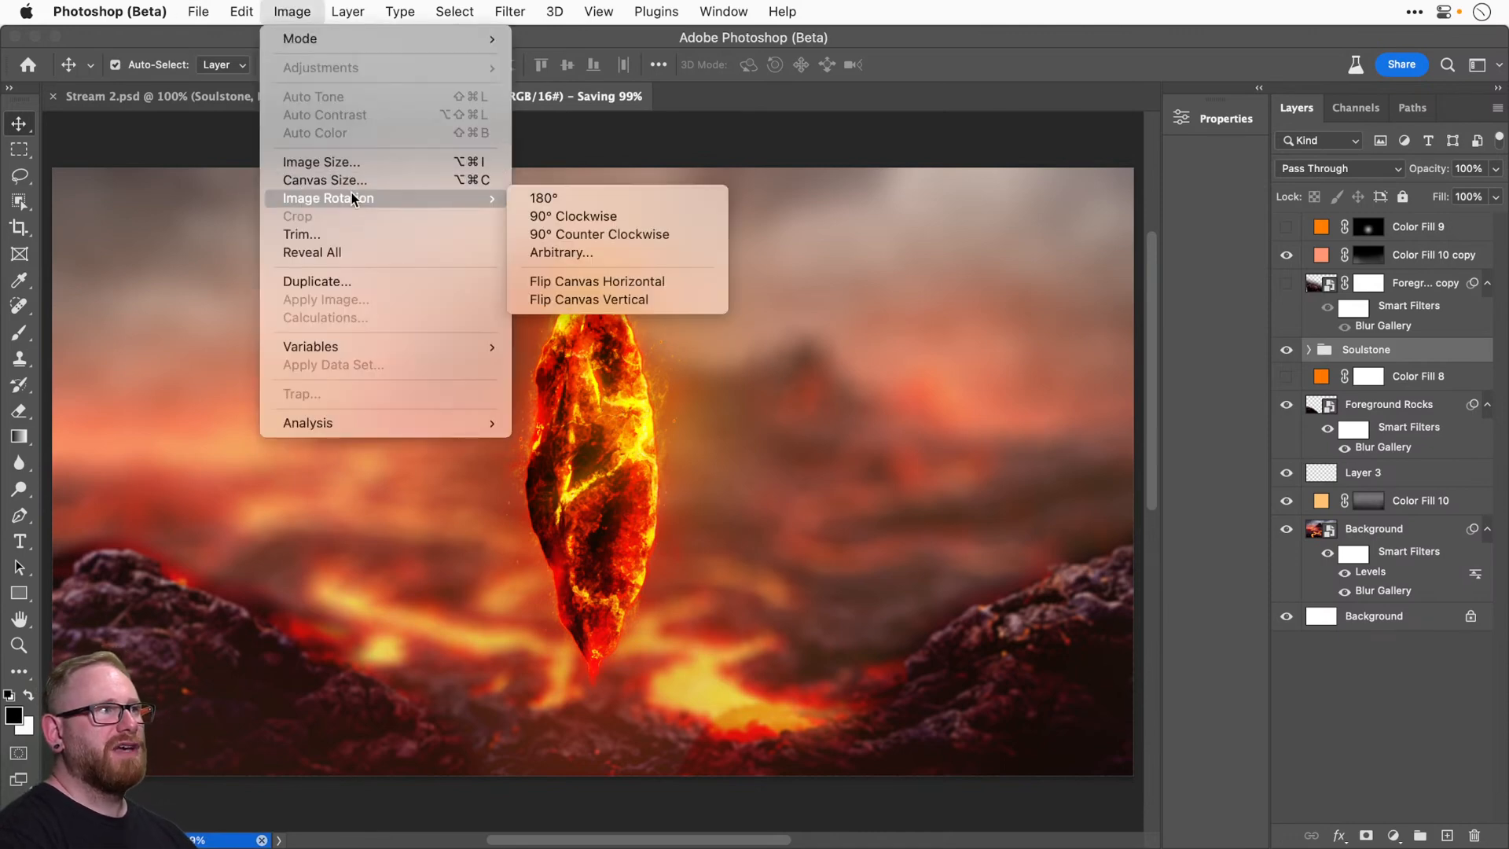
pyautogui.click(315, 5)
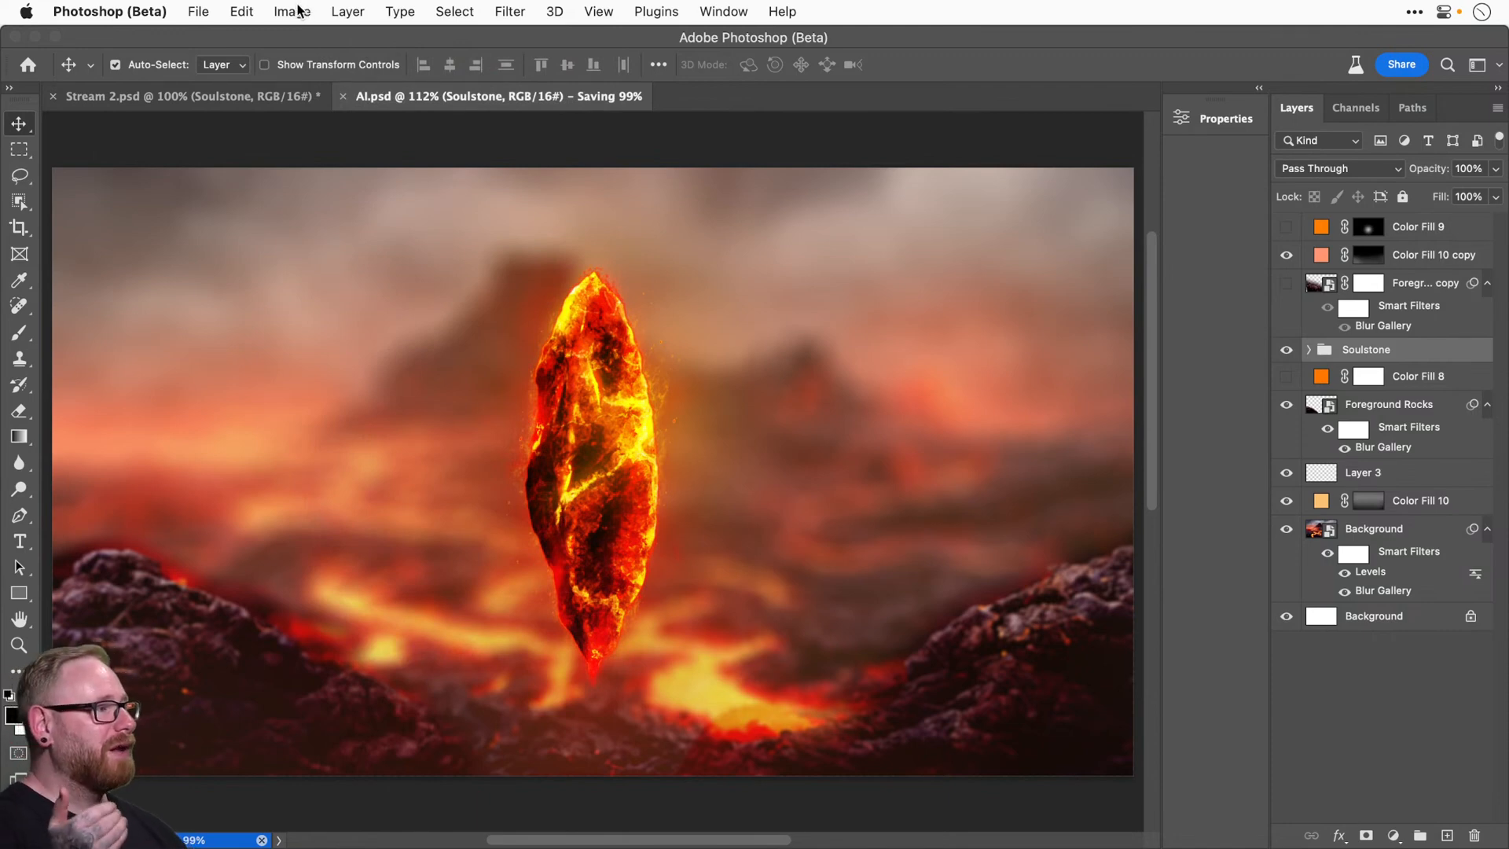
pyautogui.click(295, 11)
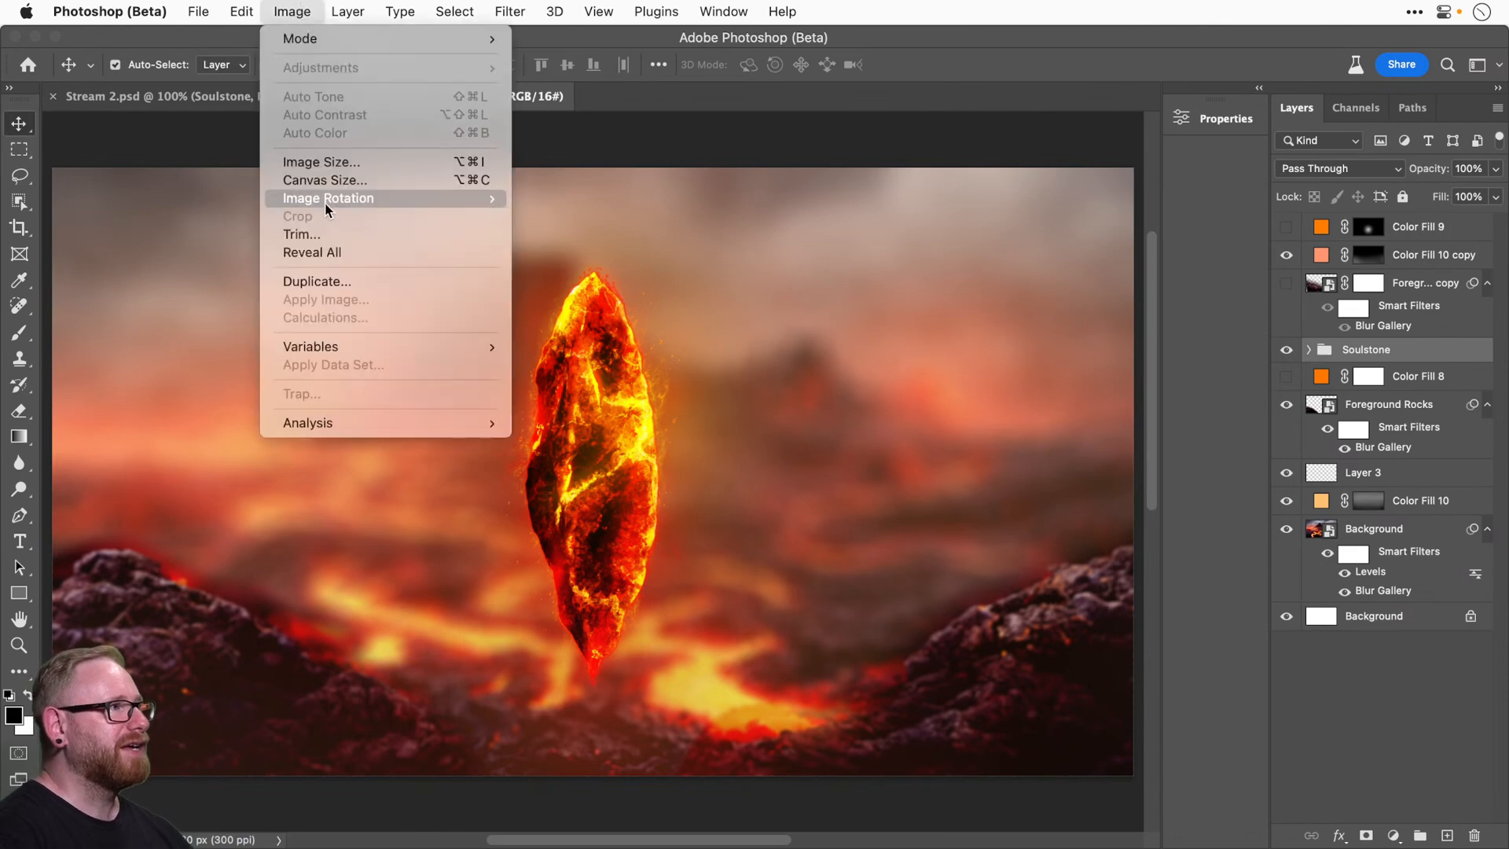
pyautogui.moveTo(338, 198)
pyautogui.click(638, 223)
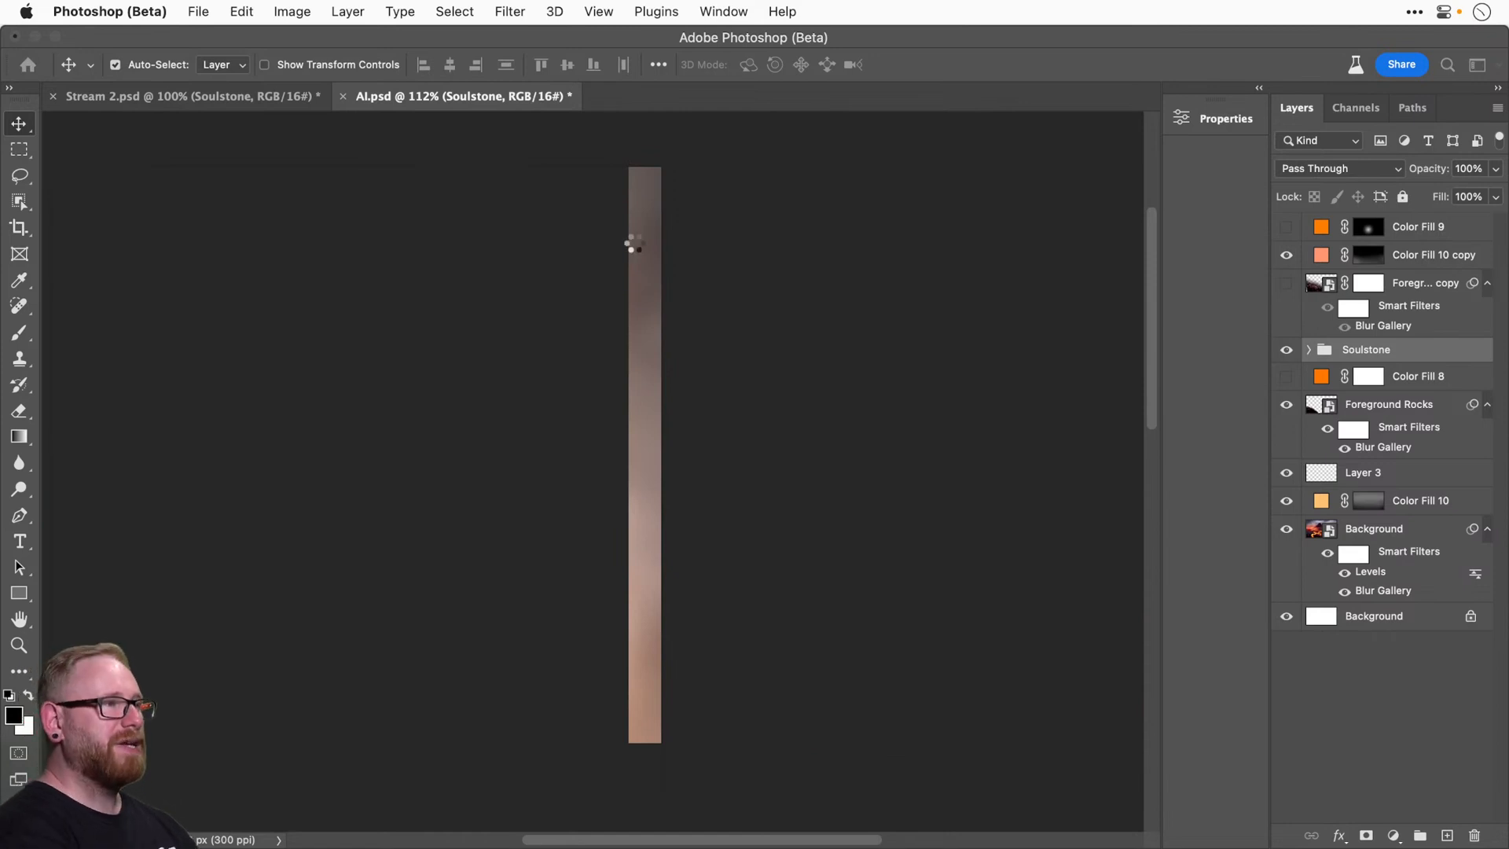
# Rotate all artwork layers -90° back upright, then bring up Canvas Size.
pyautogui.press('super+0')
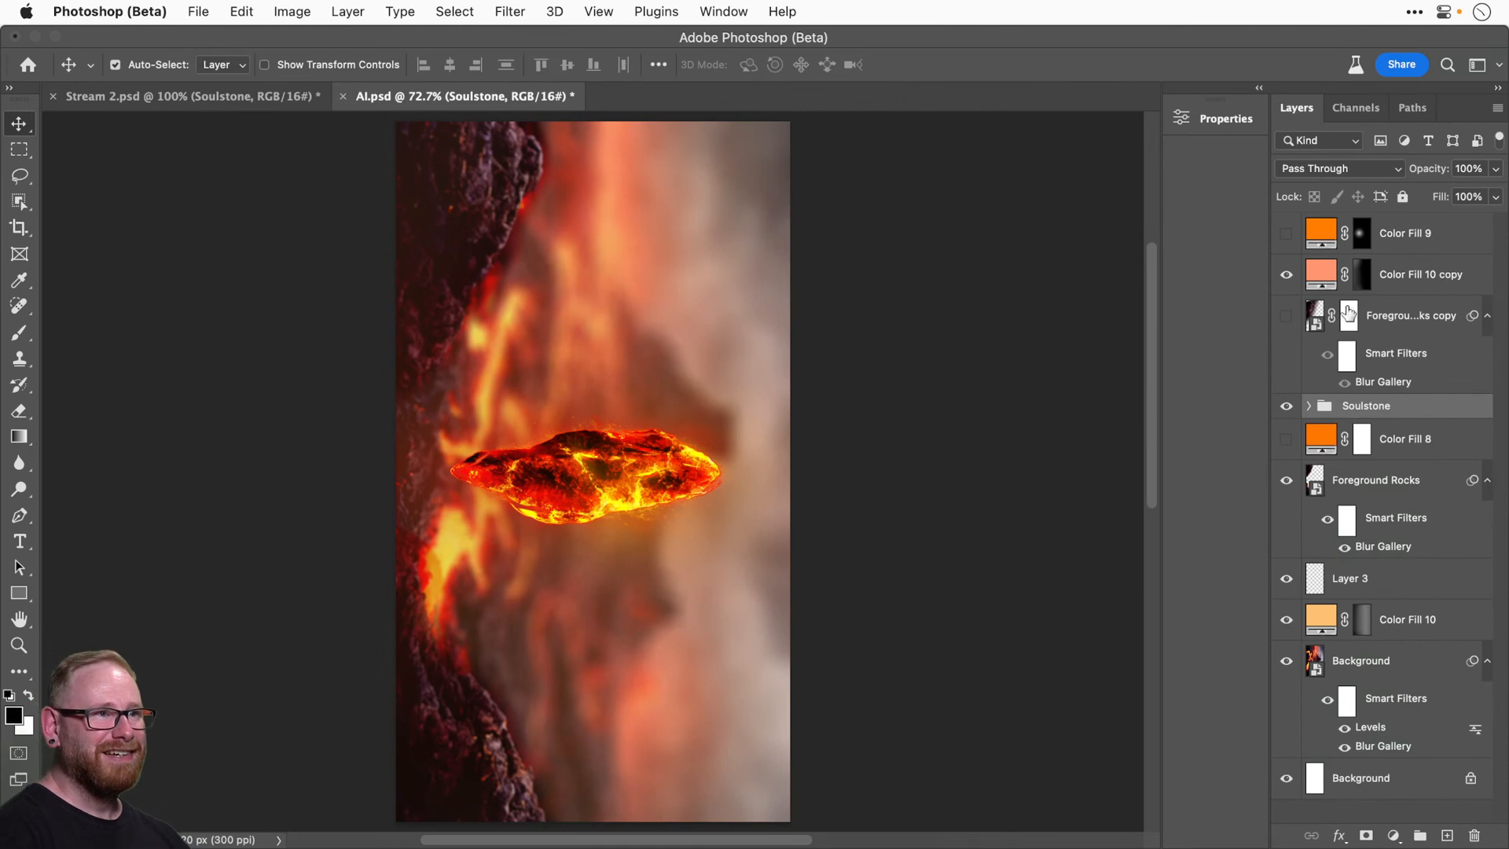
pyautogui.keyDown('super'); pyautogui.click(1397, 288); pyautogui.keyUp('super')
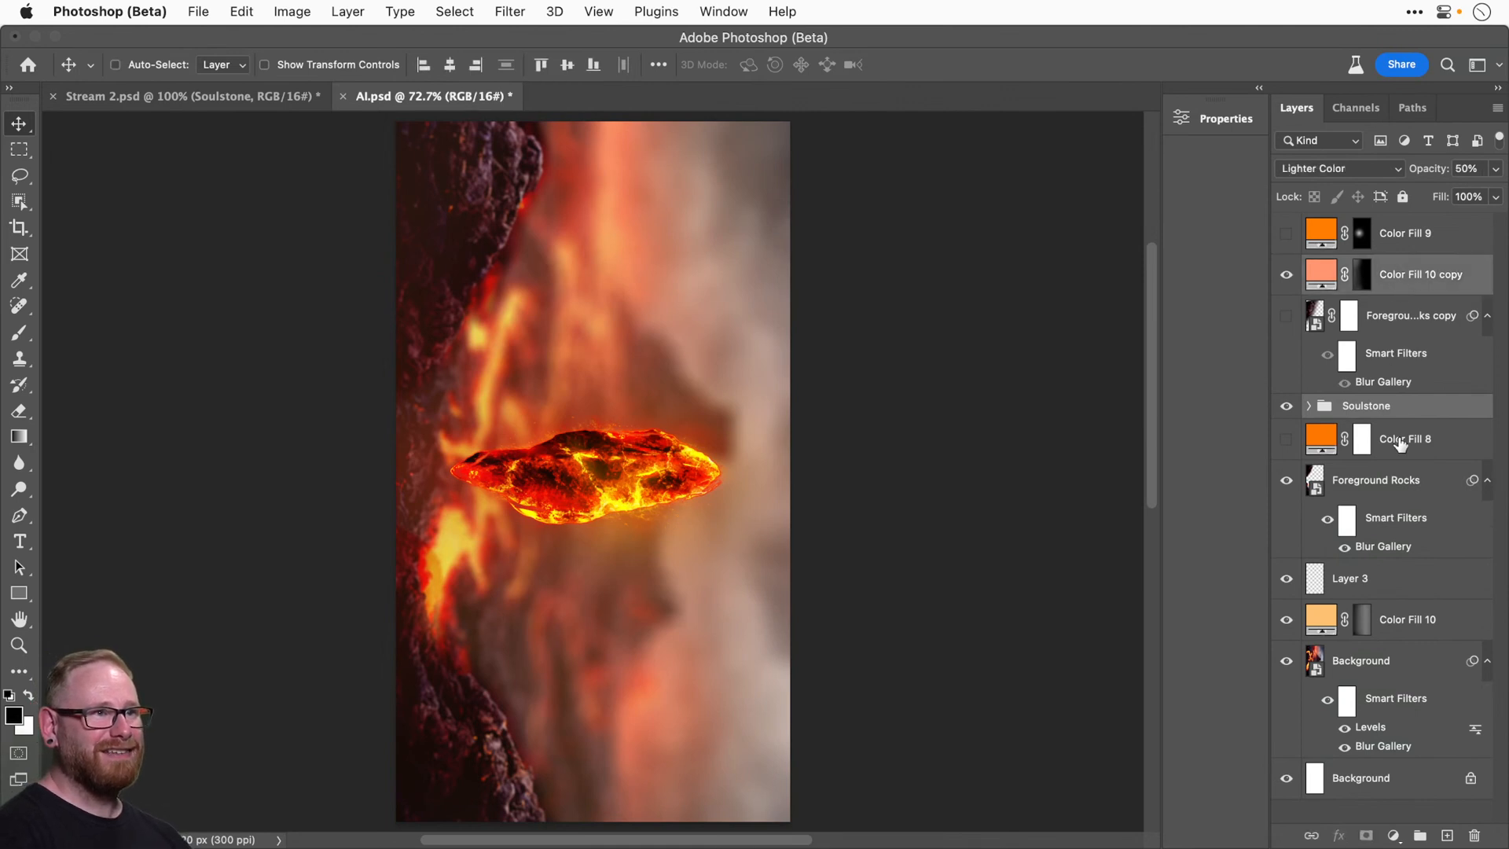
pyautogui.keyDown('super'); pyautogui.click(1406, 503); pyautogui.keyUp('super')
pyautogui.keyDown('super'); pyautogui.click(1393, 580); pyautogui.keyUp('super')
pyautogui.keyDown('super'); pyautogui.click(1398, 620); pyautogui.keyUp('super')
pyautogui.keyDown('super'); pyautogui.click(1398, 664); pyautogui.keyUp('super')
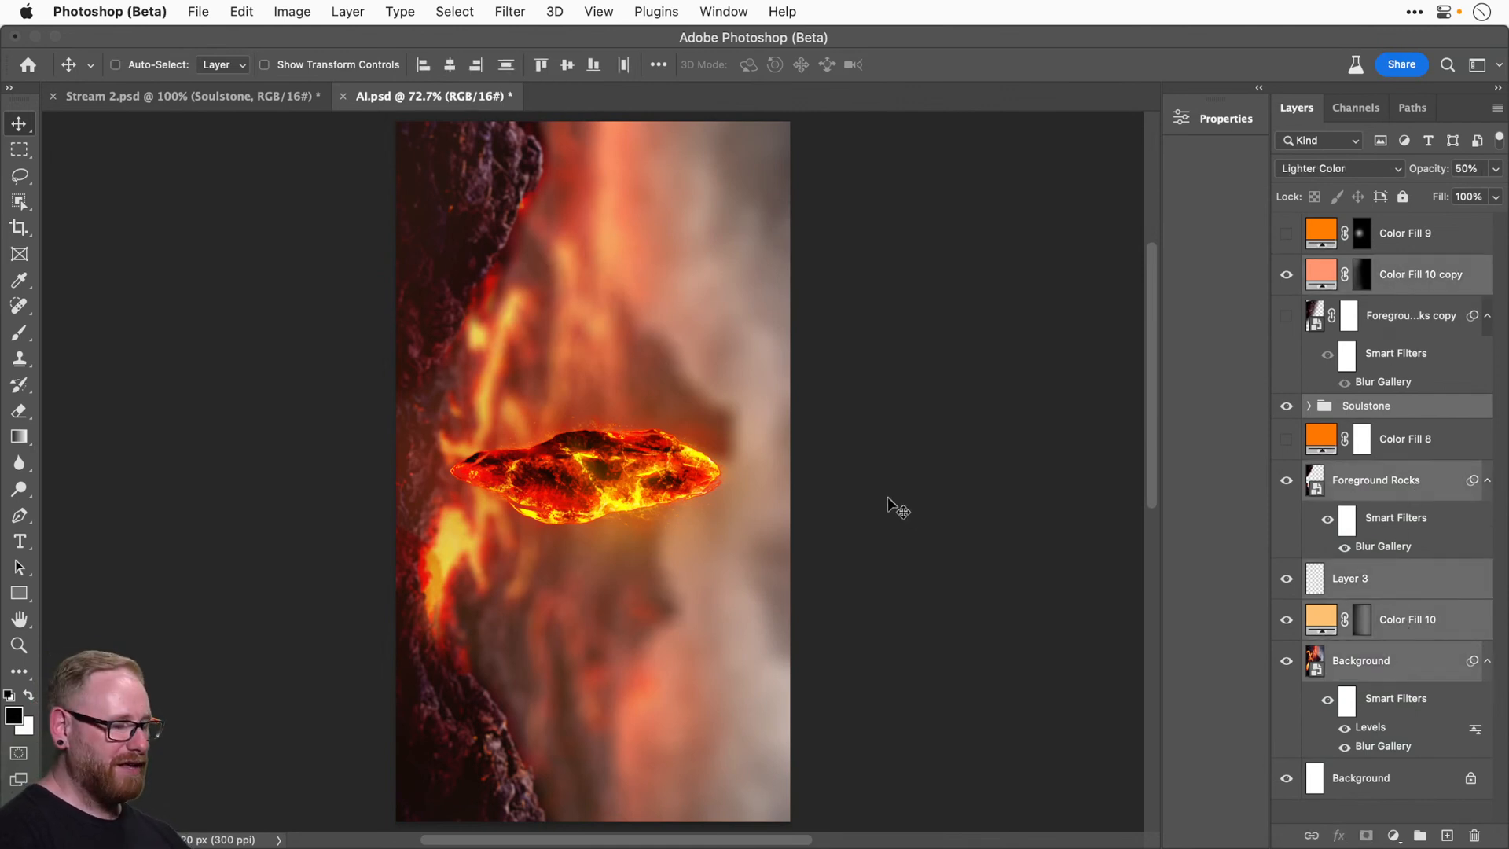
pyautogui.press('super+t')
pyautogui.moveTo(876, 236); pyautogui.dragTo(510, 382)
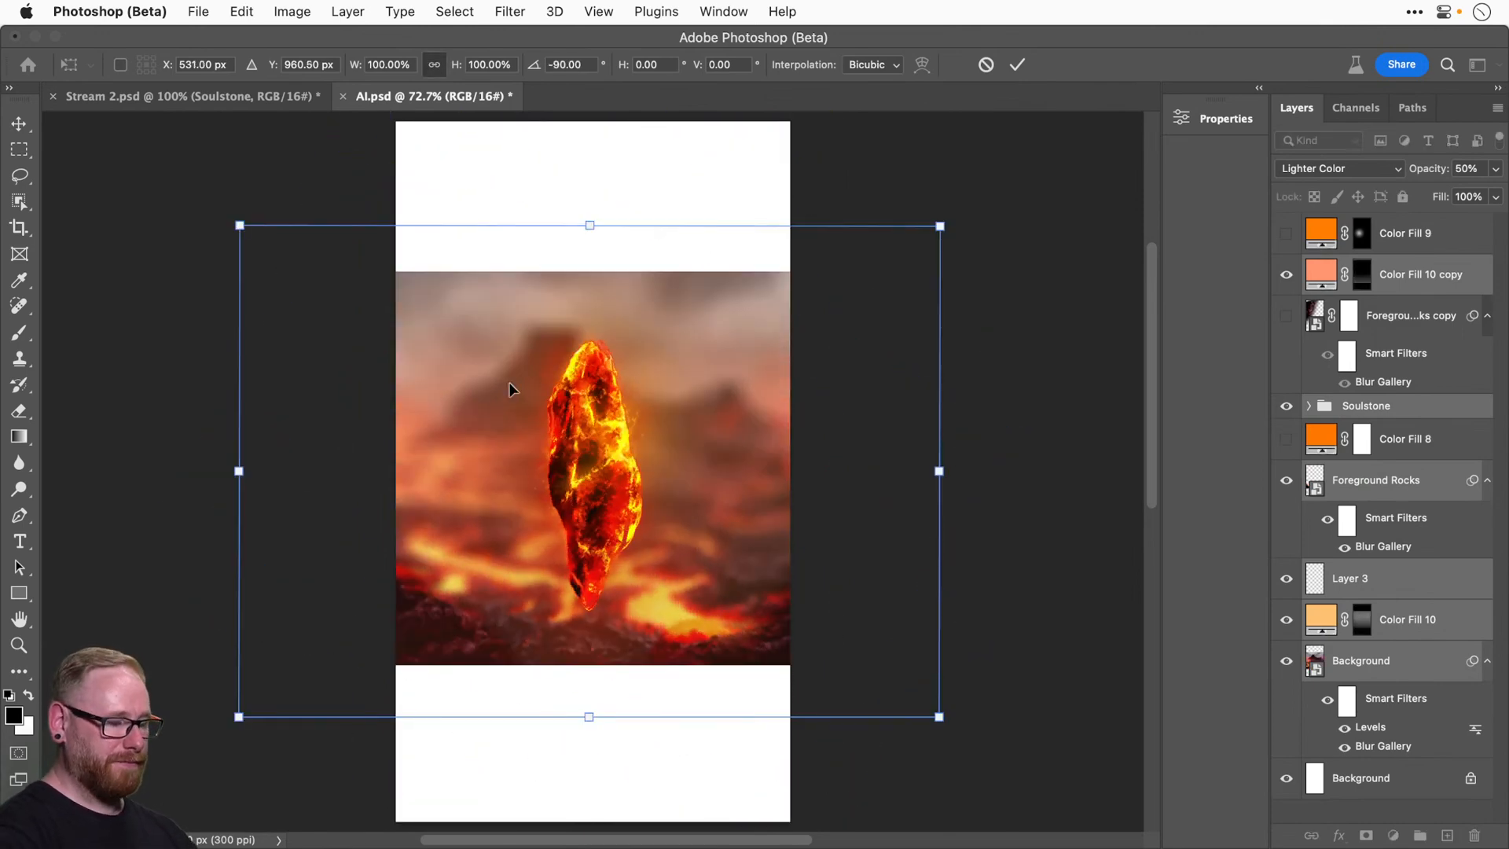
pyautogui.press('Return')
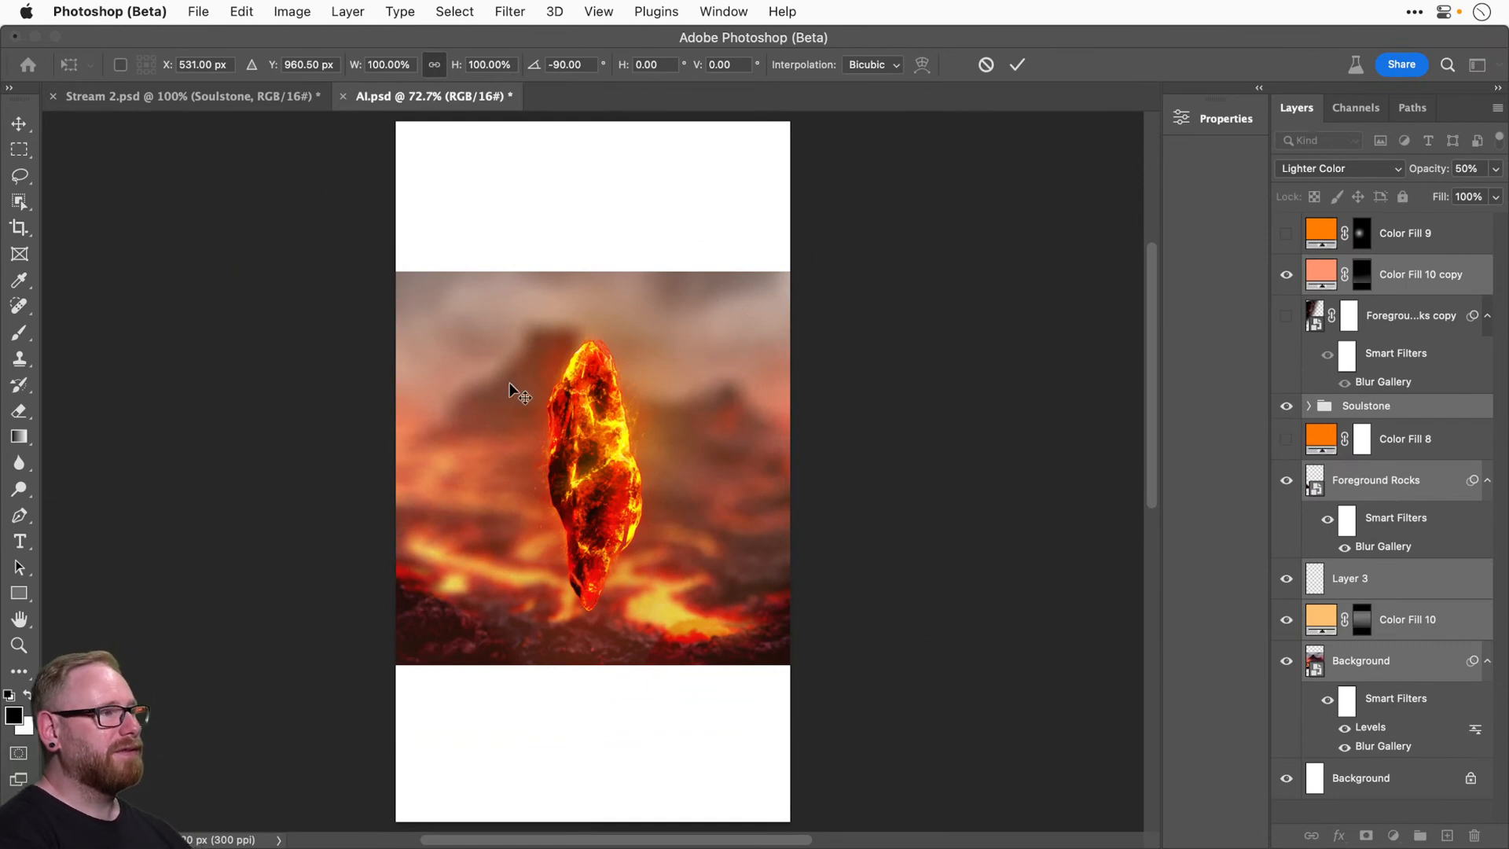
pyautogui.press('super+alt+c')
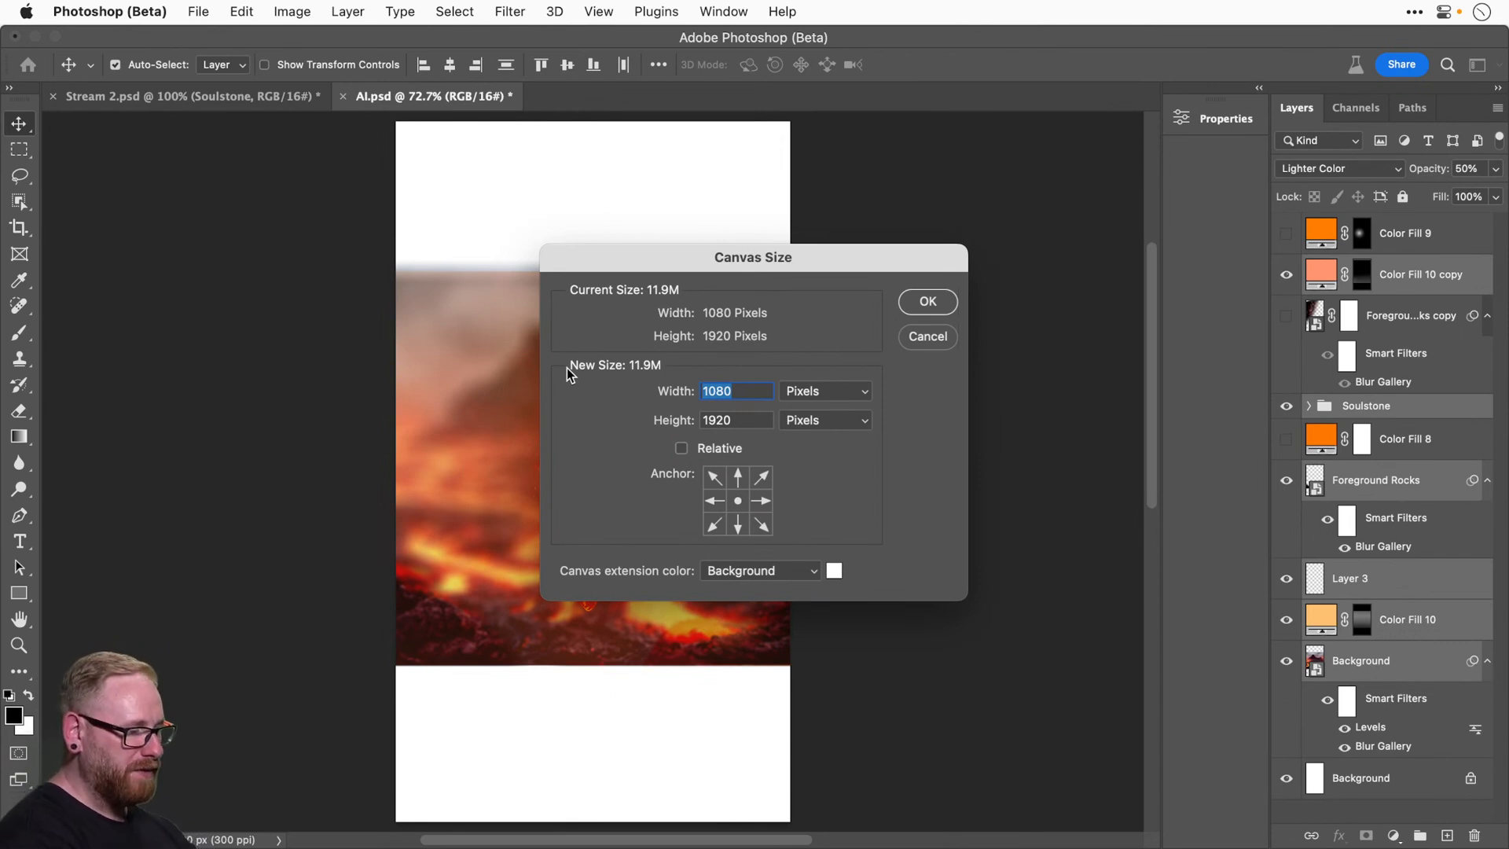
# Set the canvas to 2250 pixels wide by 3000 pixels high.
pyautogui.write('4500')
pyautogui.press('Tab')
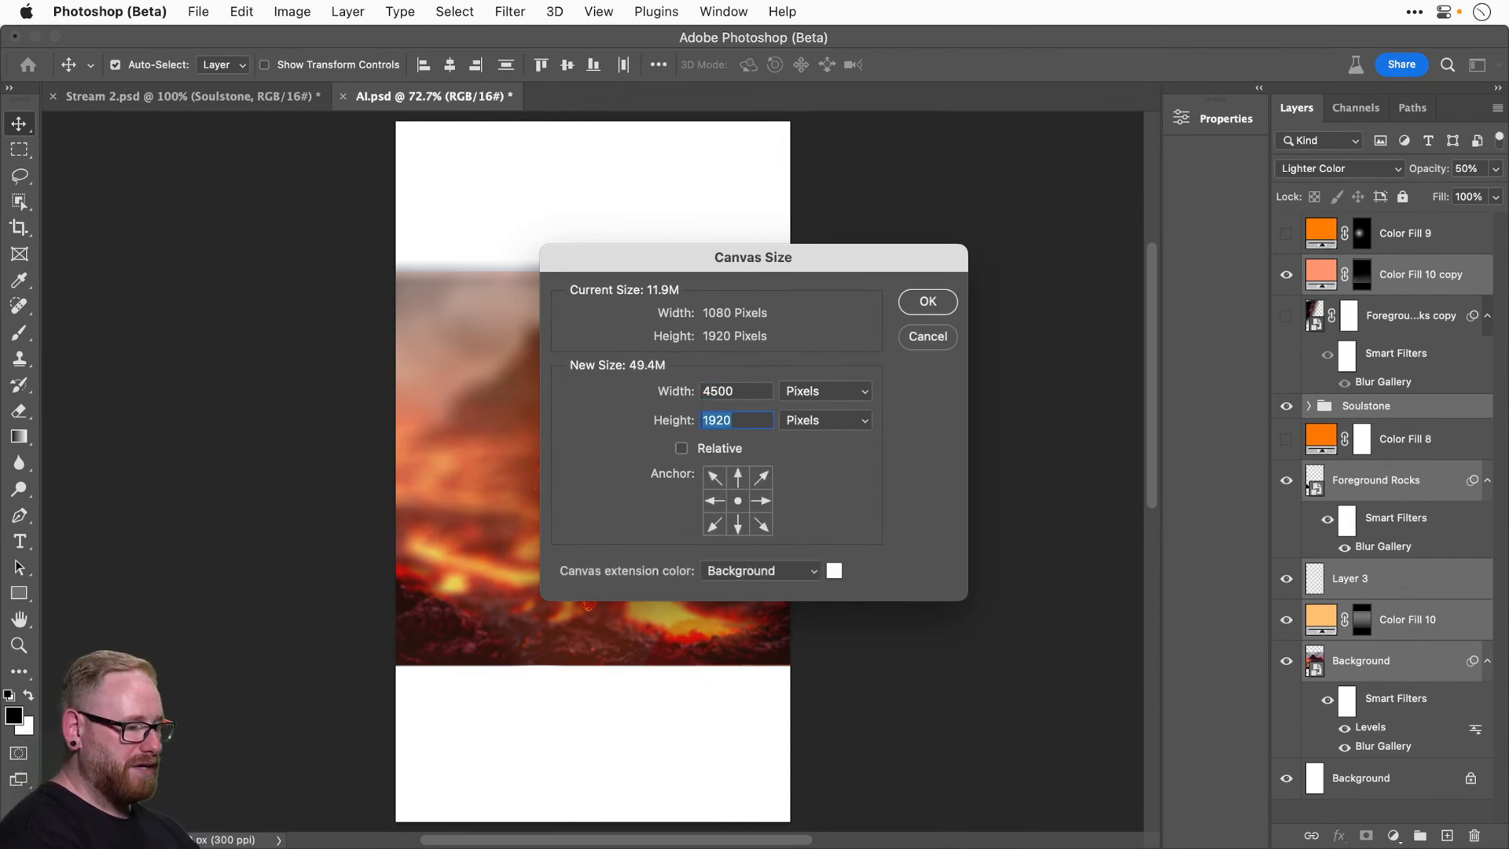
pyautogui.write('6000')
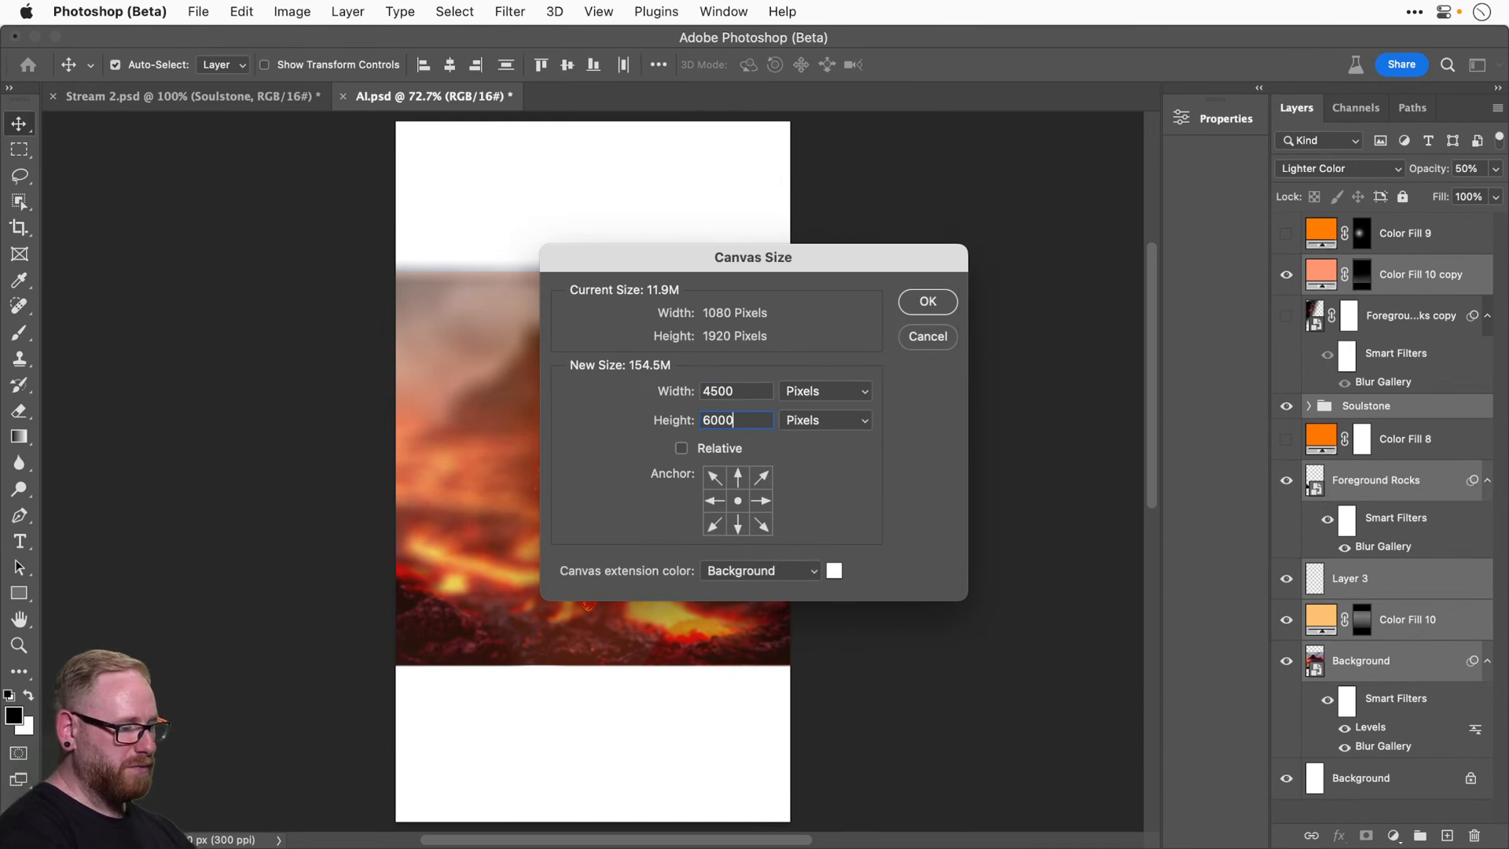
pyautogui.press('BackSpace')
pyautogui.press('BackSpace')
pyautogui.press('BackSpace')
pyautogui.press('BackSpace')
pyautogui.write('3000')
pyautogui.press('Tab')
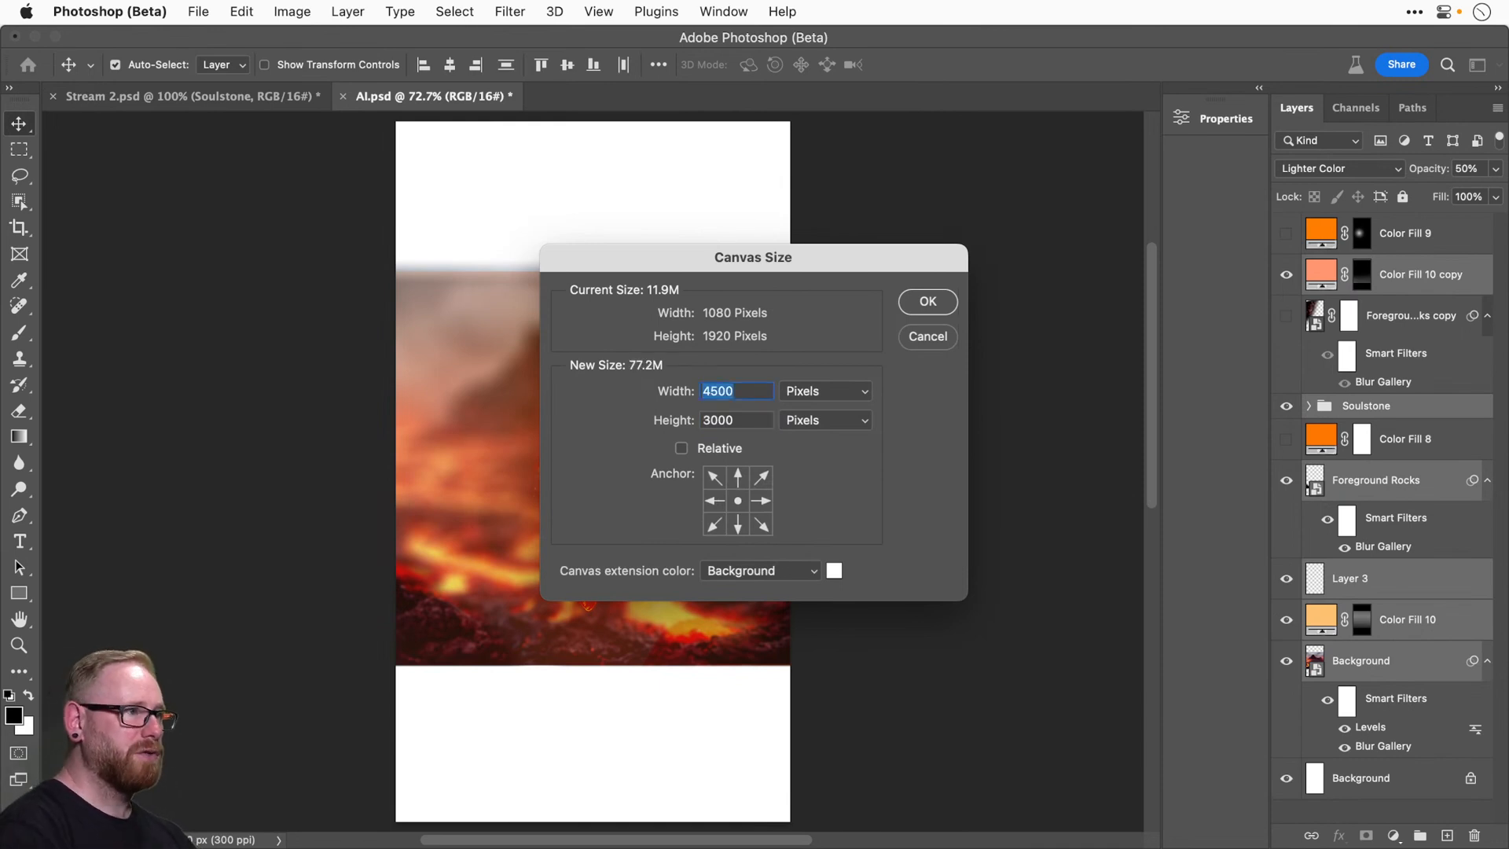
pyautogui.write('2250')
pyautogui.press('Tab')
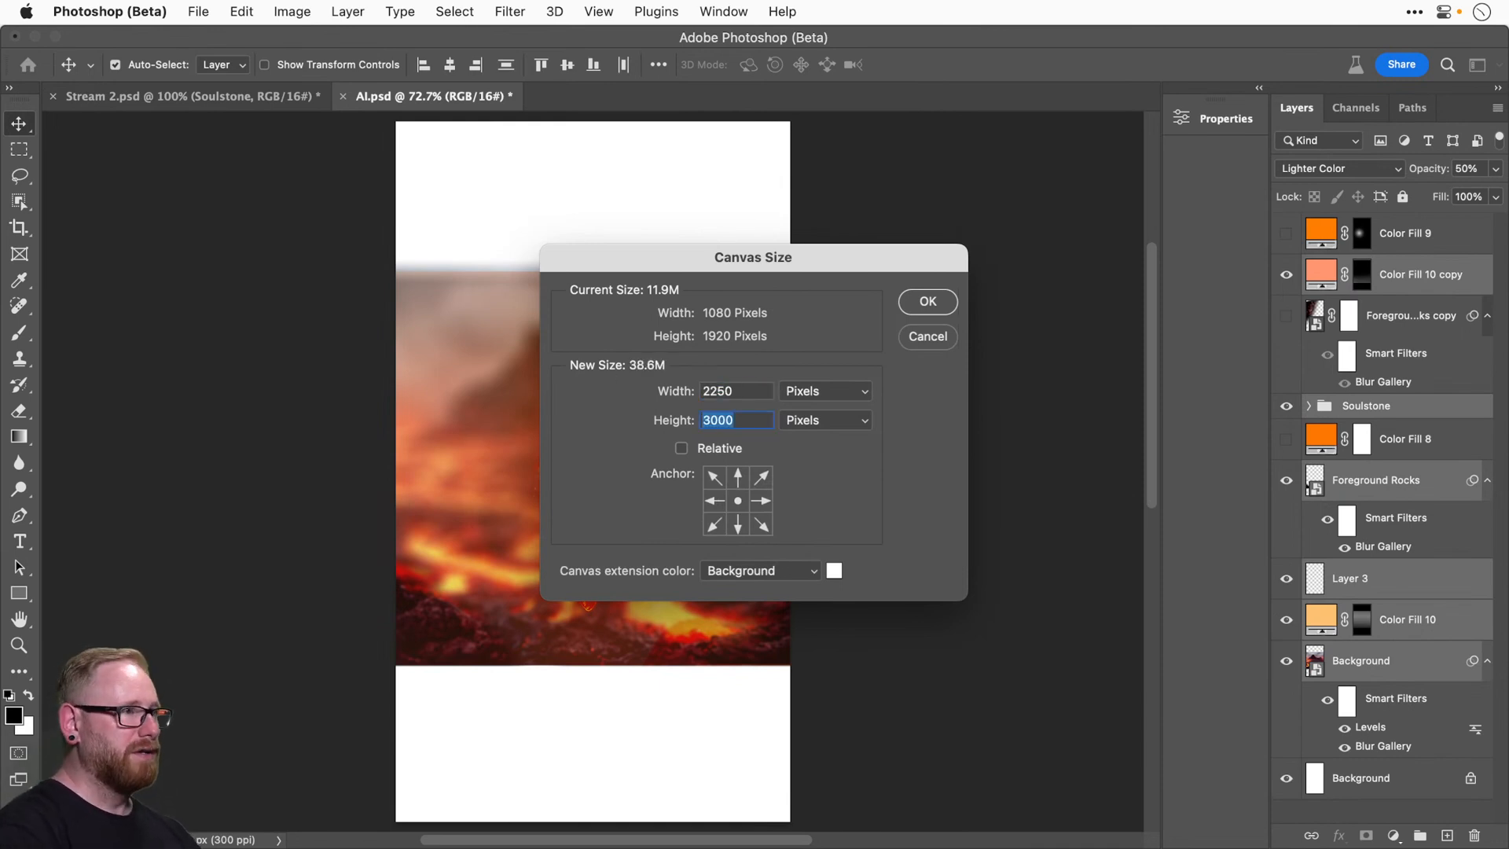
pyautogui.click(755, 422)
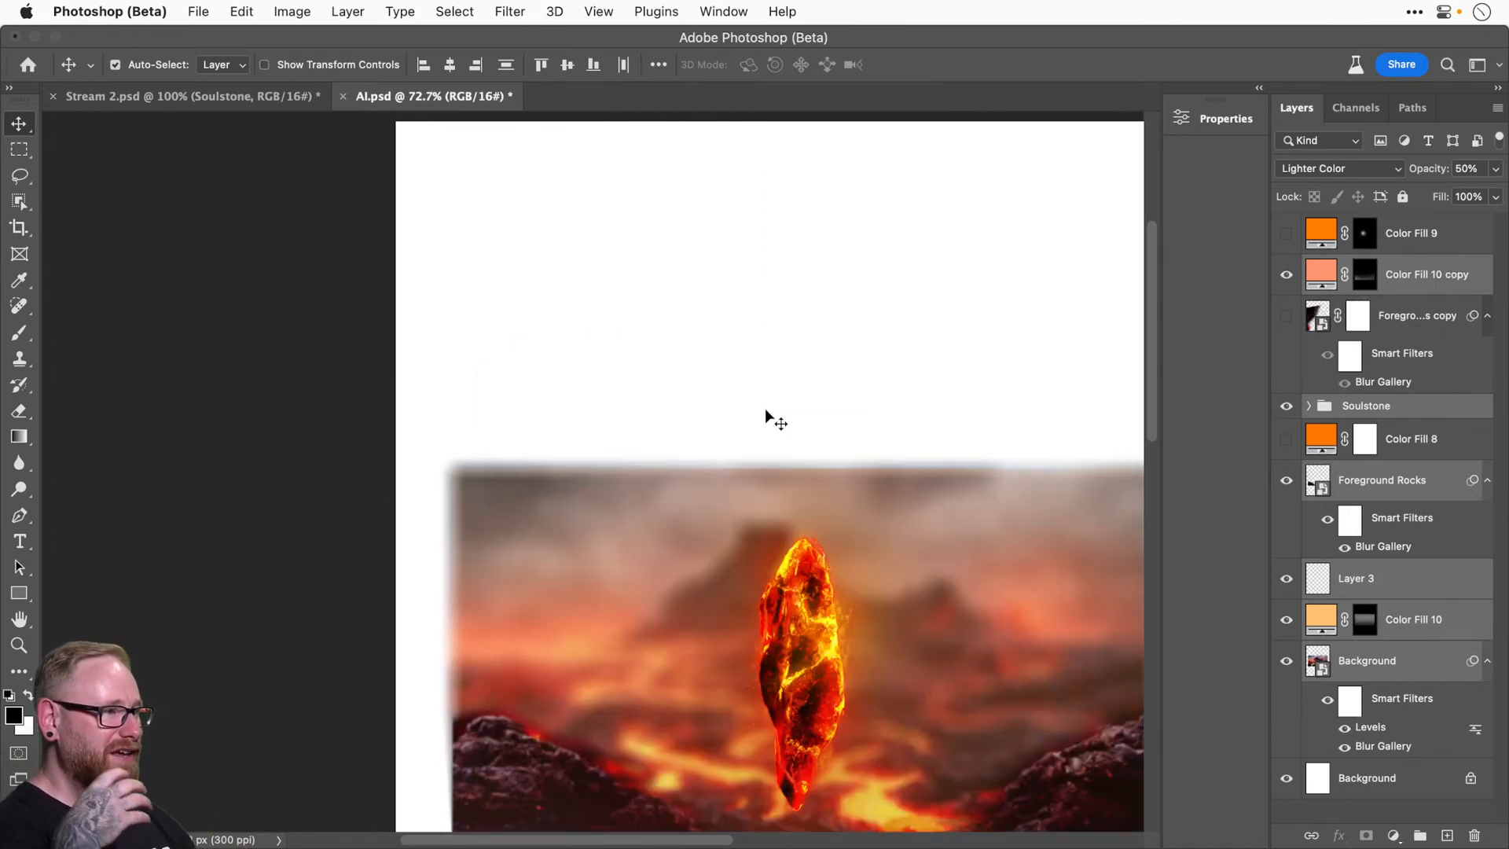
# Scale the artwork layers up about 288% to cover the 2250×3000 canvas.
pyautogui.press('super+0')
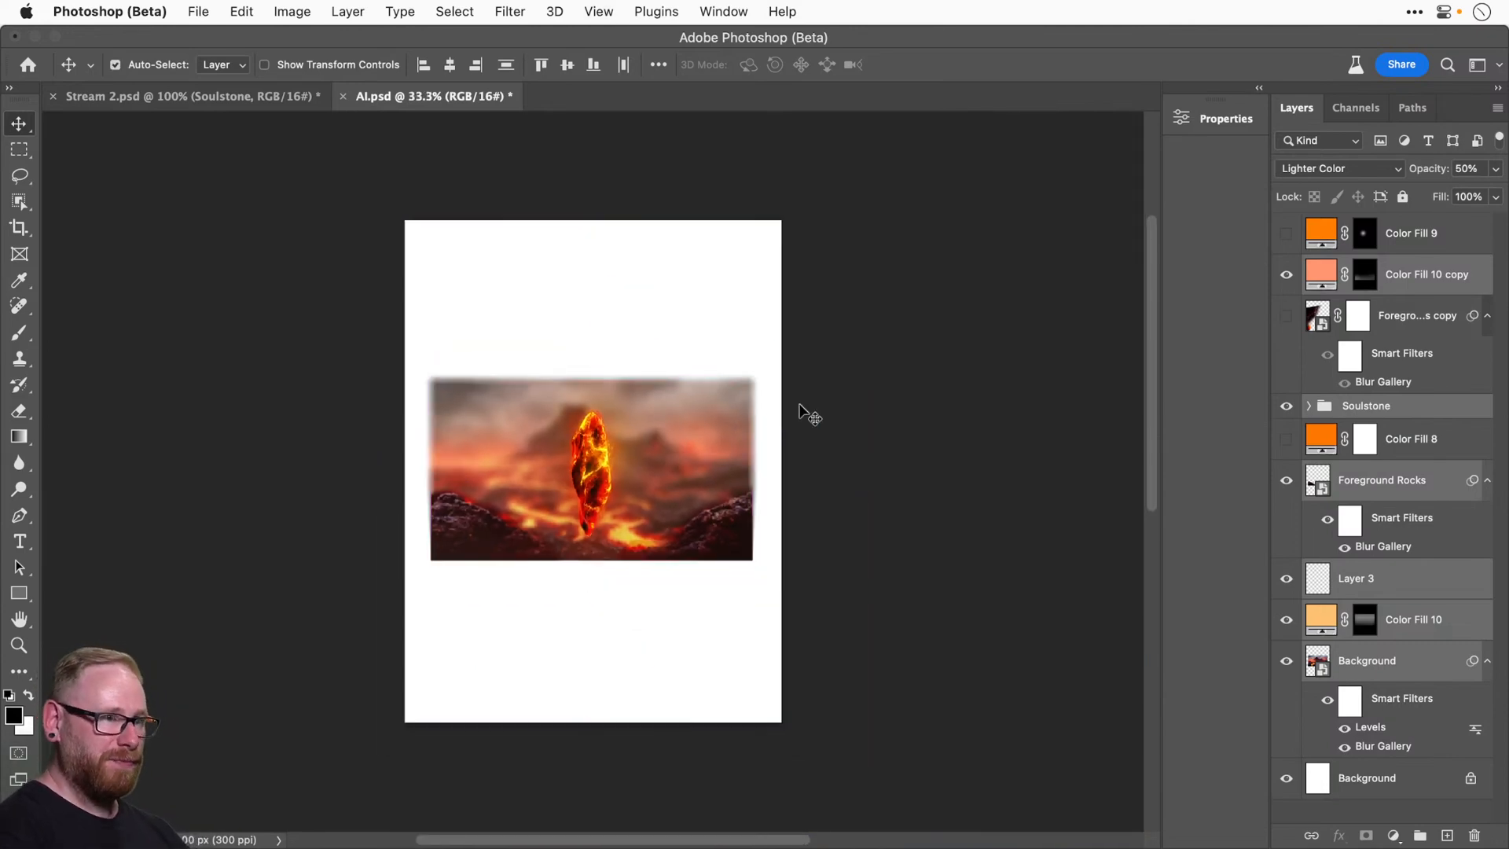
pyautogui.press('super+t')
pyautogui.moveTo(817, 287); pyautogui.dragTo(1058, 142)
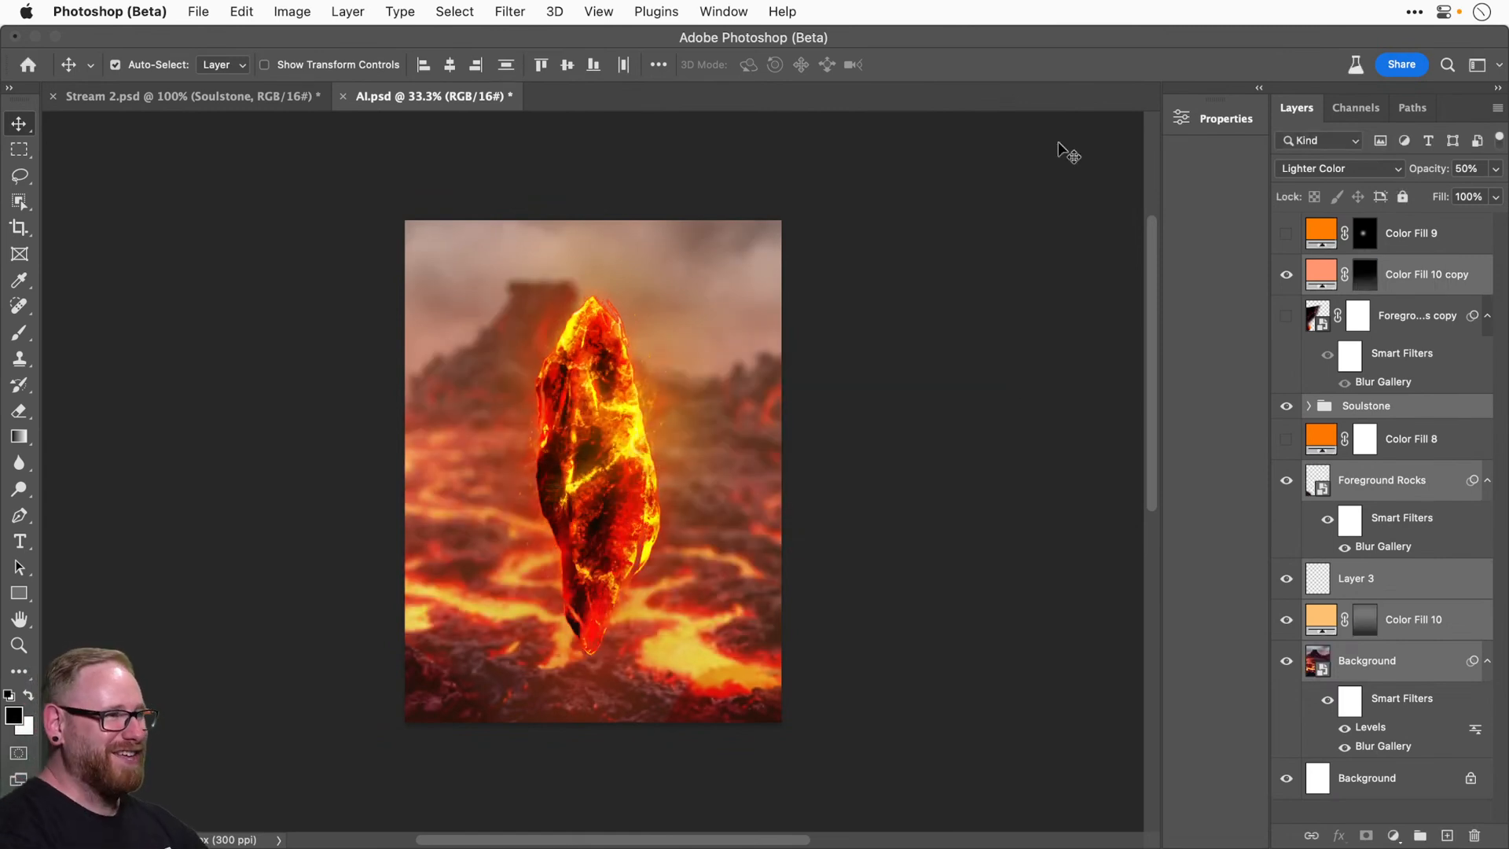
# Shrink the Soulstone crystal and move it higher up the canvas.
pyautogui.click(1395, 664)
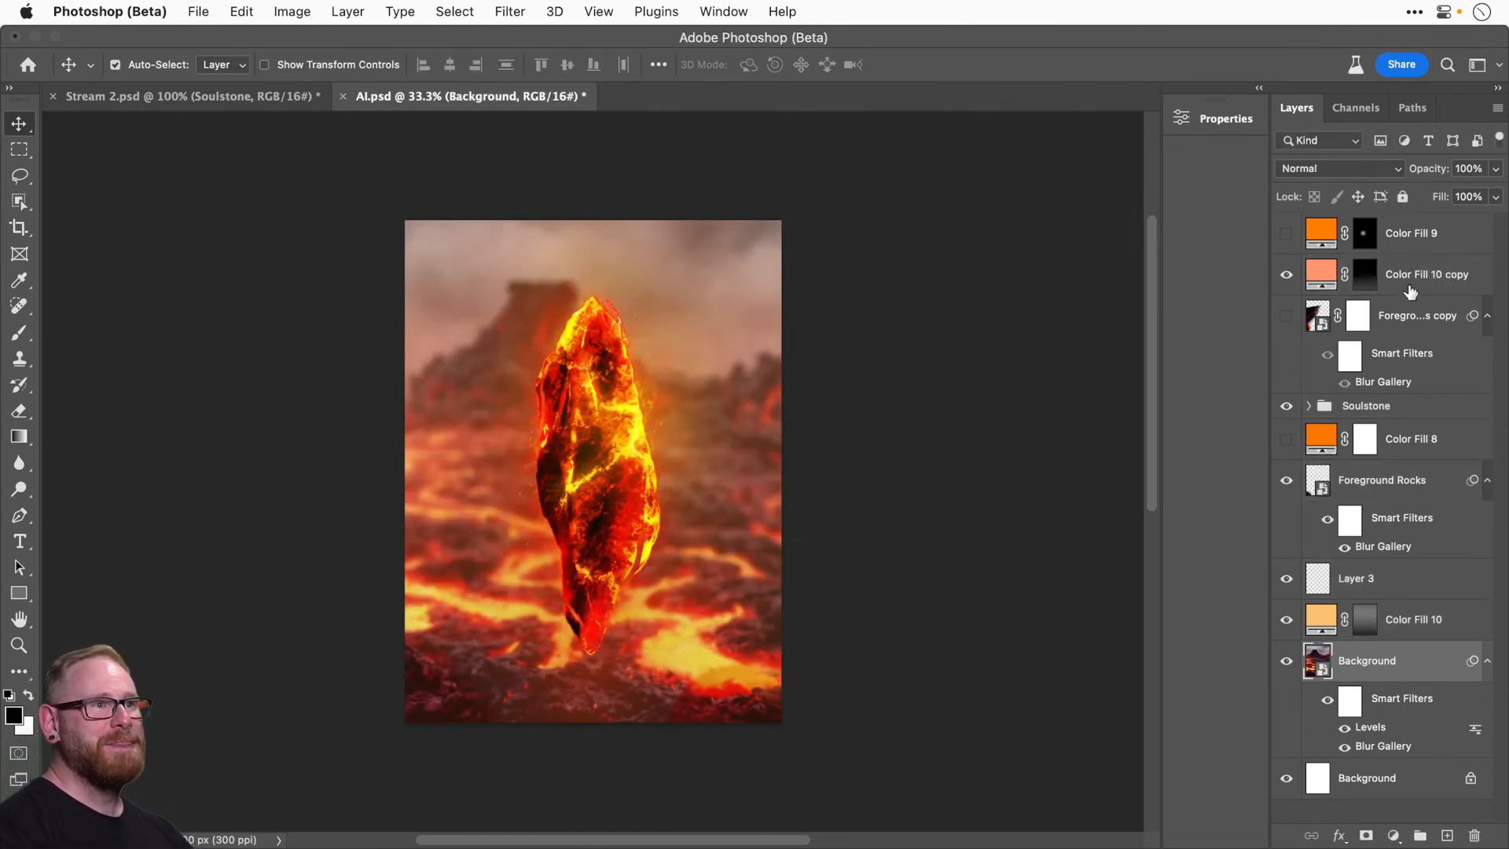
pyautogui.click(1375, 406)
pyautogui.press('super+t')
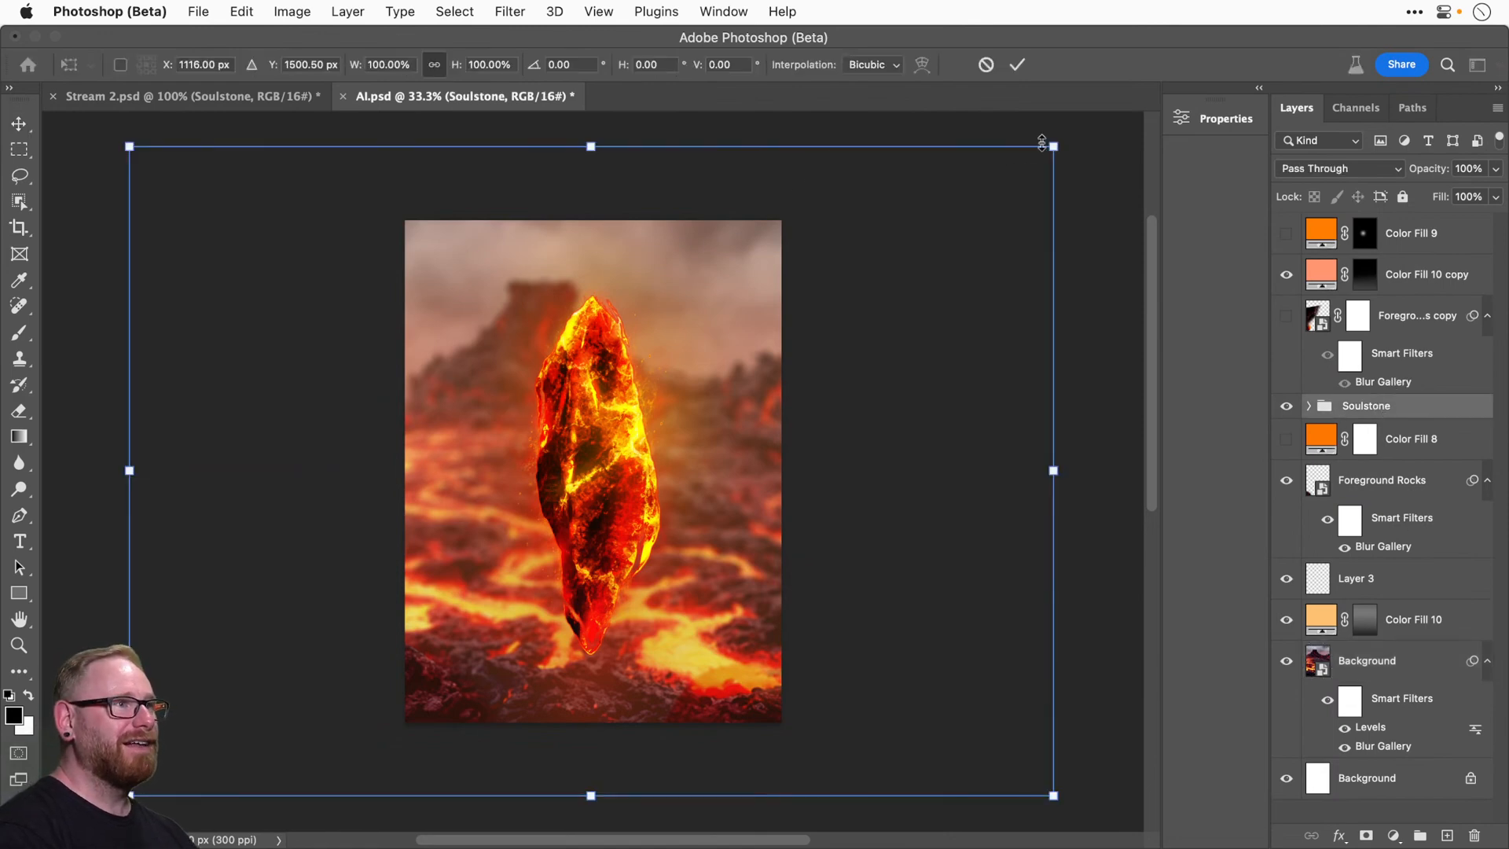
pyautogui.moveTo(1053, 146); pyautogui.dragTo(910, 247)
pyautogui.moveTo(648, 443); pyautogui.dragTo(625, 374)
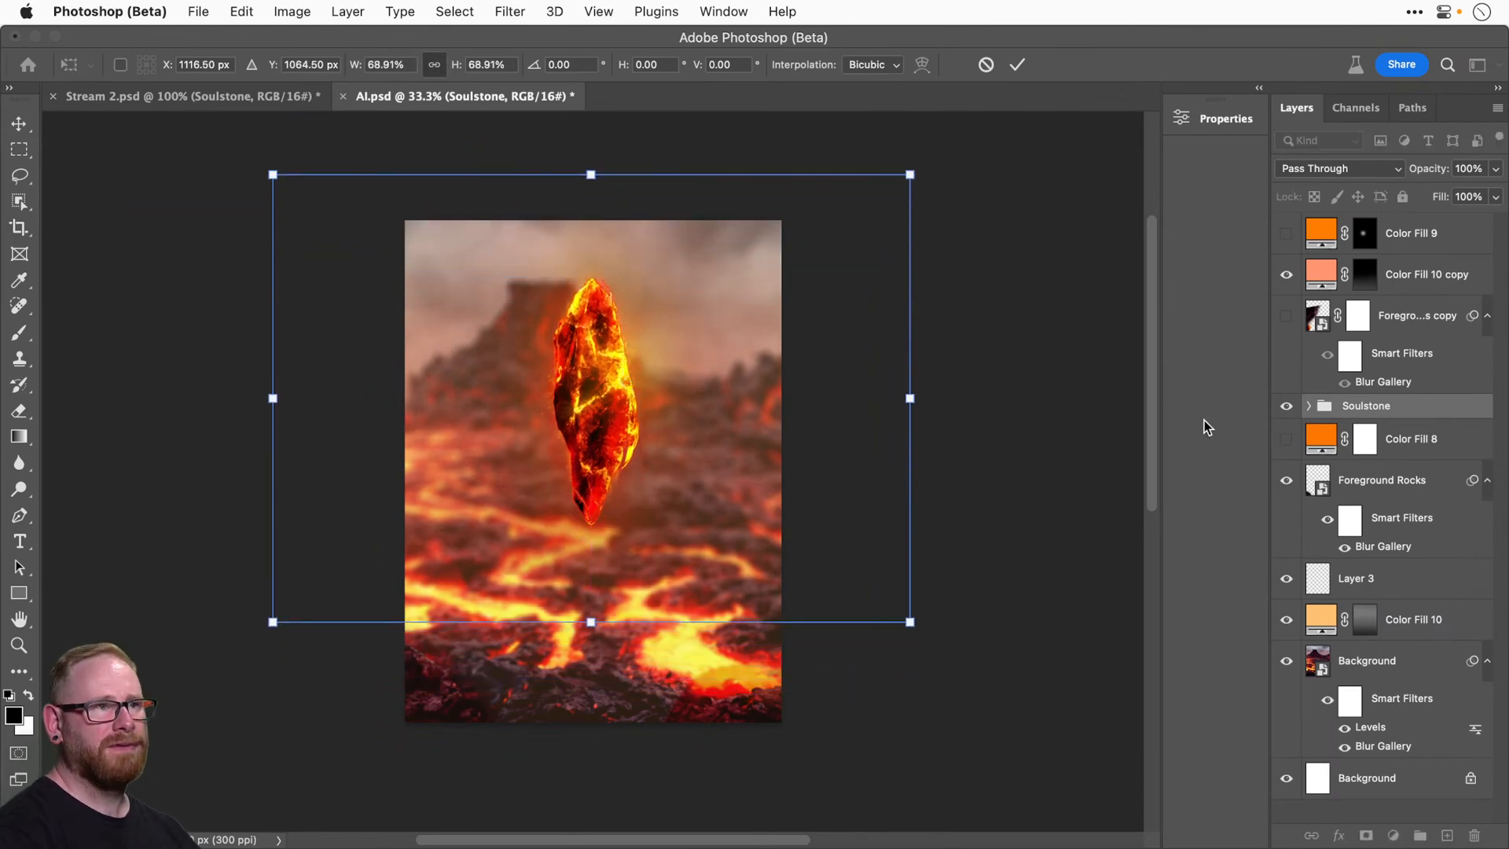
pyautogui.press('Return')
# Scale the Foreground Rocks down and move them to the bottom of the canvas.
pyautogui.click(1381, 487)
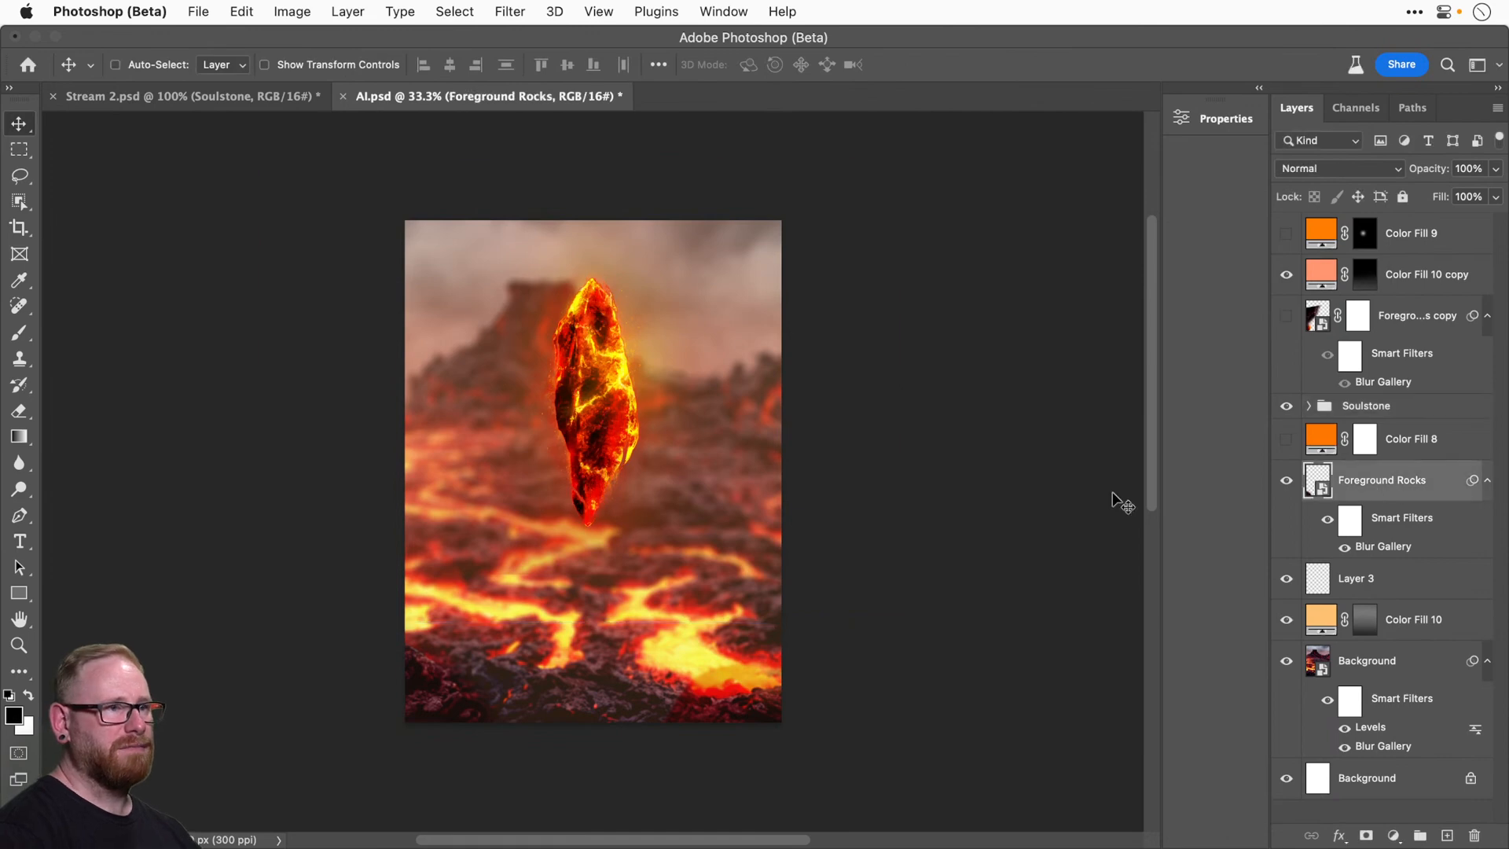
pyautogui.hotkey('ctrl', 't')
pyautogui.moveTo(666, 565)
pyautogui.mouseDown()
pyautogui.moveTo(782, 585)
pyautogui.moveTo(642, 580)
pyautogui.mouseUp()
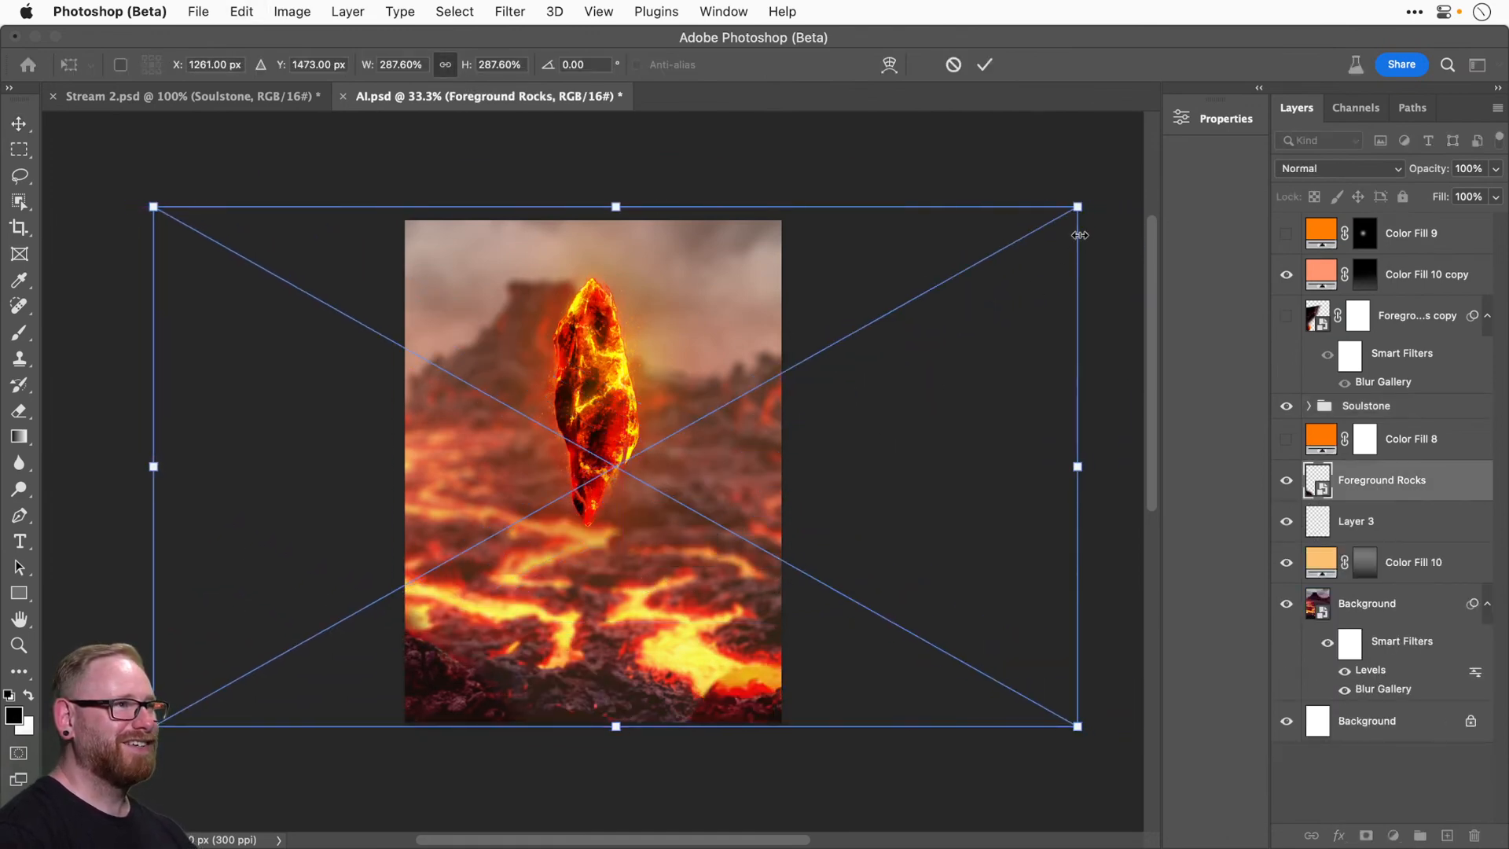
pyautogui.moveTo(1078, 209); pyautogui.dragTo(988, 300)
pyautogui.moveTo(812, 411); pyautogui.dragTo(699, 424)
pyautogui.press('super+z')
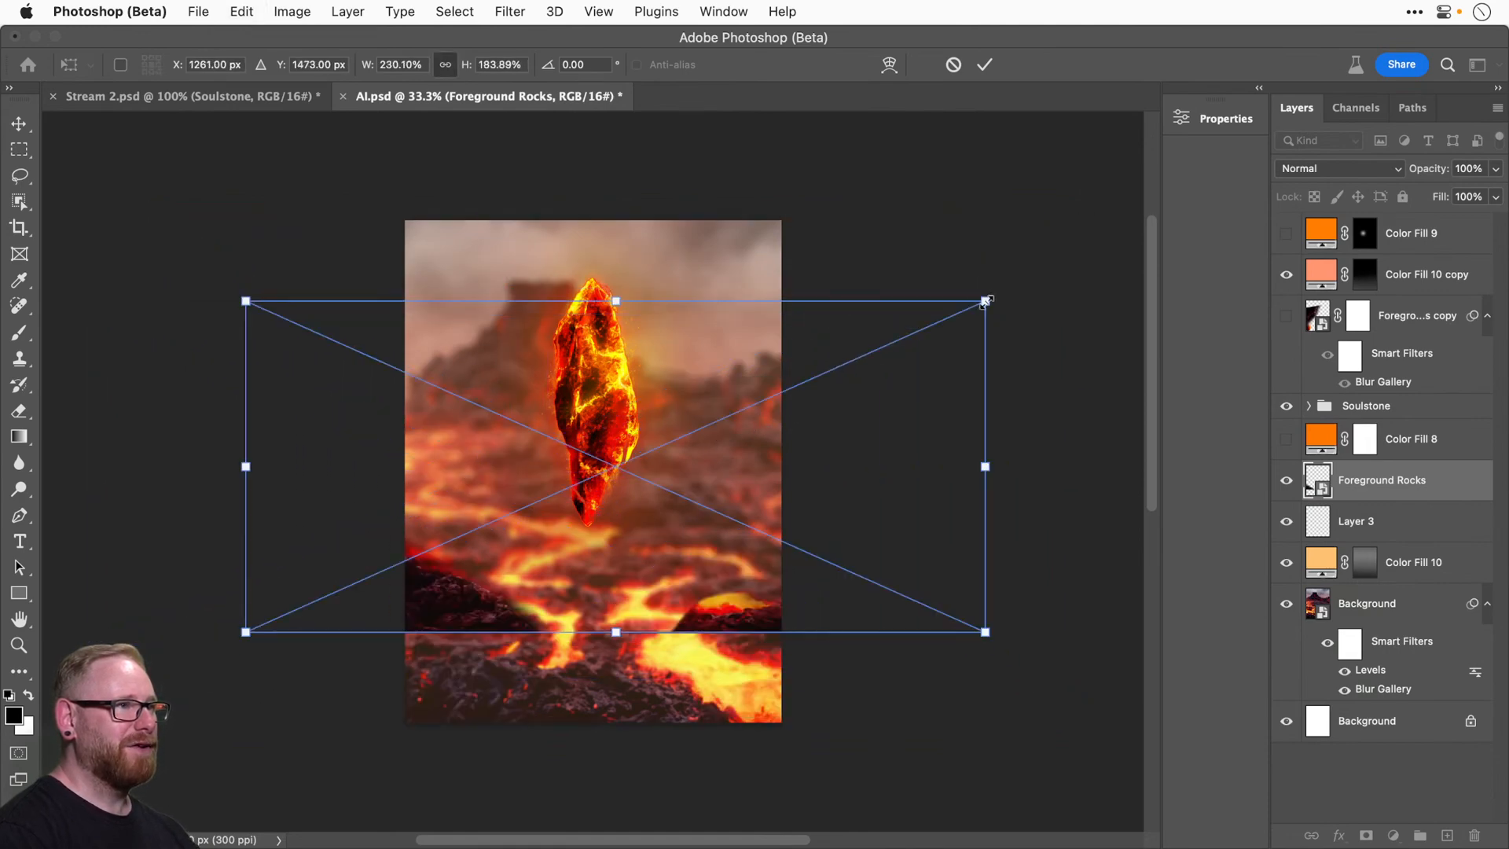
pyautogui.moveTo(985, 301); pyautogui.dragTo(812, 378)
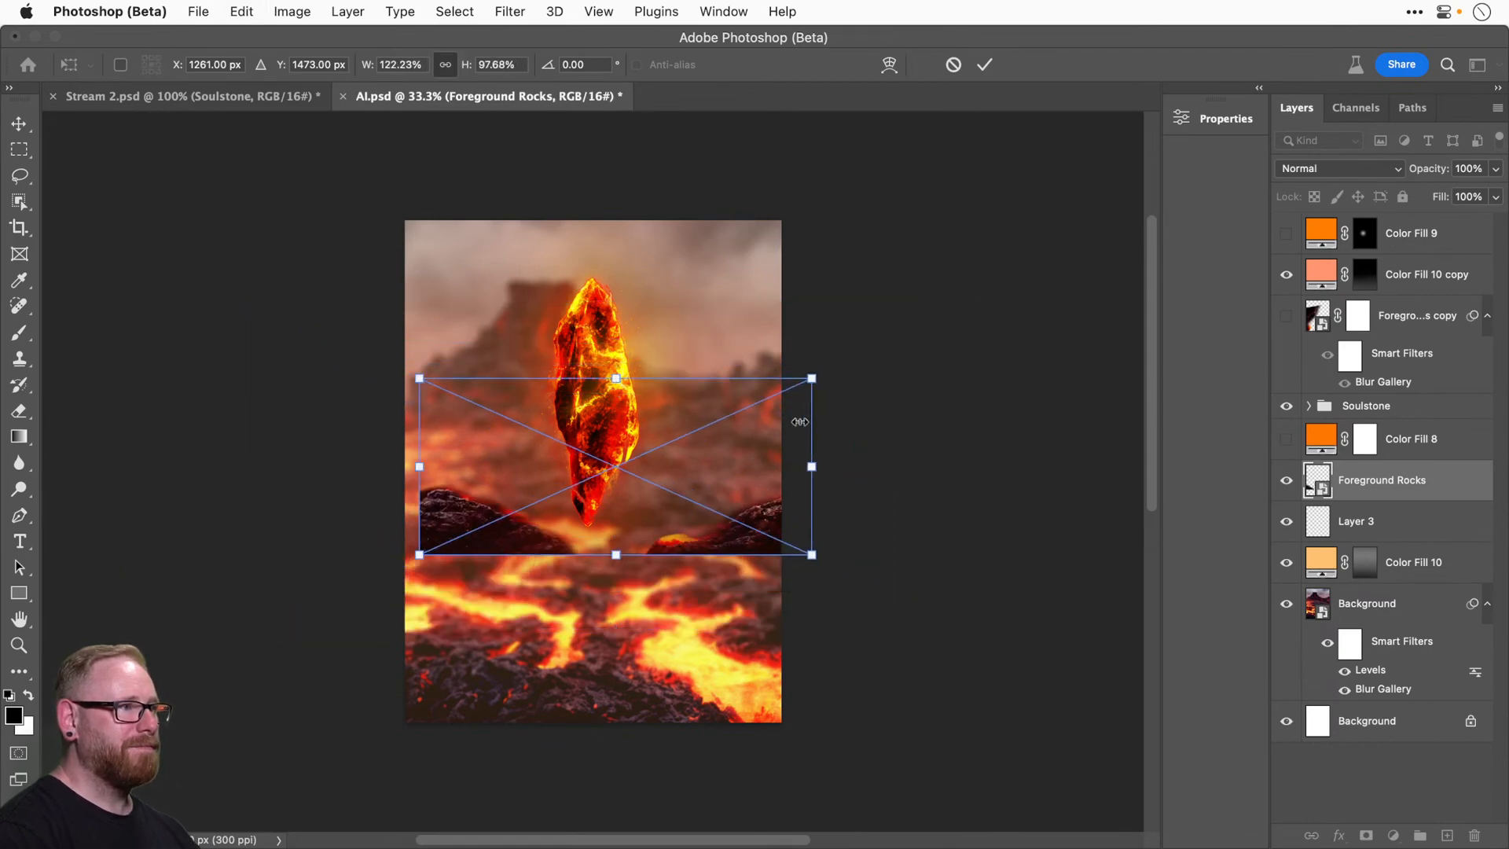
pyautogui.moveTo(768, 474); pyautogui.dragTo(751, 492)
pyautogui.moveTo(747, 558); pyautogui.dragTo(747, 715)
pyautogui.press('Return')
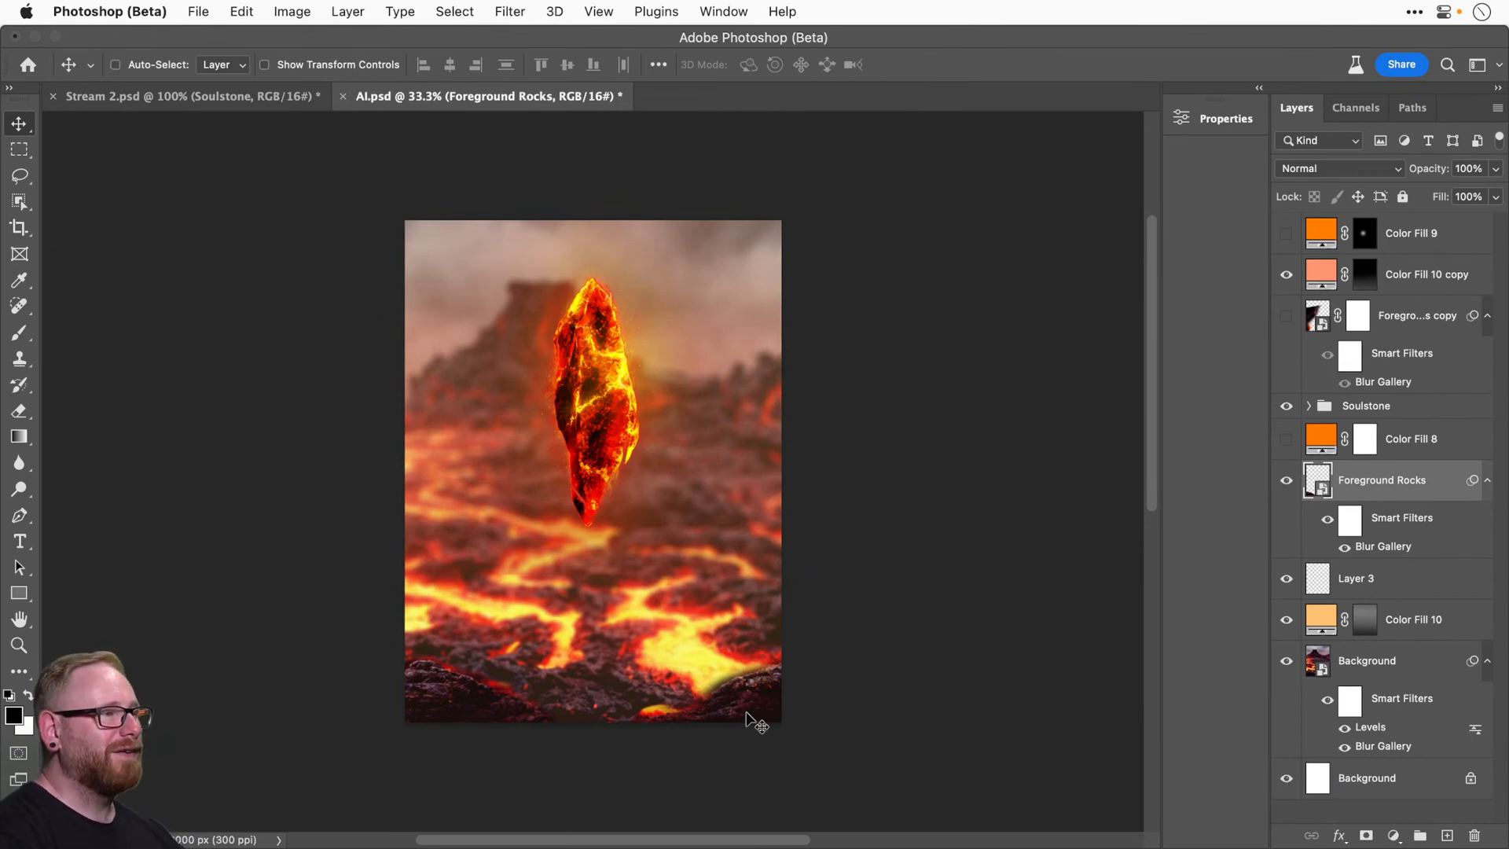
# Stretch the Foreground Rocks to about 410% × 328% across the lower right, then zoom to 50%.
pyautogui.press('super+t')
pyautogui.press('super+minus')
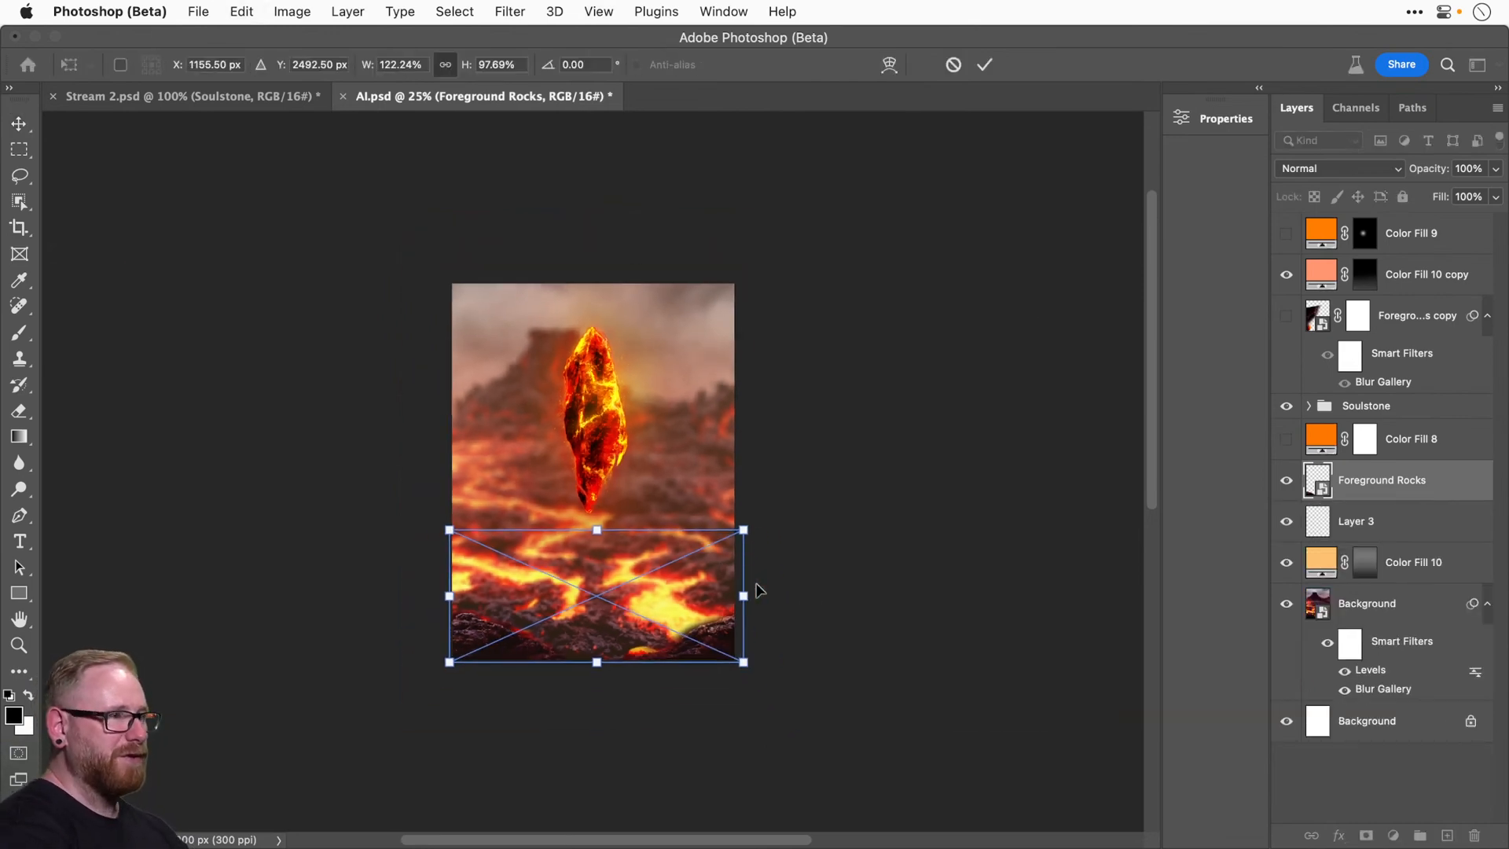
pyautogui.moveTo(744, 529); pyautogui.dragTo(912, 349)
pyautogui.moveTo(778, 616); pyautogui.dragTo(557, 561)
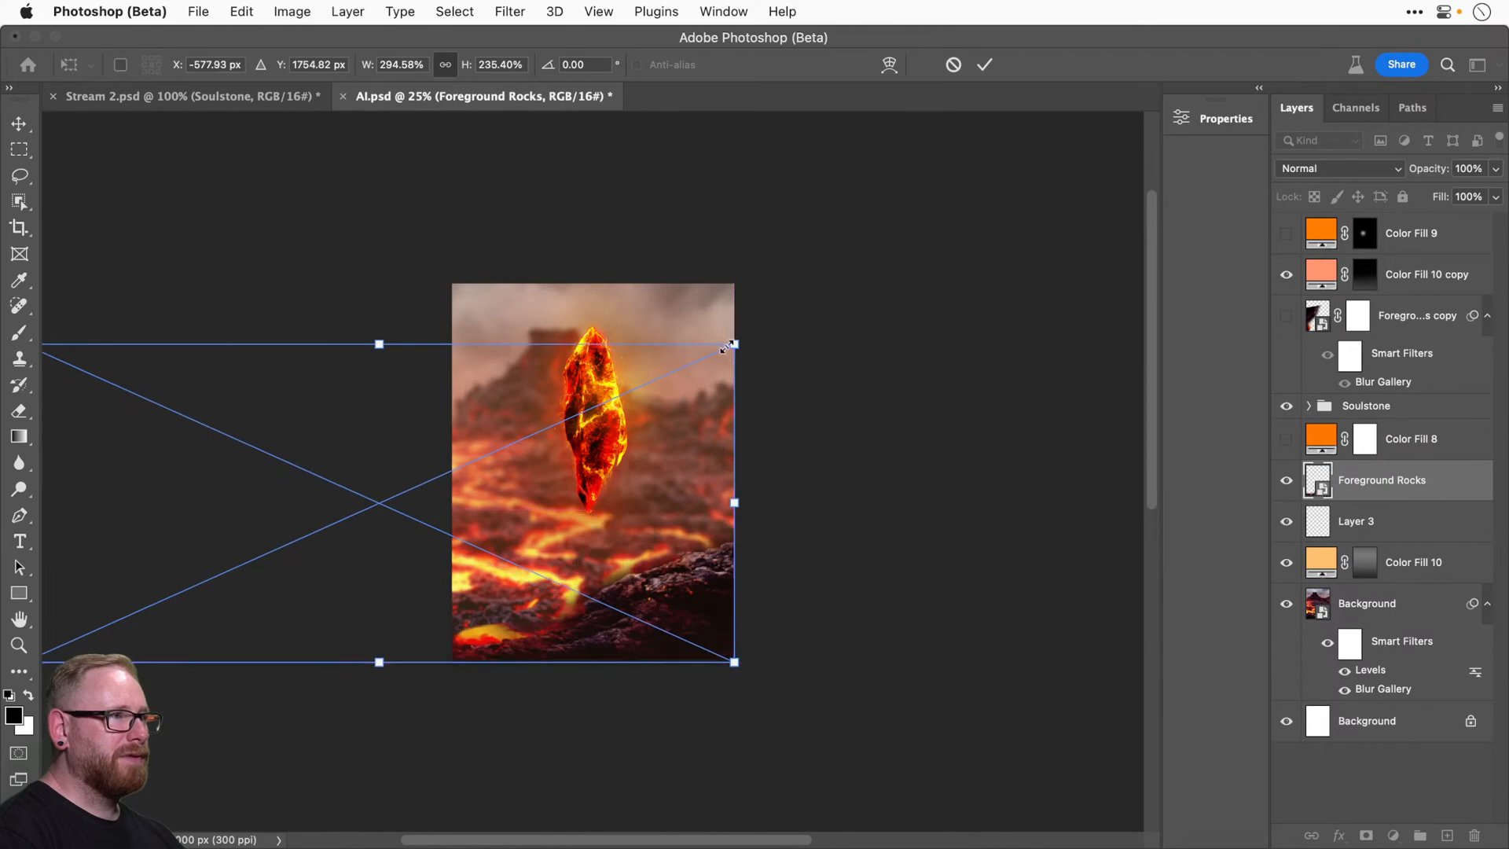
pyautogui.moveTo(727, 346); pyautogui.dragTo(832, 296)
pyautogui.moveTo(770, 609); pyautogui.dragTo(672, 582)
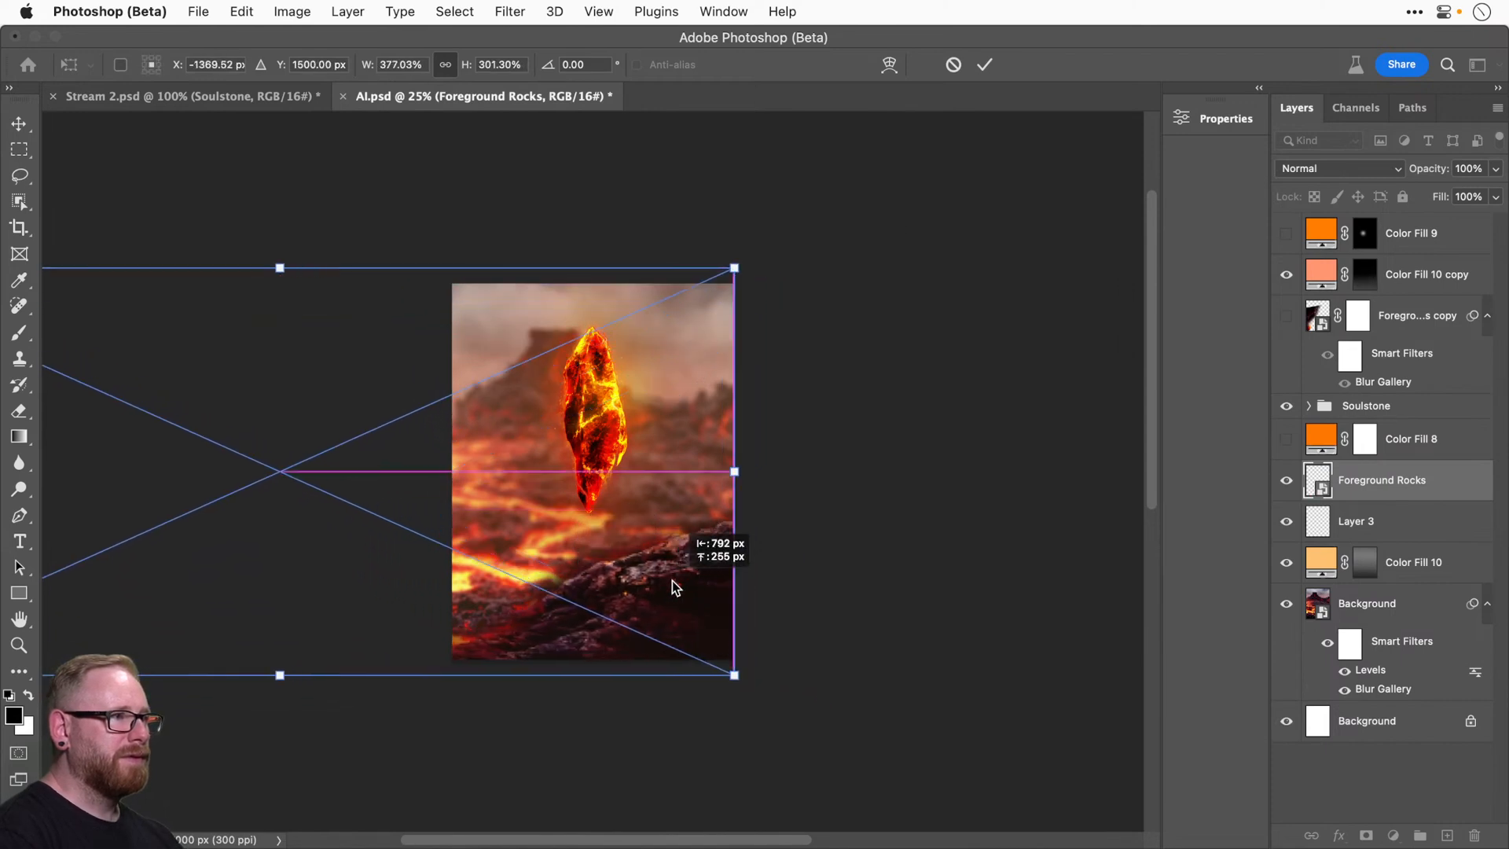
pyautogui.moveTo(734, 675); pyautogui.dragTo(775, 691)
pyautogui.moveTo(712, 627); pyautogui.dragTo(664, 611)
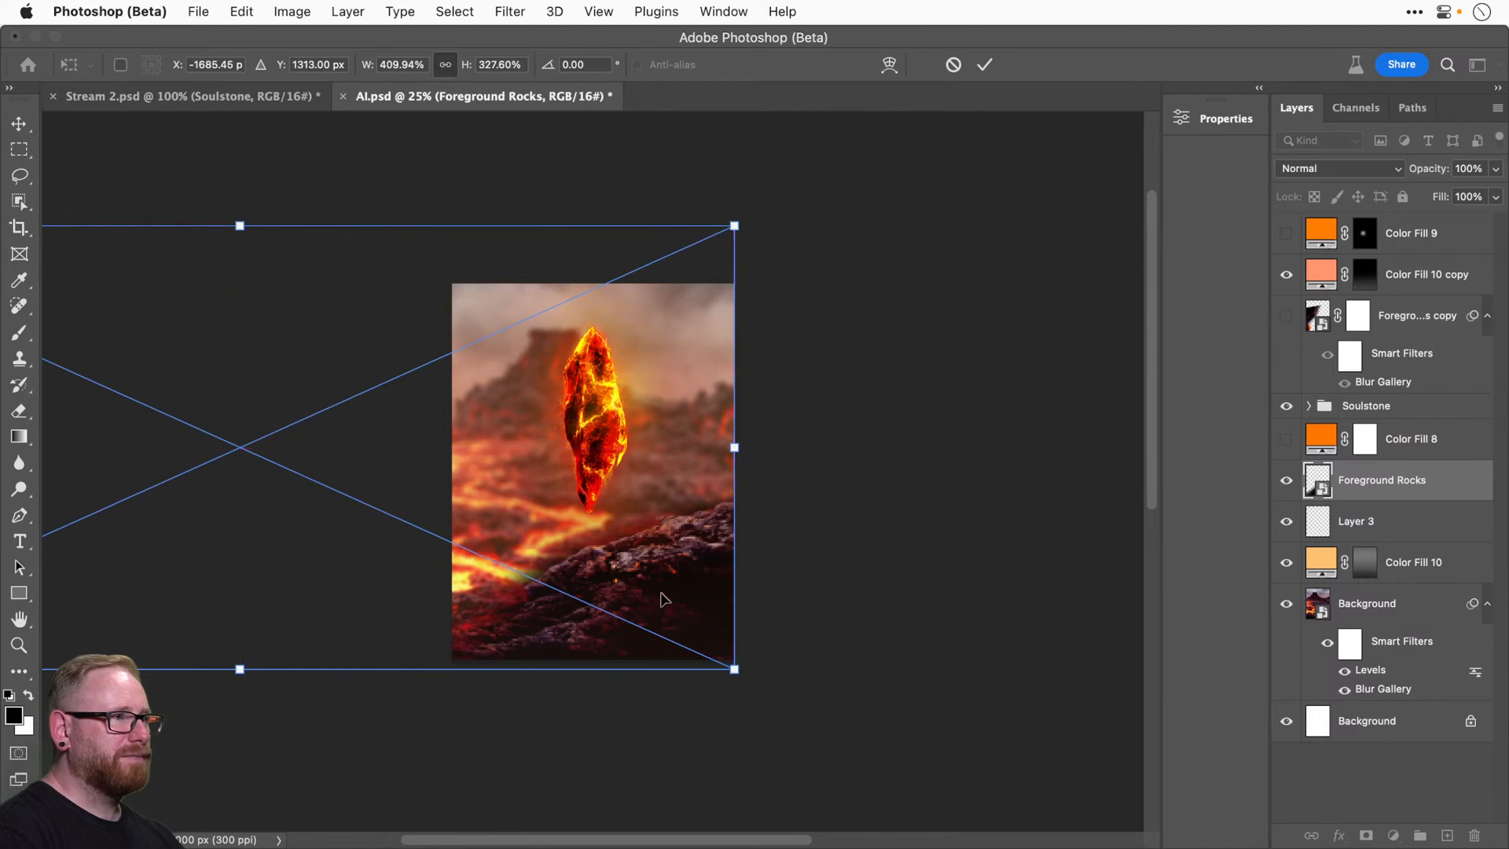
pyautogui.press('Return')
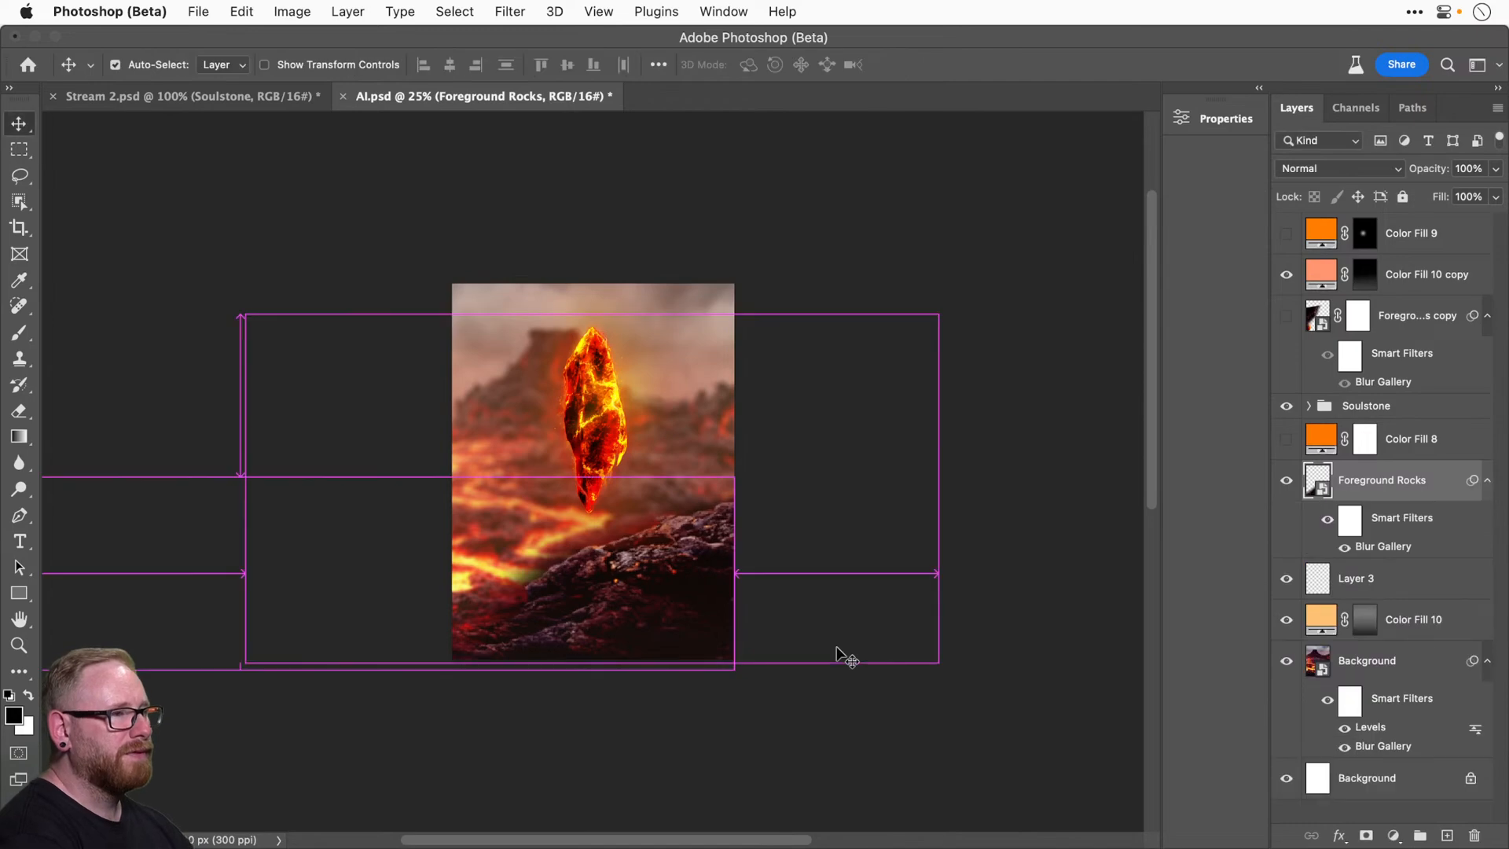
pyautogui.press('super+equal')
pyautogui.press('super+equal')
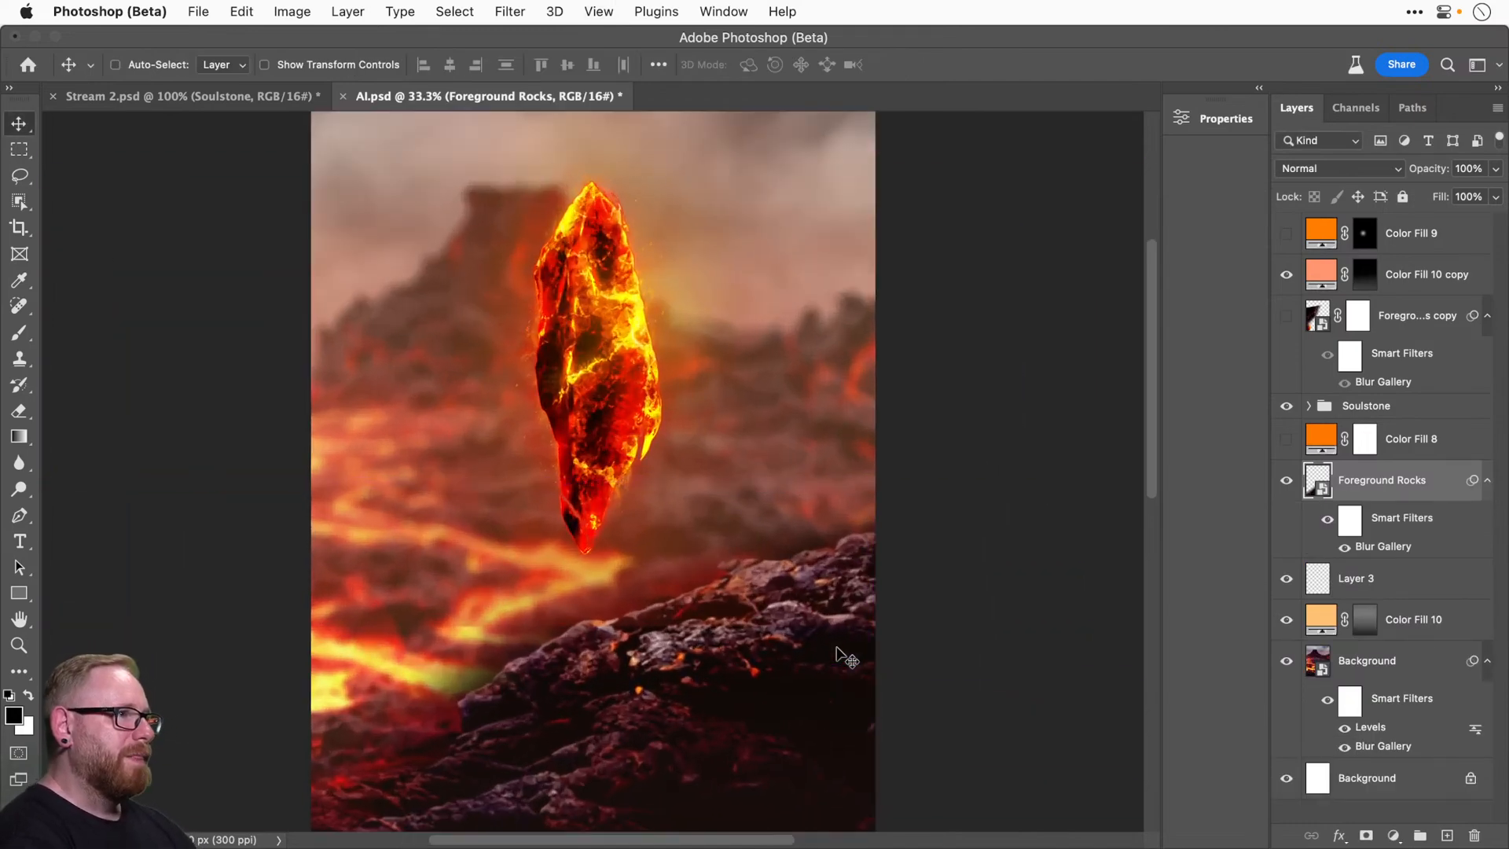
pyautogui.press('super+minus')
pyautogui.press('super+equal')
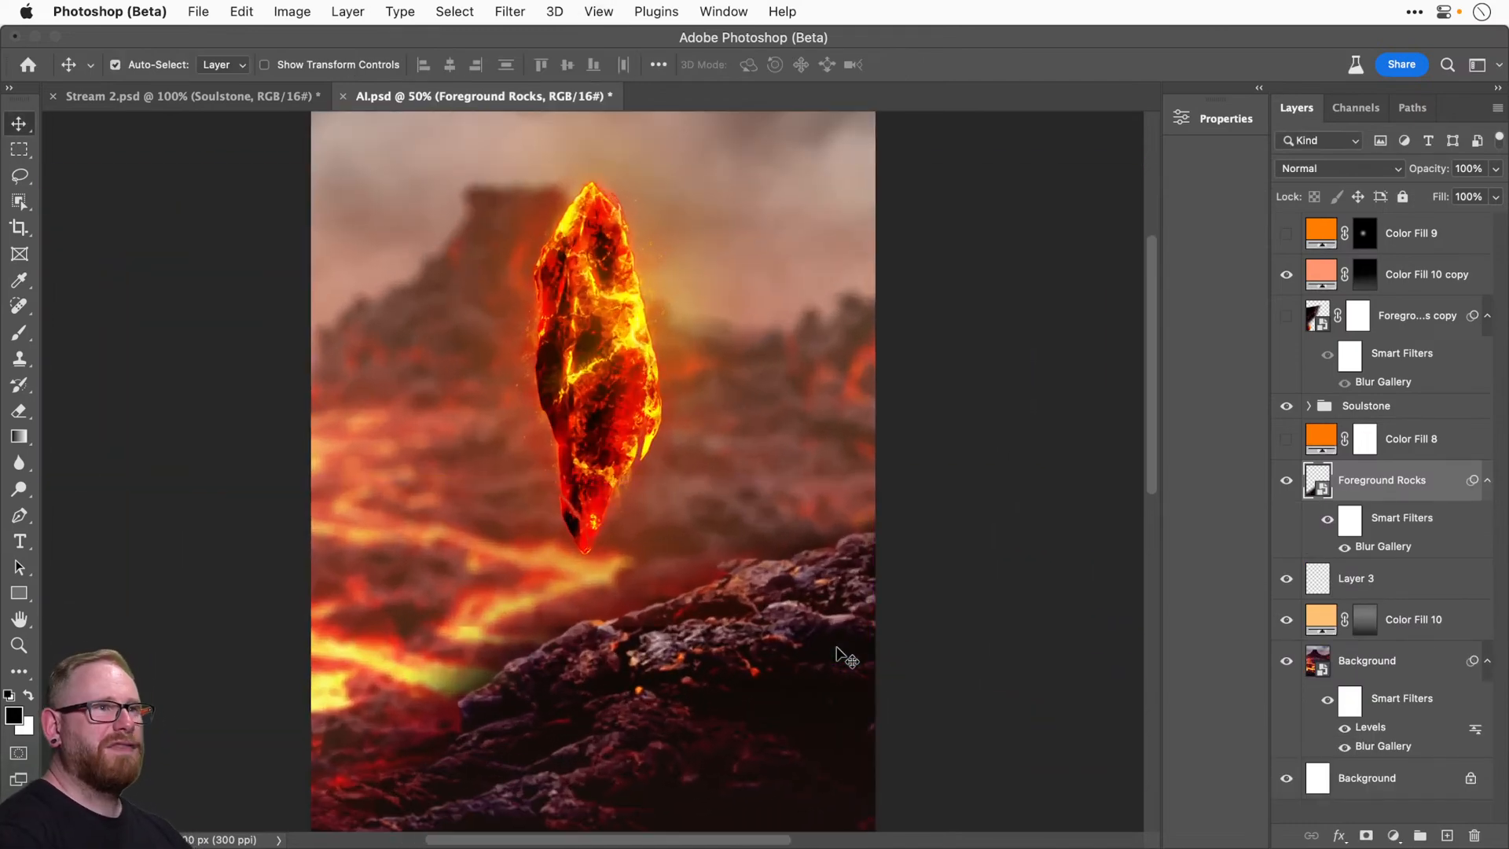
# Compare Foreground Rocks, Color Fill 10 and Soulstone on and off, leaving the lava Background hidden.
pyautogui.click(1286, 481)
pyautogui.click(1286, 481)
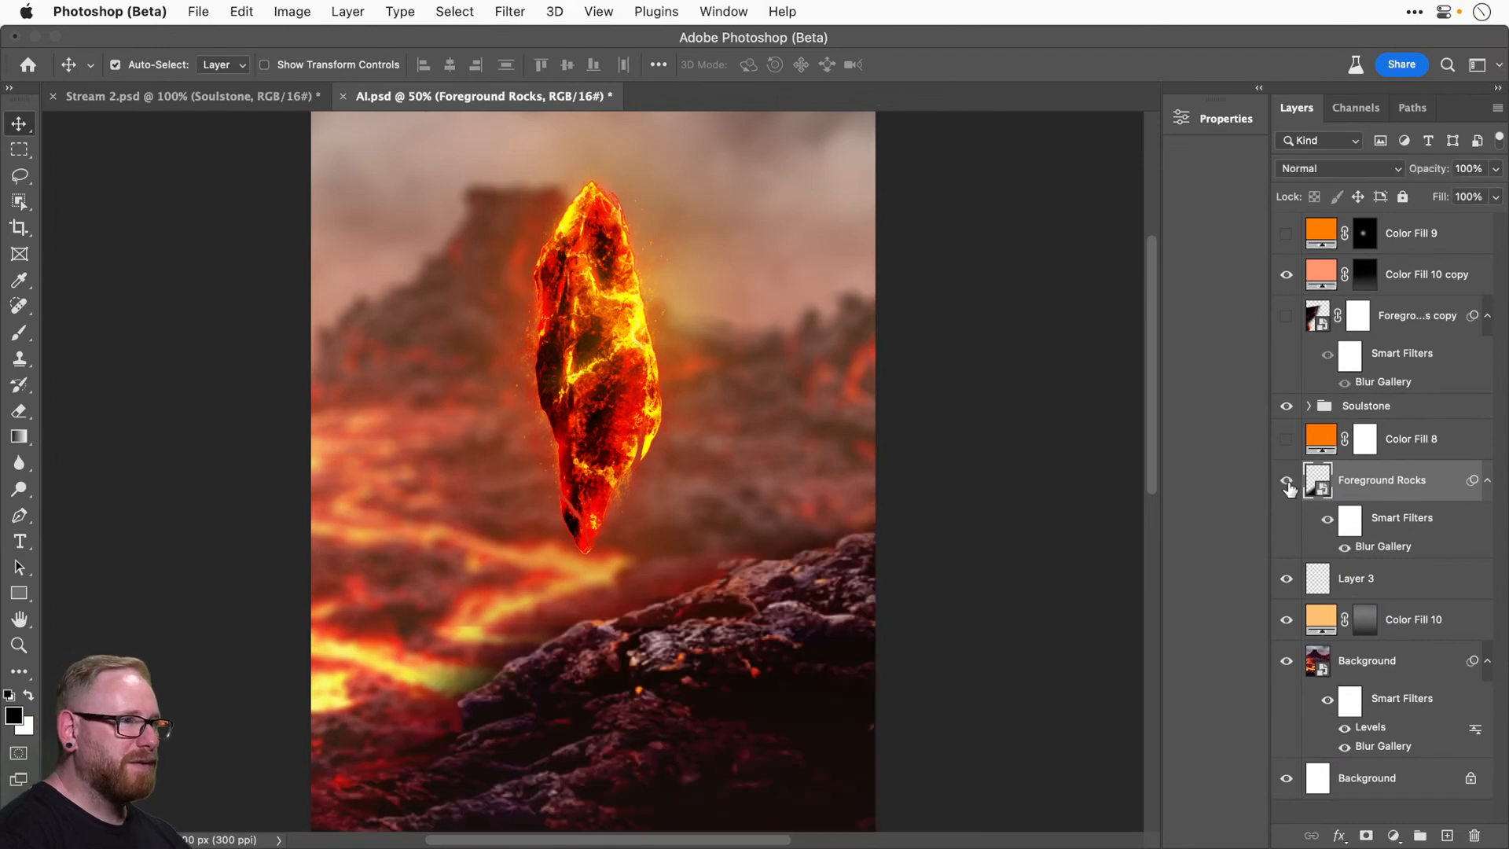
pyautogui.click(1289, 275)
pyautogui.click(1284, 620)
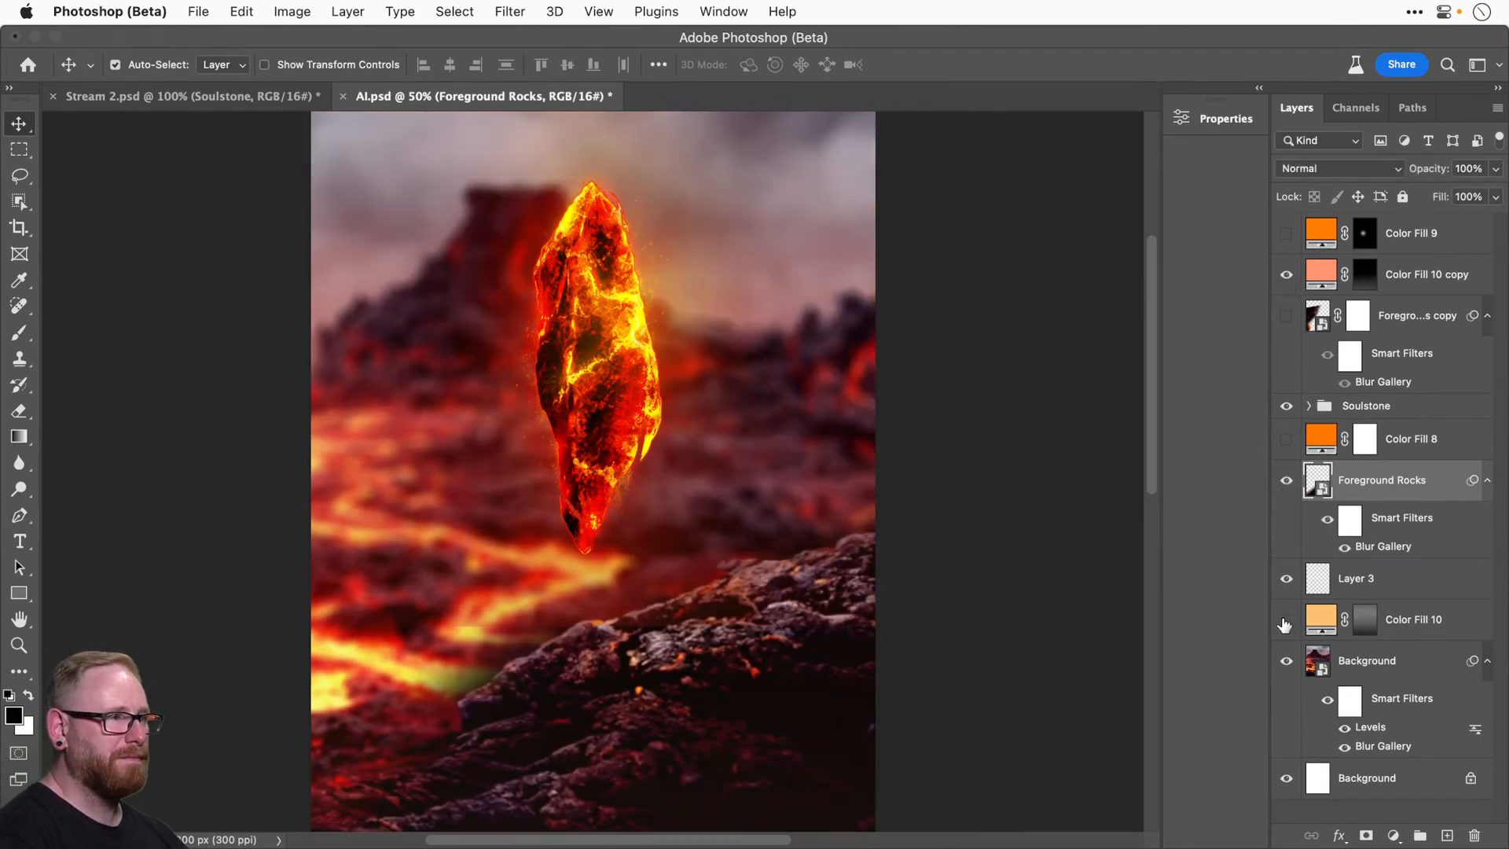
pyautogui.click(1284, 621)
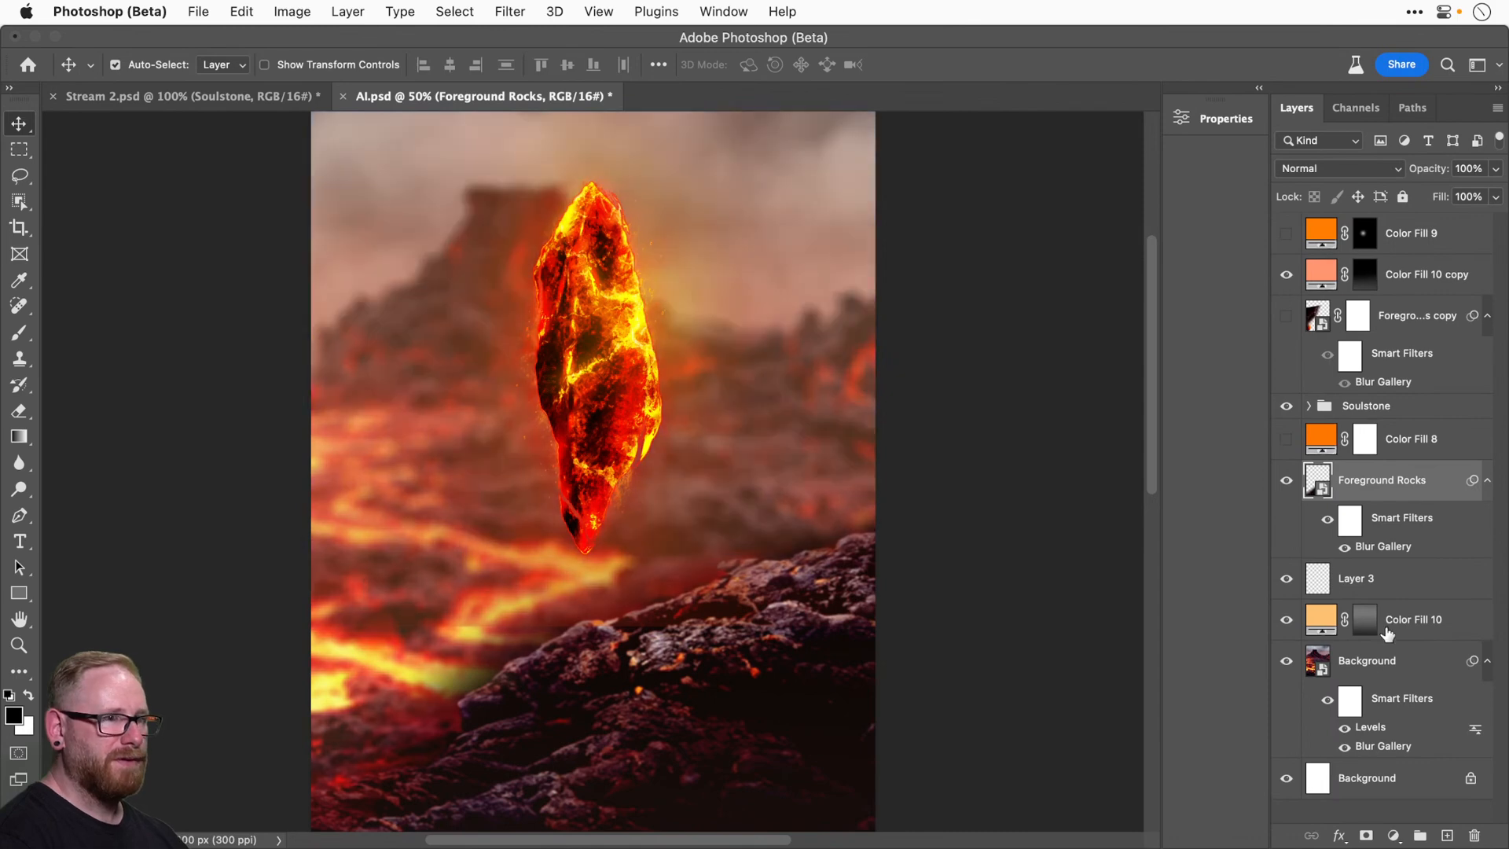
pyautogui.click(1286, 662)
pyautogui.click(1286, 662)
pyautogui.click(1286, 662)
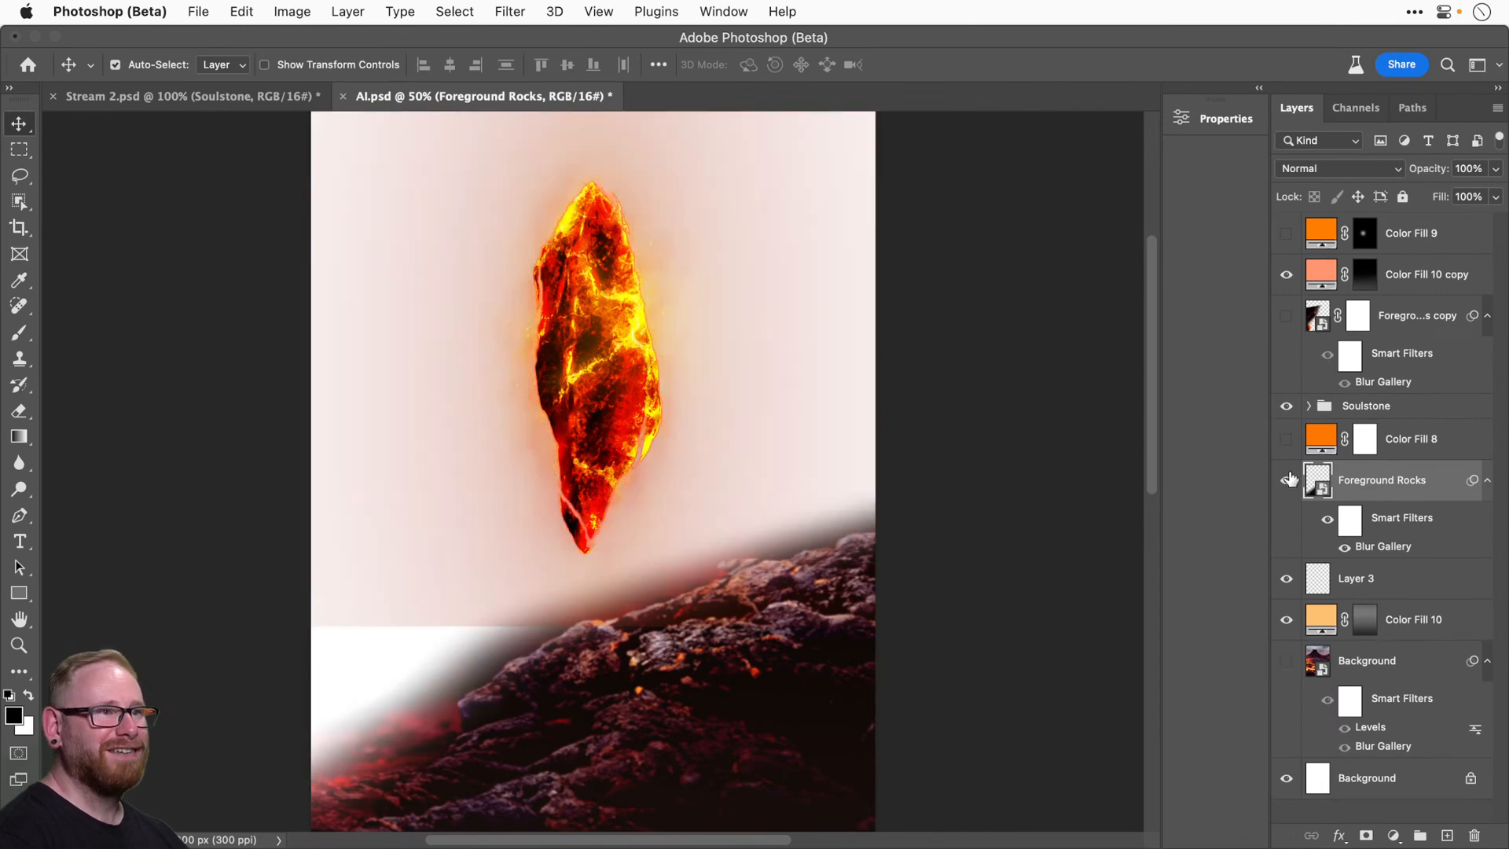
pyautogui.click(1287, 407)
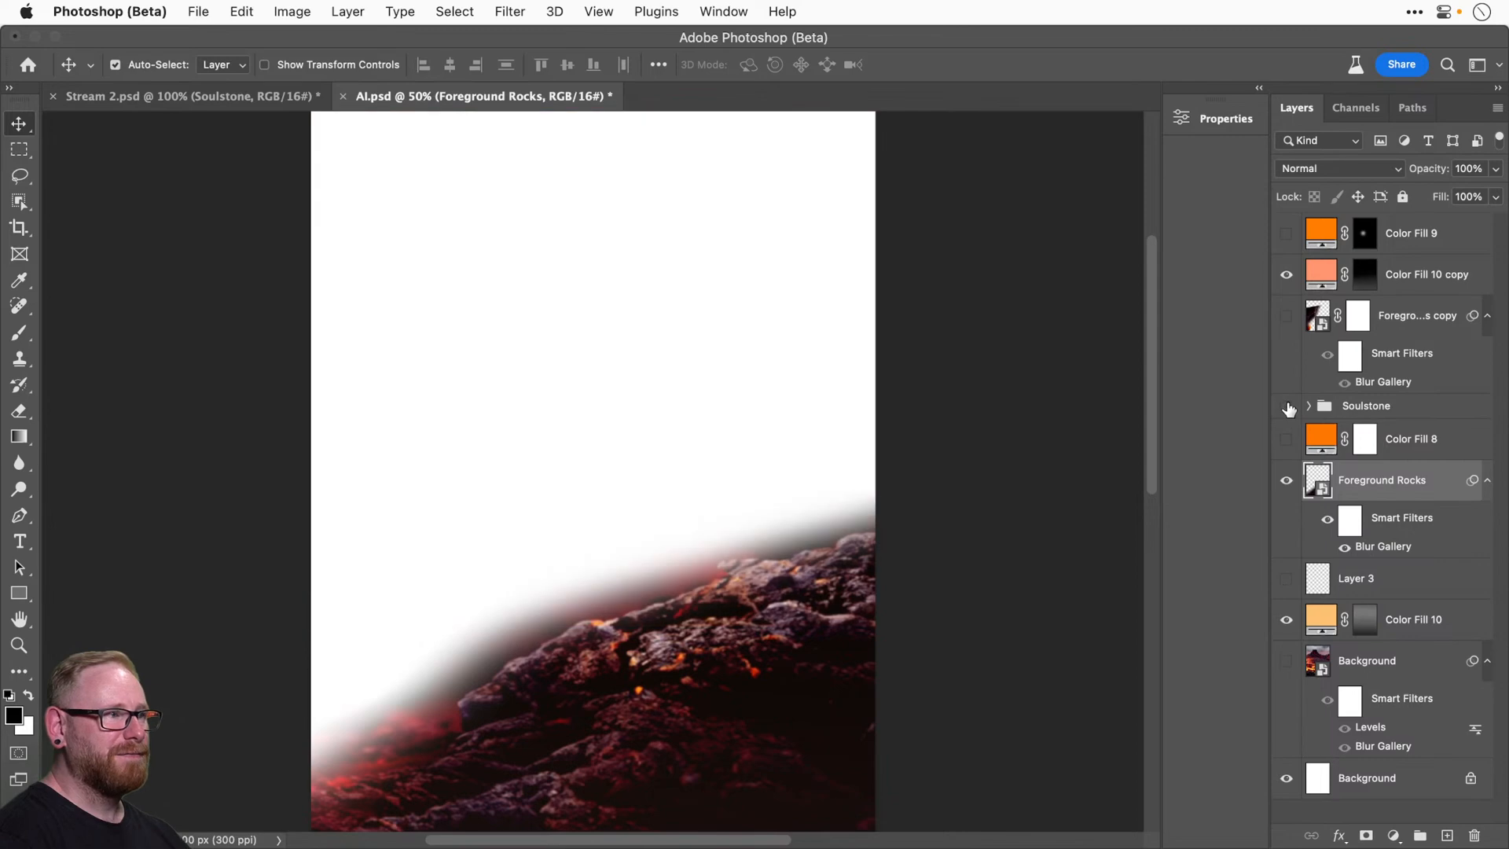
pyautogui.click(1286, 407)
# Add a mask to the Soulstone group and paint out its glow's lower edges at 100% brush opacity.
pyautogui.click(1347, 407)
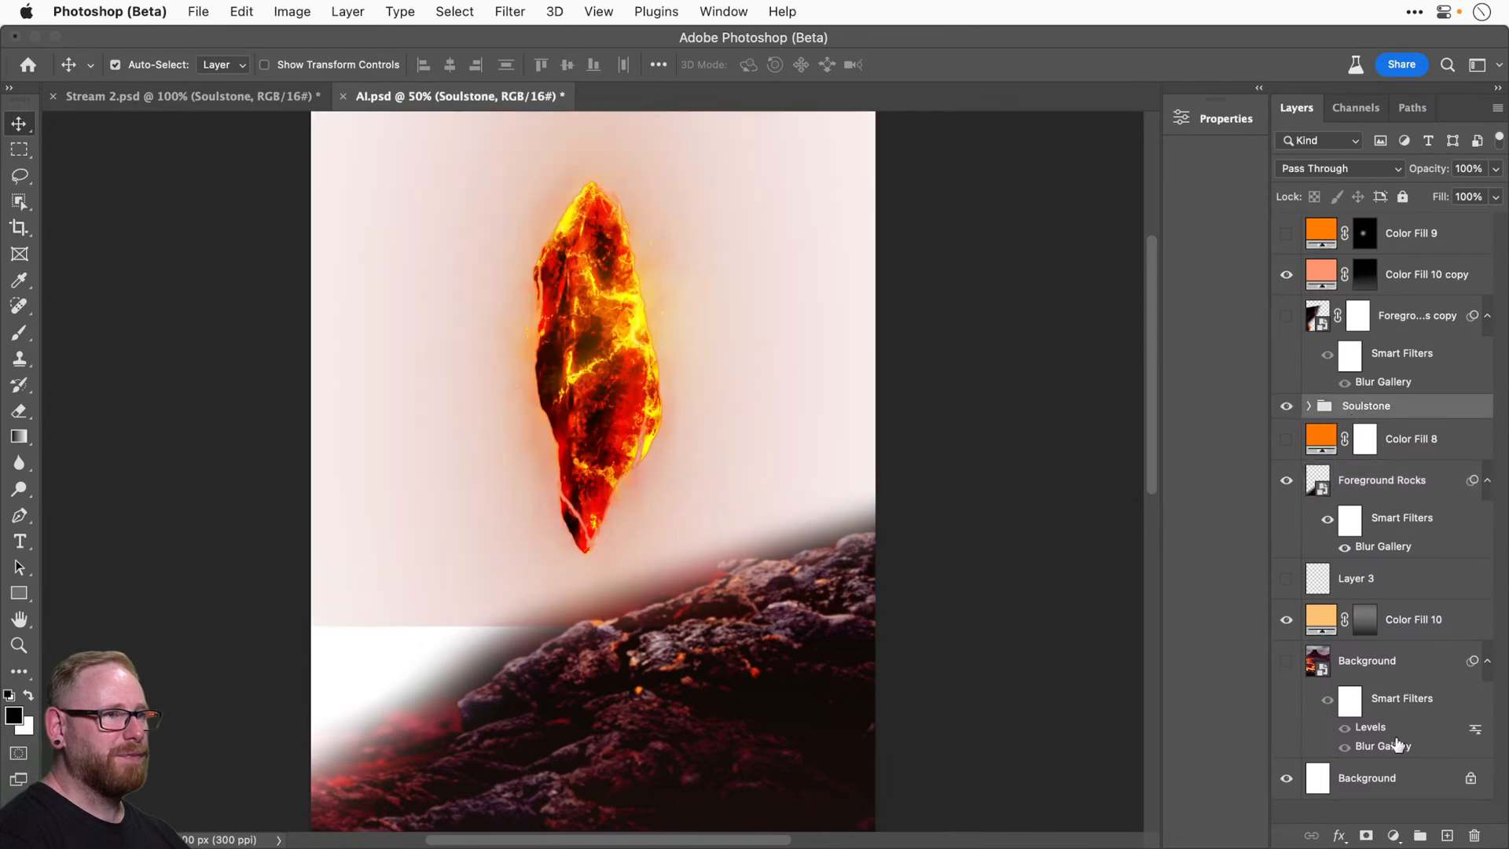
pyautogui.click(1366, 835)
pyautogui.press('b')
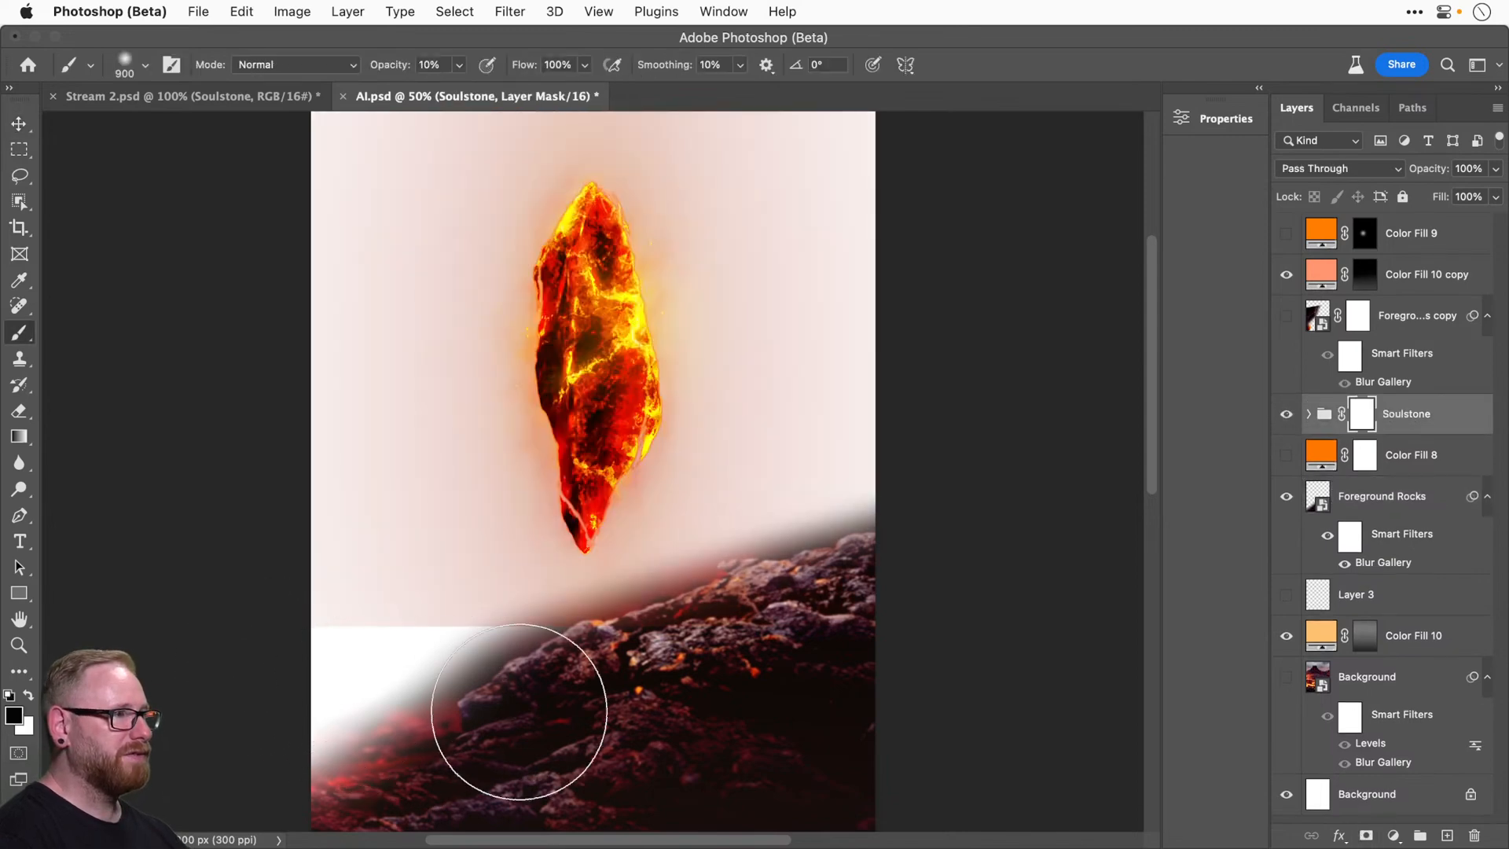
pyautogui.click(459, 64)
pyautogui.moveTo(460, 90); pyautogui.dragTo(624, 110)
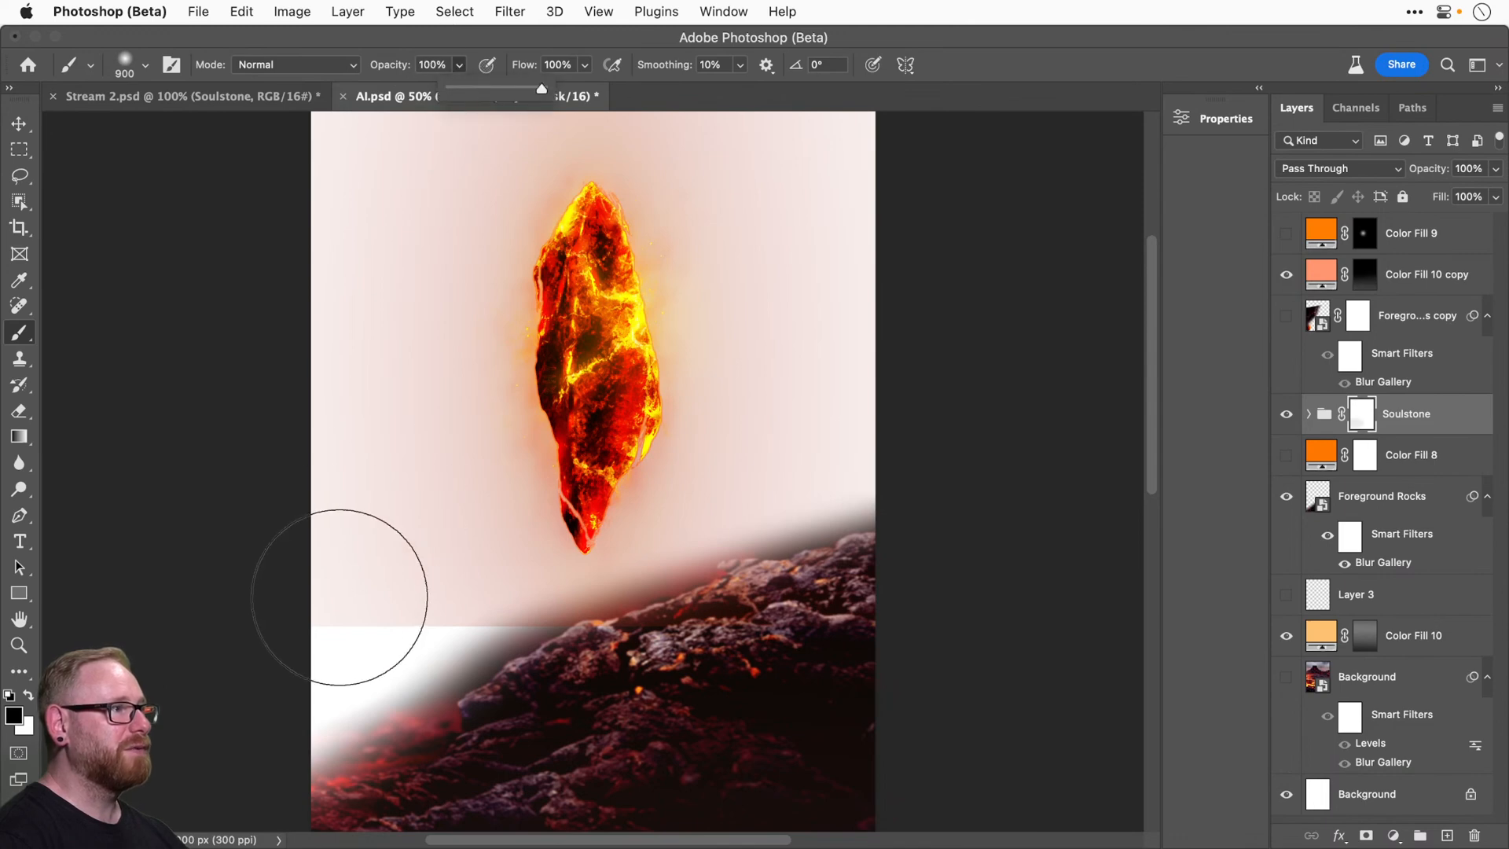
pyautogui.moveTo(306, 621); pyautogui.dragTo(472, 694)
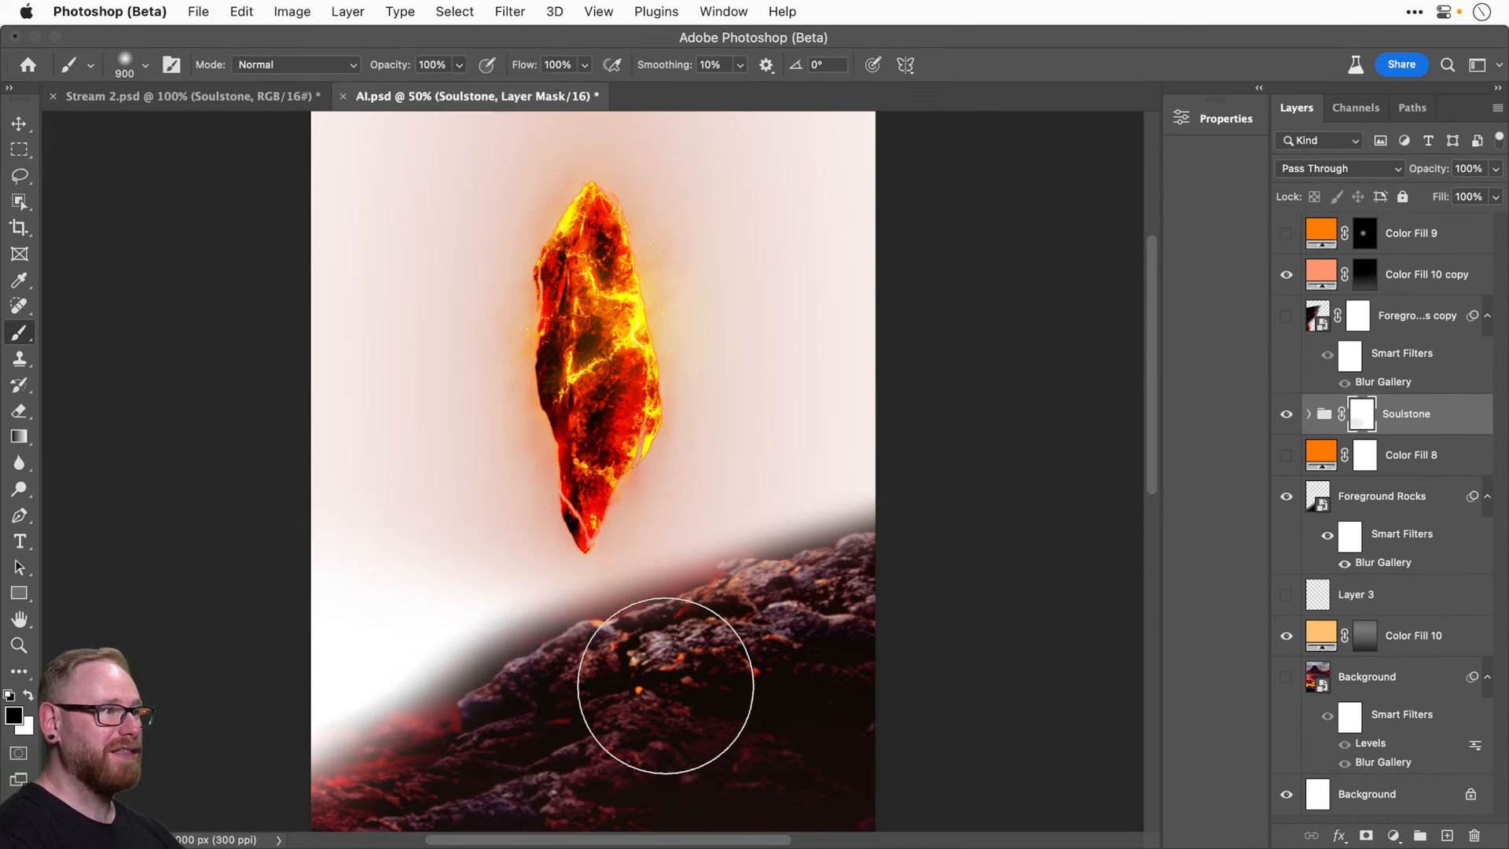
pyautogui.moveTo(665, 685); pyautogui.dragTo(774, 670)
pyautogui.press('super+0')
pyautogui.press('v')
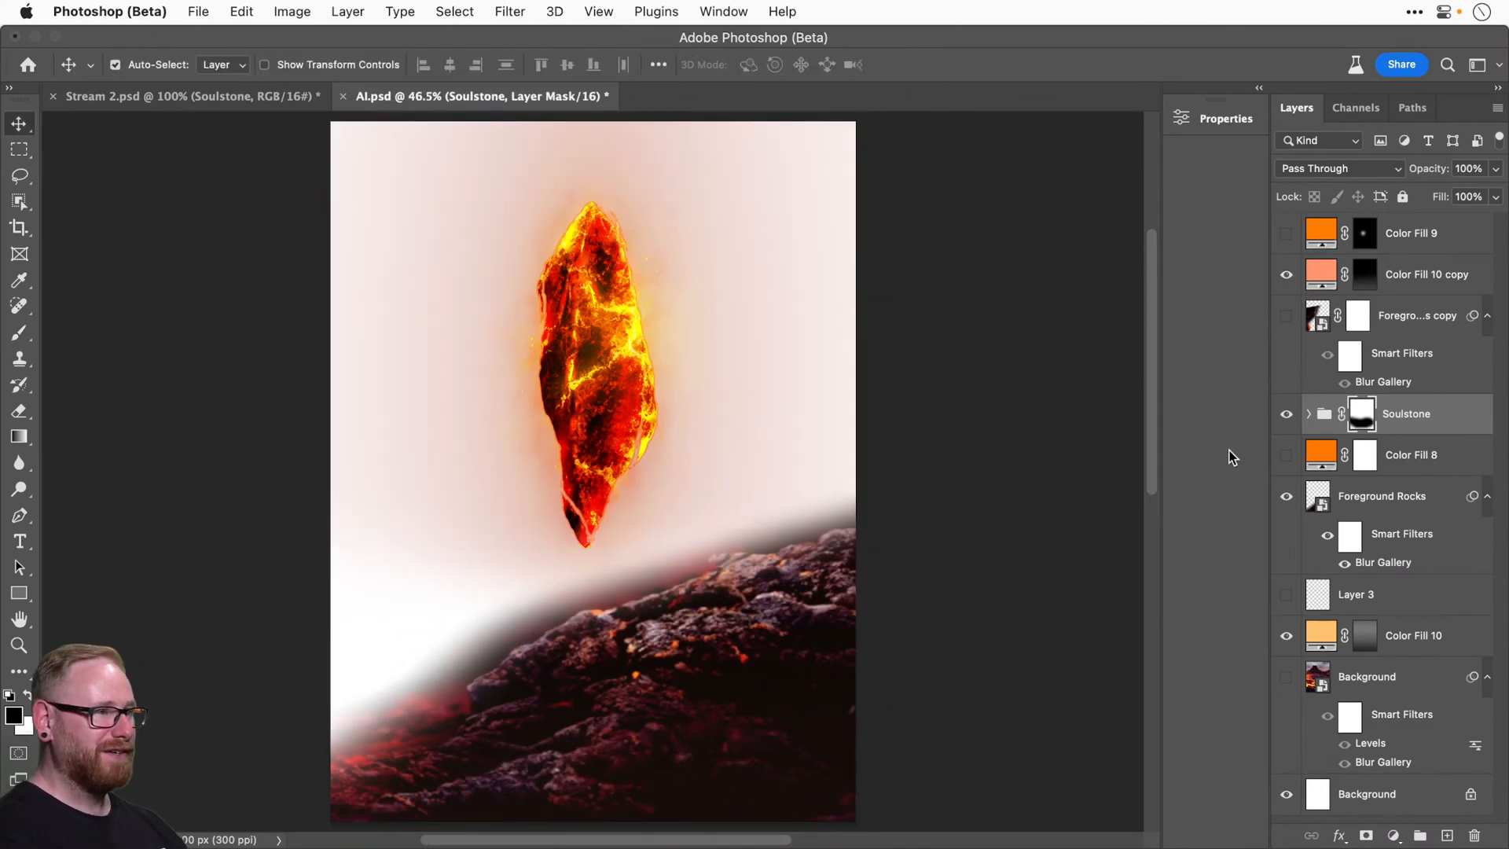
# Show the lava Background layer again and select the Foreground Rocks layer.
pyautogui.click(1286, 316)
pyautogui.click(1288, 317)
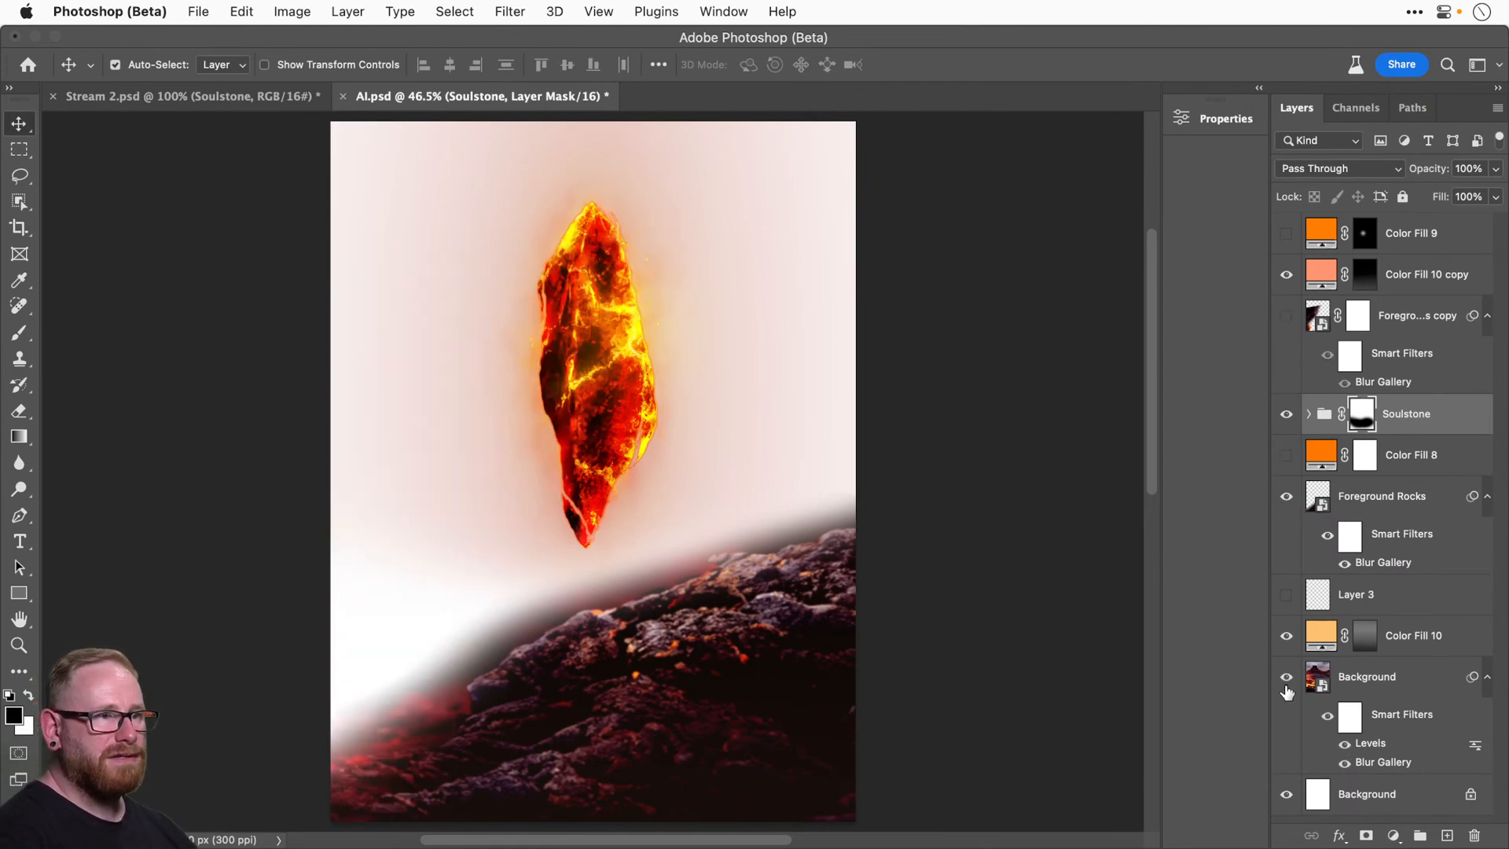
pyautogui.click(1286, 681)
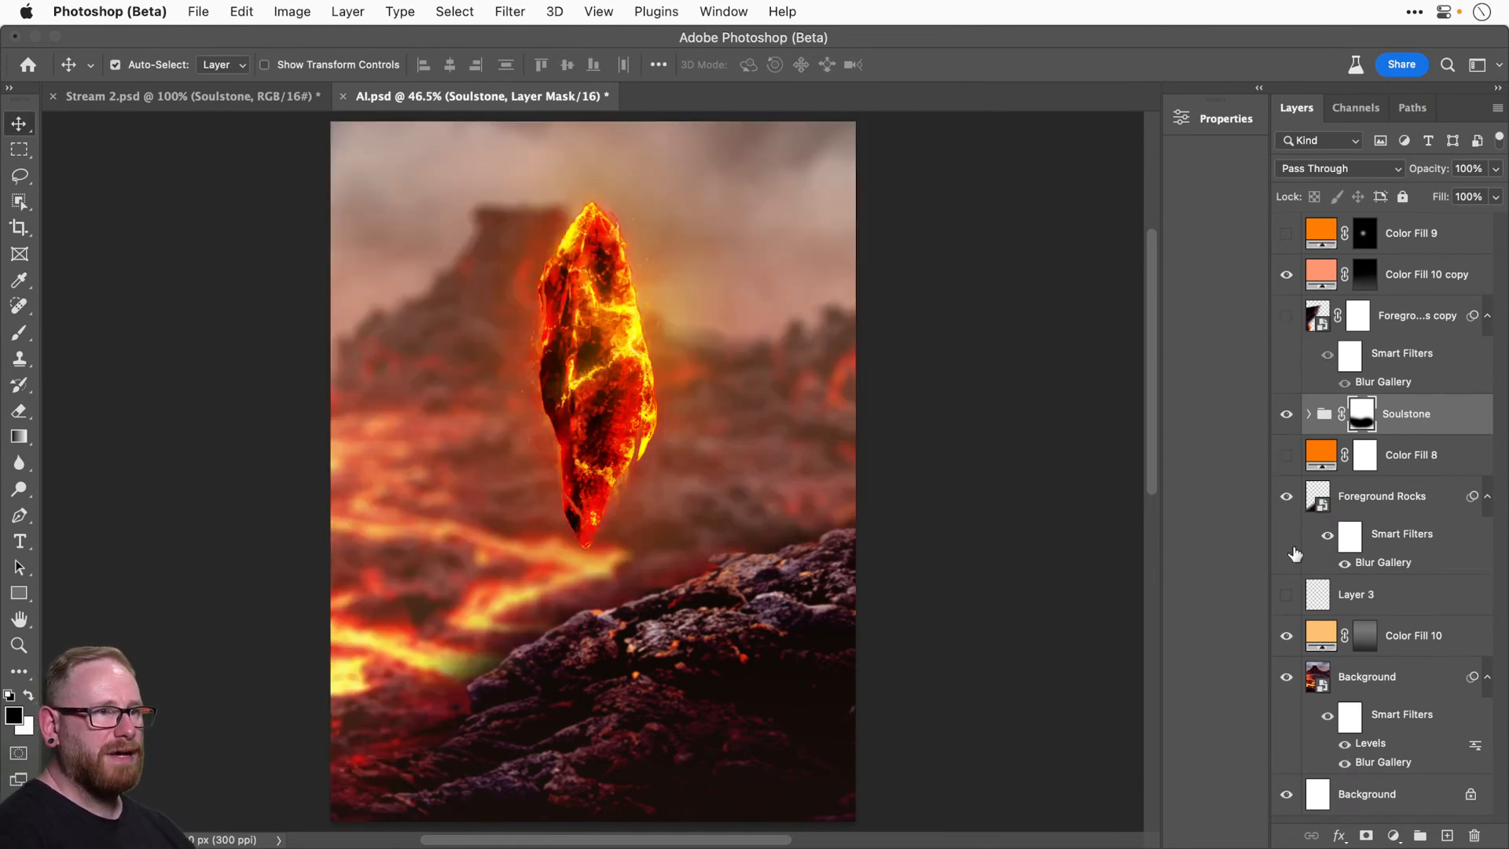
pyautogui.click(1376, 501)
# Change the Foreground Rocks' Blur Gallery Field Blur to 20 px and apply it.
pyautogui.doubleClick(1340, 560)
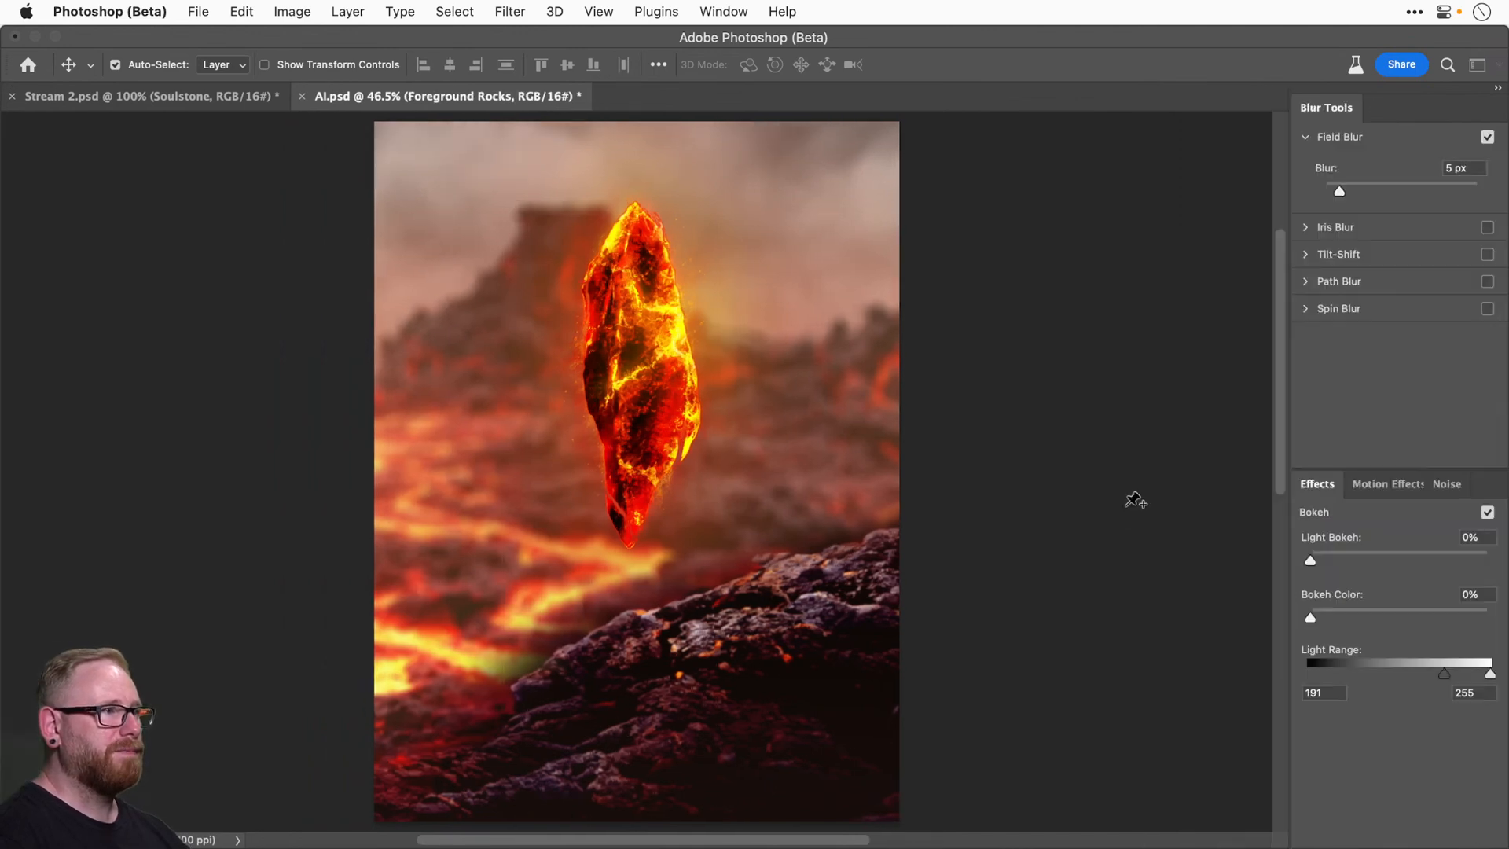
pyautogui.click(1474, 169)
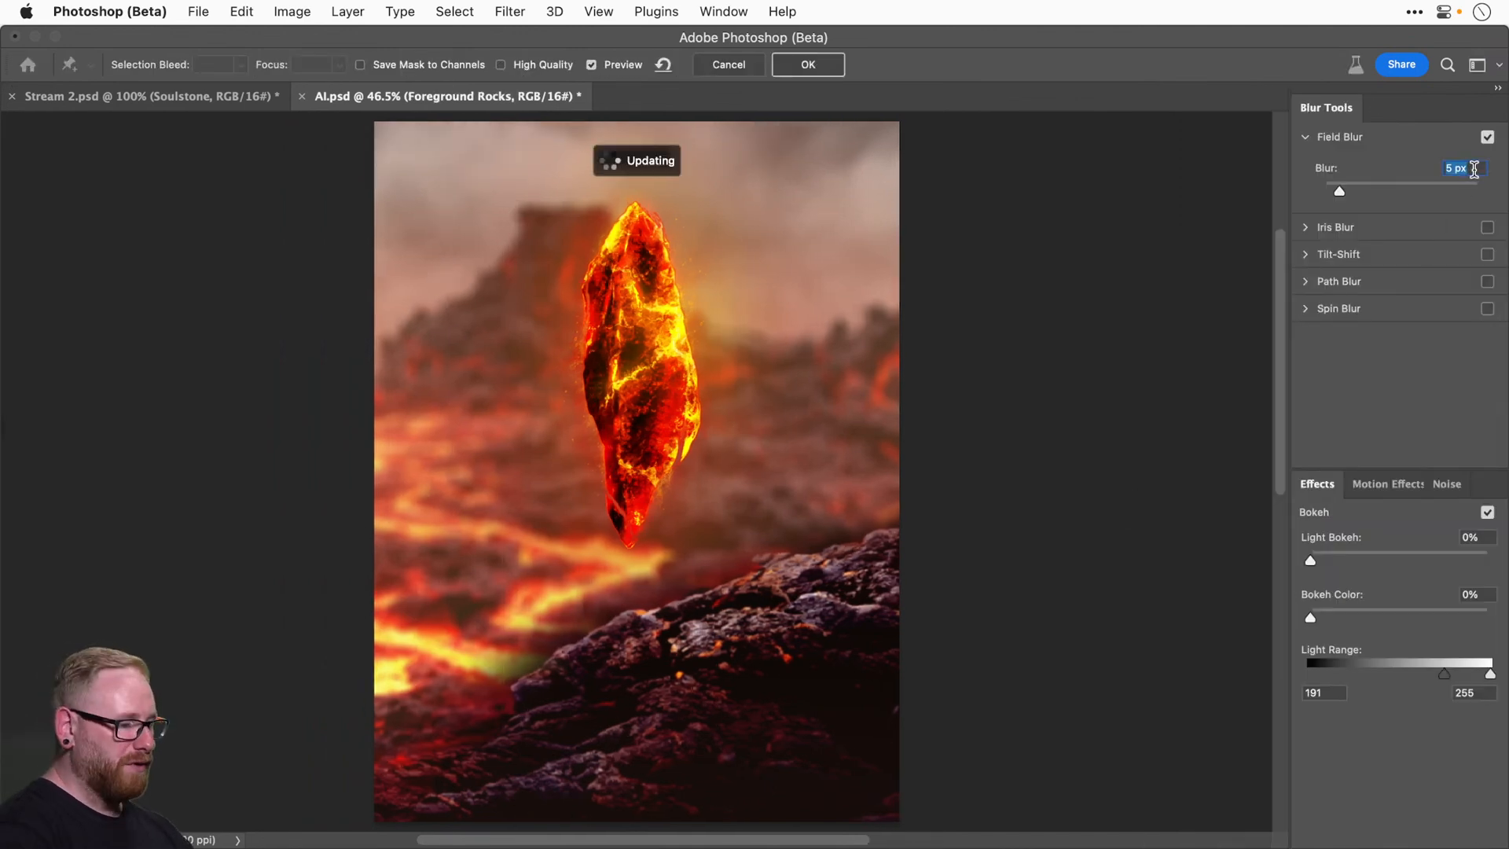
pyautogui.write('30')
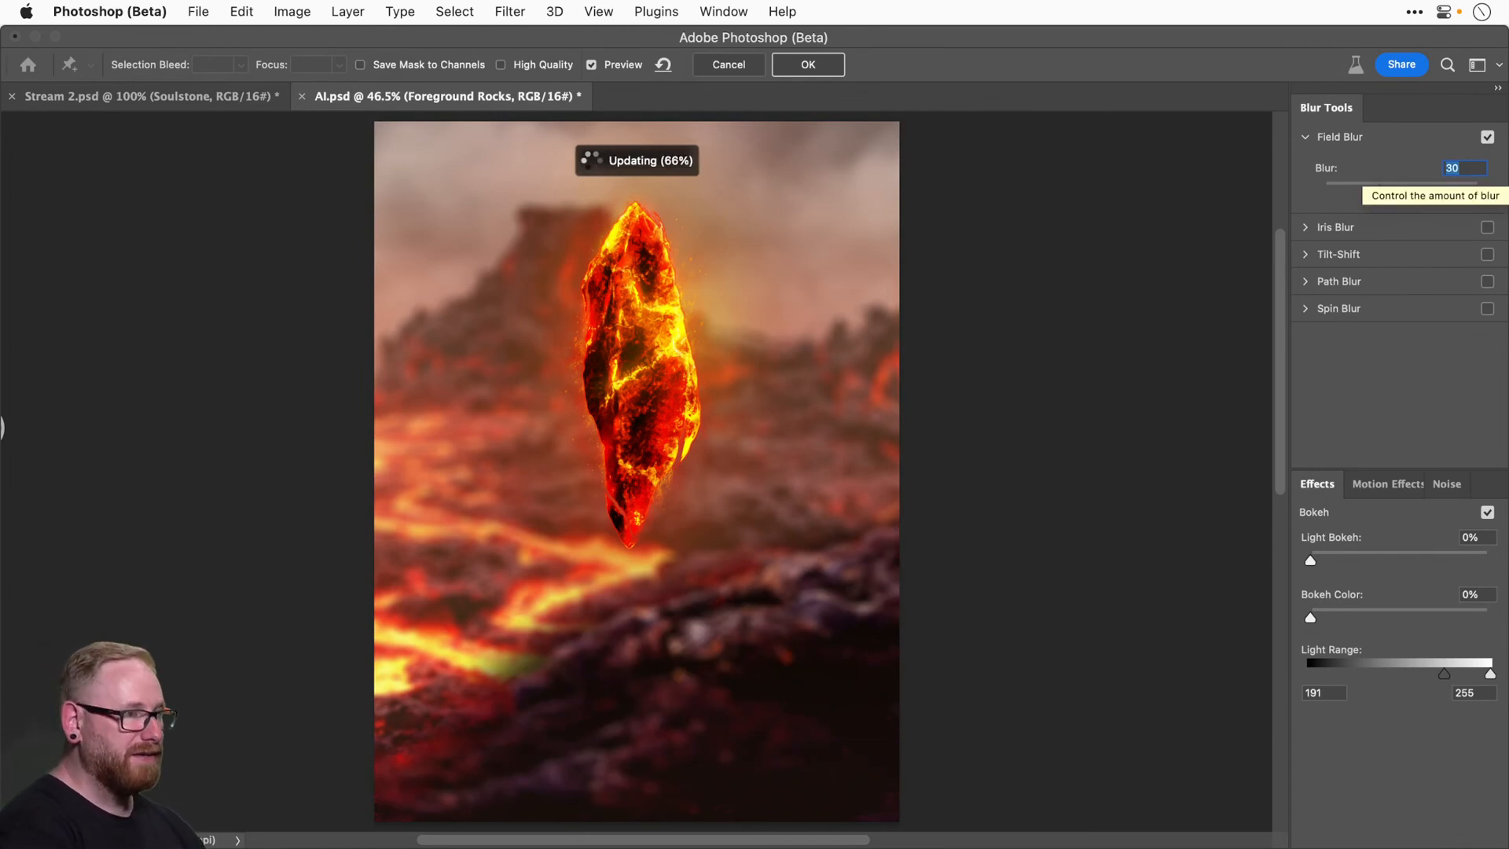
pyautogui.write('20')
pyautogui.press('Return')
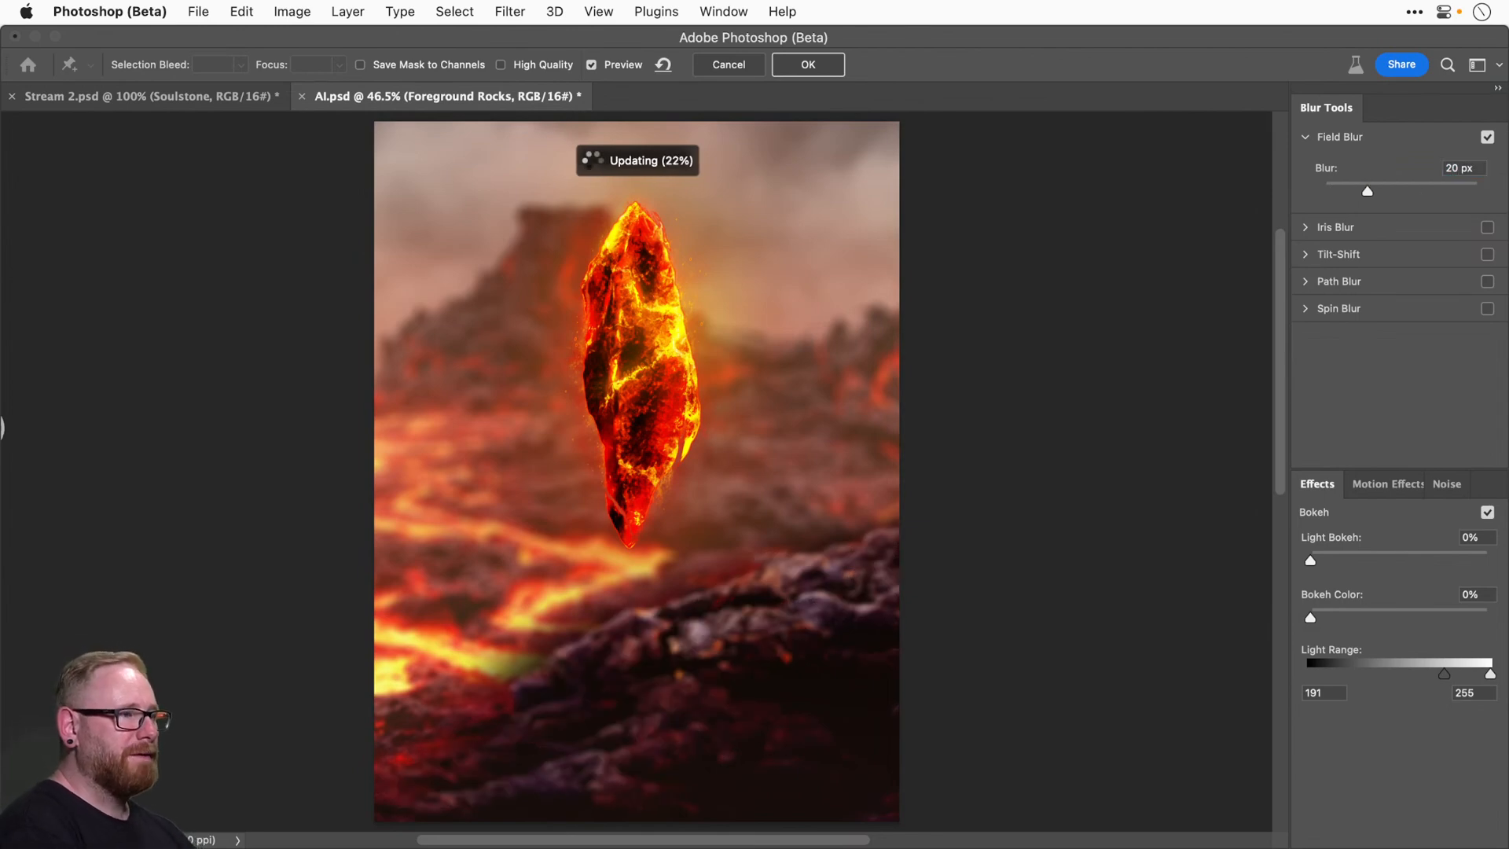
pyautogui.press('Return')
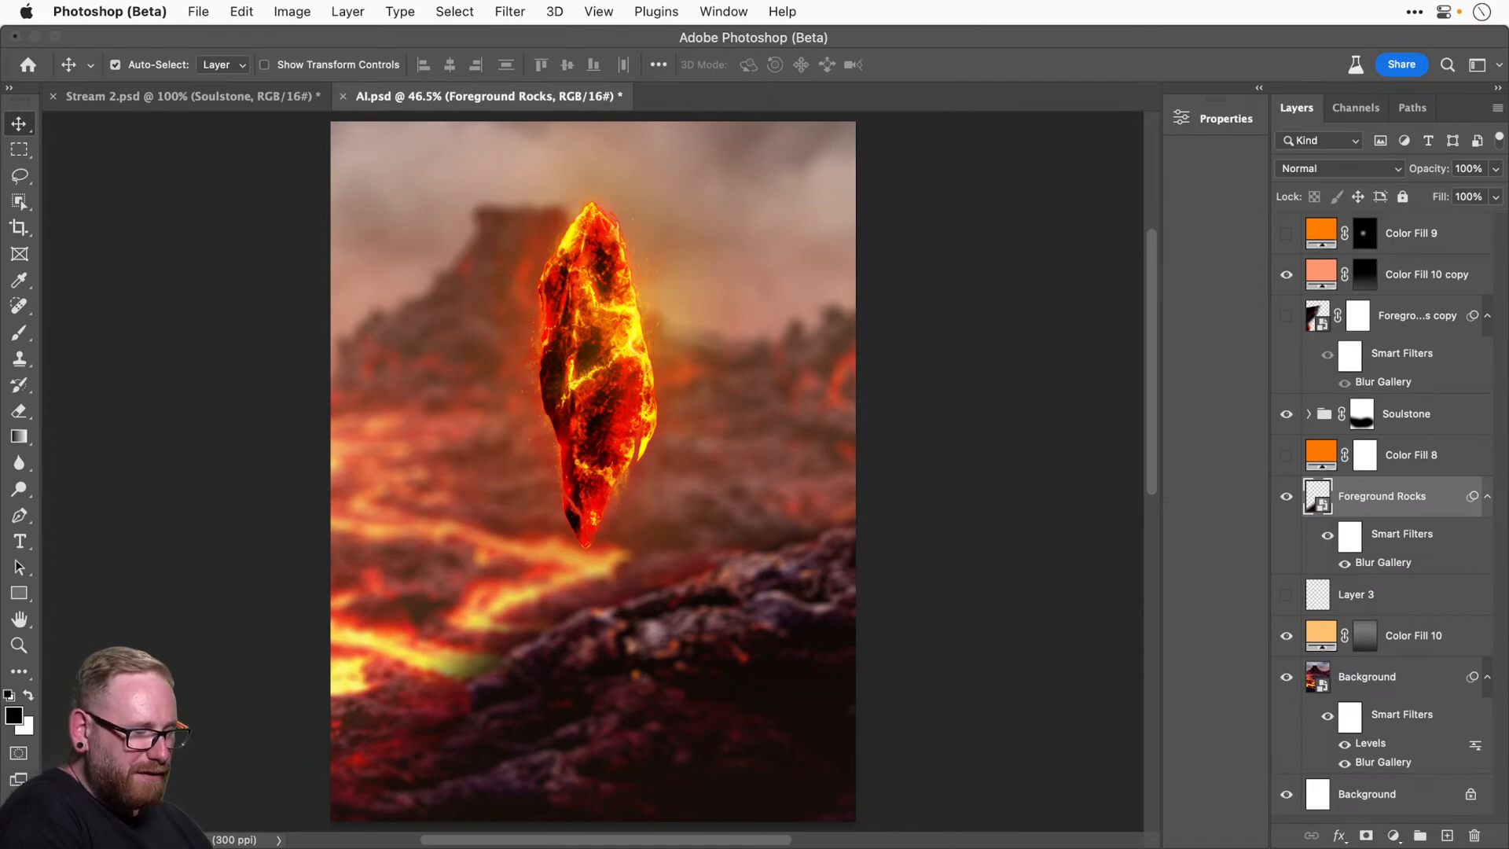
pyautogui.press('super+0')
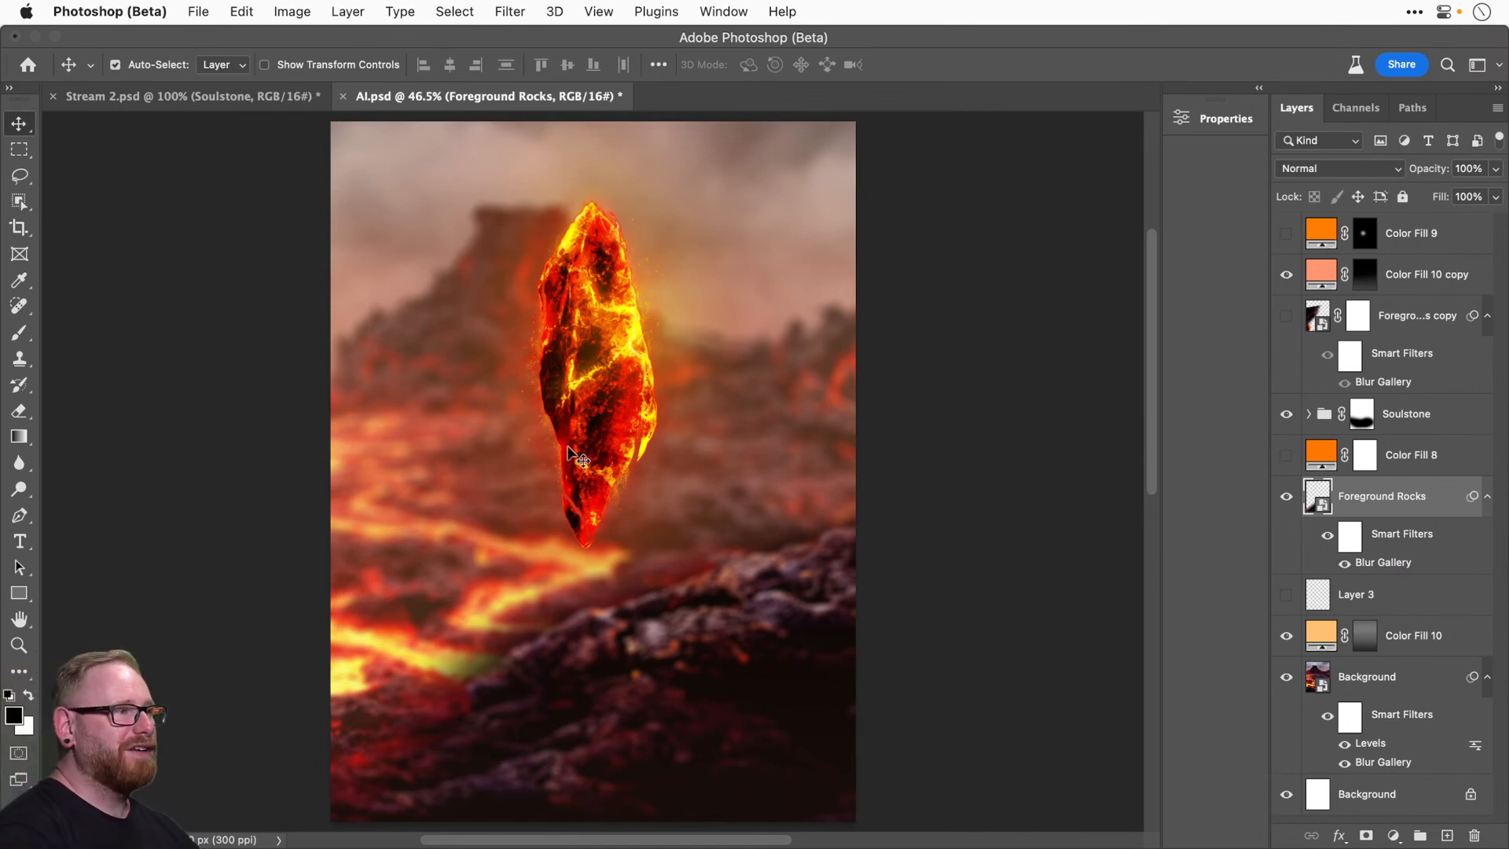
# Replace Color Fill 9's existing mask with a new mask that hides the fill.
pyautogui.click(1432, 245)
pyautogui.click(1285, 234)
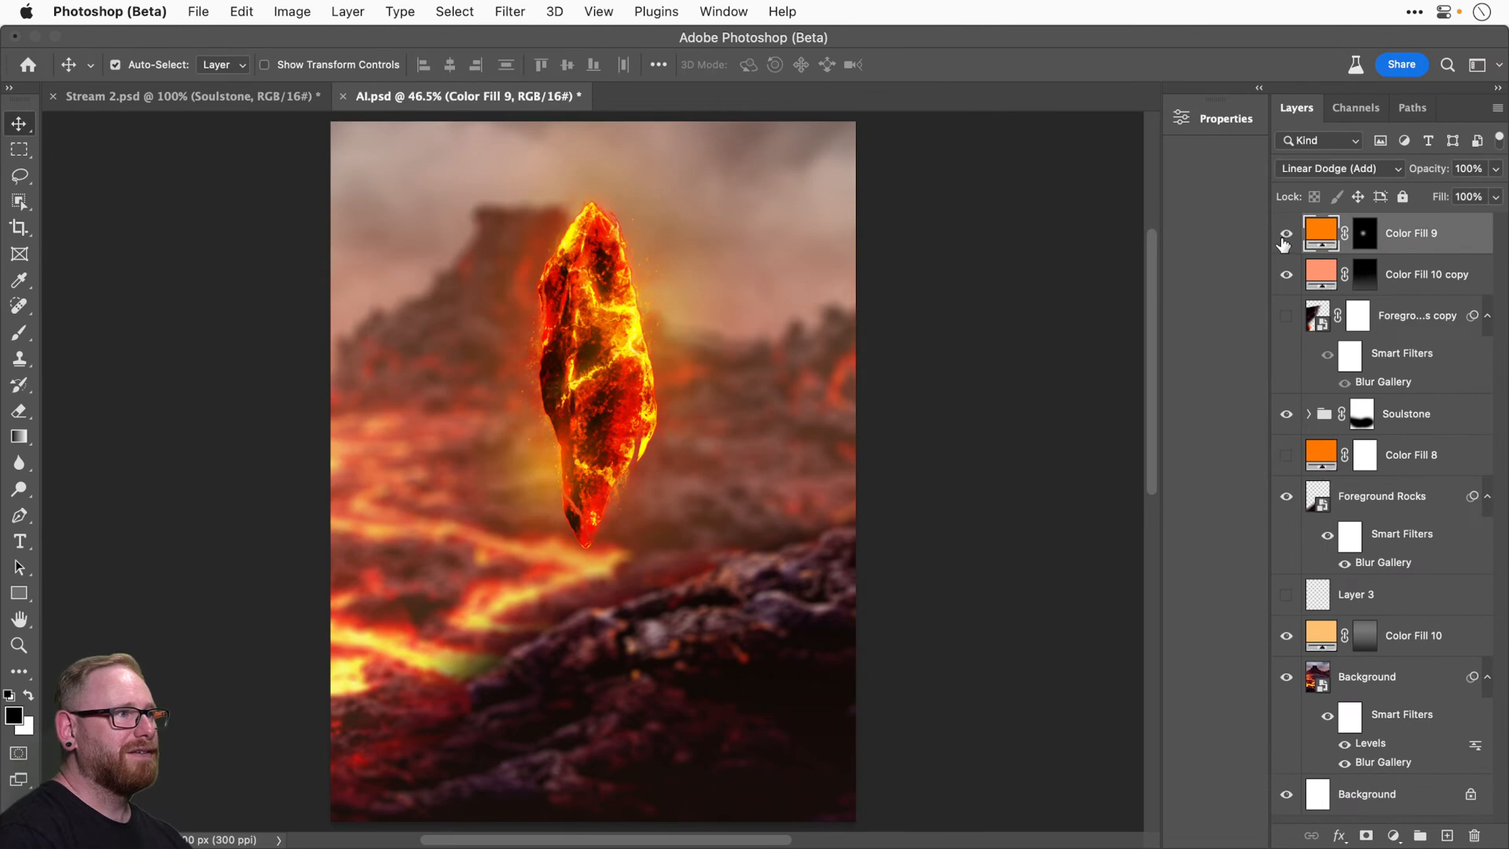
pyautogui.click(1284, 236)
pyautogui.click(1282, 236)
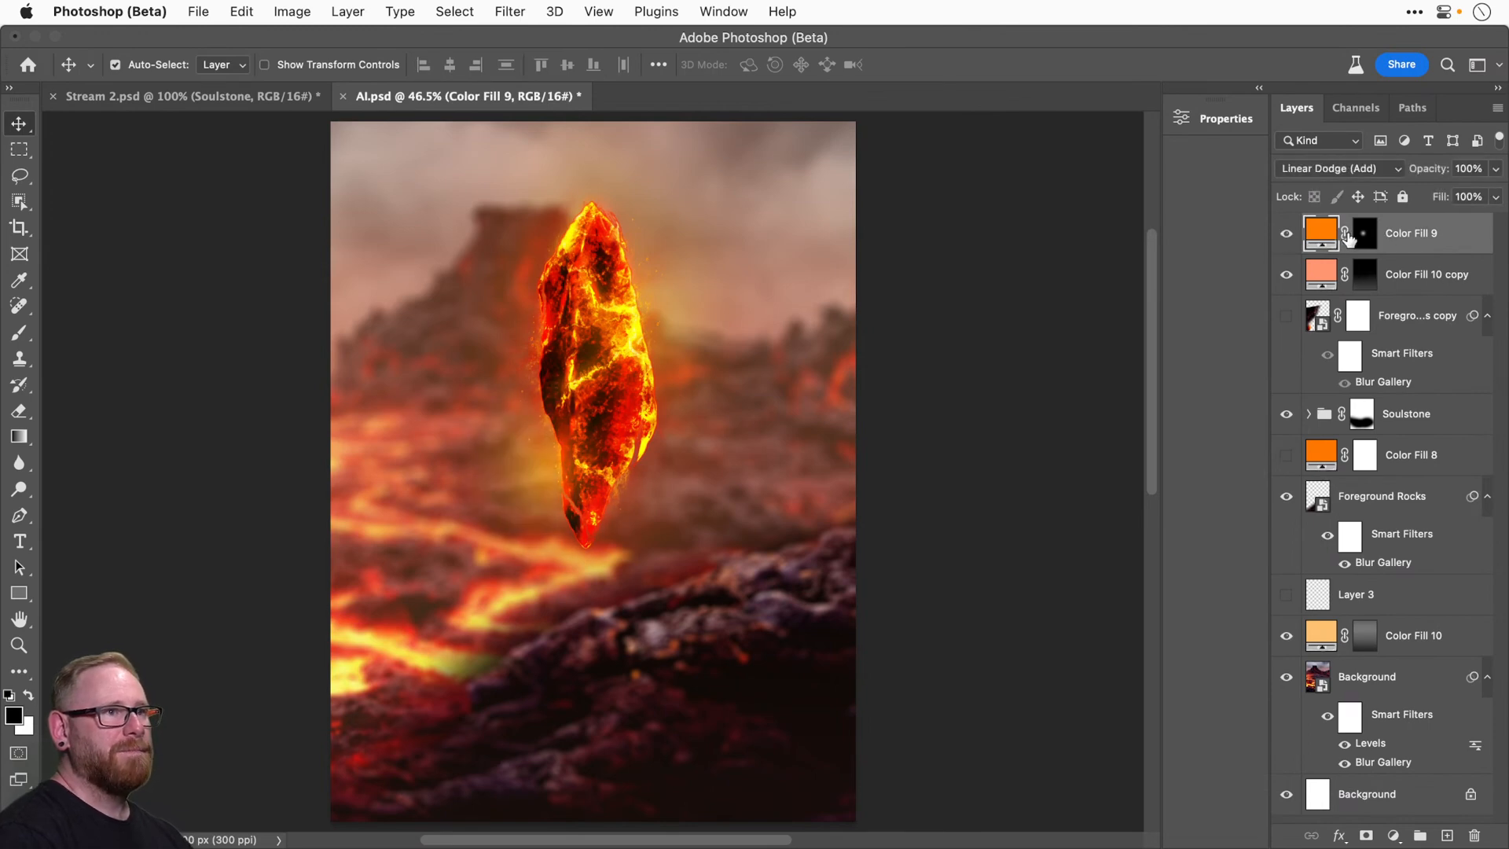
pyautogui.rightClick(1362, 237)
pyautogui.click(1304, 274)
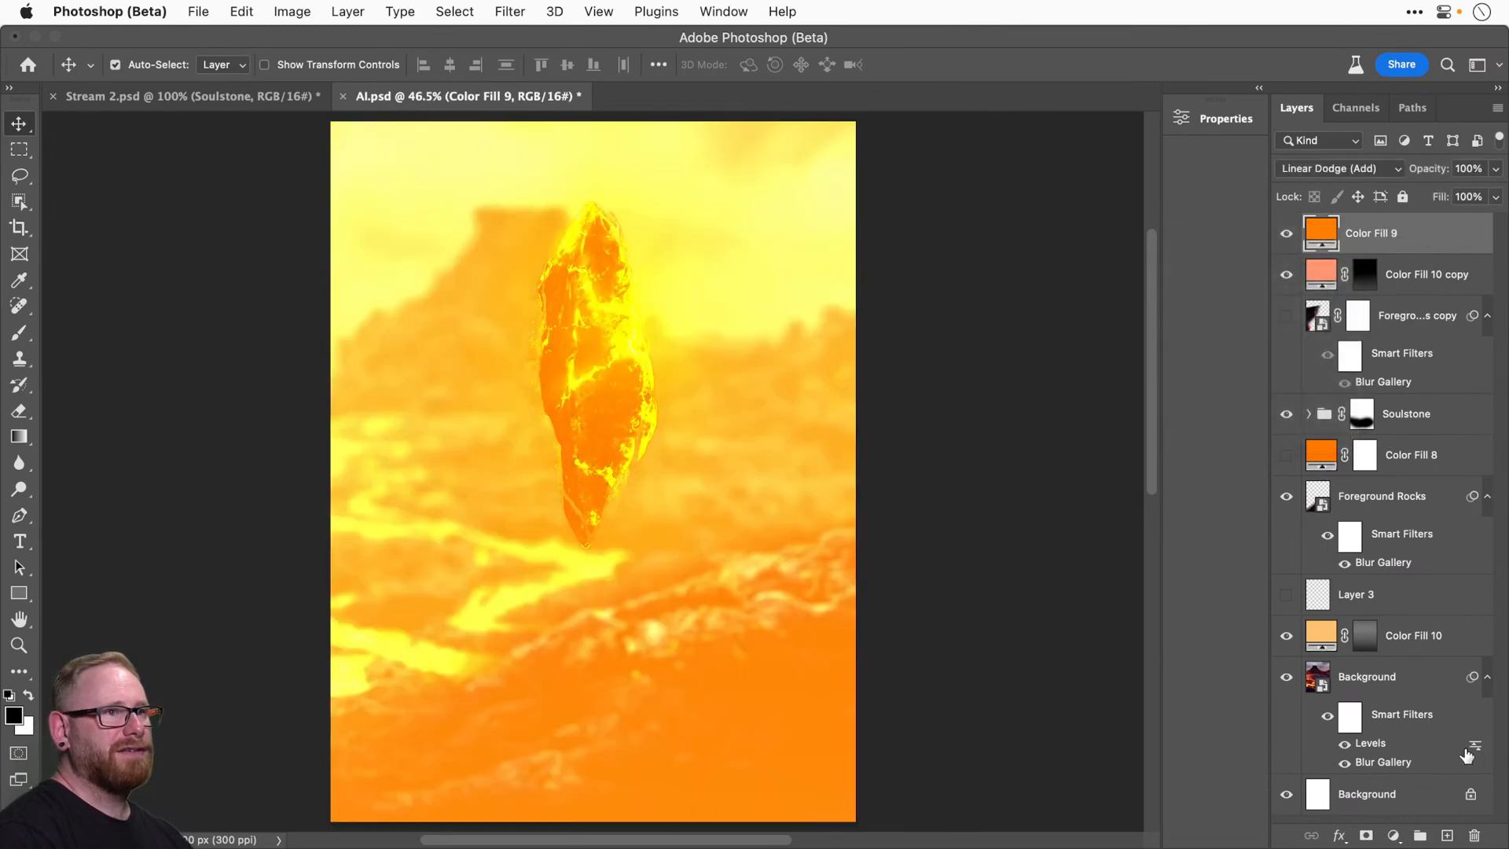
pyautogui.keyDown('alt'); pyautogui.click(1365, 835); pyautogui.keyUp('alt')
# Set up a large, rotated, elliptical white brush, undoing the trial dabs on the mask.
pyautogui.press('b')
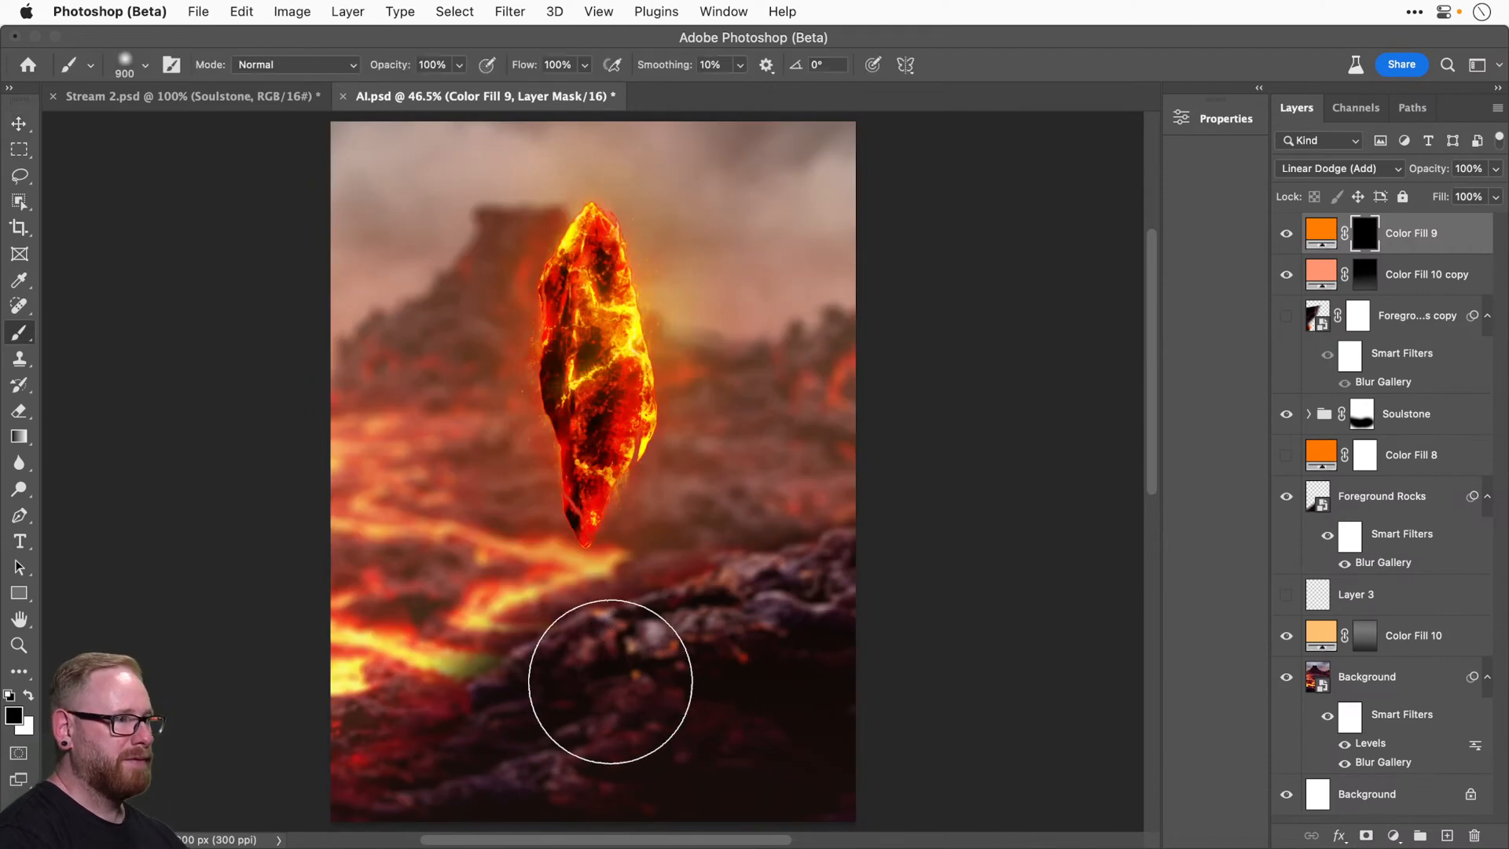
pyautogui.press('x')
pyautogui.click(589, 676)
pyautogui.press('super+z')
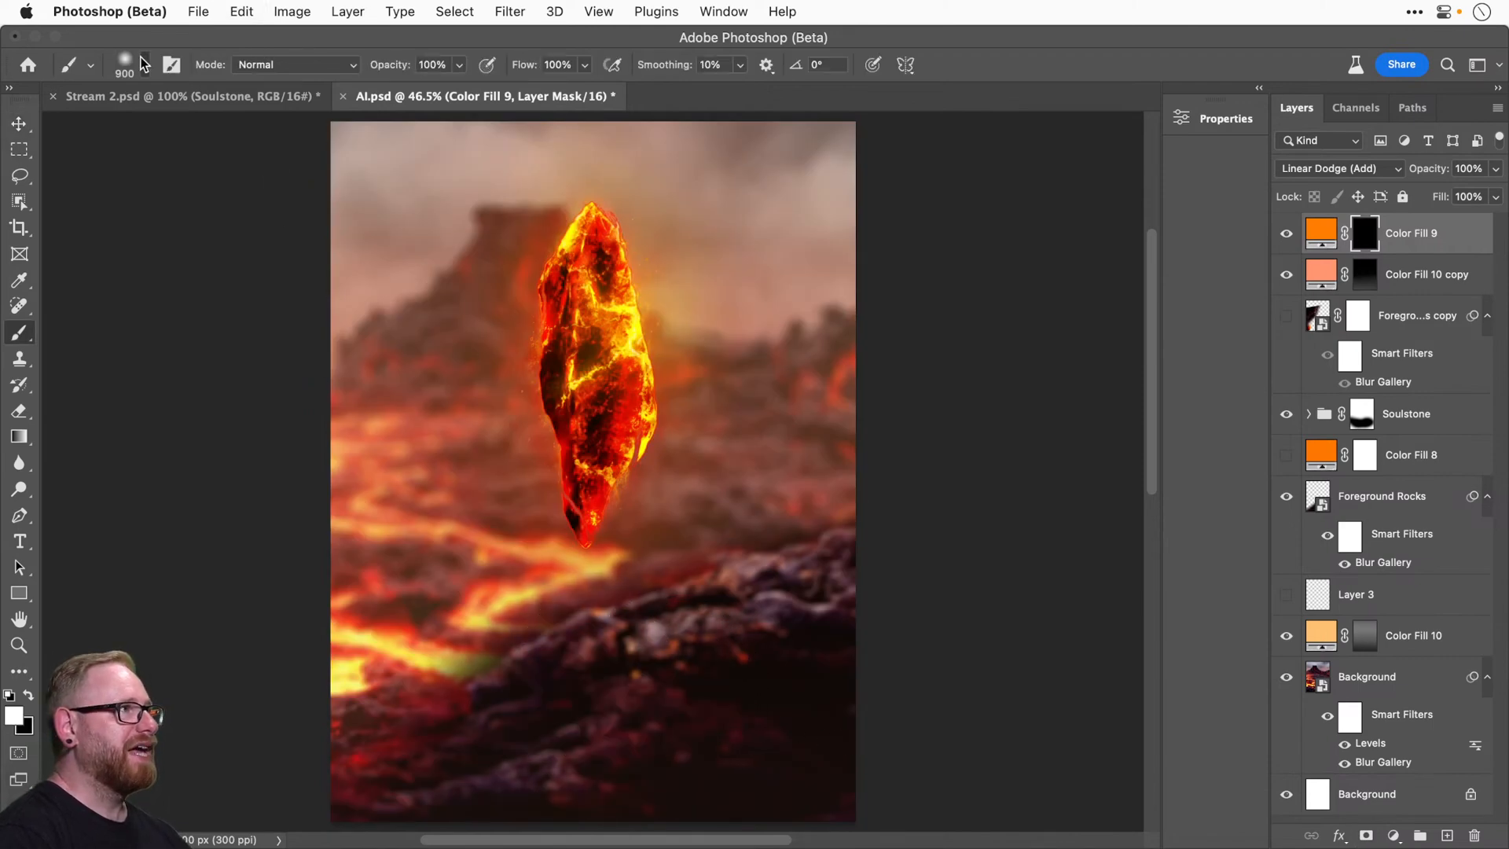
pyautogui.click(146, 65)
pyautogui.moveTo(61, 111); pyautogui.dragTo(62, 122)
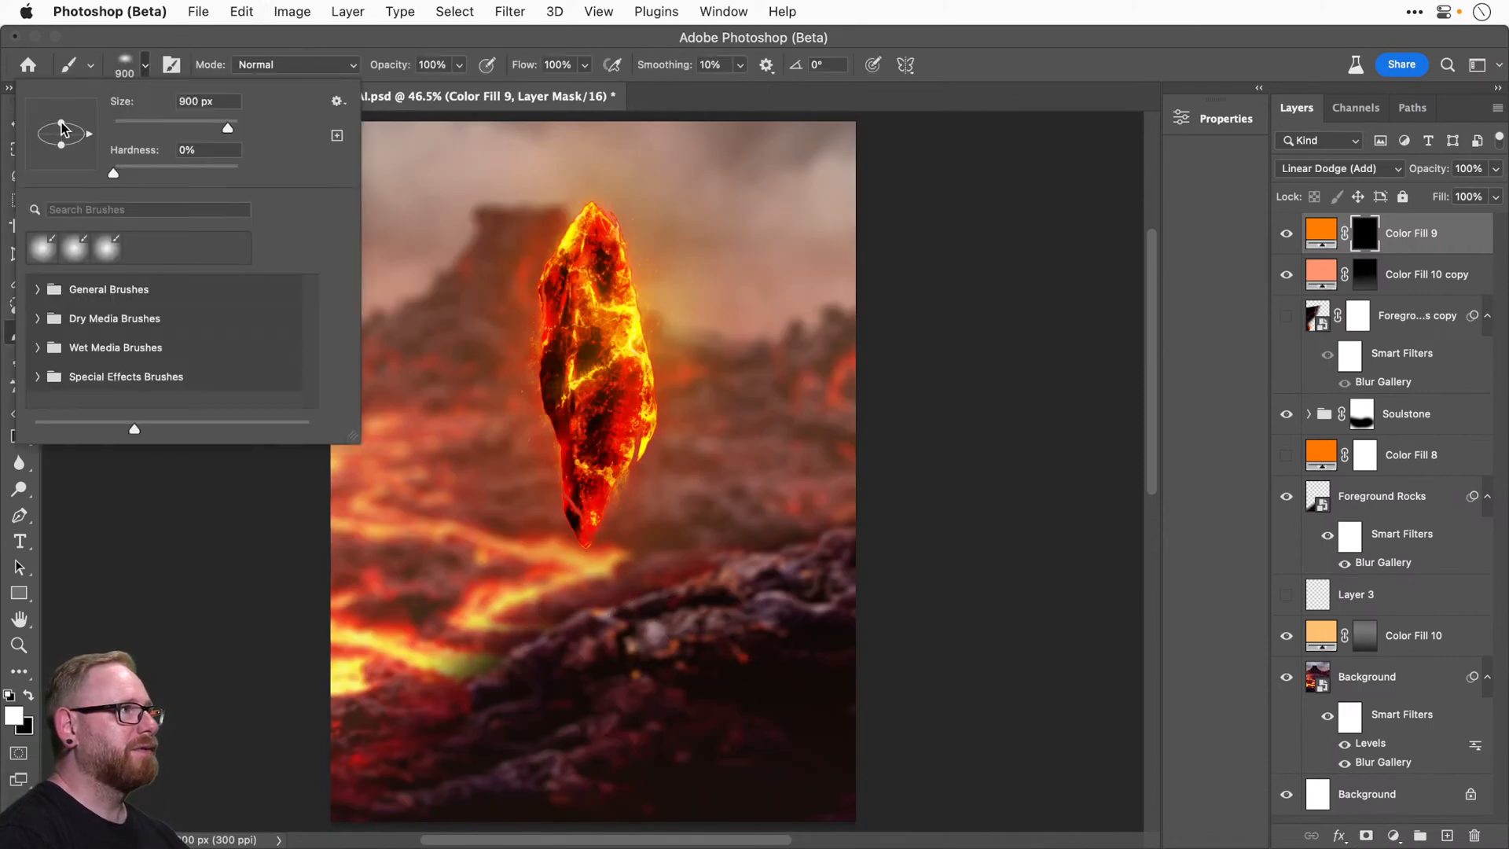
pyautogui.click(146, 67)
pyautogui.click(587, 700)
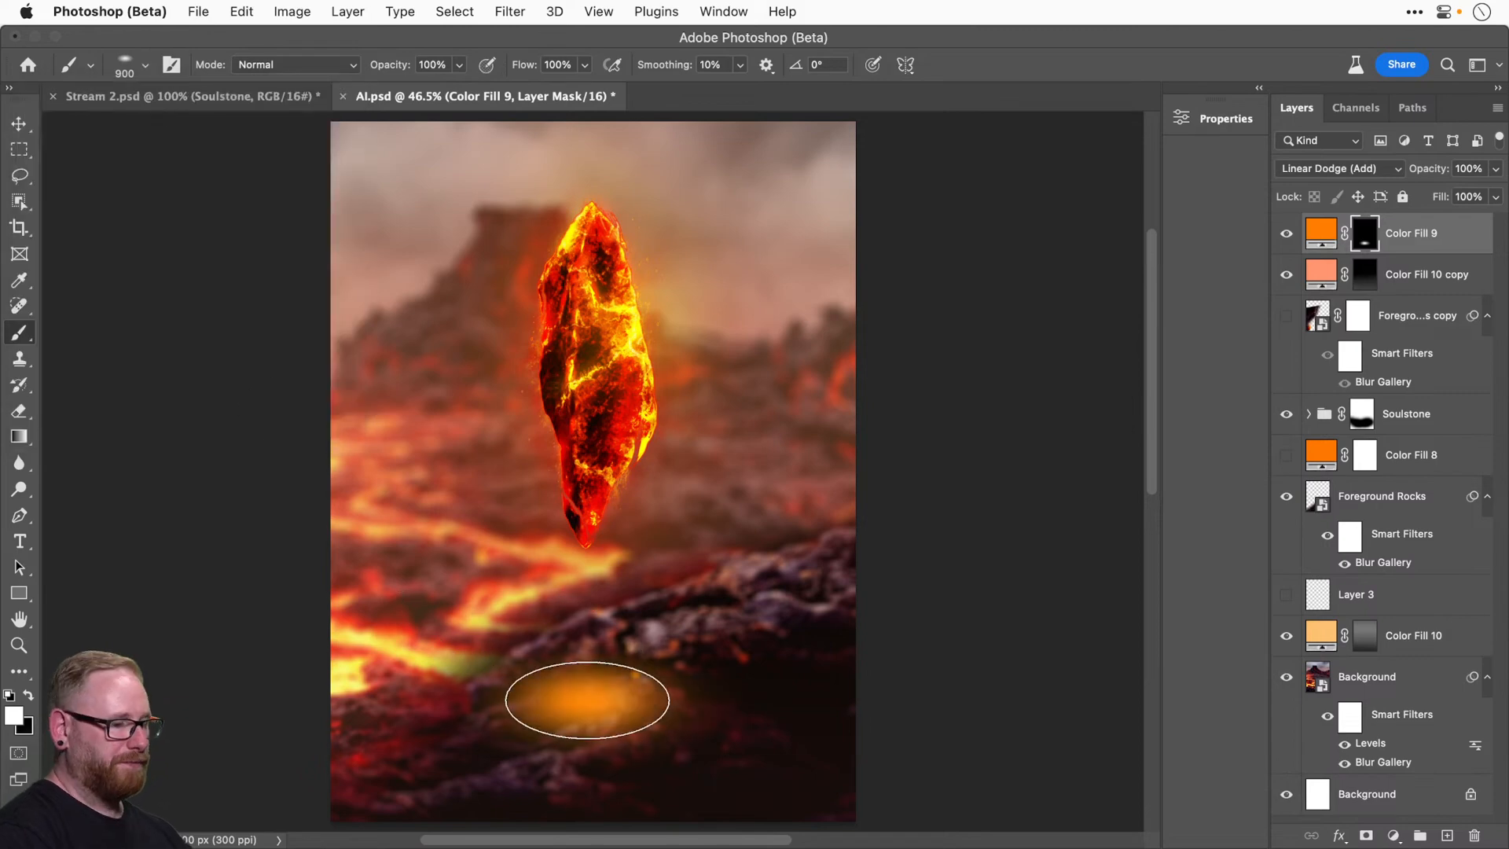
pyautogui.press('super+z')
pyautogui.hotkey('shift', 'Left')
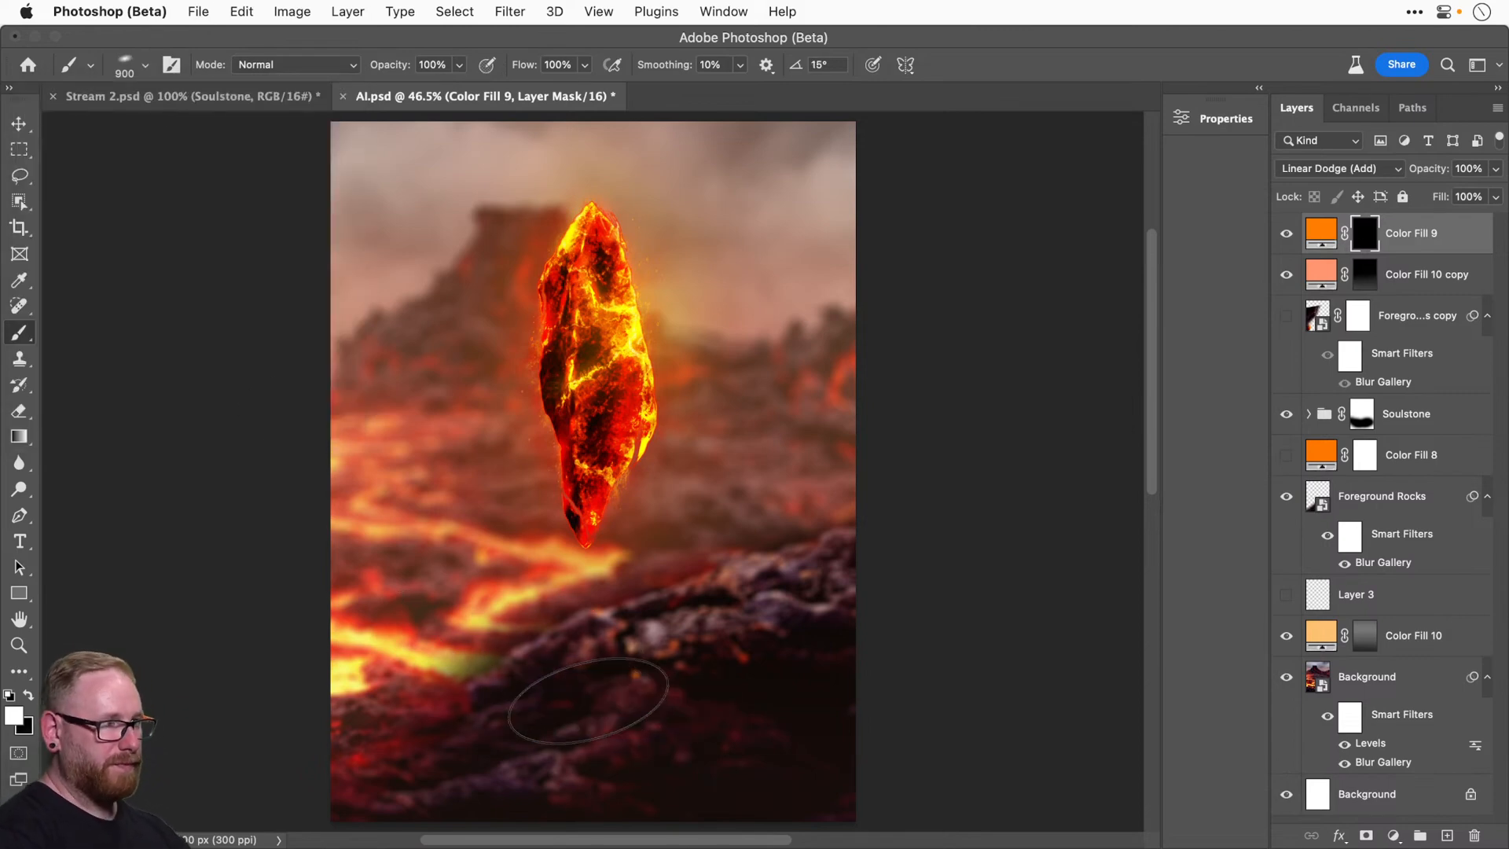
pyautogui.press('Left')
pyautogui.press('Left')
pyautogui.press('Left')
pyautogui.press('Left')
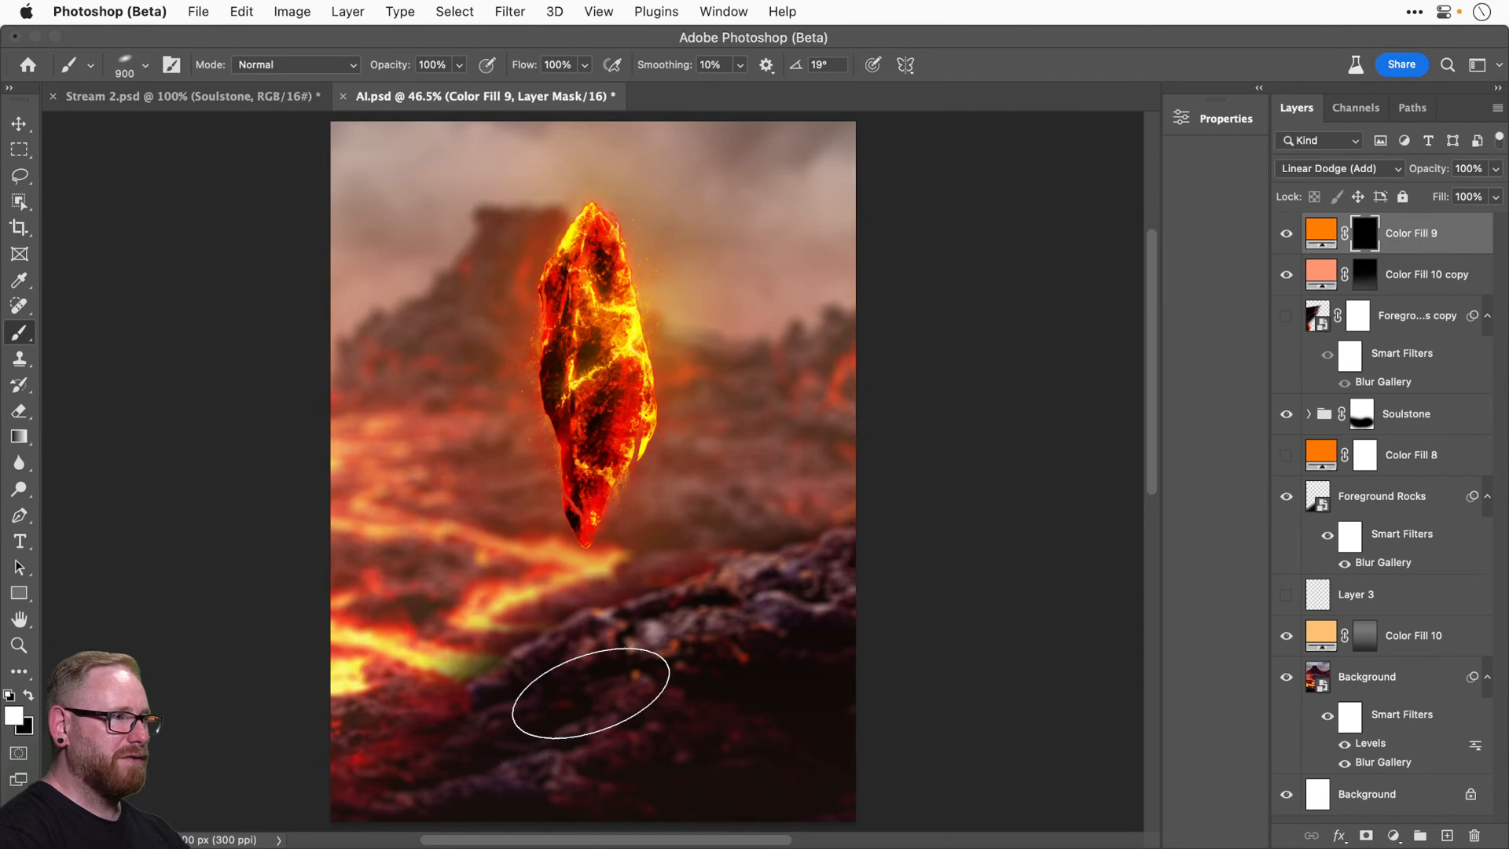
pyautogui.press(']')
pyautogui.press(']')
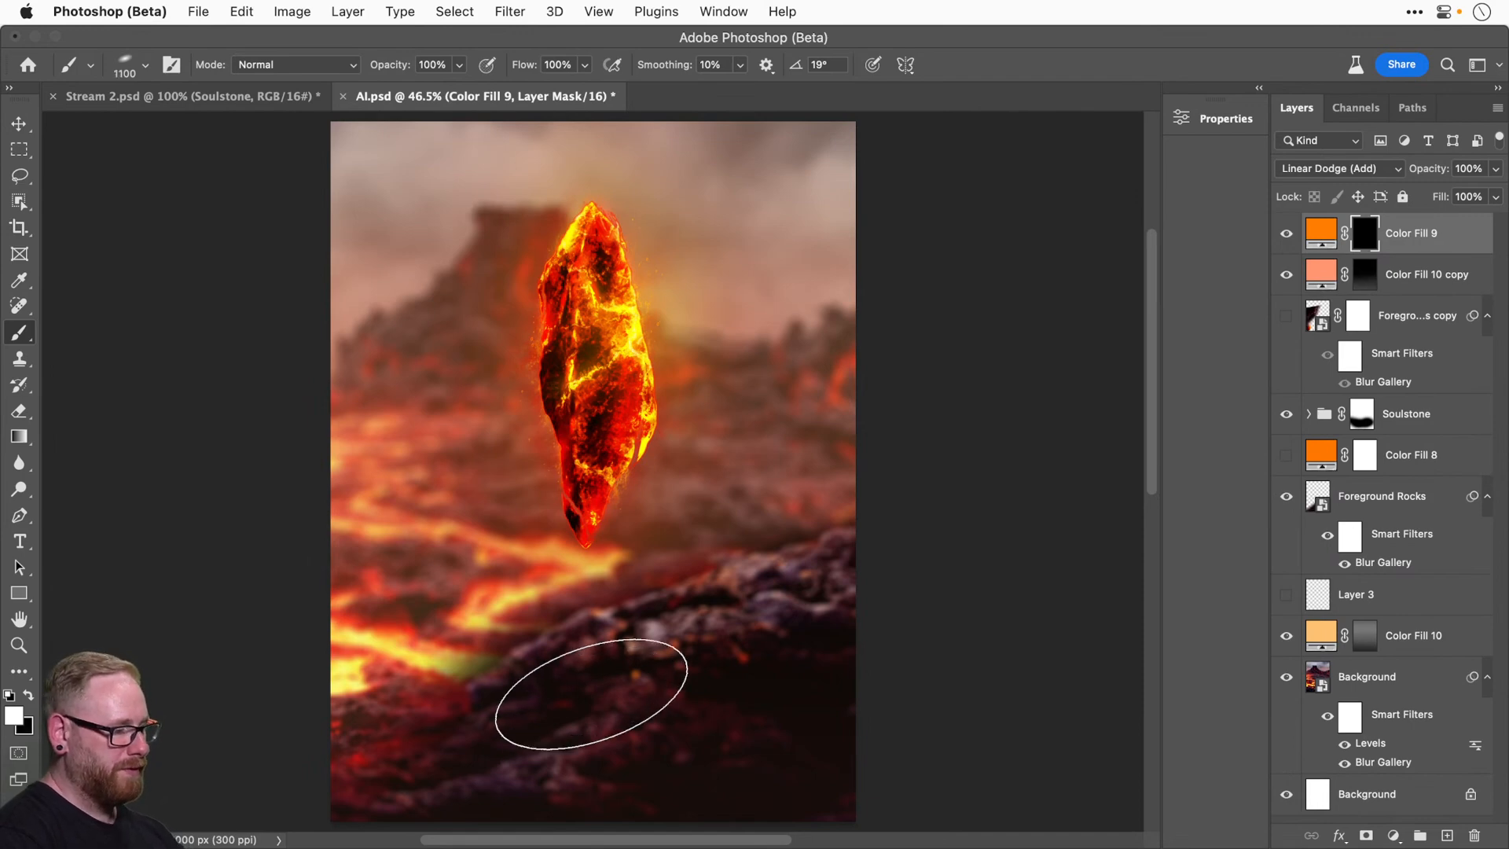
pyautogui.press(']')
pyautogui.press(']')
# Build up an orange glow on the rocks below the crystal with progressively smaller dabs.
pyautogui.click(591, 694)
pyautogui.press('[')
pyautogui.press('[')
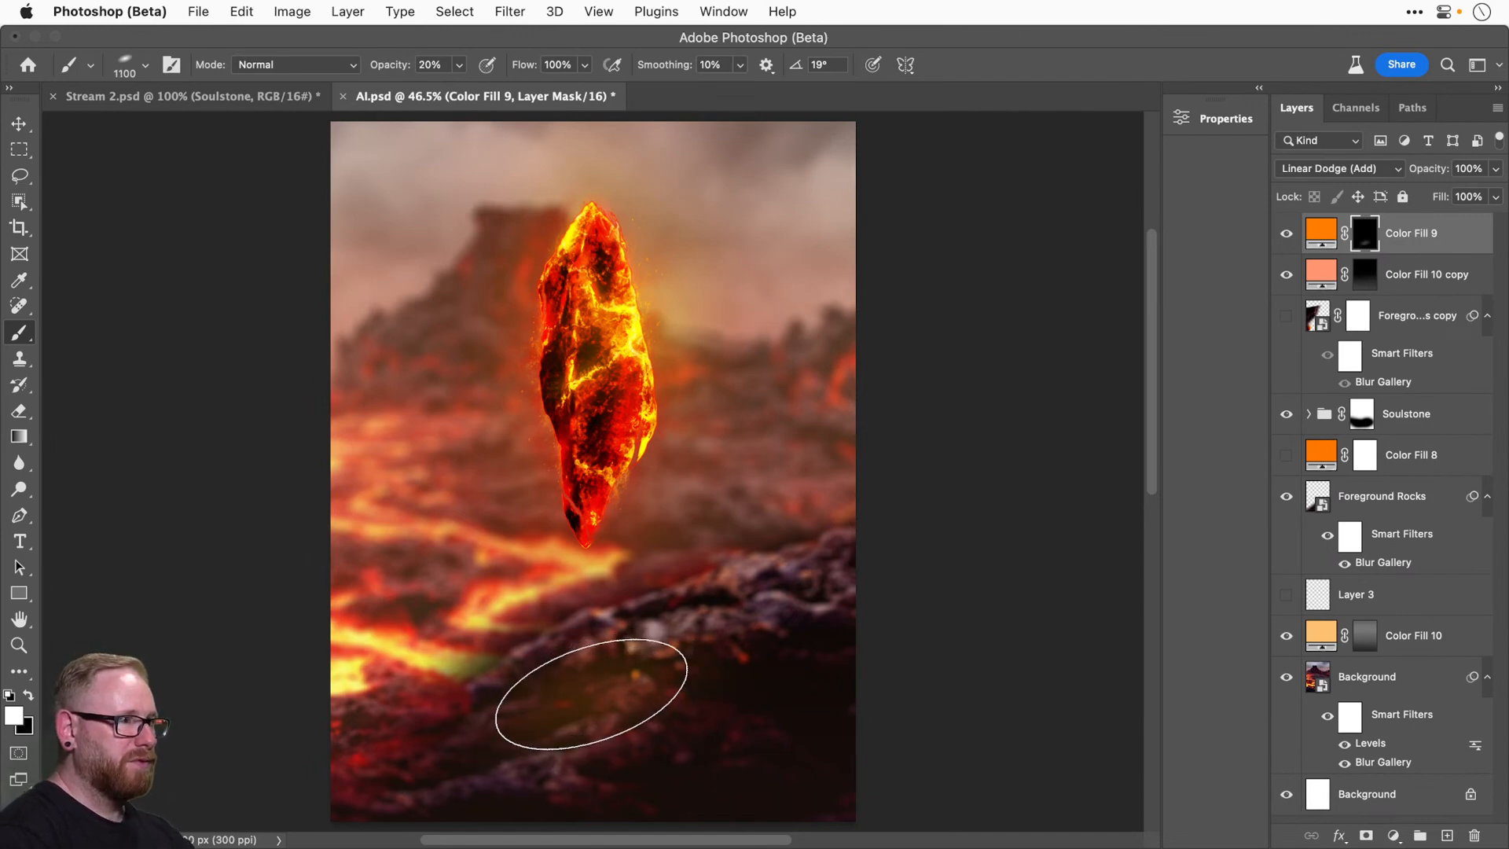
pyautogui.click(591, 693)
pyautogui.press('[')
pyautogui.press('[')
pyautogui.click(590, 694)
pyautogui.press('[')
pyautogui.press('[')
pyautogui.click(590, 694)
pyautogui.press('[')
pyautogui.press('[')
pyautogui.click(591, 694)
pyautogui.press('[')
pyautogui.click(591, 693)
pyautogui.press('[')
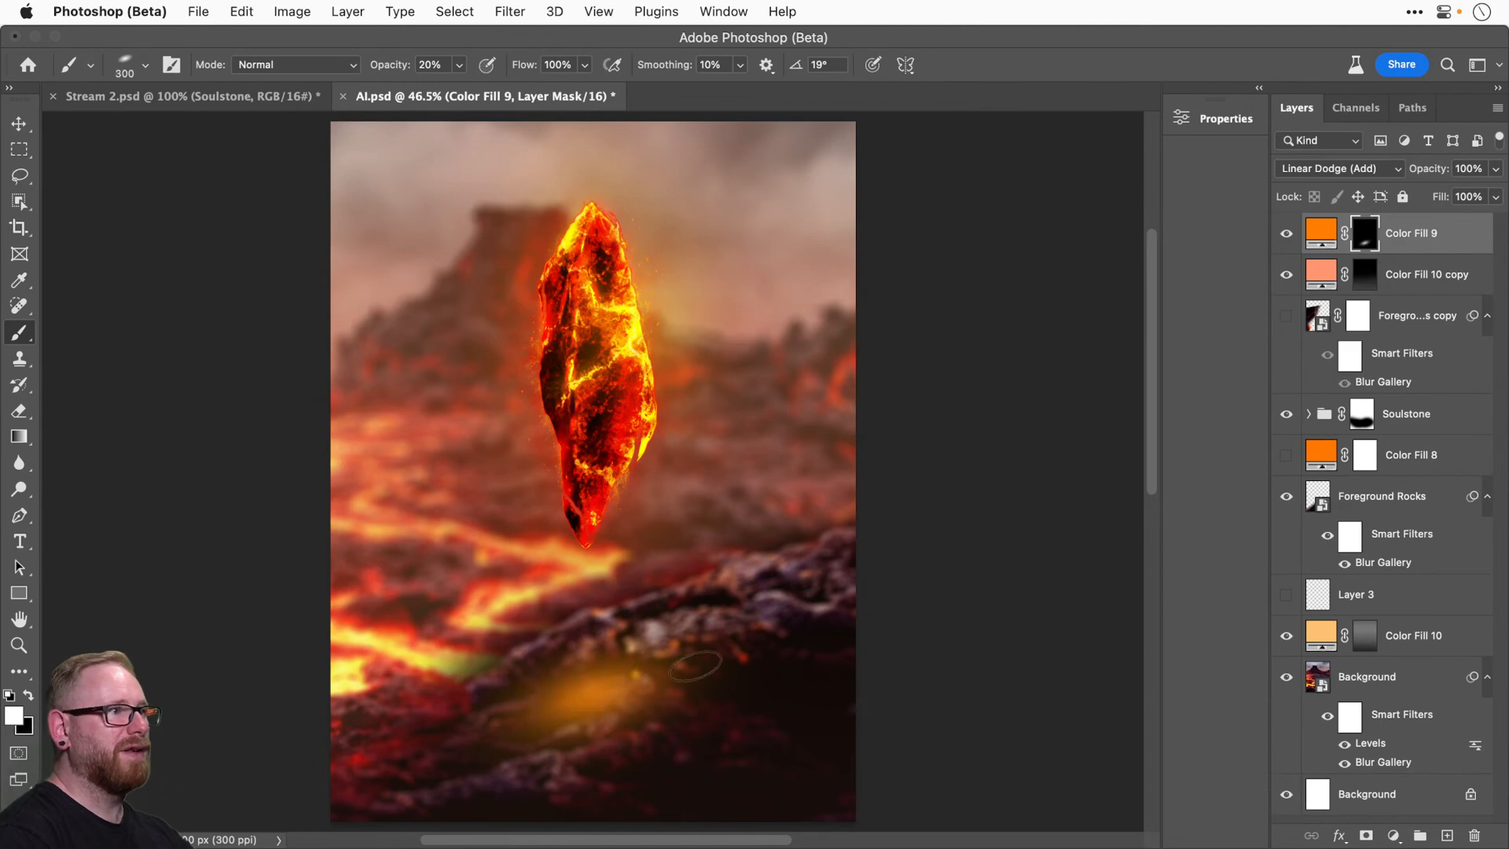
# Set Color Fill 9's blend mode to Color Dodge and open its Blending Options.
pyautogui.click(1309, 163)
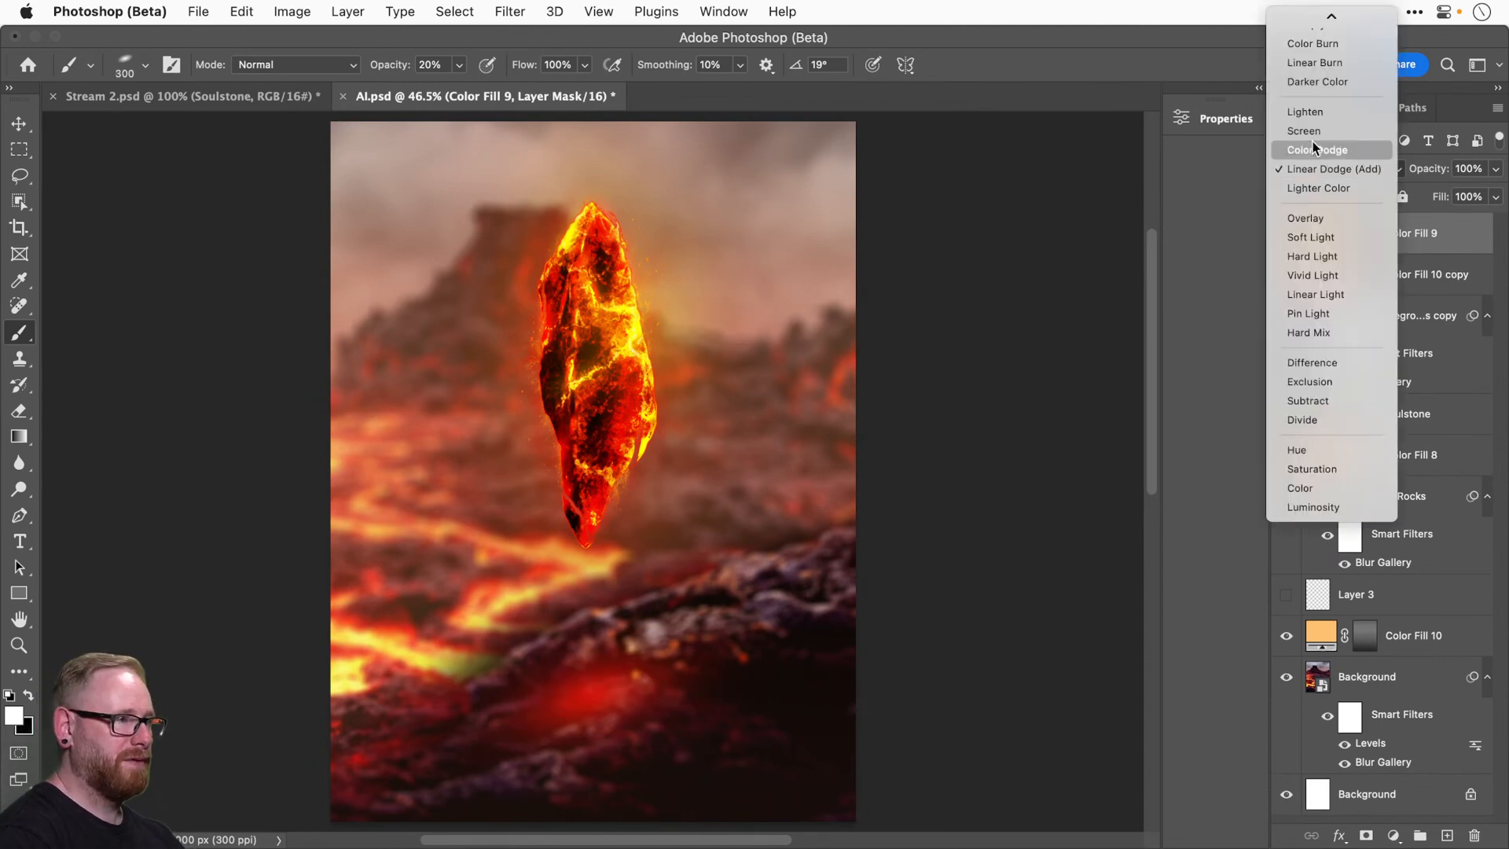
pyautogui.click(1309, 149)
pyautogui.rightClick(1441, 231)
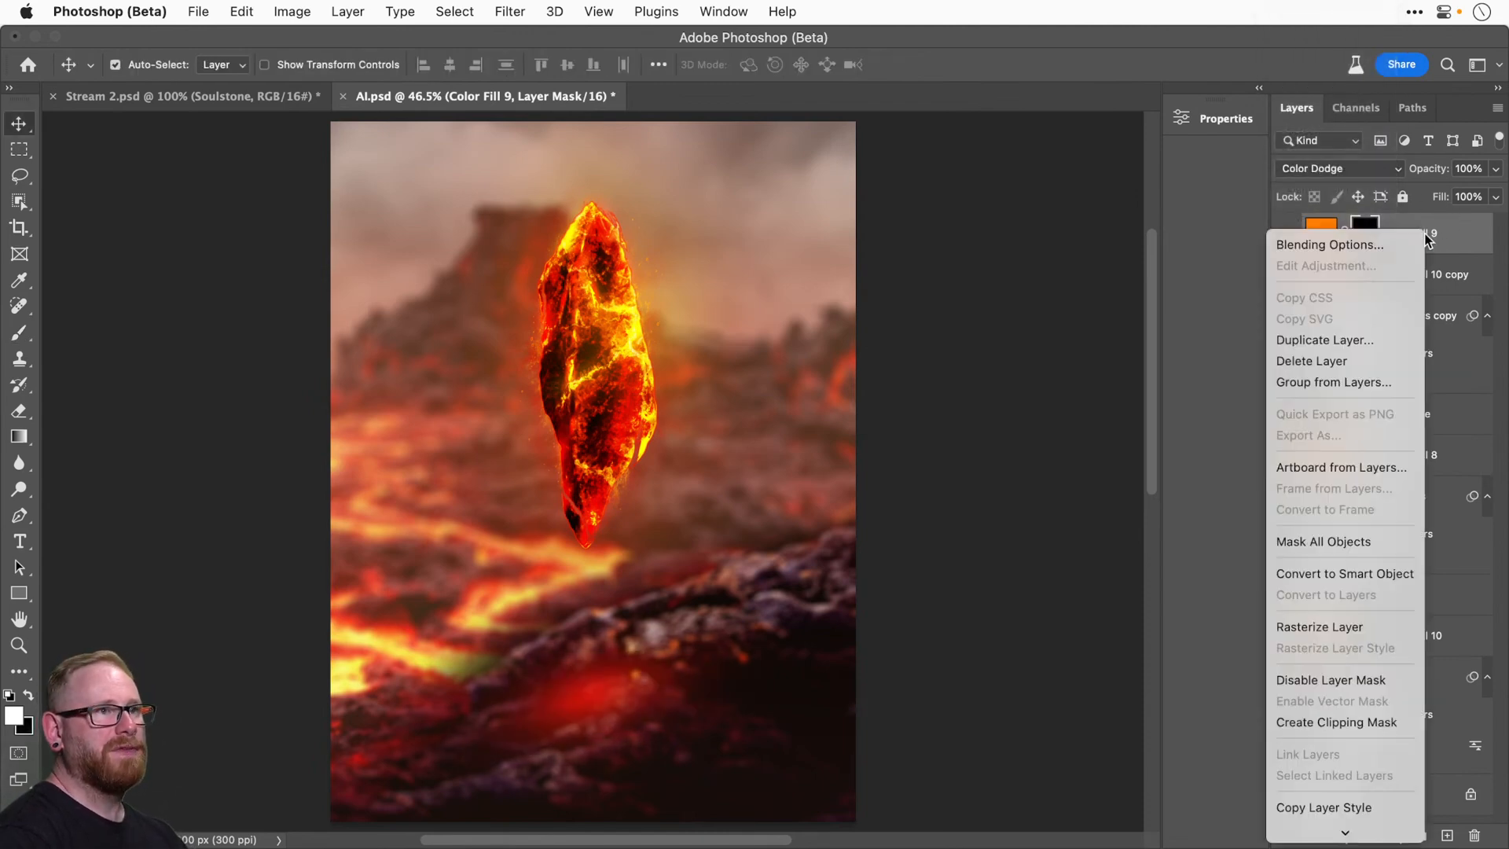
pyautogui.click(1327, 243)
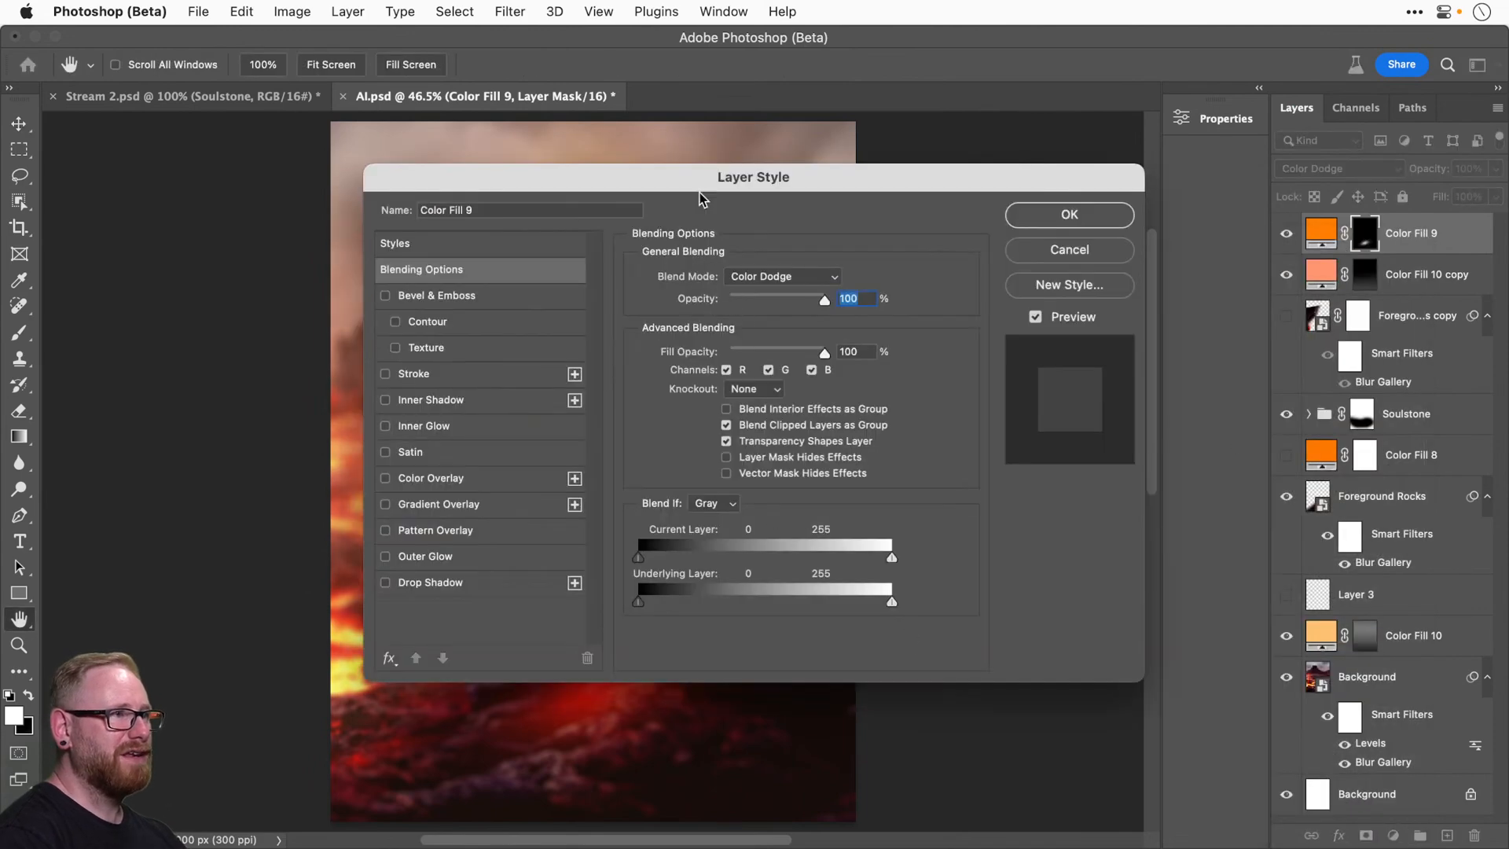
# Split the Blend If sliders to Underlying Layer 0/19 and Current Layer 147/255, then apply.
pyautogui.moveTo(702, 199); pyautogui.dragTo(1054, 131)
pyautogui.moveTo(992, 533)
pyautogui.mouseDown()
pyautogui.moveTo(1065, 535)
pyautogui.moveTo(993, 535)
pyautogui.moveTo(1009, 532)
pyautogui.mouseUp()
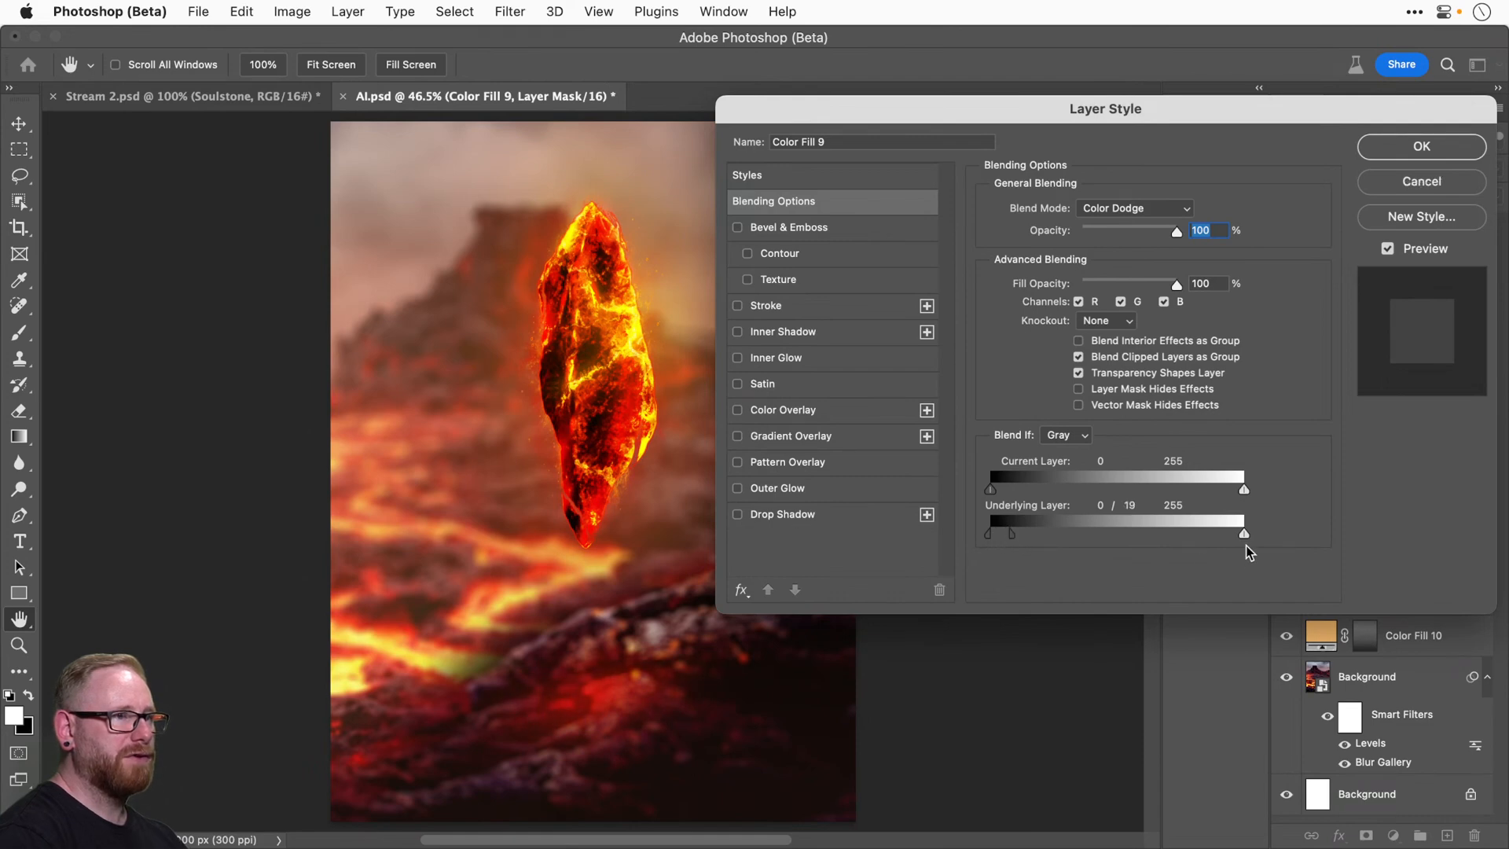
pyautogui.moveTo(1241, 534); pyautogui.dragTo(1082, 536)
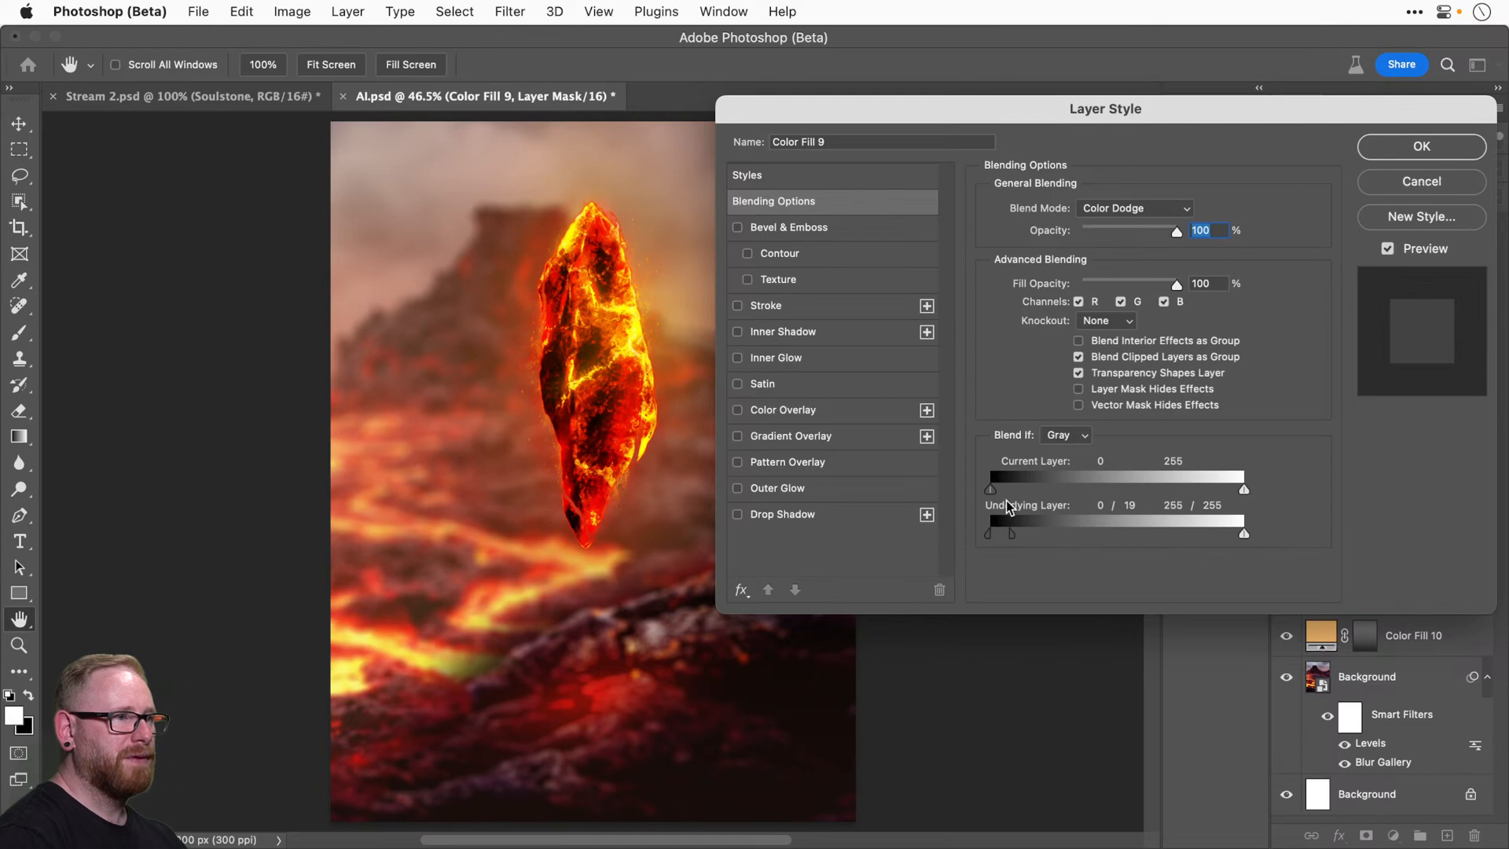
pyautogui.moveTo(1243, 489); pyautogui.dragTo(1139, 501)
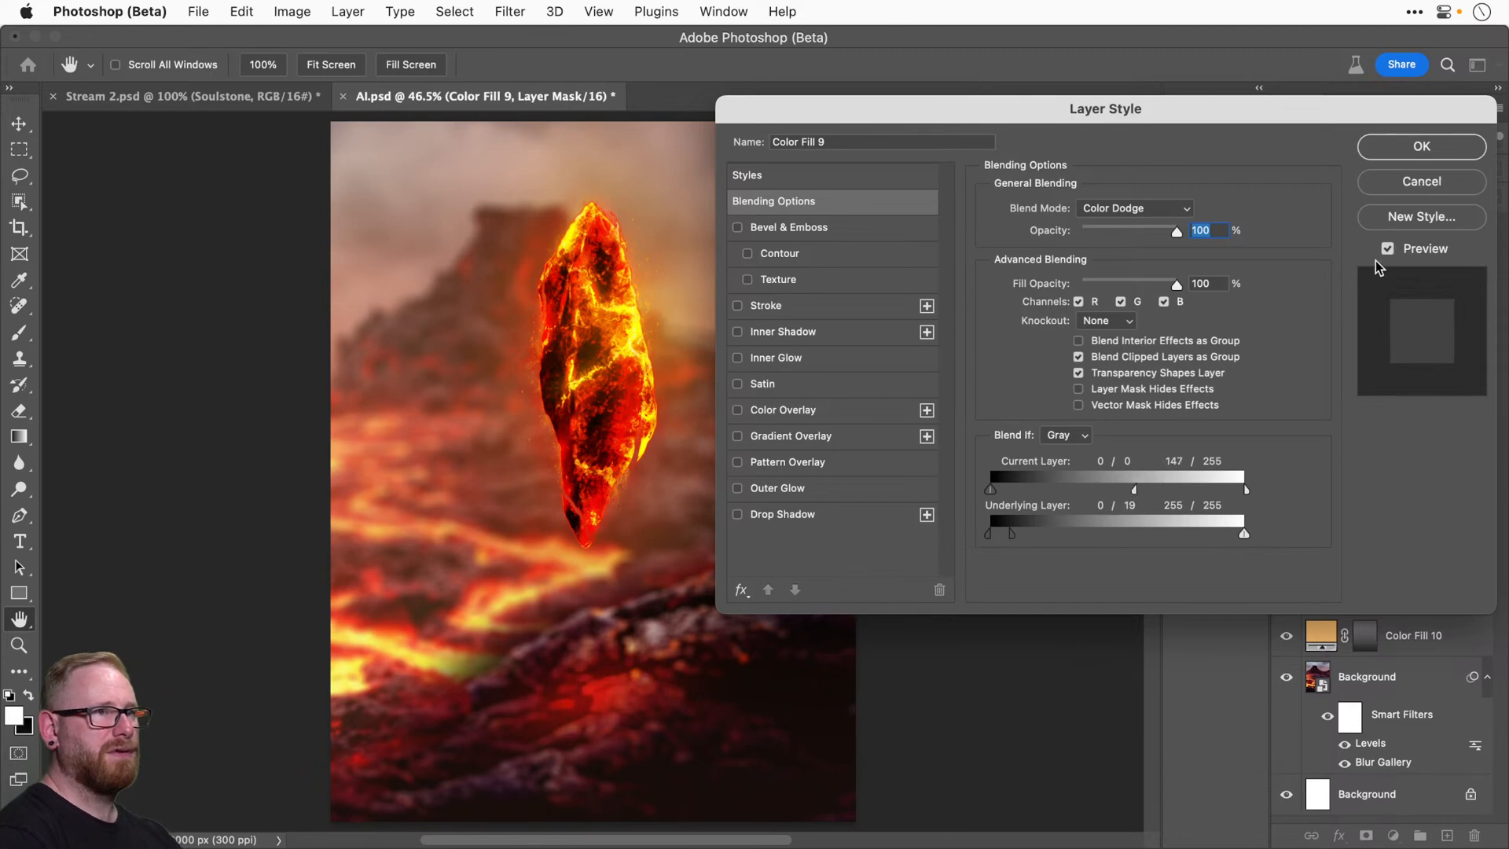
pyautogui.press('Return')
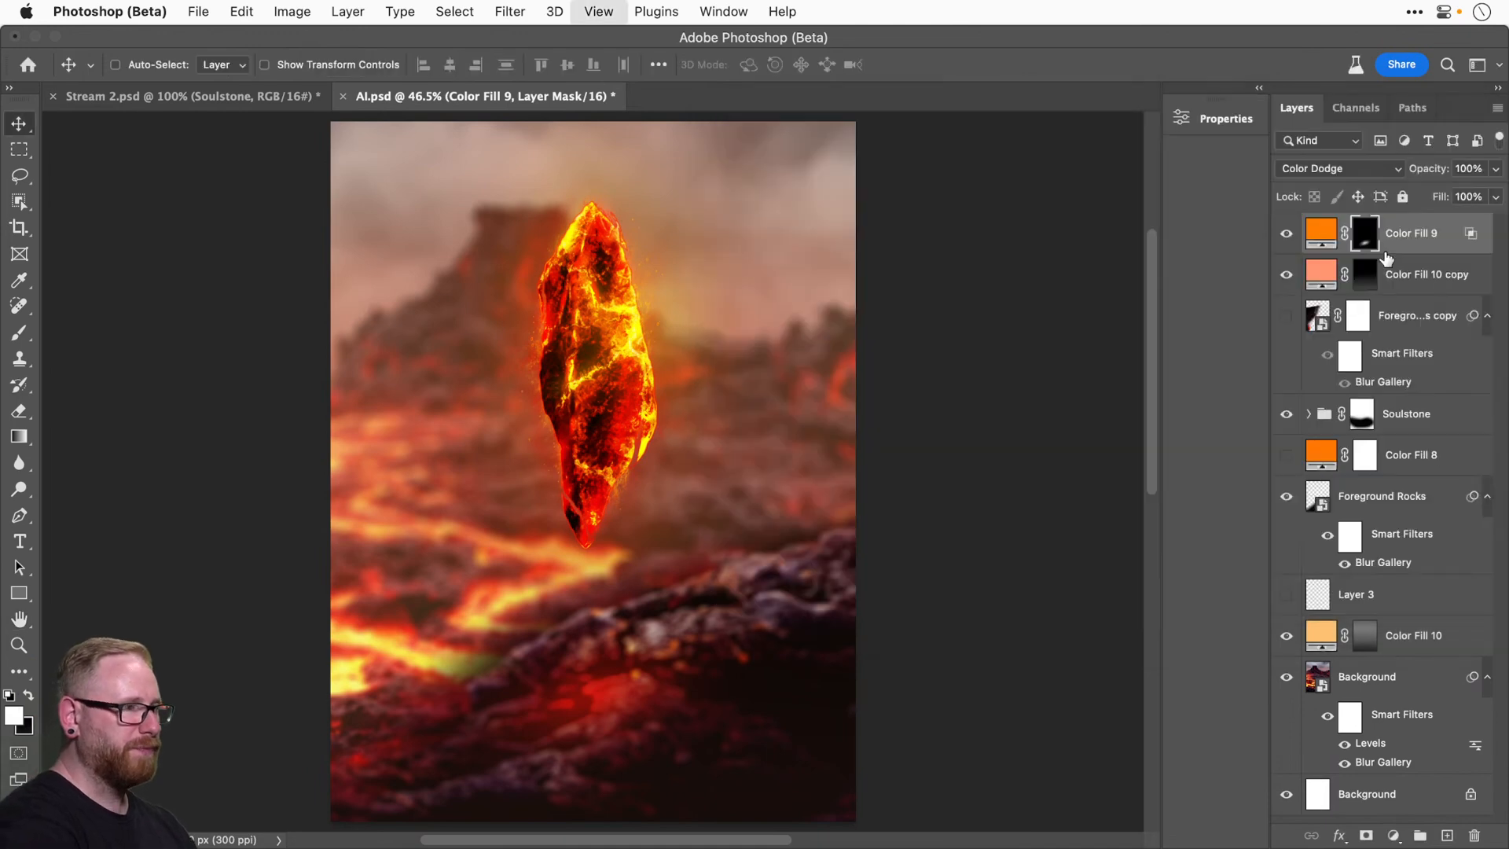
pyautogui.press('super+minus')
pyautogui.click(1321, 233)
pyautogui.doubleClick(1321, 233)
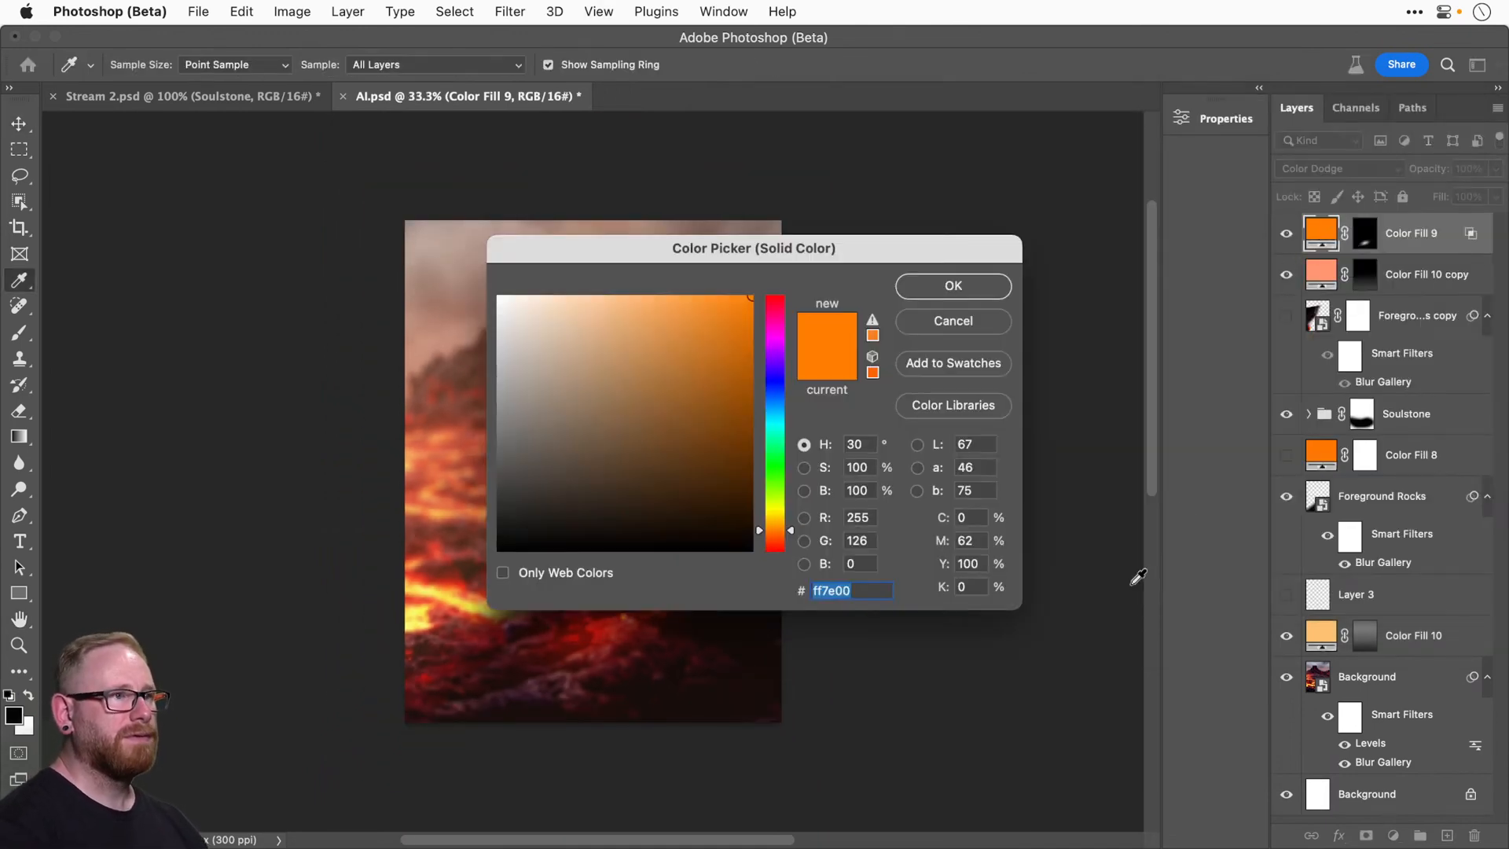
pyautogui.moveTo(795, 252); pyautogui.dragTo(1114, 219)
pyautogui.moveTo(1092, 490); pyautogui.dragTo(1094, 513)
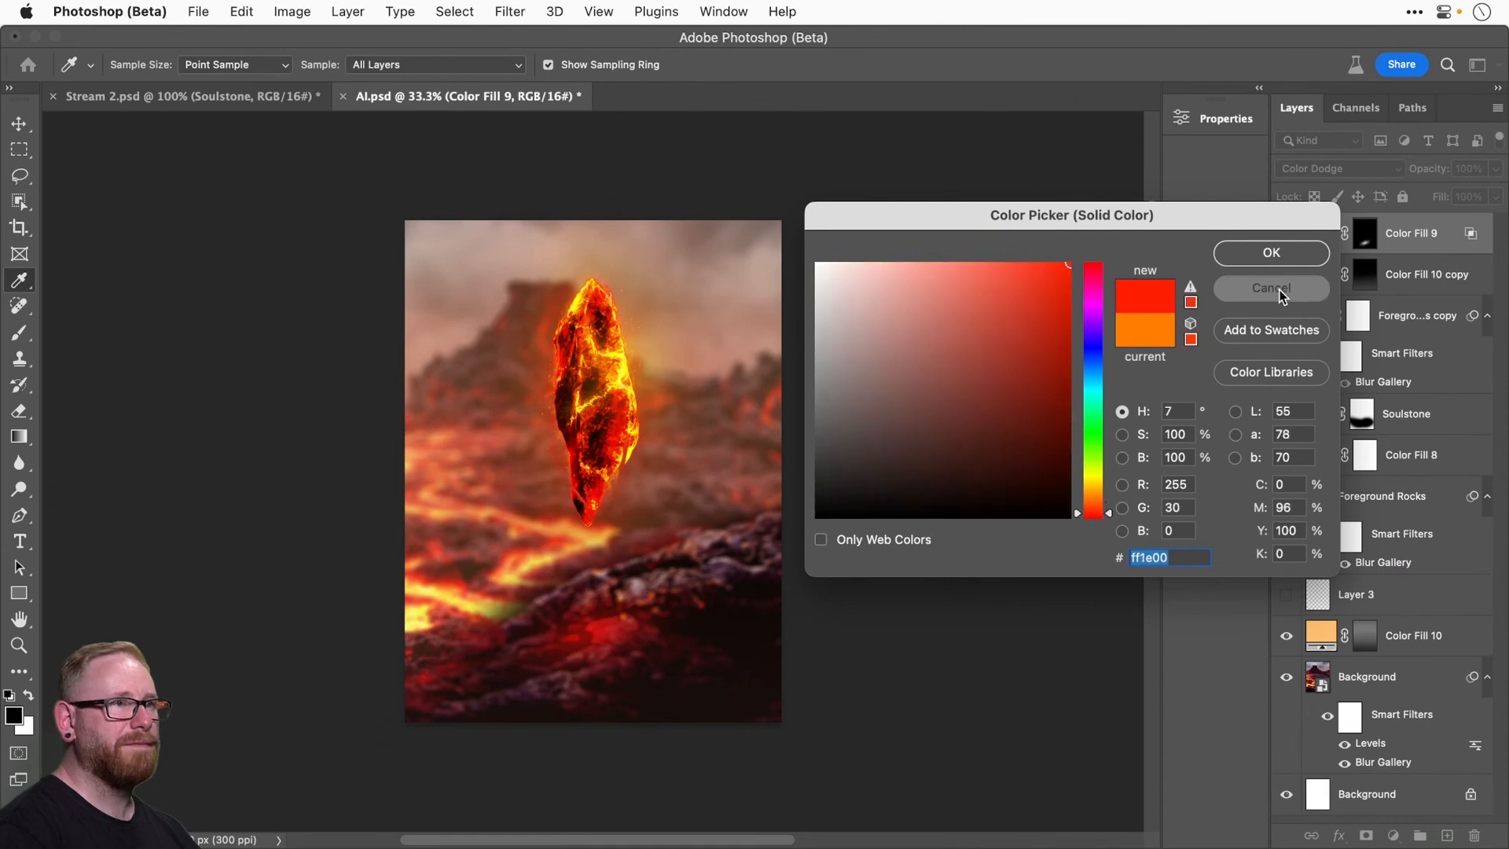
pyautogui.click(1271, 252)
pyautogui.click(1336, 168)
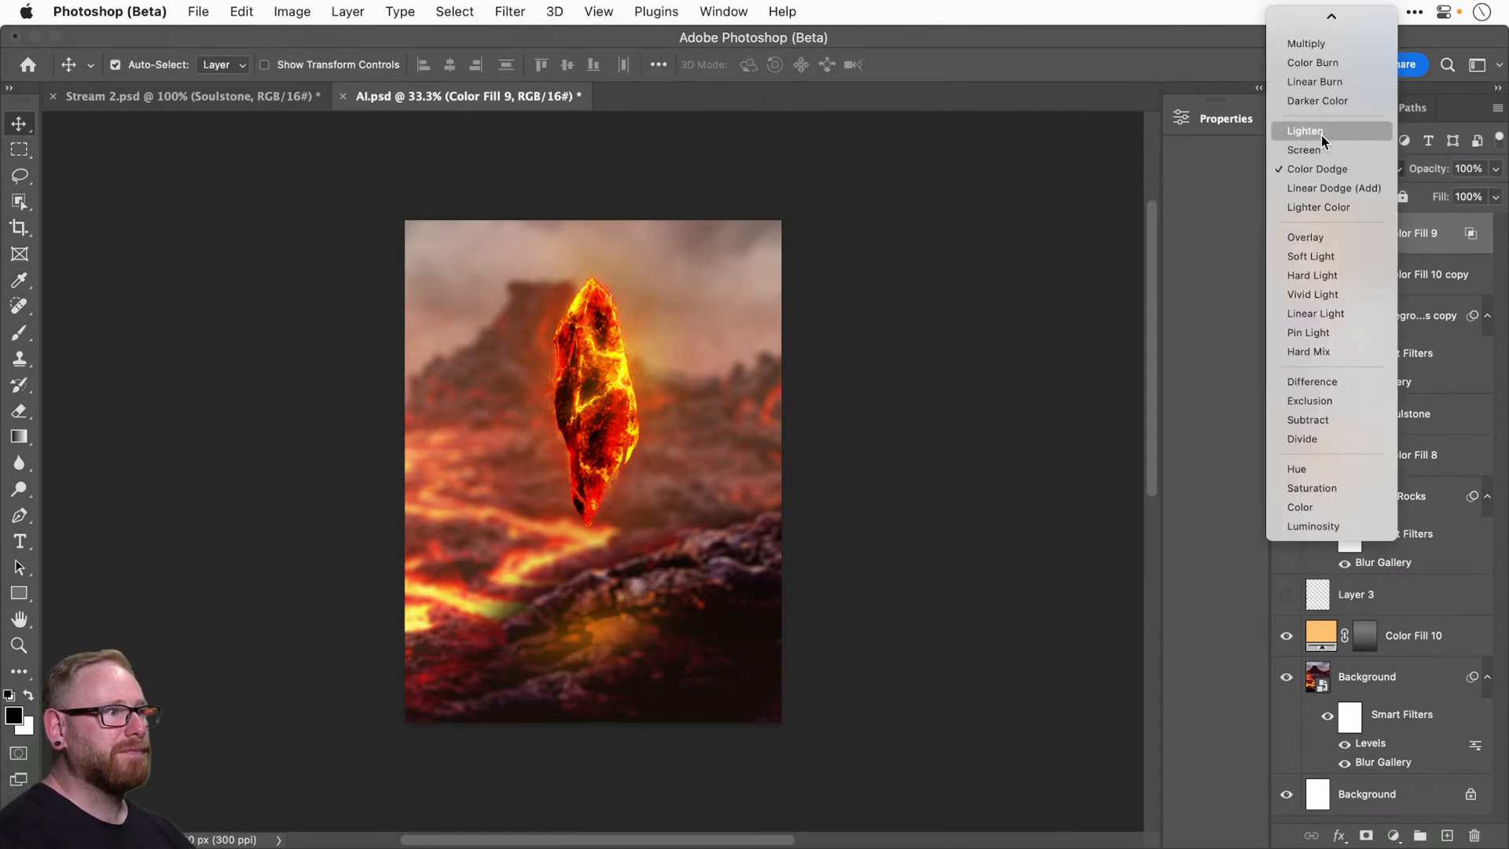
pyautogui.click(1312, 168)
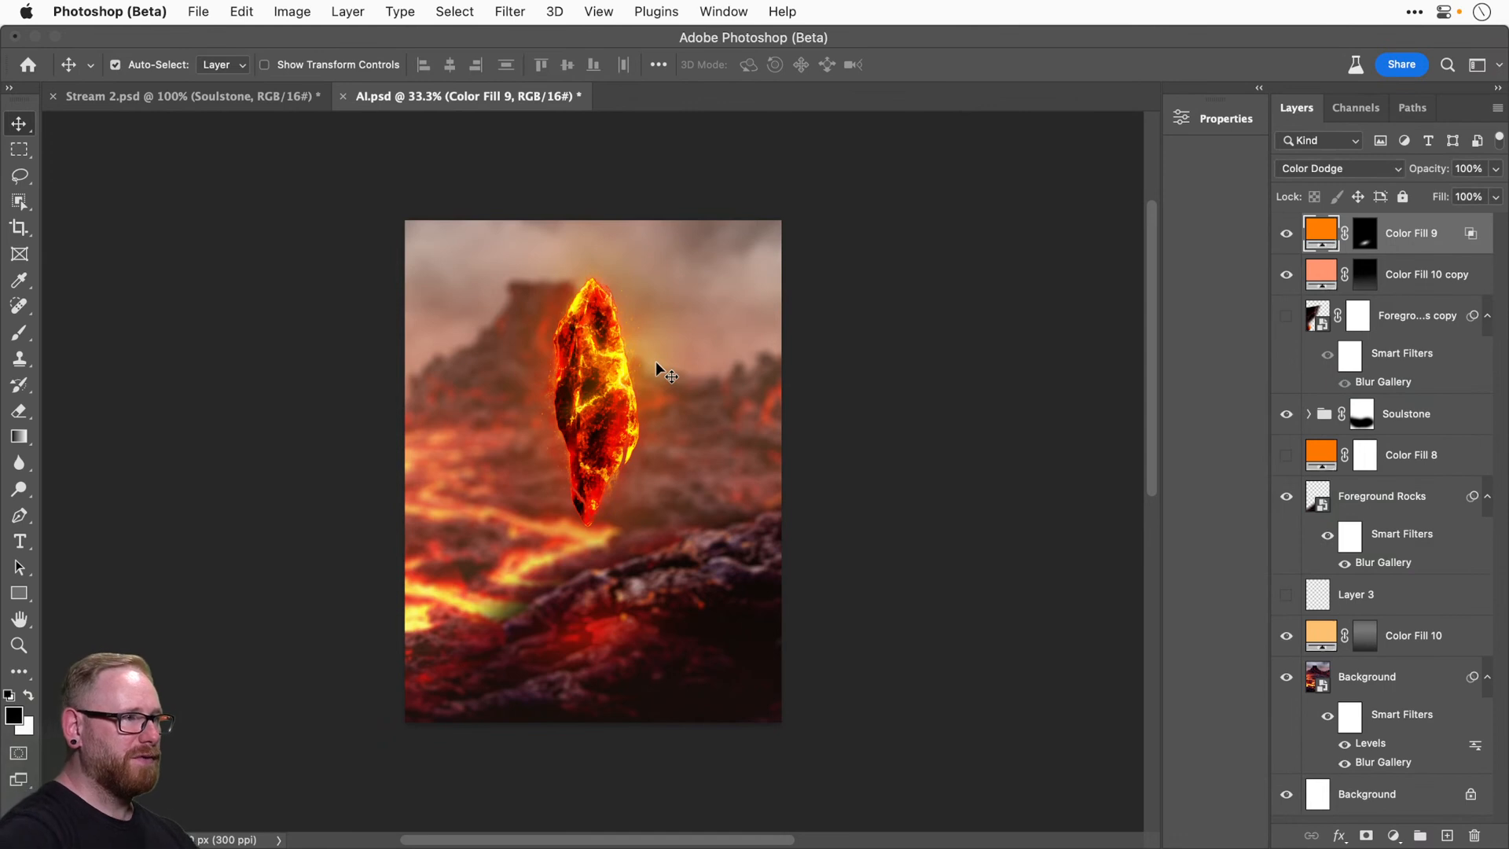
pyautogui.press('super+equal')
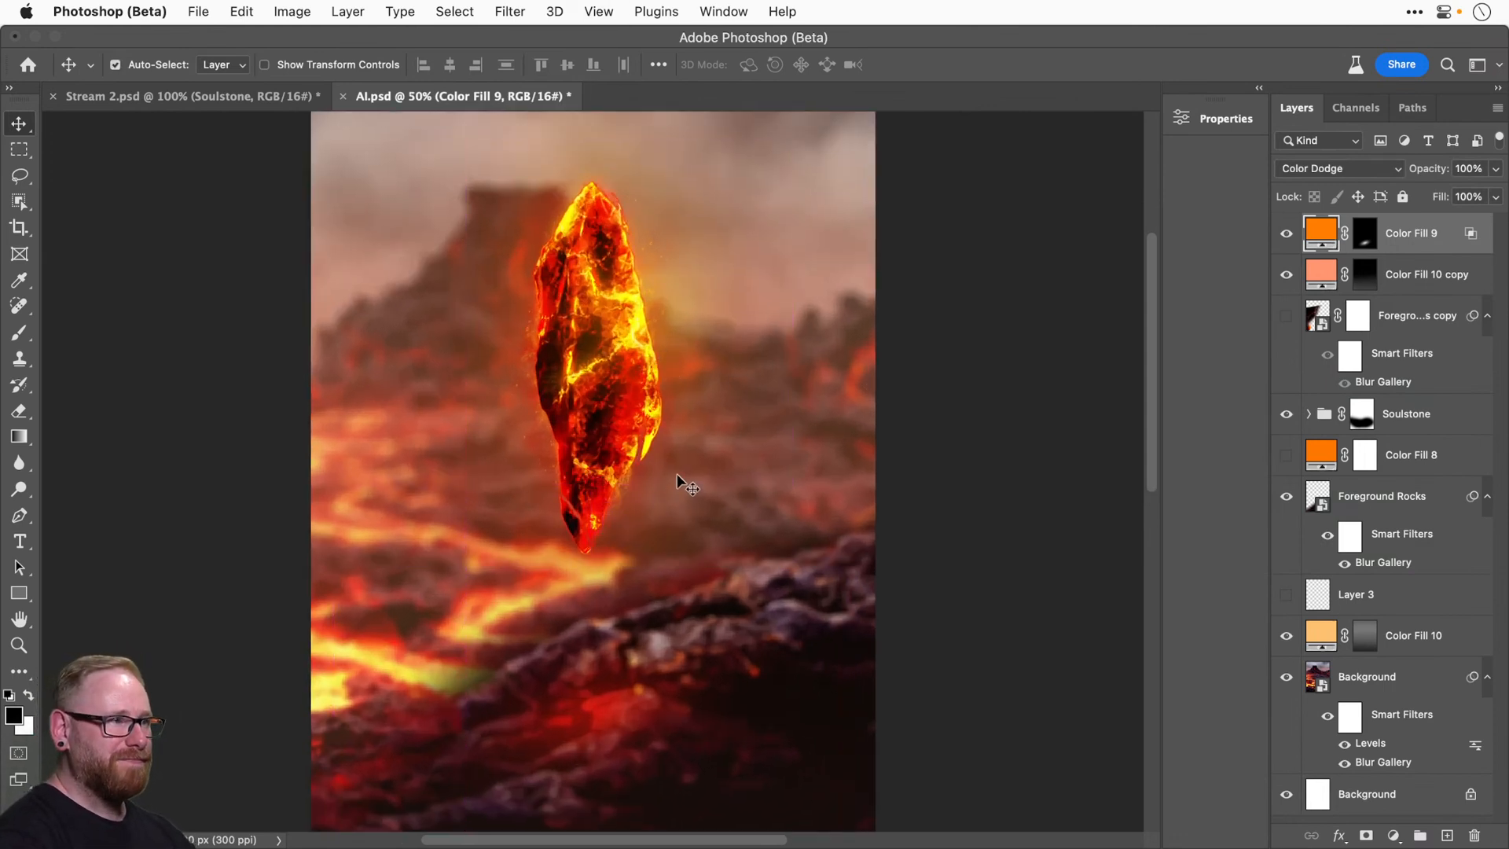
pyautogui.press('super+minus')
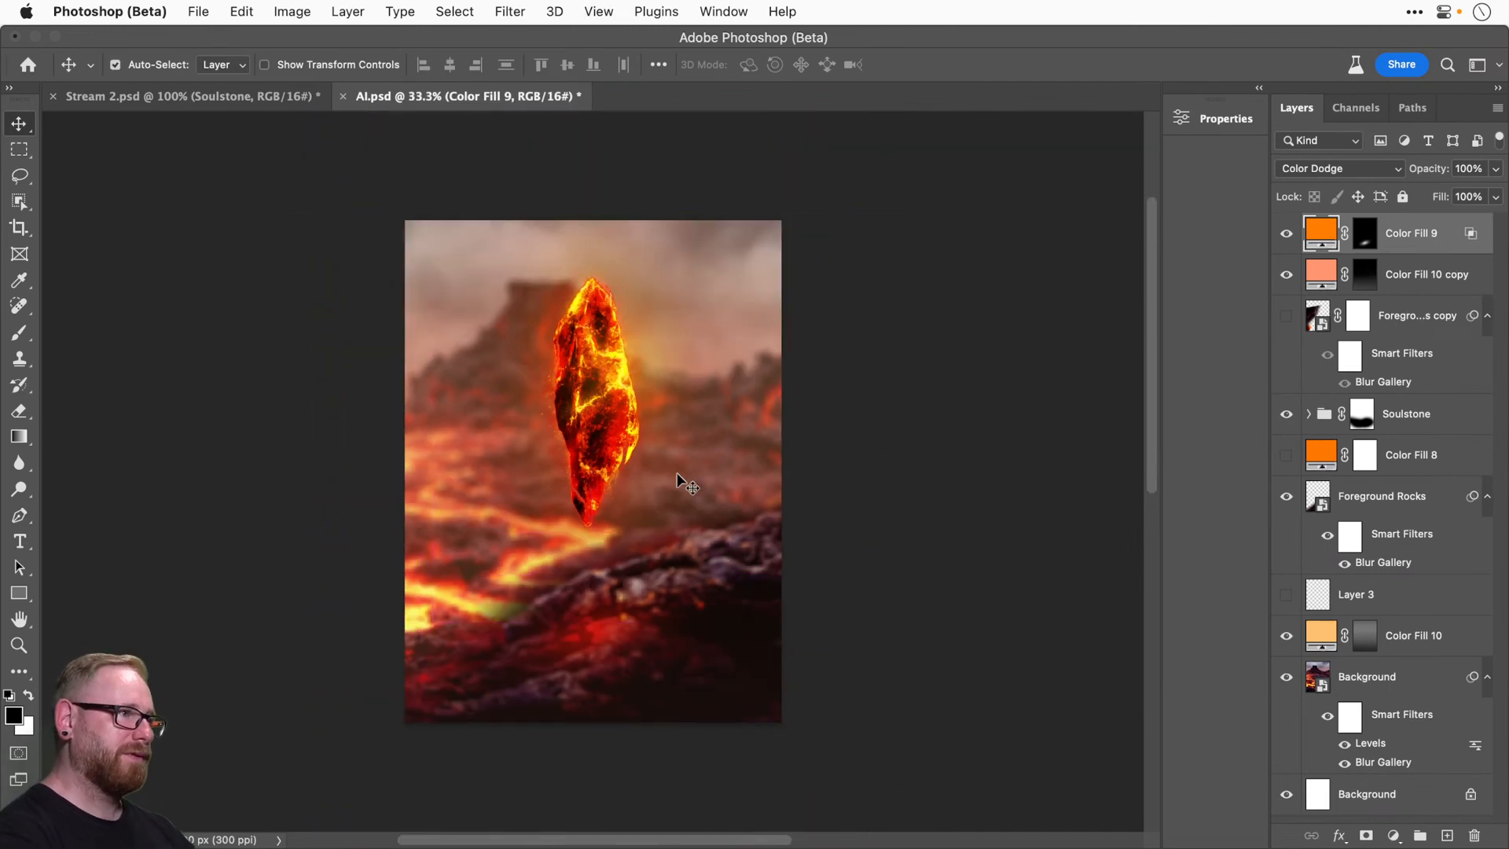
# Add a Color Balance layer clipped to Soulstone with Shadows magenta -32 and blue +25.
pyautogui.click(1405, 412)
pyautogui.click(1393, 835)
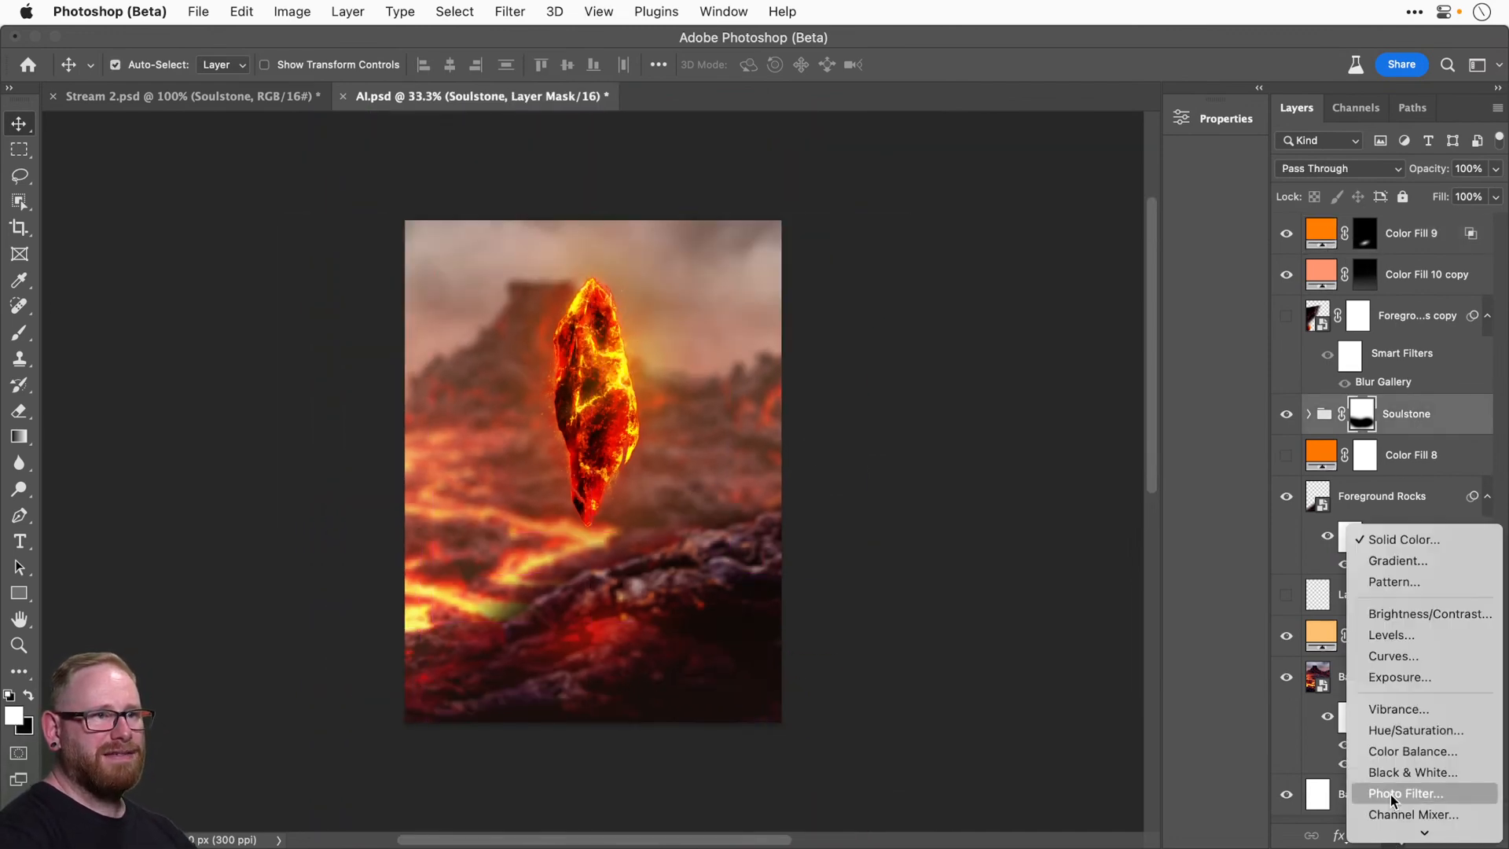
pyautogui.click(1403, 752)
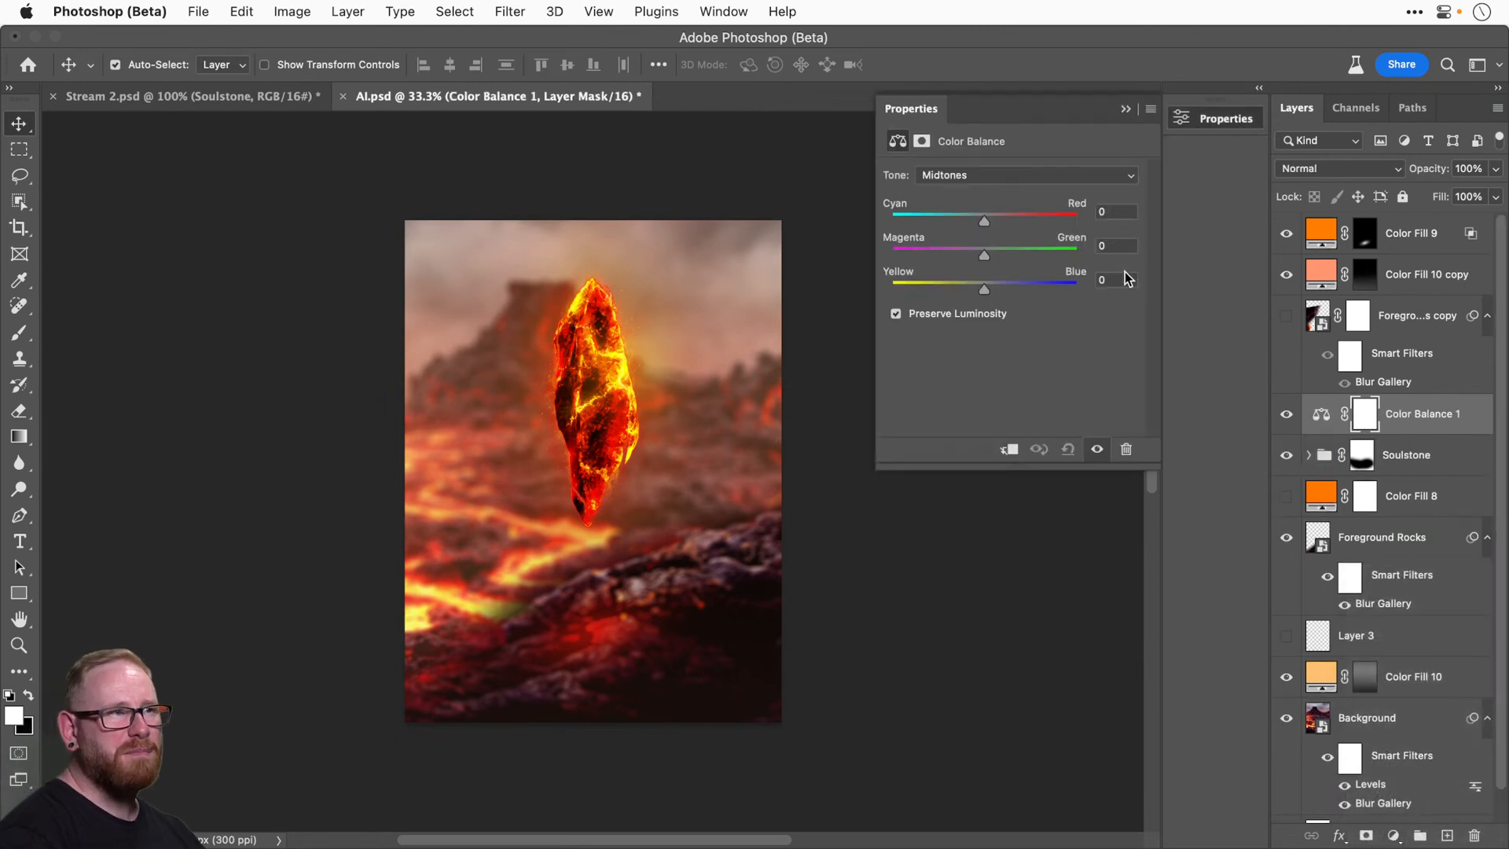
pyautogui.click(1010, 452)
pyautogui.click(982, 174)
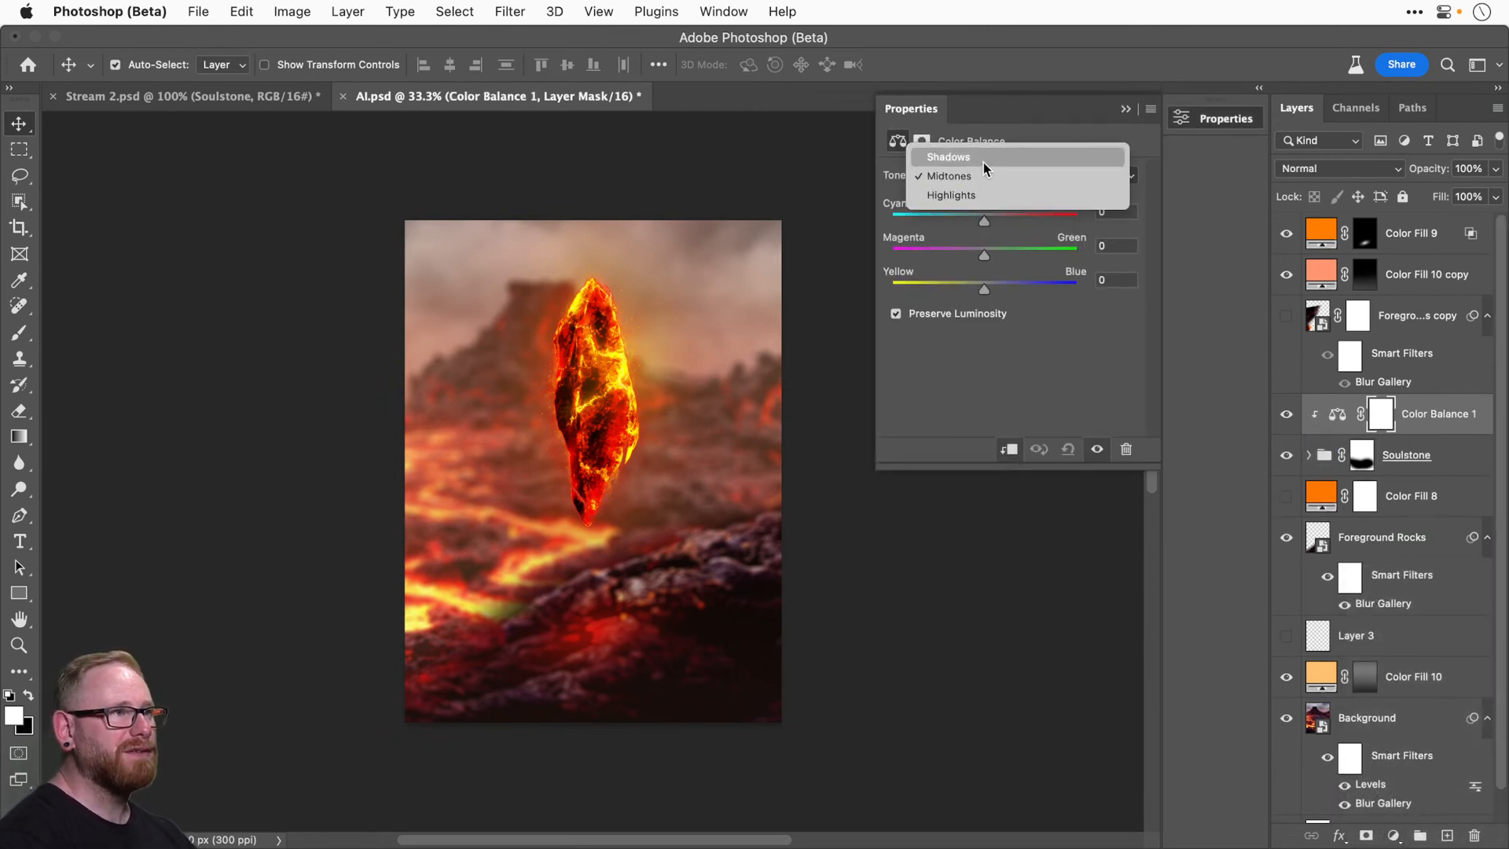
pyautogui.click(983, 151)
pyautogui.click(965, 251)
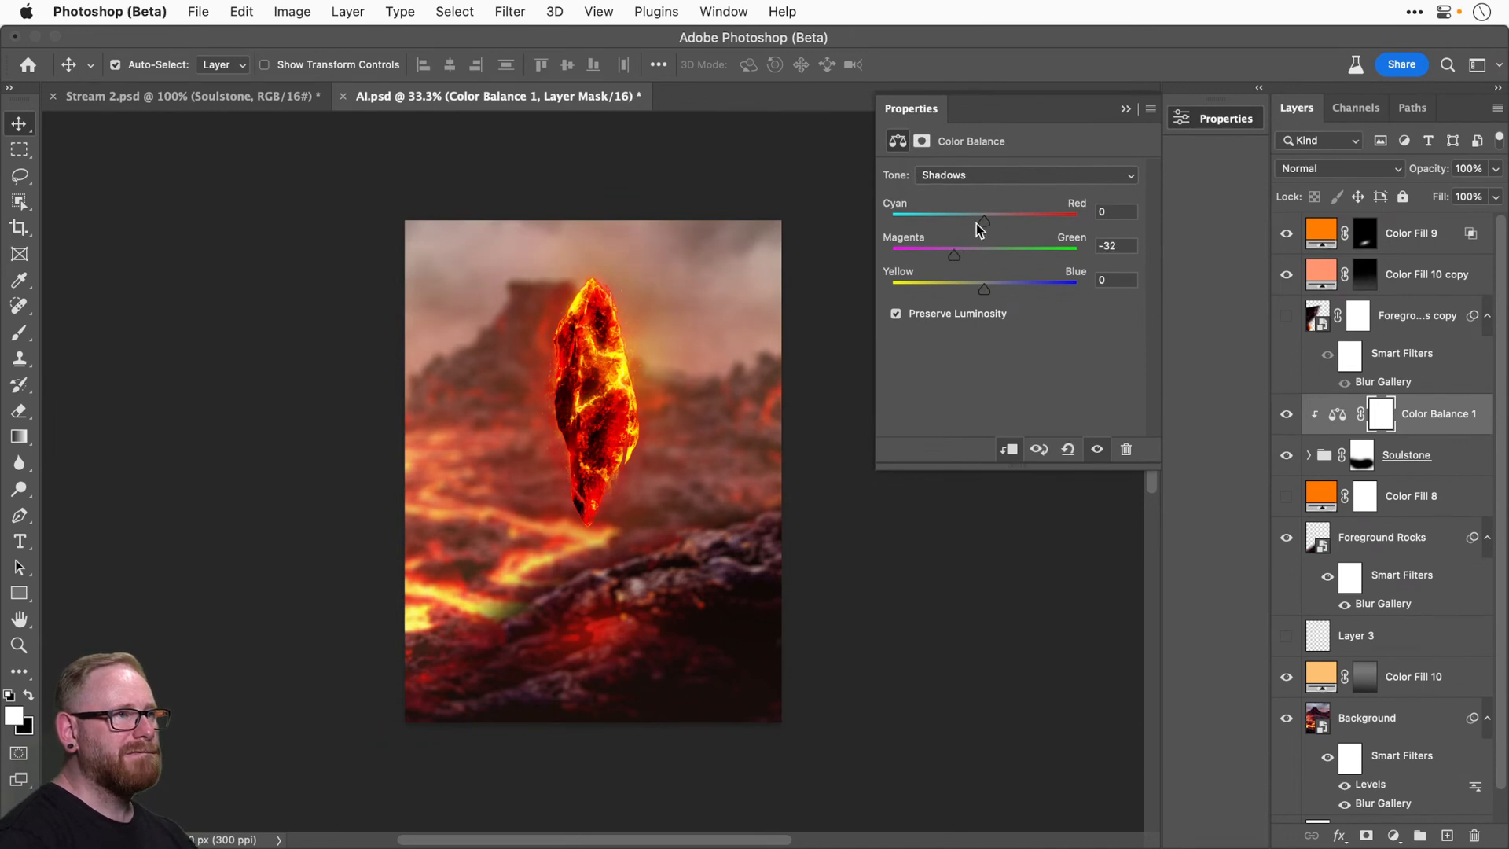
pyautogui.click(1008, 288)
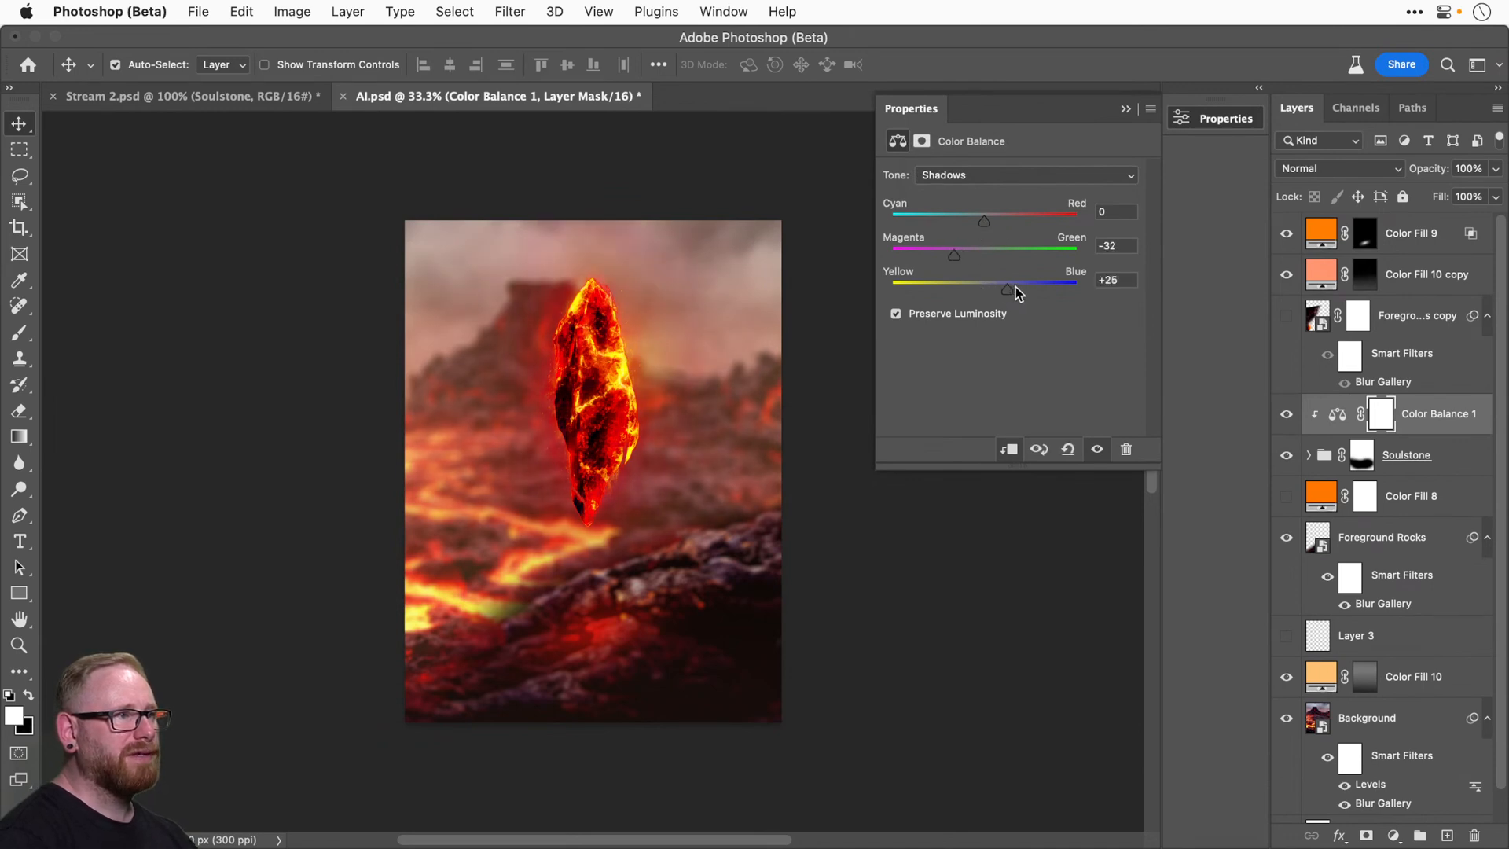
# Set Color Balance 1's Midtones to -19, -24, +48.
pyautogui.click(979, 176)
pyautogui.click(970, 193)
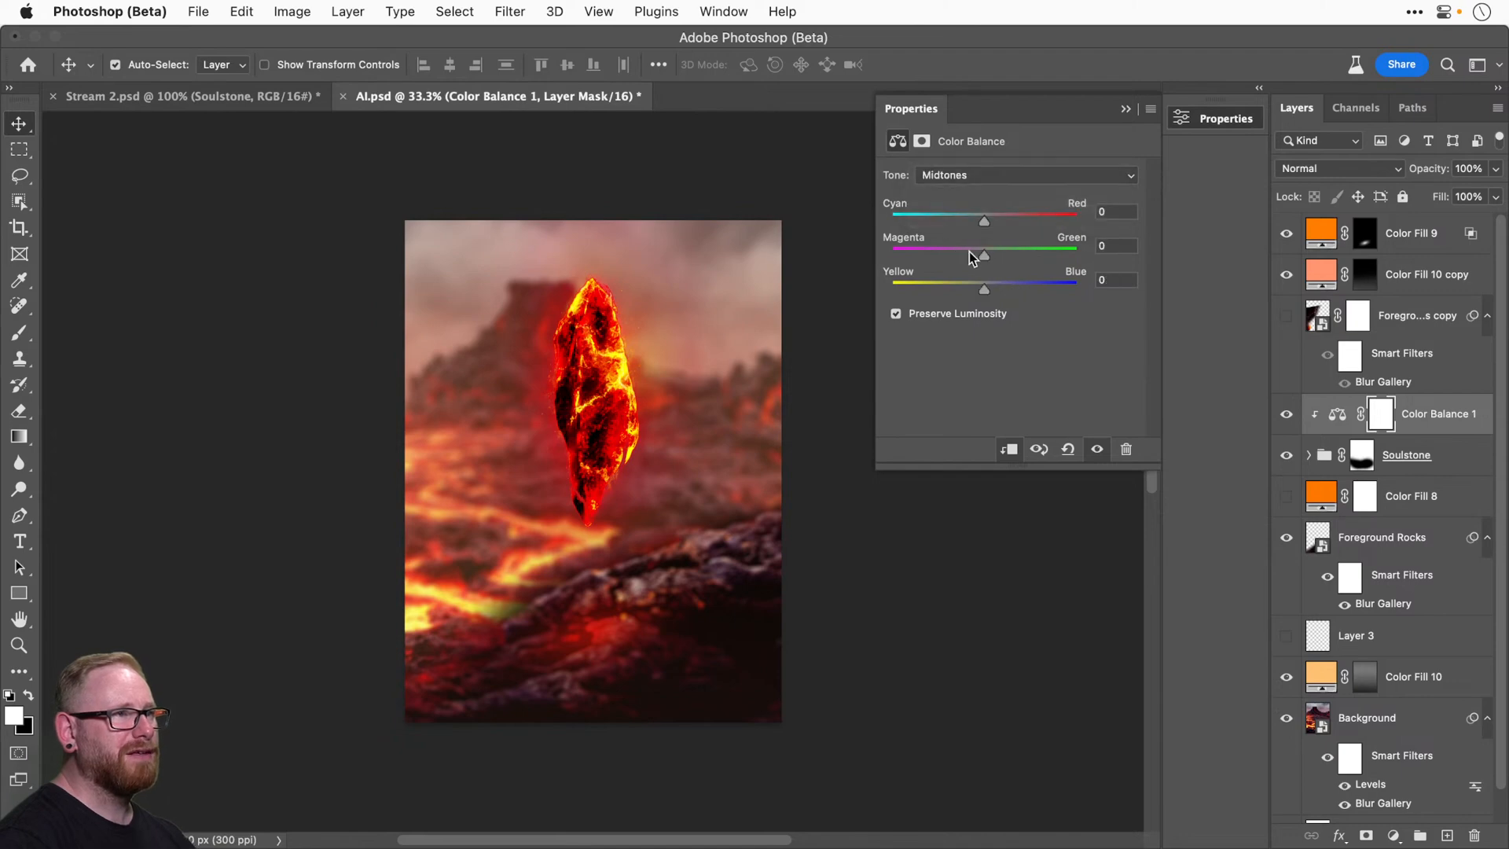
pyautogui.click(962, 252)
pyautogui.click(966, 218)
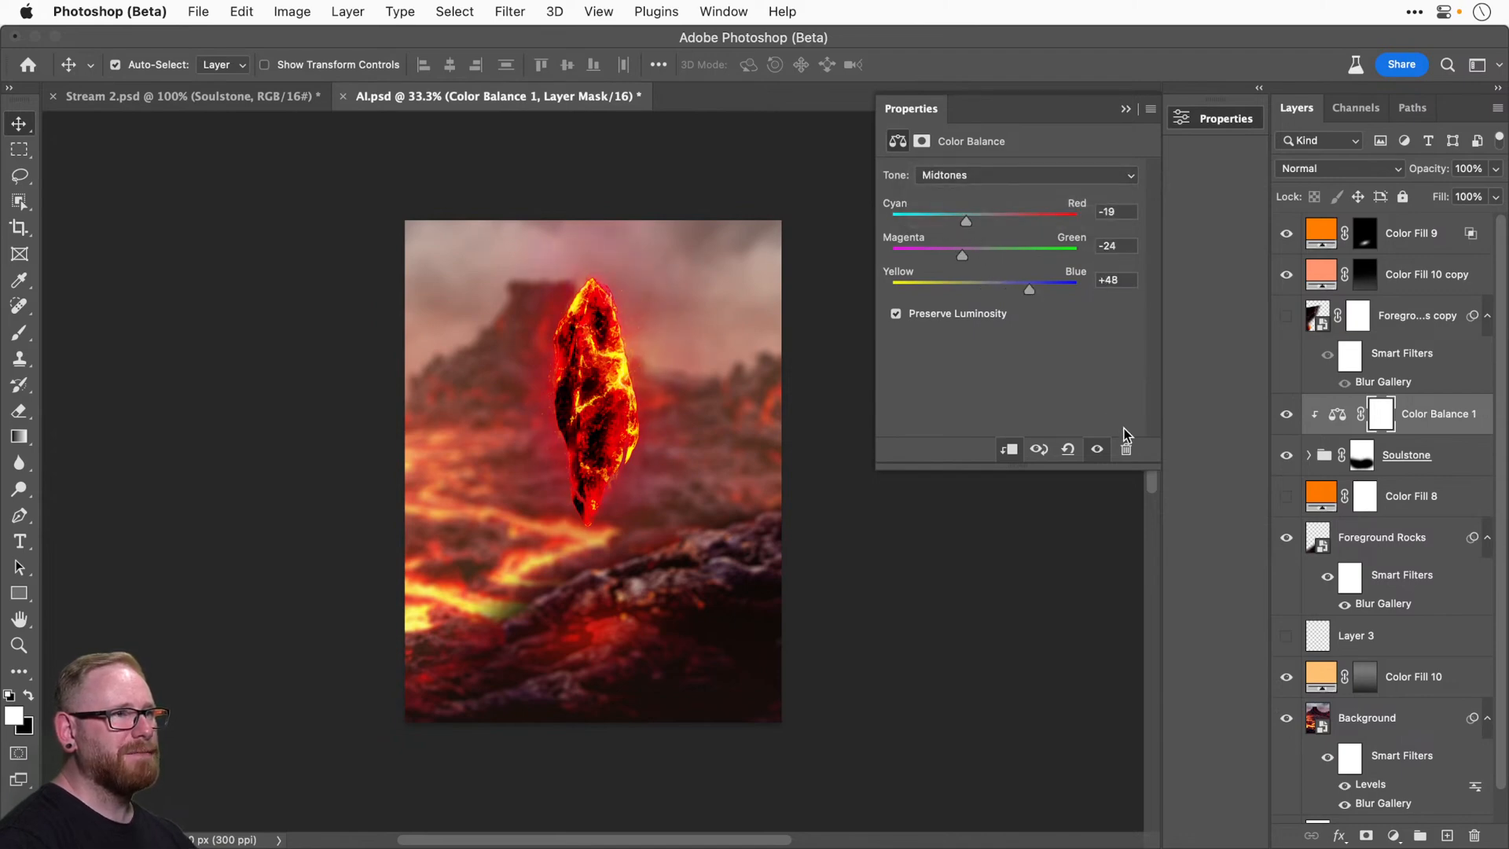
# Compare the result, then leave Color Balance 1 and Foreground Rocks hidden.
pyautogui.click(1285, 414)
pyautogui.click(1284, 417)
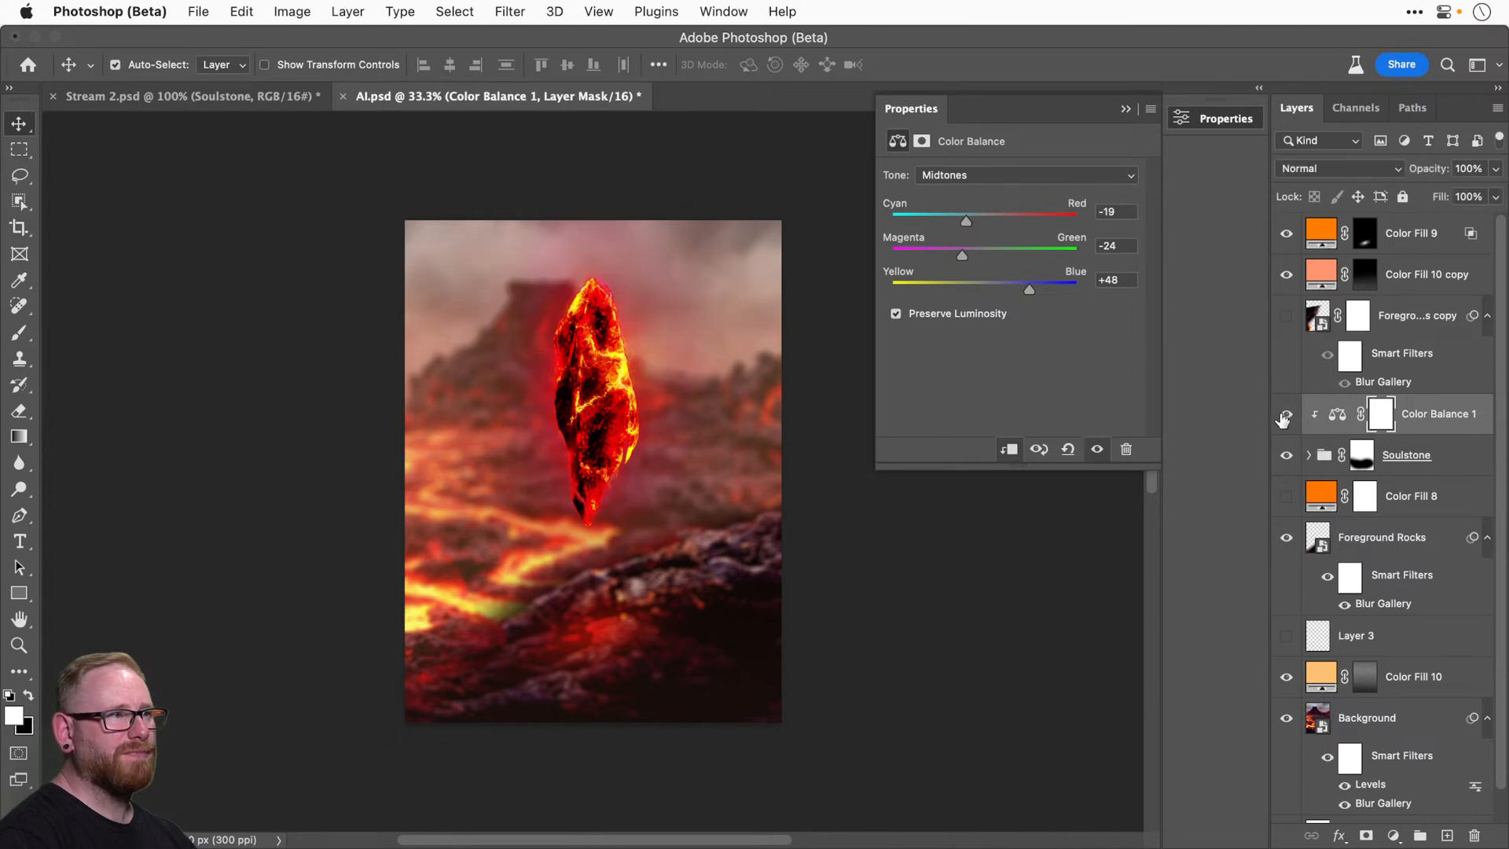
pyautogui.click(1284, 416)
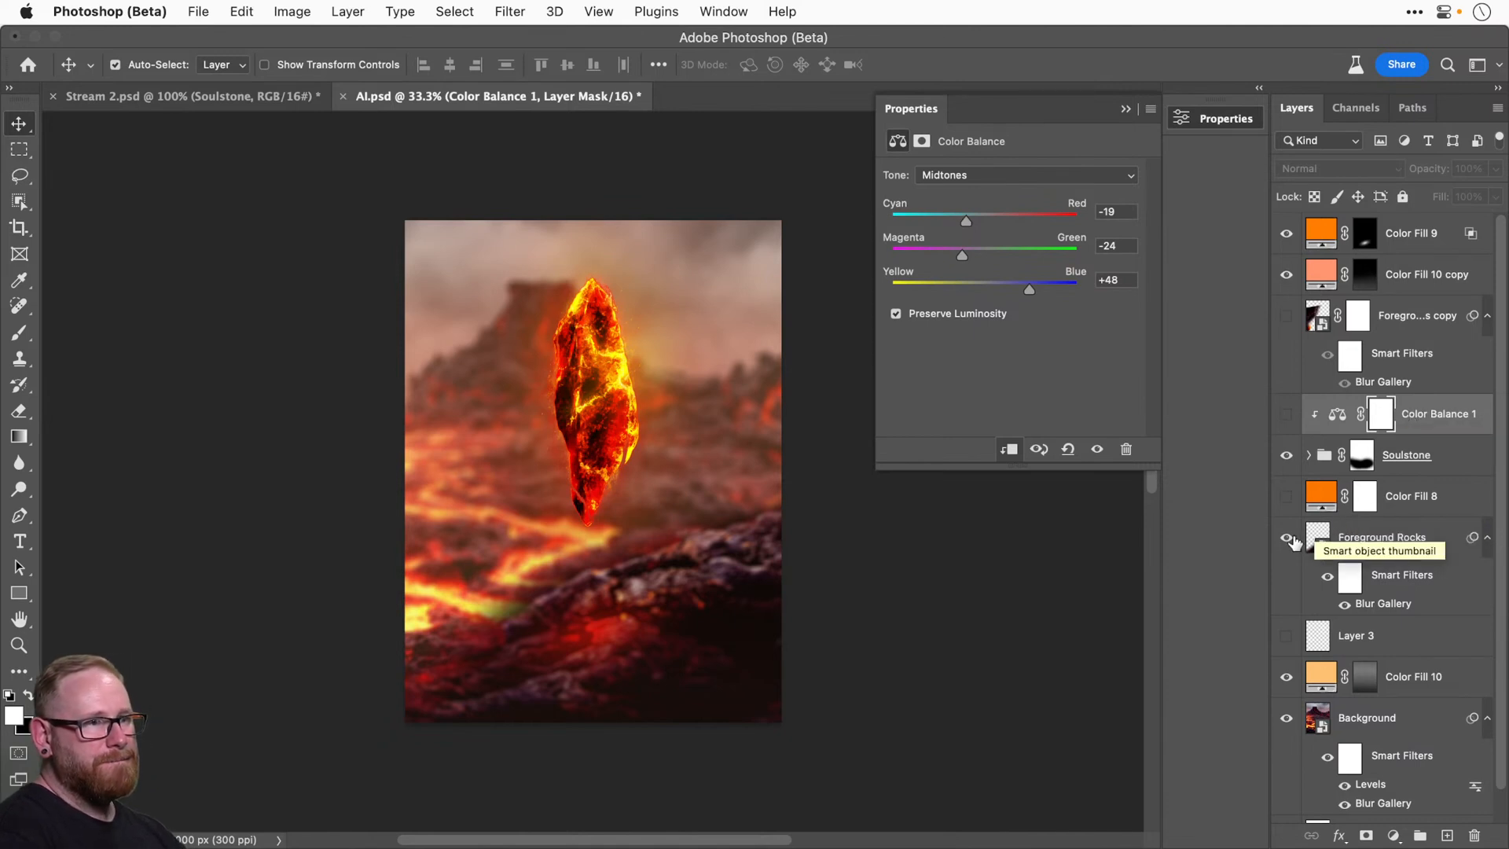
pyautogui.click(1286, 537)
pyautogui.click(1286, 537)
pyautogui.click(1286, 537)
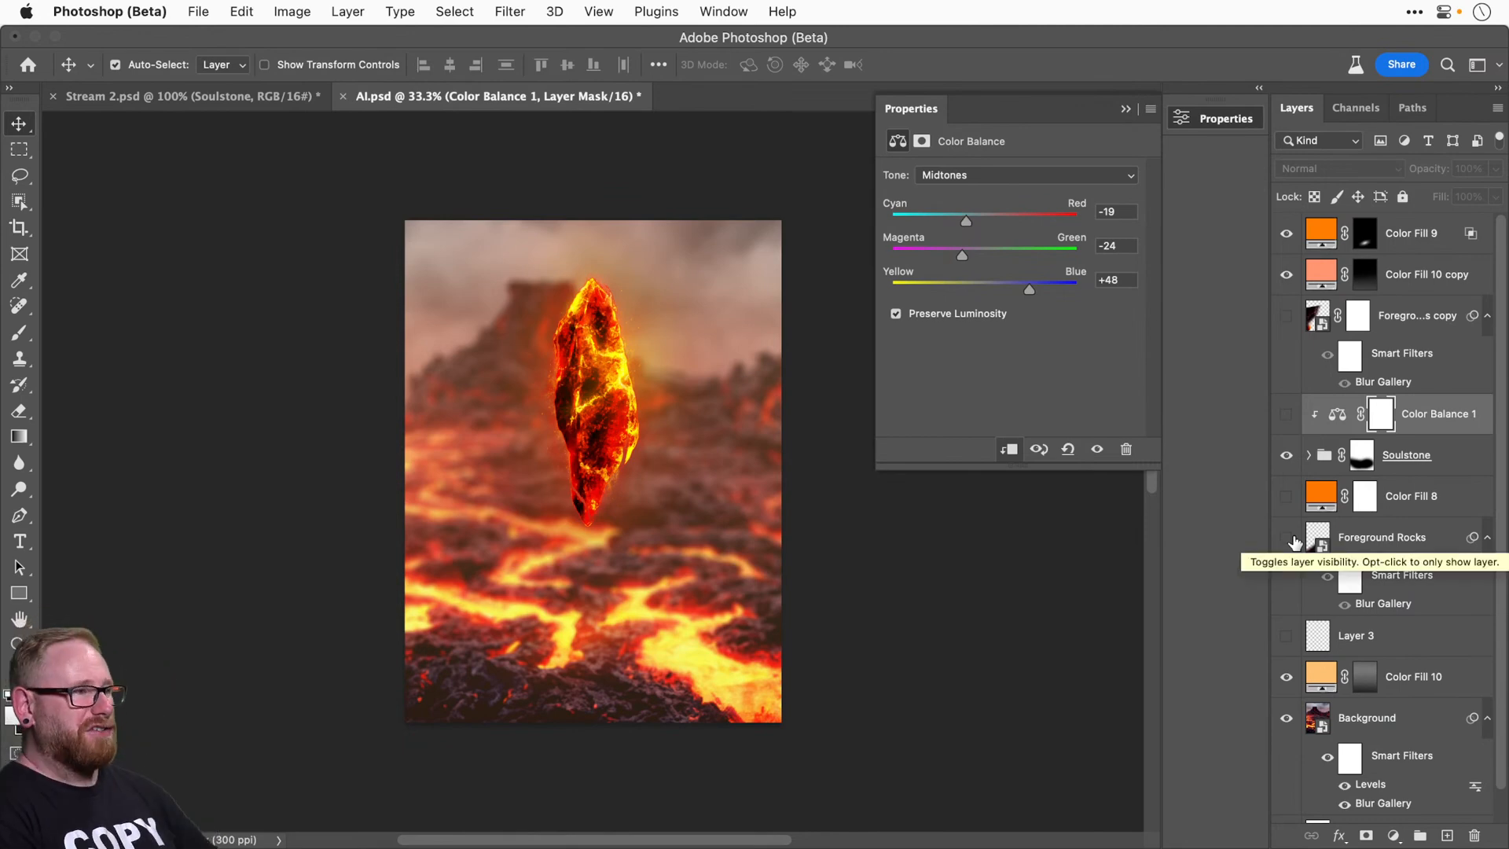
# Show Color Fill 10 copy, hide Color Fill 9, and reopen the Background's Blur Gallery filter.
pyautogui.click(1293, 541)
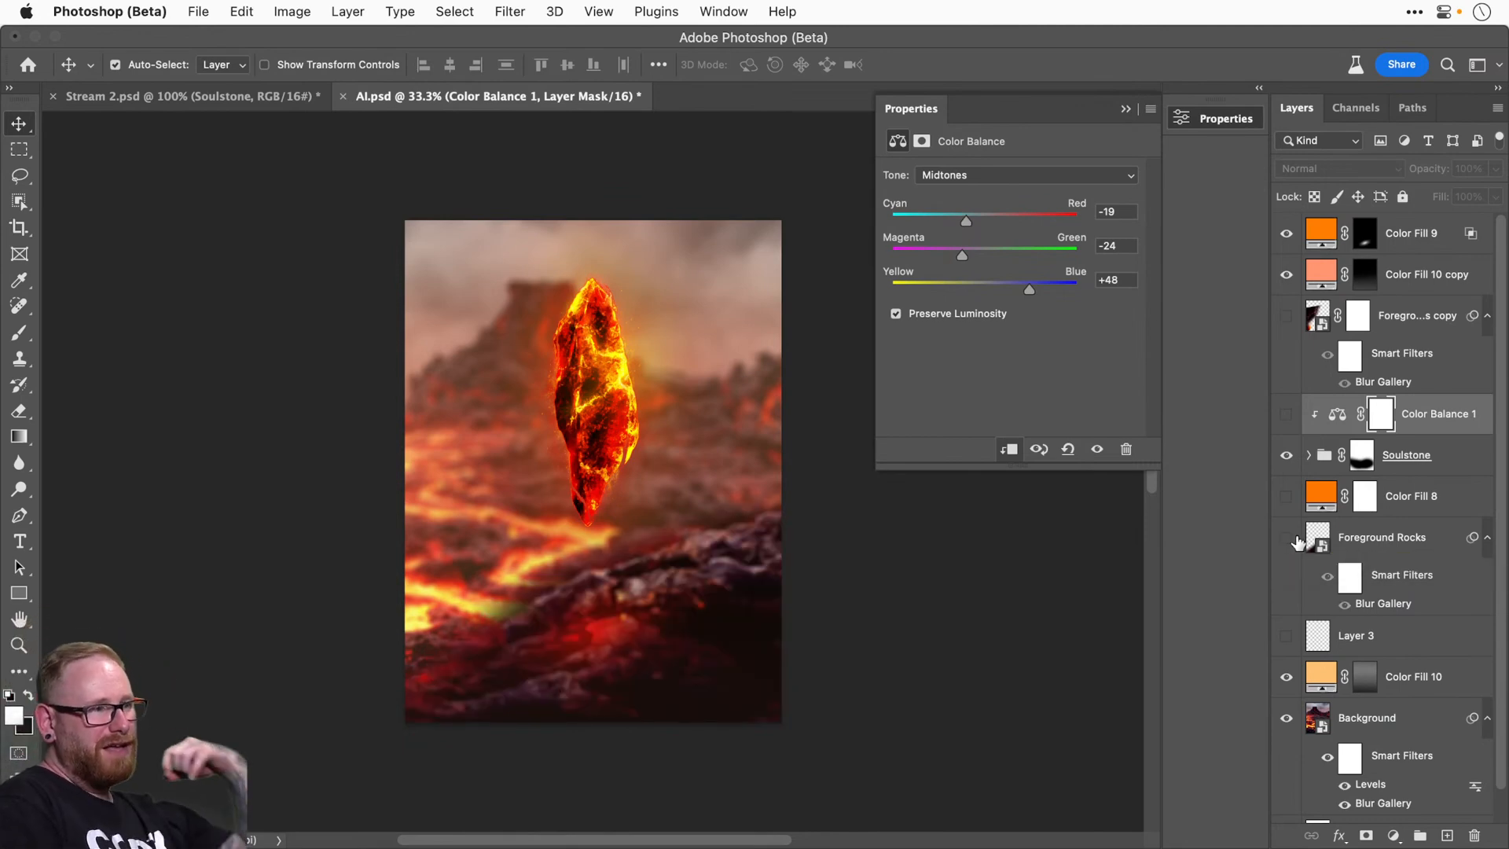
pyautogui.click(1292, 541)
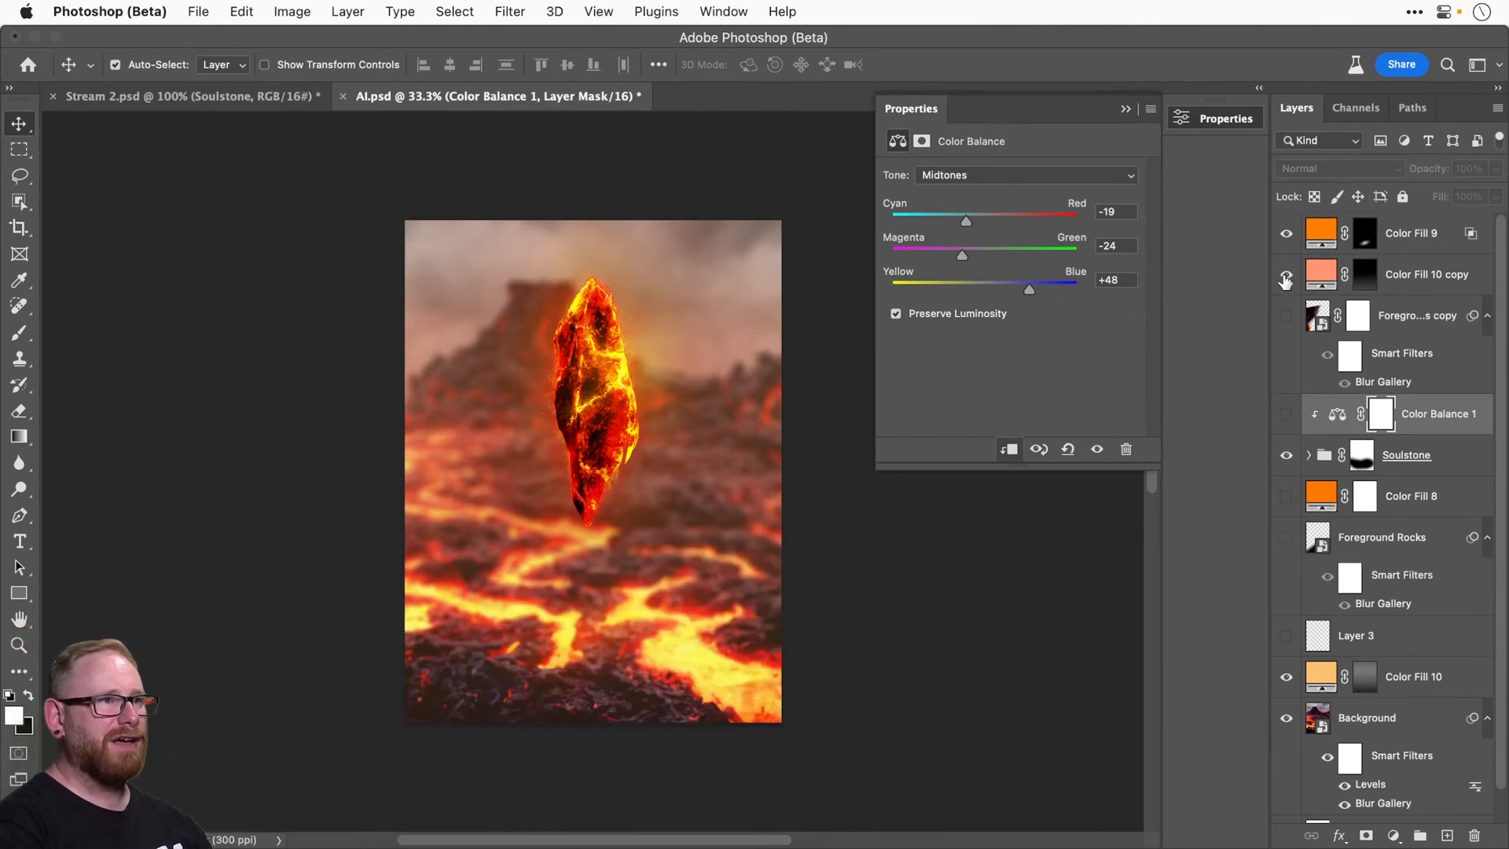
pyautogui.click(1292, 275)
pyautogui.click(1292, 274)
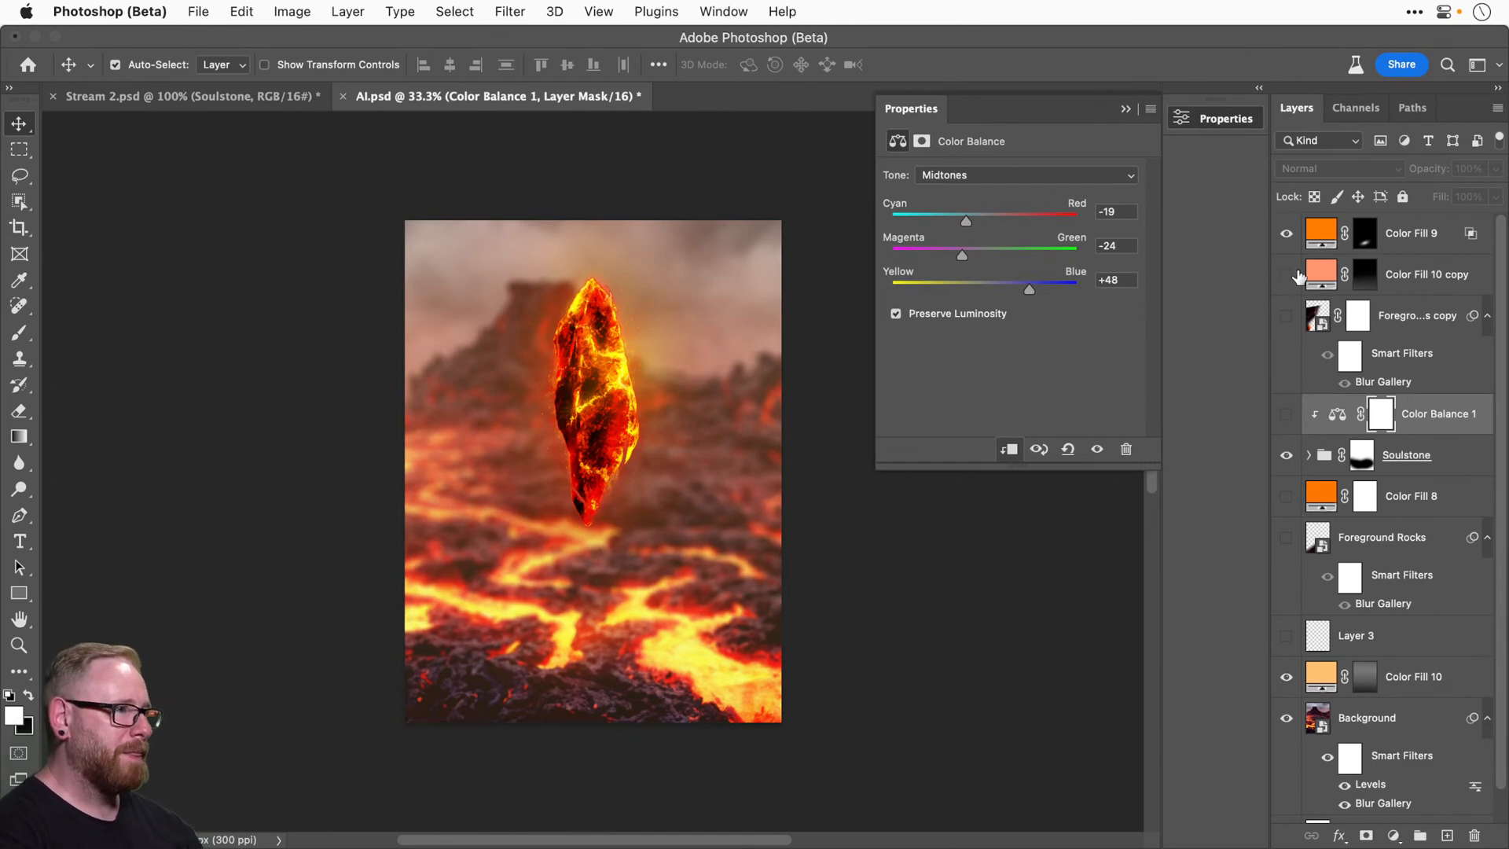
pyautogui.click(1287, 234)
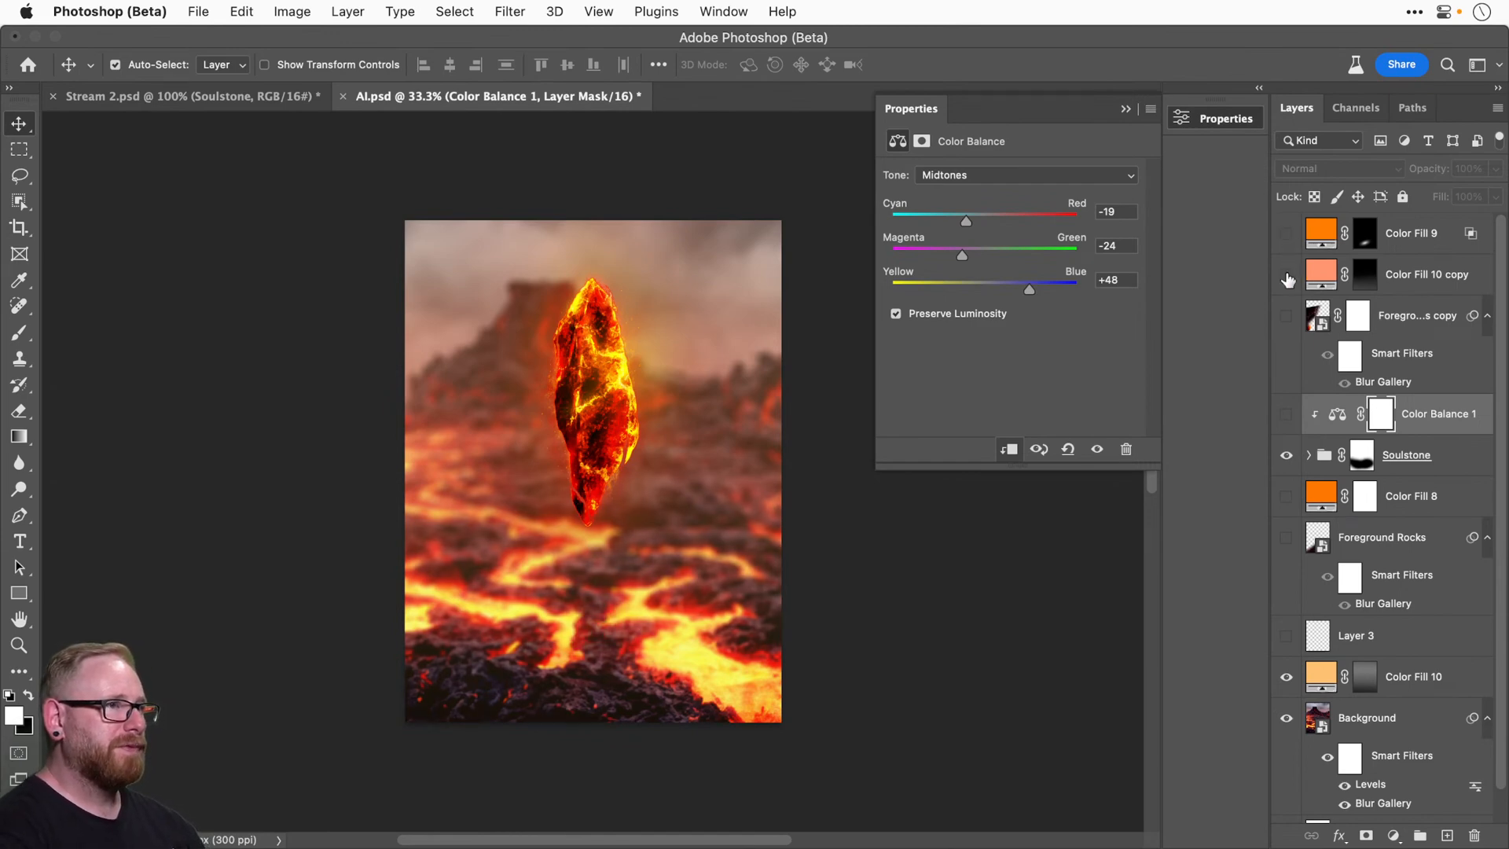
pyautogui.click(1287, 275)
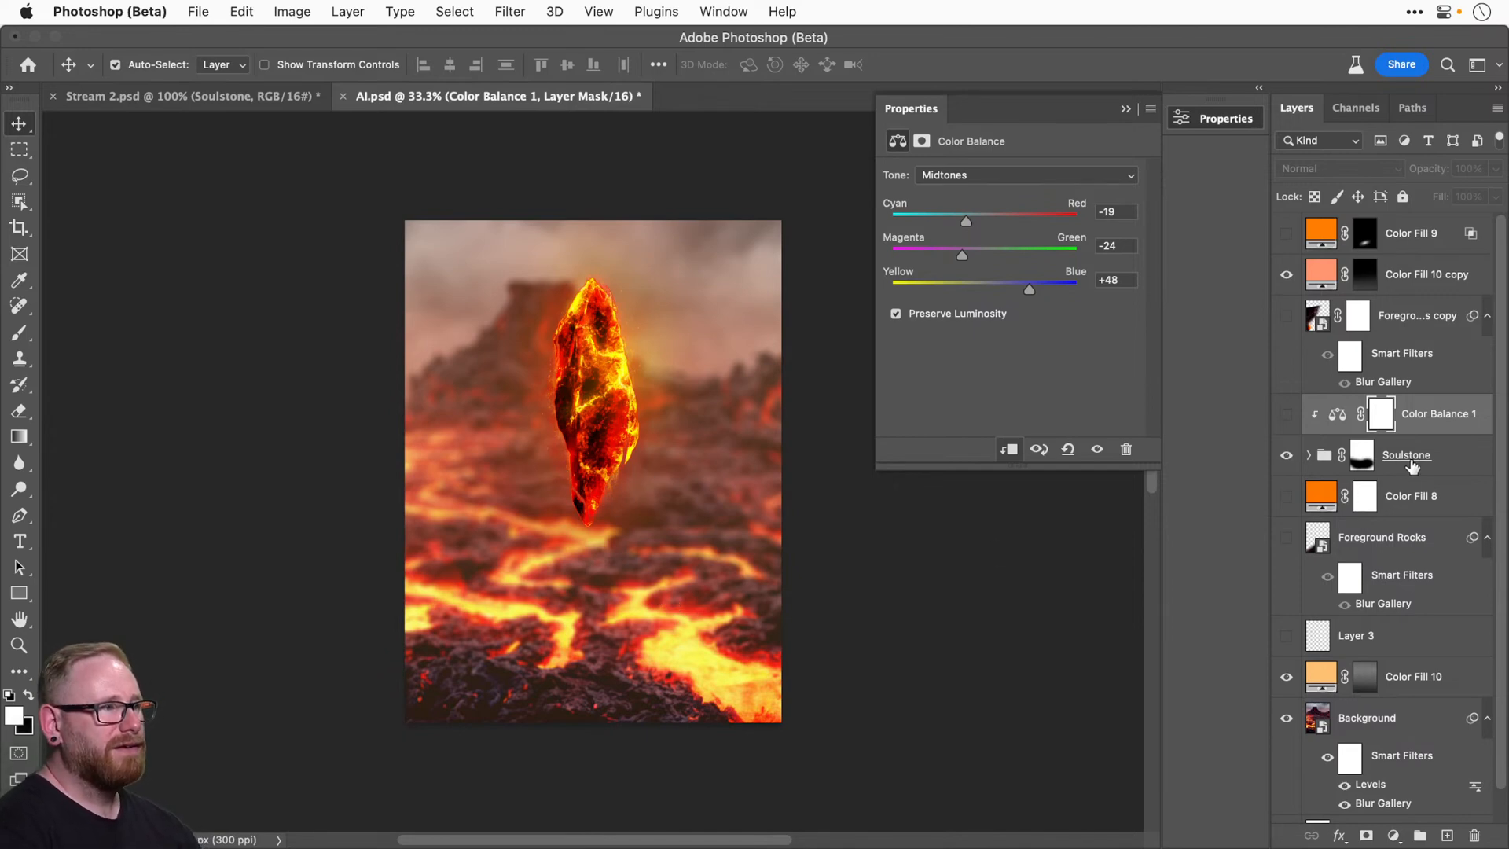
pyautogui.scroll(-1, 1430, 552)
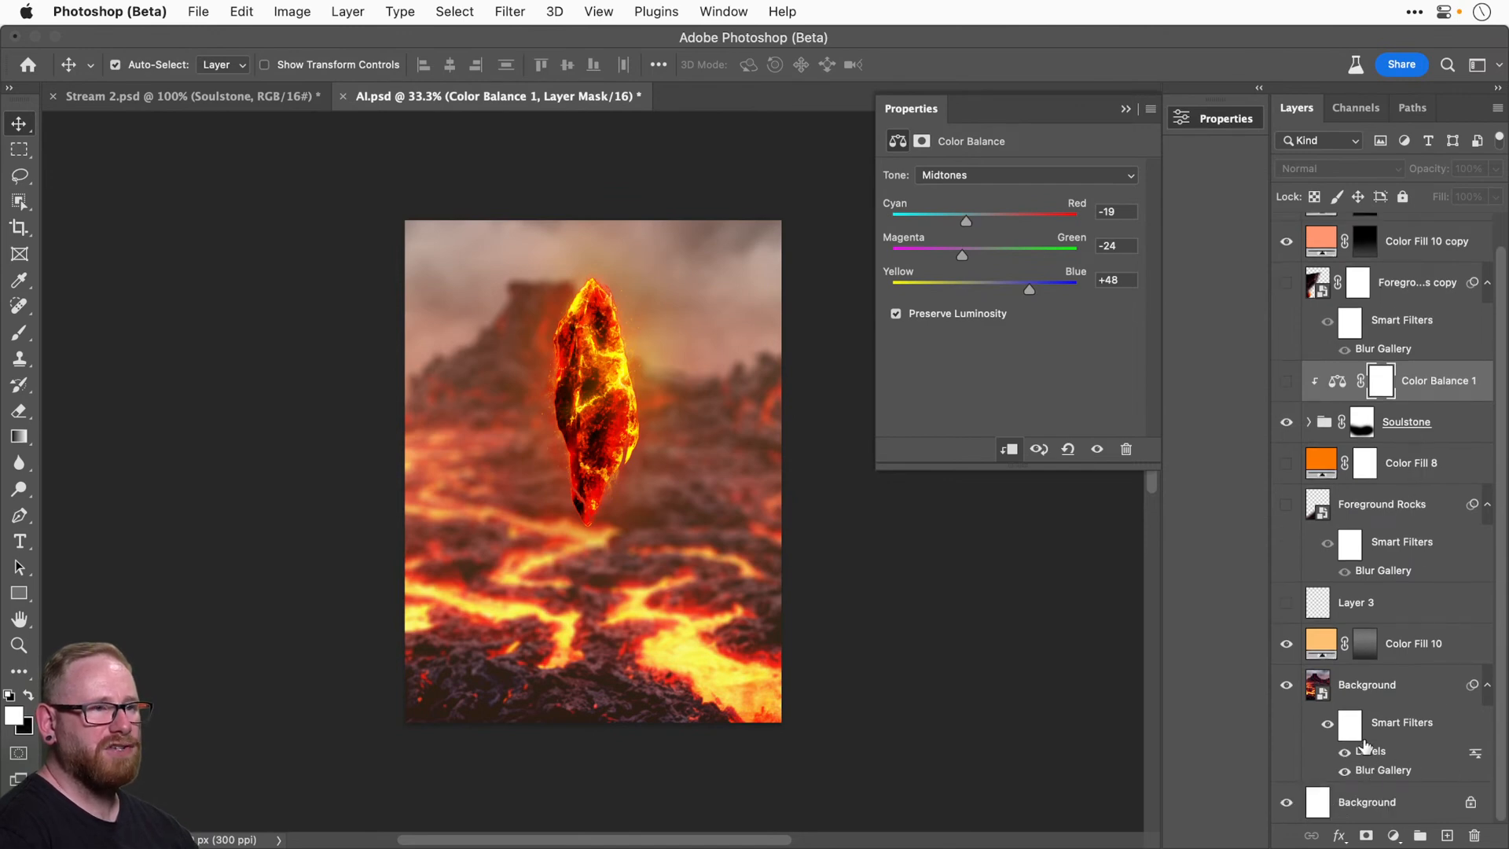
pyautogui.doubleClick(1374, 773)
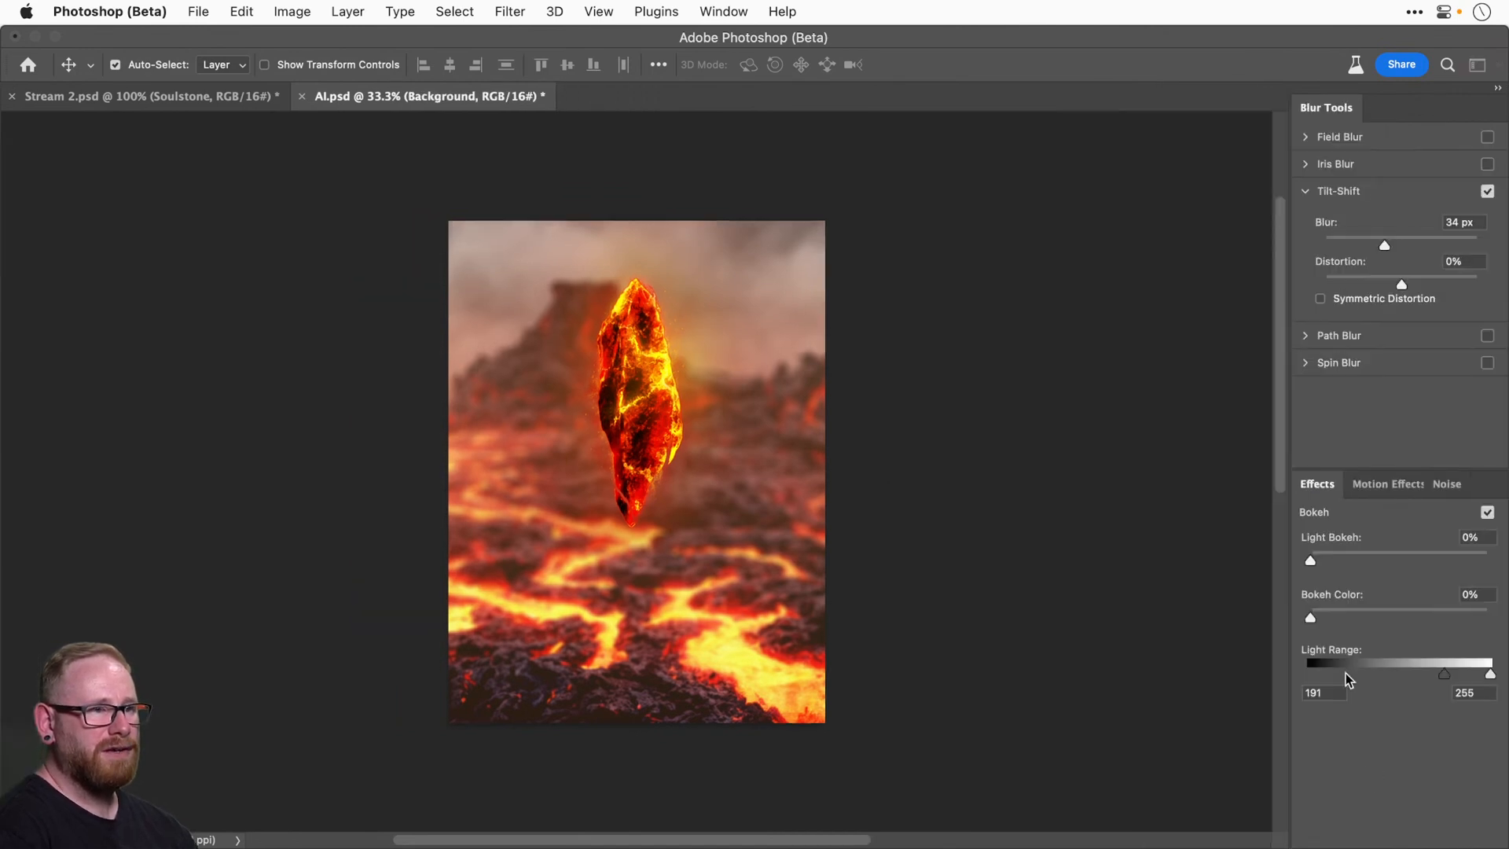
# Swap the Background's Tilt-Shift blur for a 40 px Field Blur.
pyautogui.click(1305, 191)
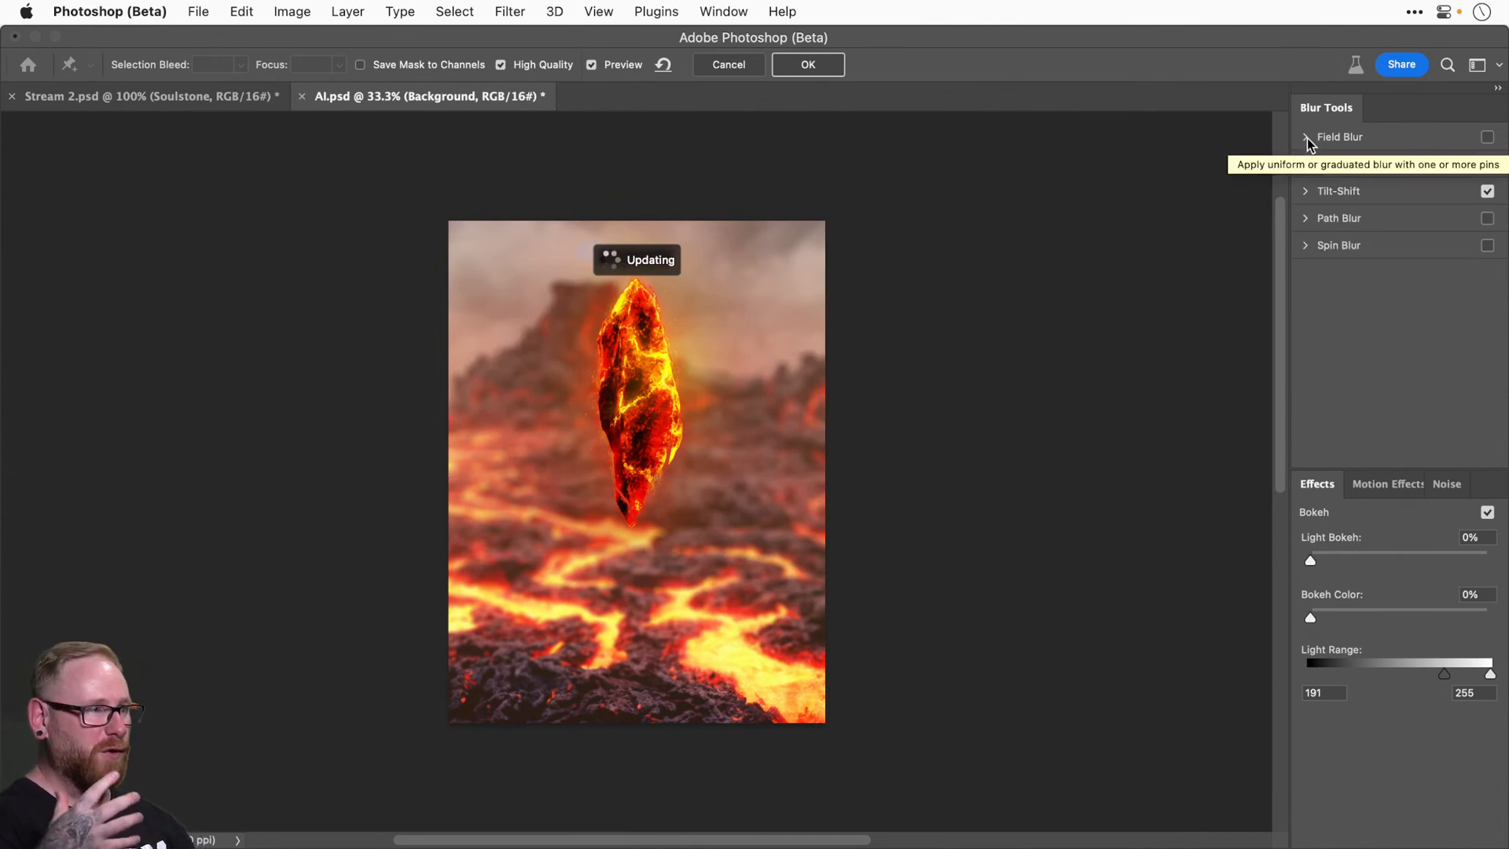
pyautogui.click(1488, 191)
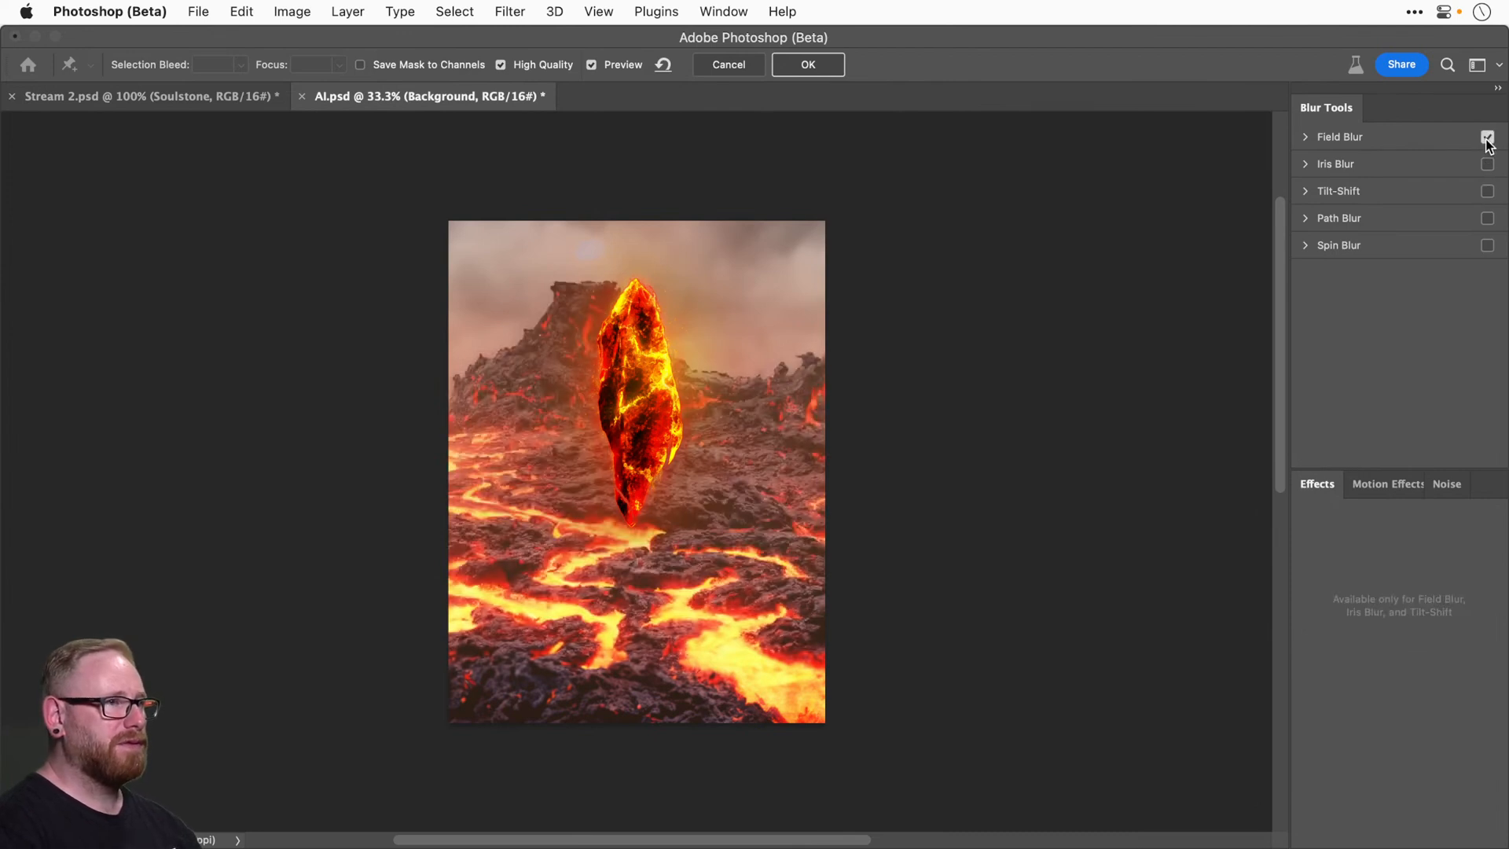
pyautogui.click(1303, 136)
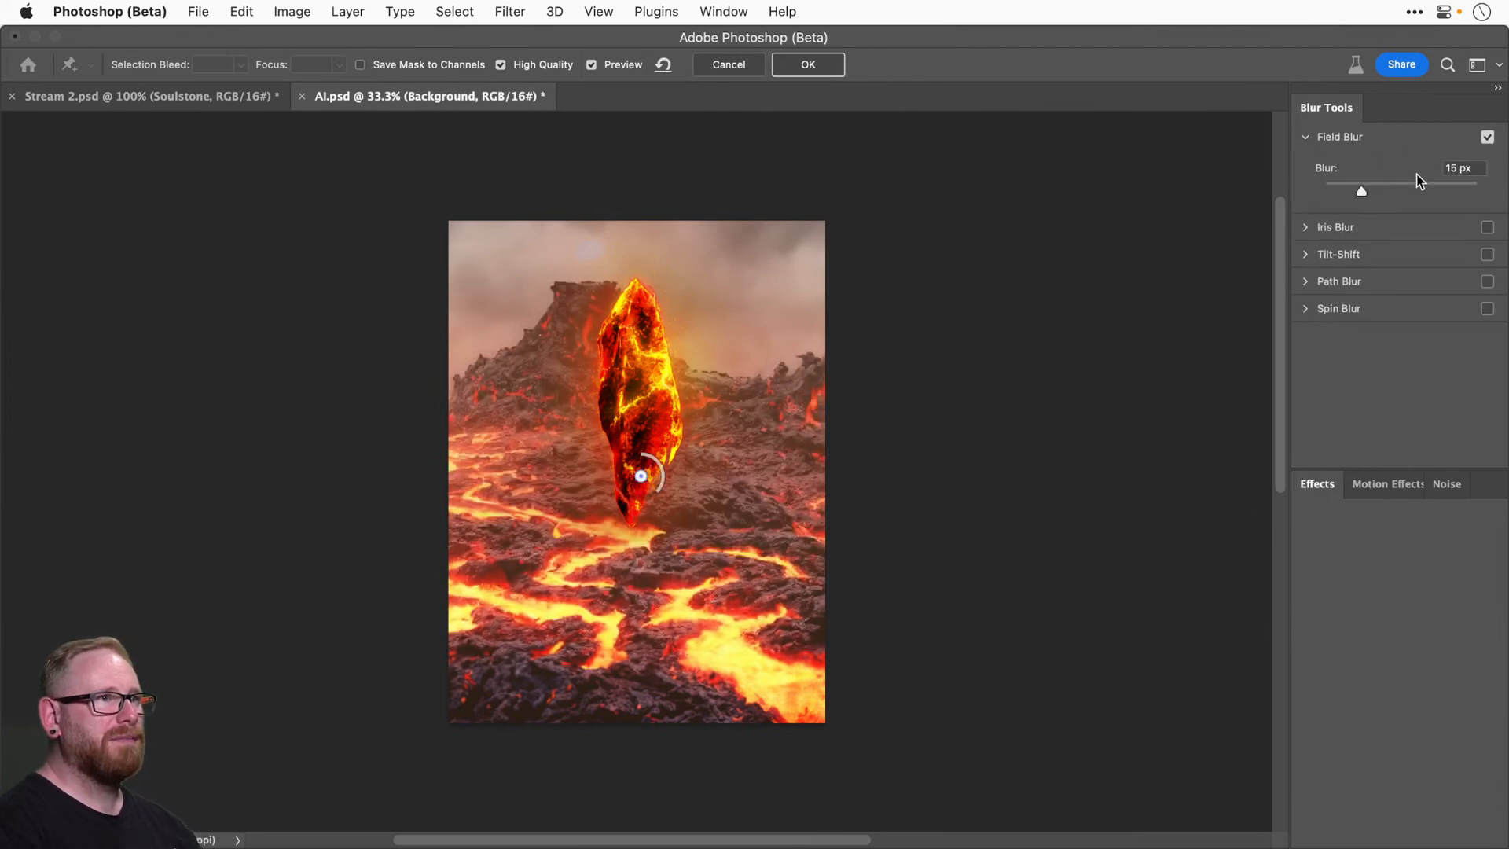
pyautogui.moveTo(1403, 184); pyautogui.dragTo(1360, 187)
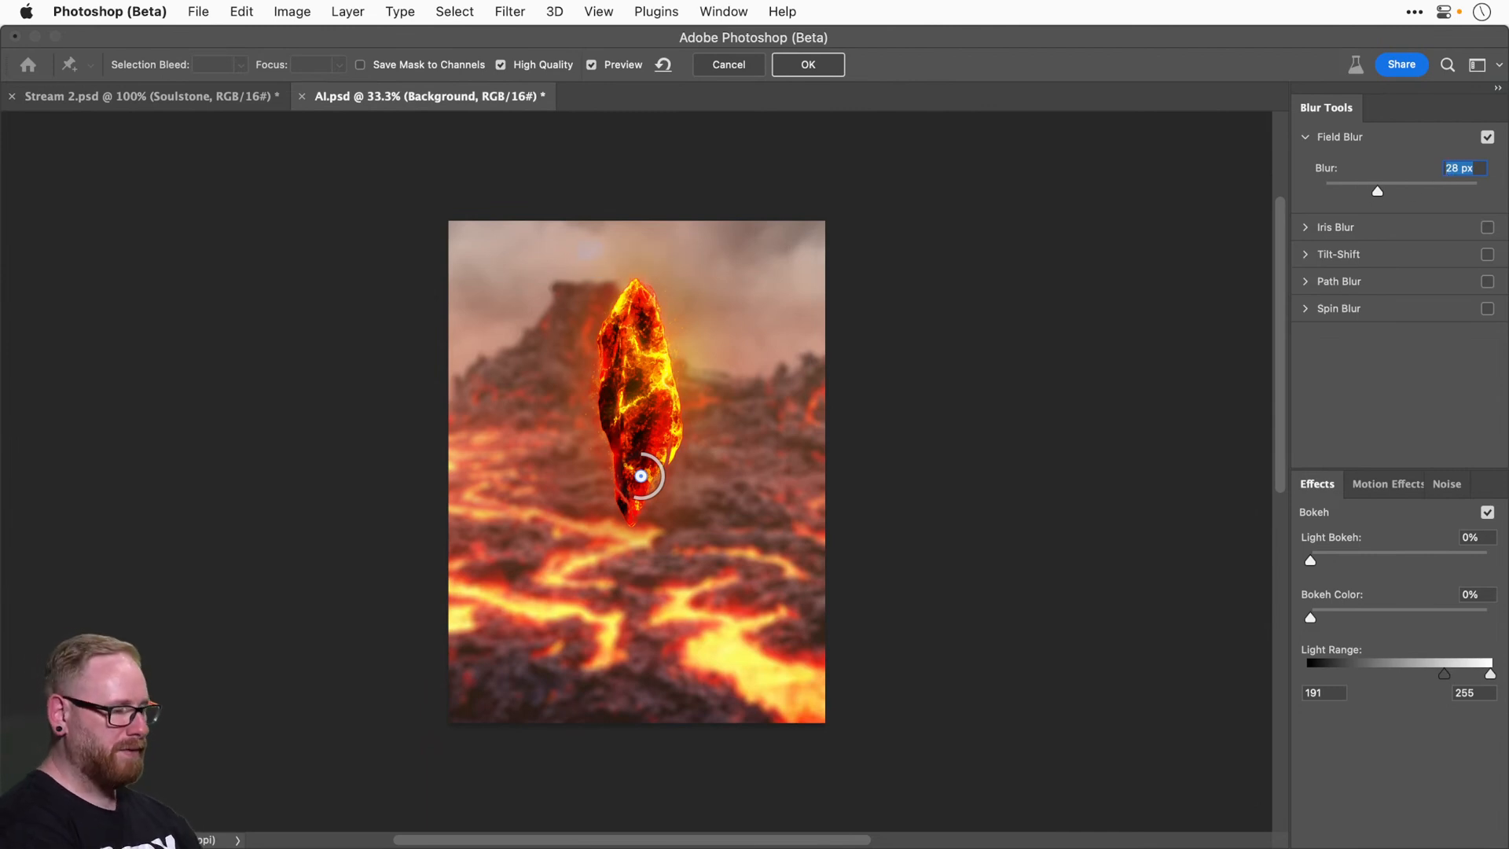
pyautogui.write('40')
pyautogui.press('Return')
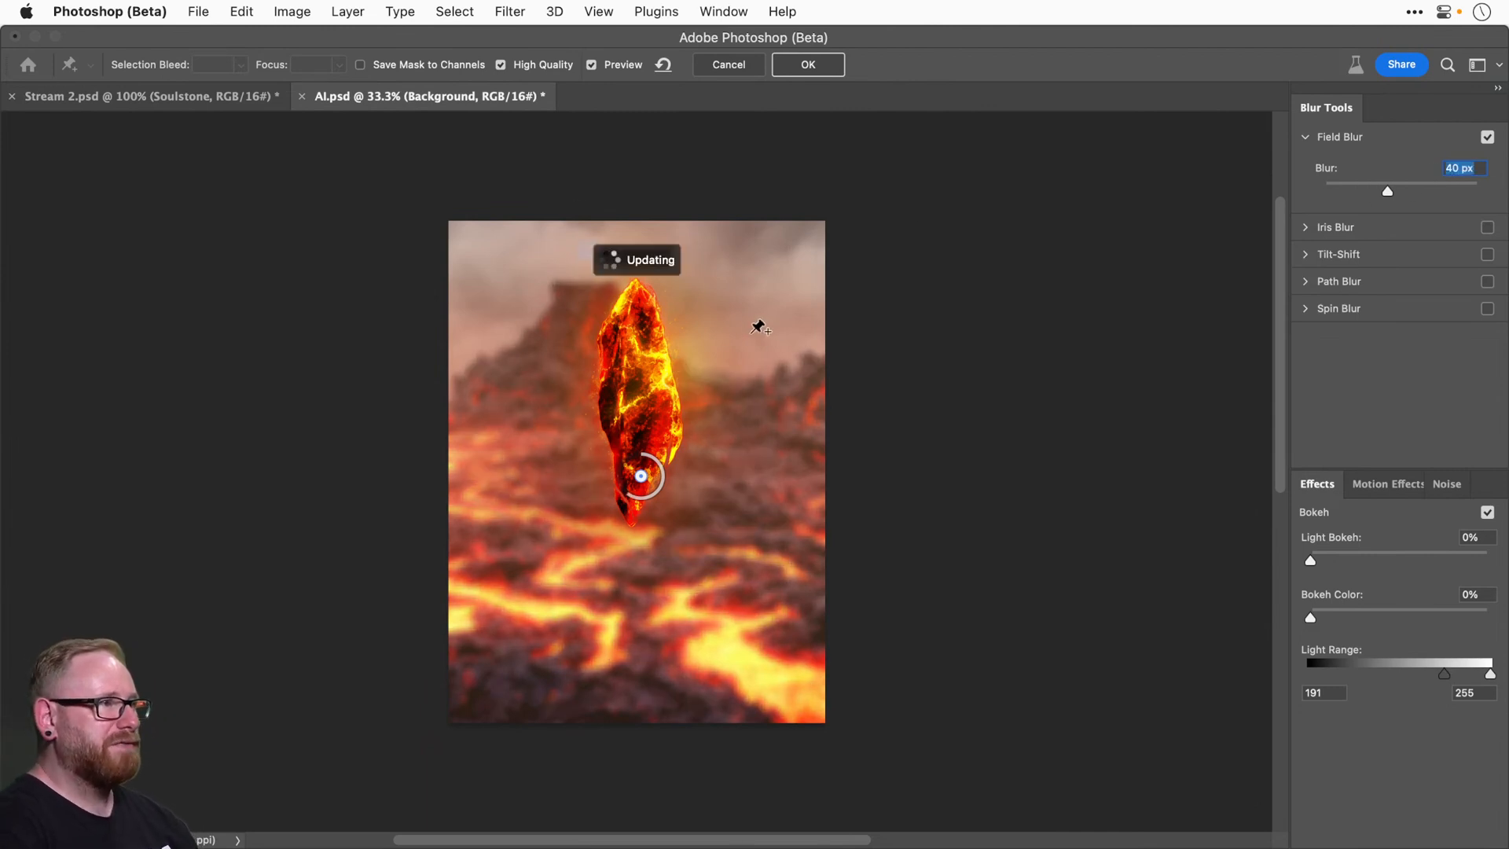
pyautogui.click(803, 66)
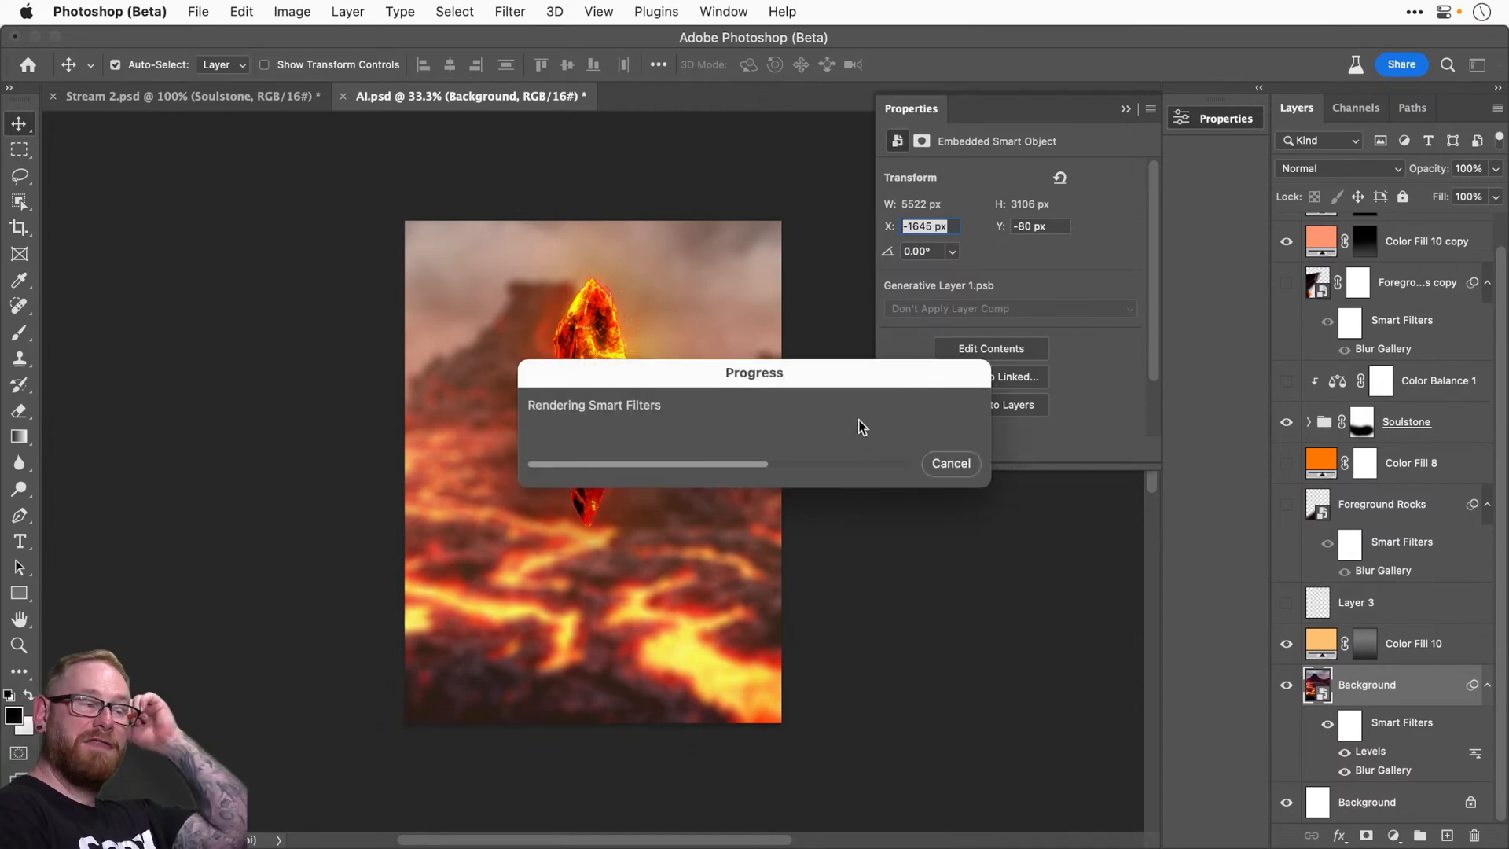
# Darken the Background with Levels: midtones 0.6, output 0–255.
pyautogui.moveTo(909, 391); pyautogui.dragTo(940, 390)
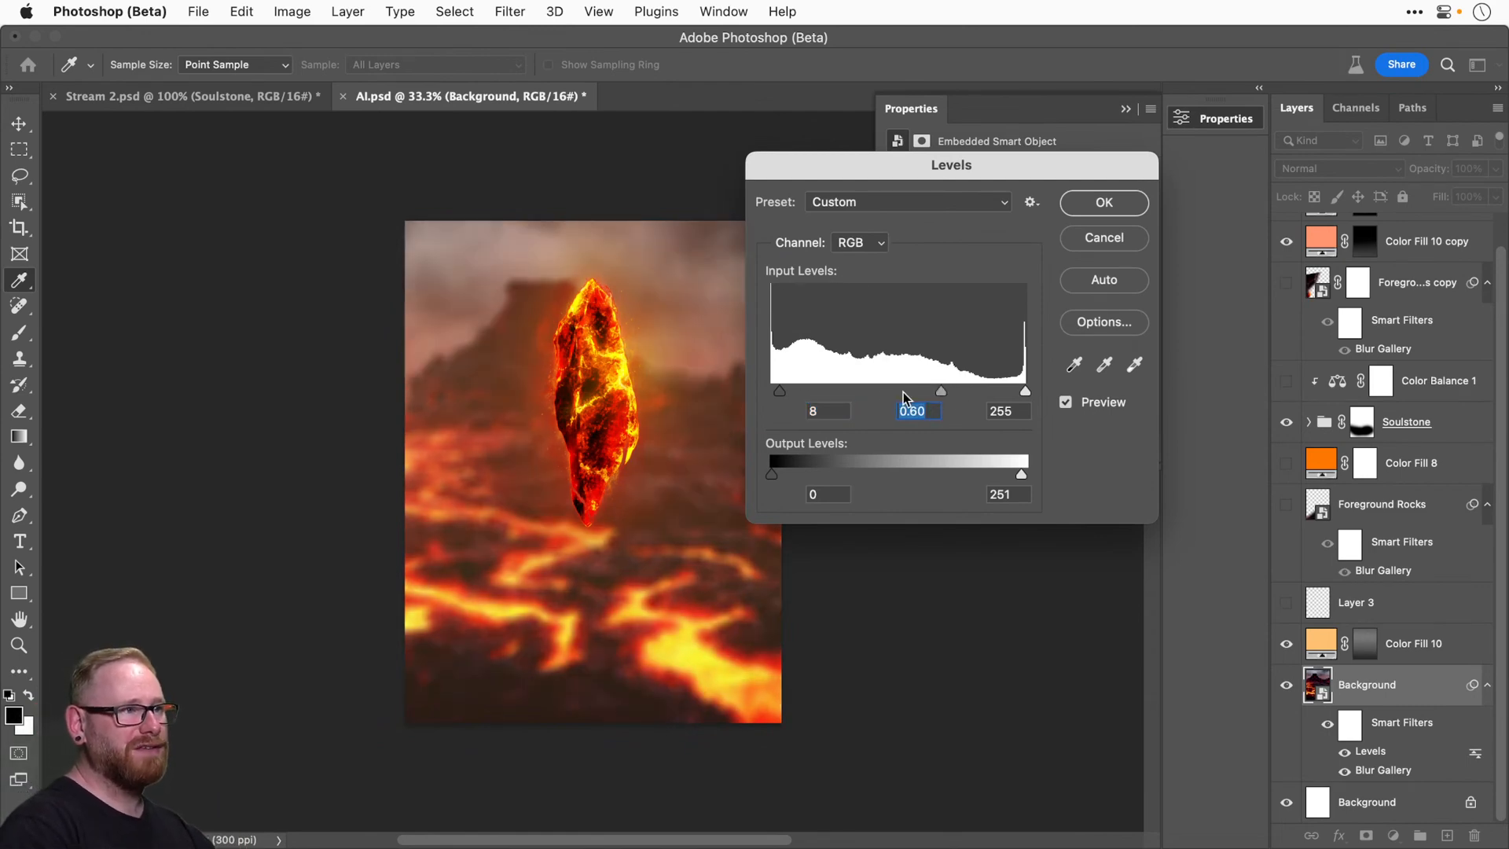
pyautogui.moveTo(1021, 474); pyautogui.dragTo(1025, 473)
pyautogui.moveTo(779, 391)
pyautogui.mouseDown()
pyautogui.moveTo(815, 397)
pyautogui.moveTo(758, 390)
pyautogui.mouseUp()
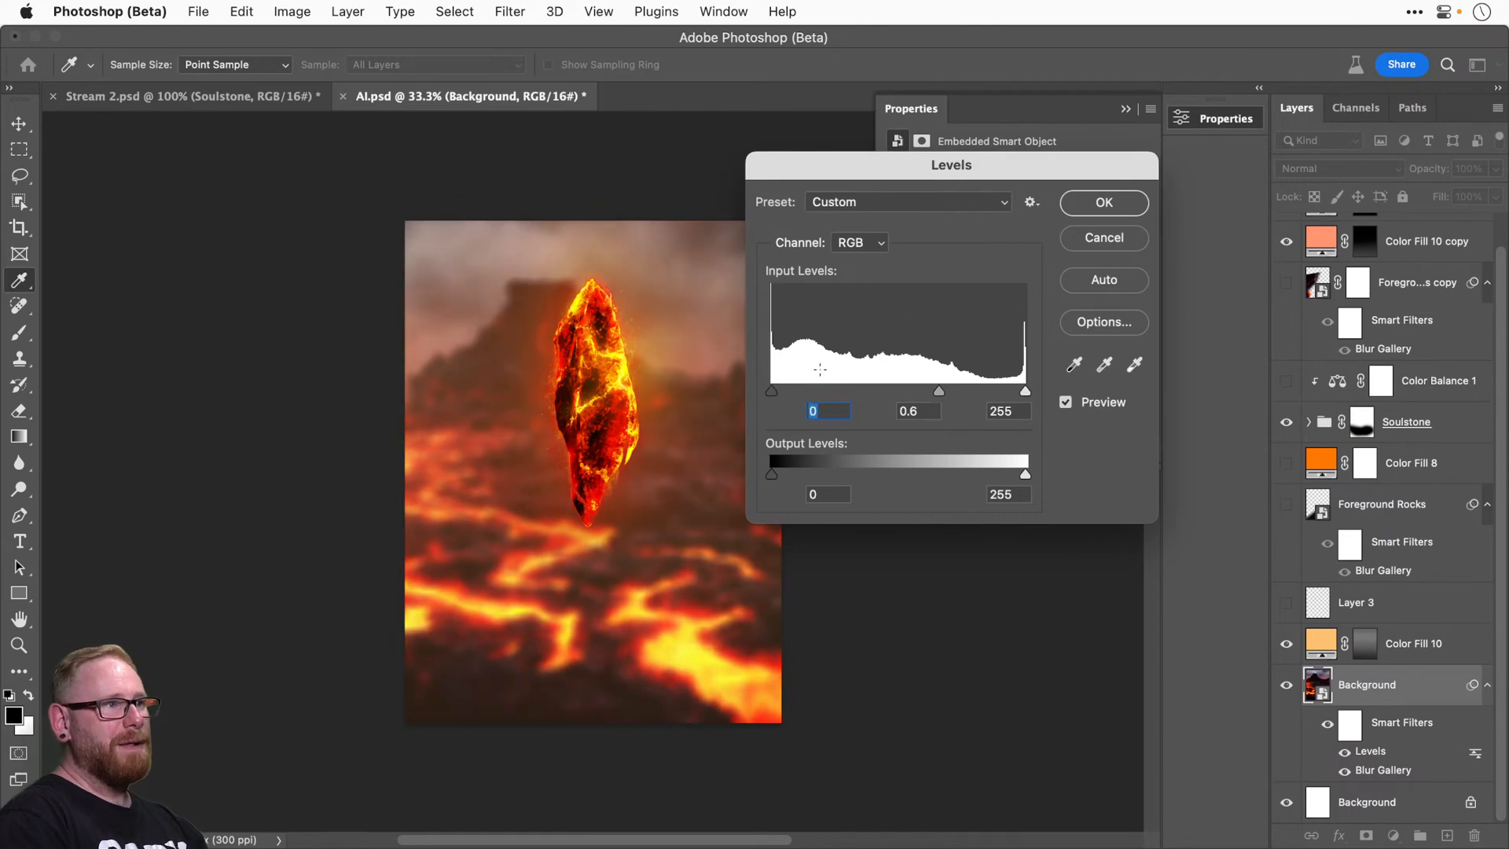
pyautogui.click(1096, 203)
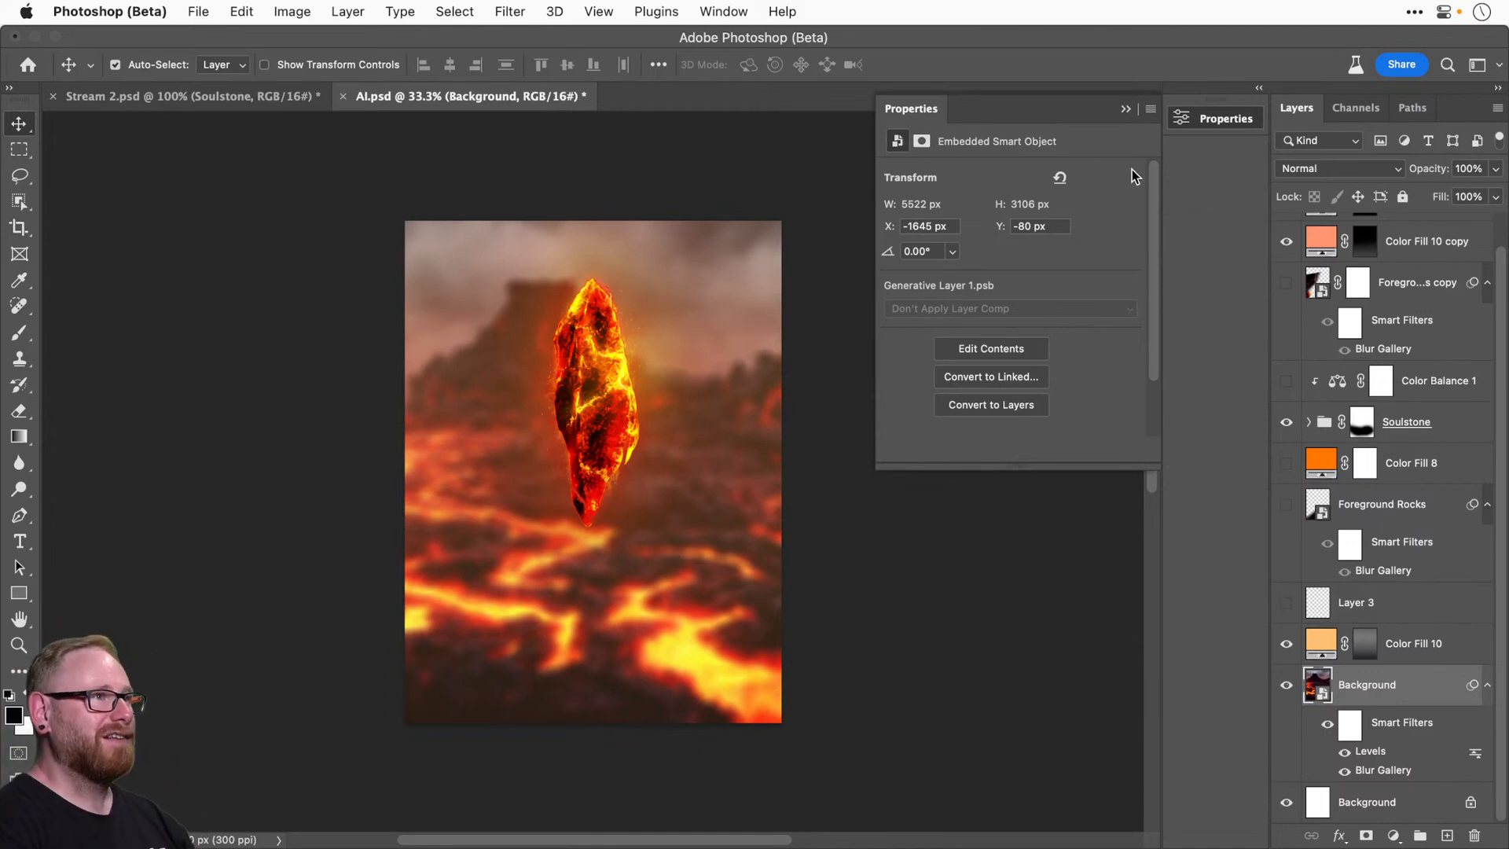
# Centre the Soulstone group vertically on the canvas.
pyautogui.click(1201, 116)
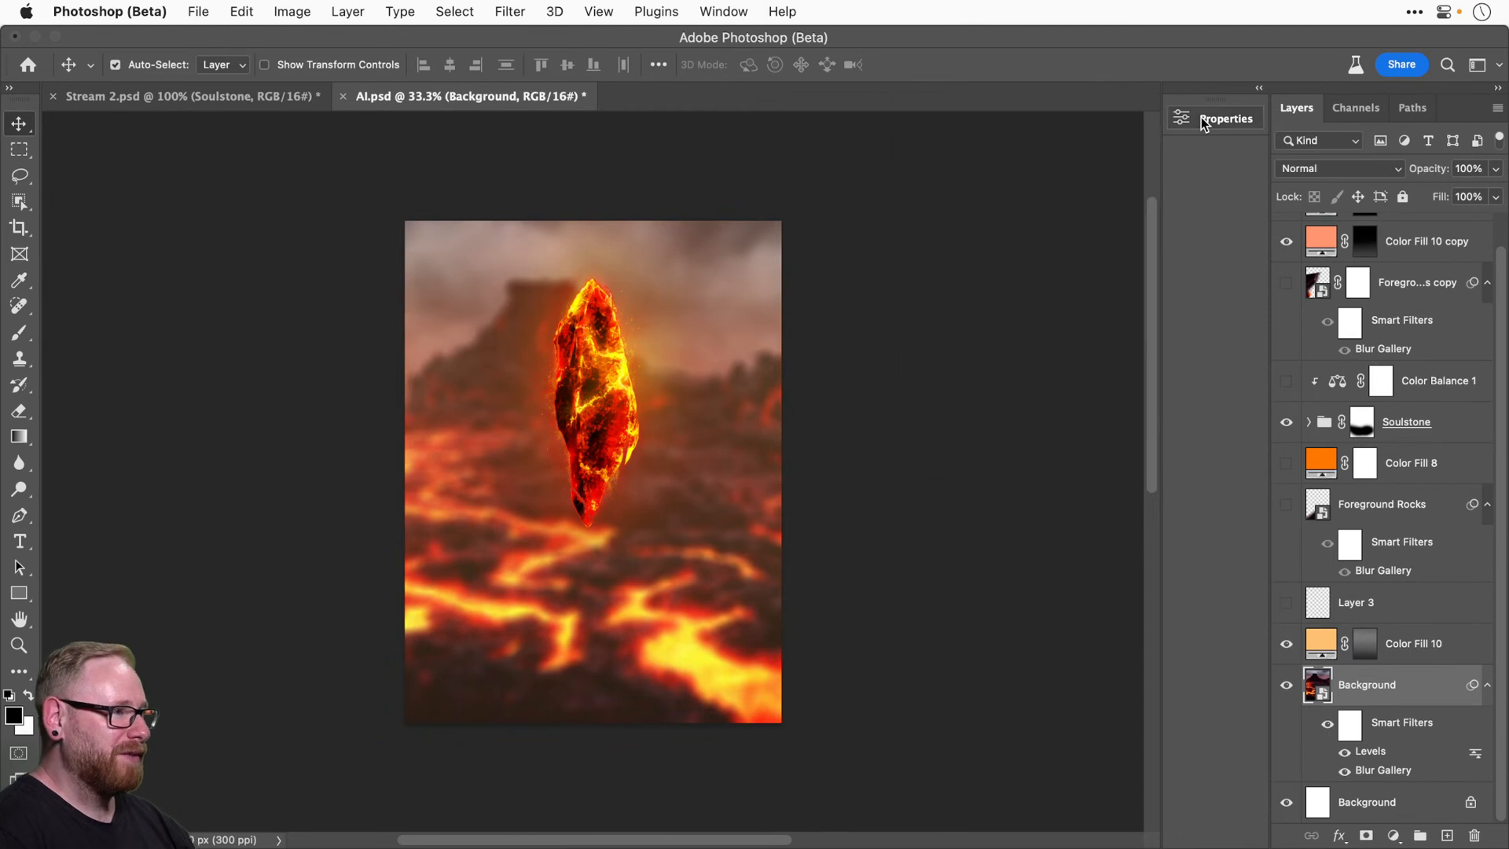
pyautogui.click(1408, 423)
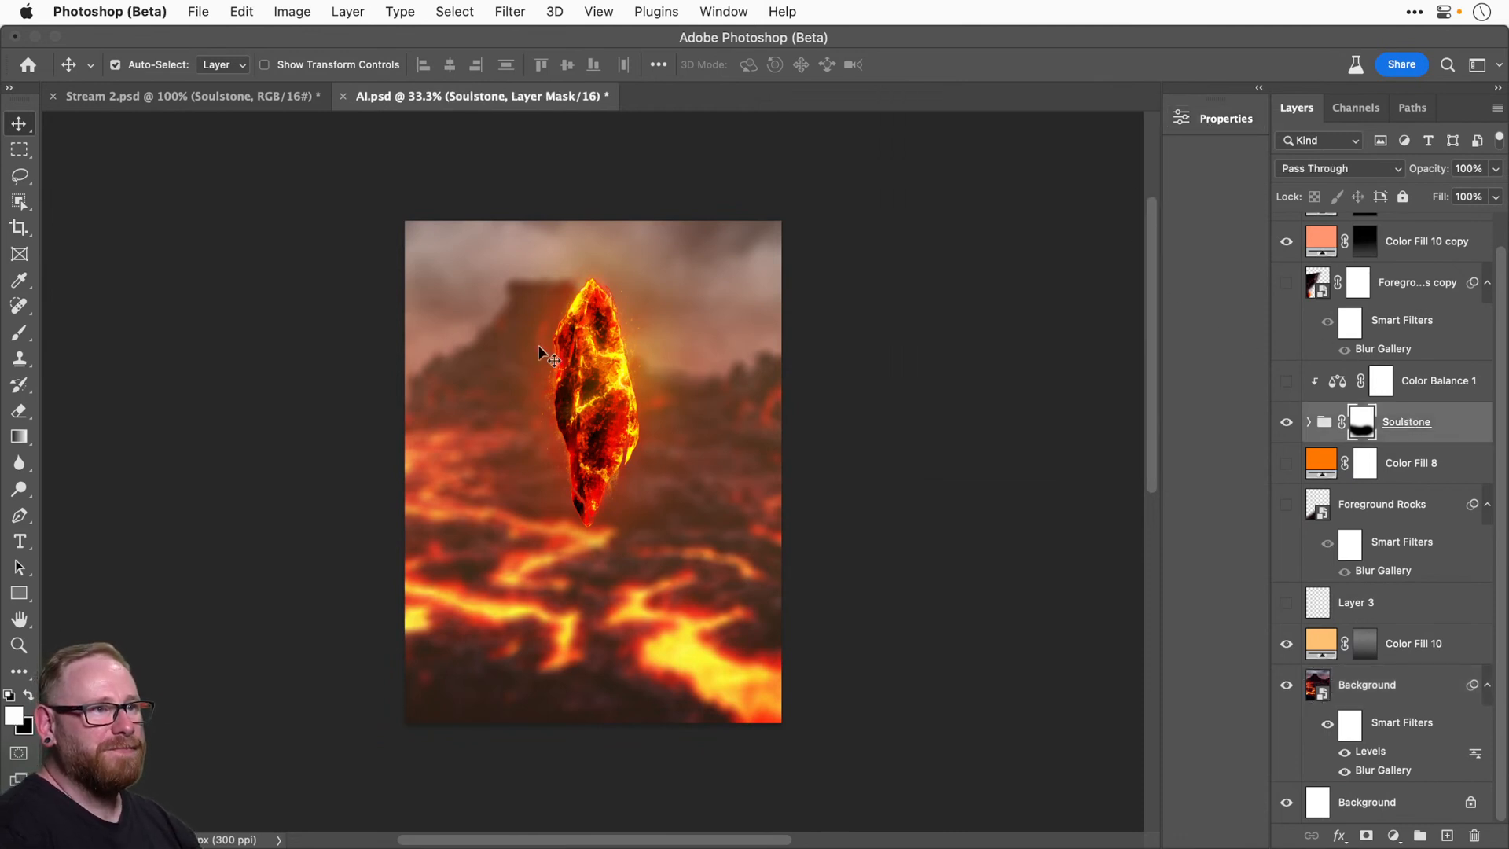
pyautogui.hotkey('ctrl', 'a')
pyautogui.click(568, 66)
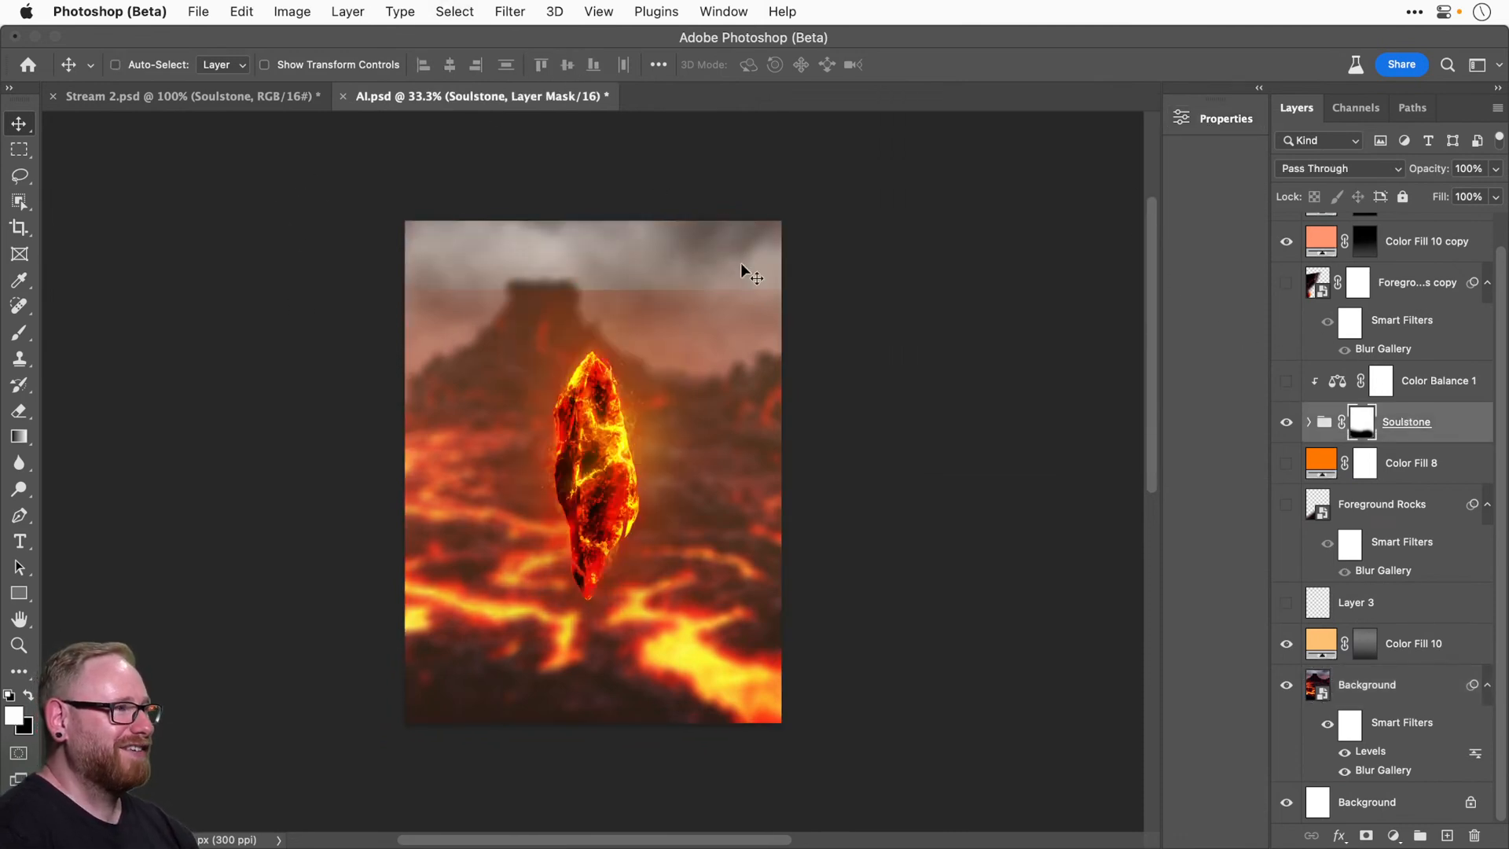
pyautogui.click(746, 285)
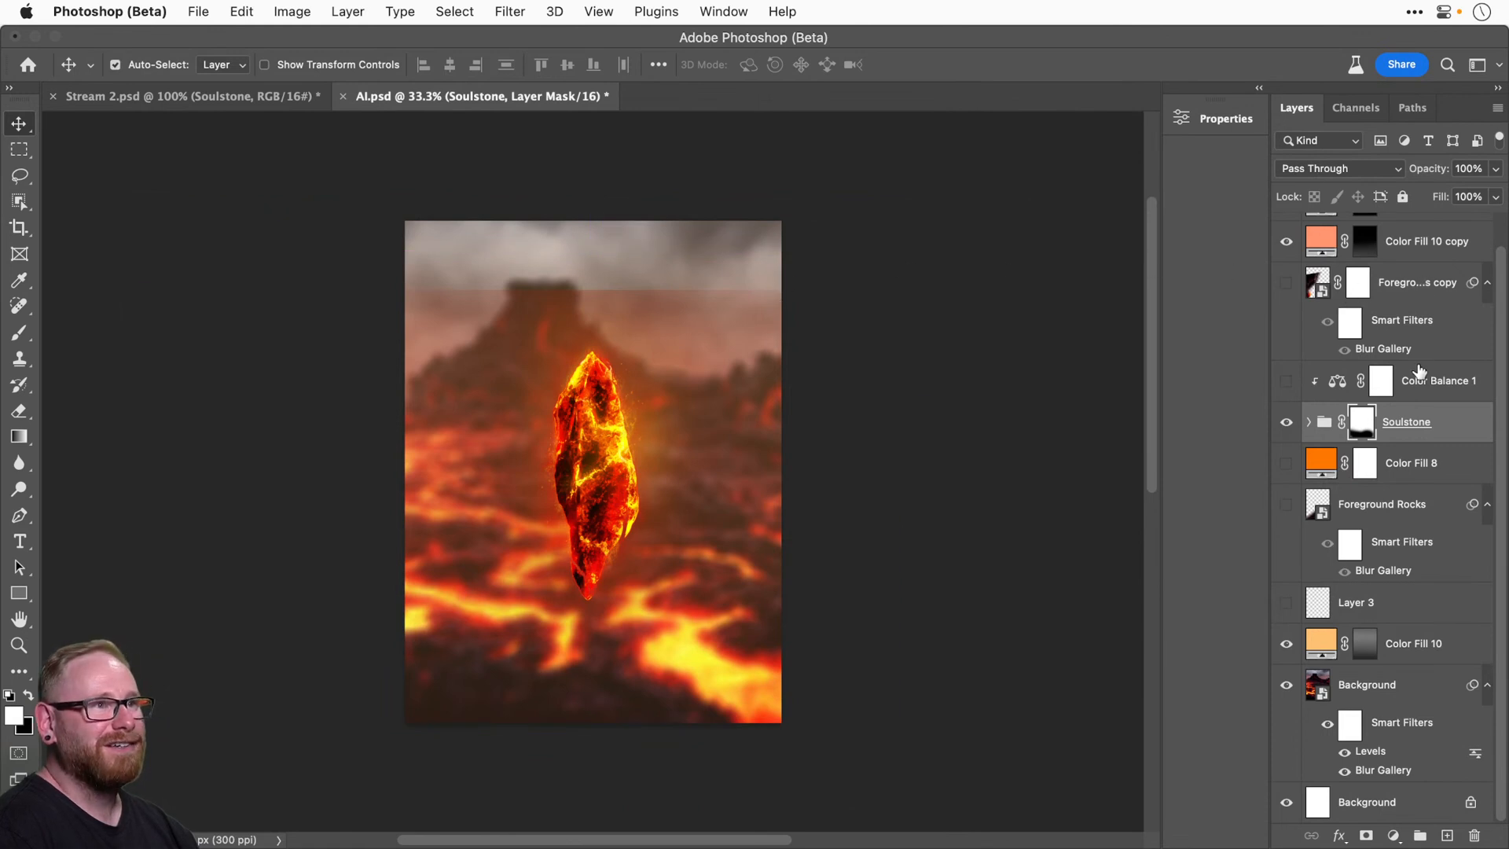
# Show the Color Fill 10 copy layer and expand Soulstone to check Color Fill 6's effect.
pyautogui.scroll(1, 1418, 369)
pyautogui.click(1398, 284)
pyautogui.click(1287, 277)
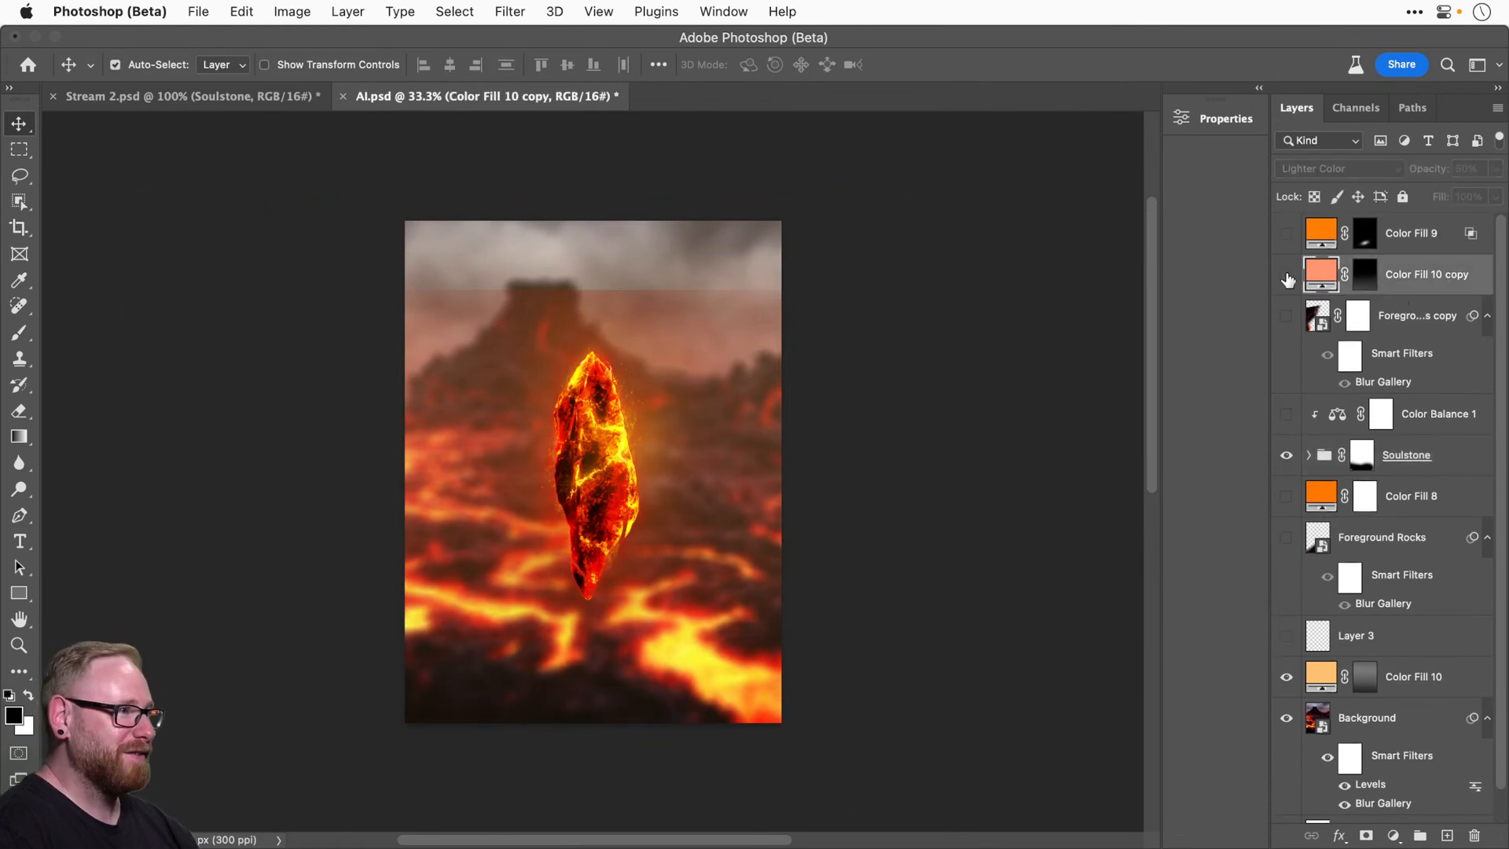
pyautogui.click(1289, 459)
pyautogui.click(1289, 459)
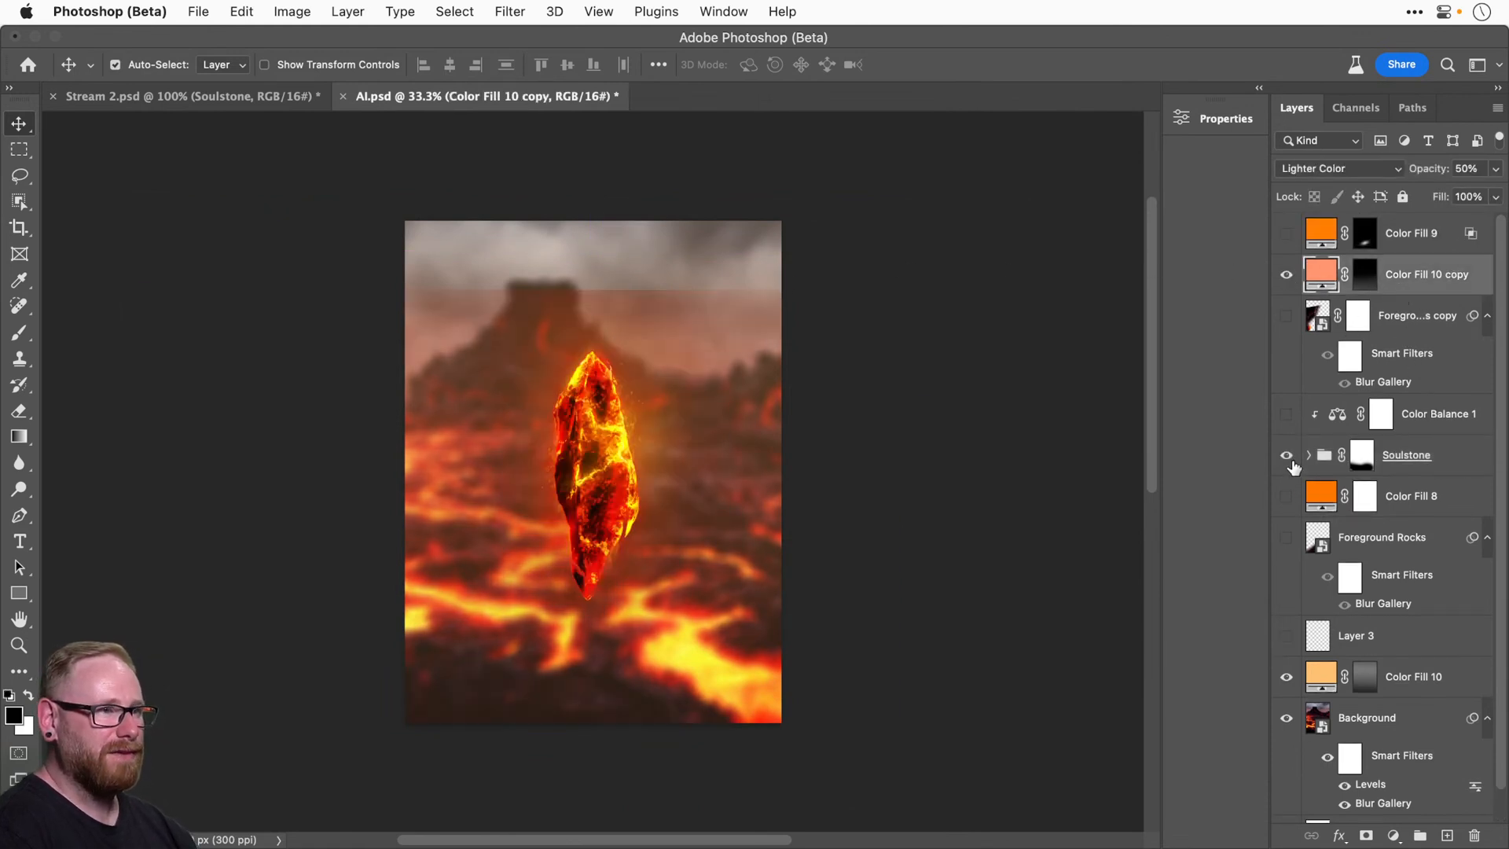
pyautogui.click(1308, 456)
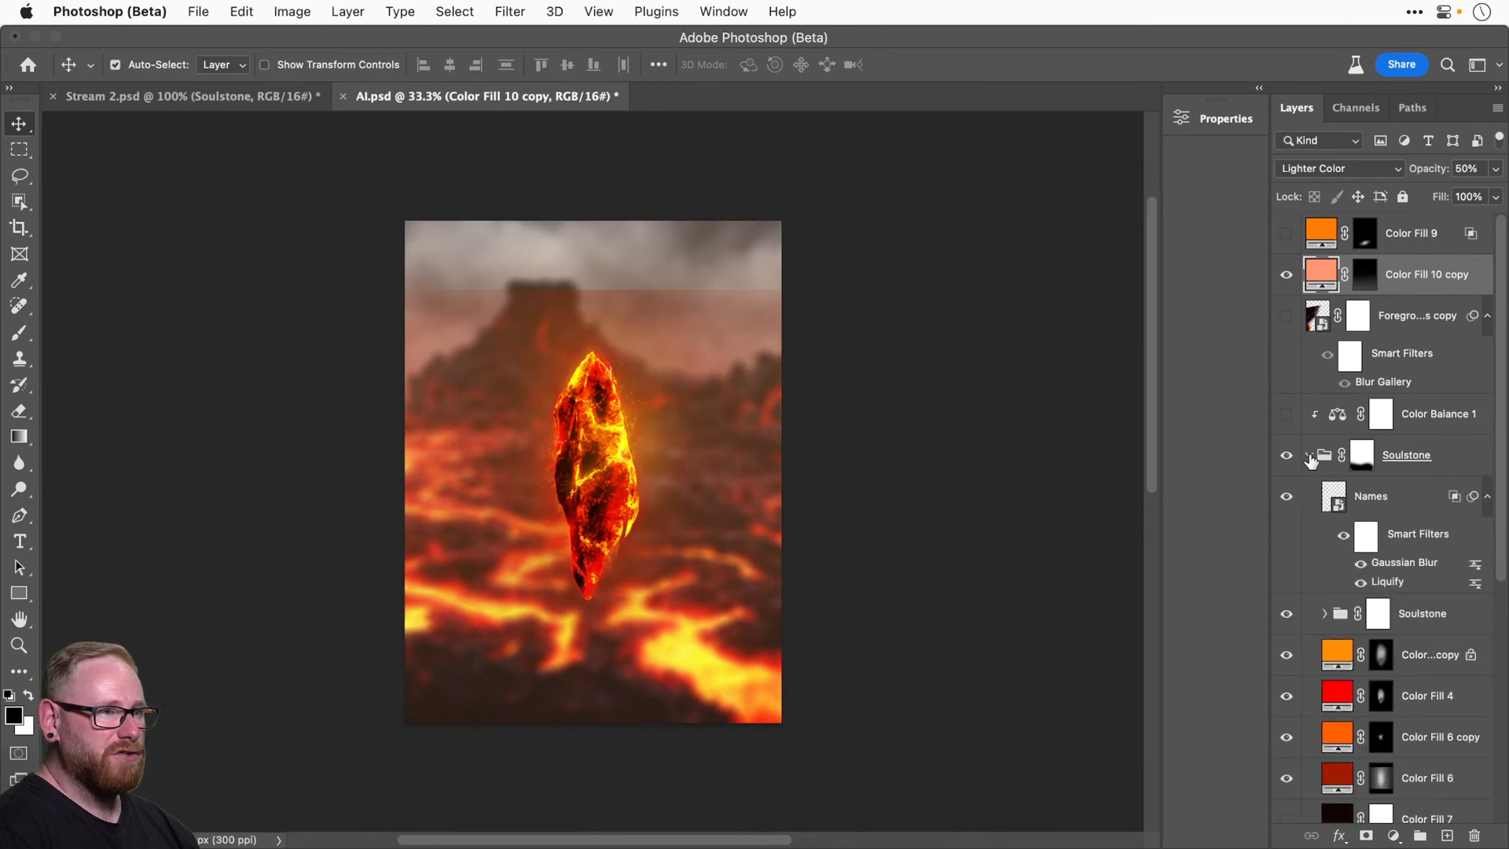
pyautogui.click(1290, 778)
pyautogui.click(1287, 778)
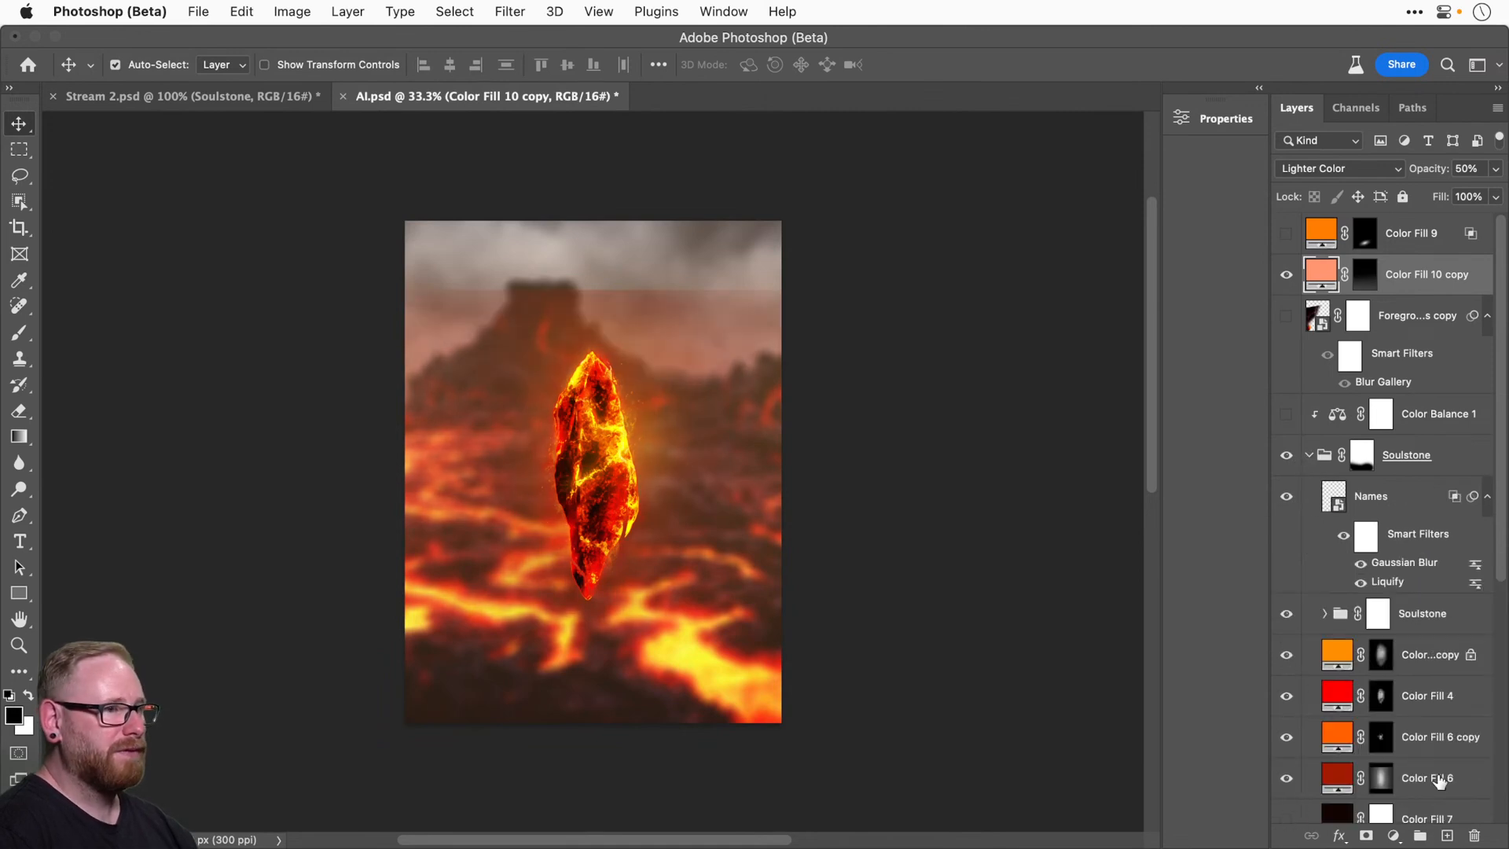
# Scale the Color Fill 6 glow up to about 144%.
pyautogui.click(1430, 778)
pyautogui.press('super+t')
pyautogui.moveTo(909, 288); pyautogui.dragTo(1028, 172)
pyautogui.press('Return')
pyautogui.press('super+equal')
pyautogui.press('super+minus')
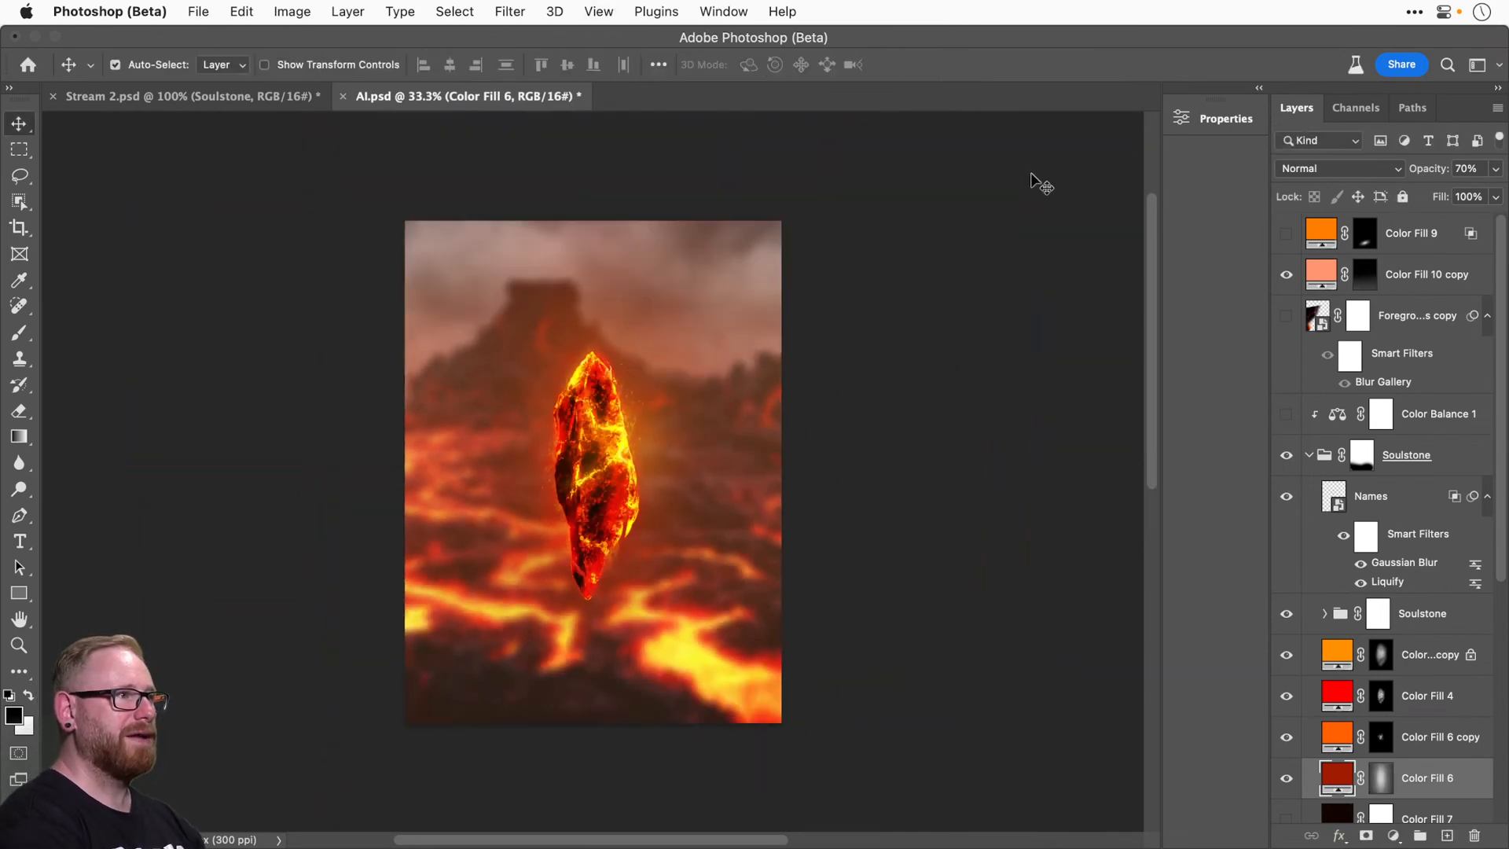
# Paste a merged copy of all visible layers as a new top Layer 4.
pyautogui.press('super+a')
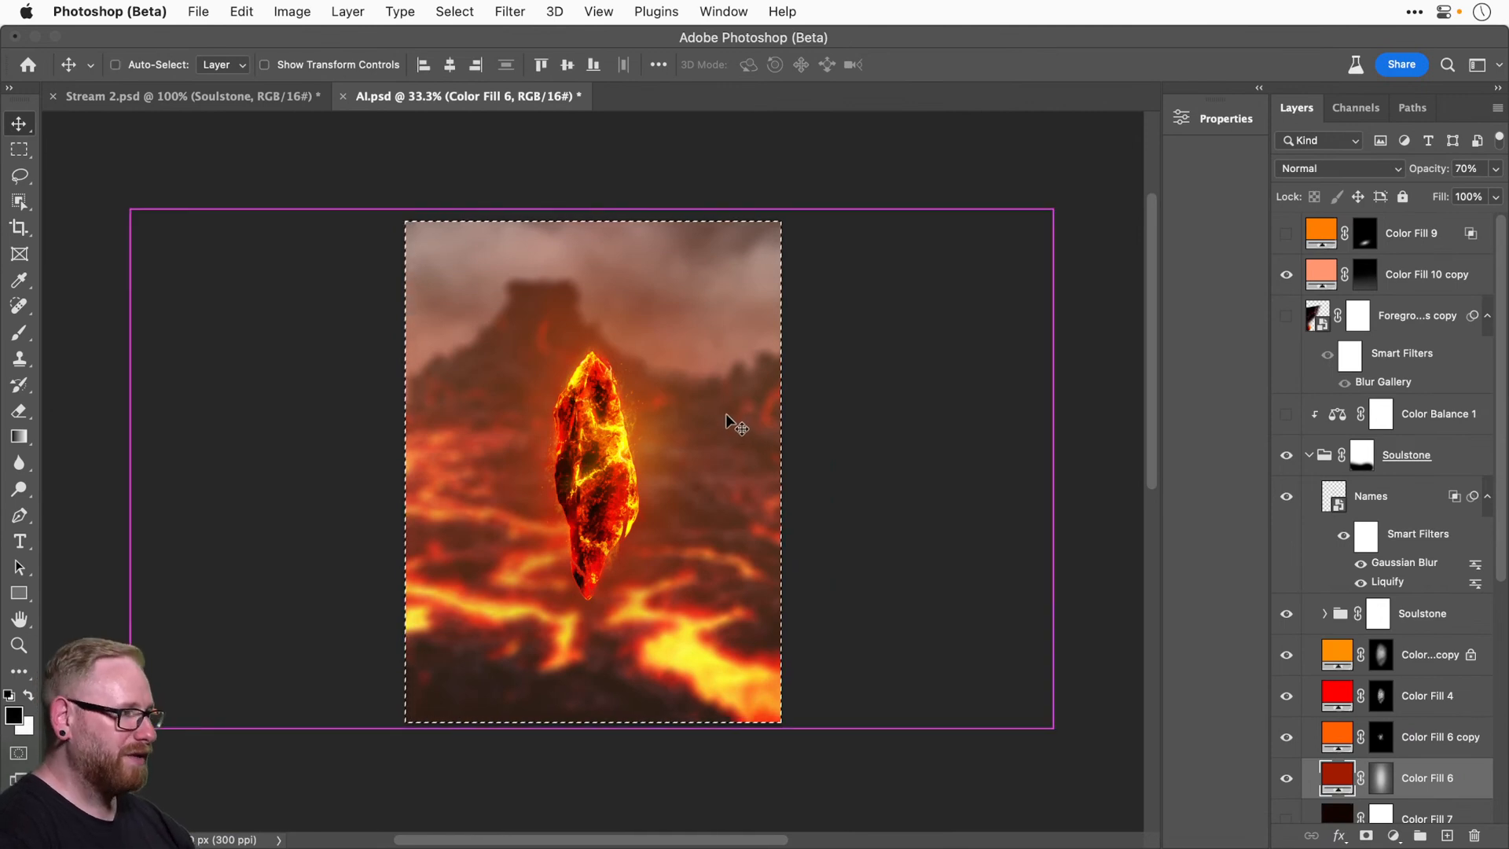
pyautogui.press('super+d')
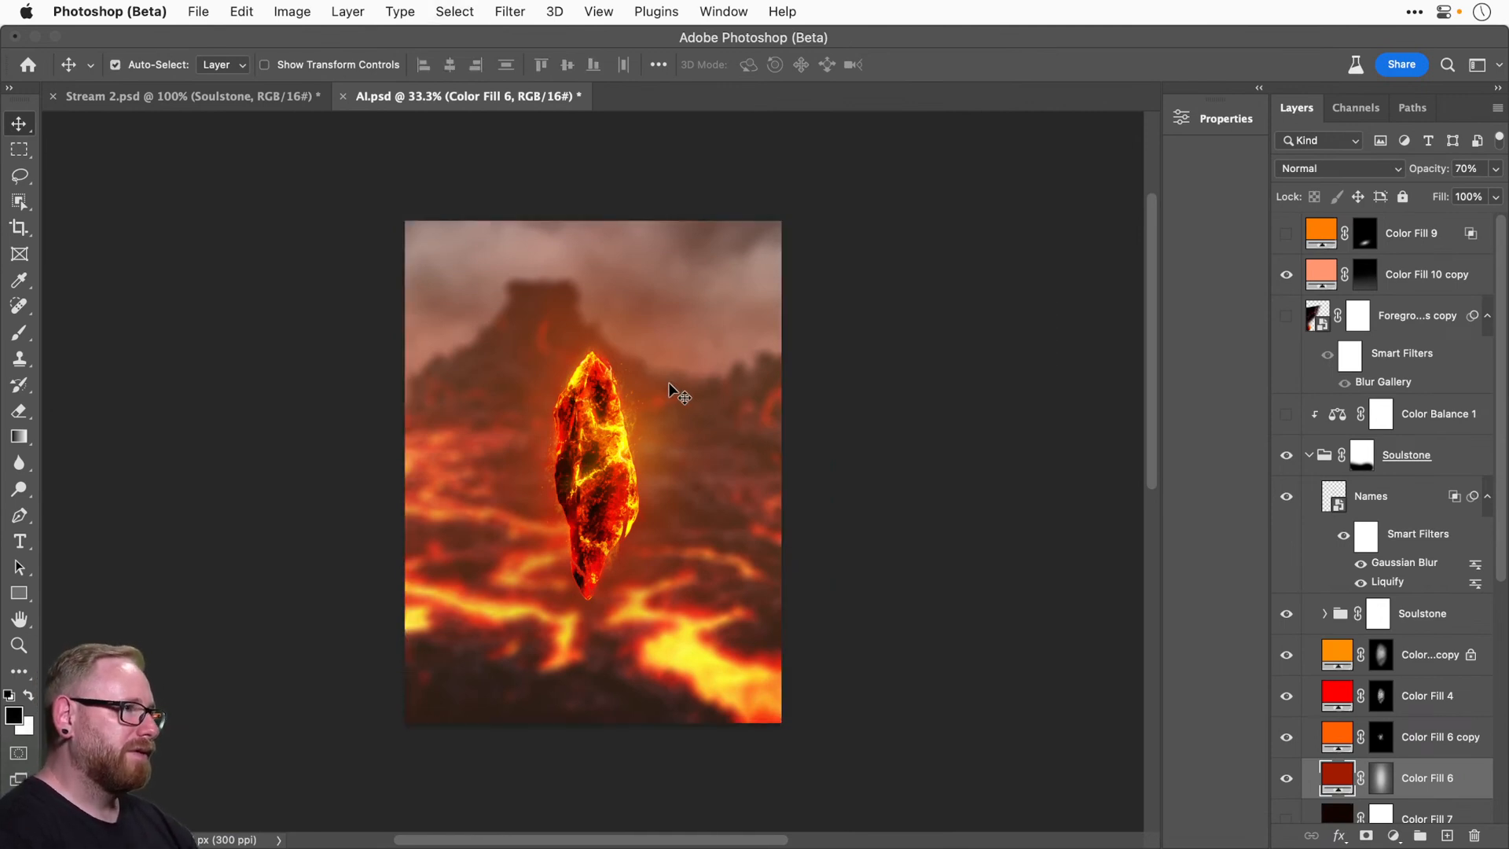
pyautogui.press('super+a')
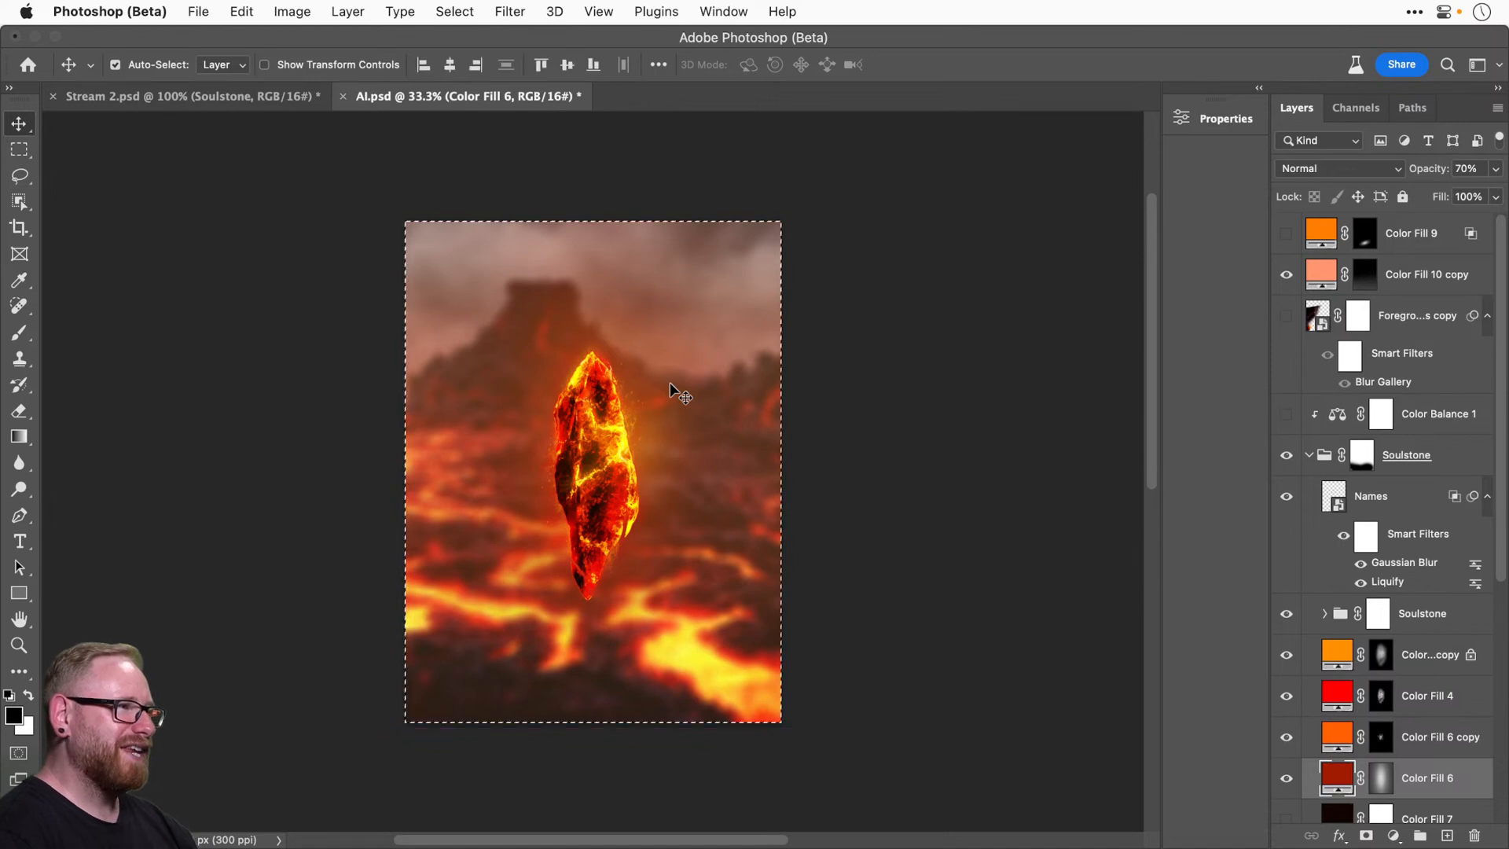
pyautogui.press('super+shift+c')
pyautogui.press('super+v')
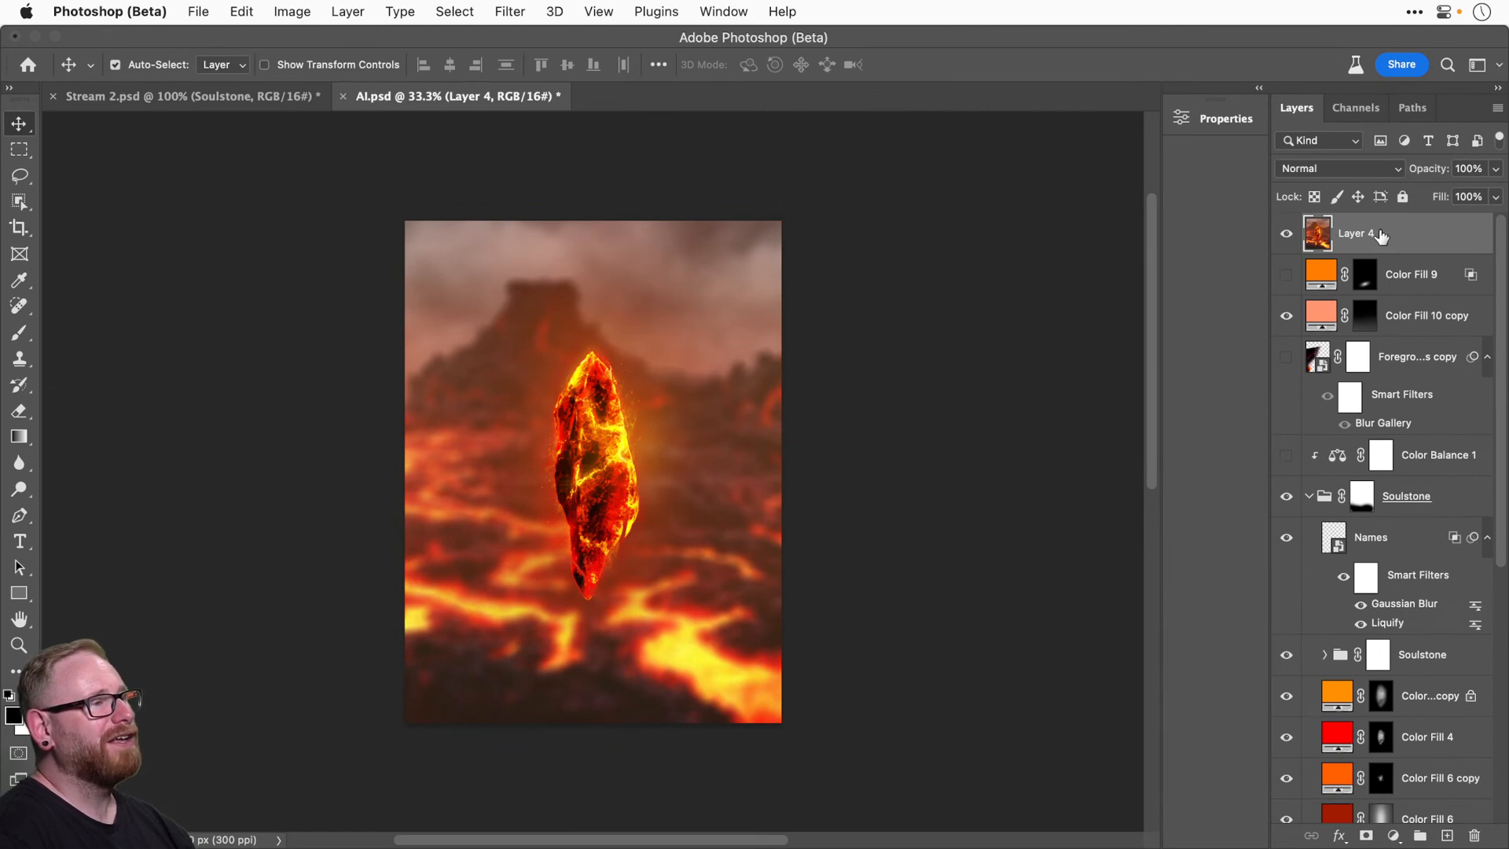
# Duplicate the Camera Raw Filter layer from Stream 2.psd into AI.psd.
pyautogui.click(142, 96)
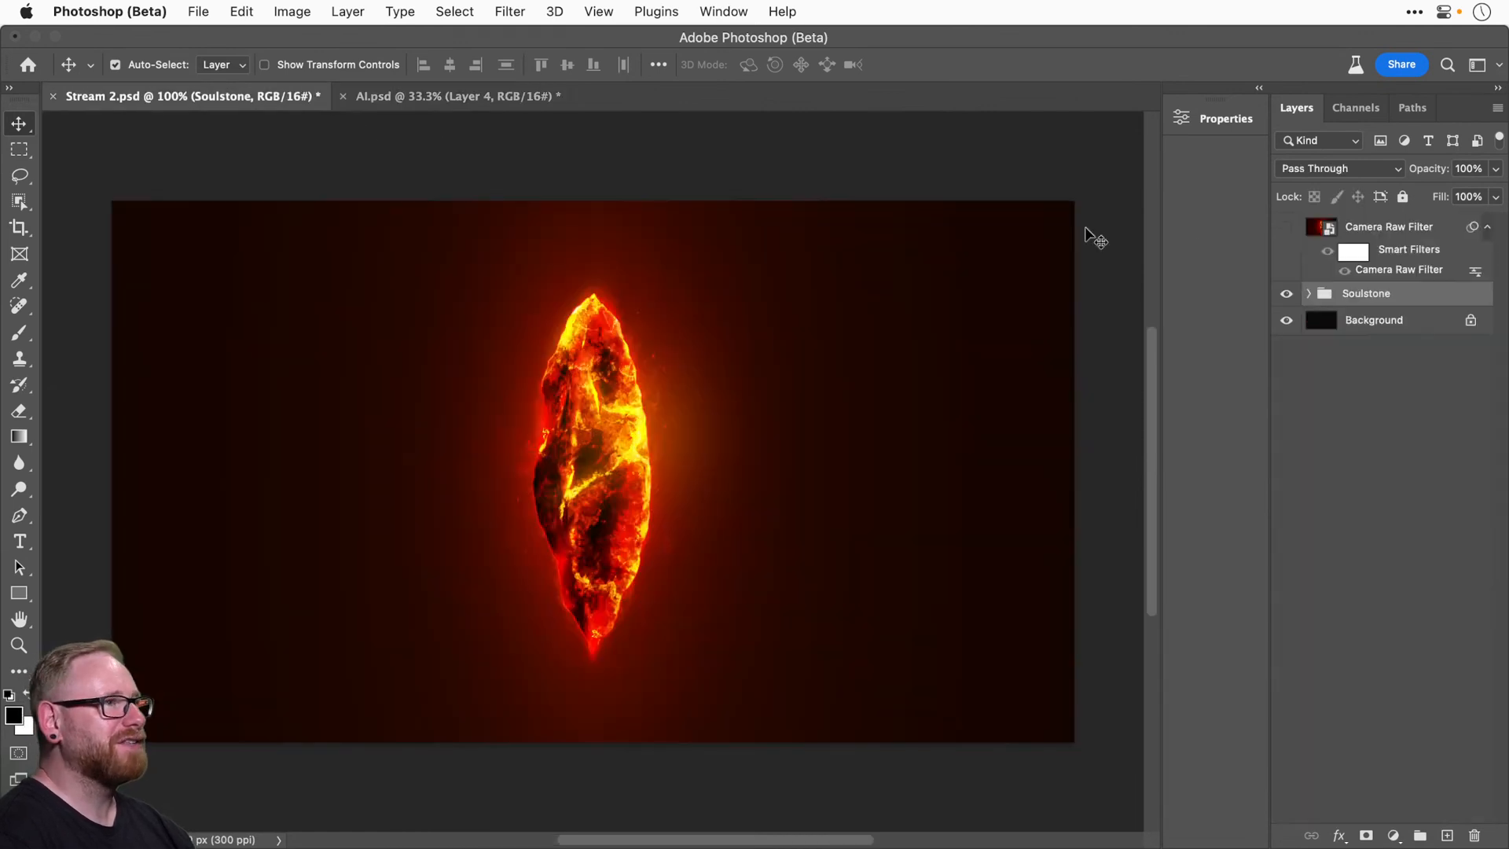
pyautogui.rightClick(1359, 228)
pyautogui.click(1313, 266)
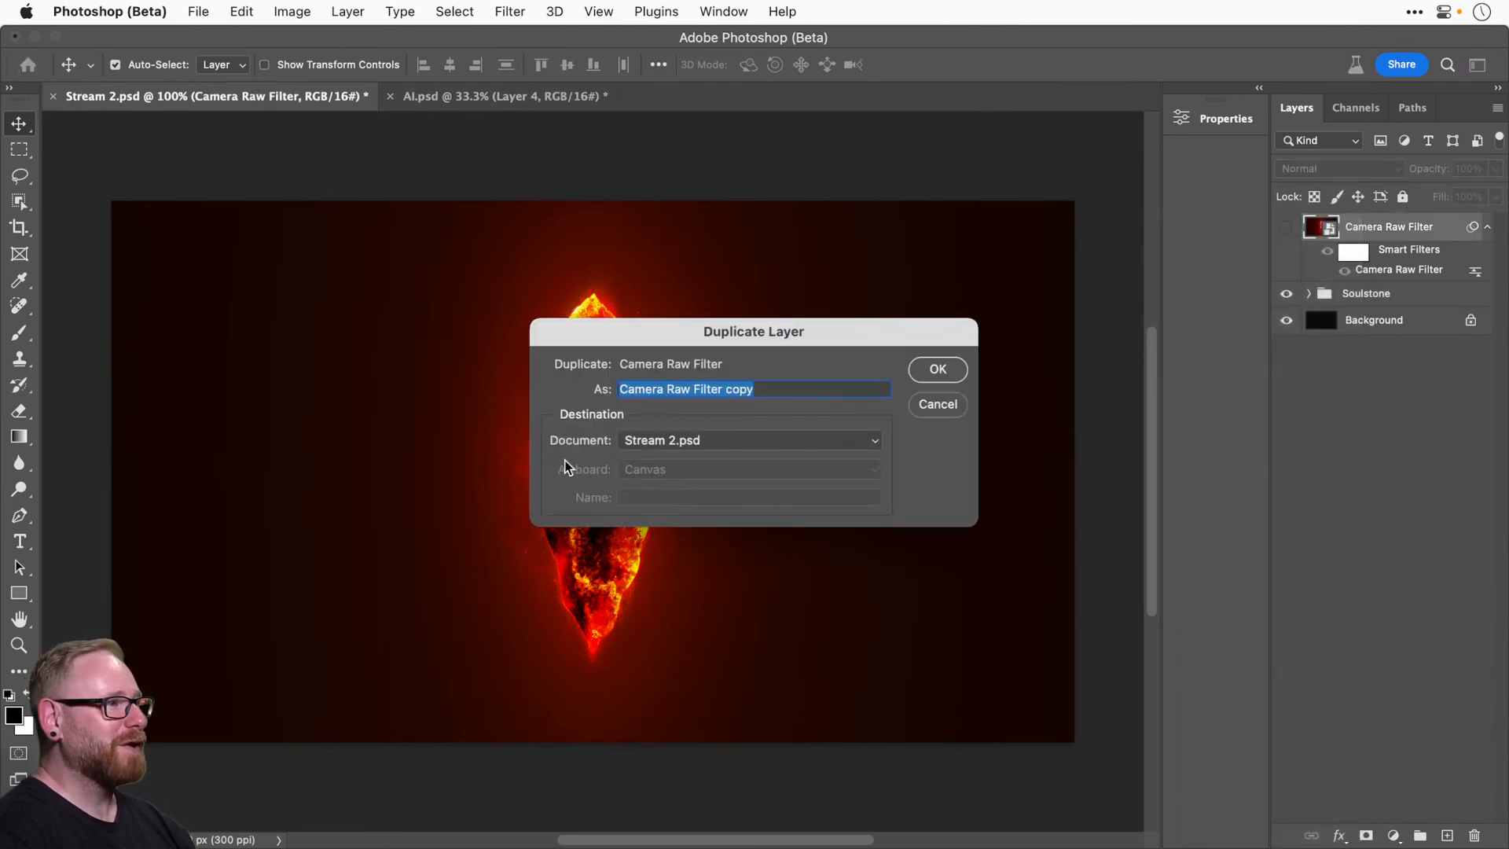
pyautogui.click(686, 442)
pyautogui.click(684, 464)
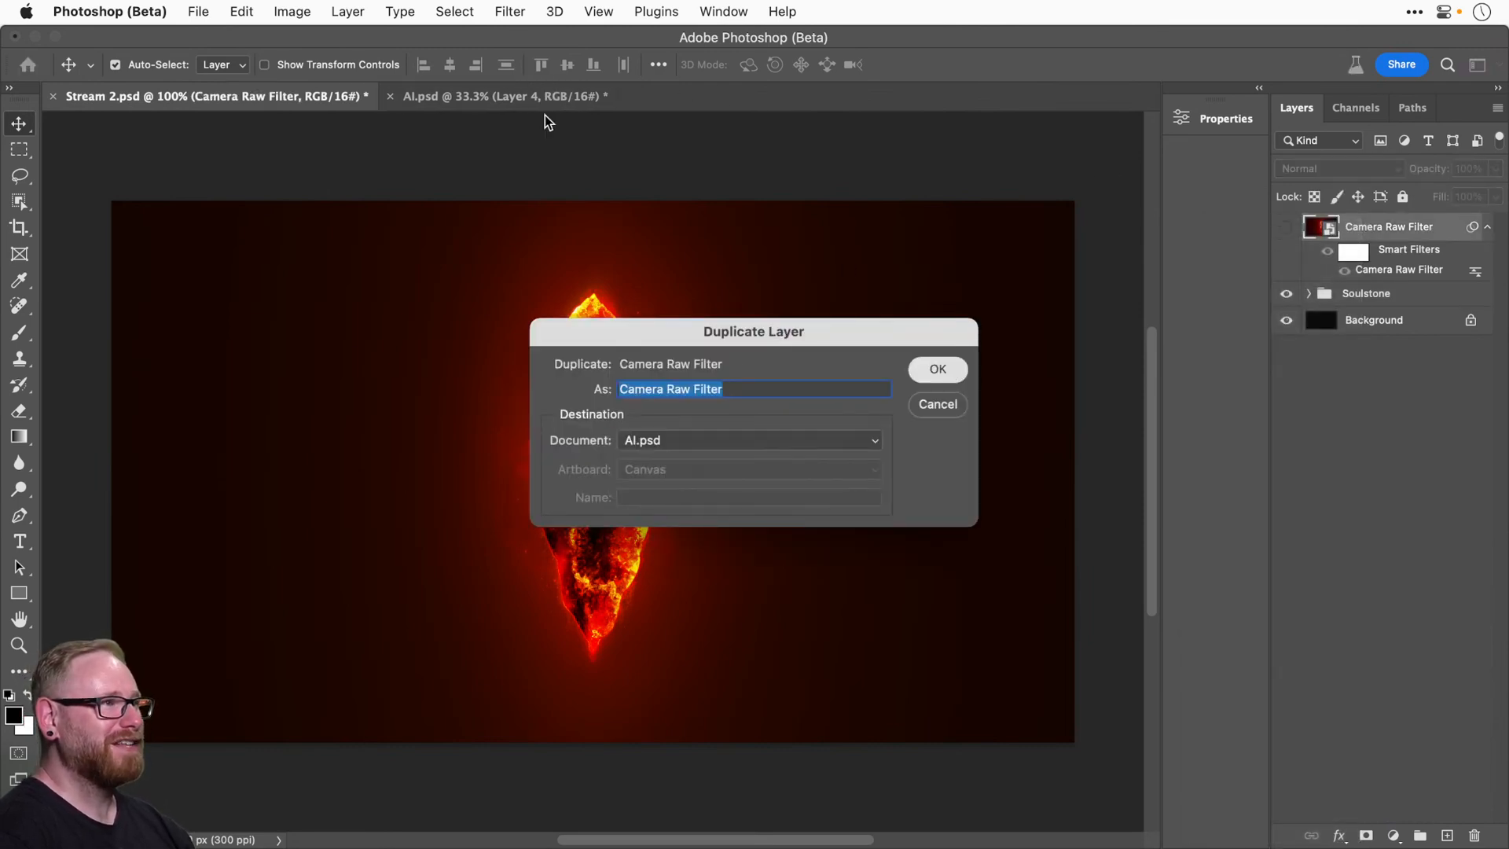
pyautogui.press('Return')
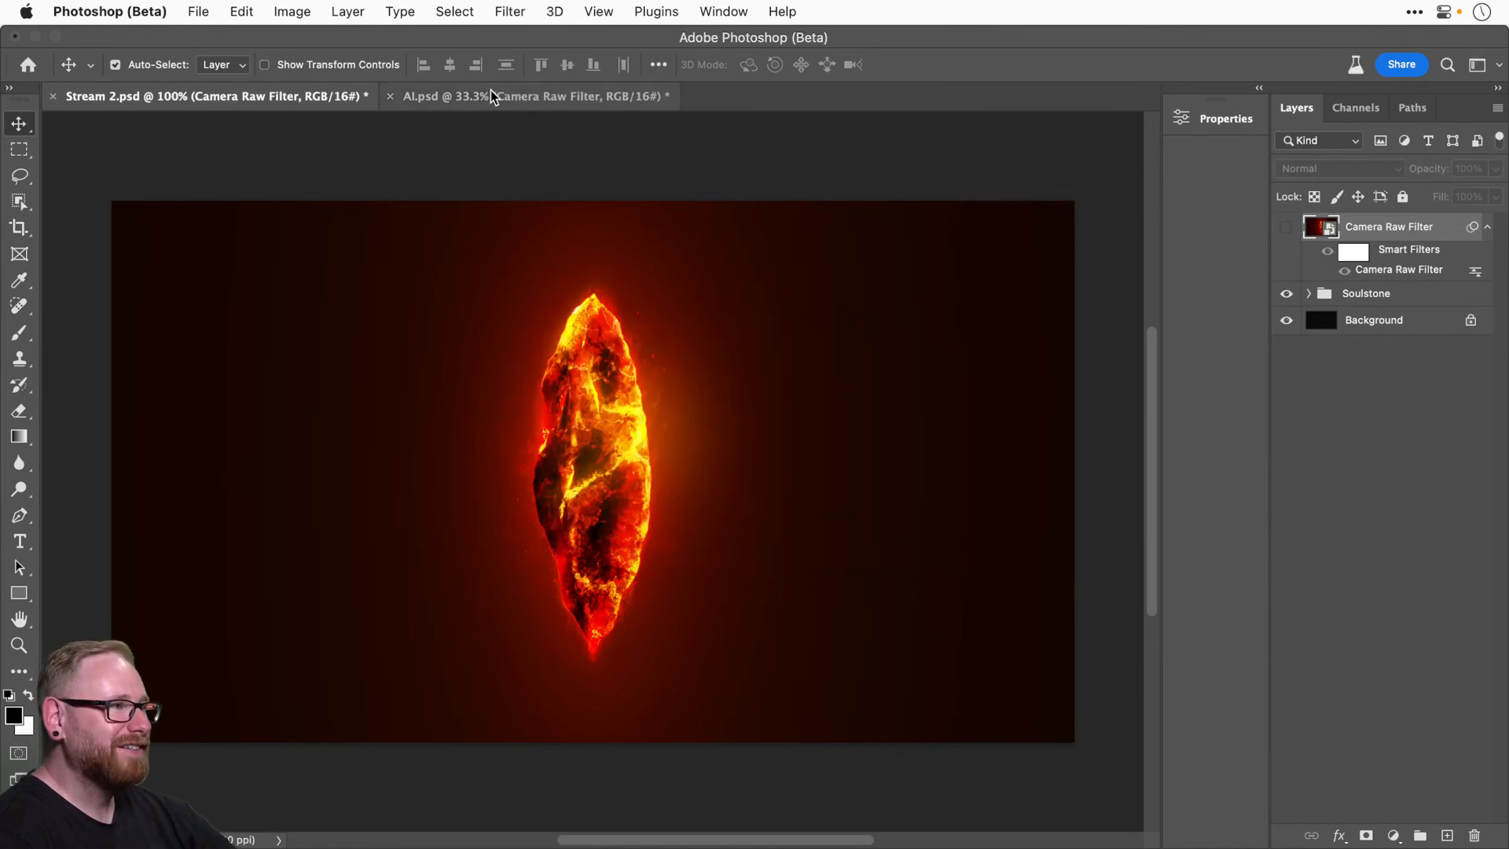
# In AI.psd, convert Layer 4 to a smart object and copy the Camera Raw filter onto it.
pyautogui.click(620, 101)
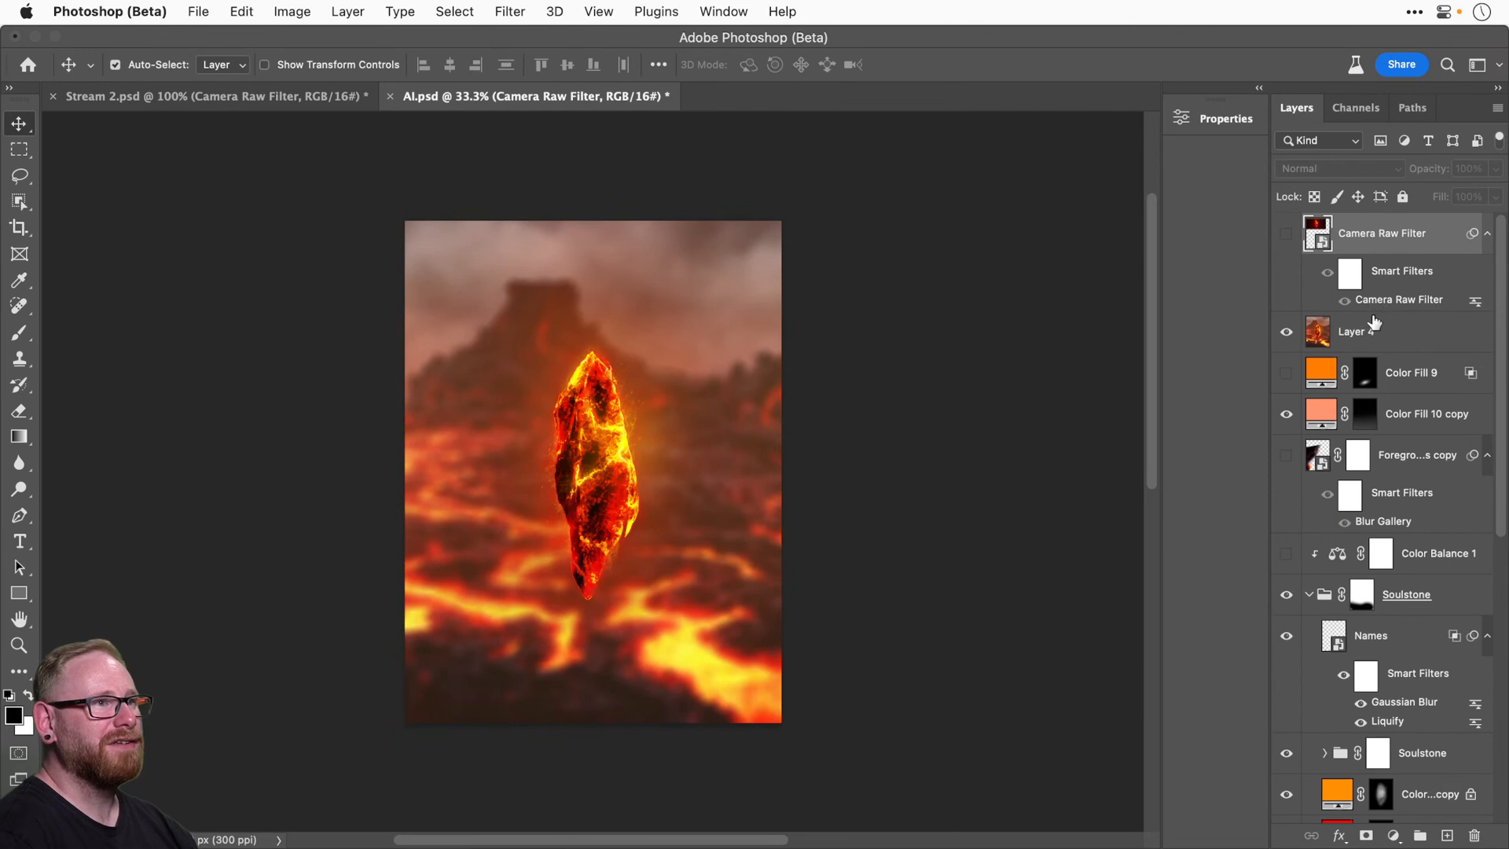
pyautogui.click(1371, 329)
pyautogui.rightClick(1365, 333)
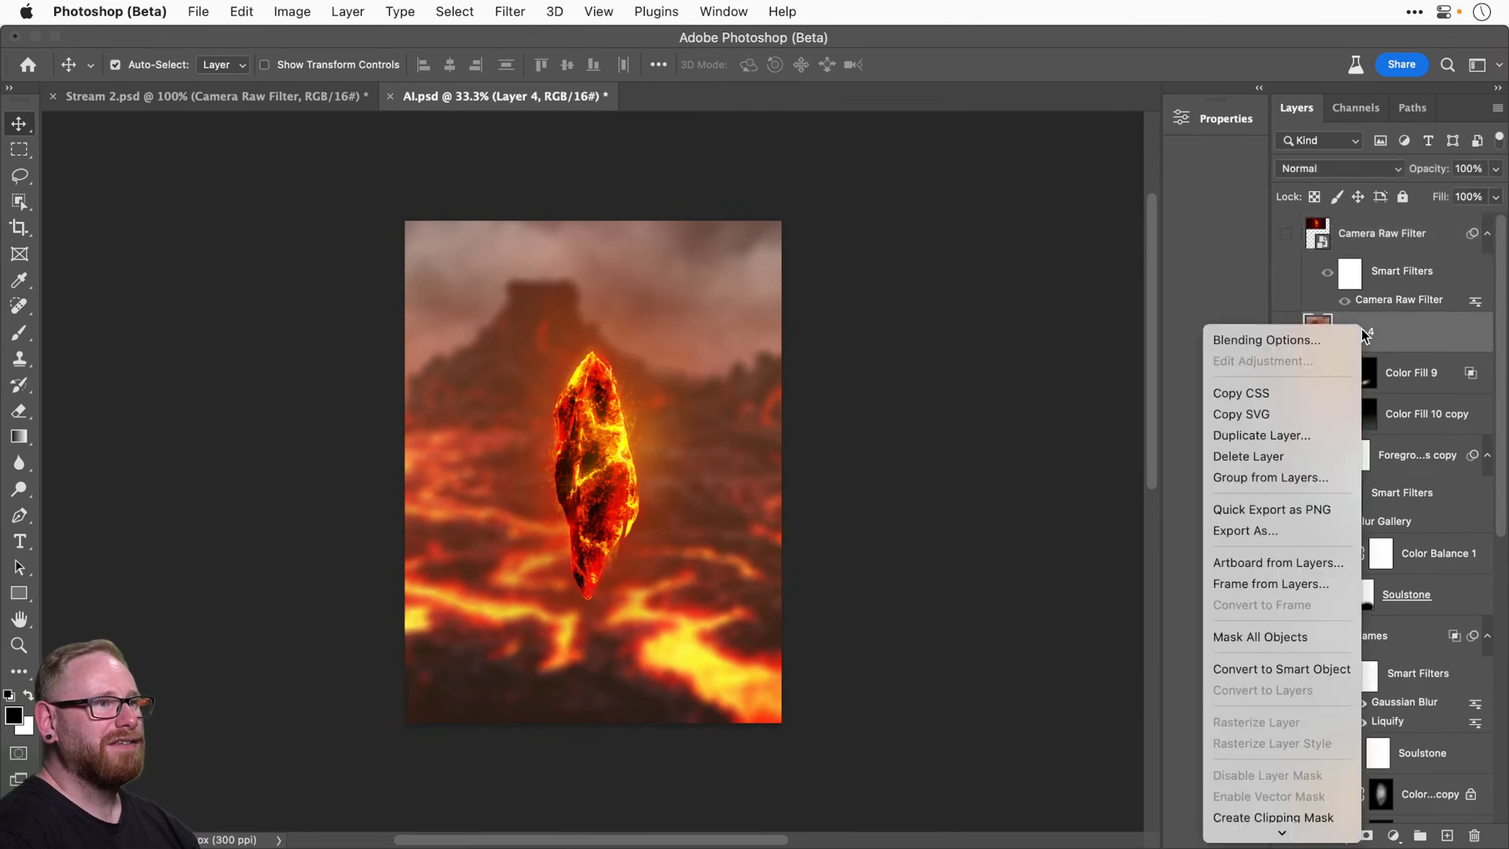
pyautogui.click(1306, 666)
pyautogui.scroll(-1, 1385, 279)
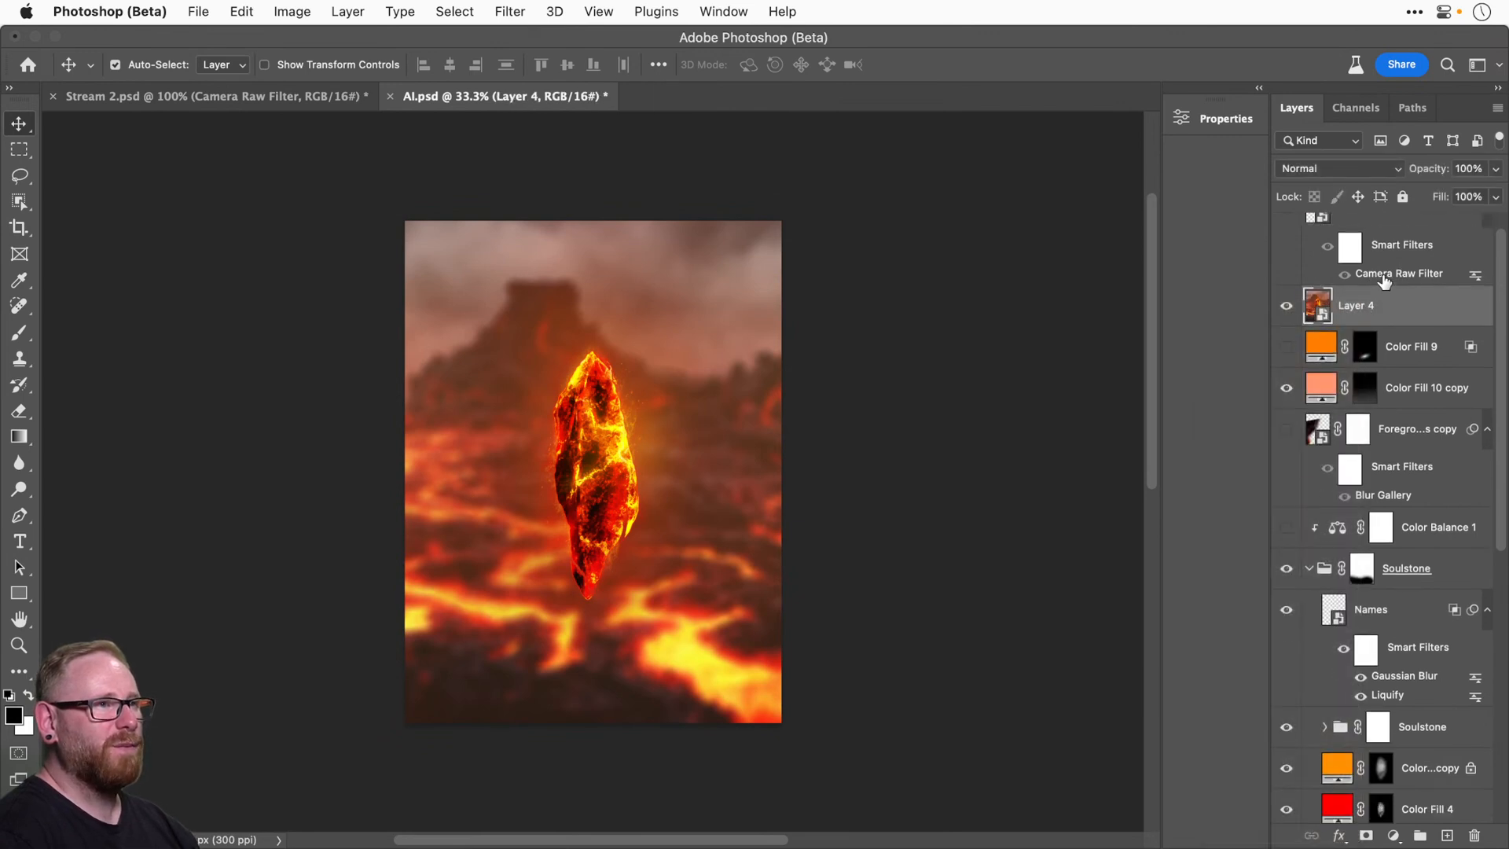
pyautogui.moveTo(1382, 279); pyautogui.dragTo(1373, 302)
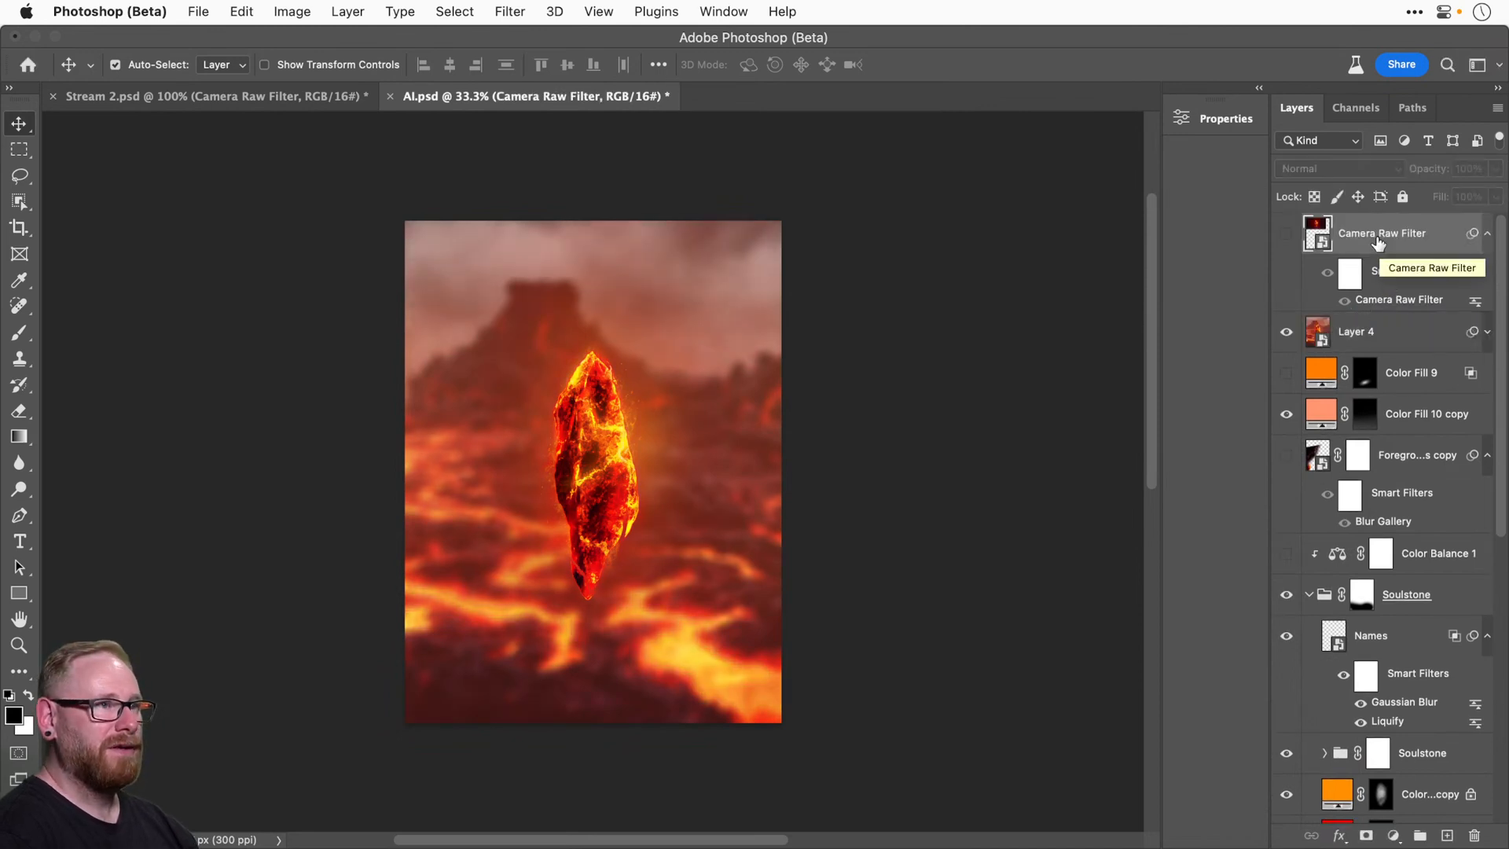
# Delete the separate Camera Raw Filter layer and zoom in to inspect the crystal.
pyautogui.press('Delete')
pyautogui.press('super+plus')
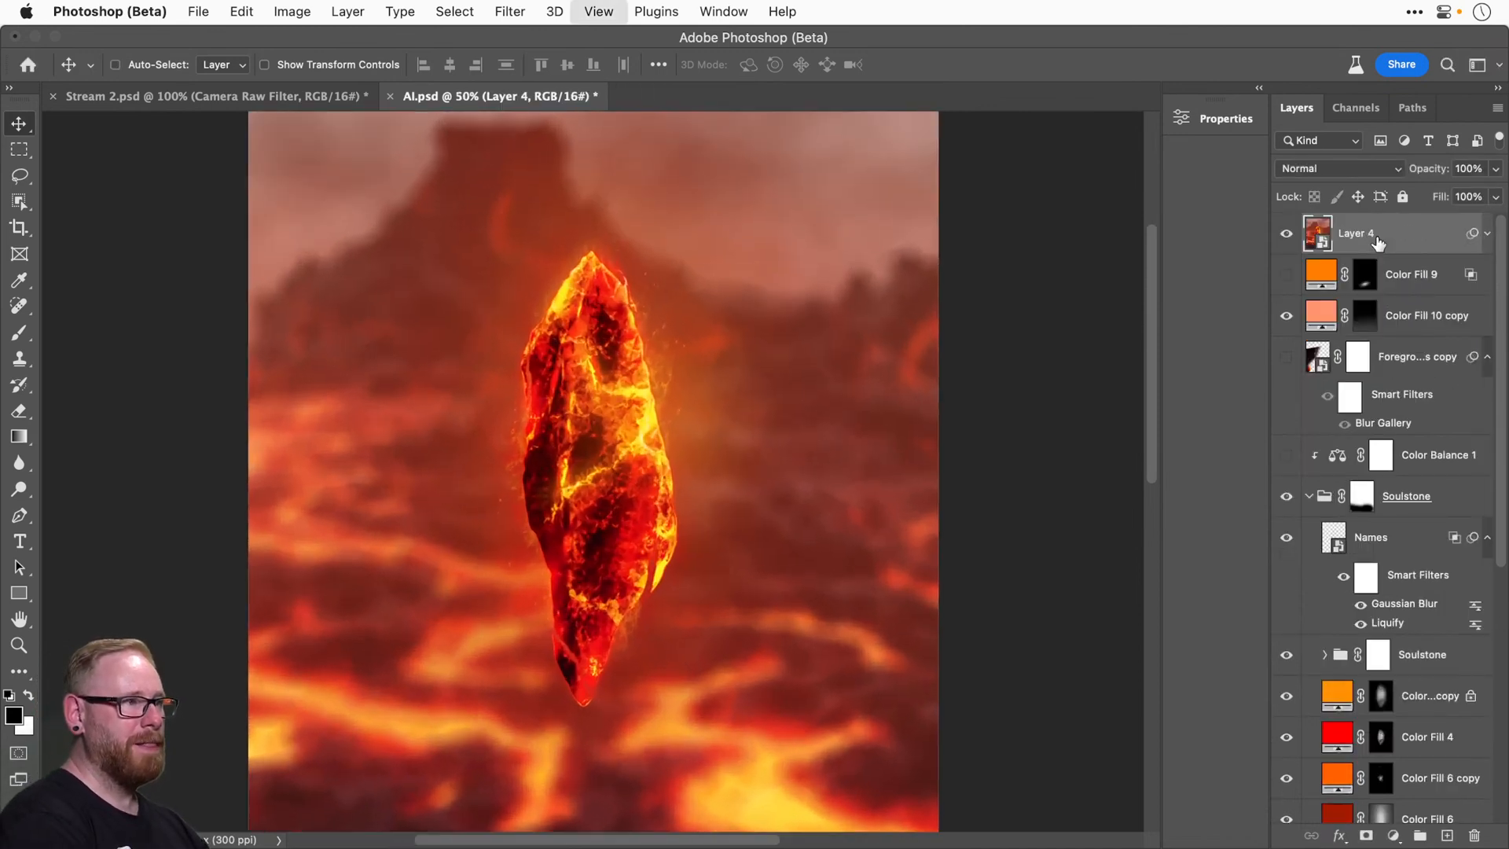
pyautogui.press('super+plus')
pyautogui.press('super+plus')
pyautogui.press('super+plus')
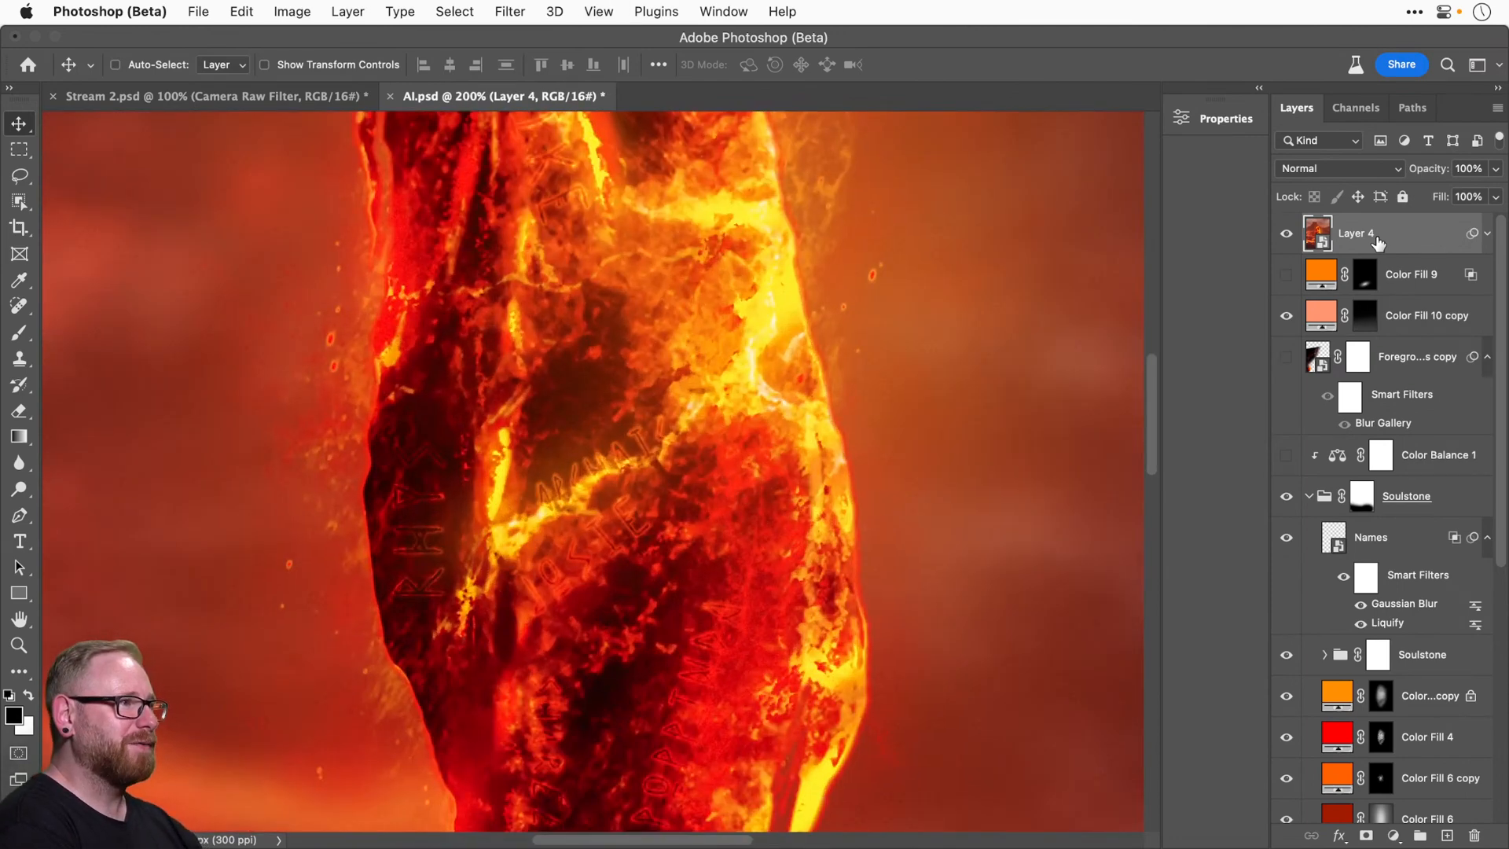
pyautogui.press('super+minus')
pyautogui.press('super+plus')
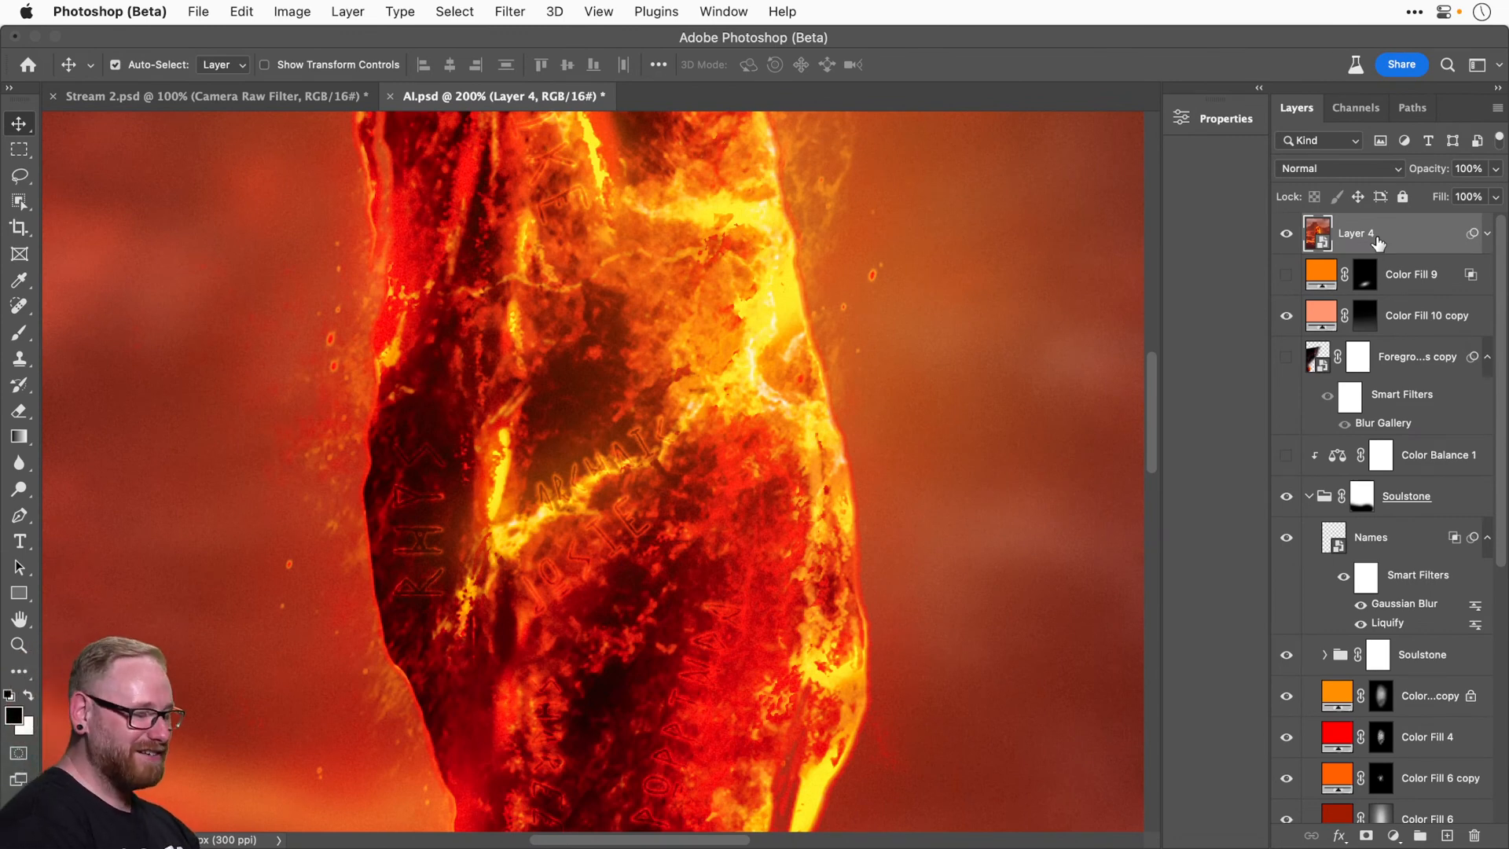
pyautogui.press('super+0')
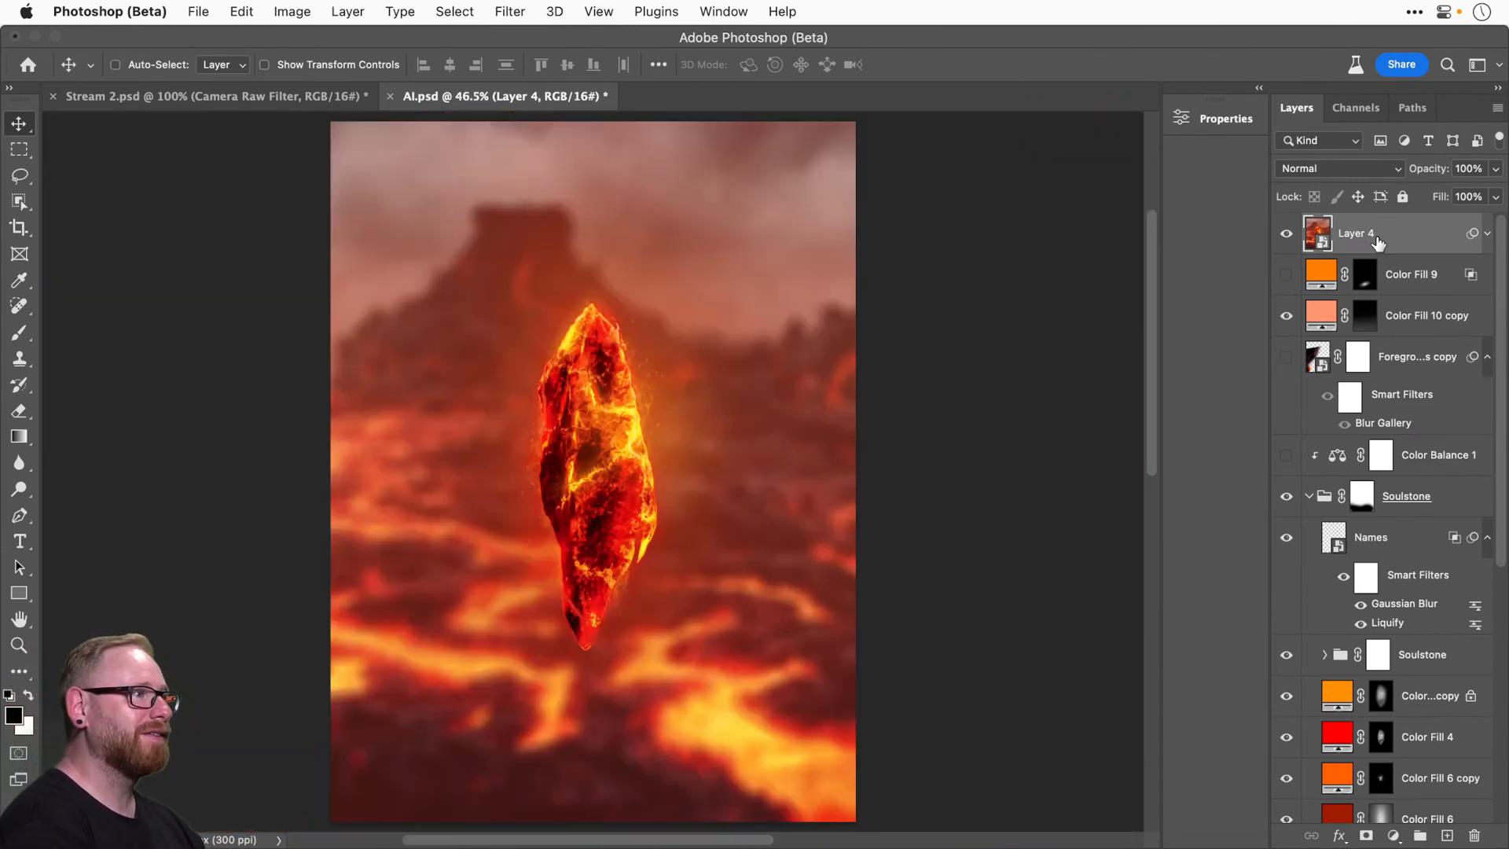
# Try enlarging Layer 4, undo the resize, and hide Layer 4.
pyautogui.press('super+t')
pyautogui.press('super+minus')
pyautogui.press('super+minus')
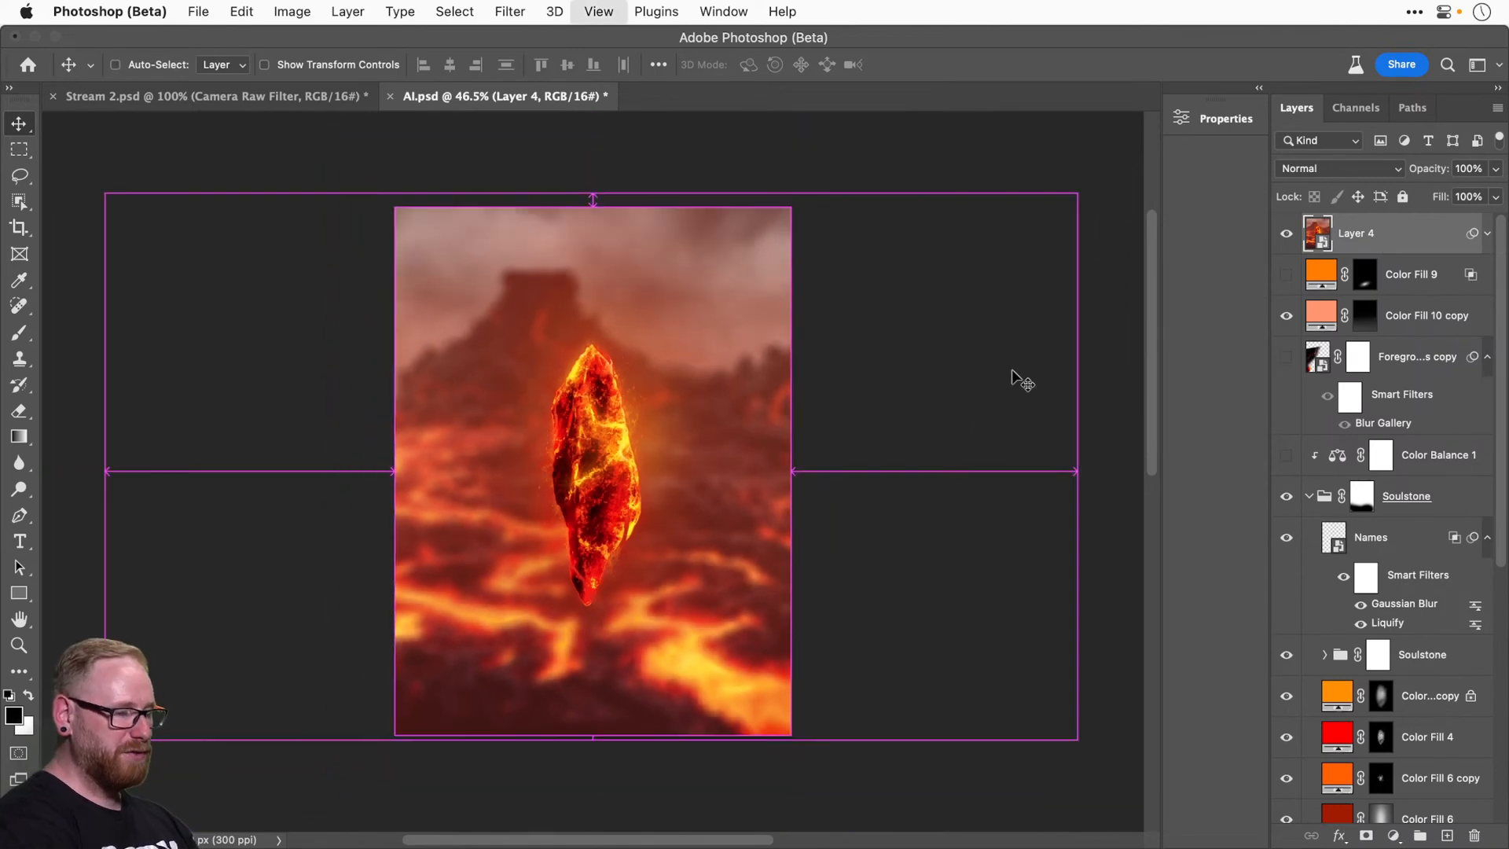
pyautogui.moveTo(731, 285); pyautogui.dragTo(800, 223)
pyautogui.press('super+z')
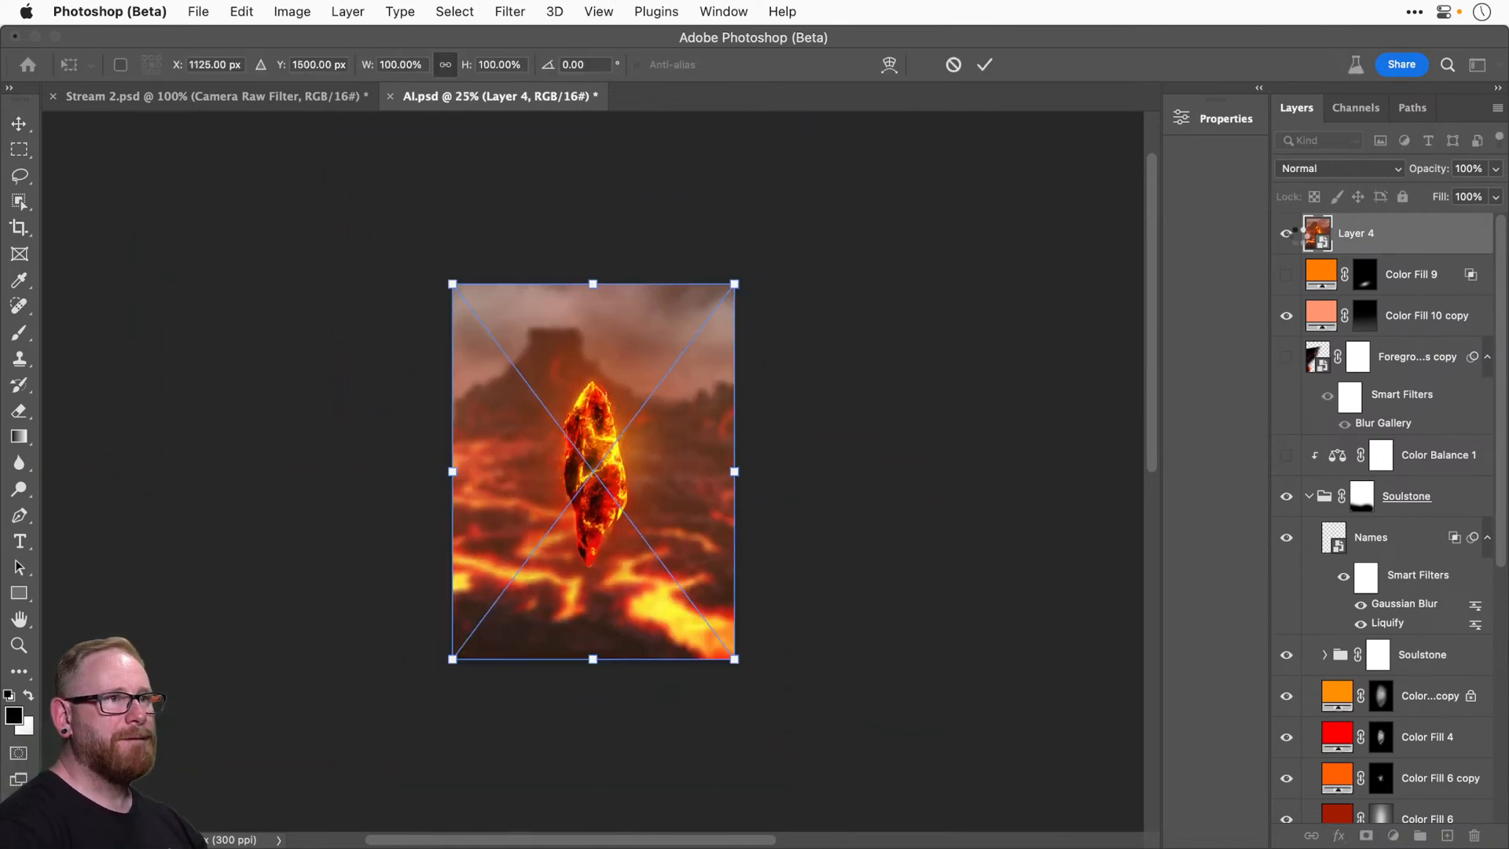
pyautogui.click(1286, 233)
# Scale the Soulstone group's crystal up to about 141% around its centre, discarding a tilted attempt.
pyautogui.click(1394, 511)
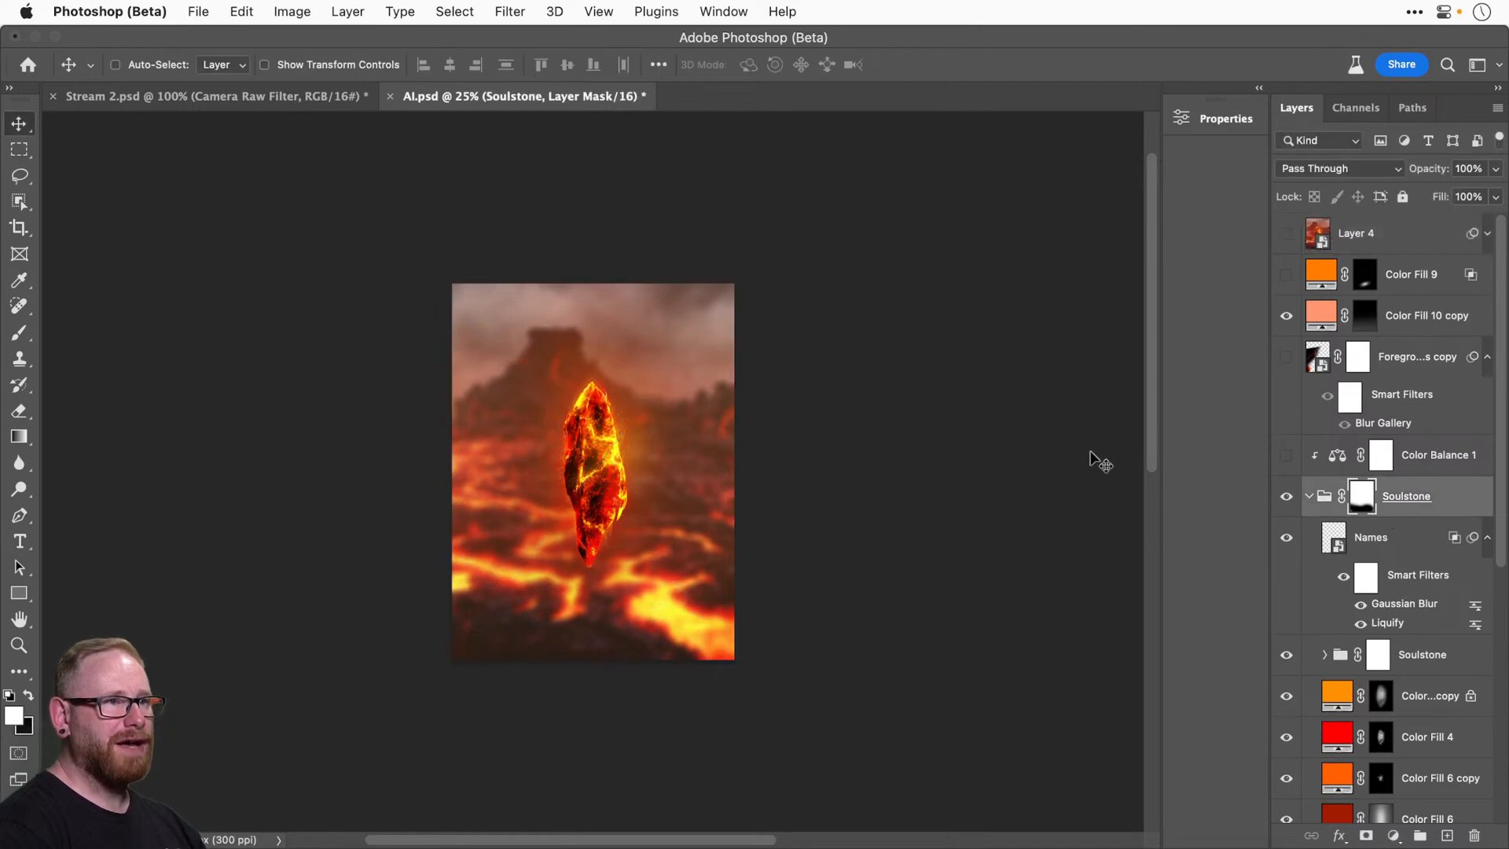
pyautogui.press('super+t')
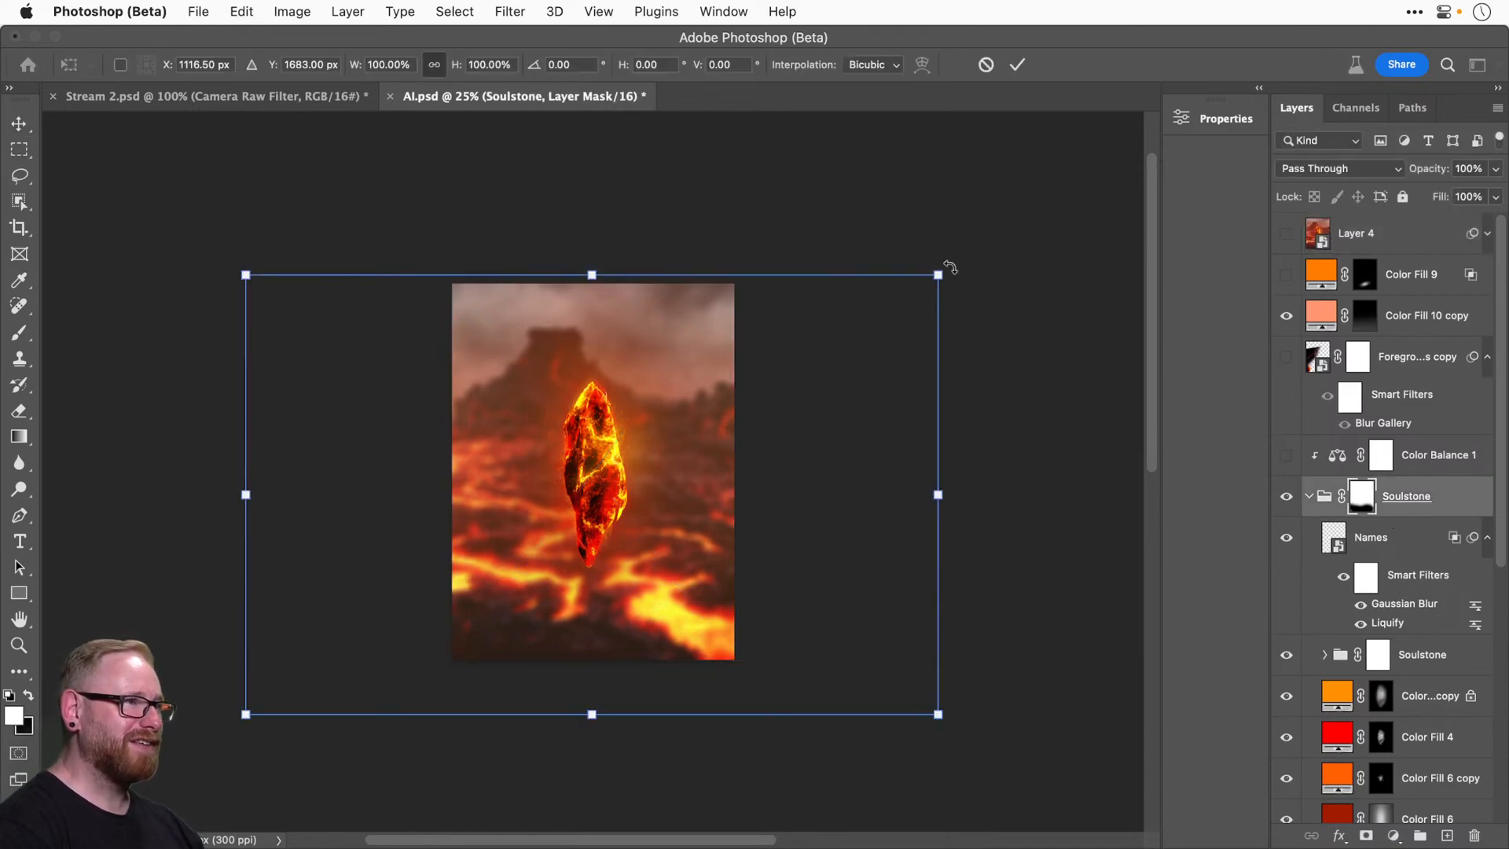
pyautogui.moveTo(938, 275); pyautogui.dragTo(1001, 224)
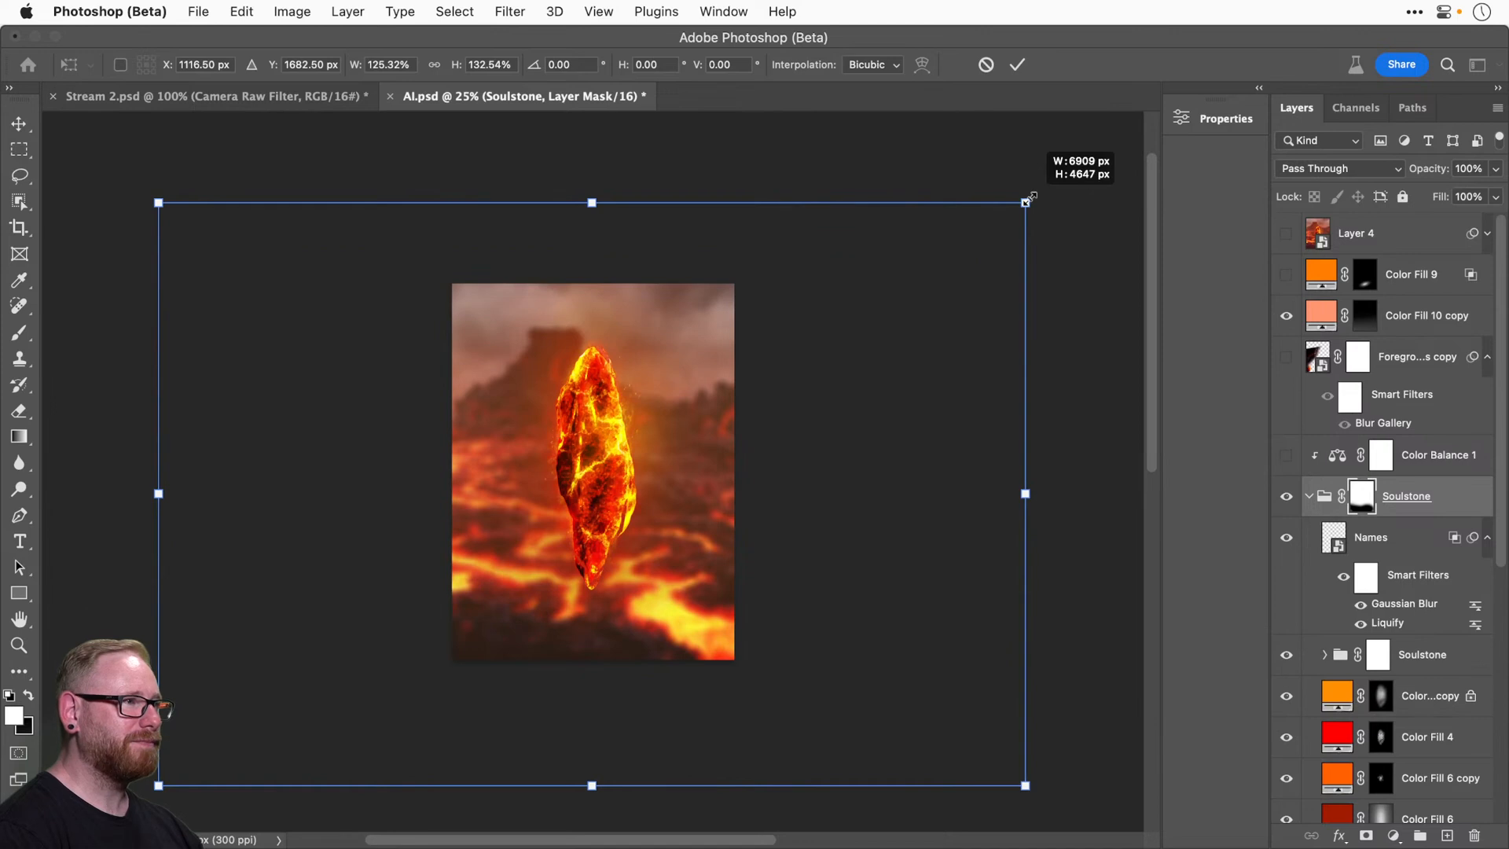
pyautogui.moveTo(1026, 203); pyautogui.dragTo(1060, 466)
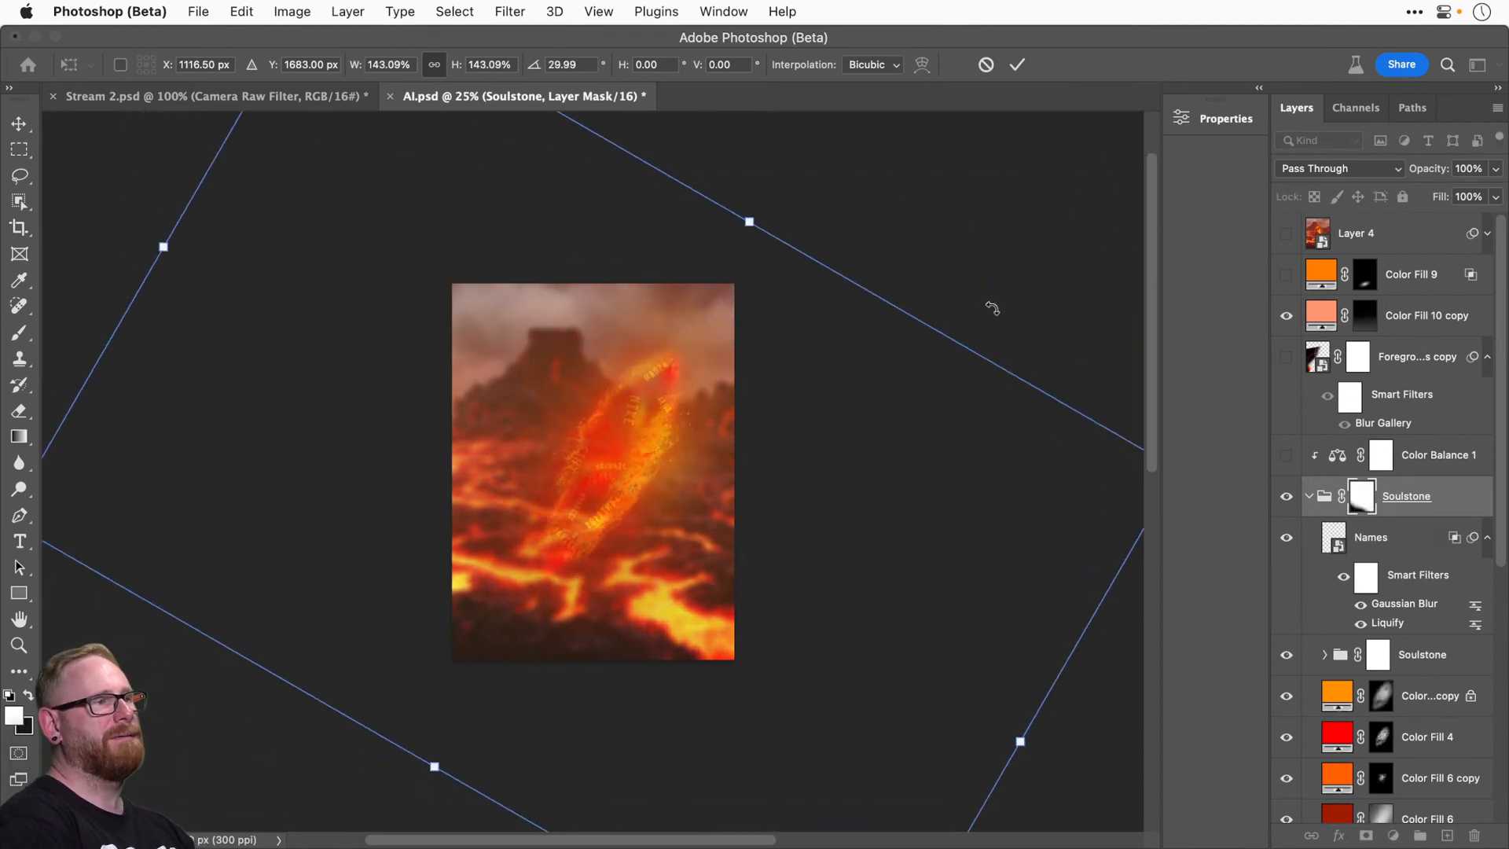
pyautogui.press('Return')
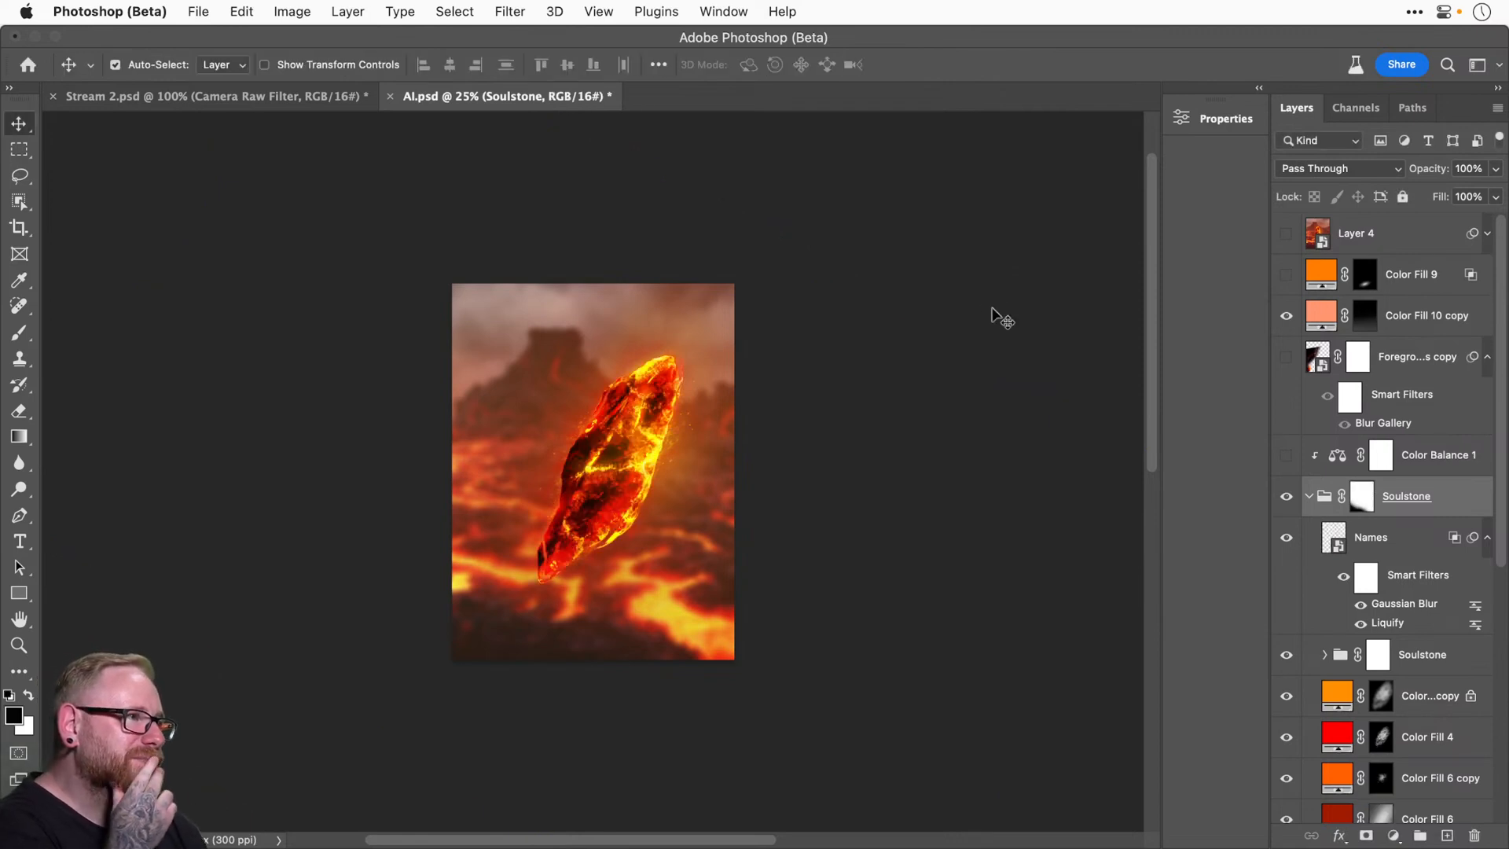
pyautogui.press('super+z')
pyautogui.press('super+t')
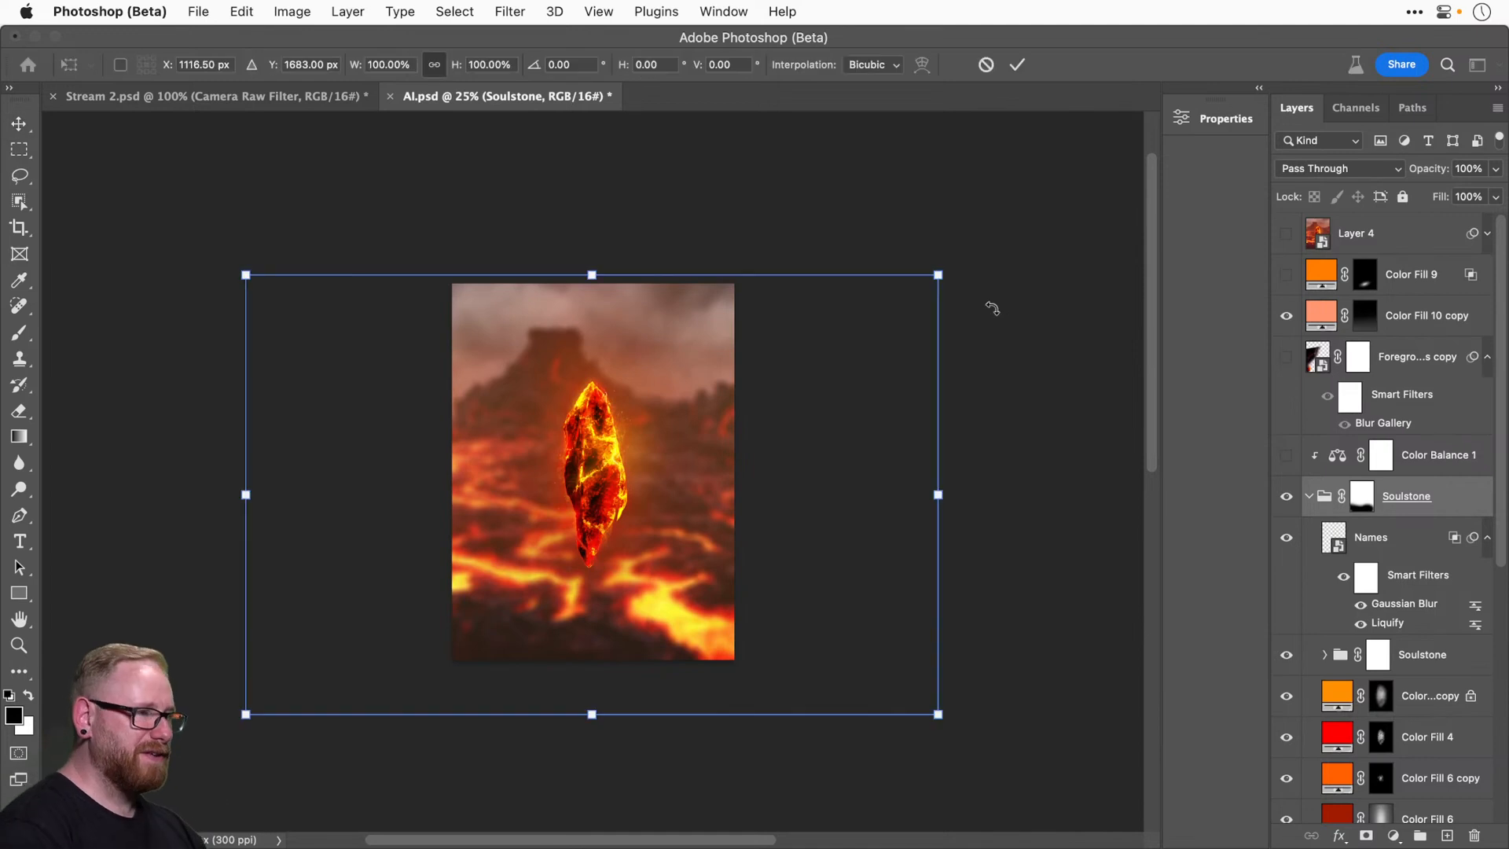
pyautogui.moveTo(937, 275); pyautogui.dragTo(1059, 154)
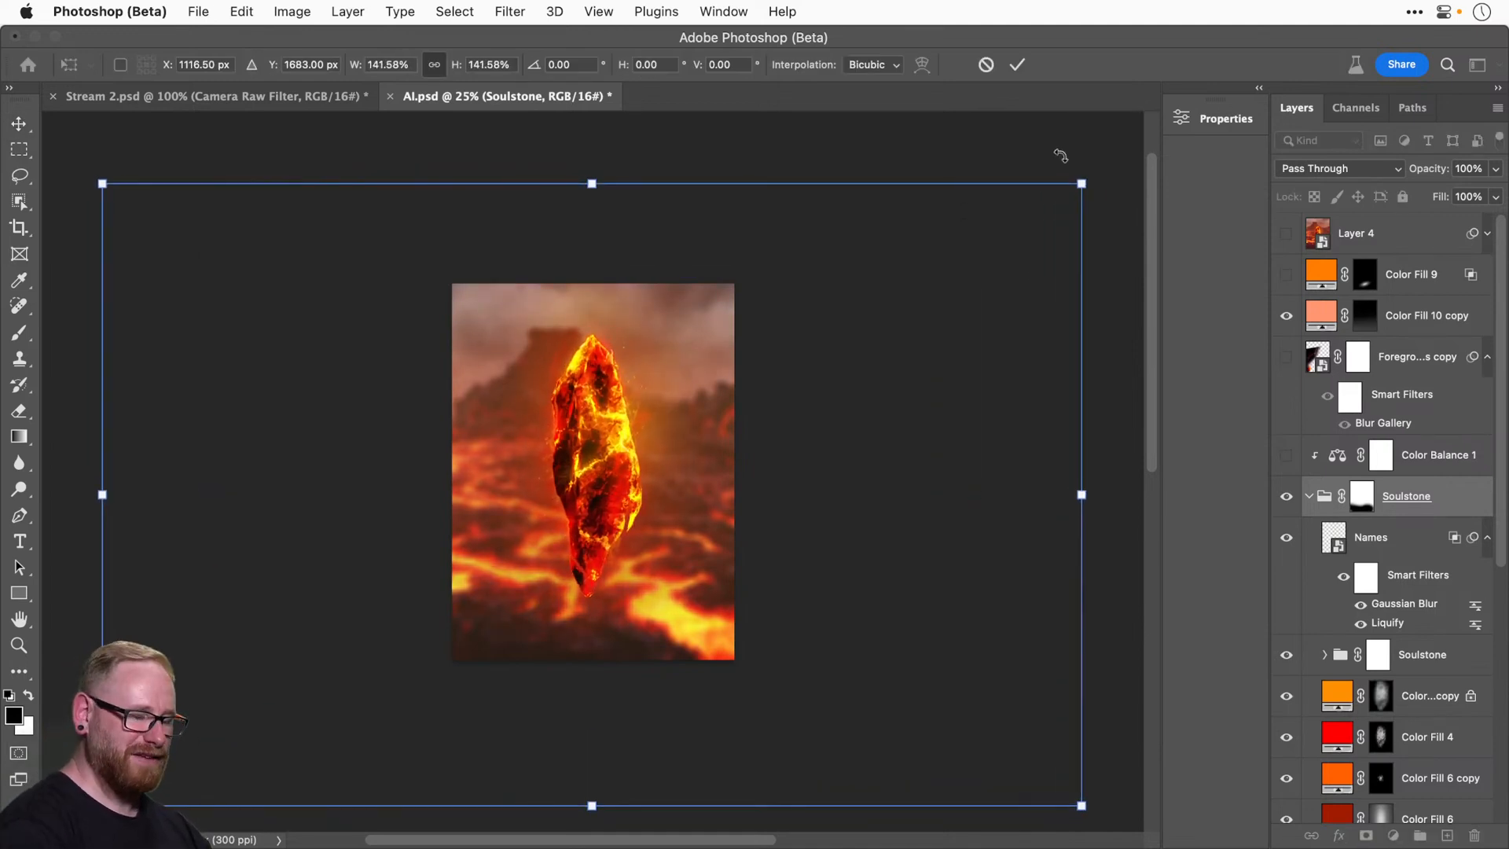
pyautogui.press('Return')
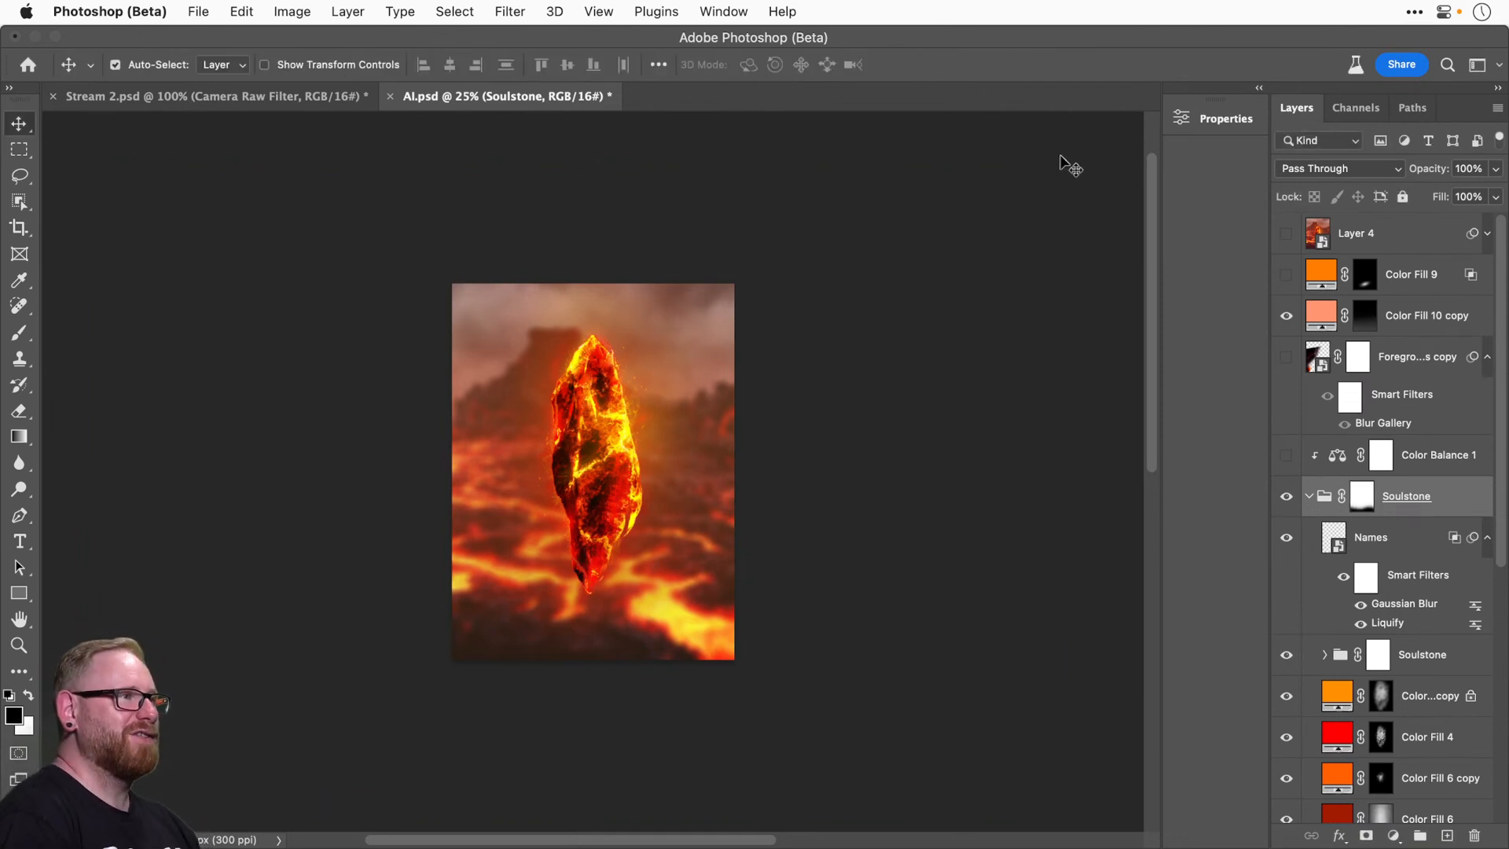
# Add a black solid colour fill above Background, set to Multiply at 33% opacity.
pyautogui.scroll(-5, 1452, 642)
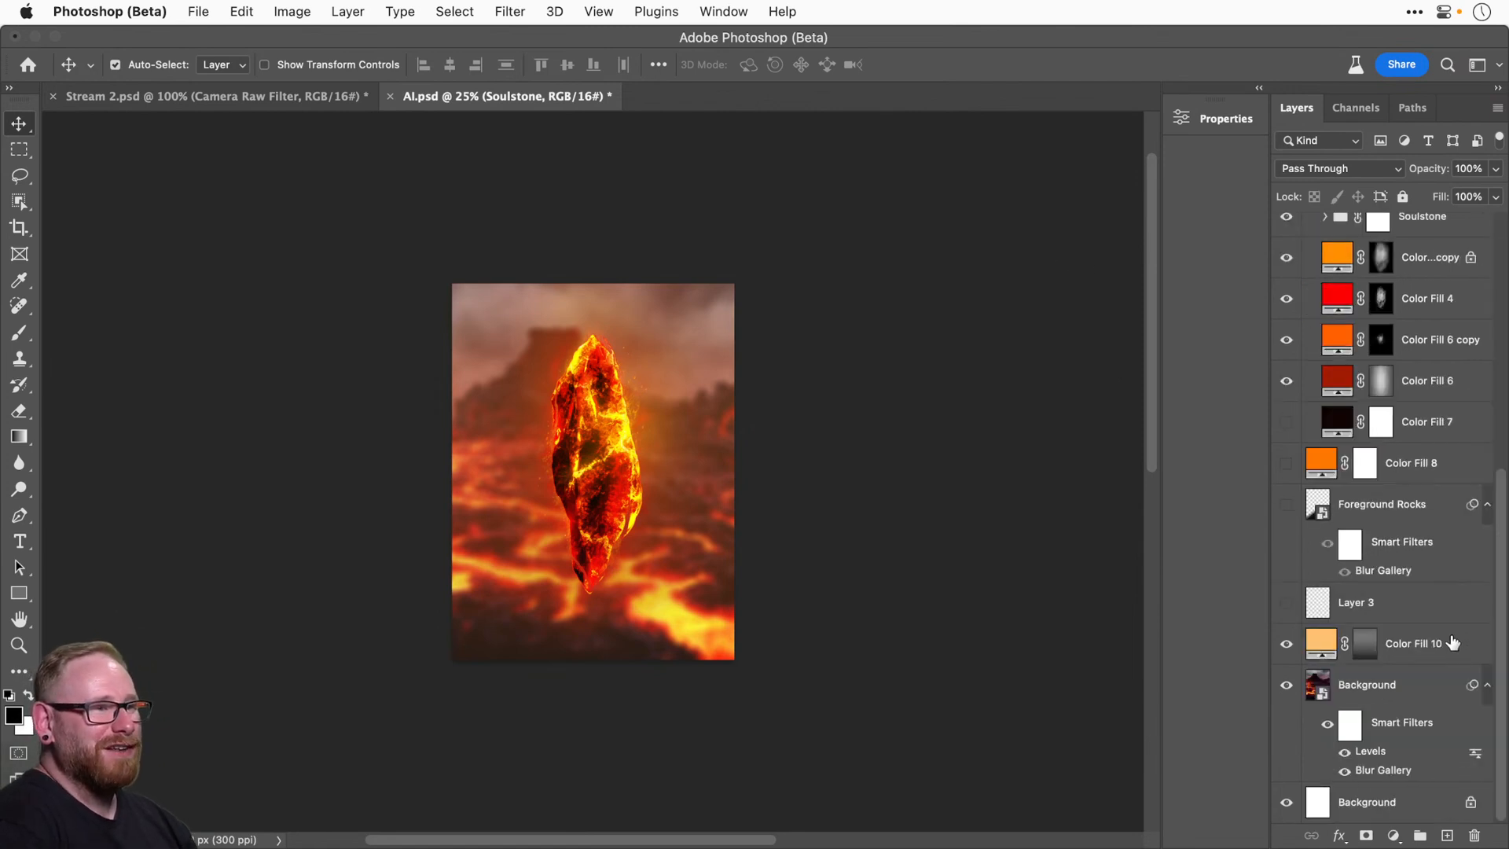
pyautogui.click(1388, 698)
pyautogui.click(1392, 619)
pyautogui.click(1399, 655)
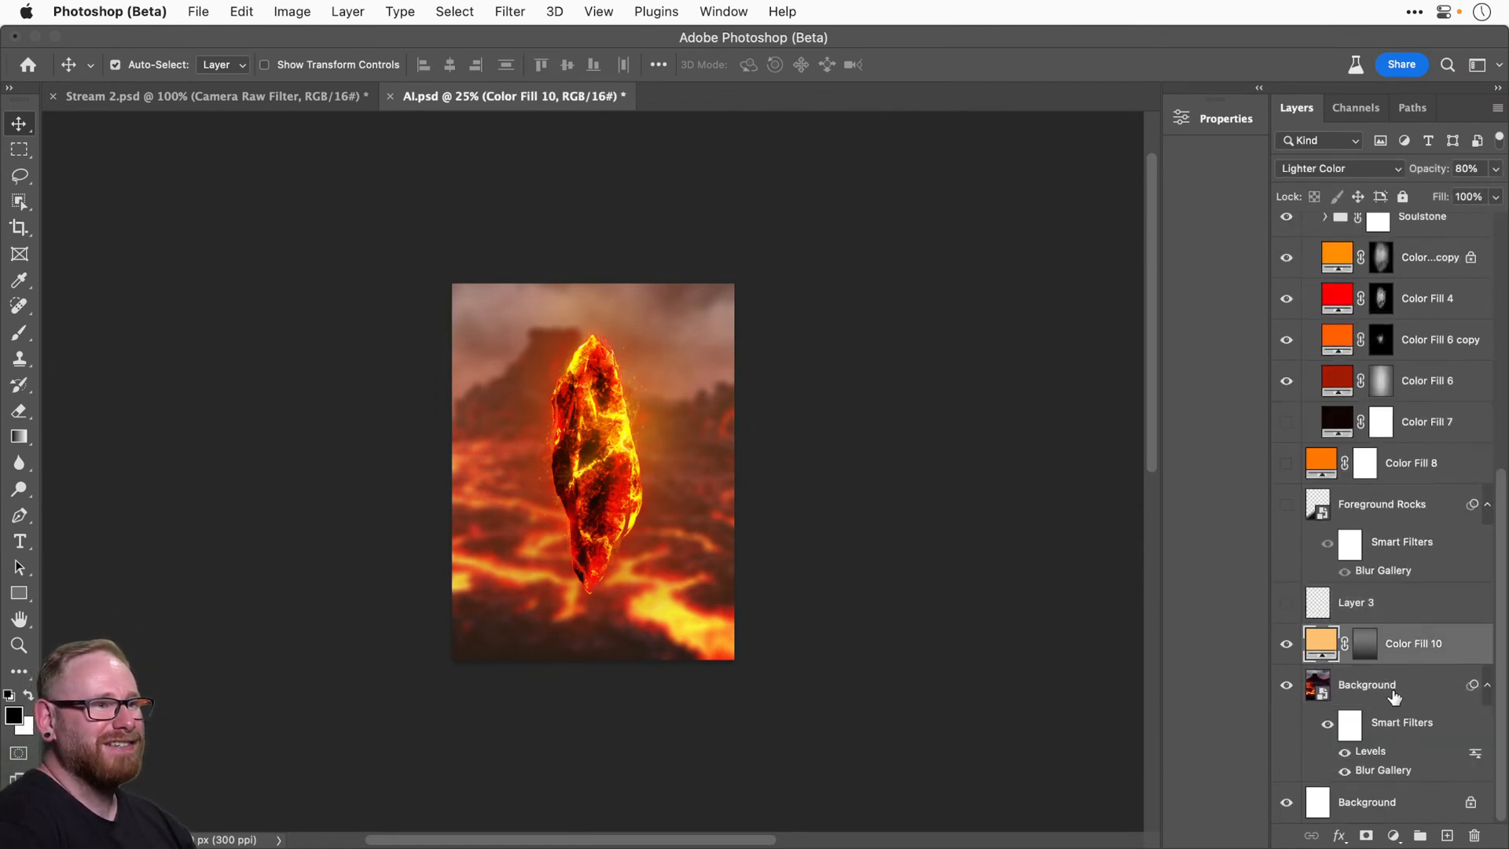
pyautogui.click(1393, 697)
pyautogui.click(1393, 836)
pyautogui.click(988, 461)
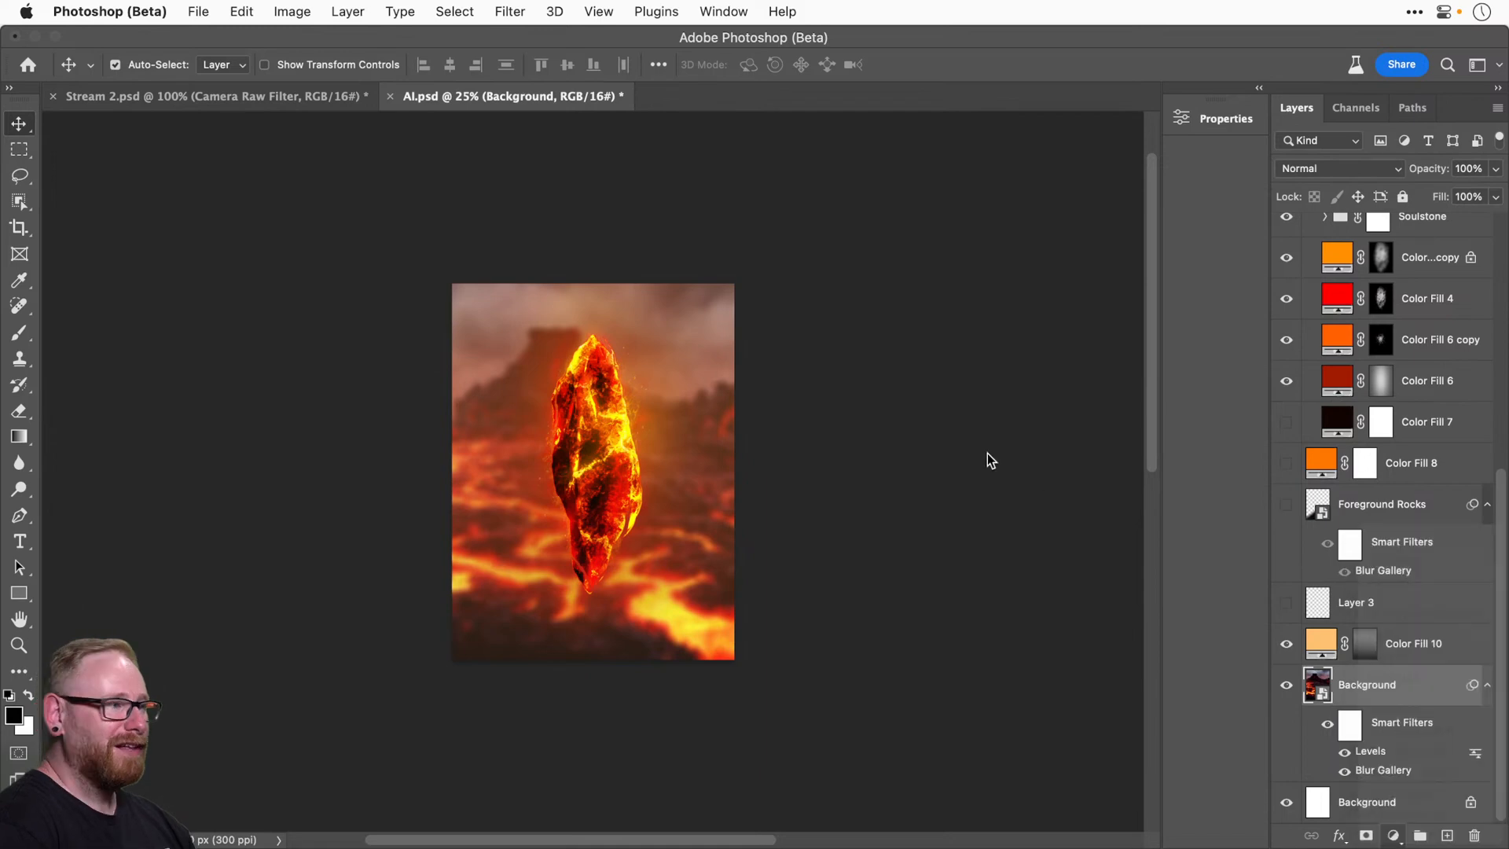
pyautogui.click(1252, 250)
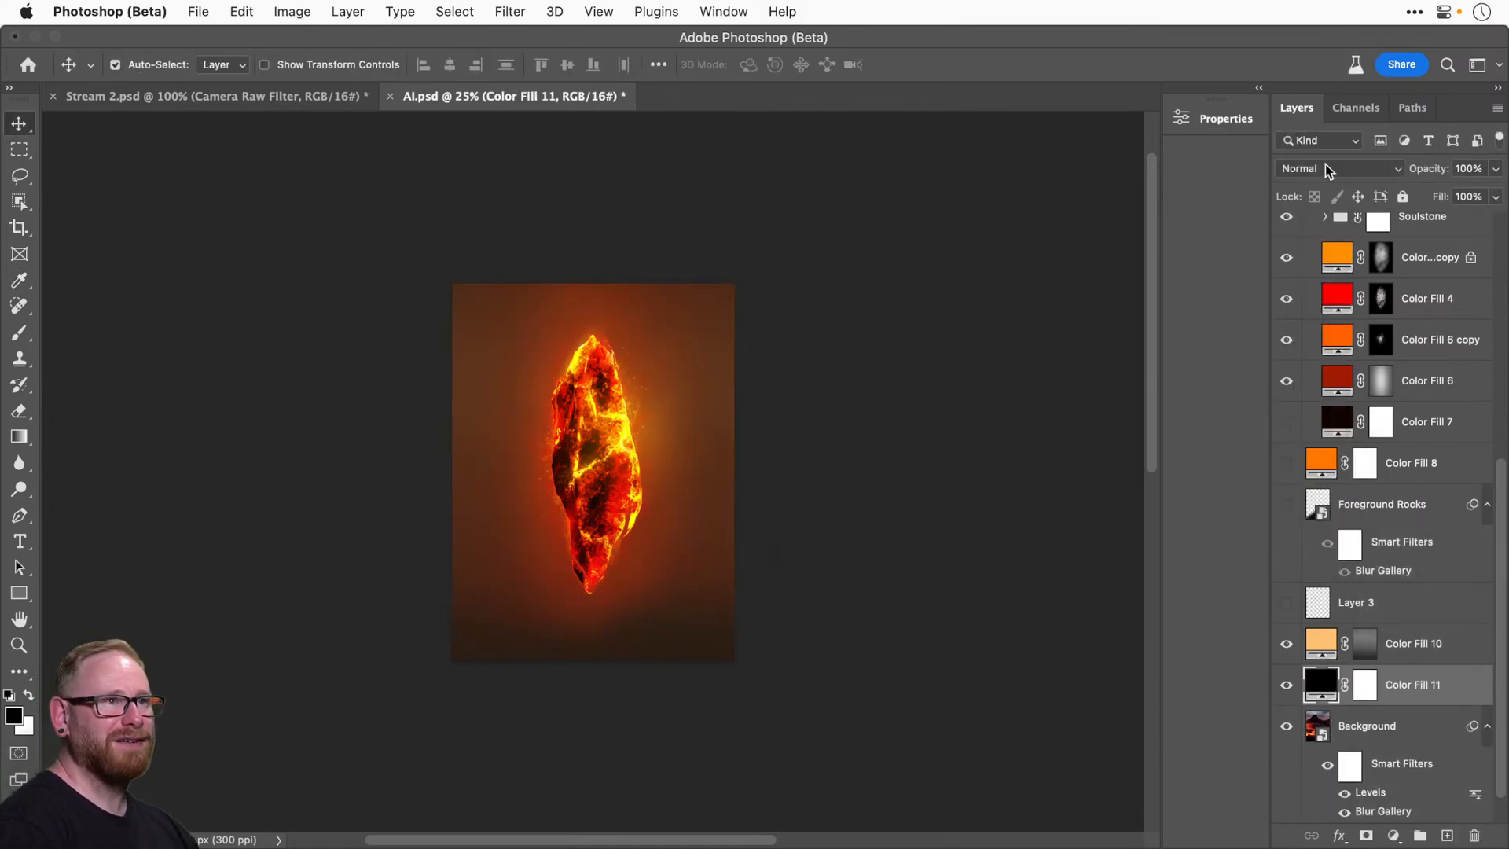
pyautogui.click(1324, 169)
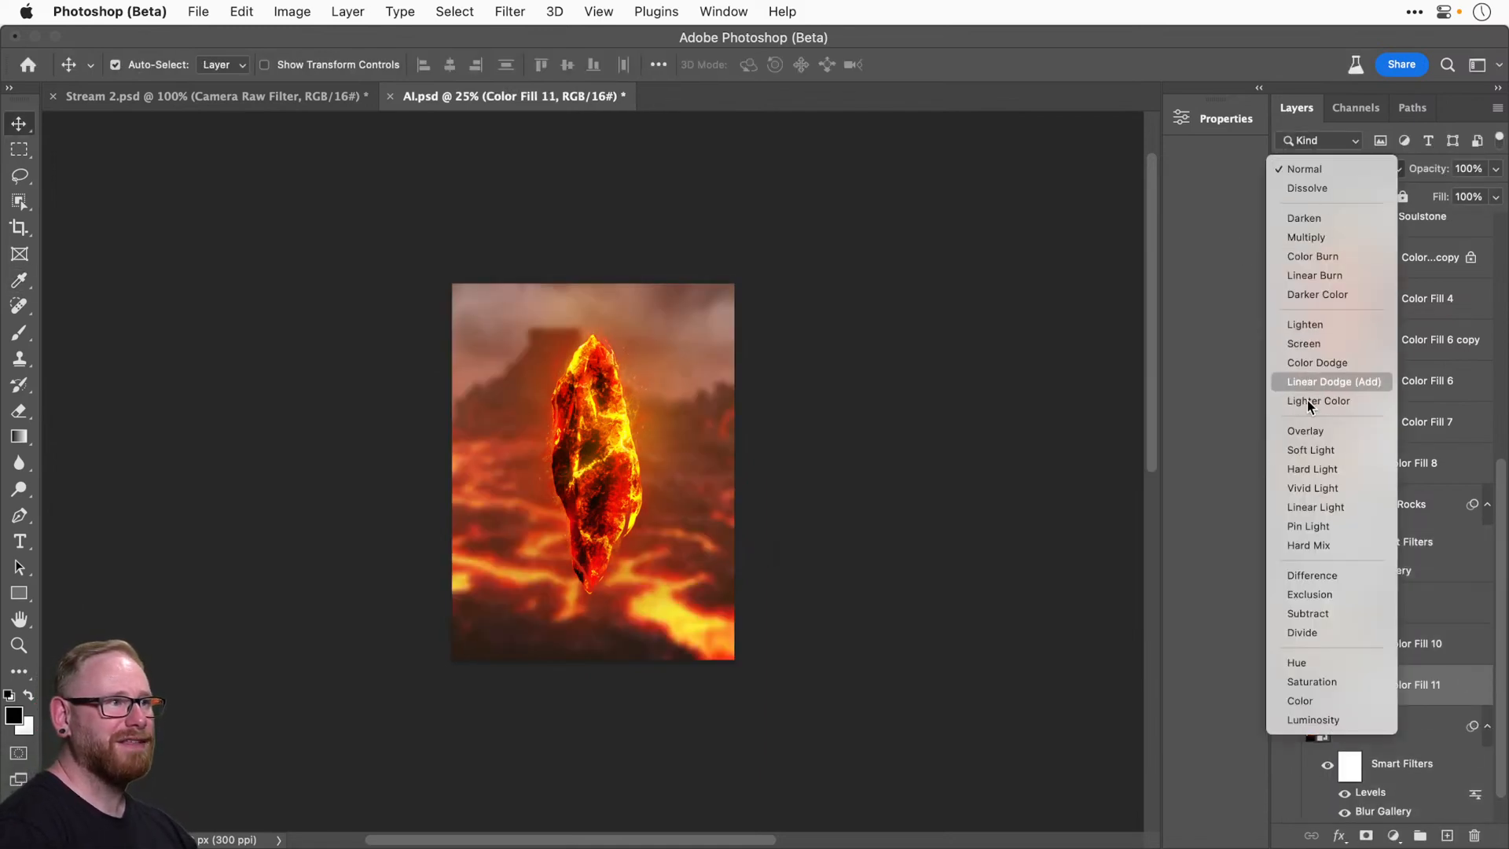
pyautogui.click(1305, 237)
pyautogui.click(1488, 169)
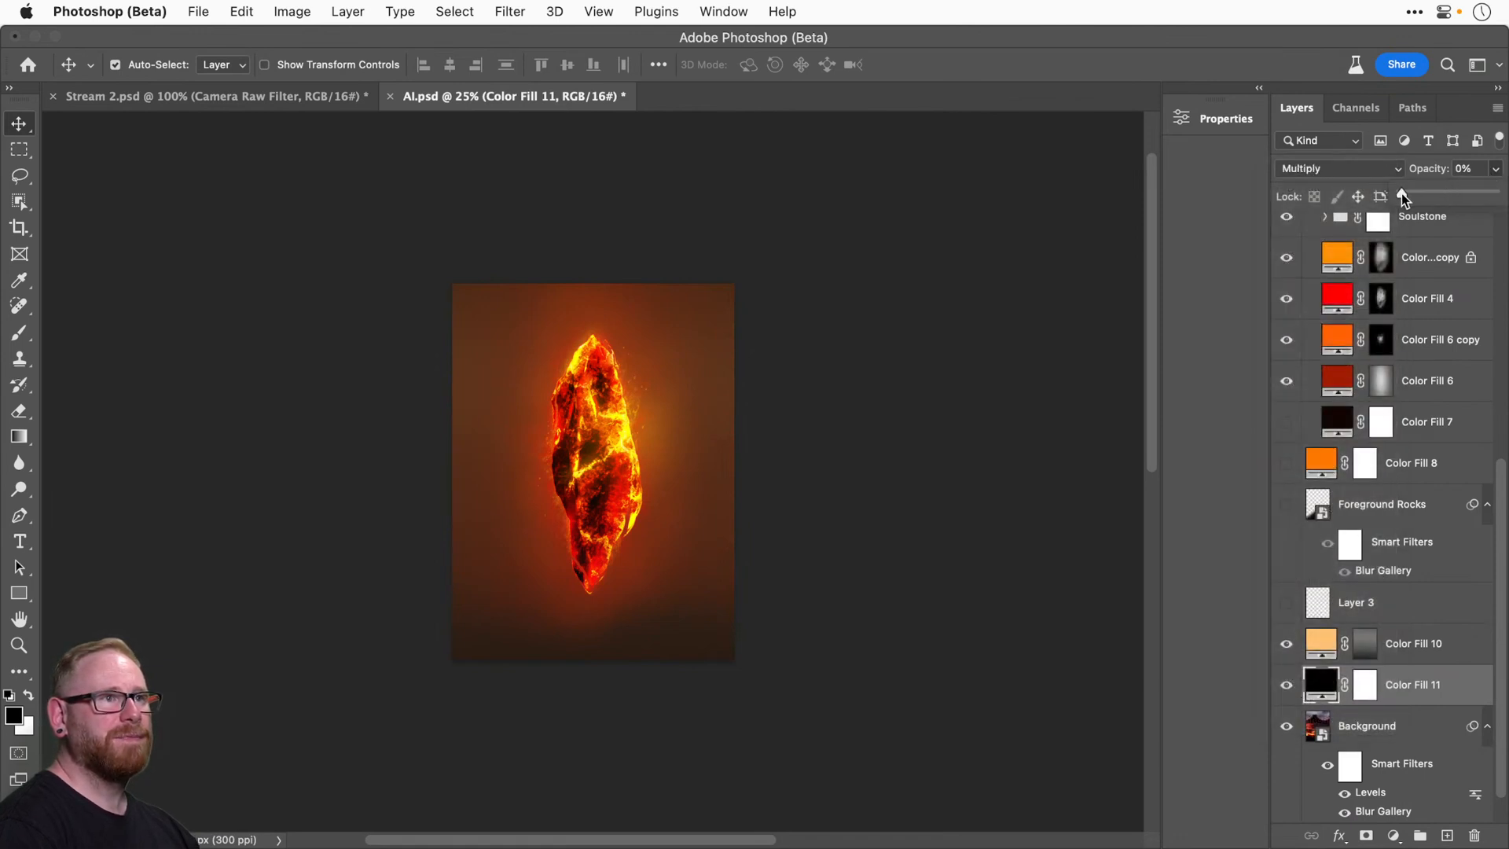
pyautogui.moveTo(1401, 193); pyautogui.dragTo(1438, 196)
# Hide Color Fill 11 and Color Fill 9, keeping the orange glow copy visible.
pyautogui.click(1288, 687)
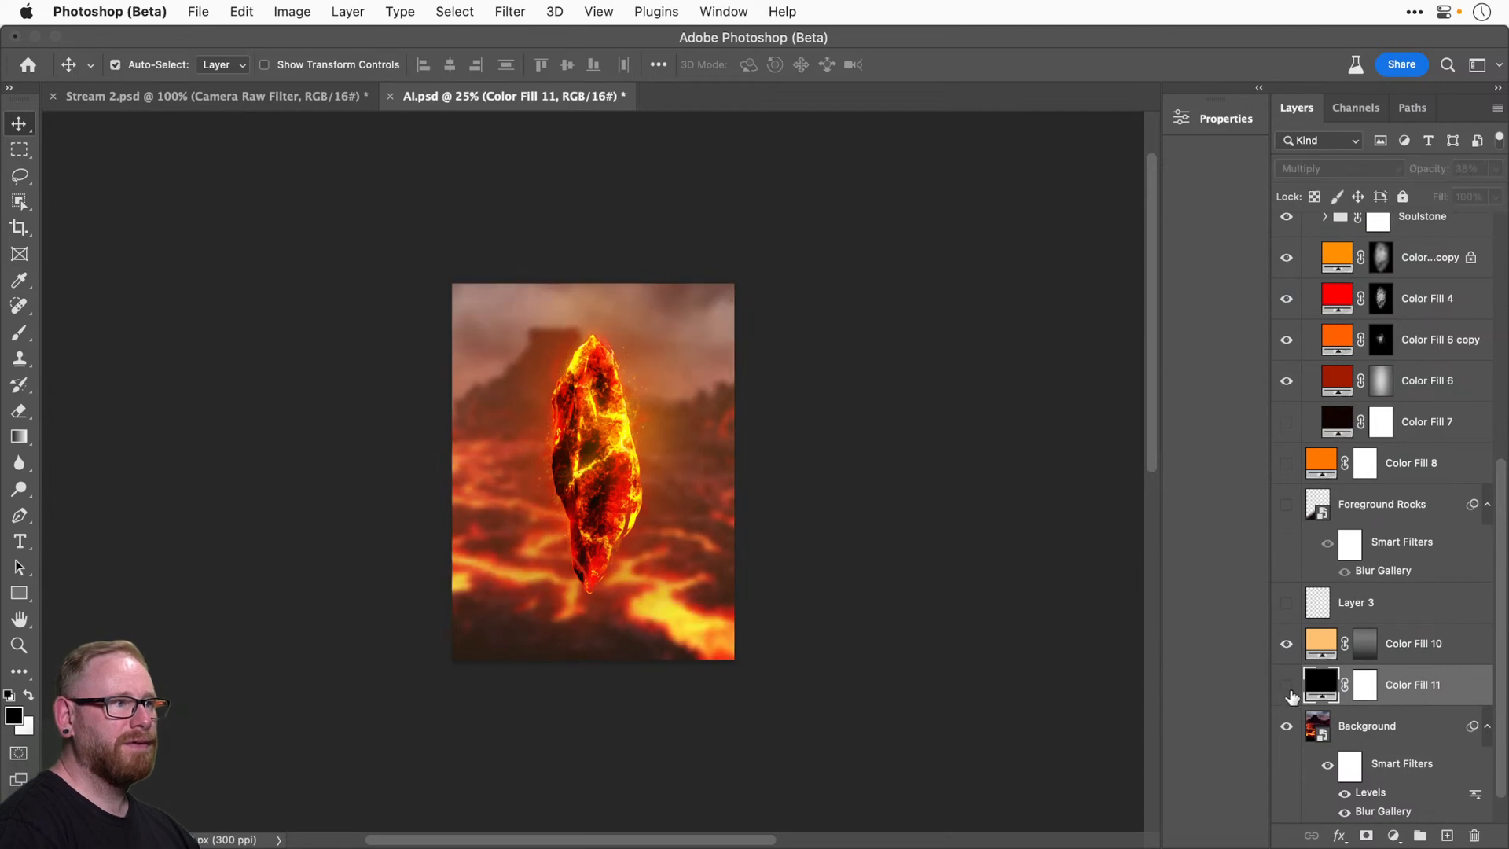
pyautogui.scroll(5, 1408, 509)
pyautogui.click(1406, 277)
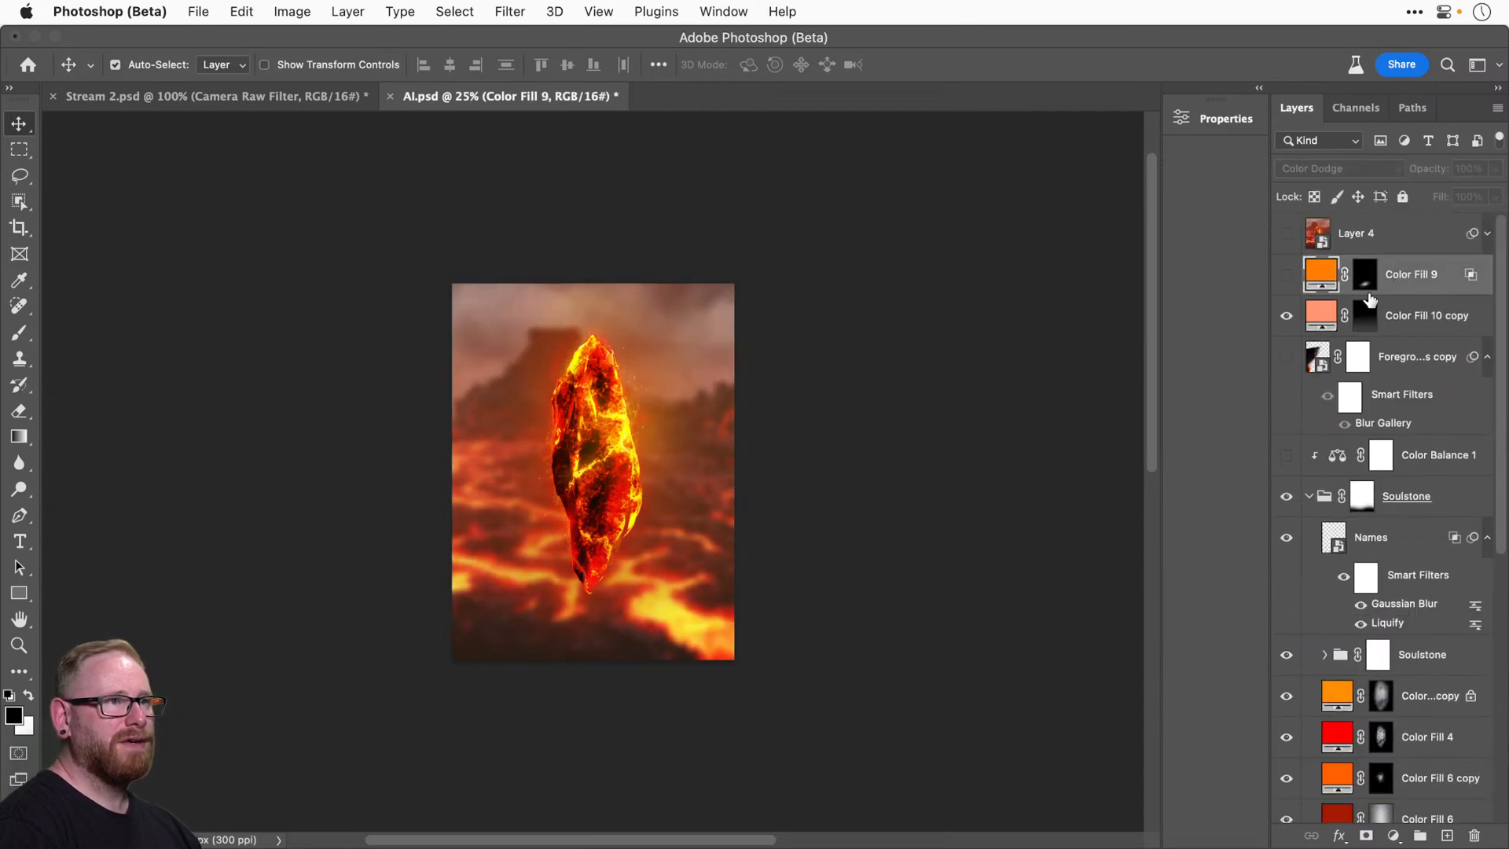
pyautogui.click(1285, 282)
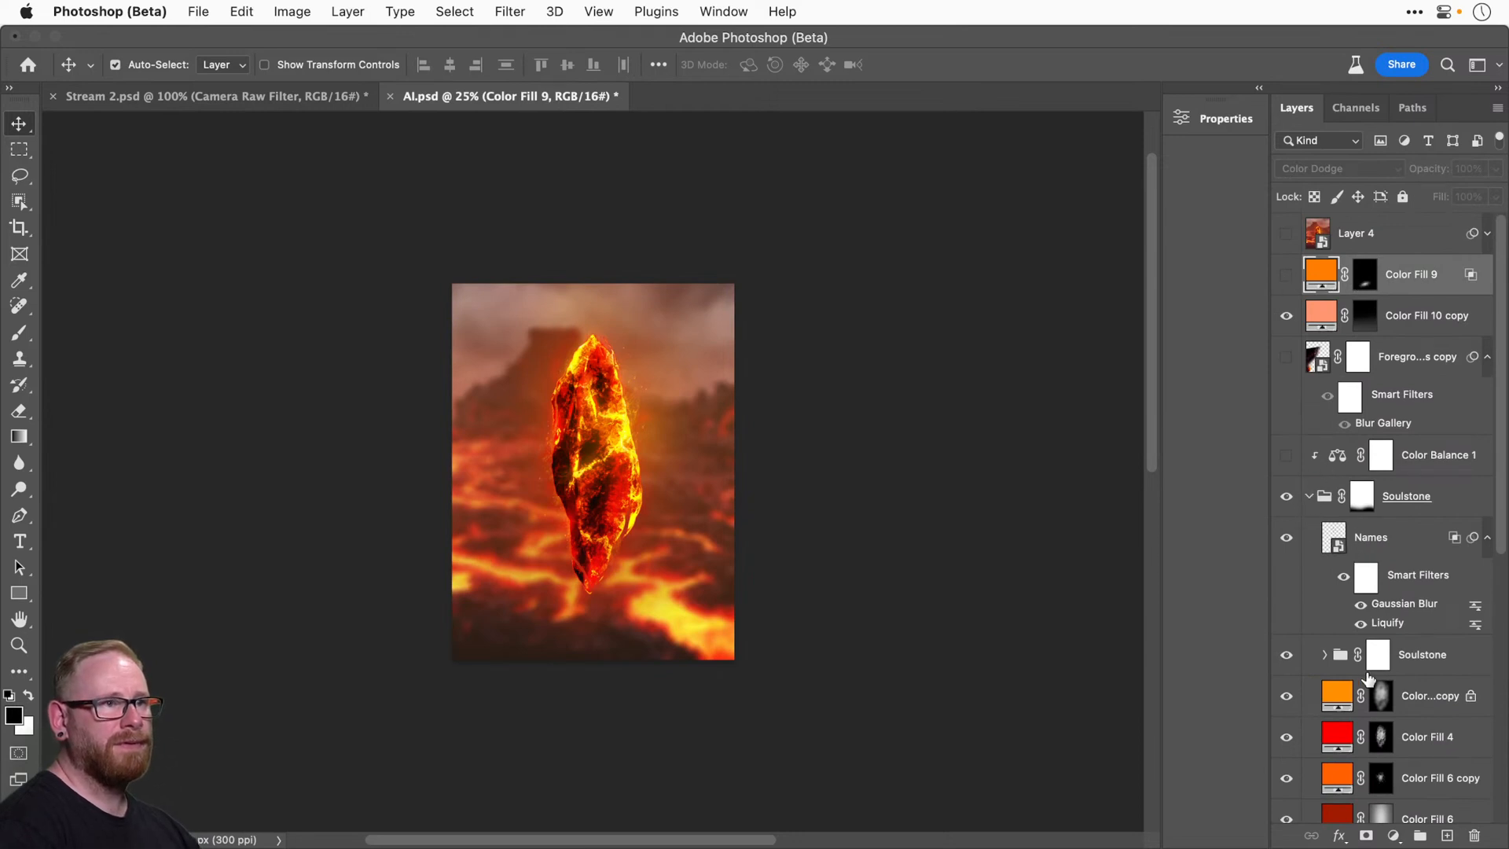
pyautogui.scroll(-3, 1365, 680)
pyautogui.click(1285, 610)
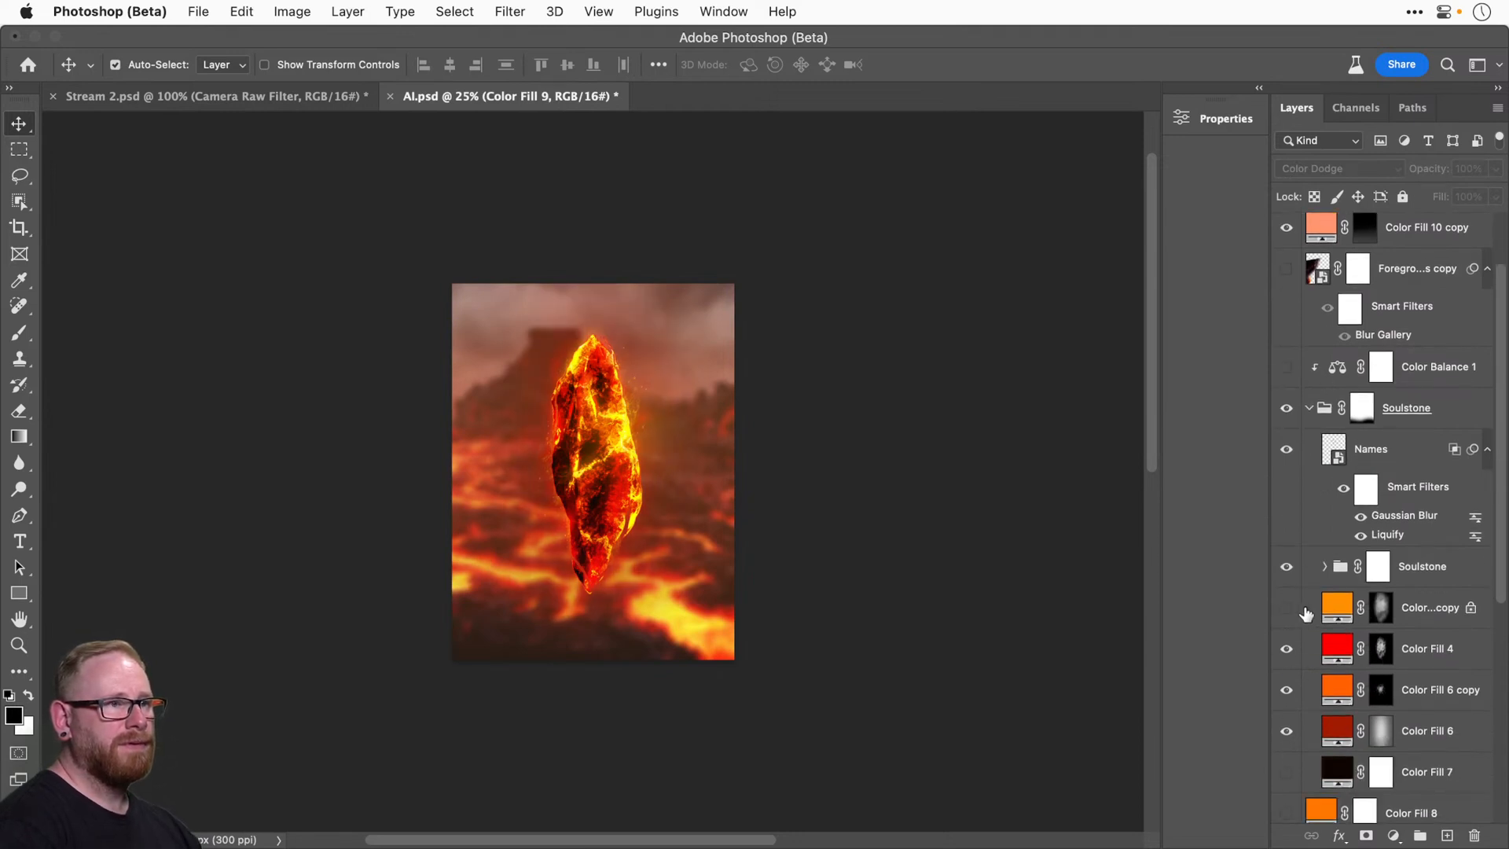
pyautogui.click(1286, 610)
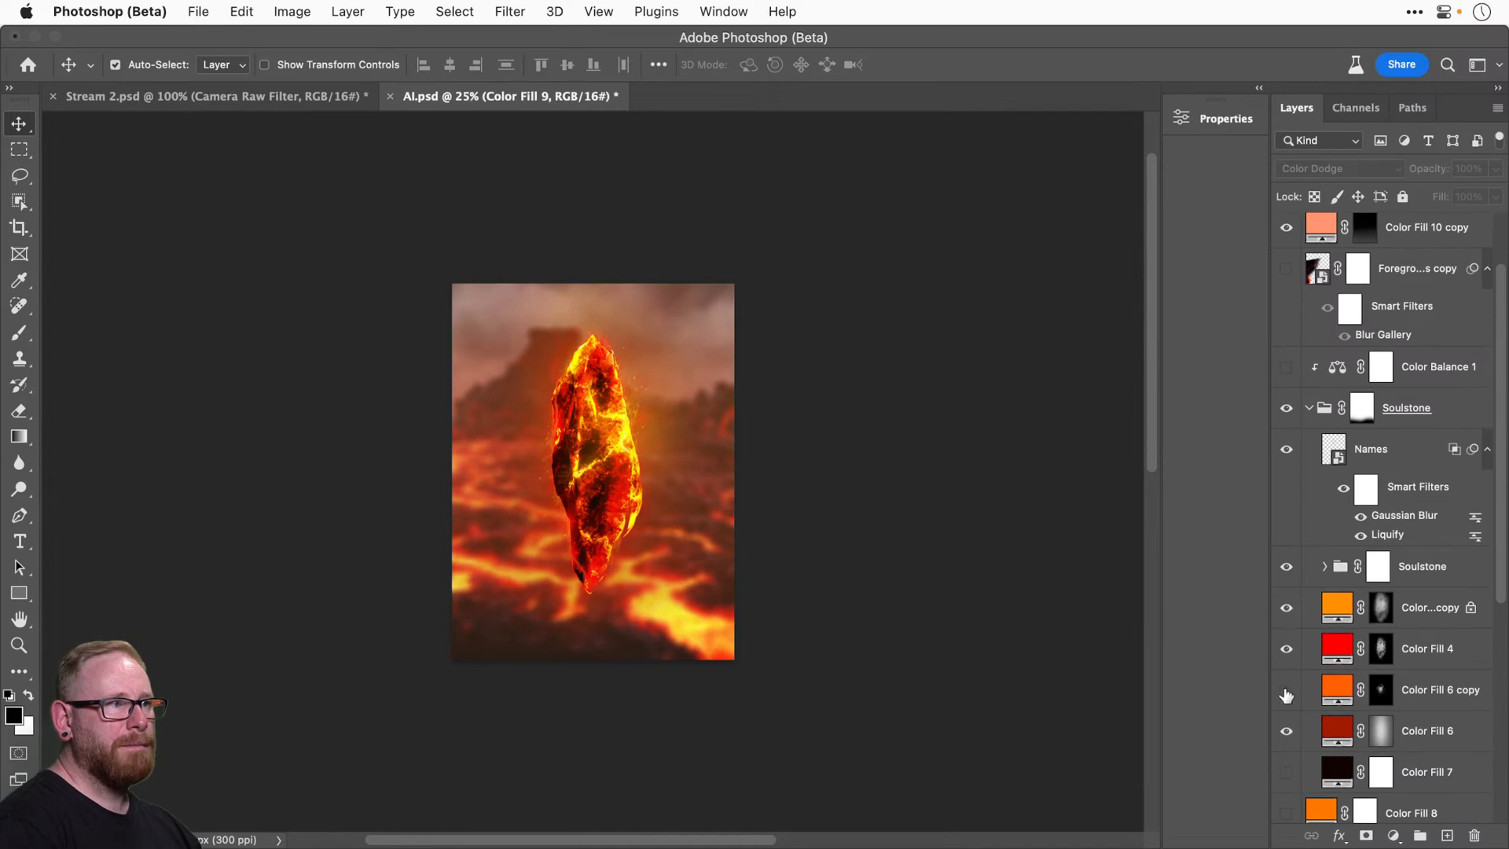
pyautogui.scroll(3, 1400, 542)
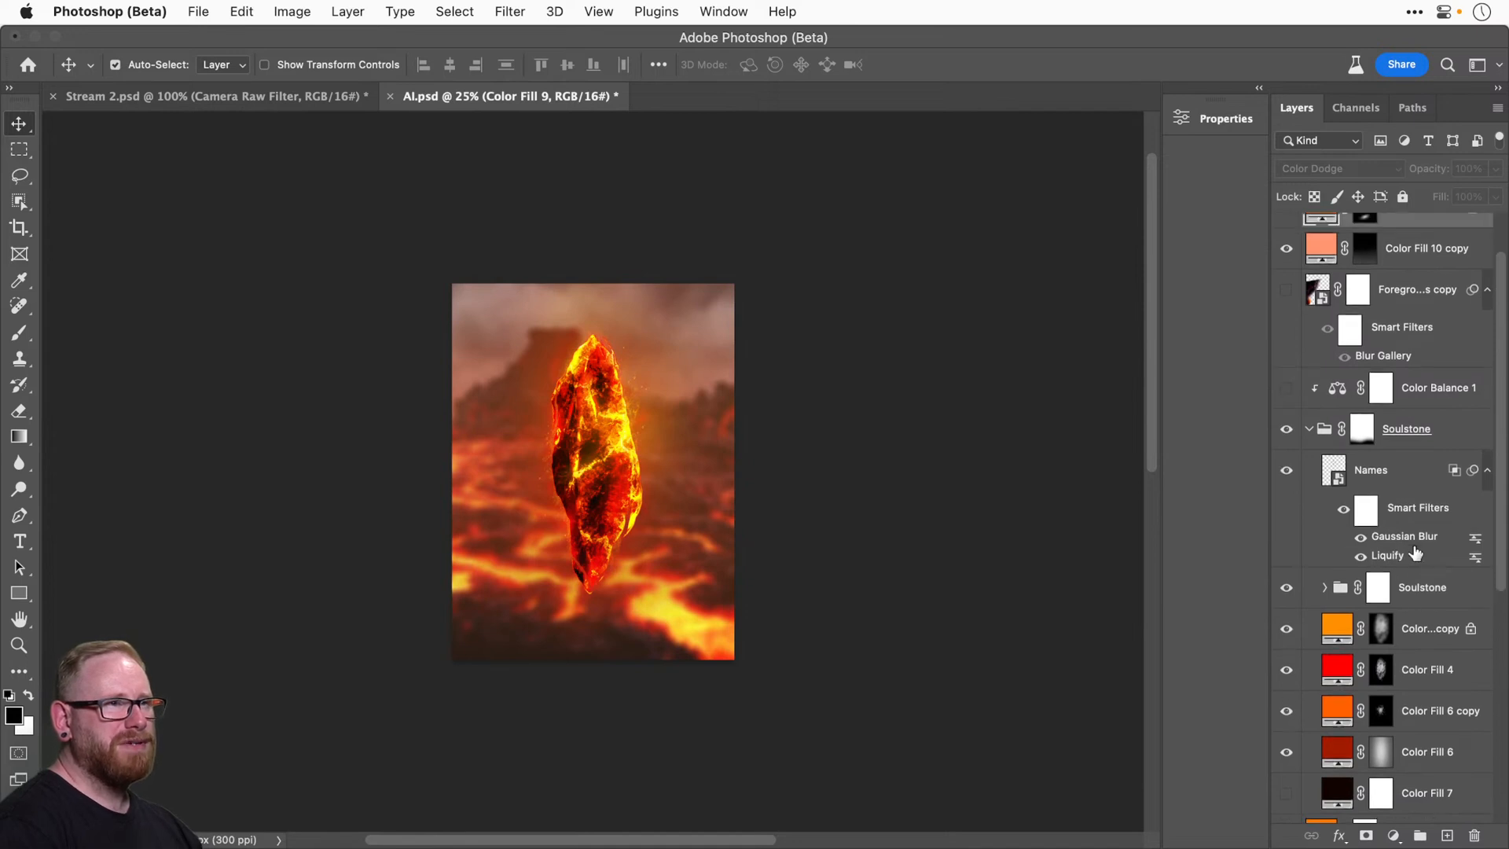
# Add a new solid colour fill layer above Color Fill 10 copy.
pyautogui.click(1412, 319)
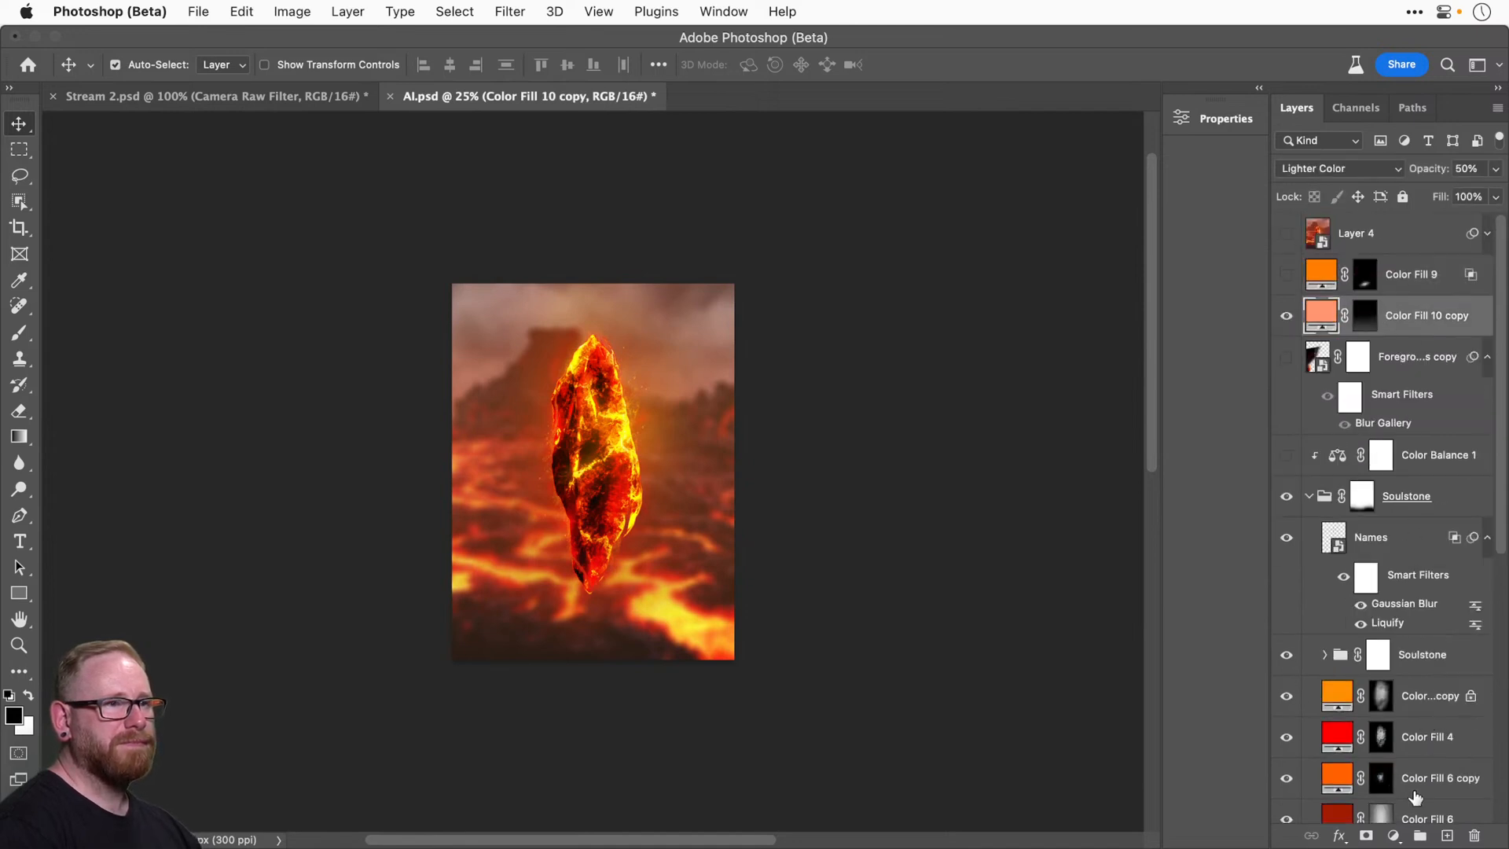
pyautogui.click(1393, 836)
pyautogui.click(1383, 535)
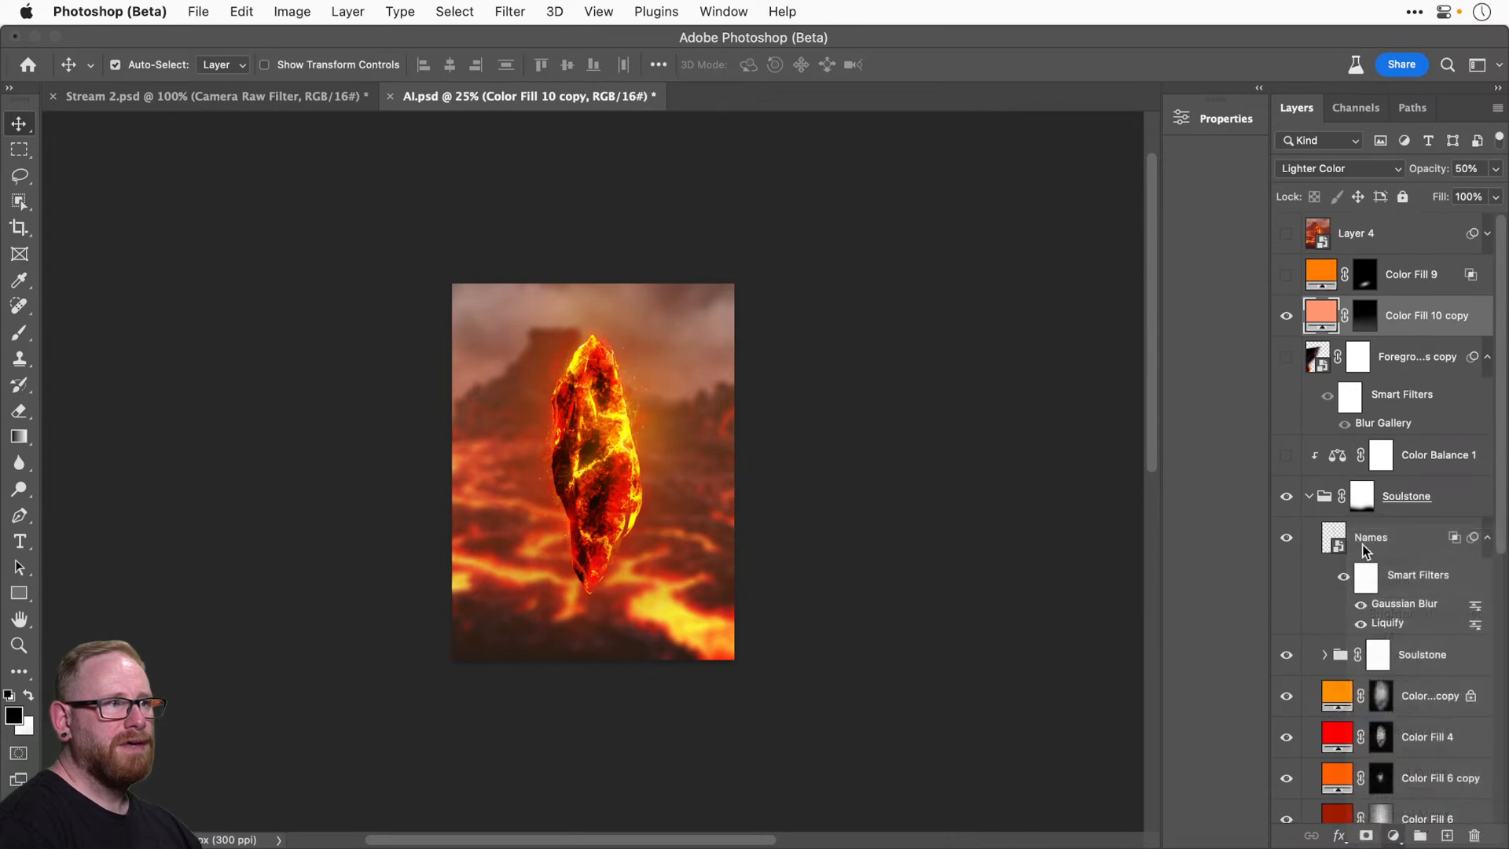
# Give Color Fill 12 an orange colour and invert its mask to hide it.
pyautogui.click(1089, 486)
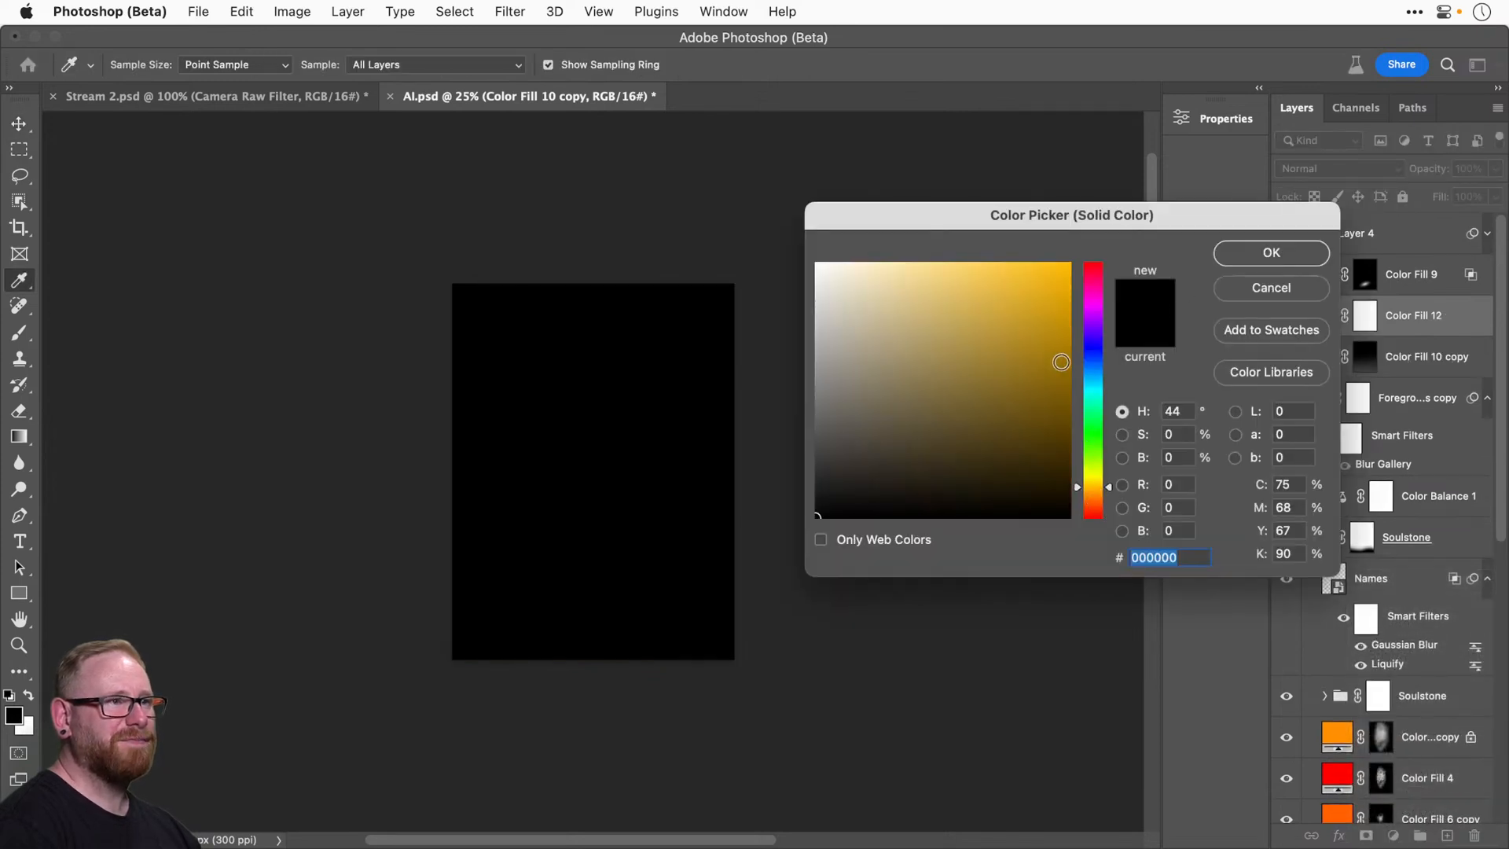
pyautogui.moveTo(1037, 393); pyautogui.dragTo(1071, 263)
pyautogui.click(1271, 252)
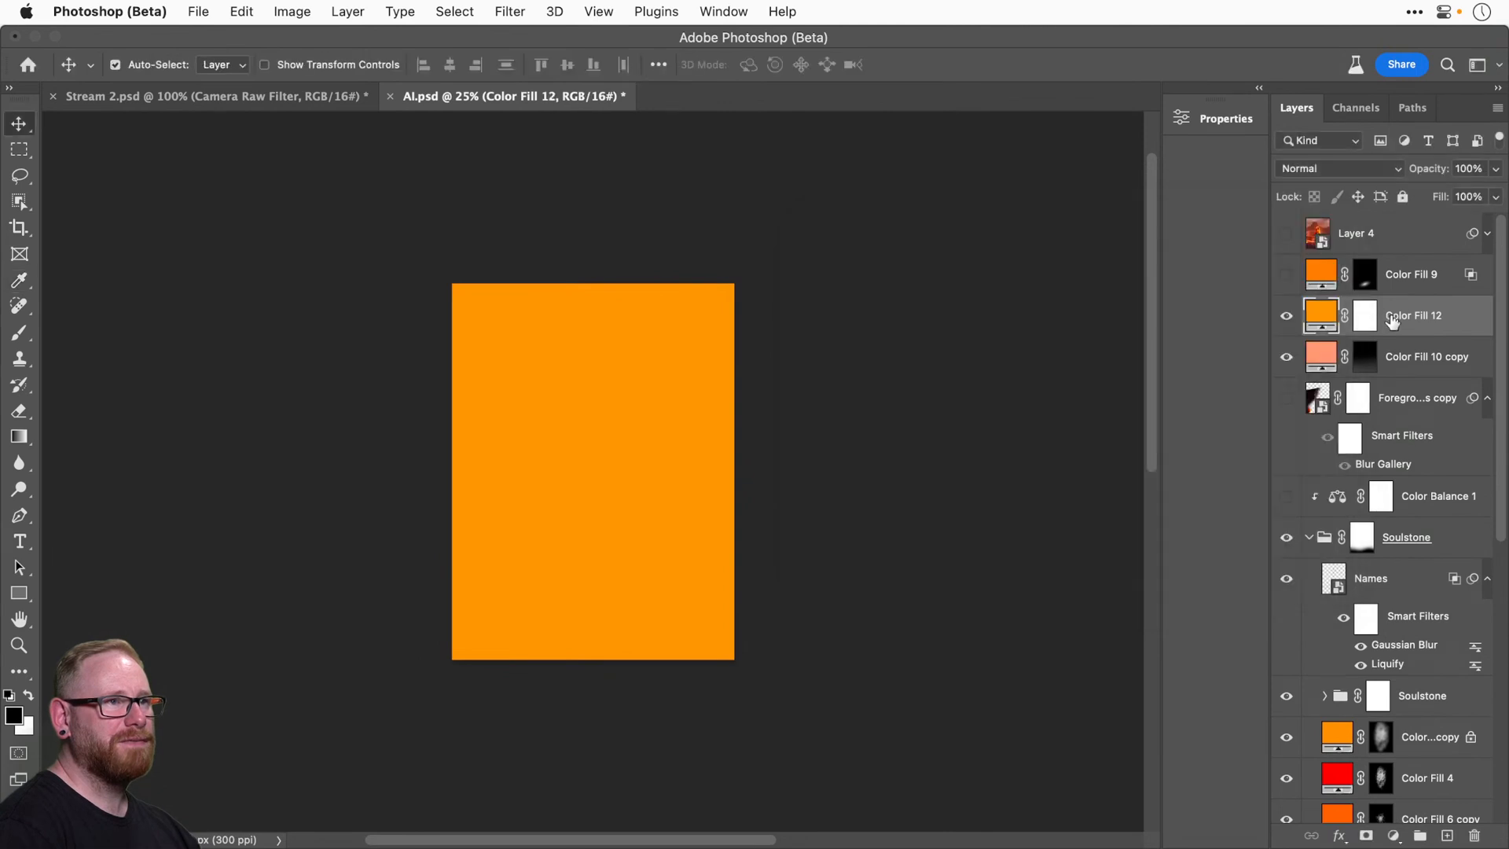
pyautogui.click(1363, 318)
pyautogui.hotkey('ctrl', 'i')
# Paint a soft glow right of the crystal with a white 1200 px Soft Round brush at 52% opacity.
pyautogui.press('x')
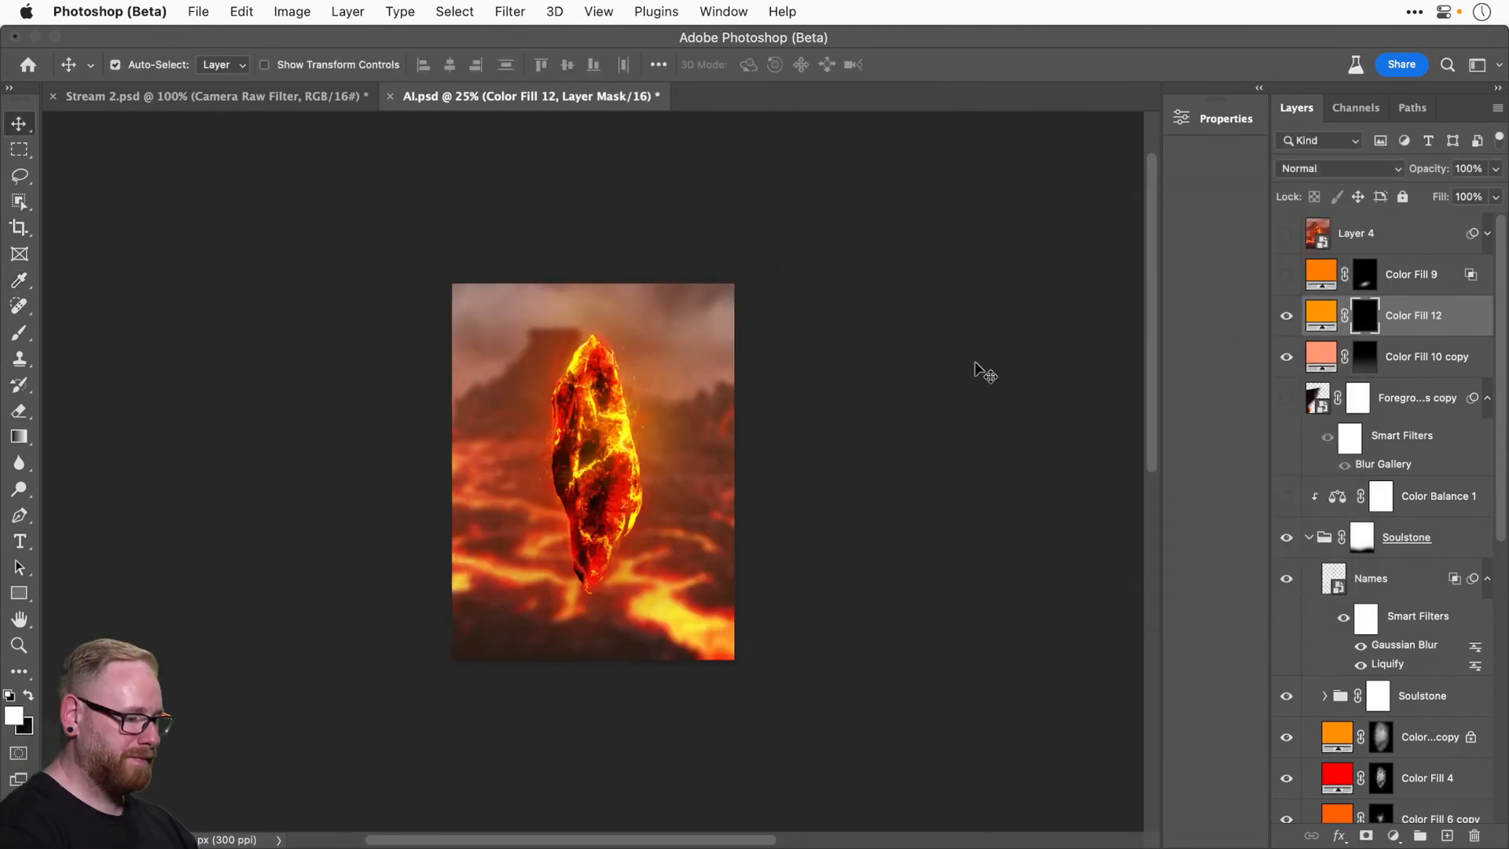
pyautogui.press('b')
pyautogui.click(144, 65)
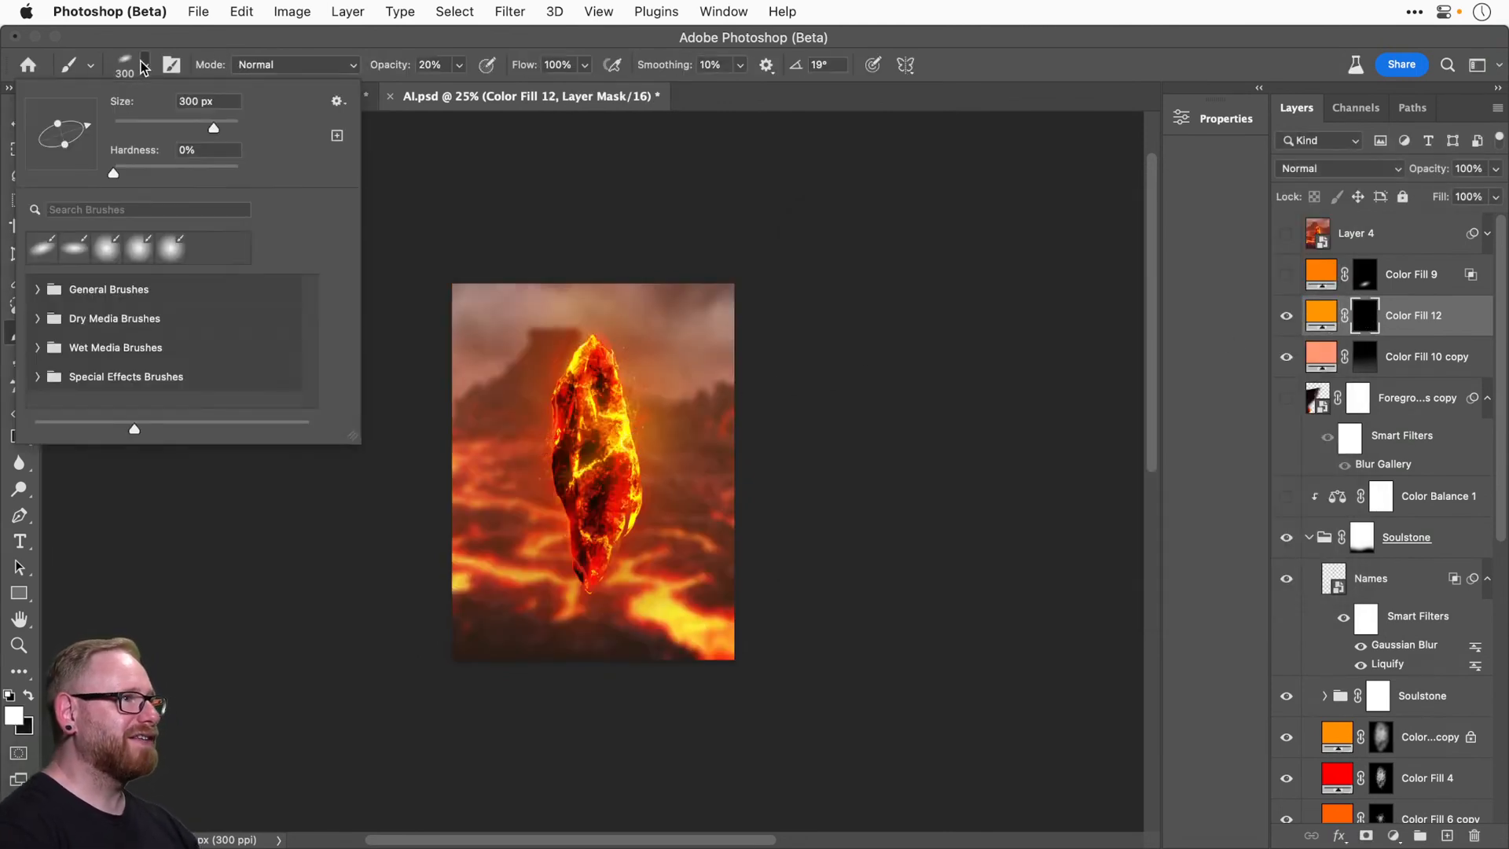
pyautogui.click(37, 289)
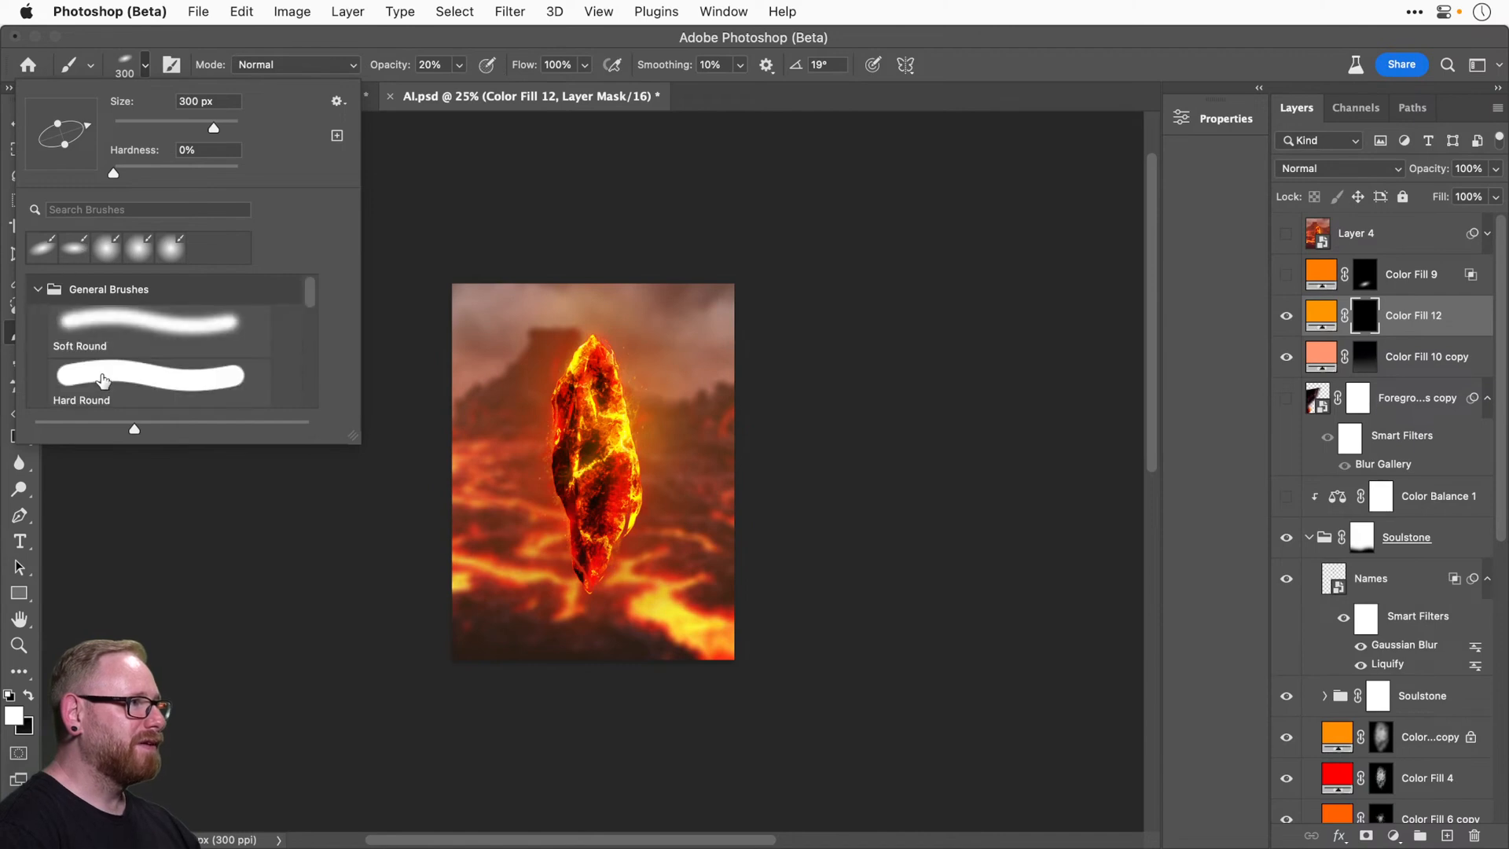
pyautogui.click(123, 346)
pyautogui.press('Return')
pyautogui.press(']')
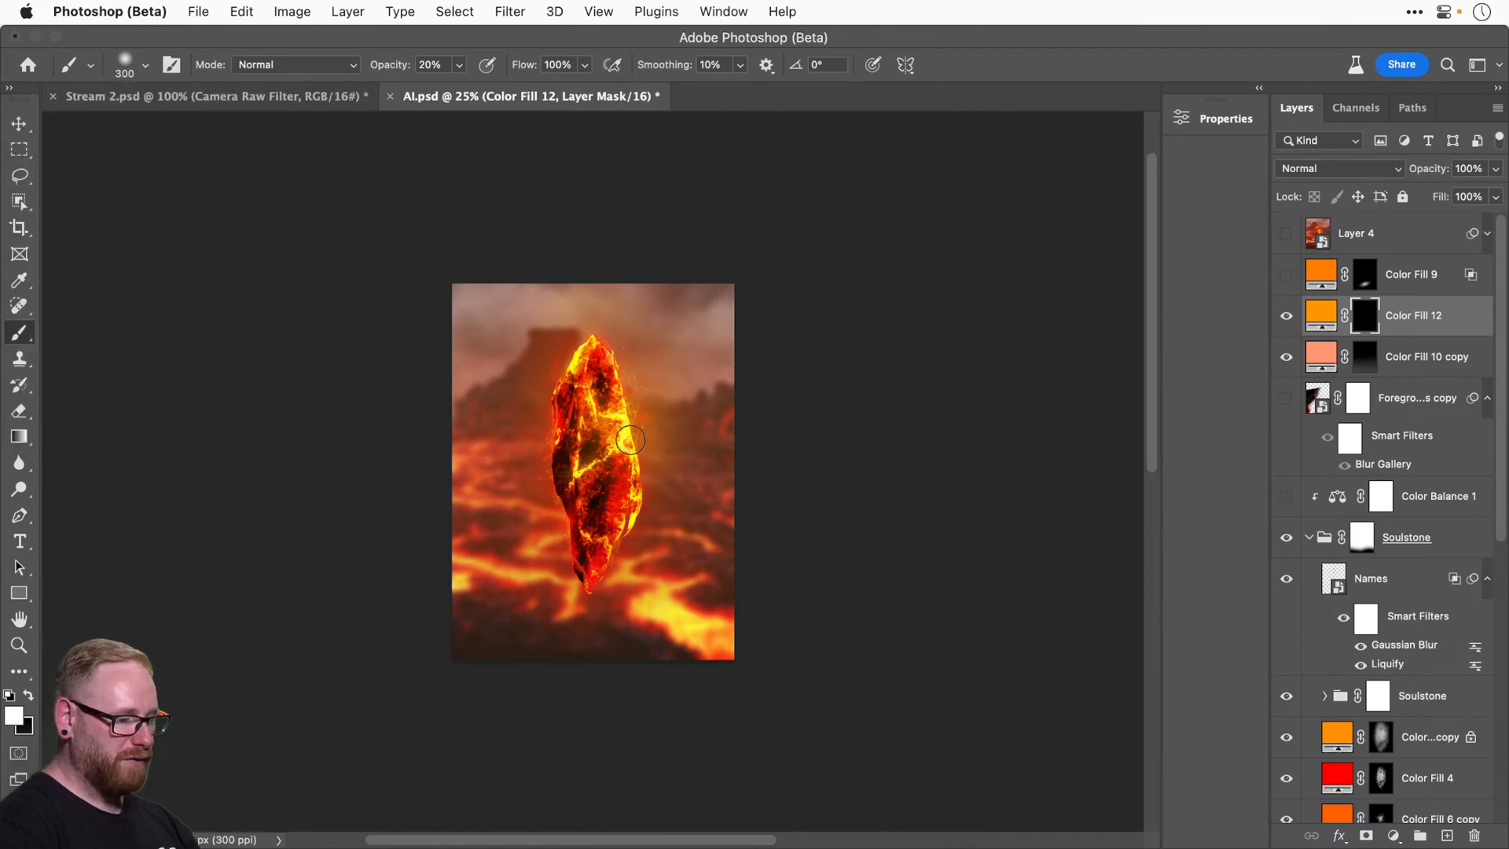
pyautogui.press('5')
pyautogui.press('2')
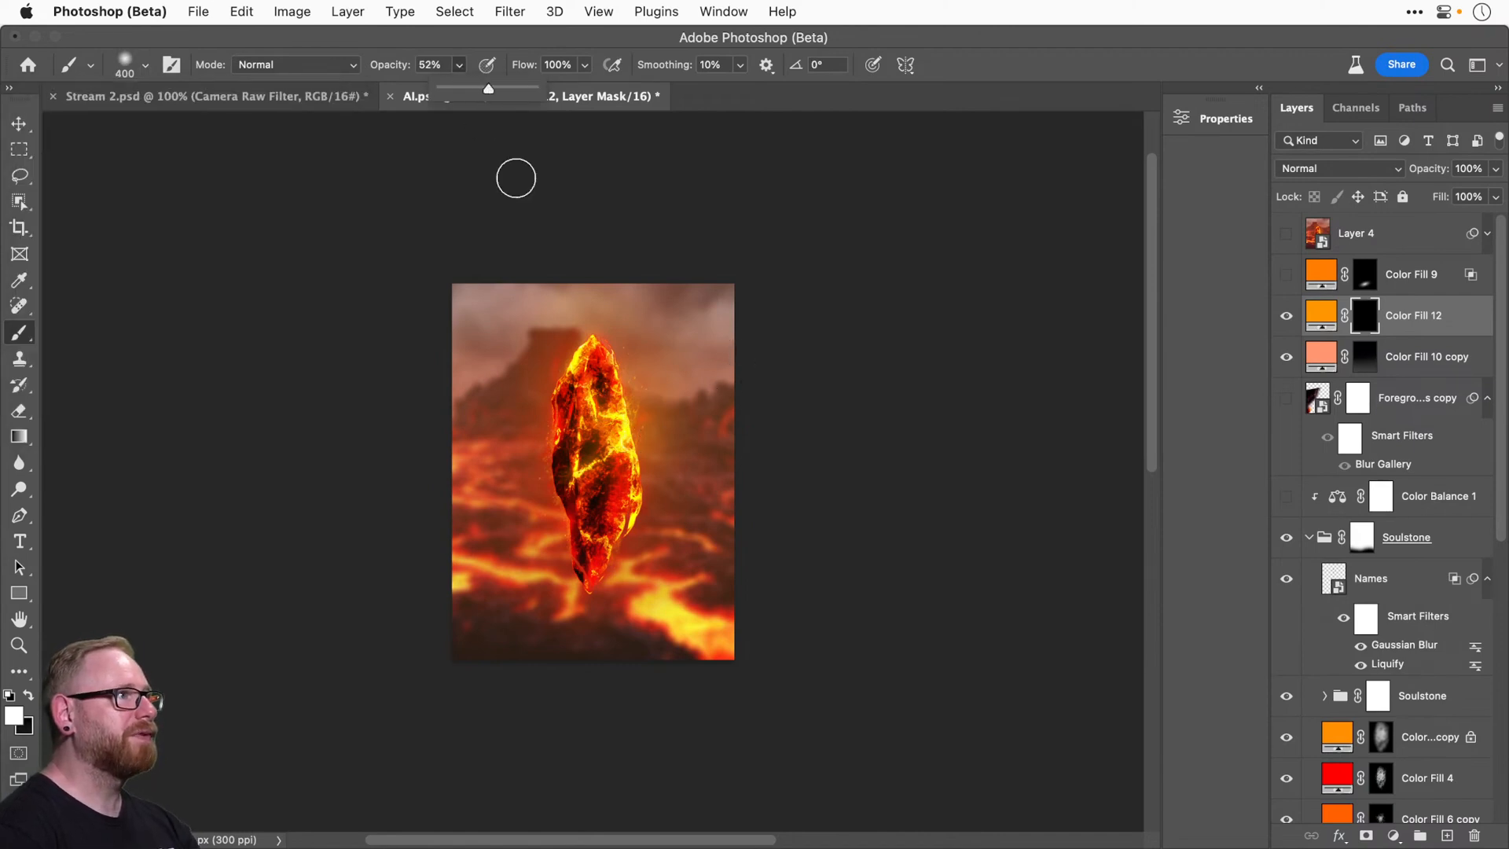
pyautogui.press(']')
pyautogui.press(']')
pyautogui.press(']')
pyautogui.press(']')
pyautogui.press(']')
pyautogui.press(']')
pyautogui.press(']')
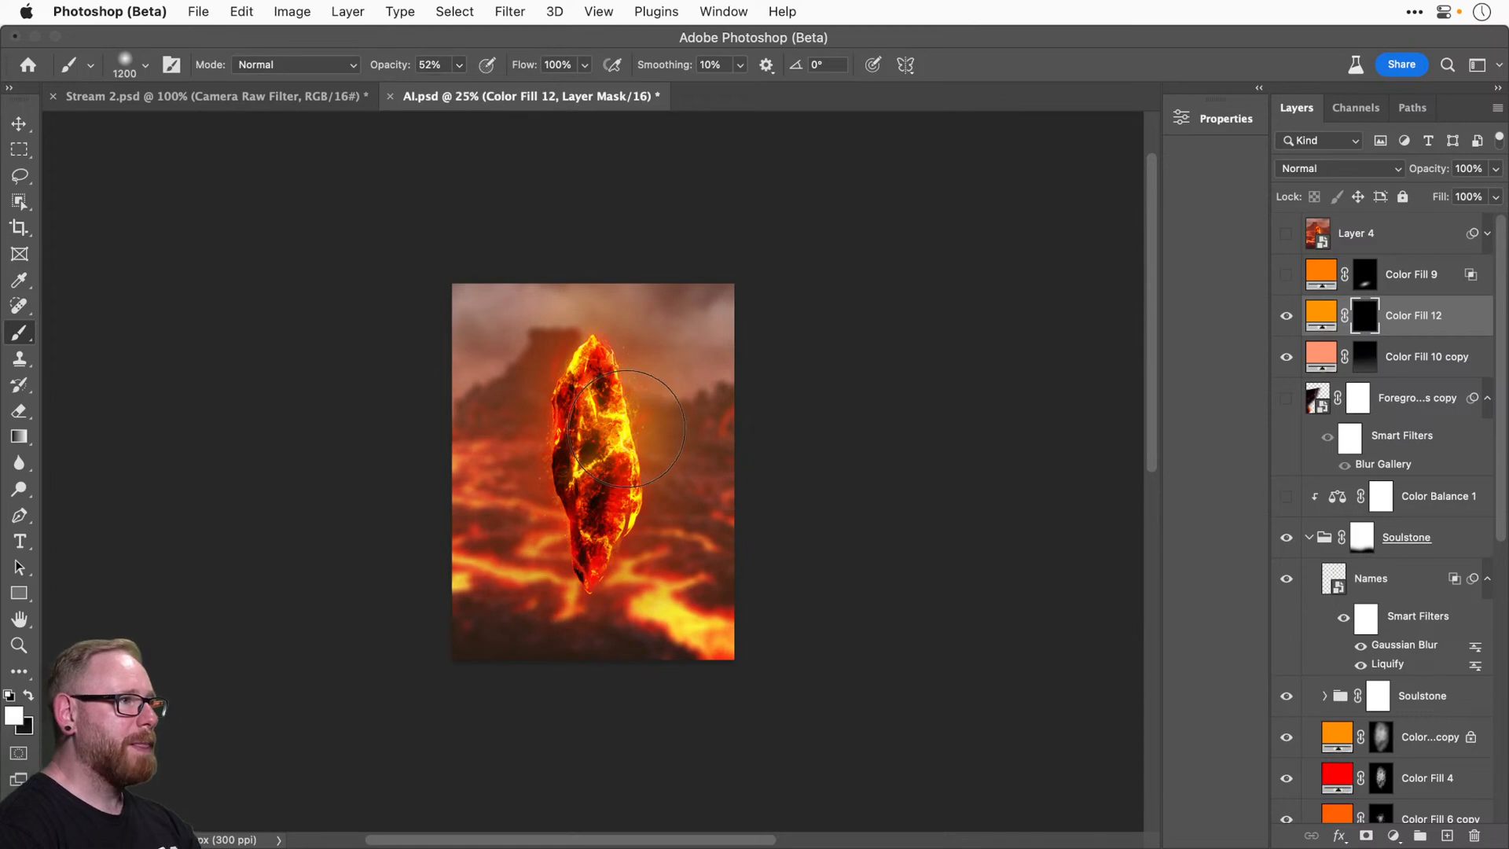
pyautogui.click(626, 432)
pyautogui.press('super+z')
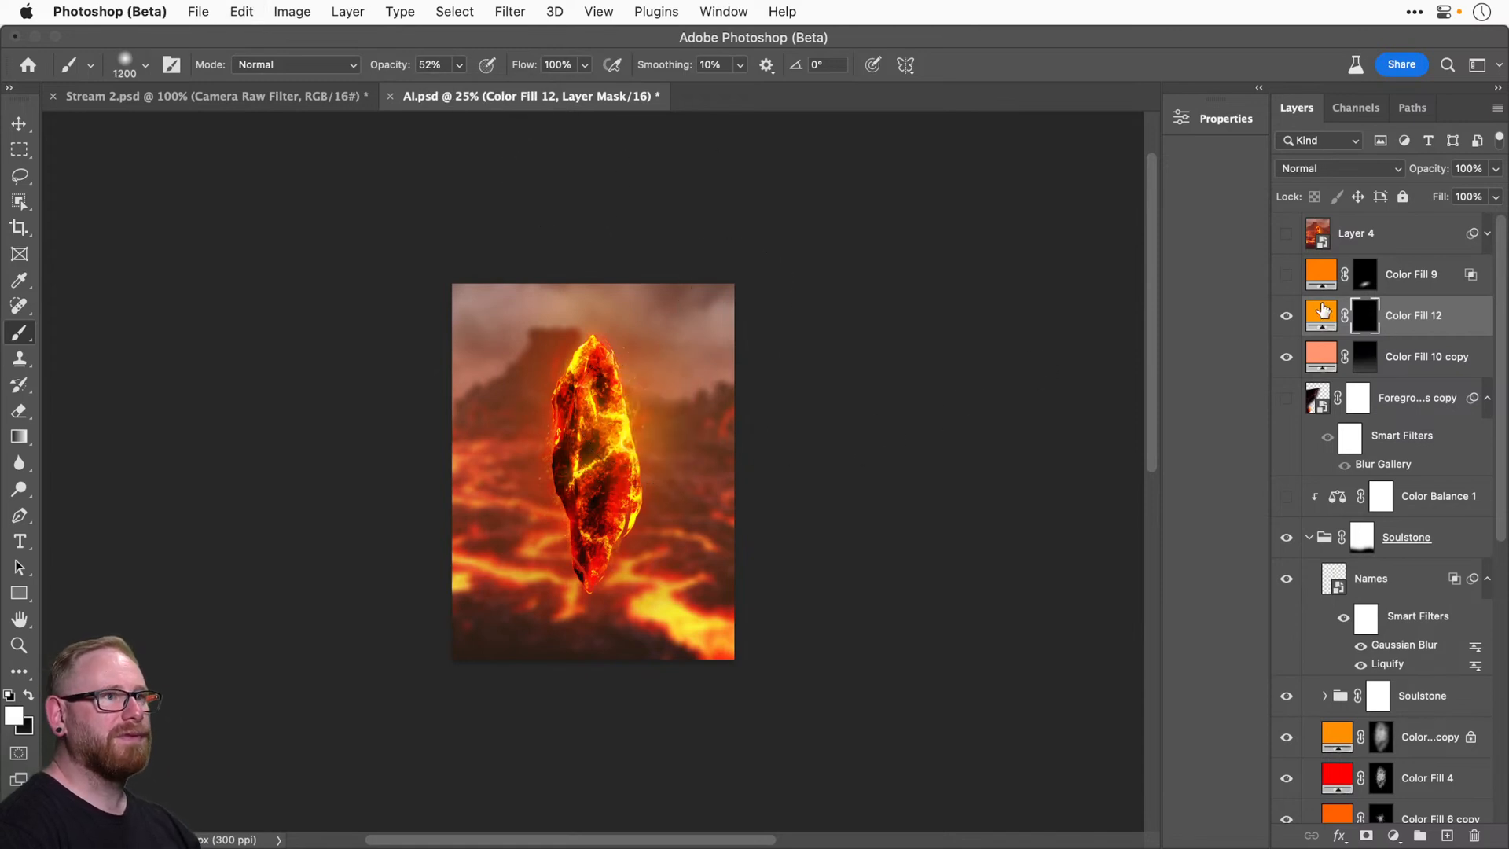
pyautogui.click(627, 434)
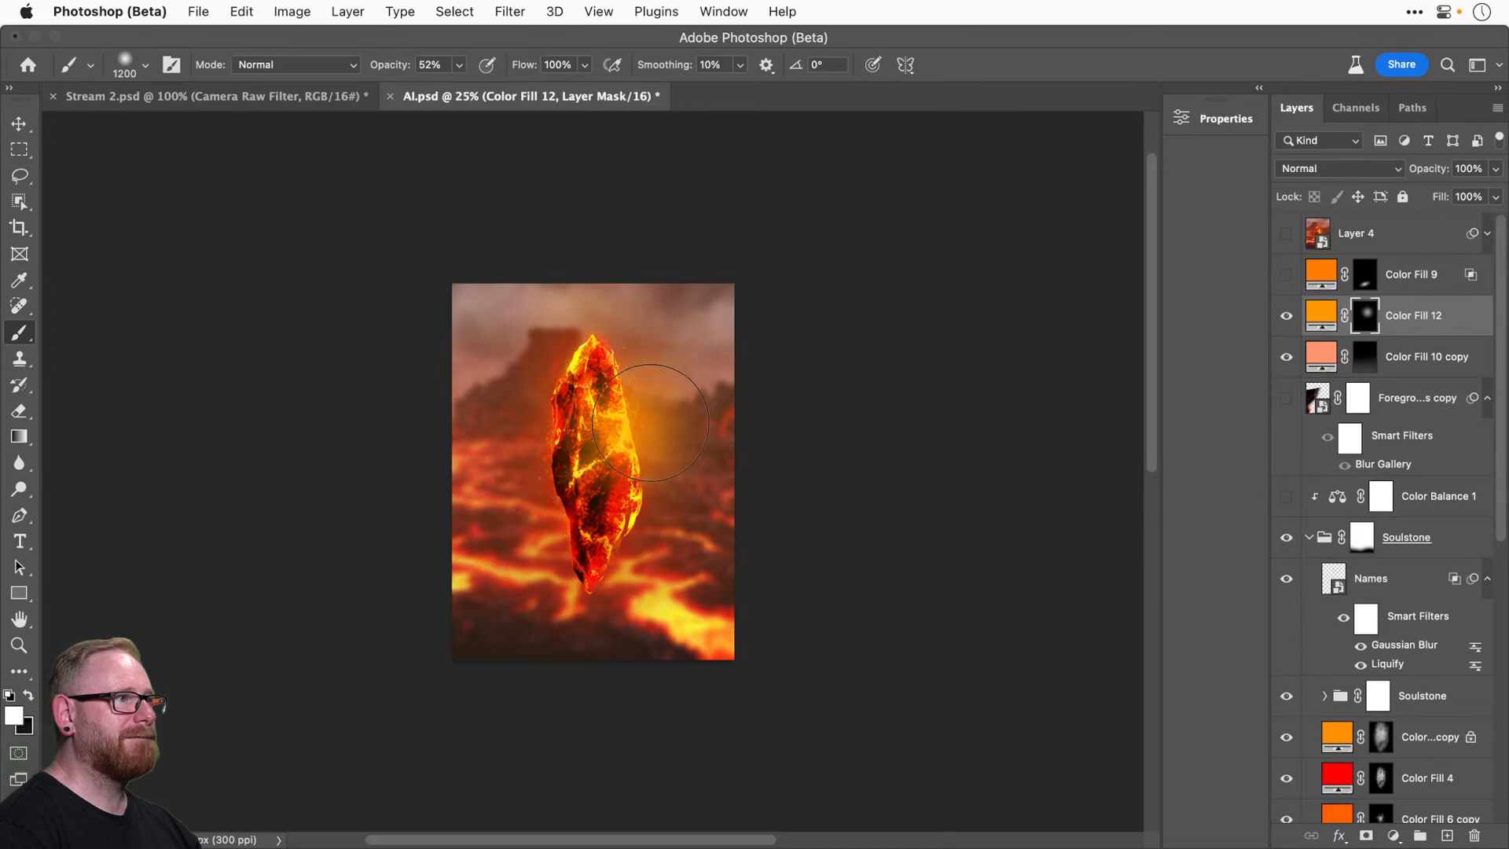
# Change Color Fill 12's colour to white and set its blend mode to Overlay.
pyautogui.doubleClick(1303, 316)
pyautogui.click(863, 261)
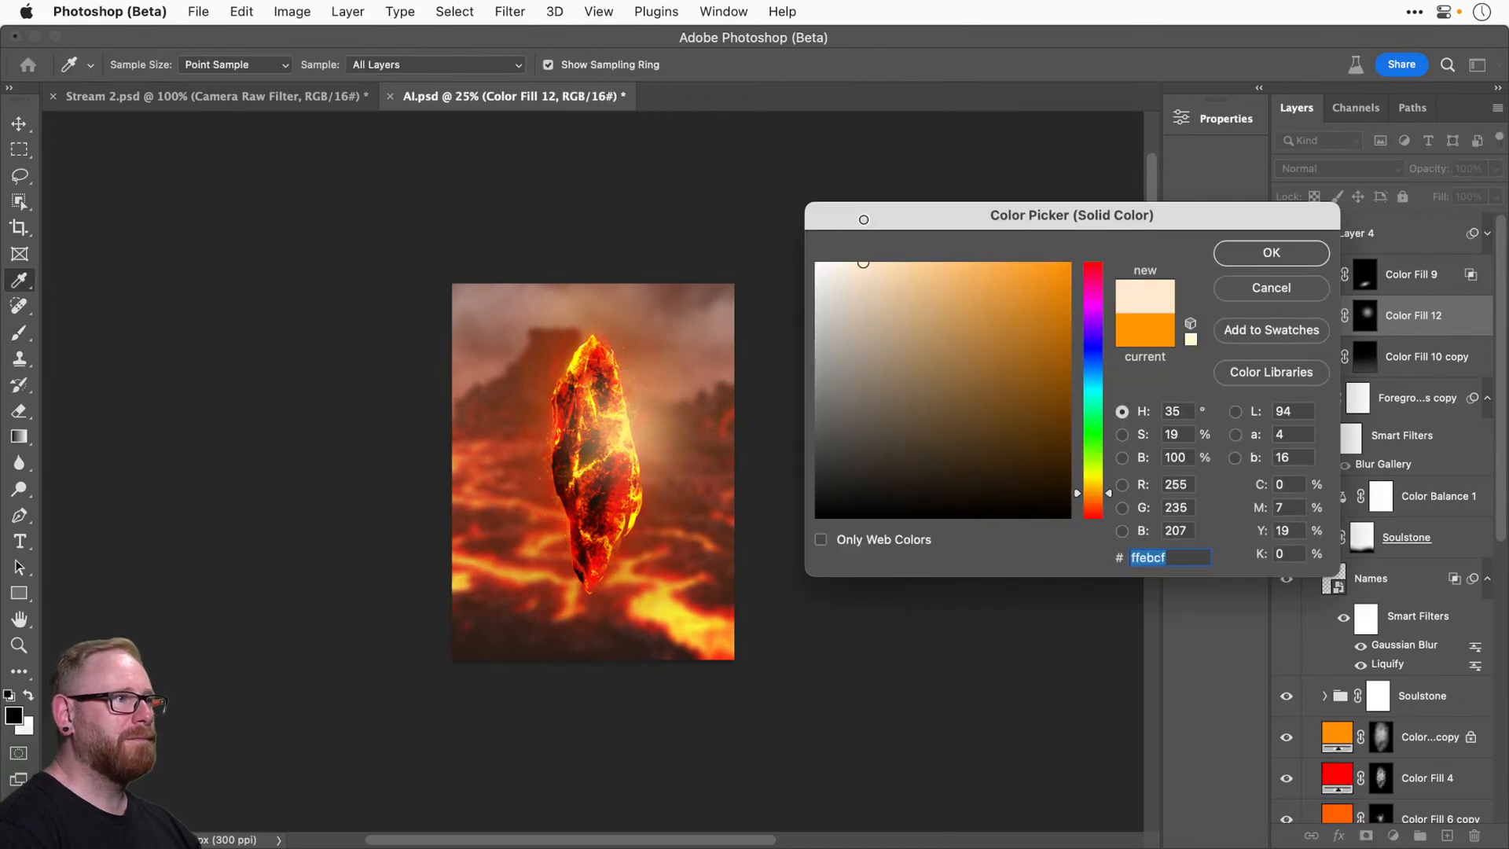
pyautogui.moveTo(1096, 489); pyautogui.dragTo(1094, 501)
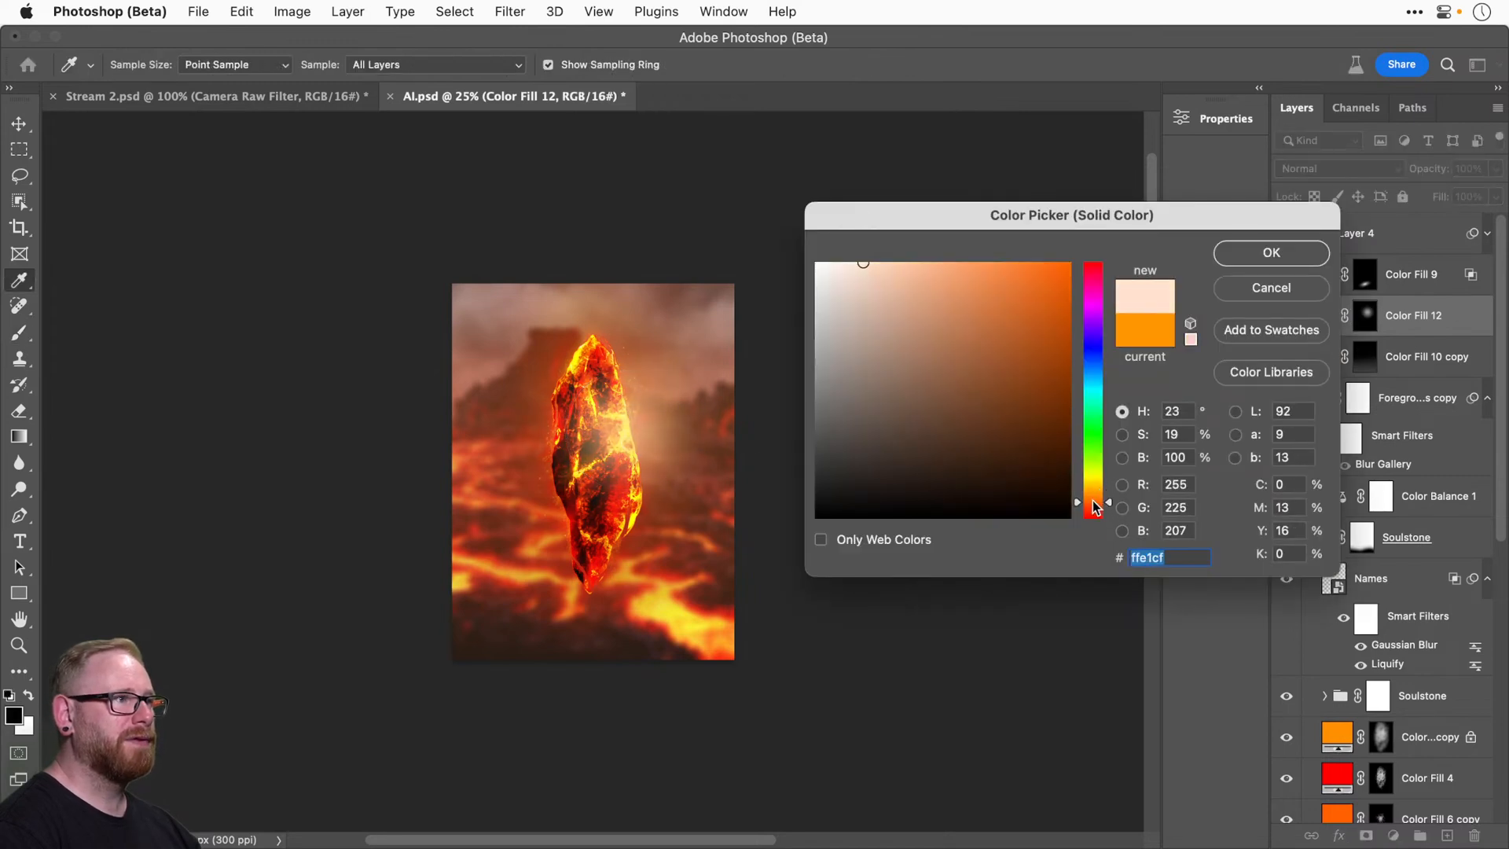
pyautogui.moveTo(984, 310)
pyautogui.mouseDown()
pyautogui.moveTo(933, 228)
pyautogui.moveTo(859, 243)
pyautogui.moveTo(799, 215)
pyautogui.mouseUp()
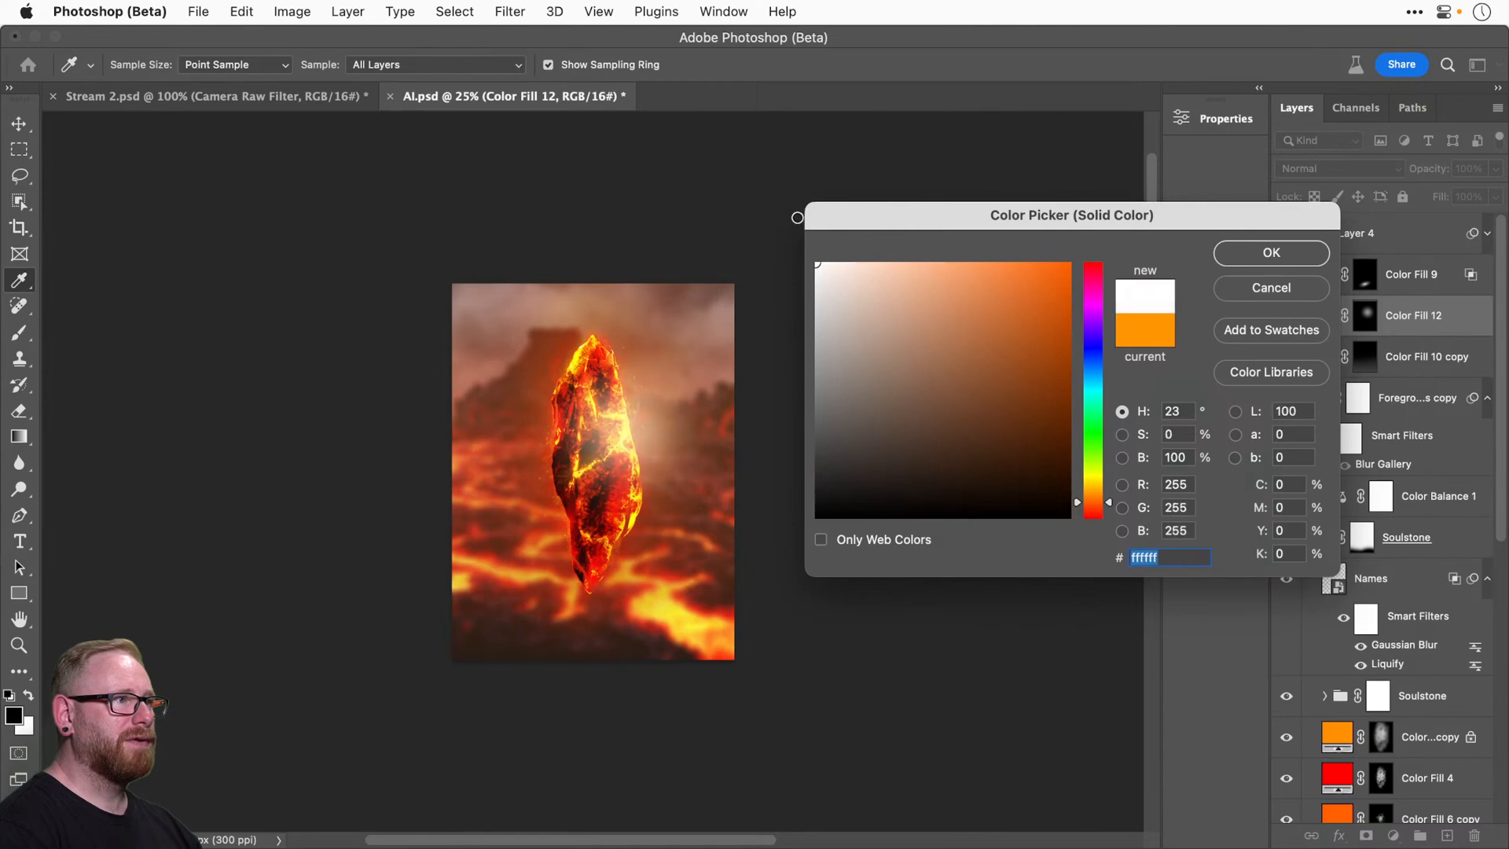
pyautogui.click(1270, 253)
pyautogui.click(1336, 168)
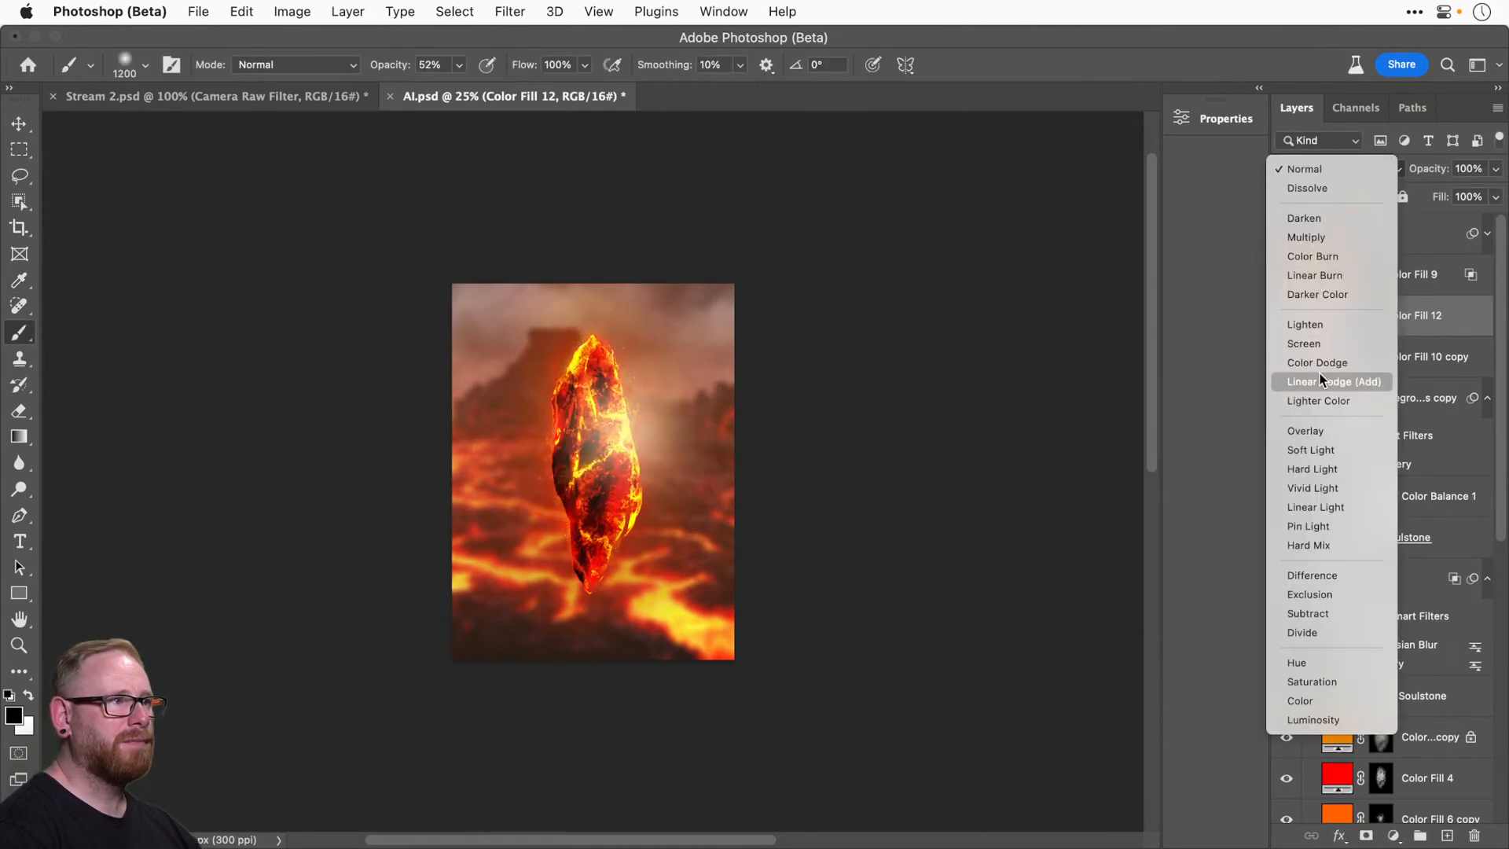
pyautogui.click(1318, 432)
# Scale the glow up to about 141% and shift it up and left.
pyautogui.press('v')
pyautogui.click(1287, 316)
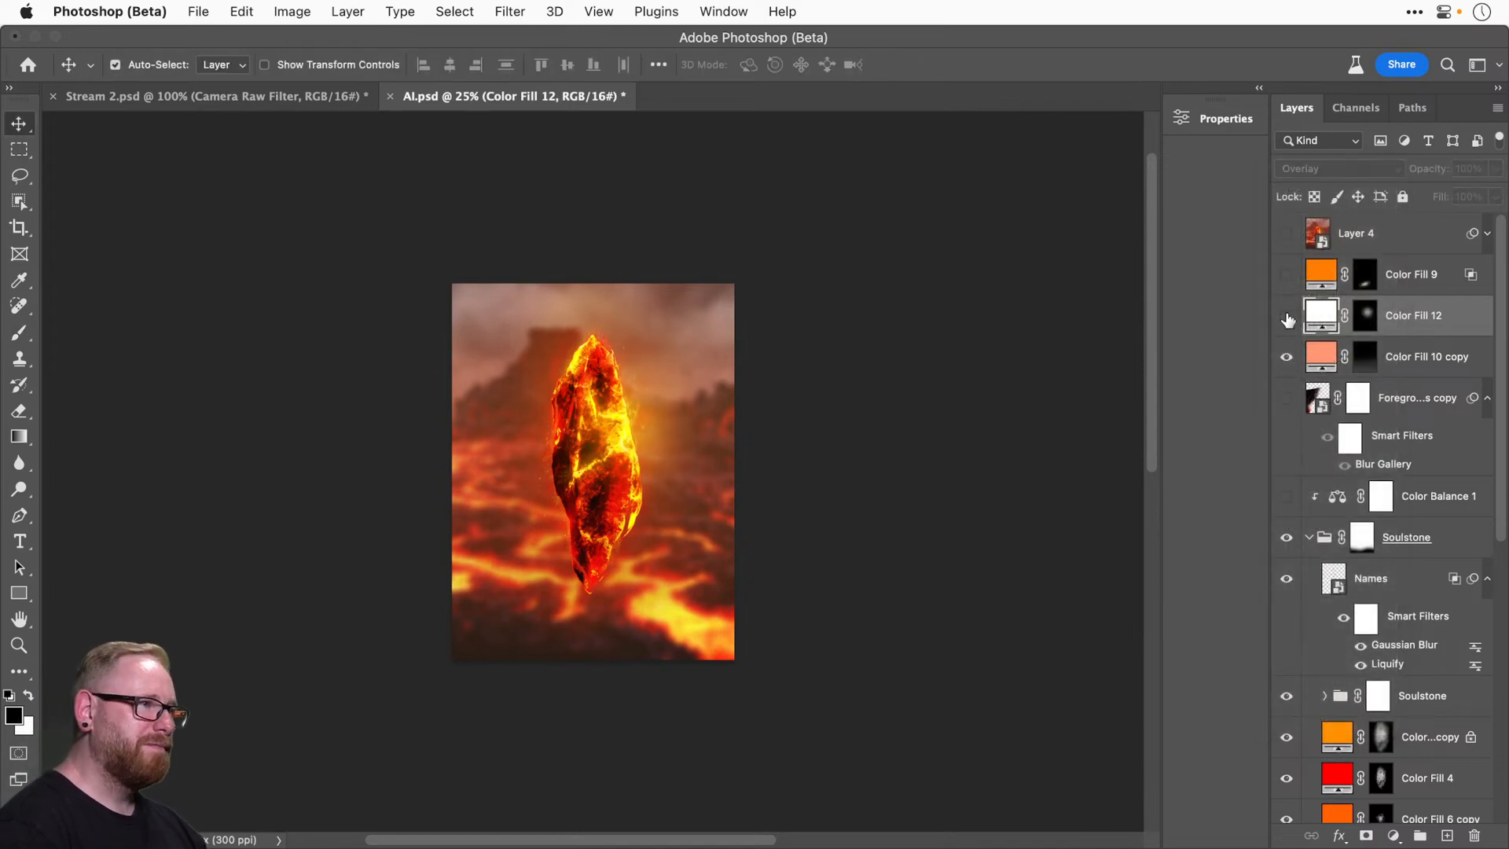
pyautogui.press('super+t')
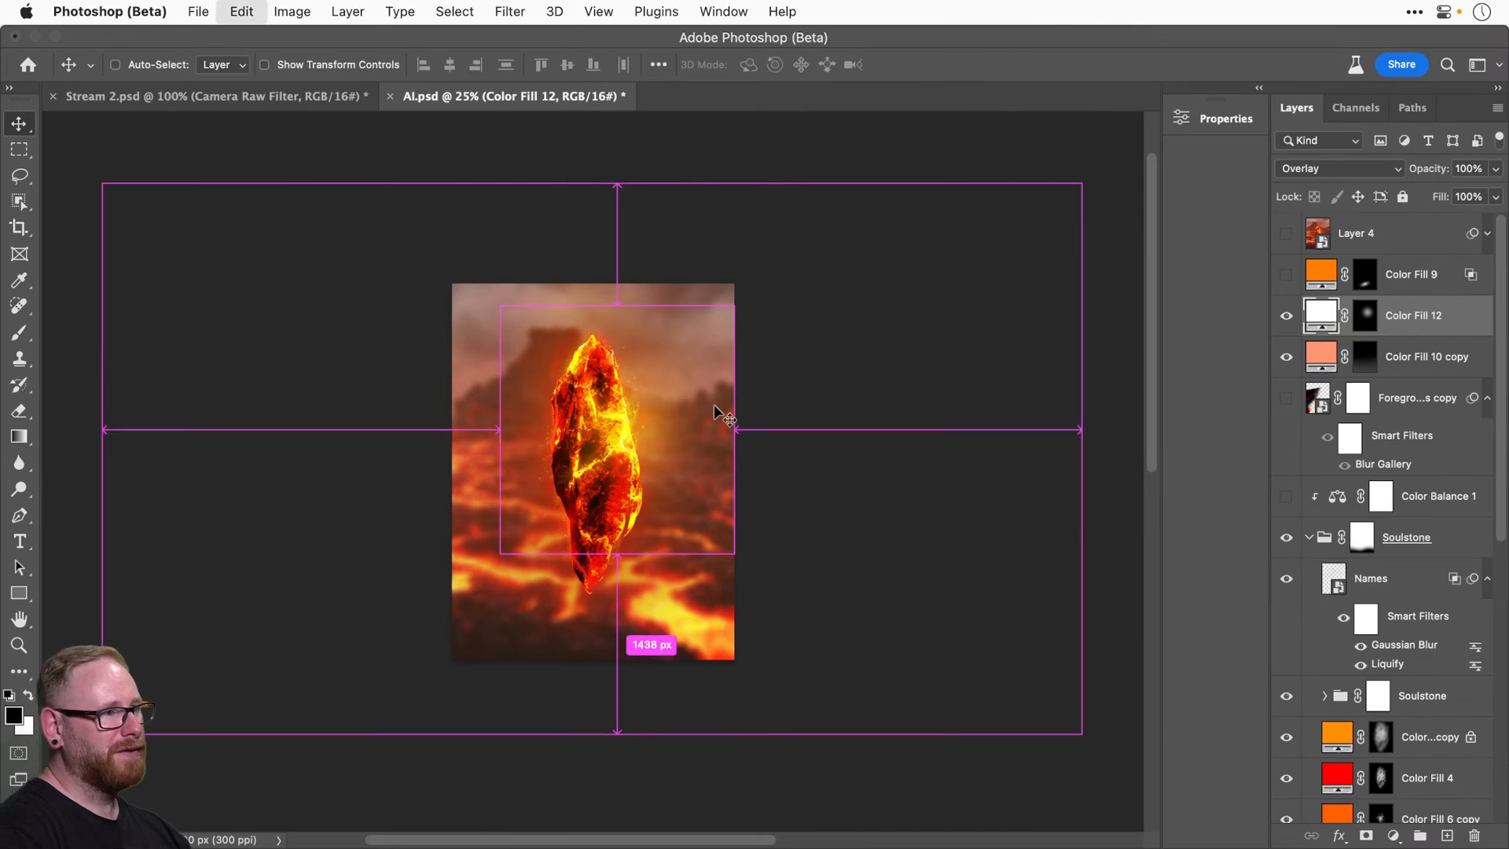
pyautogui.moveTo(740, 317); pyautogui.dragTo(781, 253)
pyautogui.moveTo(702, 406); pyautogui.dragTo(692, 389)
pyautogui.press('Return')
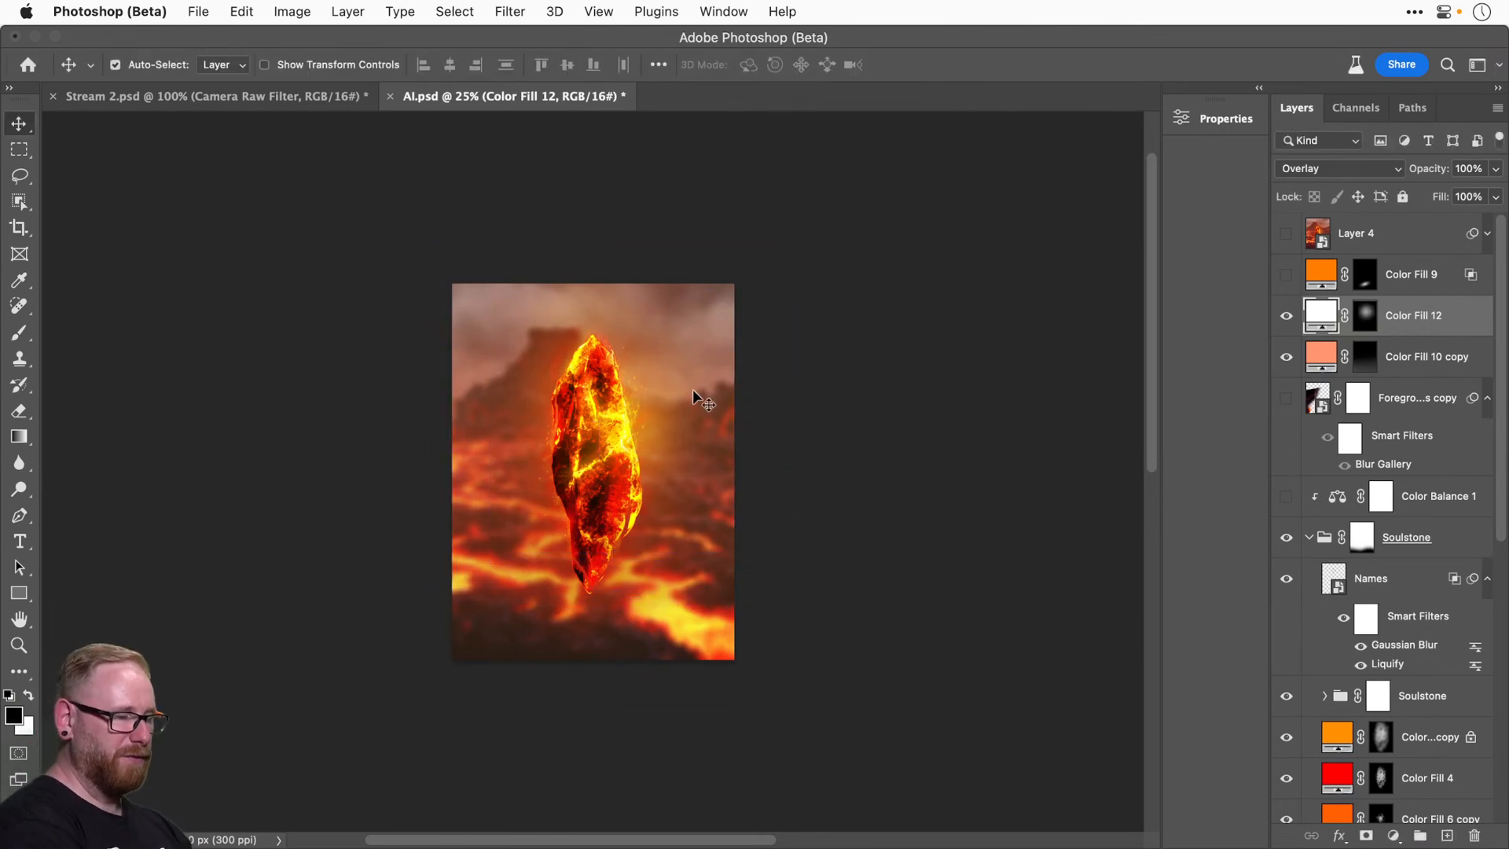
pyautogui.press('super+0')
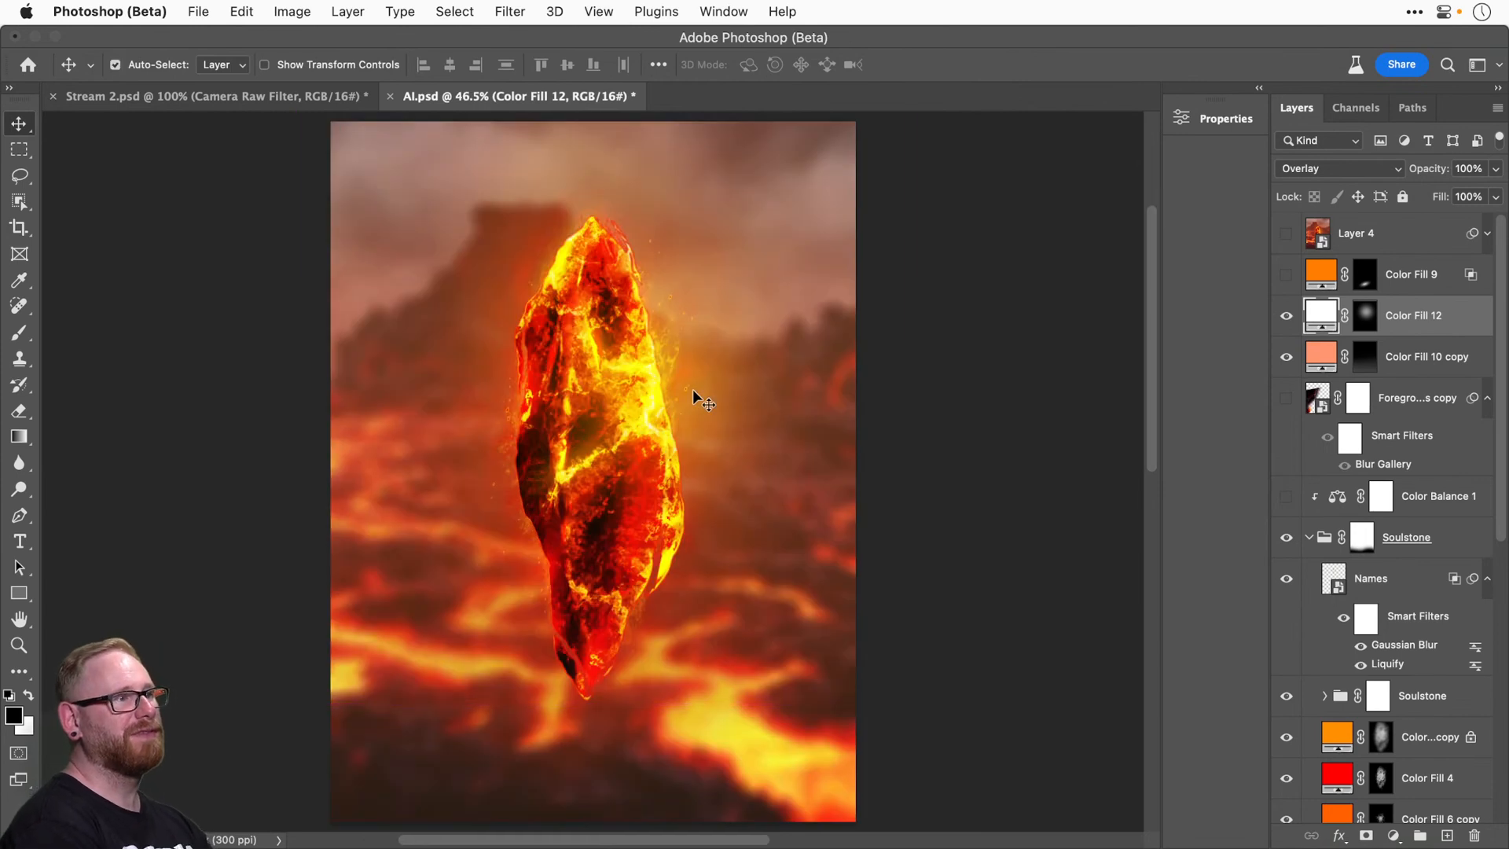
pyautogui.press('super+minus')
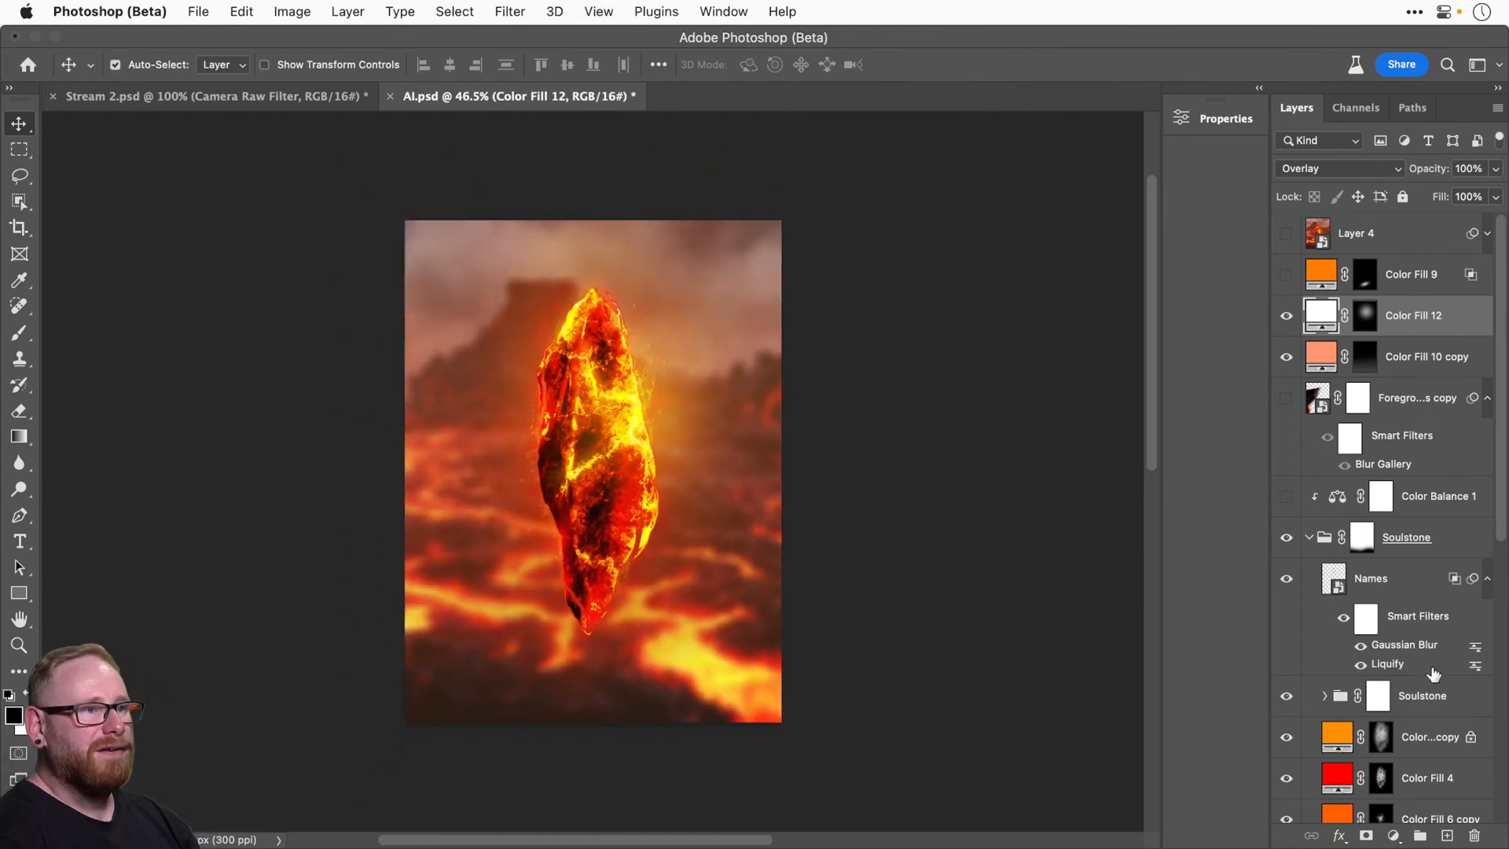
pyautogui.scroll(-10, 1433, 674)
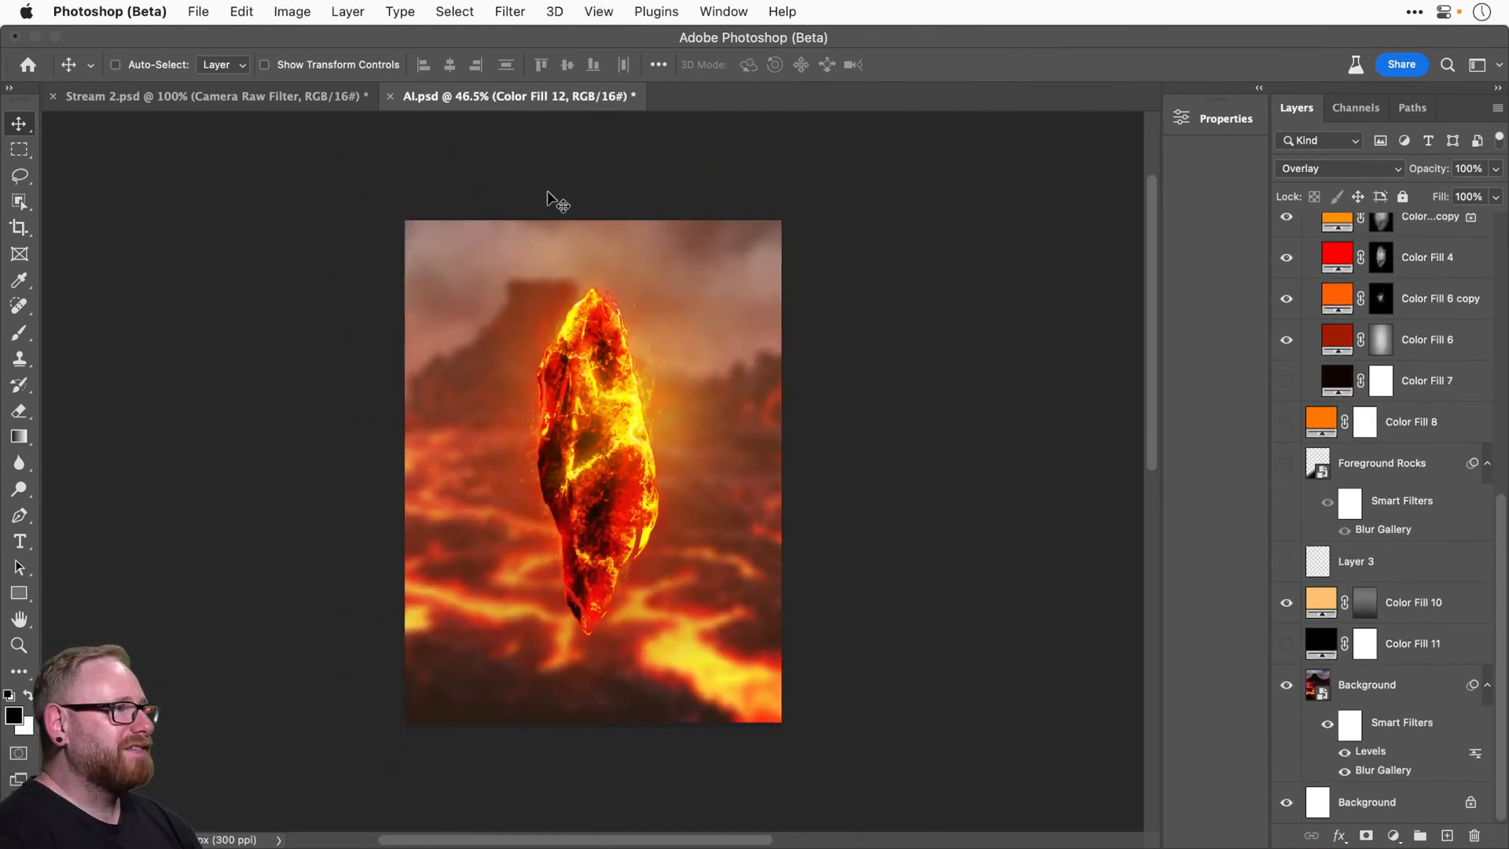
# Save a copy named AI Portrait.psd with Embed Color Profile ticked.
pyautogui.press('super+s')
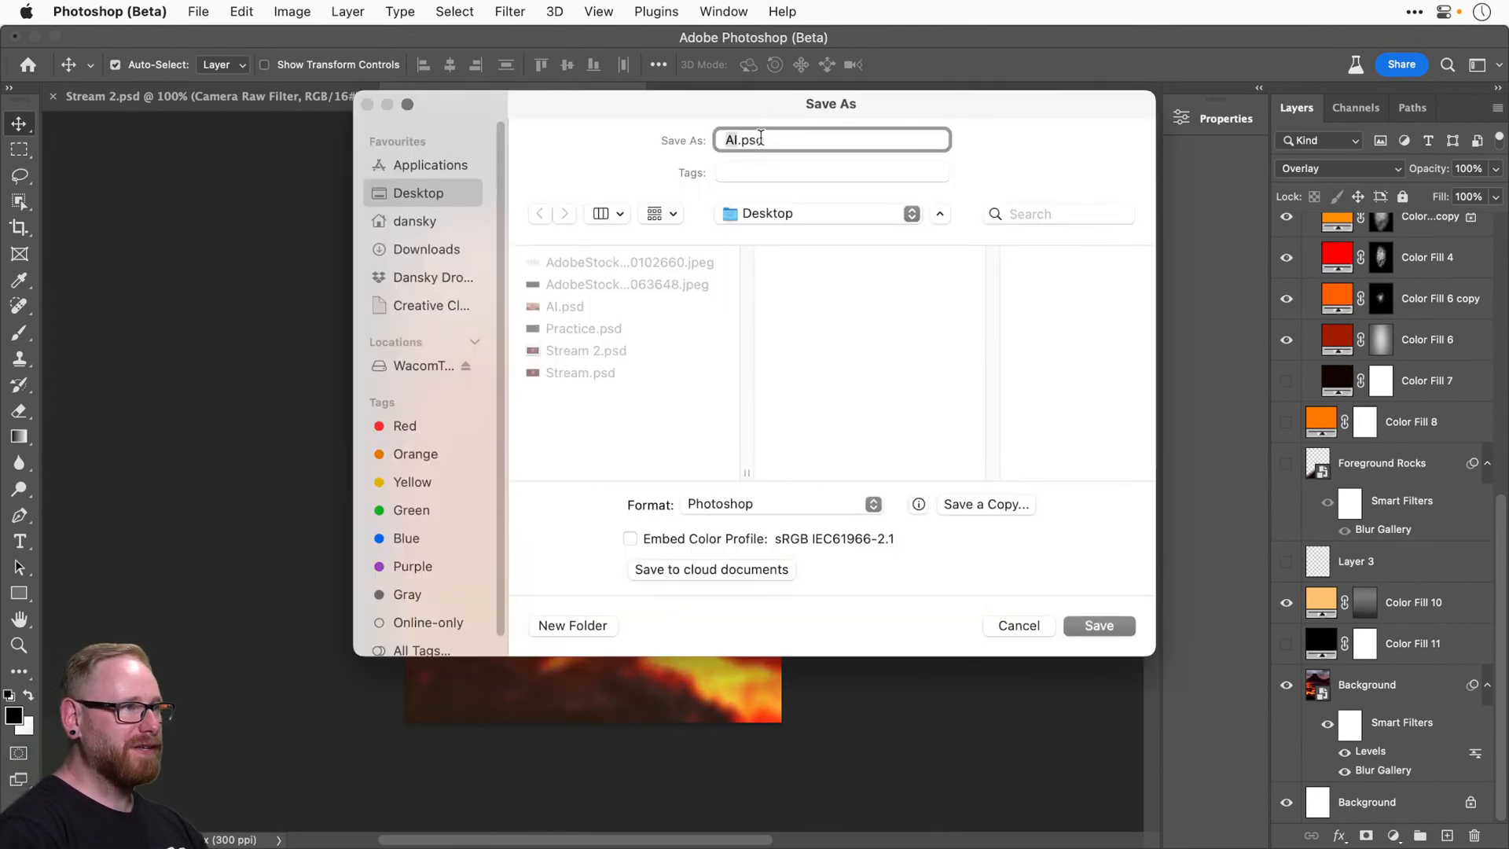
pyautogui.press('Right')
pyautogui.write('Portrait')
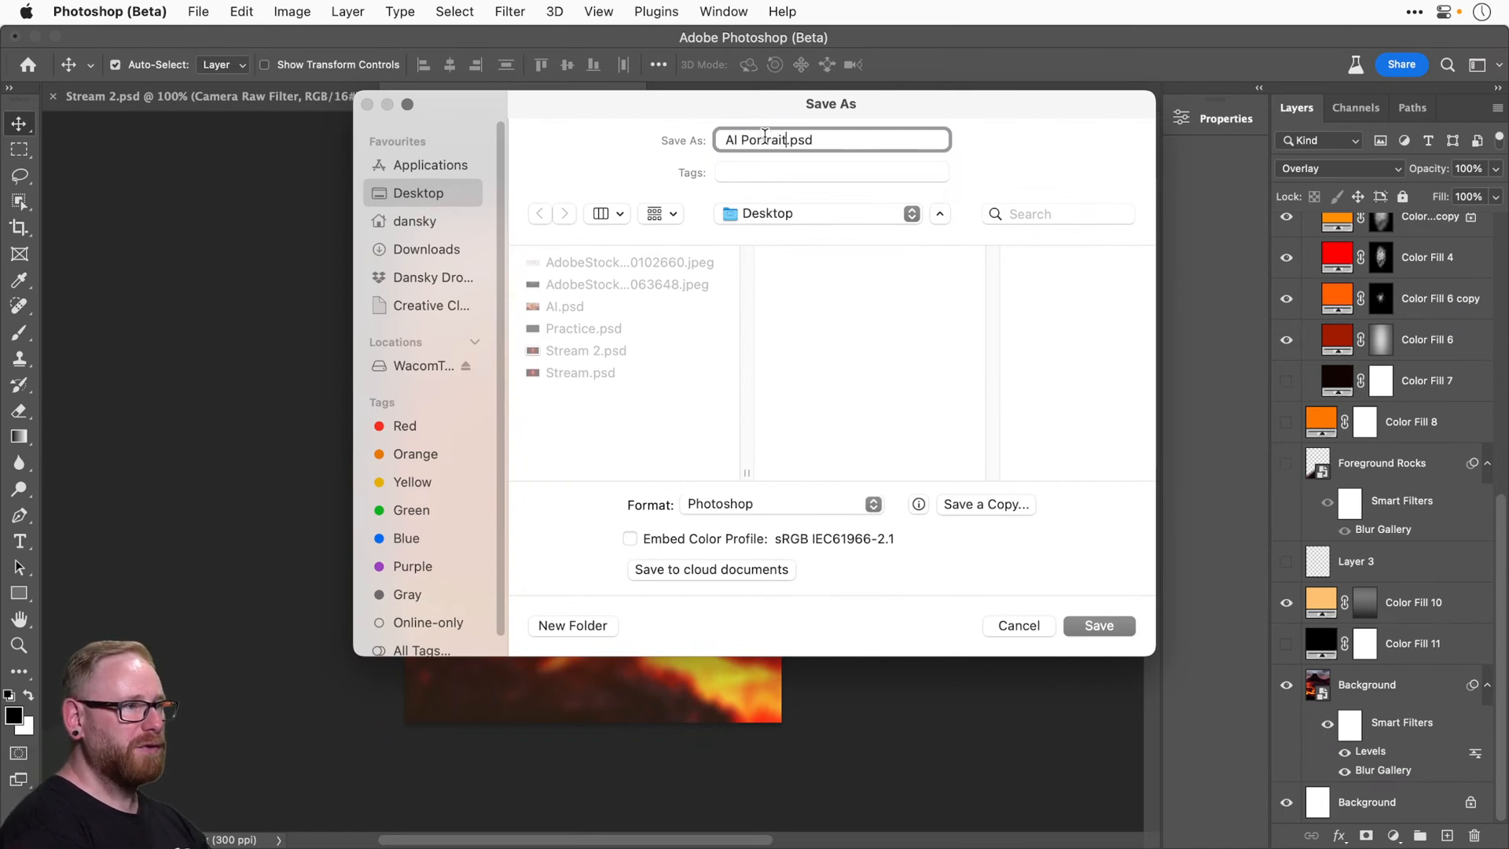
pyautogui.click(631, 539)
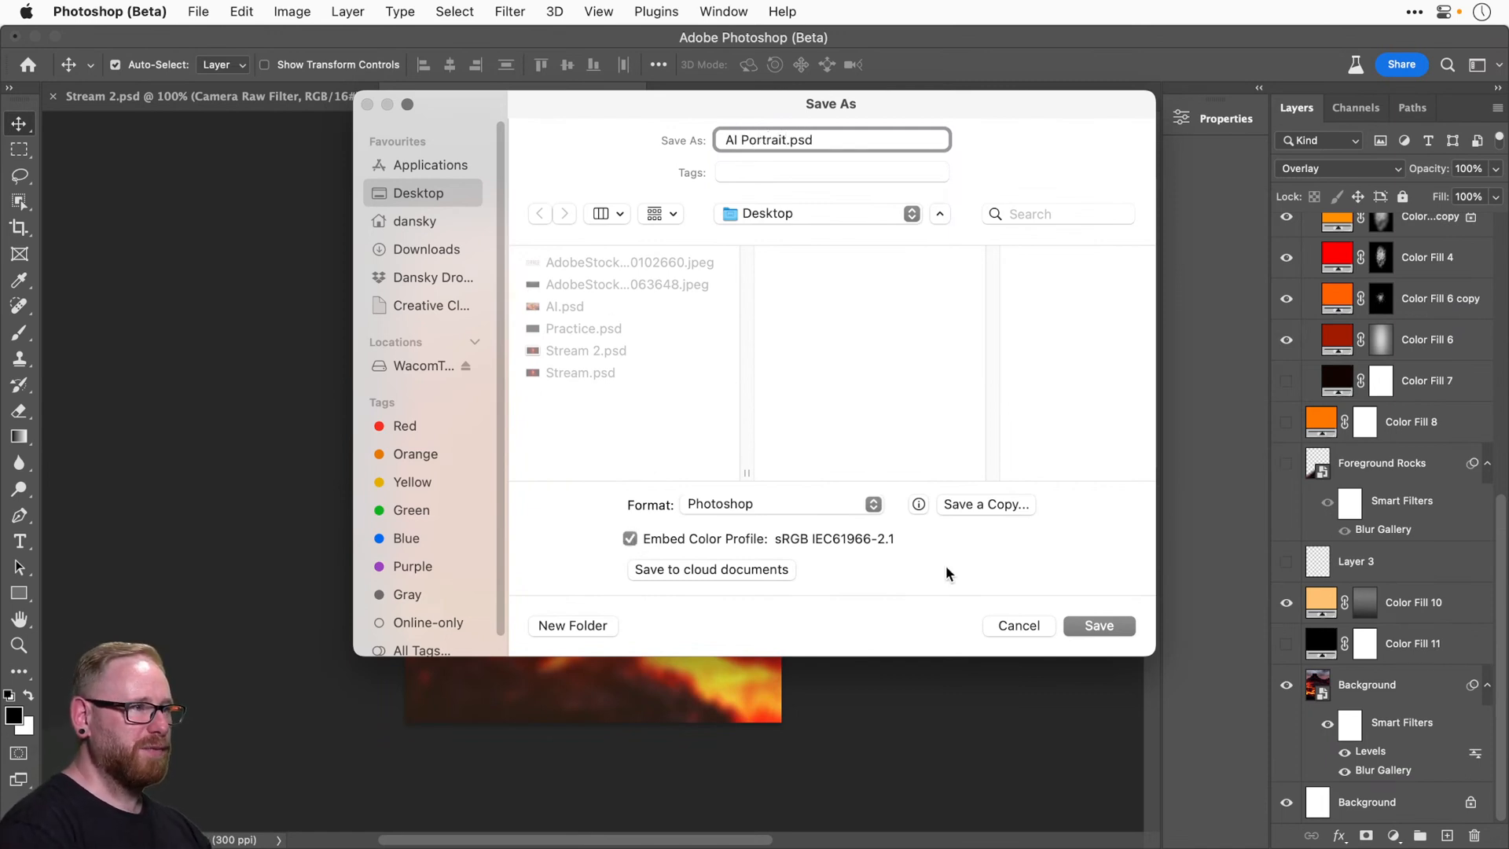
pyautogui.click(1093, 625)
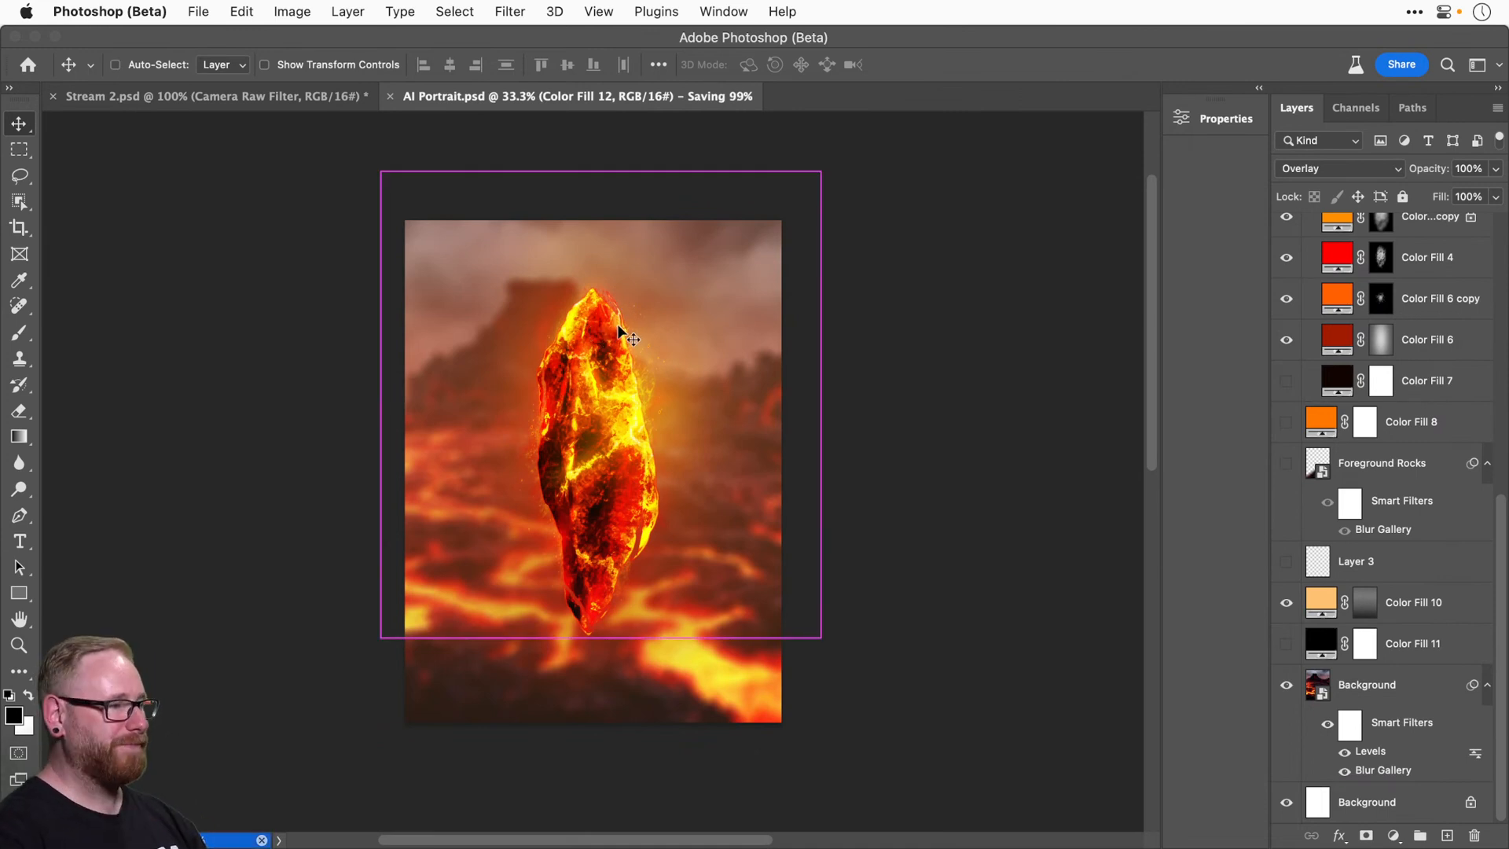
pyautogui.press('super')
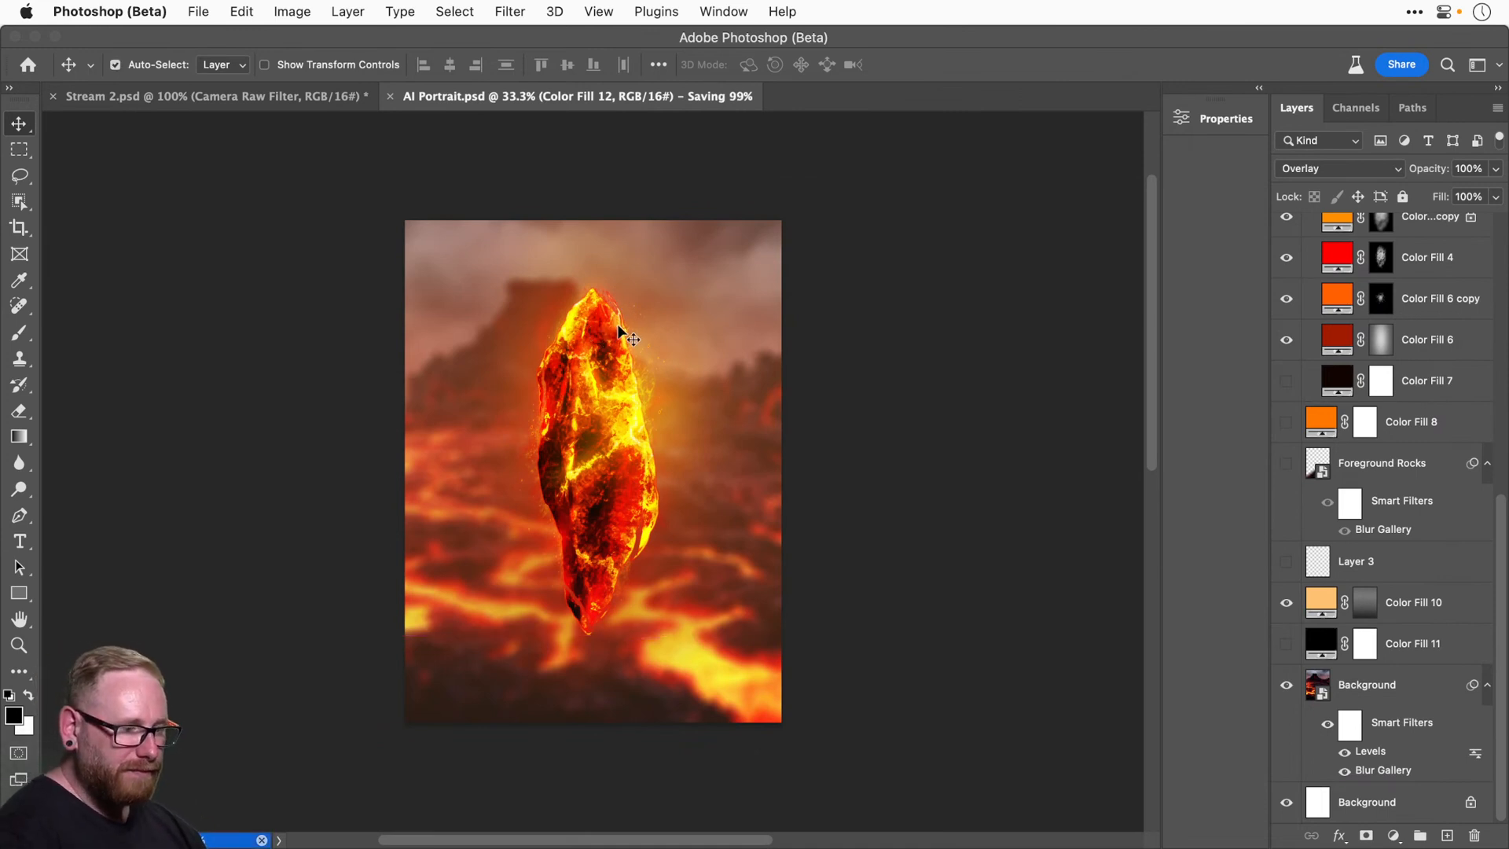
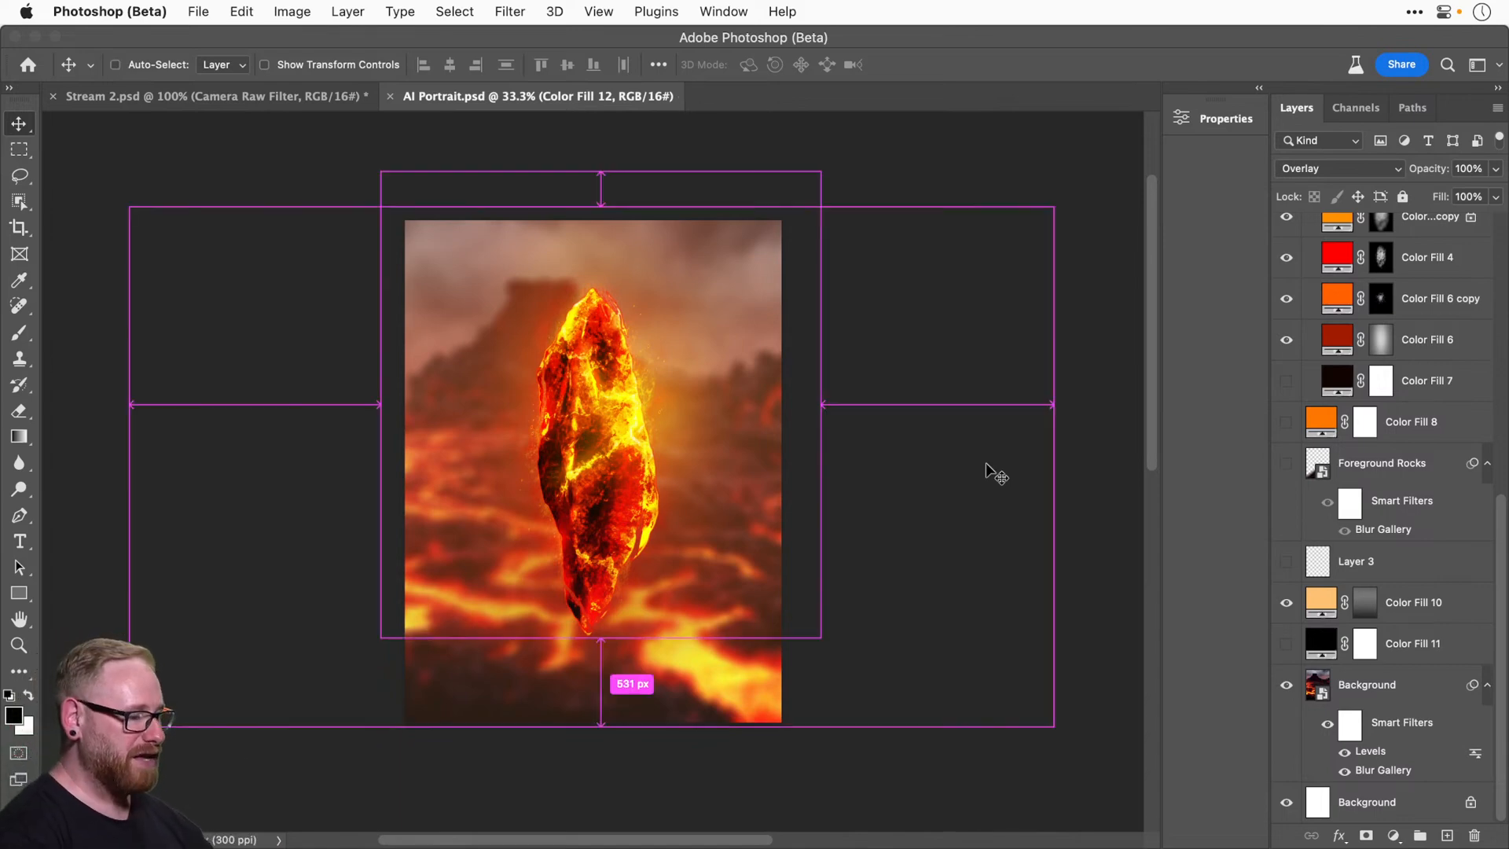
# Open AI.psd from the desktop and compare it with the AI Portrait.psd tab.
pyautogui.press('super+F3')
pyautogui.doubleClick(1472, 661)
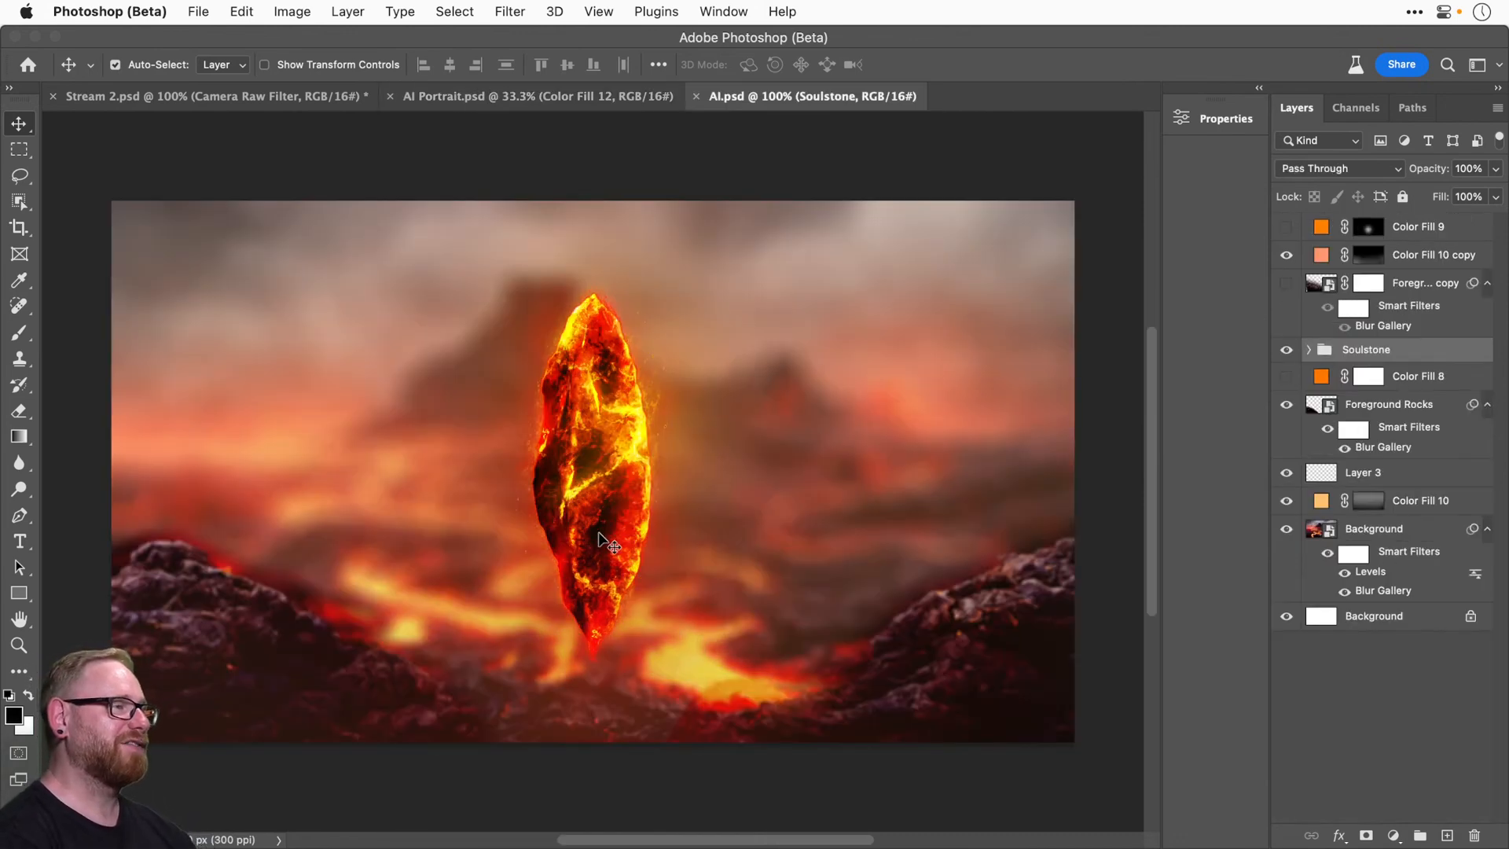
pyautogui.click(581, 97)
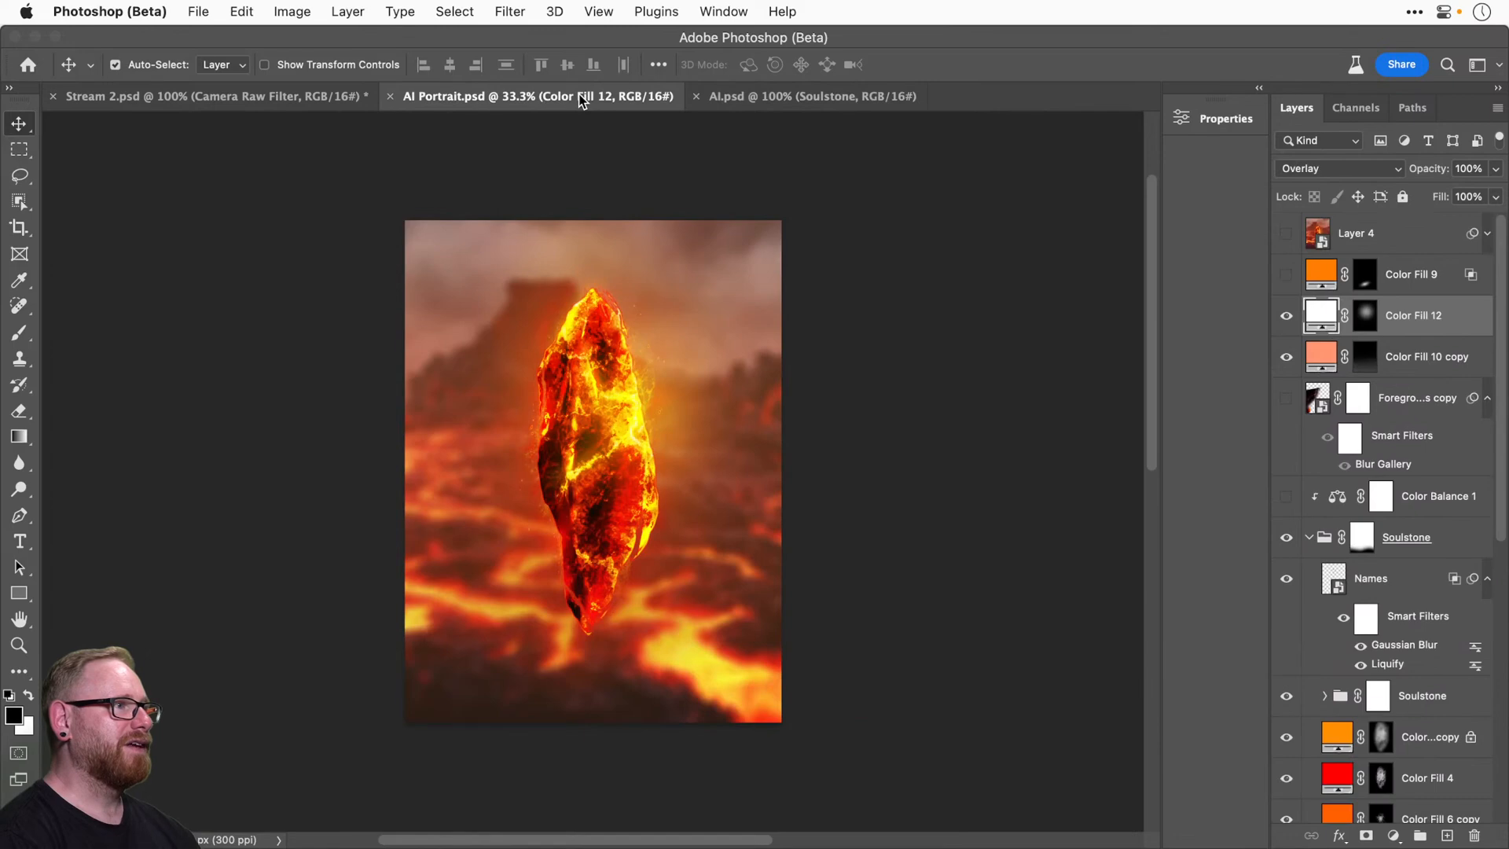
pyautogui.click(791, 107)
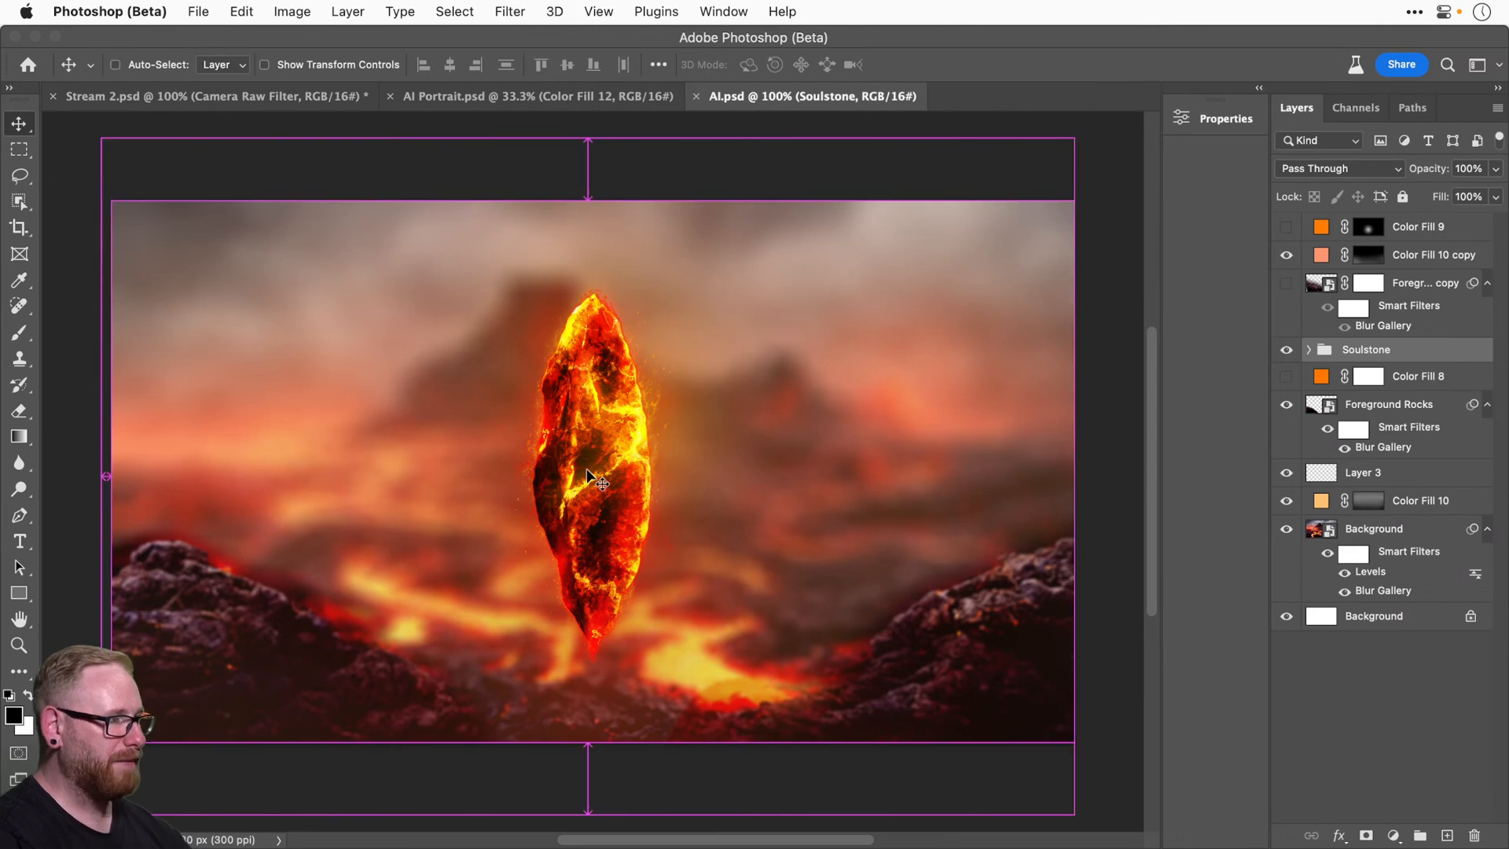
pyautogui.press('super+F3')
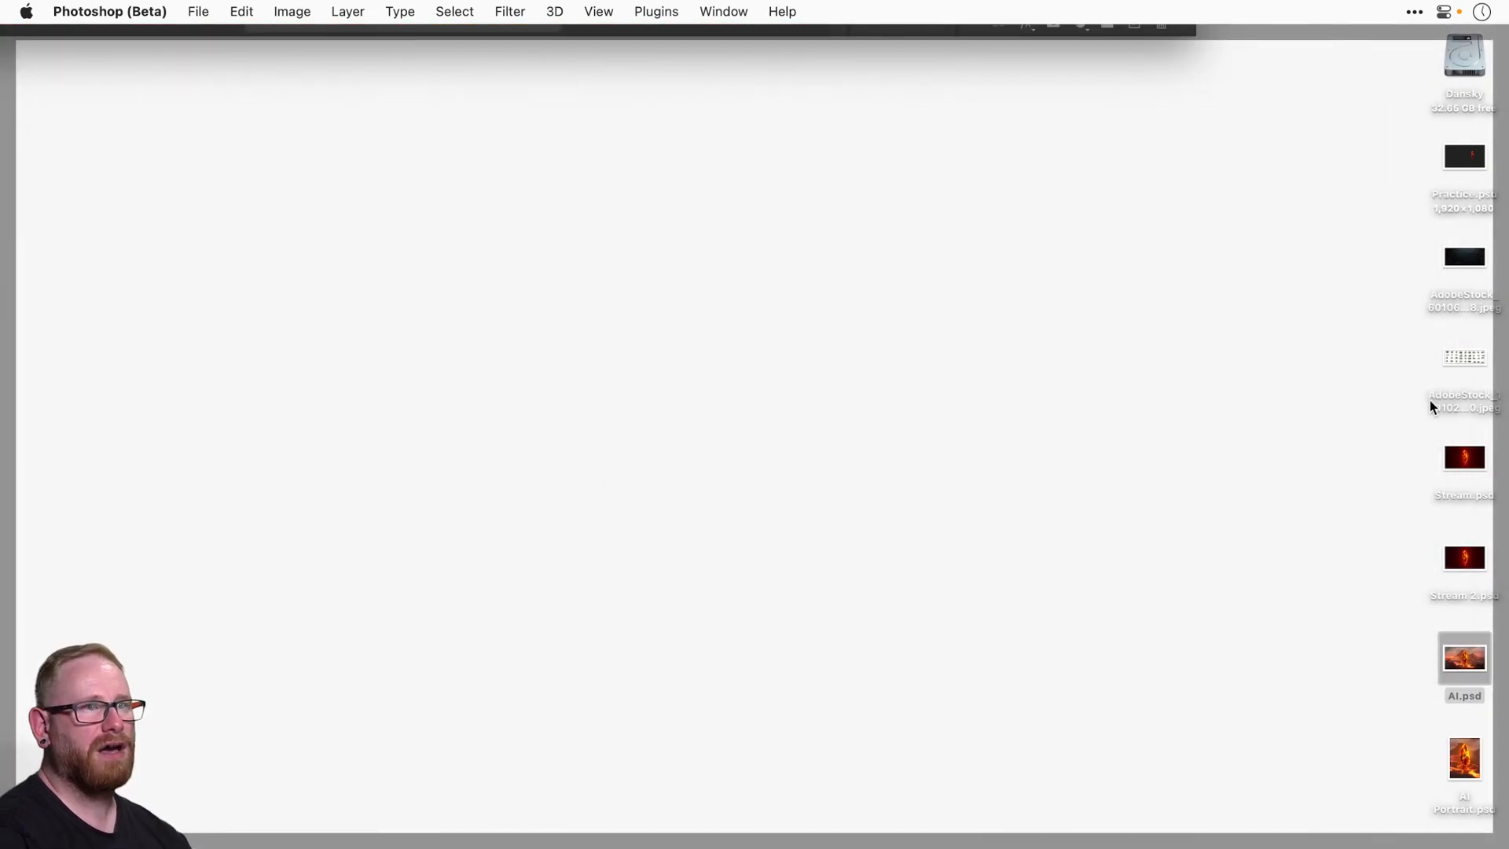
# Quick Look Stream.psd on the desktop, then open it in Photoshop.
pyautogui.click(1460, 560)
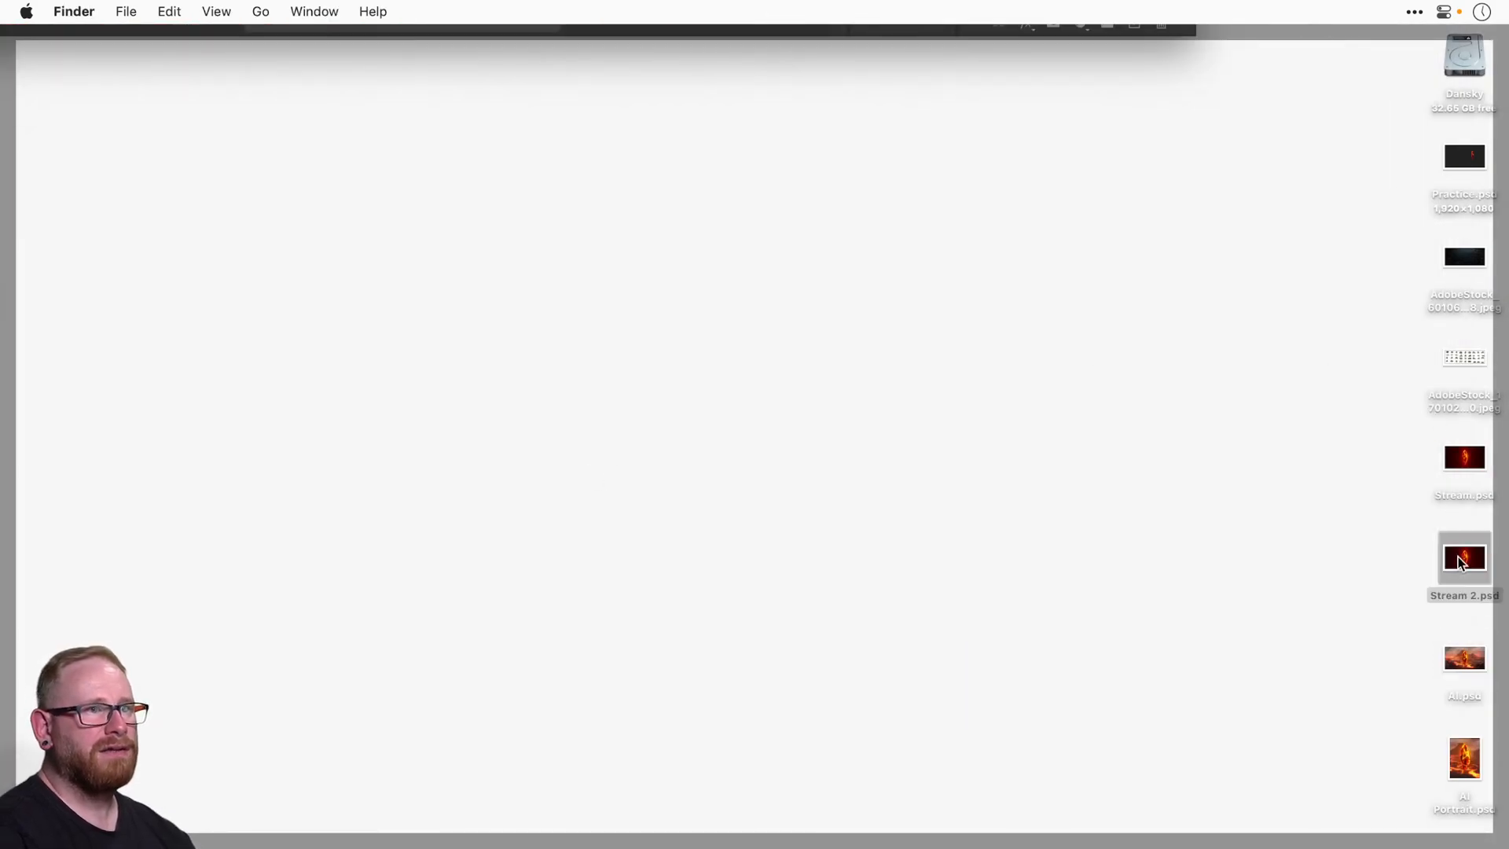
pyautogui.click(1461, 460)
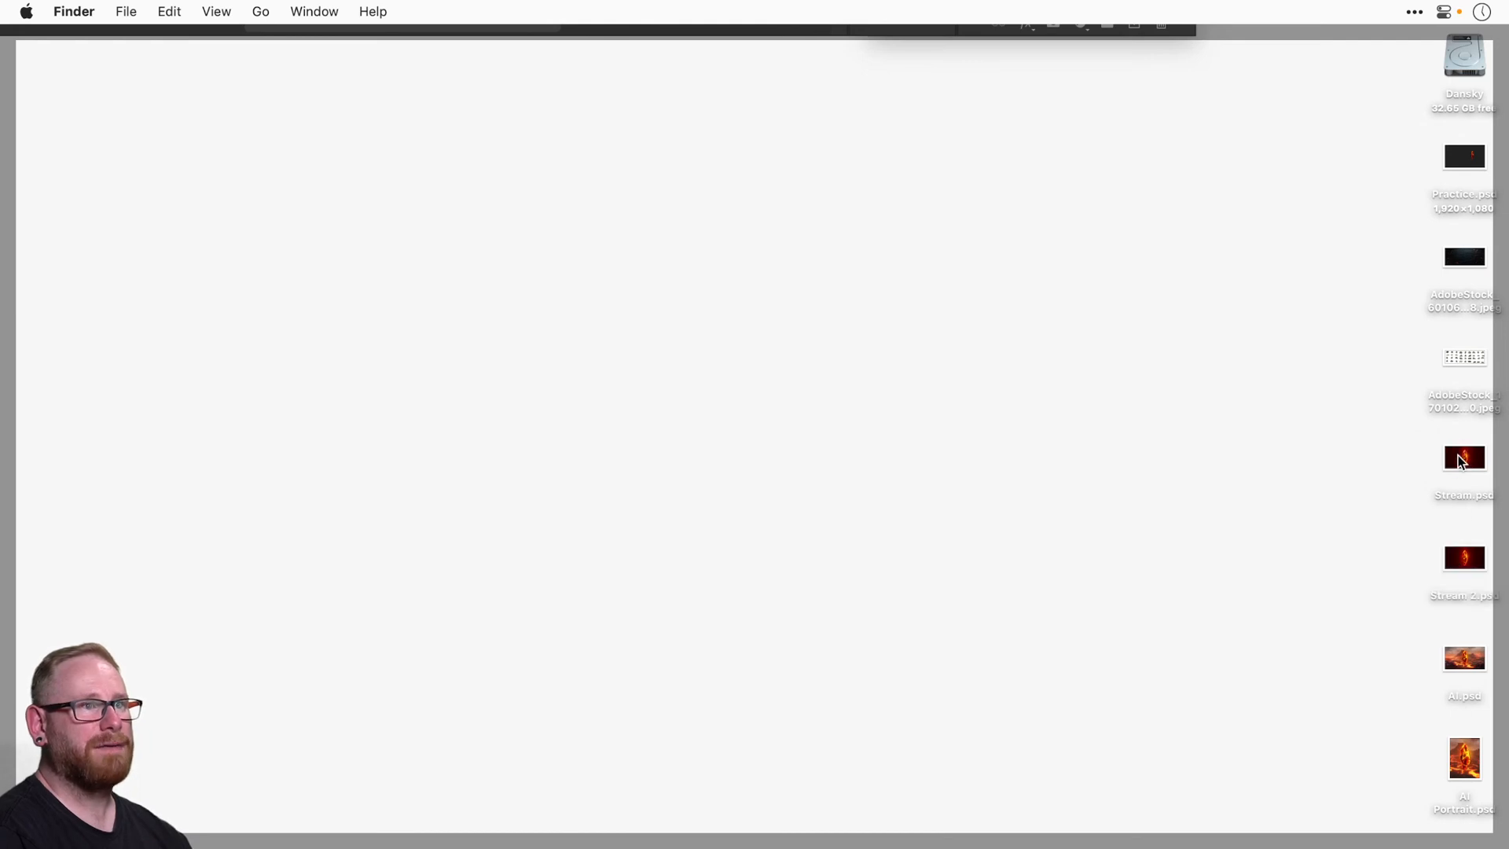
pyautogui.press('space')
pyautogui.doubleClick(1458, 461)
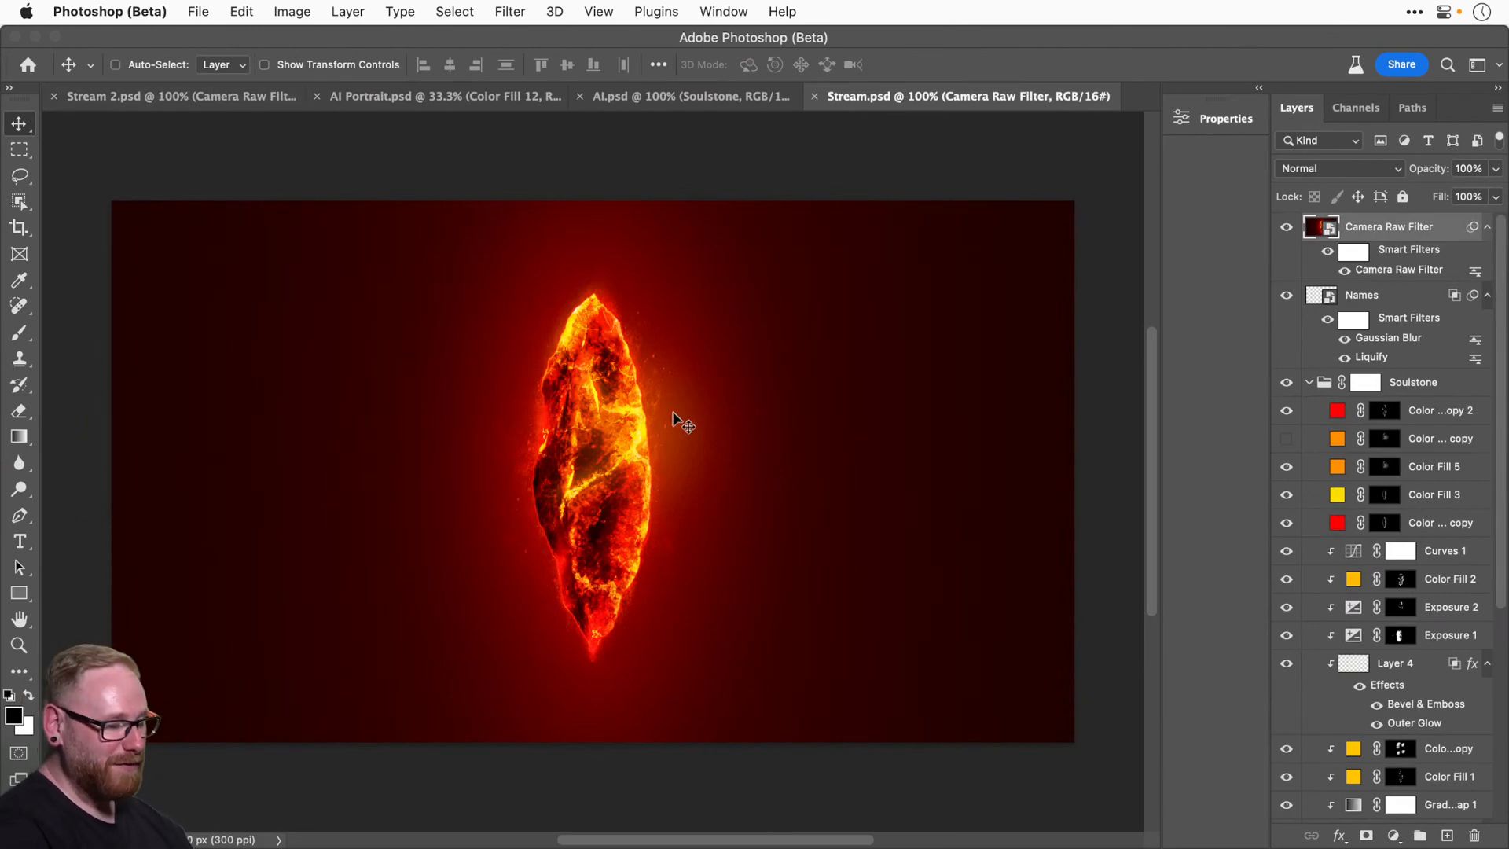
# Compare the open documents and close Stream 2.psd without saving.
pyautogui.press('super+equal')
pyautogui.press('super+minus')
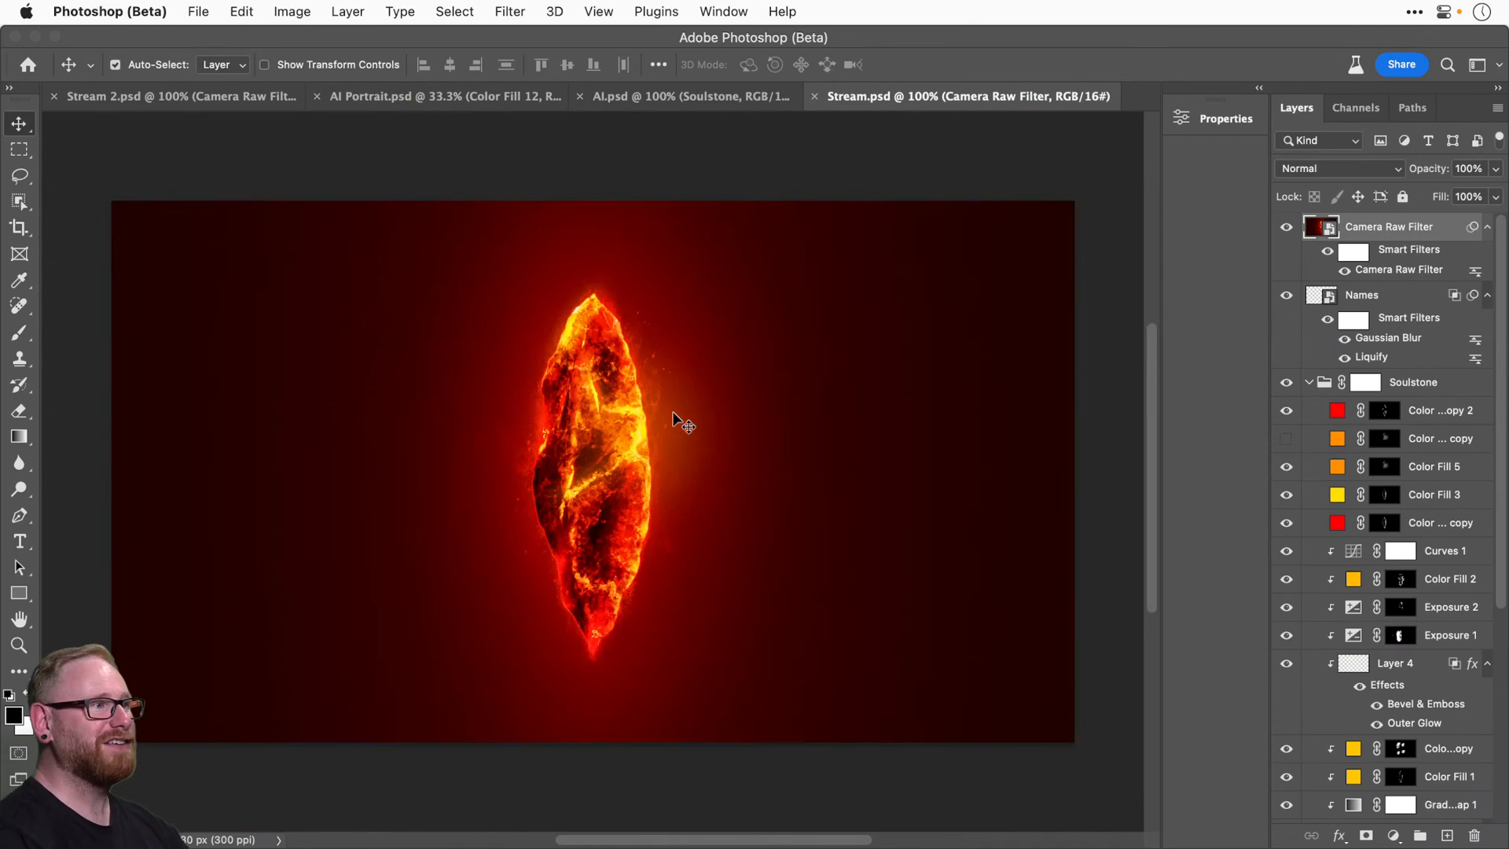
pyautogui.click(675, 98)
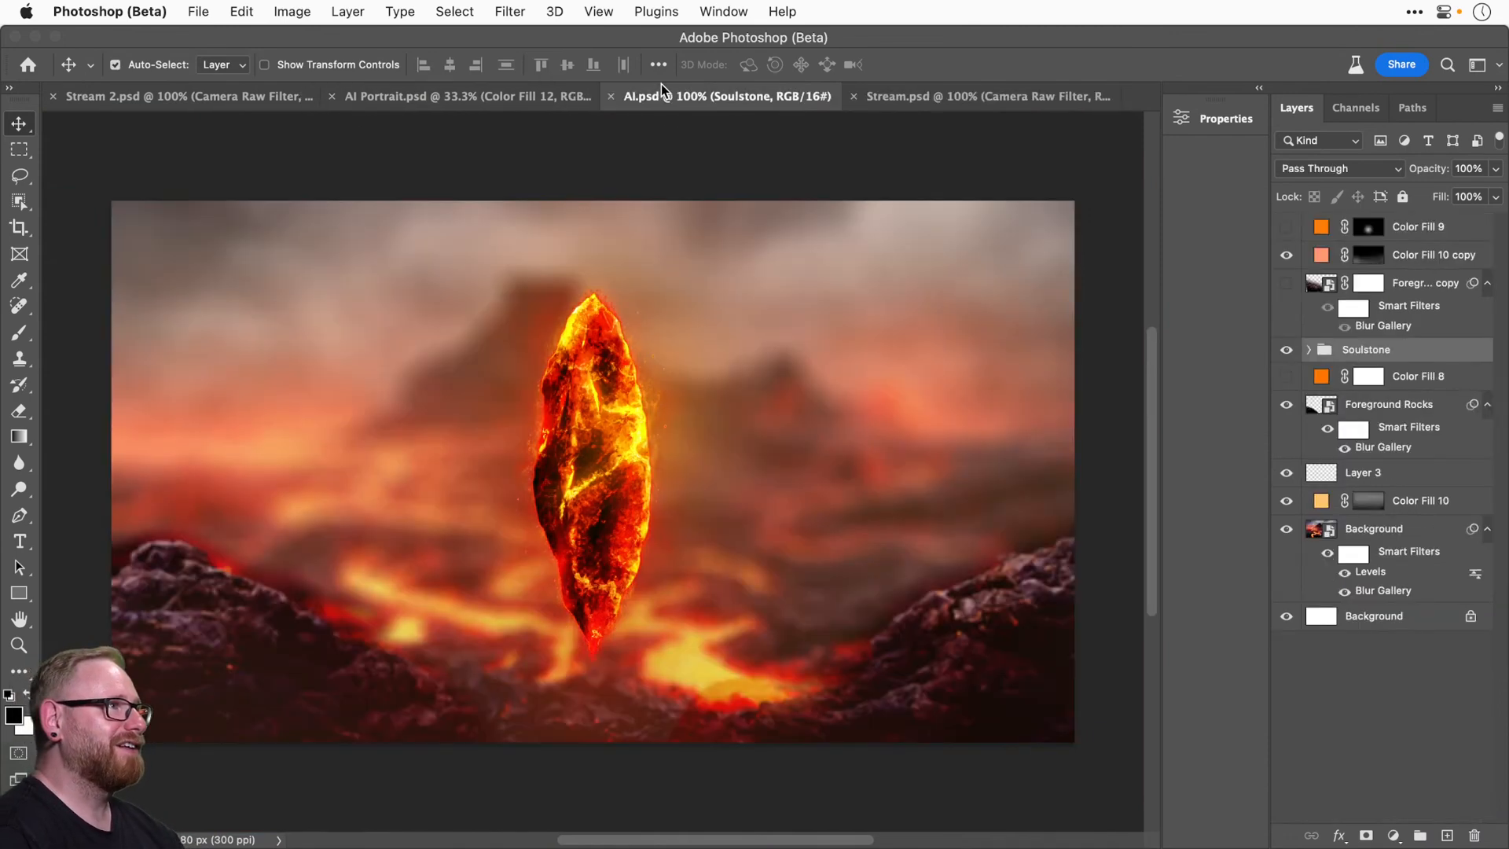
pyautogui.click(978, 97)
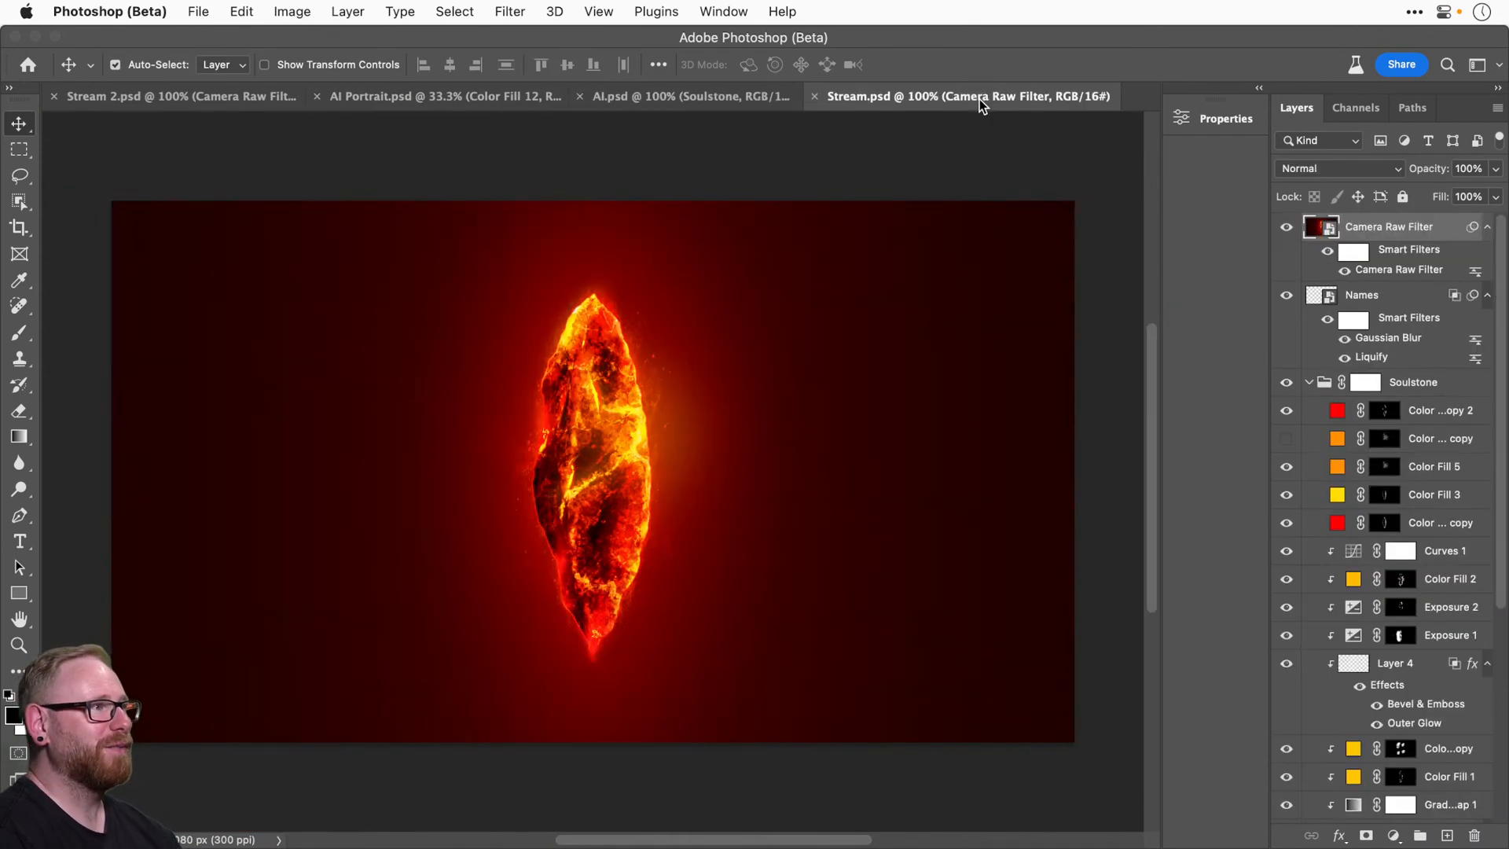
pyautogui.click(672, 100)
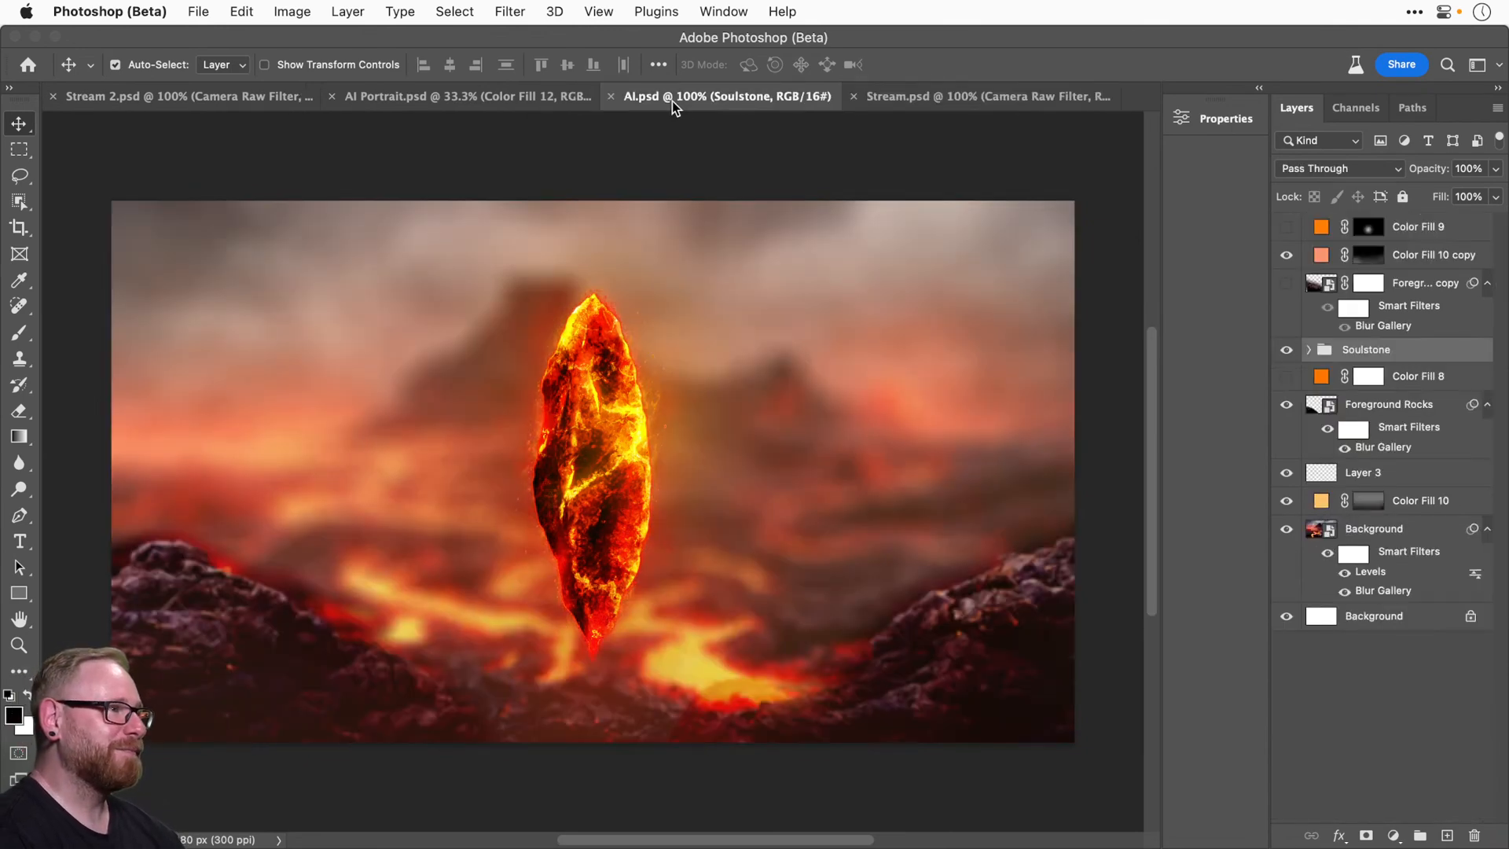
pyautogui.click(208, 97)
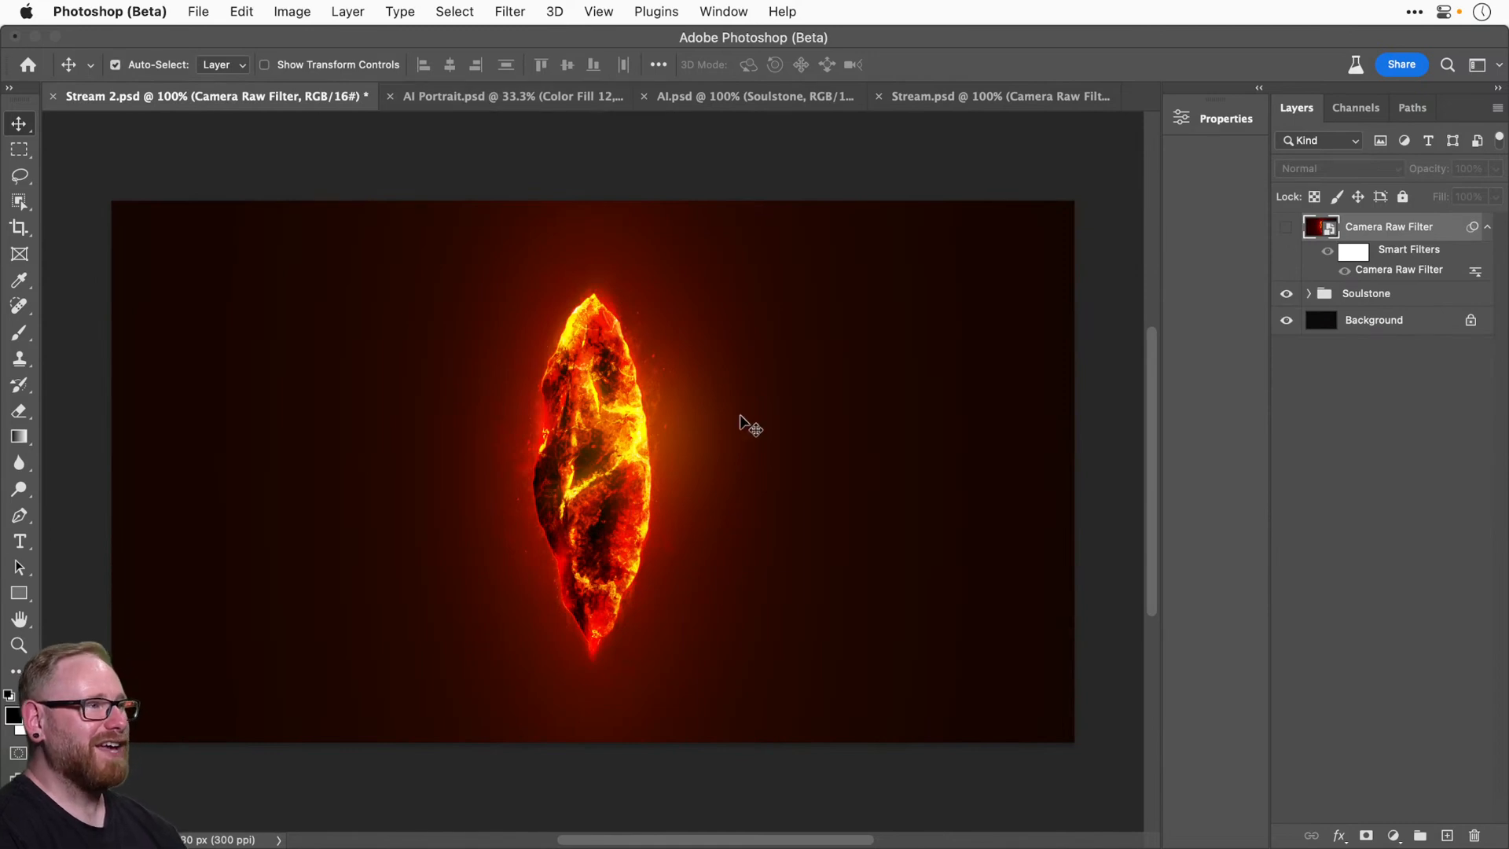
pyautogui.click(53, 96)
pyautogui.click(743, 374)
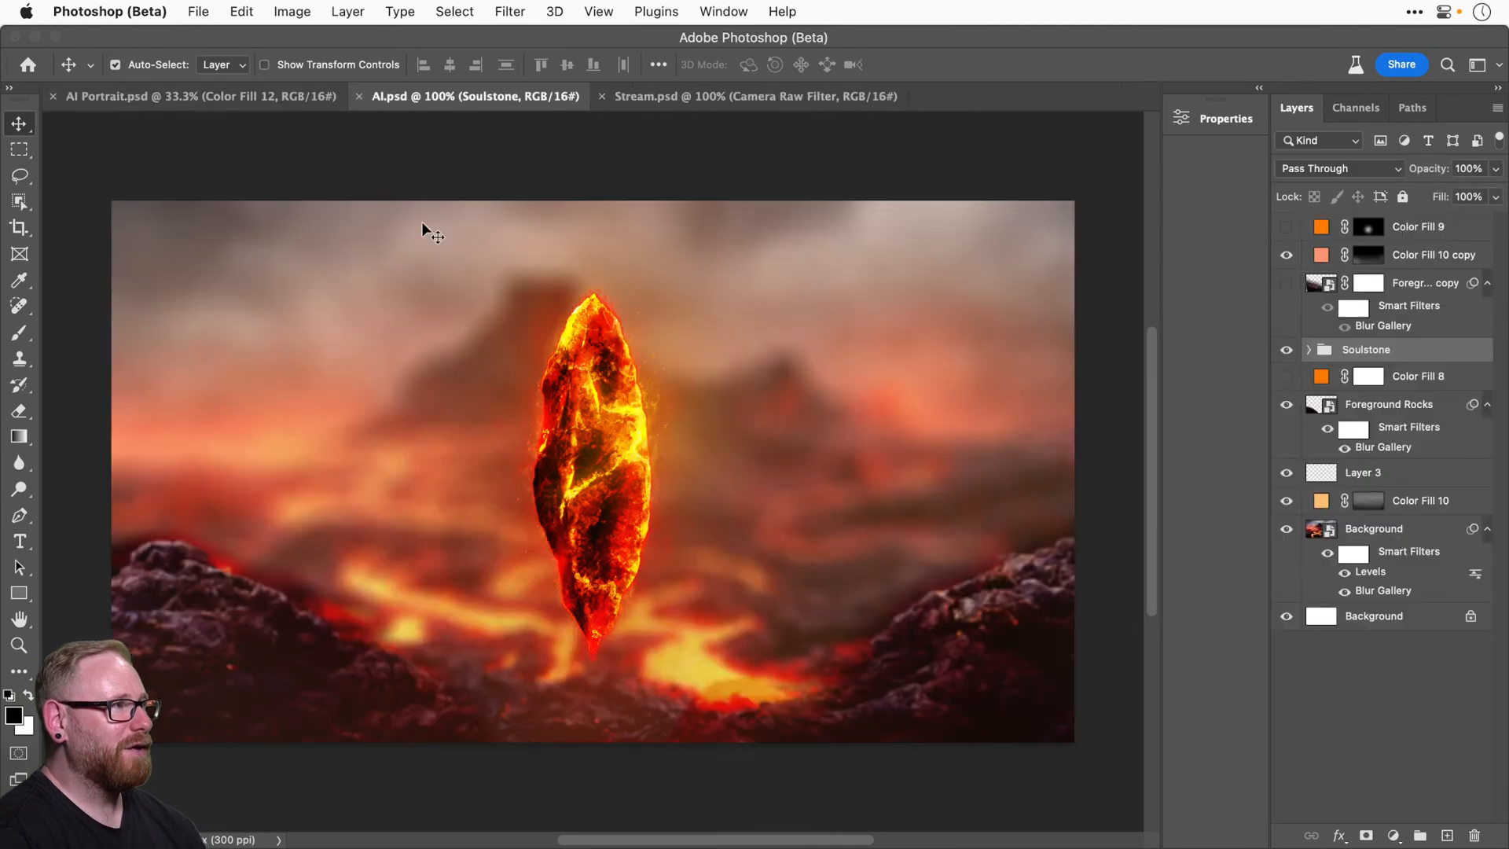
# In AI.psd, hide the Foreground Rocks Blur Gallery filter so the rocks render sharp.
pyautogui.click(256, 97)
pyautogui.click(730, 102)
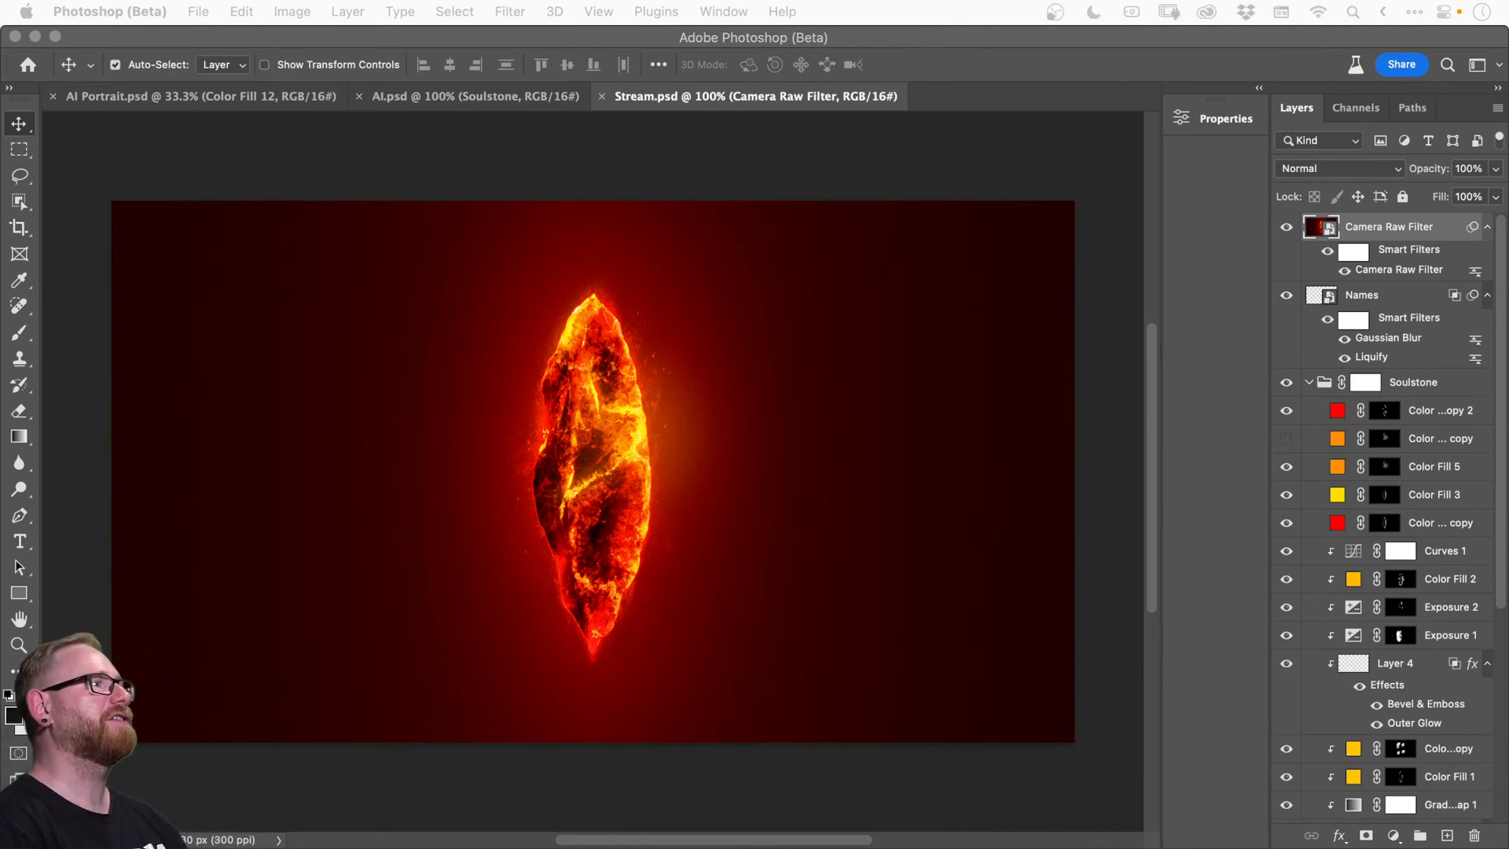
pyautogui.click(257, 101)
pyautogui.click(257, 100)
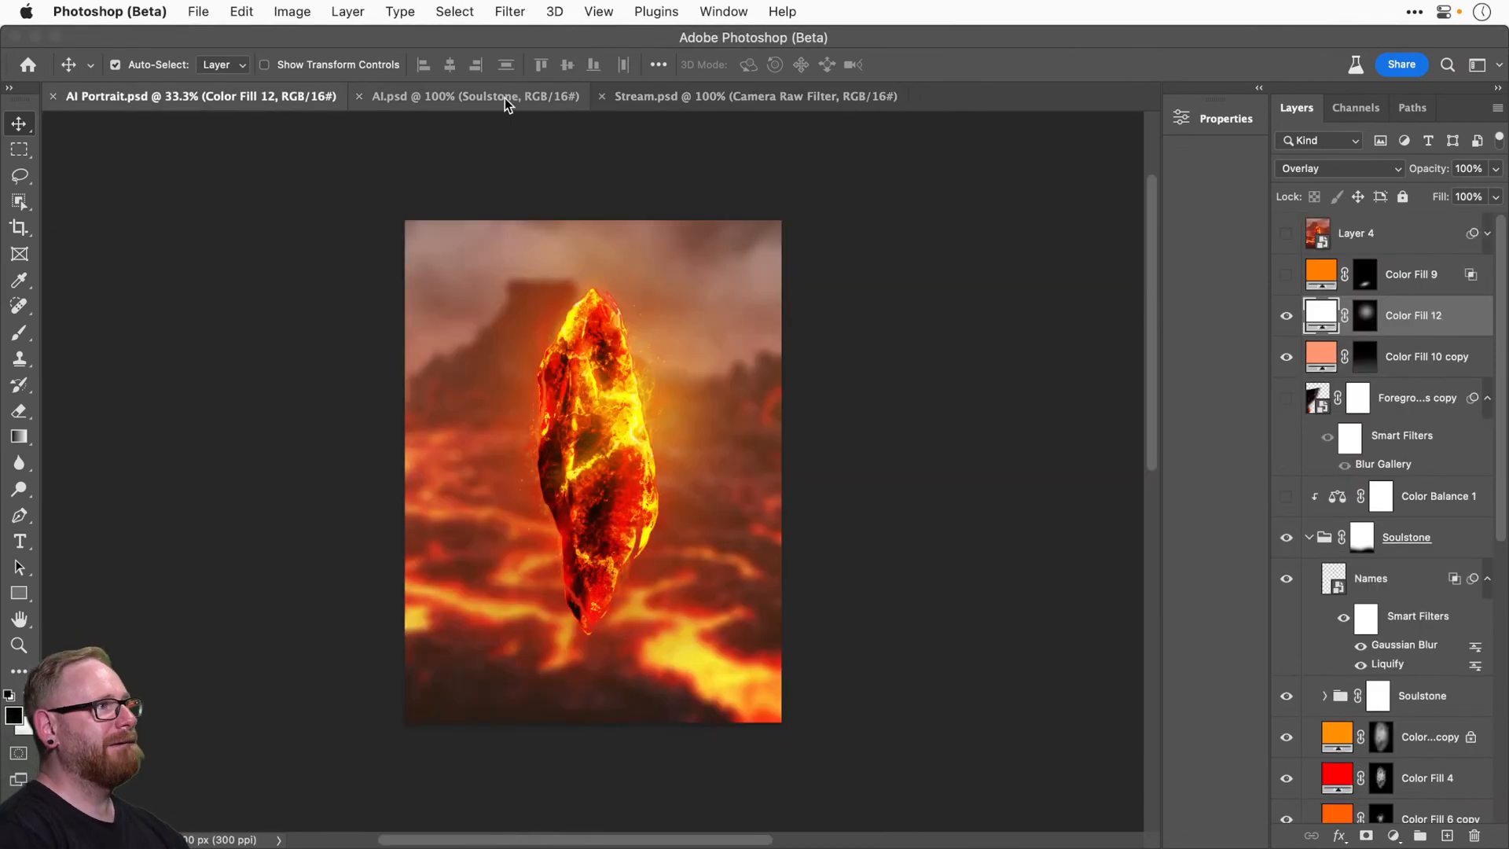
pyautogui.click(504, 98)
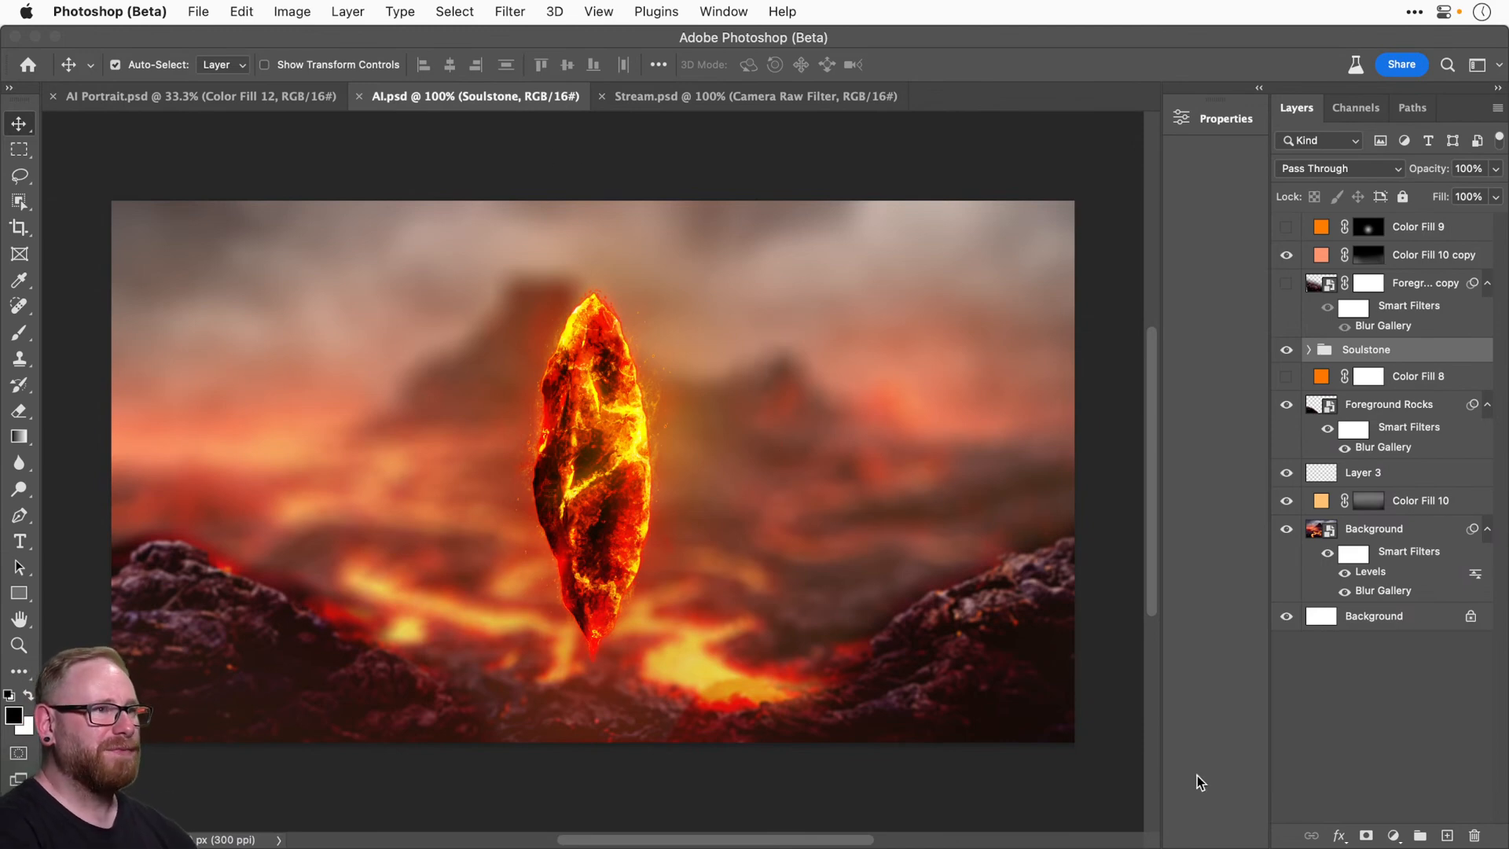
pyautogui.click(1350, 592)
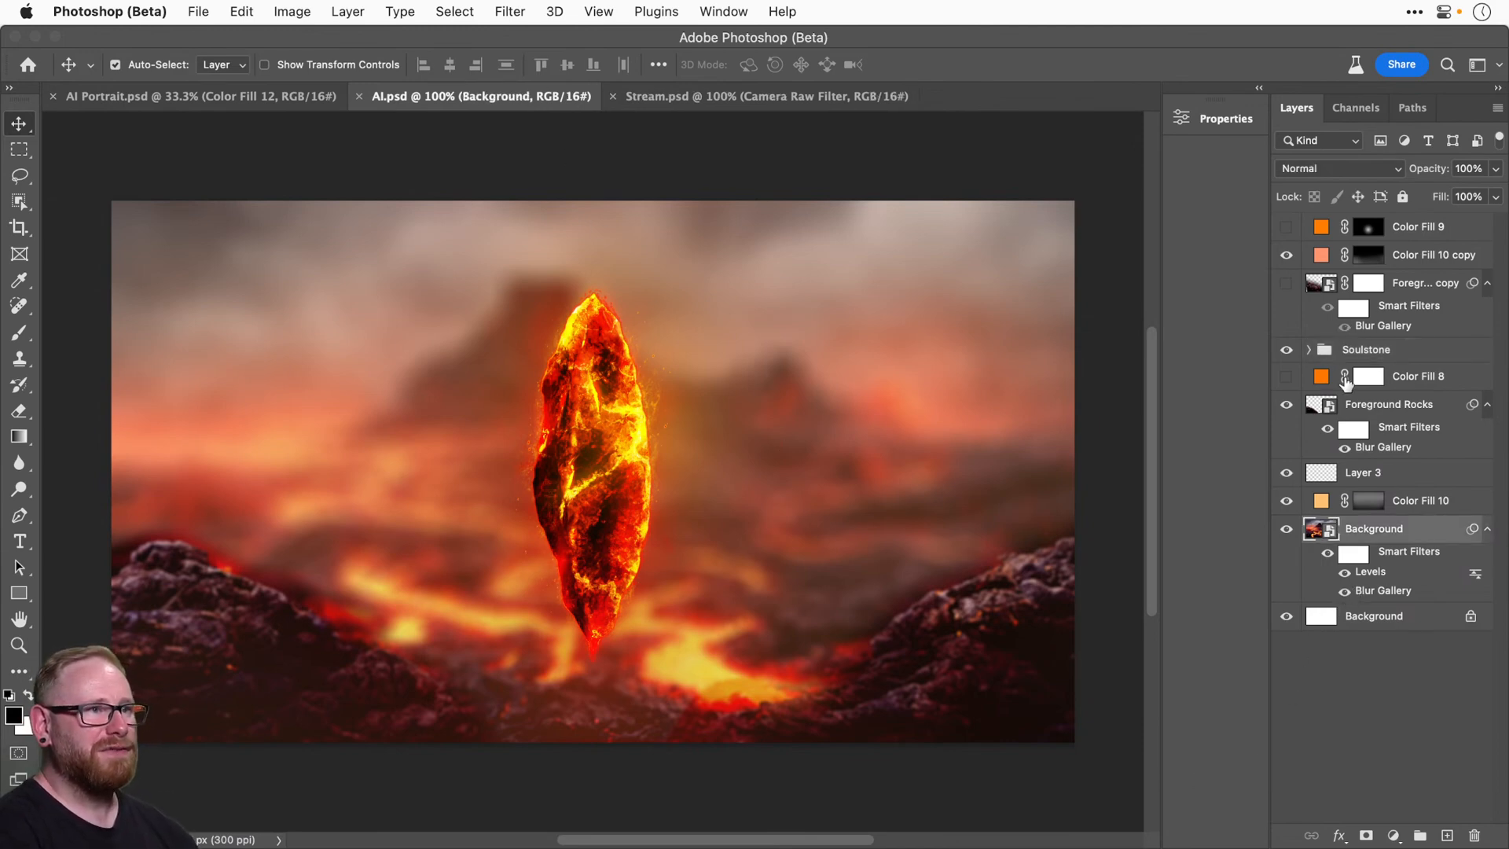
pyautogui.click(1344, 448)
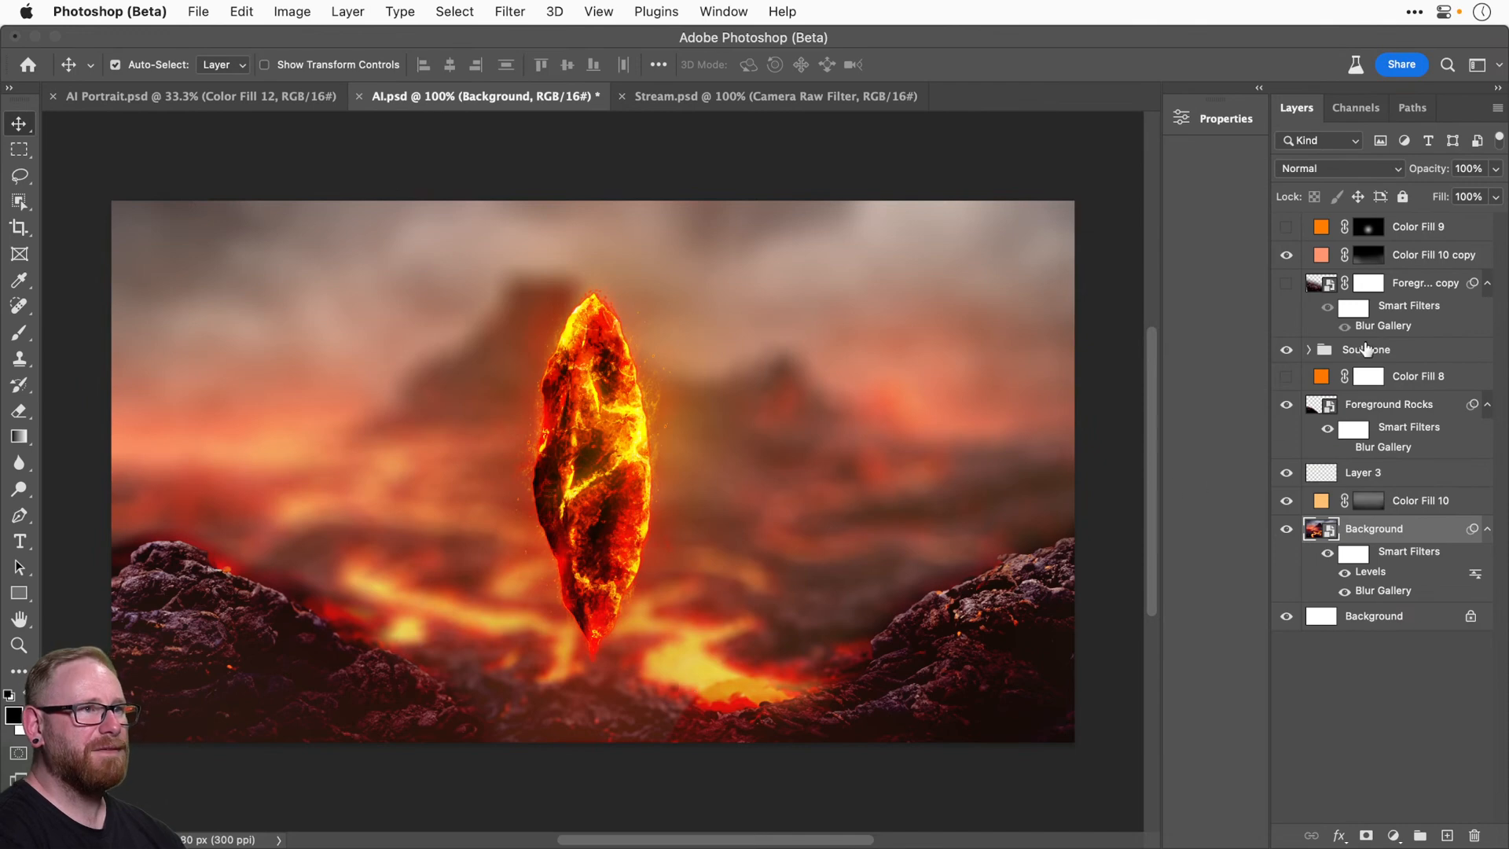
# Raise the Background tilt-shift focus line and set its blur to 25 px, undoing to compare.
pyautogui.doubleClick(1389, 591)
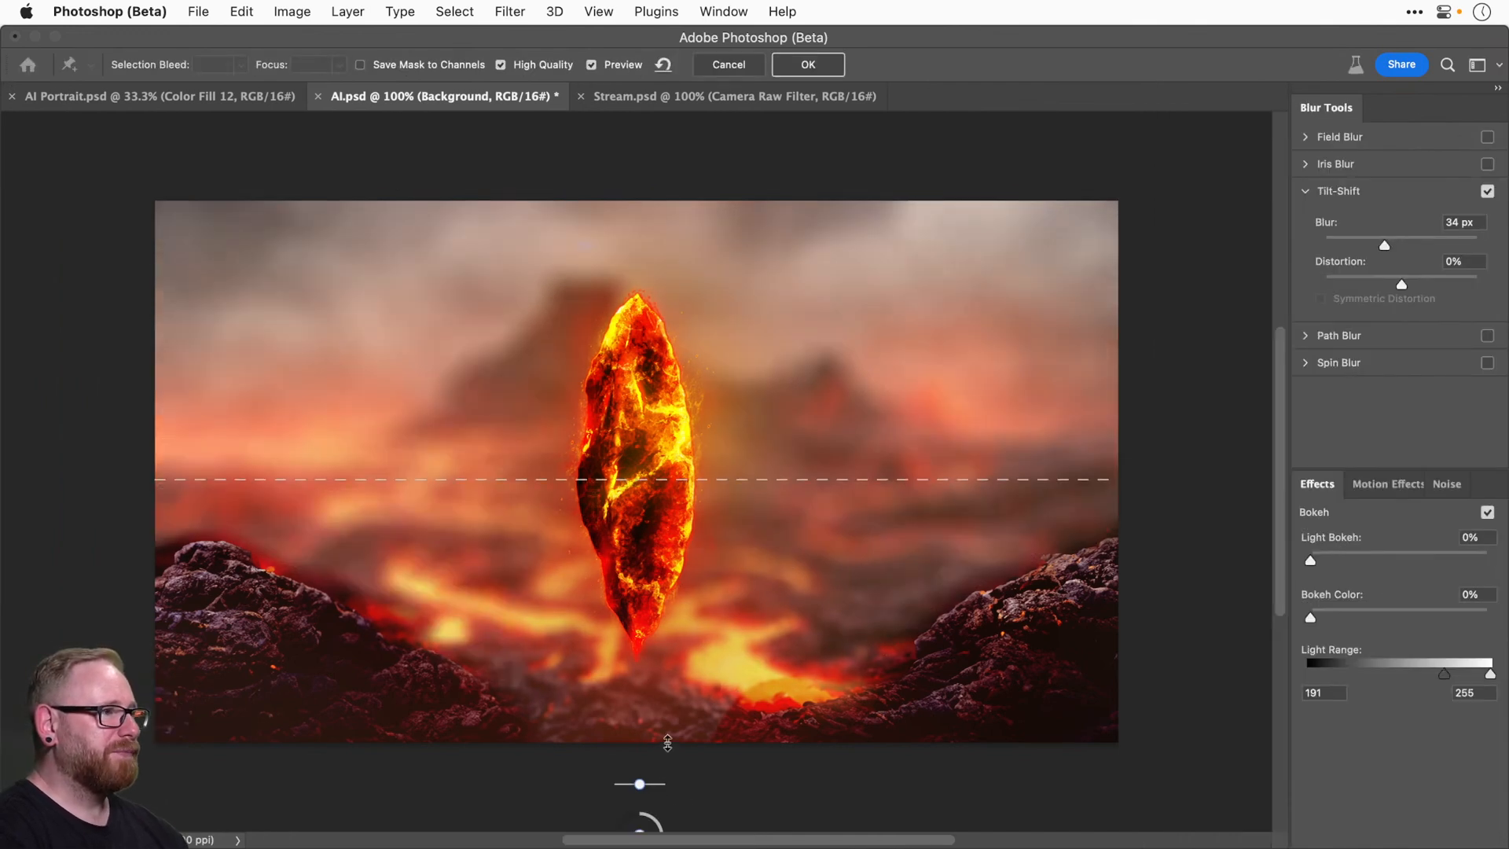
pyautogui.moveTo(667, 785); pyautogui.dragTo(673, 712)
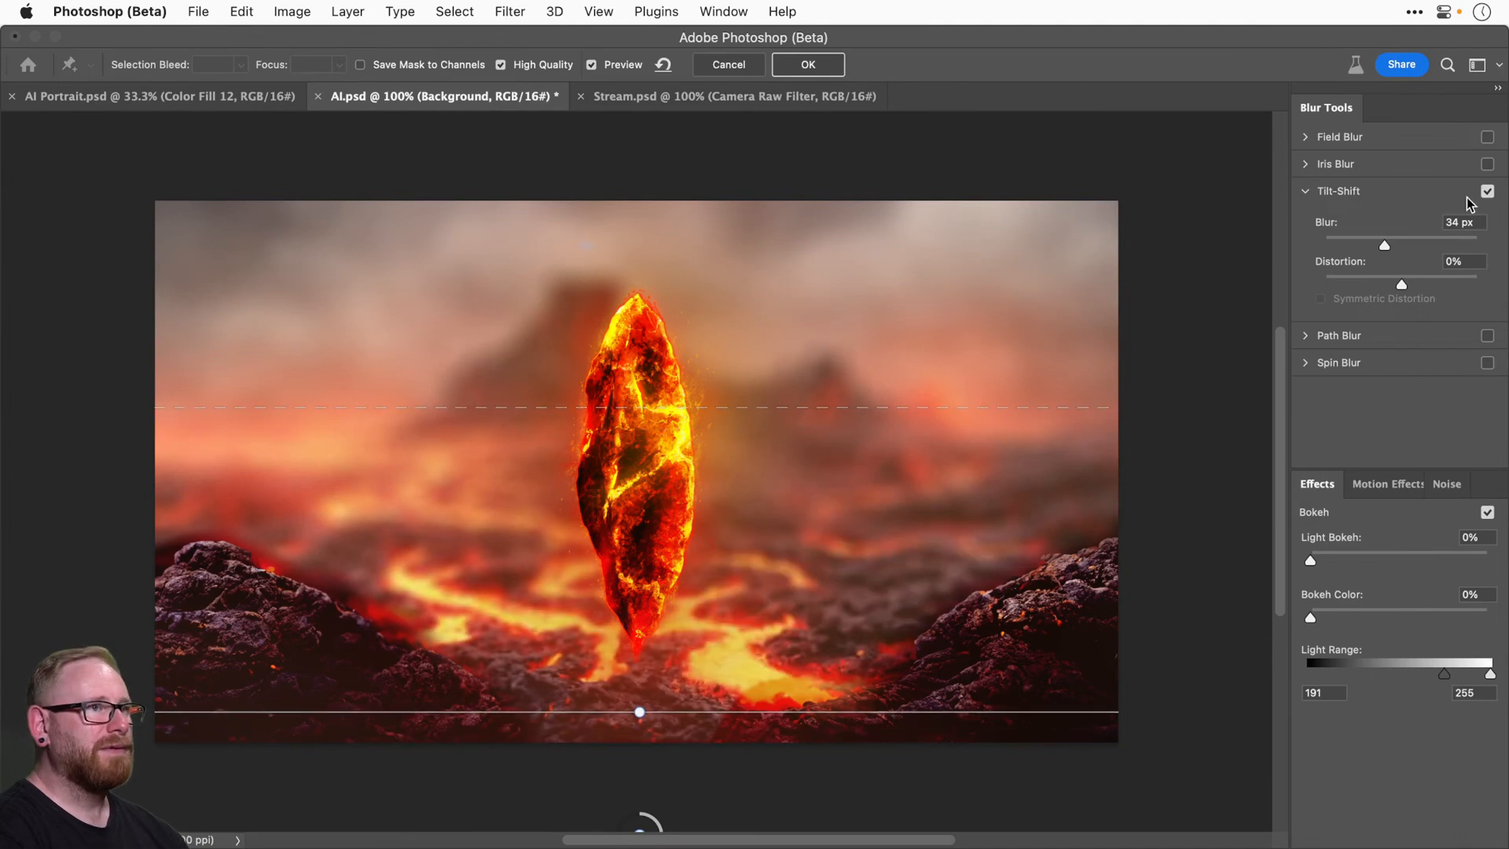
pyautogui.click(1478, 222)
pyautogui.write('25')
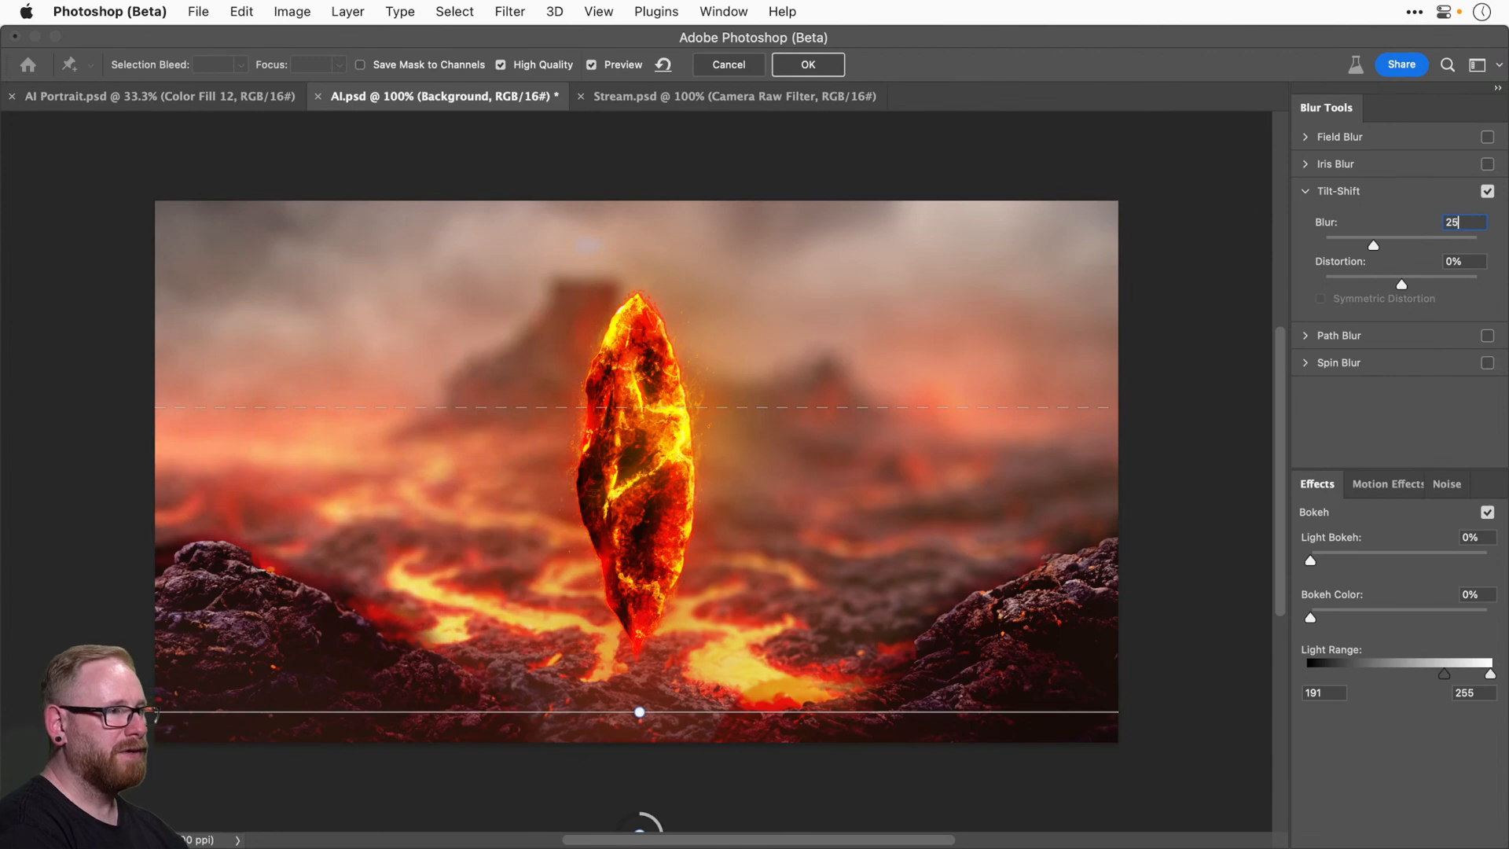
pyautogui.press('Return')
pyautogui.press('Return')
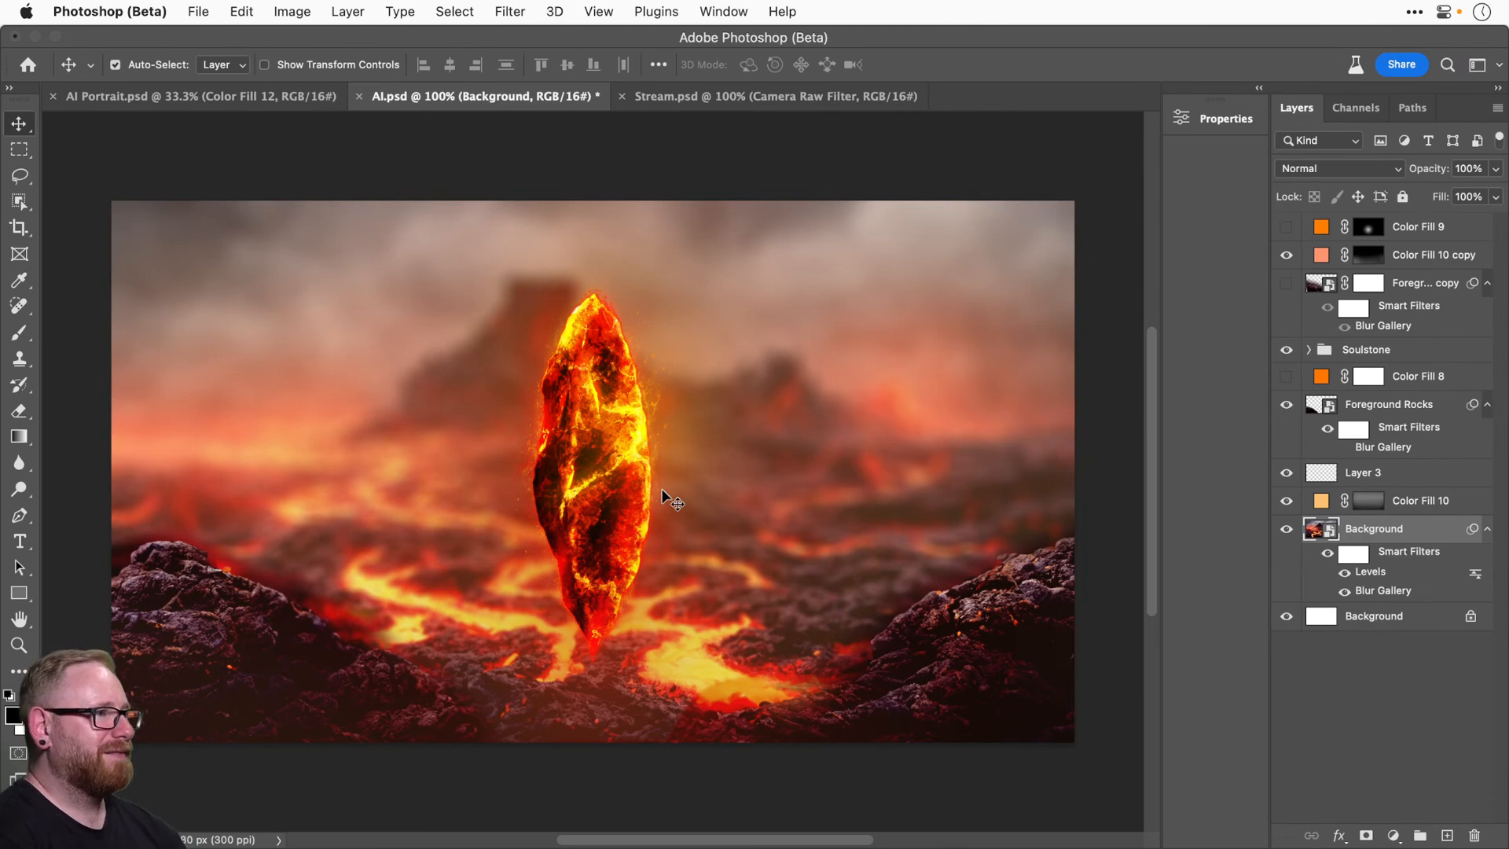
pyautogui.press('super+z')
# Restore the blur edit, then enable Color Fill 10 and move it up beneath Color Fill 9.
pyautogui.press('shift+super+z')
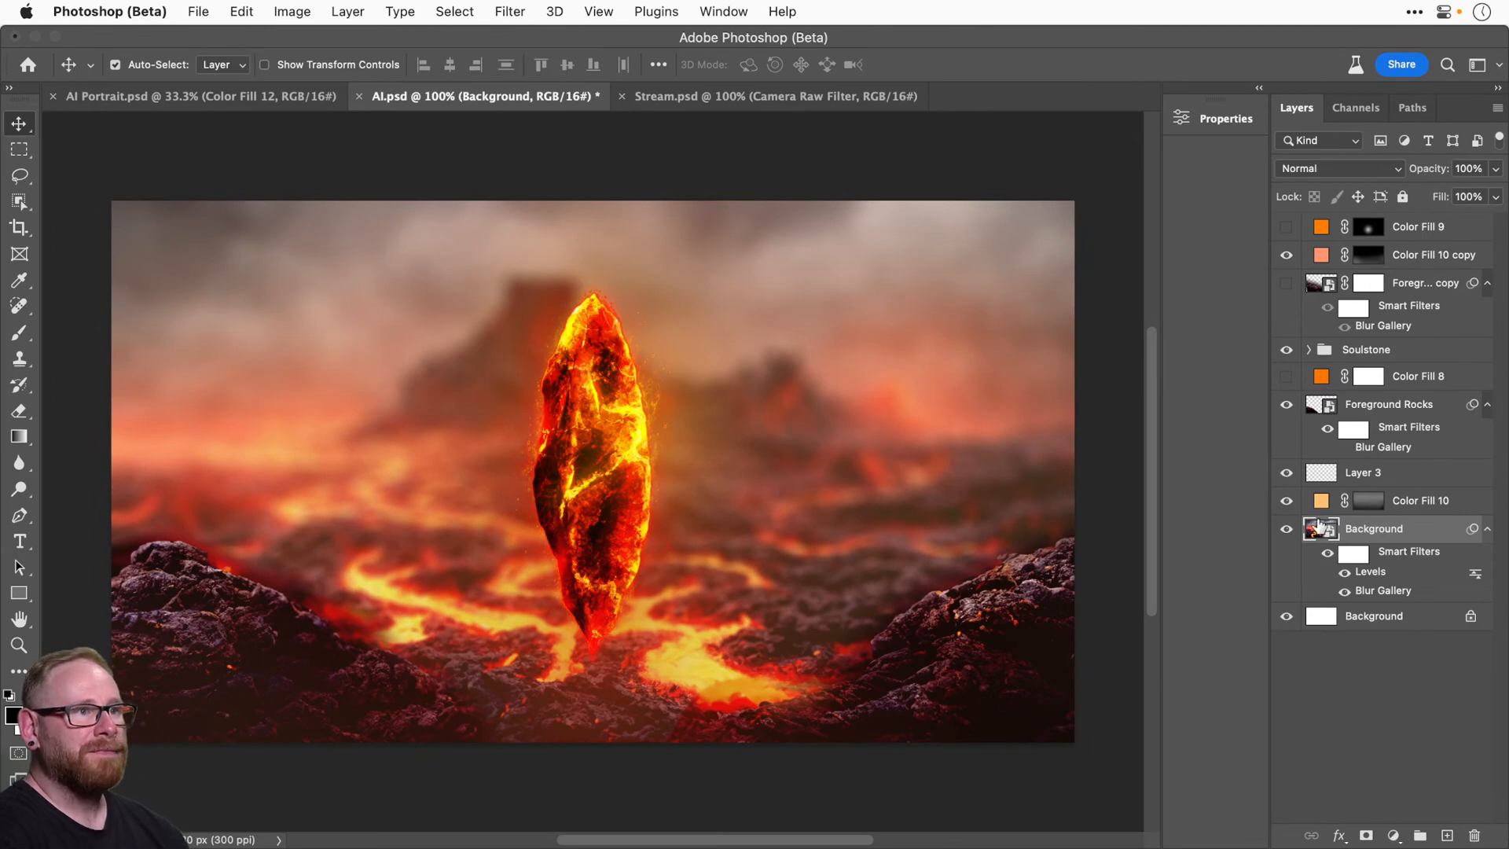
pyautogui.click(1284, 503)
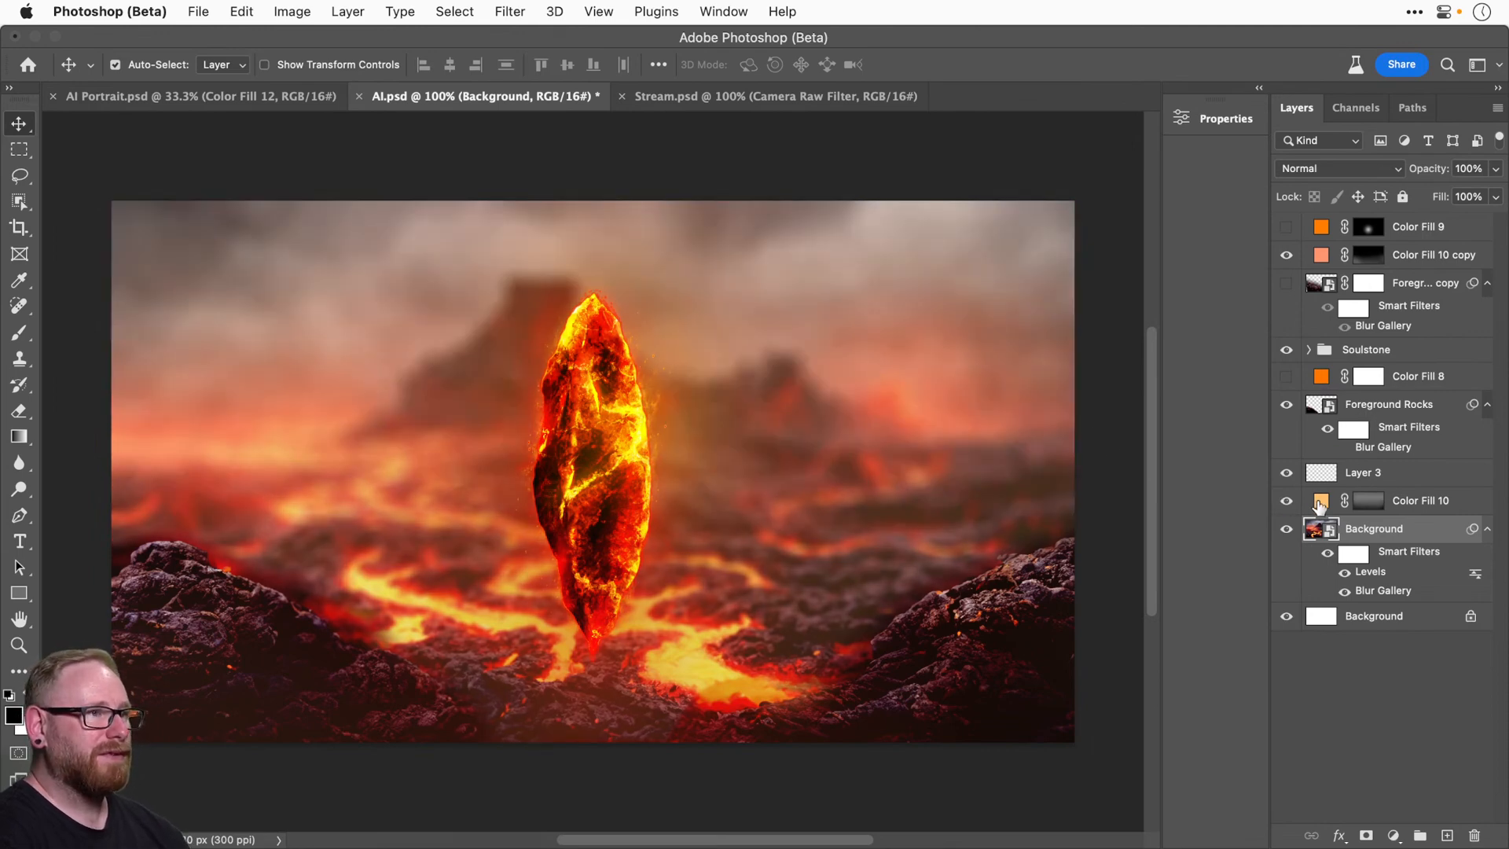
pyautogui.moveTo(1419, 504); pyautogui.dragTo(1414, 260)
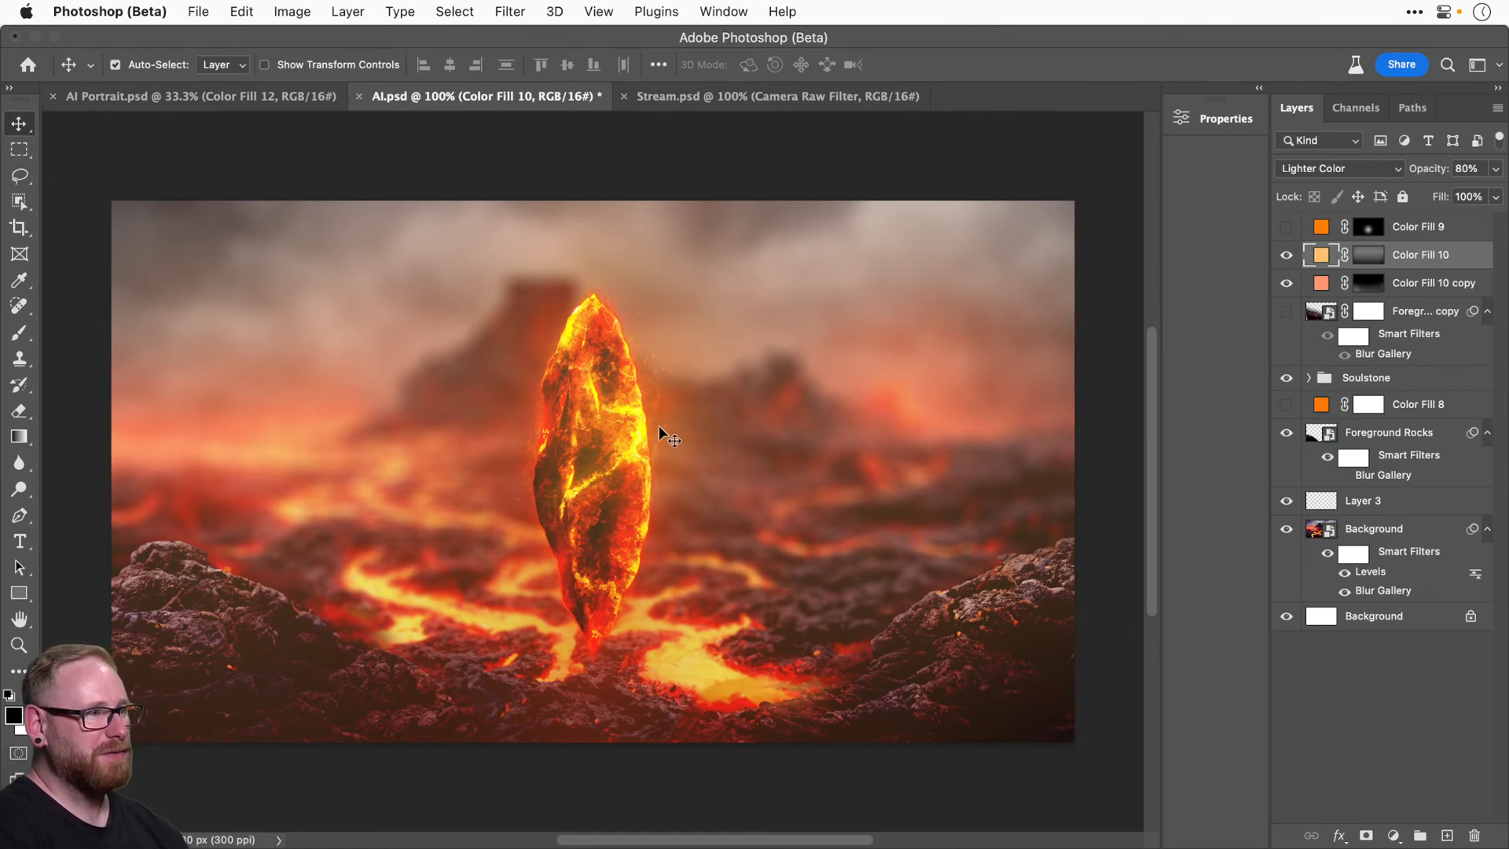
pyautogui.click(1286, 255)
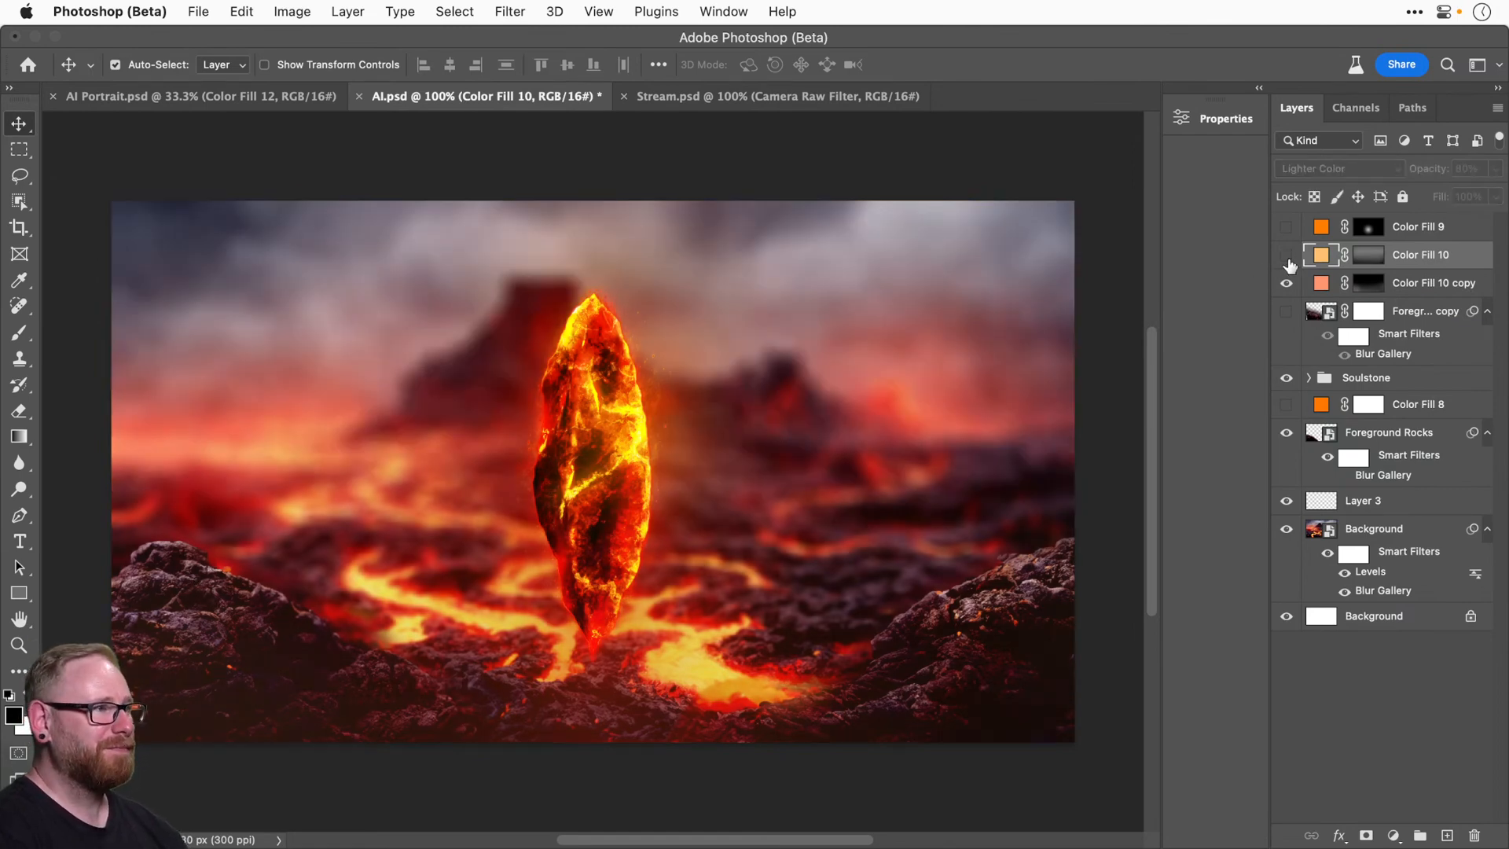
pyautogui.click(1287, 256)
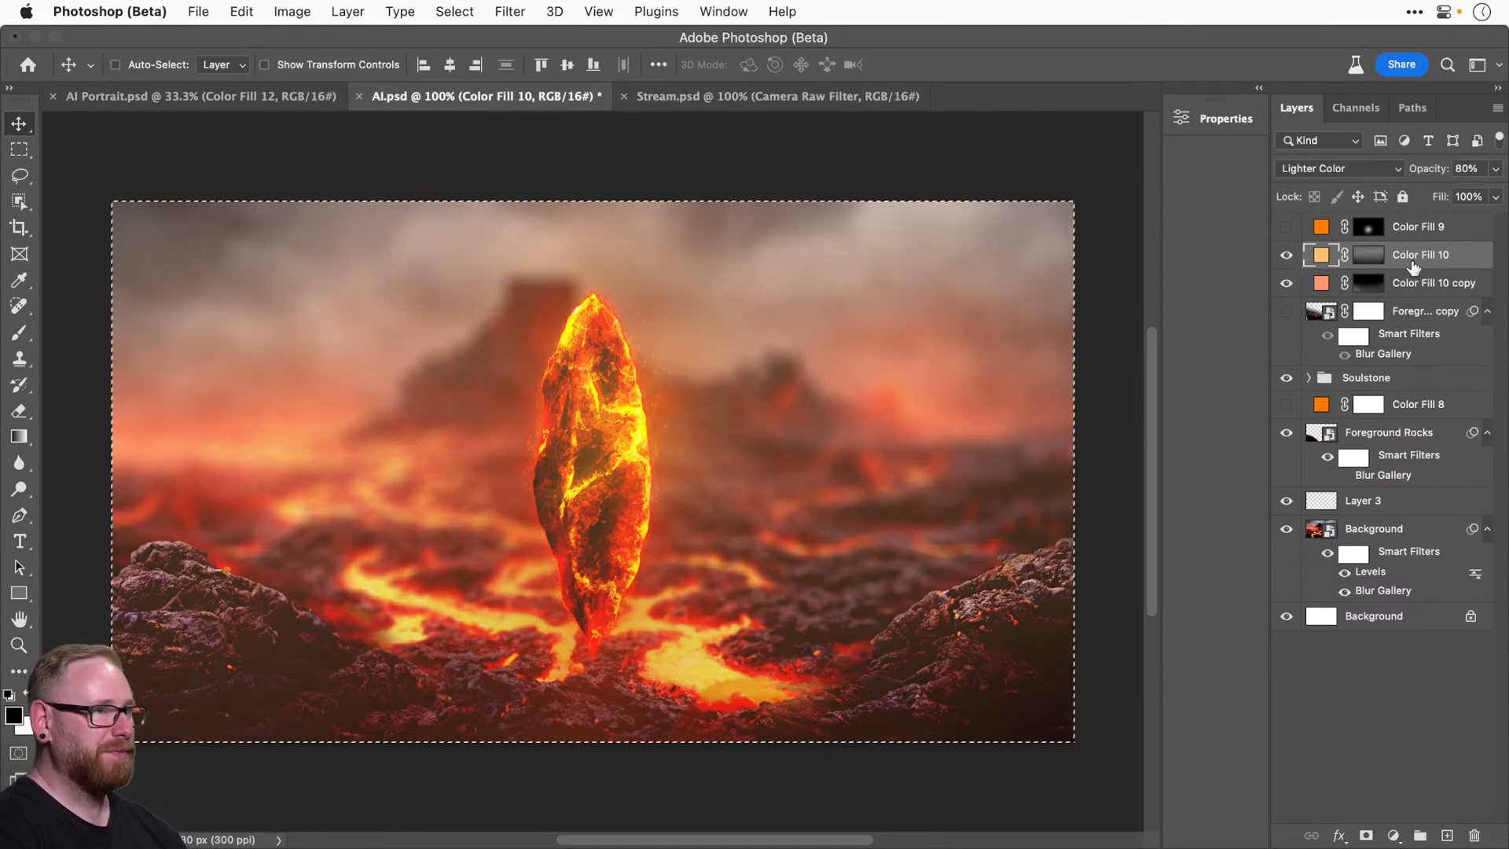
# Stamp all visible layers into Layer 4 and convert it to a smart object.
pyautogui.press('super+alt+shift+e')
pyautogui.rightClick(1373, 255)
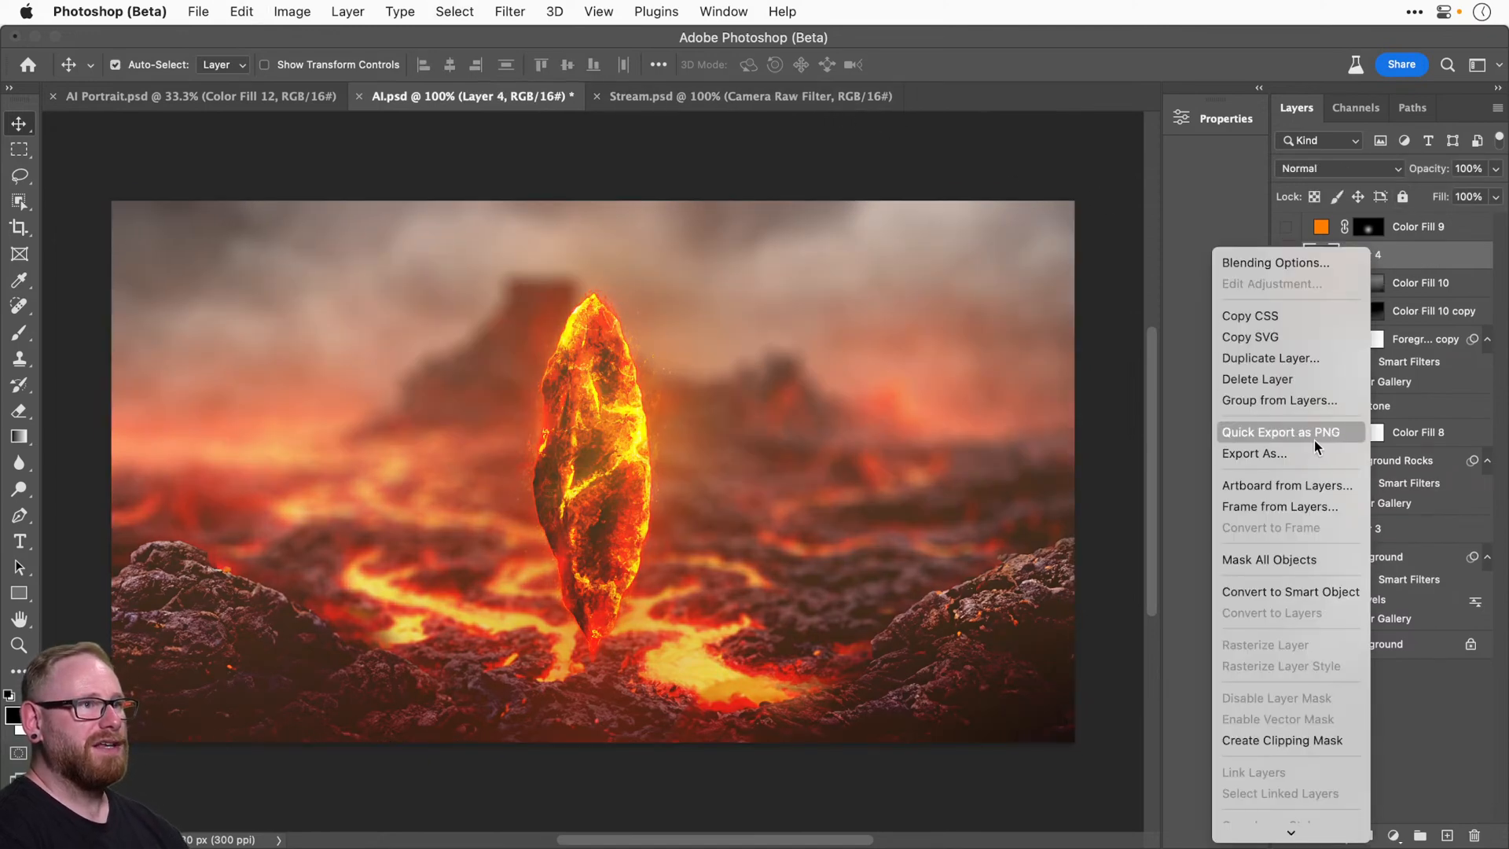
pyautogui.click(1276, 589)
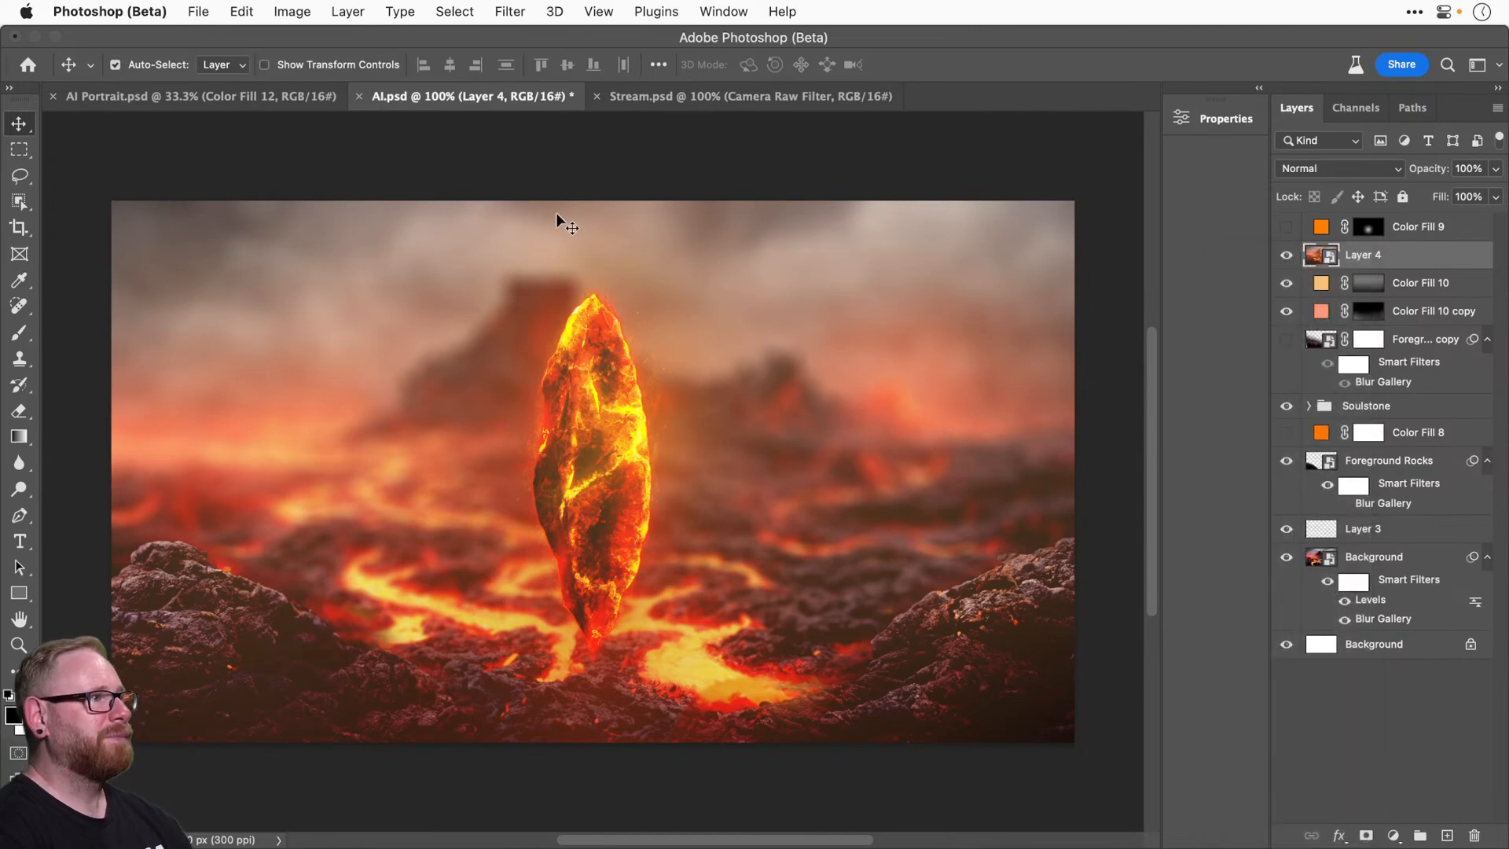
pyautogui.click(510, 11)
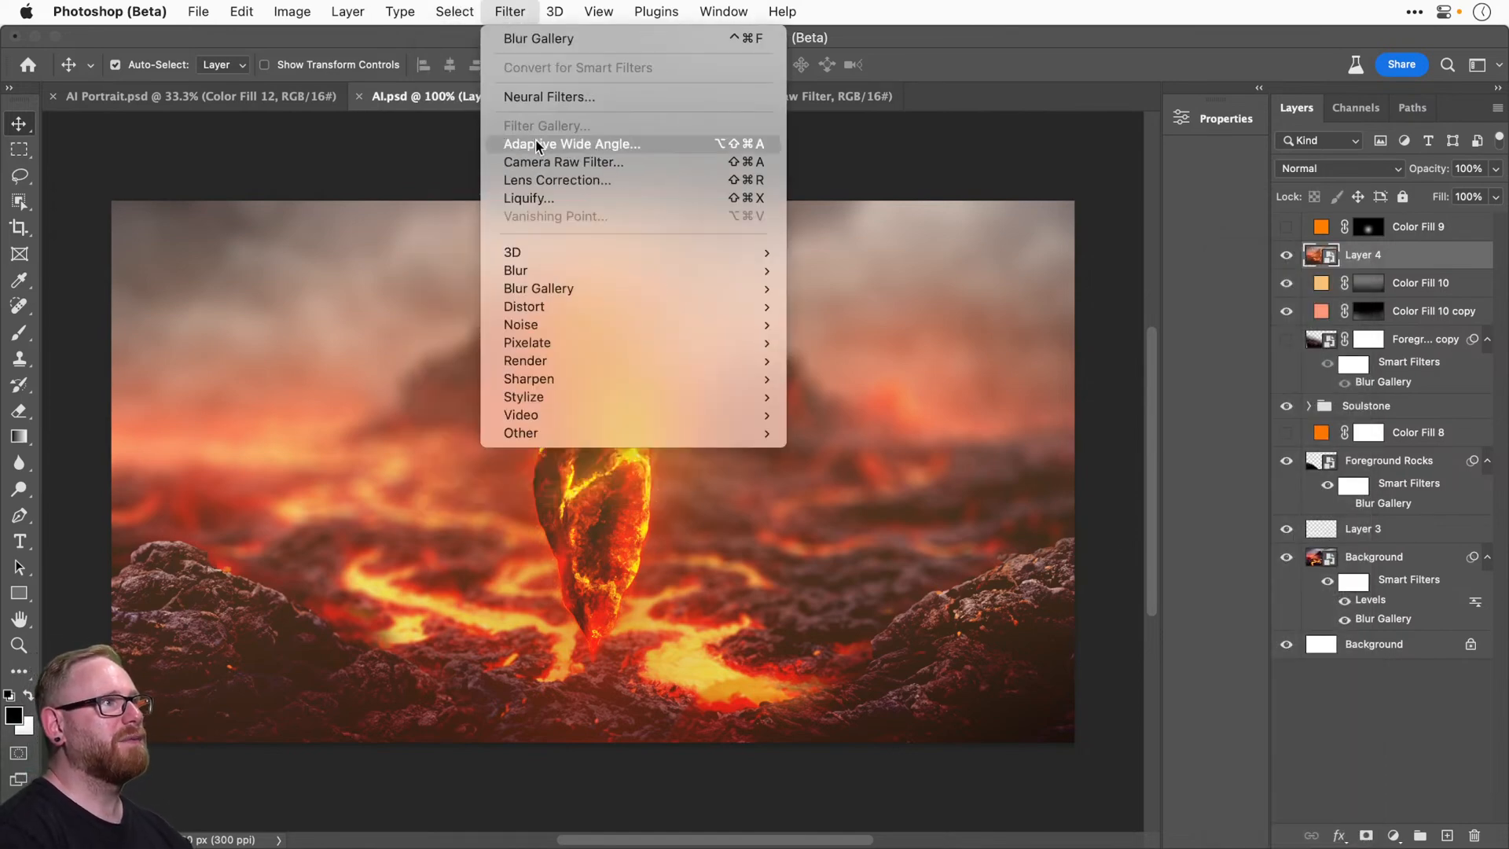
# Open Camera Raw on Layer 4 and set Clarity +42 and Dehaze -10.
pyautogui.click(543, 169)
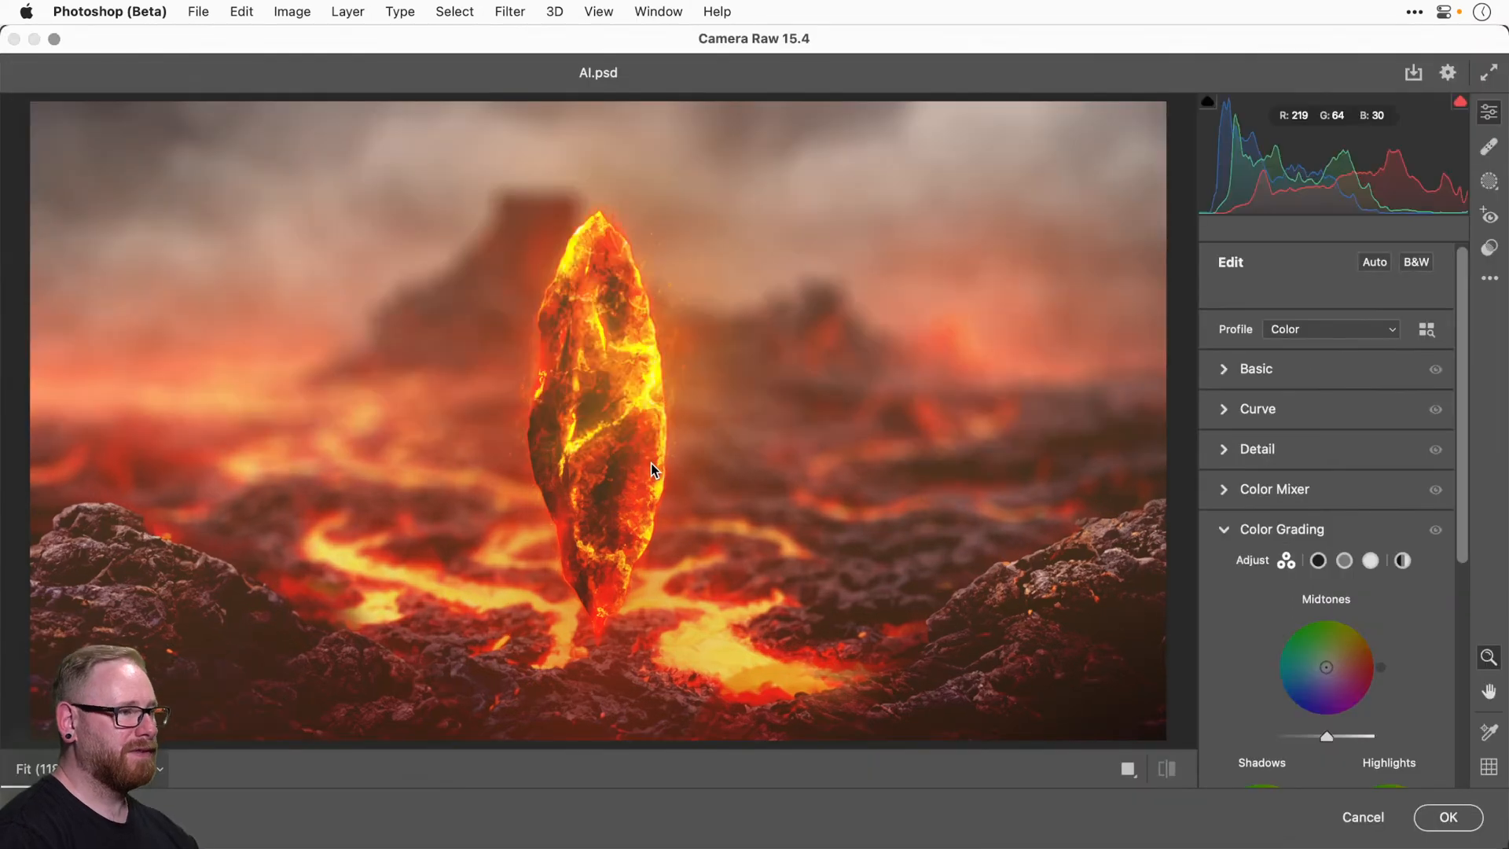
pyautogui.click(653, 464)
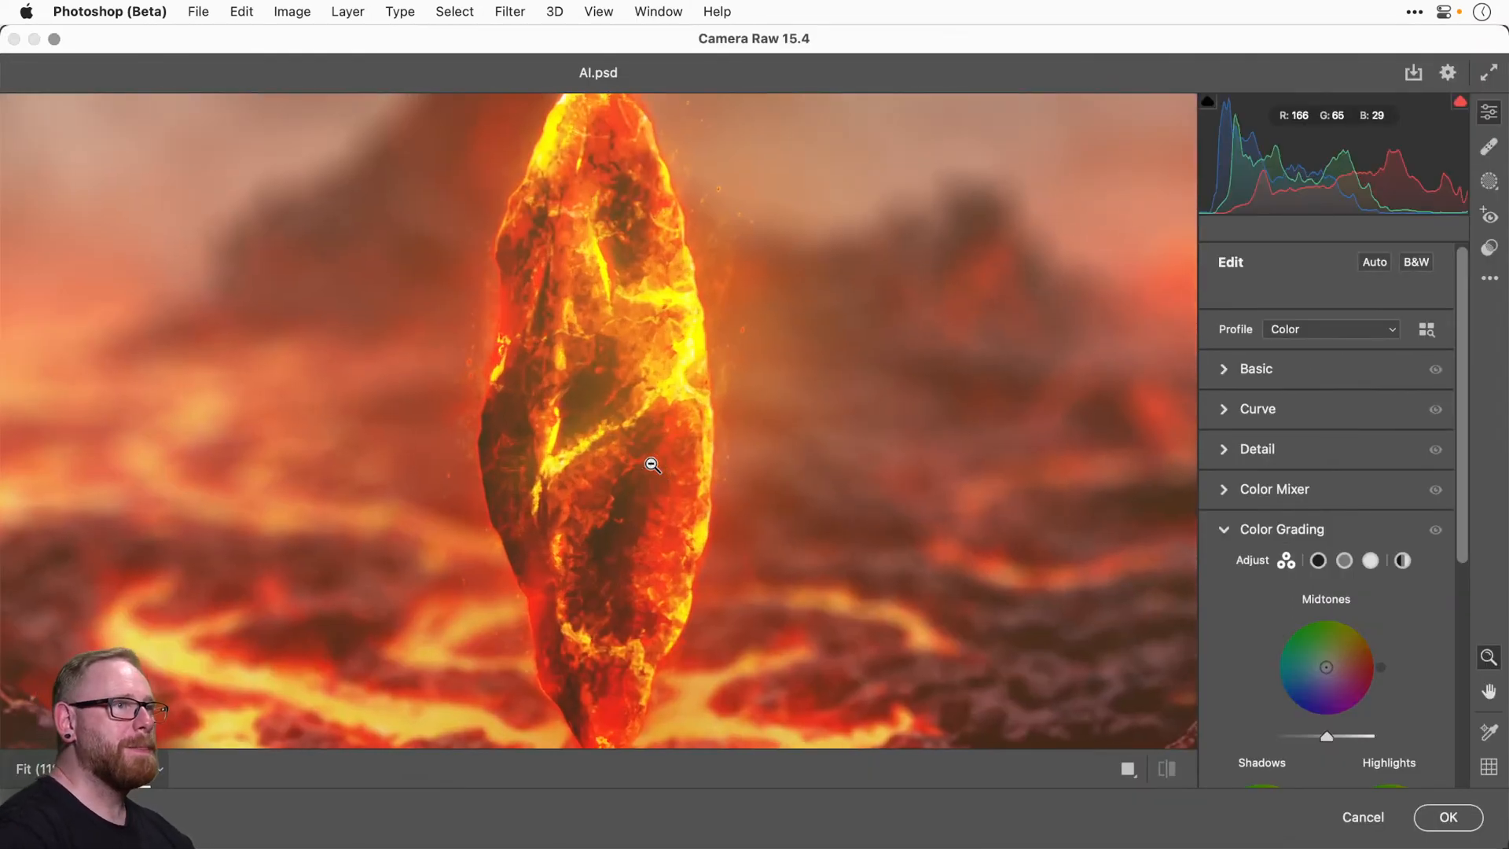
pyautogui.click(1221, 369)
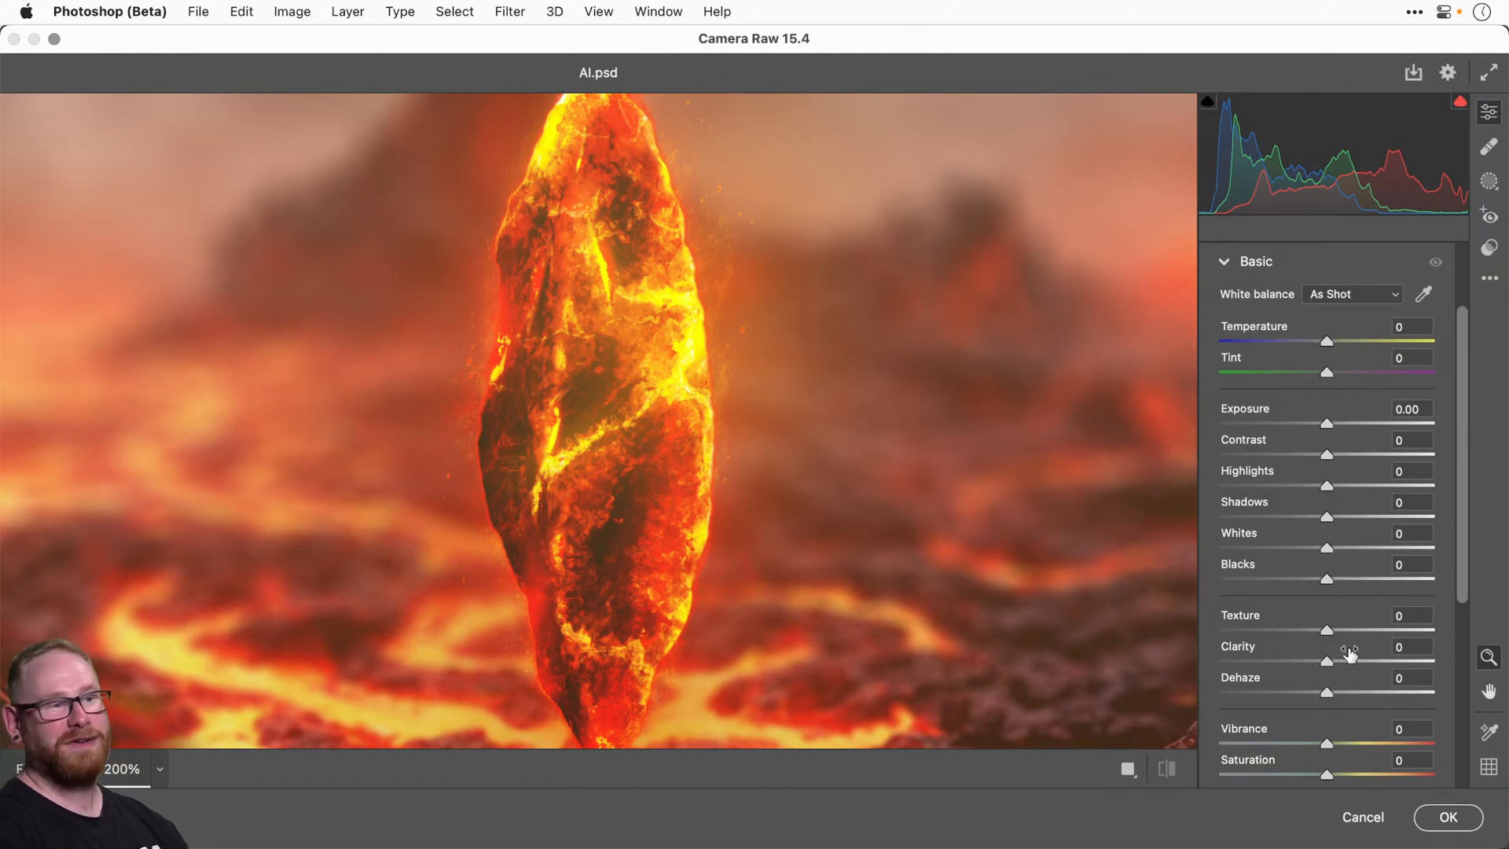
pyautogui.moveTo(1357, 663); pyautogui.dragTo(1371, 665)
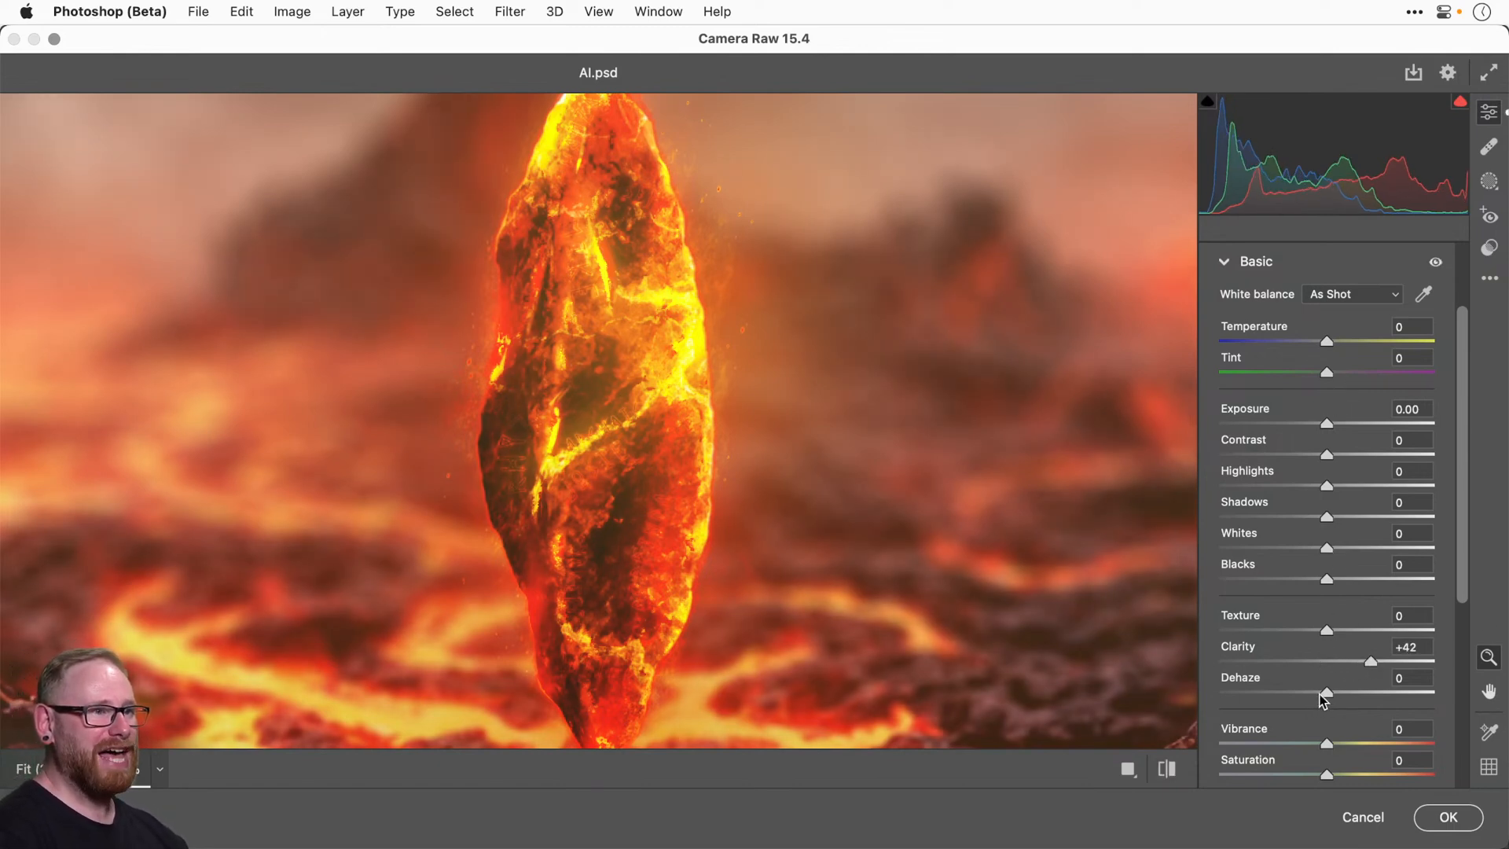
pyautogui.moveTo(1309, 700); pyautogui.dragTo(1311, 702)
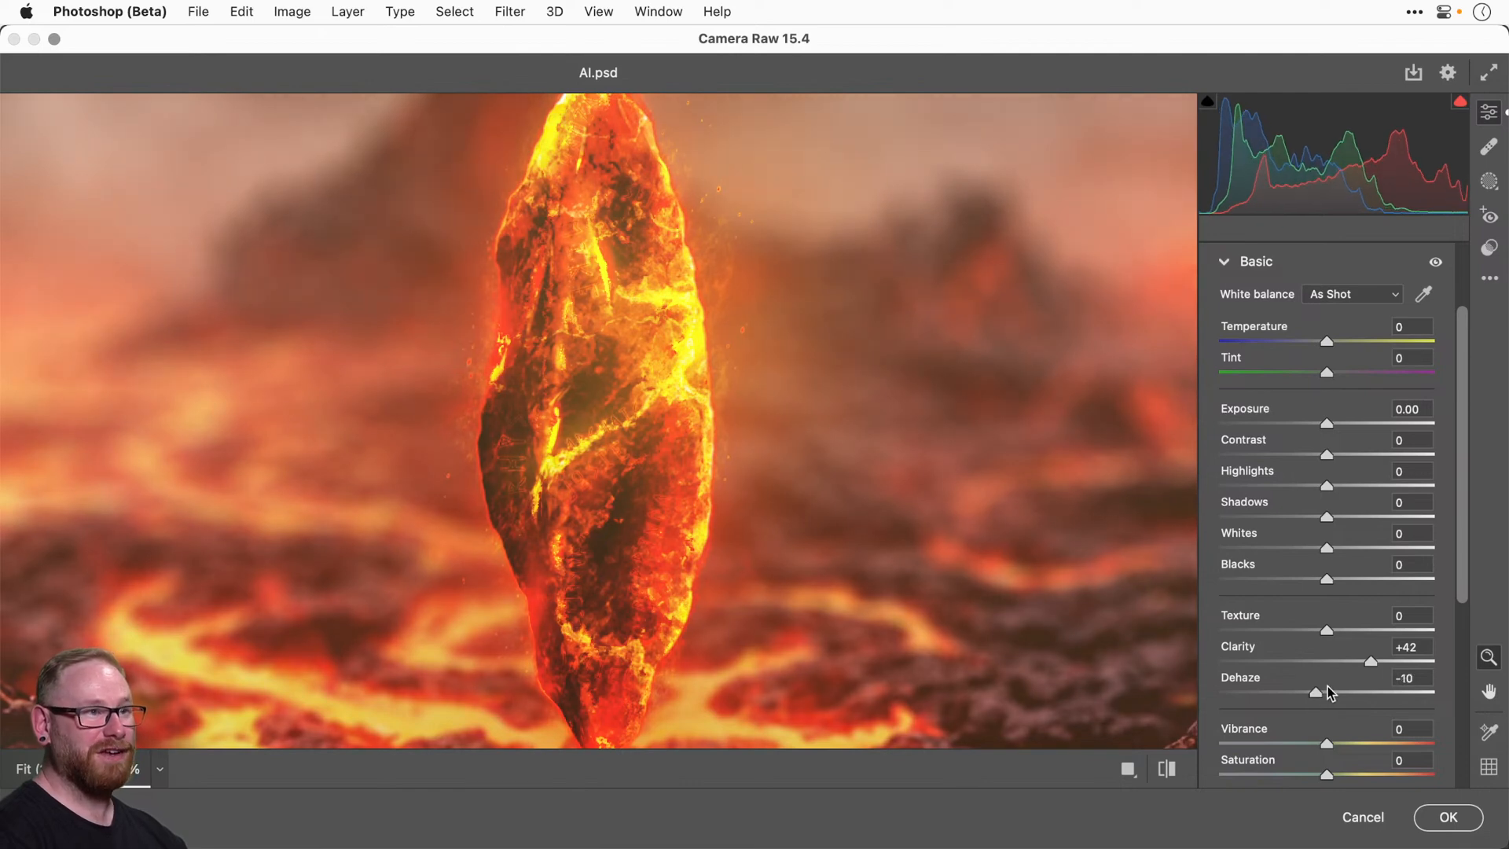
pyautogui.moveTo(1463, 552); pyautogui.dragTo(1367, 742)
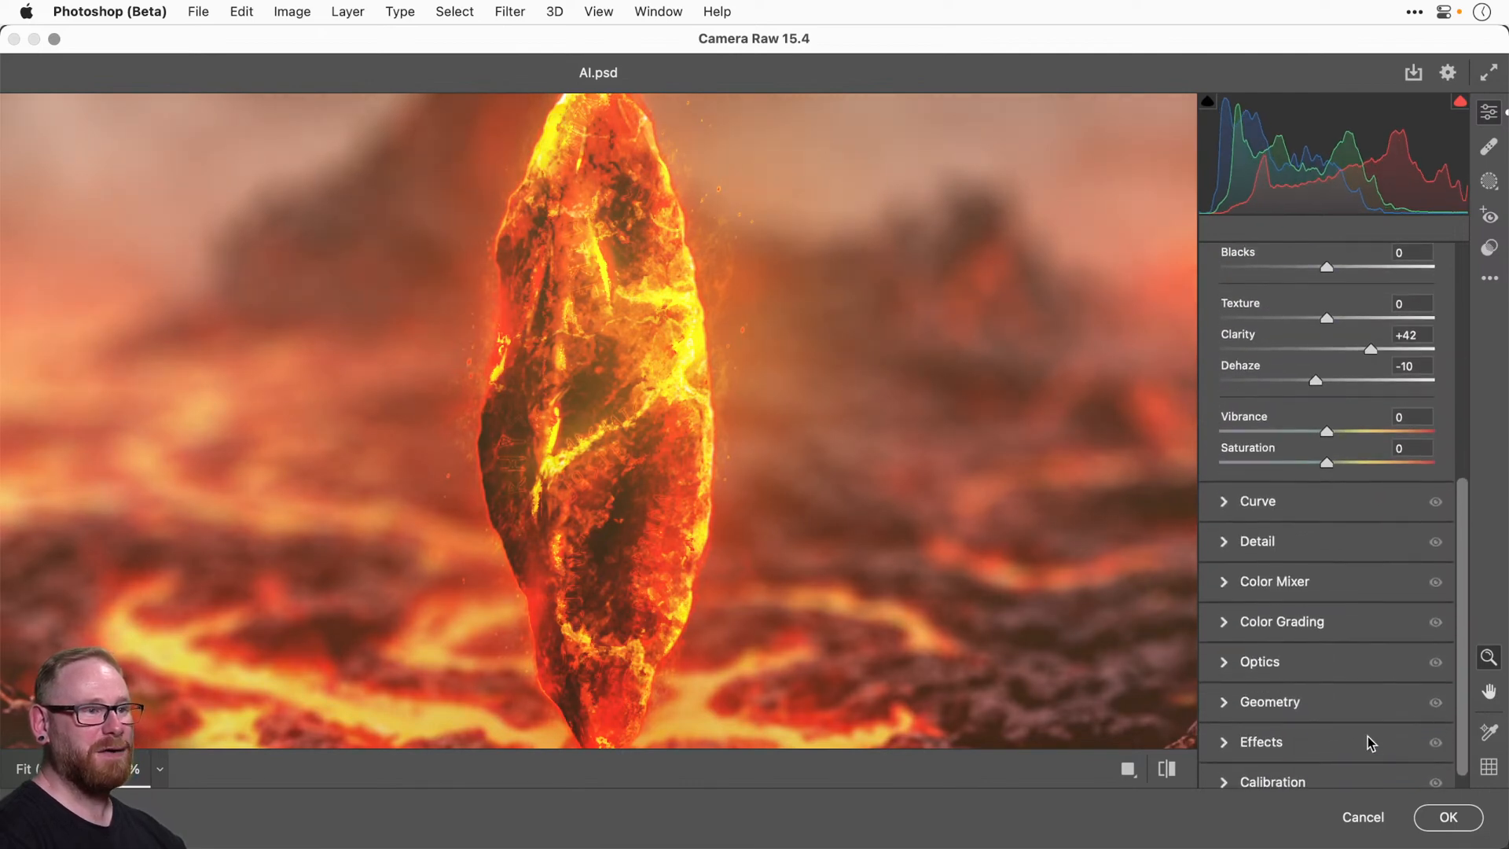
# Add Grain 15 in the Effects panel, checking it zoomed in on the crystal.
pyautogui.click(1223, 743)
pyautogui.write('10')
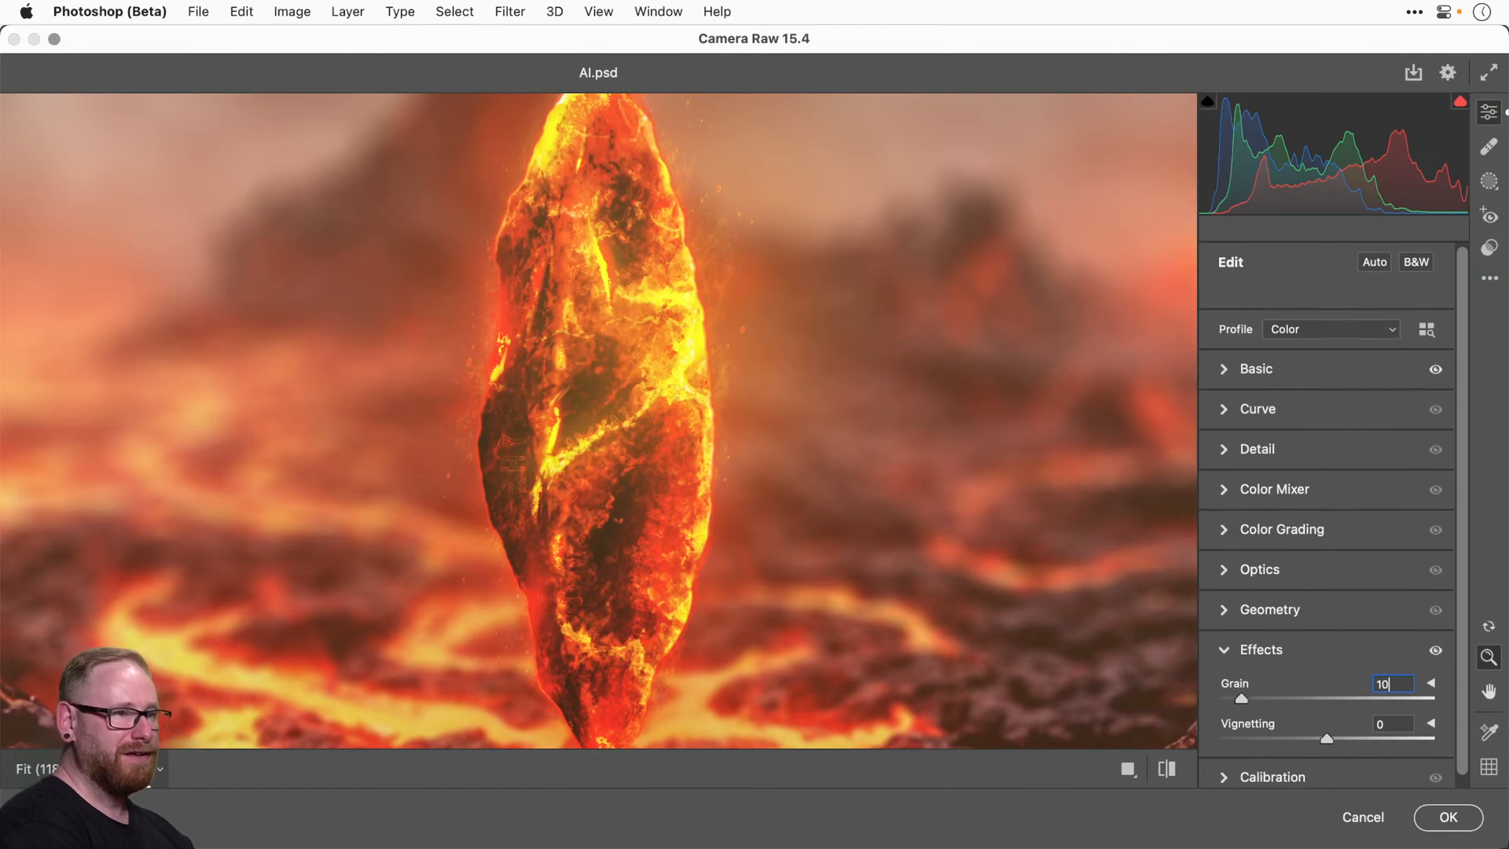
pyautogui.press('Tab')
pyautogui.keyDown('alt'); pyautogui.click(597, 382); pyautogui.keyUp('alt')
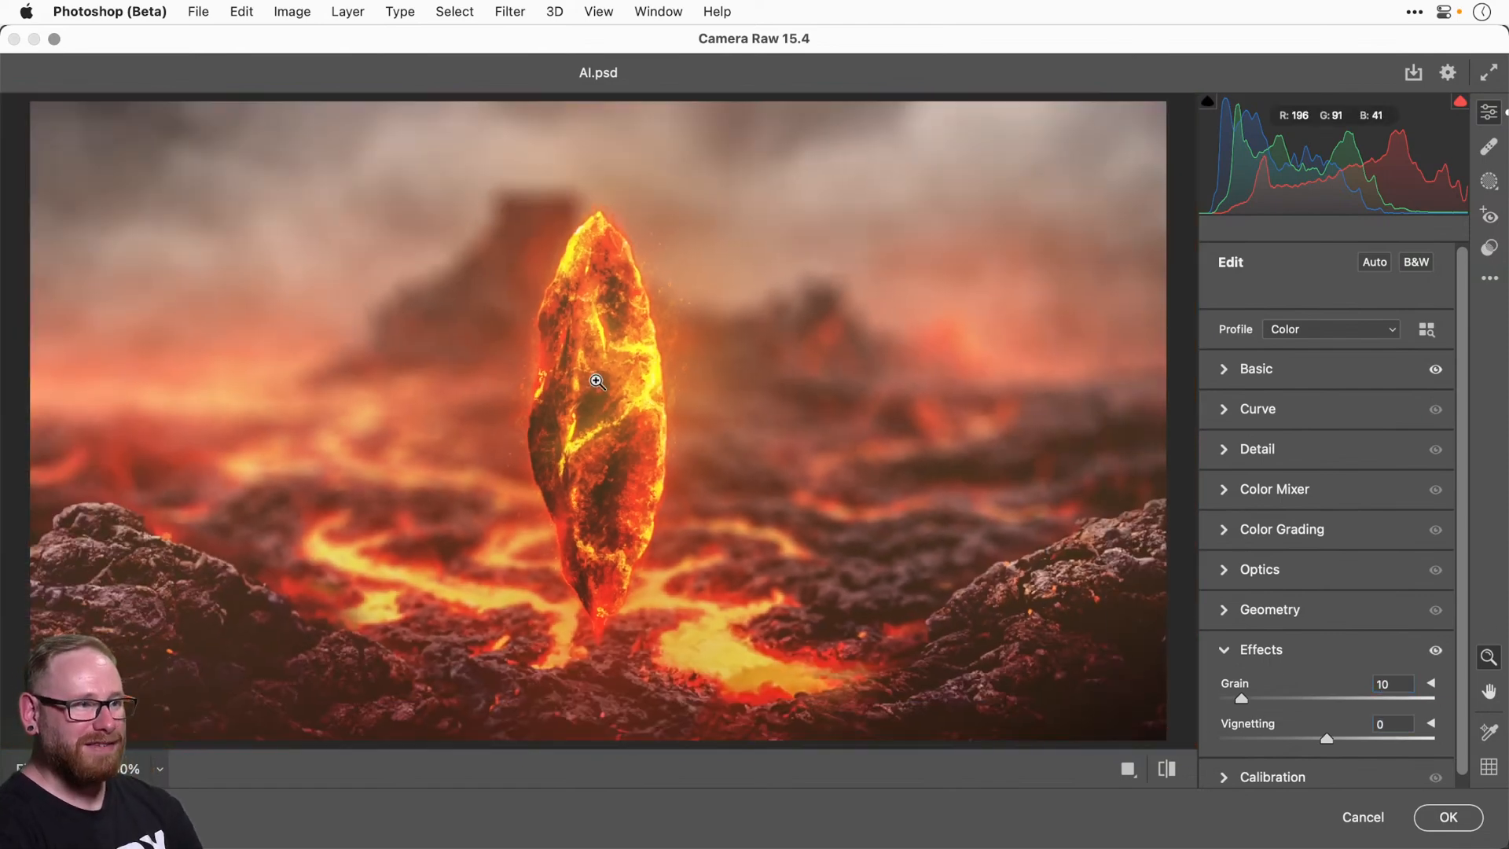
pyautogui.click(1383, 684)
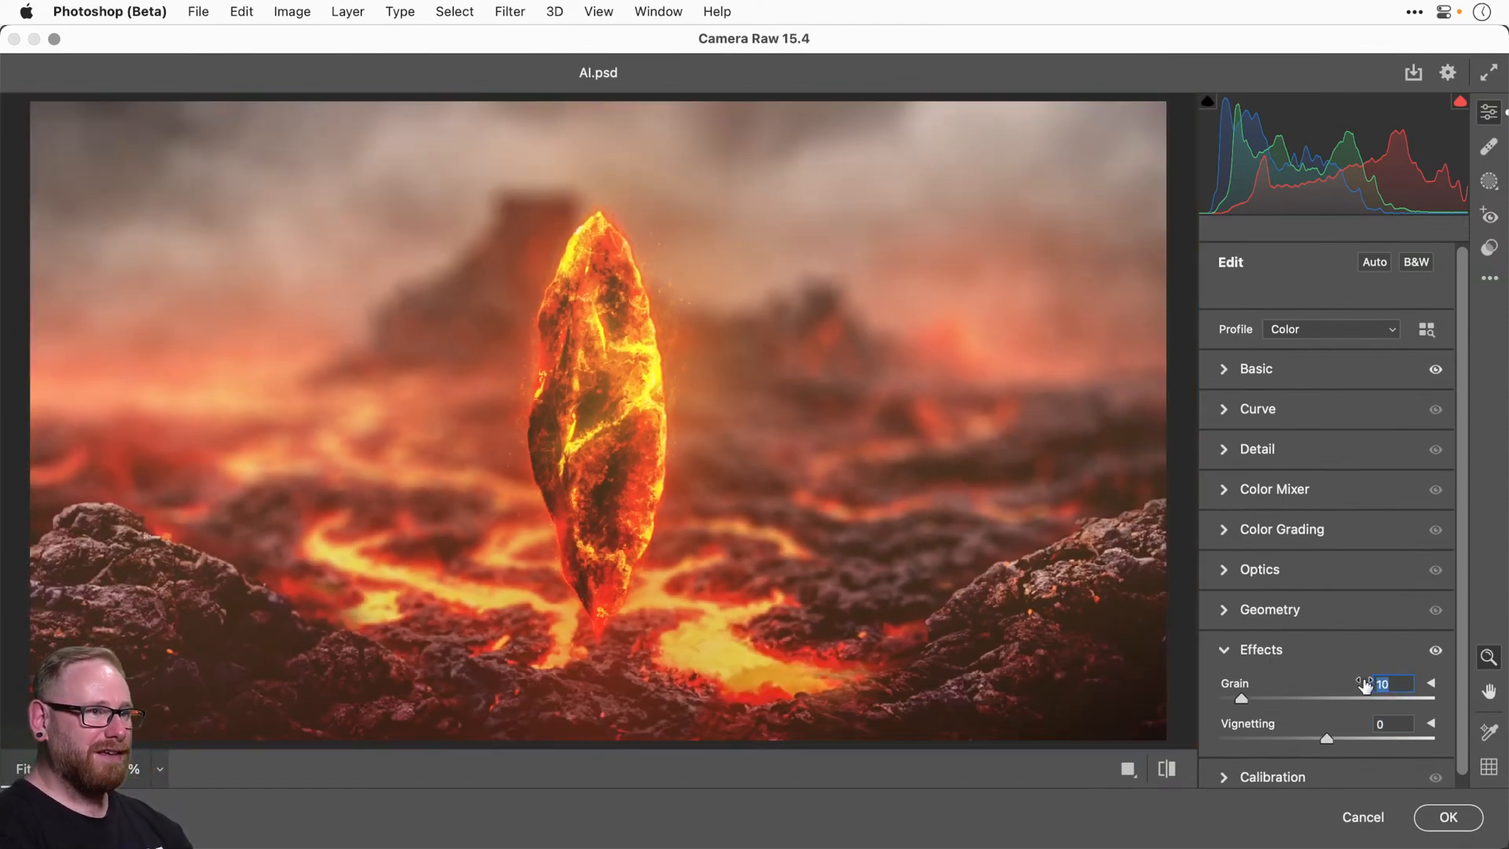
pyautogui.write('15')
pyautogui.press('Tab')
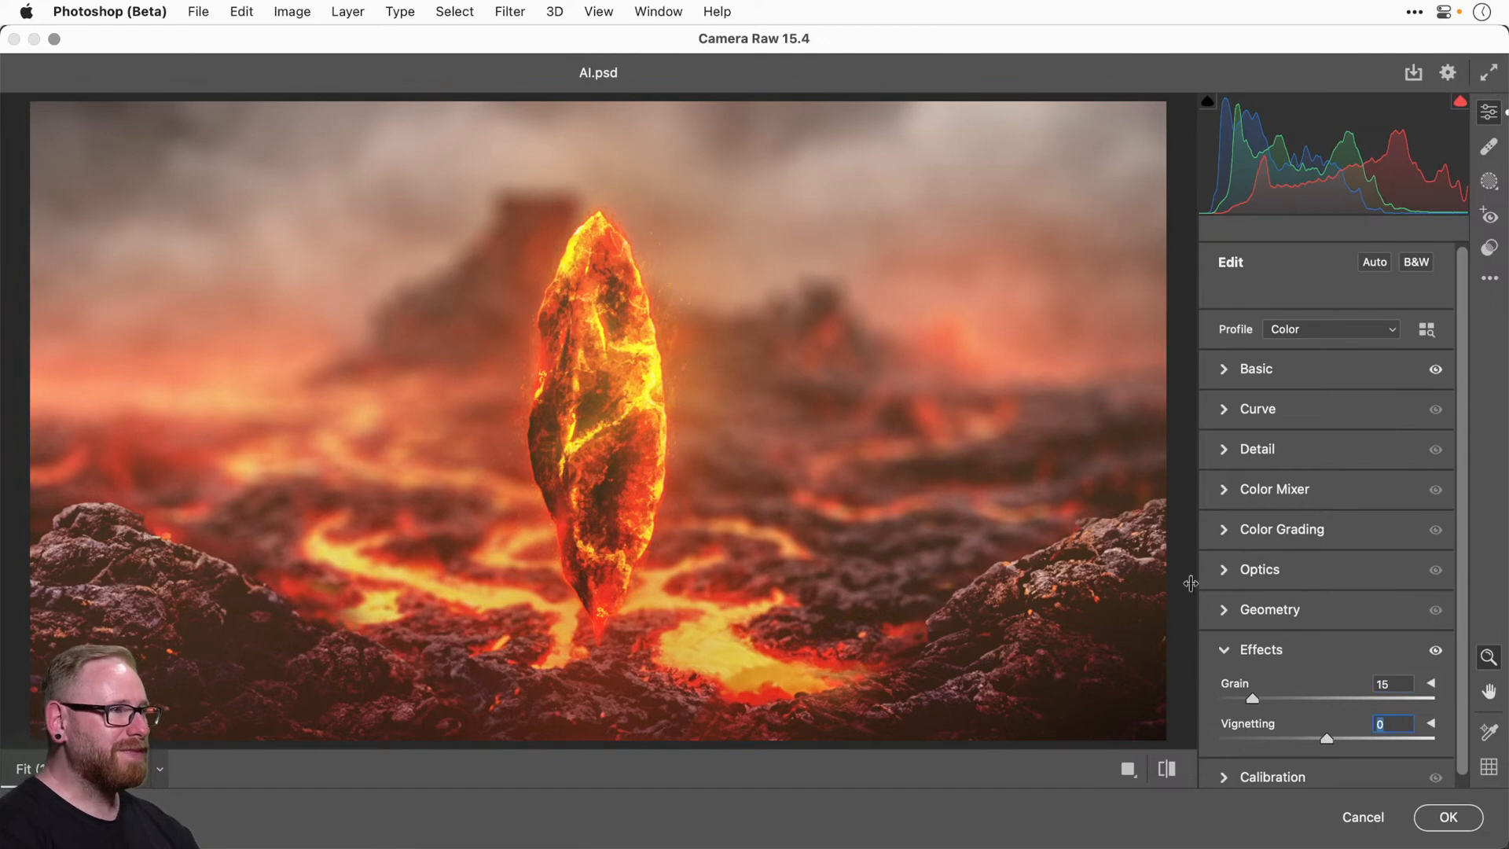
pyautogui.click(672, 430)
pyautogui.keyDown('alt'); pyautogui.click(616, 411); pyautogui.keyUp('alt')
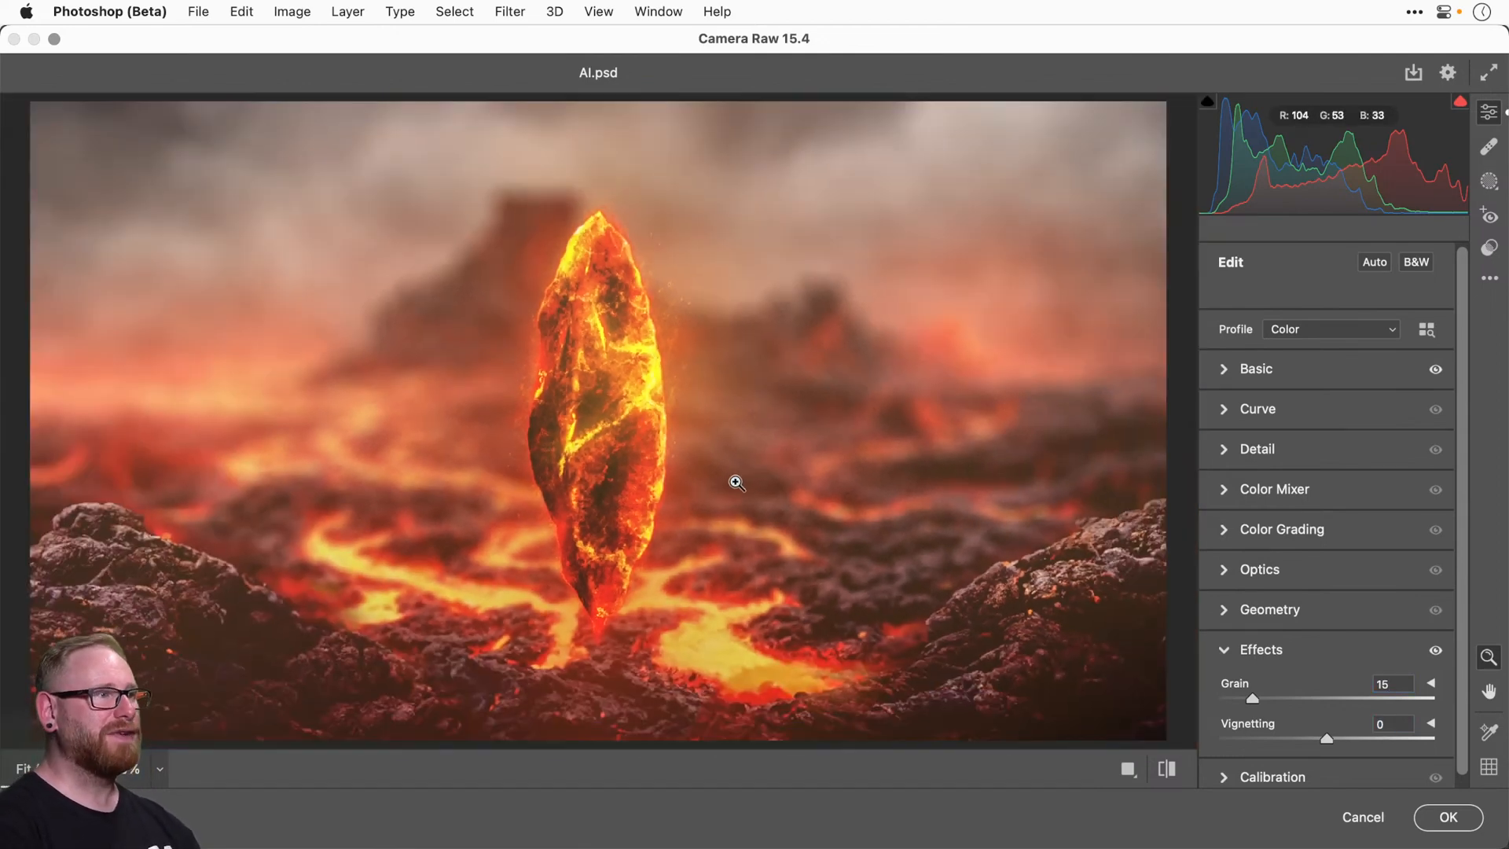
# Shift HSL hues: Reds +5, Oranges -22, Yellows -24.
pyautogui.click(1249, 491)
pyautogui.click(1364, 504)
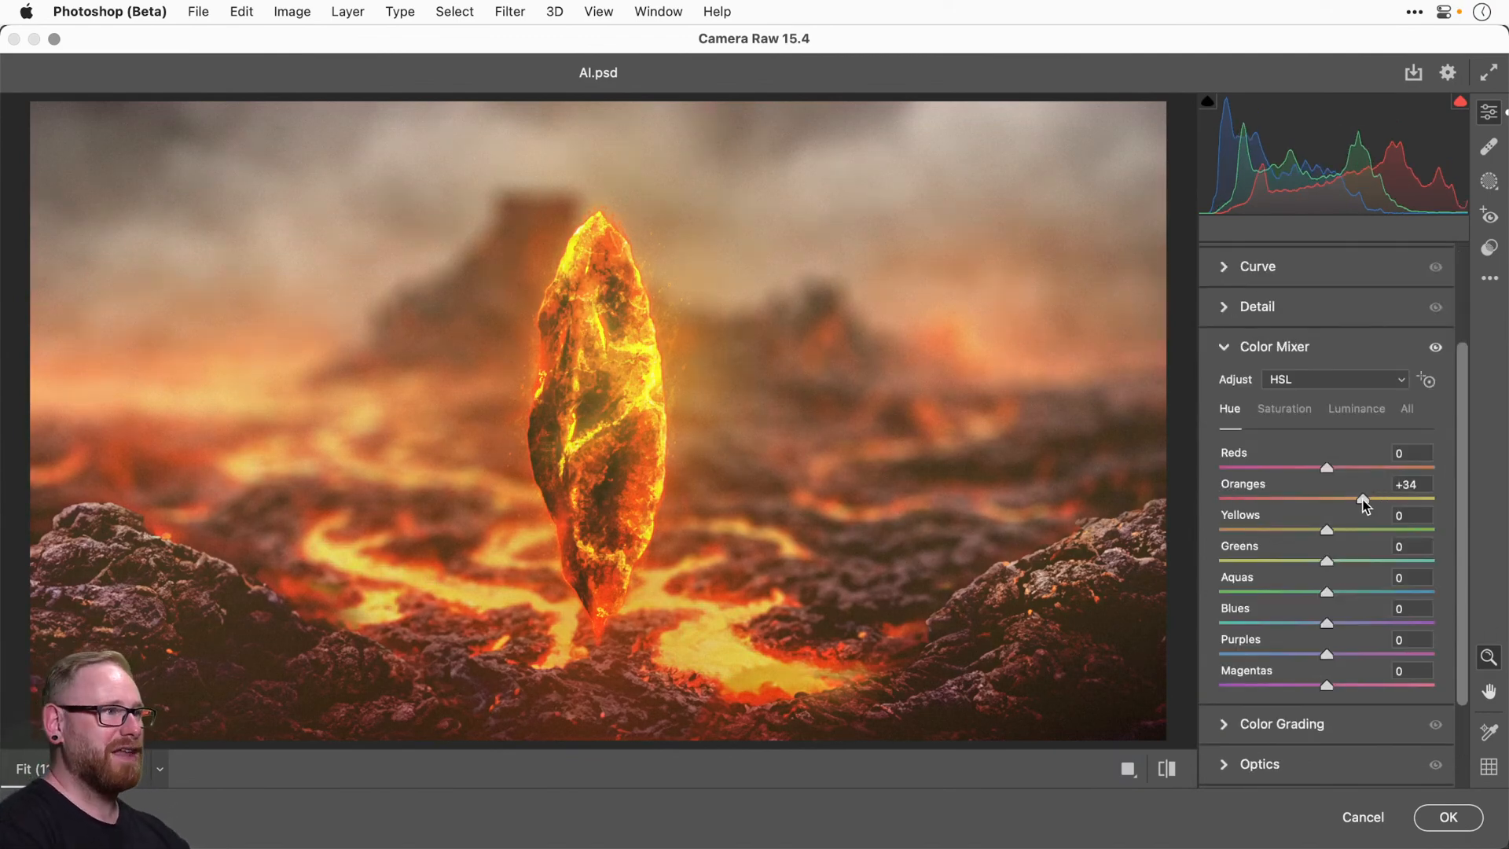
pyautogui.moveTo(1364, 505); pyautogui.dragTo(1331, 468)
pyautogui.moveTo(1327, 533); pyautogui.dragTo(1406, 532)
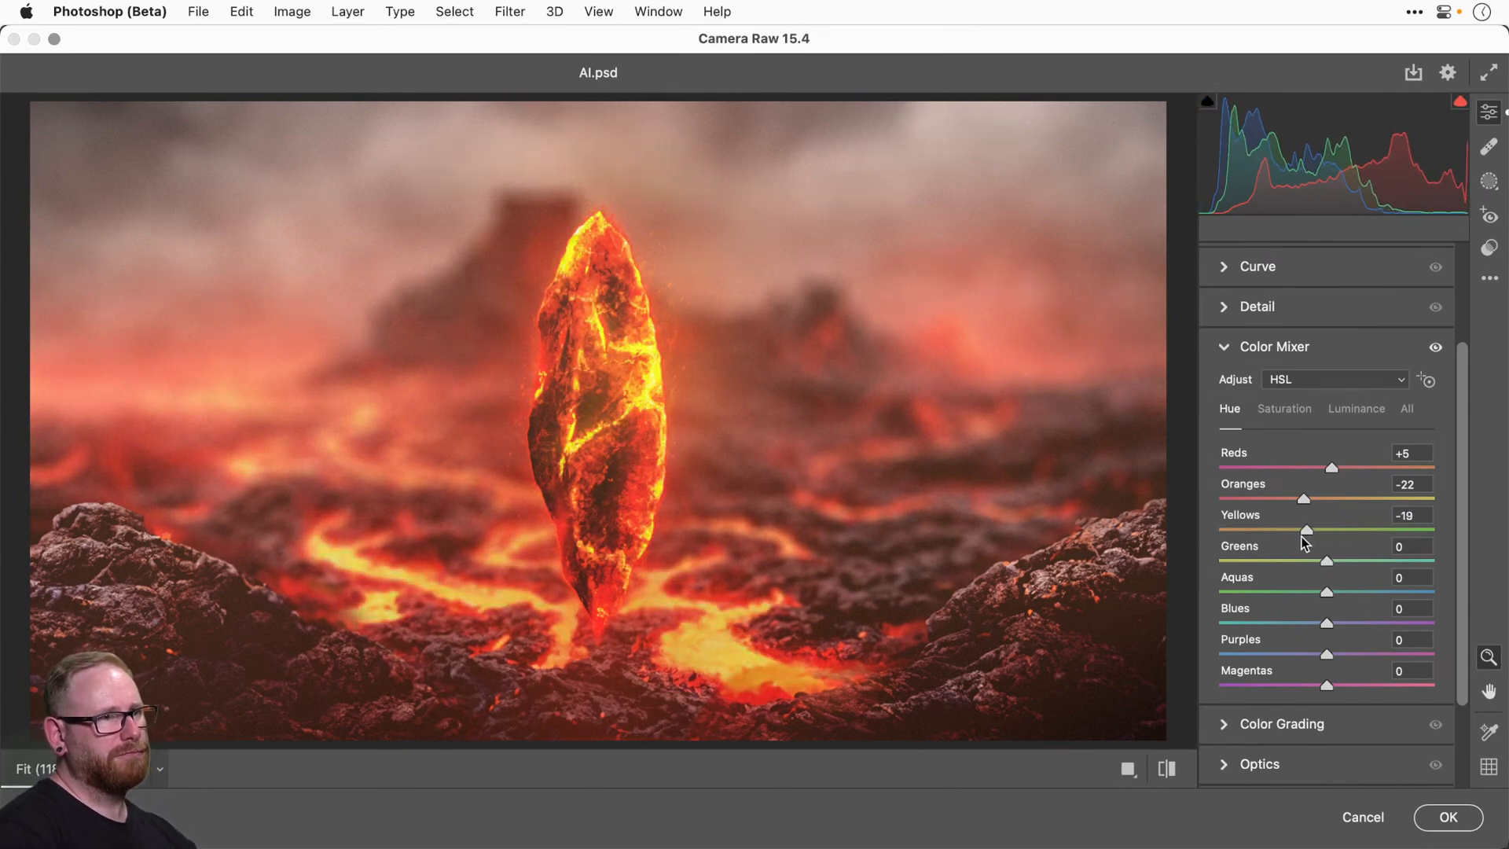
pyautogui.click(1159, 771)
pyautogui.click(1160, 772)
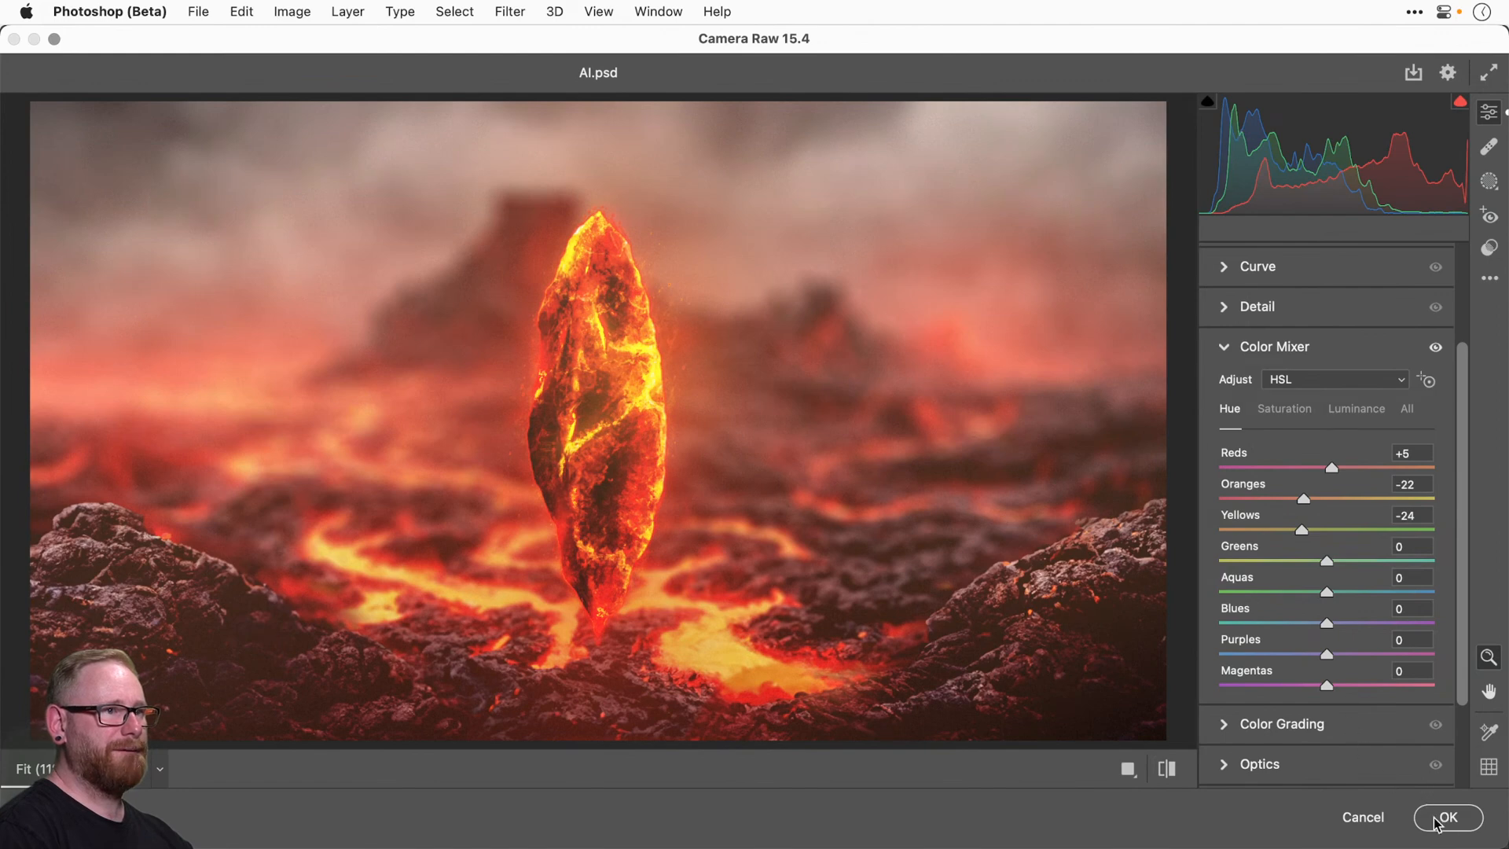
# Tint the shadows magenta-red at saturation 15 in Color Grading and apply the filter.
pyautogui.scroll(-3, 1292, 638)
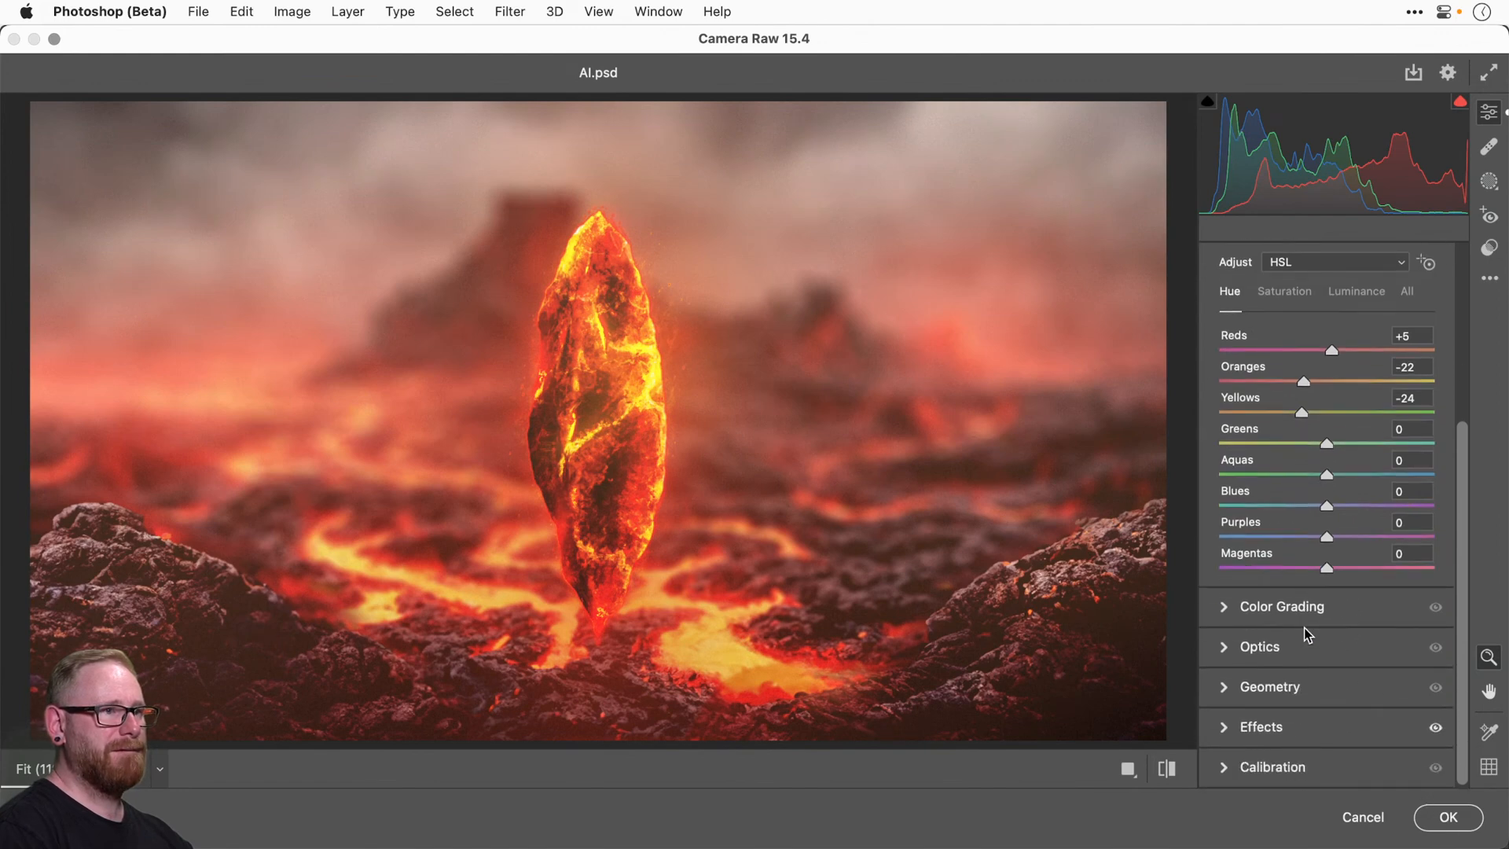
pyautogui.click(1223, 607)
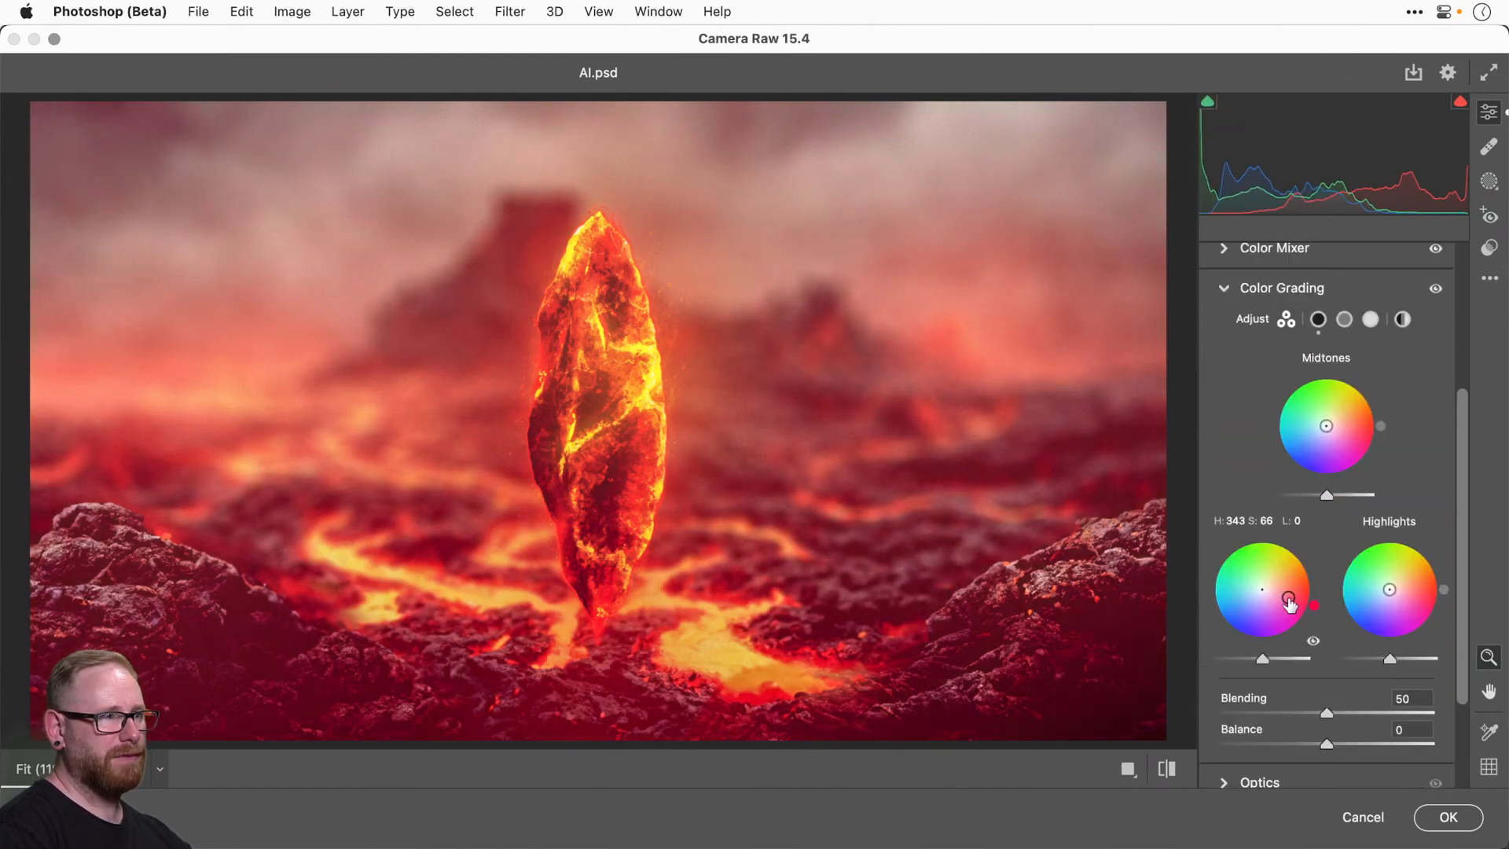
pyautogui.moveTo(1277, 607); pyautogui.dragTo(1270, 595)
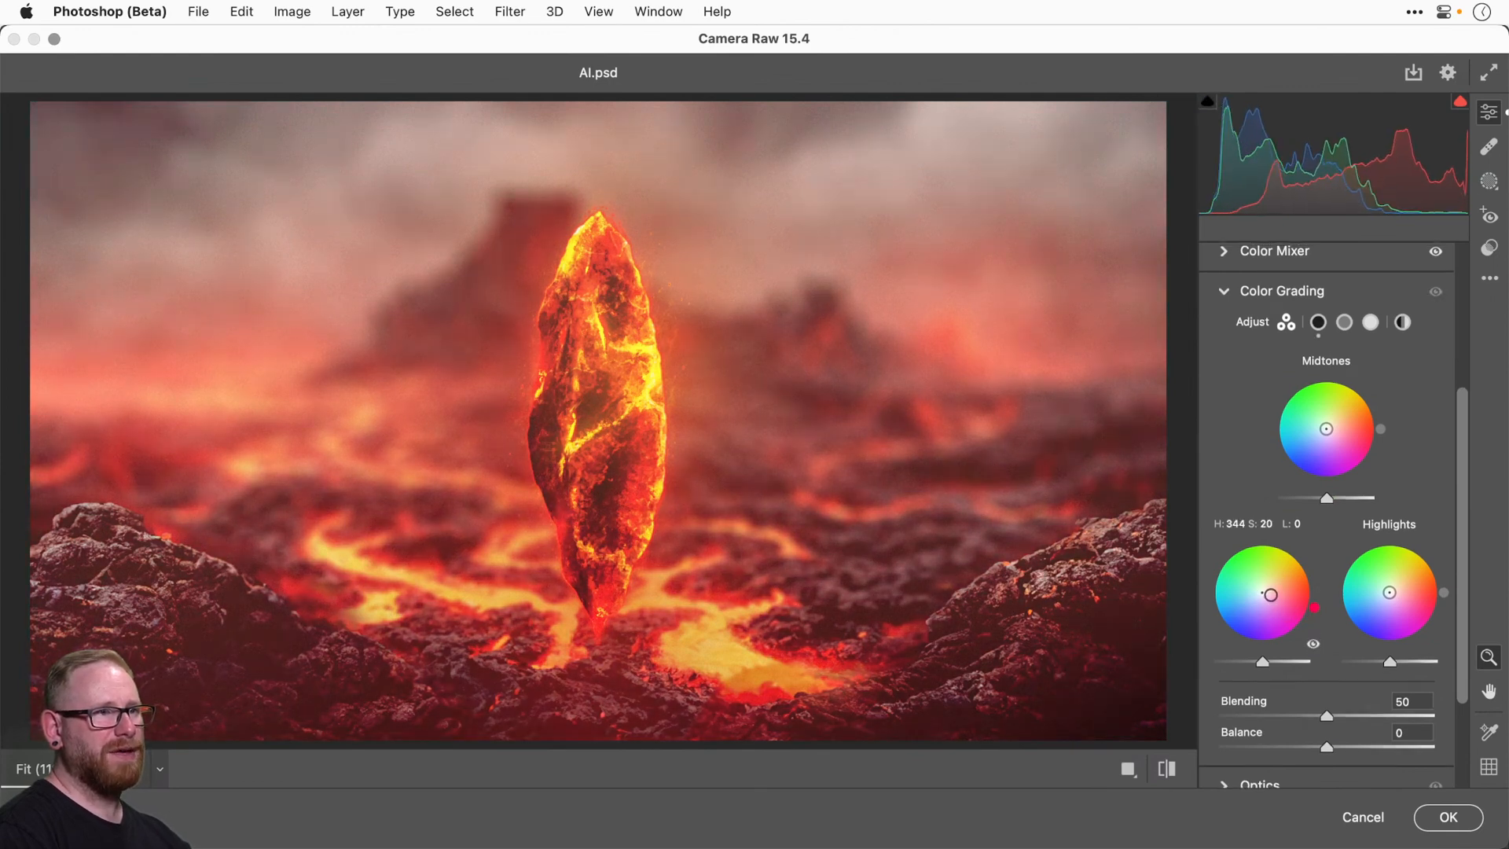
pyautogui.scroll(1, 1270, 598)
pyautogui.moveTo(1269, 604)
pyautogui.mouseDown()
pyautogui.moveTo(1286, 611)
pyautogui.moveTo(1269, 607)
pyautogui.mouseUp()
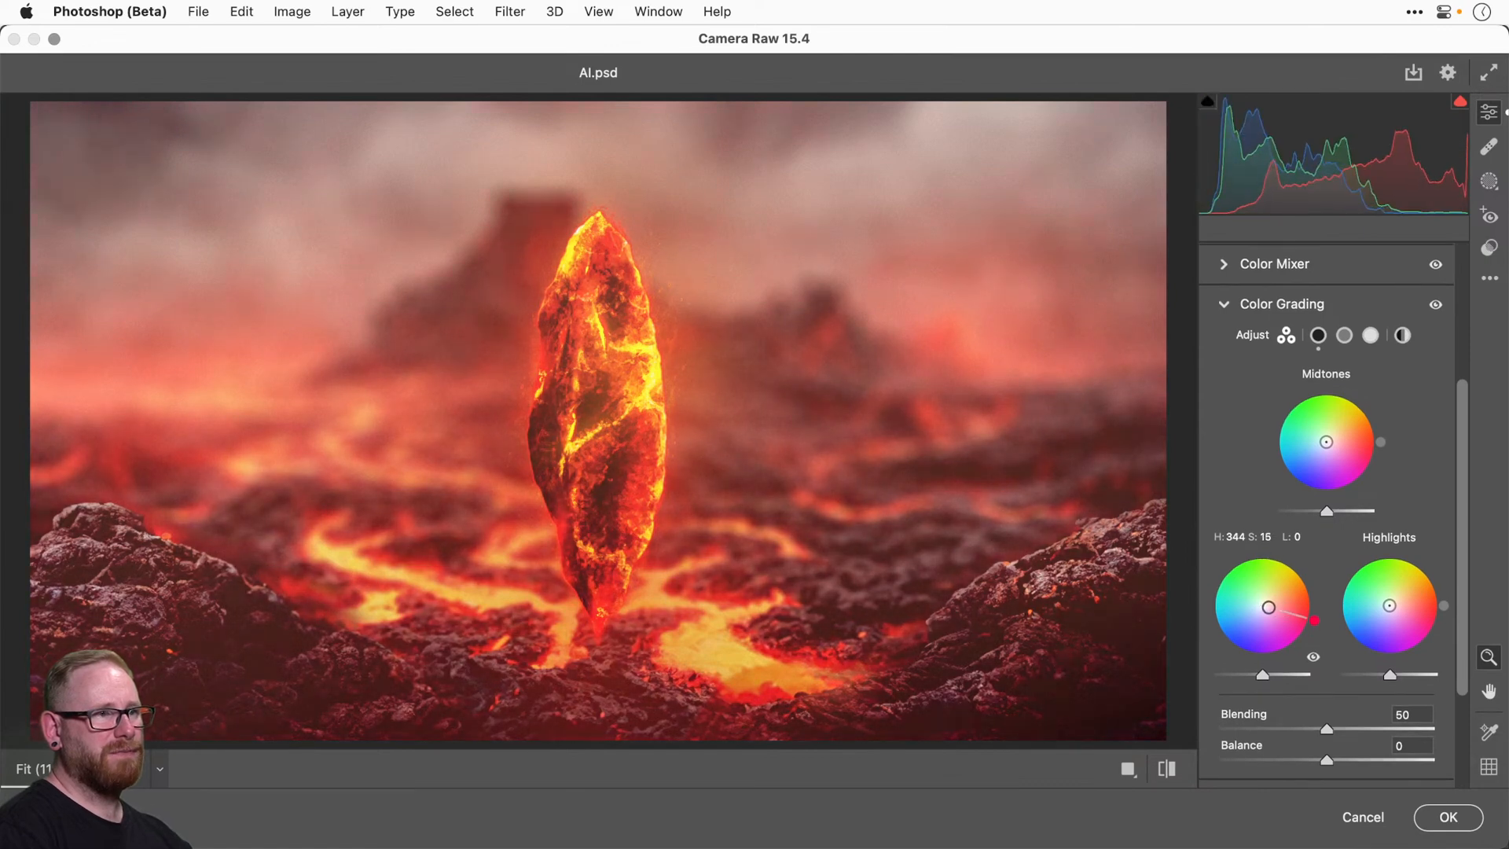
pyautogui.click(1448, 817)
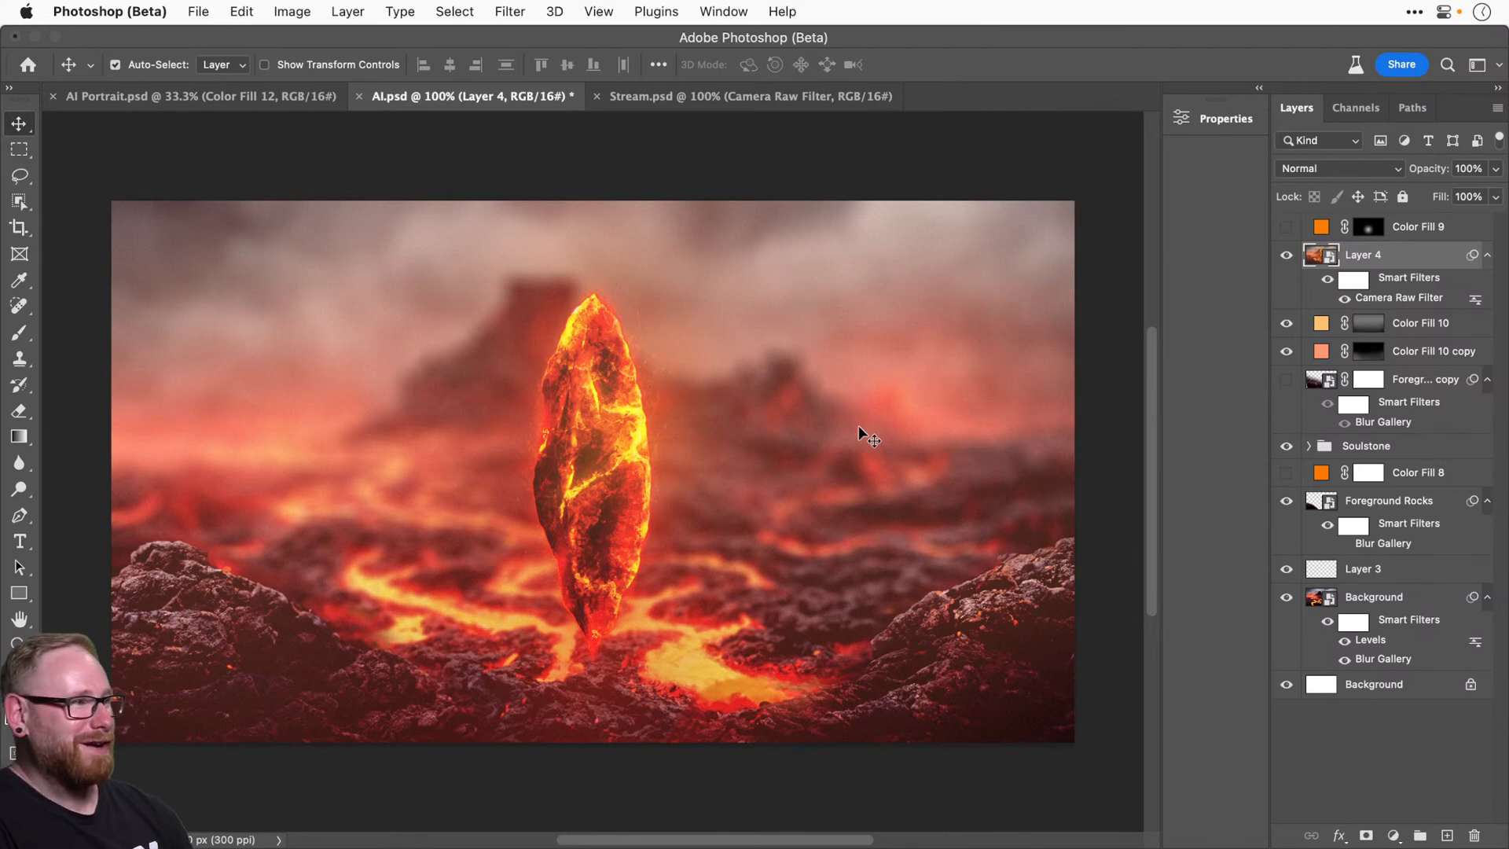
# Save AI.psd with Cmd+S.
pyautogui.press('super')
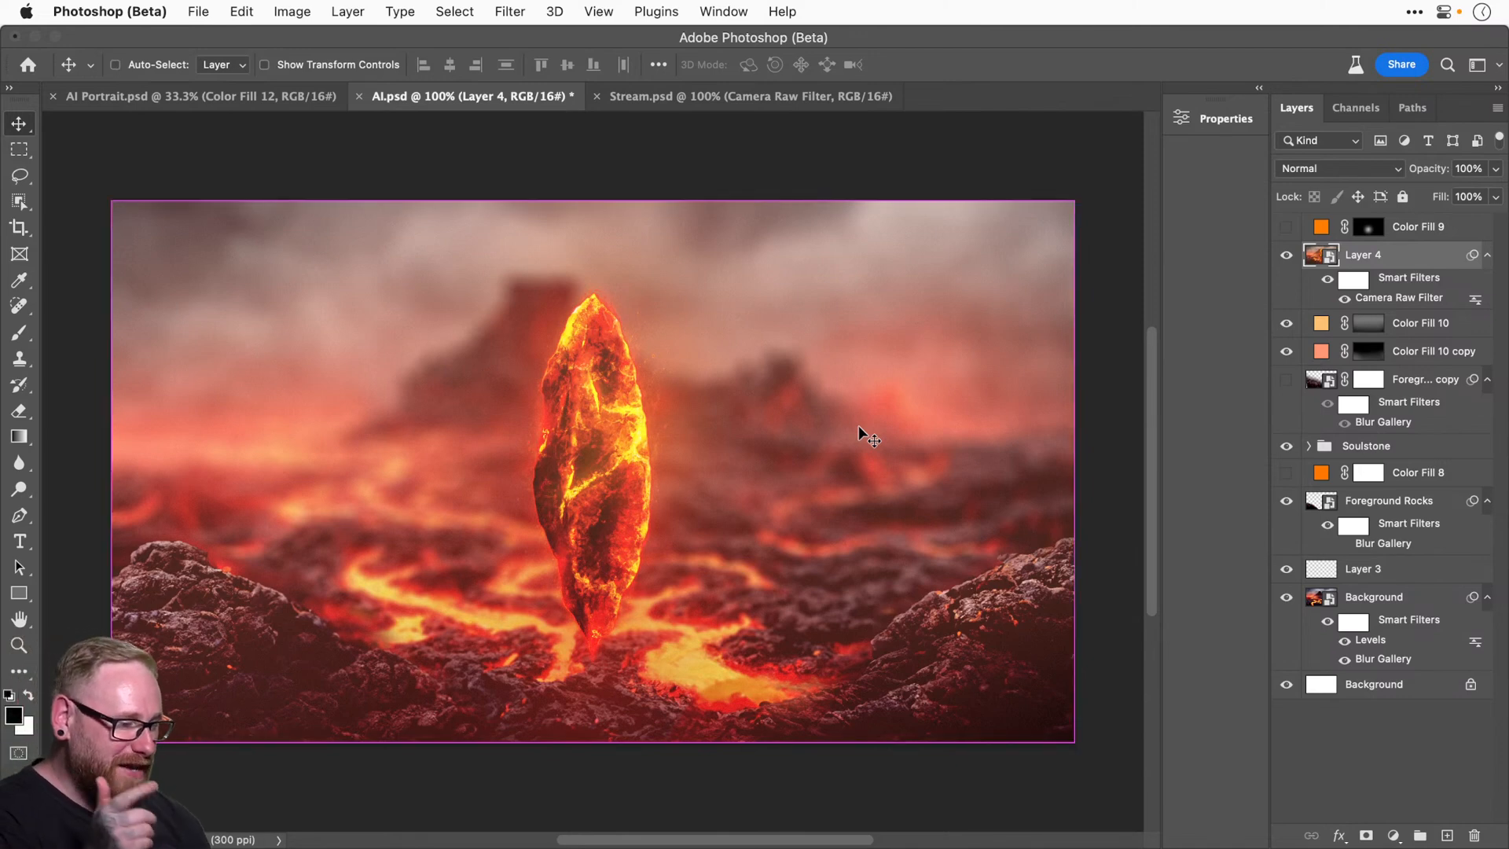
pyautogui.press('super+s')
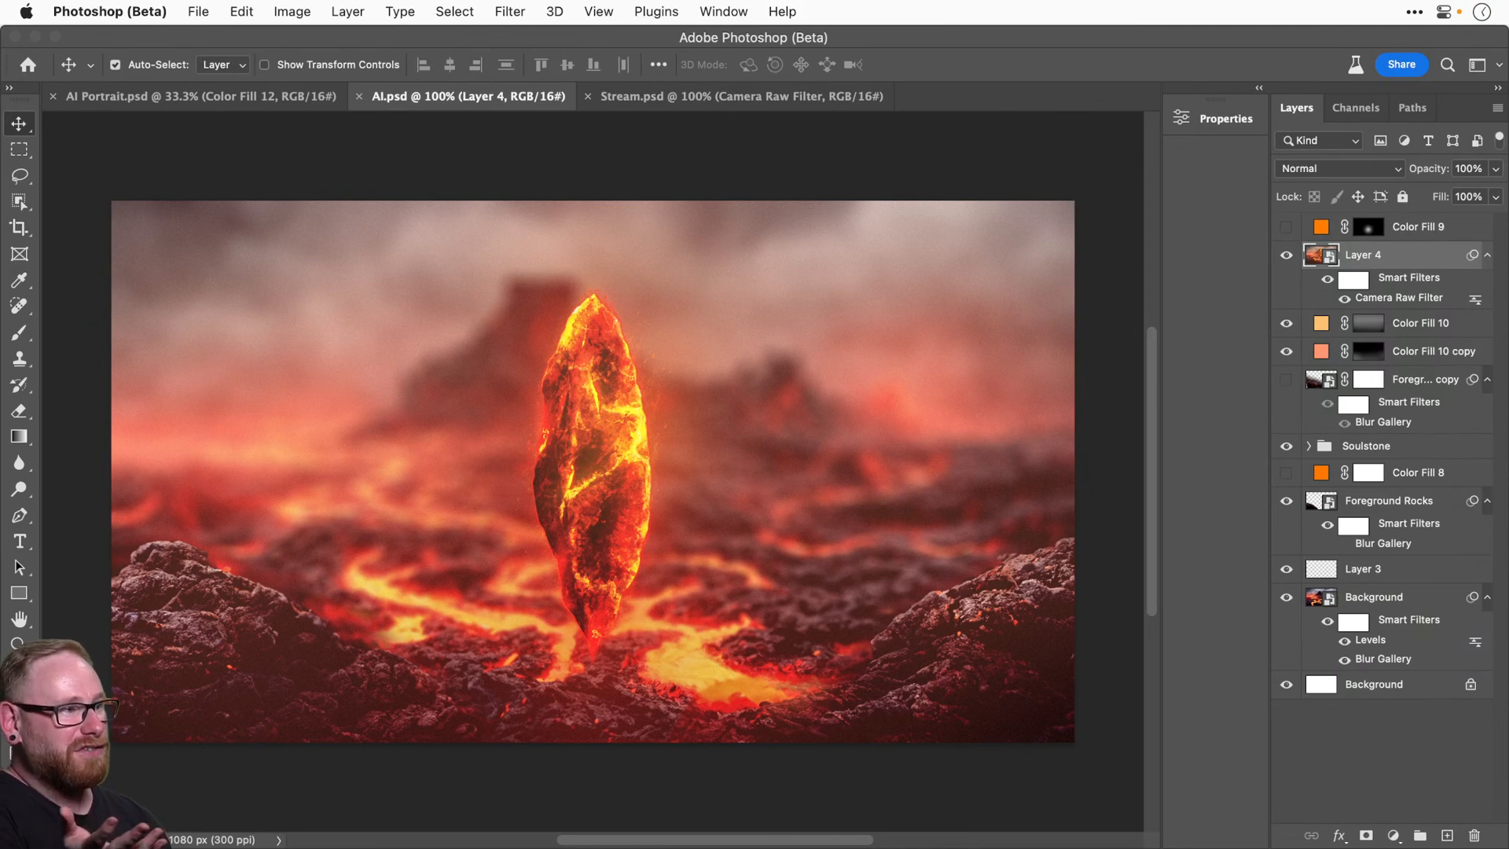
# Open the AdobeStock rock JPEG from the desktop with Adobe Photoshop 2023.
pyautogui.press('super+F3')
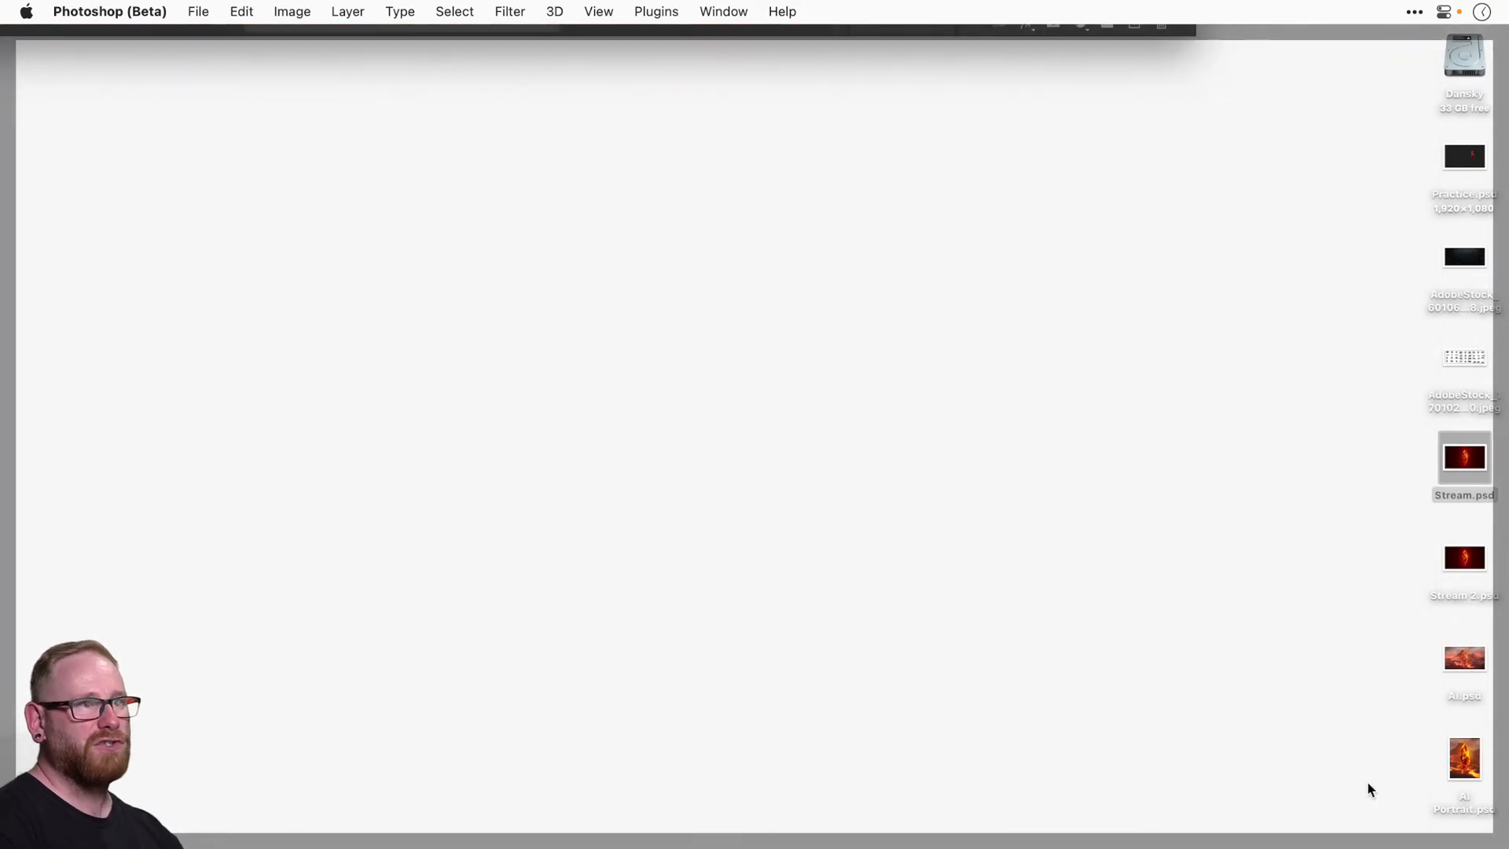
pyautogui.click(1461, 358)
pyautogui.rightClick(1458, 352)
pyautogui.moveTo(1356, 385)
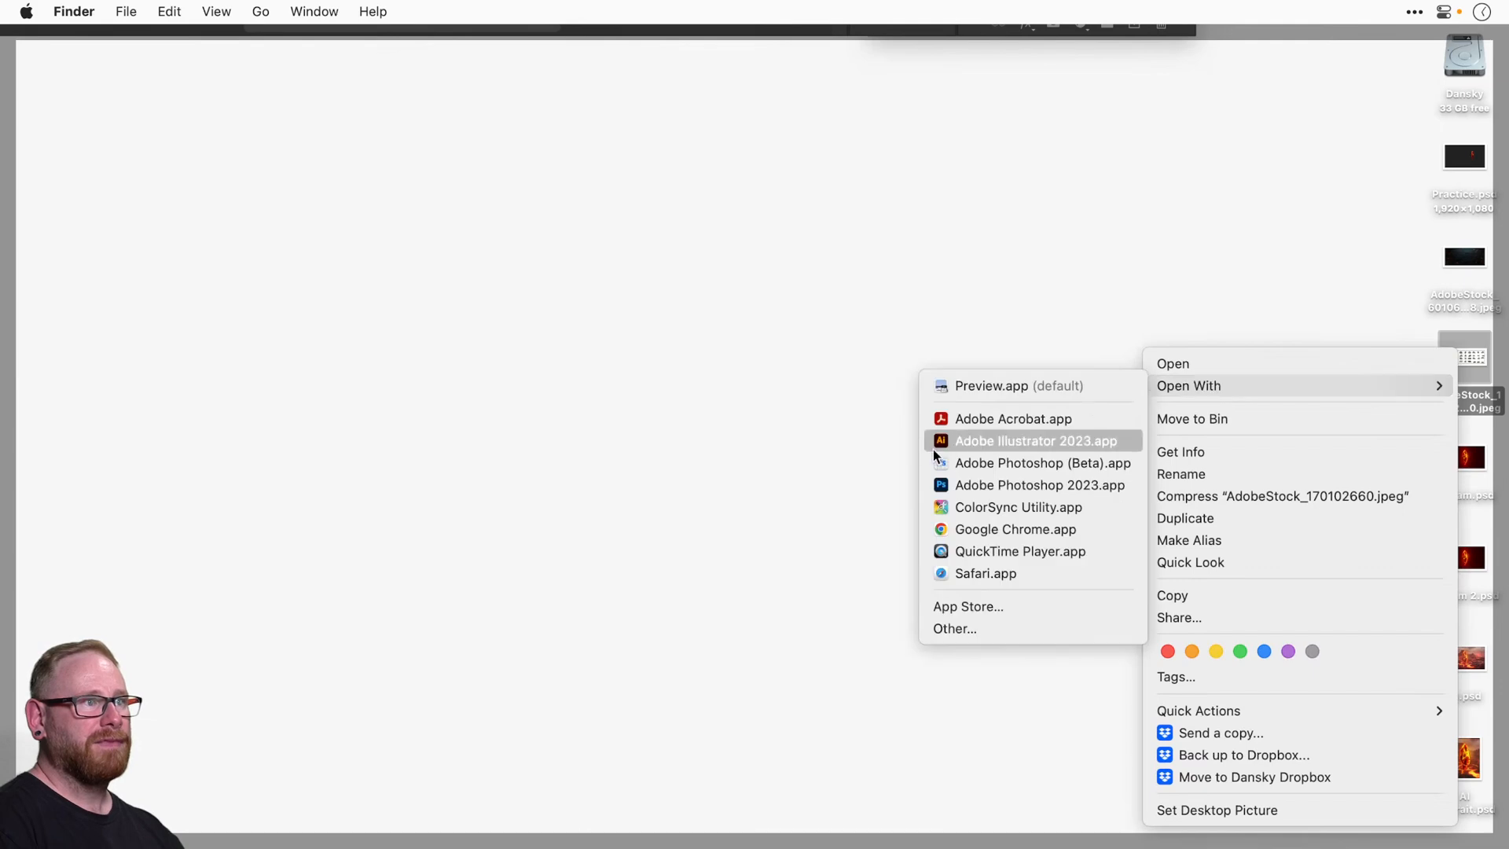
pyautogui.click(955, 484)
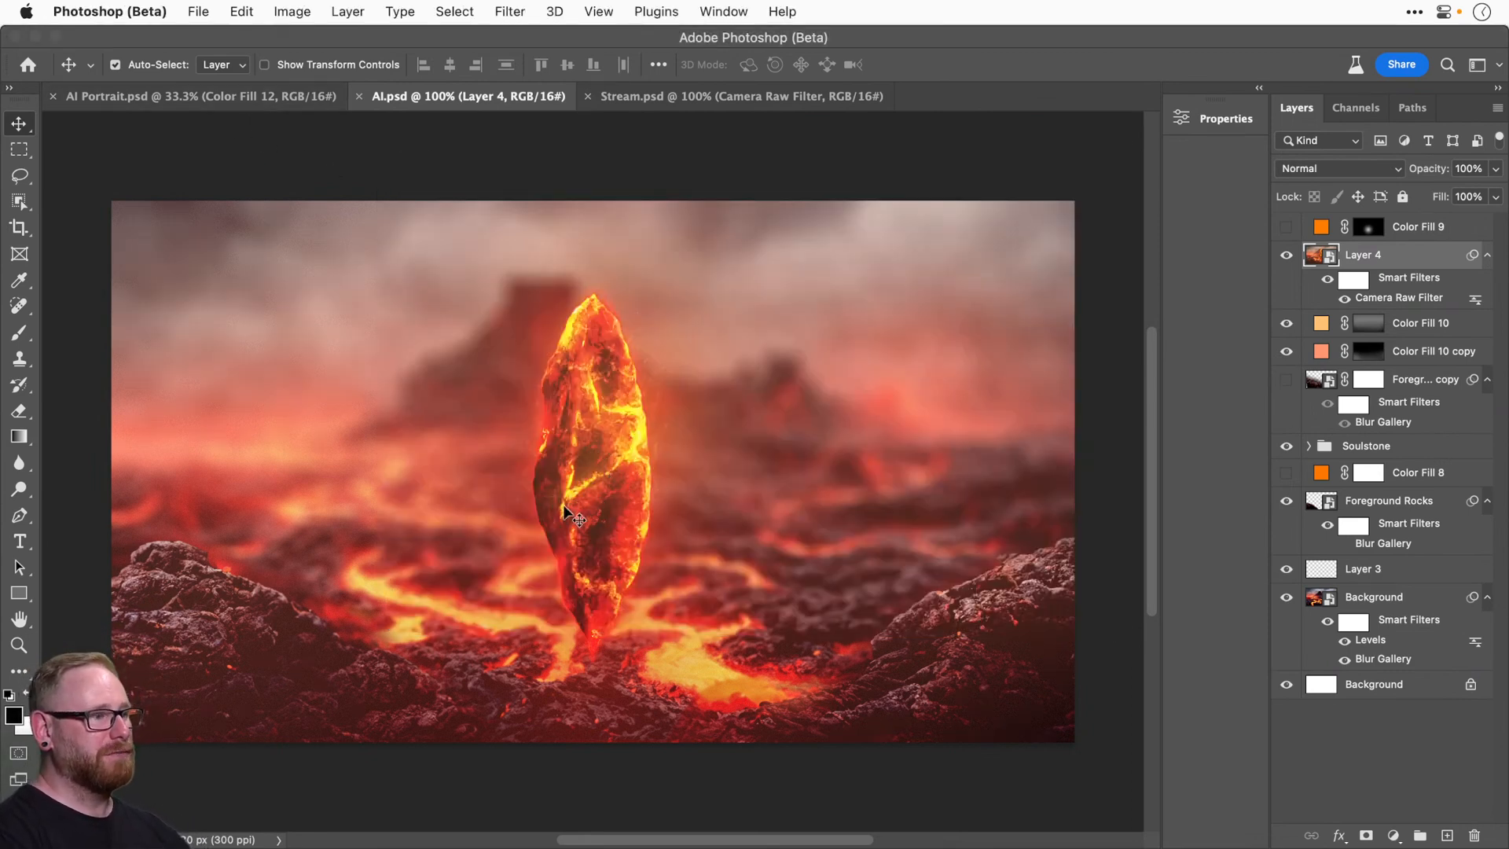
pyautogui.press('super')
# Zoom to 200% on one rock, rotate the view upright, then return to Photoshop Beta.
pyautogui.press('super+q')
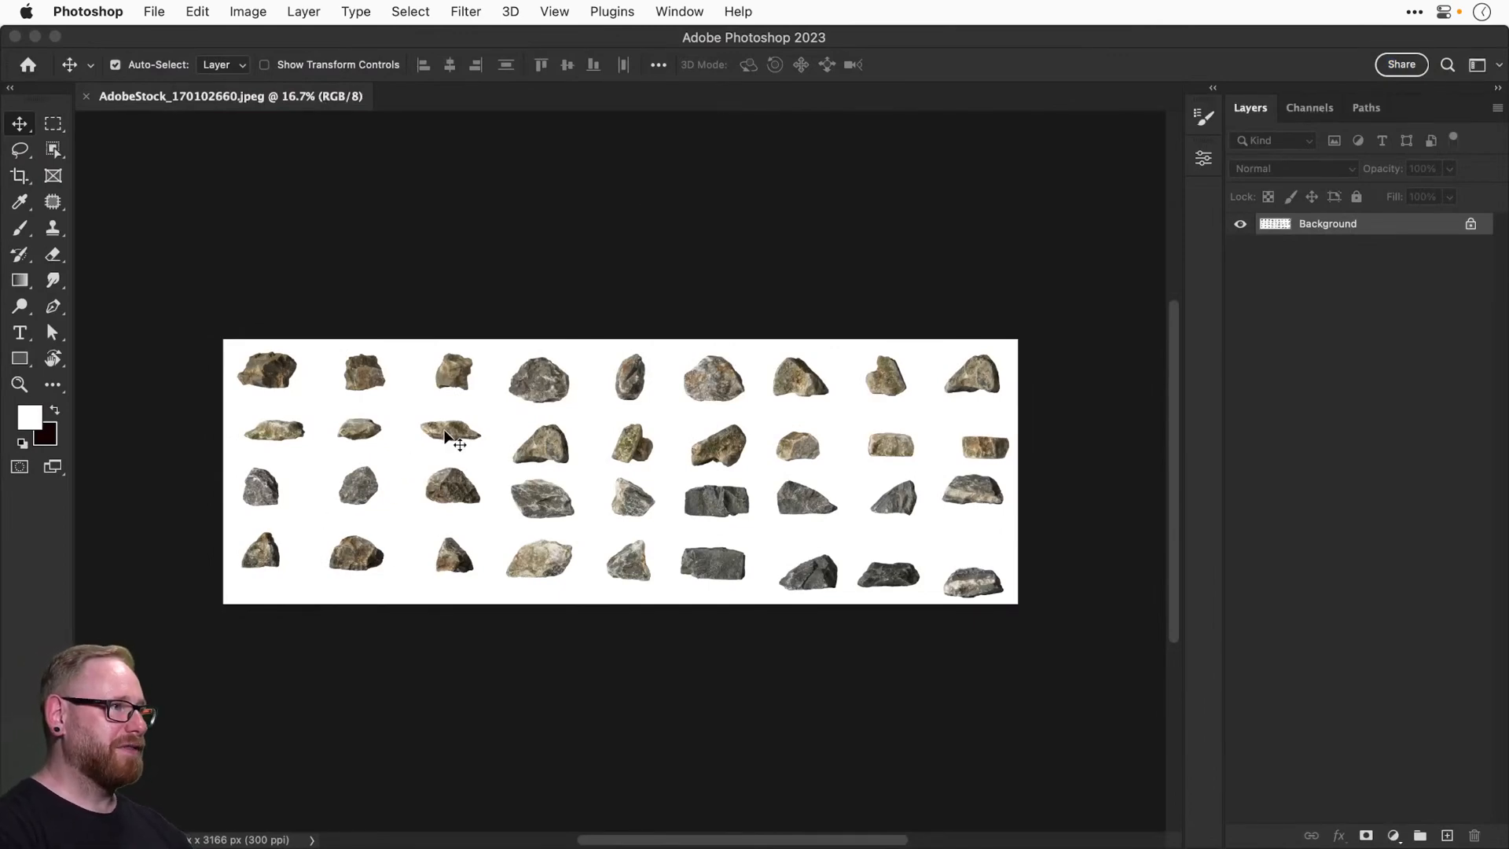
pyautogui.press('z')
pyautogui.moveTo(443, 431); pyautogui.dragTo(766, 289)
pyautogui.press('r')
pyautogui.moveTo(770, 316); pyautogui.dragTo(759, 392)
pyautogui.press('v')
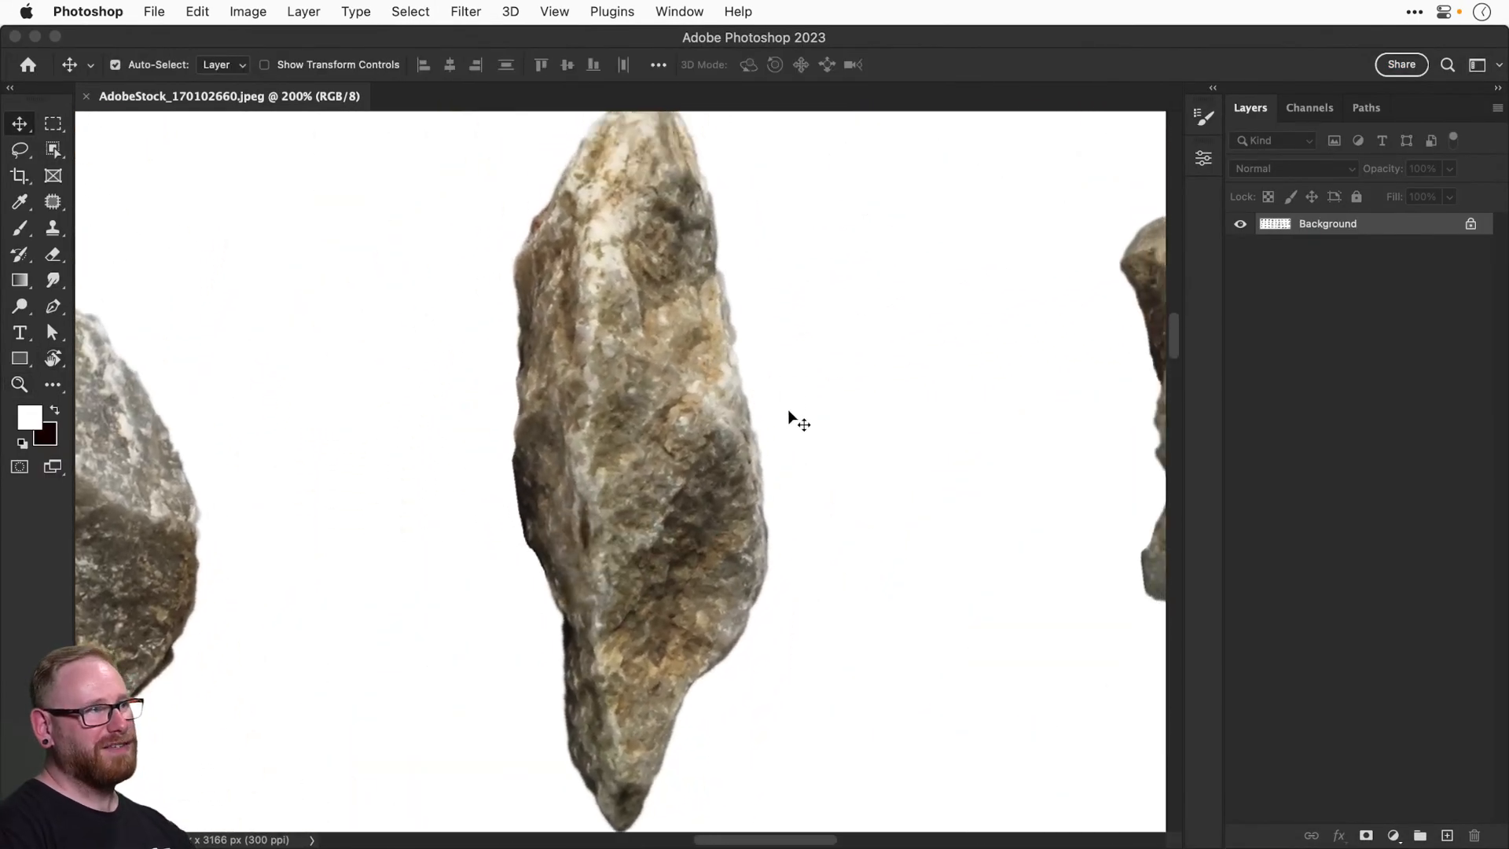
pyautogui.press('super')
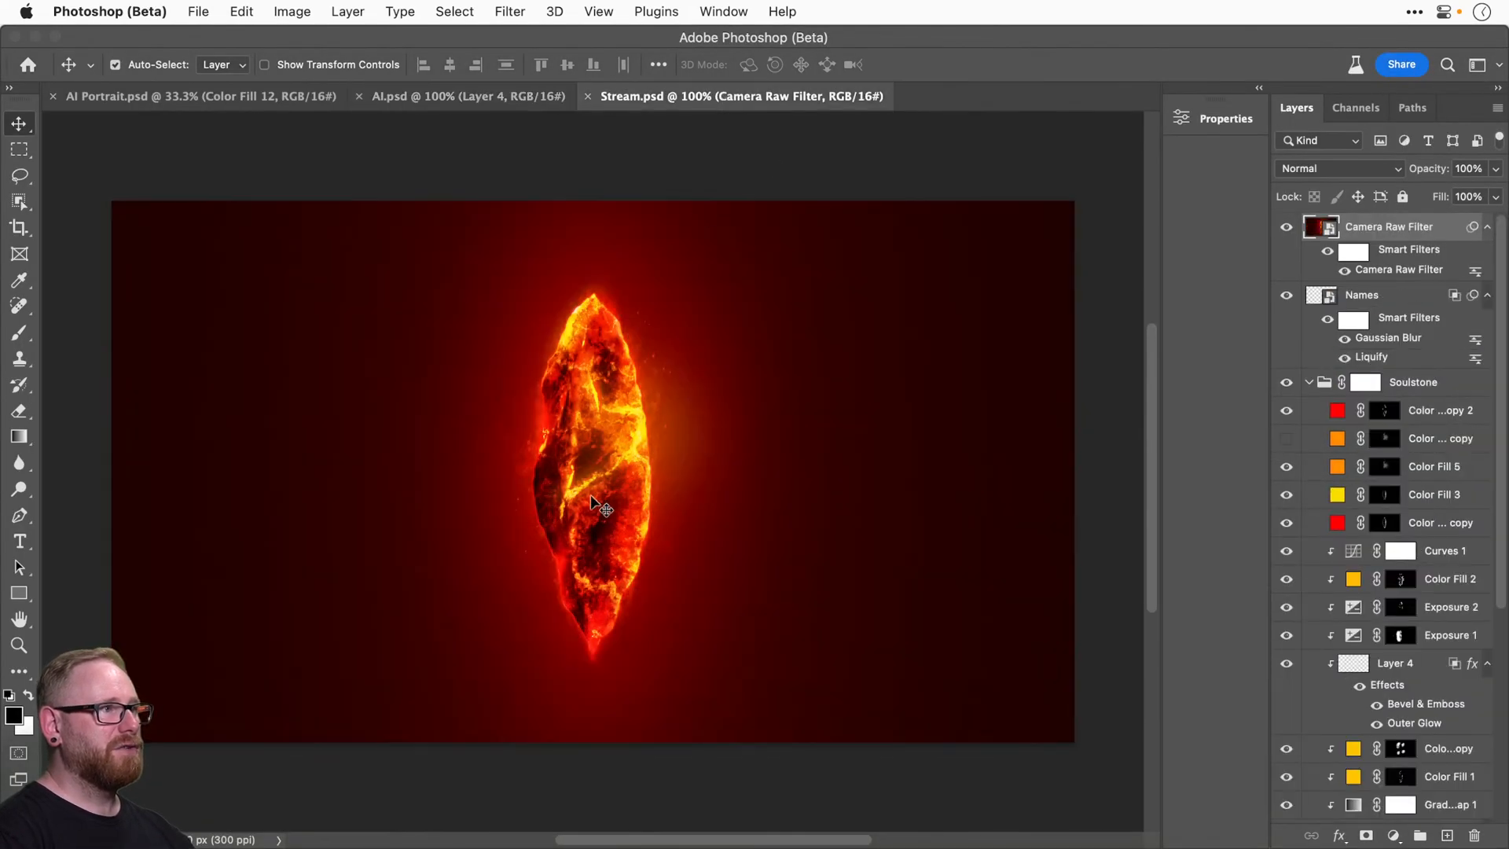
# Zoom into the Stream.psd crystal at 300% and pan across its surface, then return to AI.psd.
pyautogui.press('super+equal')
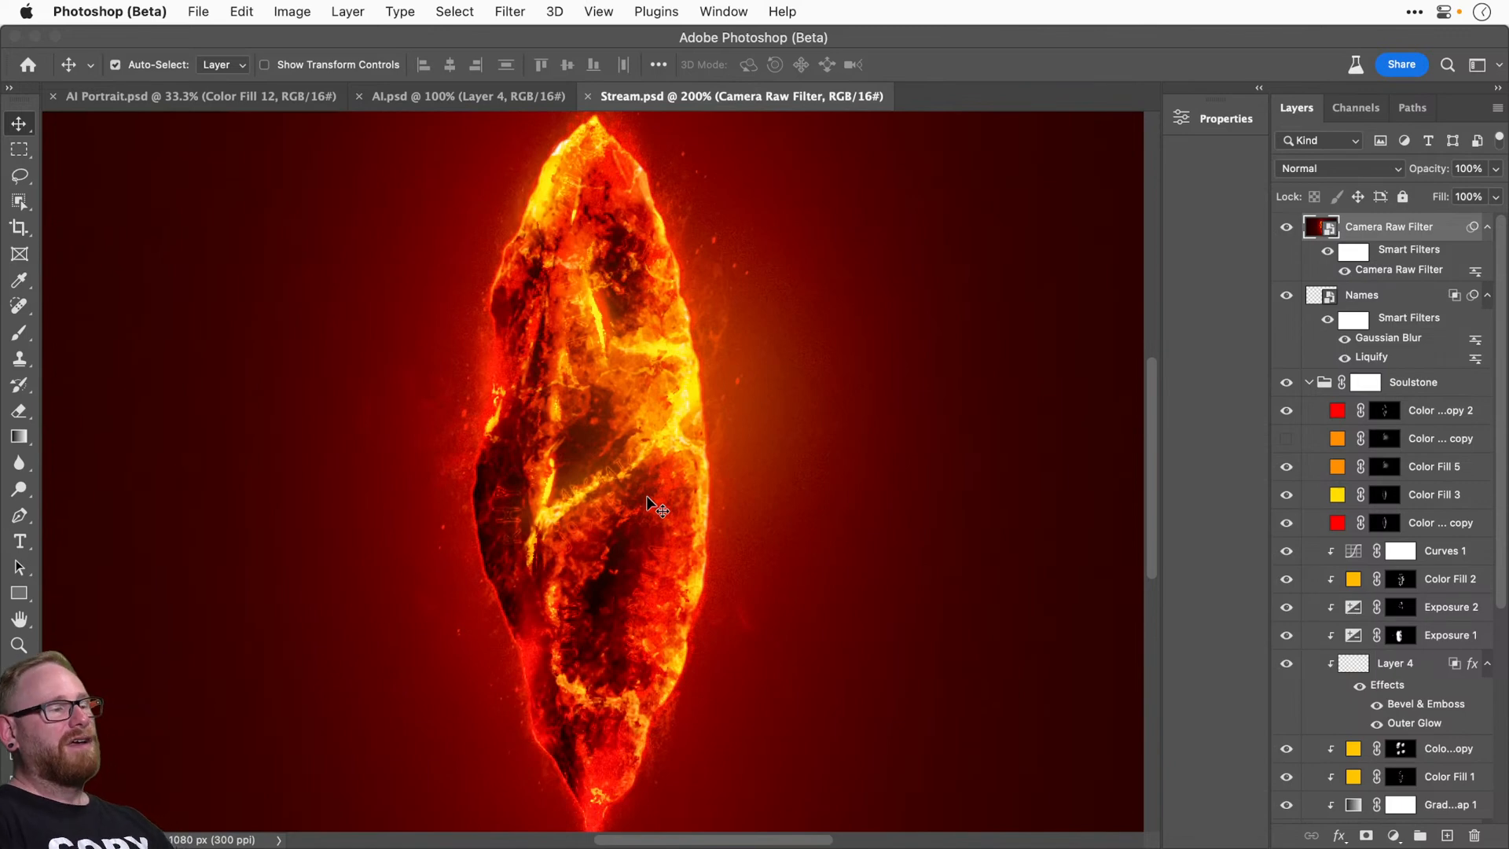
pyautogui.press('super+equal')
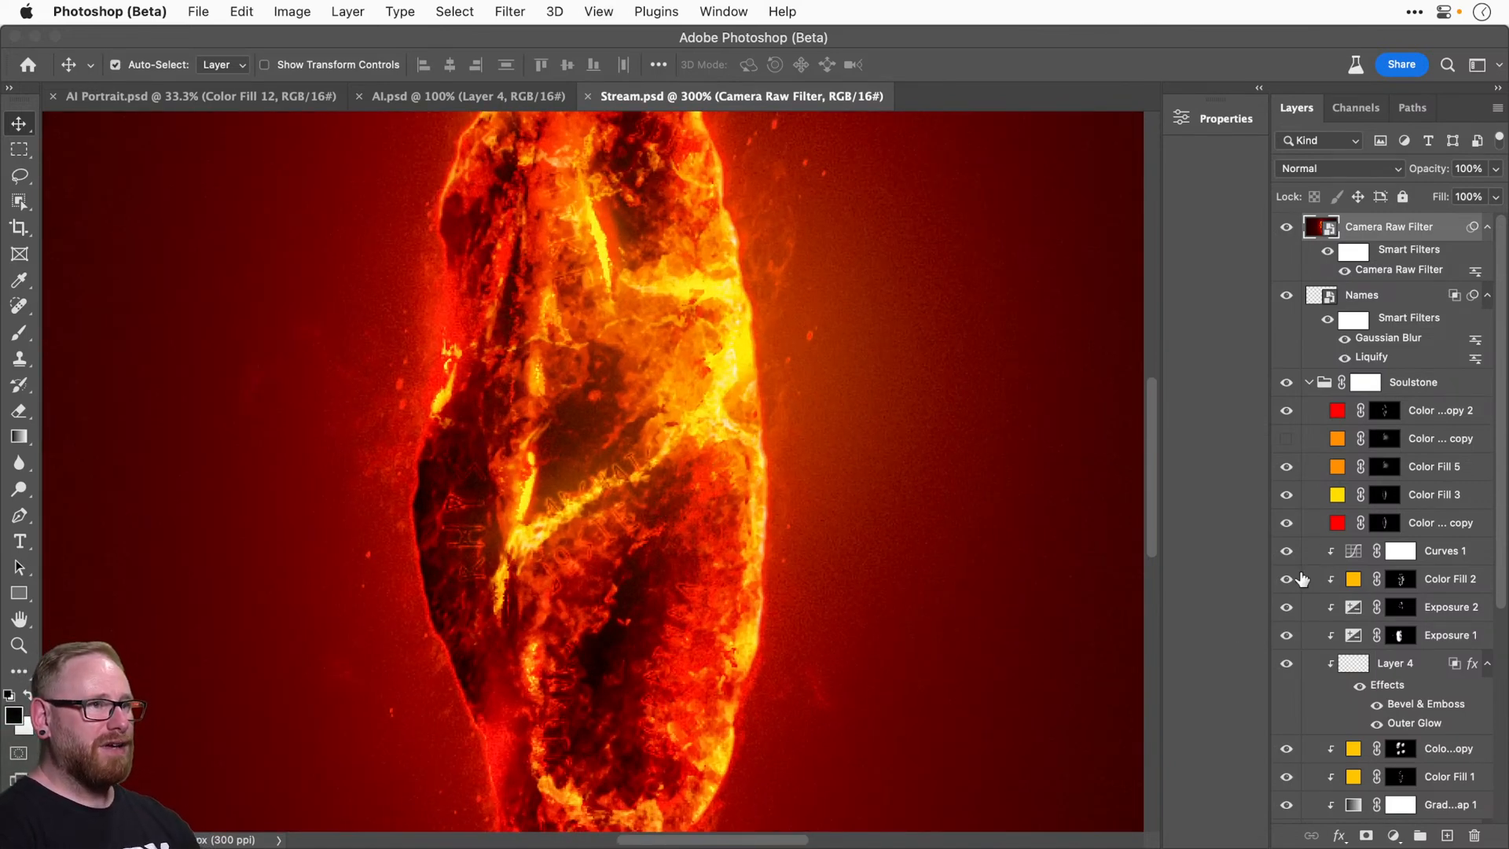
pyautogui.scroll(-5, 1355, 550)
pyautogui.scroll(1, 1355, 552)
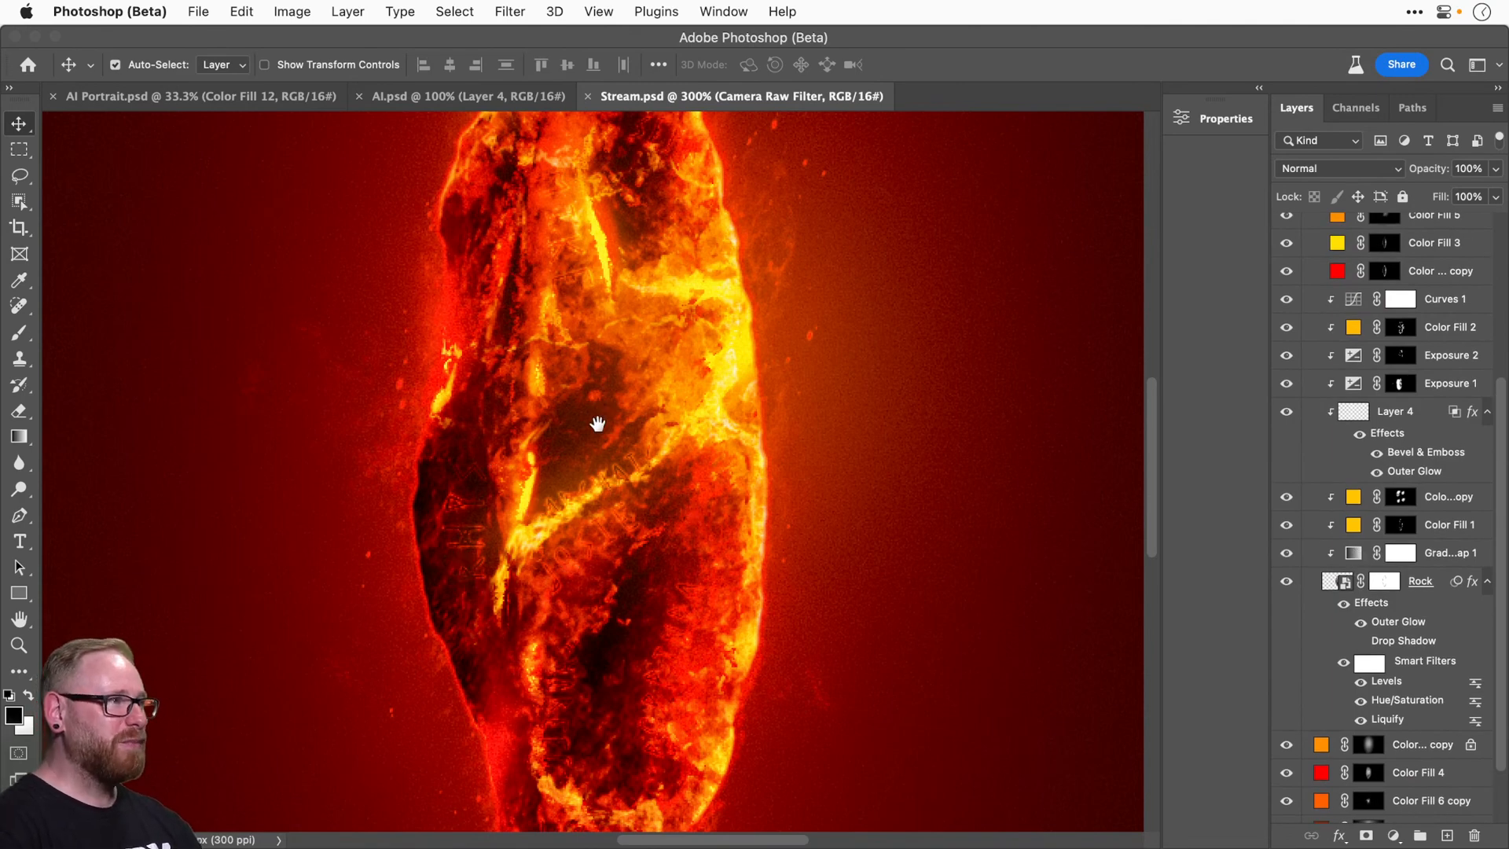
pyautogui.scroll(5, 581, 408)
pyautogui.scroll(-5, 581, 369)
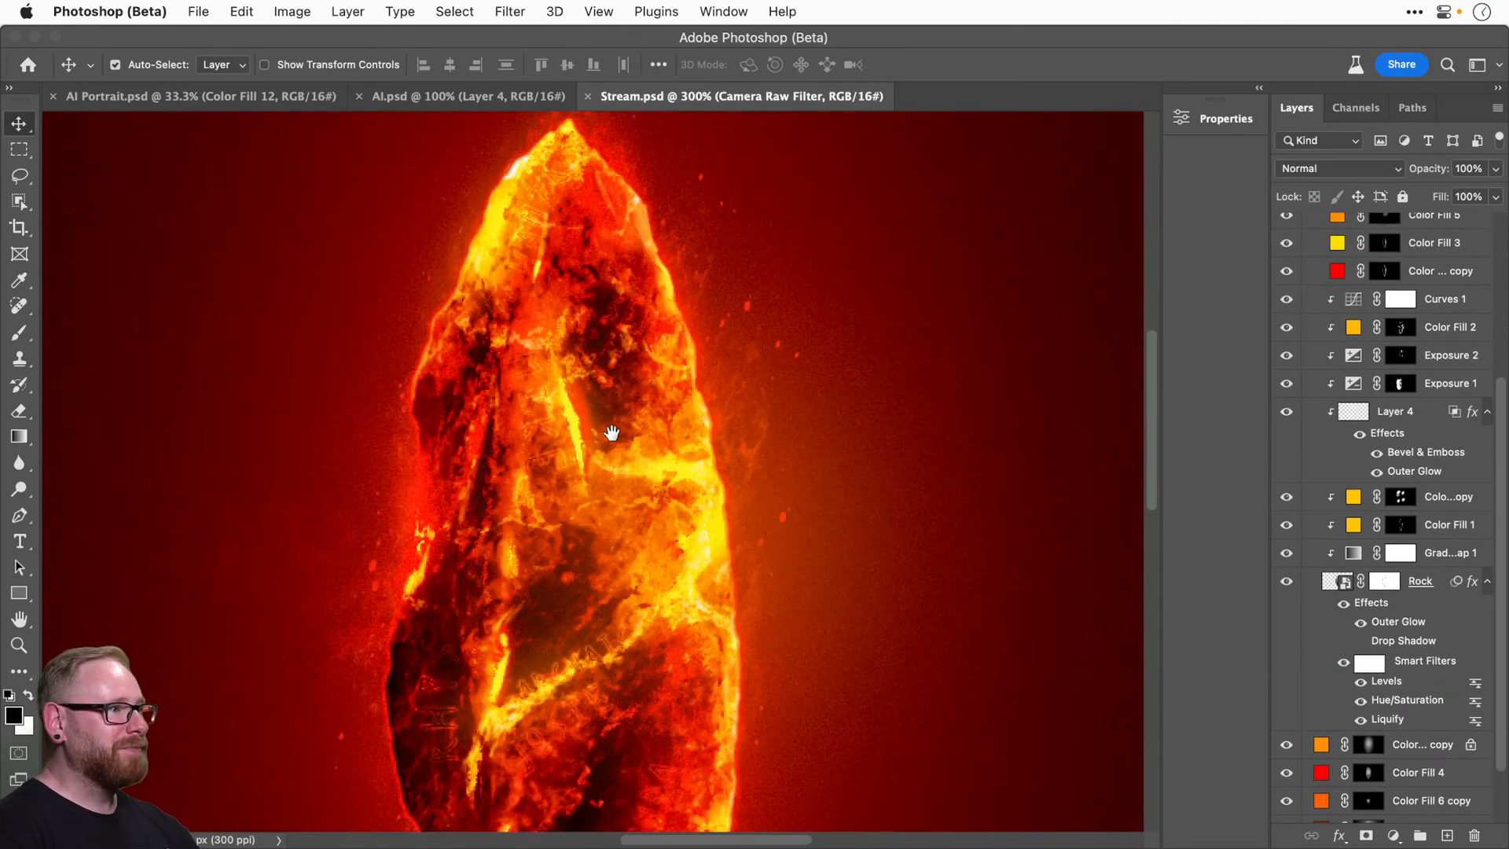
pyautogui.moveTo(618, 520); pyautogui.dragTo(619, 498)
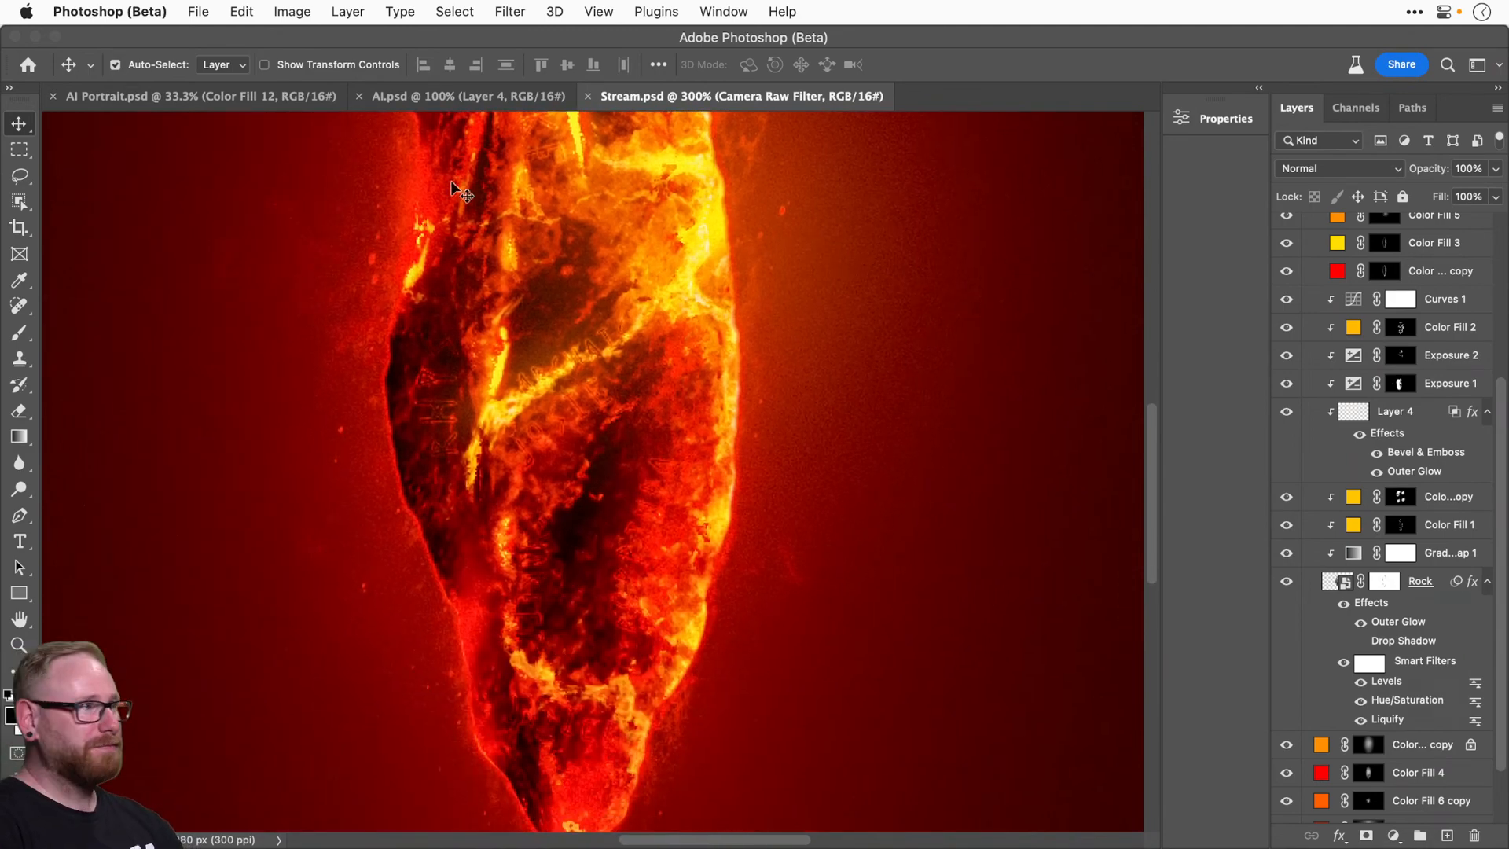
pyautogui.click(477, 99)
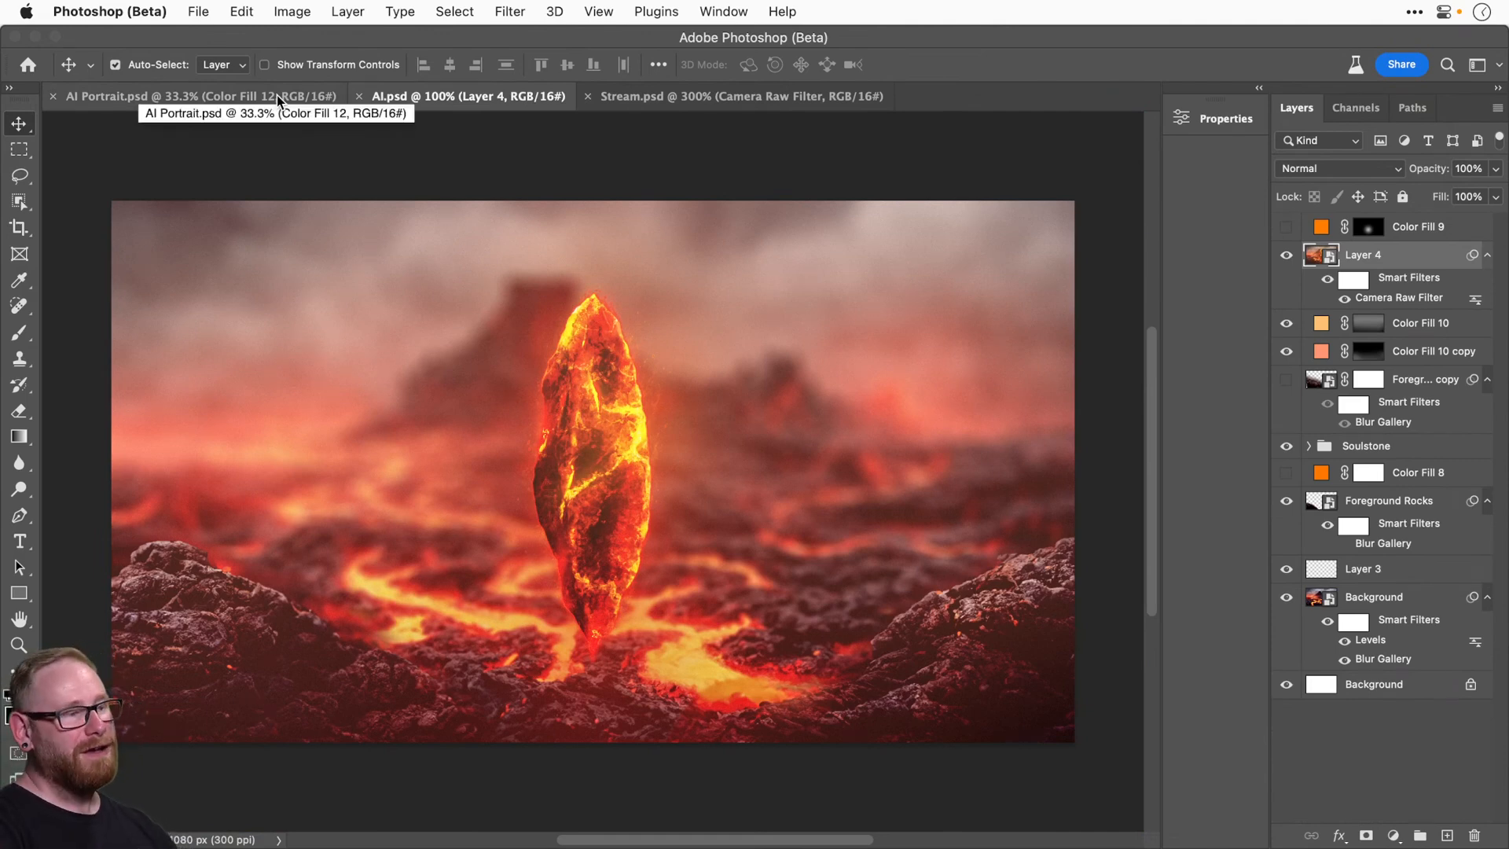
# Close AI Portrait.psd, then hide Layer 4 in AI.psd and zoom back out.
pyautogui.click(277, 95)
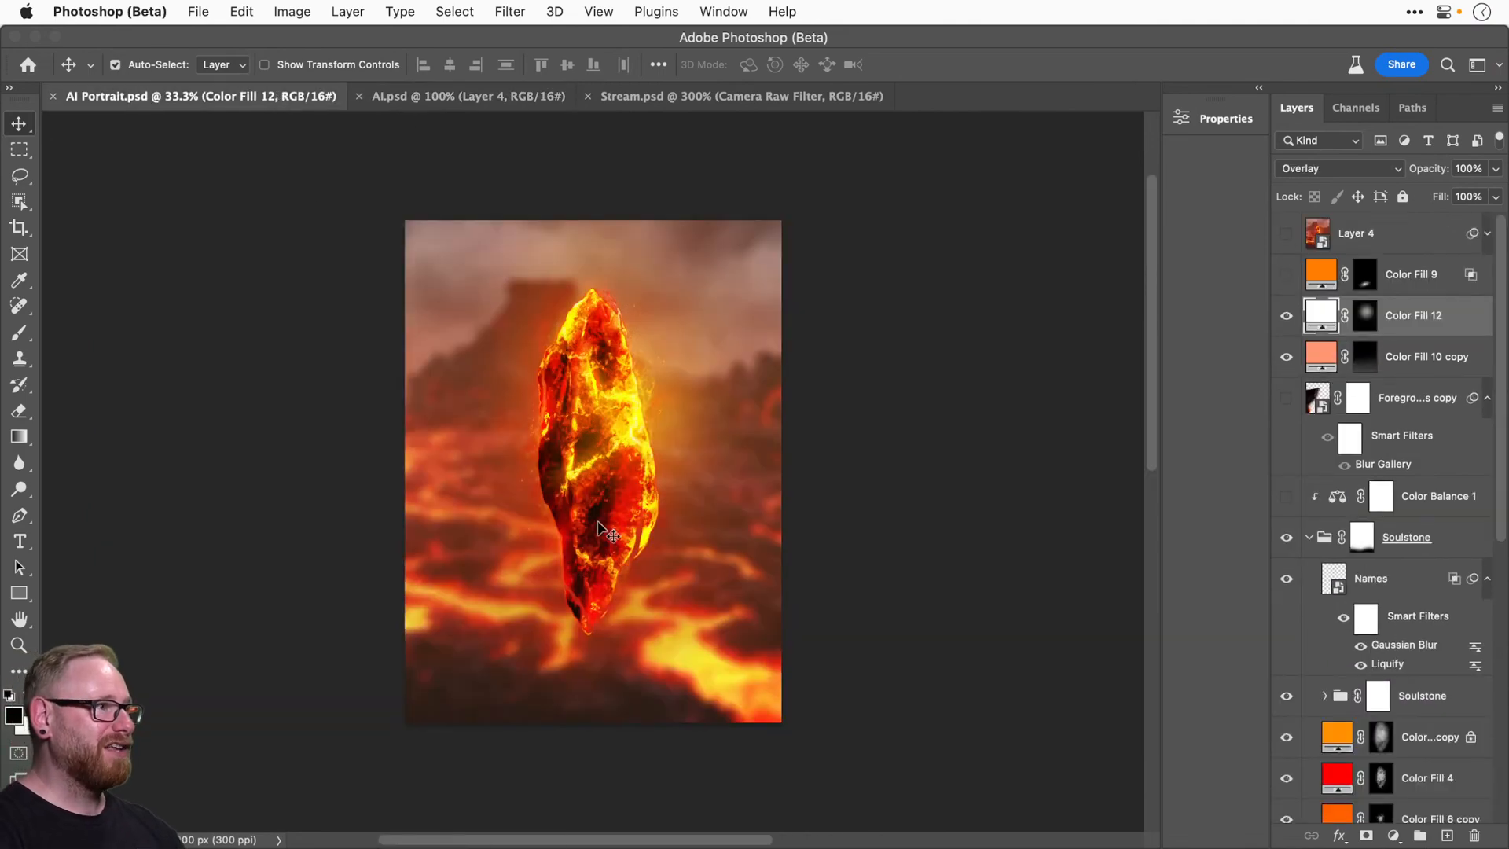
pyautogui.press('super+w')
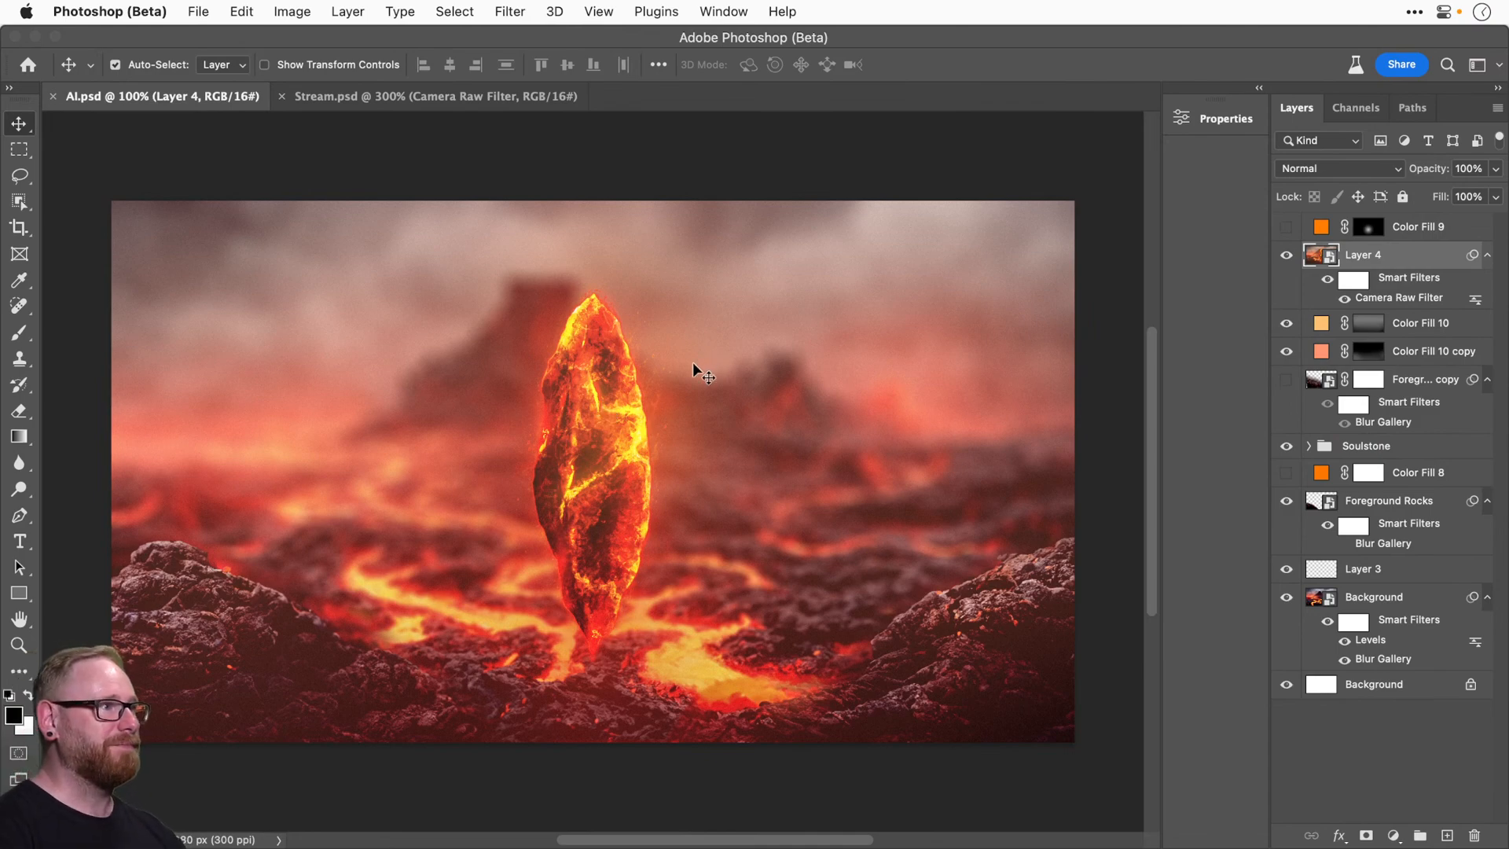
pyautogui.click(1286, 255)
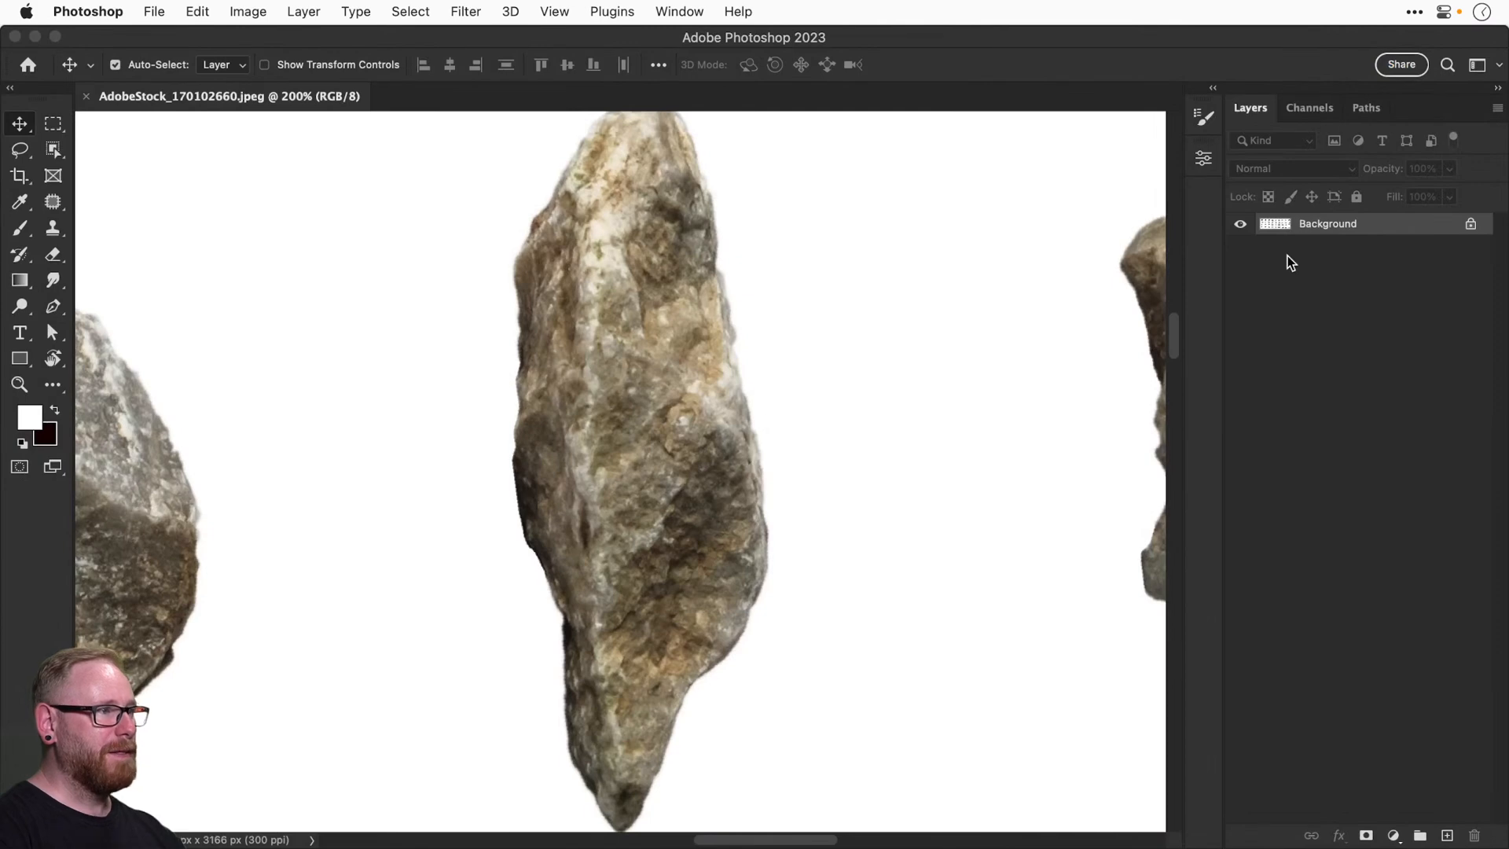
pyautogui.press('super+minus')
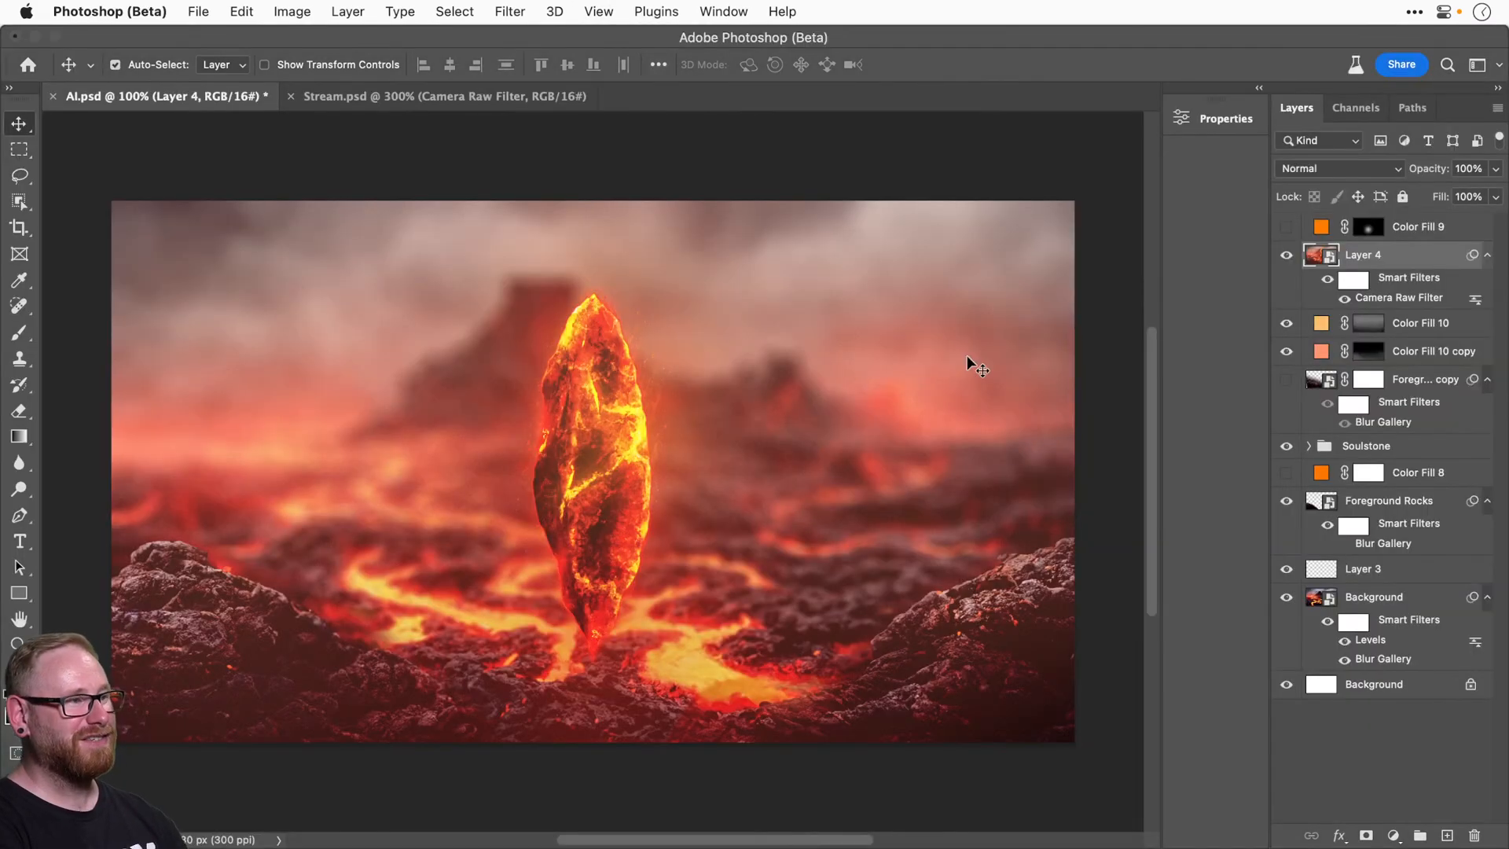
pyautogui.press('super')
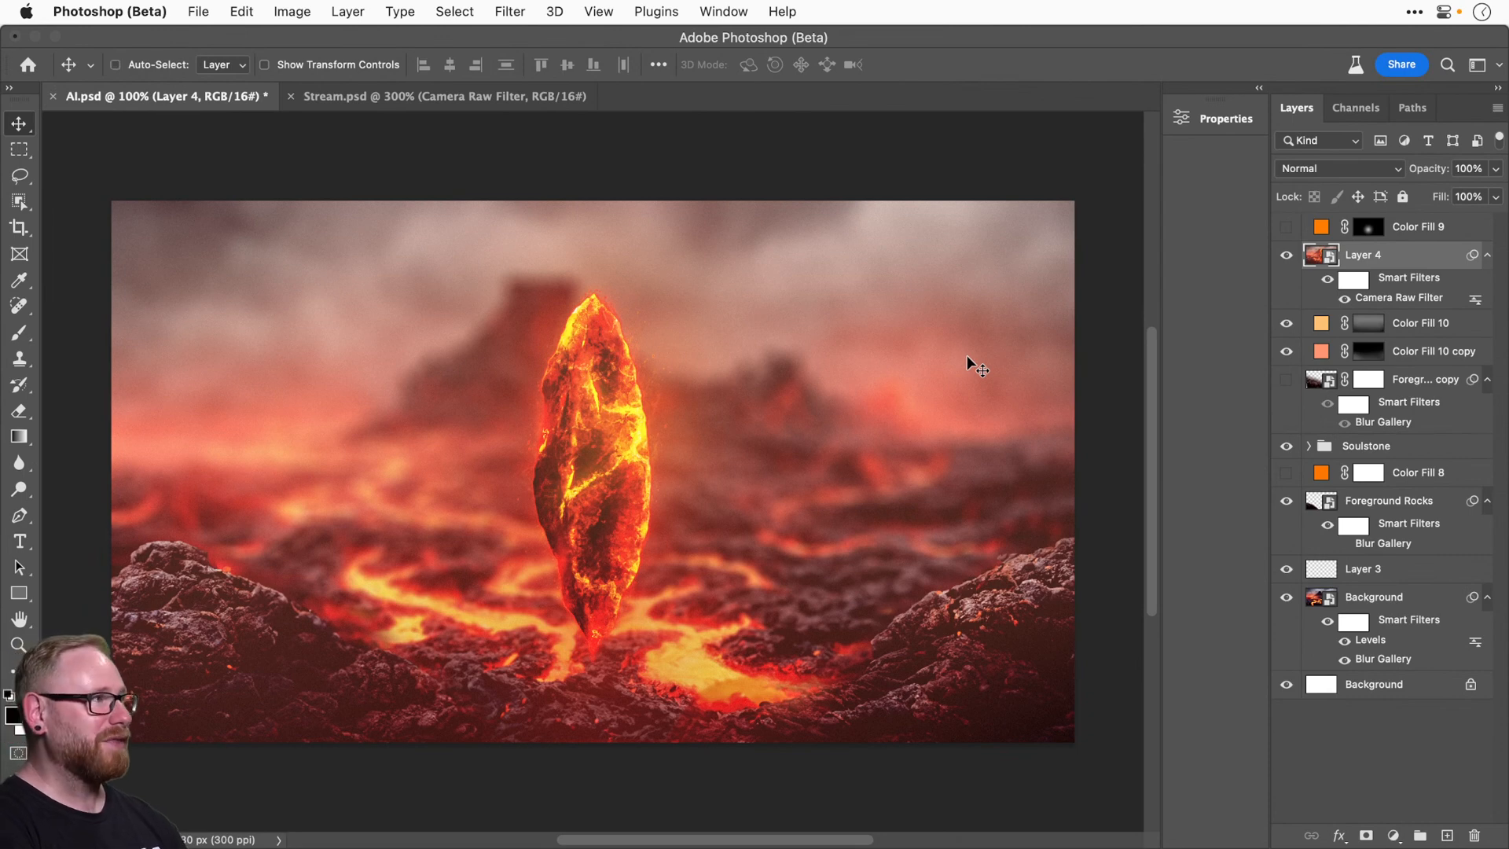
# Save AI.psd with Cmd+S and check the menu bar status icons.
pyautogui.press('super+s')
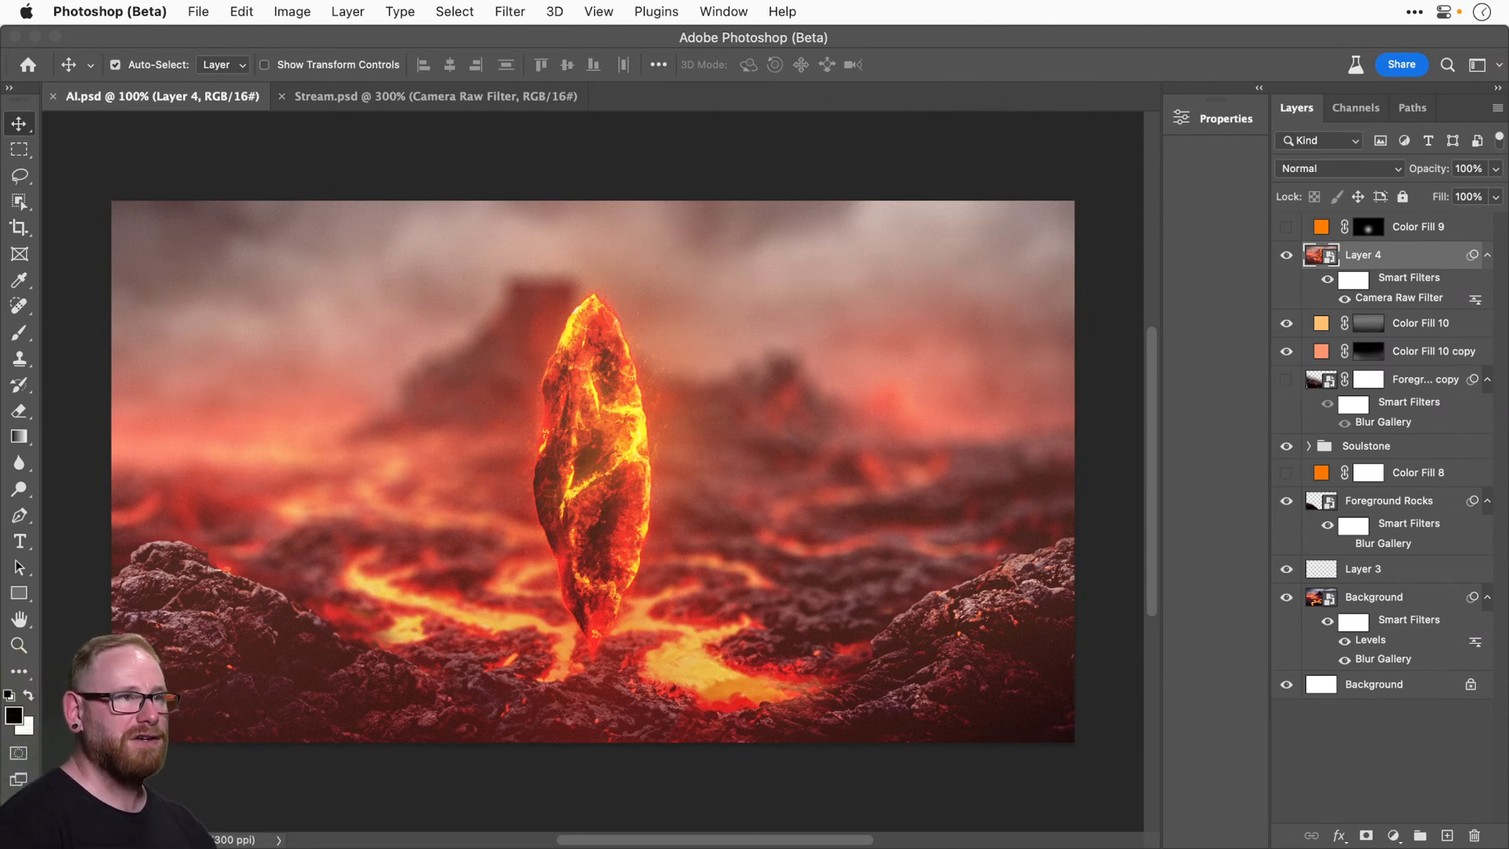
pyautogui.click(1412, 11)
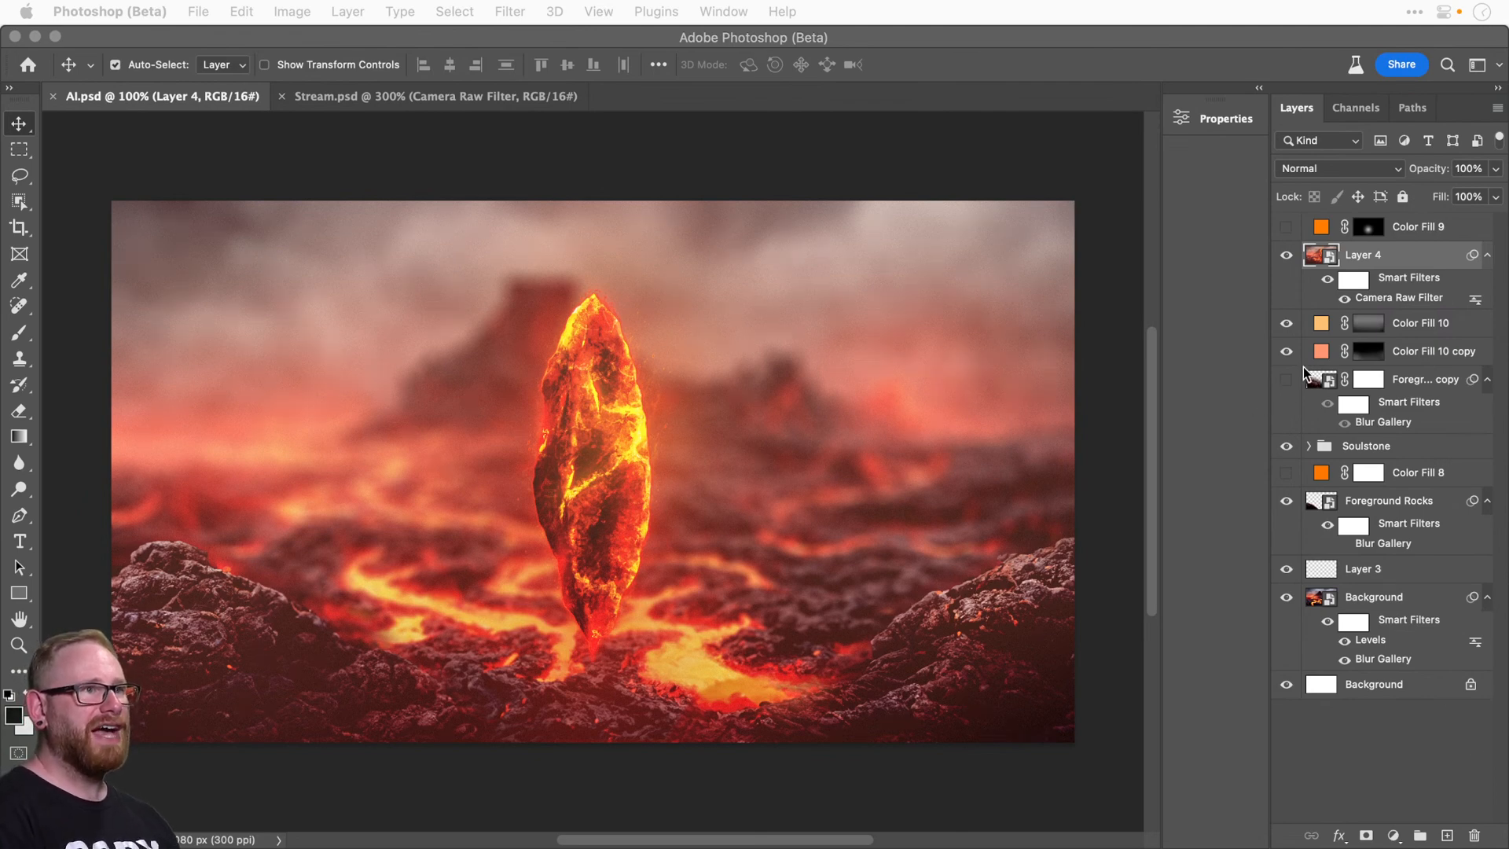
# Compare the scene with Layer 4's Camera Raw grade off and on, keeping it visible, then save.
pyautogui.click(1380, 259)
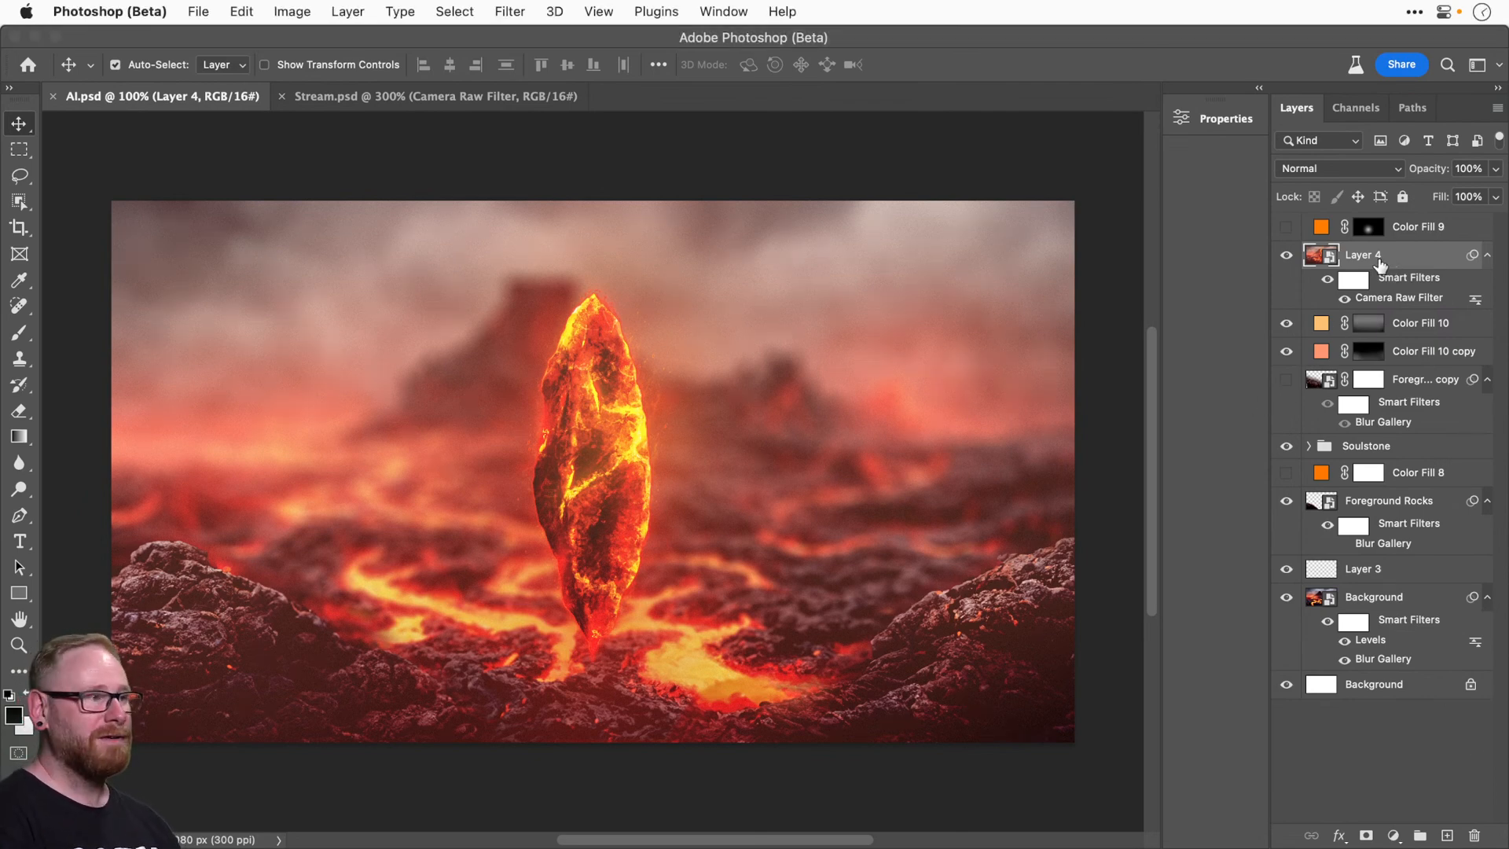
pyautogui.click(1286, 254)
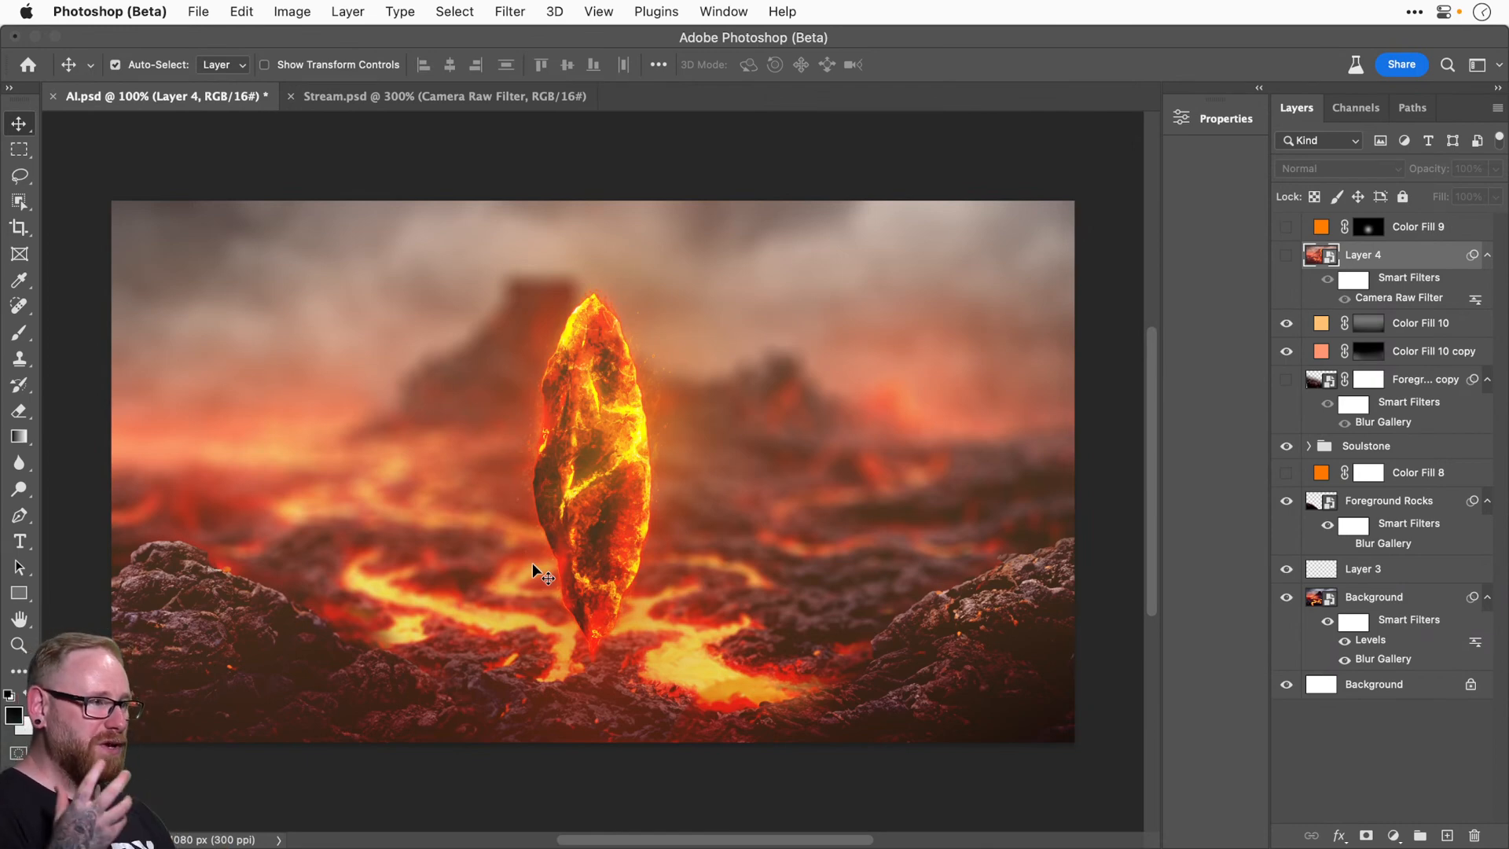
pyautogui.click(1286, 256)
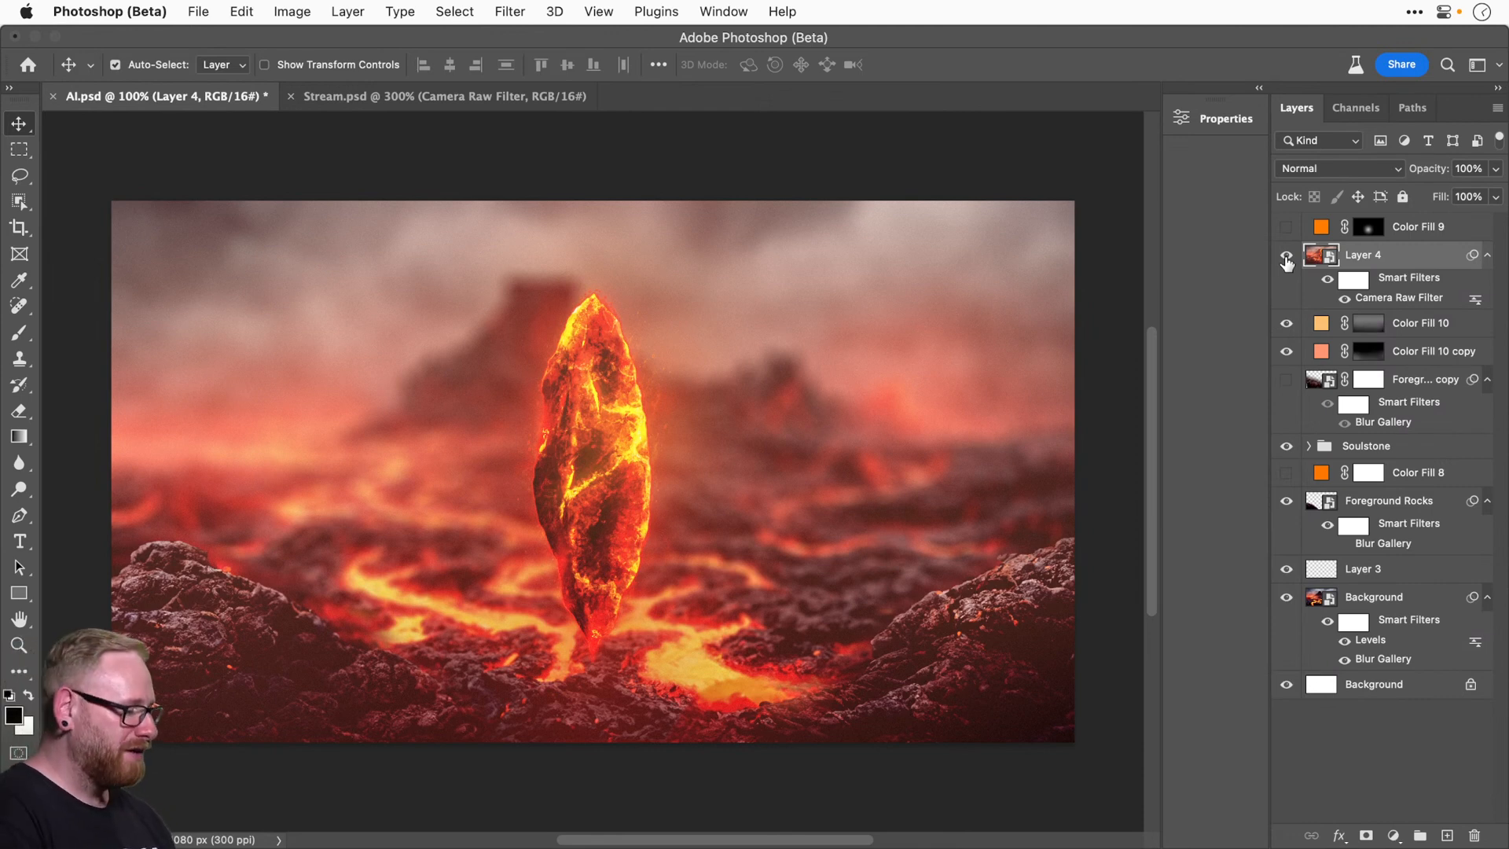
pyautogui.press('super+s')
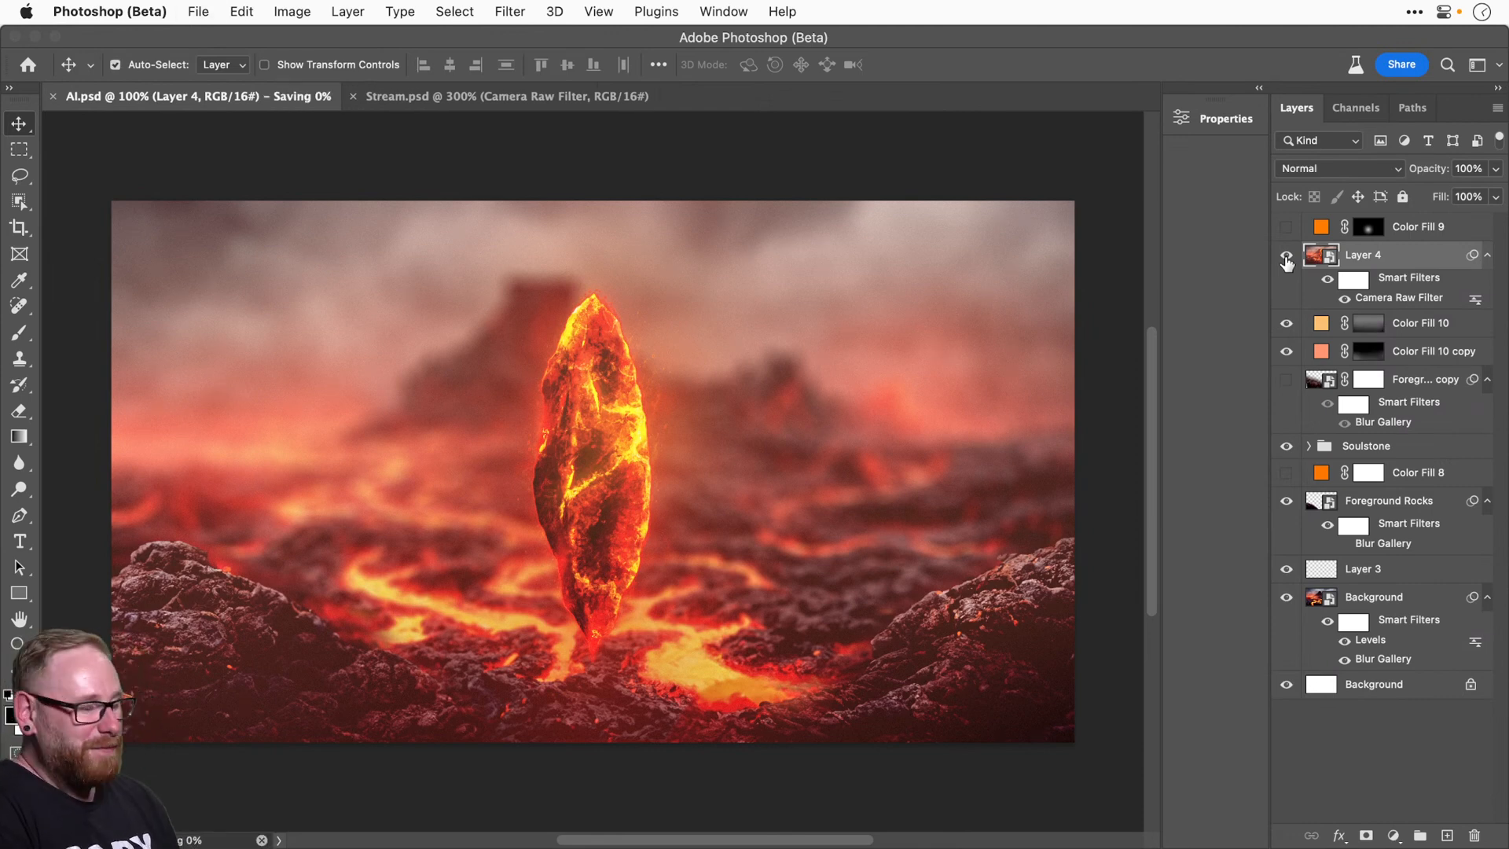